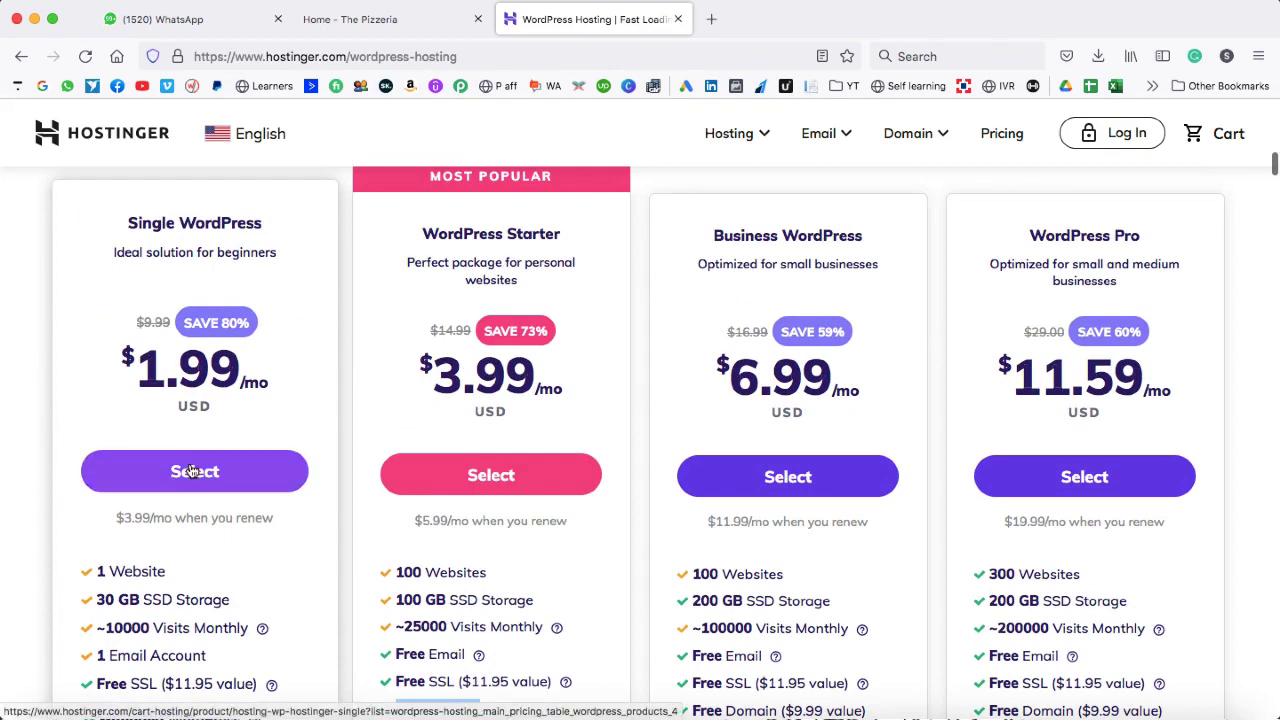
Step: Select the Single WordPress plan and review the billing periods, with 48 months at $1.85/month
{"action": "left_click", "coordinate": [194, 468]}
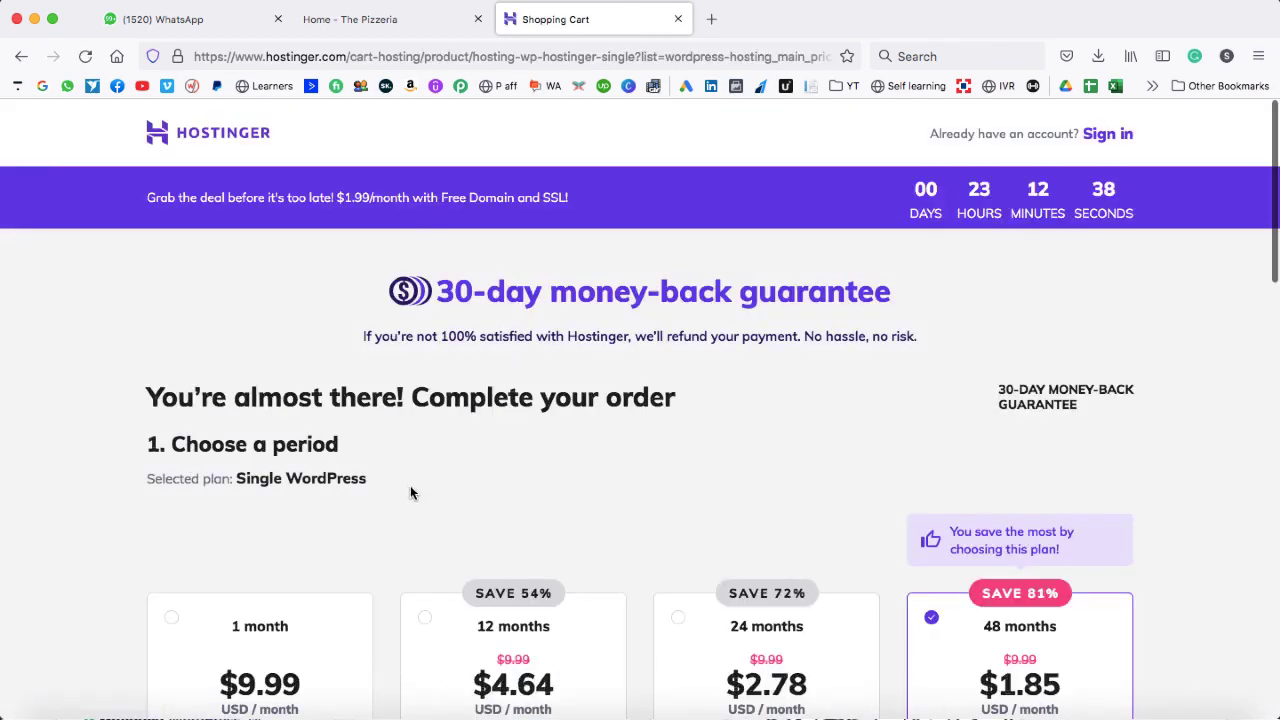
{"action": "scroll", "coordinate": [380, 532], "scroll_direction": "down", "scroll_amount": 2}
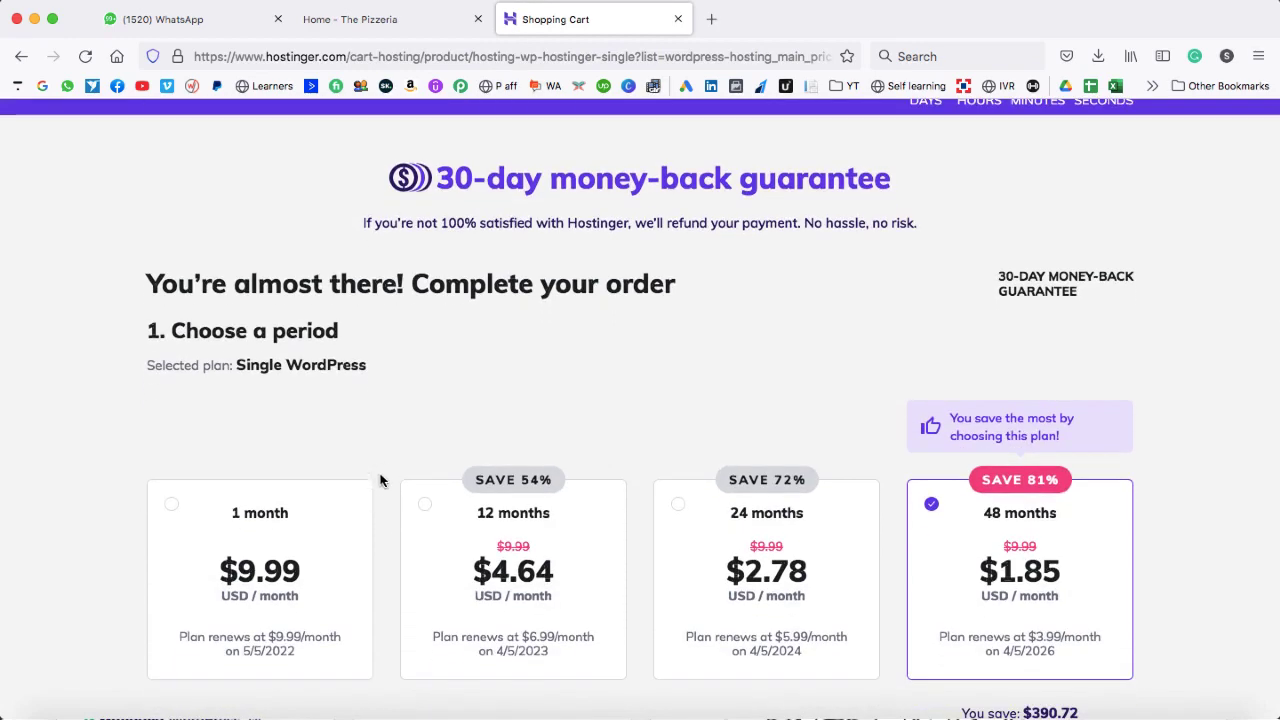
{"action": "scroll", "coordinate": [380, 494], "scroll_direction": "down", "scroll_amount": 1}
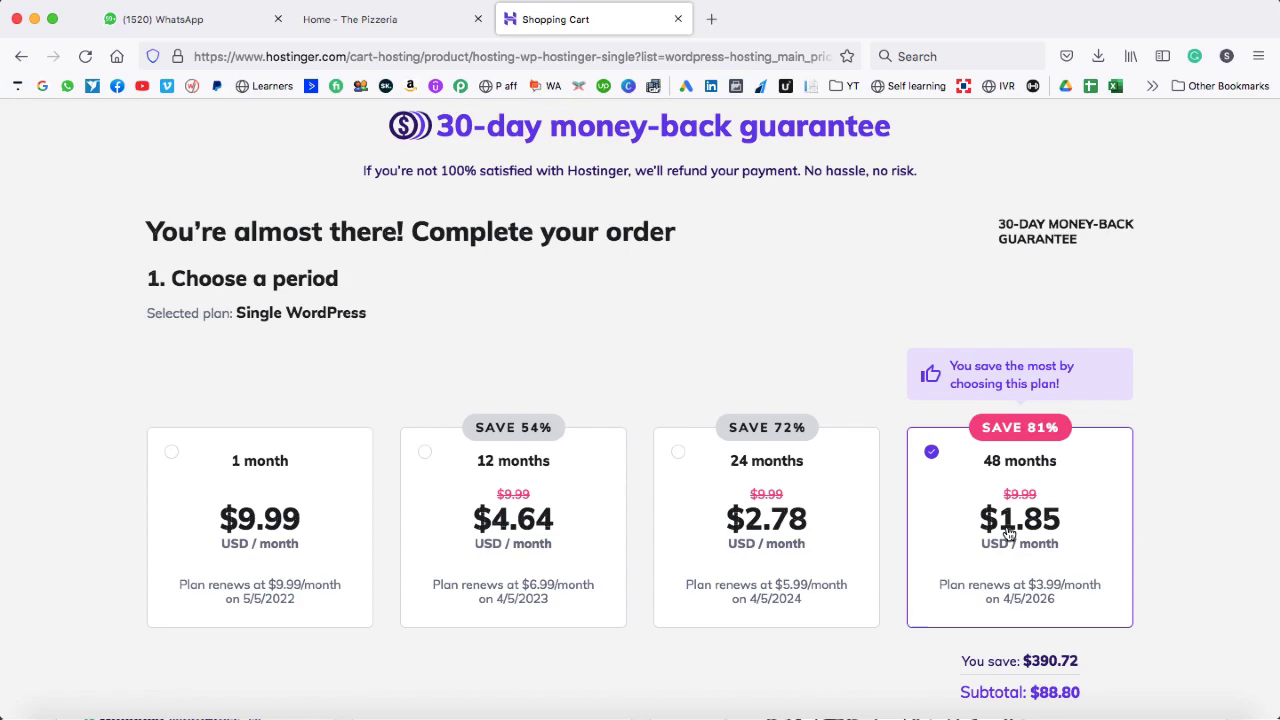
{"action": "scroll", "coordinate": [1008, 535], "scroll_direction": "down", "scroll_amount": 3}
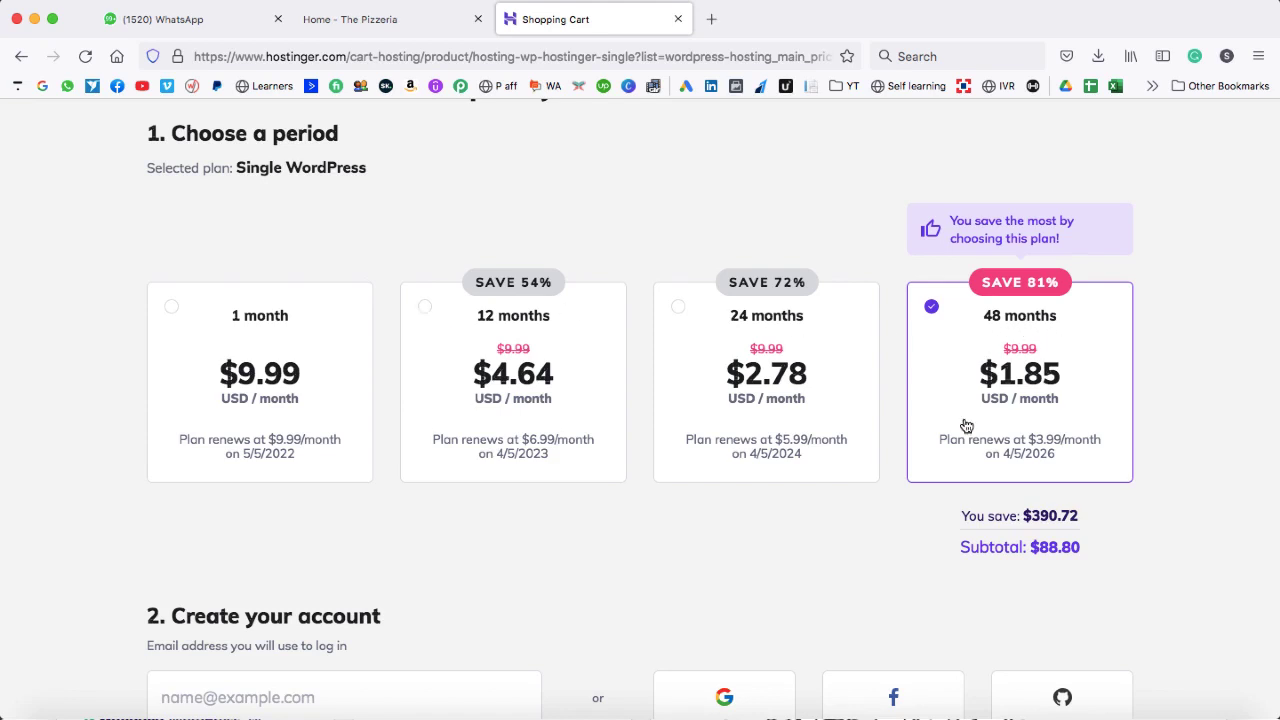
Step: Switch to the 12-month period at $4.64/month and check the $55.68 discounted total
{"action": "left_click", "coordinate": [520, 400]}
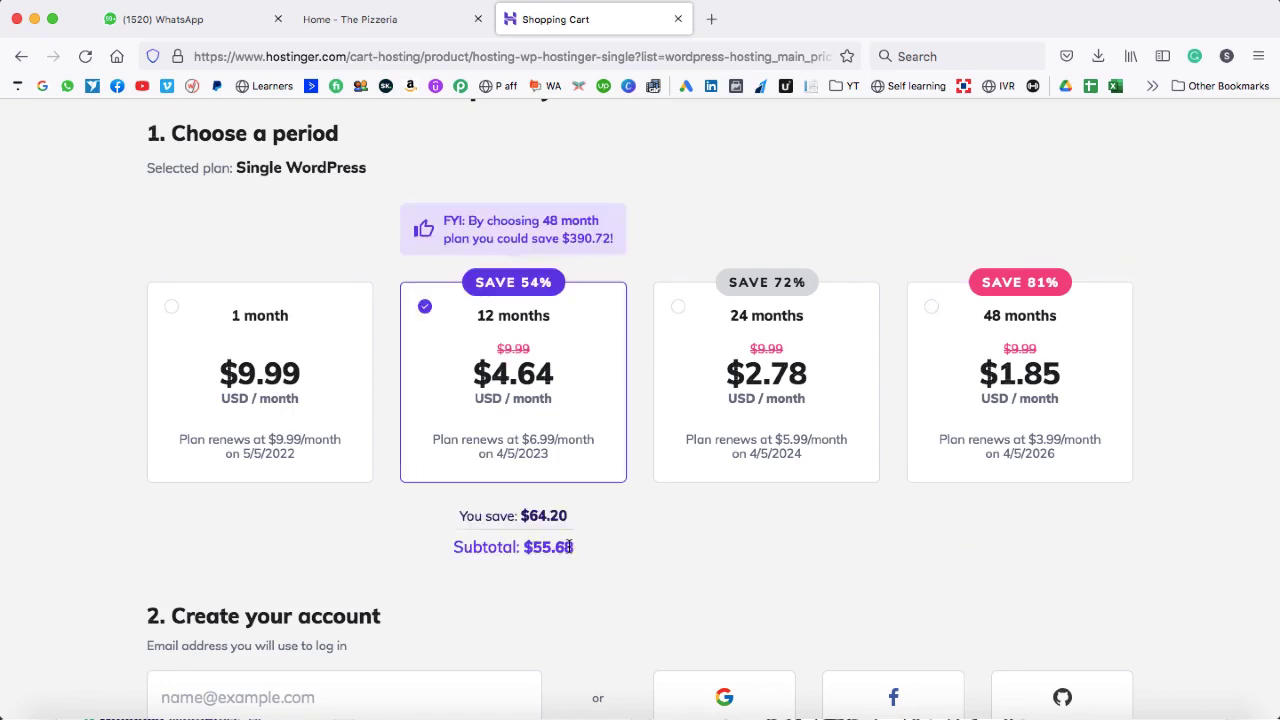
{"action": "scroll", "coordinate": [570, 546], "scroll_direction": "down", "scroll_amount": 5}
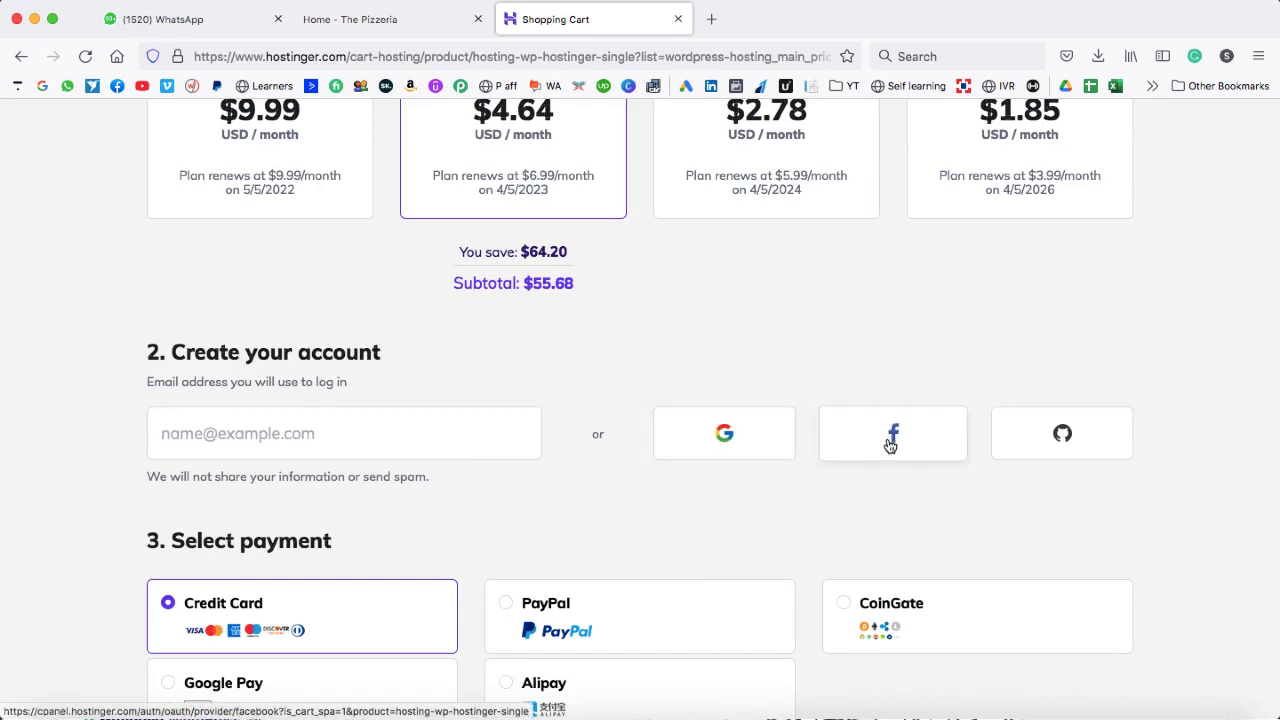
{"action": "scroll", "coordinate": [450, 480], "scroll_direction": "down", "scroll_amount": 3}
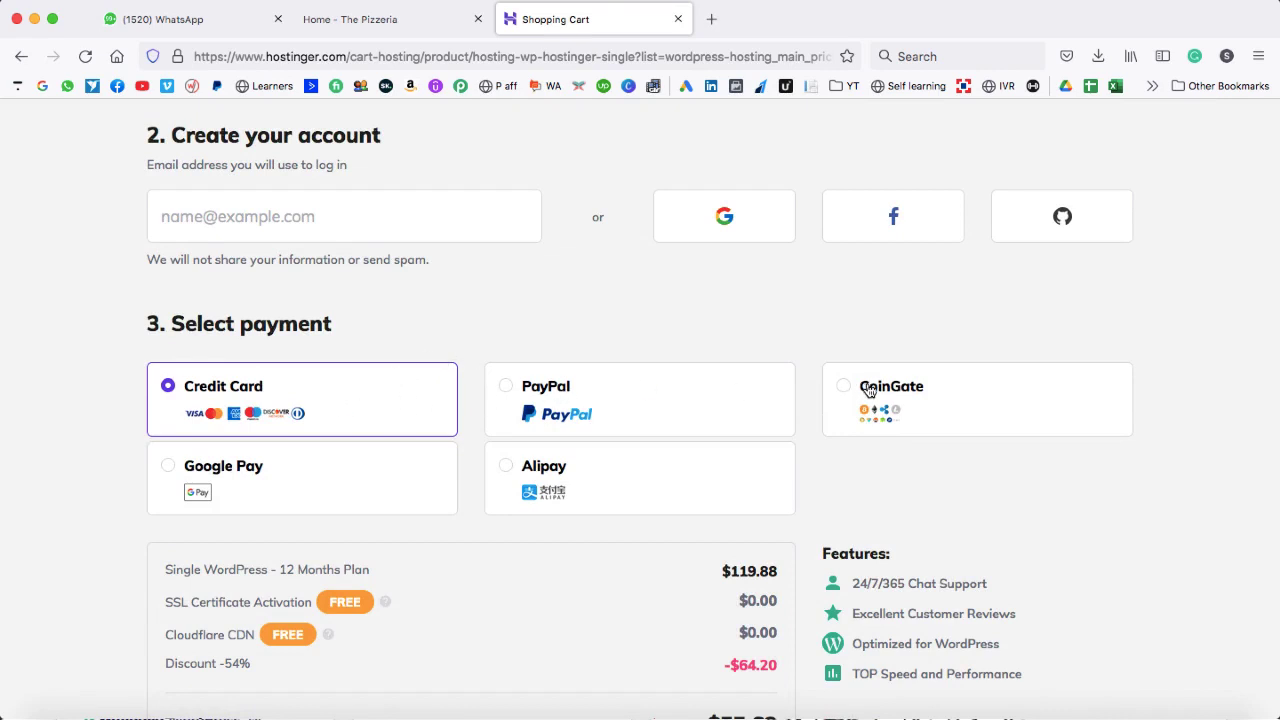
{"action": "scroll", "coordinate": [486, 475], "scroll_direction": "down", "scroll_amount": 3}
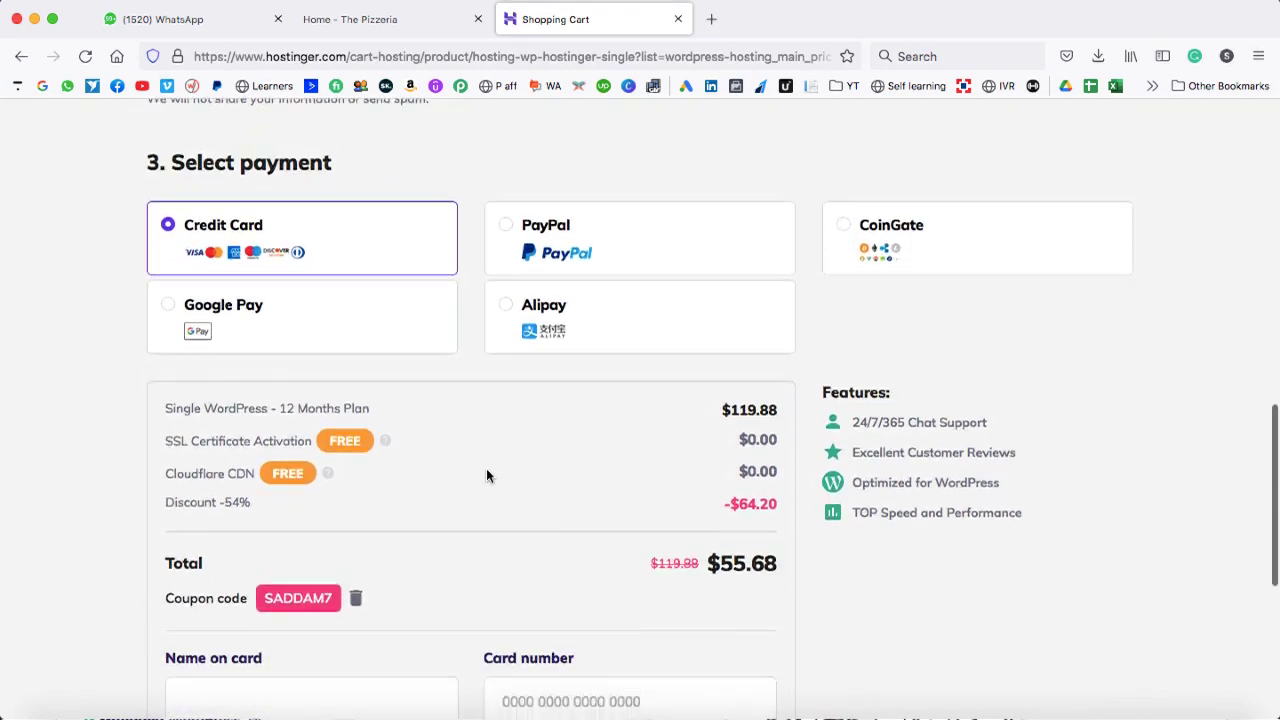
{"action": "scroll", "coordinate": [486, 475], "scroll_direction": "down", "scroll_amount": 2}
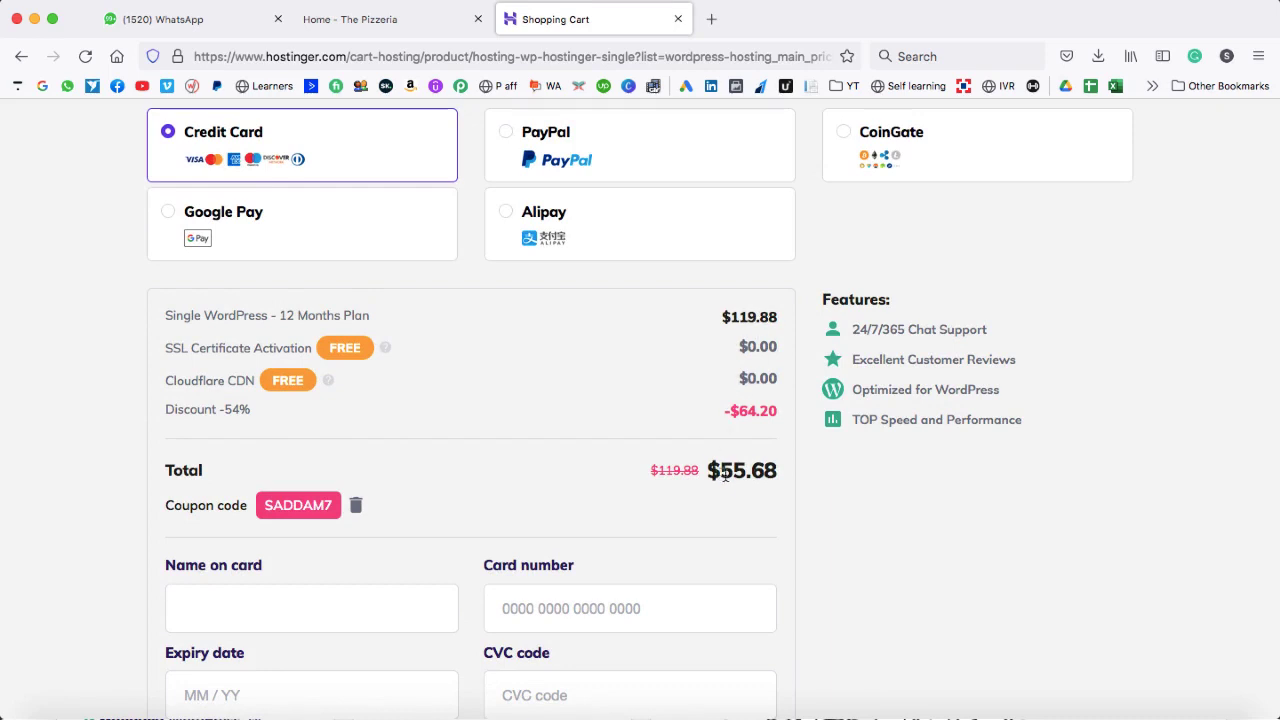
{"action": "left_click_drag", "start_coordinate": [726, 478], "coordinate": [778, 478]}
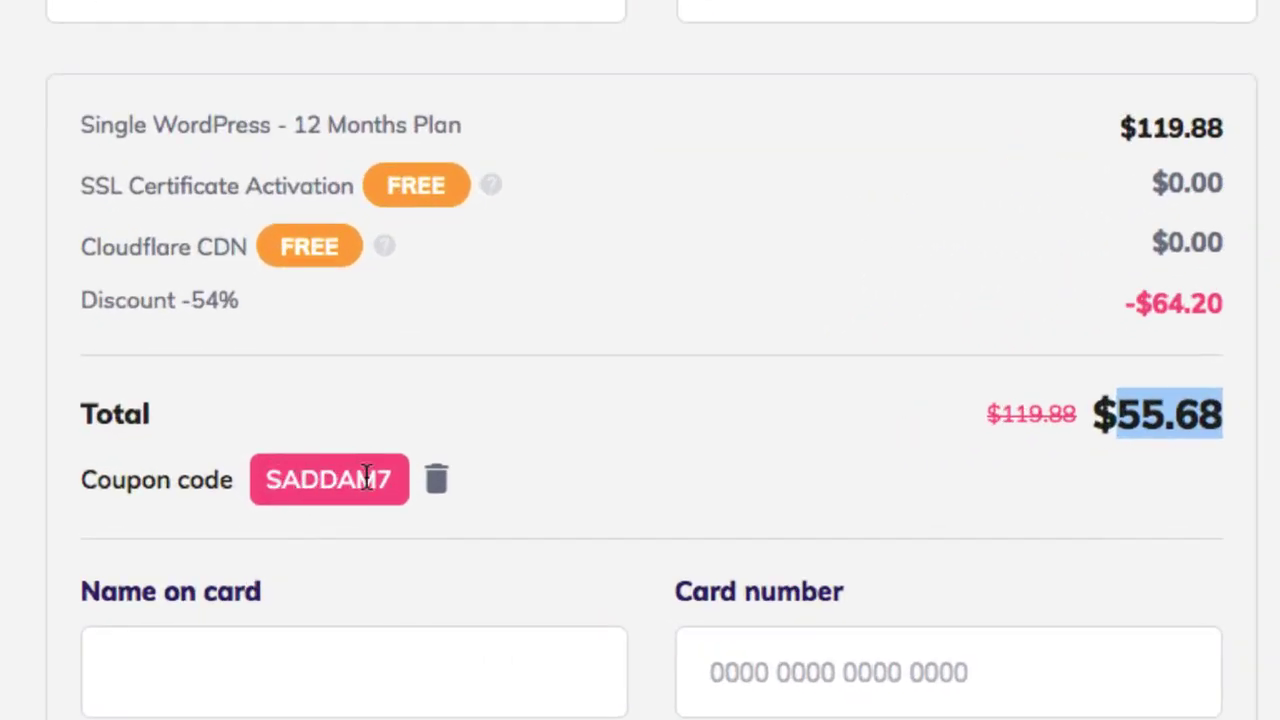
{"action": "left_click", "coordinate": [480, 412]}
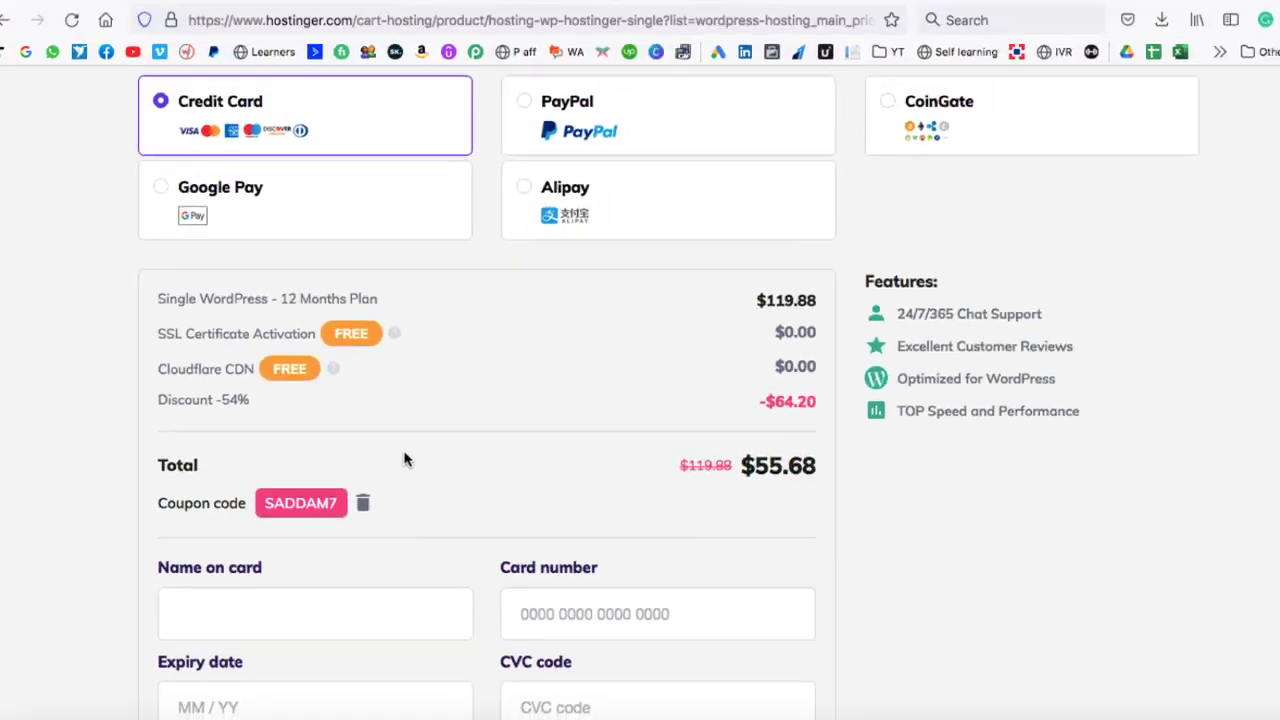
{"action": "scroll", "coordinate": [403, 457], "scroll_direction": "down", "scroll_amount": 3}
{"action": "scroll", "coordinate": [390, 450], "scroll_direction": "down", "scroll_amount": 1}
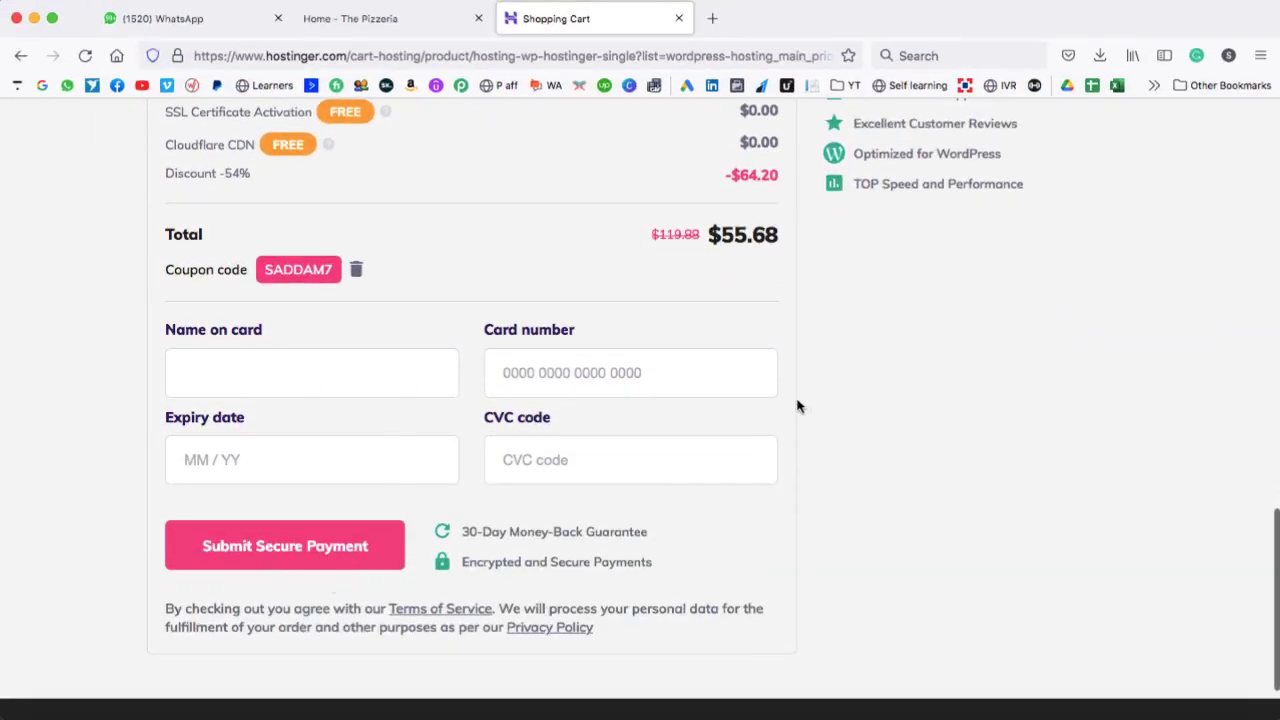
{"action": "scroll", "coordinate": [806, 327], "scroll_direction": "up", "scroll_amount": 5}
{"action": "scroll", "coordinate": [806, 327], "scroll_direction": "up", "scroll_amount": 10}
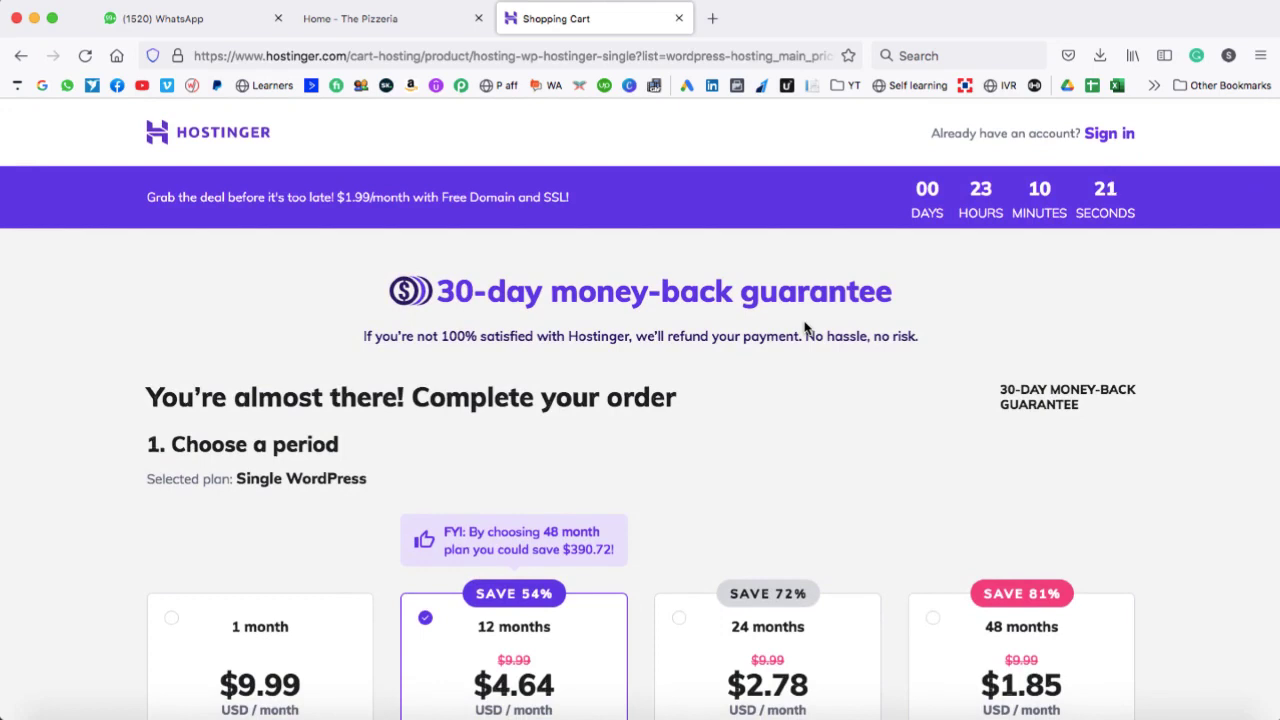
Step: Go to hostinger.com and log in to the hPanel dashboard listing WordPress Starter Hosting
{"action": "left_click", "coordinate": [555, 55]}
{"action": "type", "text": "host"}
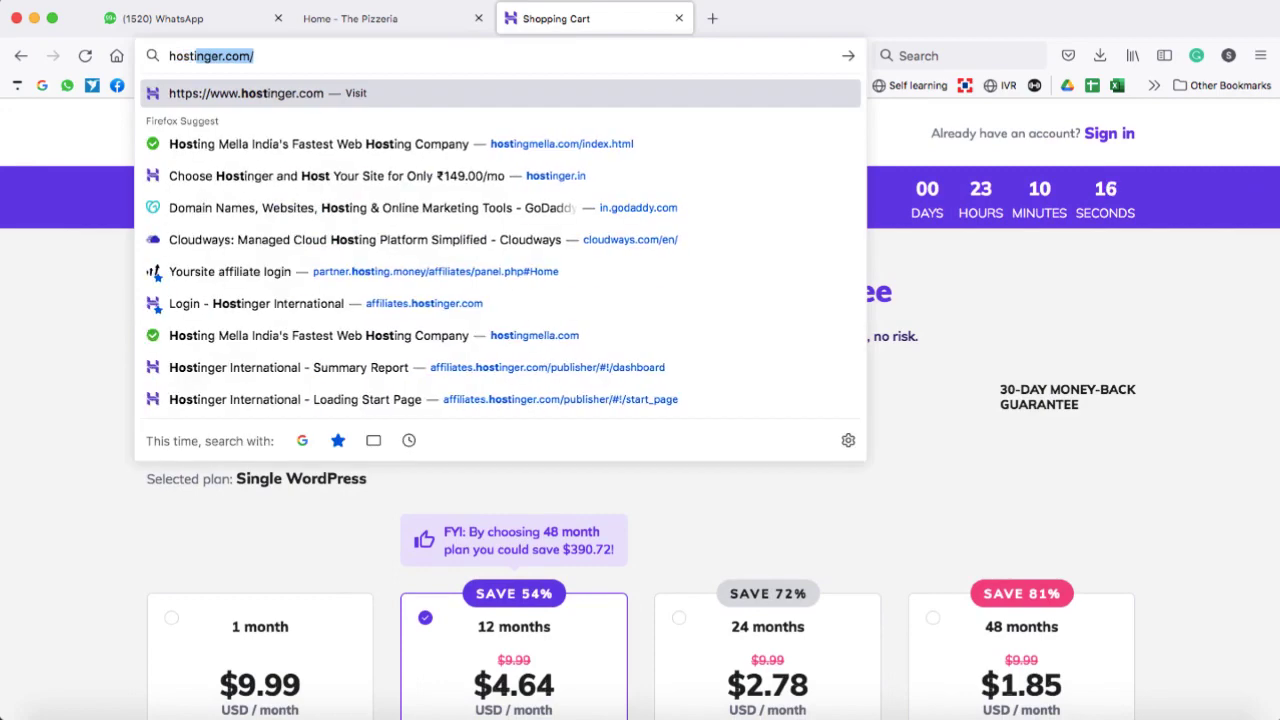
{"action": "key", "text": "Return"}
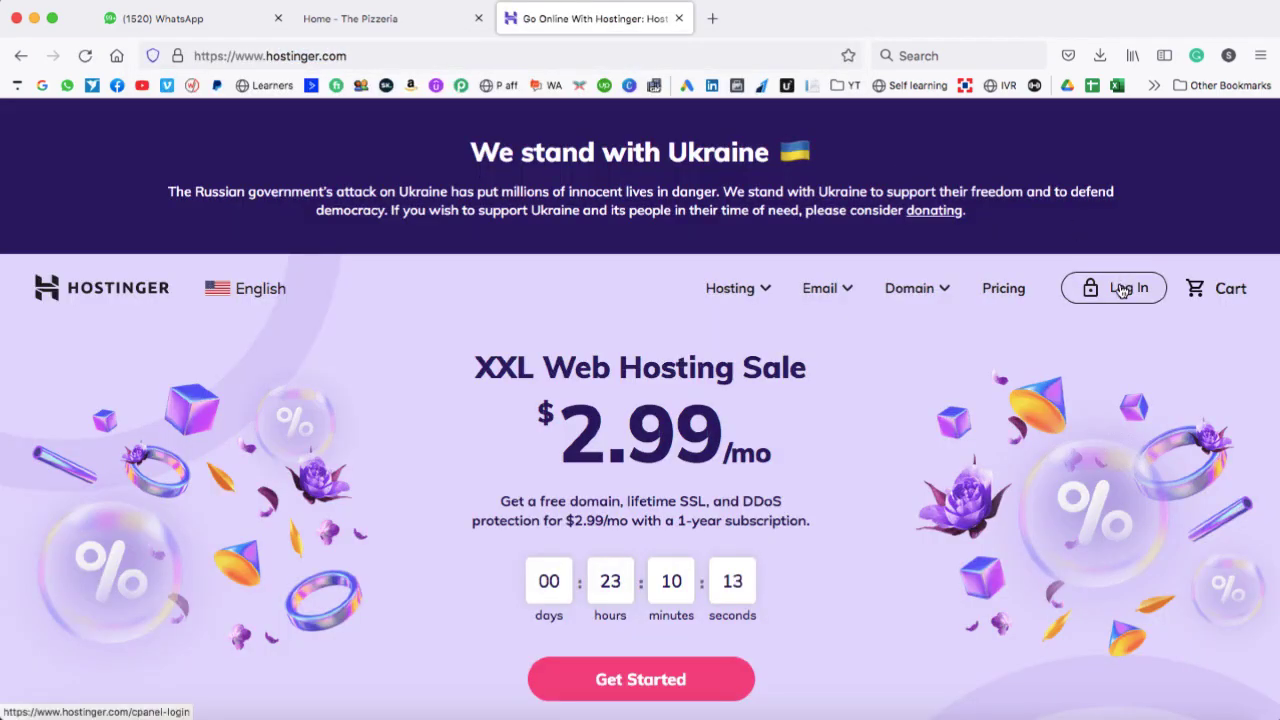
{"action": "left_click", "coordinate": [1120, 289]}
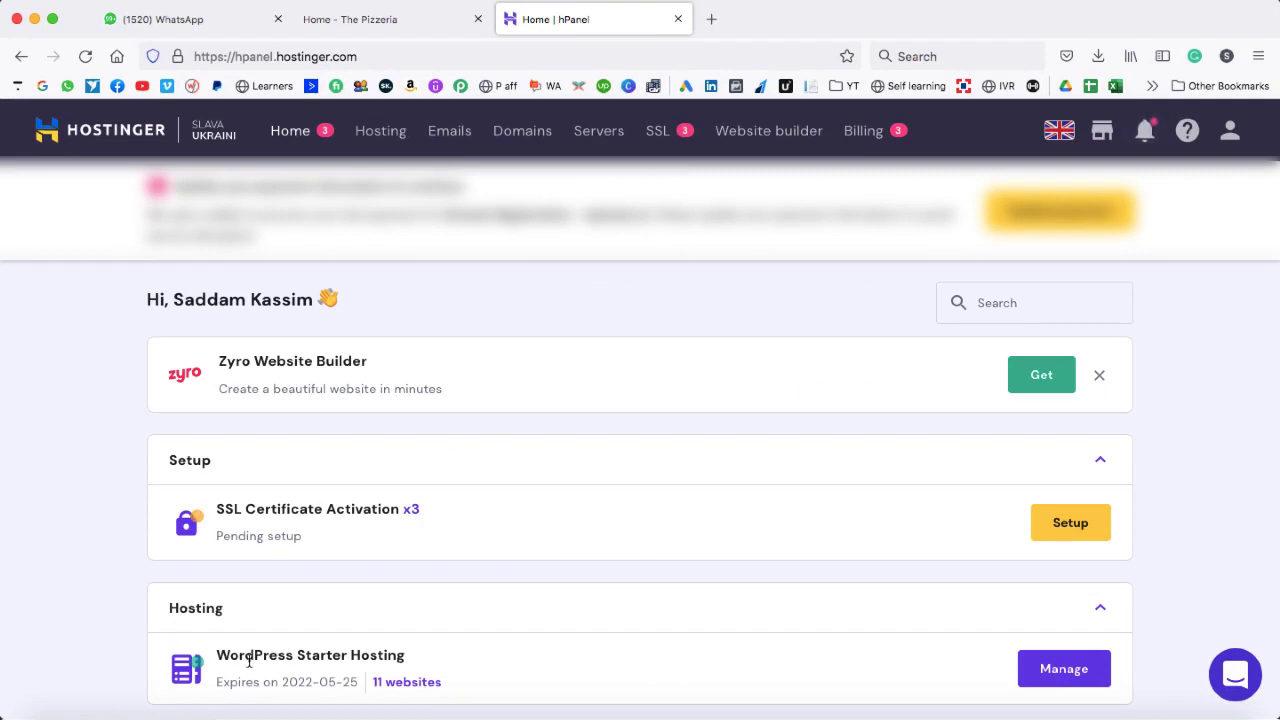
{"action": "left_click_drag", "start_coordinate": [217, 659], "coordinate": [414, 662]}
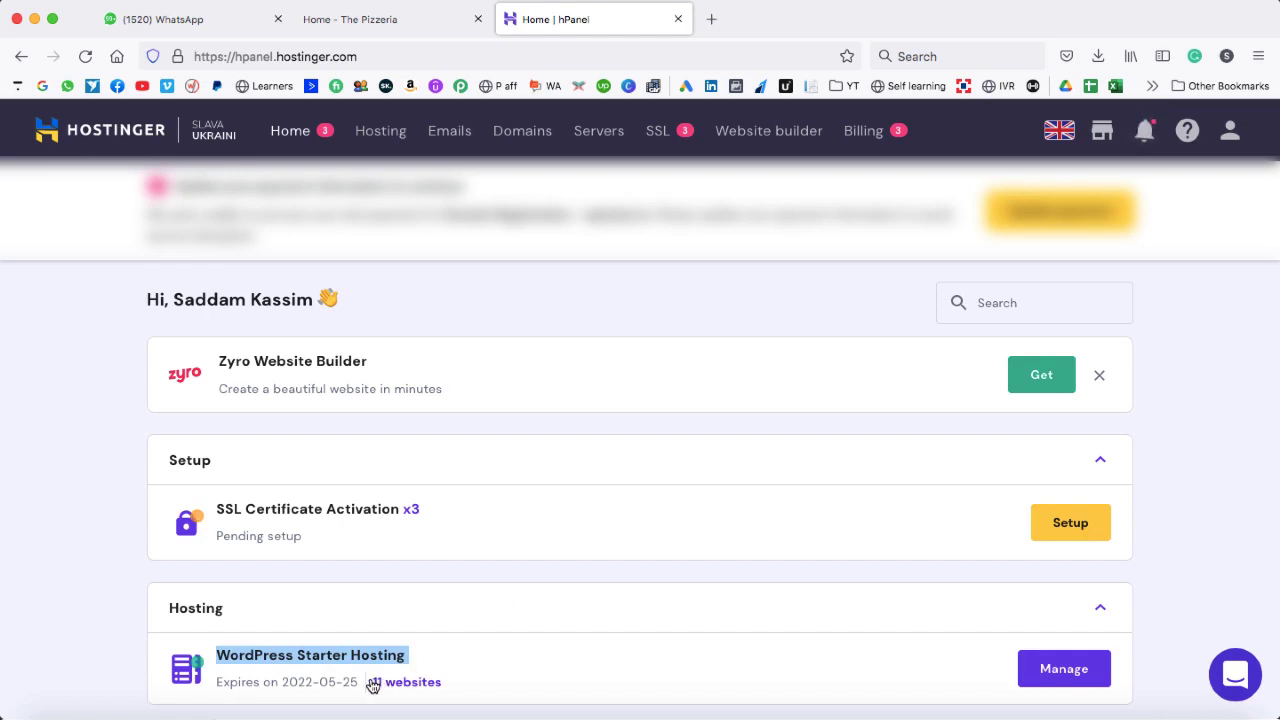
Step: Search for pizzazone247.com in Domains > Get a New Domain
{"action": "left_click", "coordinate": [524, 132]}
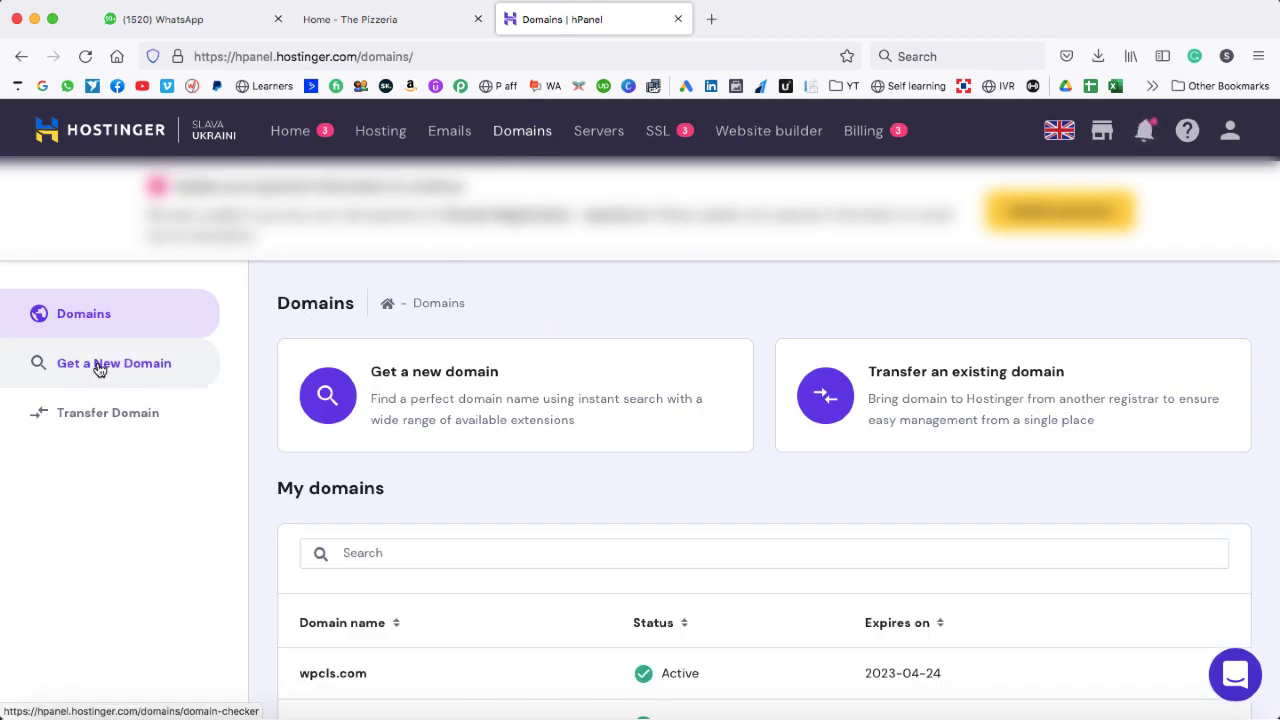
{"action": "left_click", "coordinate": [99, 369]}
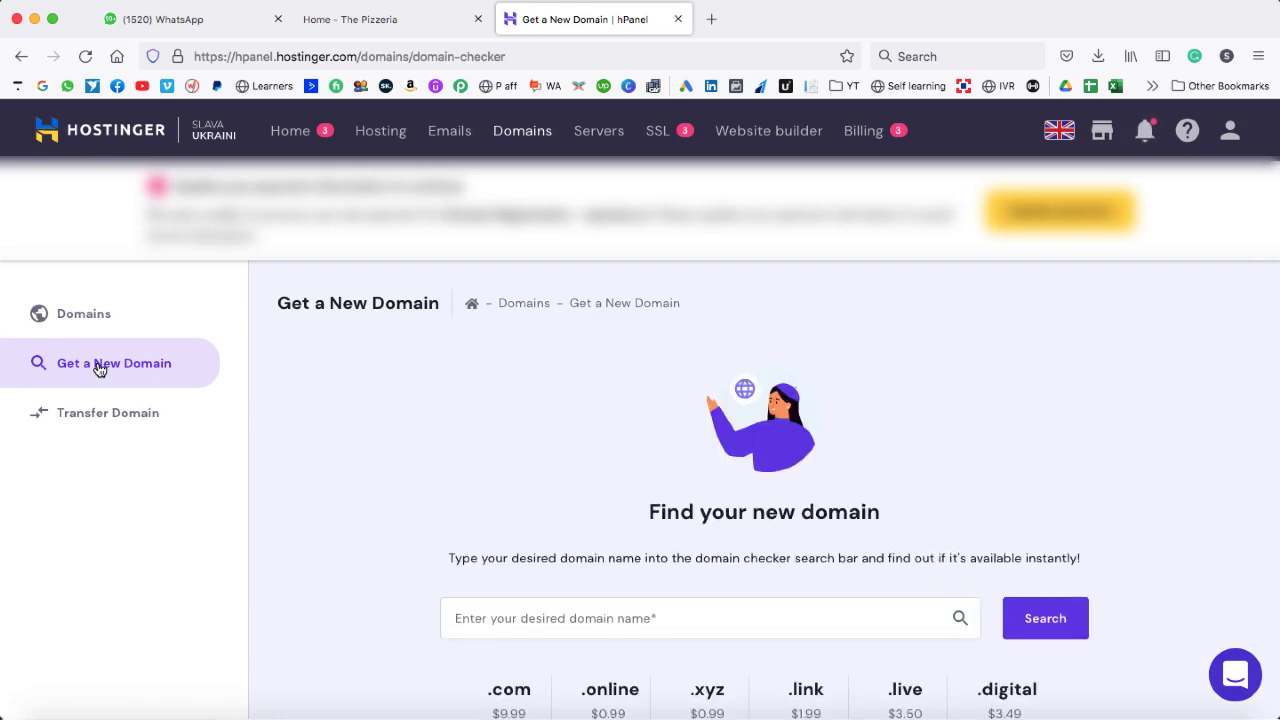
{"action": "left_click", "coordinate": [551, 620]}
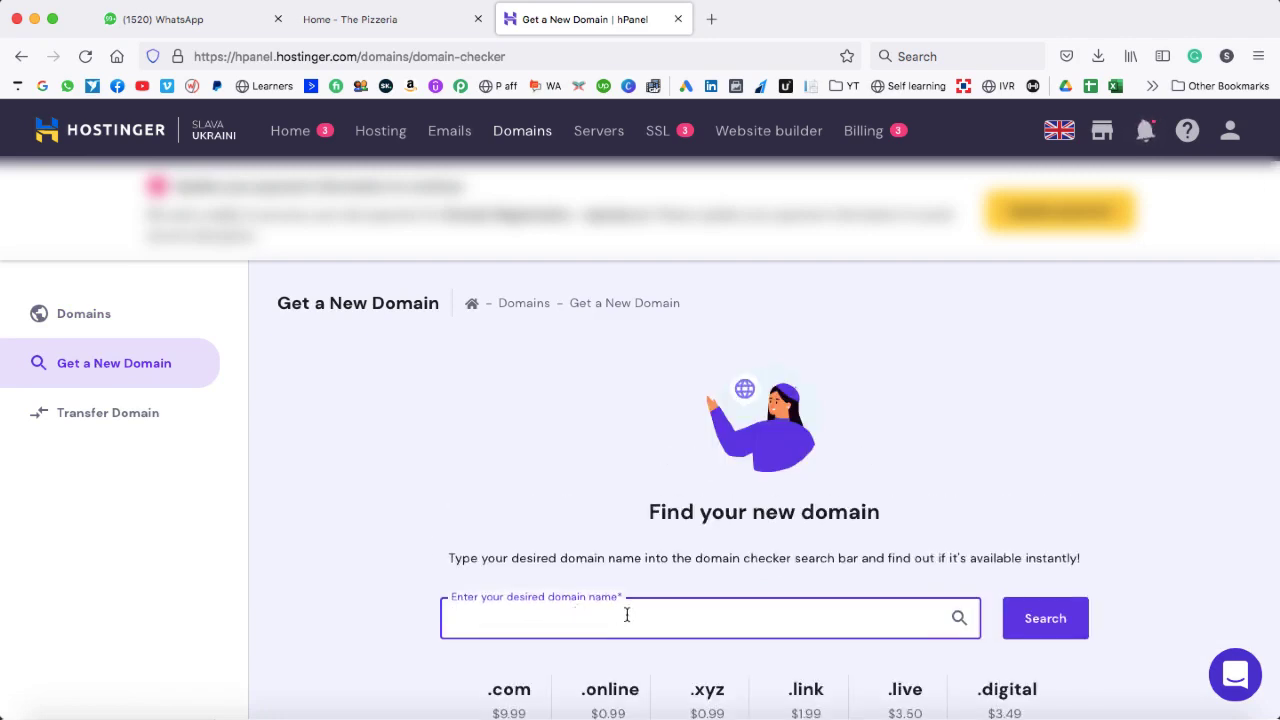
{"action": "scroll", "coordinate": [625, 616], "scroll_direction": "down", "scroll_amount": 3}
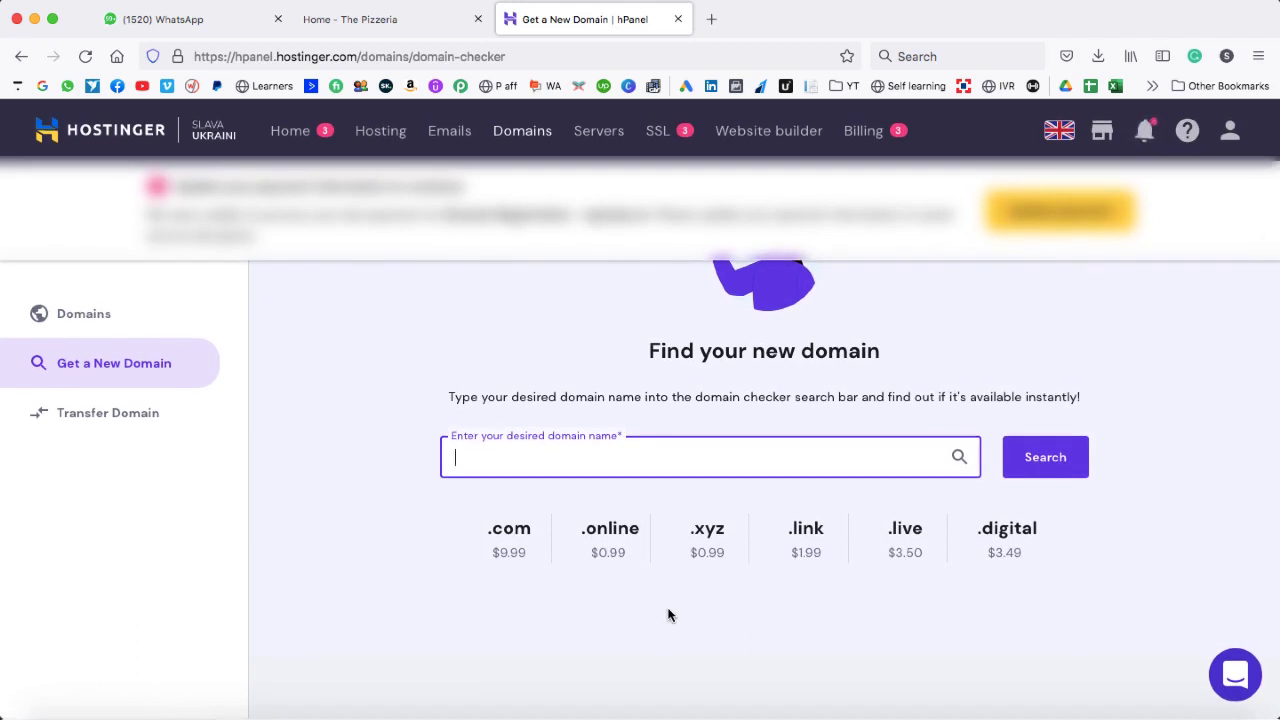
{"action": "type", "text": "pizzazone247.c"}
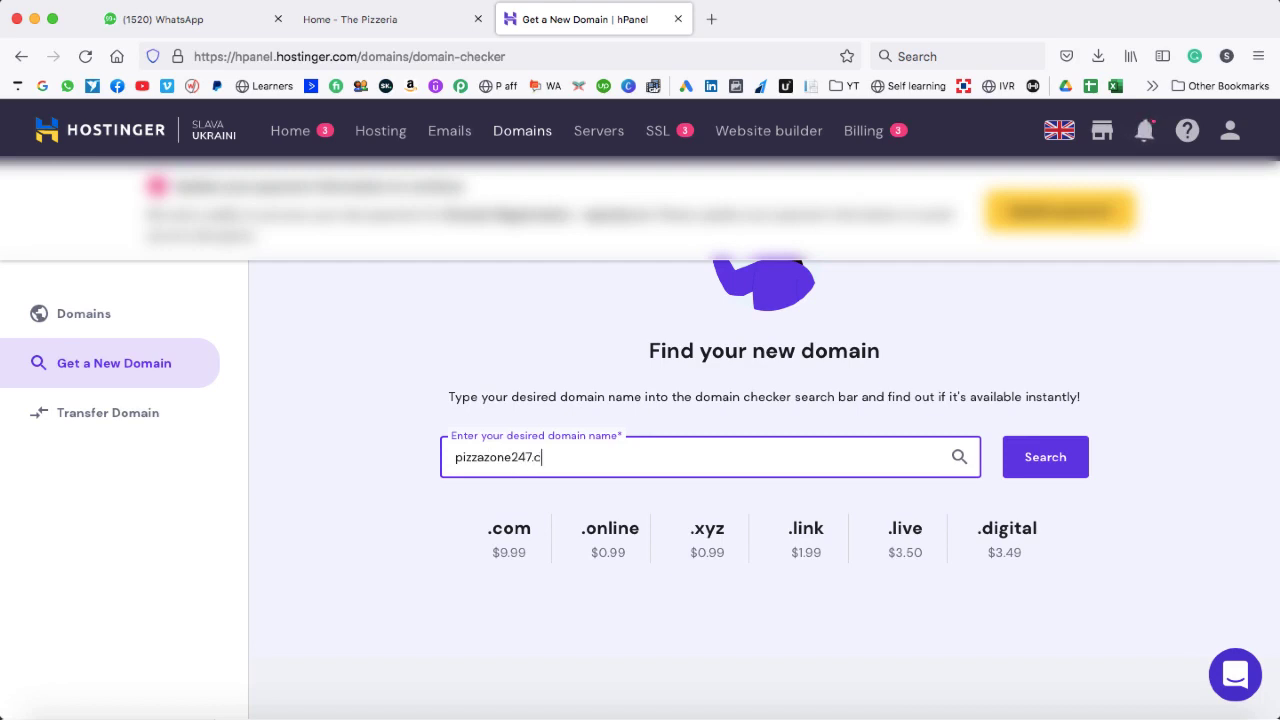
{"action": "type", "text": "om"}
{"action": "left_click", "coordinate": [1046, 465]}
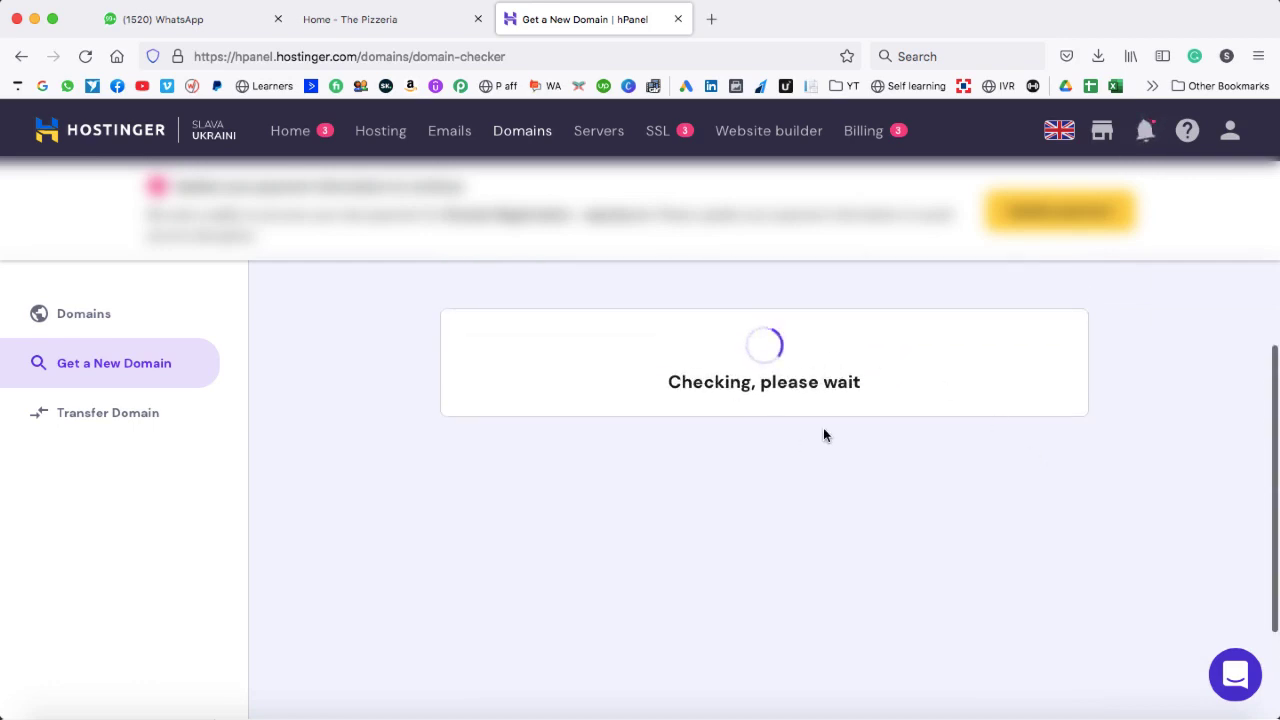
Step: Review the results: .com available at $9.99, with a .online alternative at $0.99
{"action": "scroll", "coordinate": [896, 366], "scroll_direction": "up", "scroll_amount": 2}
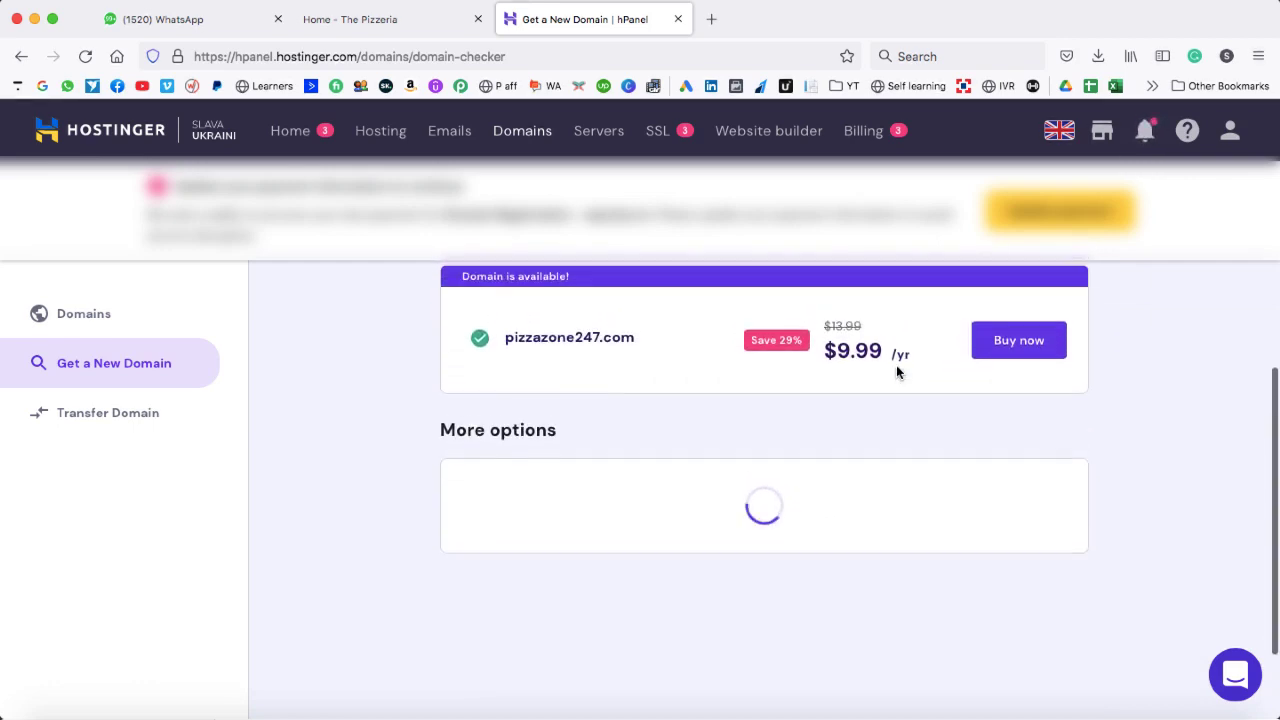
{"action": "scroll", "coordinate": [637, 351], "scroll_direction": "up", "scroll_amount": 2}
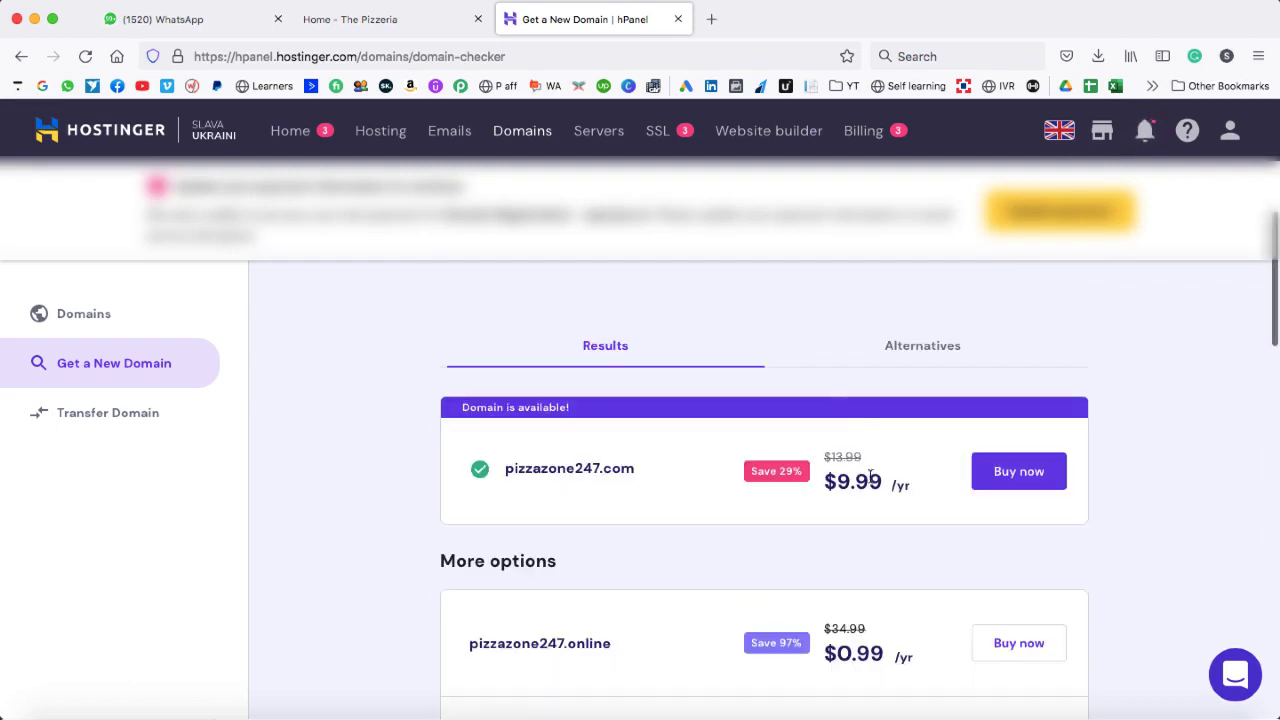
{"action": "scroll", "coordinate": [891, 480], "scroll_direction": "down", "scroll_amount": 4}
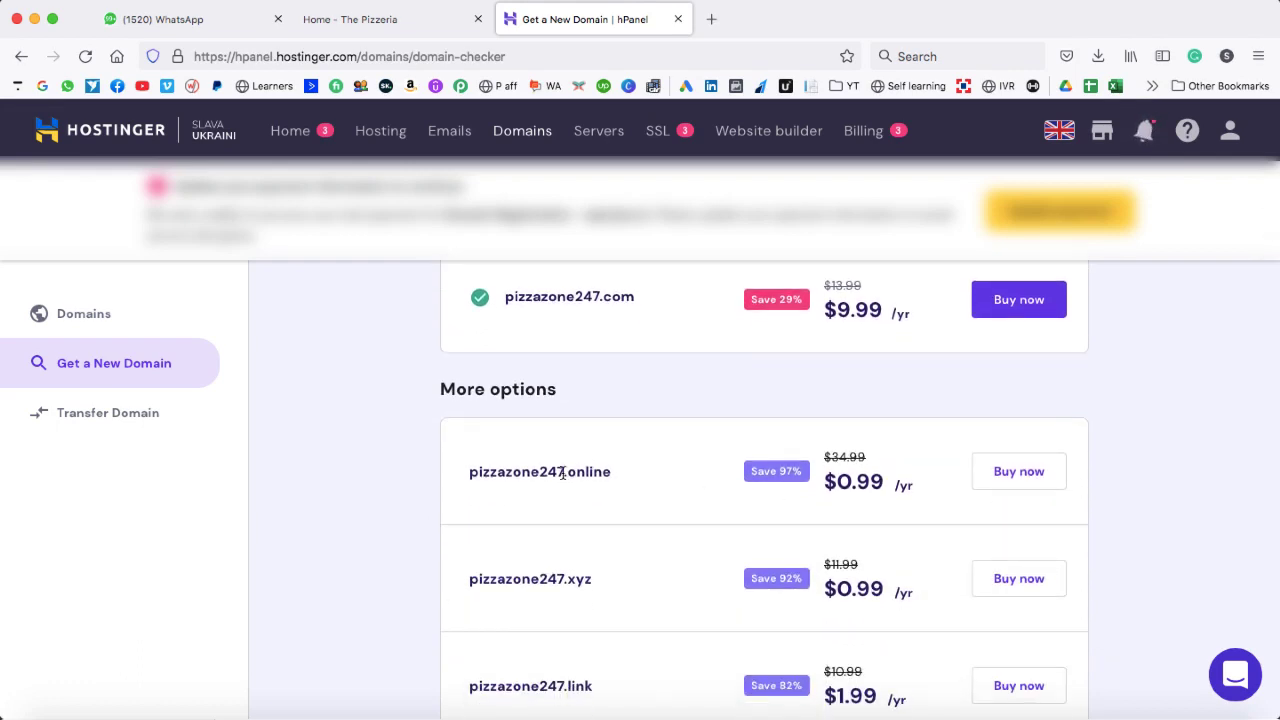
{"action": "left_click_drag", "start_coordinate": [565, 474], "coordinate": [612, 477]}
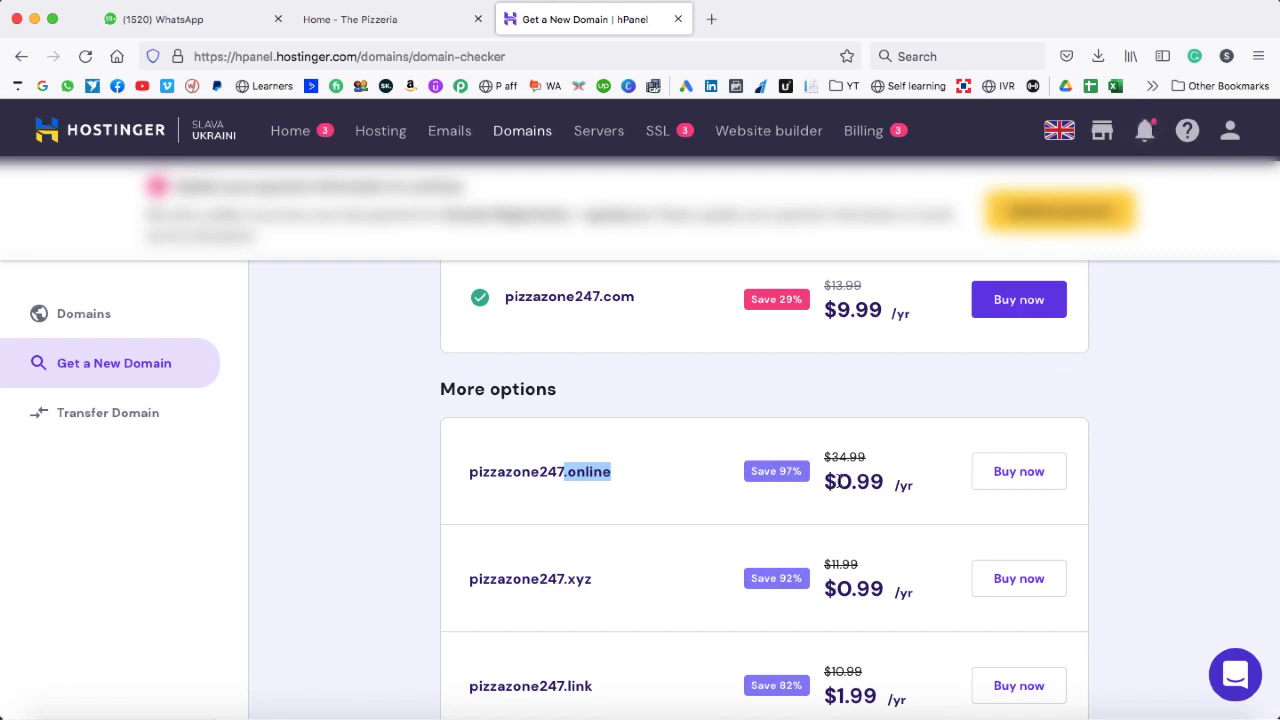
{"action": "left_click", "coordinate": [666, 473]}
{"action": "scroll", "coordinate": [666, 473], "scroll_direction": "up", "scroll_amount": 2}
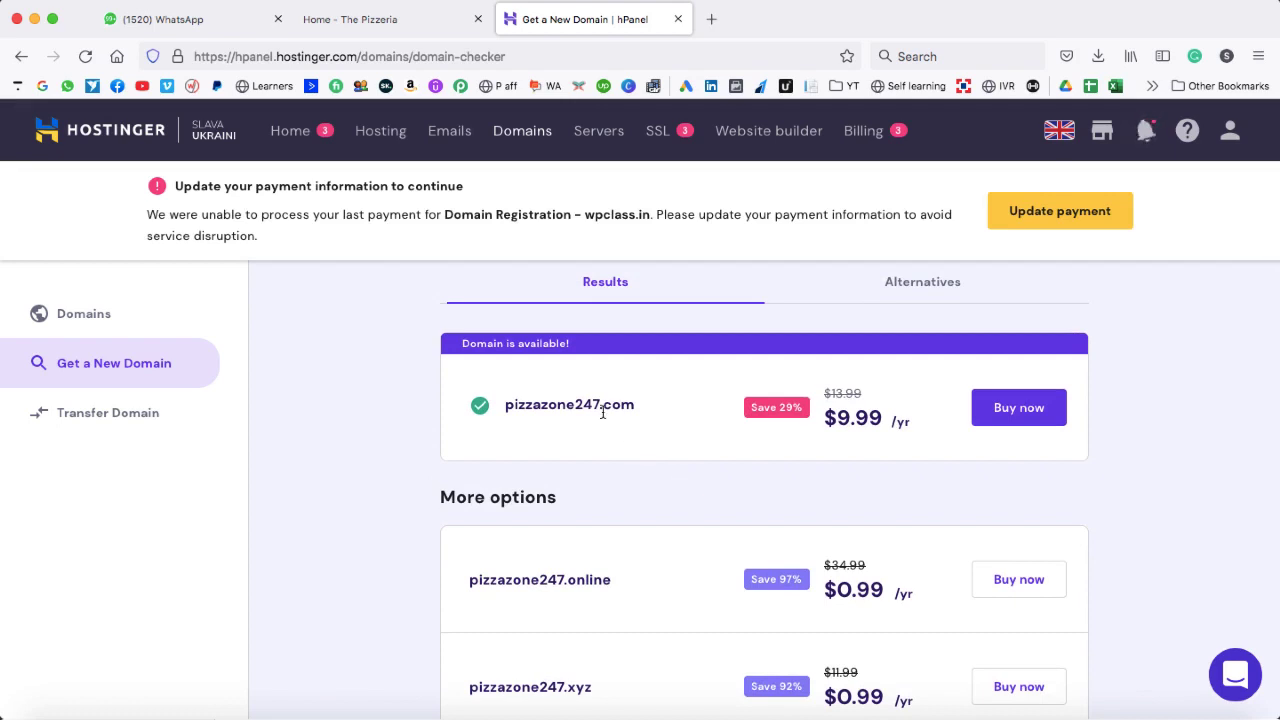
{"action": "left_click_drag", "start_coordinate": [598, 408], "coordinate": [632, 408]}
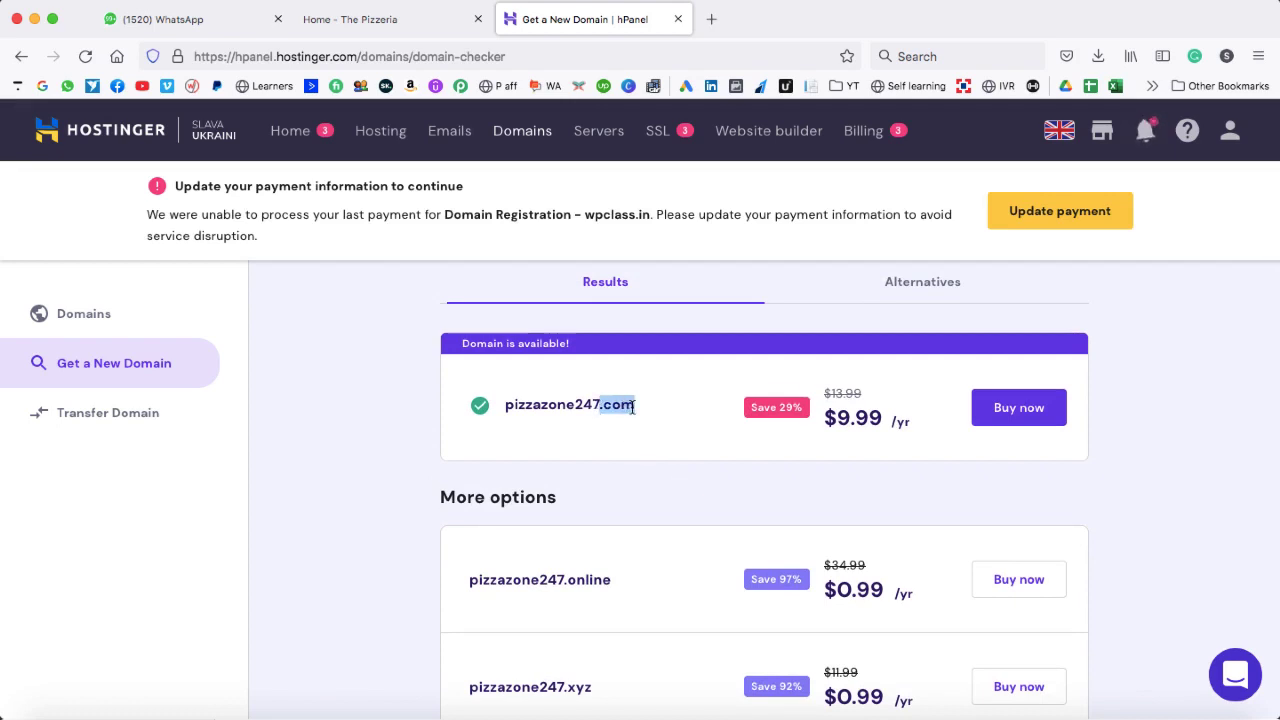
{"action": "scroll", "coordinate": [935, 497], "scroll_direction": "up", "scroll_amount": 1}
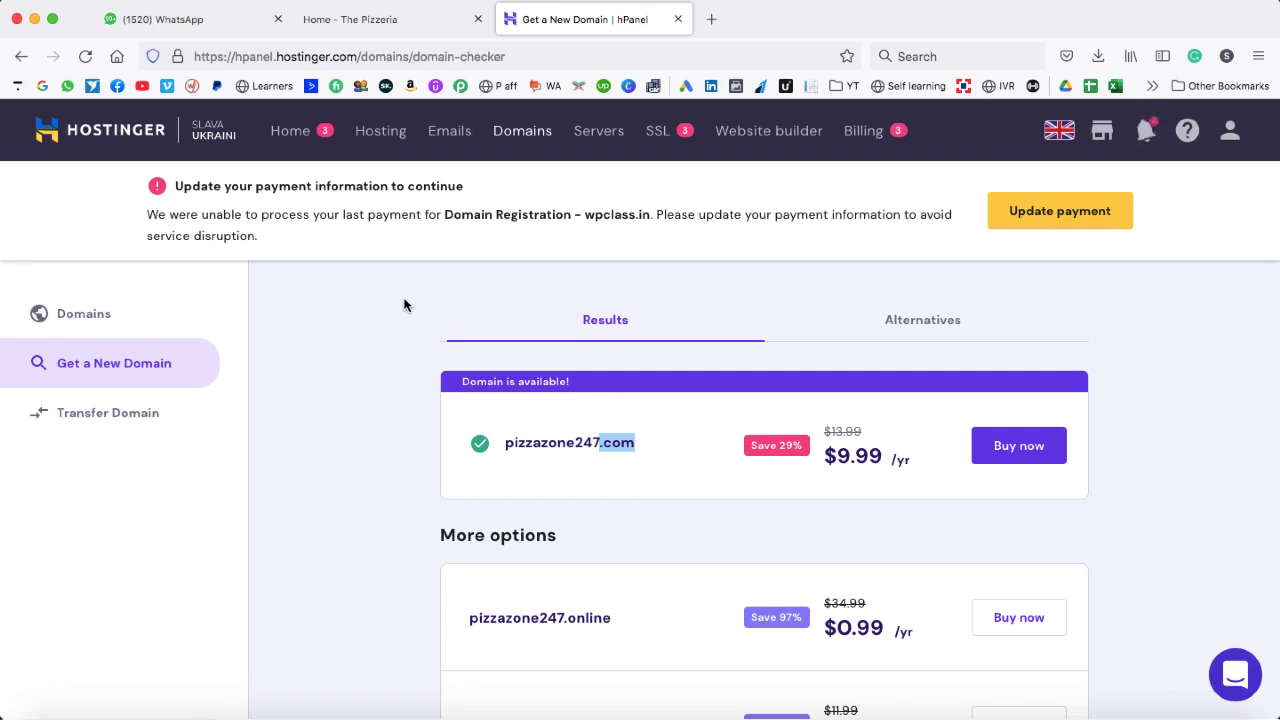
{"action": "scroll", "coordinate": [404, 304], "scroll_direction": "down", "scroll_amount": 1}
{"action": "scroll", "coordinate": [404, 304], "scroll_direction": "up", "scroll_amount": 5}
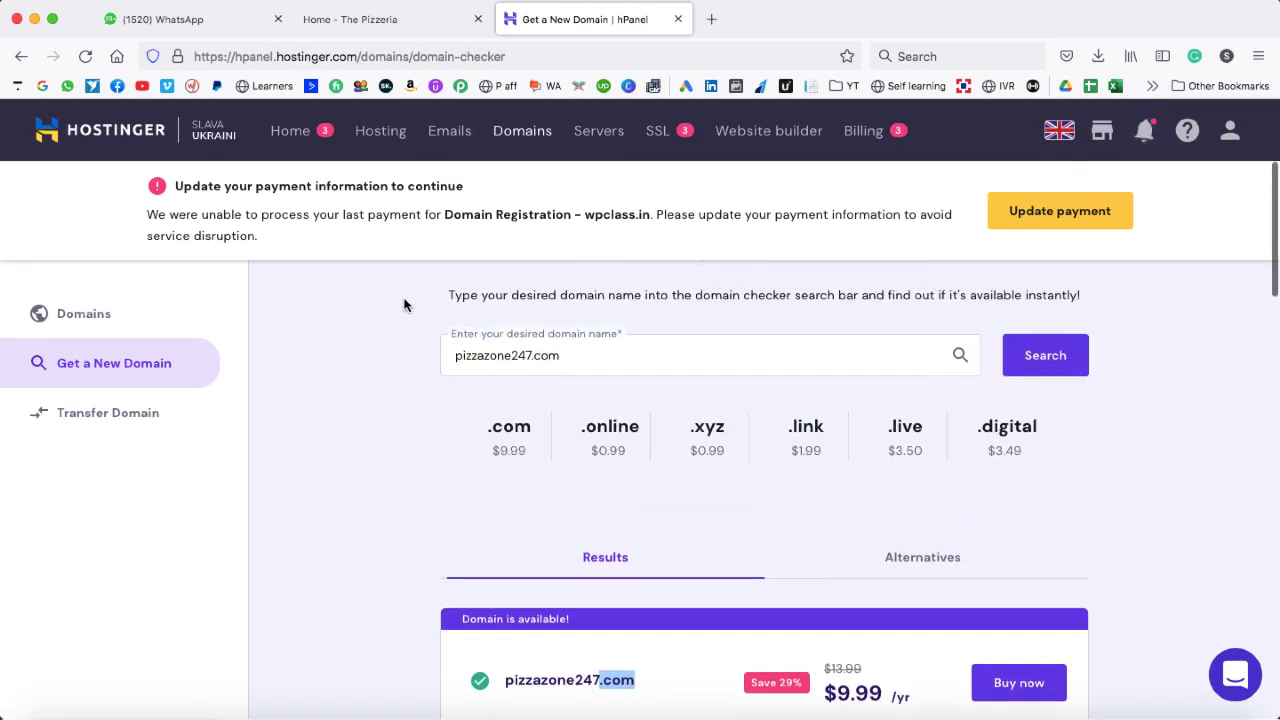
{"action": "scroll", "coordinate": [404, 304], "scroll_direction": "up", "scroll_amount": 3}
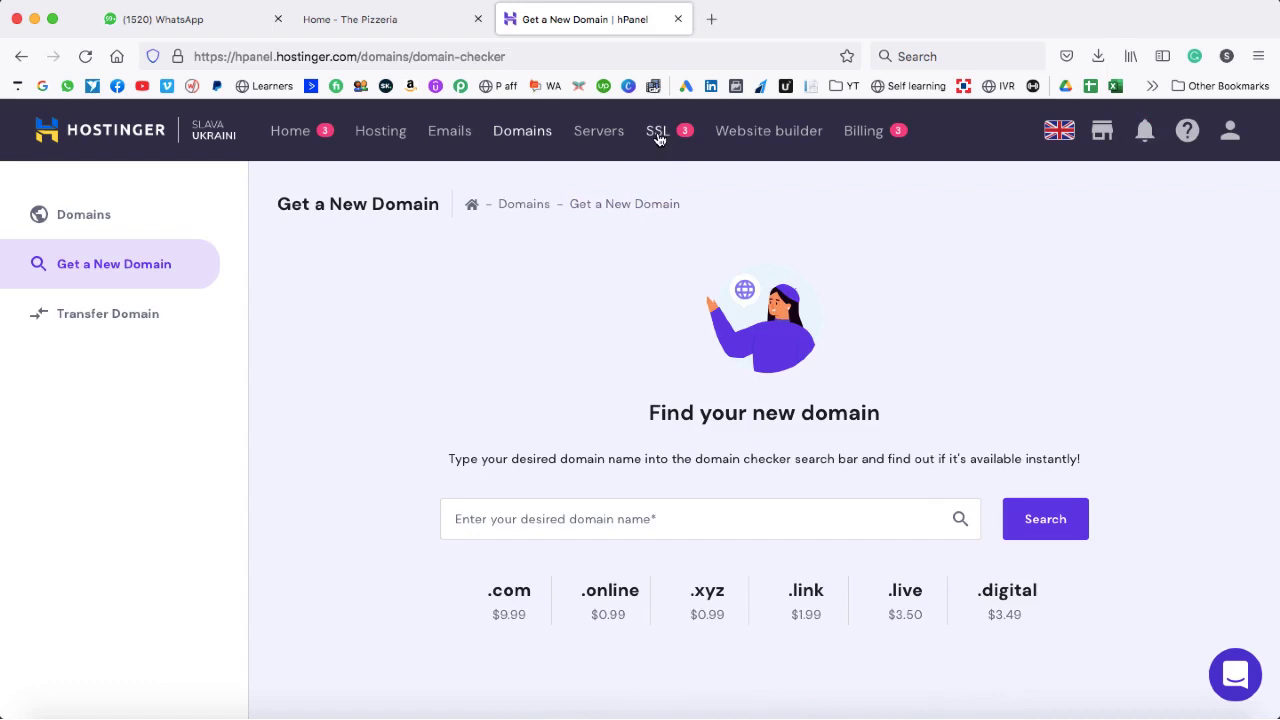
Step: Set up the pending Lifetime SSL certificate and install it on medihouse.online
{"action": "left_click", "coordinate": [658, 134]}
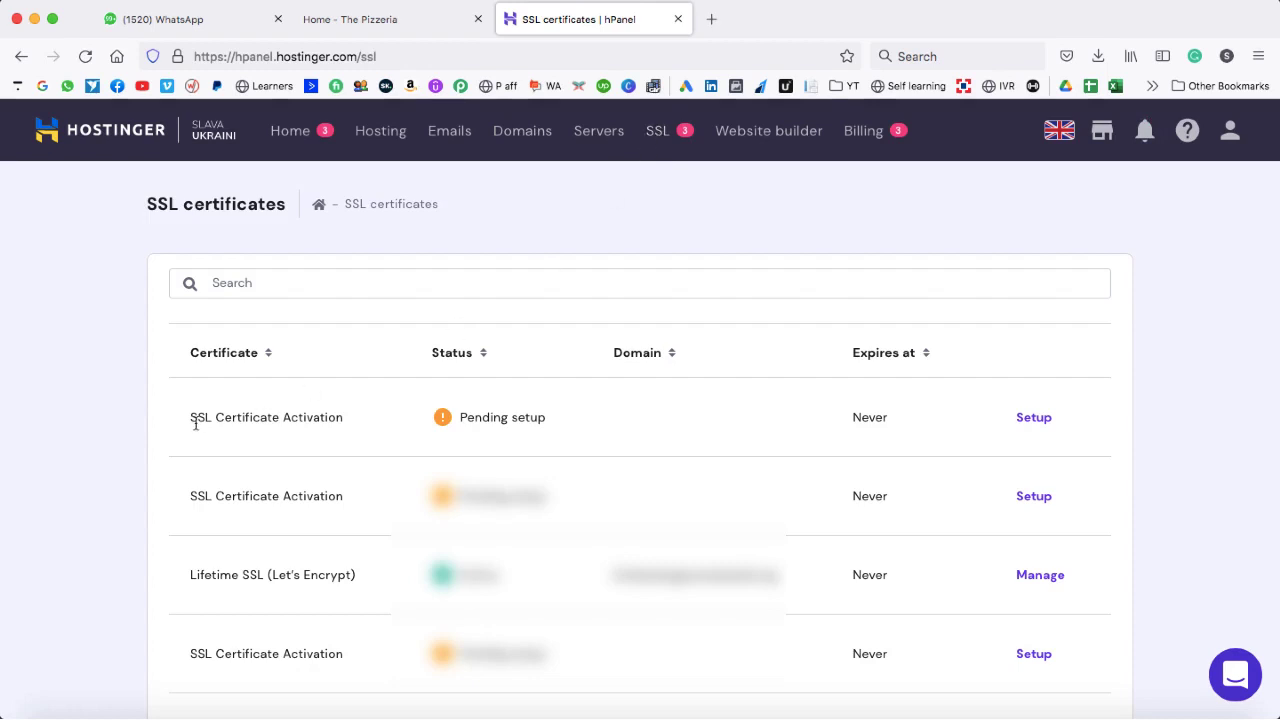
{"action": "left_click_drag", "start_coordinate": [301, 421], "coordinate": [317, 418]}
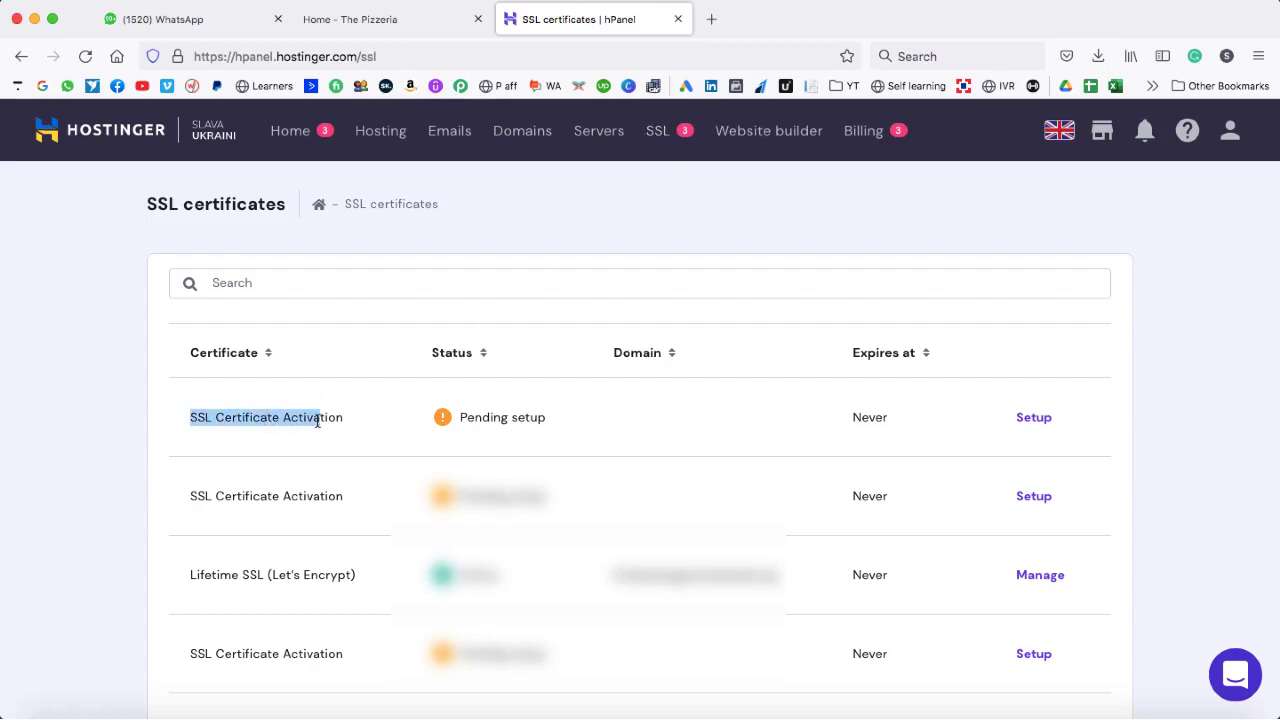
{"action": "left_click", "coordinate": [1035, 424]}
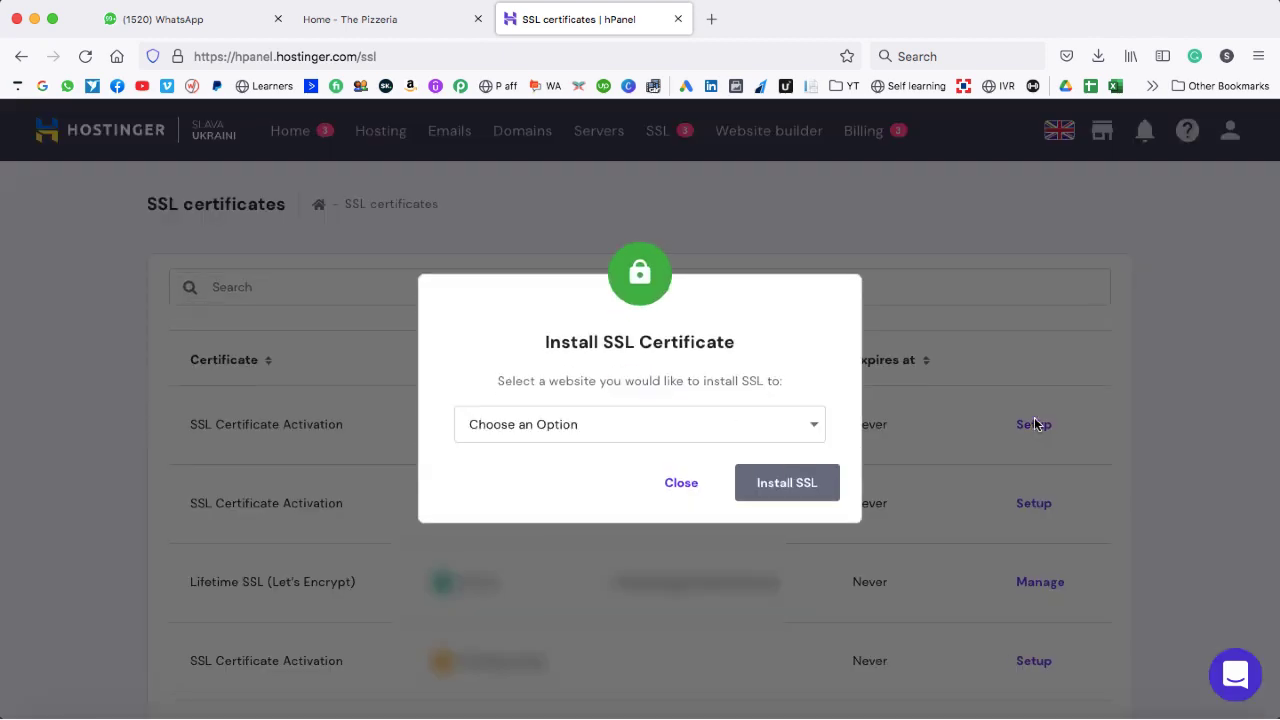
{"action": "left_click", "coordinate": [692, 424]}
{"action": "left_click", "coordinate": [763, 424]}
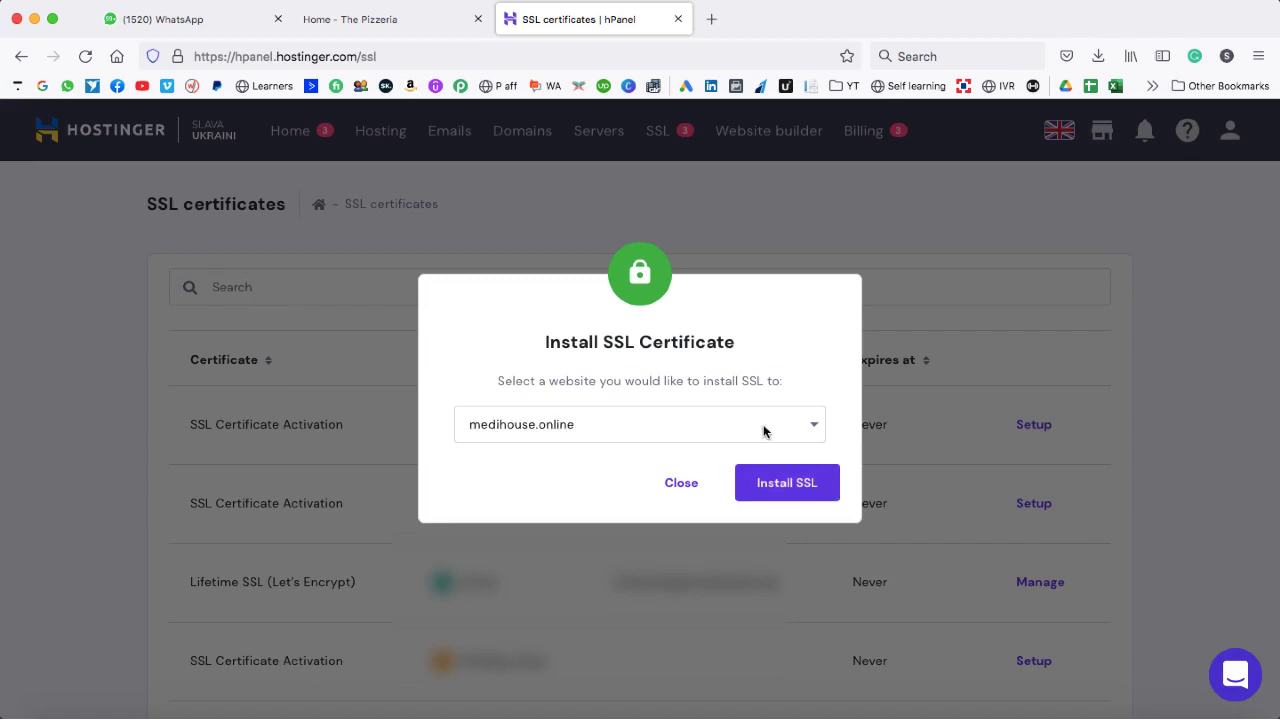
{"action": "left_click", "coordinate": [786, 484]}
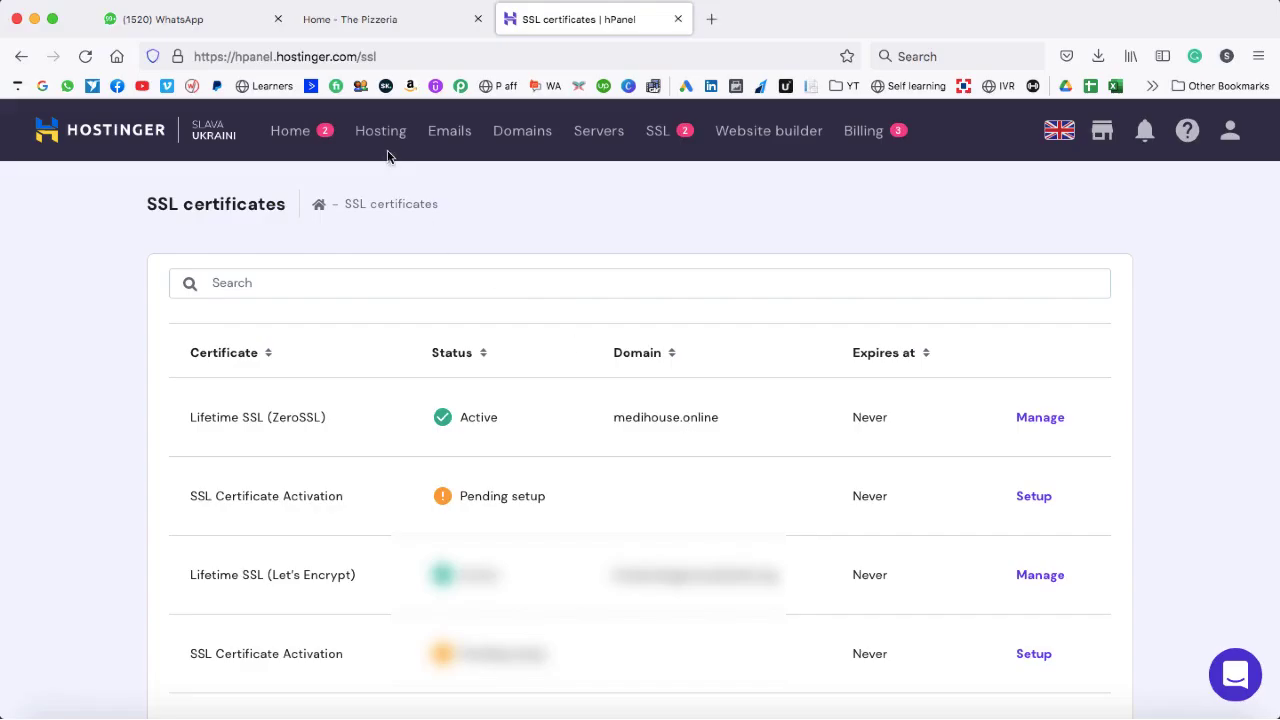
Step: List 10 websites per page and open management for medihouse.online
{"action": "left_click", "coordinate": [376, 132]}
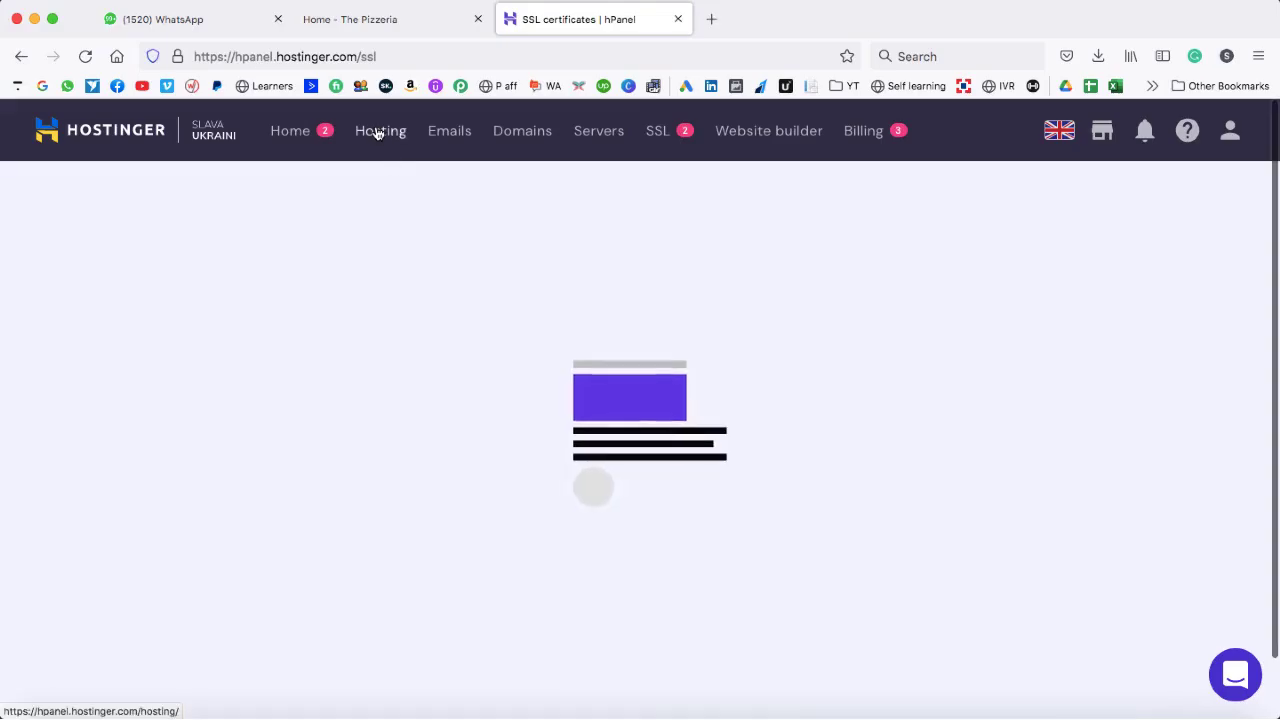
{"action": "scroll", "coordinate": [517, 511], "scroll_direction": "down", "scroll_amount": 3}
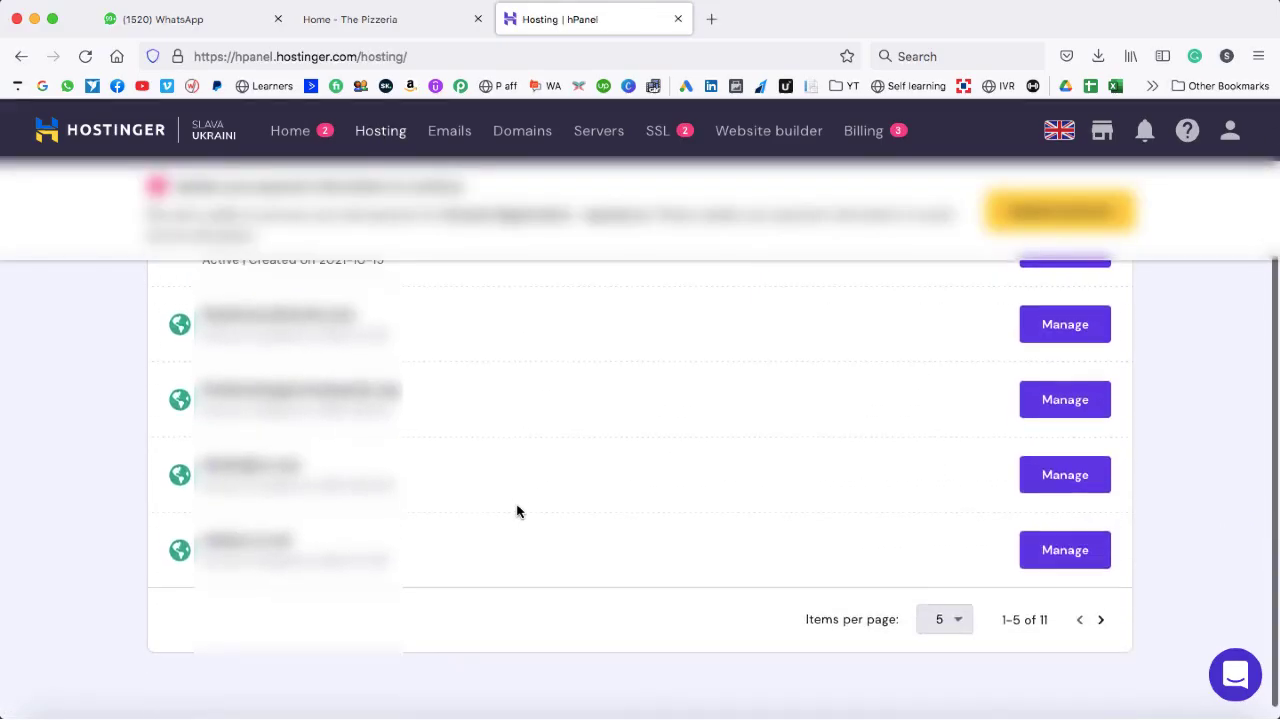
{"action": "left_click", "coordinate": [950, 613]}
{"action": "left_click", "coordinate": [942, 634]}
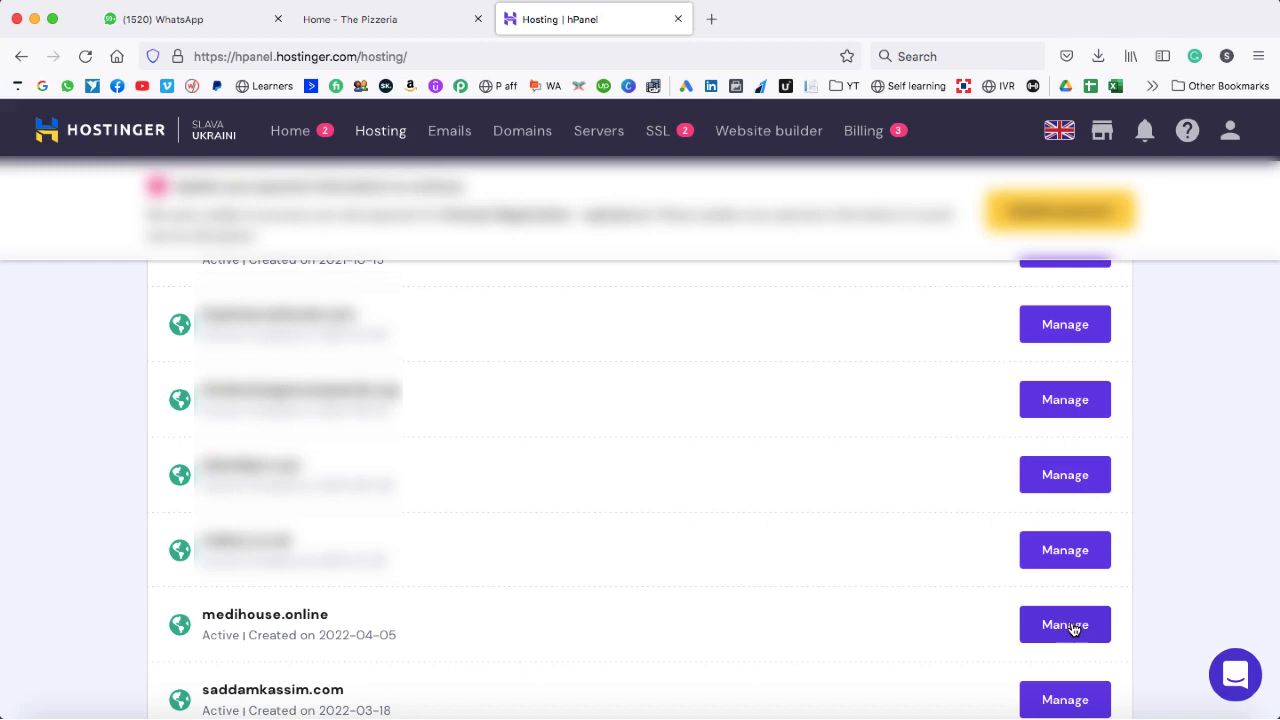
{"action": "left_click", "coordinate": [1065, 625]}
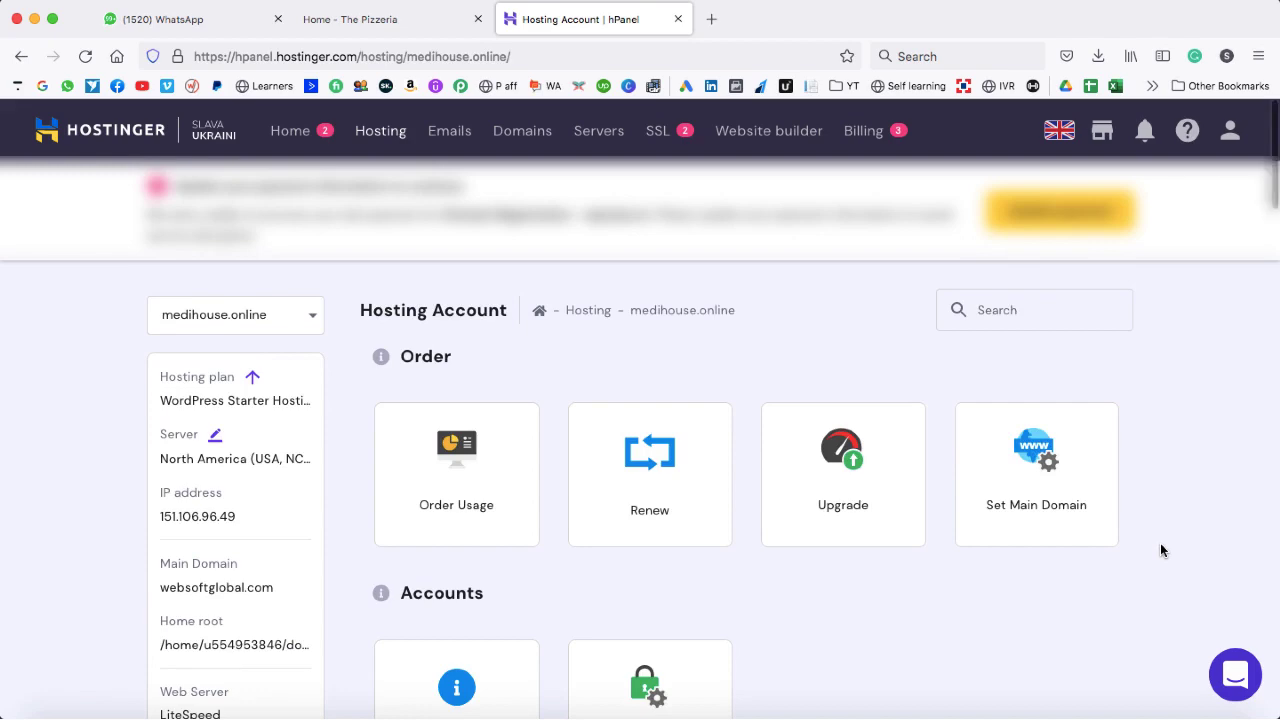
Step: Open the Auto Installer and select WordPress to install
{"action": "scroll", "coordinate": [1160, 543], "scroll_direction": "down", "scroll_amount": 5}
{"action": "scroll", "coordinate": [1160, 545], "scroll_direction": "down", "scroll_amount": 14}
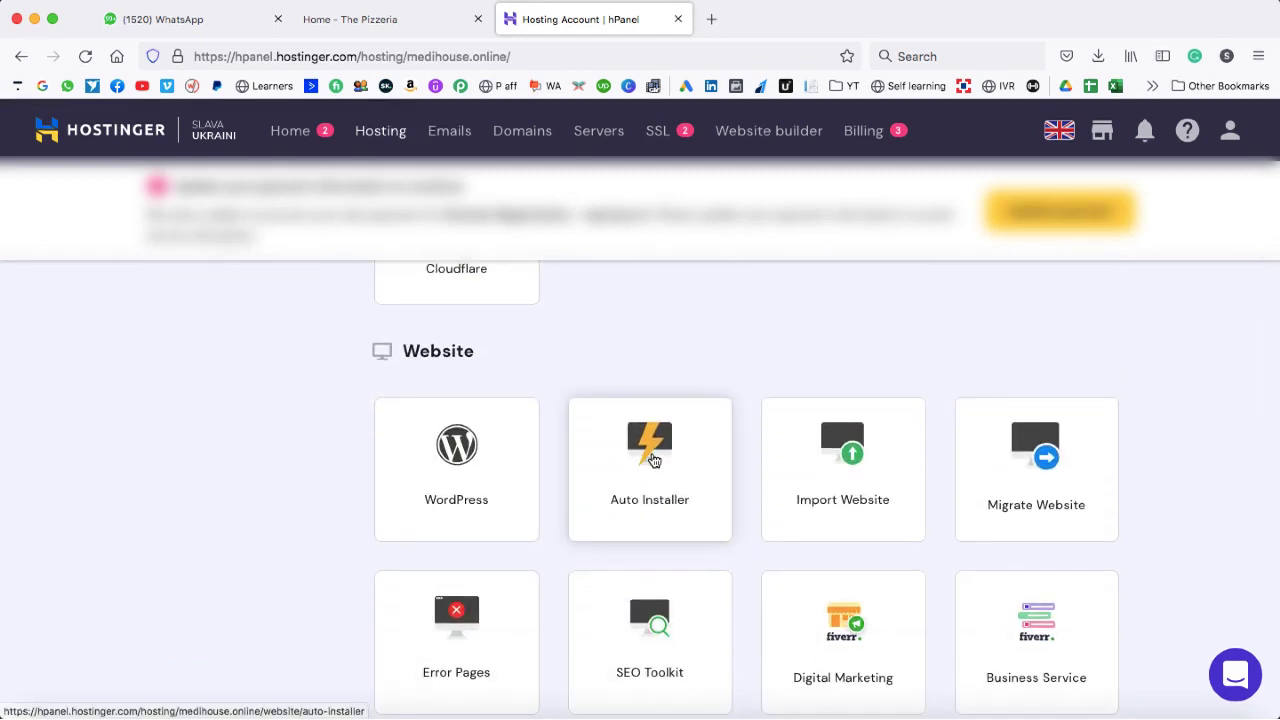
{"action": "left_click", "coordinate": [655, 460]}
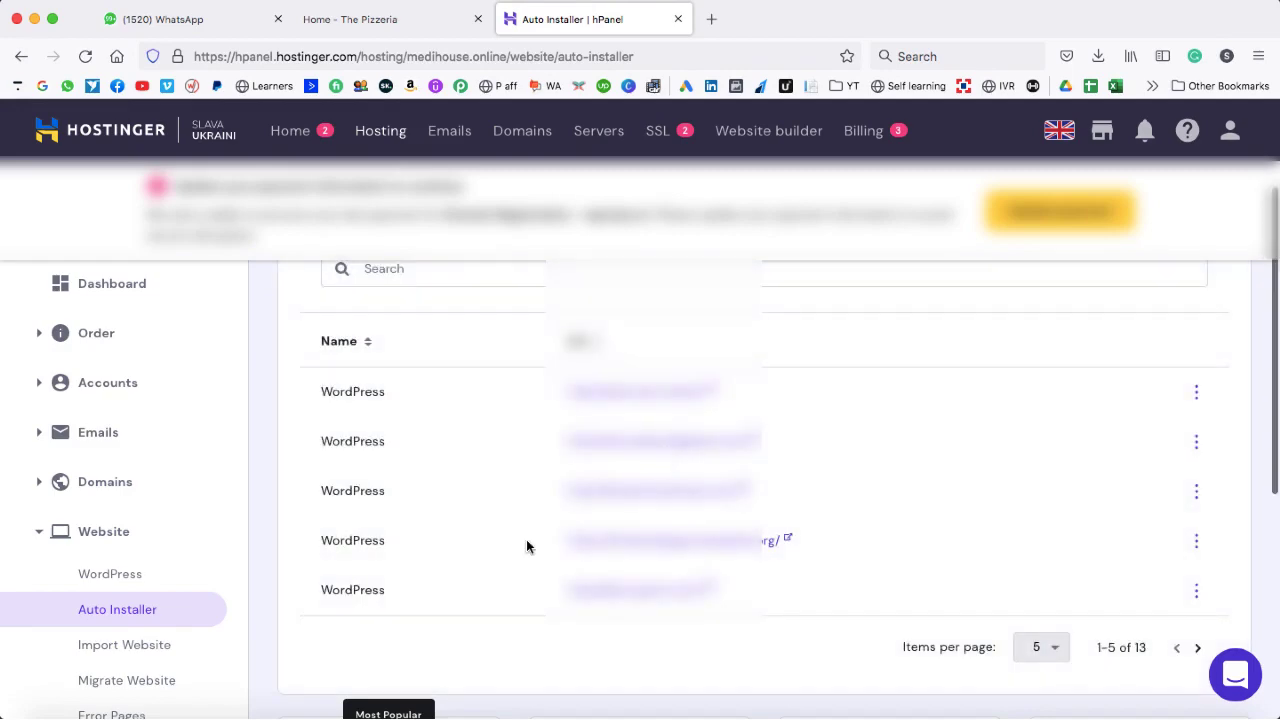
{"action": "scroll", "coordinate": [526, 541], "scroll_direction": "down", "scroll_amount": 2}
{"action": "scroll", "coordinate": [528, 547], "scroll_direction": "down", "scroll_amount": 5}
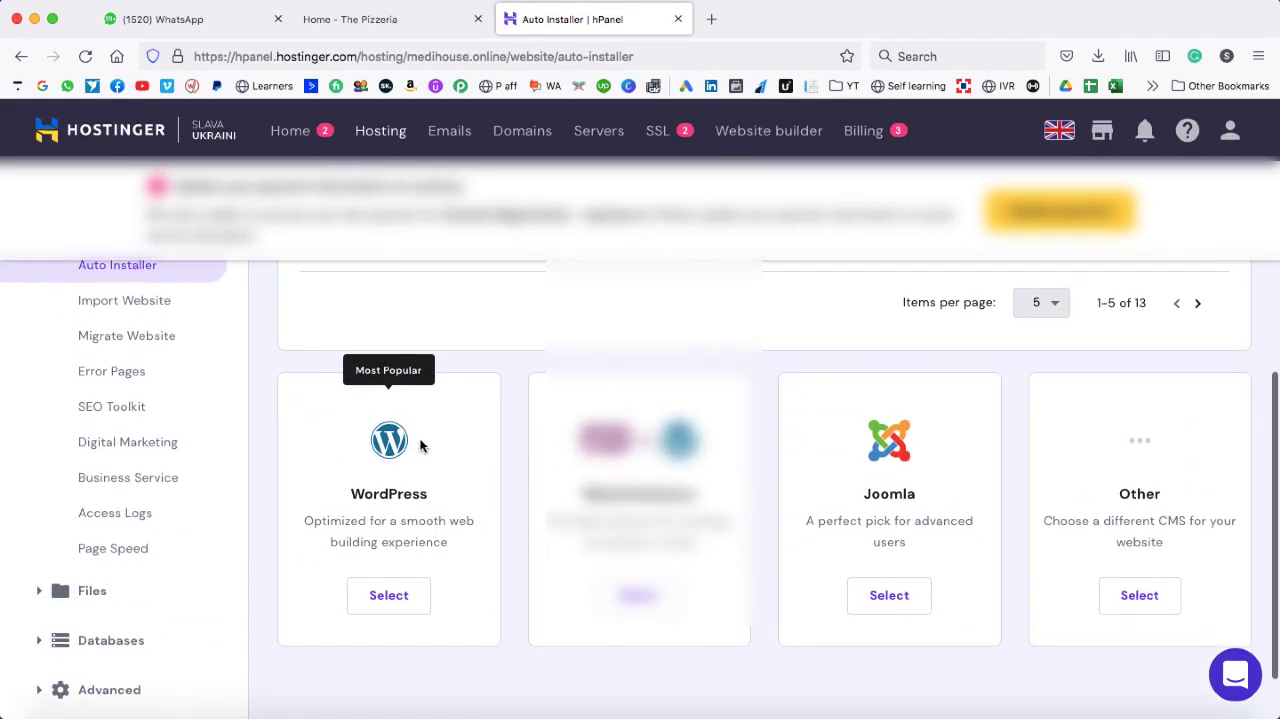
{"action": "left_click", "coordinate": [386, 596]}
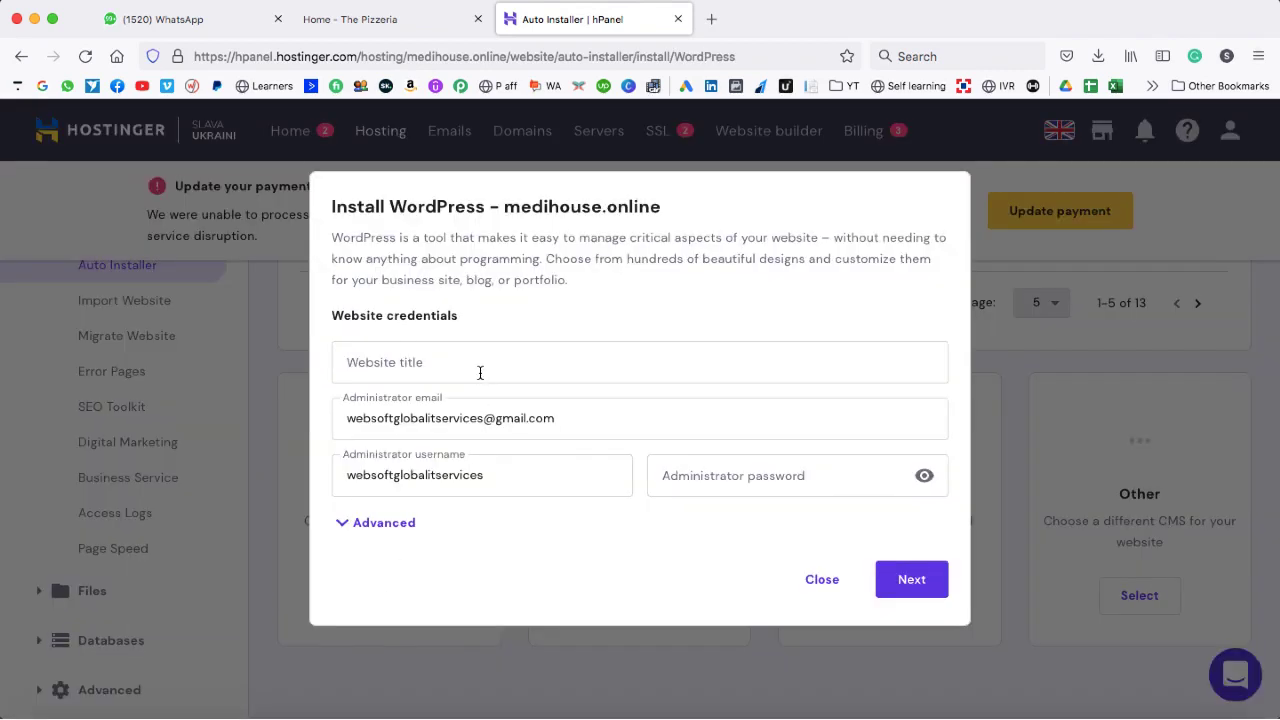
Step: Enter website title 'Selling pizza online', the admin email, an admin username and a password
{"action": "left_click", "coordinate": [480, 373]}
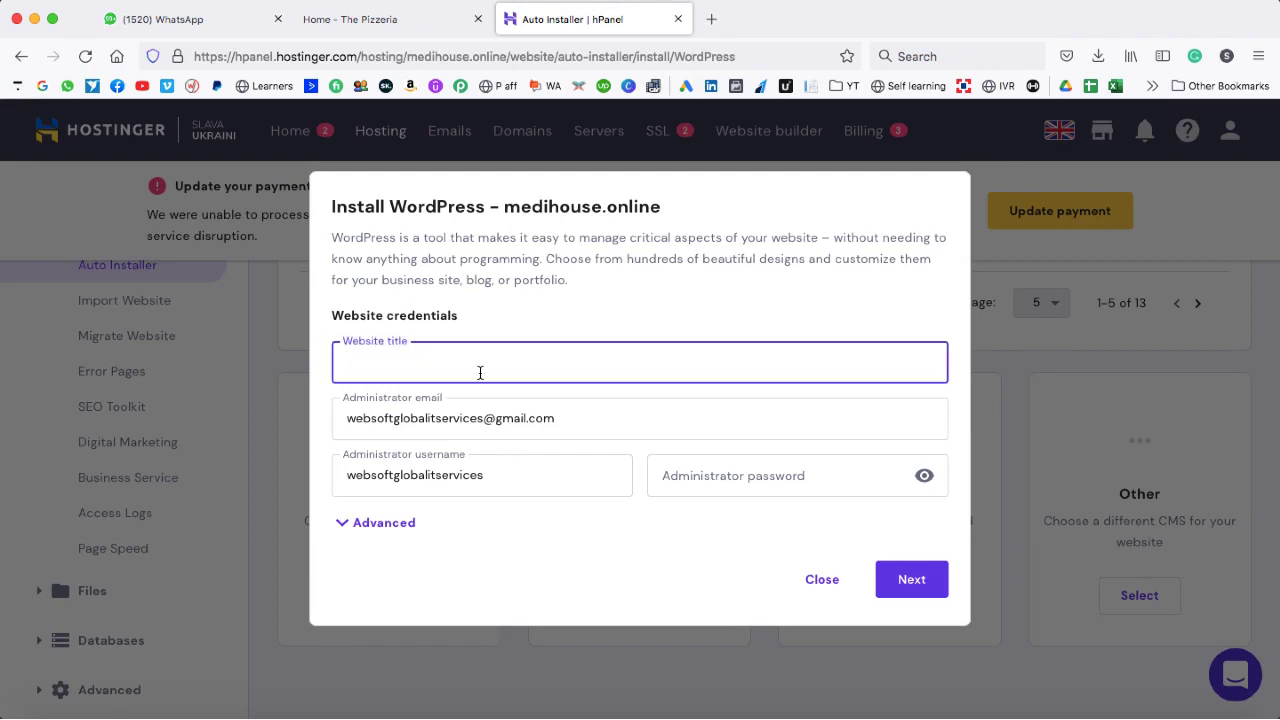
{"action": "type", "text": "Selling pizza online"}
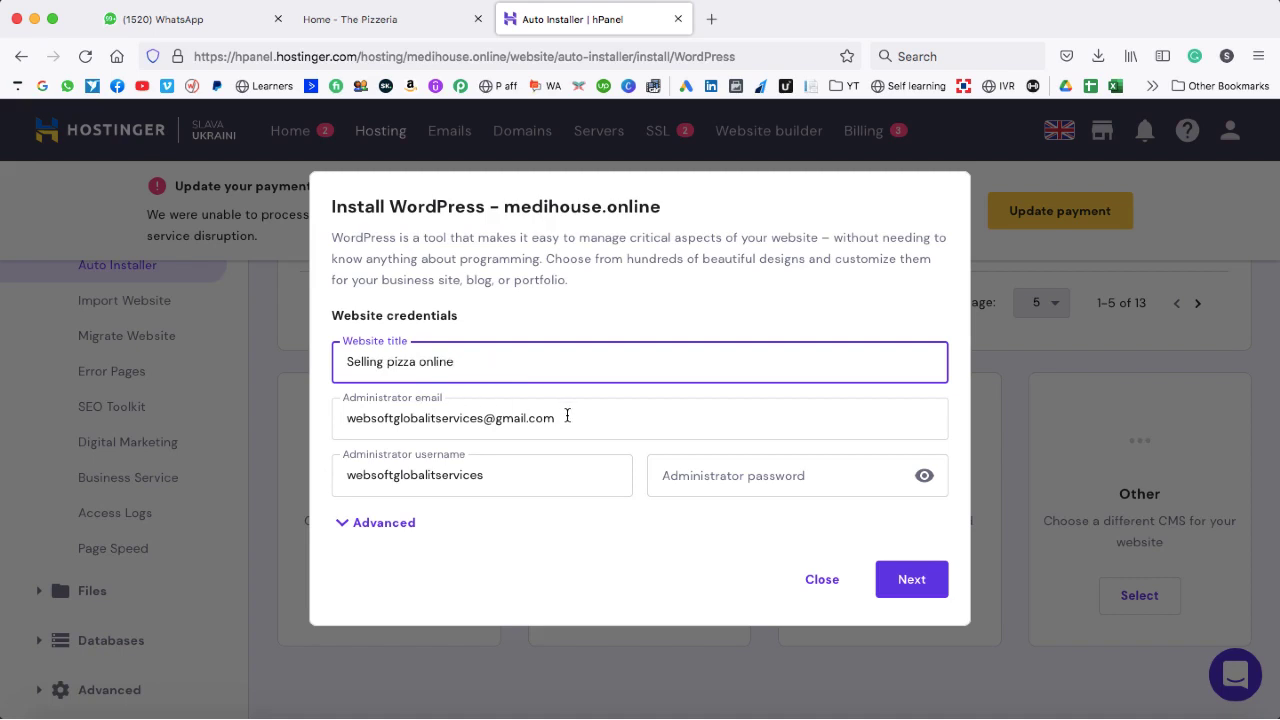
{"action": "left_click_drag", "start_coordinate": [567, 415], "coordinate": [344, 418]}
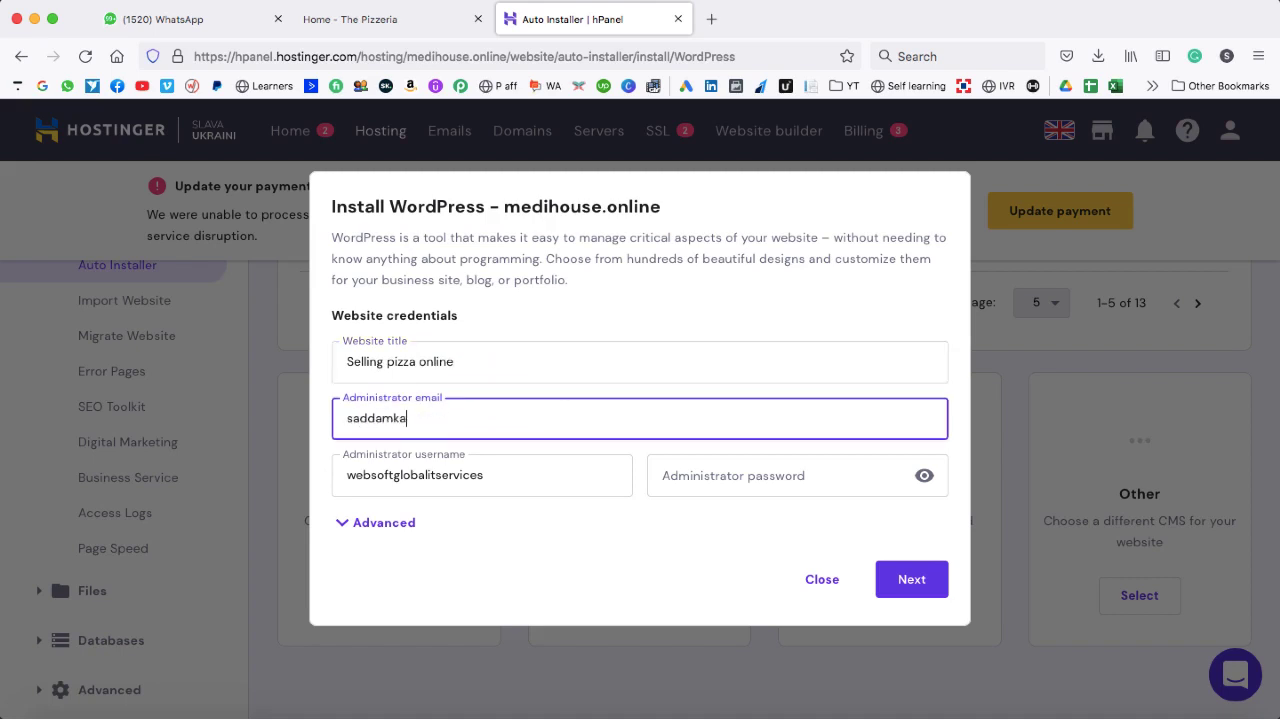
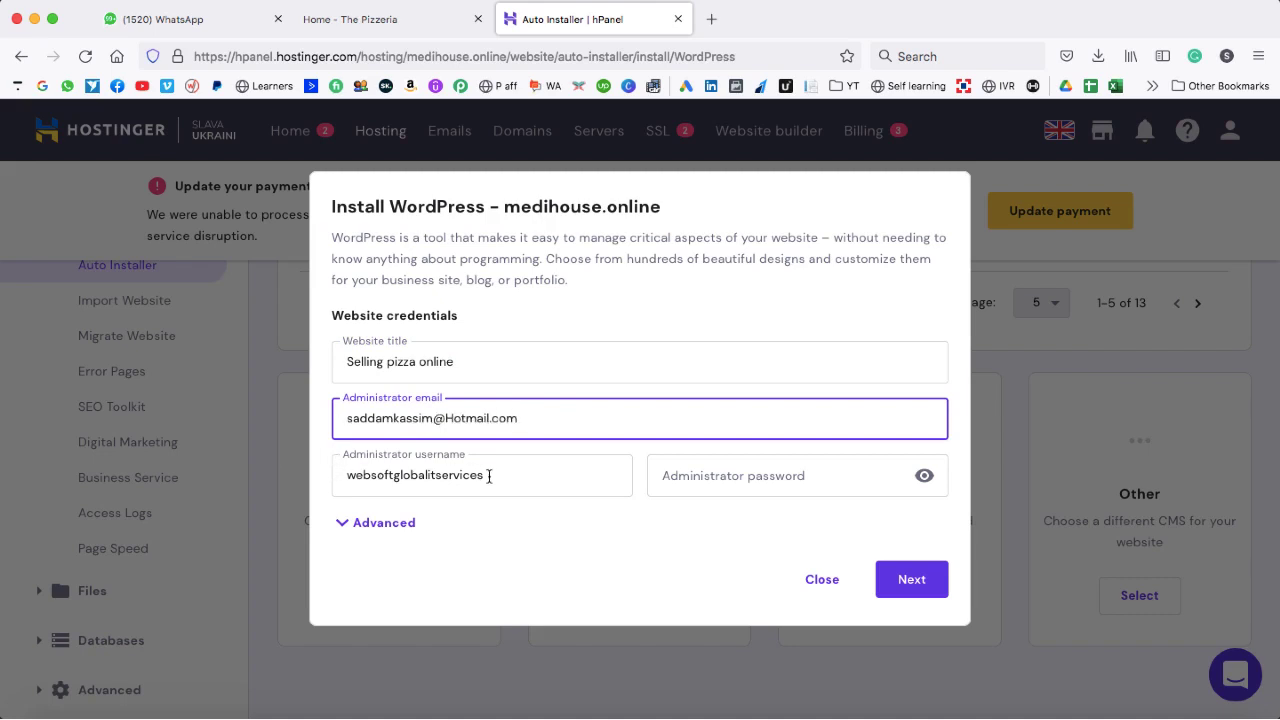
{"action": "left_click_drag", "start_coordinate": [489, 476], "coordinate": [333, 472]}
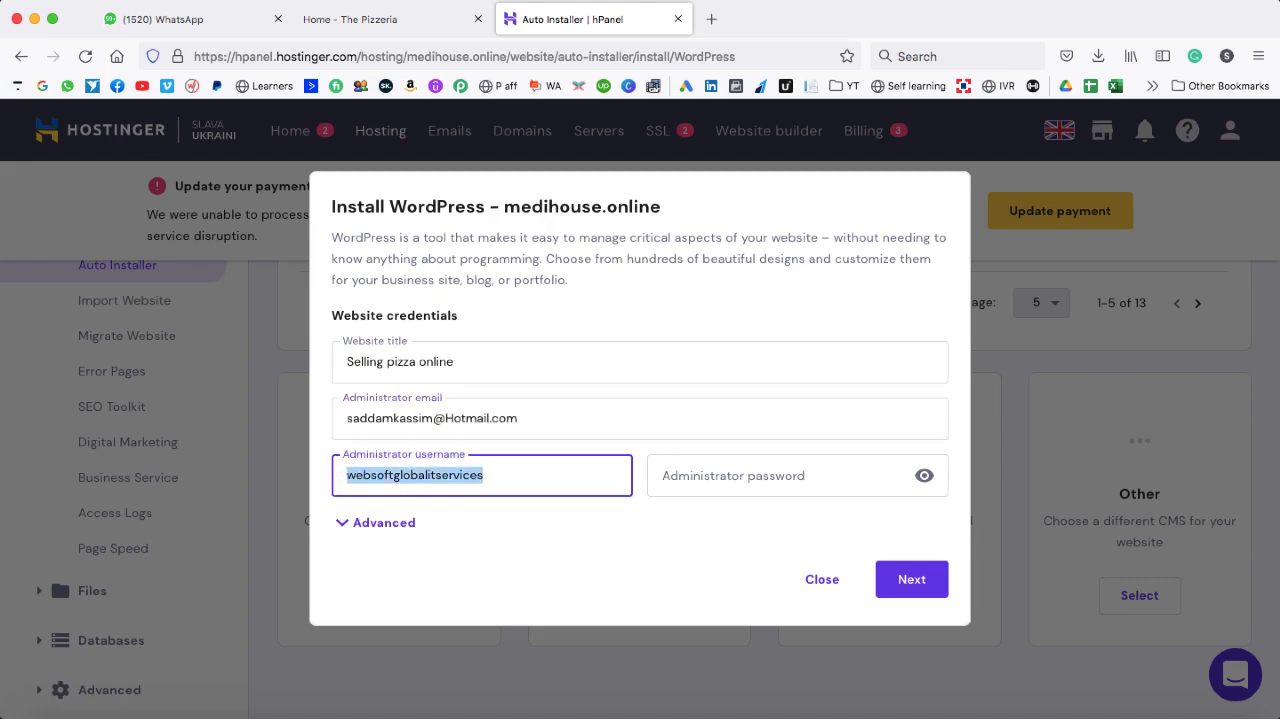
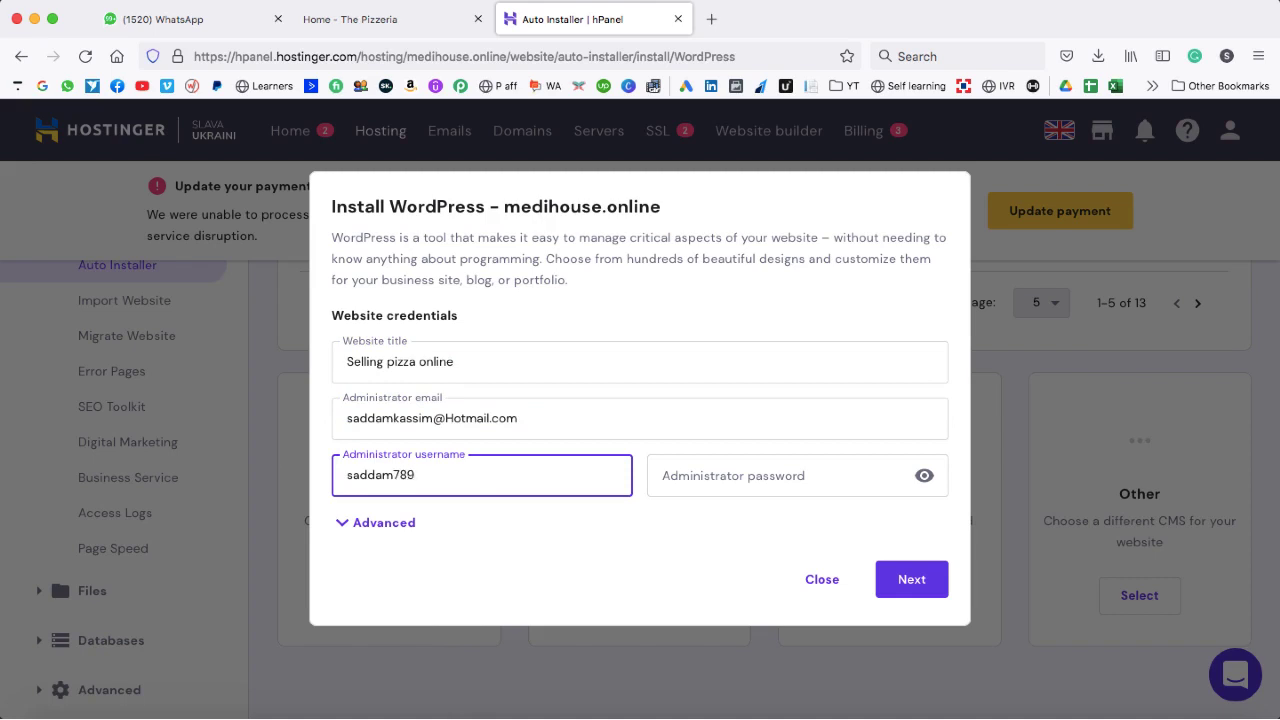
{"action": "left_click", "coordinate": [689, 484]}
{"action": "type", "text": "***"}
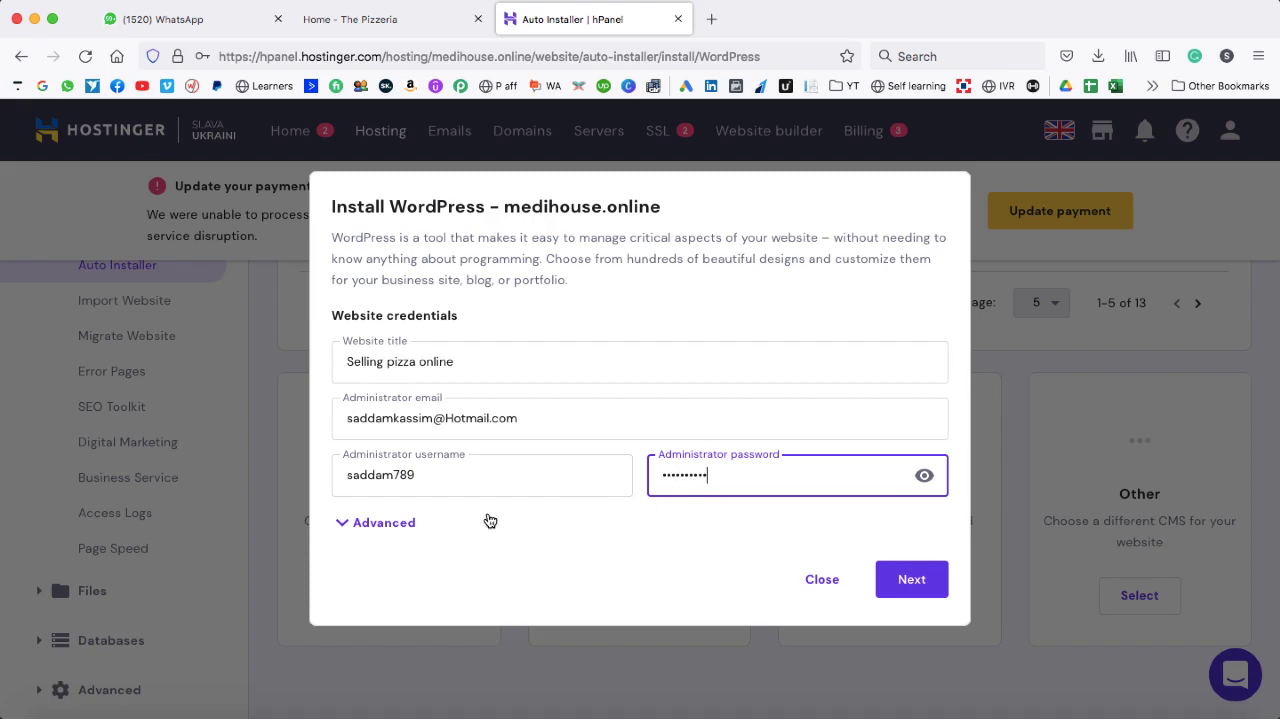
{"action": "left_click", "coordinate": [348, 525]}
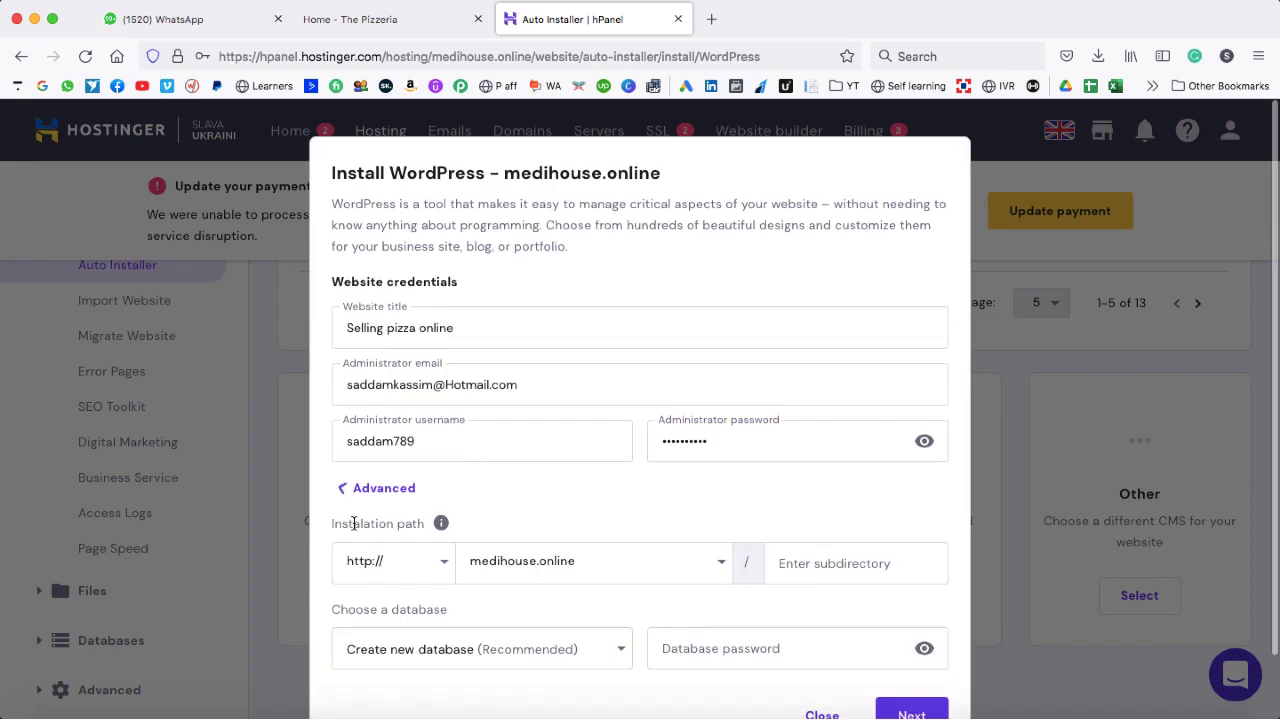
{"action": "left_click", "coordinate": [389, 565]}
{"action": "left_click", "coordinate": [377, 597]}
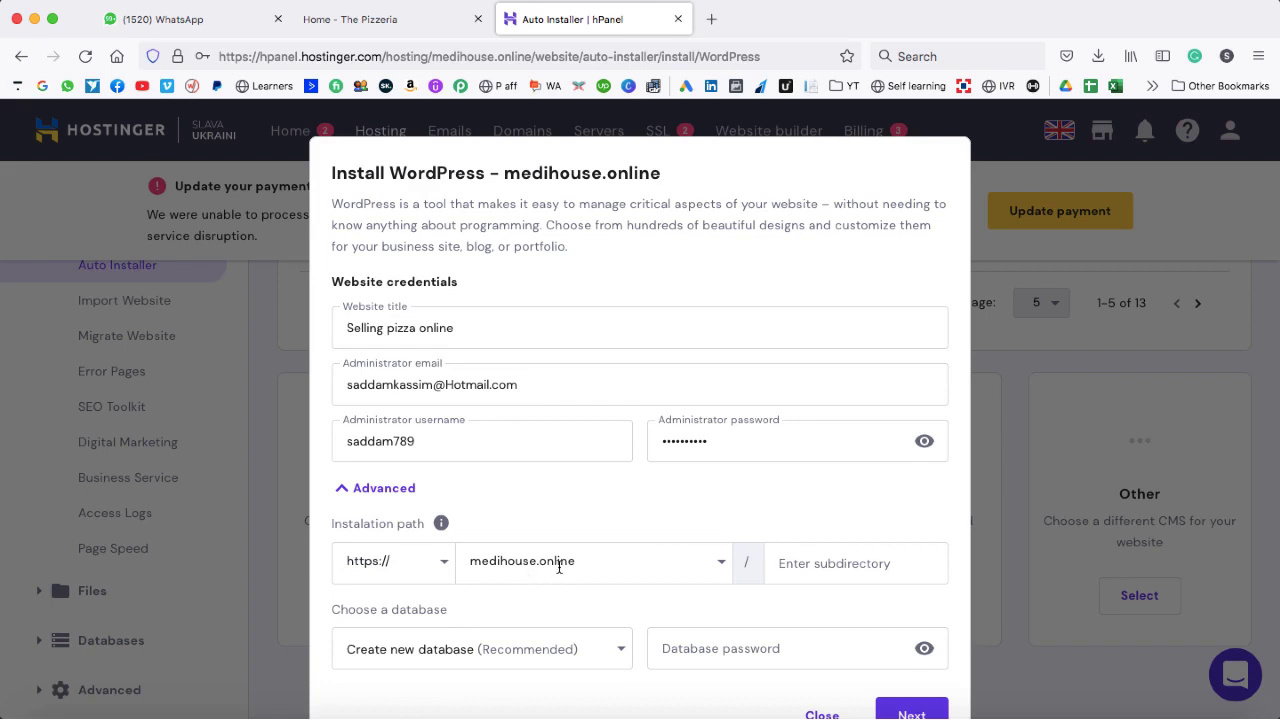
{"action": "left_click", "coordinate": [862, 563]}
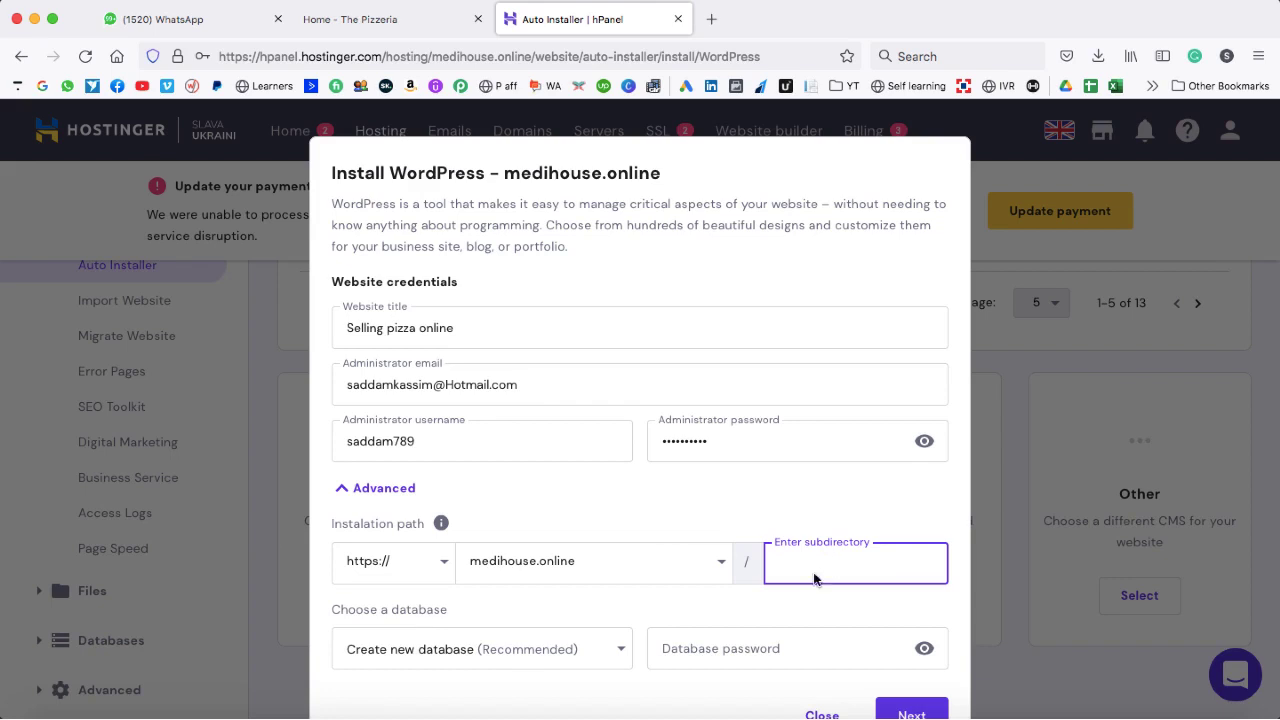
{"action": "scroll", "coordinate": [700, 595], "scroll_direction": "down", "scroll_amount": 2}
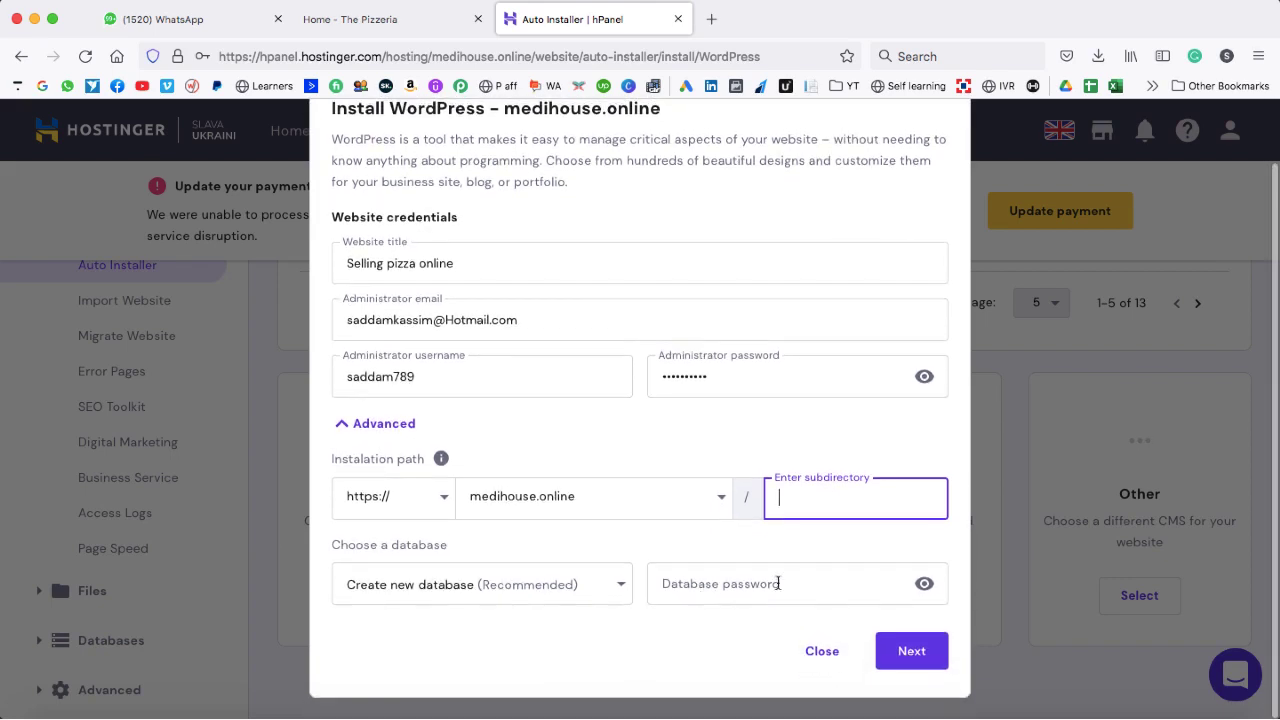
{"action": "left_click", "coordinate": [911, 651]}
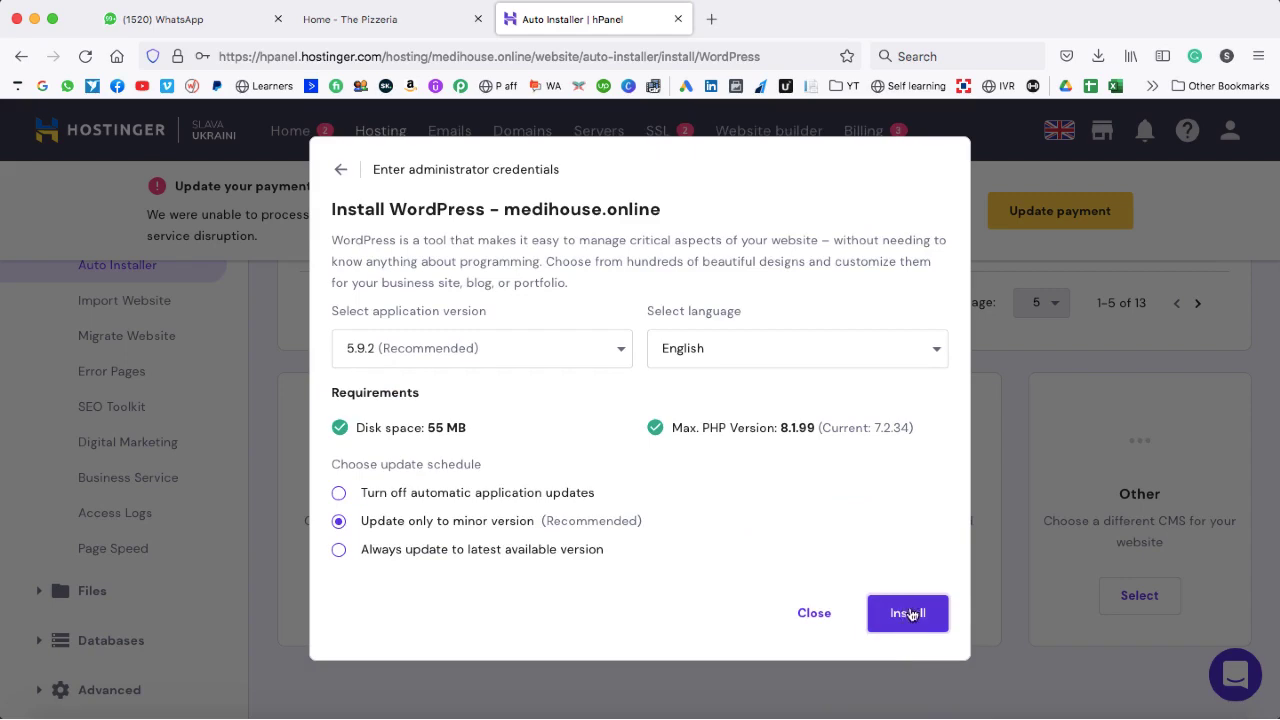
Step: Check medihouse.online in a new tab, then install WordPress 5.9.2 from hPanel
{"action": "left_click", "coordinate": [712, 19]}
{"action": "type", "text": "medihouse.online"}
{"action": "key", "text": "Return"}
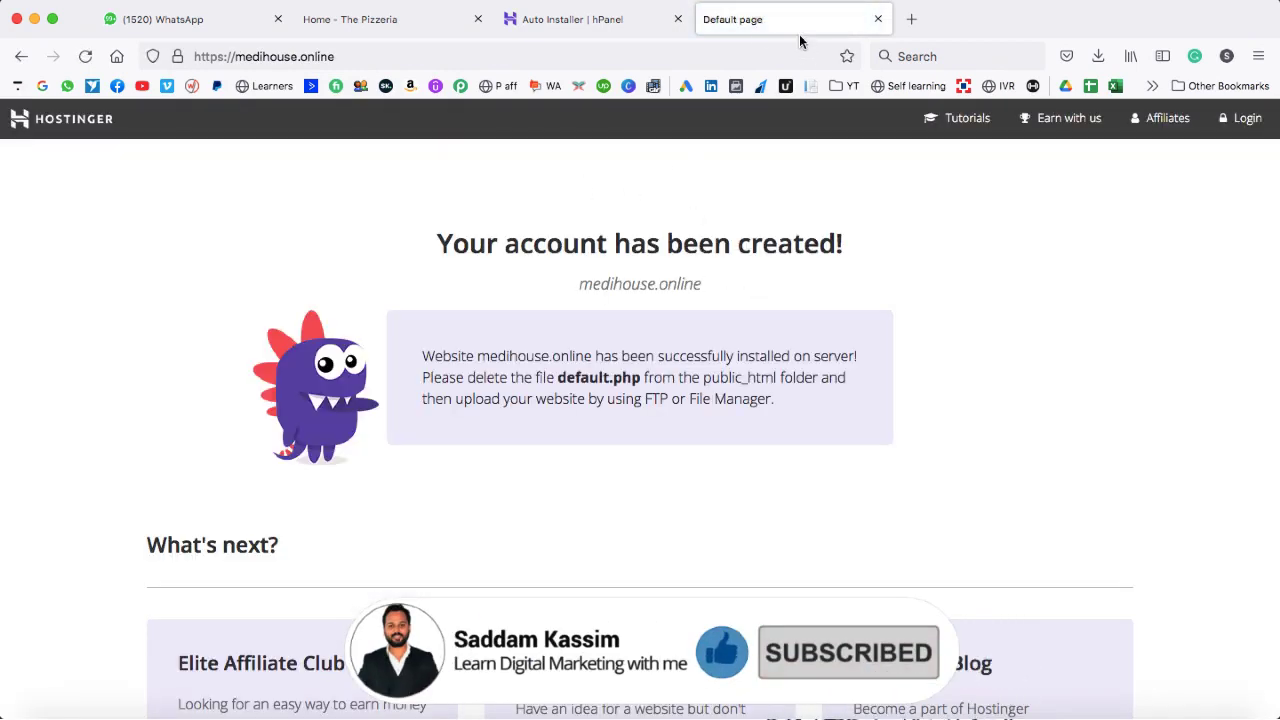
{"action": "left_click", "coordinate": [588, 24]}
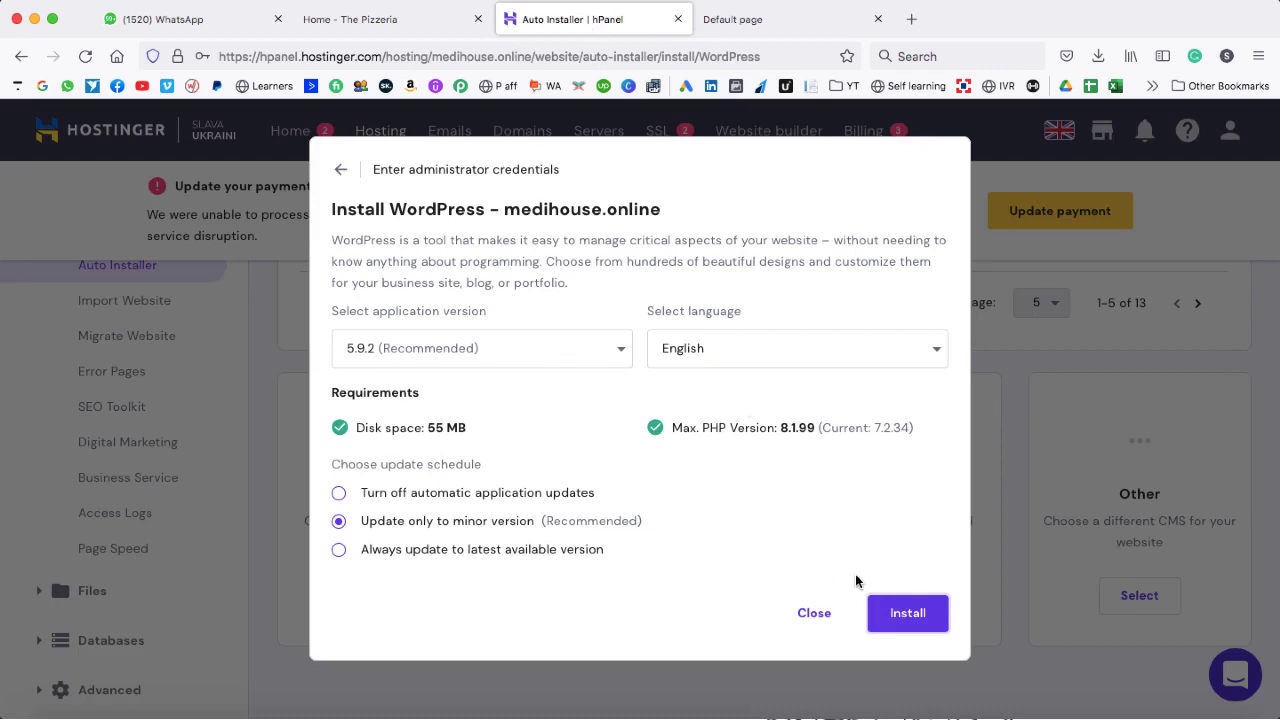
{"action": "left_click", "coordinate": [908, 614]}
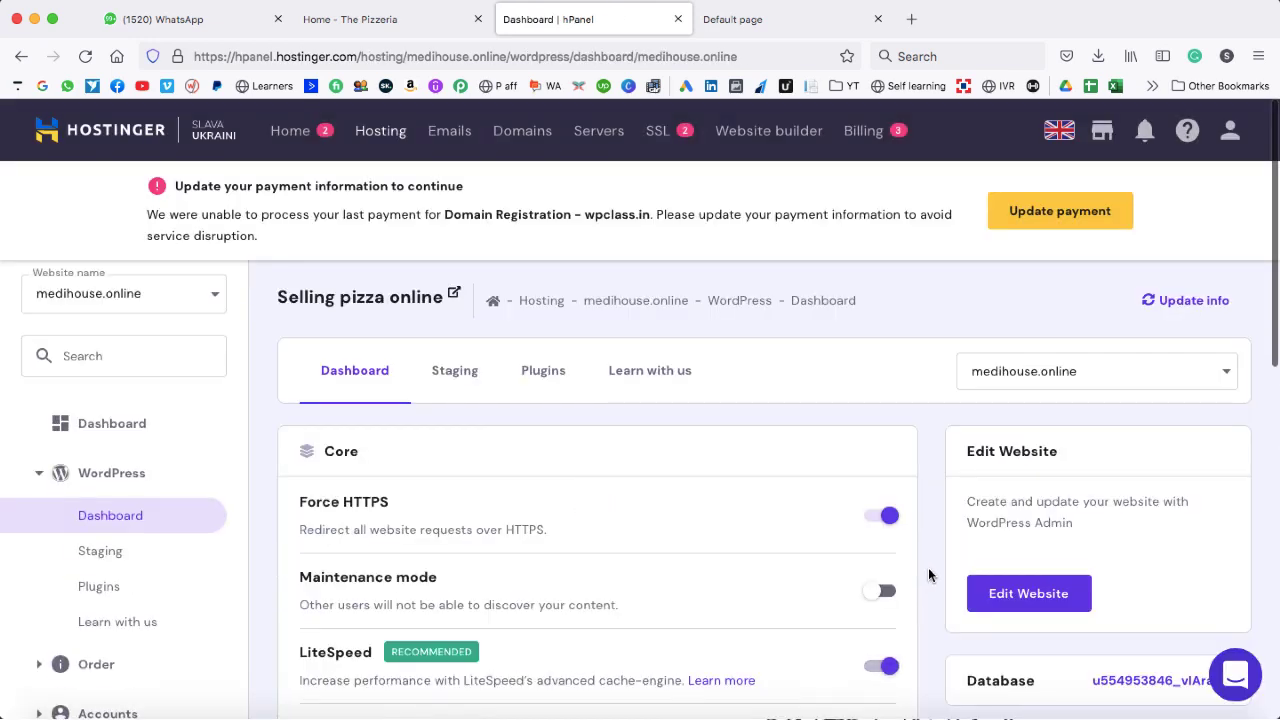
Step: Reload medihouse.online to show the Selling pizza online site with its Hello world! post
{"action": "left_click", "coordinate": [789, 22]}
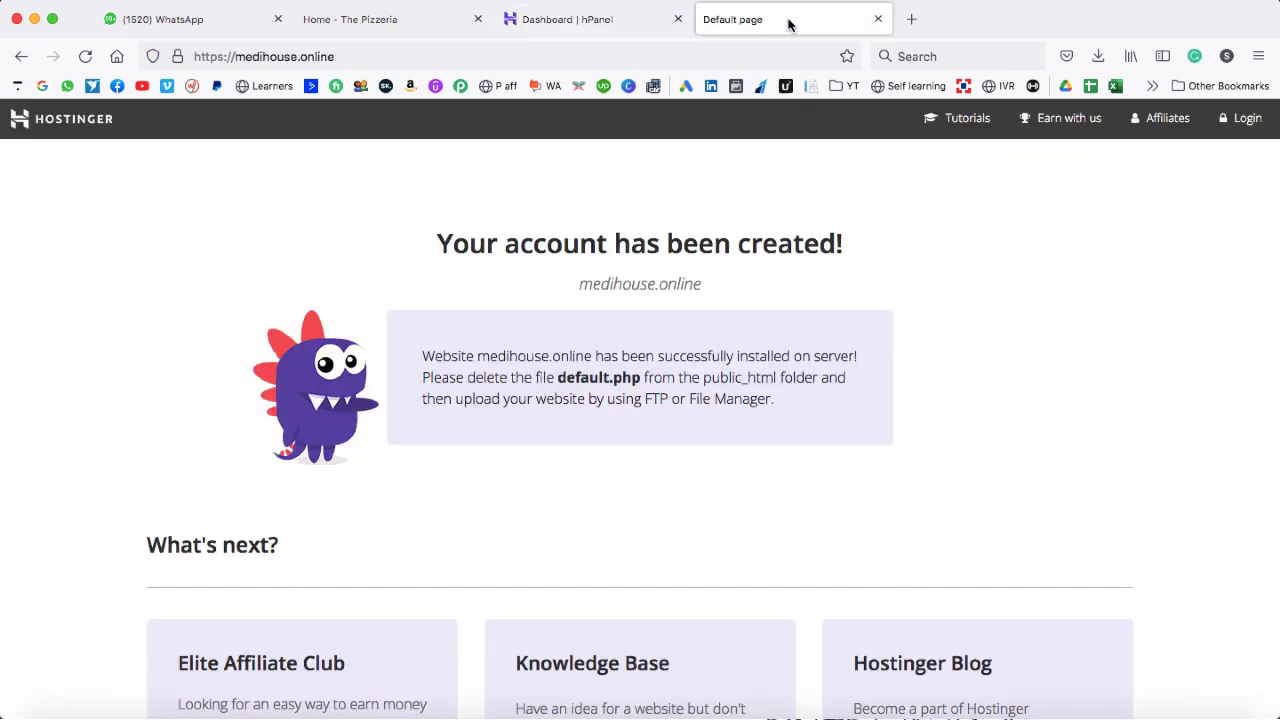
{"action": "left_click", "coordinate": [85, 57]}
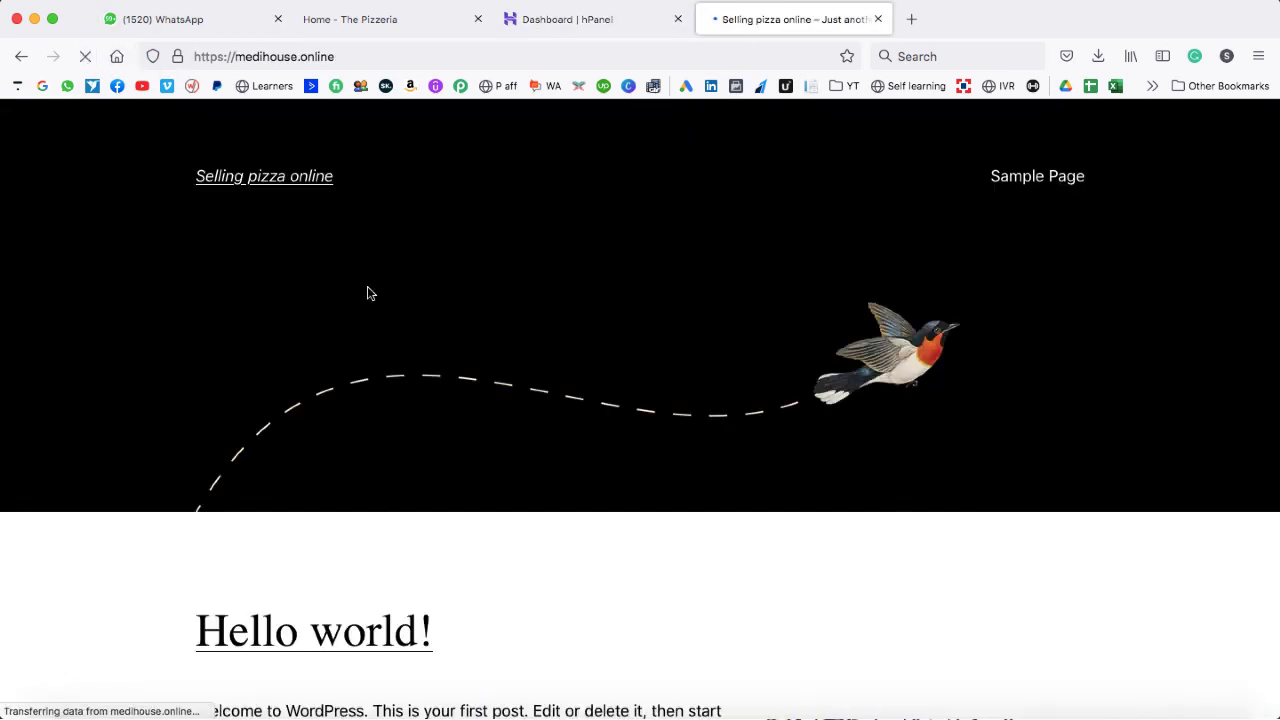
{"action": "scroll", "coordinate": [540, 302], "scroll_direction": "down", "scroll_amount": 3}
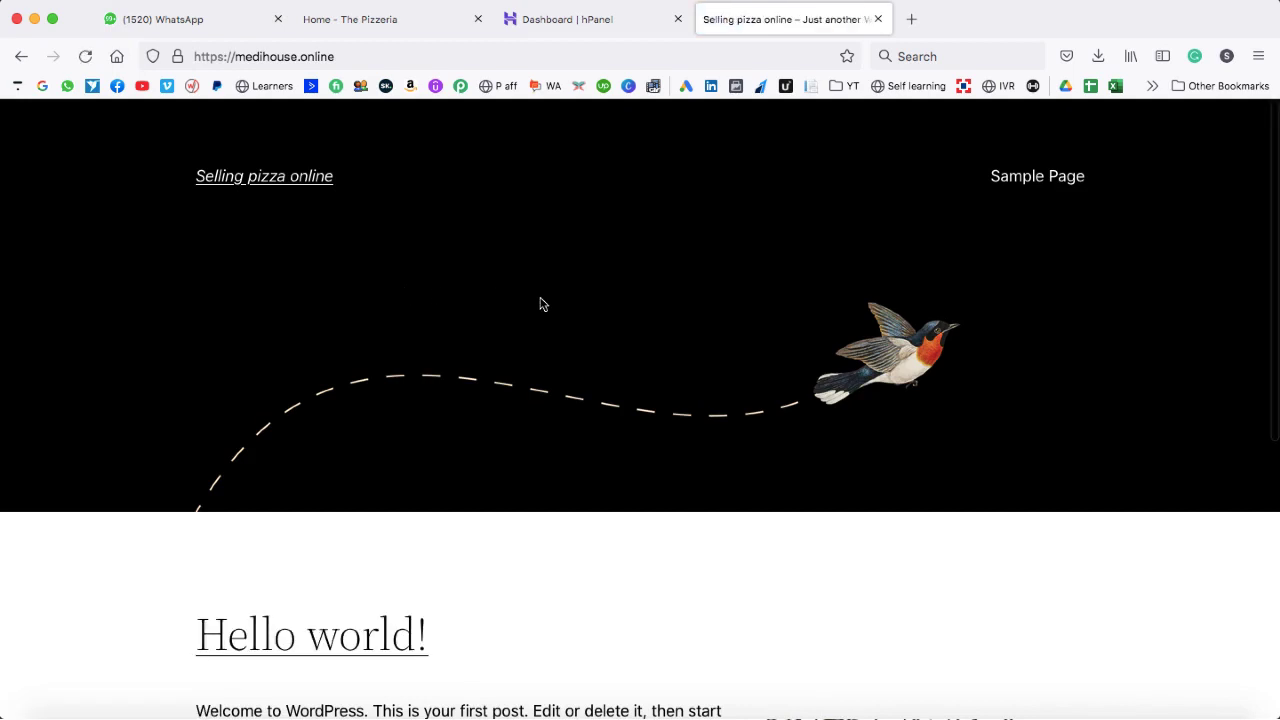
{"action": "scroll", "coordinate": [540, 304], "scroll_direction": "down", "scroll_amount": 8}
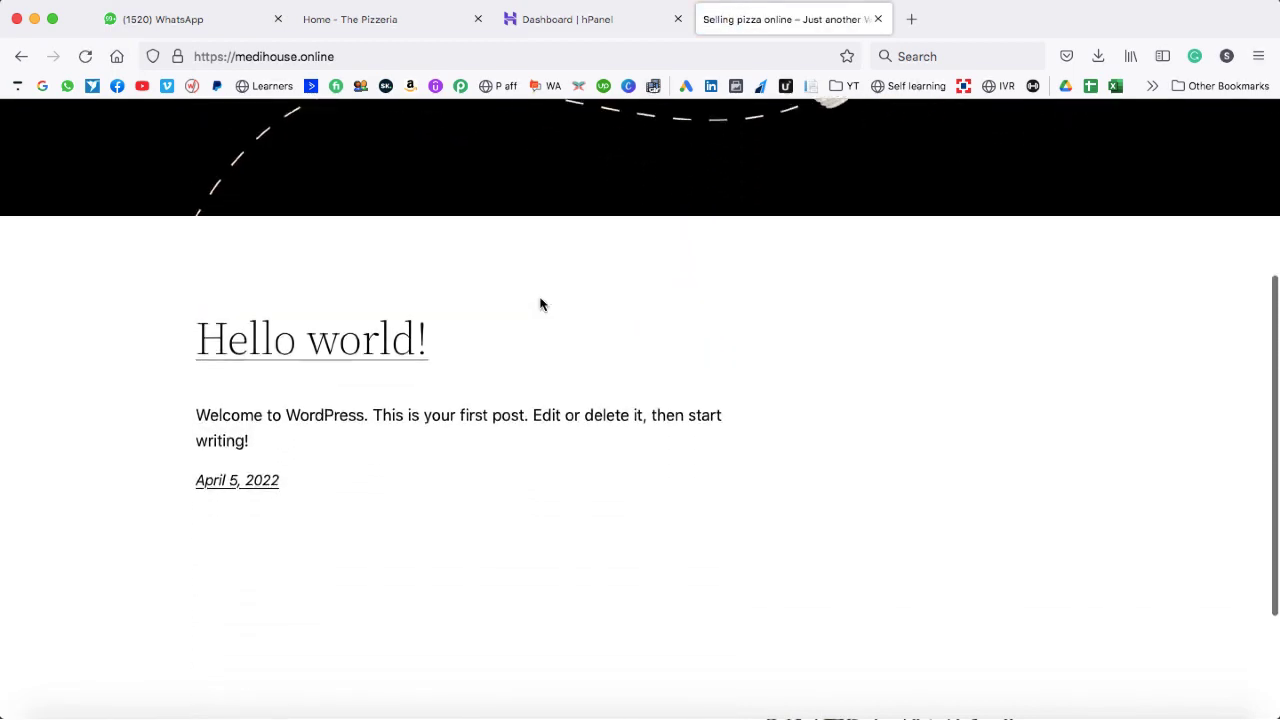
{"action": "scroll", "coordinate": [540, 304], "scroll_direction": "up", "scroll_amount": 9}
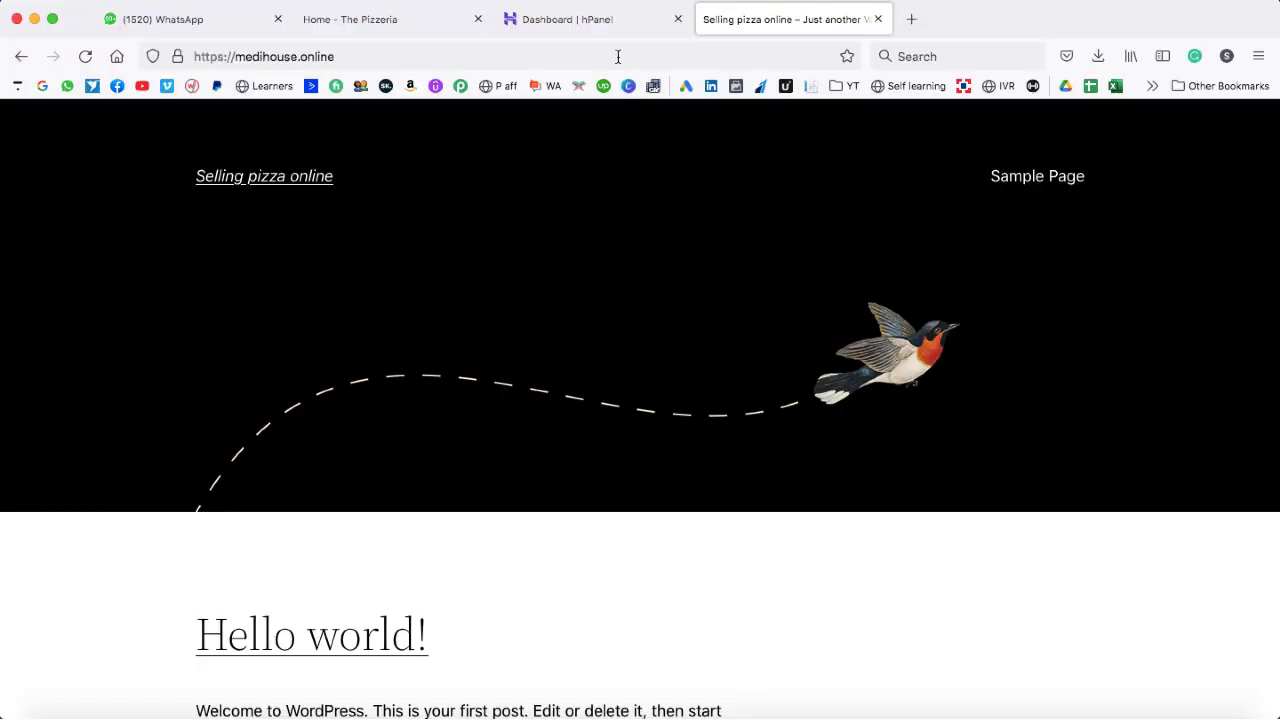
Step: Go to medihouse.online/wp-admin and log in with the saved admin credentials
{"action": "left_click", "coordinate": [620, 55]}
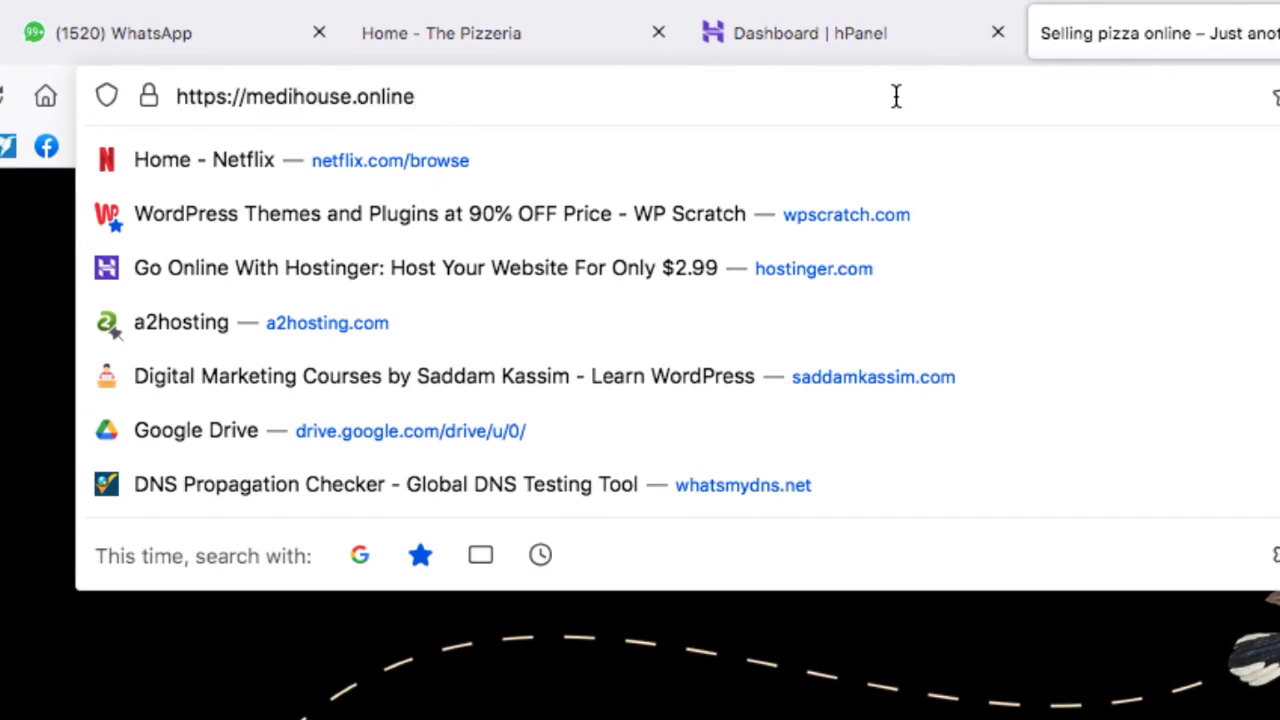
{"action": "type", "text": "/wp-admin/"}
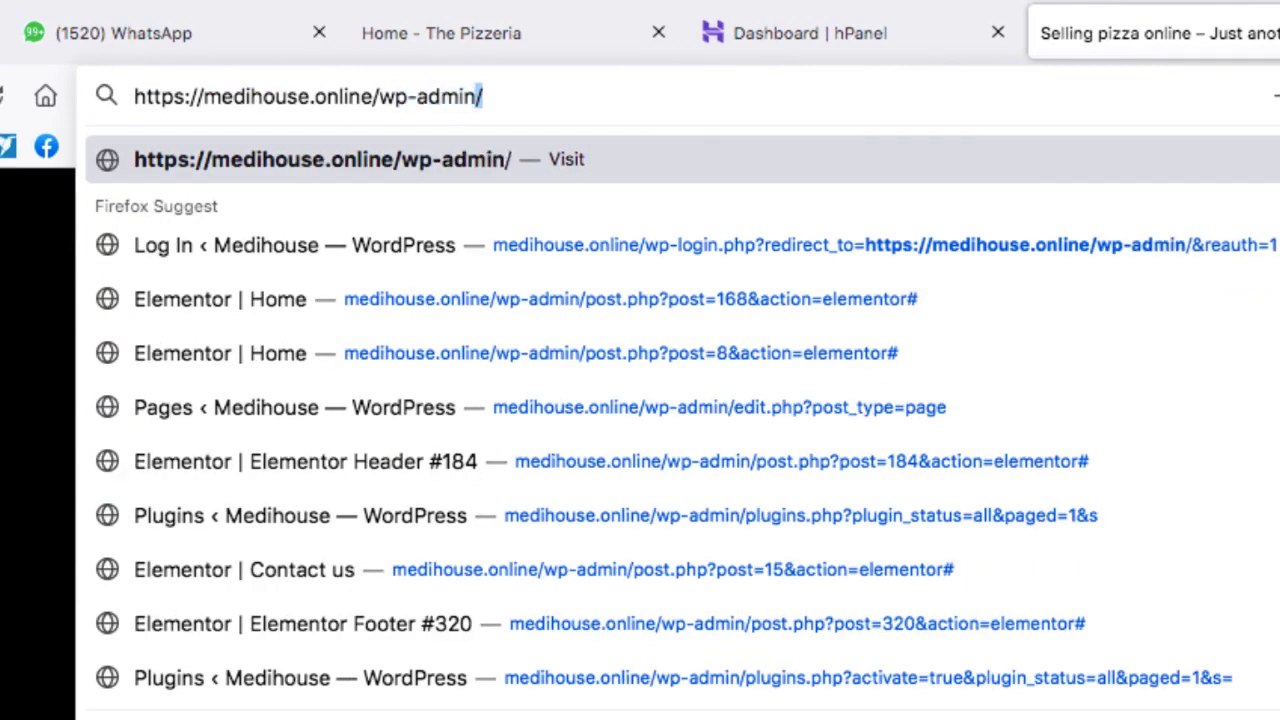
{"action": "key", "text": "BackSpace"}
{"action": "key", "text": "Return"}
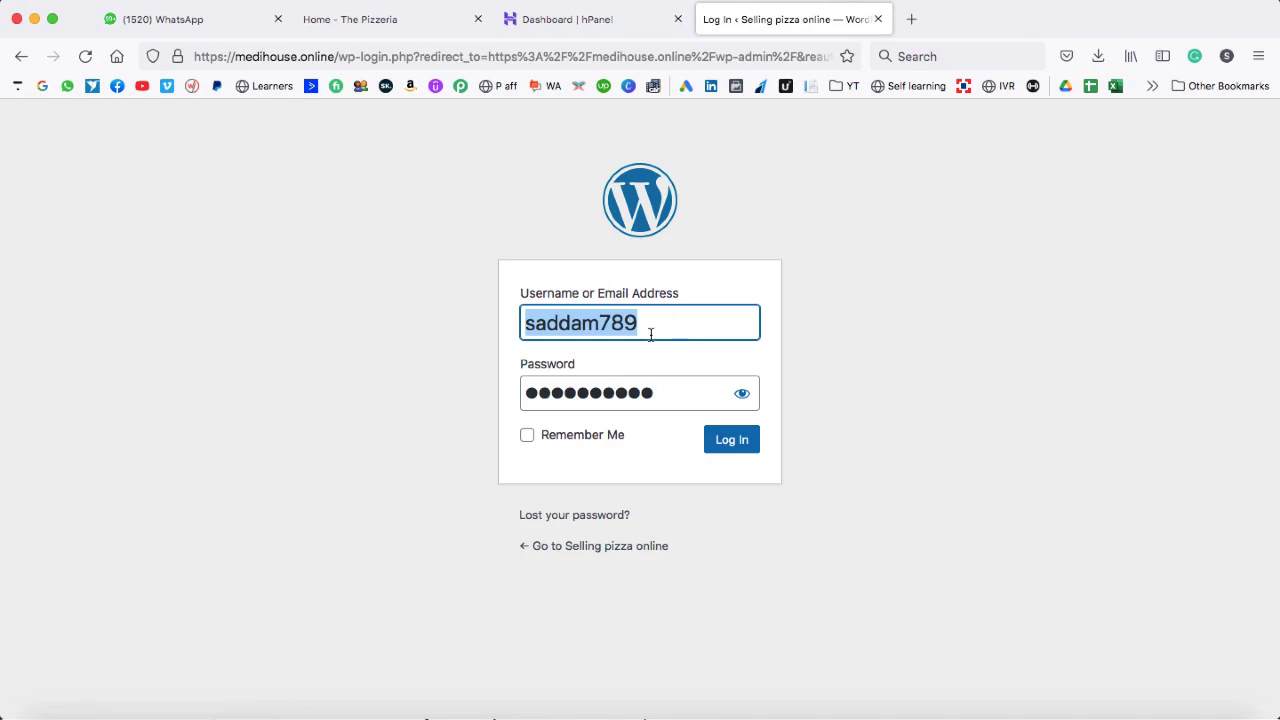
{"action": "left_click", "coordinate": [729, 445]}
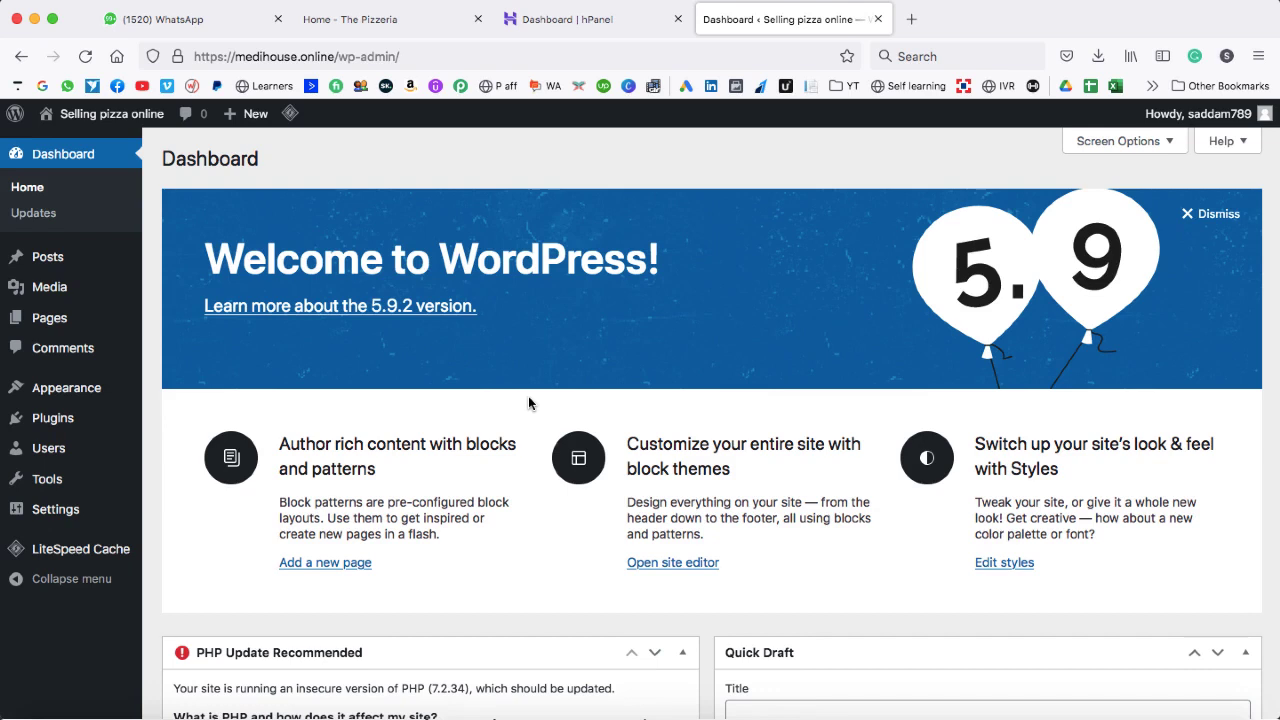
{"action": "mouse_move", "coordinate": [42, 317]}
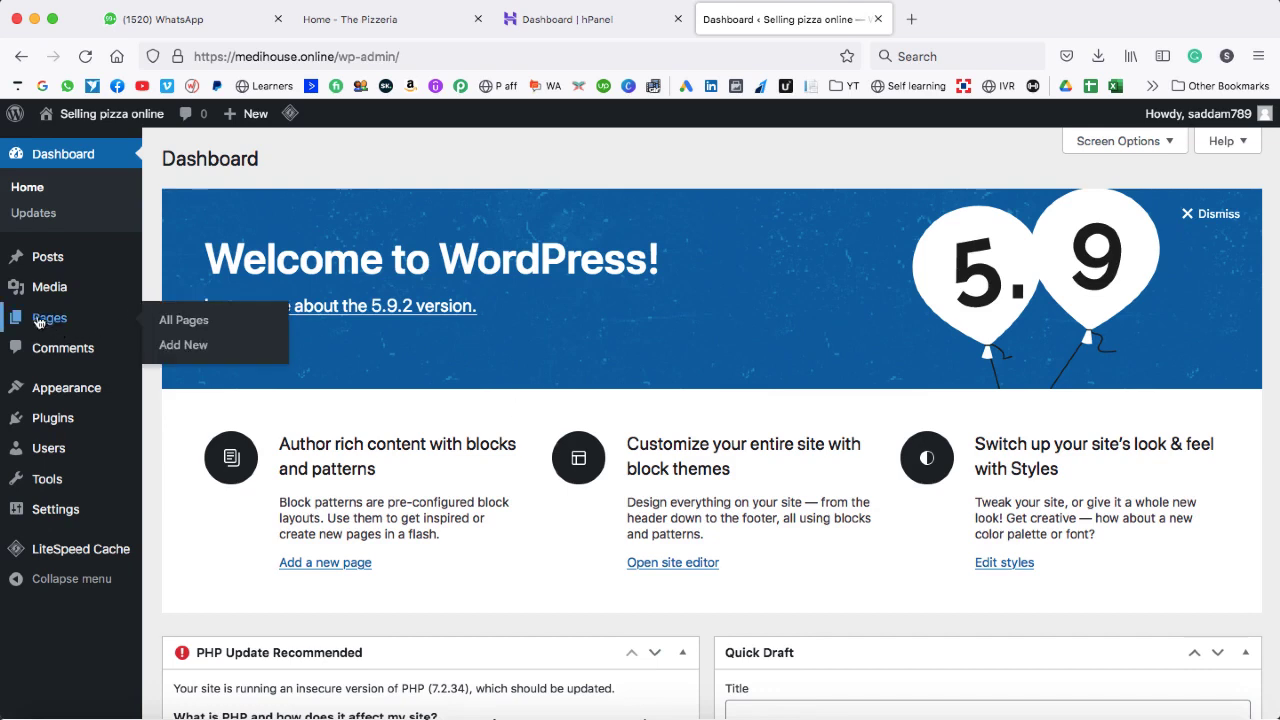
{"action": "mouse_move", "coordinate": [58, 266]}
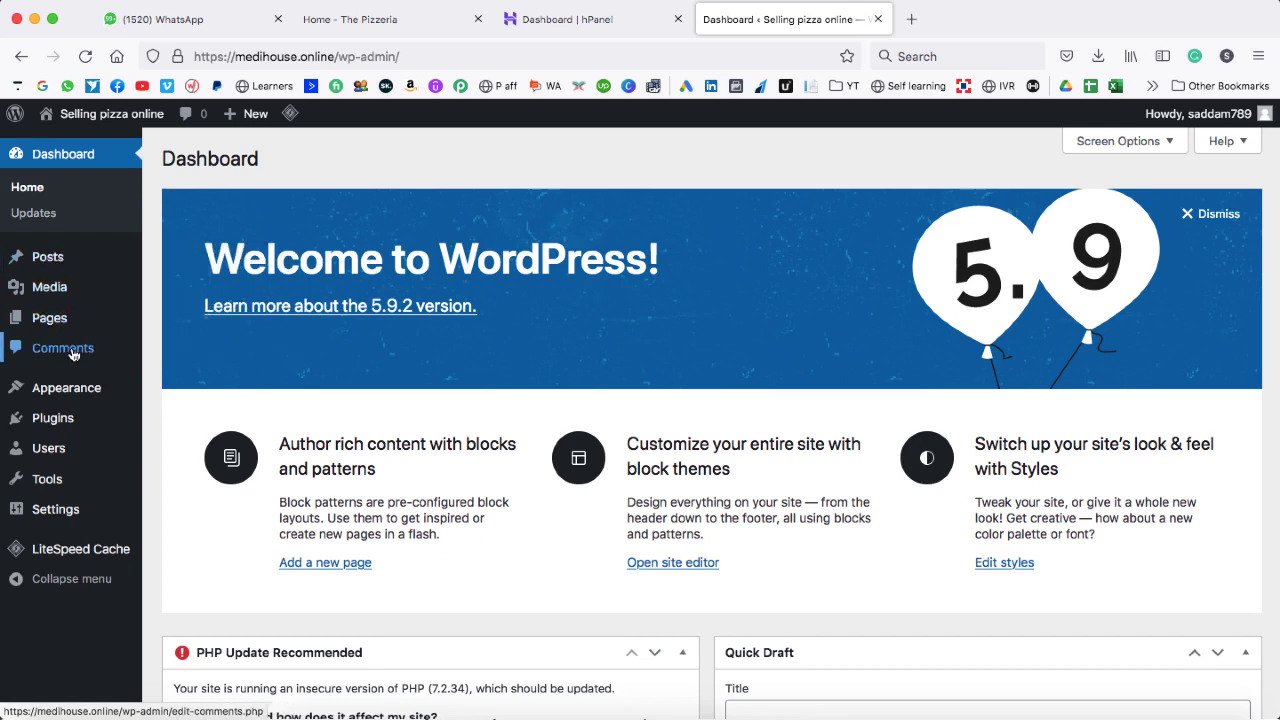
{"action": "mouse_move", "coordinate": [68, 380]}
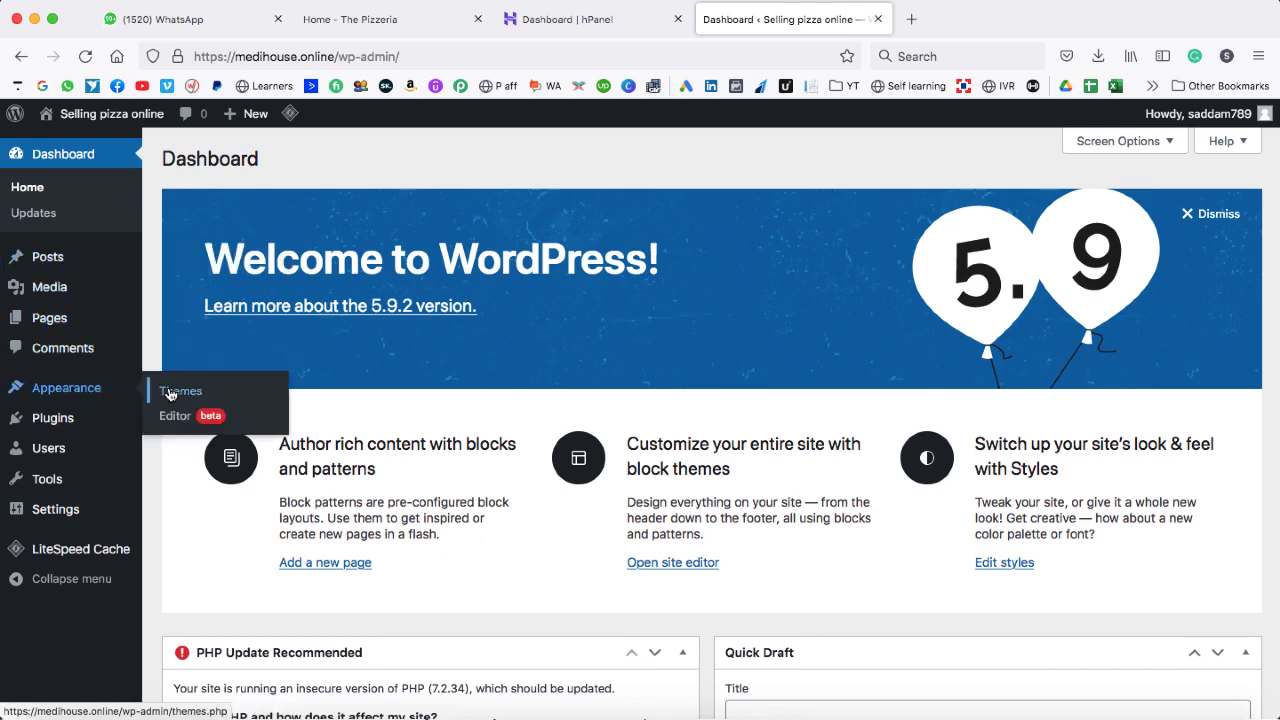
{"action": "mouse_move", "coordinate": [55, 427]}
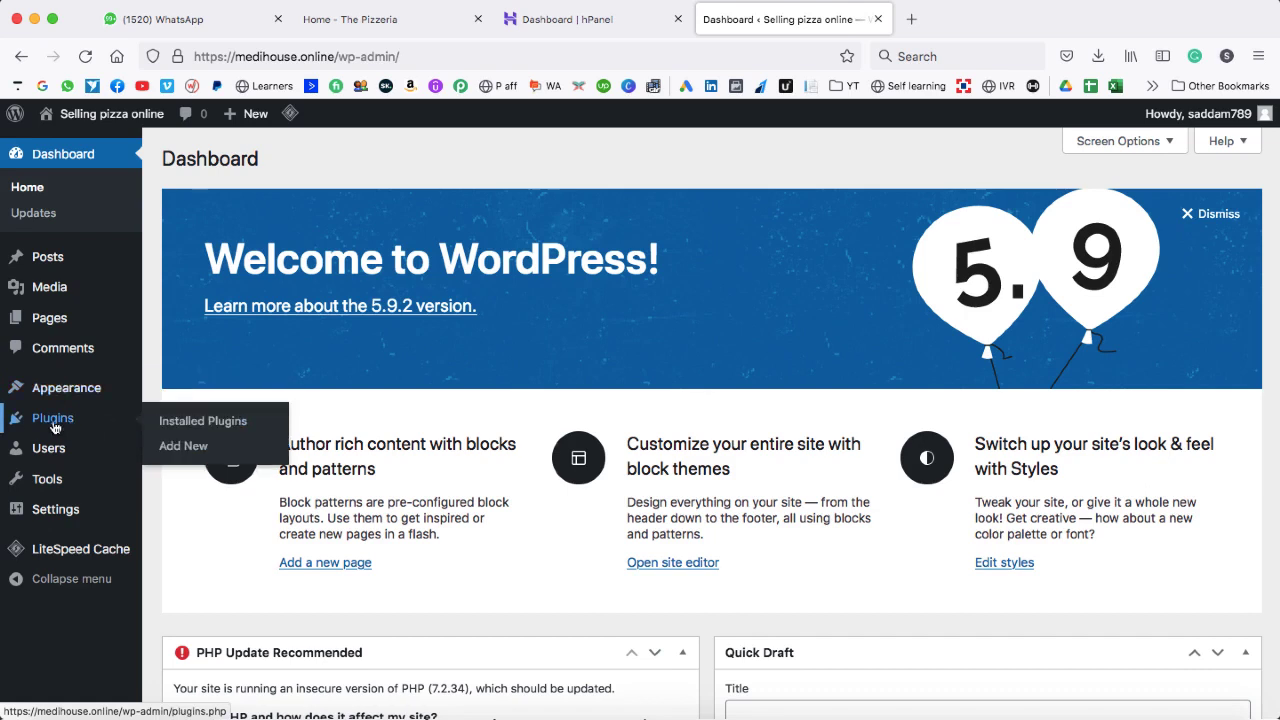
{"action": "mouse_move", "coordinate": [55, 452]}
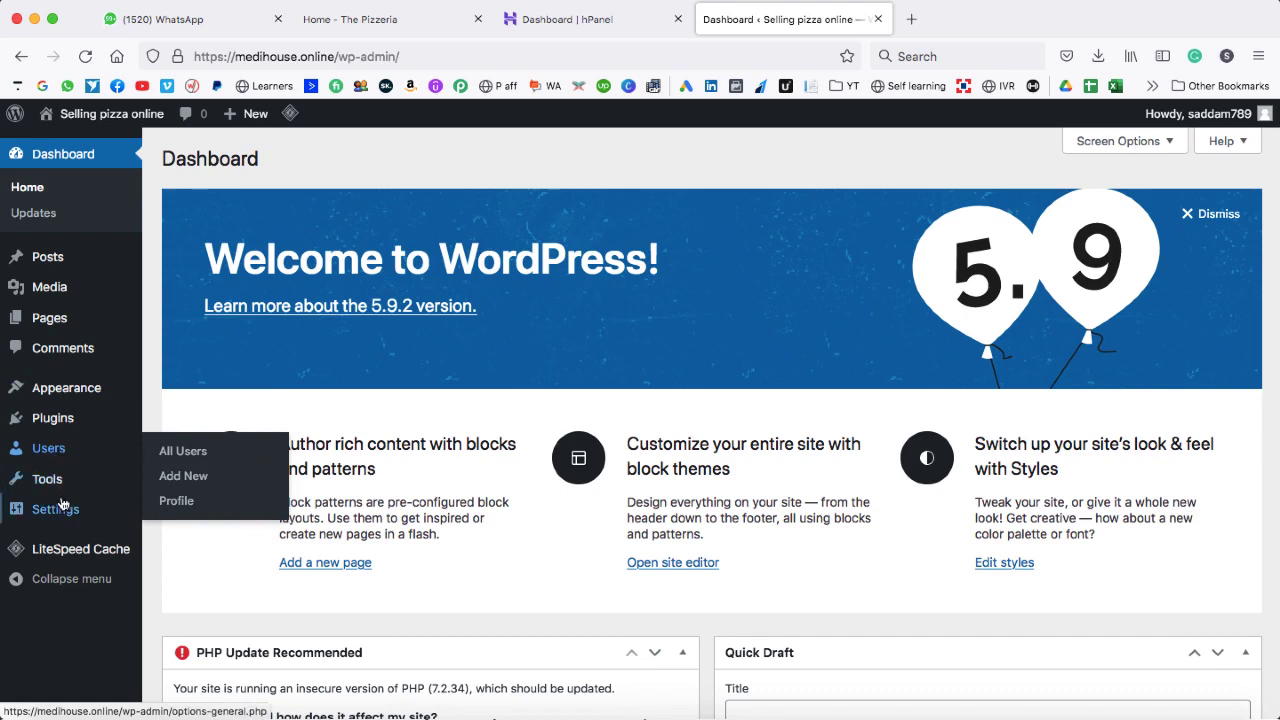
{"action": "mouse_move", "coordinate": [61, 511]}
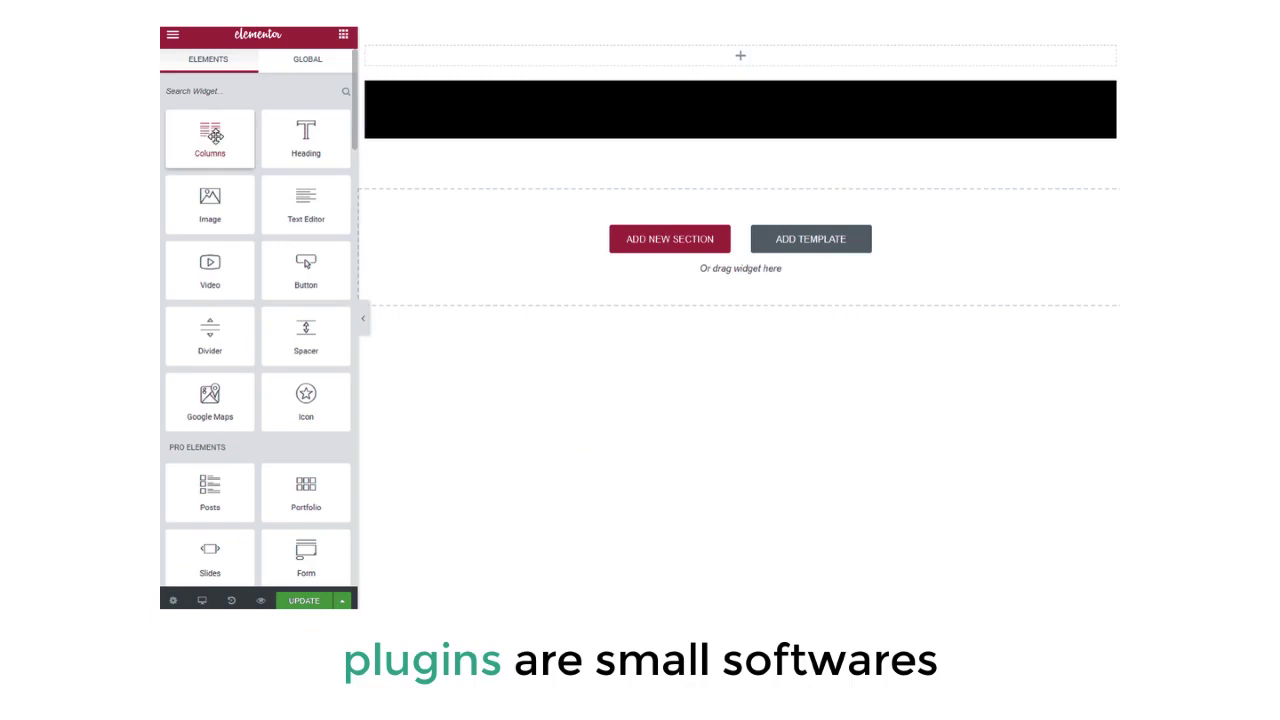
{"action": "left_click_drag", "start_coordinate": [209, 134], "coordinate": [520, 70]}
{"action": "left_click", "coordinate": [343, 33]}
{"action": "left_click_drag", "start_coordinate": [306, 200], "coordinate": [900, 90]}
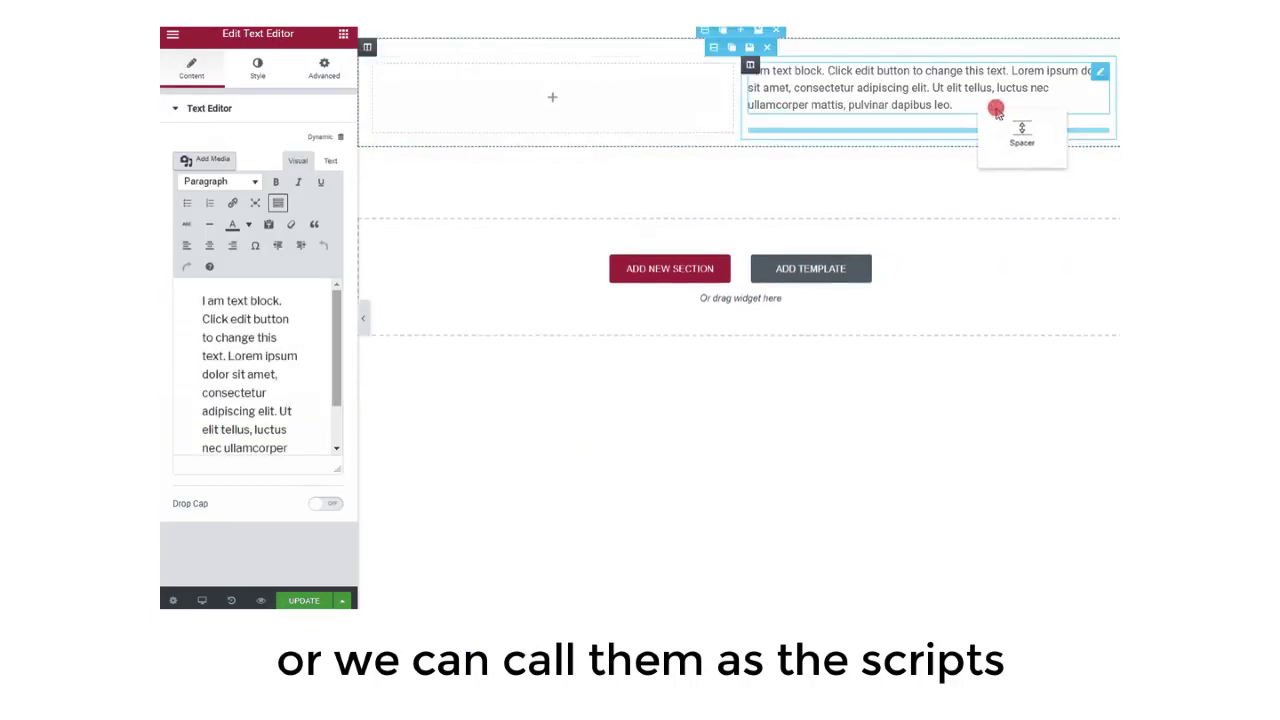
{"action": "left_click_drag", "start_coordinate": [996, 112], "coordinate": [996, 125]}
{"action": "left_click", "coordinate": [343, 33]}
{"action": "left_click_drag", "start_coordinate": [306, 200], "coordinate": [838, 185]}
{"action": "left_click", "coordinate": [343, 33]}
{"action": "left_click_drag", "start_coordinate": [306, 200], "coordinate": [823, 205]}
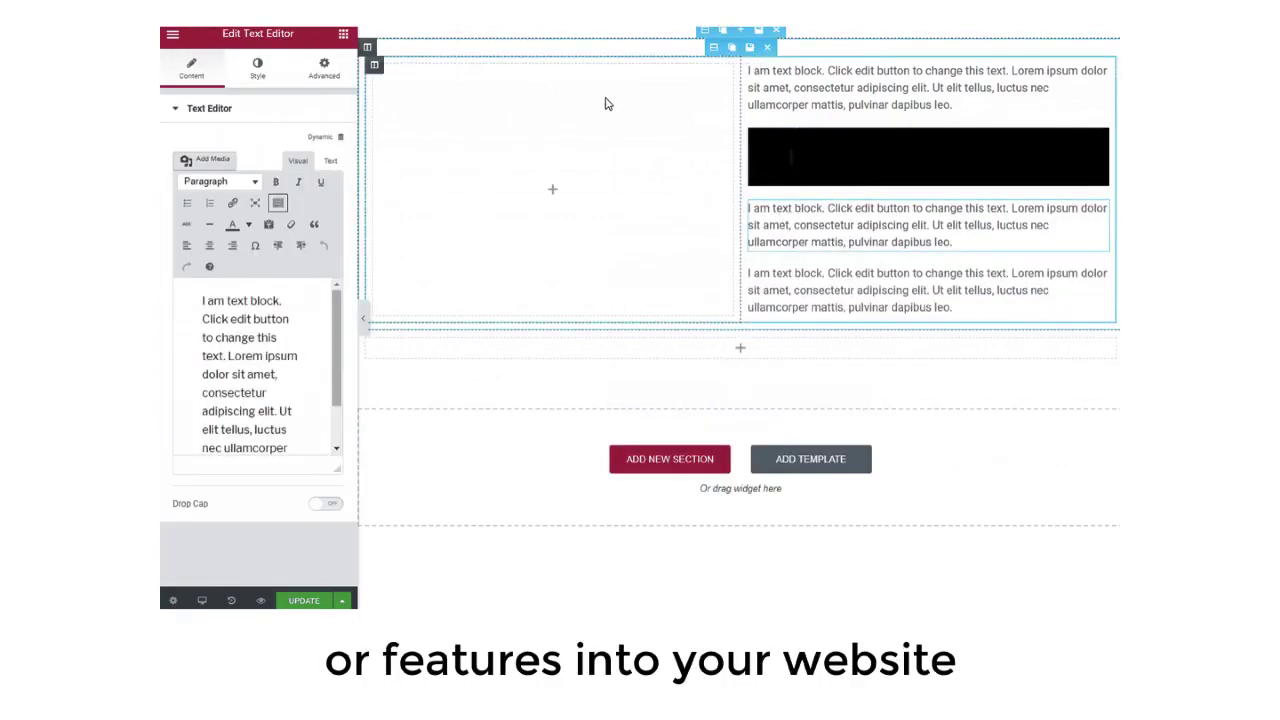
{"action": "left_click_drag", "start_coordinate": [742, 88], "coordinate": [551, 103]}
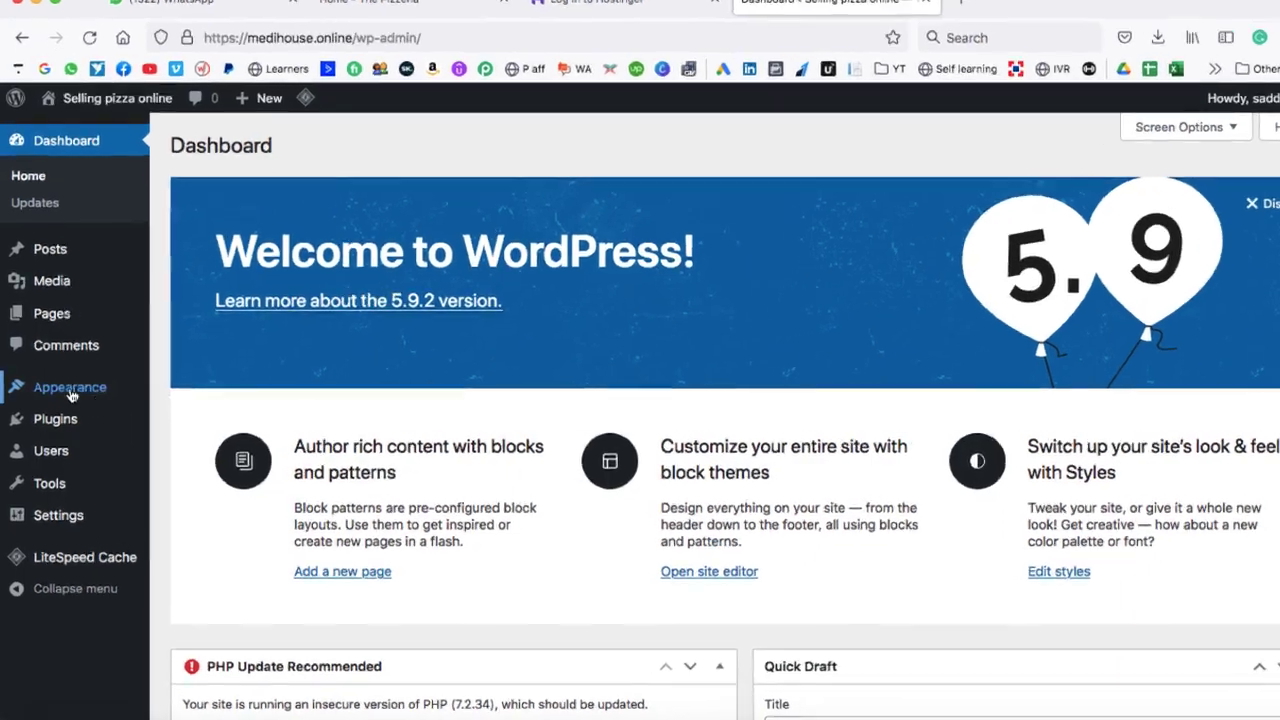
Step: From Appearance > Themes > Add New, search 'astra', then install and activate the Astra theme
{"action": "mouse_move", "coordinate": [69, 395]}
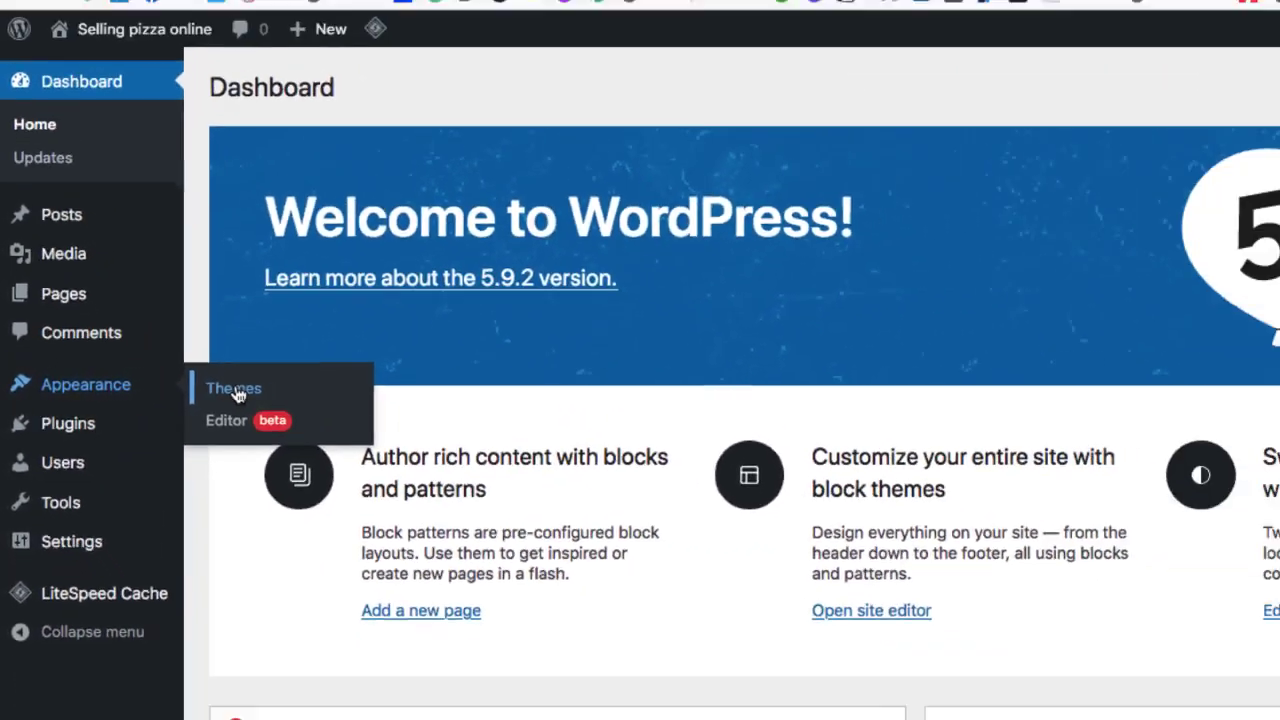
{"action": "left_click", "coordinate": [305, 389]}
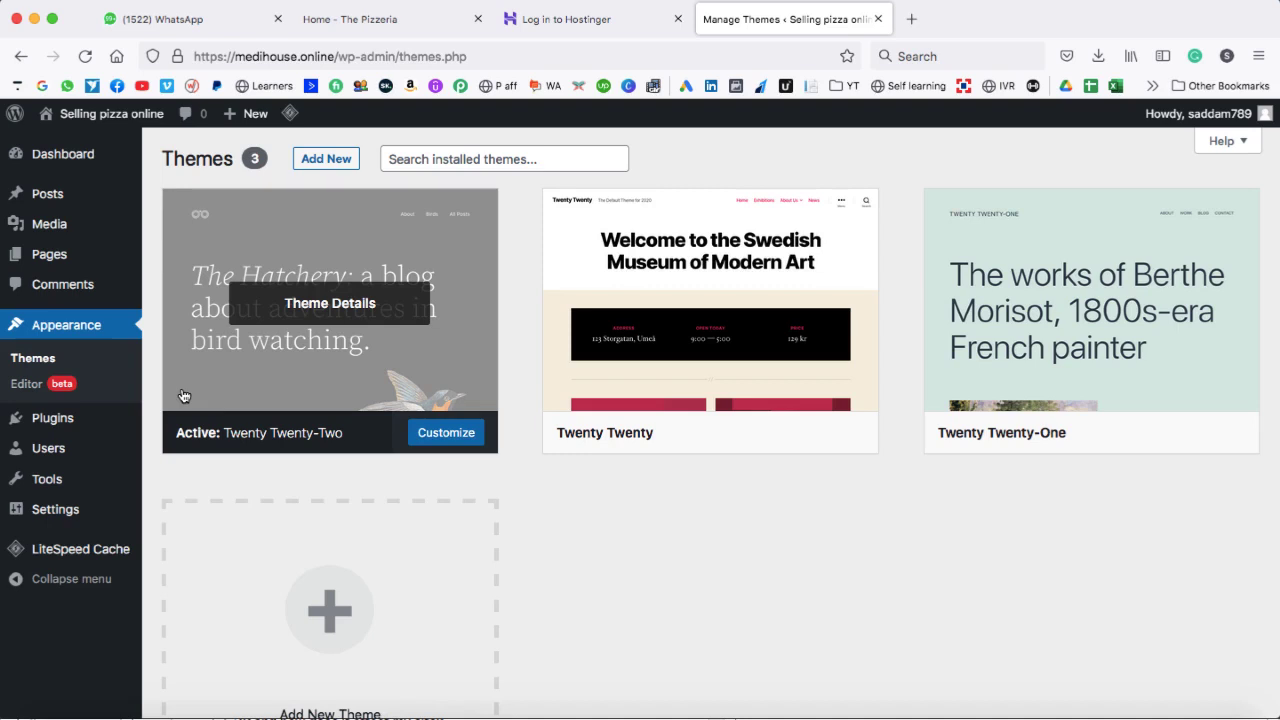
{"action": "left_click", "coordinate": [327, 160]}
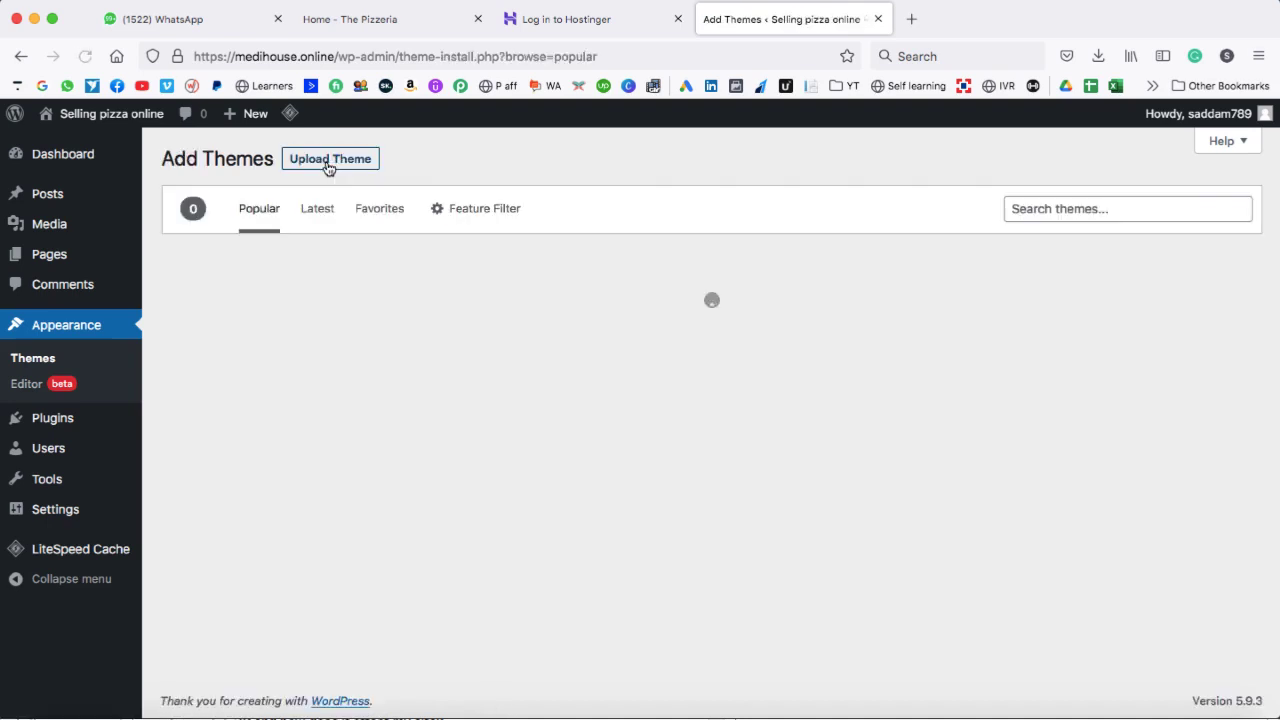
{"action": "left_click", "coordinate": [1060, 212]}
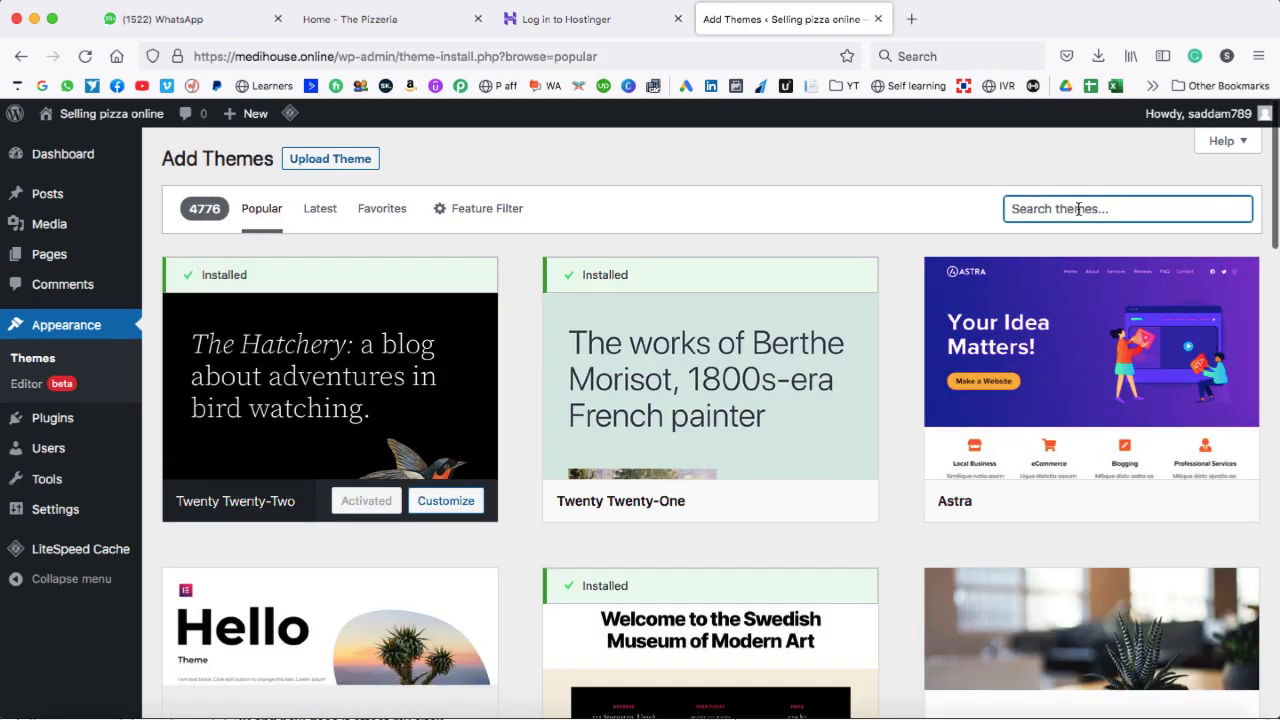
{"action": "type", "text": "astra"}
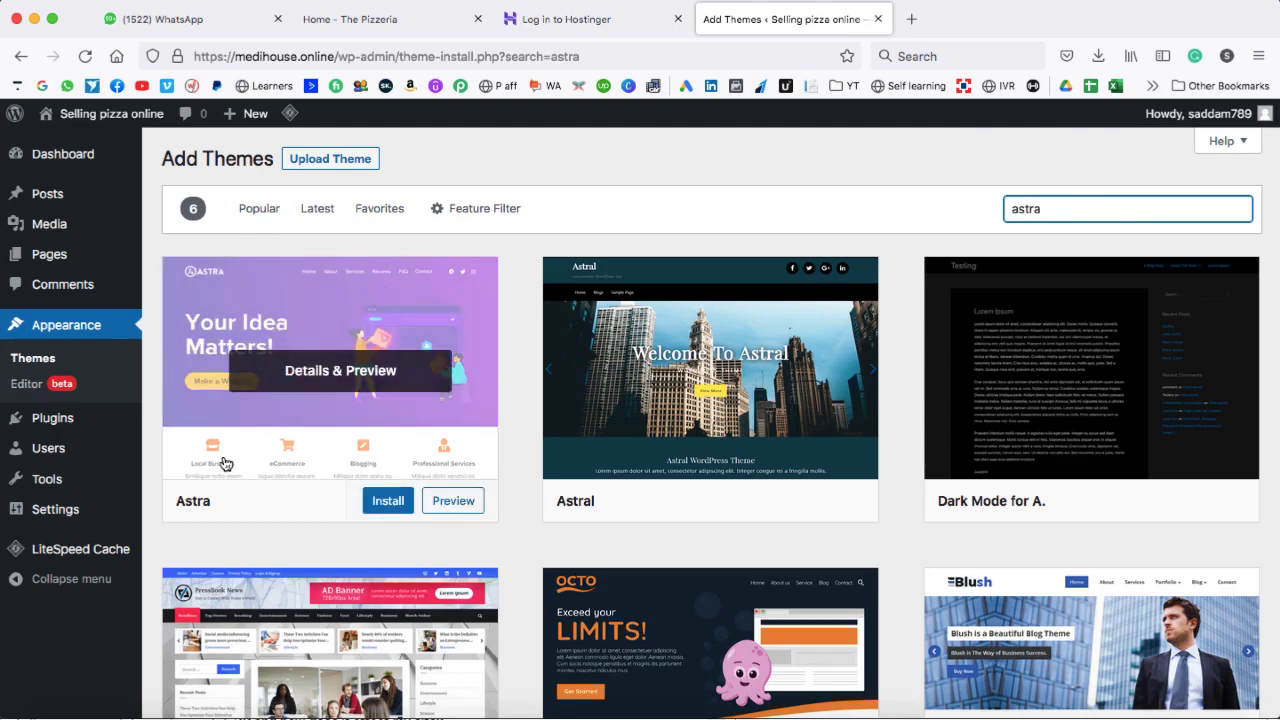
{"action": "left_click", "coordinate": [388, 504]}
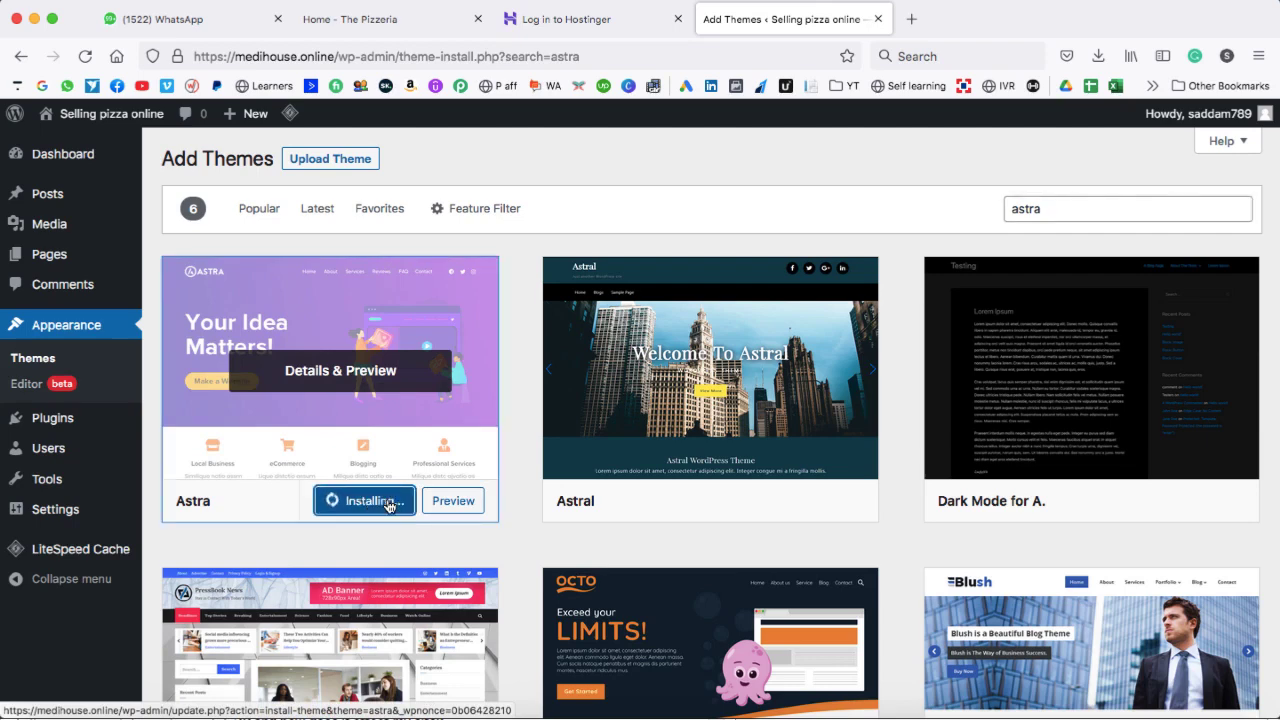
{"action": "left_click", "coordinate": [388, 502]}
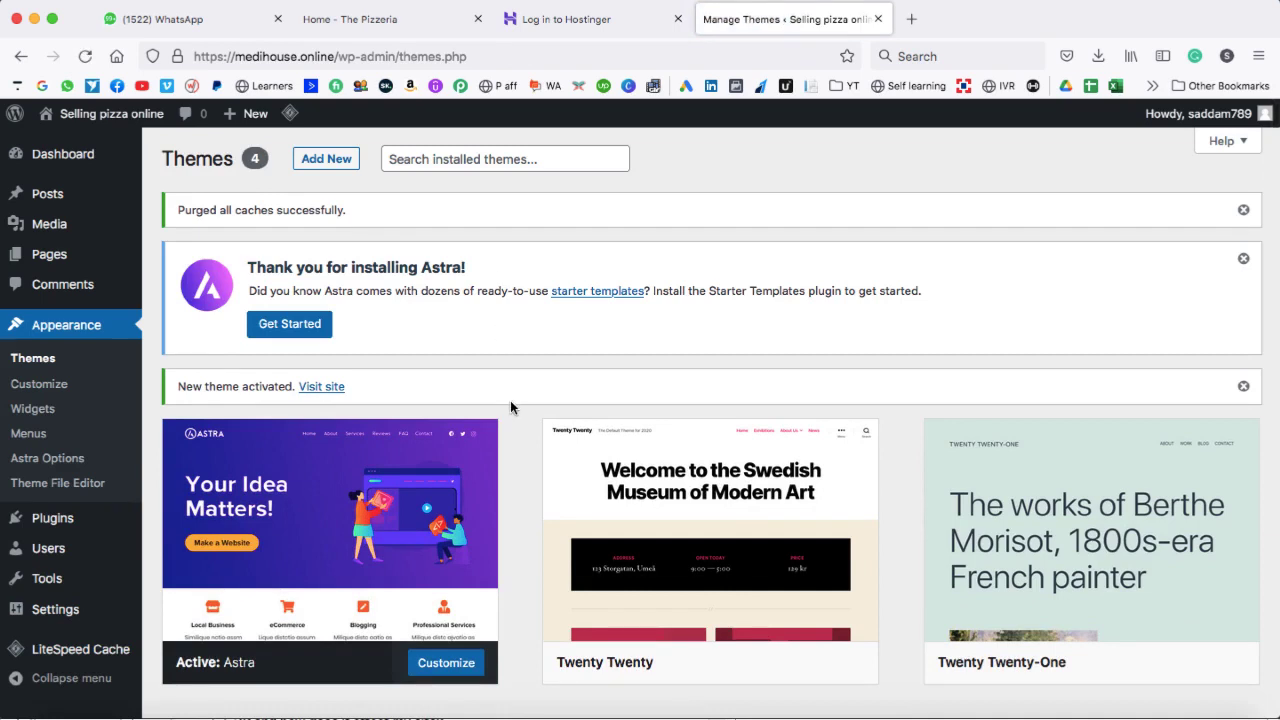
Step: Load medihouse.online in a new browser tab and scroll through the Astra-styled homepage
{"action": "left_click", "coordinate": [911, 18]}
{"action": "type", "text": "medi"}
{"action": "key", "text": "Return"}
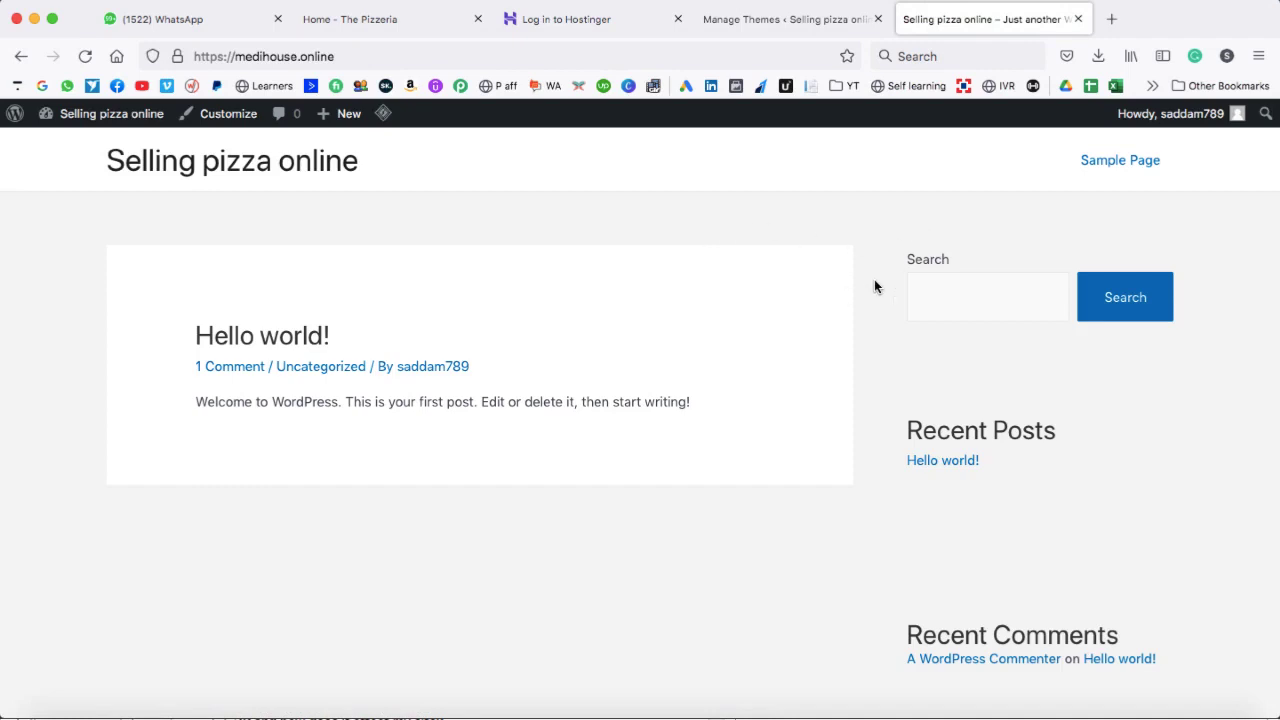
{"action": "scroll", "coordinate": [874, 287], "scroll_direction": "down", "scroll_amount": 5}
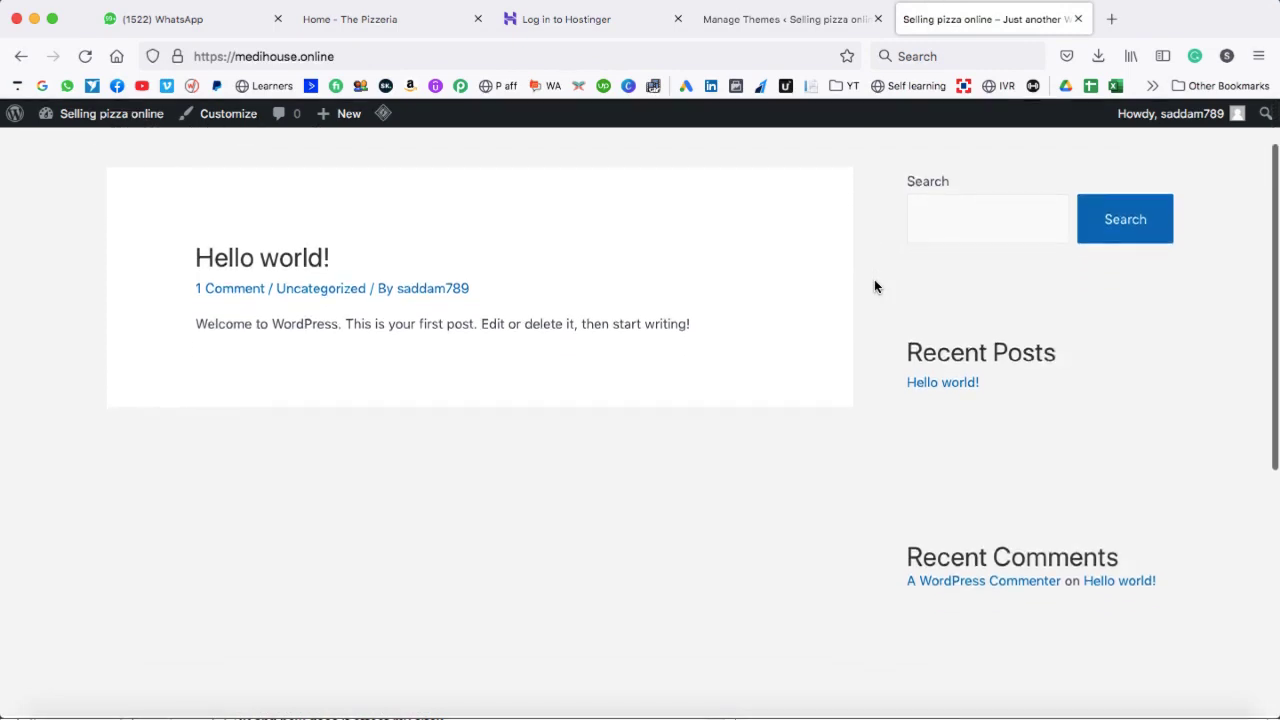
{"action": "scroll", "coordinate": [874, 287], "scroll_direction": "up", "scroll_amount": 6}
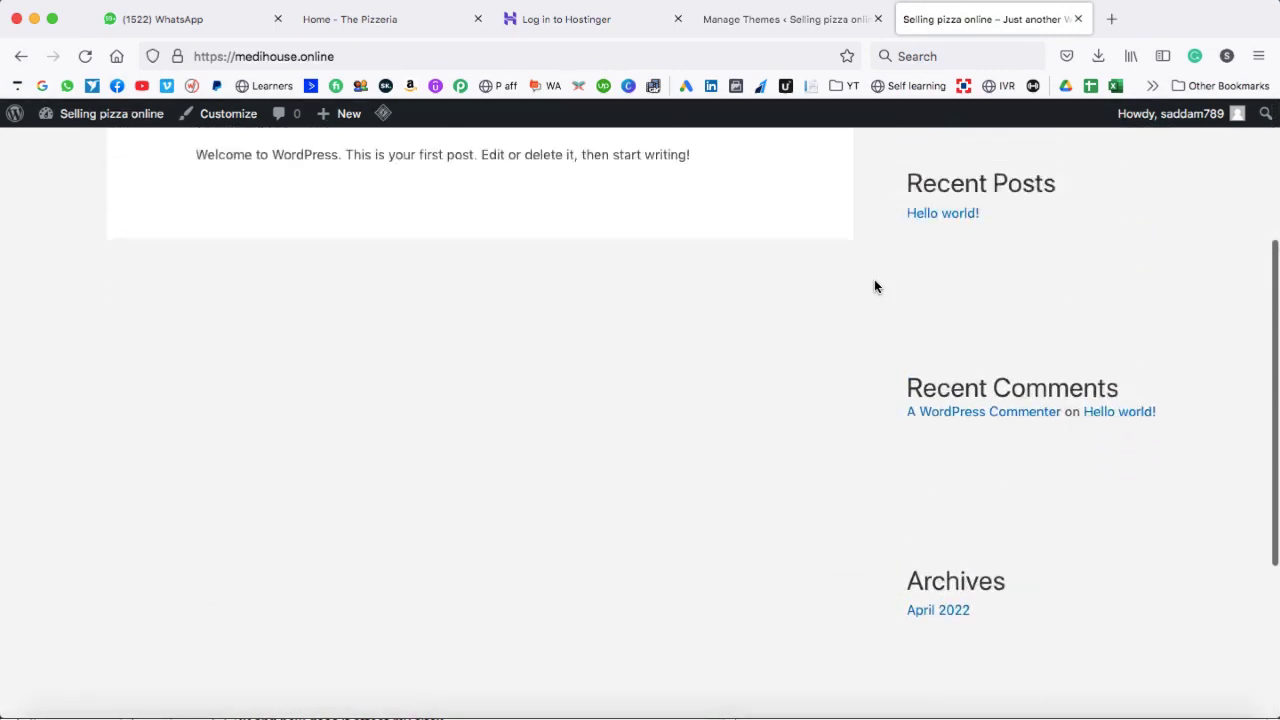
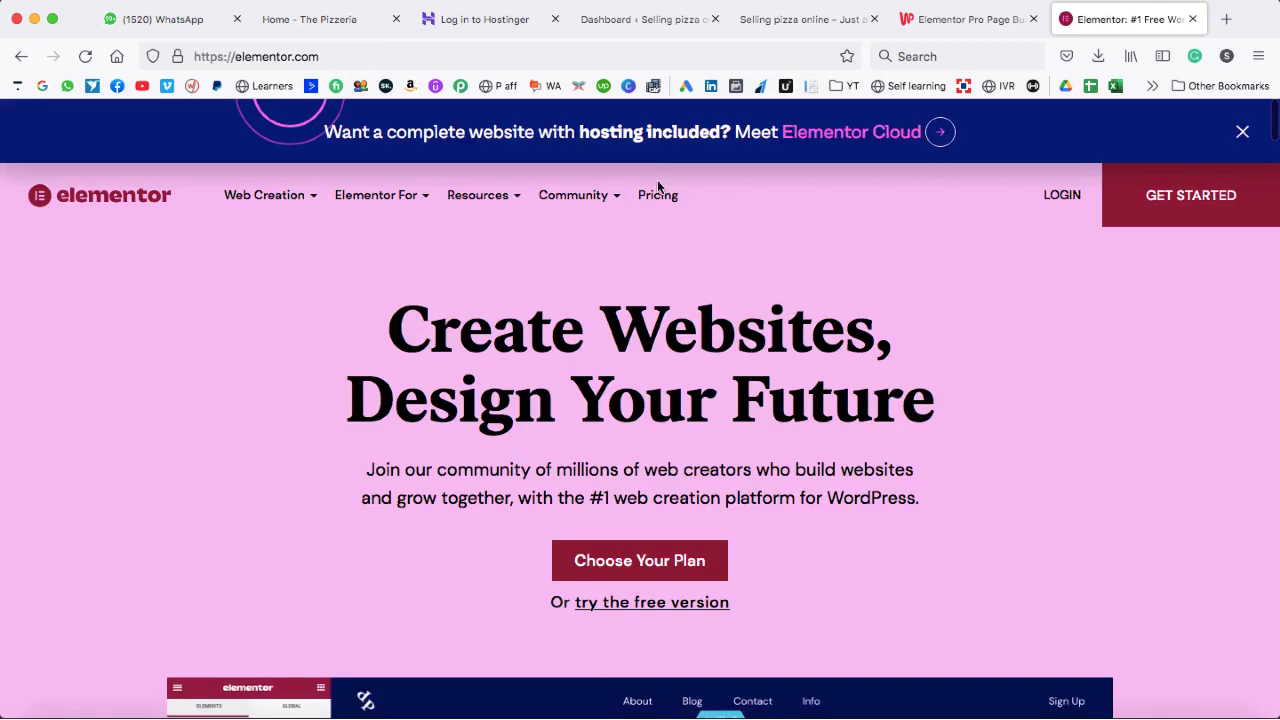
Step: Show Elementor's plugin pricing and compare the plans, noting the Essential Plan's yearly price
{"action": "left_click", "coordinate": [652, 198]}
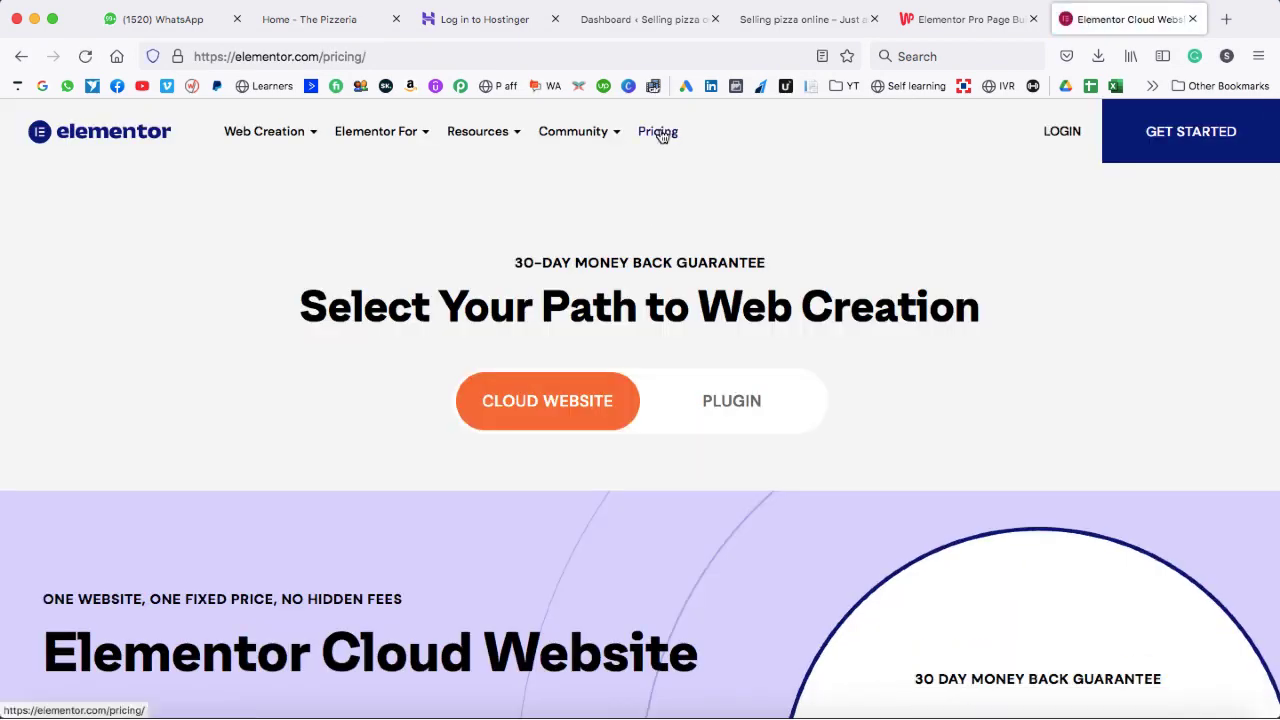
{"action": "left_click", "coordinate": [720, 403]}
{"action": "scroll", "coordinate": [380, 468], "scroll_direction": "down", "scroll_amount": 5}
{"action": "left_click_drag", "start_coordinate": [158, 427], "coordinate": [269, 430]}
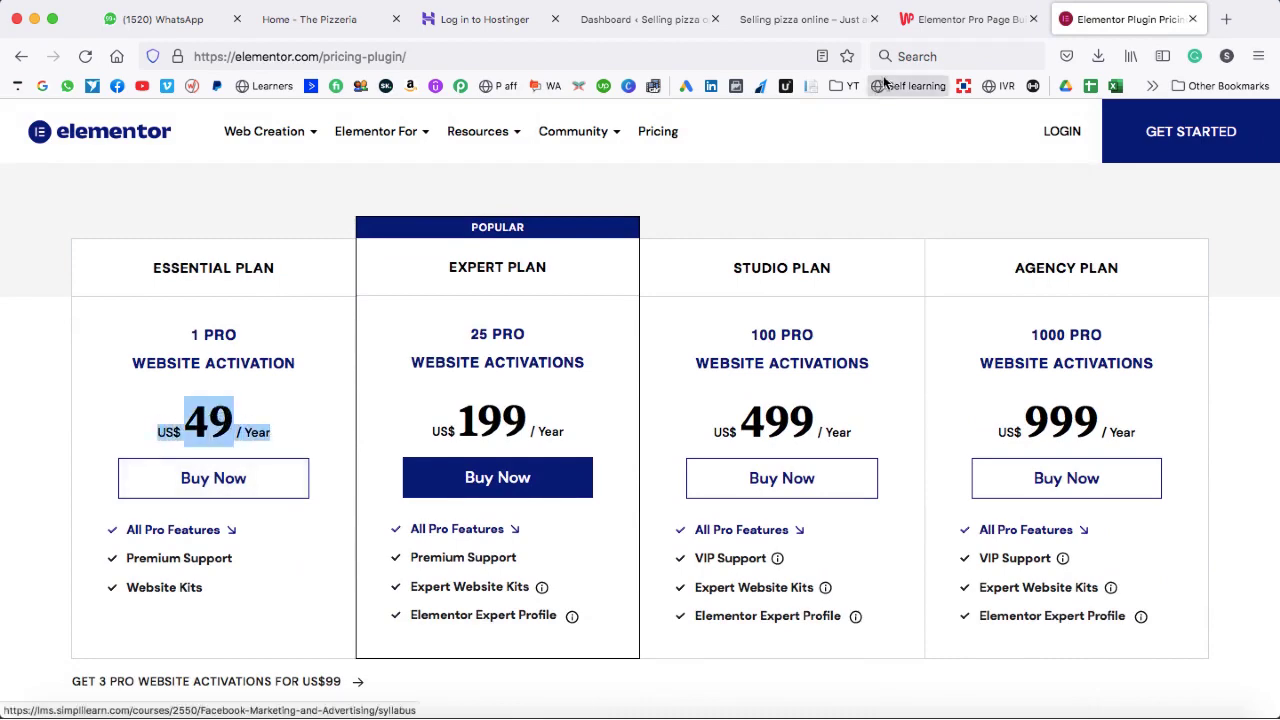
Step: Add Elementor Pro Page Builder to the reseller's cart, then close the product and pricing tabs
{"action": "left_click", "coordinate": [955, 20]}
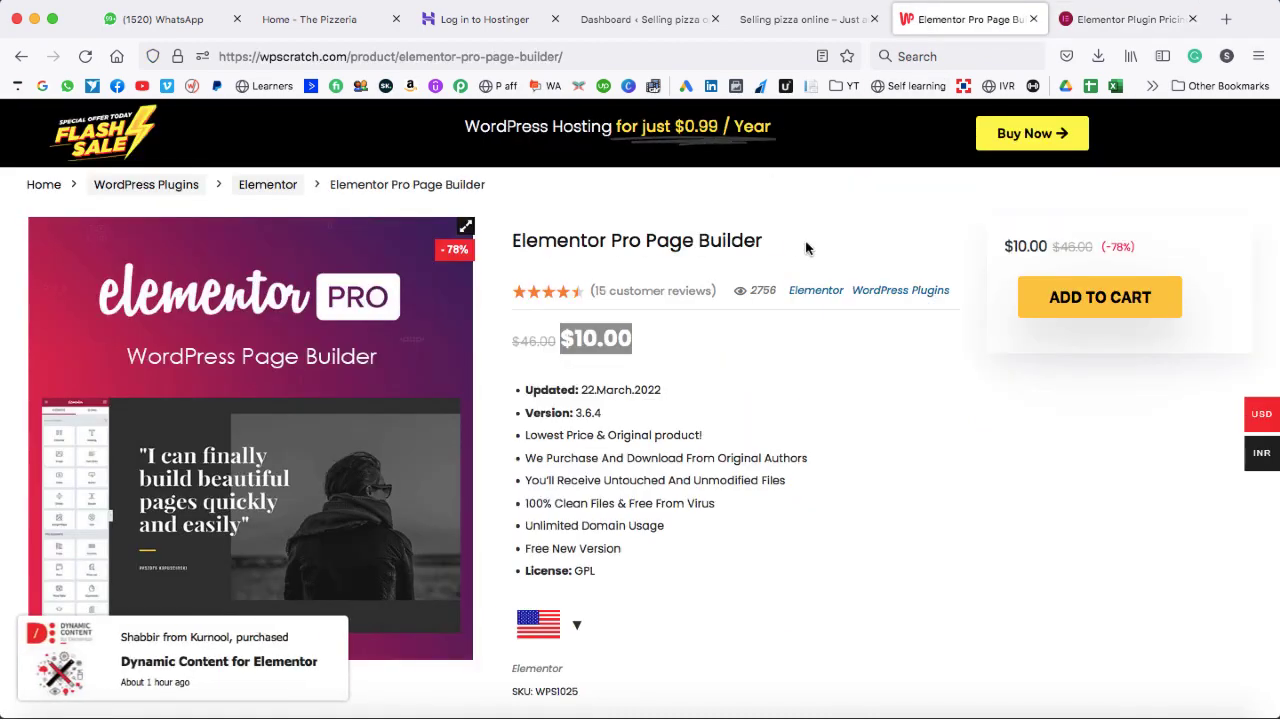
{"action": "left_click", "coordinate": [1097, 300]}
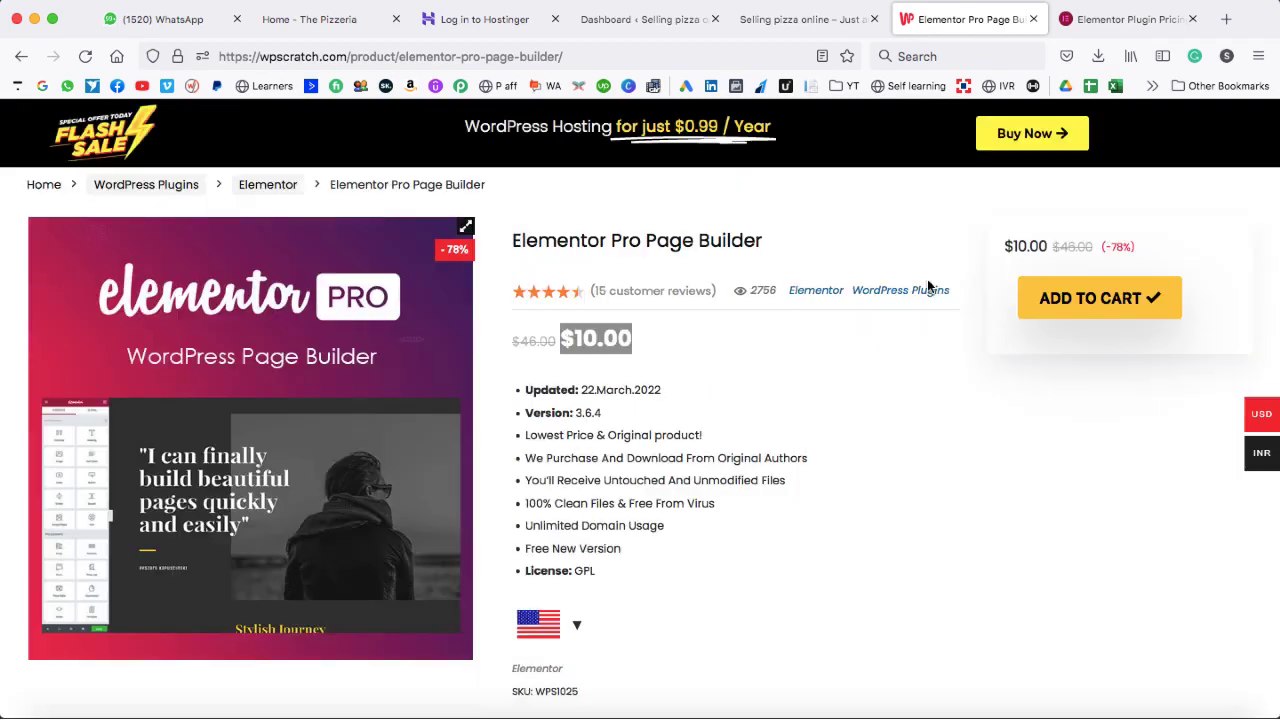
{"action": "left_click", "coordinate": [926, 279]}
{"action": "left_click", "coordinate": [1033, 19]}
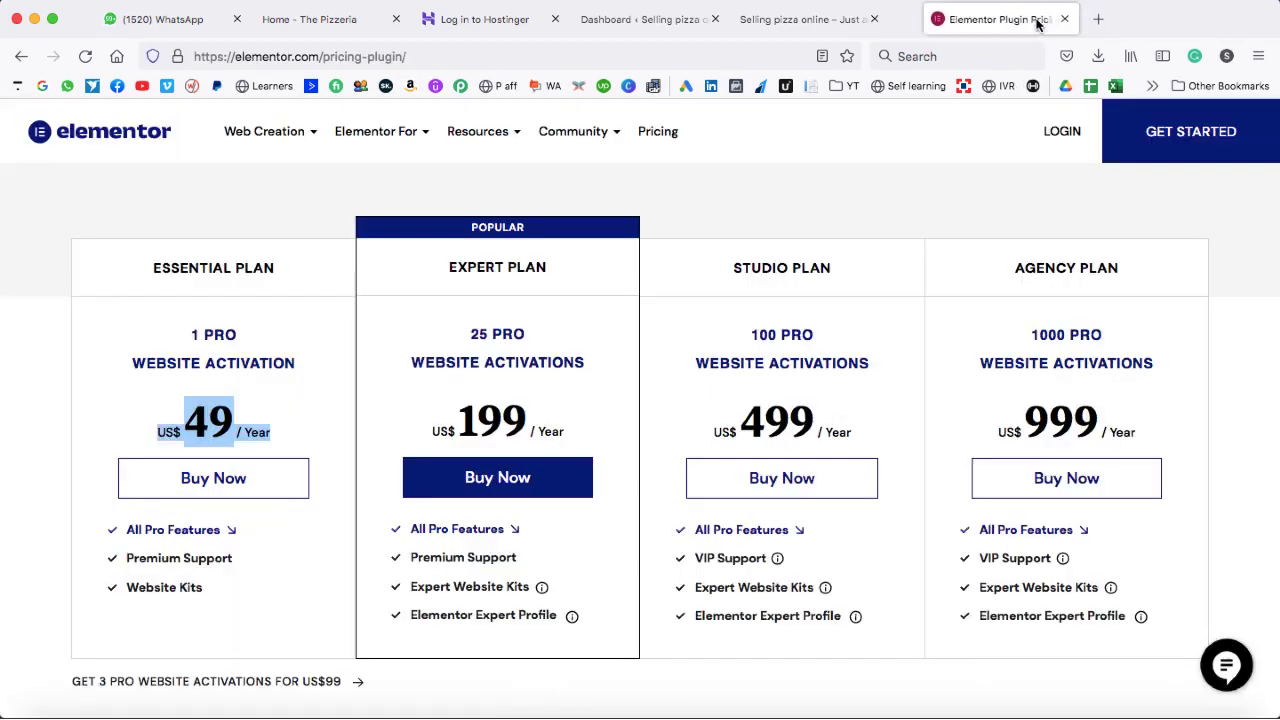
{"action": "left_click", "coordinate": [1033, 19]}
Step: Upload elementor-pro.zip via Plugins > Add New > Upload Plugin and install Elementor Pro
{"action": "left_click", "coordinate": [746, 22]}
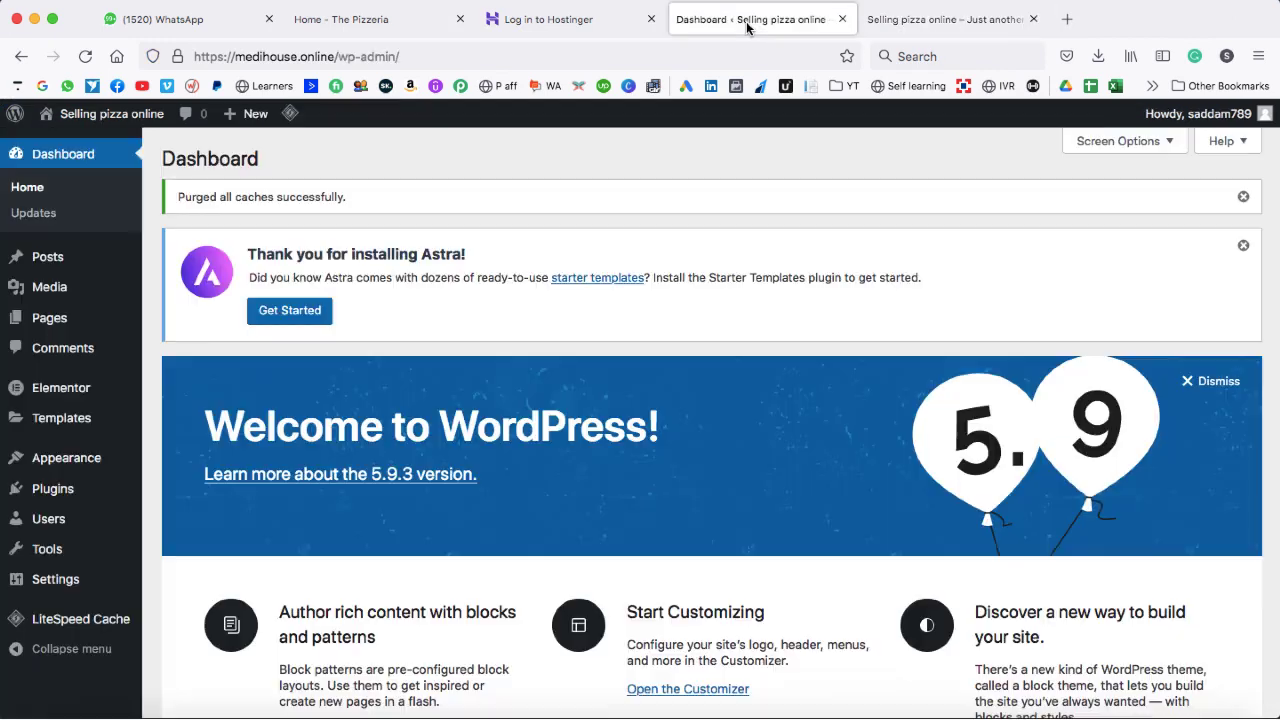
{"action": "mouse_move", "coordinate": [76, 491]}
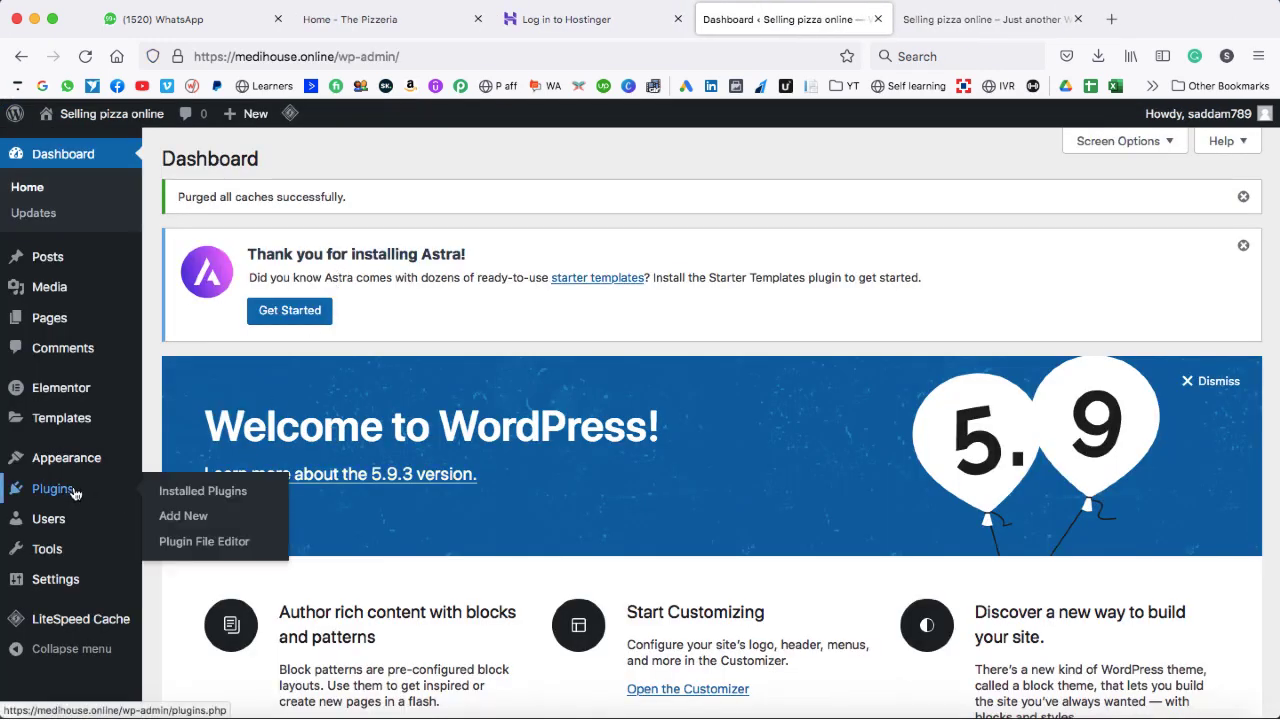
{"action": "left_click", "coordinate": [190, 519]}
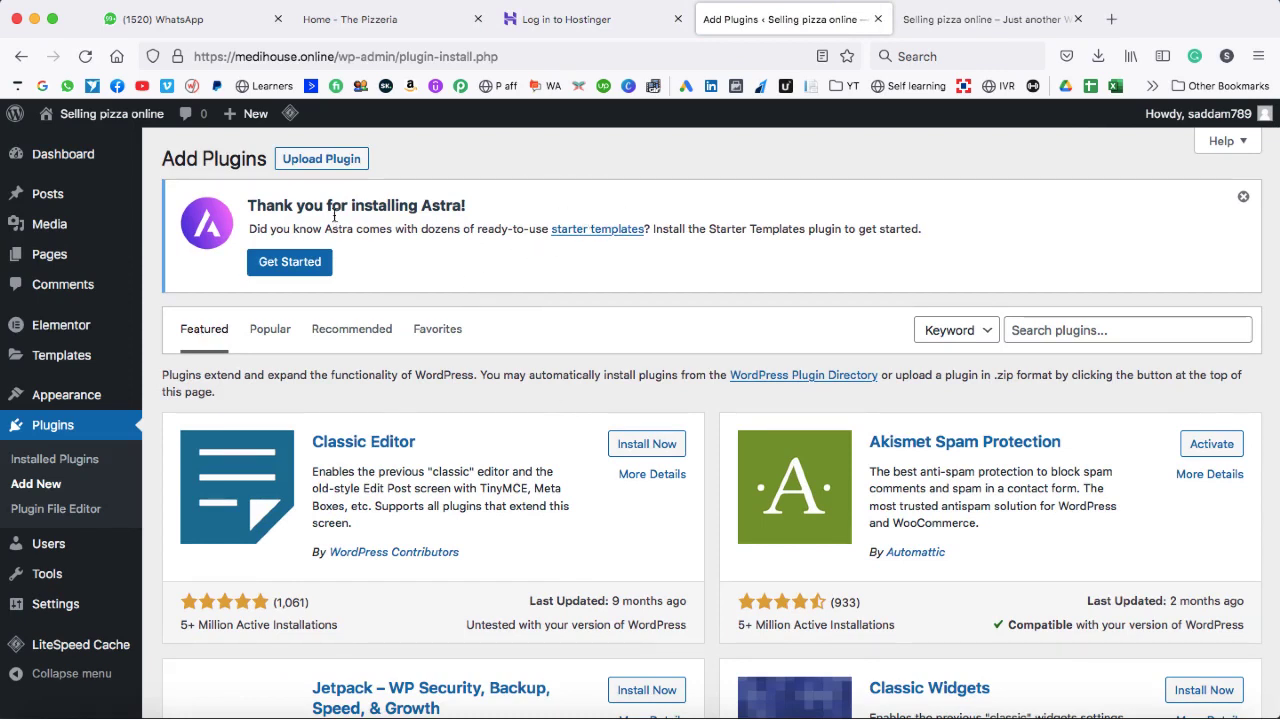
{"action": "left_click", "coordinate": [325, 162]}
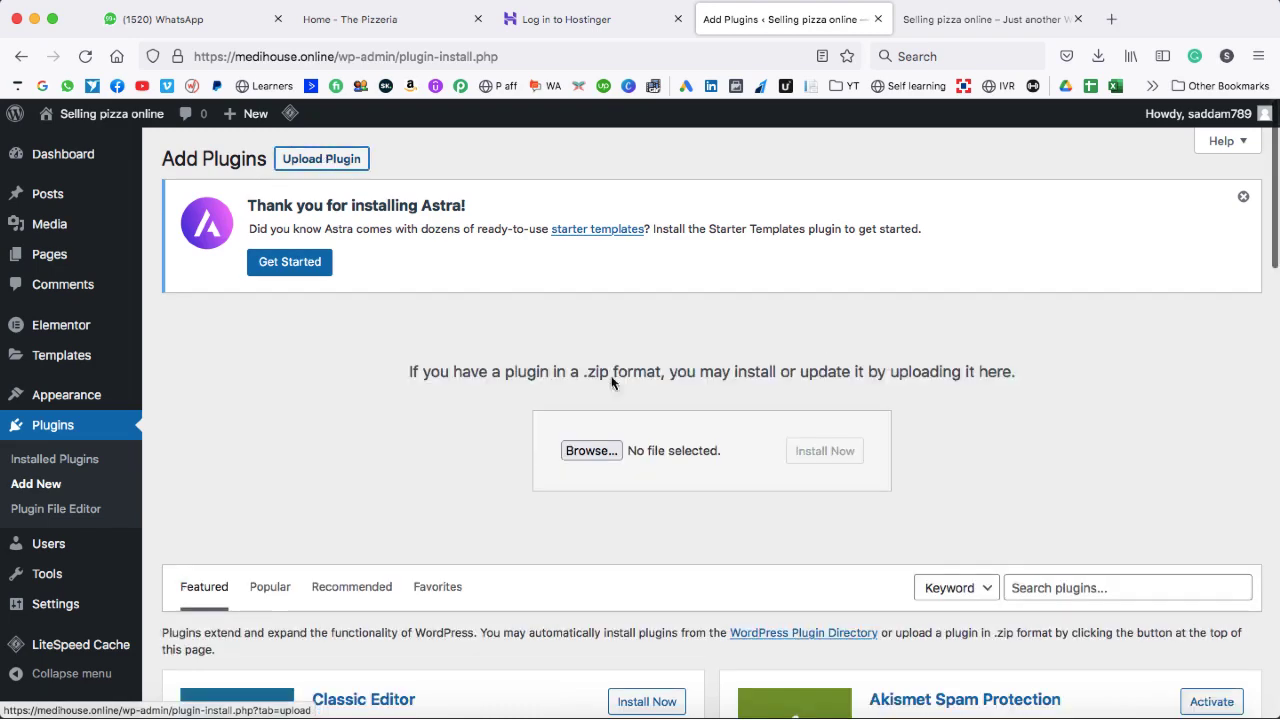
{"action": "left_click", "coordinate": [592, 451]}
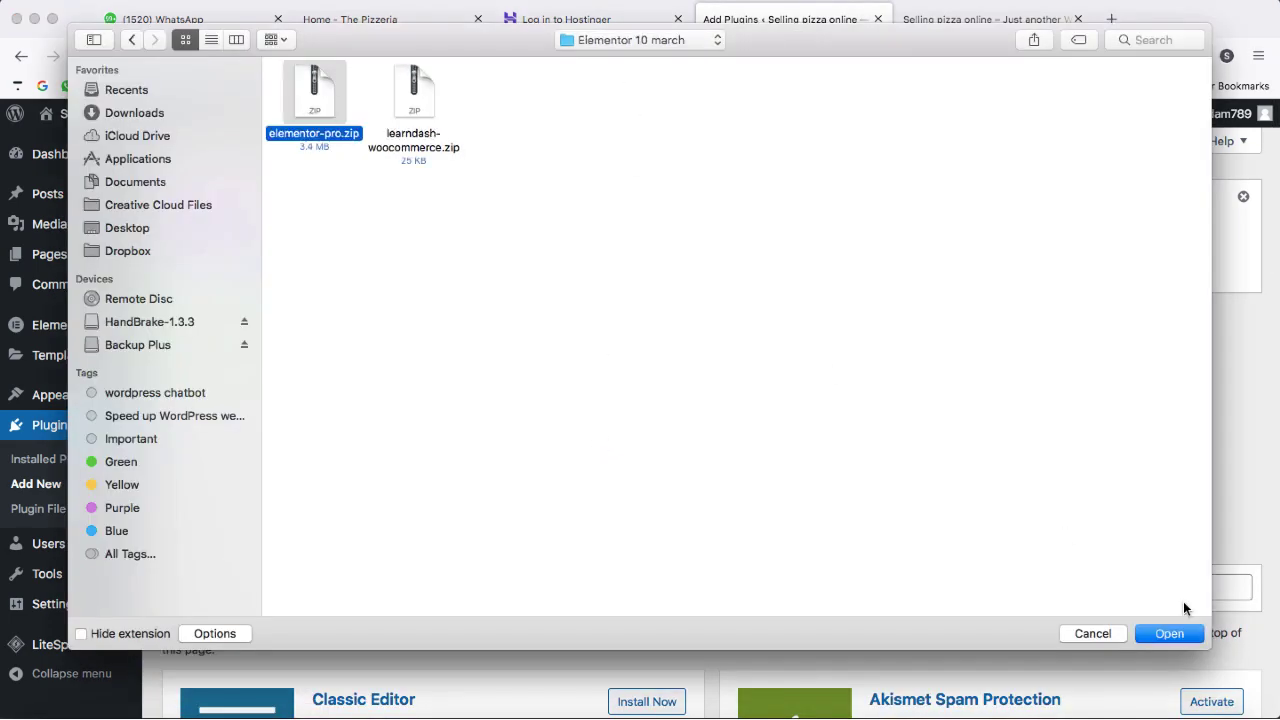
{"action": "left_click", "coordinate": [1168, 633]}
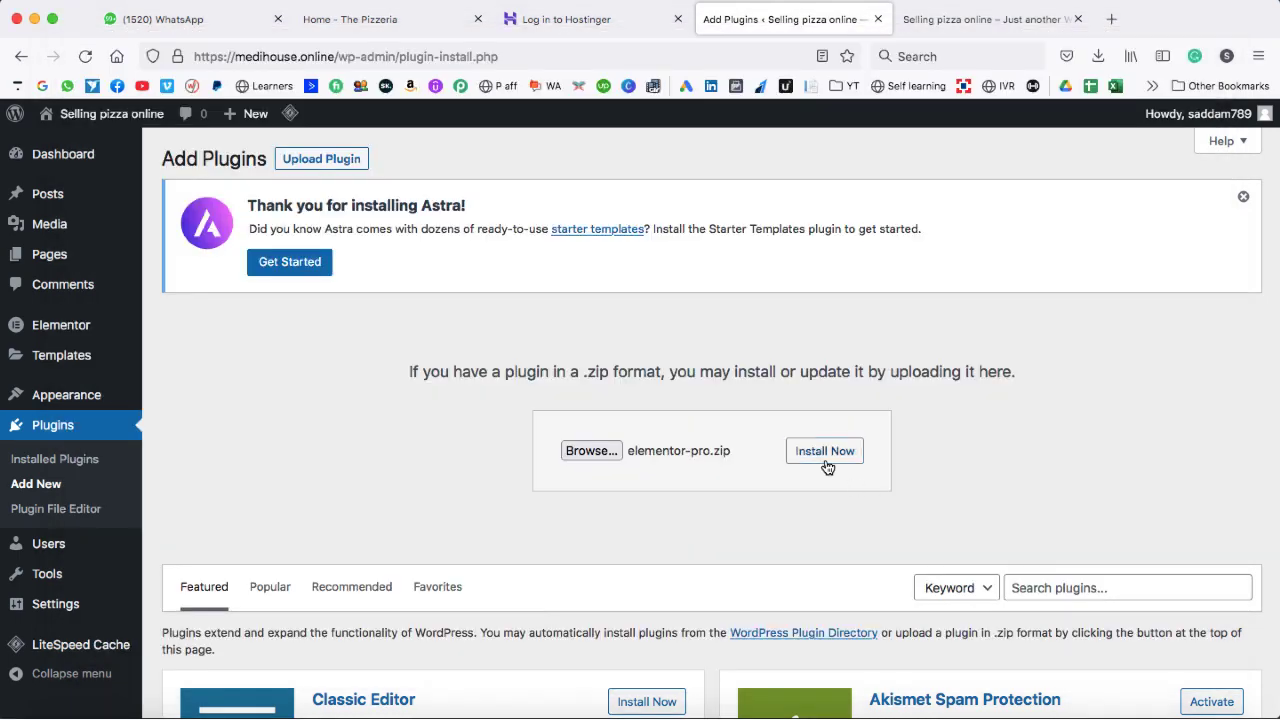
{"action": "left_click", "coordinate": [826, 464]}
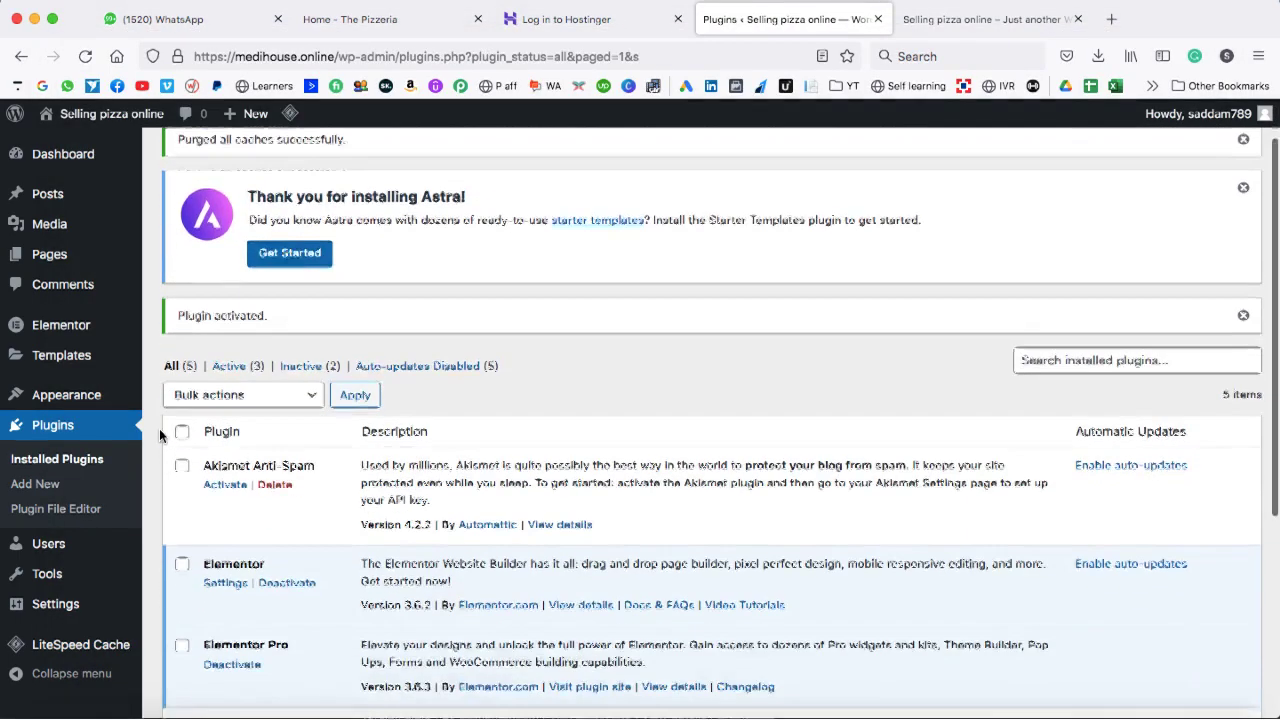
{"action": "scroll", "coordinate": [209, 421], "scroll_direction": "down", "scroll_amount": 3}
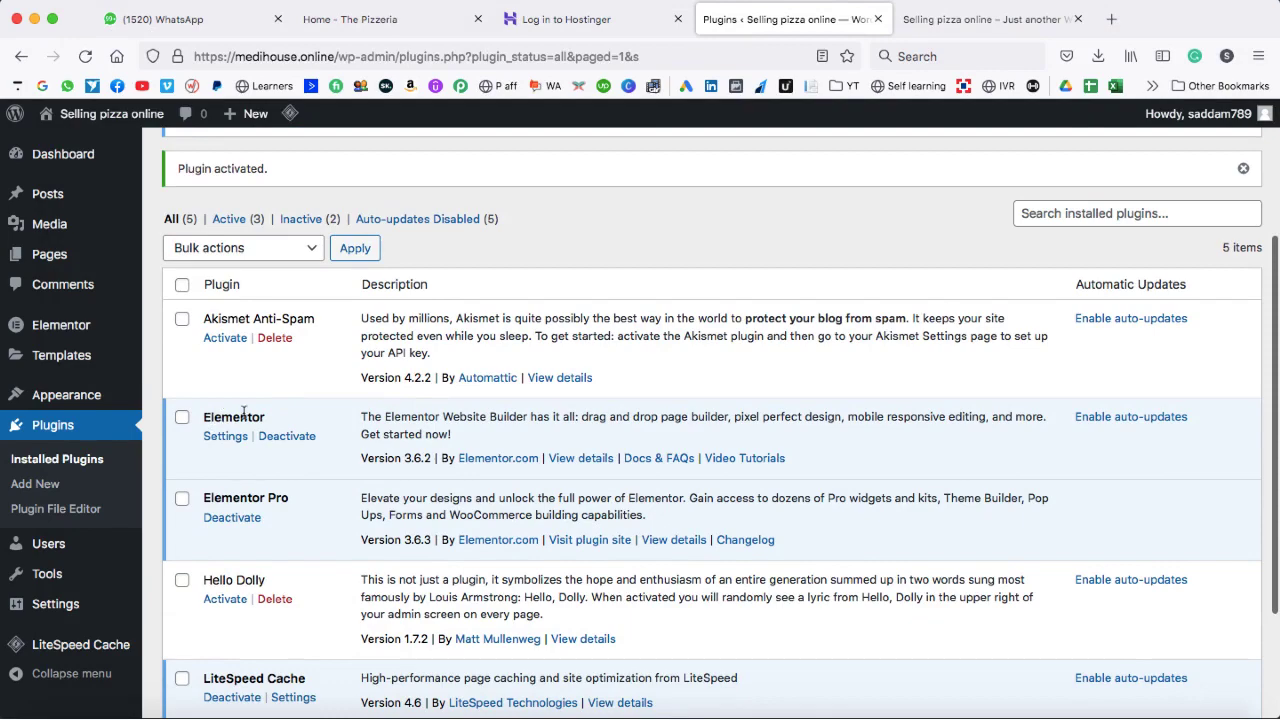
{"action": "scroll", "coordinate": [312, 510], "scroll_direction": "down", "scroll_amount": 1}
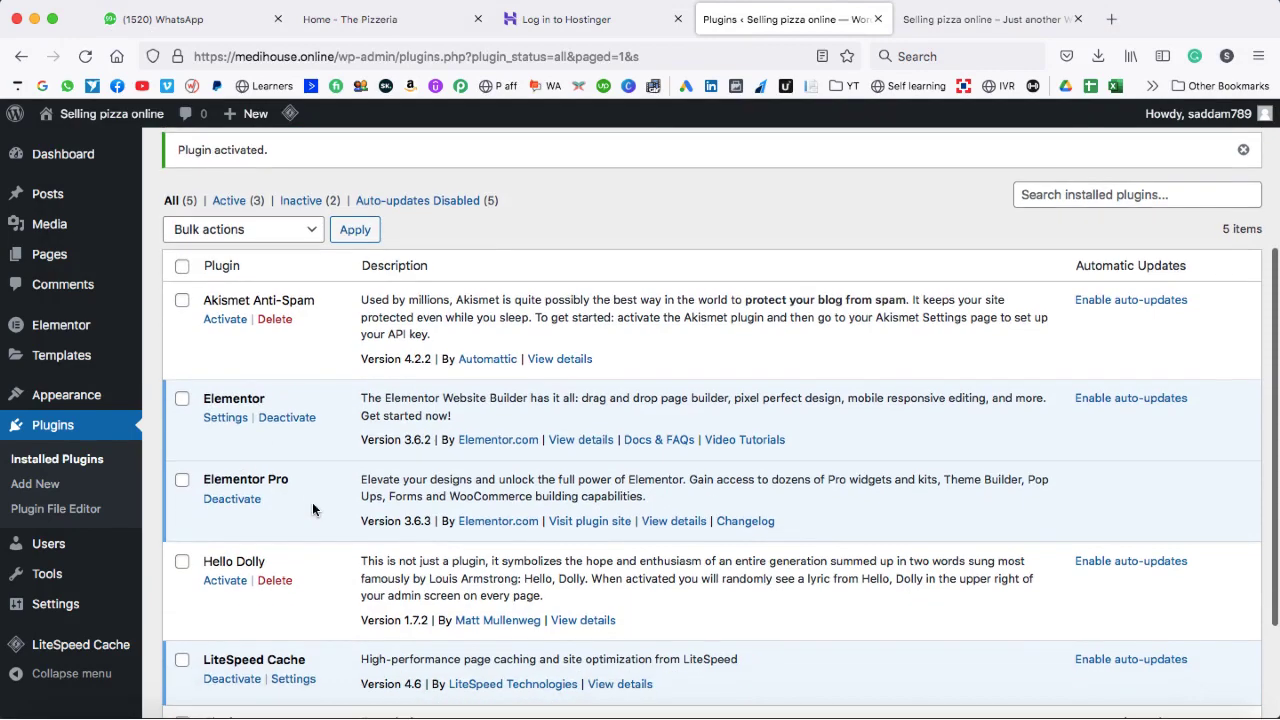
{"action": "scroll", "coordinate": [312, 510], "scroll_direction": "down", "scroll_amount": 2}
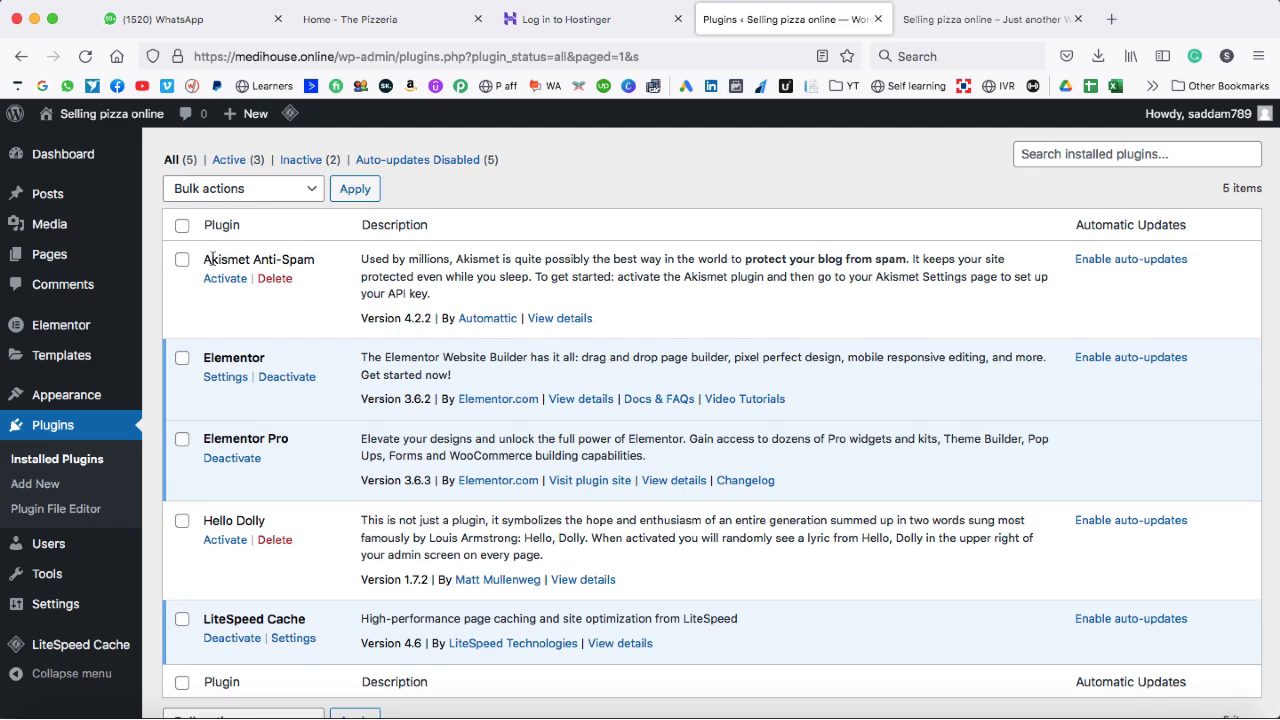
Step: Bulk-delete the Hello Dolly and Akismet Anti-Spam plugins and confirm the deletion
{"action": "left_click", "coordinate": [183, 522]}
{"action": "left_click", "coordinate": [182, 264]}
{"action": "left_click", "coordinate": [201, 189]}
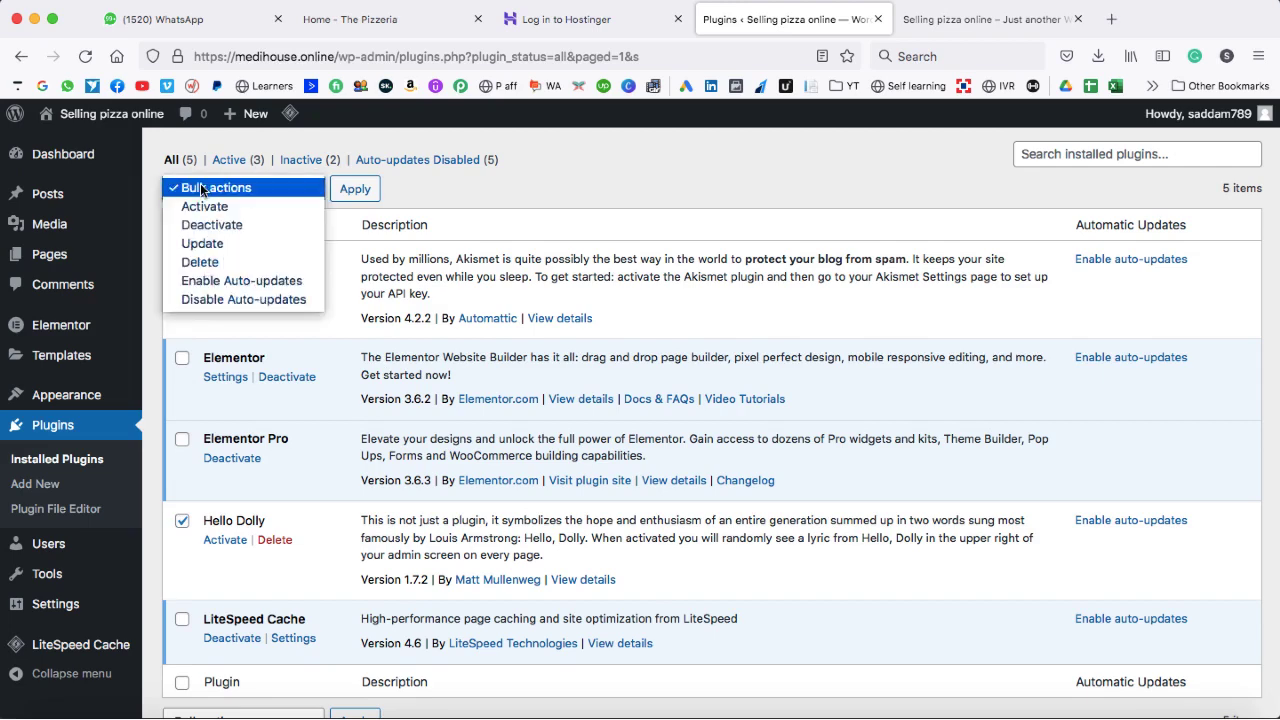
{"action": "left_click", "coordinate": [223, 263]}
{"action": "left_click", "coordinate": [356, 190]}
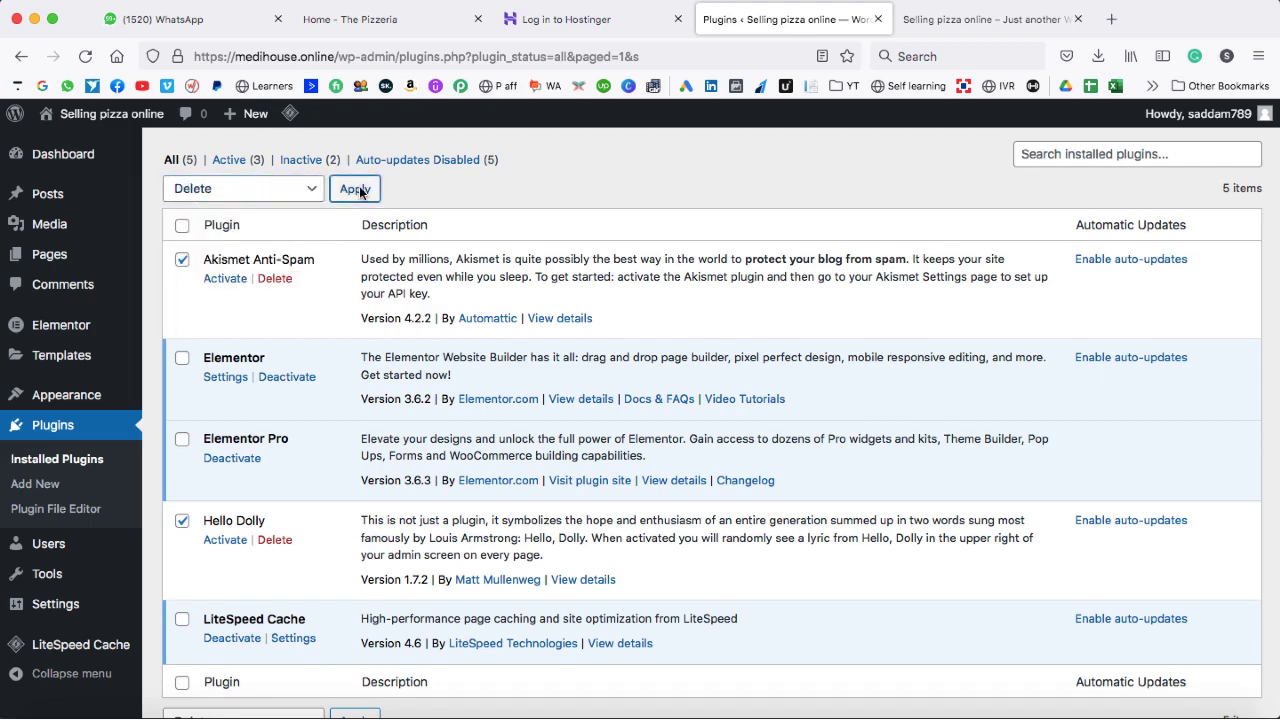
{"action": "left_click", "coordinate": [768, 443]}
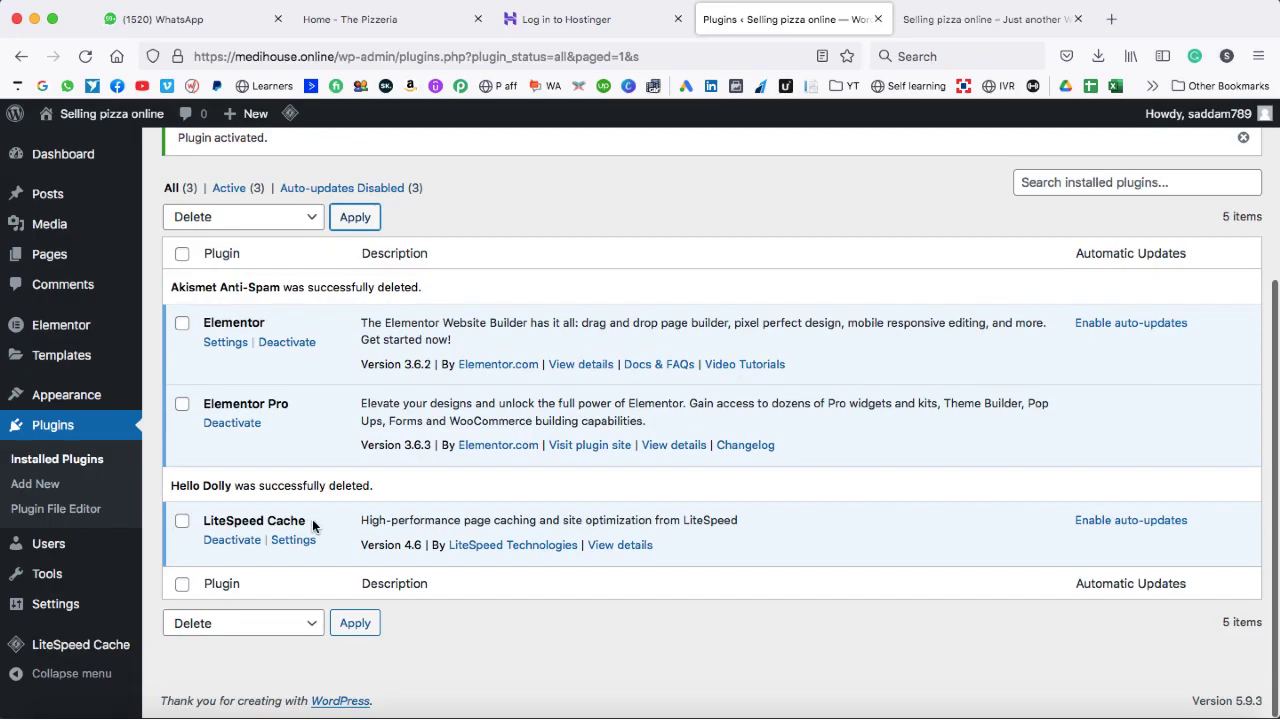
{"action": "scroll", "coordinate": [310, 526], "scroll_direction": "up", "scroll_amount": 4}
{"action": "scroll", "coordinate": [497, 392], "scroll_direction": "up", "scroll_amount": 3}
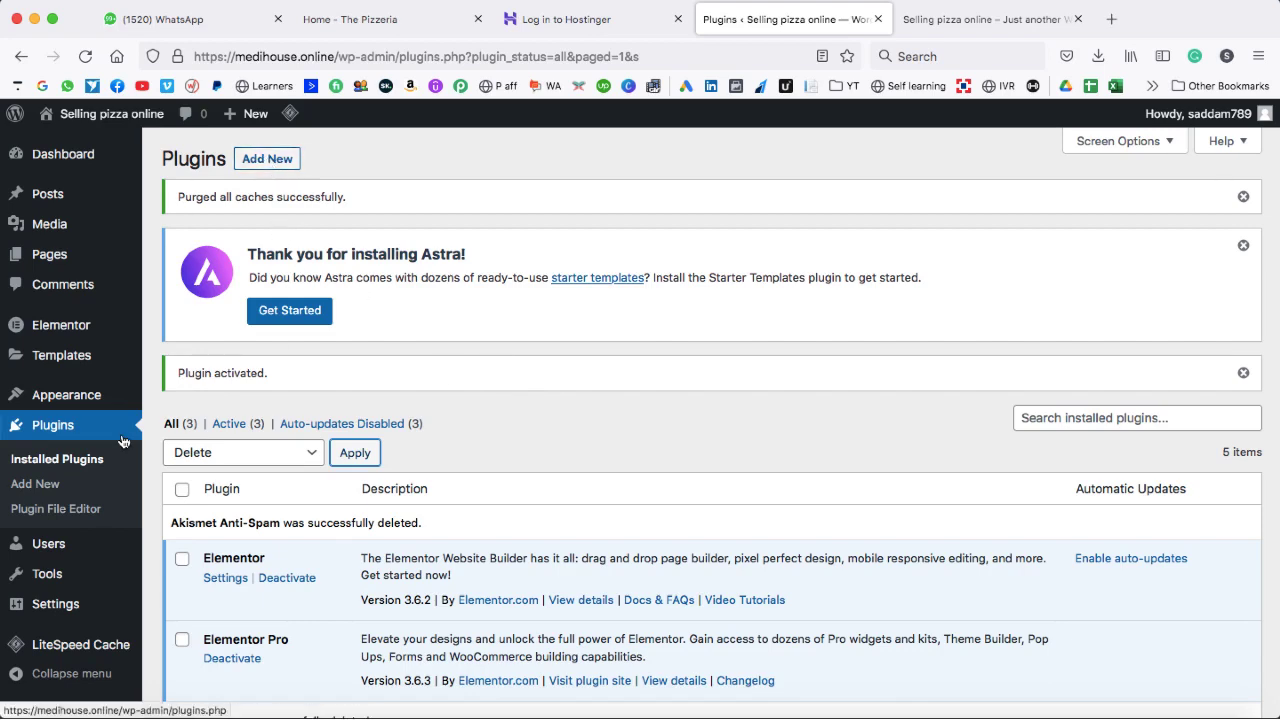
Step: Search the plugin directory for 'woocommerce', then install and activate WooCommerce
{"action": "left_click", "coordinate": [36, 485]}
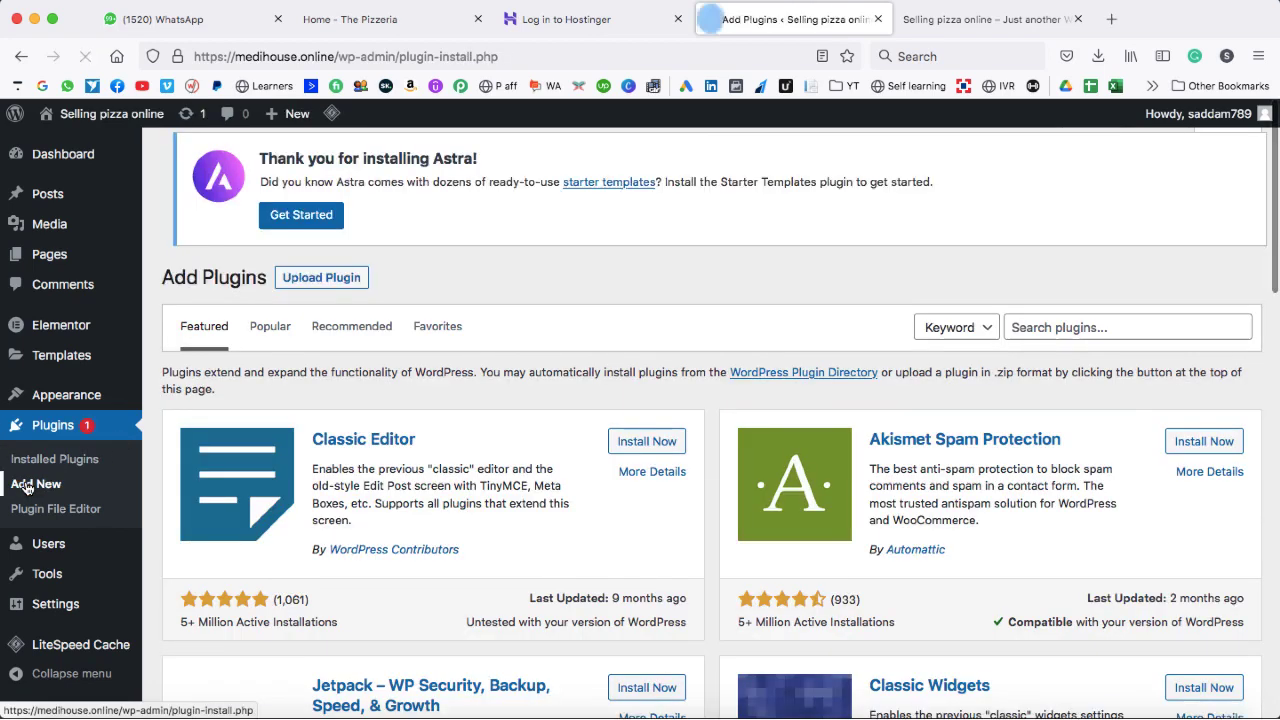
{"action": "left_click", "coordinate": [1022, 330]}
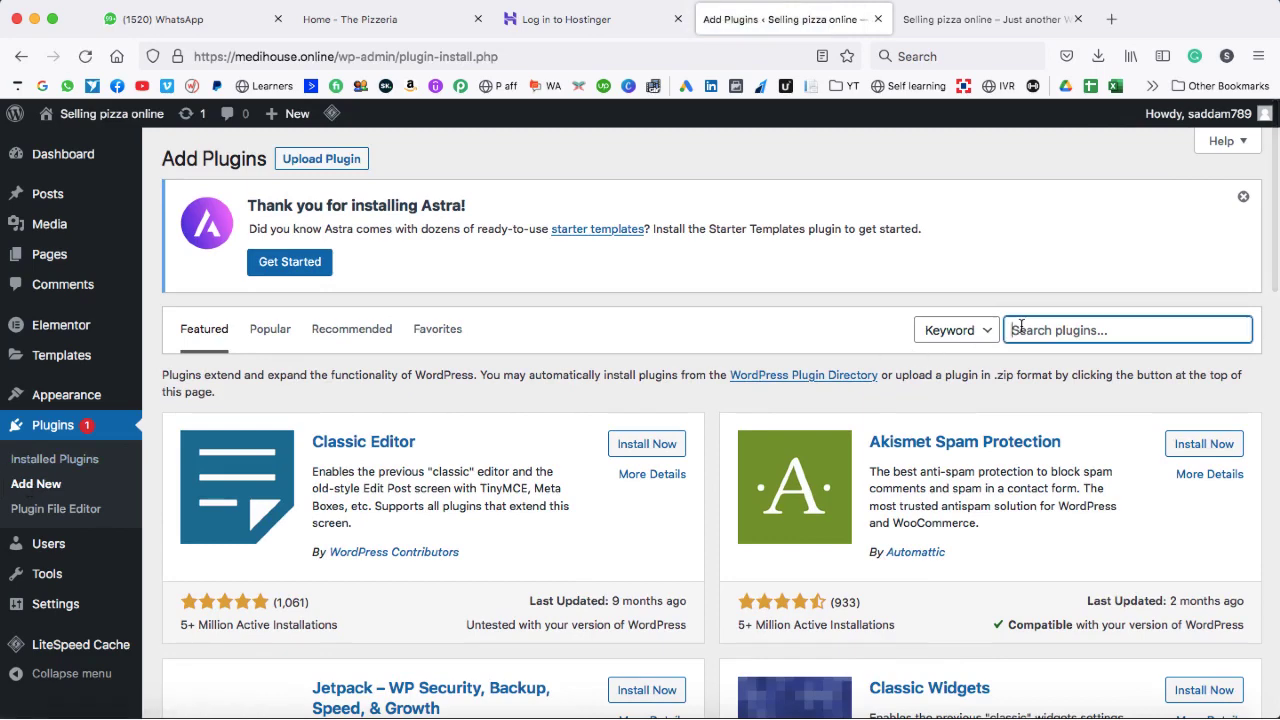
{"action": "type", "text": "woocommerce"}
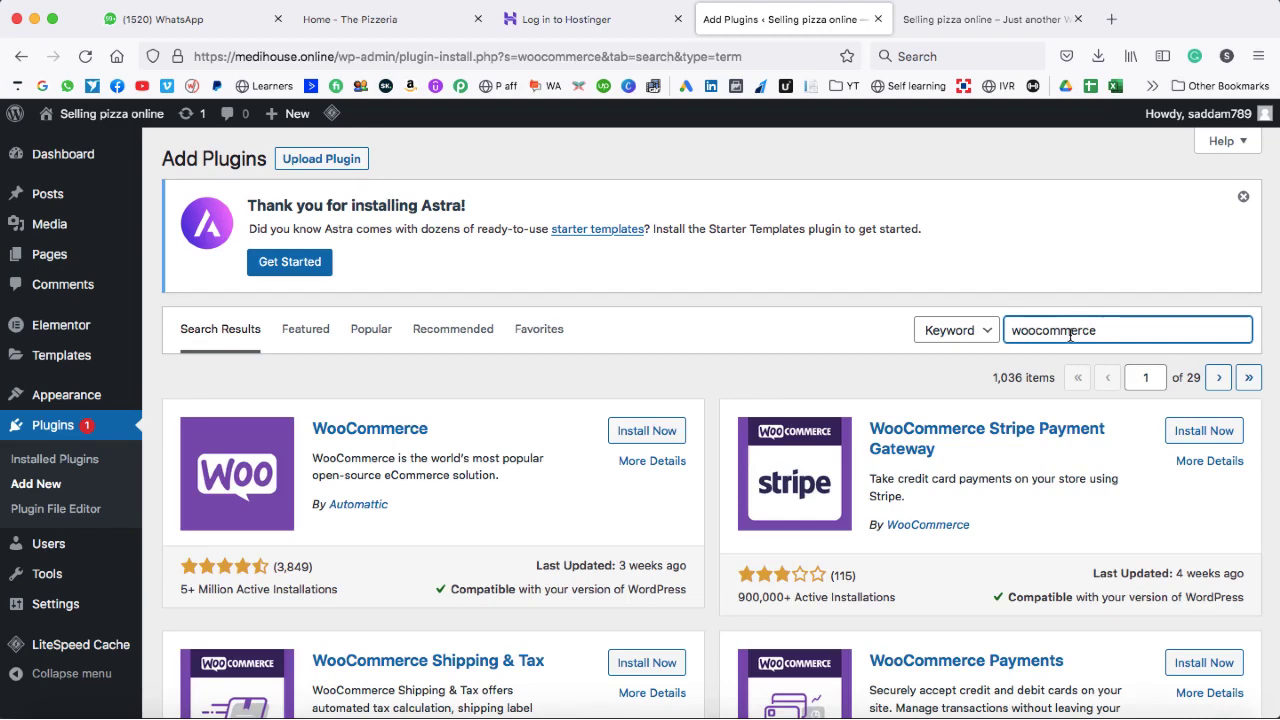
{"action": "left_click_drag", "start_coordinate": [181, 589], "coordinate": [342, 595]}
{"action": "left_click", "coordinate": [342, 595]}
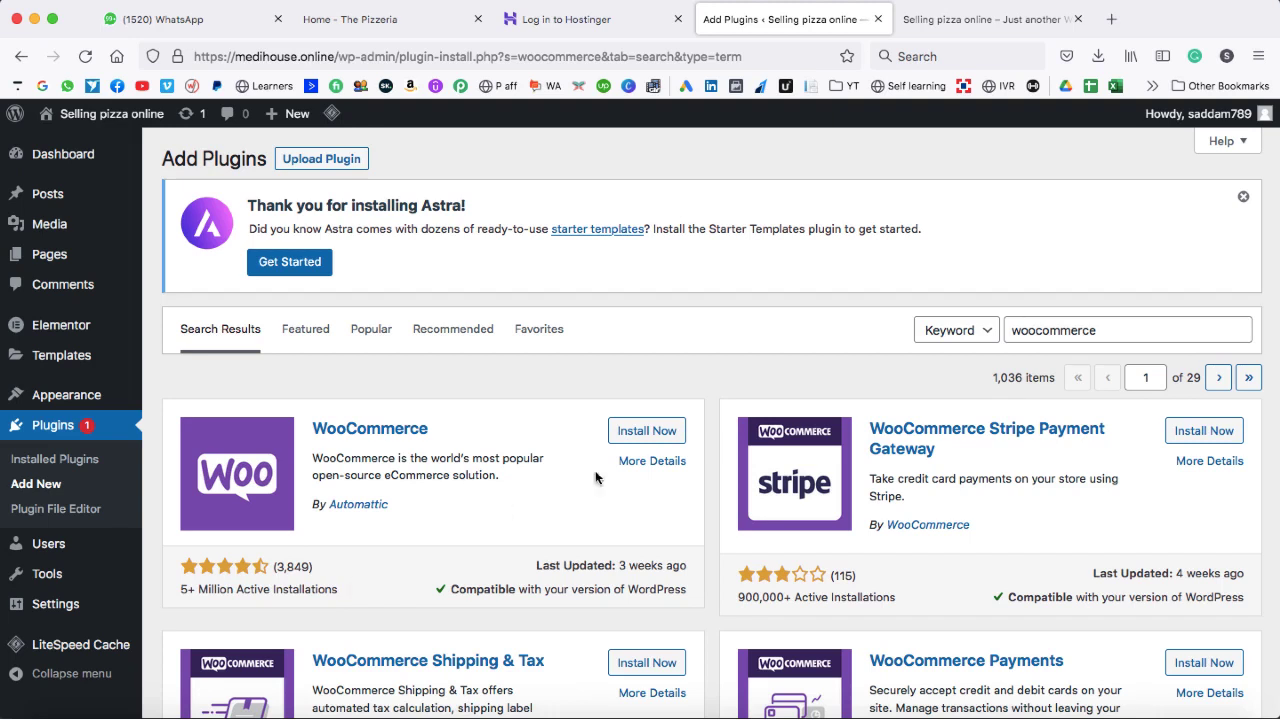
{"action": "left_click", "coordinate": [646, 433]}
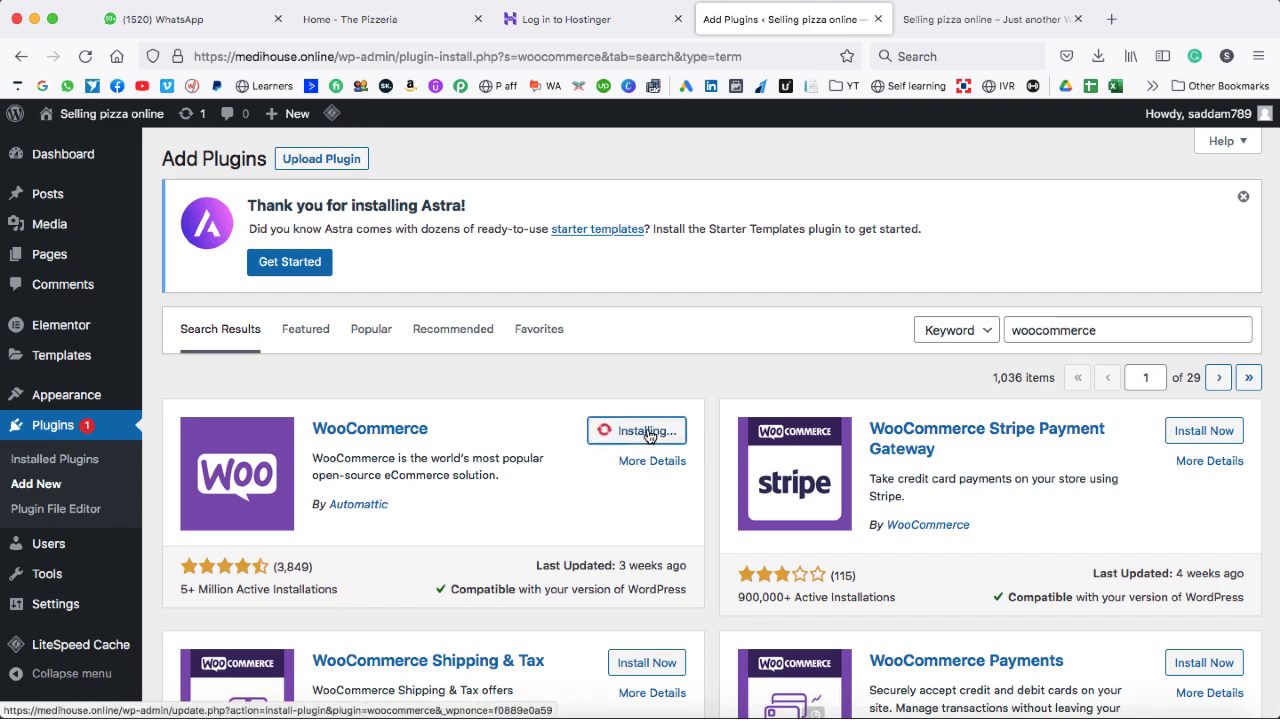
{"action": "left_click", "coordinate": [650, 433]}
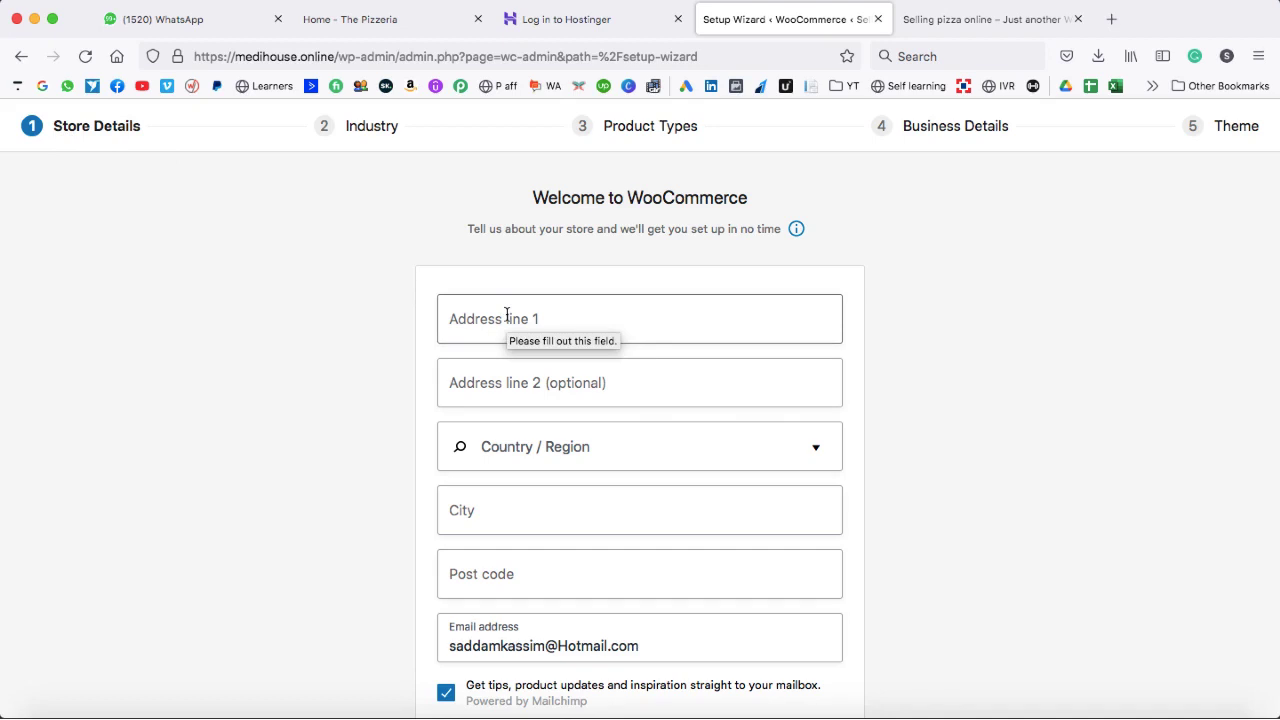
Step: Enter store address 123, xyz colony, Satna, India — Madhya Pradesh, PIN 485001; decline usage tracking
{"action": "left_click", "coordinate": [507, 318]}
{"action": "type", "text": "123, xyz colony"}
{"action": "key", "text": "Tab"}
{"action": "key", "text": "Tab"}
{"action": "type", "text": "madh"}
{"action": "key", "text": "Return"}
{"action": "key", "text": "Tab"}
{"action": "type", "text": "Satna"}
{"action": "key", "text": "Tab"}
{"action": "type", "text": "485001"}
{"action": "scroll", "coordinate": [714, 551], "scroll_direction": "down", "scroll_amount": 3}
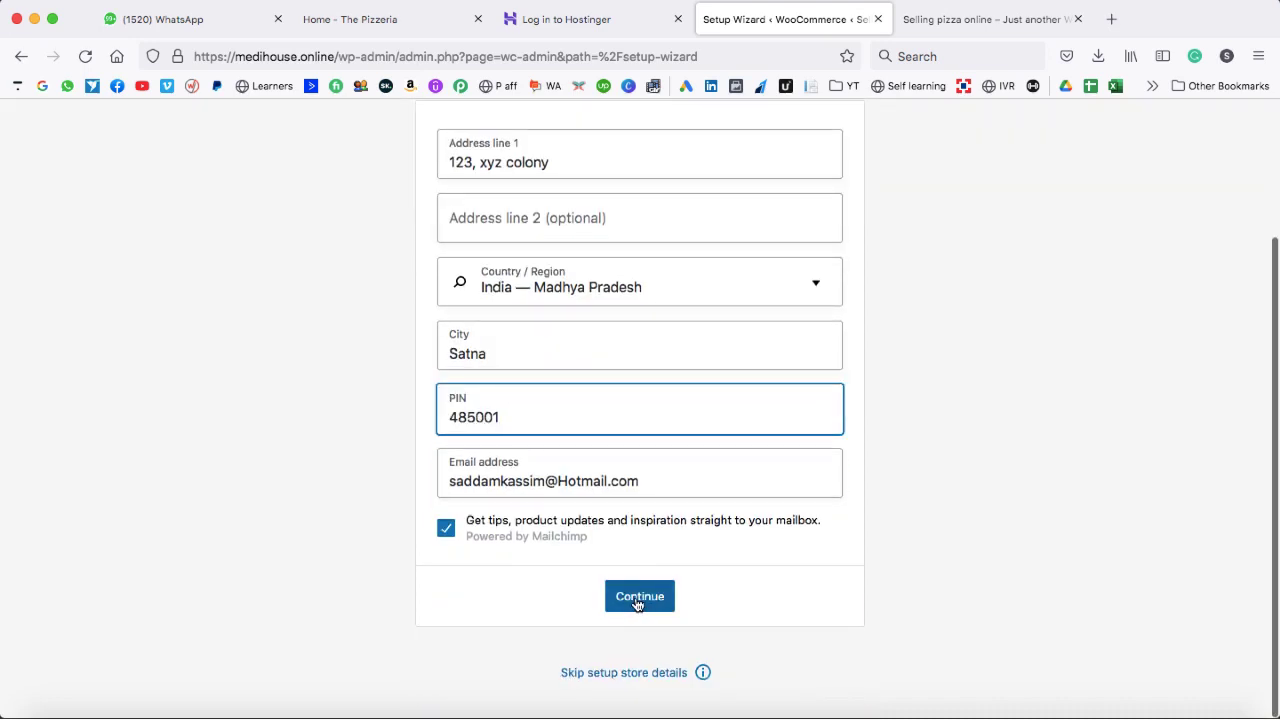
{"action": "left_click", "coordinate": [637, 598]}
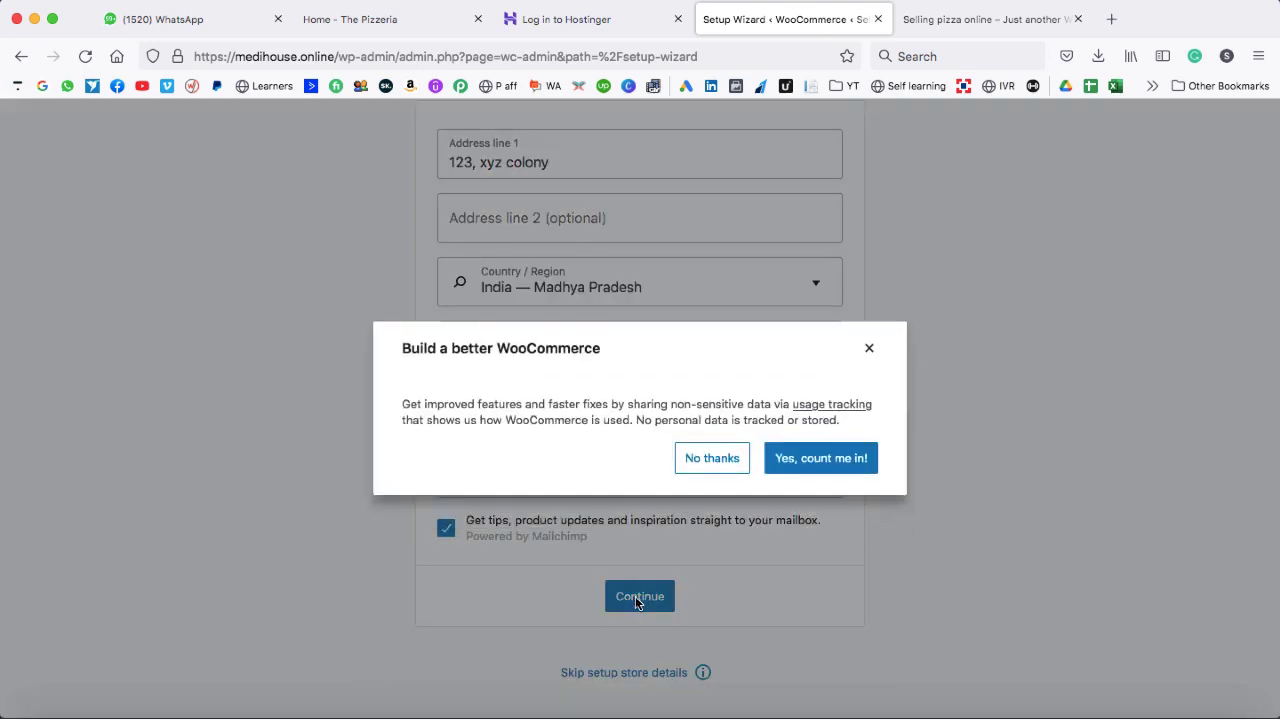
{"action": "left_click", "coordinate": [705, 462]}
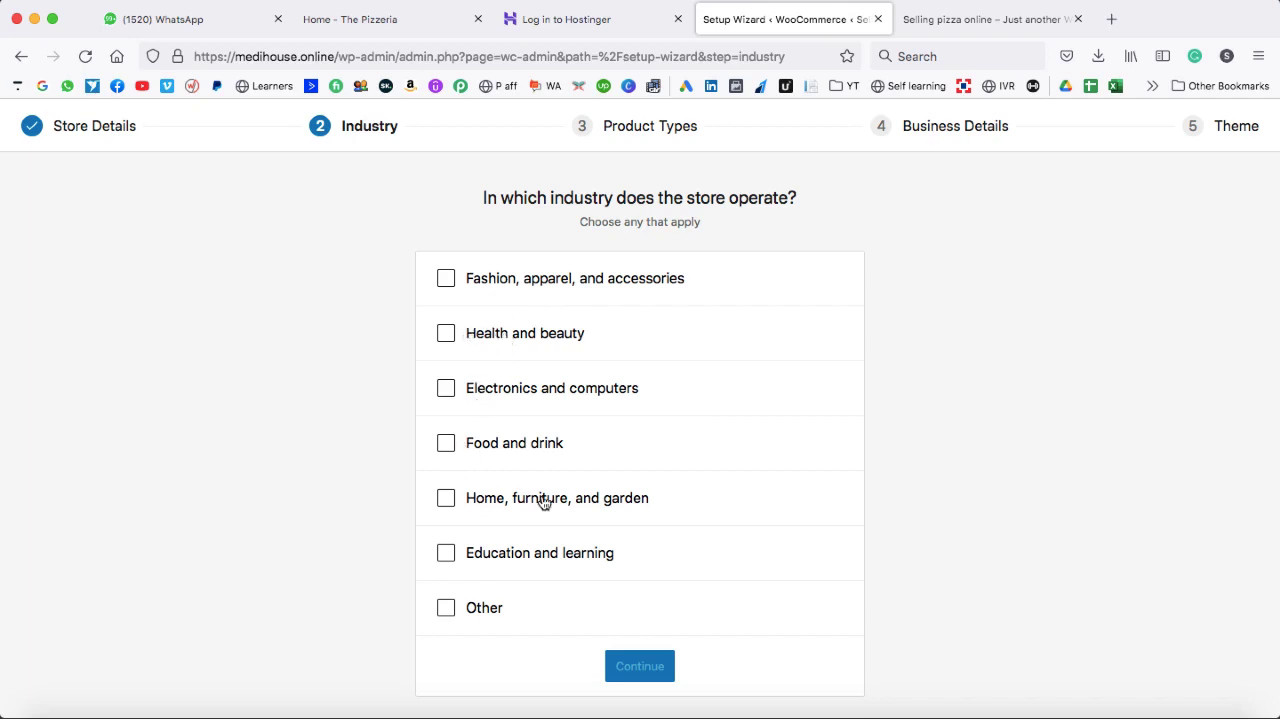
Step: Choose Food and drink as the industry and continue with Physical products as the product type
{"action": "double_click", "coordinate": [592, 499]}
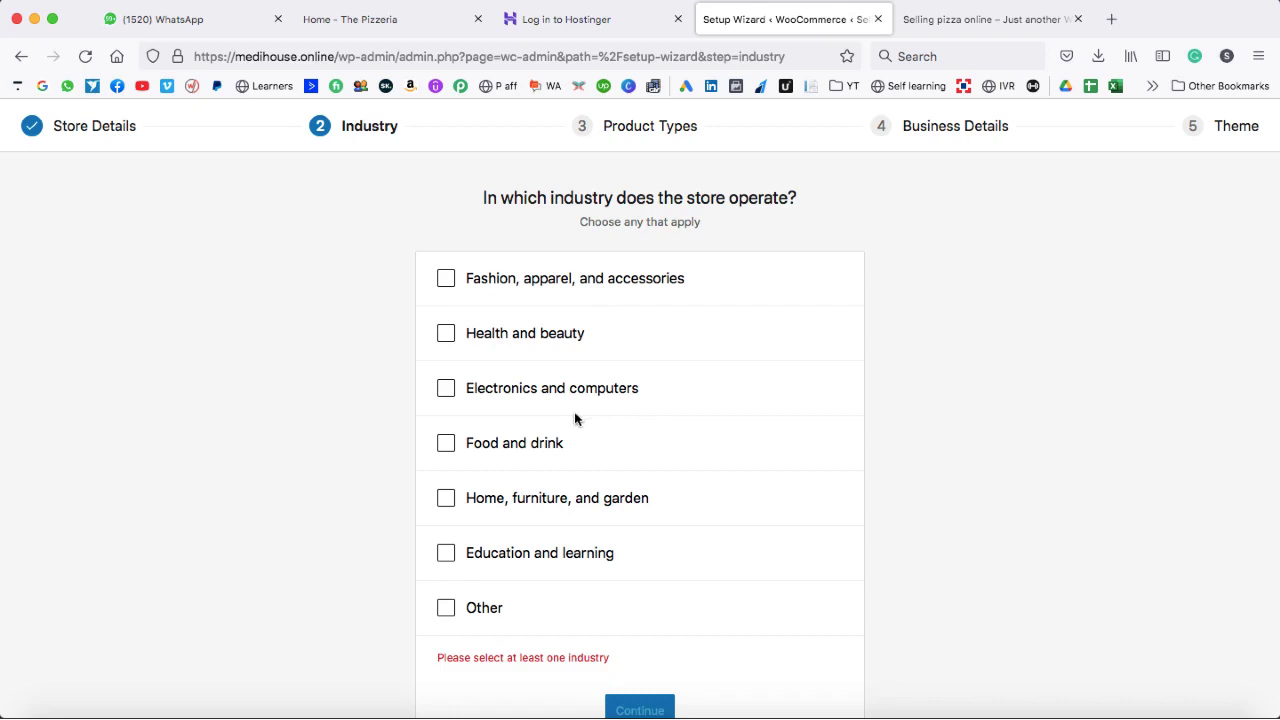
{"action": "left_click", "coordinate": [447, 445]}
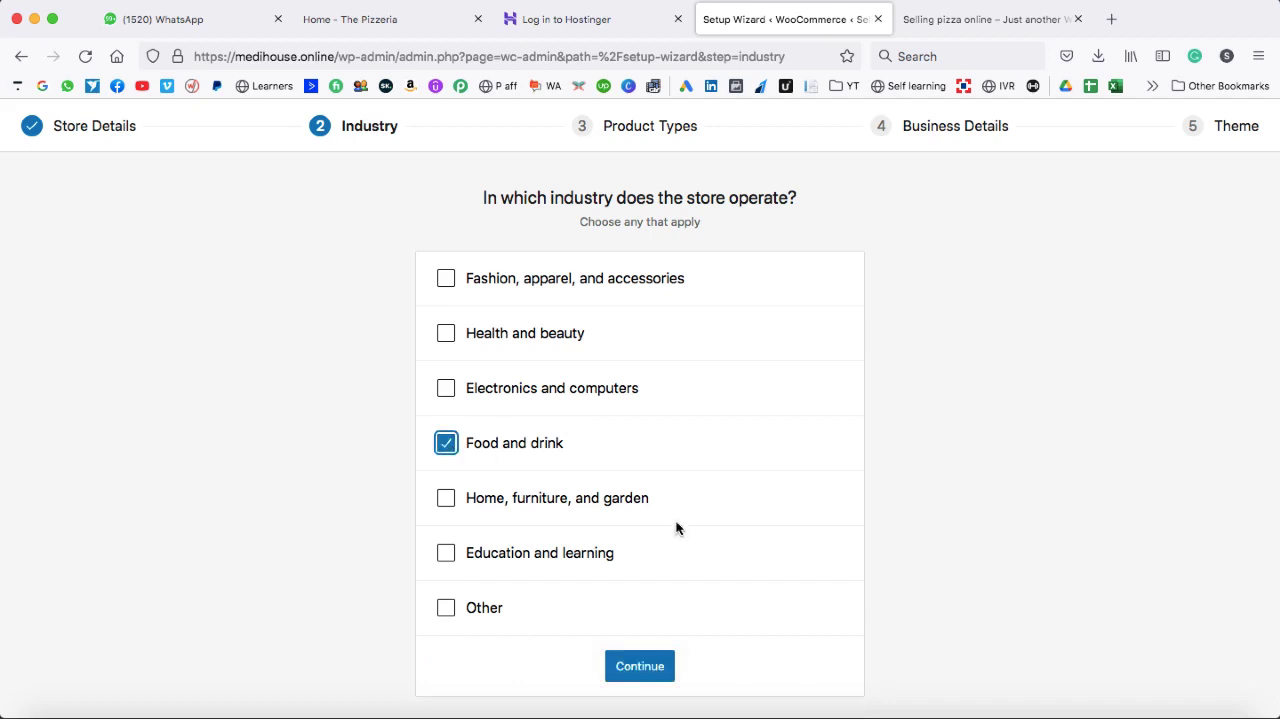
{"action": "left_click", "coordinate": [634, 673]}
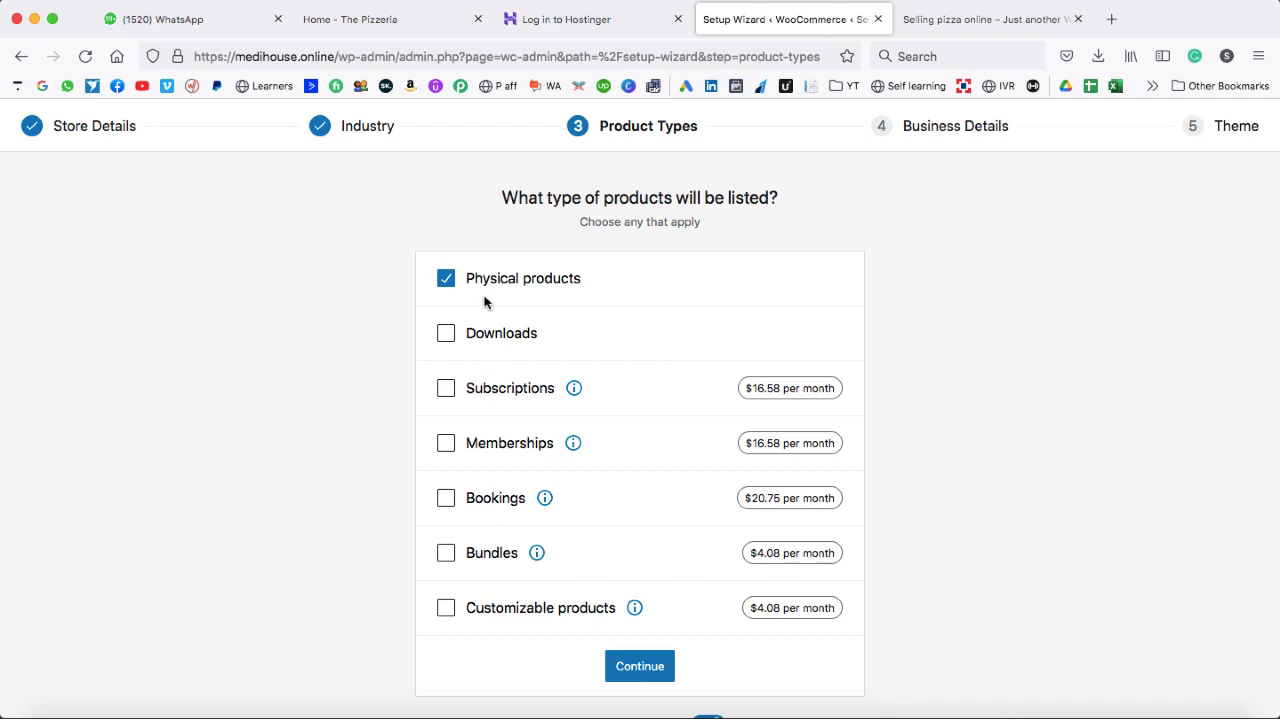
{"action": "left_click", "coordinate": [648, 659]}
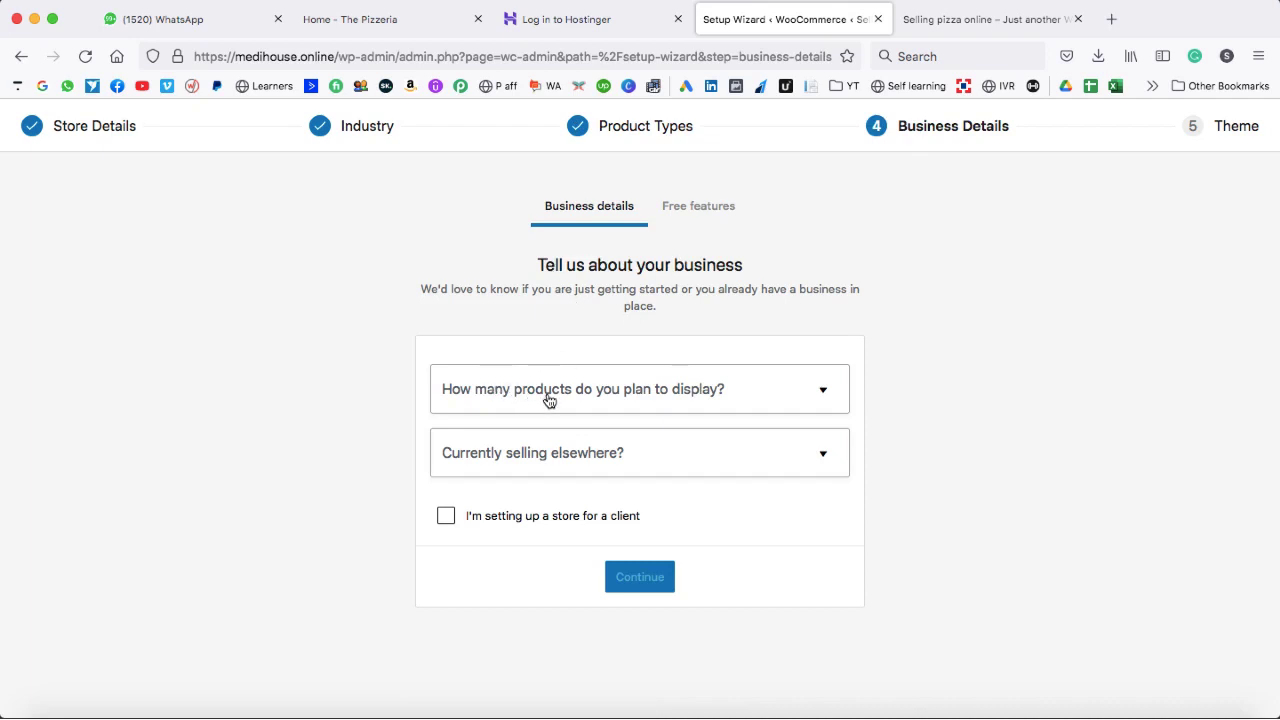
Step: Answer 11 - 100 products and No to selling elsewhere, and decline the recommended free features
{"action": "left_click", "coordinate": [671, 393]}
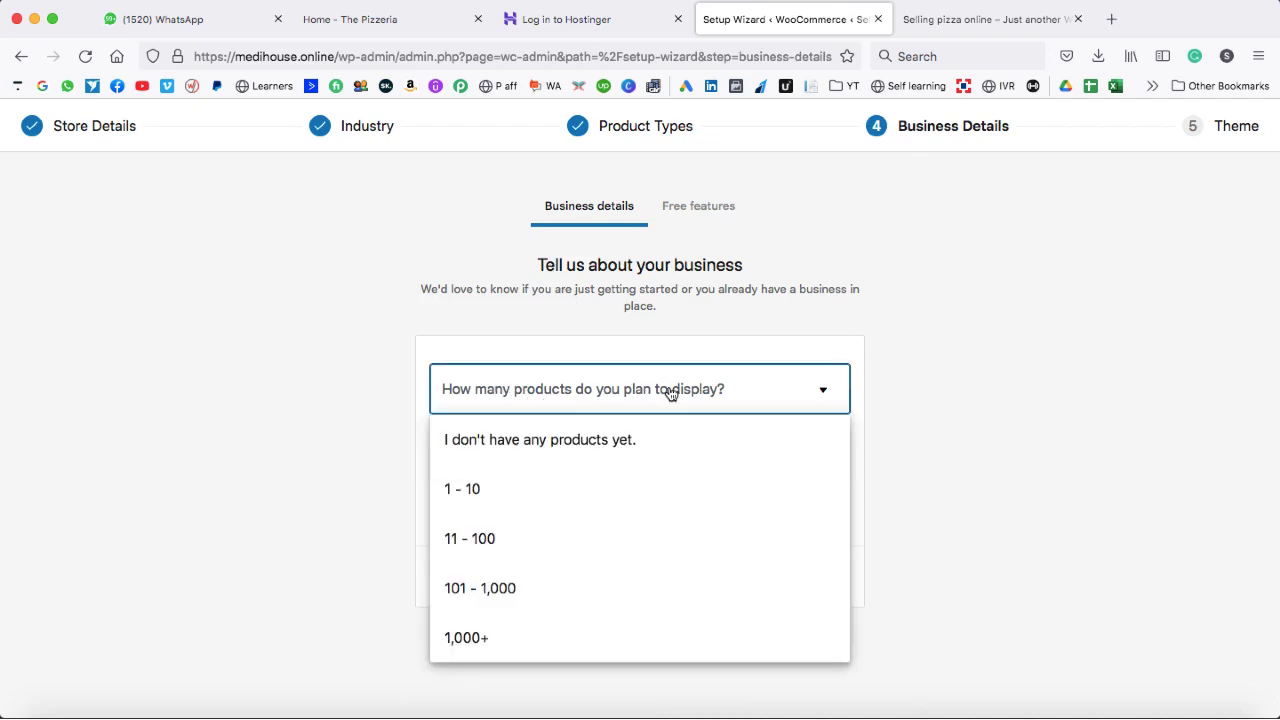
{"action": "left_click", "coordinate": [479, 539]}
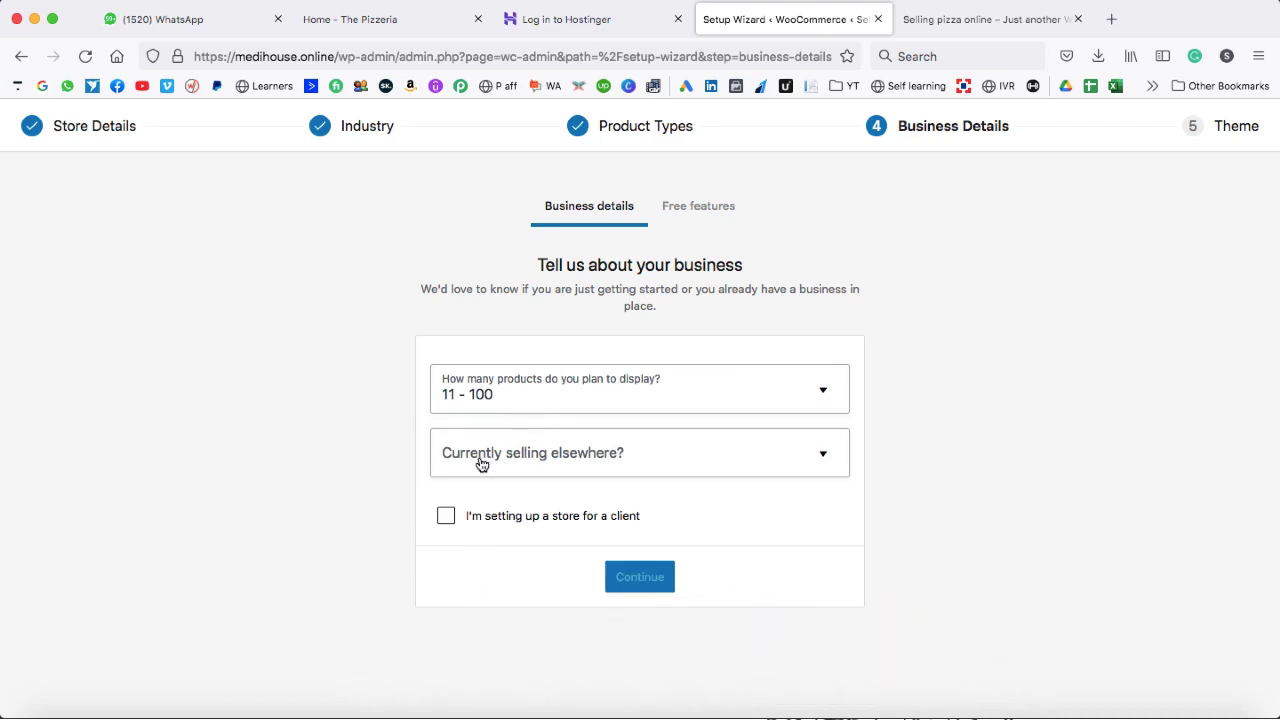
{"action": "left_click", "coordinate": [535, 460]}
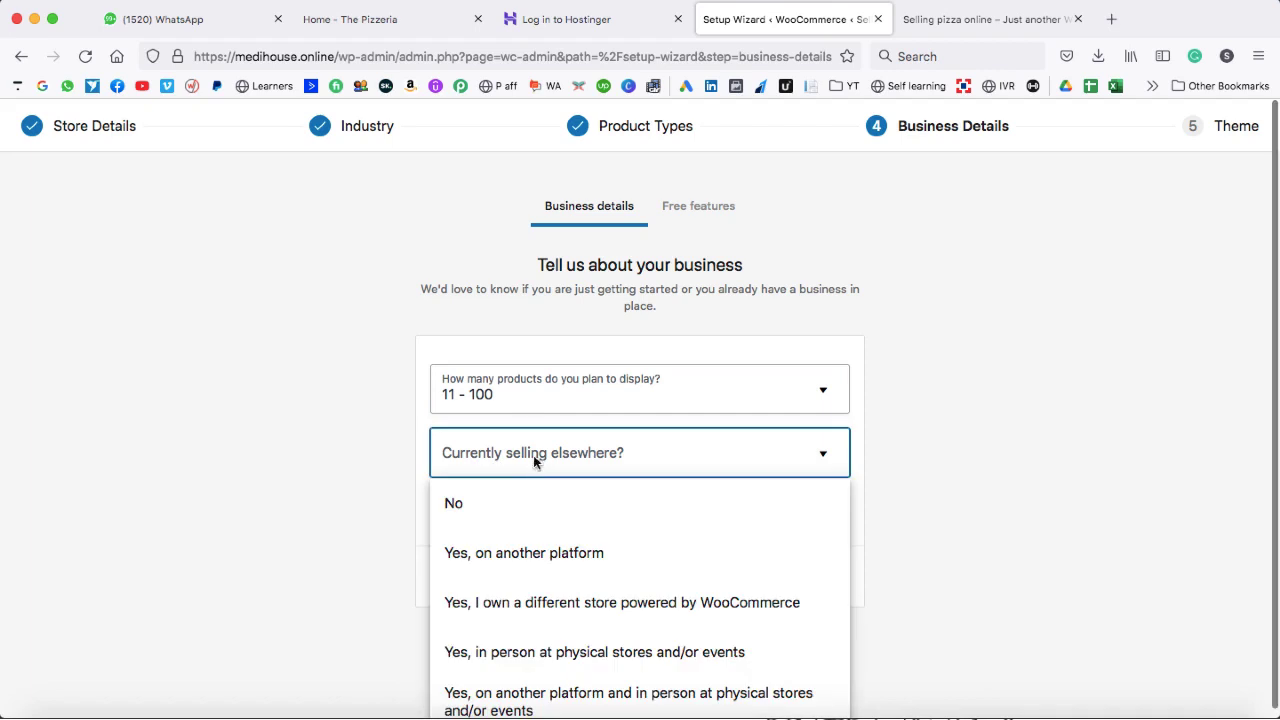
{"action": "left_click", "coordinate": [474, 505]}
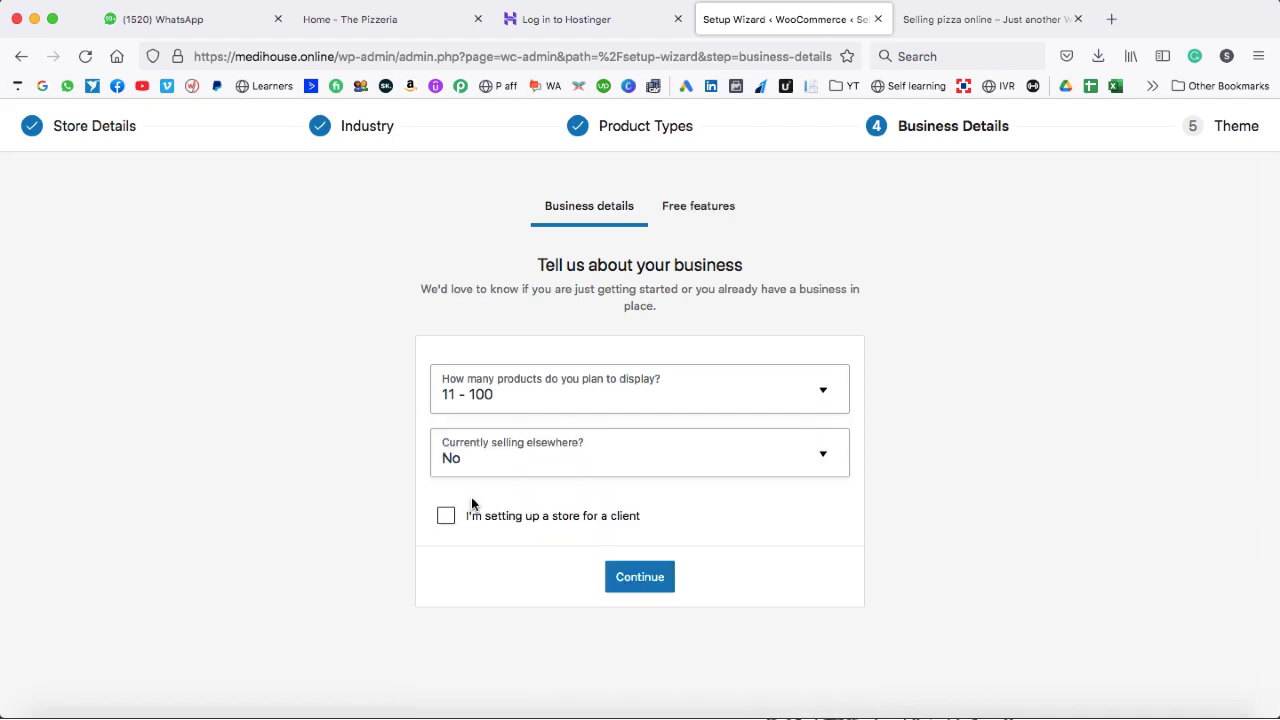
{"action": "left_click", "coordinate": [640, 574]}
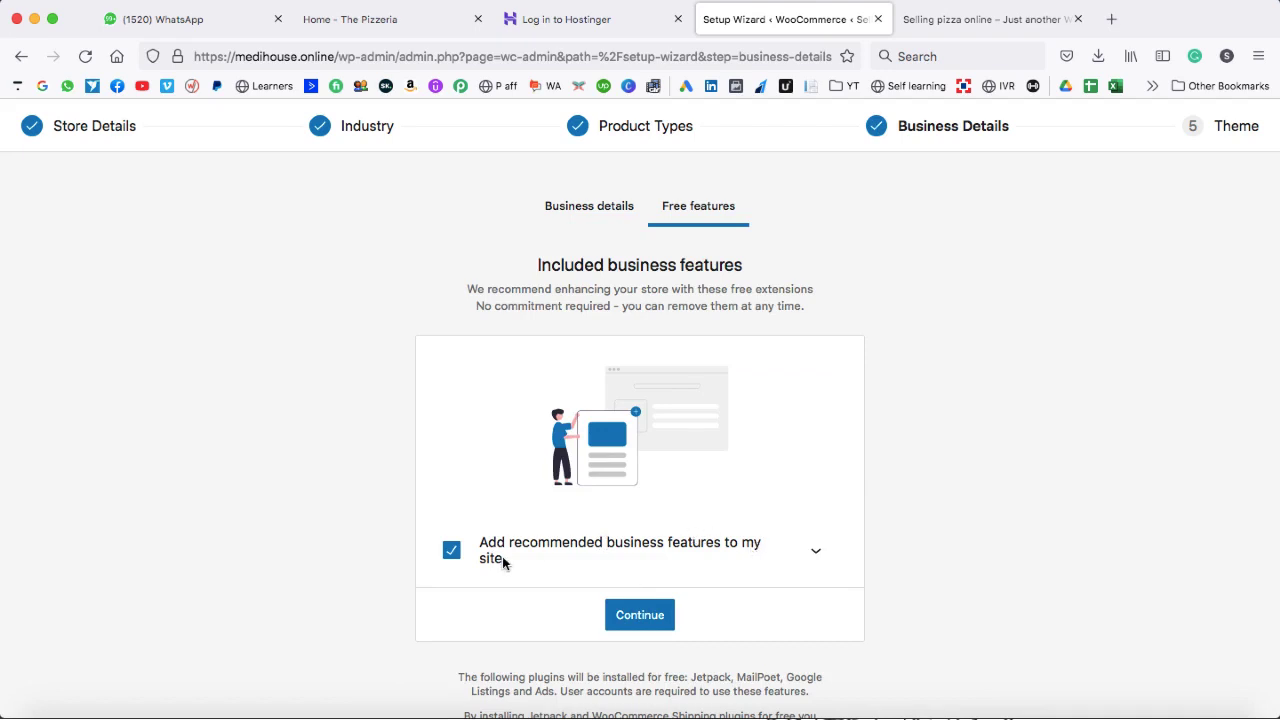
{"action": "left_click", "coordinate": [452, 556]}
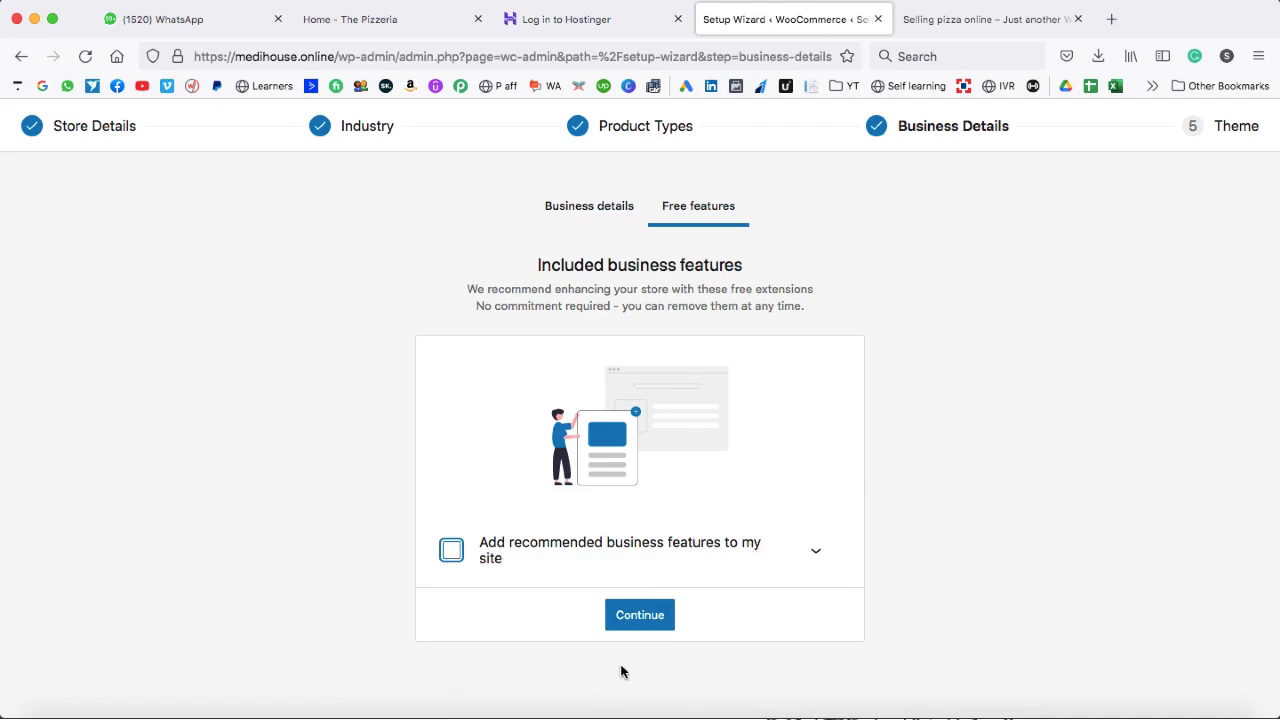
{"action": "left_click", "coordinate": [638, 620]}
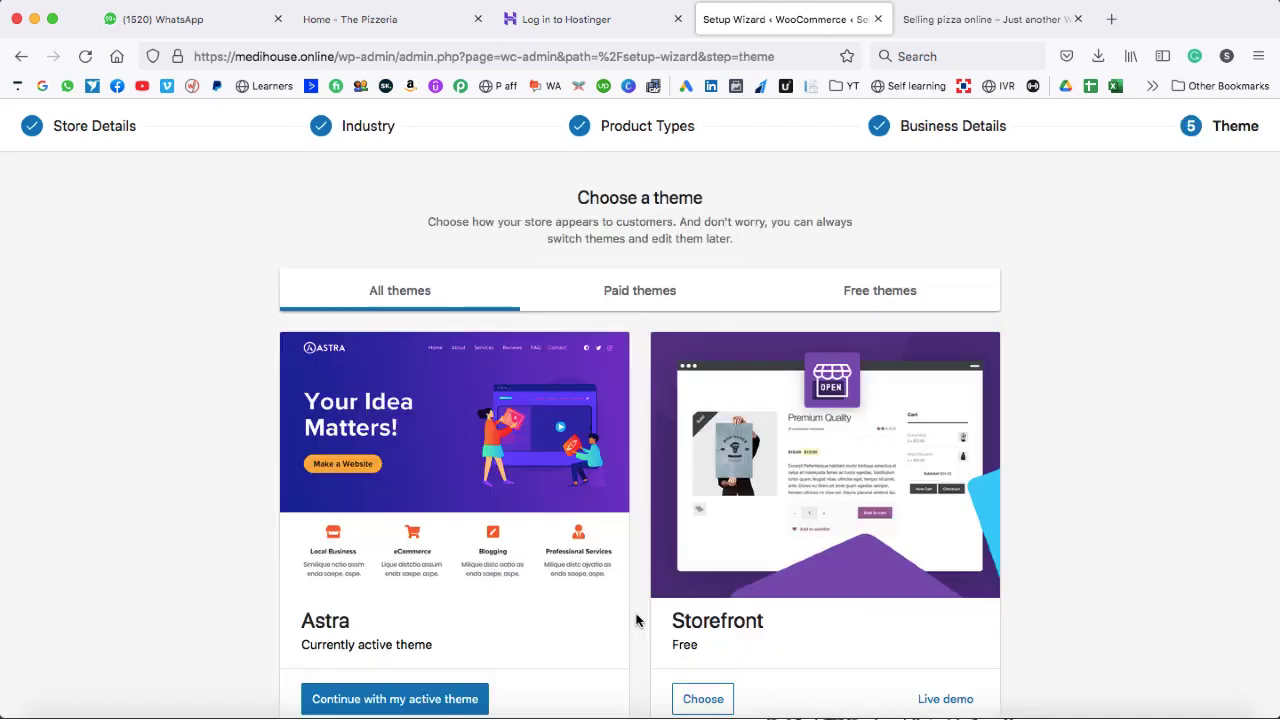
Step: Continue with the active Astra theme and close the WooCommerce welcome tour
{"action": "scroll", "coordinate": [1089, 295], "scroll_direction": "down", "scroll_amount": 2}
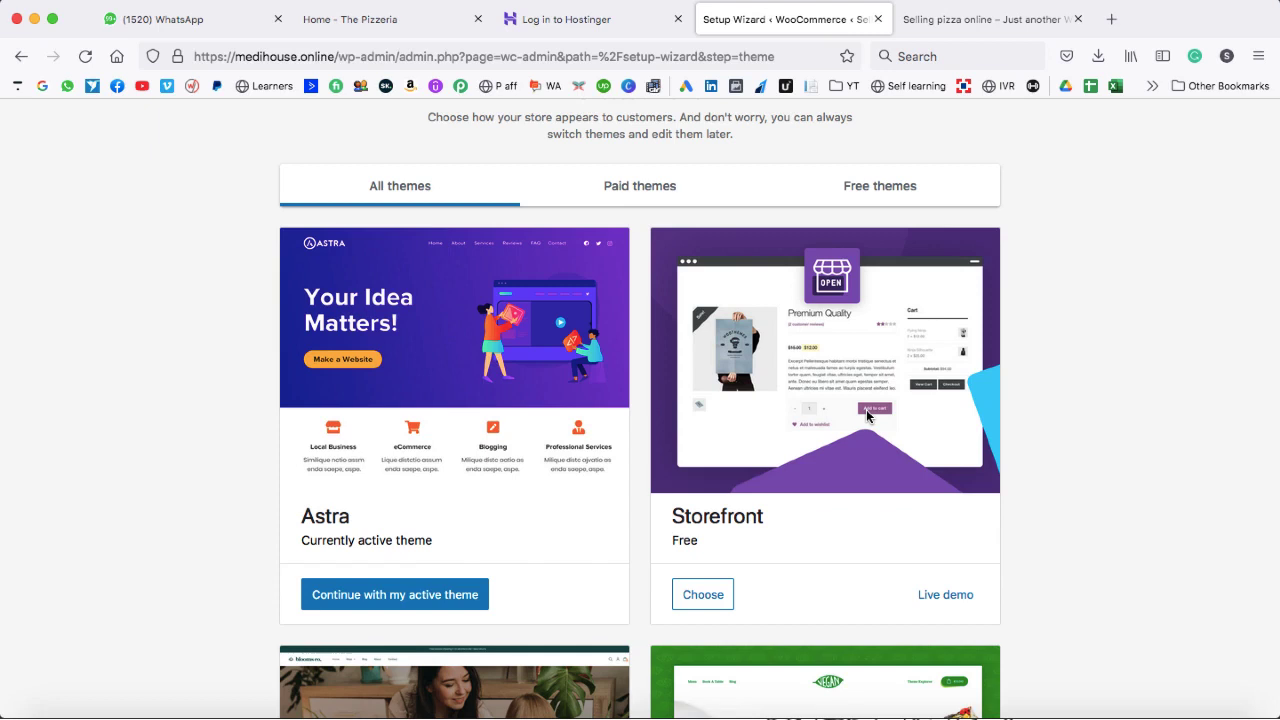
{"action": "left_click", "coordinate": [381, 601]}
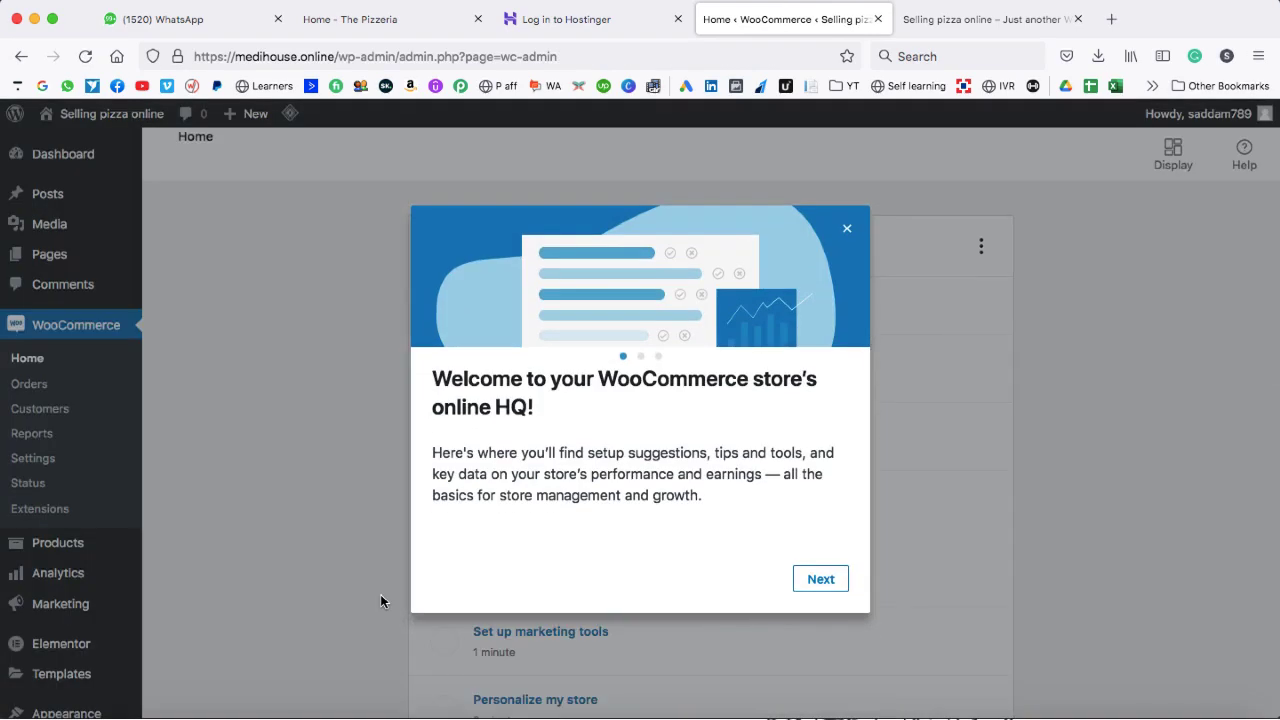
{"action": "left_click", "coordinate": [847, 228]}
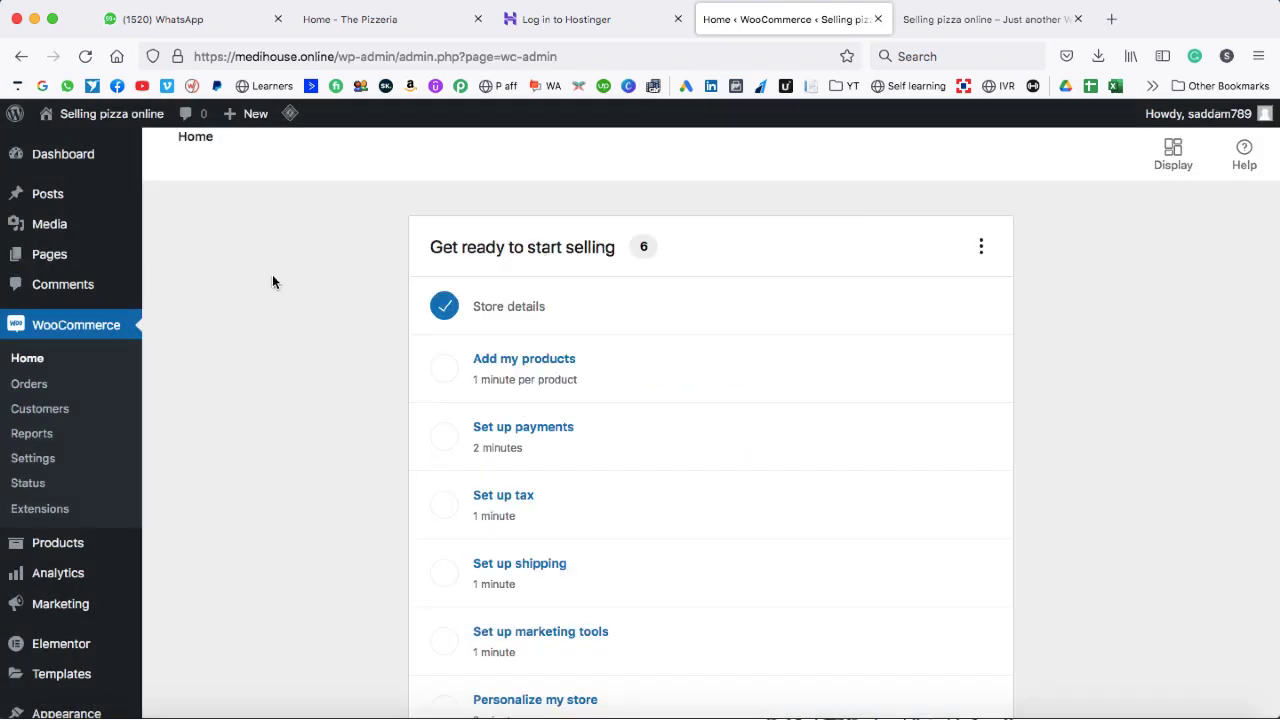
{"action": "mouse_move", "coordinate": [57, 262]}
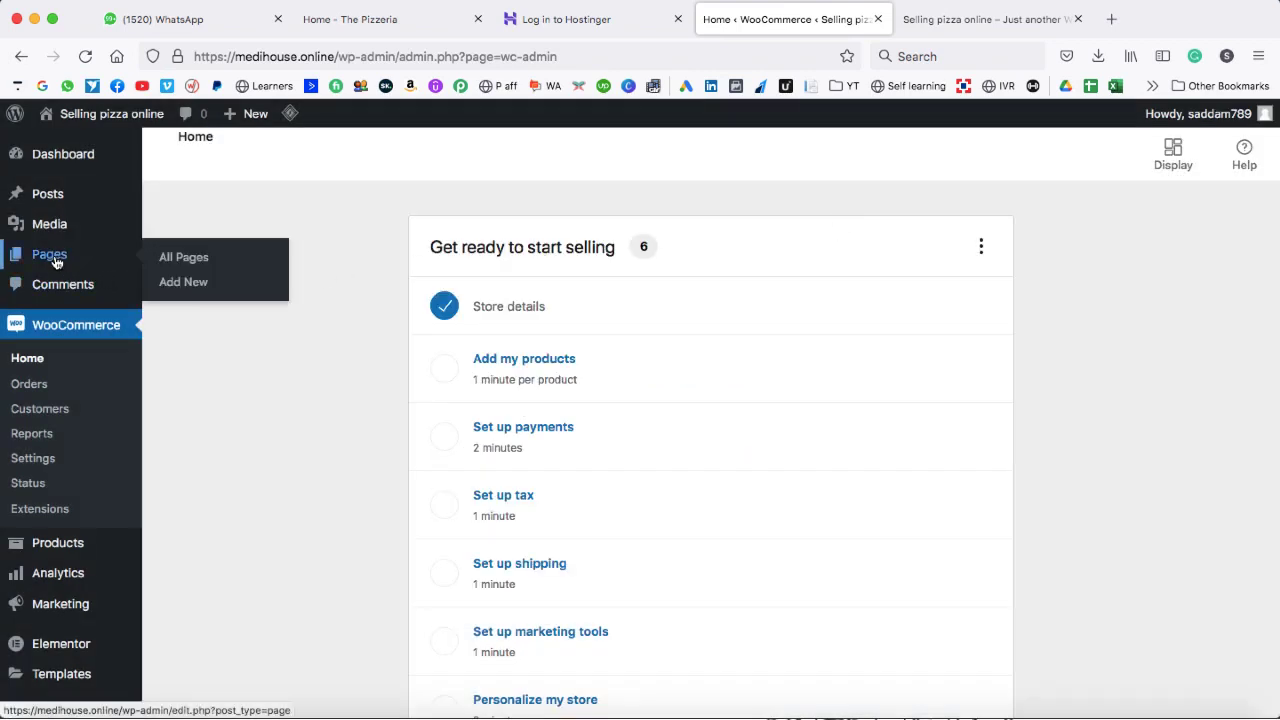
Step: Create a new page titled 'Home' and start publishing it
{"action": "left_click", "coordinate": [185, 285]}
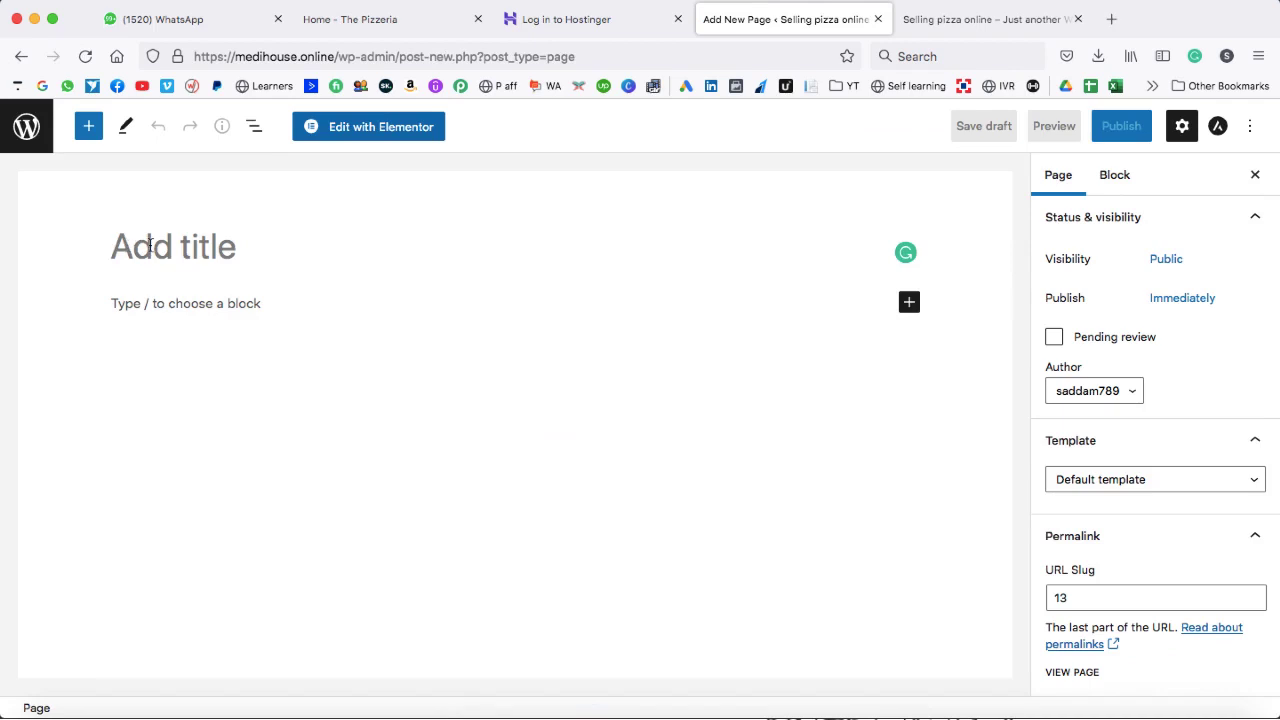
{"action": "type", "text": "Home"}
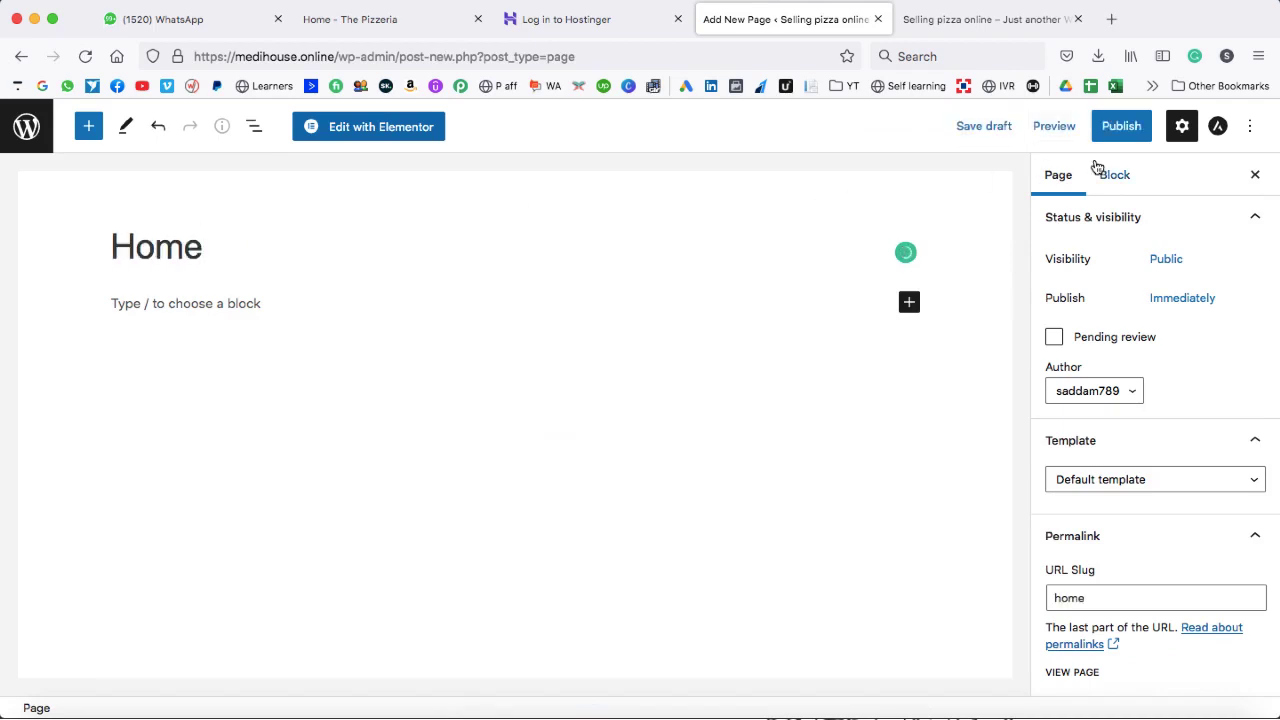
{"action": "left_click", "coordinate": [1115, 132]}
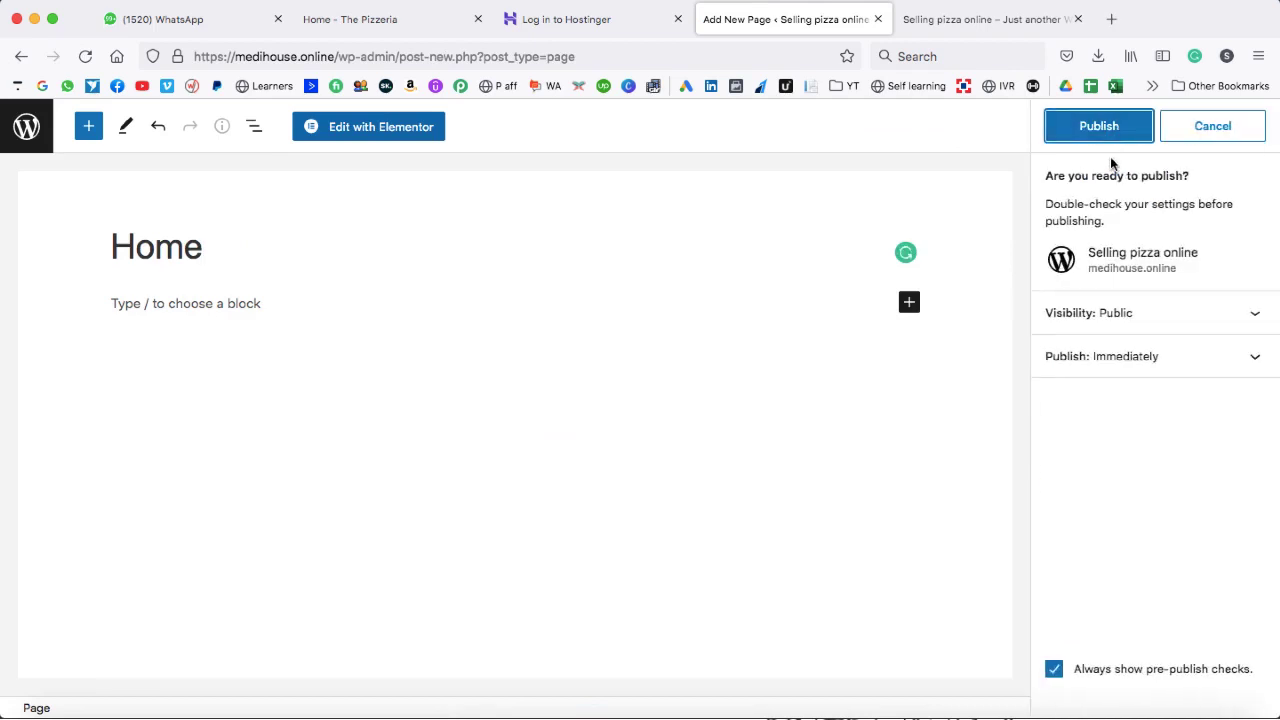
Step: Confirm publishing the Home page and go back to the All Pages list
{"action": "left_click", "coordinate": [1103, 128]}
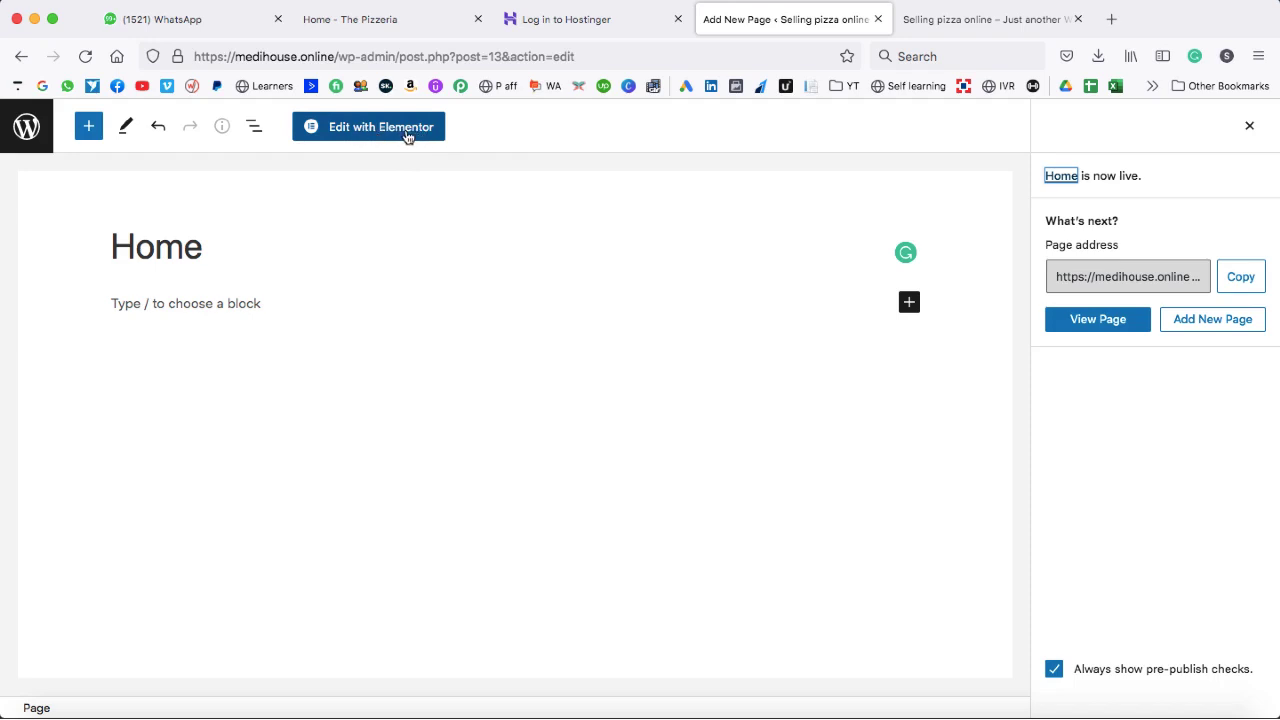
{"action": "left_click", "coordinate": [24, 137]}
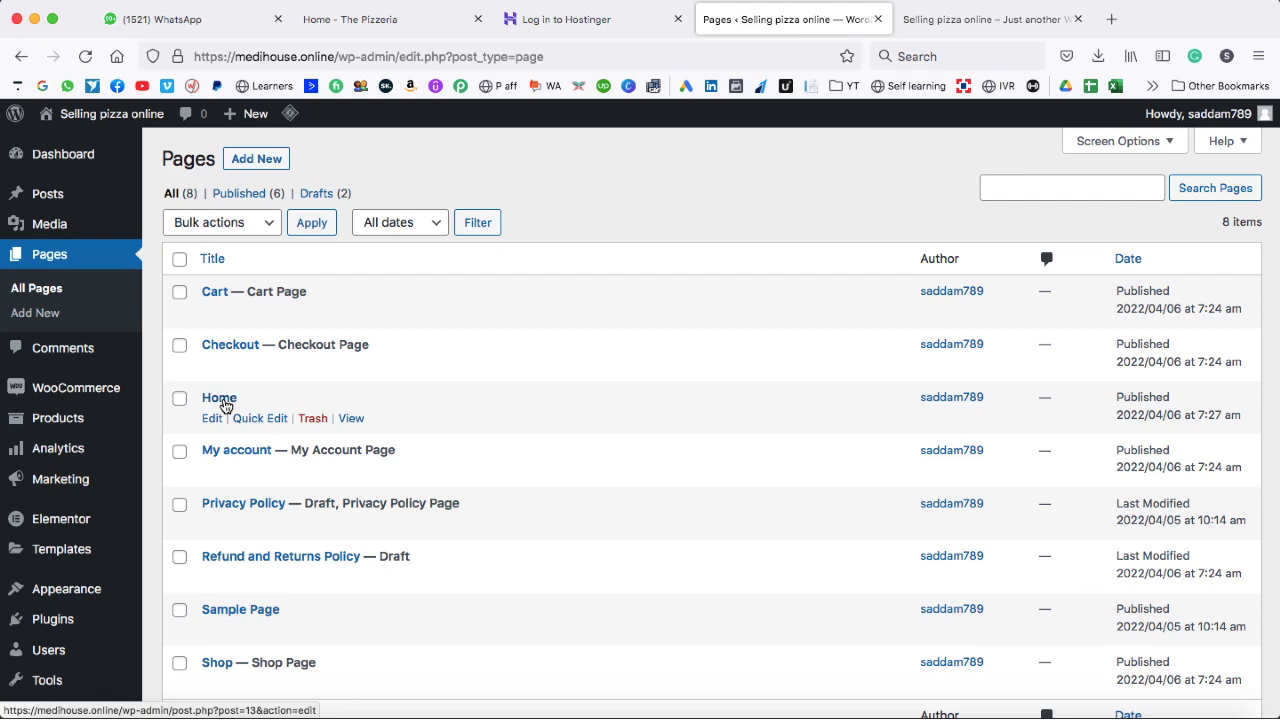
Step: Search Plugins > Add New for 'disable gutenberg', then install and activate Disable Gutenberg
{"action": "mouse_move", "coordinate": [72, 623]}
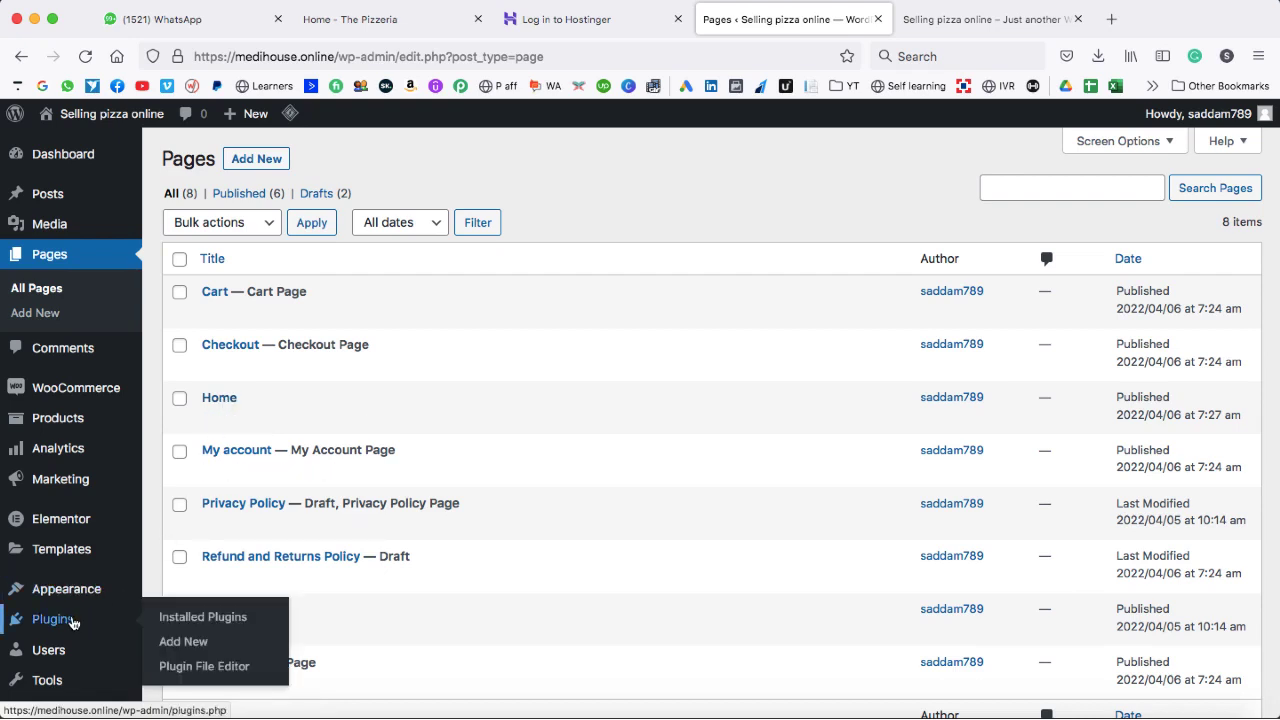
{"action": "left_click", "coordinate": [183, 642]}
{"action": "left_click", "coordinate": [1053, 210]}
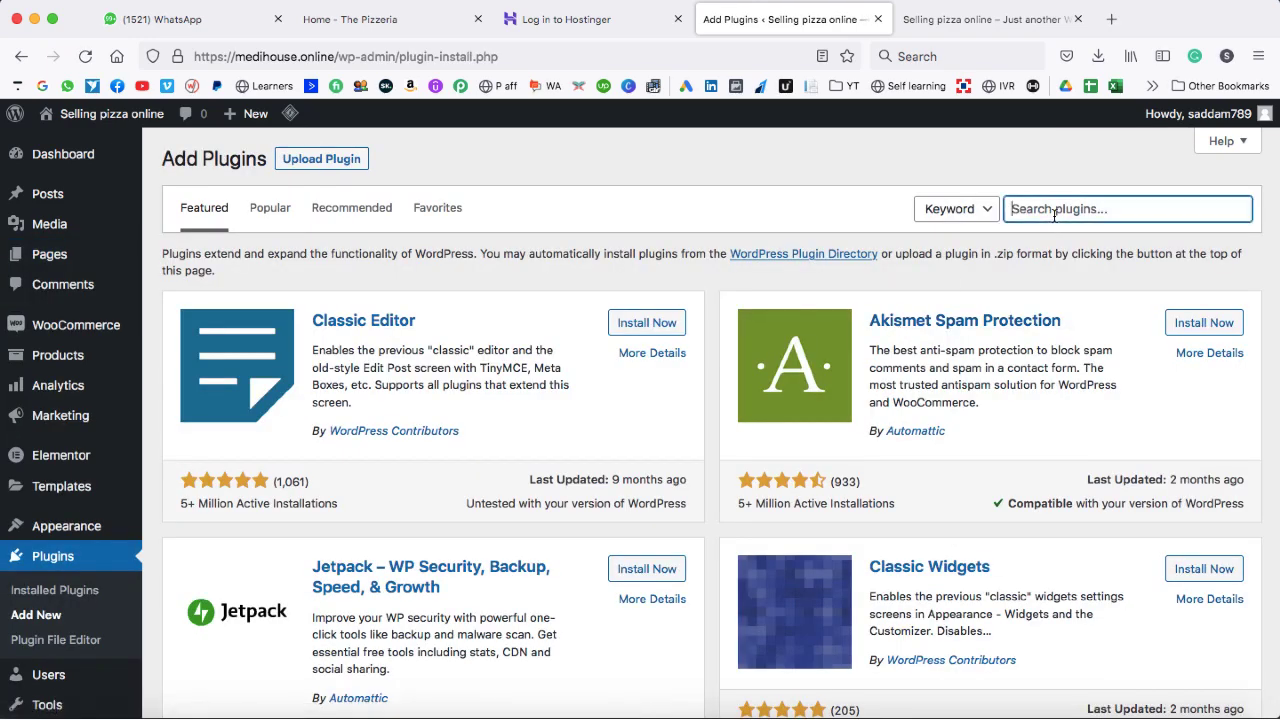
{"action": "type", "text": "disable gutenberg"}
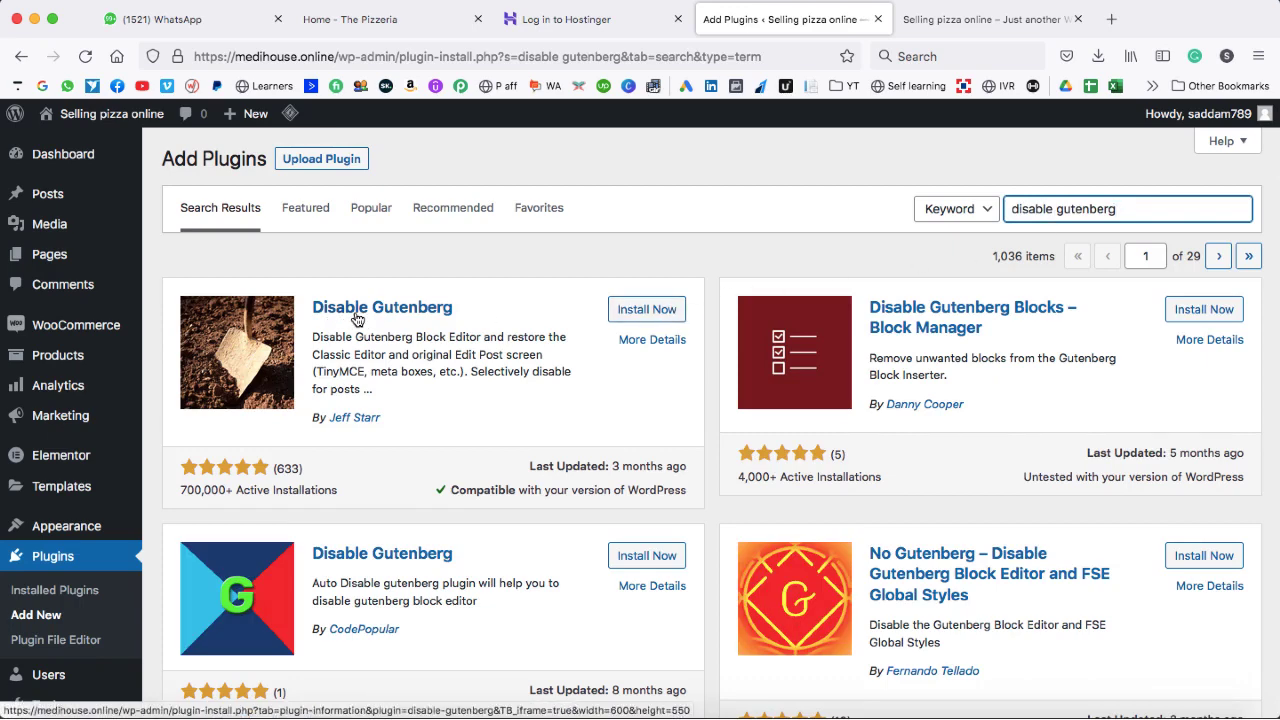
{"action": "left_click", "coordinate": [664, 316]}
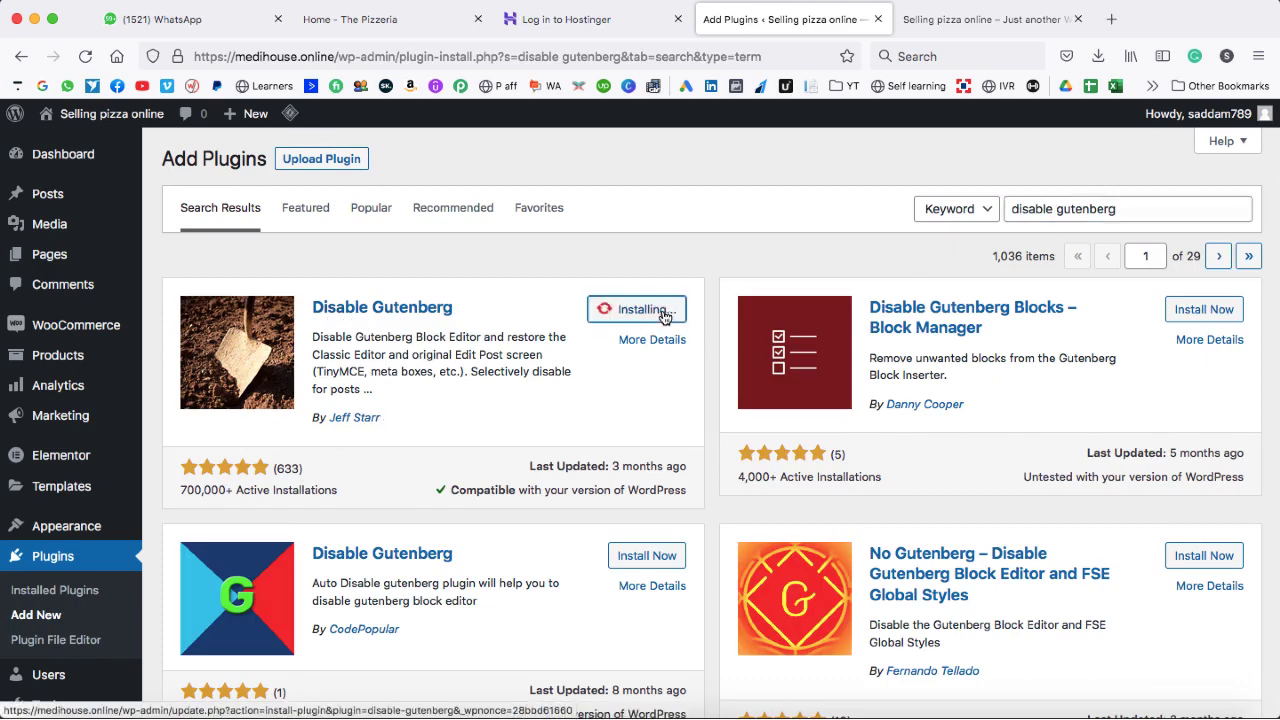
{"action": "left_click", "coordinate": [662, 311]}
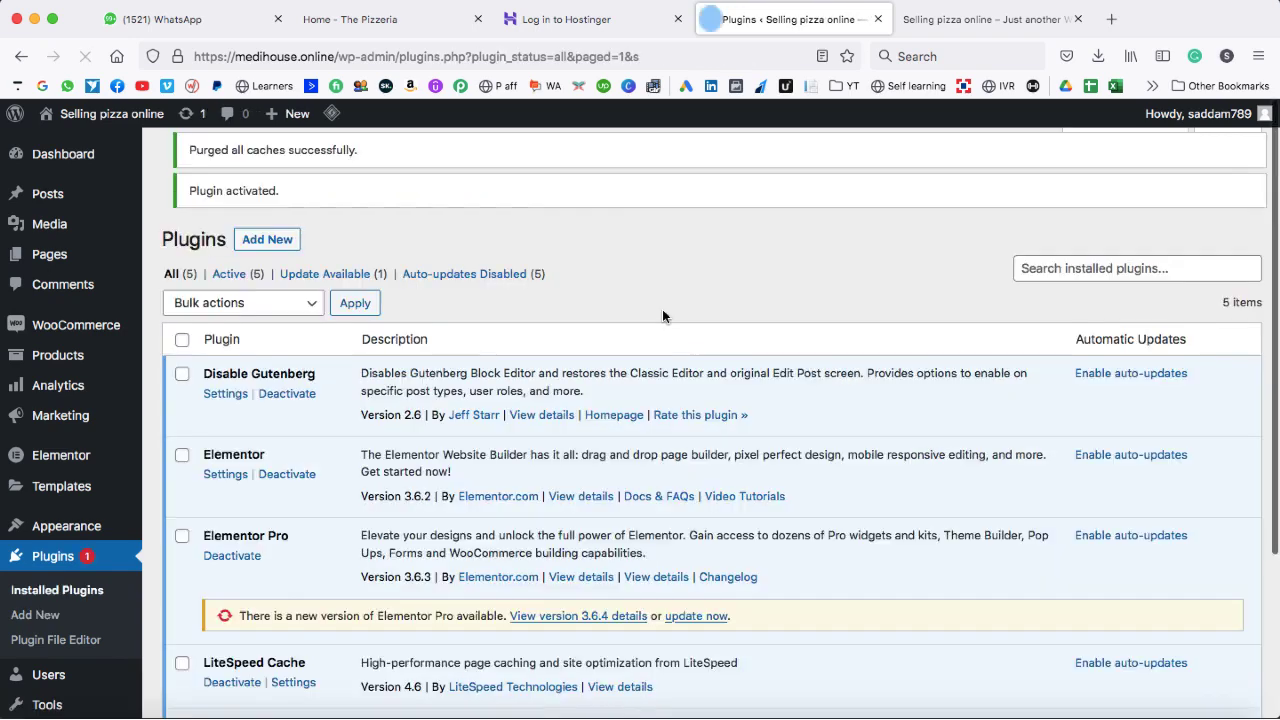
Step: From All Pages, edit the Home page and launch it with Edit with Elementor
{"action": "mouse_move", "coordinate": [67, 260]}
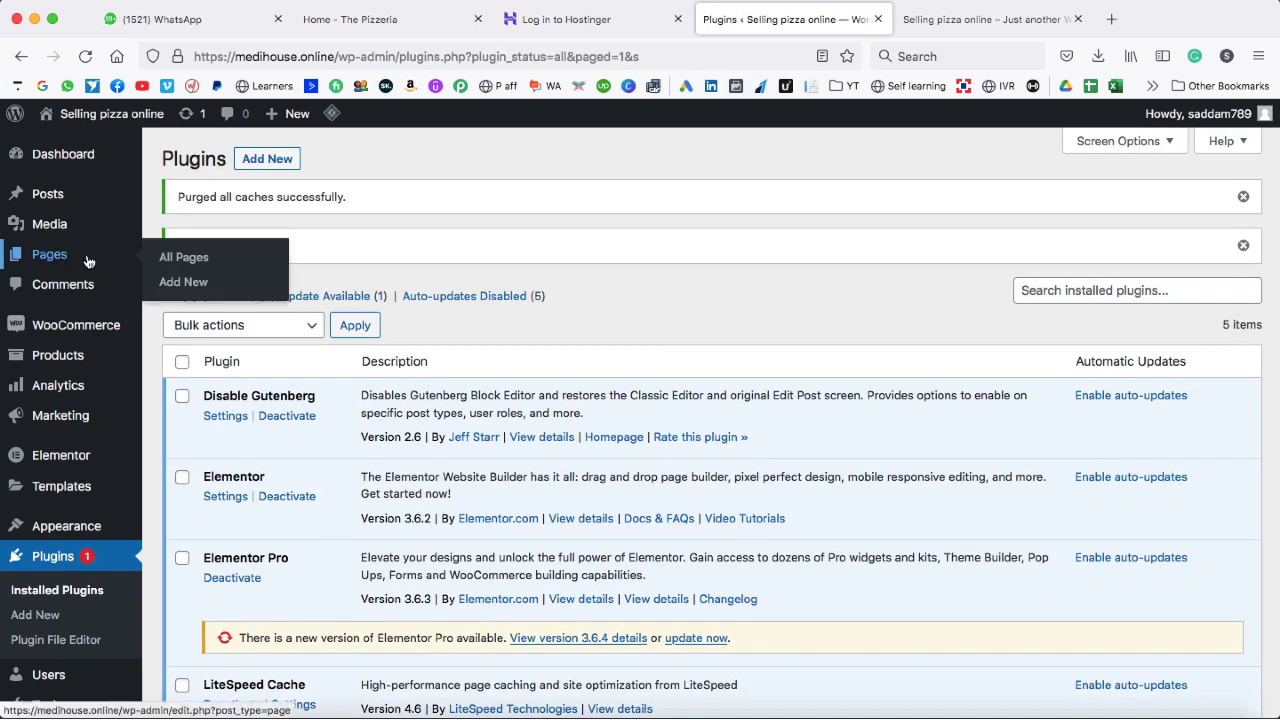
{"action": "left_click", "coordinate": [186, 261]}
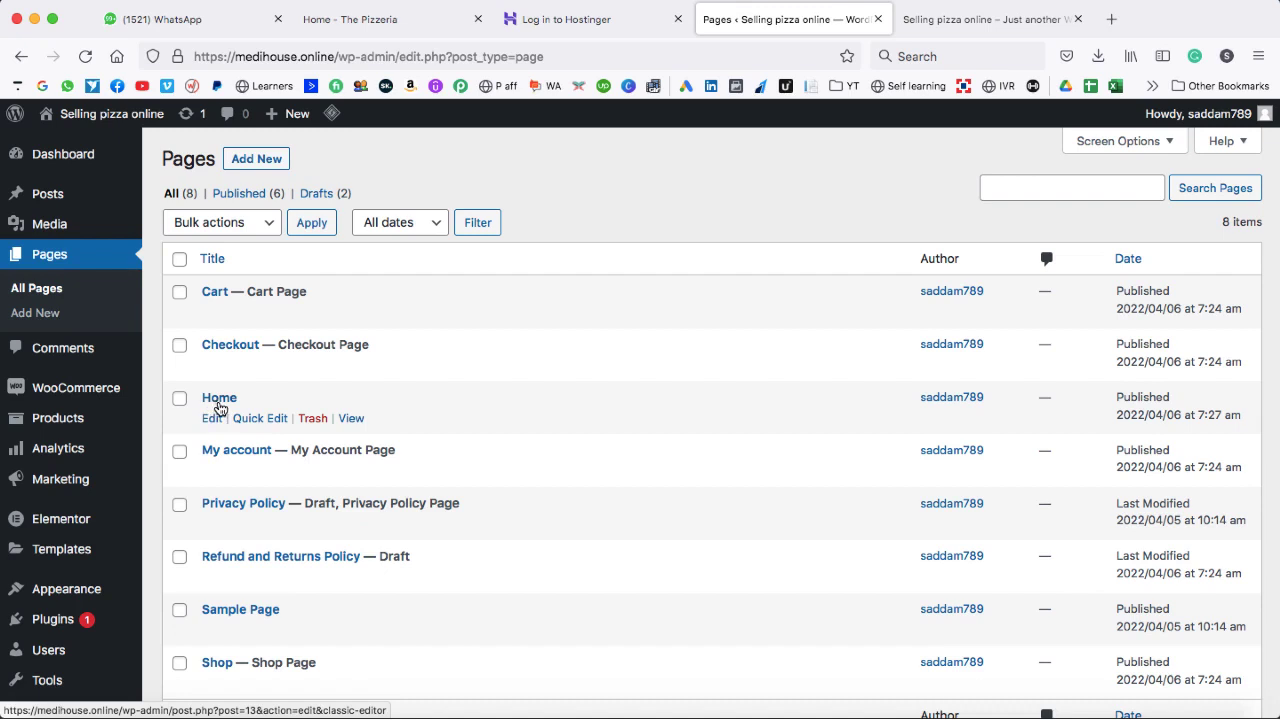
{"action": "left_click", "coordinate": [210, 420]}
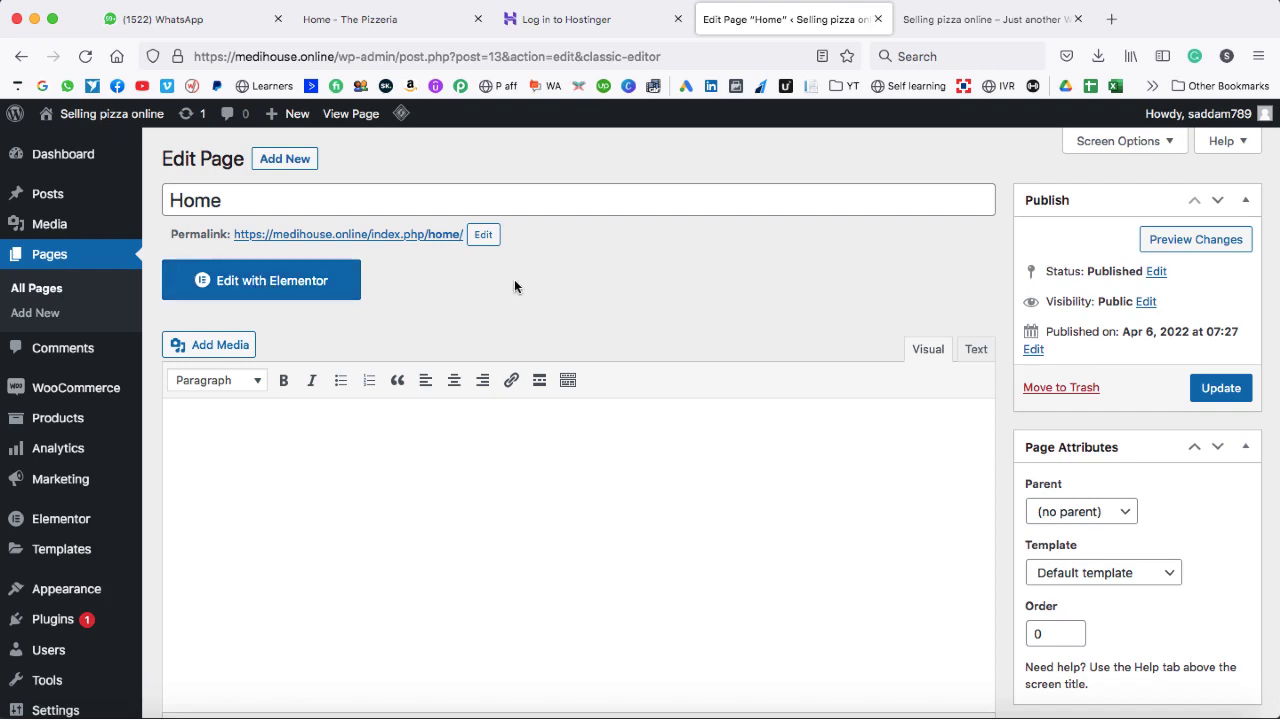
{"action": "left_click", "coordinate": [256, 285]}
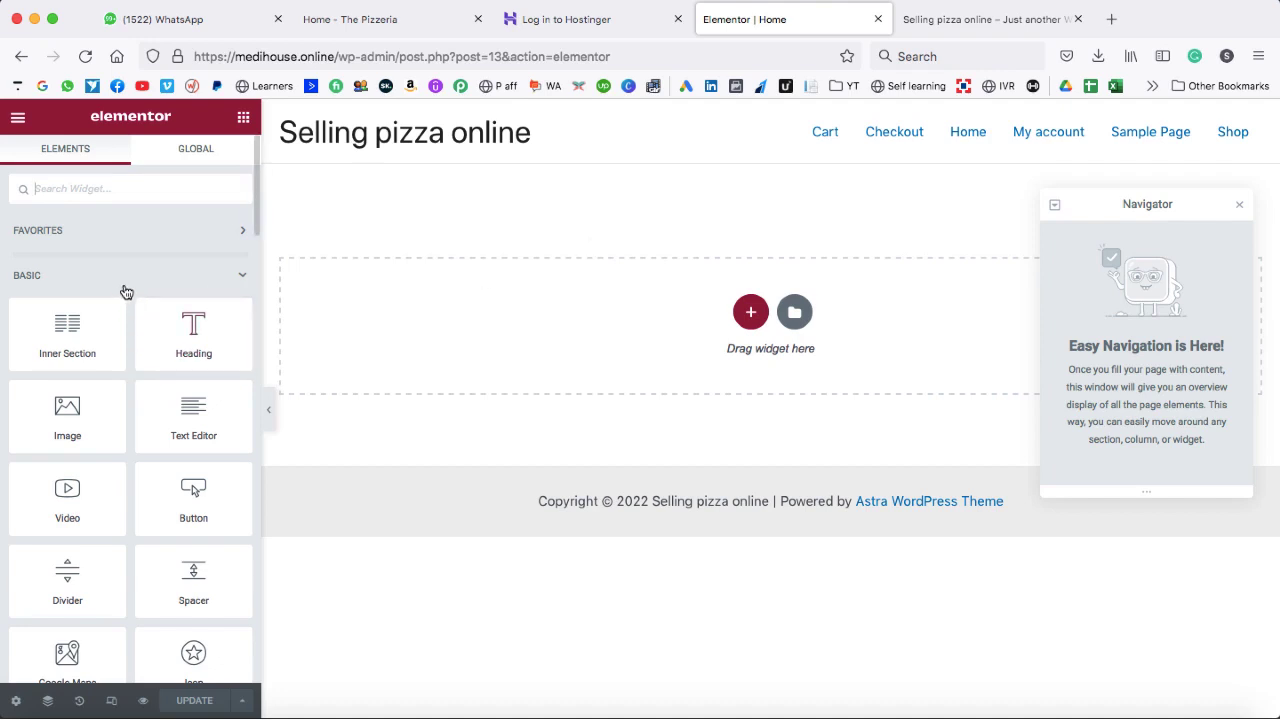
Step: Browse the widget panel, then close the Navigator window
{"action": "scroll", "coordinate": [130, 333], "scroll_direction": "down", "scroll_amount": 2}
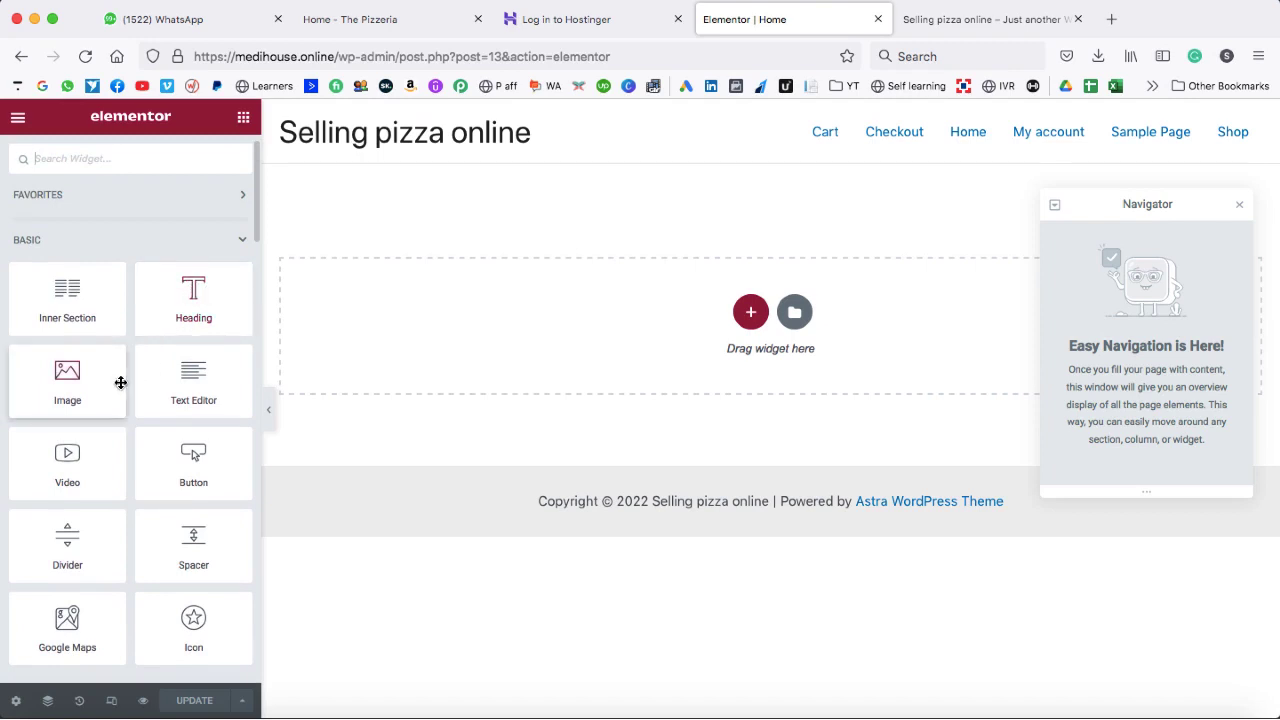
{"action": "scroll", "coordinate": [120, 383], "scroll_direction": "down", "scroll_amount": 3}
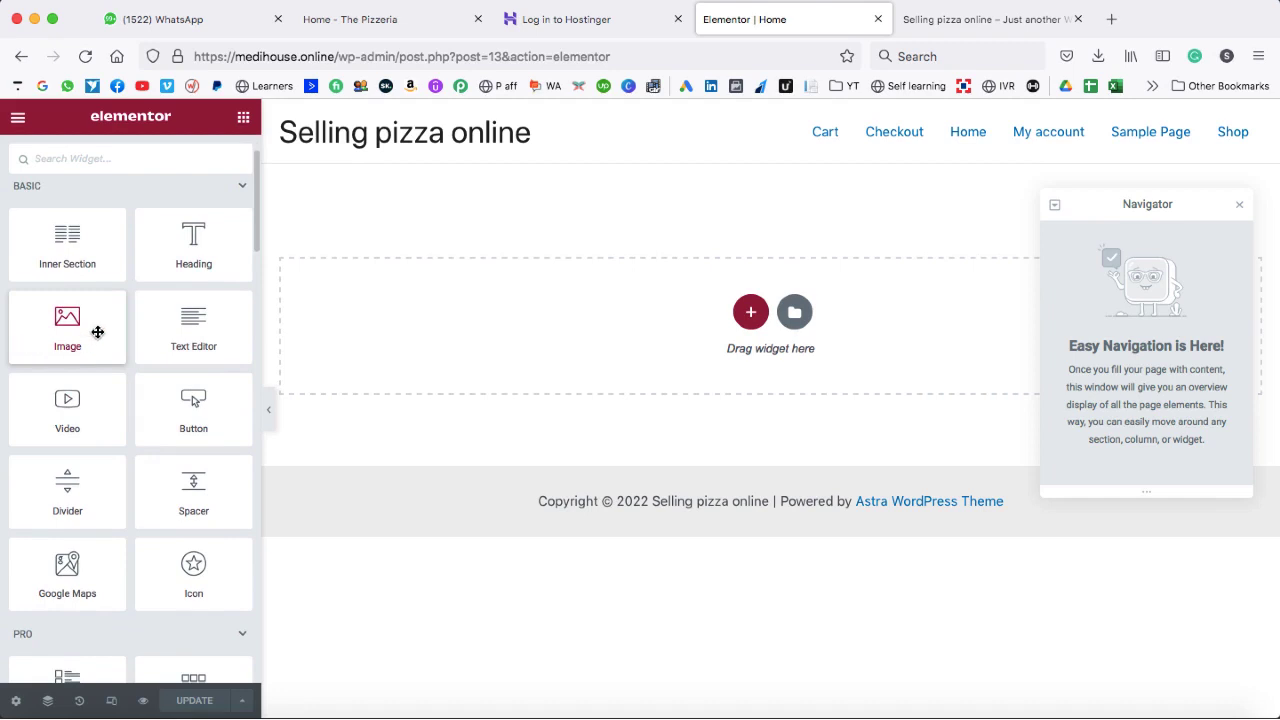
{"action": "scroll", "coordinate": [80, 345], "scroll_direction": "down", "scroll_amount": 2}
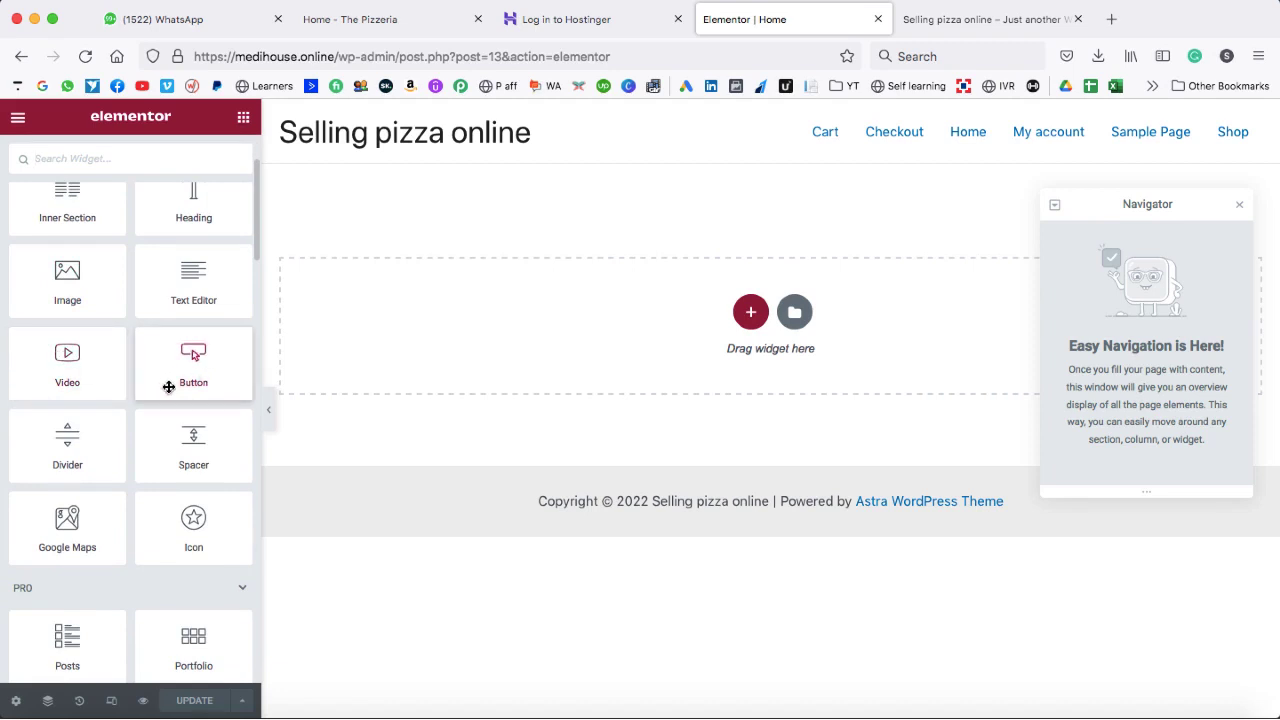
{"action": "scroll", "coordinate": [169, 387], "scroll_direction": "down", "scroll_amount": 3}
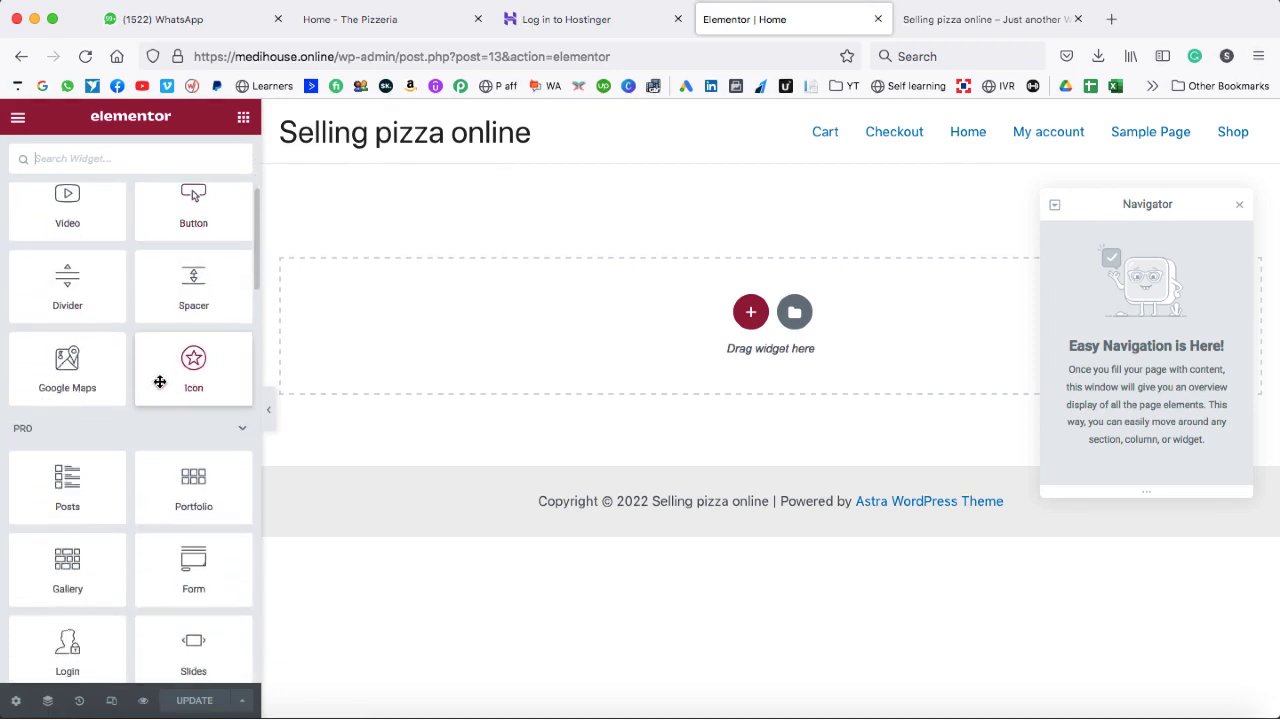
{"action": "scroll", "coordinate": [209, 389], "scroll_direction": "down", "scroll_amount": 4}
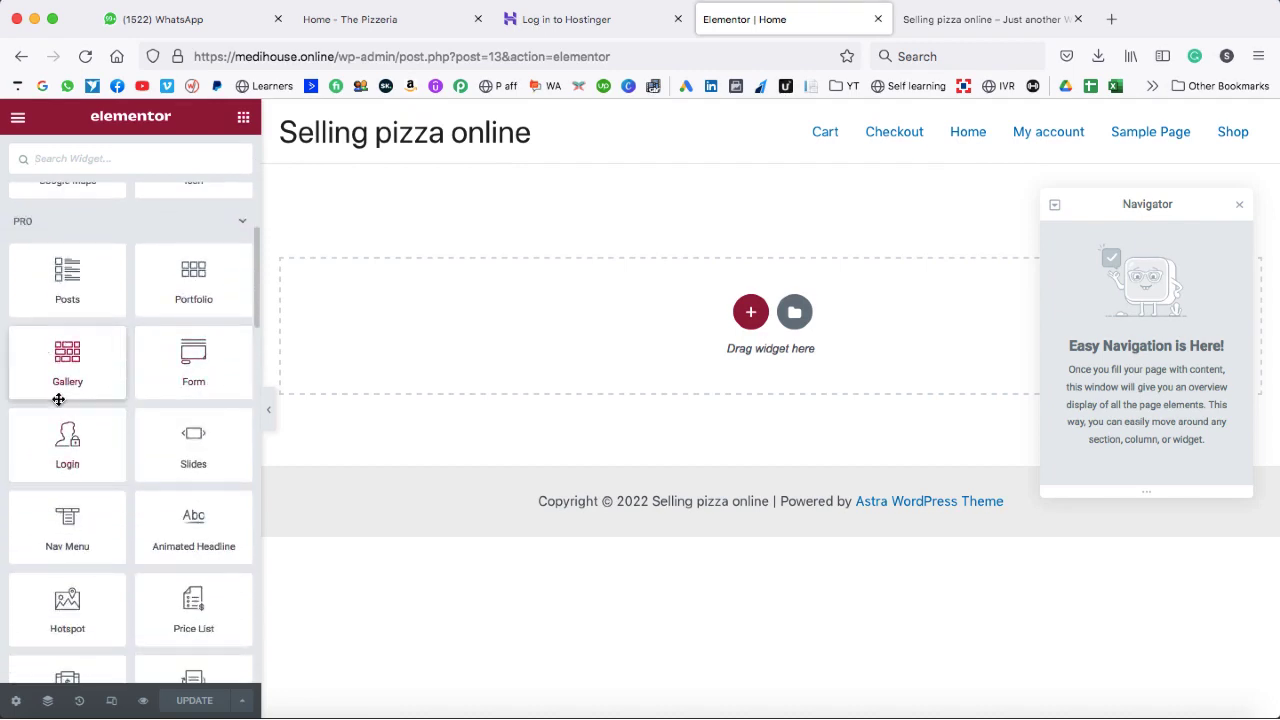
{"action": "scroll", "coordinate": [197, 430], "scroll_direction": "down", "scroll_amount": 3}
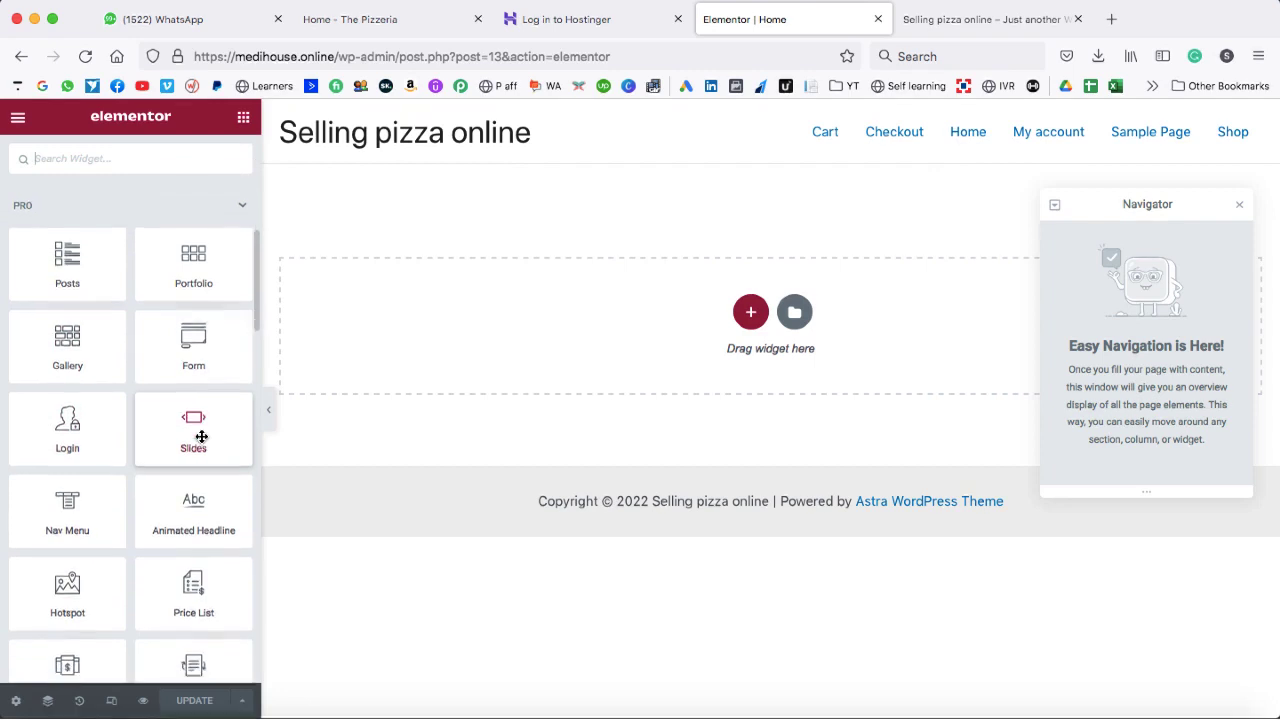
{"action": "scroll", "coordinate": [201, 436], "scroll_direction": "up", "scroll_amount": 8}
{"action": "scroll", "coordinate": [201, 436], "scroll_direction": "up", "scroll_amount": 3}
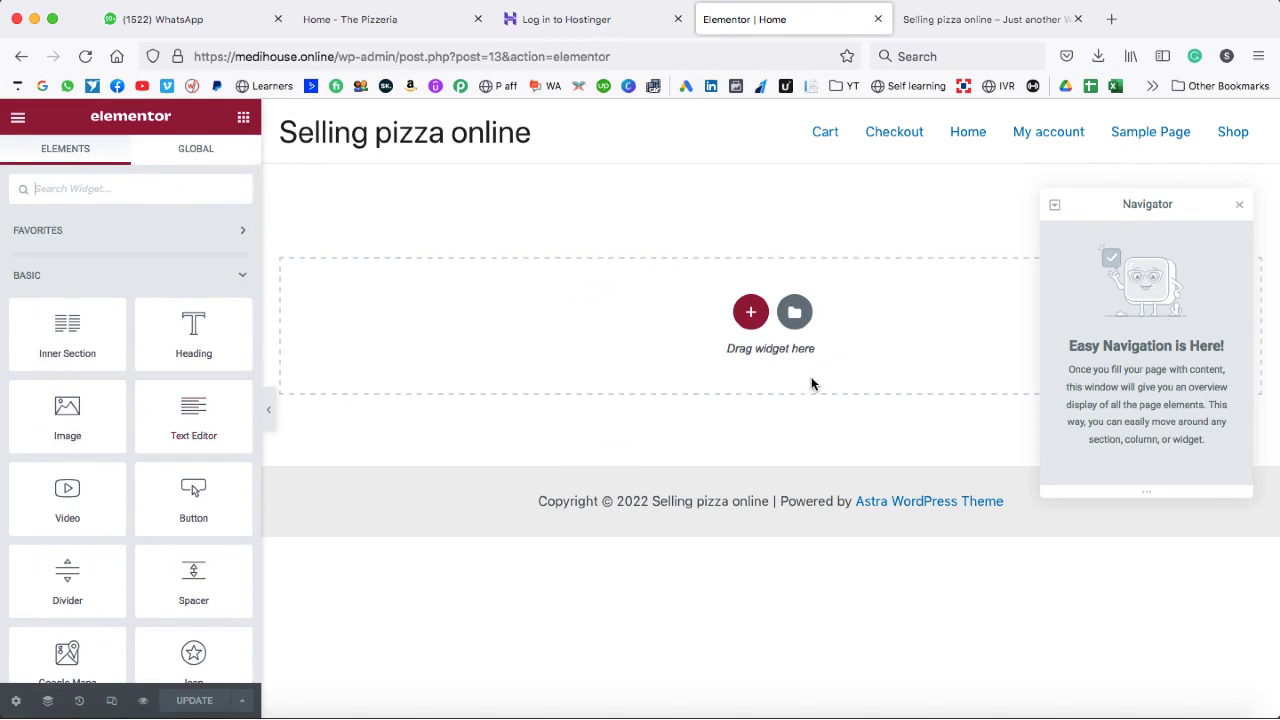
{"action": "left_click", "coordinate": [1239, 205]}
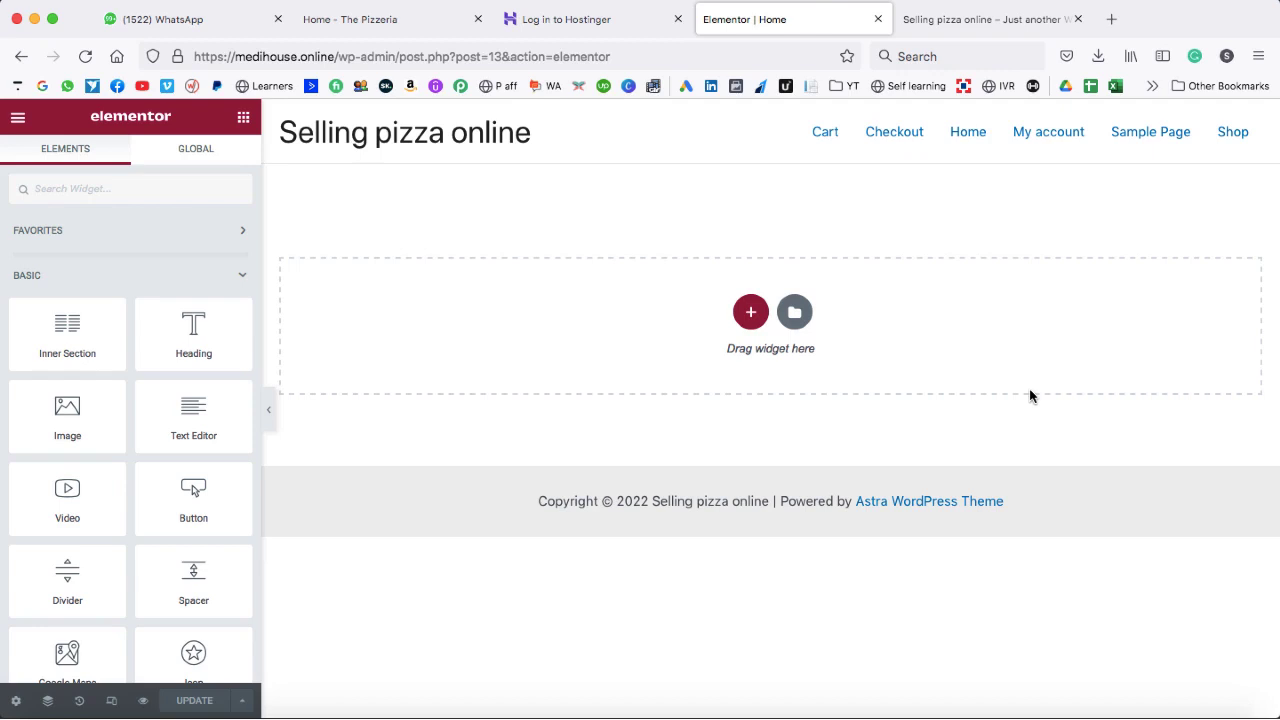
{"action": "left_click", "coordinate": [411, 28]}
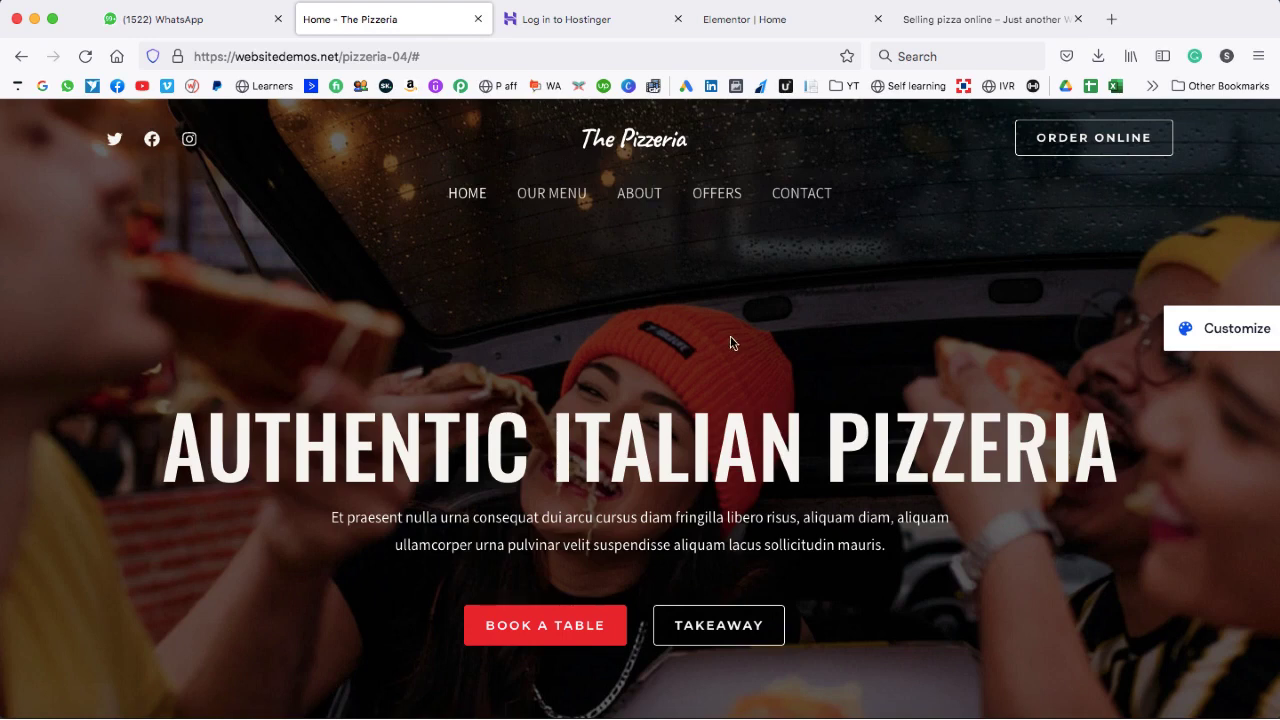
Step: Save the demo's hero background as pizzeria-template-hero-bg-img.jpg into the Pizza delivery website folder
{"action": "right_click", "coordinate": [58, 310]}
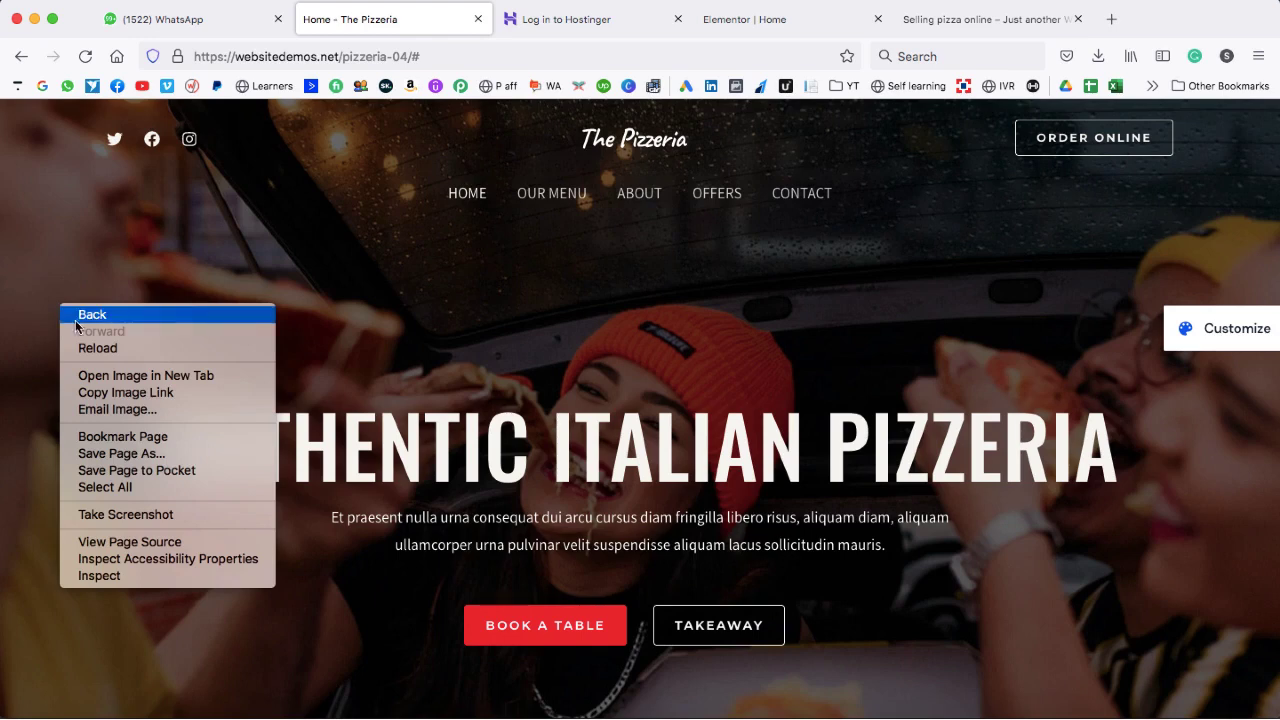
{"action": "left_click", "coordinate": [148, 378]}
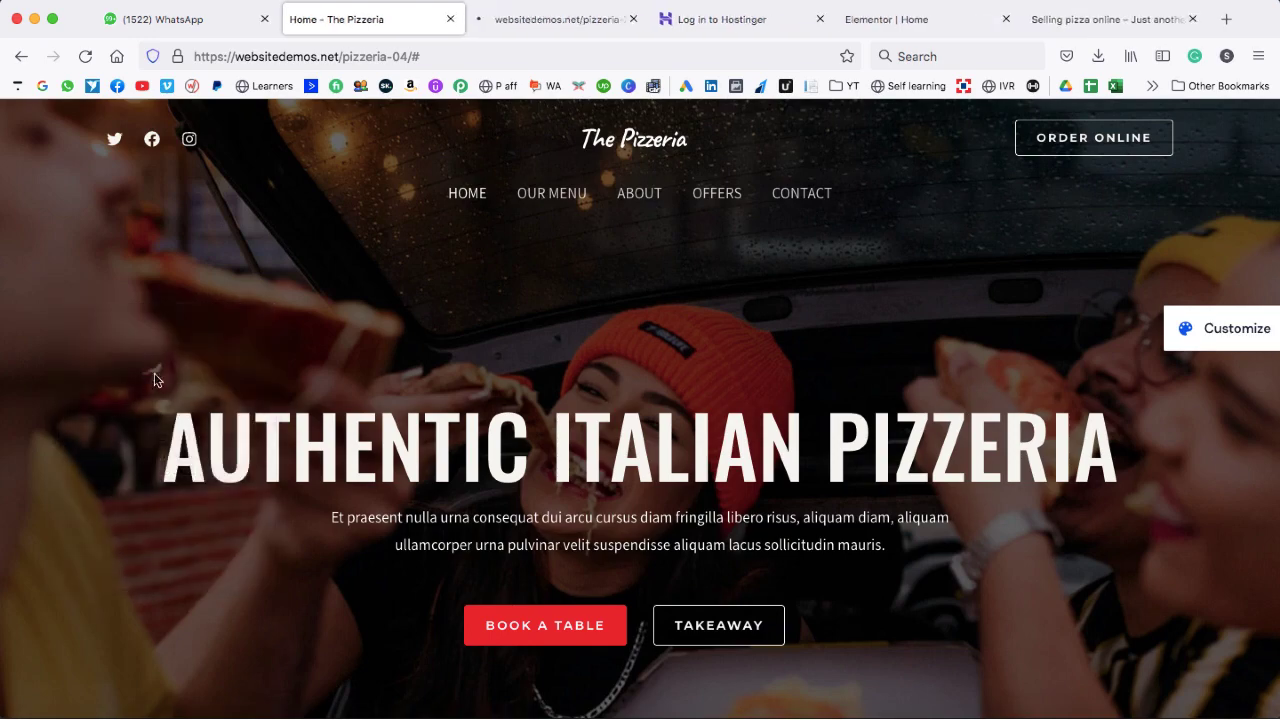
{"action": "left_click", "coordinate": [578, 16]}
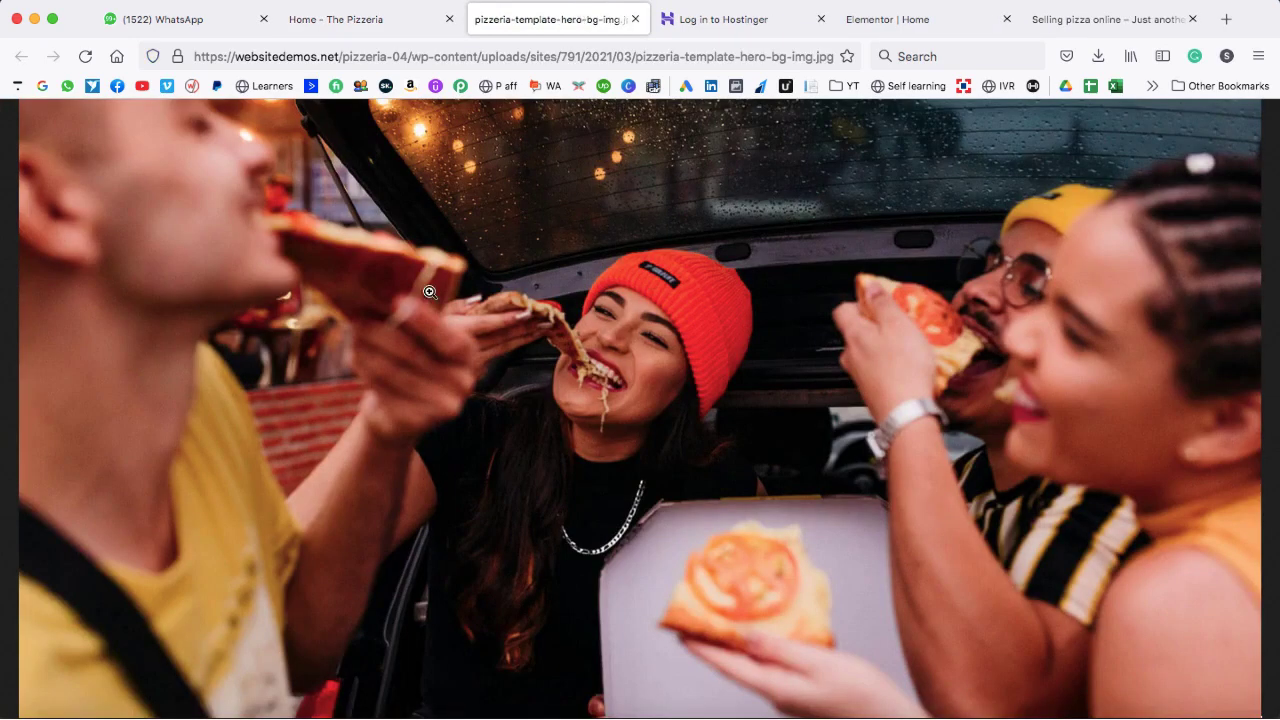
{"action": "right_click", "coordinate": [524, 350]}
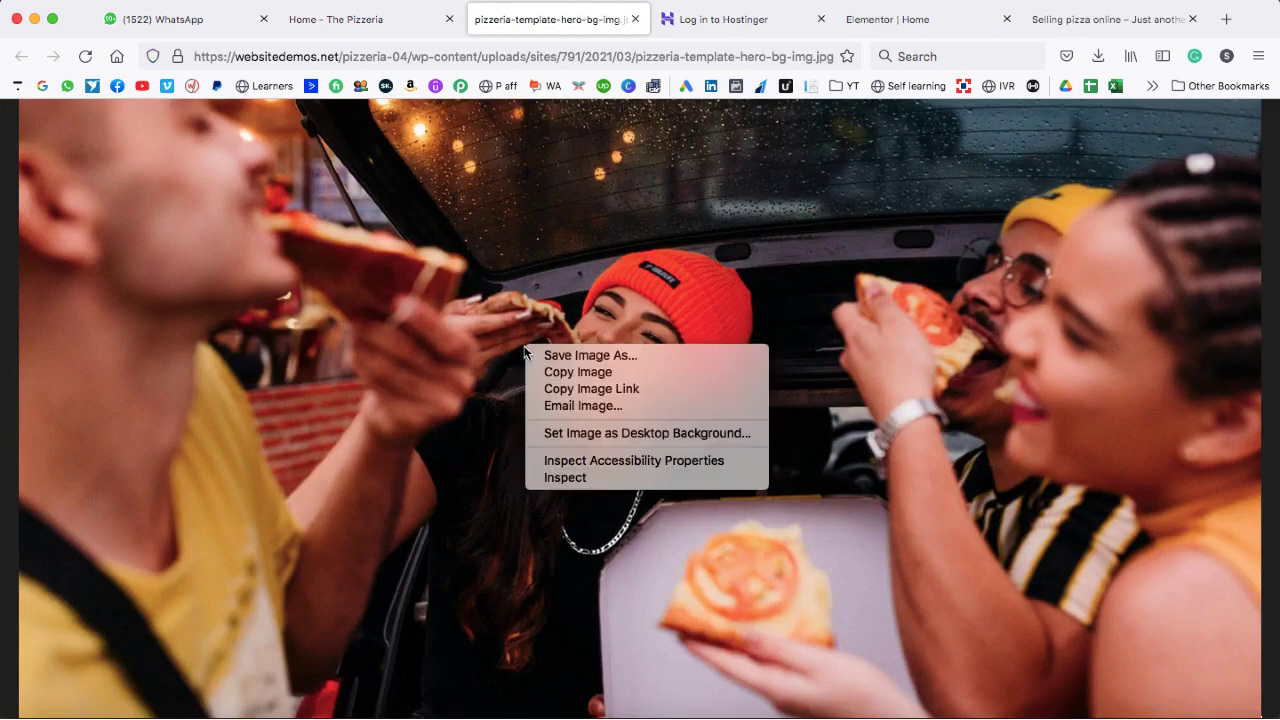
{"action": "left_click", "coordinate": [560, 355]}
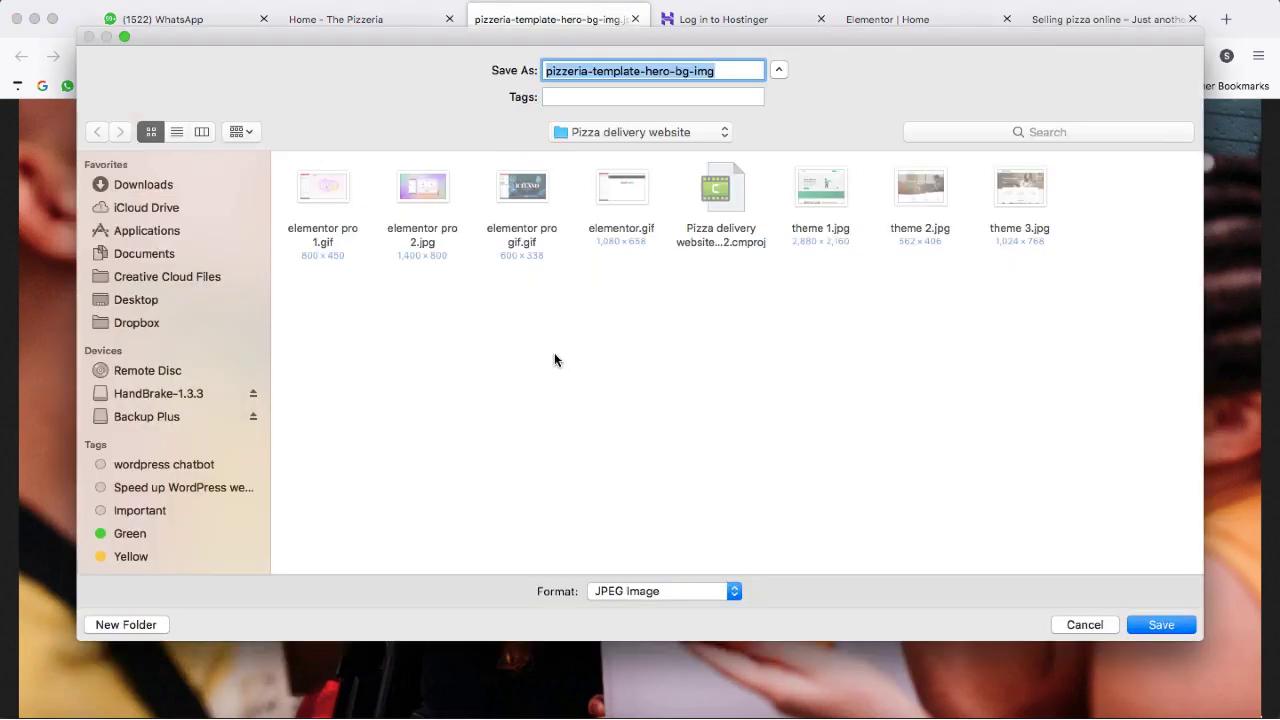
{"action": "left_click", "coordinate": [1158, 624]}
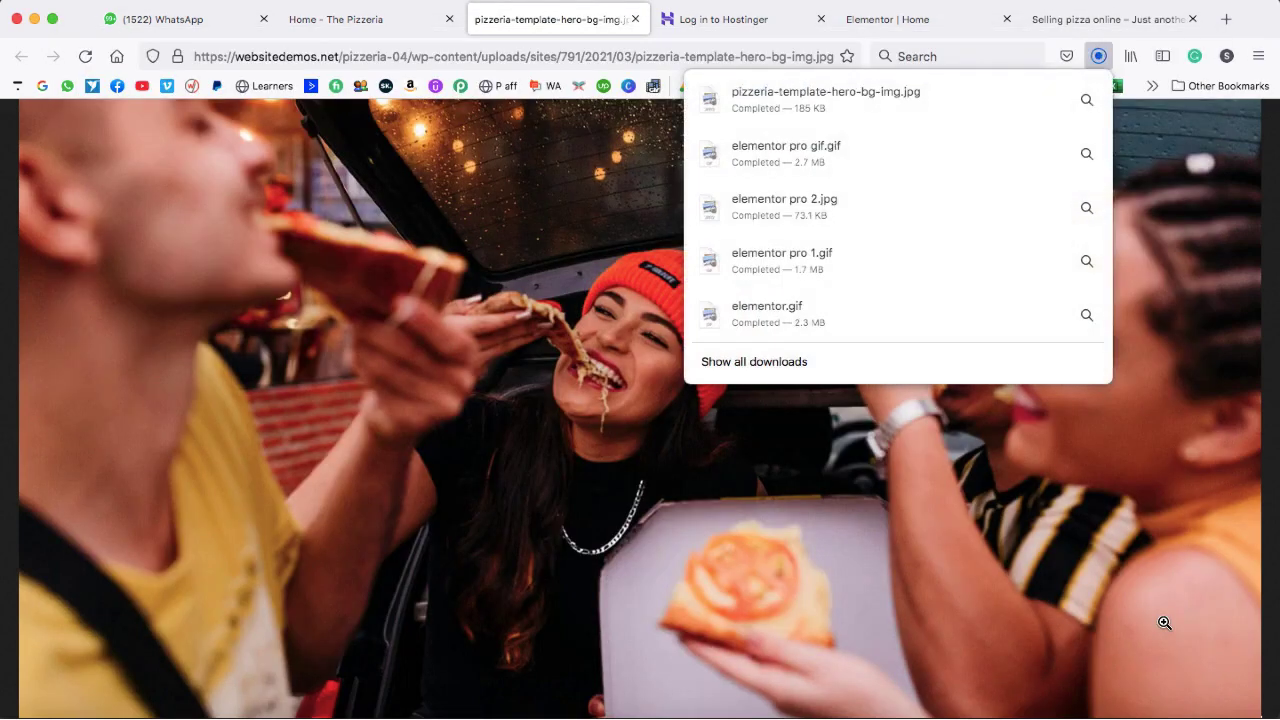
{"action": "left_click", "coordinate": [826, 99]}
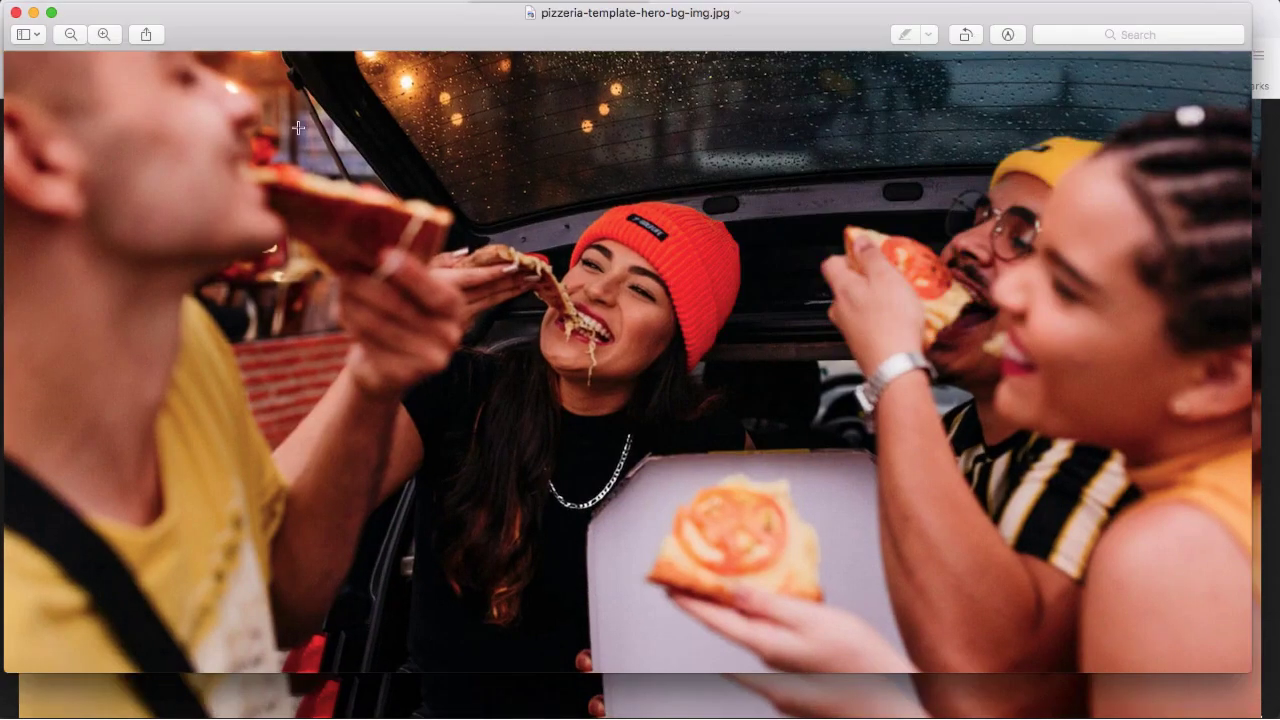
{"action": "left_click", "coordinate": [15, 12]}
{"action": "left_click", "coordinate": [360, 28]}
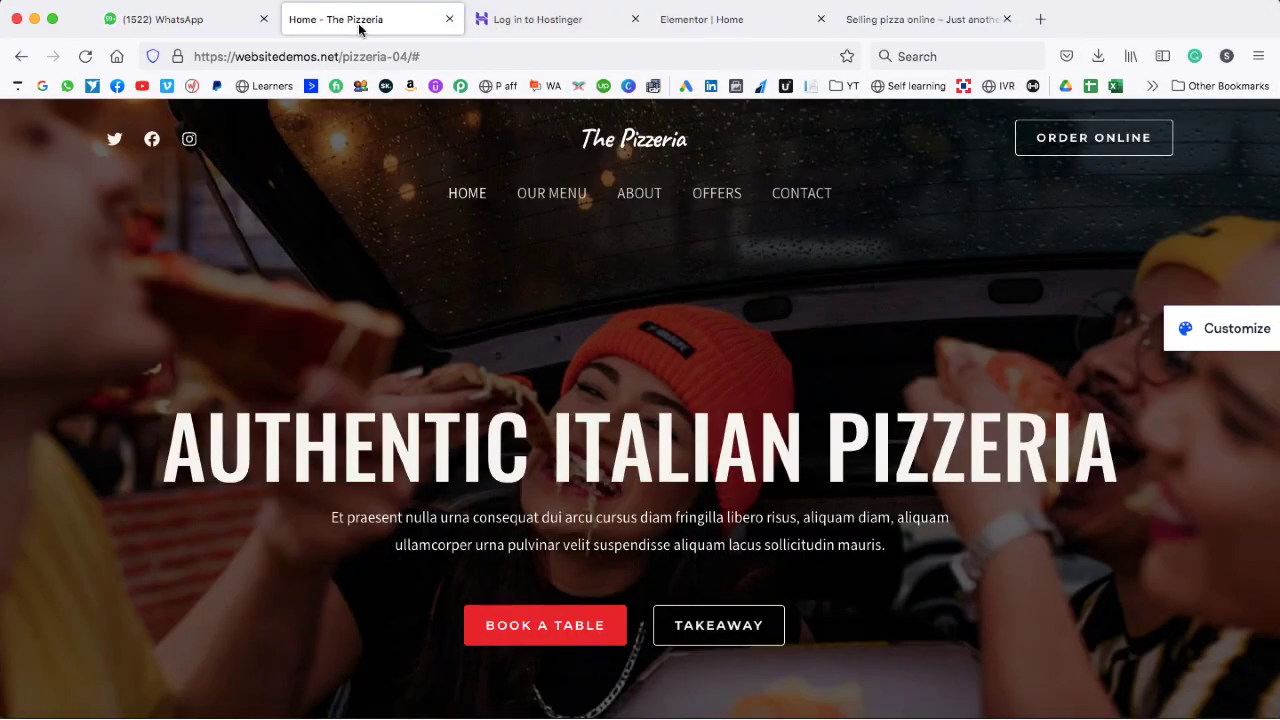
{"action": "scroll", "coordinate": [485, 443], "scroll_direction": "down", "scroll_amount": 5}
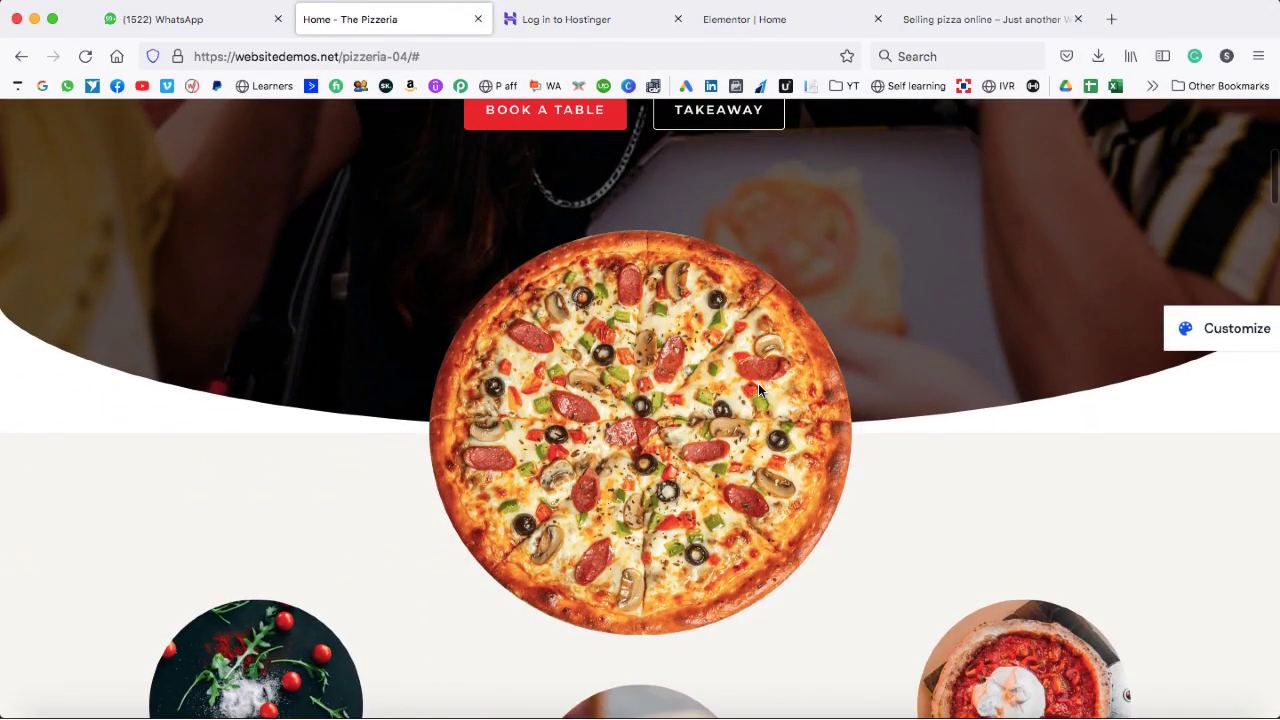
Step: Save the demo's large header pizza image
{"action": "right_click", "coordinate": [607, 370]}
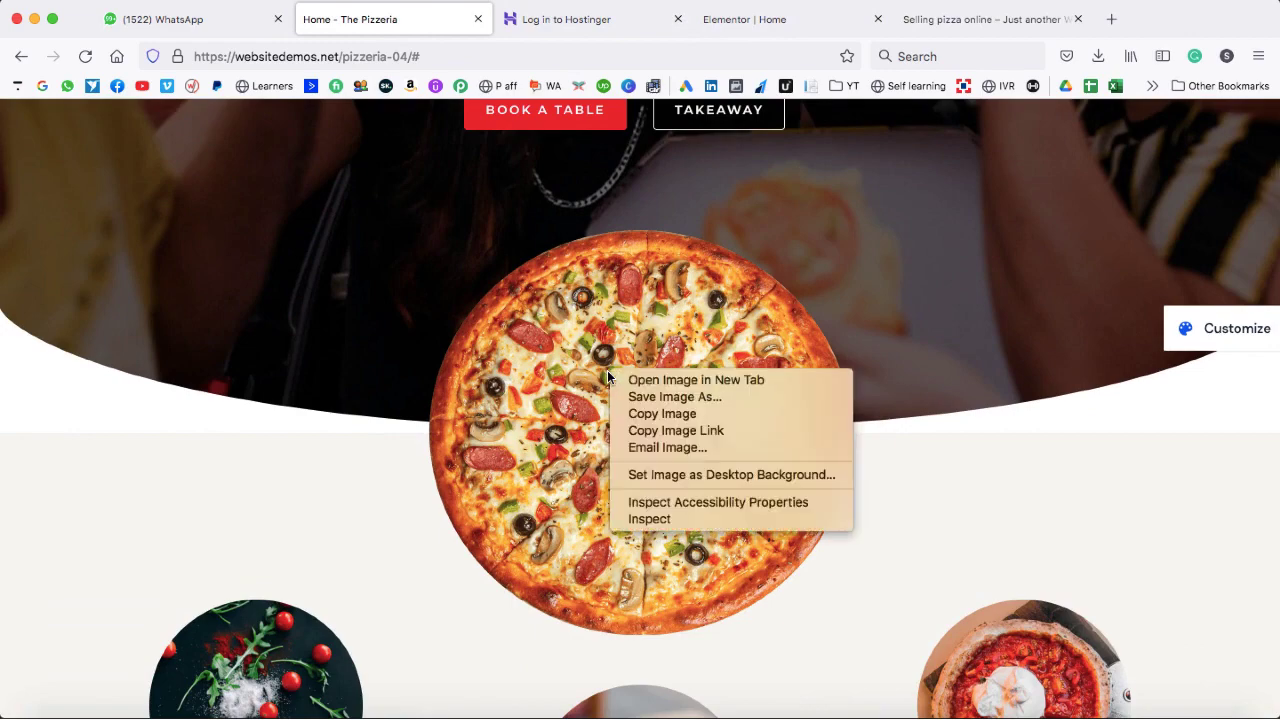
{"action": "left_click", "coordinate": [633, 398]}
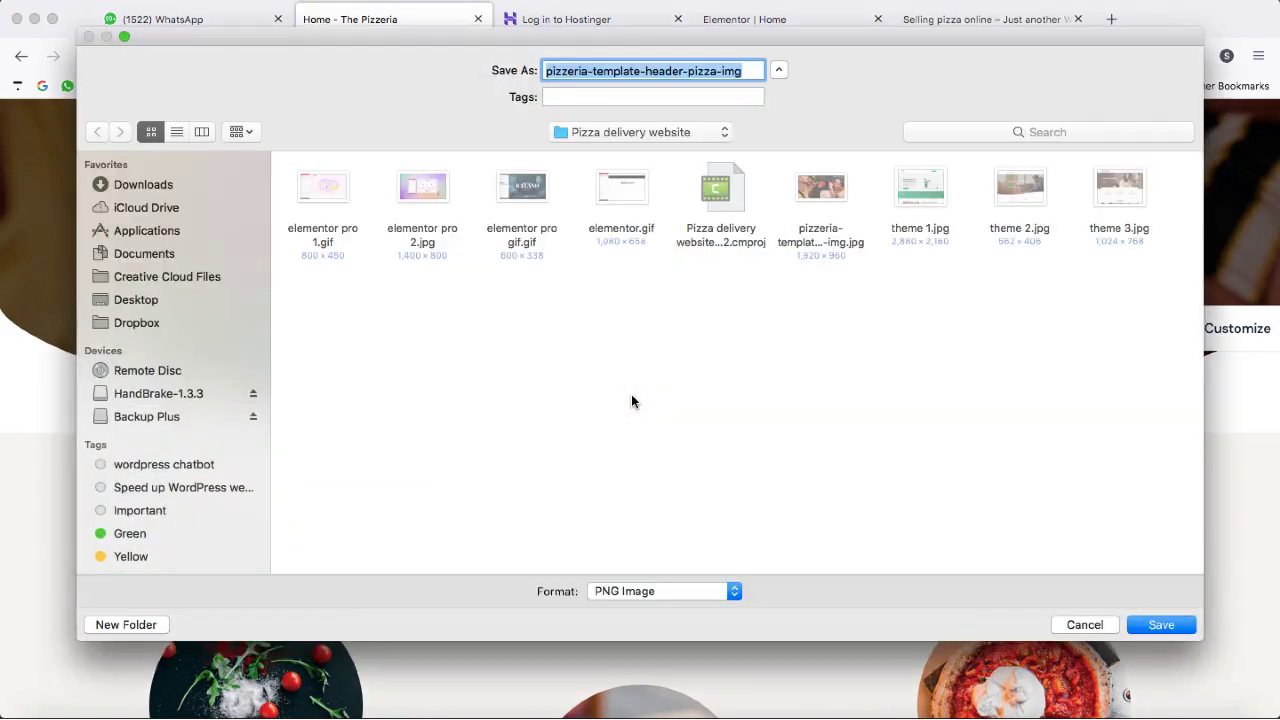
{"action": "key", "text": "Return"}
{"action": "left_click", "coordinate": [971, 543]}
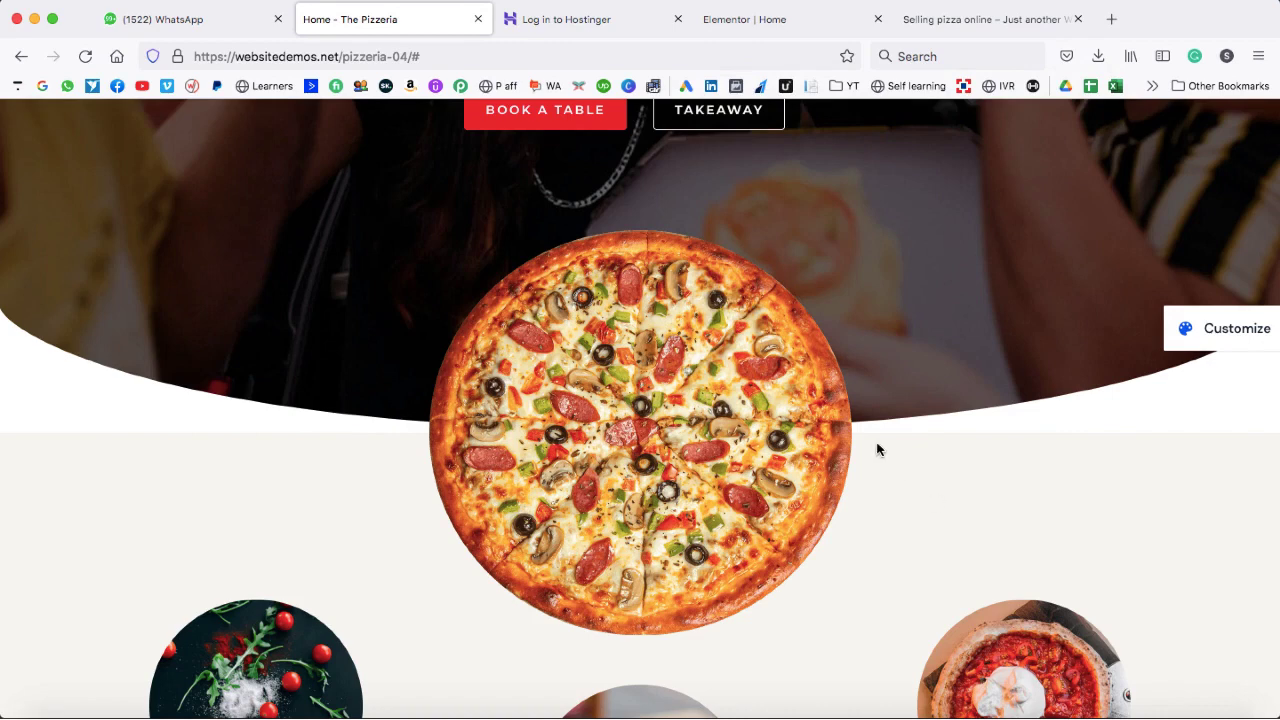
{"action": "scroll", "coordinate": [877, 450], "scroll_direction": "down", "scroll_amount": 5}
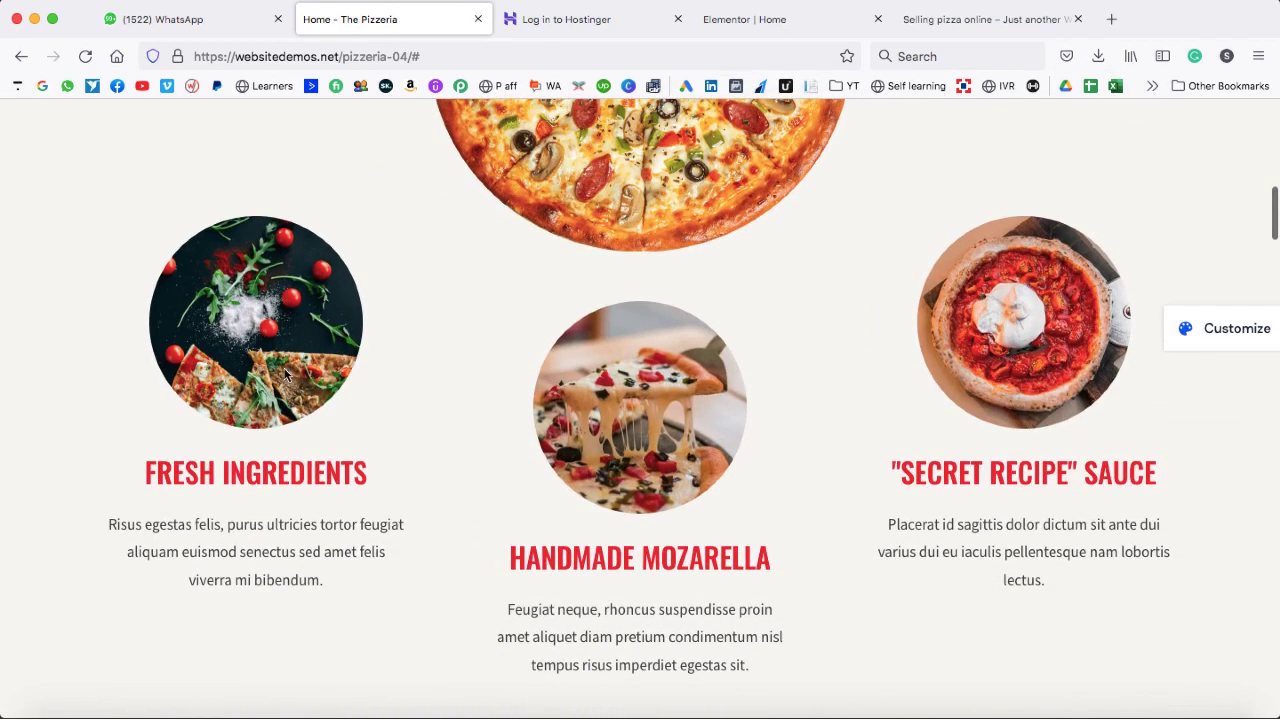
Step: Save the Fresh Ingredients, homemade mozzarella and secret recipe sauce photos
{"action": "right_click", "coordinate": [254, 334]}
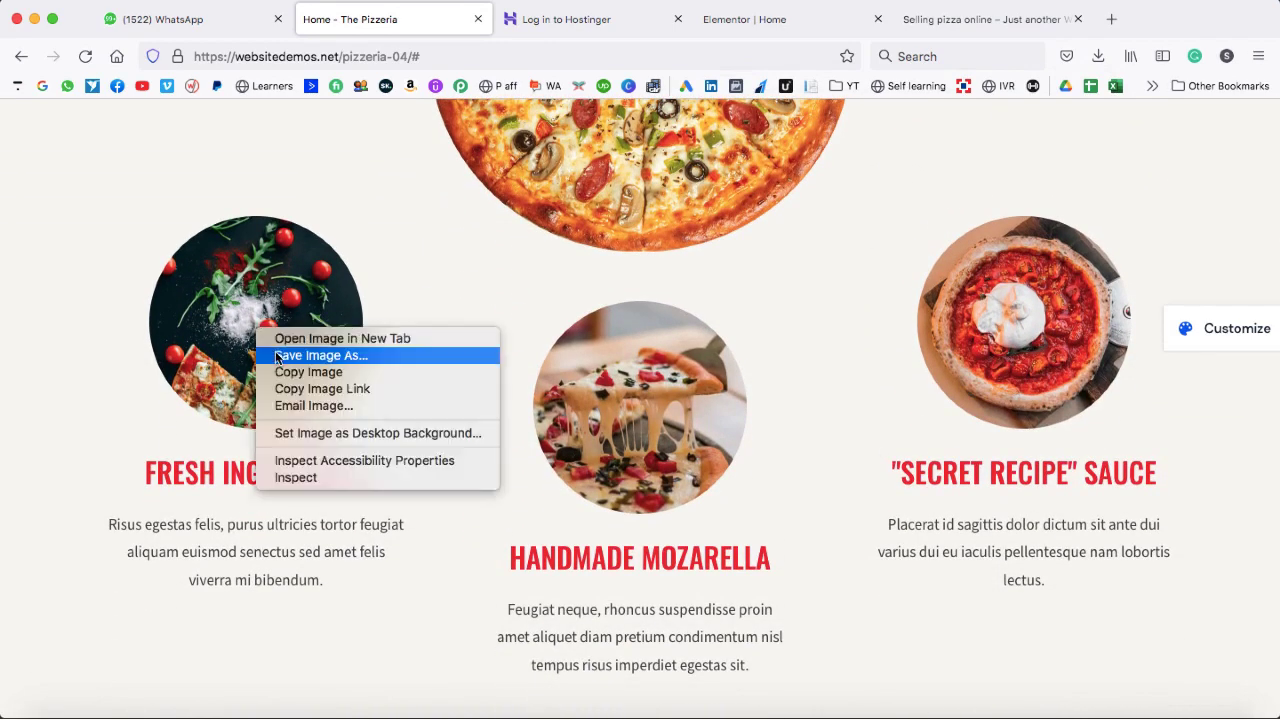
{"action": "left_click", "coordinate": [320, 355]}
{"action": "key", "text": "Return"}
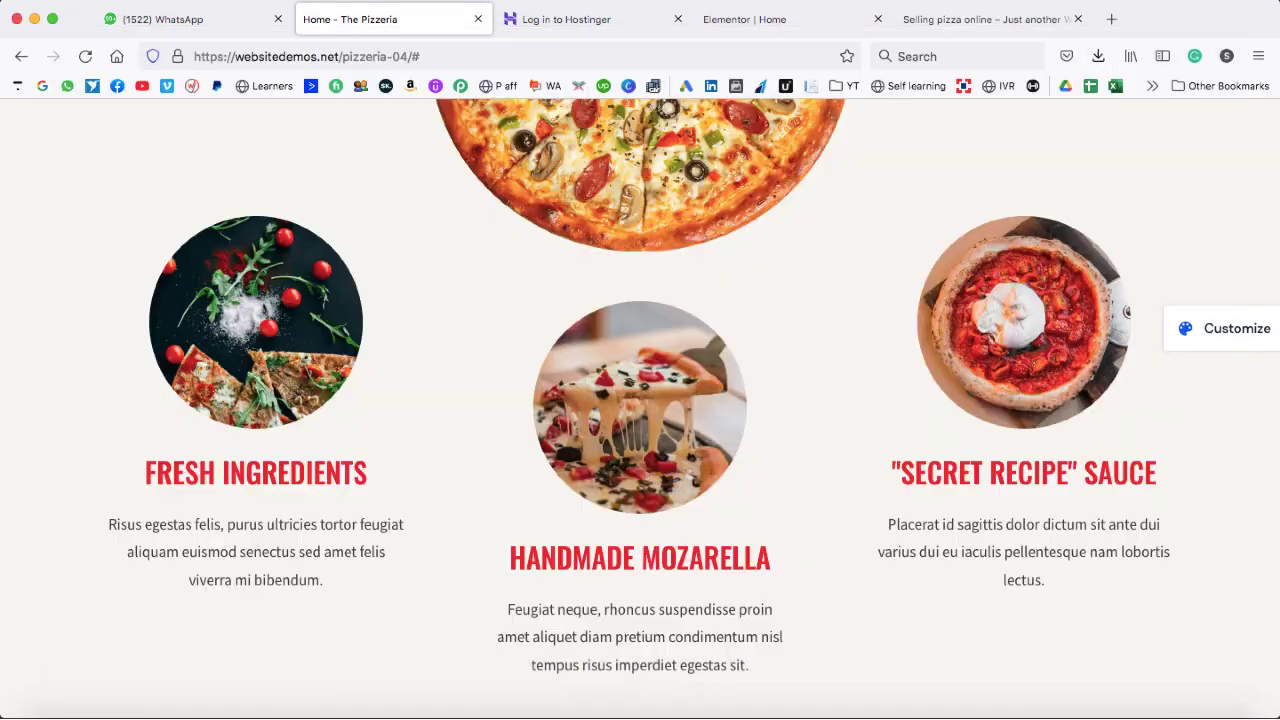
{"action": "right_click", "coordinate": [619, 368]}
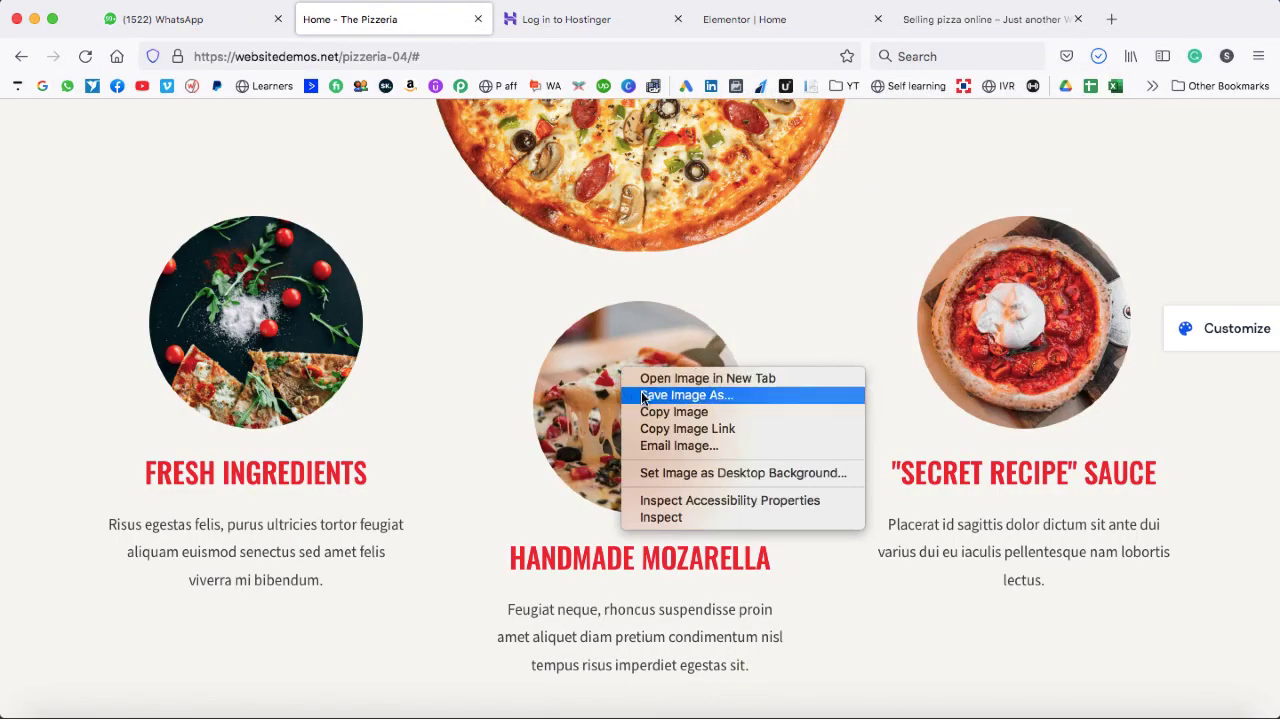
{"action": "left_click", "coordinate": [641, 392]}
{"action": "key", "text": "Return"}
{"action": "left_click", "coordinate": [976, 336]}
{"action": "right_click", "coordinate": [992, 315]}
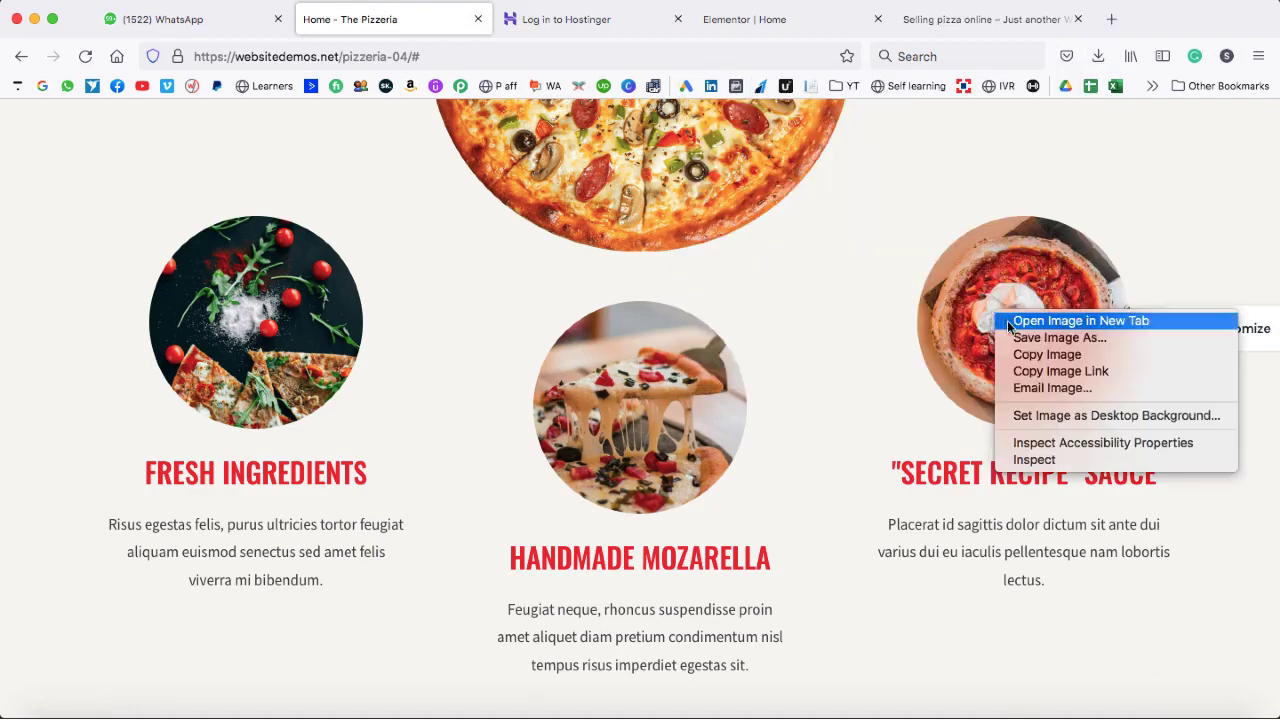
{"action": "left_click", "coordinate": [1016, 340]}
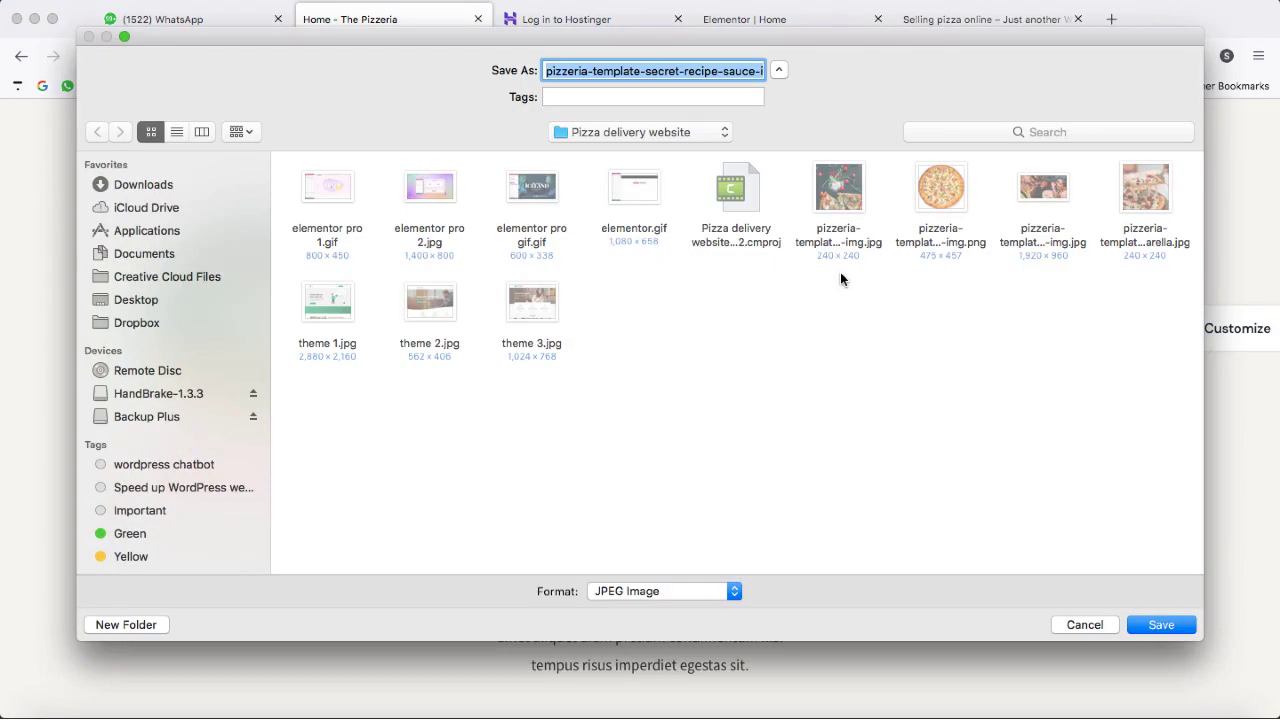
{"action": "left_click", "coordinate": [1150, 626]}
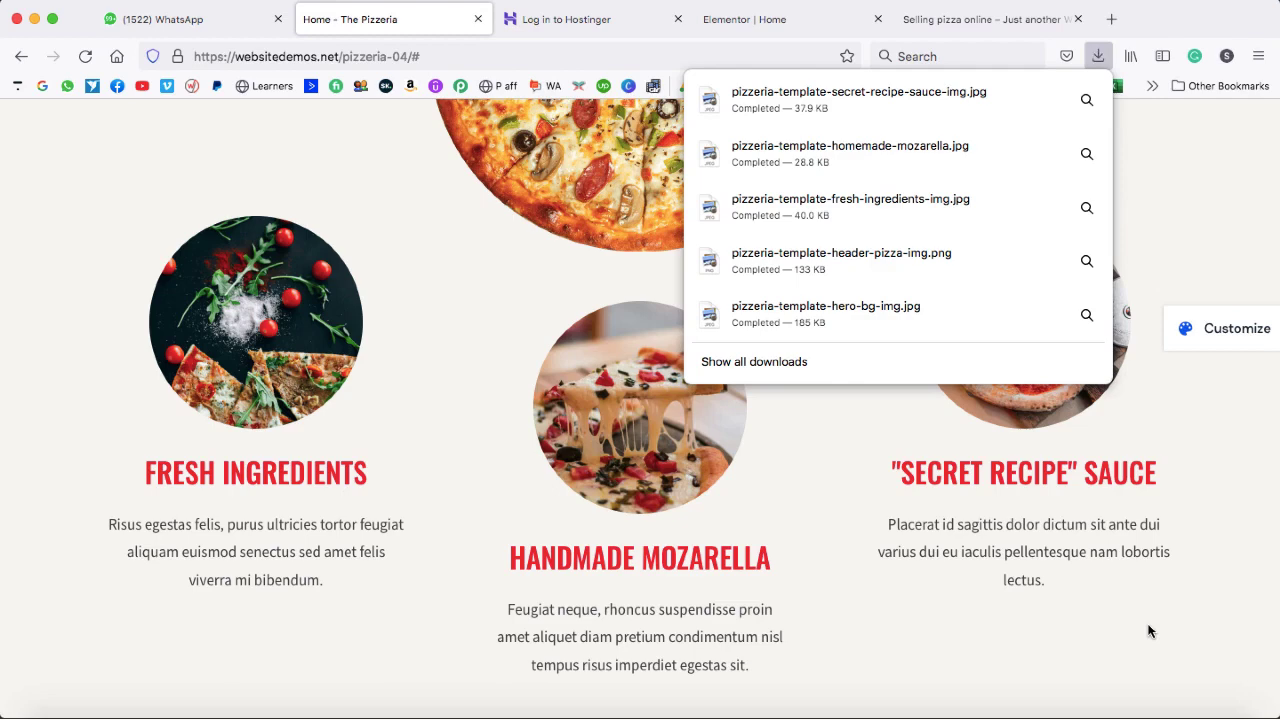
{"action": "left_click", "coordinate": [1148, 630]}
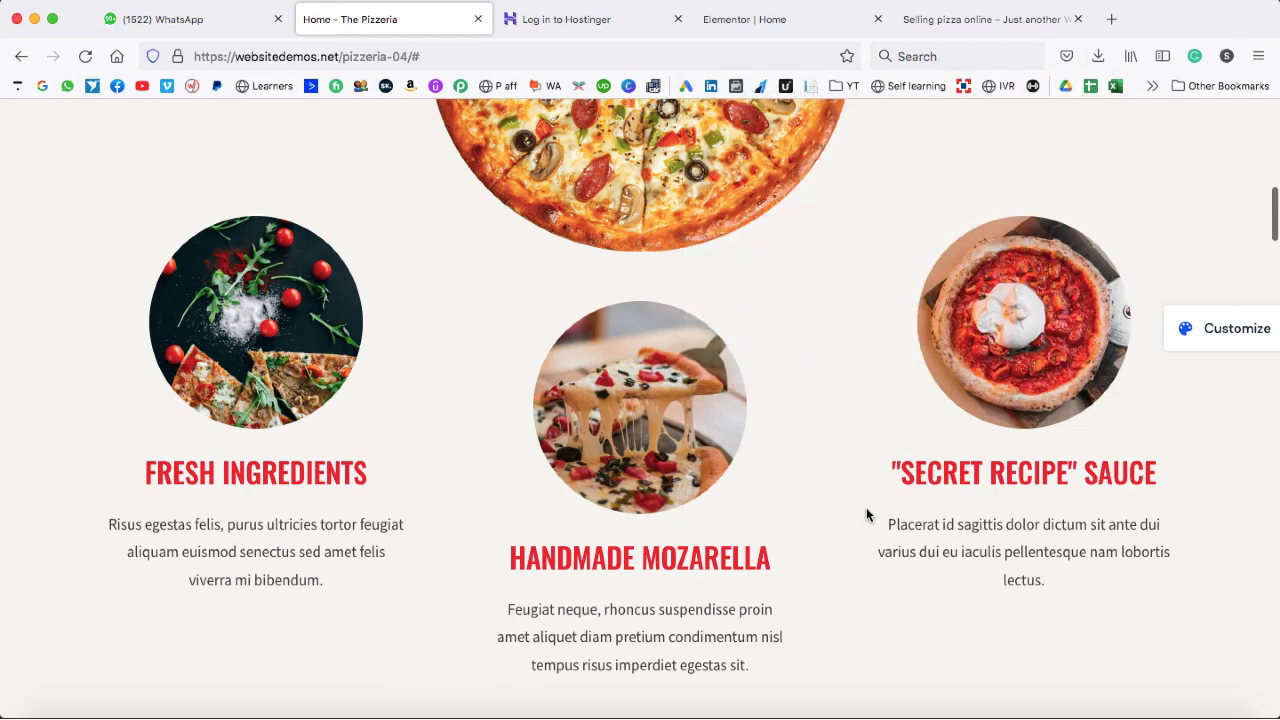
{"action": "left_click", "coordinate": [534, 20]}
Step: Load freepik.com in place of the Hostinger login, then scroll the pizzeria demo page
{"action": "left_click", "coordinate": [523, 57]}
{"action": "type", "text": "freepik.com/"}
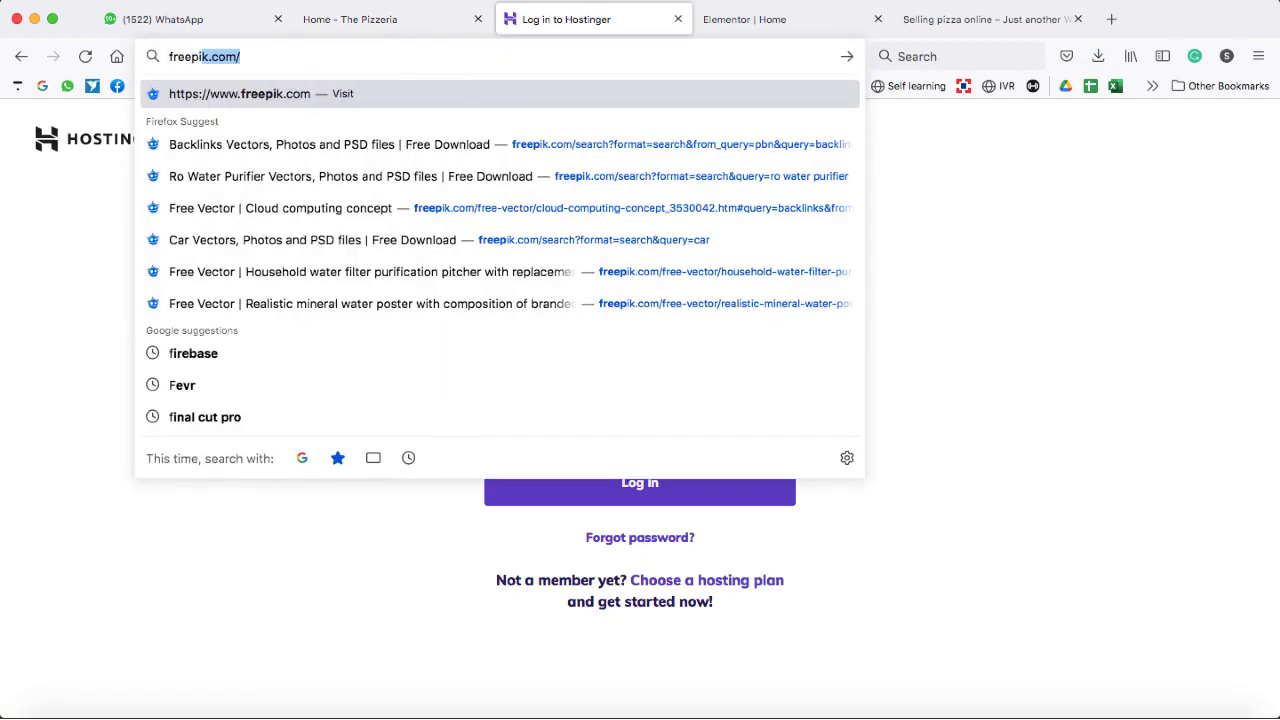
{"action": "key", "text": "Return"}
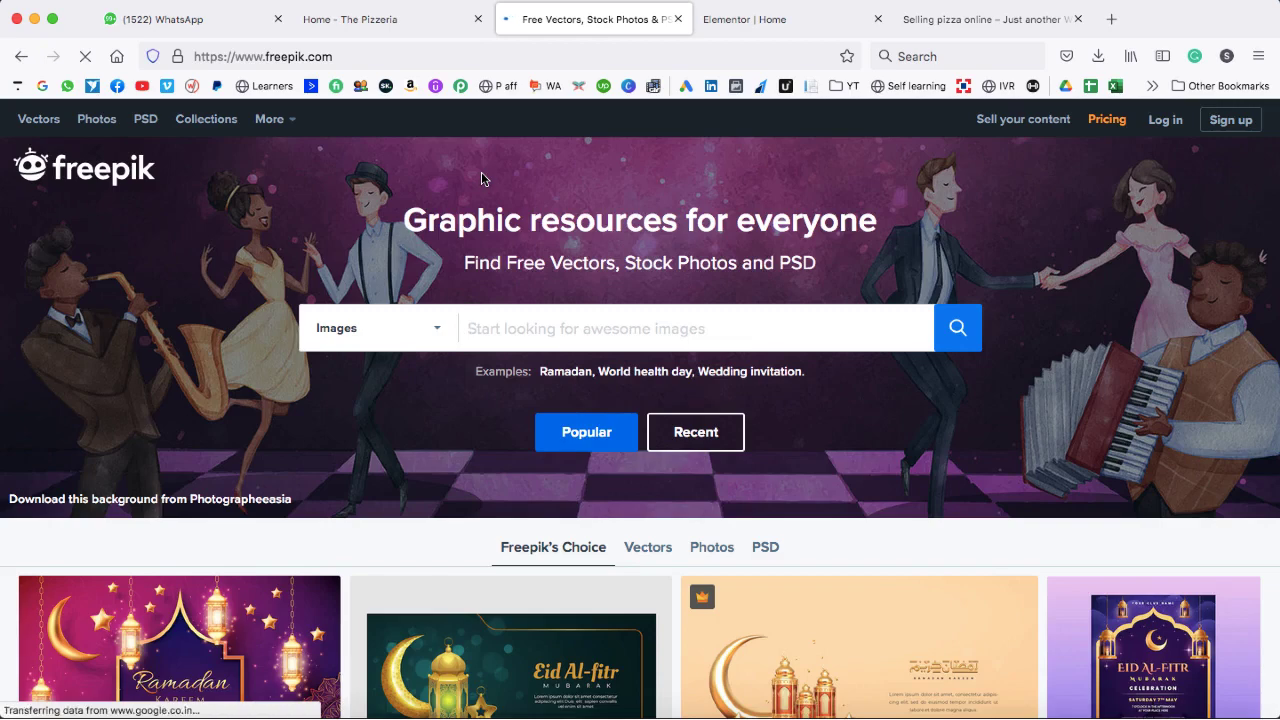
{"action": "left_click", "coordinate": [432, 22]}
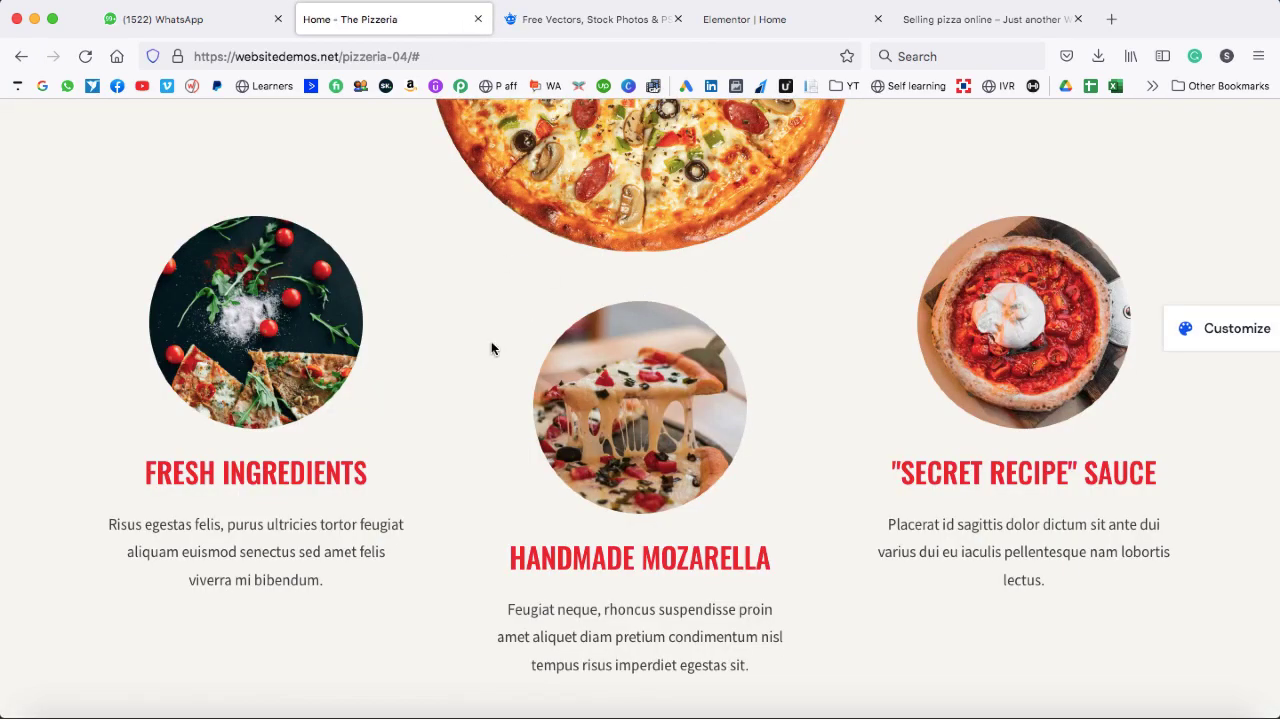
{"action": "scroll", "coordinate": [443, 450], "scroll_direction": "down", "scroll_amount": 5}
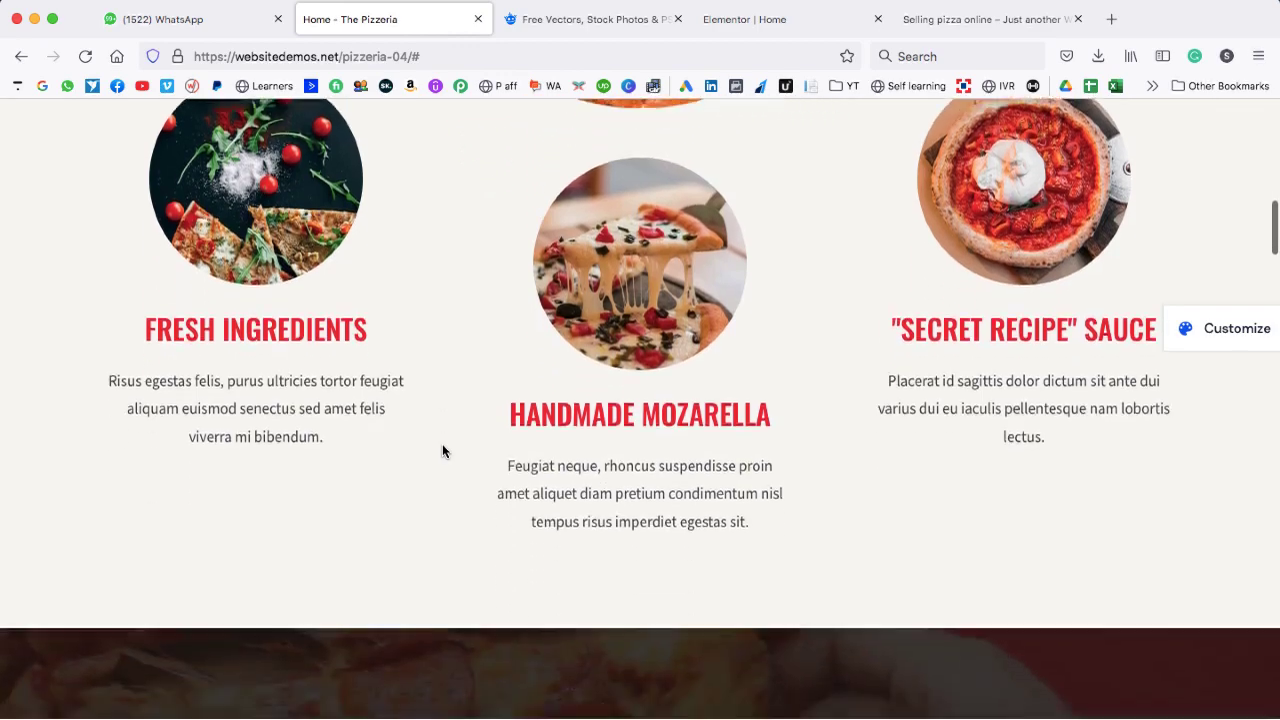
{"action": "scroll", "coordinate": [443, 451], "scroll_direction": "down", "scroll_amount": 1}
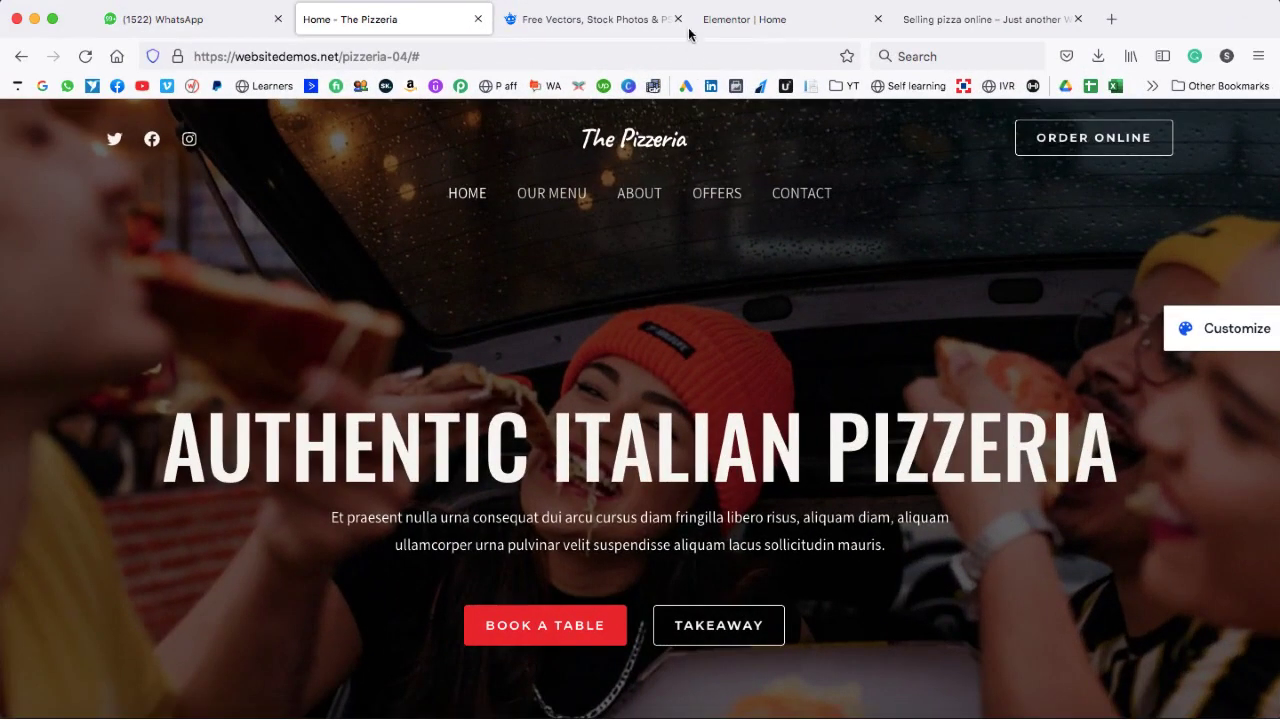
Step: Close the Freepik tab and start adding a new section in the Elementor Home editor
{"action": "left_click", "coordinate": [678, 19]}
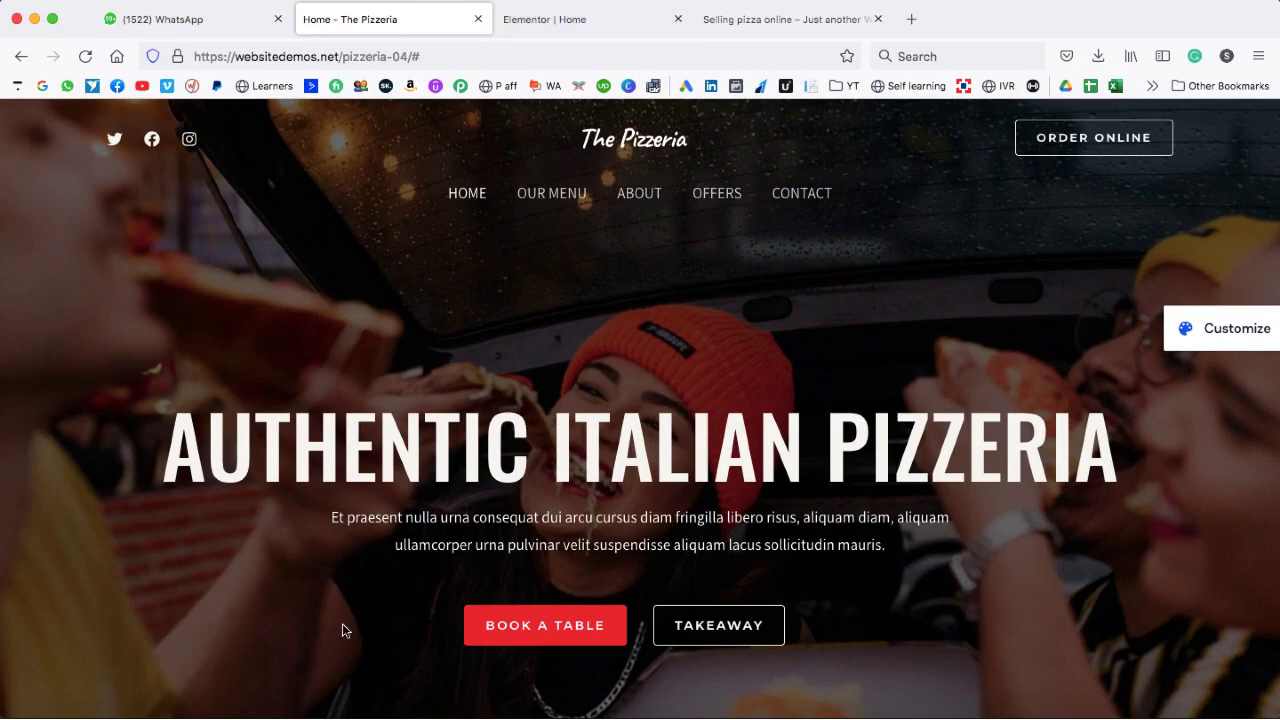
{"action": "left_click", "coordinate": [609, 21]}
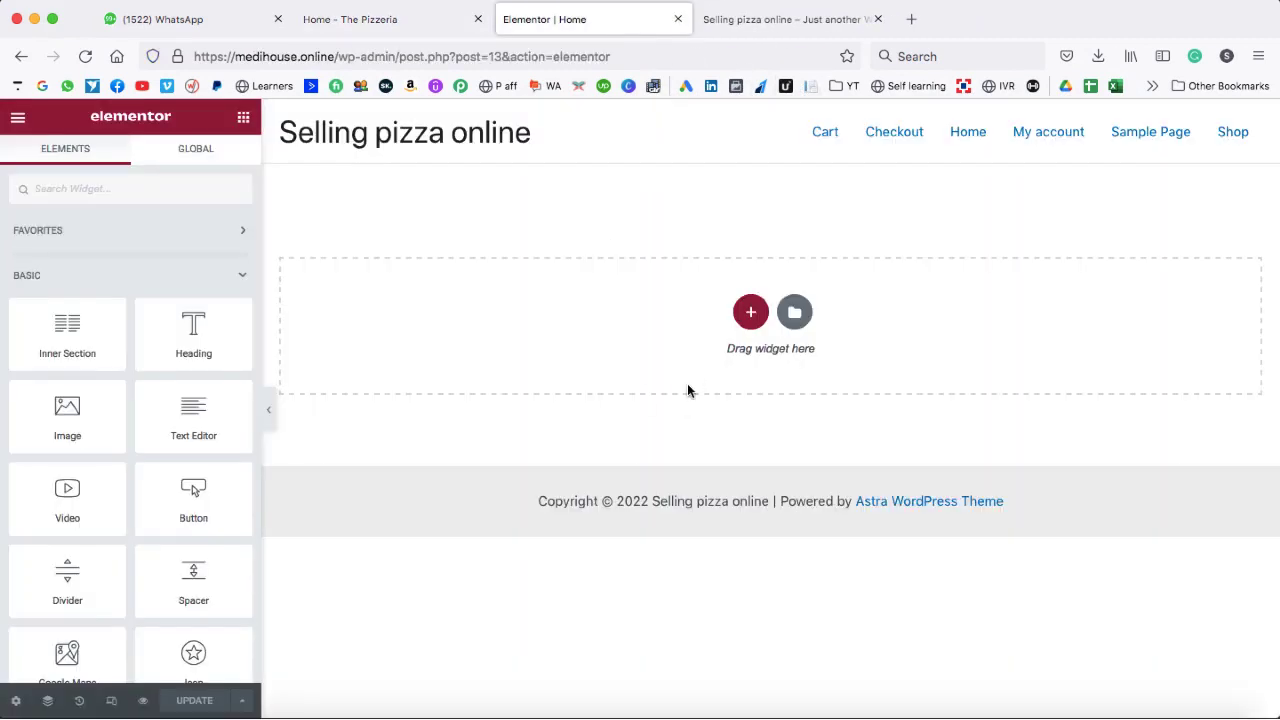
{"action": "left_click", "coordinate": [752, 314]}
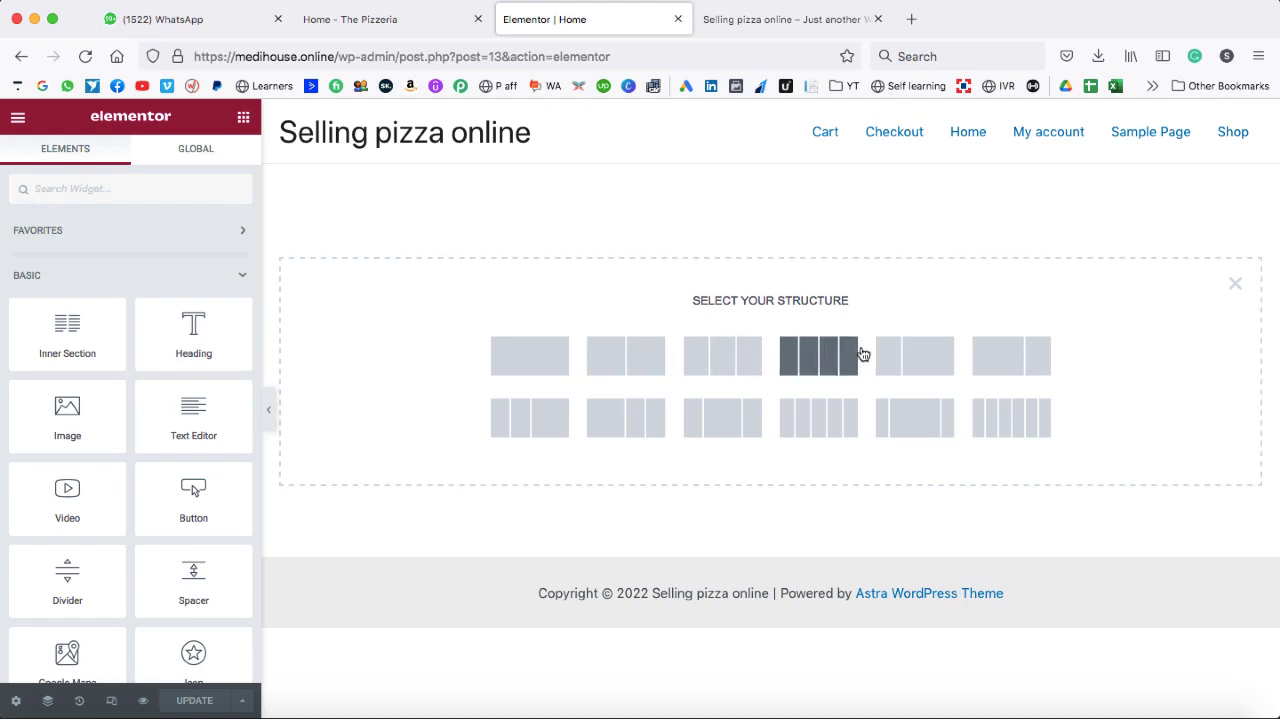
Step: Add a one-column section and set its Style background type to Classic
{"action": "left_click", "coordinate": [537, 362]}
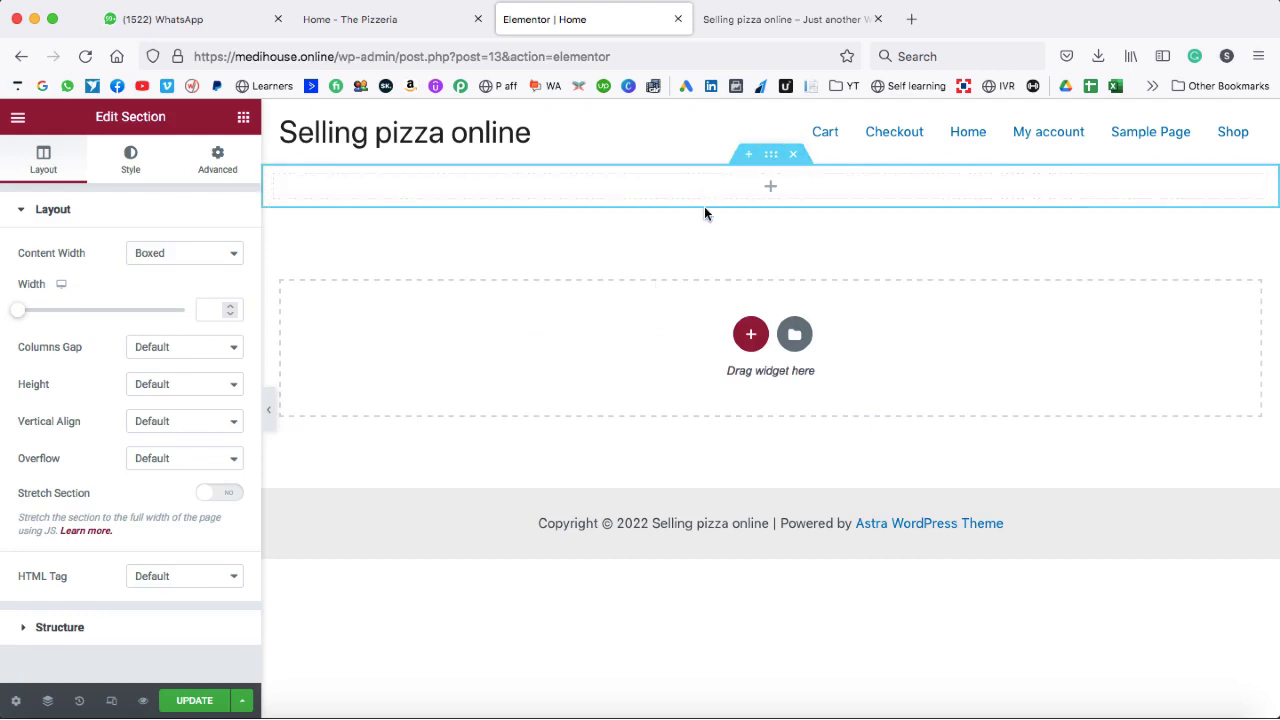
{"action": "right_click", "coordinate": [770, 162]}
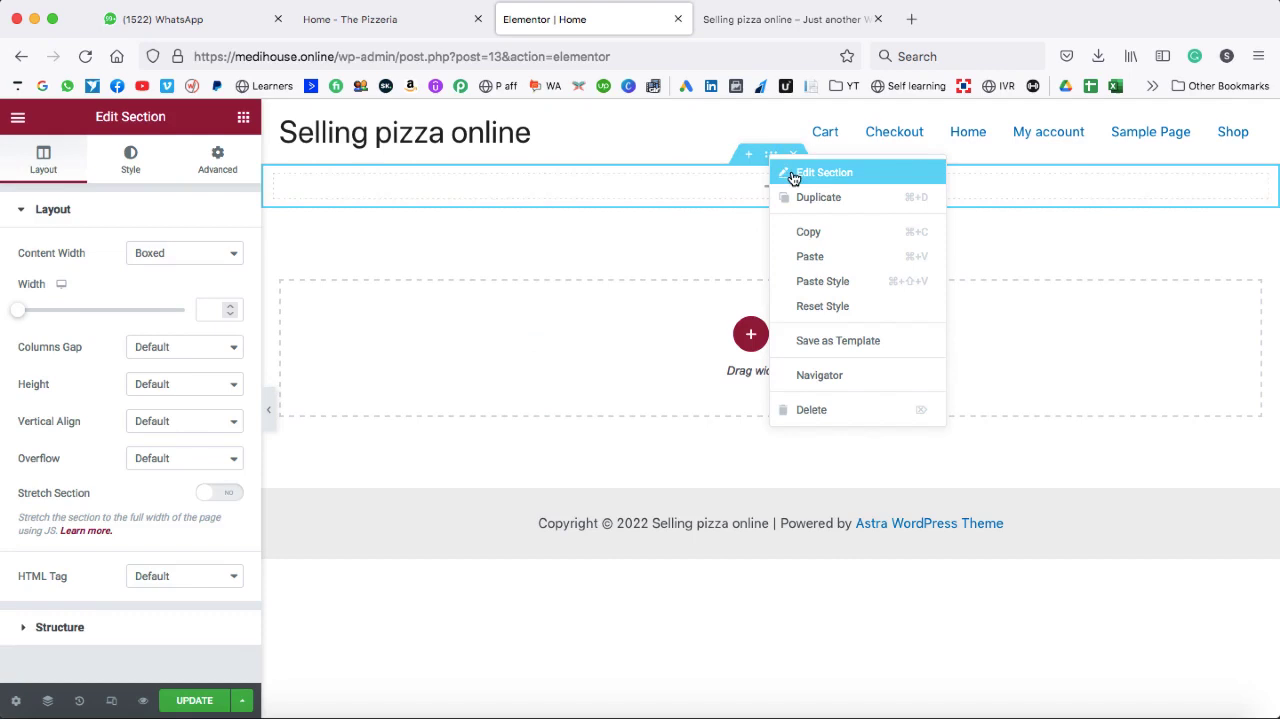
{"action": "left_click", "coordinate": [792, 177]}
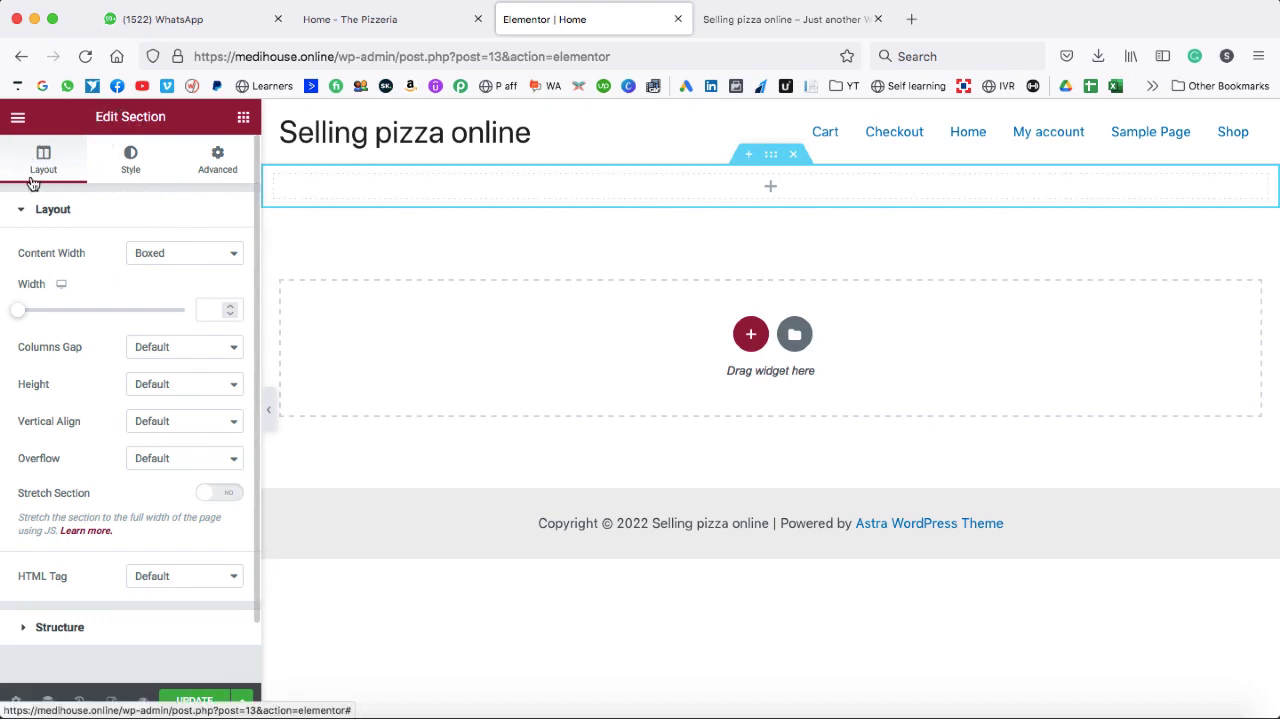
{"action": "left_click", "coordinate": [110, 173]}
{"action": "left_click", "coordinate": [222, 165]}
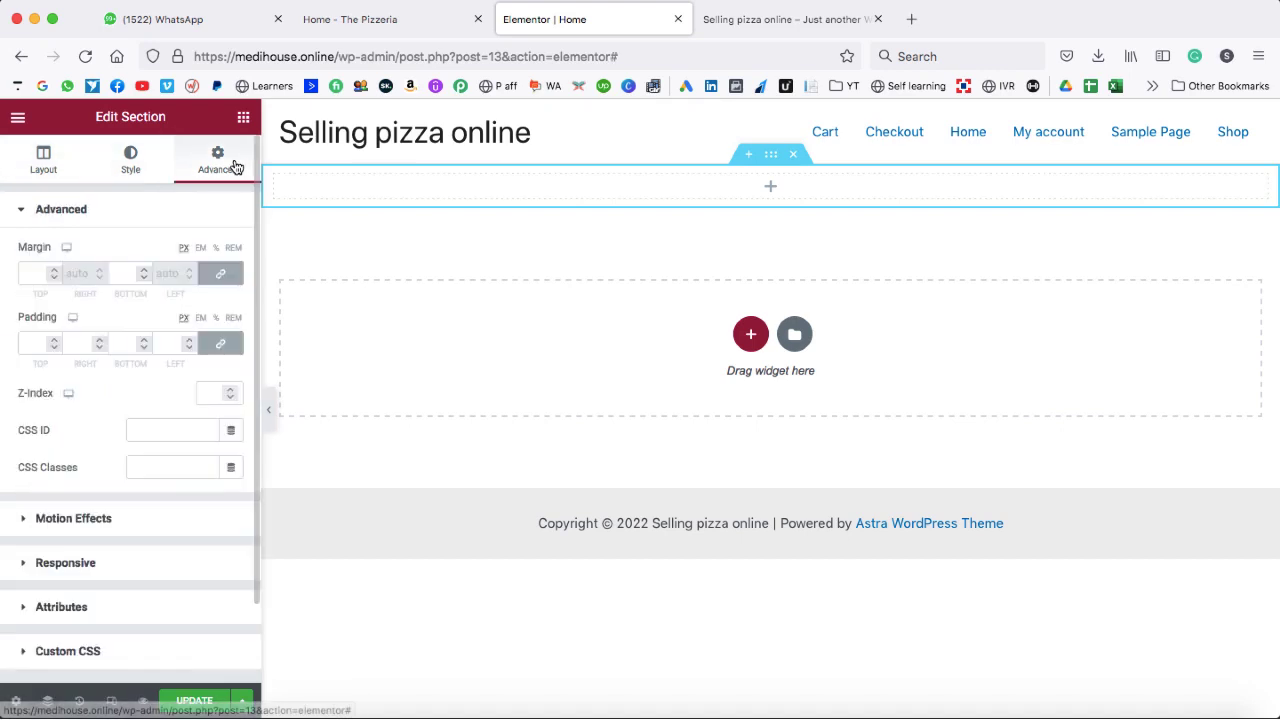
{"action": "left_click", "coordinate": [43, 160]}
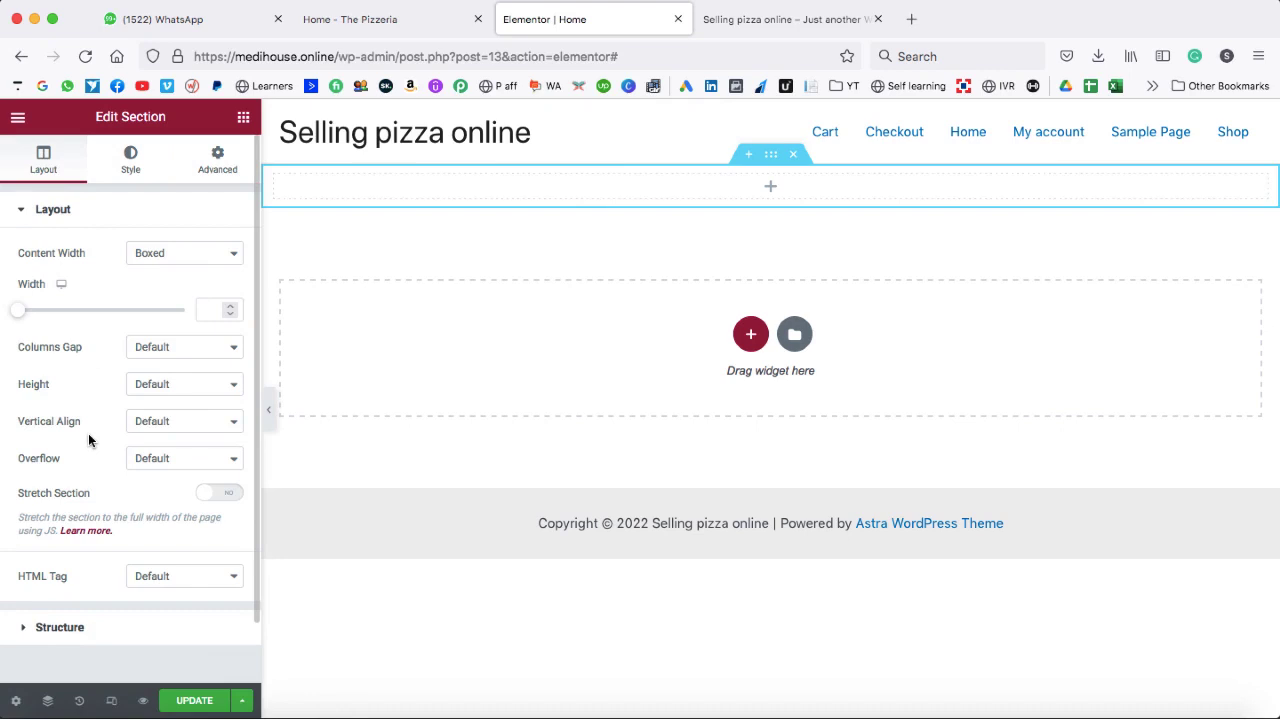
{"action": "left_click", "coordinate": [129, 170]}
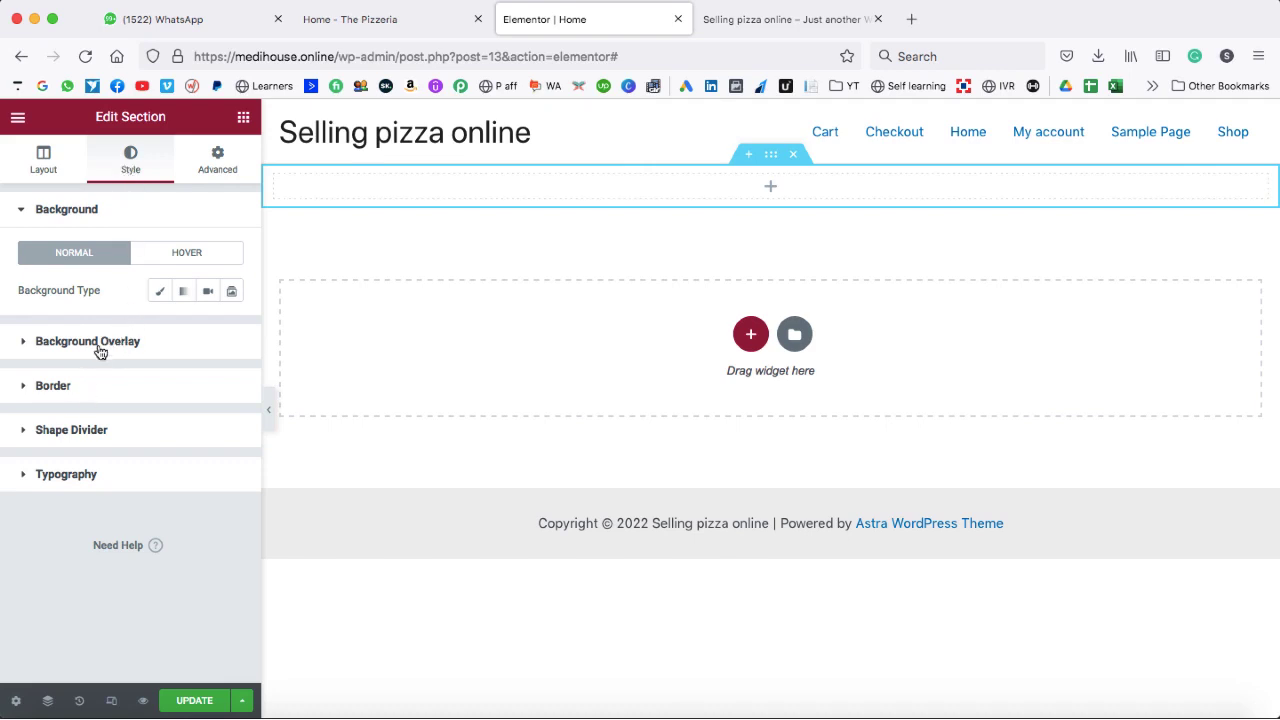
{"action": "left_click", "coordinate": [218, 158]}
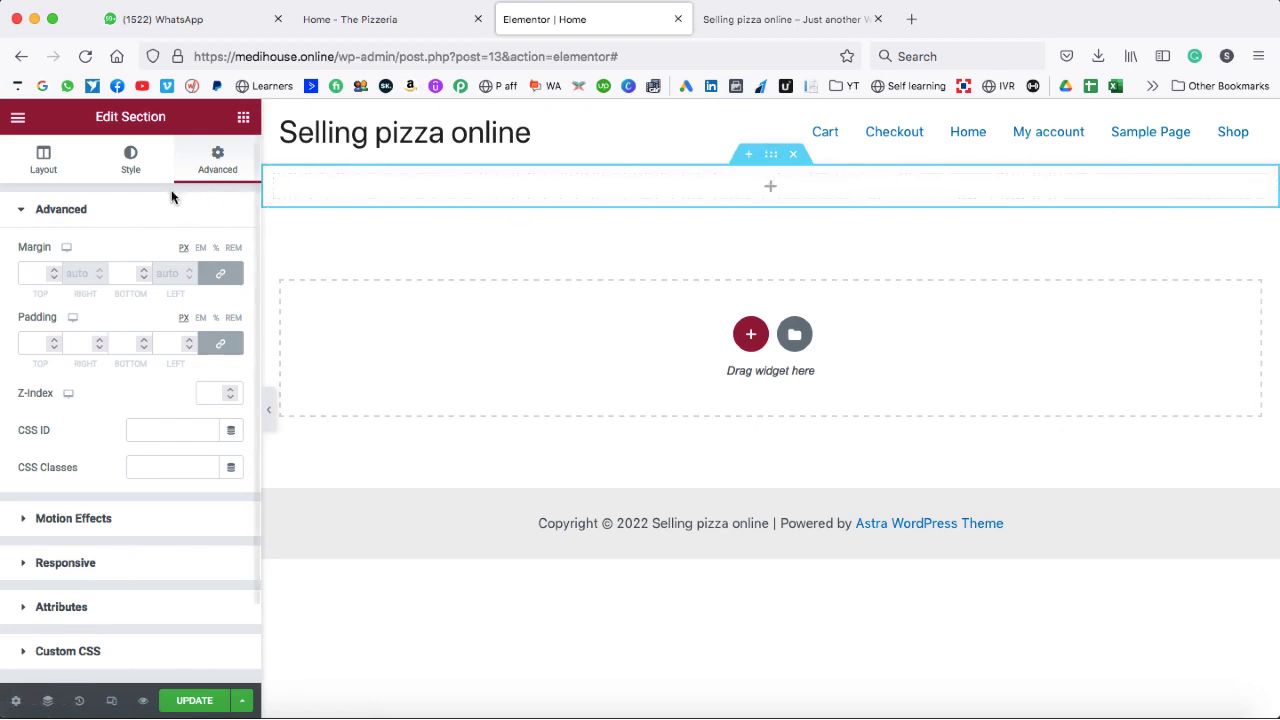
{"action": "left_click", "coordinate": [133, 165]}
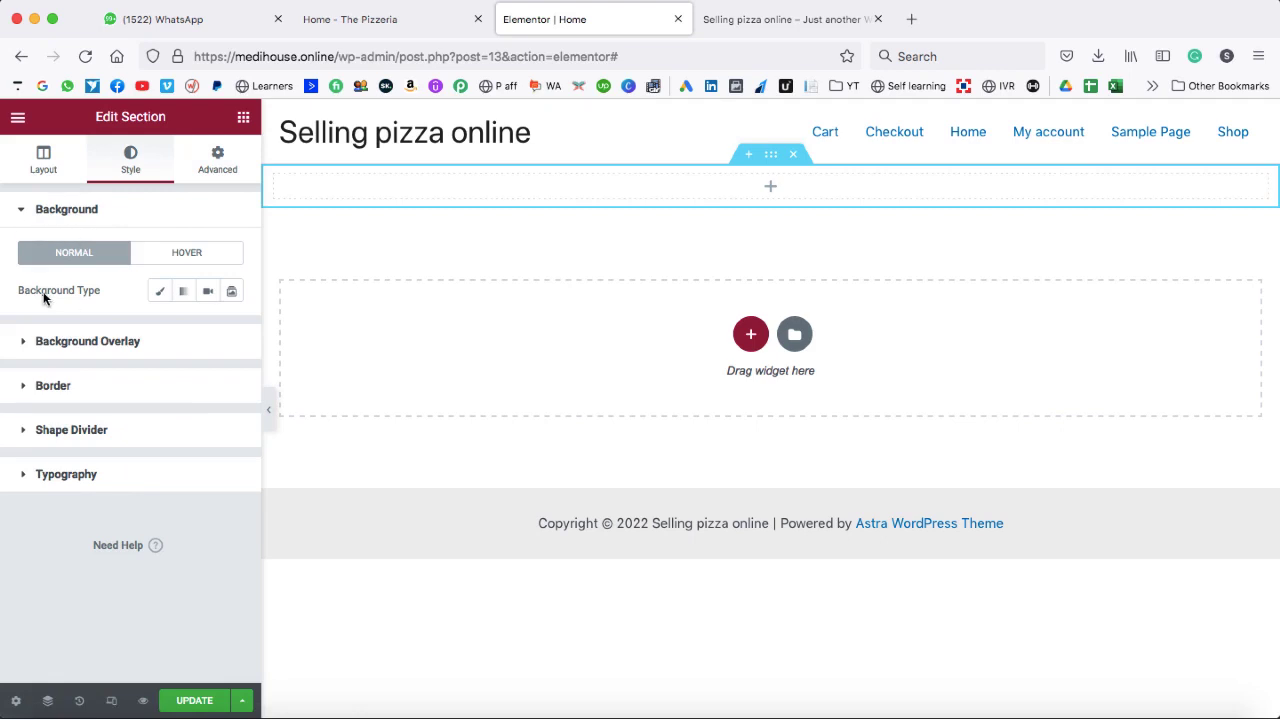
{"action": "left_click", "coordinate": [156, 292]}
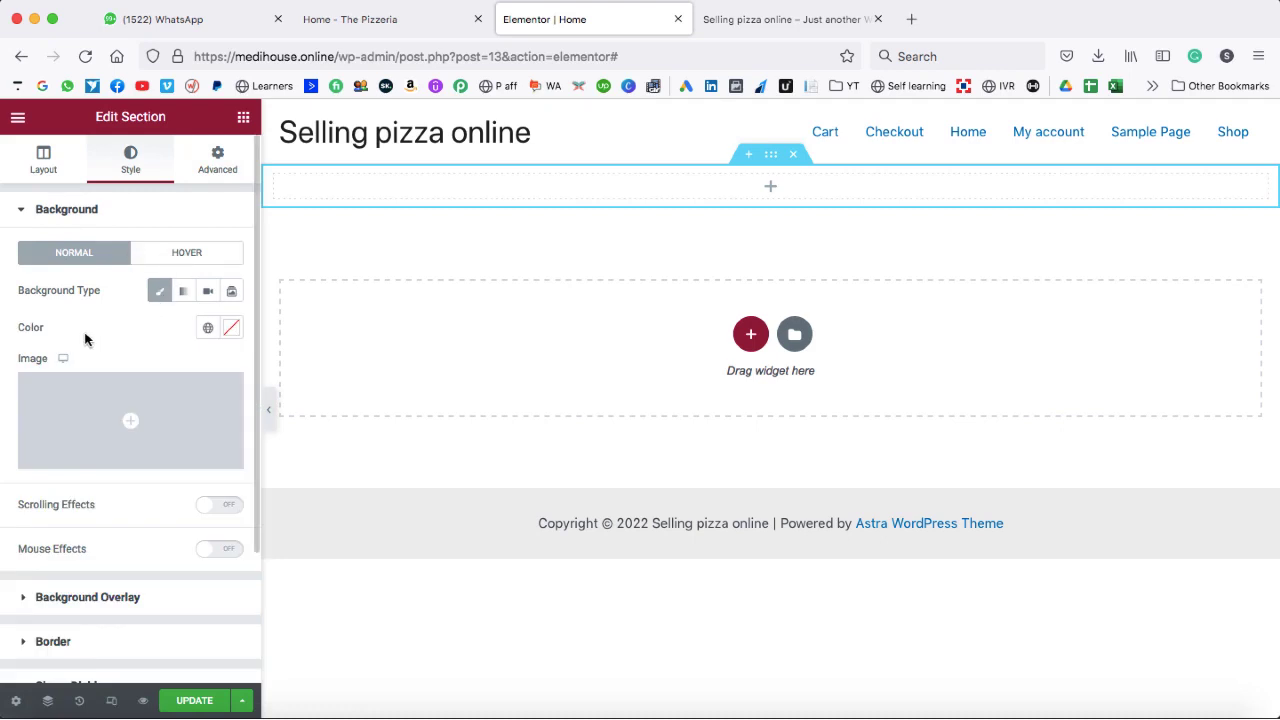
Step: Check the background colour picker and the reference demo, leaving the colour unchanged
{"action": "left_click", "coordinate": [231, 330]}
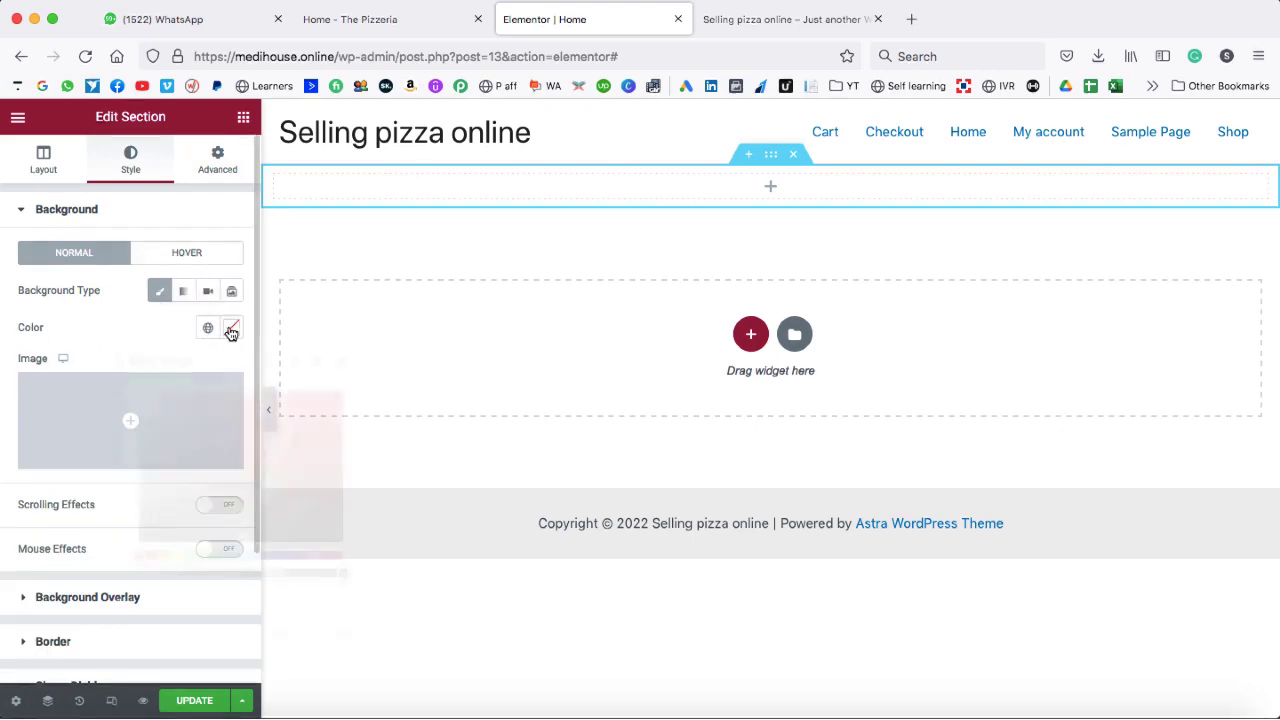
{"action": "left_click", "coordinate": [84, 334]}
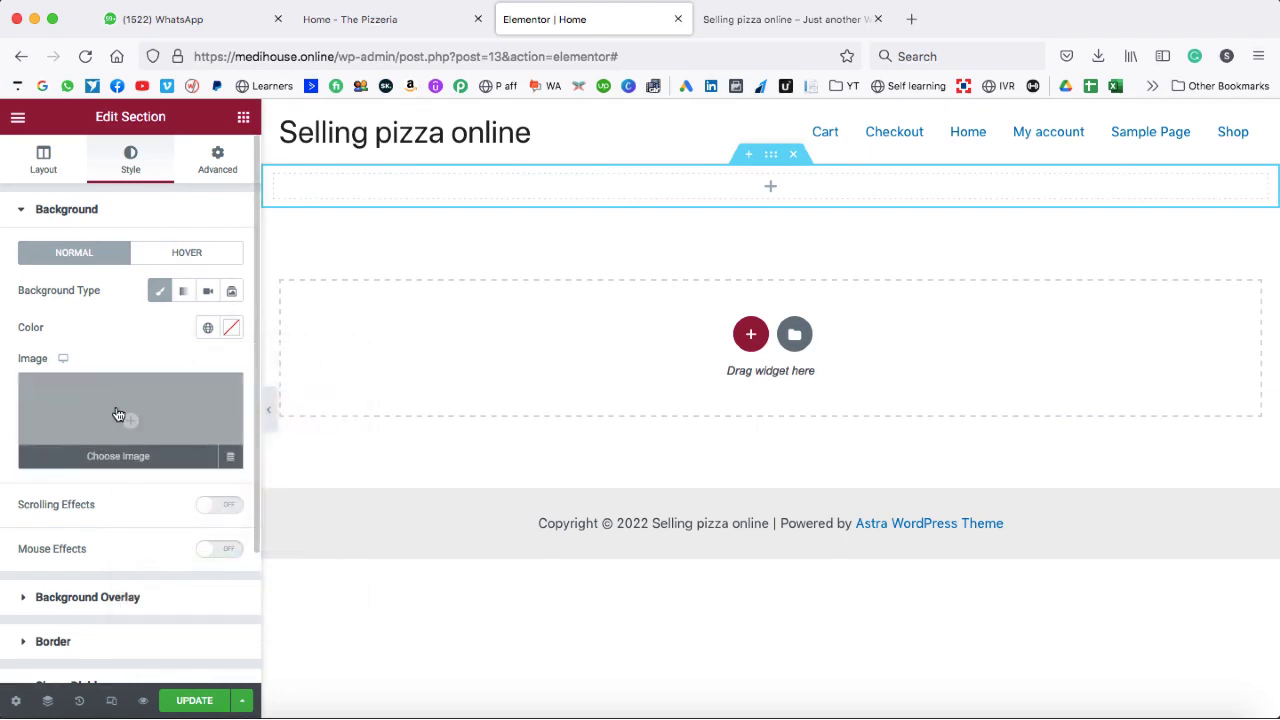
{"action": "left_click", "coordinate": [366, 19]}
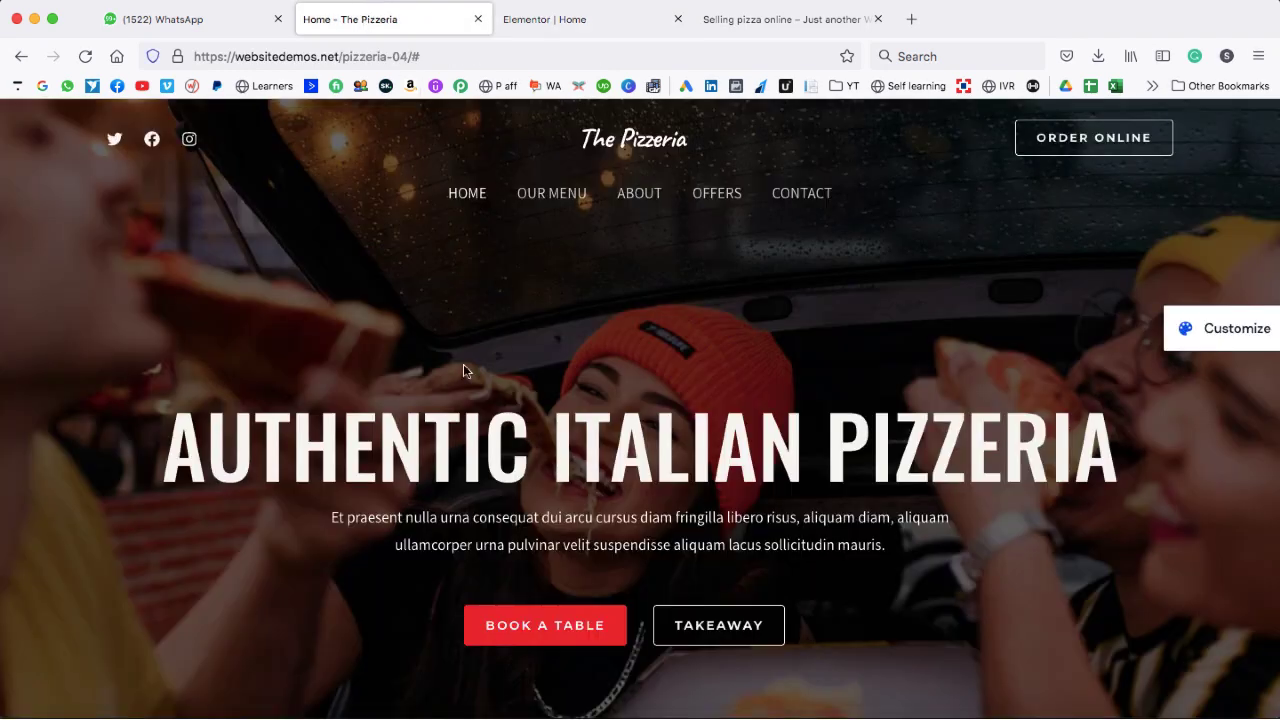
{"action": "left_click", "coordinate": [581, 8]}
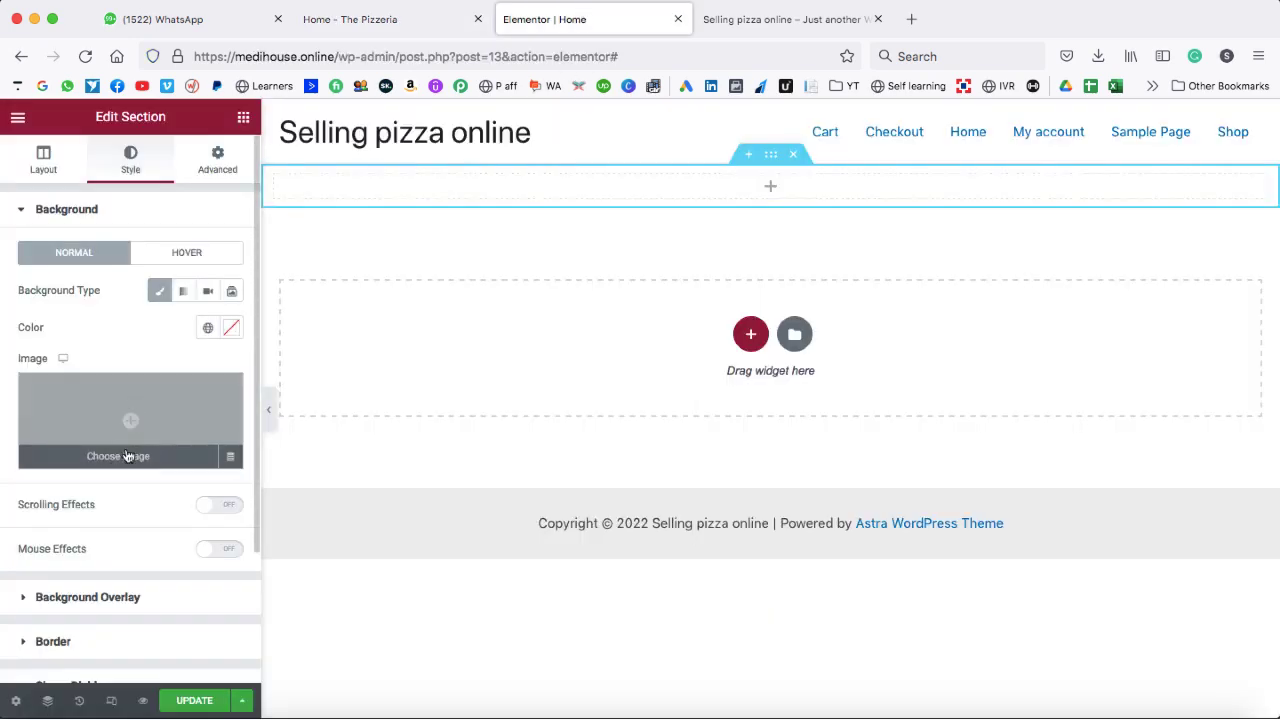
Step: Upload pizzeria-template-hero-bg-img.jpg from the Pizza delivery website folder and insert it as background
{"action": "left_click", "coordinate": [118, 456]}
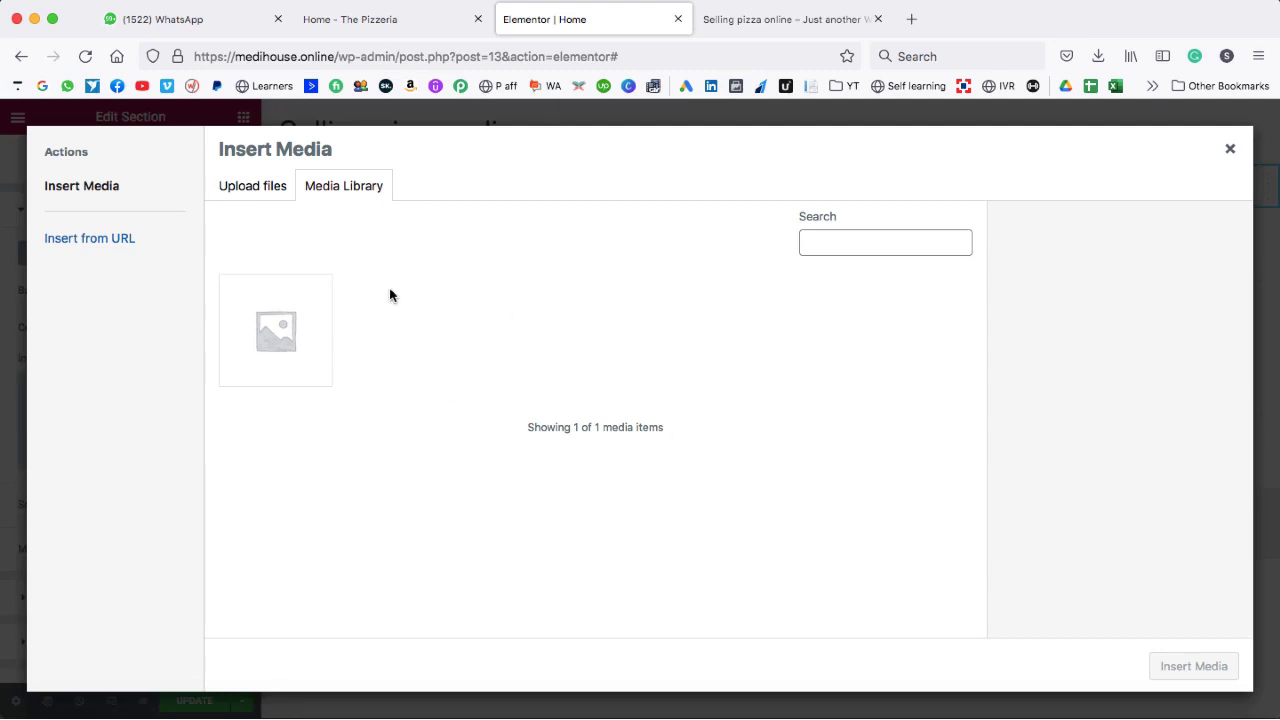
{"action": "left_click", "coordinate": [251, 191]}
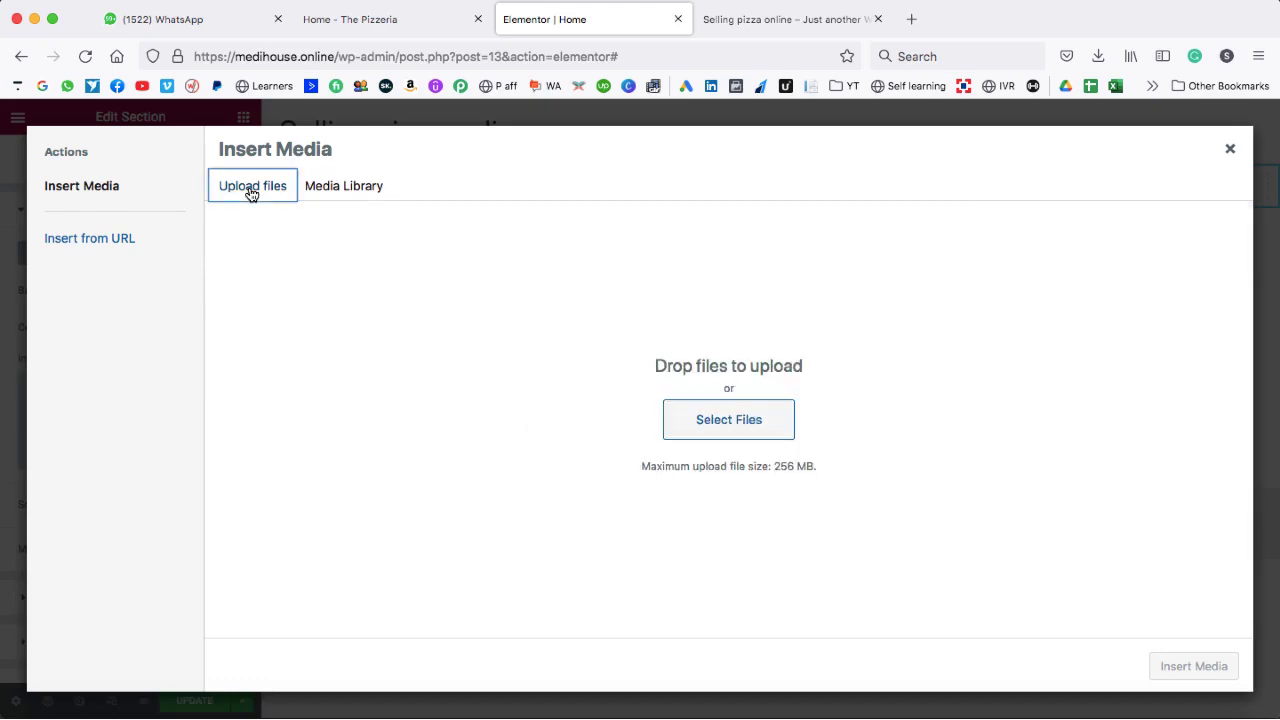
{"action": "left_click", "coordinate": [718, 428]}
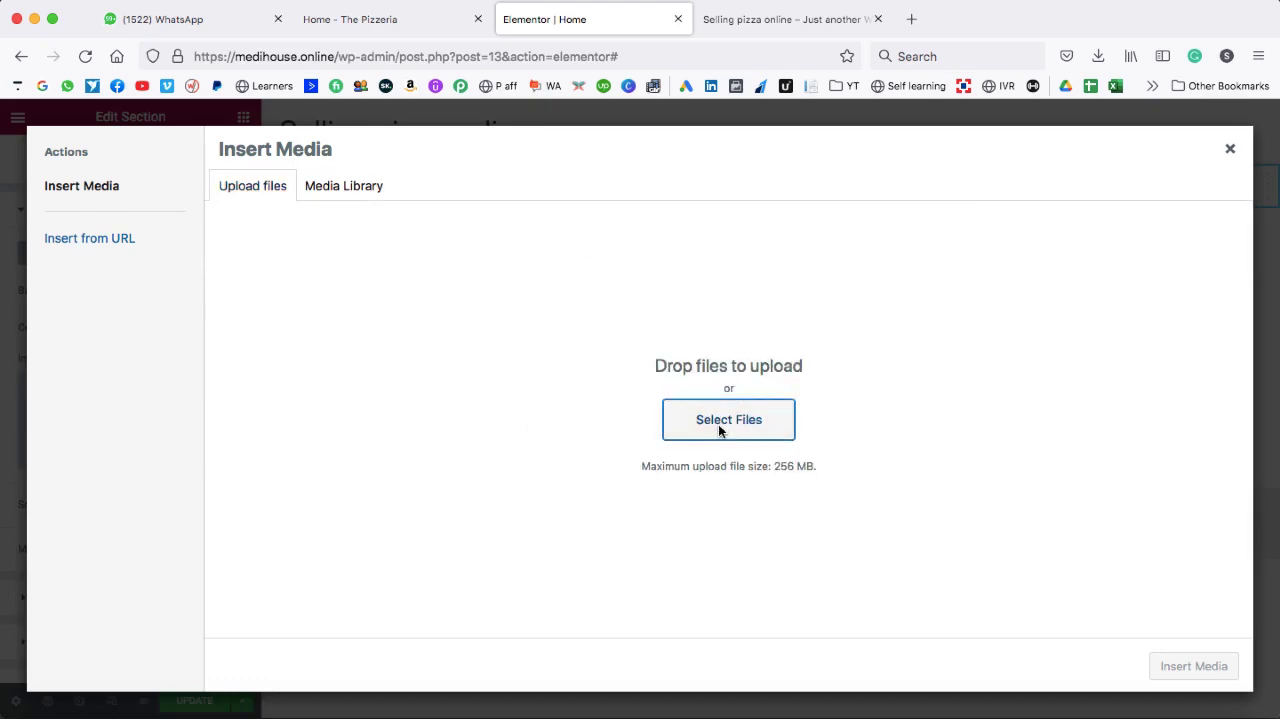
{"action": "left_click", "coordinate": [629, 41]}
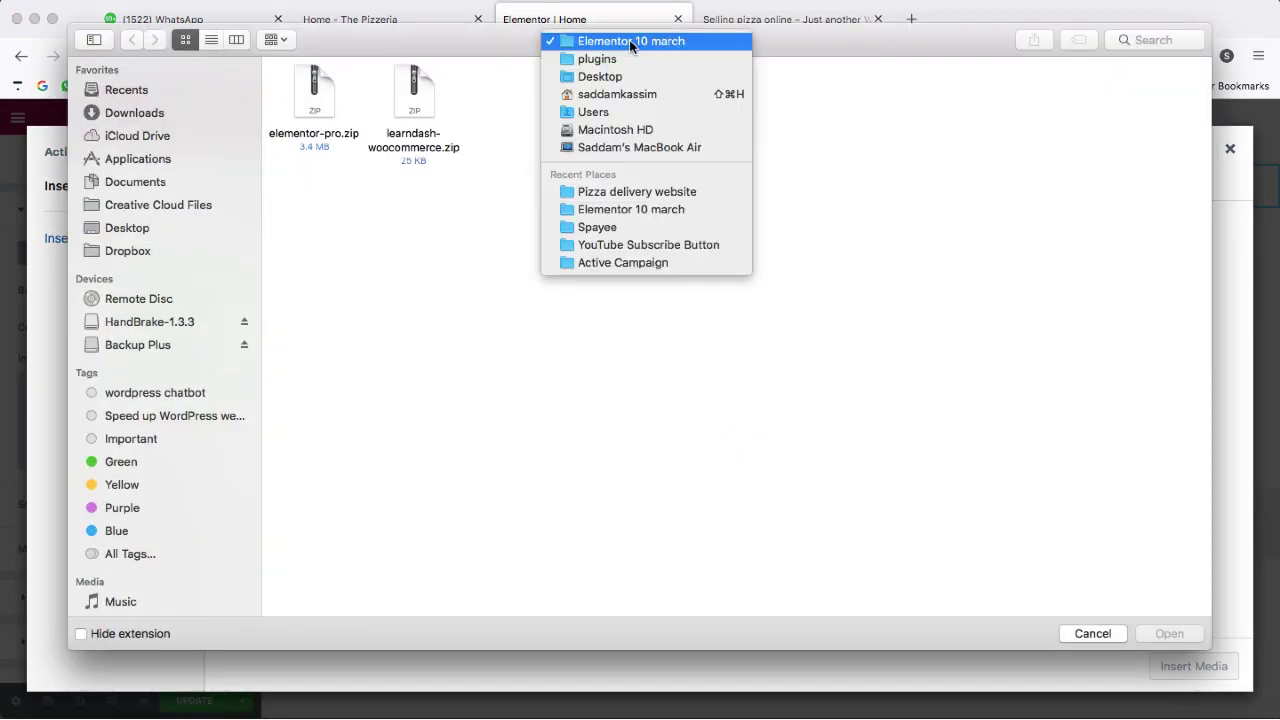
{"action": "left_click", "coordinate": [637, 193]}
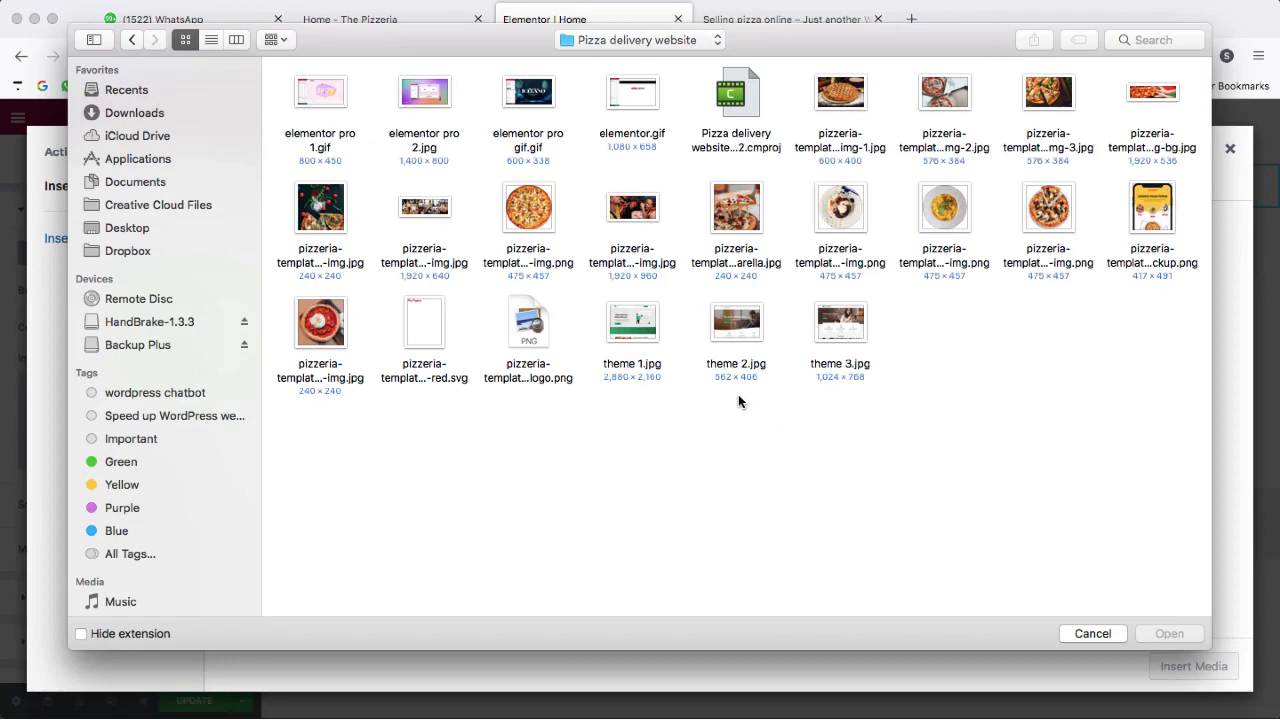
{"action": "left_click", "coordinate": [637, 222]}
{"action": "left_click", "coordinate": [1162, 630]}
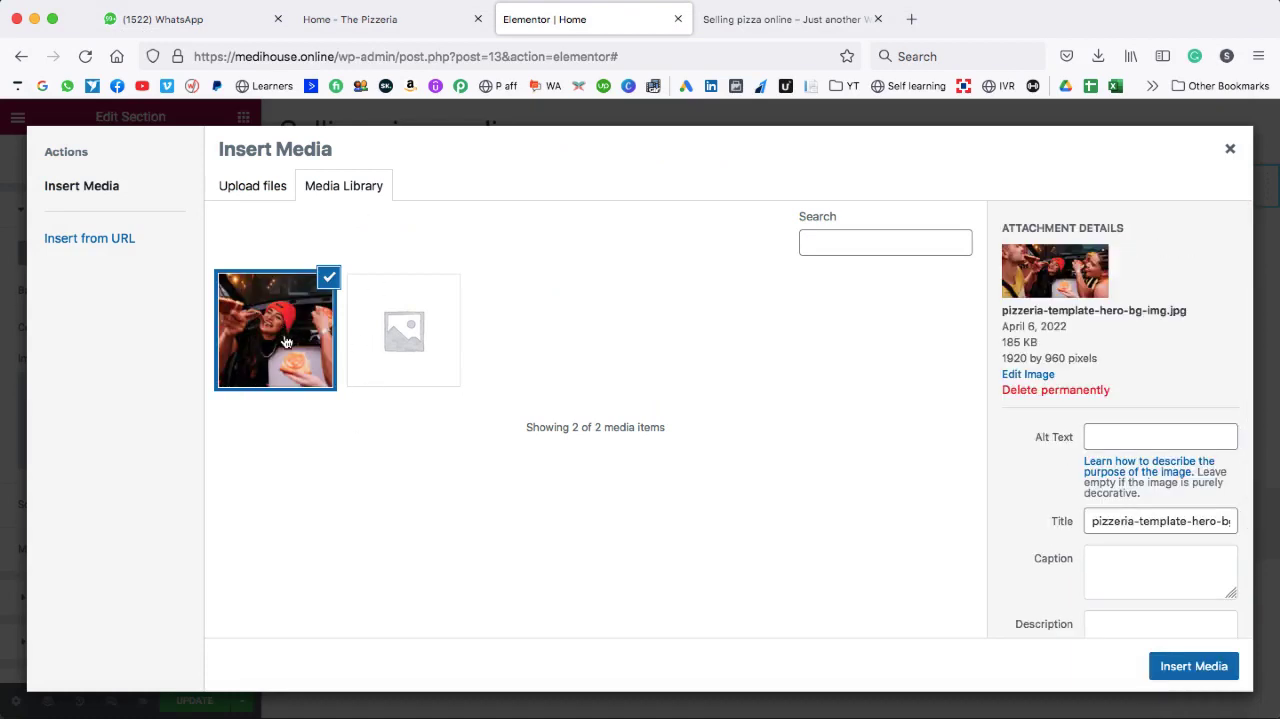
{"action": "scroll", "coordinate": [1118, 466], "scroll_direction": "down", "scroll_amount": 3}
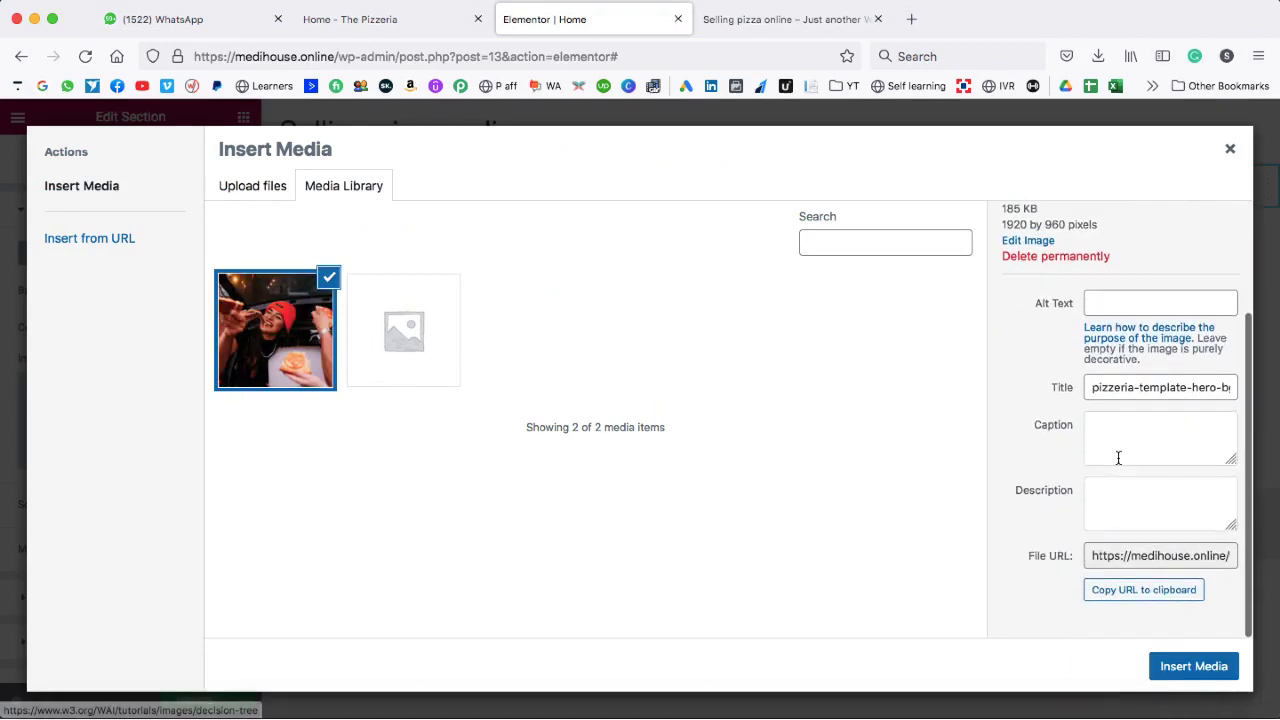
{"action": "left_click", "coordinate": [1189, 666]}
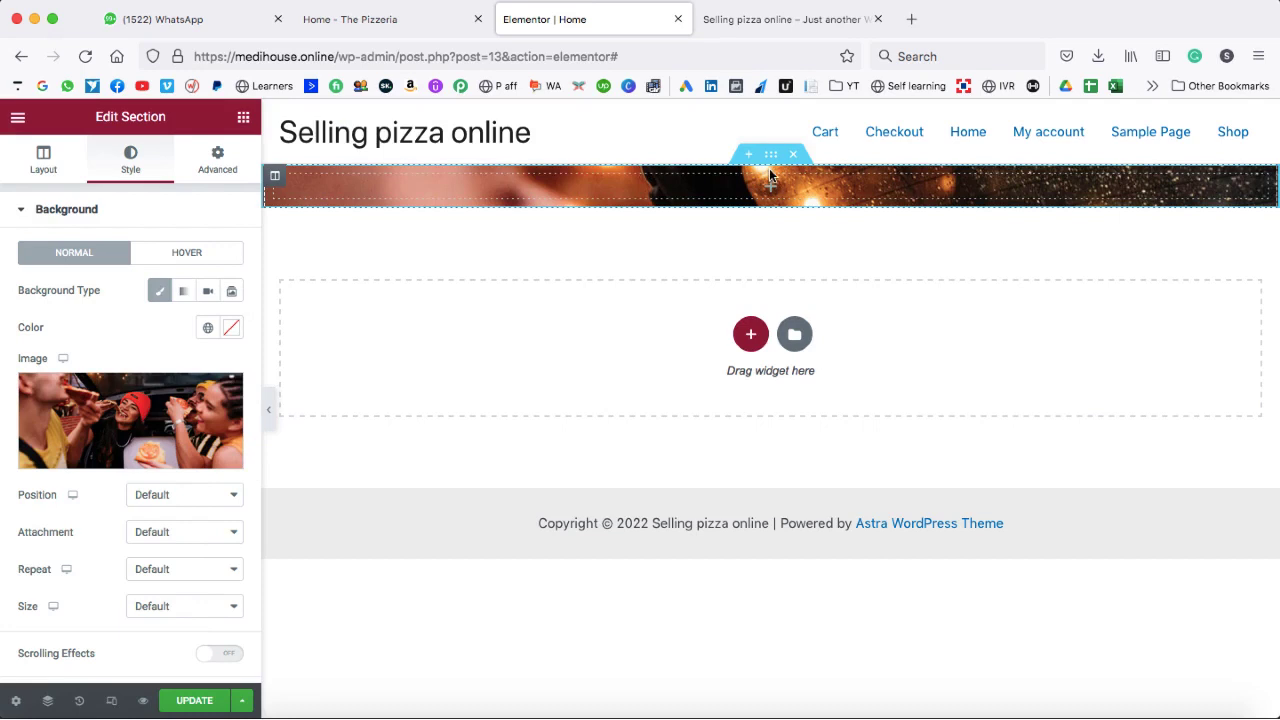
{"action": "left_click", "coordinate": [180, 495]}
Step: Set the background image to Center Center position, No-repeat and Cover size
{"action": "left_click", "coordinate": [180, 511]}
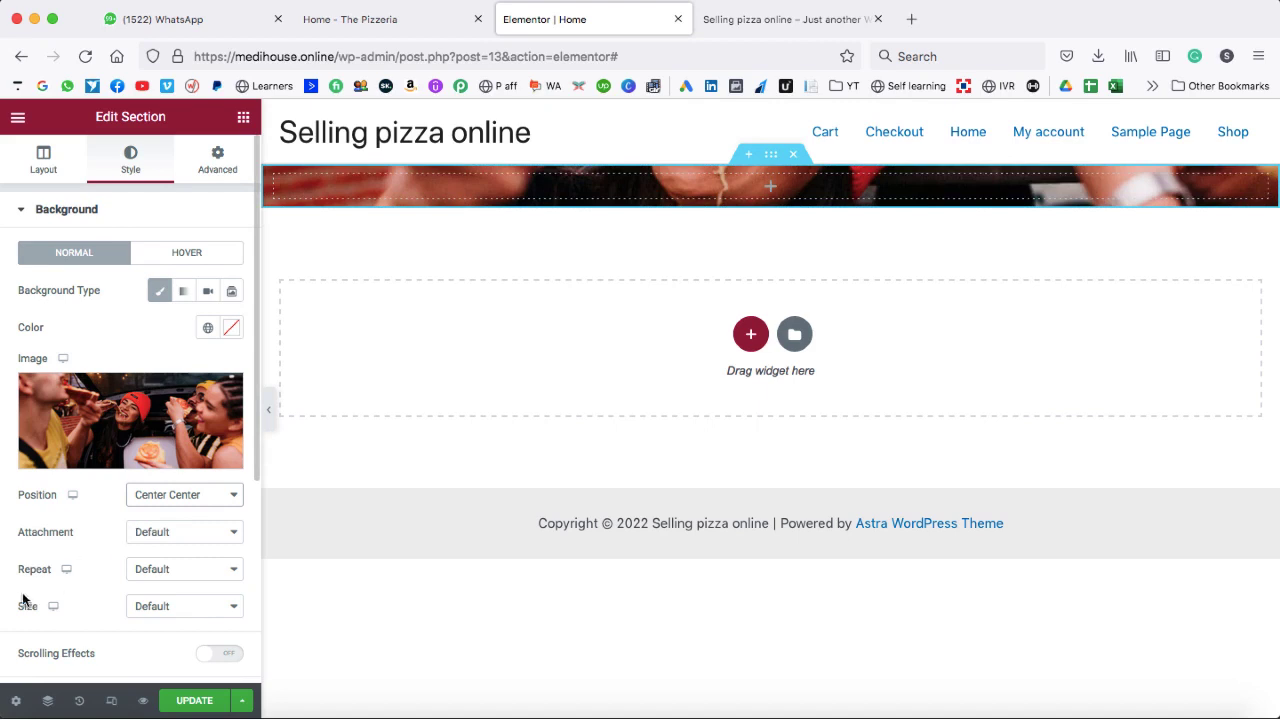
{"action": "left_click", "coordinate": [142, 569]}
{"action": "left_click", "coordinate": [158, 586]}
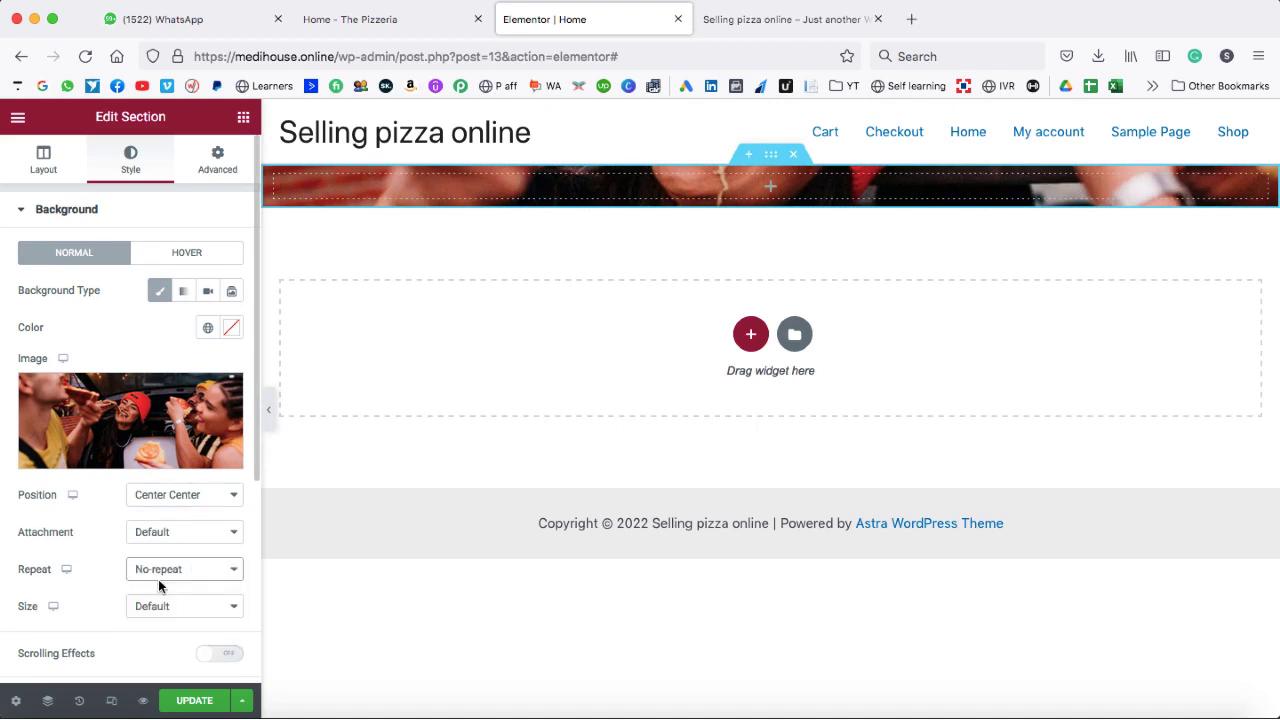
{"action": "left_click", "coordinate": [150, 608]}
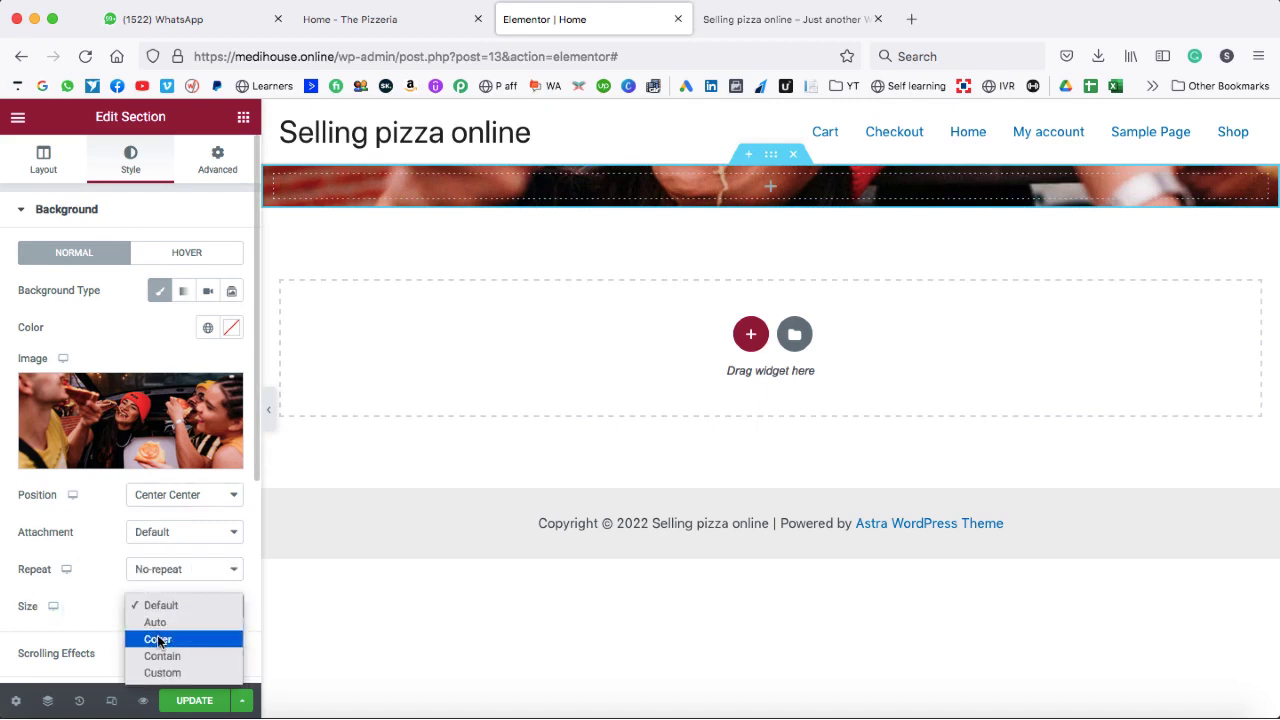
{"action": "left_click", "coordinate": [157, 640]}
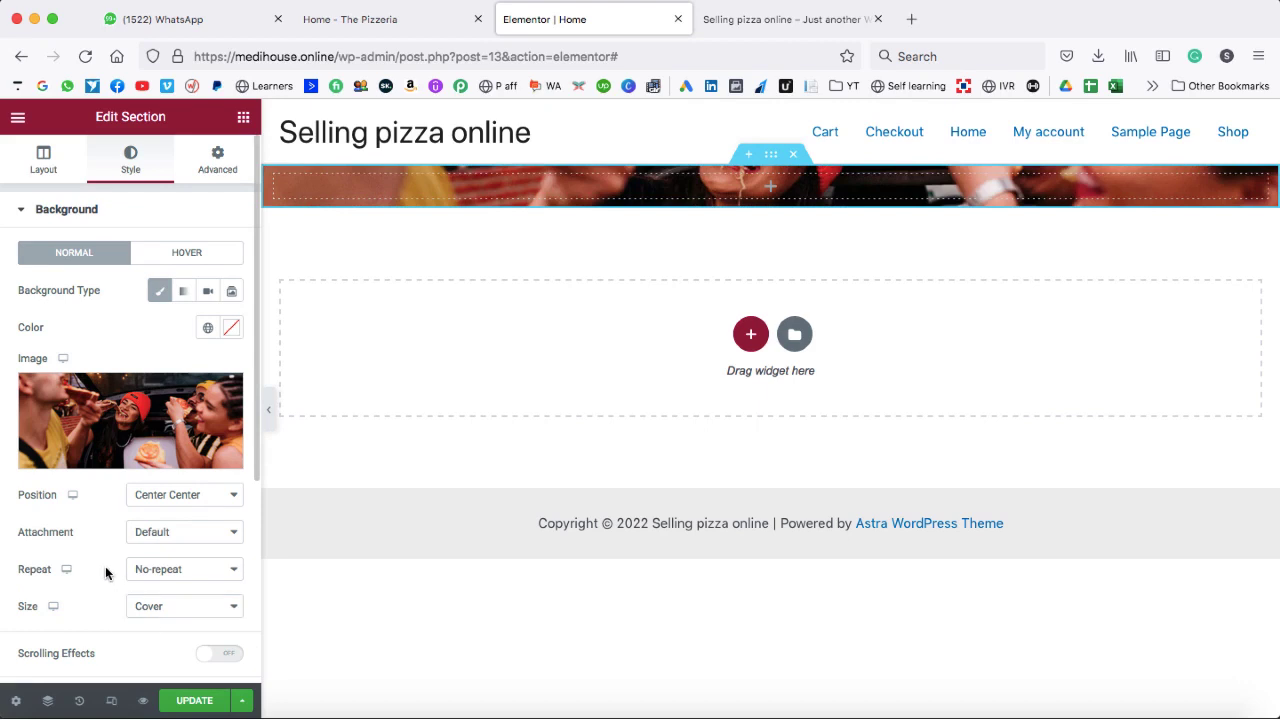
{"action": "left_click", "coordinate": [21, 212]}
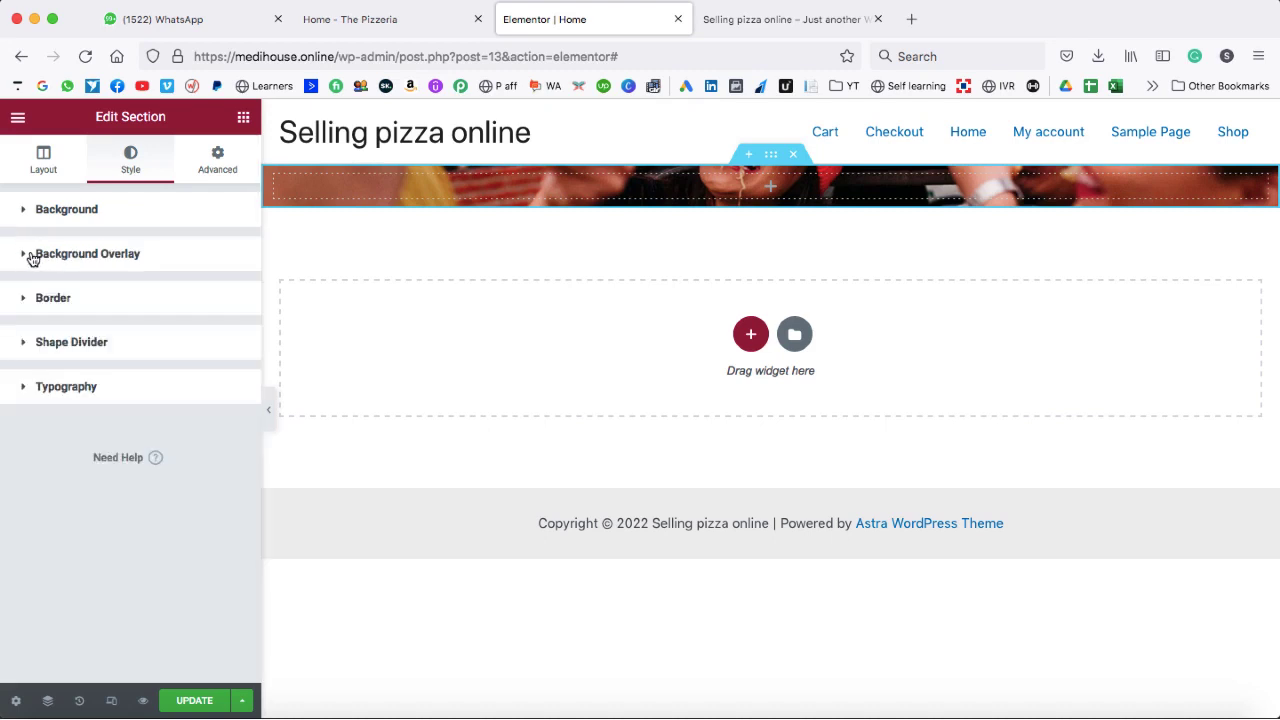
{"action": "left_click", "coordinate": [28, 258]}
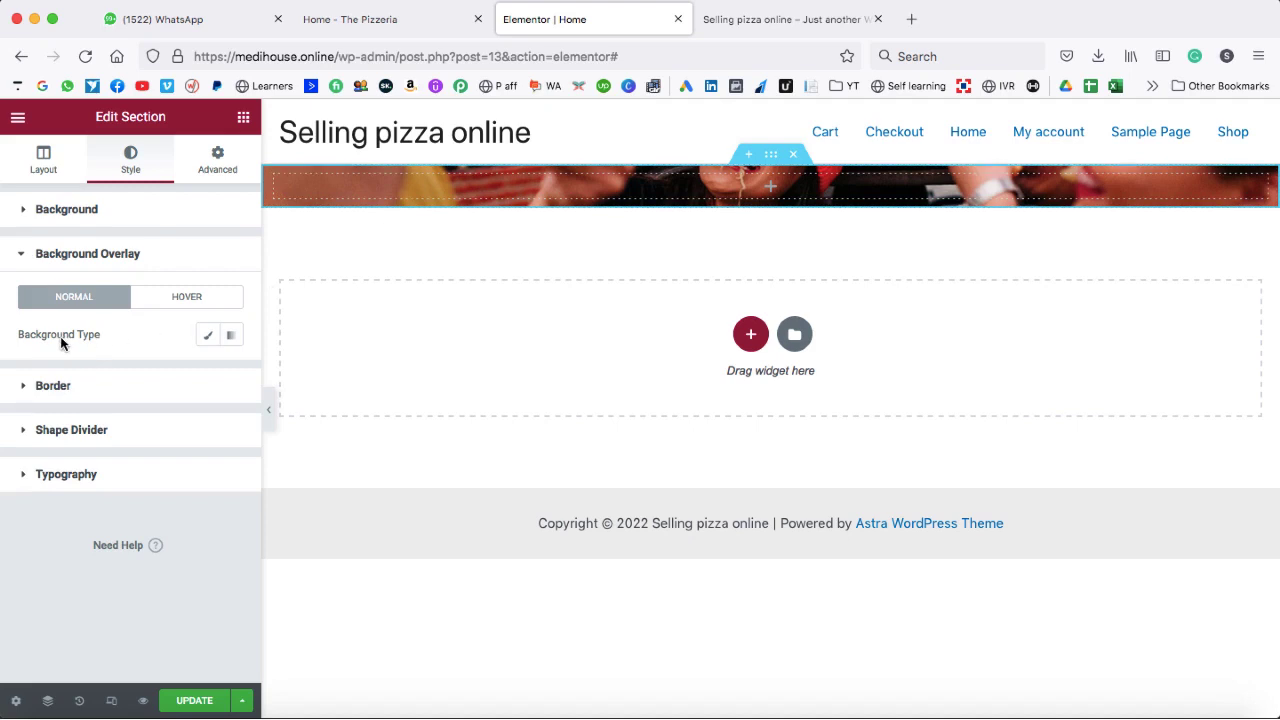
Step: Give the hero section a classic black background overlay at 0.5 opacity
{"action": "left_click", "coordinate": [205, 340]}
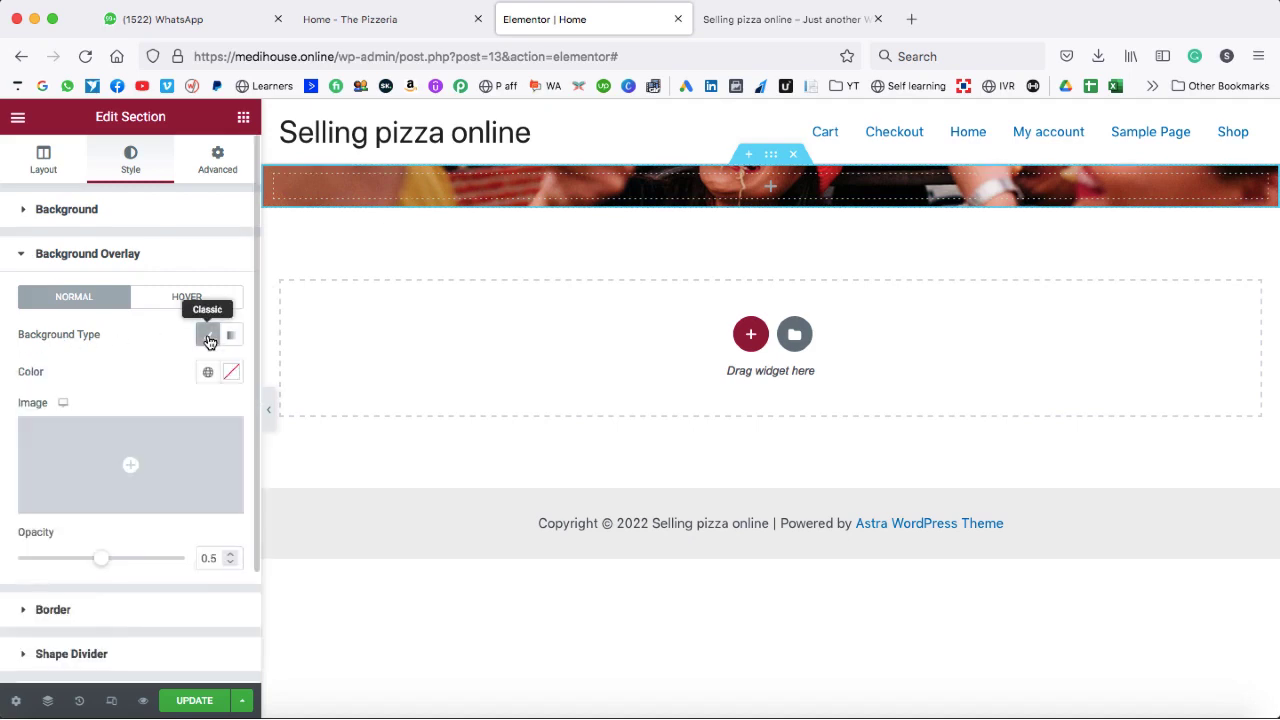
{"action": "left_click", "coordinate": [231, 371]}
{"action": "left_click_drag", "start_coordinate": [188, 479], "coordinate": [133, 582]}
{"action": "left_click", "coordinate": [94, 363]}
Step: Copy the 'Authentic Italian Pizzeria' headline text from the reference demo page
{"action": "left_click", "coordinate": [357, 22]}
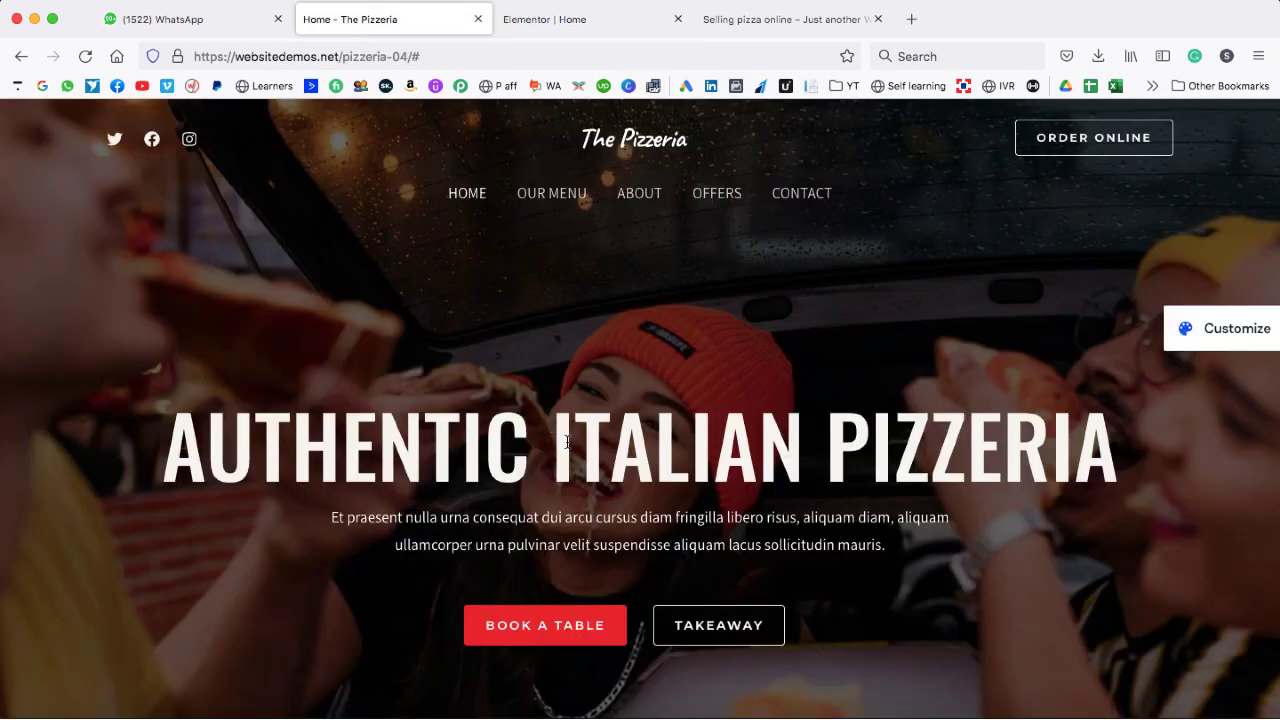
{"action": "left_click_drag", "start_coordinate": [166, 450], "coordinate": [1097, 437]}
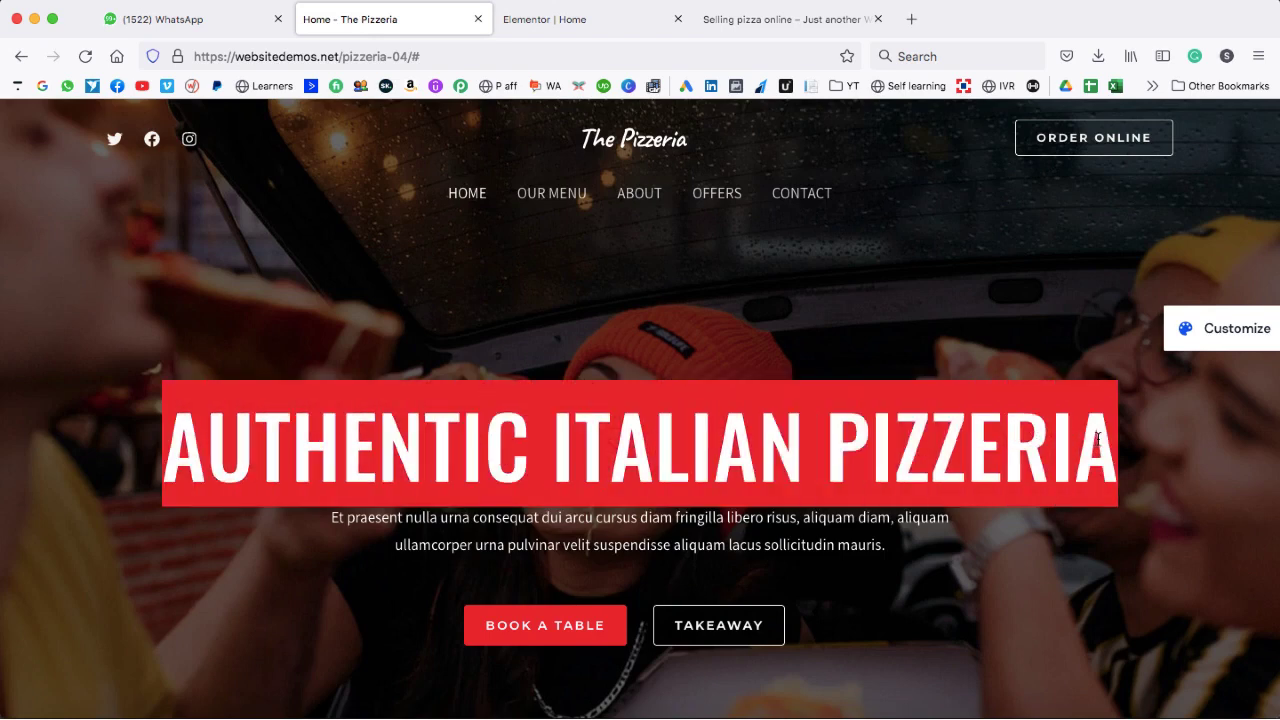
{"action": "right_click", "coordinate": [993, 438]}
{"action": "left_click", "coordinate": [1010, 449]}
{"action": "left_click", "coordinate": [914, 412]}
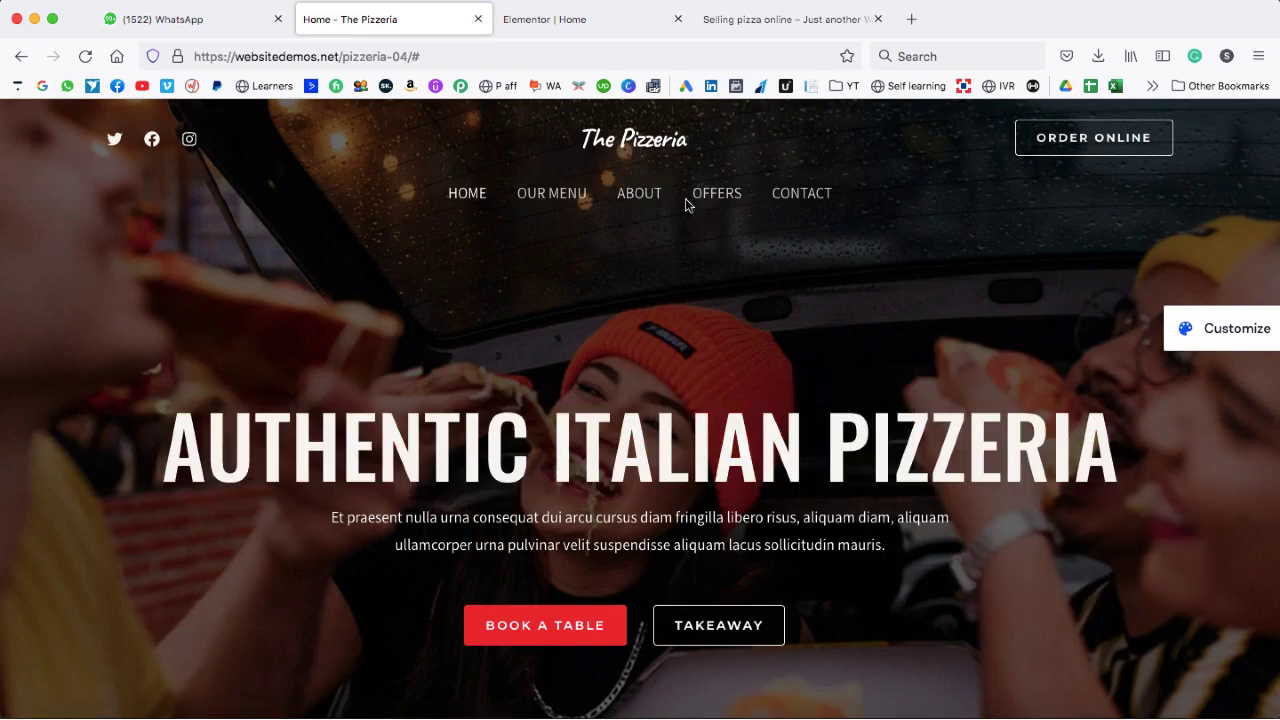
{"action": "left_click", "coordinate": [560, 20]}
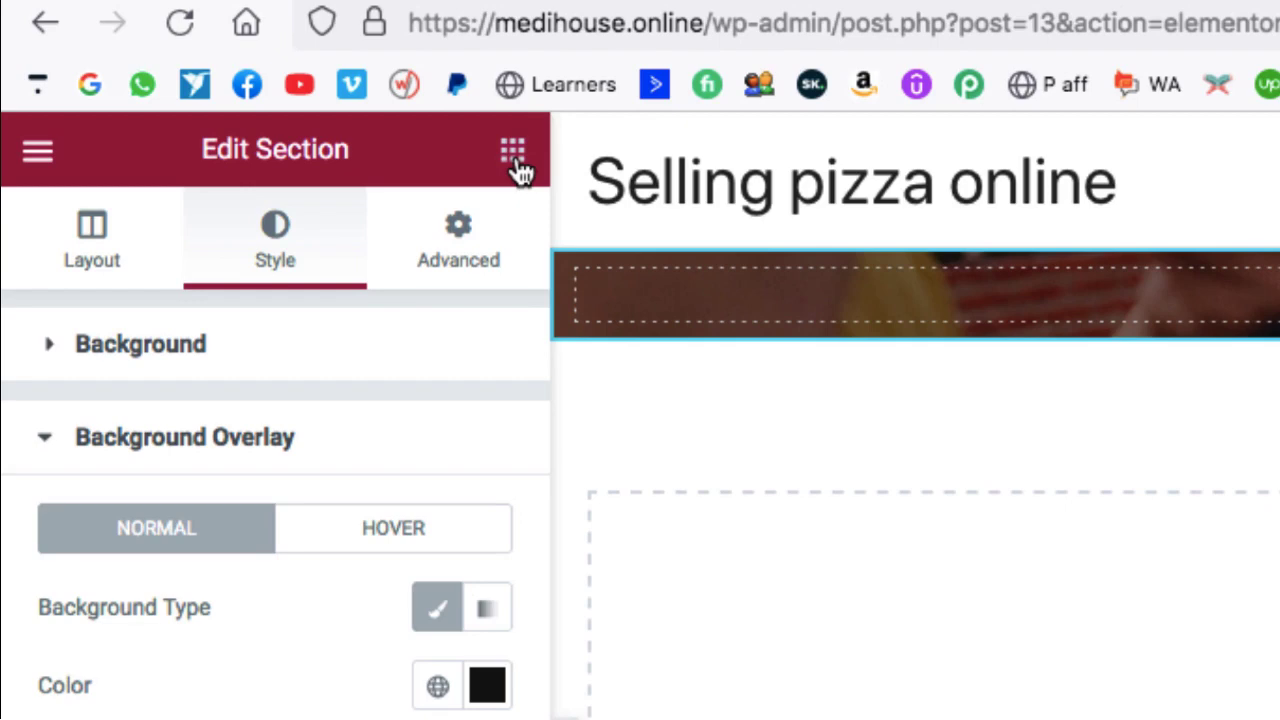
{"action": "left_click", "coordinate": [514, 158]}
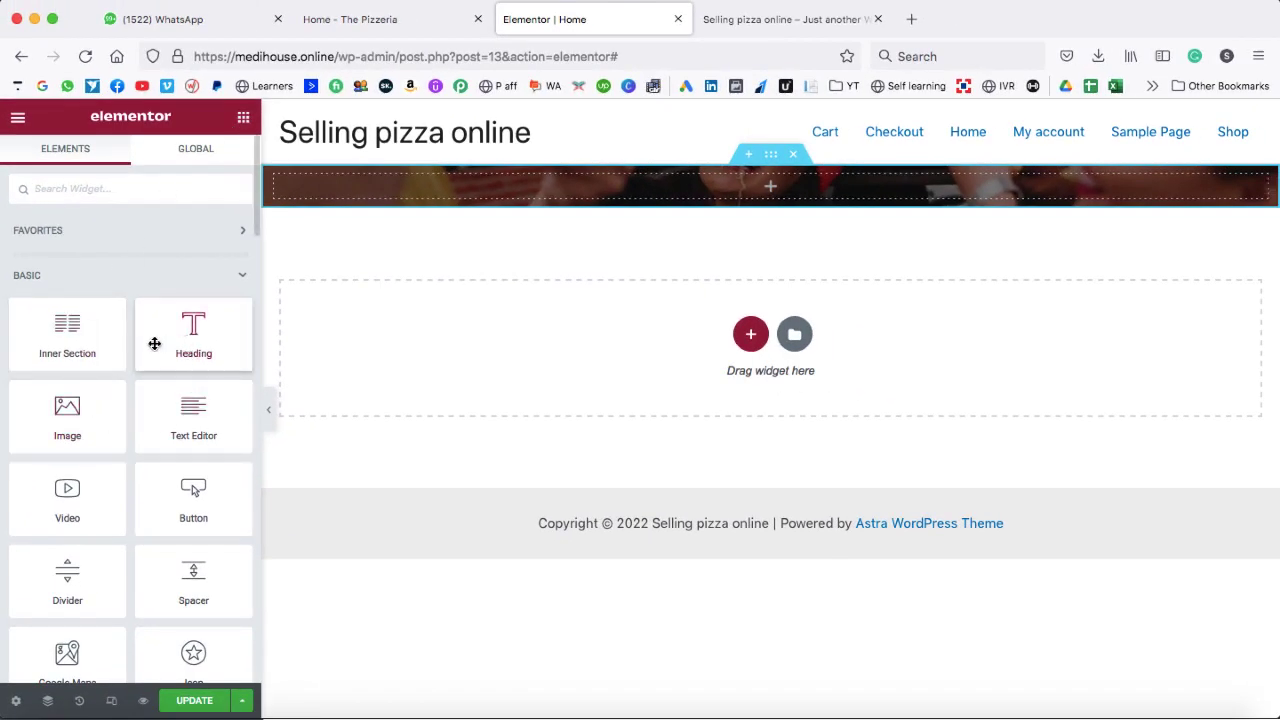
Step: Drop a Heading widget into the hero, paste 'Authentic Italian Pizzeria' as its title, and centre it
{"action": "left_click_drag", "start_coordinate": [171, 338], "coordinate": [376, 188]}
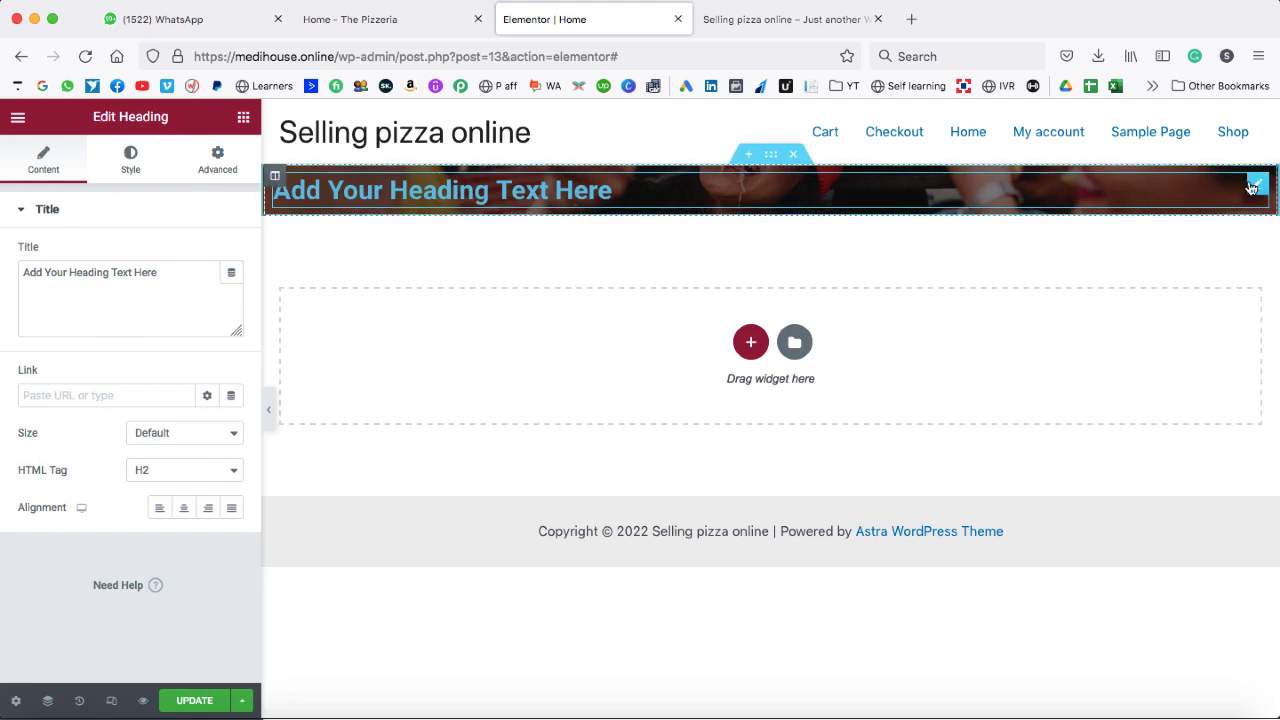
{"action": "right_click", "coordinate": [1256, 186]}
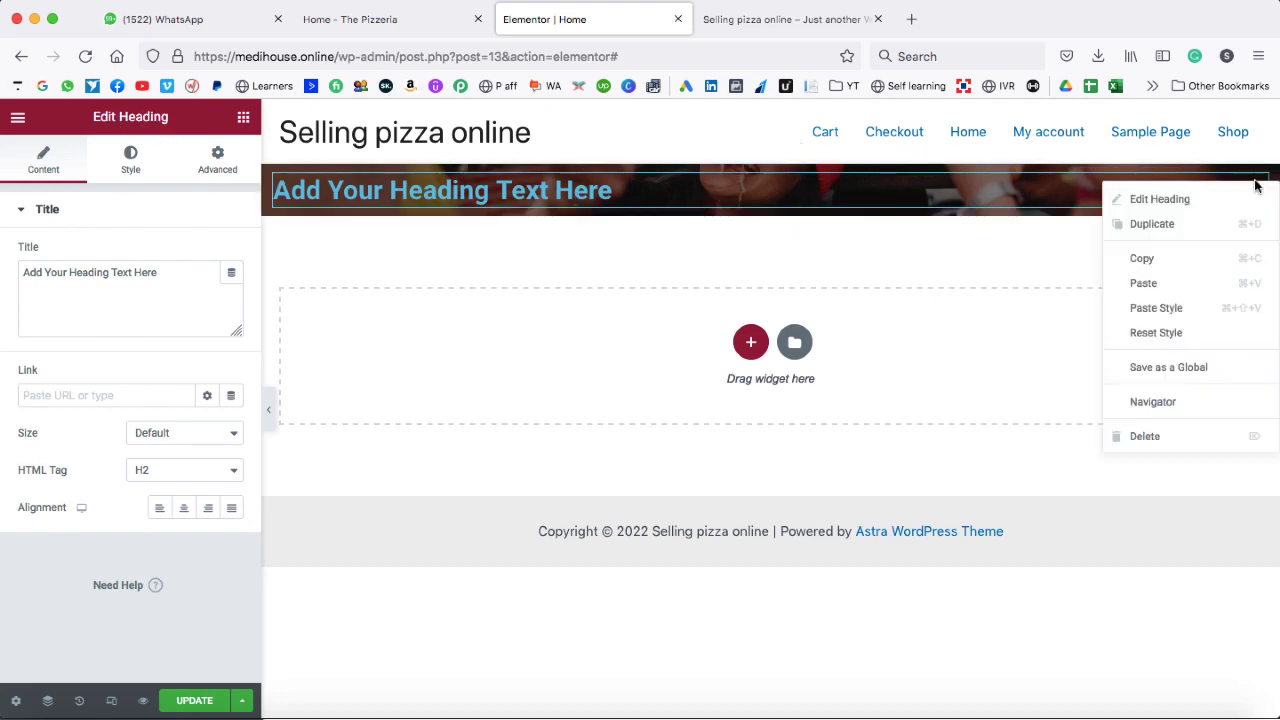
{"action": "left_click", "coordinate": [1184, 200]}
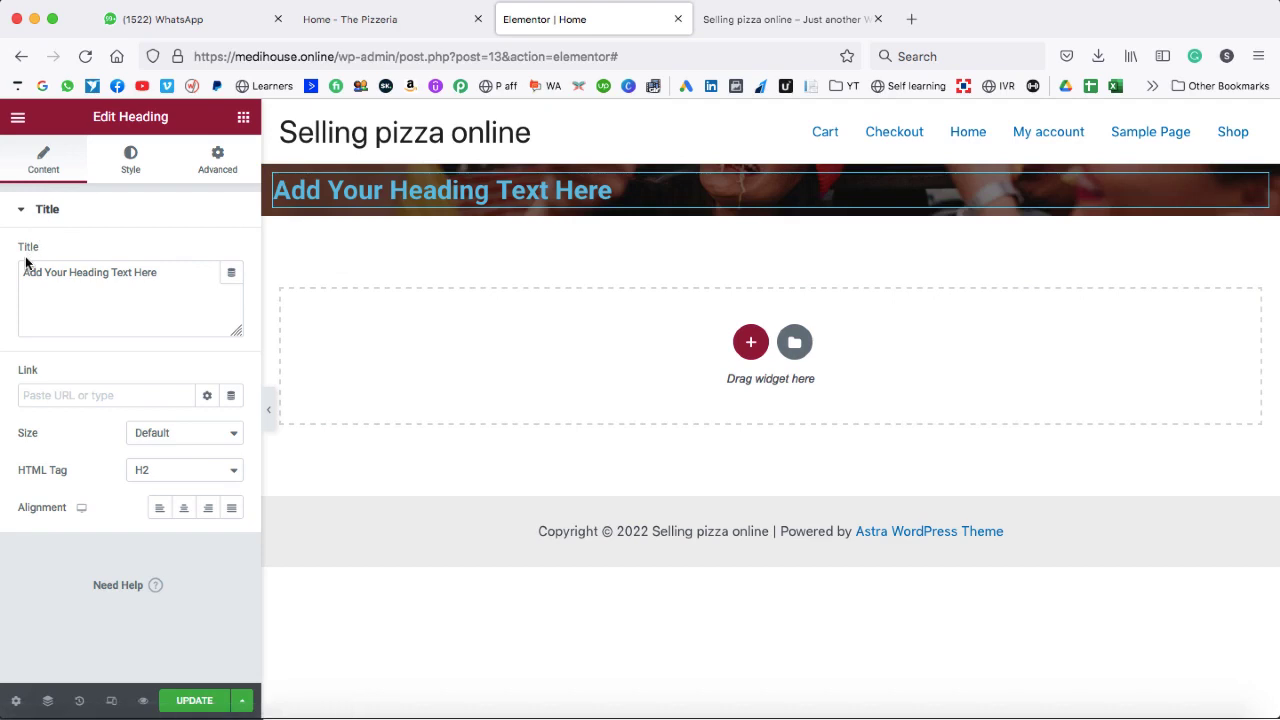
{"action": "left_click_drag", "start_coordinate": [174, 272], "coordinate": [19, 270]}
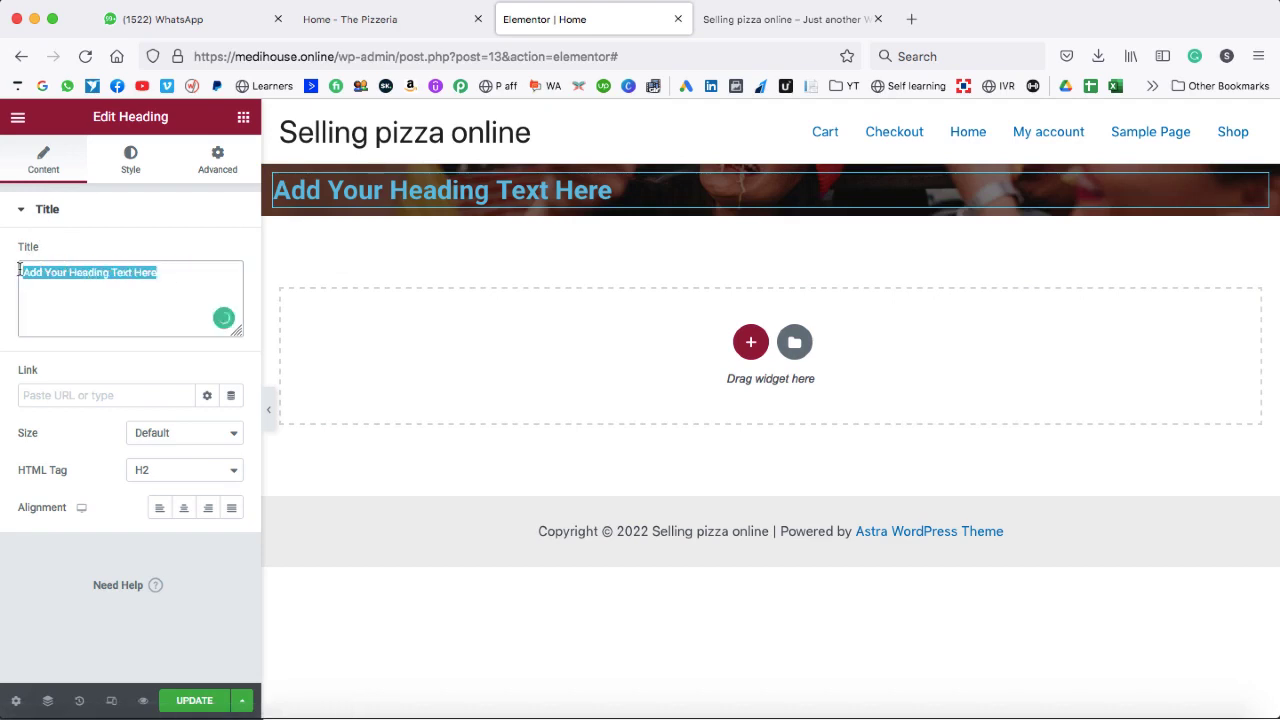
{"action": "key", "text": "BackSpace"}
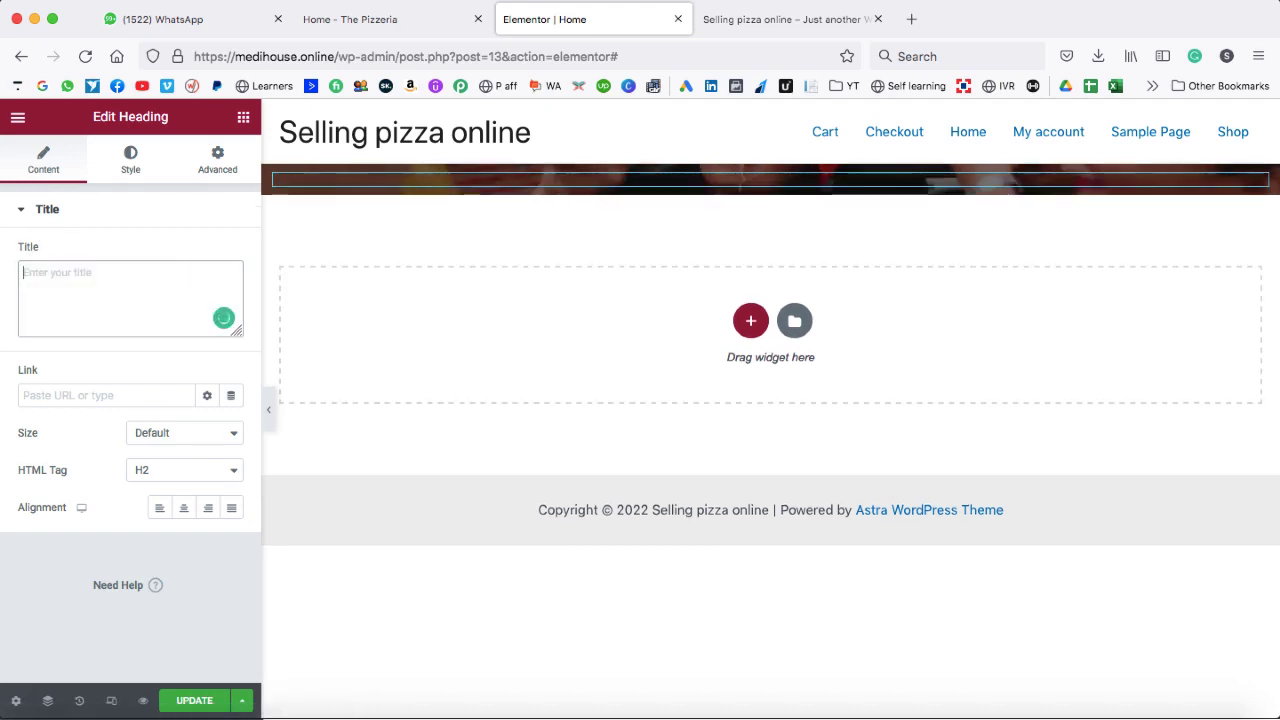
{"action": "right_click", "coordinate": [53, 285]}
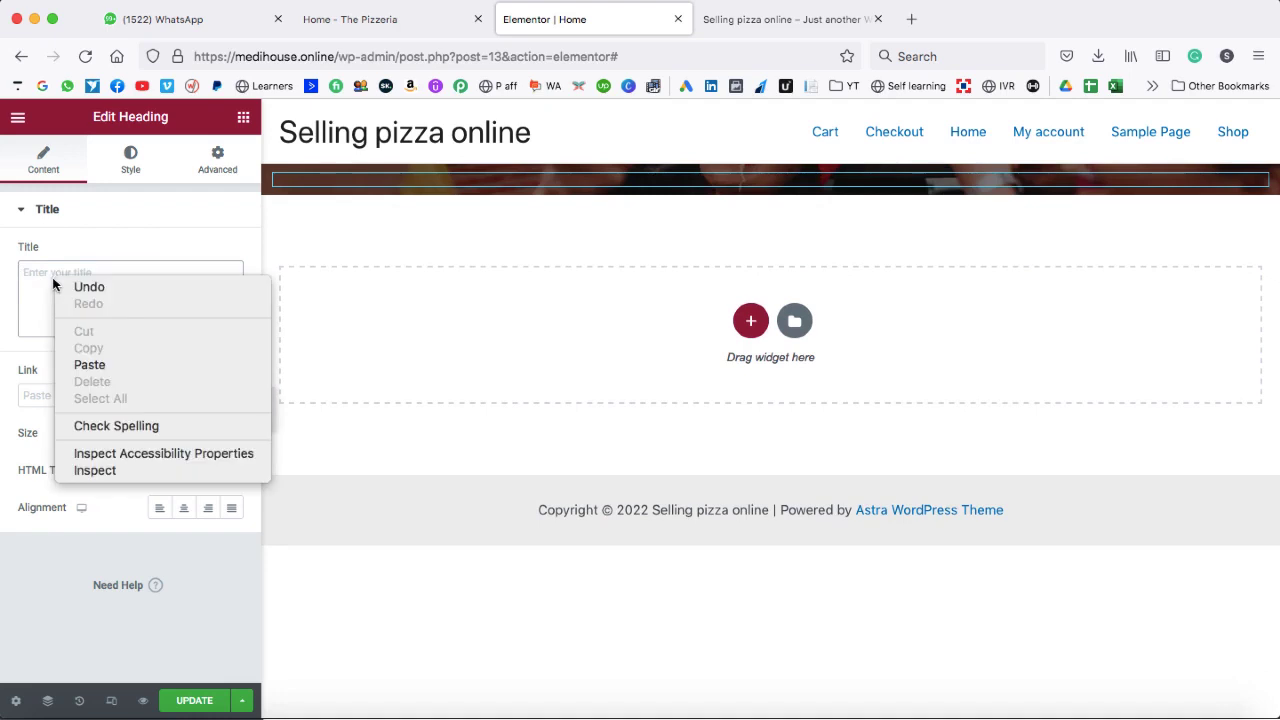
{"action": "left_click", "coordinate": [88, 364]}
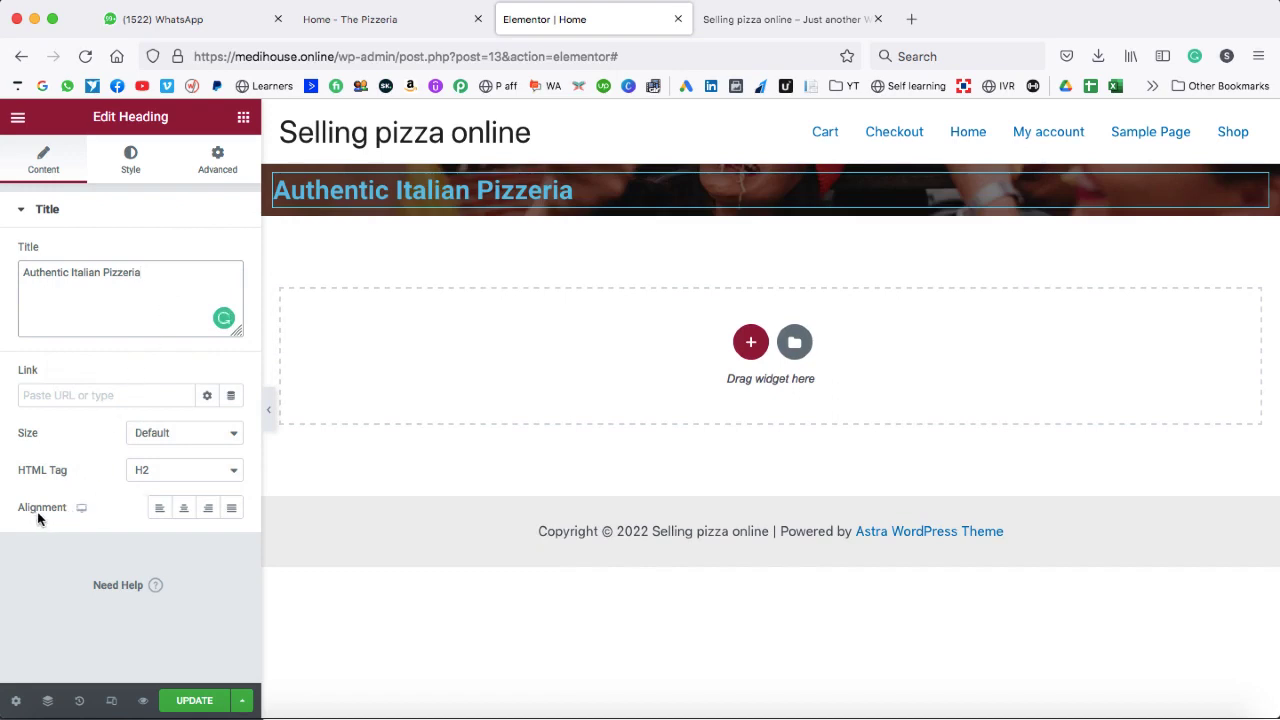
{"action": "left_click", "coordinate": [183, 511]}
{"action": "left_click", "coordinate": [183, 513]}
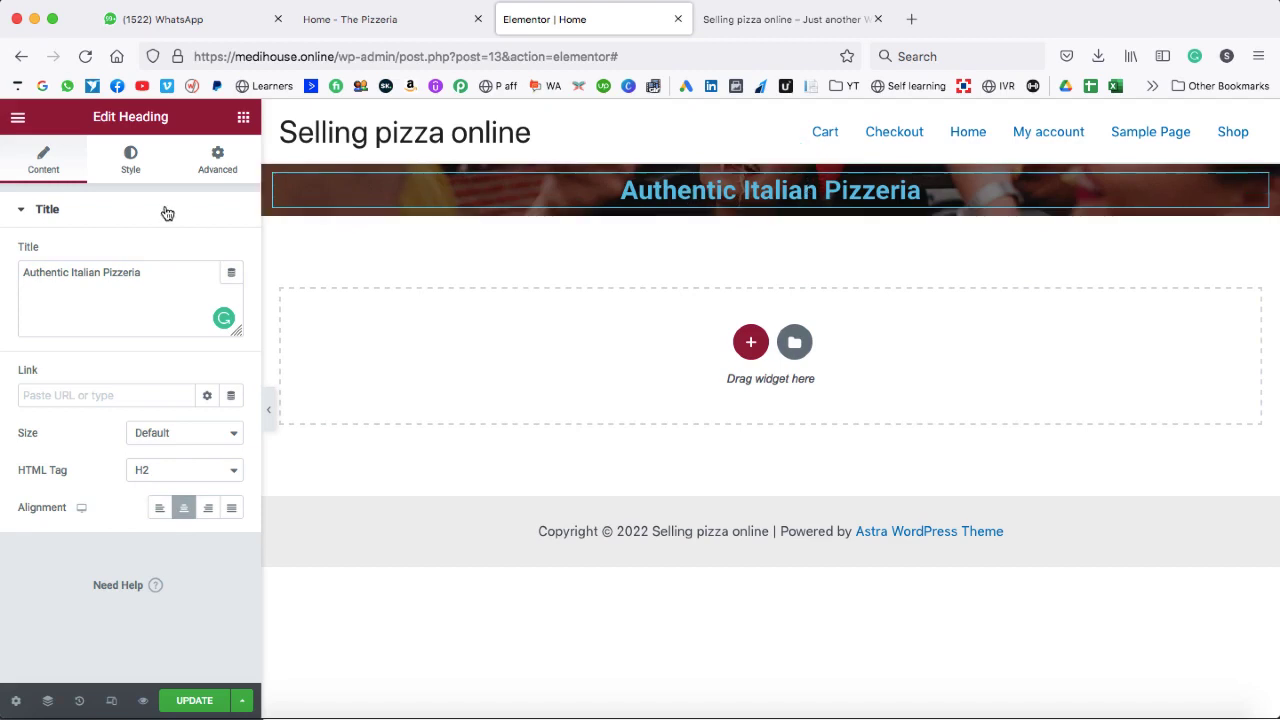
{"action": "left_click", "coordinate": [131, 160]}
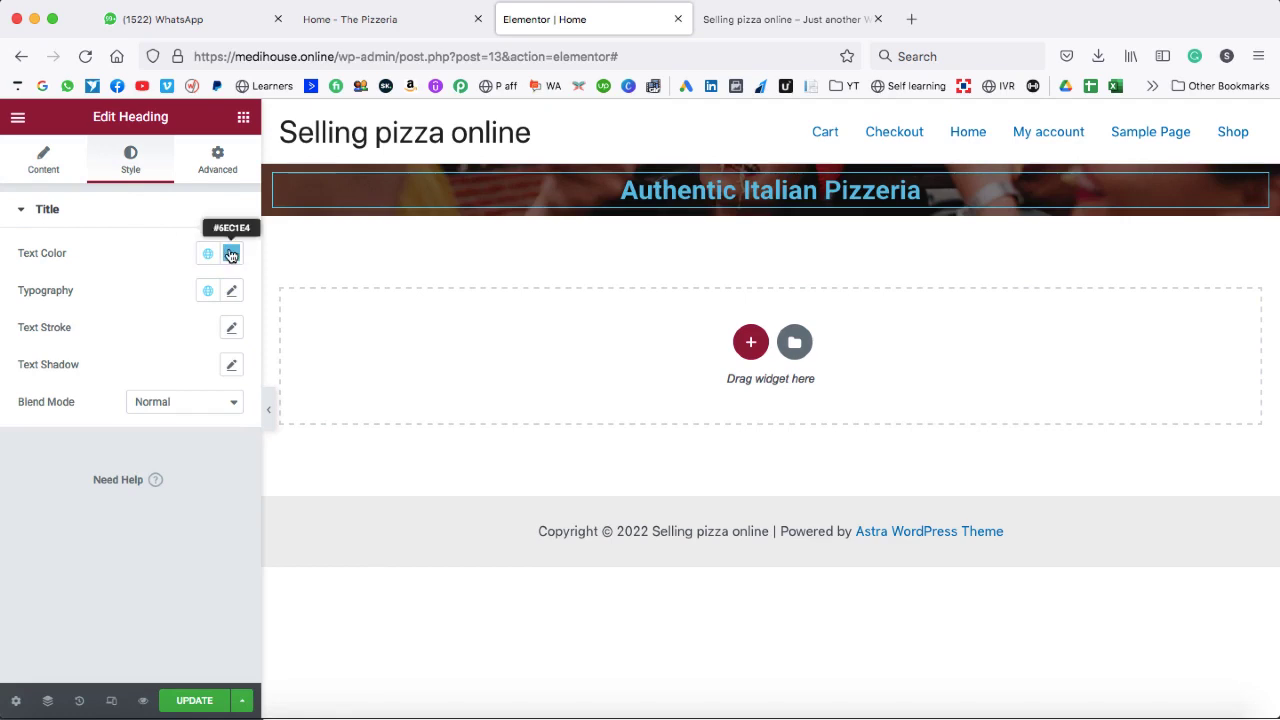
Step: Set the heading text colour to #FFFFFF and bring up its Typography options
{"action": "left_click", "coordinate": [231, 253]}
{"action": "type", "text": "#FFFFFF"}
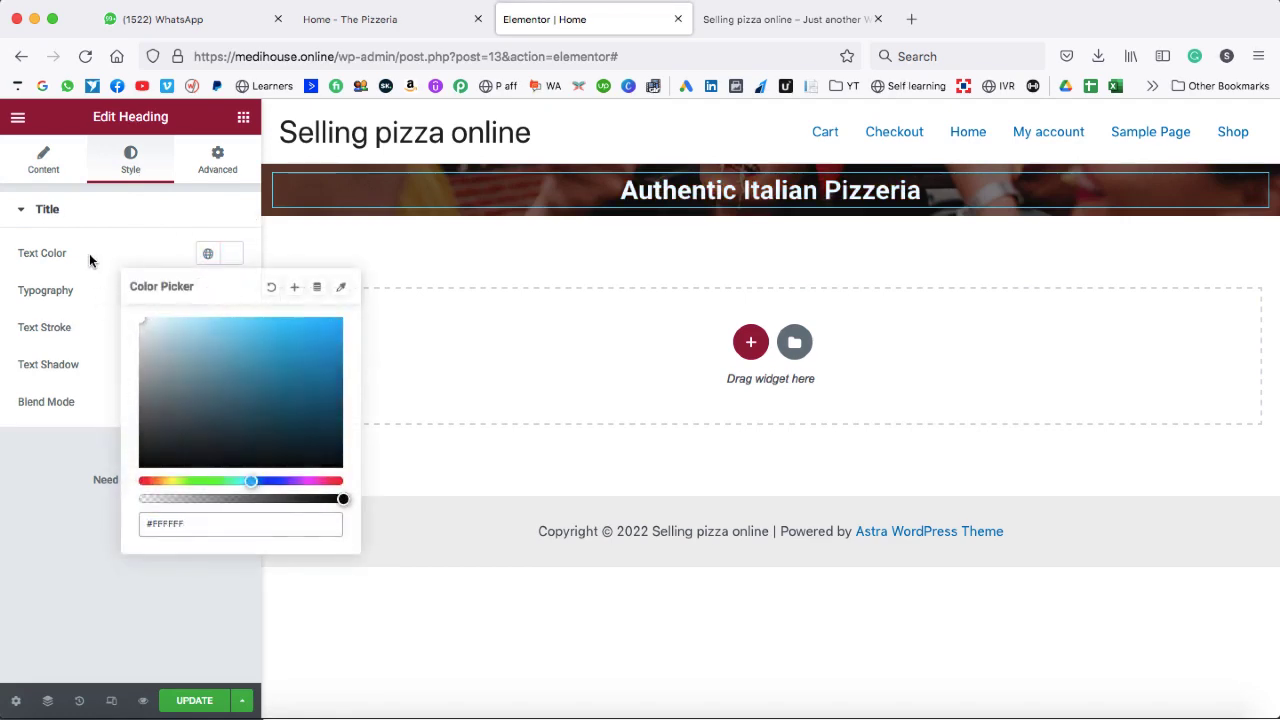
{"action": "left_click", "coordinate": [89, 255]}
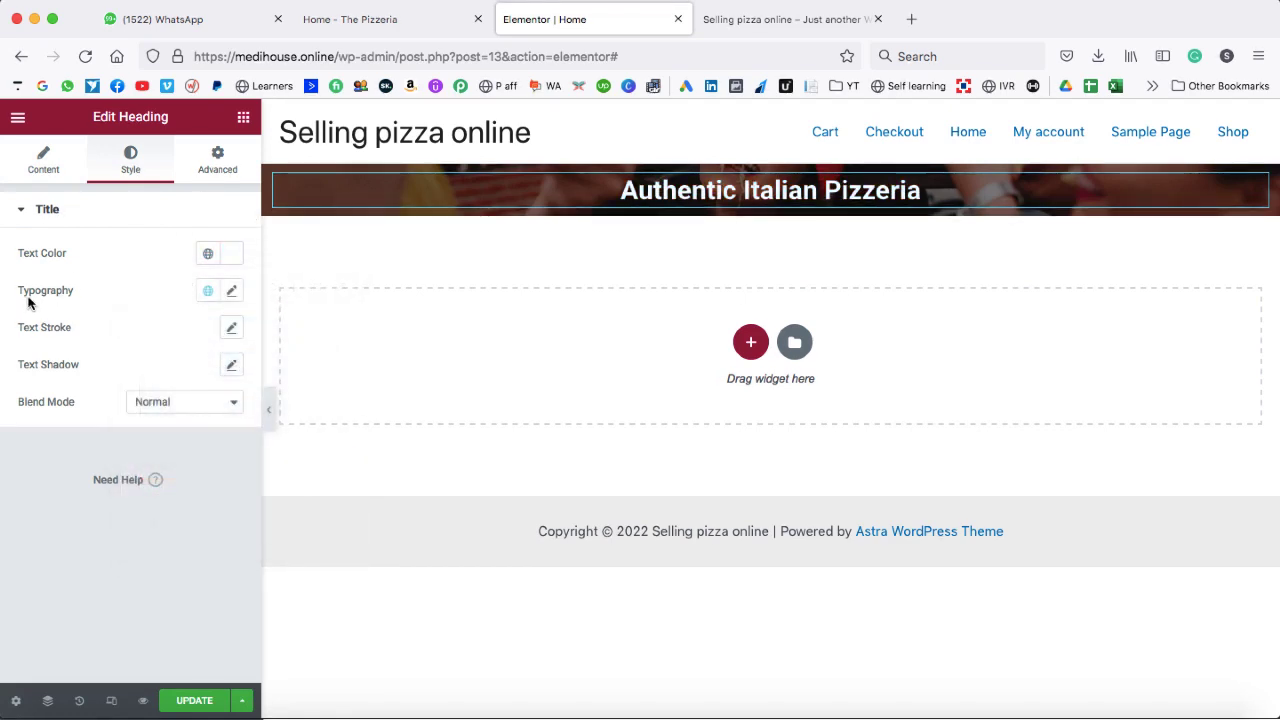
{"action": "left_click", "coordinate": [231, 291]}
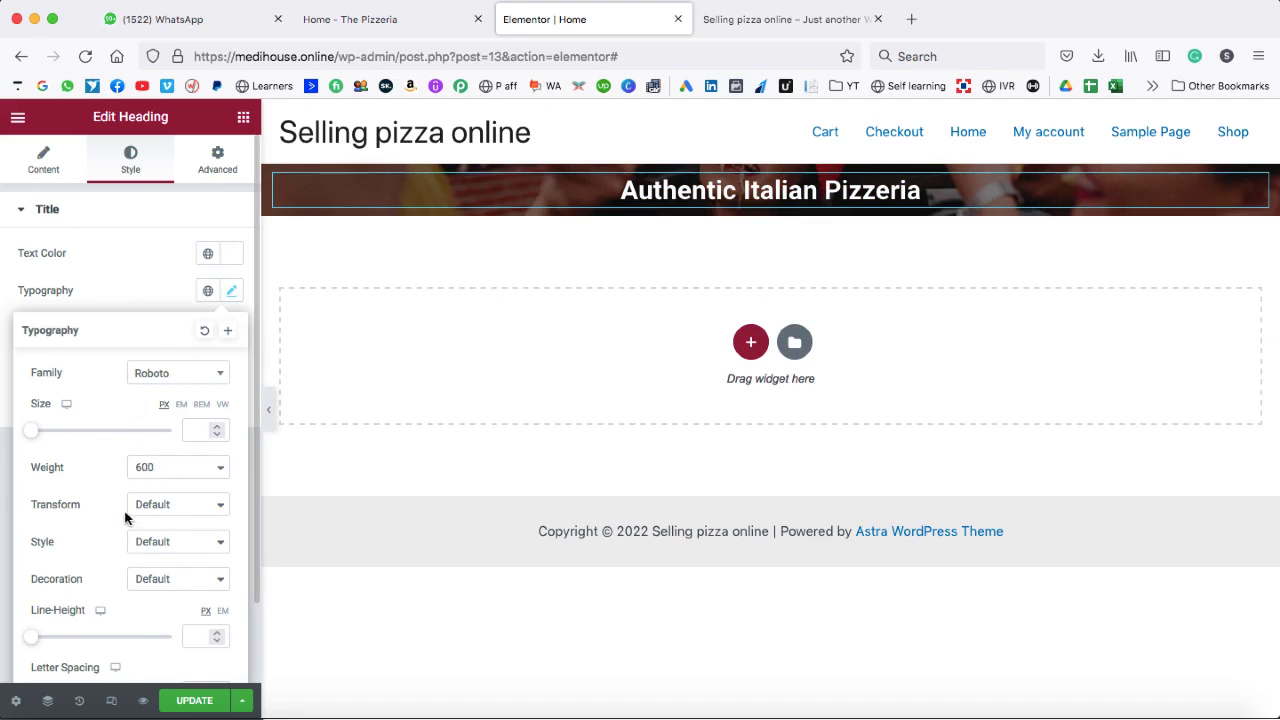
{"action": "left_click", "coordinate": [388, 20]}
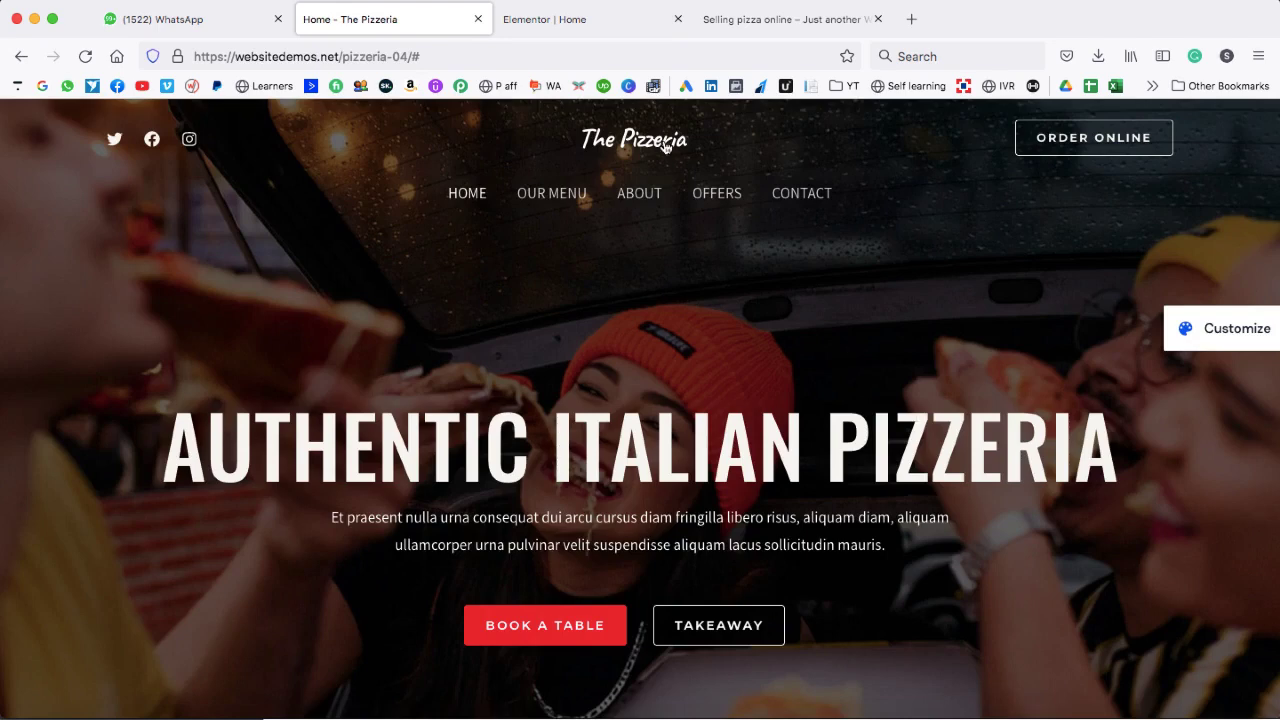
{"action": "left_click", "coordinate": [591, 18]}
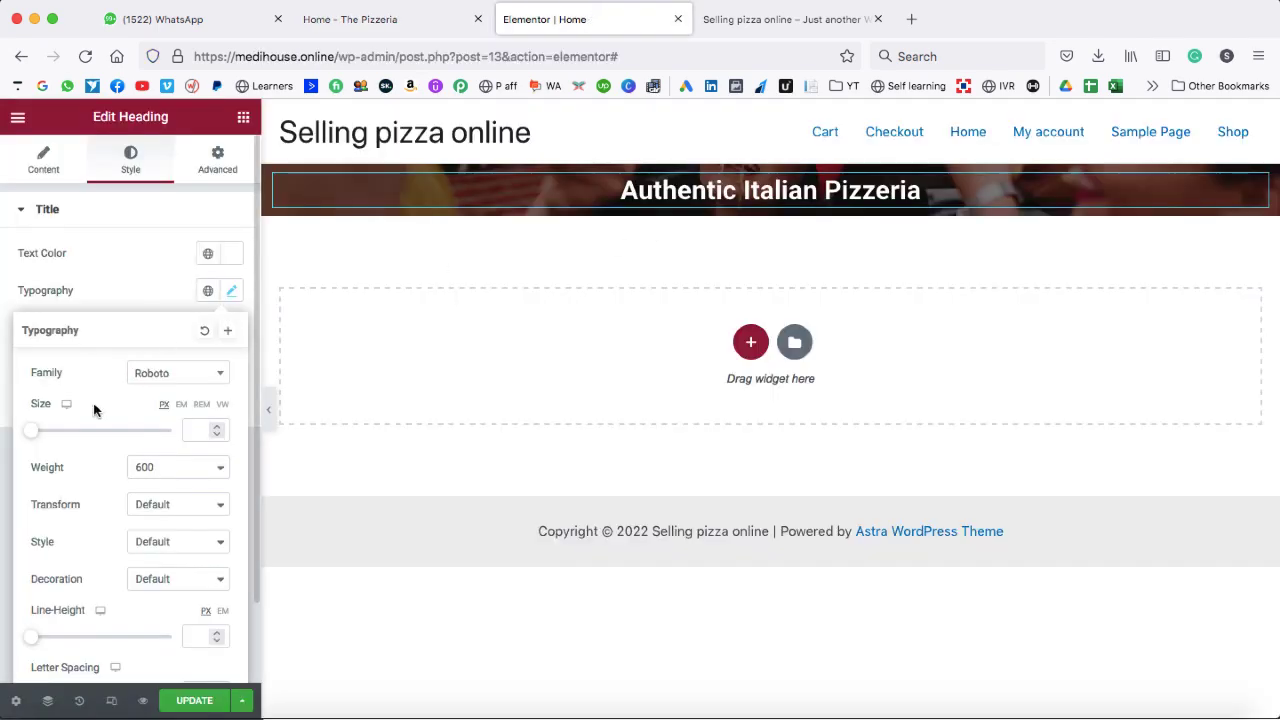
Step: Set the heading font size to 80 and its letter case to uppercase
{"action": "left_click_drag", "start_coordinate": [30, 433], "coordinate": [87, 433]}
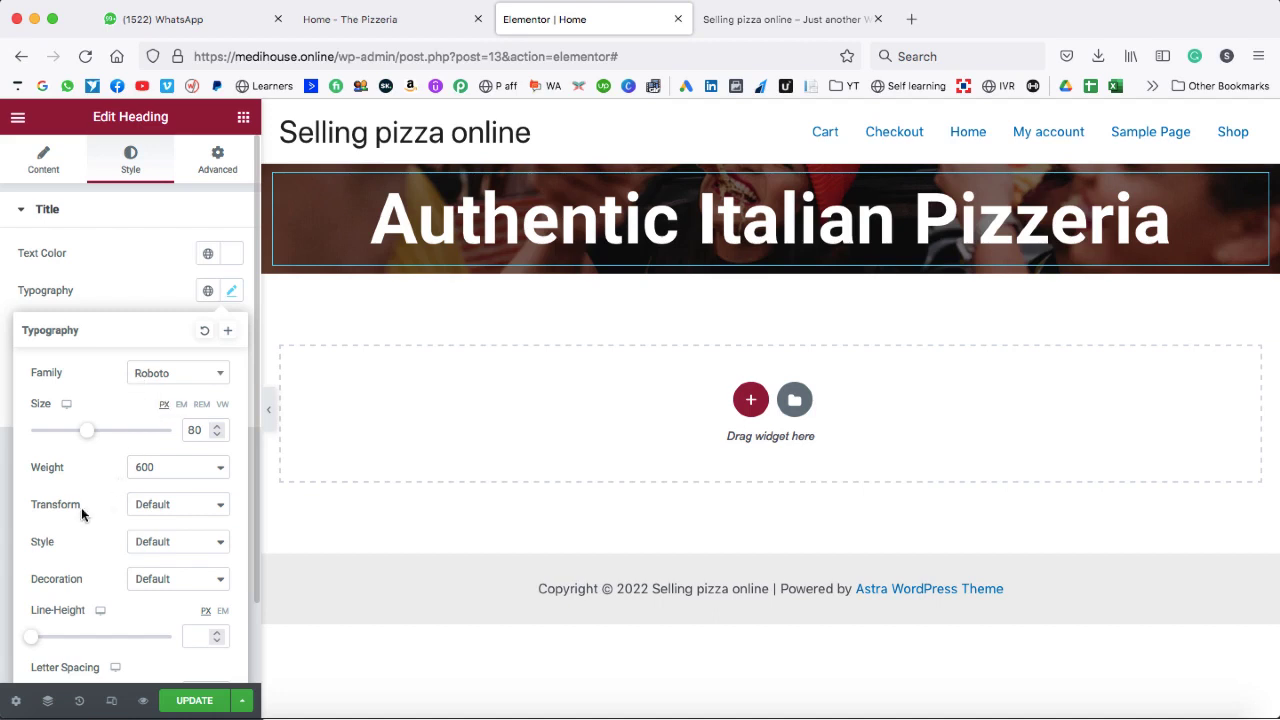
{"action": "left_click", "coordinate": [153, 506]}
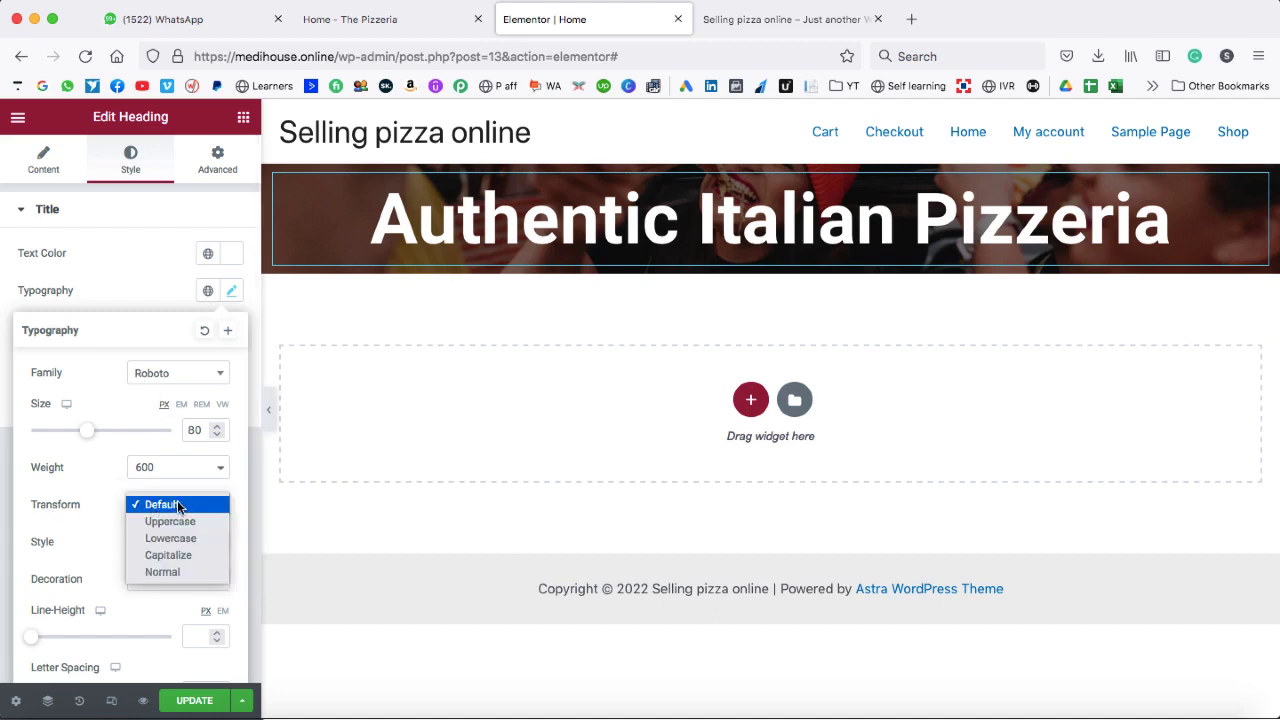
{"action": "left_click", "coordinate": [177, 522]}
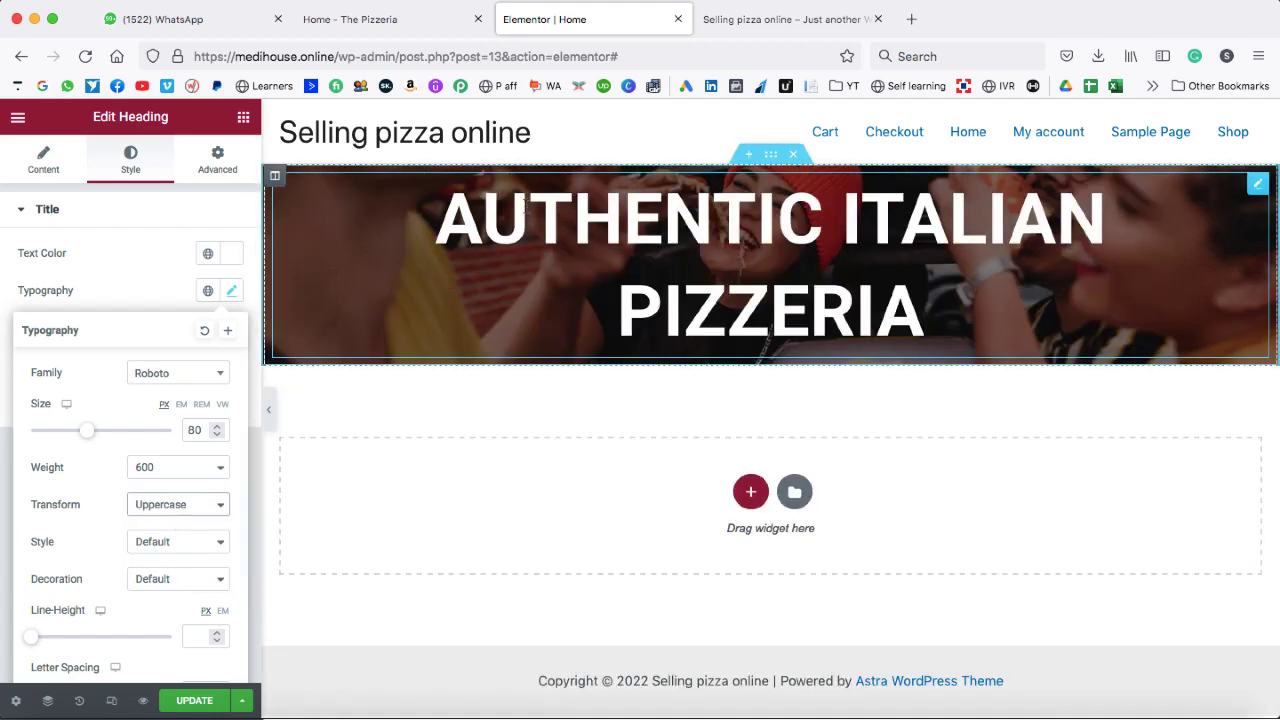
{"action": "left_click", "coordinate": [203, 502]}
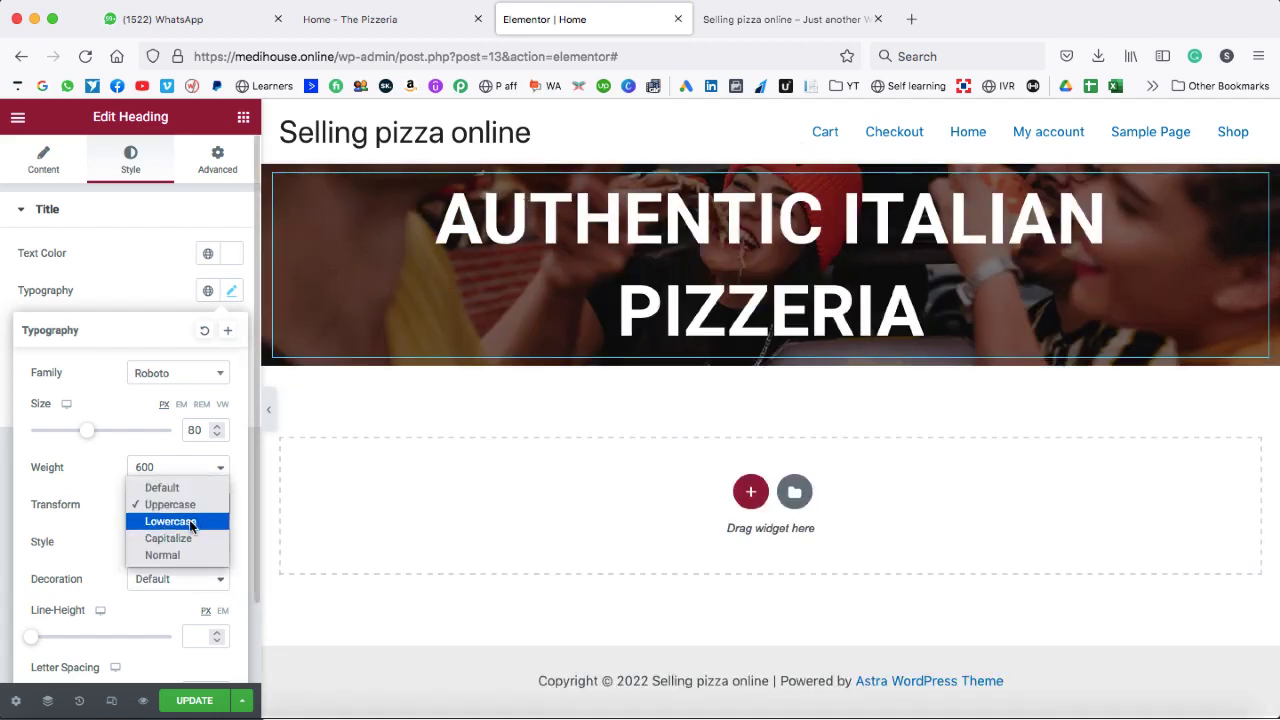
{"action": "left_click", "coordinate": [190, 522]}
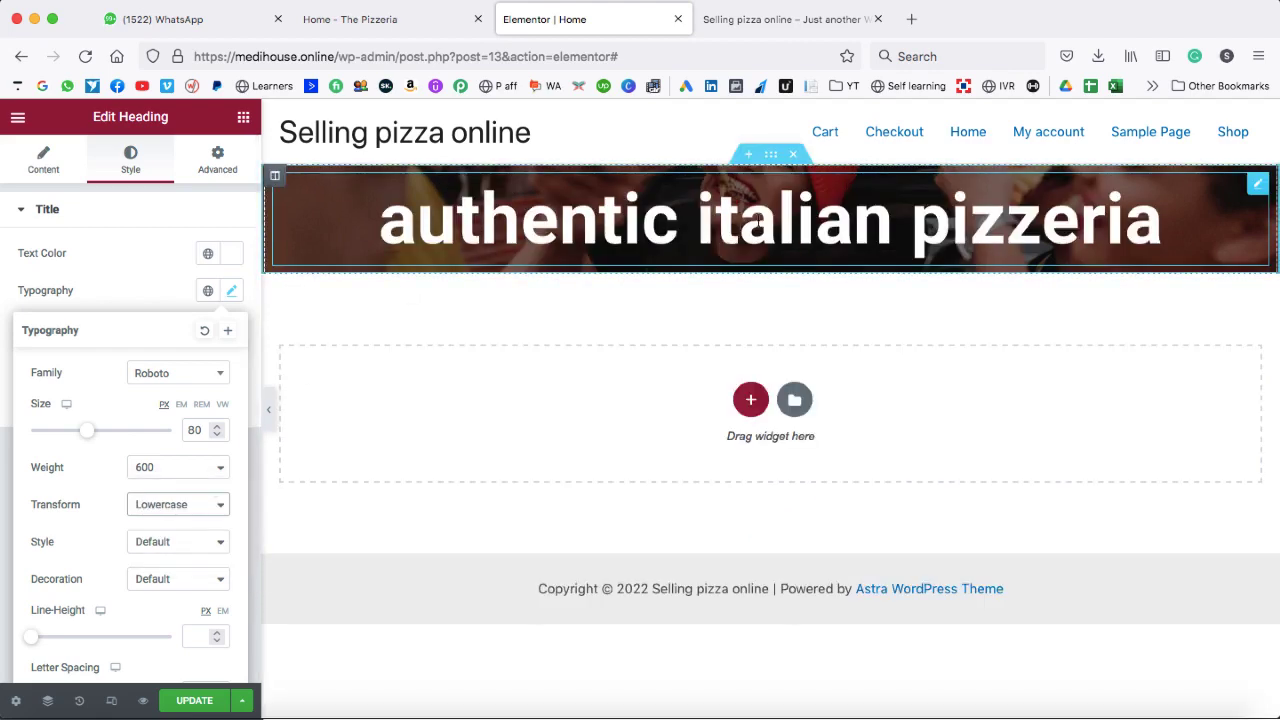
{"action": "left_click", "coordinate": [178, 500]}
{"action": "left_click", "coordinate": [166, 493]}
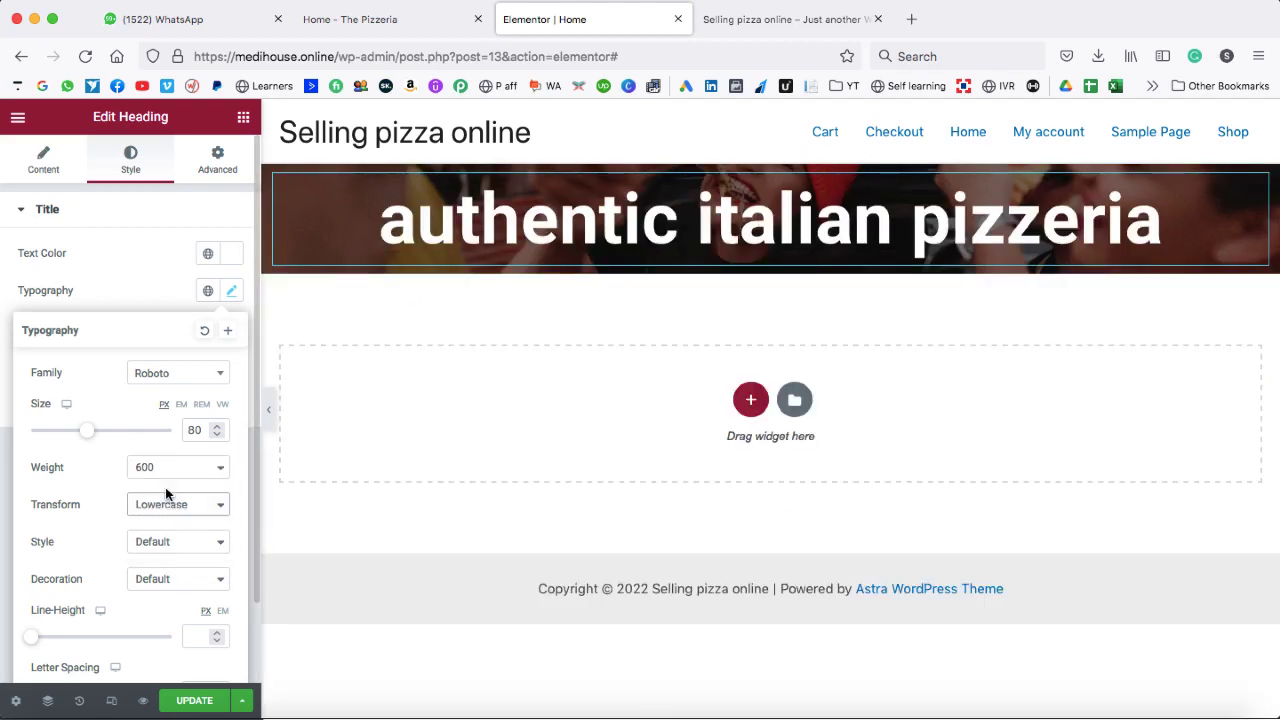
Step: Change the heading font family to Oswald, compare with the demo, and save with Update
{"action": "left_click", "coordinate": [155, 374]}
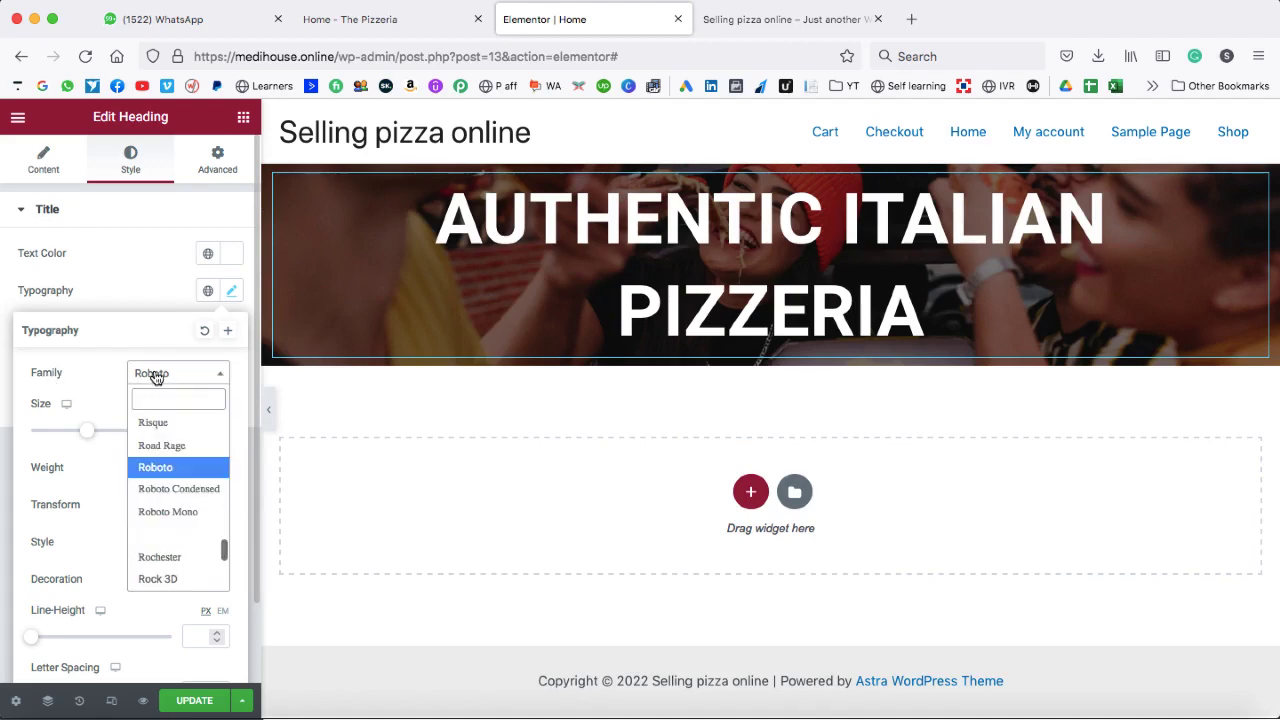
{"action": "left_click", "coordinate": [176, 489]}
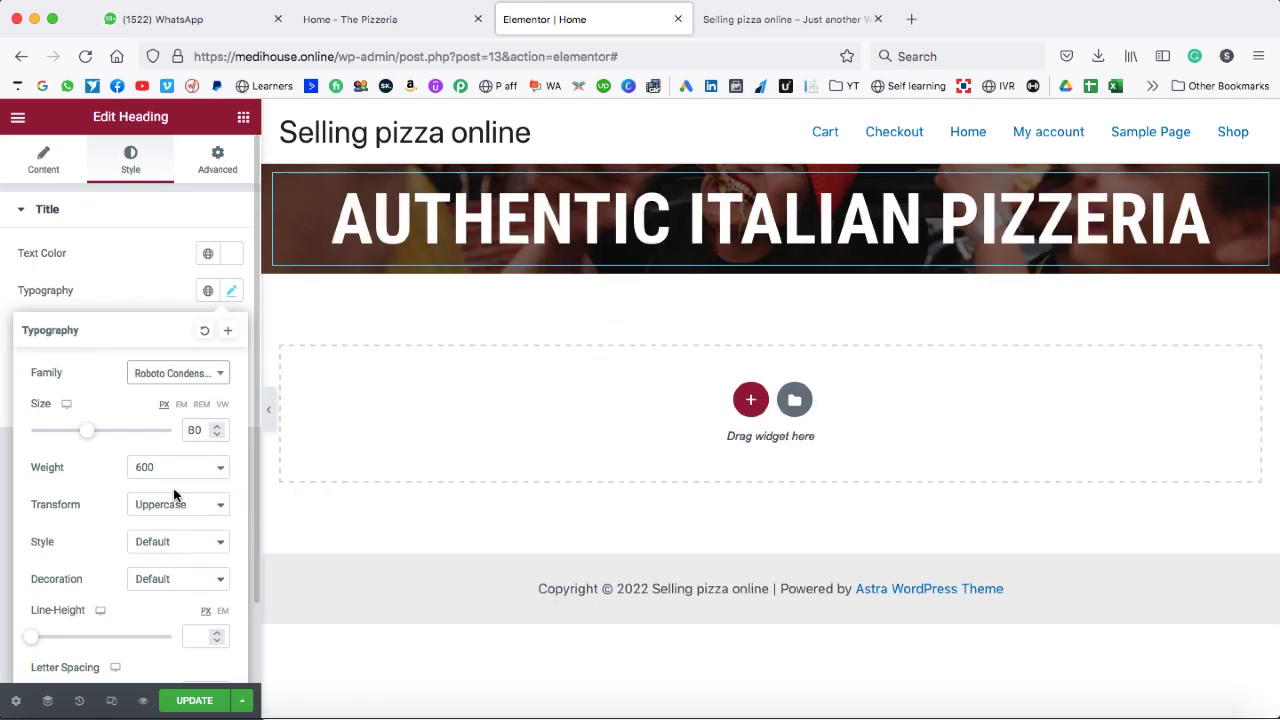
{"action": "left_click", "coordinate": [191, 373]}
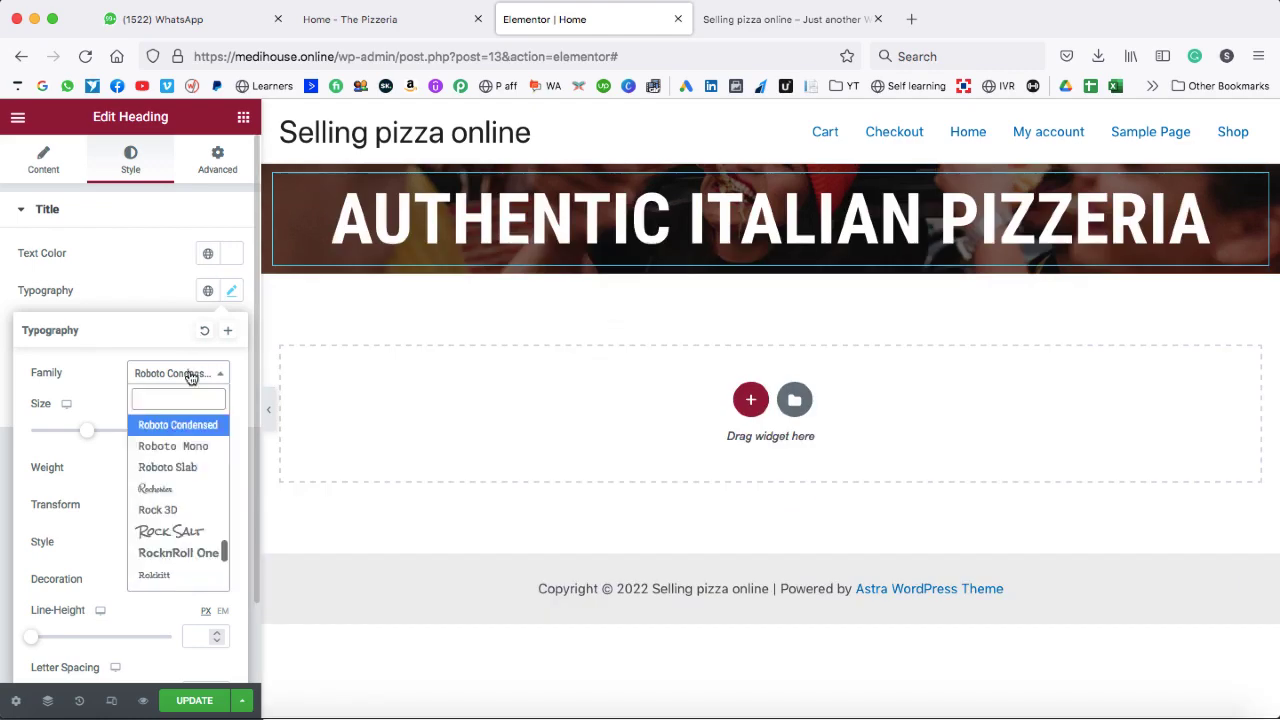
{"action": "type", "text": "os"}
{"action": "left_click", "coordinate": [180, 451]}
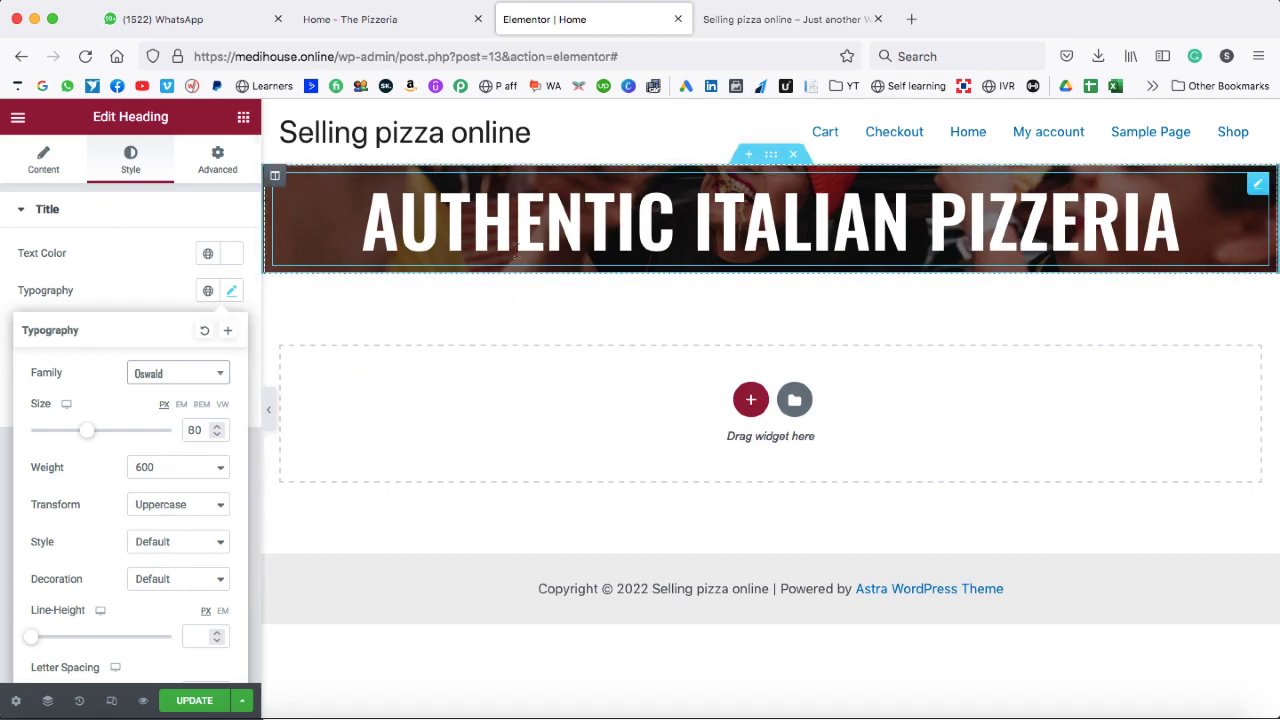
{"action": "left_click", "coordinate": [375, 22]}
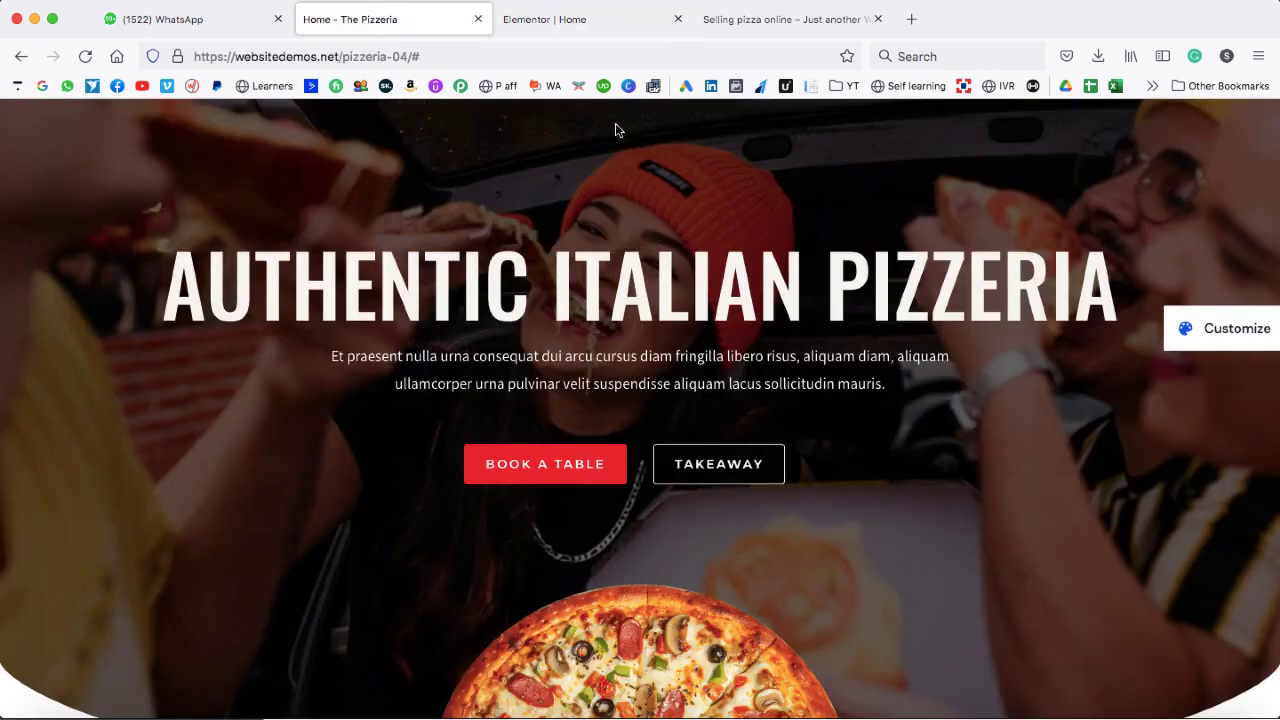
{"action": "left_click", "coordinate": [594, 22]}
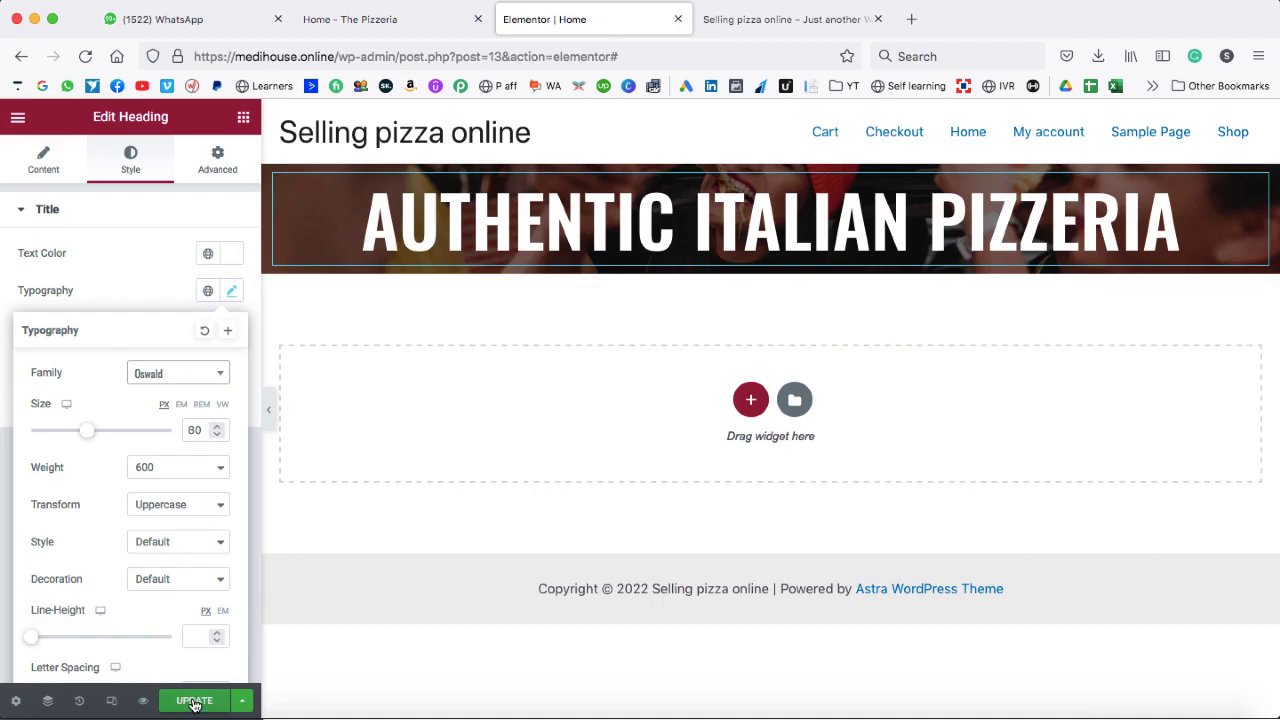
{"action": "left_click", "coordinate": [195, 701]}
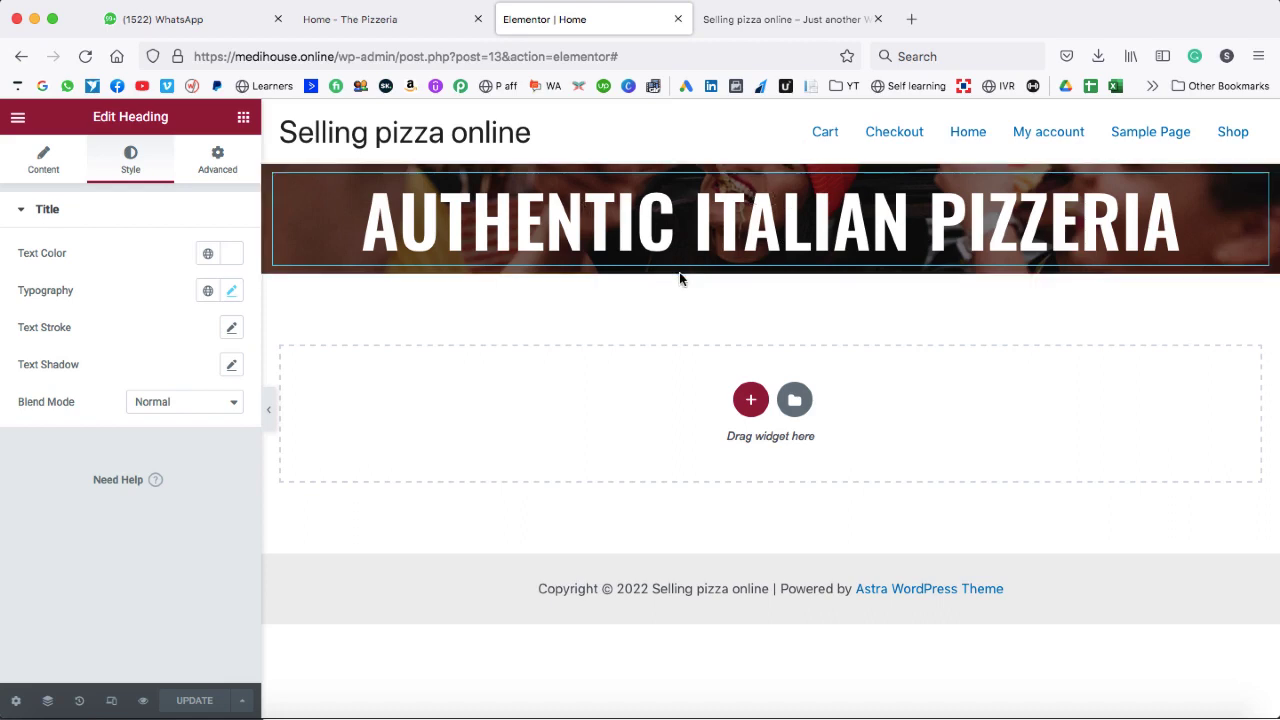
Step: Reload the live site and view the Home page's hero banner
{"action": "left_click", "coordinate": [786, 20]}
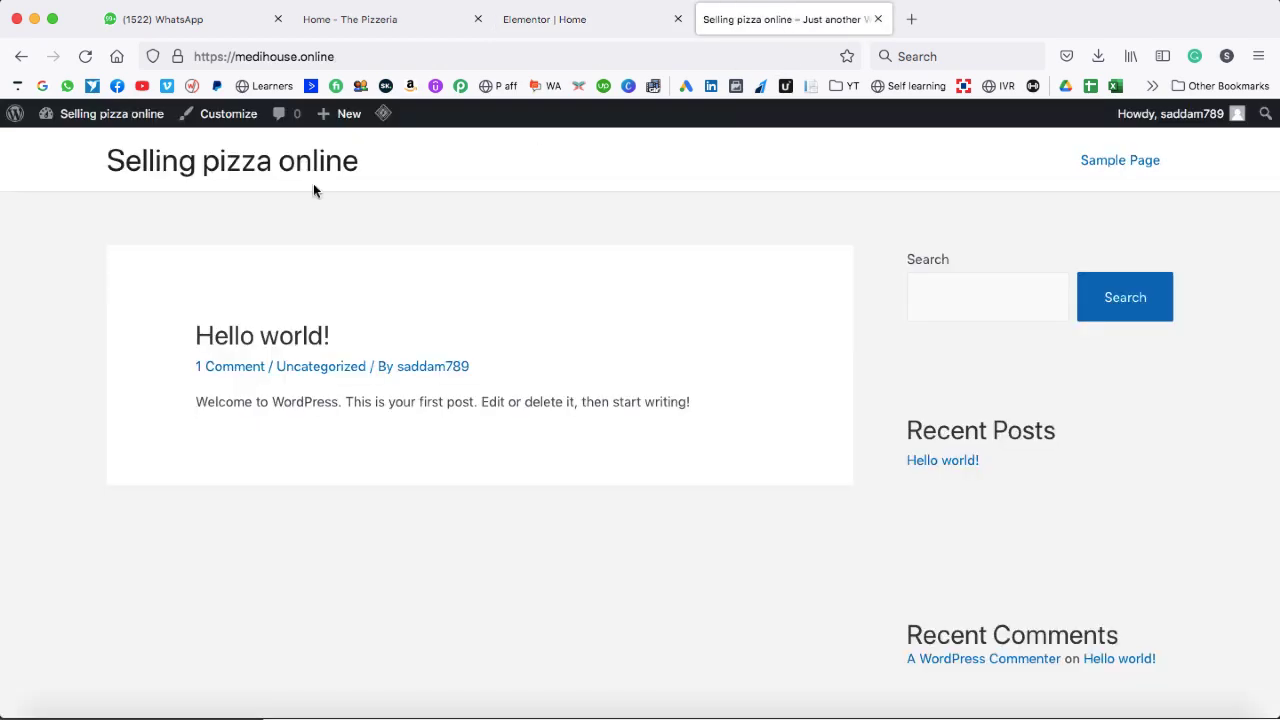
{"action": "left_click", "coordinate": [85, 56]}
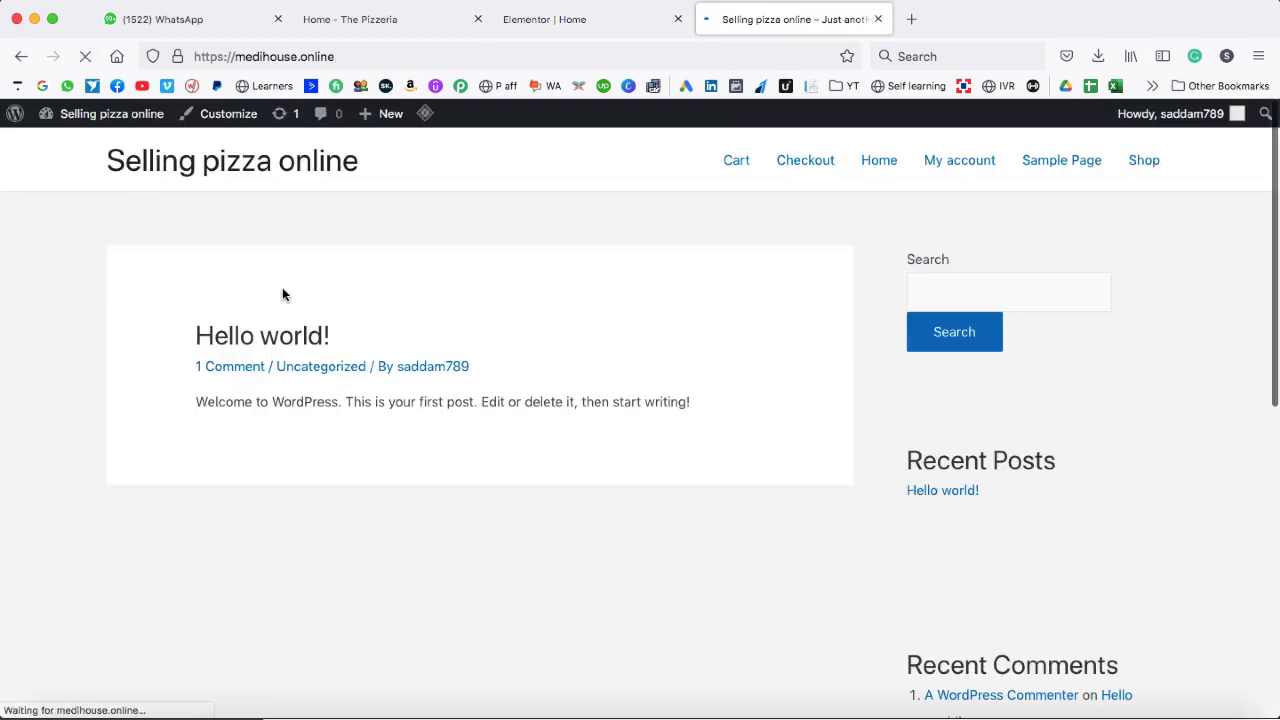
{"action": "left_click", "coordinate": [880, 162]}
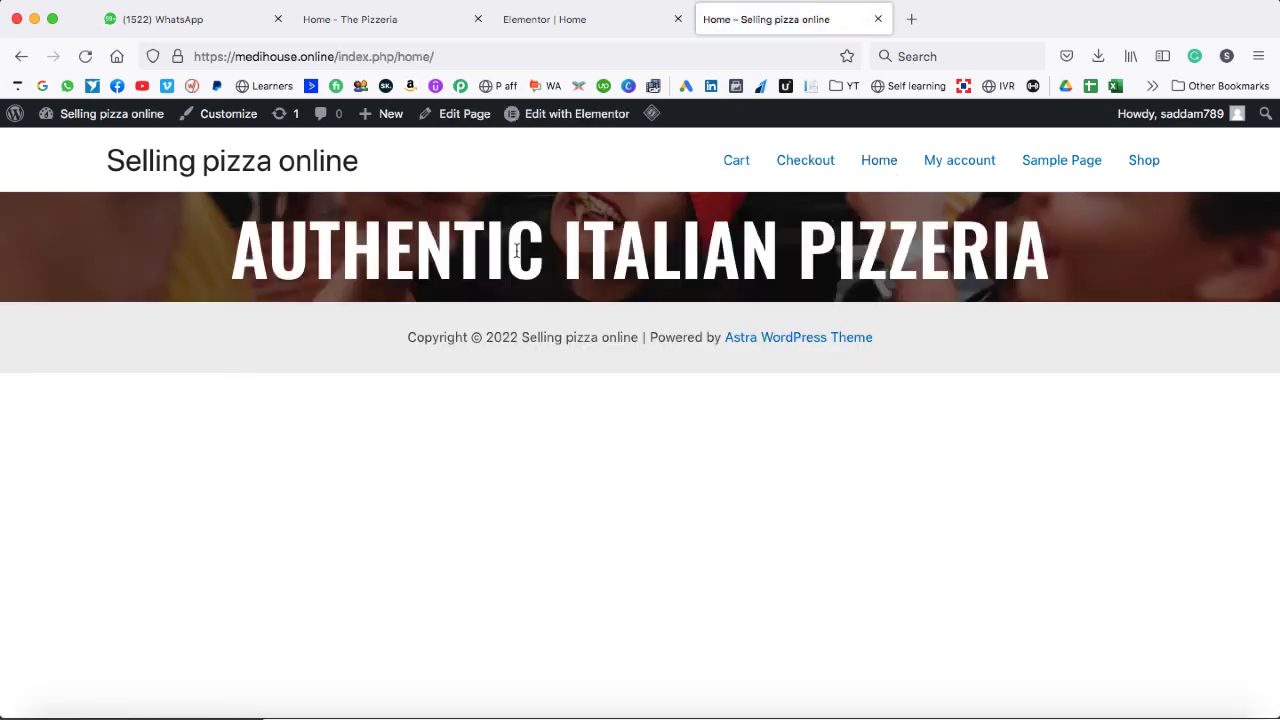
Step: Copy the demo's 'Et praesent nulla…' hero paragraph text
{"action": "left_click", "coordinate": [346, 20]}
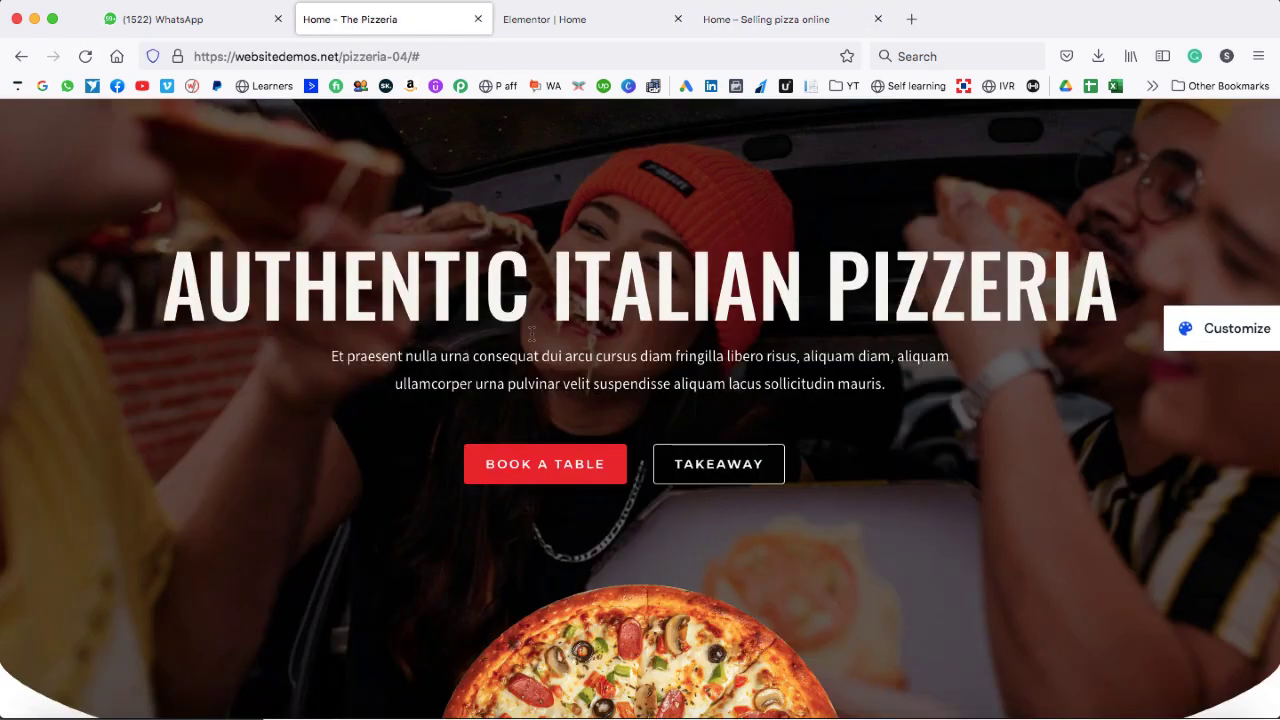
{"action": "left_click_drag", "start_coordinate": [331, 357], "coordinate": [896, 384]}
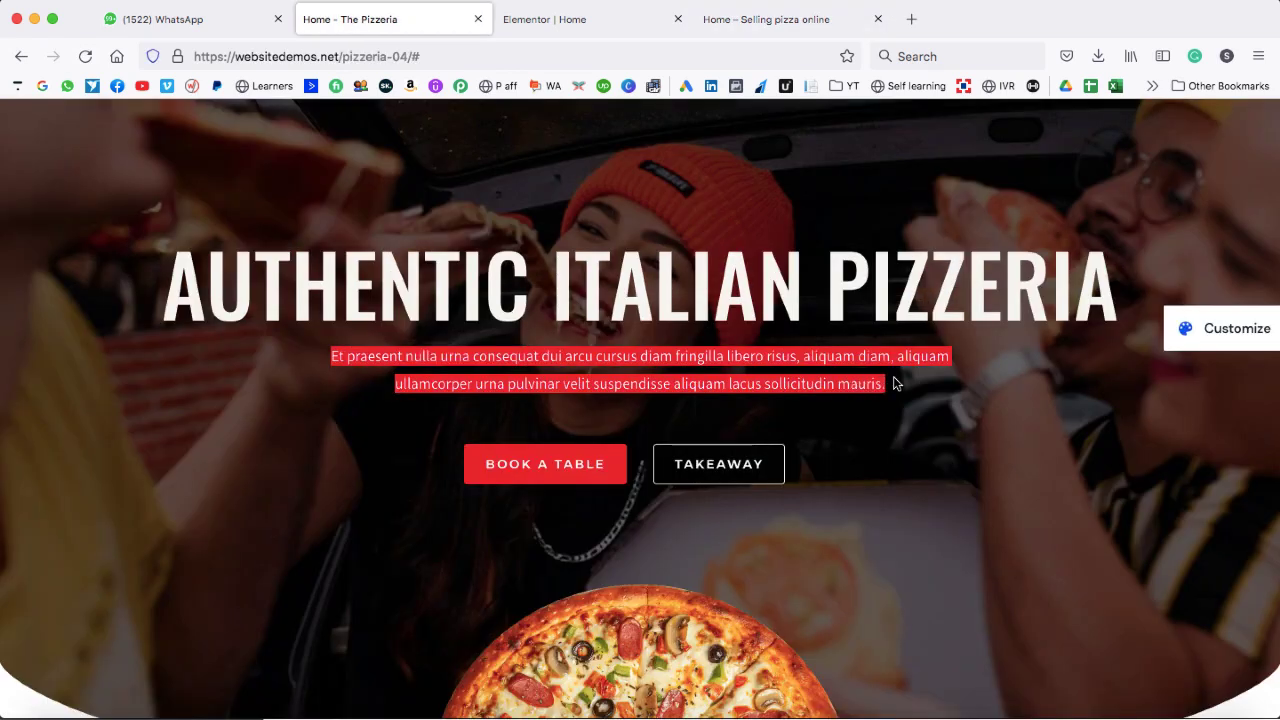
{"action": "right_click", "coordinate": [861, 357]}
{"action": "left_click", "coordinate": [866, 365]}
{"action": "left_click", "coordinate": [613, 372]}
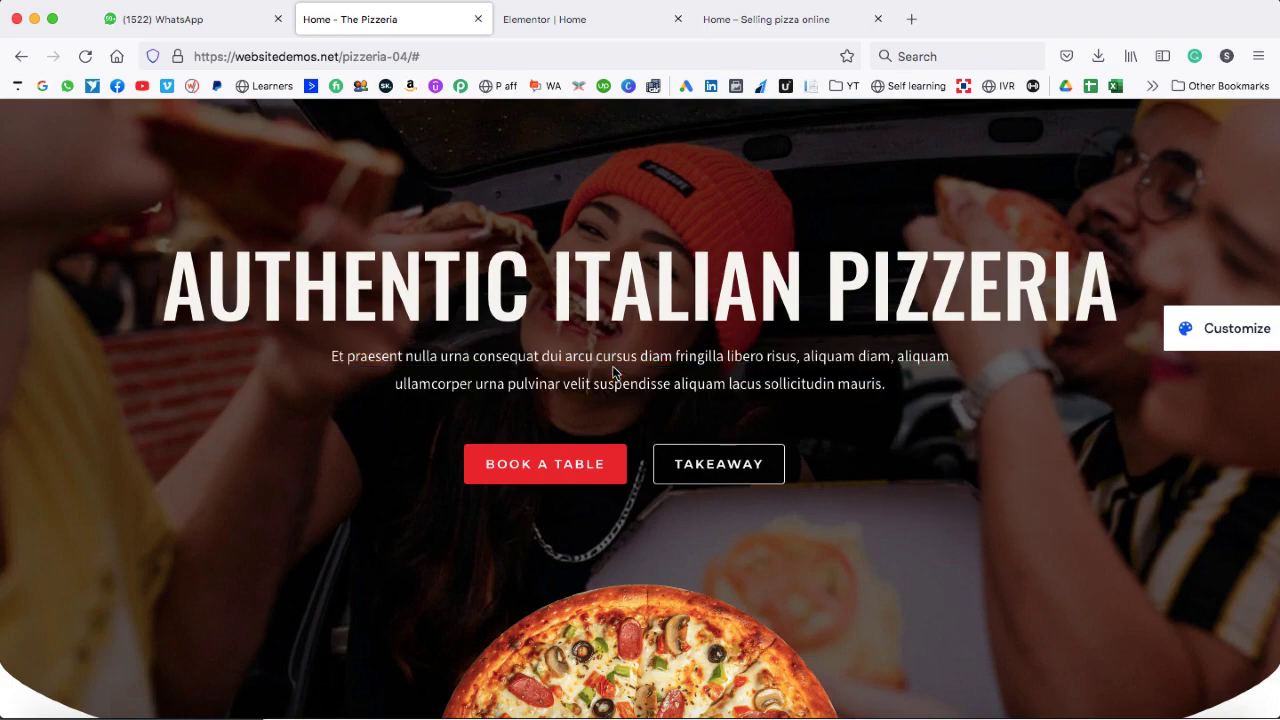
{"action": "left_click", "coordinate": [569, 20]}
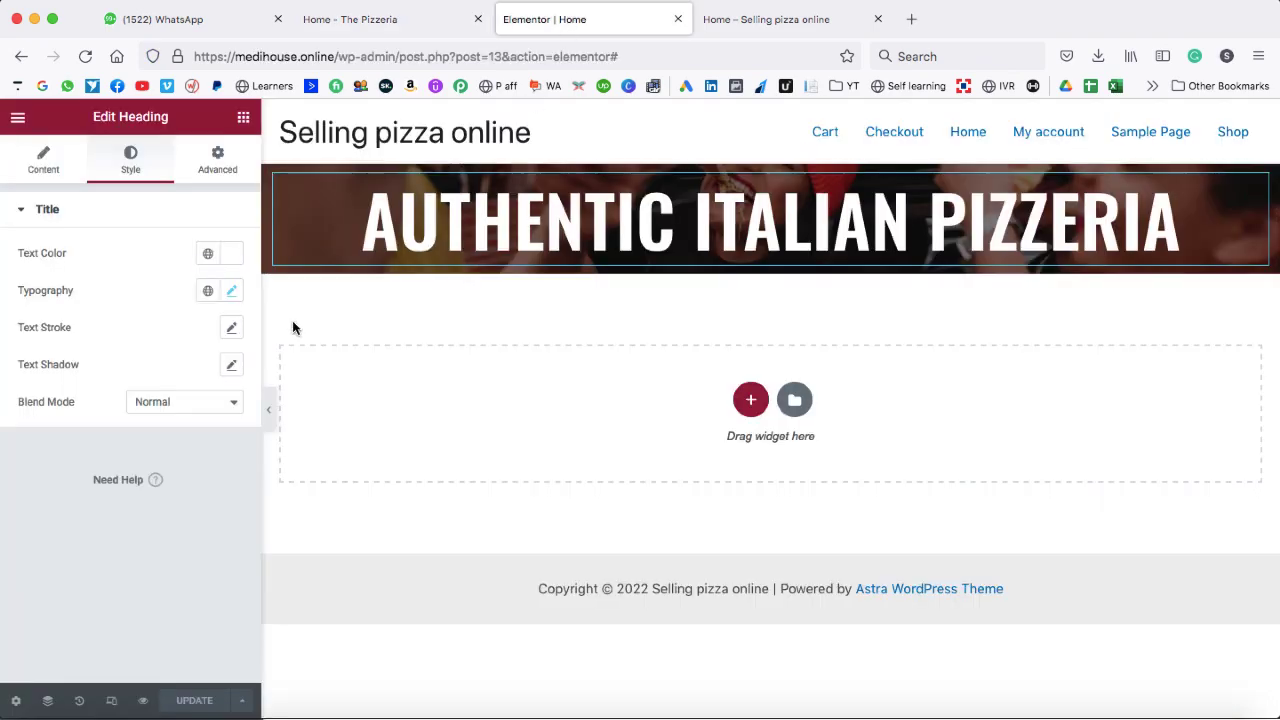
Step: Add a Text Editor below the heading, replace its lorem ipsum with the copied paragraph, and centre it
{"action": "left_click", "coordinate": [243, 119]}
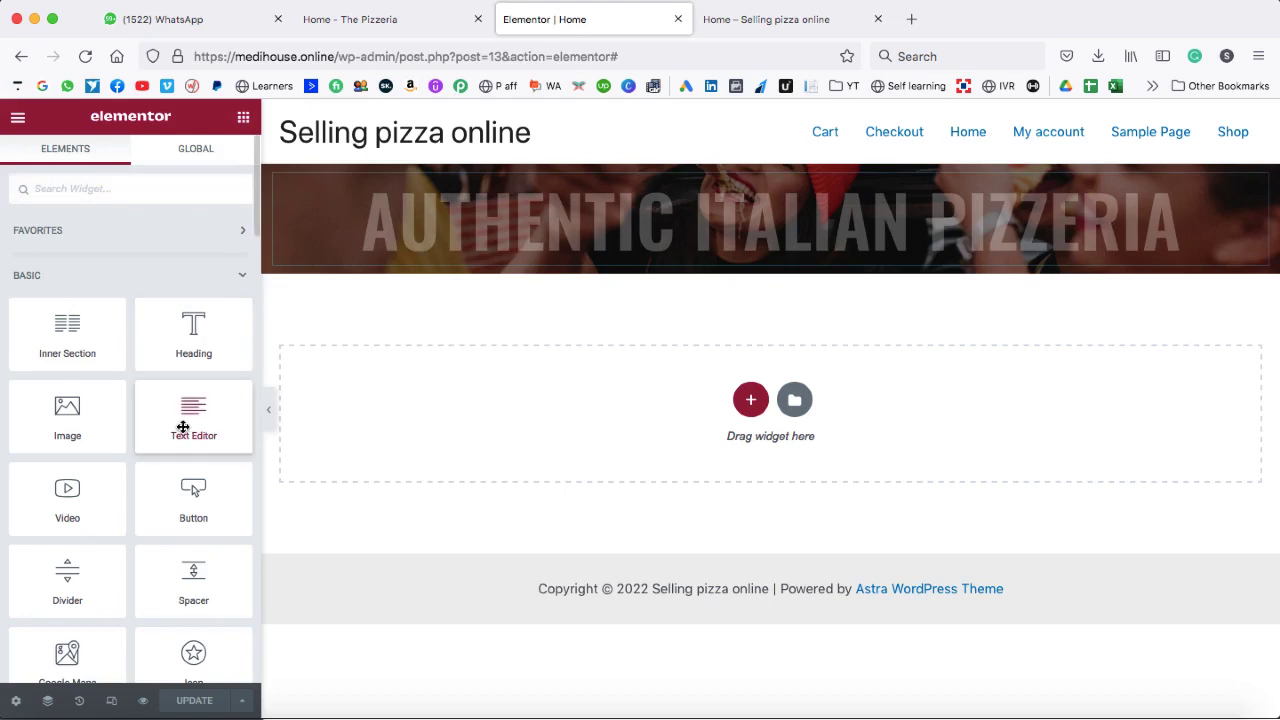
{"action": "left_click_drag", "start_coordinate": [189, 418], "coordinate": [672, 255]}
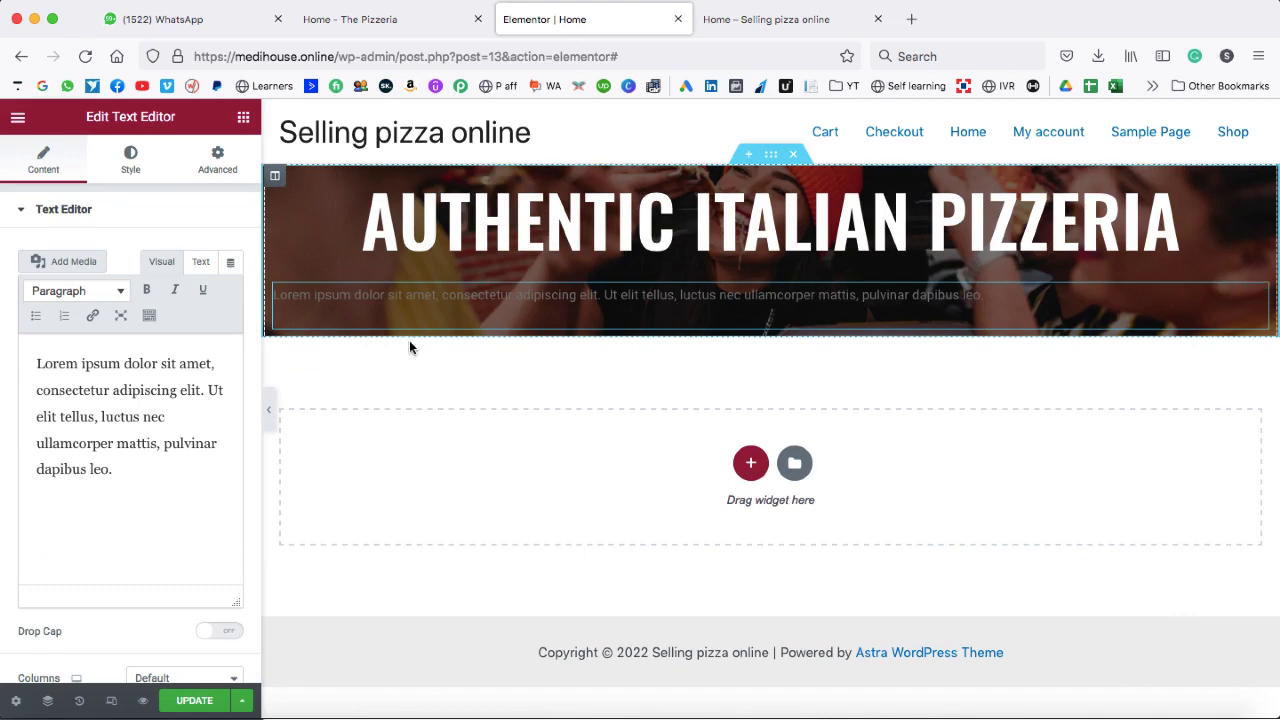
{"action": "key", "text": "super+a"}
{"action": "key", "text": "BackSpace"}
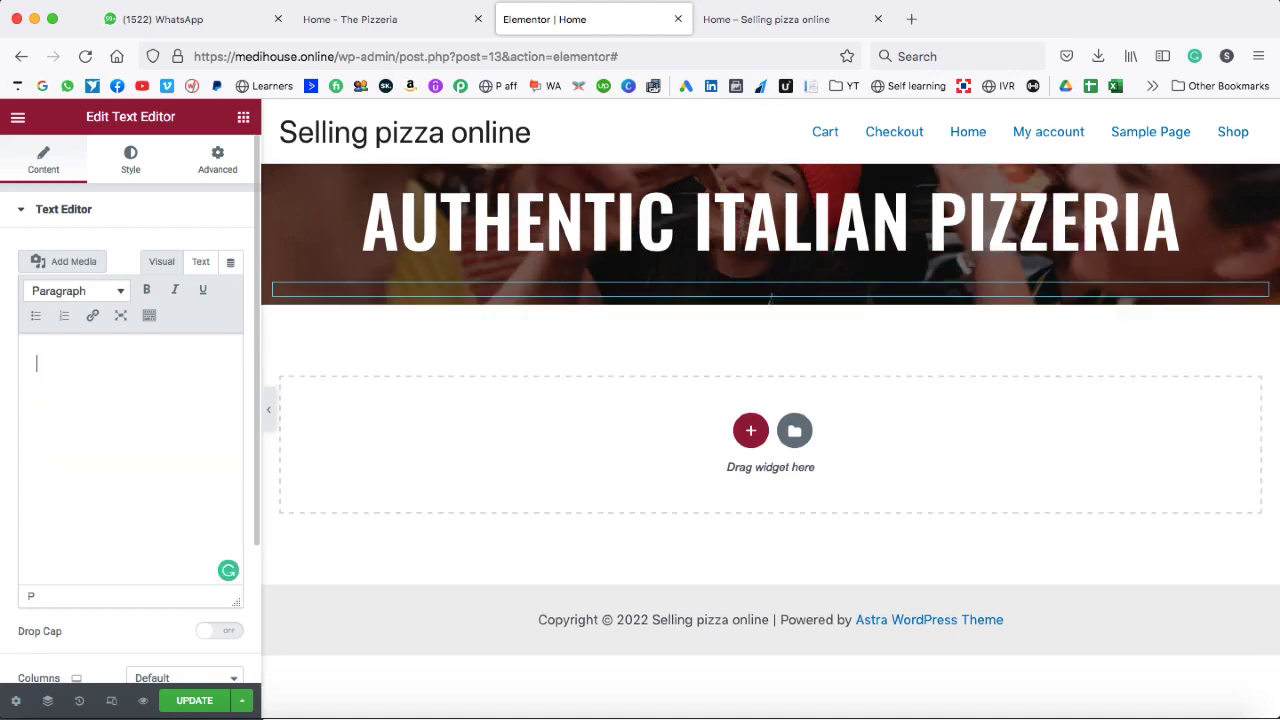
{"action": "key", "text": "super+v"}
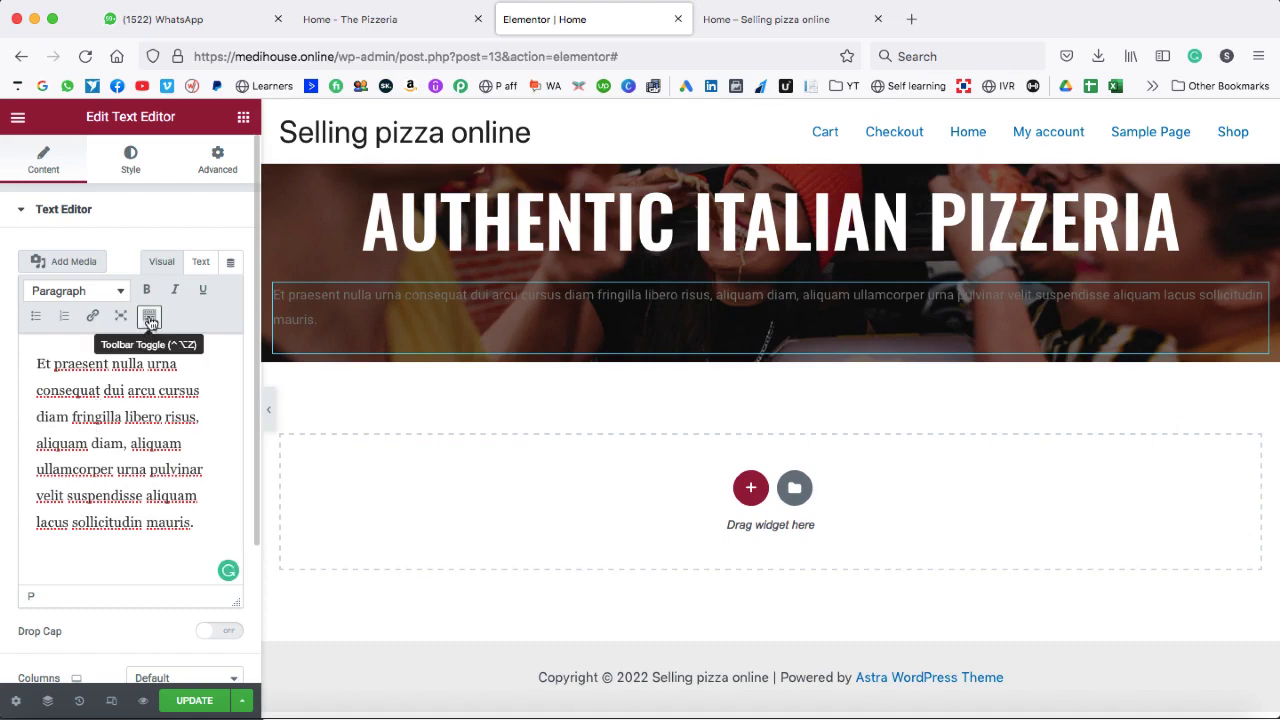
{"action": "left_click", "coordinate": [149, 319]}
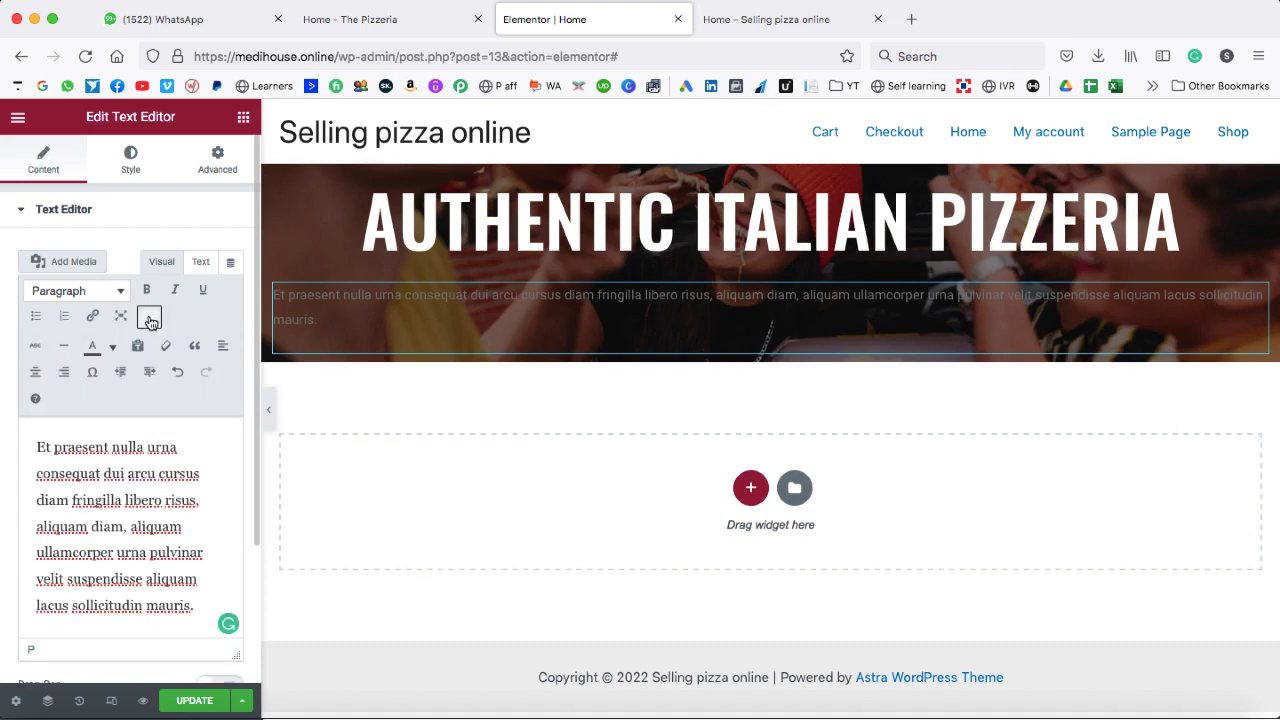
{"action": "left_click", "coordinate": [36, 375]}
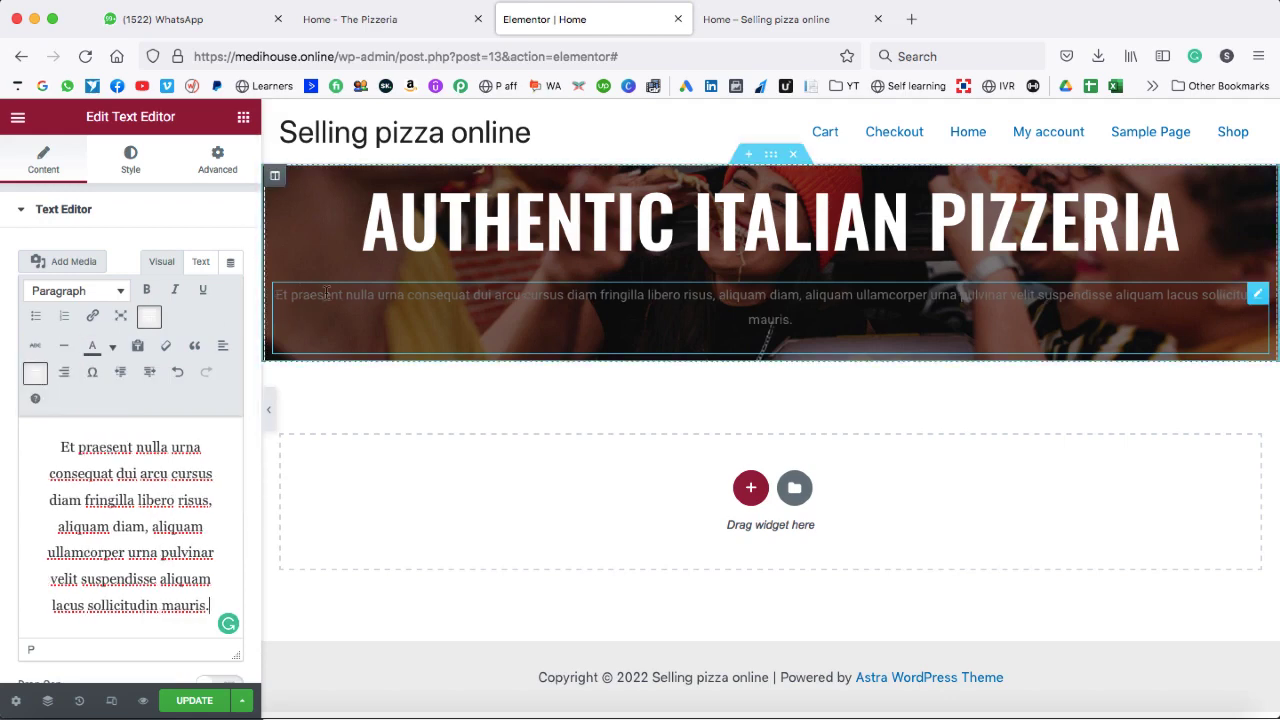
{"action": "left_click", "coordinate": [130, 163]}
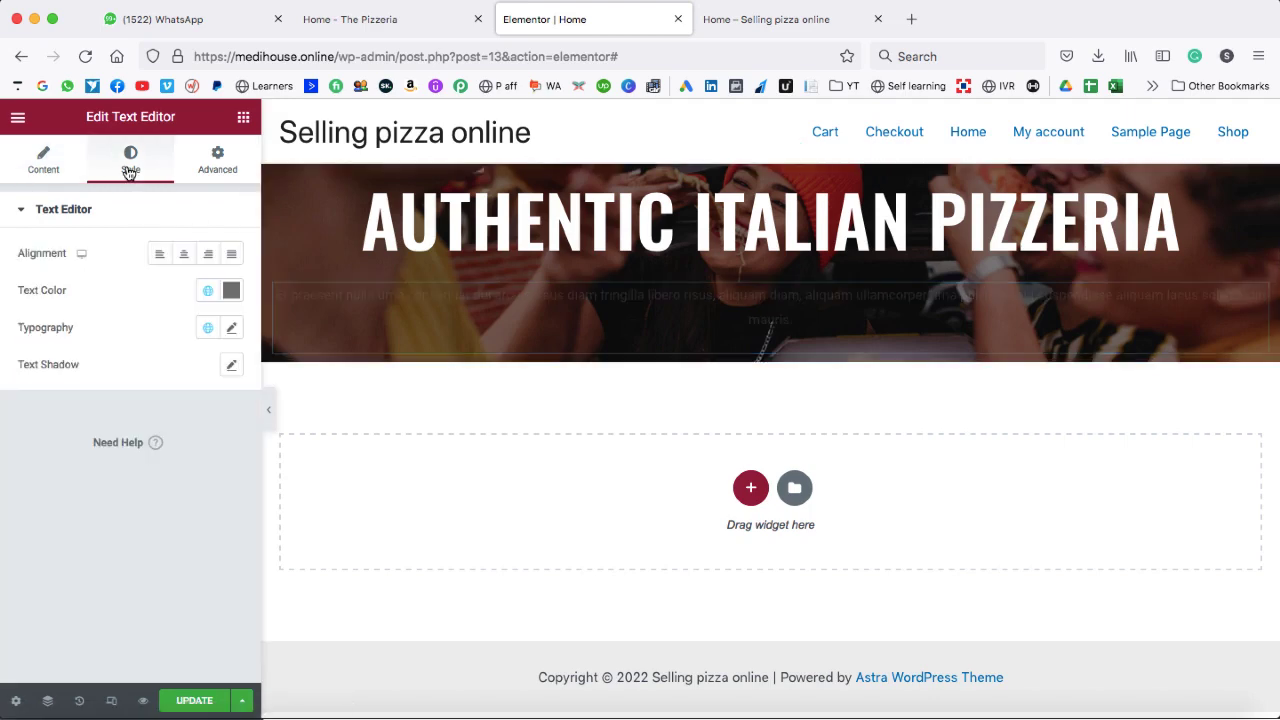
Step: Make the paragraph text white and set its font family to Open Sans
{"action": "left_click", "coordinate": [231, 290]}
{"action": "left_click_drag", "start_coordinate": [184, 361], "coordinate": [146, 358]}
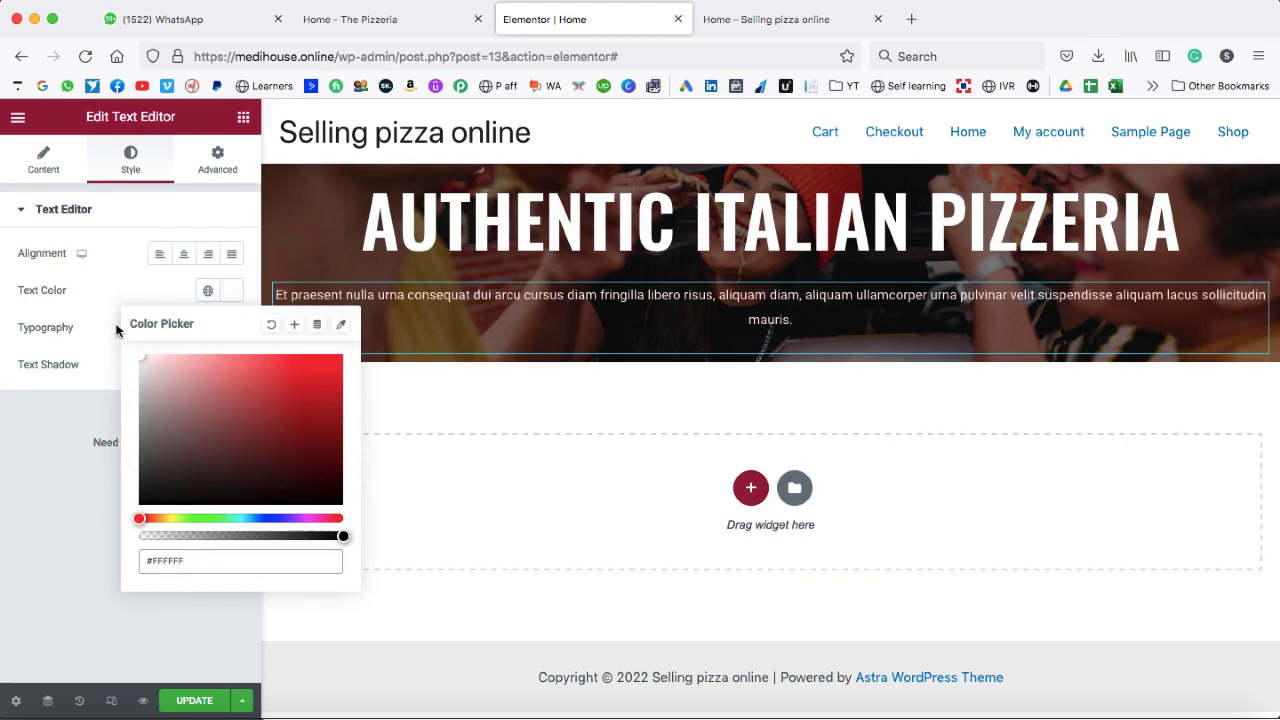
{"action": "left_click", "coordinate": [116, 330]}
{"action": "left_click", "coordinate": [232, 330]}
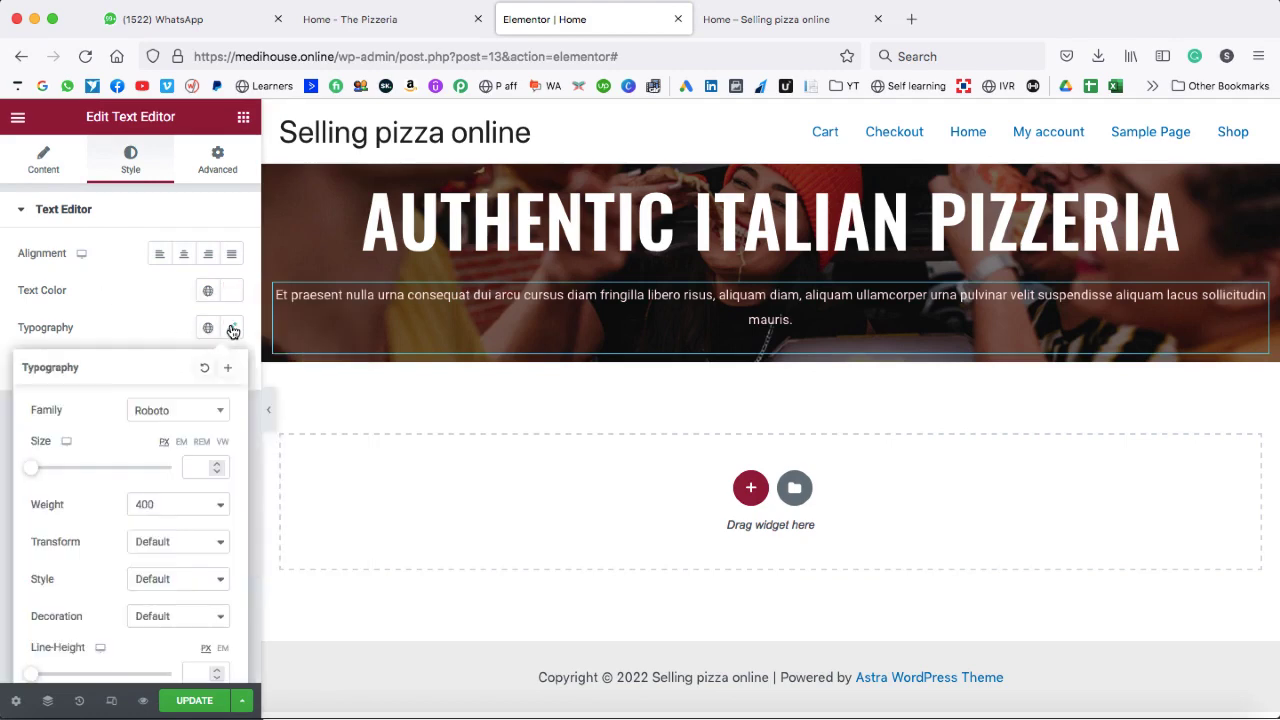
{"action": "left_click", "coordinate": [166, 414]}
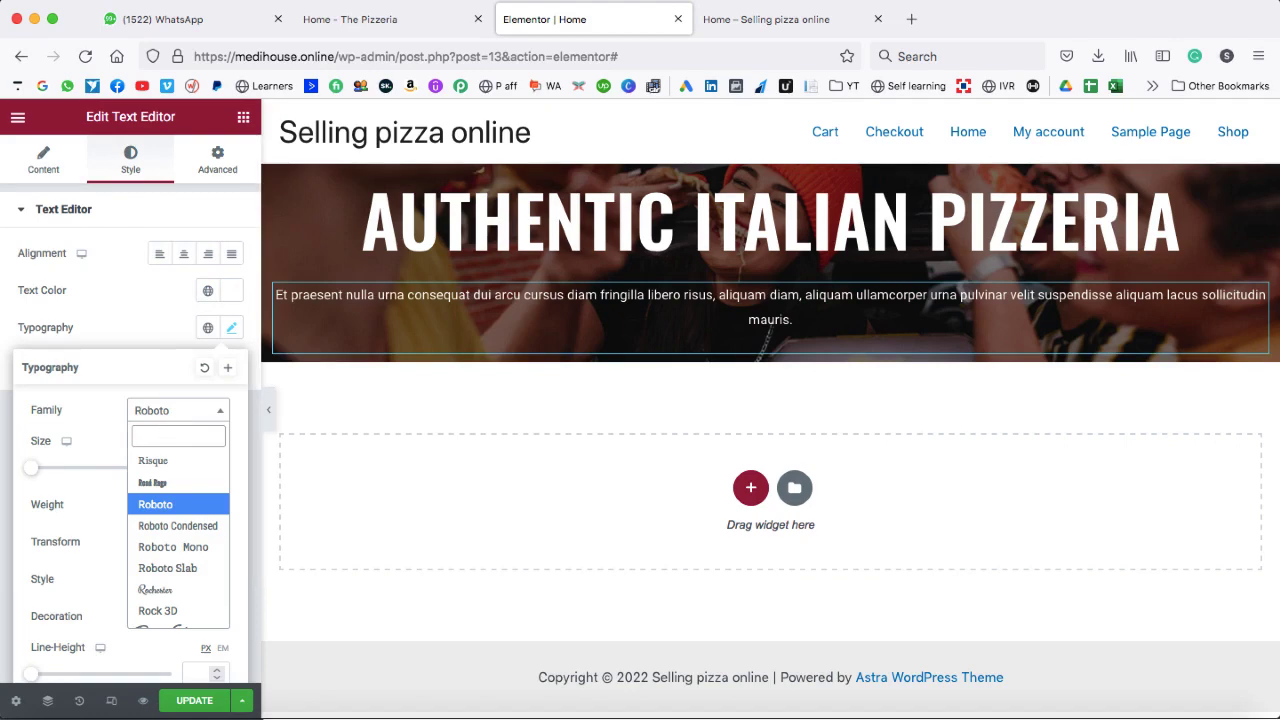
{"action": "type", "text": "oswald"}
{"action": "key", "text": "Return"}
{"action": "left_click", "coordinate": [176, 412]}
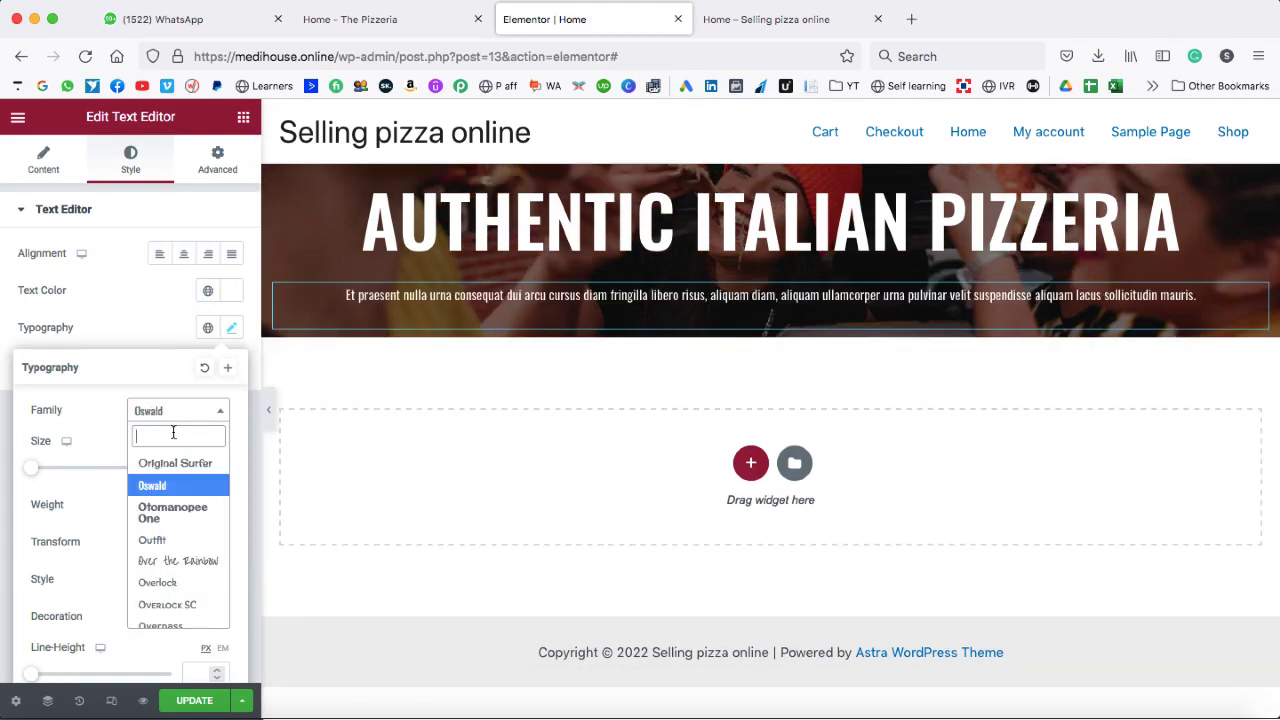
{"action": "type", "text": "open sans"}
{"action": "left_click", "coordinate": [173, 485]}
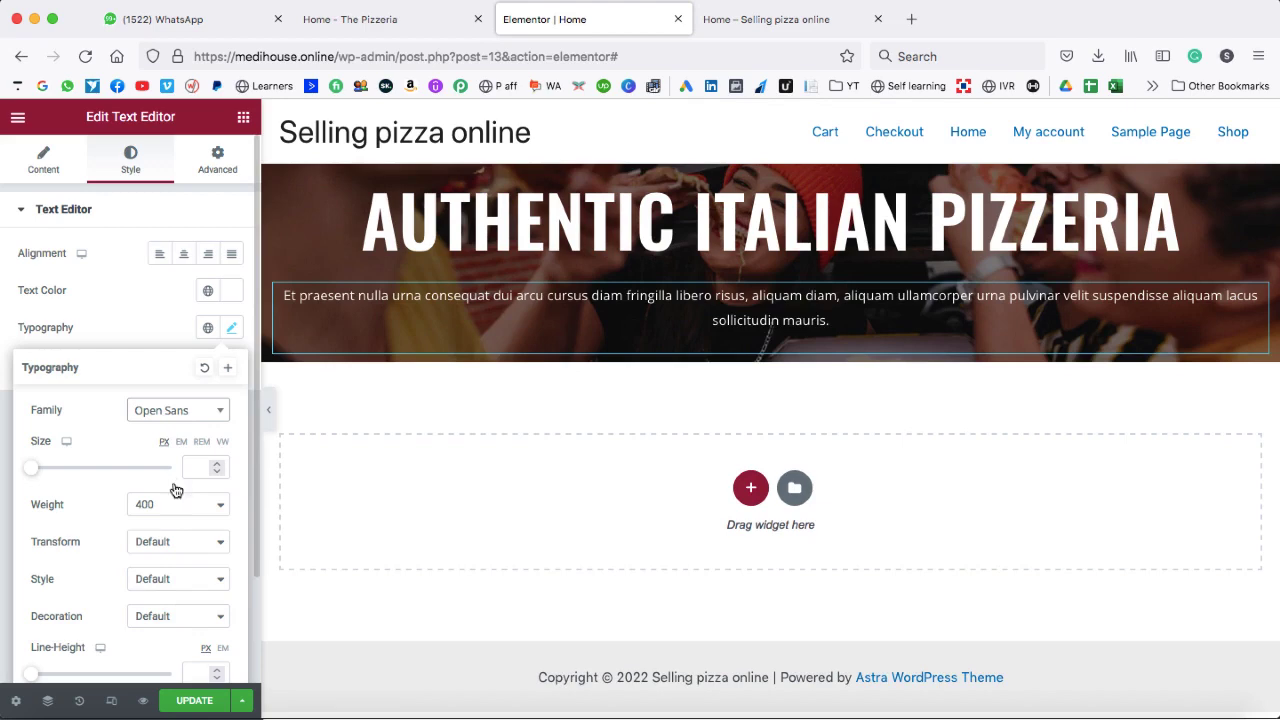
Step: Save the page with Update and reload the live Home page
{"action": "left_click", "coordinate": [196, 701]}
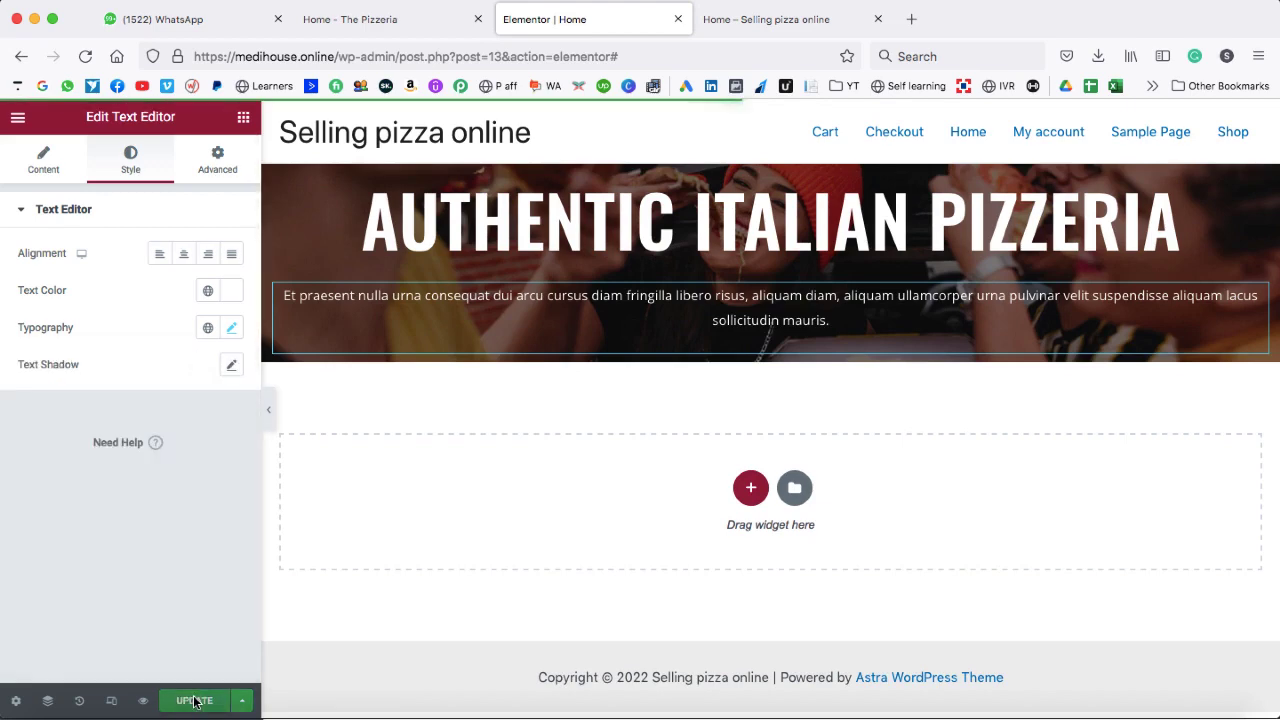
{"action": "left_click", "coordinate": [786, 19]}
{"action": "left_click", "coordinate": [85, 56]}
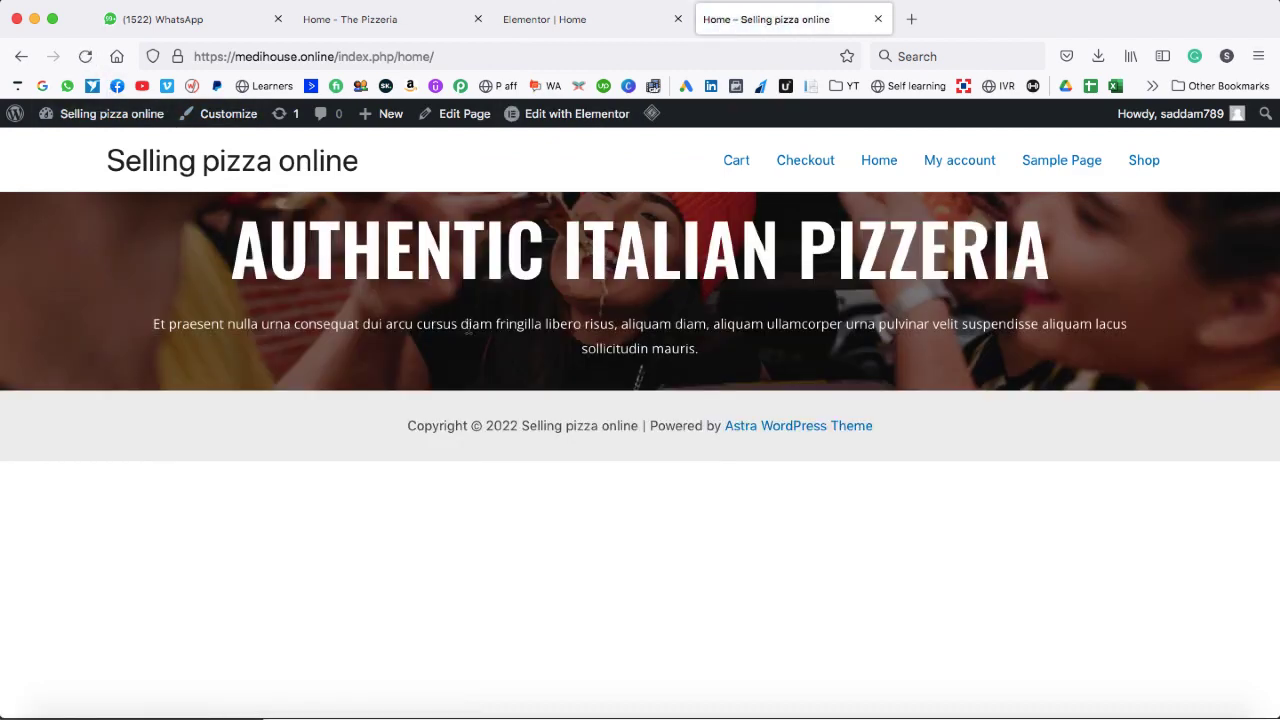
Step: Review the demo's BOOK A TABLE and TAKEAWAY buttons, then return to the Elementor editor
{"action": "left_click", "coordinate": [354, 21]}
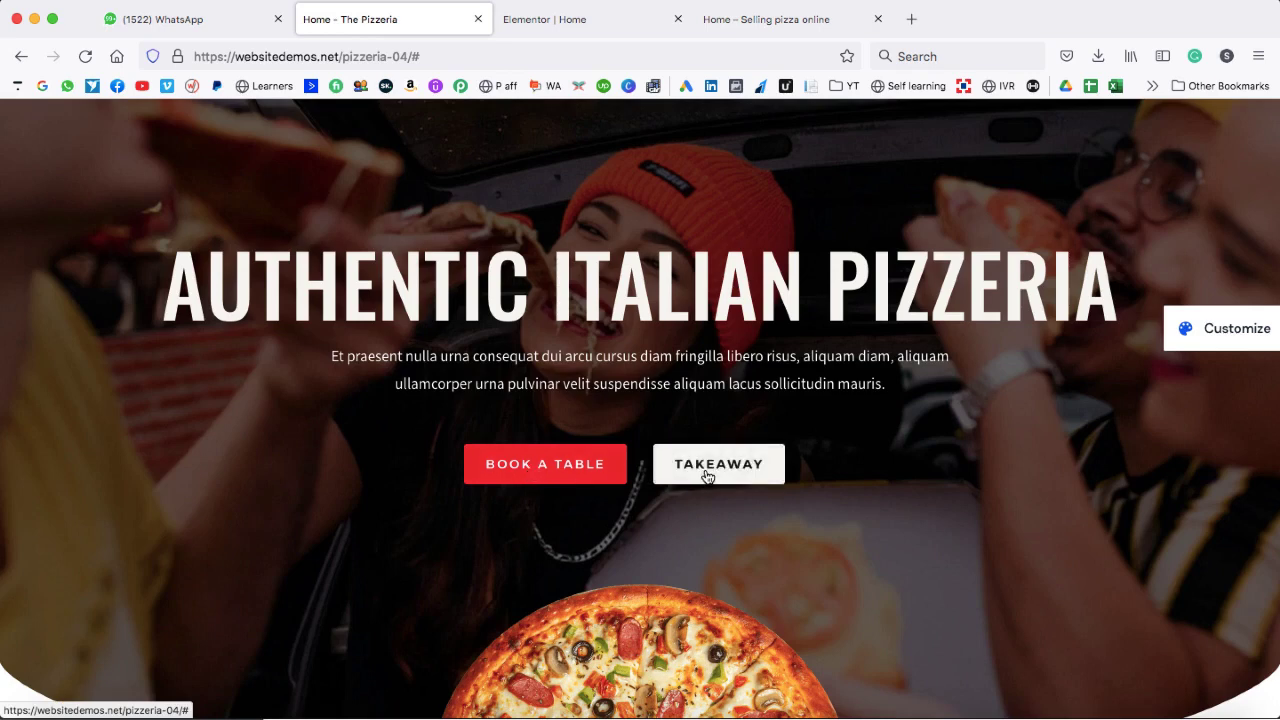
{"action": "left_click", "coordinate": [577, 20]}
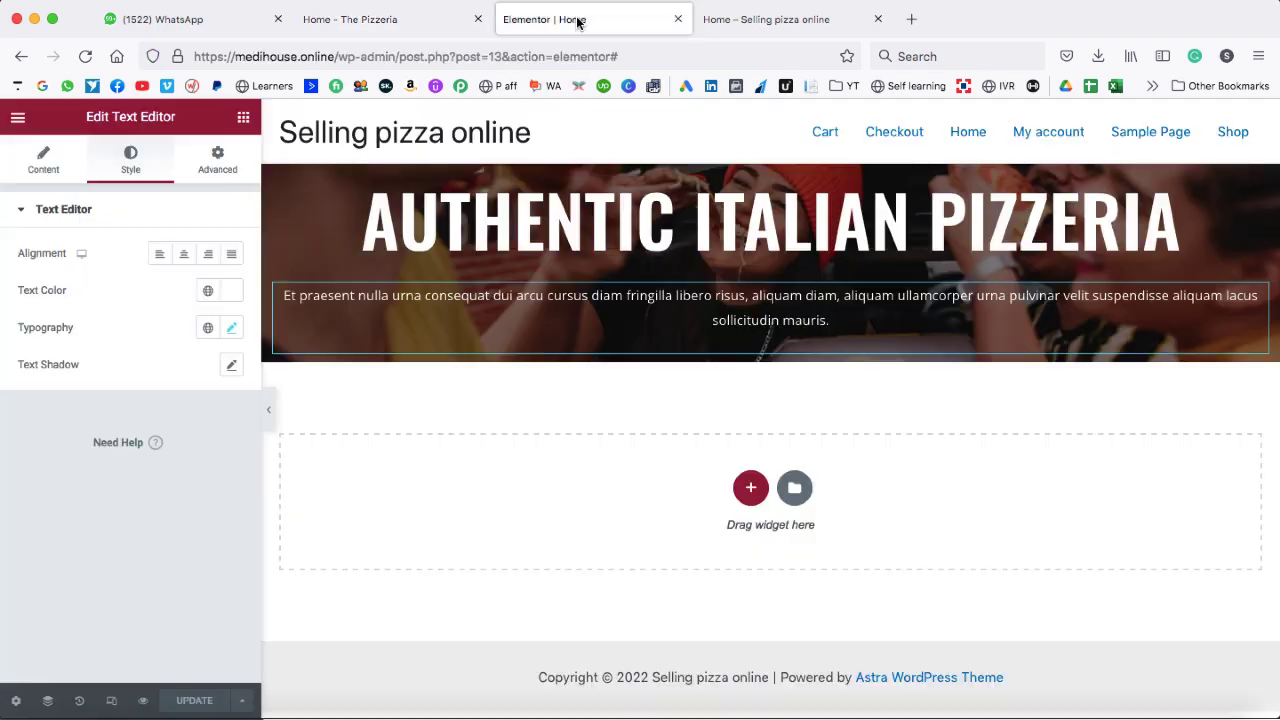
Step: Drop a two-column Inner Section under the paragraph and a Button widget into its left column
{"action": "left_click", "coordinate": [244, 121]}
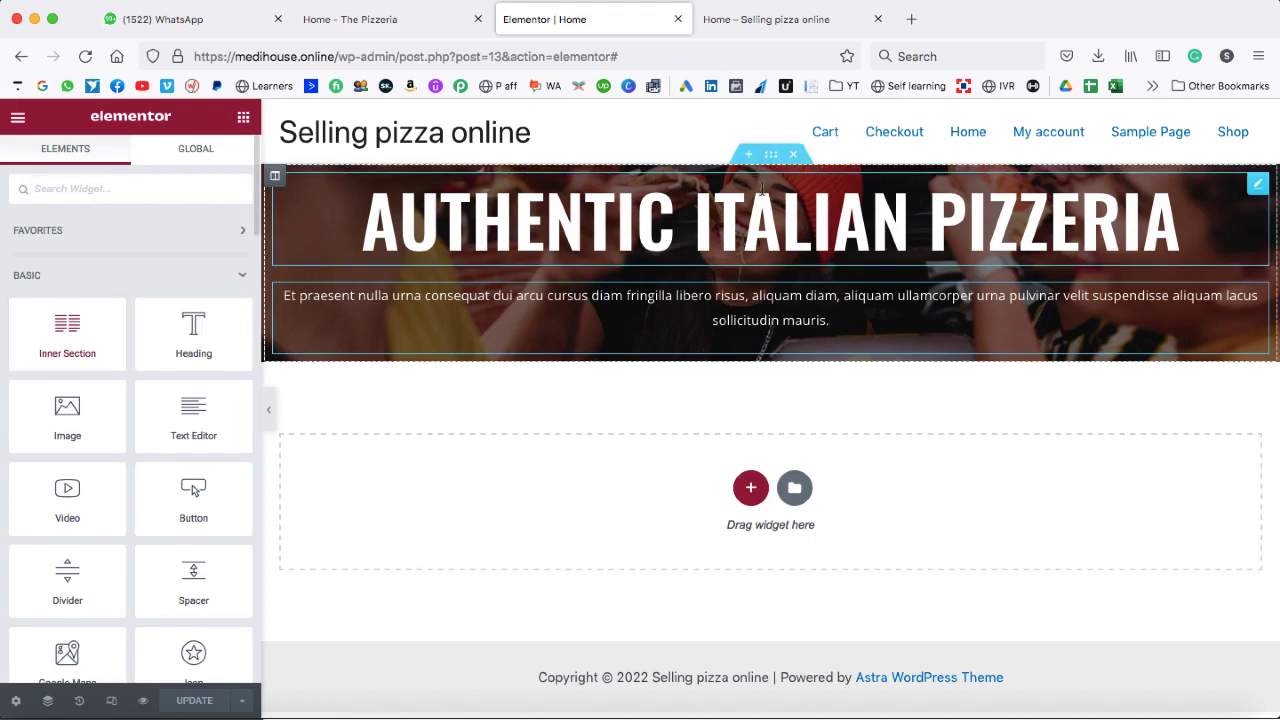
{"action": "left_click_drag", "start_coordinate": [63, 334], "coordinate": [752, 349]}
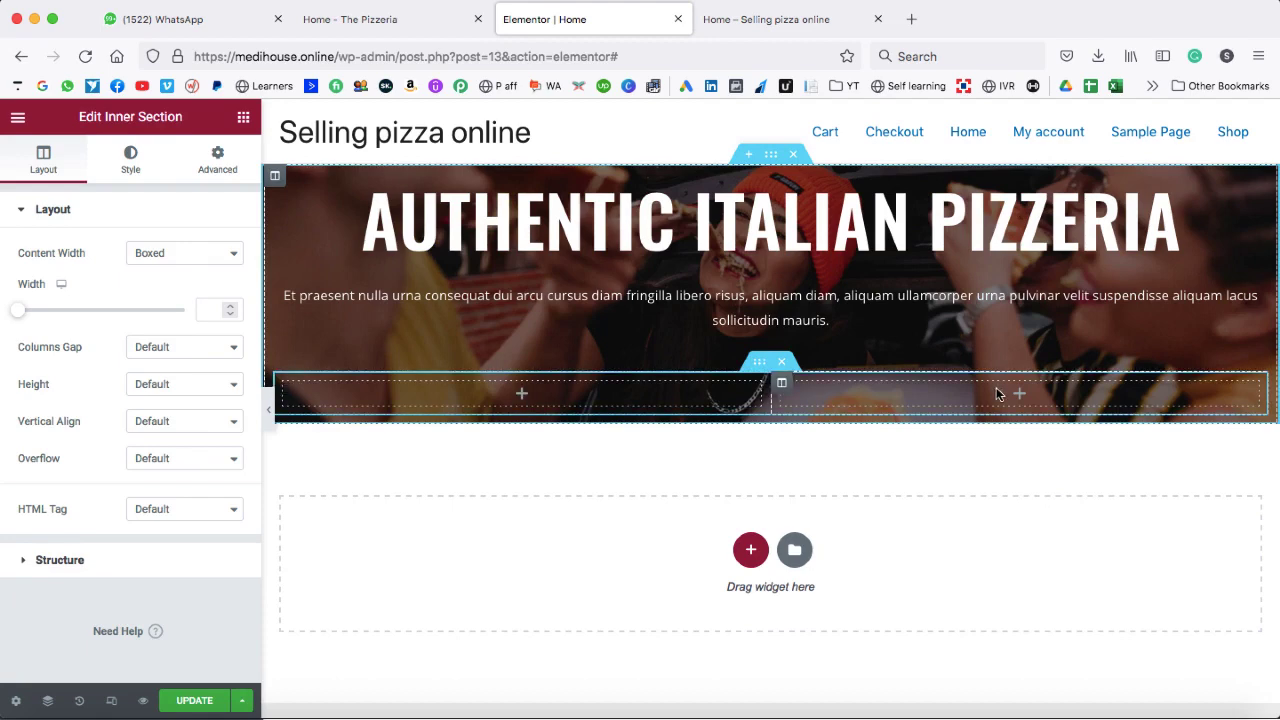
{"action": "left_click", "coordinate": [522, 396]}
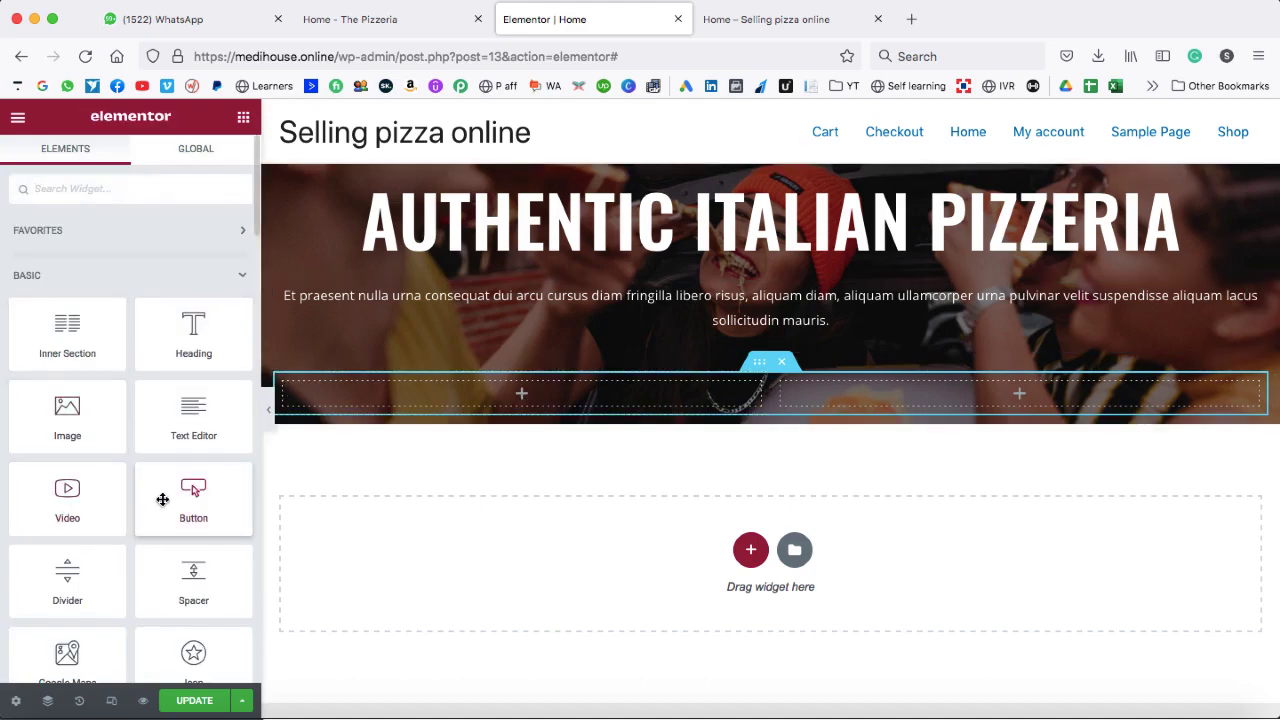
{"action": "left_click_drag", "start_coordinate": [177, 494], "coordinate": [408, 401]}
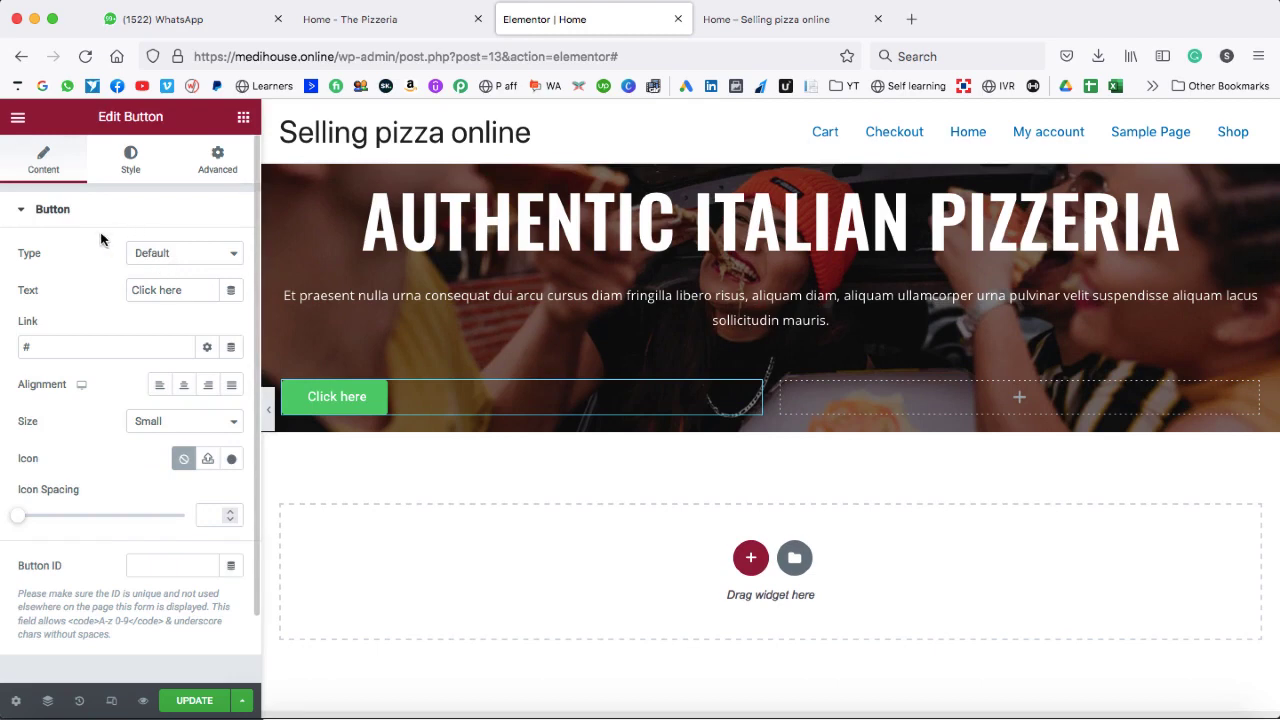
Step: Change the button label to 'BOOK A TABLE' and right-align it in its column
{"action": "left_click", "coordinate": [338, 18]}
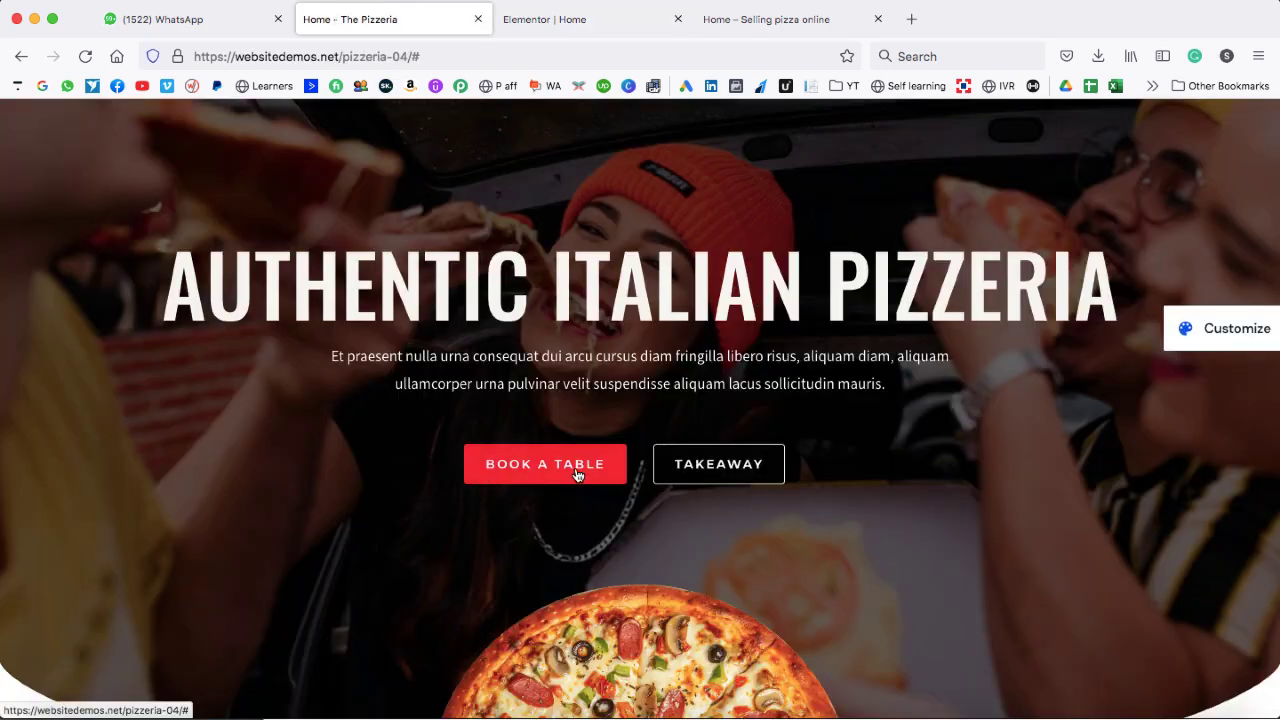
{"action": "left_click", "coordinate": [551, 22]}
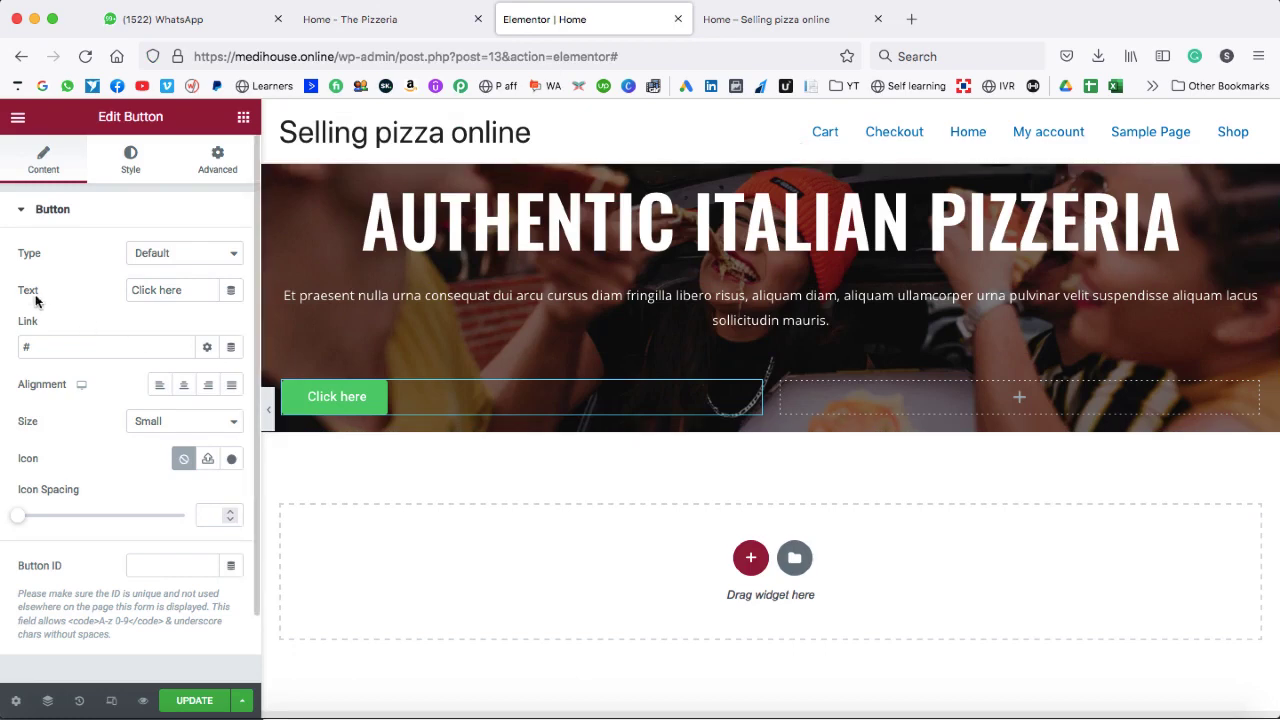
{"action": "left_click_drag", "start_coordinate": [191, 290], "coordinate": [120, 289]}
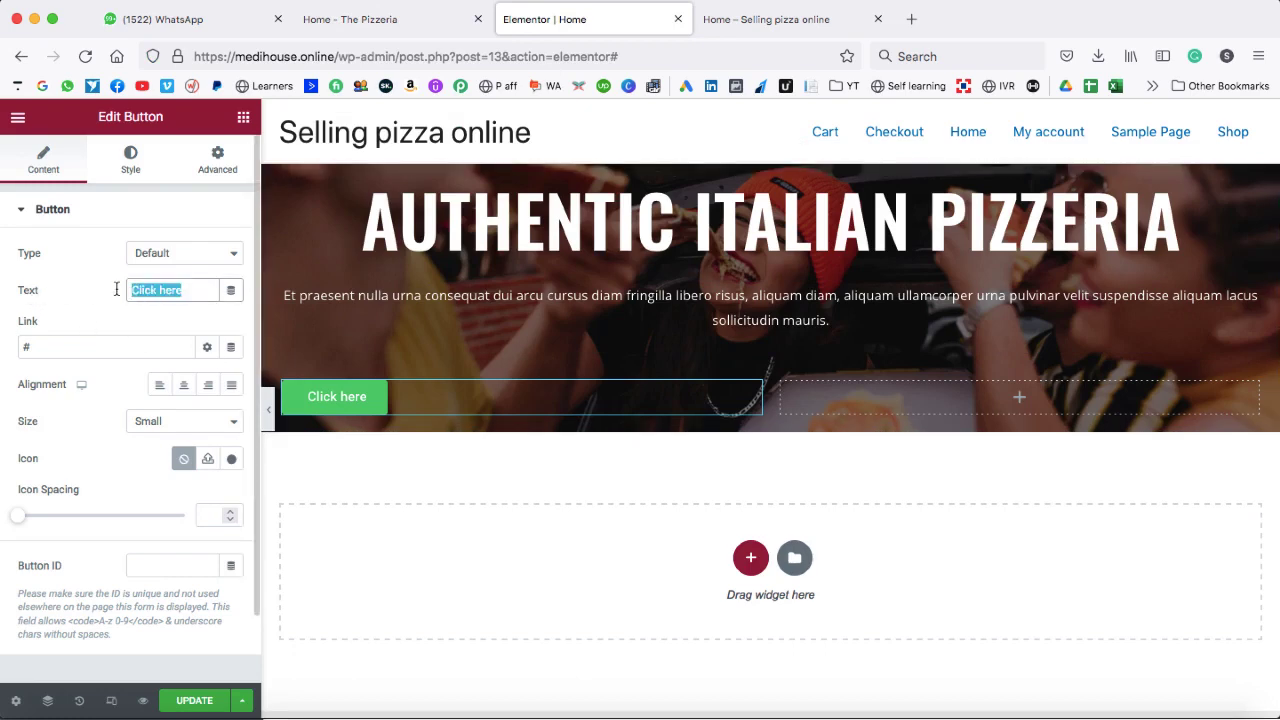
{"action": "type", "text": "BOOK A"}
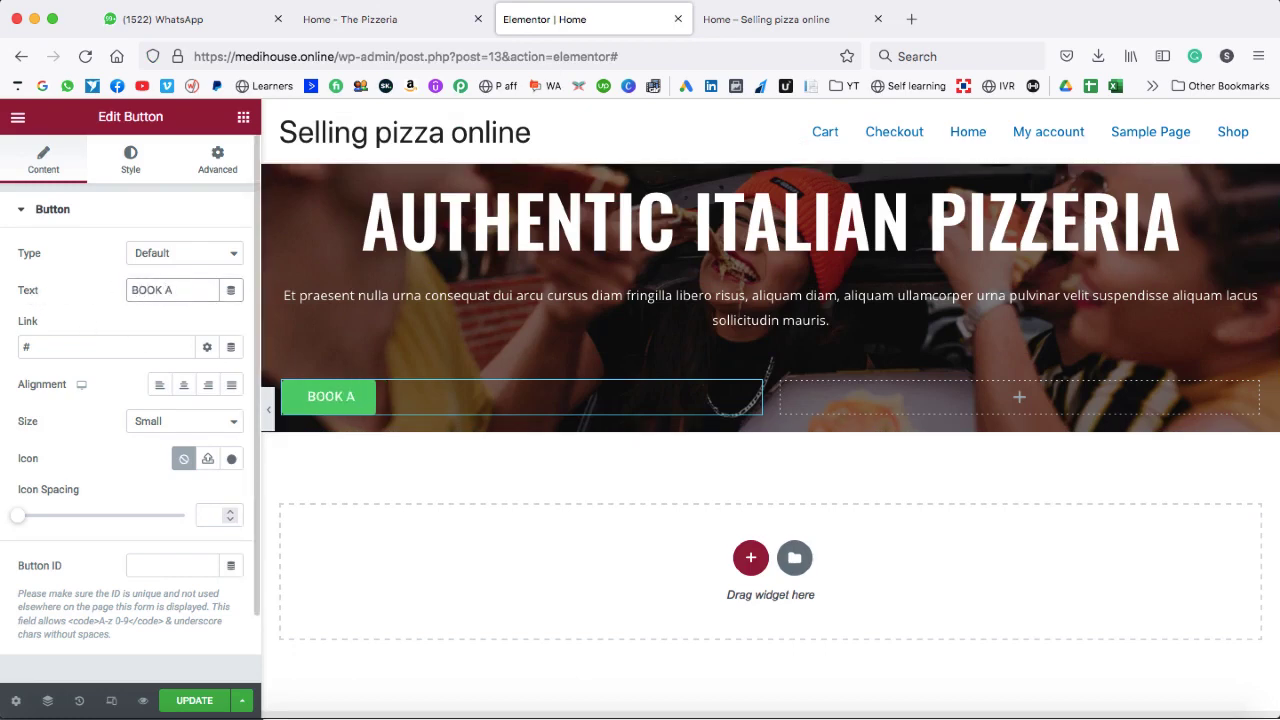
{"action": "type", "text": " TABLE"}
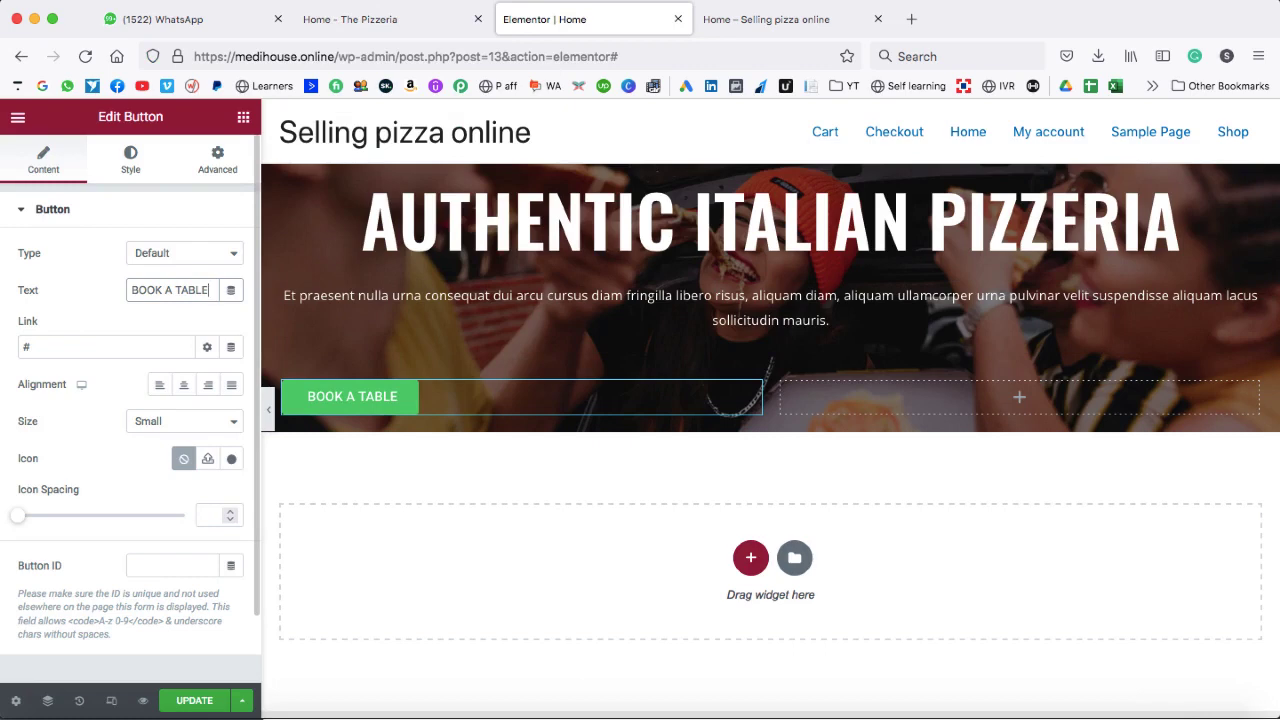
{"action": "left_click", "coordinate": [33, 344]}
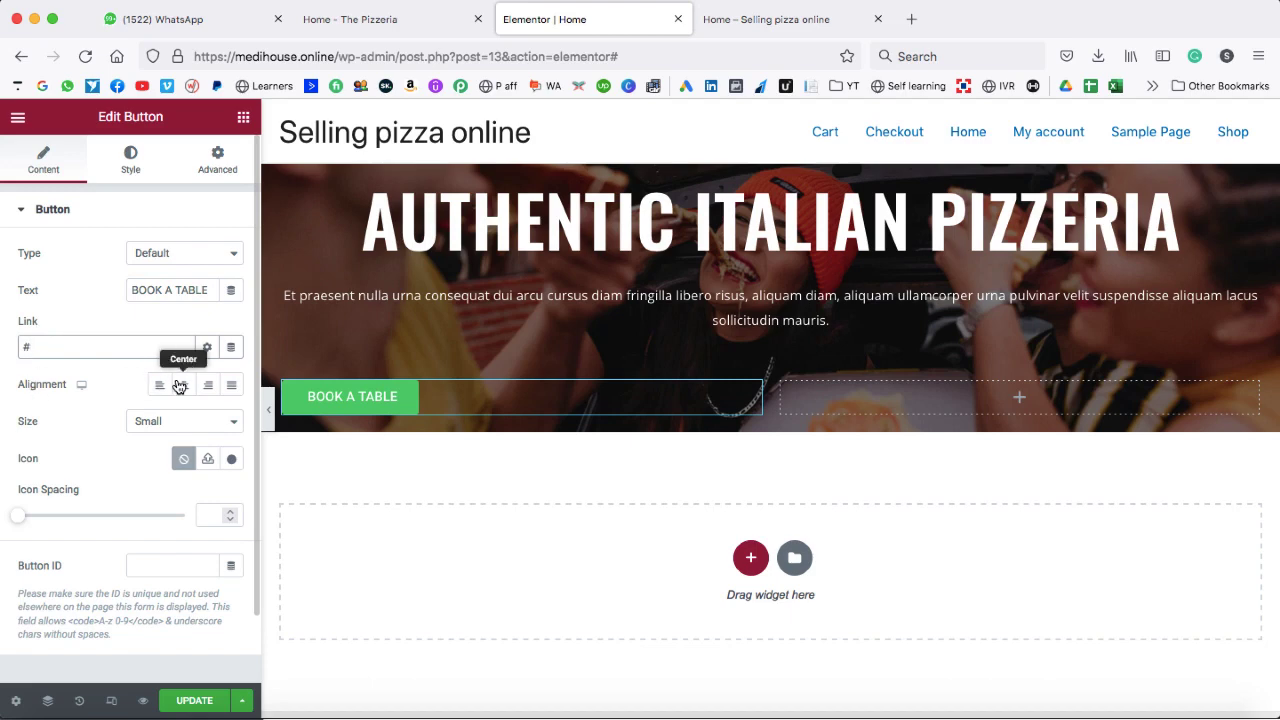
{"action": "left_click", "coordinate": [208, 385]}
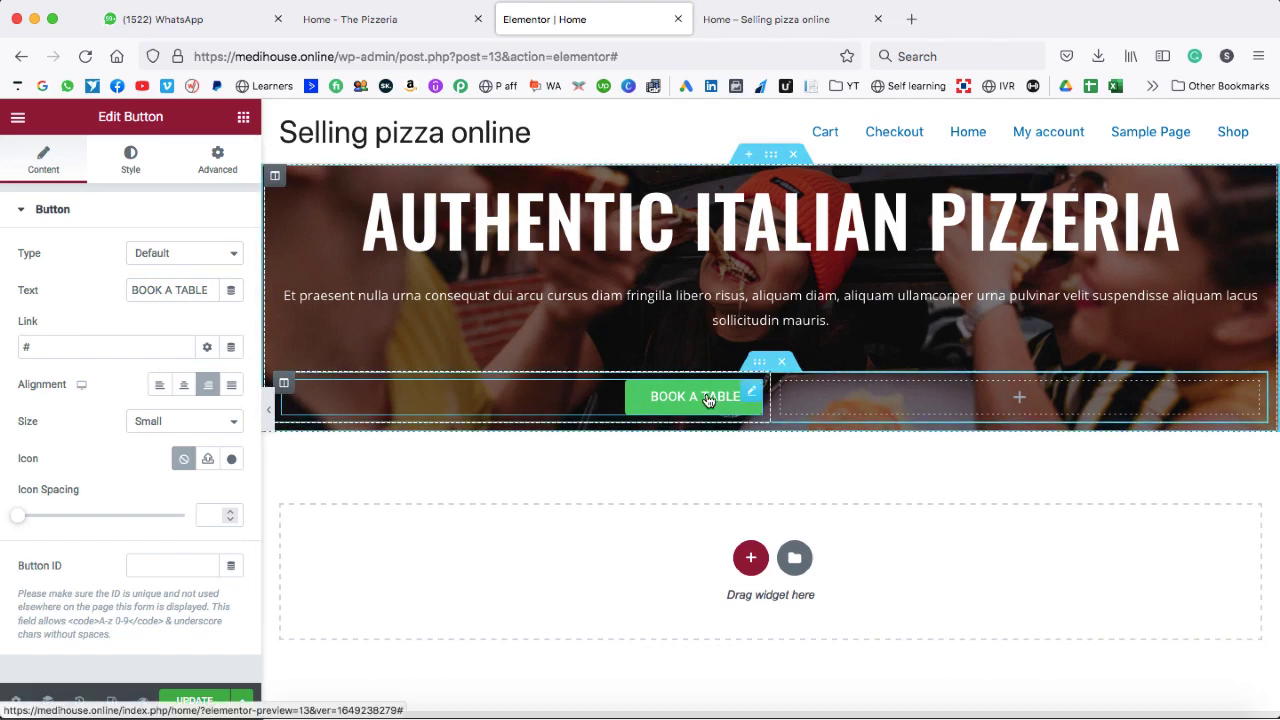
Step: Give the BOOK A TABLE button a bright red #FD0000 background
{"action": "left_click", "coordinate": [130, 167]}
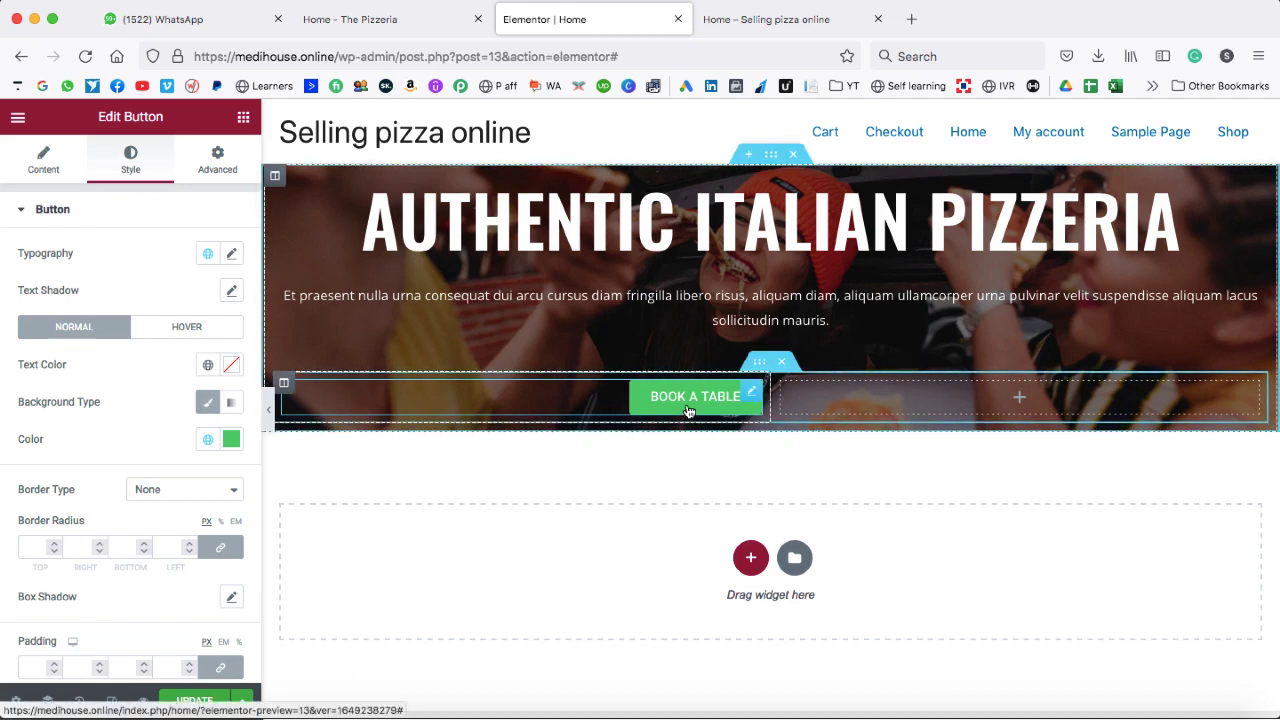
{"action": "left_click", "coordinate": [231, 439]}
{"action": "left_click_drag", "start_coordinate": [211, 350], "coordinate": [110, 353]}
{"action": "left_click_drag", "start_coordinate": [248, 251], "coordinate": [345, 185]}
{"action": "left_click", "coordinate": [420, 240]}
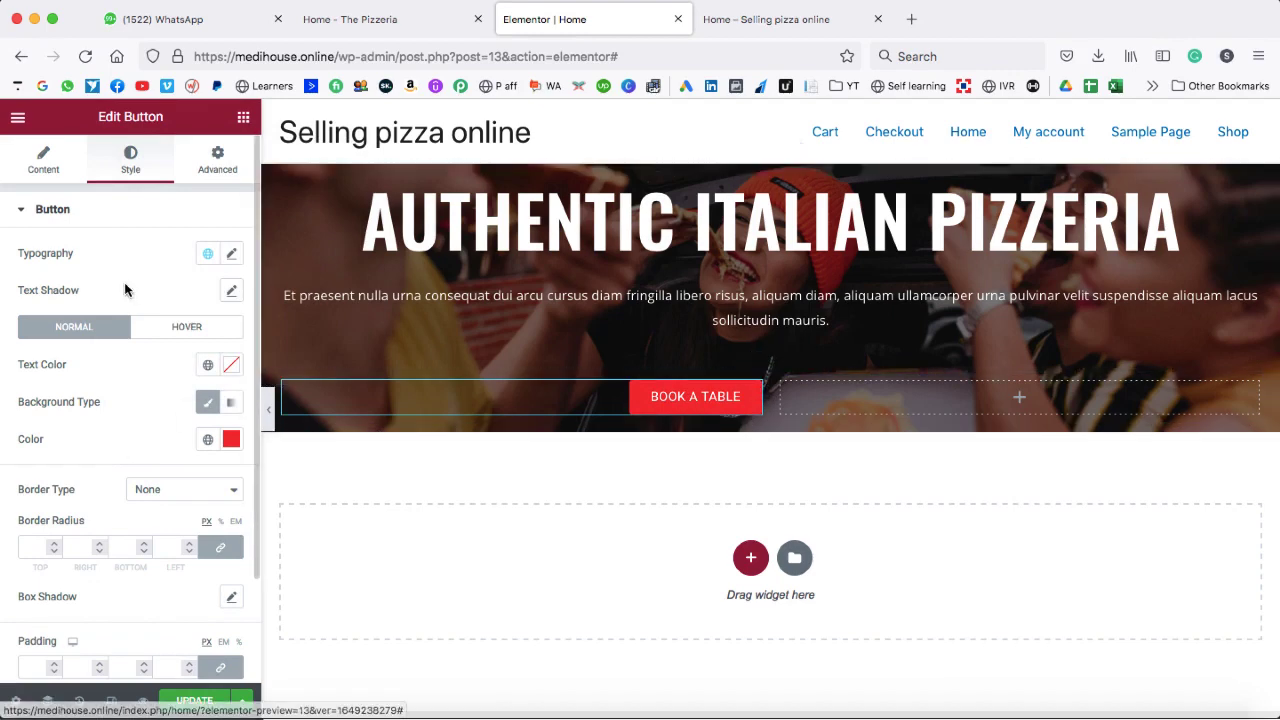
Step: Set the button text to font weight 700 and enlarge it to 20 px
{"action": "left_click", "coordinate": [231, 254]}
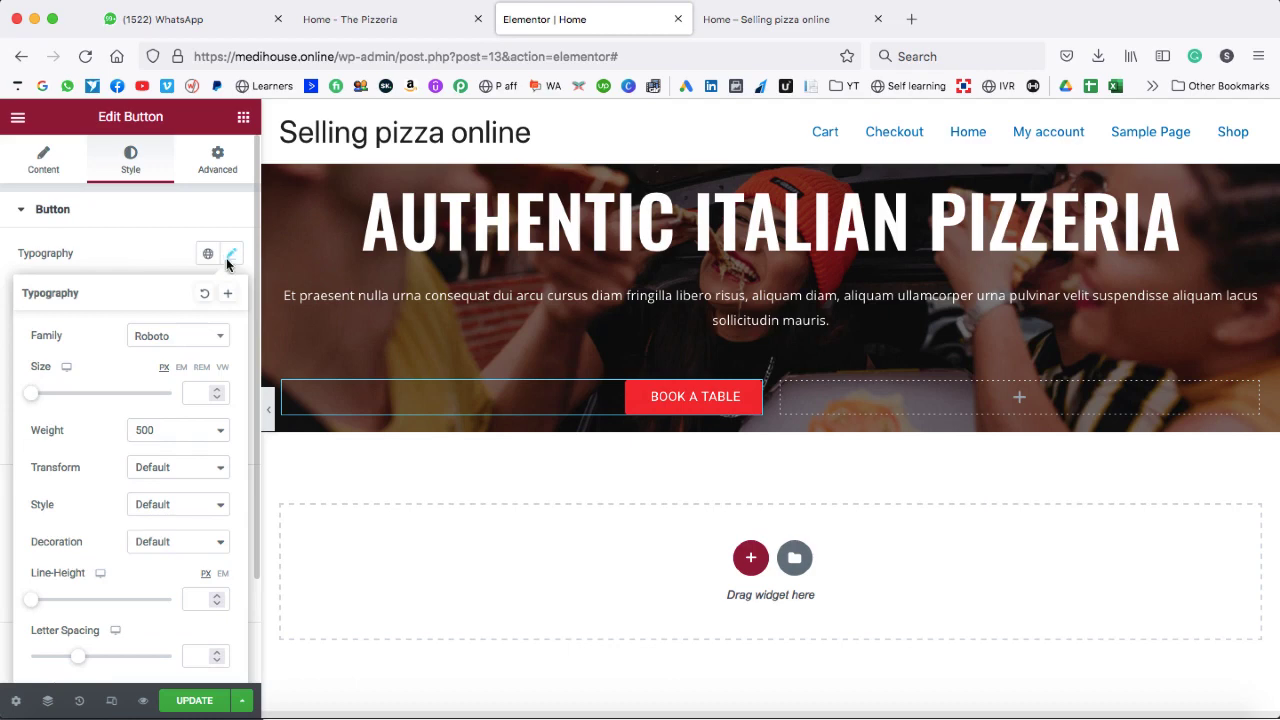
{"action": "left_click", "coordinate": [158, 431]}
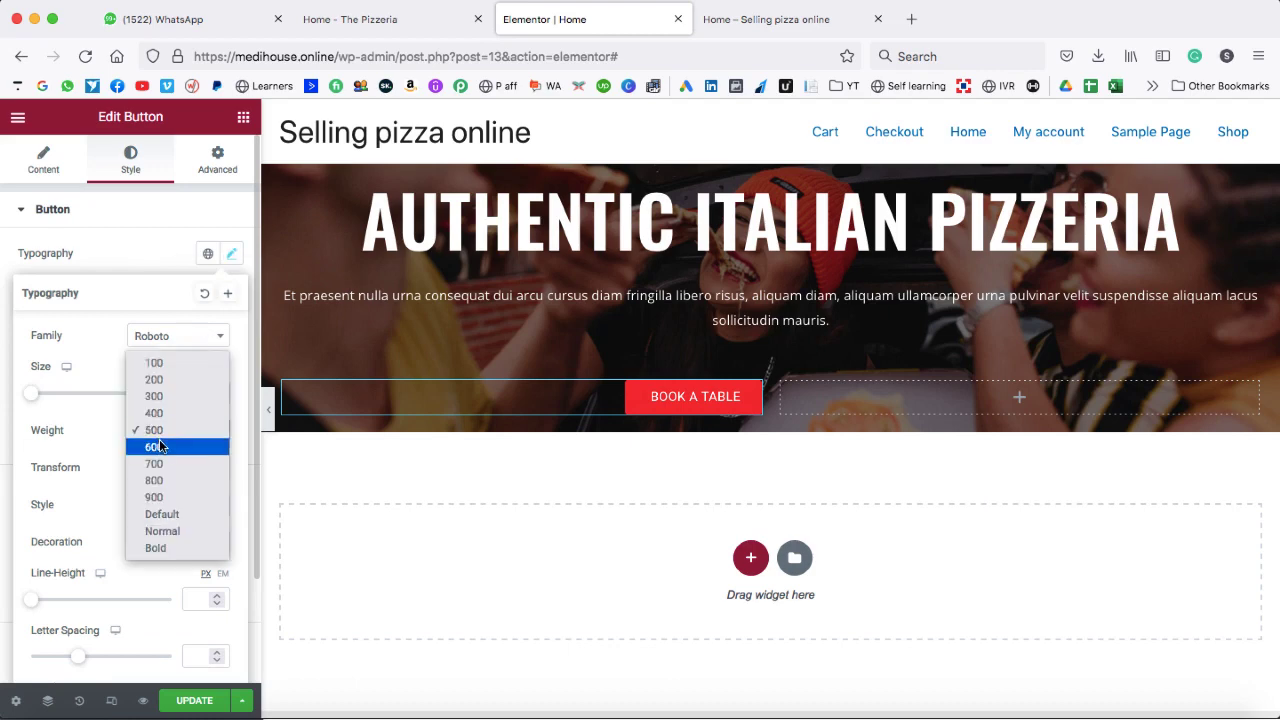
{"action": "left_click", "coordinate": [161, 447]}
{"action": "left_click", "coordinate": [161, 447]}
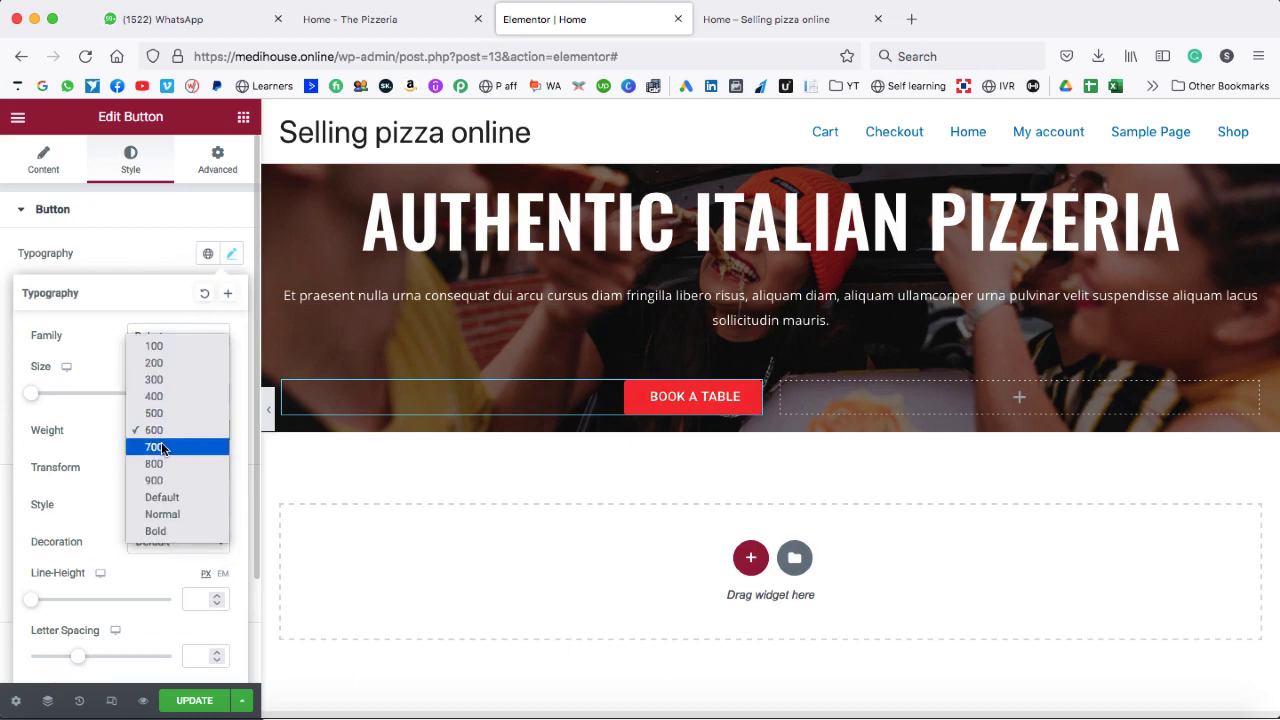
{"action": "left_click", "coordinate": [163, 447]}
{"action": "mouse_move", "coordinate": [31, 394]}
{"action": "left_mouse_down"}
{"action": "mouse_move", "coordinate": [62, 398]}
{"action": "mouse_move", "coordinate": [44, 399]}
{"action": "left_mouse_up"}
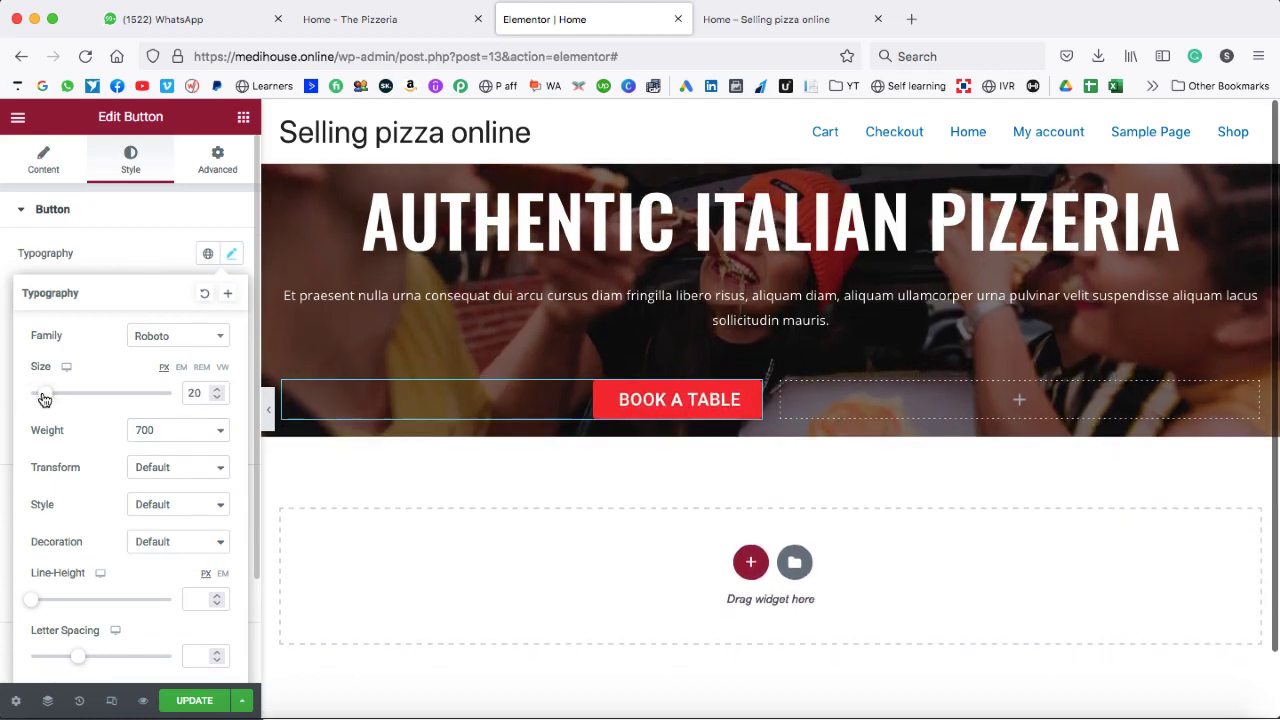
{"action": "left_click", "coordinate": [91, 256]}
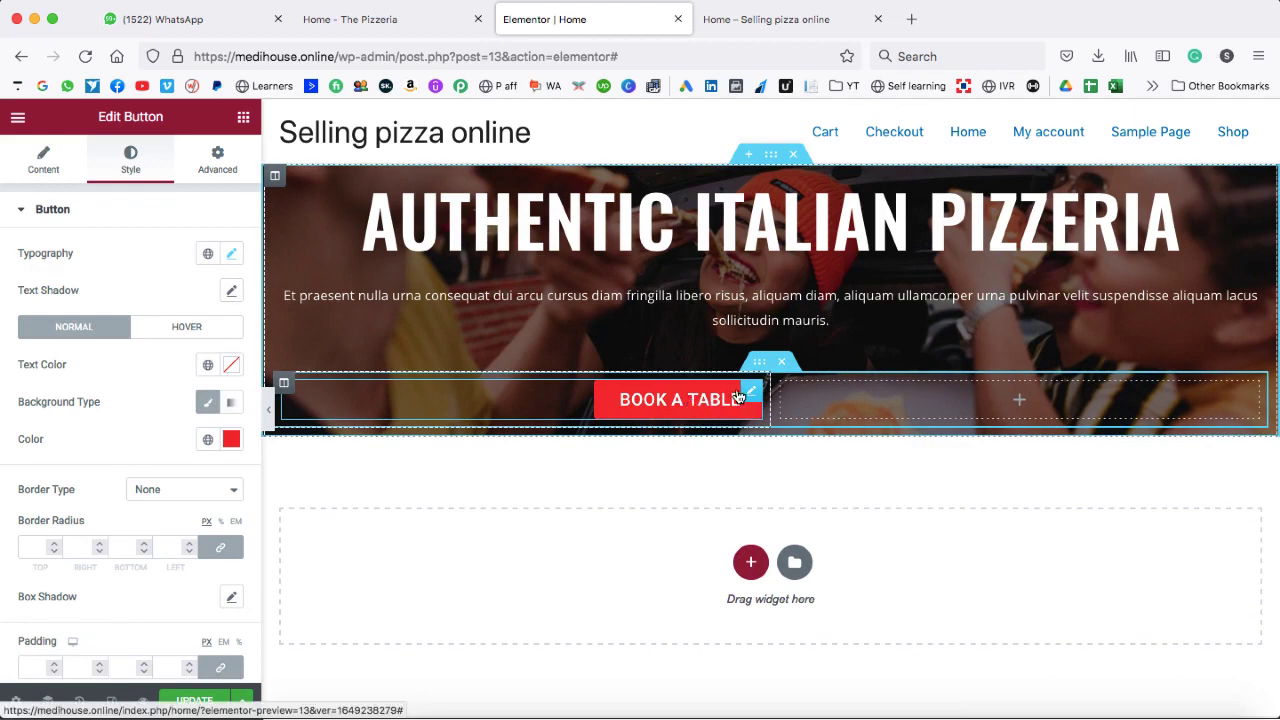
Step: Duplicate the BOOK A TABLE button and move the copy into the right-hand column
{"action": "right_click", "coordinate": [745, 397]}
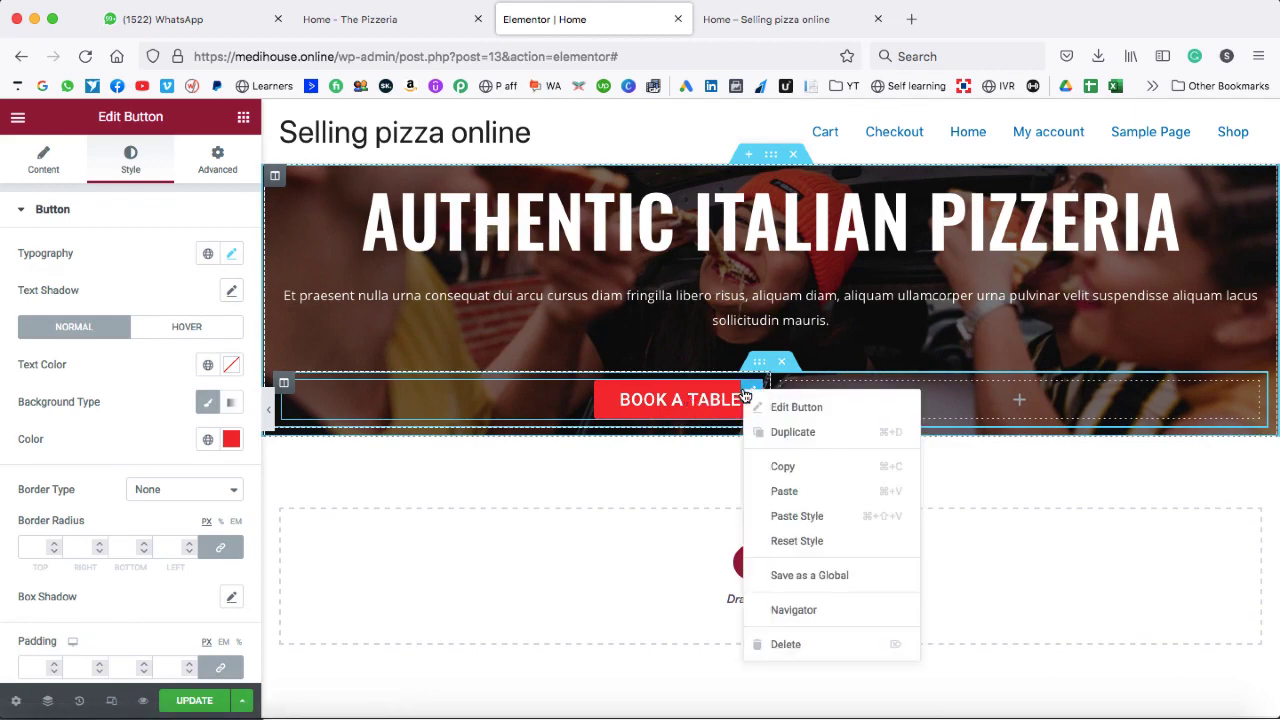
{"action": "left_click", "coordinate": [783, 434]}
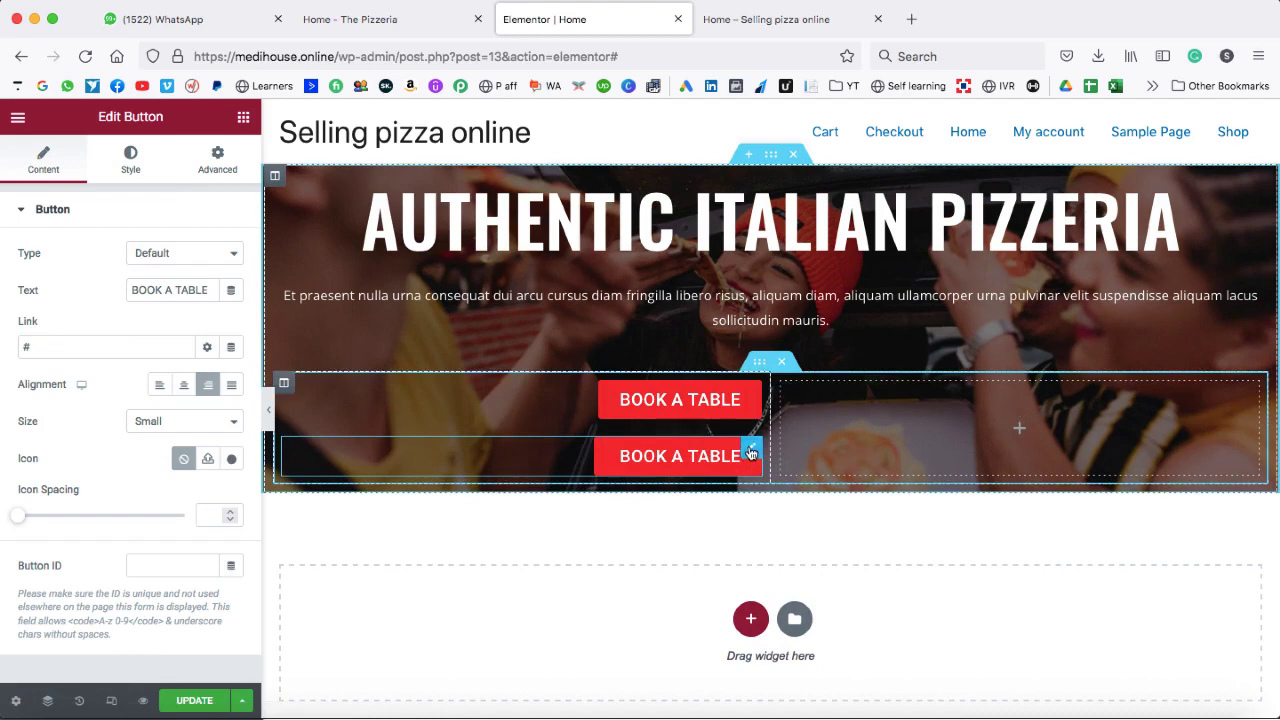
{"action": "left_click_drag", "start_coordinate": [751, 453], "coordinate": [875, 417]}
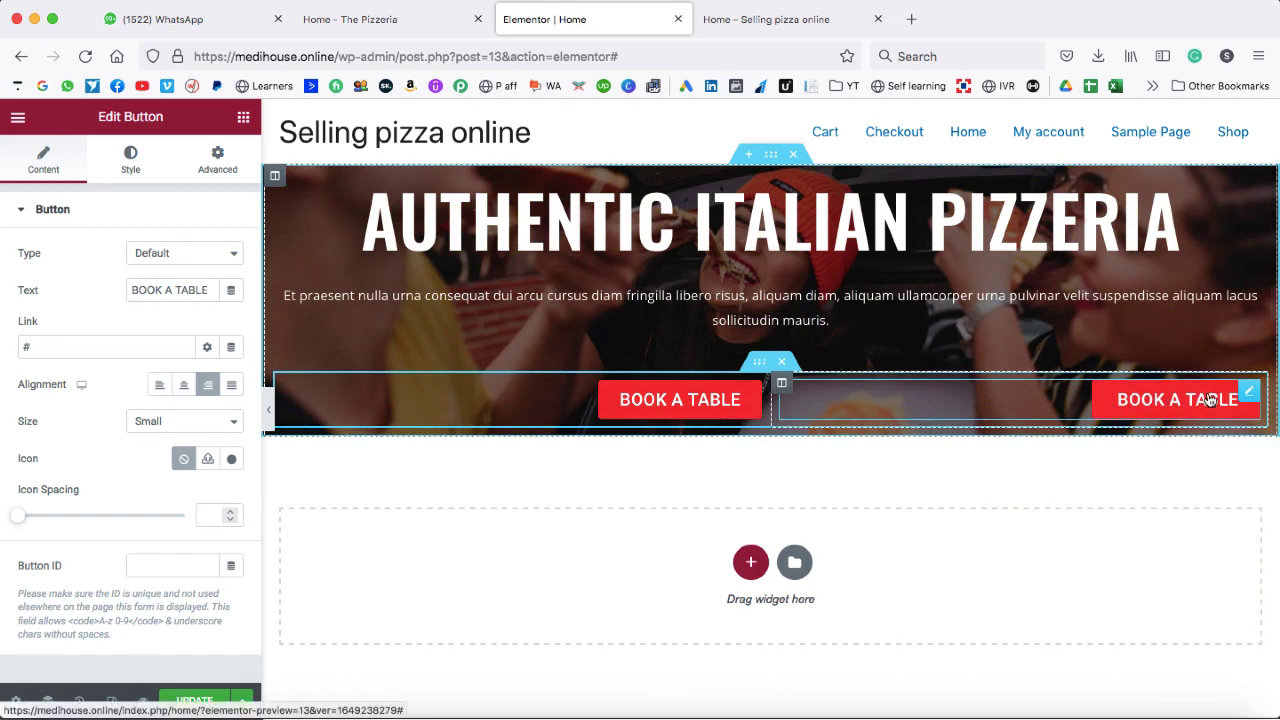
Step: Left-align the copied button in its column, checking it against the reference demo
{"action": "right_click", "coordinate": [1247, 388]}
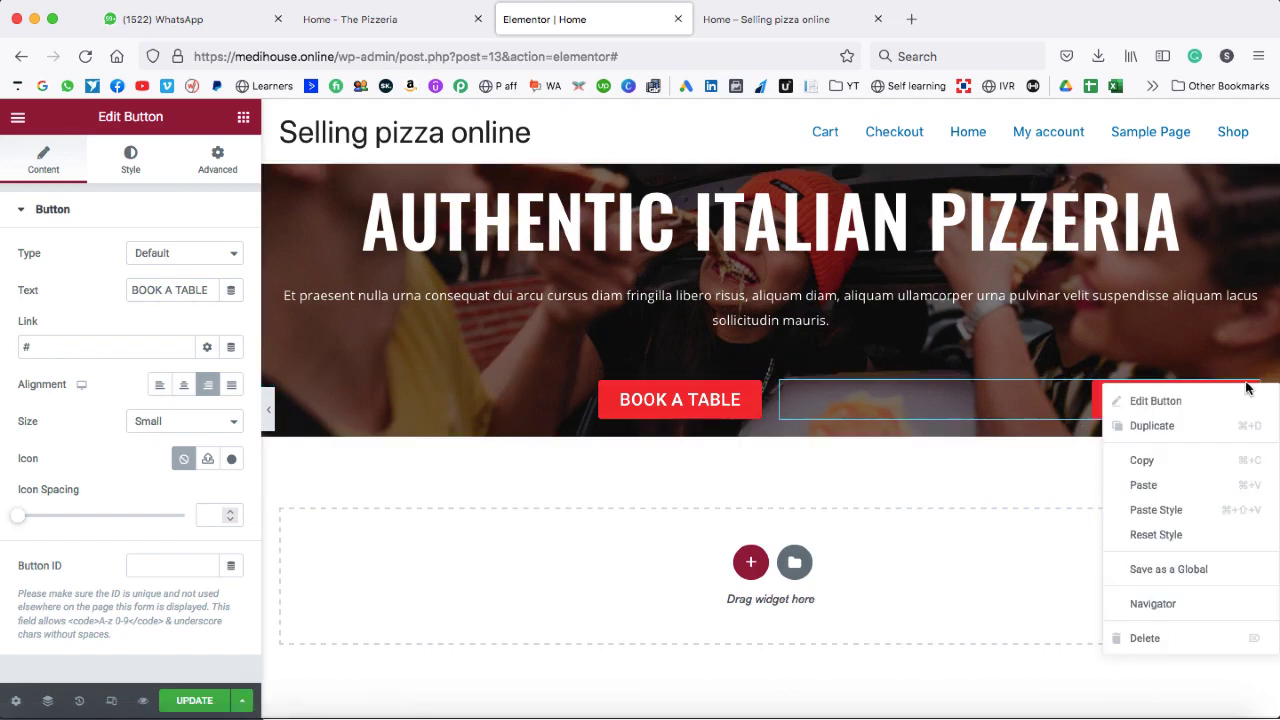
{"action": "left_click", "coordinate": [1178, 404]}
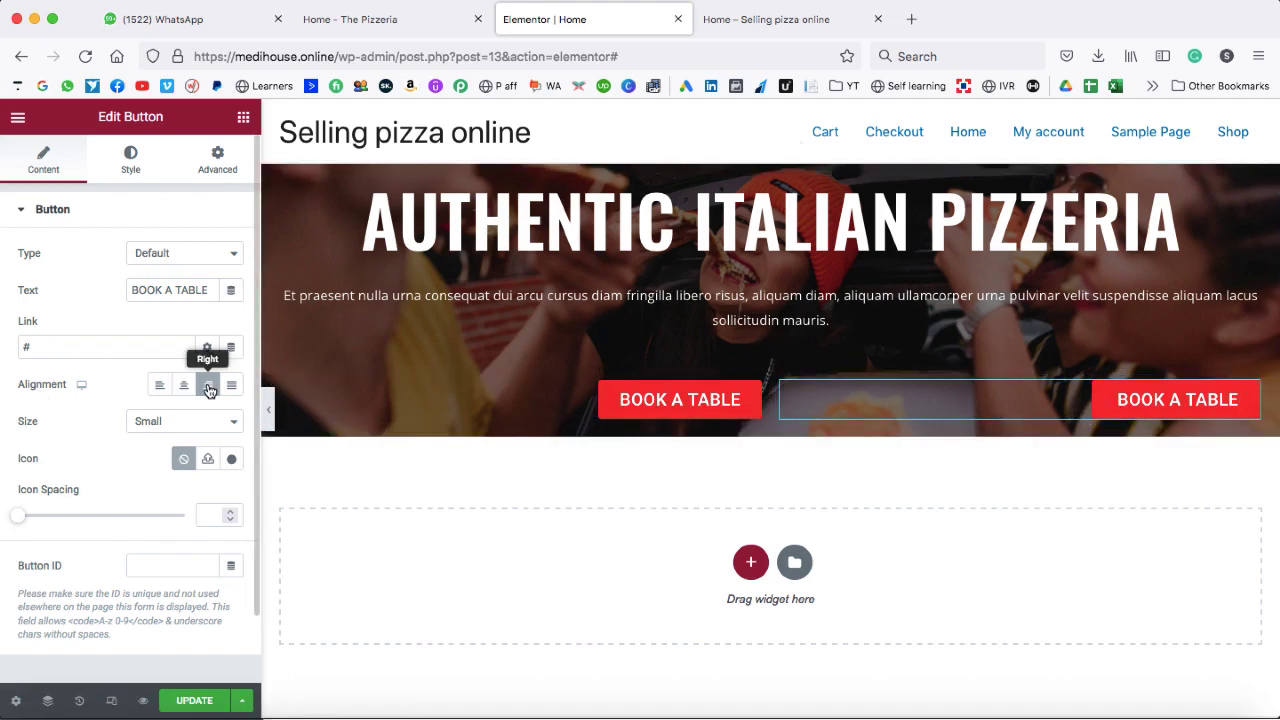
{"action": "left_click", "coordinate": [158, 387]}
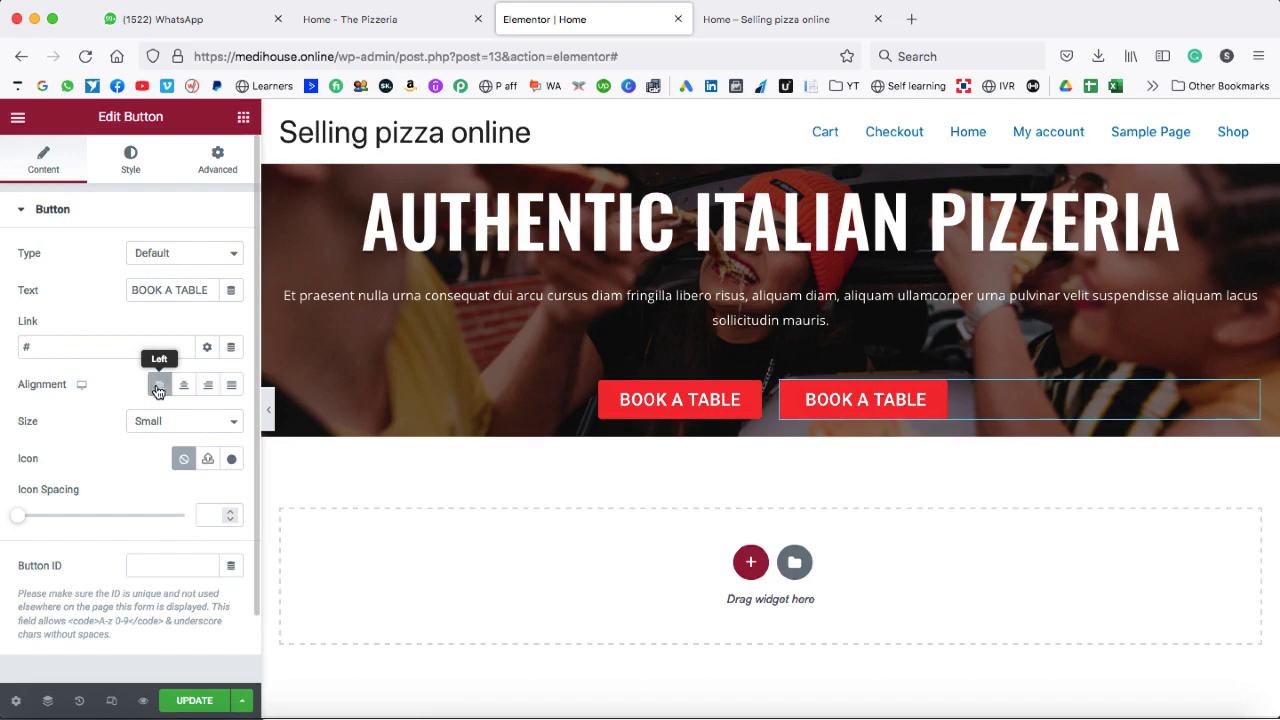
{"action": "left_click", "coordinate": [365, 25]}
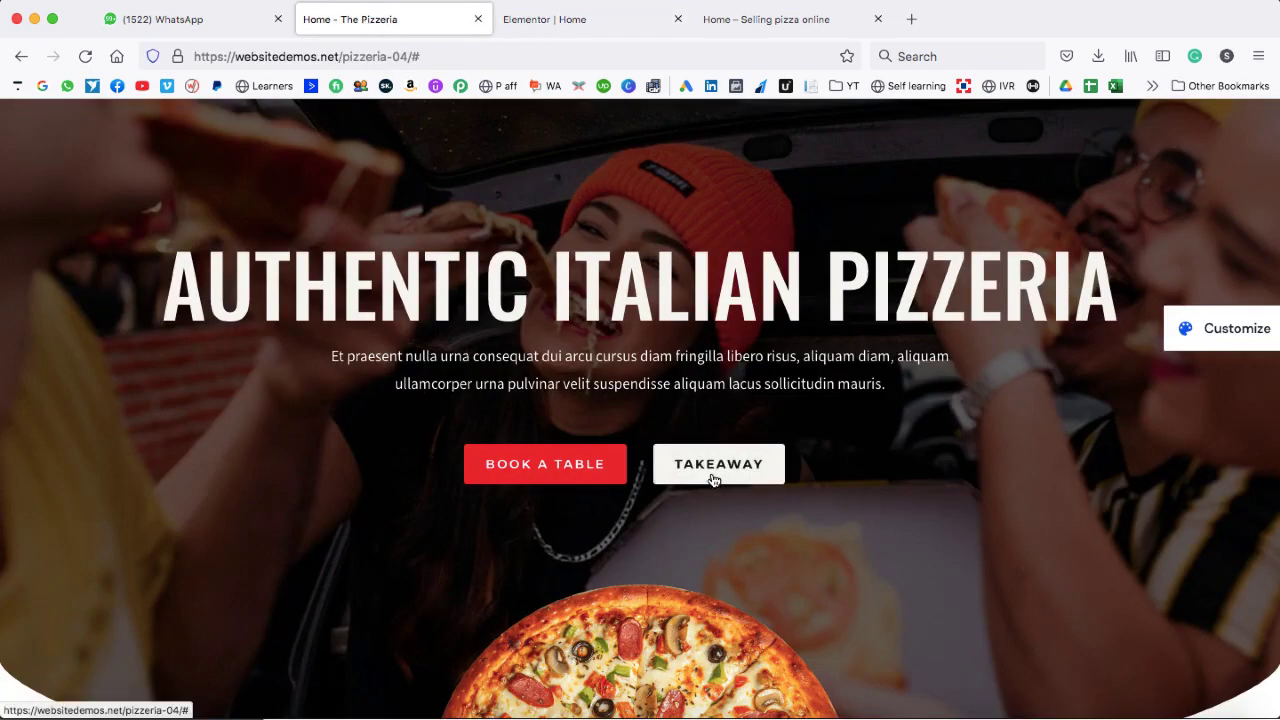
{"action": "left_click", "coordinate": [548, 19]}
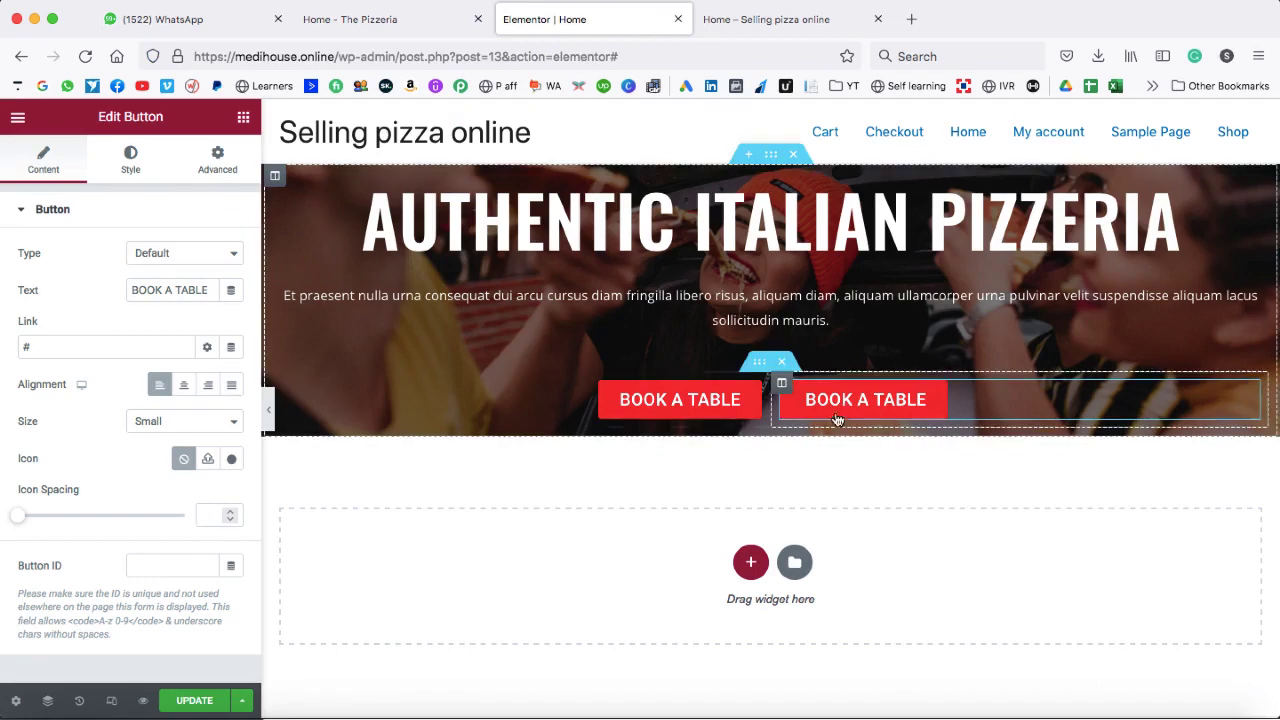
Step: Change the second button's label to TAKEAWAY and compare it with the pizzeria demo
{"action": "triple_click", "coordinate": [200, 290]}
{"action": "type", "text": "tak"}
{"action": "key", "text": "BackSpace"}
{"action": "key", "text": "BackSpace"}
{"action": "key", "text": "BackSpace"}
{"action": "type", "text": "TAKEAWAY"}
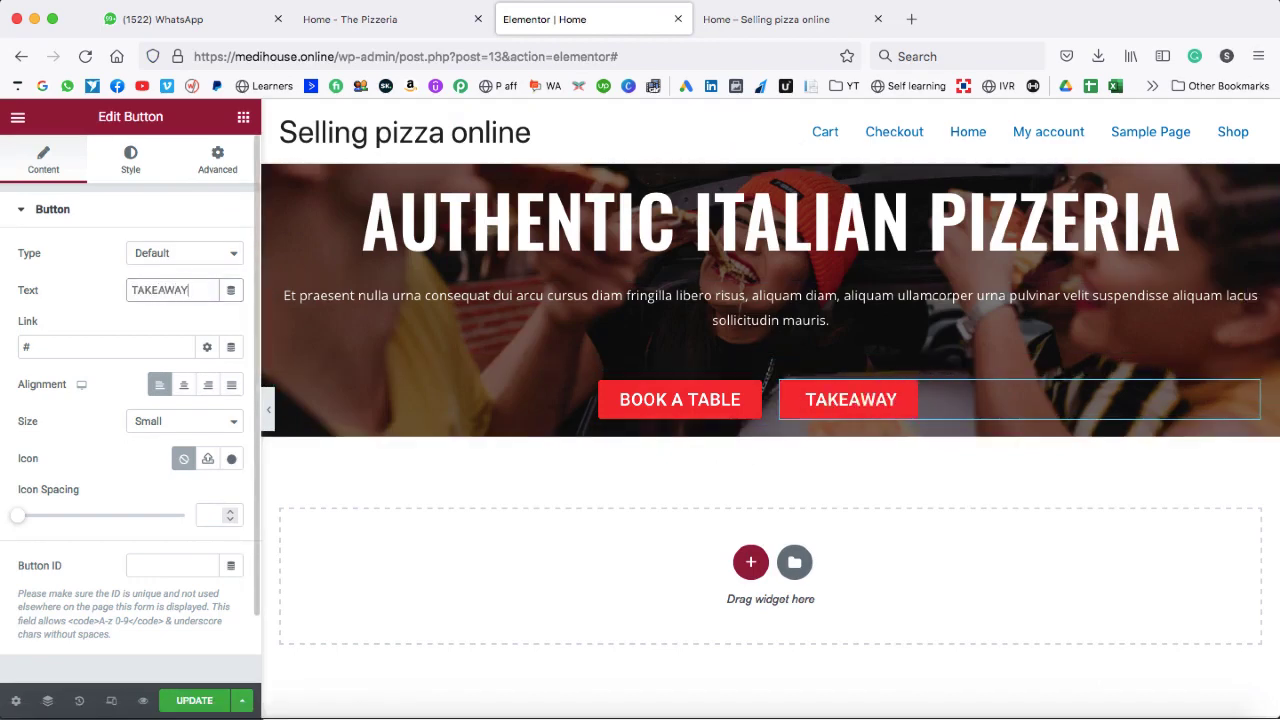
{"action": "left_click", "coordinate": [386, 20]}
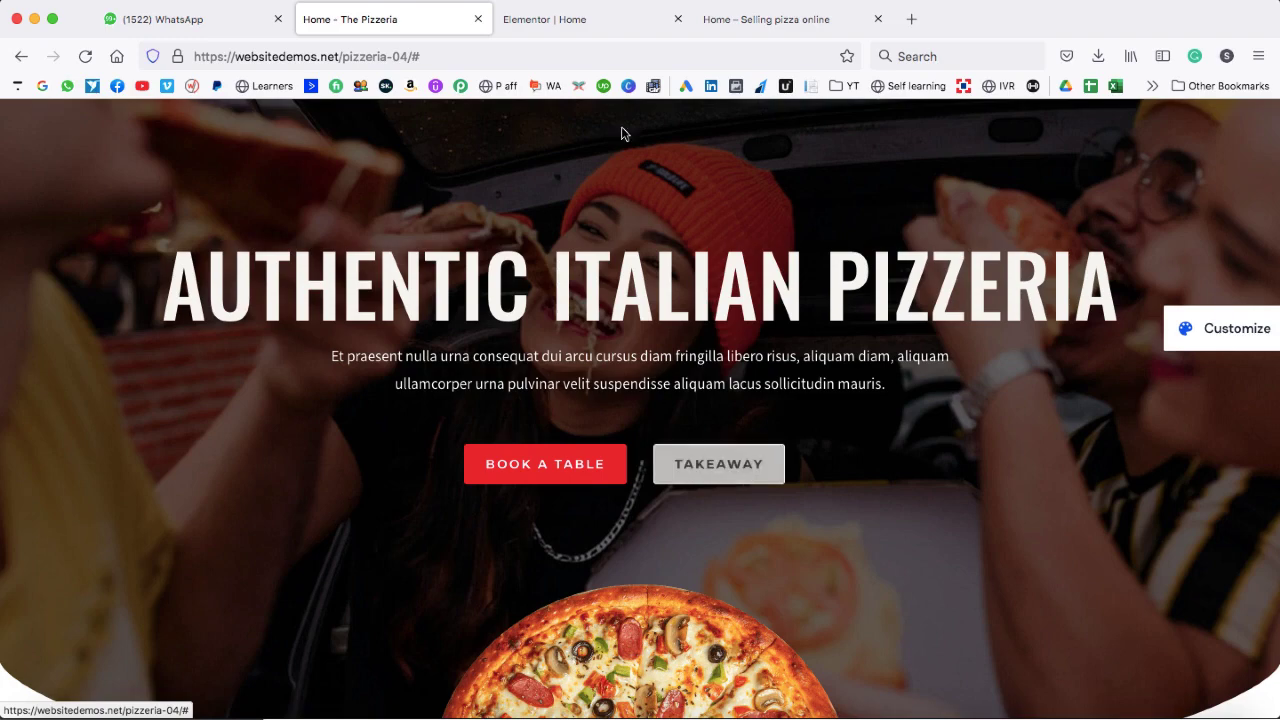
{"action": "left_click", "coordinate": [594, 32]}
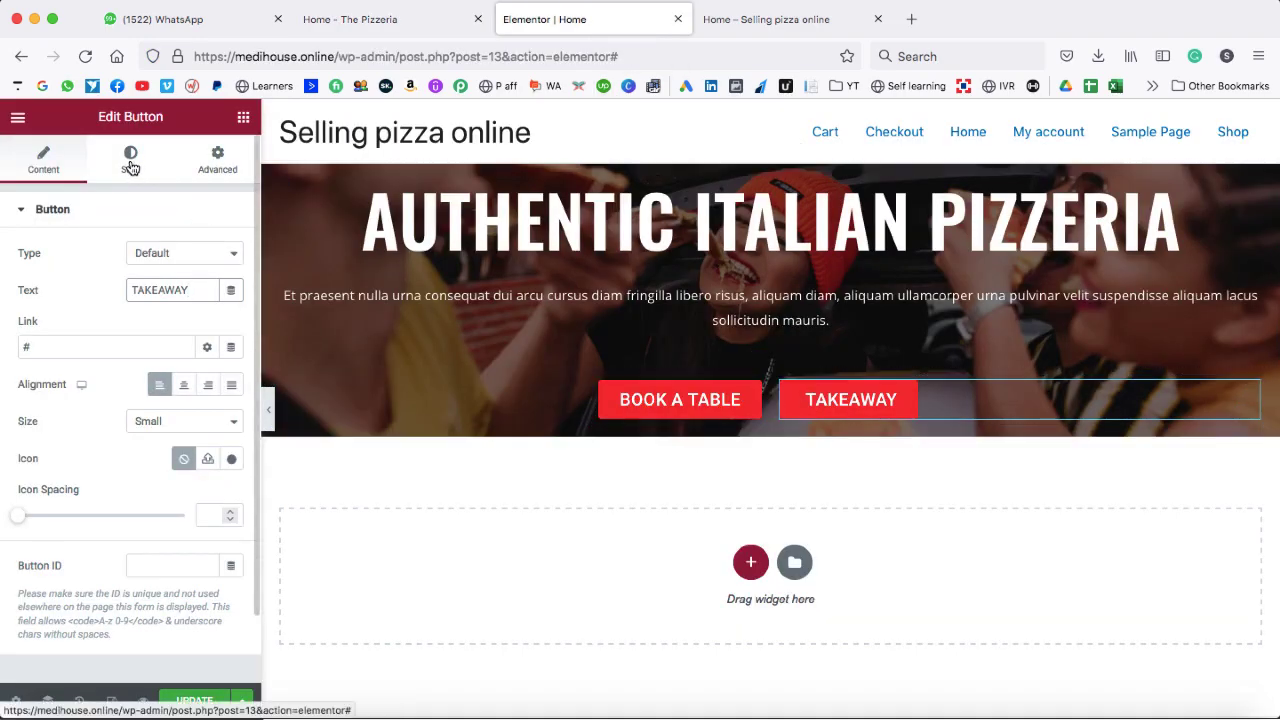
Step: Make the TAKEAWAY button's background almost fully transparent
{"action": "left_click", "coordinate": [130, 165]}
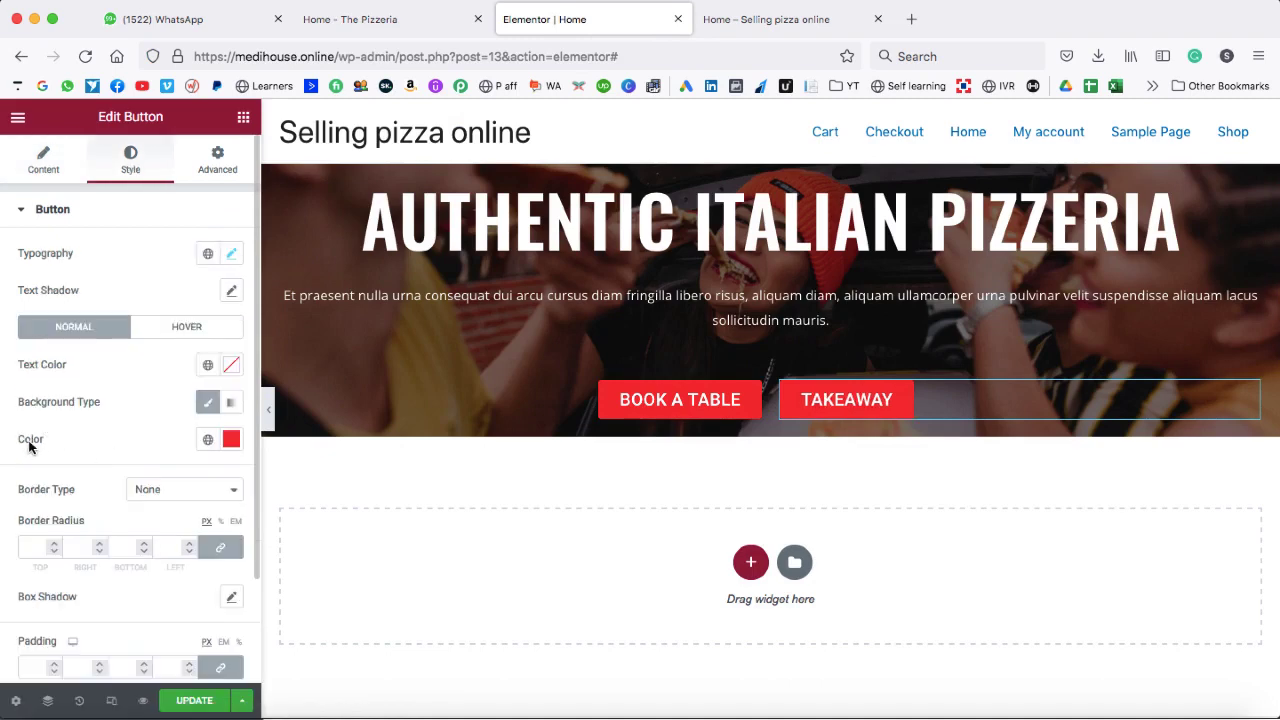
{"action": "left_click", "coordinate": [231, 439]}
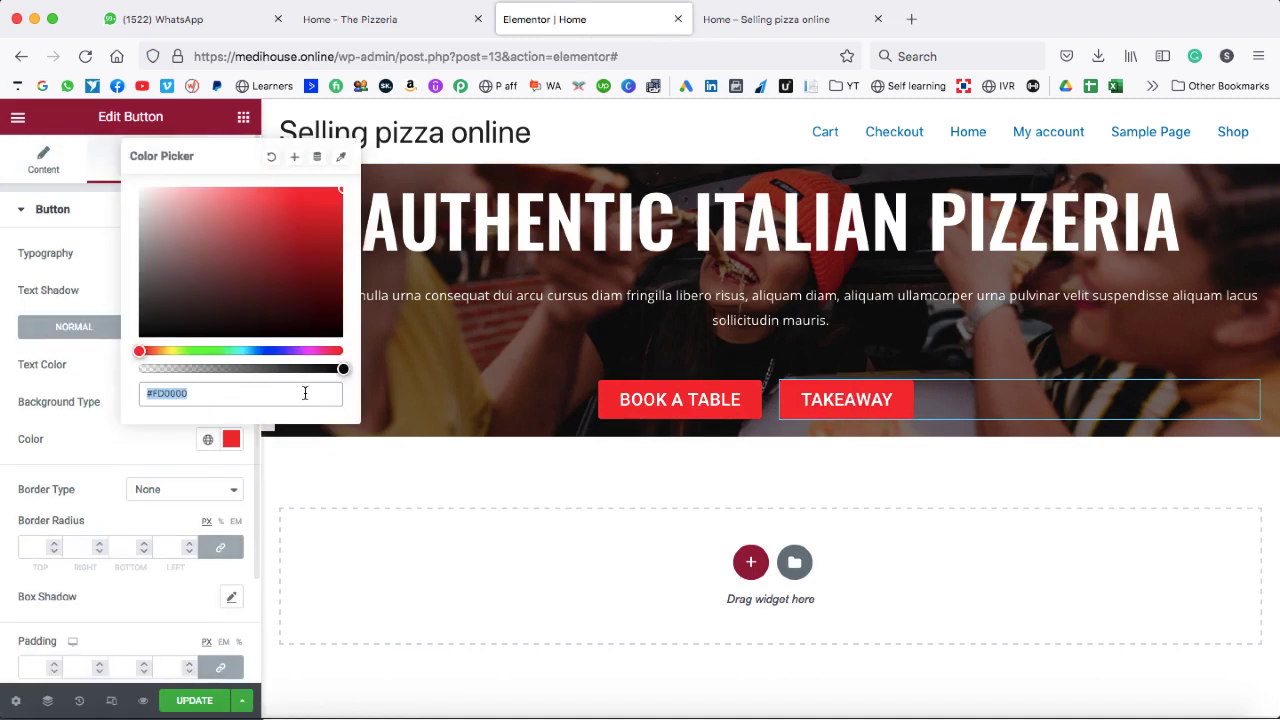
{"action": "left_click_drag", "start_coordinate": [343, 368], "coordinate": [131, 375]}
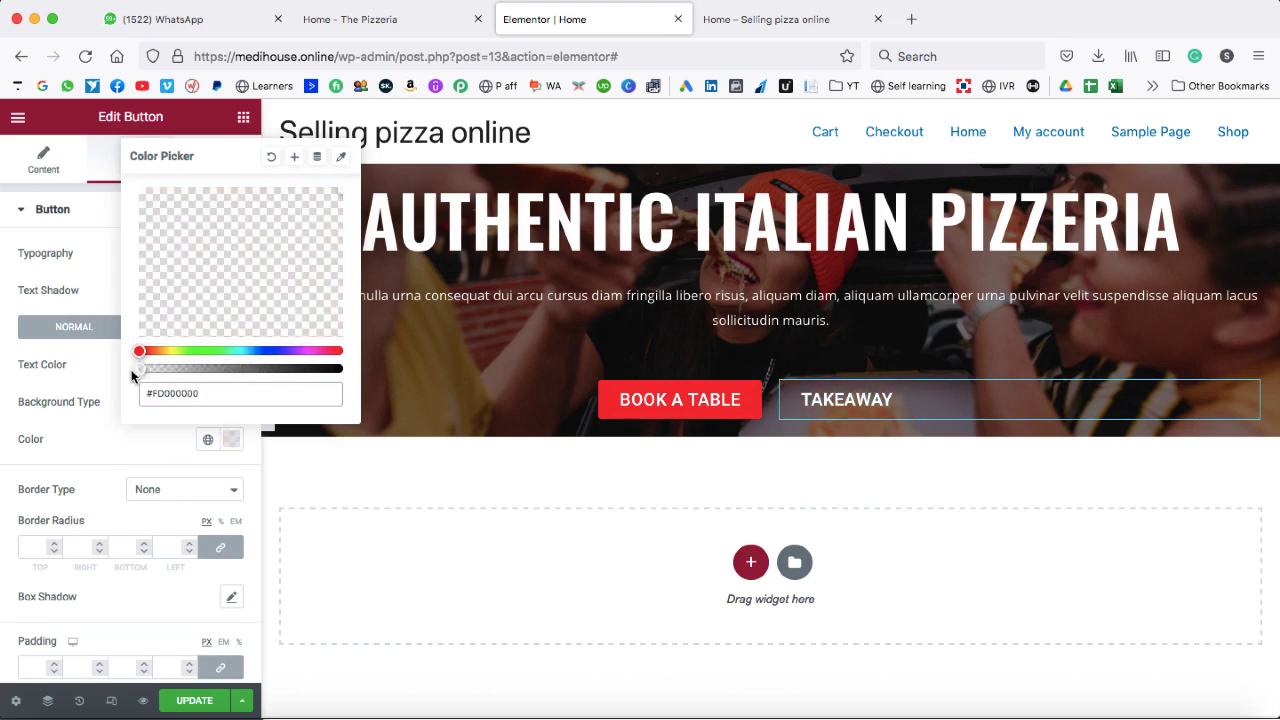
{"action": "left_click", "coordinate": [105, 380]}
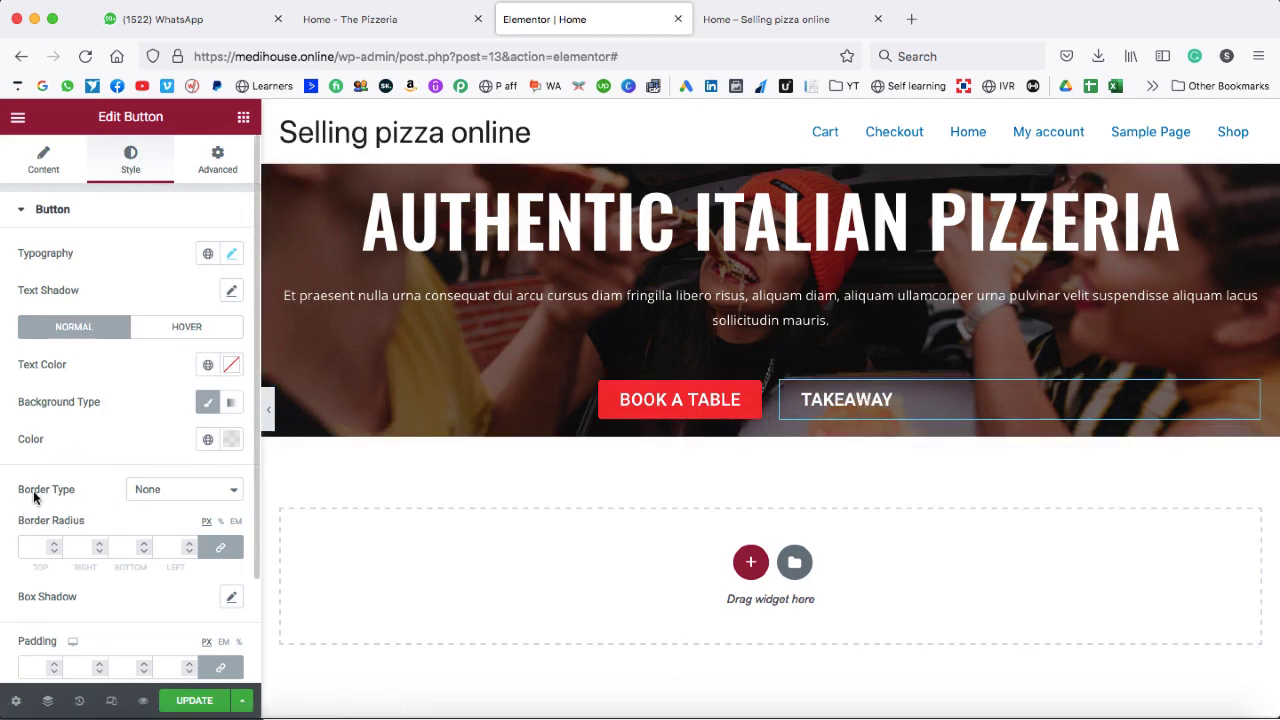
Step: Give the TAKEAWAY button a solid border 2 px wide
{"action": "left_click", "coordinate": [160, 490]}
{"action": "left_click", "coordinate": [160, 505]}
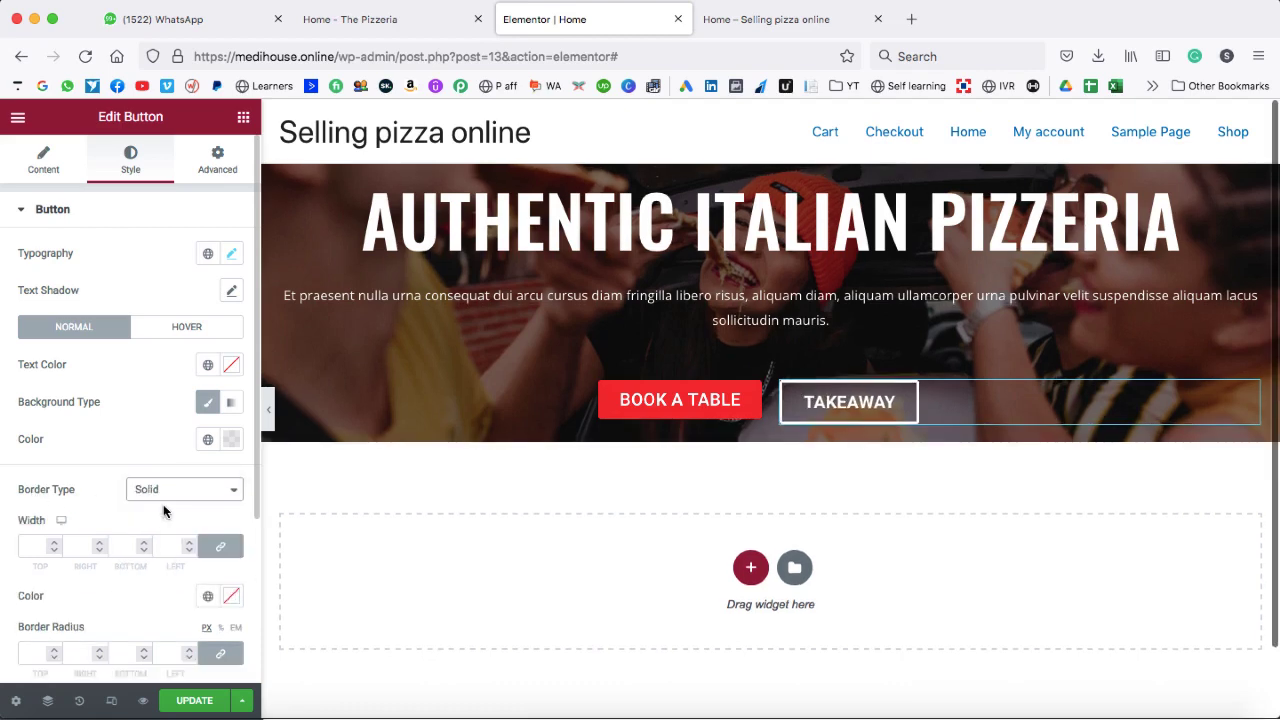
{"action": "left_click", "coordinate": [54, 541]}
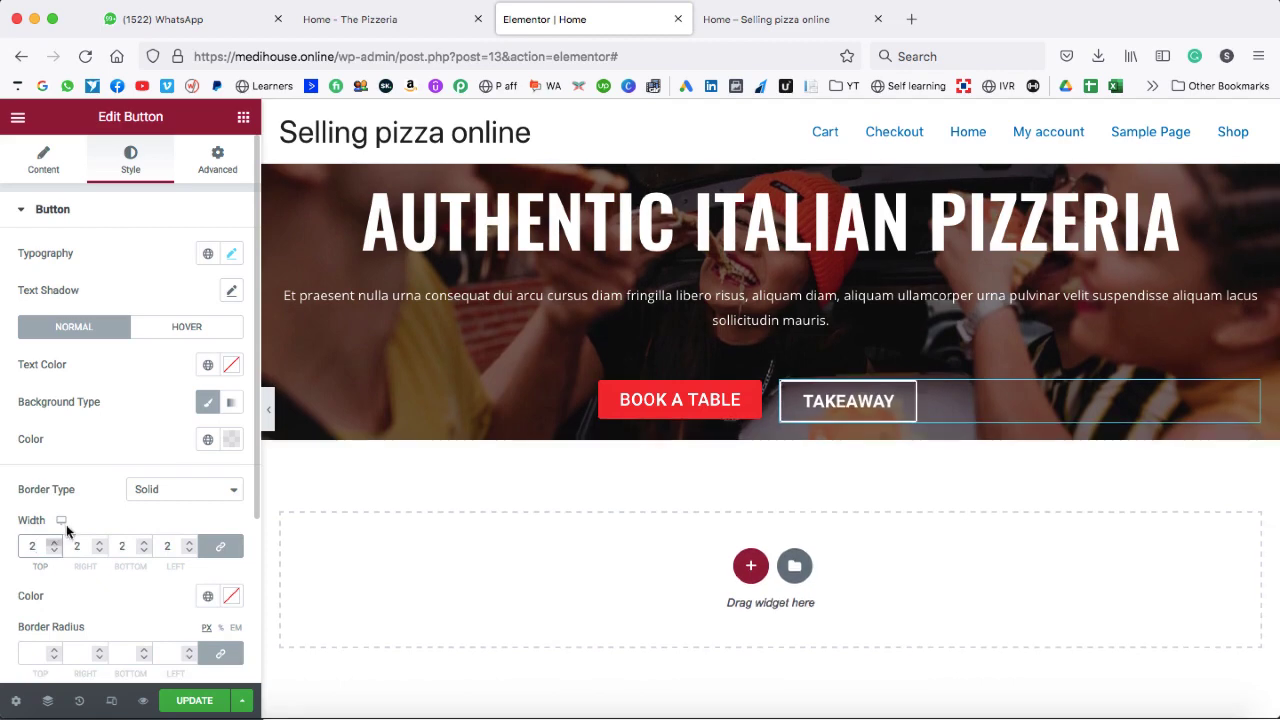
{"action": "left_click", "coordinate": [186, 331]}
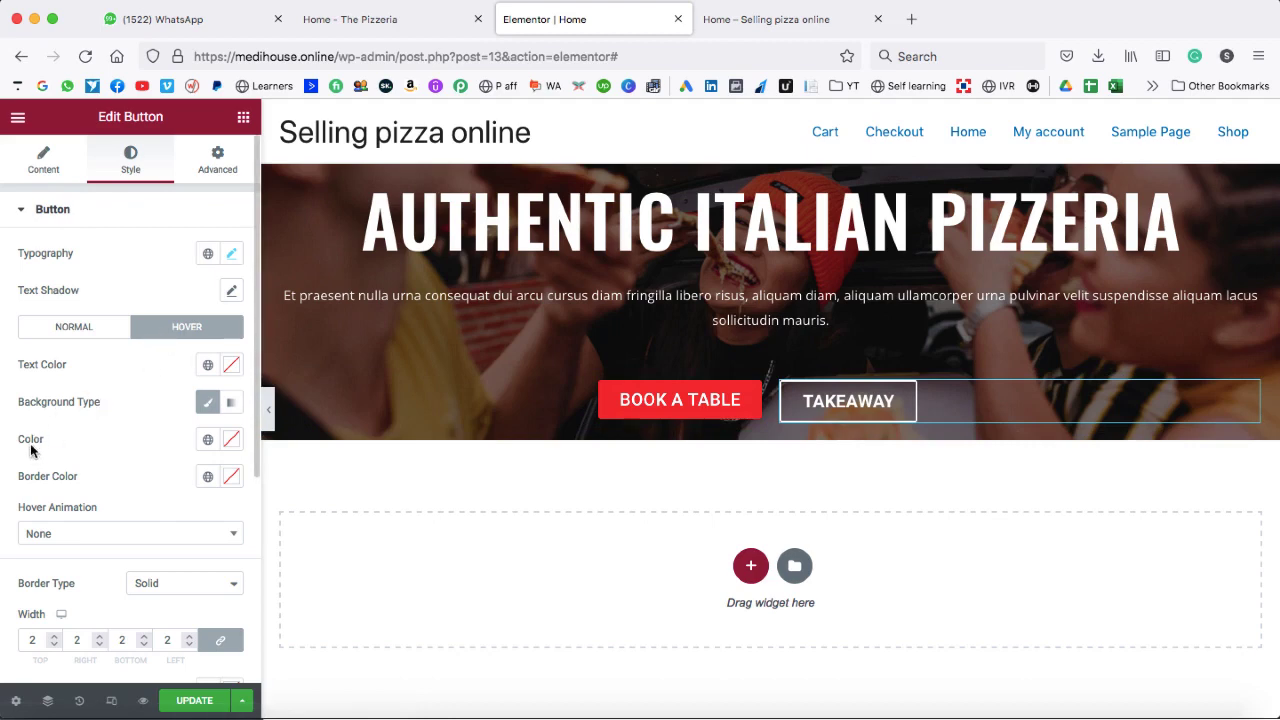
Step: On hover, make TAKEAWAY white with dark grey text and a white border, then save
{"action": "left_click", "coordinate": [231, 439]}
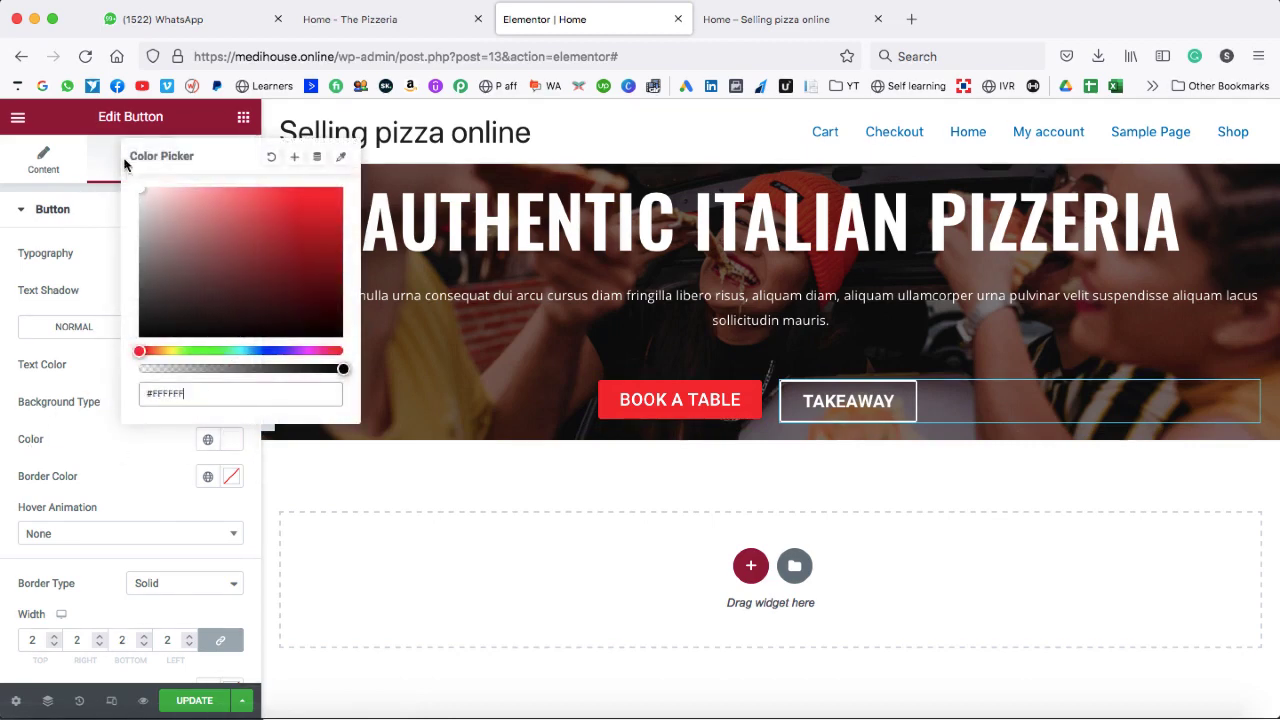
{"action": "left_click", "coordinate": [88, 484]}
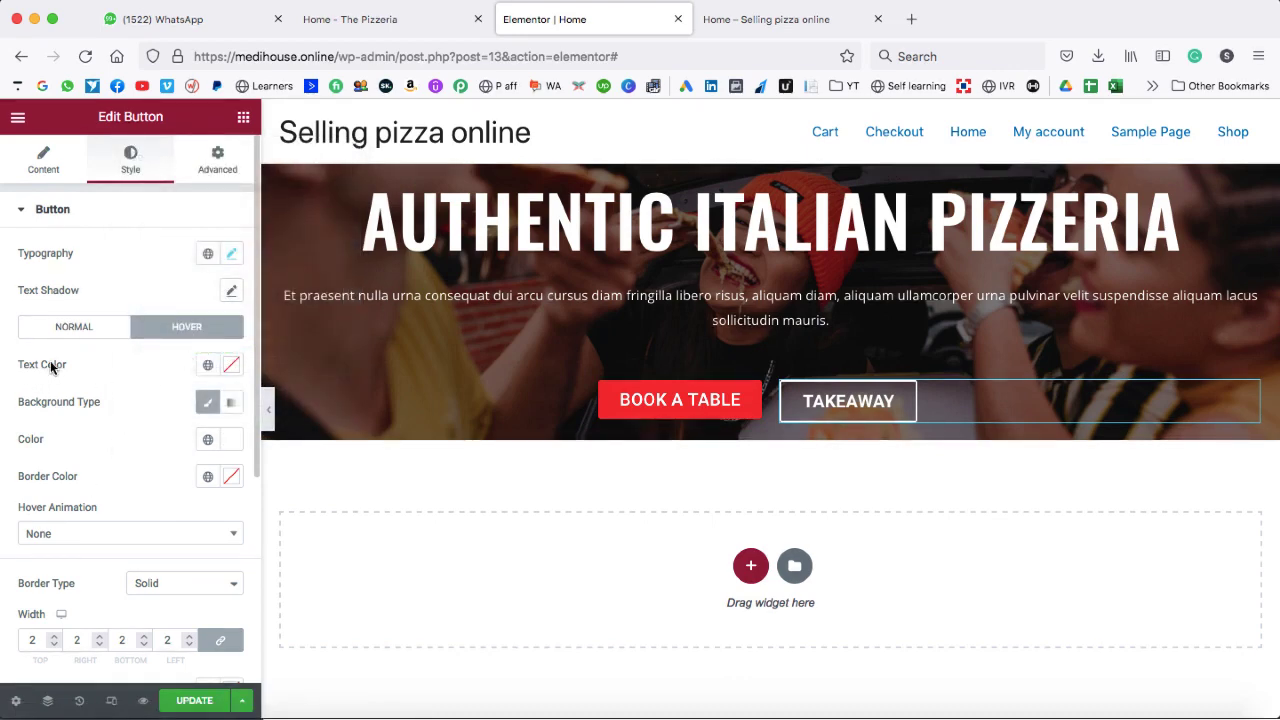
{"action": "left_click", "coordinate": [231, 364]}
{"action": "left_click_drag", "start_coordinate": [171, 480], "coordinate": [128, 612]}
{"action": "left_click", "coordinate": [128, 612]}
{"action": "left_click", "coordinate": [231, 476]}
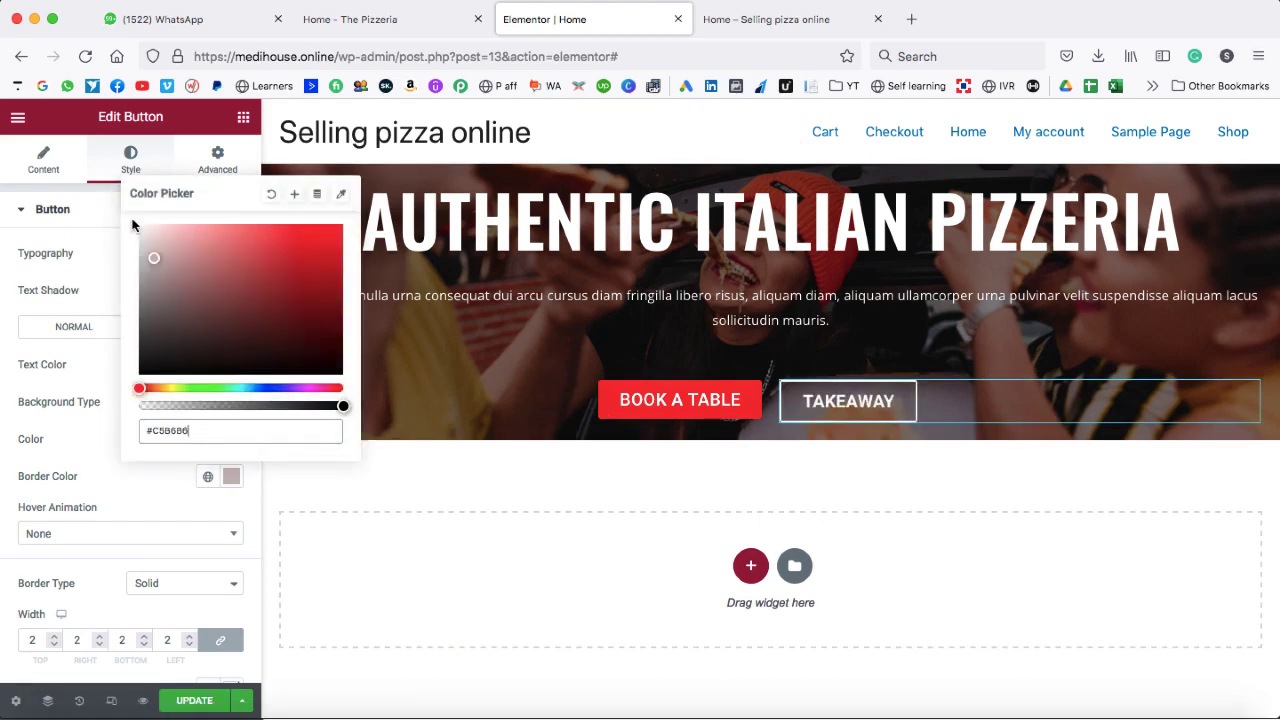
{"action": "left_click", "coordinate": [110, 187]}
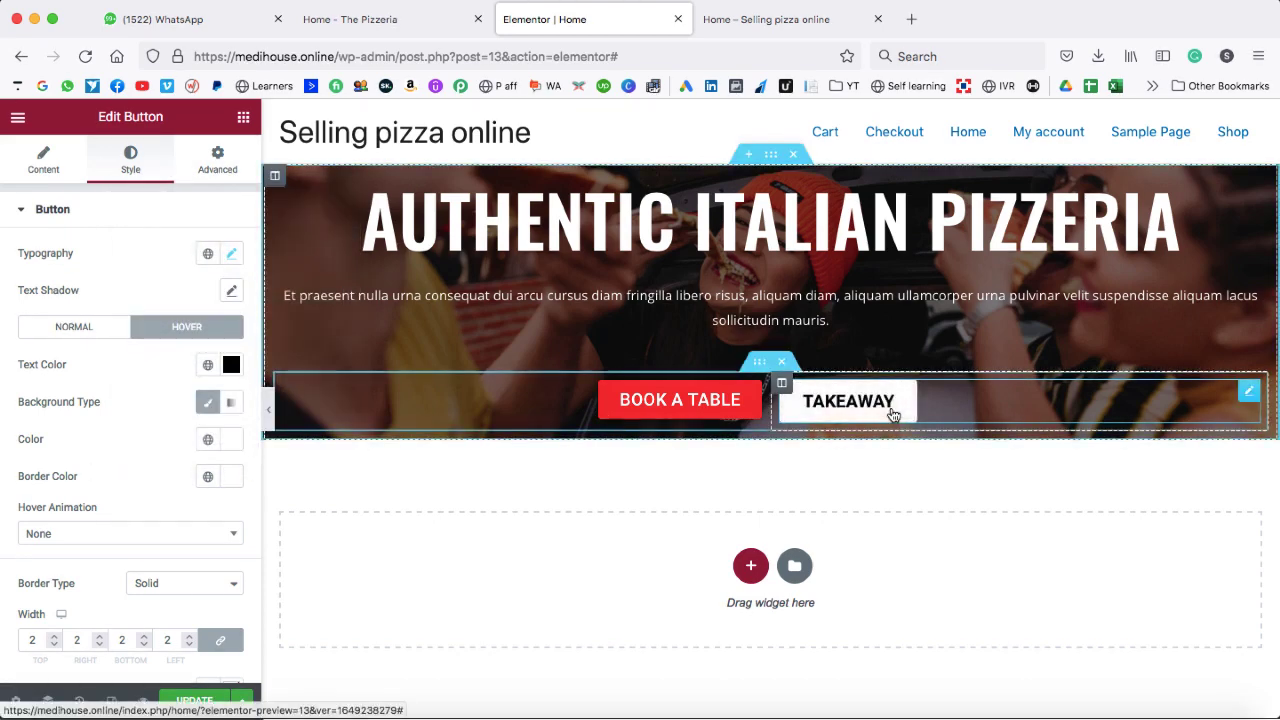
{"action": "left_click", "coordinate": [199, 701]}
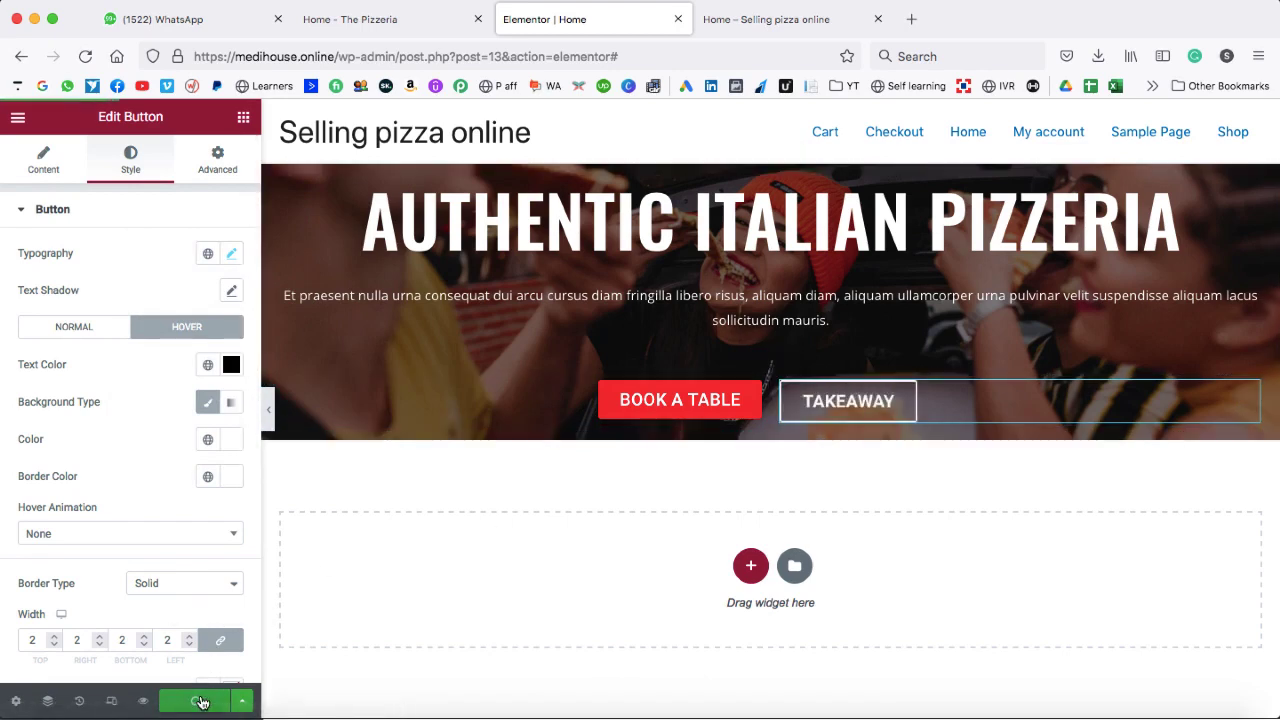
{"action": "left_click", "coordinate": [750, 19]}
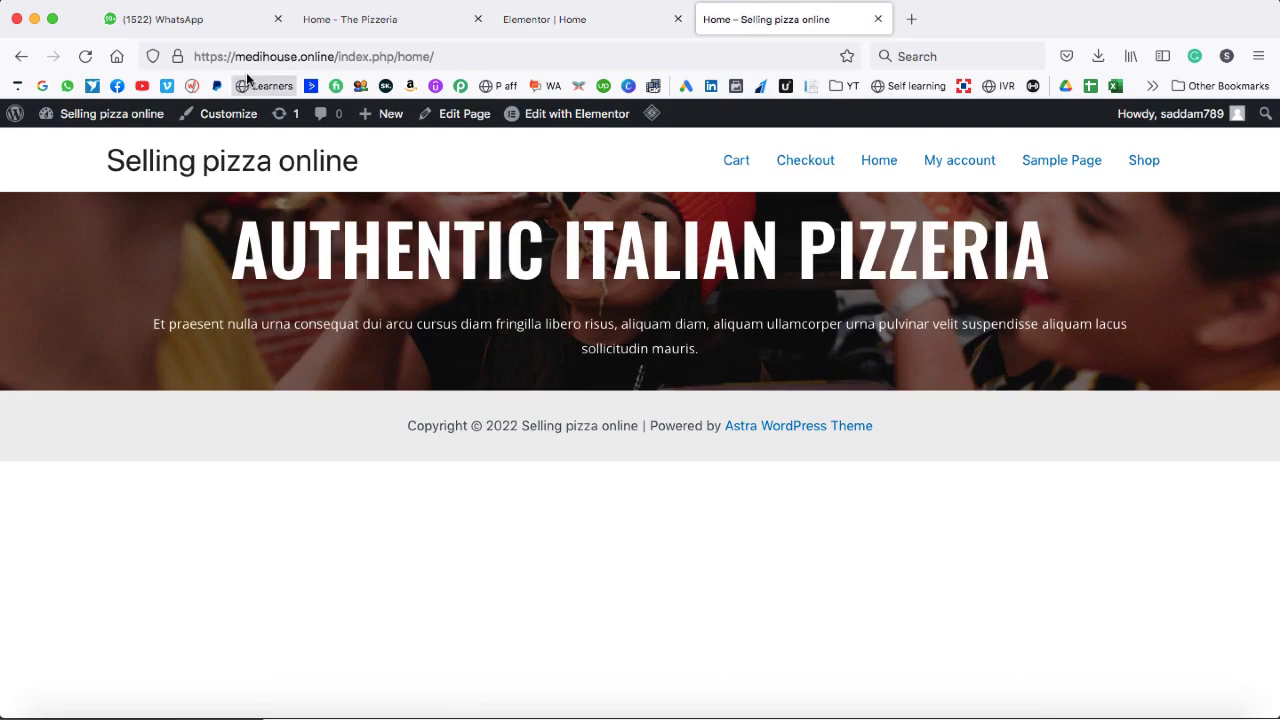
{"action": "left_click", "coordinate": [86, 56]}
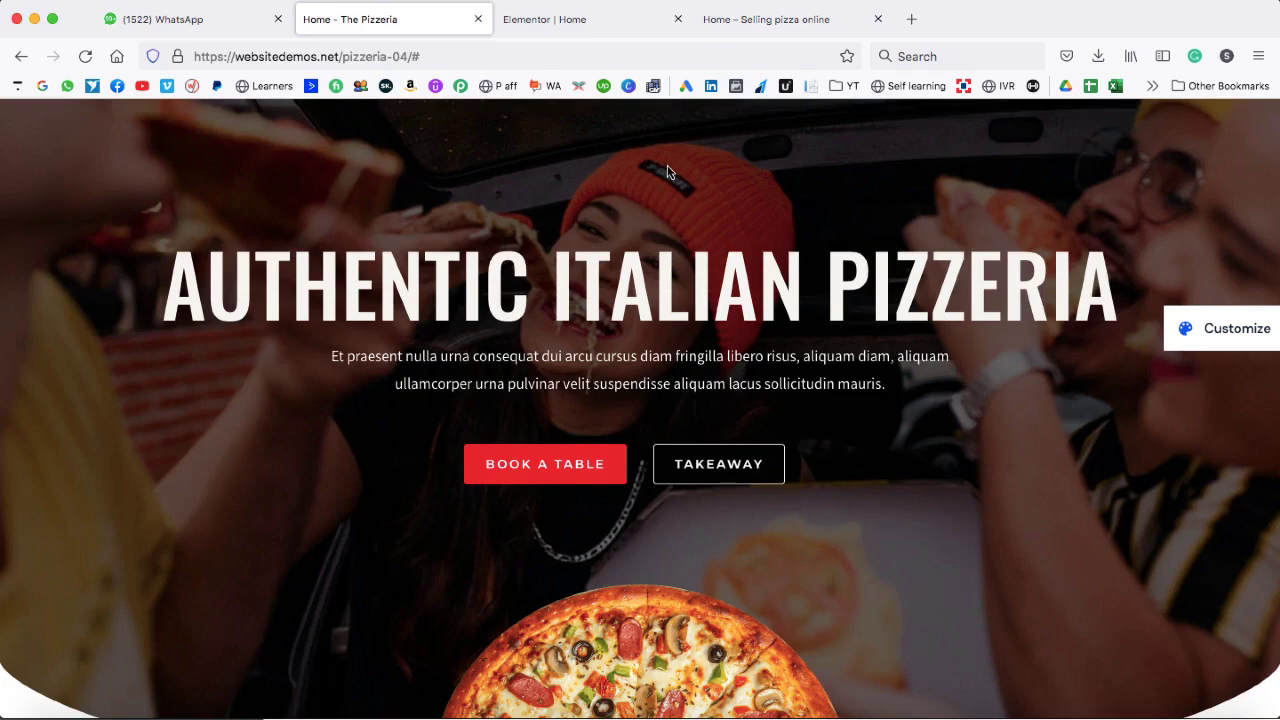
{"action": "scroll", "coordinate": [668, 172], "scroll_direction": "up", "scroll_amount": 3}
{"action": "left_click", "coordinate": [655, 22]}
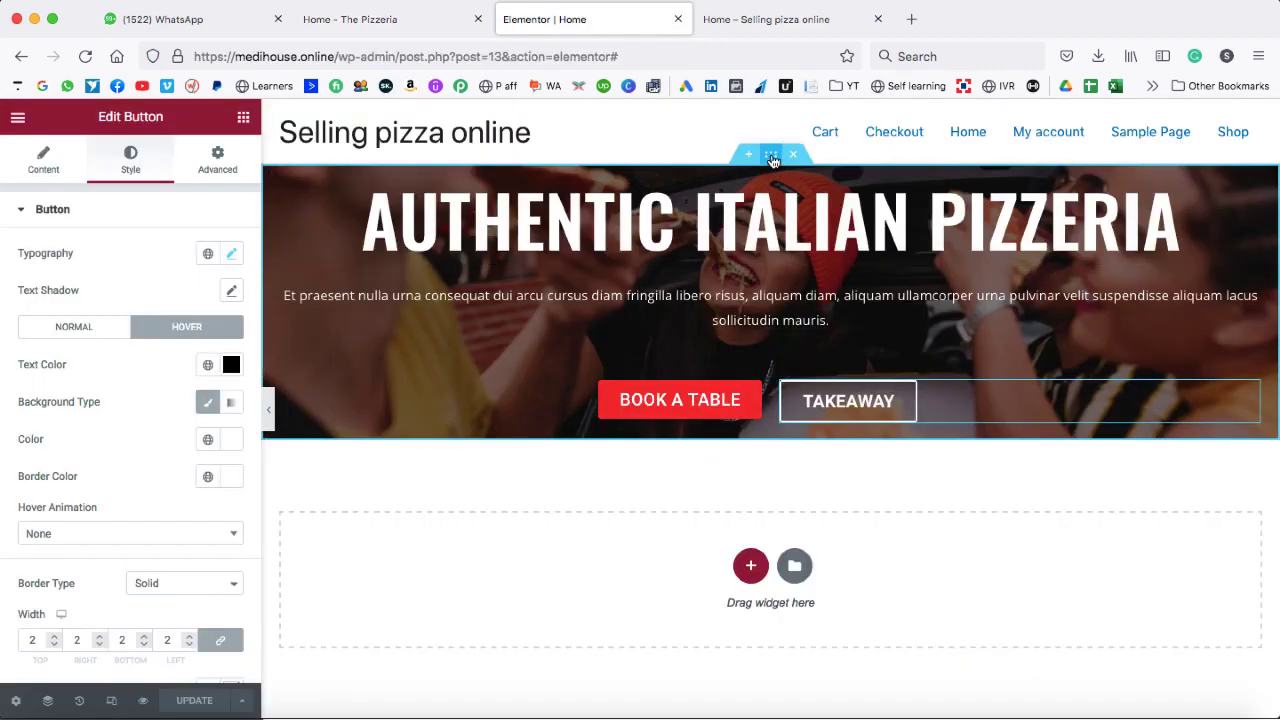
Step: Set the hero section's height to Min Height at 700 px and save the page
{"action": "right_click", "coordinate": [773, 160]}
{"action": "left_click", "coordinate": [795, 174]}
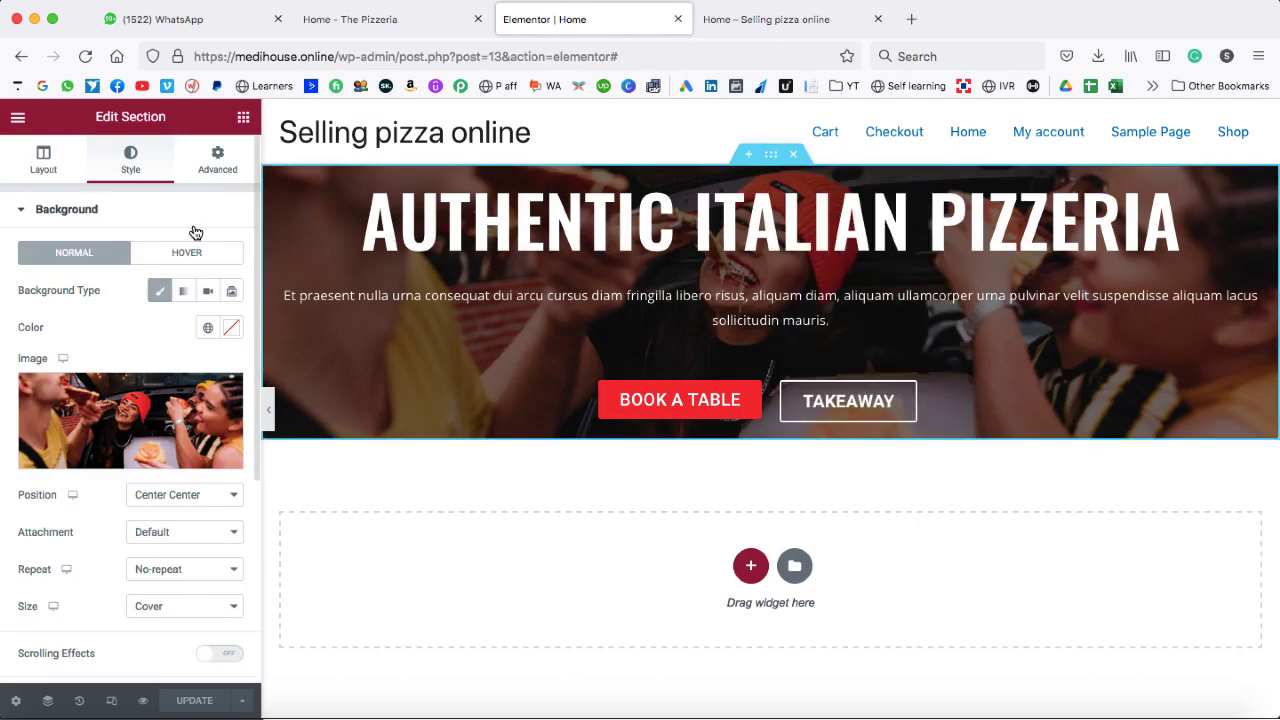
{"action": "left_click", "coordinate": [43, 157]}
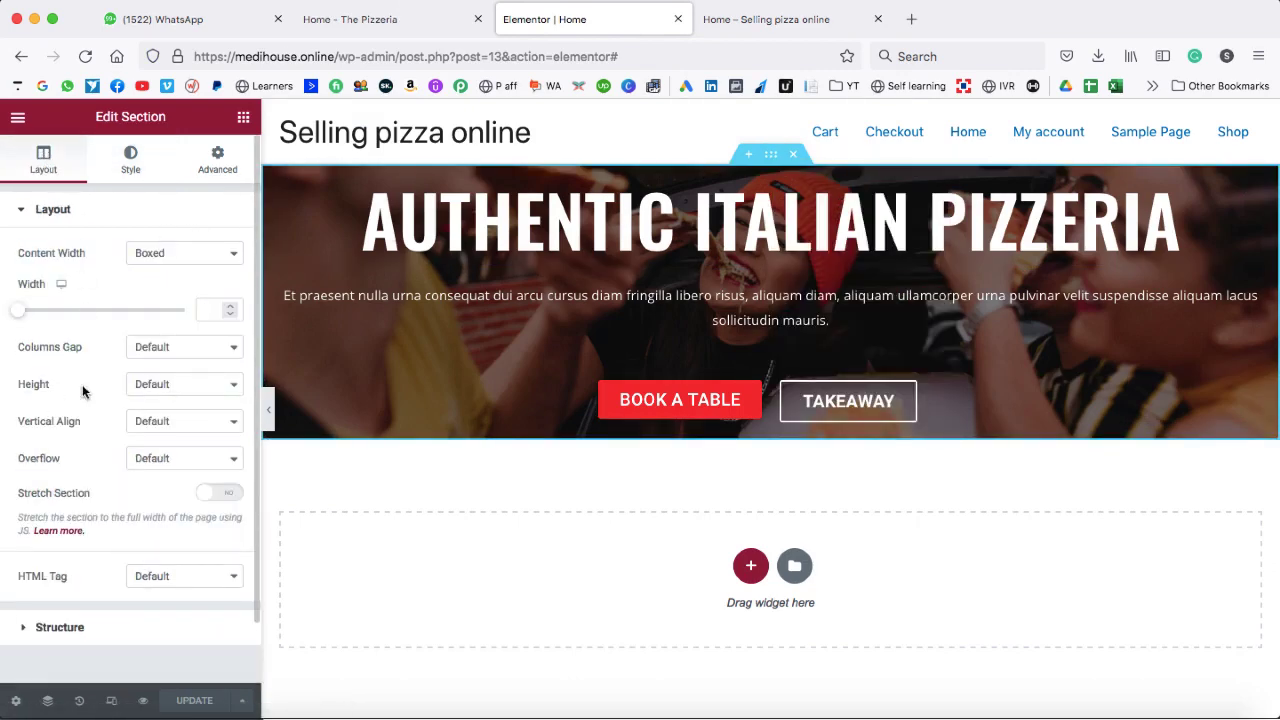
{"action": "left_click", "coordinate": [170, 389]}
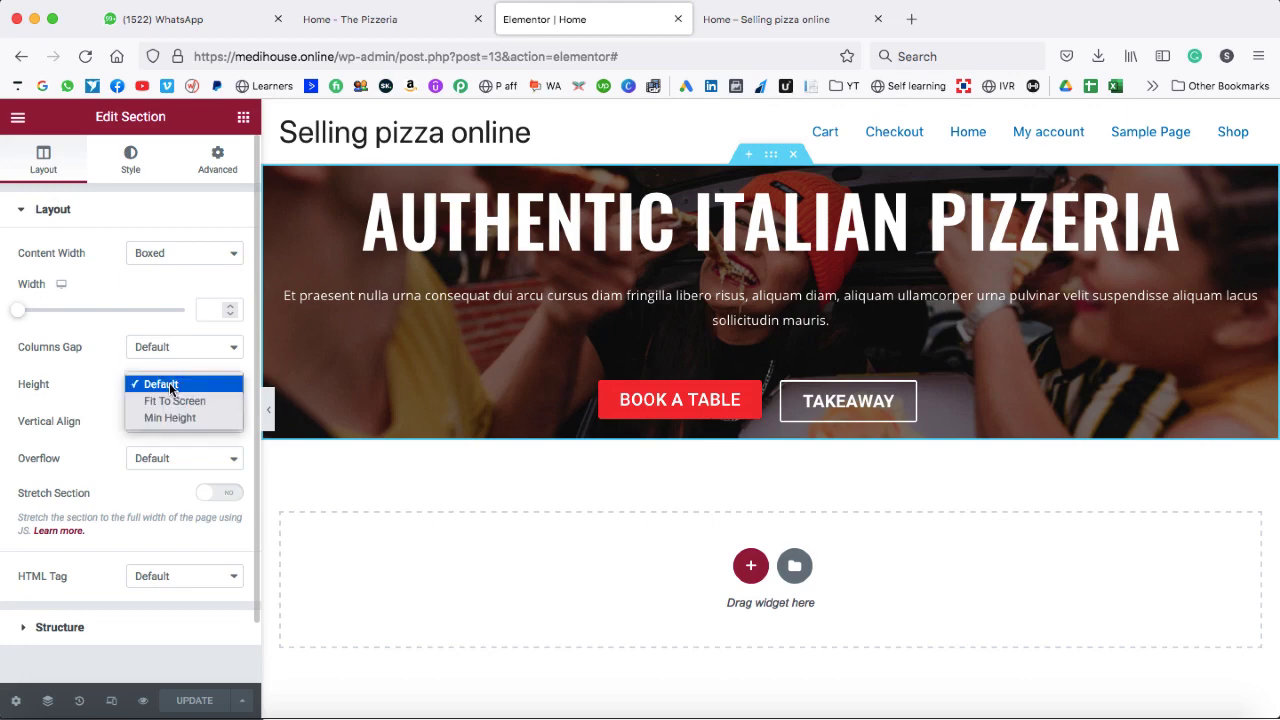
{"action": "left_click", "coordinate": [177, 420]}
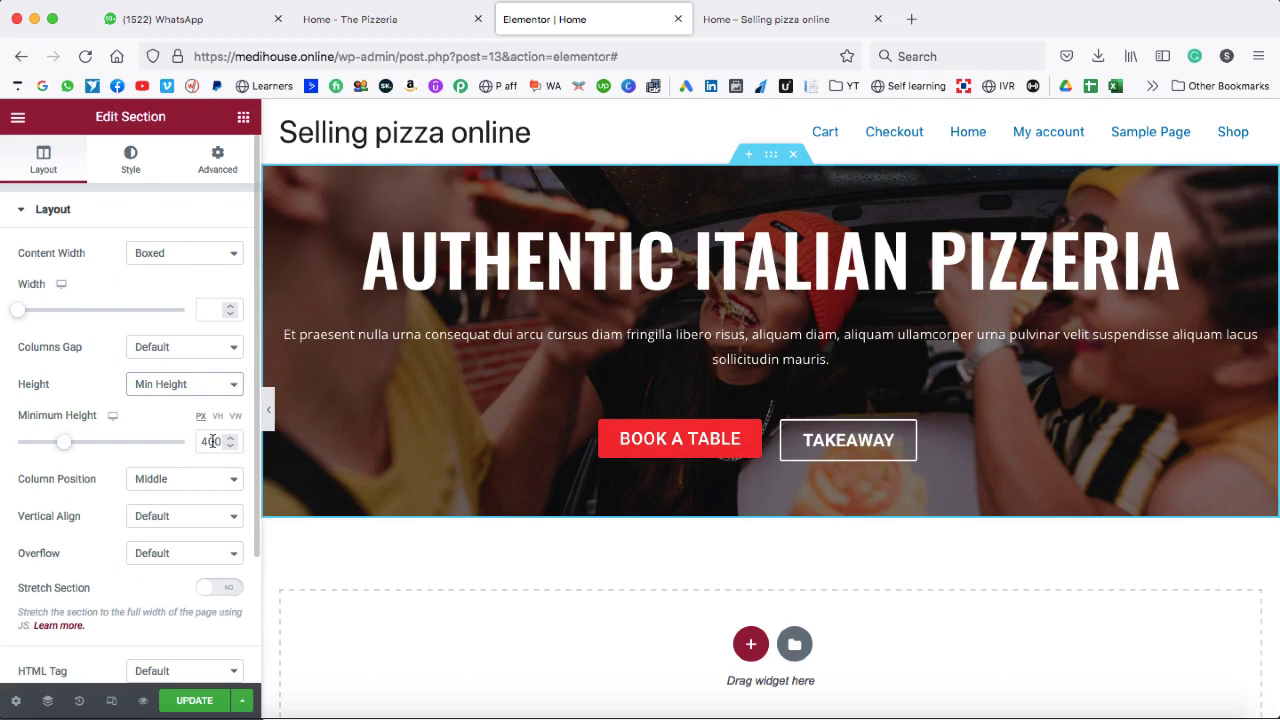
{"action": "left_click_drag", "start_coordinate": [63, 446], "coordinate": [100, 443]}
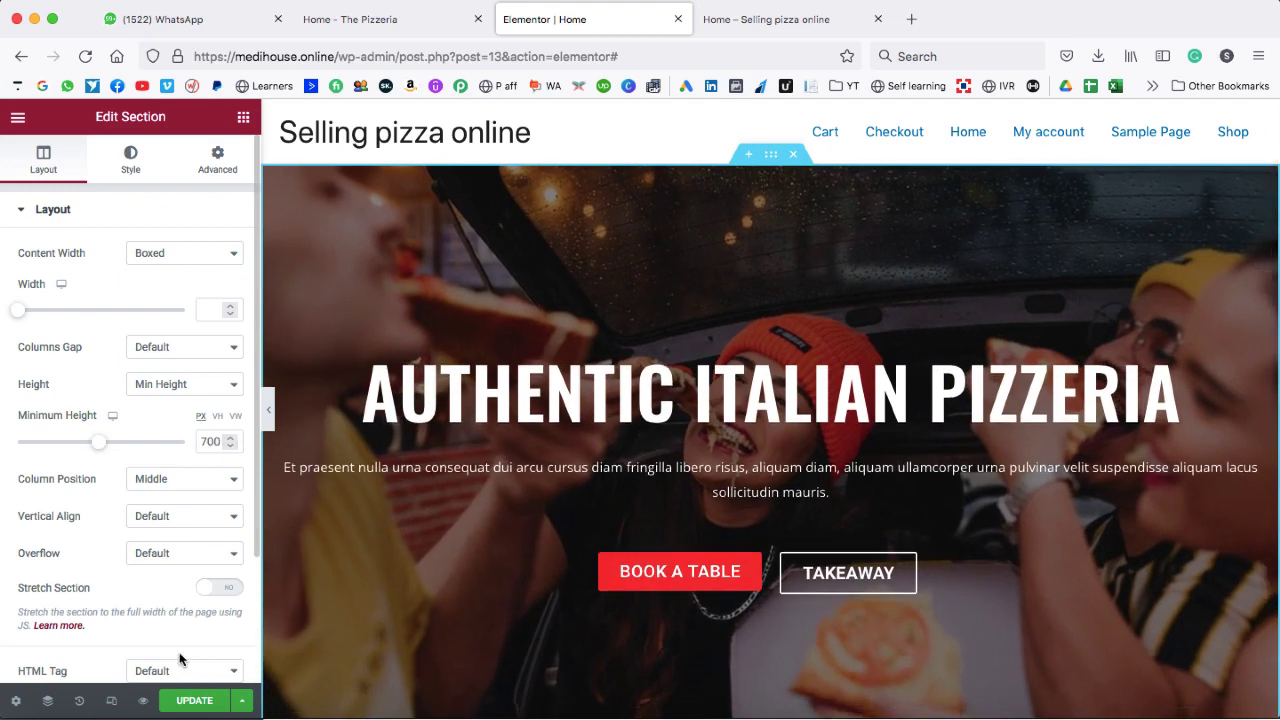
{"action": "left_click", "coordinate": [191, 703]}
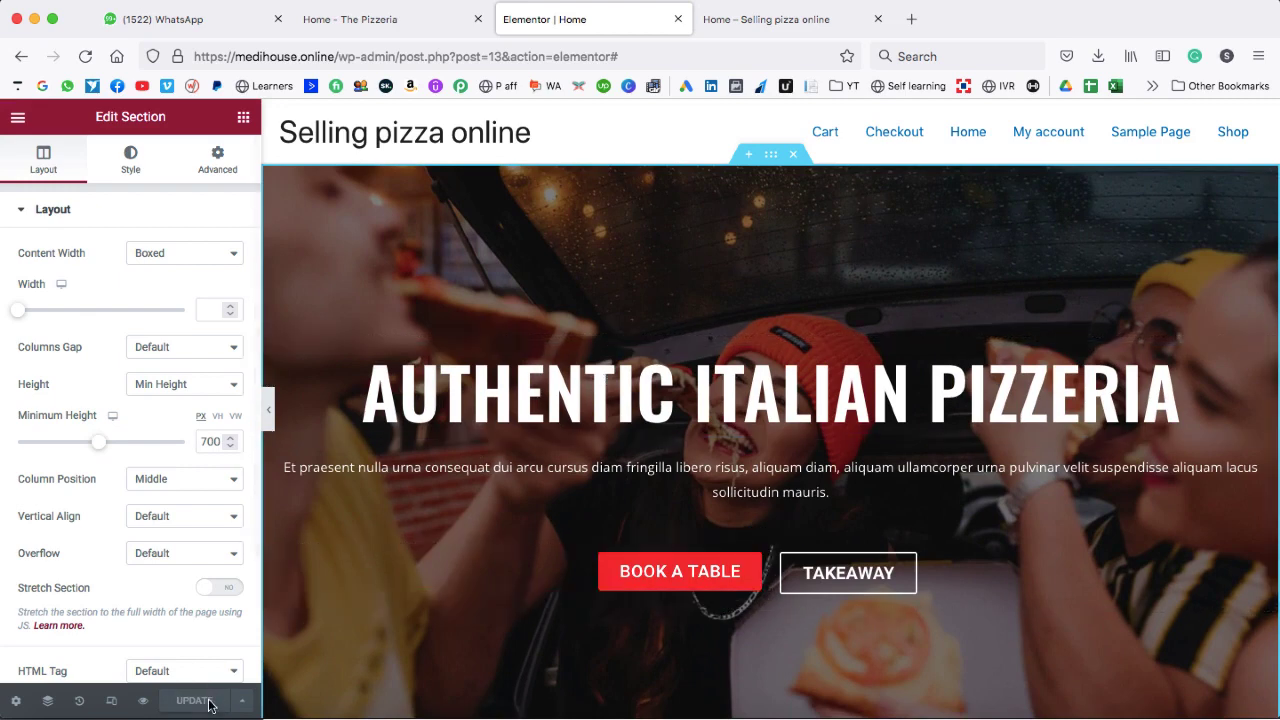
{"action": "left_click", "coordinate": [786, 22]}
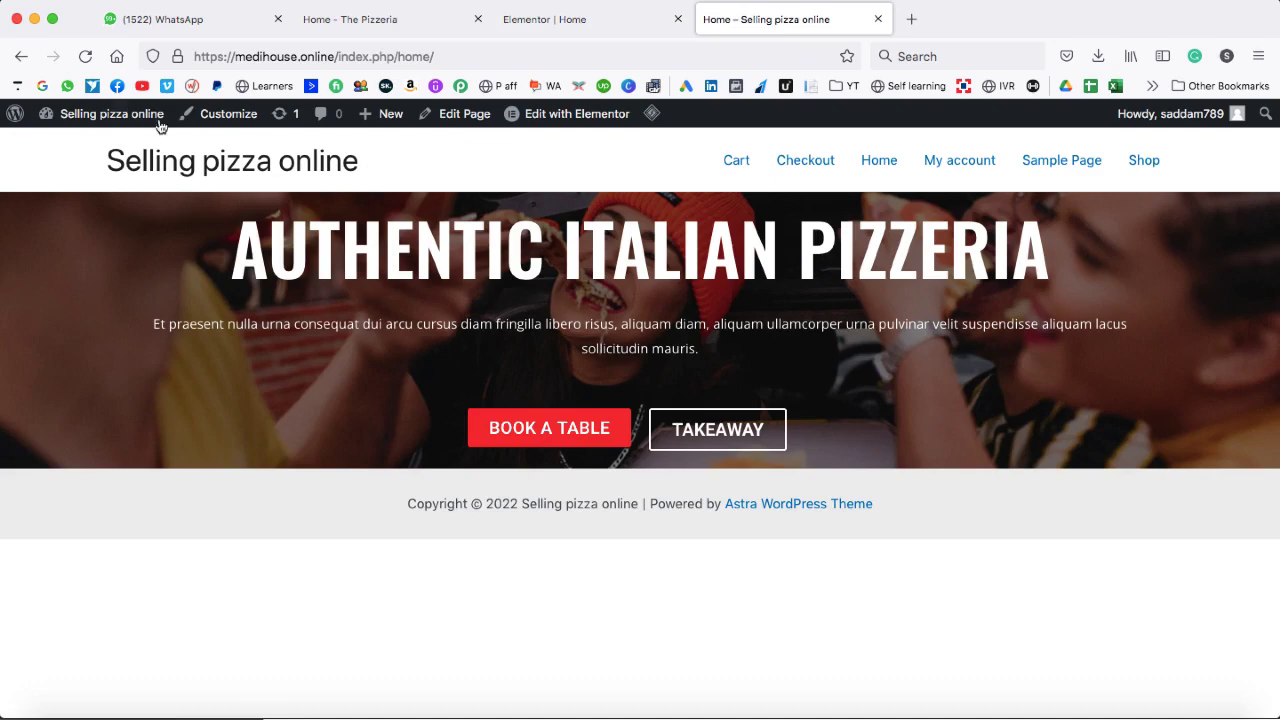
{"action": "left_click", "coordinate": [85, 57]}
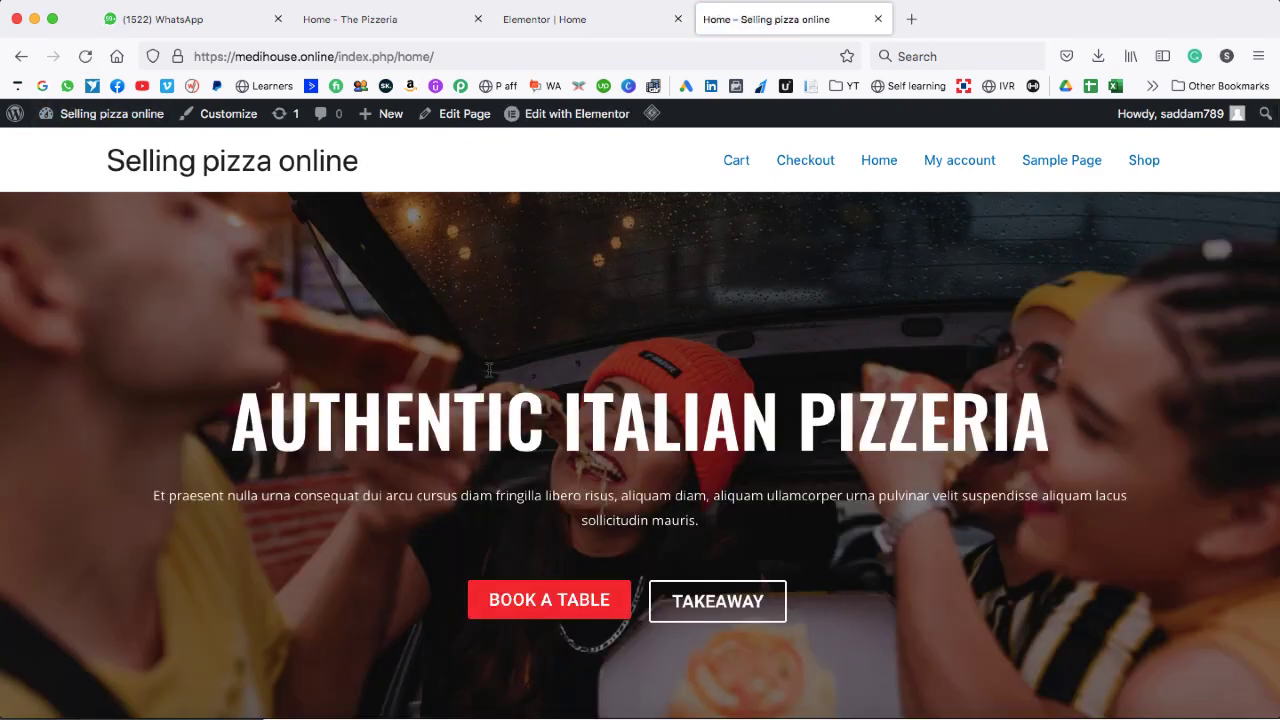
{"action": "scroll", "coordinate": [489, 370], "scroll_direction": "down", "scroll_amount": 3}
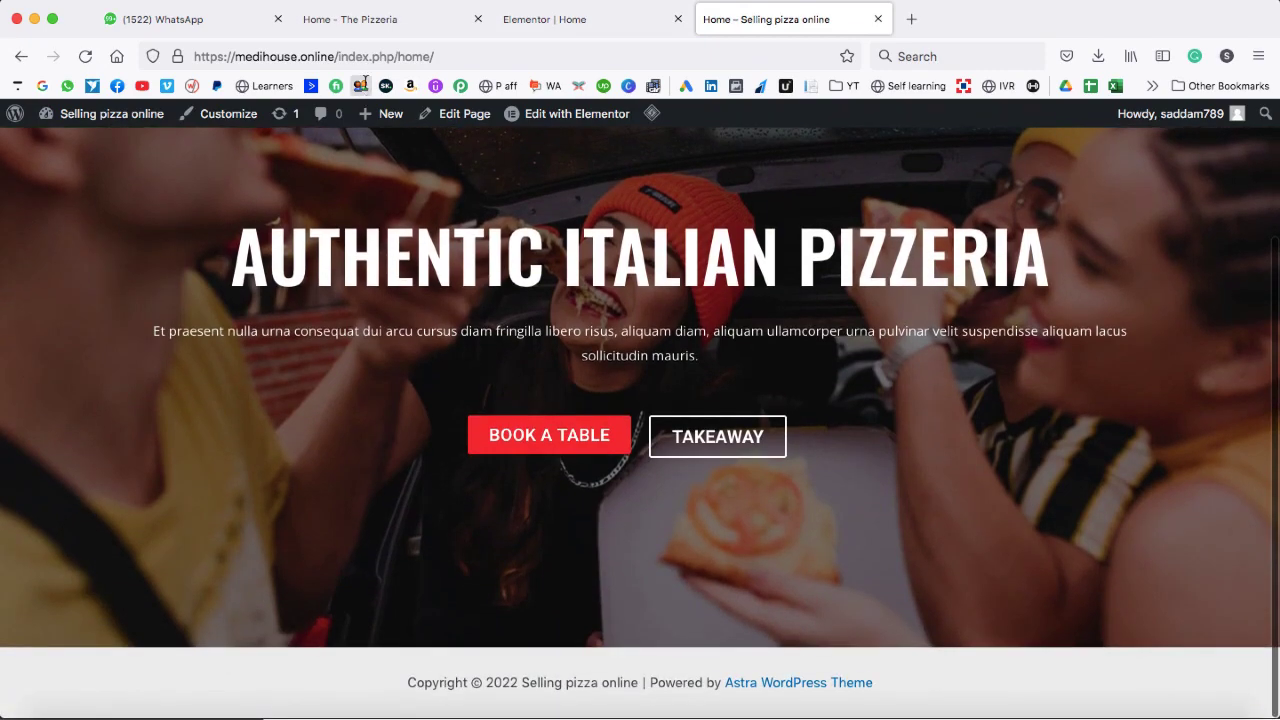
{"action": "left_click", "coordinate": [357, 30]}
{"action": "scroll", "coordinate": [603, 400], "scroll_direction": "down", "scroll_amount": 3}
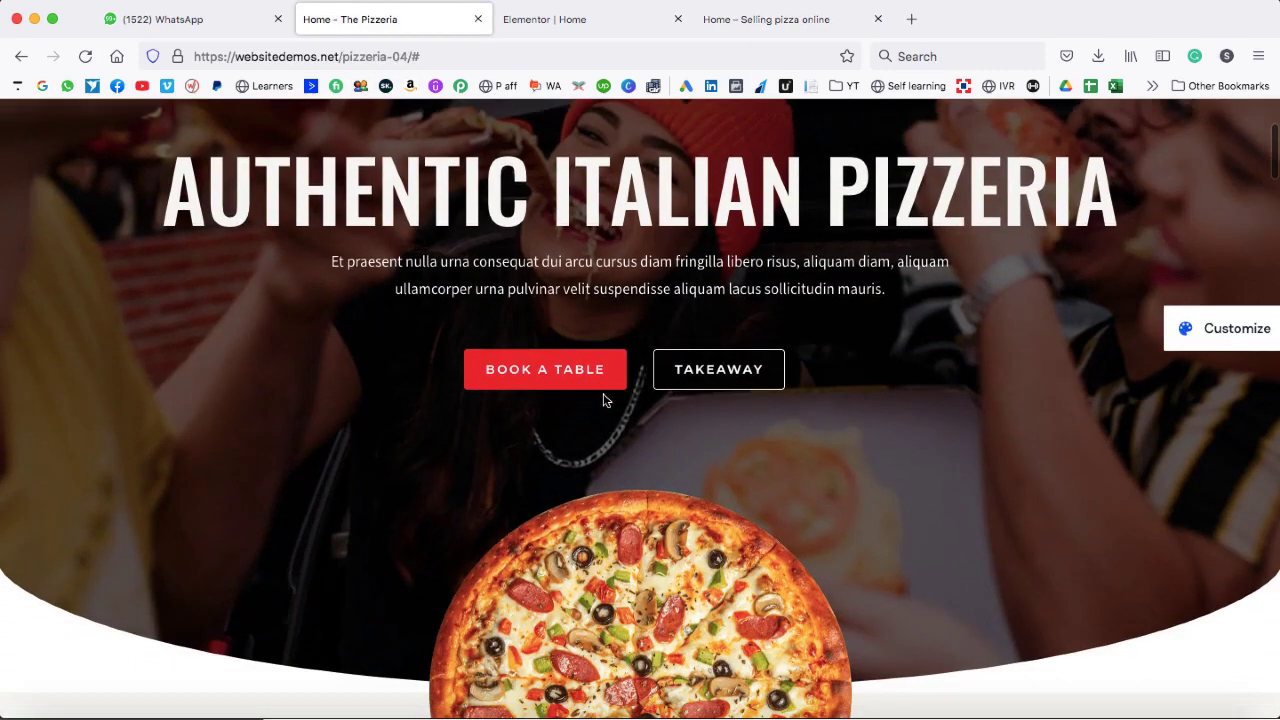
{"action": "scroll", "coordinate": [603, 400], "scroll_direction": "down", "scroll_amount": 3}
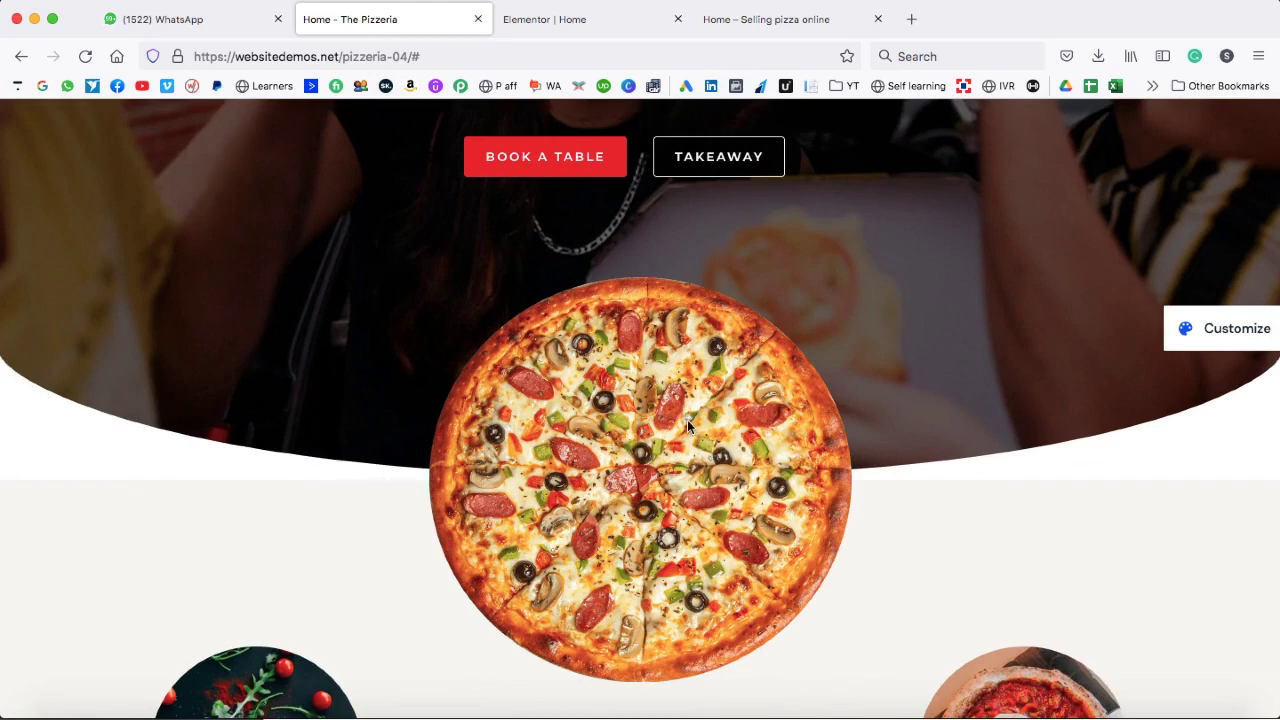
{"action": "left_click", "coordinate": [583, 22]}
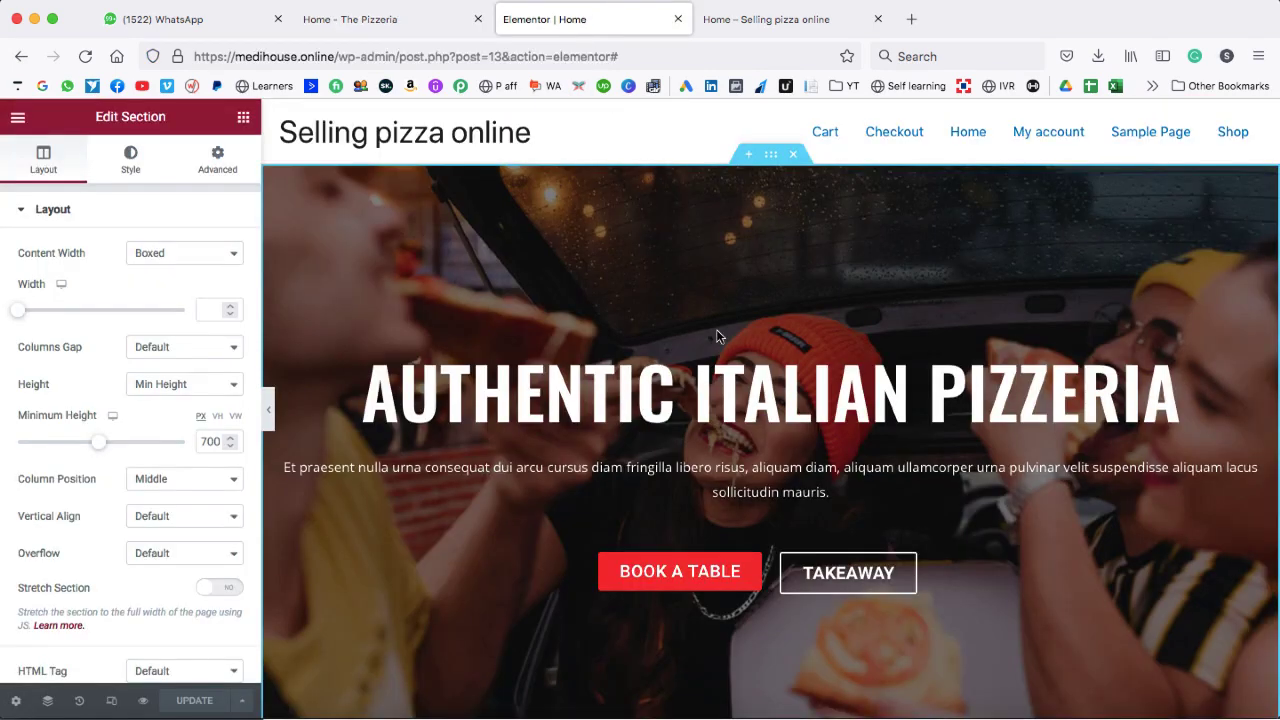
{"action": "right_click", "coordinate": [772, 160]}
Step: Open the hero section's Style settings and expand the Shape Divider panel
{"action": "left_click", "coordinate": [806, 175]}
{"action": "left_click", "coordinate": [130, 160]}
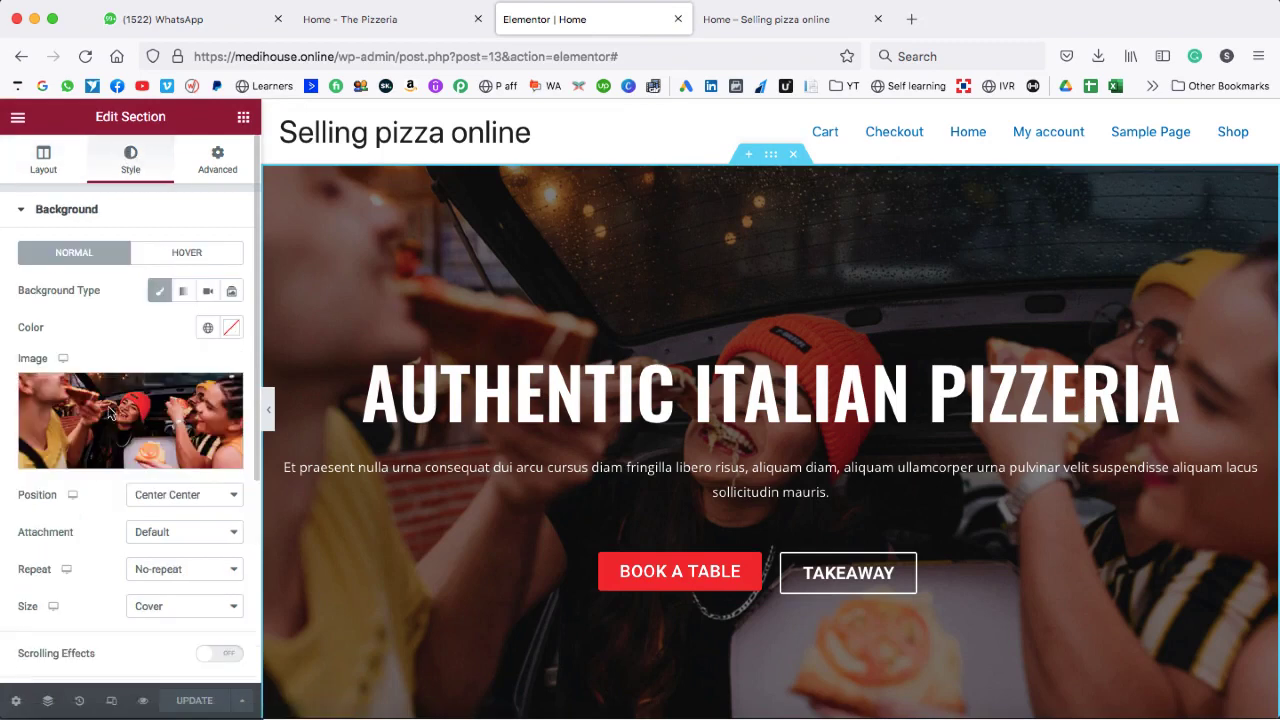
{"action": "scroll", "coordinate": [102, 467], "scroll_direction": "down", "scroll_amount": 5}
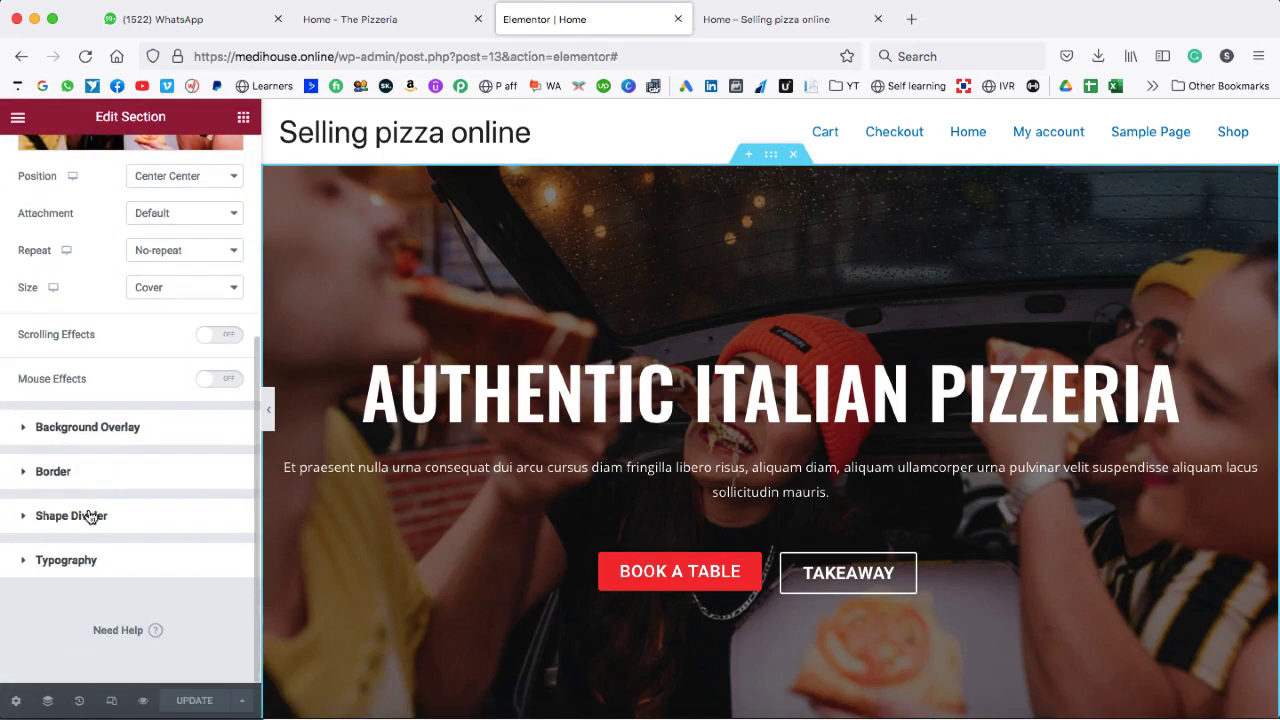
{"action": "left_click", "coordinate": [33, 516]}
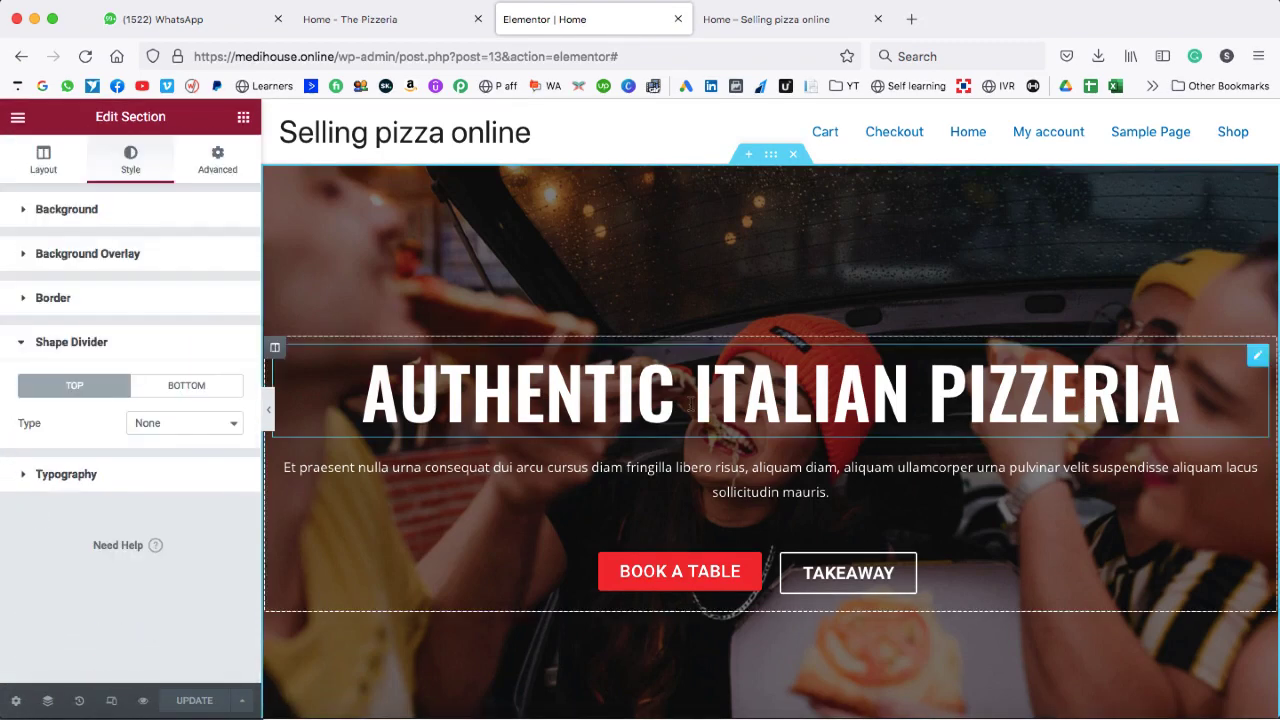
{"action": "scroll", "coordinate": [690, 404], "scroll_direction": "down", "scroll_amount": 5}
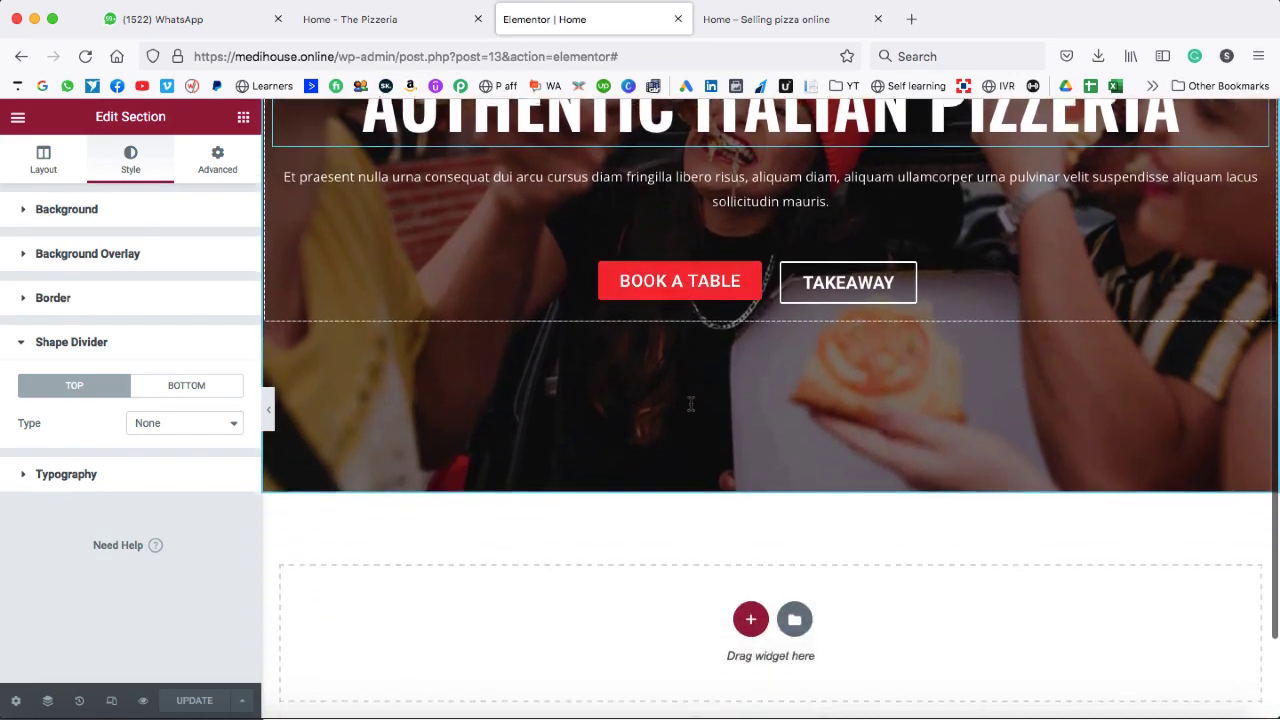
{"action": "scroll", "coordinate": [690, 409], "scroll_direction": "down", "scroll_amount": 1}
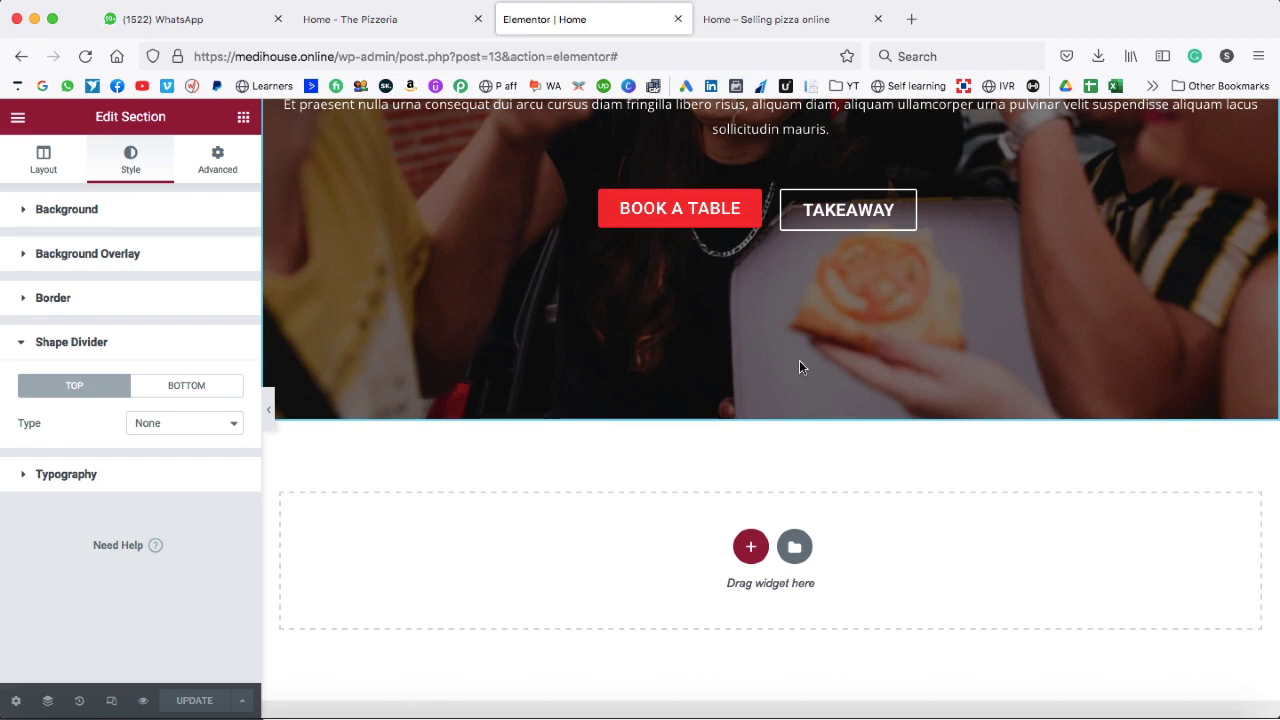
{"action": "scroll", "coordinate": [799, 367], "scroll_direction": "up", "scroll_amount": 3}
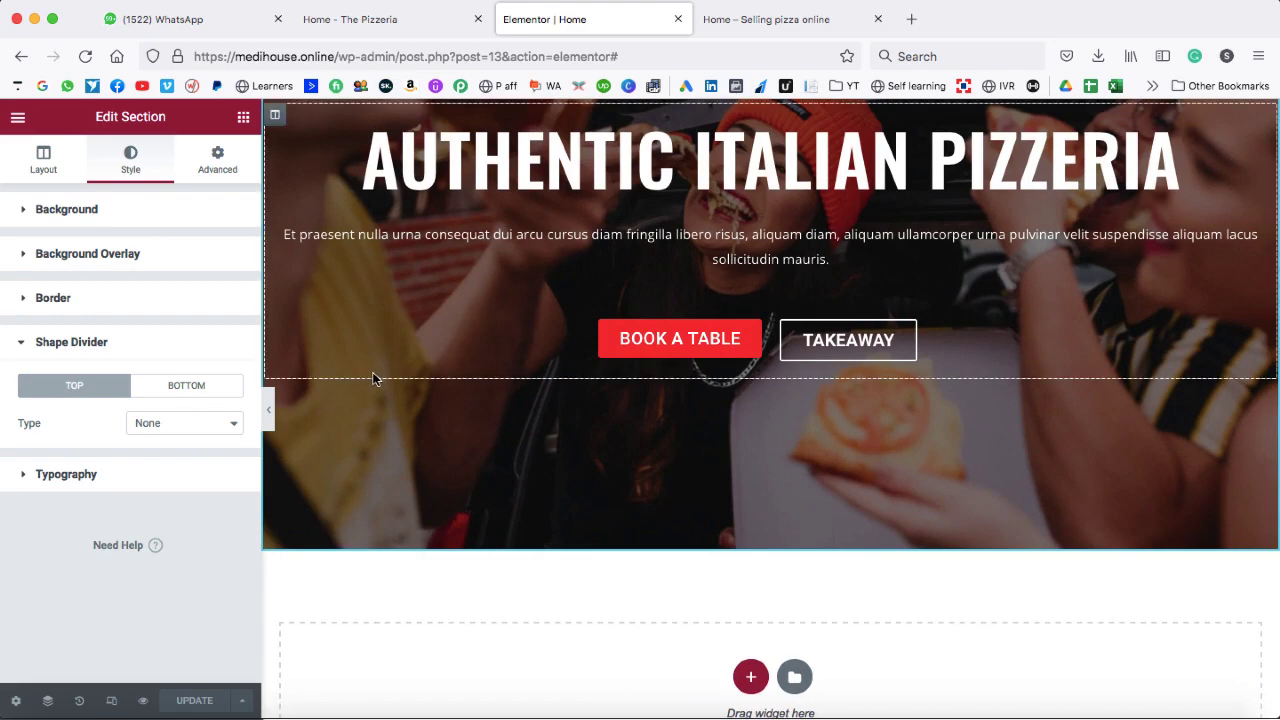
{"action": "scroll", "coordinate": [660, 200], "scroll_direction": "up", "scroll_amount": 2}
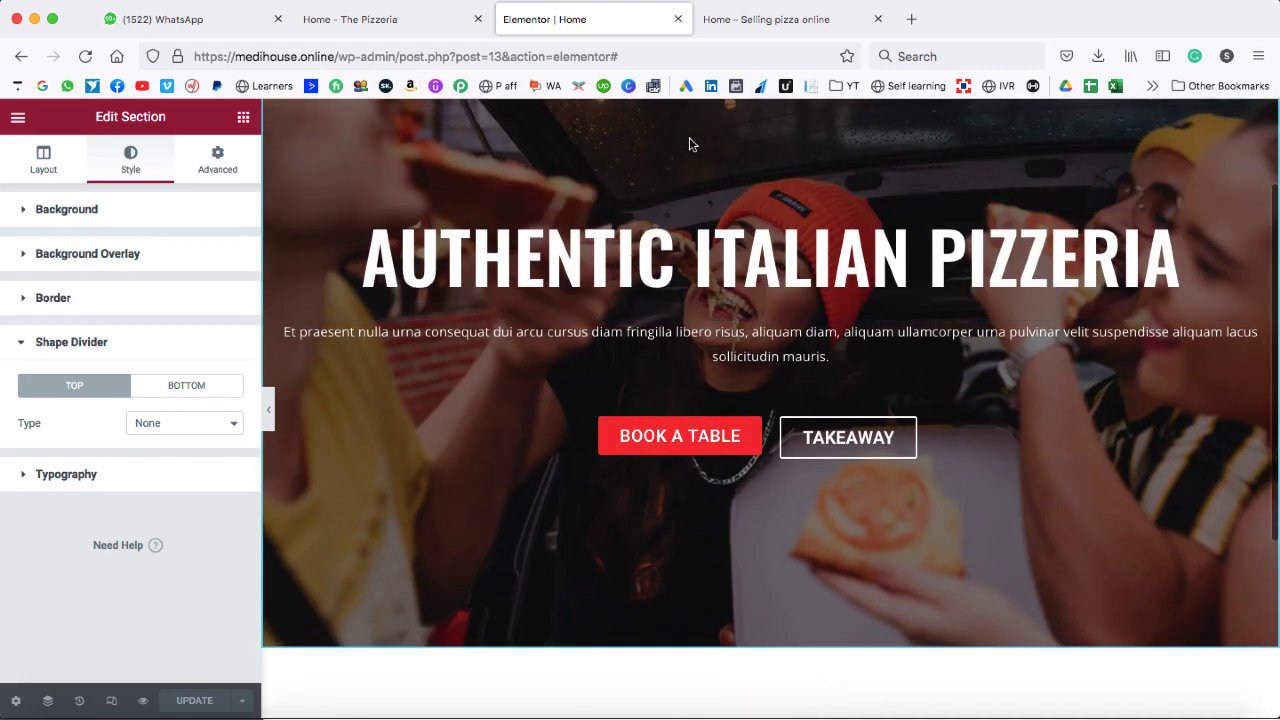
Step: Add a bottom Curve shape divider, after trying Waves, and invert it
{"action": "left_click", "coordinate": [187, 388]}
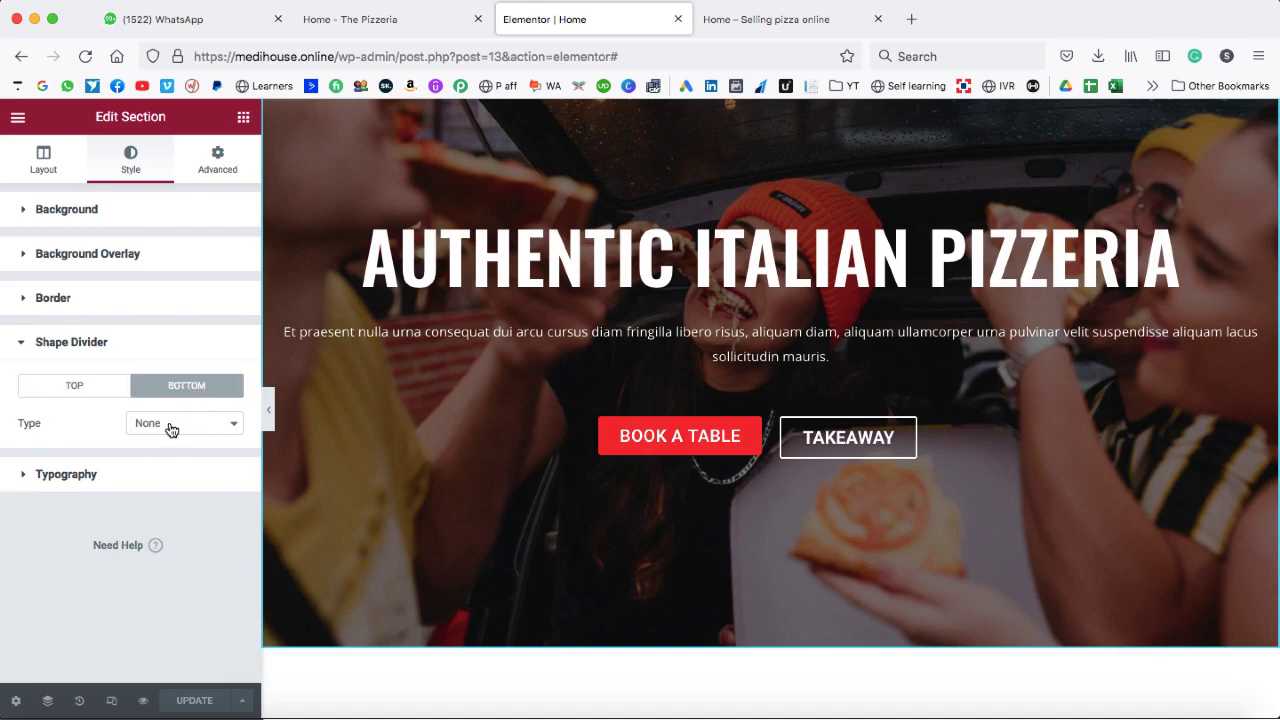
{"action": "left_click", "coordinate": [170, 428]}
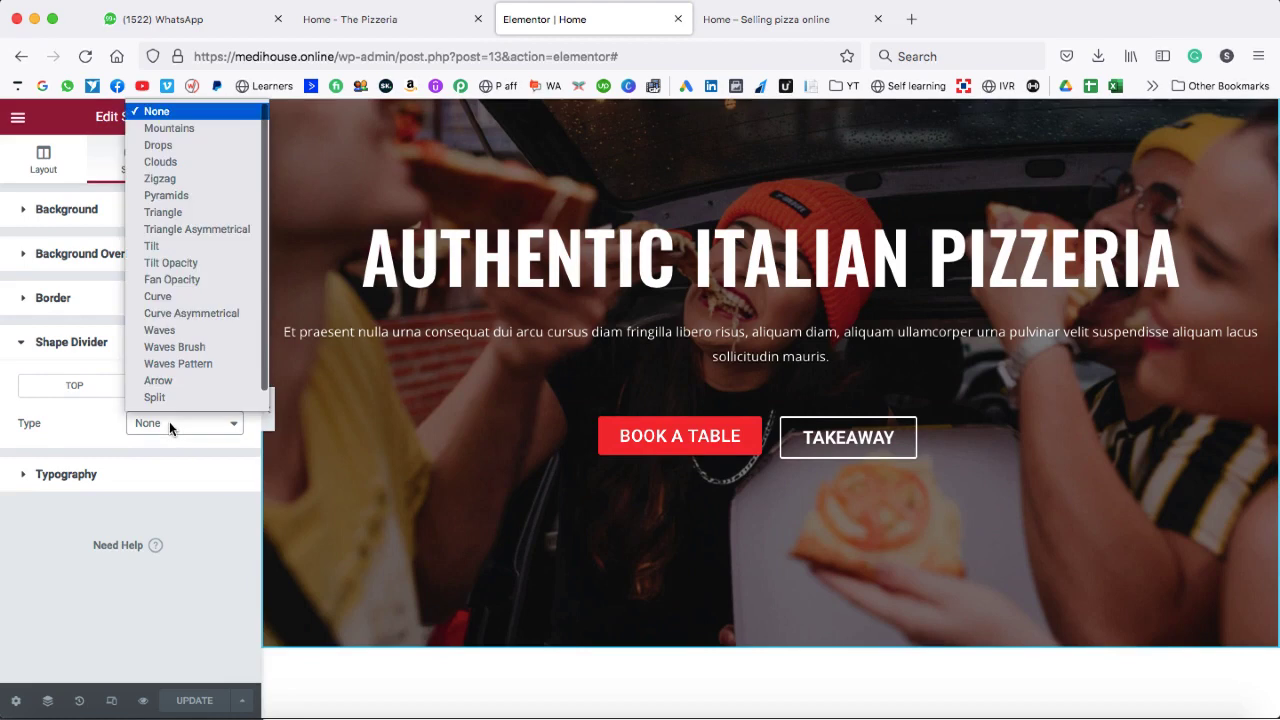
{"action": "left_click", "coordinate": [160, 330]}
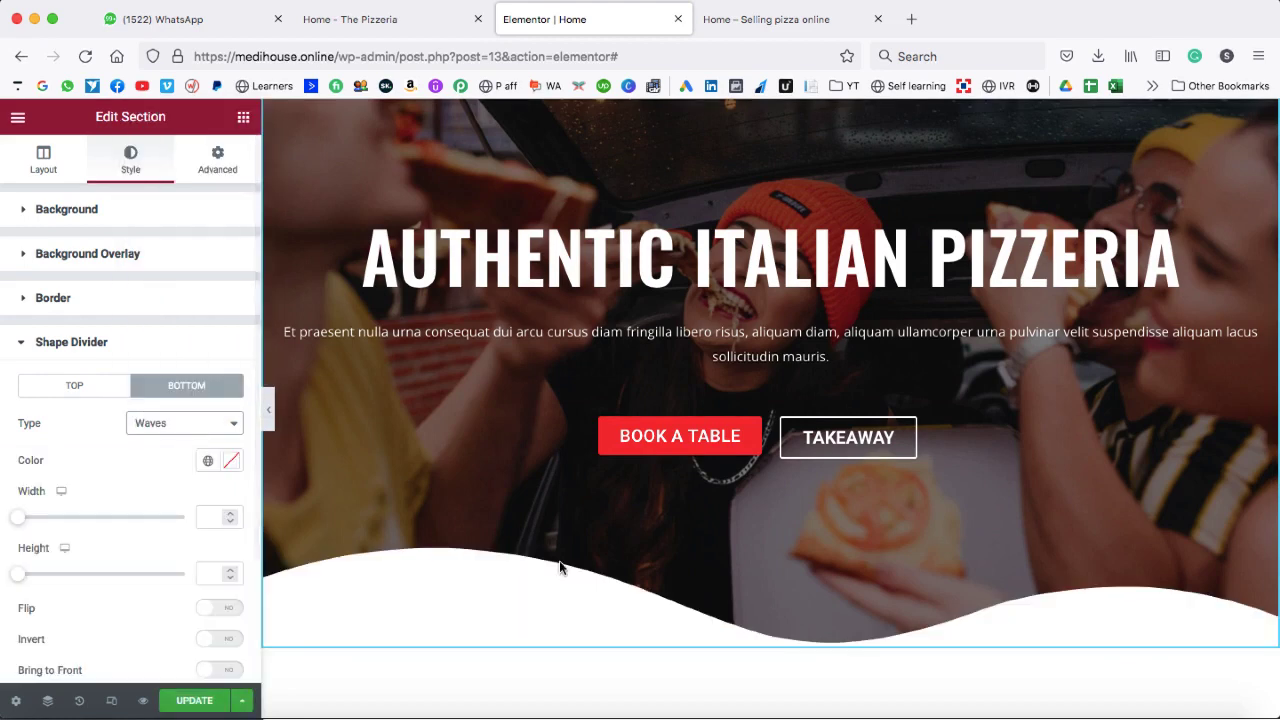
{"action": "left_click", "coordinate": [220, 425]}
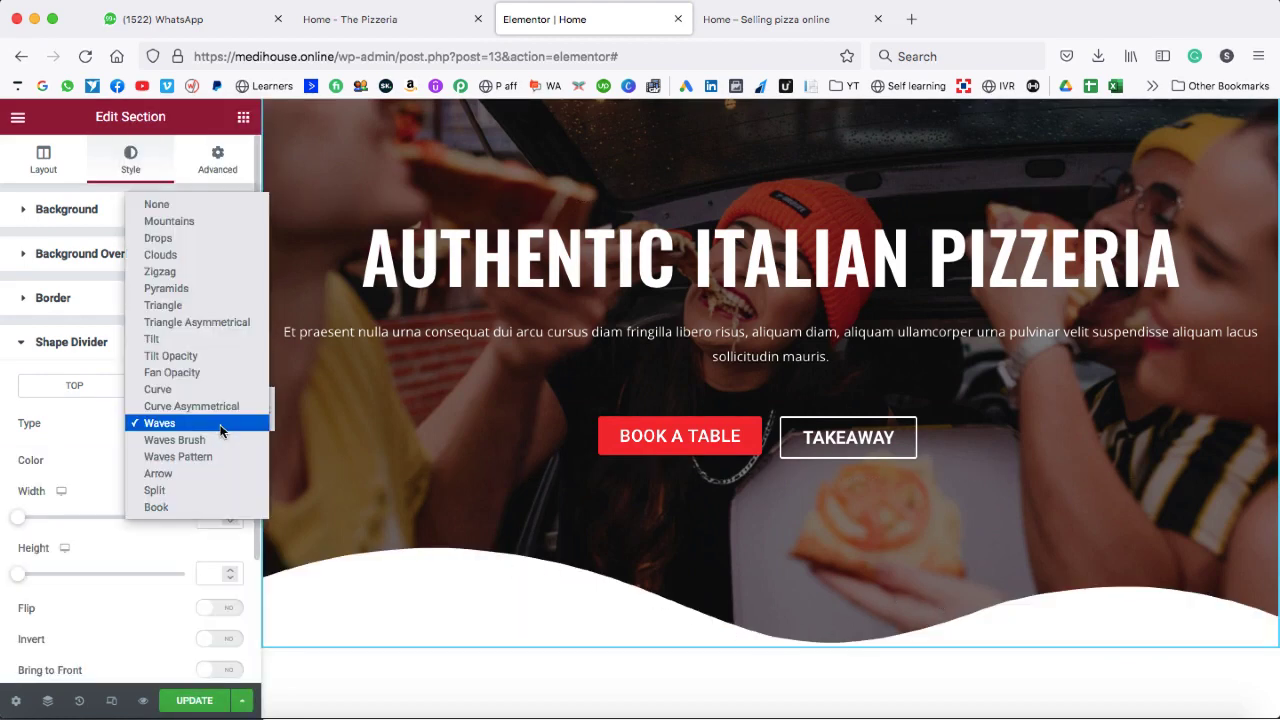
{"action": "left_click", "coordinate": [175, 392]}
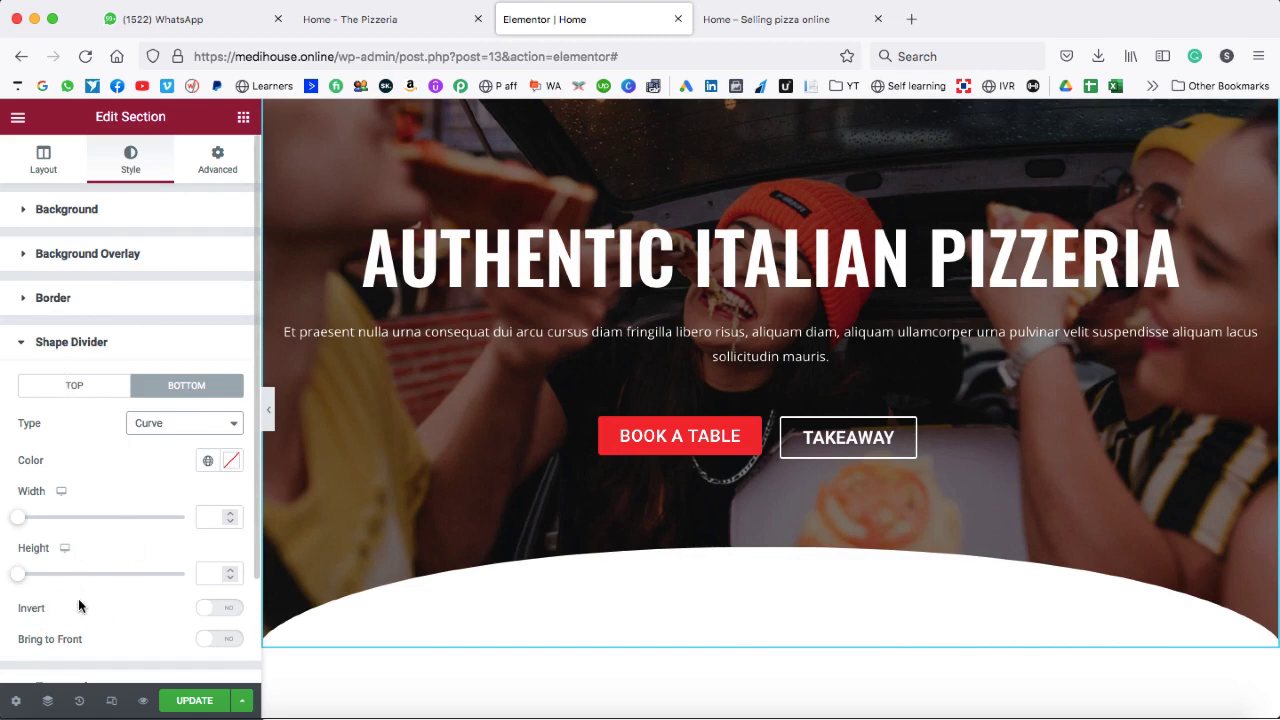
{"action": "left_click", "coordinate": [230, 614]}
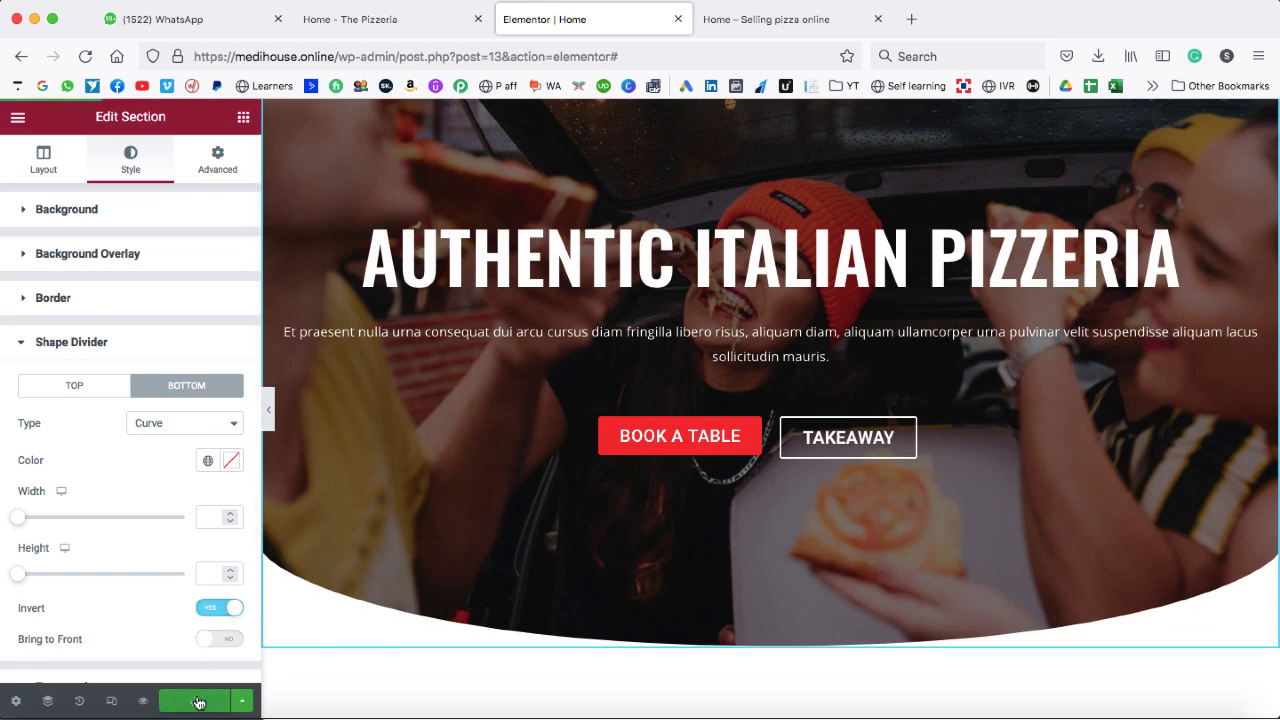
Step: Reload the live home page to check the curved hero bottom against the pizzeria demo
{"action": "left_click", "coordinate": [766, 24]}
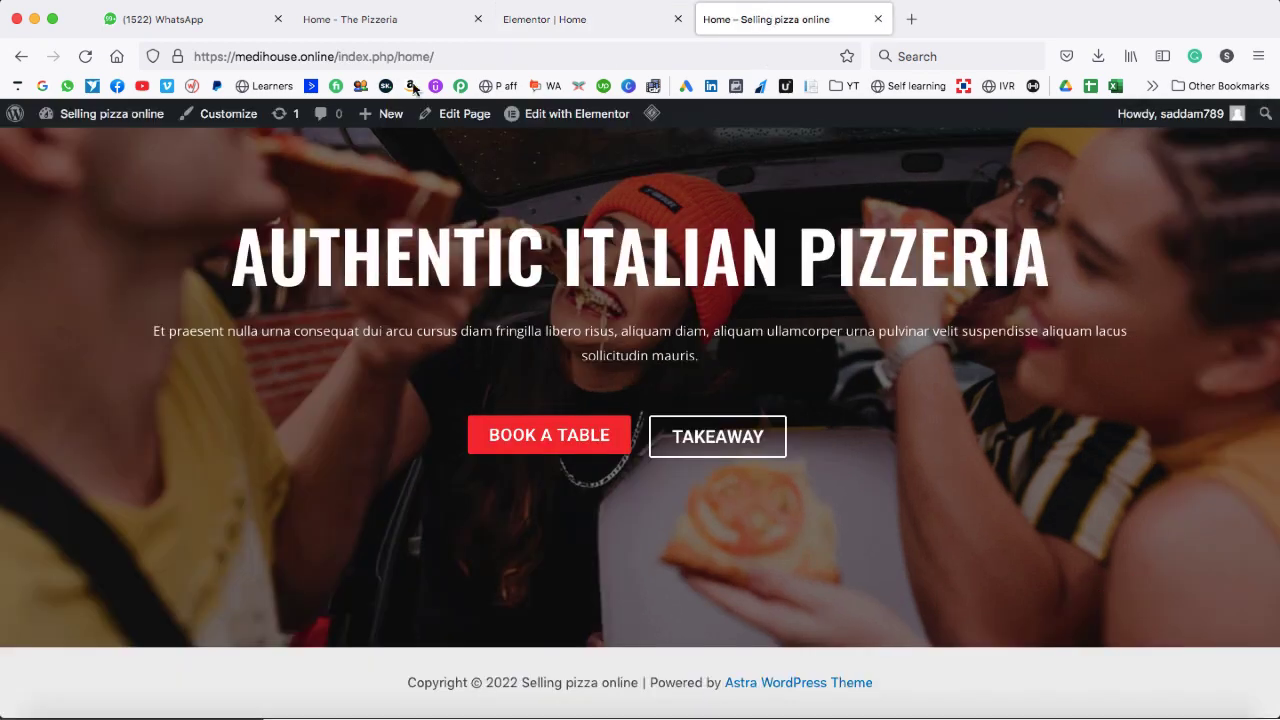
{"action": "left_click", "coordinate": [86, 56]}
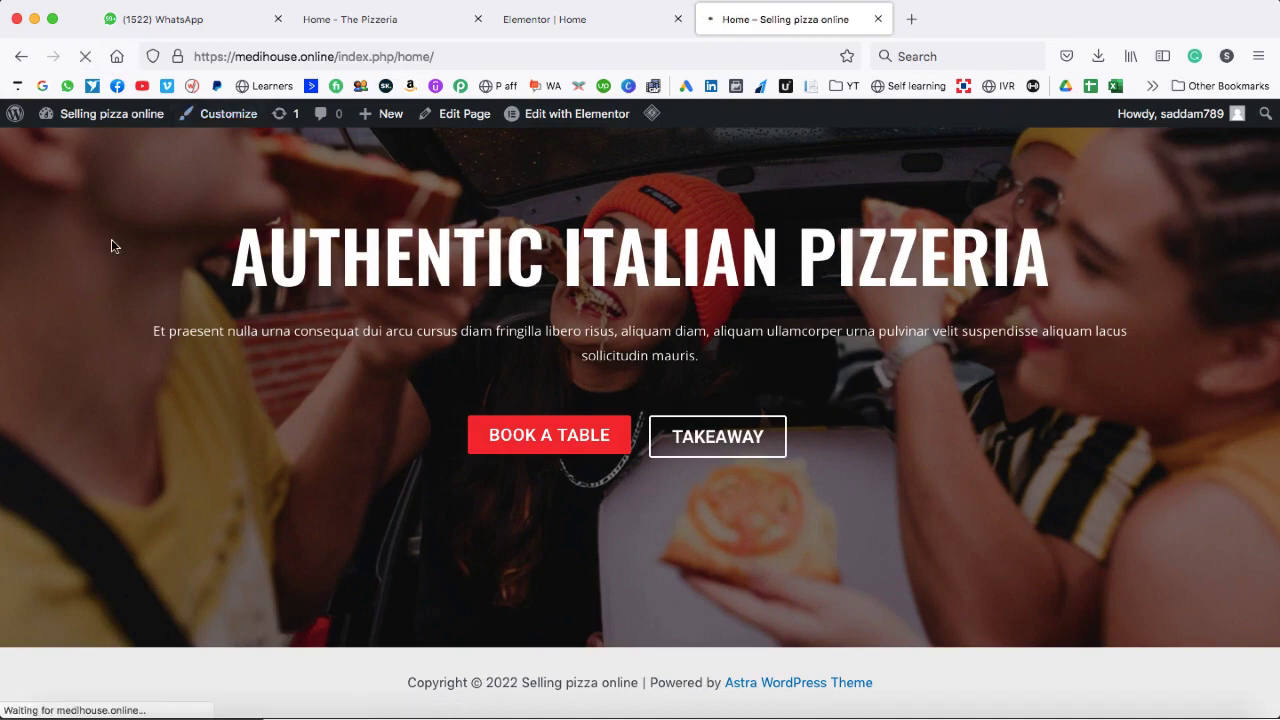
{"action": "scroll", "coordinate": [531, 291], "scroll_direction": "up", "scroll_amount": 3}
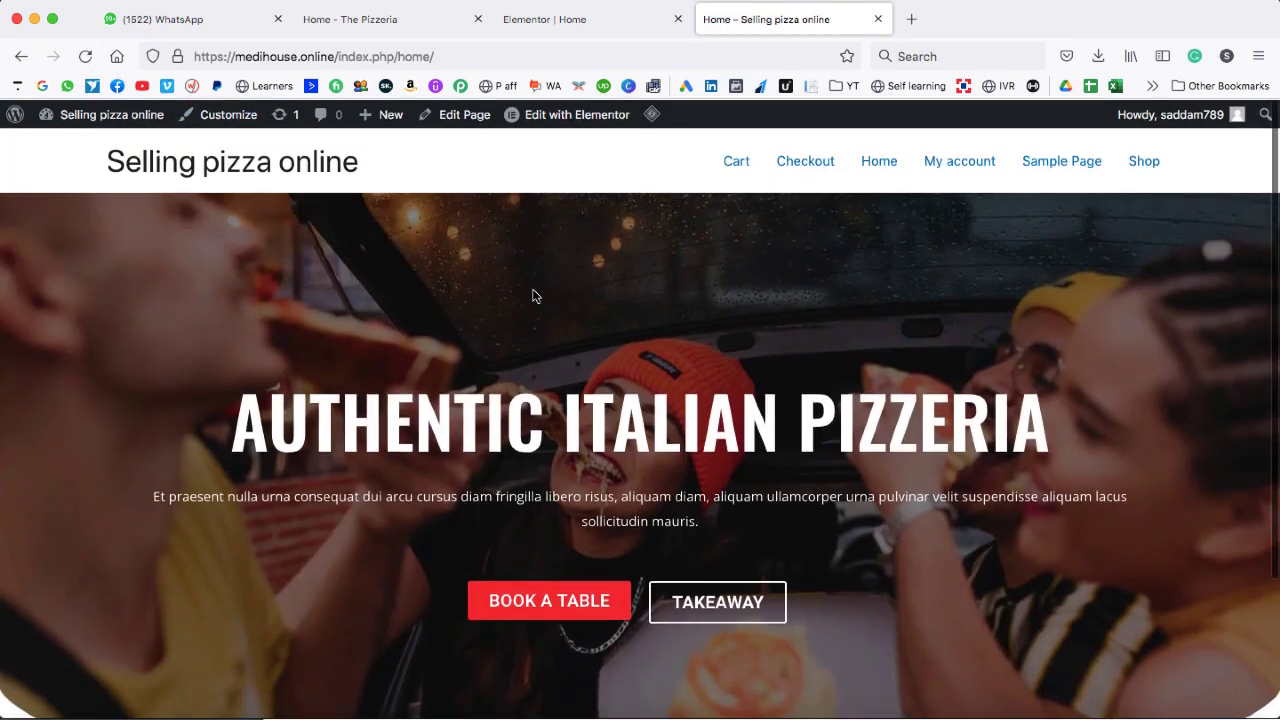
{"action": "scroll", "coordinate": [534, 296], "scroll_direction": "down", "scroll_amount": 3}
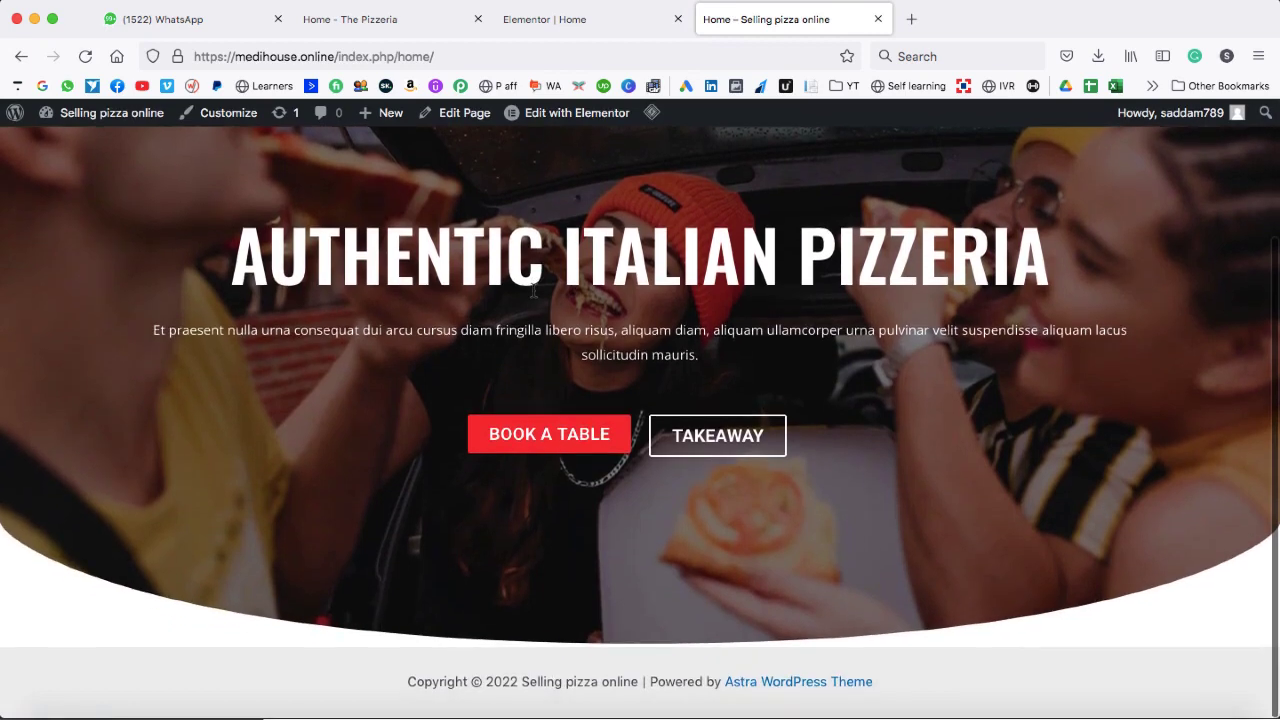
{"action": "left_click", "coordinate": [337, 18]}
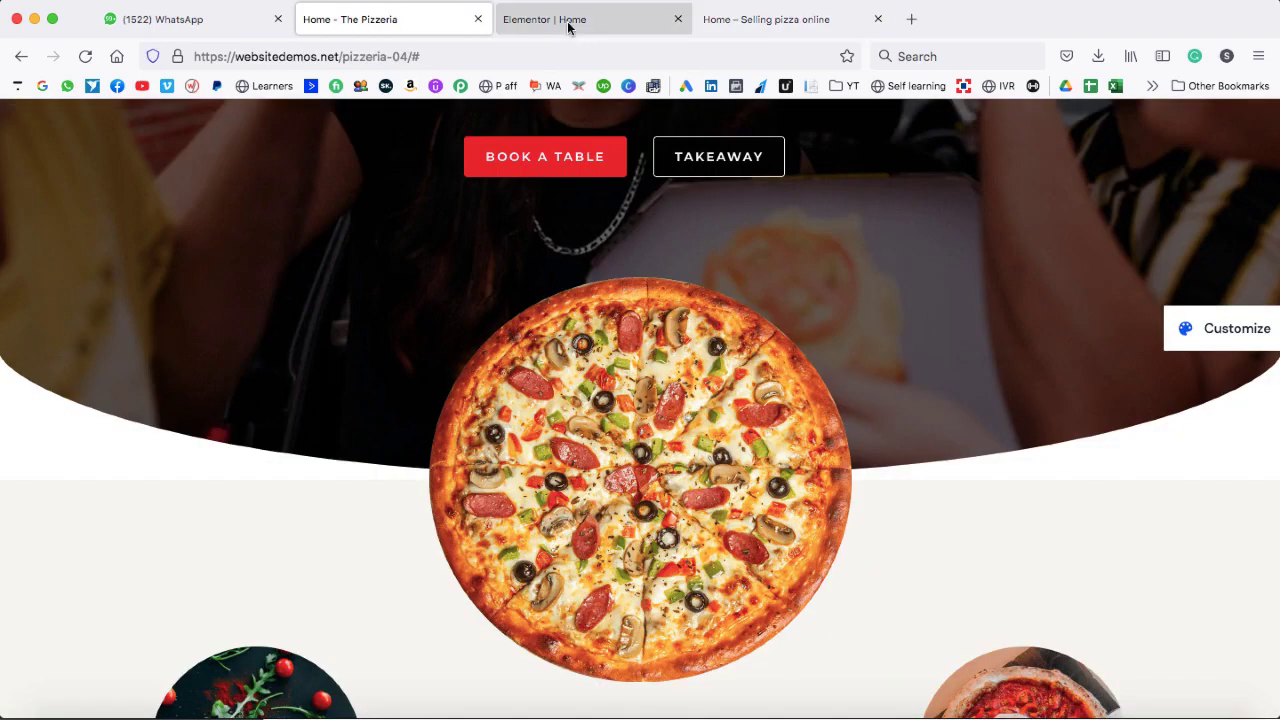
{"action": "left_click", "coordinate": [569, 22]}
{"action": "scroll", "coordinate": [749, 423], "scroll_direction": "down", "scroll_amount": 5}
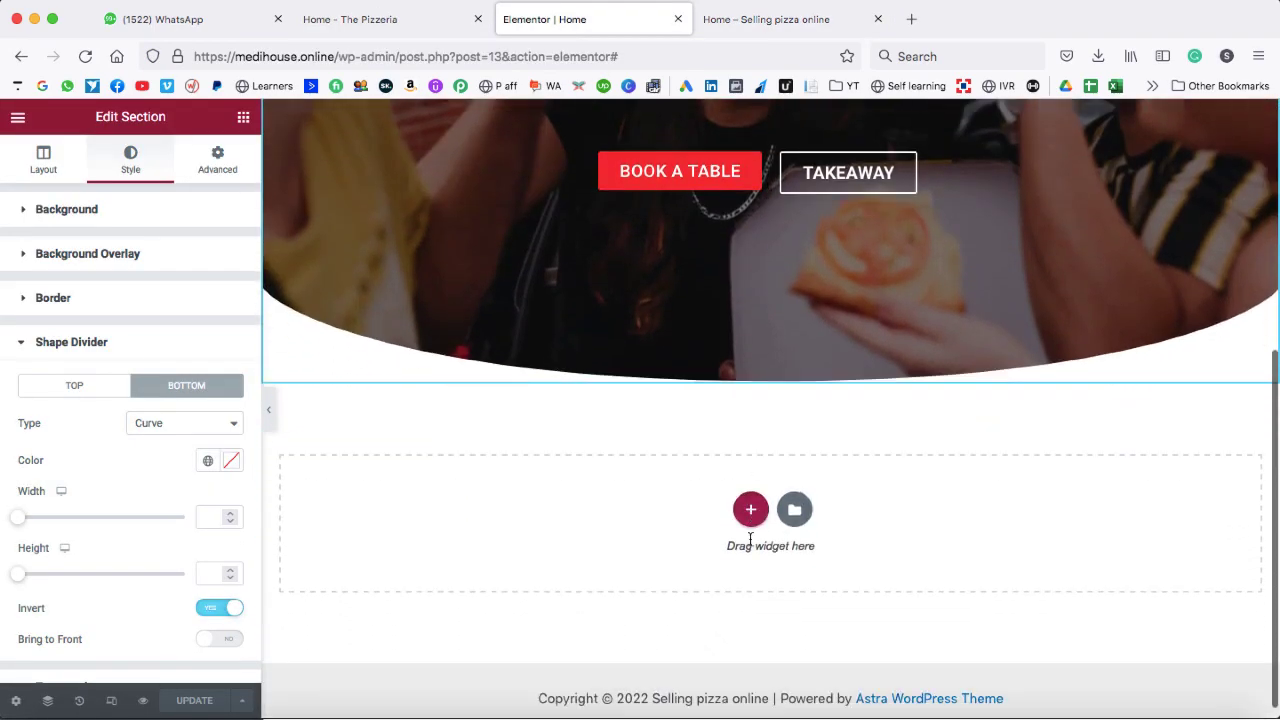
Step: Add a one-column section below the hero with an inner section, deleting one inner column
{"action": "left_click", "coordinate": [749, 512]}
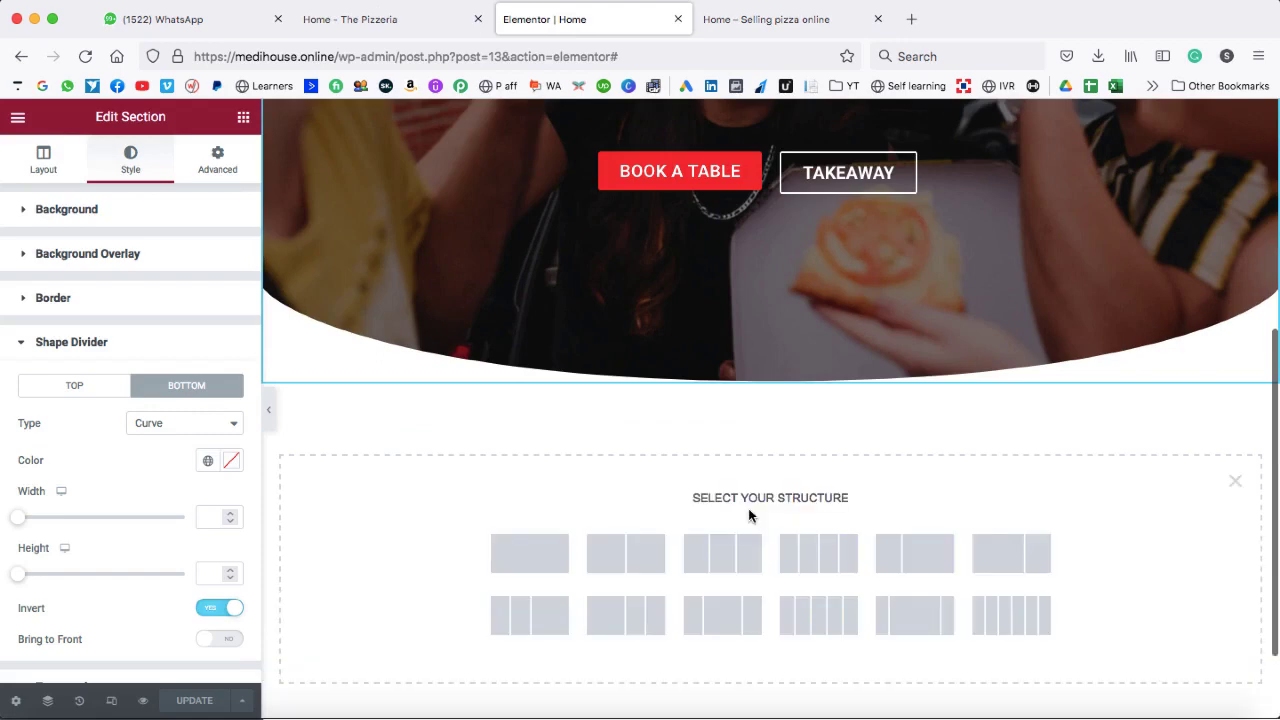
{"action": "left_click", "coordinate": [527, 558]}
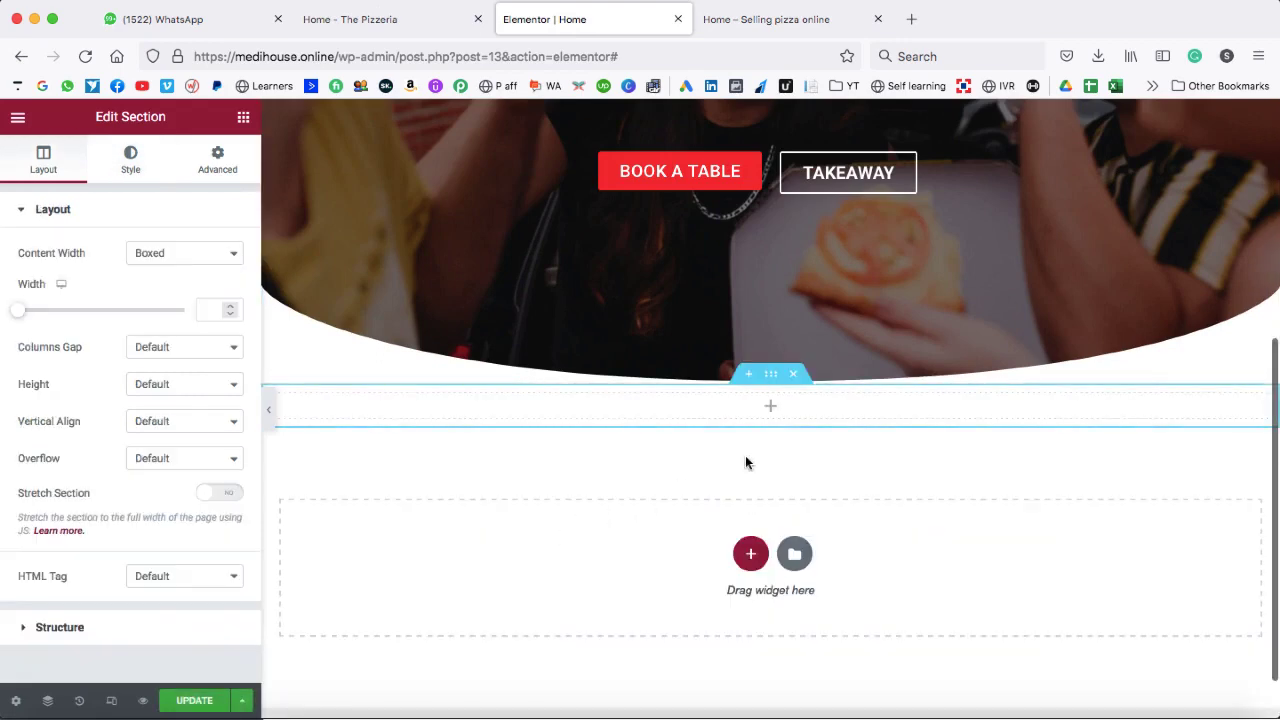
{"action": "left_click", "coordinate": [771, 410]}
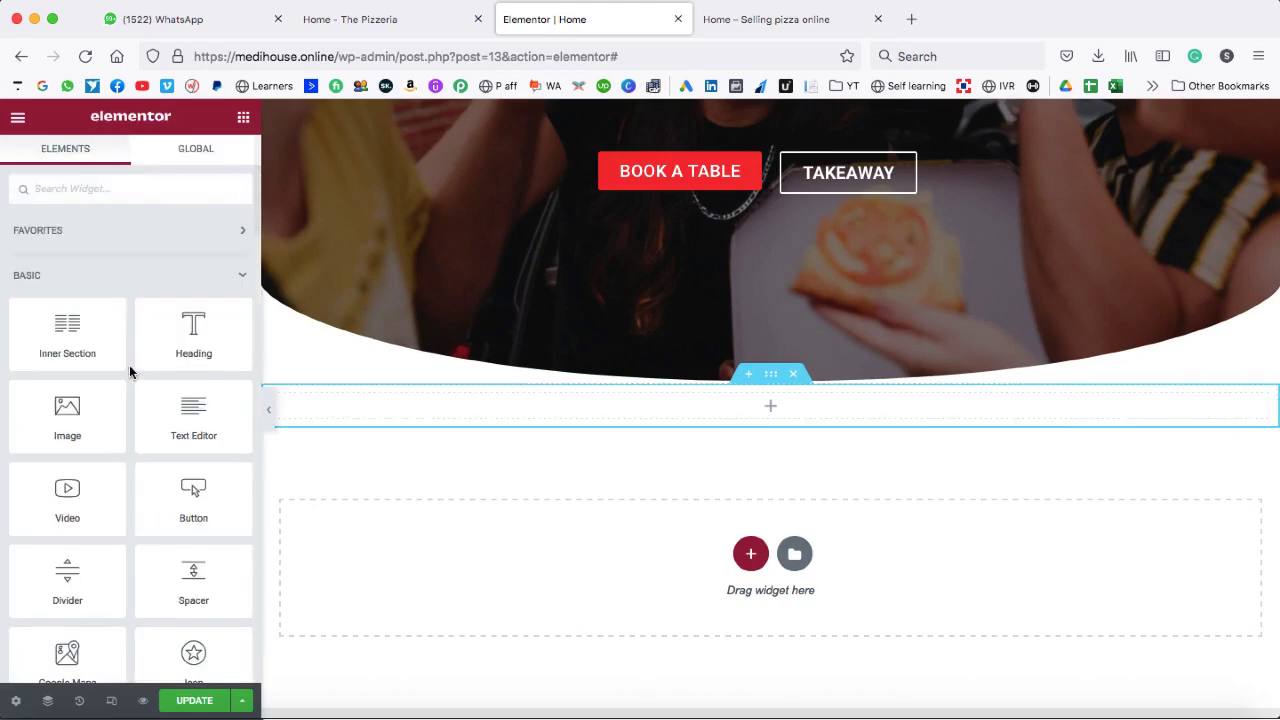
{"action": "left_click_drag", "start_coordinate": [59, 331], "coordinate": [520, 410]}
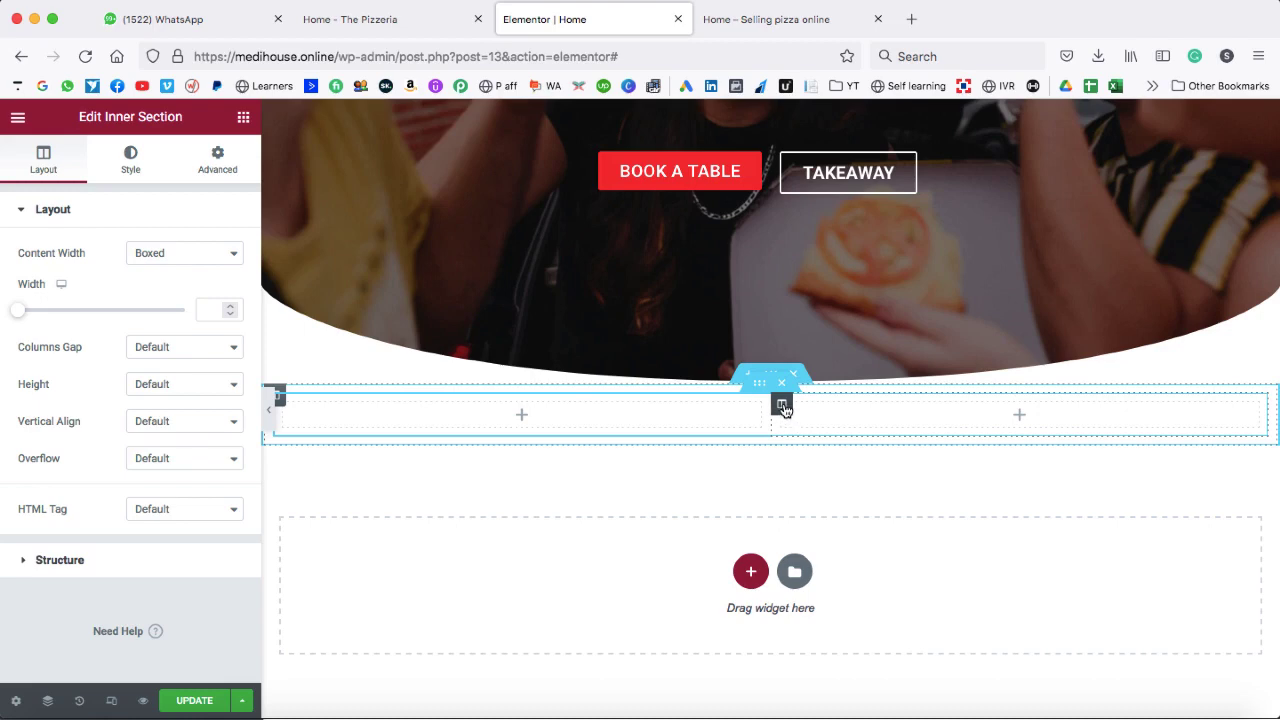
{"action": "right_click", "coordinate": [783, 407]}
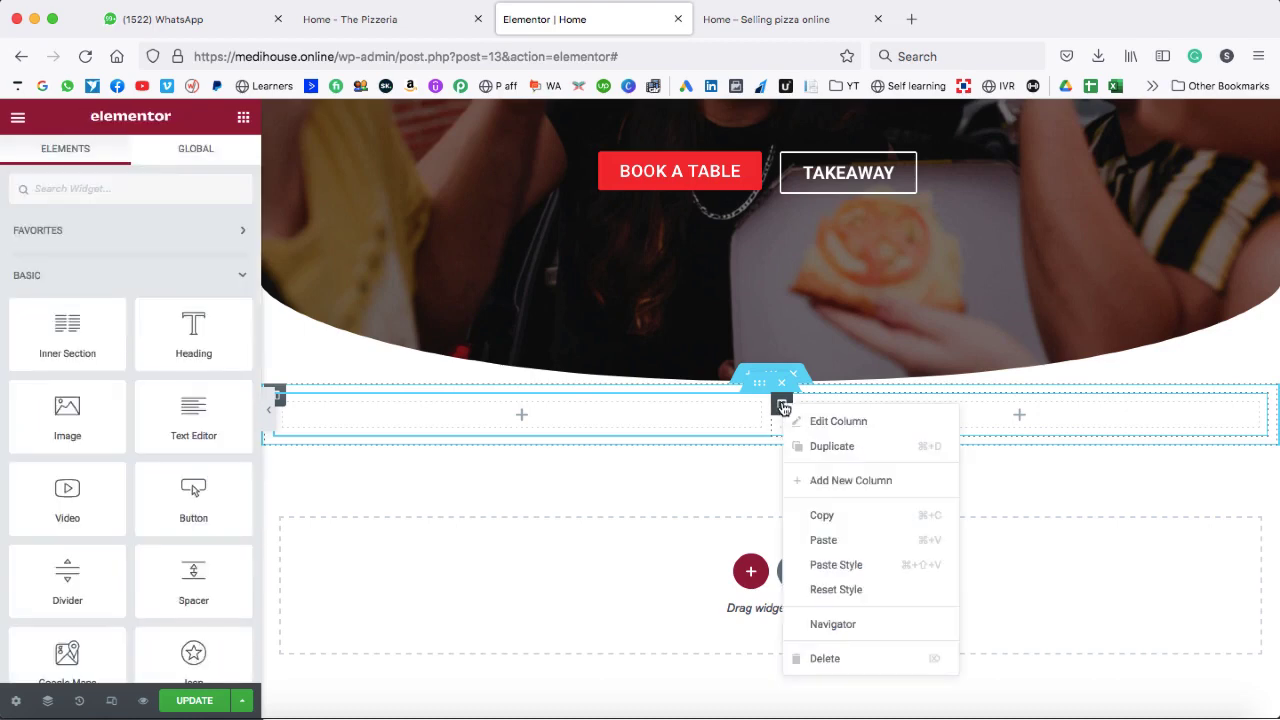
{"action": "left_click", "coordinate": [847, 655]}
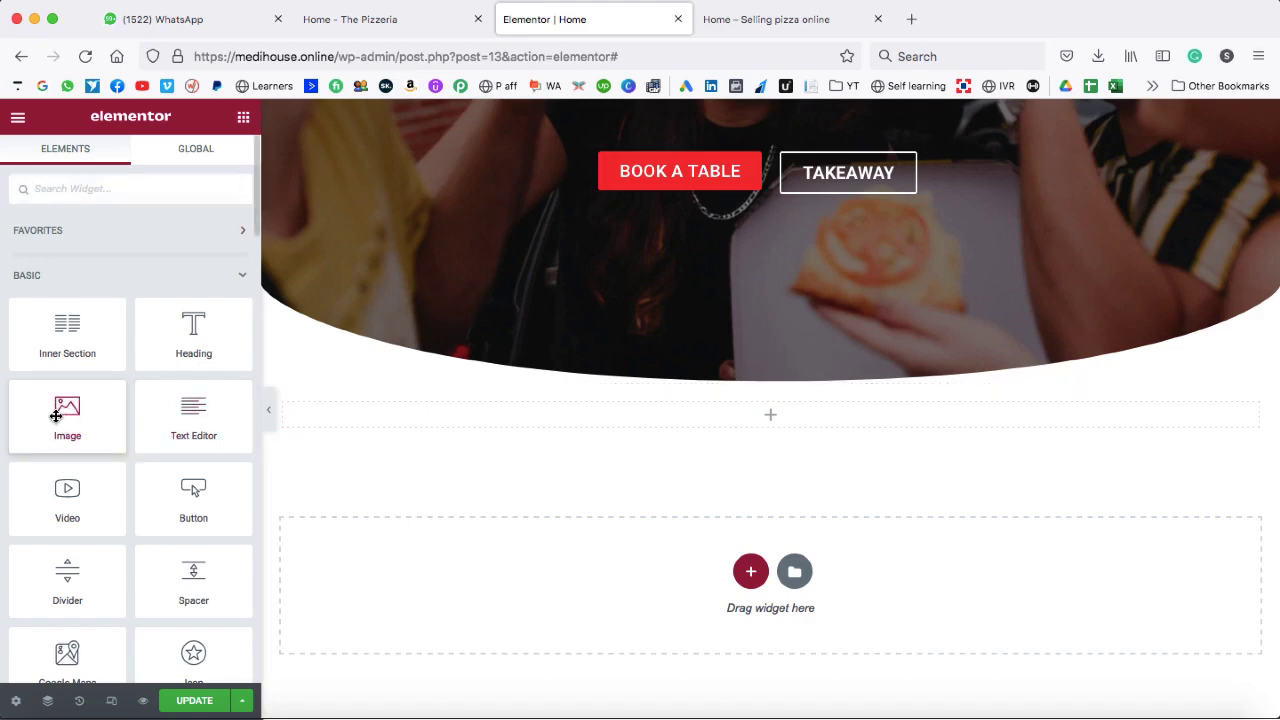
Step: Place an Image widget and upload and insert pizzeria-template-header-pizza-img.png
{"action": "left_click_drag", "start_coordinate": [55, 415], "coordinate": [723, 425]}
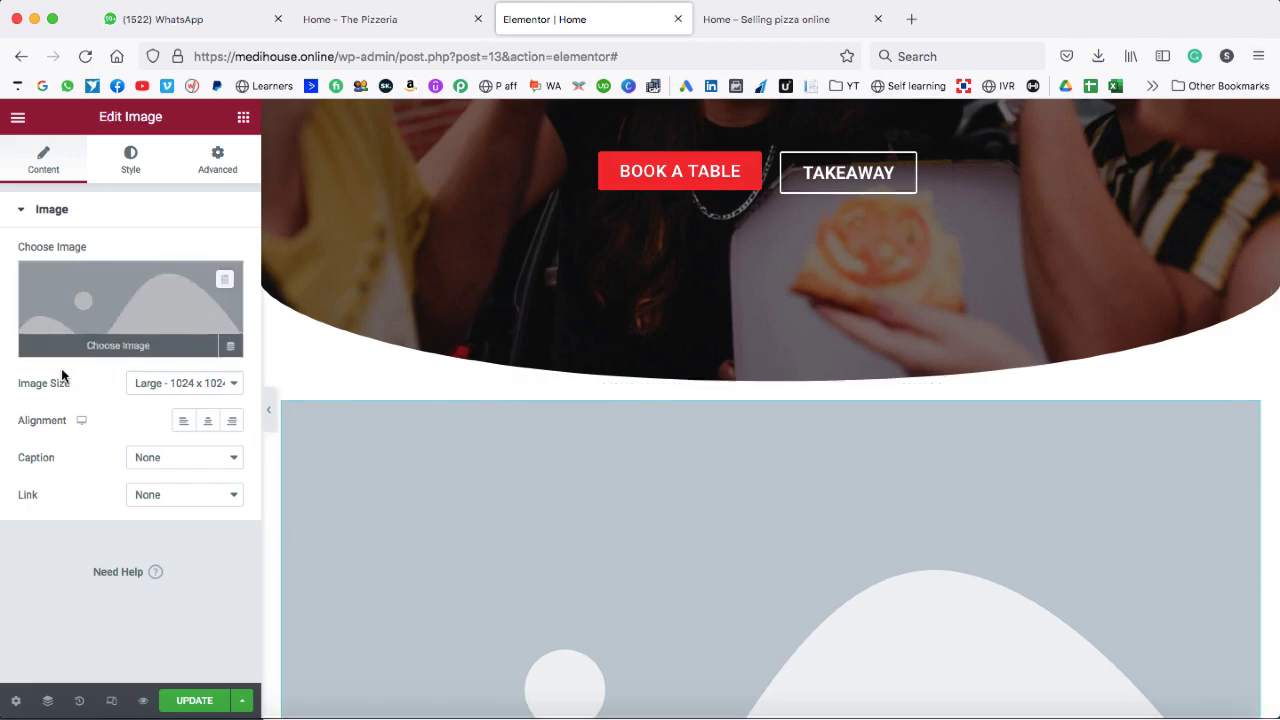
{"action": "left_click", "coordinate": [114, 345]}
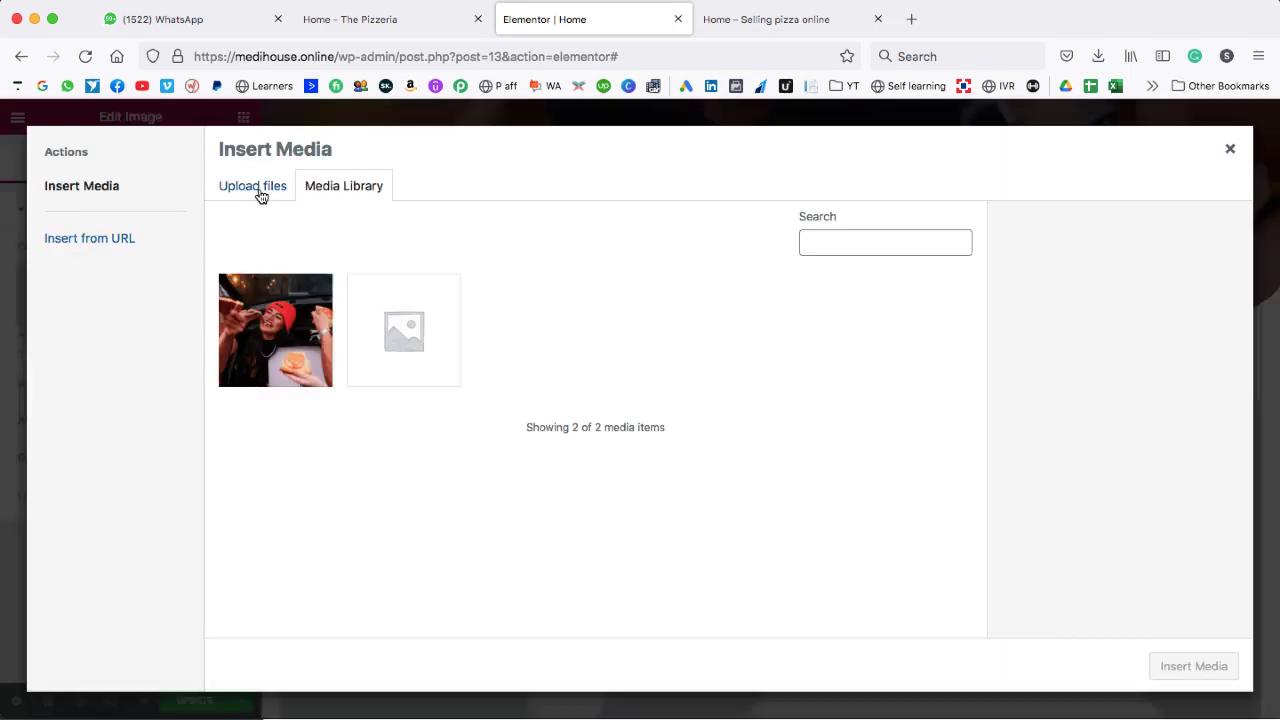
{"action": "left_click", "coordinate": [259, 195]}
{"action": "left_click", "coordinate": [714, 420]}
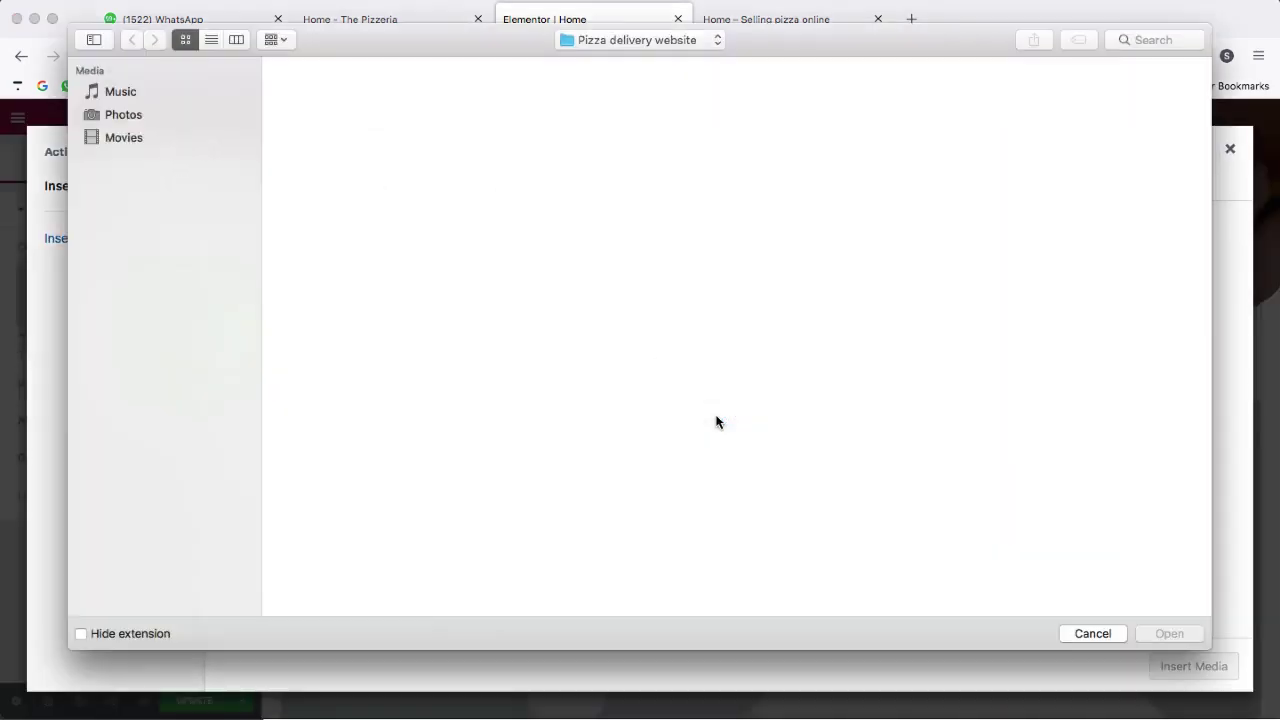
{"action": "left_click", "coordinate": [530, 208]}
{"action": "left_click", "coordinate": [1169, 633]}
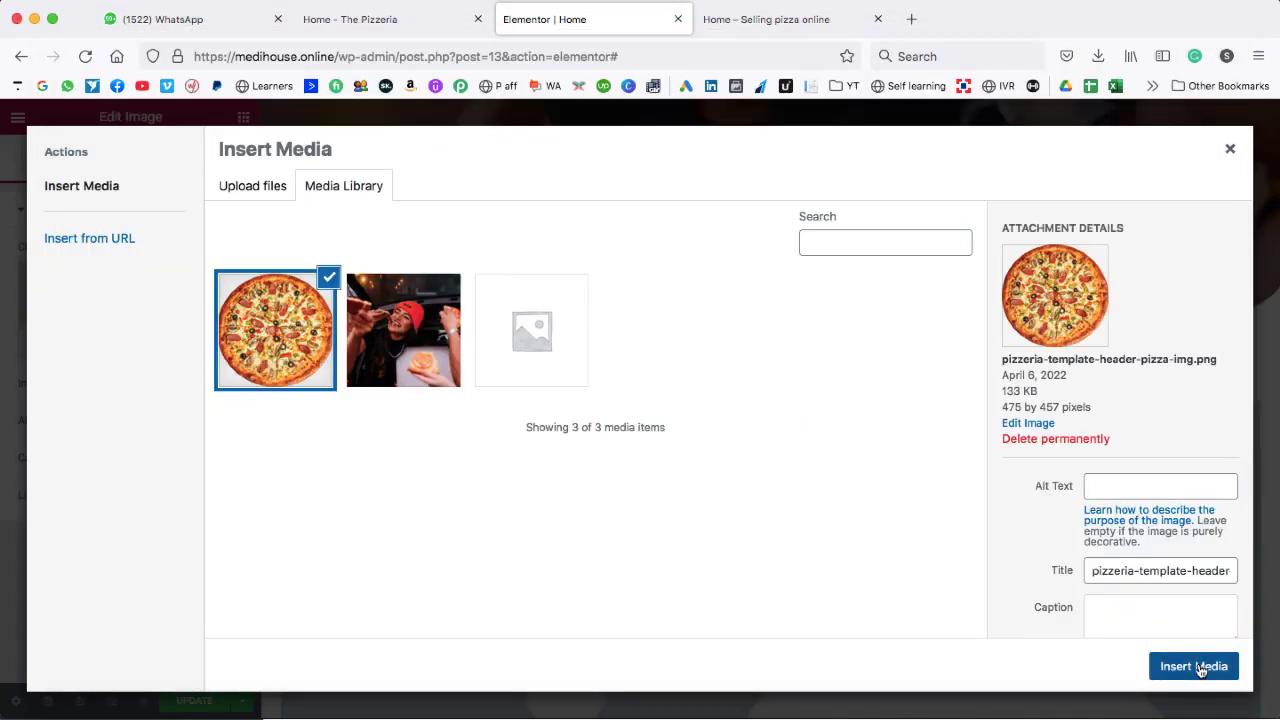
{"action": "left_click", "coordinate": [1195, 667]}
Step: Set the pizza image to Full size and centre-align it
{"action": "scroll", "coordinate": [885, 512], "scroll_direction": "down", "scroll_amount": 2}
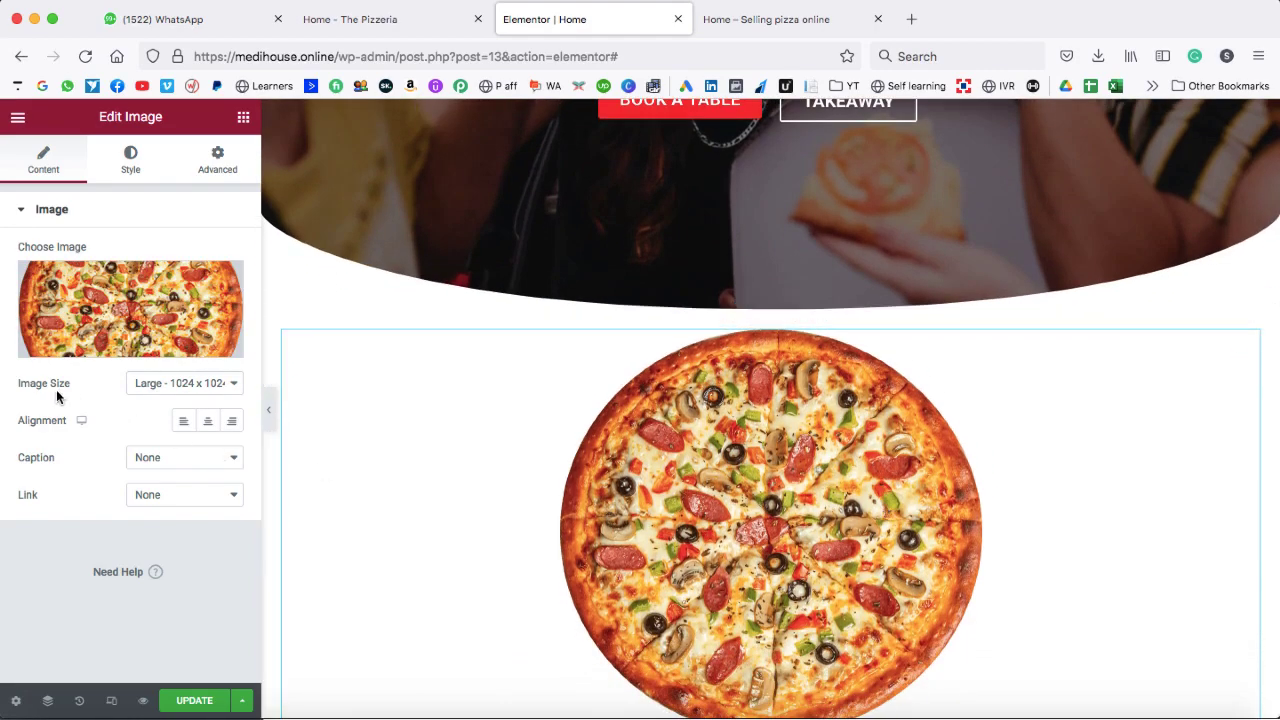
{"action": "left_click", "coordinate": [169, 390]}
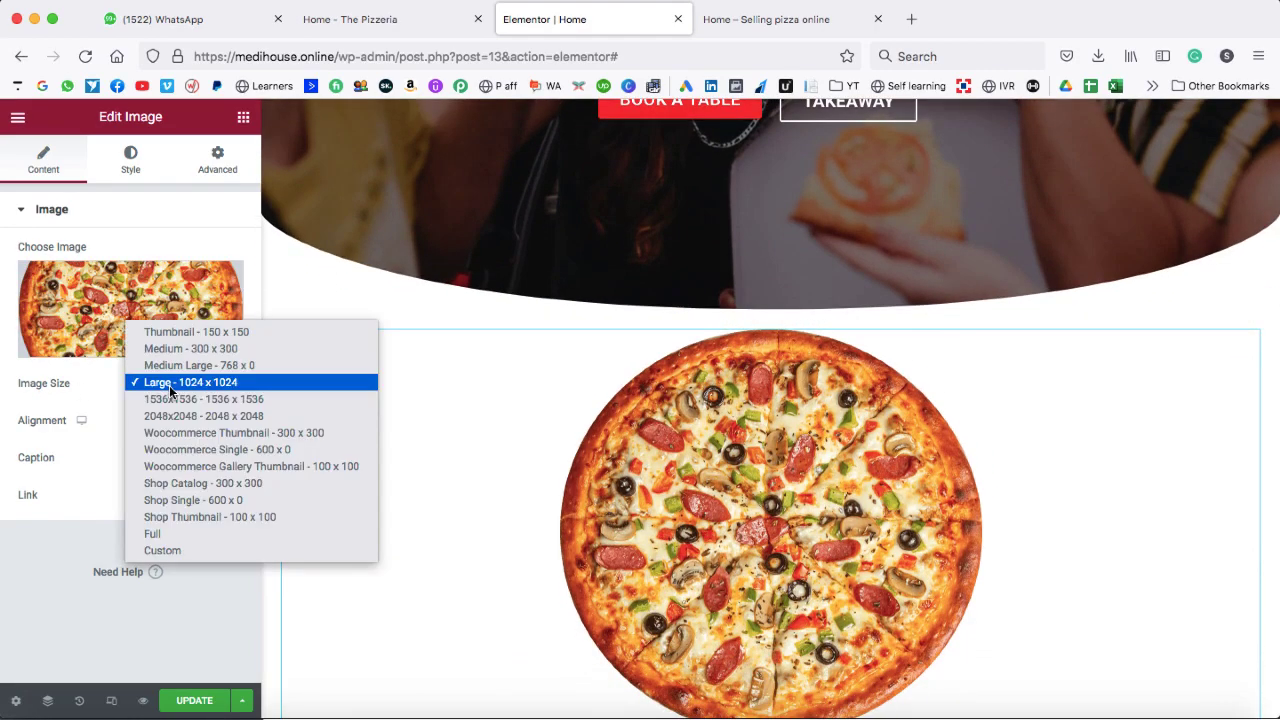
{"action": "left_click", "coordinate": [176, 533]}
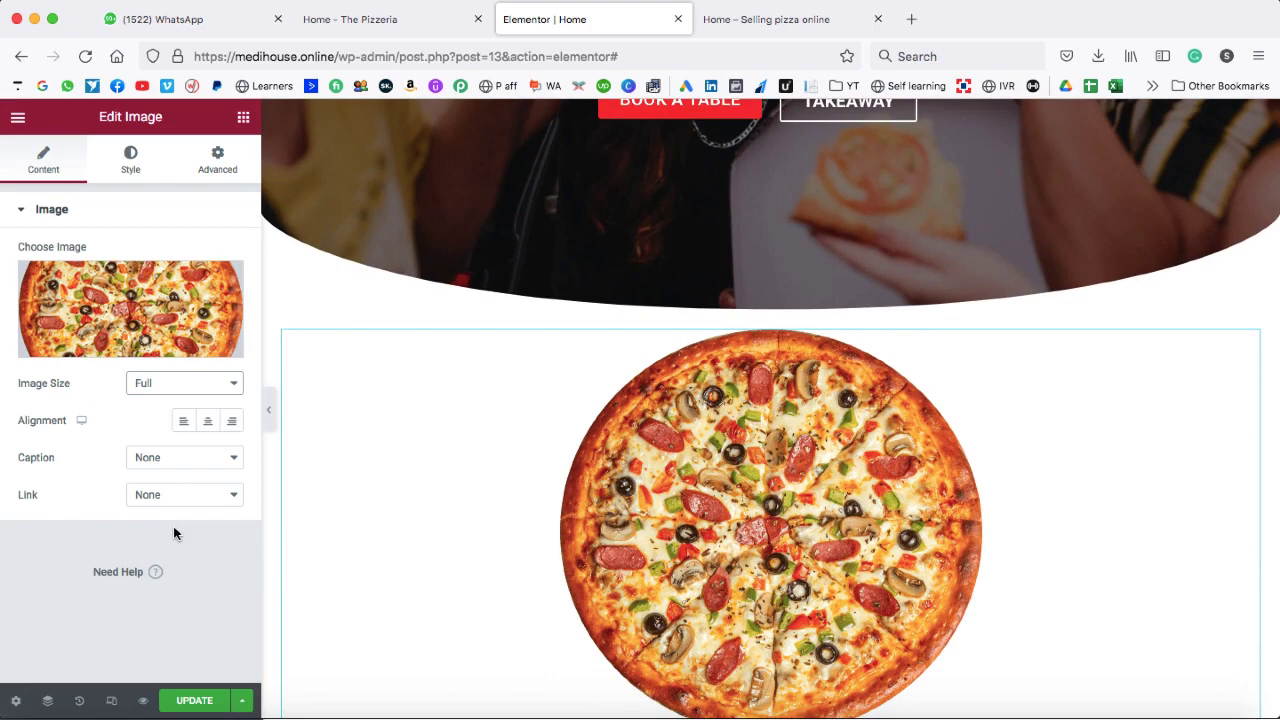
{"action": "left_click", "coordinate": [209, 428]}
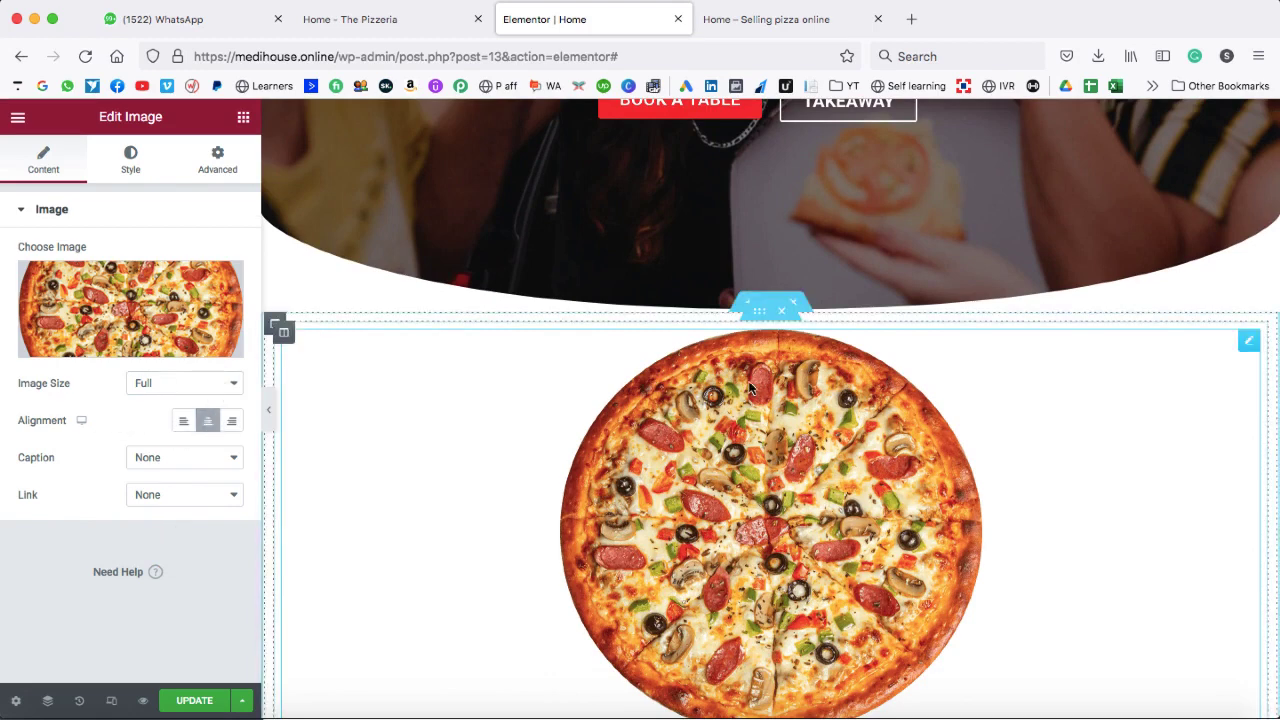
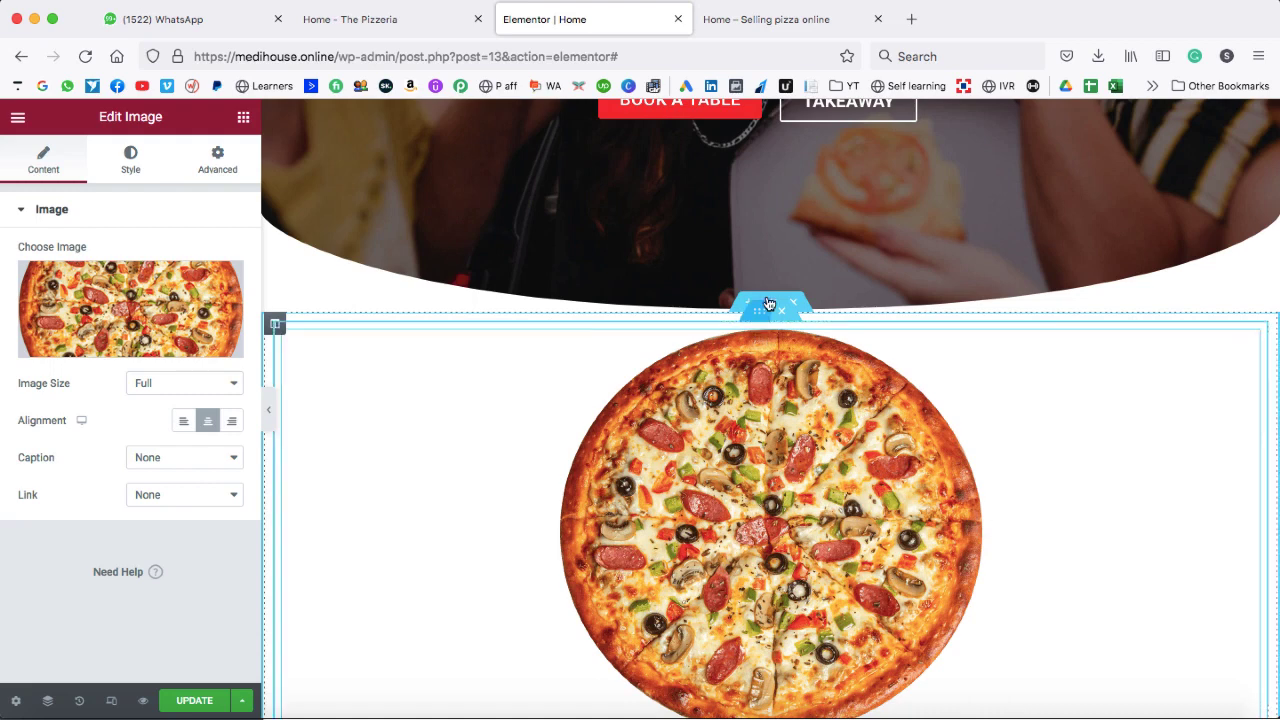
Step: Unlink the pizza image's margins, set its top margin to -195 px, and save the page
{"action": "left_click", "coordinate": [215, 162]}
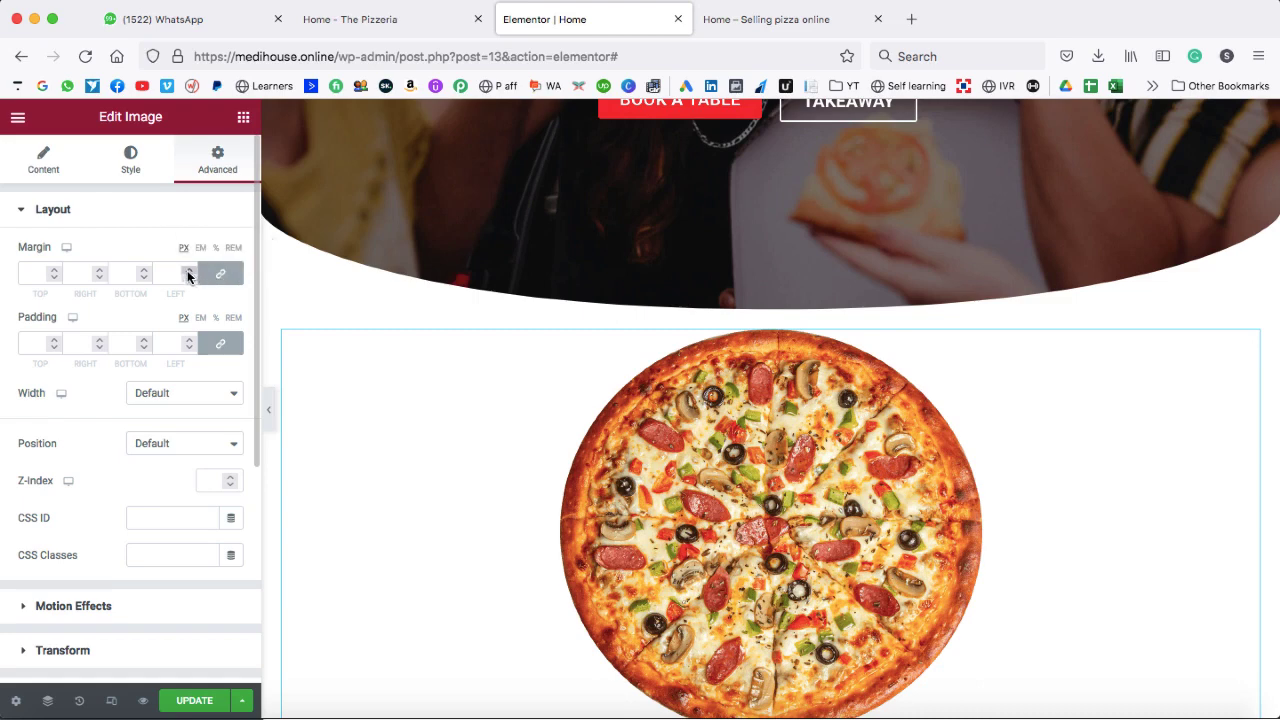
{"action": "left_click", "coordinate": [188, 271]}
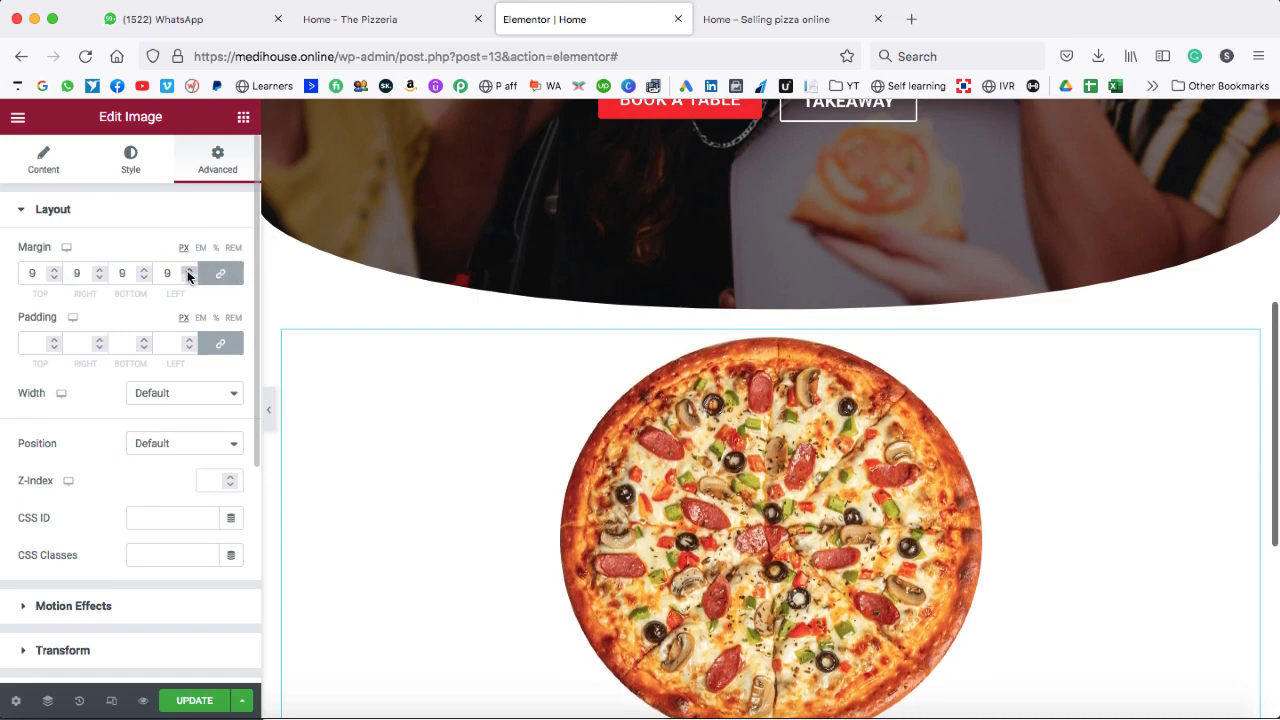
{"action": "left_click", "coordinate": [188, 271]}
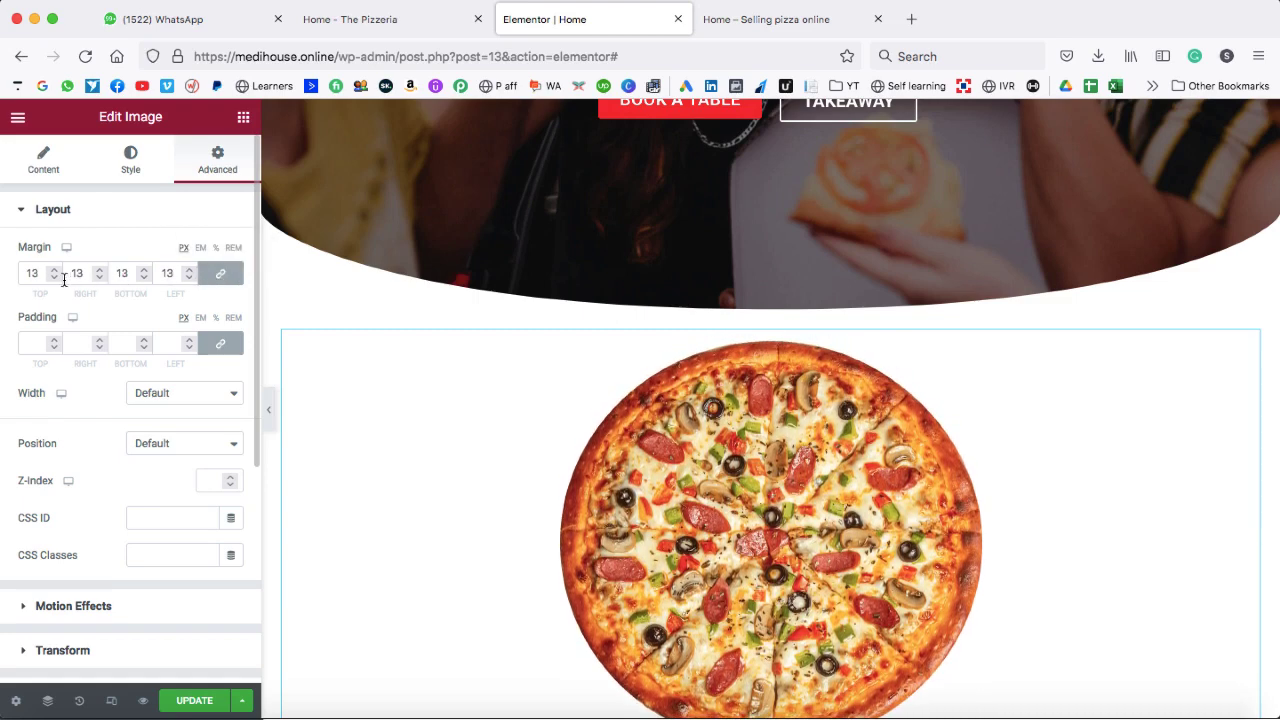
{"action": "left_click", "coordinate": [169, 273]}
{"action": "key", "text": "BackSpace"}
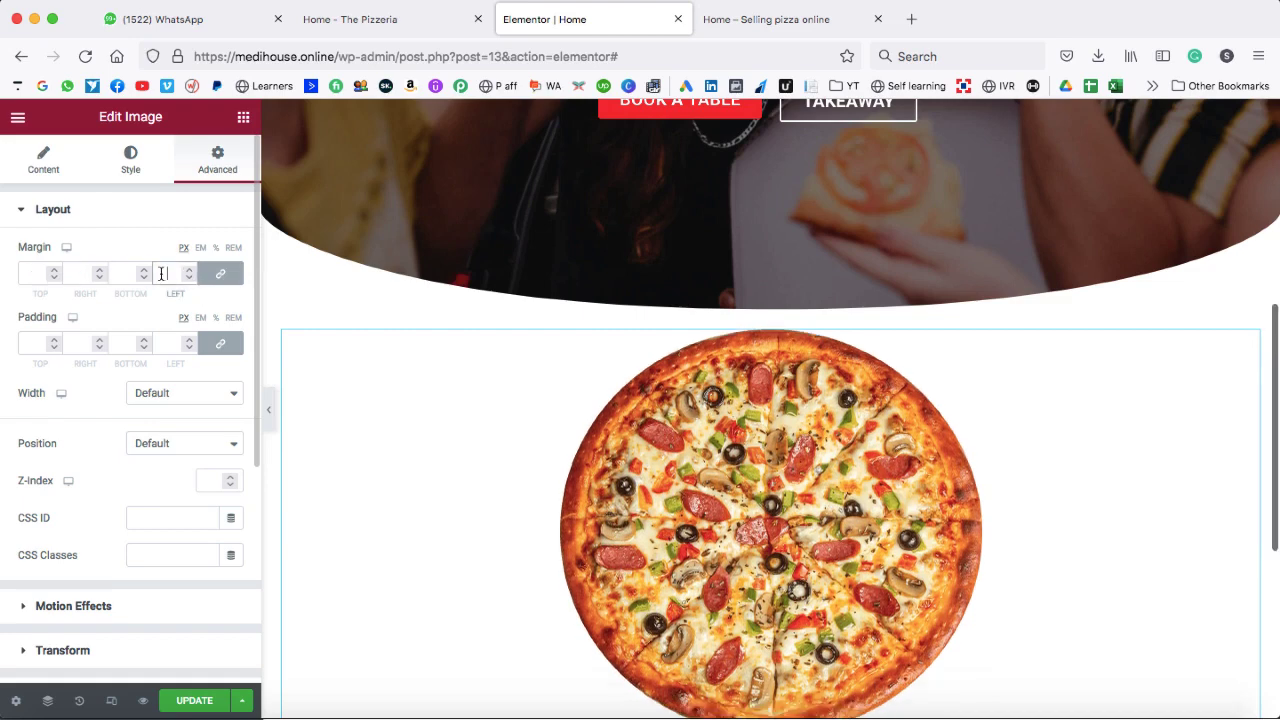
{"action": "left_click", "coordinate": [224, 279]}
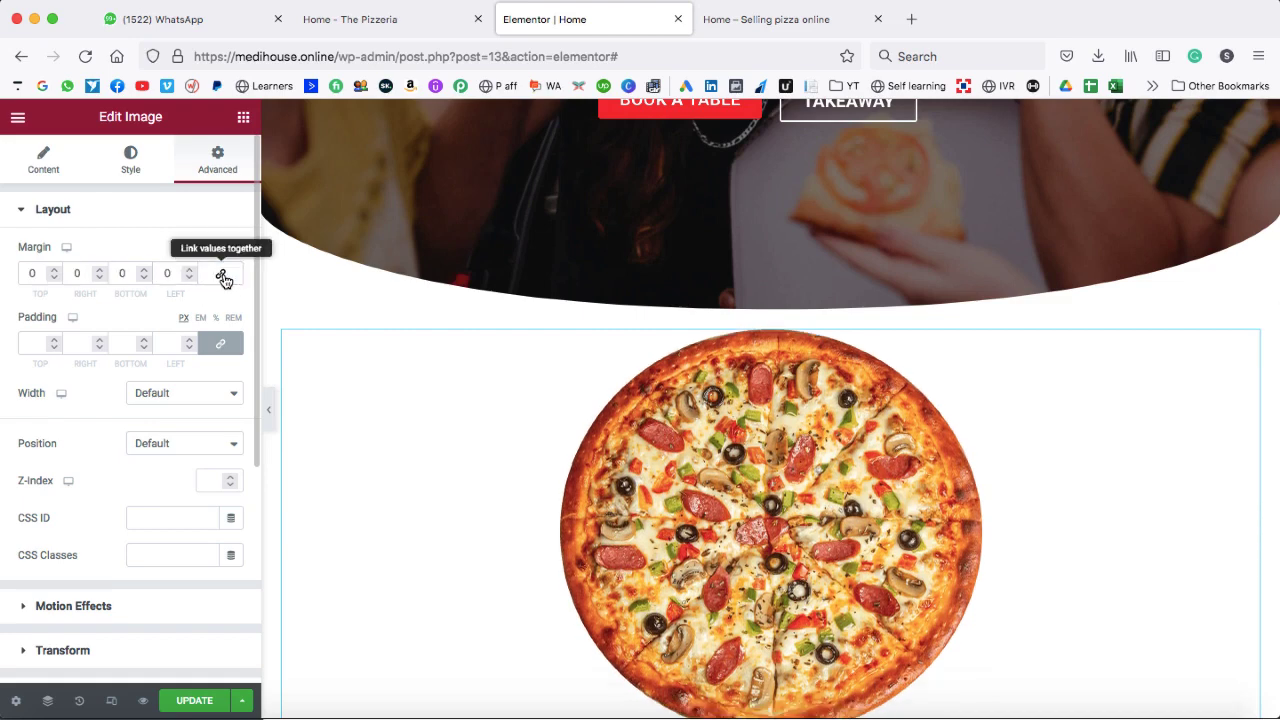
{"action": "left_click_drag", "start_coordinate": [54, 275], "coordinate": [52, 279]}
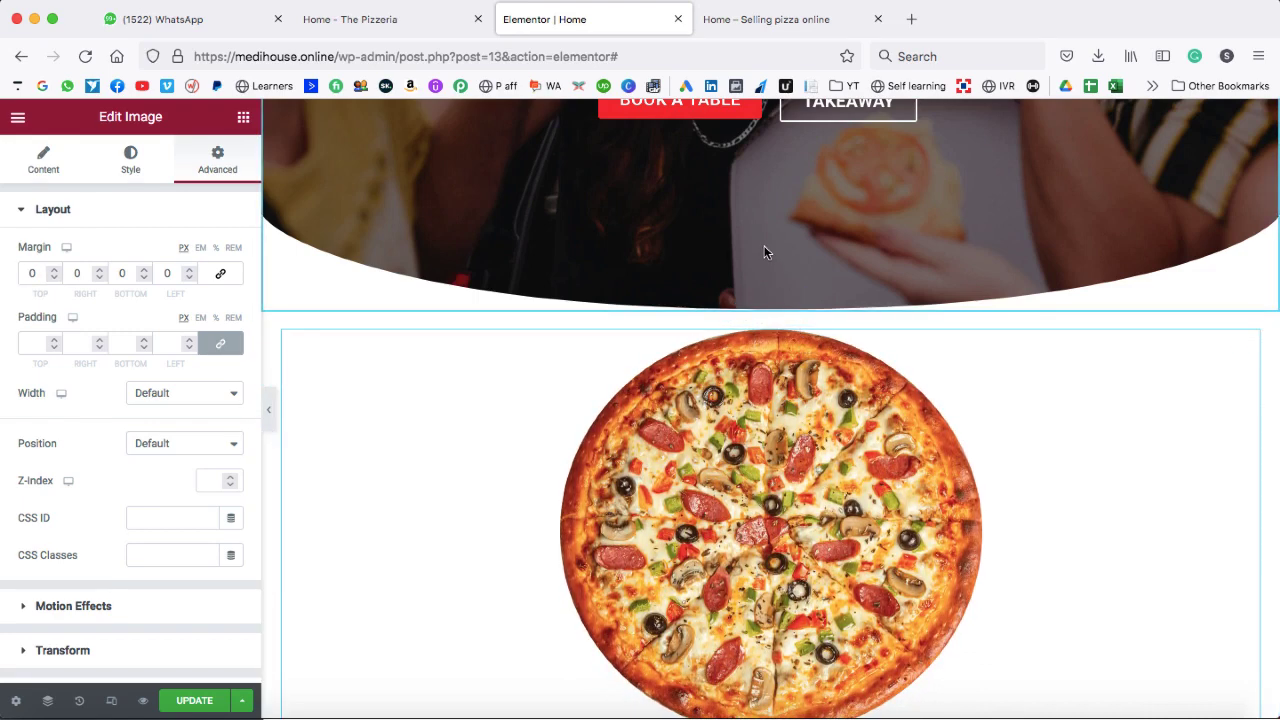
{"action": "left_click_drag", "start_coordinate": [55, 280], "coordinate": [55, 276]}
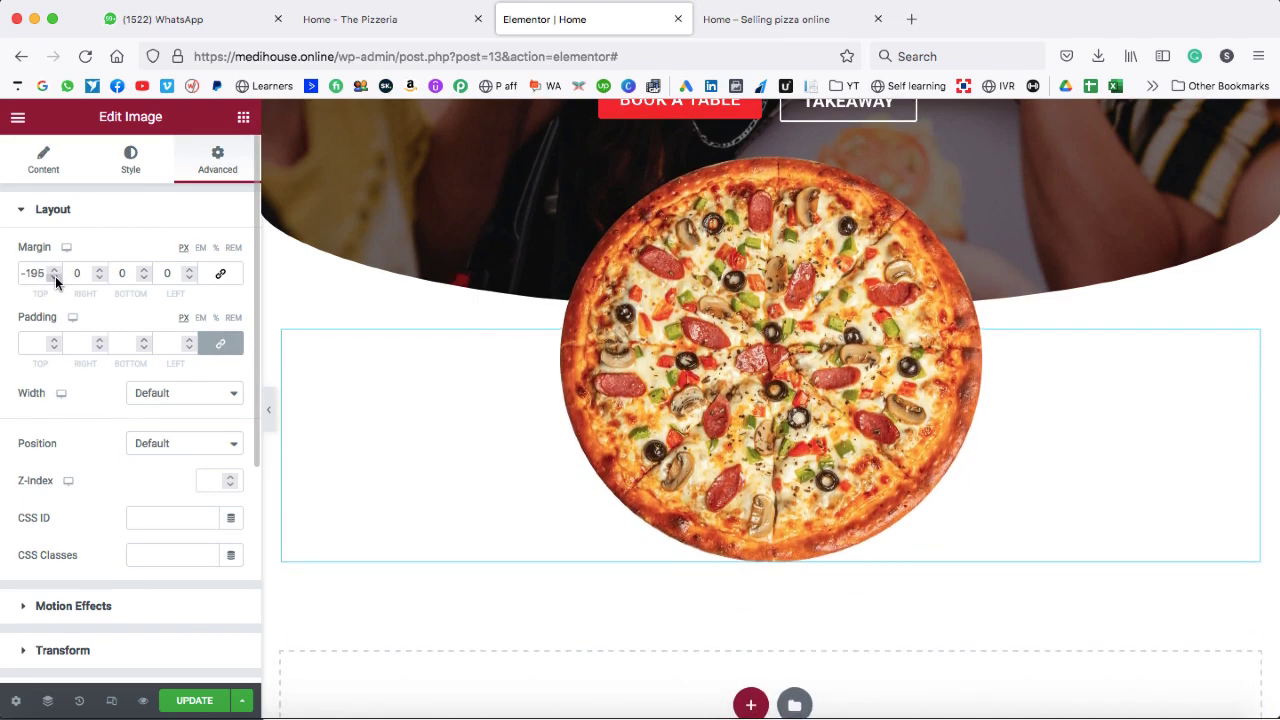
{"action": "left_click", "coordinate": [198, 704]}
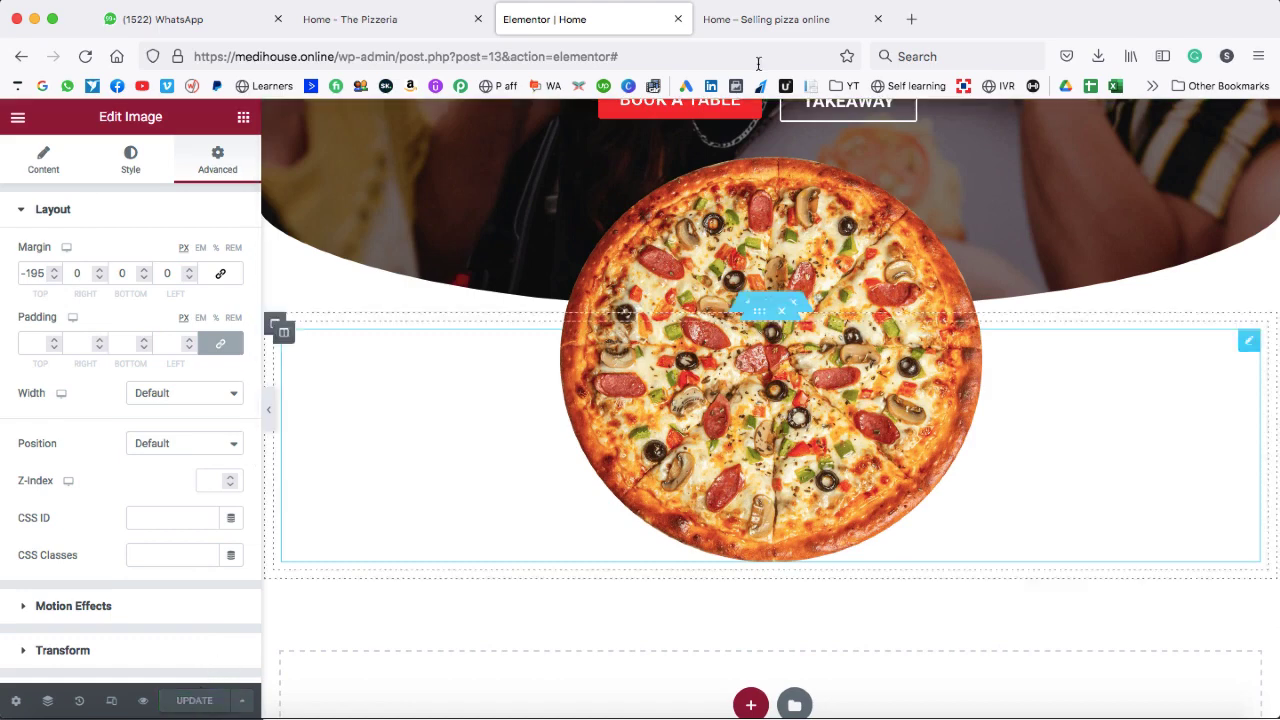
{"action": "left_click", "coordinate": [786, 19]}
Step: Check the overlapping pizza on the reloaded live page and the demo's round feature images
{"action": "left_click", "coordinate": [86, 56]}
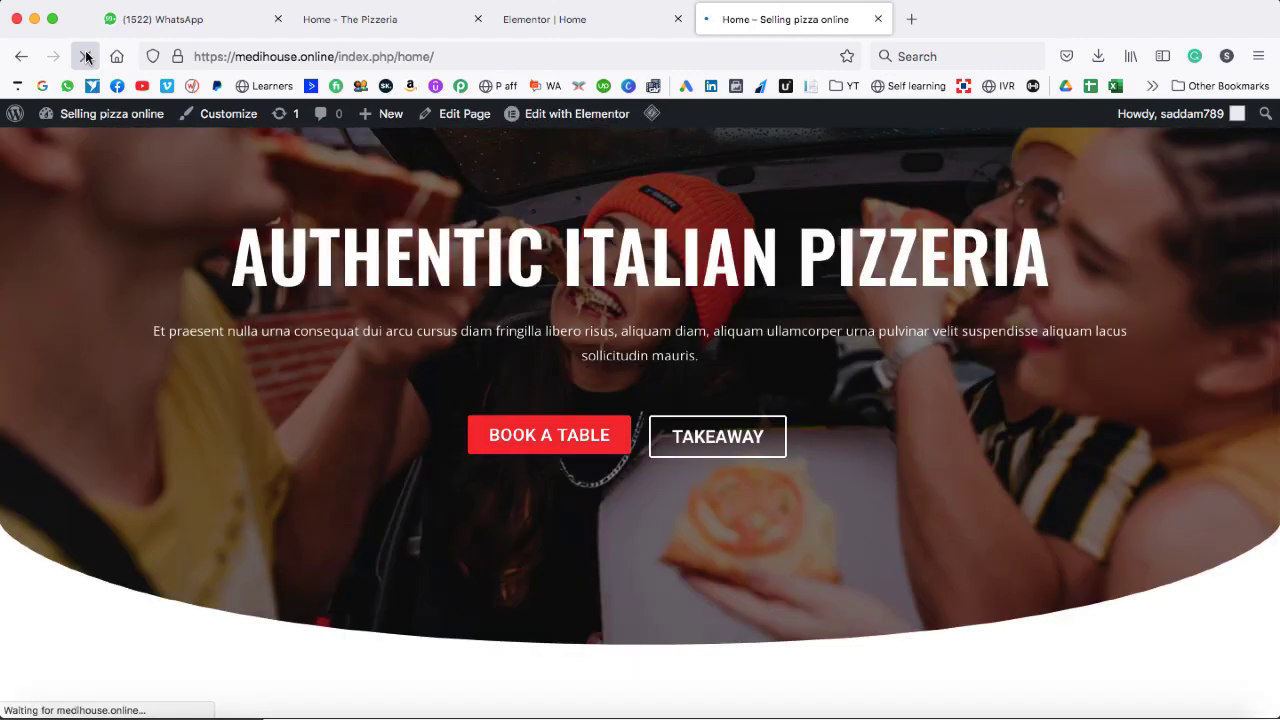
{"action": "scroll", "coordinate": [391, 286], "scroll_direction": "down", "scroll_amount": 3}
{"action": "scroll", "coordinate": [391, 289], "scroll_direction": "down", "scroll_amount": 2}
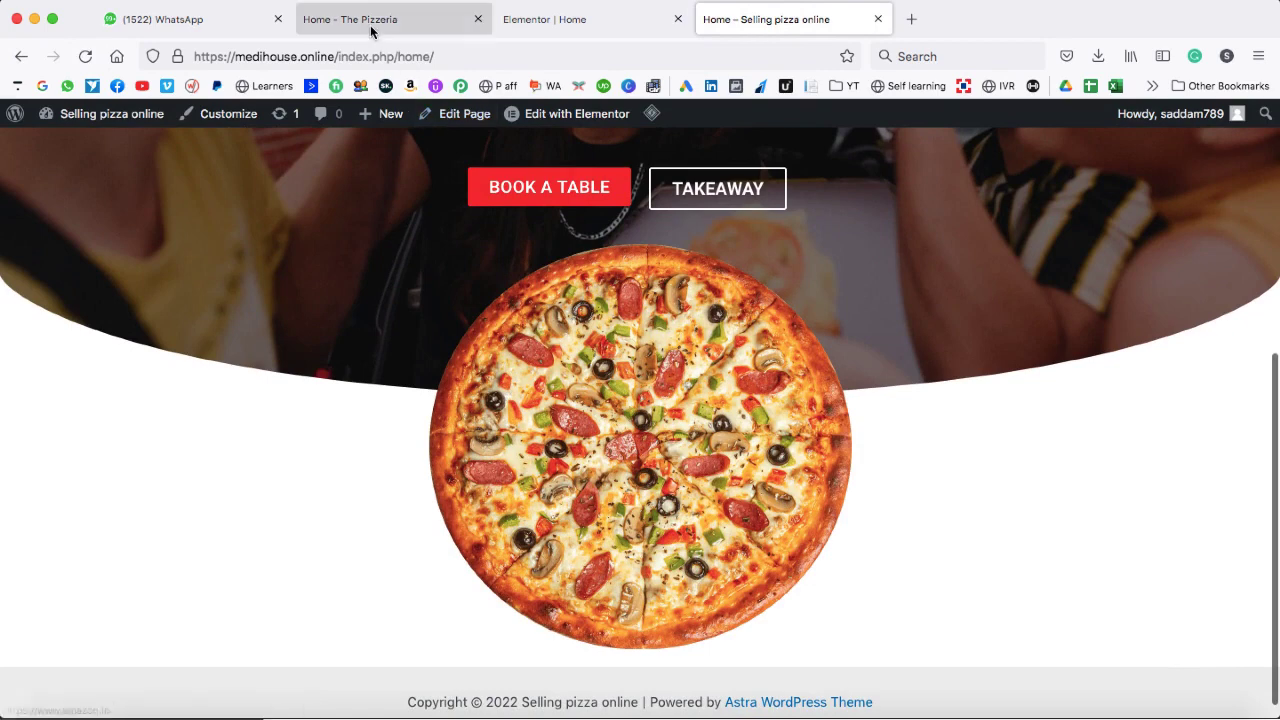
{"action": "left_click", "coordinate": [371, 28]}
{"action": "scroll", "coordinate": [976, 529], "scroll_direction": "down", "scroll_amount": 5}
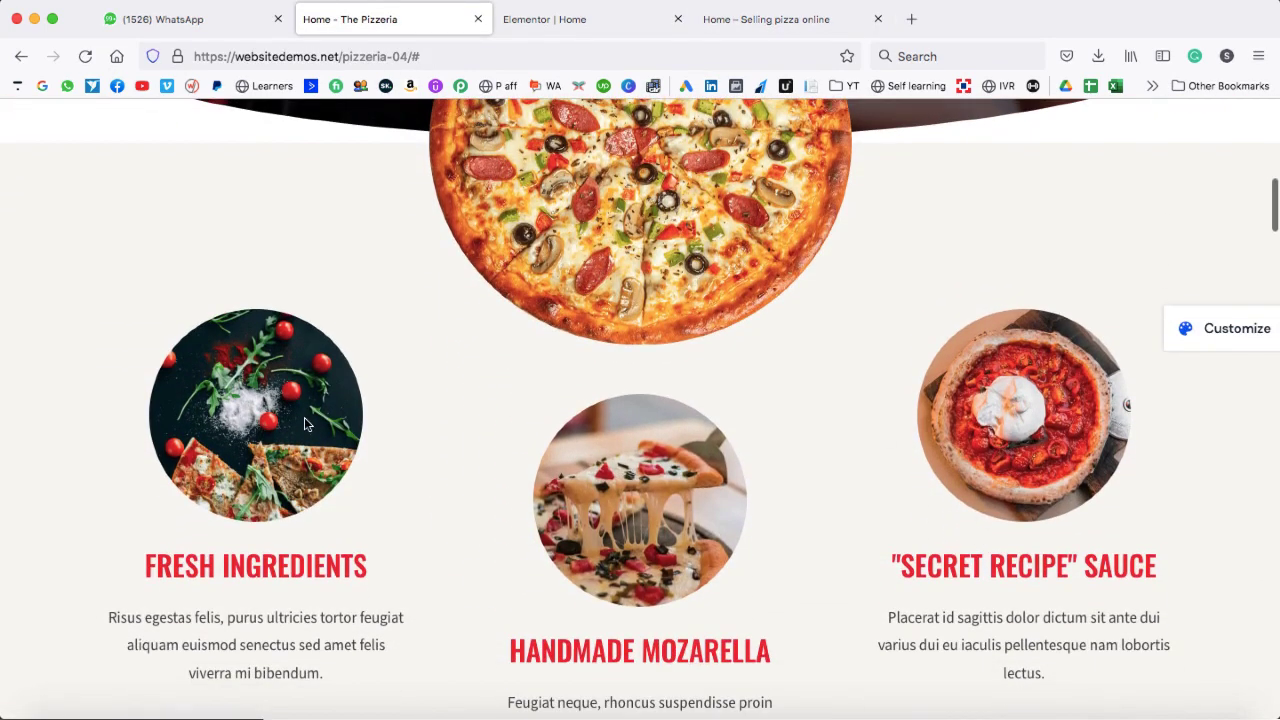
{"action": "scroll", "coordinate": [254, 470], "scroll_direction": "down", "scroll_amount": 2}
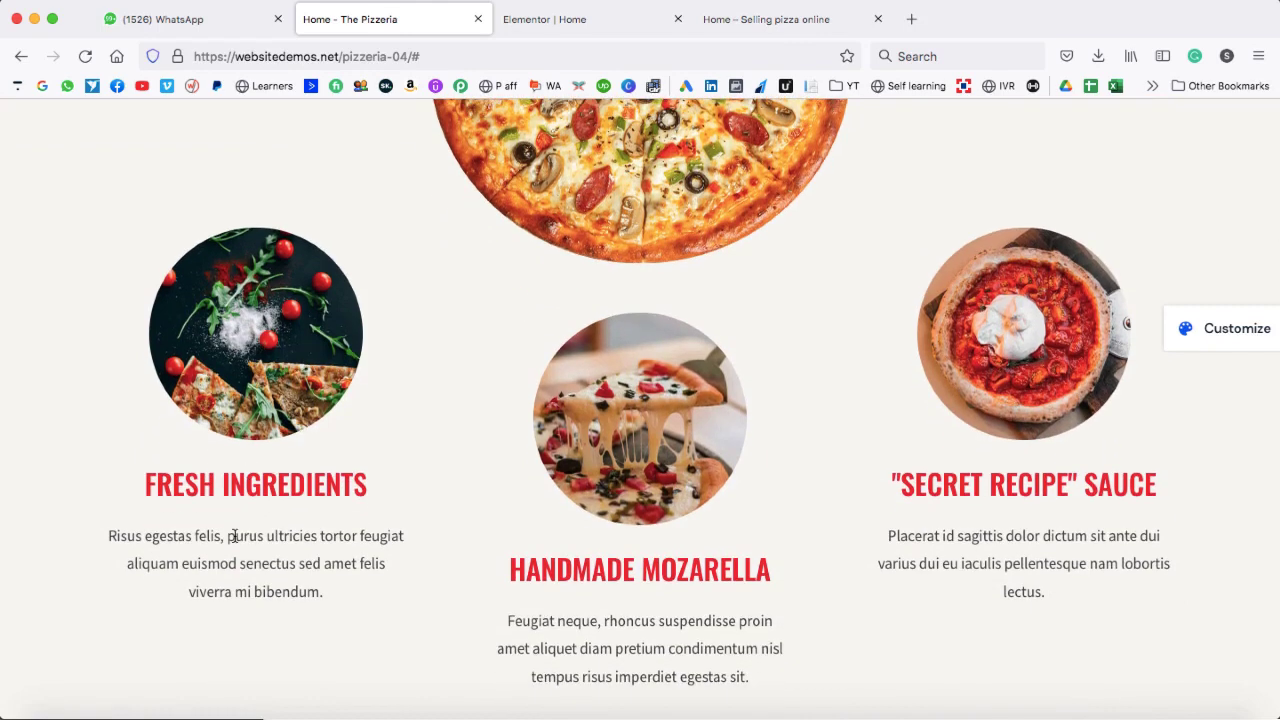
{"action": "left_click", "coordinate": [592, 20]}
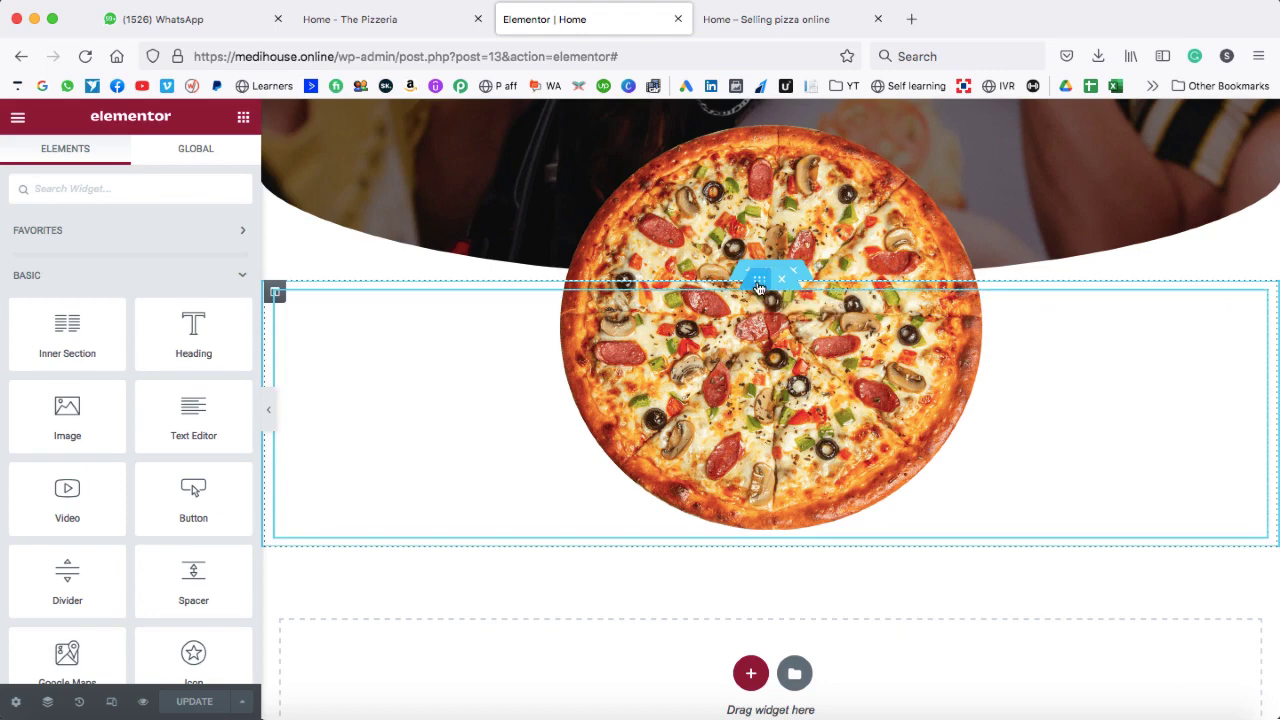
Step: Duplicate the pizza's inner section and delete the copied pizza image
{"action": "right_click", "coordinate": [760, 288]}
{"action": "left_click", "coordinate": [806, 325]}
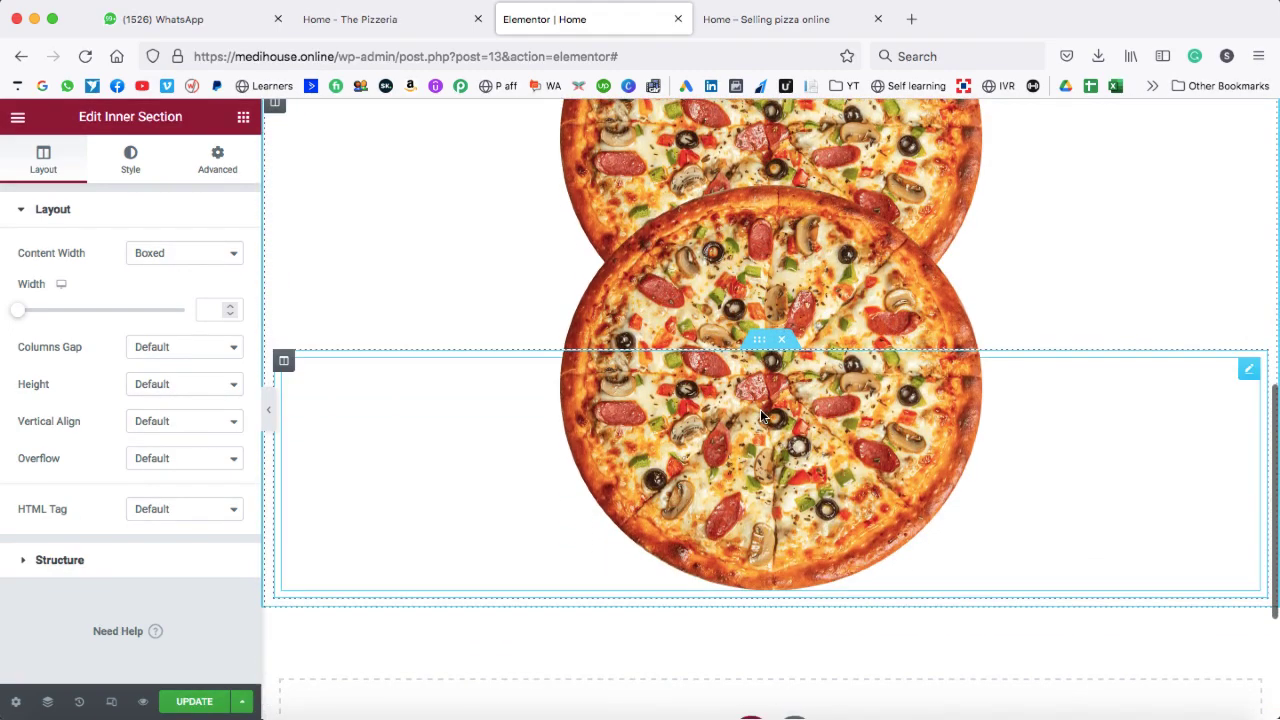
{"action": "right_click", "coordinate": [760, 409]}
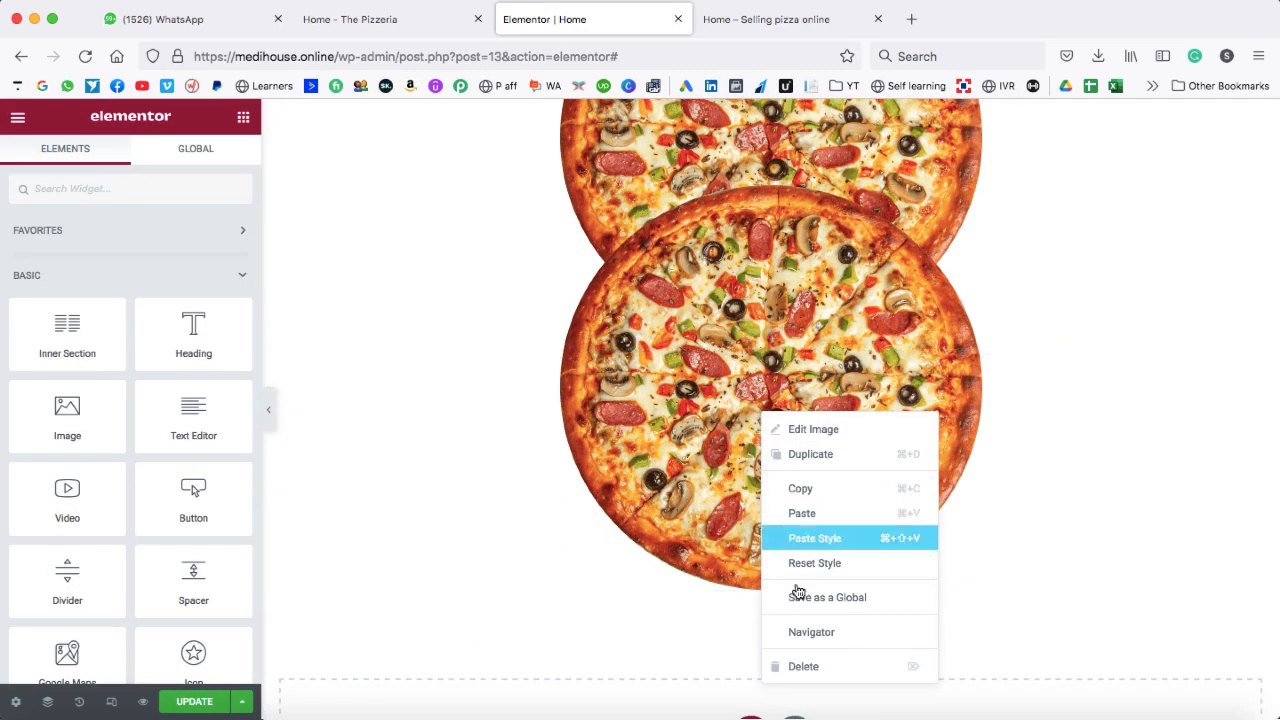
{"action": "left_click", "coordinate": [803, 666]}
{"action": "scroll", "coordinate": [769, 412], "scroll_direction": "up", "scroll_amount": 1}
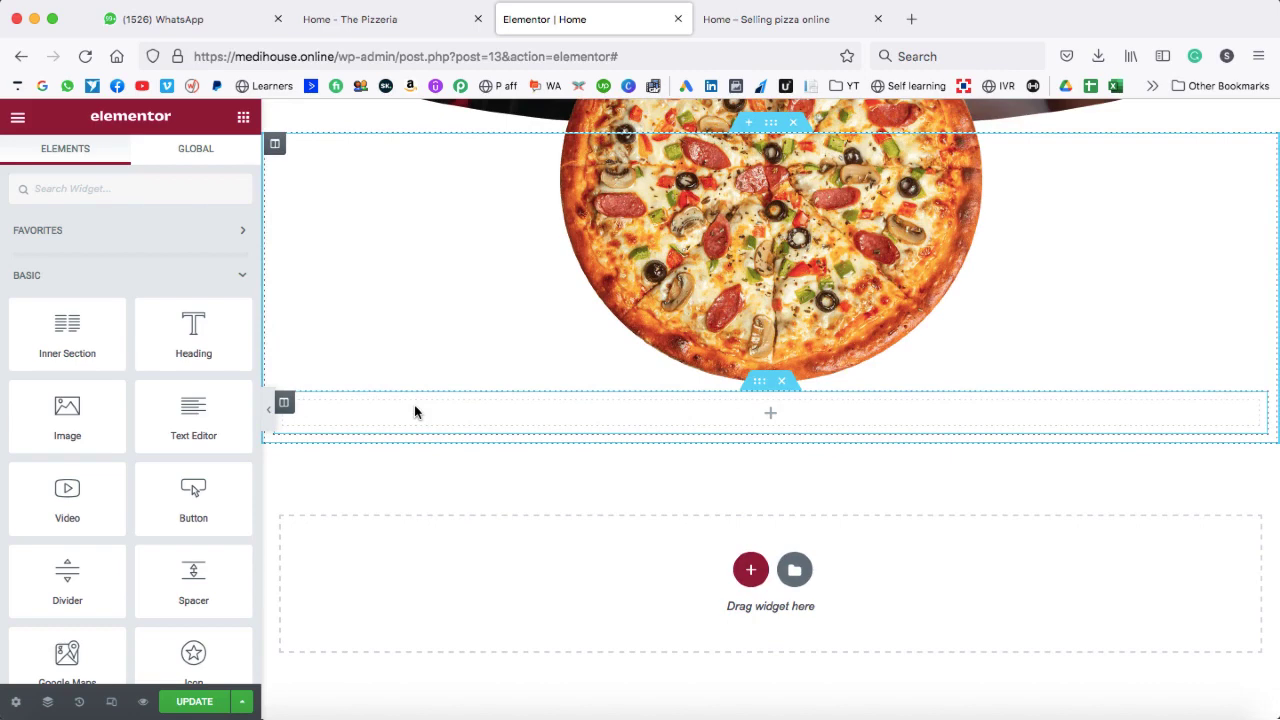
Step: Add two more columns to the new row and drop an Image widget into the first
{"action": "right_click", "coordinate": [285, 410]}
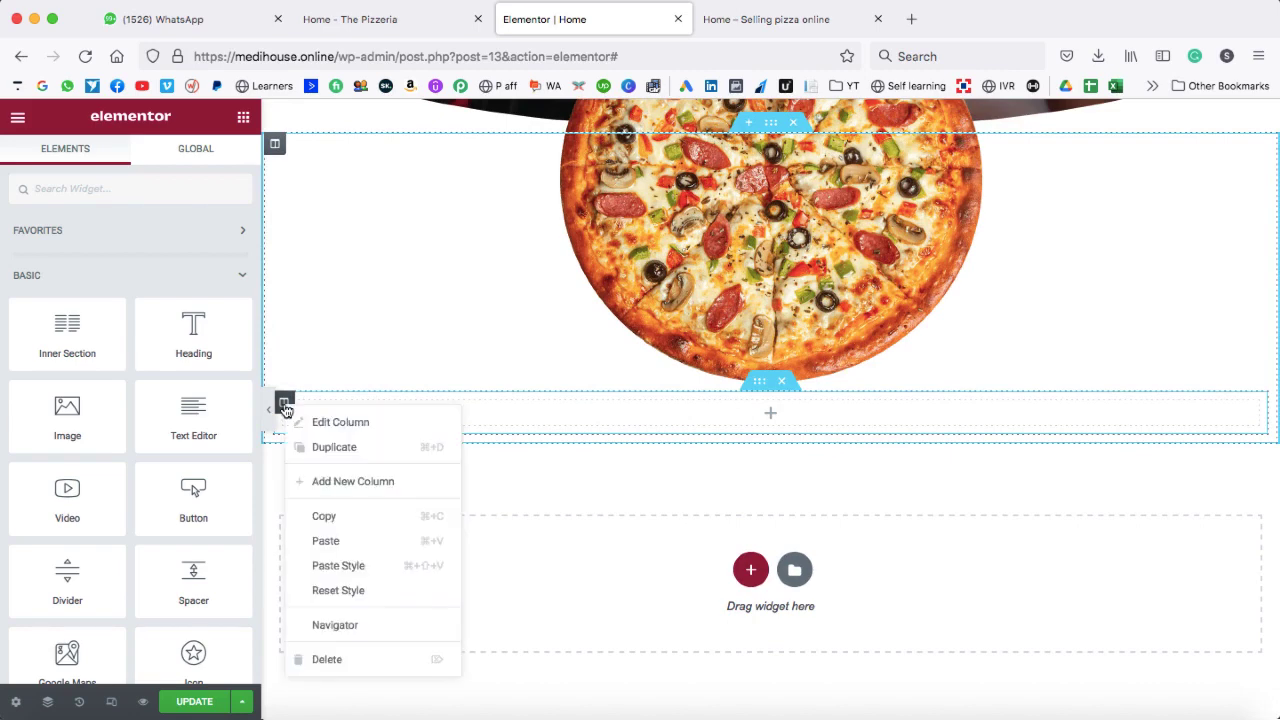
{"action": "left_click", "coordinate": [349, 484]}
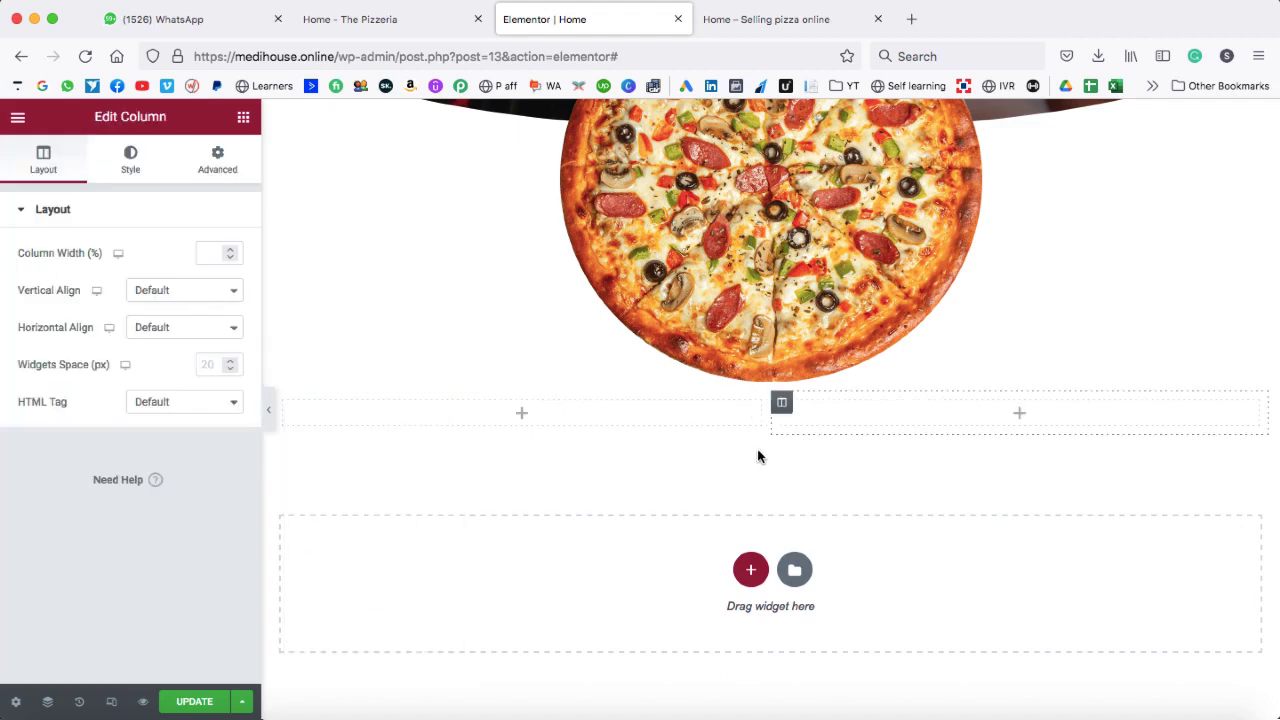
{"action": "right_click", "coordinate": [781, 402]}
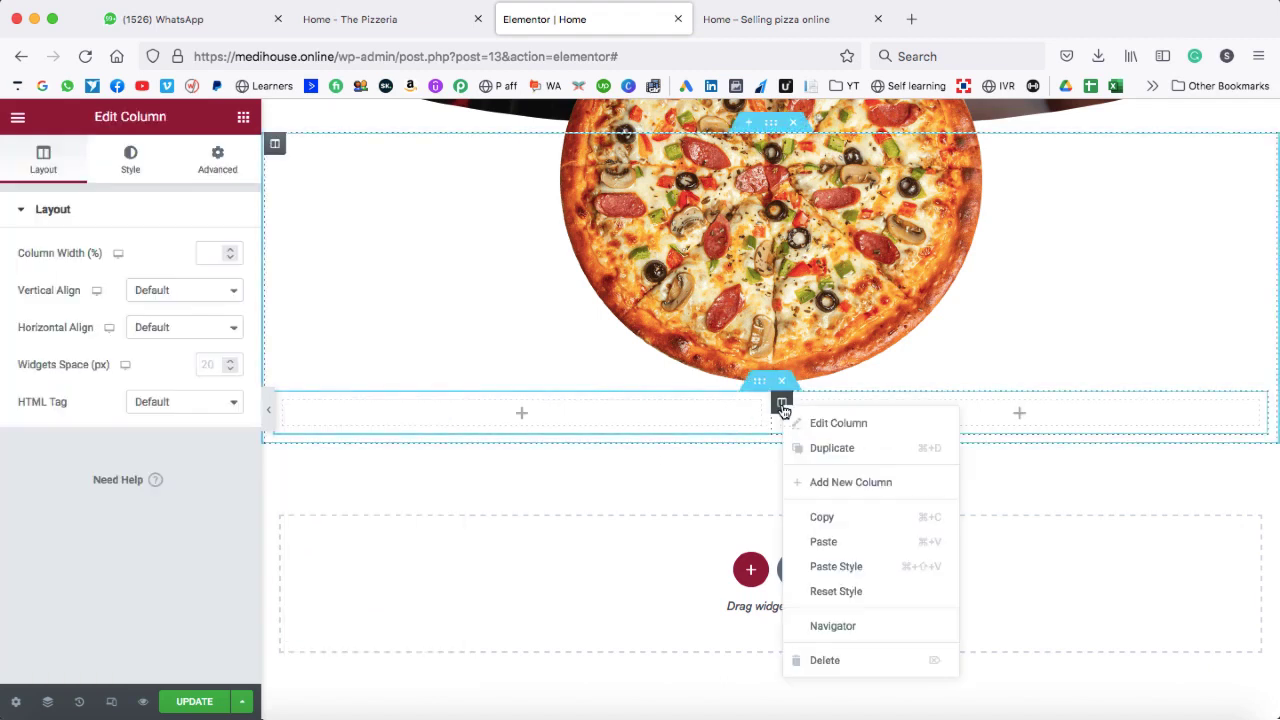
{"action": "left_click", "coordinate": [817, 487]}
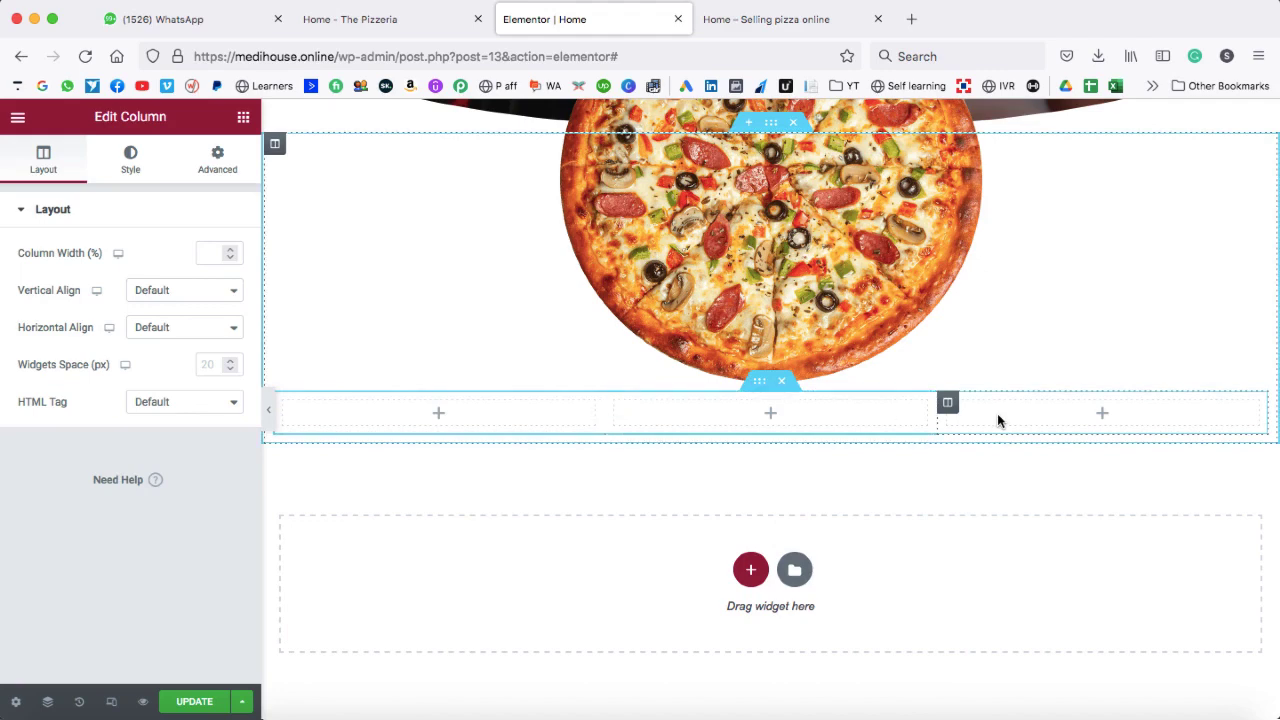
{"action": "left_click", "coordinate": [439, 416]}
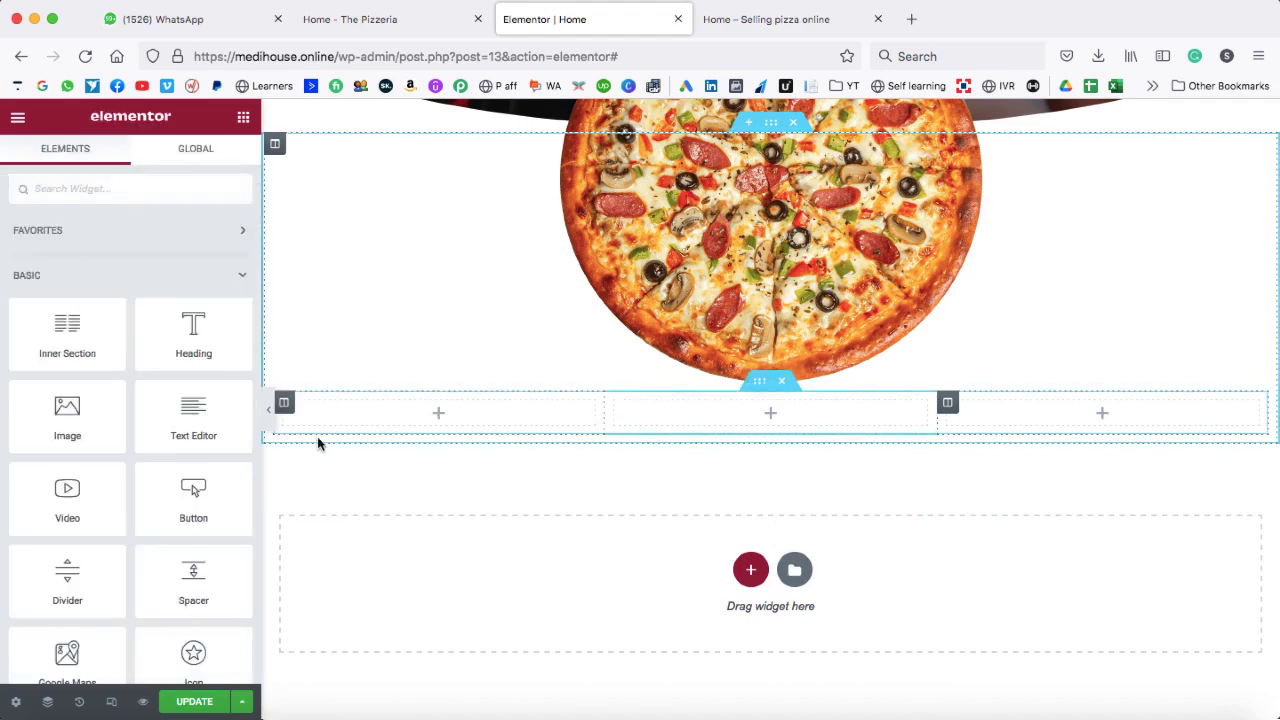
{"action": "left_click_drag", "start_coordinate": [49, 417], "coordinate": [391, 423]}
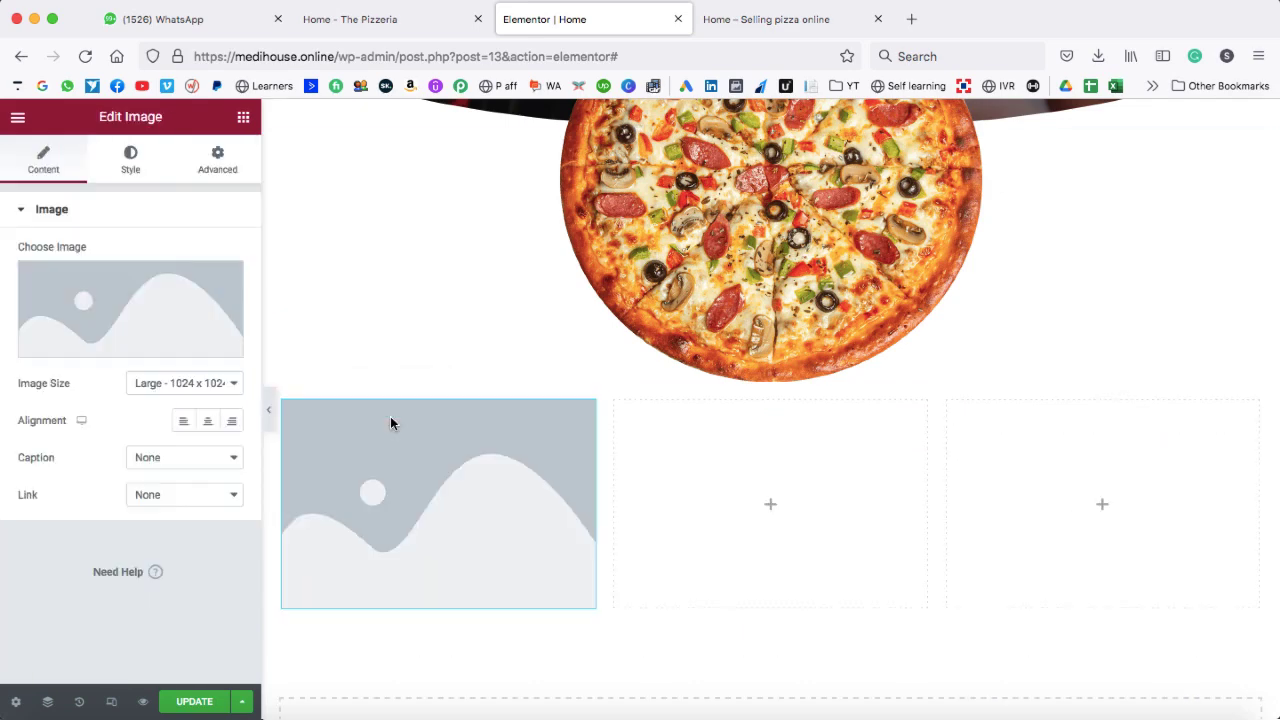
Step: Upload three pizzeria template images to the media library
{"action": "mouse_move", "coordinate": [110, 345]}
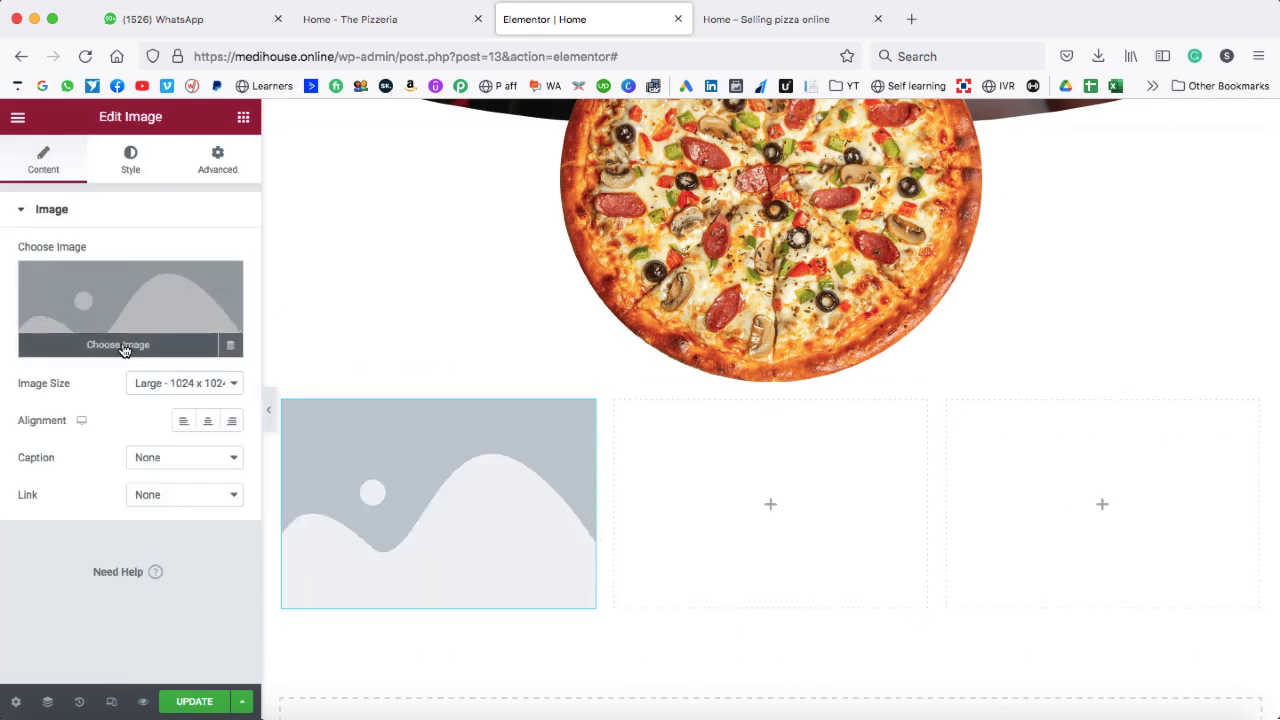
{"action": "left_click", "coordinate": [110, 345]}
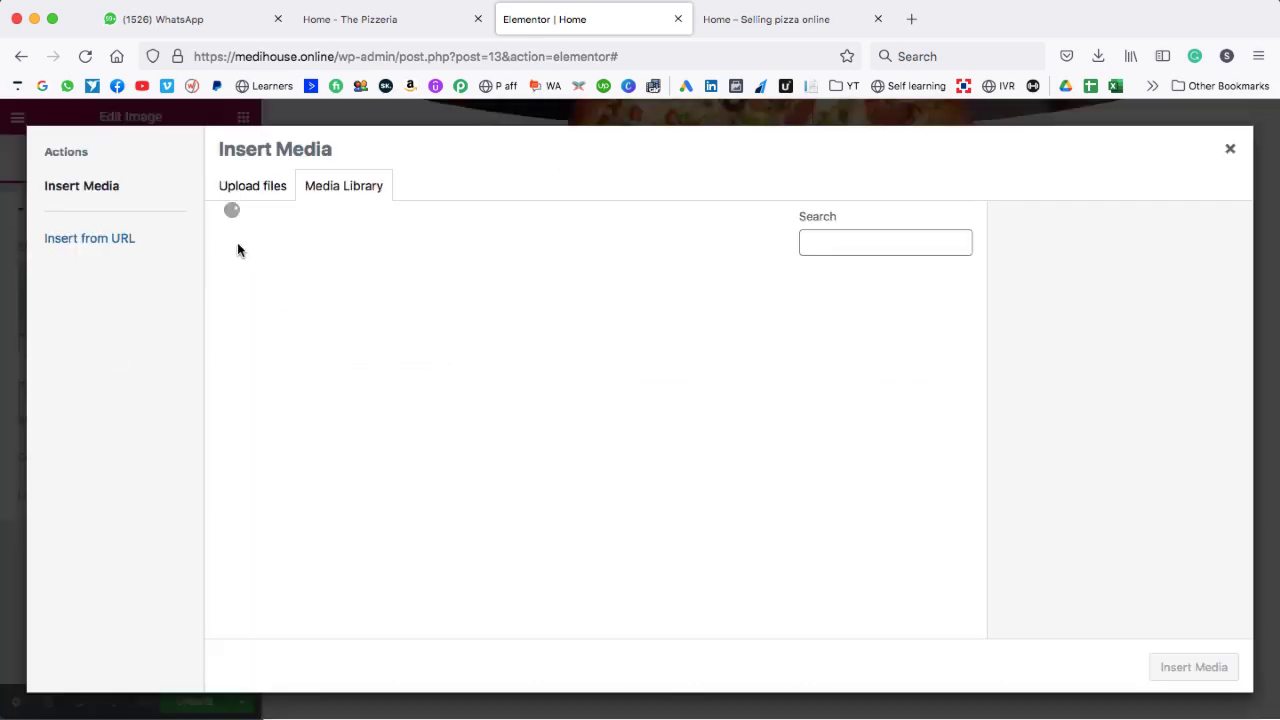
{"action": "left_click", "coordinate": [259, 195]}
{"action": "left_click", "coordinate": [729, 420]}
{"action": "left_click", "coordinate": [848, 213]}
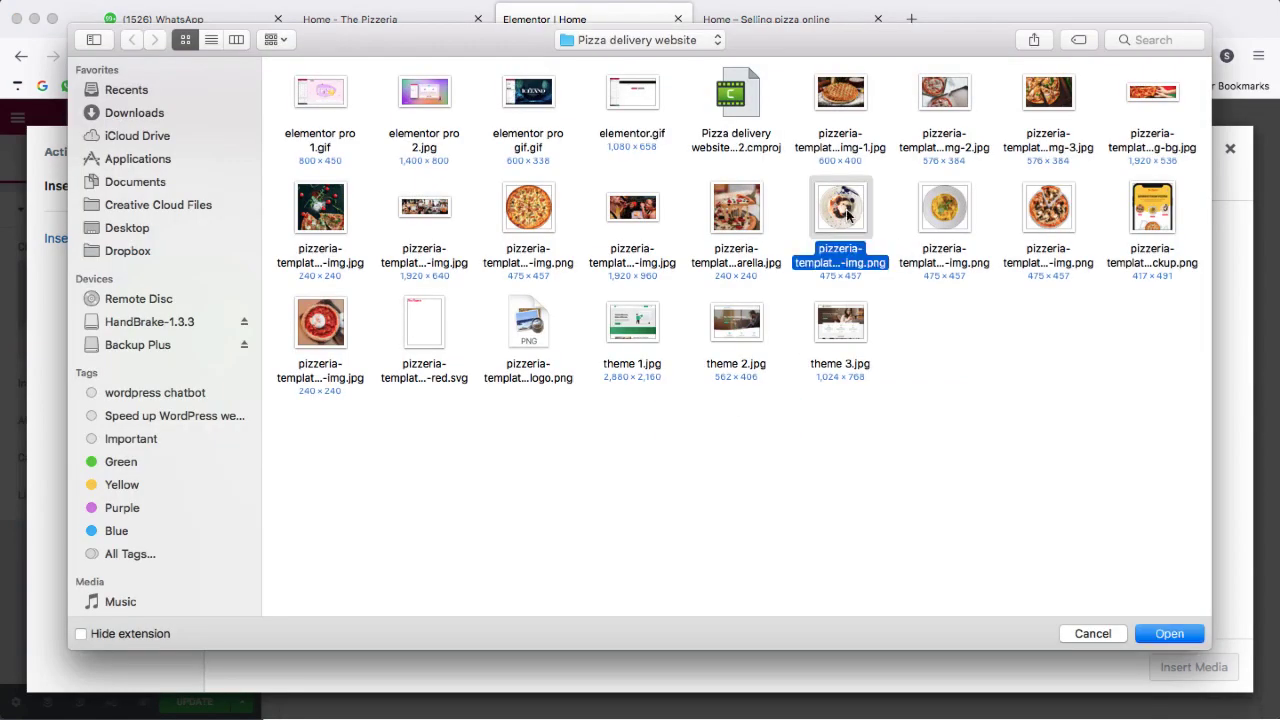
{"action": "left_click", "coordinate": [944, 218], "text": "super"}
{"action": "left_click", "coordinate": [1051, 213], "text": "super"}
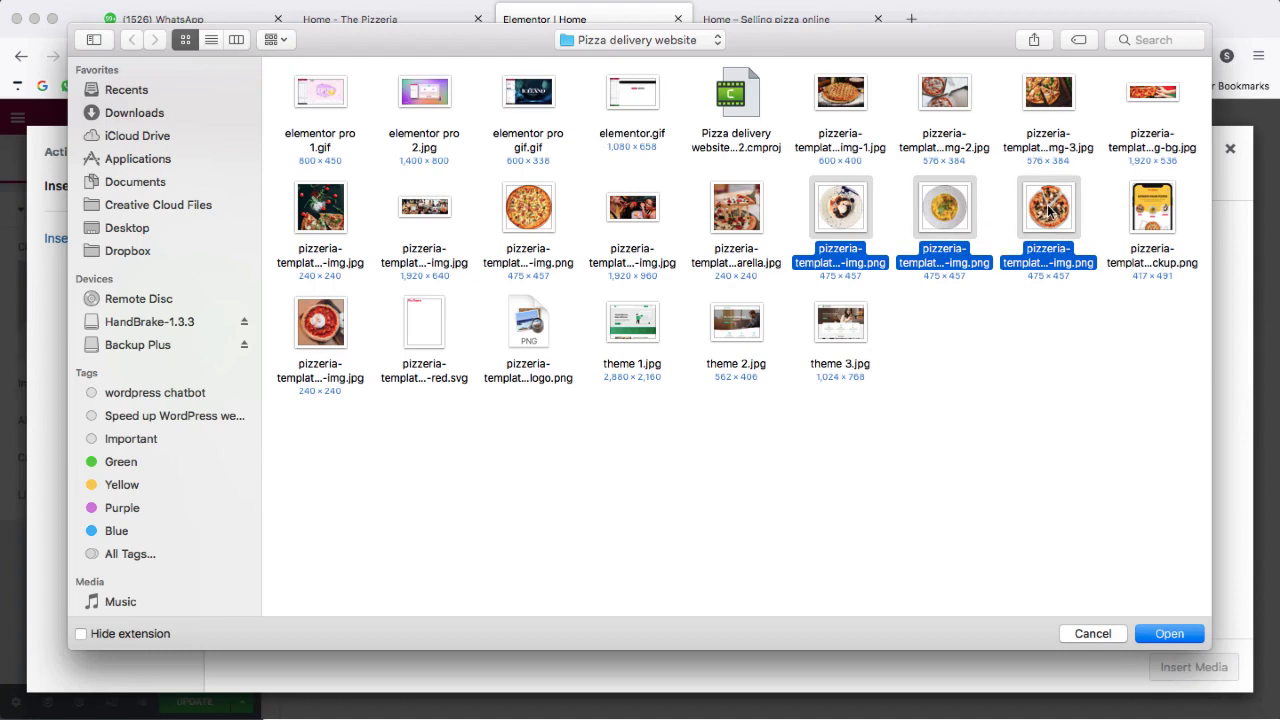
{"action": "left_click", "coordinate": [1169, 634]}
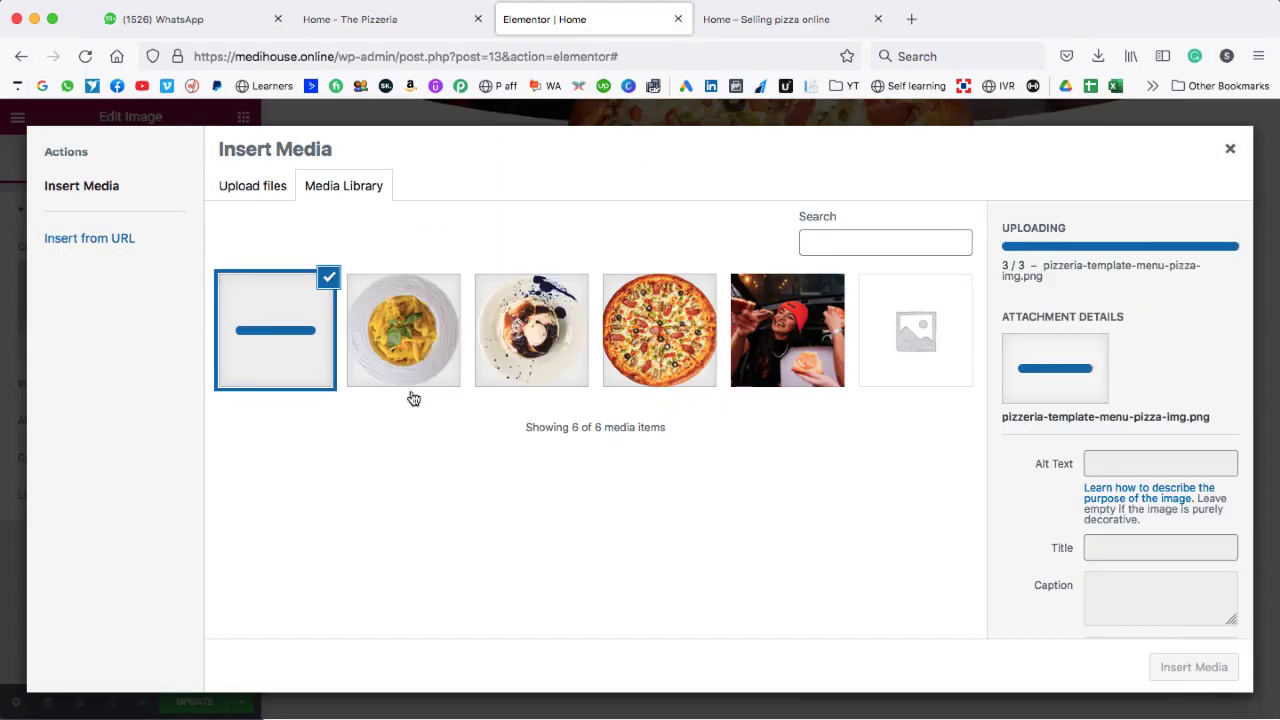
Step: Upload the fresh-ingredients photo and insert it into the first column's image widget
{"action": "left_click", "coordinate": [383, 16]}
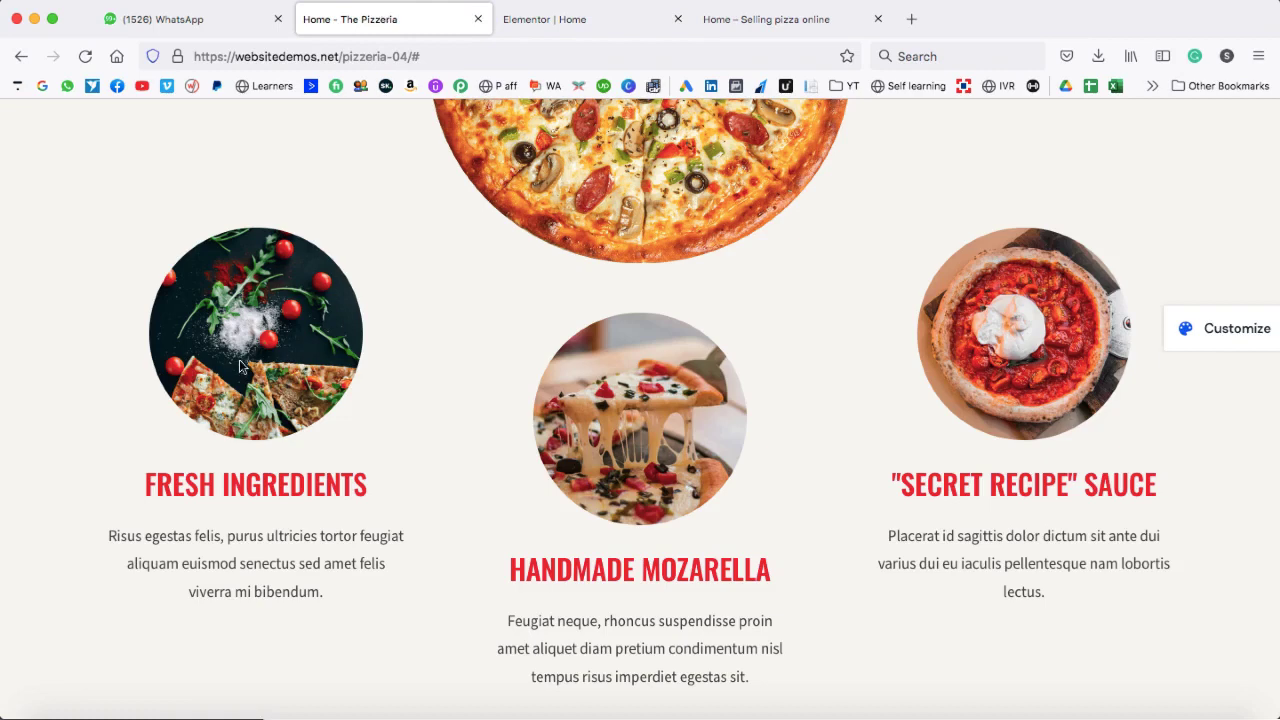
{"action": "left_click", "coordinate": [570, 20]}
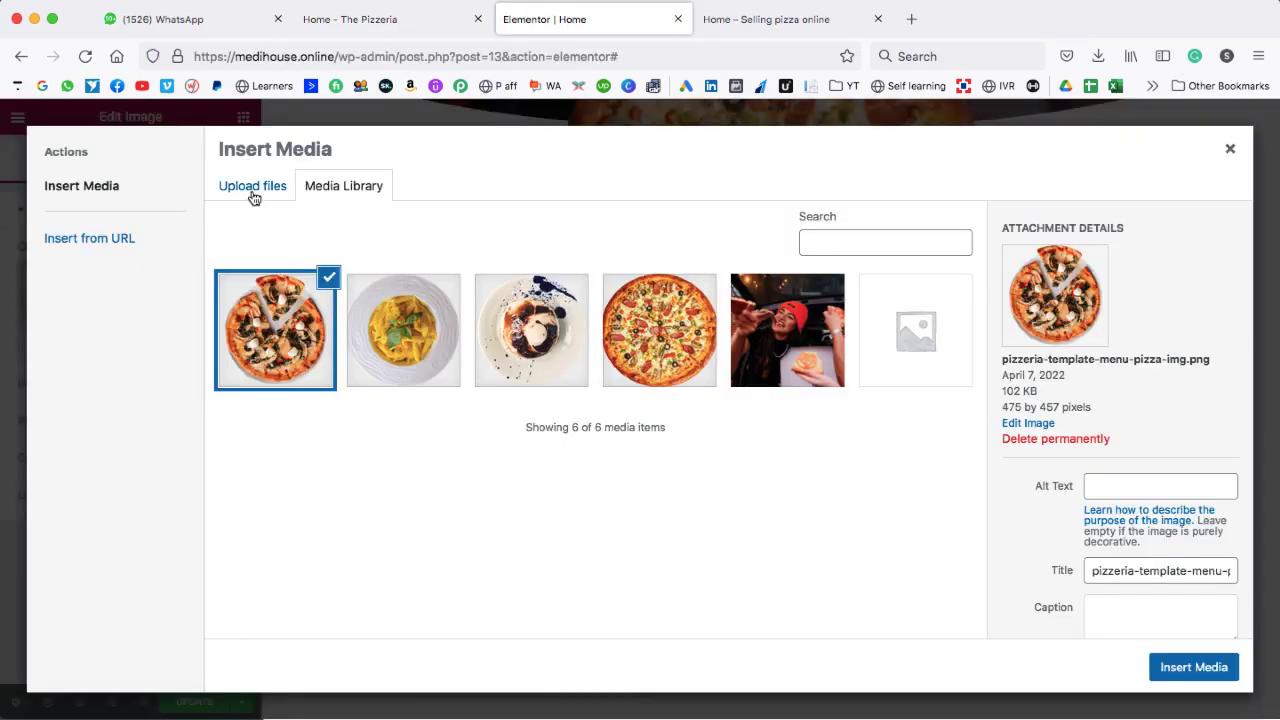
{"action": "left_click", "coordinate": [252, 188]}
{"action": "left_click", "coordinate": [729, 424]}
{"action": "left_click", "coordinate": [309, 220]}
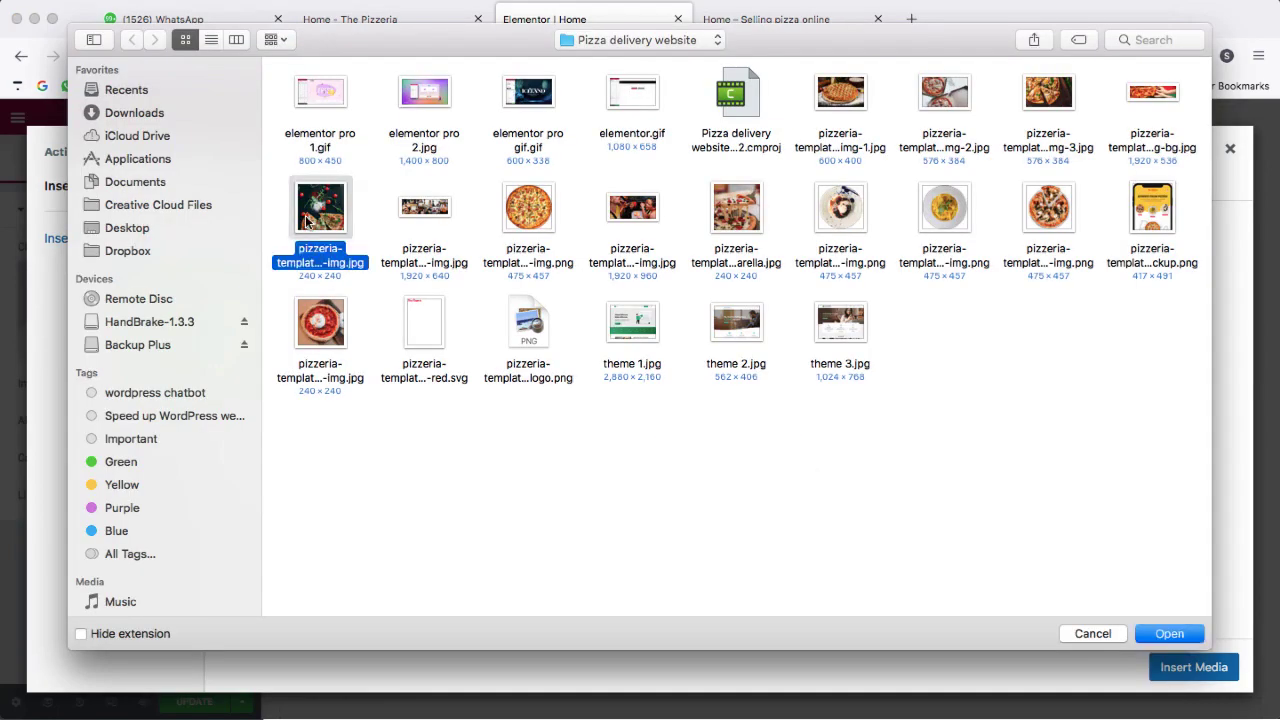
{"action": "left_click", "coordinate": [1151, 631]}
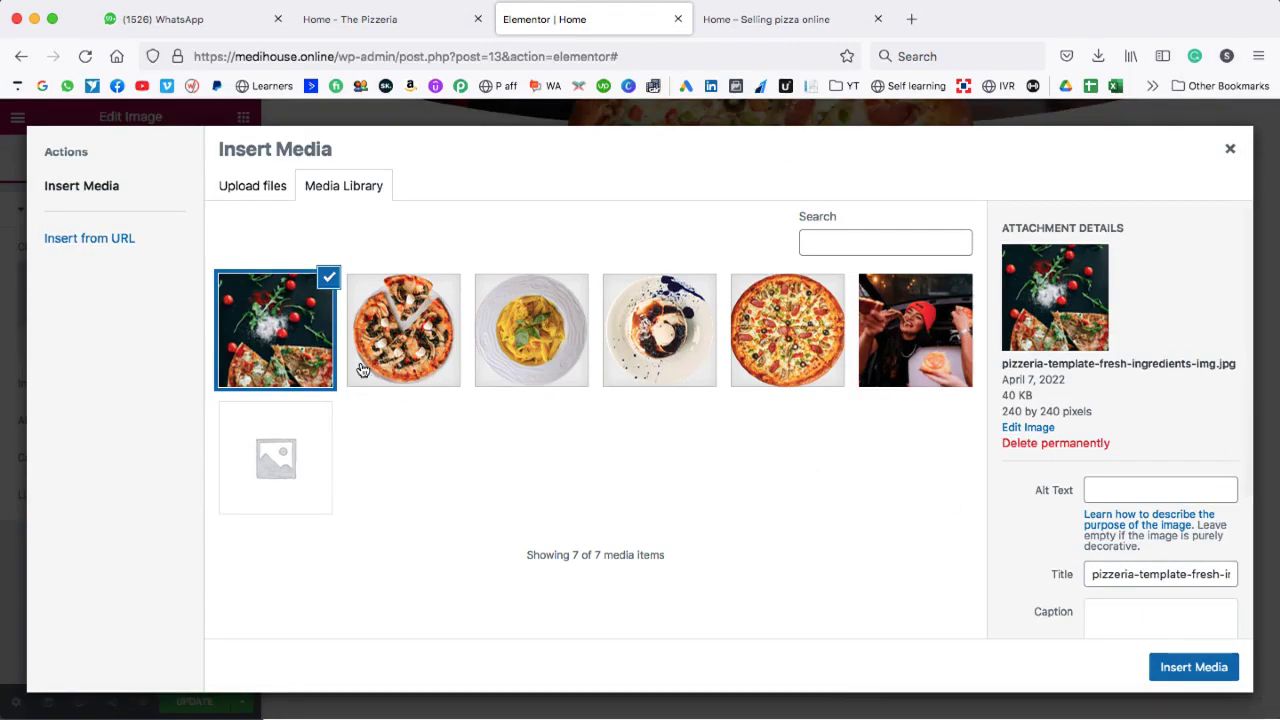
{"action": "left_click", "coordinate": [1194, 676]}
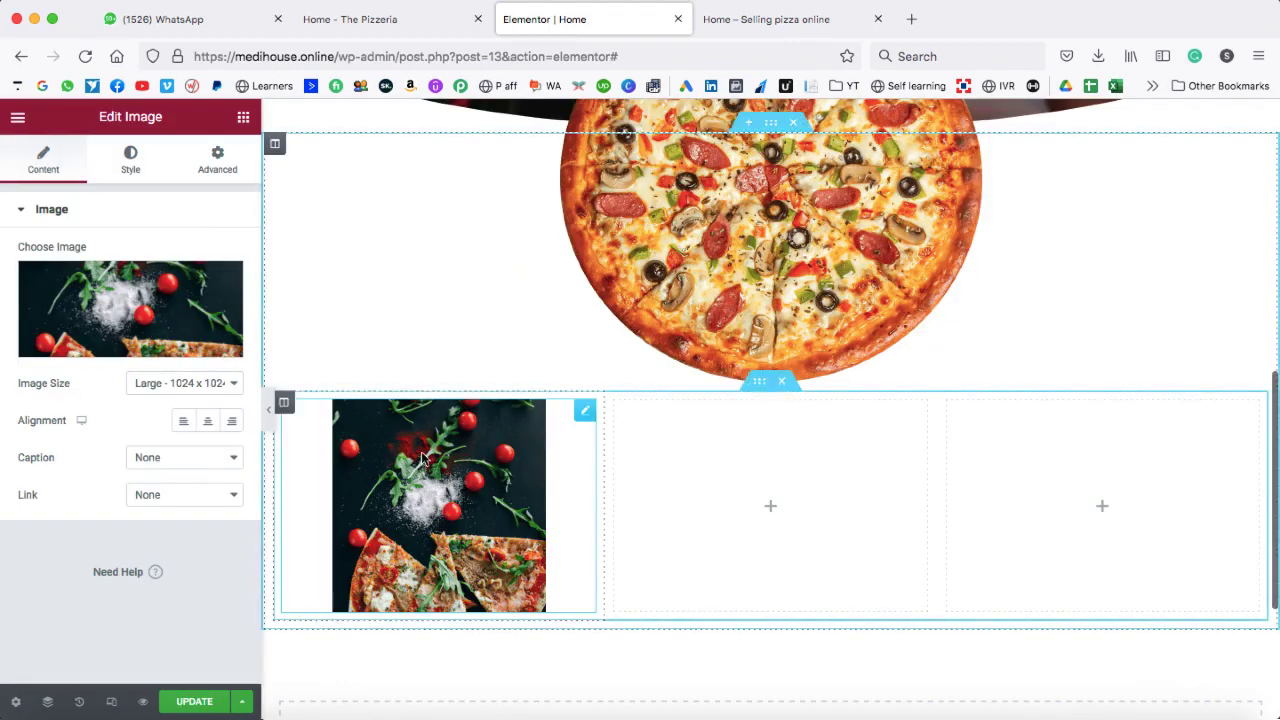
Step: Set the image size to Full and centre-align it
{"action": "left_click", "coordinate": [160, 386]}
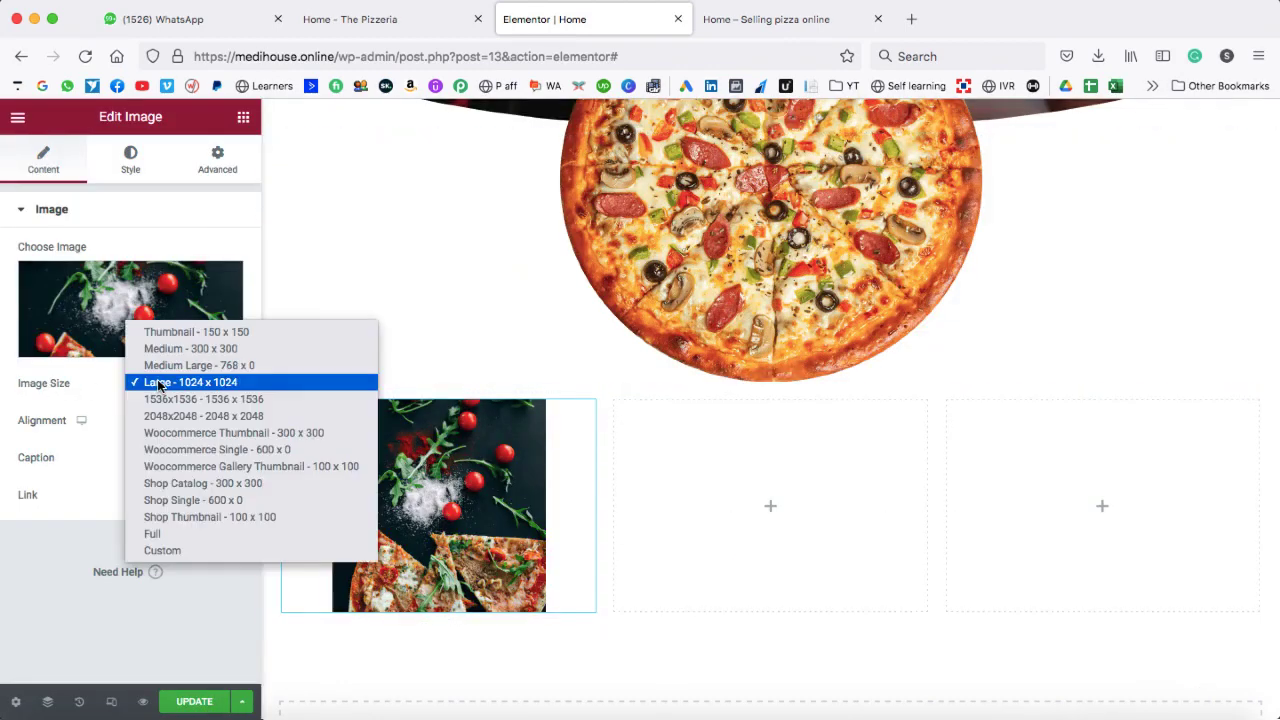
{"action": "left_click", "coordinate": [152, 534]}
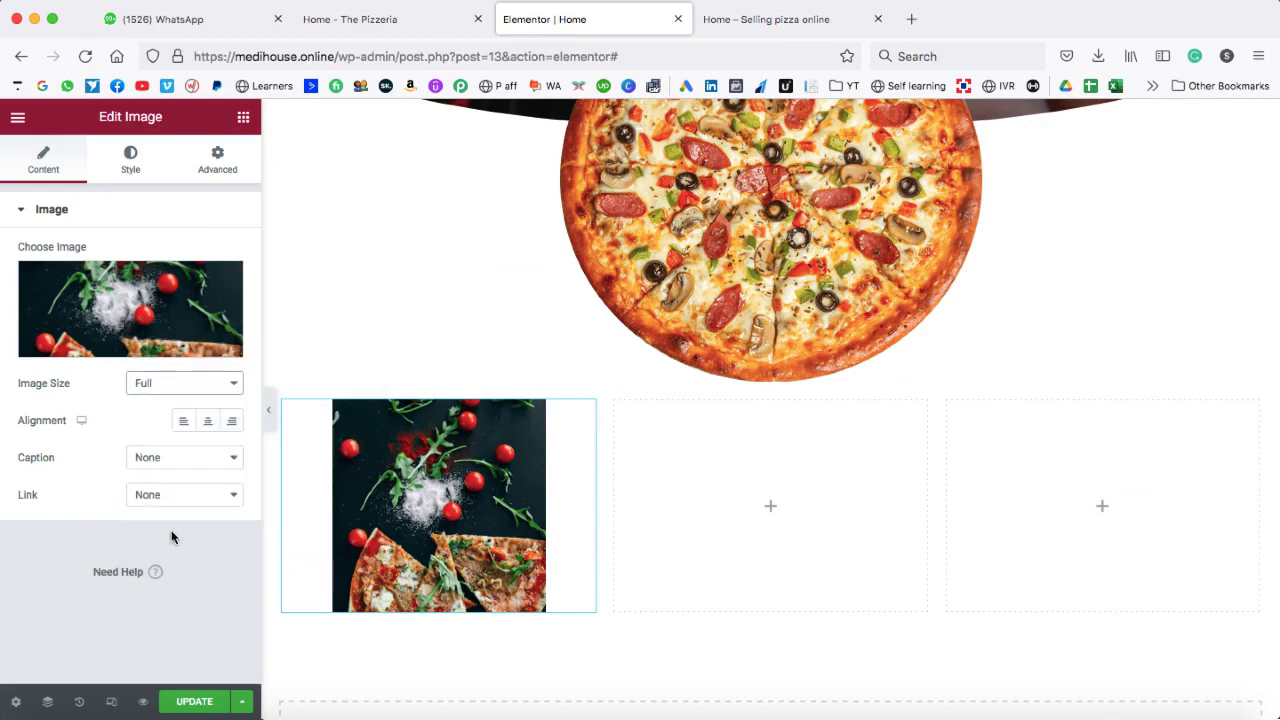
{"action": "left_click", "coordinate": [208, 426]}
{"action": "left_click", "coordinate": [210, 429]}
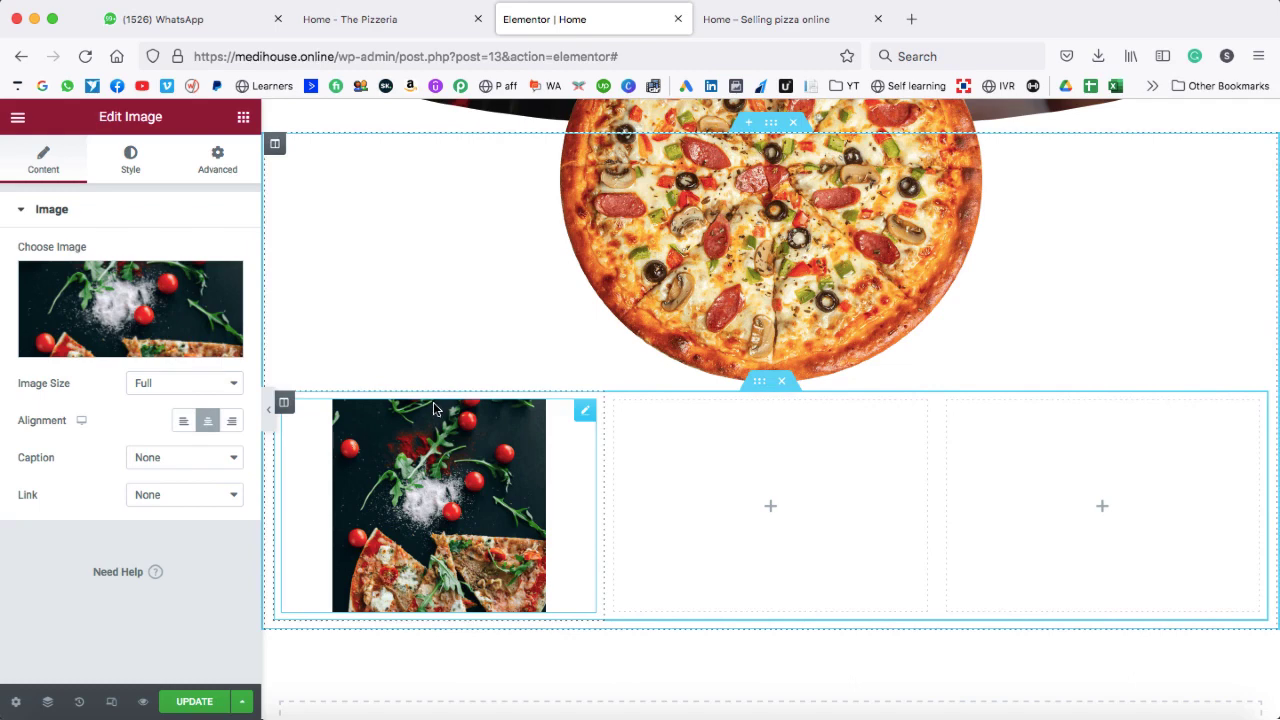
Step: Make the fresh-ingredients photo circular with a 127 px border radius, then select FRESH INGREDIENTS on the demo
{"action": "left_click", "coordinate": [394, 26]}
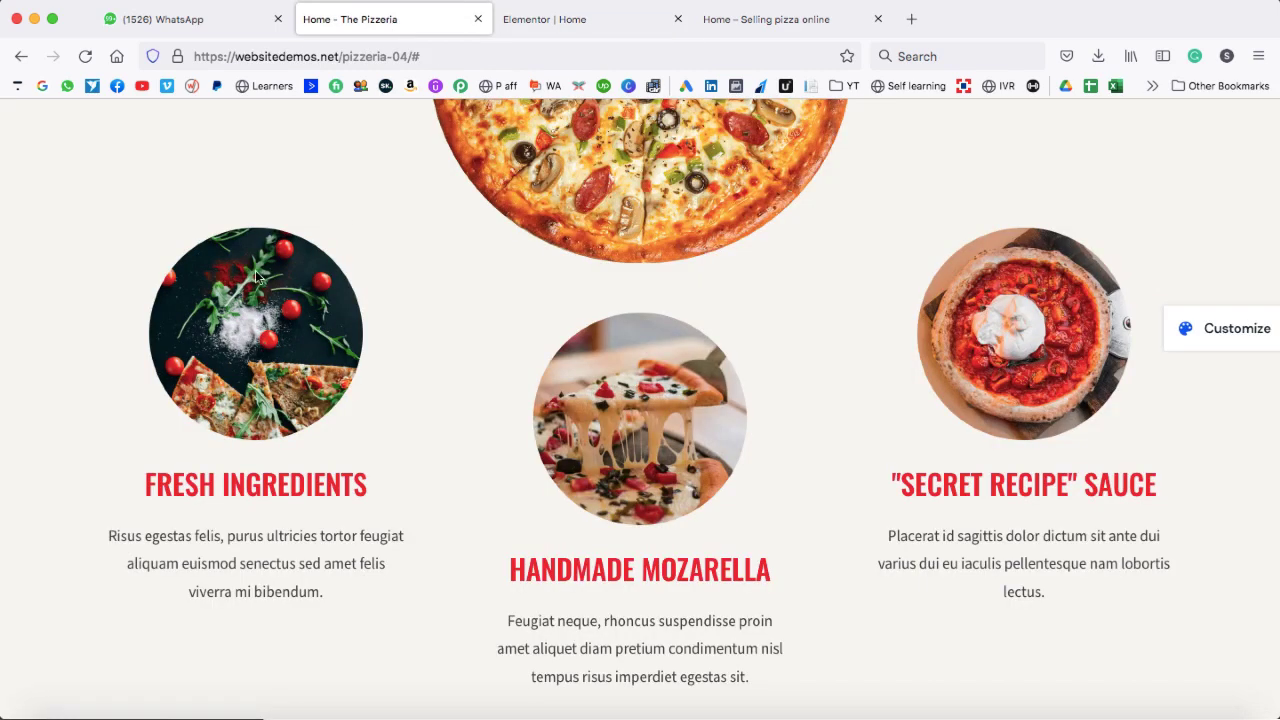
{"action": "left_click", "coordinate": [523, 26]}
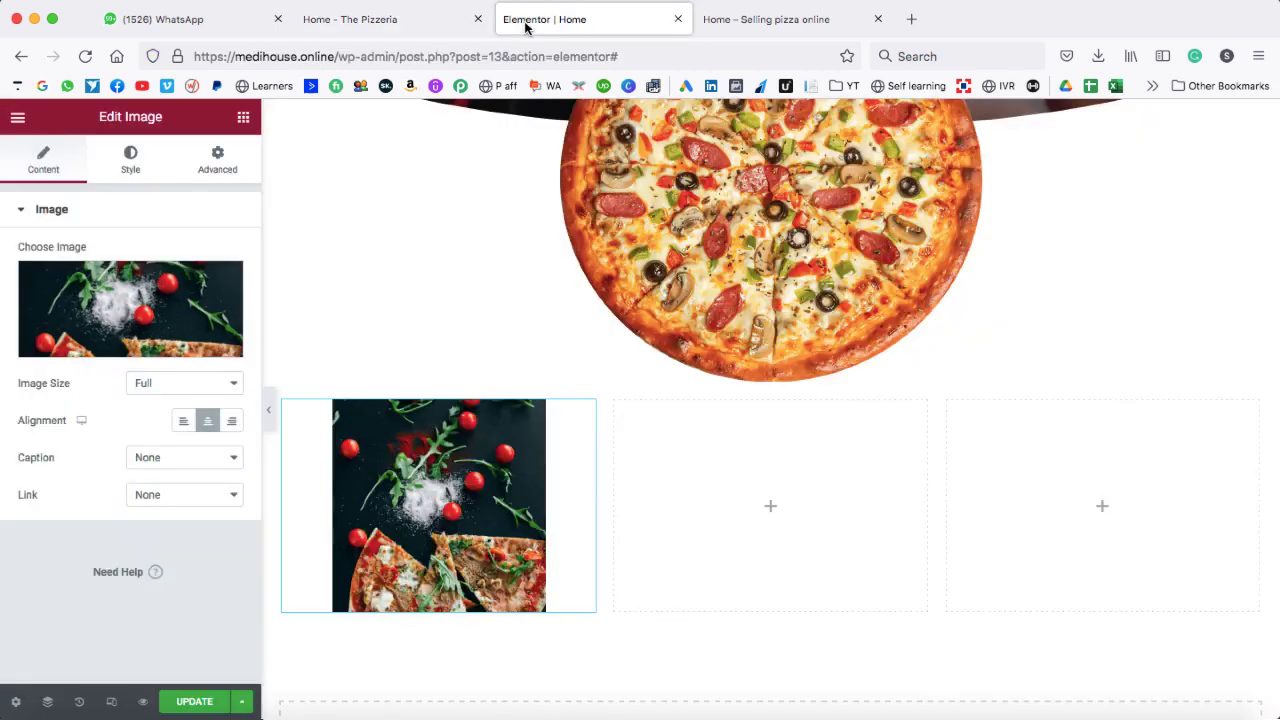
{"action": "left_click", "coordinate": [130, 158]}
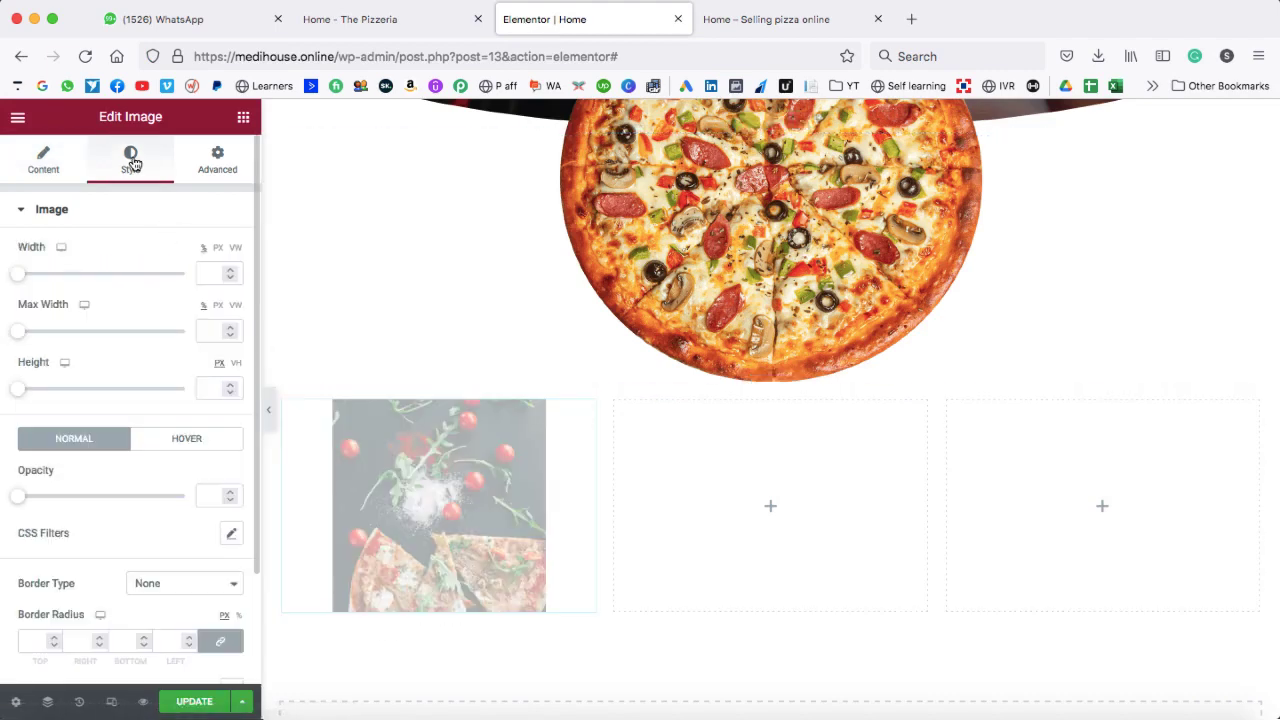
{"action": "scroll", "coordinate": [104, 494], "scroll_direction": "down", "scroll_amount": 3}
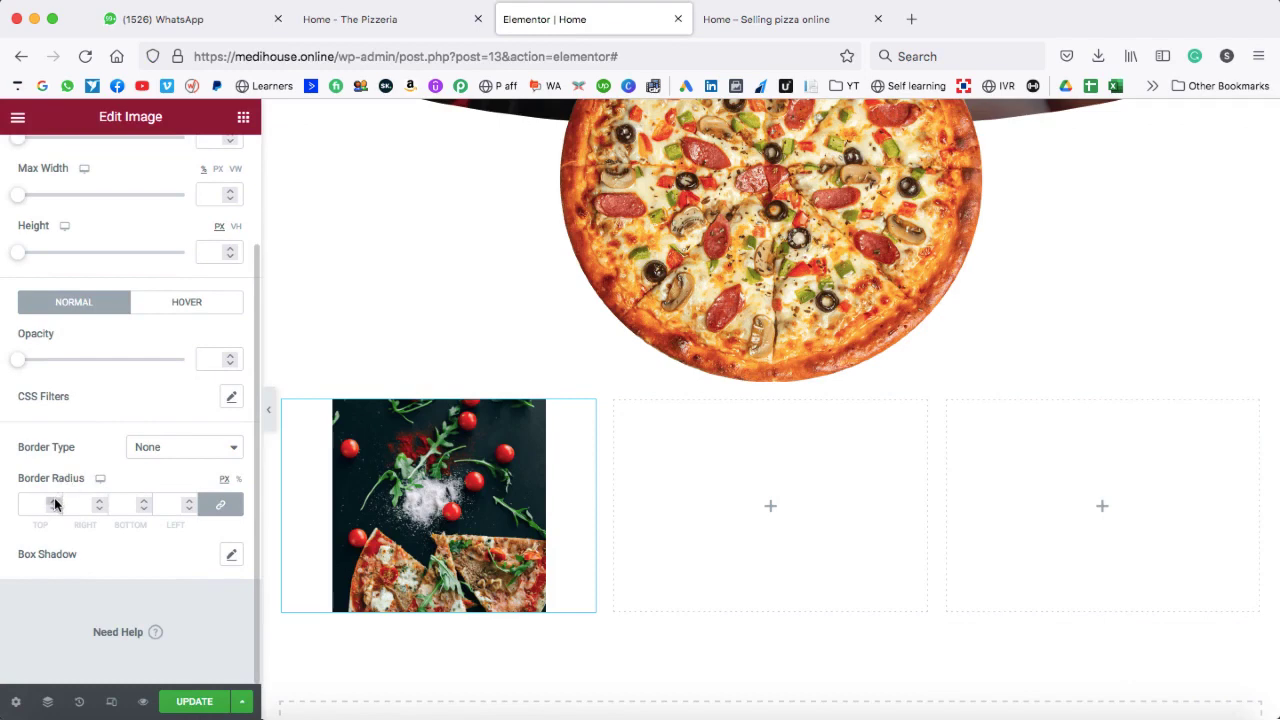
{"action": "left_click", "coordinate": [56, 502]}
{"action": "left_click_drag", "start_coordinate": [56, 503], "coordinate": [56, 503]}
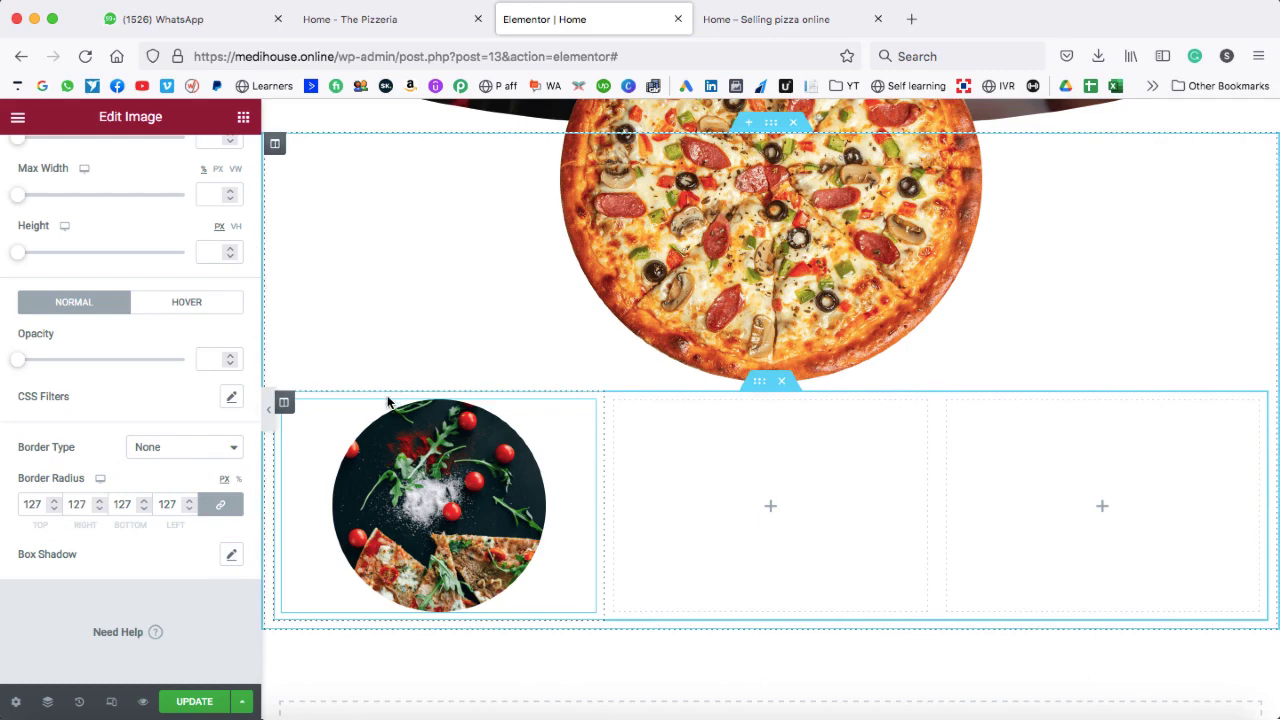
{"action": "left_click", "coordinate": [372, 20]}
{"action": "left_click_drag", "start_coordinate": [147, 484], "coordinate": [368, 486]}
Step: Copy the FRESH INGREDIENTS title text from the live demo page
{"action": "right_click", "coordinate": [330, 490]}
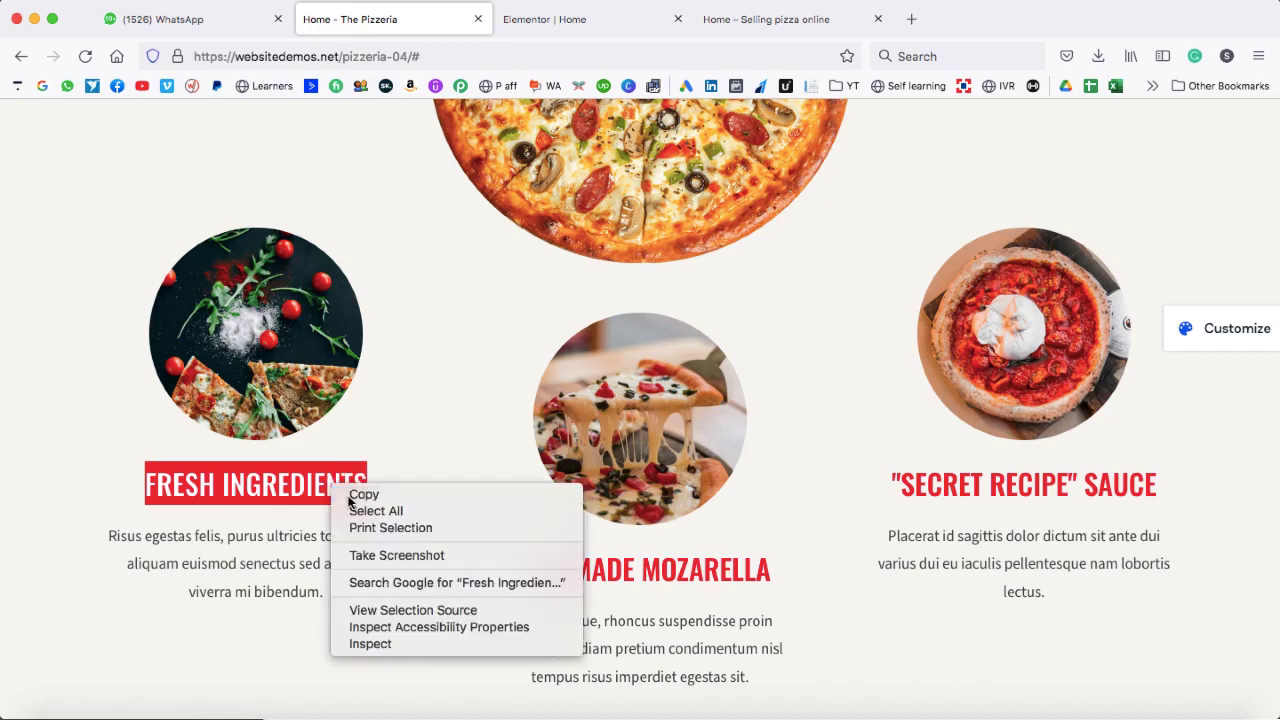
{"action": "left_click", "coordinate": [360, 494]}
{"action": "left_click", "coordinate": [556, 22]}
Step: Duplicate the Authentic Italian Pizzeria heading and drag the copy down the page
{"action": "scroll", "coordinate": [697, 341], "scroll_direction": "up", "scroll_amount": 10}
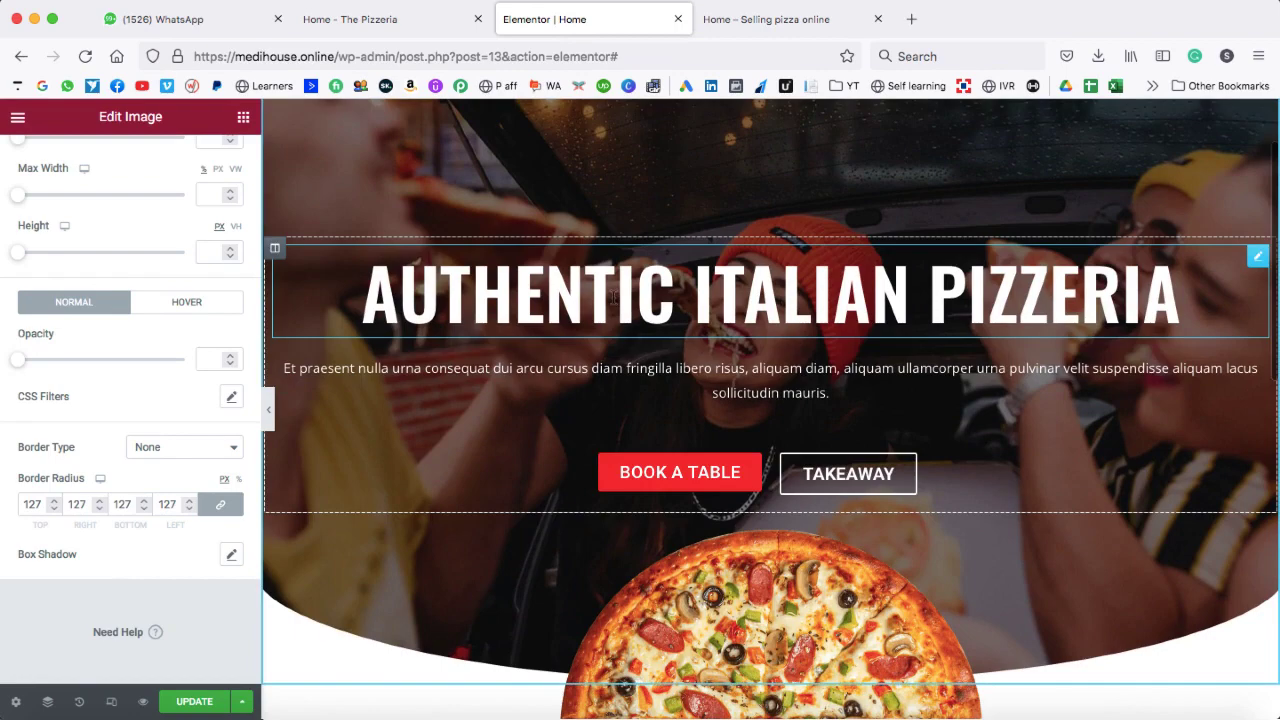
{"action": "right_click", "coordinate": [614, 296]}
{"action": "left_click", "coordinate": [679, 339]}
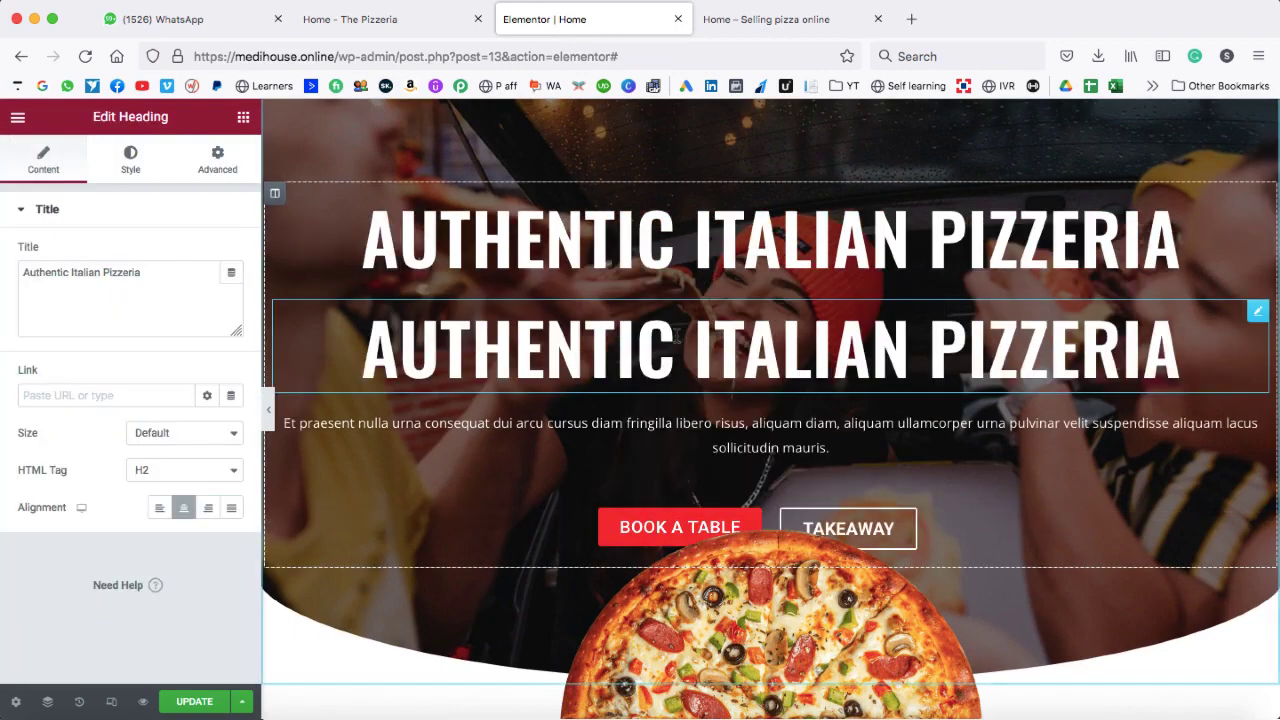
{"action": "left_click_drag", "start_coordinate": [1258, 311], "coordinate": [957, 485]}
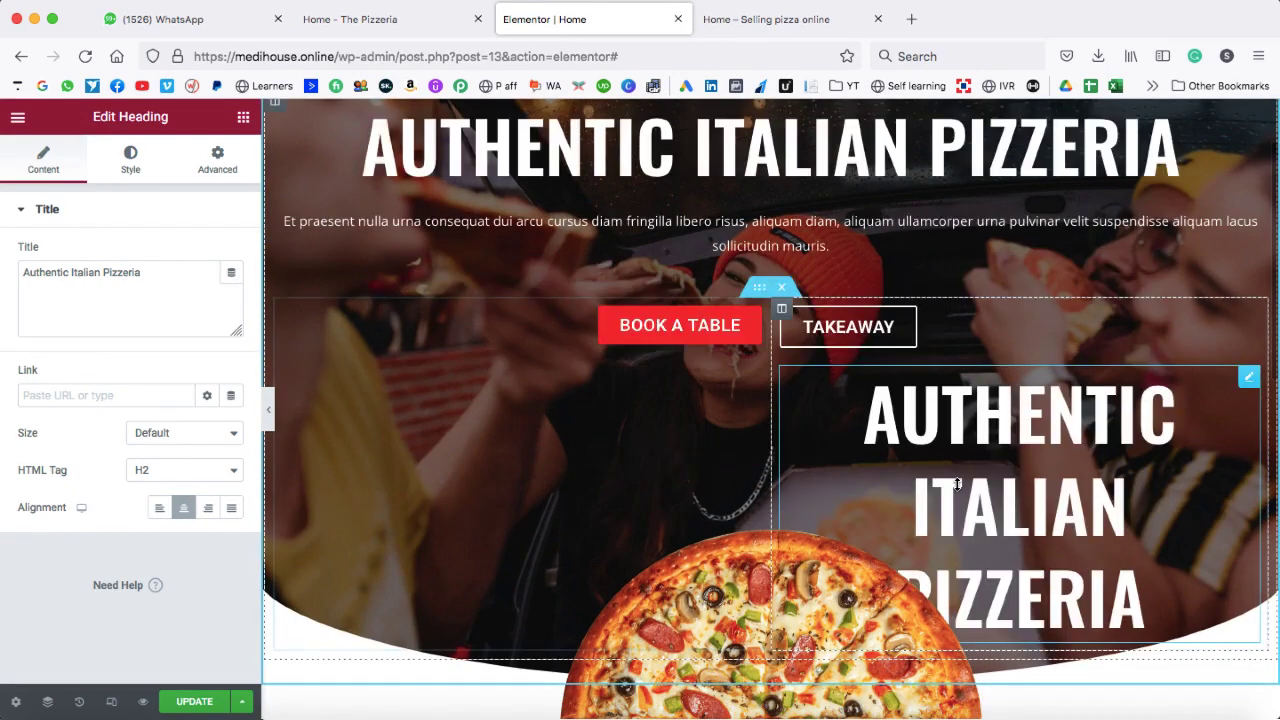
{"action": "scroll", "coordinate": [957, 485], "scroll_direction": "down", "scroll_amount": 5}
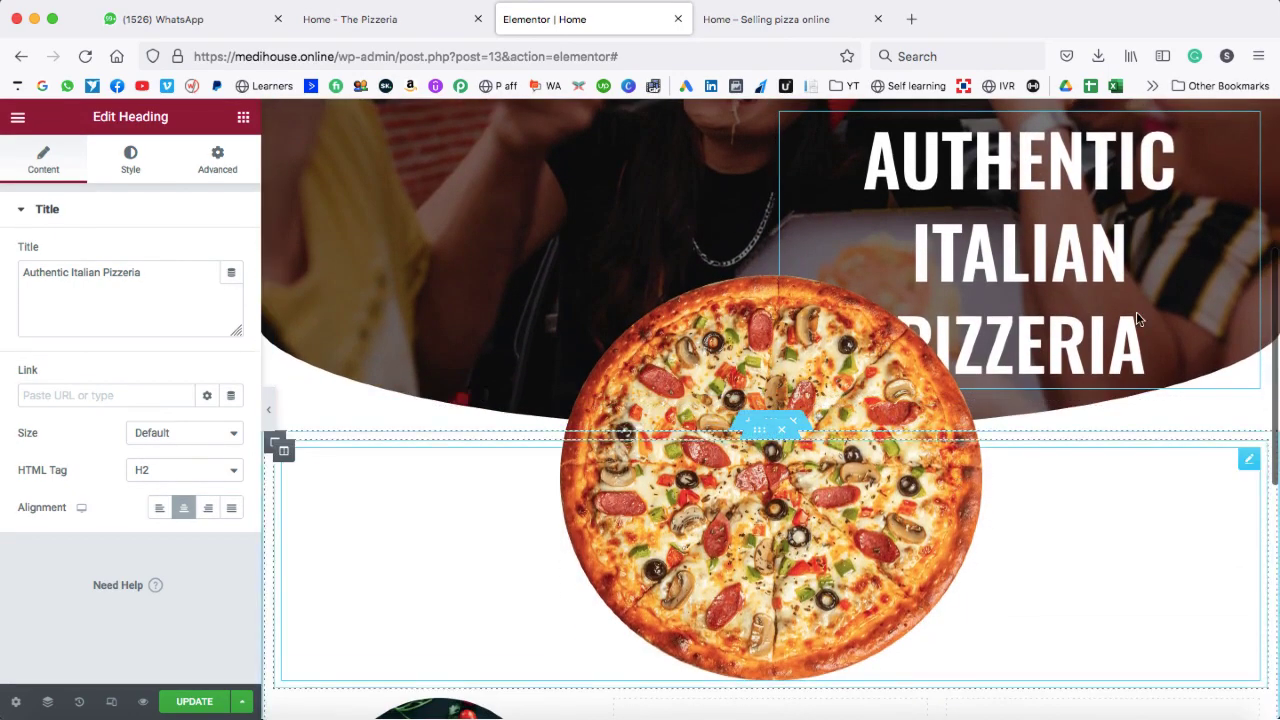
Step: Place the duplicate heading under the circular image and paste 'Fresh Ingredients' as its title
{"action": "left_click_drag", "start_coordinate": [1000, 300], "coordinate": [443, 686]}
{"action": "scroll", "coordinate": [443, 686], "scroll_direction": "down", "scroll_amount": 5}
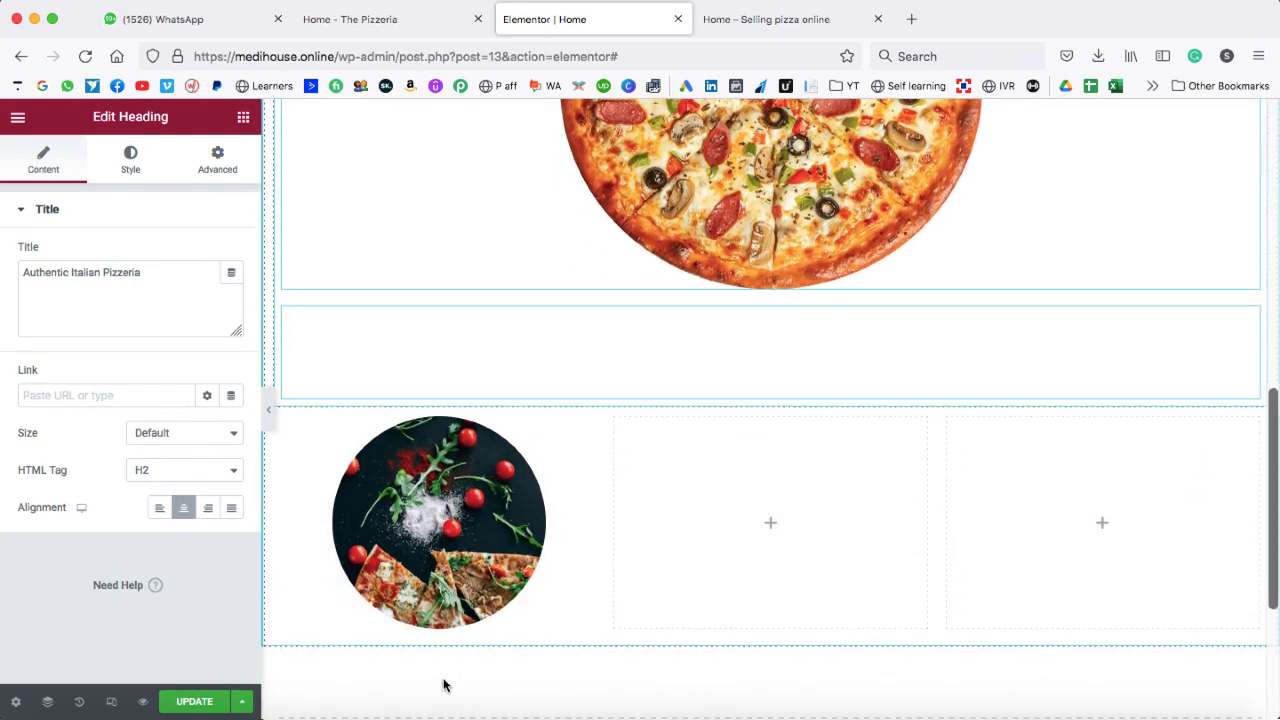
{"action": "scroll", "coordinate": [882, 310], "scroll_direction": "down", "scroll_amount": 2}
{"action": "left_click_drag", "start_coordinate": [576, 395], "coordinate": [565, 420]}
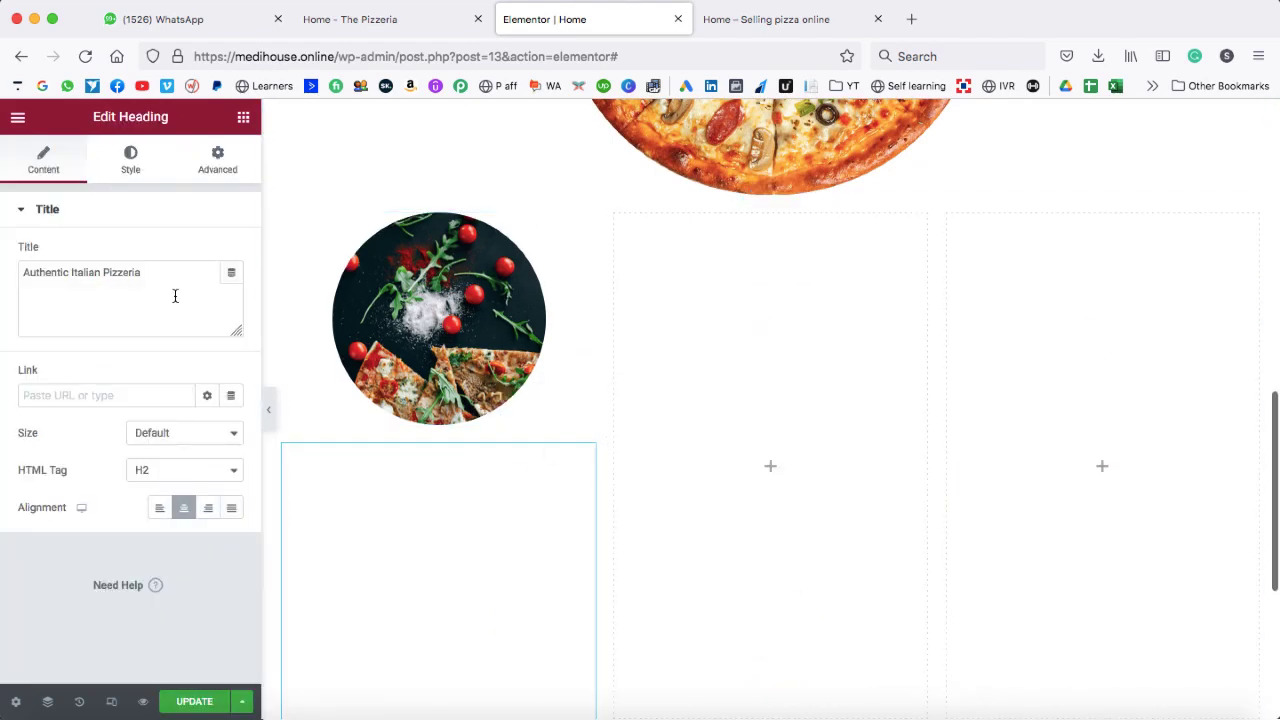
{"action": "left_click_drag", "start_coordinate": [157, 274], "coordinate": [12, 272]}
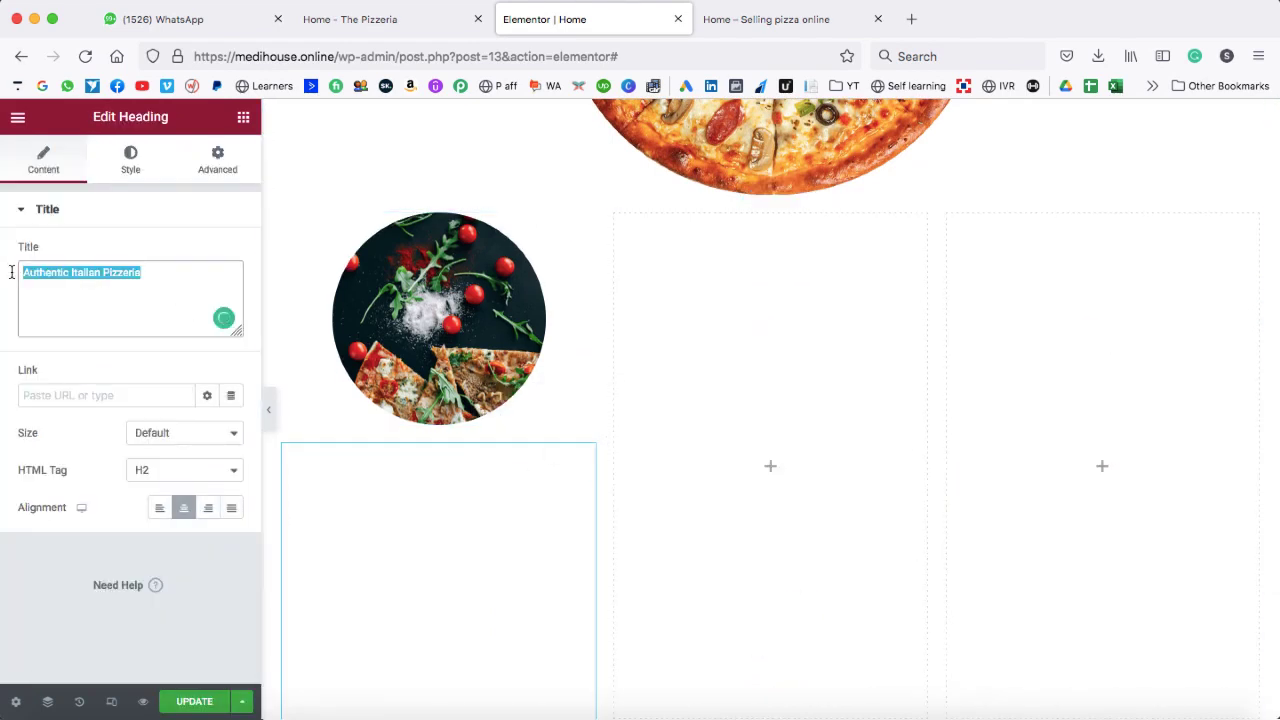
{"action": "key", "text": "super+v"}
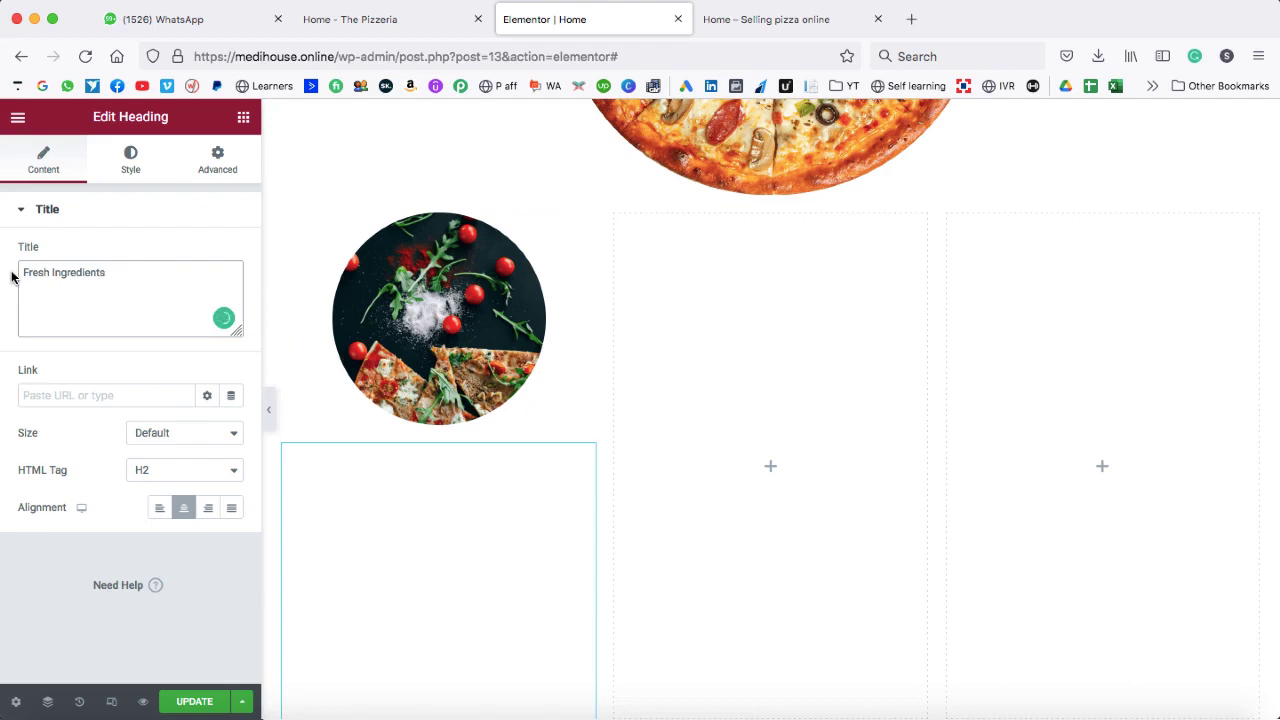
Step: Style the heading pure red (#FF0000) at a 30 px font size
{"action": "left_click", "coordinate": [131, 162]}
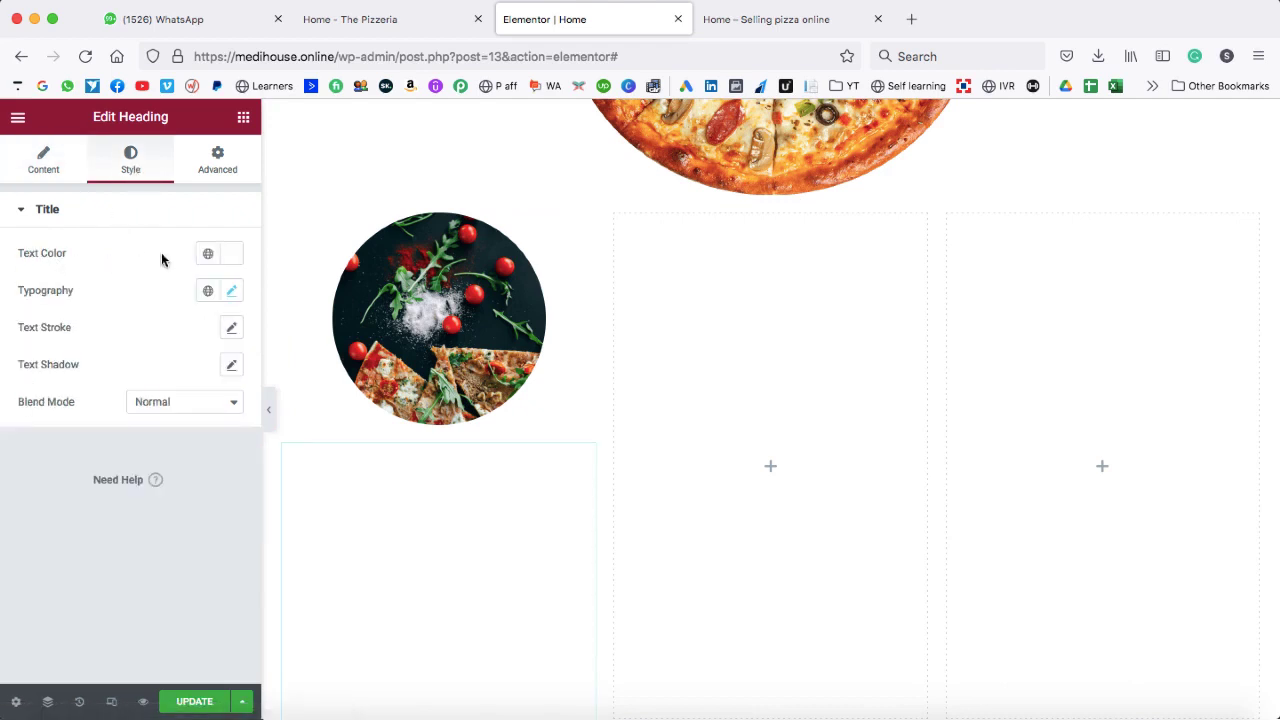
{"action": "left_click", "coordinate": [231, 253]}
{"action": "left_click", "coordinate": [271, 355]}
{"action": "left_click_drag", "start_coordinate": [309, 345], "coordinate": [348, 328]}
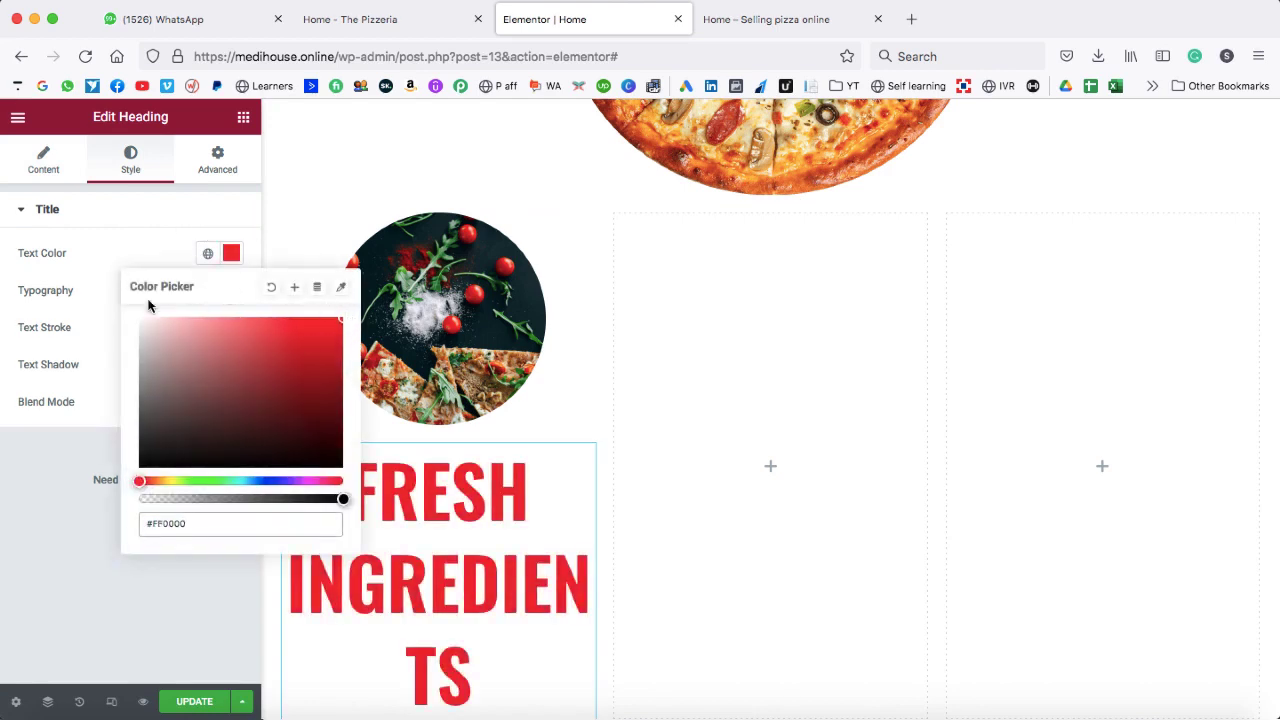
{"action": "left_click", "coordinate": [94, 279]}
{"action": "left_click", "coordinate": [231, 290]}
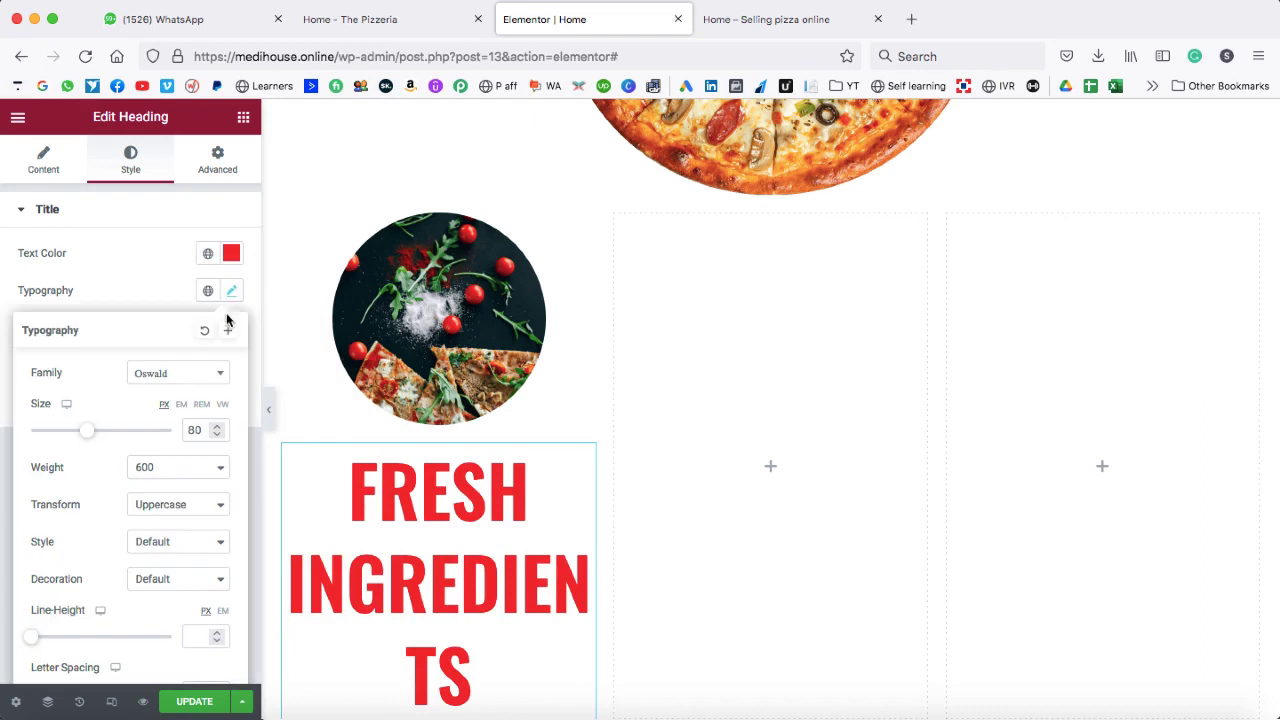
{"action": "left_click_drag", "start_coordinate": [217, 434], "coordinate": [217, 434]}
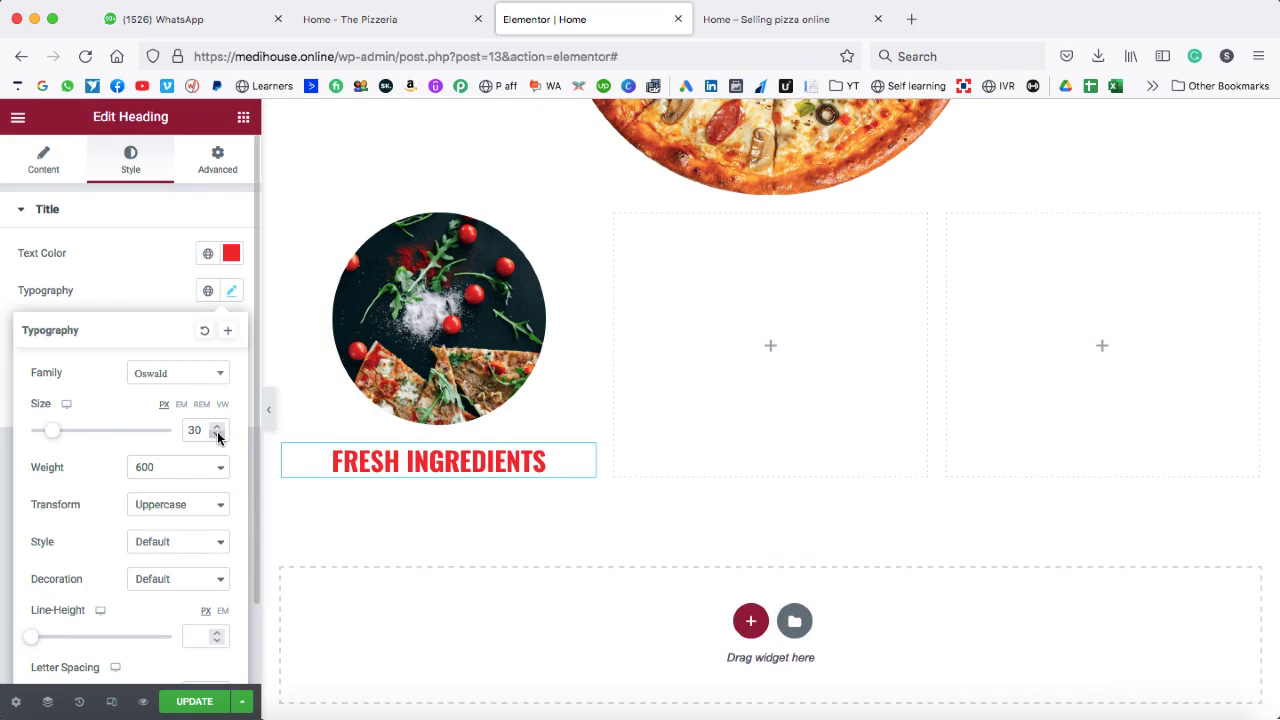
{"action": "left_click", "coordinate": [386, 32]}
Step: Select the Risus egestas felis… paragraph under FRESH INGREDIENTS on the demo page
{"action": "left_click", "coordinate": [147, 532]}
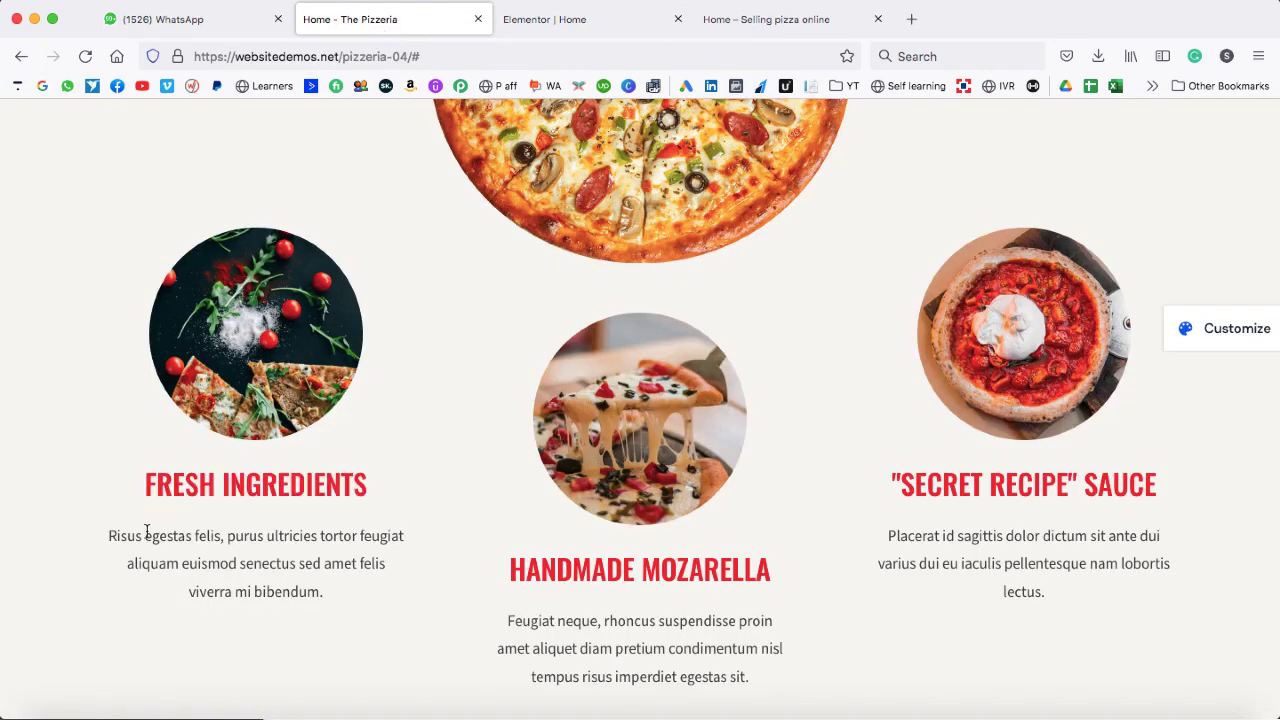
{"action": "left_click_drag", "start_coordinate": [110, 536], "coordinate": [319, 592]}
{"action": "key", "text": "super+c"}
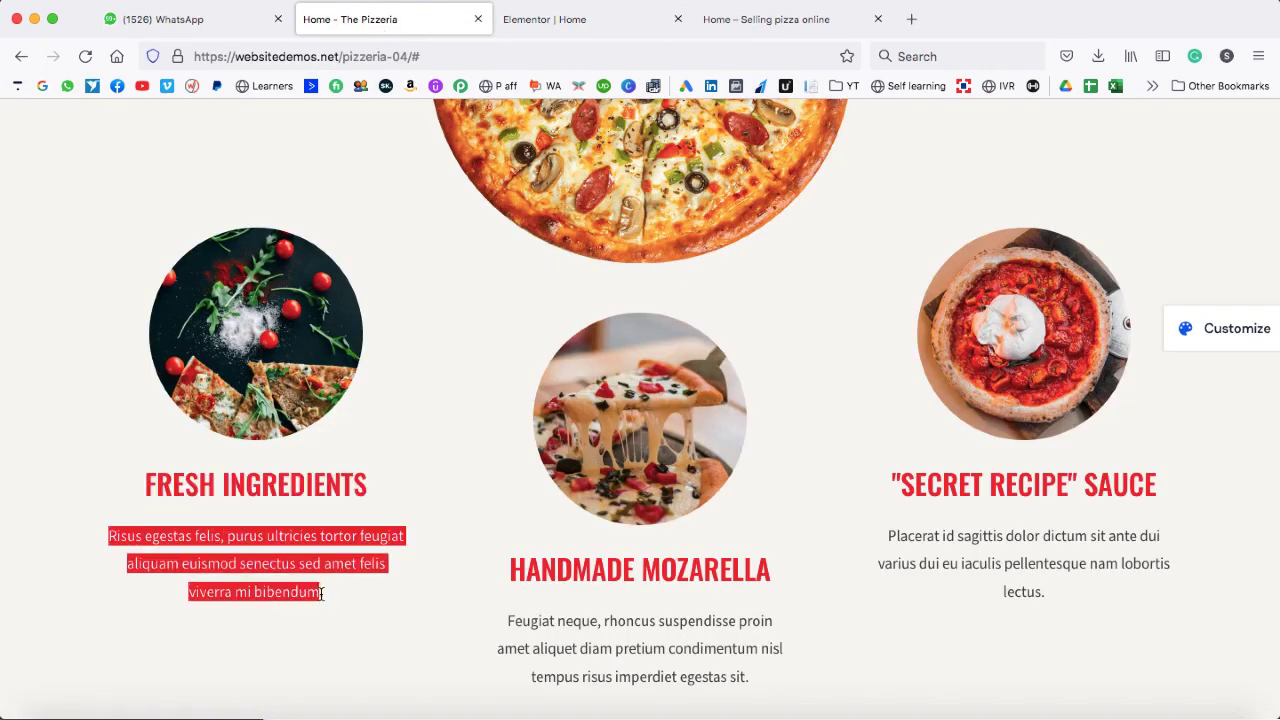
{"action": "left_click", "coordinate": [592, 20]}
Step: Duplicate the hero paragraph and replace its text with the copied Risus egestas paragraph
{"action": "scroll", "coordinate": [616, 323], "scroll_direction": "up", "scroll_amount": 5}
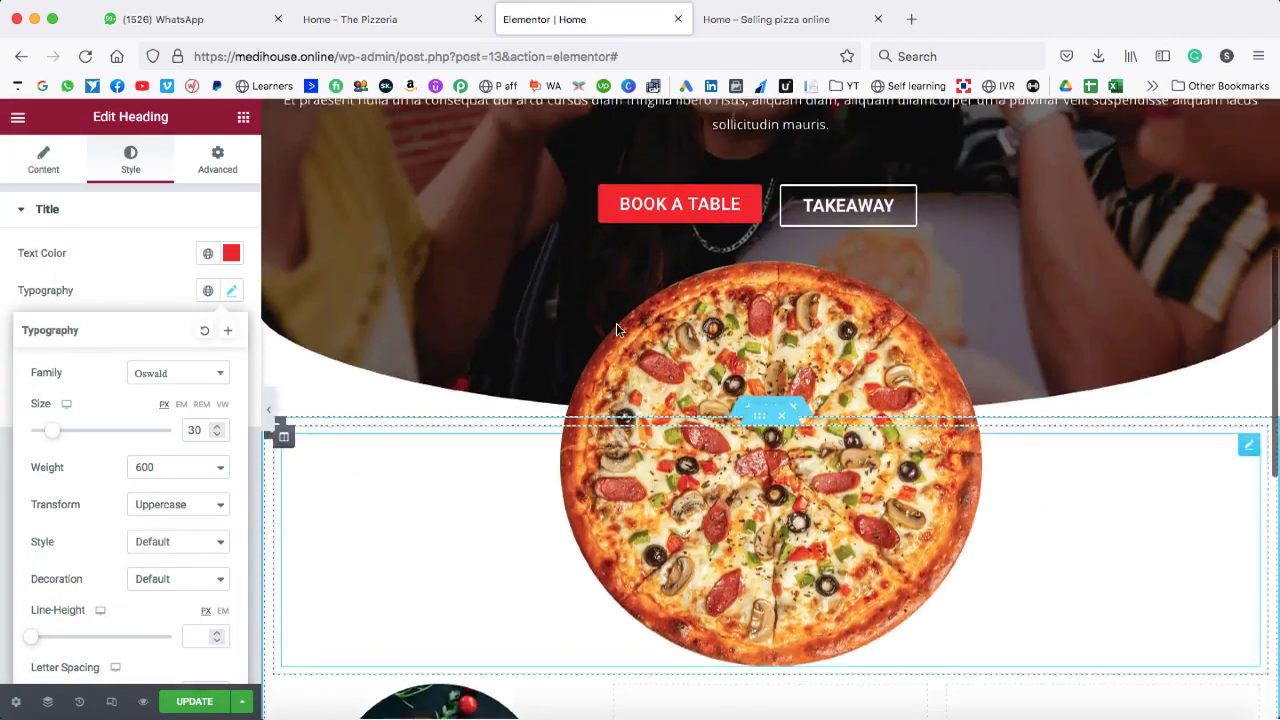
{"action": "scroll", "coordinate": [616, 323], "scroll_direction": "up", "scroll_amount": 3}
{"action": "right_click", "coordinate": [614, 317]}
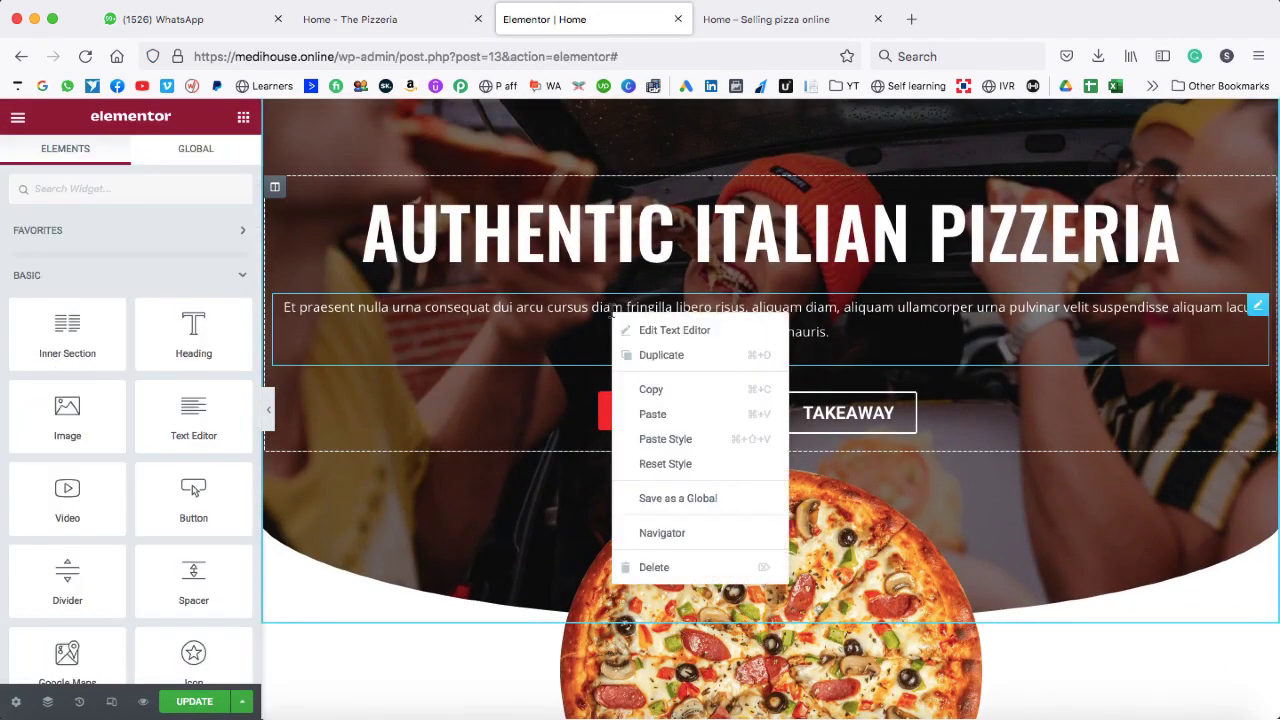
{"action": "left_click", "coordinate": [652, 355]}
{"action": "scroll", "coordinate": [1076, 398], "scroll_direction": "down", "scroll_amount": 3}
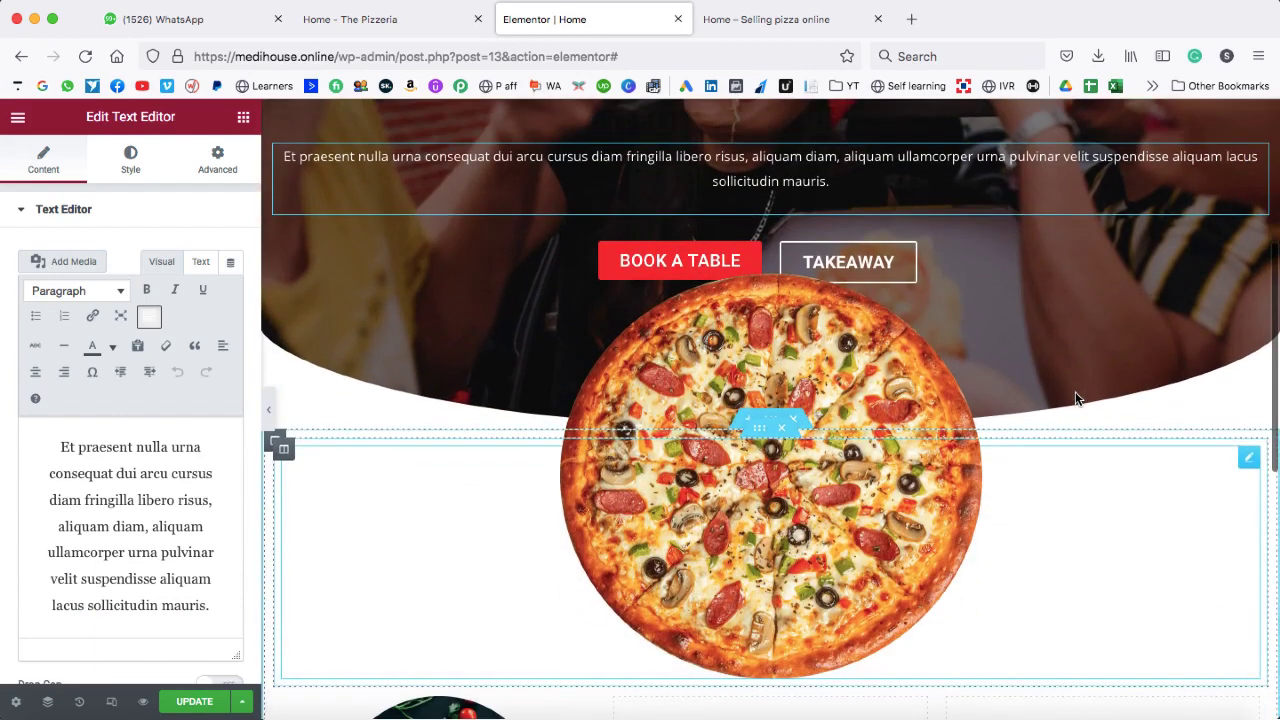
{"action": "scroll", "coordinate": [457, 571], "scroll_direction": "down", "scroll_amount": 5}
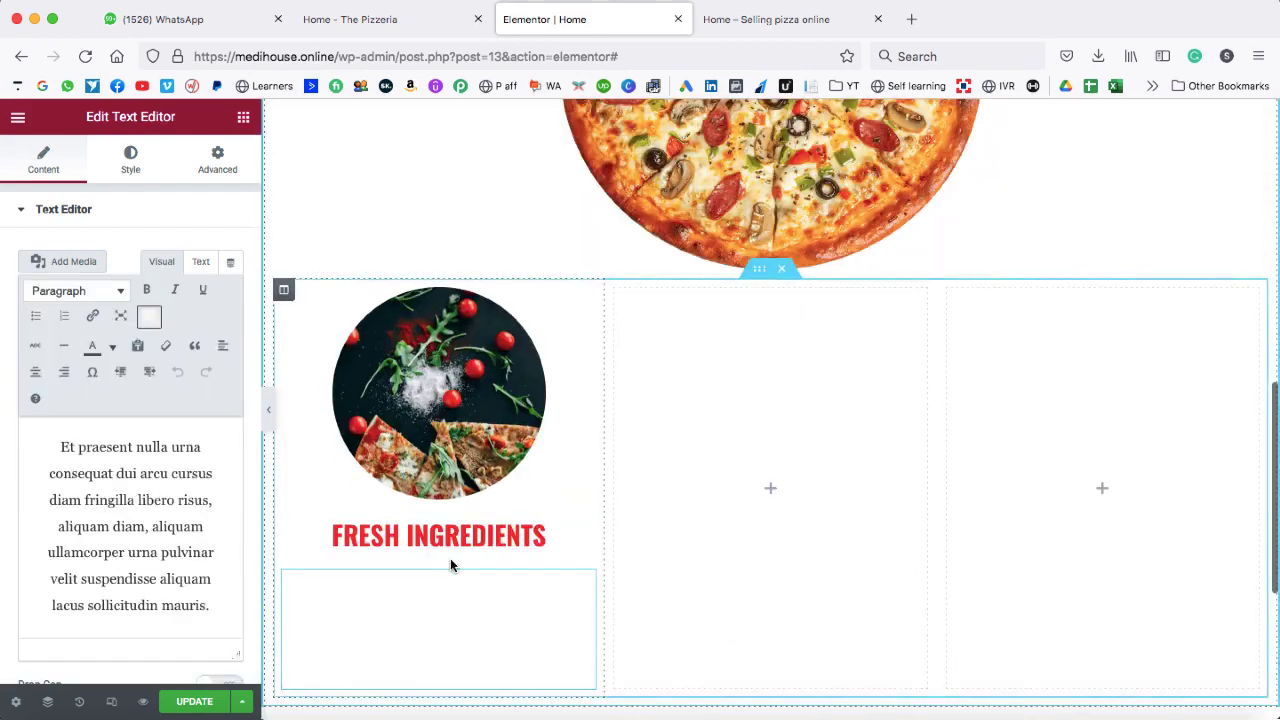
{"action": "left_click_drag", "start_coordinate": [58, 447], "coordinate": [216, 598]}
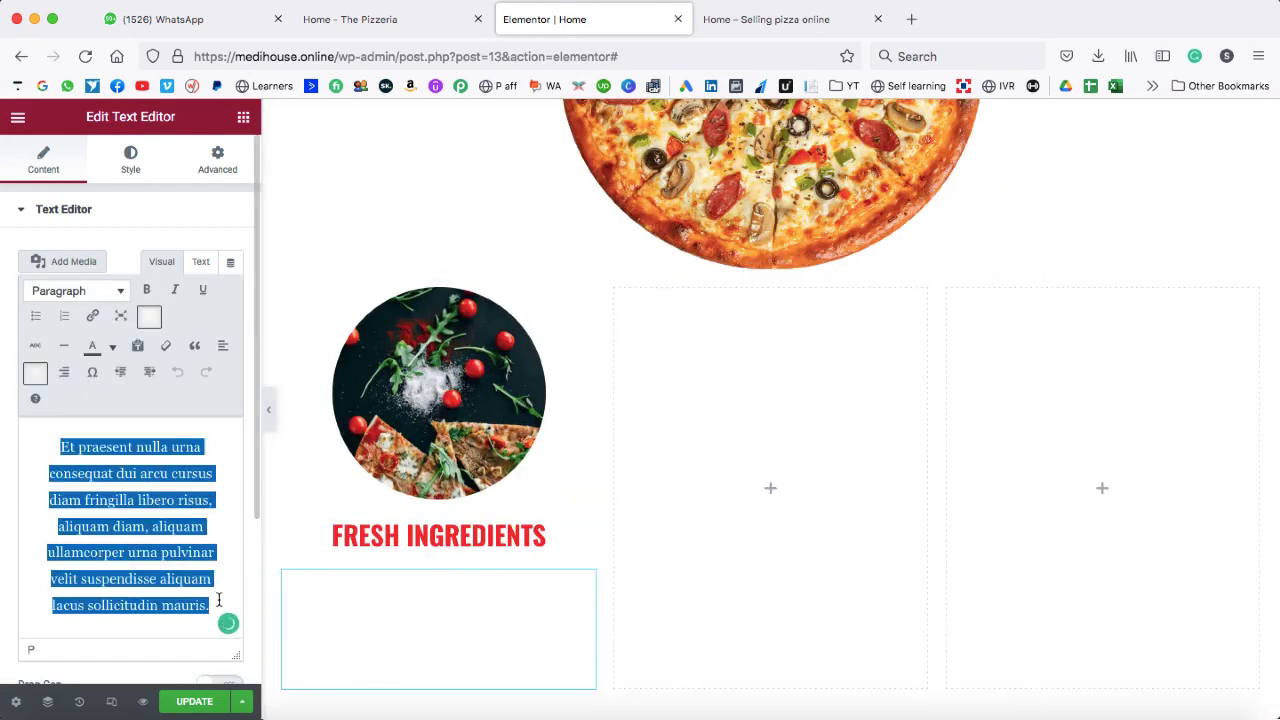
{"action": "key", "text": "super+v"}
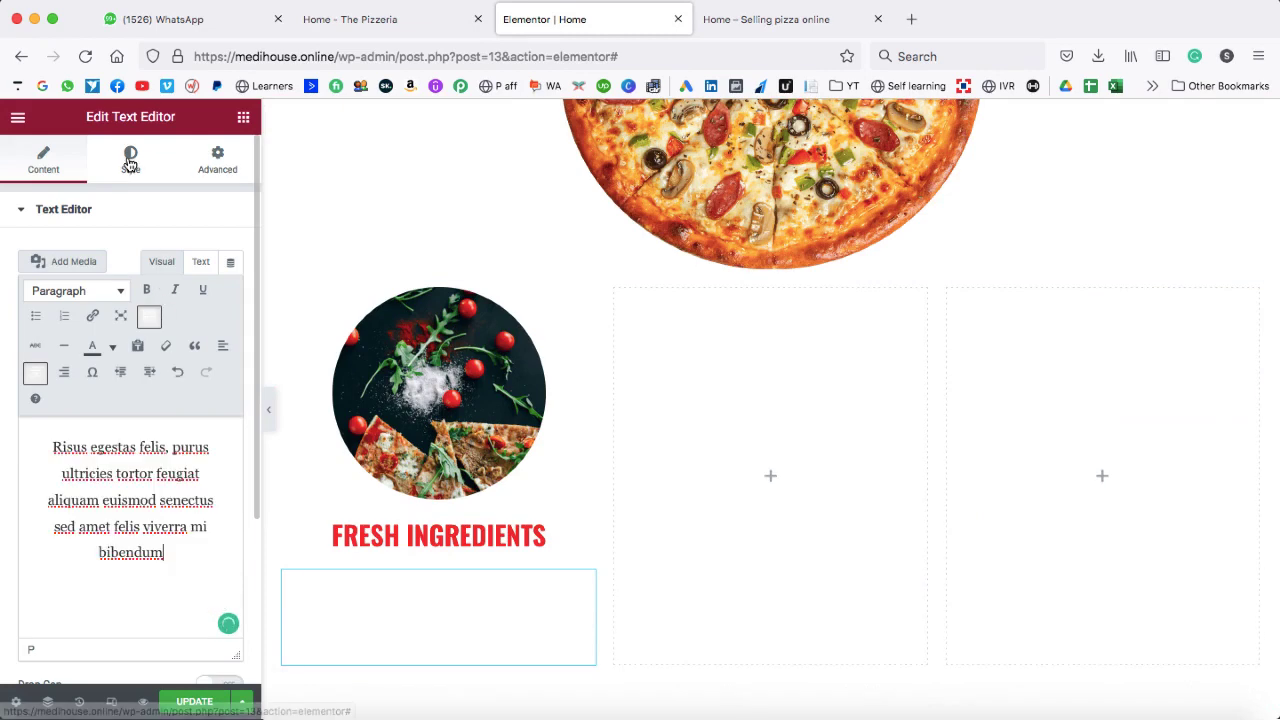
Step: Make the new paragraph's text colour dark grey
{"action": "left_click", "coordinate": [130, 163]}
{"action": "left_click", "coordinate": [222, 292]}
{"action": "left_click_drag", "start_coordinate": [178, 402], "coordinate": [43, 477]}
{"action": "left_click", "coordinate": [42, 472]}
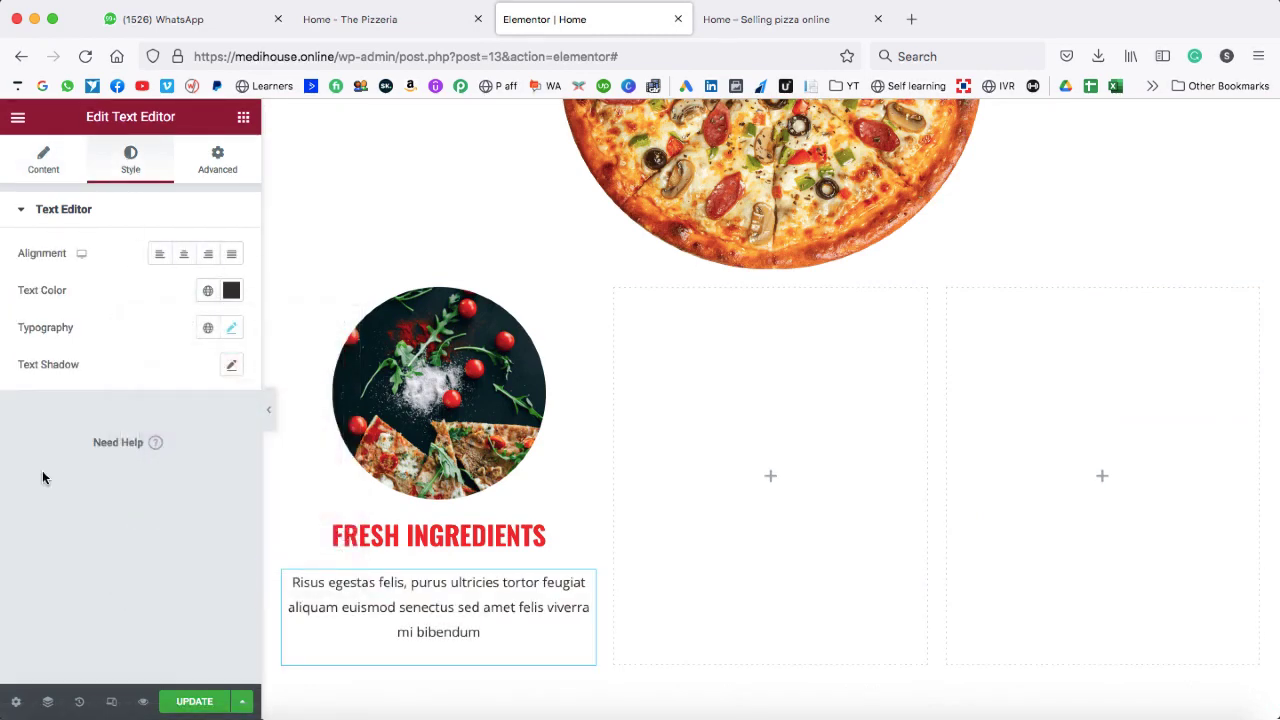
Step: Save the page and check the new paragraph on the reloaded live site
{"action": "left_click", "coordinate": [200, 703]}
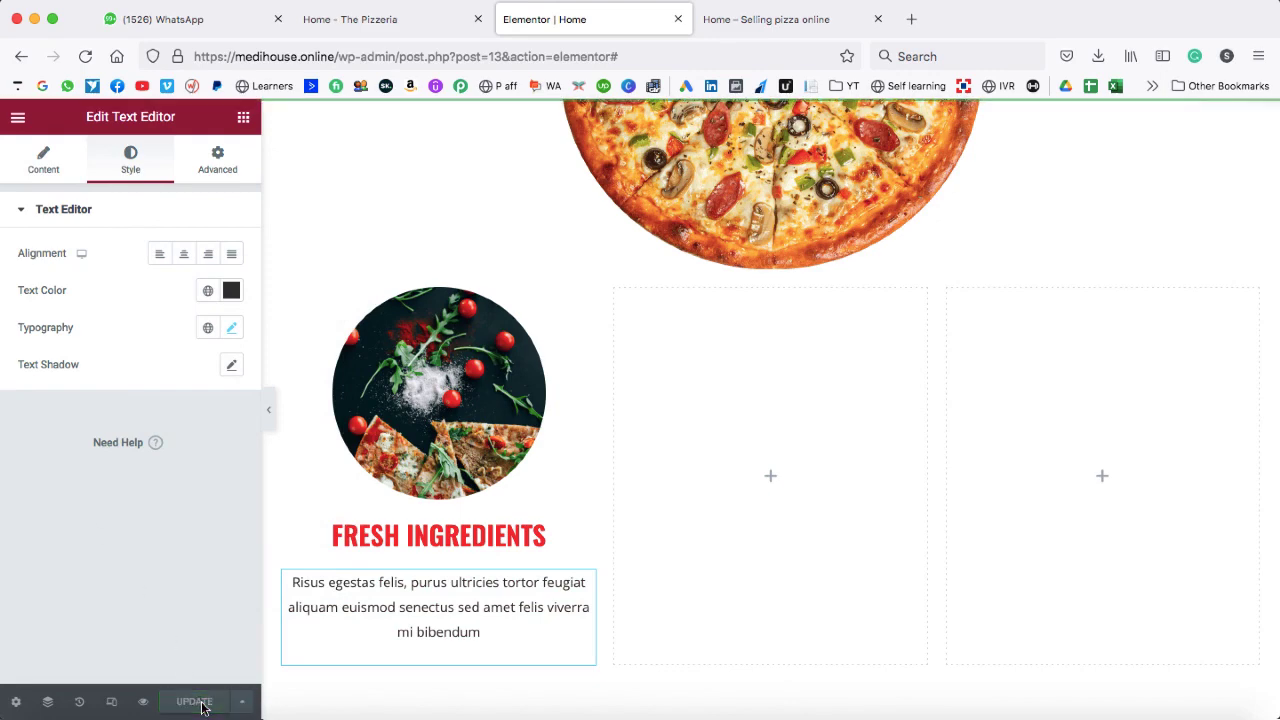
{"action": "left_click", "coordinate": [792, 14]}
{"action": "left_click", "coordinate": [86, 56]}
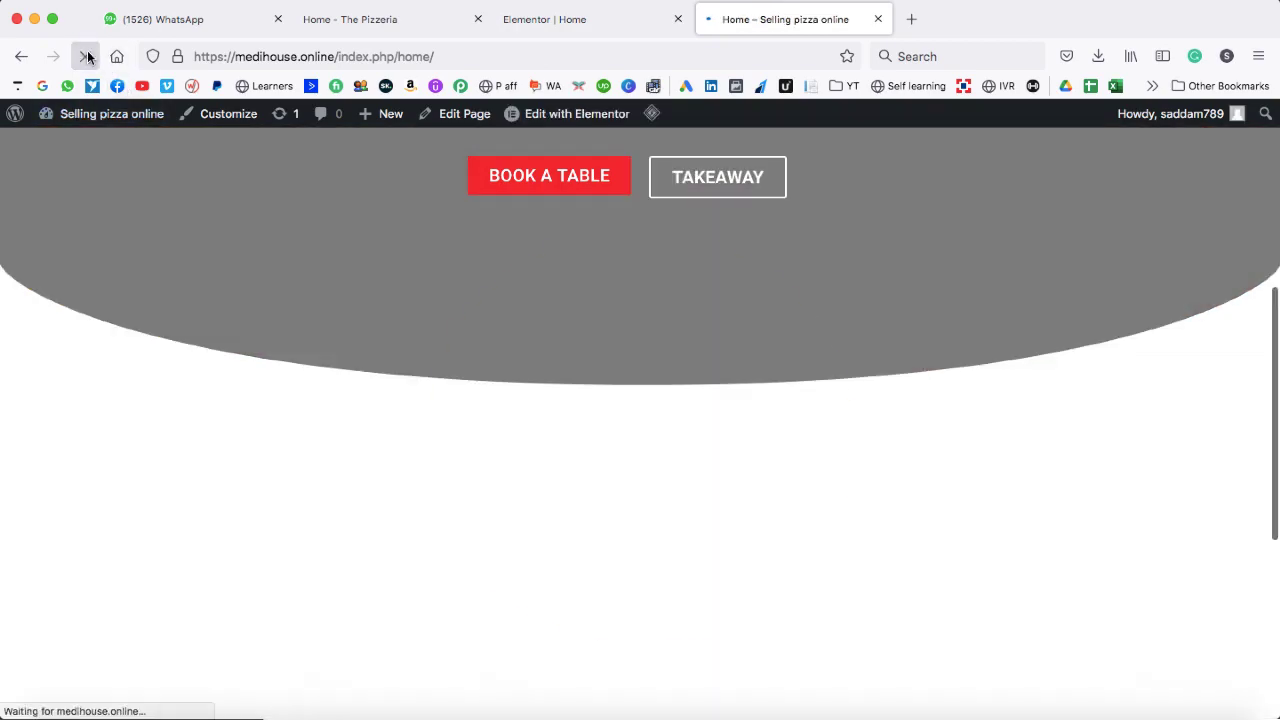
{"action": "scroll", "coordinate": [346, 377], "scroll_direction": "down", "scroll_amount": 5}
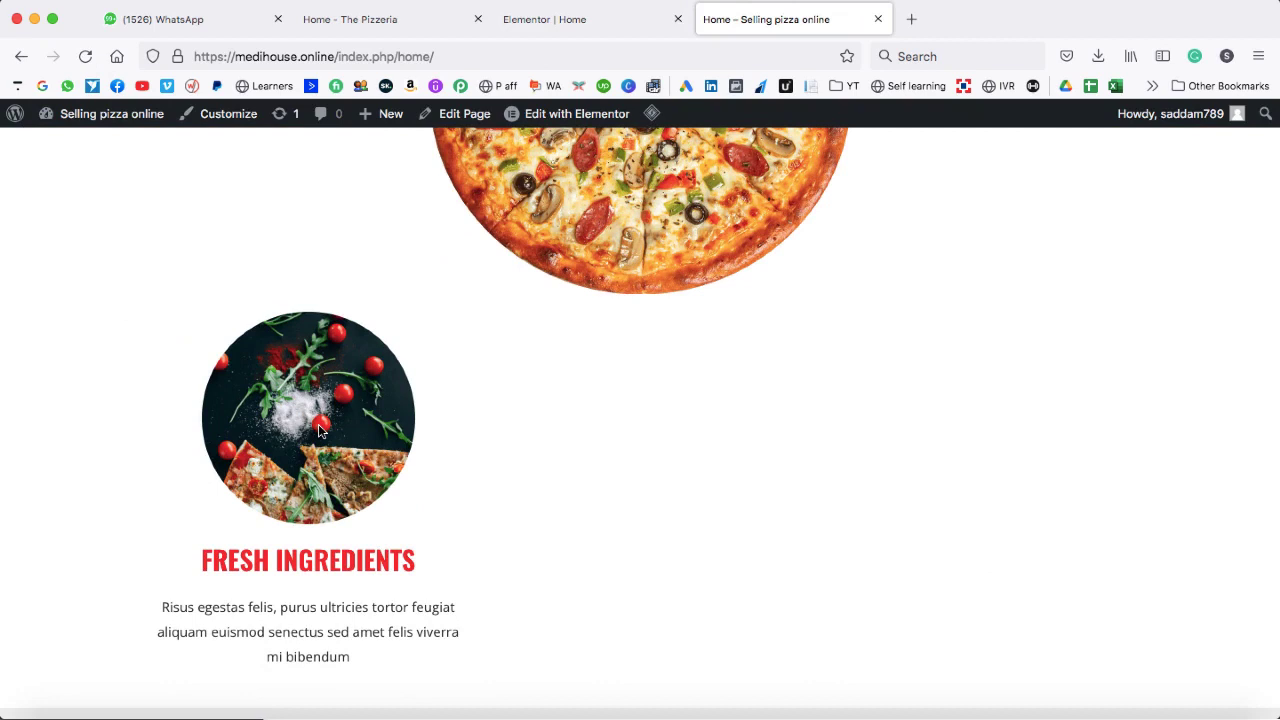
{"action": "left_click", "coordinate": [543, 19]}
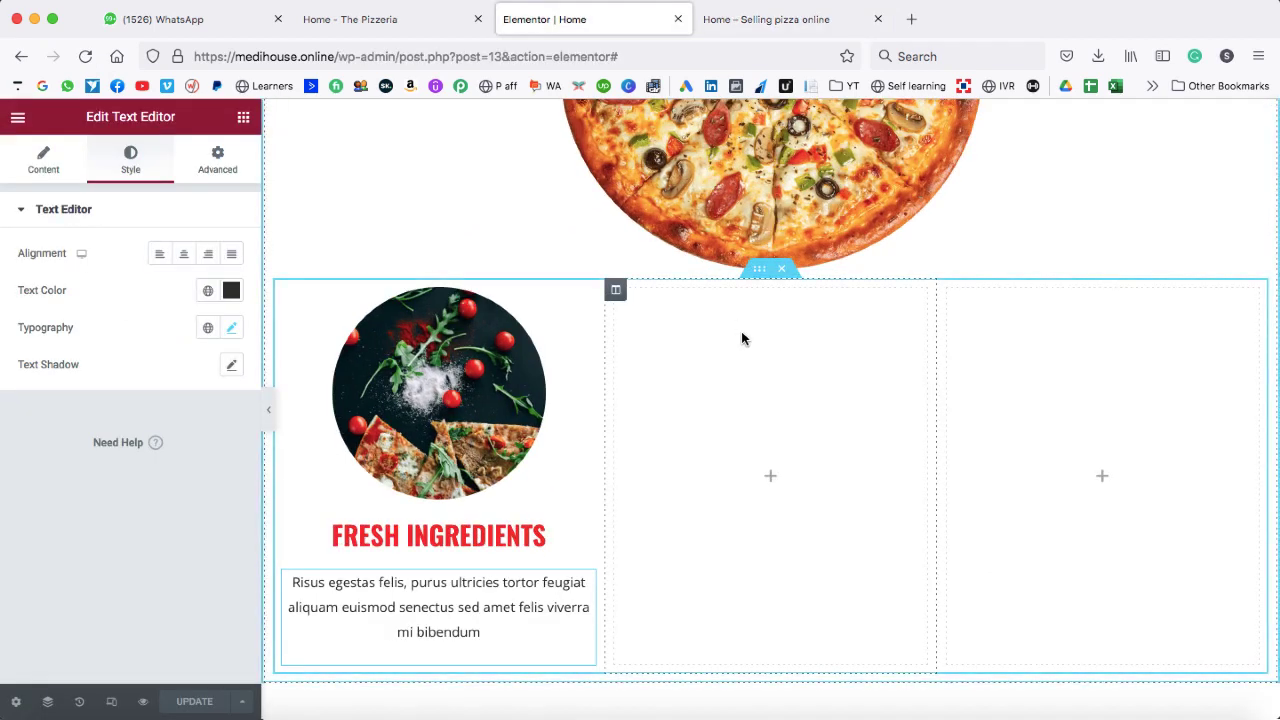
Step: Delete the two empty columns and duplicate the Fresh Ingredients column twice
{"action": "right_click", "coordinate": [616, 291]}
{"action": "left_click", "coordinate": [678, 548]}
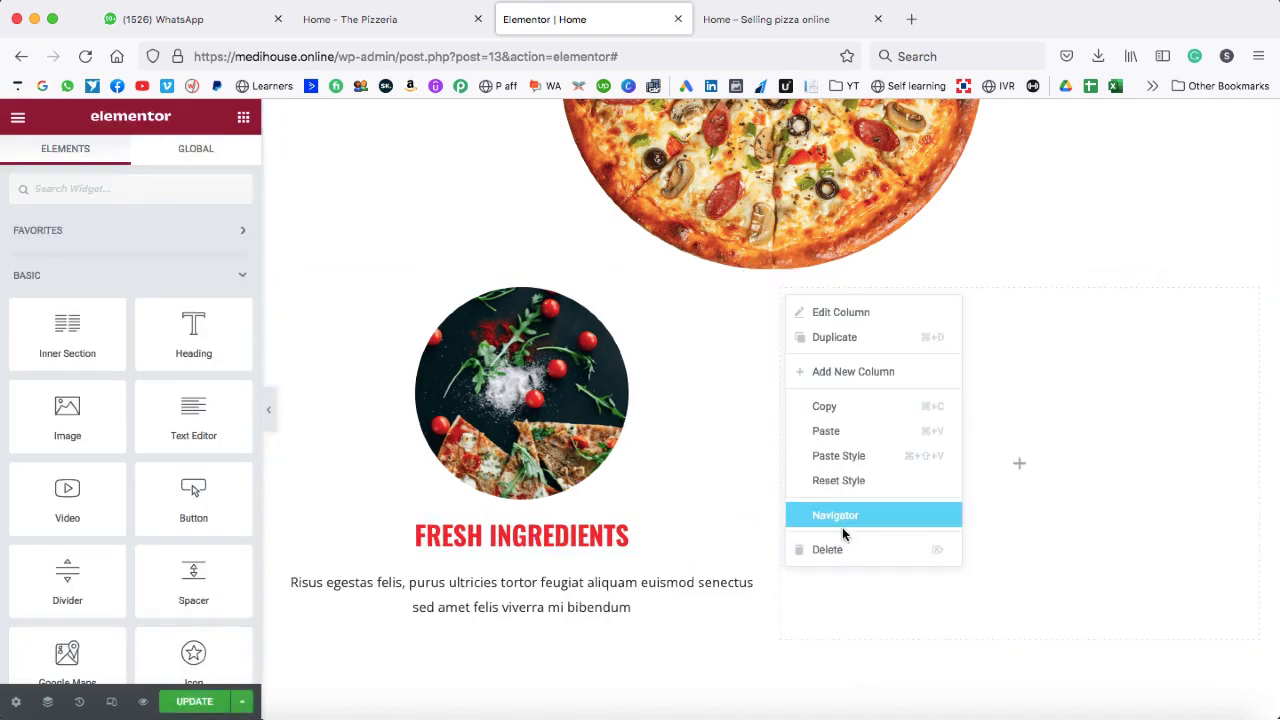
{"action": "left_click", "coordinate": [843, 551]}
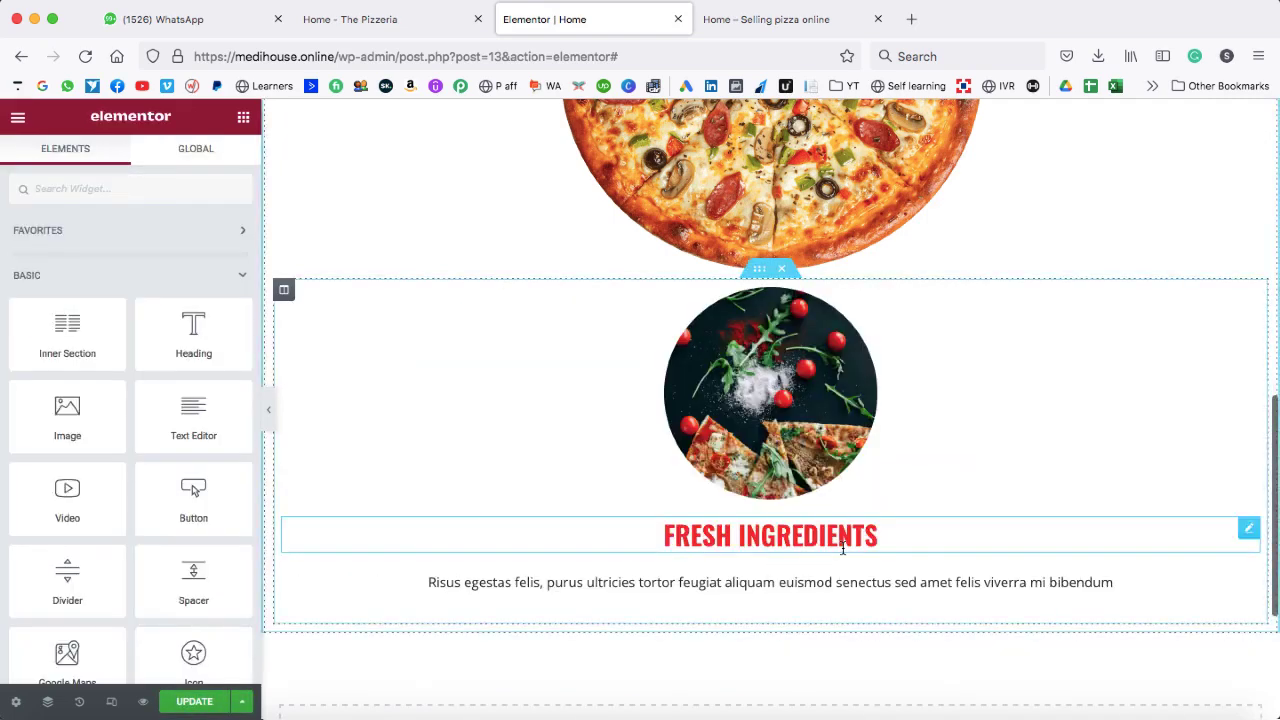
{"action": "right_click", "coordinate": [284, 292]}
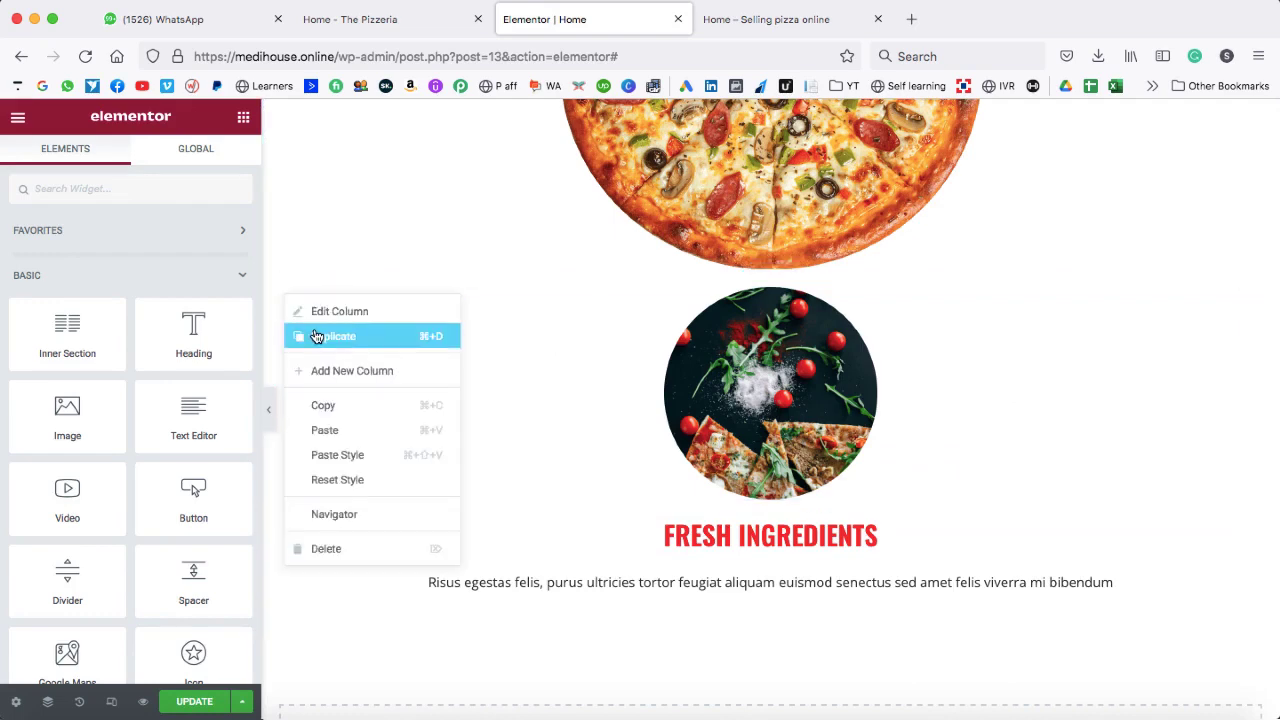
{"action": "left_click", "coordinate": [314, 335]}
{"action": "right_click", "coordinate": [782, 292]}
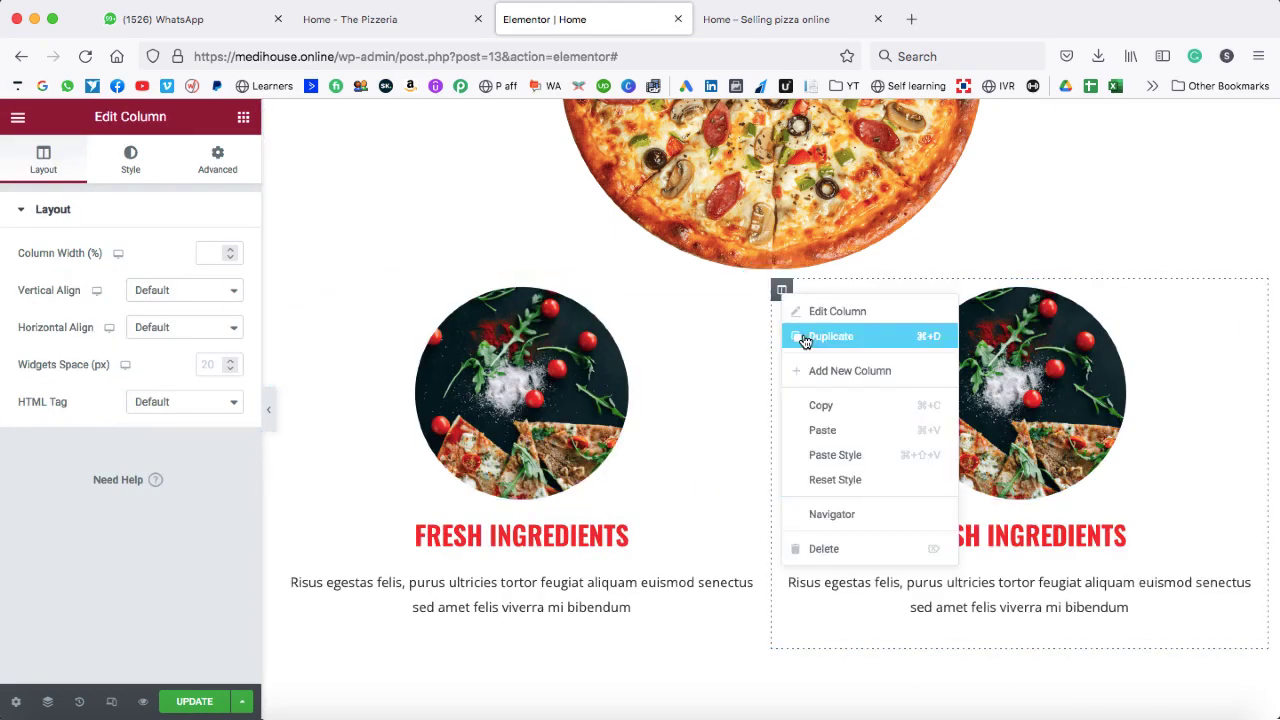
{"action": "left_click", "coordinate": [805, 340]}
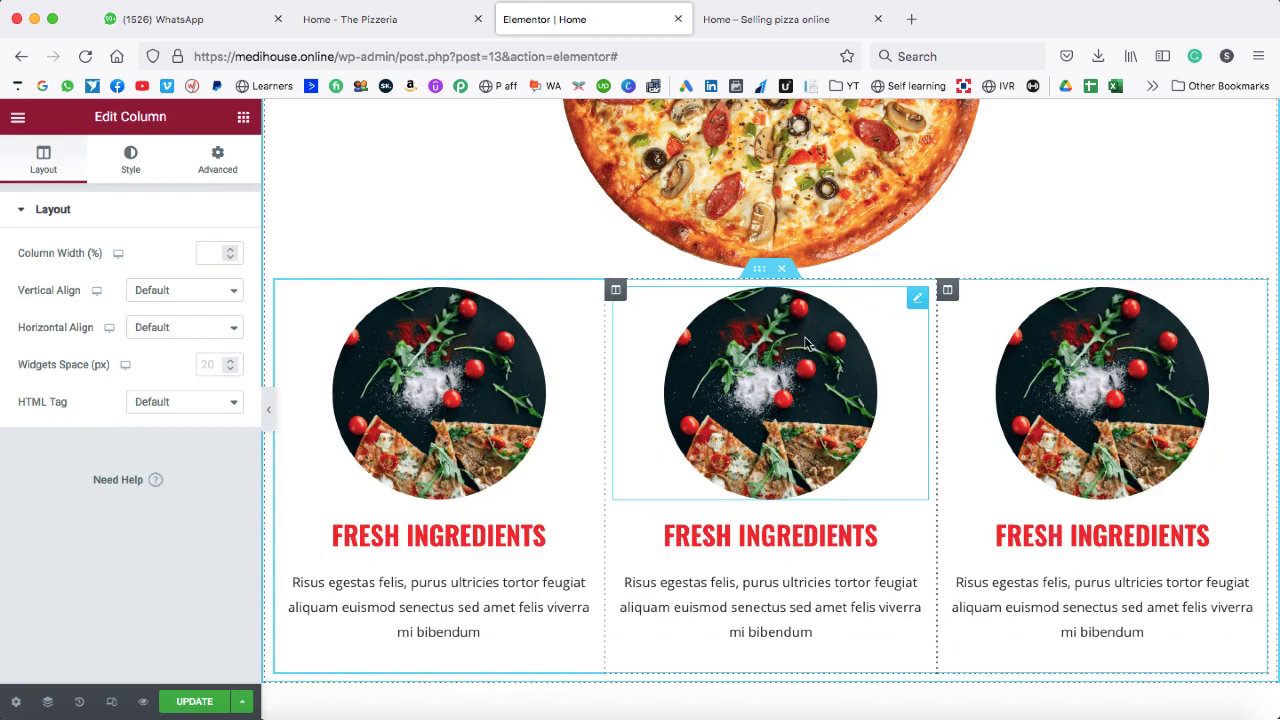
Step: Upload the handmade mozarella pizza photo and insert it into the middle column
{"action": "left_click", "coordinate": [806, 344]}
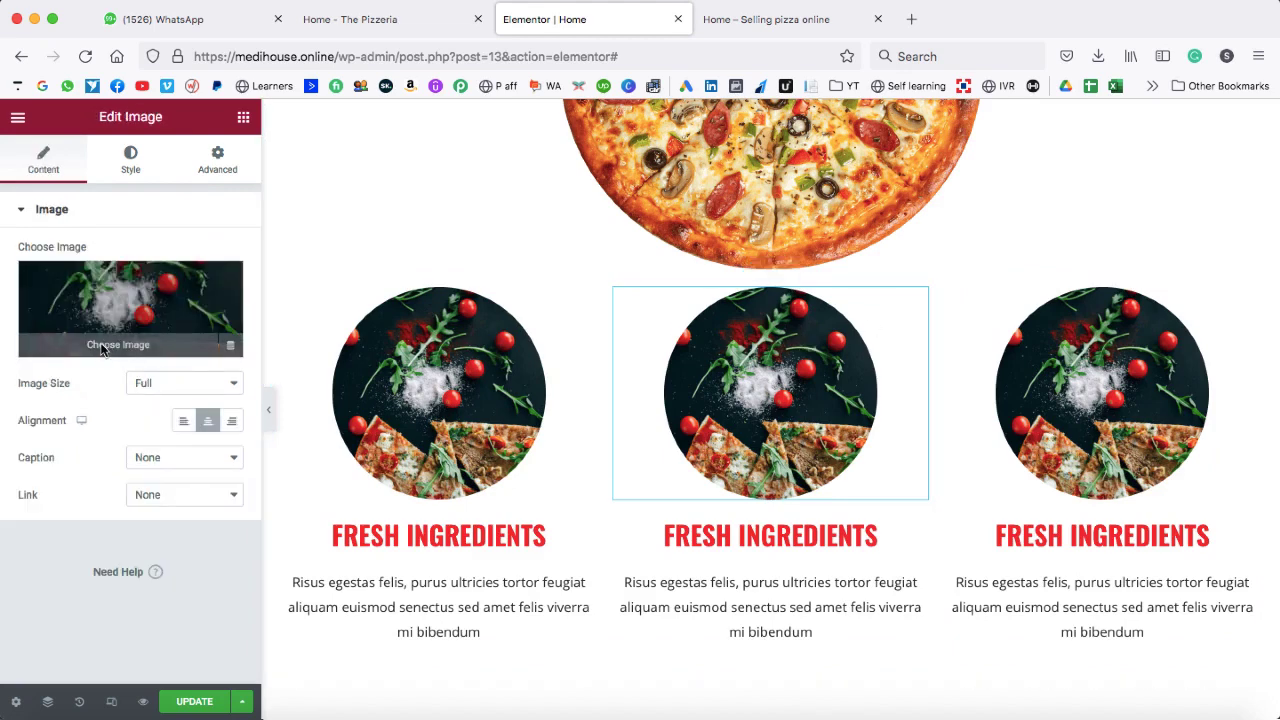
{"action": "left_click", "coordinate": [103, 348]}
{"action": "left_click", "coordinate": [265, 187]}
{"action": "left_click", "coordinate": [706, 420]}
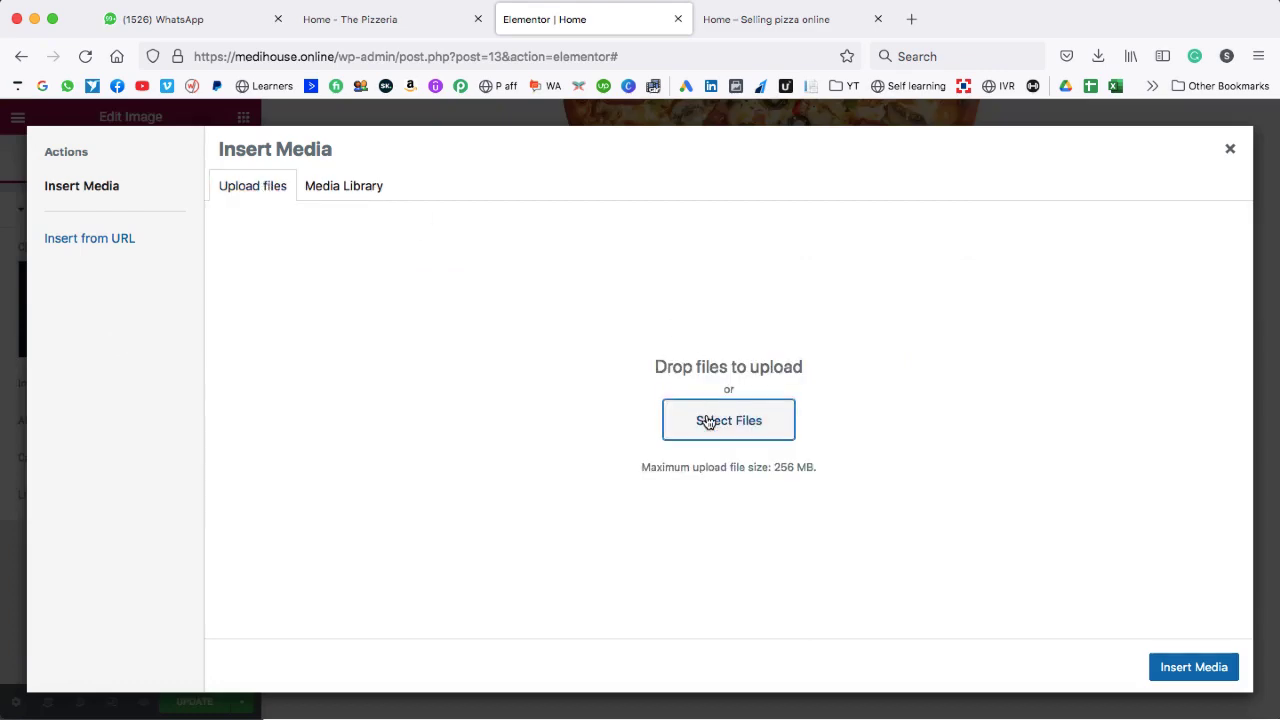
{"action": "double_click", "coordinate": [734, 216]}
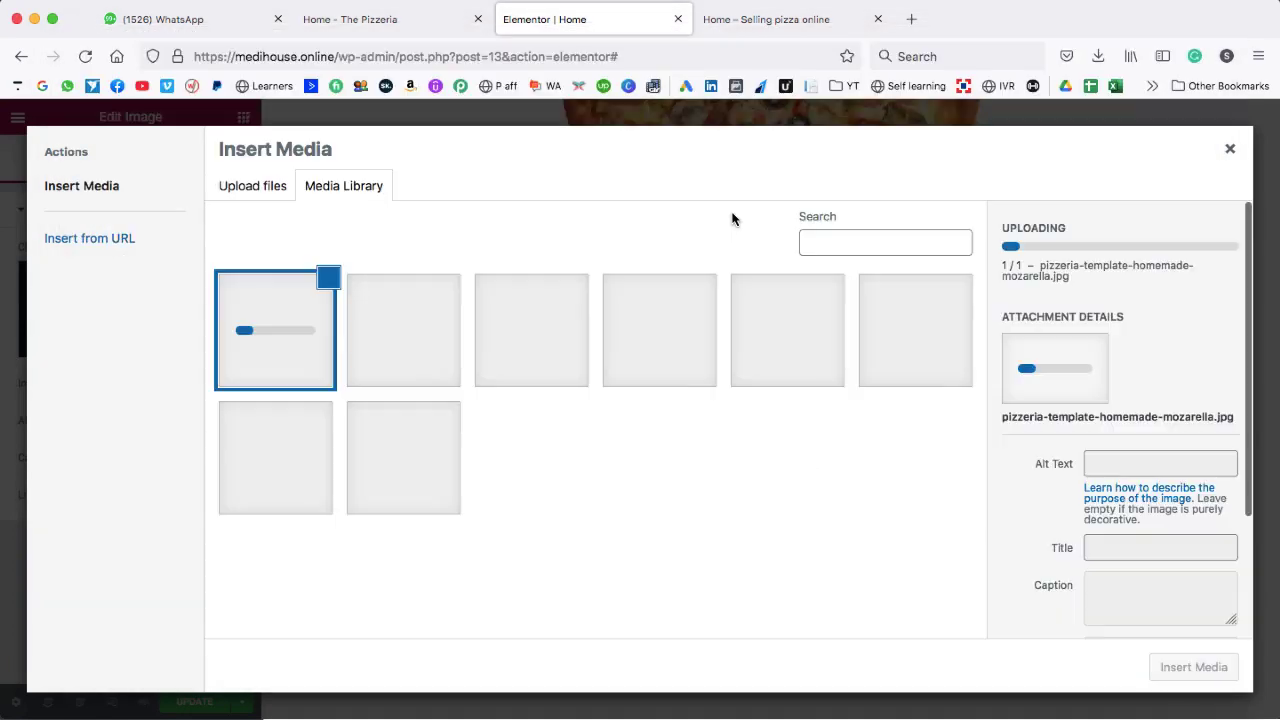
{"action": "left_click", "coordinate": [1194, 667]}
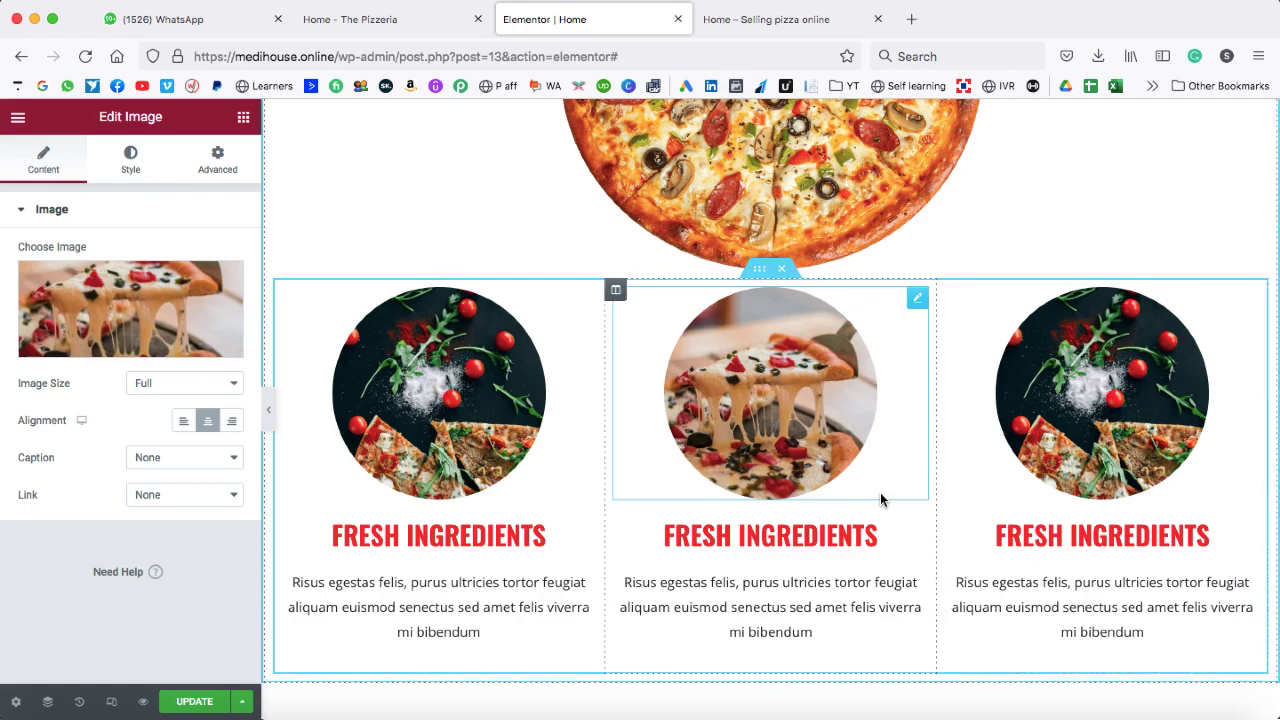
Step: Retitle the middle column's heading 'HANDMADE MOZARELLA', copied from the demo page
{"action": "left_click", "coordinate": [406, 22]}
{"action": "left_click_drag", "start_coordinate": [514, 563], "coordinate": [763, 570]}
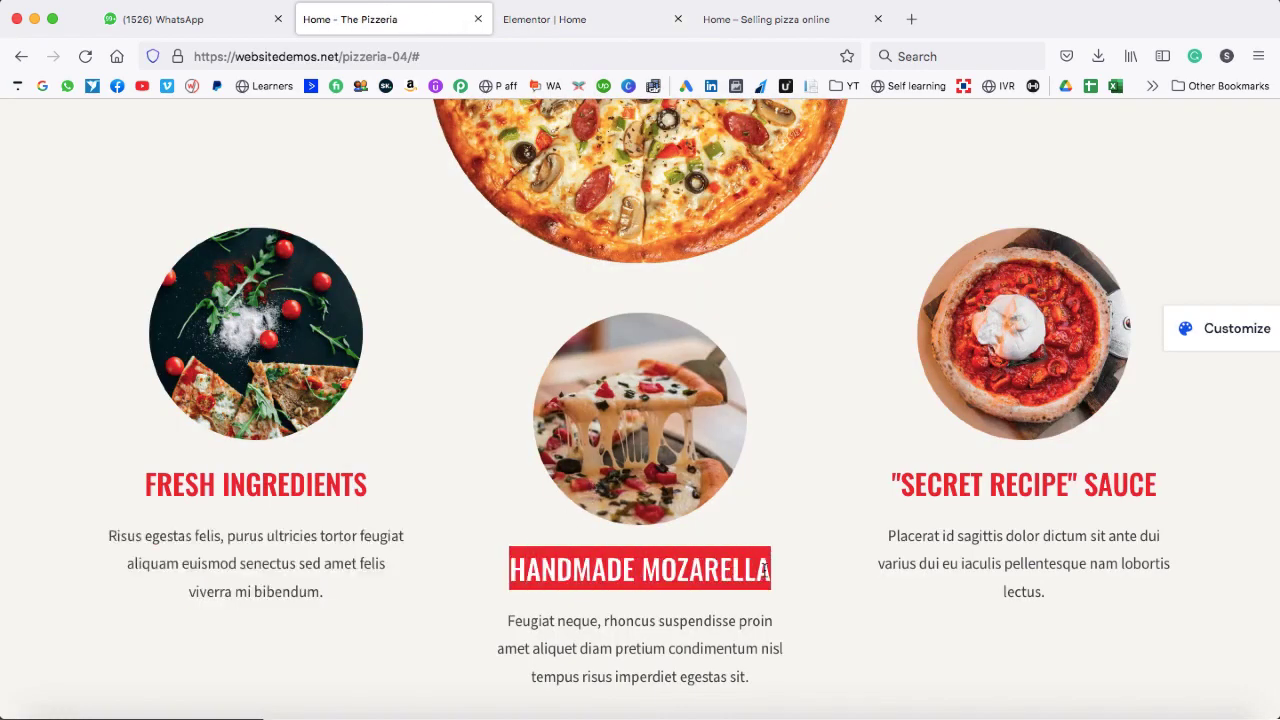
{"action": "left_click", "coordinate": [560, 20]}
{"action": "left_click", "coordinate": [877, 536]}
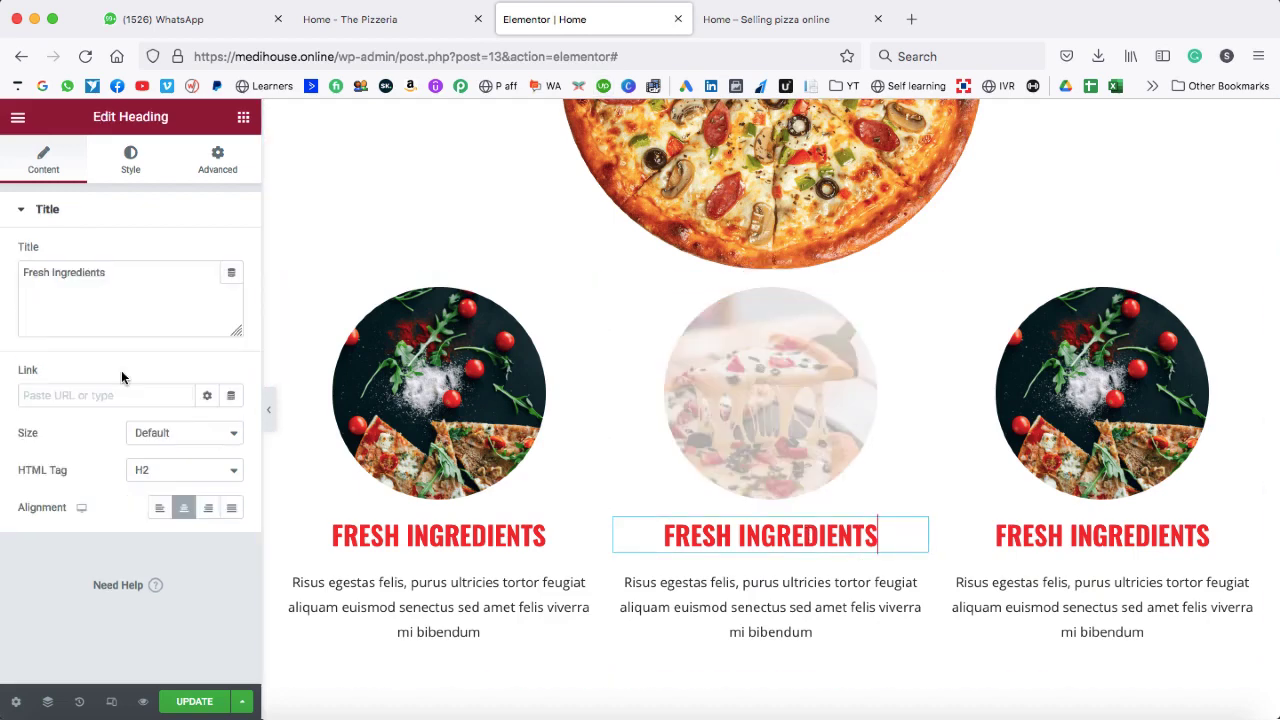
{"action": "left_click_drag", "start_coordinate": [127, 272], "coordinate": [12, 272]}
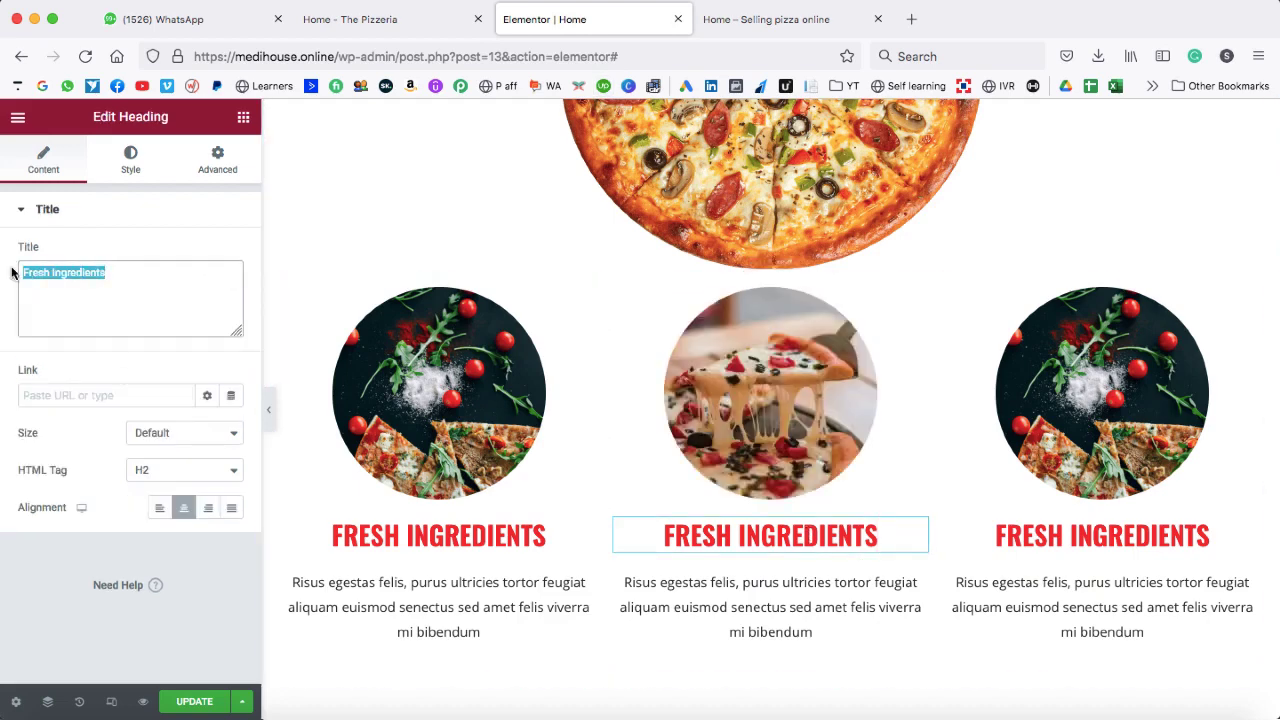
{"action": "type", "text": "Handmade Mozarella"}
Step: Upload the secret recipe sauce pizza photo and insert it into the right column
{"action": "left_click", "coordinate": [1000, 330]}
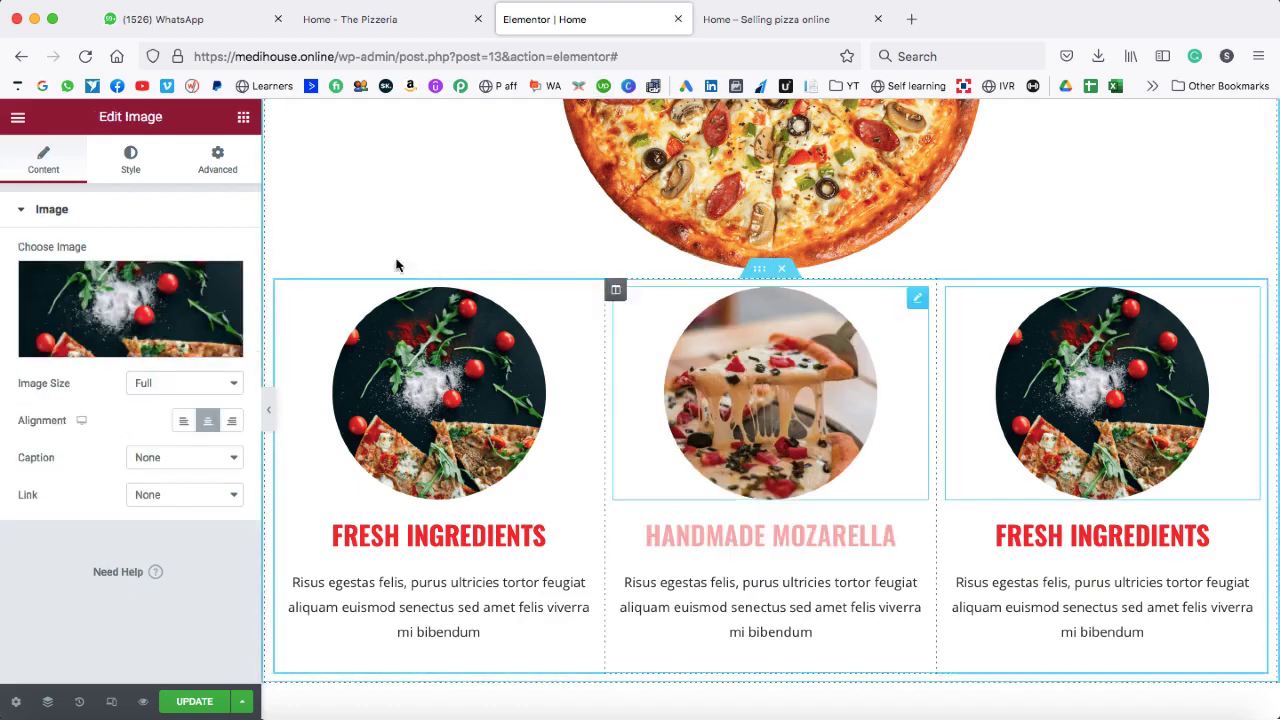
{"action": "left_click", "coordinate": [144, 287]}
{"action": "left_click", "coordinate": [228, 190]}
{"action": "left_click", "coordinate": [683, 434]}
{"action": "left_click", "coordinate": [320, 325]}
{"action": "left_click", "coordinate": [1166, 632]}
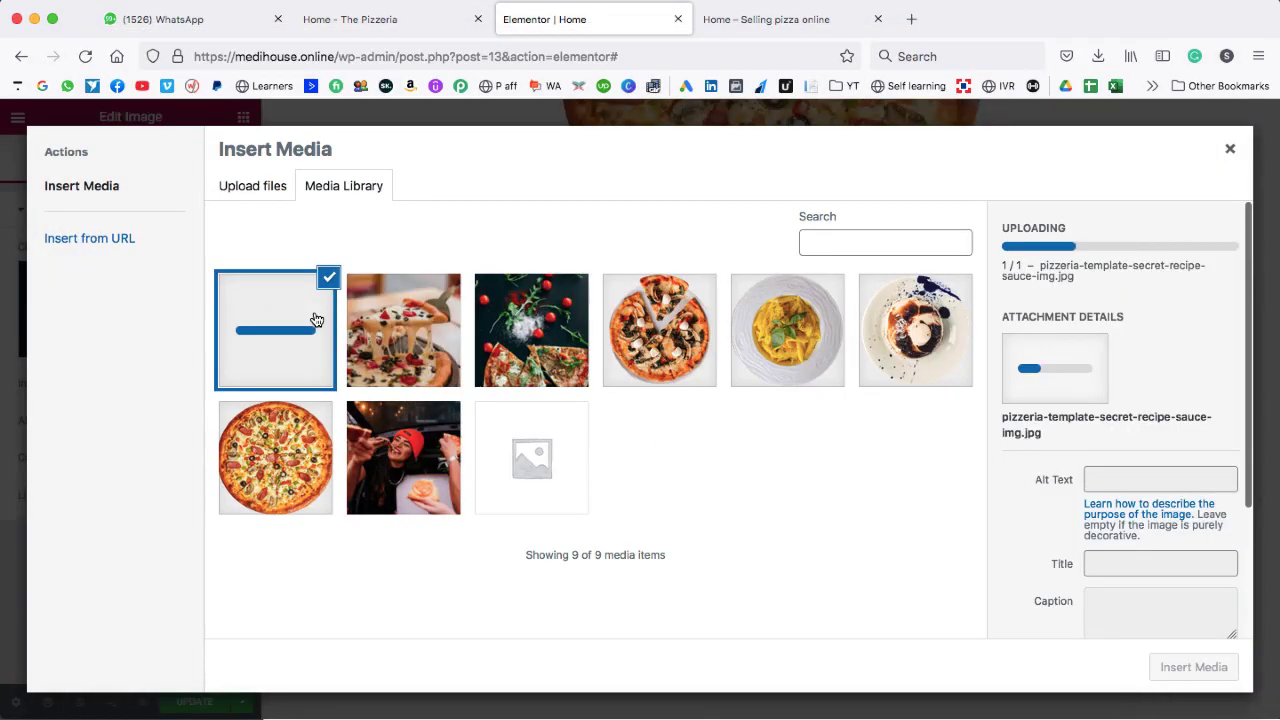
{"action": "left_click", "coordinate": [1190, 666]}
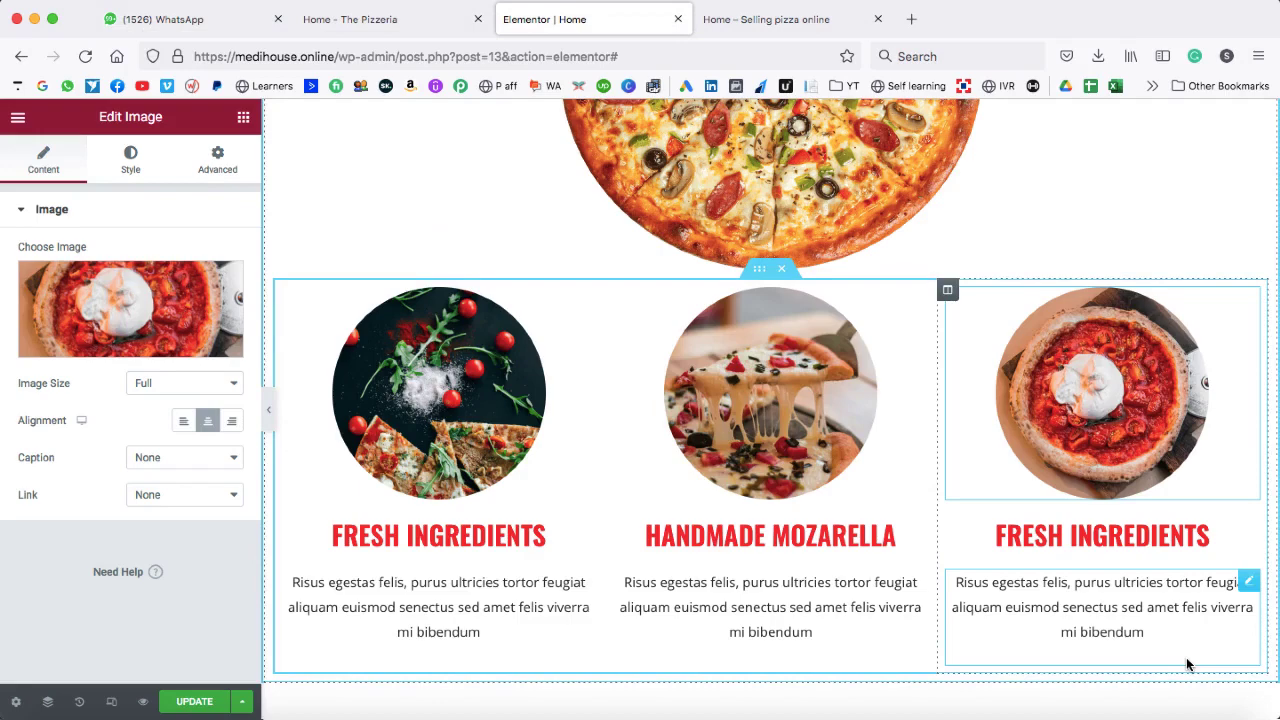
Step: Retitle the right column's heading '"SECRET RECIPE" SAUCE', copied from the demo page
{"action": "left_click", "coordinate": [404, 24]}
{"action": "left_click_drag", "start_coordinate": [889, 477], "coordinate": [1162, 475]}
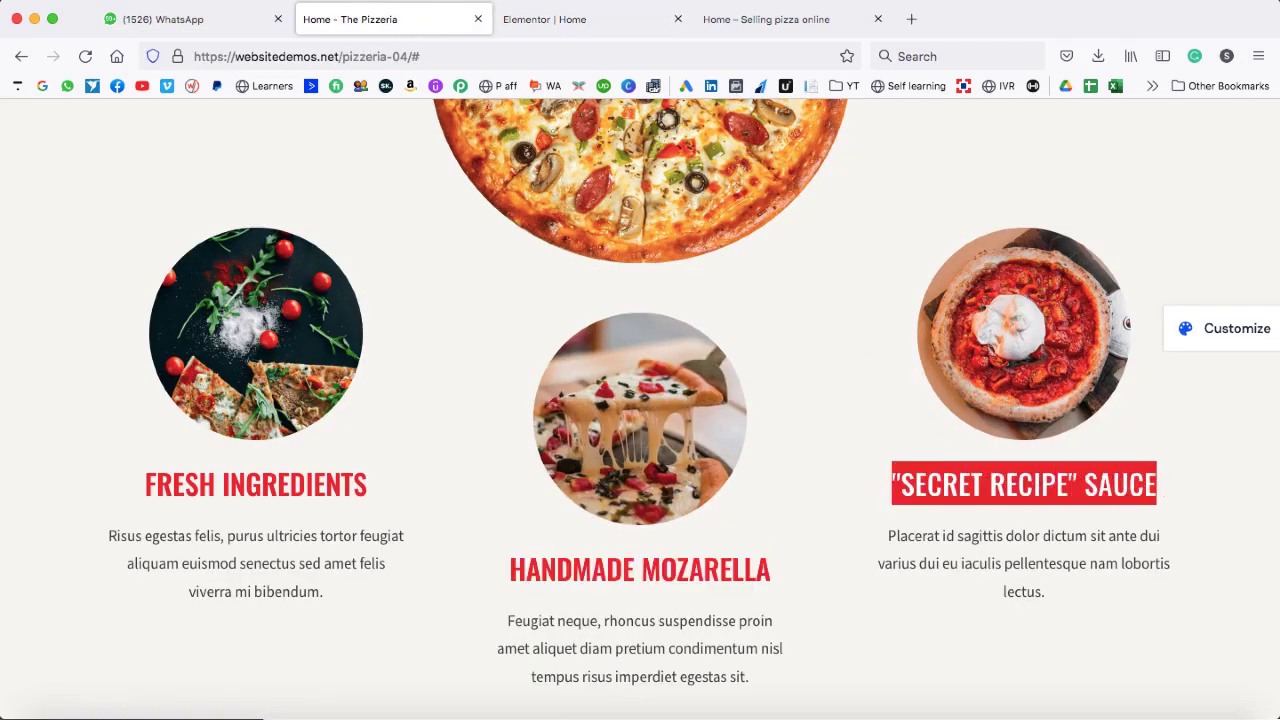
{"action": "left_click", "coordinate": [545, 19]}
{"action": "left_click", "coordinate": [1046, 535]}
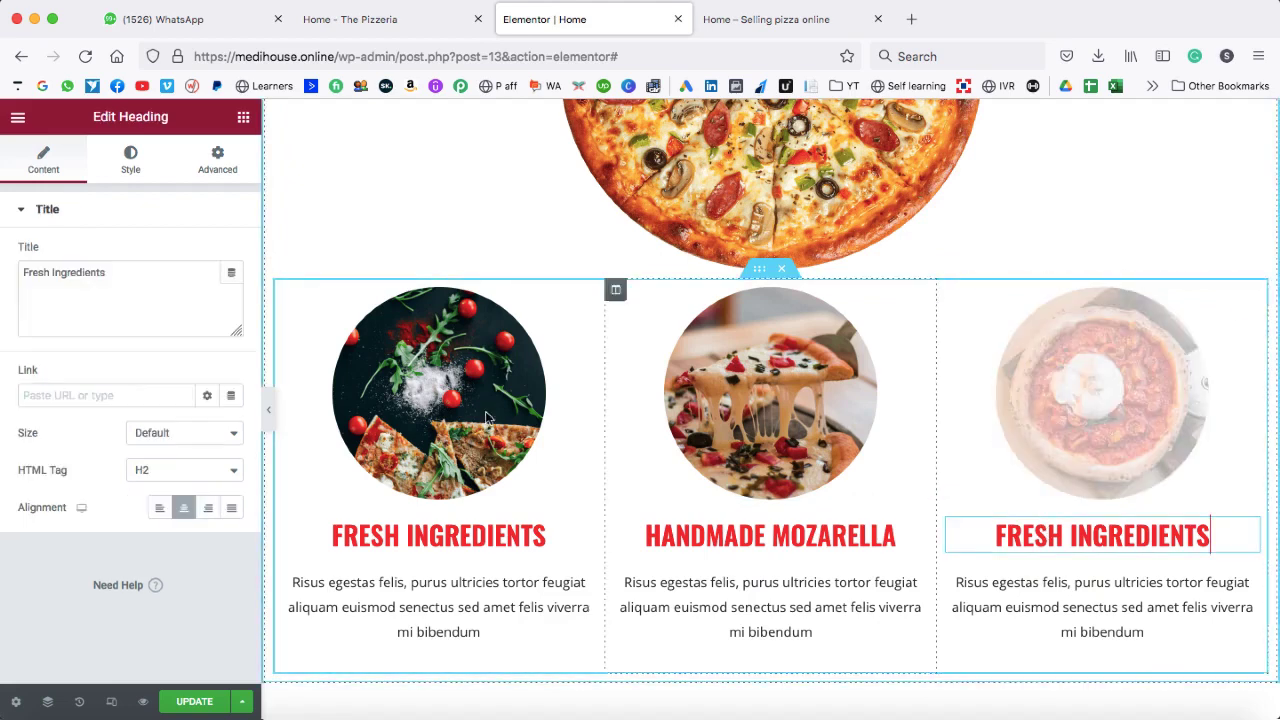
{"action": "triple_click", "coordinate": [109, 289]}
{"action": "key", "text": "super+v"}
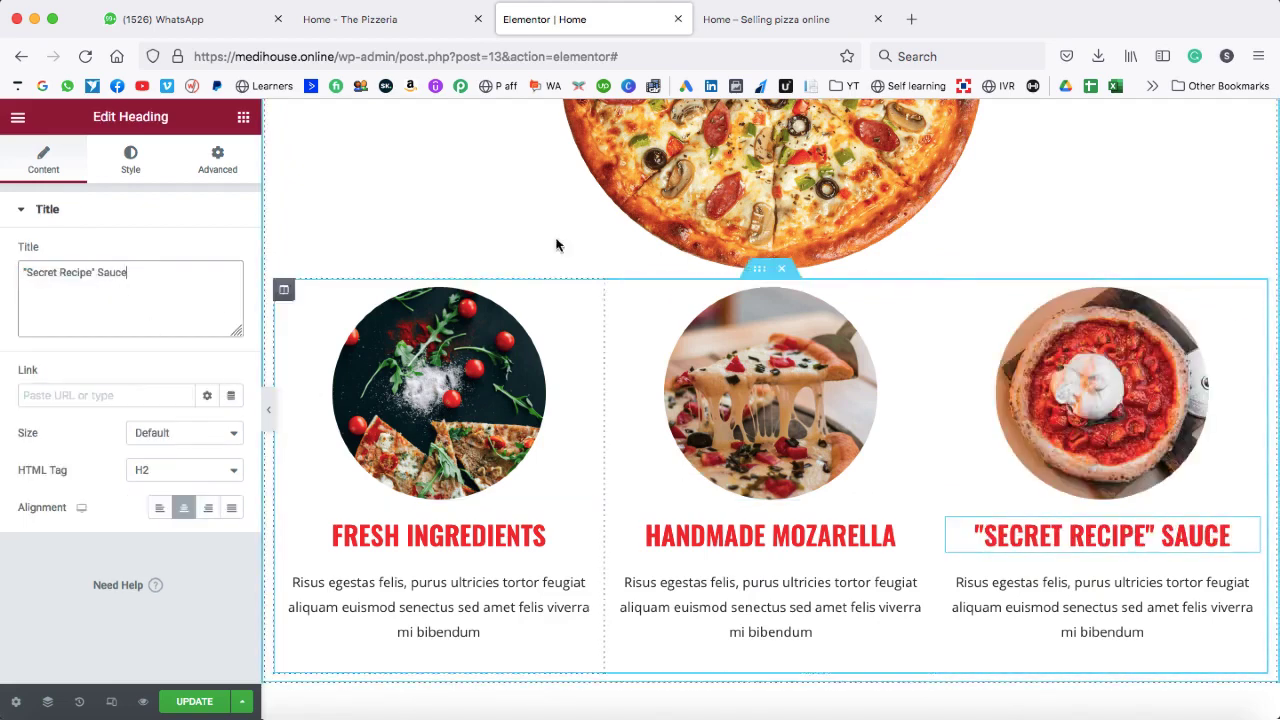
Step: Compare the three feature columns against the demo page
{"action": "left_click", "coordinate": [384, 27]}
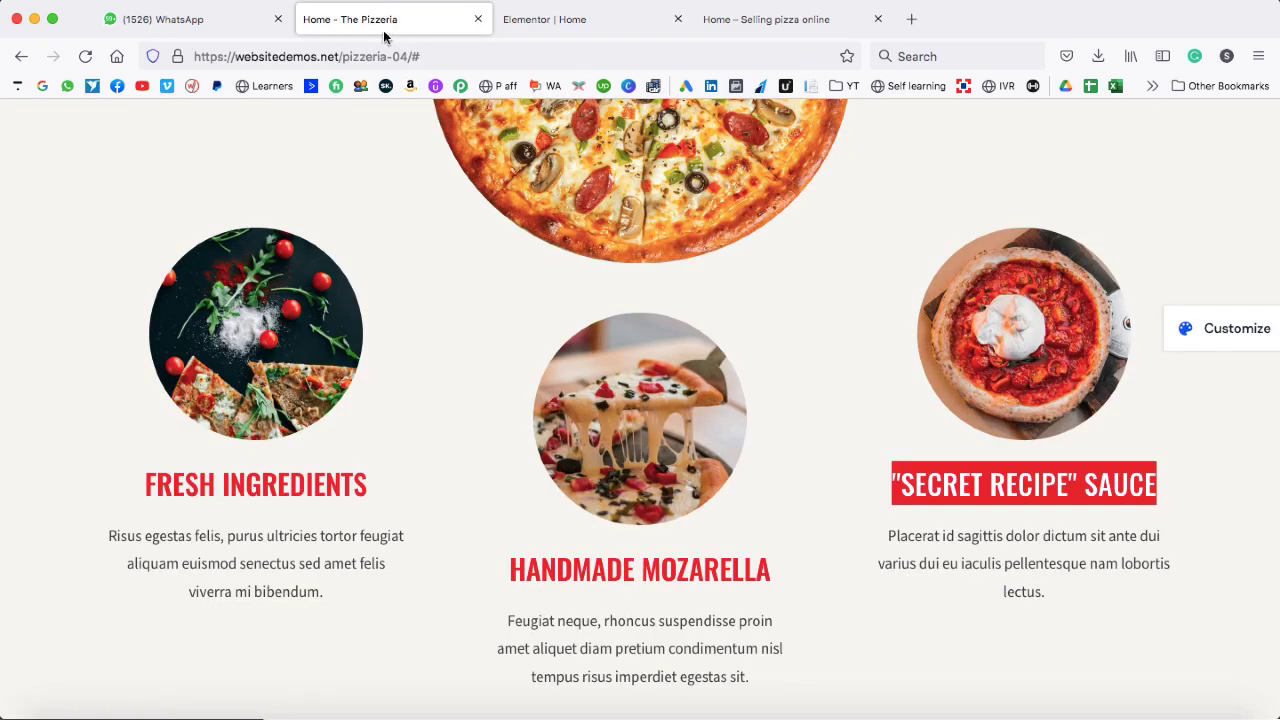
{"action": "left_click", "coordinate": [648, 369]}
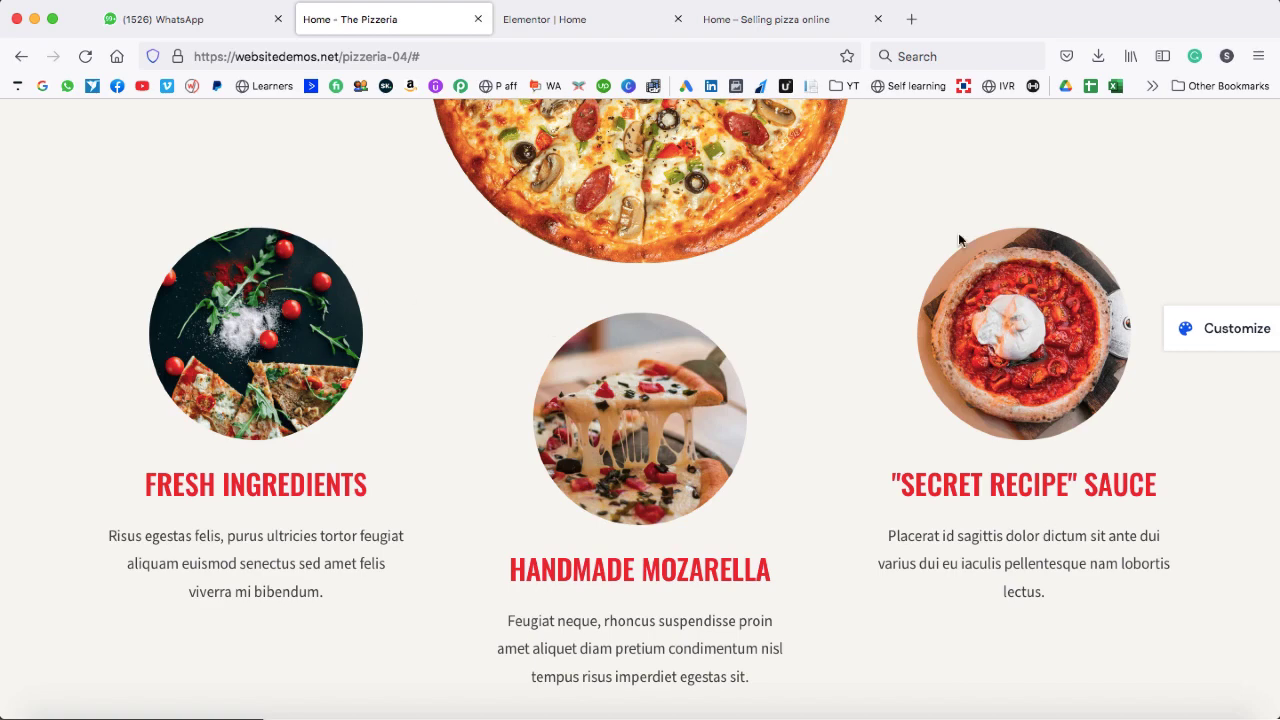
{"action": "left_click", "coordinate": [626, 22]}
Step: Unlink the first column's margins and adjust them to shift the Fresh Ingredients column upward
{"action": "scroll", "coordinate": [325, 316], "scroll_direction": "up", "scroll_amount": 1}
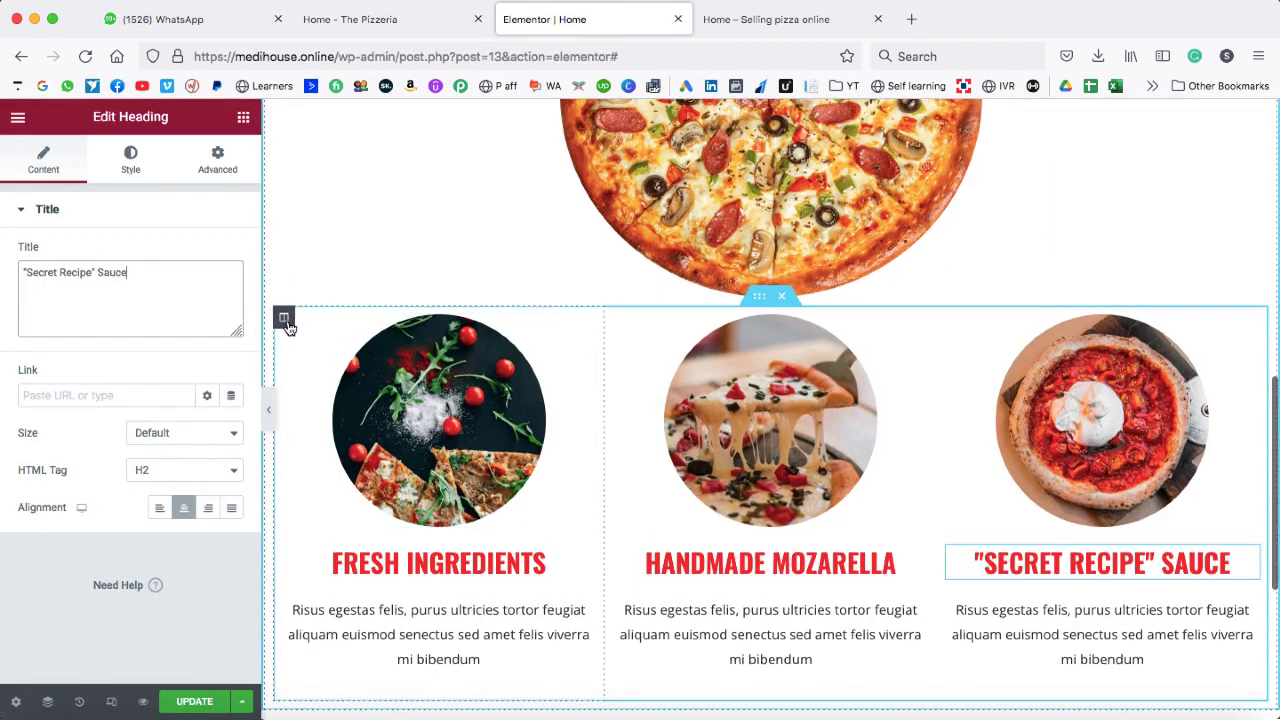
{"action": "right_click", "coordinate": [285, 323]}
{"action": "left_click", "coordinate": [340, 337]}
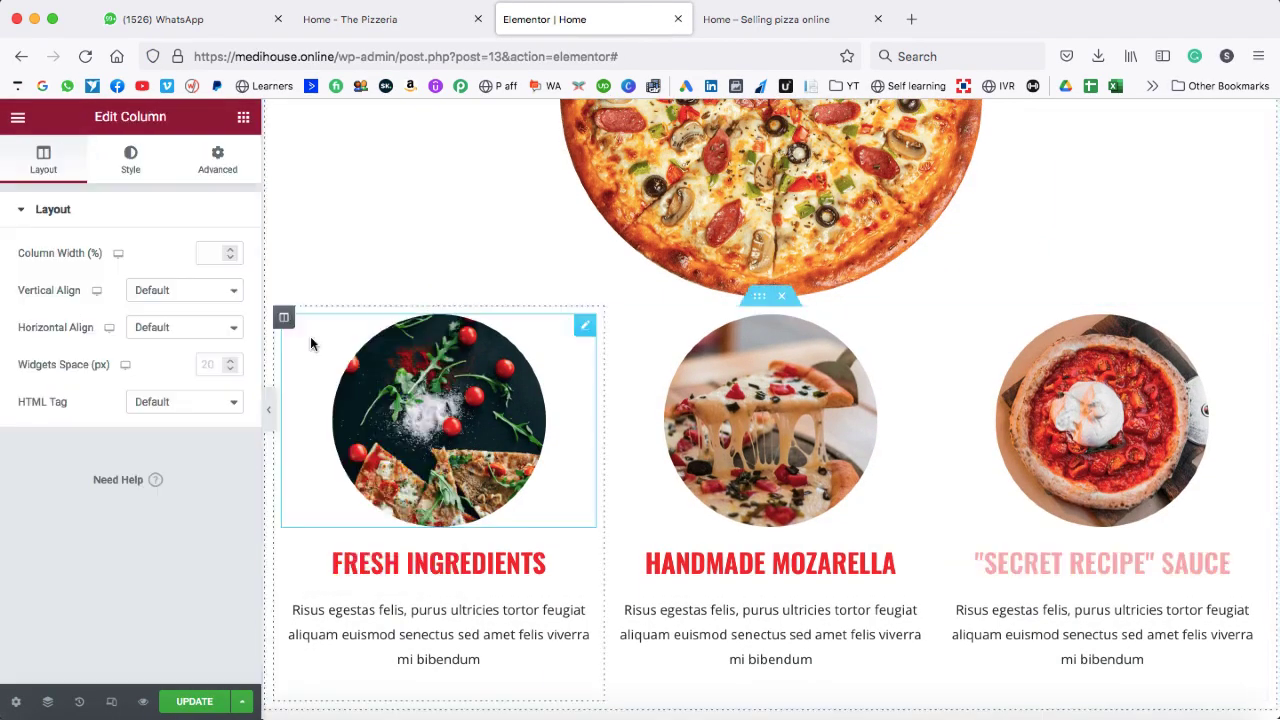
{"action": "left_click", "coordinate": [218, 168]}
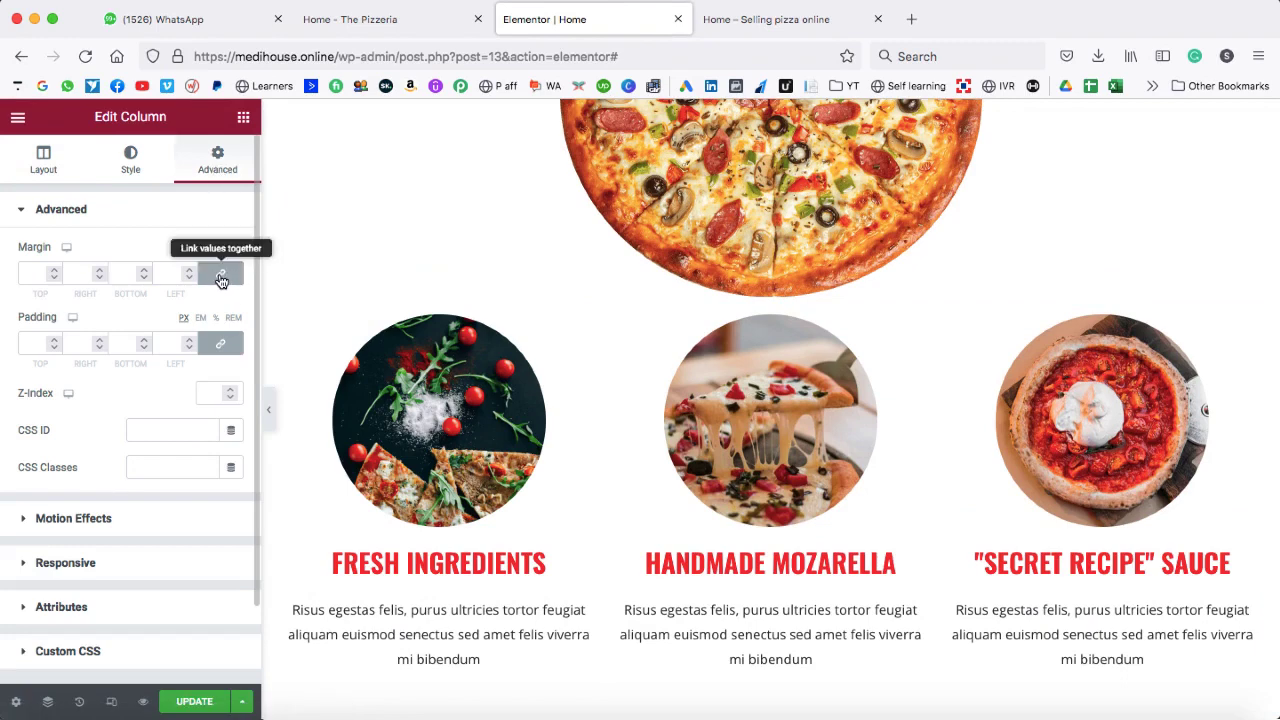
{"action": "left_click", "coordinate": [221, 276]}
{"action": "left_click_drag", "start_coordinate": [54, 279], "coordinate": [54, 279]}
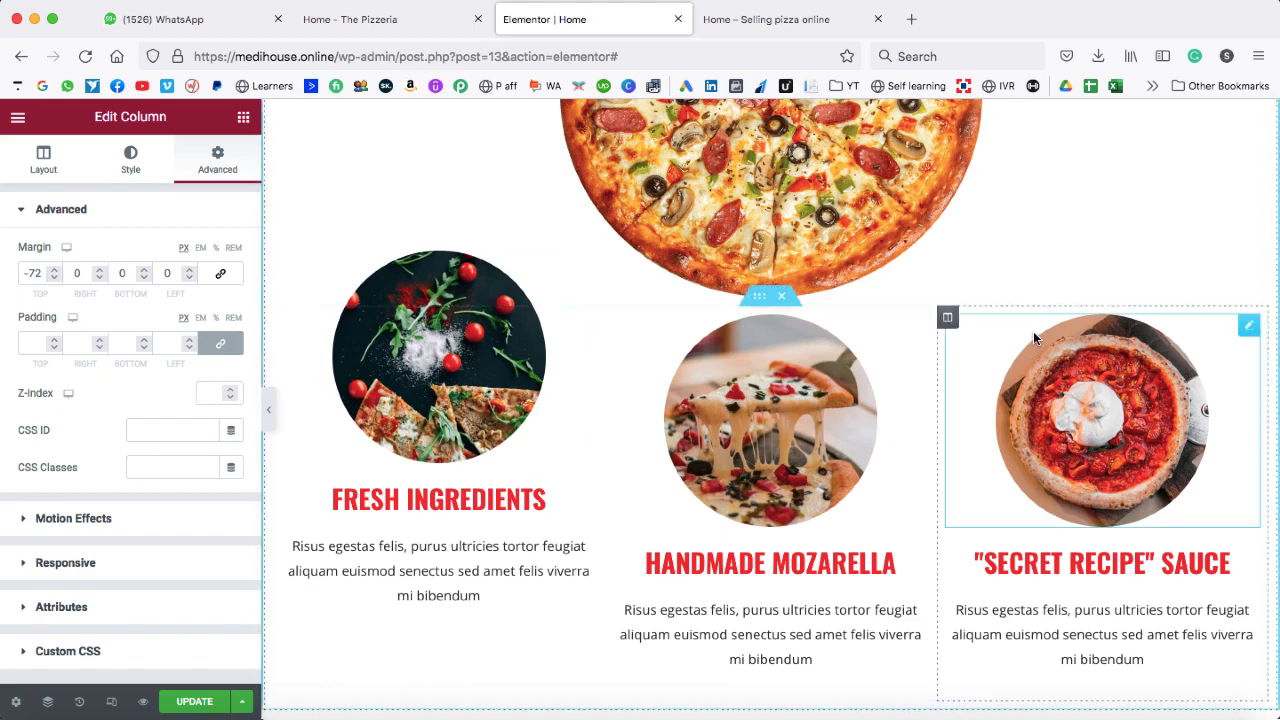
Step: Set the third column's top margin to -72 with margin sides unlinked
{"action": "left_click", "coordinate": [948, 318]}
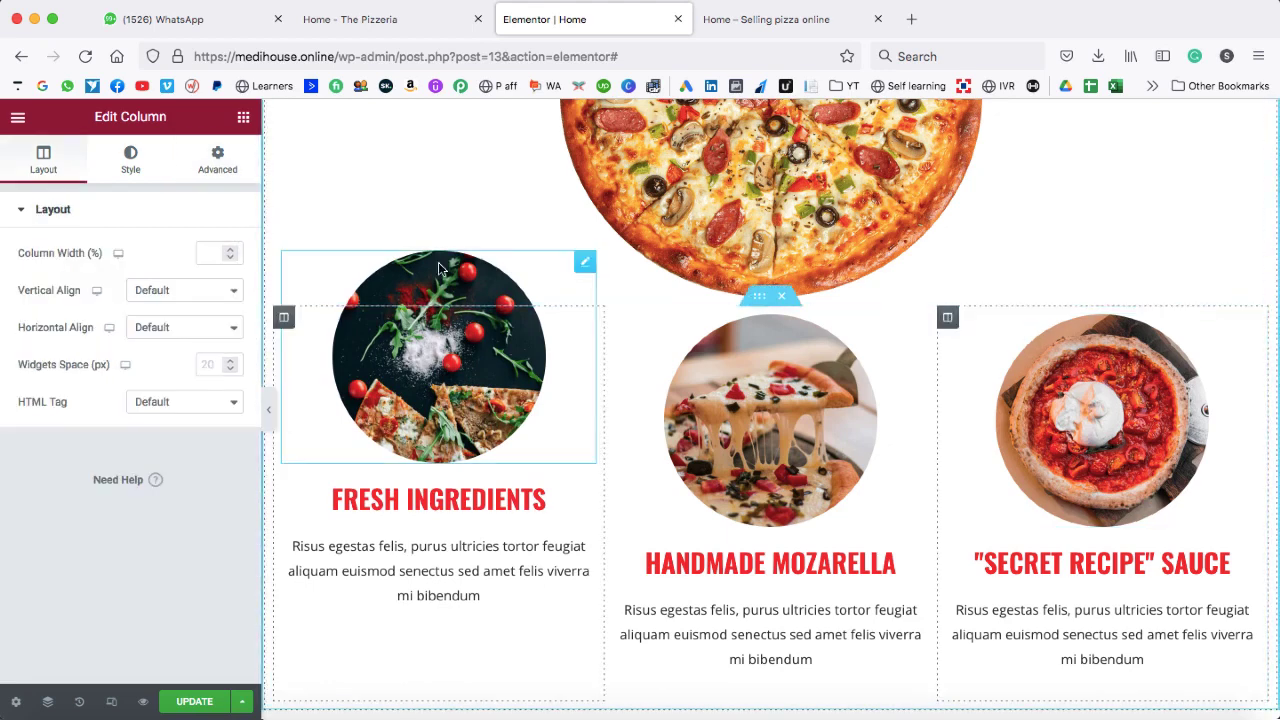
{"action": "left_click", "coordinate": [209, 170]}
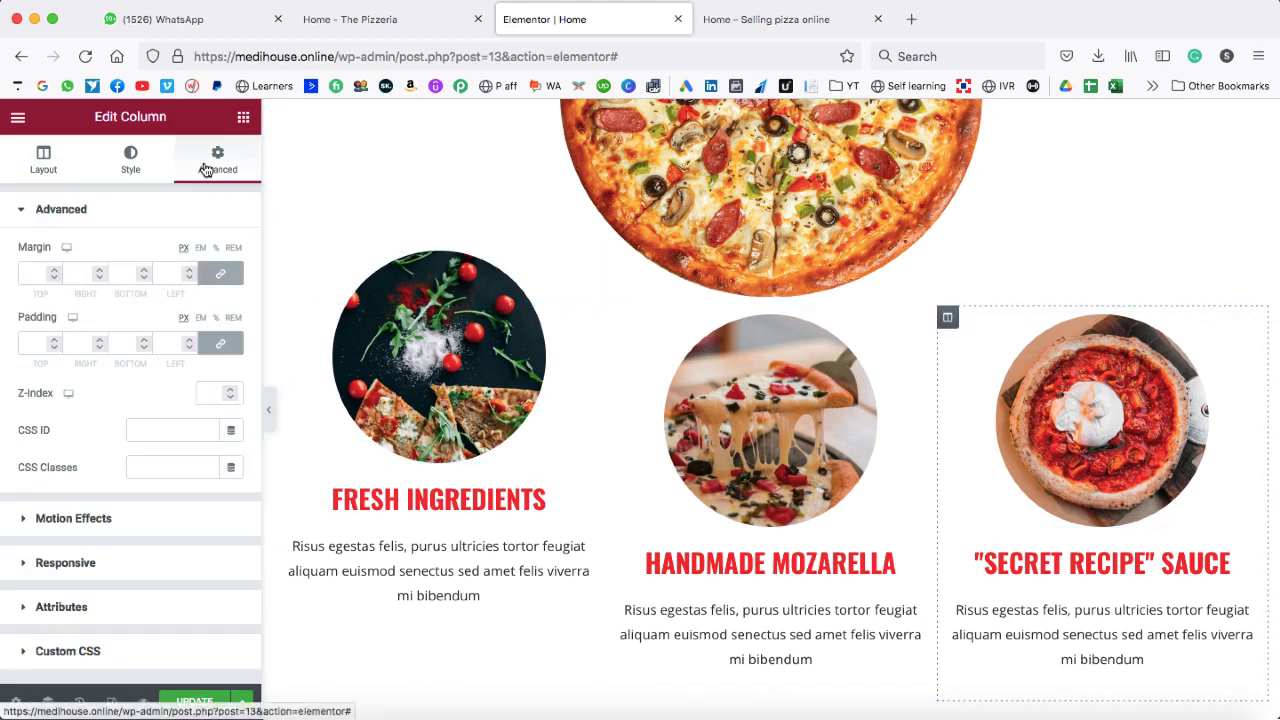
{"action": "left_click", "coordinate": [220, 270]}
{"action": "double_click", "coordinate": [33, 273]}
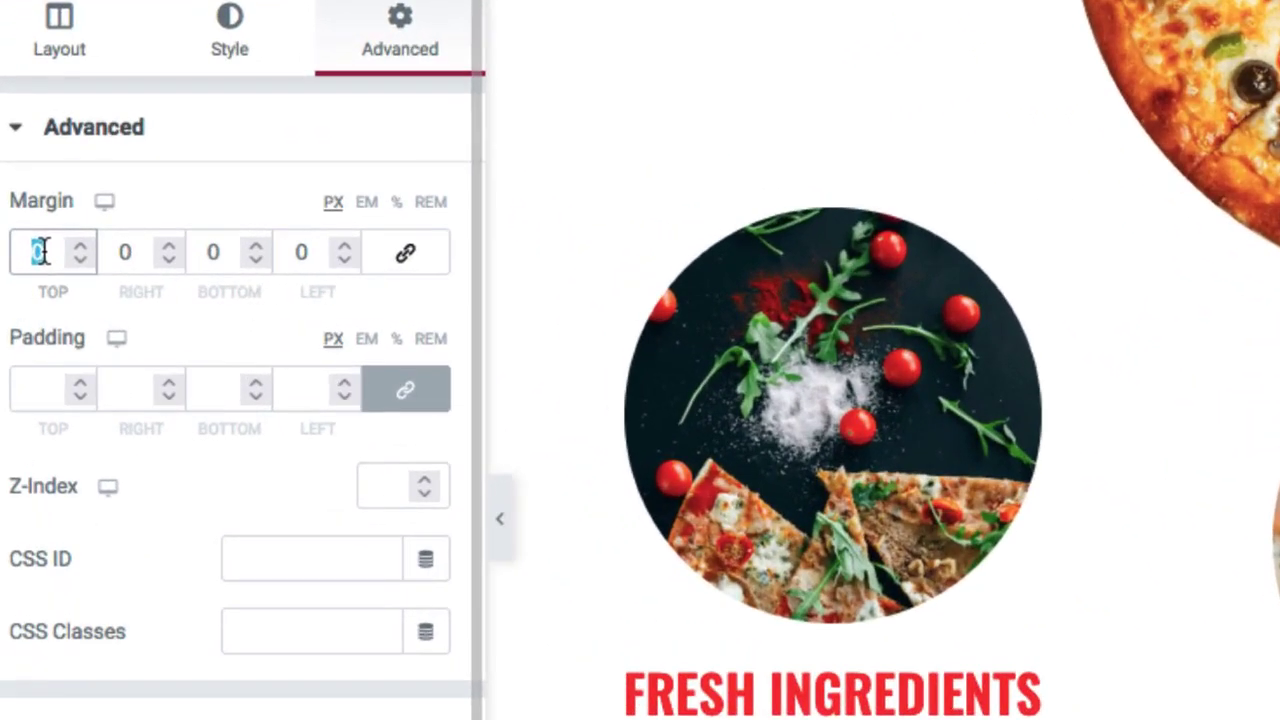
{"action": "type", "text": "-72"}
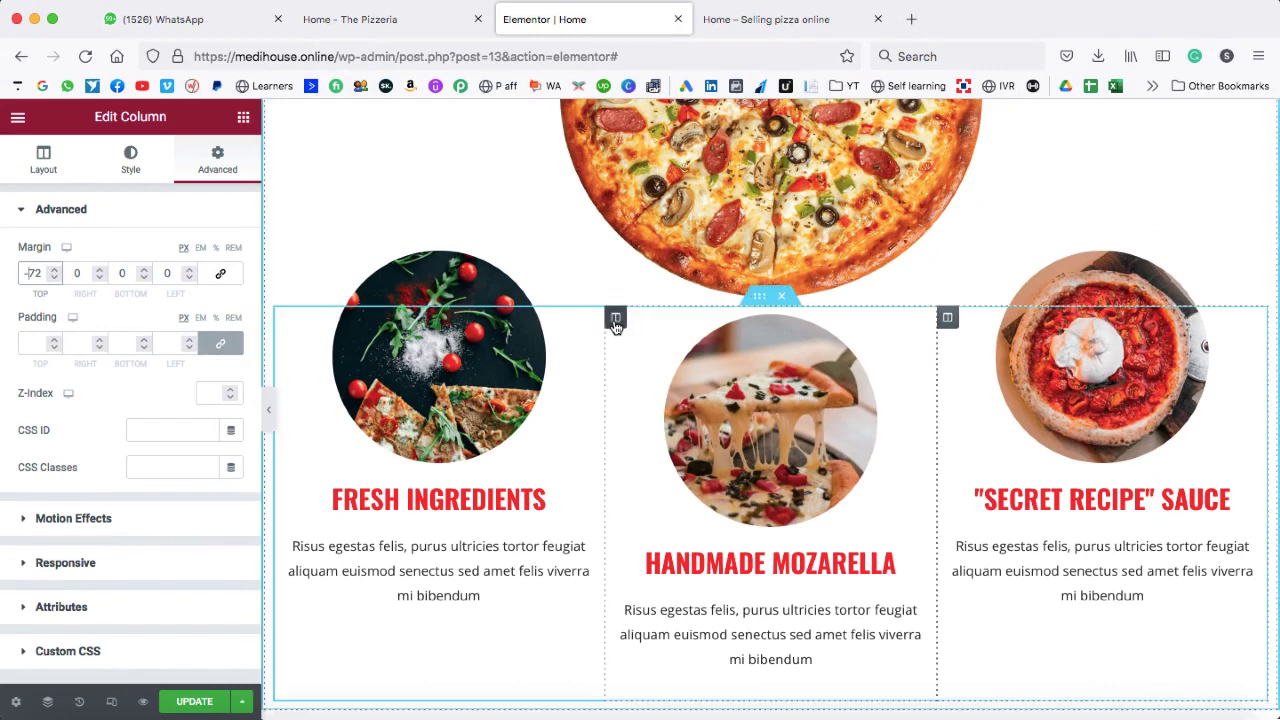
Step: Push the middle HANDMADE MOZARELLA column down with a 35 px top margin
{"action": "left_click", "coordinate": [616, 320]}
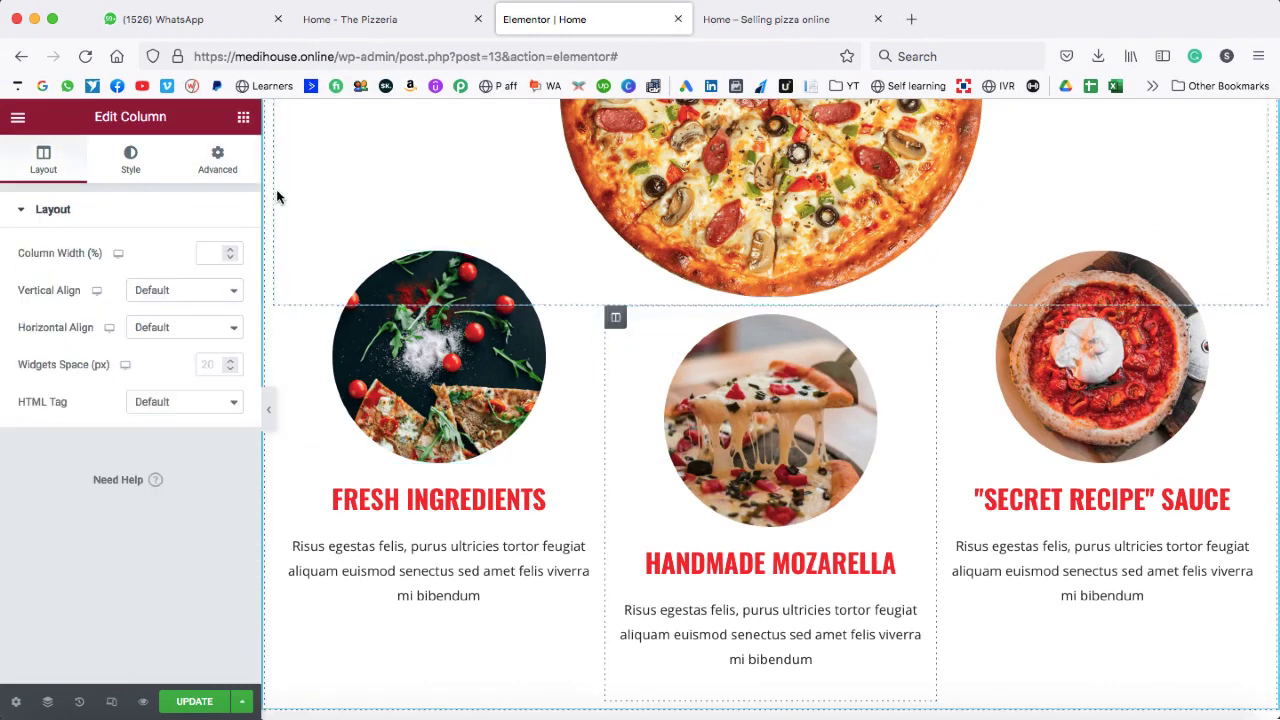
{"action": "left_click", "coordinate": [219, 170]}
{"action": "left_click_drag", "start_coordinate": [53, 270], "coordinate": [53, 269]}
Step: Save the page with UPDATE and reload the live 'Home – Selling pizza online' tab
{"action": "left_click", "coordinate": [199, 702]}
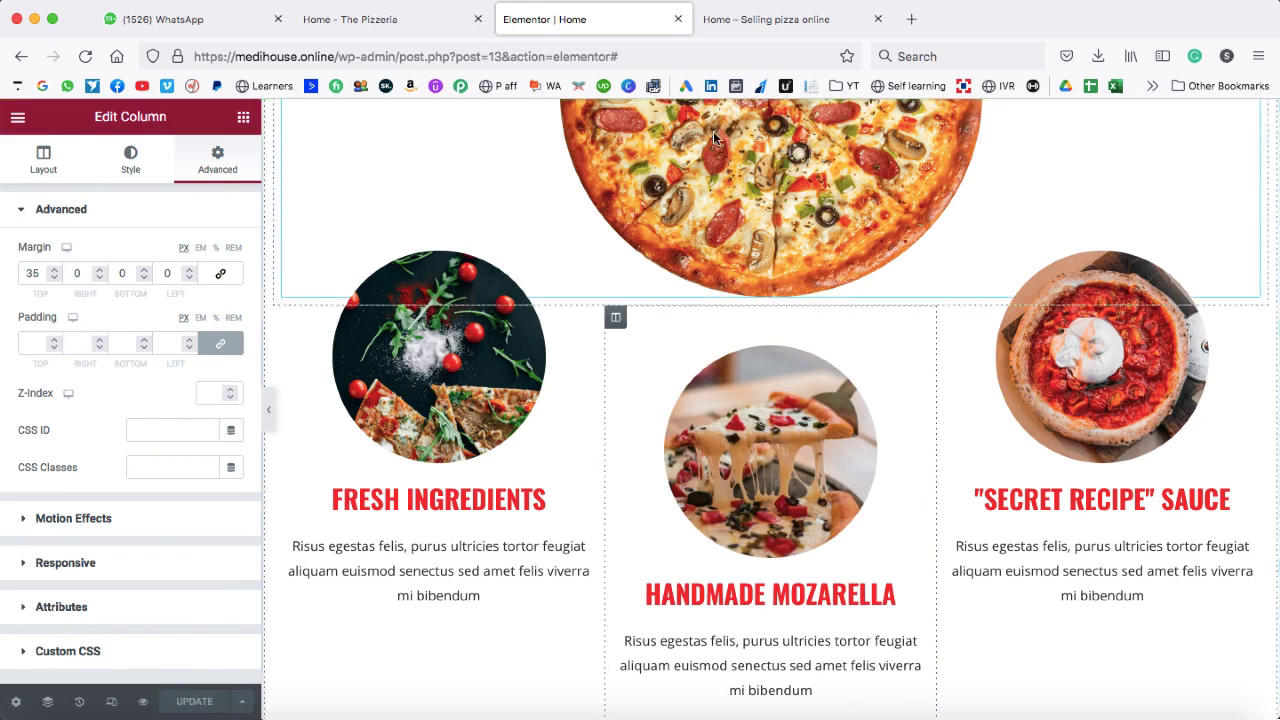
{"action": "left_click", "coordinate": [766, 19]}
{"action": "left_click", "coordinate": [85, 56]}
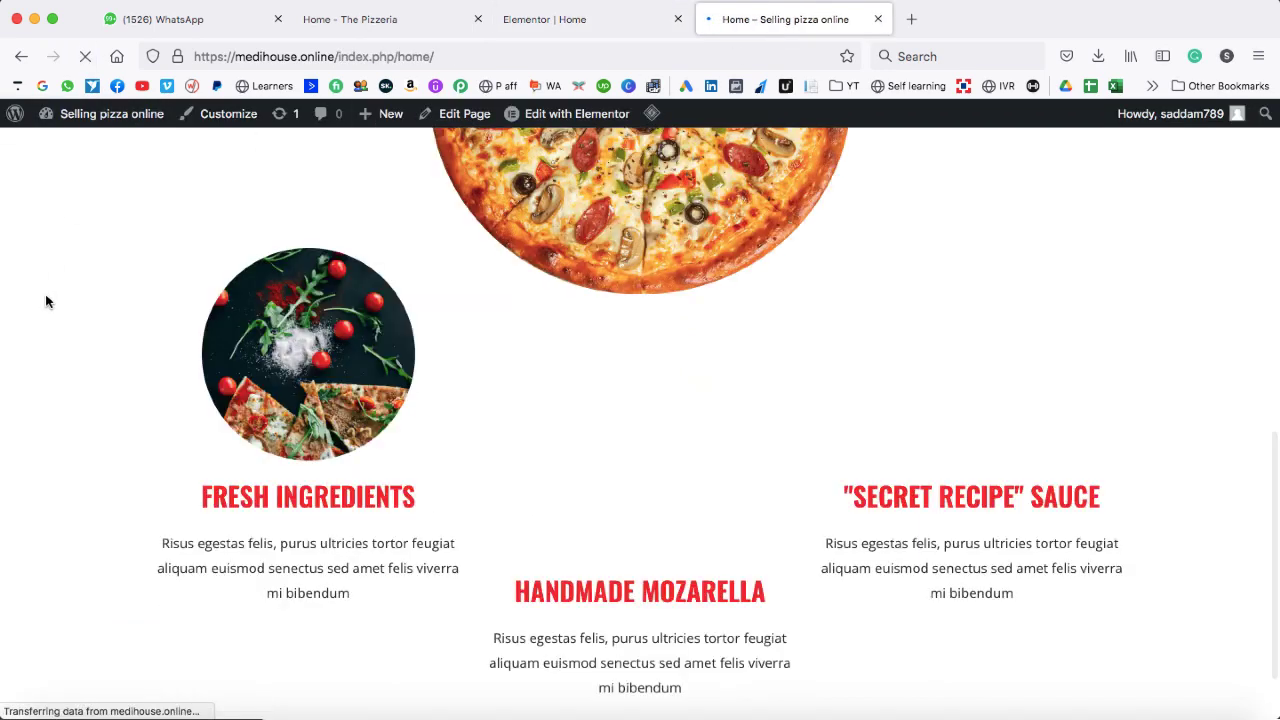
Step: Scroll the live page, then scroll the demo pizzeria site to its Bringing Happiness To You section
{"action": "scroll", "coordinate": [620, 365], "scroll_direction": "up", "scroll_amount": 5}
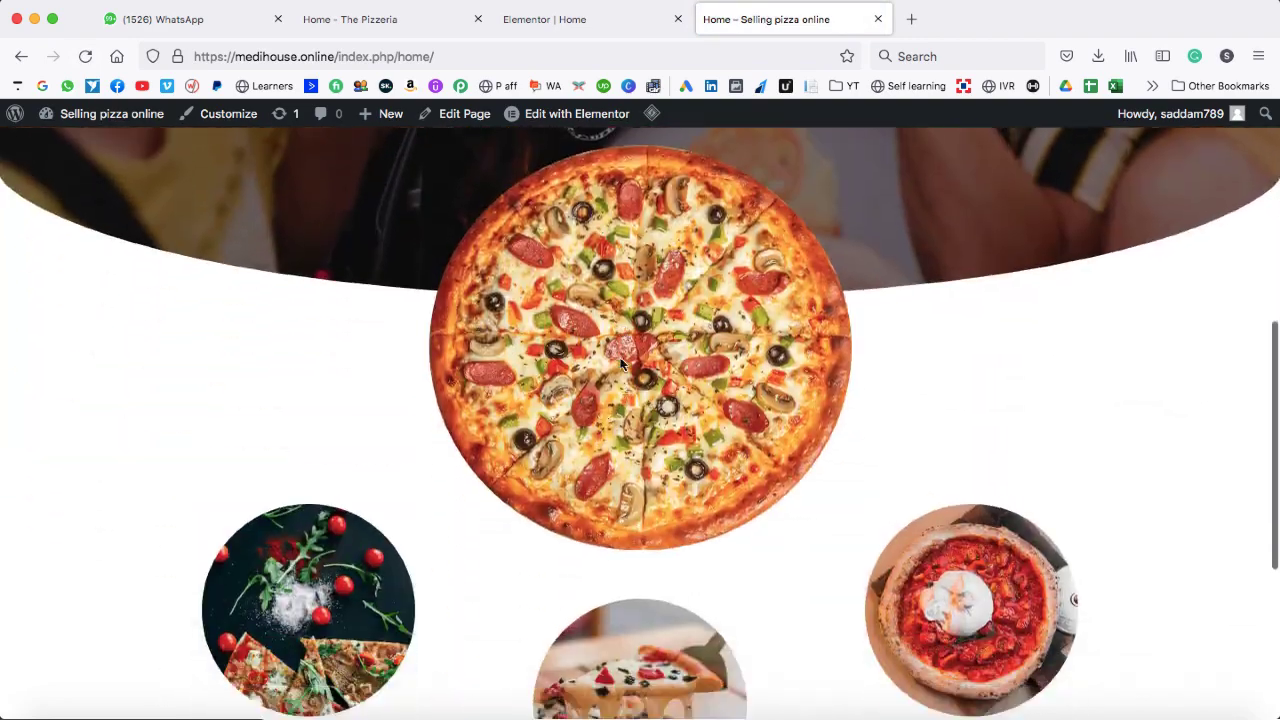
{"action": "scroll", "coordinate": [620, 365], "scroll_direction": "down", "scroll_amount": 2}
{"action": "scroll", "coordinate": [622, 366], "scroll_direction": "down", "scroll_amount": 1}
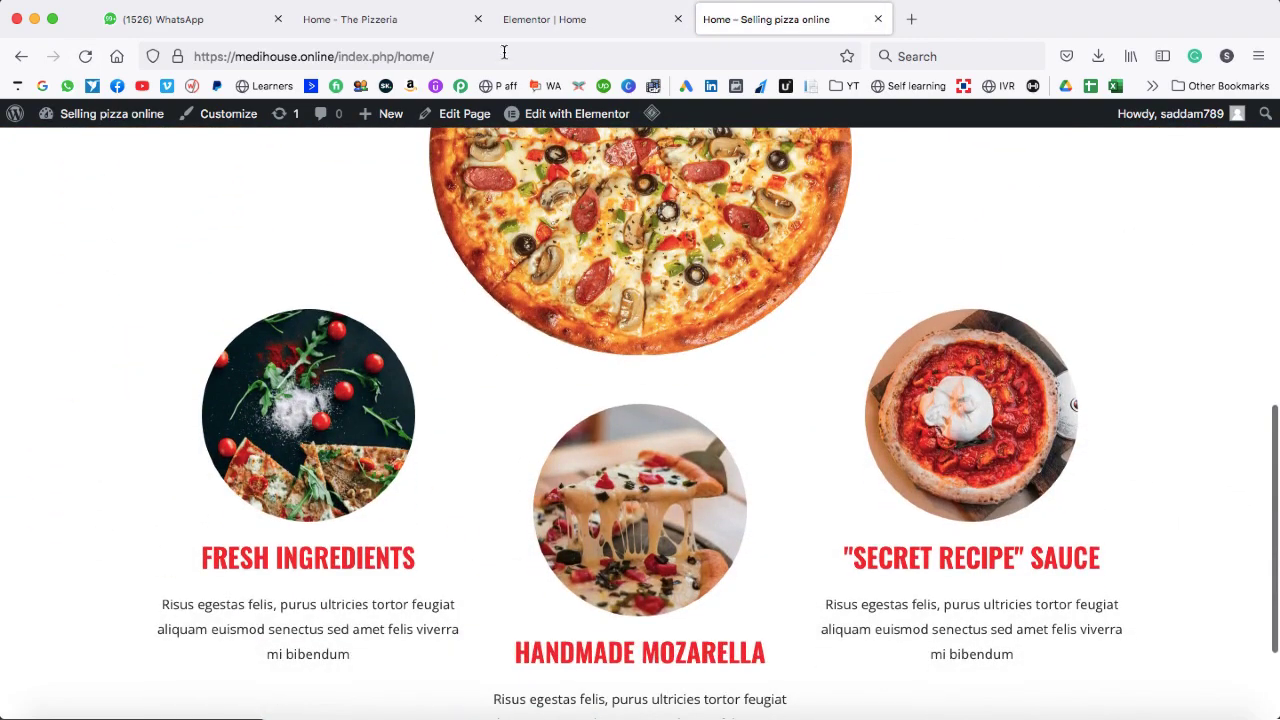
{"action": "left_click", "coordinate": [398, 22]}
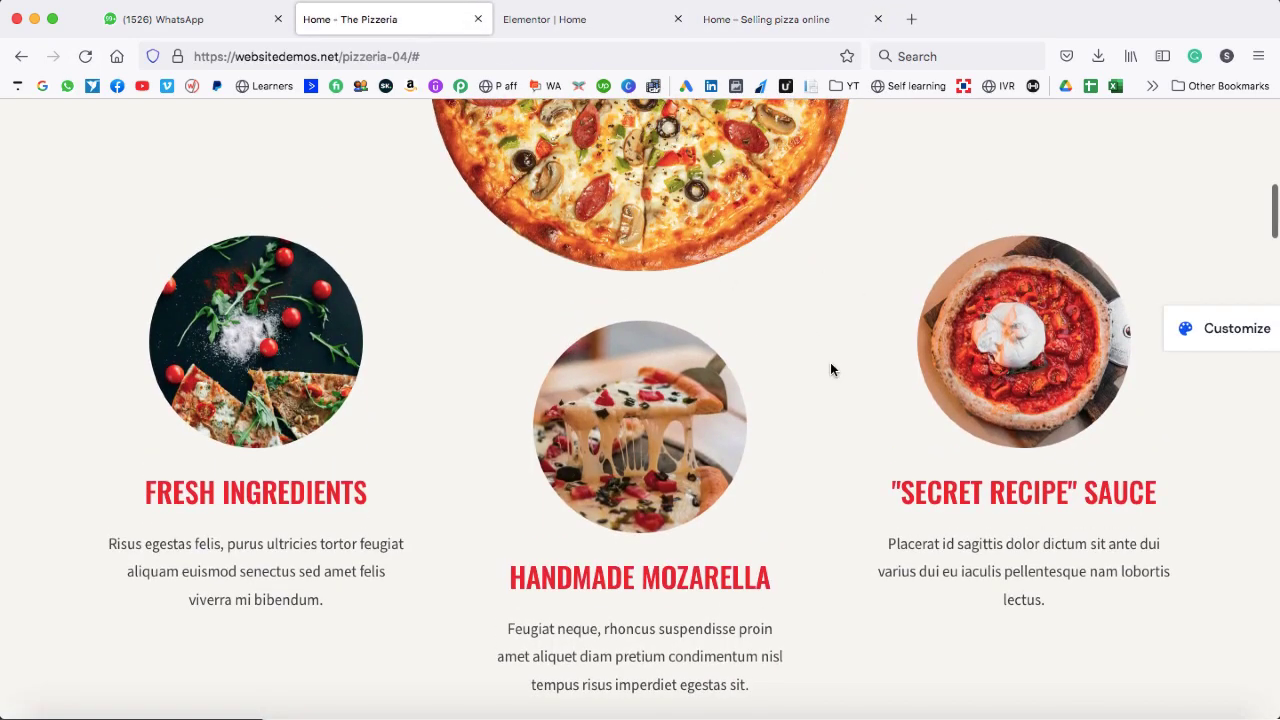
{"action": "scroll", "coordinate": [825, 350], "scroll_direction": "down", "scroll_amount": 2}
{"action": "scroll", "coordinate": [830, 370], "scroll_direction": "down", "scroll_amount": 7}
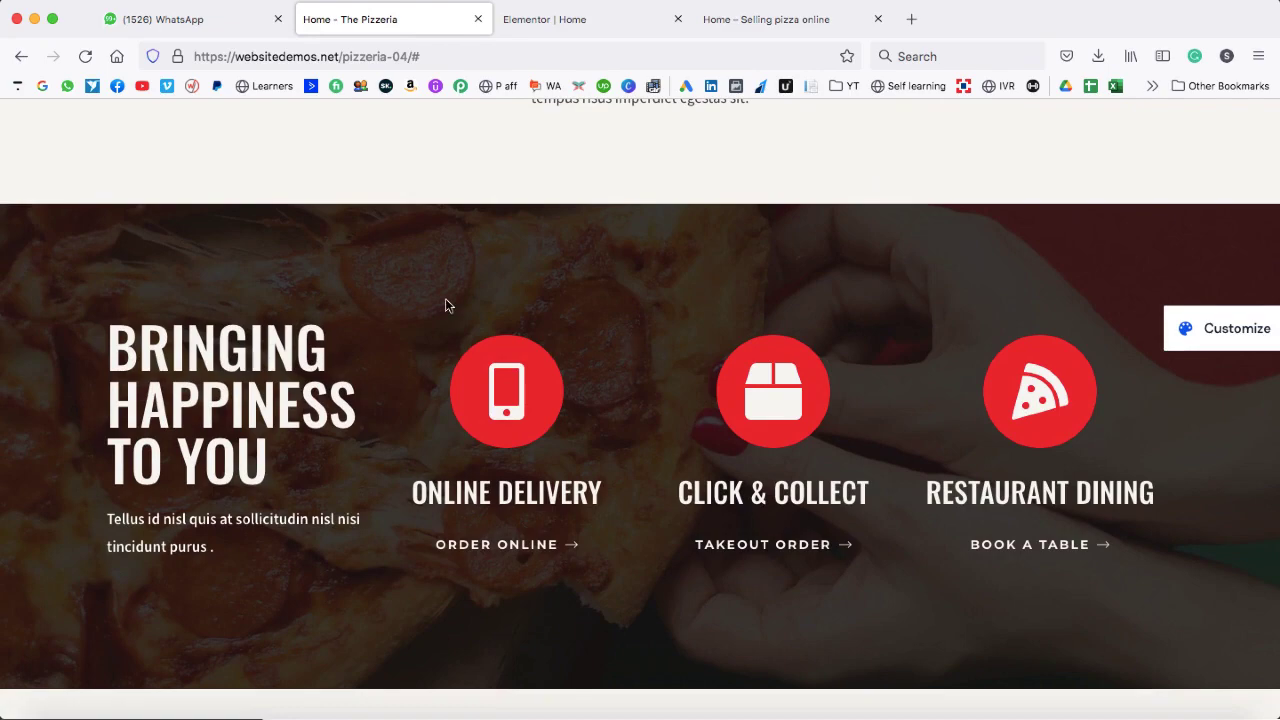
Step: Add a new one-column section below the feature columns
{"action": "left_click", "coordinate": [566, 25]}
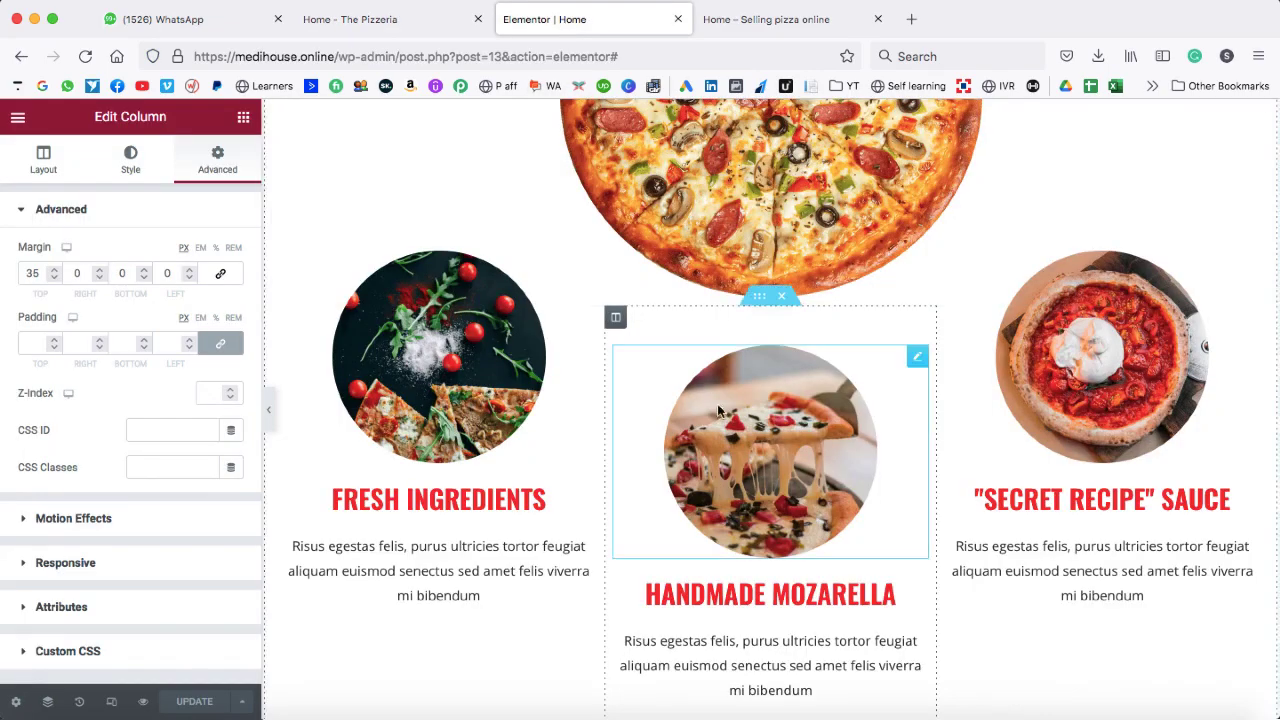
{"action": "scroll", "coordinate": [716, 400], "scroll_direction": "down", "scroll_amount": 5}
{"action": "left_click", "coordinate": [751, 496]}
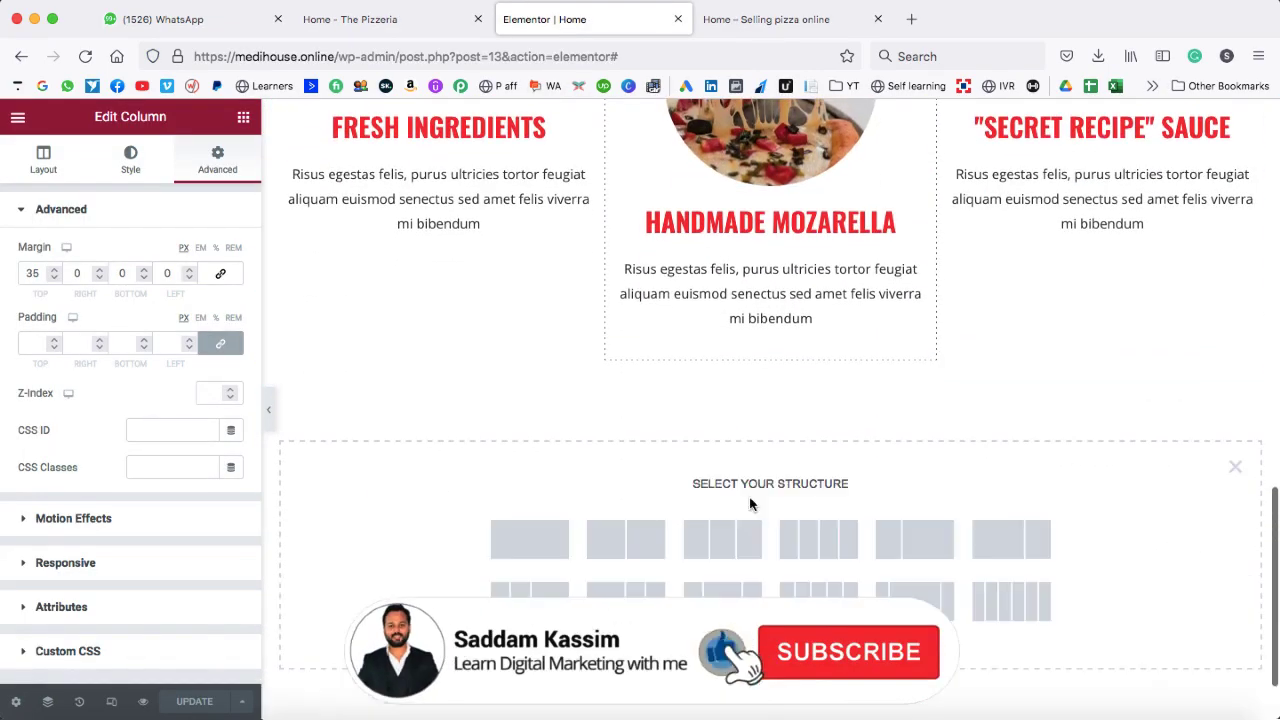
{"action": "left_click", "coordinate": [543, 550]}
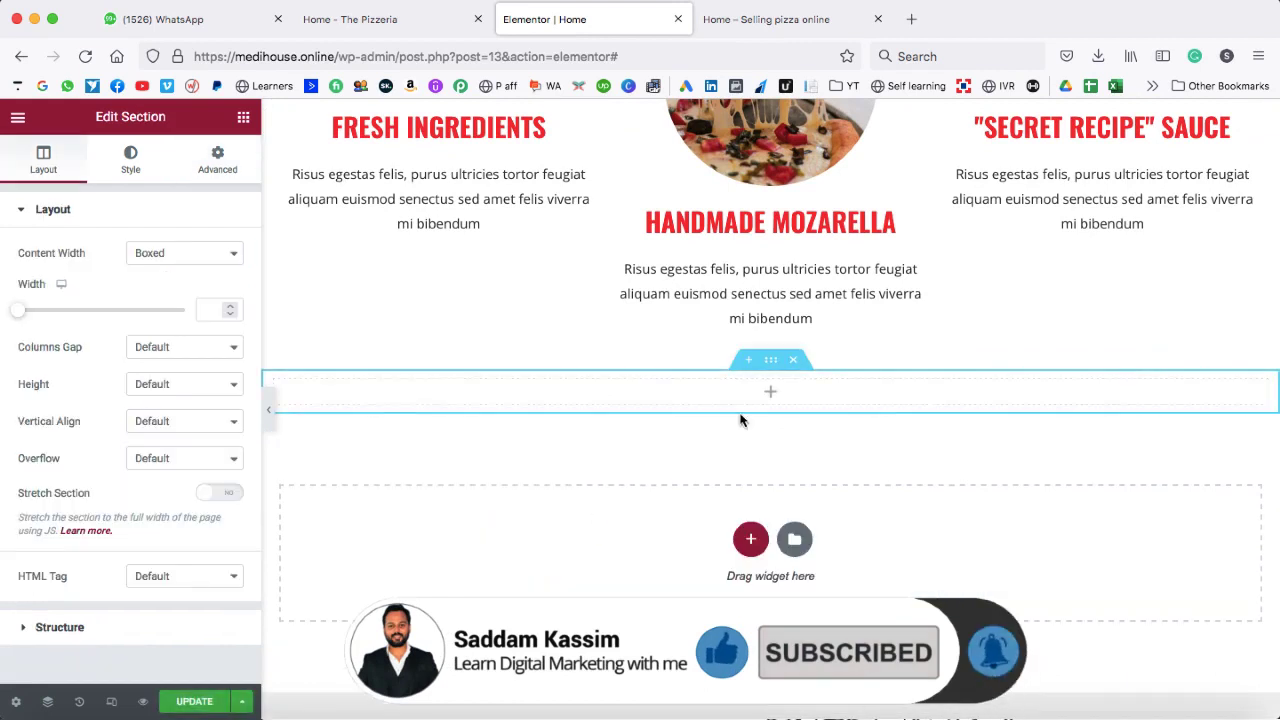
Step: Upload pizzeria-template-delivery-section-img-bg.jpg and set it as the section's classic background
{"action": "right_click", "coordinate": [770, 362]}
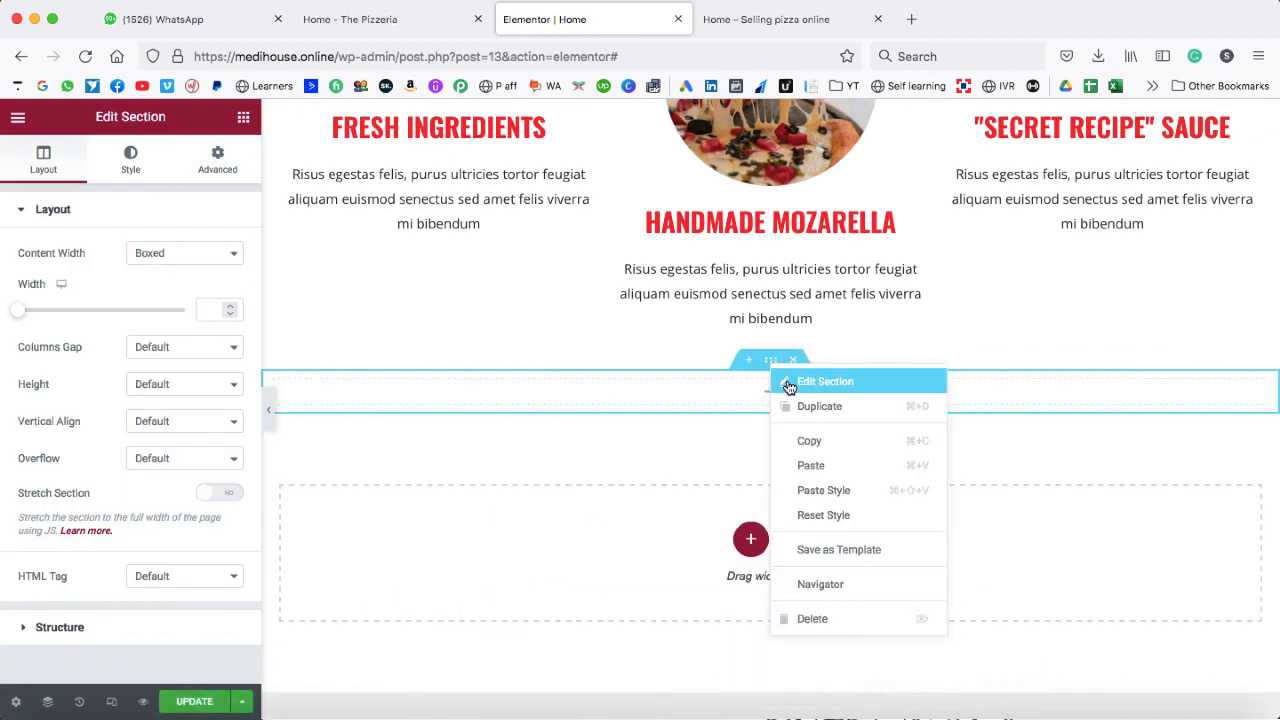
{"action": "left_click", "coordinate": [790, 382]}
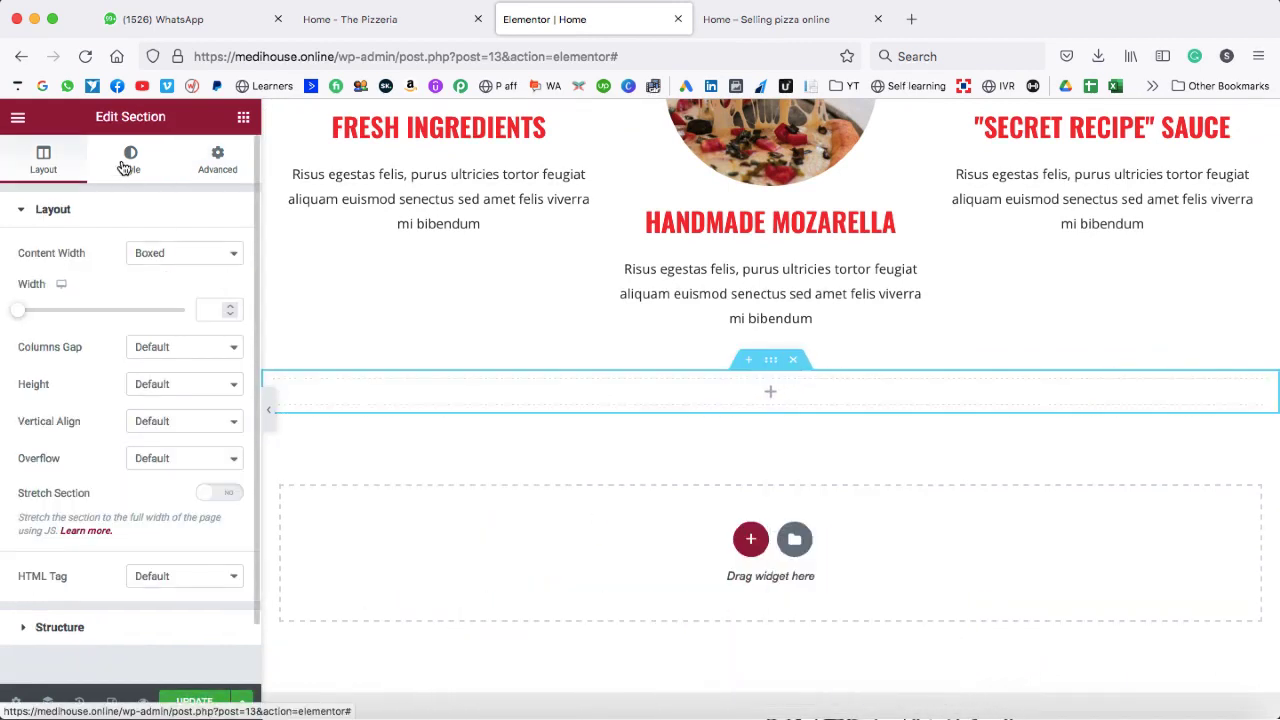
{"action": "left_click", "coordinate": [127, 165]}
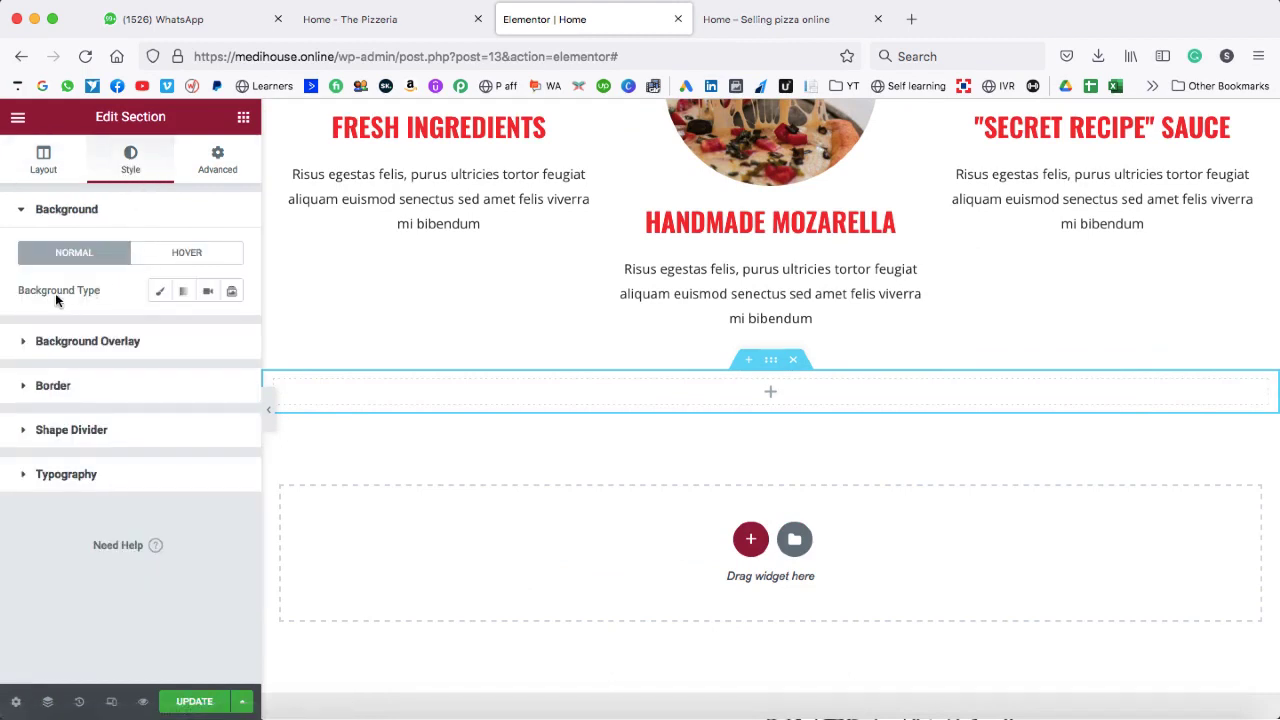
{"action": "left_click", "coordinate": [161, 292]}
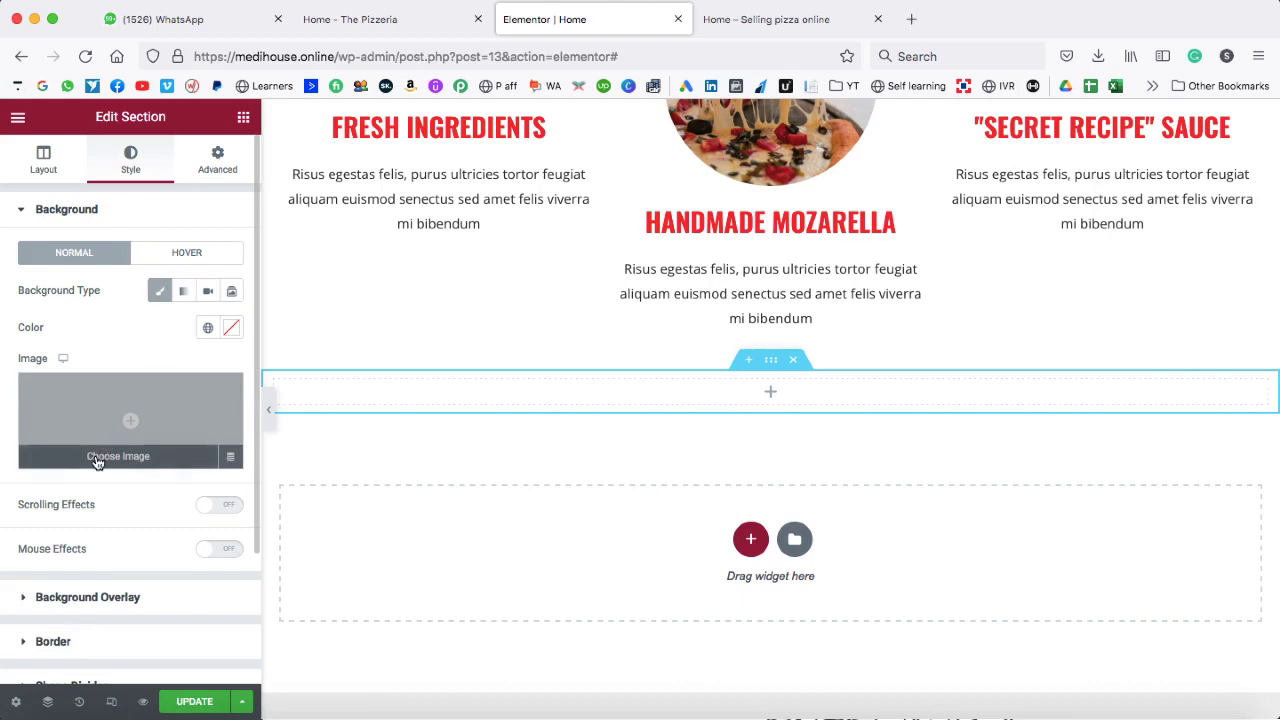
{"action": "left_click", "coordinate": [97, 458]}
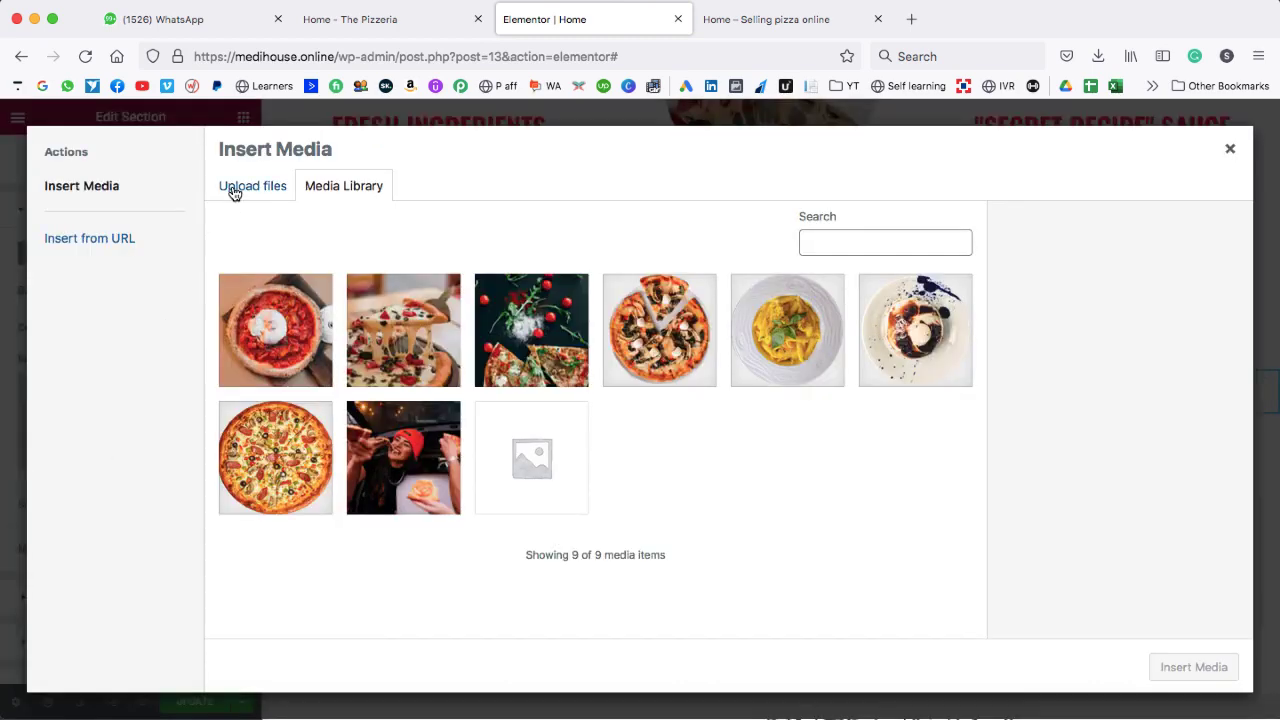
{"action": "left_click", "coordinate": [233, 191]}
{"action": "left_click", "coordinate": [726, 421]}
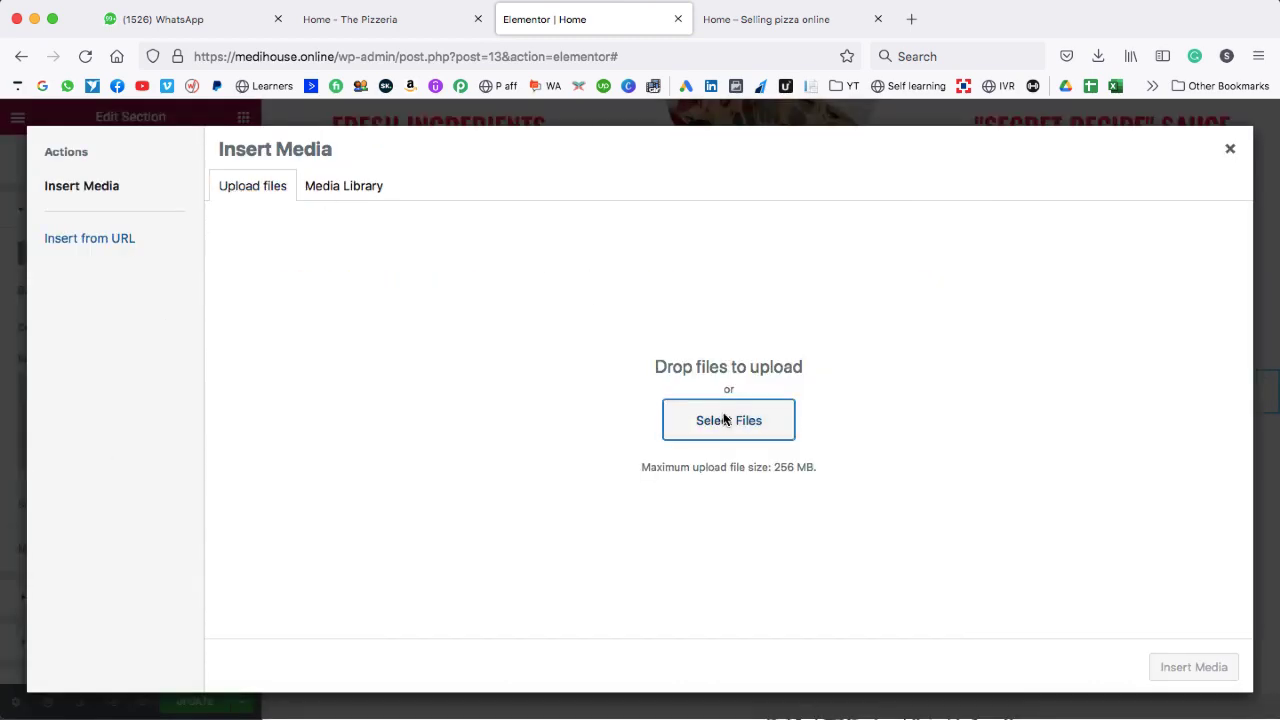
{"action": "left_click", "coordinate": [1136, 103]}
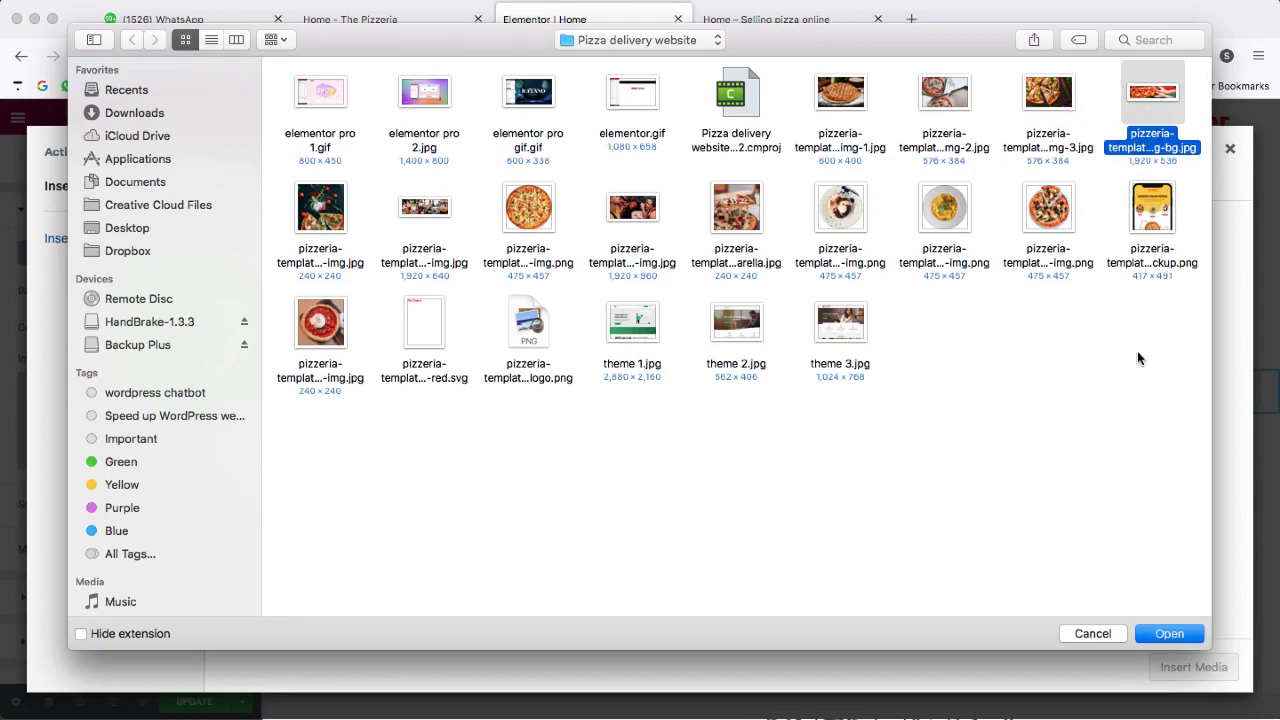
{"action": "left_click", "coordinate": [1161, 633]}
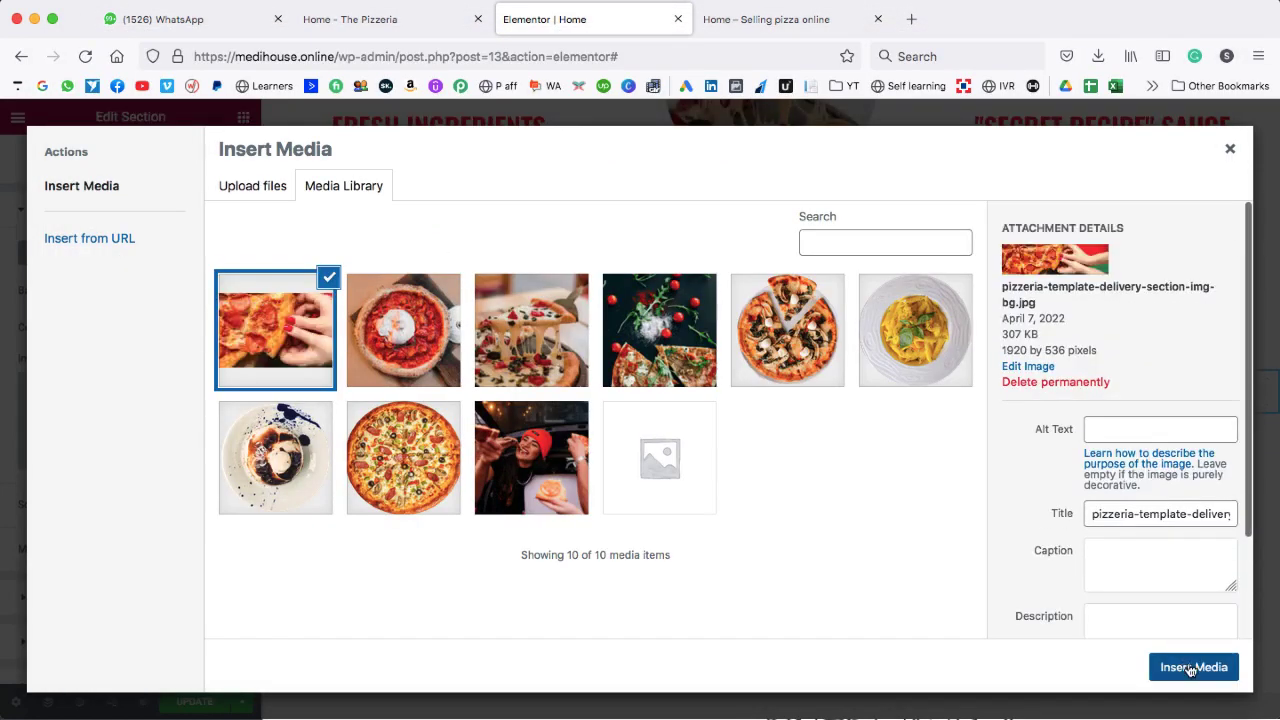
{"action": "left_click", "coordinate": [1180, 667]}
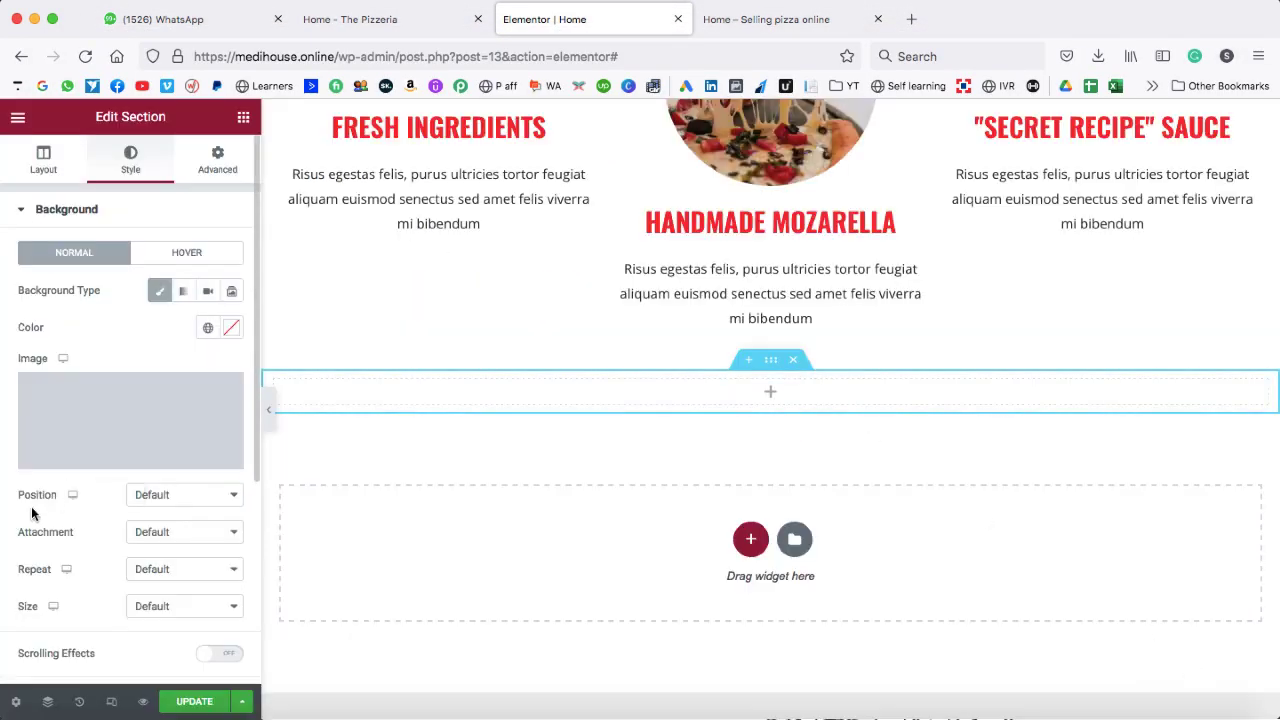
Step: Set the background image to Center Center, No-repeat and Cover
{"action": "left_click", "coordinate": [146, 494]}
{"action": "left_click", "coordinate": [157, 510]}
{"action": "left_click", "coordinate": [150, 566]}
{"action": "left_click", "coordinate": [153, 580]}
{"action": "left_click", "coordinate": [150, 606]}
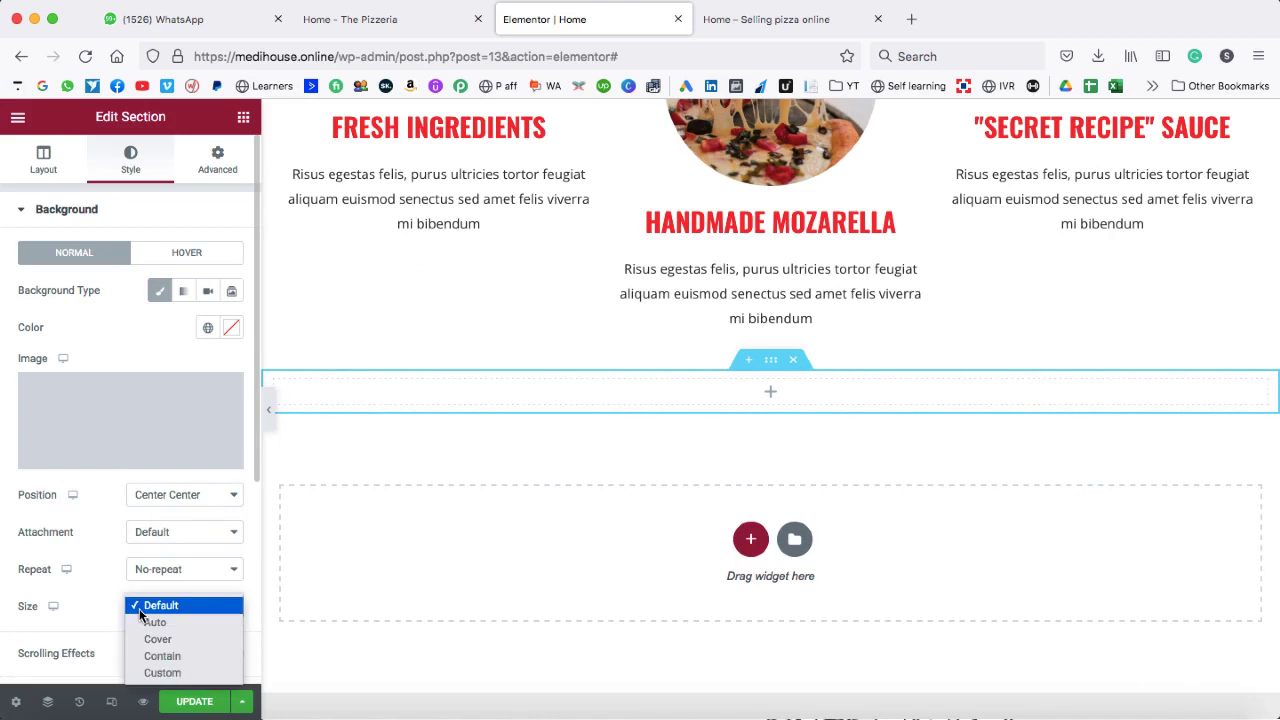
{"action": "left_click", "coordinate": [150, 638]}
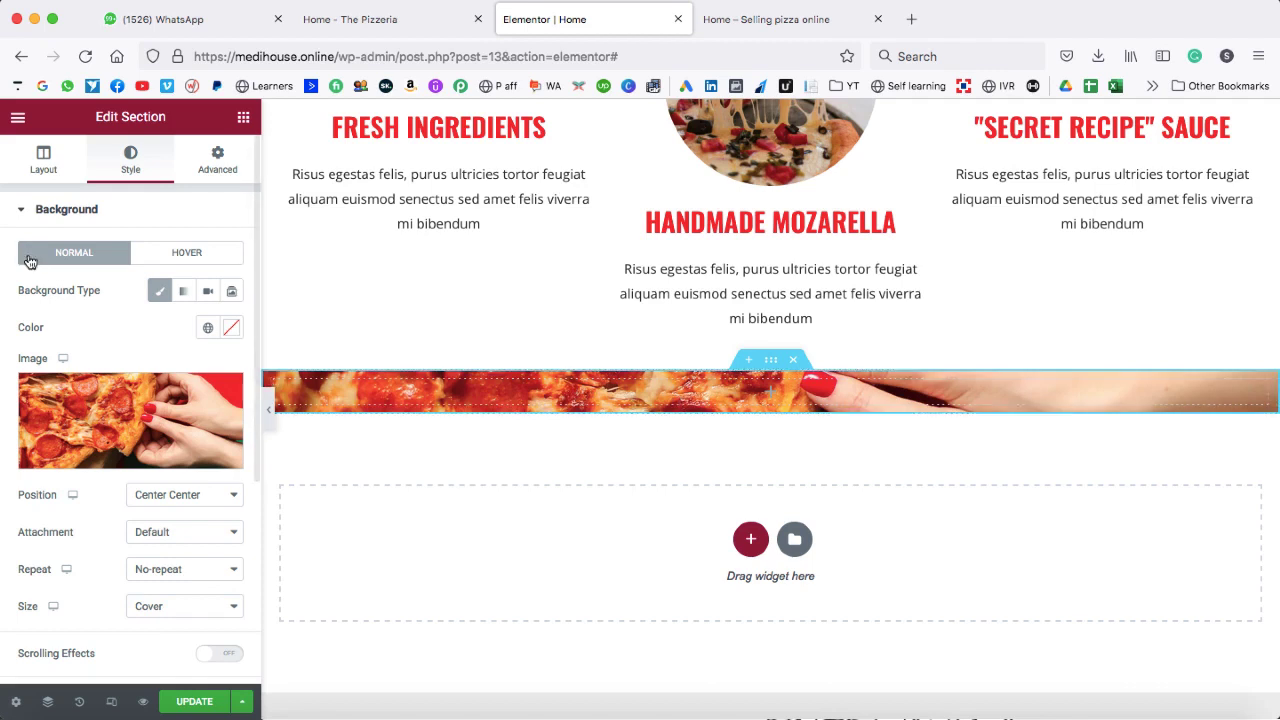
Step: Add a classic black #000000 background overlay and drop a two-column Inner Section inside
{"action": "left_click", "coordinate": [22, 212]}
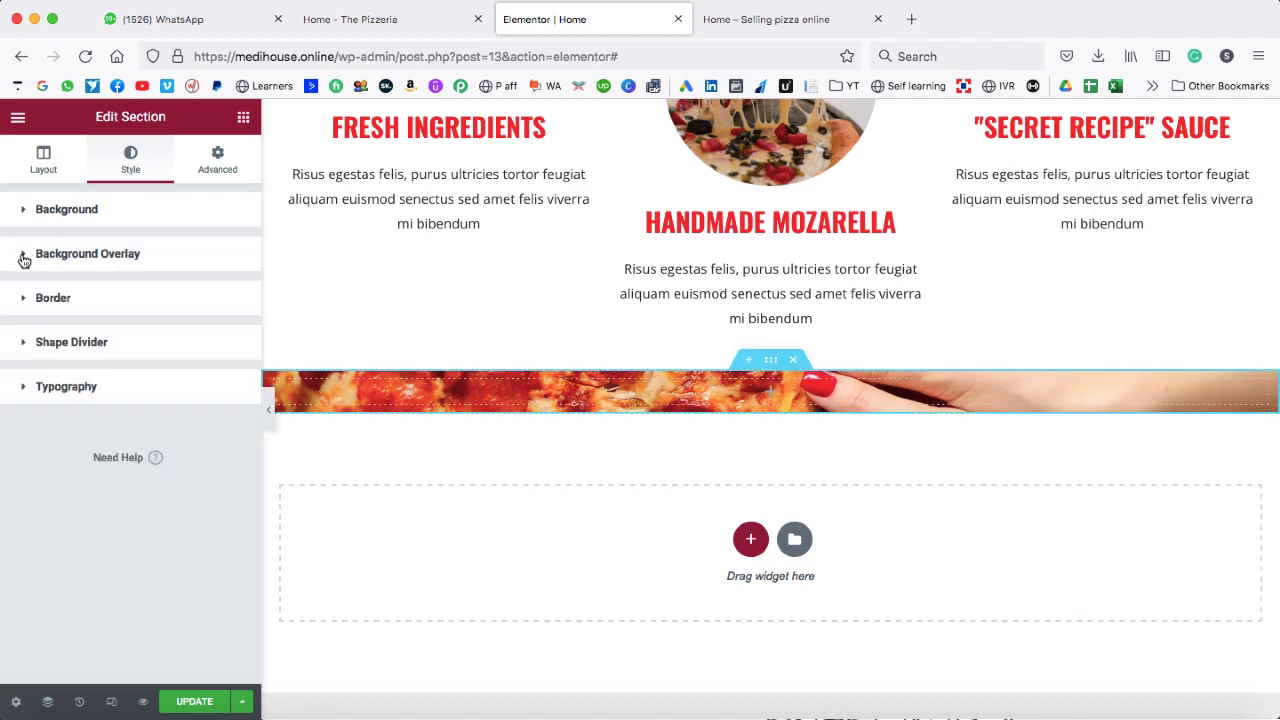
{"action": "left_click", "coordinate": [24, 256]}
{"action": "left_click", "coordinate": [207, 339]}
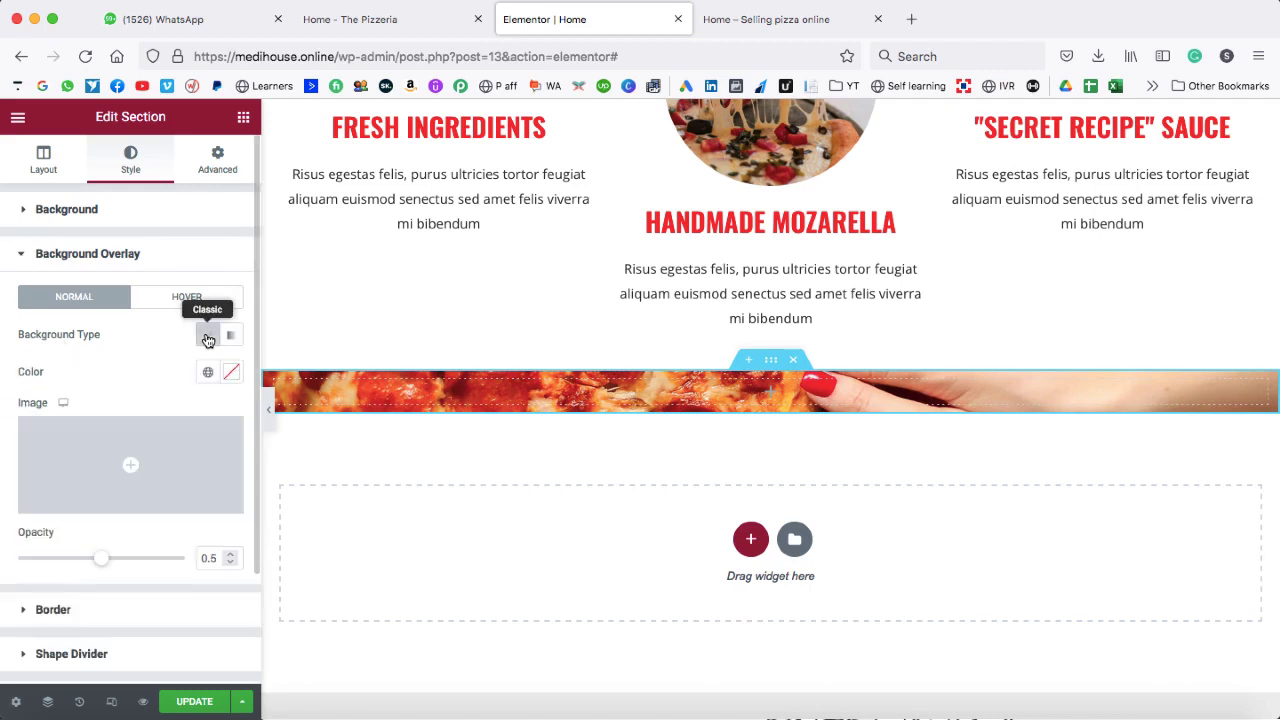
{"action": "left_click", "coordinate": [232, 372]}
{"action": "left_click_drag", "start_coordinate": [170, 492], "coordinate": [126, 585]}
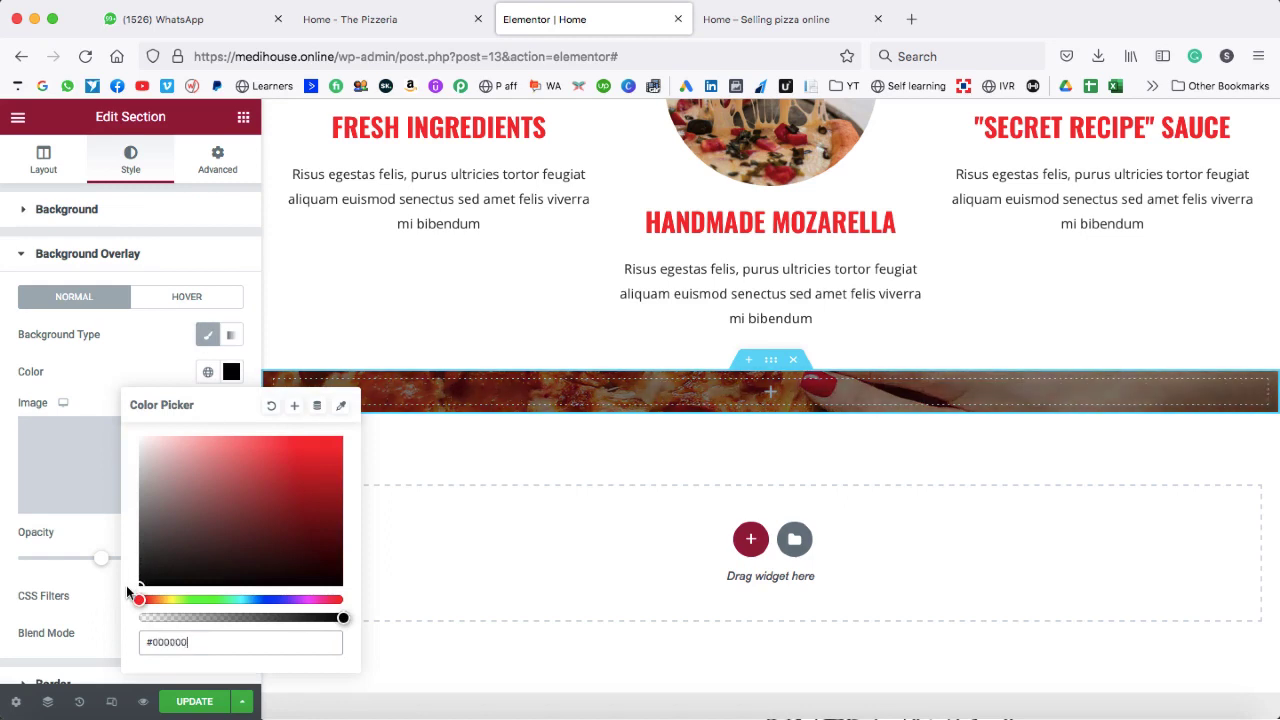
{"action": "left_click", "coordinate": [96, 386]}
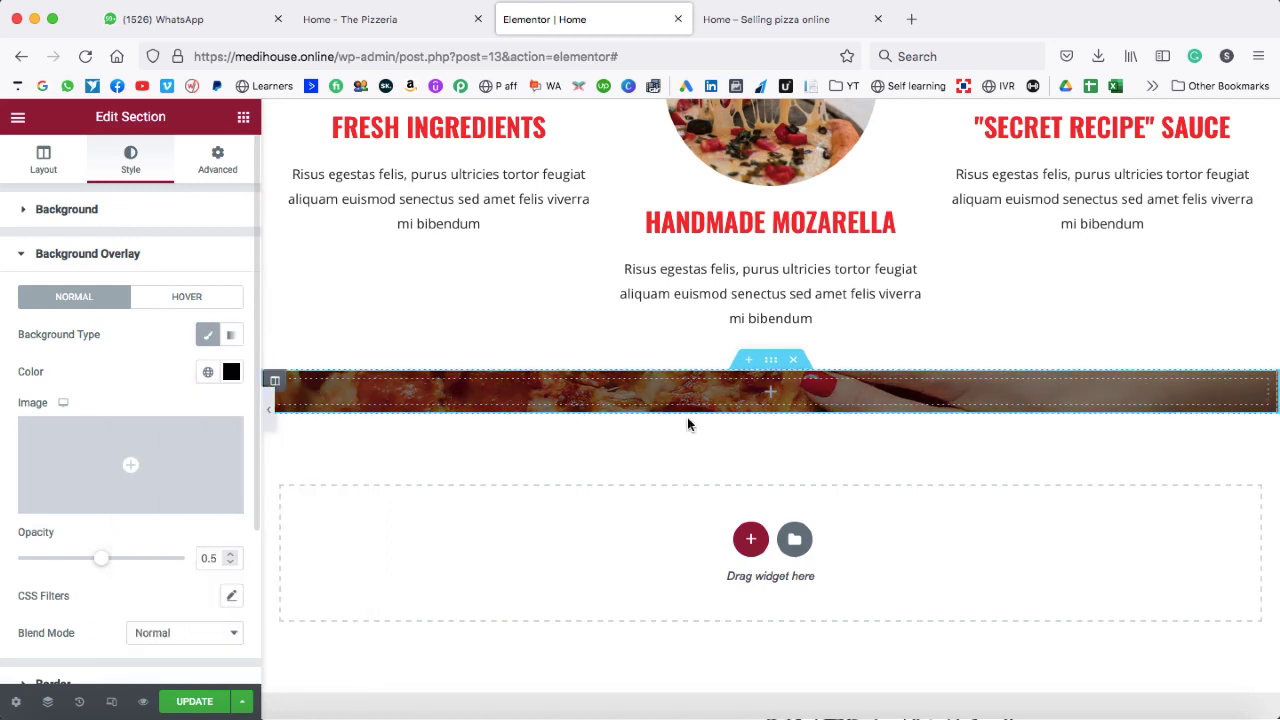
{"action": "left_click", "coordinate": [773, 400]}
{"action": "left_click_drag", "start_coordinate": [60, 338], "coordinate": [389, 403]}
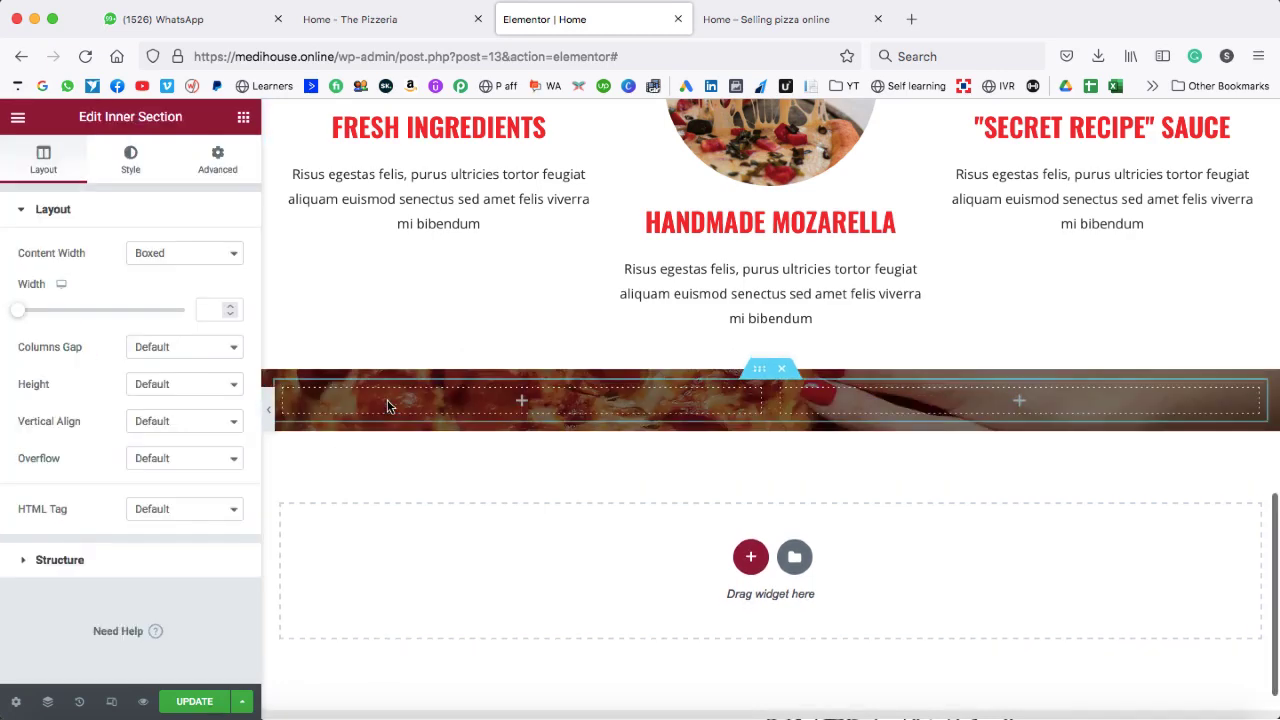
Step: Duplicate the Fresh Ingredients heading and move the copy into the banner's left column
{"action": "scroll", "coordinate": [484, 290], "scroll_direction": "up", "scroll_amount": 3}
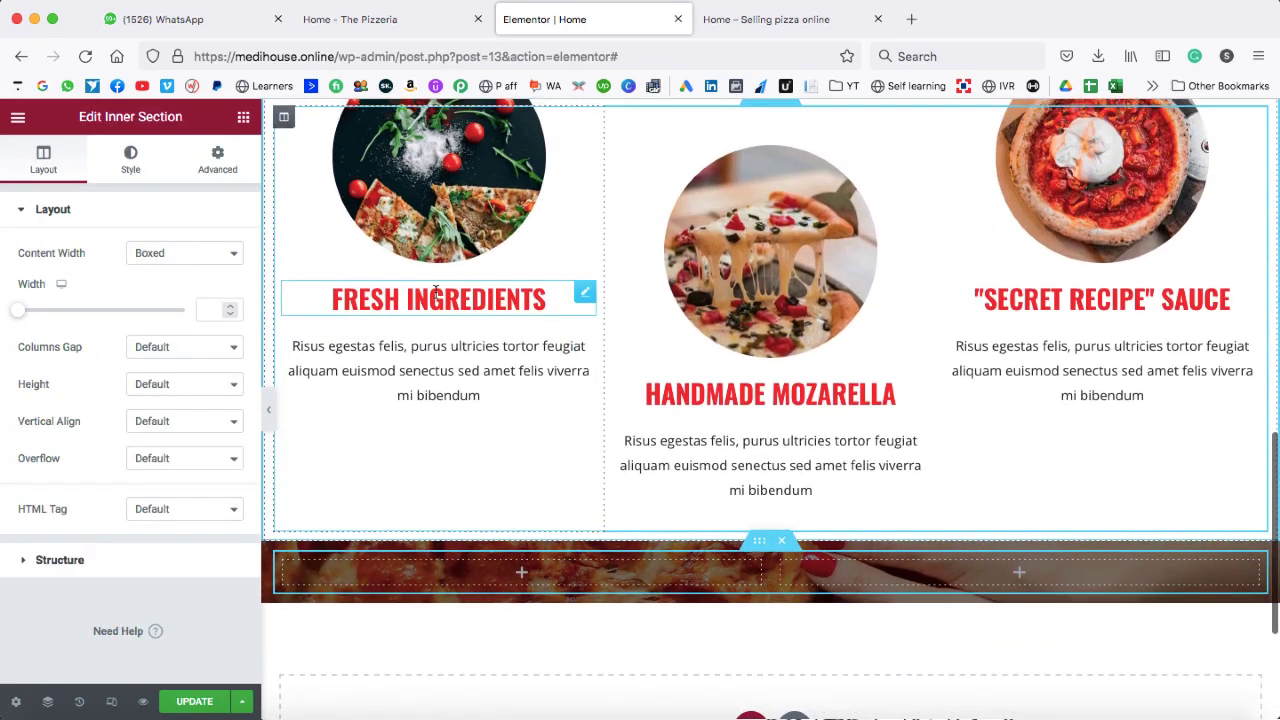
{"action": "right_click", "coordinate": [578, 297]}
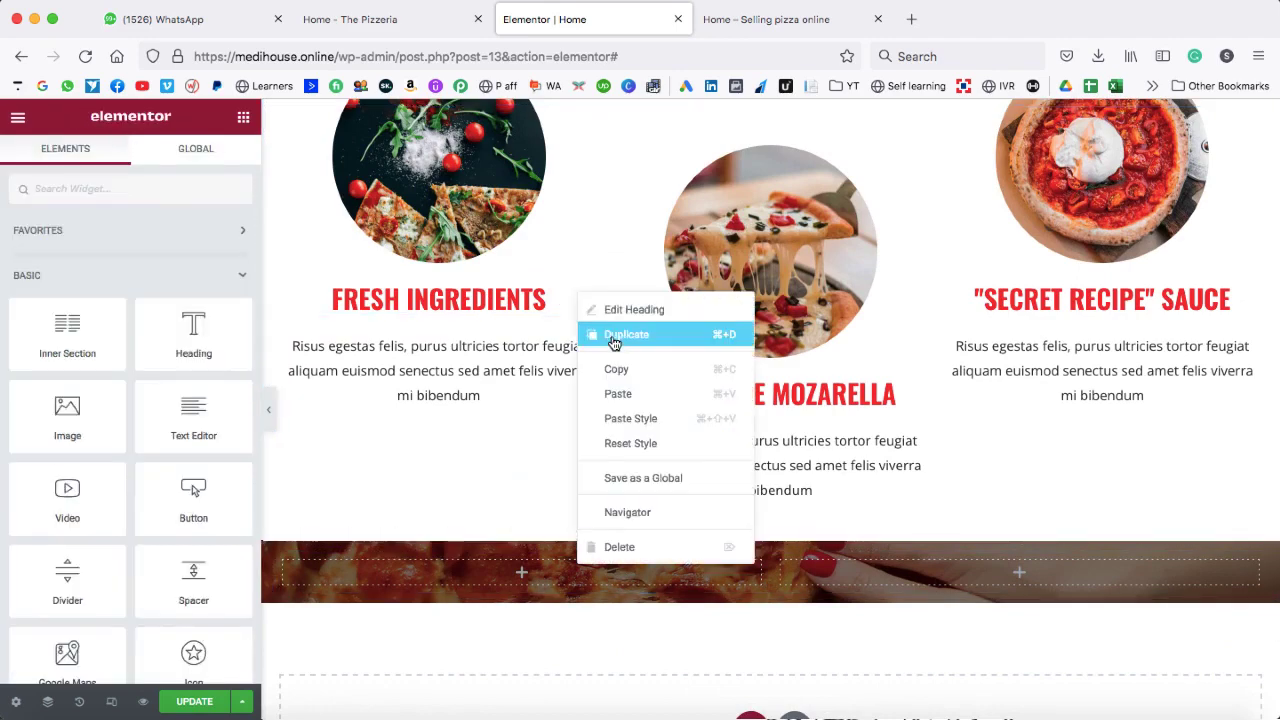
{"action": "left_click", "coordinate": [612, 331]}
{"action": "scroll", "coordinate": [613, 342], "scroll_direction": "down", "scroll_amount": 3}
{"action": "left_click_drag", "start_coordinate": [586, 192], "coordinate": [519, 414]}
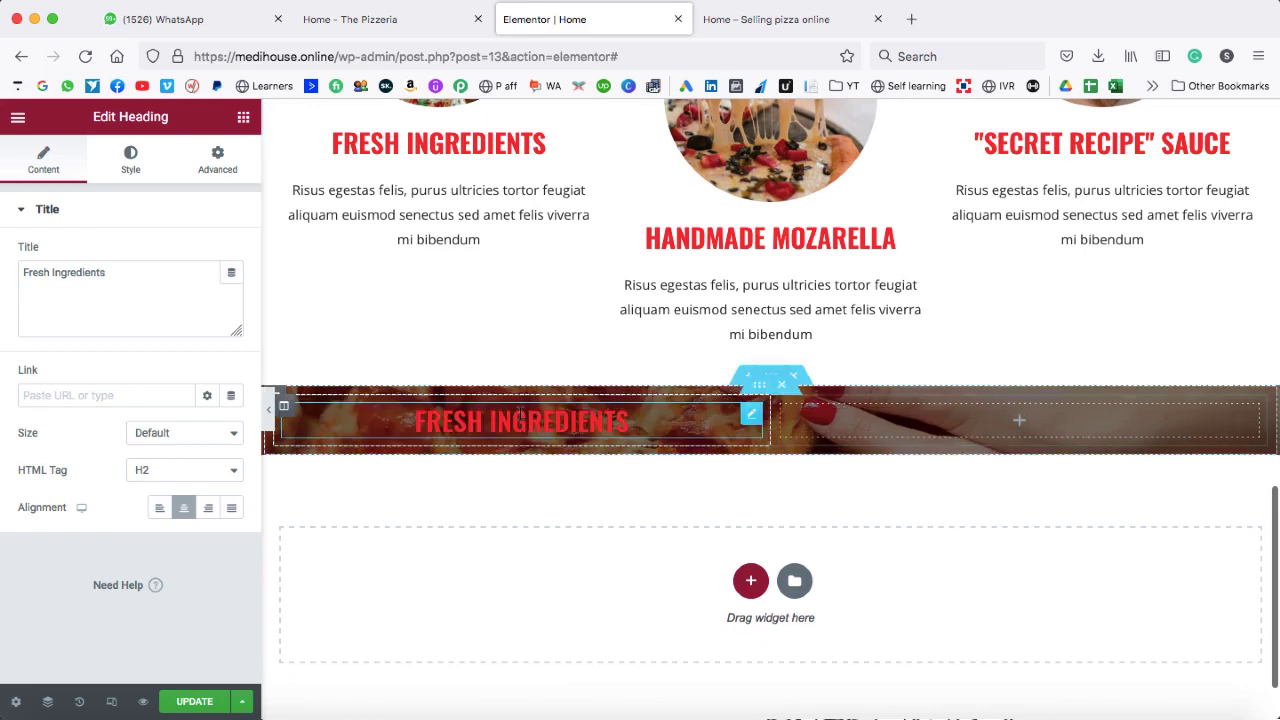
Step: Copy the demo site's BRINGING HAPPINESS TO YOU heading text
{"action": "key", "text": "ctrl+shift+Tab"}
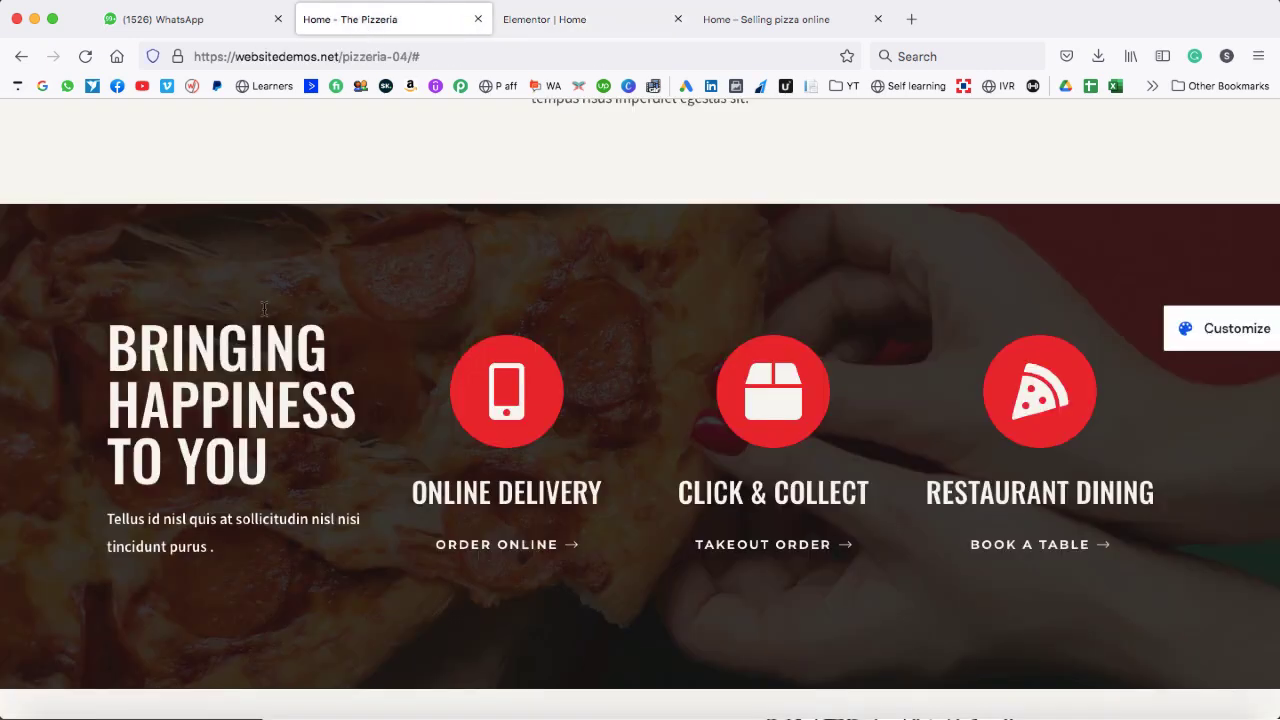
{"action": "left_click_drag", "start_coordinate": [110, 340], "coordinate": [258, 452]}
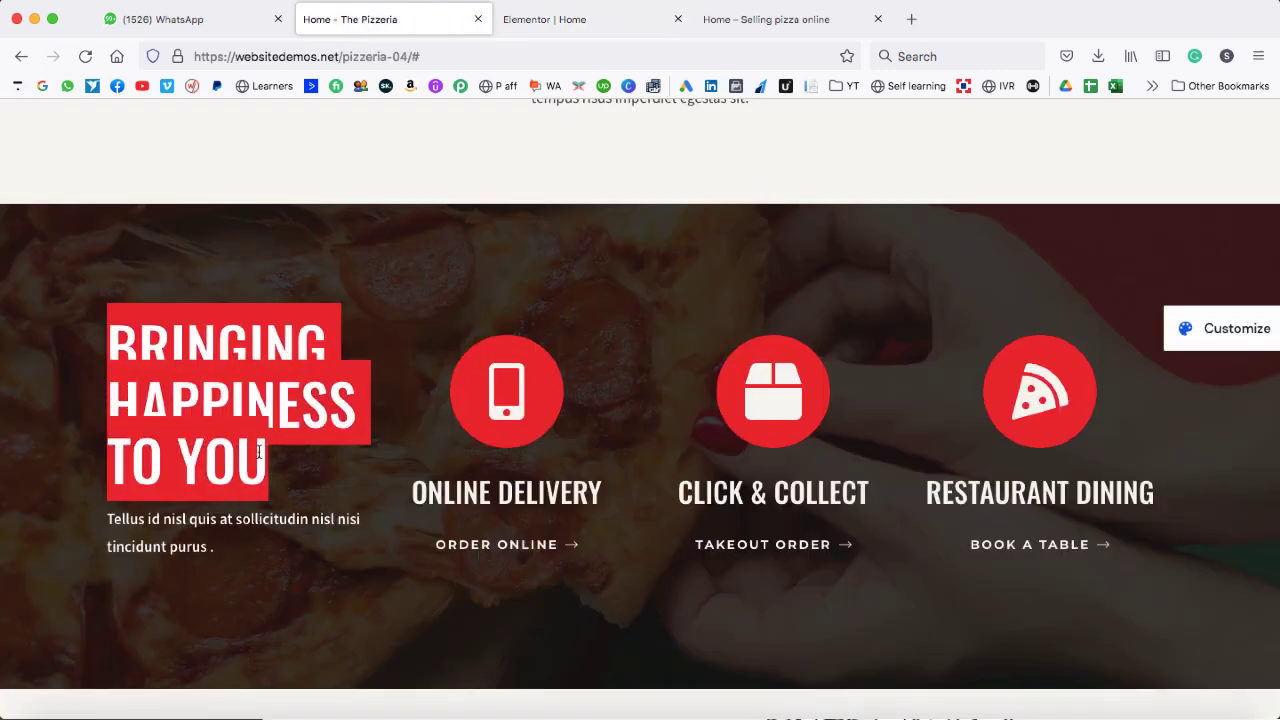
{"action": "right_click", "coordinate": [258, 450]}
{"action": "left_click", "coordinate": [284, 456]}
{"action": "left_click", "coordinate": [548, 30]}
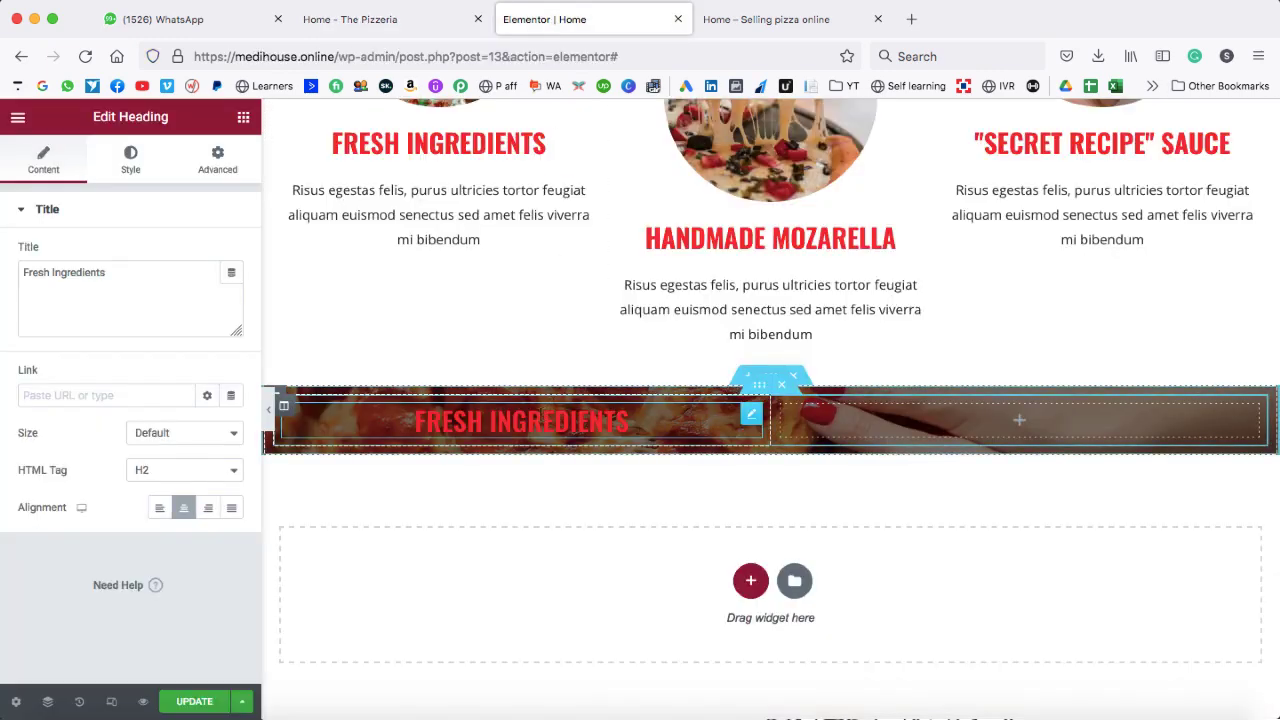
Step: Replace the banner heading with BRINGING HAPPINESS TO YOU, left-aligned in white #FFFFFF
{"action": "left_click_drag", "start_coordinate": [128, 272], "coordinate": [28, 275]}
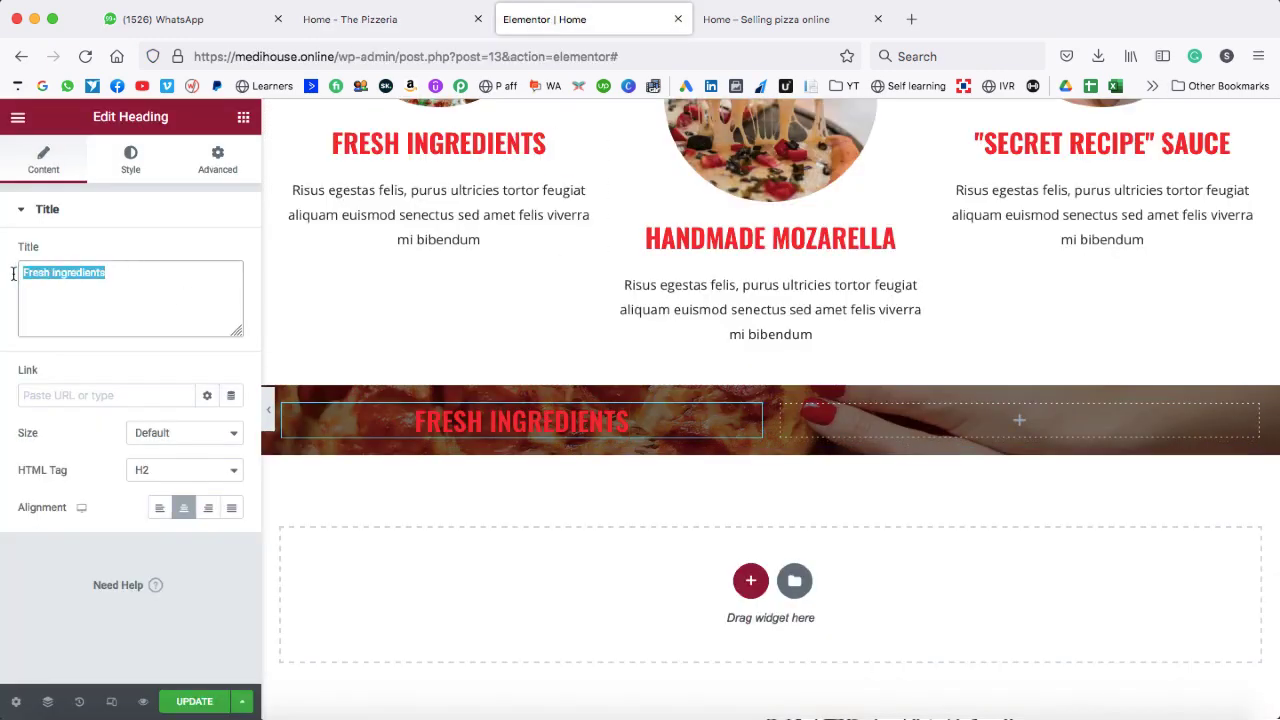
{"action": "key", "text": "super+v"}
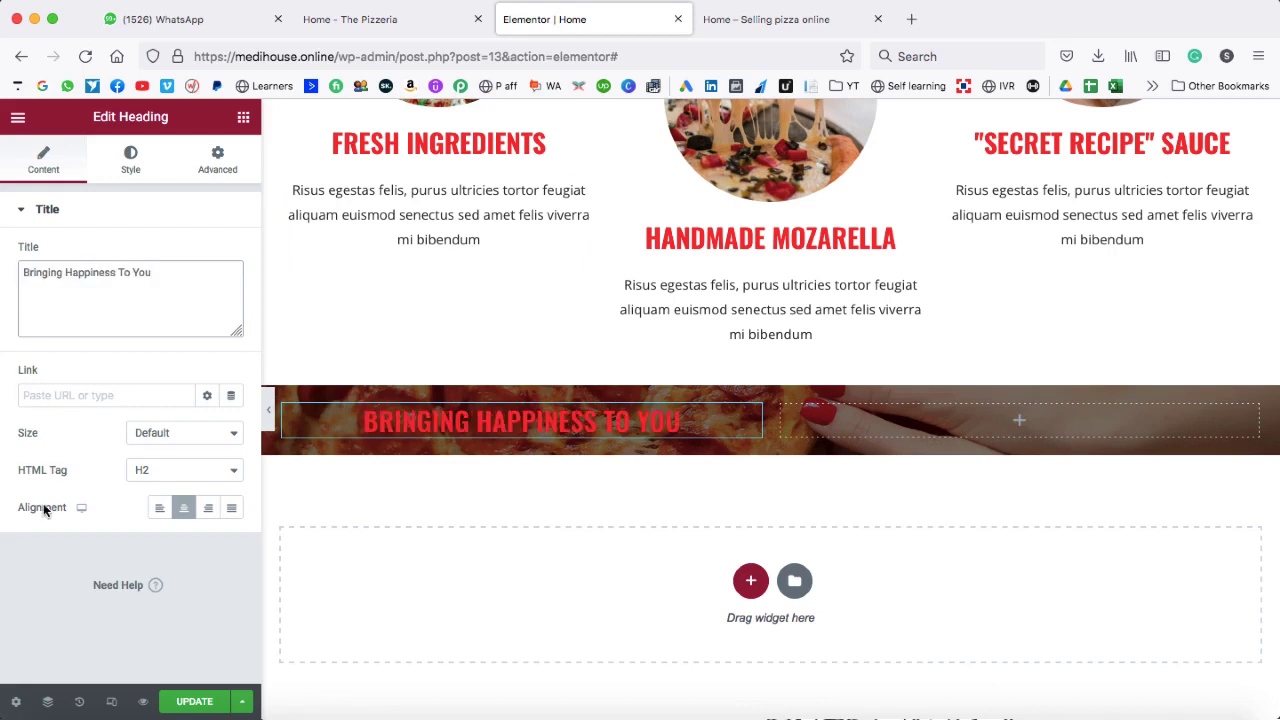
{"action": "left_click", "coordinate": [158, 507]}
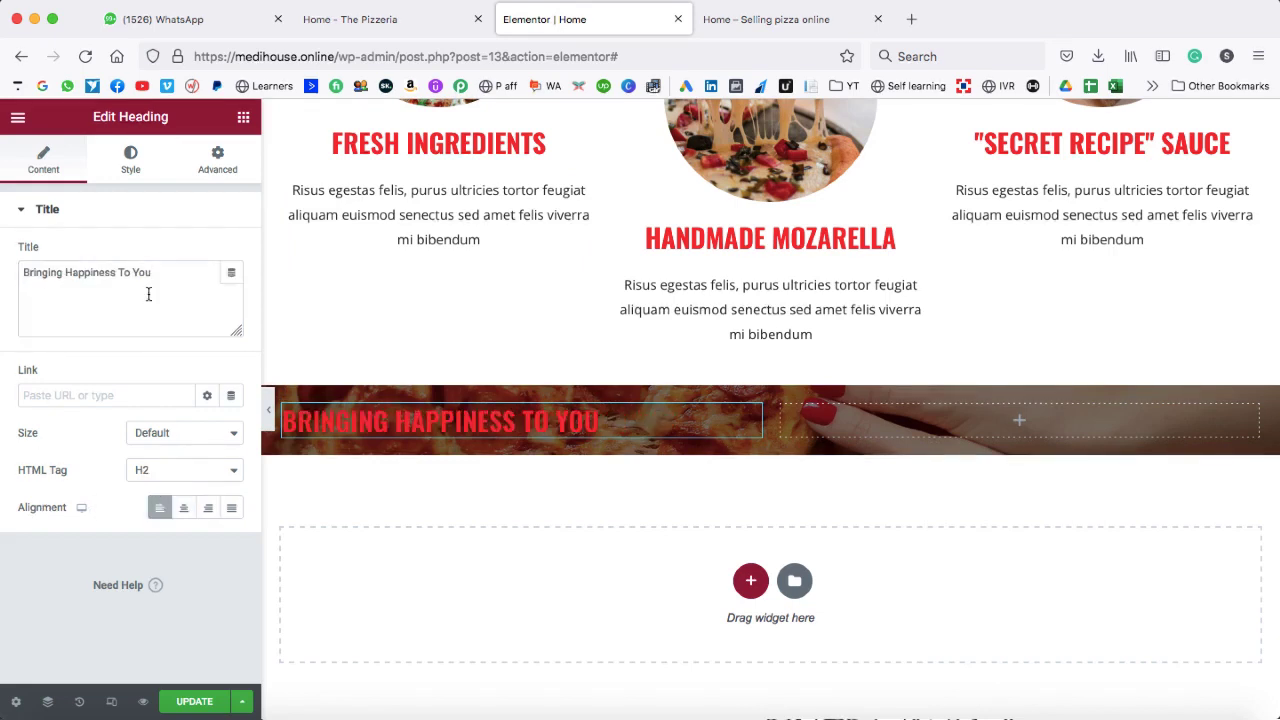
{"action": "left_click", "coordinate": [130, 160]}
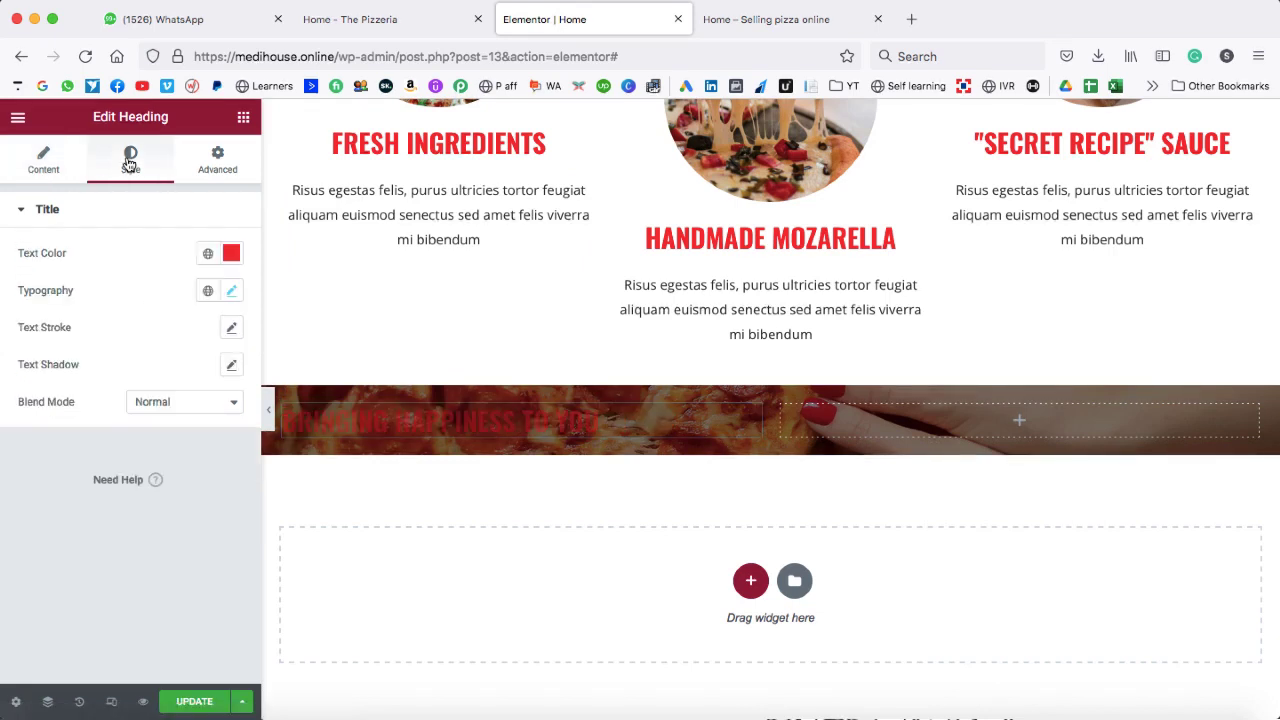
{"action": "left_click", "coordinate": [224, 255]}
{"action": "left_click", "coordinate": [194, 344]}
{"action": "left_click_drag", "start_coordinate": [194, 344], "coordinate": [118, 293]}
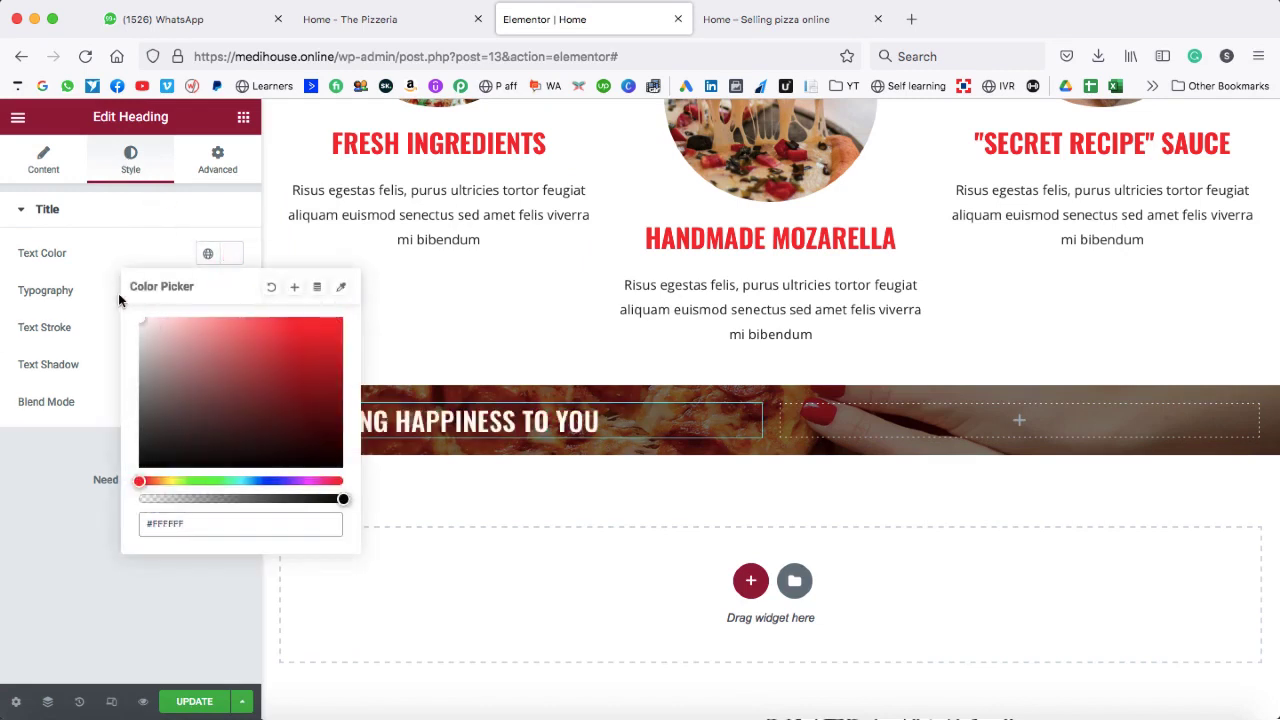
{"action": "left_click", "coordinate": [118, 293]}
Step: Raise the banner heading's typography size to 91
{"action": "left_click", "coordinate": [229, 292]}
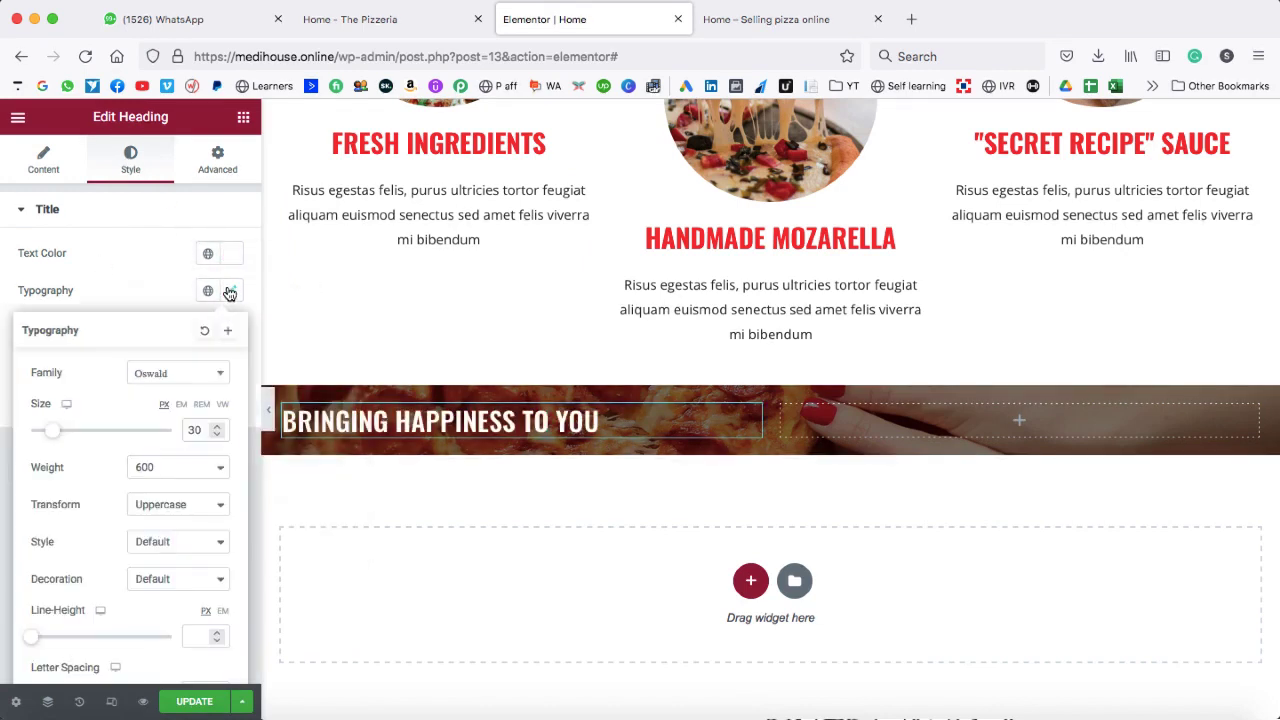
{"action": "left_click", "coordinate": [217, 425]}
{"action": "left_click", "coordinate": [217, 425]}
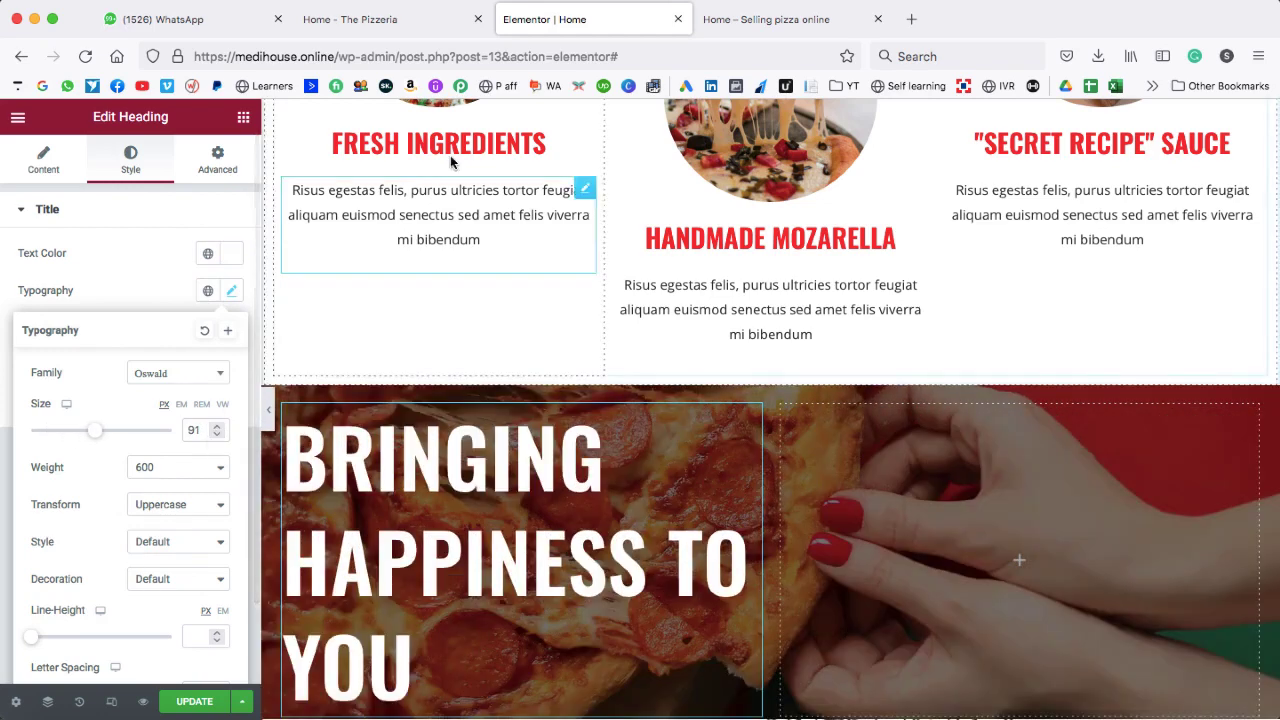
{"action": "left_click", "coordinate": [372, 18]}
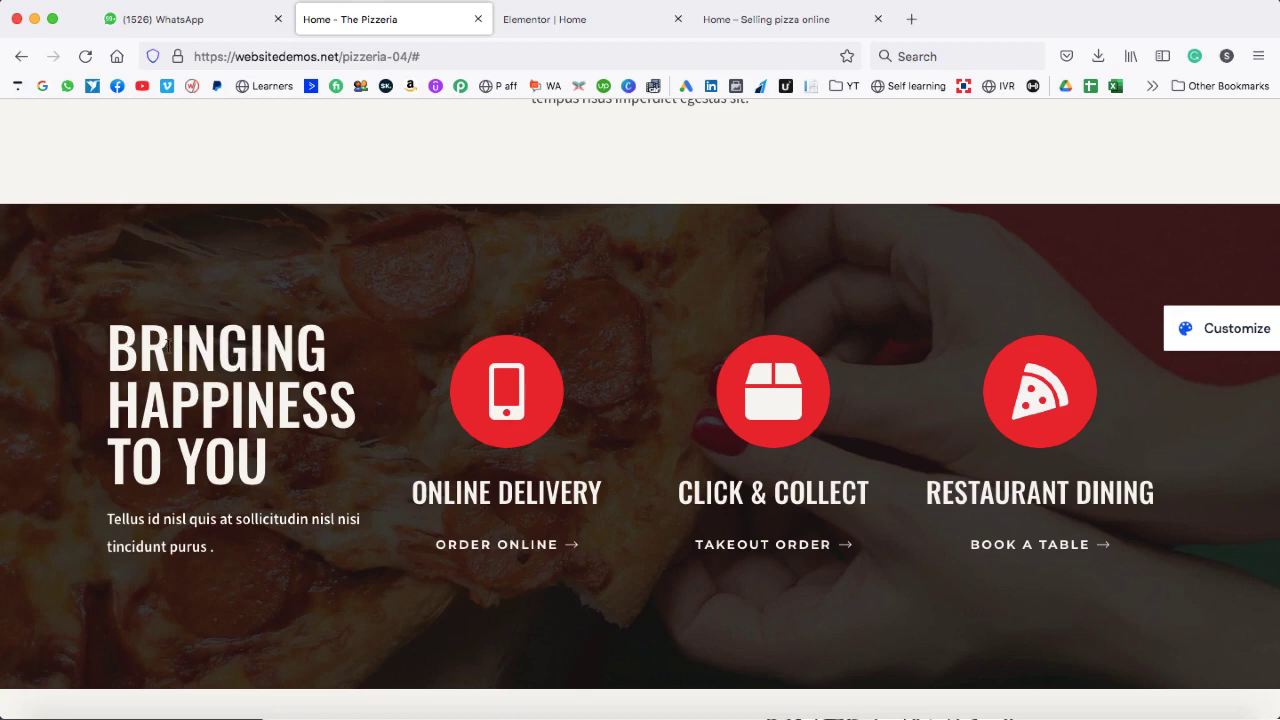
Step: Inspect the demo heading's h2 font rules, then shrink the banner heading to size 68
{"action": "right_click", "coordinate": [167, 344]}
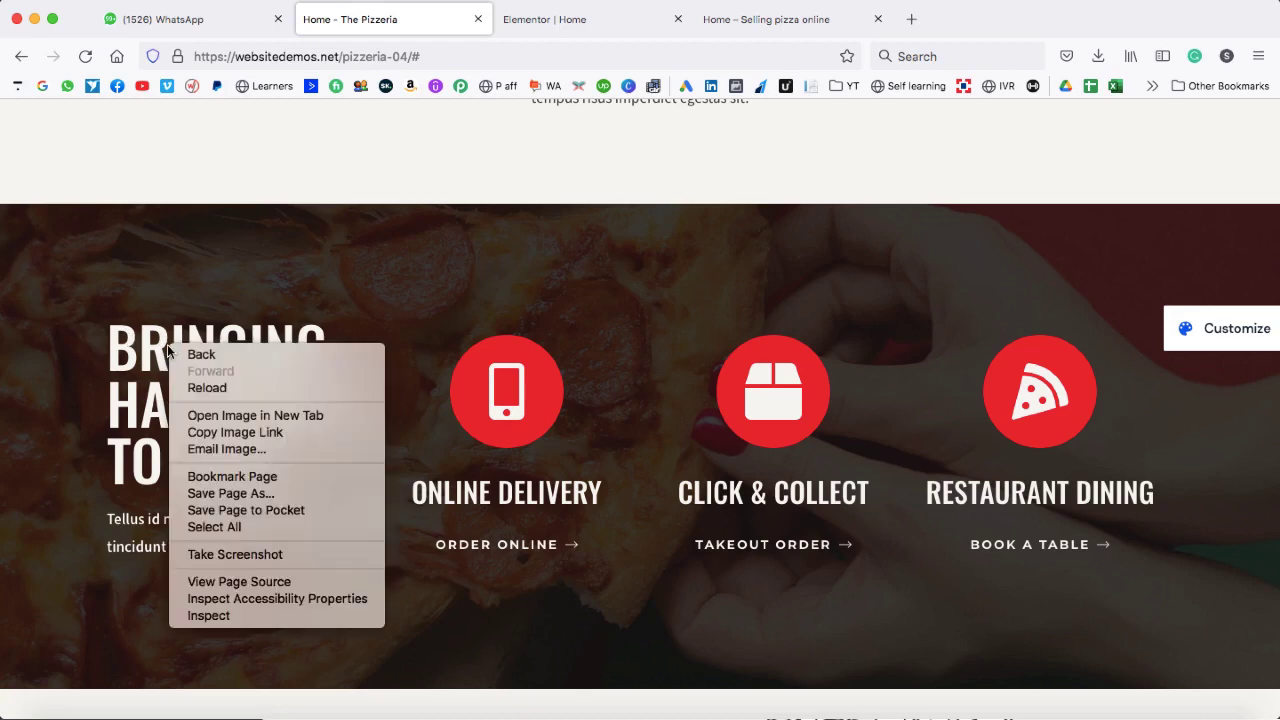
{"action": "left_click", "coordinate": [212, 615]}
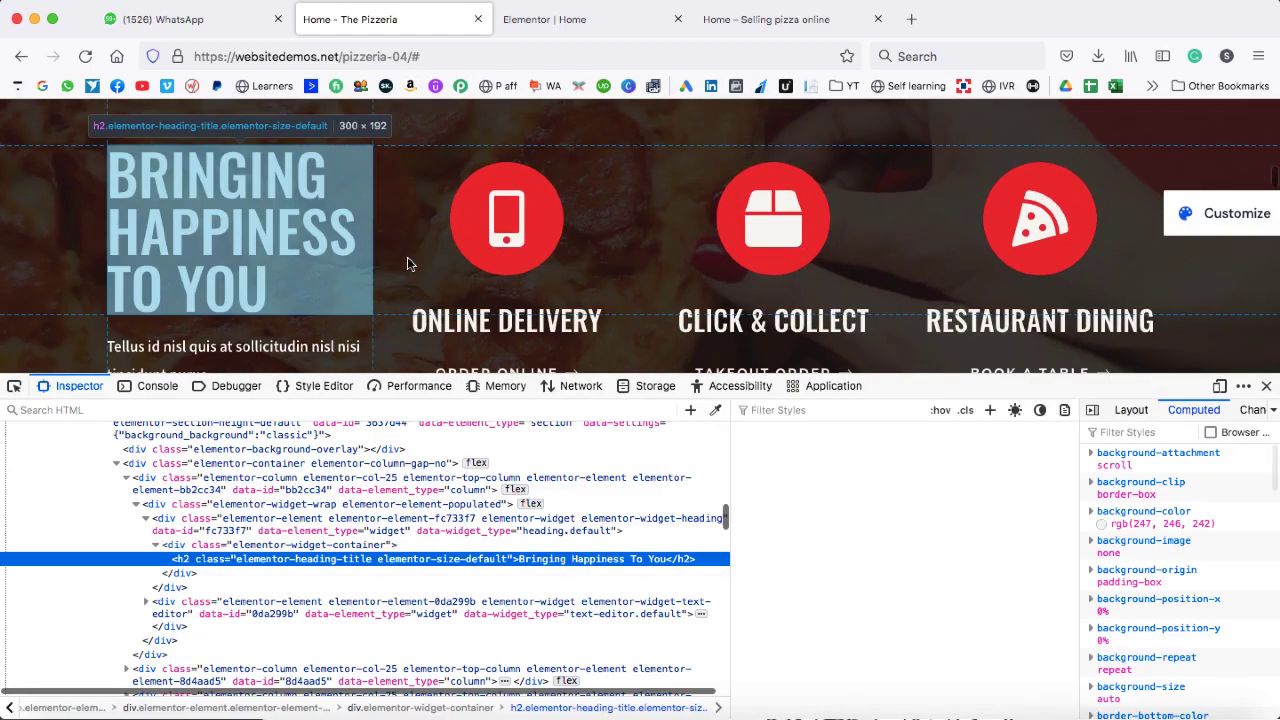
{"action": "scroll", "coordinate": [853, 583], "scroll_direction": "down", "scroll_amount": 5}
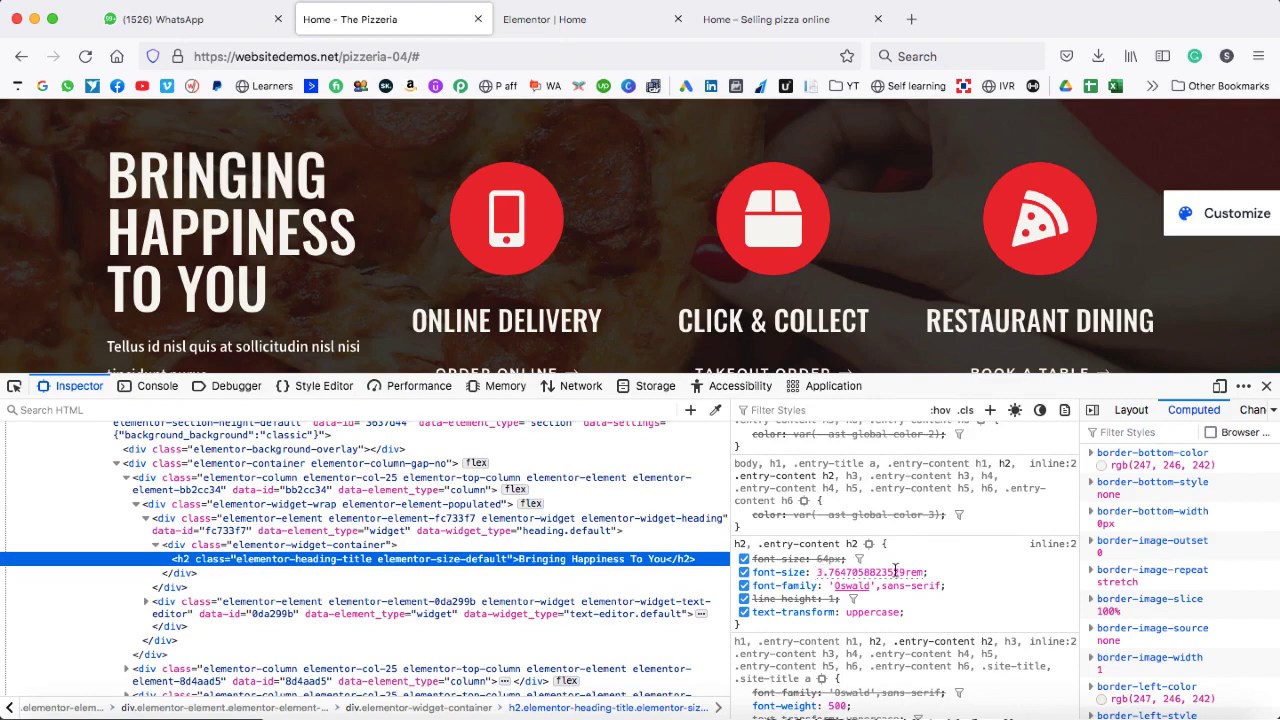
{"action": "left_click", "coordinate": [570, 27]}
{"action": "left_click_drag", "start_coordinate": [92, 431], "coordinate": [72, 435]}
Step: Insert <br> line breaks after 'Bringing' and 'Happiness' in the heading title
{"action": "left_click", "coordinate": [106, 265]}
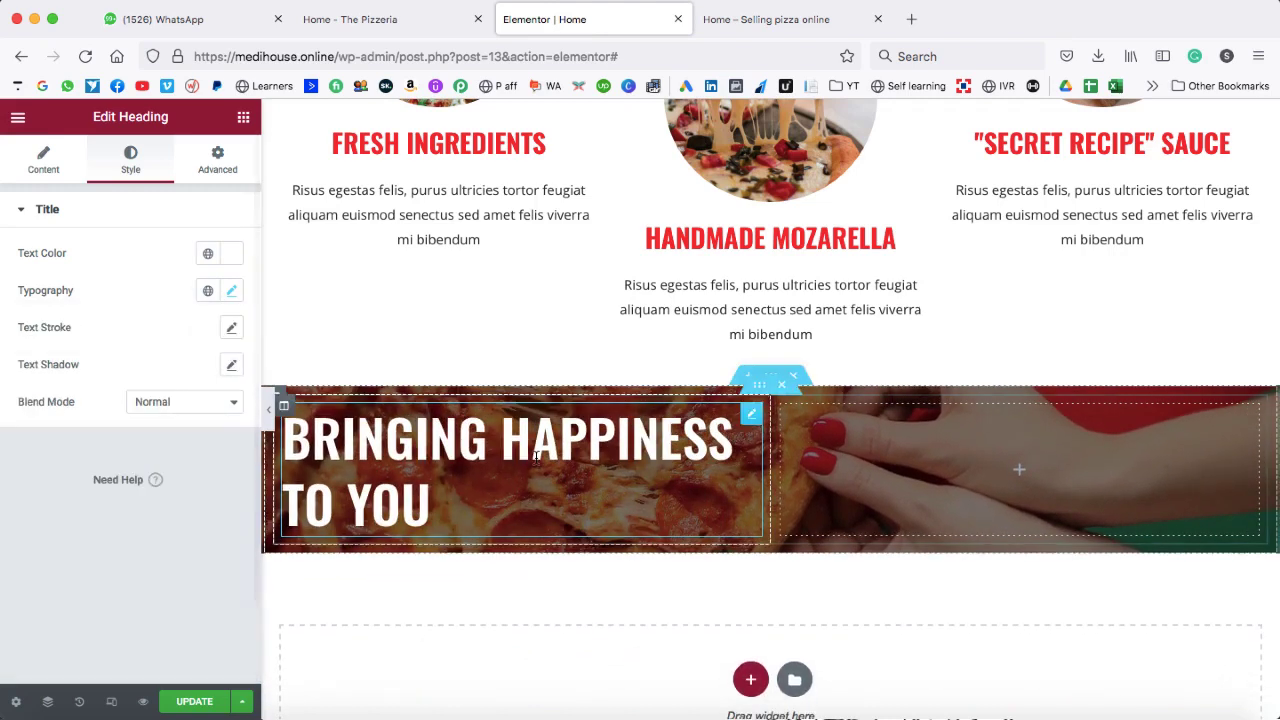
{"action": "left_click", "coordinate": [45, 160]}
{"action": "left_click", "coordinate": [66, 274]}
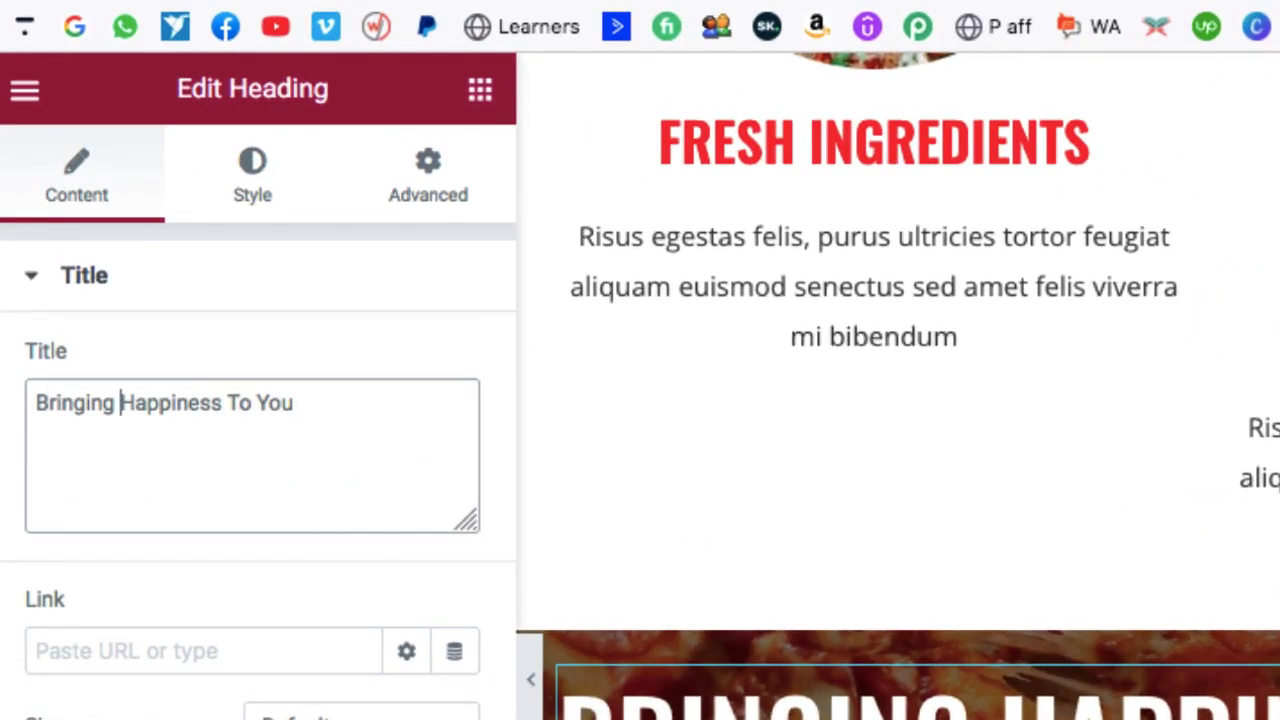
{"action": "left_click", "coordinate": [120, 403]}
{"action": "type", "text": "<br>"}
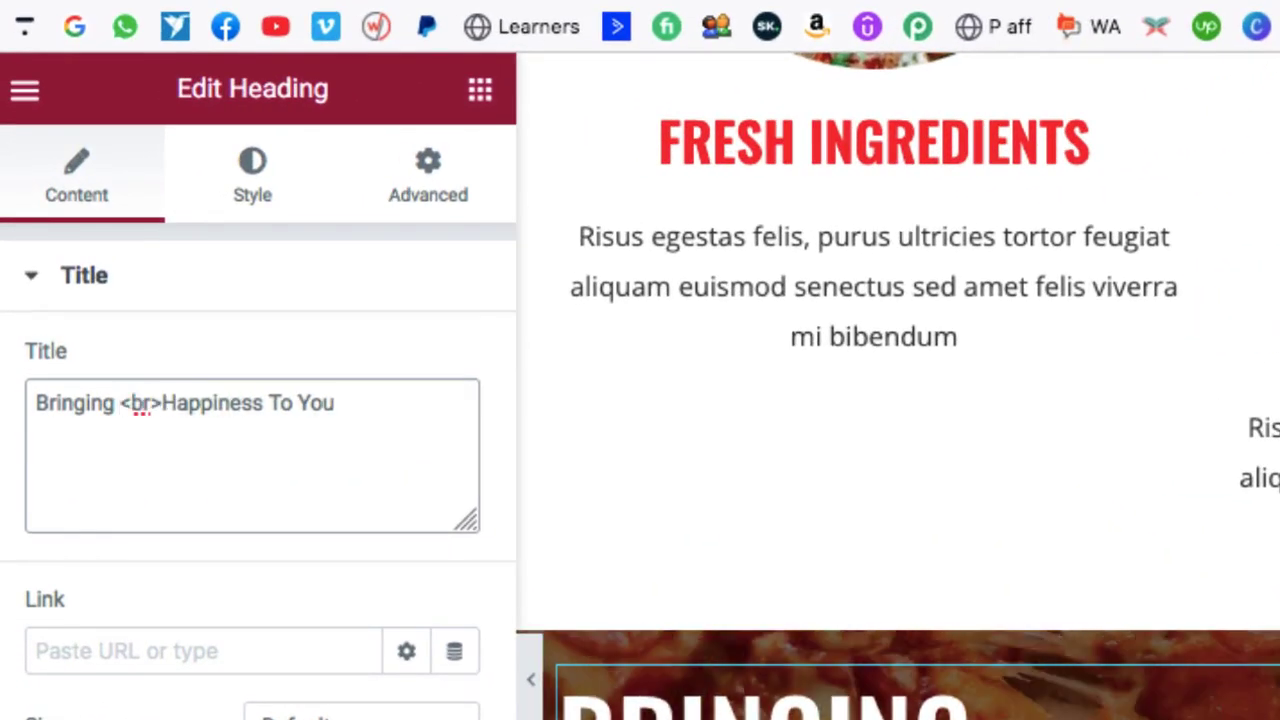
{"action": "left_click", "coordinate": [268, 402]}
{"action": "type", "text": "<br>"}
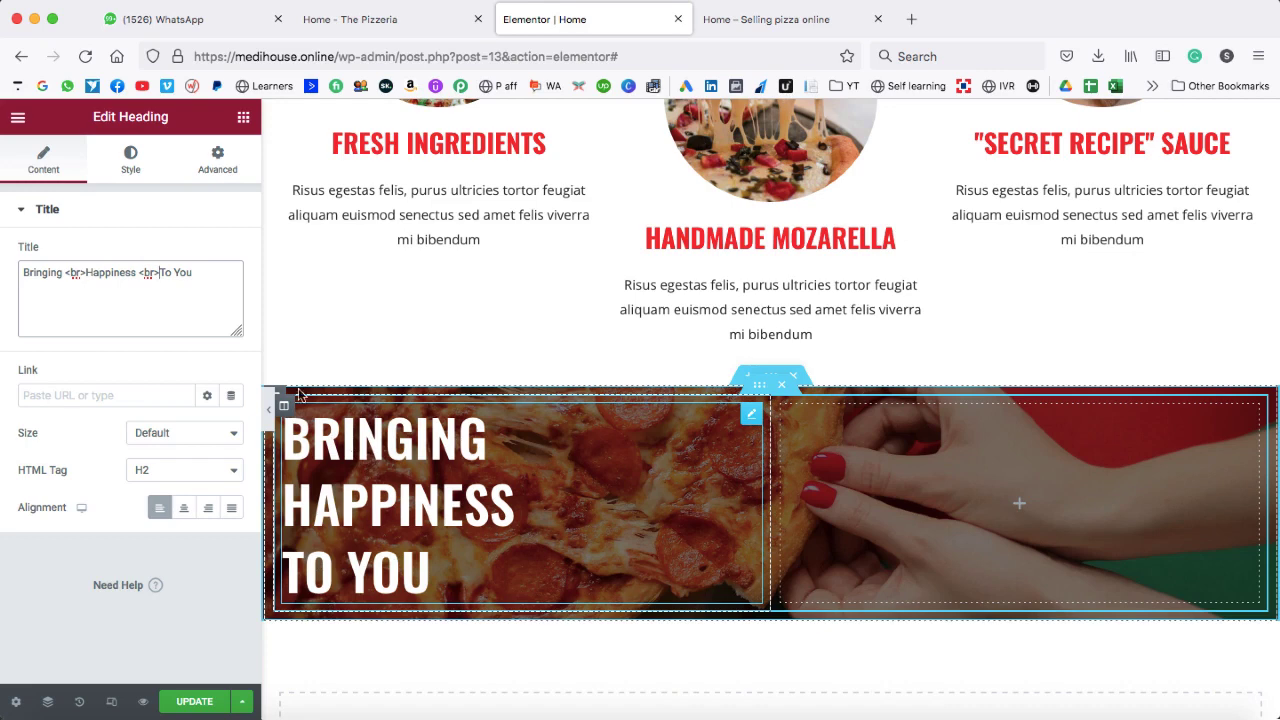
Step: Set the banner heading's typography line height to 55 px
{"action": "left_click", "coordinate": [130, 160]}
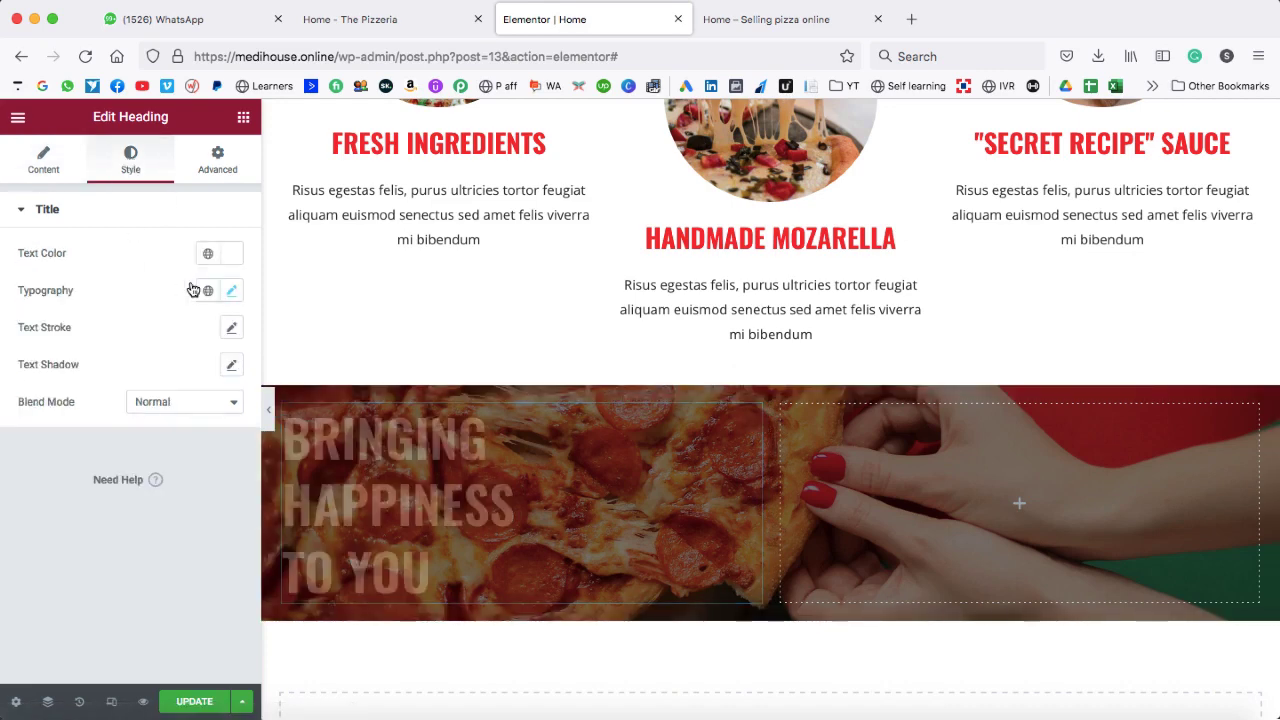
{"action": "left_click", "coordinate": [231, 290]}
{"action": "scroll", "coordinate": [163, 521], "scroll_direction": "down", "scroll_amount": 2}
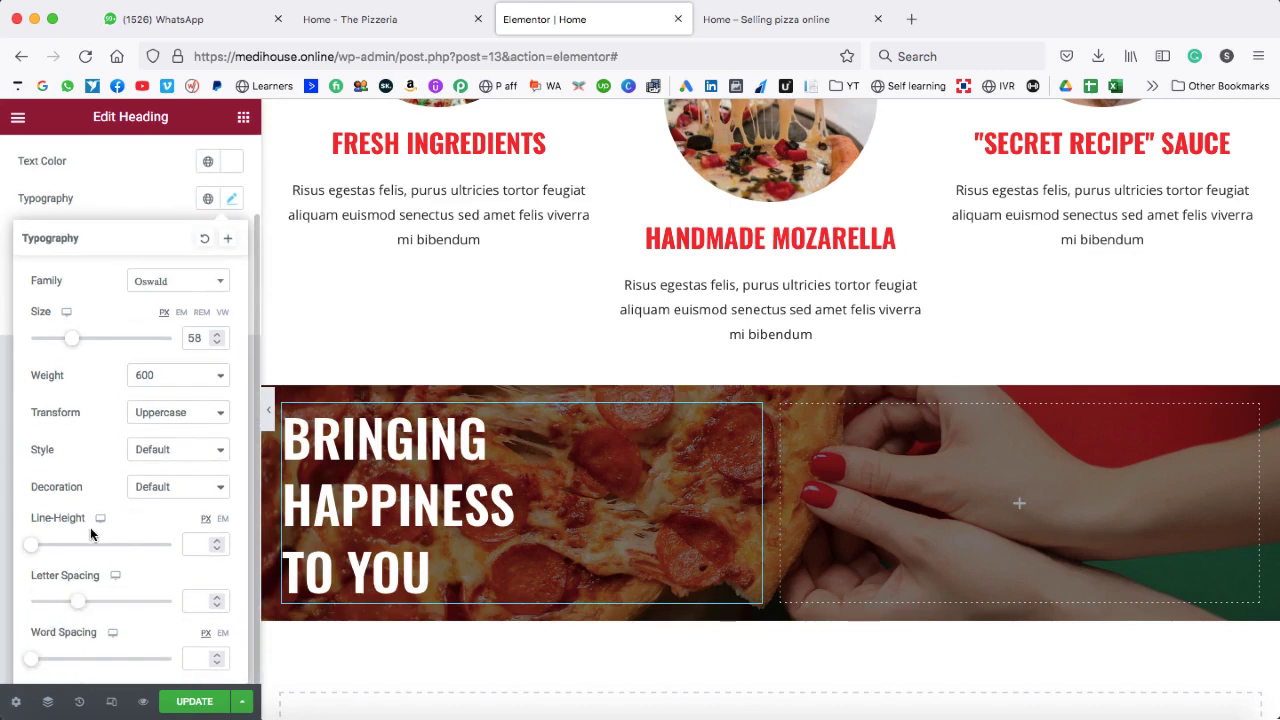
{"action": "left_click", "coordinate": [217, 541]}
{"action": "left_click", "coordinate": [217, 541]}
{"action": "left_click", "coordinate": [217, 541]}
{"action": "left_click_drag", "start_coordinate": [217, 544], "coordinate": [217, 545]}
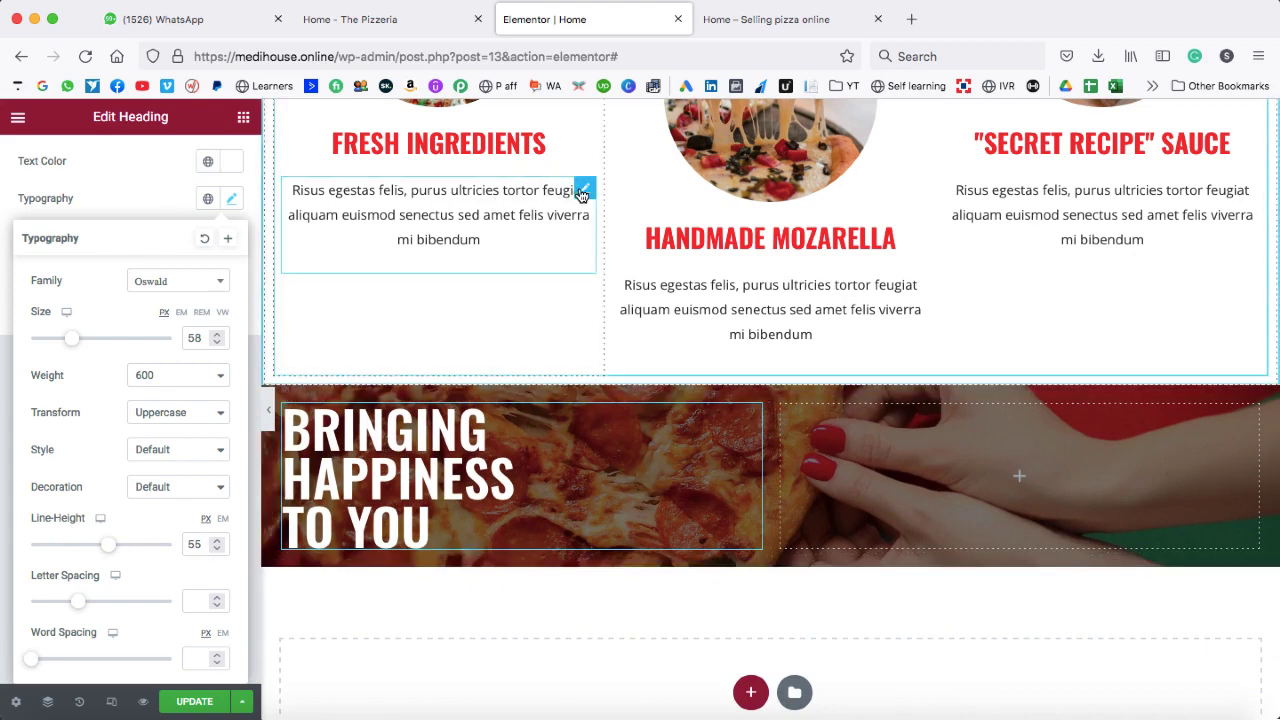
Step: Duplicate the text widget under the heading and paste in the demo's 'Tellus id nisl quis…' paragraph
{"action": "right_click", "coordinate": [581, 195]}
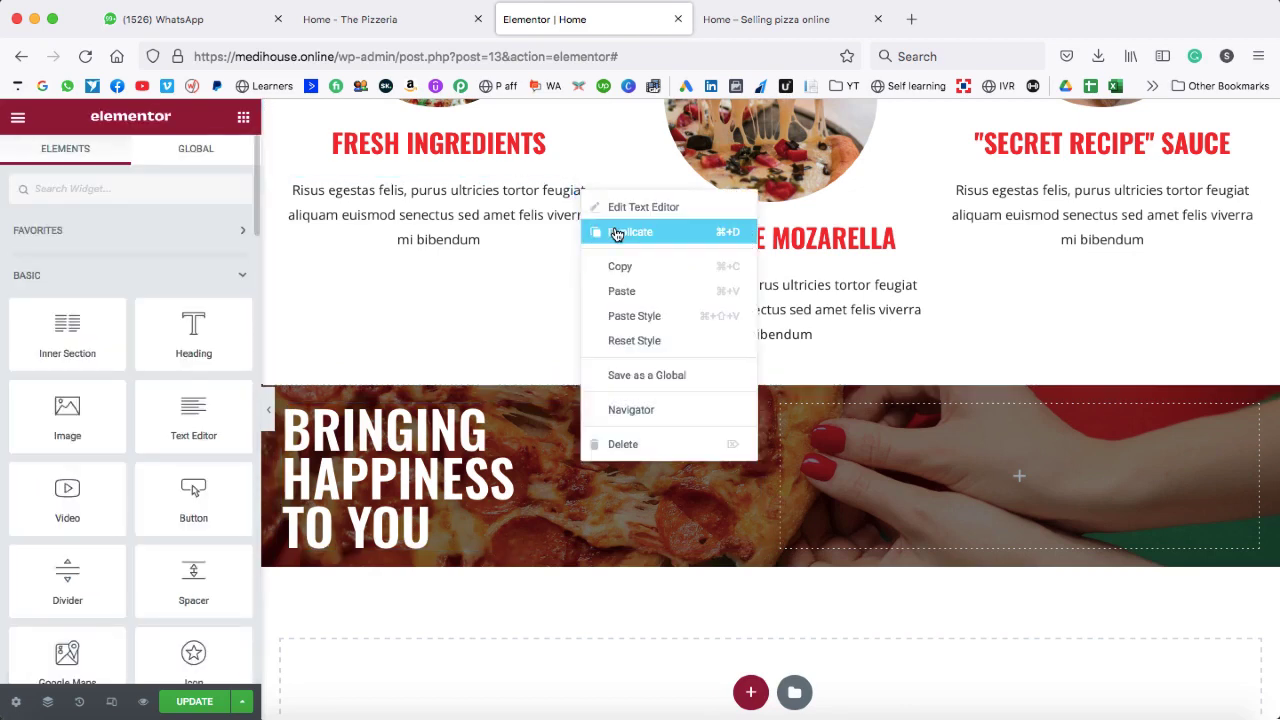
{"action": "left_click", "coordinate": [617, 233]}
{"action": "left_click_drag", "start_coordinate": [586, 296], "coordinate": [379, 515]}
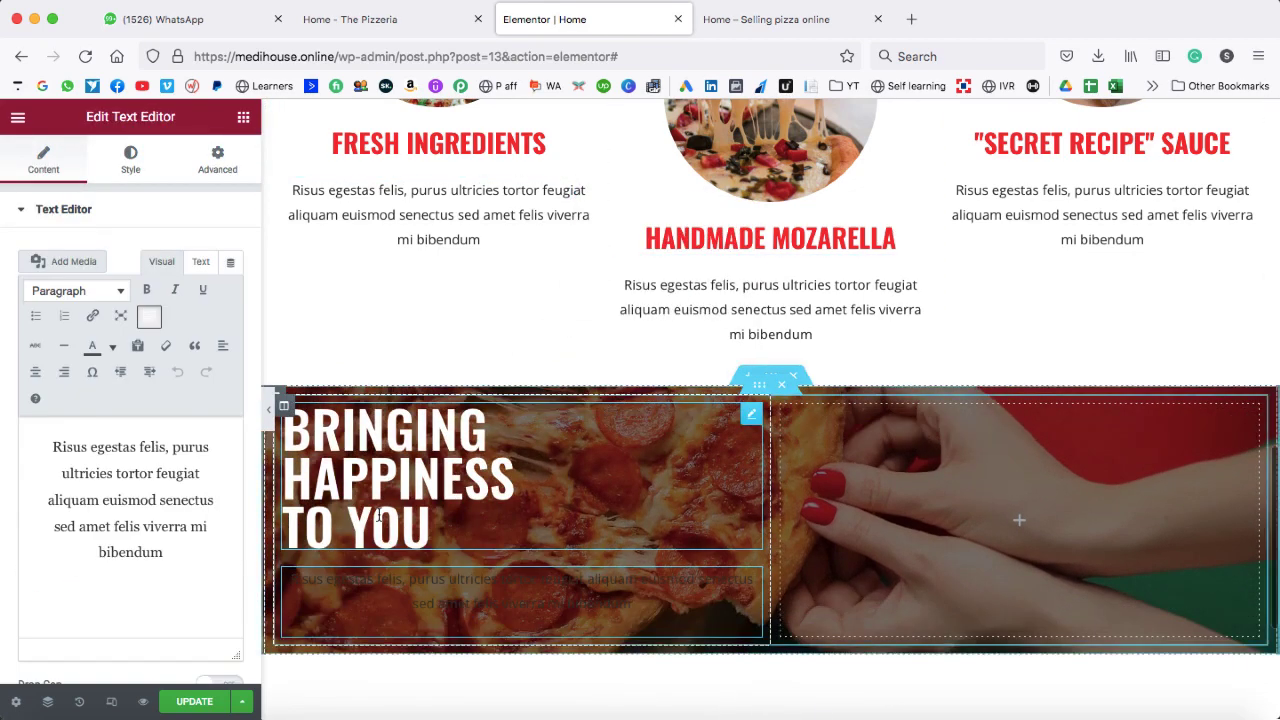
{"action": "left_click", "coordinate": [365, 22]}
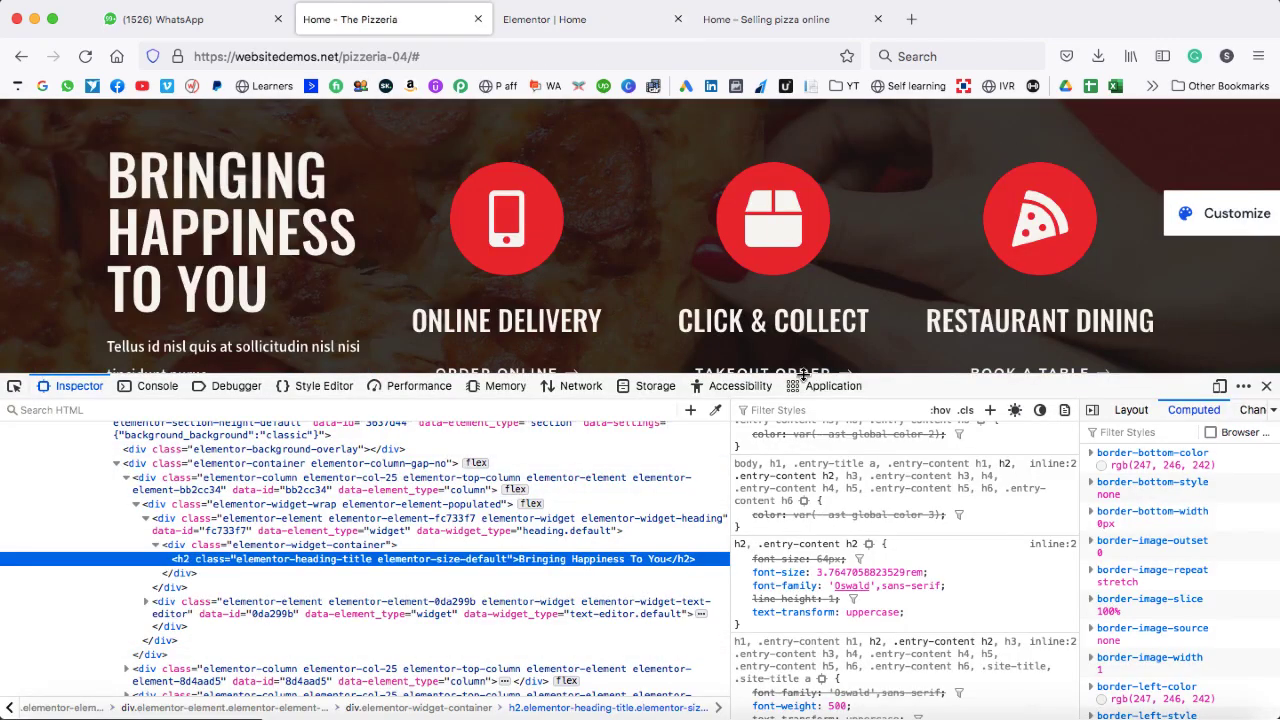
{"action": "left_click", "coordinate": [1267, 386]}
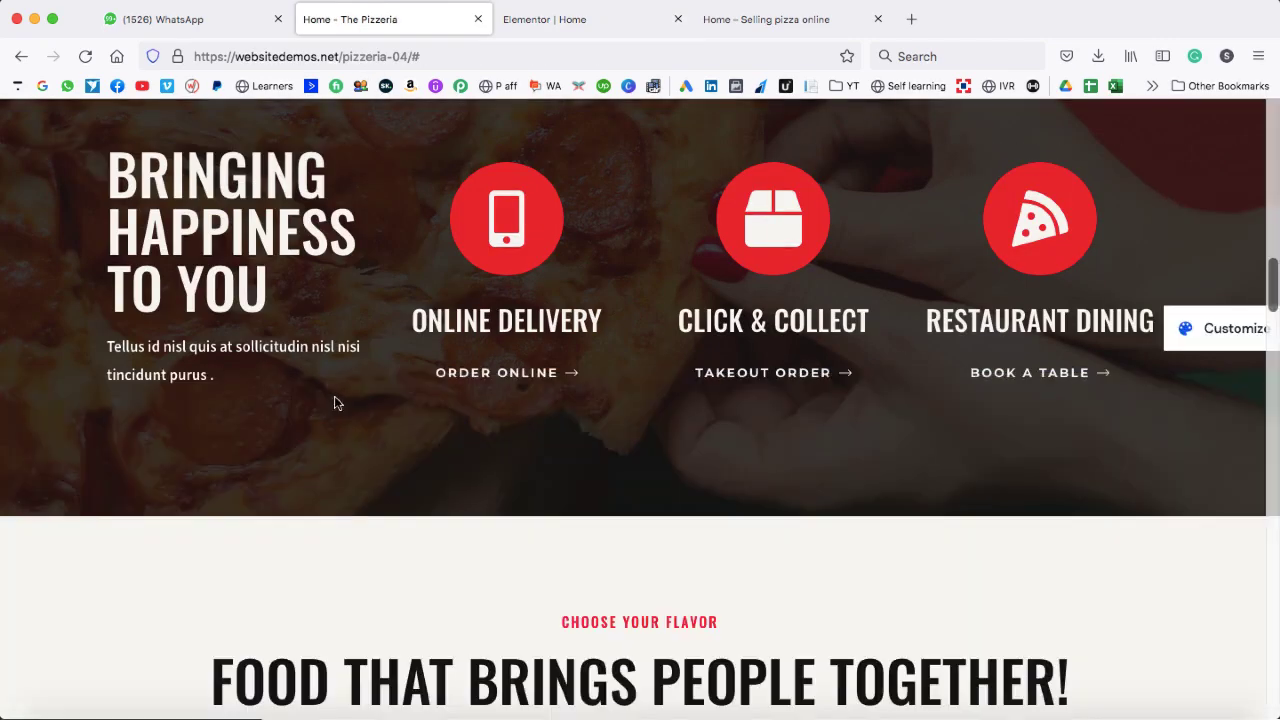
{"action": "left_click_drag", "start_coordinate": [108, 346], "coordinate": [212, 375]}
{"action": "key", "text": "super+c"}
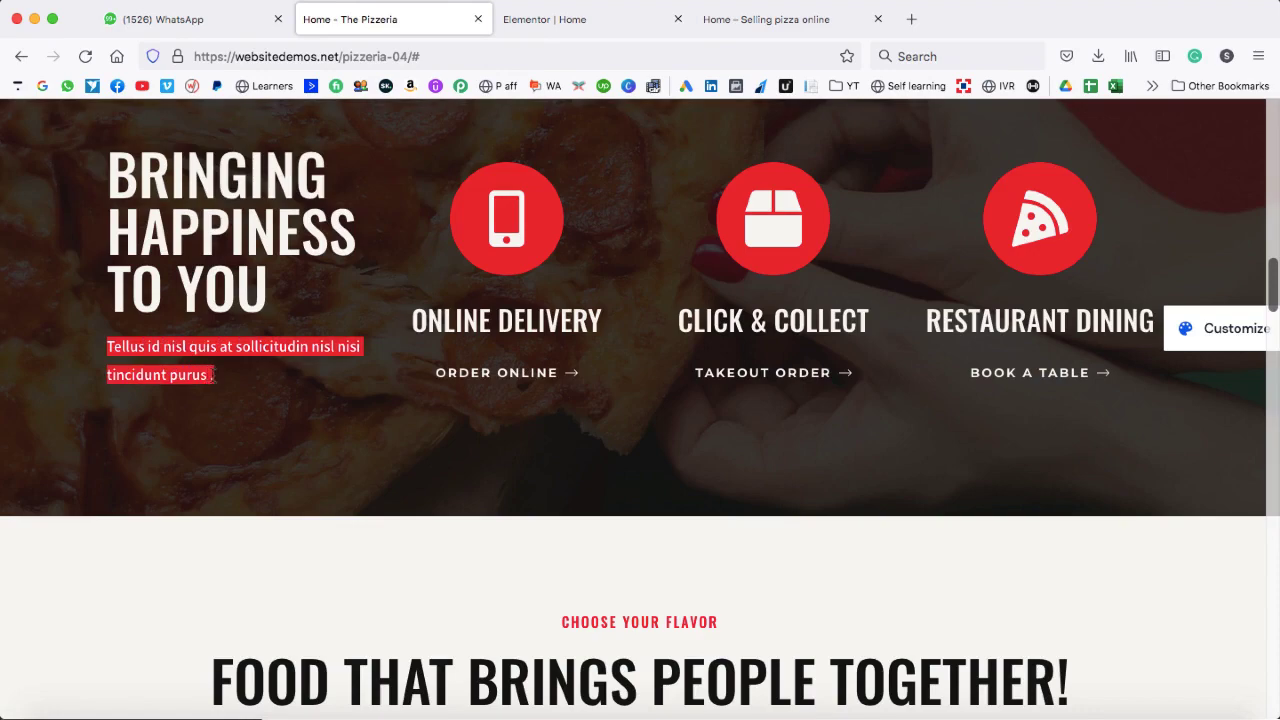
{"action": "left_click", "coordinate": [517, 17]}
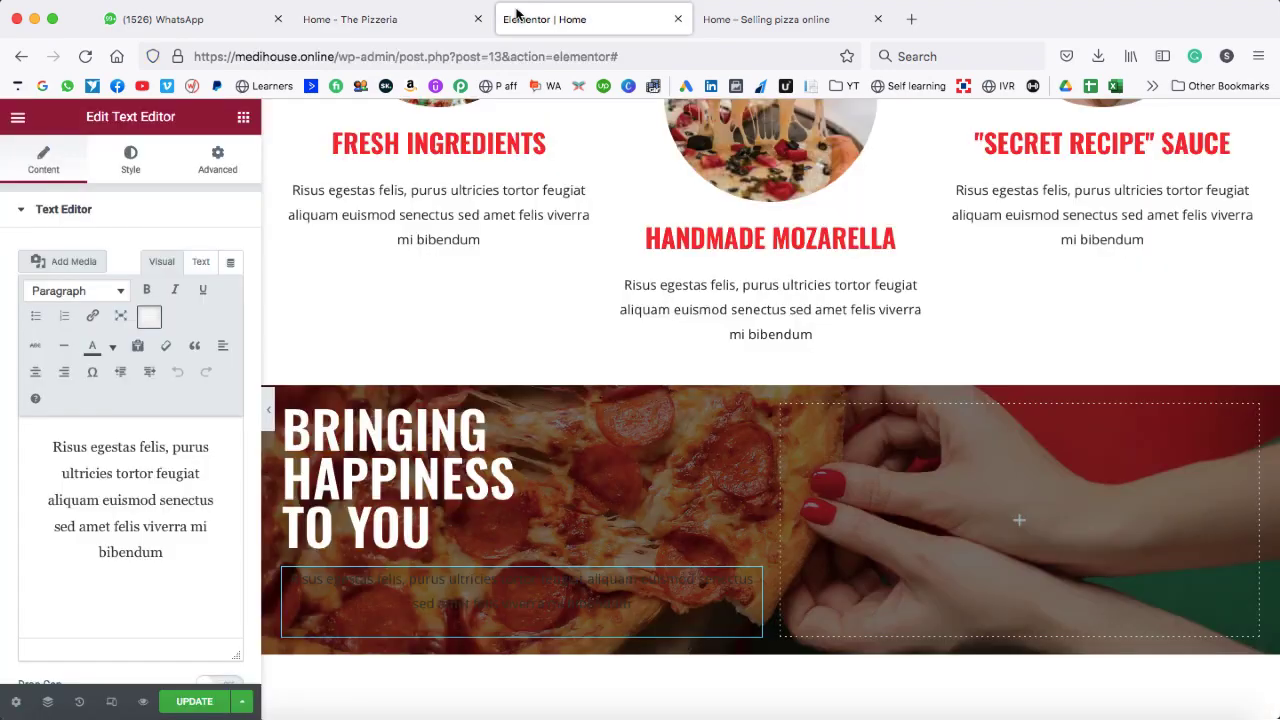
{"action": "triple_click", "coordinate": [57, 542]}
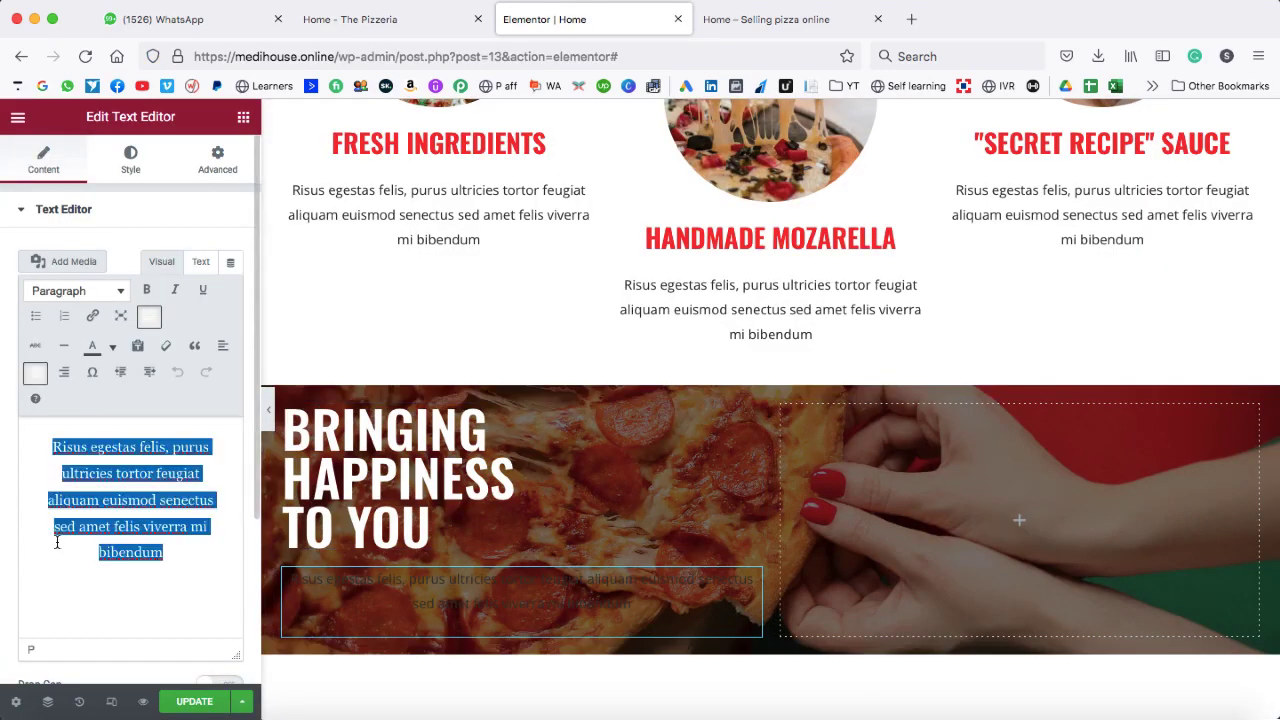
{"action": "key", "text": "super+v"}
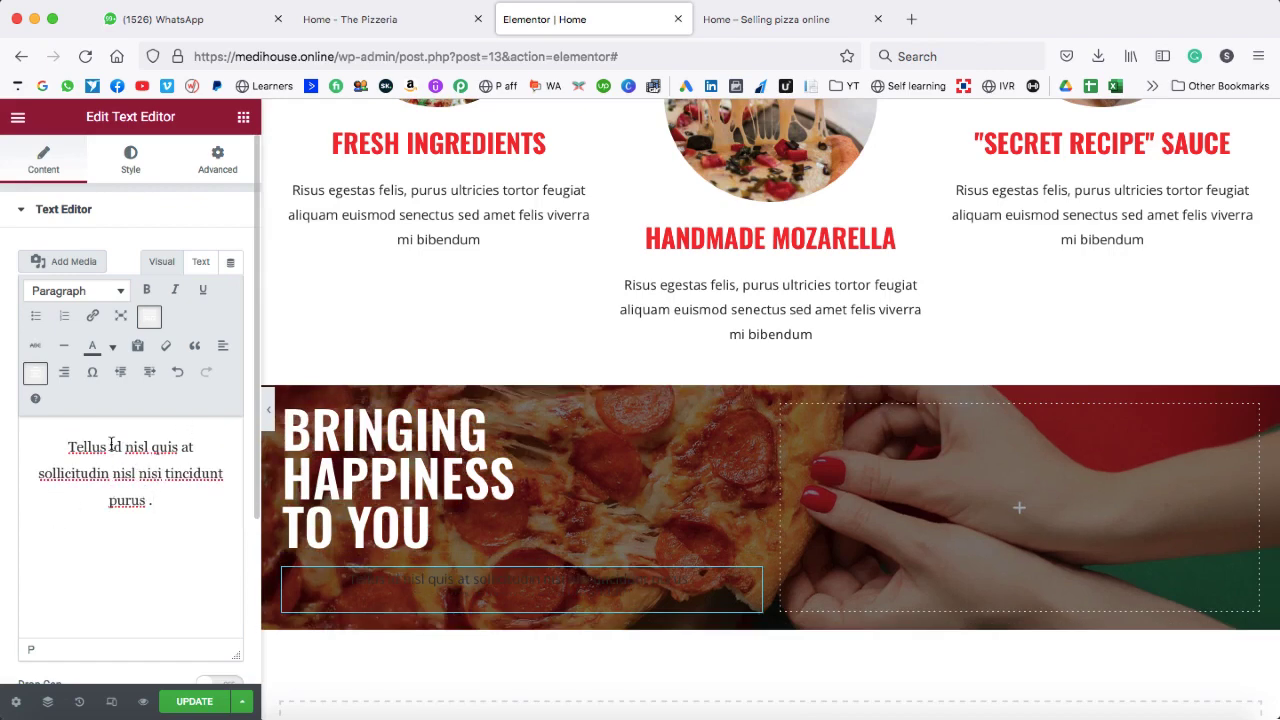
Step: Left-align the paragraph and set its text colour to white #FFFFFF
{"action": "left_click", "coordinate": [223, 350]}
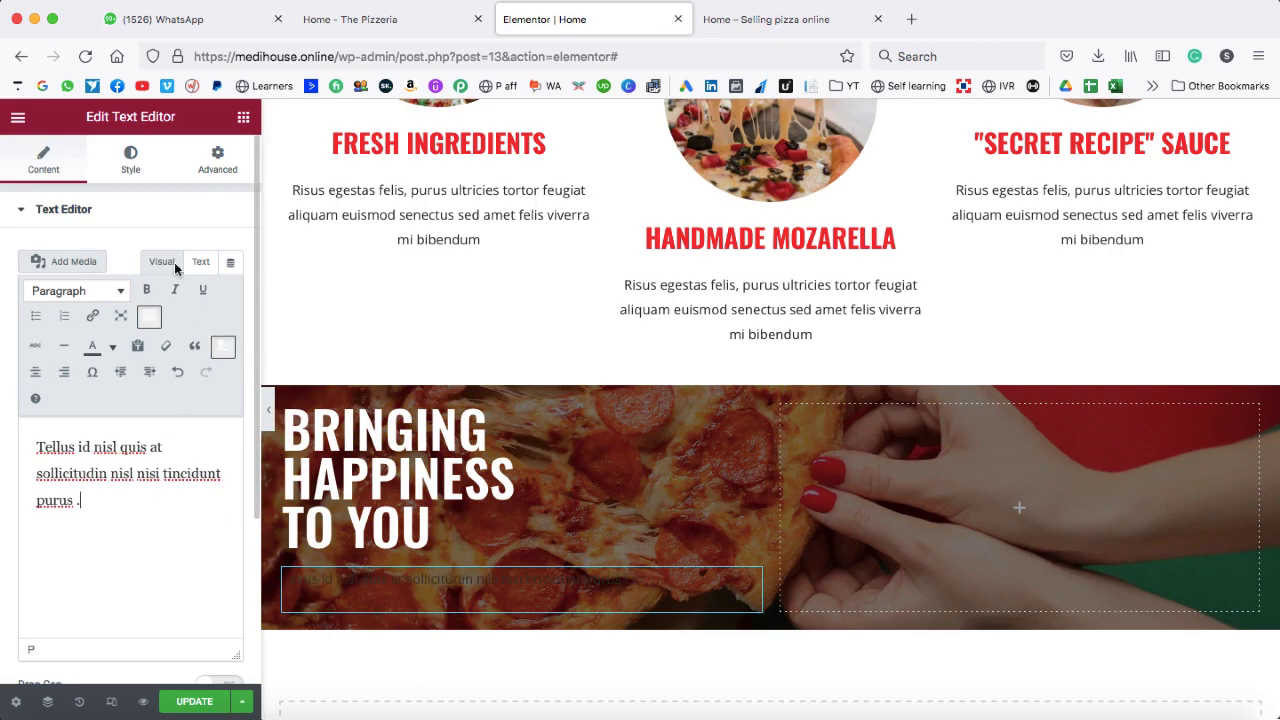
{"action": "left_click", "coordinate": [132, 163]}
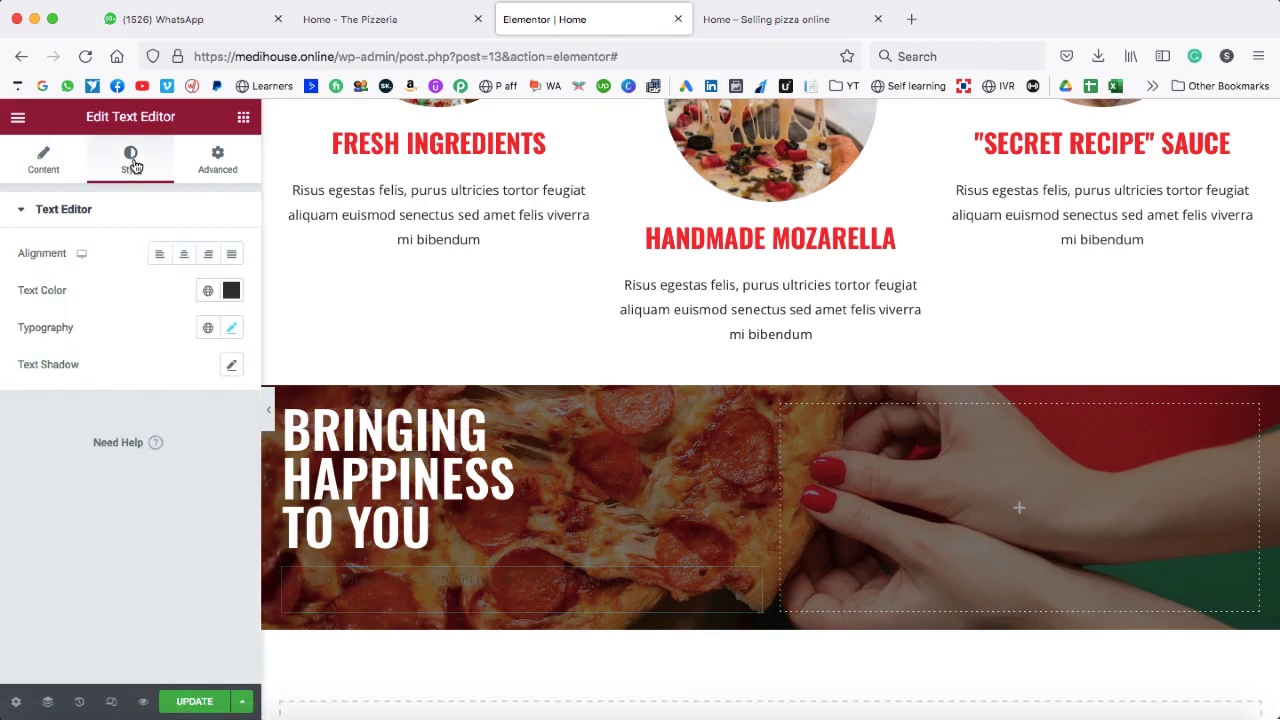
{"action": "left_click", "coordinate": [231, 291]}
{"action": "mouse_move", "coordinate": [160, 410]}
{"action": "left_mouse_down"}
{"action": "mouse_move", "coordinate": [171, 377]}
{"action": "mouse_move", "coordinate": [113, 334]}
{"action": "left_mouse_up"}
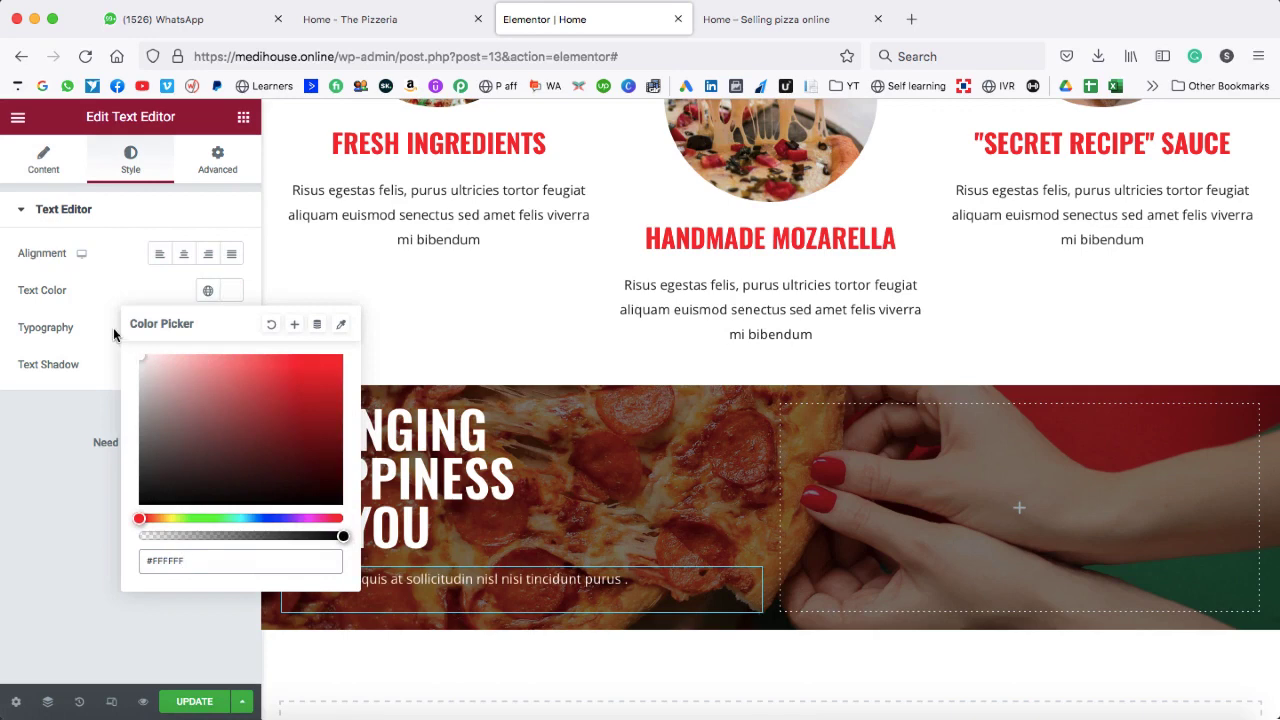
{"action": "left_click", "coordinate": [56, 428]}
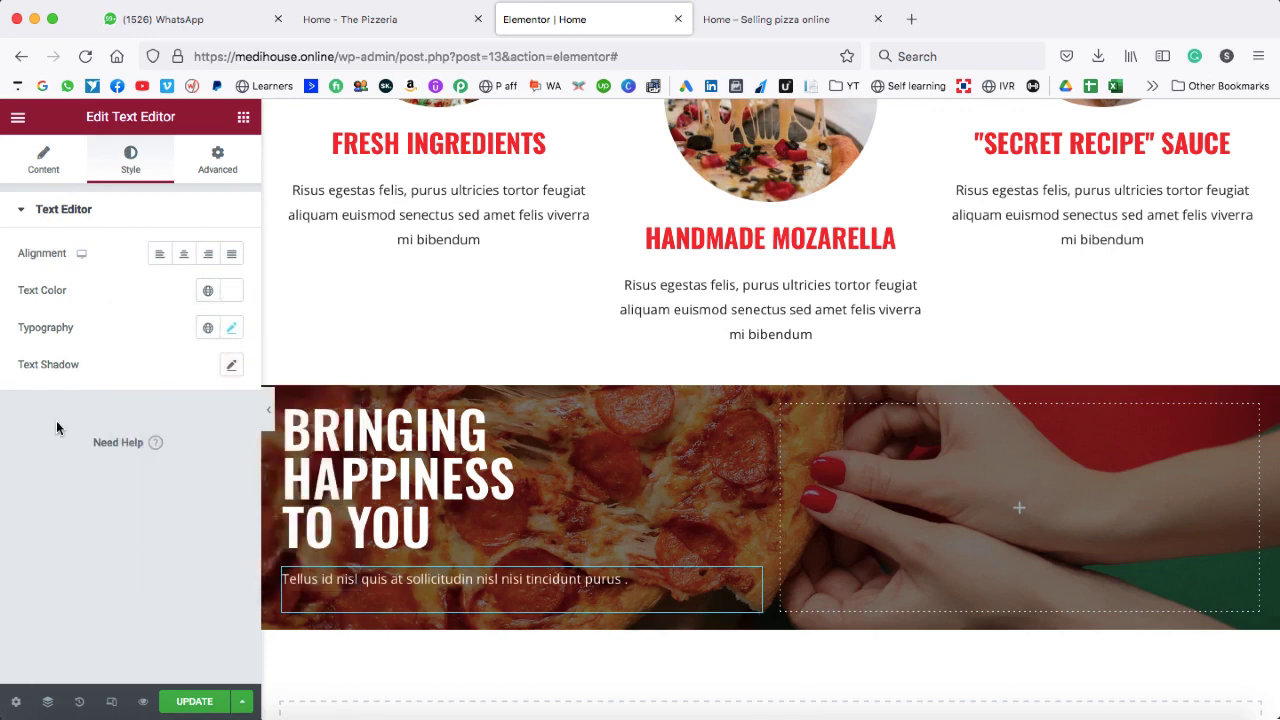
{"action": "left_click", "coordinate": [400, 21]}
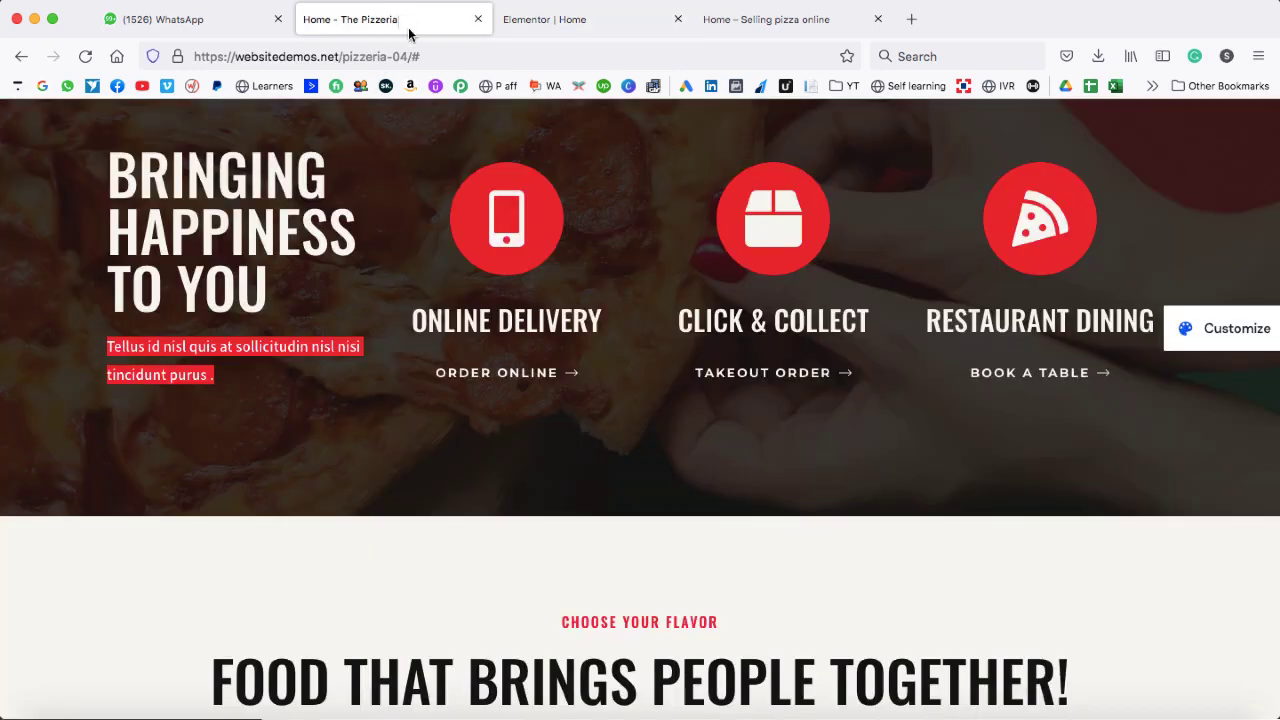
Step: Add two new columns to the banner's inner section, making four columns
{"action": "scroll", "coordinate": [660, 417], "scroll_direction": "up", "scroll_amount": 3}
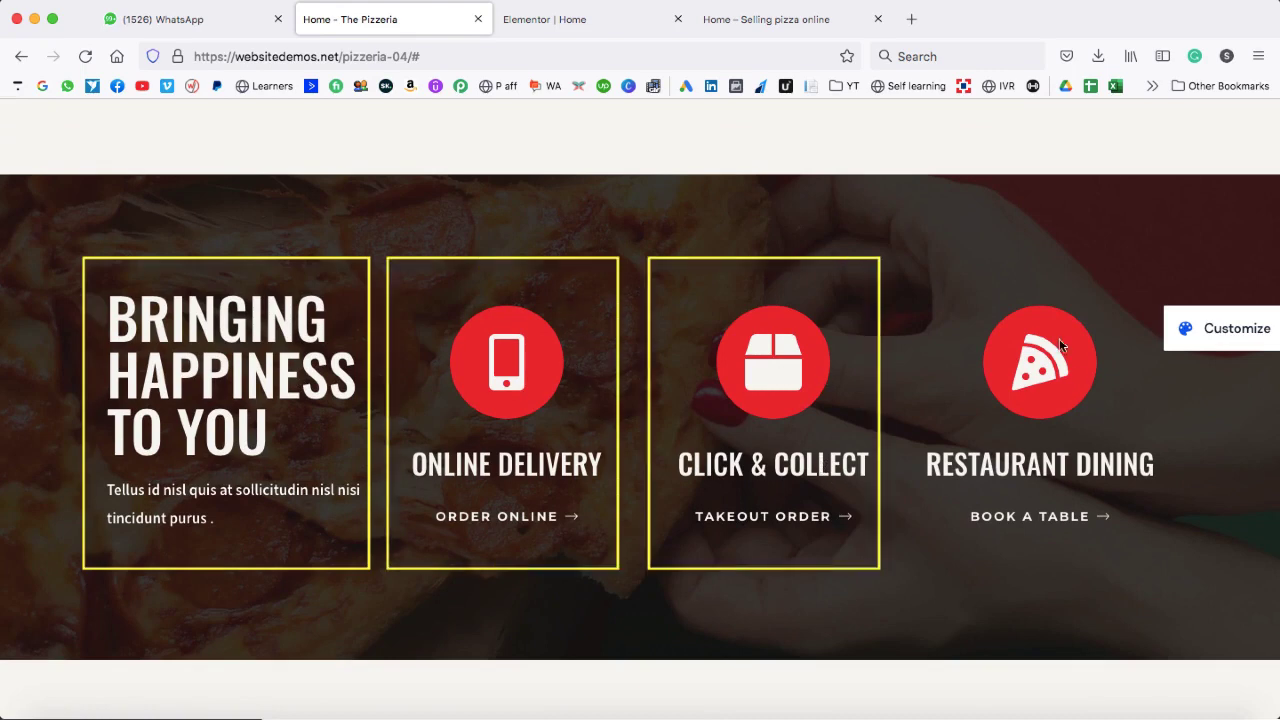
{"action": "left_click", "coordinate": [597, 22]}
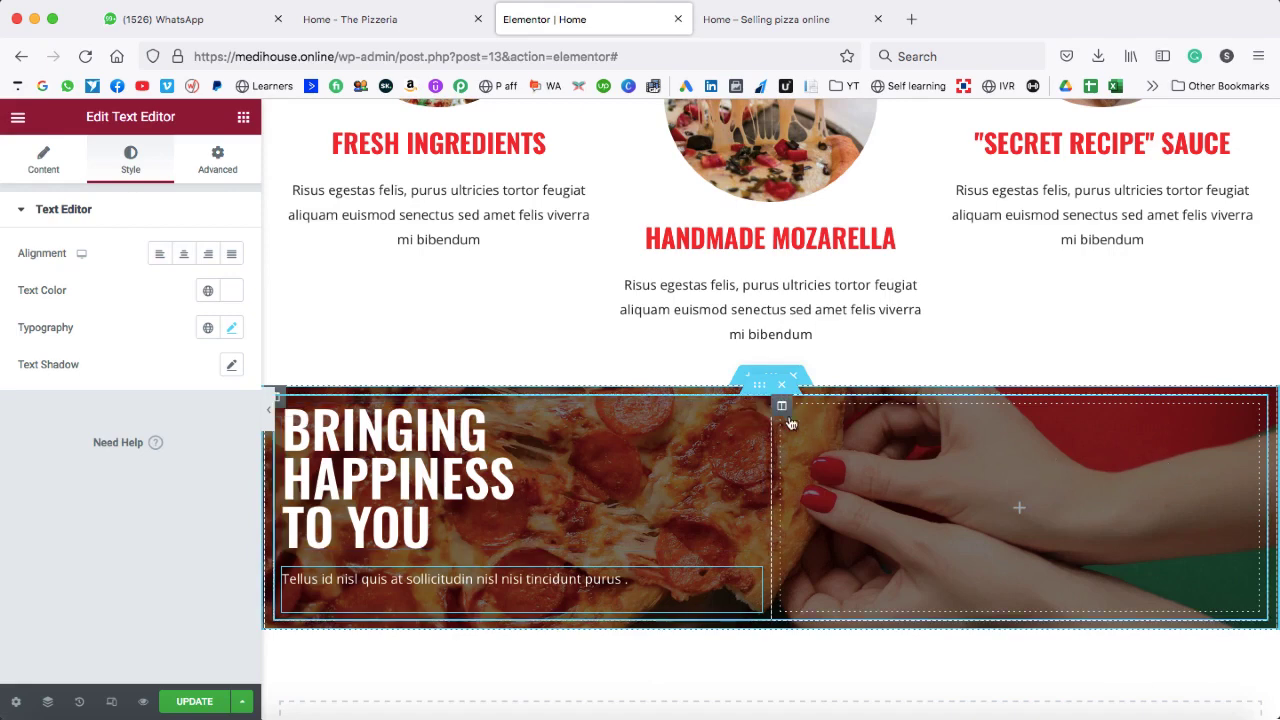
{"action": "right_click", "coordinate": [783, 413]}
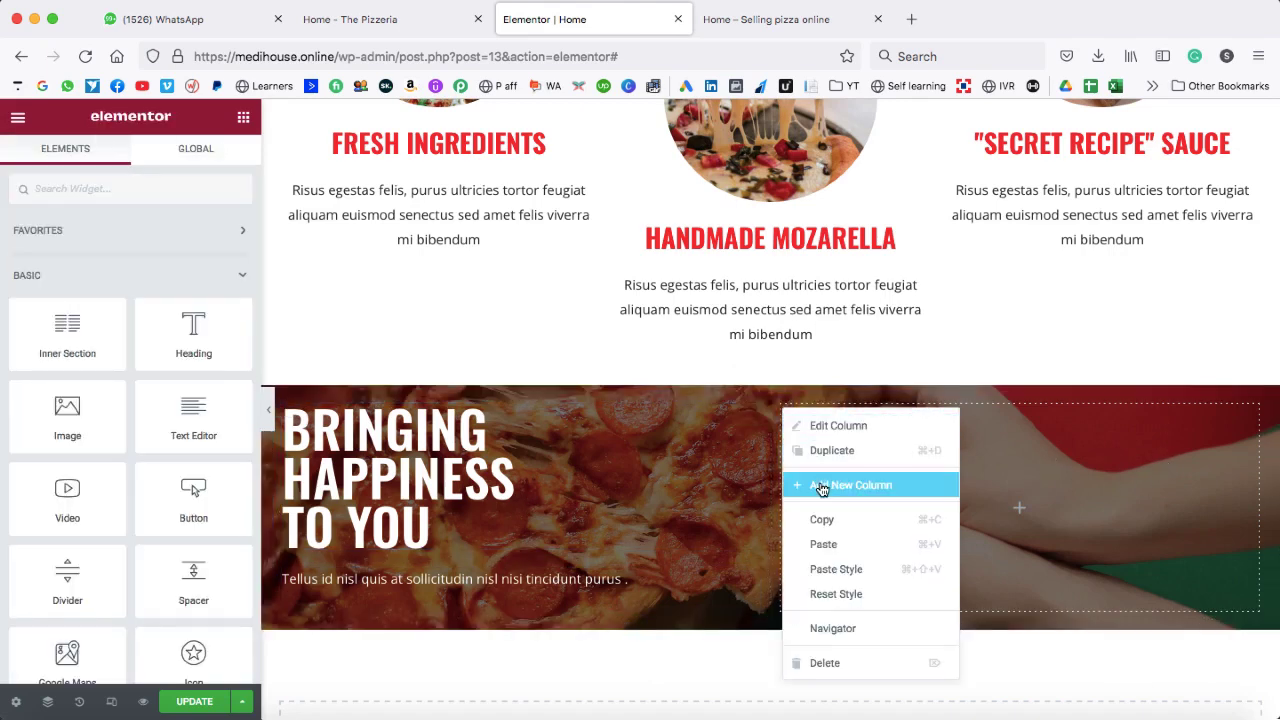
{"action": "left_click", "coordinate": [820, 486]}
{"action": "right_click", "coordinate": [955, 412]}
{"action": "left_click", "coordinate": [995, 477]}
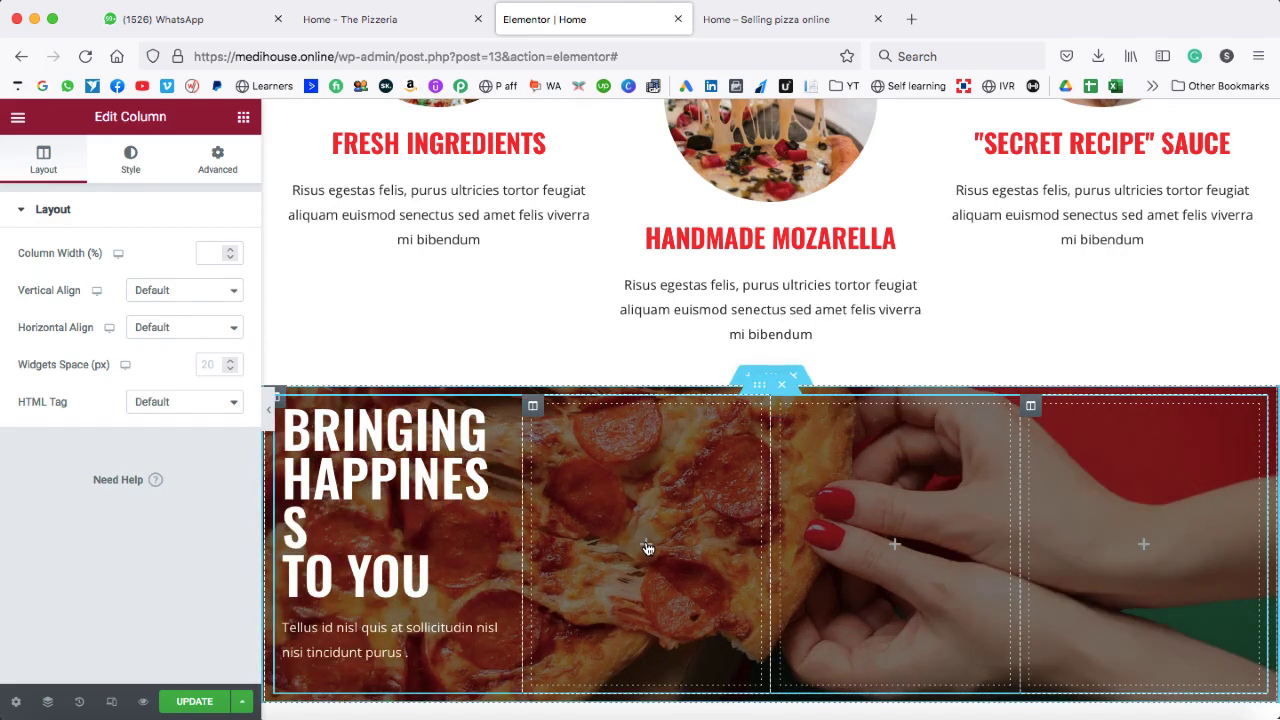
Step: Search for 'icon' and place an Icon widget in the second column
{"action": "left_click", "coordinate": [381, 25]}
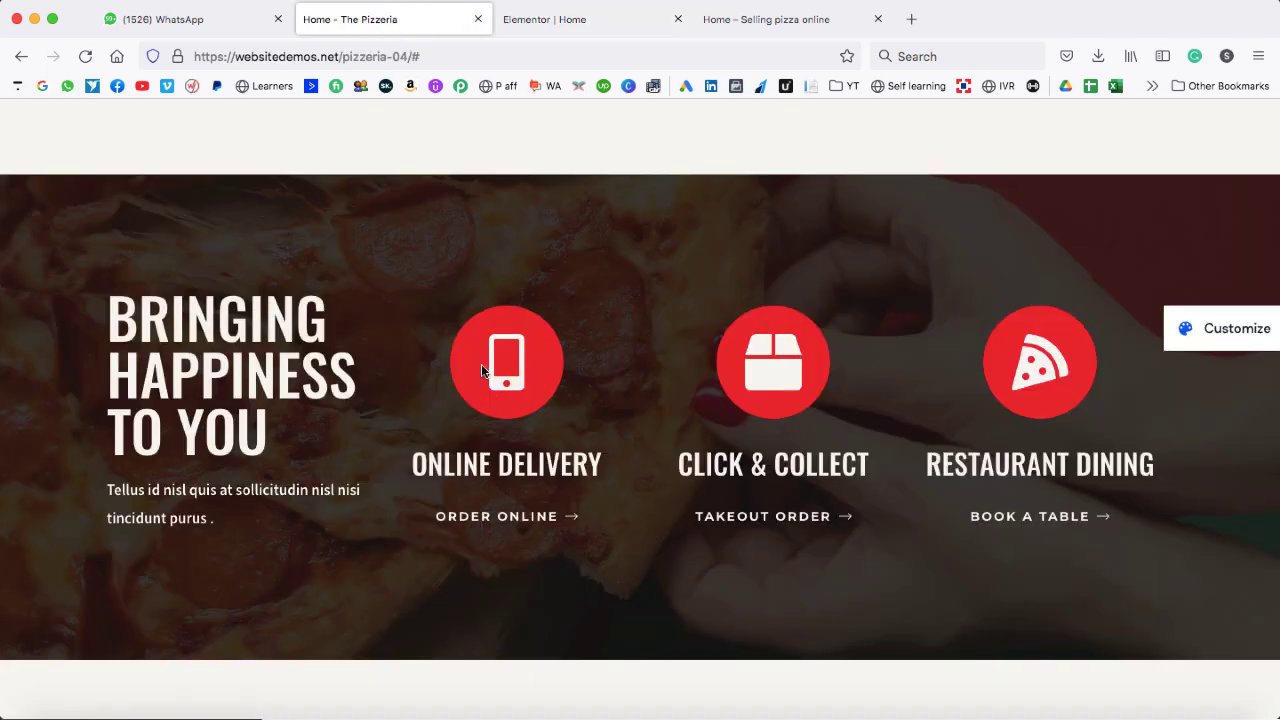
{"action": "left_click", "coordinate": [546, 25]}
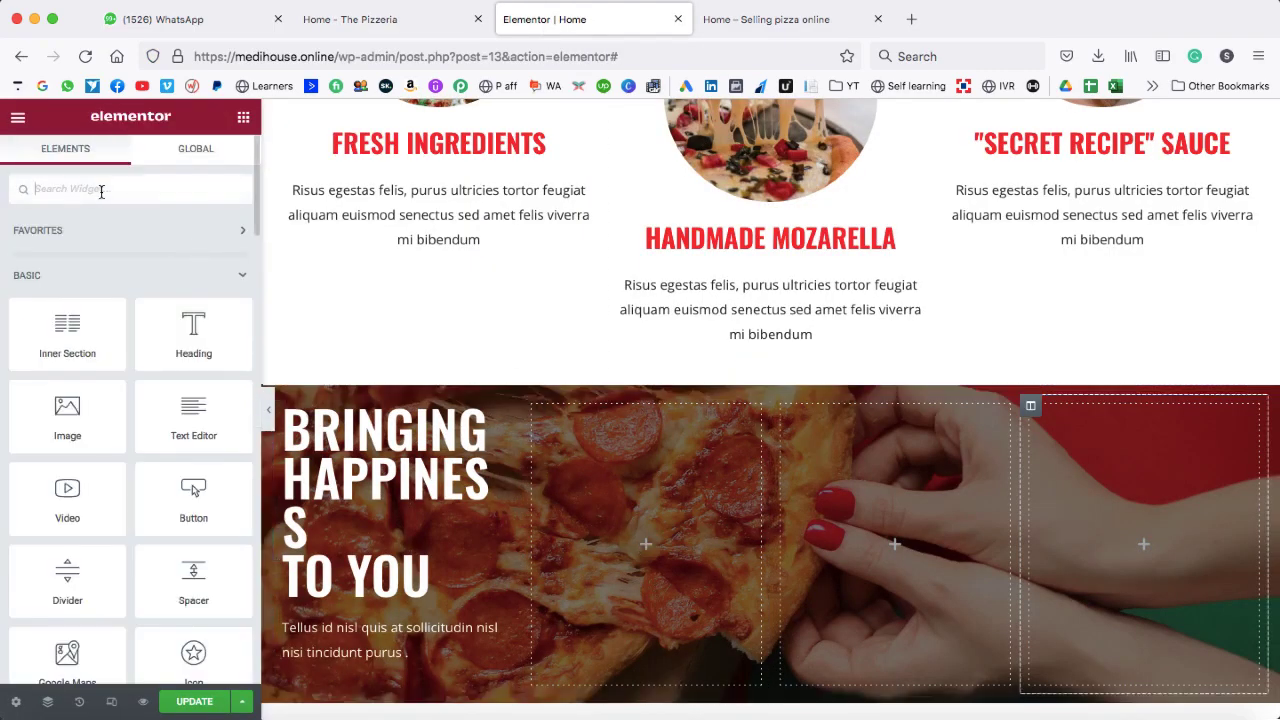
{"action": "left_click", "coordinate": [101, 191]}
{"action": "type", "text": "icon"}
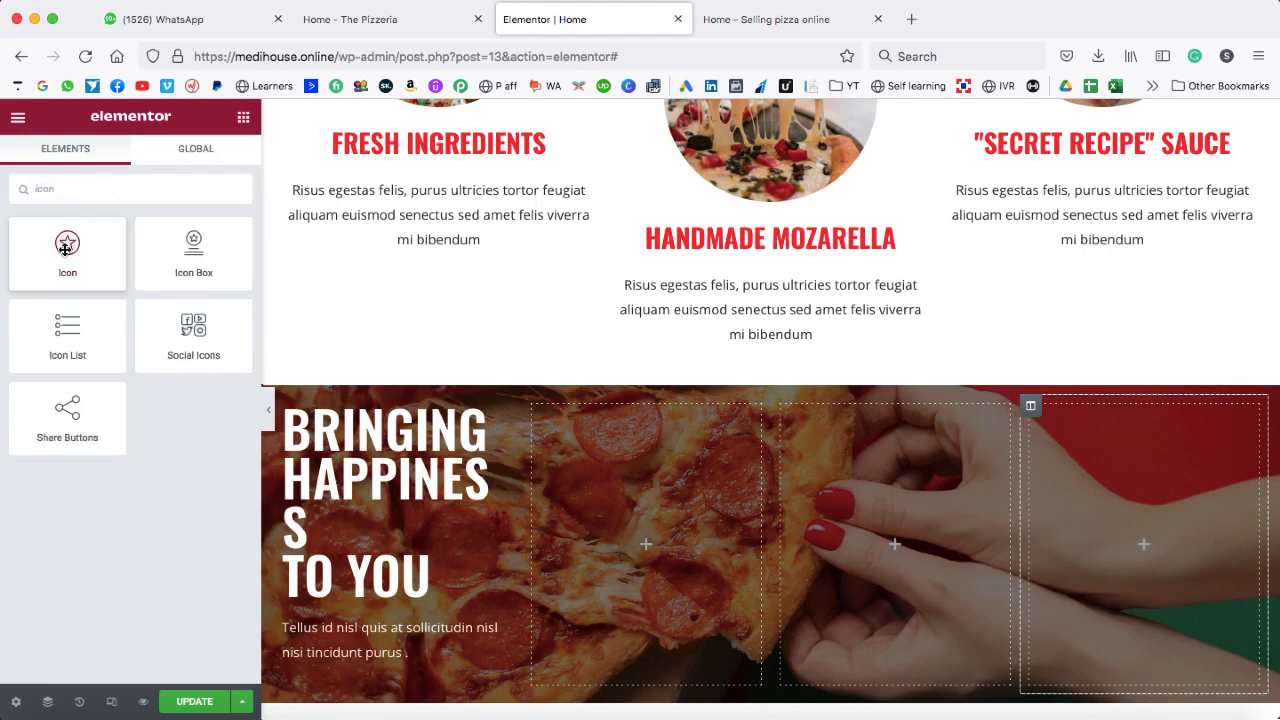
{"action": "left_click_drag", "start_coordinate": [66, 248], "coordinate": [620, 528]}
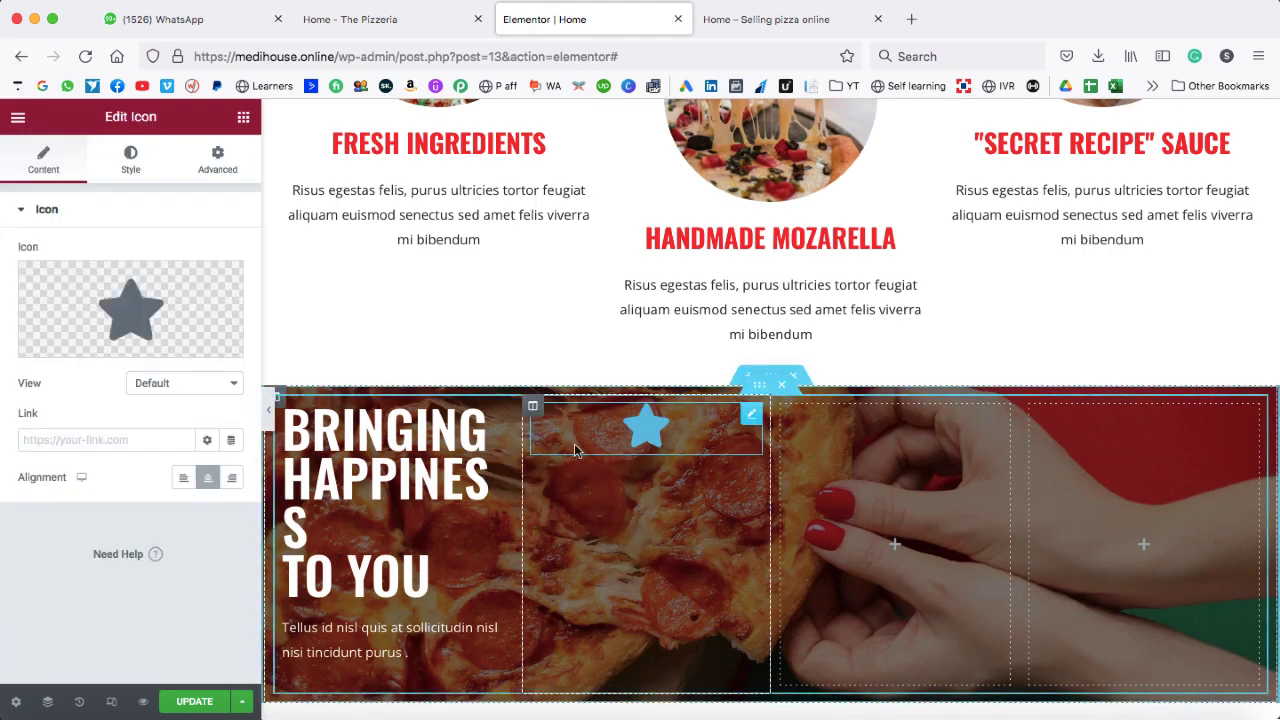
{"action": "mouse_move", "coordinate": [70, 312]}
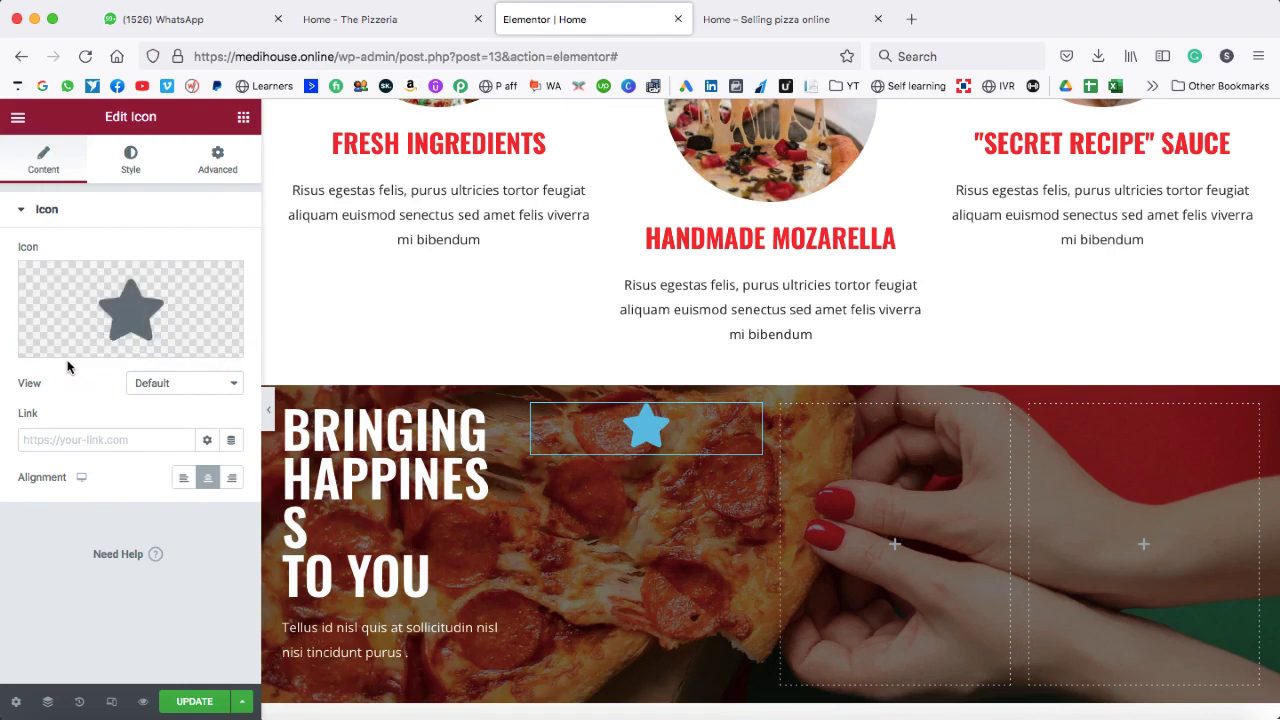
Step: Replace the banner's star icon with the second 'mobile' phone icon from the Icon Library
{"action": "left_click", "coordinate": [67, 350]}
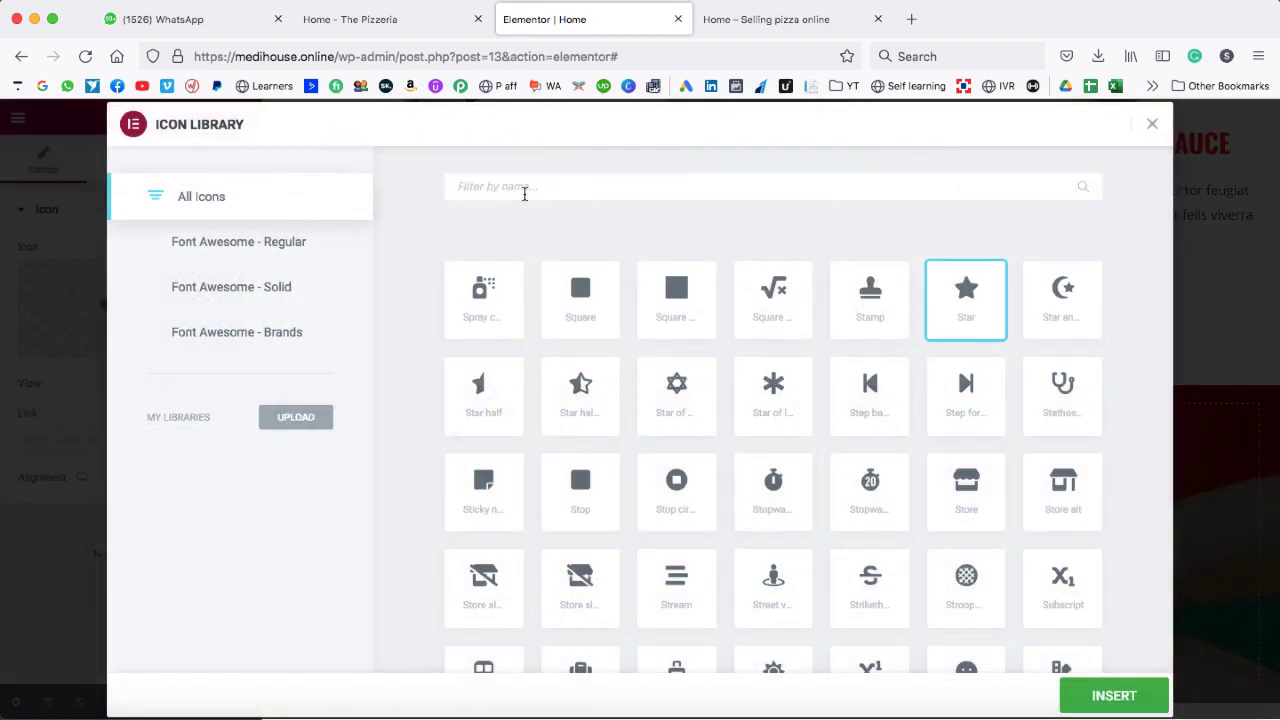
{"action": "type", "text": "mobile"}
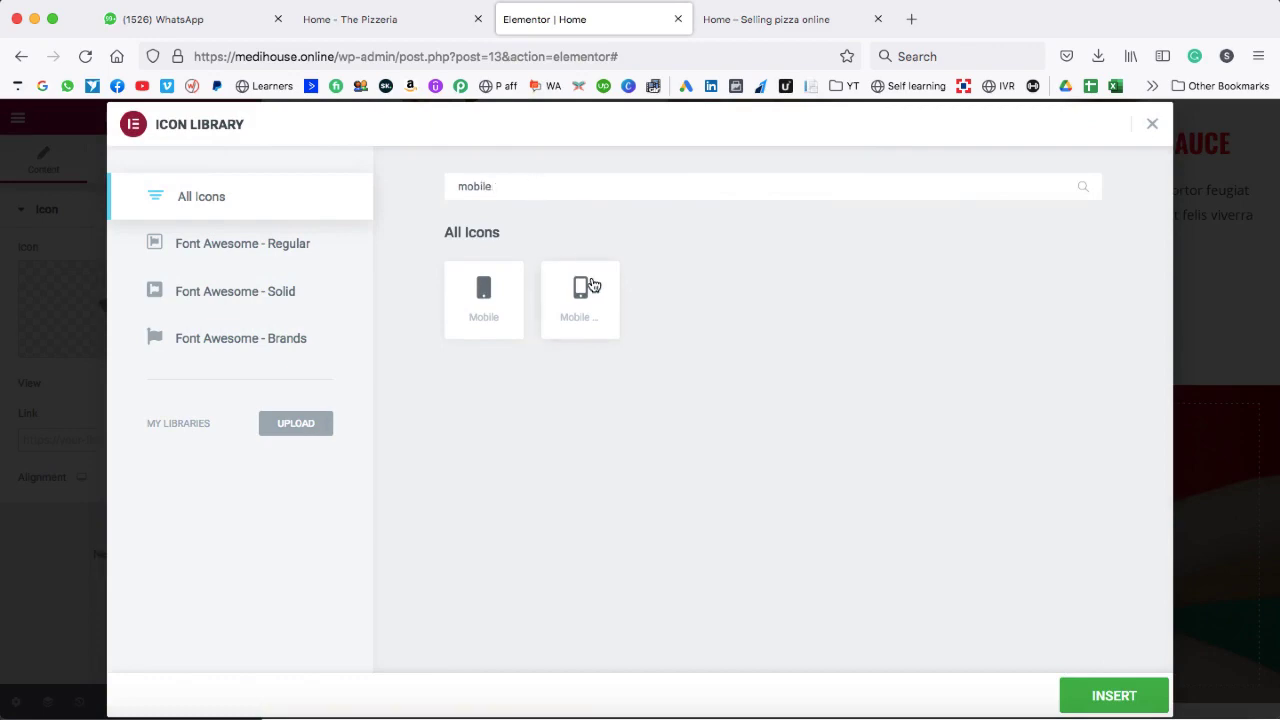
{"action": "left_click", "coordinate": [592, 286]}
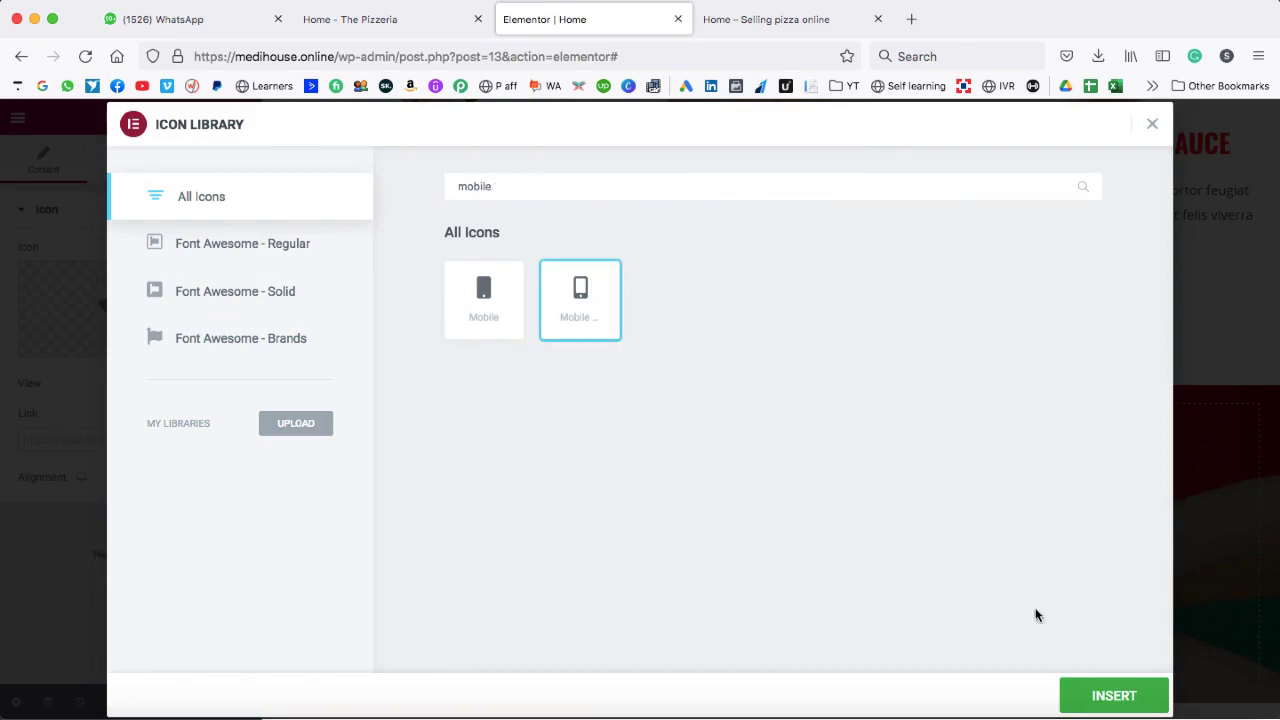
{"action": "left_click", "coordinate": [1105, 697]}
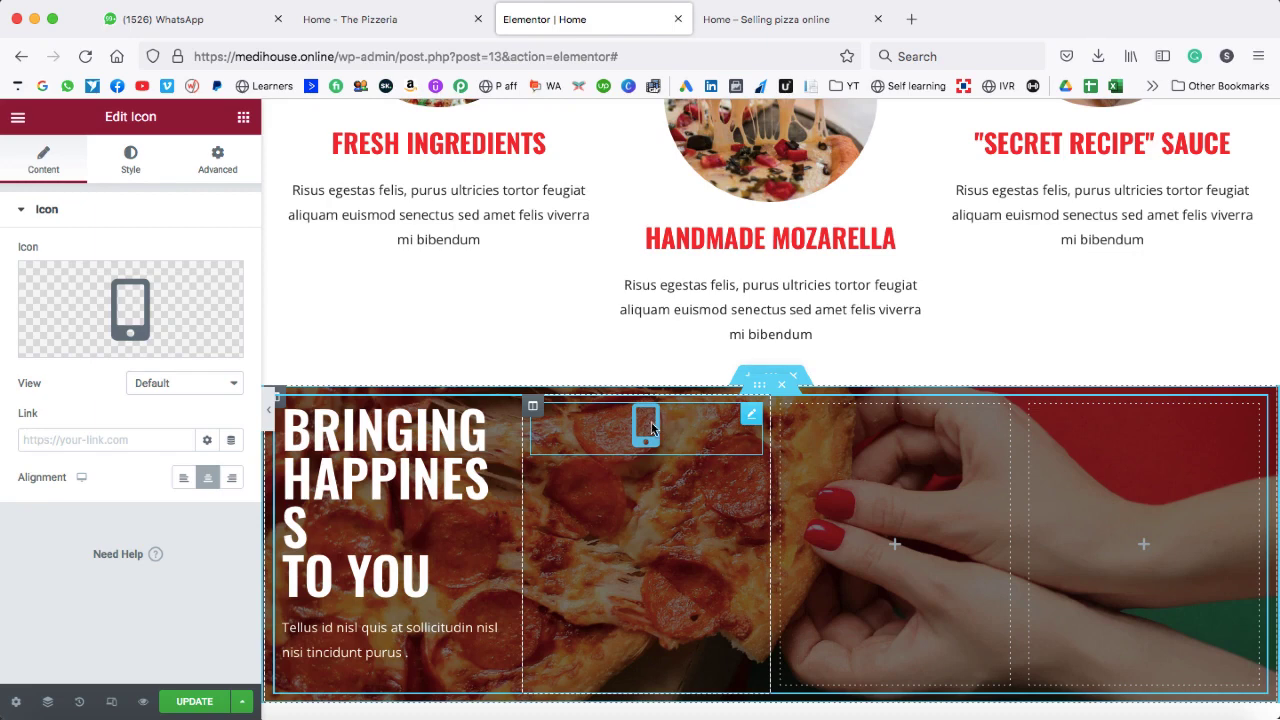
Step: Set the icon view to Stacked with a filled circle, checking it against the reference page
{"action": "left_click", "coordinate": [161, 390]}
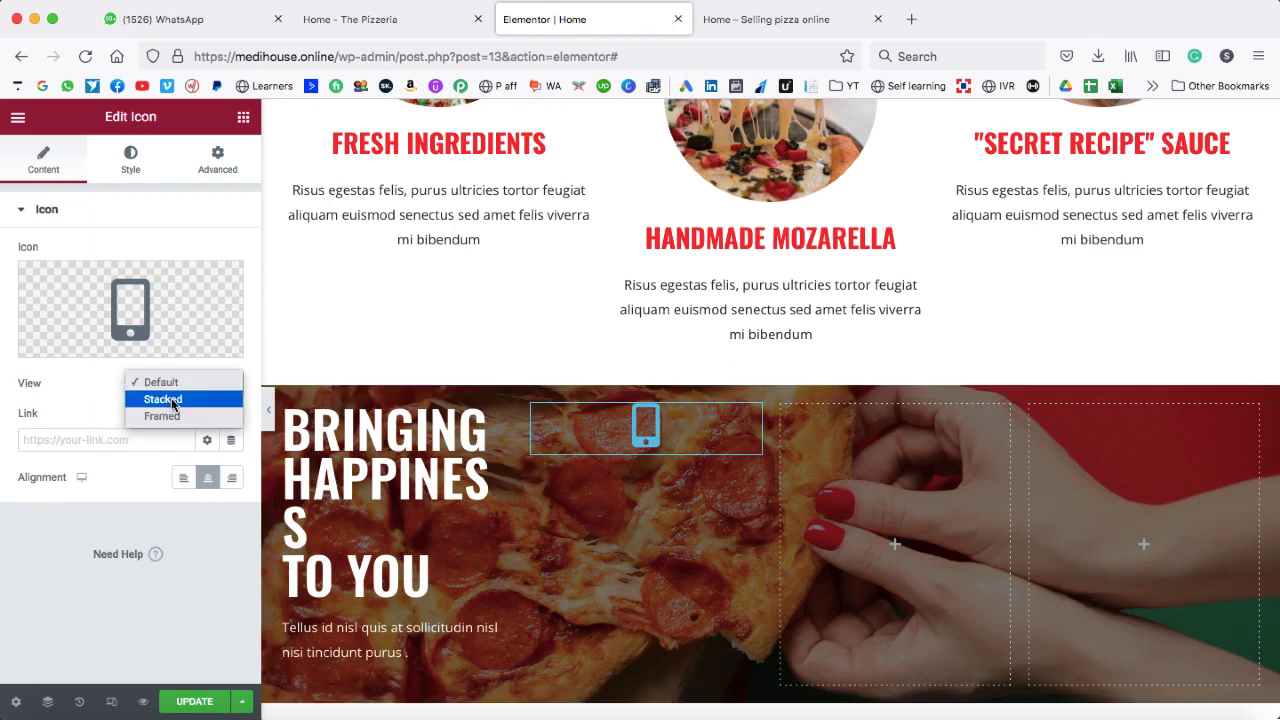
{"action": "left_click", "coordinate": [175, 400]}
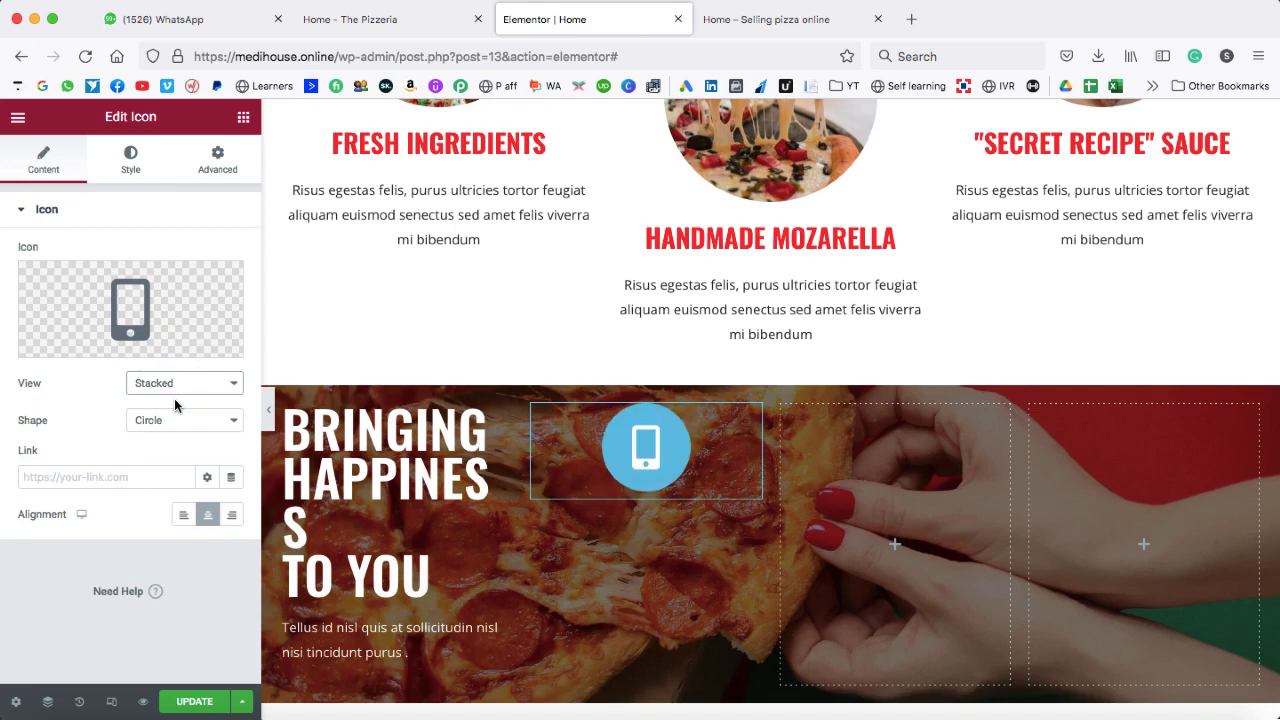
{"action": "left_click", "coordinate": [172, 385]}
{"action": "left_click", "coordinate": [174, 398]}
{"action": "left_click", "coordinate": [178, 385]}
{"action": "left_click", "coordinate": [176, 366]}
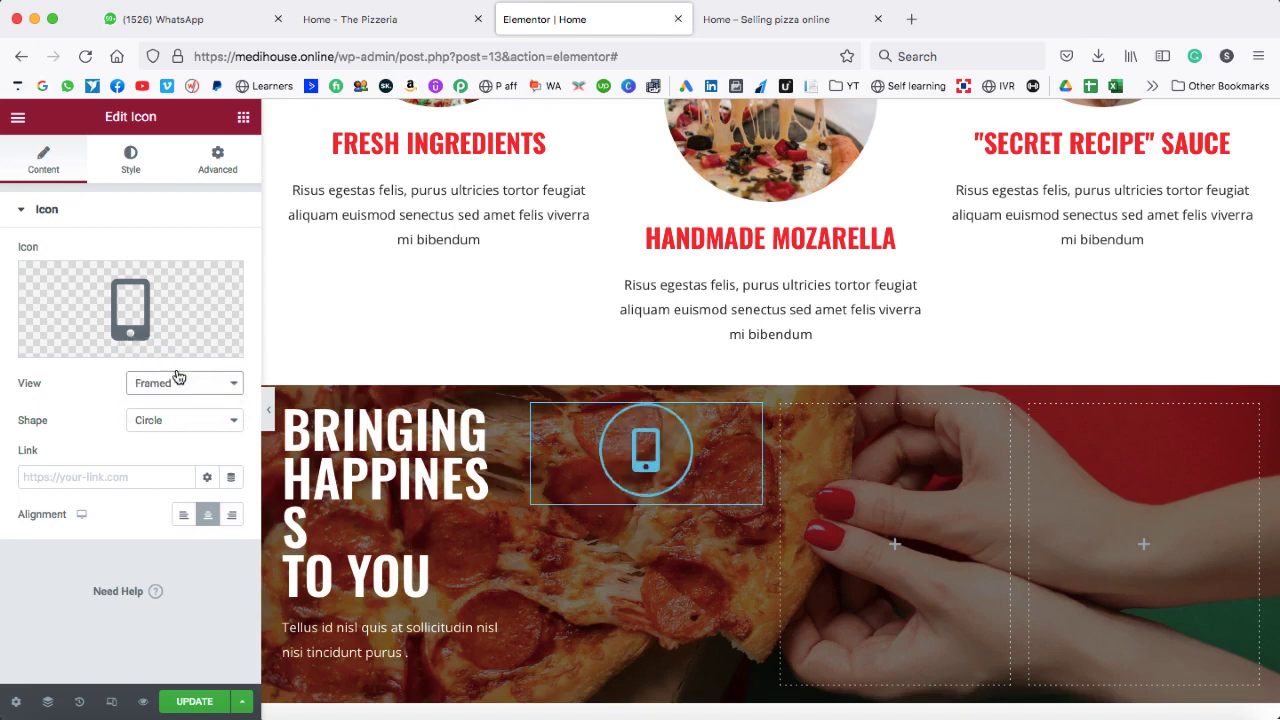
{"action": "left_click", "coordinate": [413, 28]}
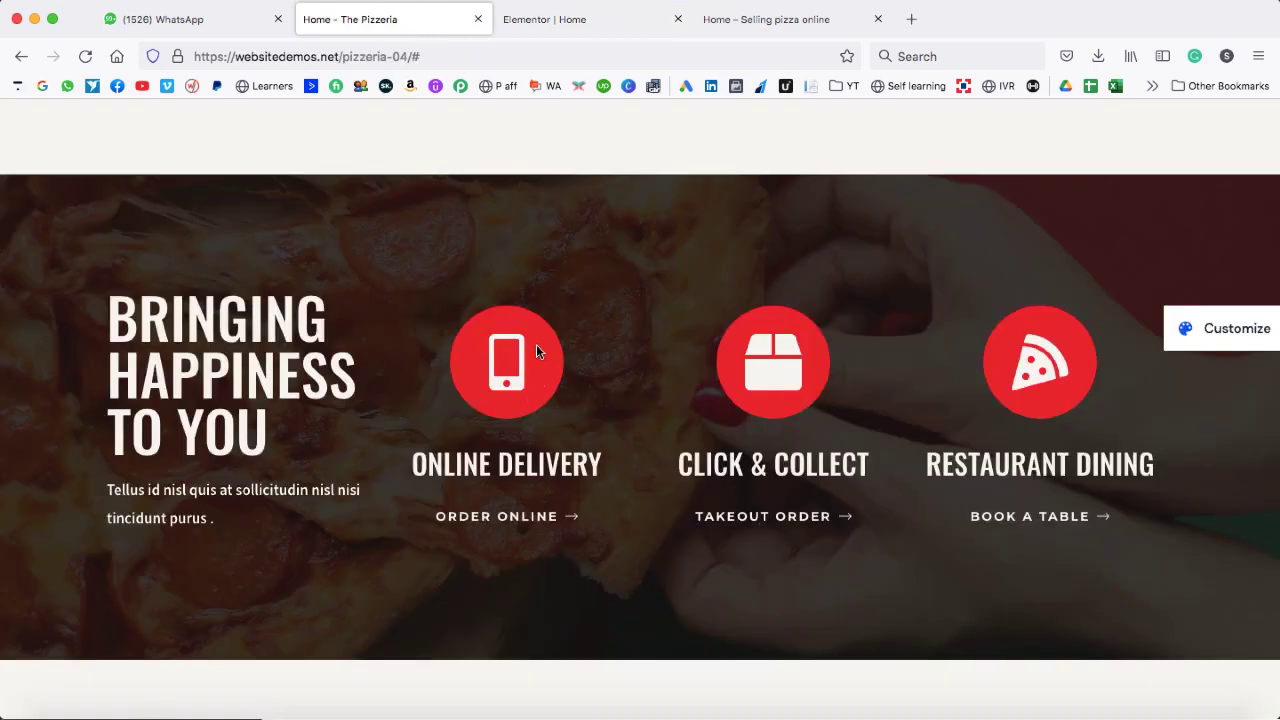
{"action": "left_click", "coordinate": [583, 23]}
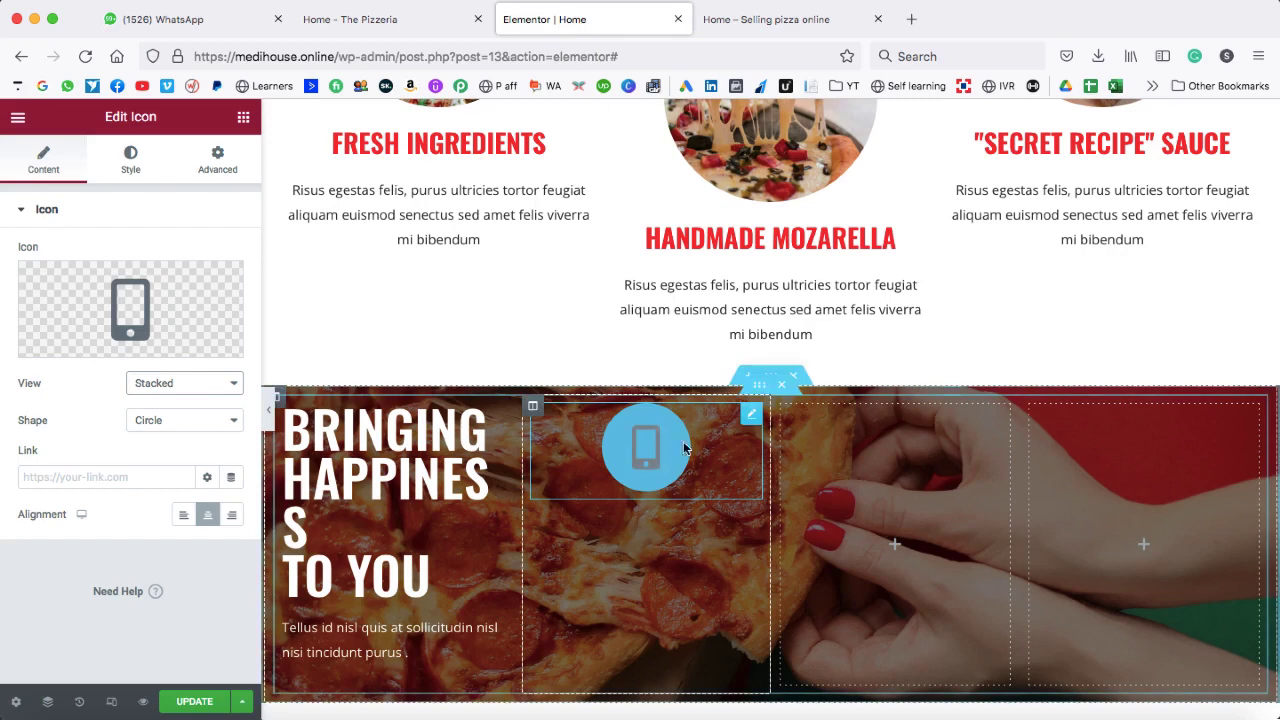
Step: Change the icon's primary colour to red in the Style settings
{"action": "left_click", "coordinate": [130, 160]}
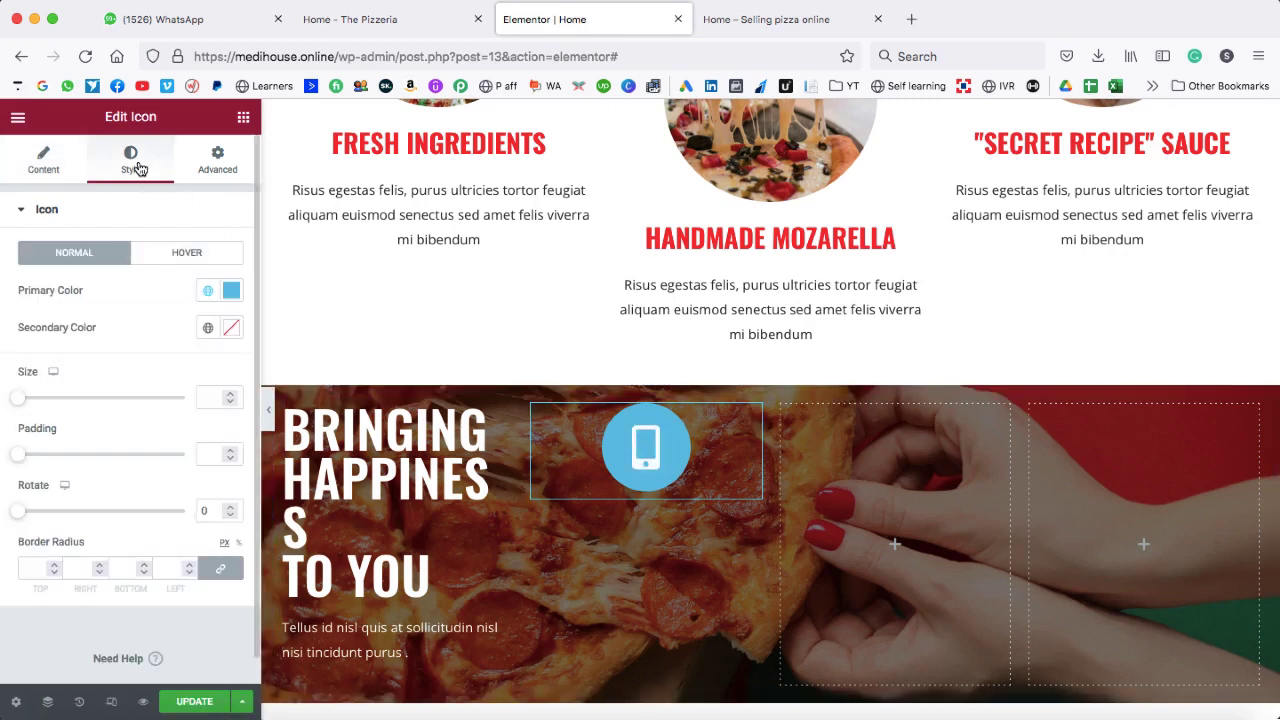
{"action": "left_click", "coordinate": [231, 290]}
{"action": "left_click_drag", "start_coordinate": [163, 518], "coordinate": [141, 518]}
{"action": "left_click", "coordinate": [341, 362]}
{"action": "left_click", "coordinate": [130, 302]}
Step: Check the ONLINE DELIVERY title on the reference page, then bring up the Bringing Happiness heading's context menu
{"action": "left_click", "coordinate": [374, 21]}
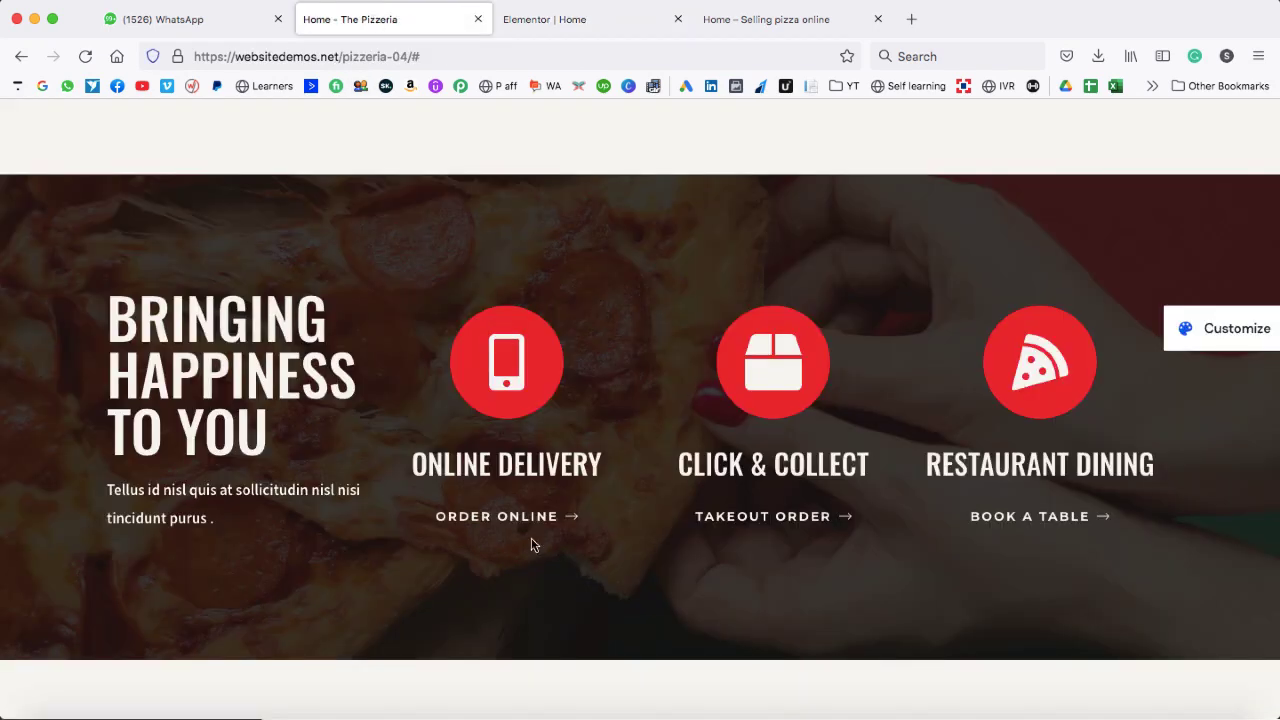
{"action": "left_click_drag", "start_coordinate": [414, 463], "coordinate": [596, 467]}
{"action": "left_click", "coordinate": [544, 19]}
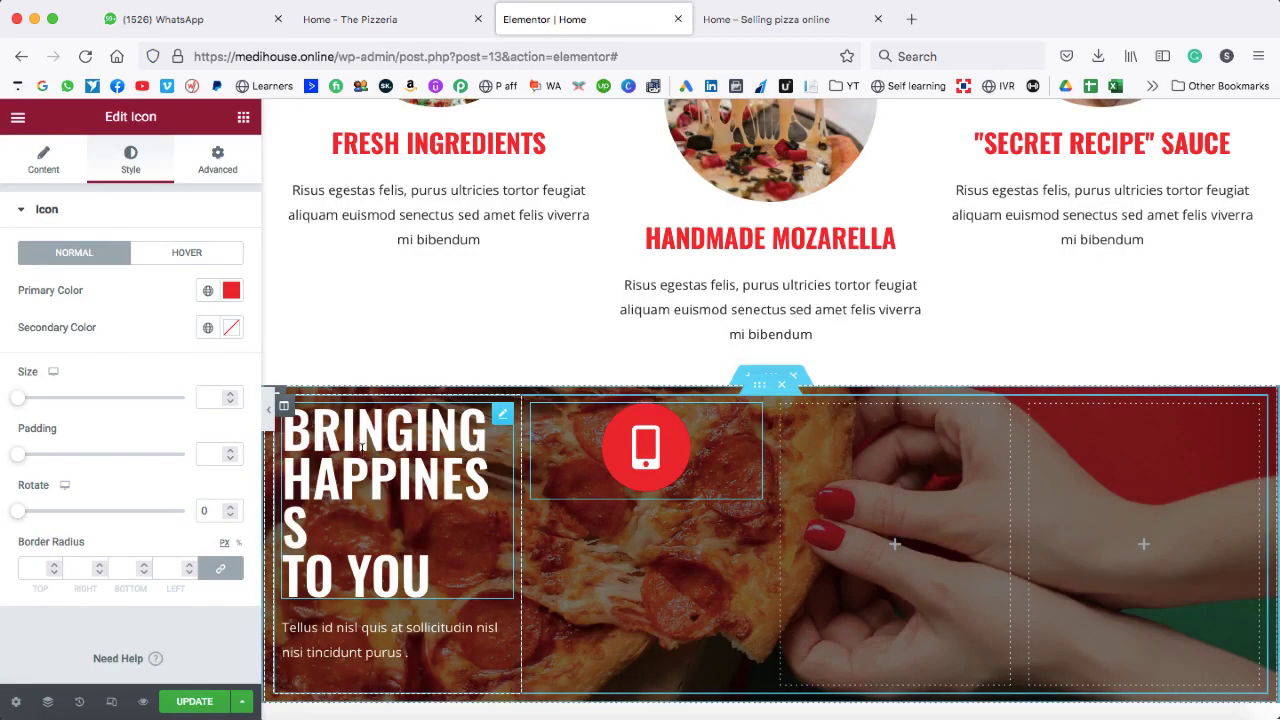
{"action": "right_click", "coordinate": [346, 434]}
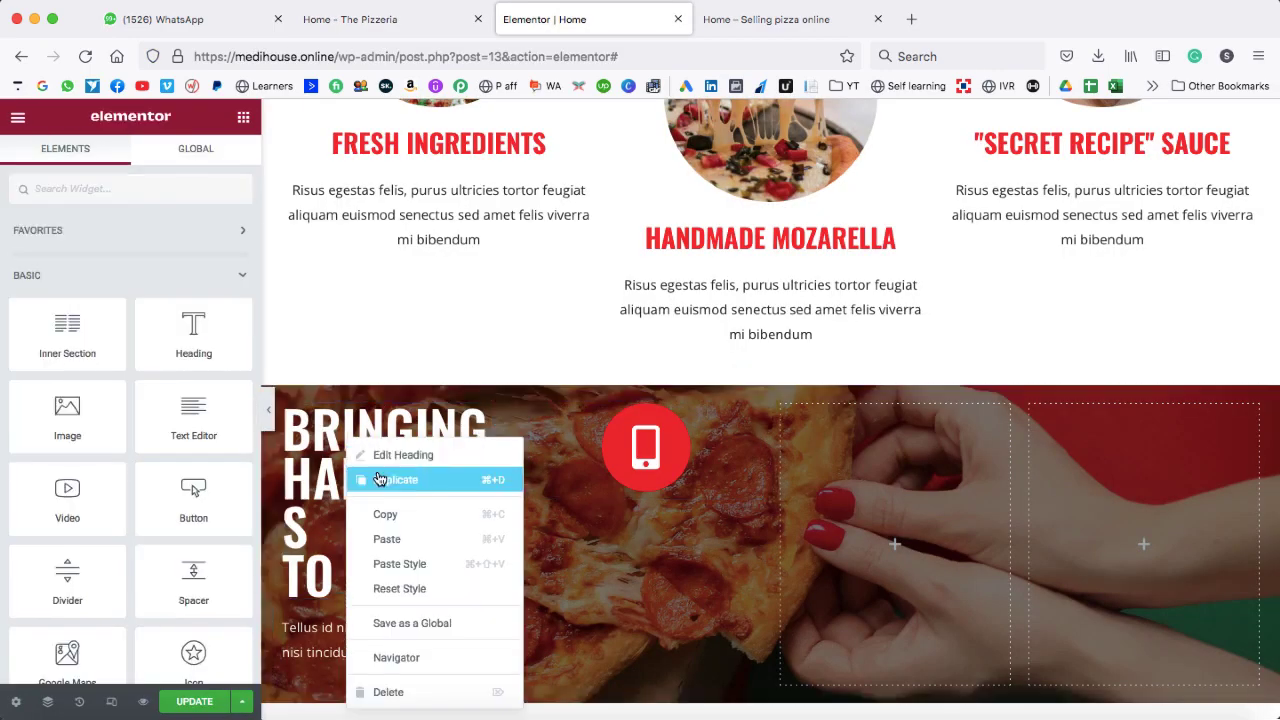
Step: Duplicate the Bringing Happiness heading into column two and retitle it 'Online Delivery'
{"action": "left_click", "coordinate": [371, 477]}
{"action": "scroll", "coordinate": [476, 490], "scroll_direction": "down", "scroll_amount": 3}
{"action": "left_click_drag", "start_coordinate": [500, 393], "coordinate": [604, 295]}
{"action": "right_click", "coordinate": [748, 293]}
{"action": "key", "text": "Escape"}
{"action": "left_click_drag", "start_coordinate": [194, 270], "coordinate": [16, 270]}
{"action": "type", "text": "Online Delivery"}
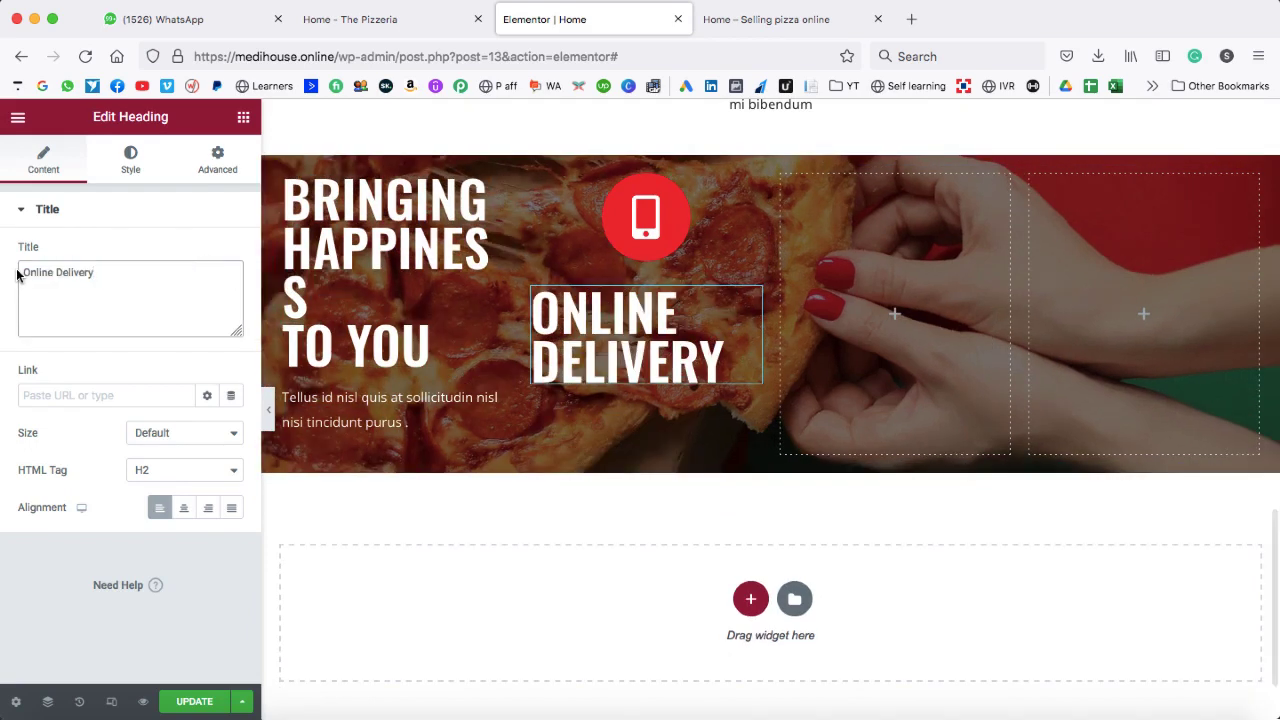
Step: Set the Online Delivery heading's typography size to 29
{"action": "left_click", "coordinate": [128, 160]}
{"action": "left_click", "coordinate": [232, 291]}
{"action": "left_click", "coordinate": [216, 434]}
{"action": "left_click_drag", "start_coordinate": [216, 434], "coordinate": [216, 434]}
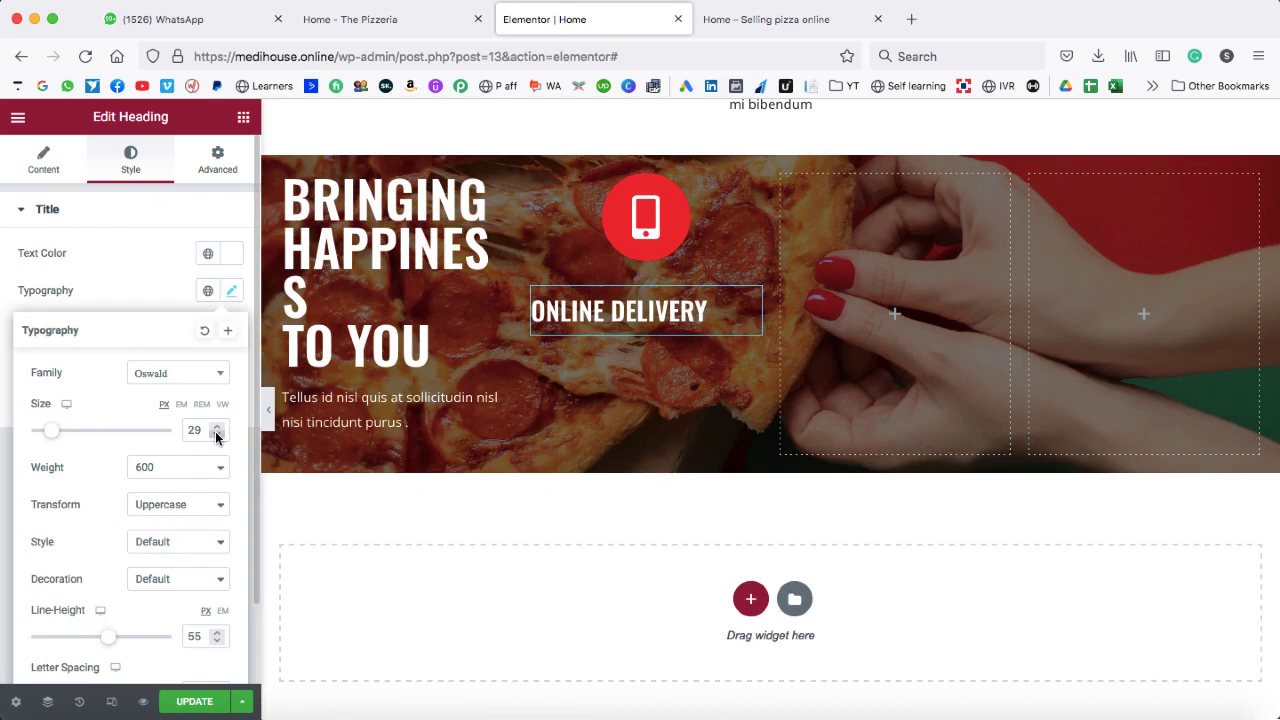
{"action": "left_click", "coordinate": [134, 294]}
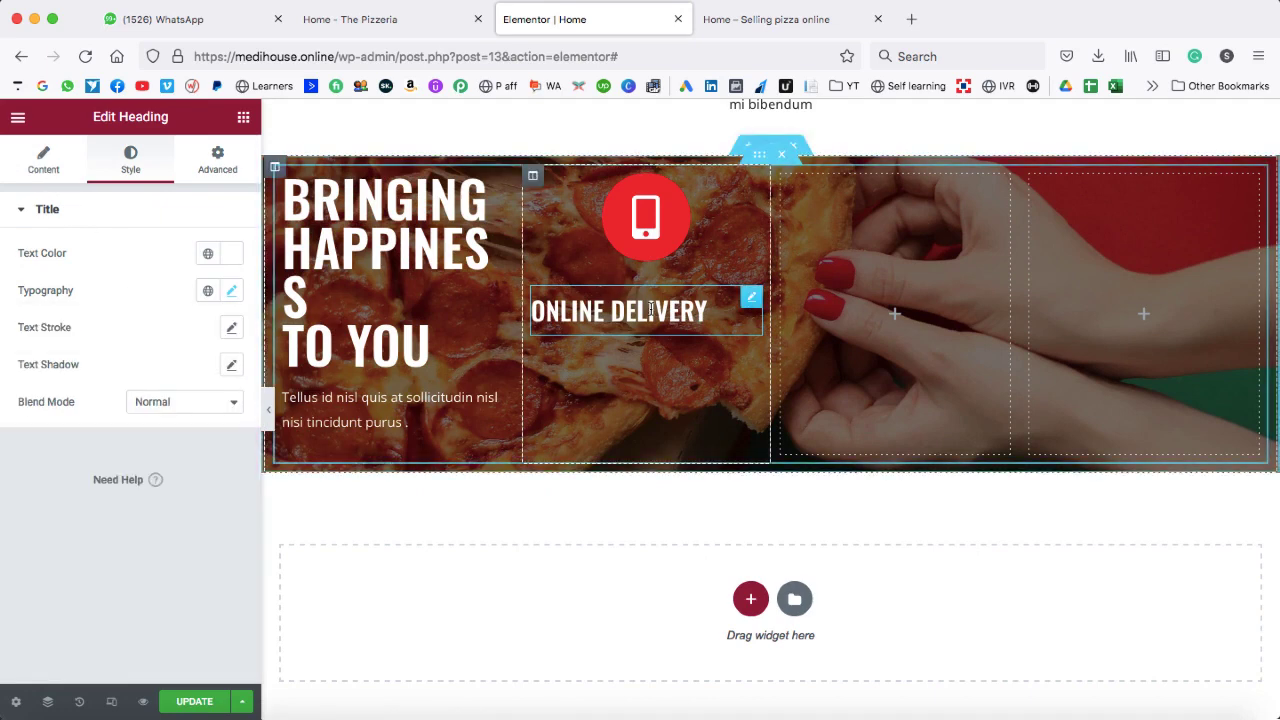
Step: Centre the Online Delivery heading and save the page with Update
{"action": "left_click", "coordinate": [43, 160]}
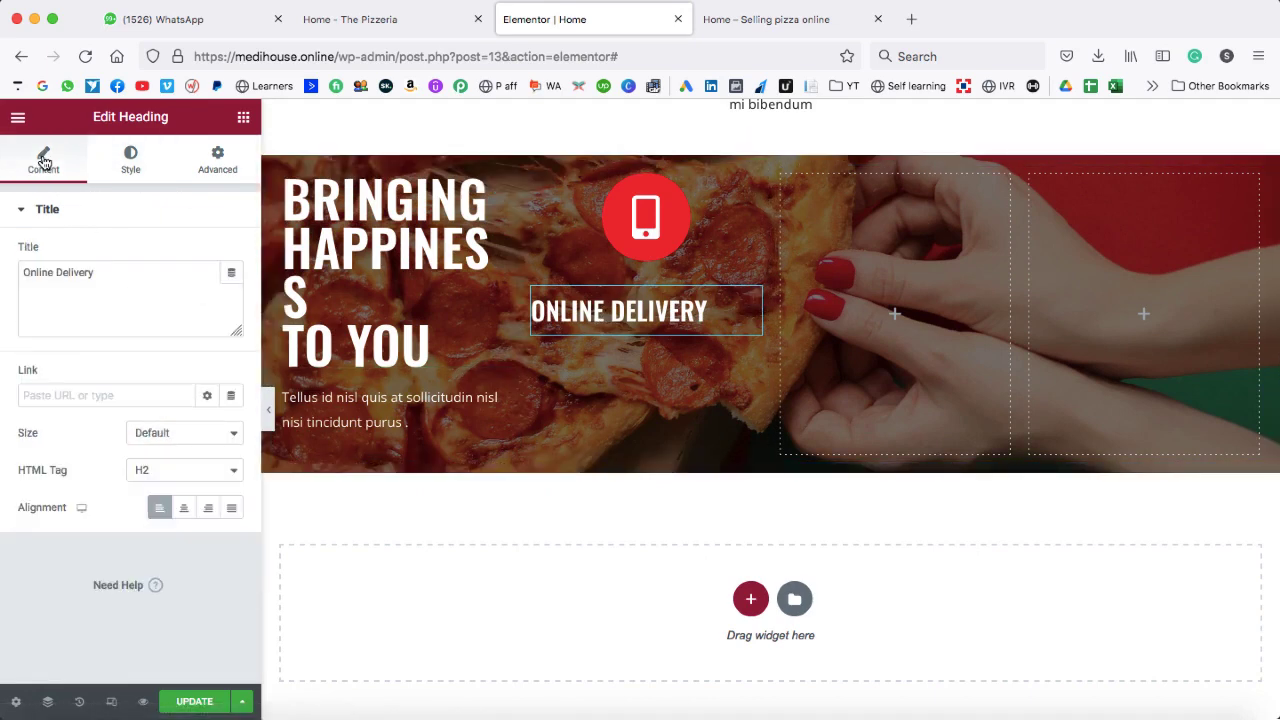
{"action": "left_click", "coordinate": [185, 509]}
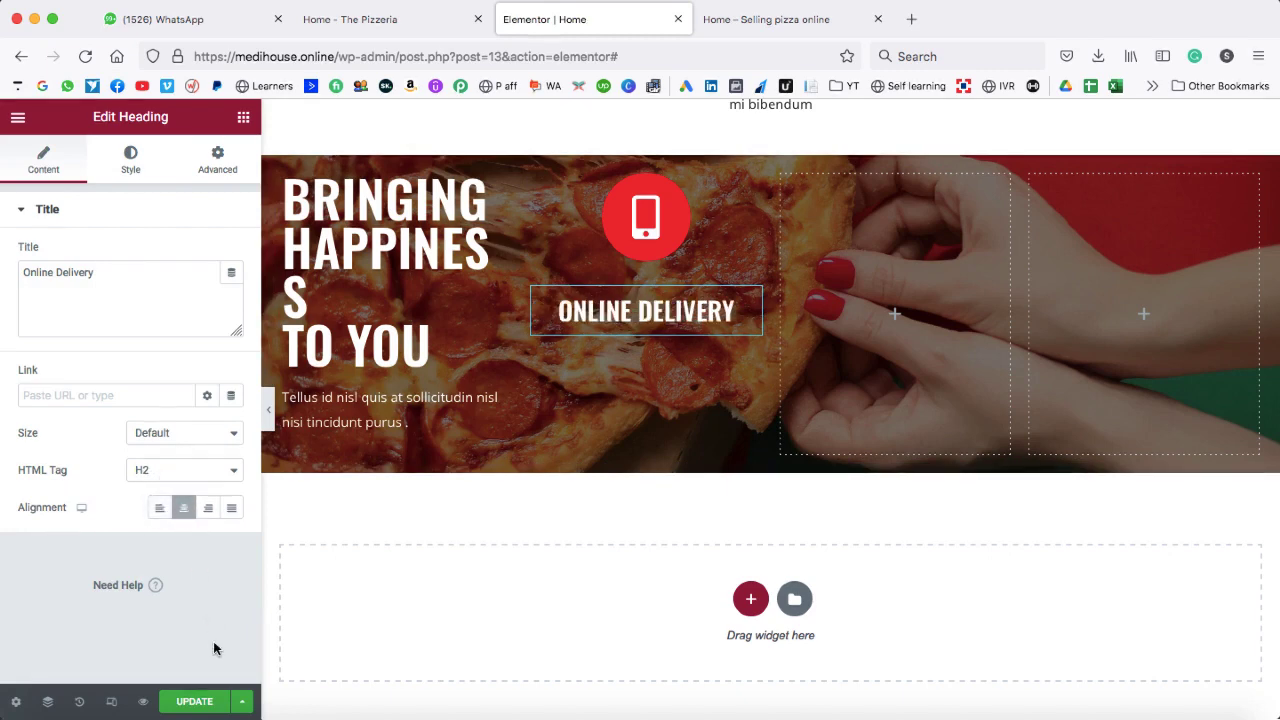
{"action": "left_click", "coordinate": [196, 702]}
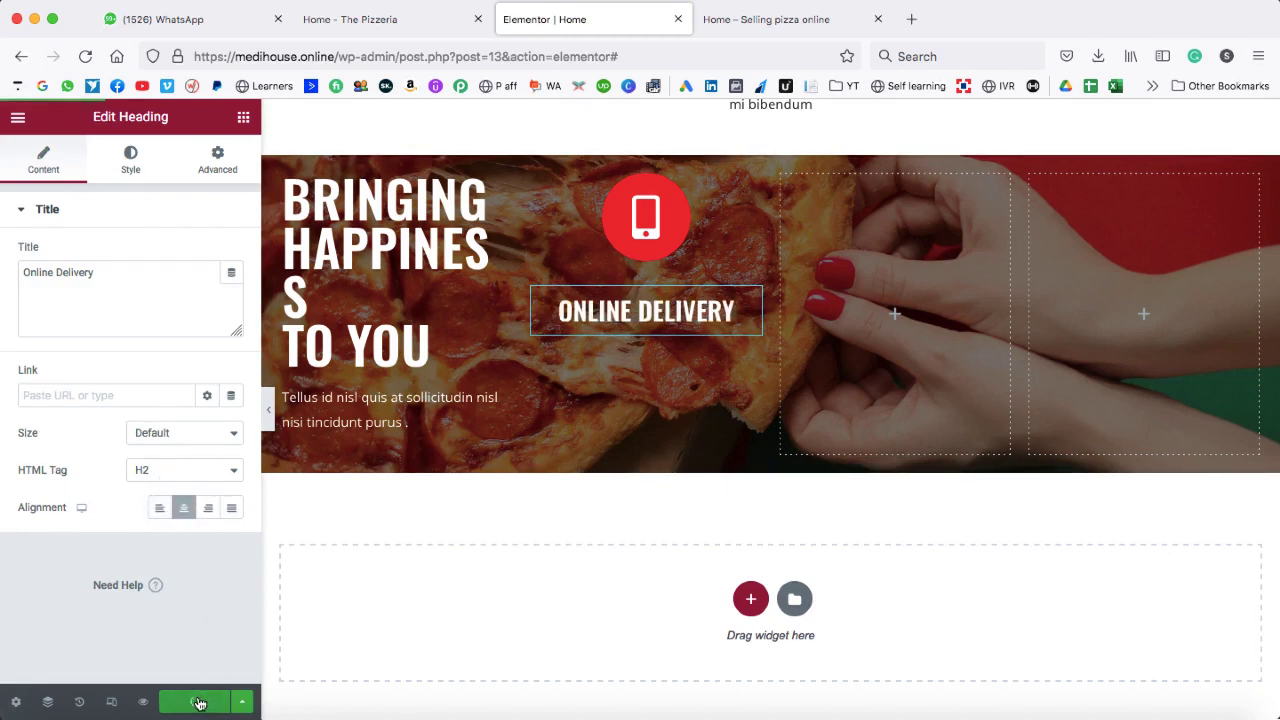
{"action": "left_click", "coordinate": [766, 19]}
Step: Reload the live homepage and scroll to the banner, noting that HAPPINESS wraps onto a new line
{"action": "left_click", "coordinate": [84, 56]}
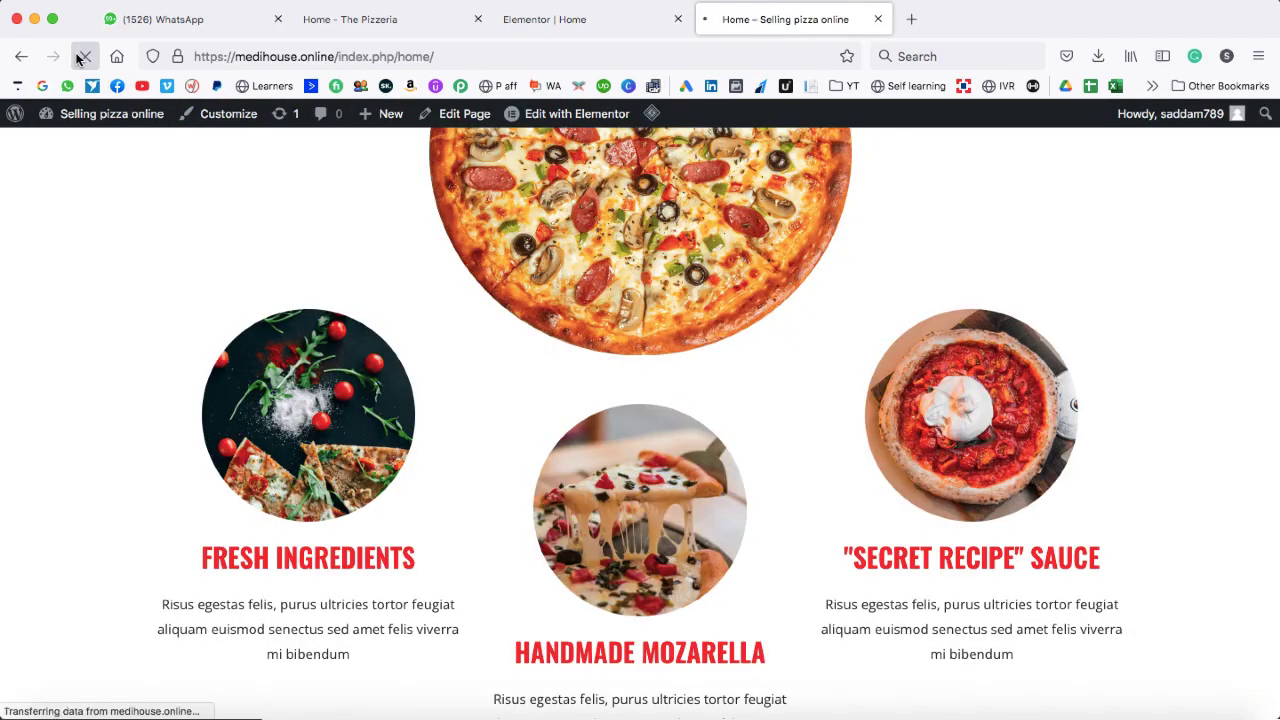
{"action": "scroll", "coordinate": [95, 378], "scroll_direction": "down", "scroll_amount": 10}
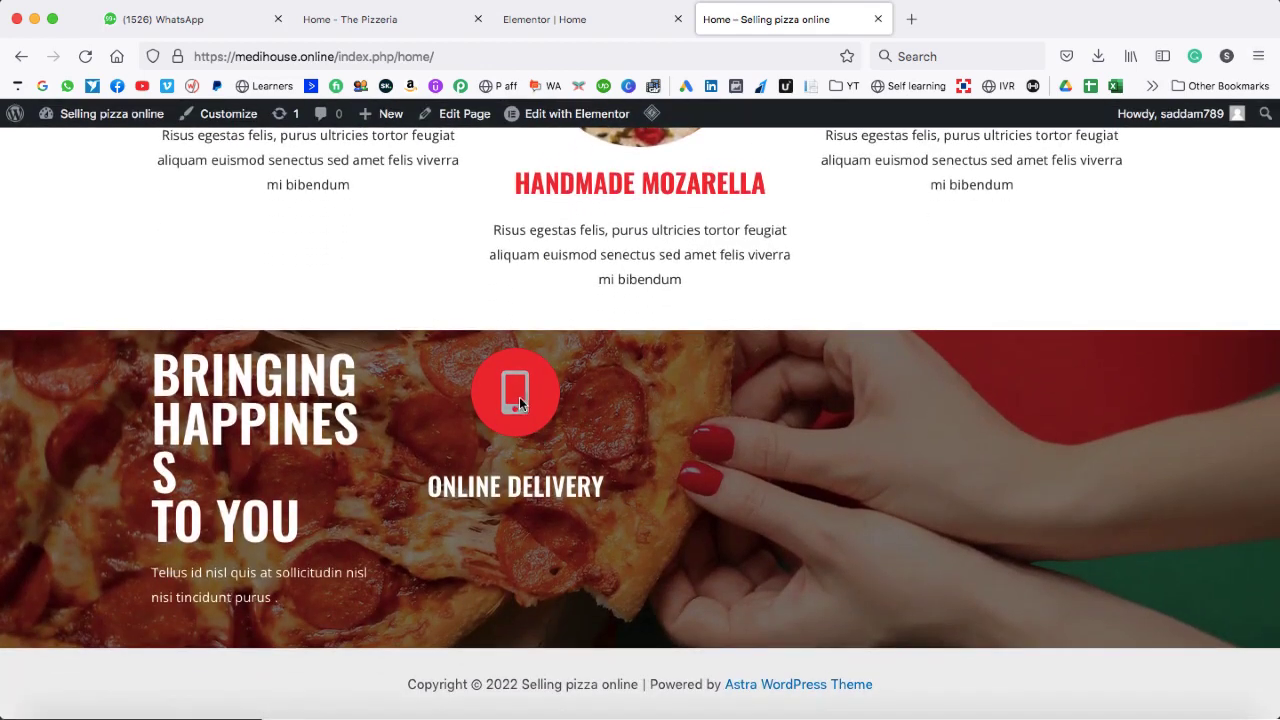
{"action": "left_click_drag", "start_coordinate": [182, 424], "coordinate": [336, 432]}
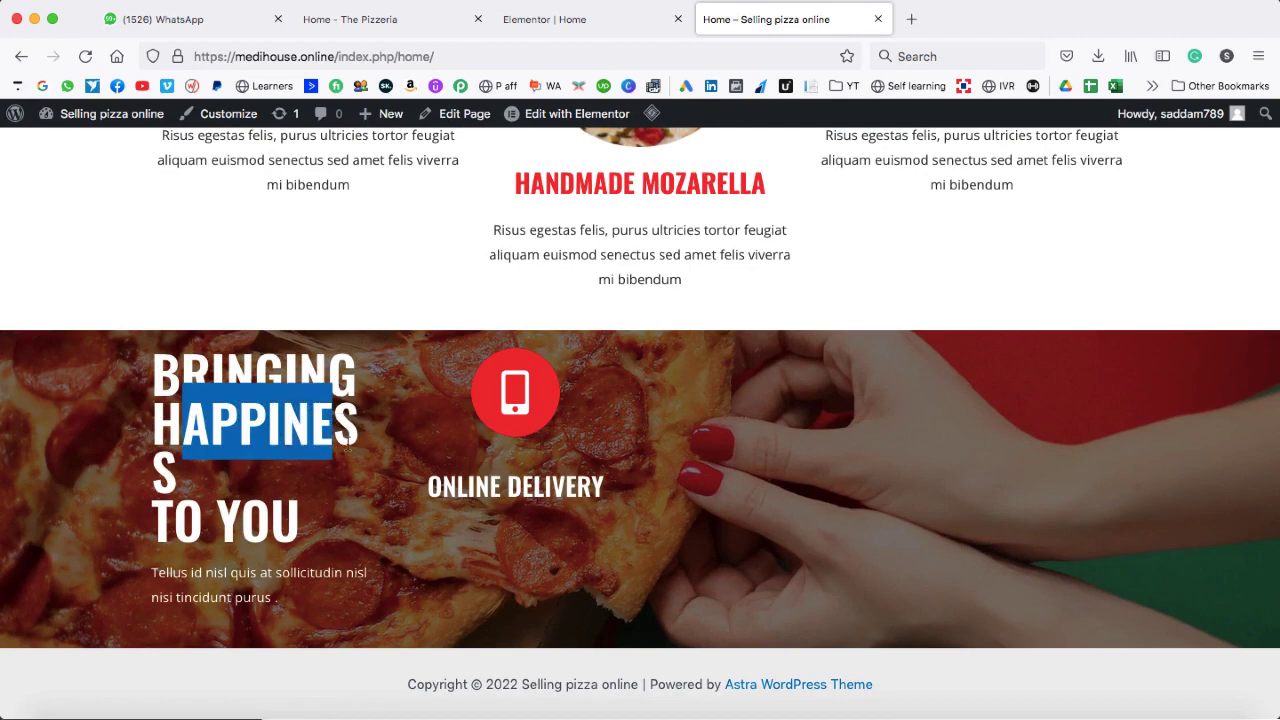
{"action": "left_click", "coordinate": [537, 24]}
Step: Reduce the Bringing Happiness heading's font size to 52 so HAPPINESS fits on one line
{"action": "left_click", "coordinate": [398, 216]}
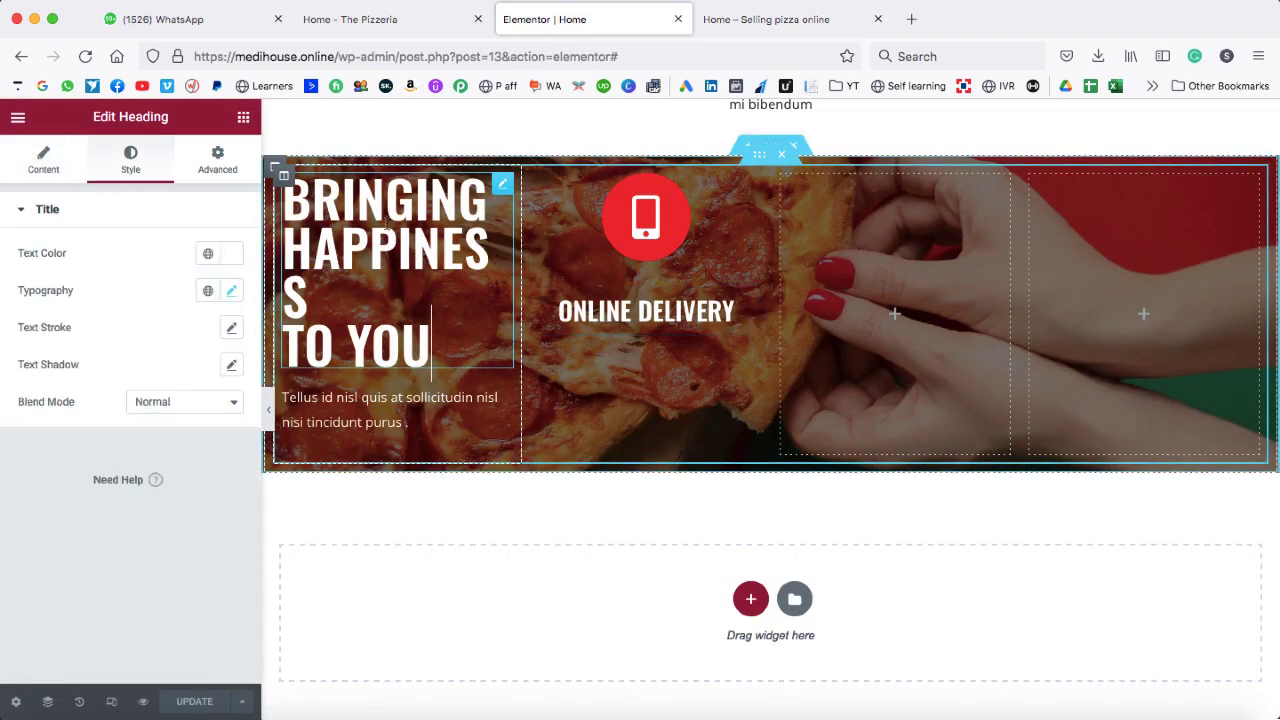
{"action": "left_click", "coordinate": [231, 290]}
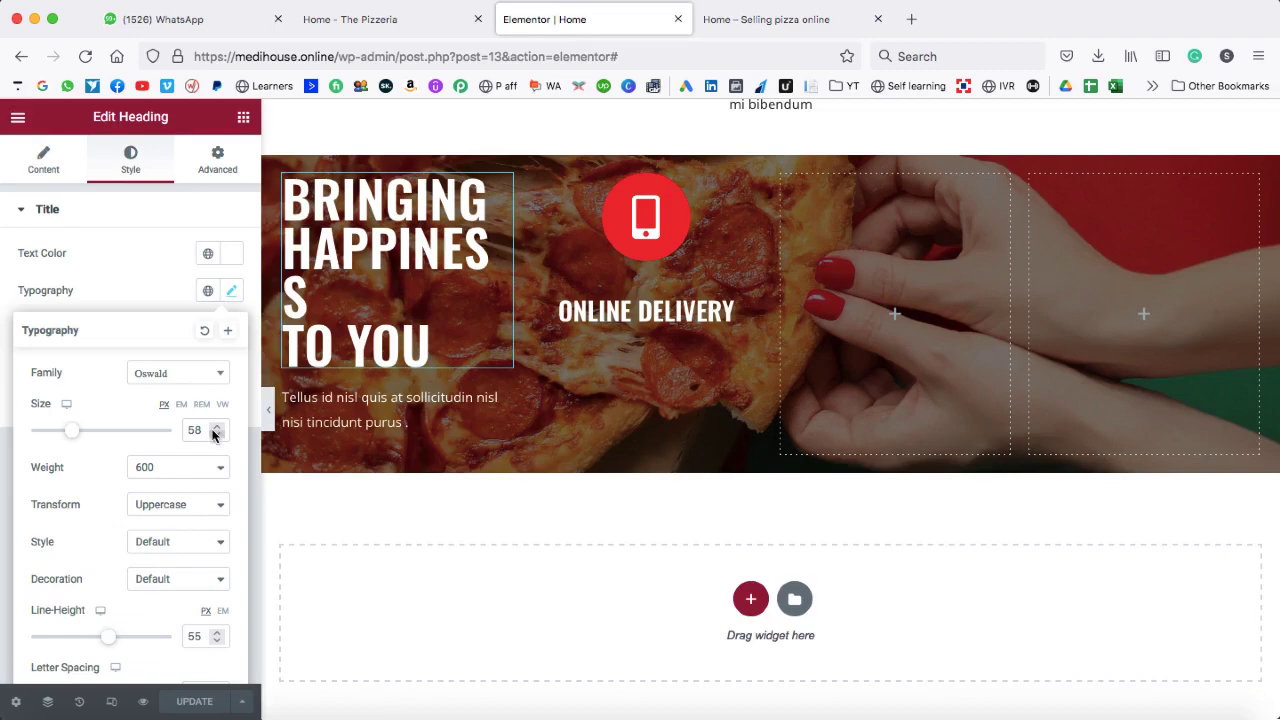
{"action": "left_click", "coordinate": [216, 434]}
{"action": "left_click", "coordinate": [216, 434]}
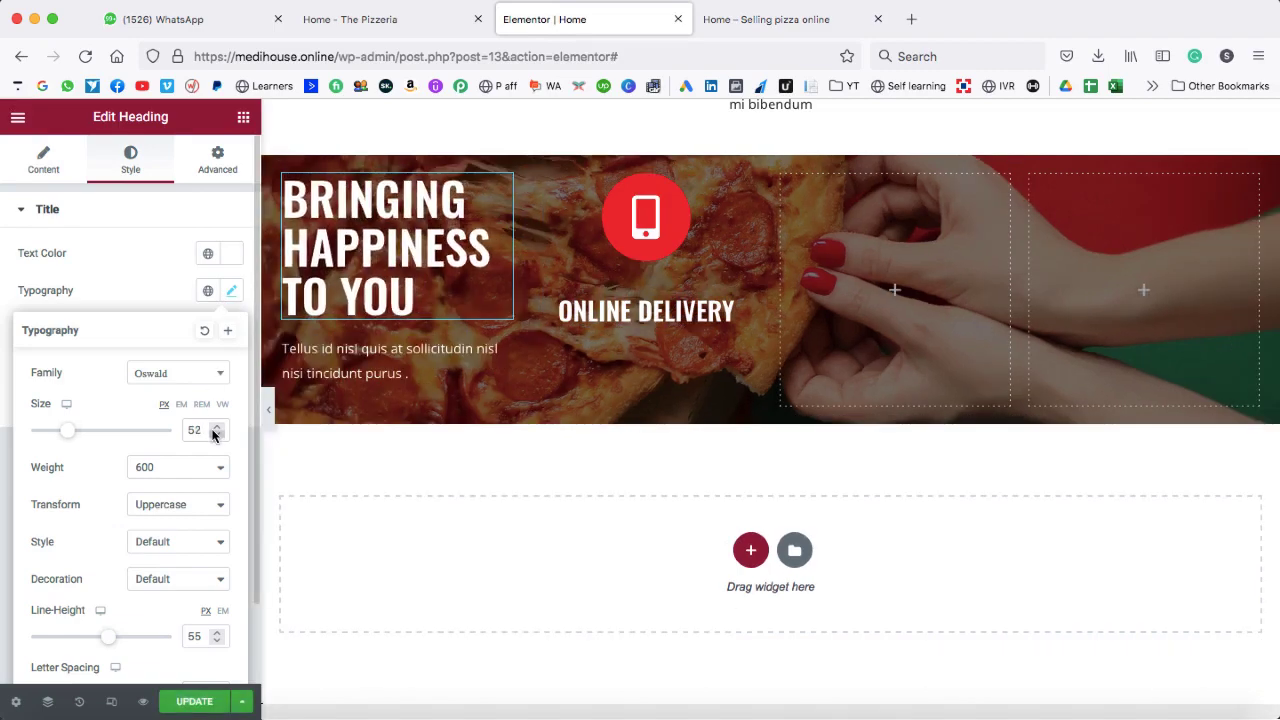
Step: Compare with the reference pizzeria page, then bring up the widgets panel
{"action": "left_click", "coordinate": [392, 18]}
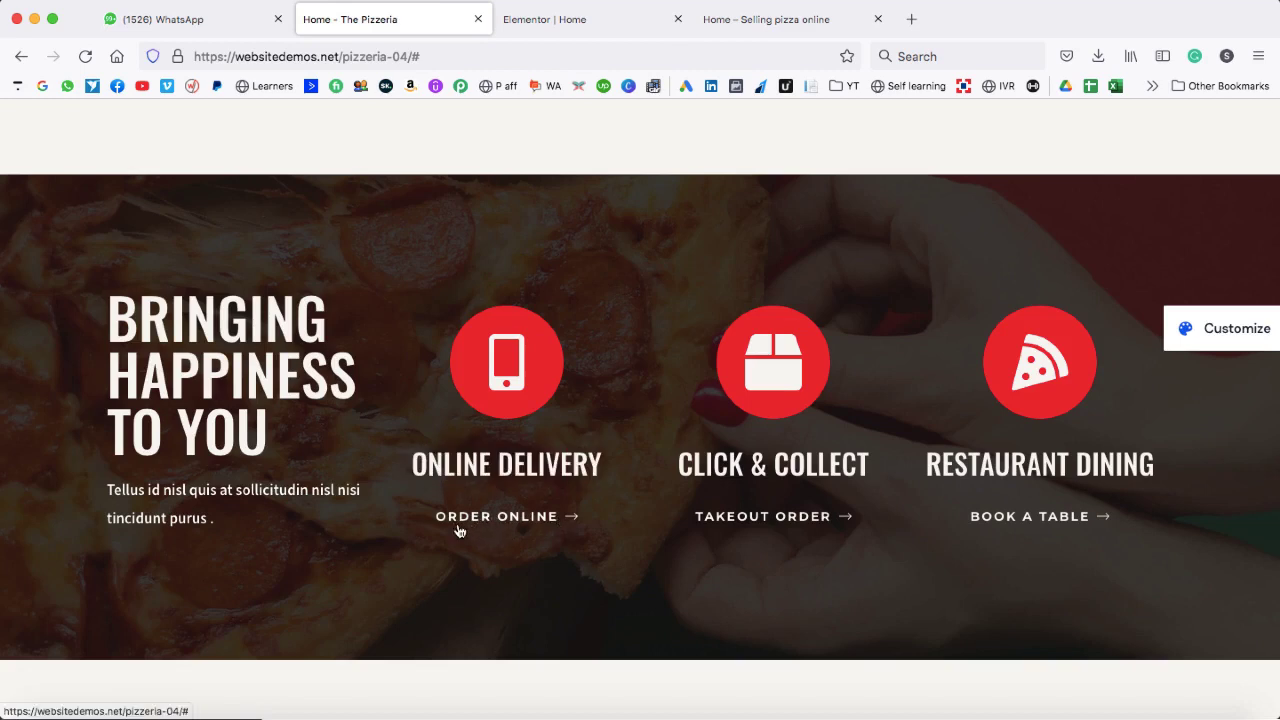
{"action": "left_click", "coordinate": [560, 19]}
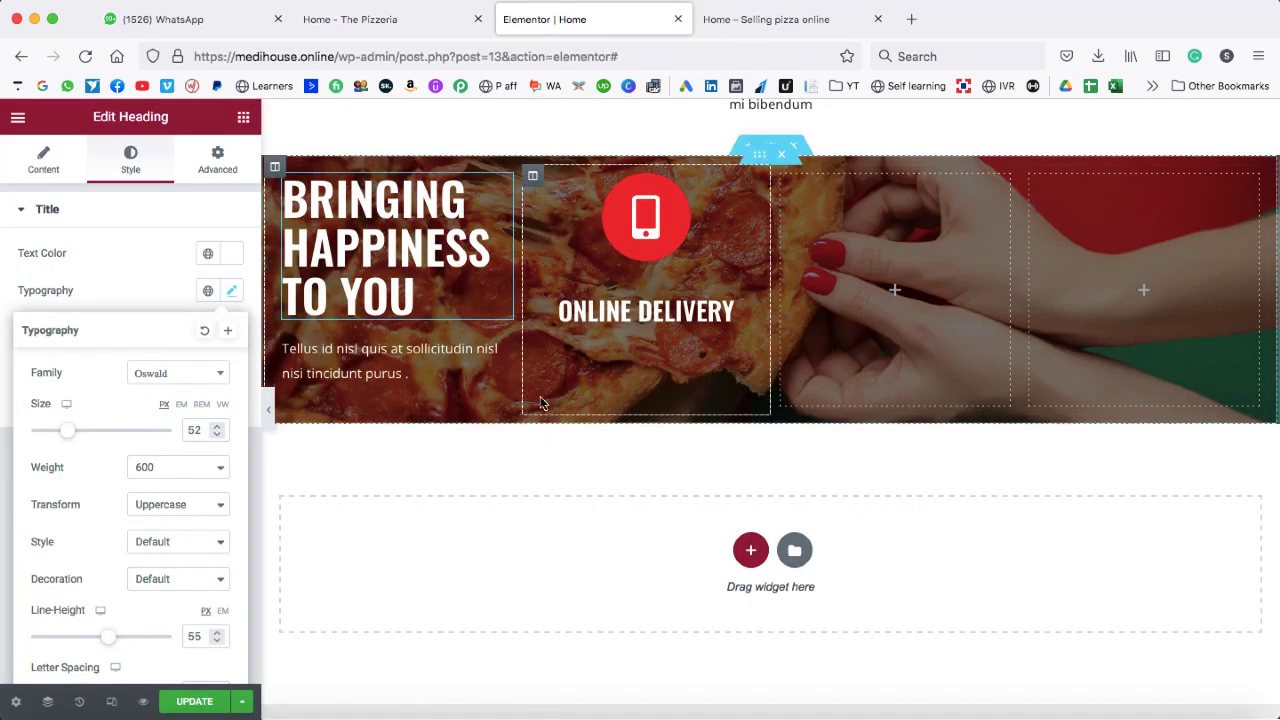
{"action": "left_click", "coordinate": [243, 118]}
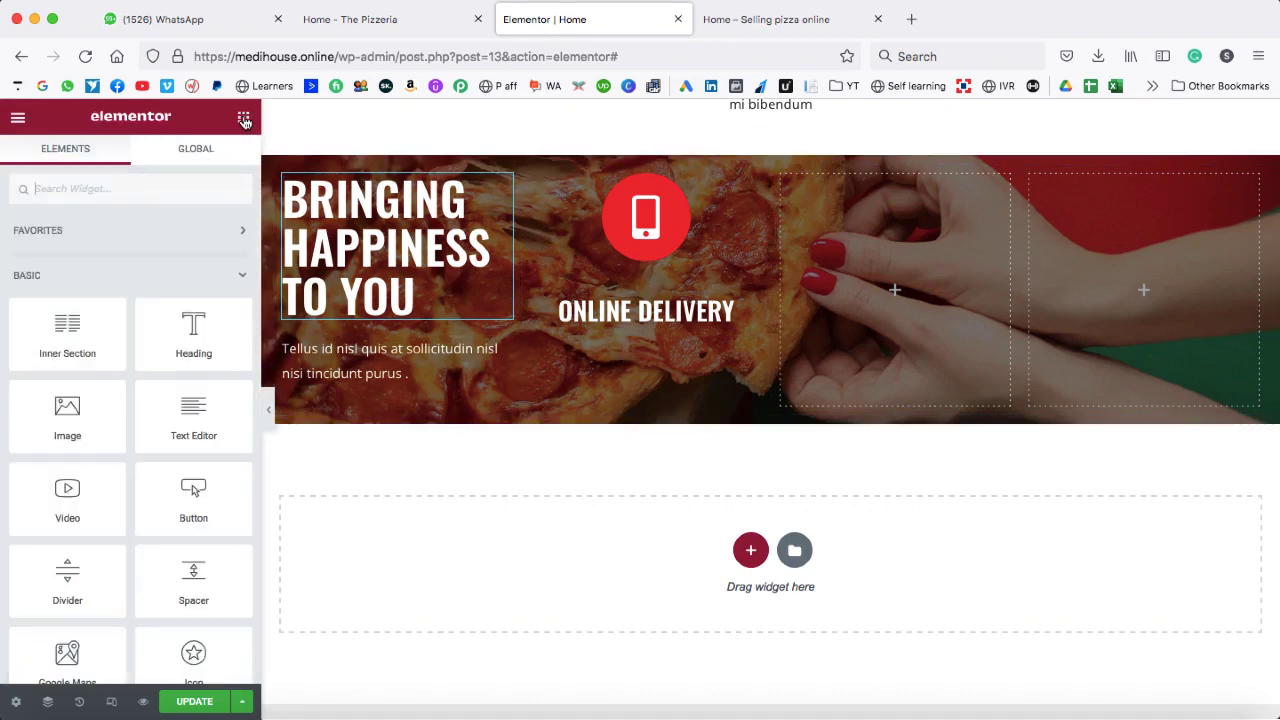
Step: Add a centred Button widget labelled 'Order online' under the ONLINE DELIVERY title
{"action": "left_click_drag", "start_coordinate": [177, 503], "coordinate": [628, 320]}
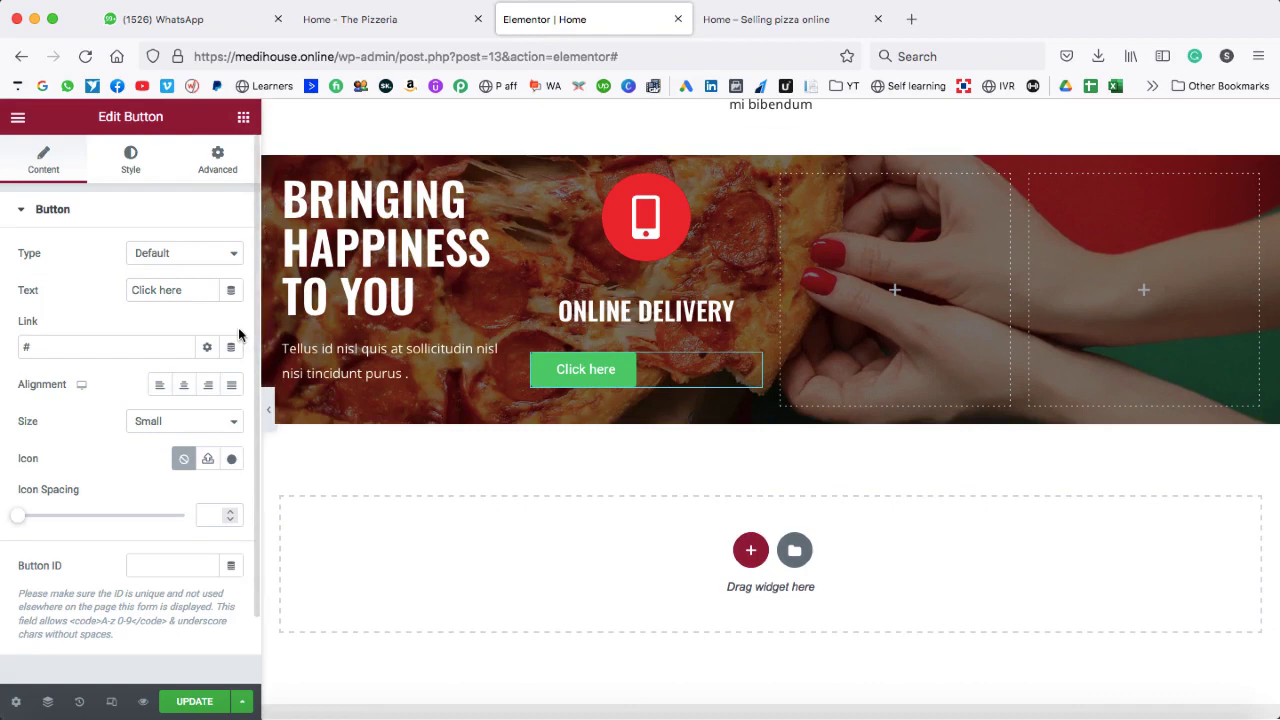
{"action": "left_click_drag", "start_coordinate": [185, 290], "coordinate": [111, 292]}
{"action": "type", "text": "O"}
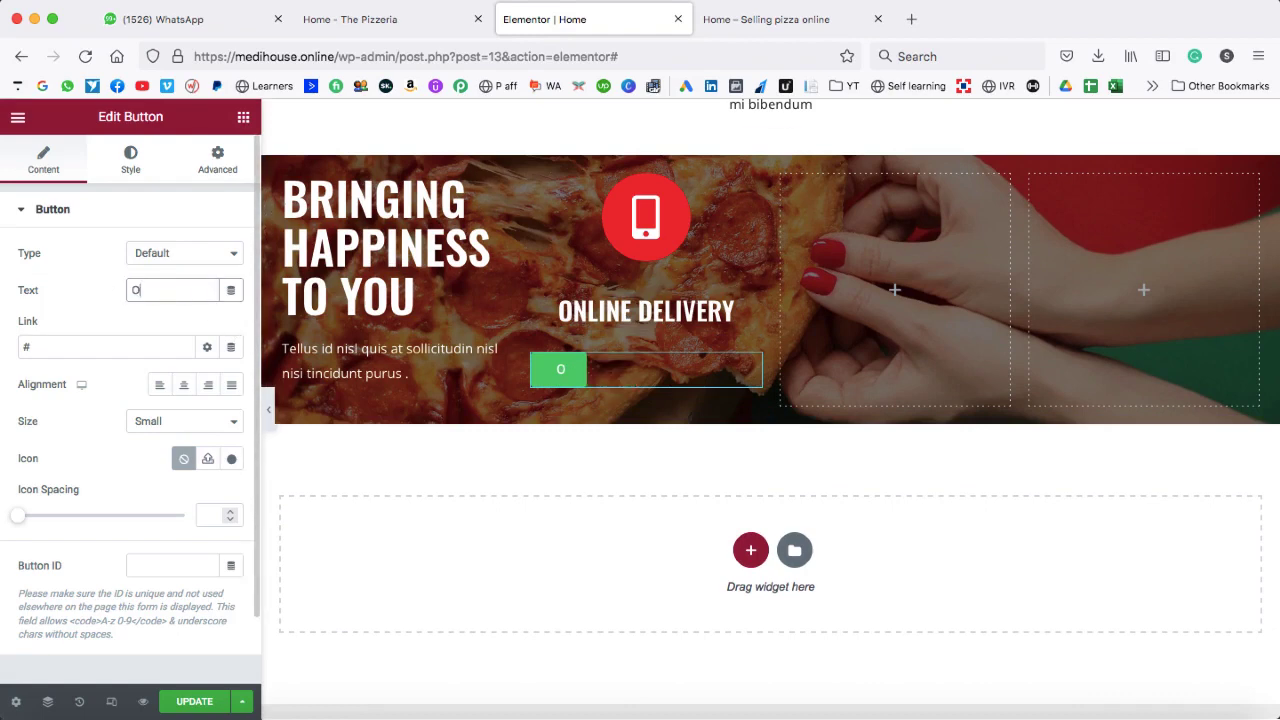
{"action": "type", "text": "rder online"}
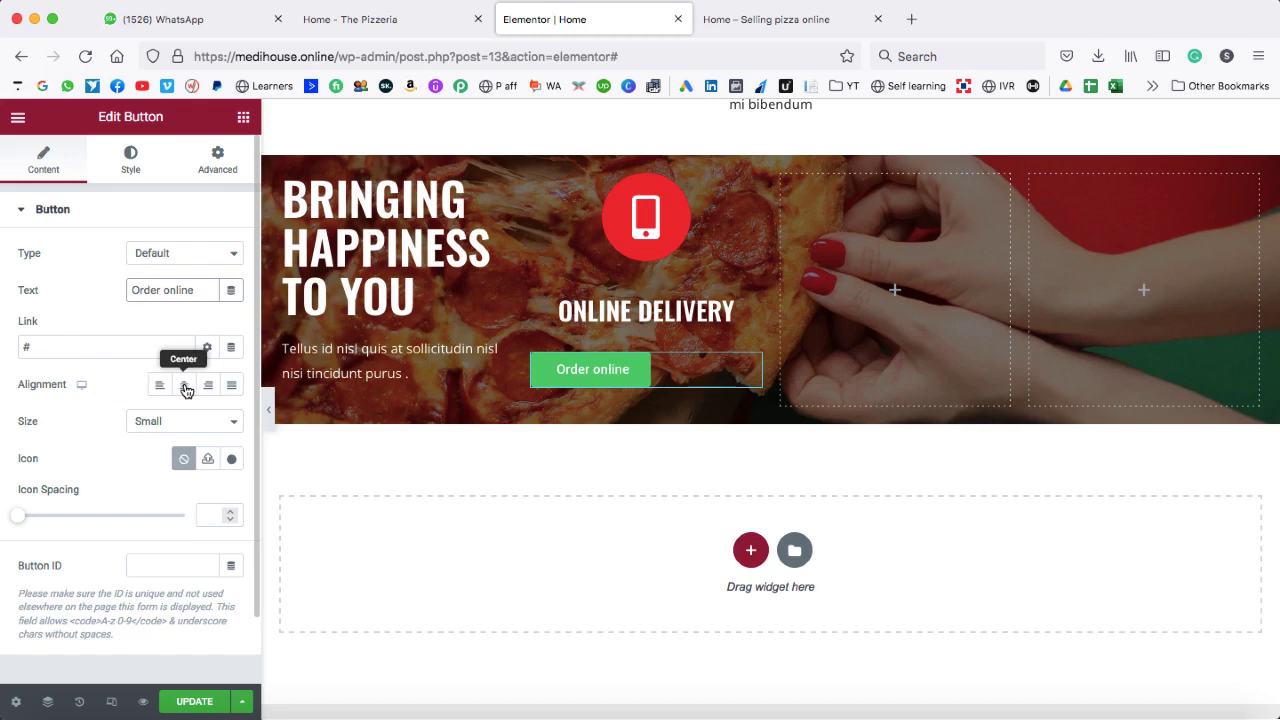
{"action": "left_click", "coordinate": [185, 388]}
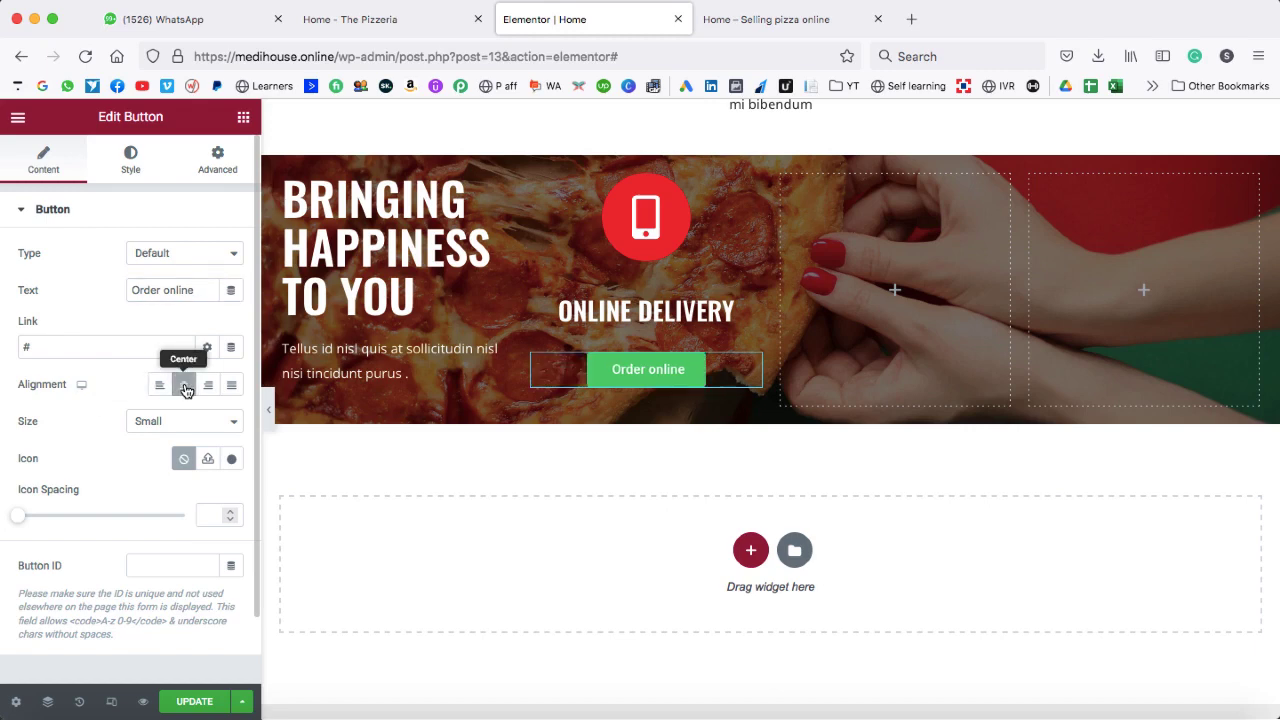
Step: Make the button text white and its background fully transparent
{"action": "left_click", "coordinate": [129, 165]}
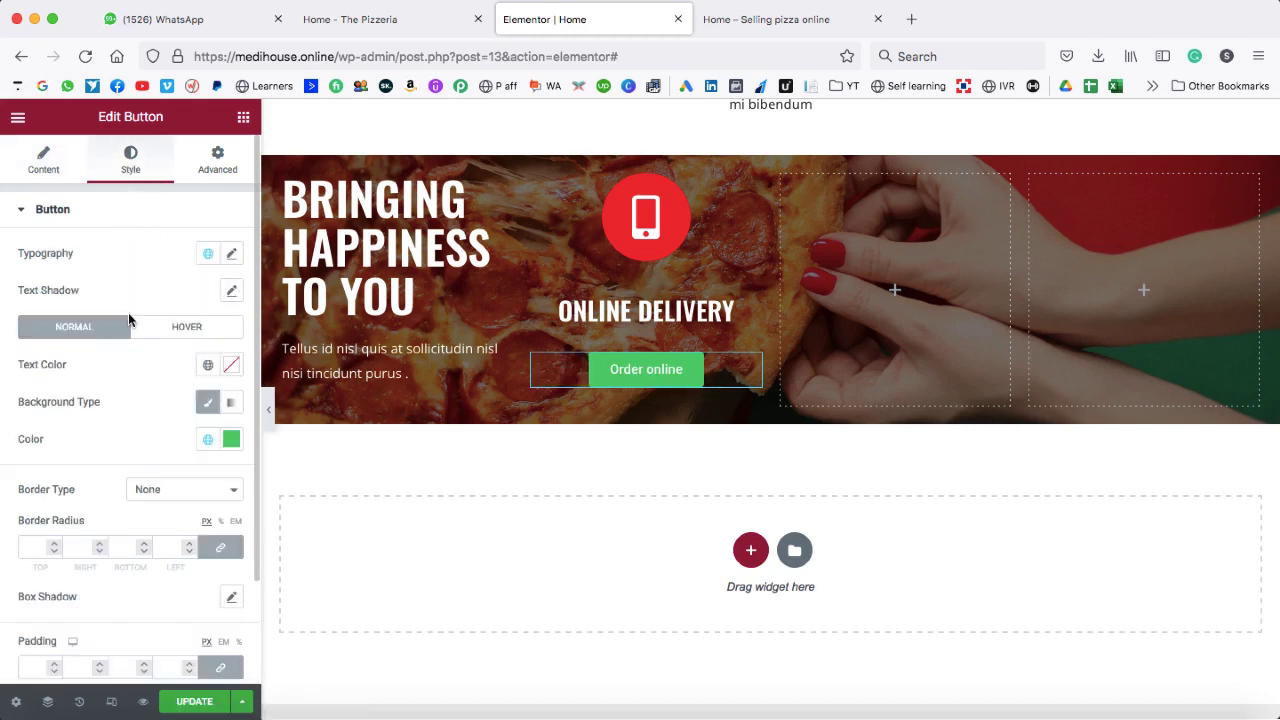
{"action": "left_click", "coordinate": [230, 365]}
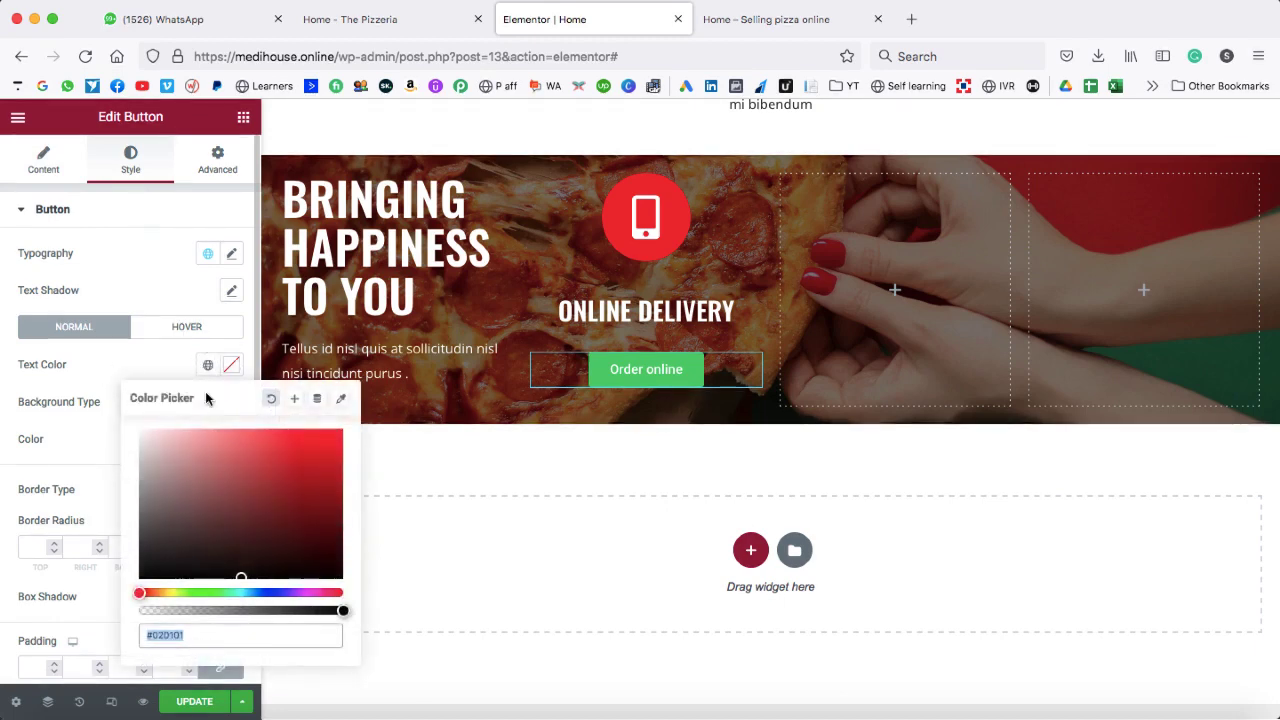
{"action": "left_click_drag", "start_coordinate": [184, 430], "coordinate": [129, 420]}
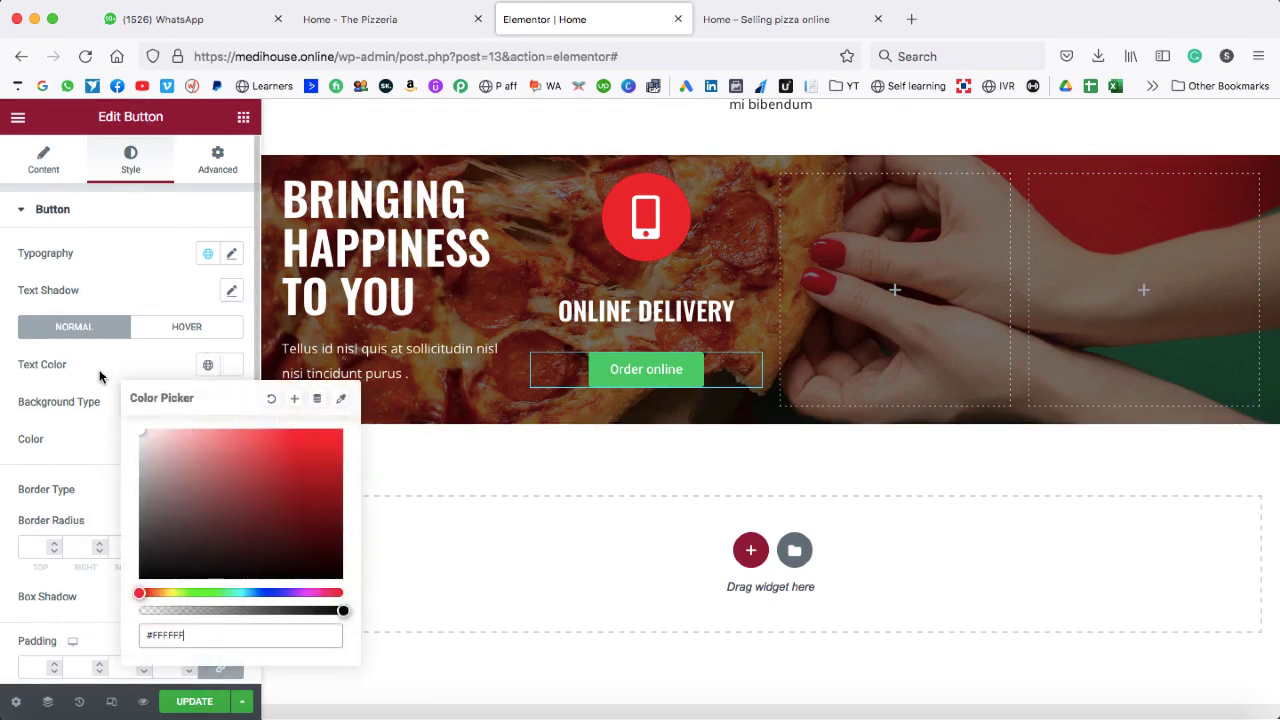
{"action": "left_click", "coordinate": [98, 375]}
{"action": "left_click", "coordinate": [232, 440]}
{"action": "left_click_drag", "start_coordinate": [343, 369], "coordinate": [123, 371]}
{"action": "left_click", "coordinate": [100, 415]}
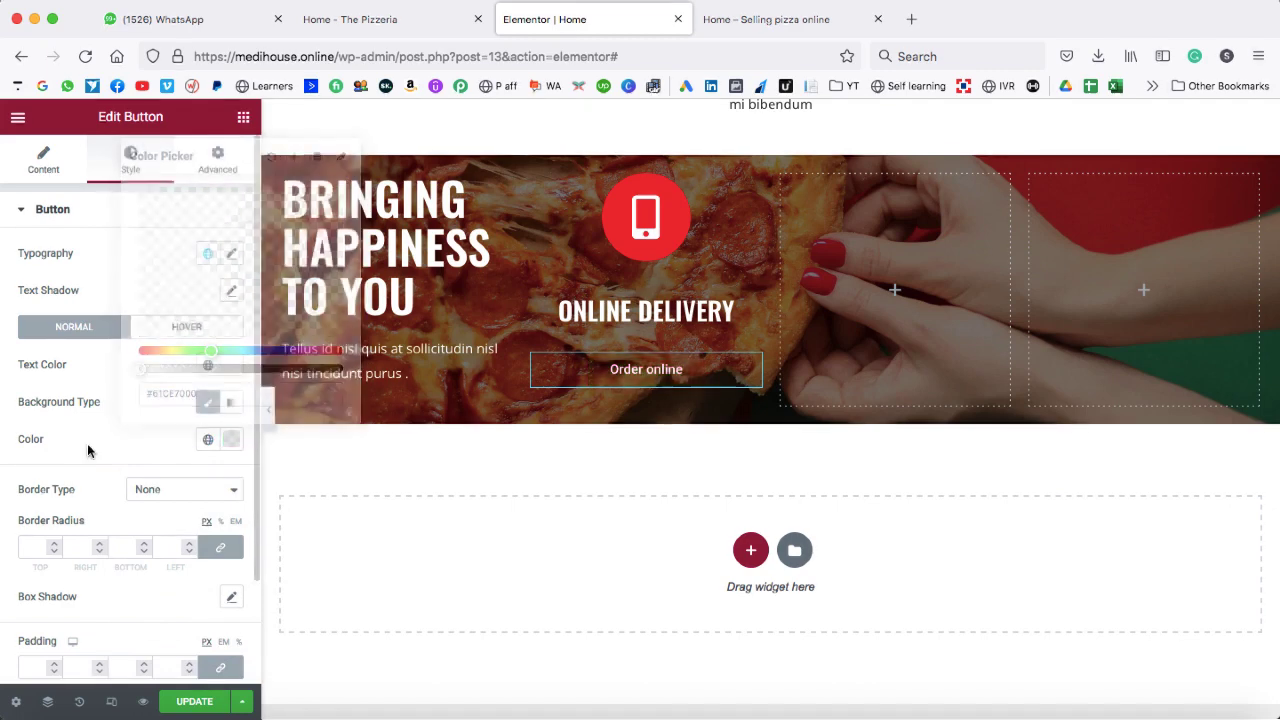
{"action": "left_click", "coordinate": [43, 163]}
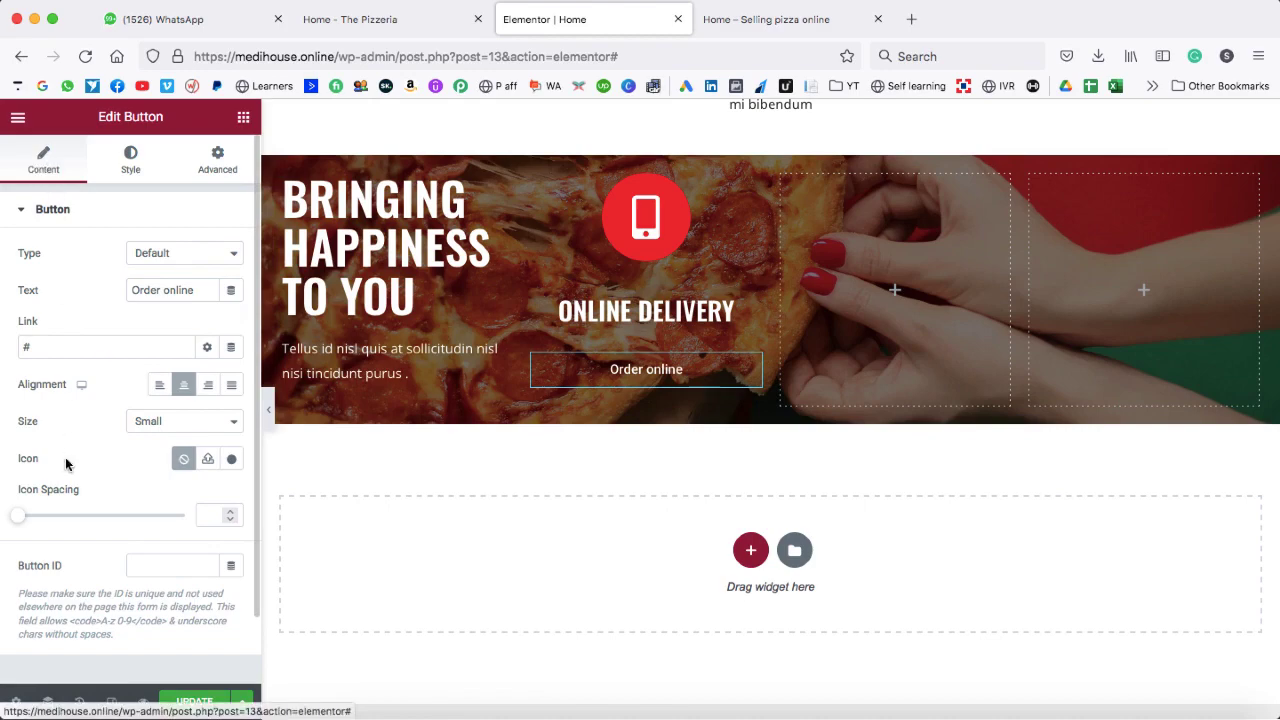
Step: Add the long right-arrow icon from an 'arrow' search to the button, positioned after the text
{"action": "left_click", "coordinate": [231, 459]}
{"action": "type", "text": "arrow"}
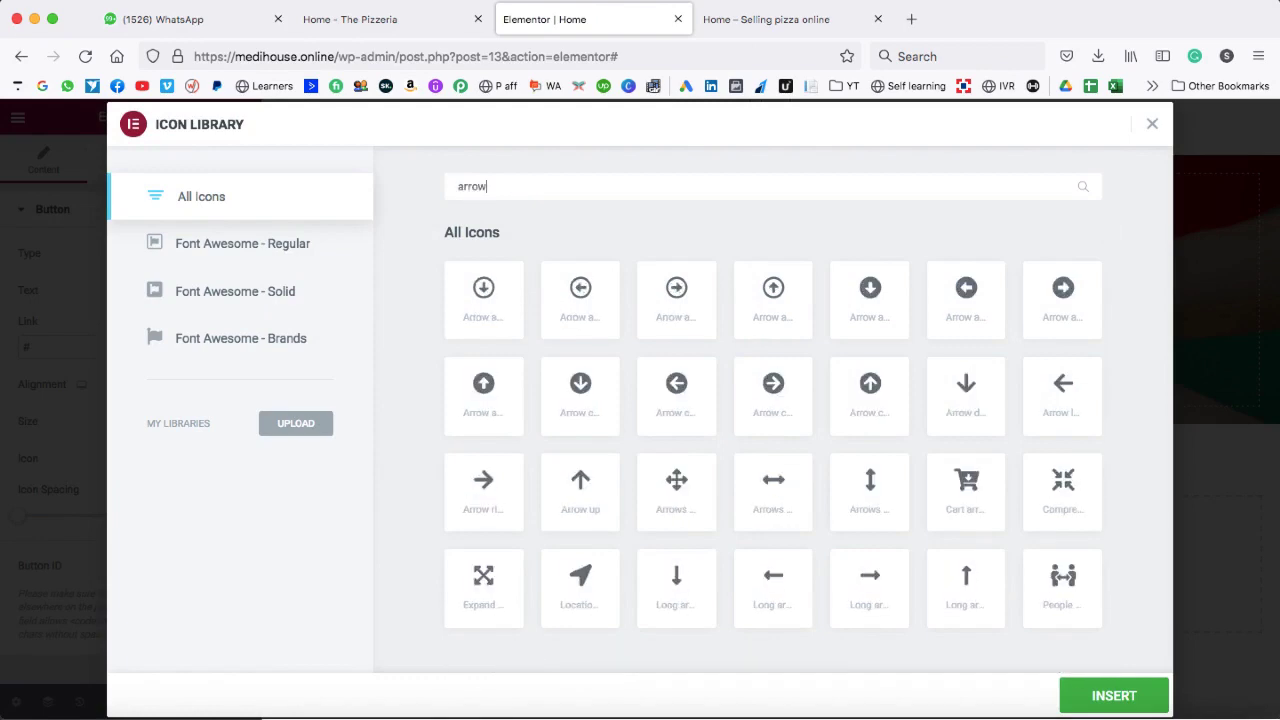
{"action": "left_click", "coordinate": [870, 590]}
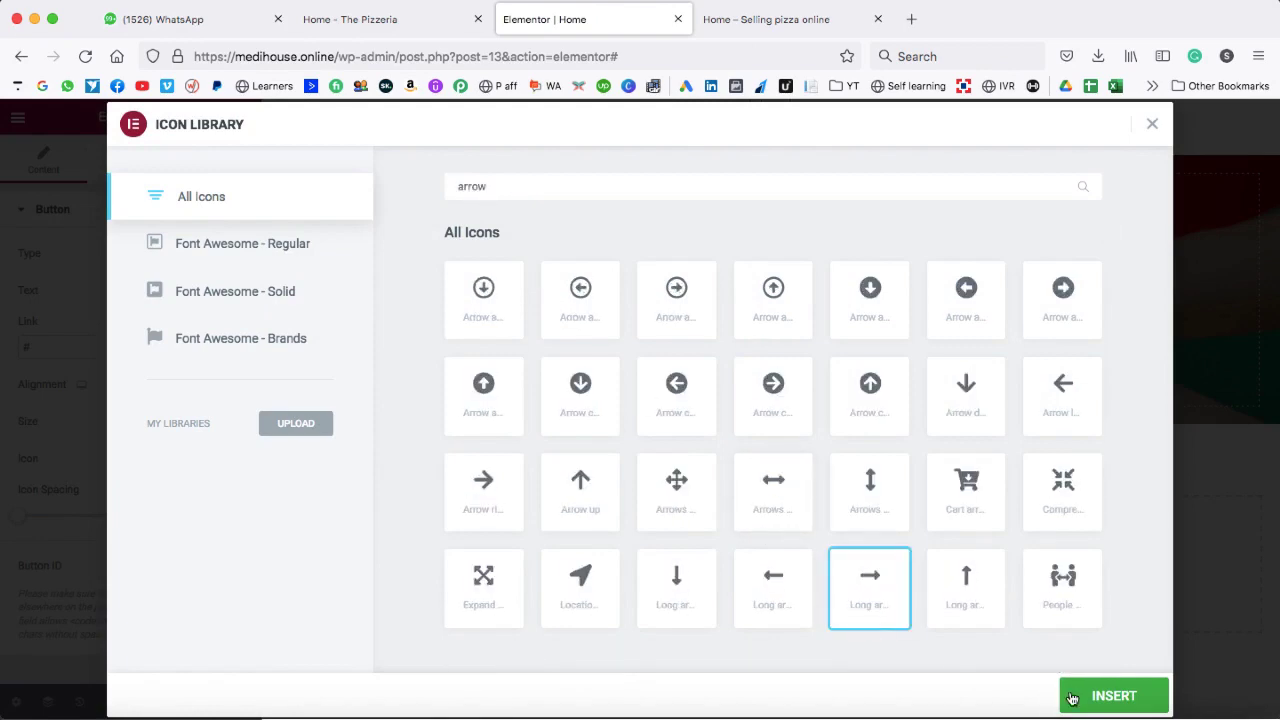
{"action": "left_click", "coordinate": [1108, 700]}
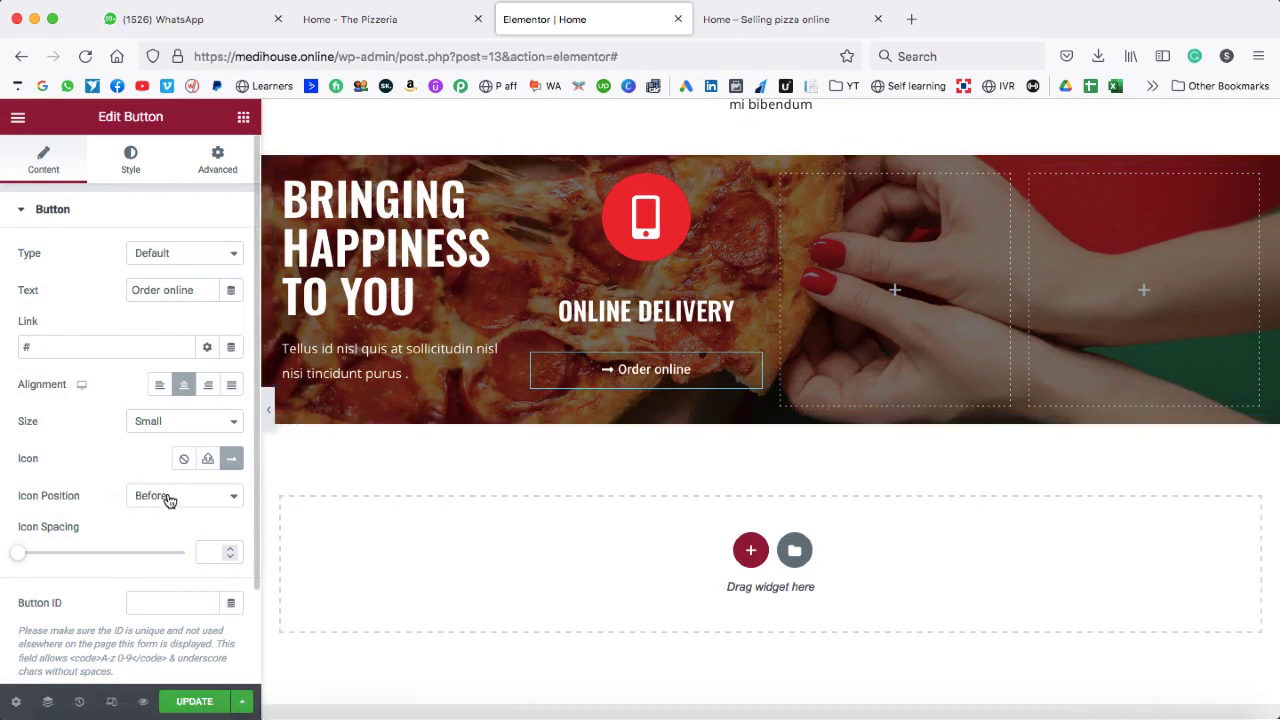
{"action": "left_click", "coordinate": [208, 500]}
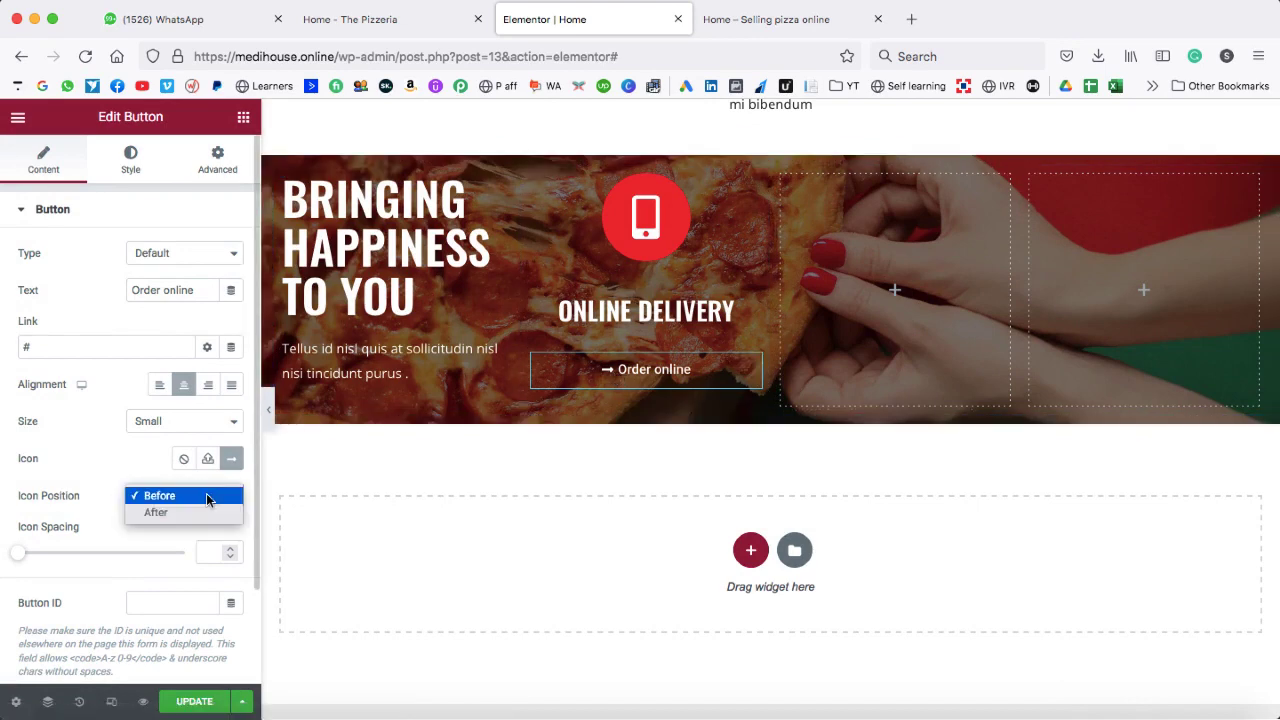
{"action": "left_click", "coordinate": [190, 515]}
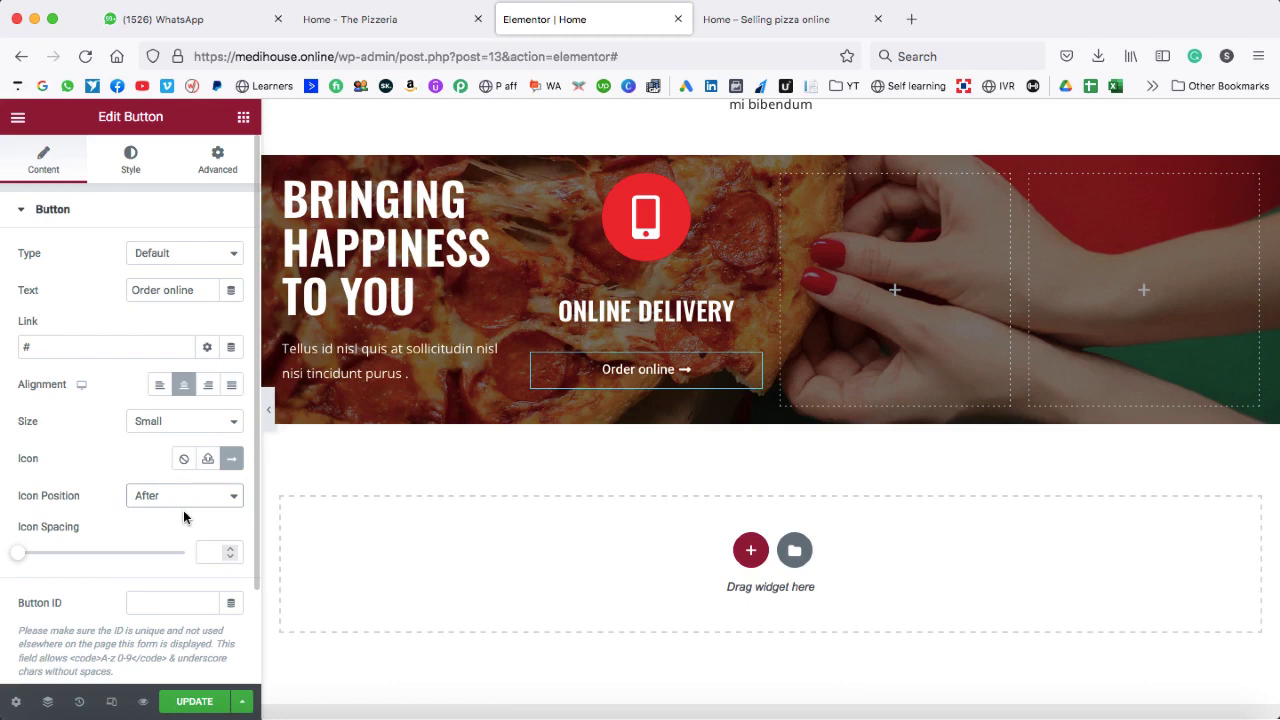
{"action": "left_click", "coordinate": [127, 163]}
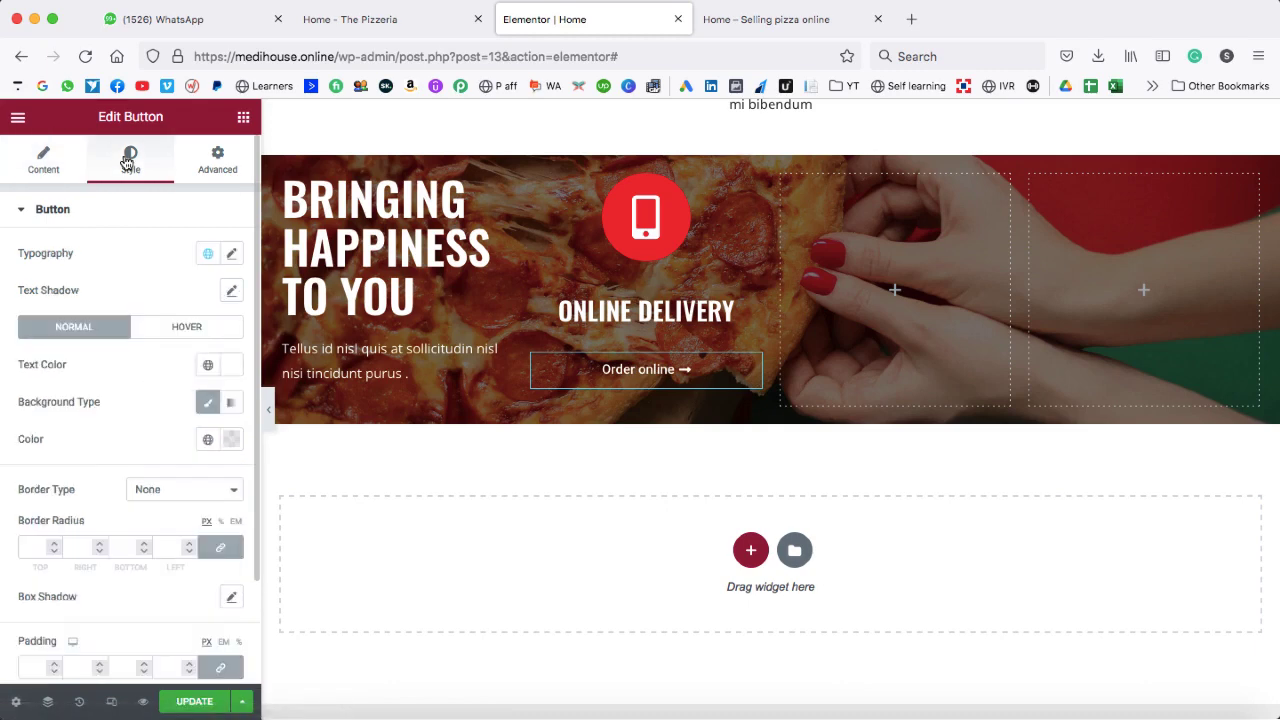
Step: Set the button typography to Open Sans, uppercase, weight 600, size 16
{"action": "left_click", "coordinate": [232, 256]}
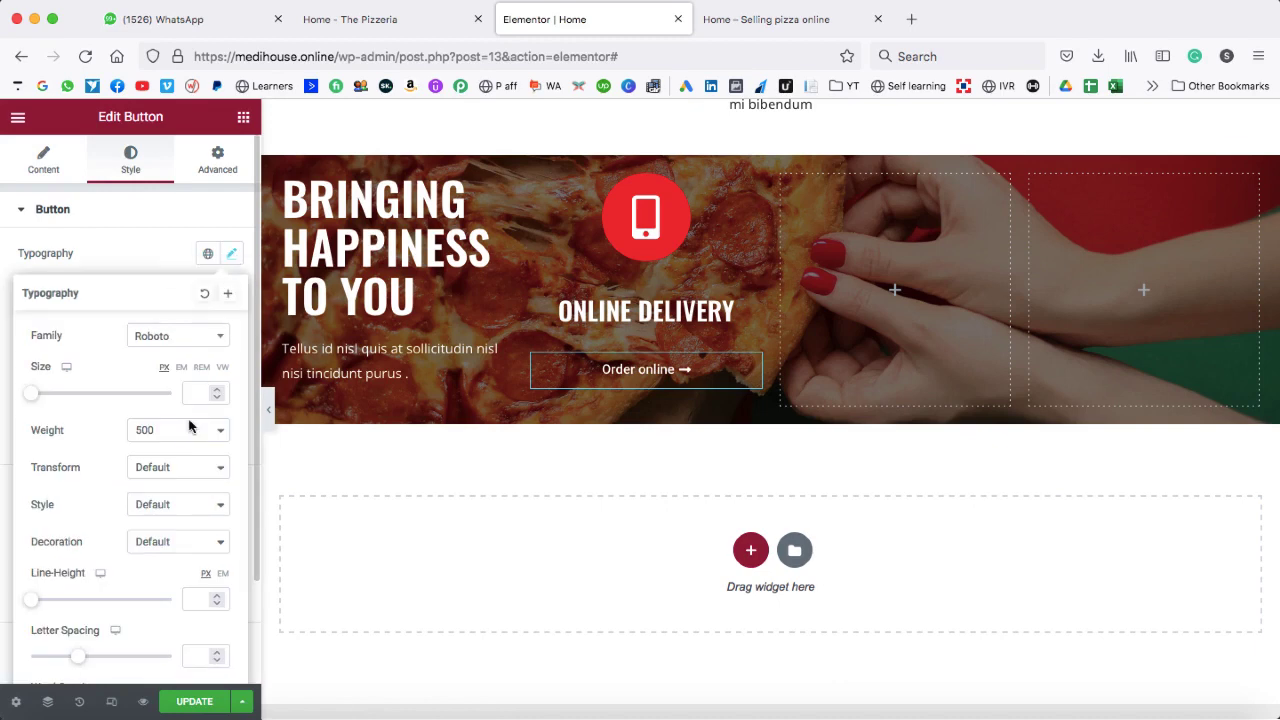
{"action": "left_click", "coordinate": [201, 338]}
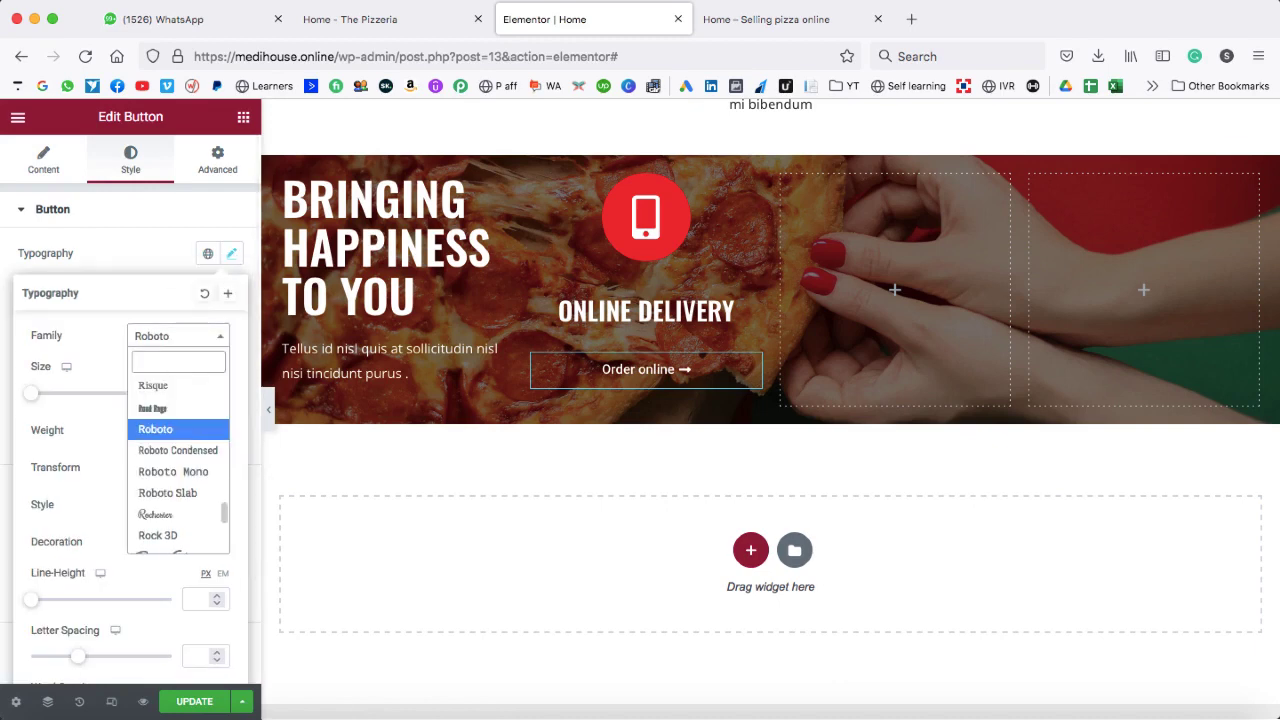
{"action": "type", "text": "open"}
{"action": "left_click", "coordinate": [166, 410]}
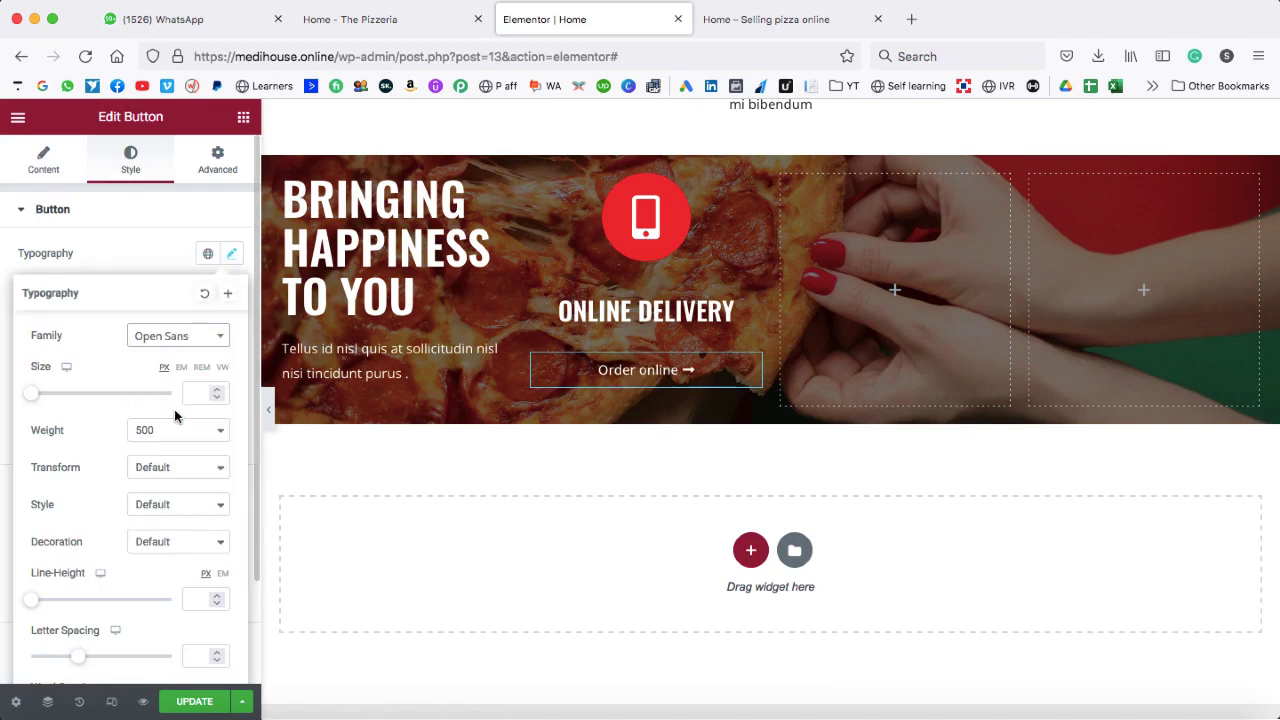
{"action": "left_click", "coordinate": [165, 467]}
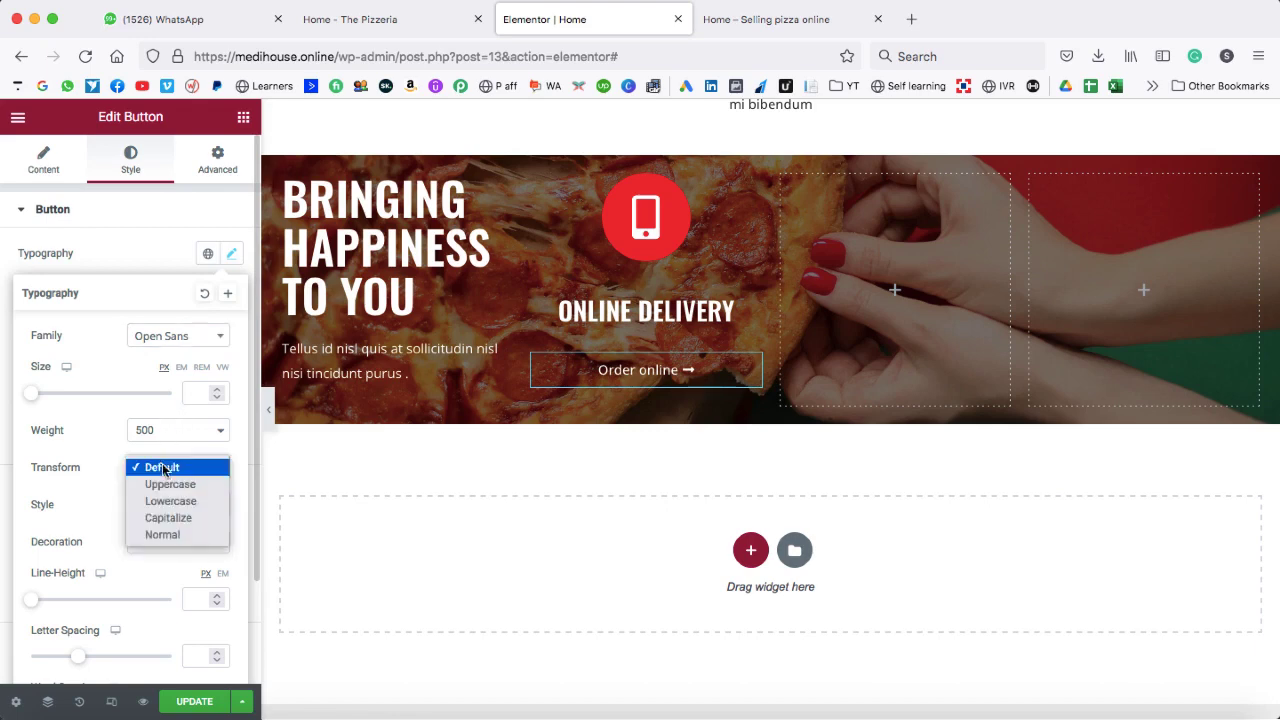
{"action": "left_click", "coordinate": [168, 485]}
{"action": "left_click", "coordinate": [171, 432]}
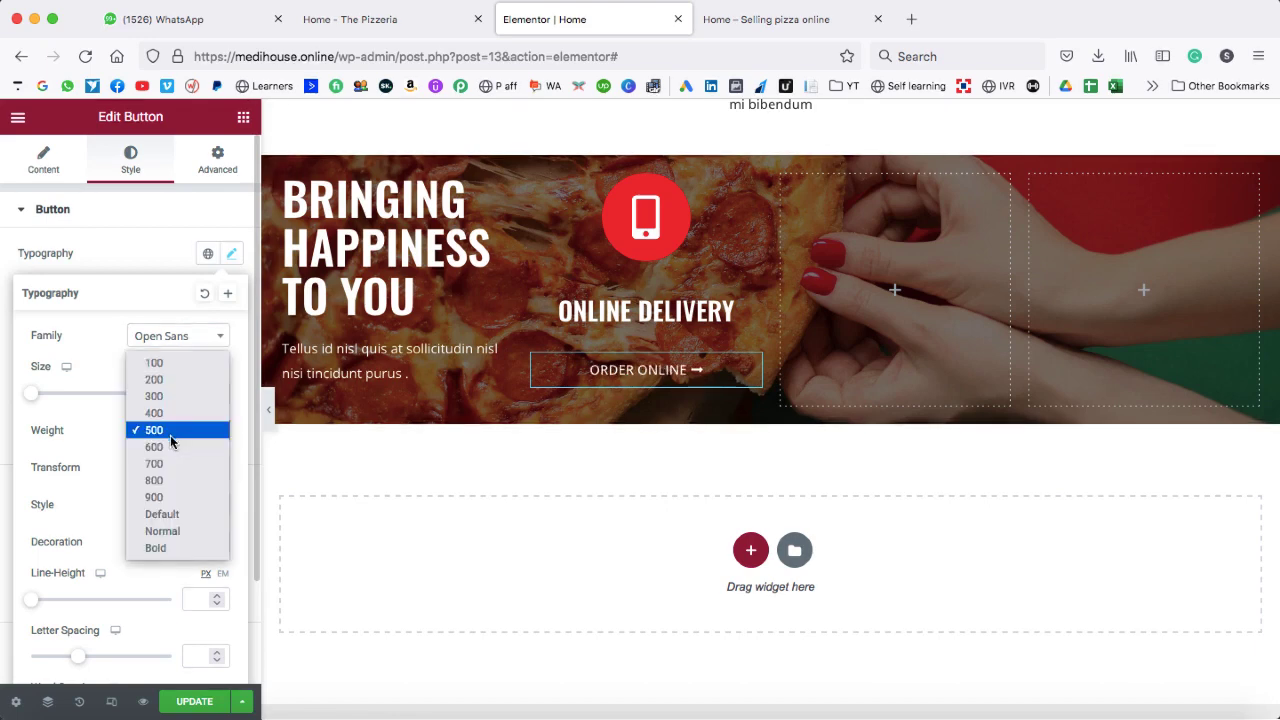
{"action": "left_click", "coordinate": [169, 448]}
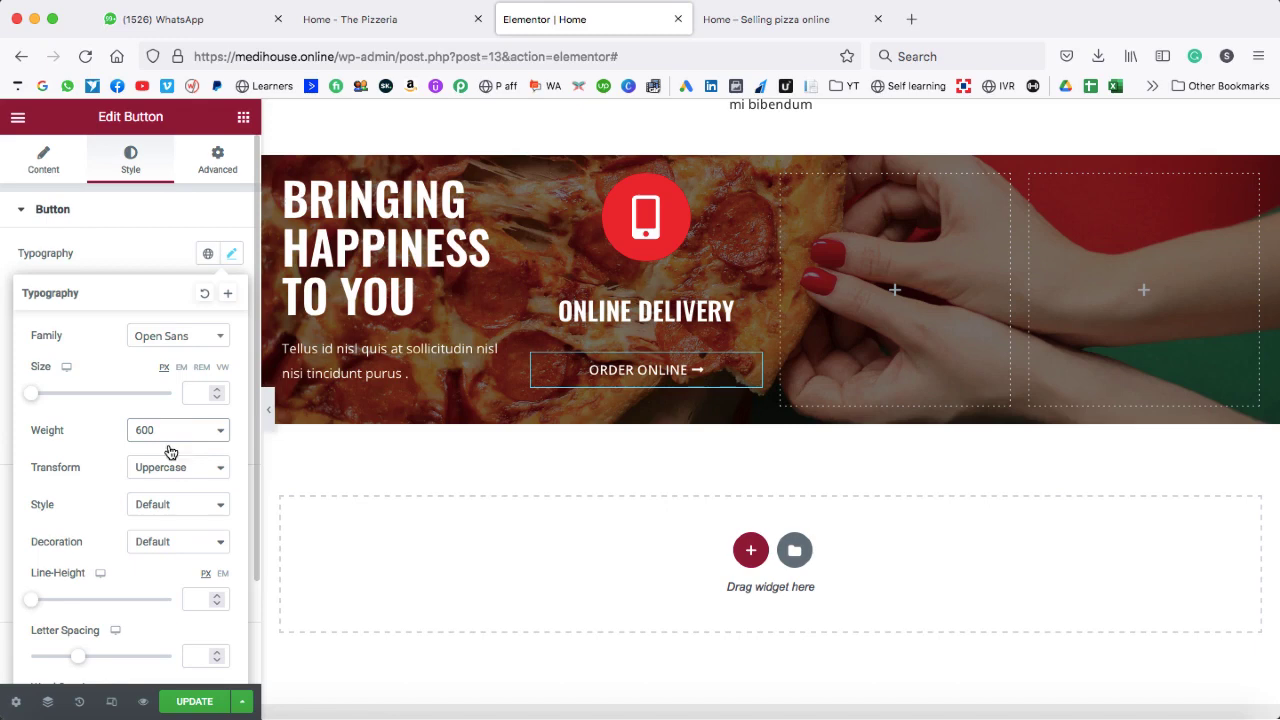
{"action": "left_click", "coordinate": [216, 388]}
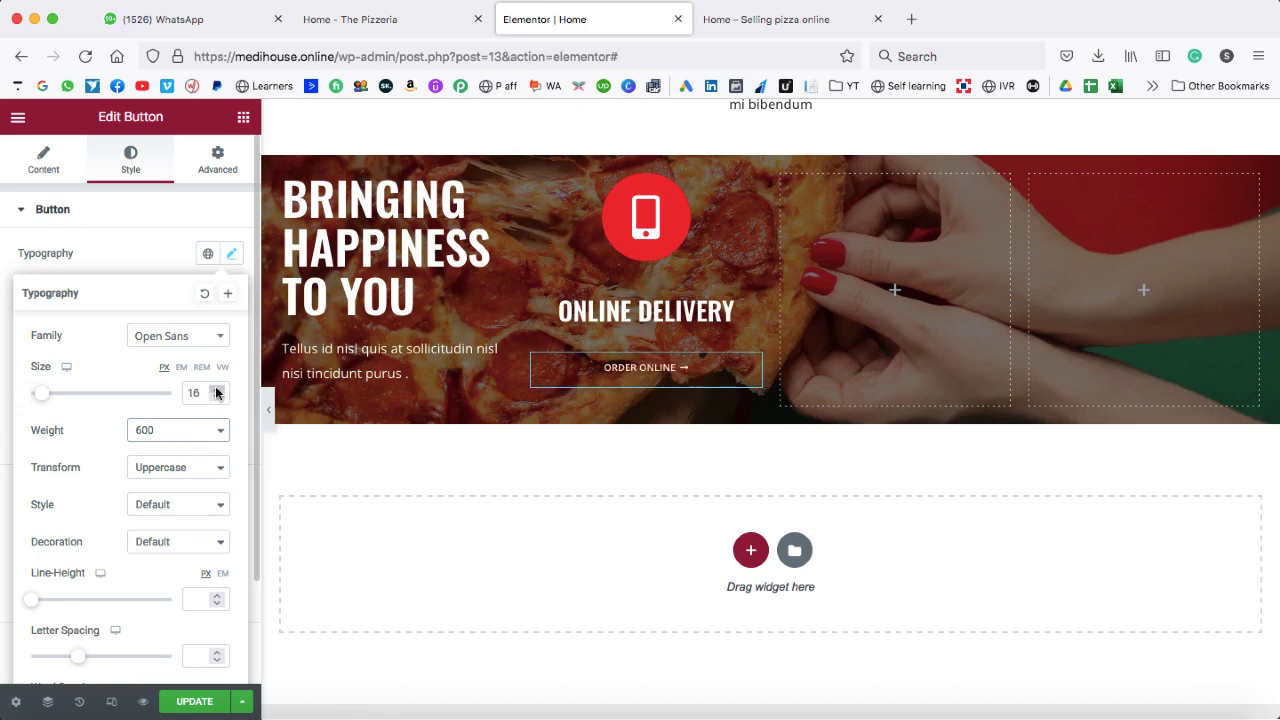
{"action": "left_click", "coordinate": [140, 271]}
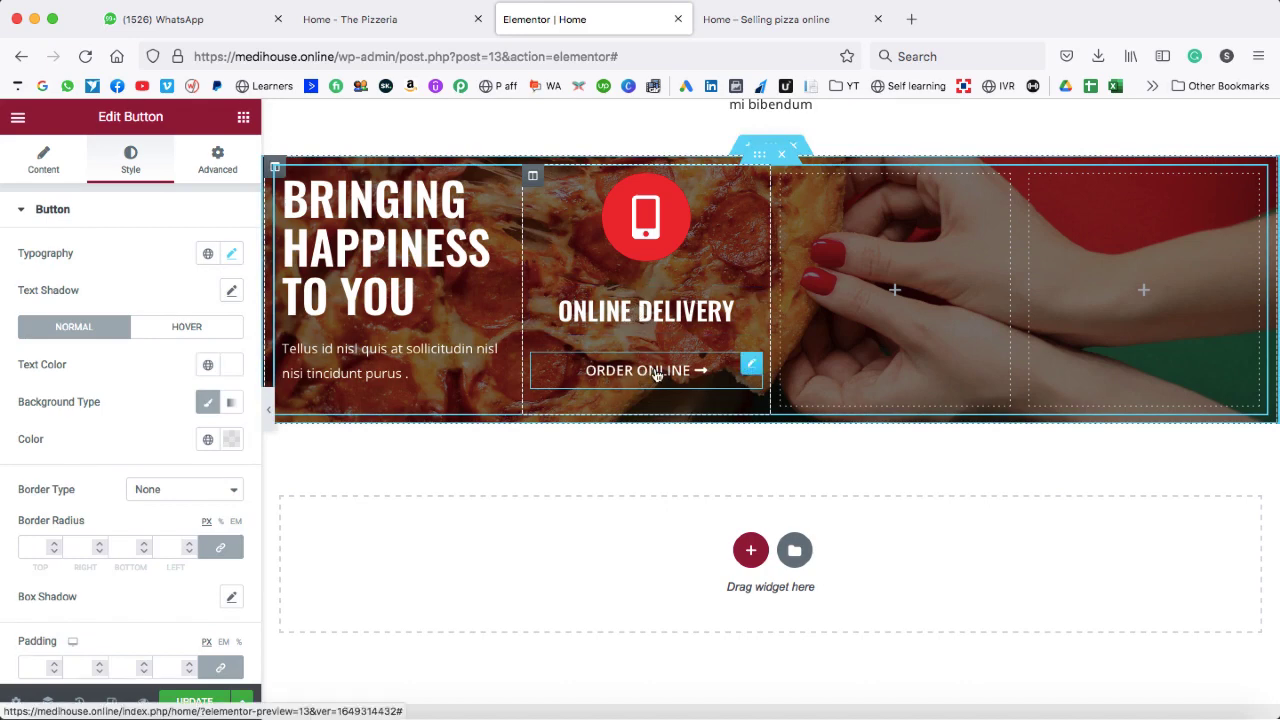
Step: Unlink the button's margins and set a -29 px top margin to pull it under the title
{"action": "right_click", "coordinate": [751, 368]}
{"action": "left_click", "coordinate": [630, 373]}
{"action": "left_click", "coordinate": [217, 163]}
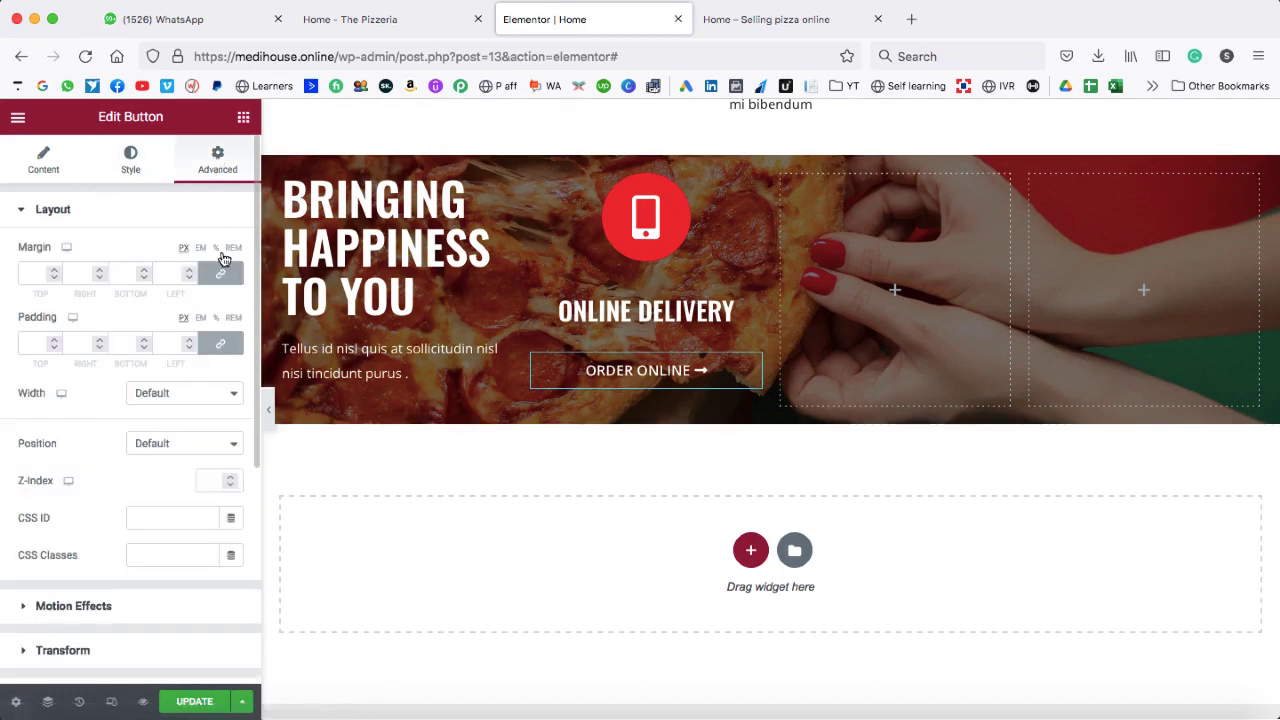
{"action": "left_click", "coordinate": [222, 277]}
{"action": "left_click_drag", "start_coordinate": [52, 279], "coordinate": [52, 279]}
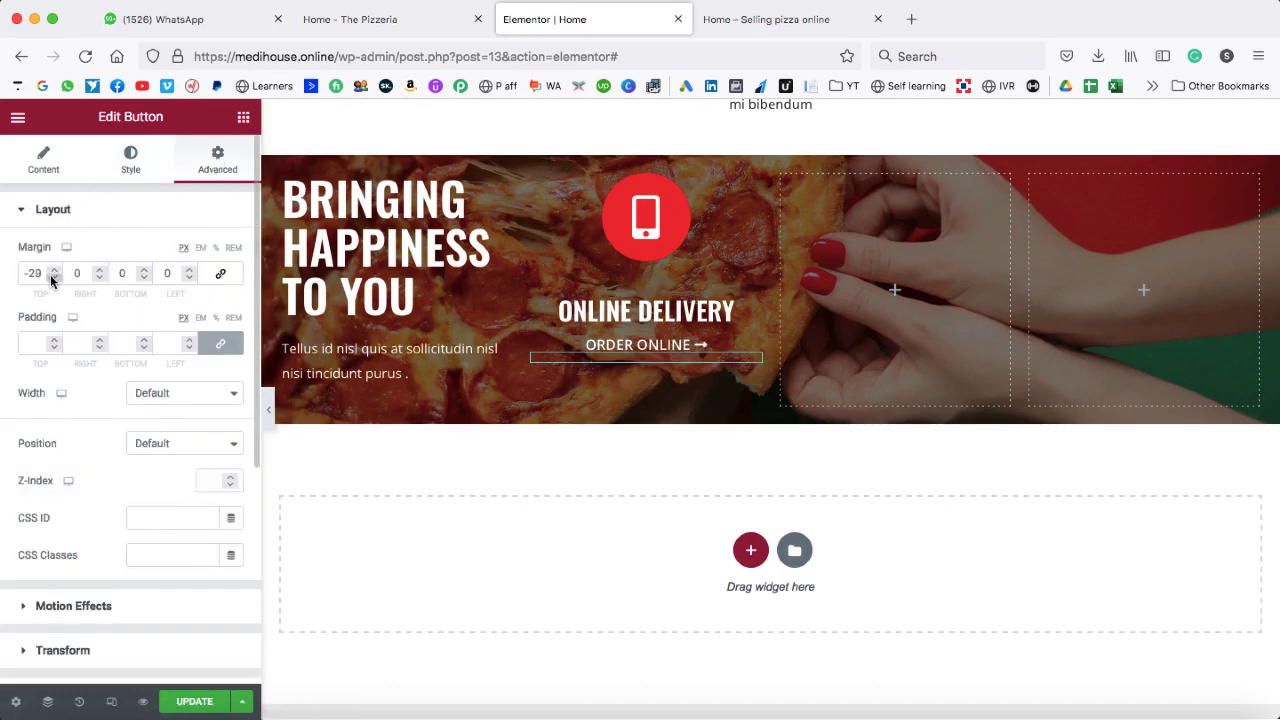
Step: Save the page and reload the live site to view the changes
{"action": "left_click", "coordinate": [196, 702]}
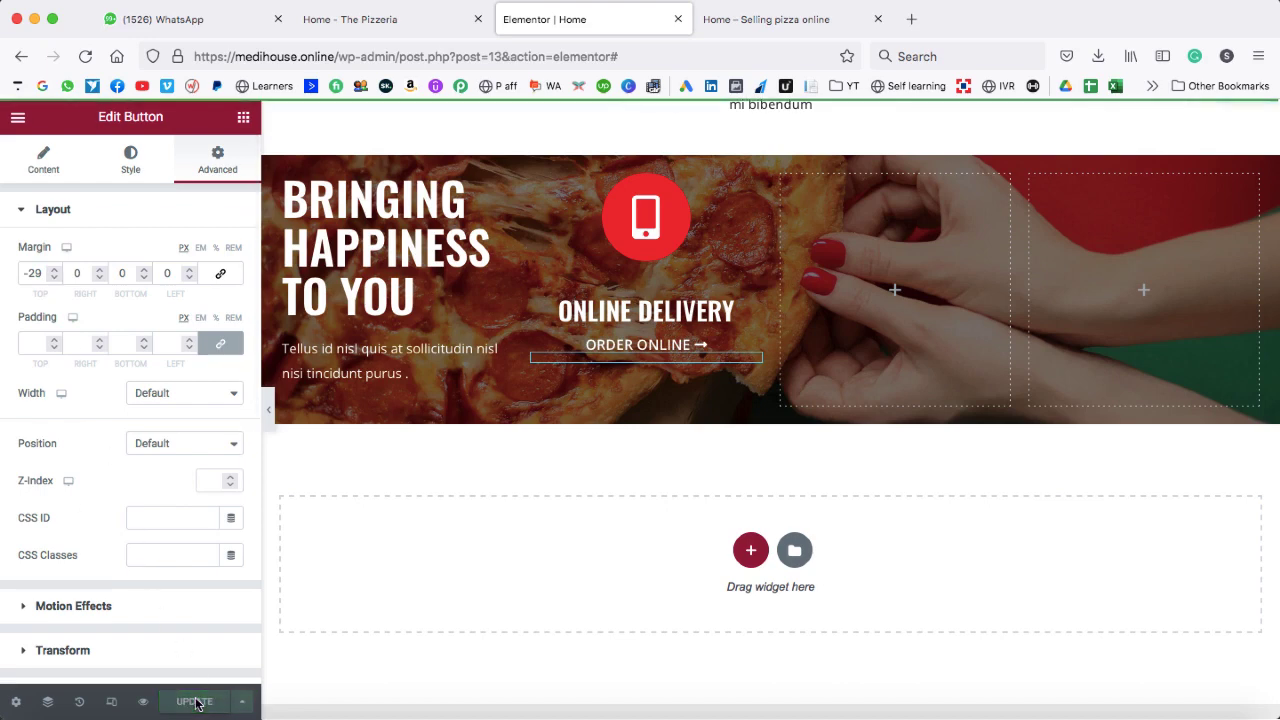
{"action": "left_click", "coordinate": [766, 19]}
{"action": "left_click", "coordinate": [85, 56]}
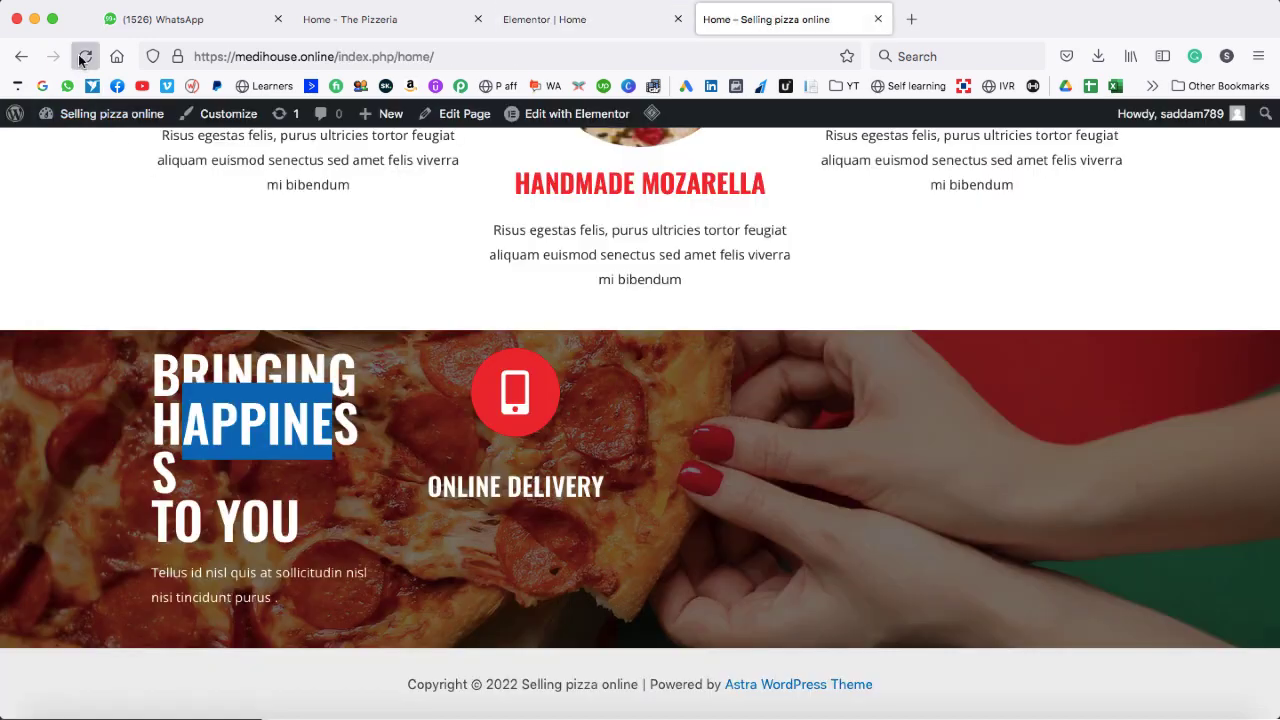
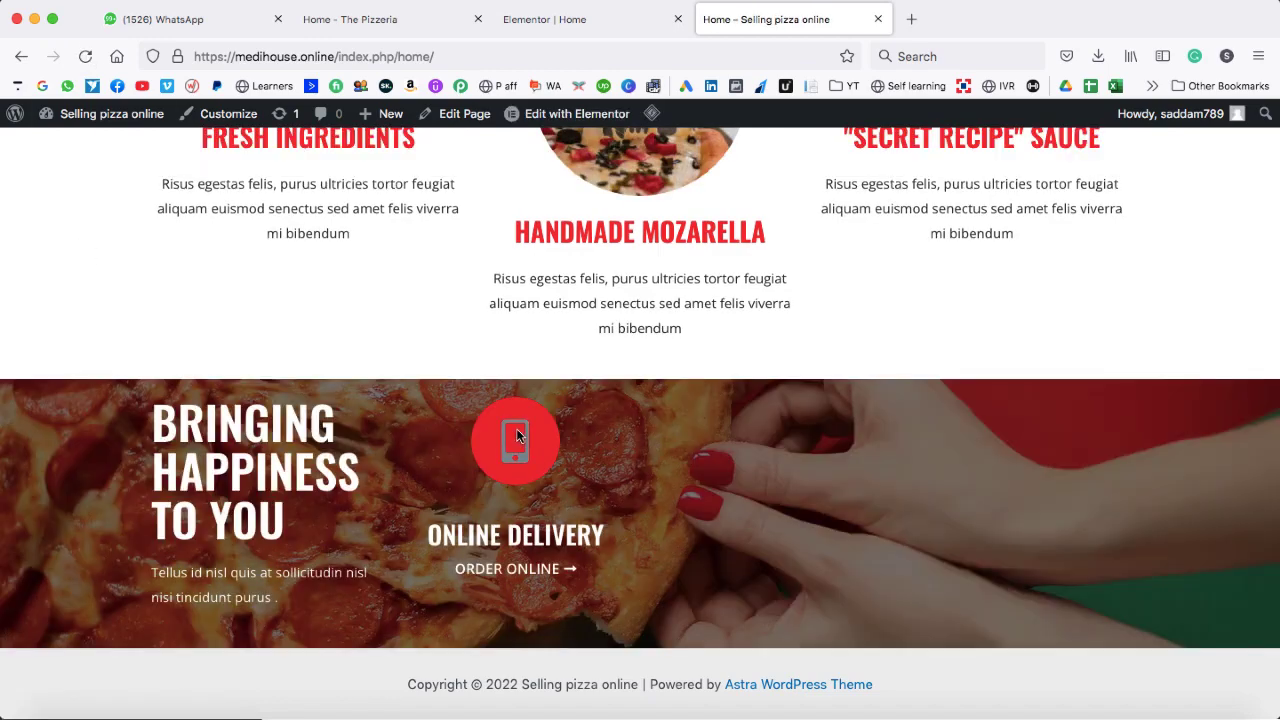
Step: Duplicate the Online Delivery column twice to get three identical columns
{"action": "left_click", "coordinate": [575, 20]}
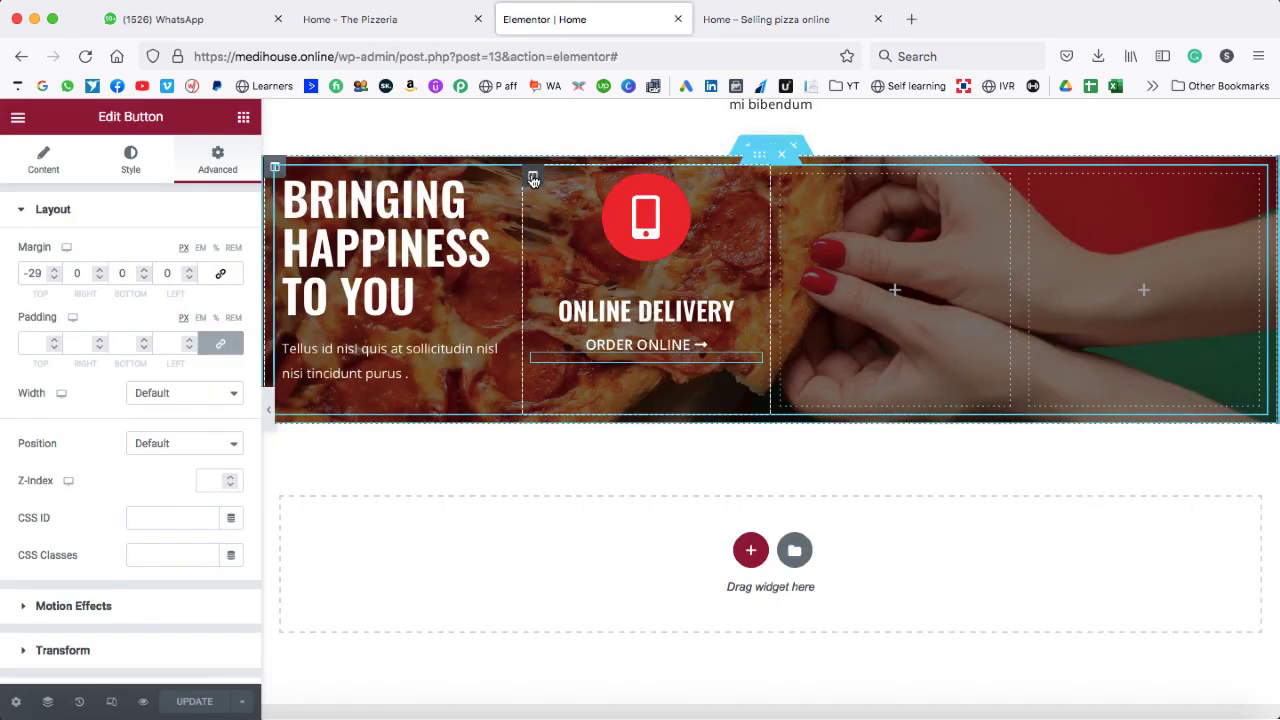
{"action": "right_click", "coordinate": [533, 179]}
{"action": "left_click", "coordinate": [571, 216]}
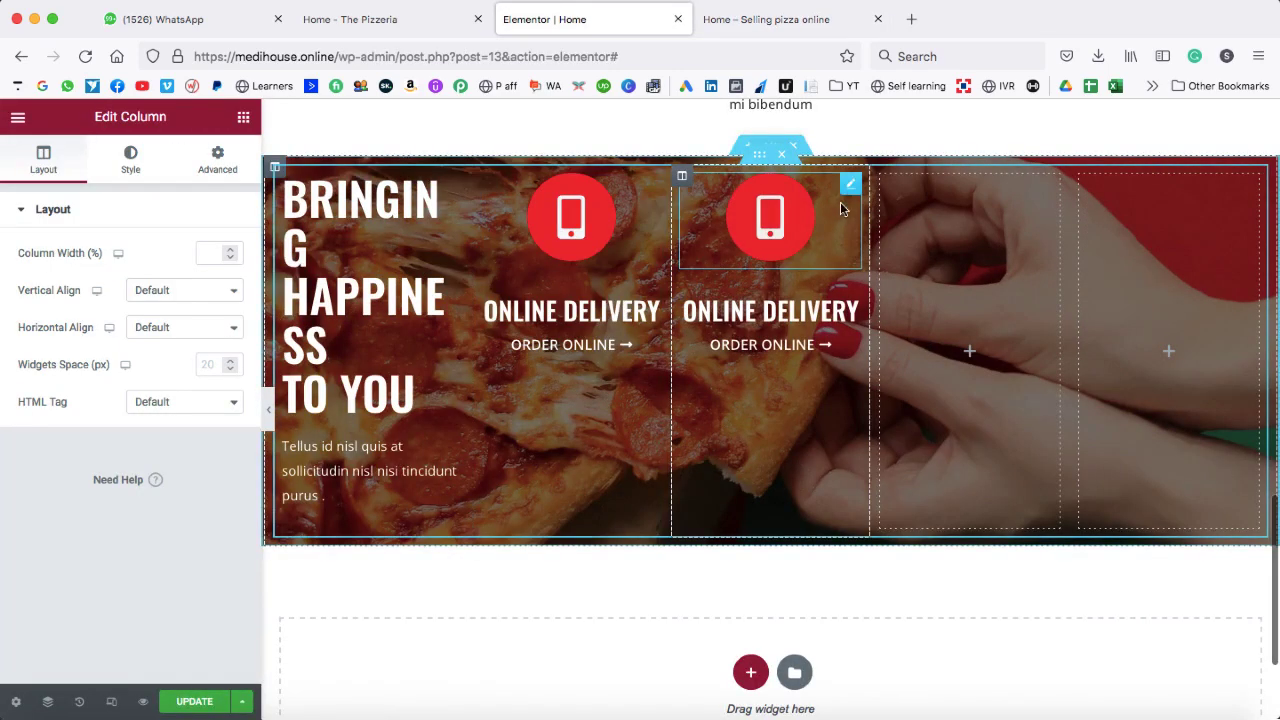
{"action": "right_click", "coordinate": [682, 177]}
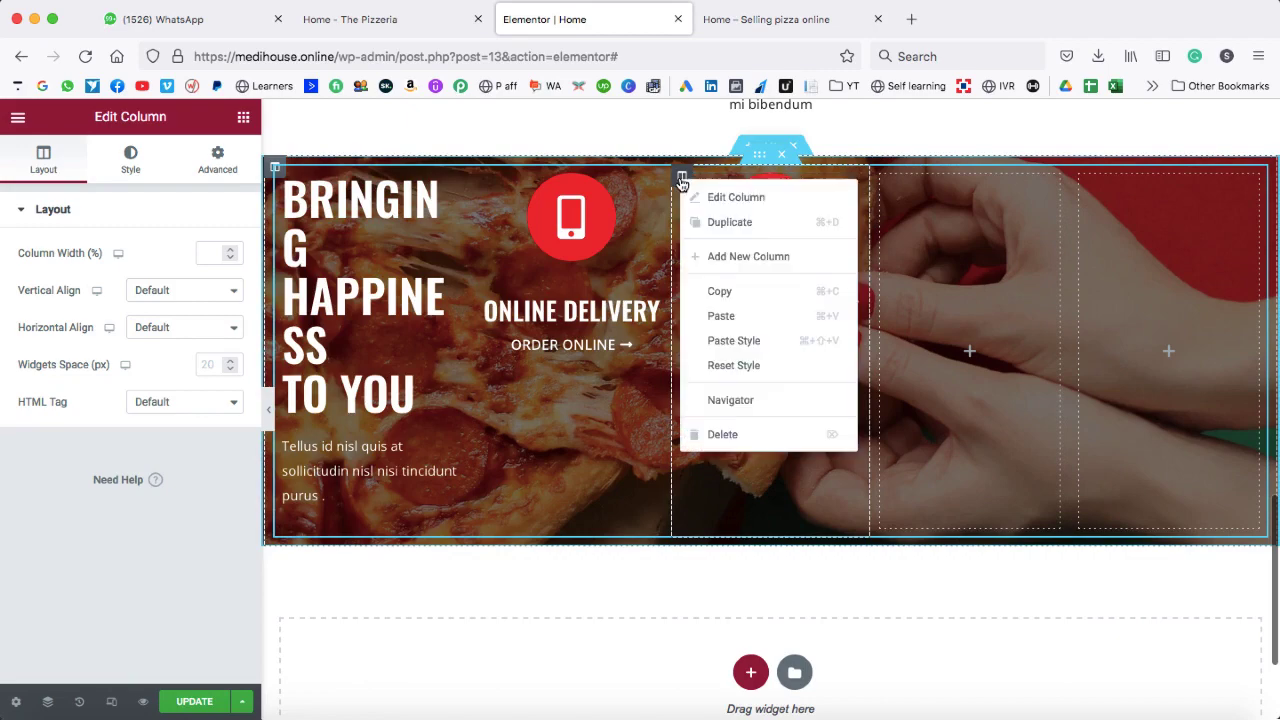
{"action": "left_click", "coordinate": [711, 224]}
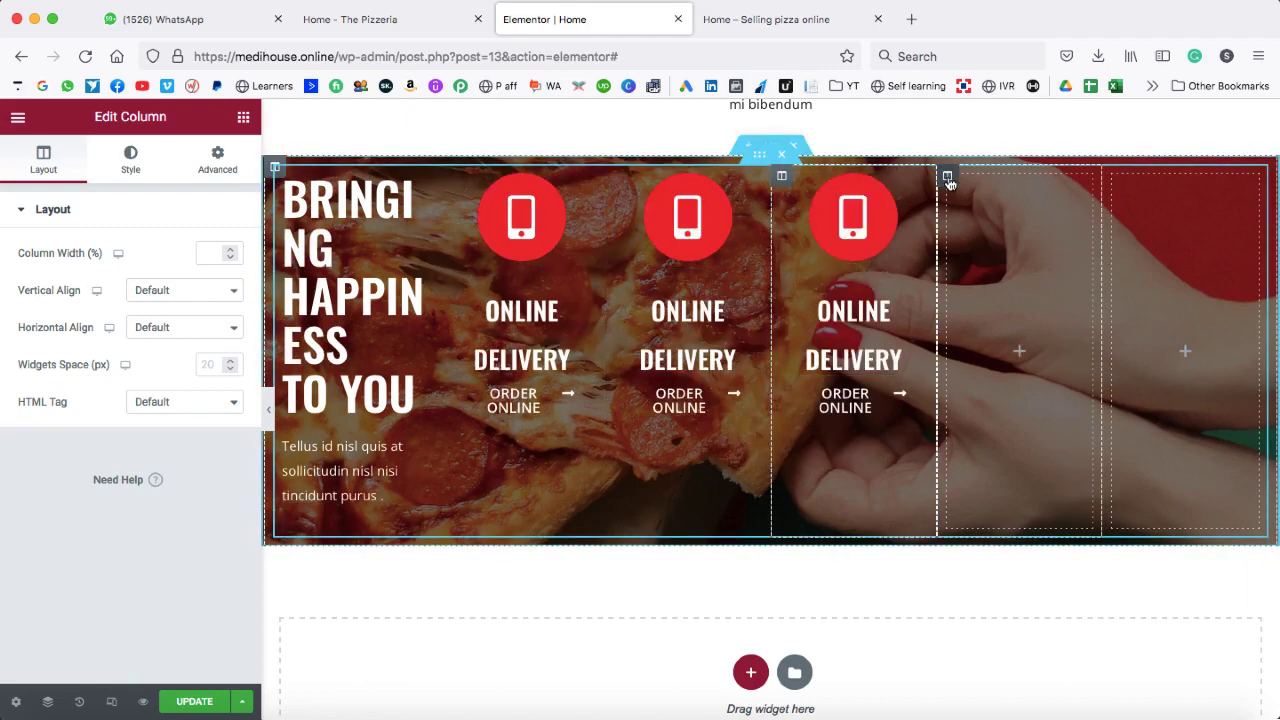
Step: Delete the two leftover empty columns, then compare with the Pizzeria reference demo
{"action": "right_click", "coordinate": [948, 180]}
{"action": "left_click", "coordinate": [1000, 430]}
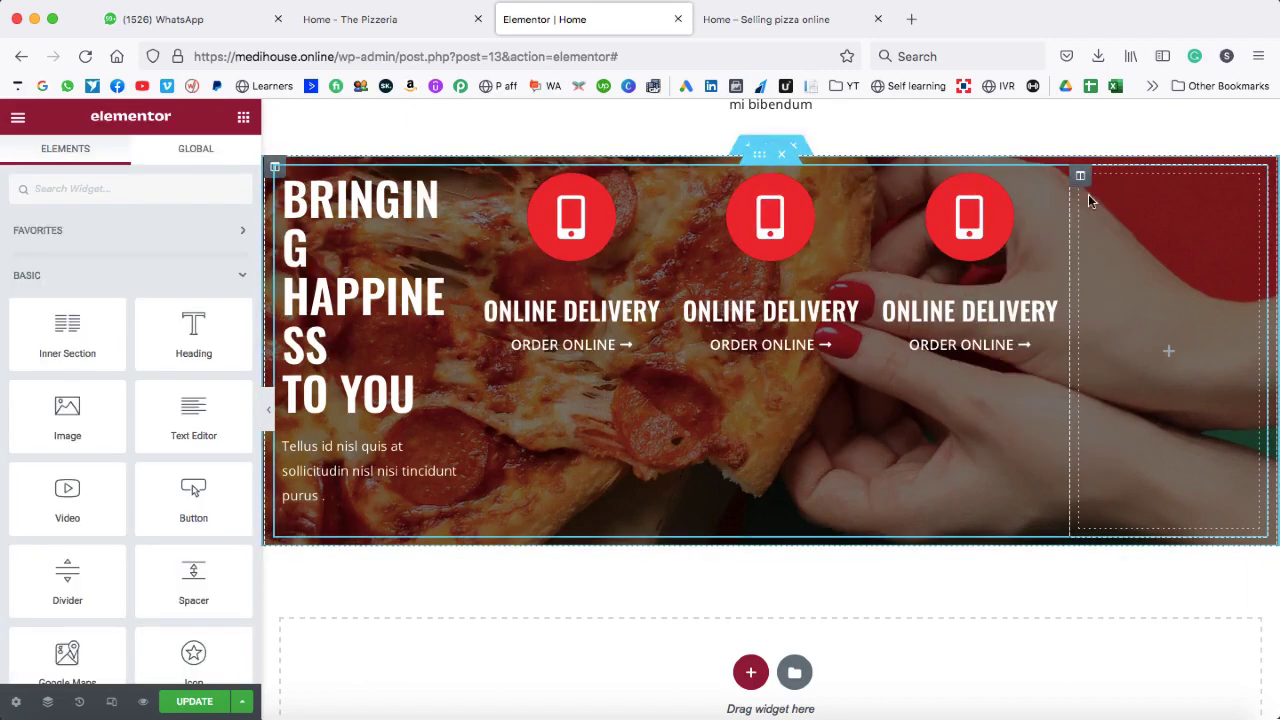
{"action": "right_click", "coordinate": [1080, 177]}
{"action": "left_click", "coordinate": [1131, 436]}
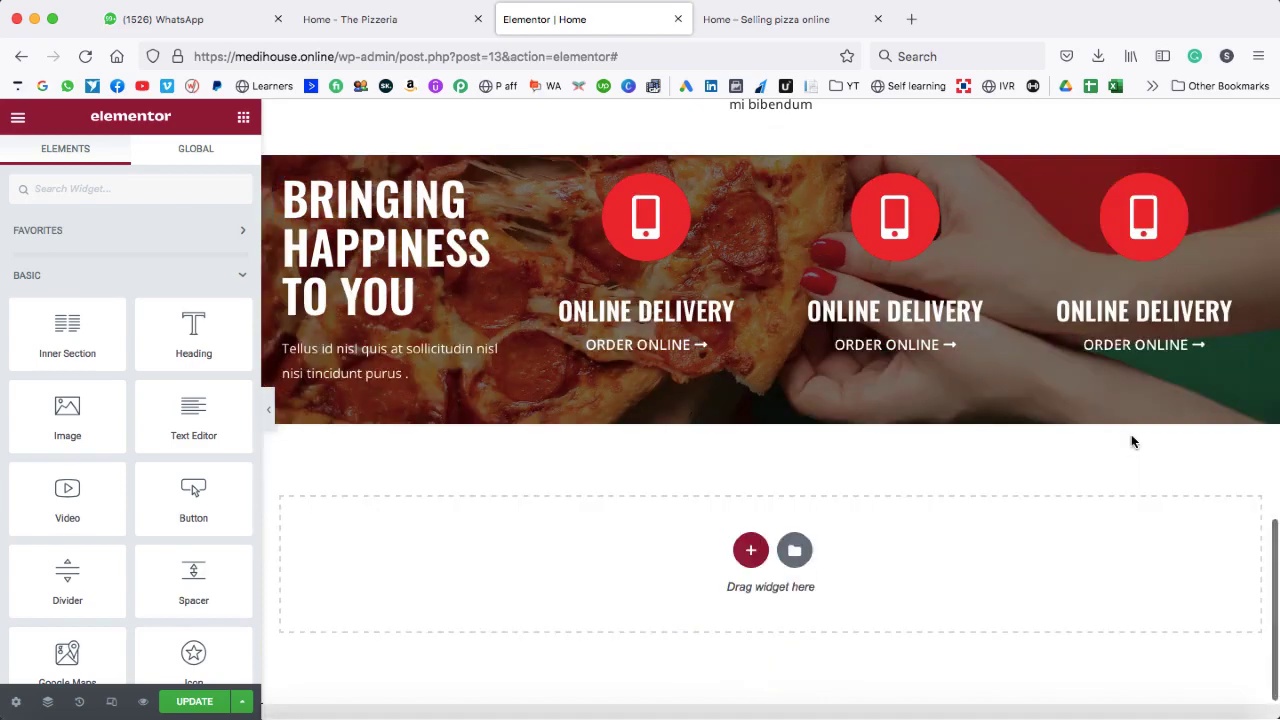
{"action": "left_click", "coordinate": [910, 211]}
{"action": "left_click", "coordinate": [408, 21]}
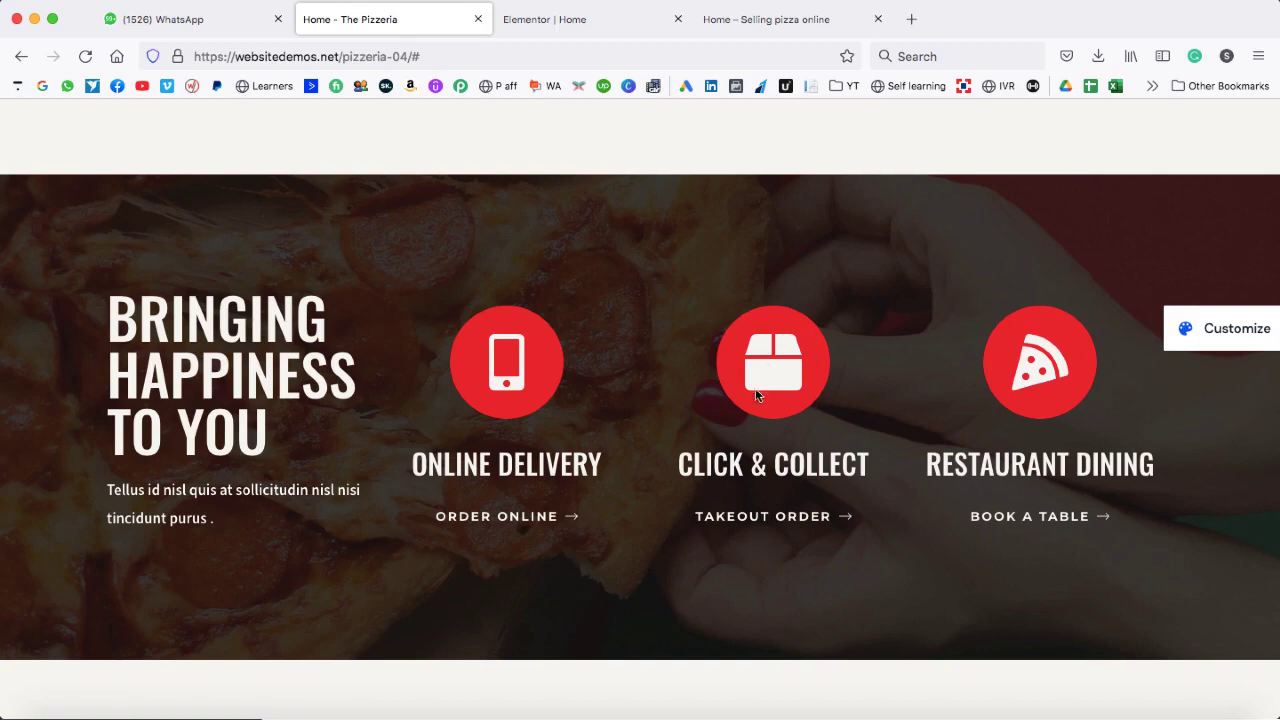
Step: Give the middle column a Mouse icon and the heading 'Click & Collect'
{"action": "left_click", "coordinate": [563, 21]}
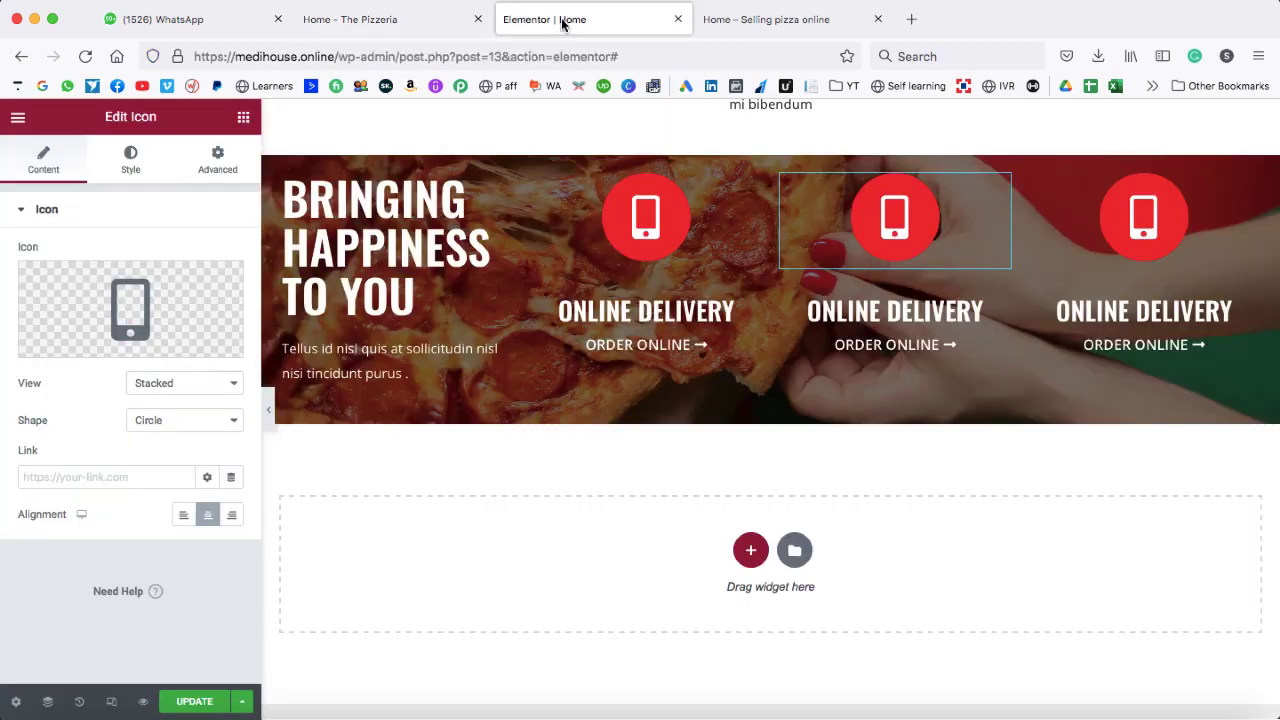
{"action": "left_click", "coordinate": [74, 344]}
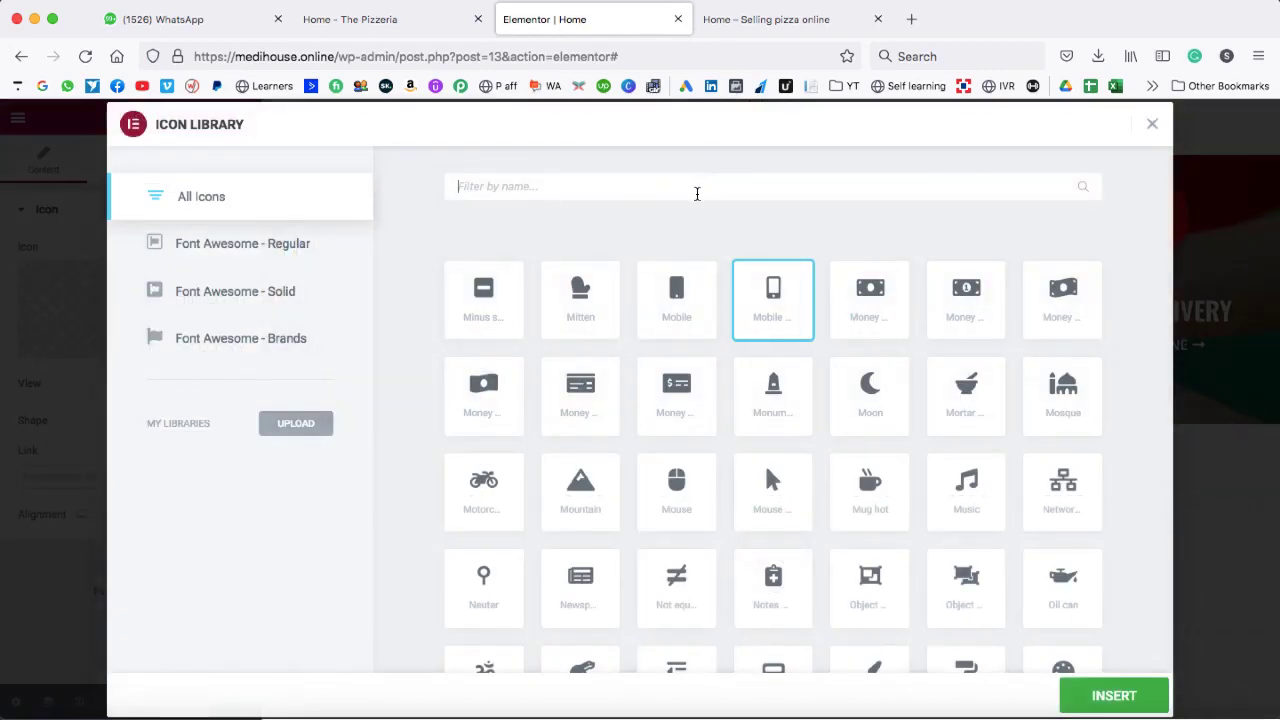
{"action": "type", "text": "mou"}
{"action": "left_click", "coordinate": [580, 300]}
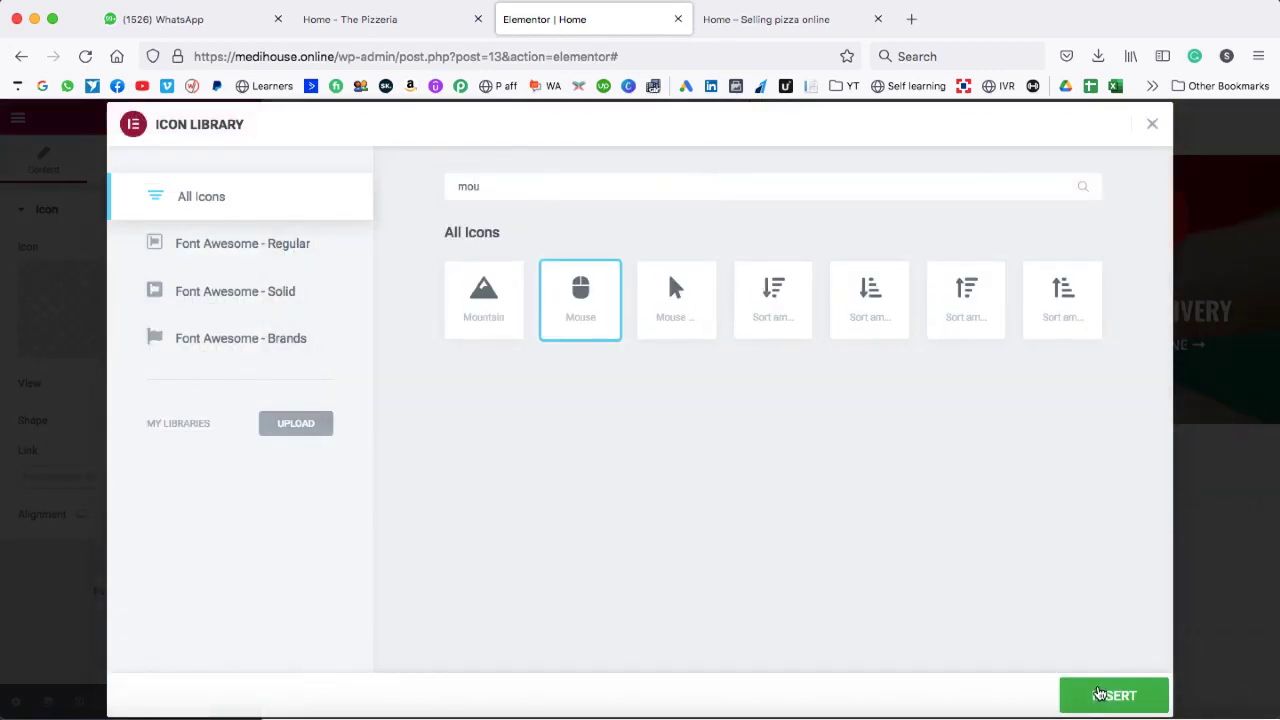
{"action": "left_click", "coordinate": [1098, 692]}
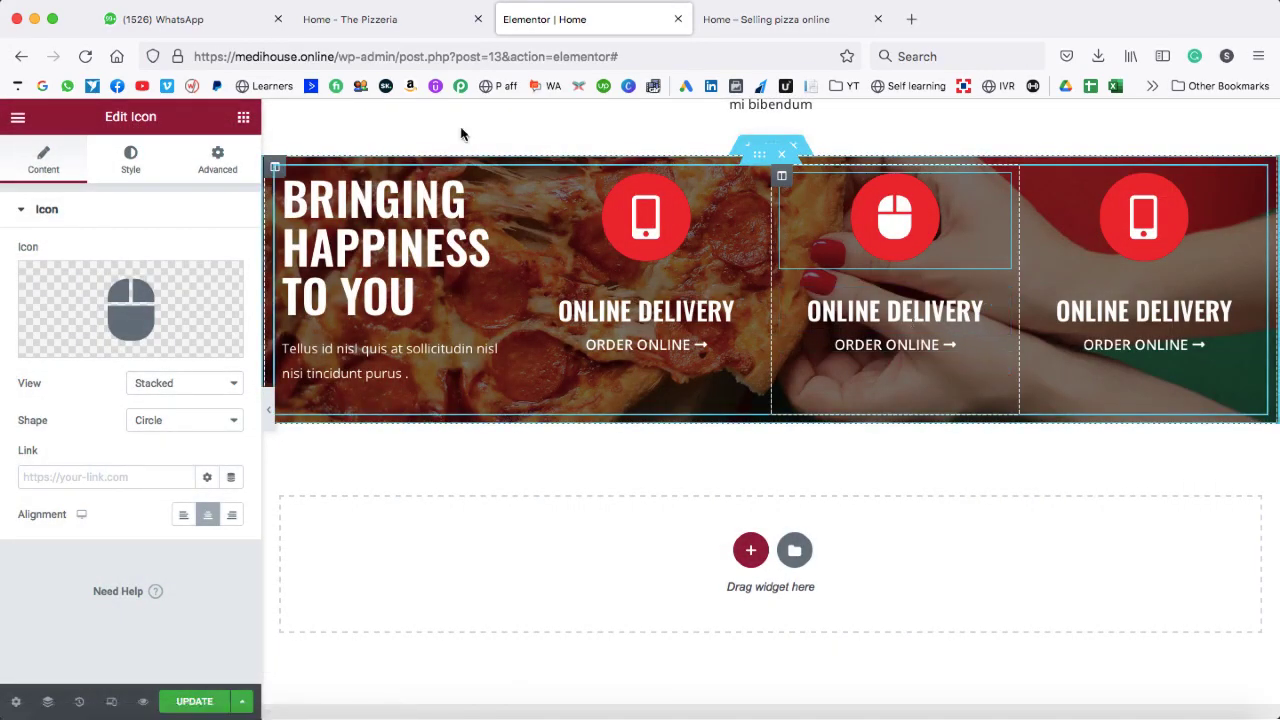
{"action": "left_click", "coordinate": [328, 20]}
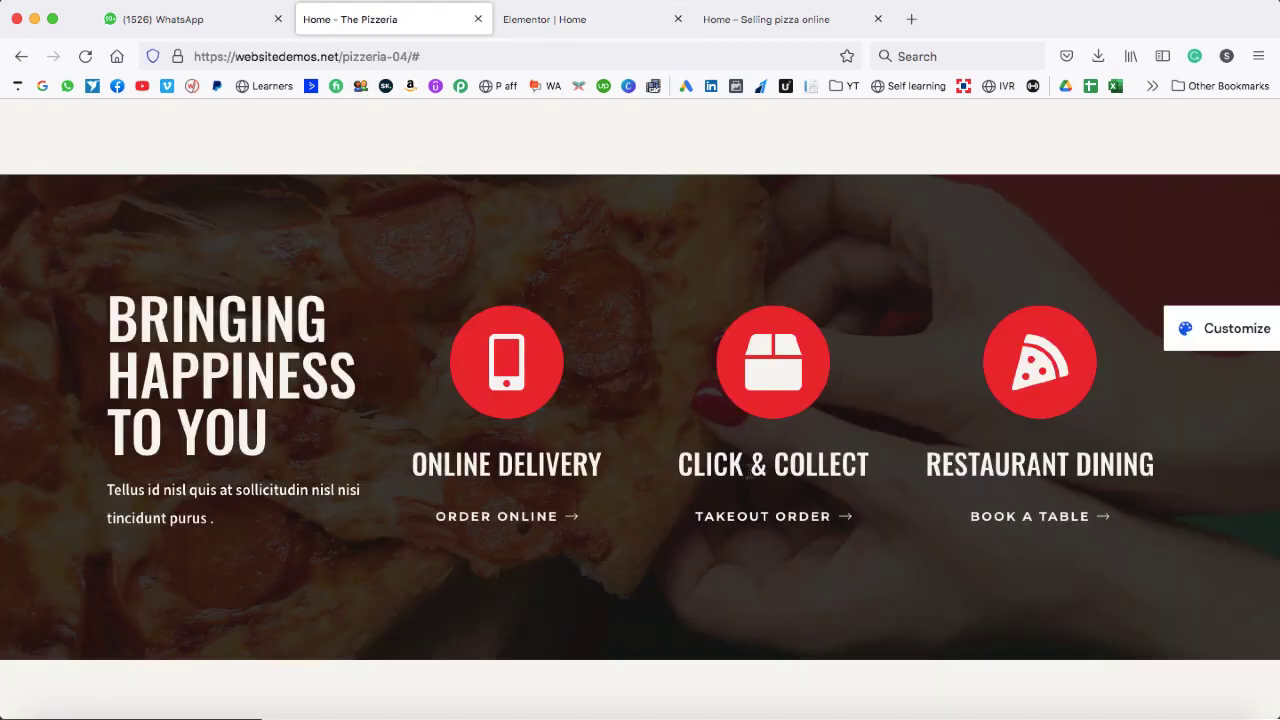
{"action": "left_click", "coordinate": [592, 22]}
{"action": "left_click", "coordinate": [895, 311]}
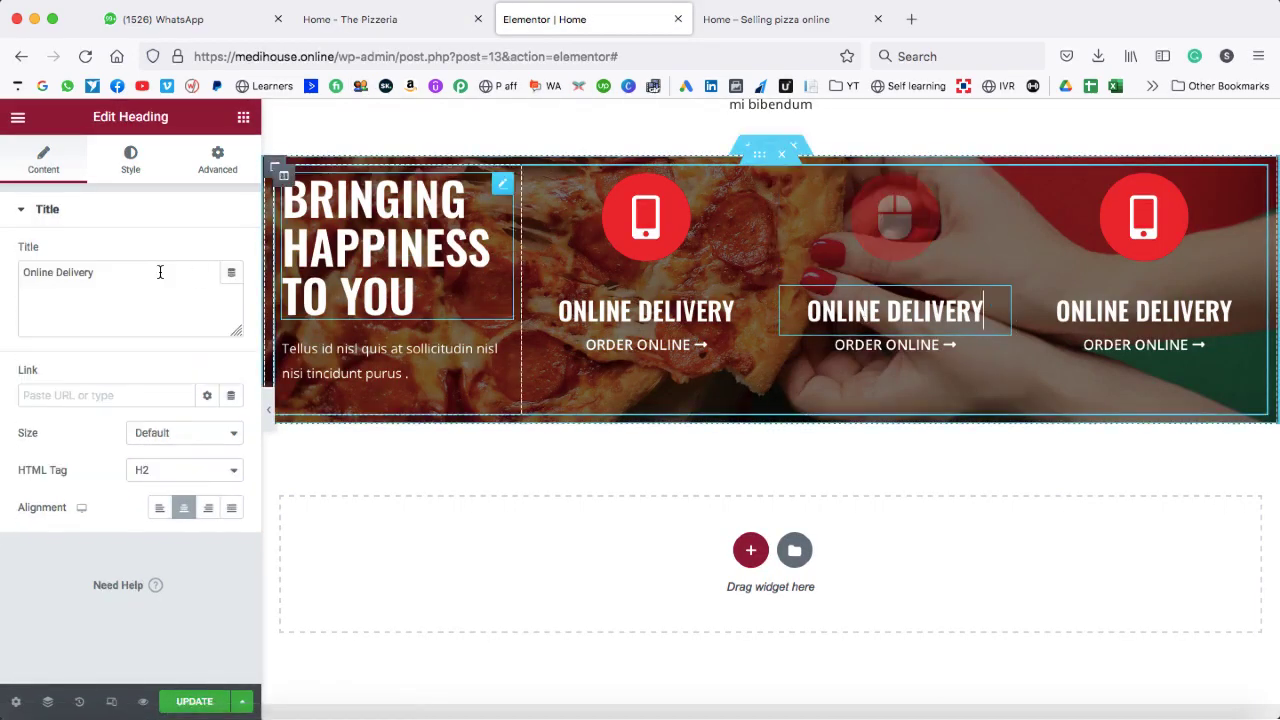
{"action": "left_click_drag", "start_coordinate": [117, 290], "coordinate": [12, 273]}
{"action": "type", "text": "Cli"}
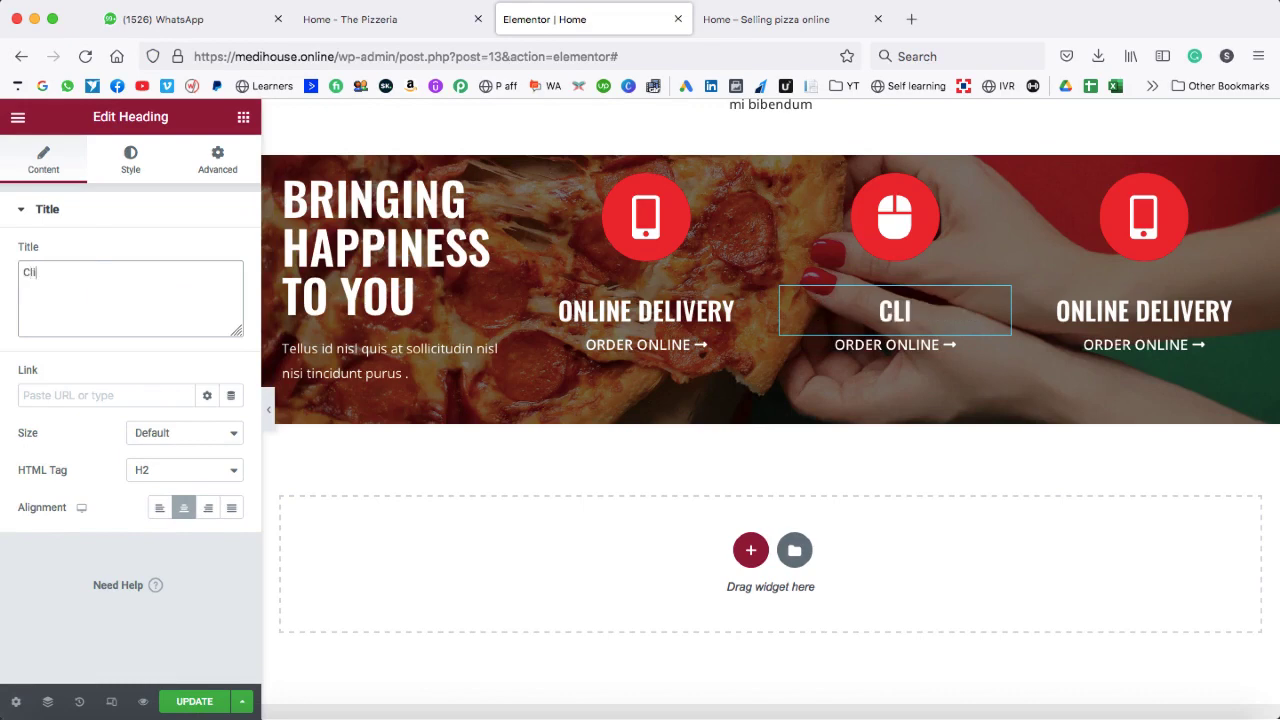
{"action": "type", "text": "ck & Collect"}
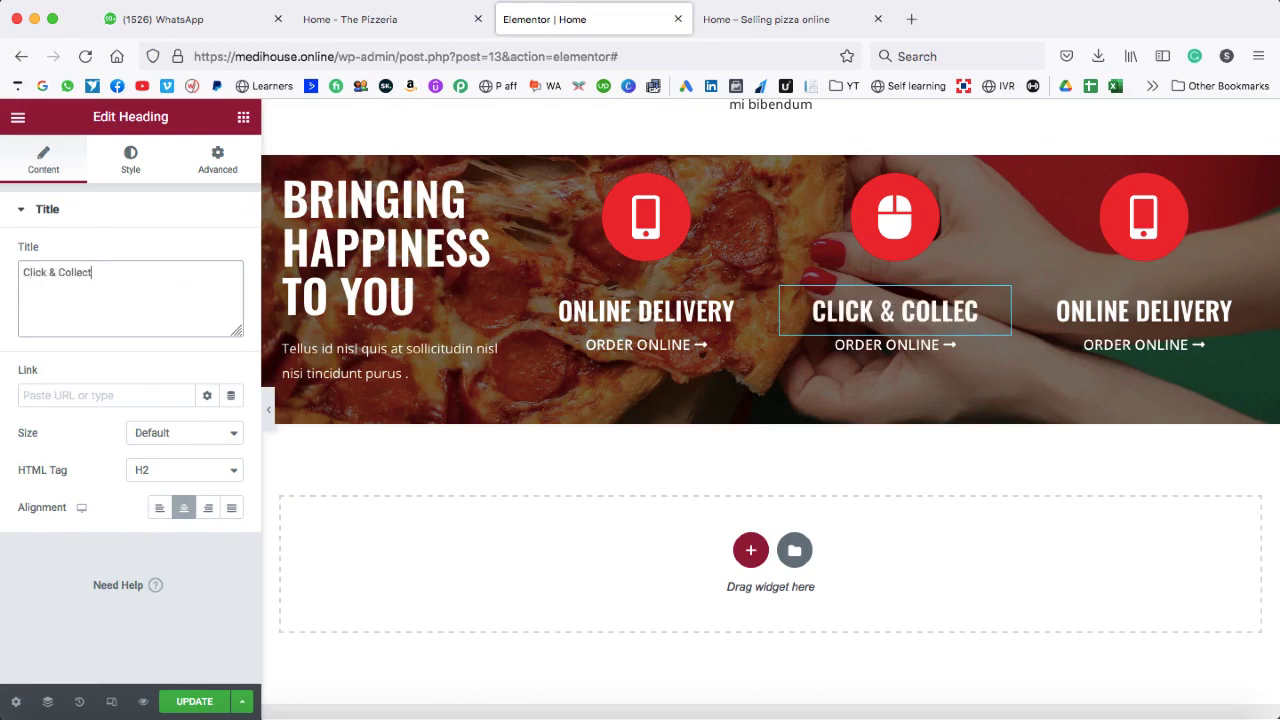
Step: Give the third column a Pizza slice icon and retitle it Restaurant & Dining
{"action": "left_click", "coordinate": [335, 20]}
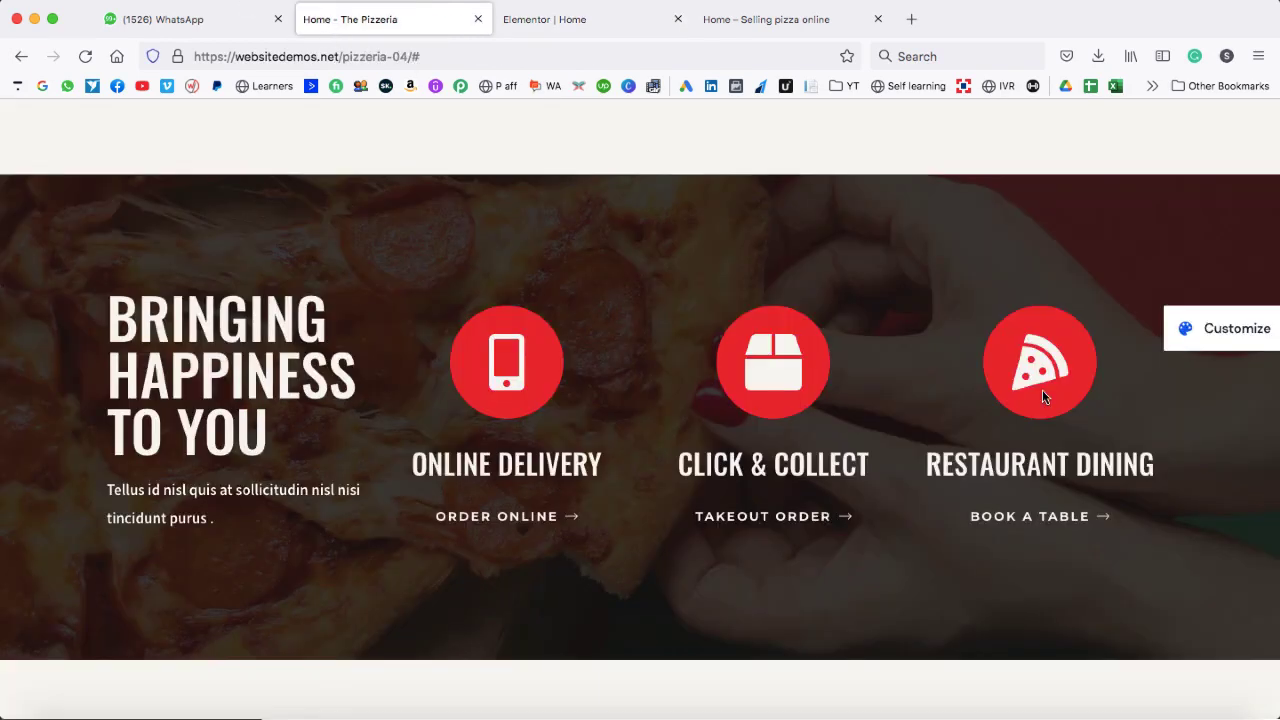
{"action": "left_click", "coordinate": [535, 21]}
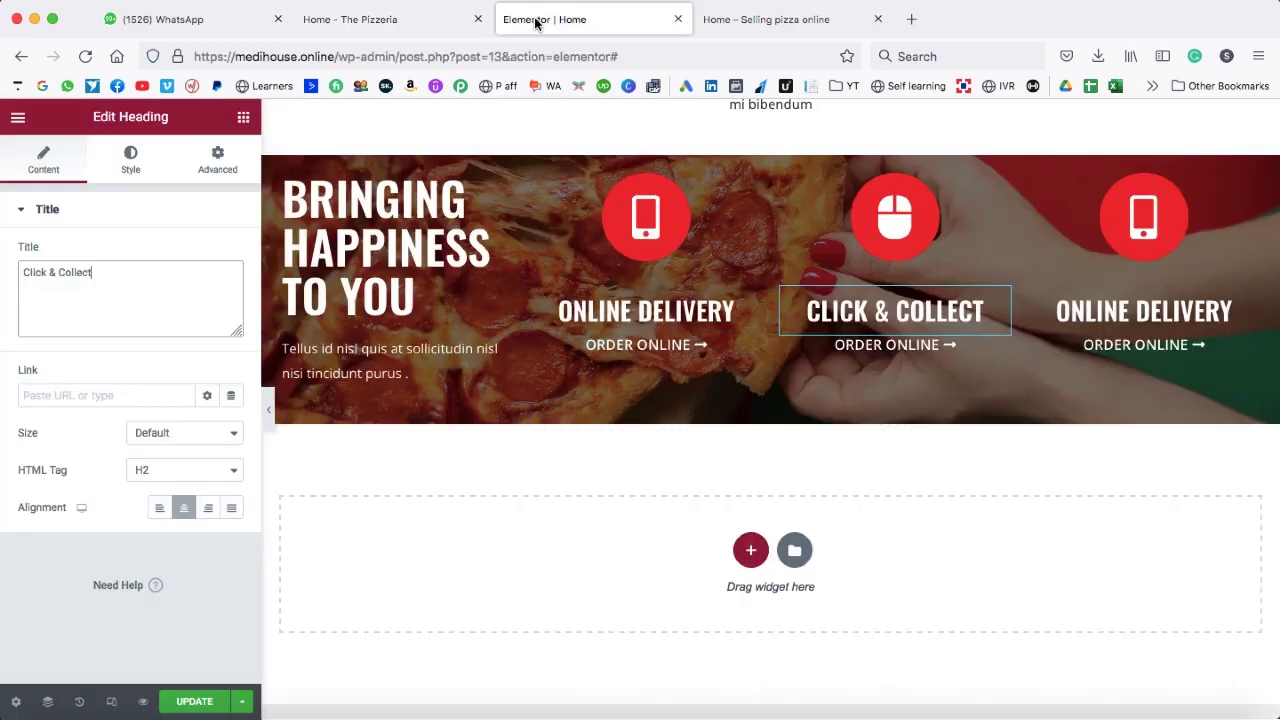
{"action": "left_click", "coordinate": [1150, 225]}
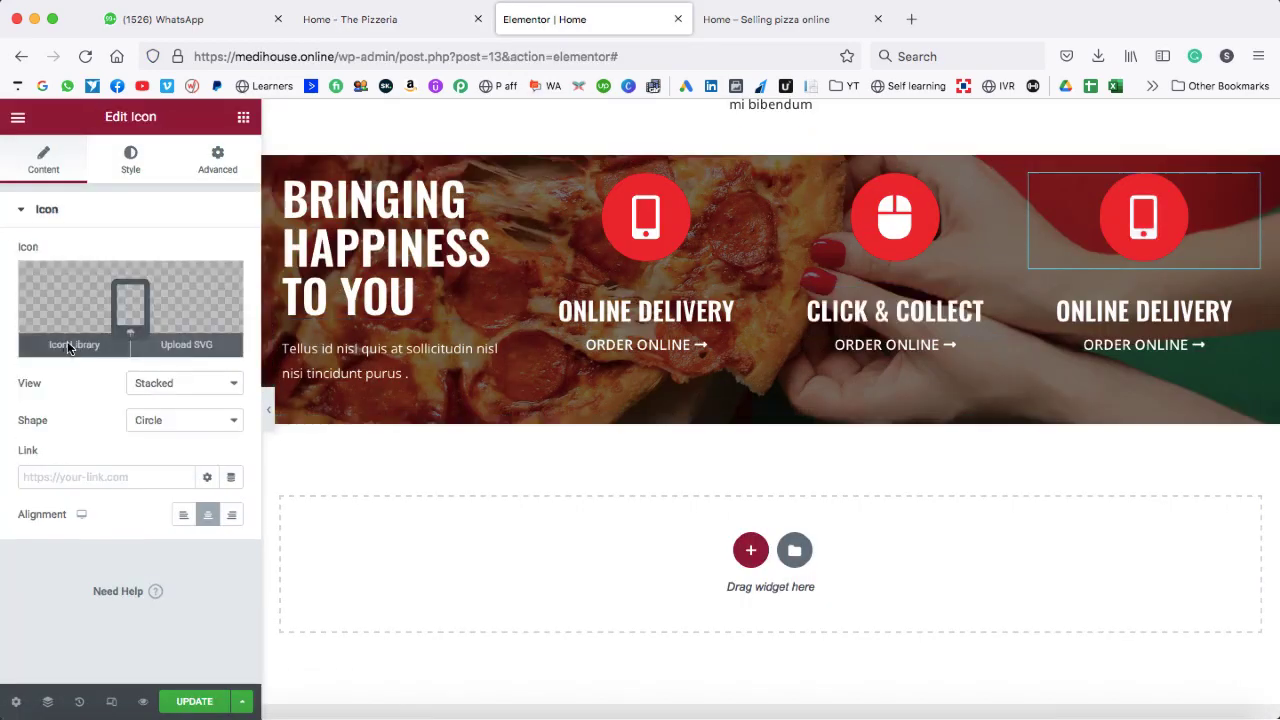
{"action": "left_click", "coordinate": [77, 343]}
{"action": "type", "text": "pizz"}
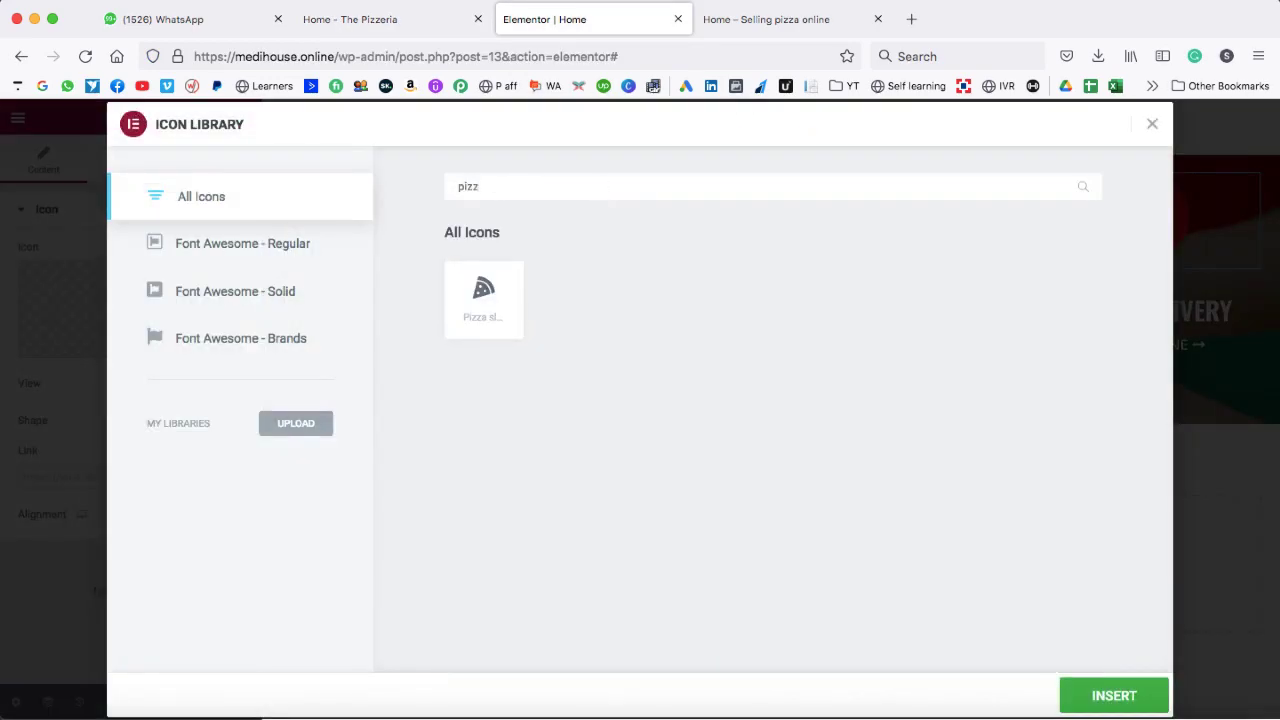
{"action": "left_click", "coordinate": [492, 301]}
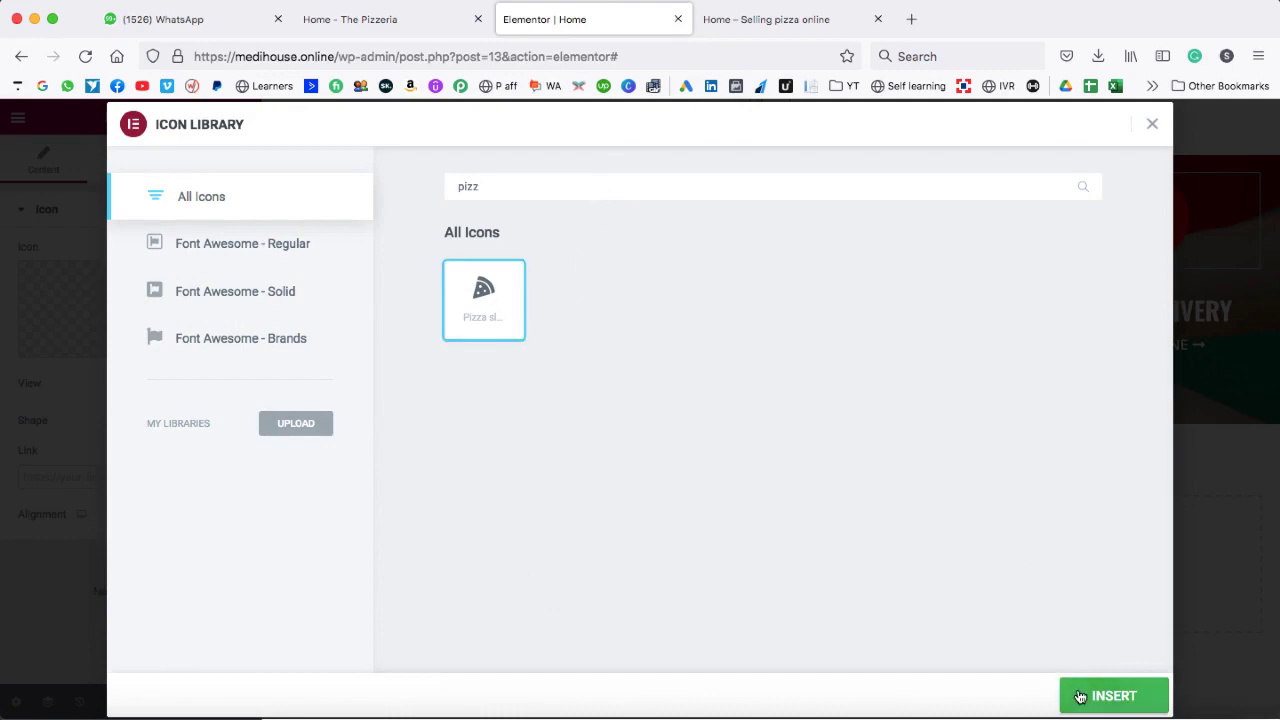
{"action": "left_click", "coordinate": [1077, 694]}
{"action": "type", "text": "D"}
{"action": "type", "text": "ining"}
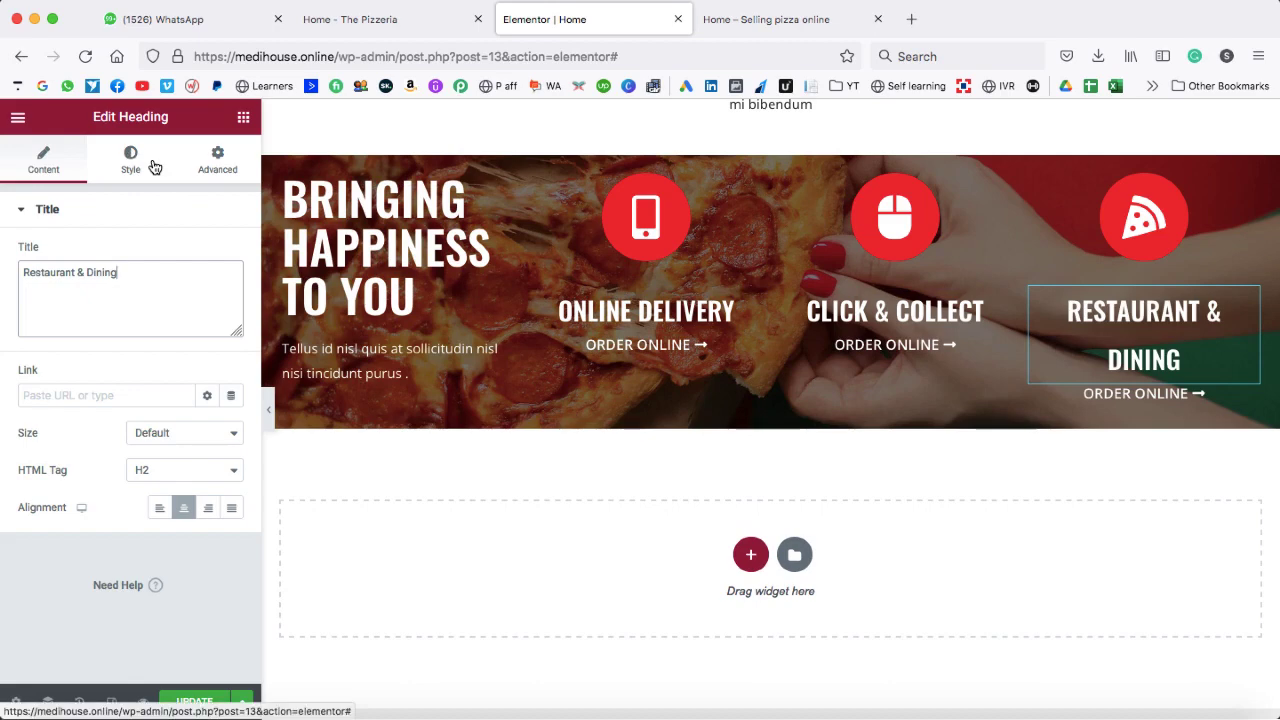
Step: Set the Restaurant & Dining heading's typography size to 24
{"action": "left_click", "coordinate": [131, 160]}
{"action": "left_click", "coordinate": [231, 290]}
{"action": "left_click", "coordinate": [217, 429]}
{"action": "left_click", "coordinate": [217, 435]}
{"action": "left_click", "coordinate": [217, 435]}
{"action": "left_click", "coordinate": [217, 435]}
{"action": "left_click", "coordinate": [217, 435]}
{"action": "left_click", "coordinate": [217, 435]}
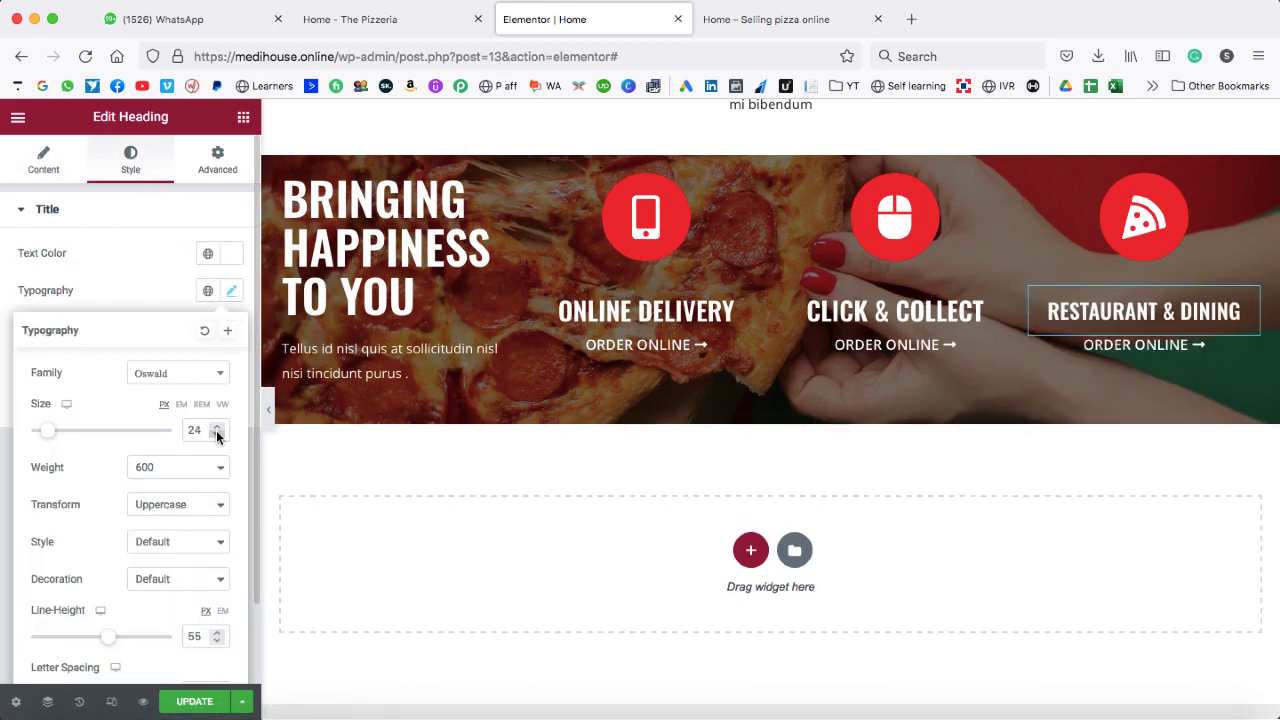
Step: Reduce the Click & Collect heading's typography size to 24
{"action": "left_click", "coordinate": [894, 310]}
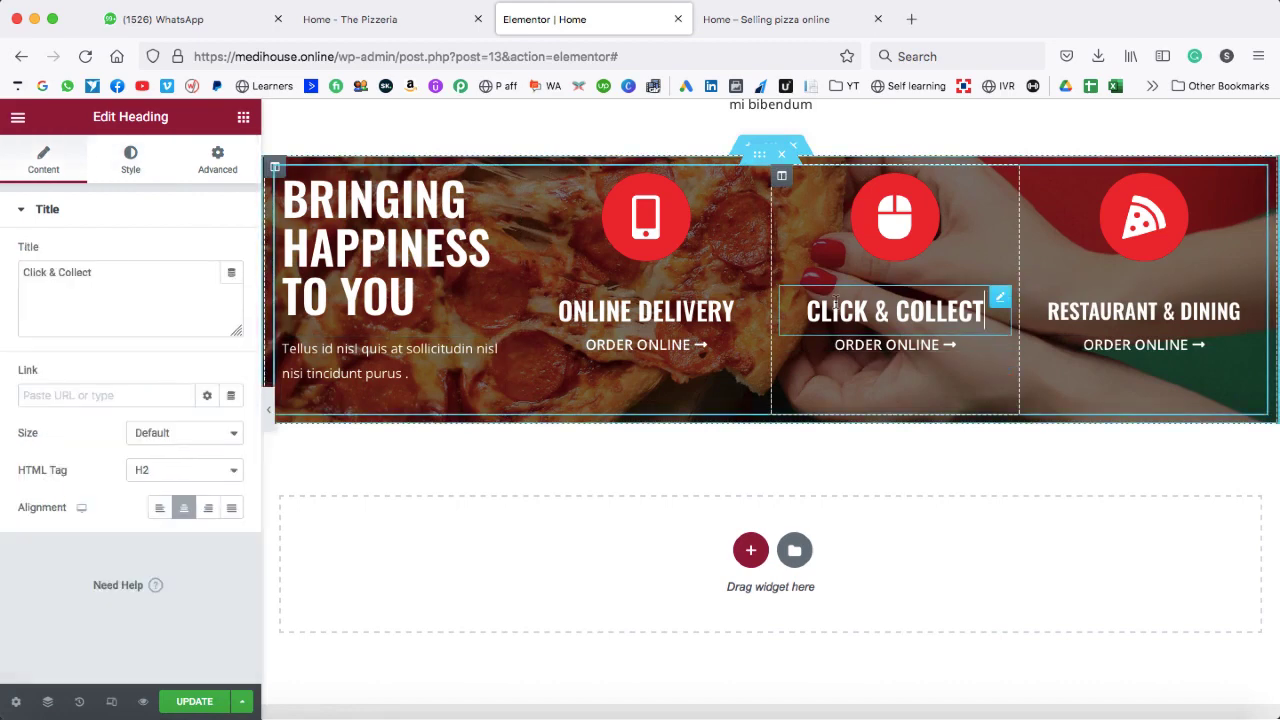
{"action": "left_click", "coordinate": [141, 157]}
{"action": "left_click", "coordinate": [231, 290]}
{"action": "left_click", "coordinate": [216, 435]}
{"action": "left_click", "coordinate": [216, 435]}
{"action": "left_click", "coordinate": [216, 435]}
{"action": "left_click", "coordinate": [216, 435]}
{"action": "left_click", "coordinate": [216, 435]}
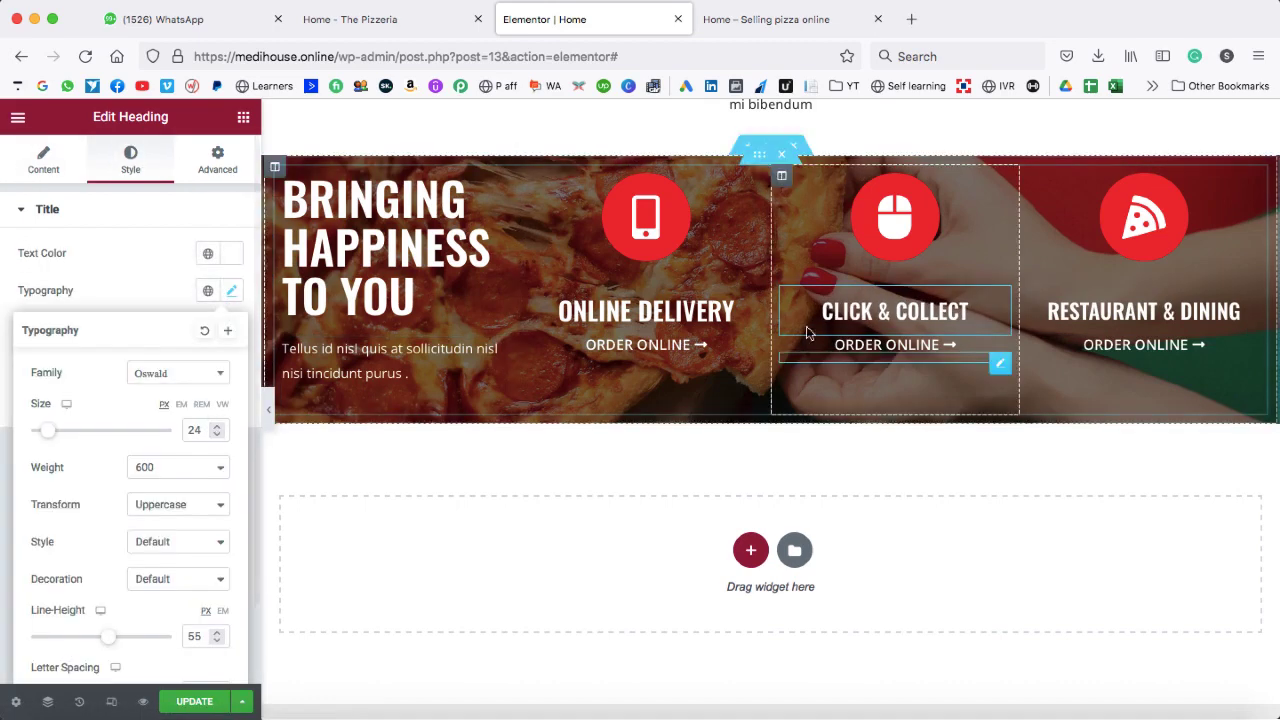
Step: Set the Online Delivery heading's typography size to 24 as well
{"action": "left_click", "coordinate": [714, 298]}
{"action": "left_click", "coordinate": [130, 160]}
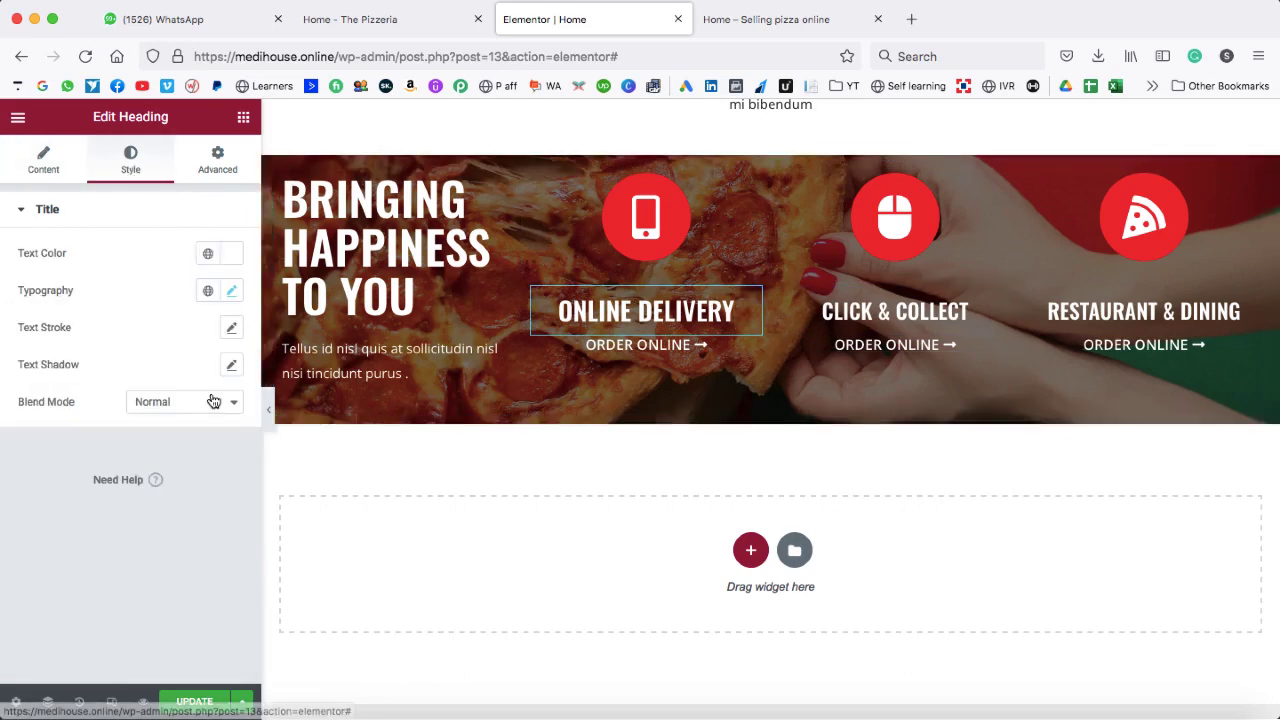
{"action": "left_click", "coordinate": [231, 291]}
{"action": "left_click", "coordinate": [216, 435]}
{"action": "left_click", "coordinate": [216, 435]}
{"action": "left_click", "coordinate": [216, 435]}
{"action": "left_click", "coordinate": [216, 426]}
{"action": "left_click", "coordinate": [216, 426]}
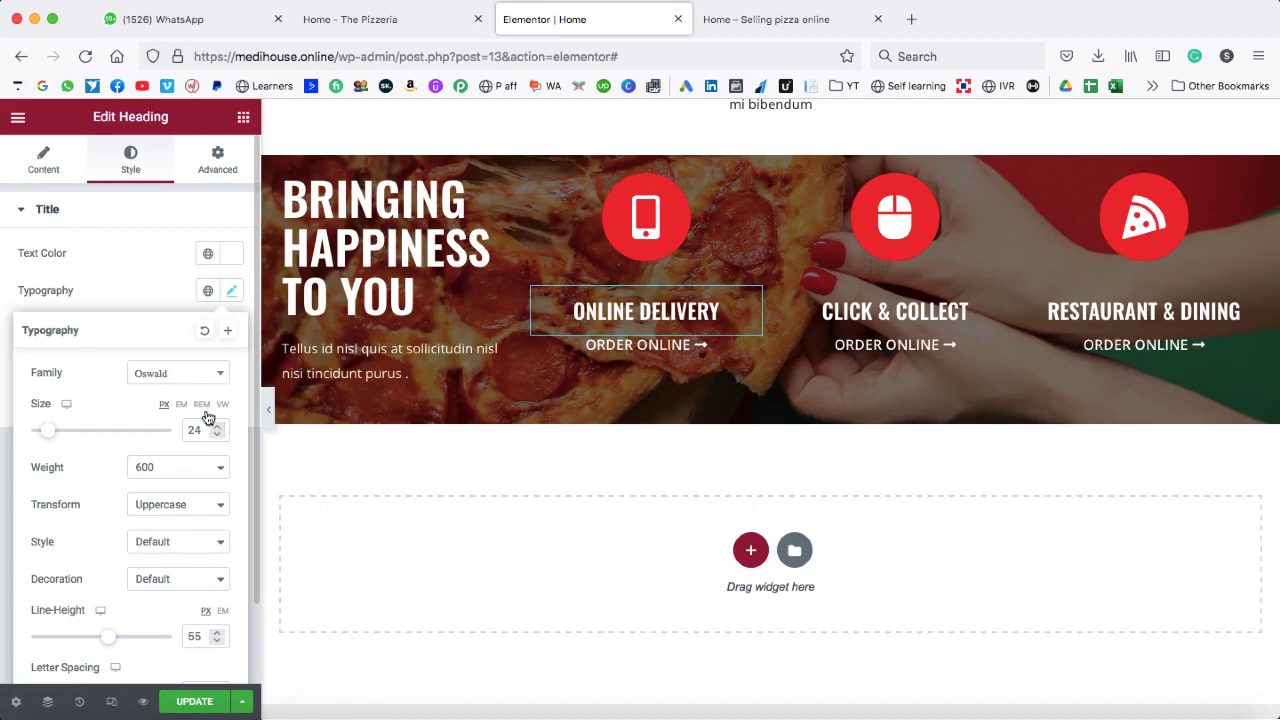
{"action": "left_click", "coordinate": [132, 291]}
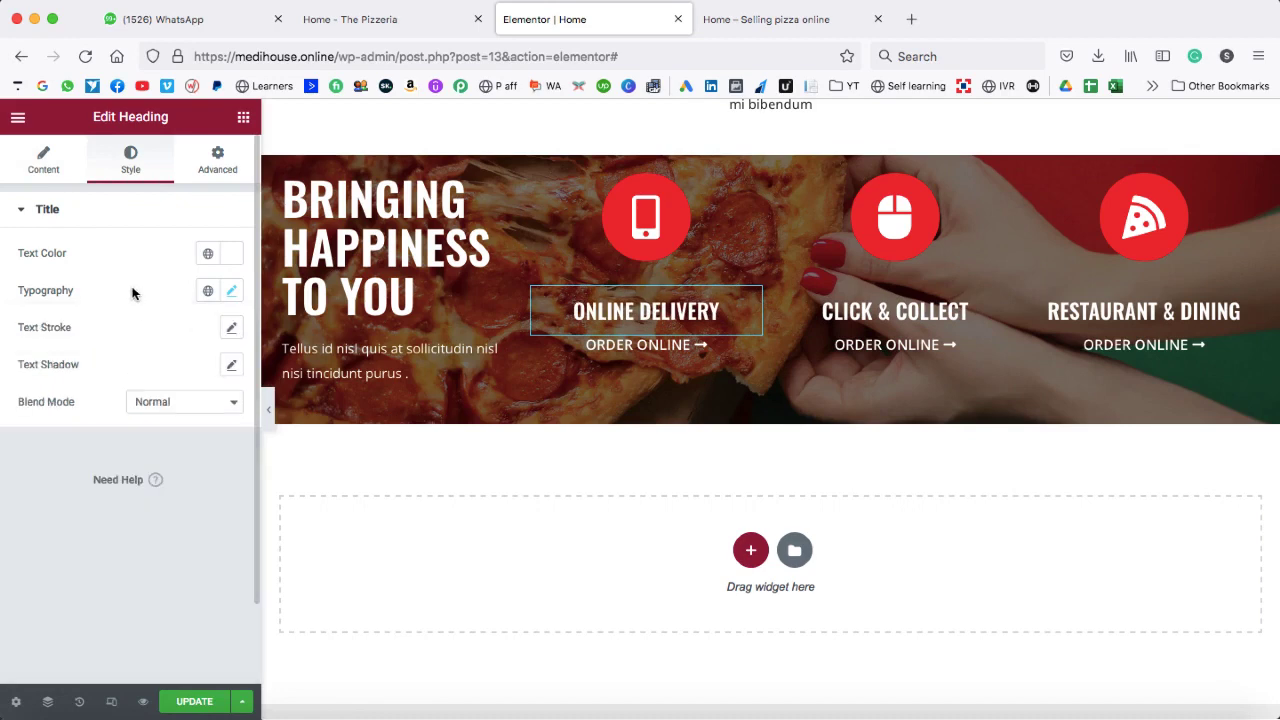
Step: Publish the changes, reload the live homepage, and compare it with the Pizzeria demo
{"action": "left_click", "coordinate": [196, 703]}
{"action": "left_click", "coordinate": [752, 20]}
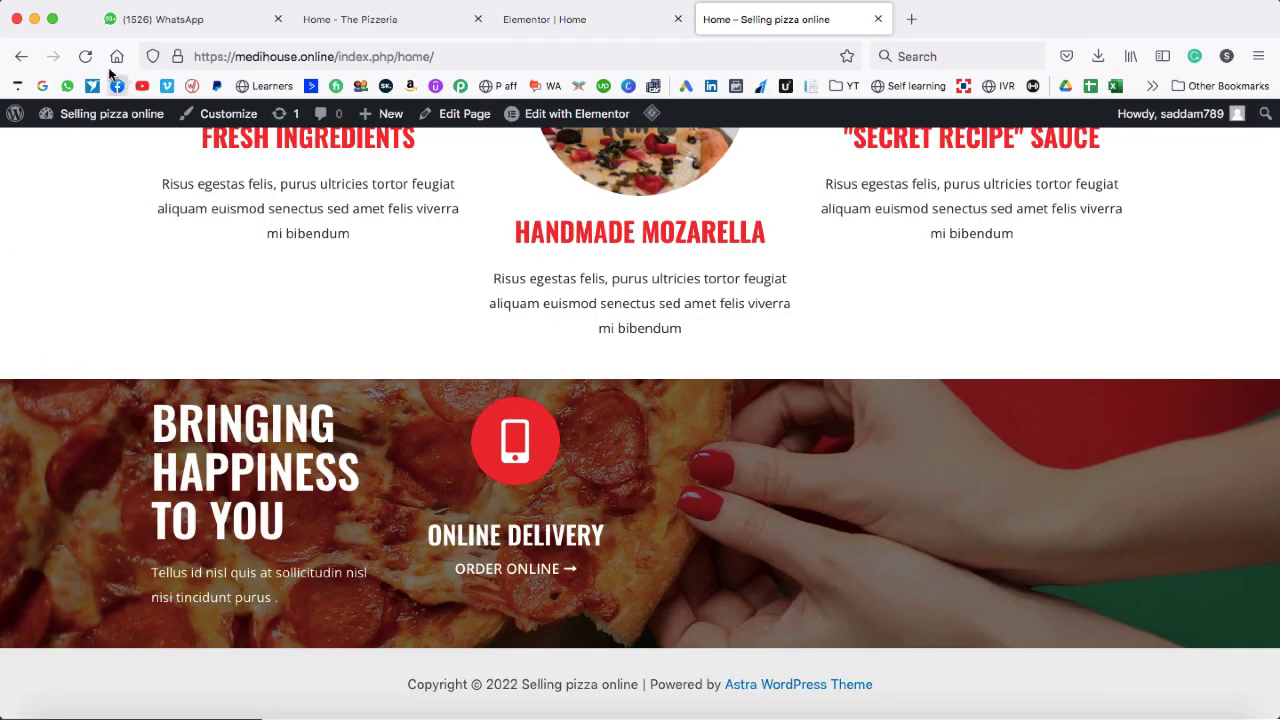
{"action": "left_click", "coordinate": [85, 57]}
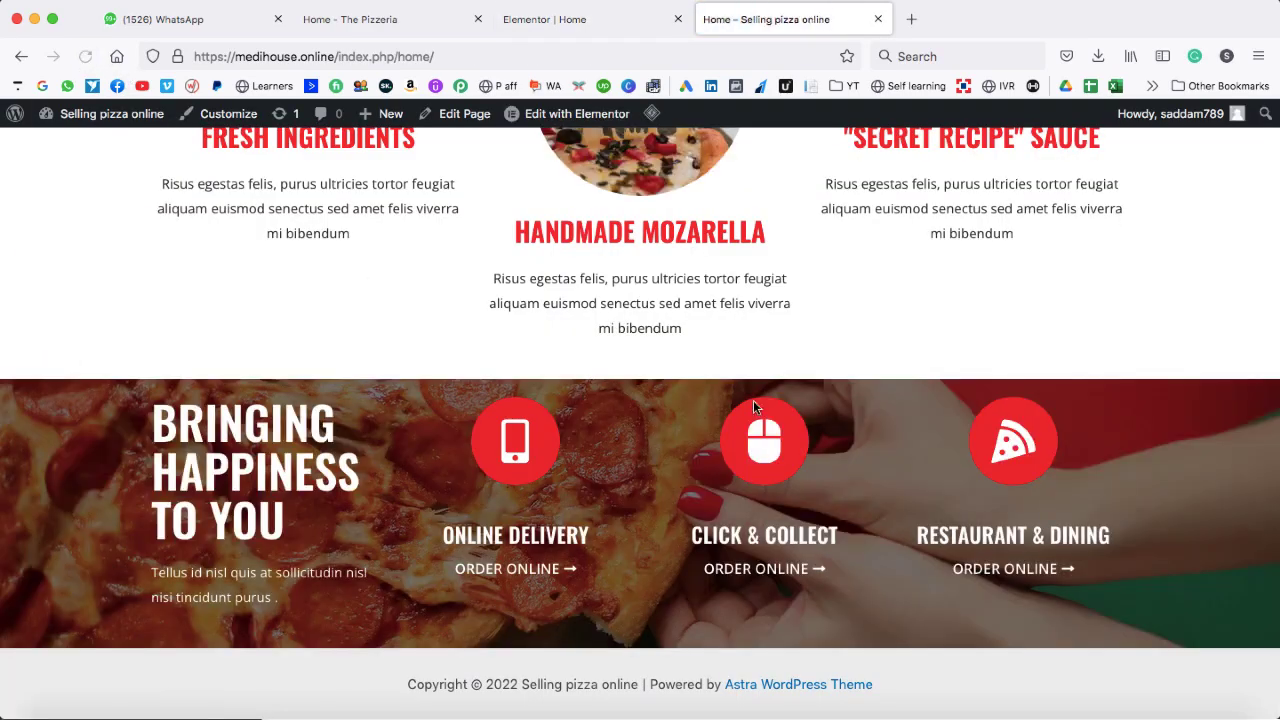
{"action": "left_click", "coordinate": [413, 20]}
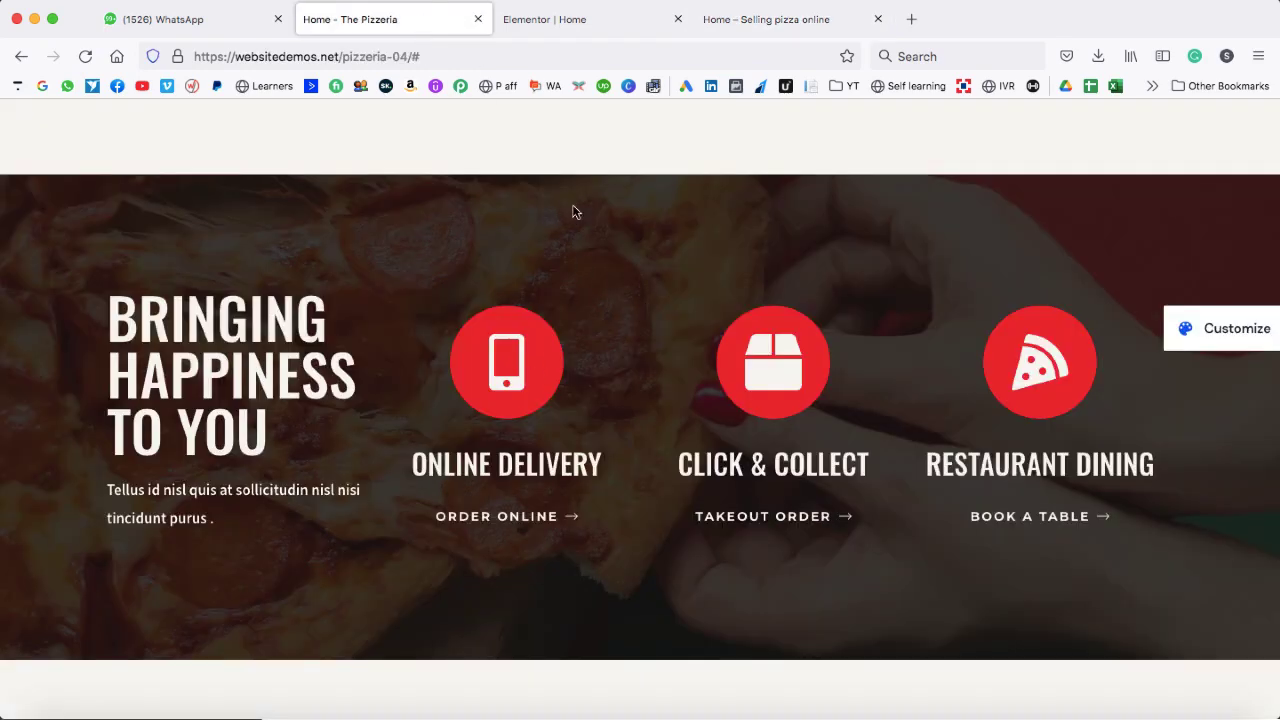
{"action": "left_click", "coordinate": [580, 22]}
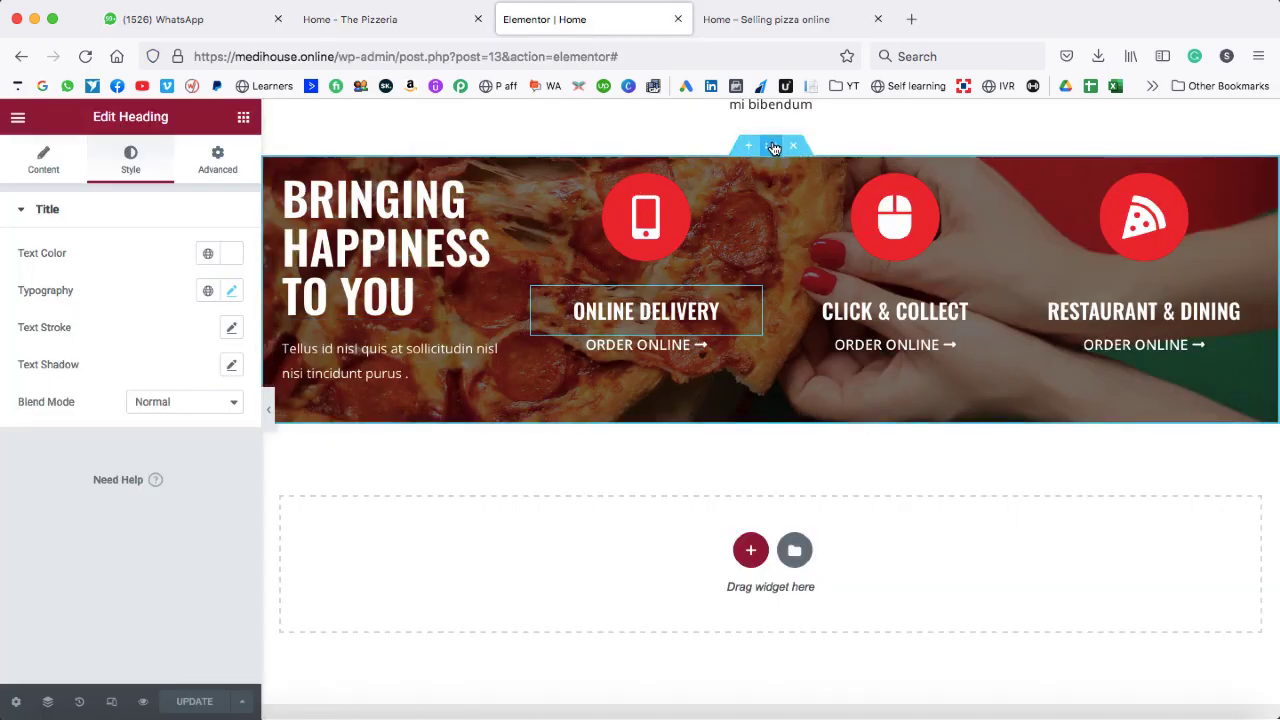
Step: Set the hero section's Layout height to Min Height with a 500 px minimum
{"action": "right_click", "coordinate": [773, 148]}
{"action": "left_click", "coordinate": [794, 161]}
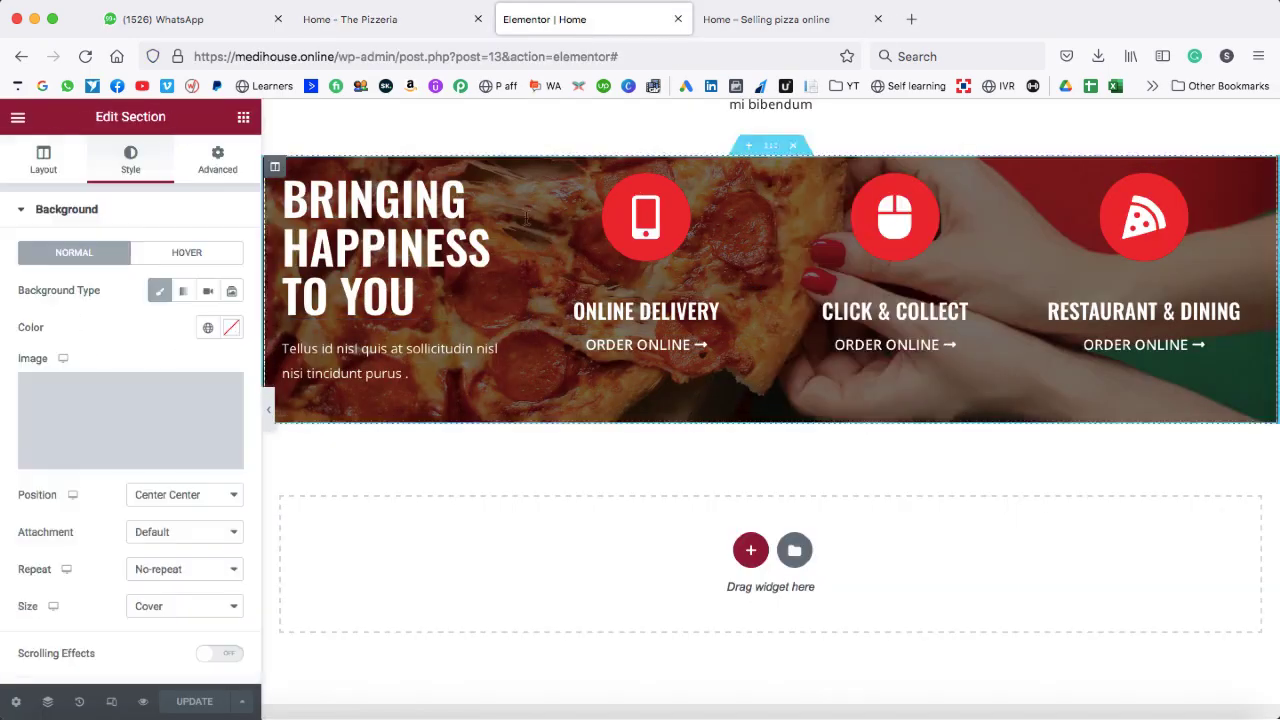
{"action": "left_click", "coordinate": [43, 158]}
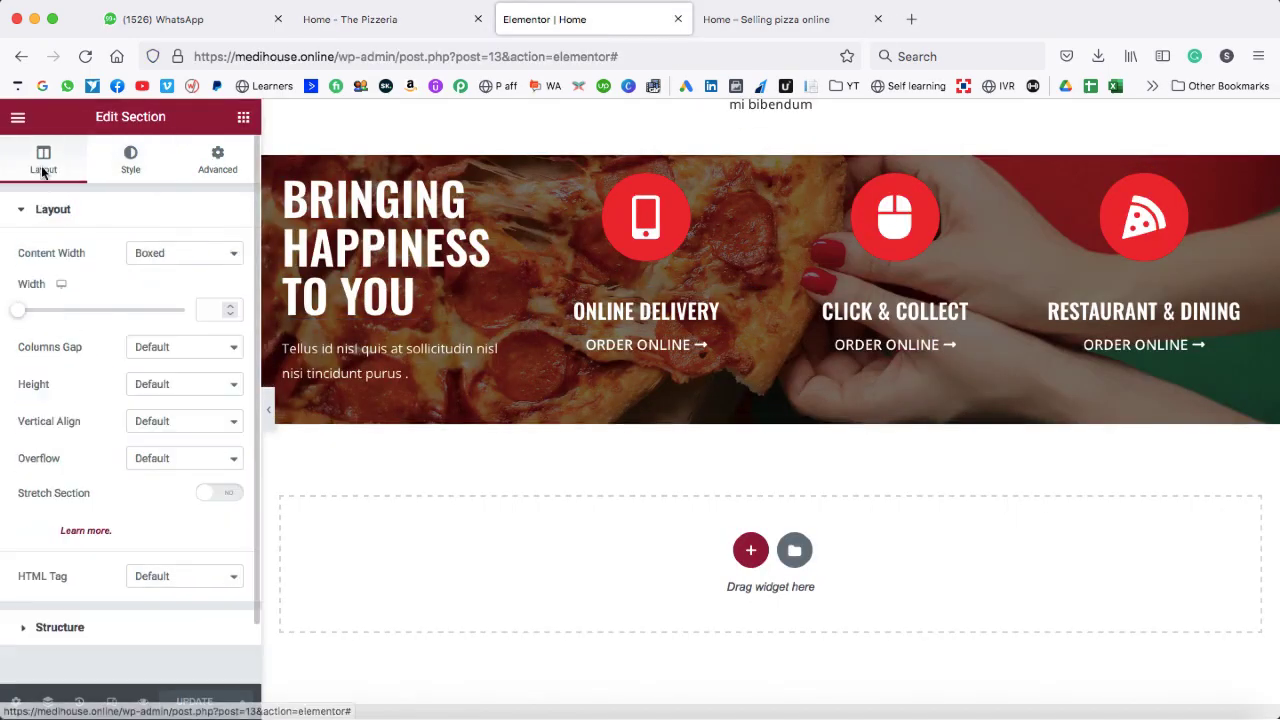
{"action": "left_click", "coordinate": [192, 386]}
{"action": "left_click", "coordinate": [183, 419]}
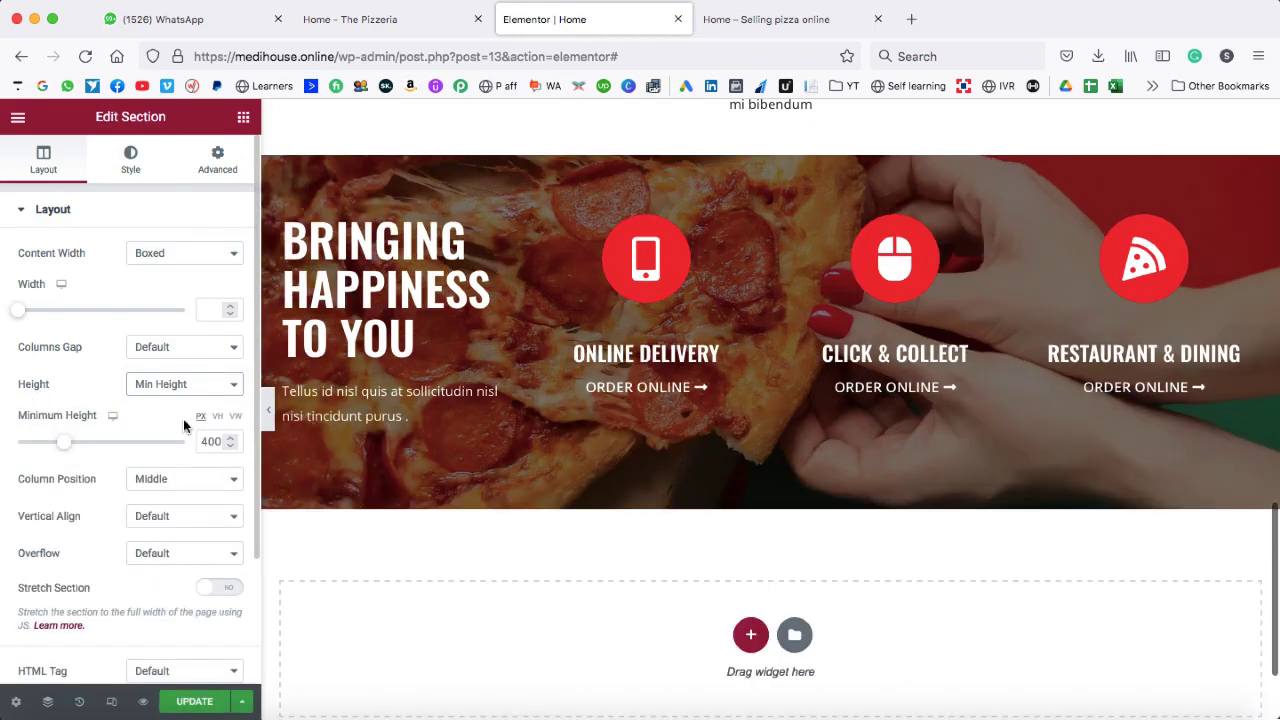
{"action": "left_click_drag", "start_coordinate": [232, 441], "coordinate": [232, 441]}
{"action": "double_click", "coordinate": [208, 443]}
{"action": "type", "text": "500"}
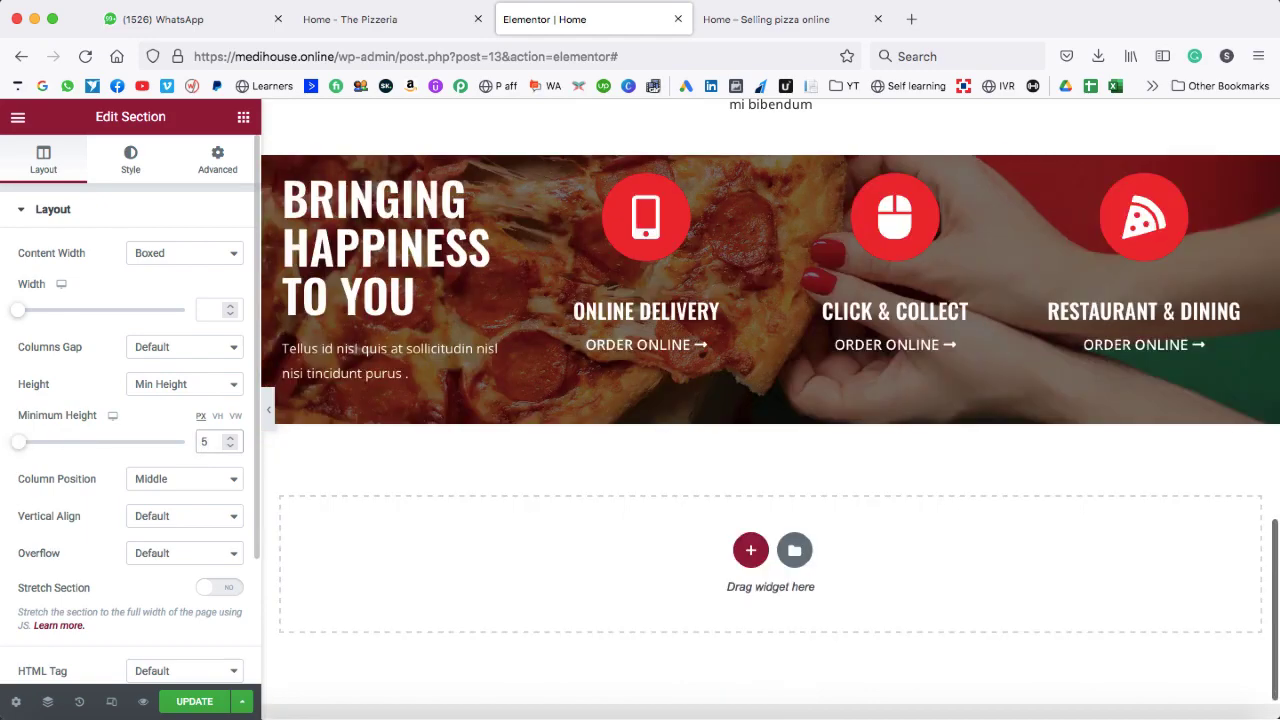
Step: Publish the page and reload the live homepage
{"action": "left_click", "coordinate": [207, 706]}
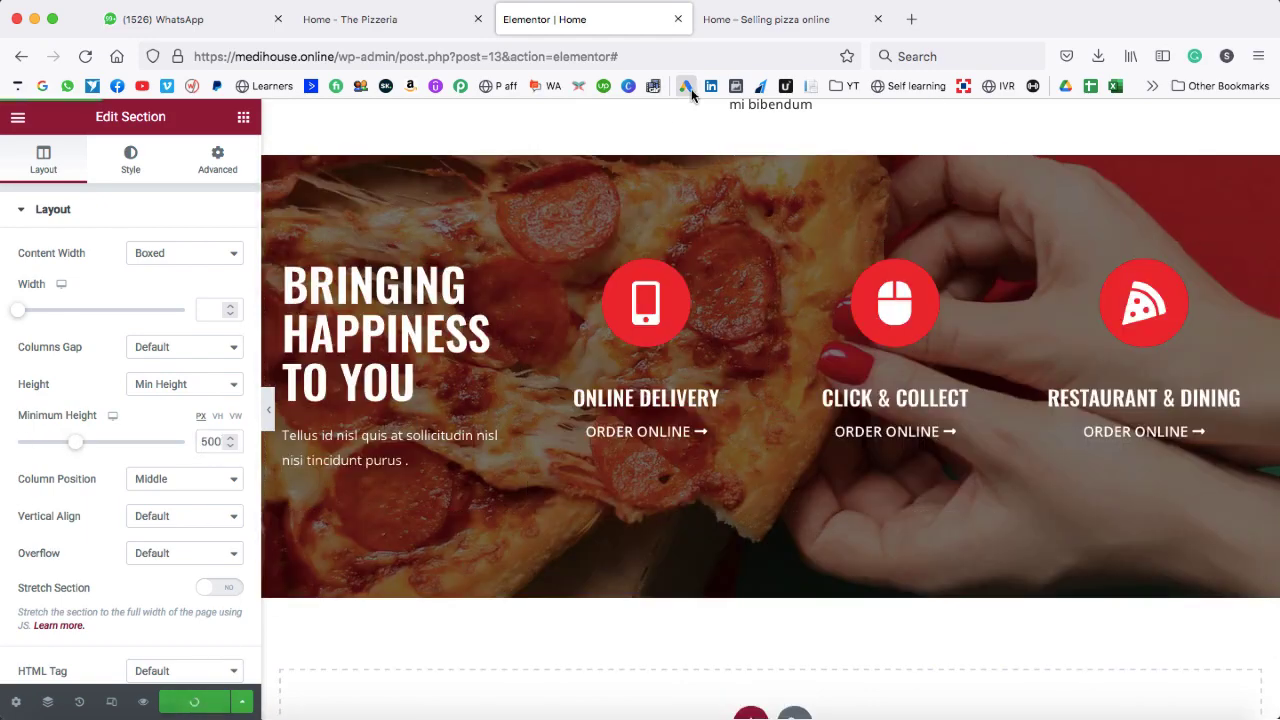
{"action": "left_click", "coordinate": [772, 20]}
{"action": "left_click", "coordinate": [86, 60]}
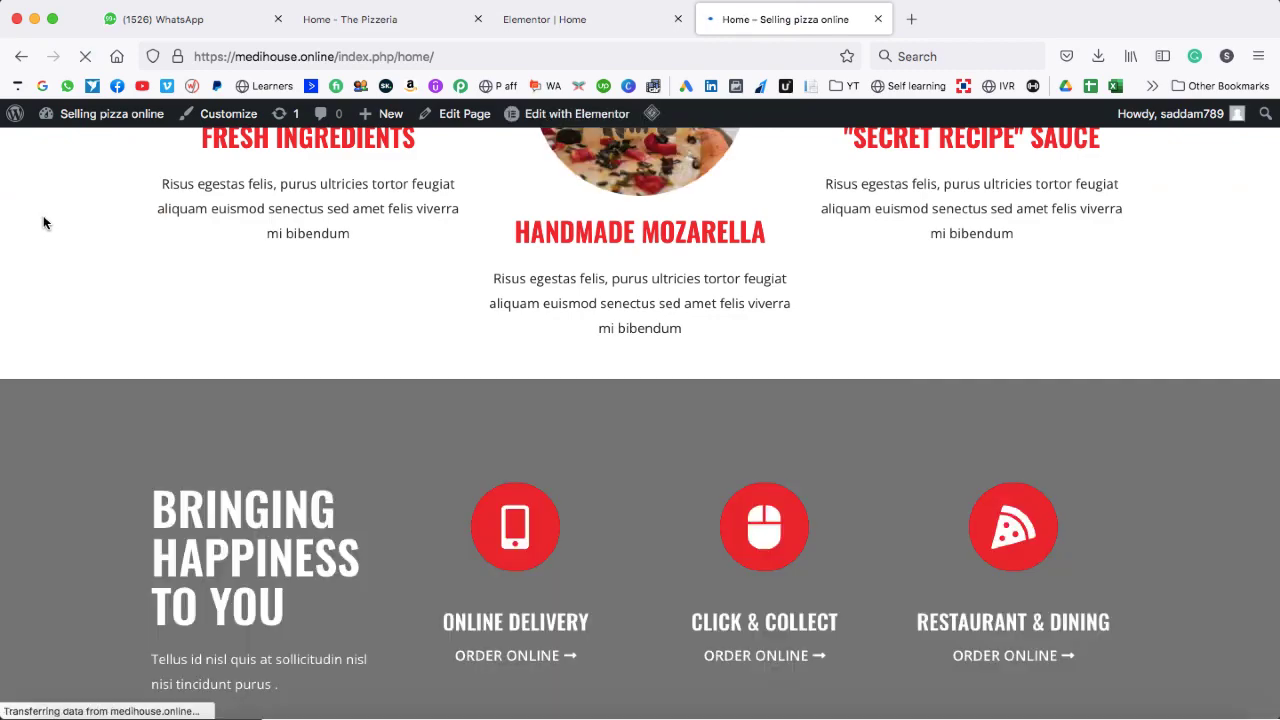
Step: Review the demo's next block, then add a single-column section below the hero
{"action": "scroll", "coordinate": [113, 394], "scroll_direction": "down", "scroll_amount": 4}
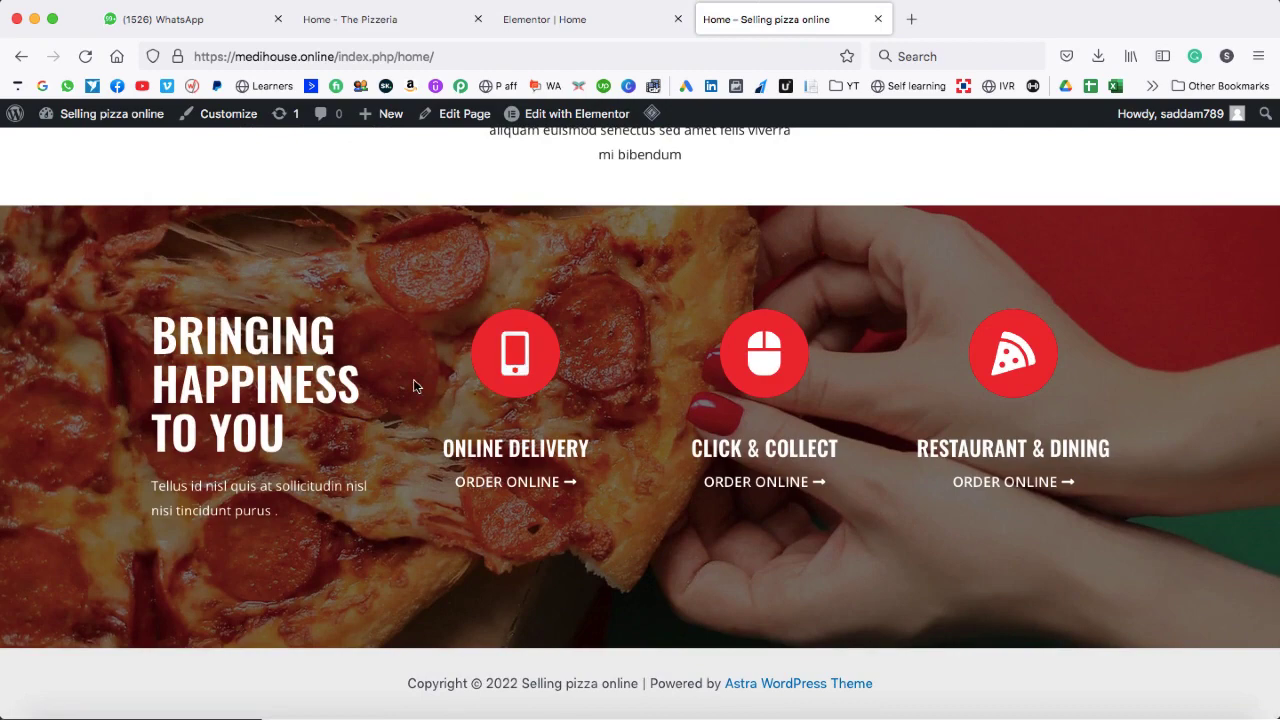
{"action": "left_click", "coordinate": [390, 20]}
{"action": "scroll", "coordinate": [451, 405], "scroll_direction": "down", "scroll_amount": 6}
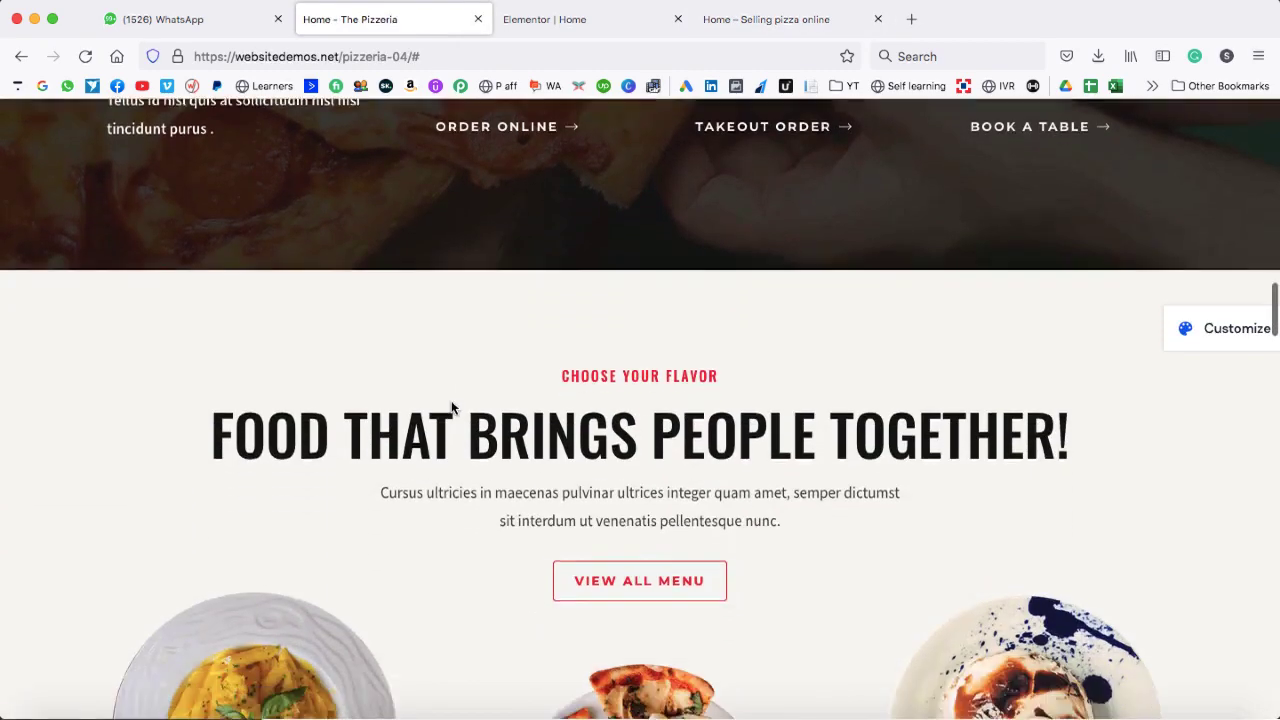
{"action": "scroll", "coordinate": [486, 520], "scroll_direction": "down", "scroll_amount": 4}
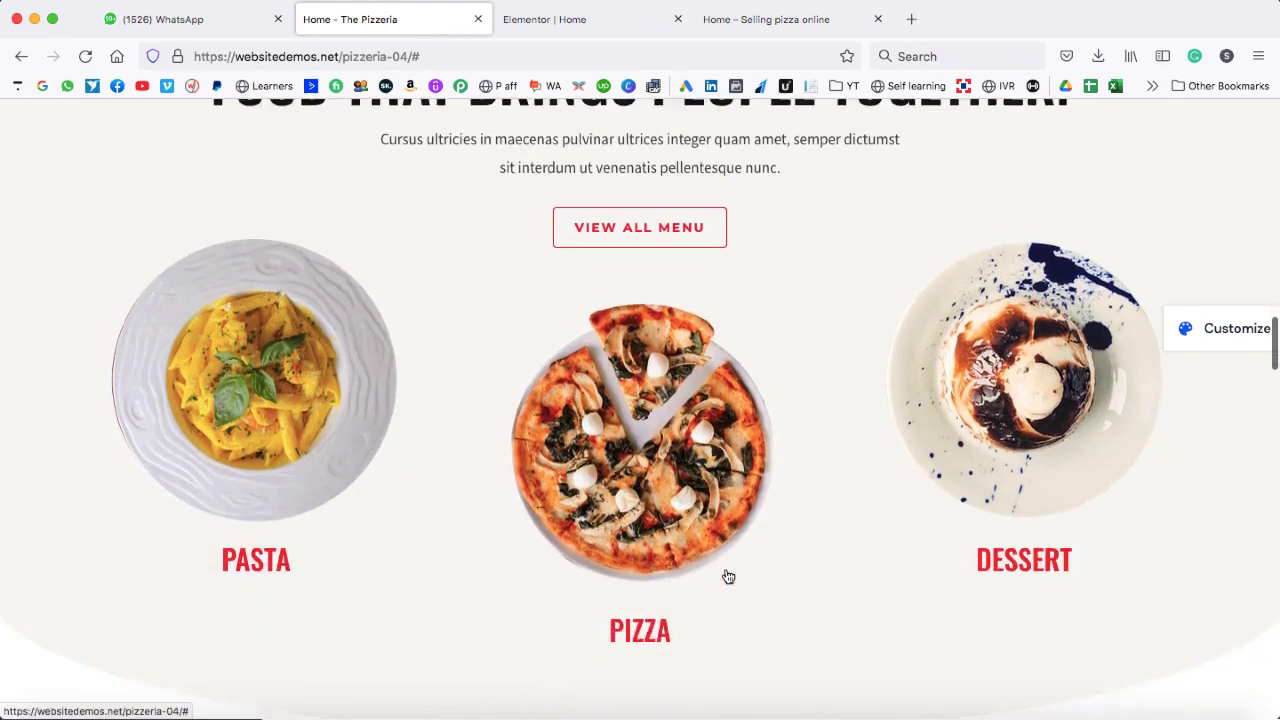
{"action": "scroll", "coordinate": [726, 575], "scroll_direction": "up", "scroll_amount": 2}
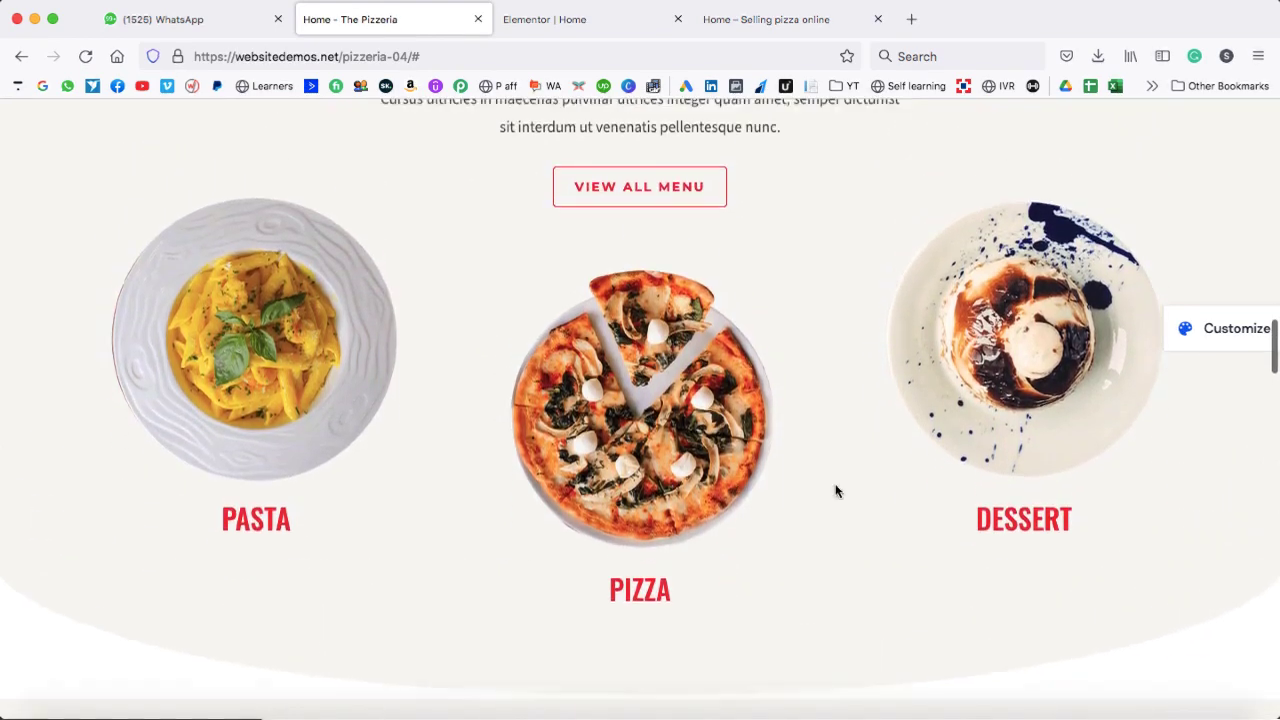
{"action": "scroll", "coordinate": [837, 491], "scroll_direction": "up", "scroll_amount": 2}
{"action": "left_click", "coordinate": [585, 22]}
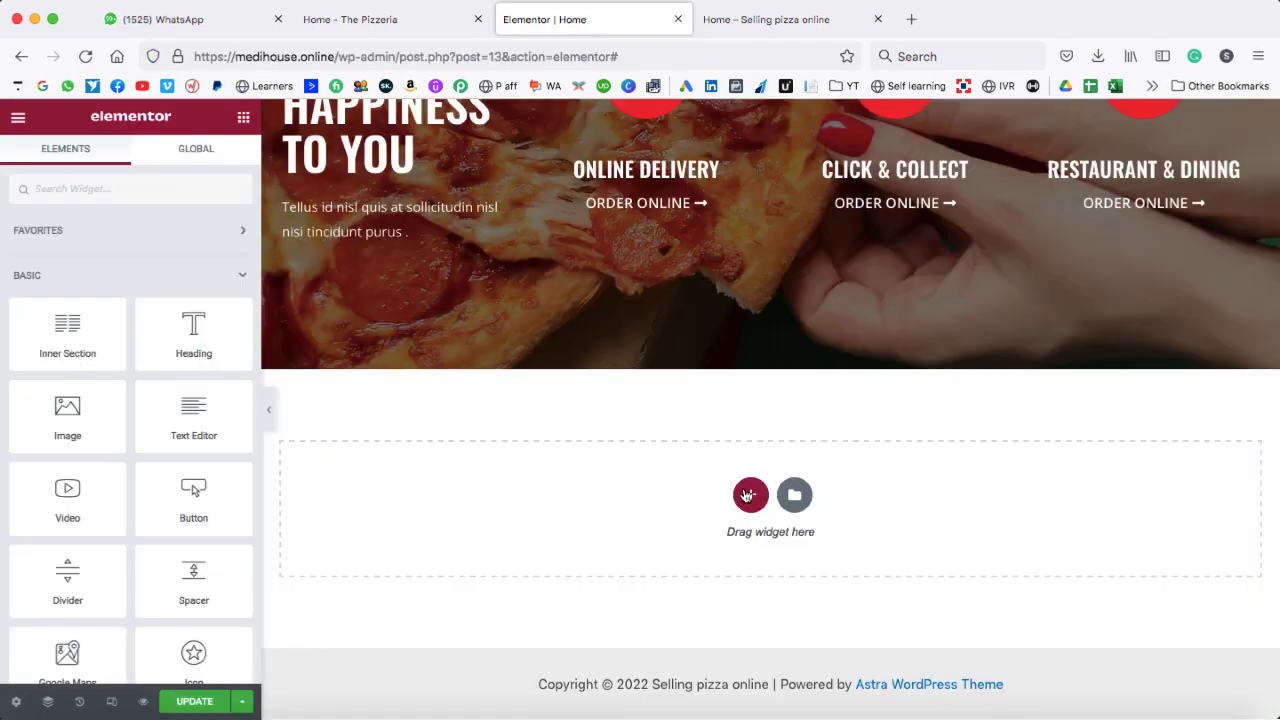
{"action": "left_click", "coordinate": [744, 490]}
{"action": "left_click", "coordinate": [545, 543]}
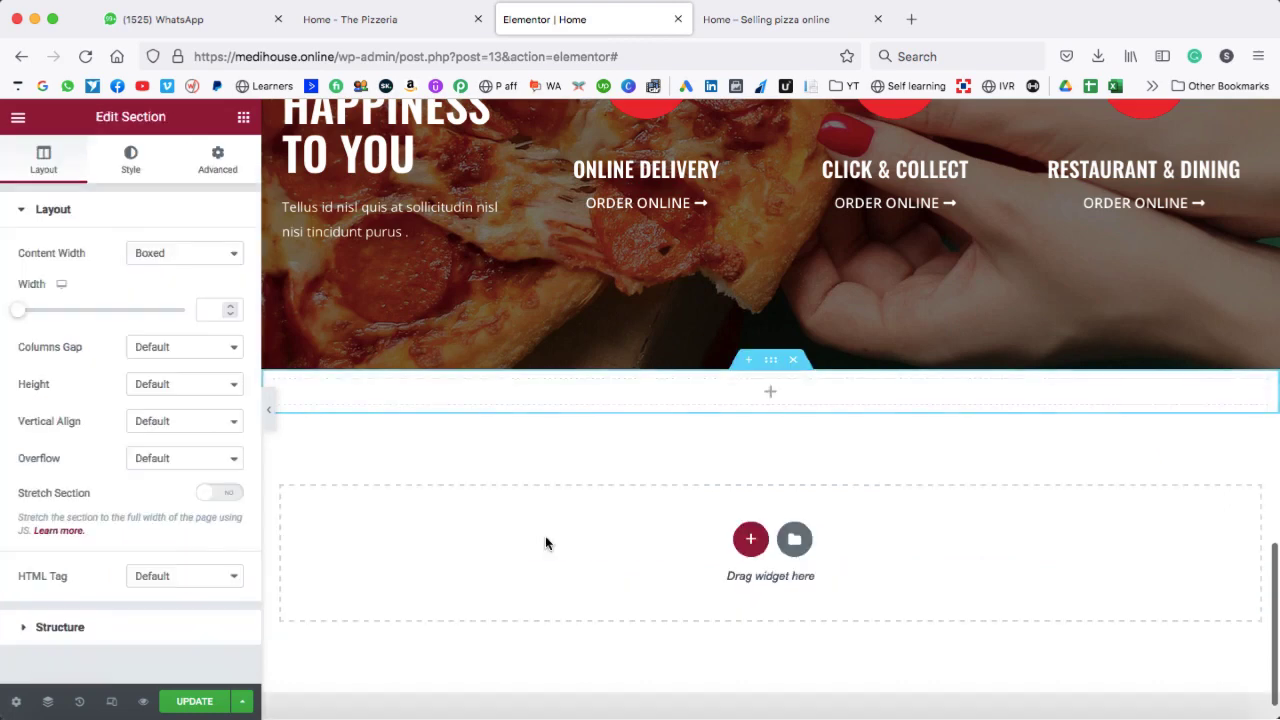
Step: Copy the demo's CHOOSE YOUR FLAVOR label, remove a stray inner section, and add a heading widget
{"action": "left_click", "coordinate": [366, 17]}
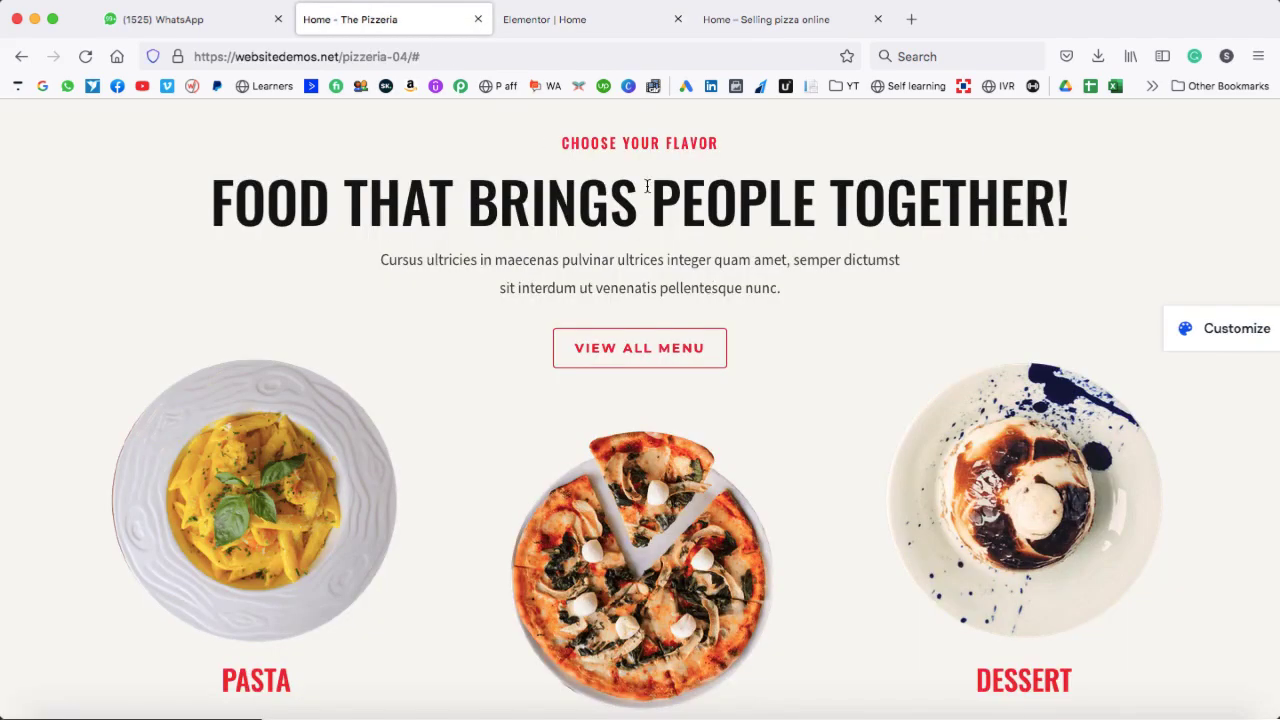
{"action": "scroll", "coordinate": [647, 186], "scroll_direction": "up", "scroll_amount": 1}
{"action": "left_click_drag", "start_coordinate": [563, 184], "coordinate": [693, 188]}
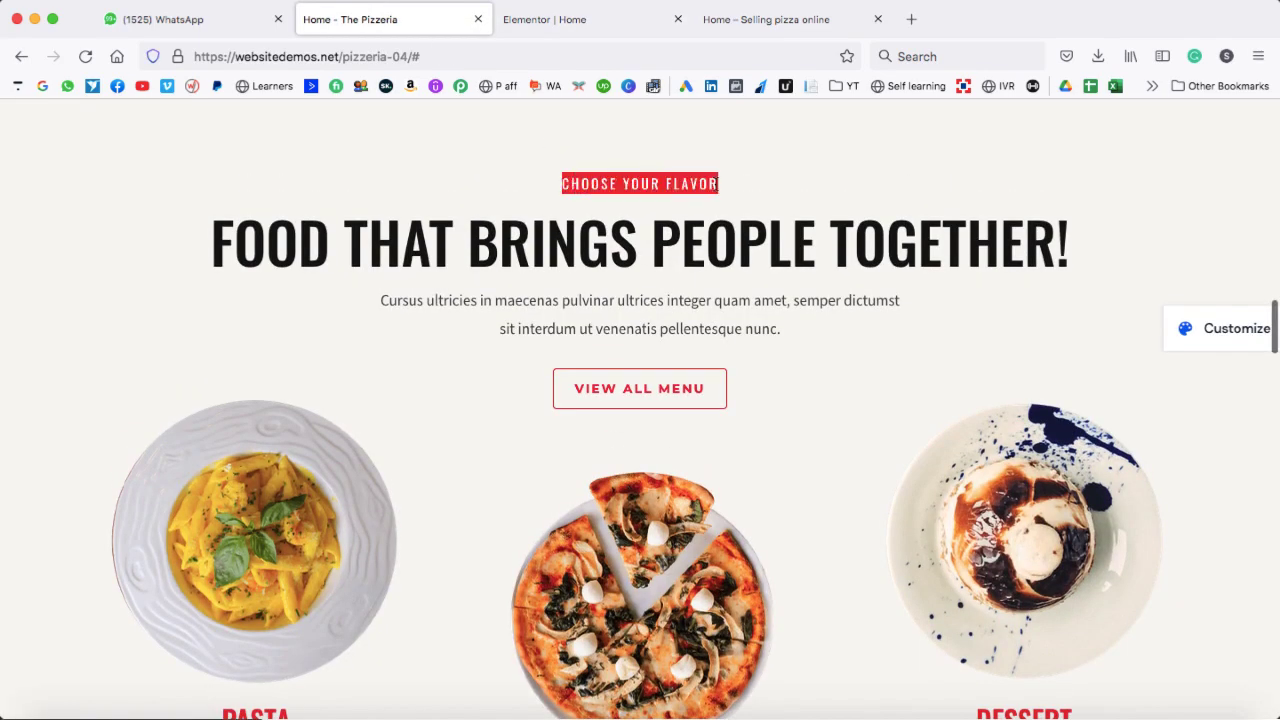
{"action": "left_click", "coordinate": [591, 20]}
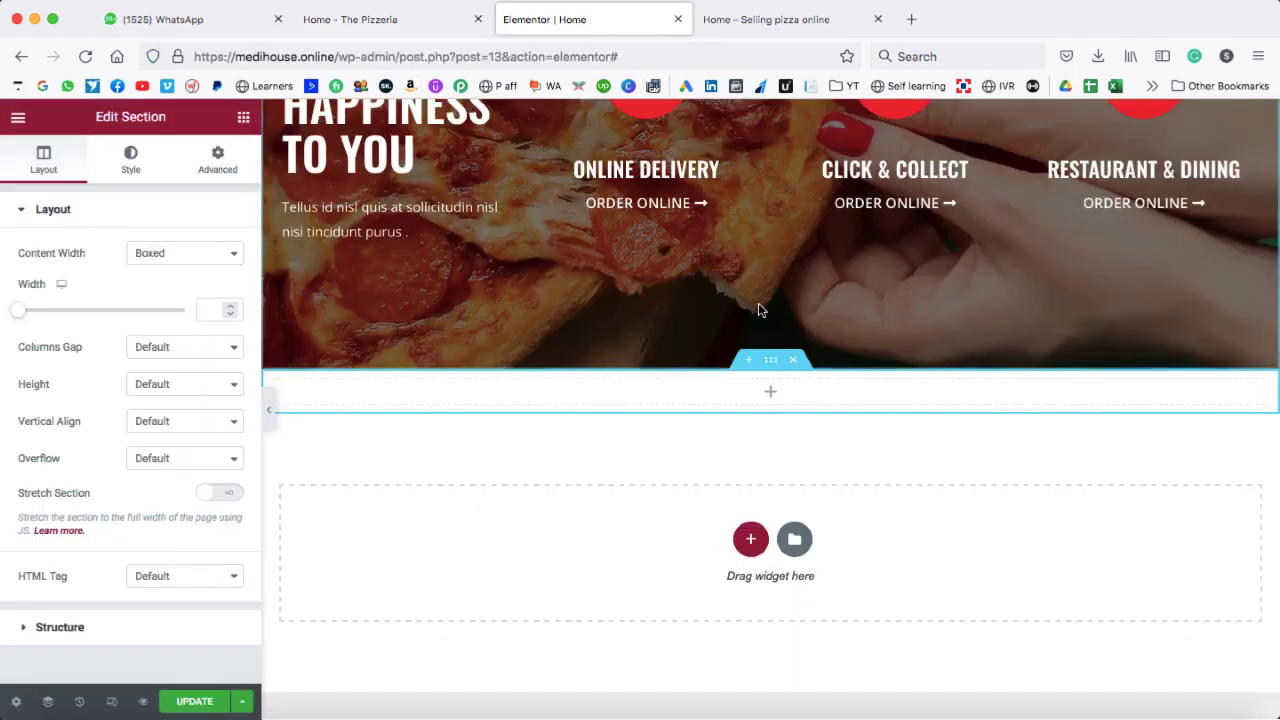
{"action": "left_click", "coordinate": [771, 394]}
{"action": "left_click_drag", "start_coordinate": [67, 337], "coordinate": [379, 396]}
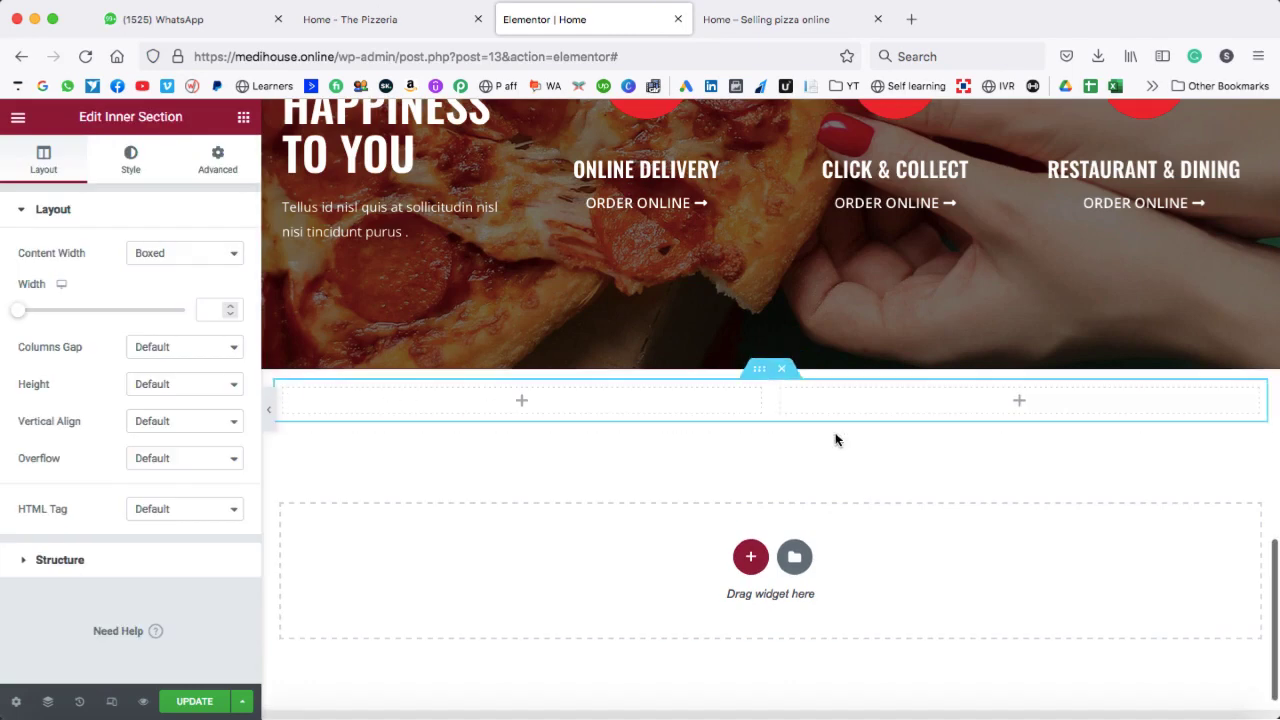
{"action": "right_click", "coordinate": [783, 391]}
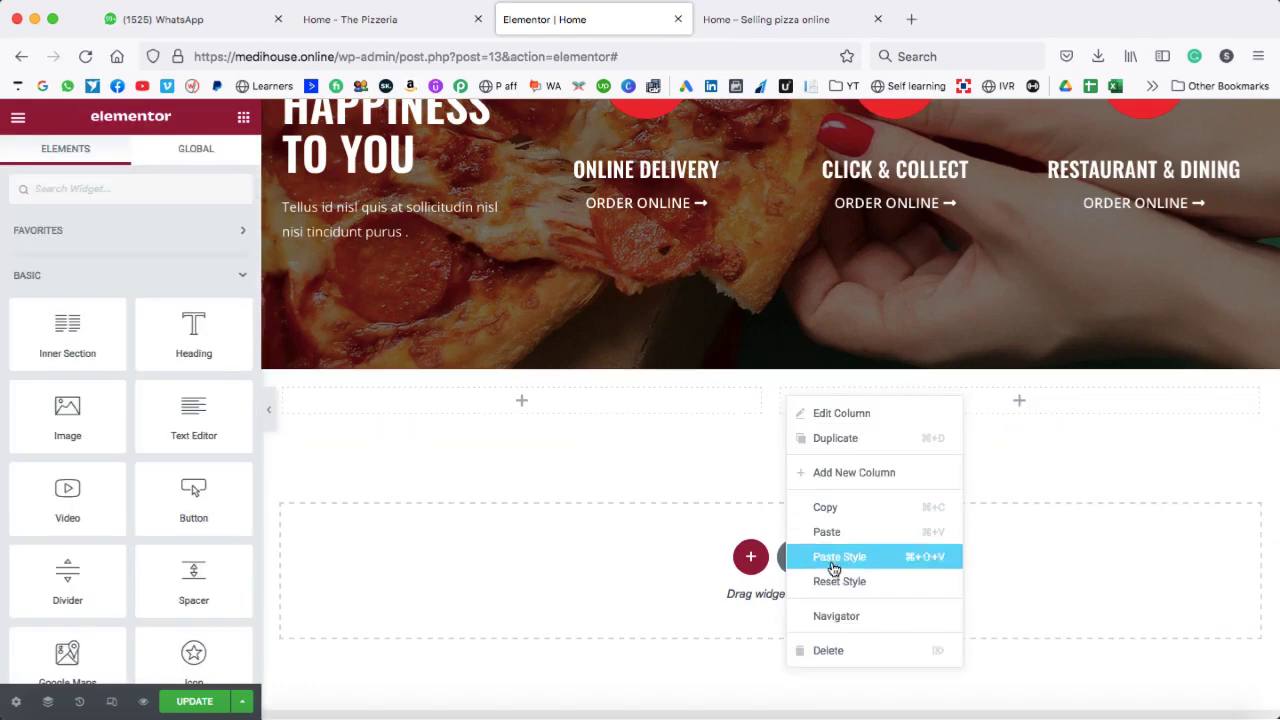
{"action": "left_click", "coordinate": [826, 655]}
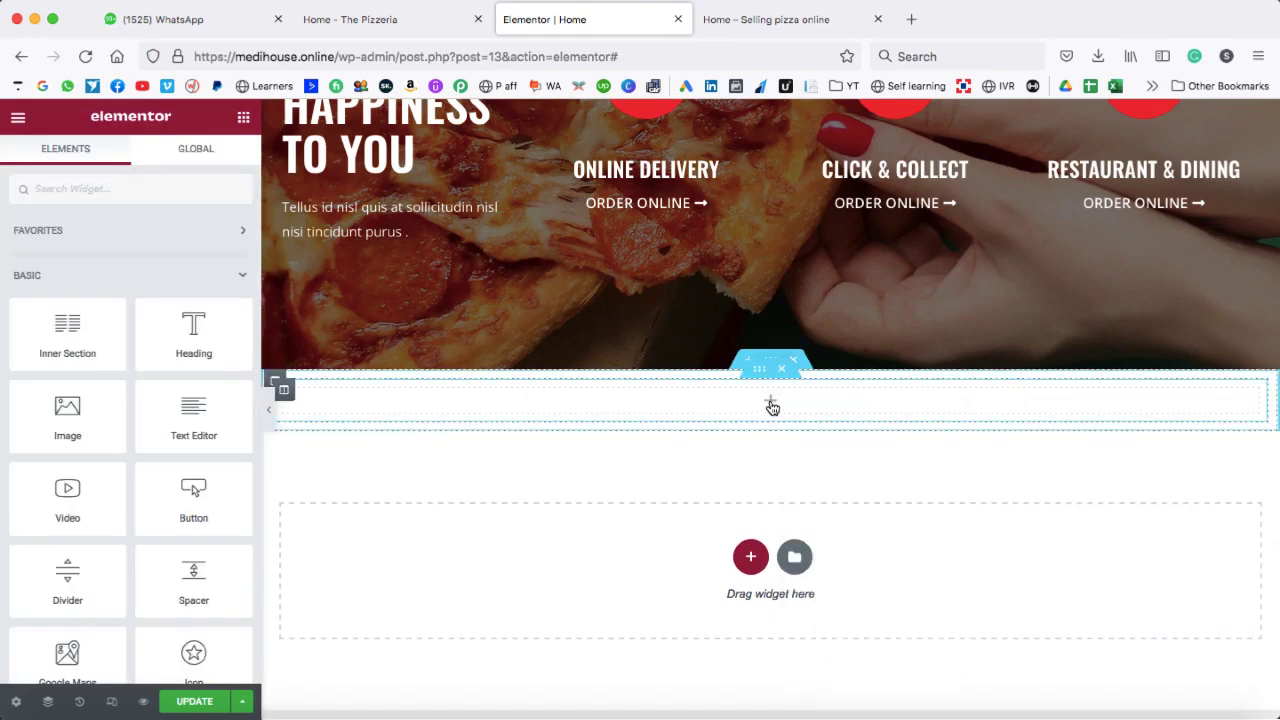
{"action": "left_click_drag", "start_coordinate": [250, 331], "coordinate": [420, 405]}
Step: Retitle the heading 'Choose your Flavor', center it, and color it red
{"action": "left_click_drag", "start_coordinate": [187, 286], "coordinate": [11, 277]}
{"action": "type", "text": "Choose your Flavor"}
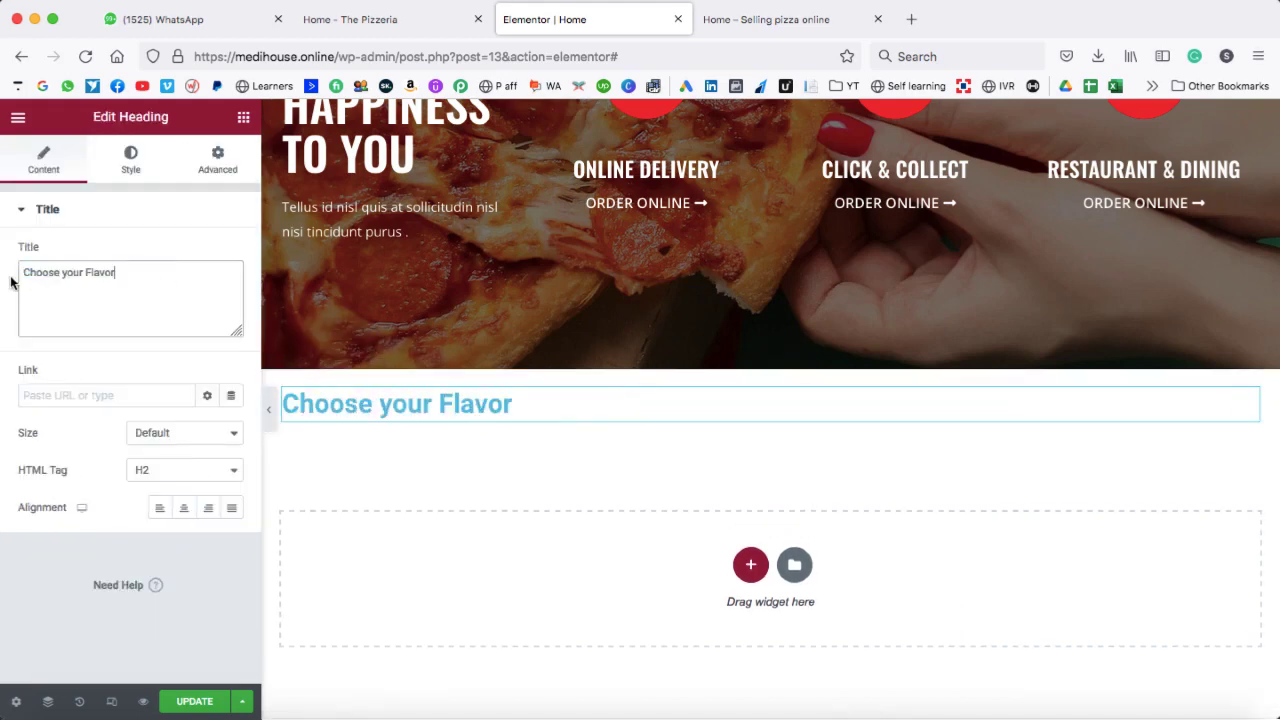
{"action": "left_click", "coordinate": [184, 507]}
{"action": "left_click", "coordinate": [131, 158]}
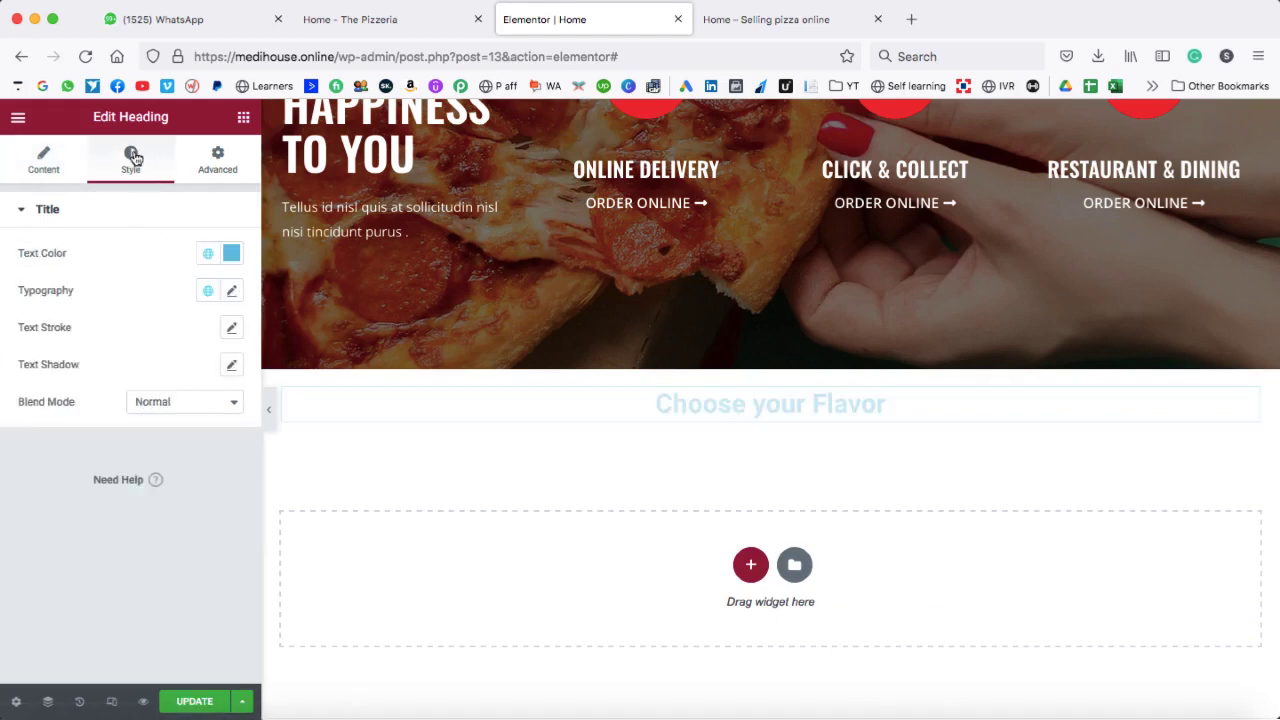
{"action": "left_click", "coordinate": [231, 253]}
{"action": "left_click", "coordinate": [244, 368]}
{"action": "left_click", "coordinate": [336, 327]}
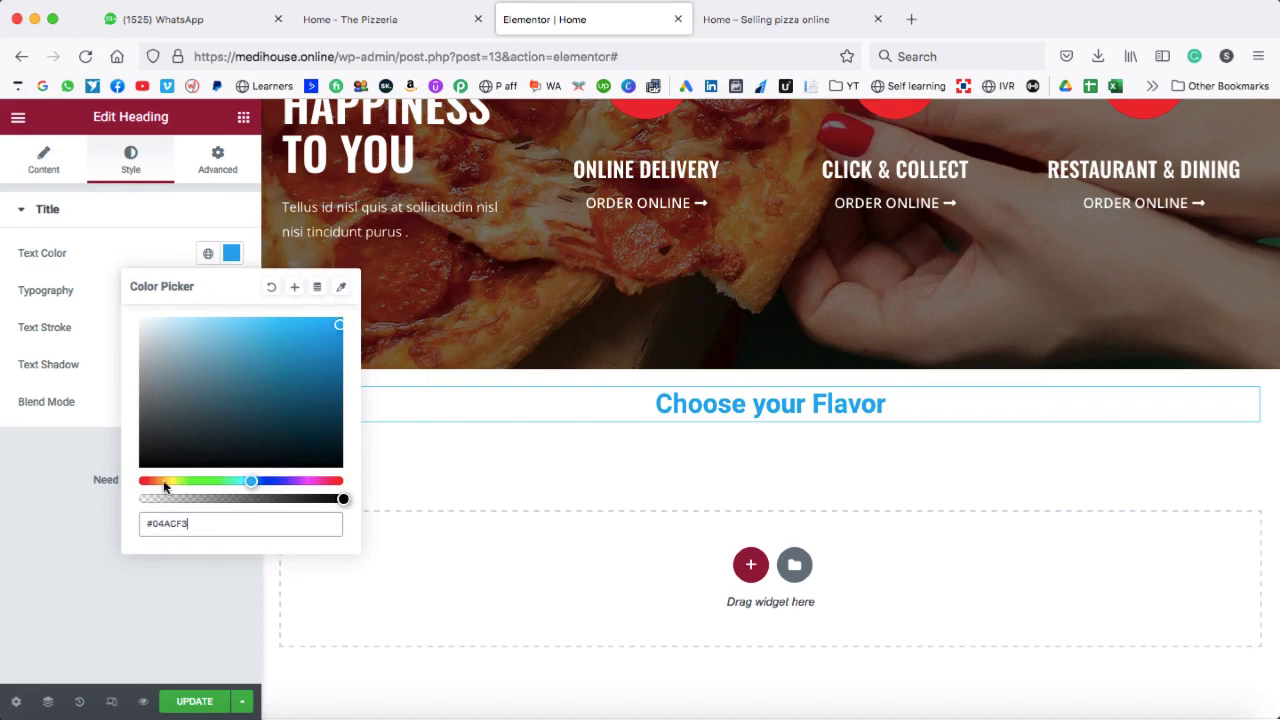
{"action": "left_click_drag", "start_coordinate": [156, 480], "coordinate": [136, 484]}
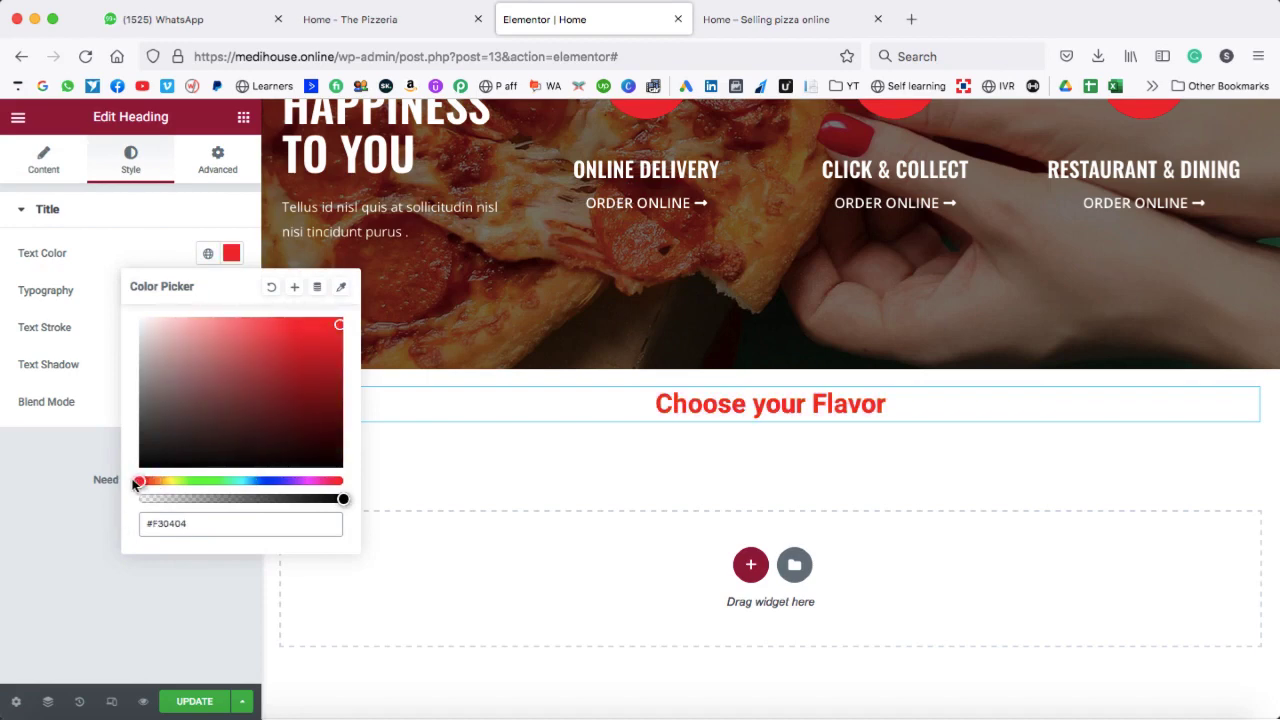
{"action": "left_click", "coordinate": [71, 479]}
Step: Set the heading's typography to Oswald, size 19, uppercase
{"action": "left_click", "coordinate": [232, 290]}
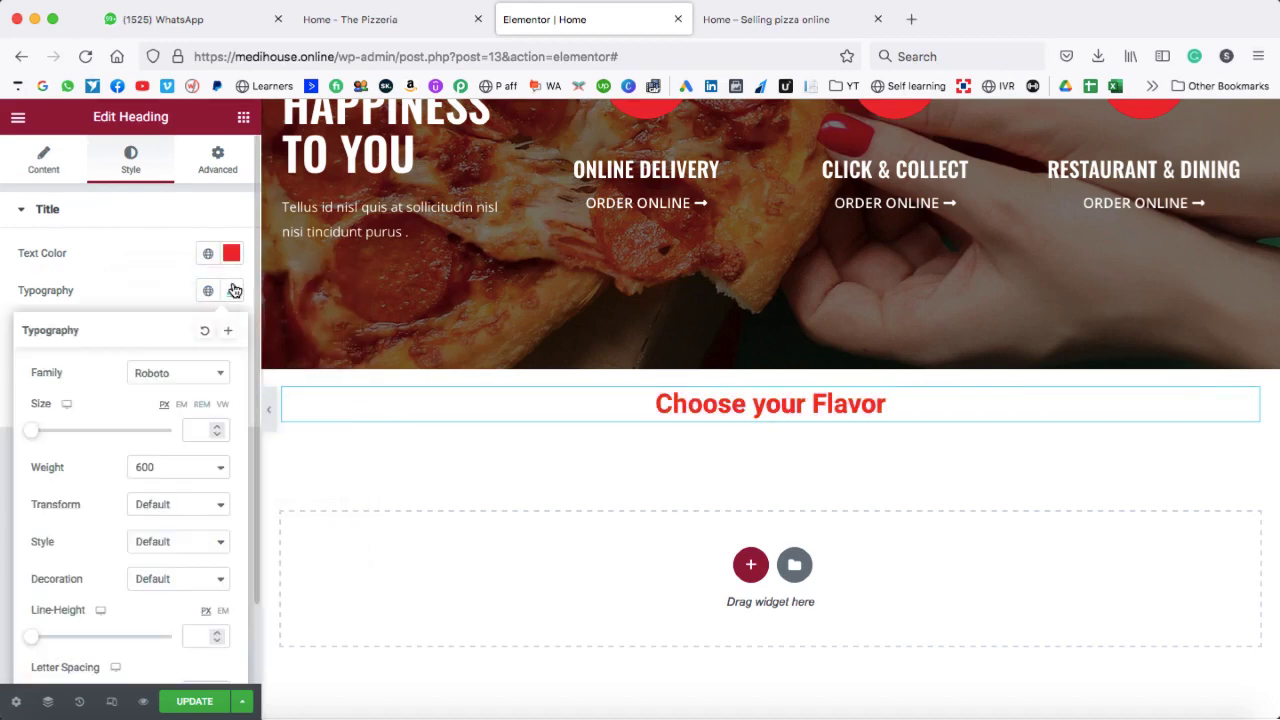
{"action": "left_click", "coordinate": [206, 380]}
{"action": "type", "text": "osw"}
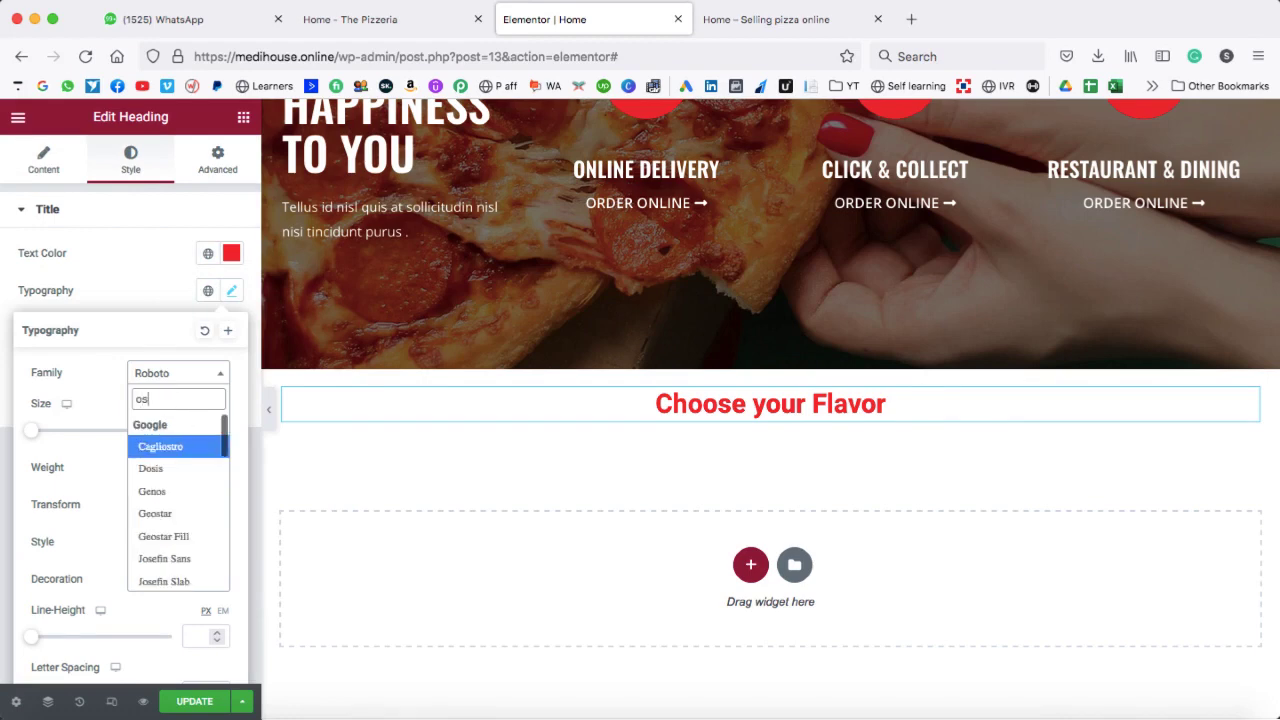
{"action": "left_click", "coordinate": [170, 445]}
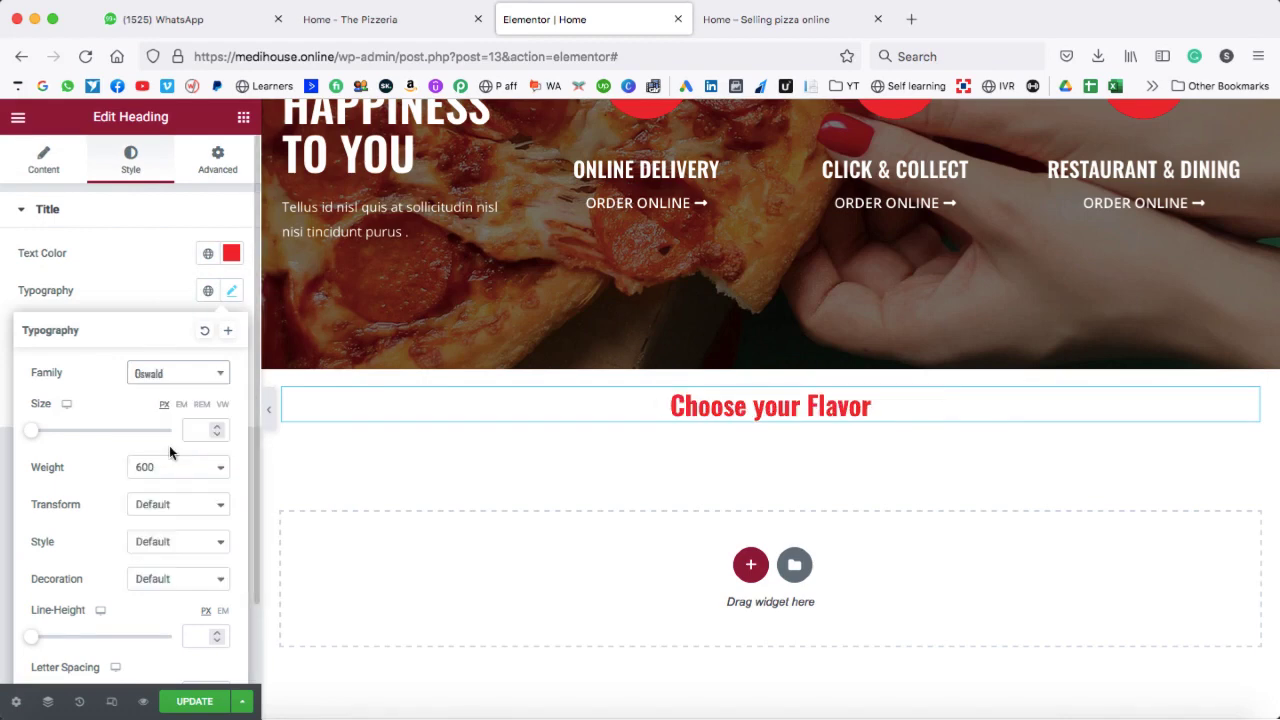
{"action": "left_click", "coordinate": [216, 426]}
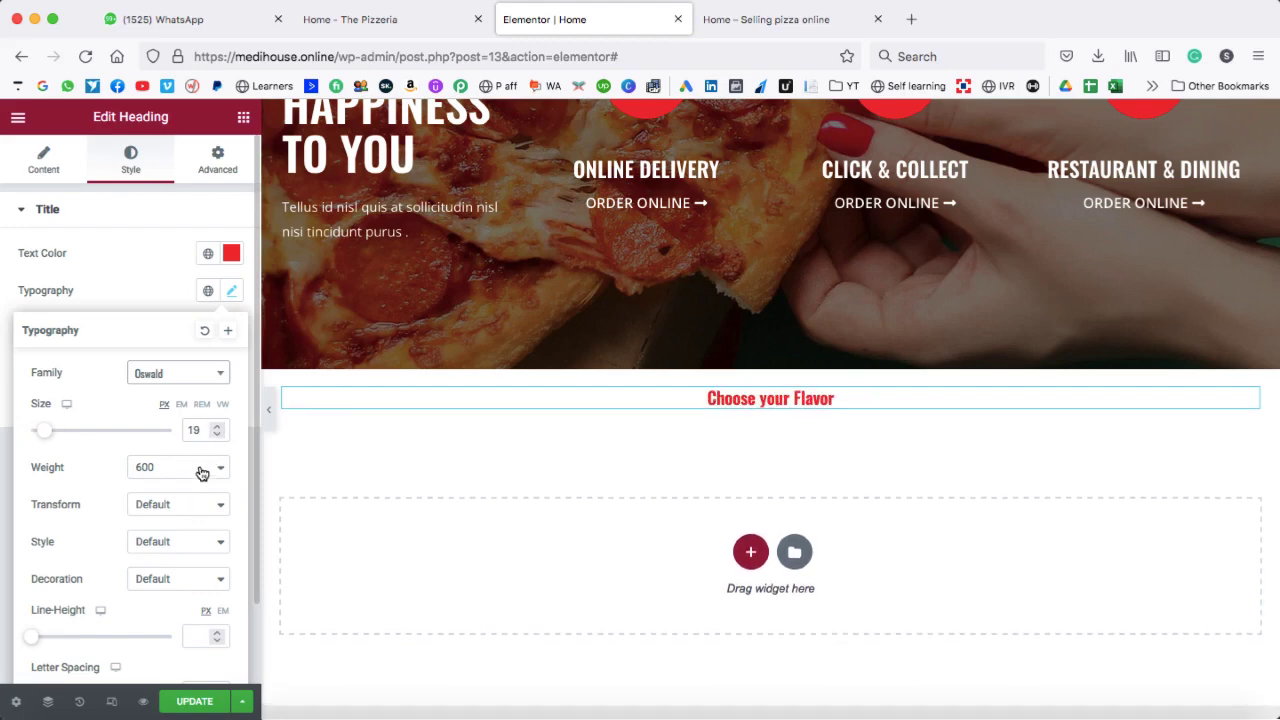
{"action": "left_click", "coordinate": [169, 513]}
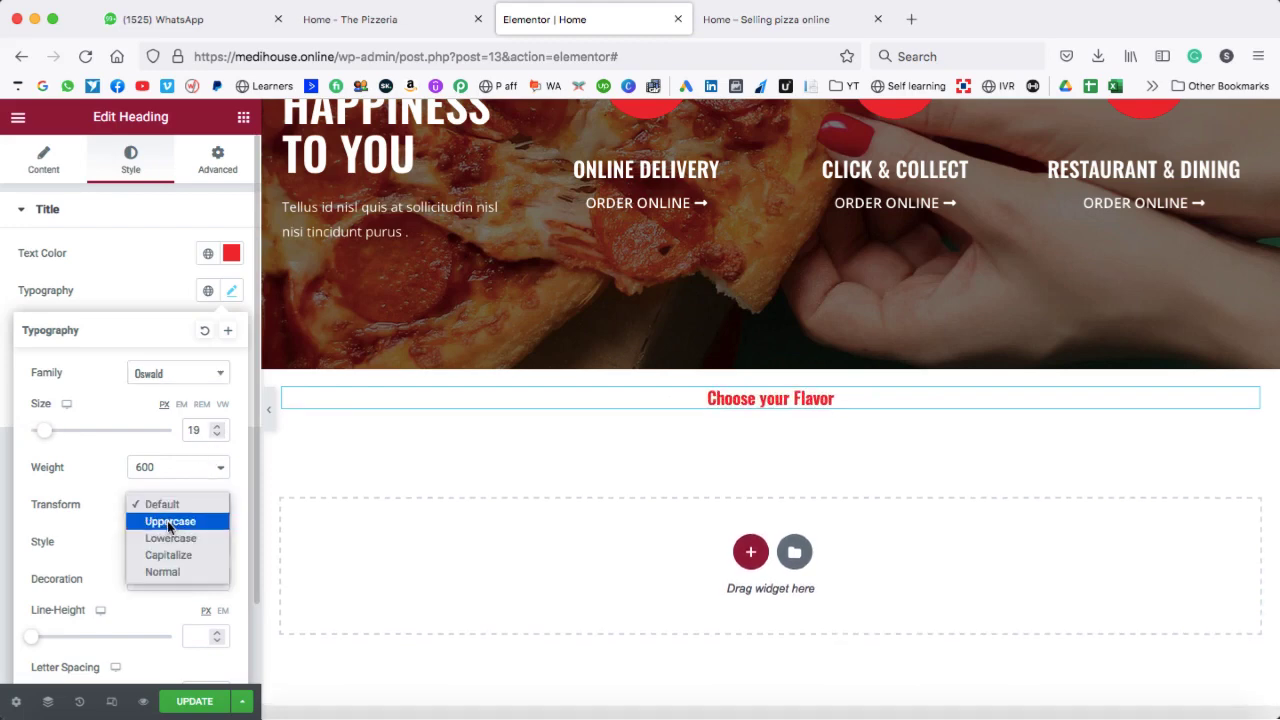
{"action": "left_click", "coordinate": [169, 524]}
{"action": "left_click", "coordinate": [123, 288]}
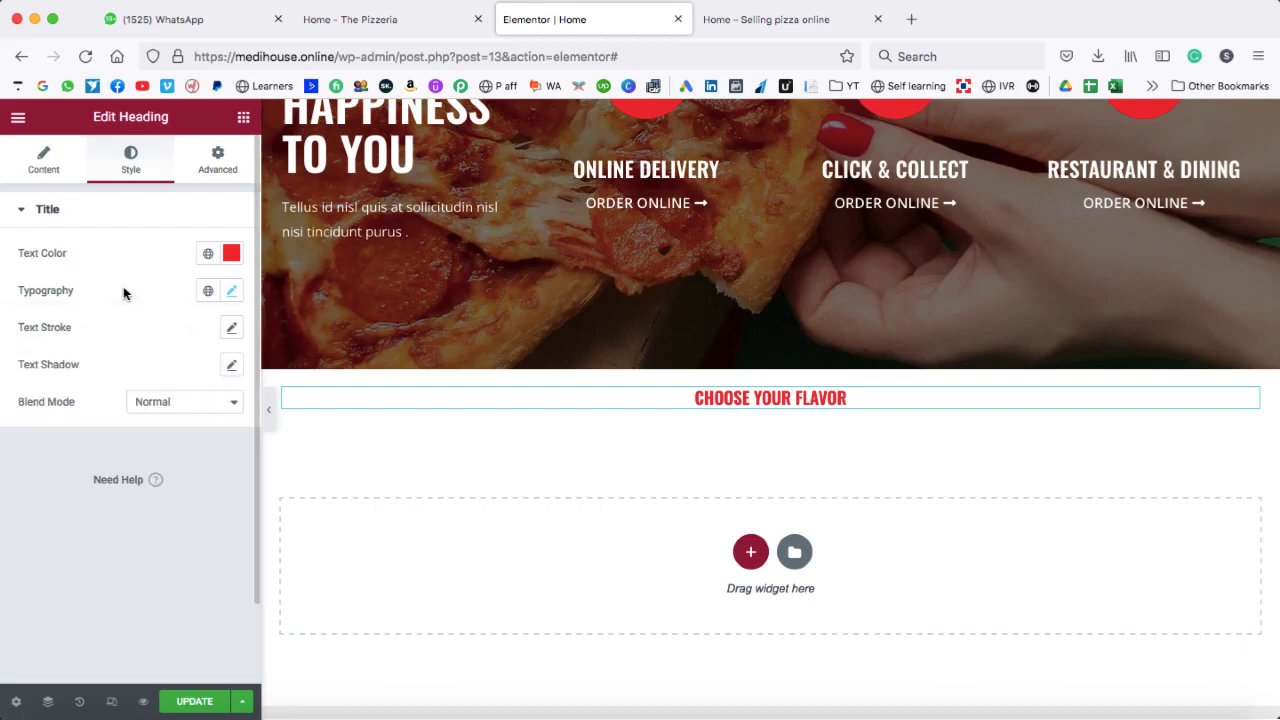
Step: Copy the demo's FOOD THAT BRINGS PEOPLE TOGETHER! heading text
{"action": "left_click", "coordinate": [380, 19]}
{"action": "left_click_drag", "start_coordinate": [207, 240], "coordinate": [1070, 240]}
{"action": "left_click", "coordinate": [1072, 207]}
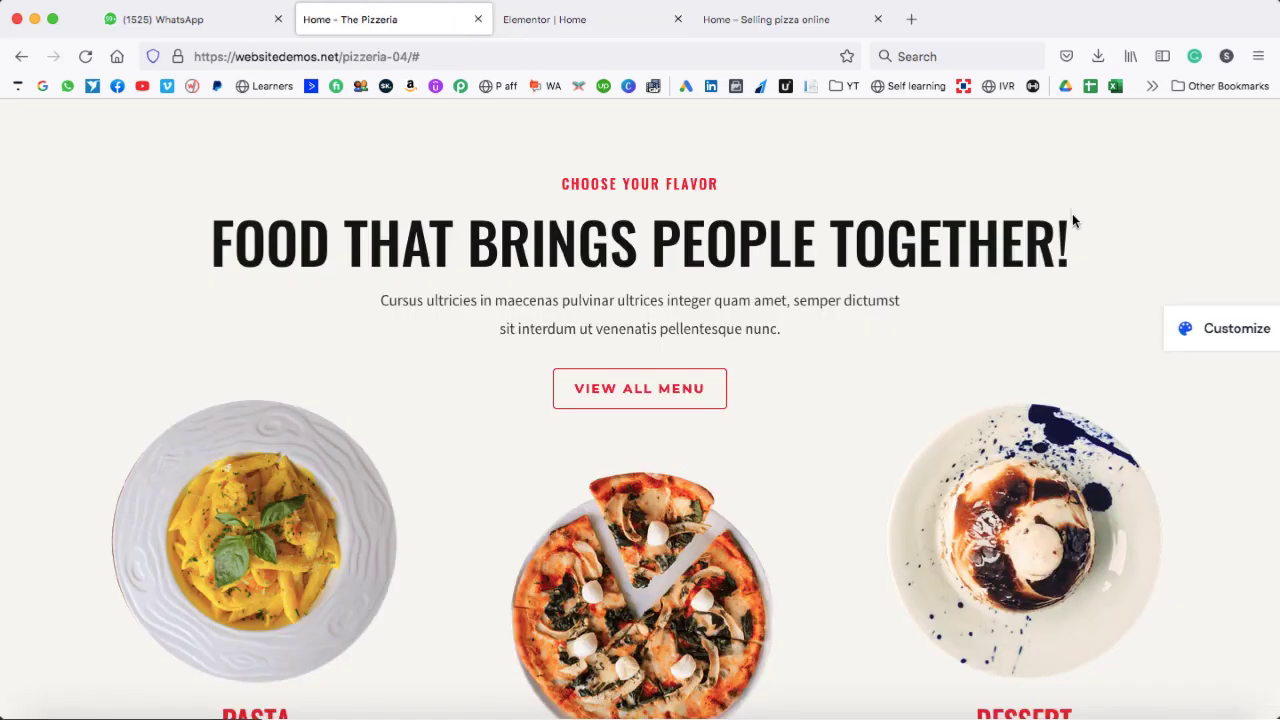
{"action": "triple_click", "coordinate": [1071, 229]}
{"action": "left_click", "coordinate": [541, 27]}
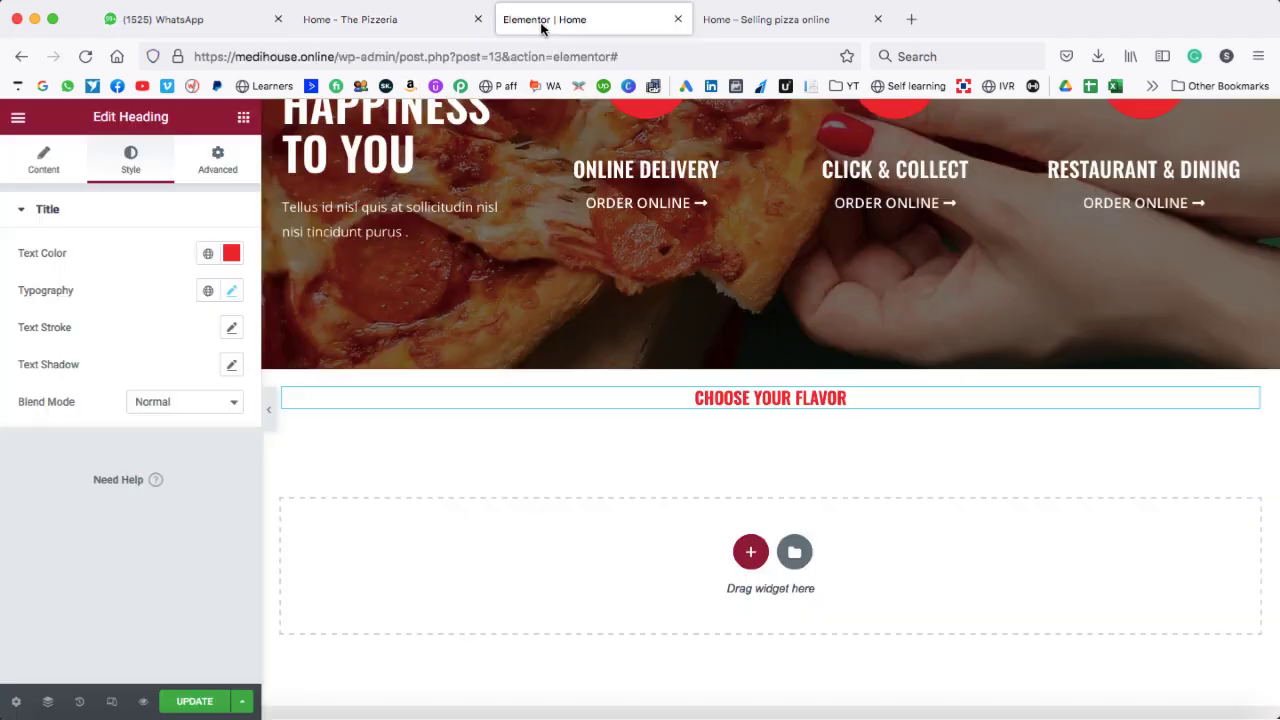
Step: Duplicate the Choose your Flavor heading and paste in 'FOOD THAT BRINGS PEOPLE TOGETHER!'
{"action": "right_click", "coordinate": [766, 399]}
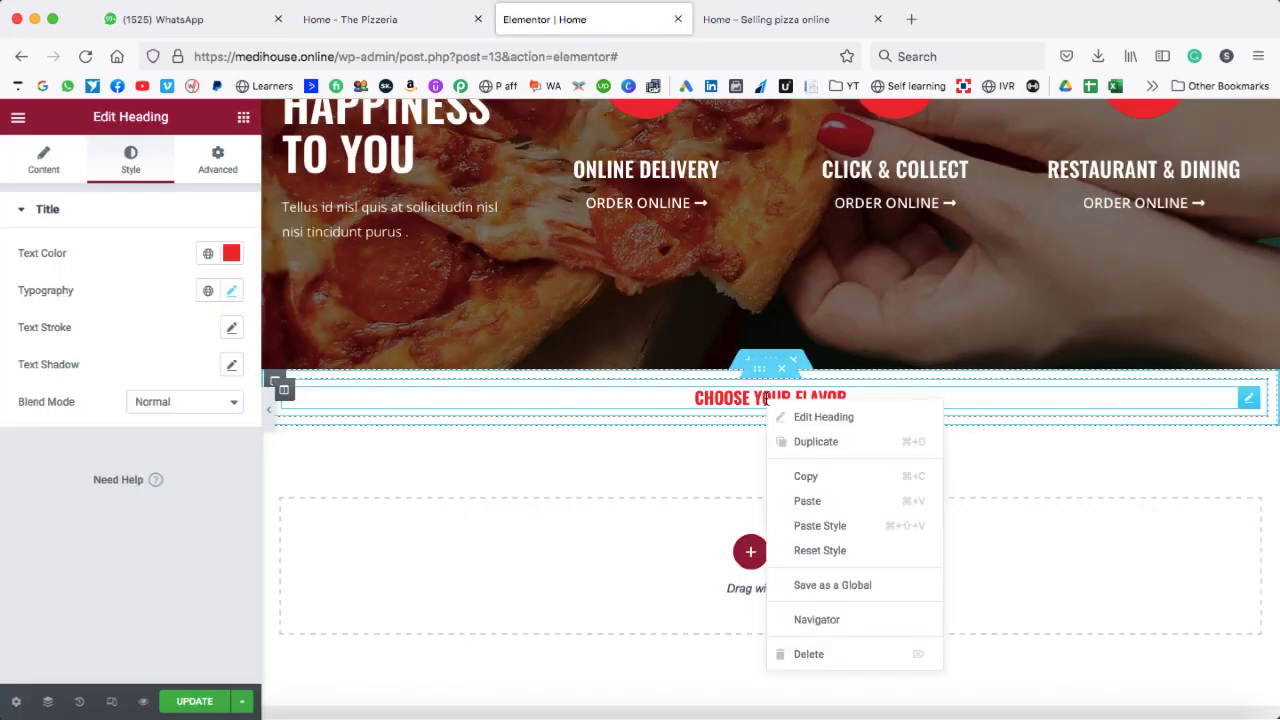
{"action": "left_click", "coordinate": [818, 441]}
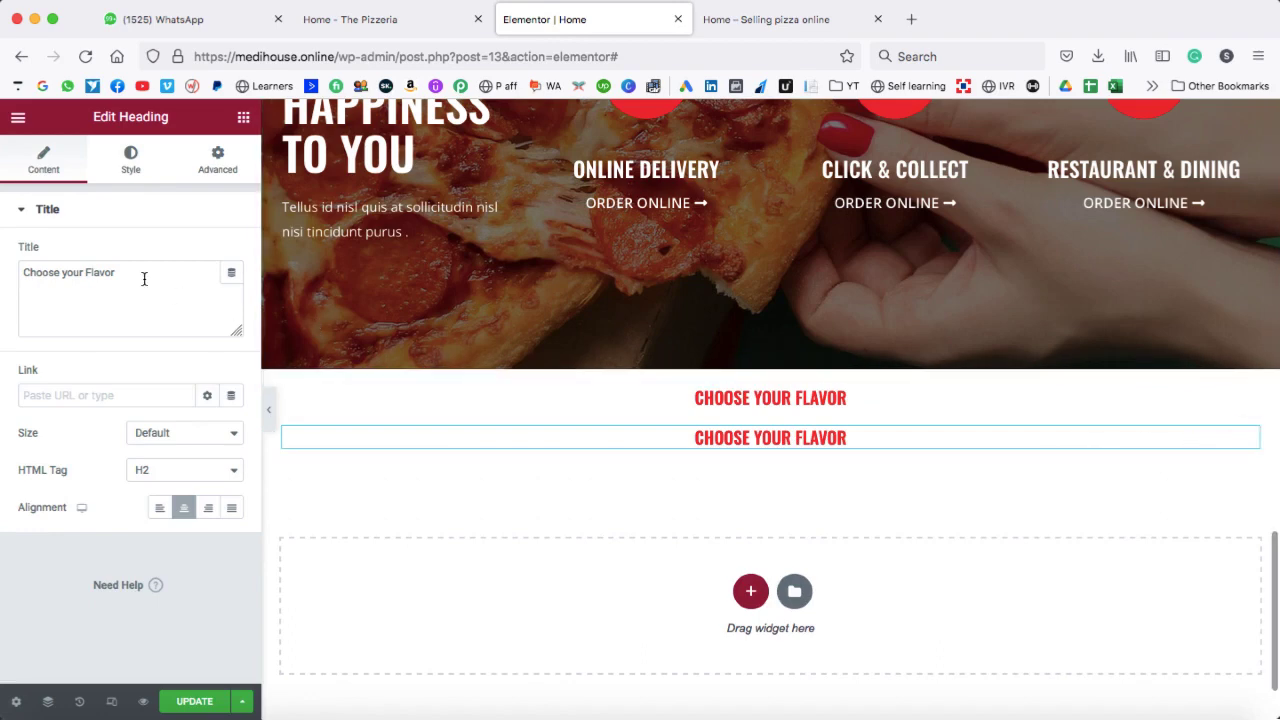
{"action": "left_click_drag", "start_coordinate": [140, 274], "coordinate": [8, 272]}
{"action": "type", "text": "Food that brings people together!"}
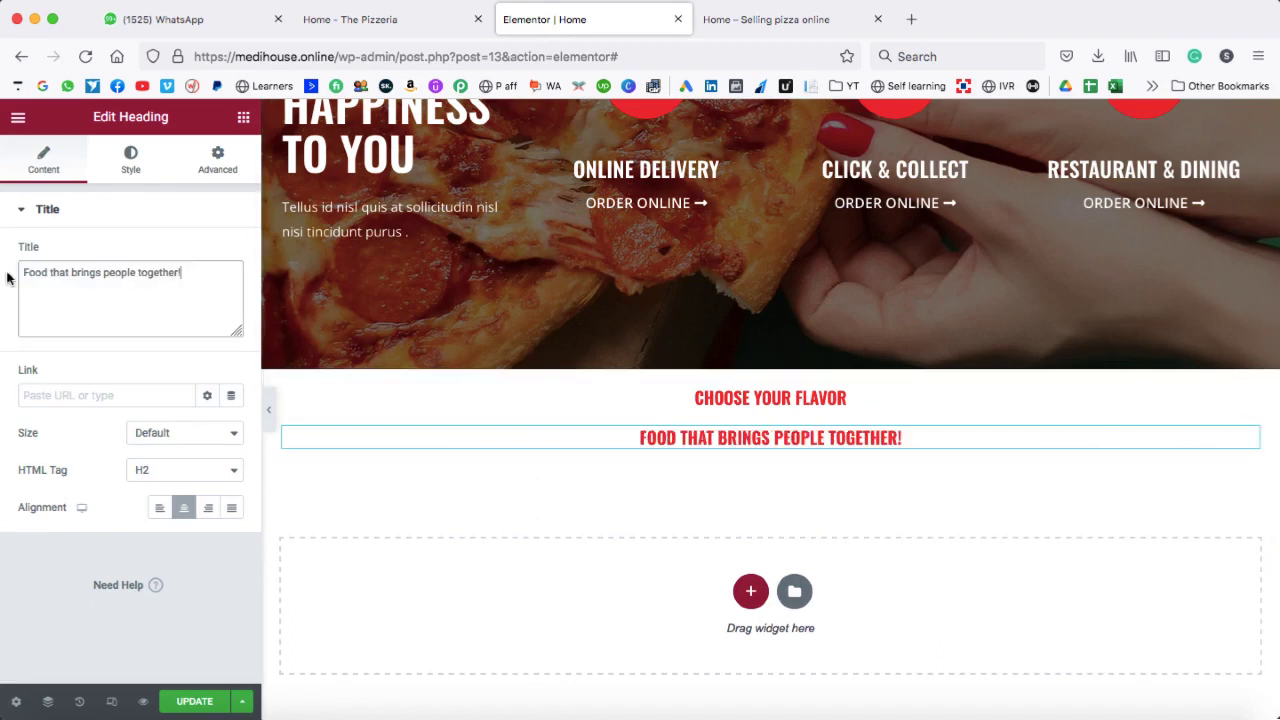
Step: Make the new heading near-black with typography size 60
{"action": "left_click", "coordinate": [130, 160]}
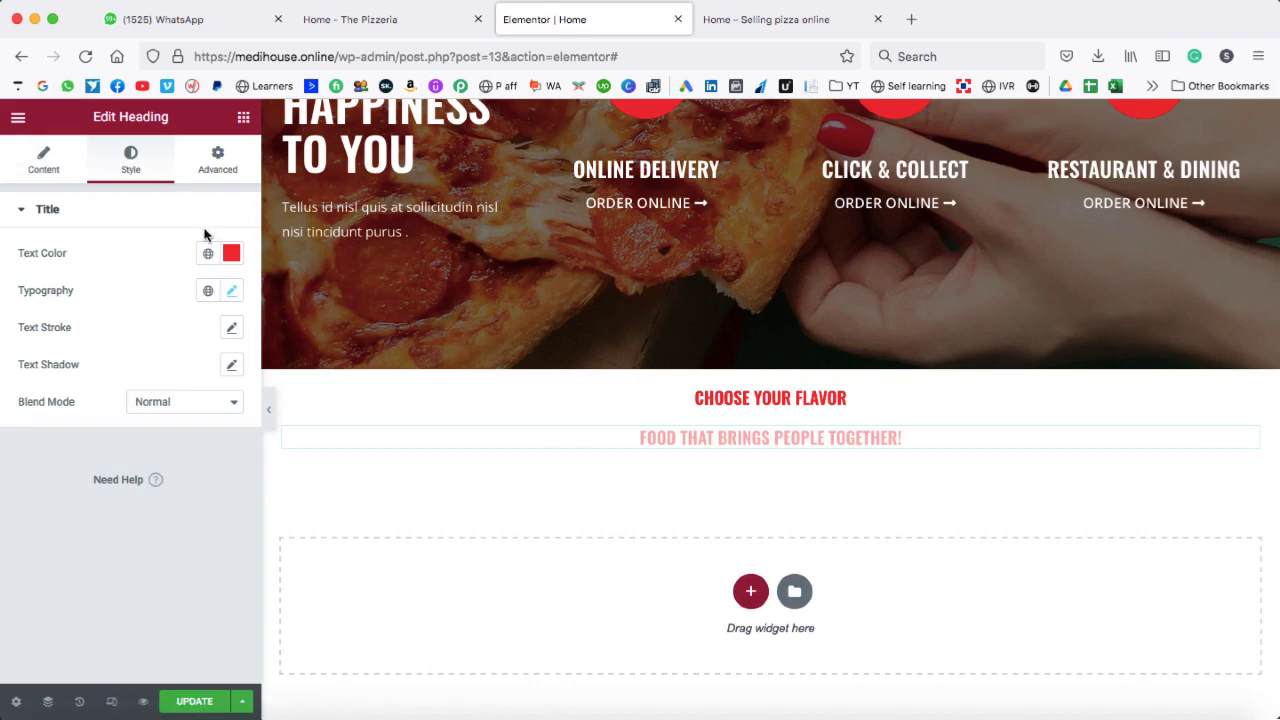
{"action": "left_click", "coordinate": [231, 255]}
{"action": "left_click", "coordinate": [177, 371]}
{"action": "left_click_drag", "start_coordinate": [177, 371], "coordinate": [137, 450]}
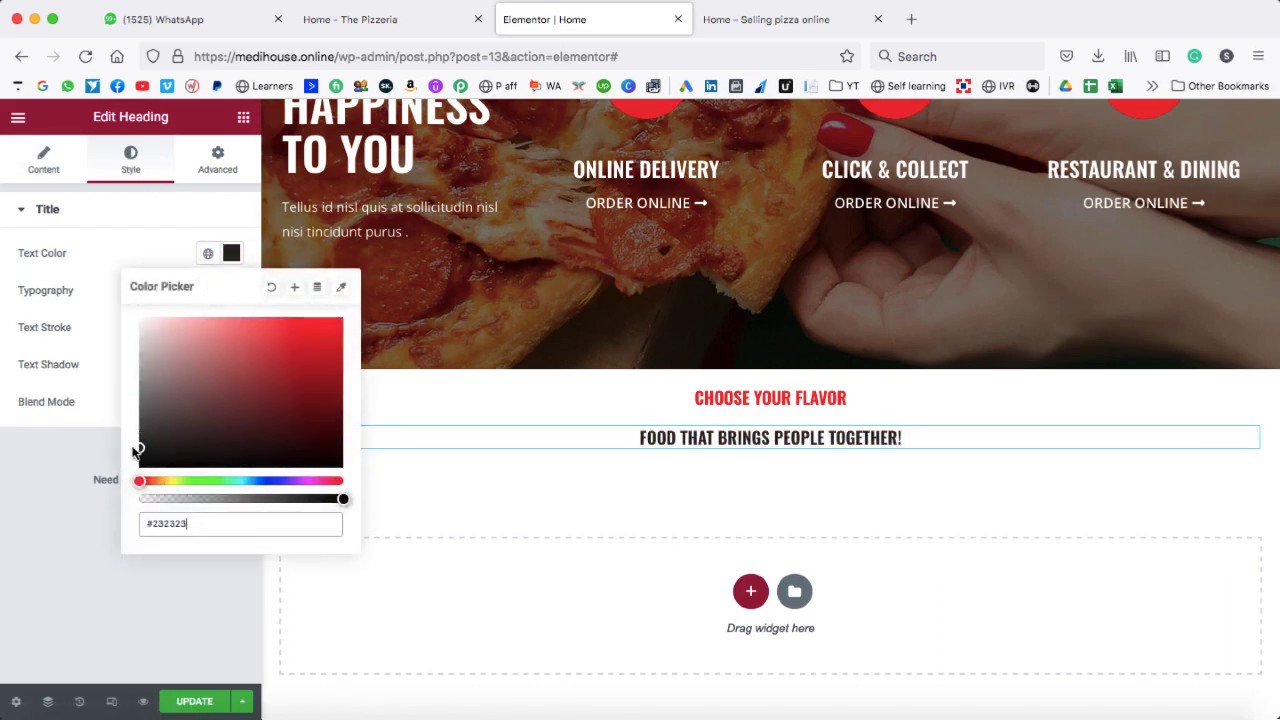
{"action": "left_click", "coordinate": [81, 453]}
{"action": "left_click", "coordinate": [232, 290]}
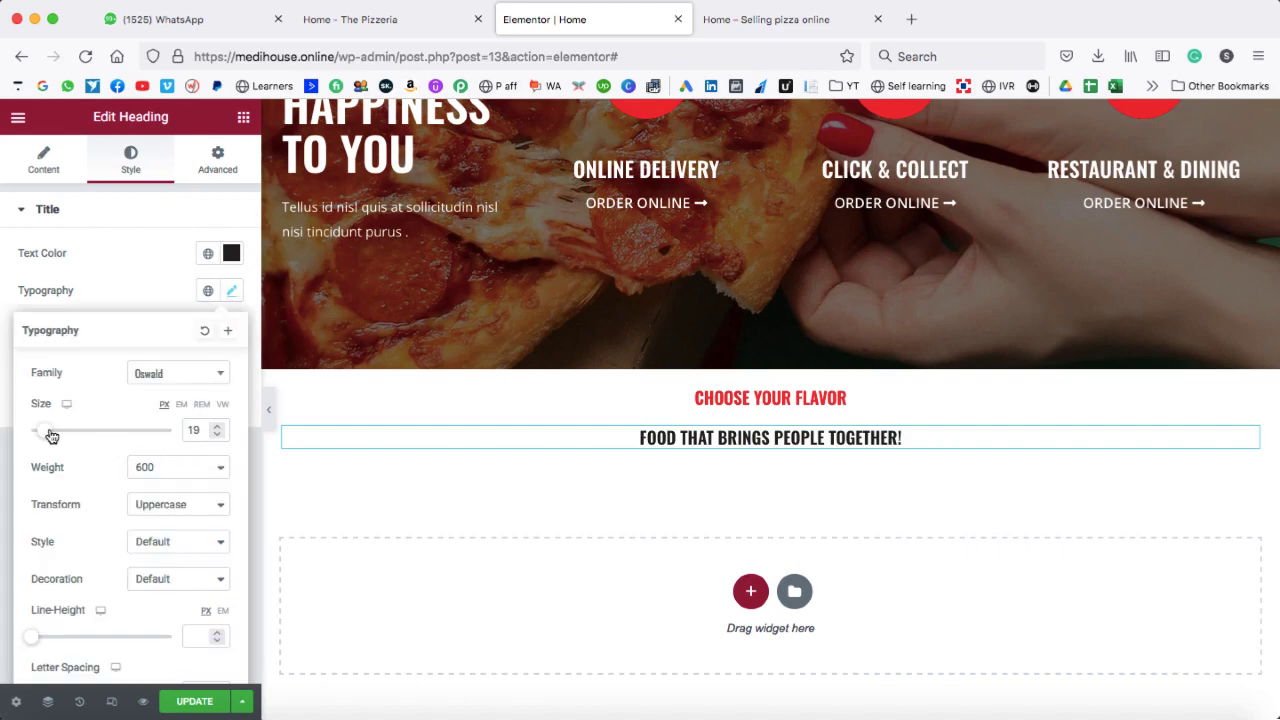
{"action": "left_click_drag", "start_coordinate": [51, 435], "coordinate": [79, 438]}
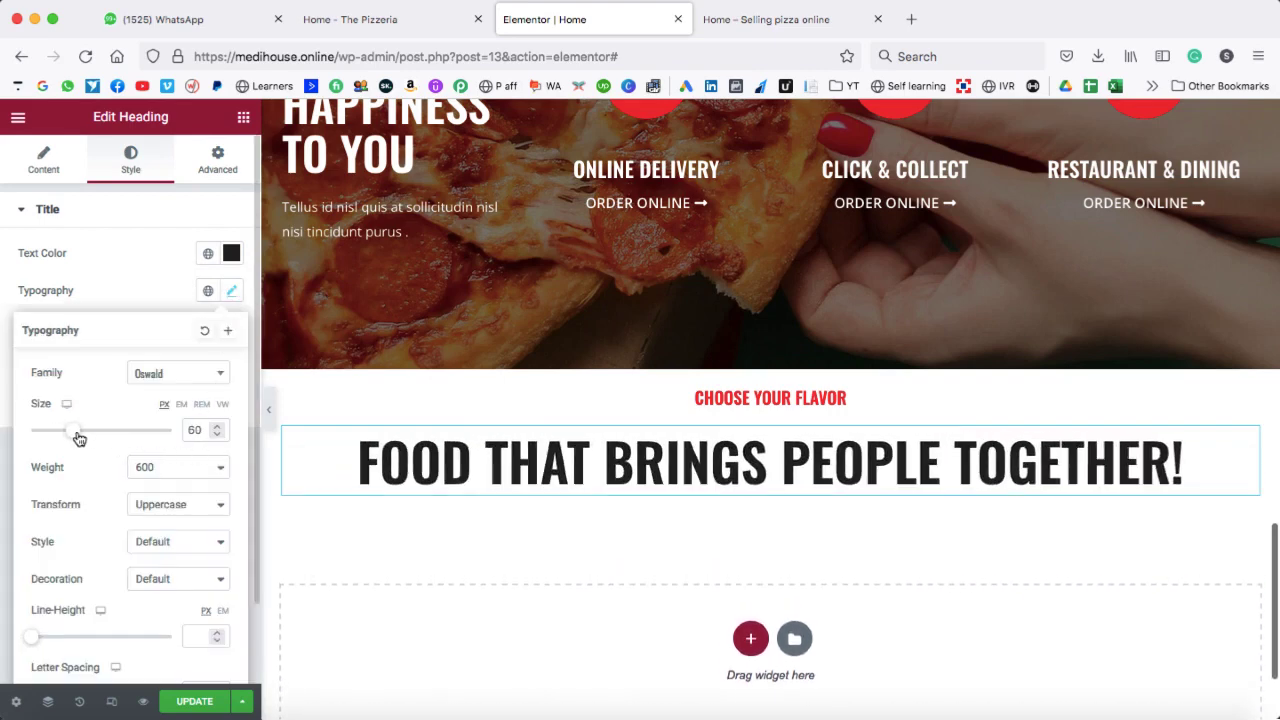
Step: Copy the paragraph text beneath the demo's big heading
{"action": "left_click", "coordinate": [372, 22]}
{"action": "left_click", "coordinate": [617, 272]}
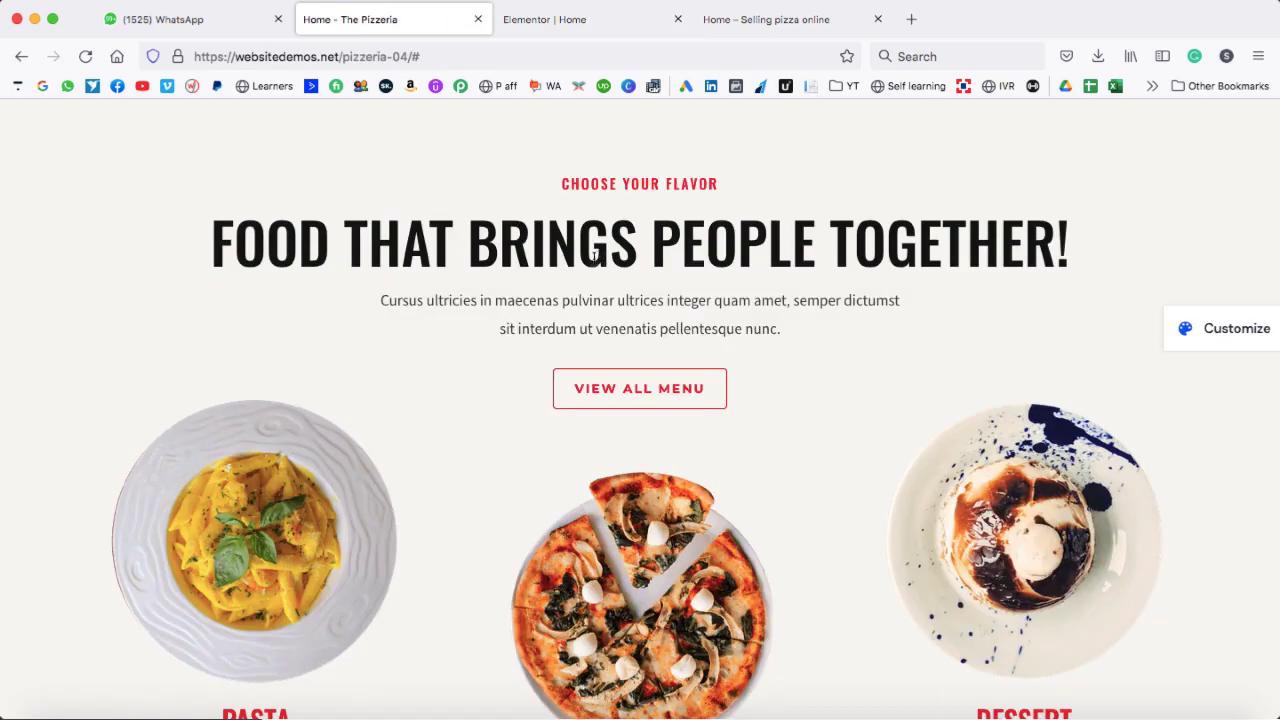
{"action": "left_click_drag", "start_coordinate": [381, 300], "coordinate": [789, 333]}
{"action": "key", "text": "super+c"}
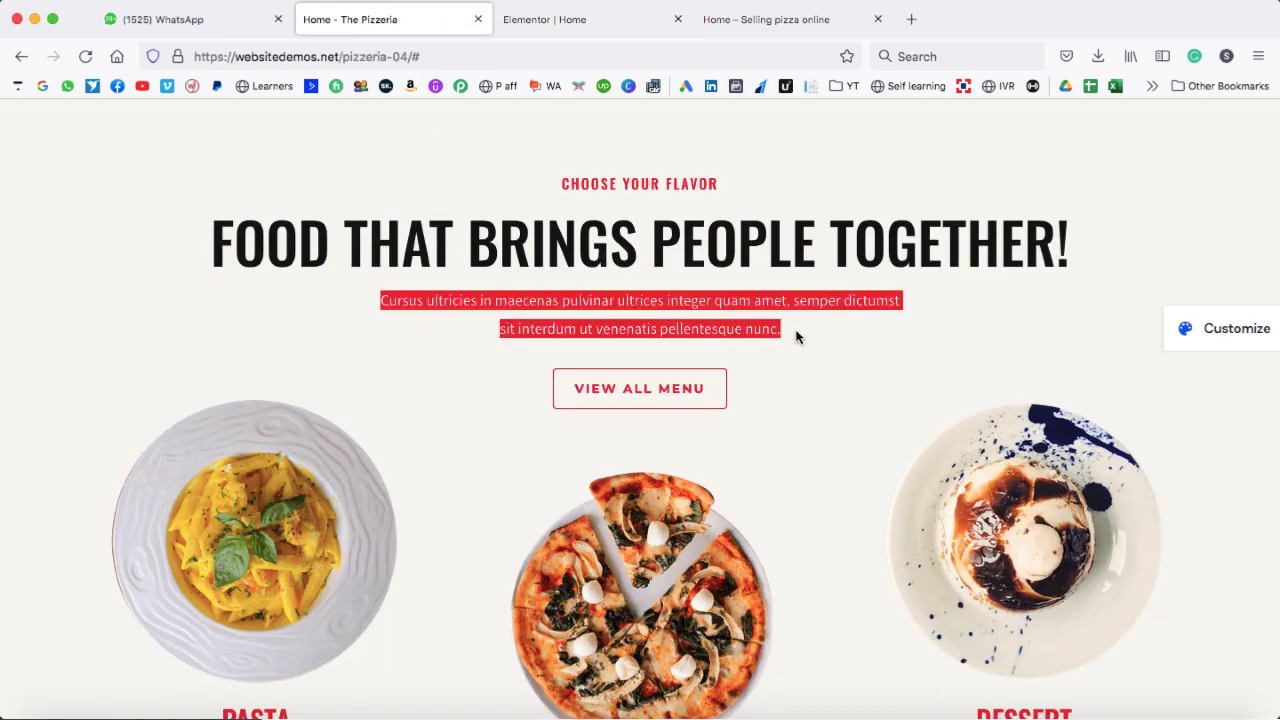
{"action": "left_click", "coordinate": [548, 22]}
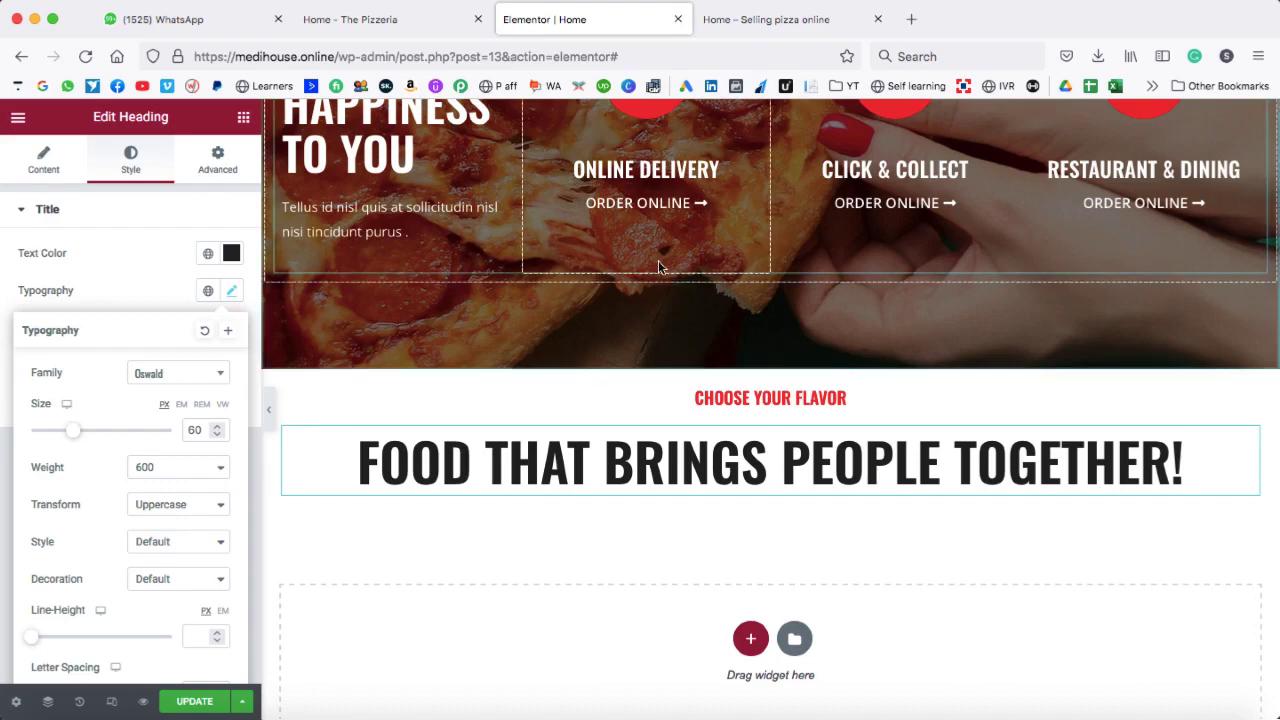
Step: Duplicate the hero paragraph under the big heading, paste the demo's Cursus ultricies text, and center it
{"action": "right_click", "coordinate": [386, 209]}
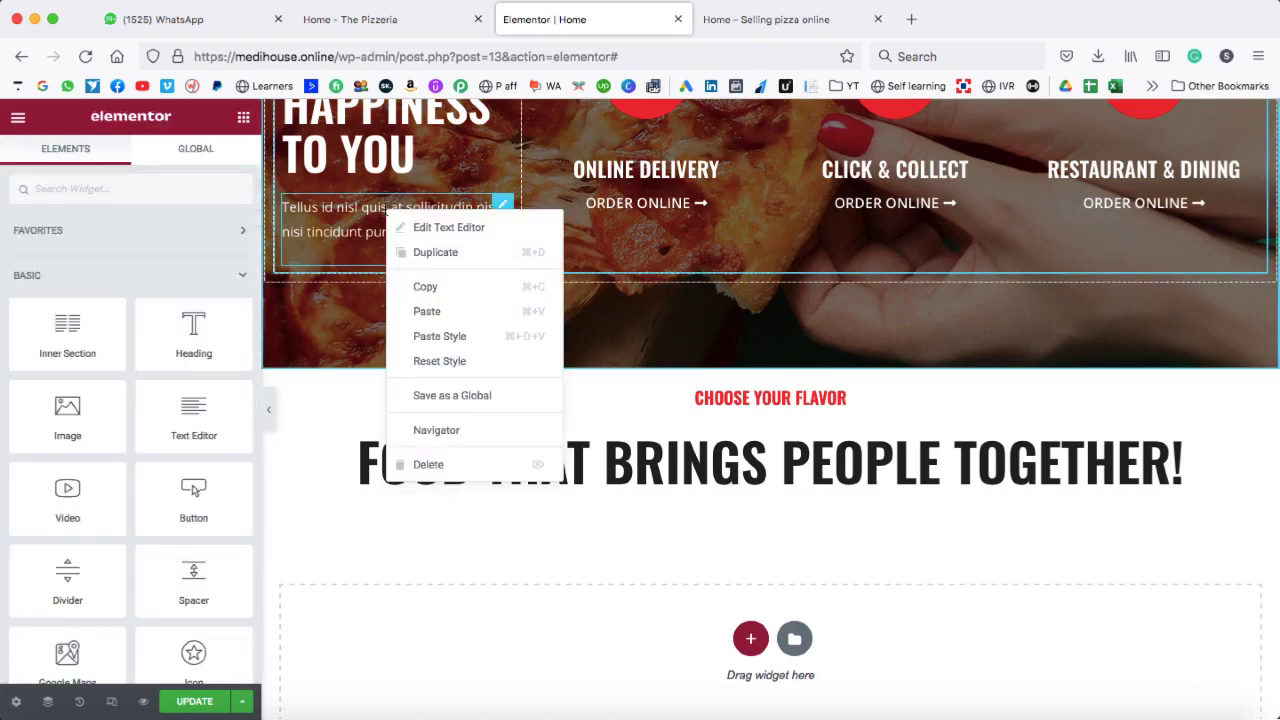
{"action": "left_click", "coordinate": [421, 254]}
{"action": "left_click_drag", "start_coordinate": [548, 281], "coordinate": [733, 477]}
{"action": "left_click_drag", "start_coordinate": [145, 497], "coordinate": [30, 452]}
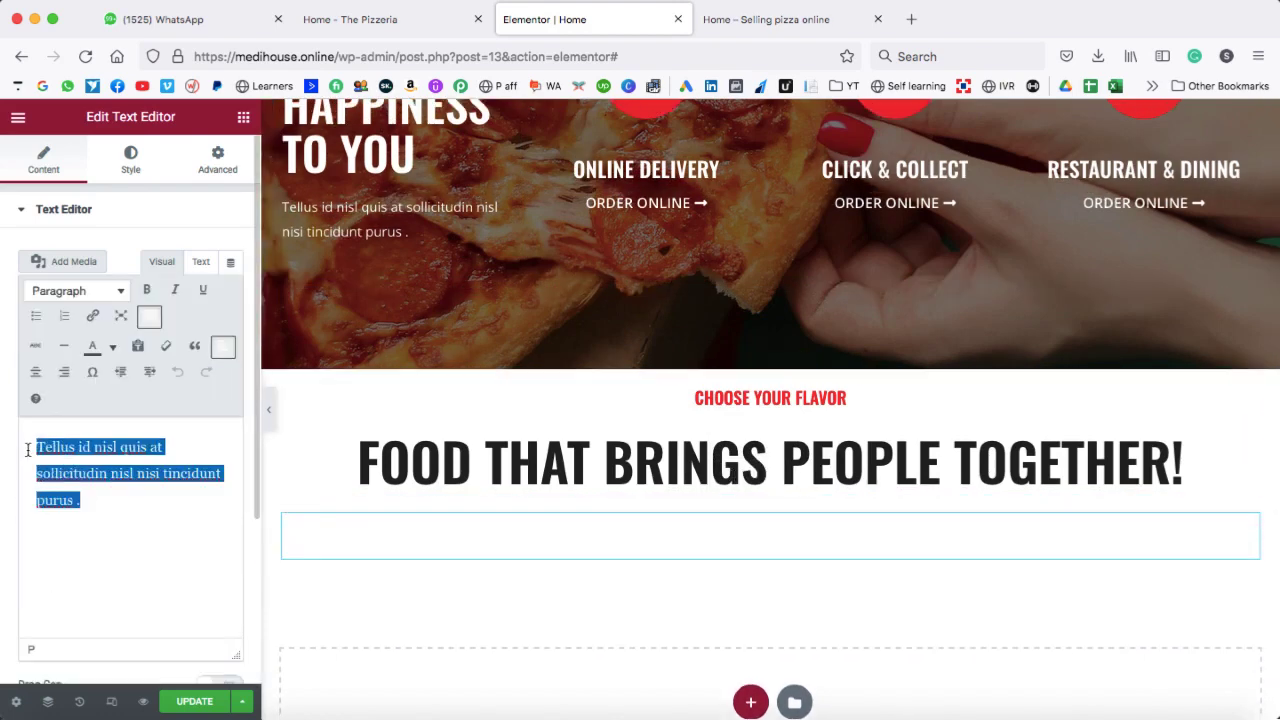
{"action": "key", "text": "super+v"}
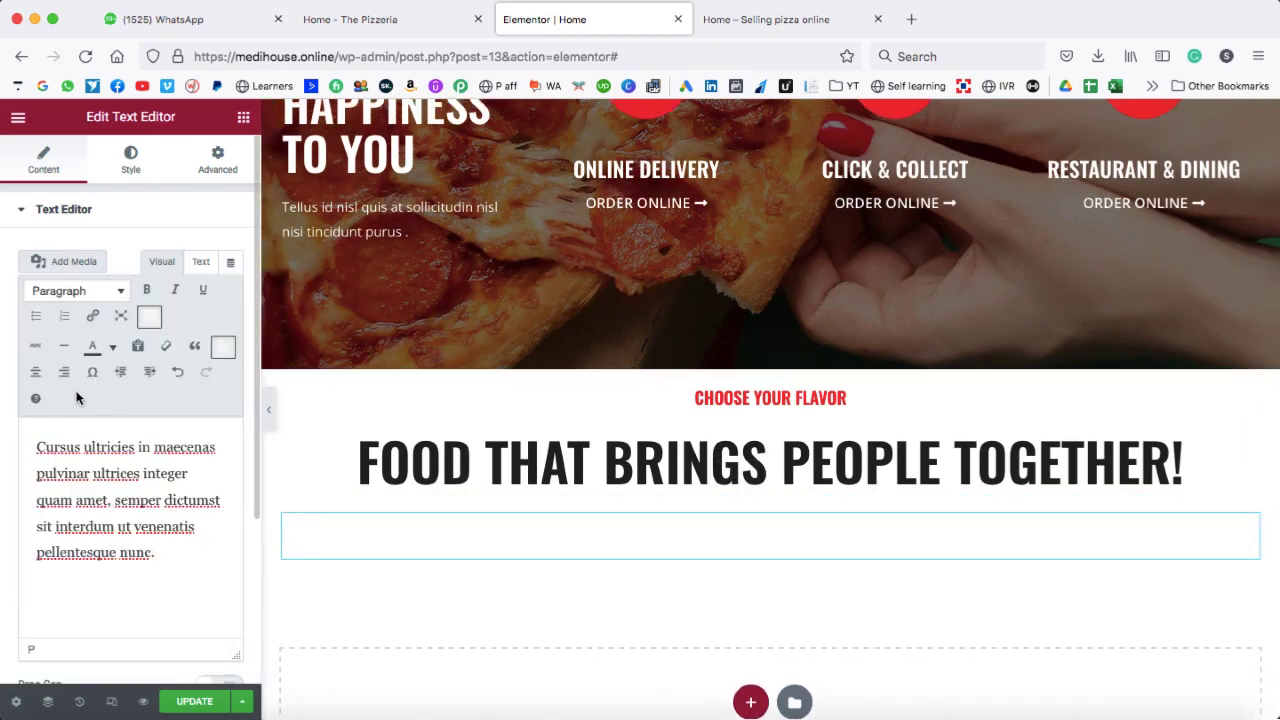
{"action": "left_click", "coordinate": [36, 373]}
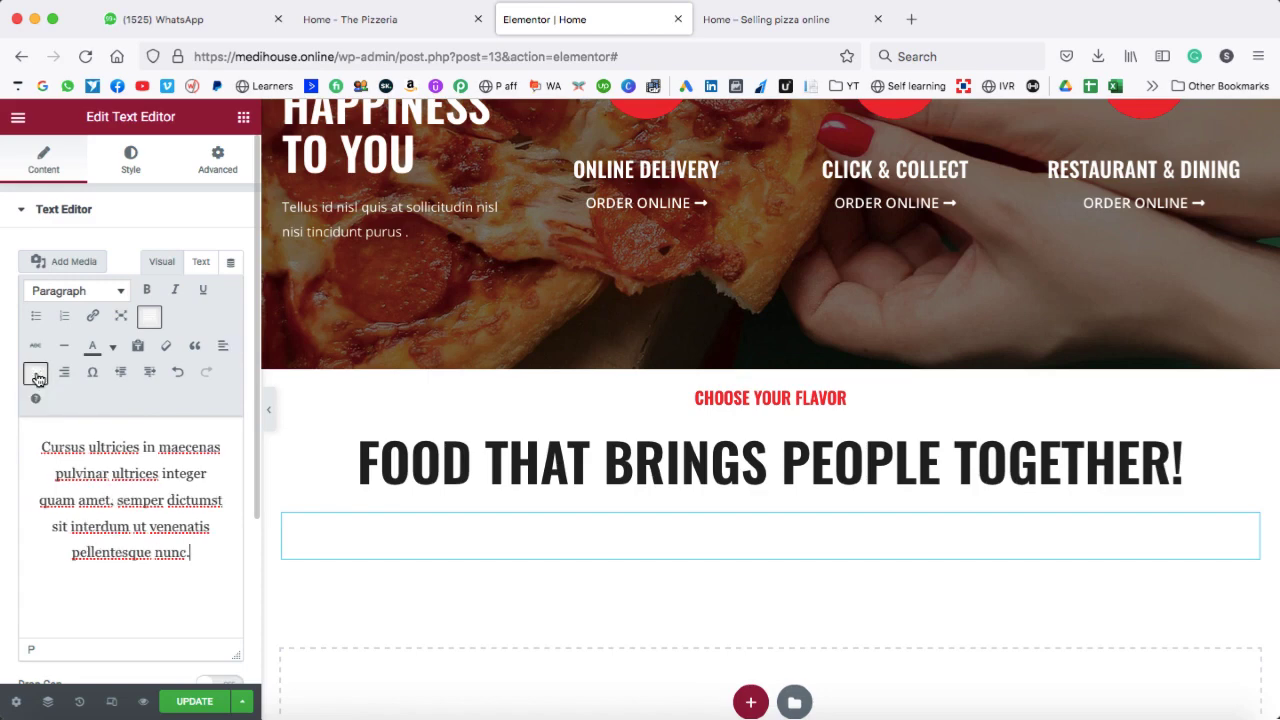
Step: Set the paragraph text colour to dark #202020 and check the demo's next section
{"action": "left_click", "coordinate": [130, 160]}
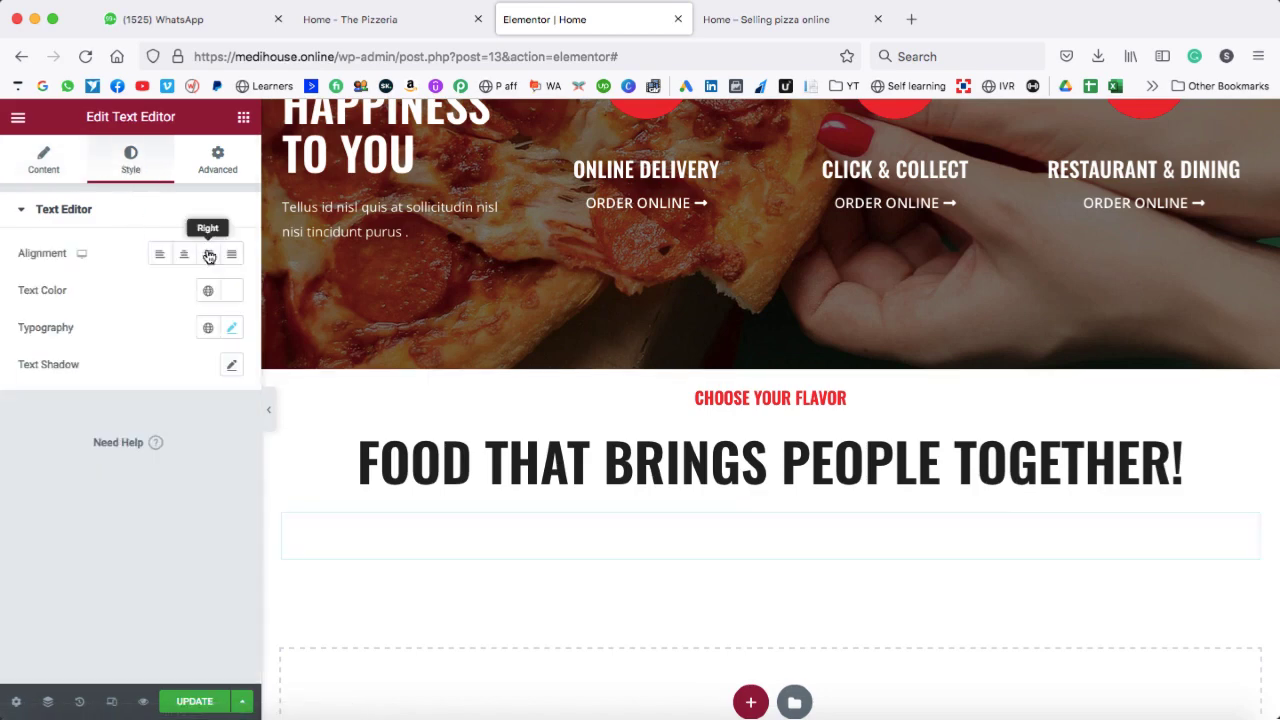
{"action": "left_click", "coordinate": [231, 290]}
{"action": "left_click_drag", "start_coordinate": [155, 459], "coordinate": [138, 488]}
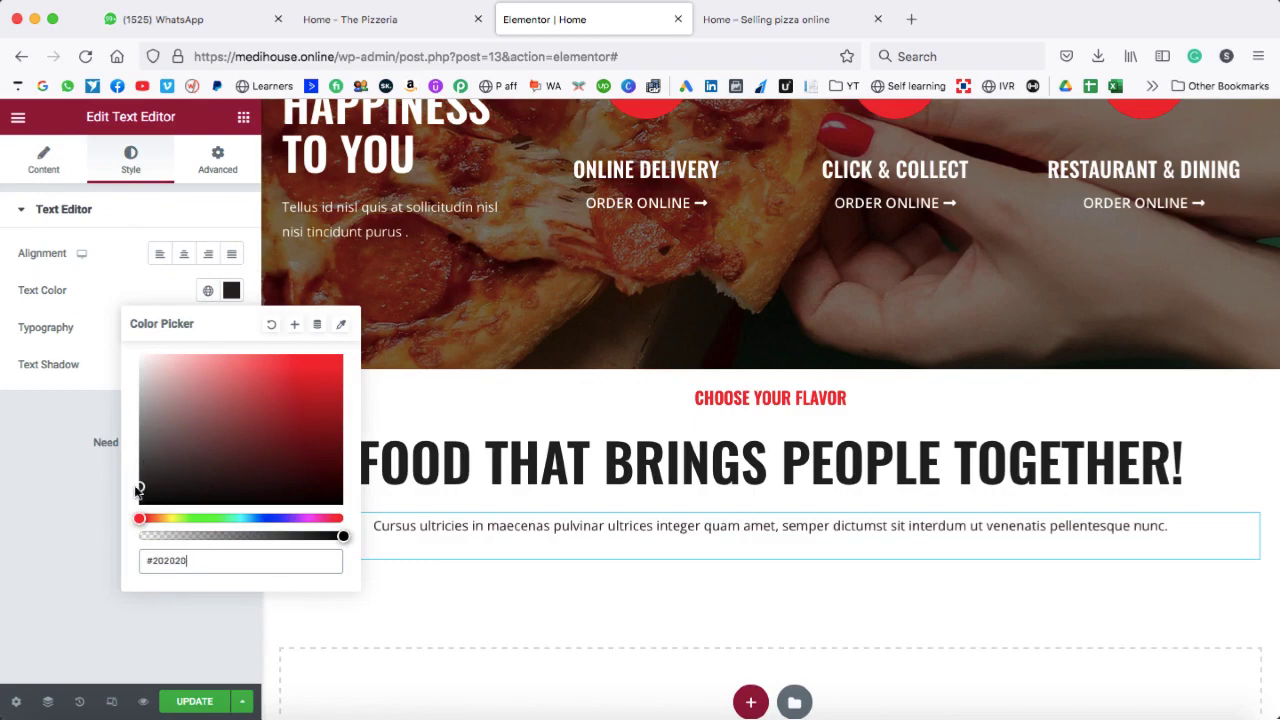
{"action": "left_click", "coordinate": [43, 447]}
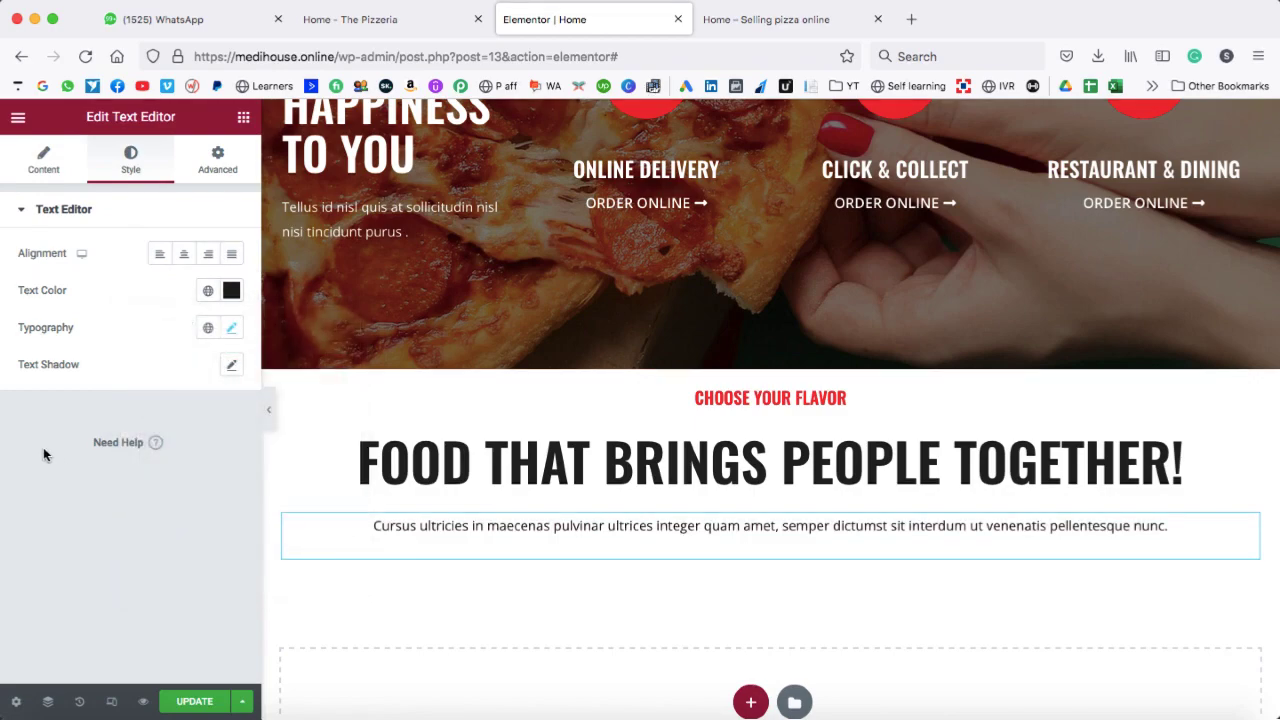
{"action": "left_click", "coordinate": [352, 19]}
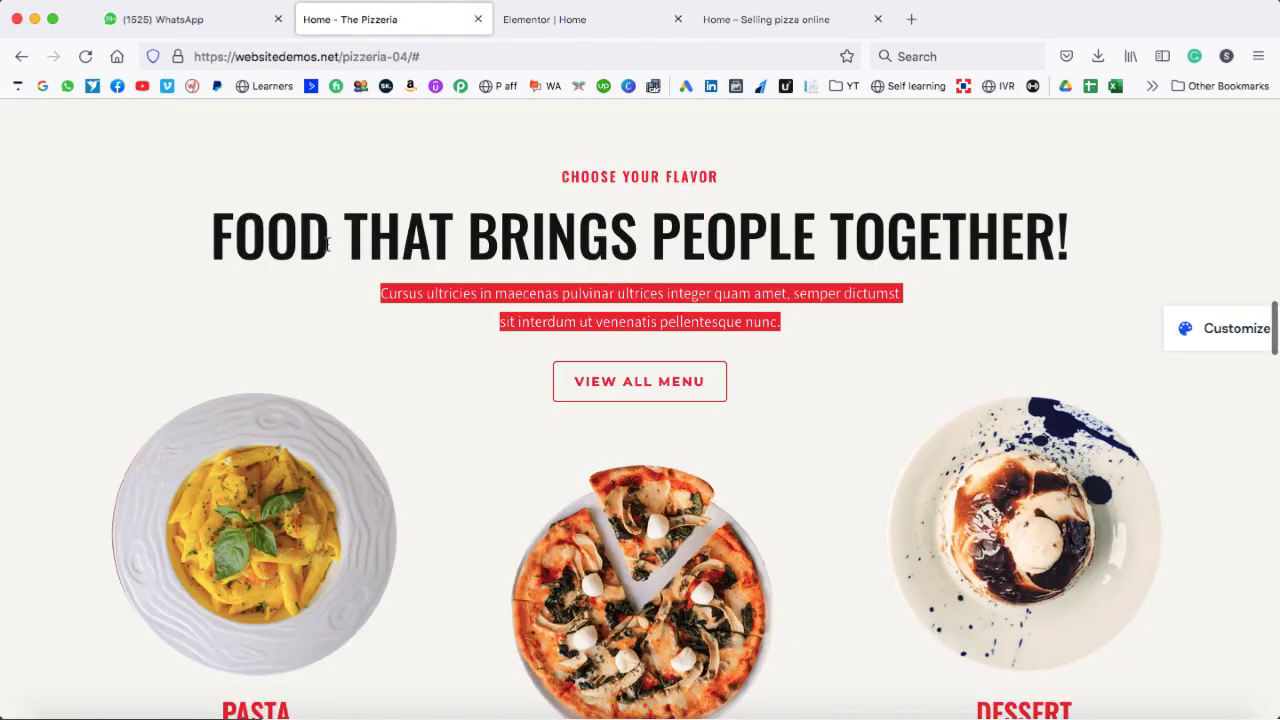
{"action": "scroll", "coordinate": [327, 245], "scroll_direction": "down", "scroll_amount": 2}
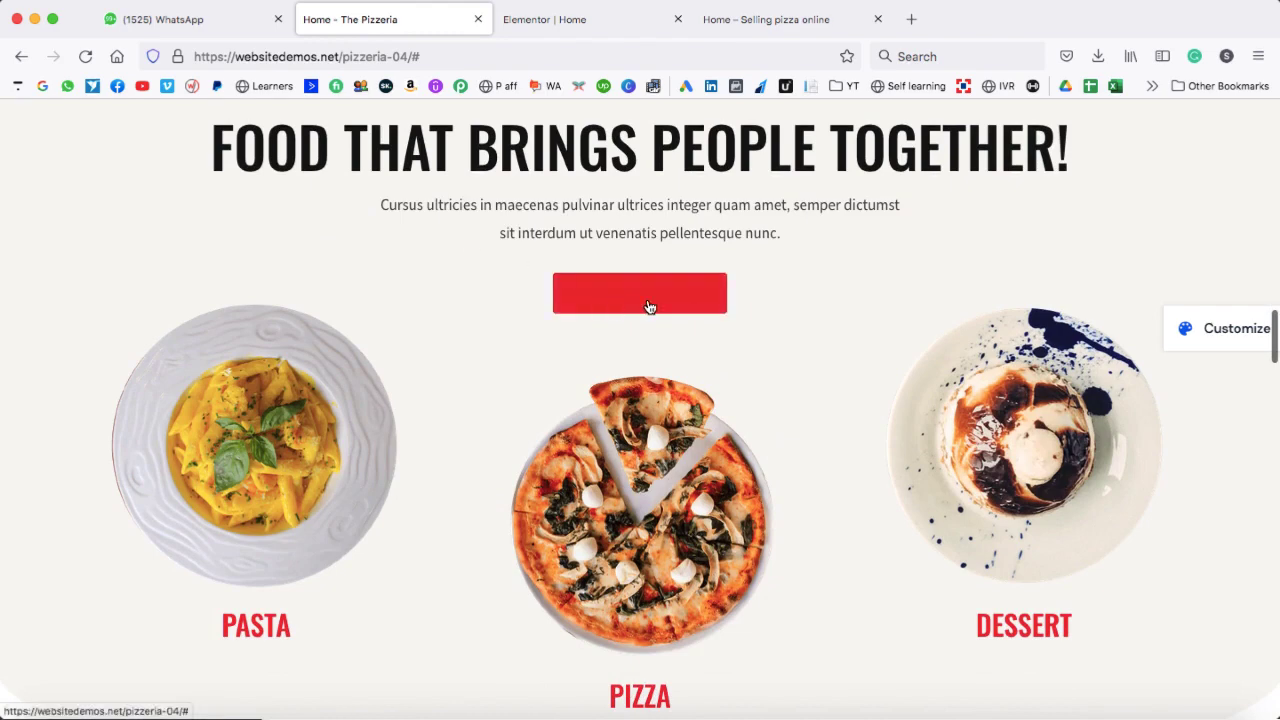
{"action": "left_click", "coordinate": [591, 20]}
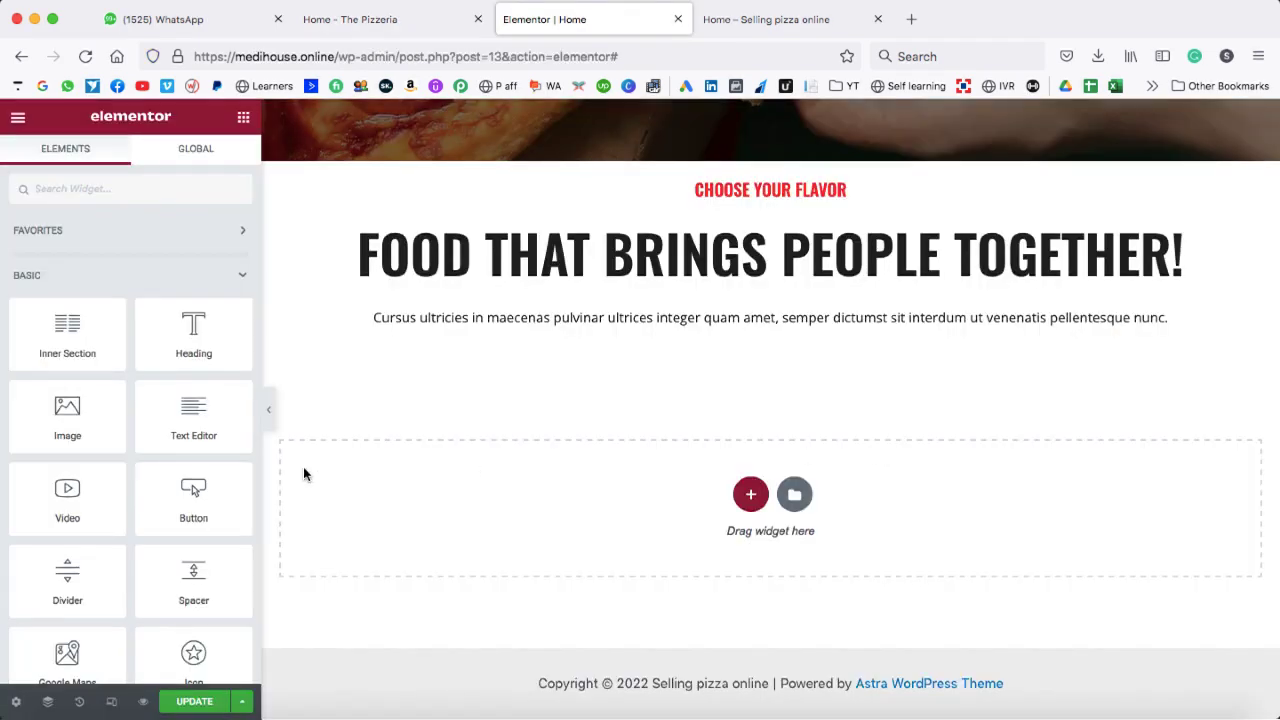
Step: Add a centred 'View all menu' button below the paragraph
{"action": "left_click_drag", "start_coordinate": [190, 497], "coordinate": [736, 337]}
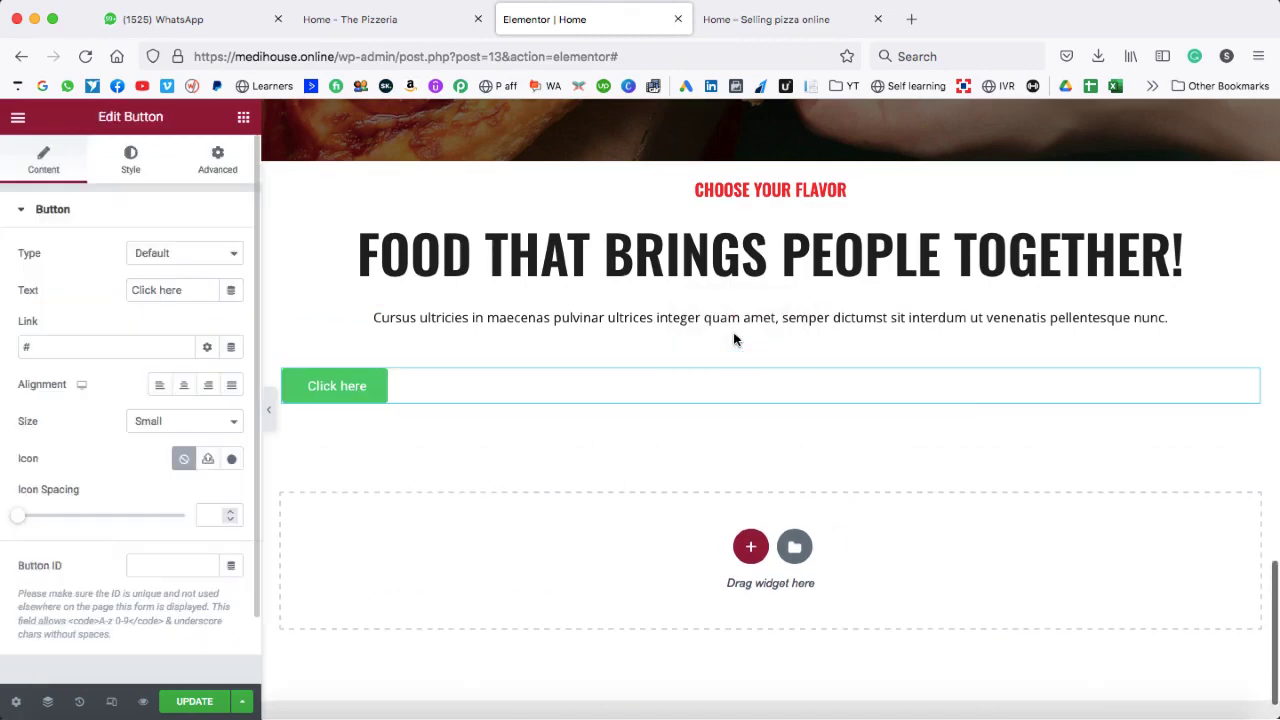
{"action": "left_click", "coordinate": [183, 388]}
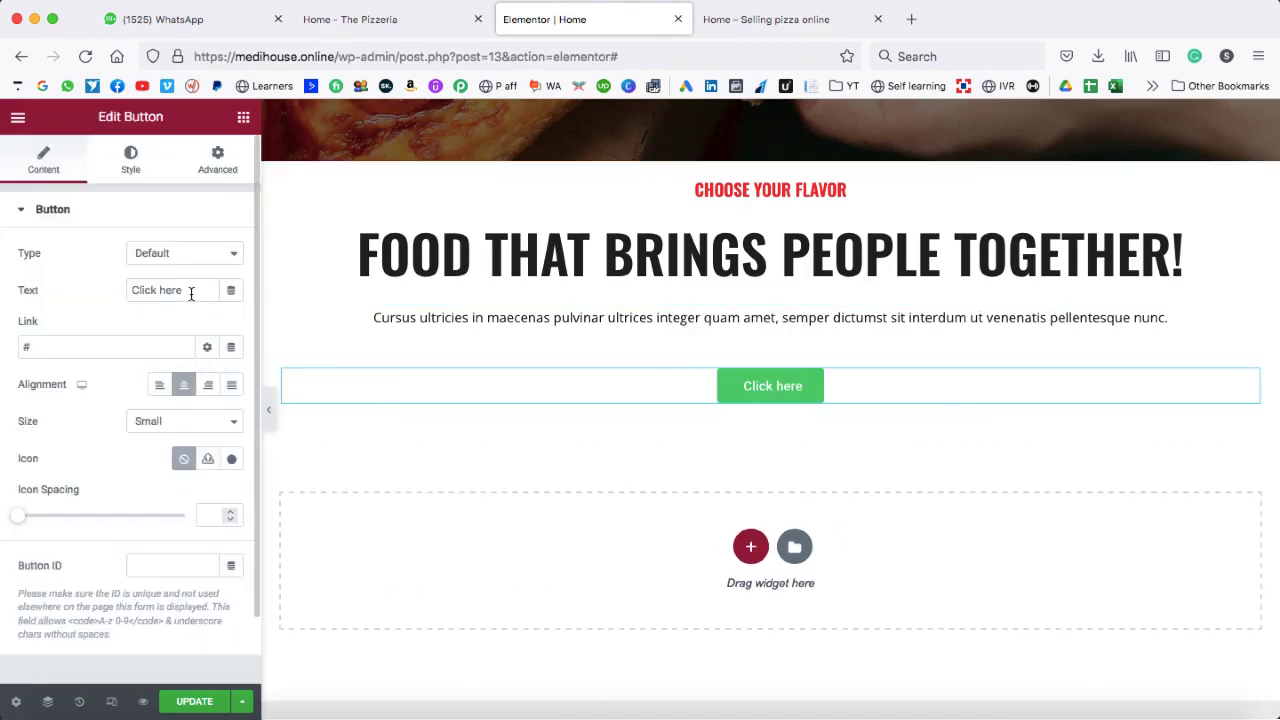
{"action": "type", "text": "View all menu"}
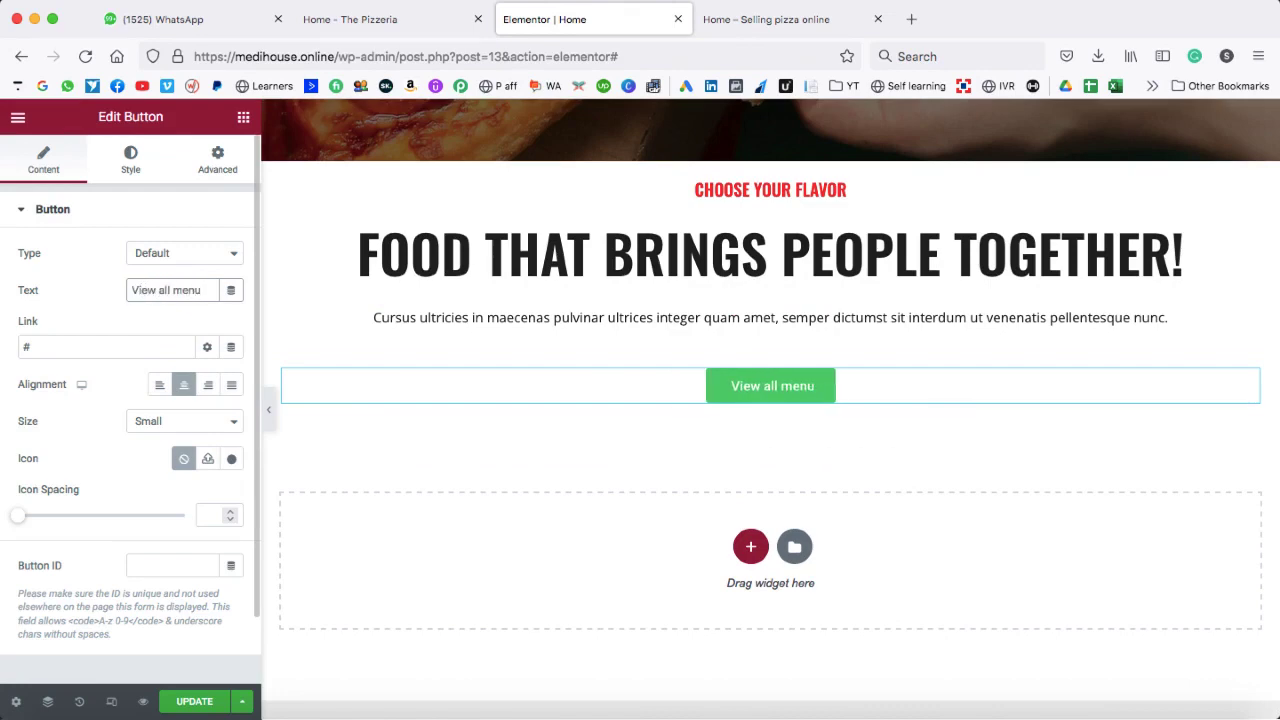
Step: Make the button background fully transparent and adjust its text colour
{"action": "left_click", "coordinate": [125, 163]}
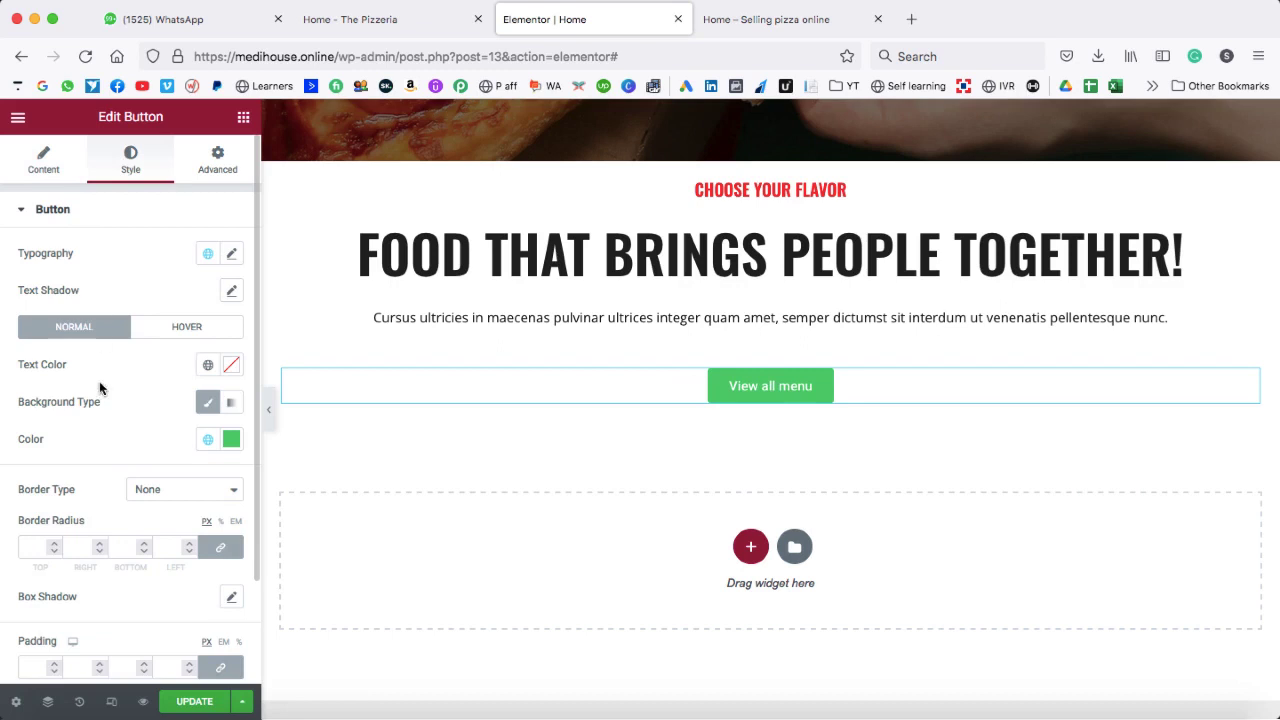
{"action": "left_click", "coordinate": [231, 441]}
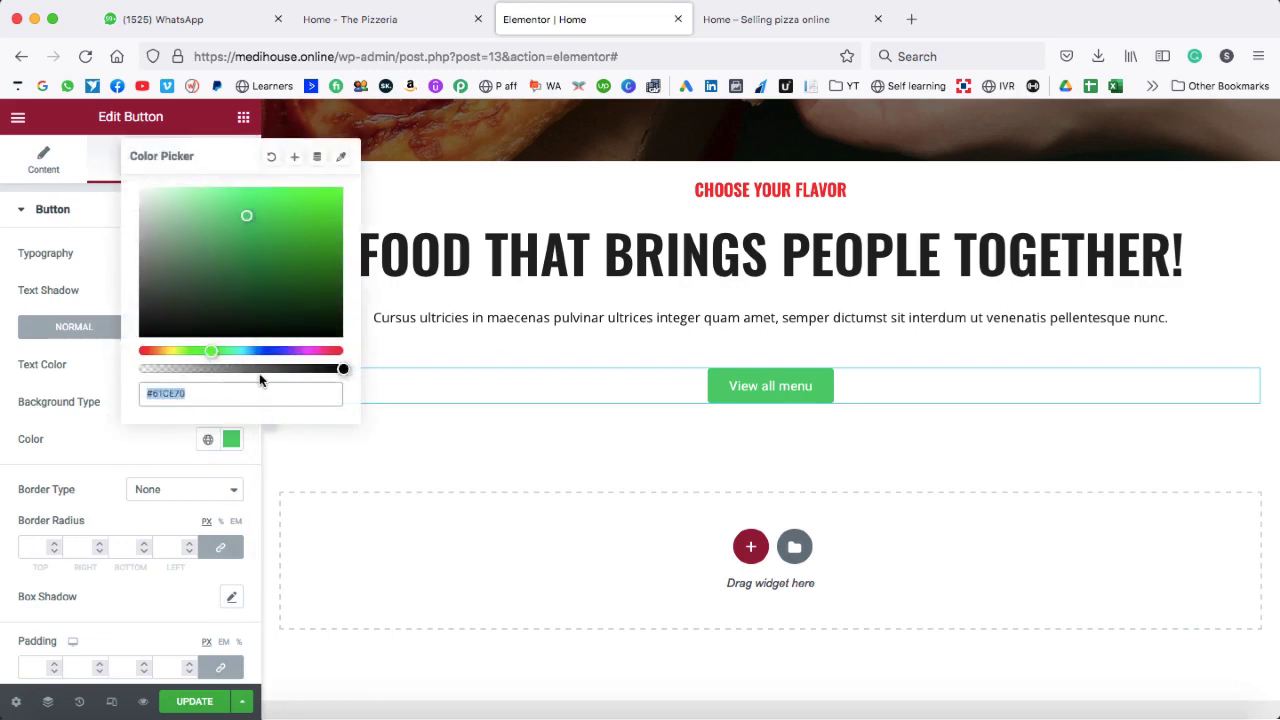
{"action": "left_click_drag", "start_coordinate": [275, 369], "coordinate": [115, 372]}
{"action": "left_click", "coordinate": [95, 432]}
{"action": "left_click", "coordinate": [229, 365]}
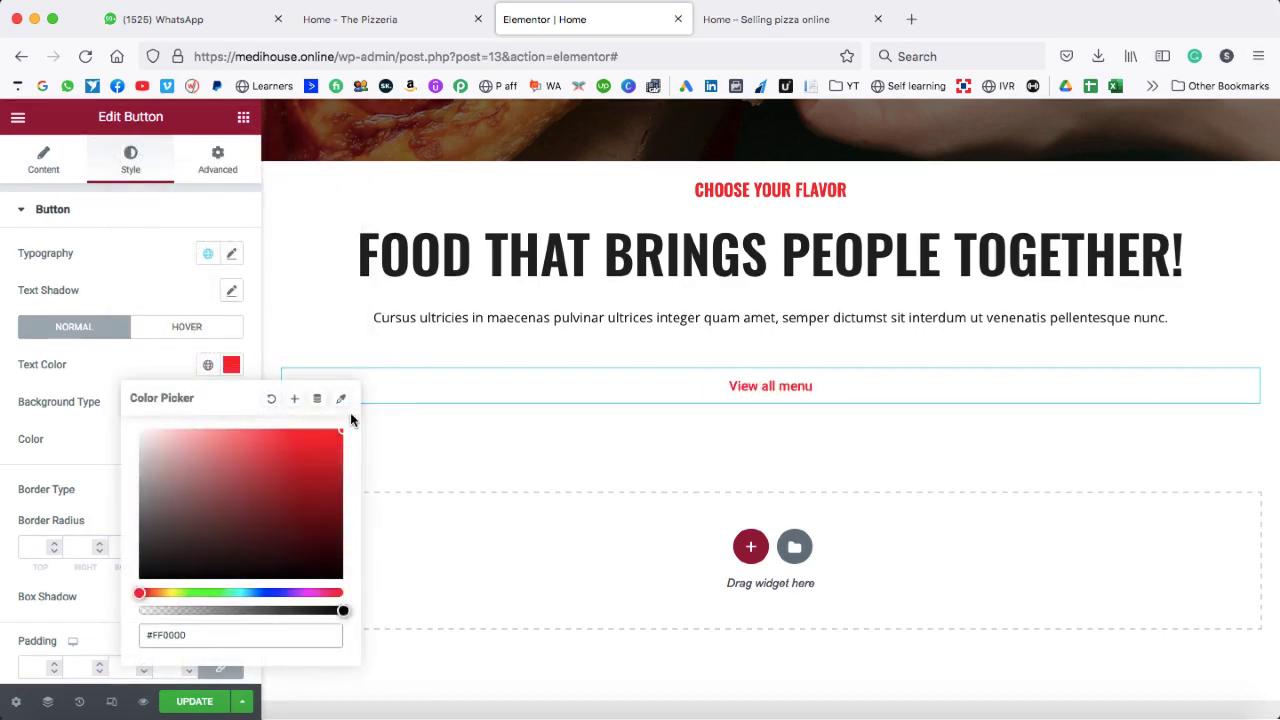
{"action": "left_click", "coordinate": [118, 443]}
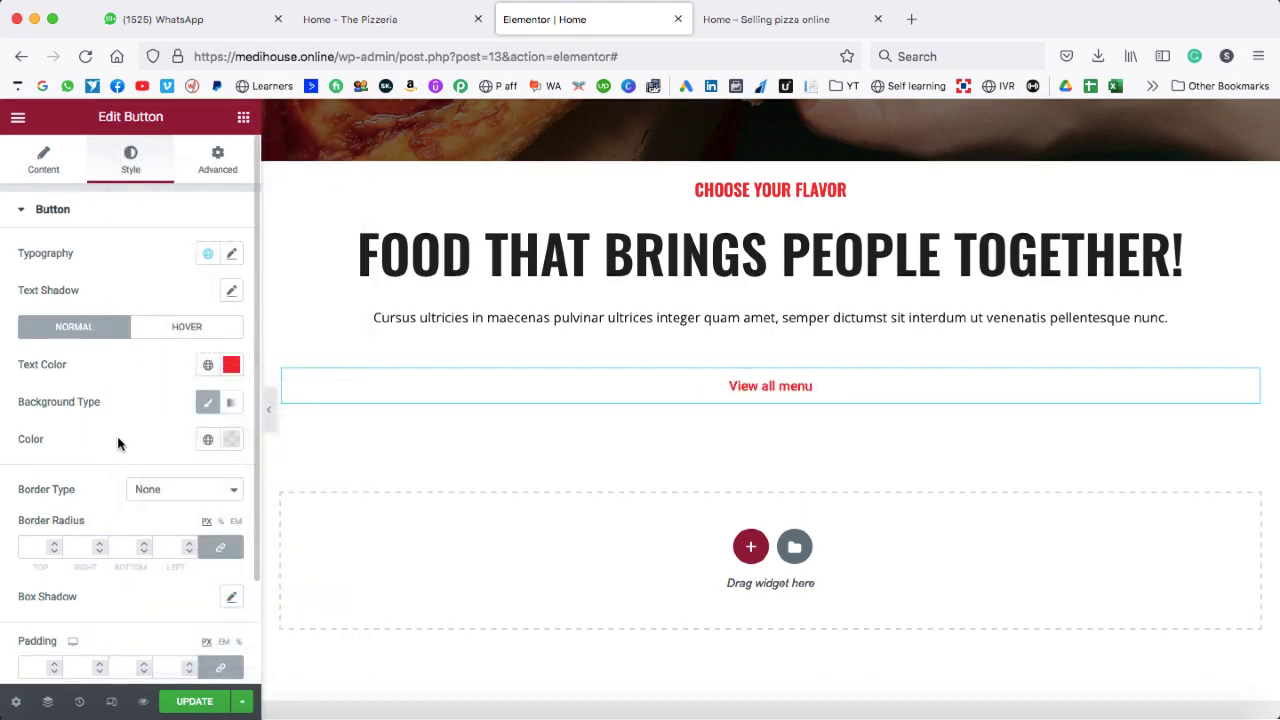
Step: Give the button a solid red border
{"action": "left_click", "coordinate": [143, 493]}
{"action": "left_click", "coordinate": [155, 507]}
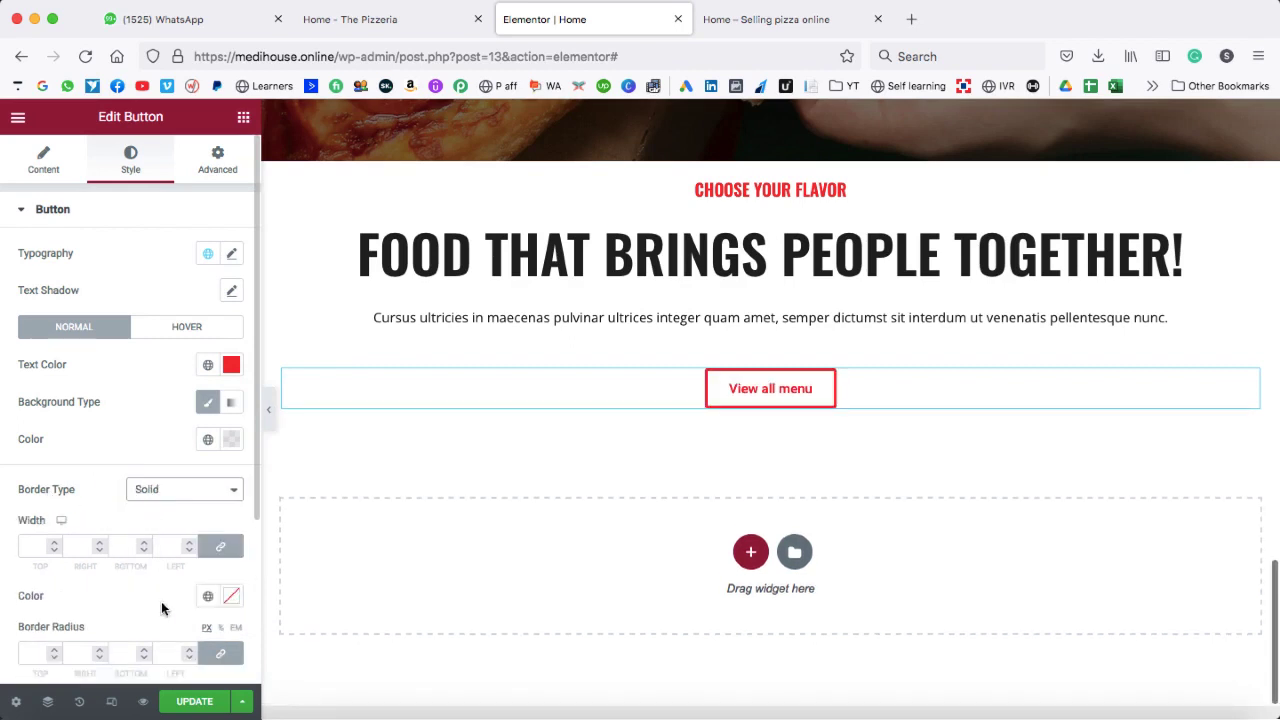
{"action": "scroll", "coordinate": [161, 601], "scroll_direction": "down", "scroll_amount": 1}
{"action": "left_click", "coordinate": [231, 568]}
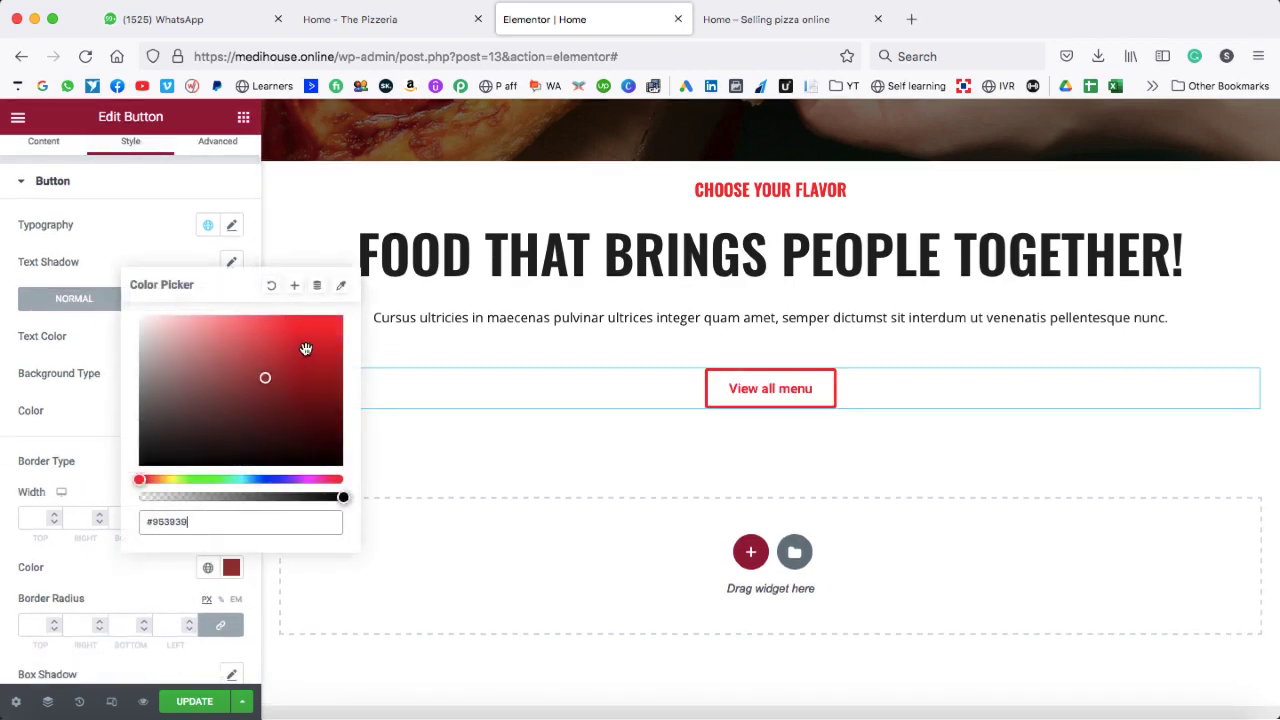
{"action": "left_click", "coordinate": [69, 410]}
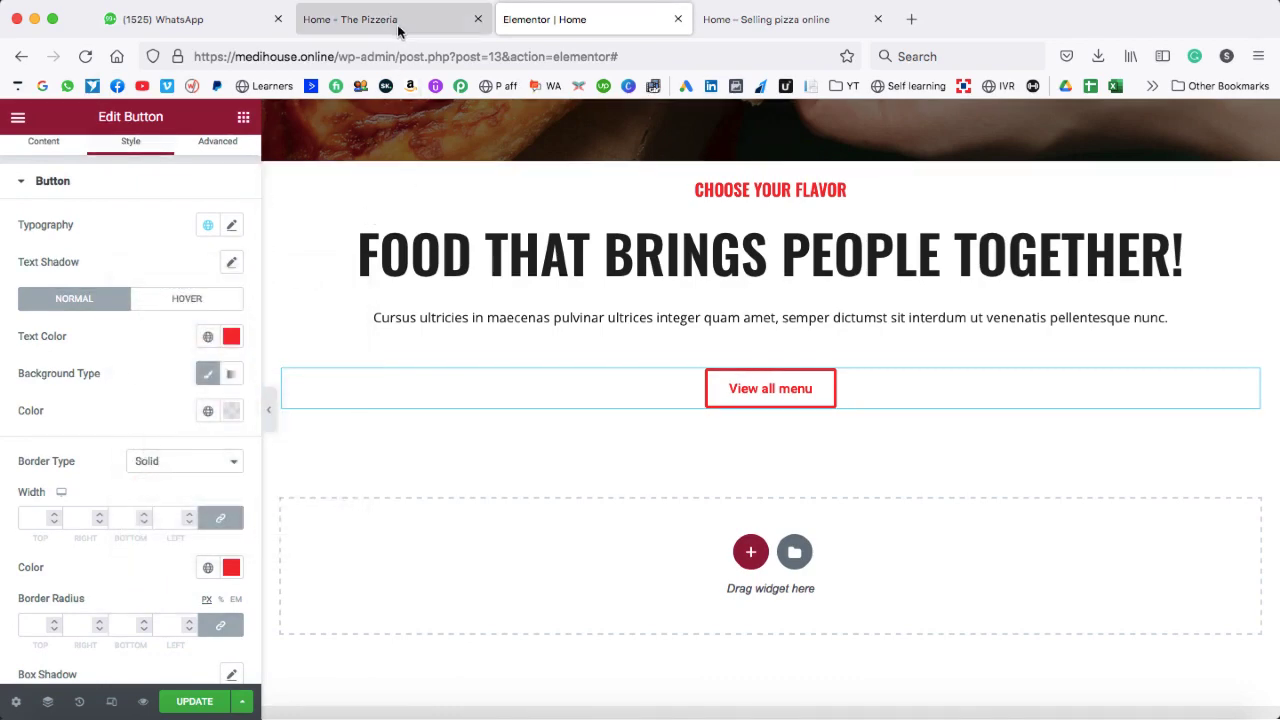
{"action": "left_click", "coordinate": [400, 20]}
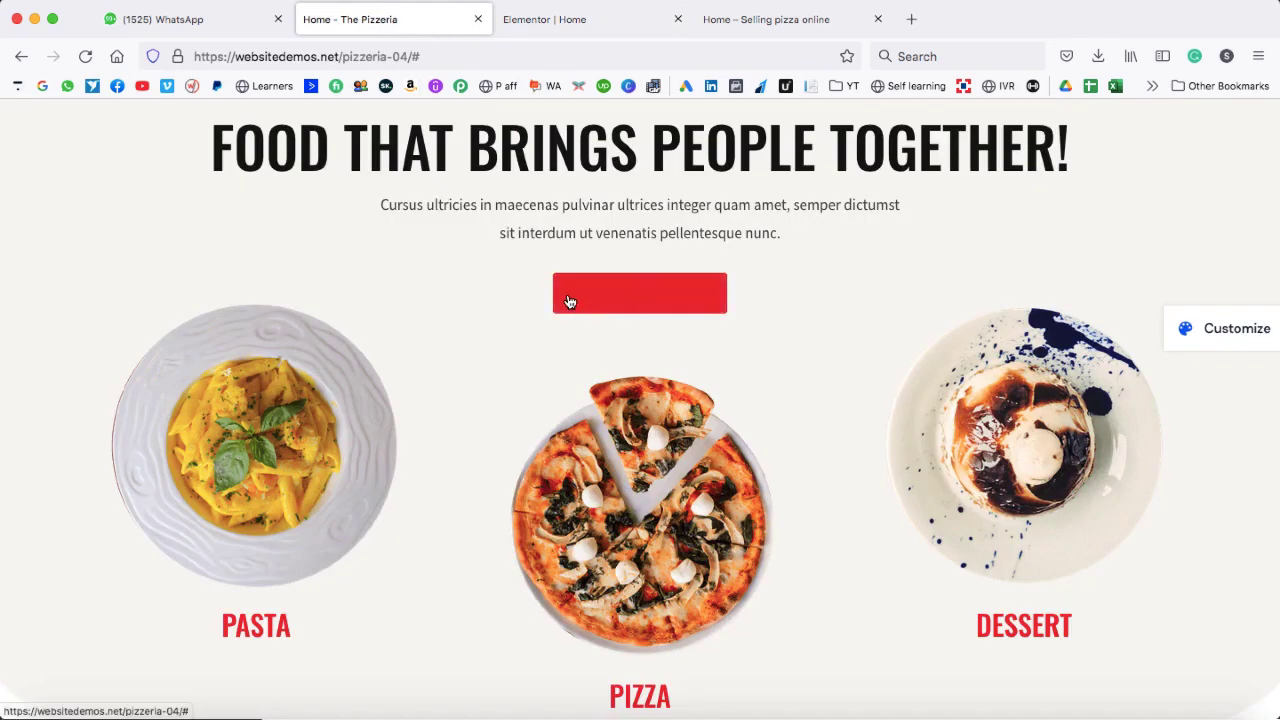
{"action": "left_click", "coordinate": [571, 17]}
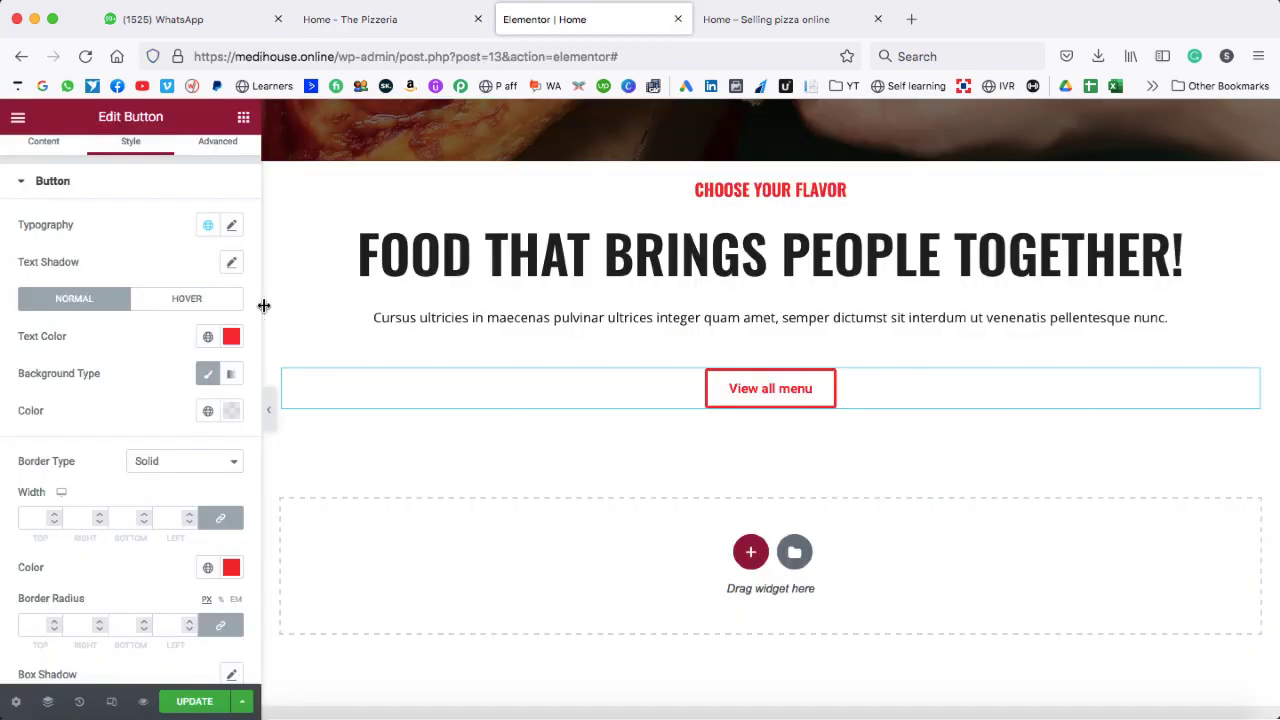
Step: On hover, make the button text white with a red background and red border
{"action": "left_click", "coordinate": [185, 300]}
{"action": "left_click", "coordinate": [229, 338]}
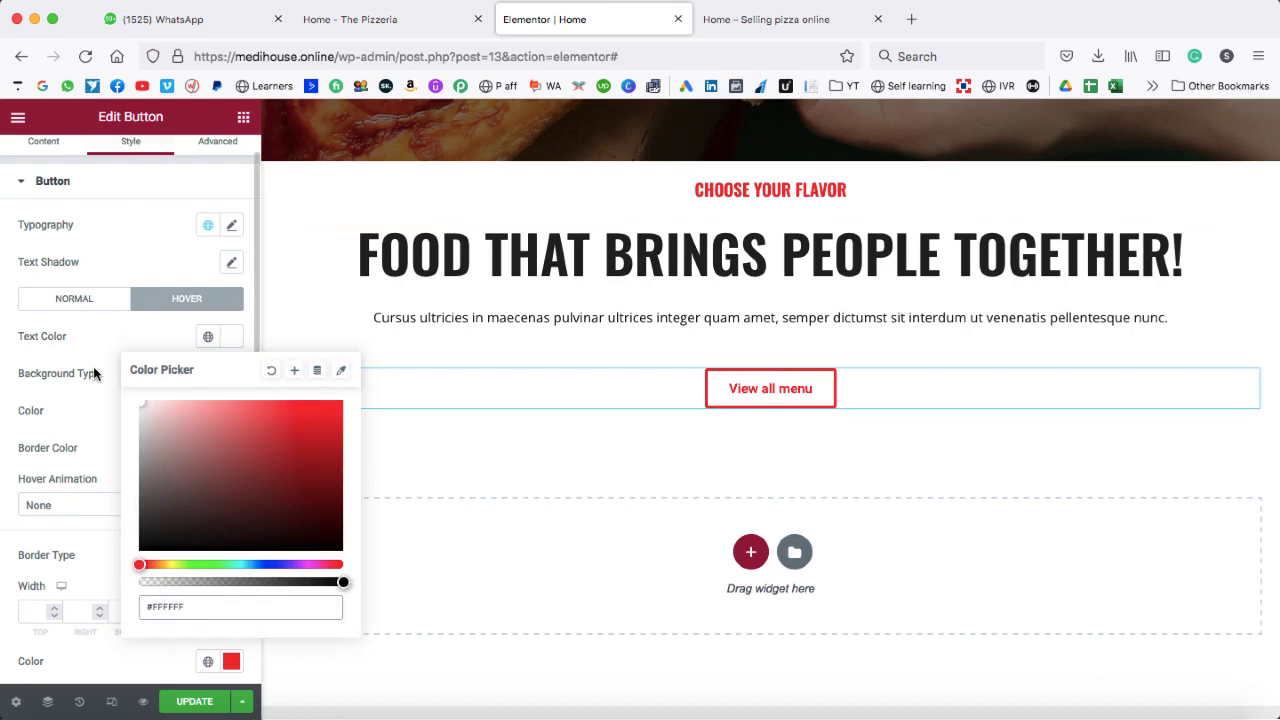
{"action": "left_click", "coordinate": [95, 420]}
{"action": "left_click", "coordinate": [229, 411]}
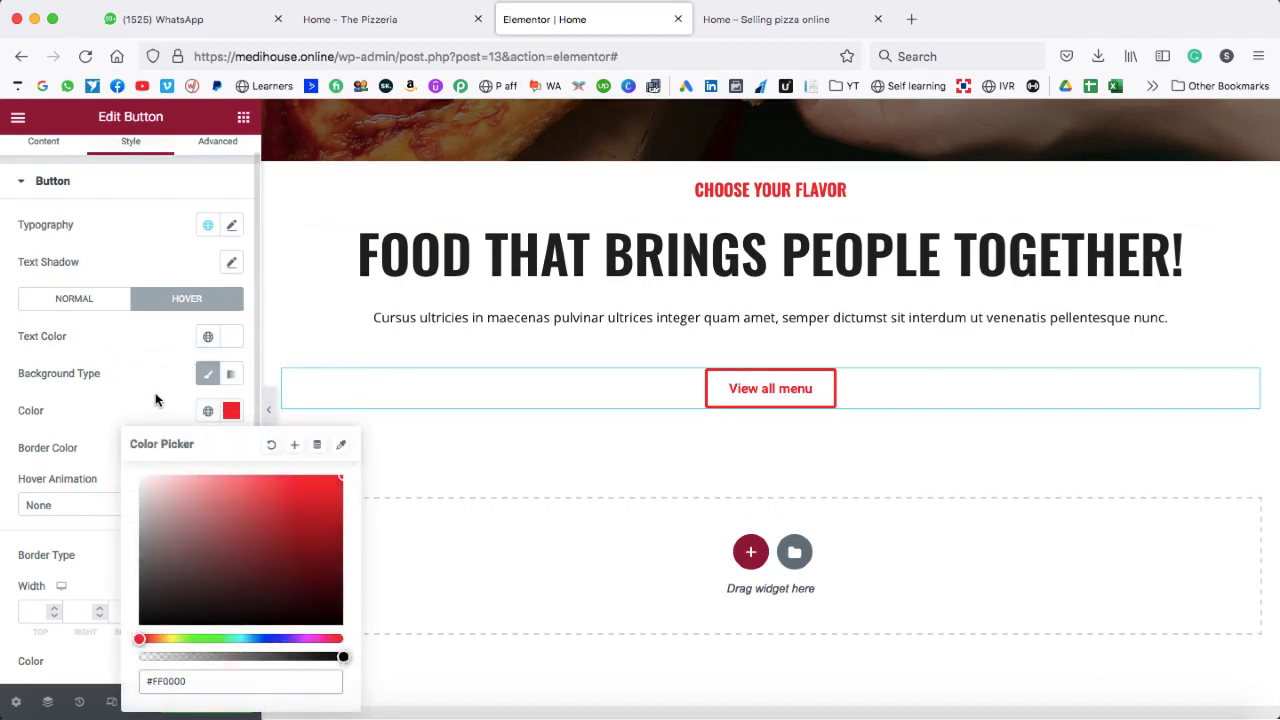
{"action": "left_click", "coordinate": [98, 458]}
{"action": "left_click", "coordinate": [231, 450]}
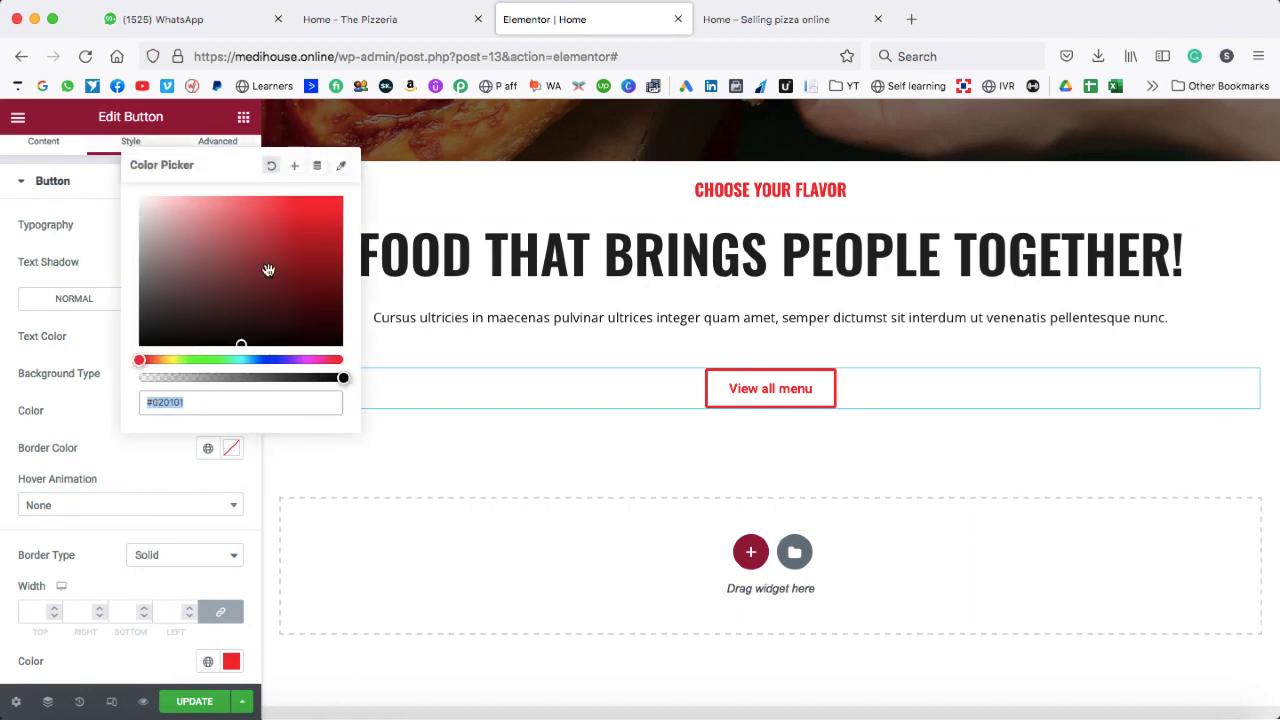
{"action": "left_click", "coordinate": [206, 422]}
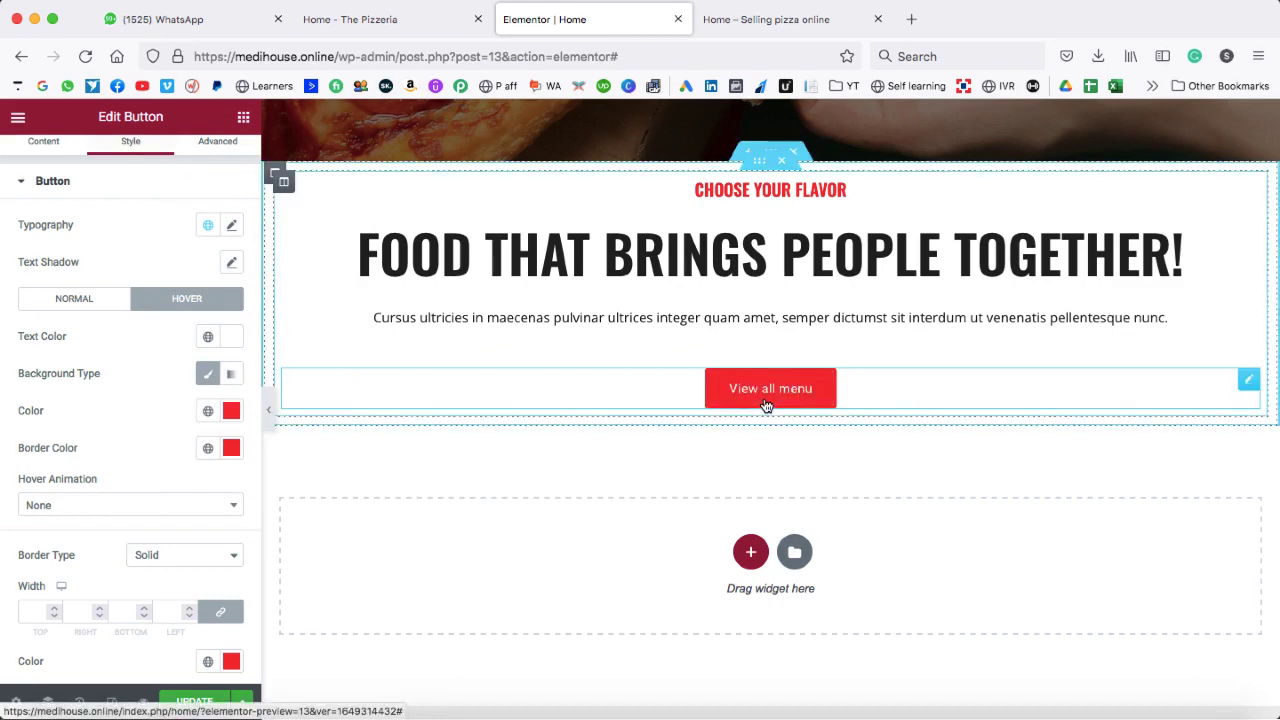
{"action": "left_click", "coordinate": [445, 22]}
Step: Duplicate the inner section and delete all widgets from the copy
{"action": "scroll", "coordinate": [326, 354], "scroll_direction": "down", "scroll_amount": 1}
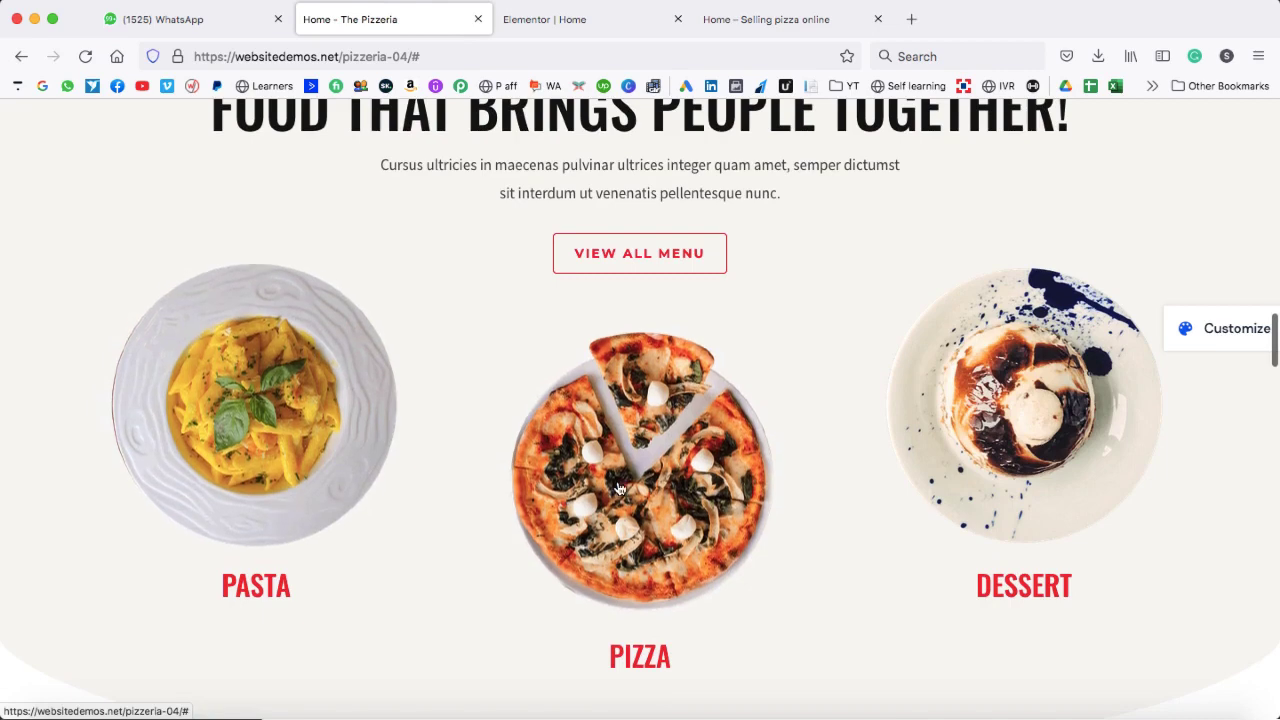
{"action": "left_click", "coordinate": [560, 22]}
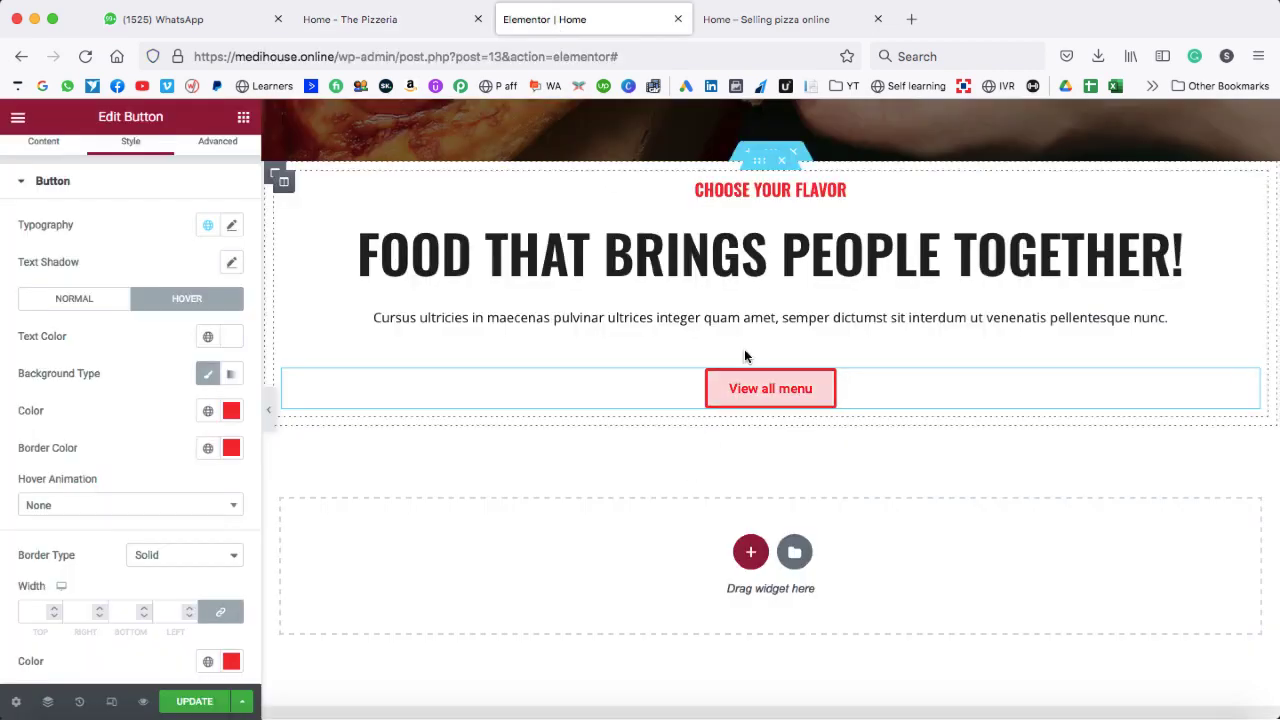
{"action": "right_click", "coordinate": [760, 165]}
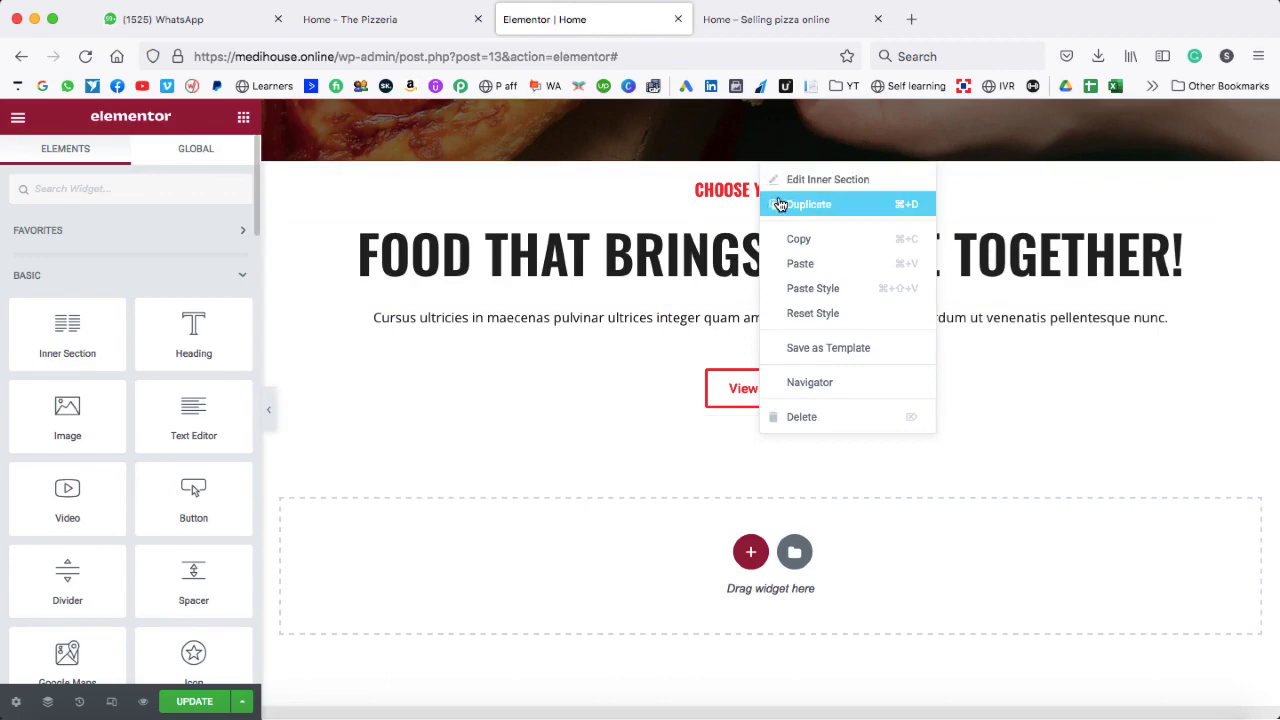
{"action": "left_click", "coordinate": [808, 204]}
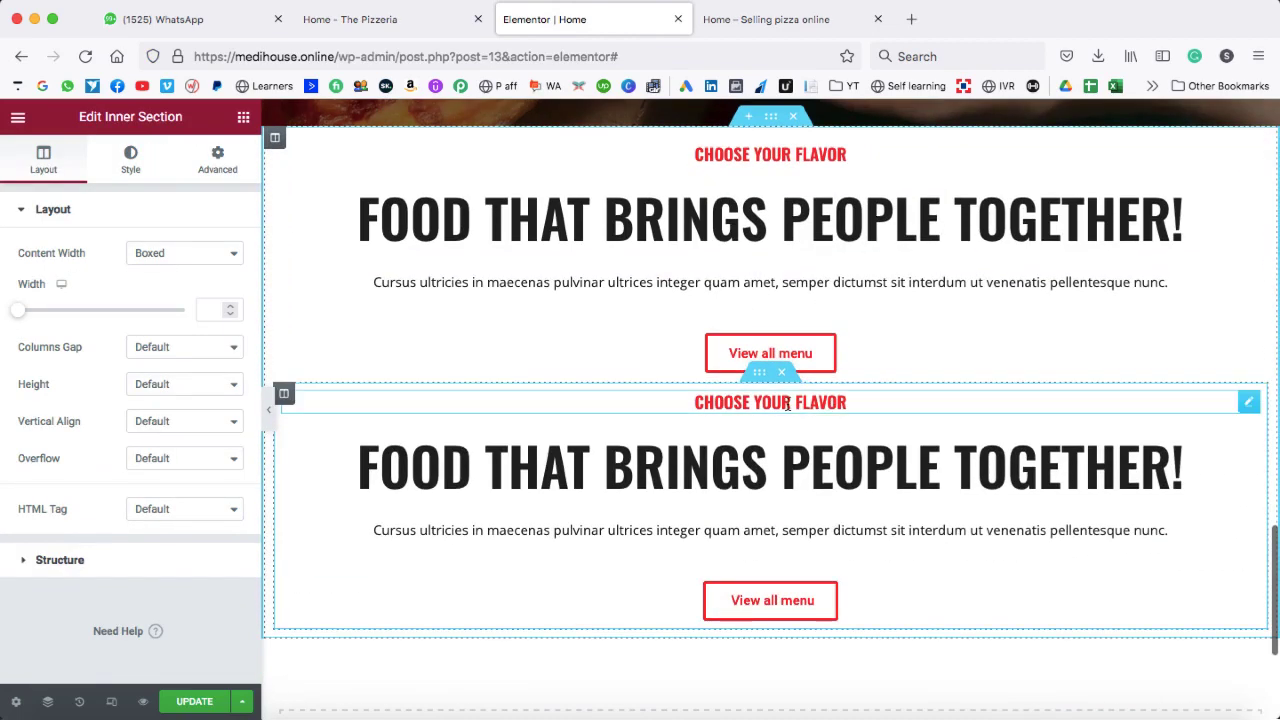
{"action": "right_click", "coordinate": [787, 404]}
{"action": "left_click", "coordinate": [828, 657]}
{"action": "key", "text": "Delete"}
{"action": "key", "text": "Delete"}
{"action": "key", "text": "Delete"}
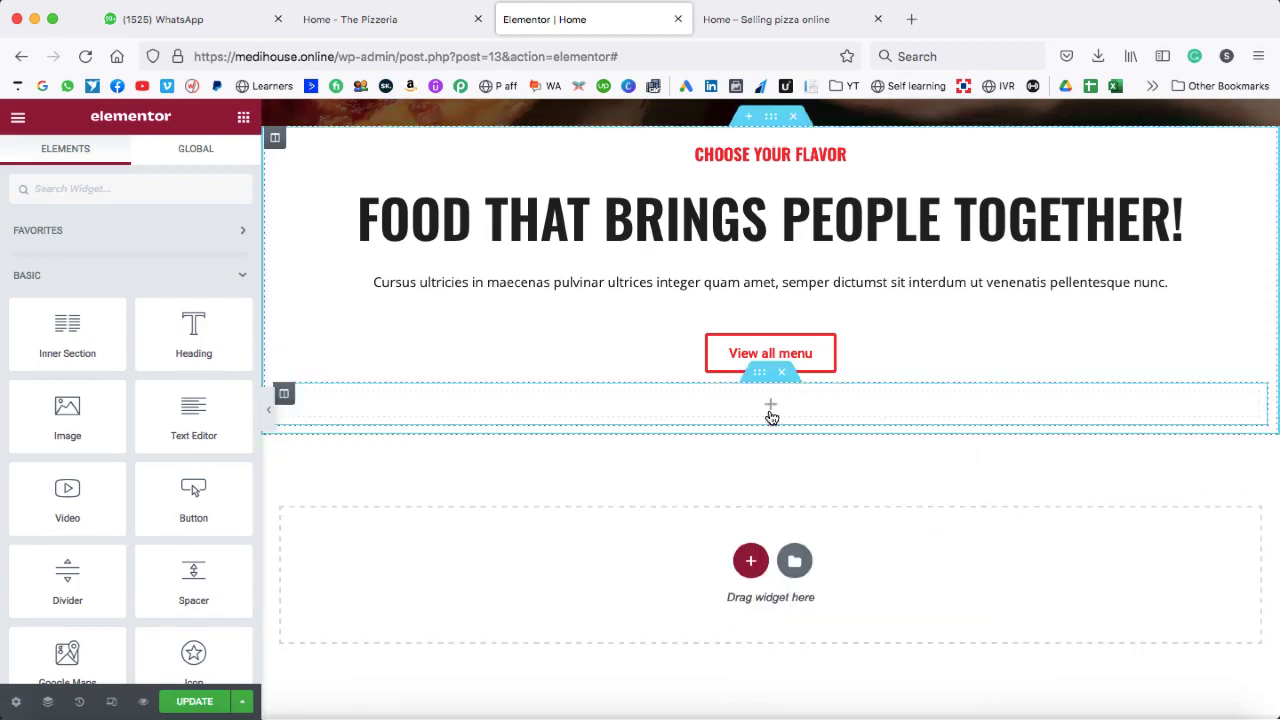
Step: Add two more columns to the empty row and drop an Image widget into the left column
{"action": "right_click", "coordinate": [288, 400]}
{"action": "left_click", "coordinate": [329, 478]}
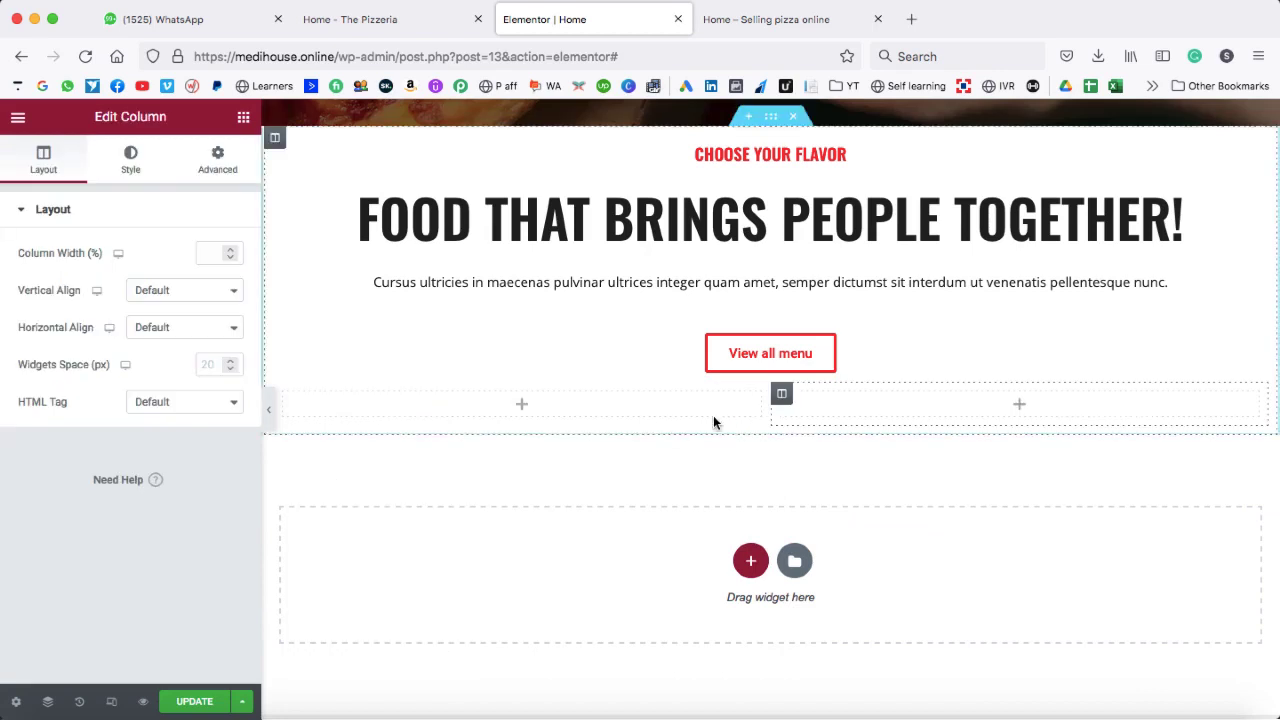
{"action": "right_click", "coordinate": [781, 393]}
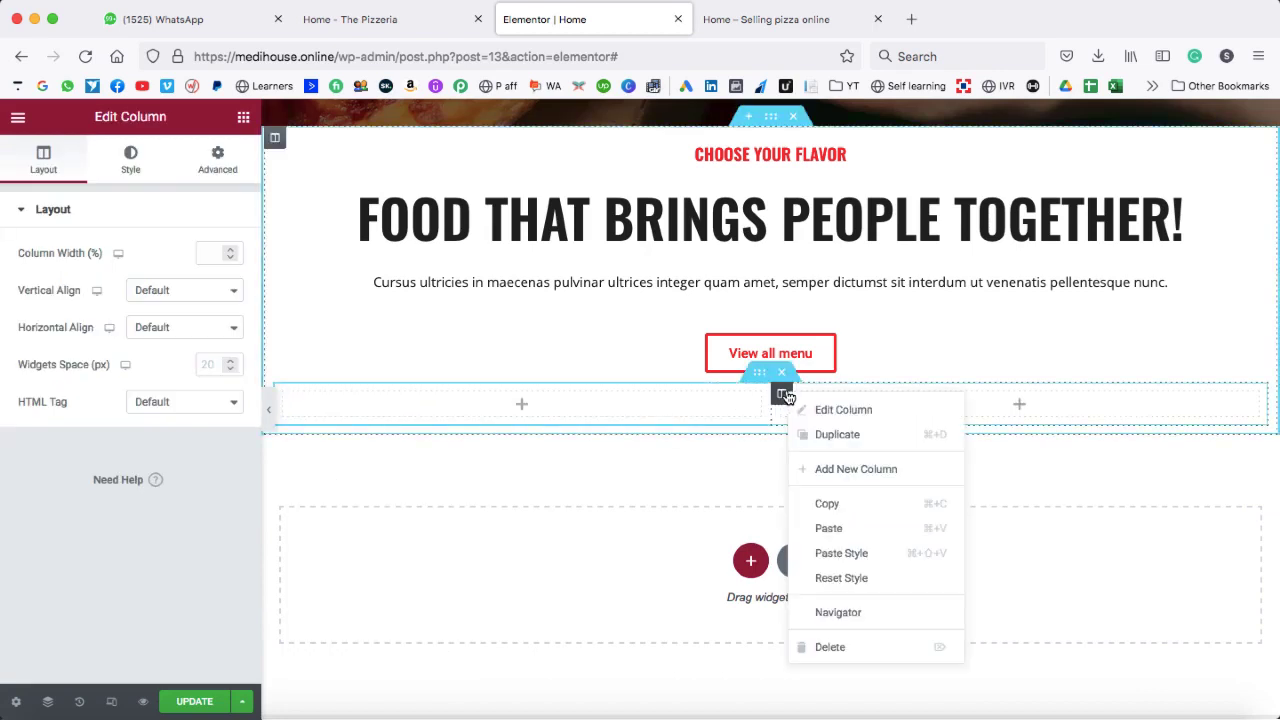
{"action": "left_click", "coordinate": [845, 469]}
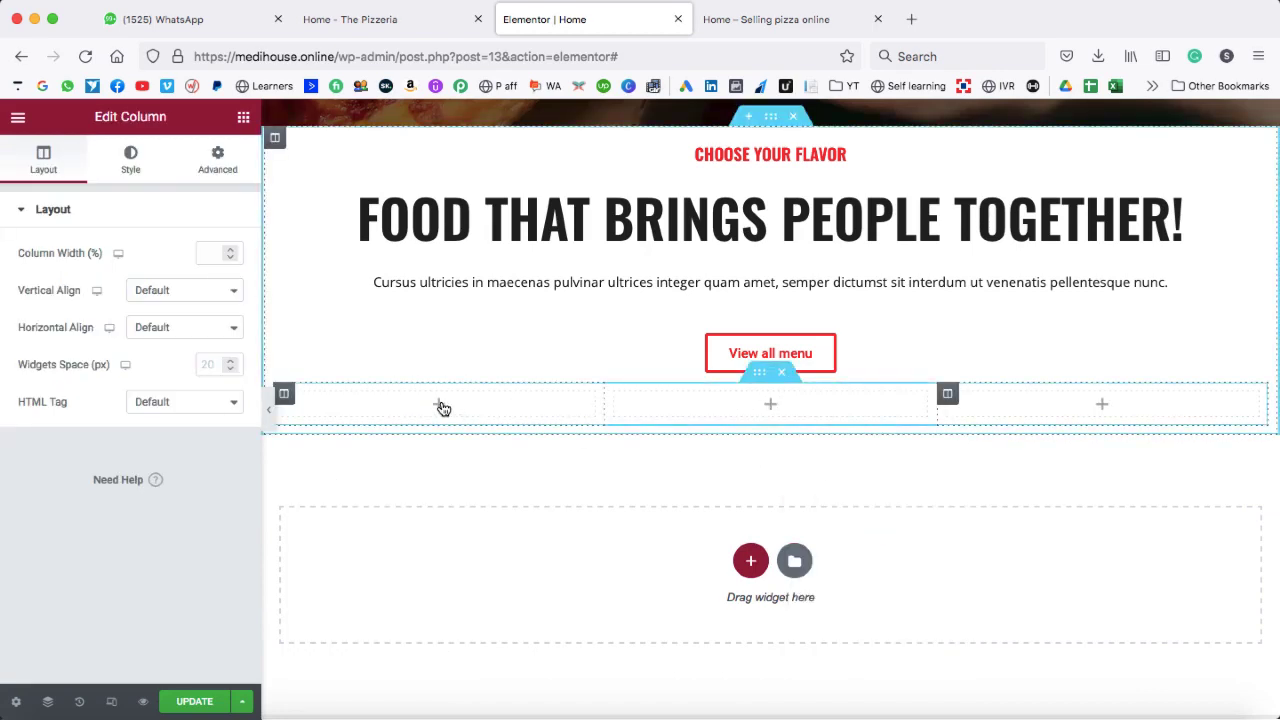
{"action": "left_click", "coordinate": [440, 405]}
{"action": "left_click_drag", "start_coordinate": [63, 420], "coordinate": [422, 407]}
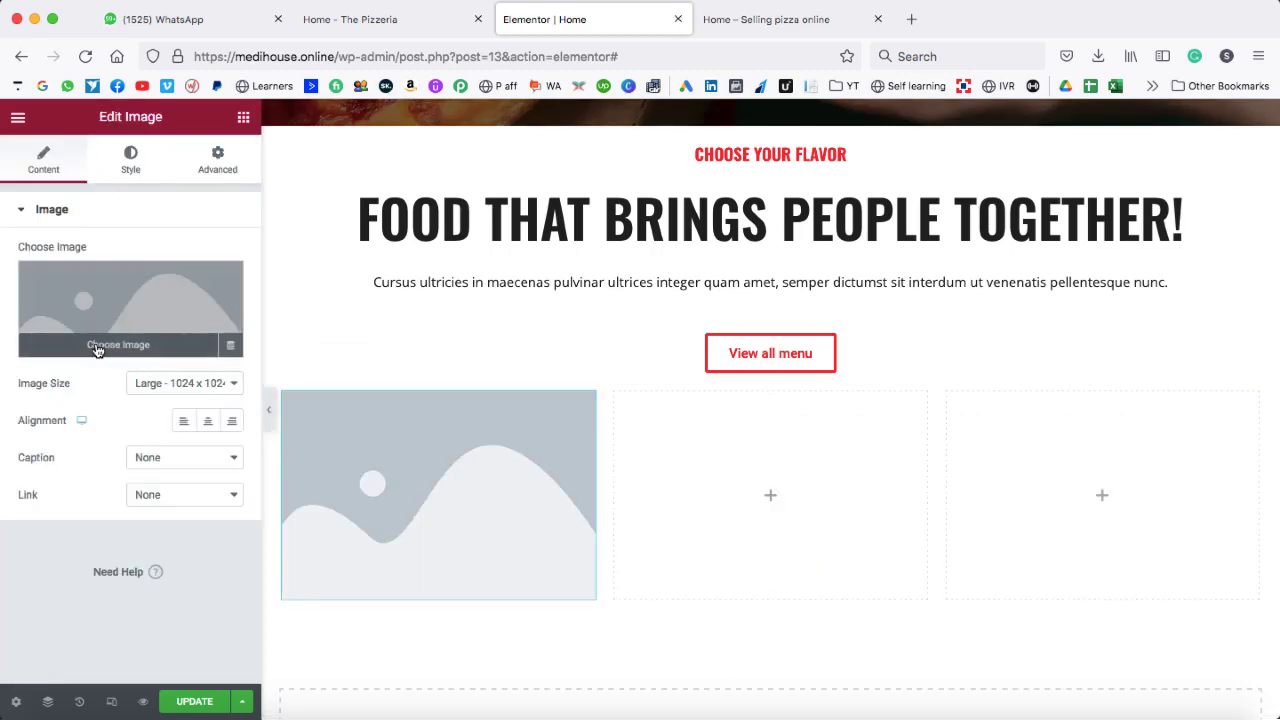
Step: Insert the pasta image from the media library at full size
{"action": "left_click", "coordinate": [97, 346]}
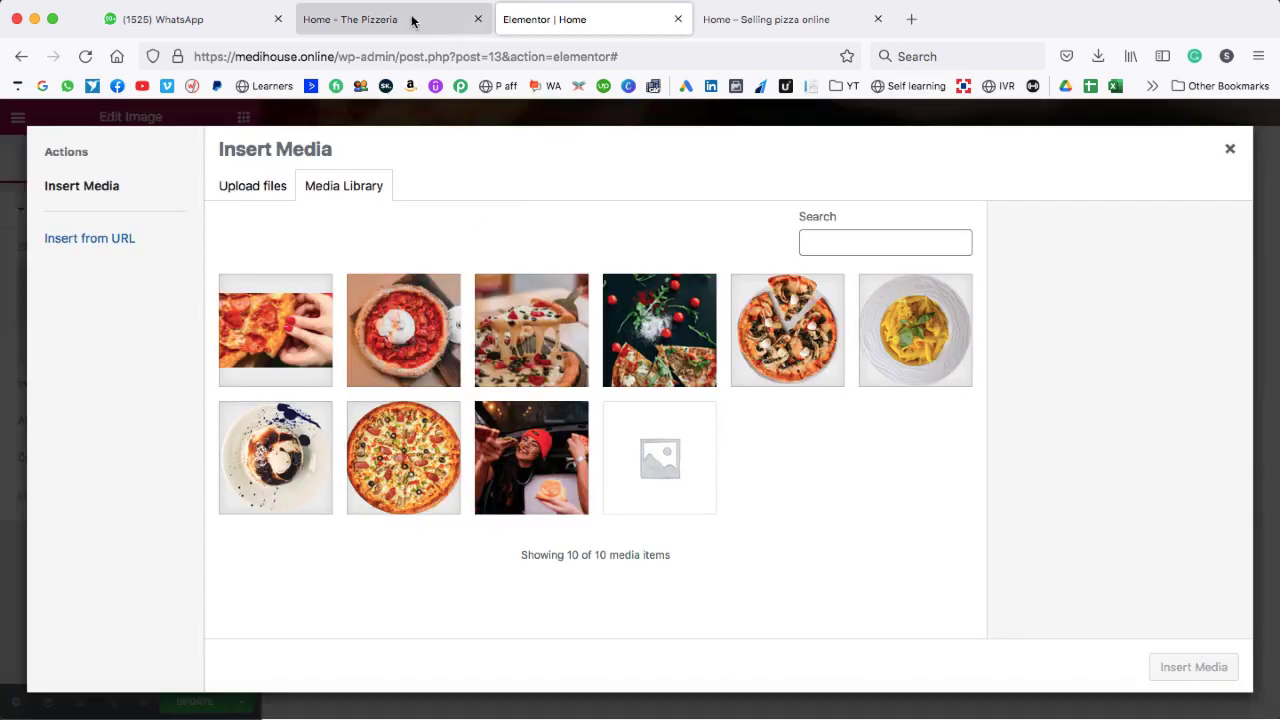
{"action": "left_click", "coordinate": [411, 21]}
{"action": "left_click", "coordinate": [575, 21]}
{"action": "left_click", "coordinate": [923, 328]}
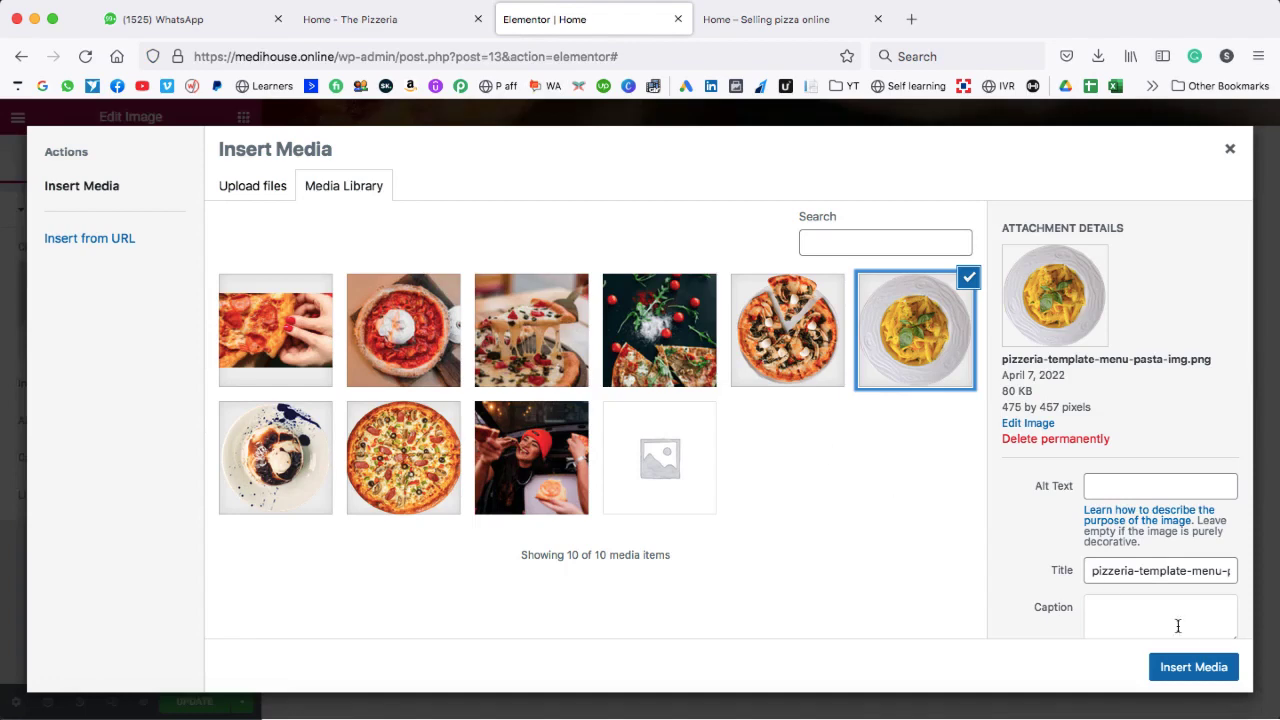
{"action": "left_click", "coordinate": [1192, 670]}
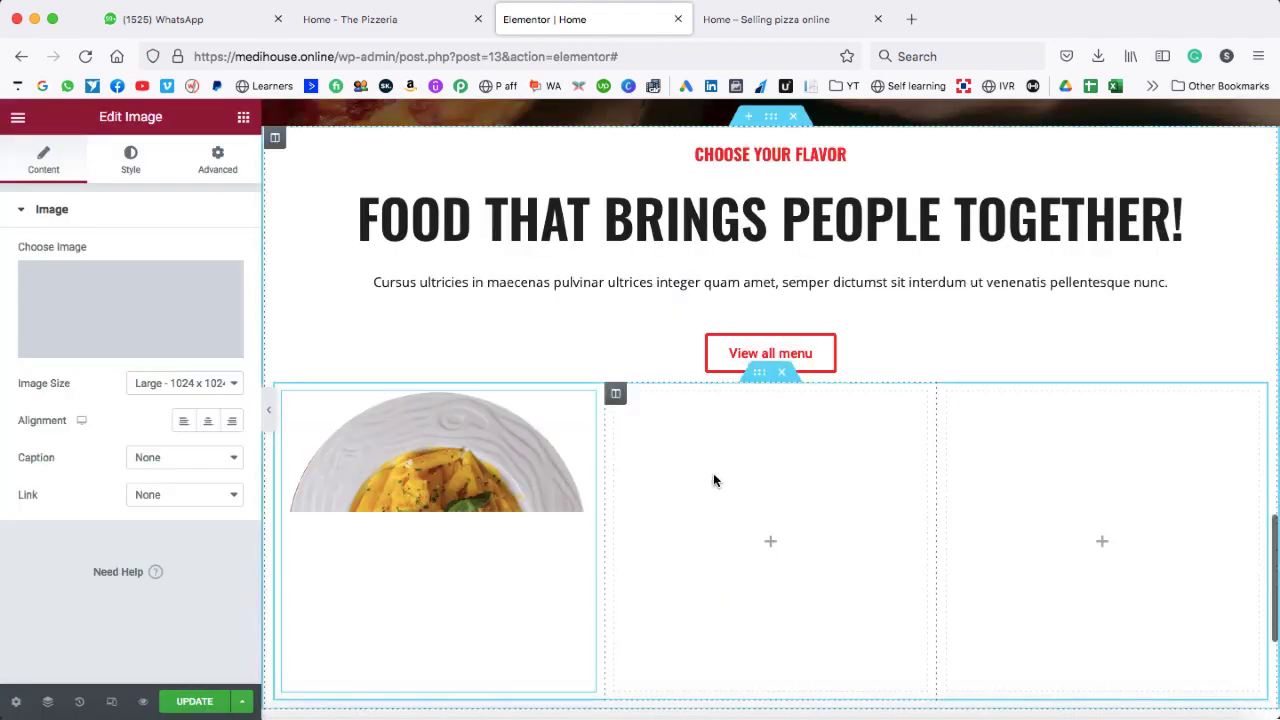
{"action": "scroll", "coordinate": [566, 409], "scroll_direction": "down", "scroll_amount": 2}
{"action": "left_click", "coordinate": [185, 383]}
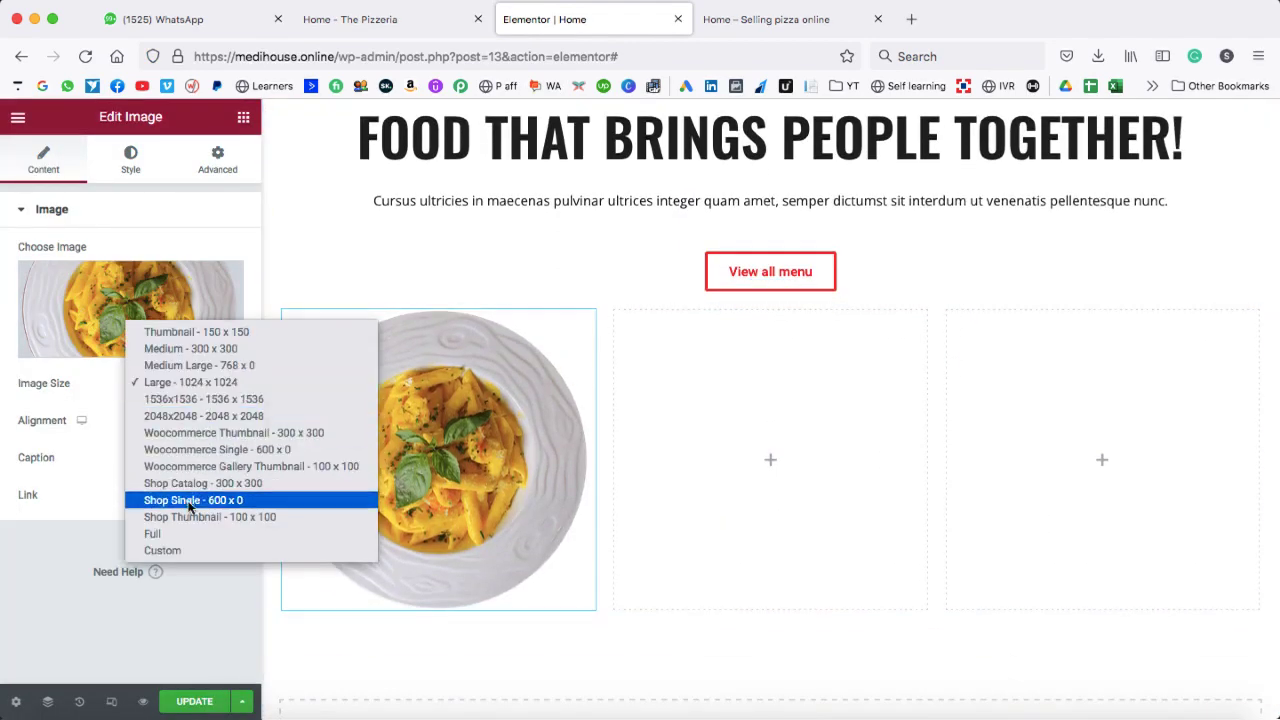
{"action": "left_click", "coordinate": [186, 533]}
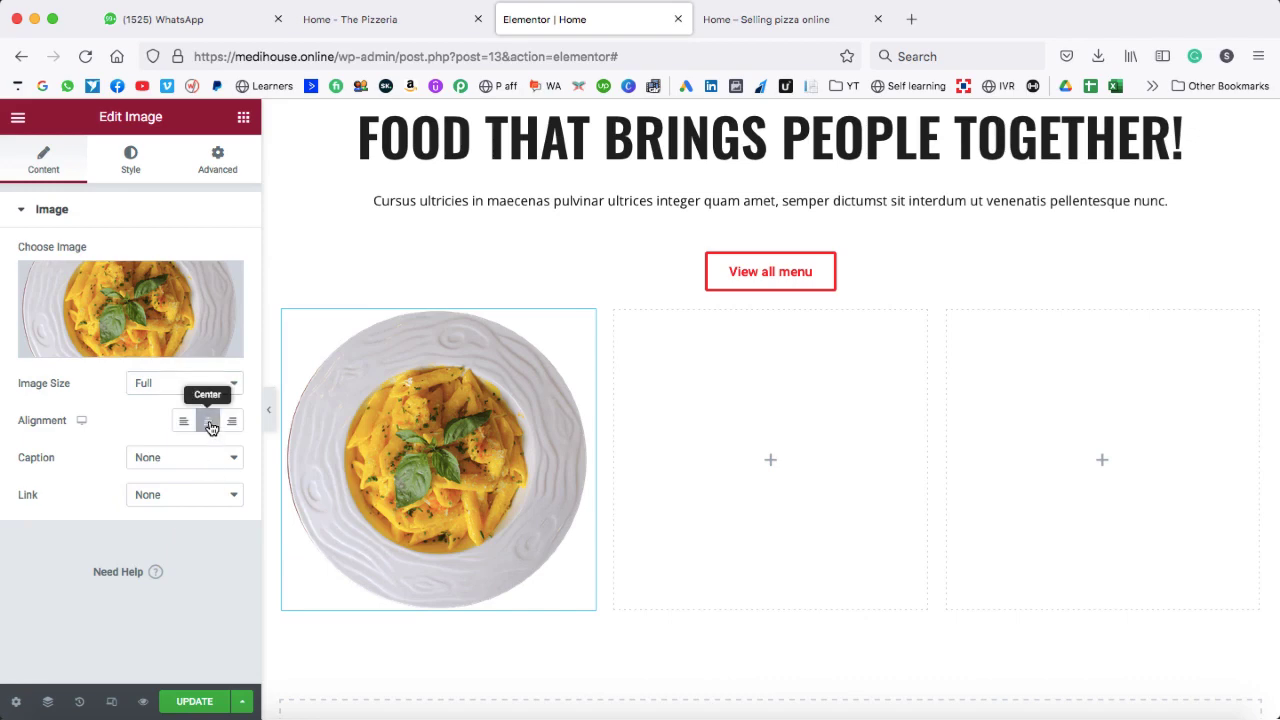
Step: Set the image's hover animation to Float instead of Pulse
{"action": "left_click", "coordinate": [130, 158]}
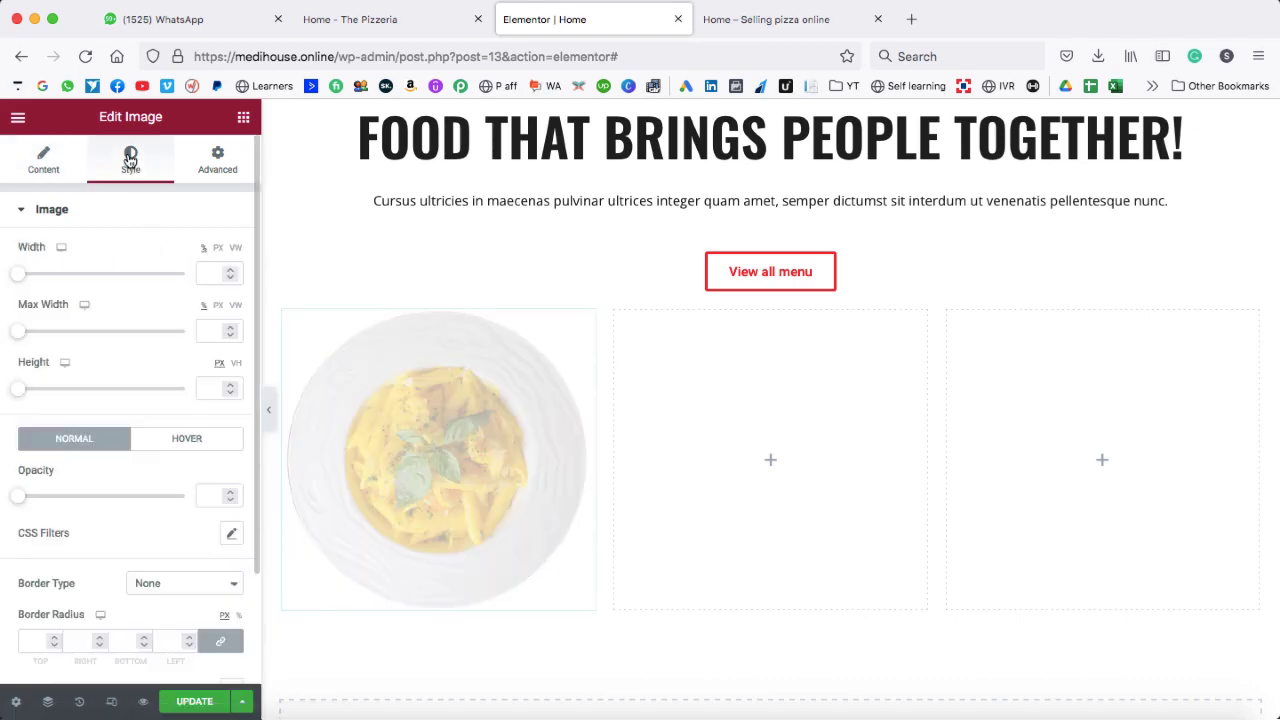
{"action": "scroll", "coordinate": [137, 463], "scroll_direction": "down", "scroll_amount": 3}
{"action": "left_click", "coordinate": [194, 322]}
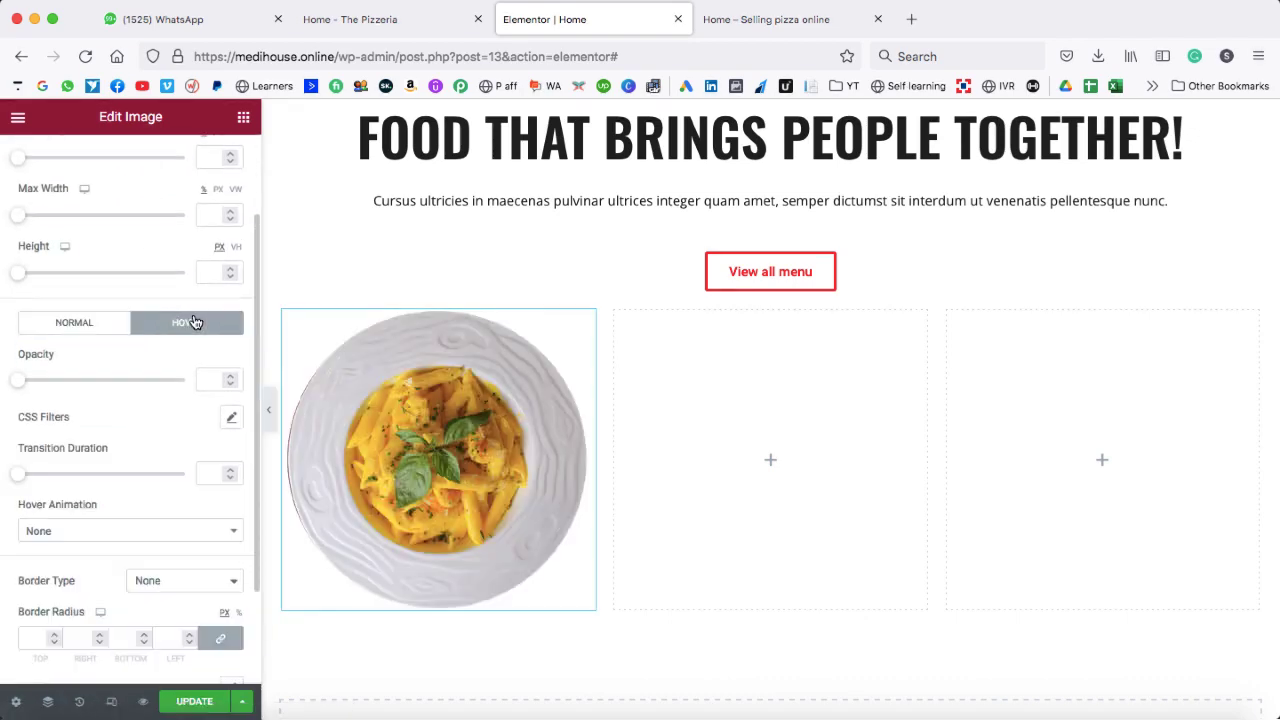
{"action": "left_click", "coordinate": [79, 533]}
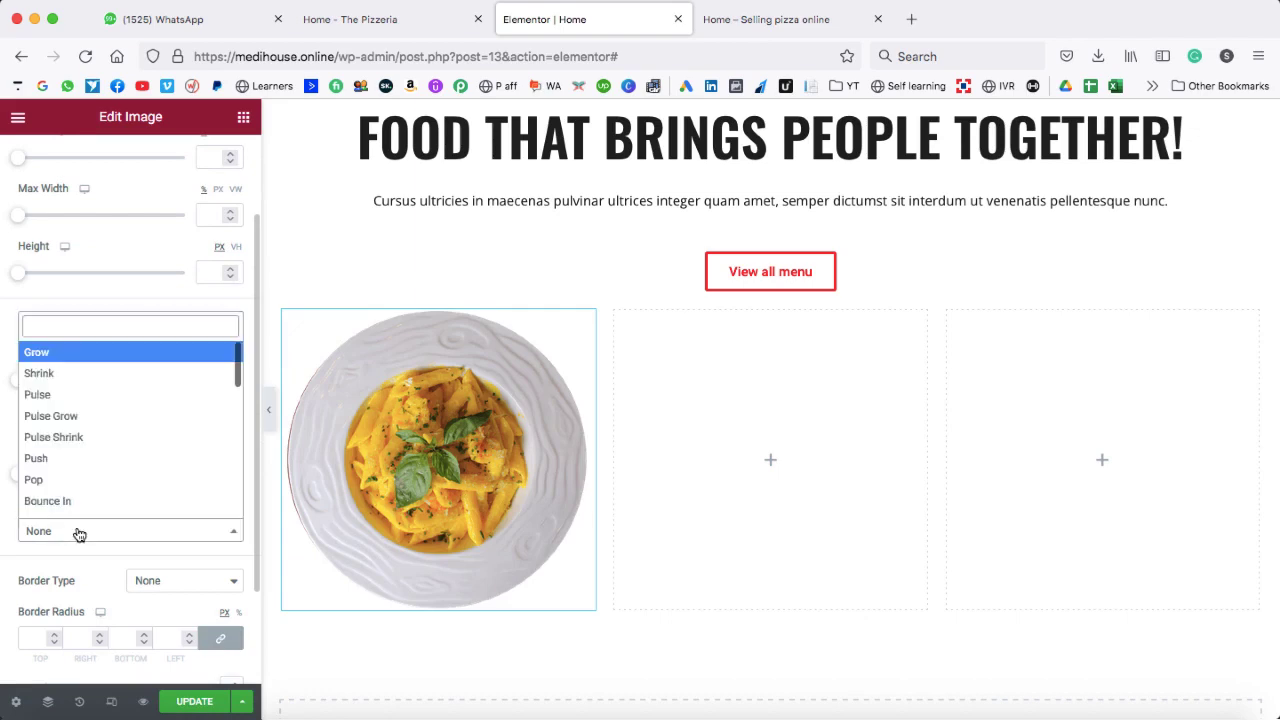
{"action": "scroll", "coordinate": [89, 468], "scroll_direction": "down", "scroll_amount": 1}
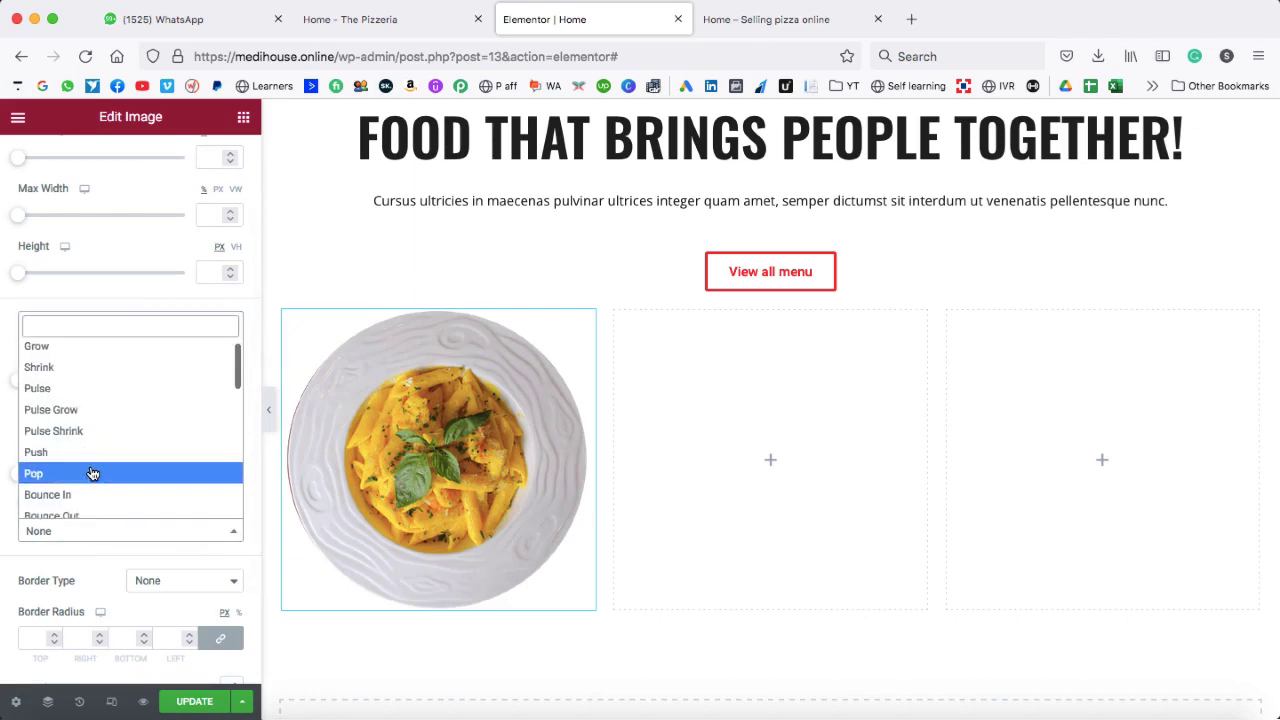
{"action": "left_click", "coordinate": [56, 393]}
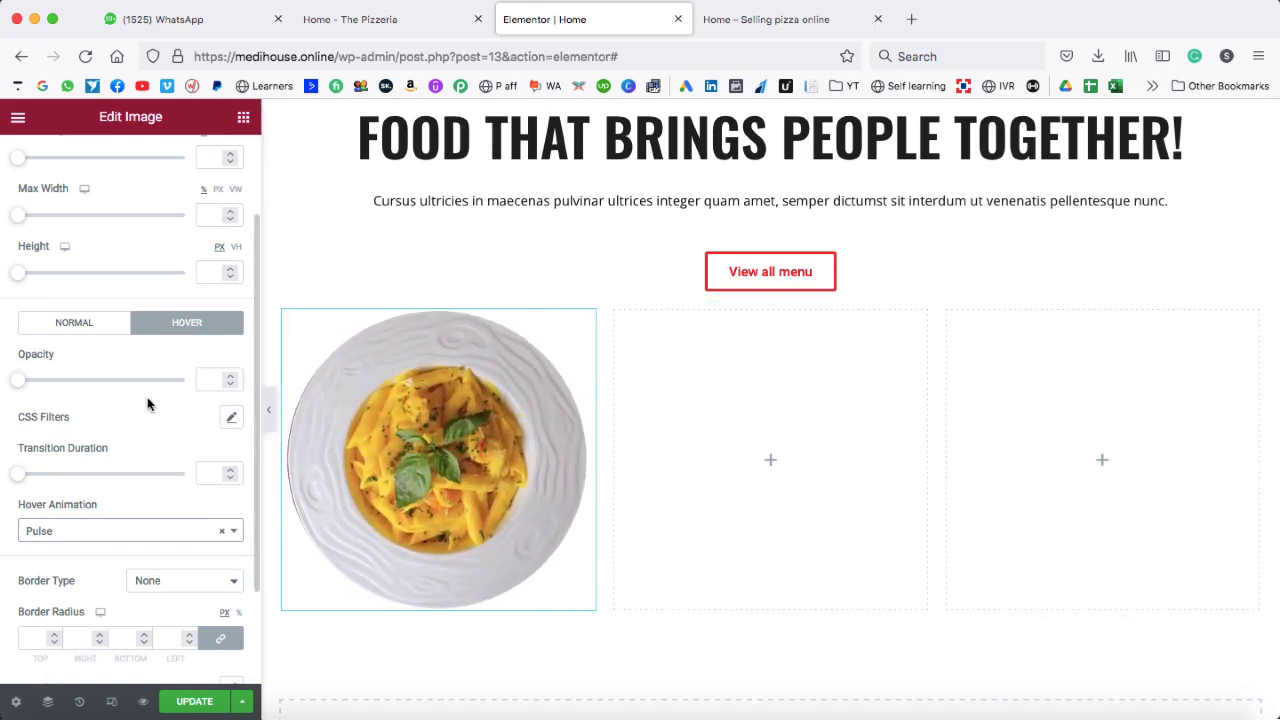
{"action": "left_click", "coordinate": [89, 536]}
{"action": "scroll", "coordinate": [91, 486], "scroll_direction": "down", "scroll_amount": 3}
{"action": "left_click", "coordinate": [91, 482]}
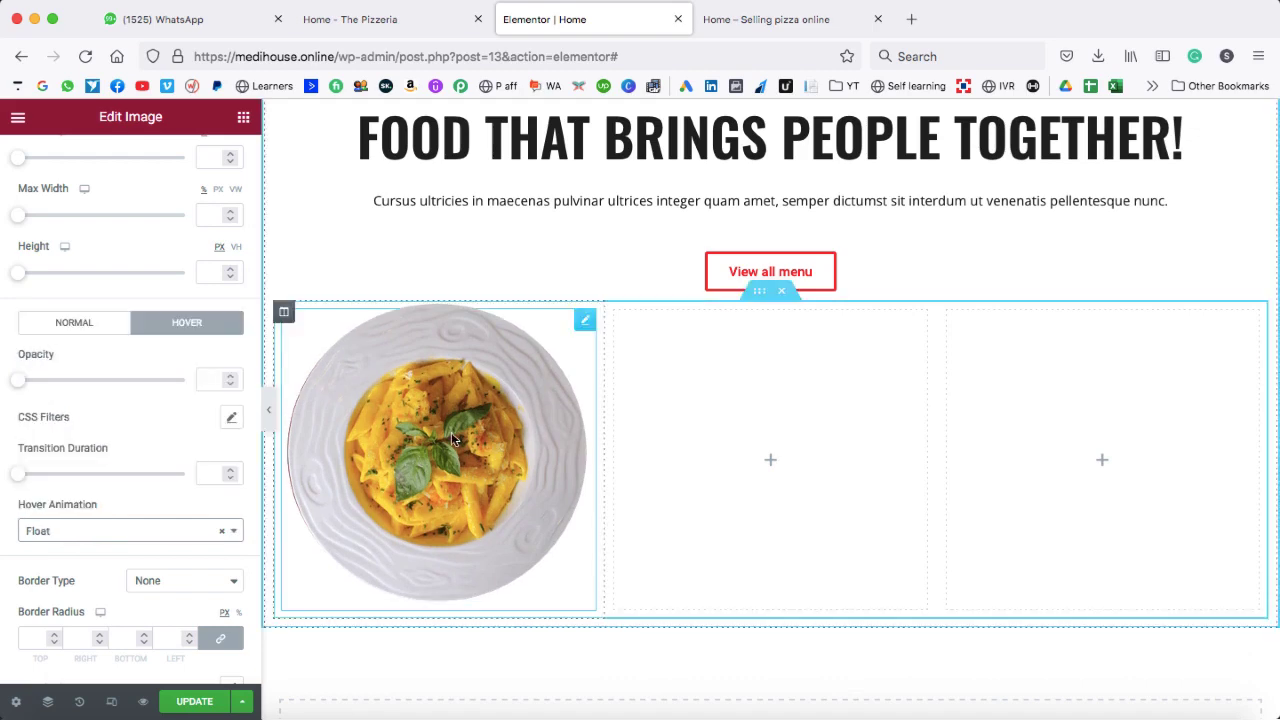
{"action": "left_click", "coordinate": [330, 22]}
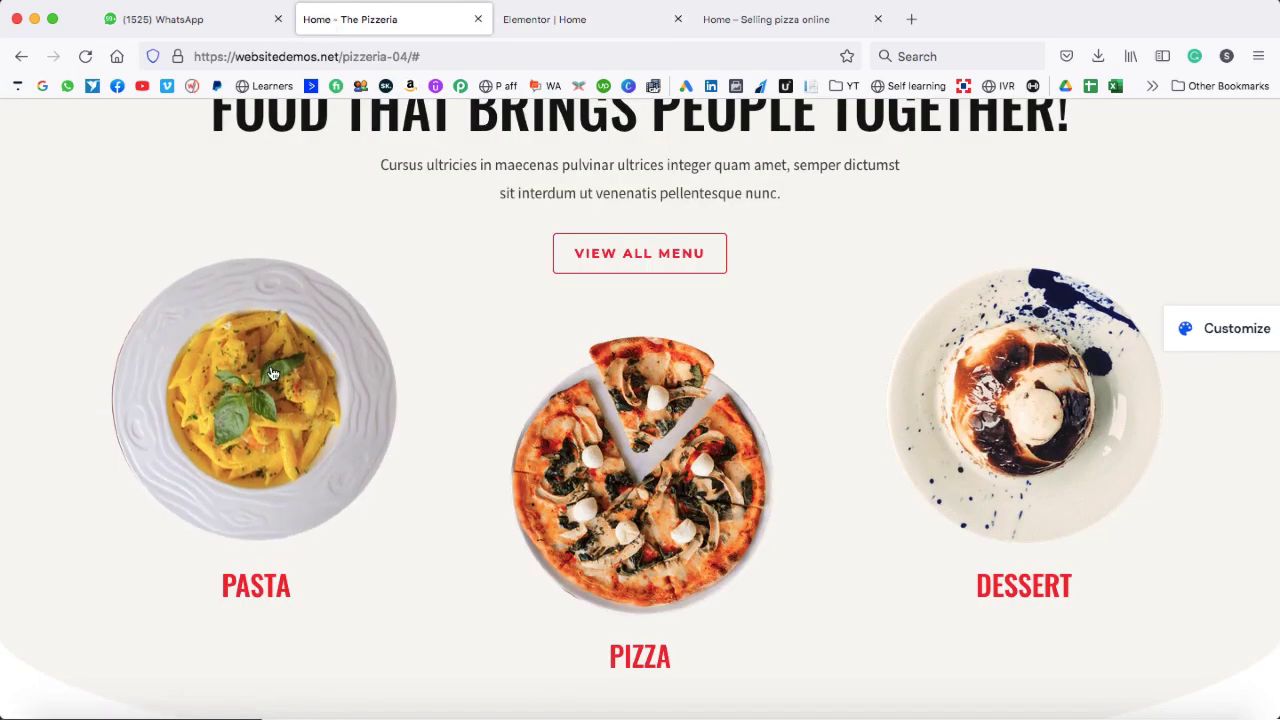
Step: Duplicate the Choose your Flavor heading and move the copy below the pasta image
{"action": "left_click", "coordinate": [567, 19]}
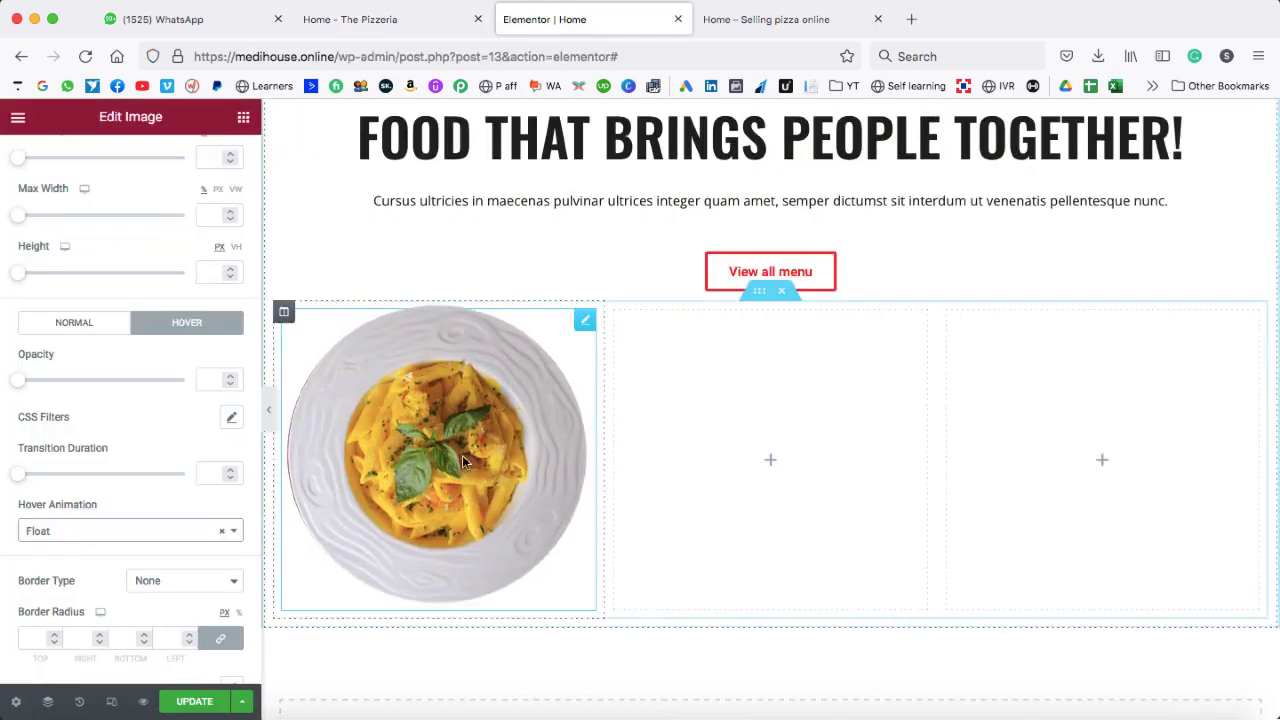
{"action": "scroll", "coordinate": [480, 480], "scroll_direction": "up", "scroll_amount": 3}
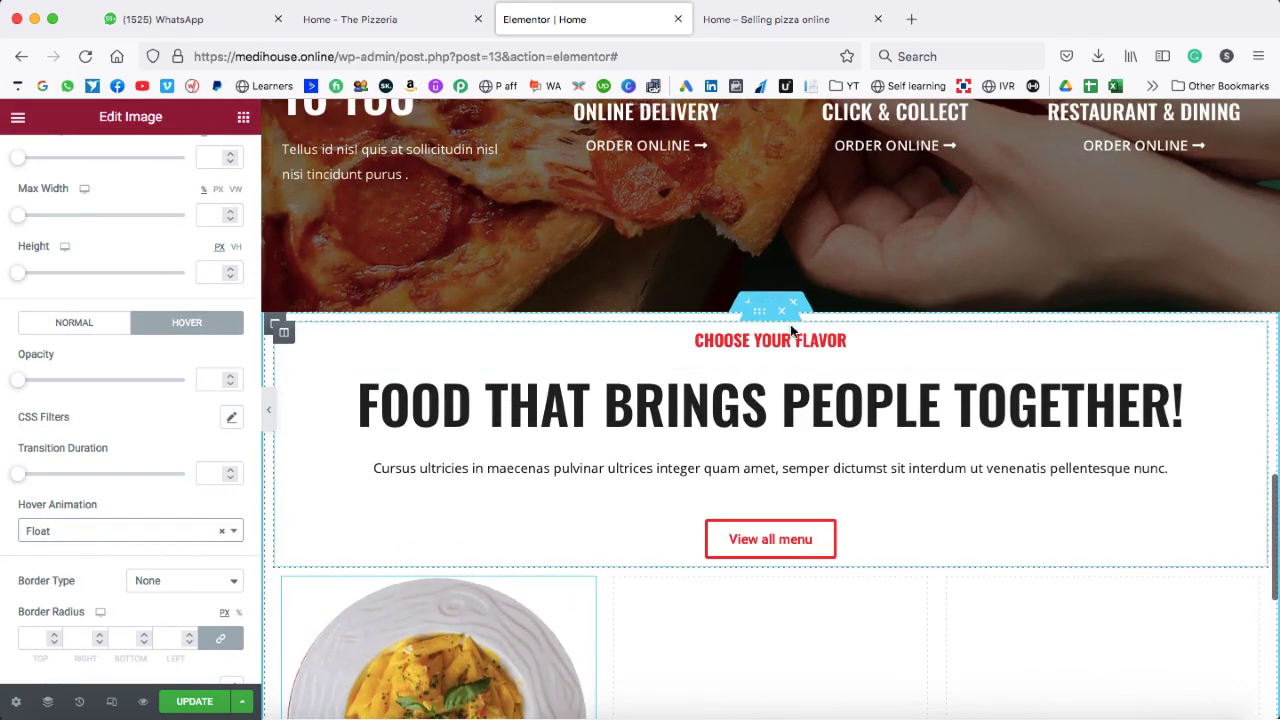
{"action": "right_click", "coordinate": [763, 346]}
{"action": "left_click", "coordinate": [776, 379]}
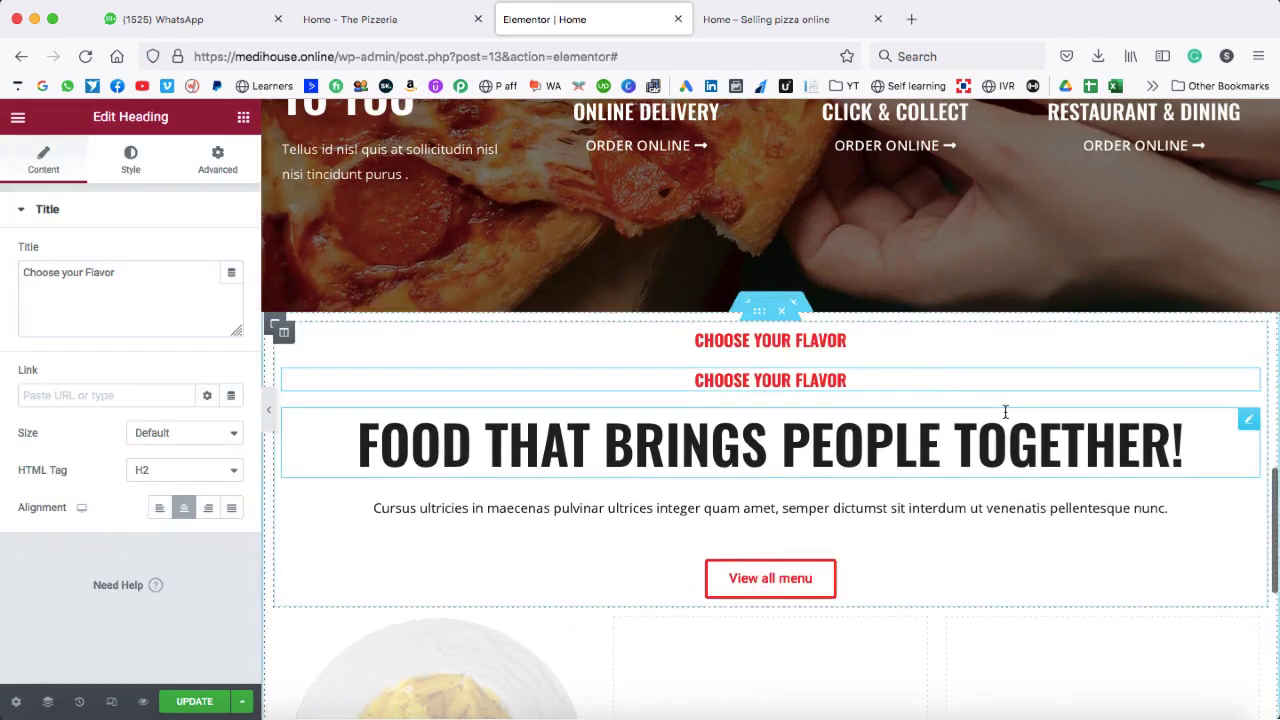
{"action": "scroll", "coordinate": [1006, 417], "scroll_direction": "down", "scroll_amount": 5}
{"action": "left_click_drag", "start_coordinate": [1248, 172], "coordinate": [400, 606]}
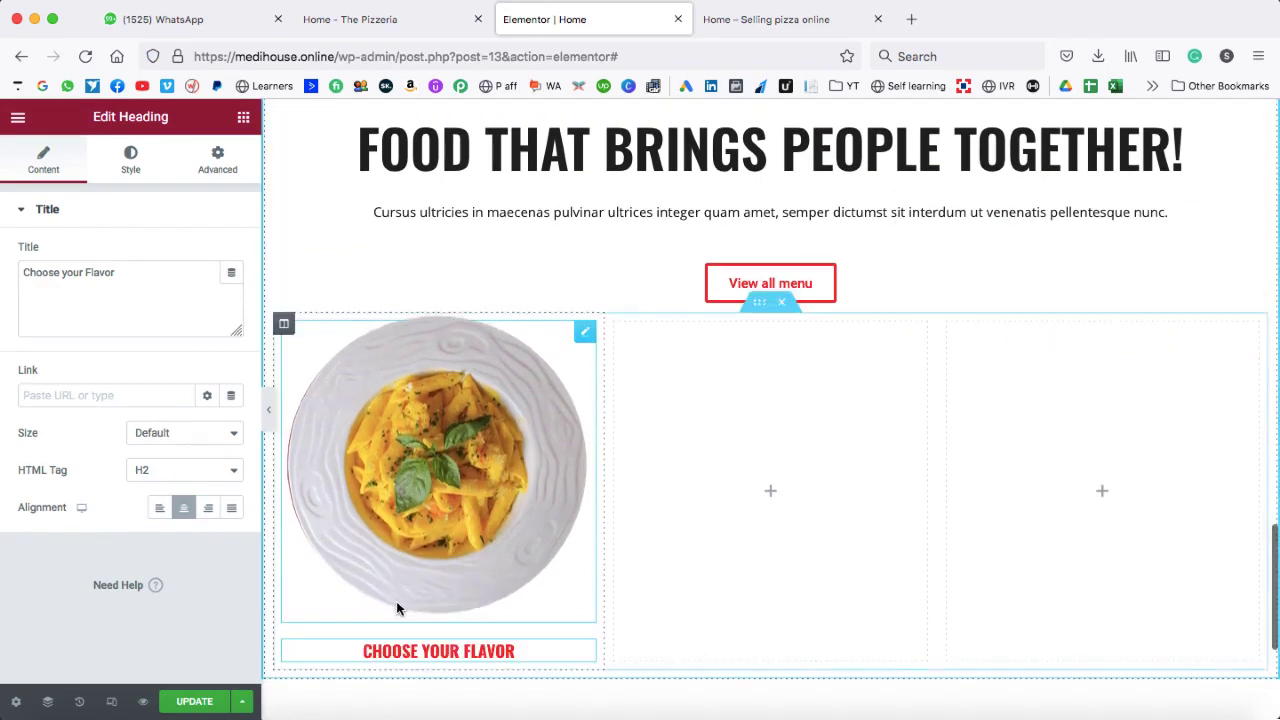
Step: Retitle the copy 'PASTA' and set its typography size to 31
{"action": "left_click", "coordinate": [377, 22]}
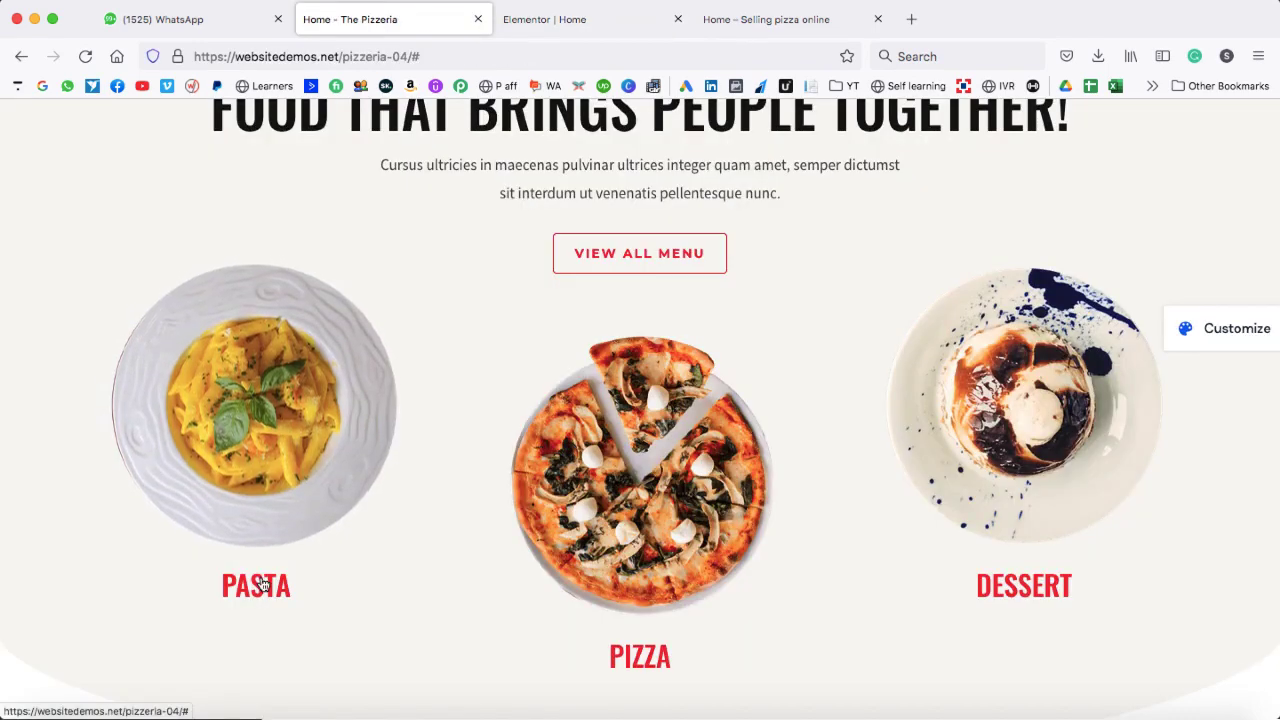
{"action": "left_click", "coordinate": [530, 19]}
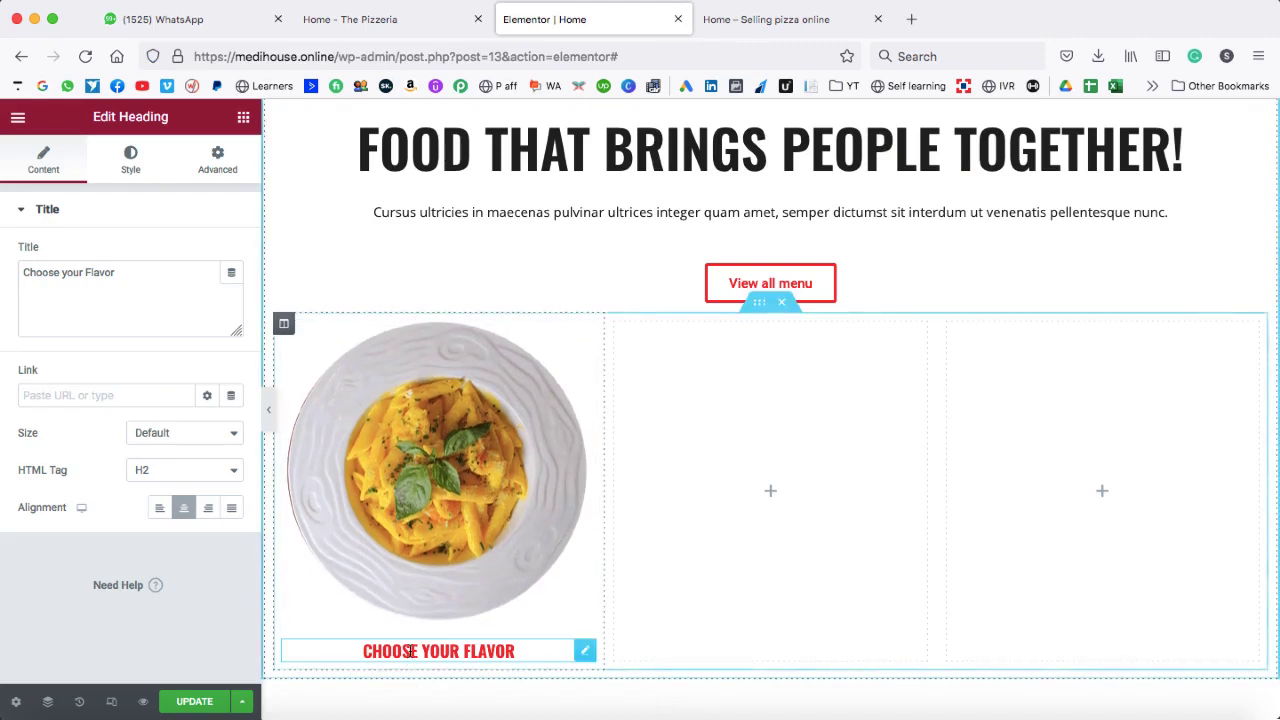
{"action": "type", "text": "PASTA"}
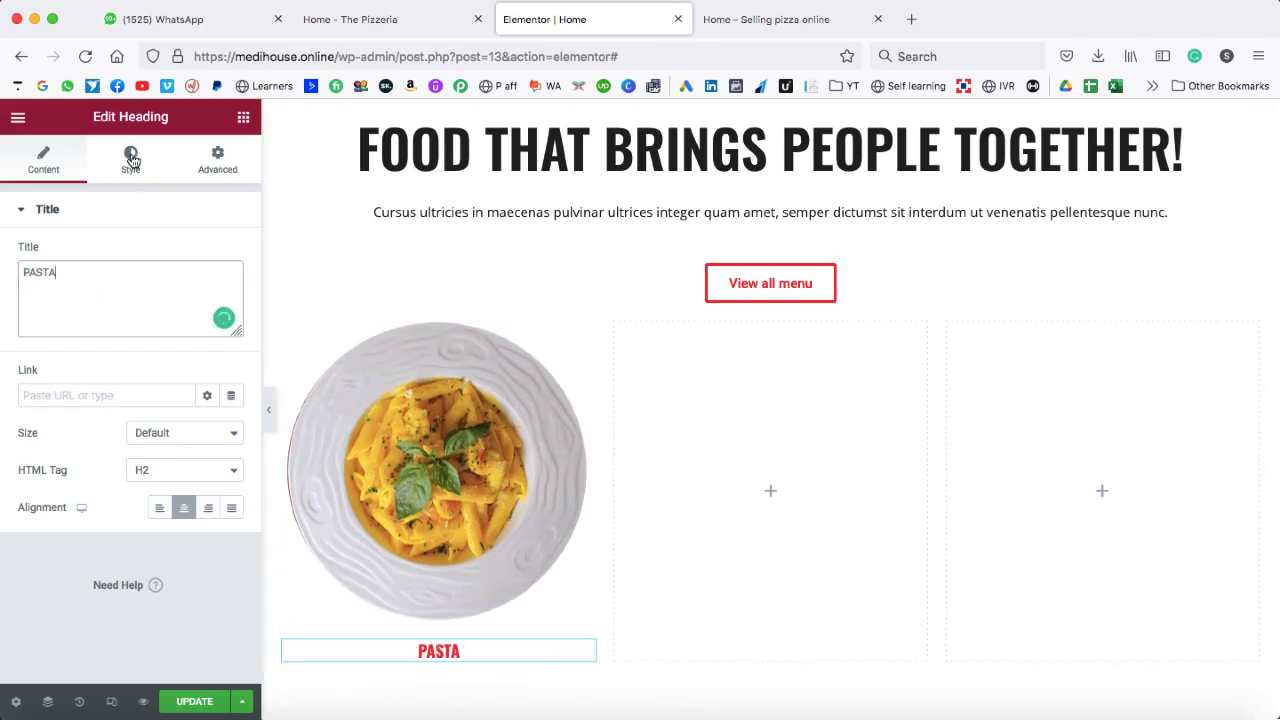
{"action": "left_click", "coordinate": [131, 160]}
{"action": "left_click", "coordinate": [230, 292]}
{"action": "scroll", "coordinate": [215, 425], "scroll_direction": "up", "scroll_amount": 12}
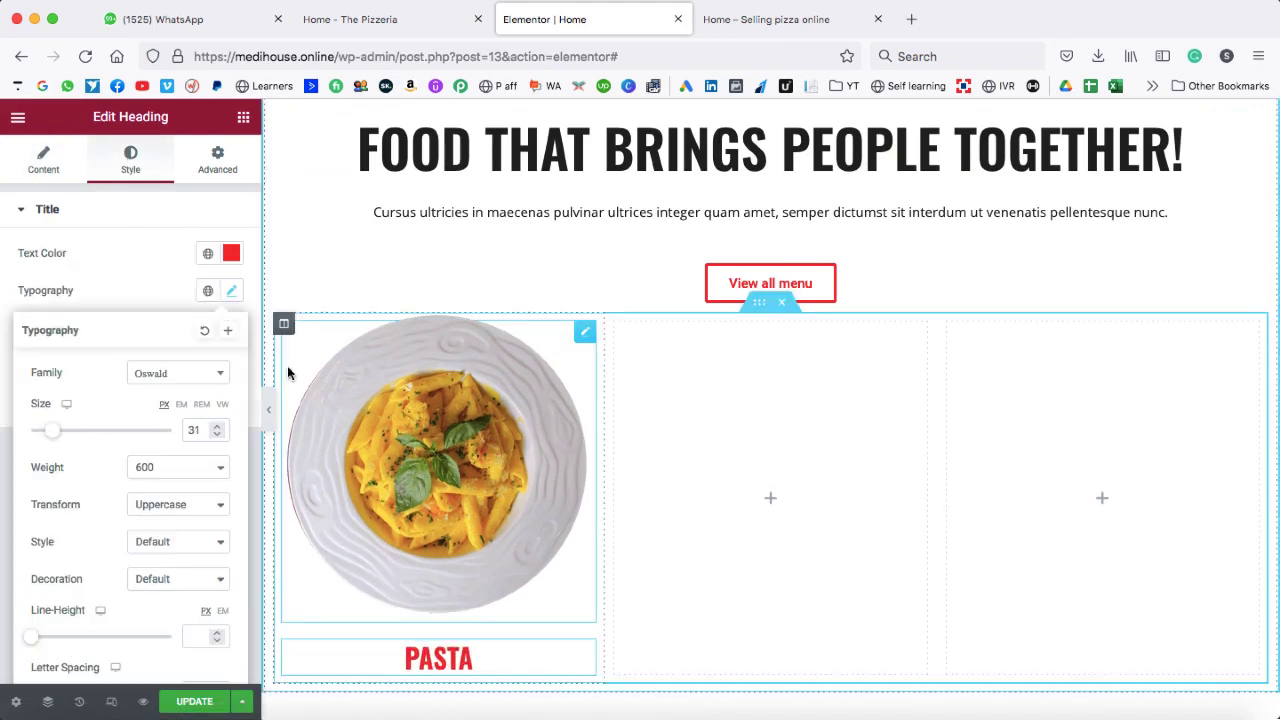
{"action": "right_click", "coordinate": [284, 328]}
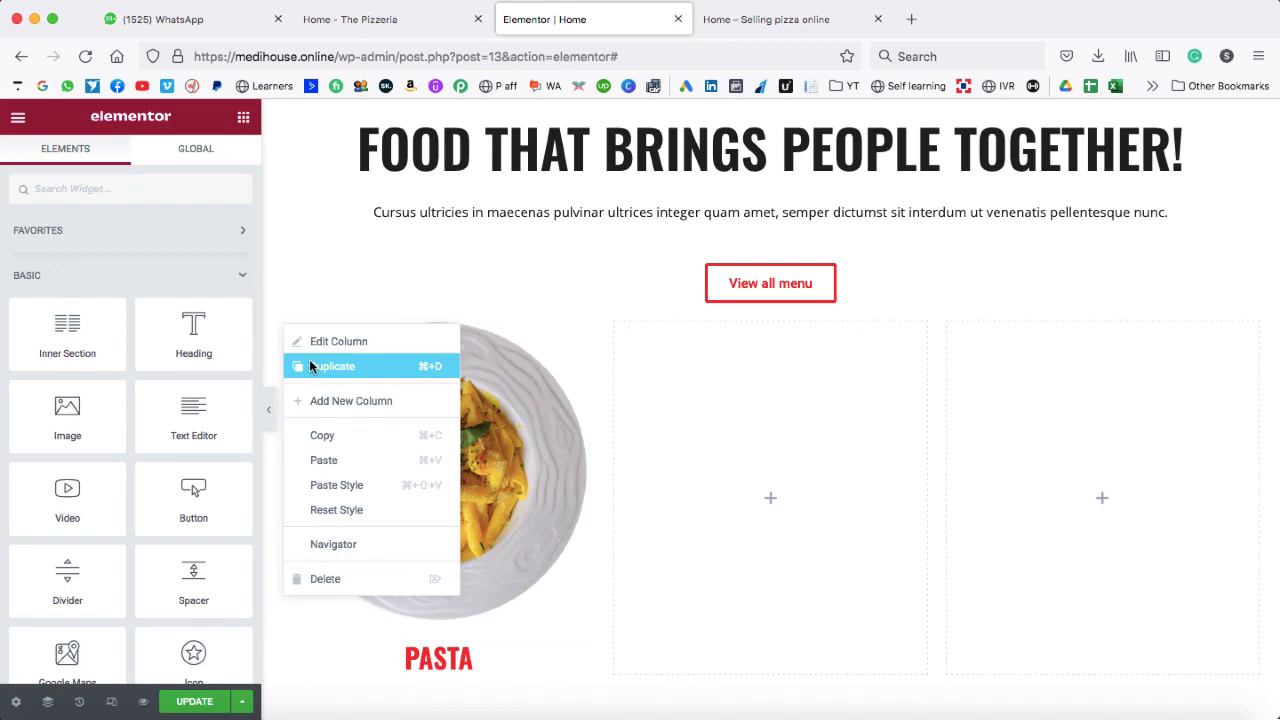
Step: Duplicate the pasta column twice and delete the leftover empty columns
{"action": "left_click", "coordinate": [312, 368]}
{"action": "right_click", "coordinate": [533, 323]}
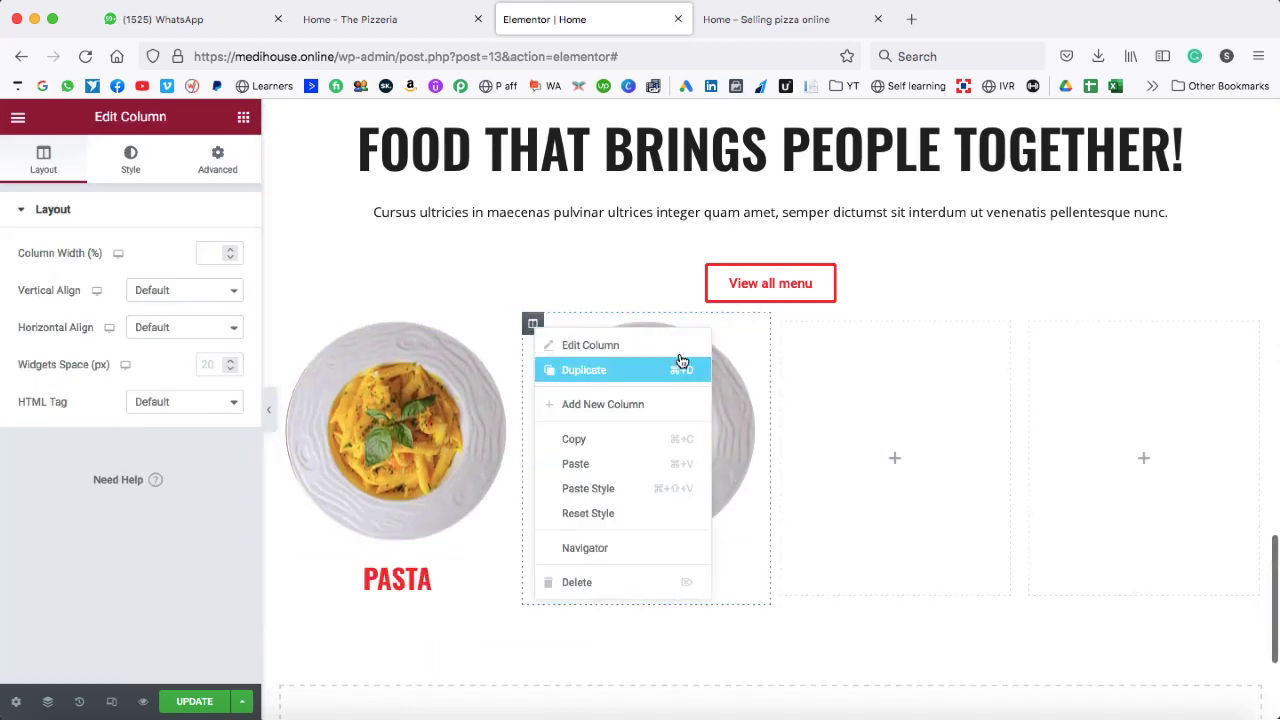
{"action": "left_click", "coordinate": [568, 372]}
{"action": "right_click", "coordinate": [886, 326]}
{"action": "left_click", "coordinate": [924, 580]}
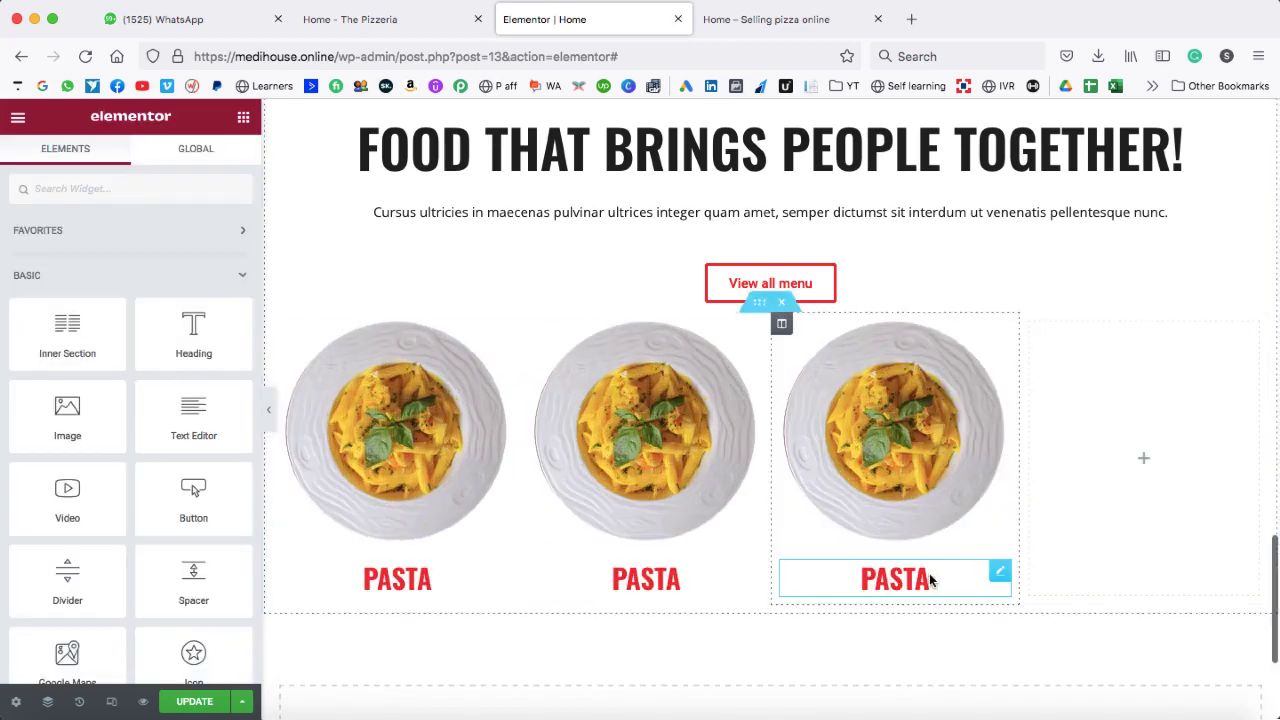
{"action": "right_click", "coordinate": [1034, 333]}
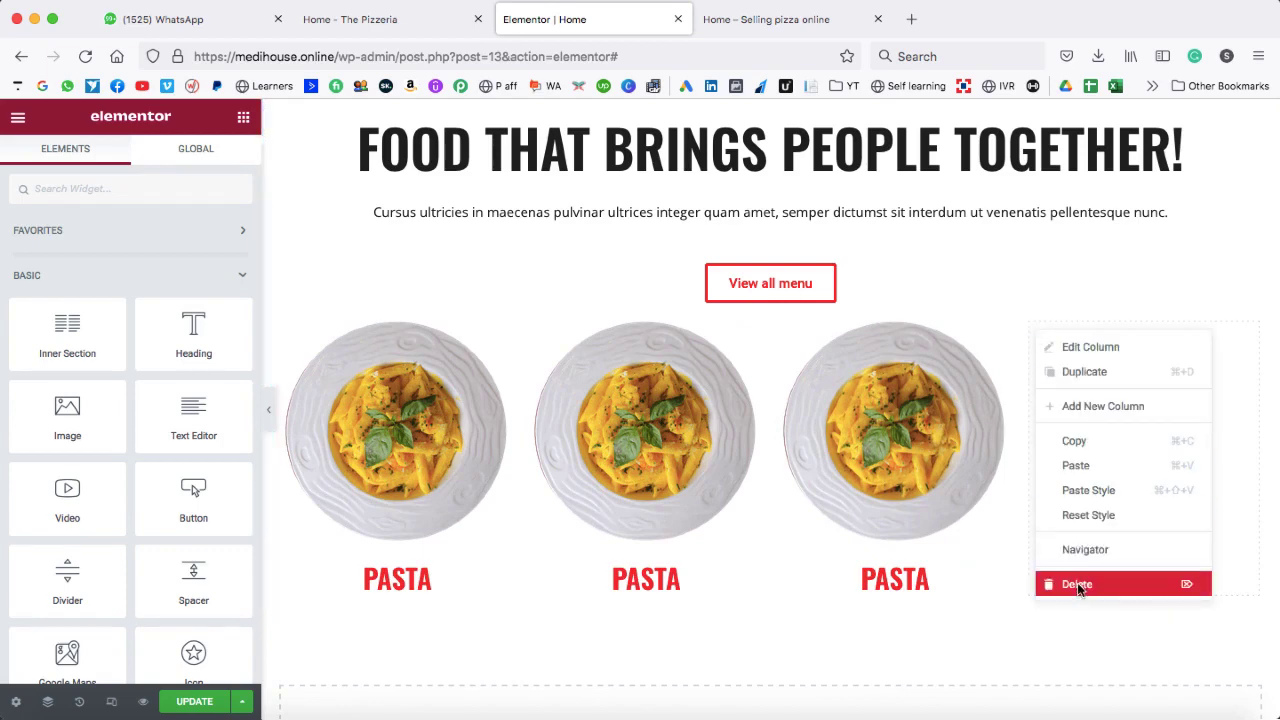
{"action": "left_click", "coordinate": [1077, 582]}
Step: Replace the middle column's image with the pizza image
{"action": "left_click", "coordinate": [742, 374]}
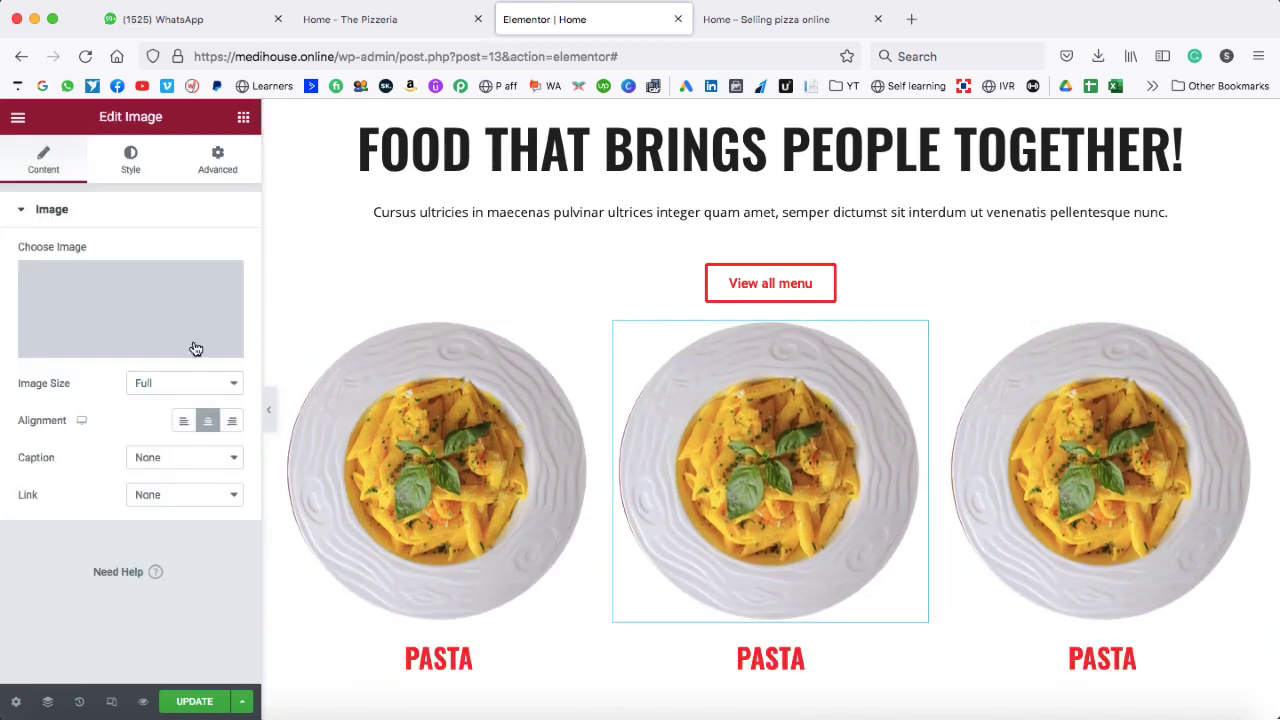
{"action": "left_click", "coordinate": [130, 352]}
{"action": "left_click", "coordinate": [383, 20]}
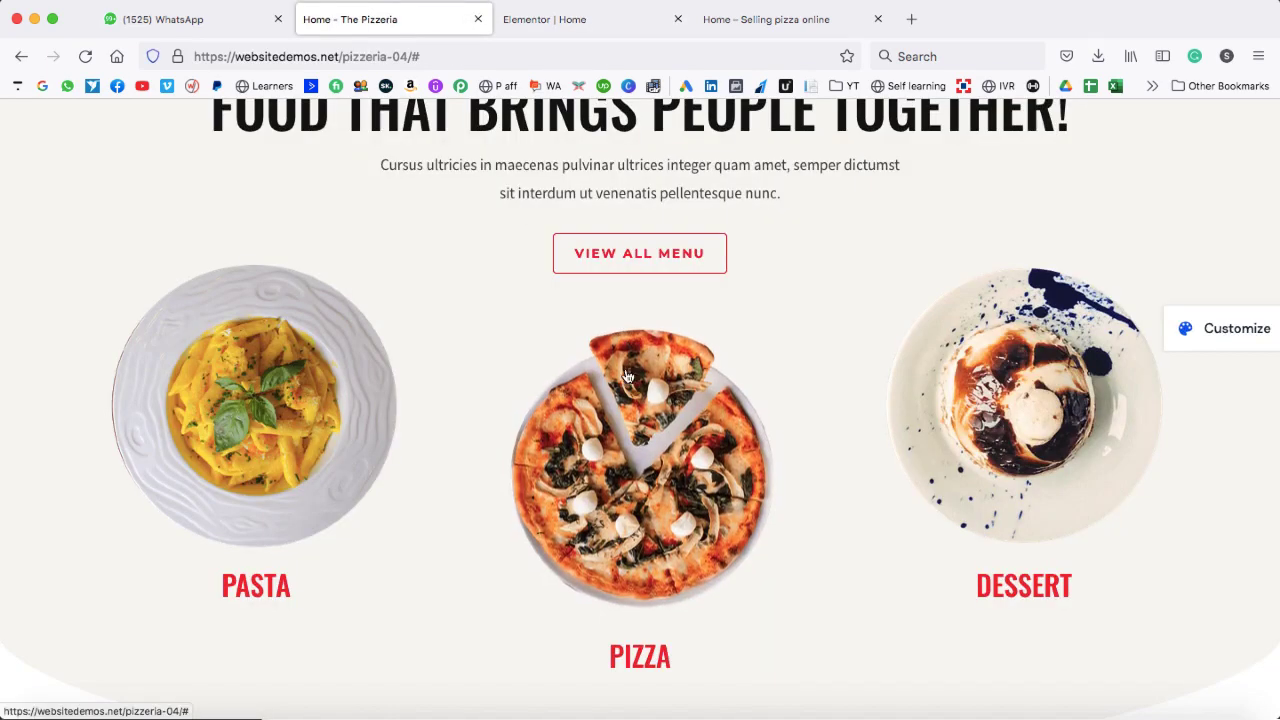
{"action": "left_click", "coordinate": [582, 22]}
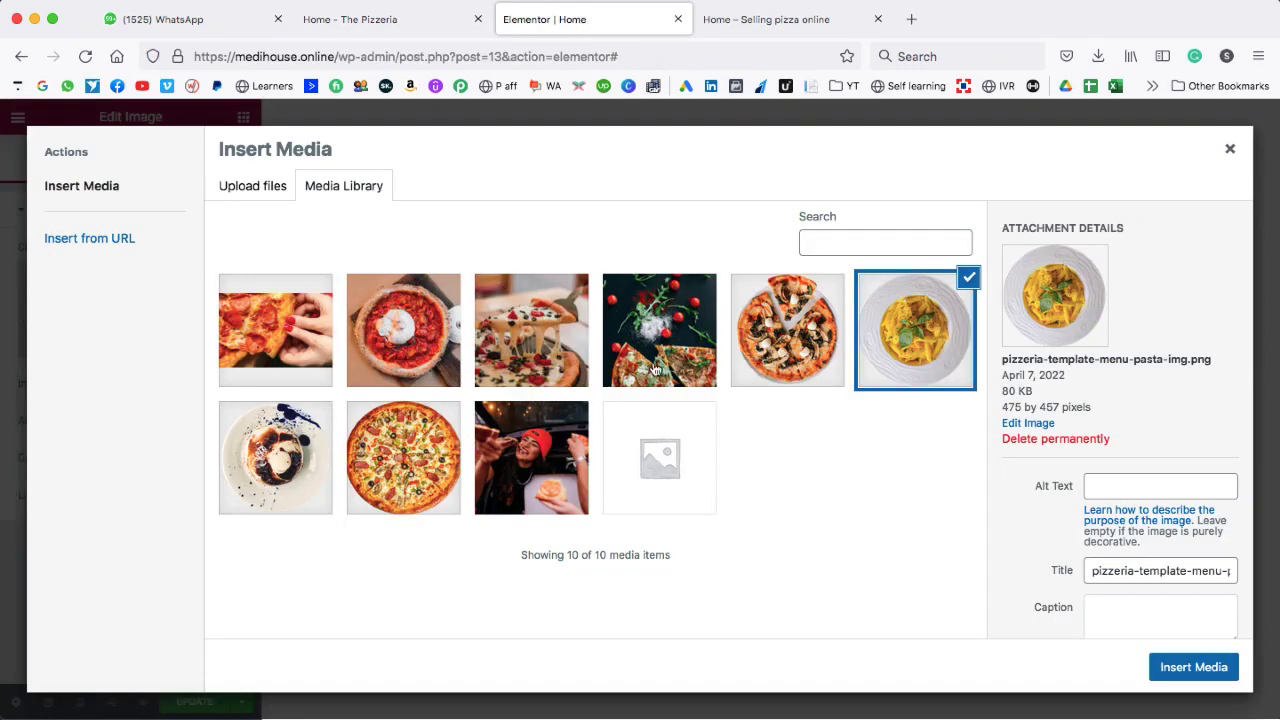
{"action": "left_click", "coordinate": [765, 333]}
{"action": "left_click", "coordinate": [1180, 668]}
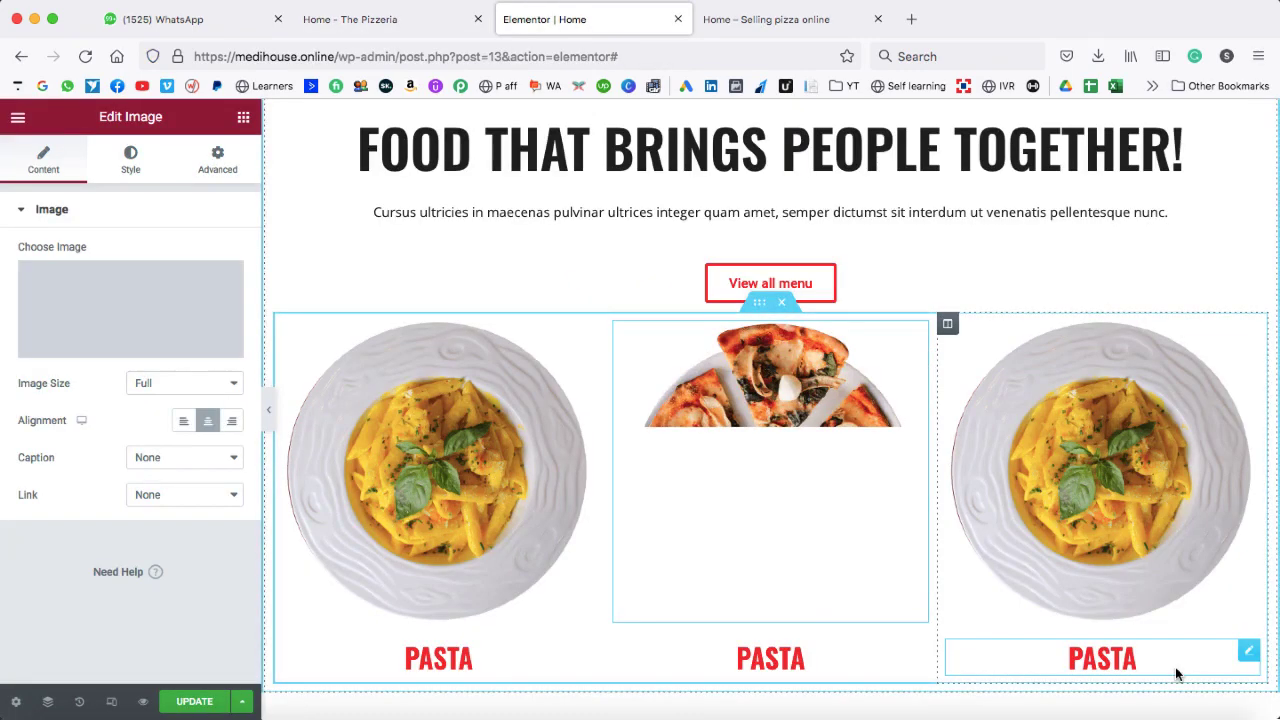
Step: Rename the middle column's heading from PASTA to PIZZA
{"action": "left_click", "coordinate": [805, 658]}
{"action": "double_click", "coordinate": [78, 290]}
{"action": "type", "text": "PIZZA"}
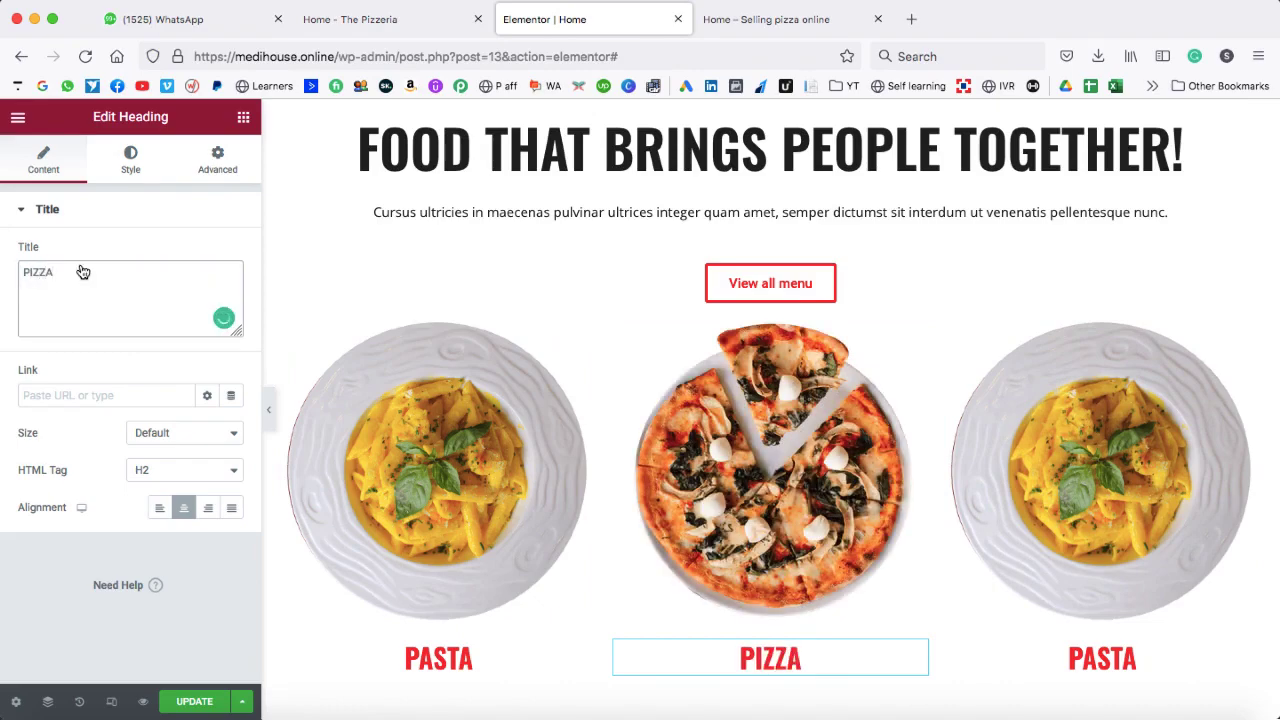
{"action": "left_click", "coordinate": [364, 22]}
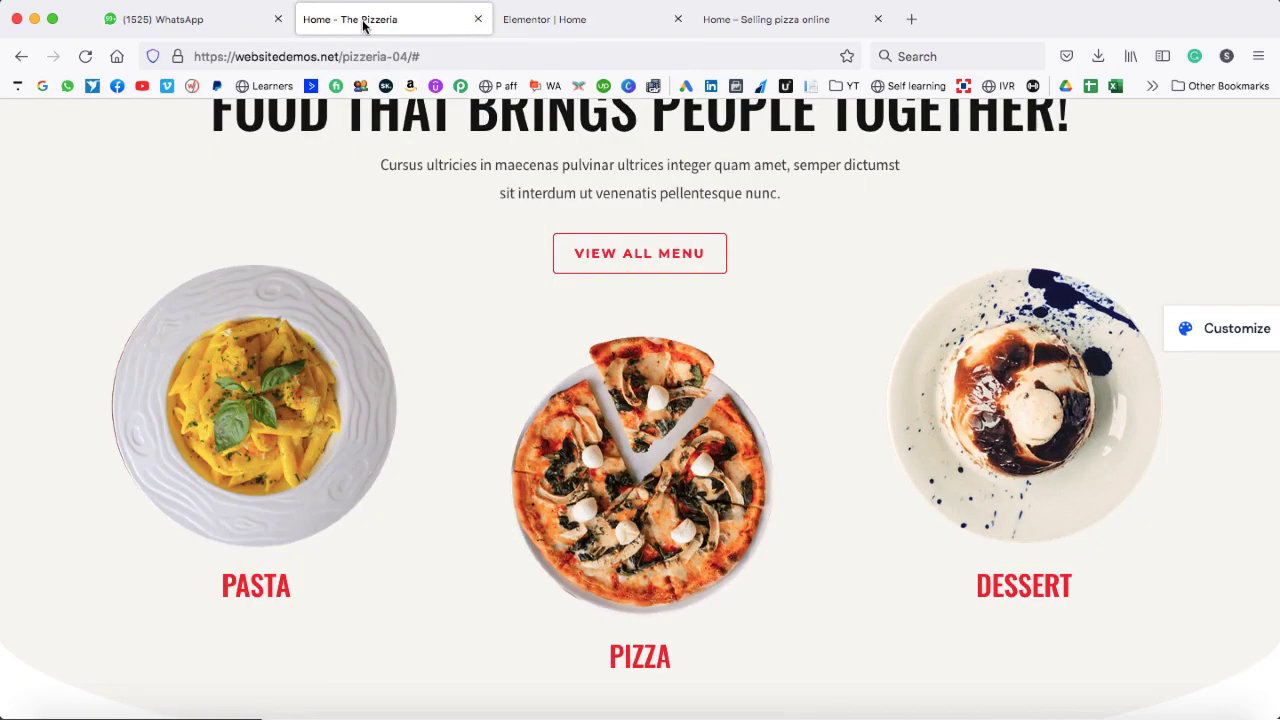
{"action": "left_click", "coordinate": [533, 20]}
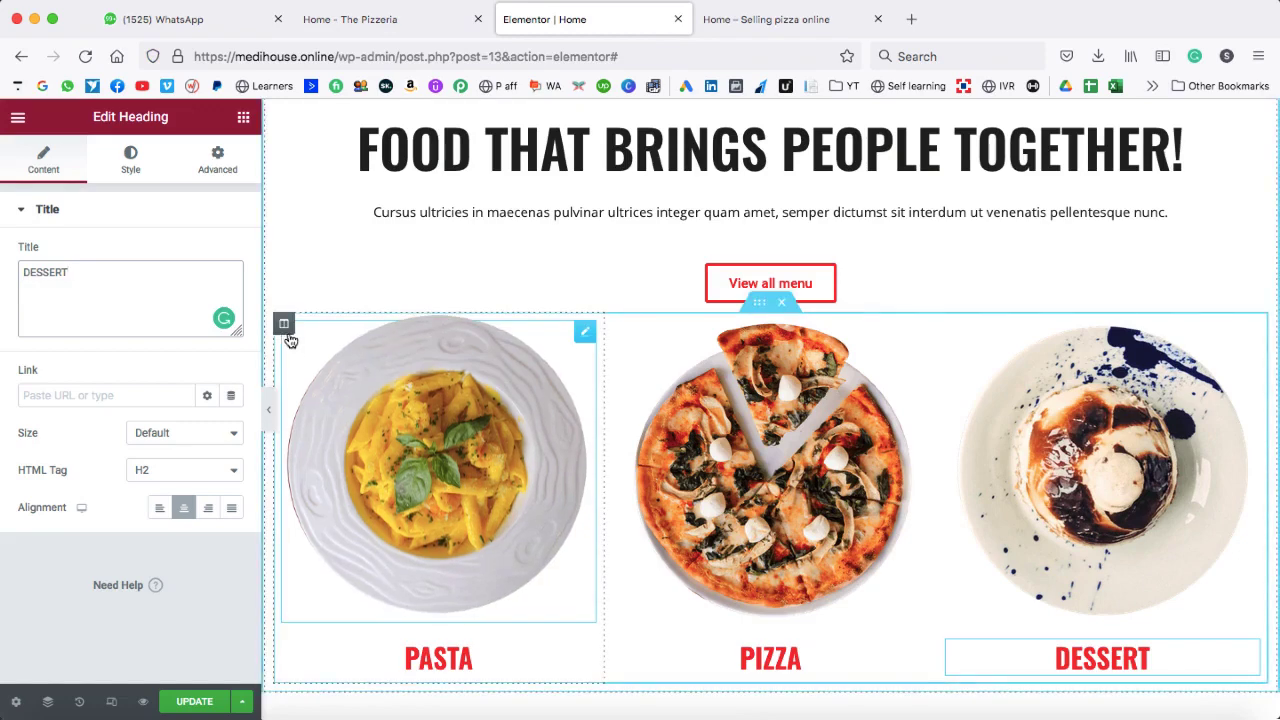
Step: Set the pasta column's top margin to -72
{"action": "left_click", "coordinate": [284, 323]}
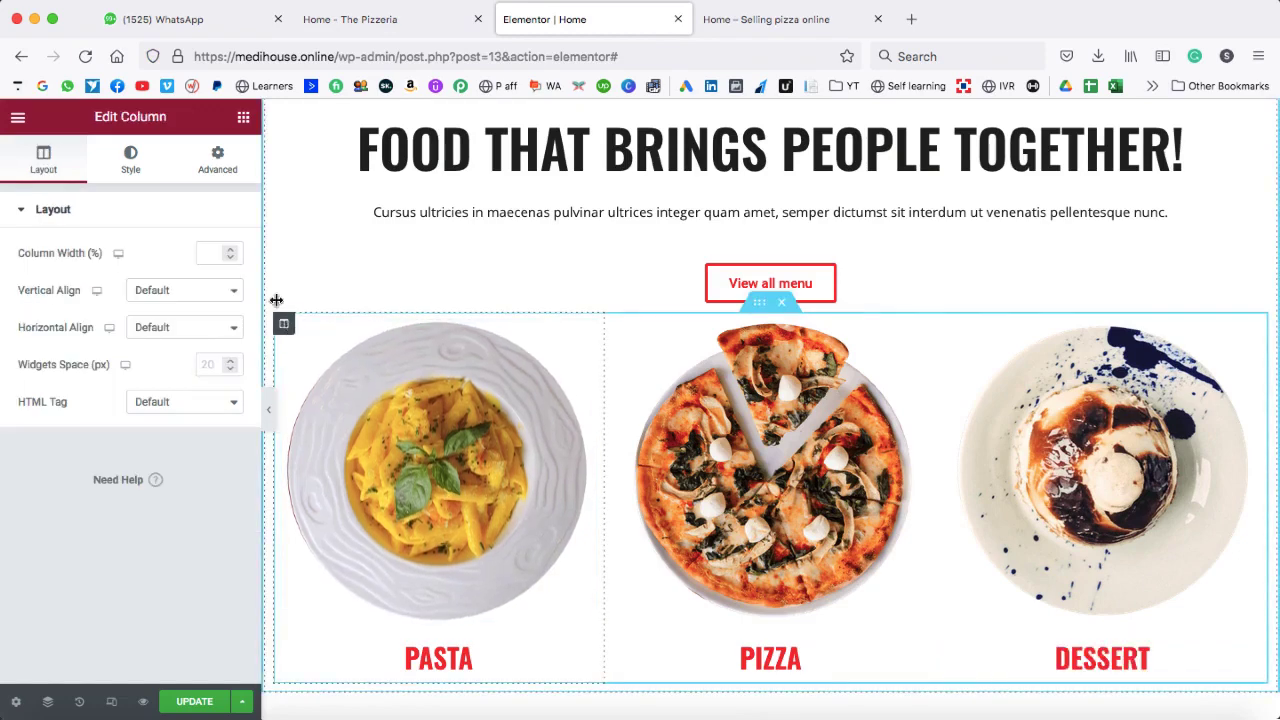
{"action": "left_click", "coordinate": [214, 164]}
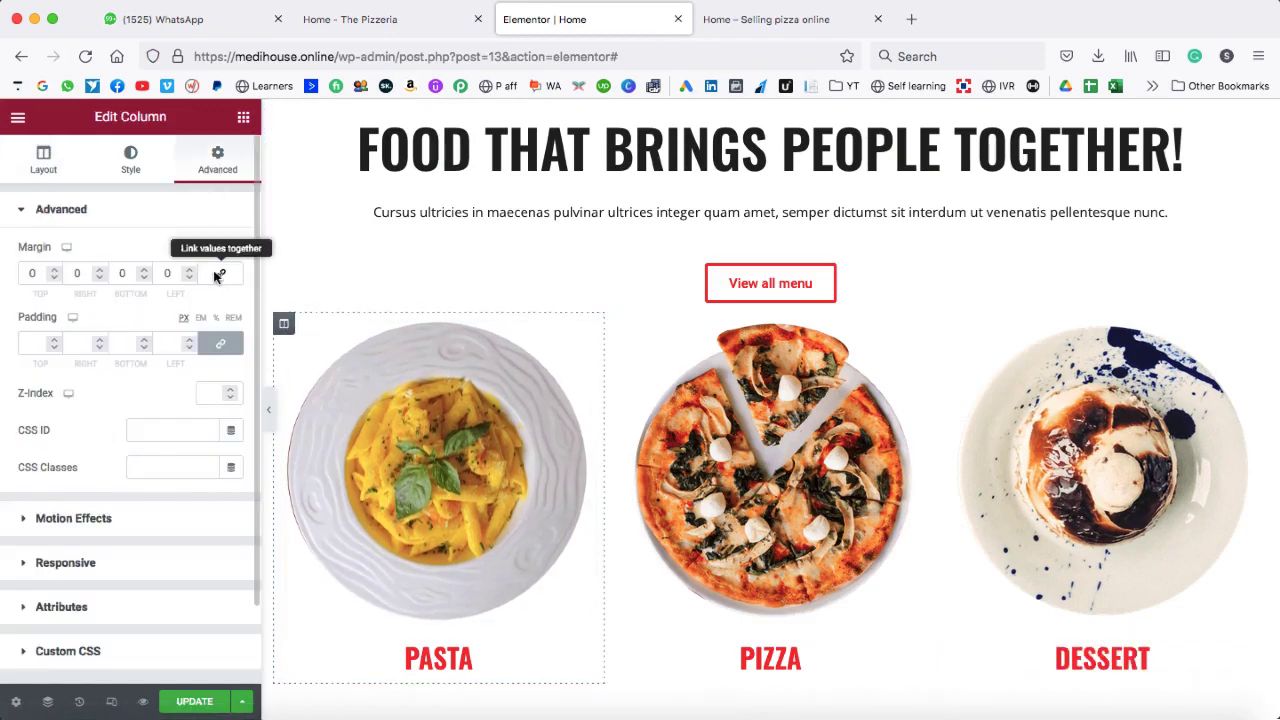
{"action": "type", "text": "72"}
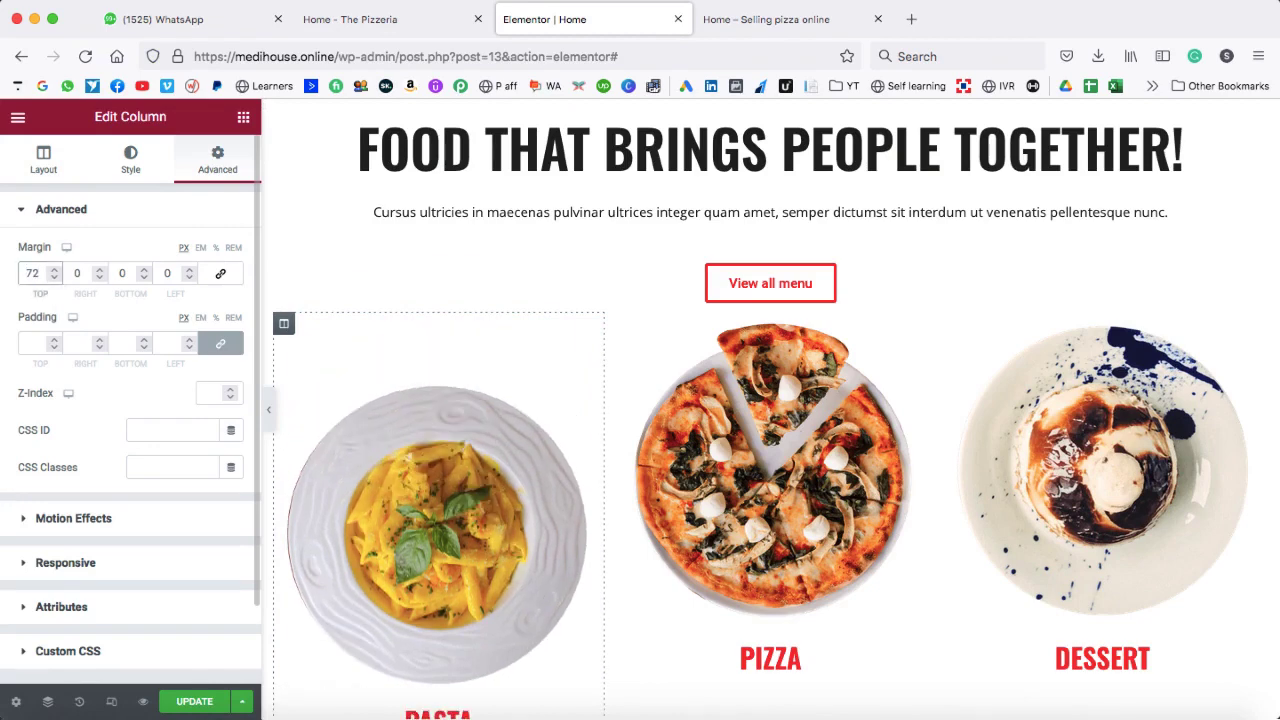
{"action": "type", "text": "-"}
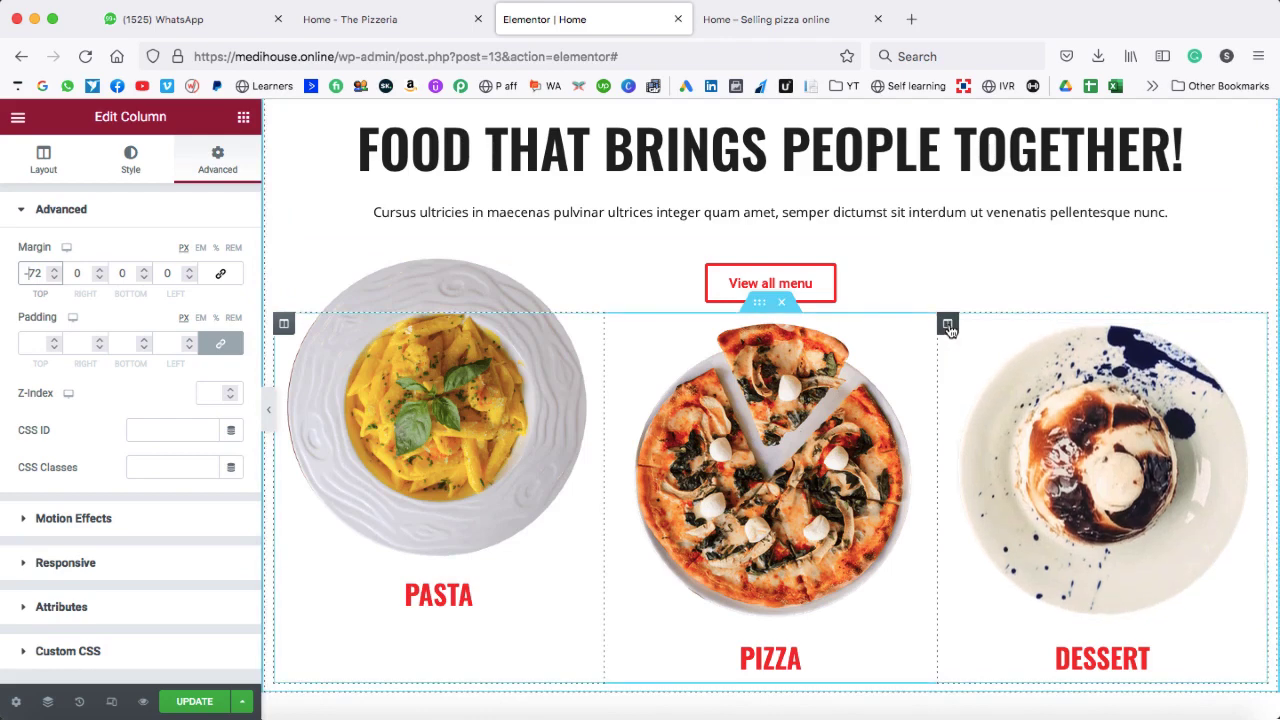
Step: Unlink the dessert column's margins, then give the pizza column a 30 px top margin
{"action": "left_click", "coordinate": [947, 324]}
{"action": "left_click", "coordinate": [217, 160]}
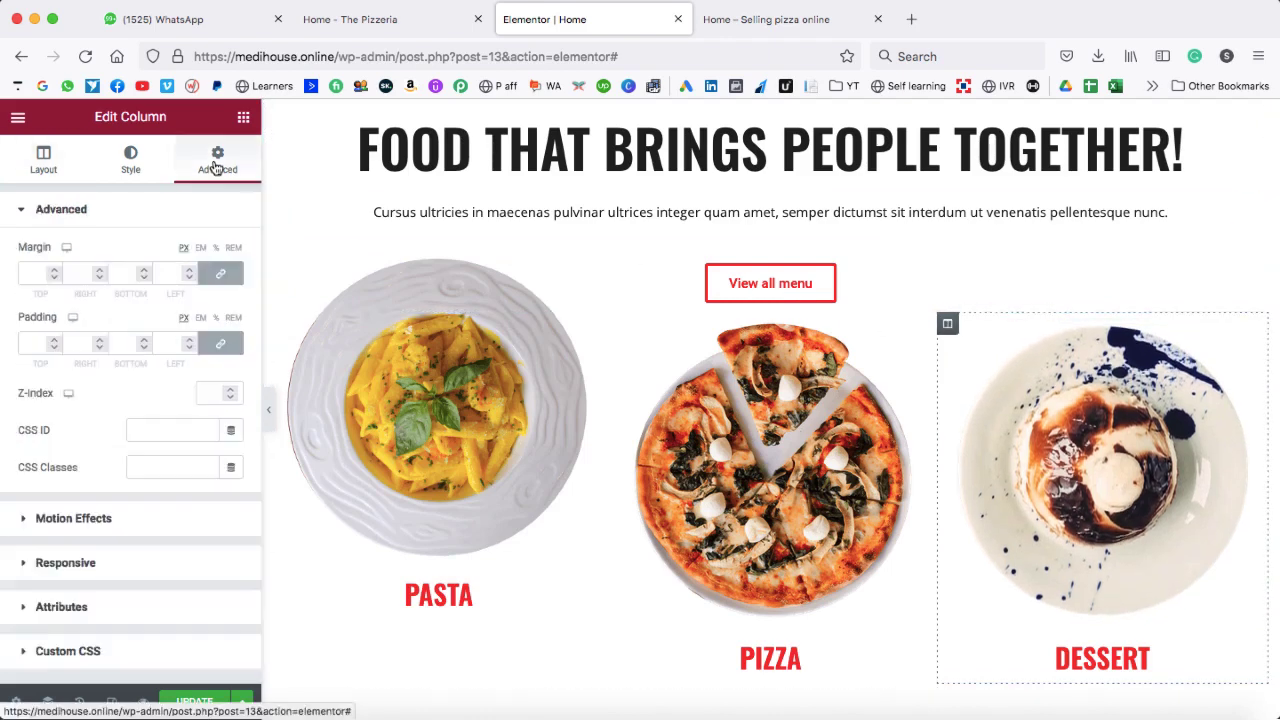
{"action": "left_click", "coordinate": [229, 281]}
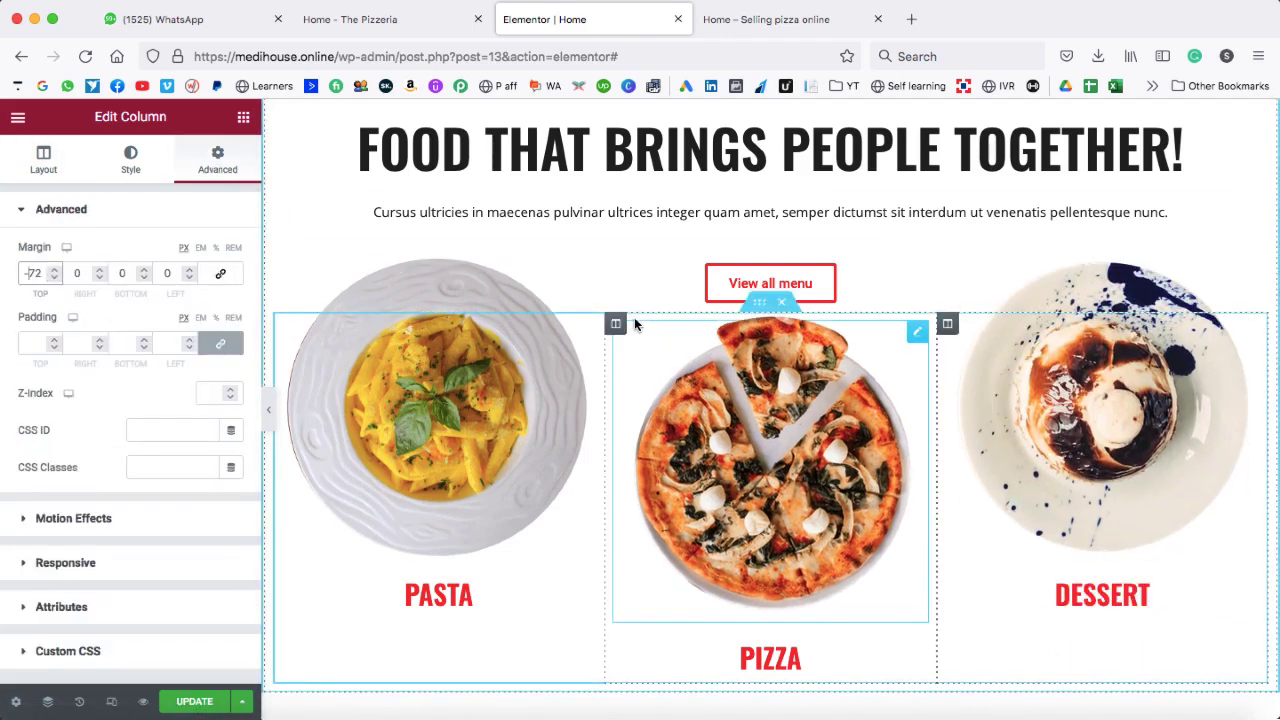
{"action": "left_click", "coordinate": [616, 323]}
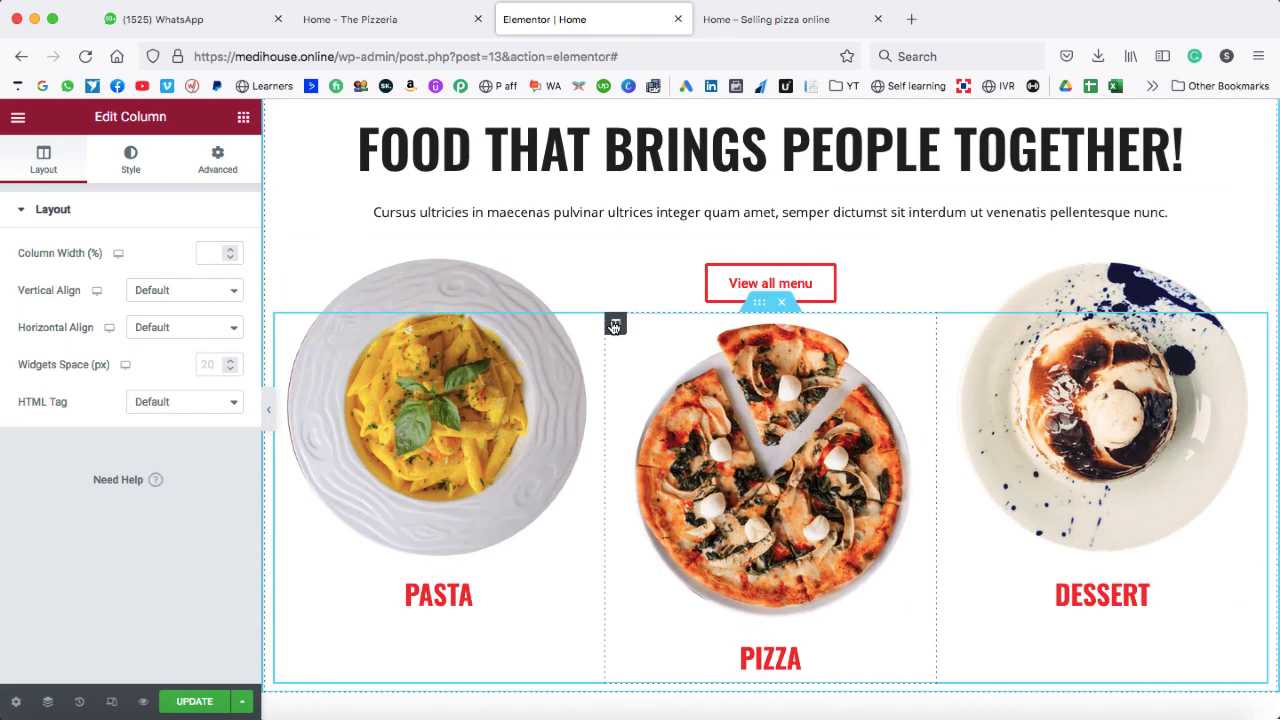
{"action": "left_click", "coordinate": [218, 160]}
{"action": "left_click", "coordinate": [221, 273]}
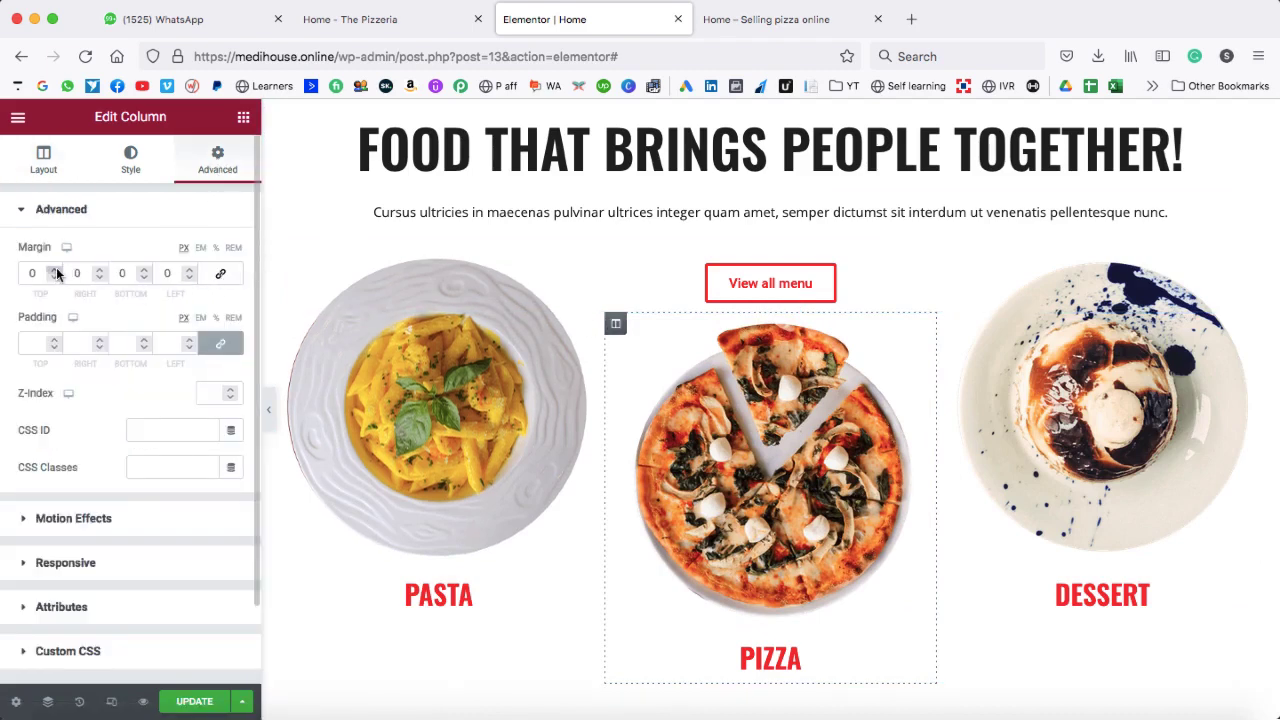
{"action": "left_click", "coordinate": [56, 267]}
{"action": "left_click", "coordinate": [56, 267]}
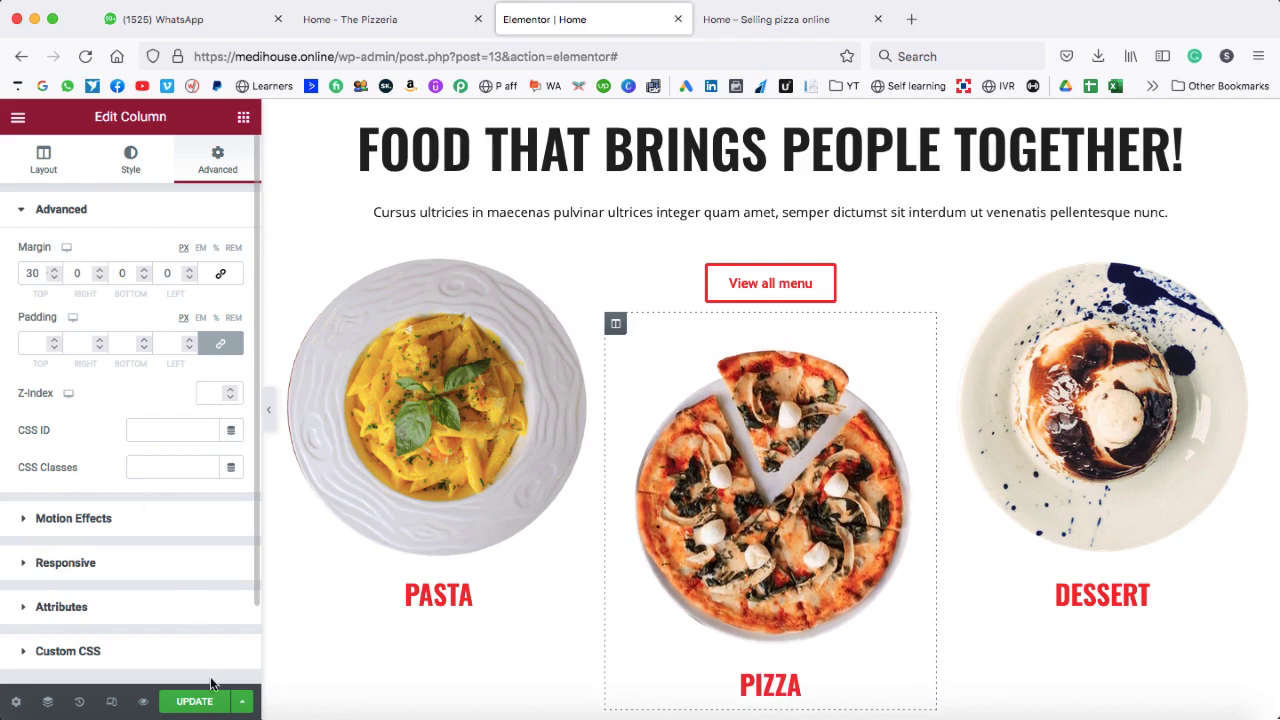
{"action": "left_click", "coordinate": [780, 20]}
Step: Reload the live homepage and scroll to the Pasta, Pizza and Dessert row
{"action": "left_click", "coordinate": [87, 57]}
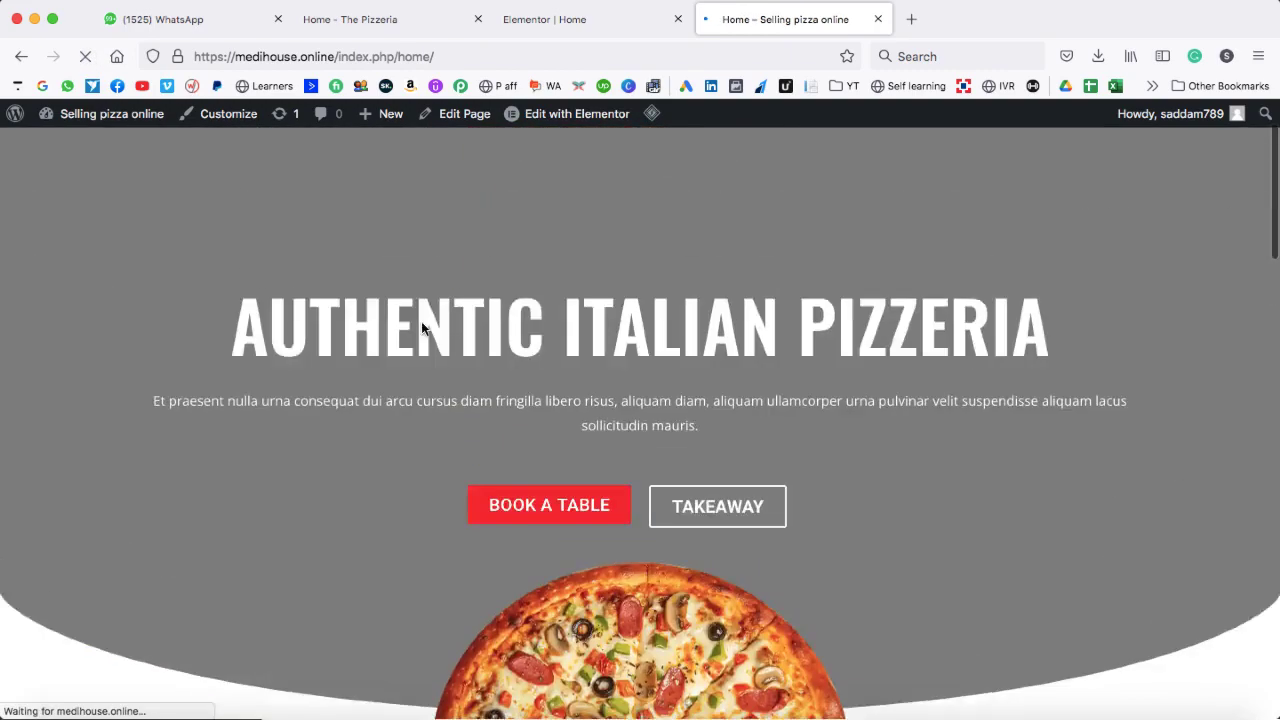
{"action": "scroll", "coordinate": [421, 328], "scroll_direction": "down", "scroll_amount": 10}
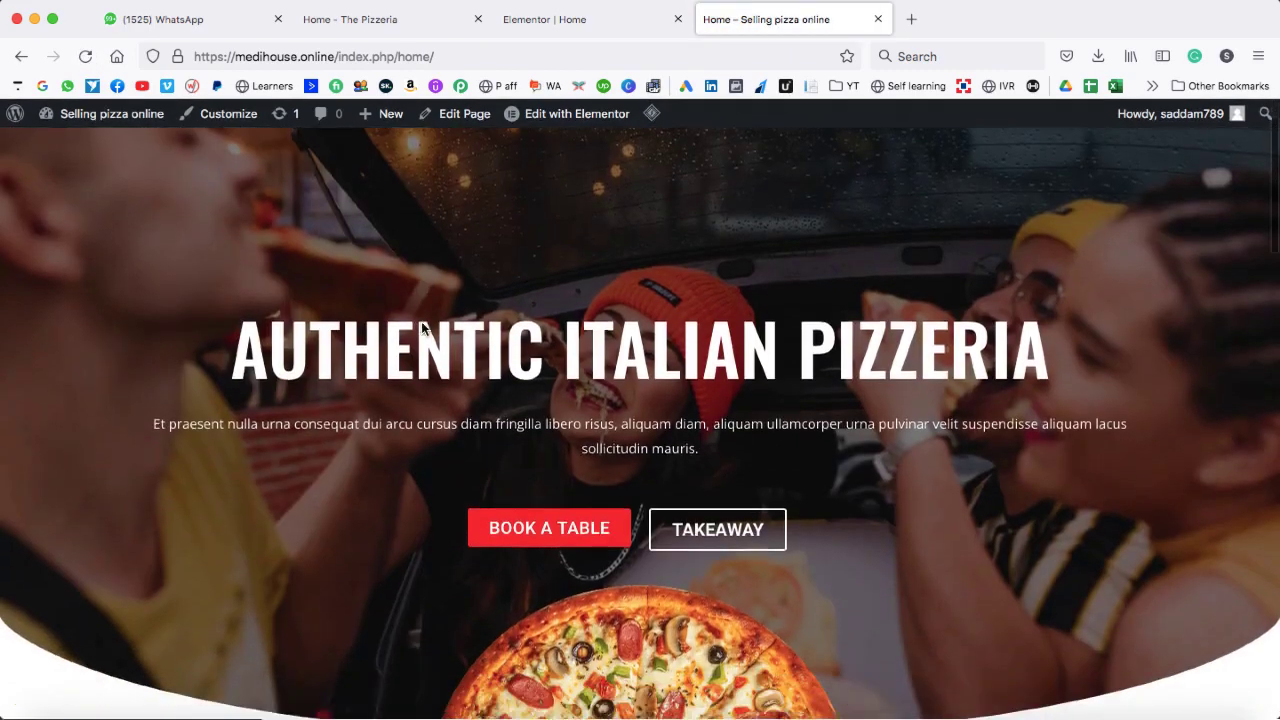
{"action": "scroll", "coordinate": [421, 328], "scroll_direction": "down", "scroll_amount": 5}
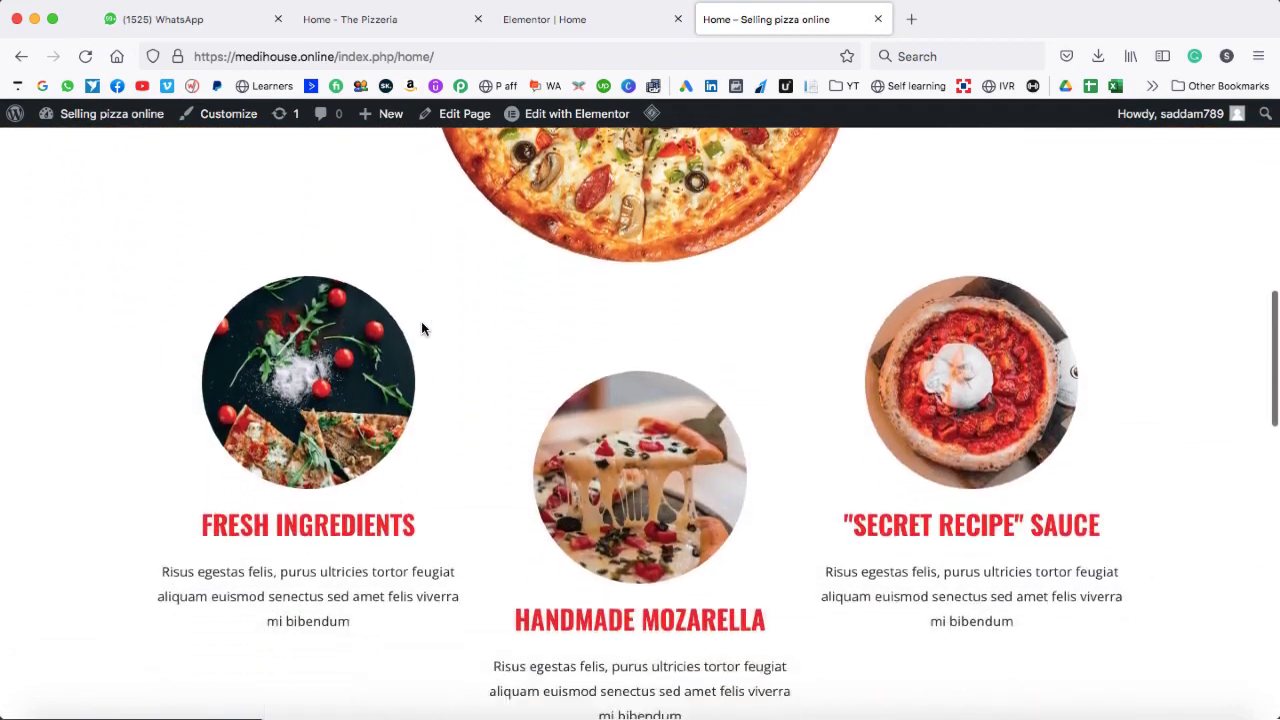
{"action": "scroll", "coordinate": [422, 327], "scroll_direction": "down", "scroll_amount": 5}
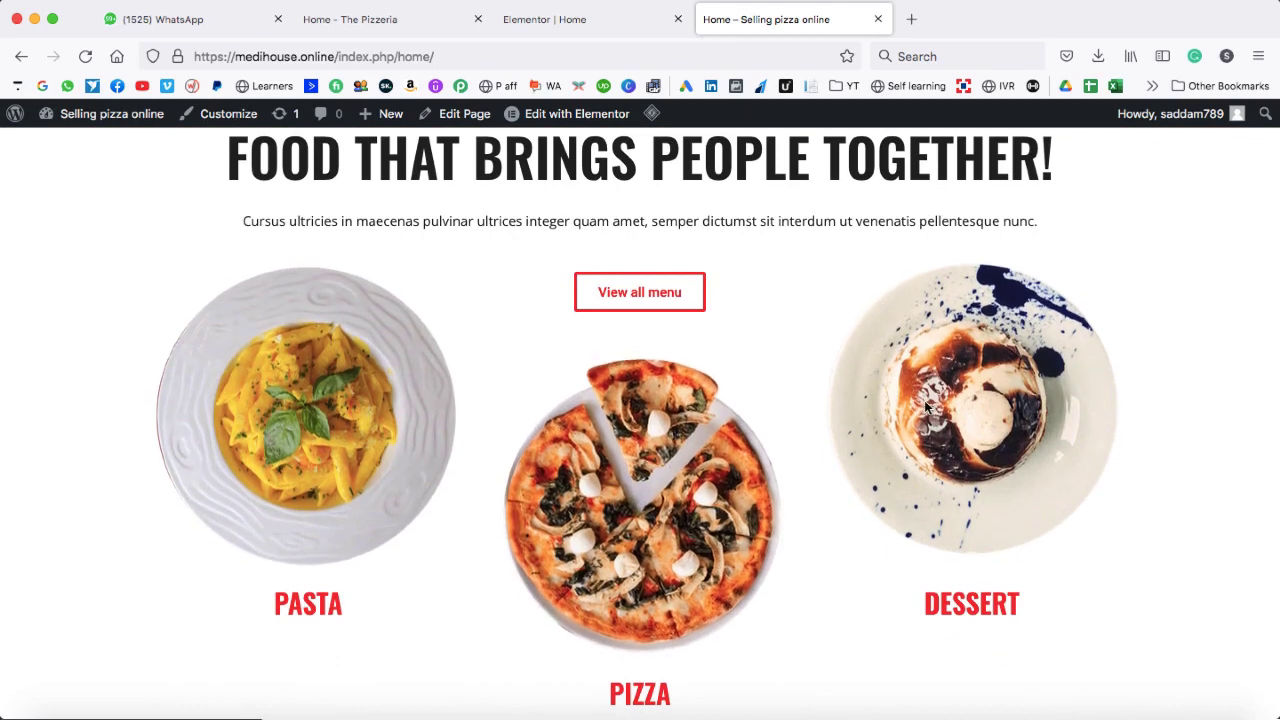
{"action": "scroll", "coordinate": [927, 405], "scroll_direction": "down", "scroll_amount": 1}
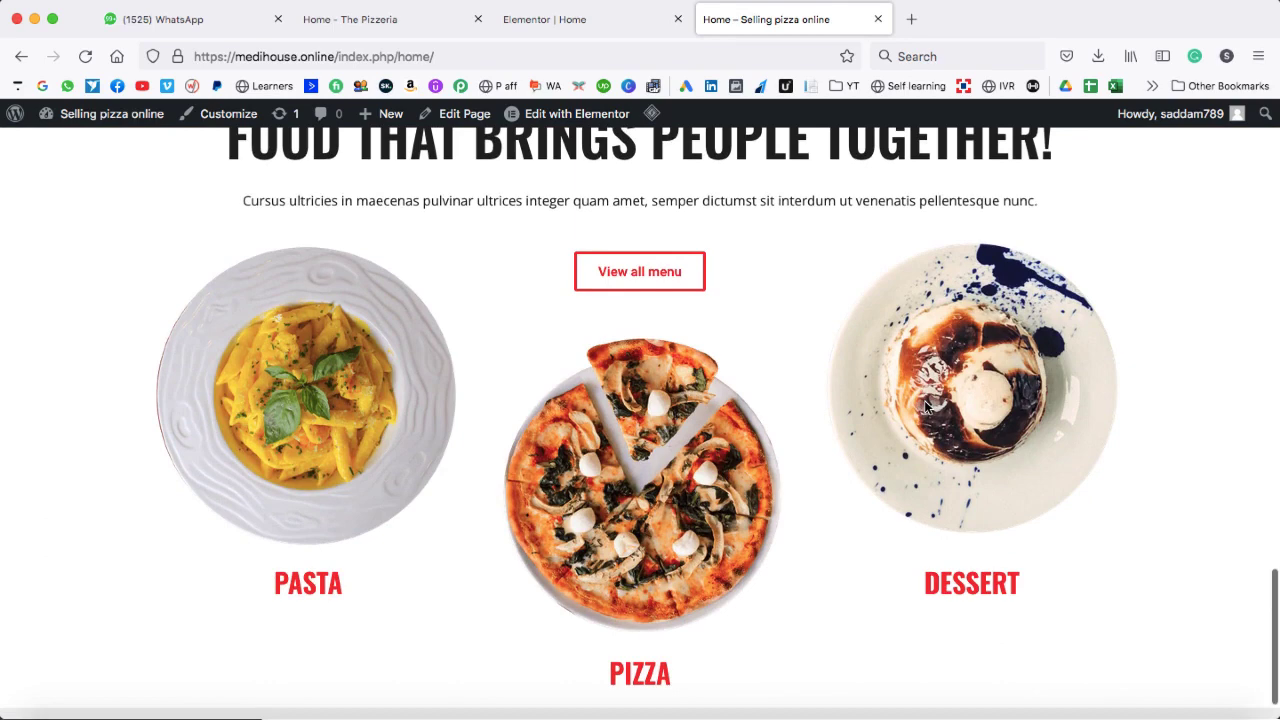
{"action": "scroll", "coordinate": [927, 405], "scroll_direction": "up", "scroll_amount": 1}
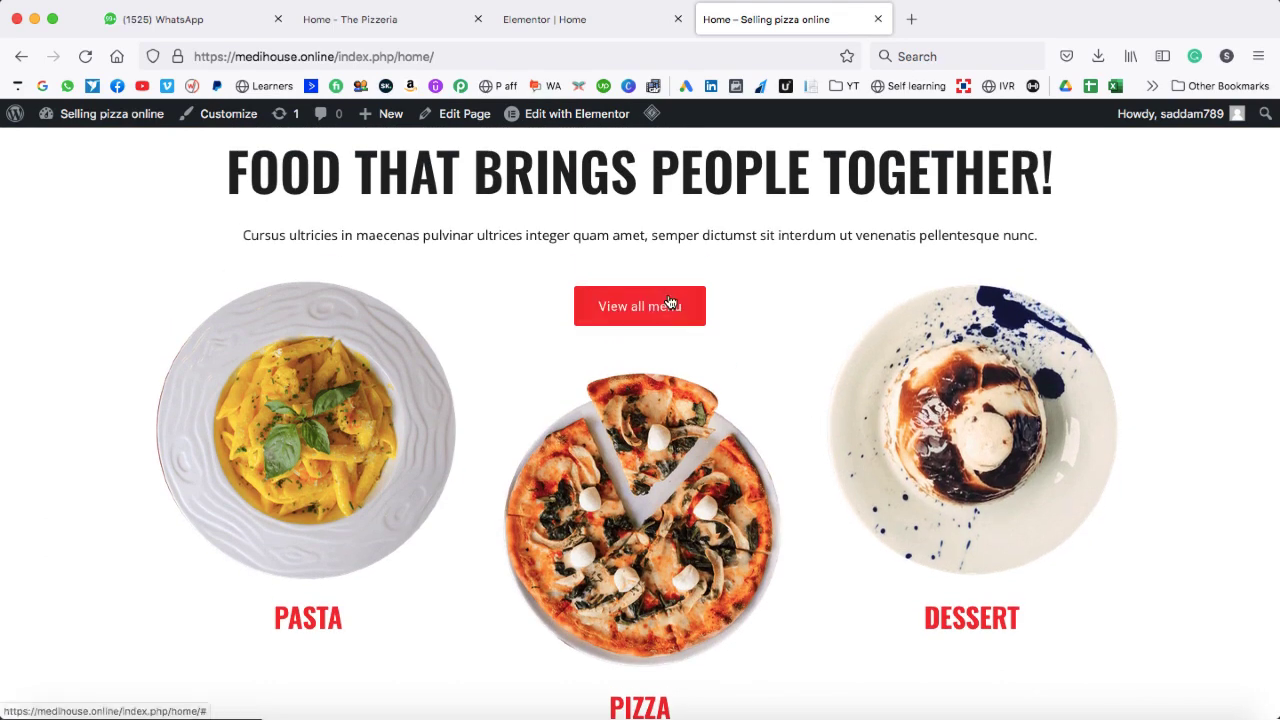
Step: Scroll the reference demo down to its Best Deals! section
{"action": "left_click", "coordinate": [391, 26]}
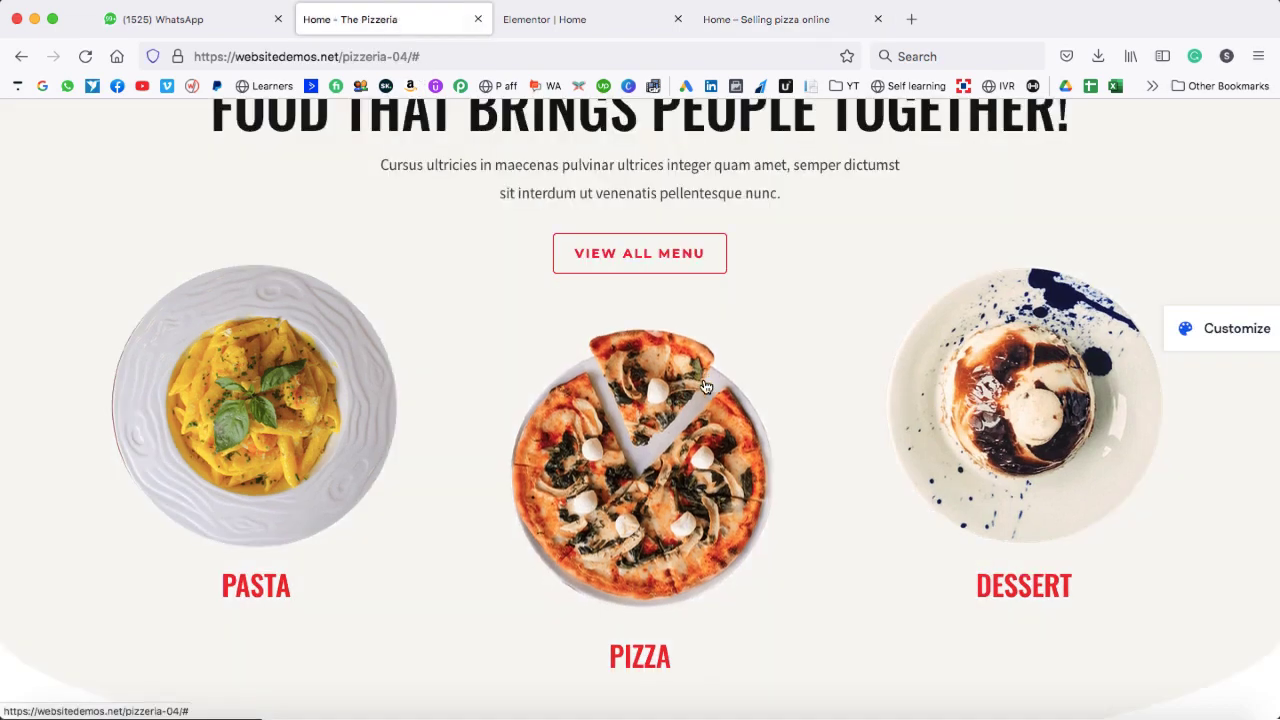
{"action": "scroll", "coordinate": [703, 386], "scroll_direction": "down", "scroll_amount": 5}
{"action": "scroll", "coordinate": [703, 385], "scroll_direction": "down", "scroll_amount": 4}
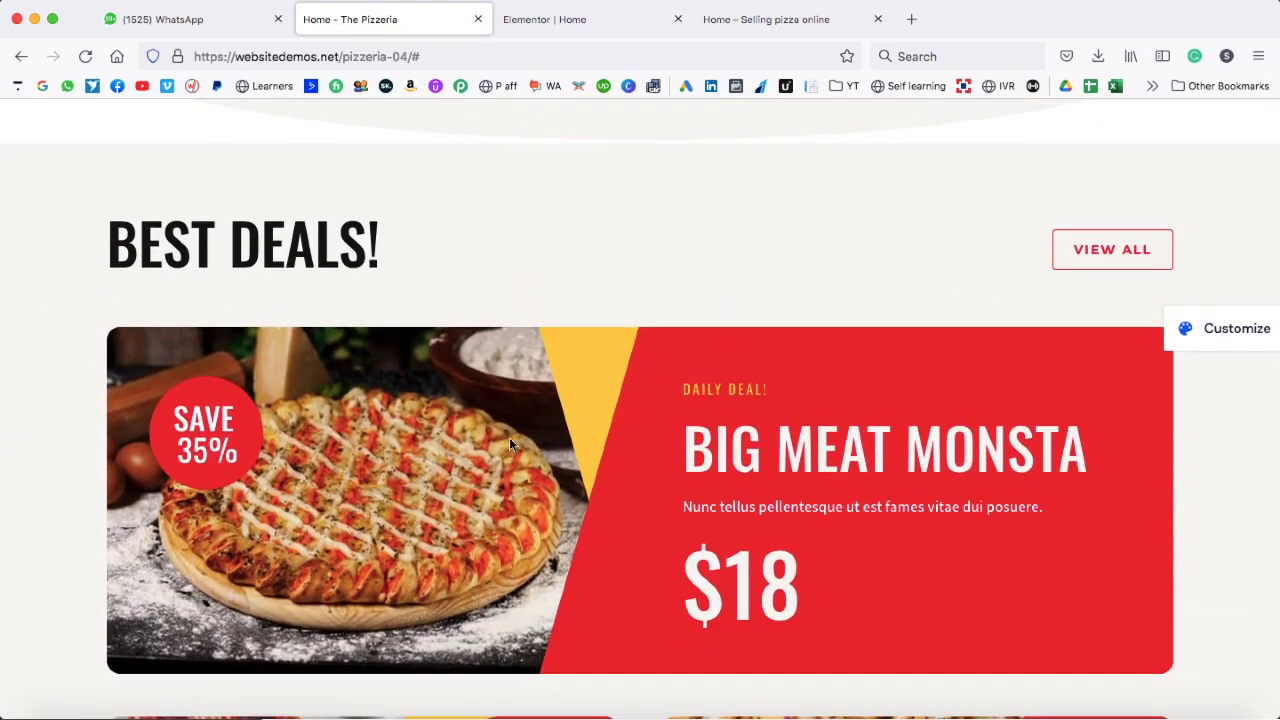
Step: Add a new section at the page bottom containing a two-column inner section
{"action": "left_click", "coordinate": [565, 26]}
{"action": "scroll", "coordinate": [751, 450], "scroll_direction": "down", "scroll_amount": 4}
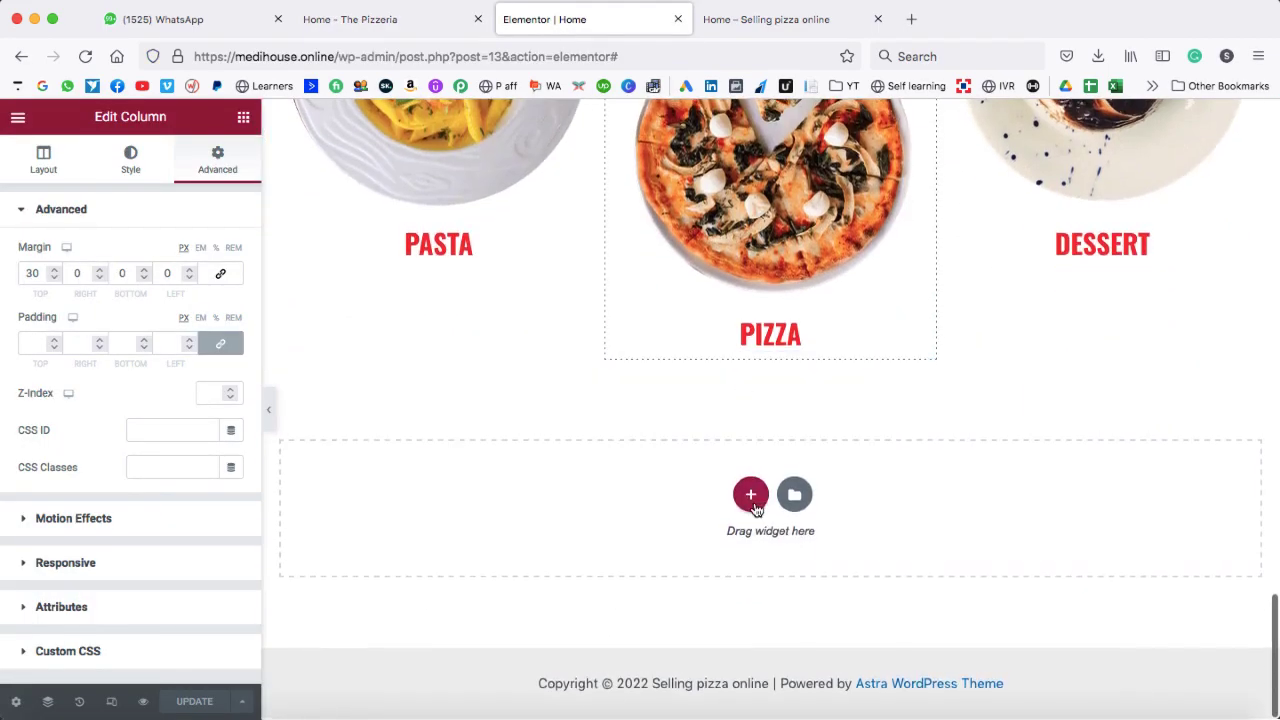
{"action": "left_click", "coordinate": [751, 493]}
{"action": "left_click", "coordinate": [543, 542]}
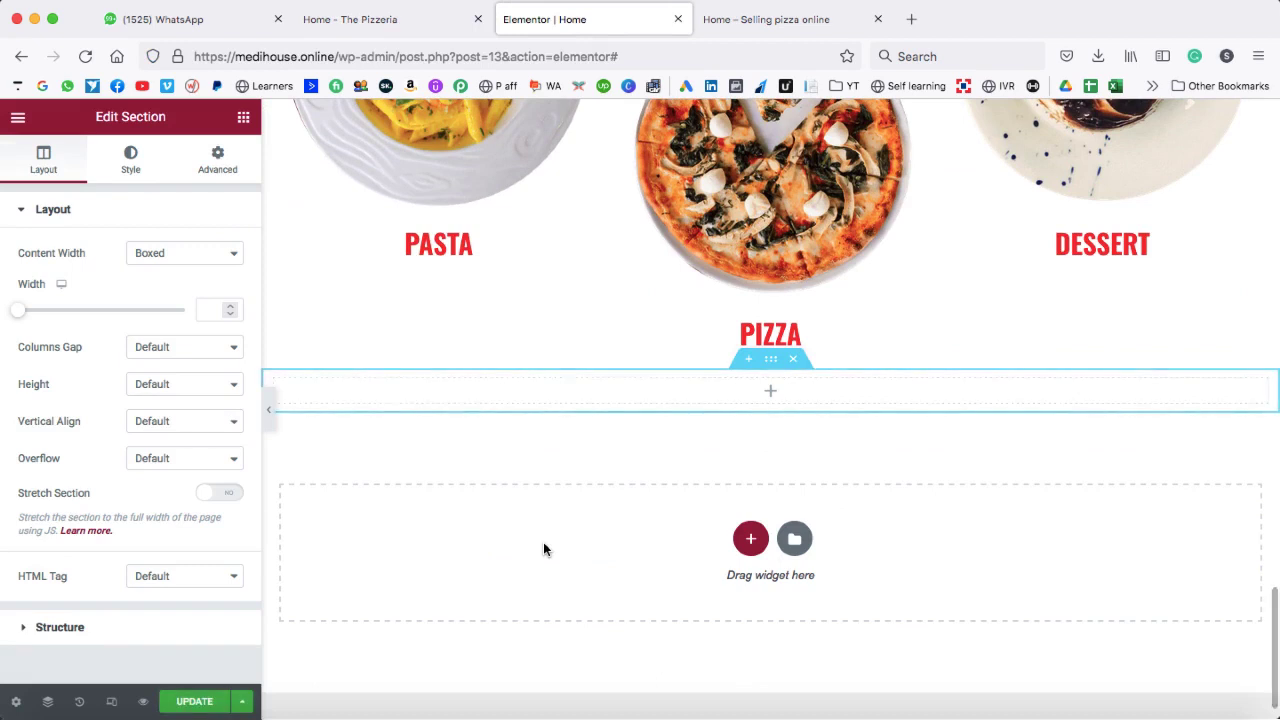
{"action": "left_click", "coordinate": [771, 392]}
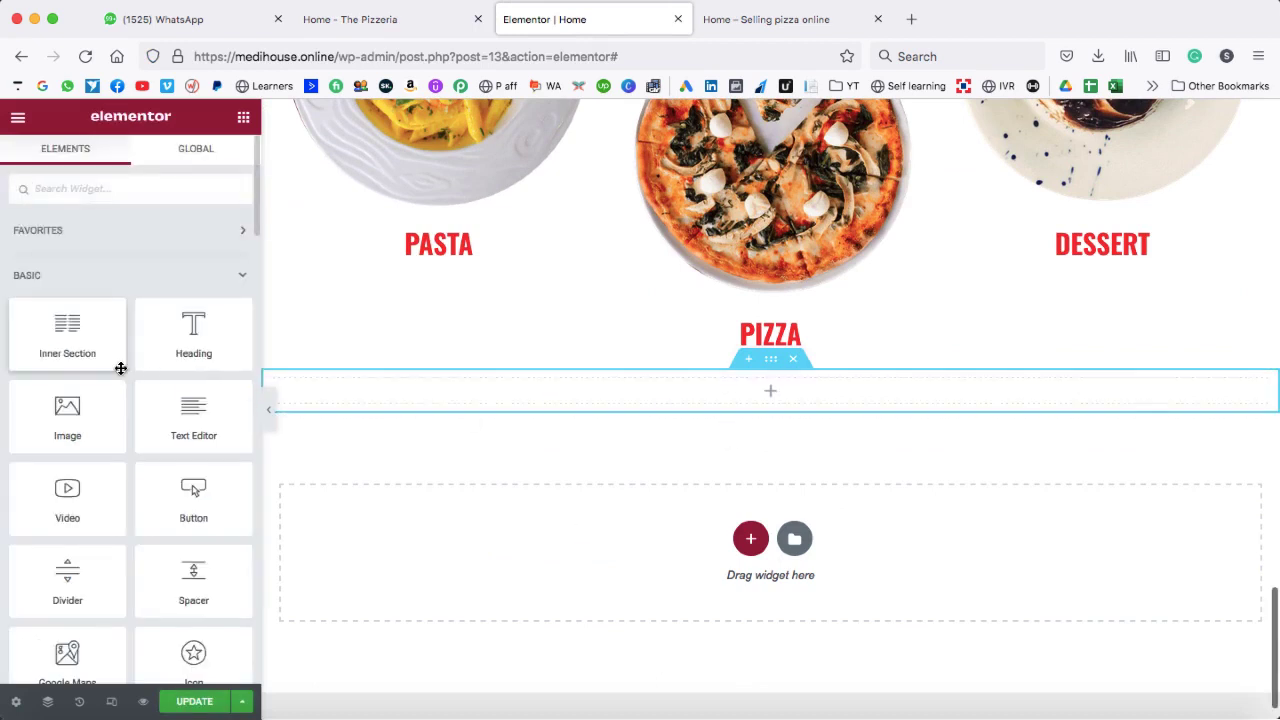
{"action": "left_click_drag", "start_coordinate": [67, 337], "coordinate": [360, 400]}
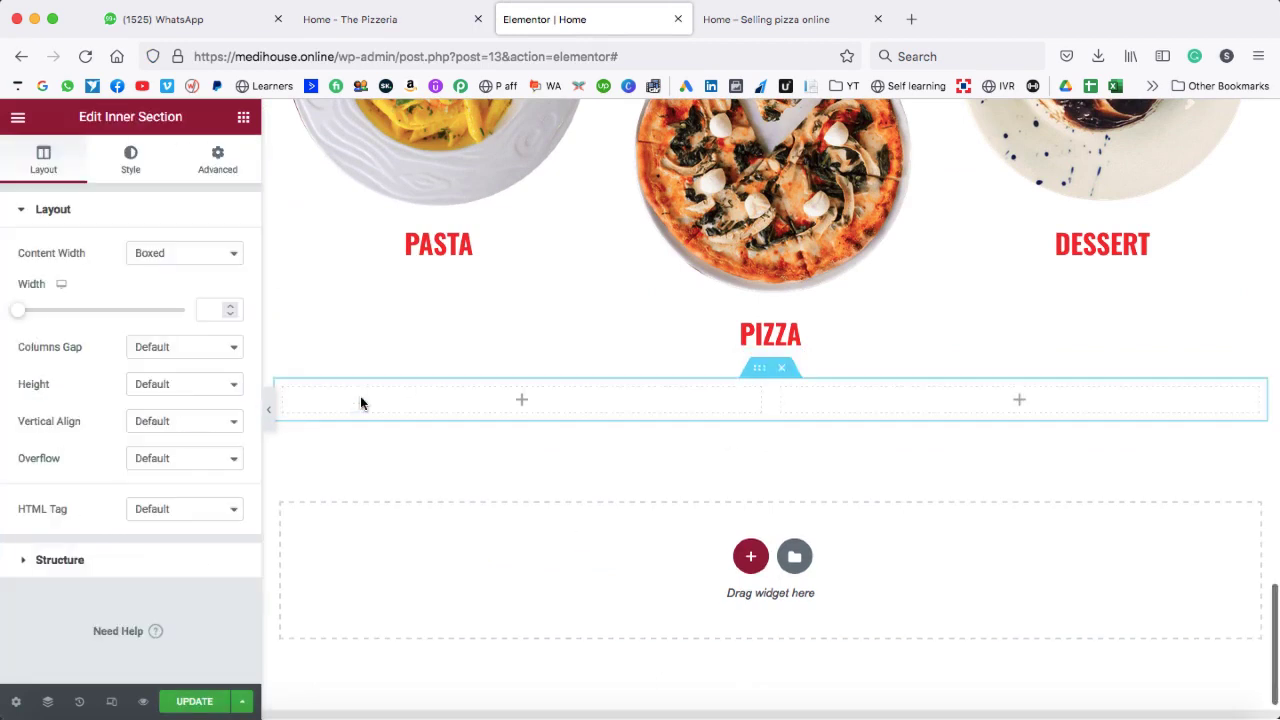
Step: Copy the PIZZA heading into the left column, retitle it 'BEST DEALS' and left-align it
{"action": "right_click", "coordinate": [790, 344]}
{"action": "left_click", "coordinate": [815, 384]}
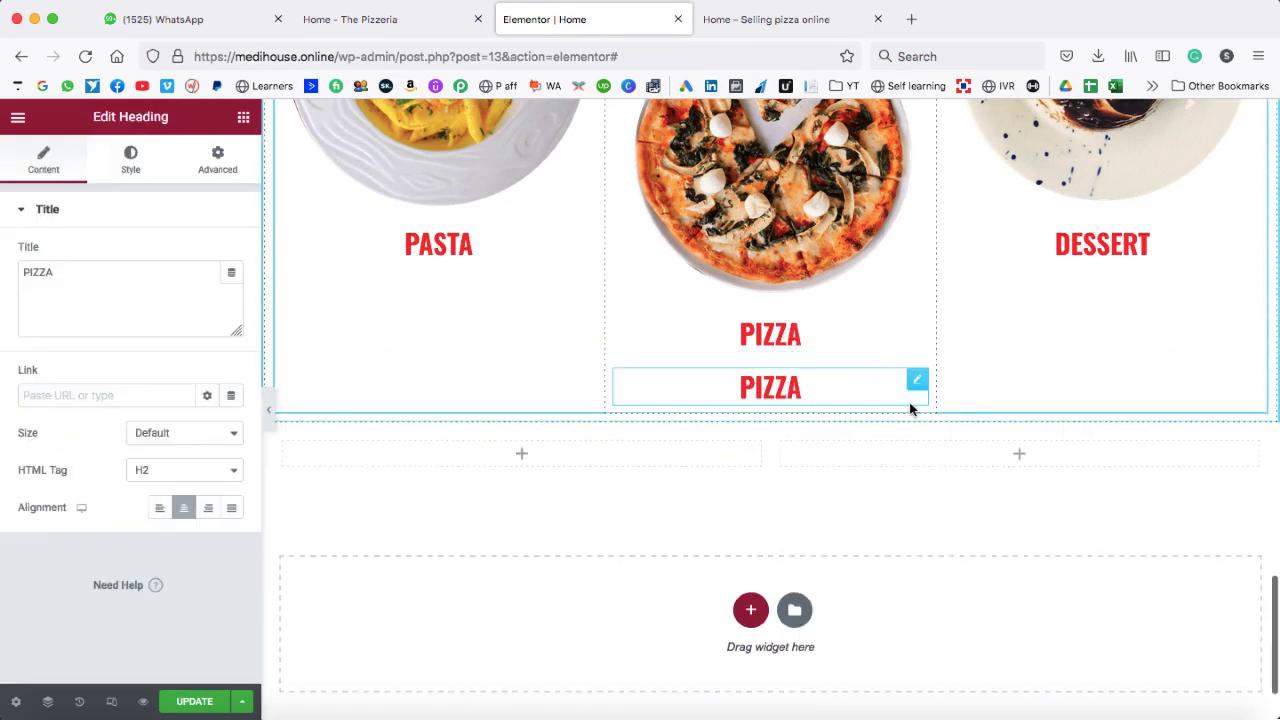
{"action": "left_click_drag", "start_coordinate": [916, 381], "coordinate": [515, 419]}
{"action": "double_click", "coordinate": [118, 272]}
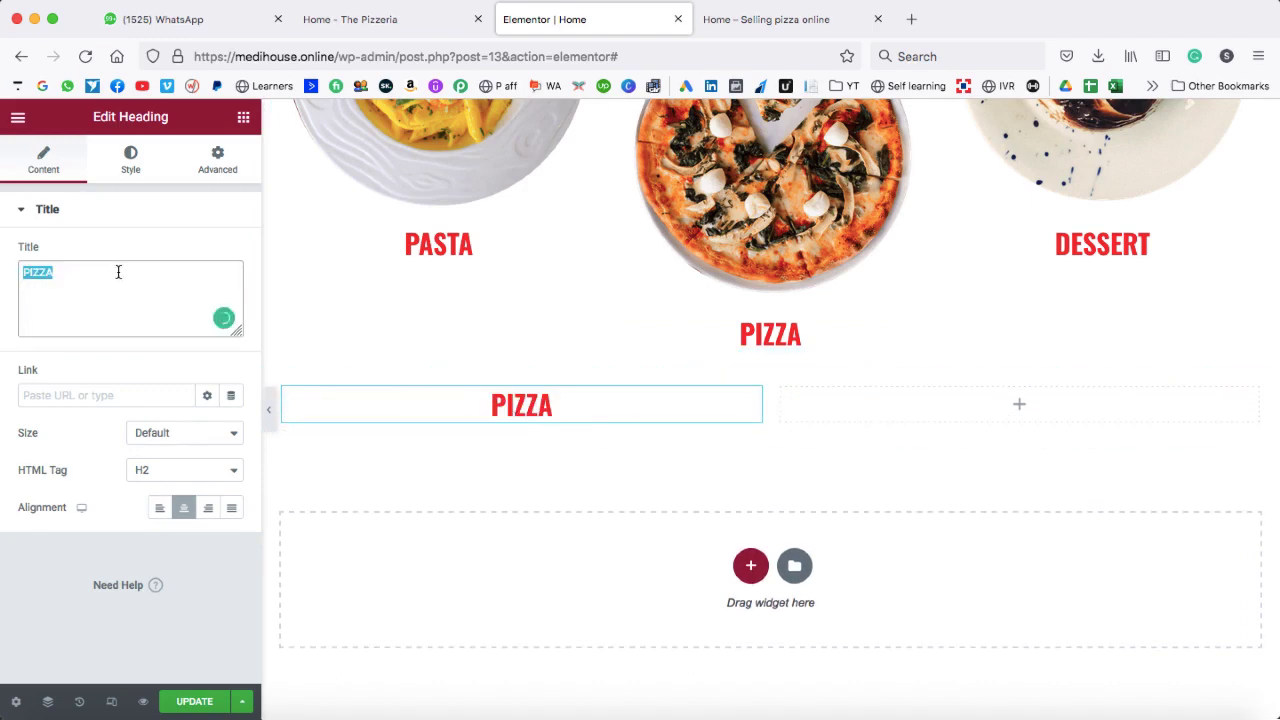
{"action": "type", "text": "BEST DEALS"}
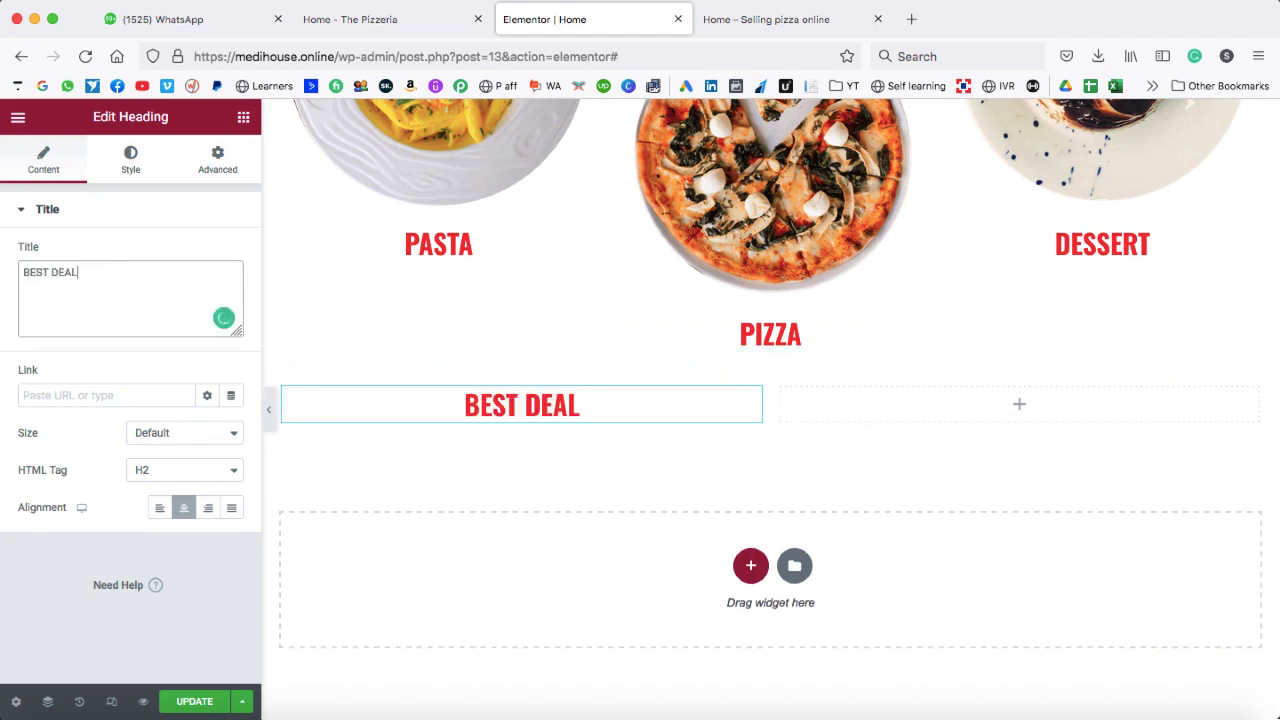
{"action": "left_click", "coordinate": [159, 507]}
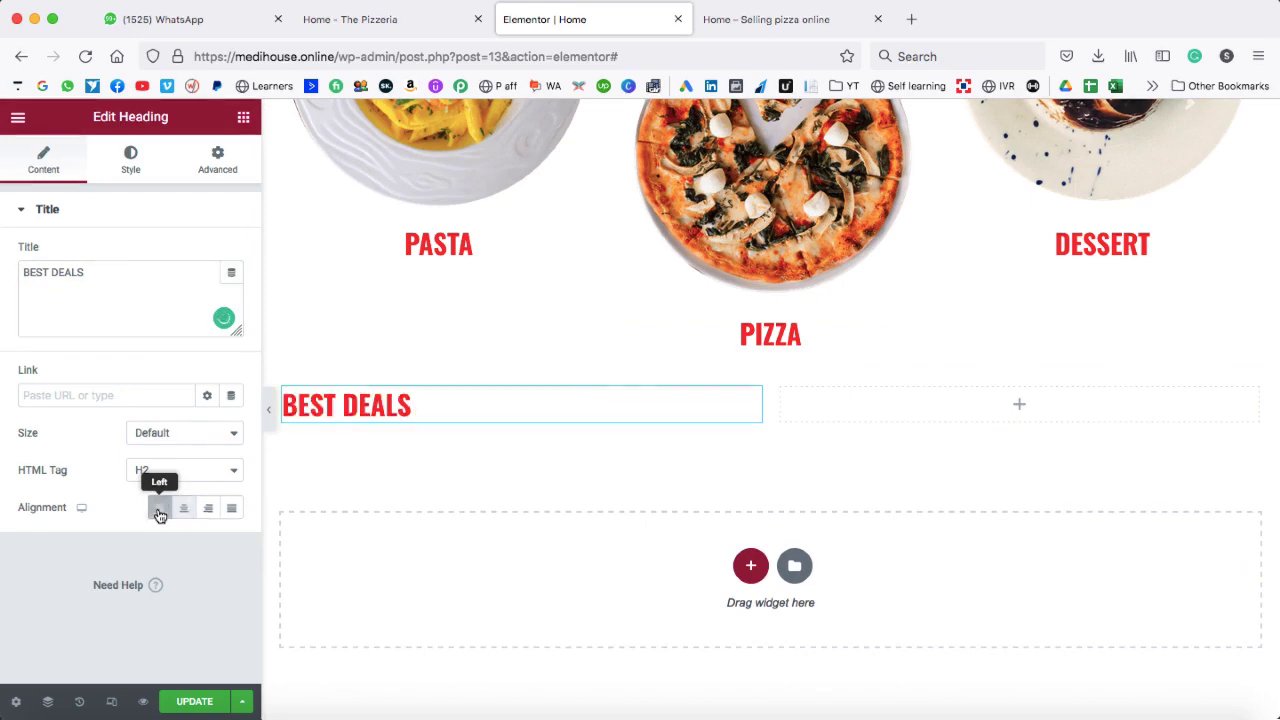
{"action": "left_click", "coordinate": [332, 19]}
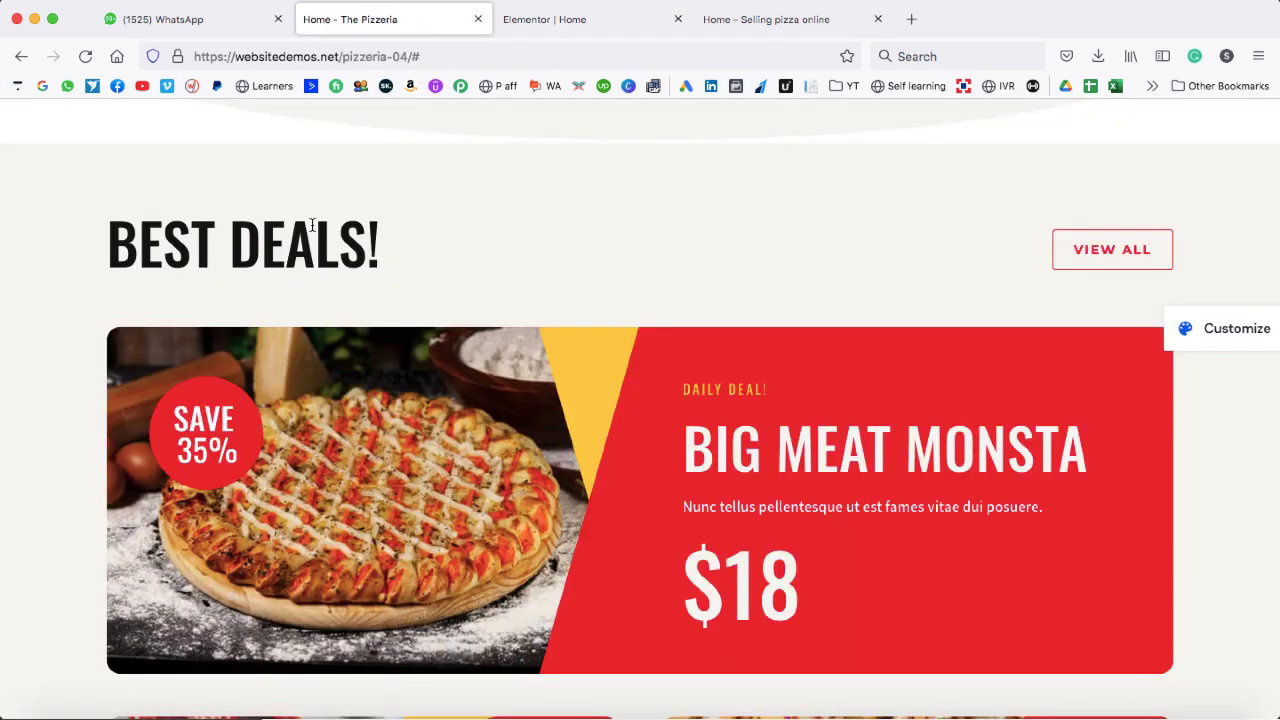
{"action": "left_click", "coordinate": [521, 22]}
Step: Colour the BEST DEALS heading black, enlarge its font size, and edit the title's ending
{"action": "left_click", "coordinate": [143, 163]}
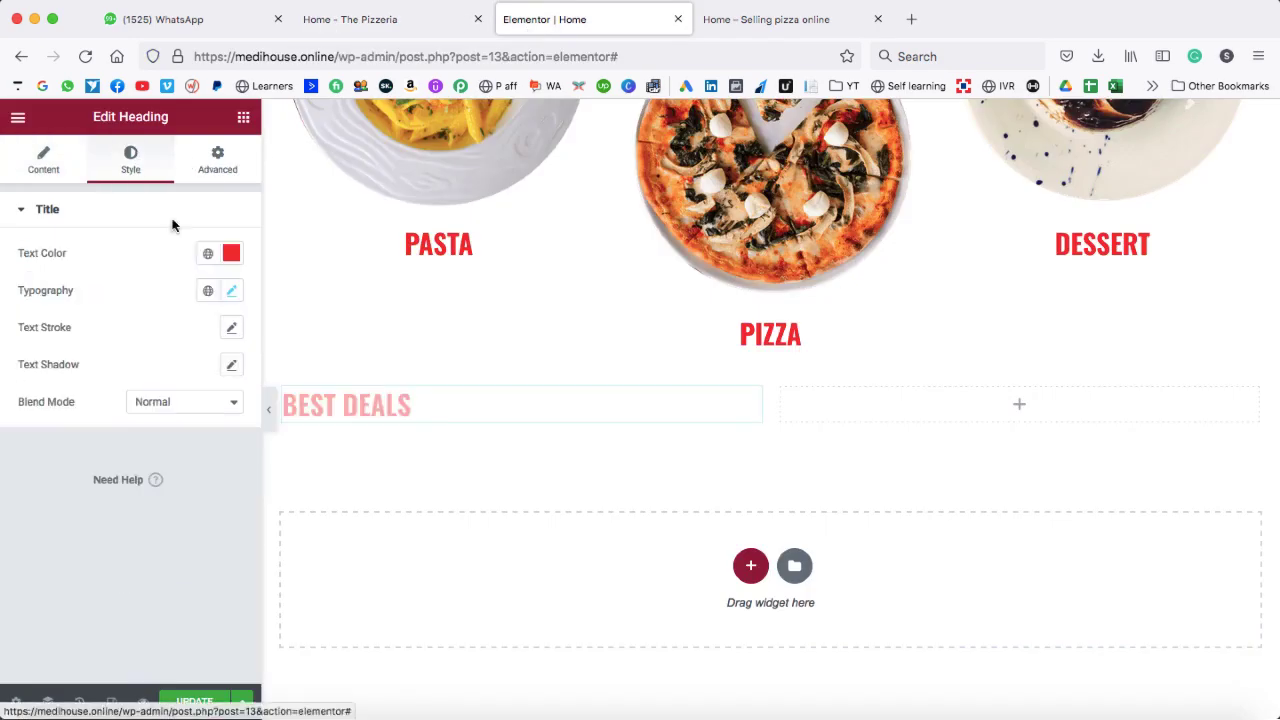
{"action": "left_click", "coordinate": [231, 254]}
{"action": "left_click_drag", "start_coordinate": [162, 413], "coordinate": [125, 482]}
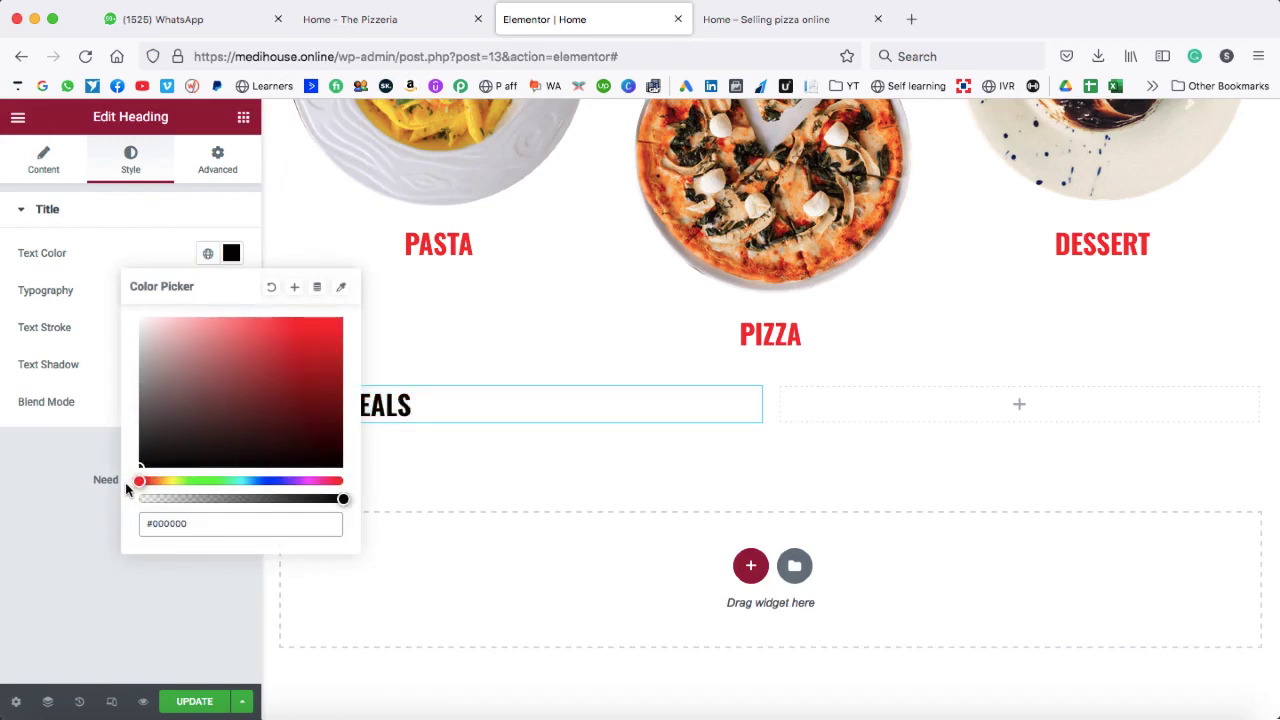
{"action": "left_click", "coordinate": [116, 478]}
{"action": "left_click", "coordinate": [231, 289]}
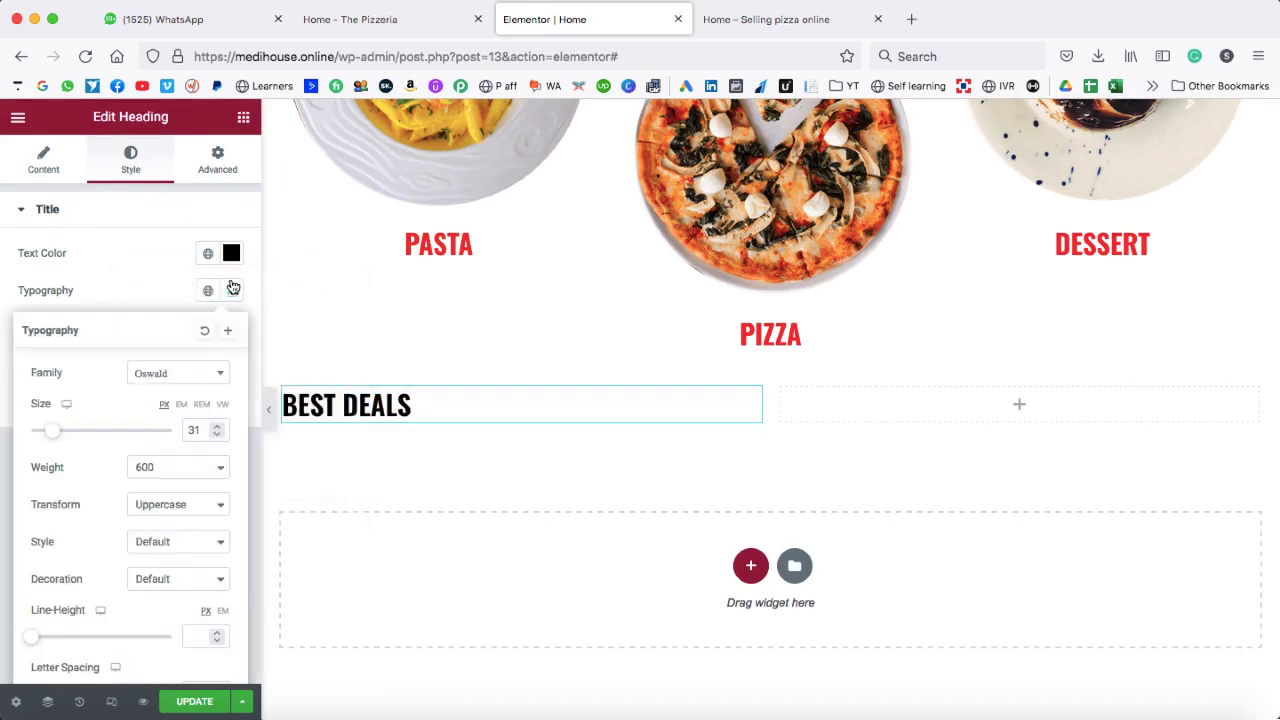
{"action": "left_click", "coordinate": [216, 425]}
{"action": "left_click", "coordinate": [216, 425]}
{"action": "left_click", "coordinate": [216, 425]}
{"action": "left_click", "coordinate": [216, 425]}
{"action": "left_click", "coordinate": [40, 160]}
{"action": "left_click", "coordinate": [96, 275]}
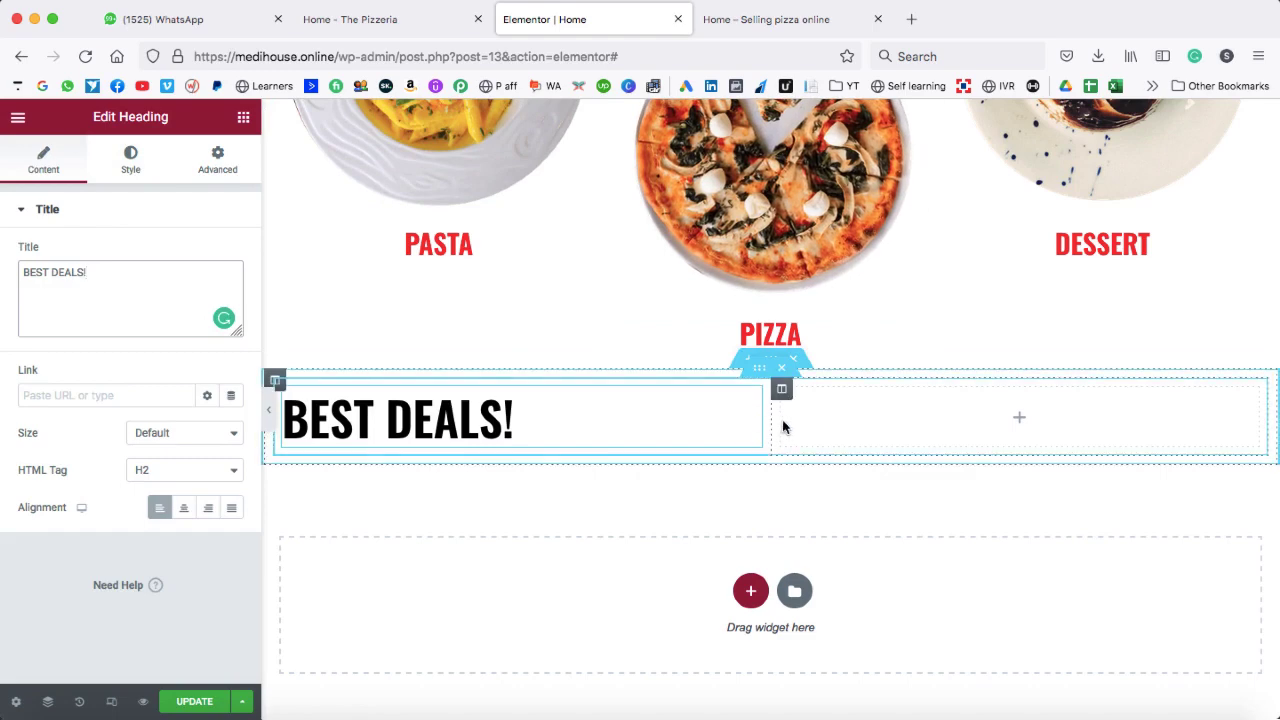
Step: Duplicate the BEST DEALS inner section, delete the copied heading, and add an Image widget to its left column
{"action": "right_click", "coordinate": [758, 377]}
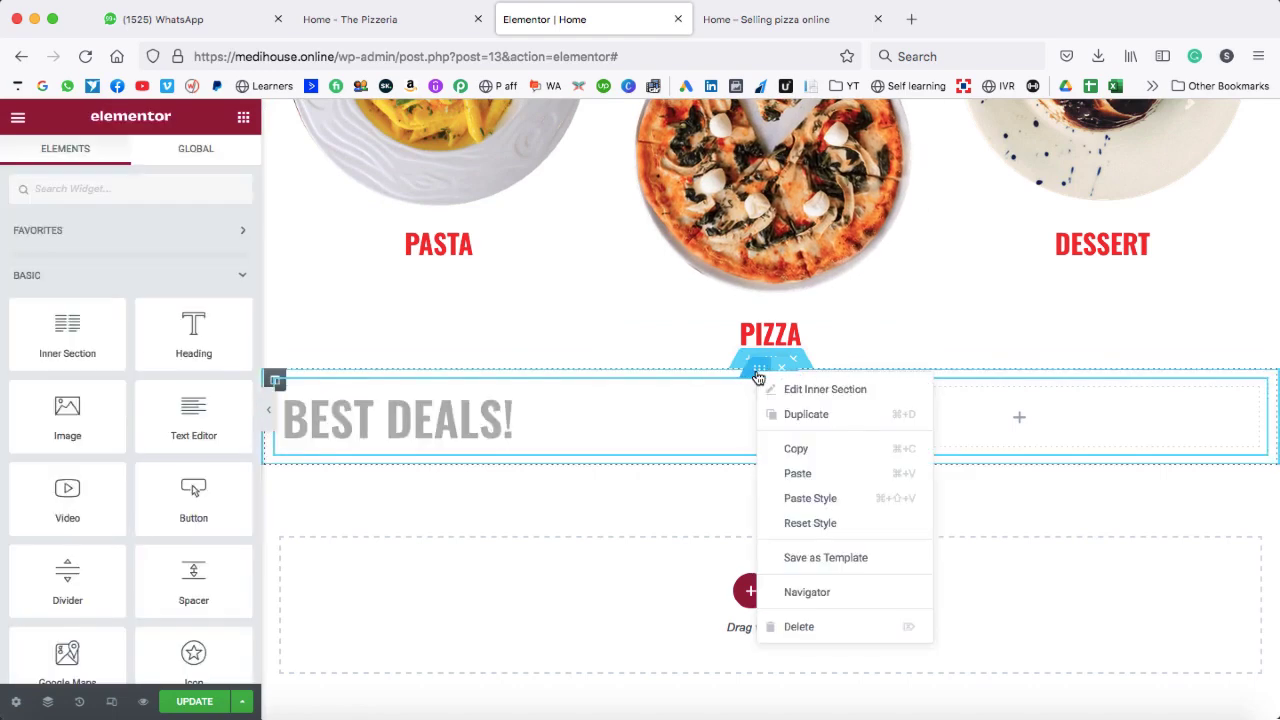
{"action": "left_click", "coordinate": [782, 414]}
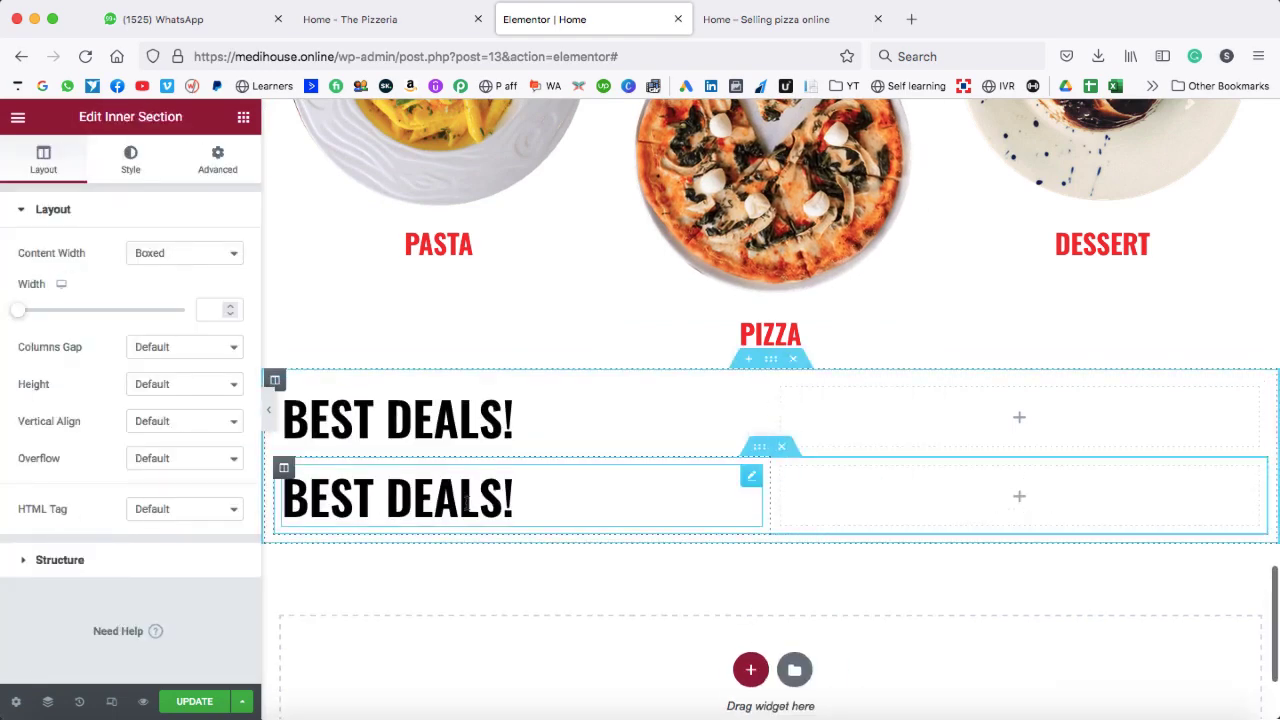
{"action": "right_click", "coordinate": [470, 508]}
{"action": "left_click", "coordinate": [510, 700]}
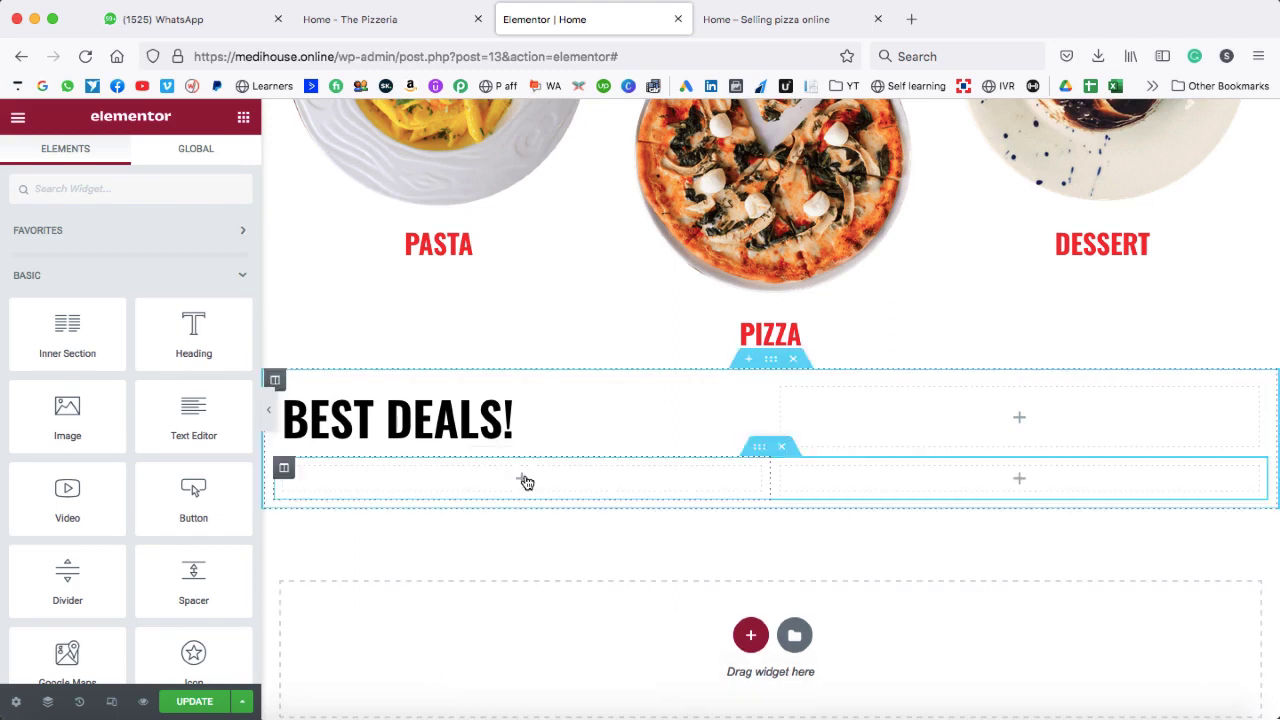
{"action": "left_click_drag", "start_coordinate": [63, 414], "coordinate": [378, 497]}
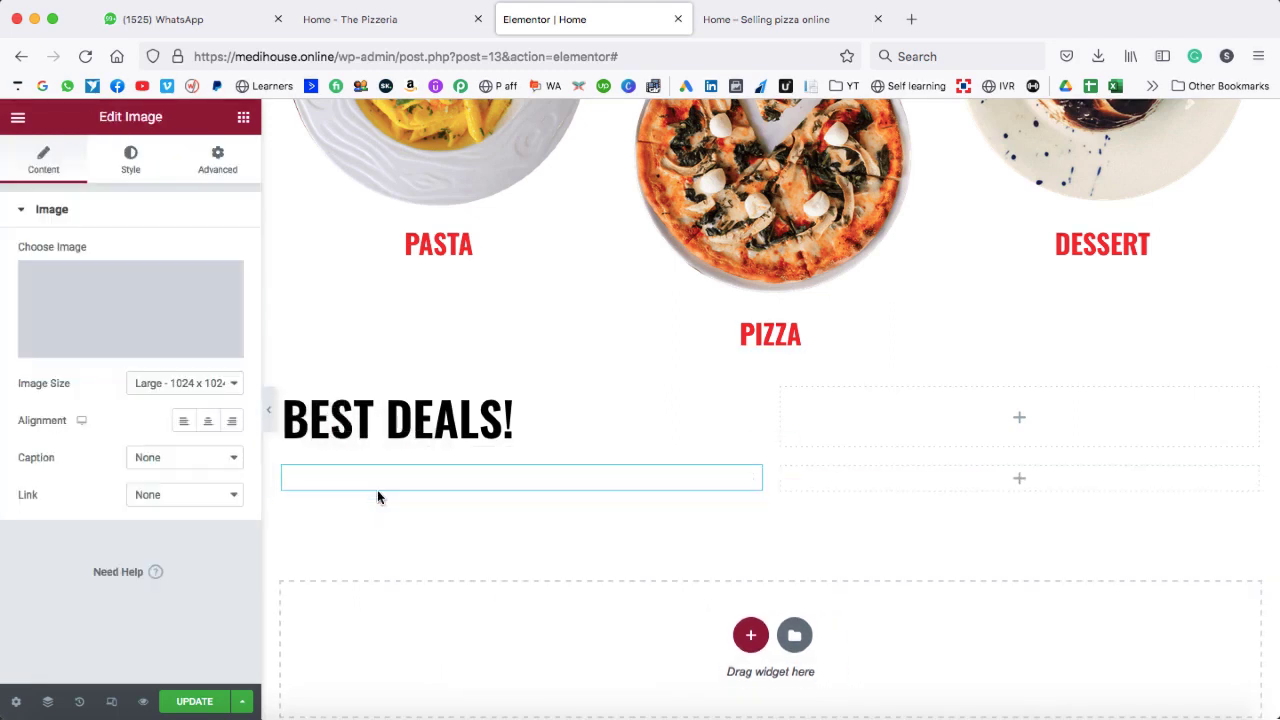
Step: Upload pizzeria-template-deals-img-1.jpg to the media library and insert it into the image widget
{"action": "left_click", "coordinate": [130, 310]}
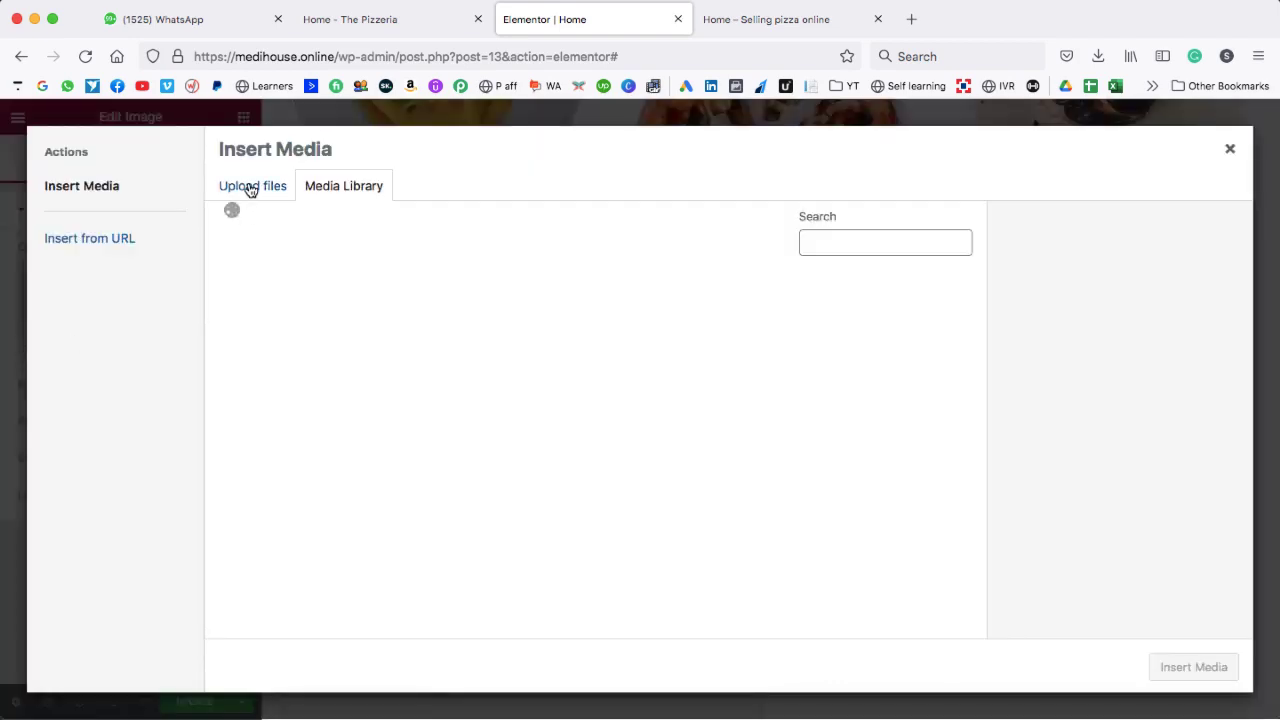
{"action": "left_click", "coordinate": [250, 190]}
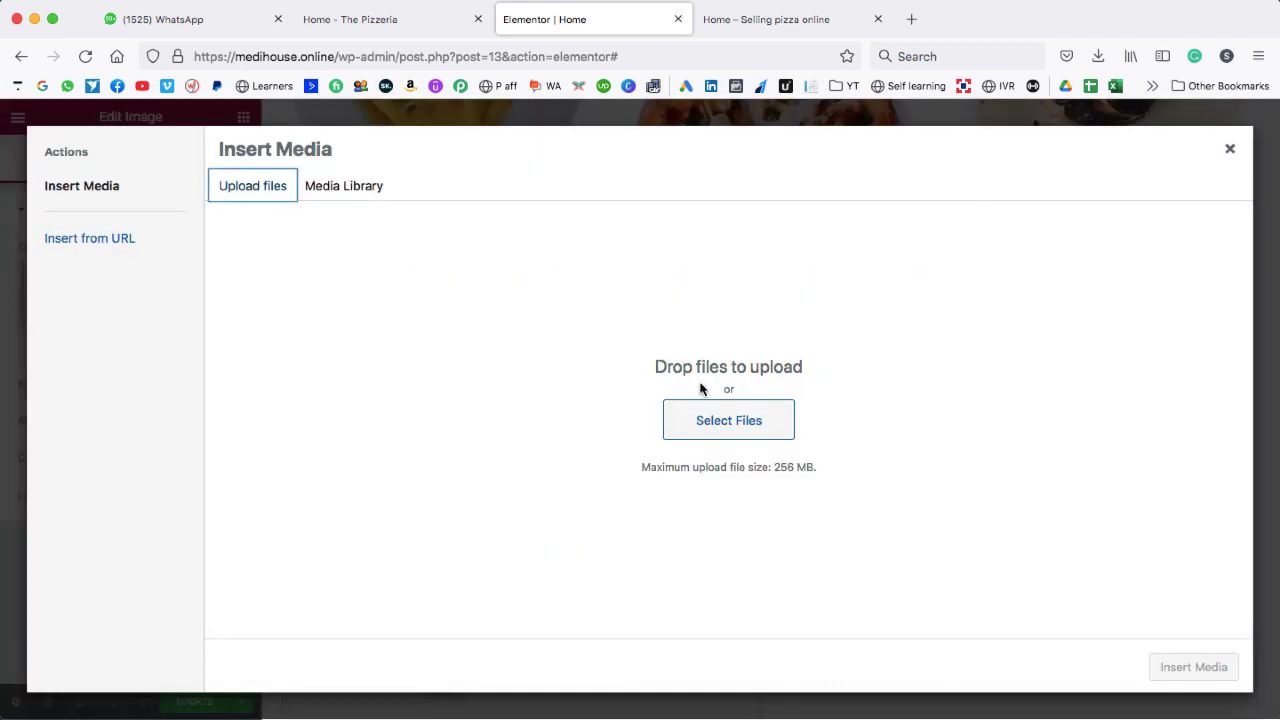
{"action": "left_click", "coordinate": [726, 423]}
{"action": "left_click", "coordinate": [843, 100]}
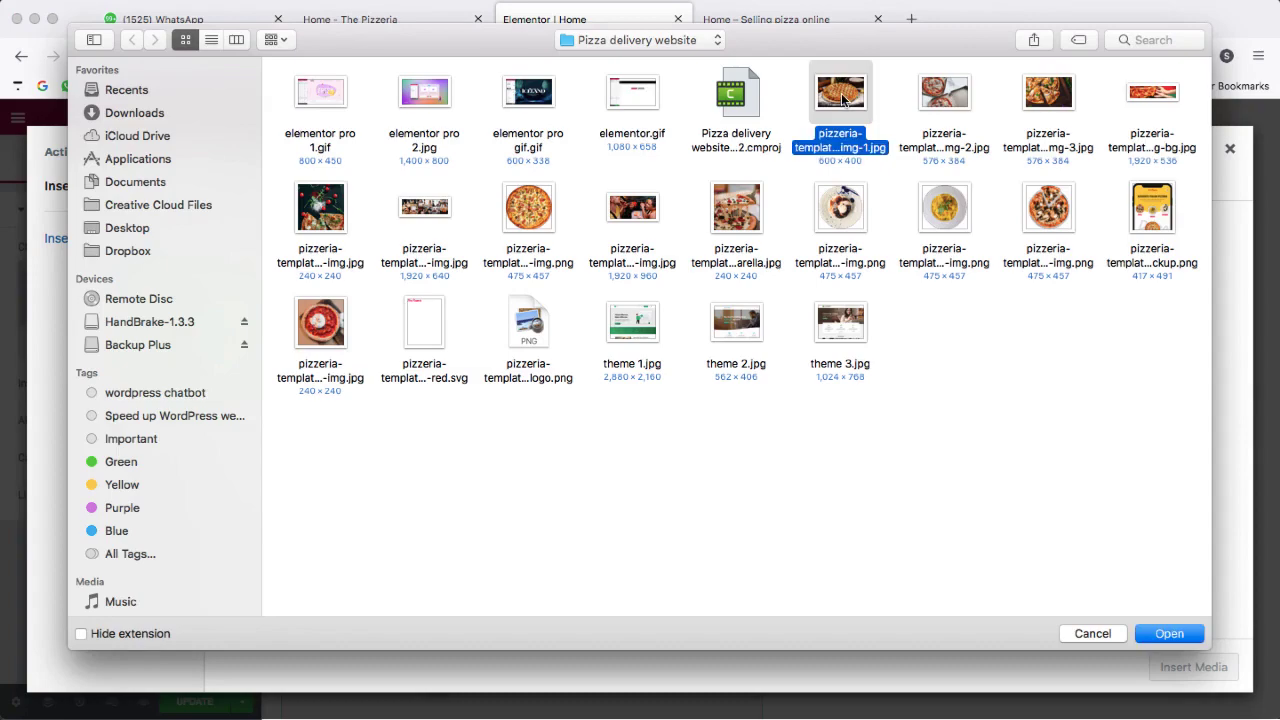
{"action": "left_click", "coordinate": [1161, 631]}
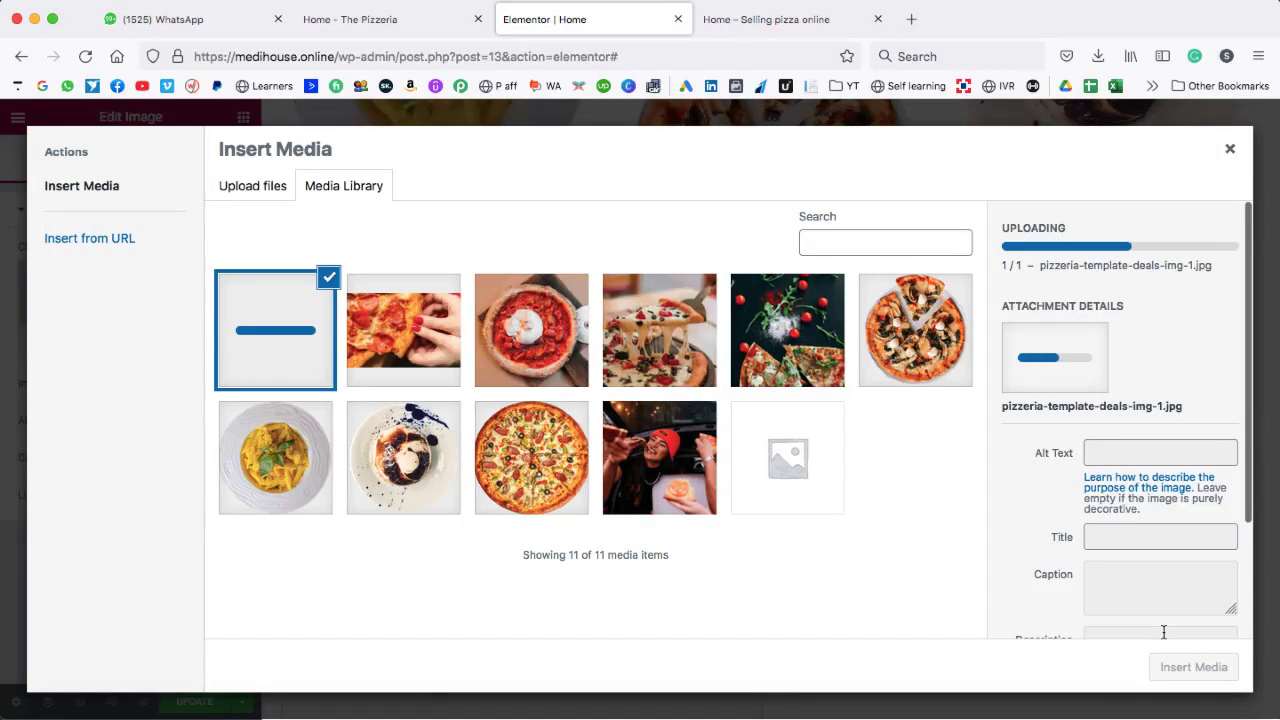
{"action": "left_click", "coordinate": [1188, 667]}
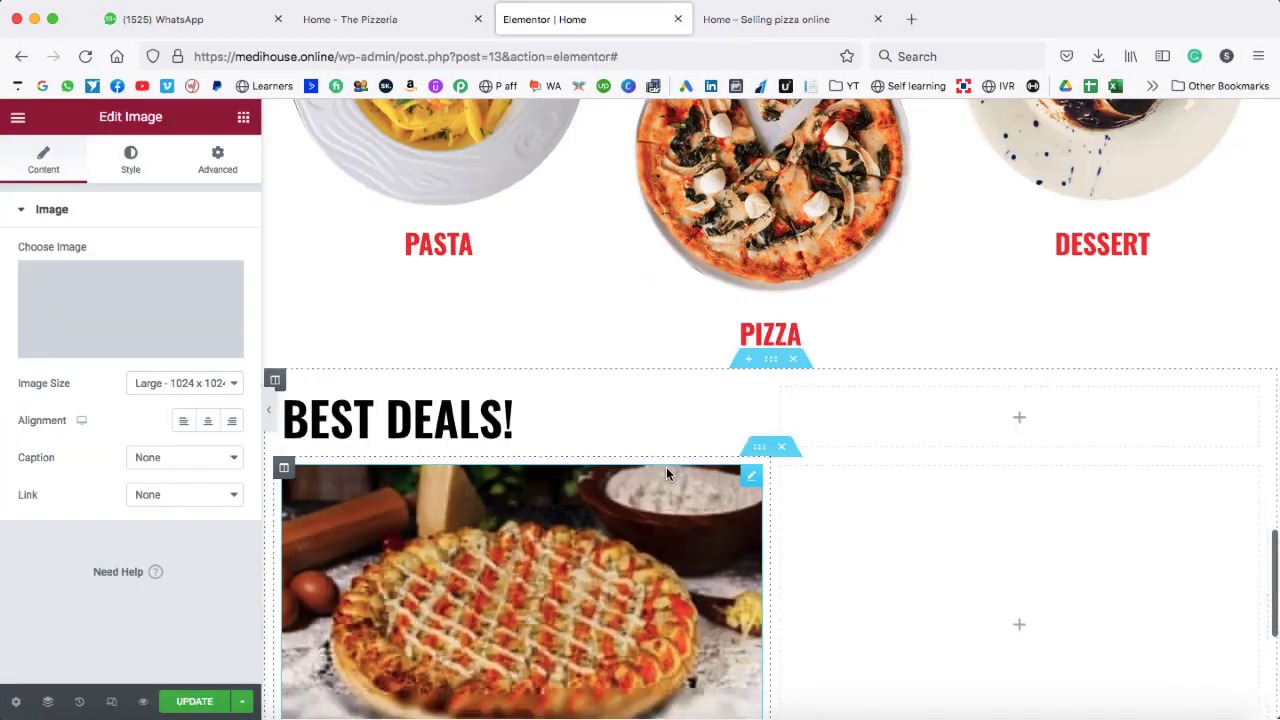
Step: Set the image size to Full and its alignment to Left
{"action": "scroll", "coordinate": [514, 557], "scroll_direction": "down", "scroll_amount": 1}
{"action": "scroll", "coordinate": [514, 565], "scroll_direction": "down", "scroll_amount": 2}
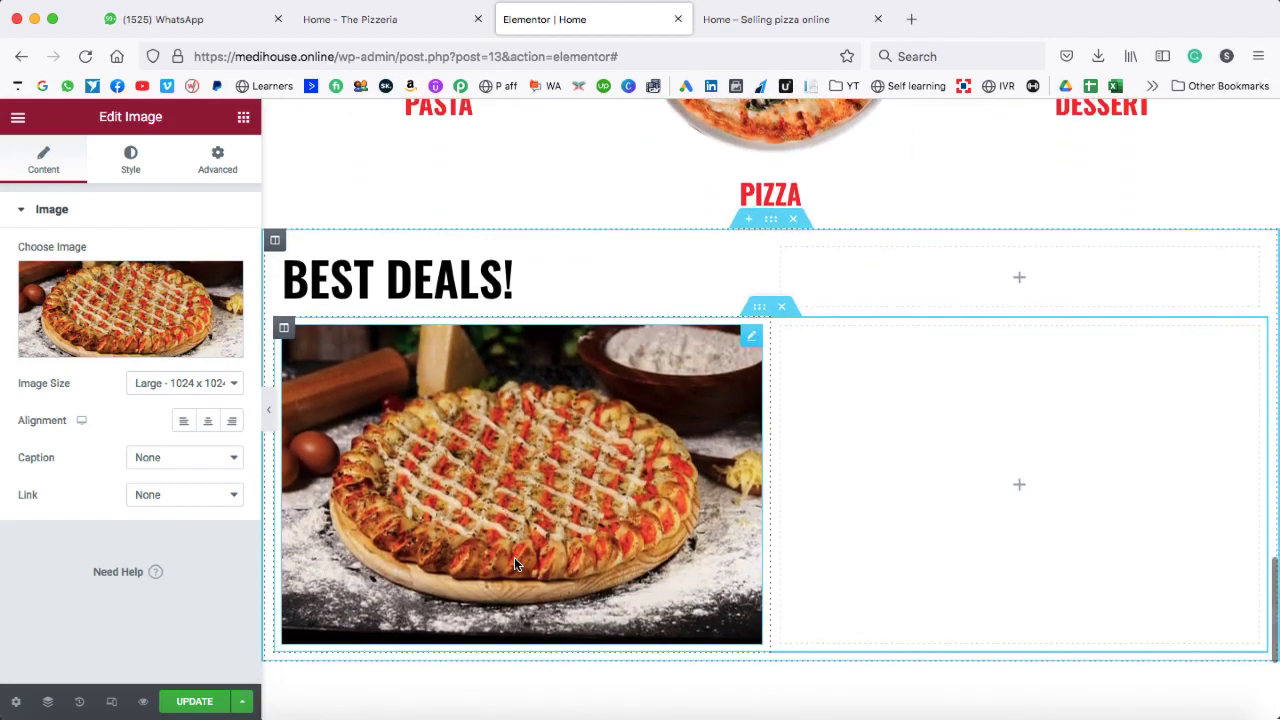
{"action": "left_click", "coordinate": [207, 394]}
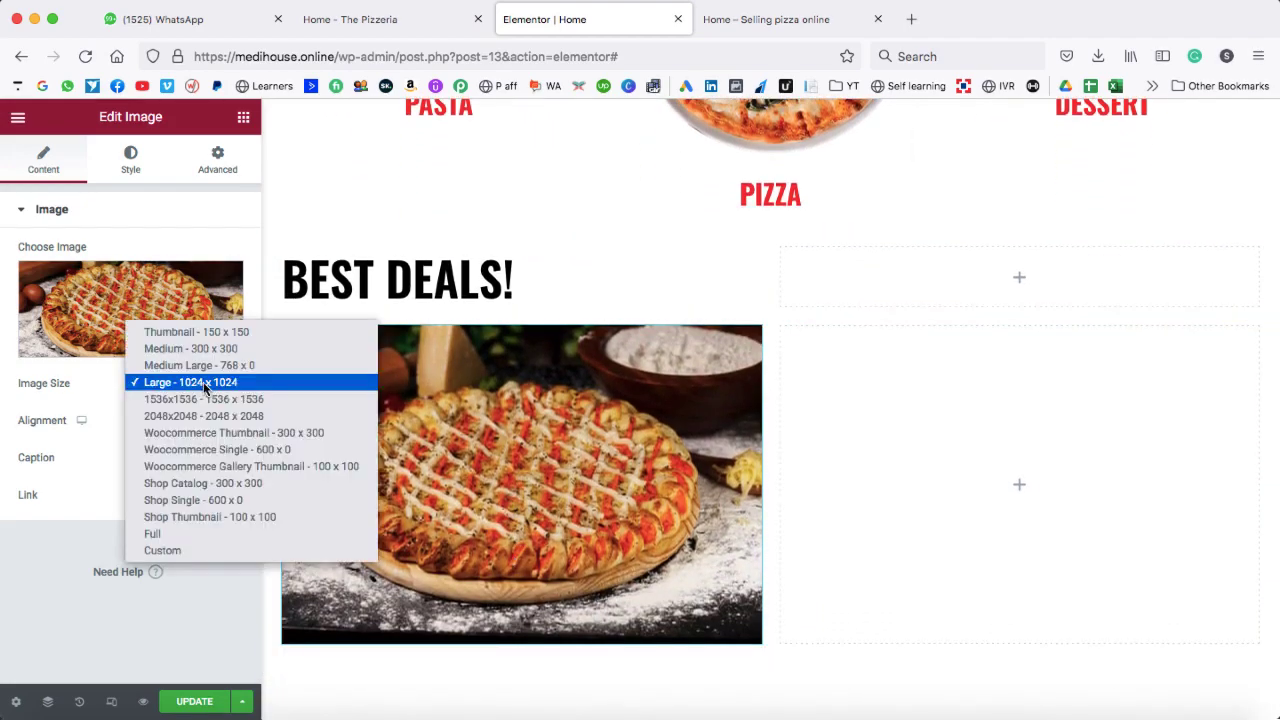
{"action": "left_click", "coordinate": [172, 532]}
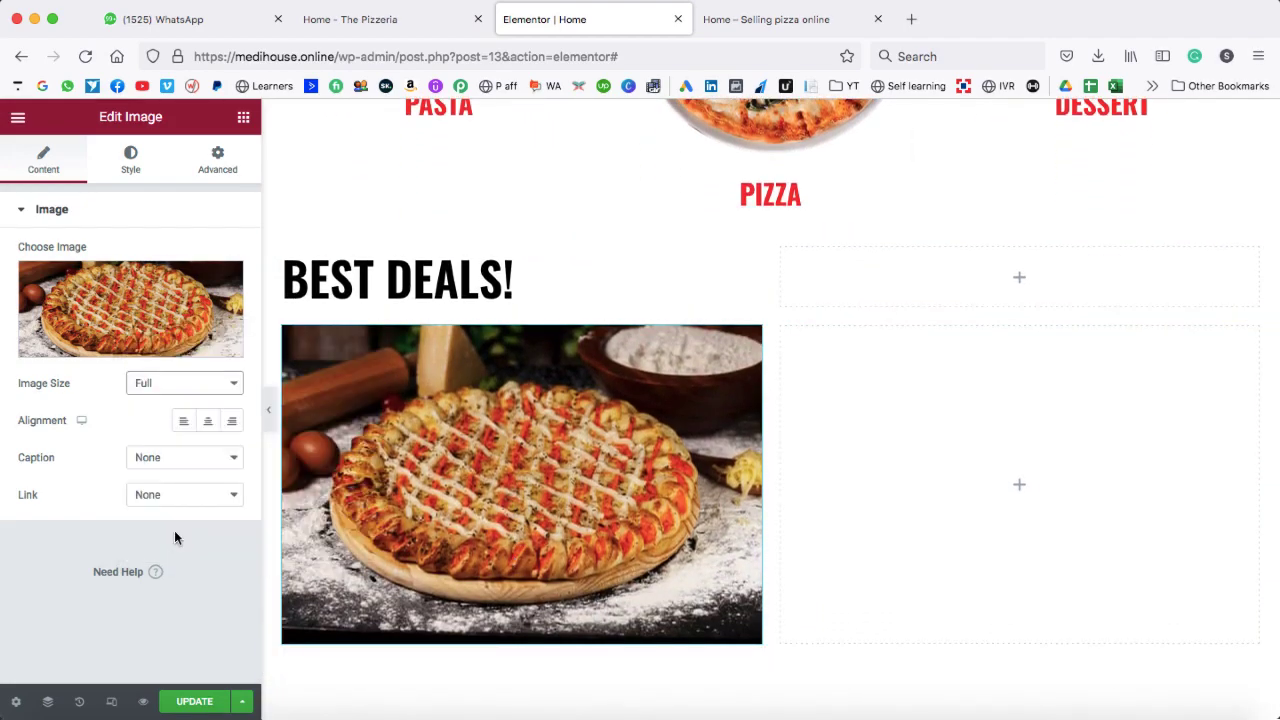
{"action": "left_click", "coordinate": [186, 428]}
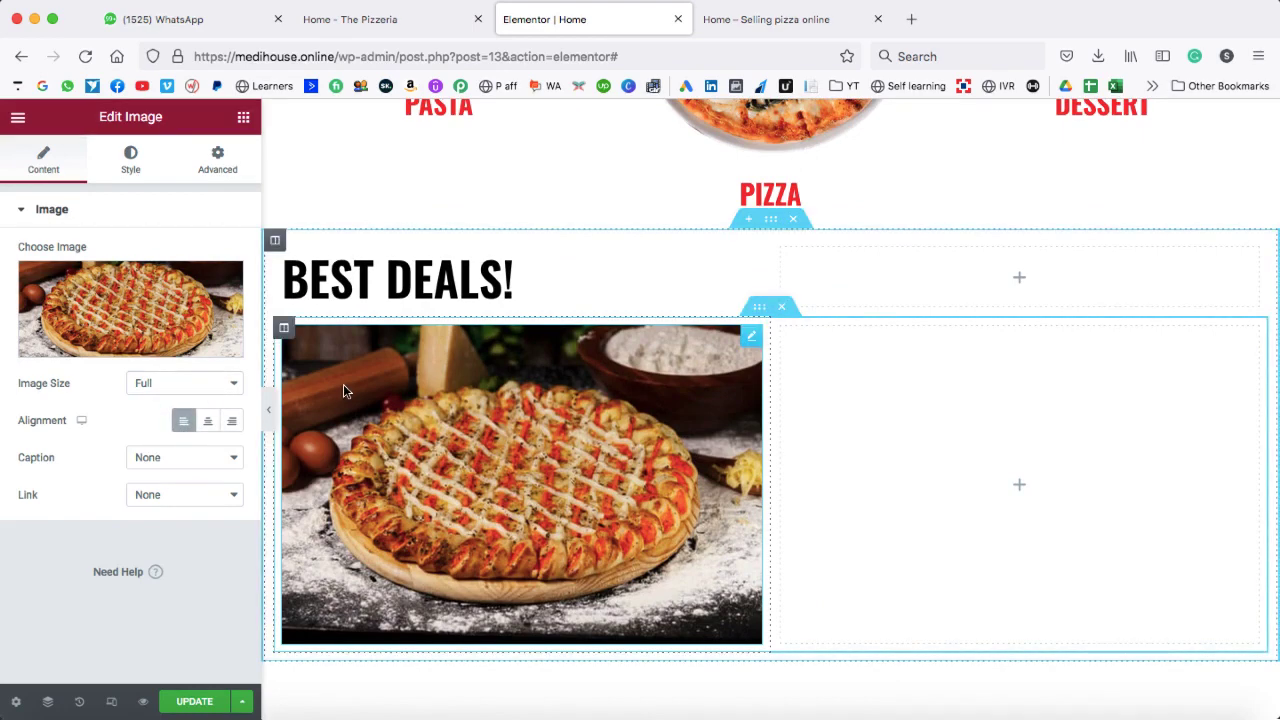
Step: Set the pizza image column's padding to 0 on all sides
{"action": "left_click", "coordinate": [284, 330]}
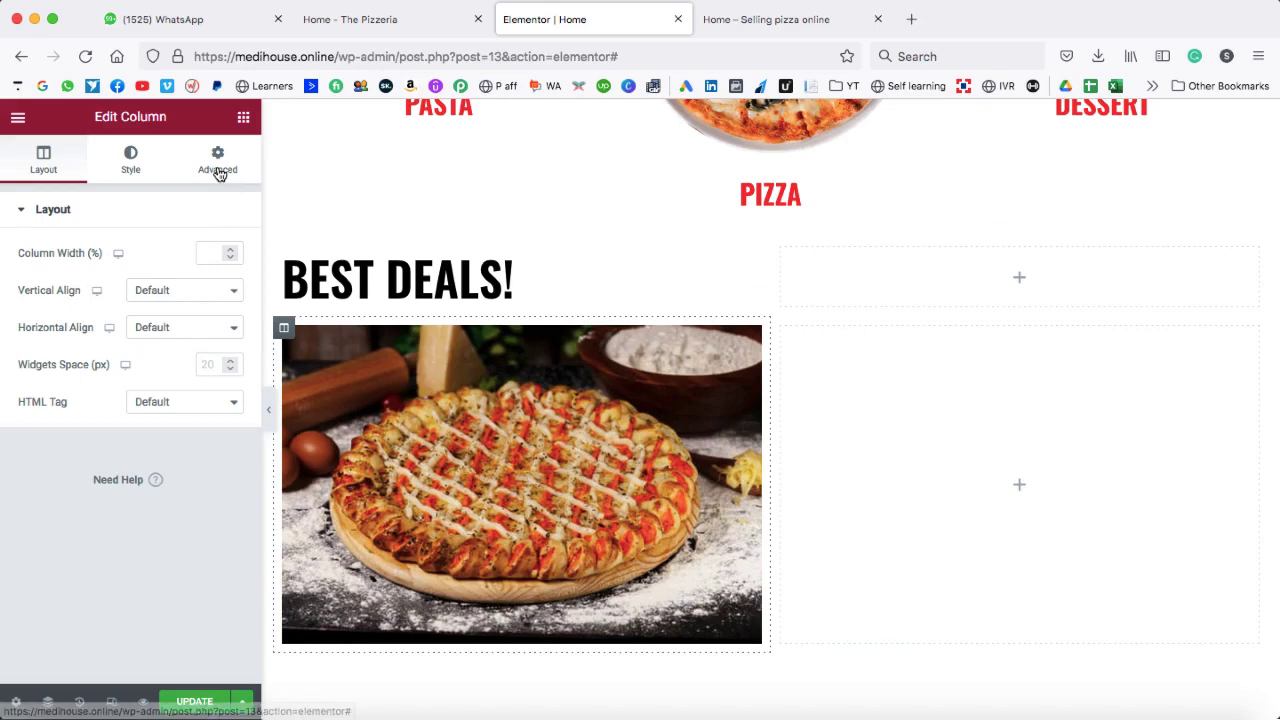
{"action": "left_click", "coordinate": [220, 172]}
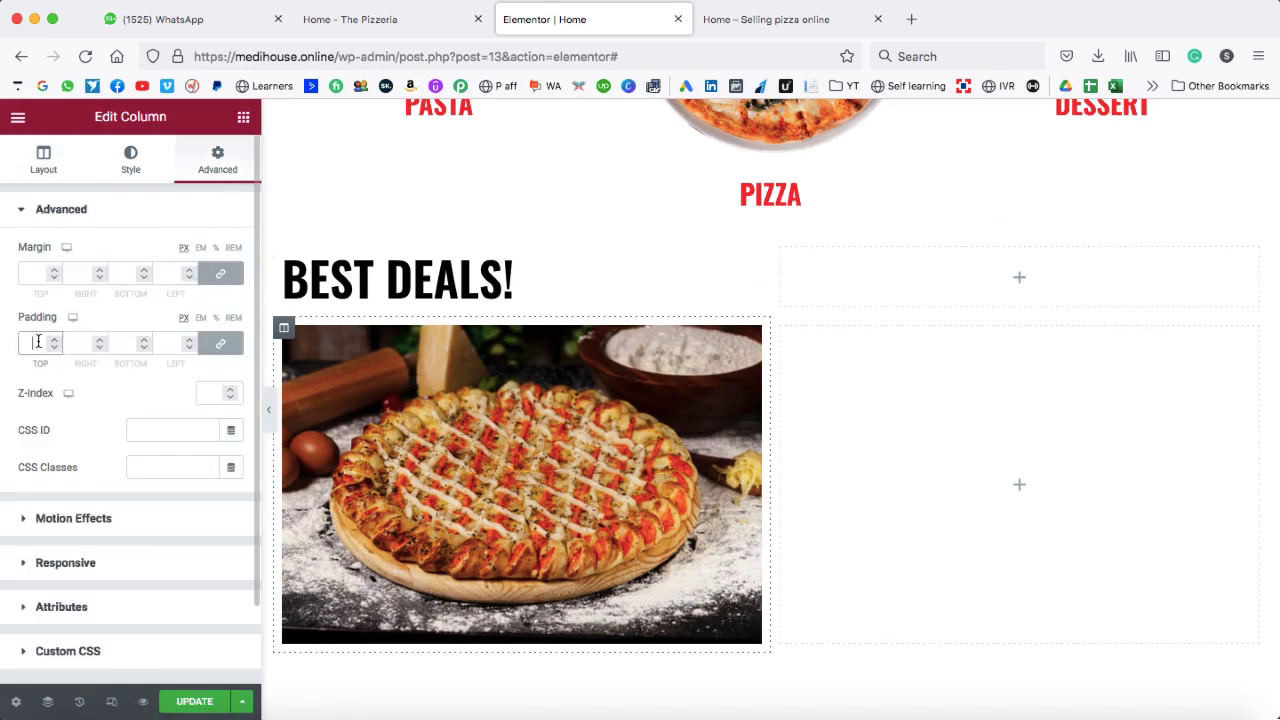
{"action": "type", "text": "0"}
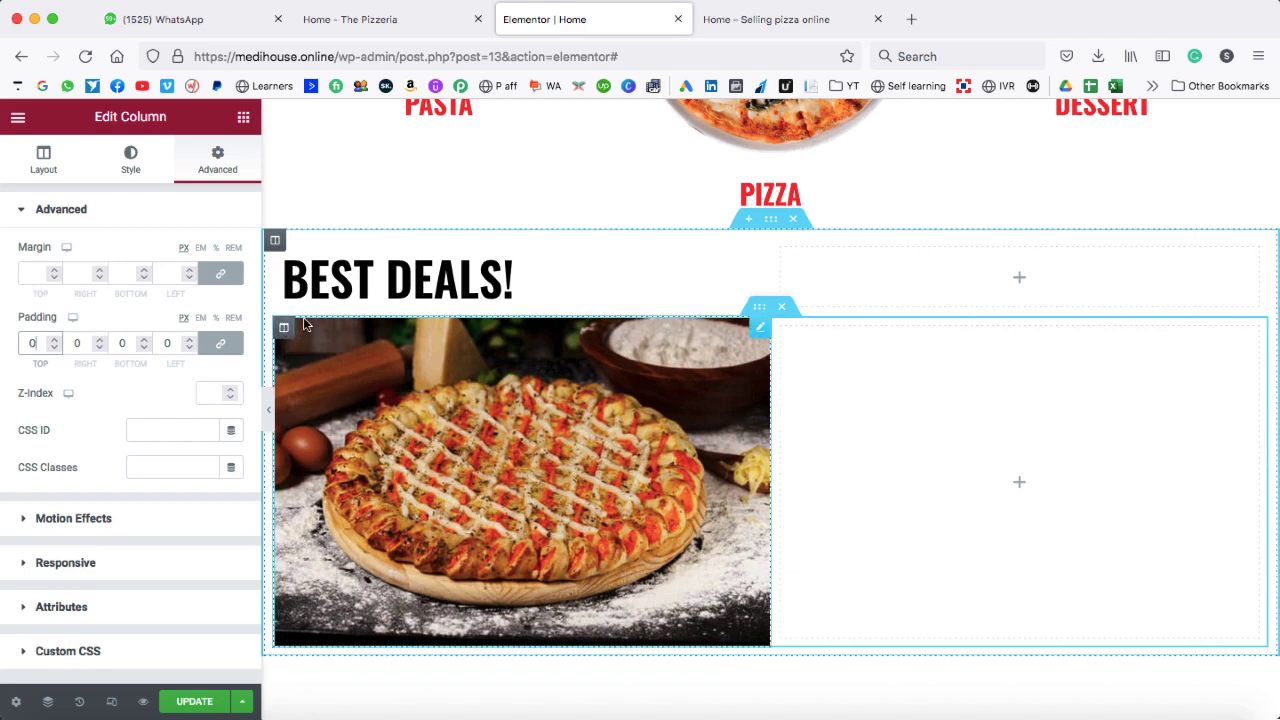
{"action": "left_click", "coordinate": [54, 340]}
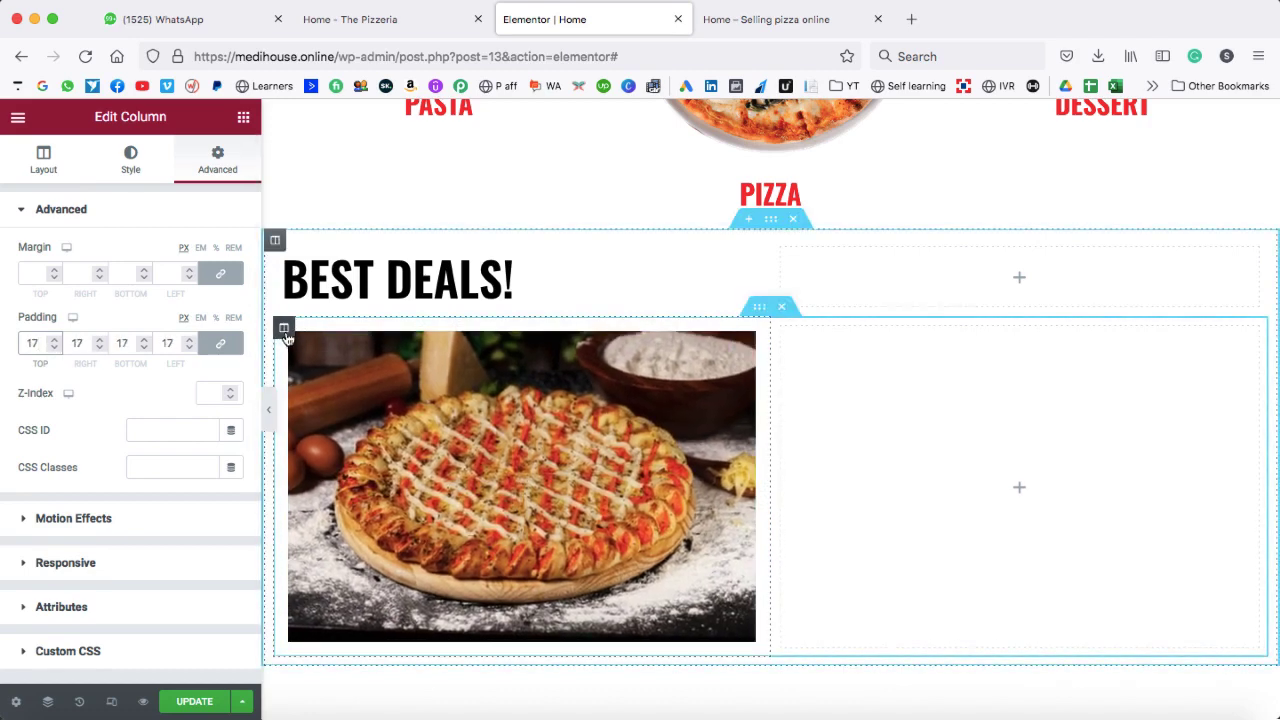
{"action": "left_click", "coordinate": [189, 347]}
{"action": "left_click", "coordinate": [189, 347]}
{"action": "left_click_drag", "start_coordinate": [189, 344], "coordinate": [189, 344]}
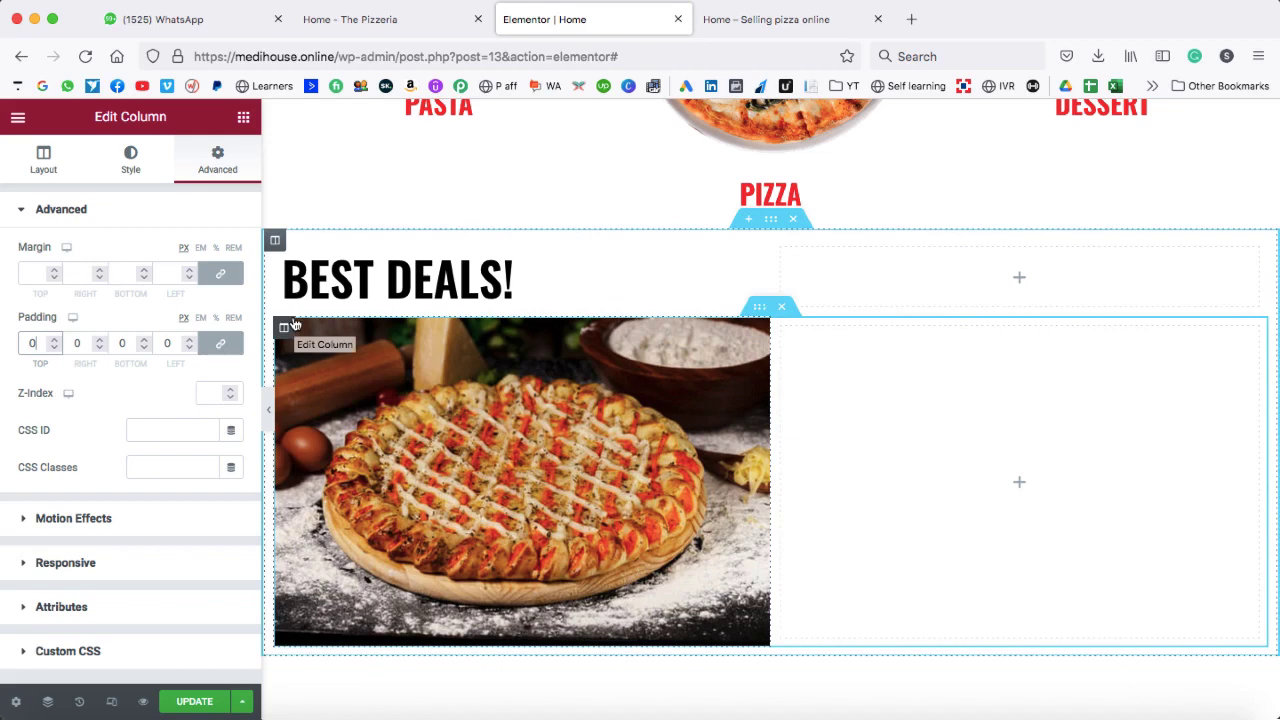
Step: Compare the Best Deals section with the demo site, then return to the editor
{"action": "left_click", "coordinate": [420, 20]}
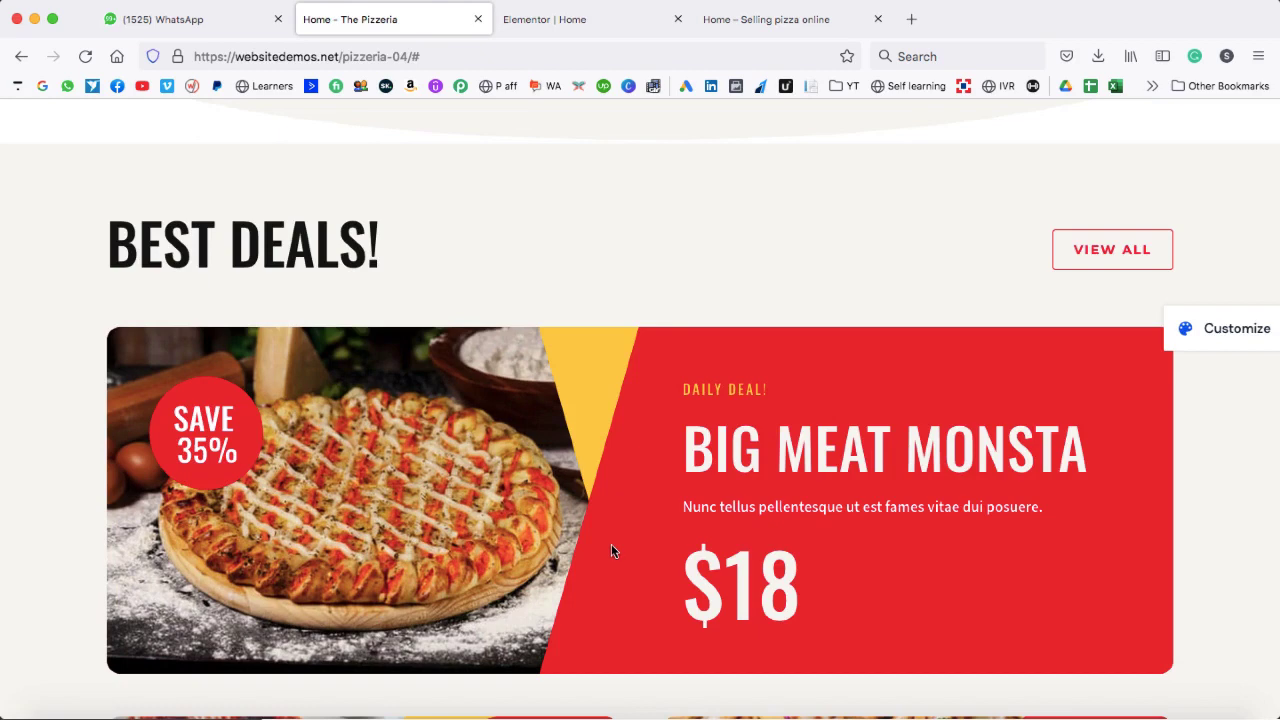
{"action": "left_click", "coordinate": [560, 20]}
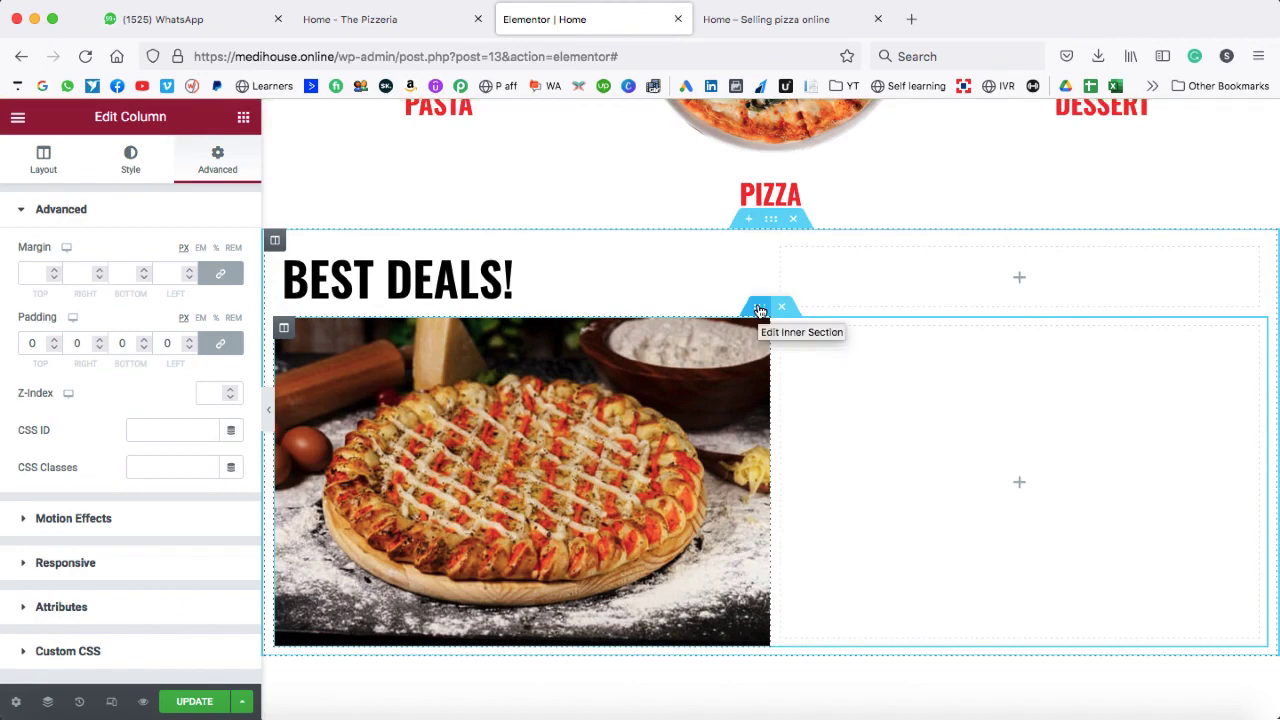
{"action": "right_click", "coordinate": [760, 311]}
Step: Give the deal inner section a Classic background in bright red #F60808
{"action": "left_click", "coordinate": [805, 323]}
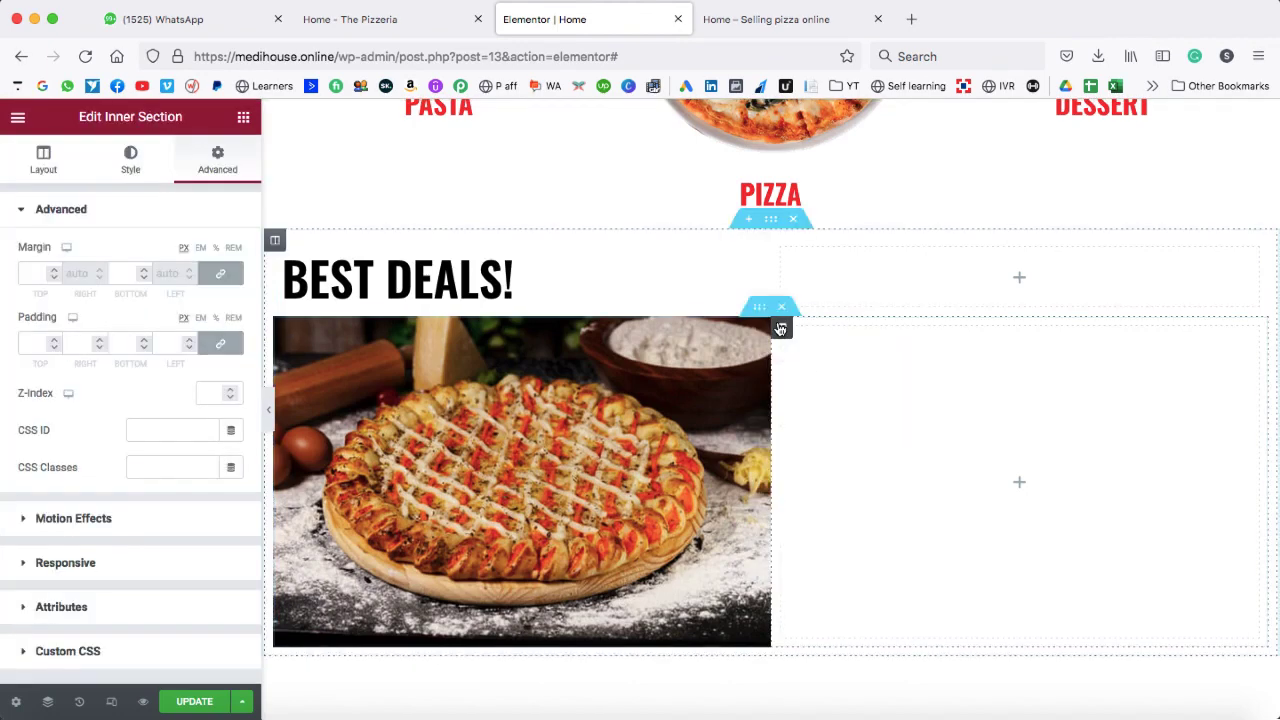
{"action": "left_click", "coordinate": [130, 158]}
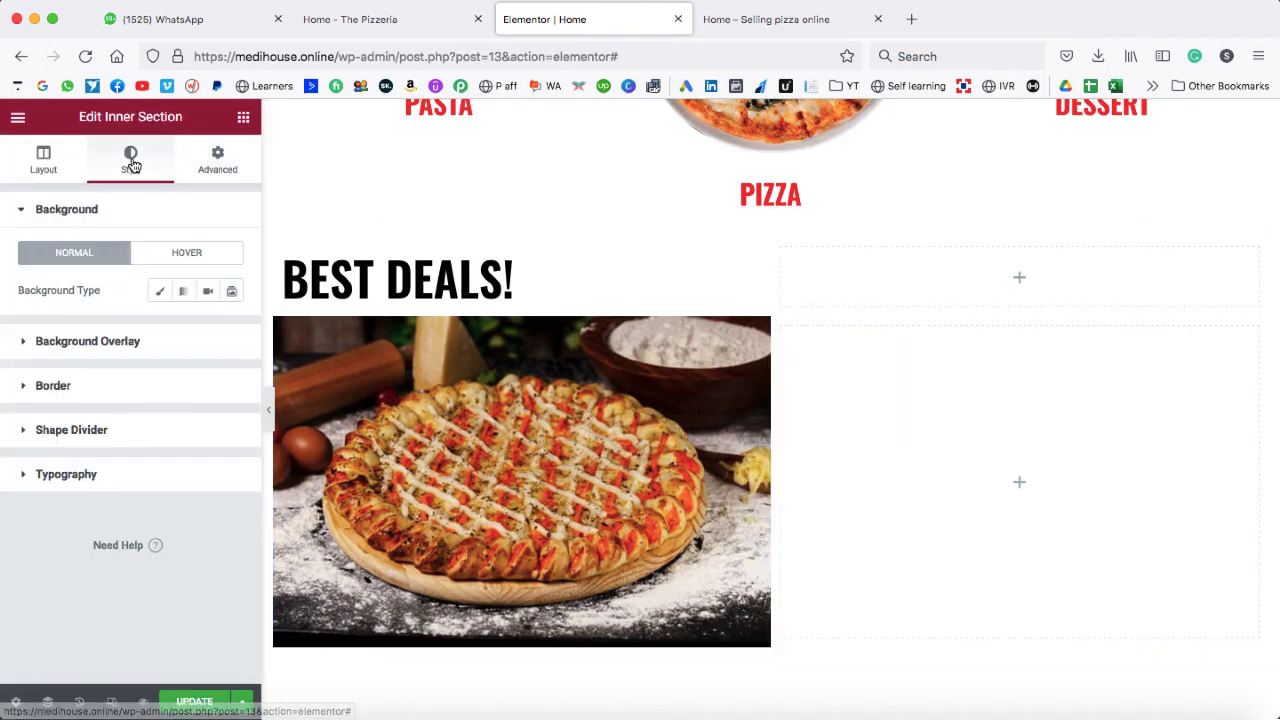
{"action": "left_click", "coordinate": [159, 291]}
{"action": "left_click", "coordinate": [231, 330]}
{"action": "left_click_drag", "start_coordinate": [214, 429], "coordinate": [319, 407]}
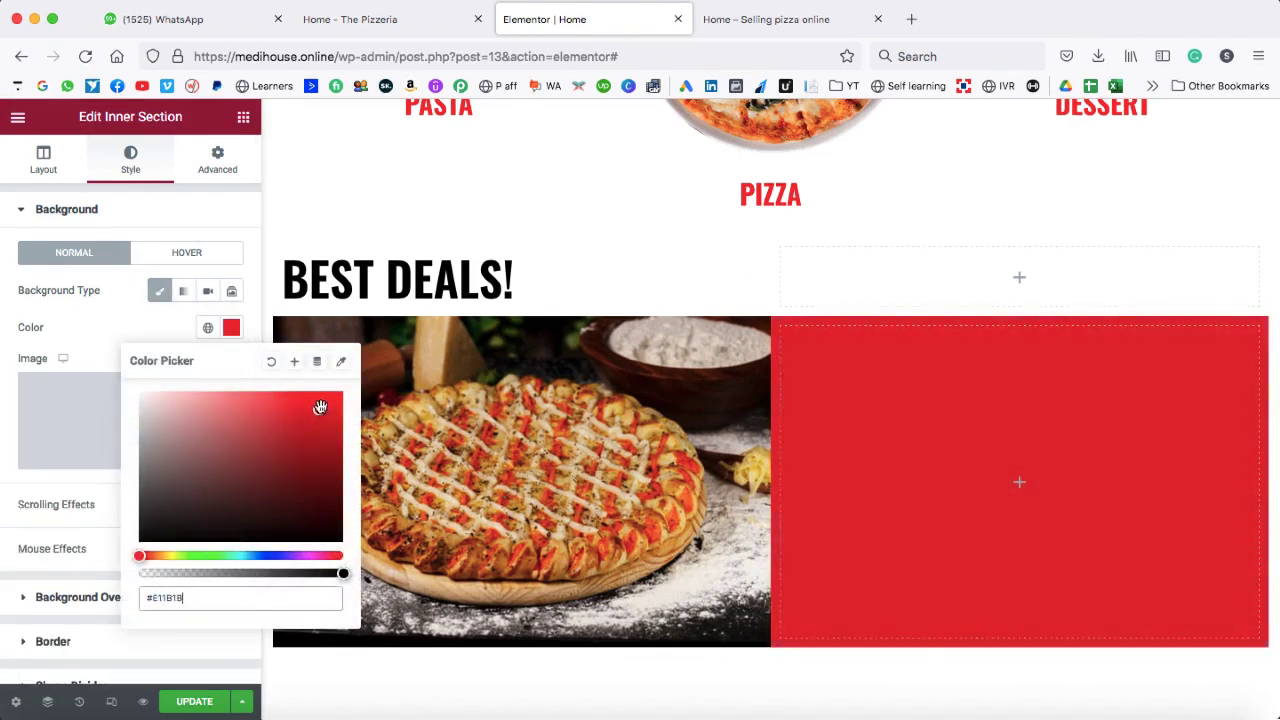
{"action": "left_click", "coordinate": [157, 325]}
Step: Check the red deal panel against the demo site and return to the editor
{"action": "left_click", "coordinate": [370, 28]}
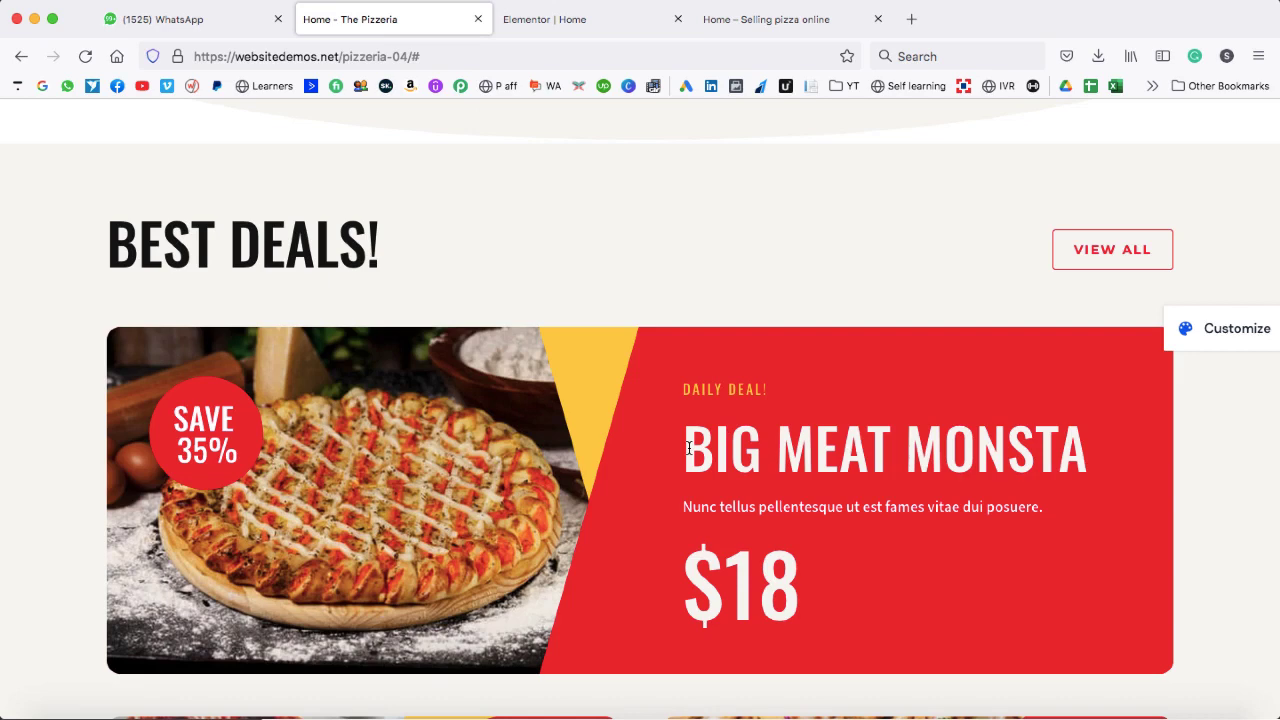
{"action": "left_click", "coordinate": [564, 21]}
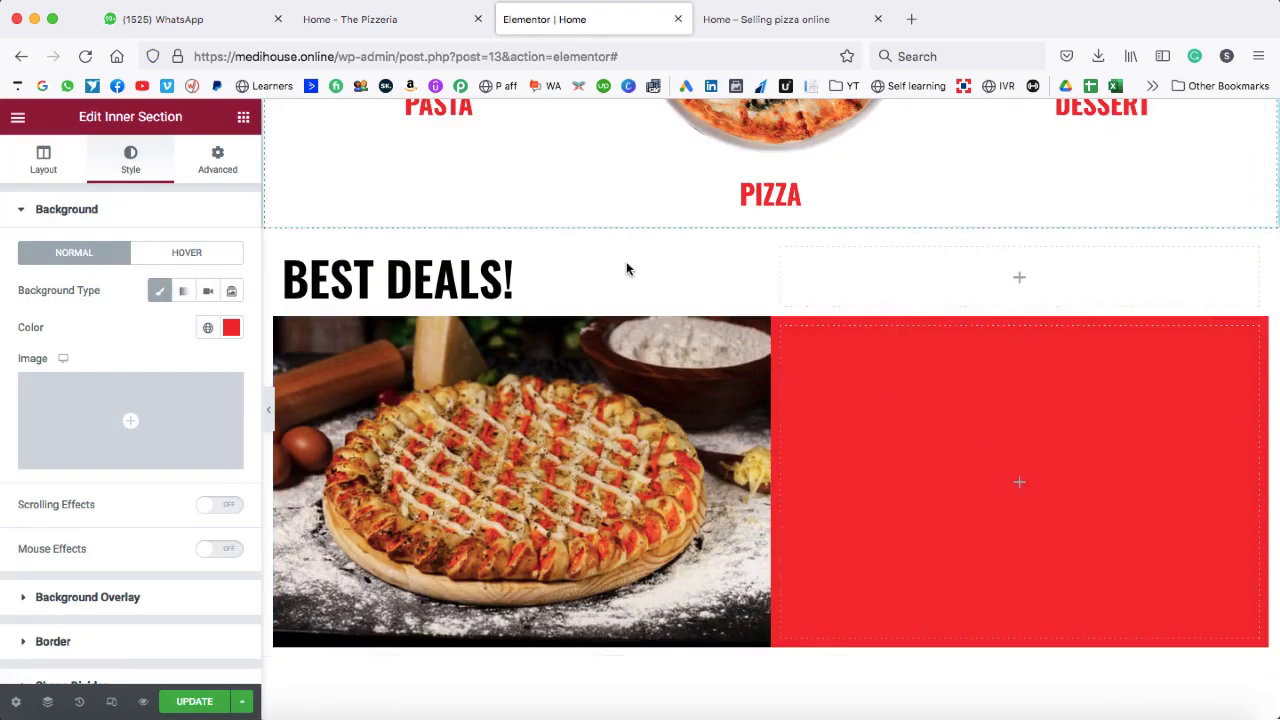
{"action": "right_click", "coordinate": [492, 310]}
Step: Duplicate the BEST DEALS! heading into the red column and retitle it 'Big Meat Monsta'
{"action": "left_click", "coordinate": [500, 316]}
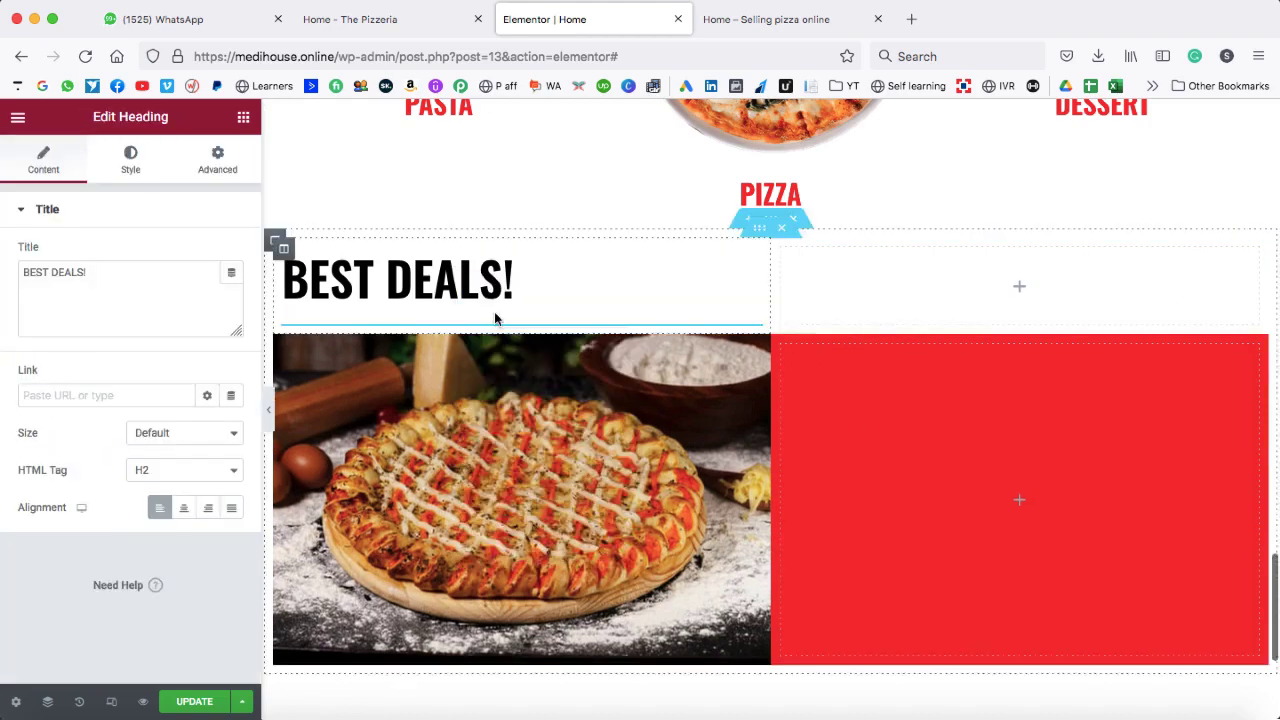
{"action": "left_click_drag", "start_coordinate": [750, 335], "coordinate": [884, 486]}
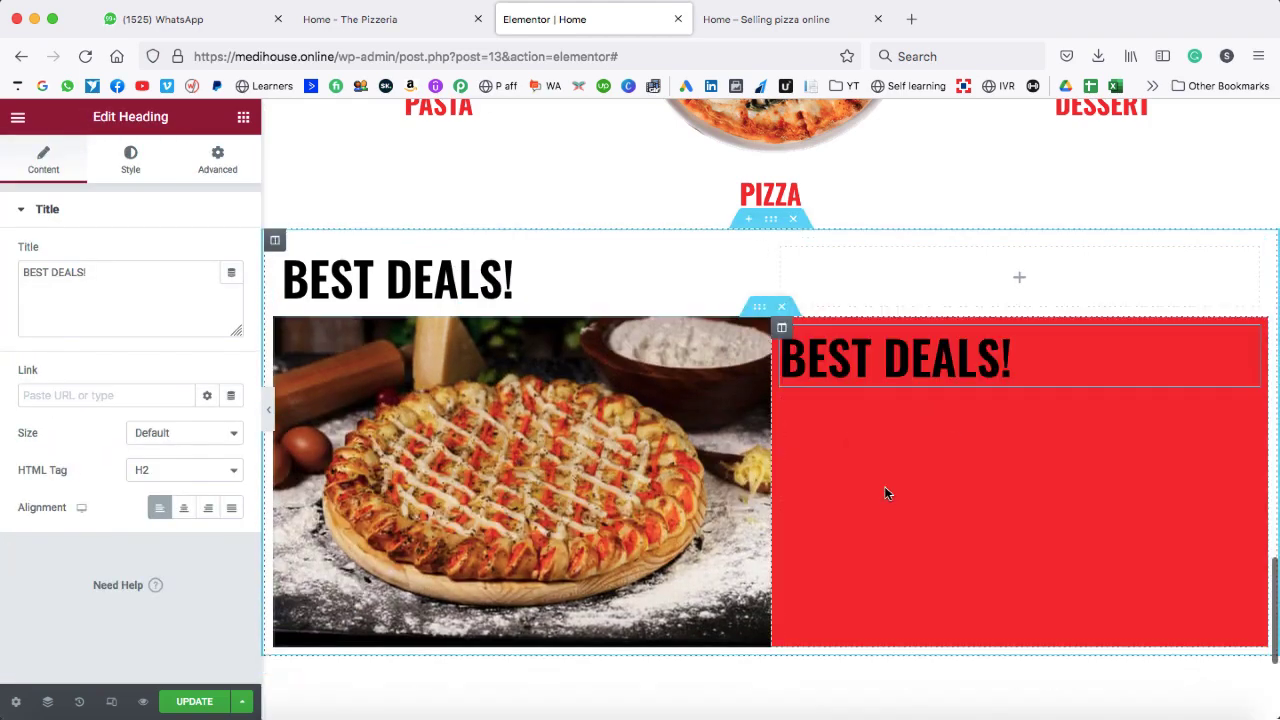
{"action": "left_click", "coordinate": [150, 272]}
{"action": "key", "text": "super+a"}
{"action": "type", "text": "Big Meat Monsta"}
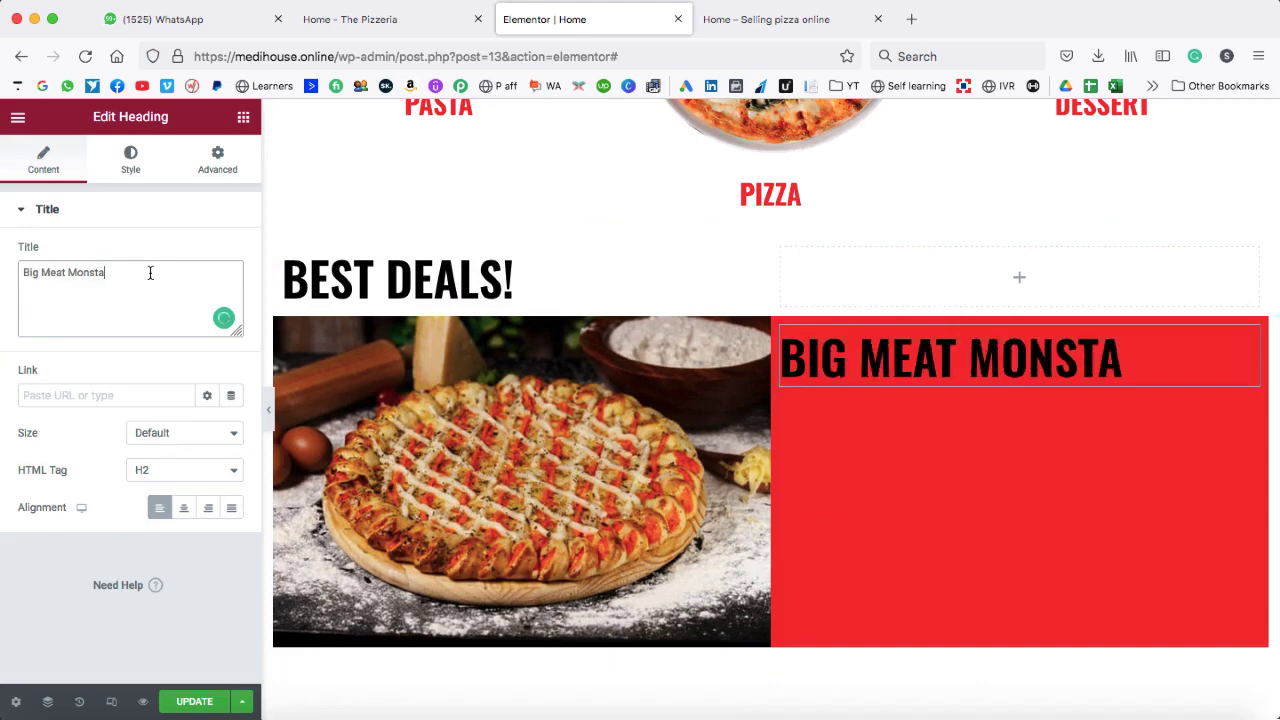
Step: Set the Big Meat Monsta heading's text colour to #FFFFFF and compare it with the demo
{"action": "left_click", "coordinate": [130, 162]}
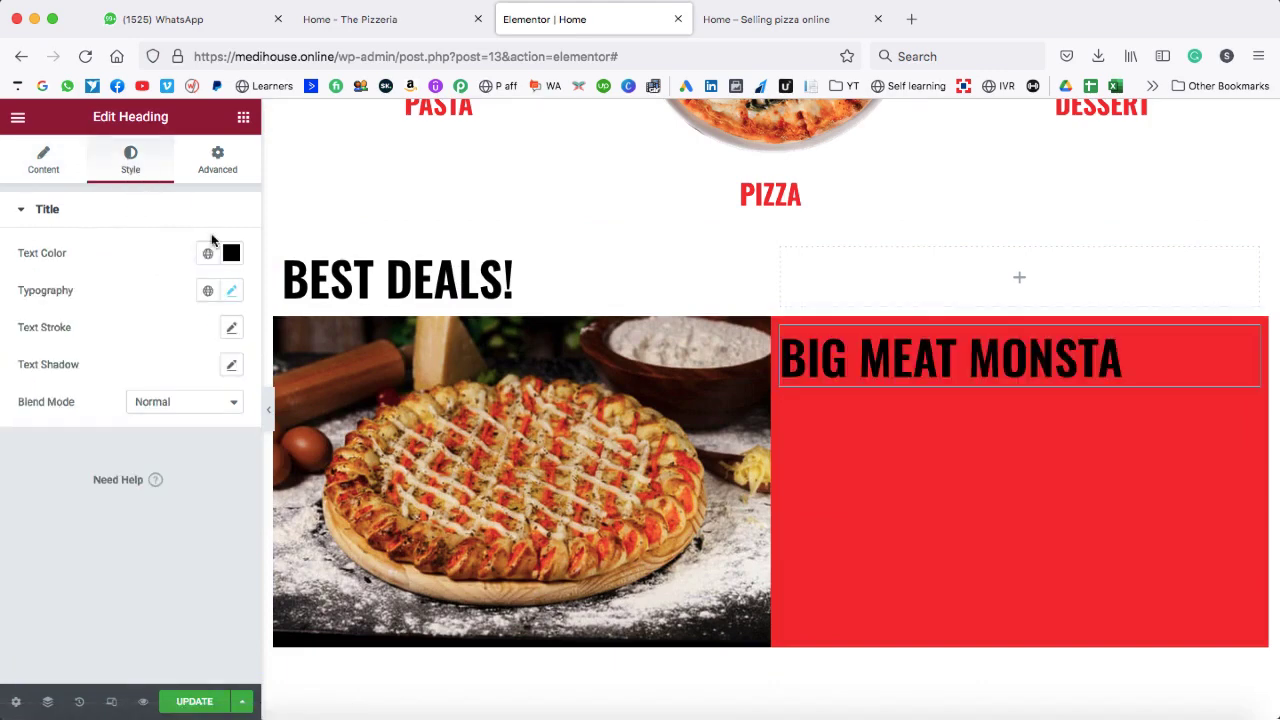
{"action": "left_click", "coordinate": [231, 253]}
{"action": "type", "text": "#FFFFFF"}
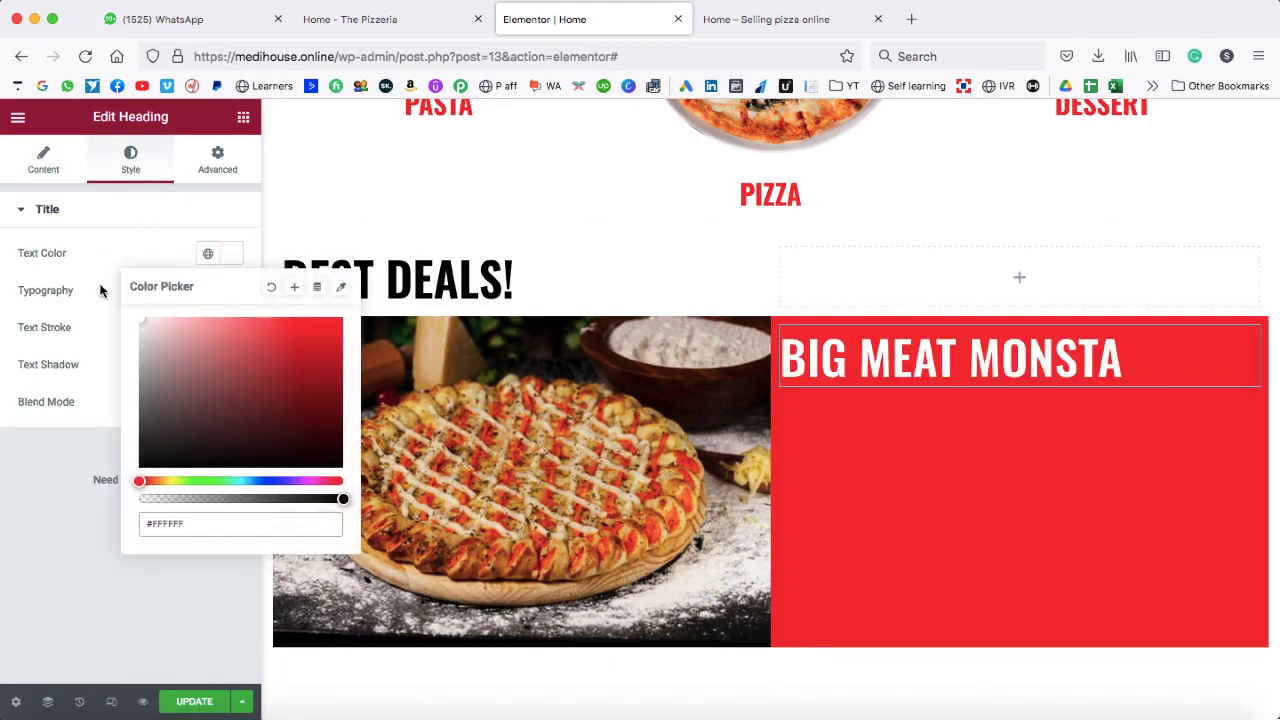
{"action": "left_click", "coordinate": [94, 245]}
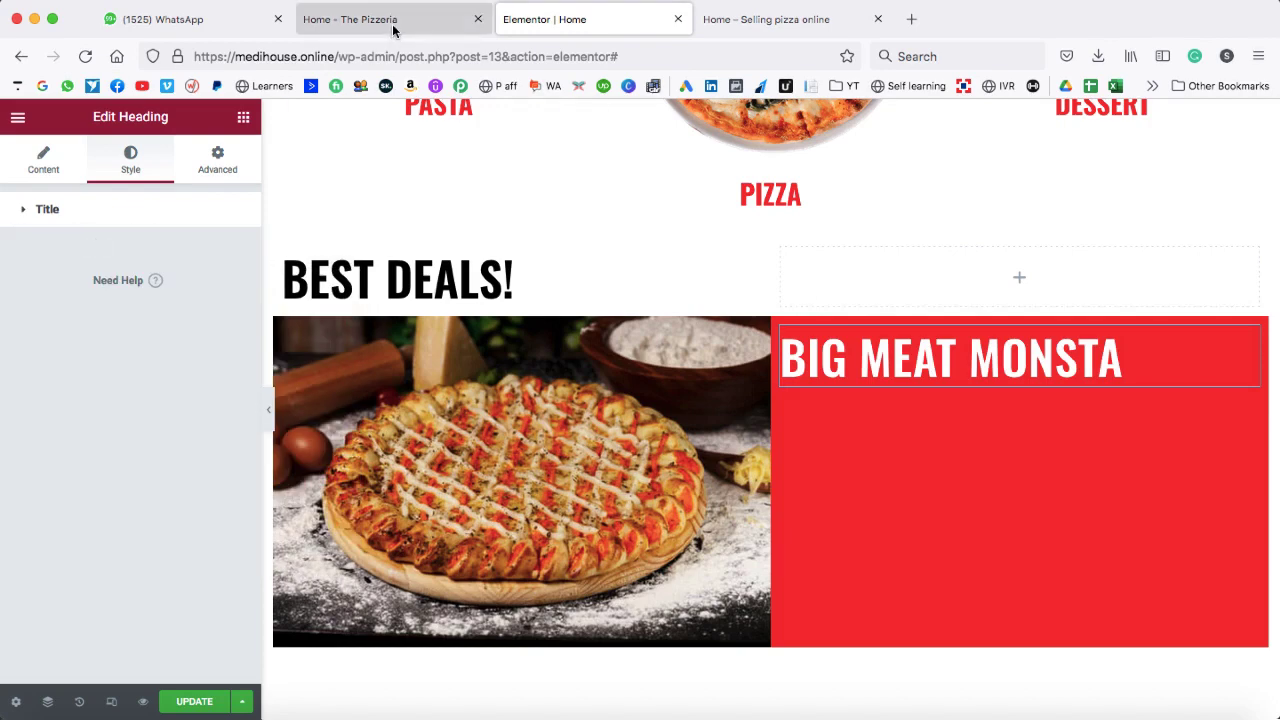
{"action": "left_click", "coordinate": [392, 30]}
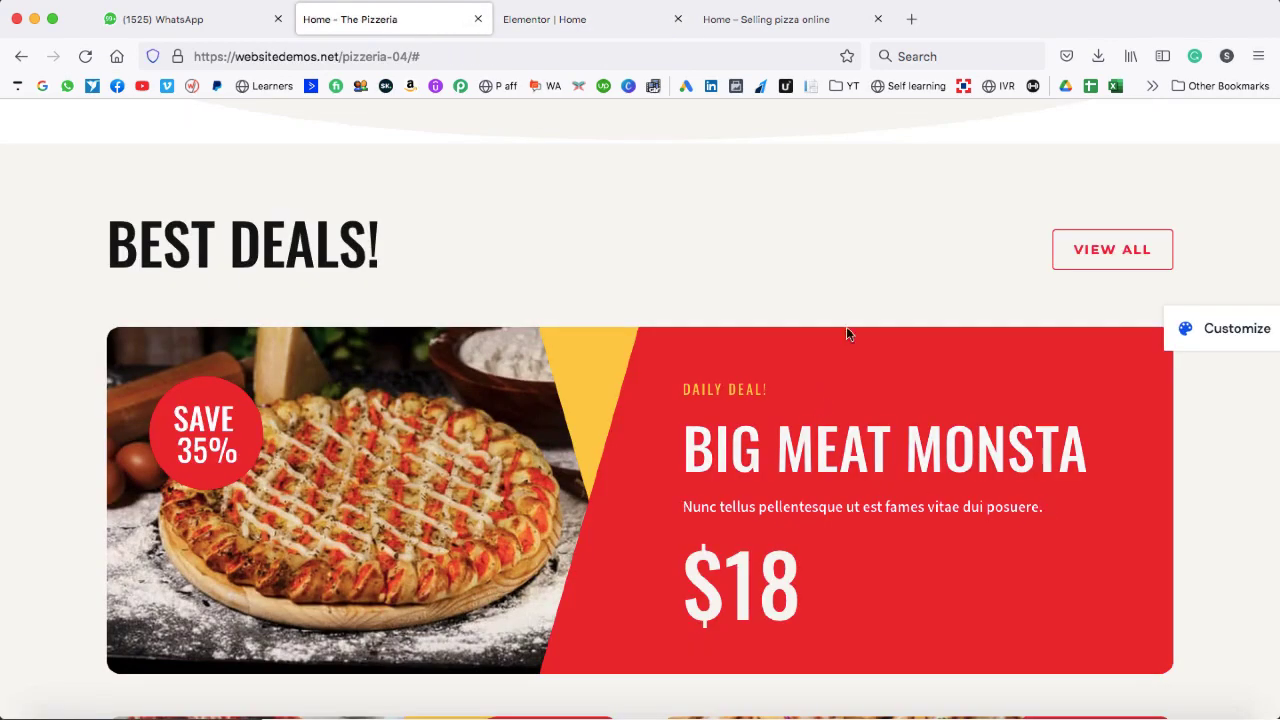
{"action": "left_click", "coordinate": [577, 28]}
Step: Duplicate the BIG MEAT MONSTA heading, then delete the extra copy
{"action": "right_click", "coordinate": [862, 382]}
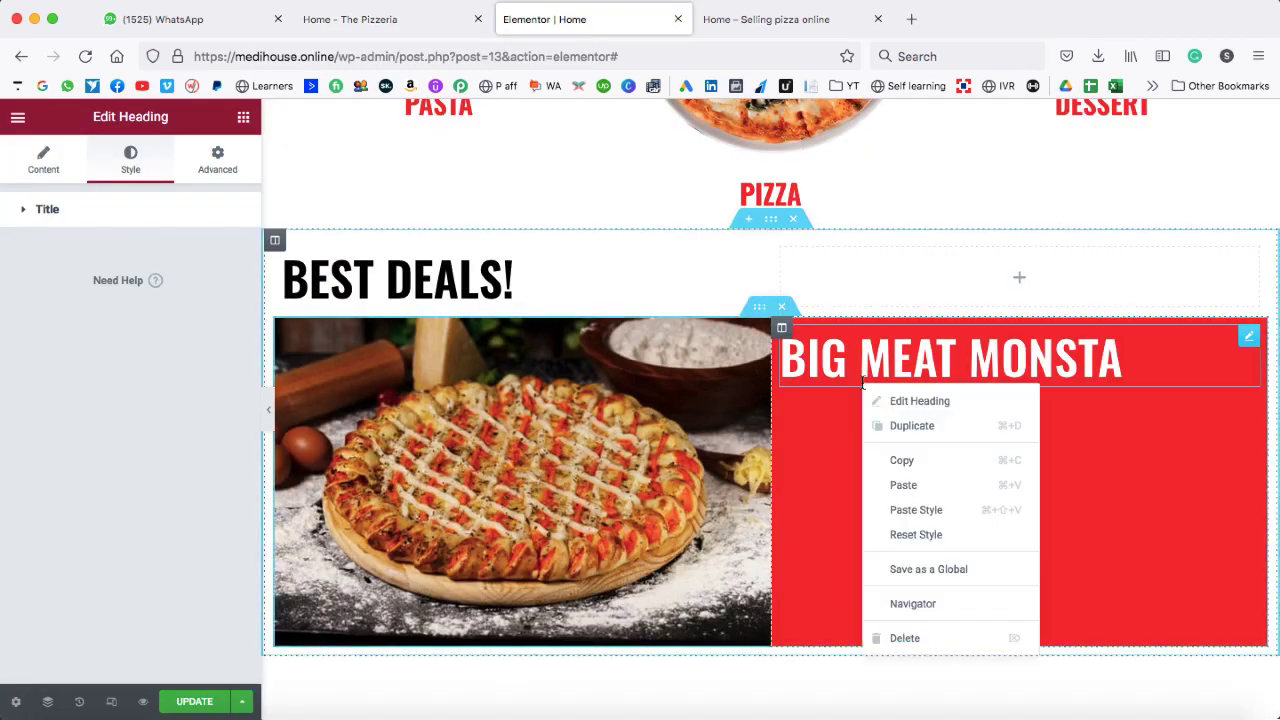
{"action": "left_click", "coordinate": [872, 425]}
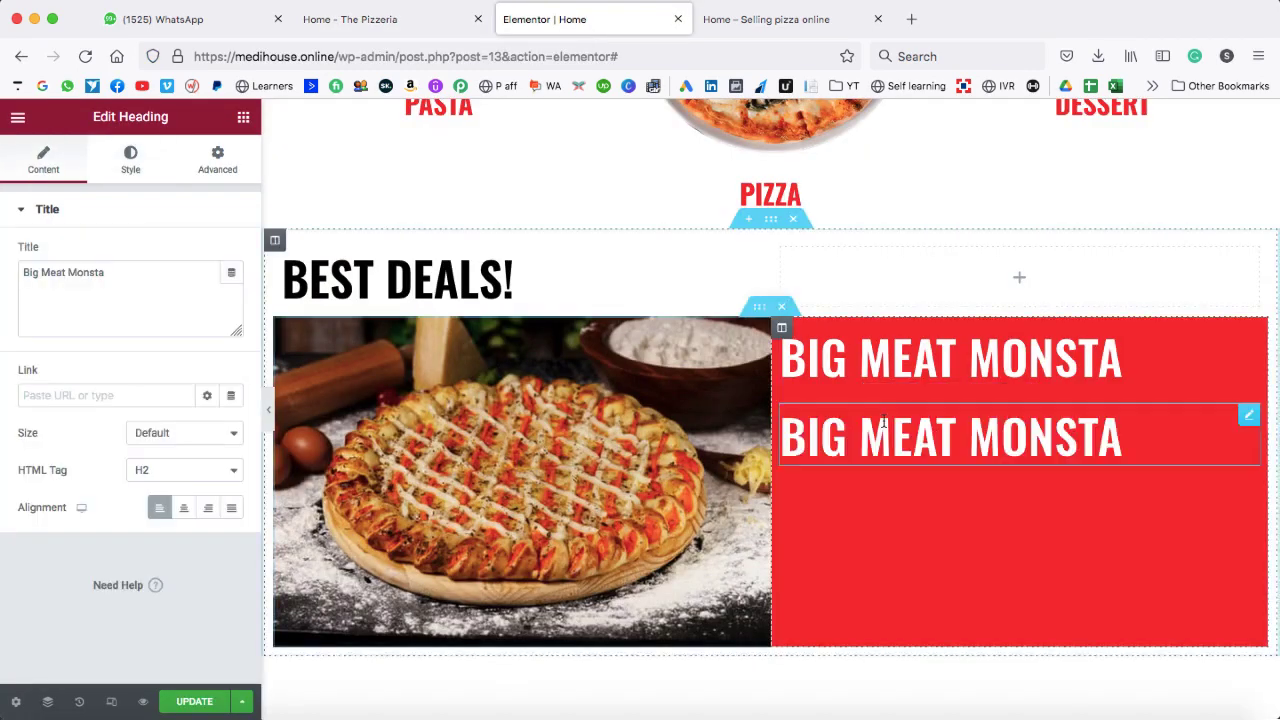
{"action": "right_click", "coordinate": [1245, 425]}
{"action": "left_click", "coordinate": [1150, 672]}
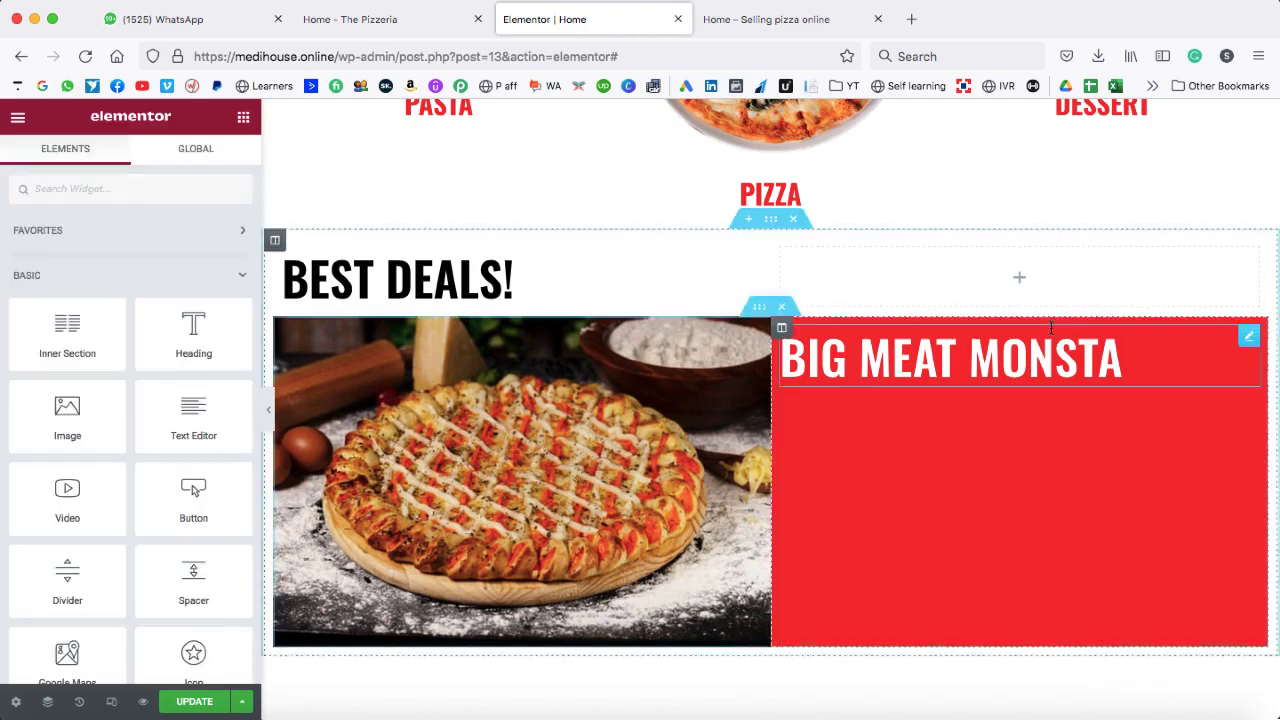
{"action": "scroll", "coordinate": [1050, 328], "scroll_direction": "up", "scroll_amount": 5}
Step: Duplicate the Cursus ultricies text block and move the copy under BIG MEAT MONSTA
{"action": "right_click", "coordinate": [972, 121]}
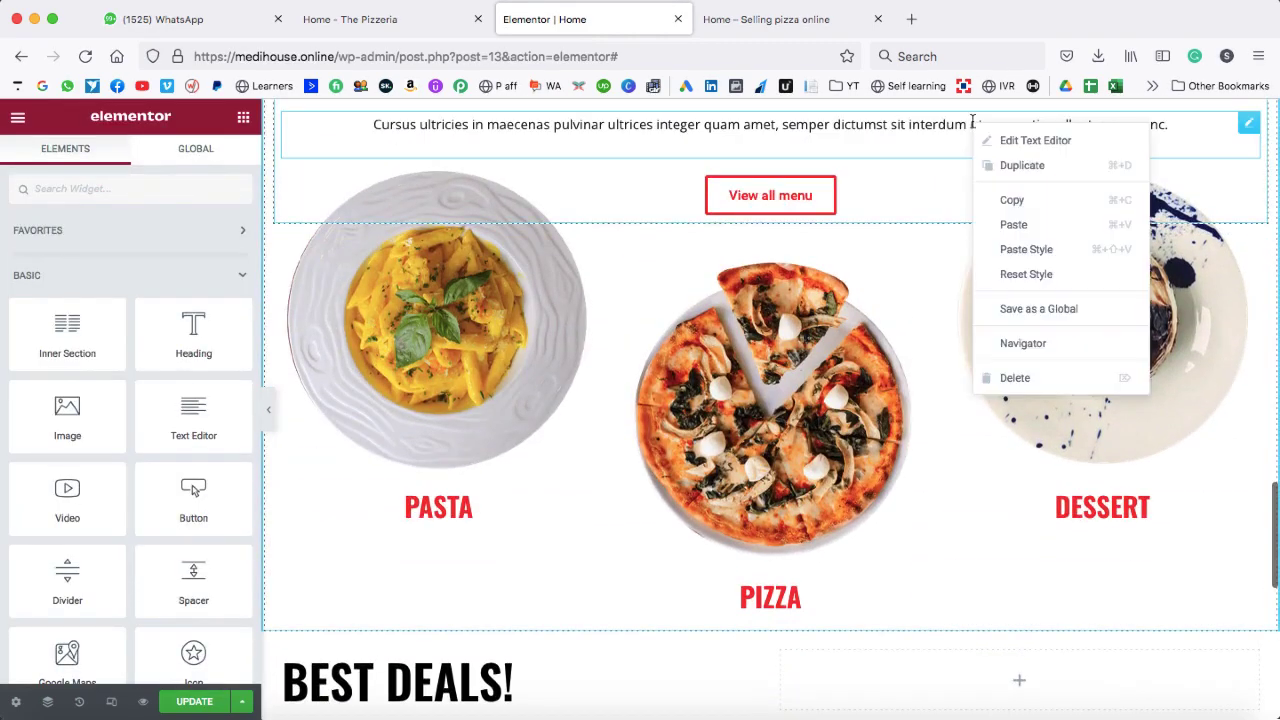
{"action": "left_click", "coordinate": [1022, 165]}
{"action": "scroll", "coordinate": [1068, 256], "scroll_direction": "down", "scroll_amount": 1}
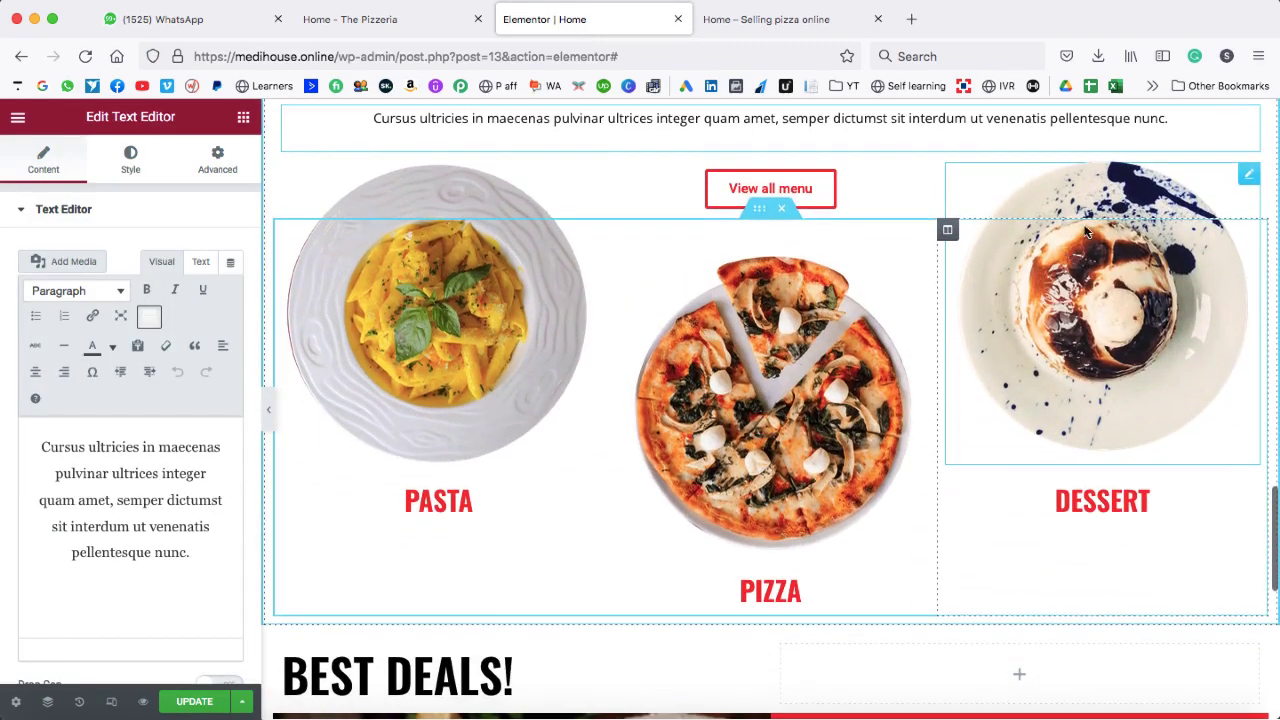
{"action": "left_click_drag", "start_coordinate": [1254, 120], "coordinate": [849, 648]}
{"action": "scroll", "coordinate": [849, 650], "scroll_direction": "down", "scroll_amount": 5}
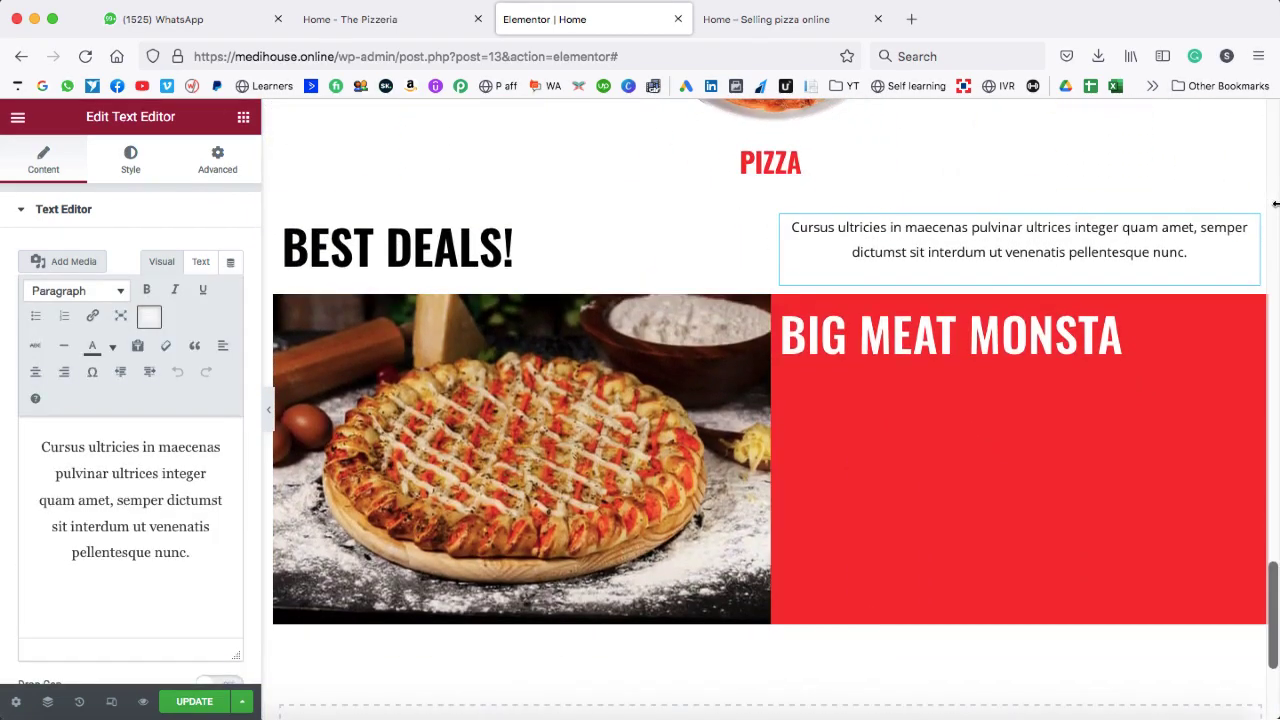
{"action": "left_click_drag", "start_coordinate": [1248, 231], "coordinate": [953, 376]}
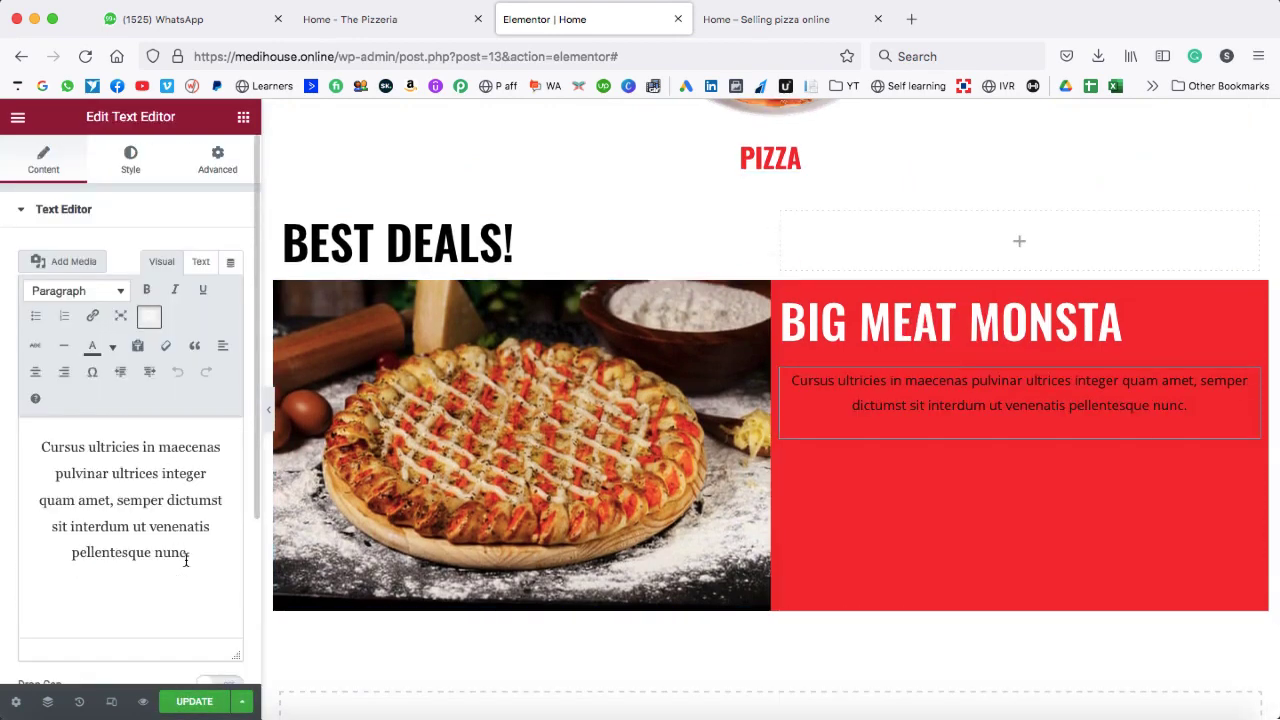
Step: Replace its text with 'Nunc tellus pellentesque ut est fames vitae dui posuere.', left-aligned in white
{"action": "left_click", "coordinate": [185, 560]}
{"action": "key", "text": "super+a"}
{"action": "type", "text": "Nunc tellus pellentesque ut est fames vitae dui posuere."}
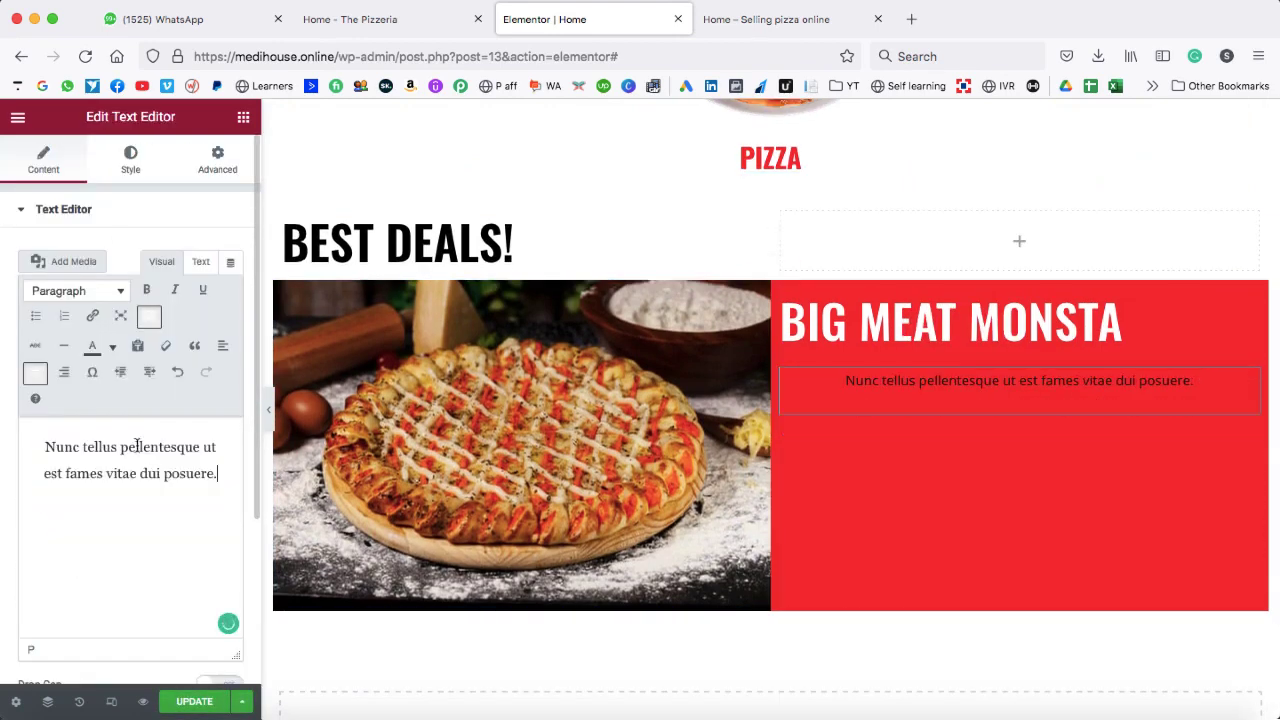
{"action": "left_click", "coordinate": [224, 350]}
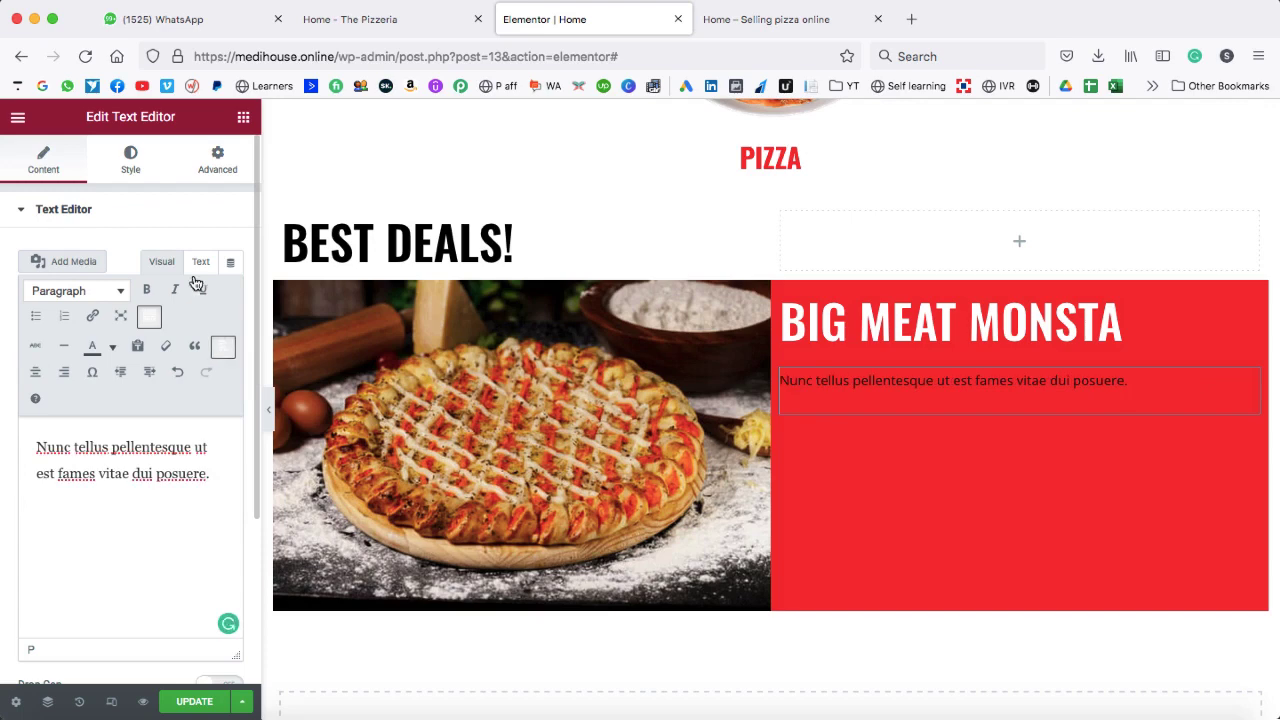
{"action": "left_click", "coordinate": [129, 163]}
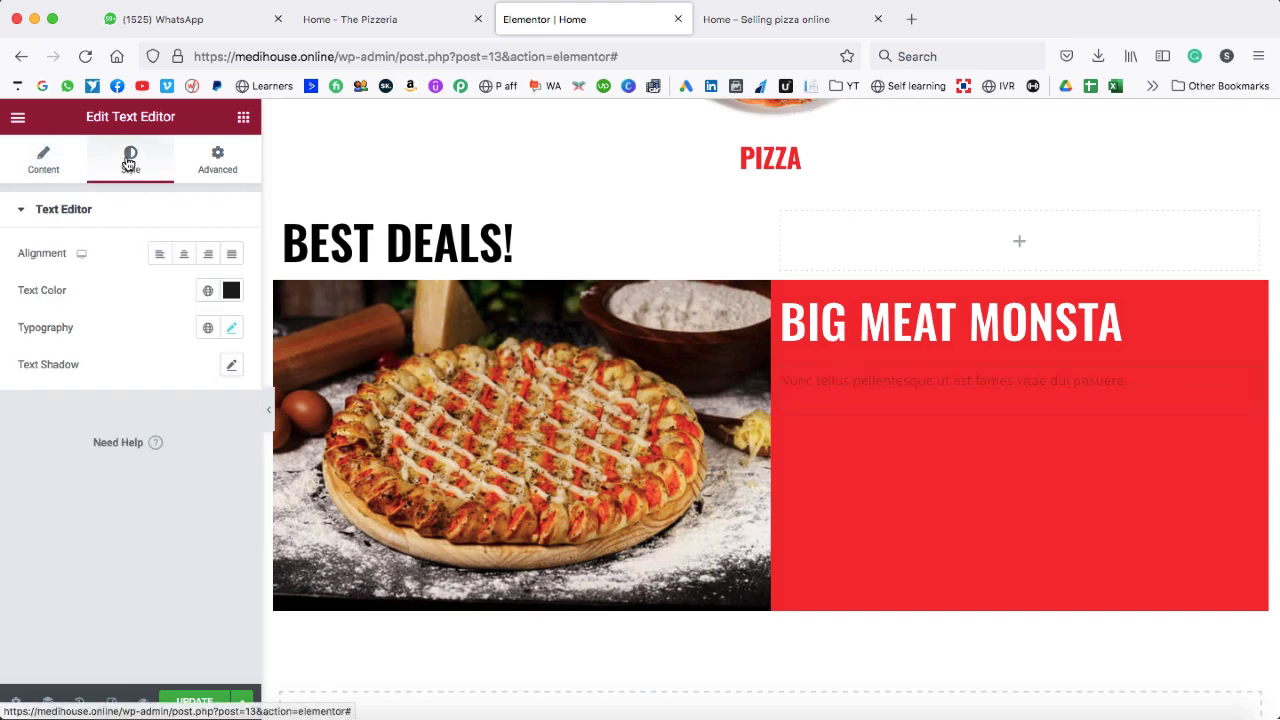
{"action": "left_click", "coordinate": [231, 290]}
{"action": "left_click_drag", "start_coordinate": [209, 374], "coordinate": [128, 334]}
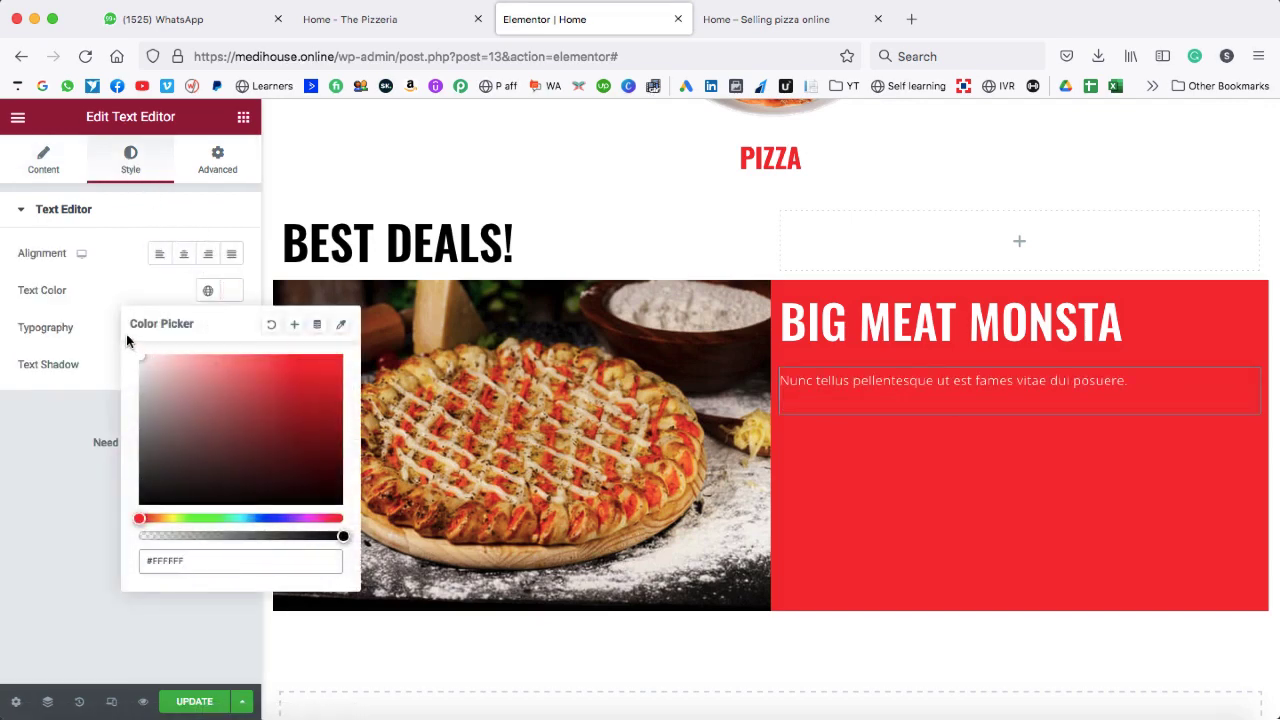
{"action": "left_click", "coordinate": [106, 272]}
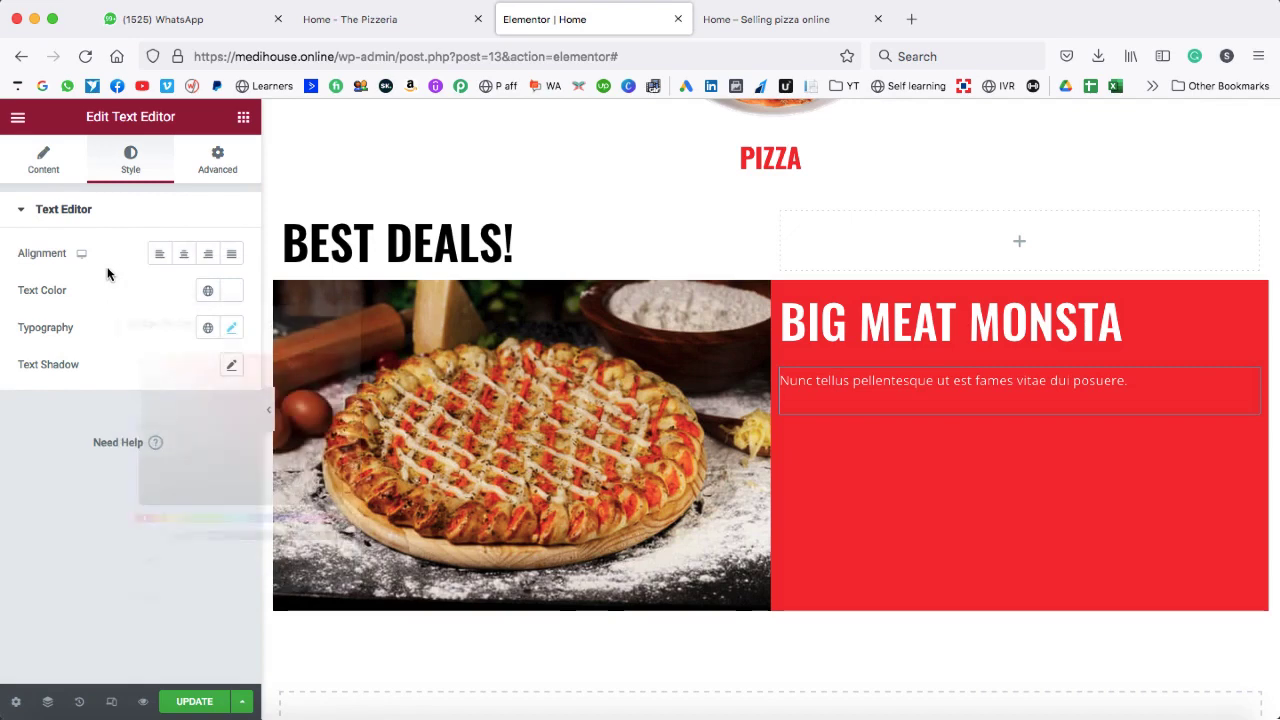
Step: Duplicate the BIG MEAT MONSTA heading and place the description between the two headings
{"action": "right_click", "coordinate": [877, 304]}
{"action": "left_click", "coordinate": [913, 346]}
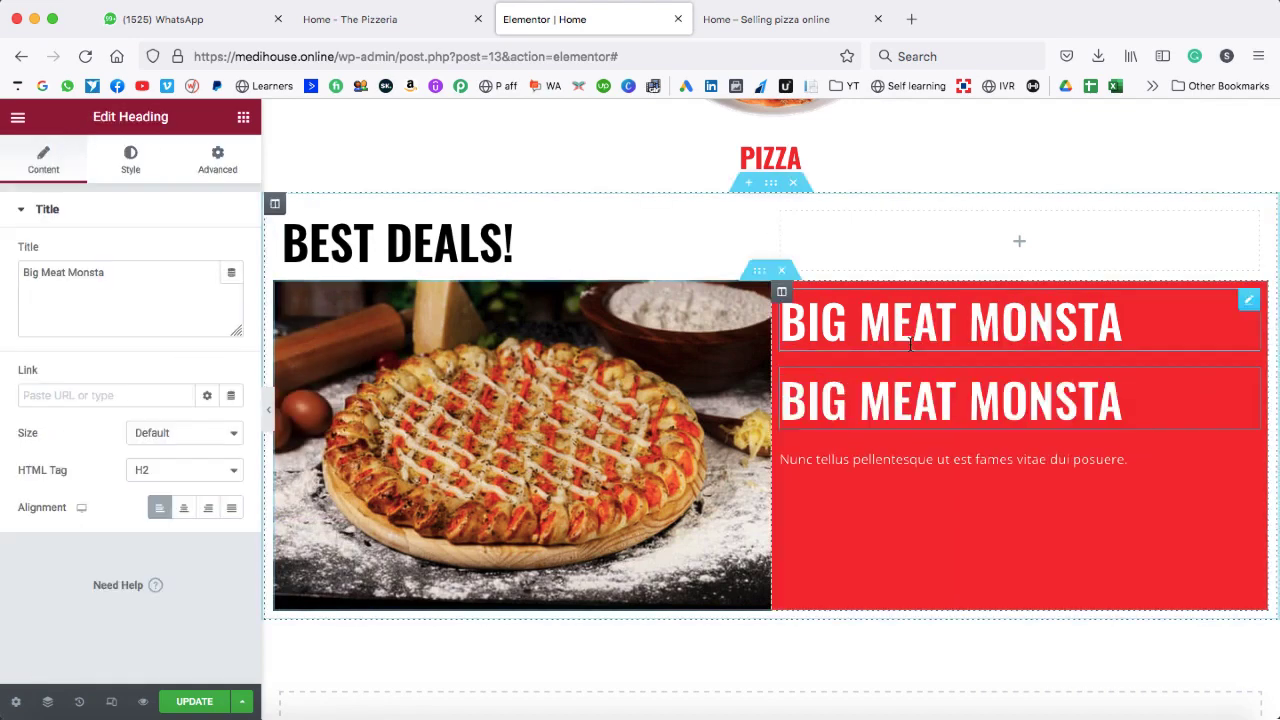
{"action": "left_click_drag", "start_coordinate": [1249, 459], "coordinate": [1000, 371]}
Step: Retitle the second heading as the $18 price, checking the figure against the reference demo
{"action": "left_click", "coordinate": [928, 453]}
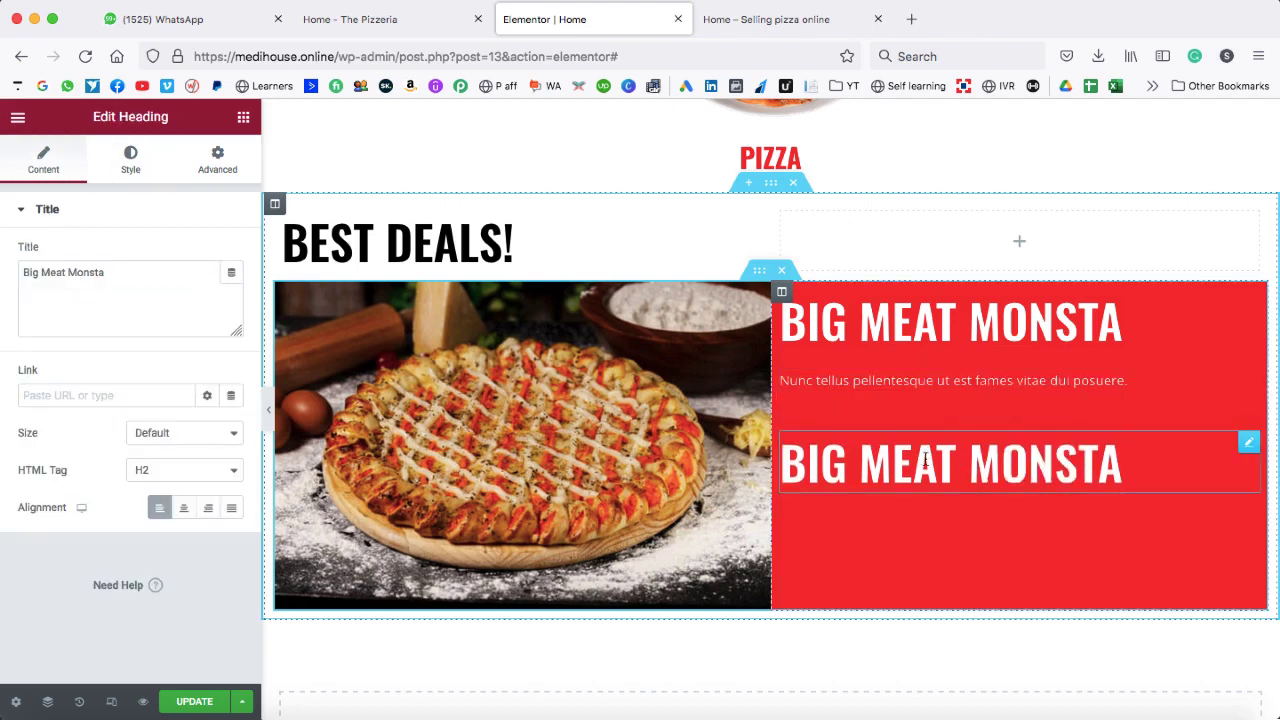
{"action": "left_click", "coordinate": [134, 283]}
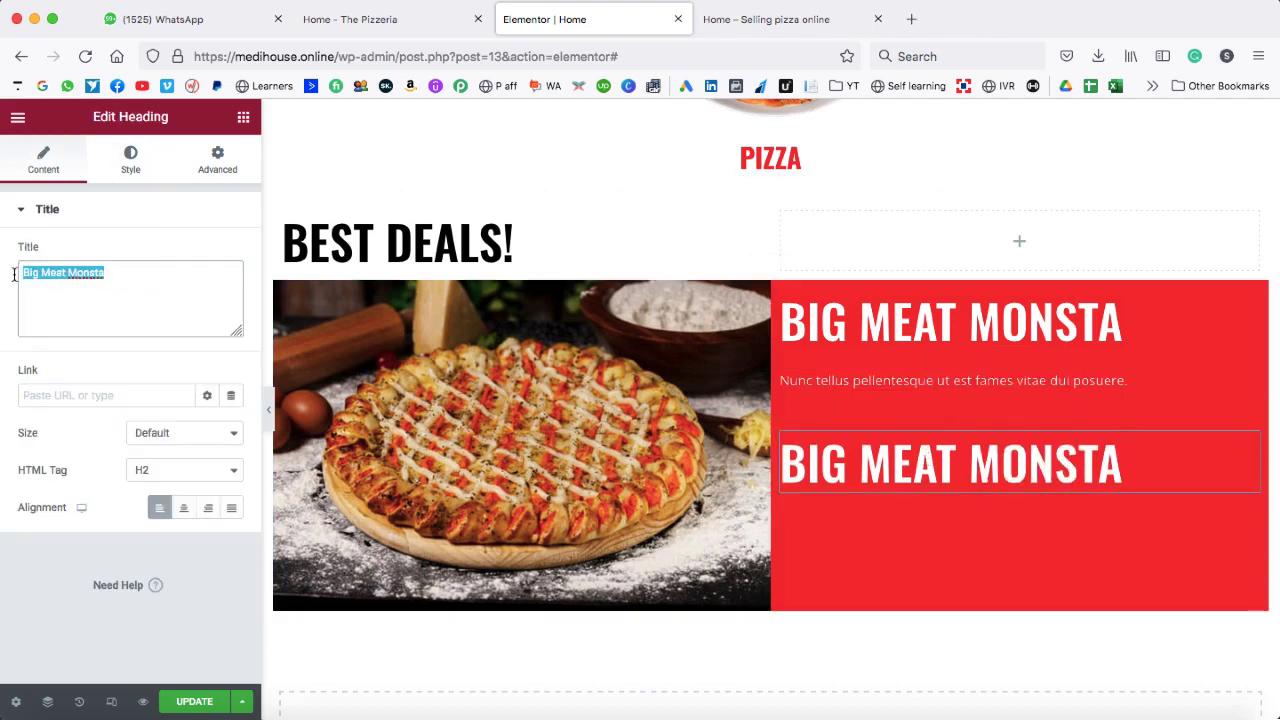
{"action": "type", "text": "$"}
{"action": "key", "text": "ctrl+shift+Tab"}
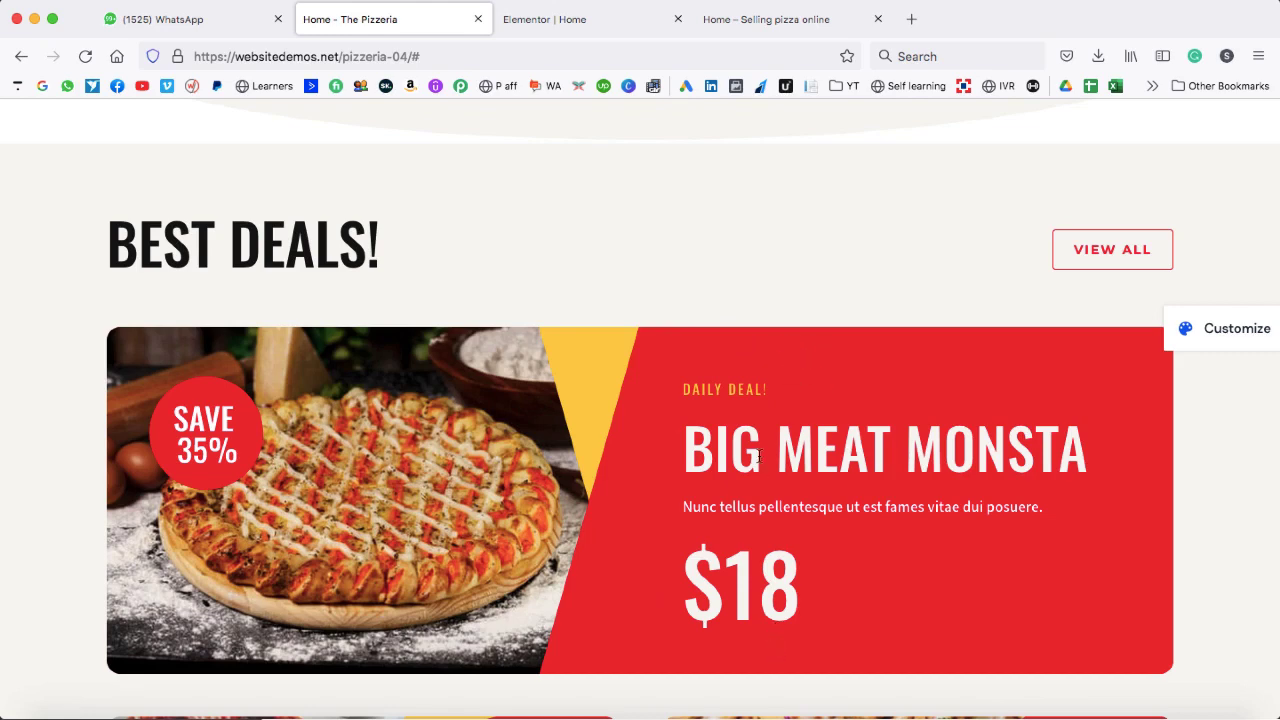
{"action": "key", "text": "ctrl+Tab"}
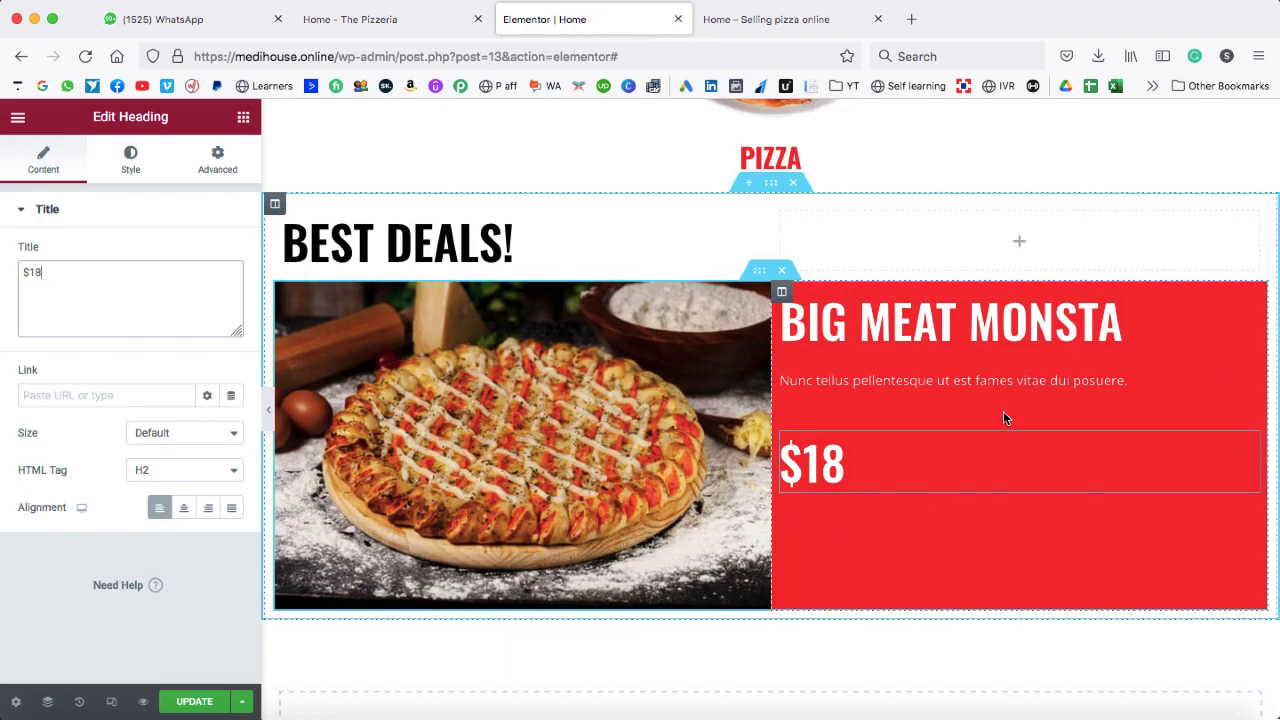
{"action": "left_click", "coordinate": [782, 294]}
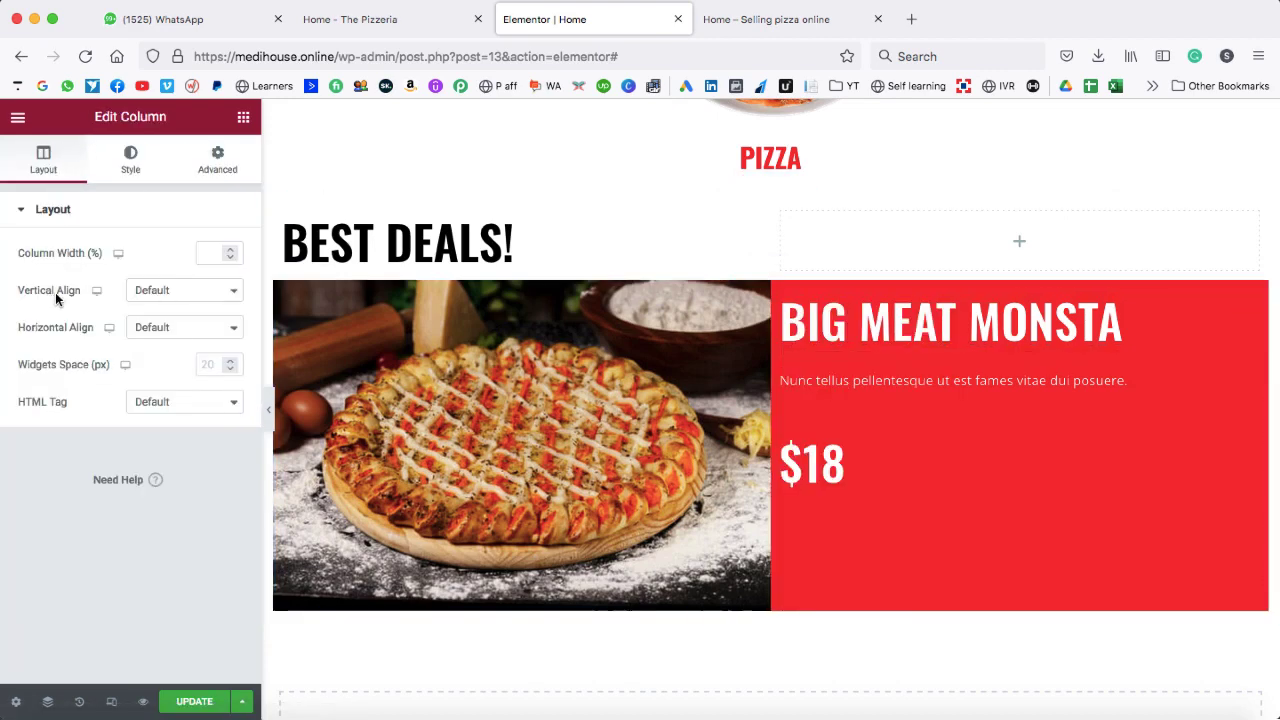
Step: Vertically centre the red column's content (Middle) and unlink its padding sides
{"action": "left_click", "coordinate": [150, 291]}
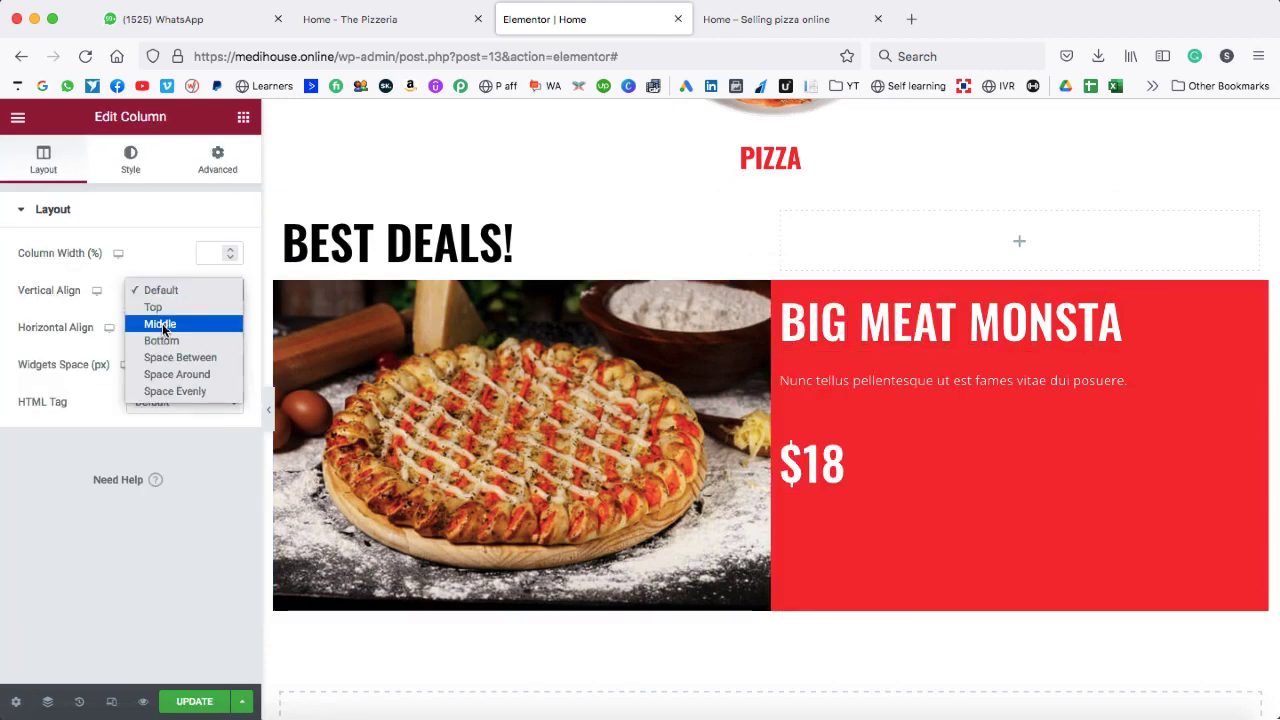
{"action": "left_click", "coordinate": [160, 324]}
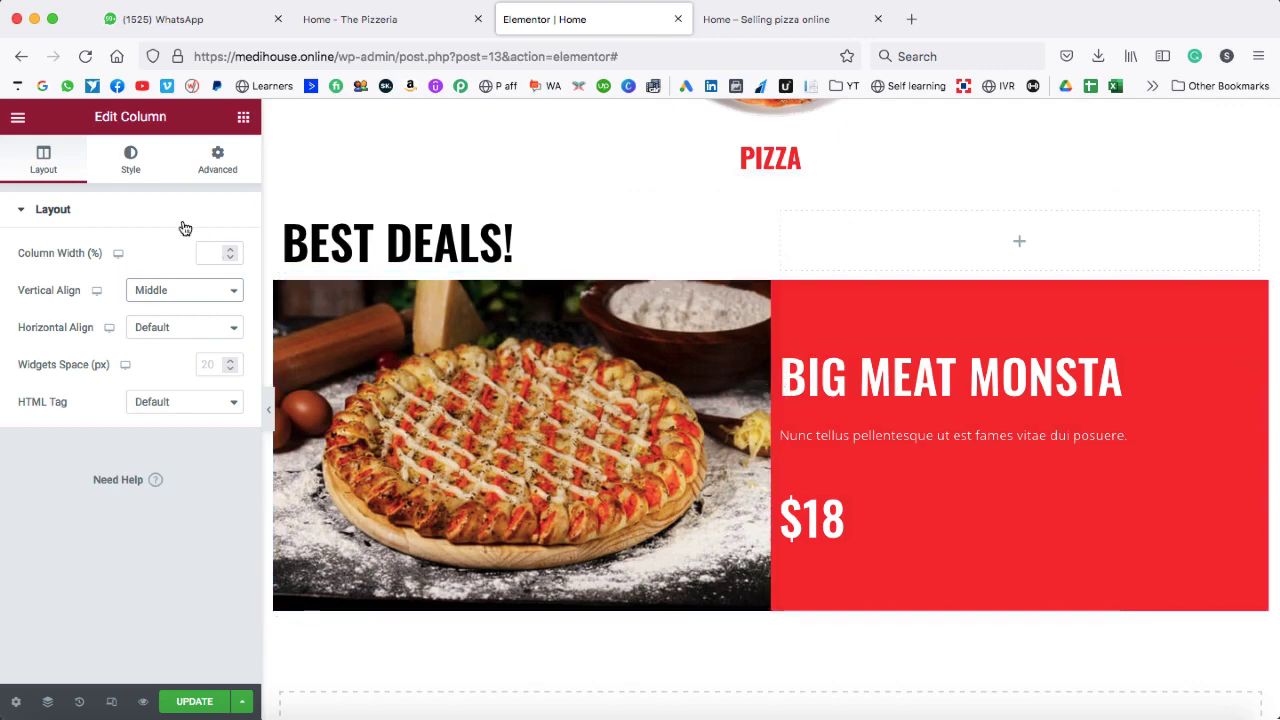
{"action": "left_click", "coordinate": [217, 165]}
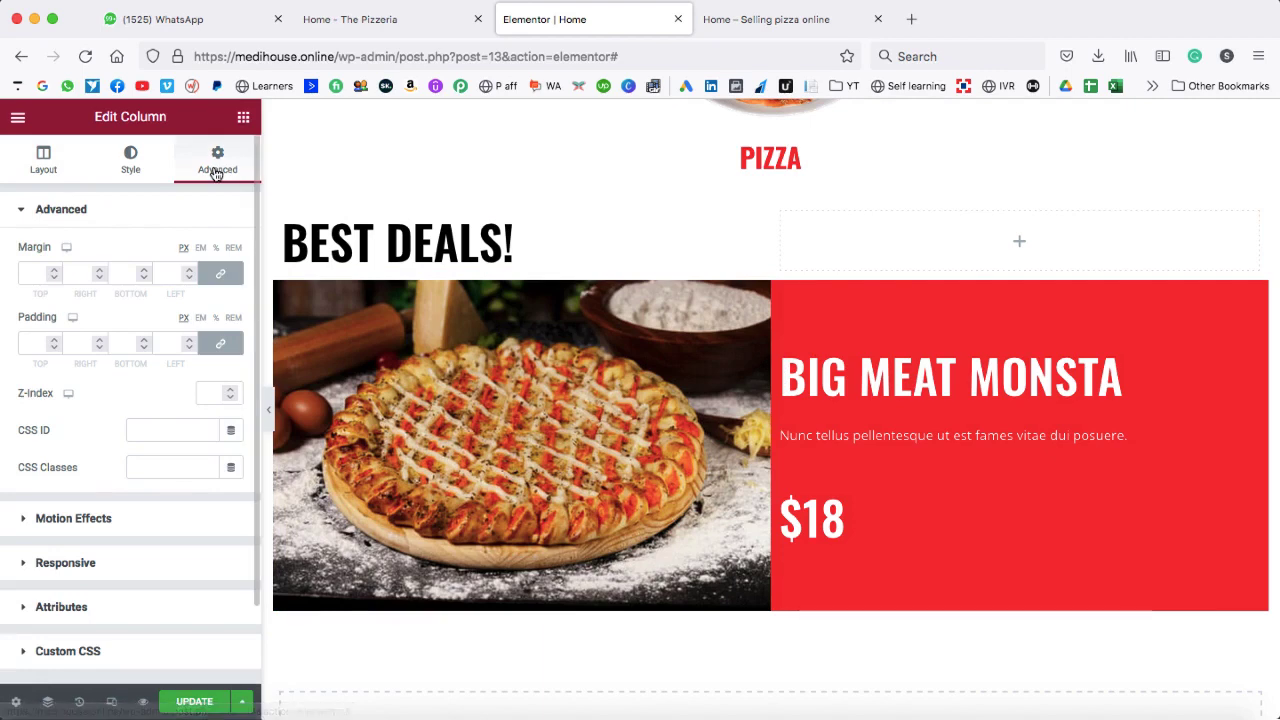
{"action": "left_click", "coordinate": [221, 343]}
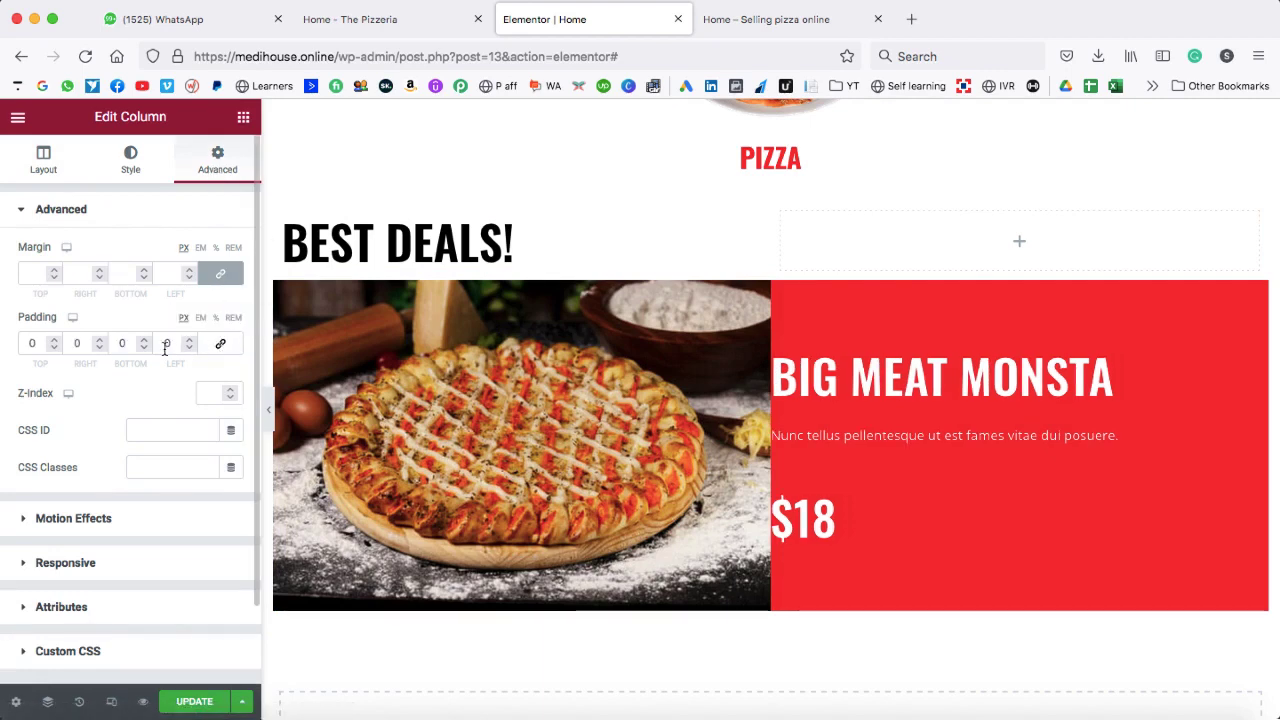
Step: Set the red column's left padding to 34 and right padding to 20, then save the page
{"action": "left_click", "coordinate": [190, 339]}
{"action": "left_click", "coordinate": [190, 339]}
{"action": "left_click", "coordinate": [190, 339]}
{"action": "left_click", "coordinate": [190, 339]}
{"action": "left_click", "coordinate": [190, 339]}
{"action": "left_click_drag", "start_coordinate": [191, 340], "coordinate": [191, 340]}
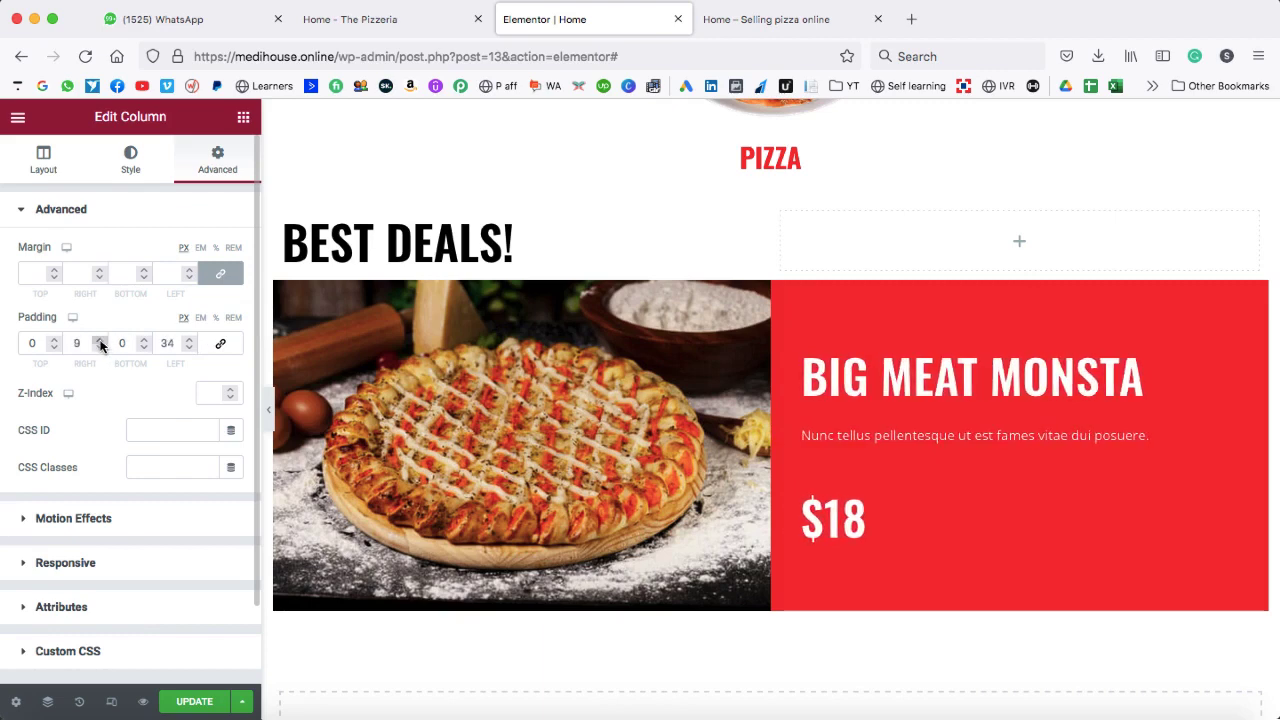
{"action": "left_click", "coordinate": [194, 701]}
{"action": "left_click", "coordinate": [766, 19]}
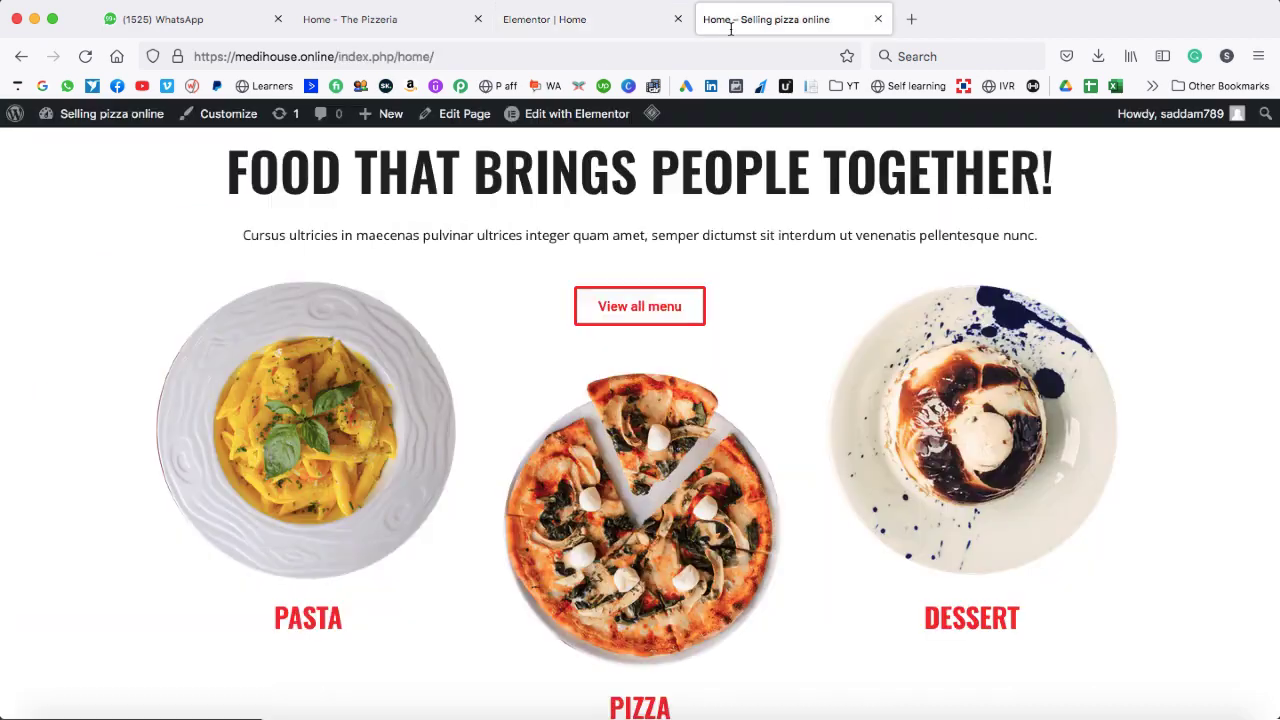
{"action": "scroll", "coordinate": [122, 251], "scroll_direction": "down", "scroll_amount": 5}
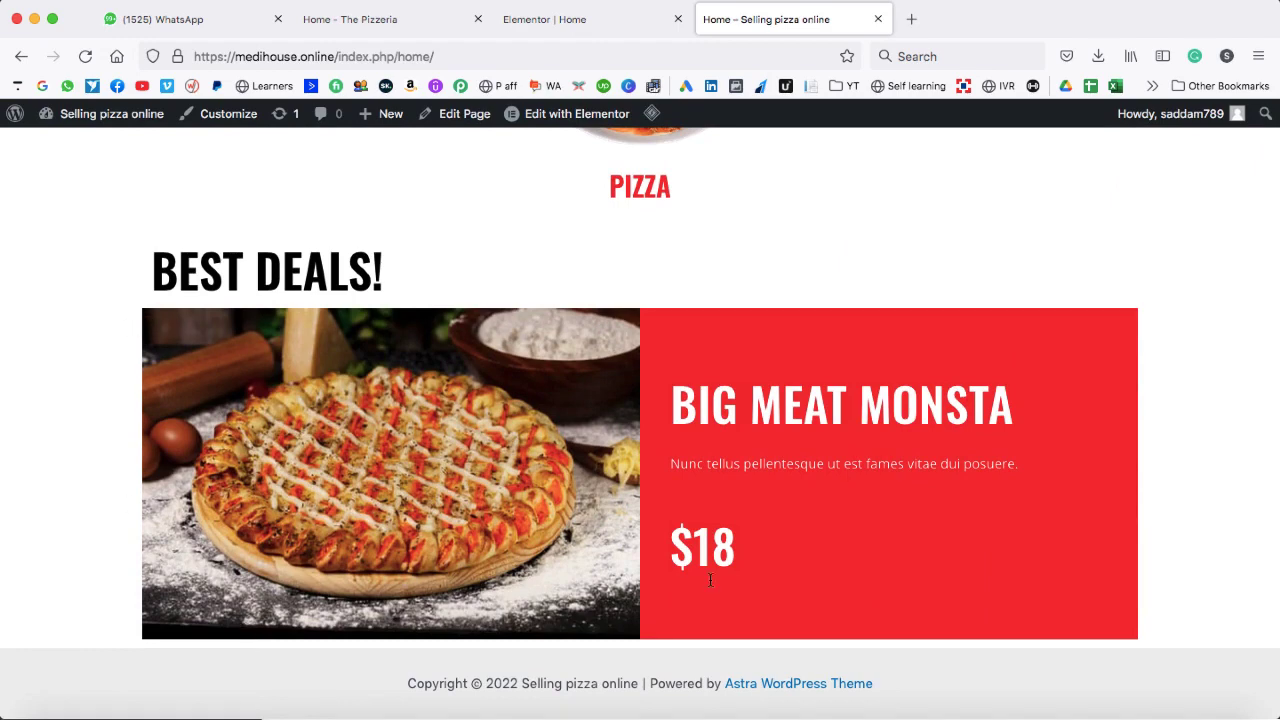
{"action": "left_click", "coordinate": [524, 22]}
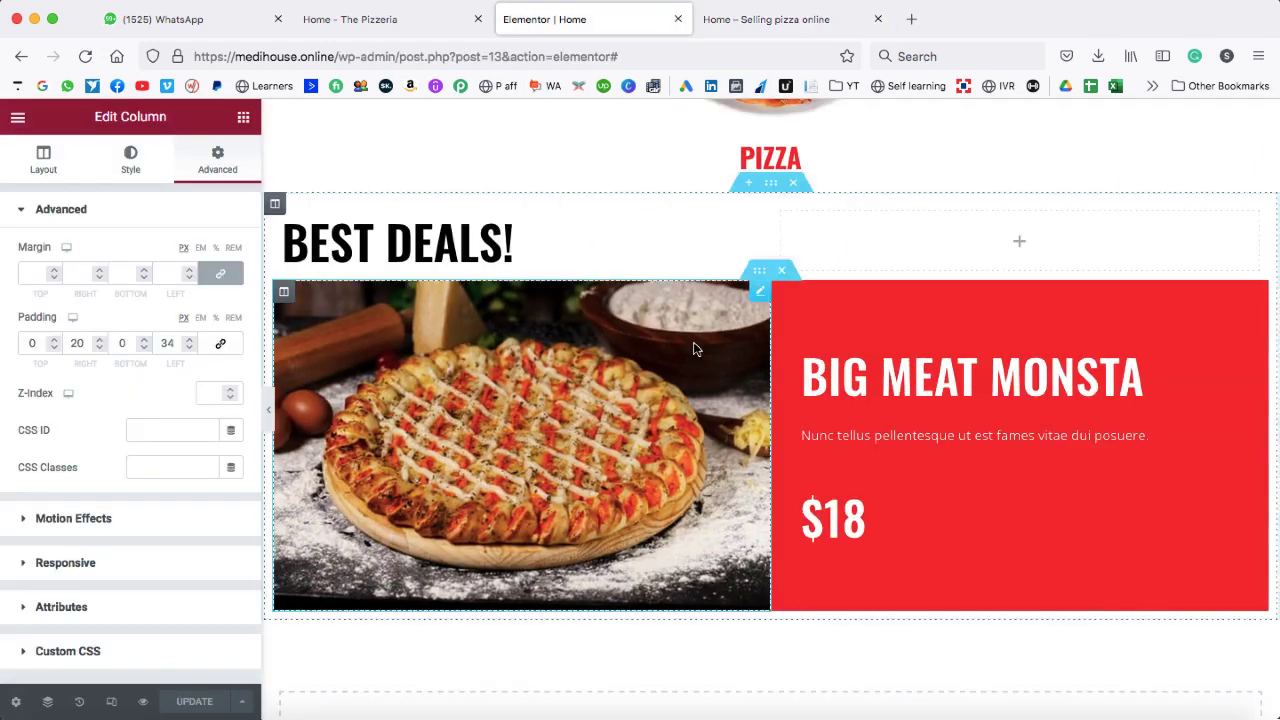
Step: Give the pizza-and-price inner section an 11 px border radius
{"action": "right_click", "coordinate": [759, 277]}
{"action": "left_click", "coordinate": [782, 290]}
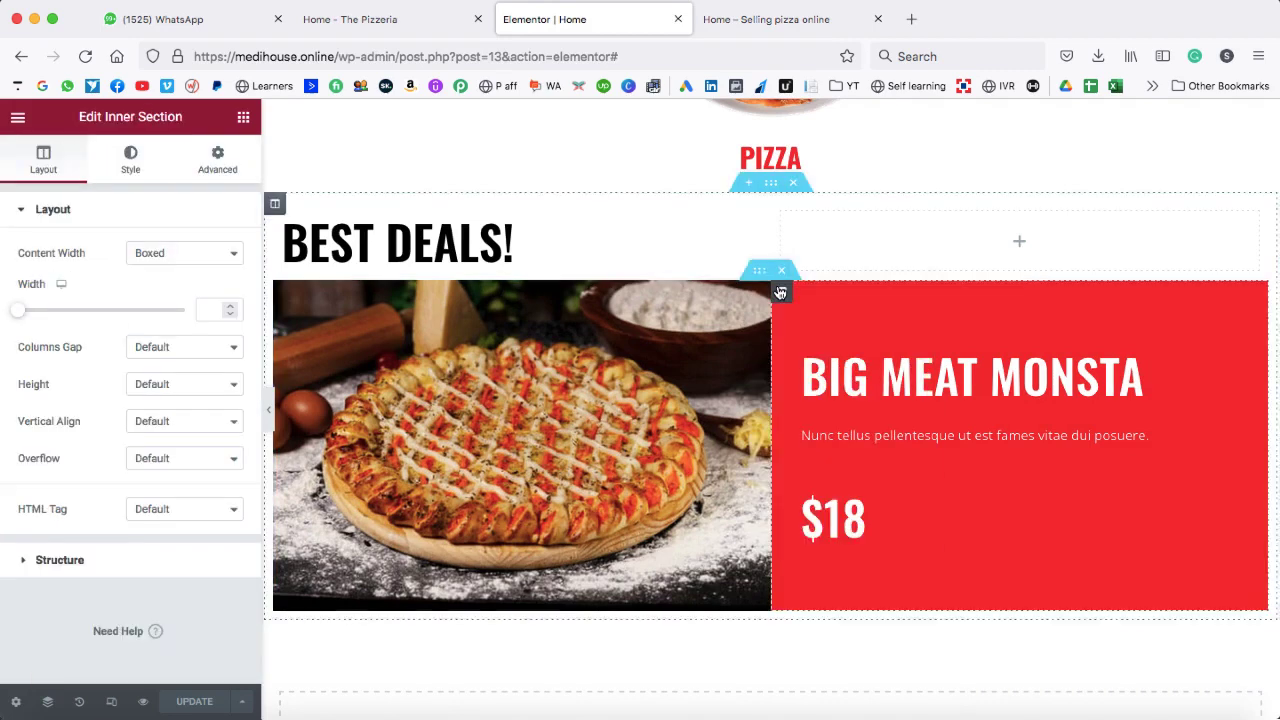
{"action": "left_click", "coordinate": [130, 163]}
{"action": "scroll", "coordinate": [114, 406], "scroll_direction": "down", "scroll_amount": 4}
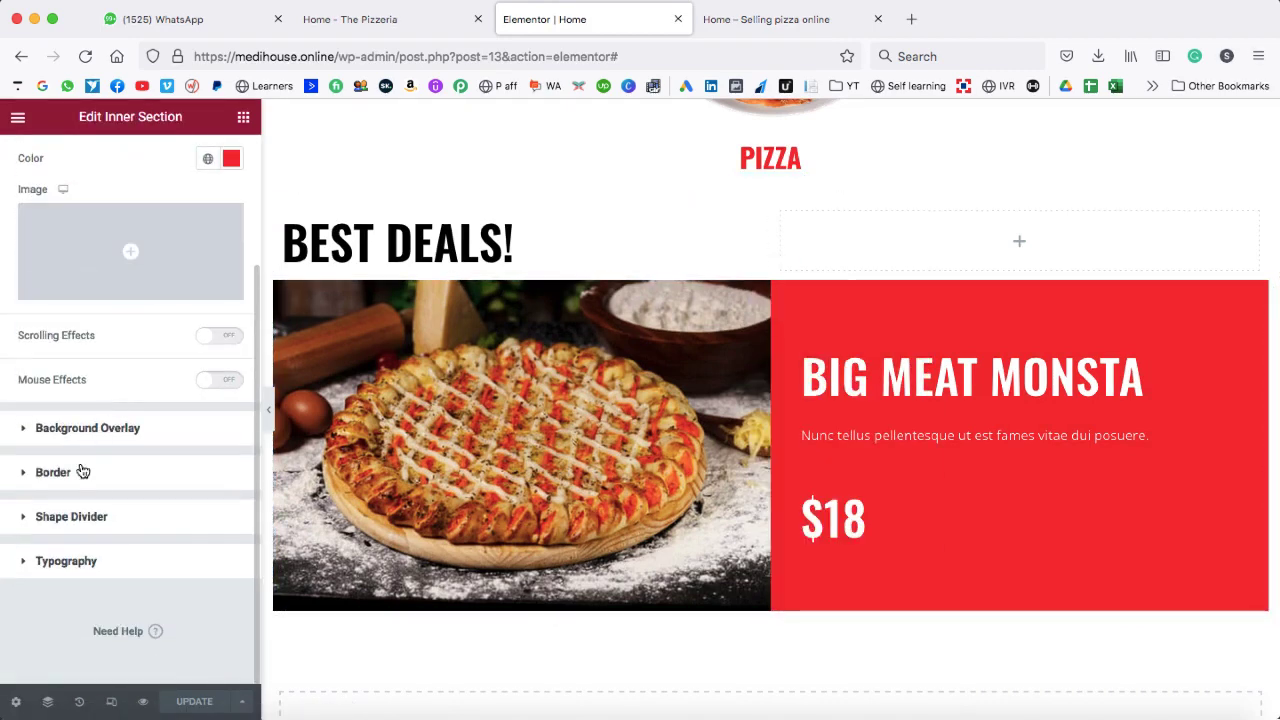
{"action": "left_click", "coordinate": [36, 472]}
{"action": "left_click", "coordinate": [53, 432]}
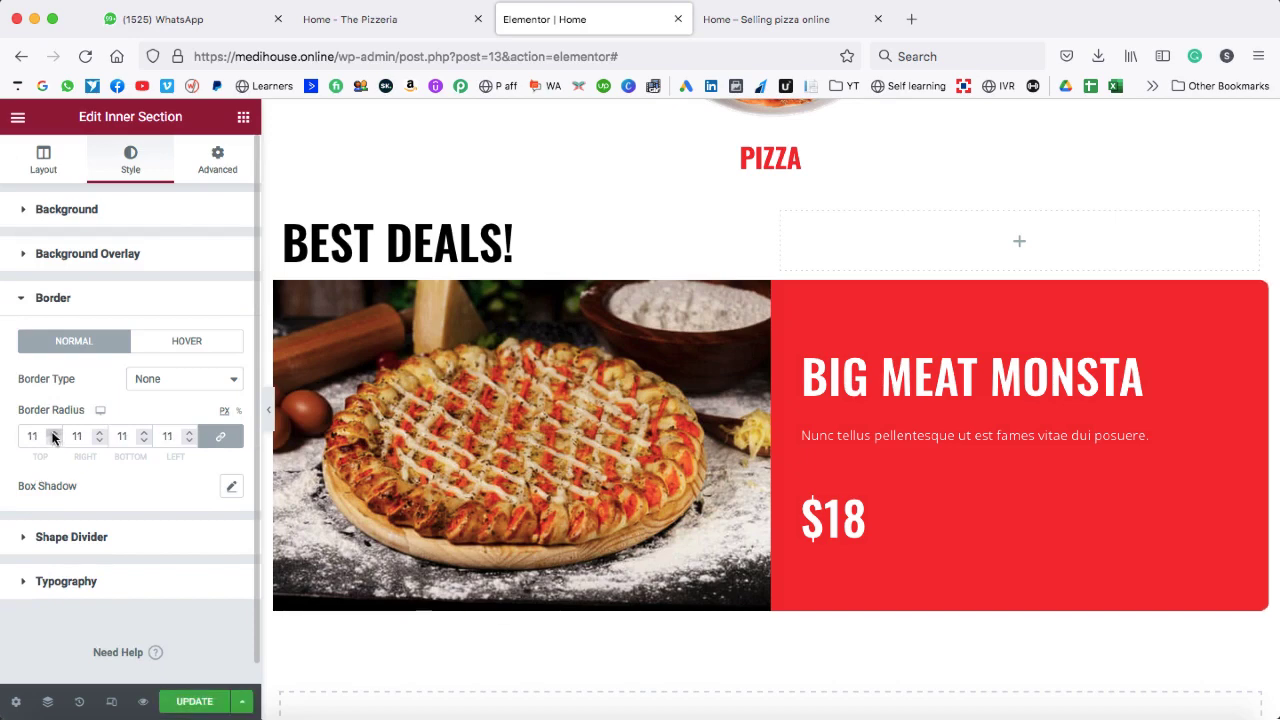
Step: Save the page and reload the live home page to see the rounded corners
{"action": "left_click", "coordinate": [197, 701]}
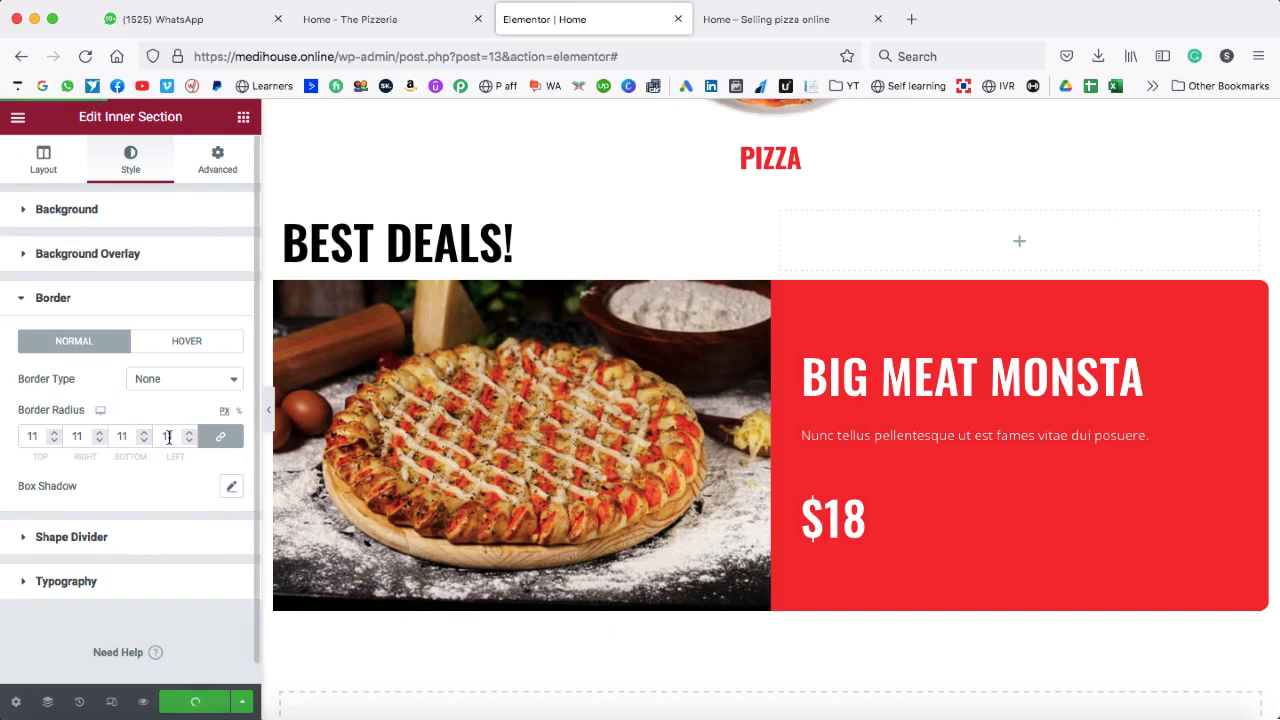
{"action": "left_click", "coordinate": [760, 19]}
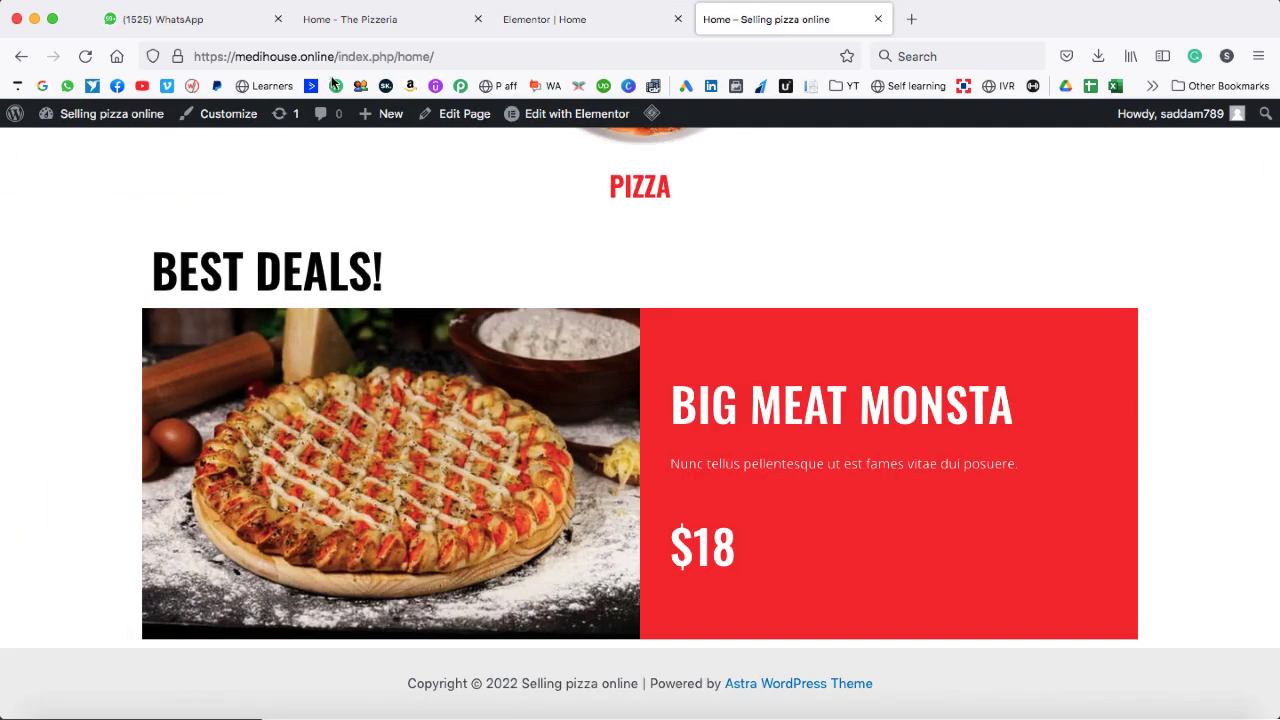
{"action": "left_click", "coordinate": [76, 57]}
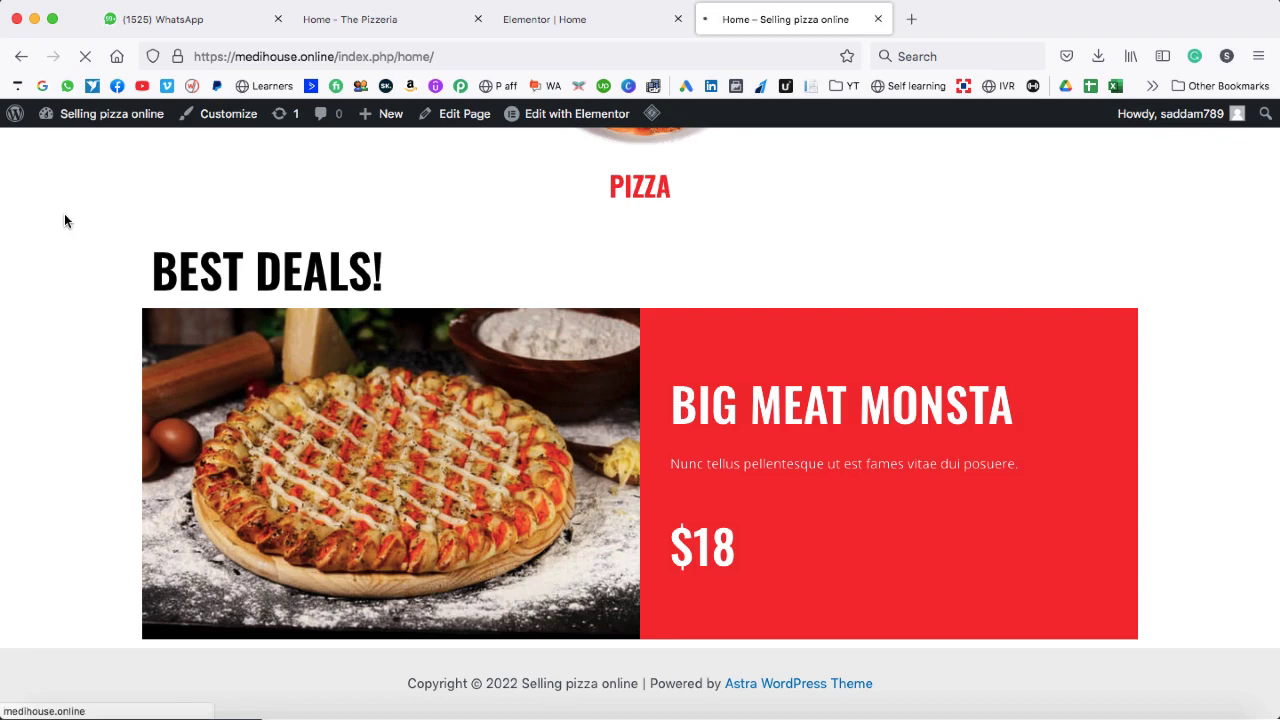
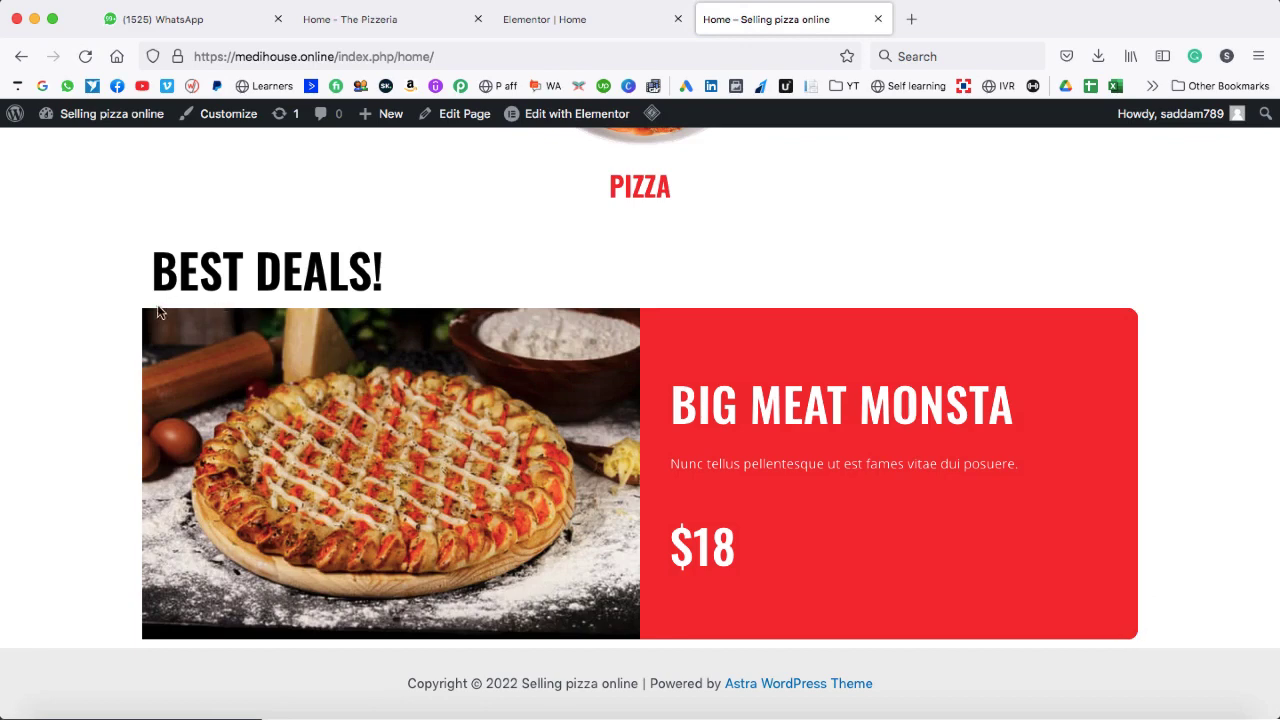
Step: Give the Best Deals pizza image an 11, 0, 0, 11 px border radius and update the page
{"action": "left_click", "coordinate": [531, 20]}
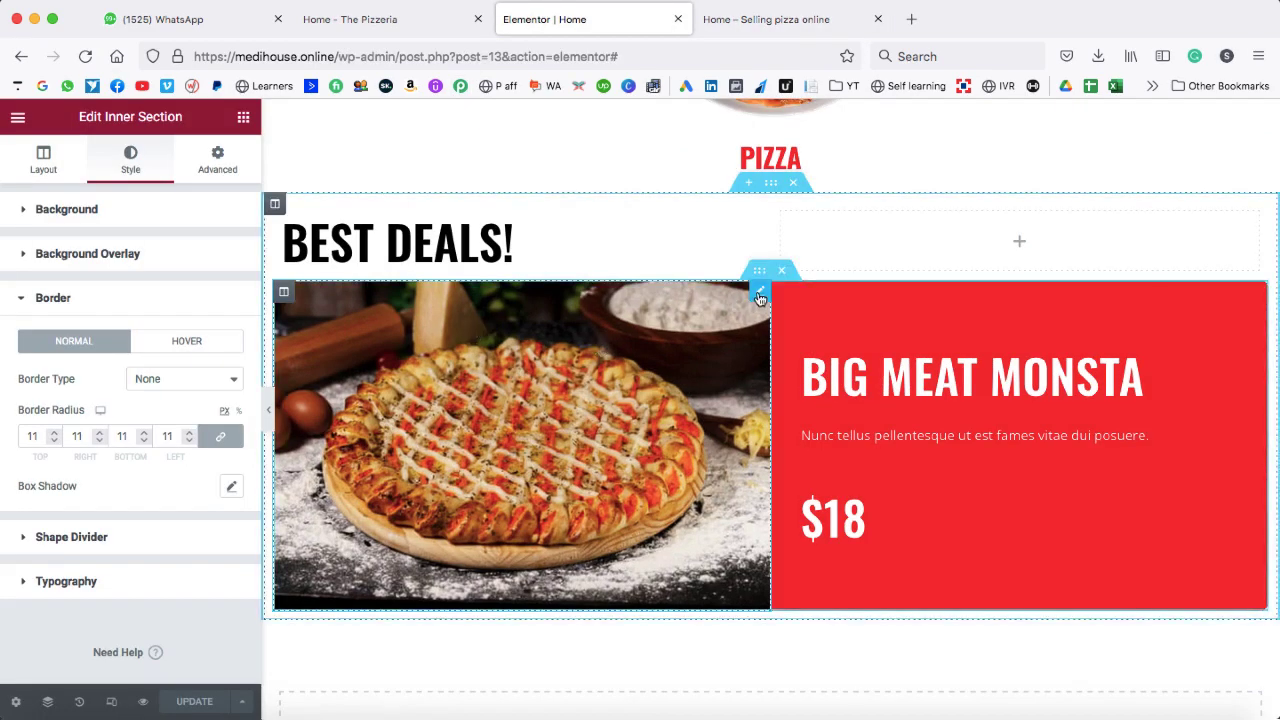
{"action": "left_click", "coordinate": [759, 296]}
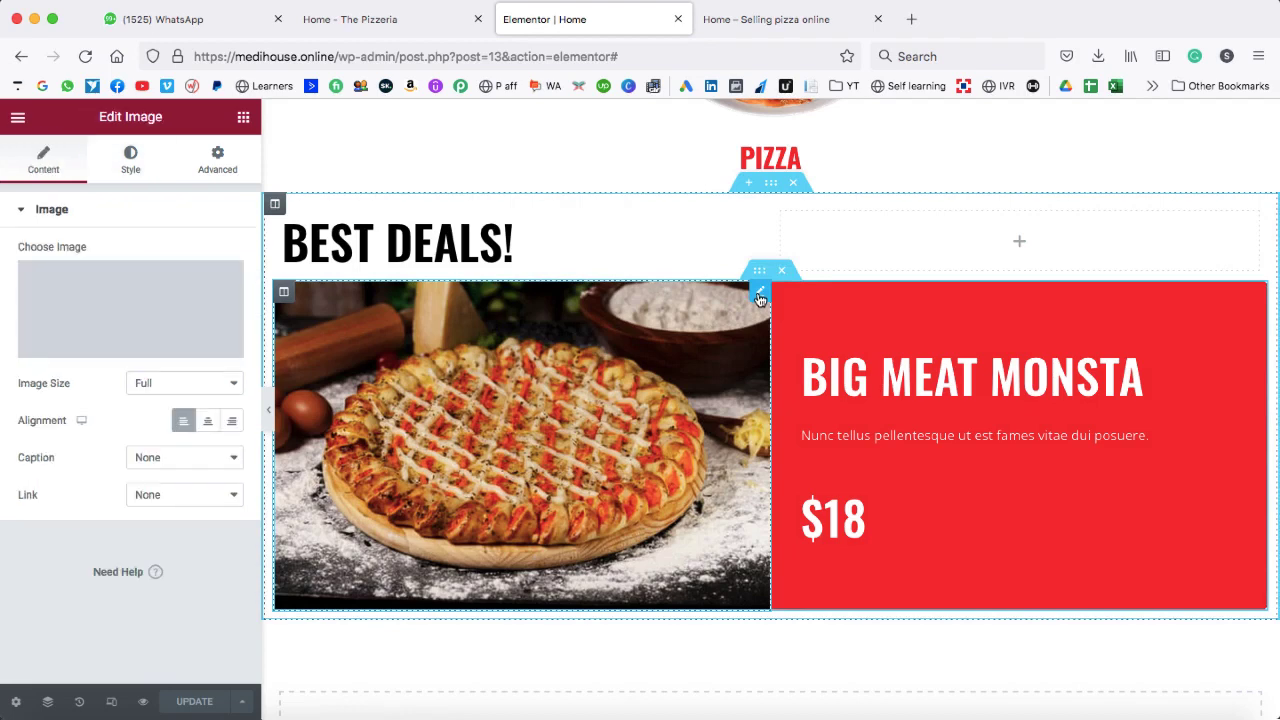
{"action": "left_click", "coordinate": [130, 170]}
{"action": "scroll", "coordinate": [123, 500], "scroll_direction": "down", "scroll_amount": 3}
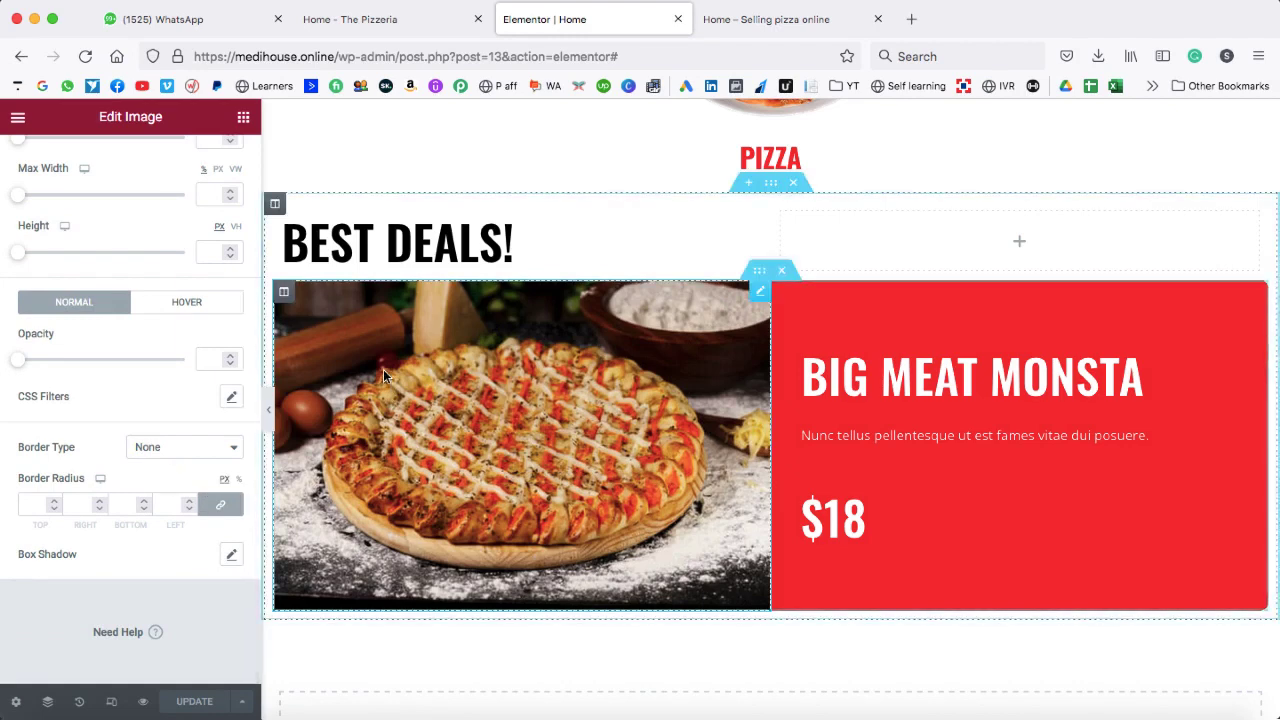
{"action": "left_click", "coordinate": [219, 505]}
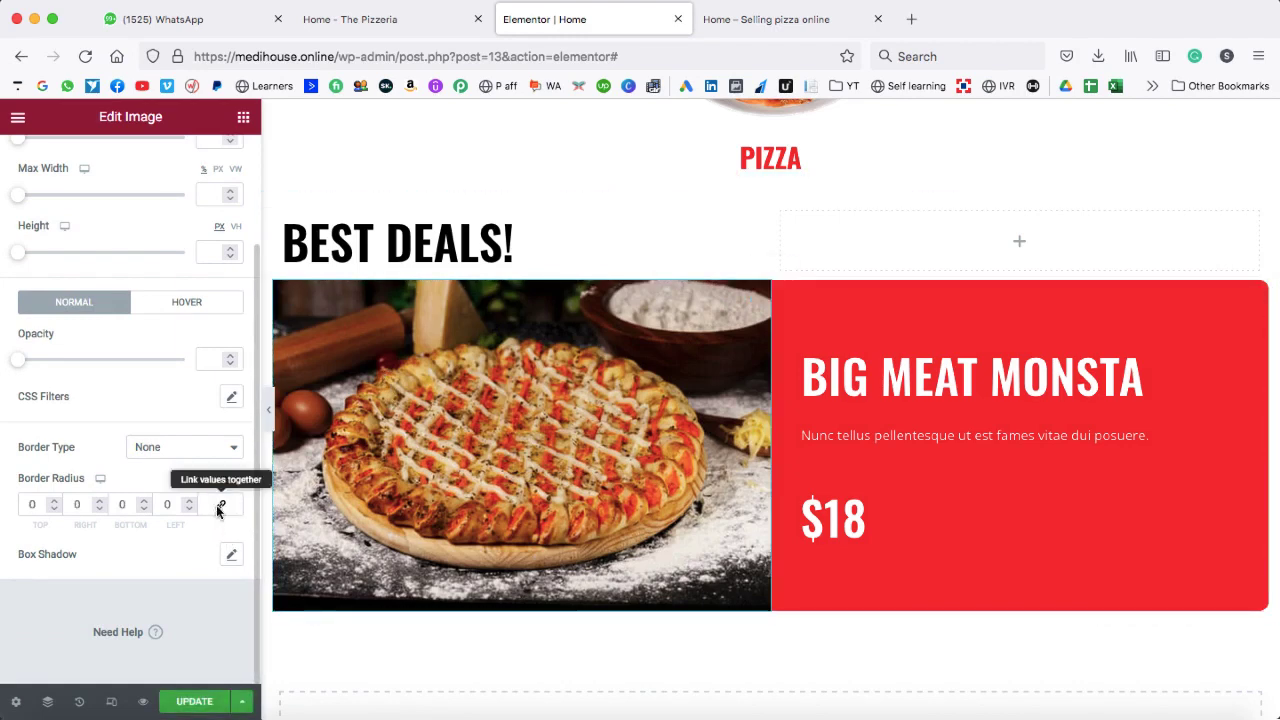
{"action": "left_click", "coordinate": [55, 500]}
{"action": "left_click", "coordinate": [55, 500]}
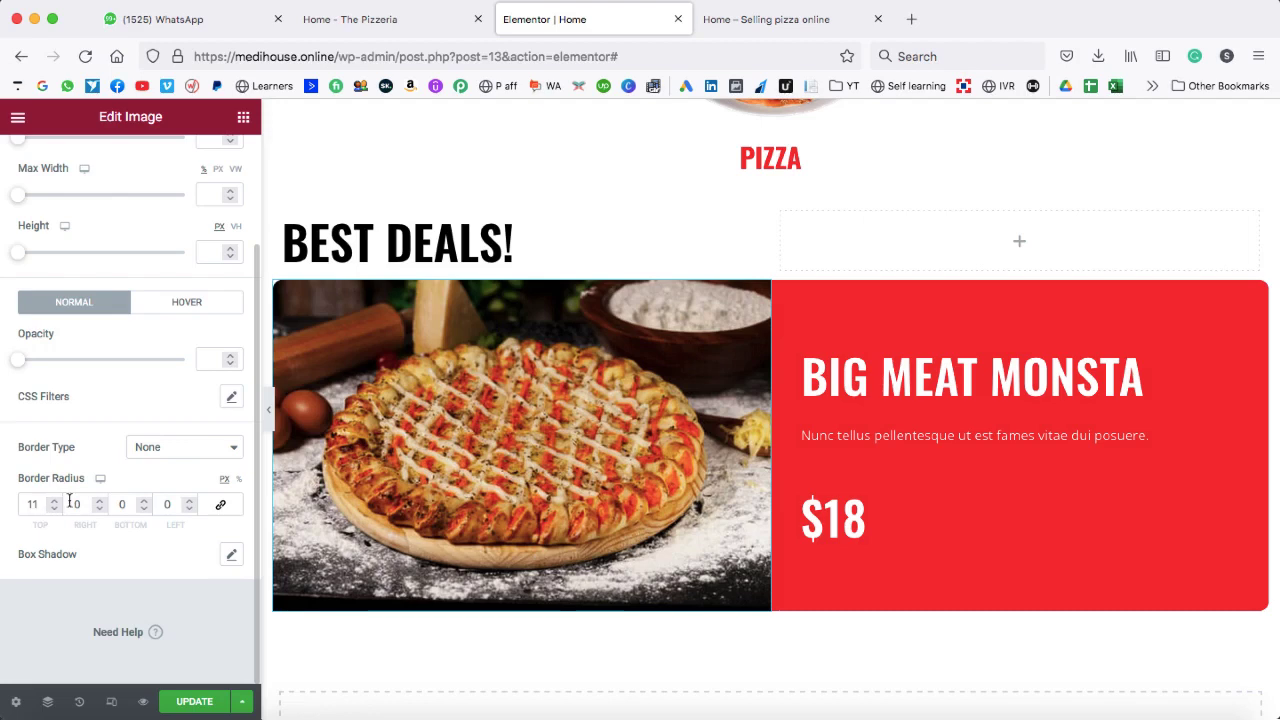
{"action": "left_click", "coordinate": [191, 500]}
{"action": "left_click", "coordinate": [189, 507]}
{"action": "left_click", "coordinate": [196, 702]}
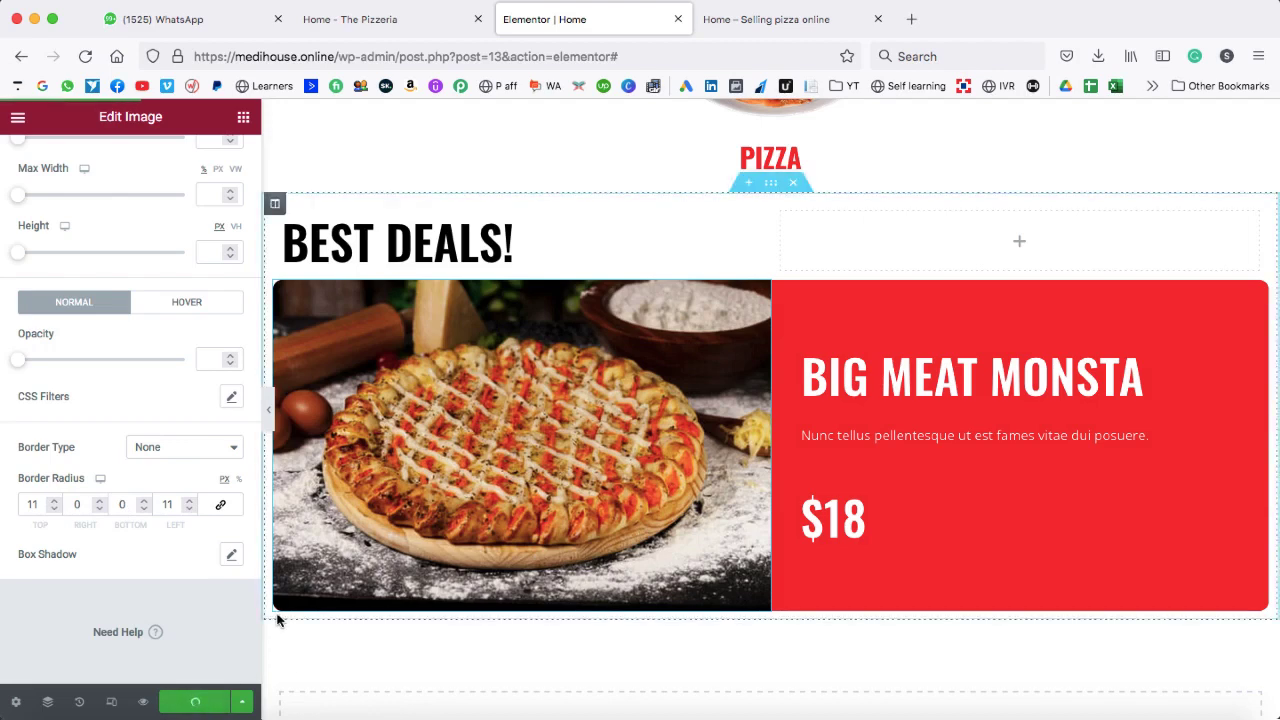
{"action": "left_click", "coordinate": [400, 19]}
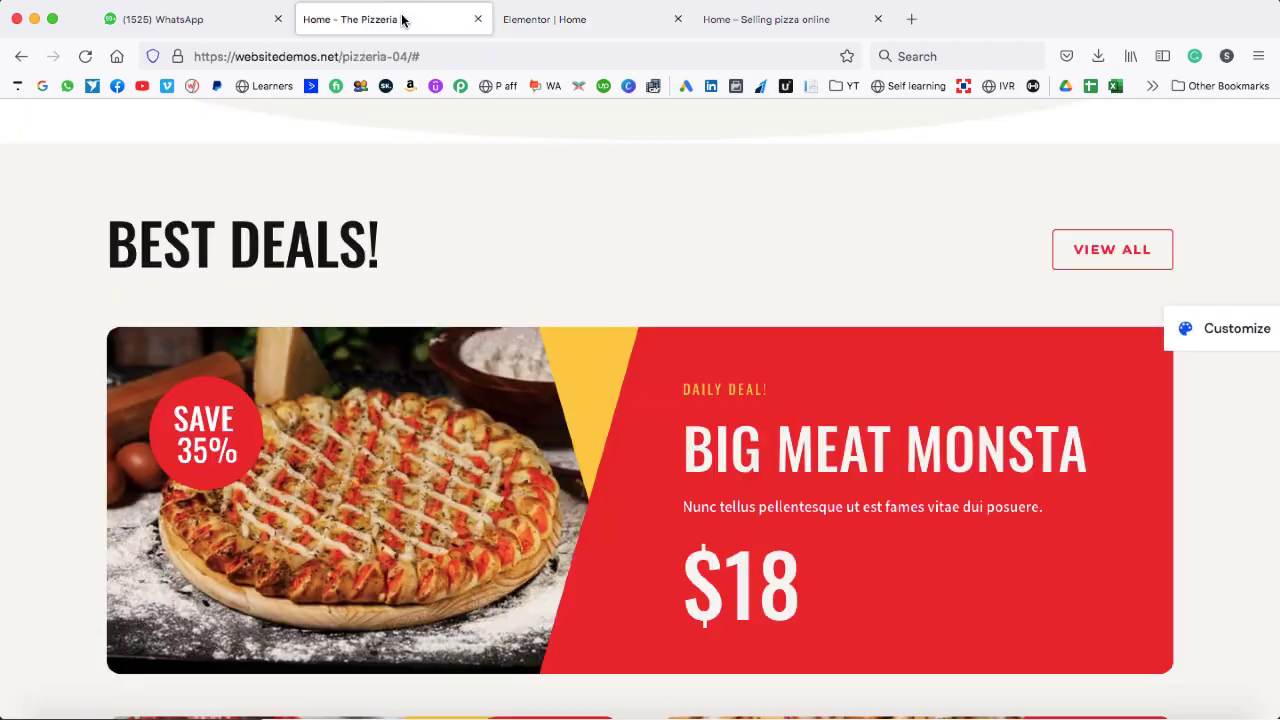
{"action": "scroll", "coordinate": [597, 330], "scroll_direction": "down", "scroll_amount": 3}
{"action": "scroll", "coordinate": [597, 335], "scroll_direction": "down", "scroll_amount": 8}
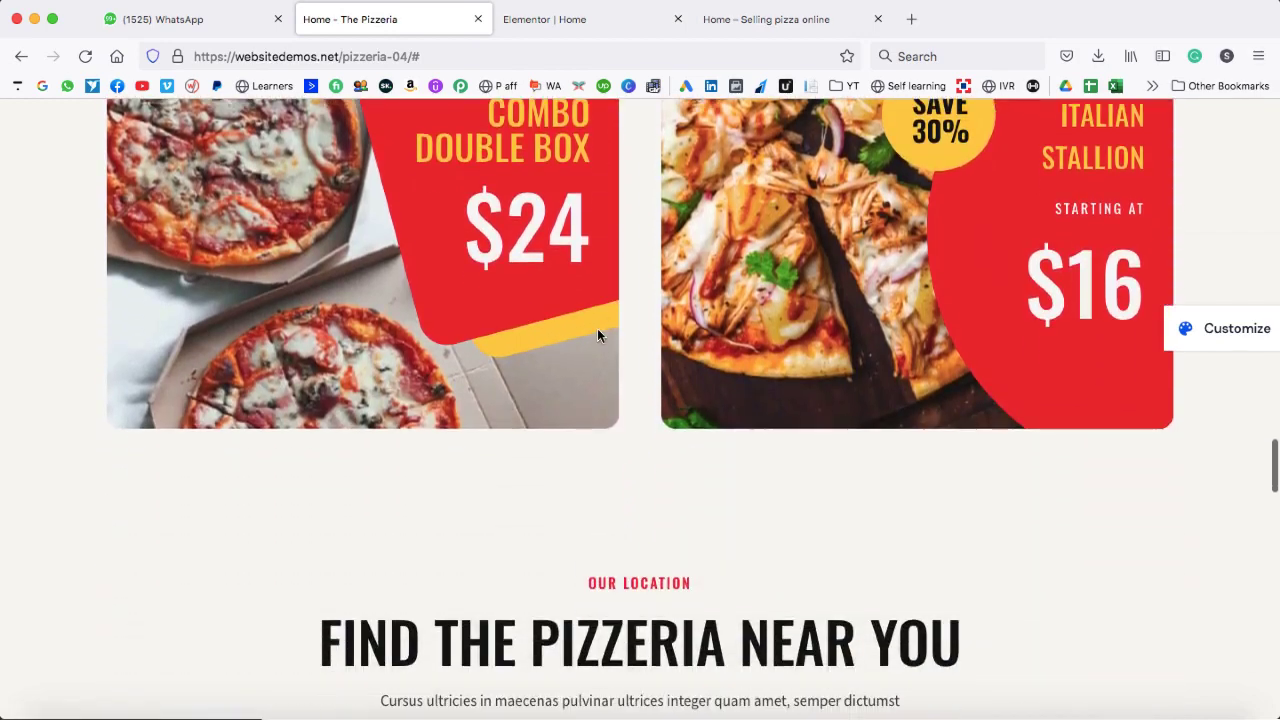
{"action": "scroll", "coordinate": [598, 335], "scroll_direction": "down", "scroll_amount": 6}
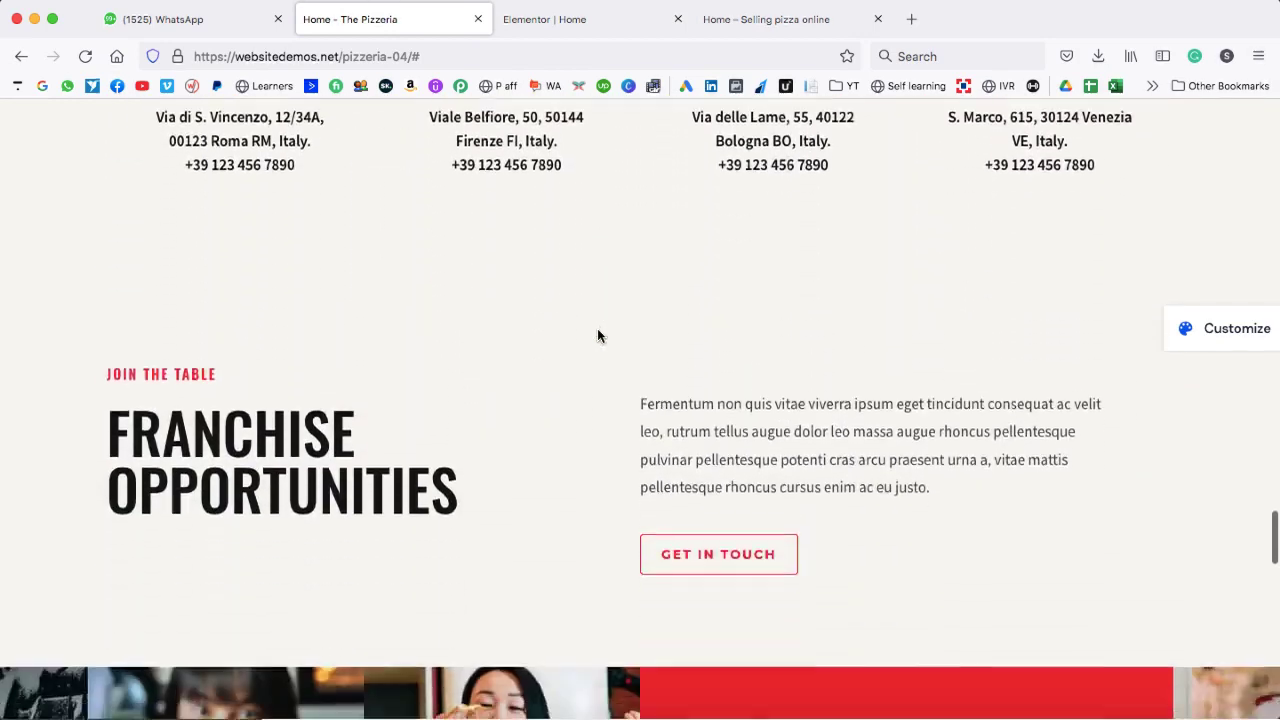
{"action": "scroll", "coordinate": [597, 336], "scroll_direction": "down", "scroll_amount": 2}
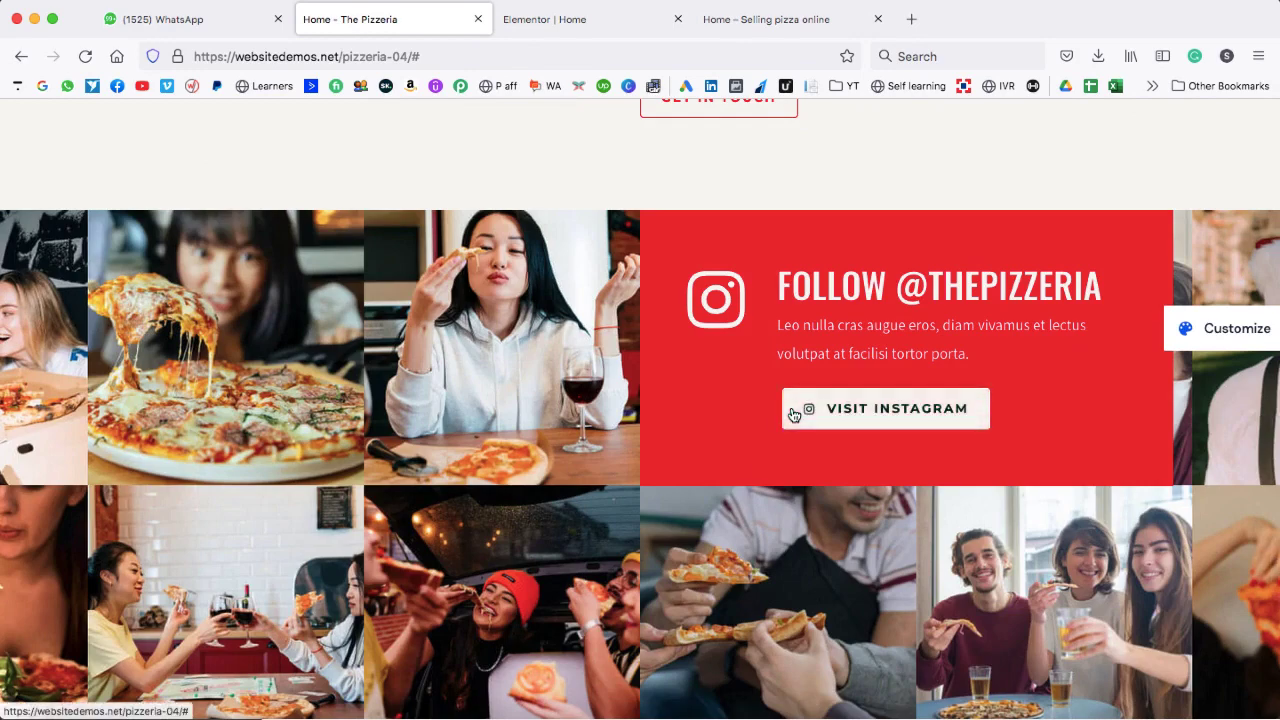
{"action": "left_click", "coordinate": [581, 30]}
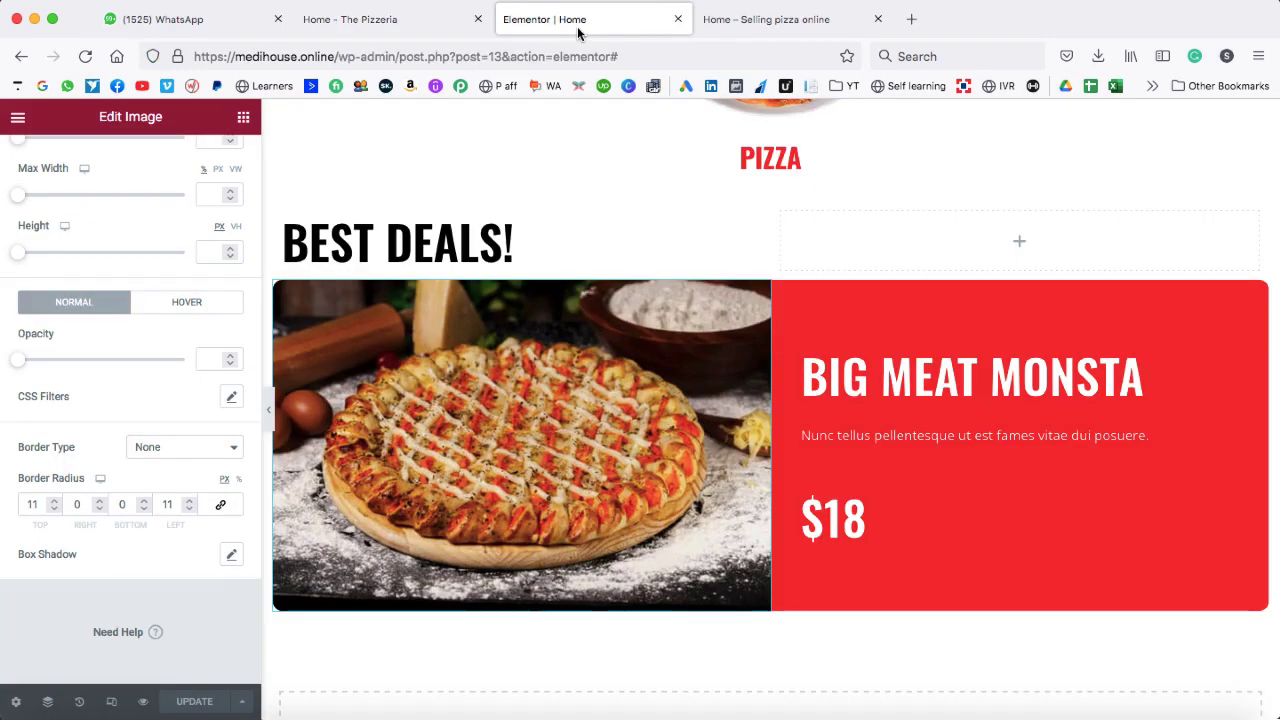
Step: Add a new single-column section at the bottom of the page, checking the demo's photo strip
{"action": "scroll", "coordinate": [735, 420], "scroll_direction": "down", "scroll_amount": 5}
{"action": "left_click", "coordinate": [751, 498]}
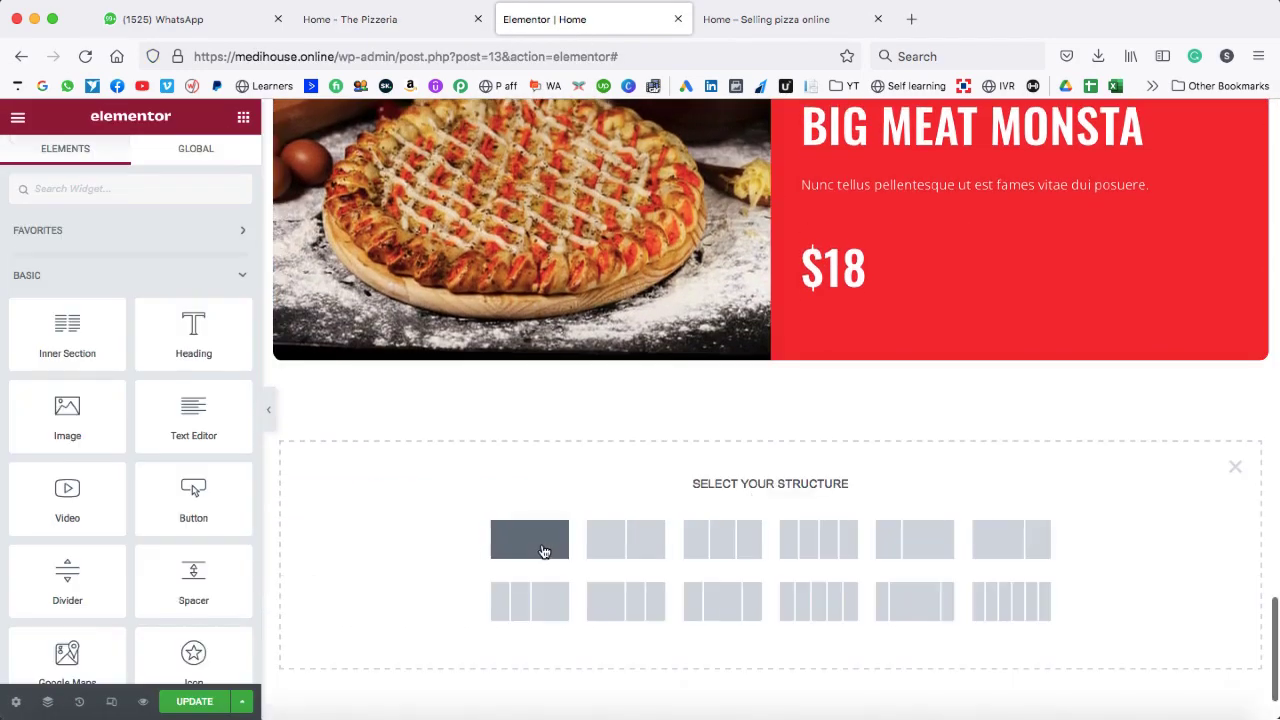
{"action": "left_click", "coordinate": [543, 543]}
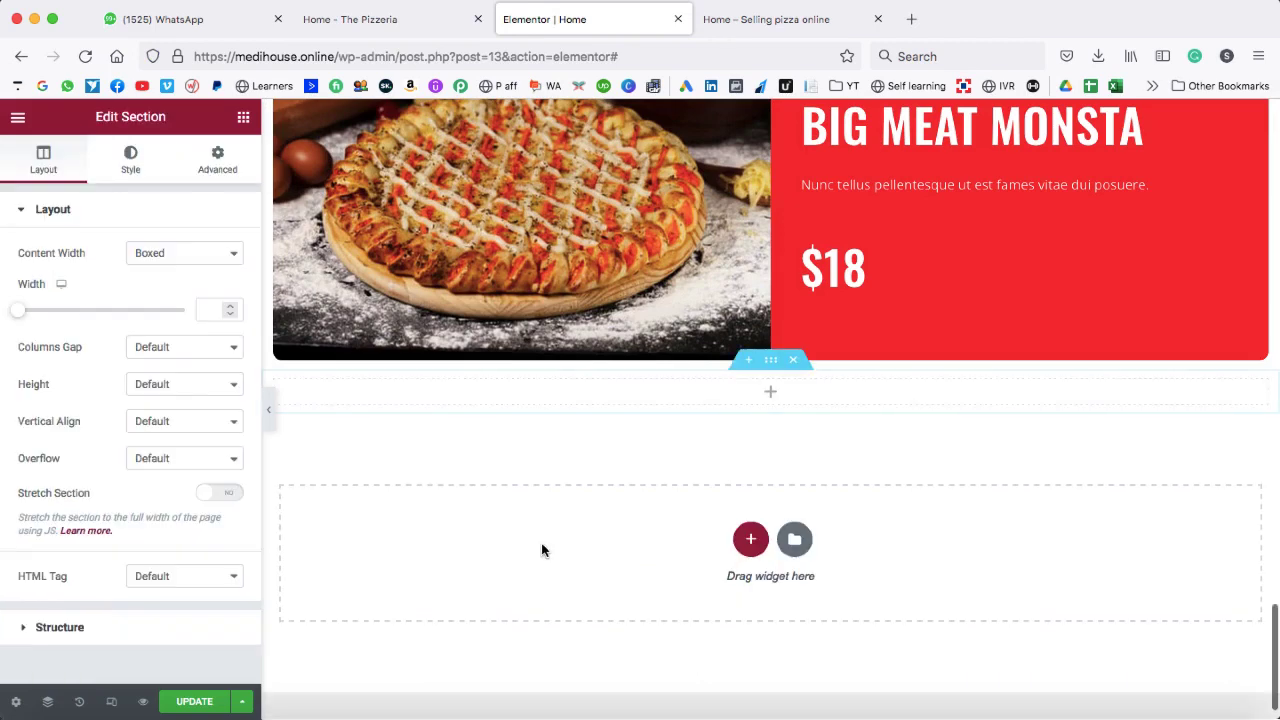
{"action": "left_click", "coordinate": [770, 391]}
{"action": "left_click", "coordinate": [773, 369]}
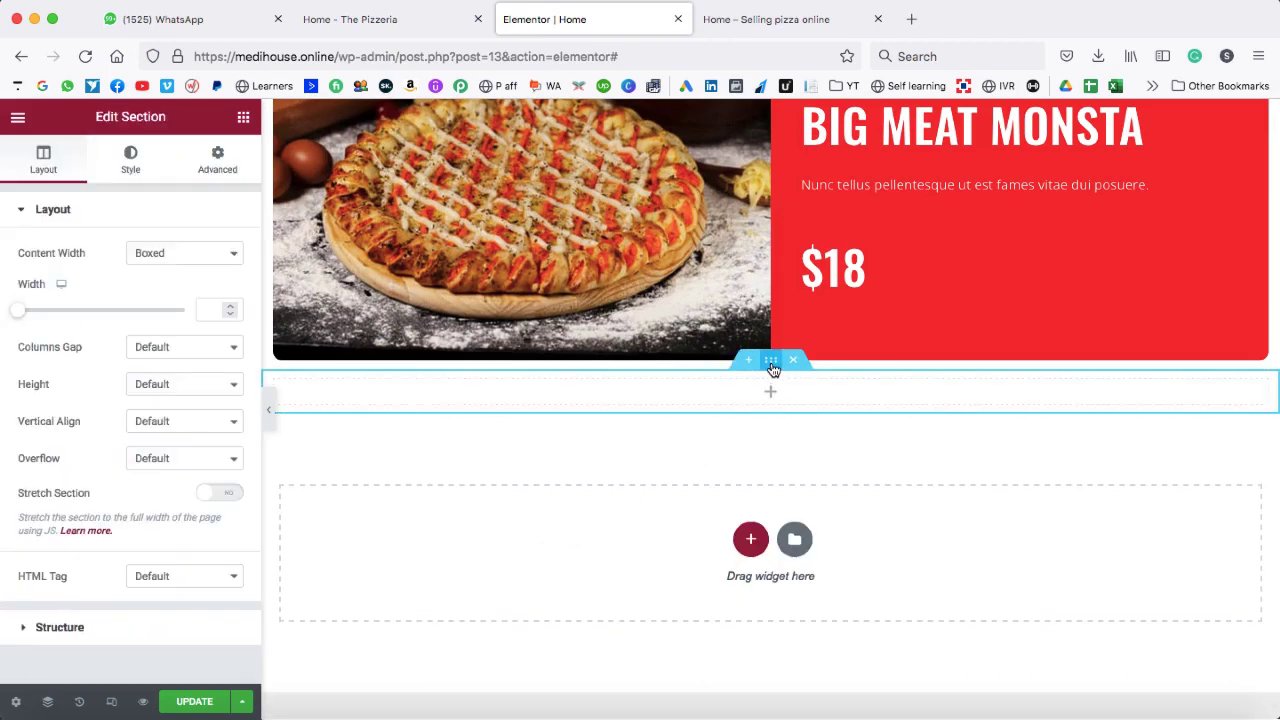
{"action": "left_click", "coordinate": [350, 19]}
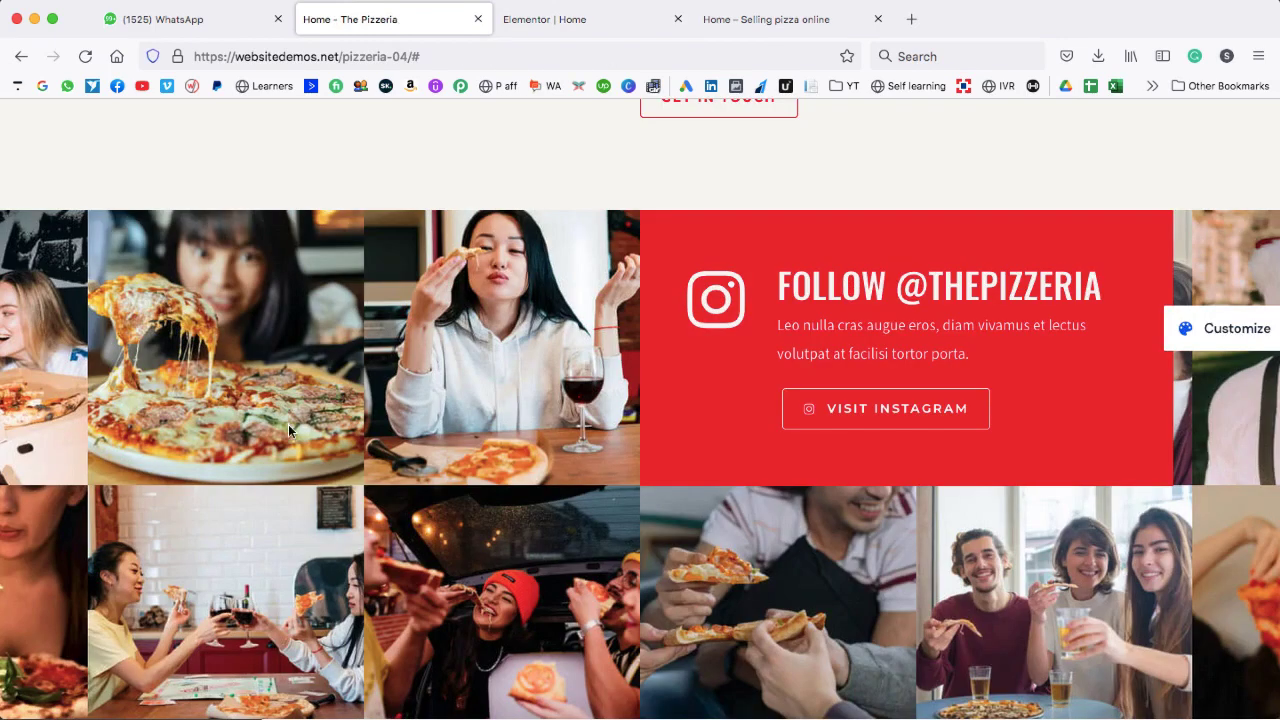
{"action": "left_click", "coordinate": [620, 30]}
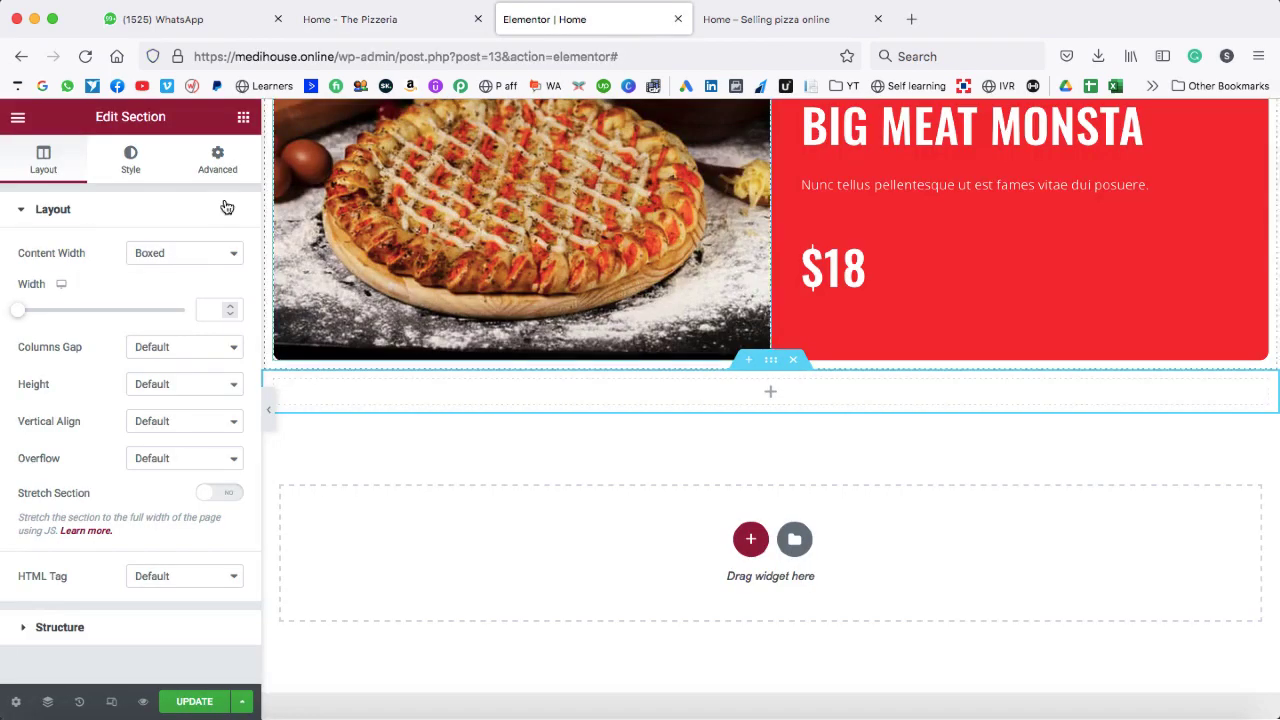
Step: Upload the 1920×640 pizzeria gallery image as the section's classic background
{"action": "left_click", "coordinate": [127, 162]}
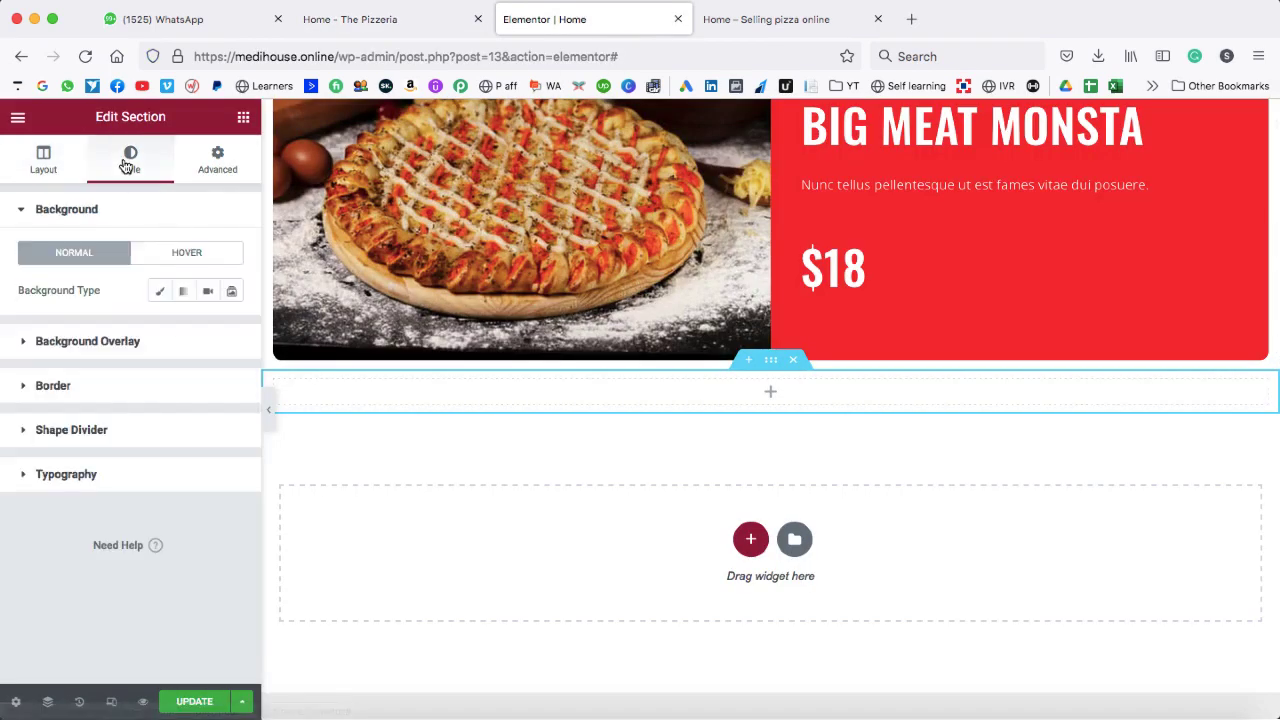
{"action": "left_click", "coordinate": [159, 290]}
{"action": "left_click", "coordinate": [101, 464]}
{"action": "left_click", "coordinate": [245, 188]}
{"action": "left_click", "coordinate": [717, 422]}
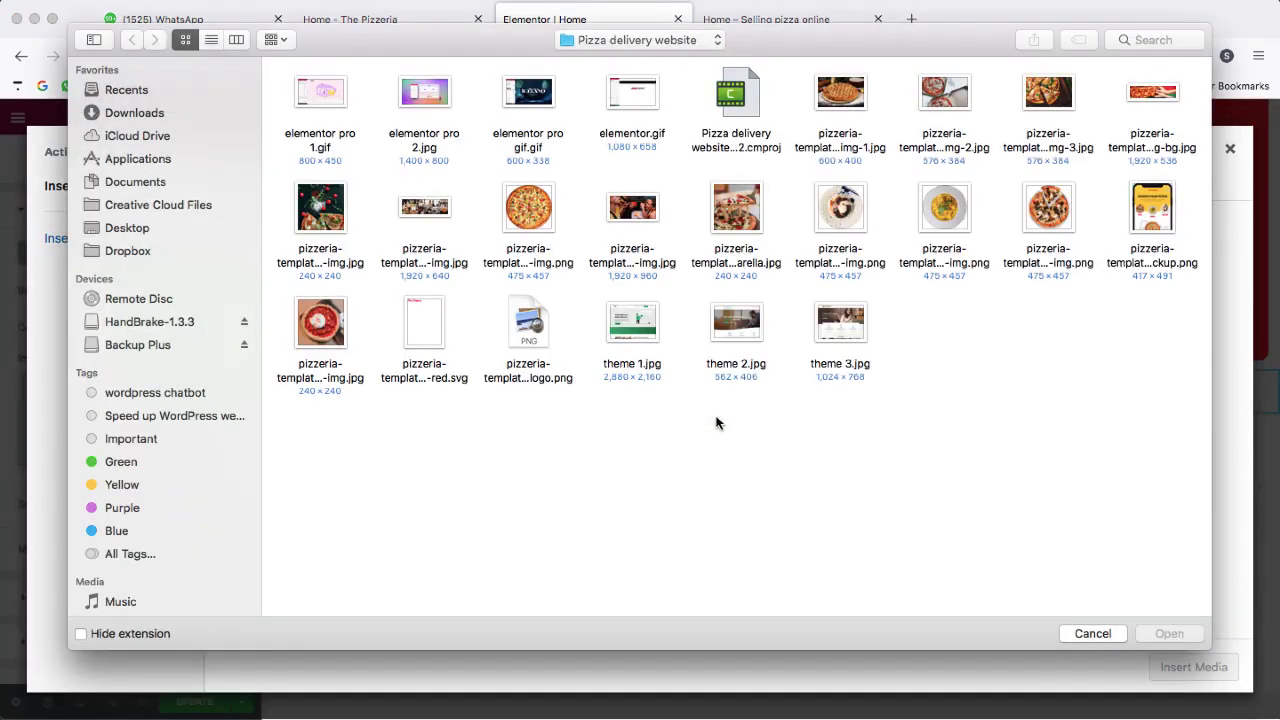
{"action": "left_click", "coordinate": [426, 207]}
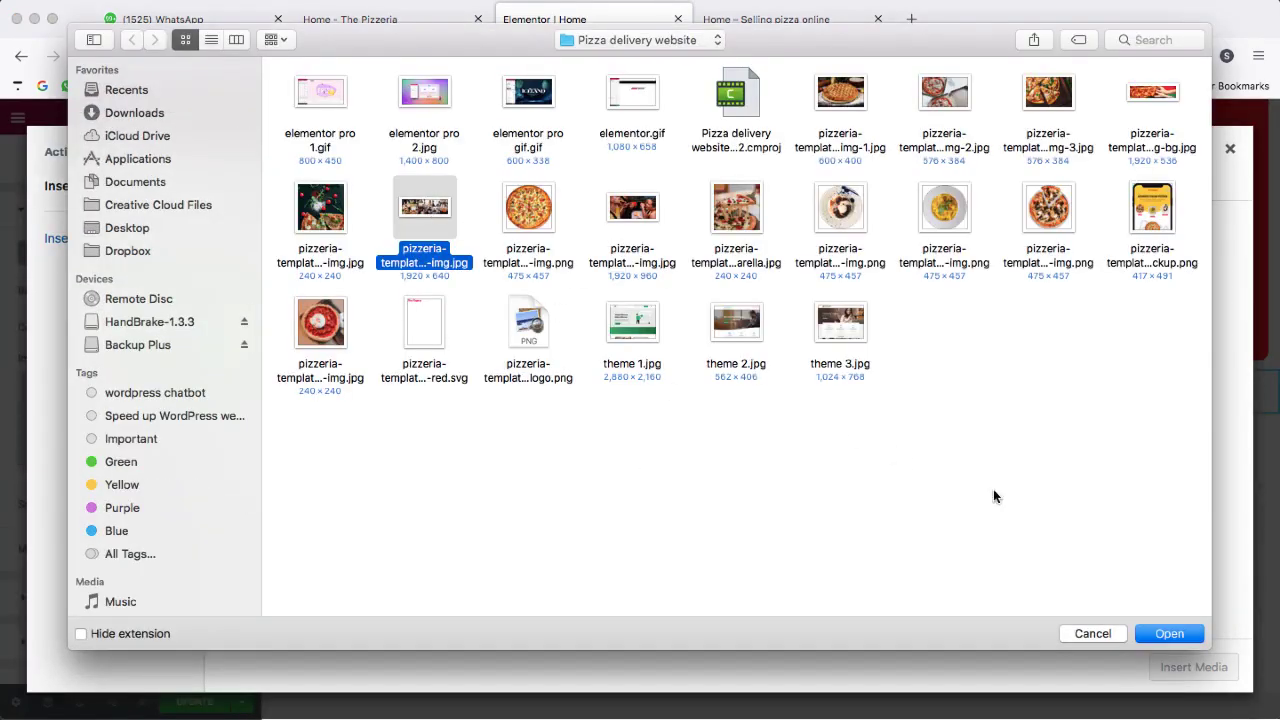
{"action": "left_click", "coordinate": [1168, 633]}
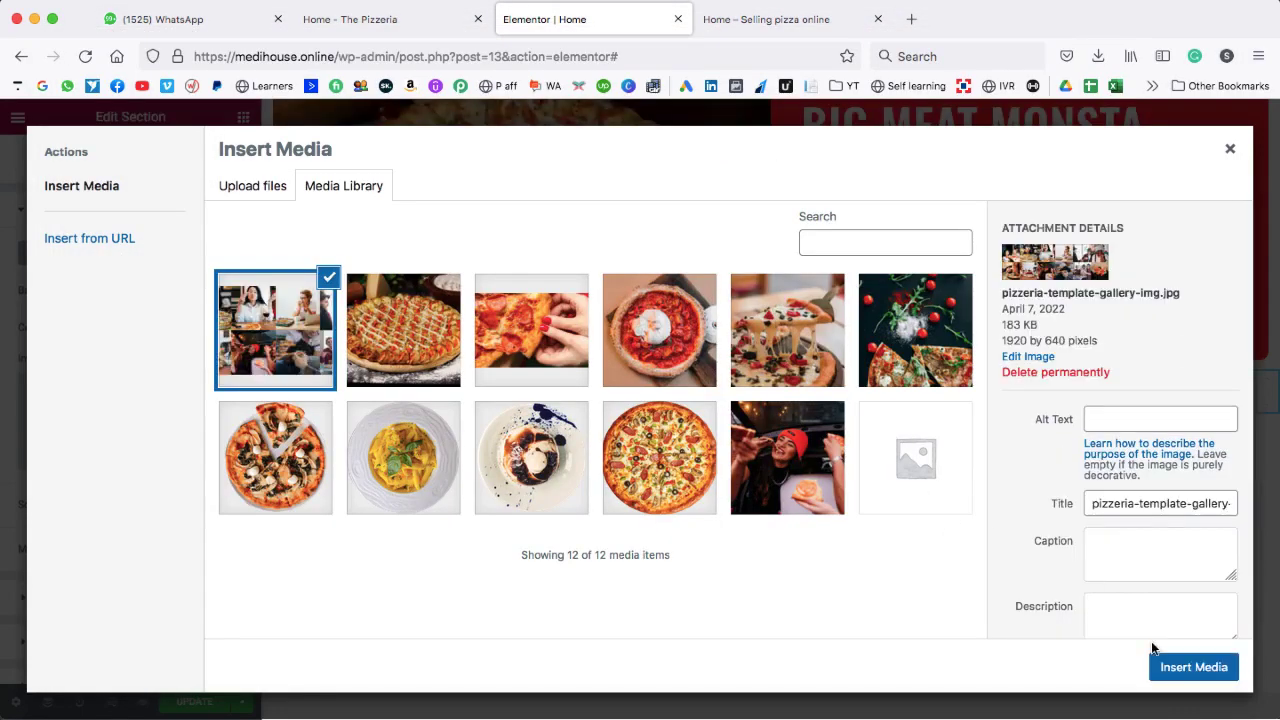
{"action": "left_click", "coordinate": [1168, 664]}
Step: Set the background image to Center Center position, No-repeat and Cover size
{"action": "left_click", "coordinate": [183, 494]}
{"action": "left_click", "coordinate": [167, 510]}
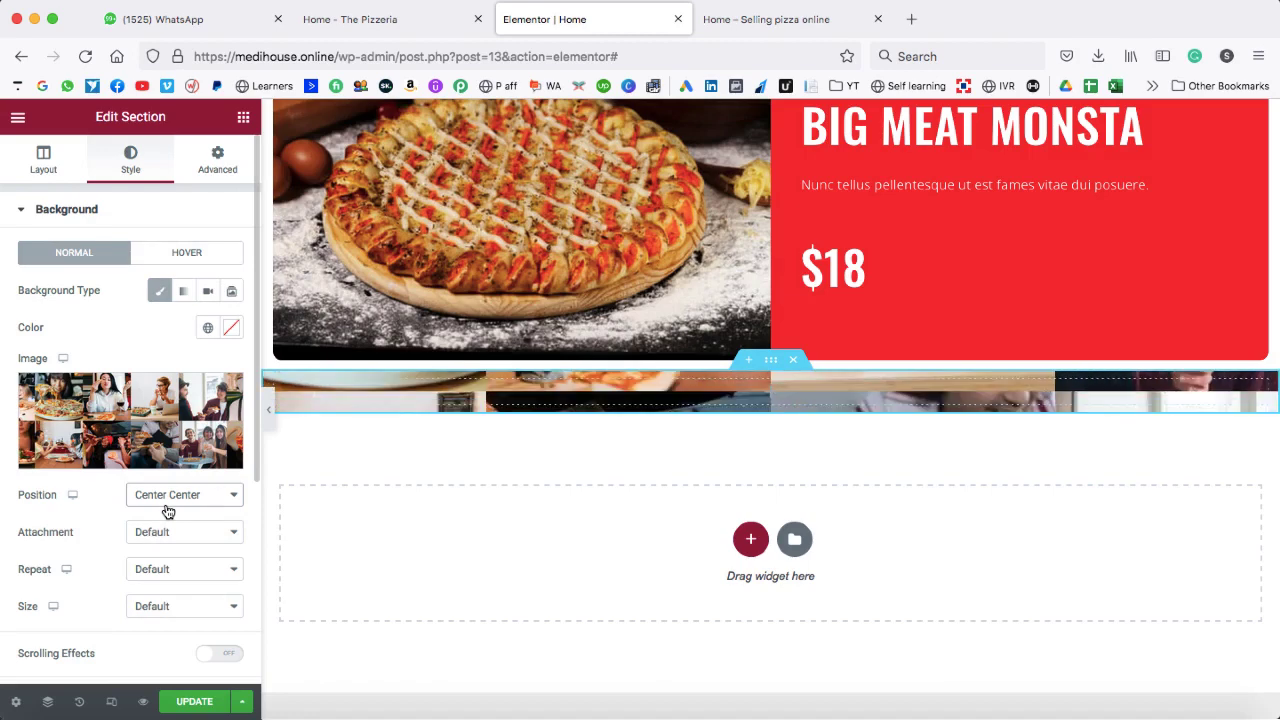
{"action": "left_click", "coordinate": [158, 568]}
{"action": "left_click", "coordinate": [166, 585]}
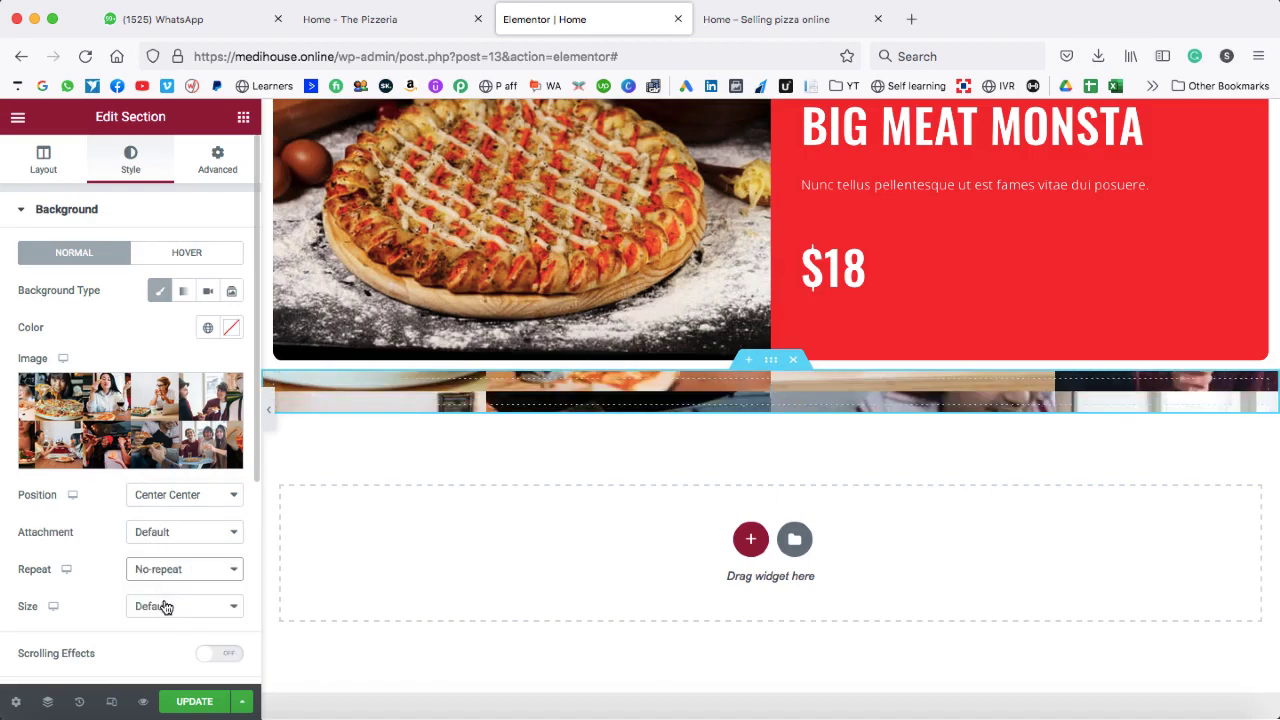
{"action": "left_click", "coordinate": [165, 606]}
{"action": "left_click", "coordinate": [168, 640]}
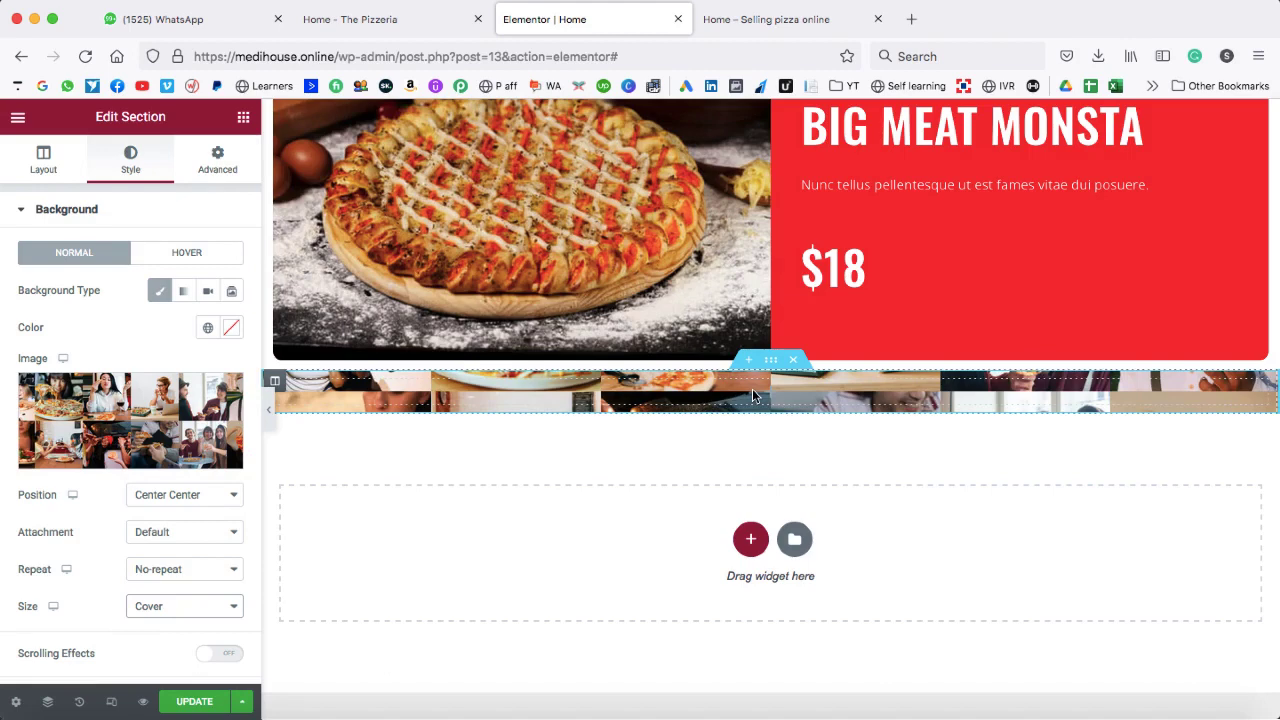
Step: Drop an Inner Section into the photo-strip section and add an extra column to it
{"action": "left_click", "coordinate": [243, 117]}
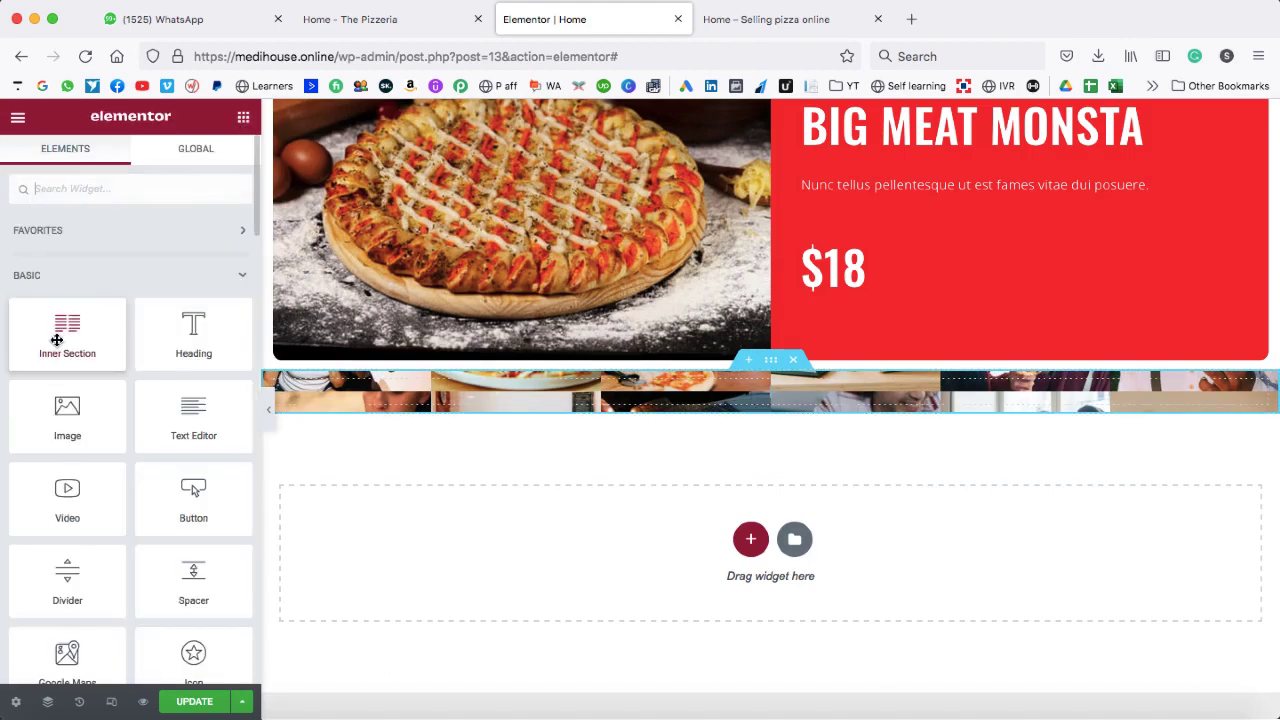
{"action": "left_click_drag", "start_coordinate": [67, 330], "coordinate": [437, 391]}
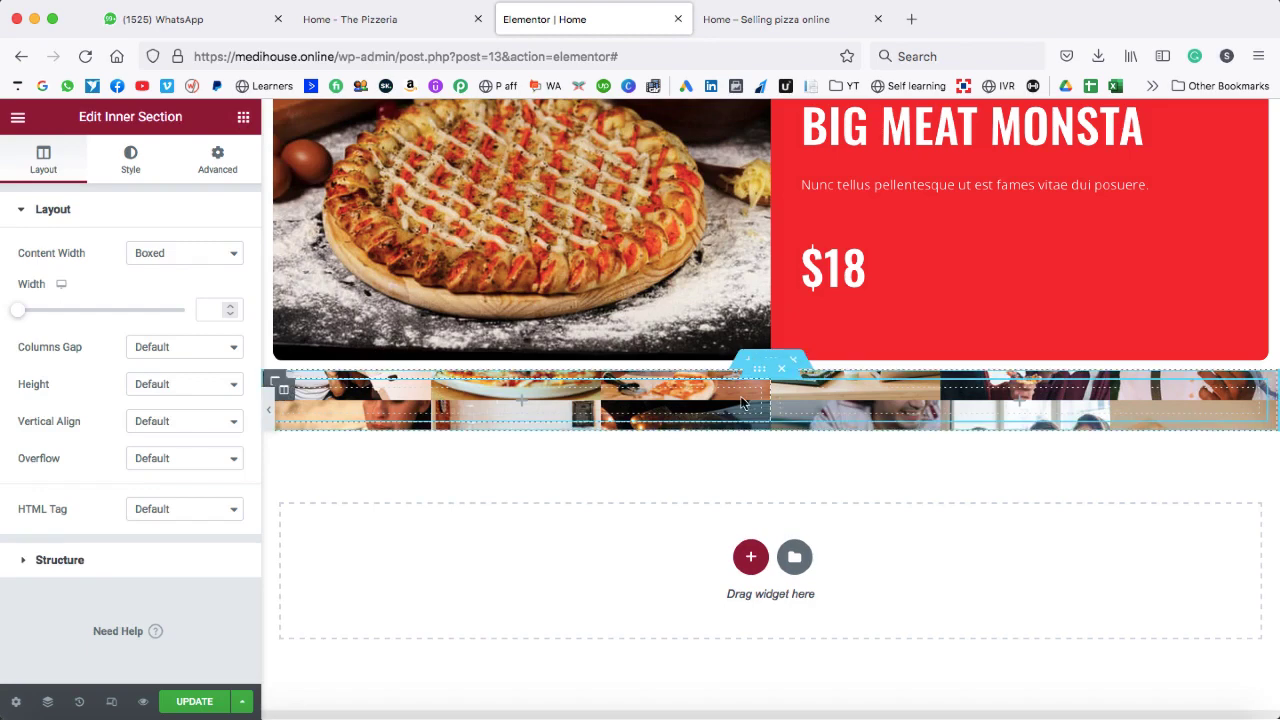
{"action": "right_click", "coordinate": [285, 393]}
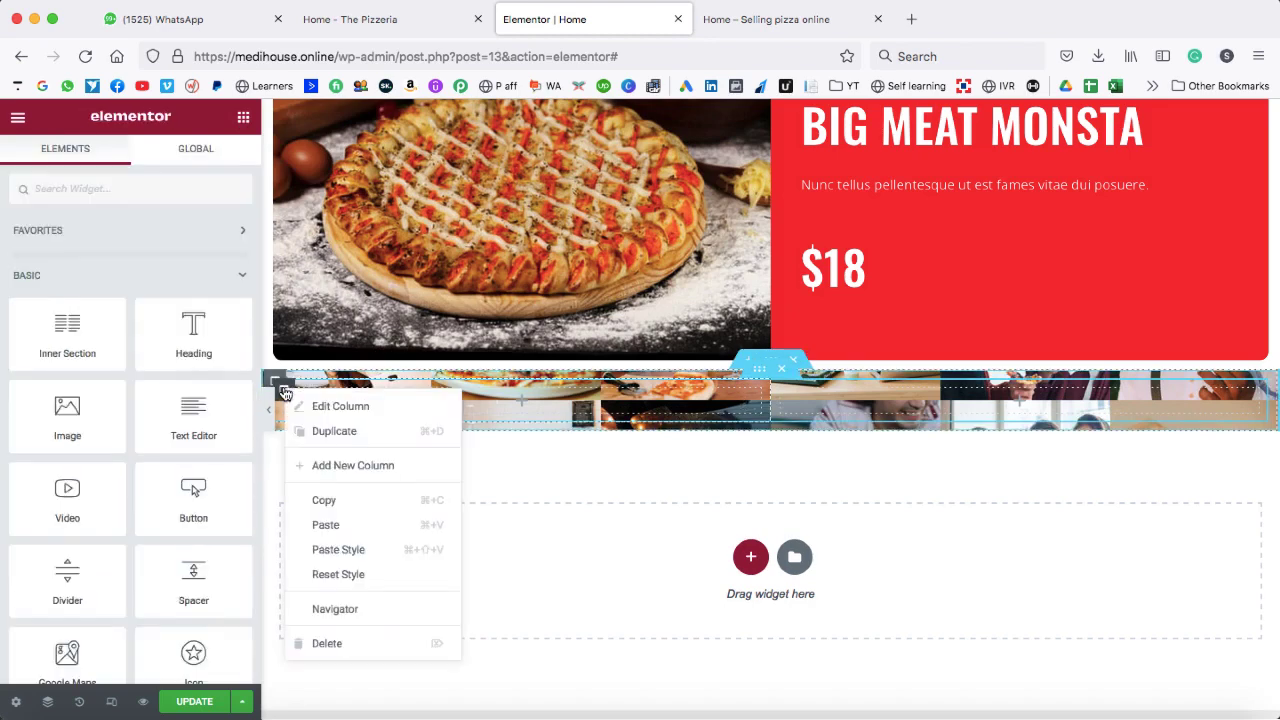
{"action": "left_click", "coordinate": [321, 462]}
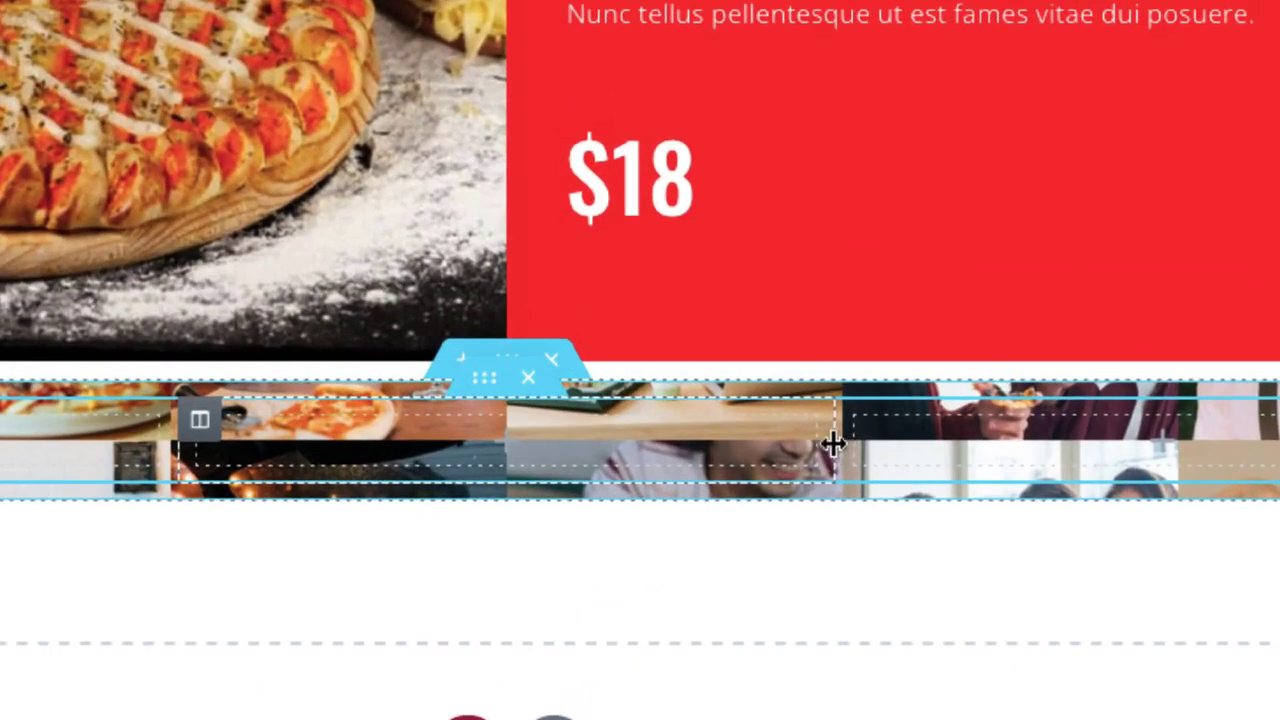
Step: Resize the inner section's columns, rebalancing the widths against the demo layout
{"action": "left_click_drag", "start_coordinate": [833, 444], "coordinate": [994, 438]}
{"action": "left_click_drag", "start_coordinate": [1055, 403], "coordinate": [1115, 407]}
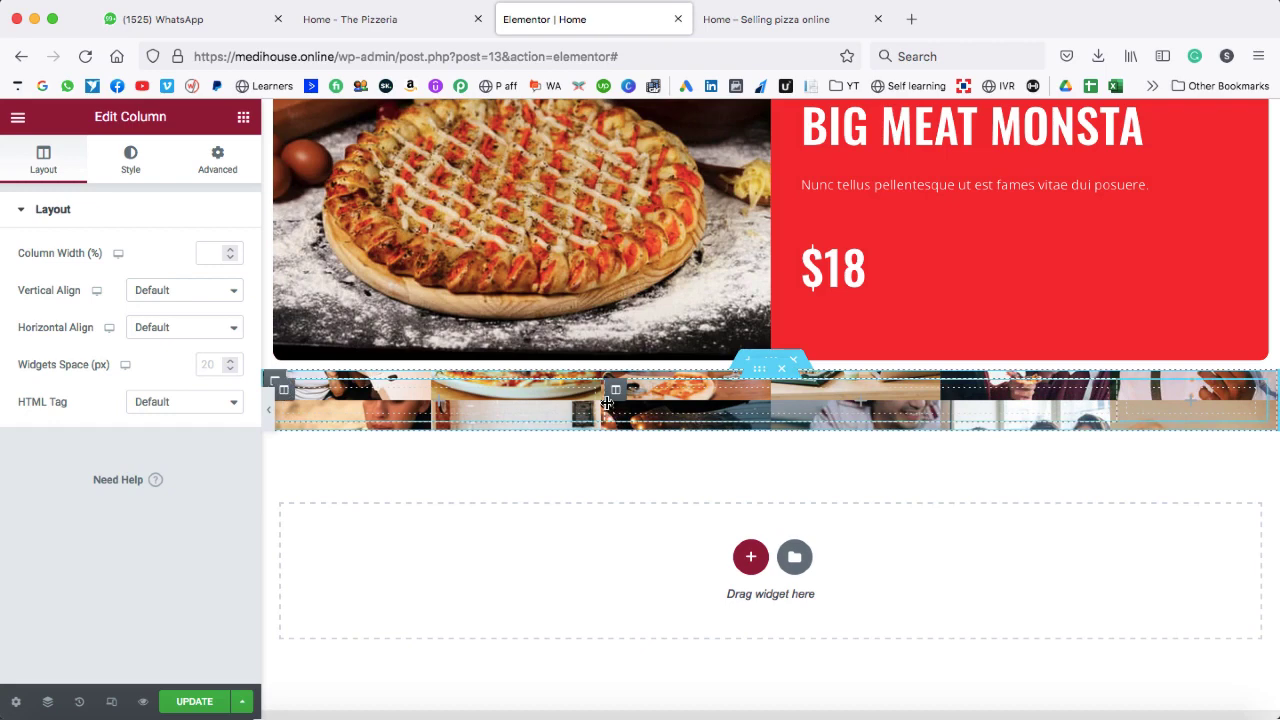
{"action": "left_click_drag", "start_coordinate": [613, 408], "coordinate": [747, 411]}
{"action": "left_click", "coordinate": [385, 20]}
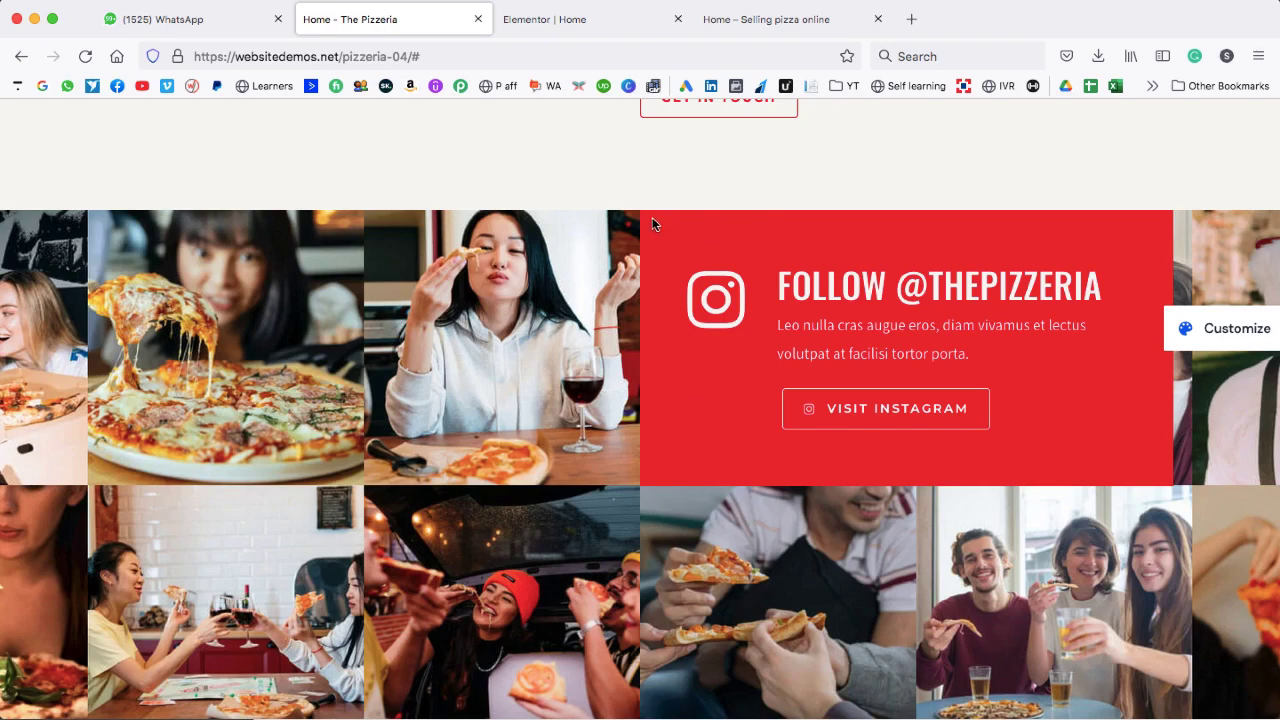
{"action": "left_click", "coordinate": [566, 16]}
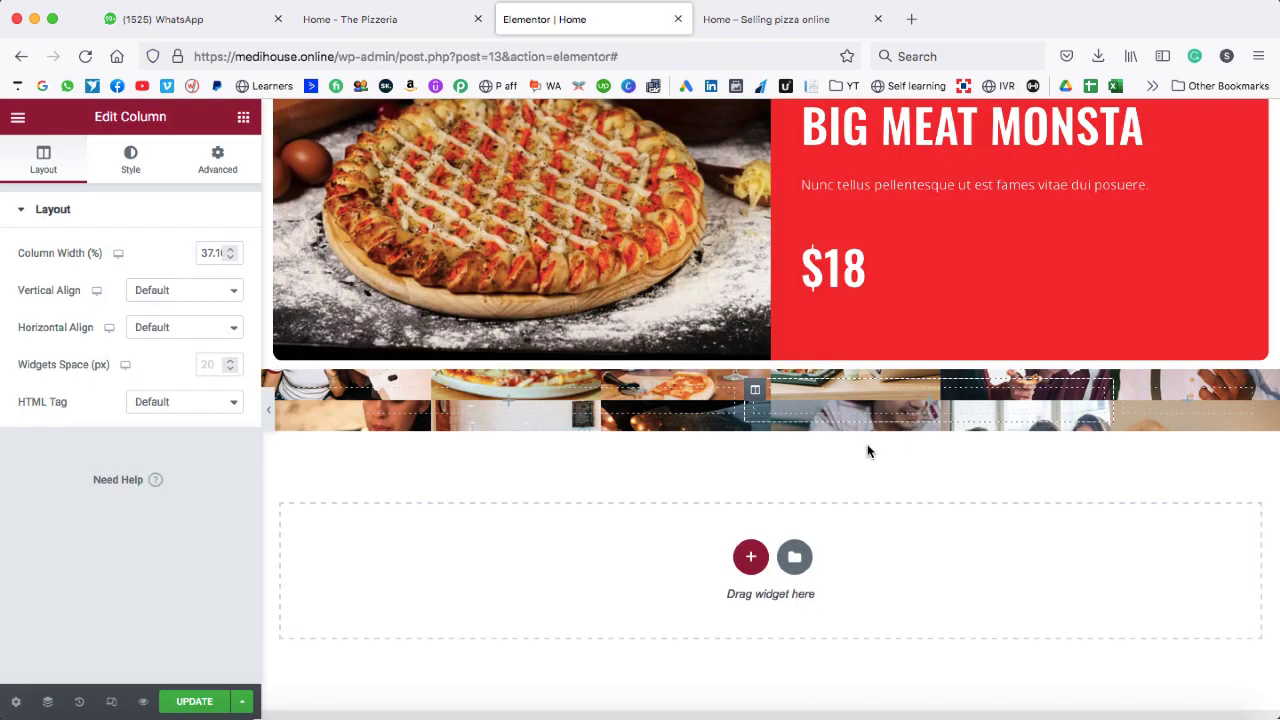
Step: Give the right column a classic red background
{"action": "left_click", "coordinate": [131, 157]}
{"action": "left_click", "coordinate": [231, 327]}
{"action": "left_click", "coordinate": [323, 404]}
{"action": "left_click", "coordinate": [79, 317]}
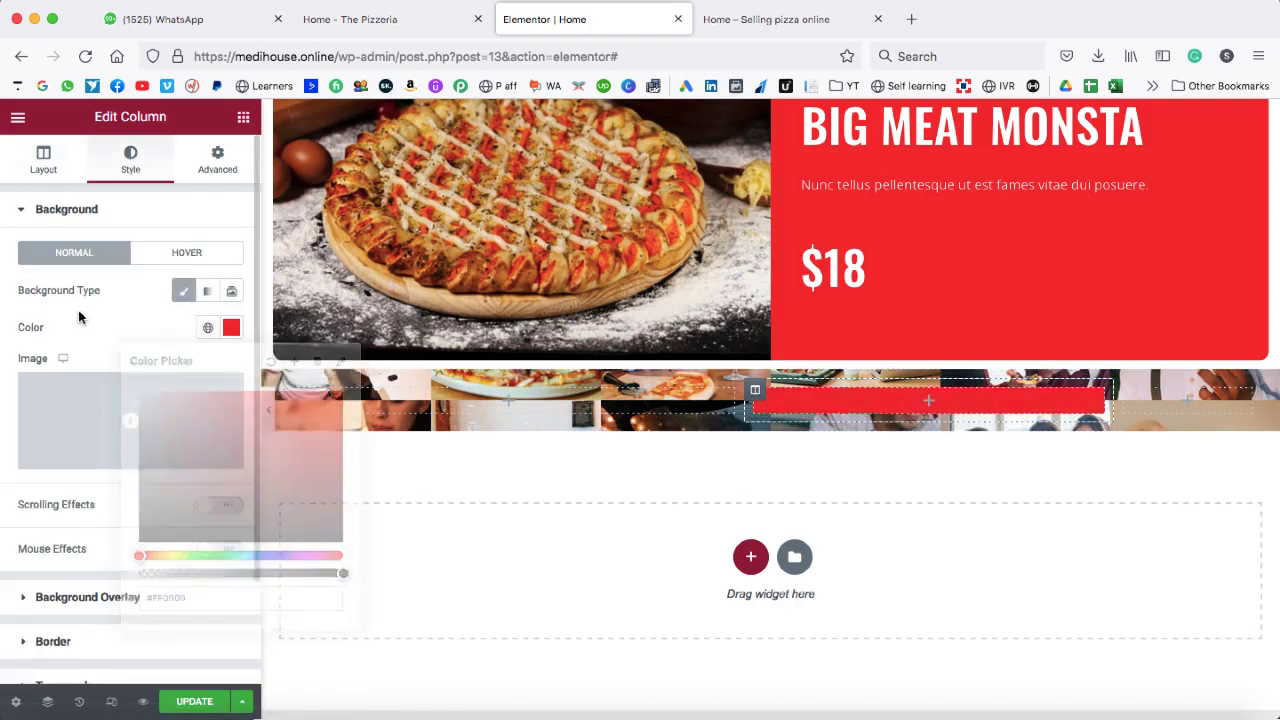
Step: Set the padding to 0 and compare with the Pizzeria demo's Instagram block
{"action": "left_click", "coordinate": [216, 163]}
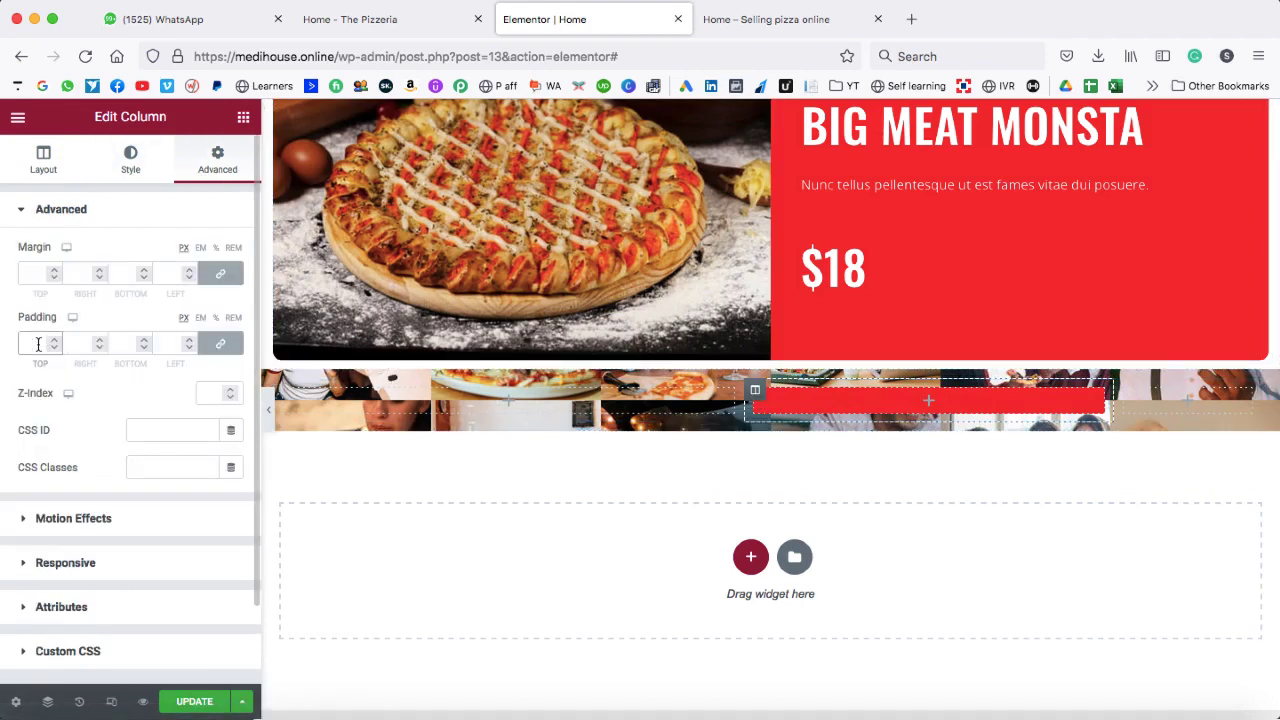
{"action": "left_click", "coordinate": [32, 275]}
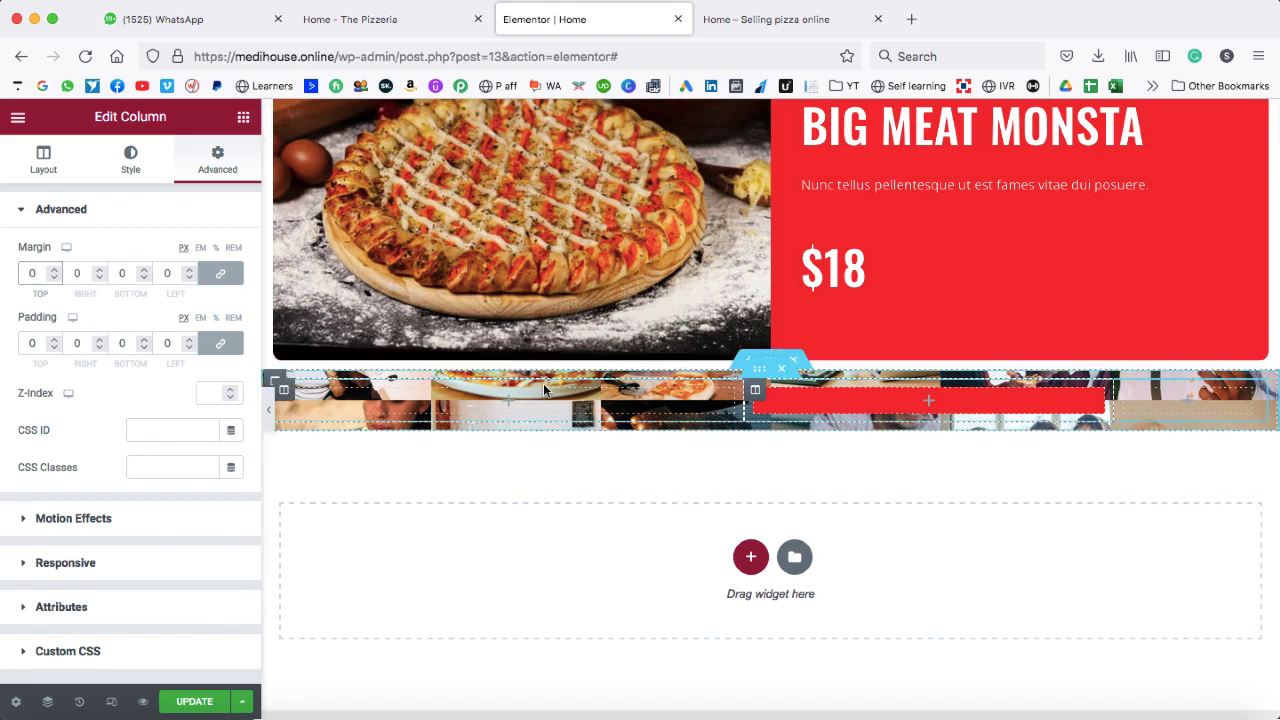
{"action": "left_click", "coordinate": [275, 383]}
{"action": "left_click", "coordinate": [217, 165]}
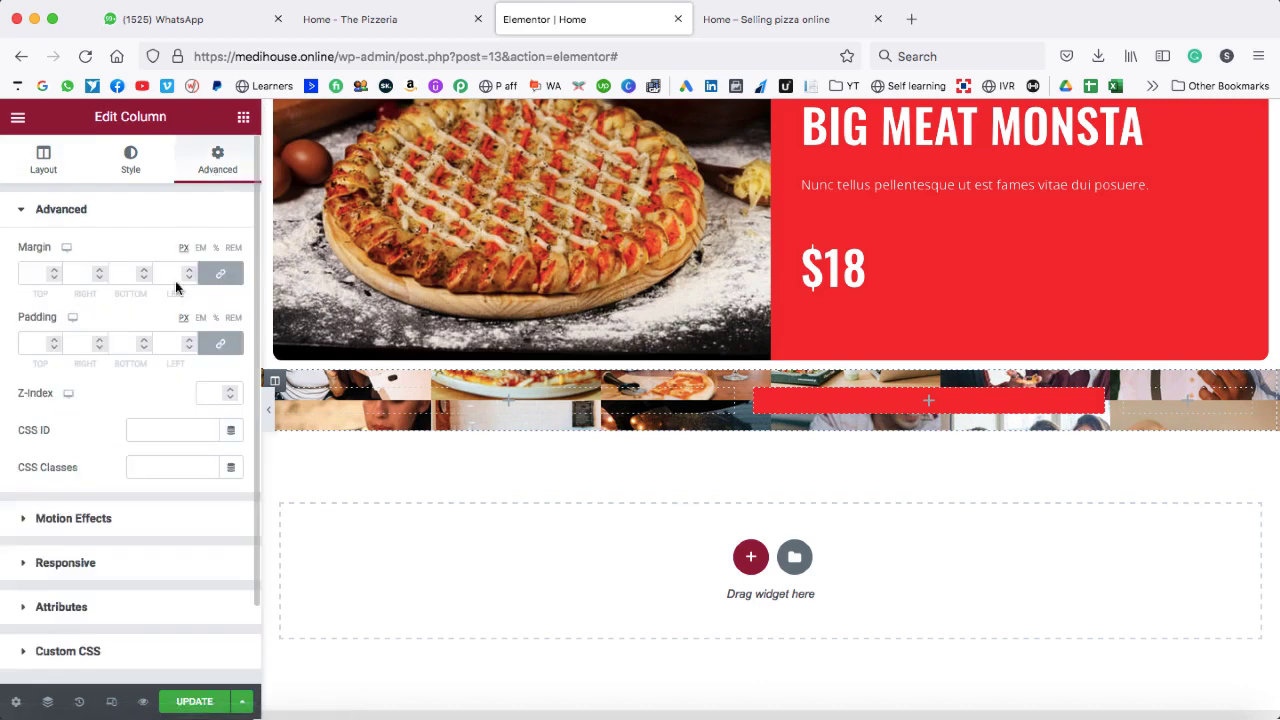
{"action": "left_click", "coordinate": [39, 342]}
{"action": "type", "text": "0"}
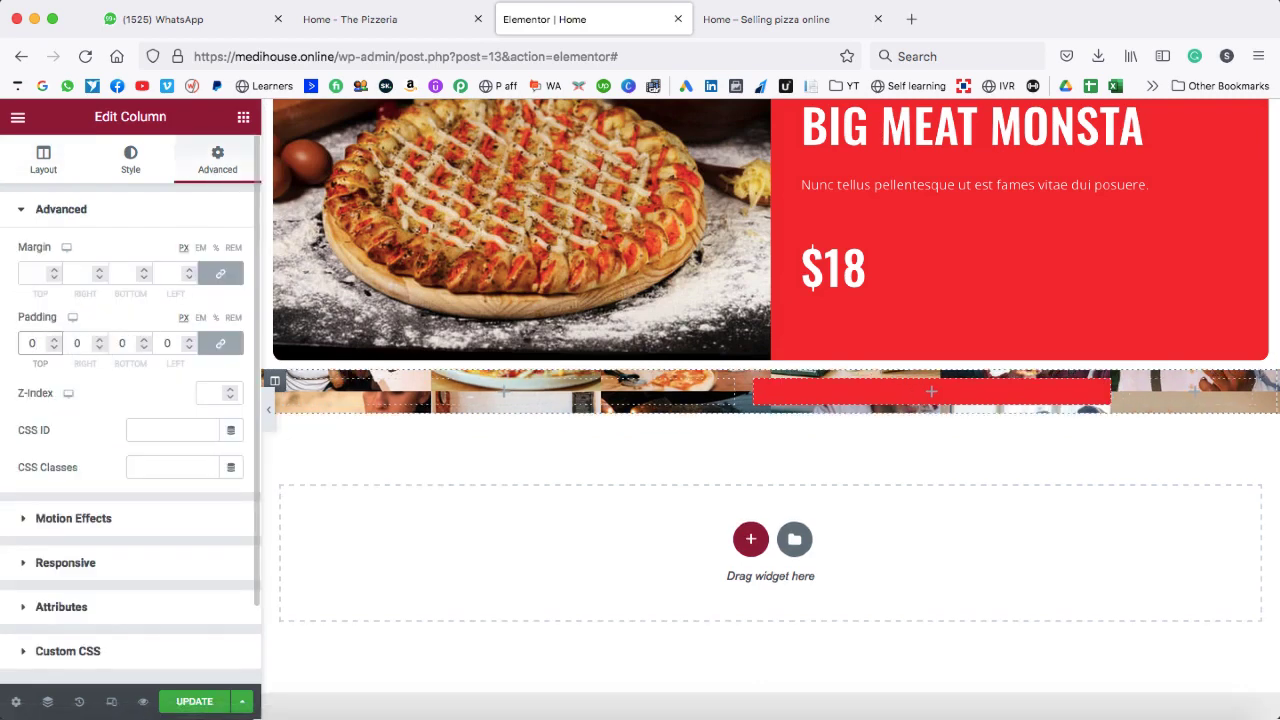
{"action": "left_click", "coordinate": [363, 20]}
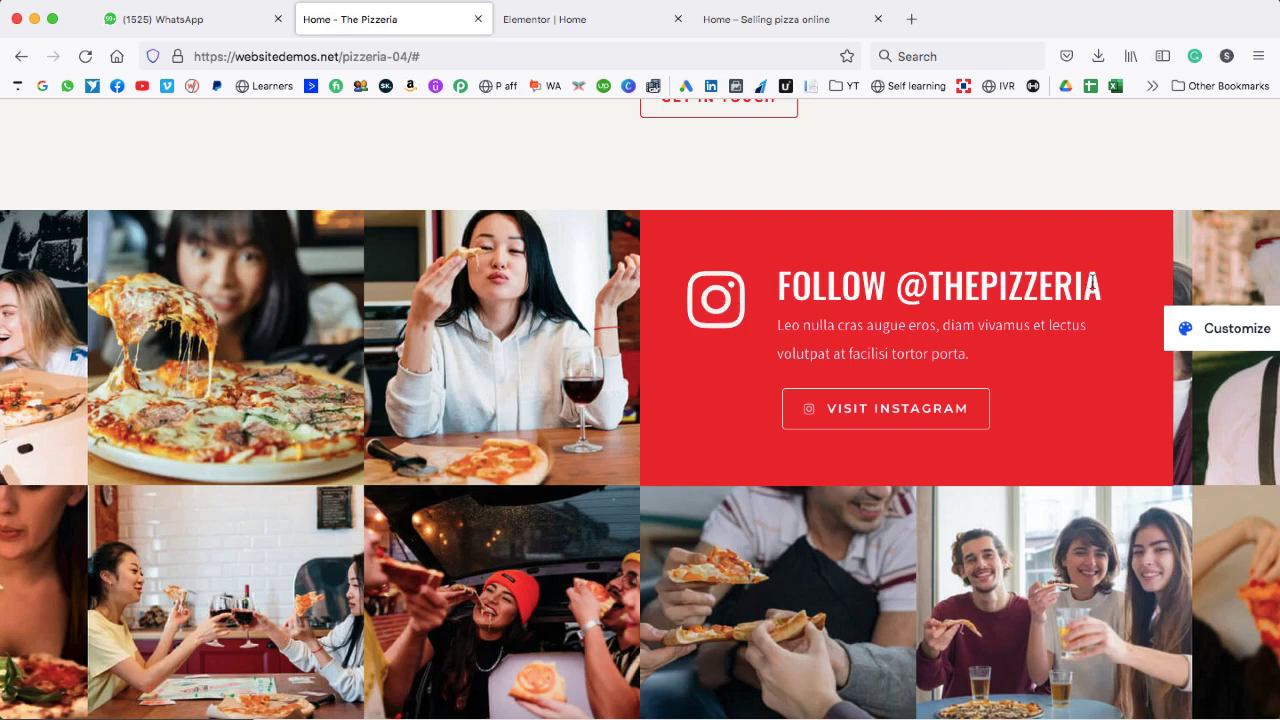
Step: Search the widgets for 'icon' and place an Icon Box in the red column
{"action": "left_click", "coordinate": [640, 20]}
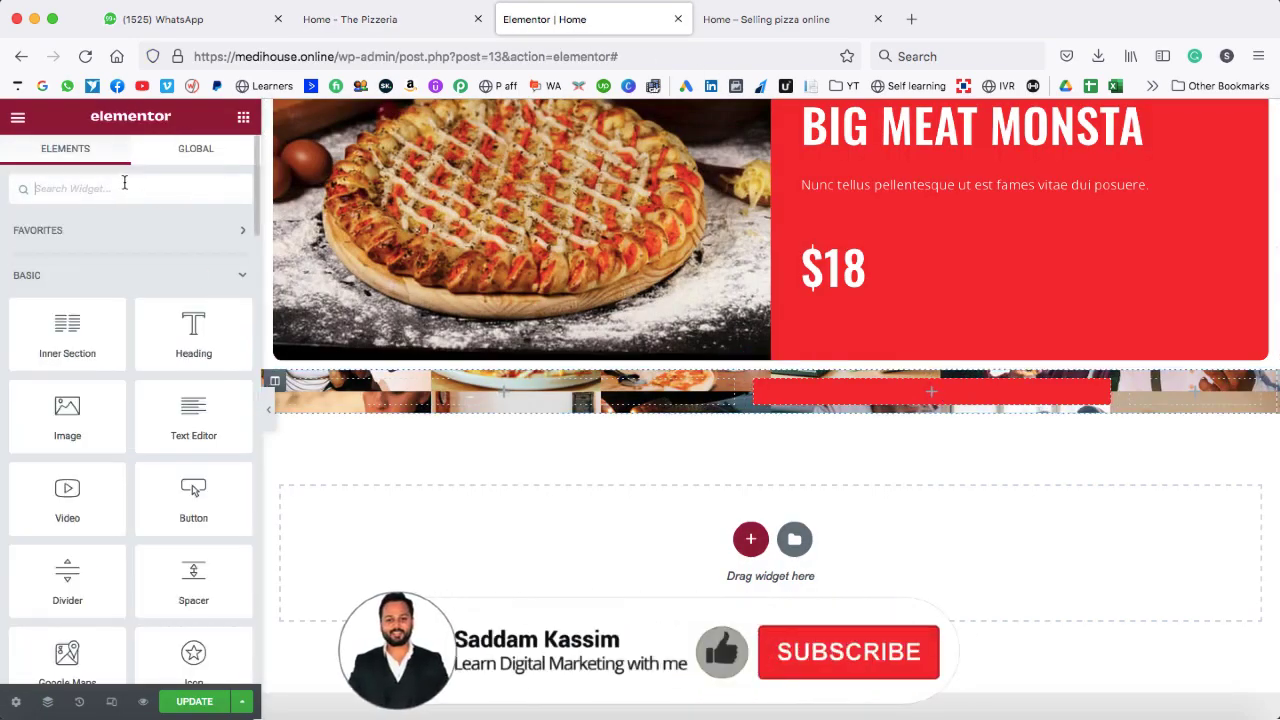
{"action": "left_click", "coordinate": [124, 188]}
{"action": "type", "text": "icon"}
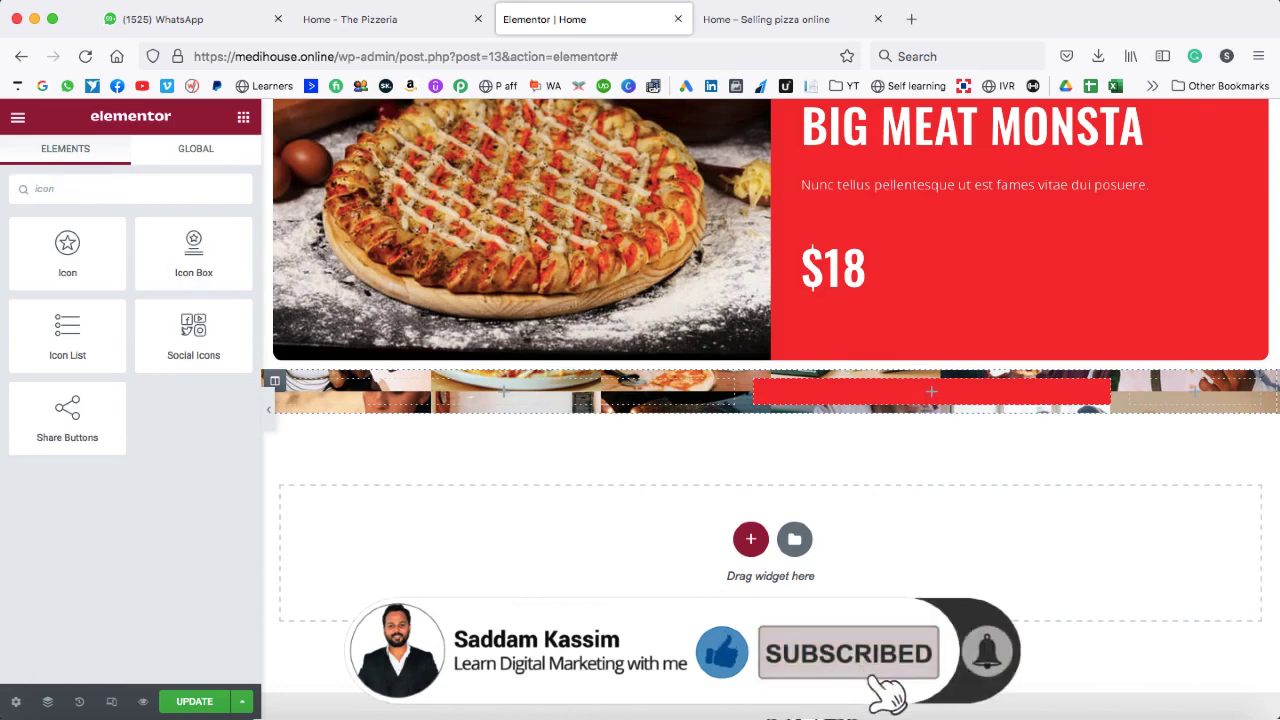
{"action": "left_click_drag", "start_coordinate": [171, 263], "coordinate": [833, 399]}
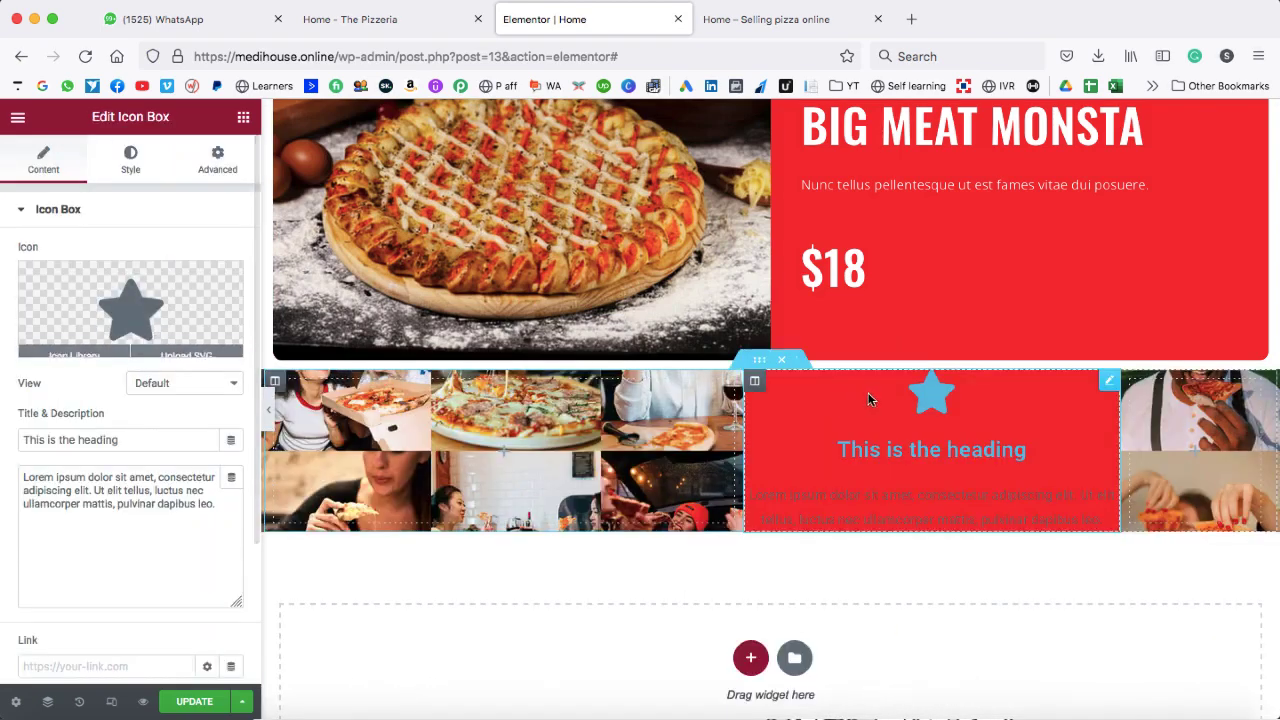
{"action": "left_click", "coordinate": [60, 345]}
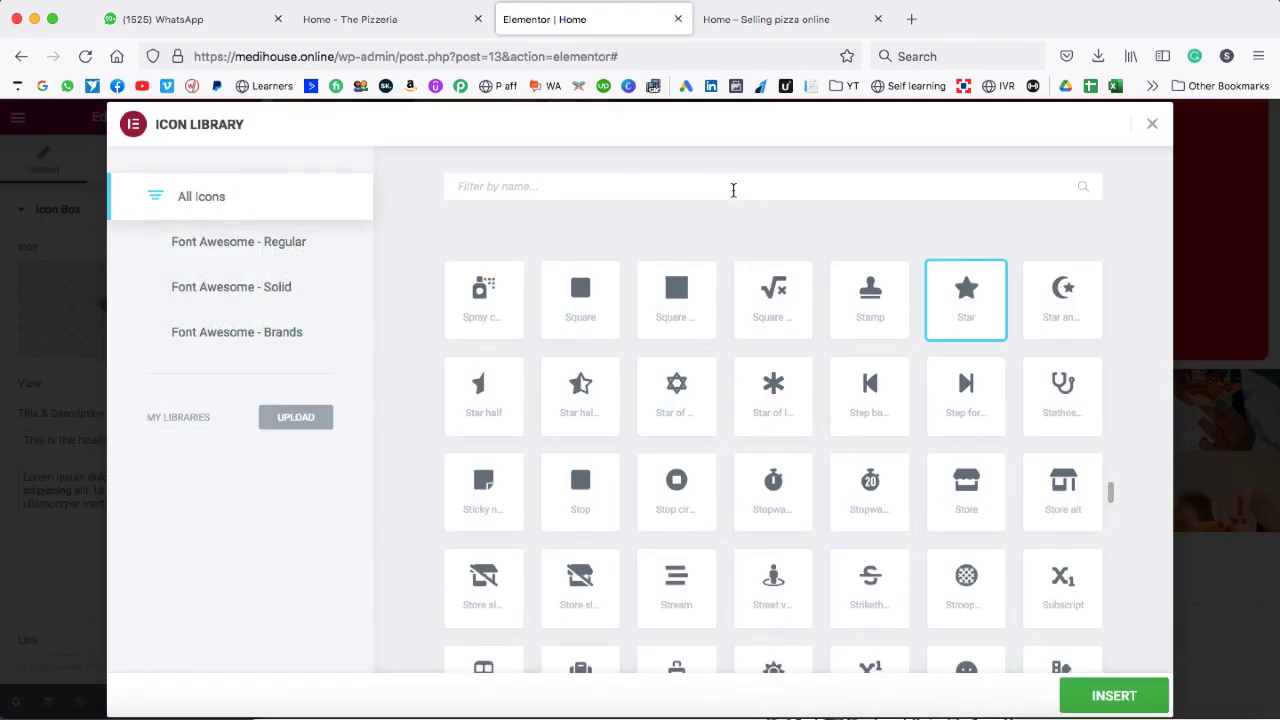
{"action": "type", "text": "insta"}
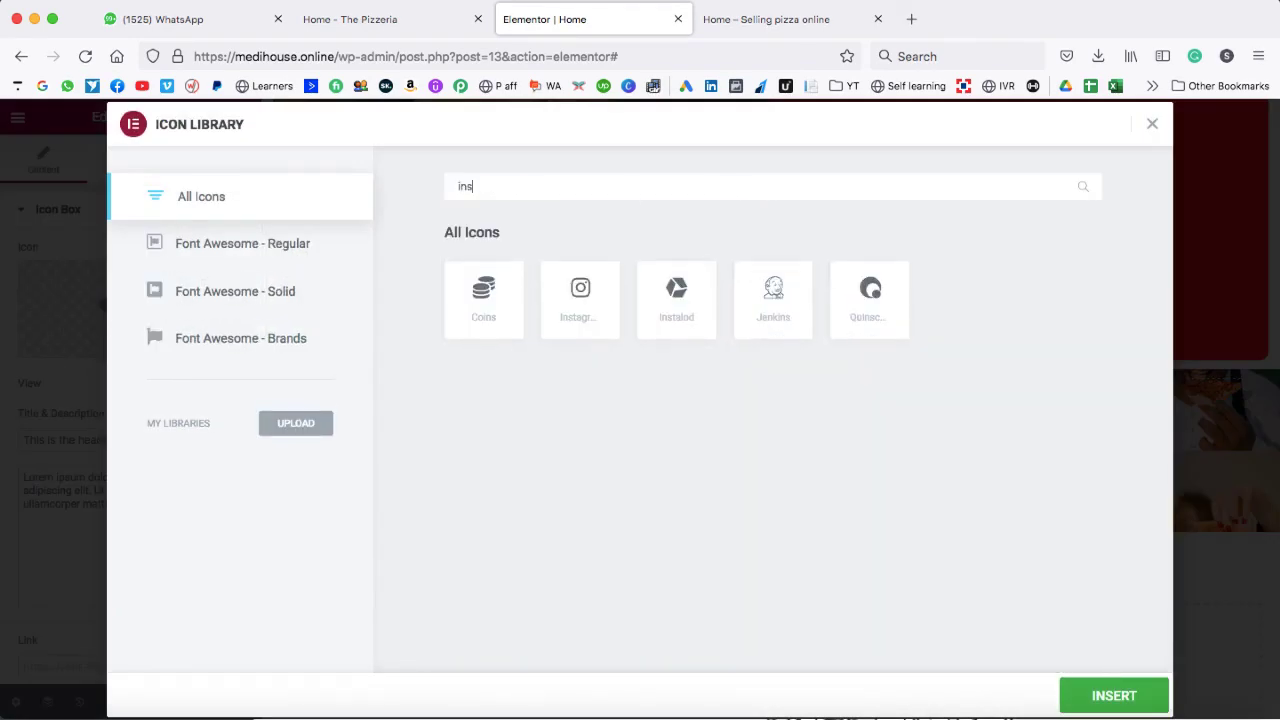
{"action": "left_click", "coordinate": [519, 291]}
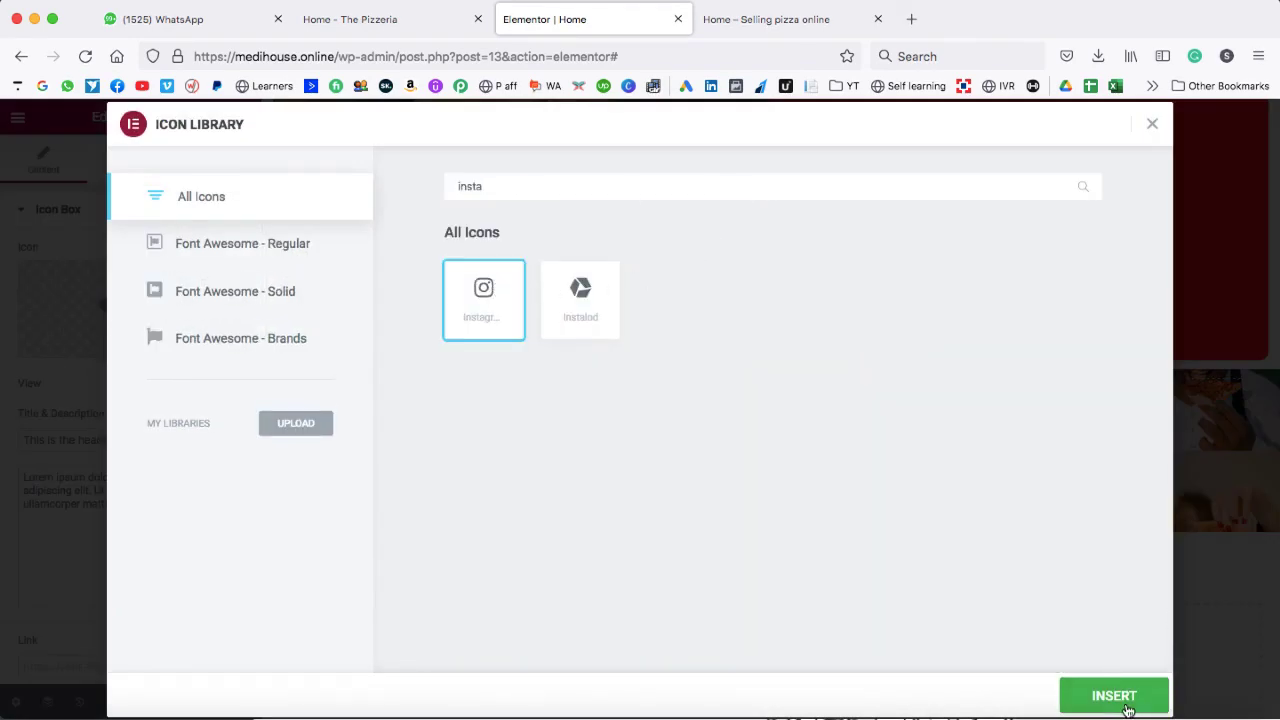
{"action": "left_click", "coordinate": [1133, 709]}
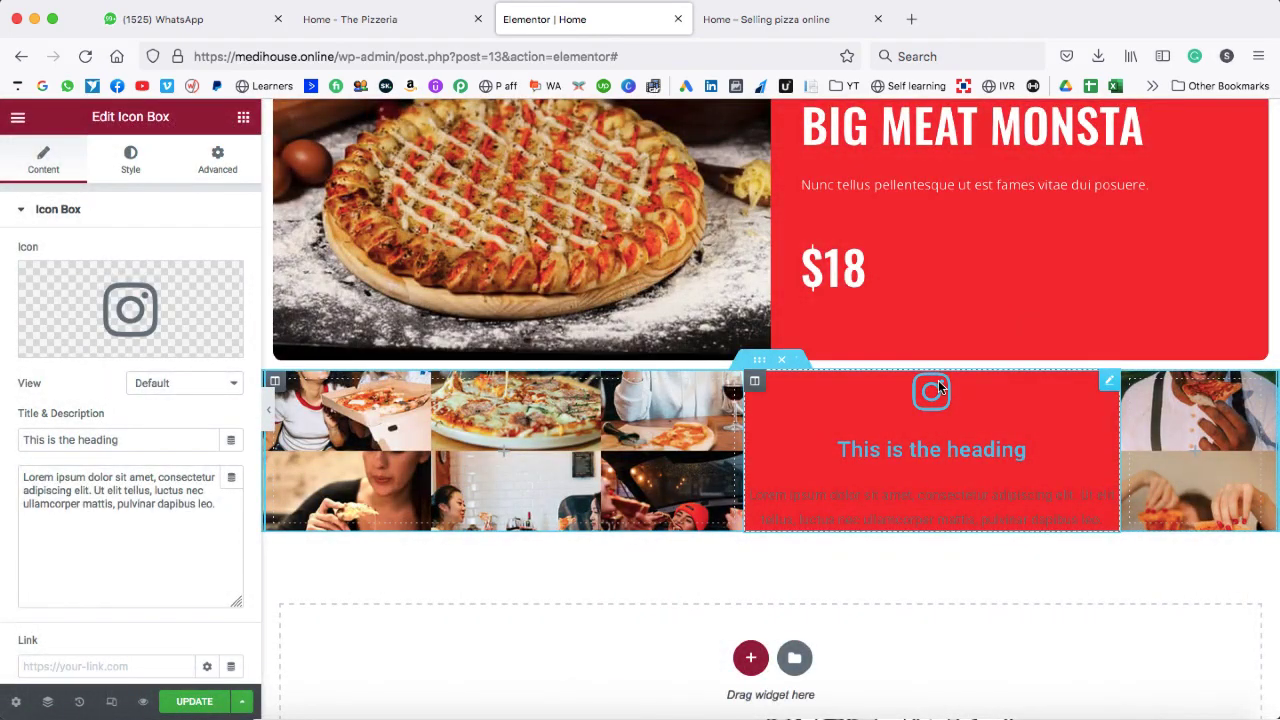
{"action": "left_click_drag", "start_coordinate": [130, 440], "coordinate": [29, 439]}
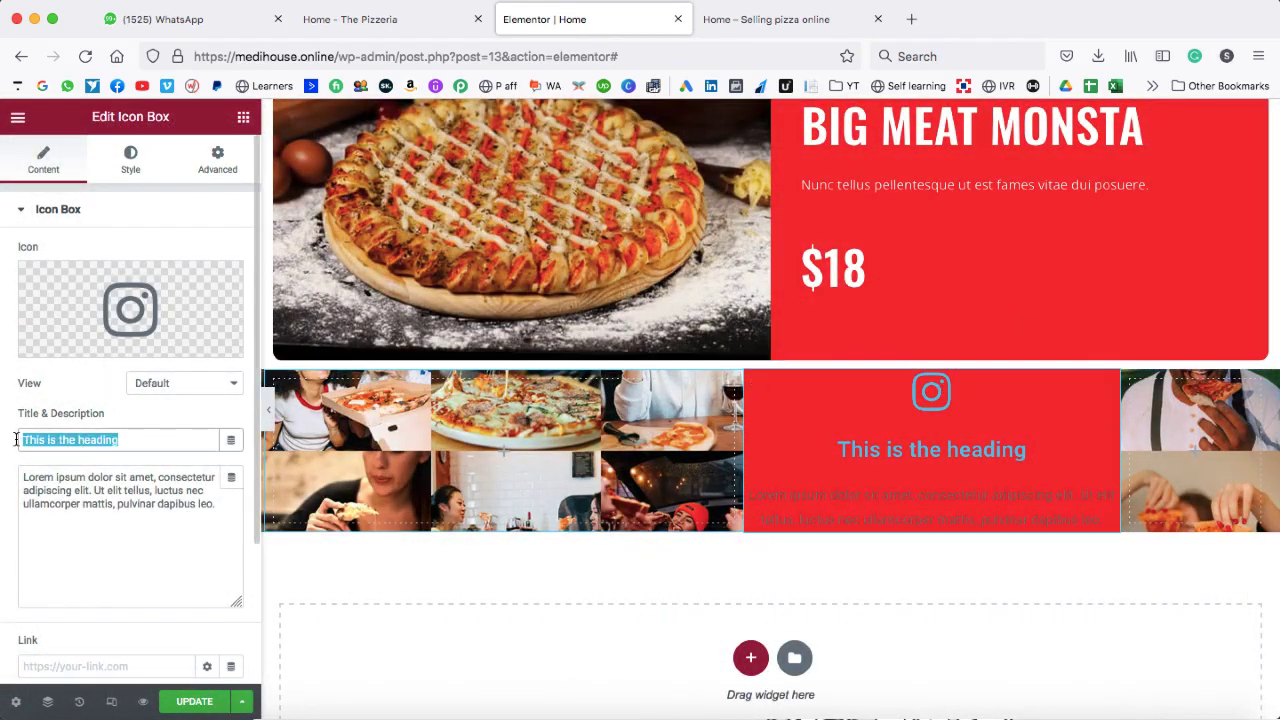
{"action": "type", "text": "Follow @ThePizzeria"}
{"action": "left_click", "coordinate": [326, 24]}
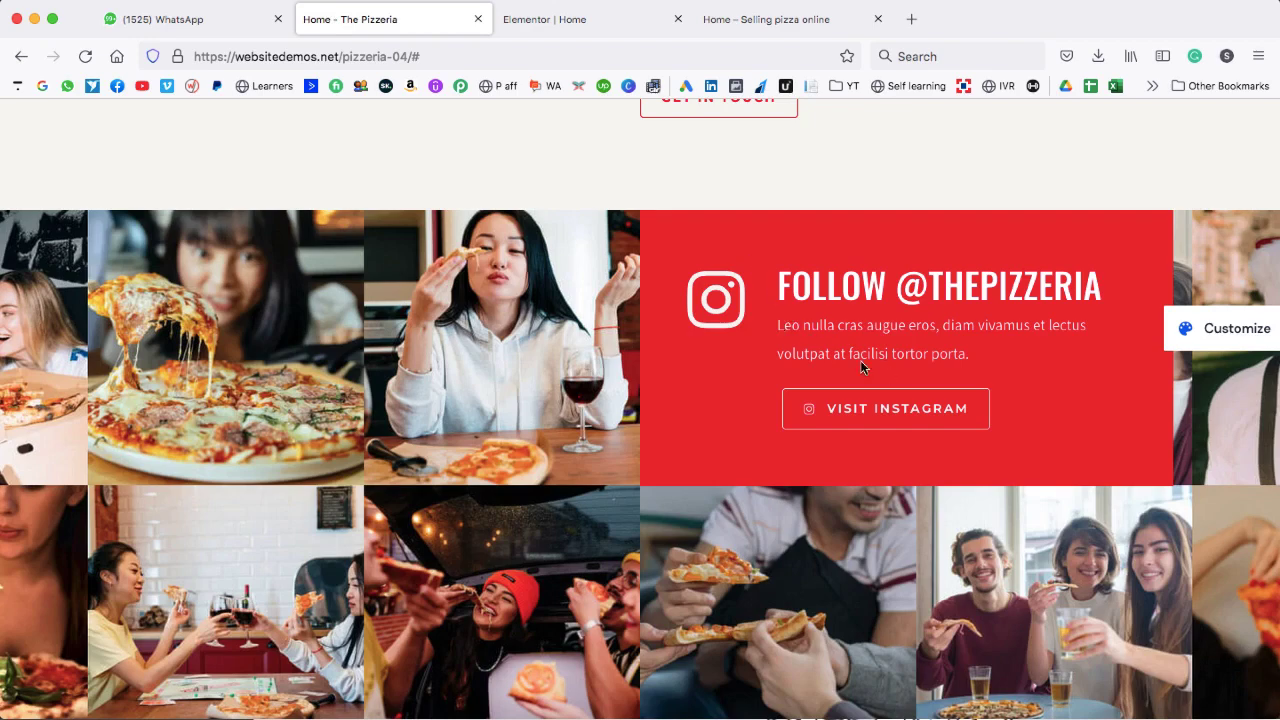
Step: Trim the icon box description to one sentence and make the icon white
{"action": "left_click", "coordinate": [575, 24]}
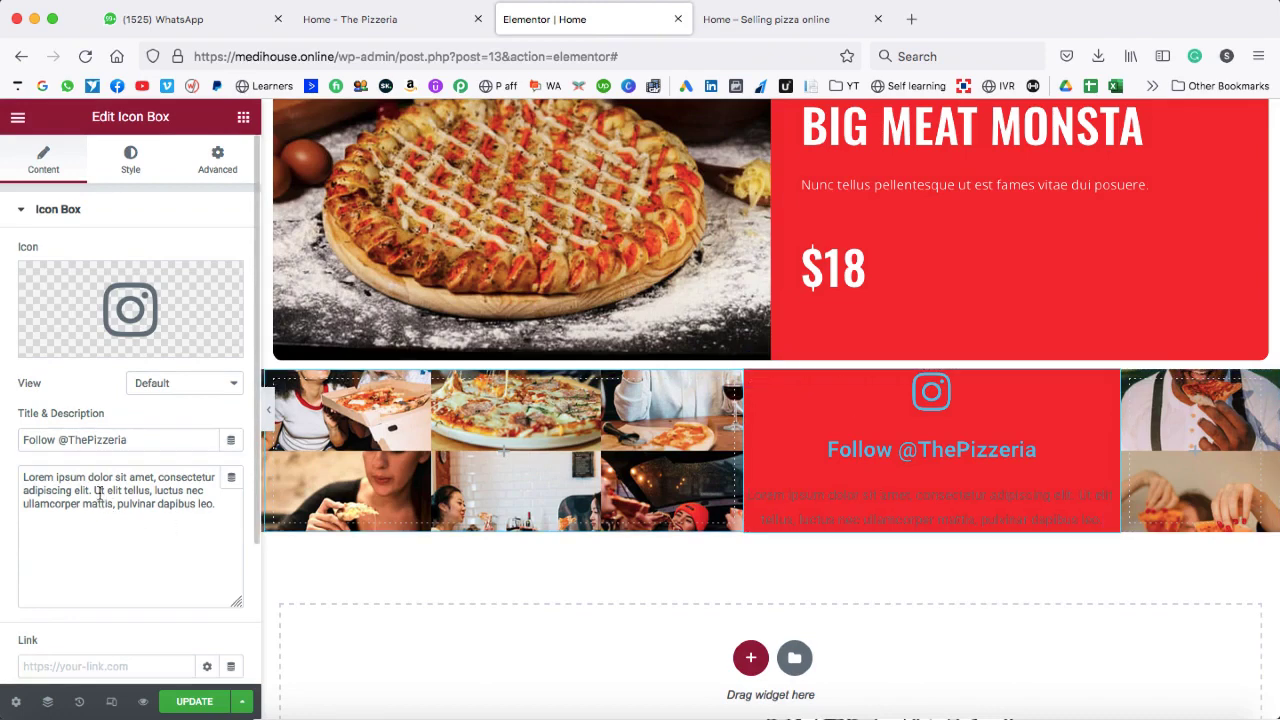
{"action": "left_click_drag", "start_coordinate": [95, 490], "coordinate": [244, 518]}
{"action": "key", "text": "BackSpace"}
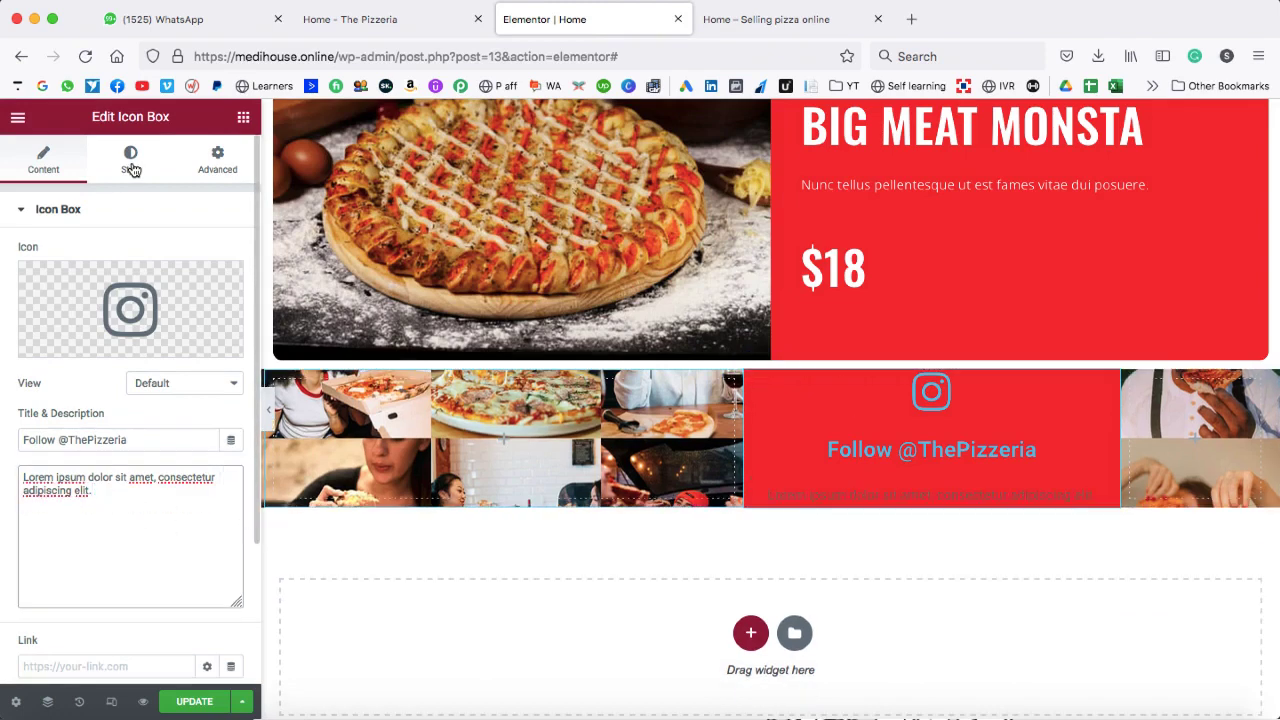
{"action": "left_click", "coordinate": [130, 162]}
{"action": "left_click", "coordinate": [229, 291]}
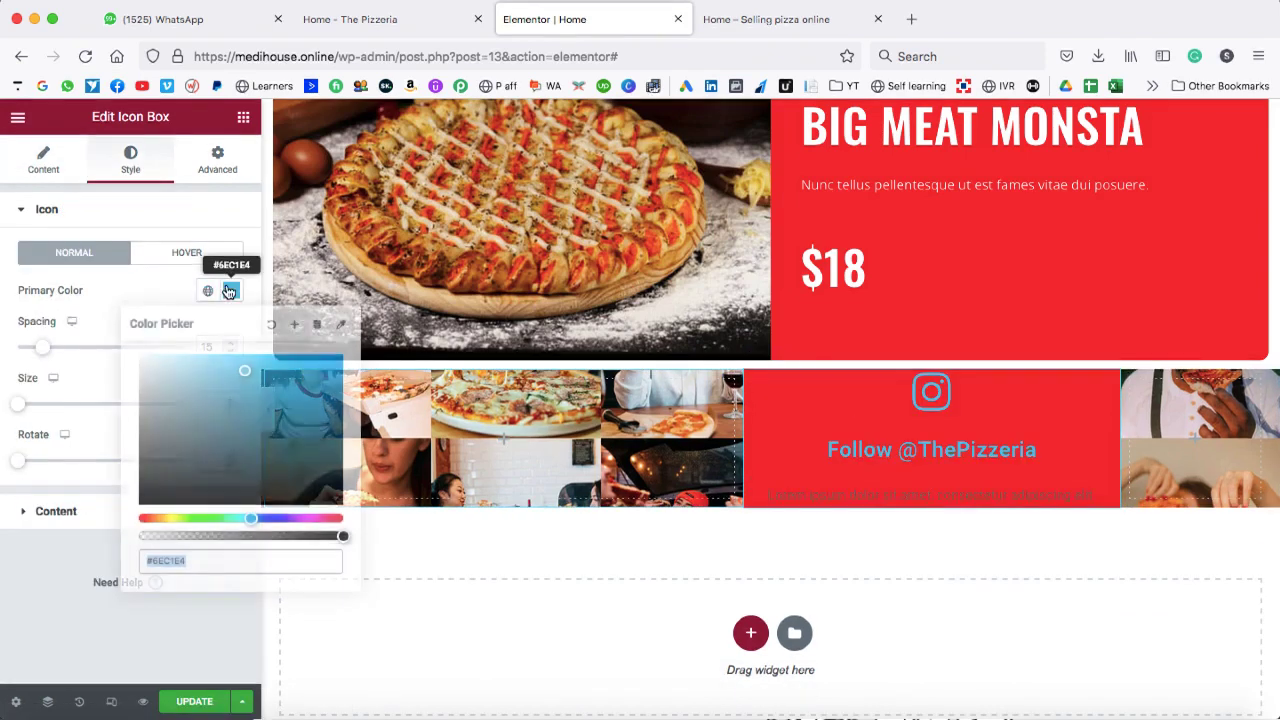
{"action": "left_click_drag", "start_coordinate": [195, 386], "coordinate": [108, 331]}
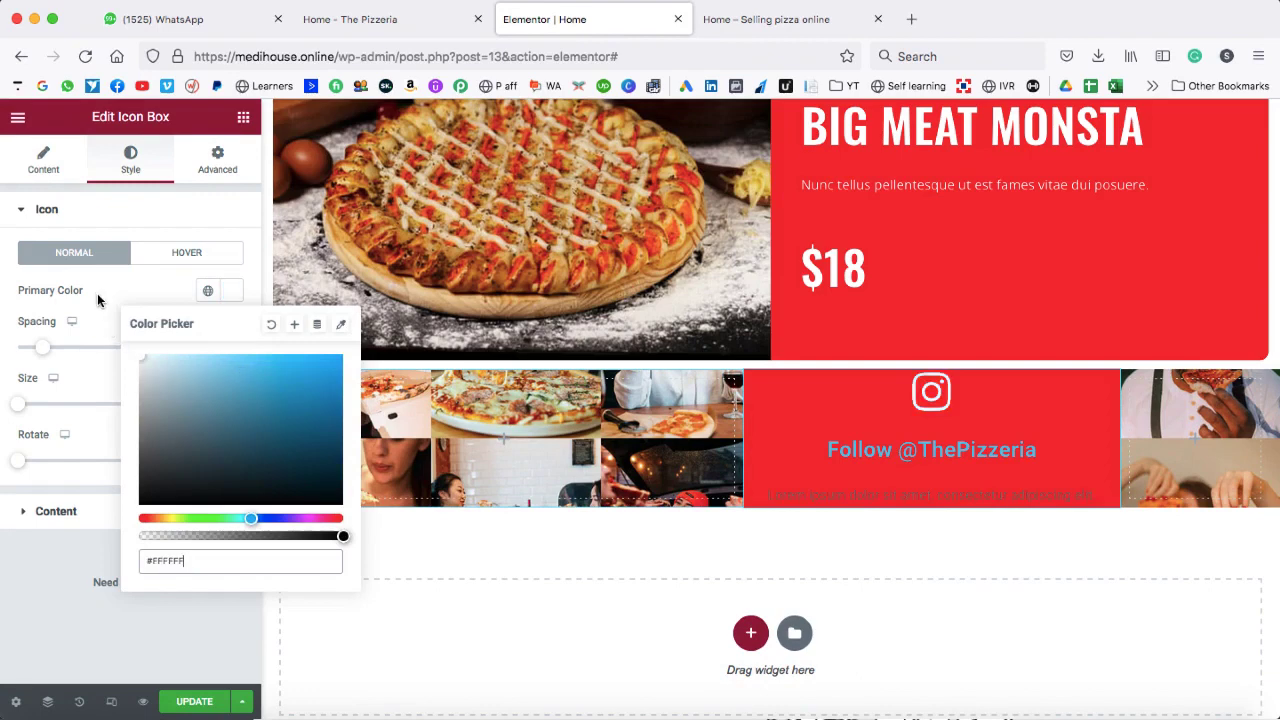
{"action": "left_click", "coordinate": [97, 293]}
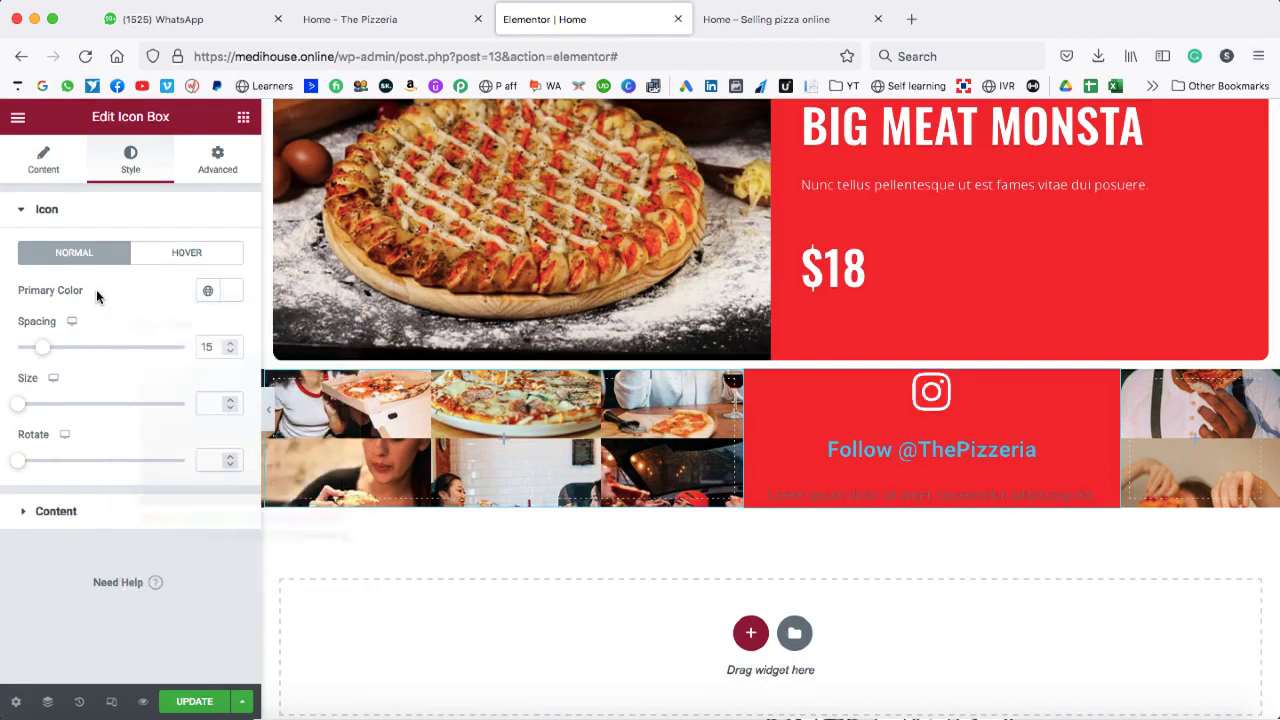
Step: Left-align and vertically centre the content, with #FFFFFF title and description colours
{"action": "left_click", "coordinate": [58, 511]}
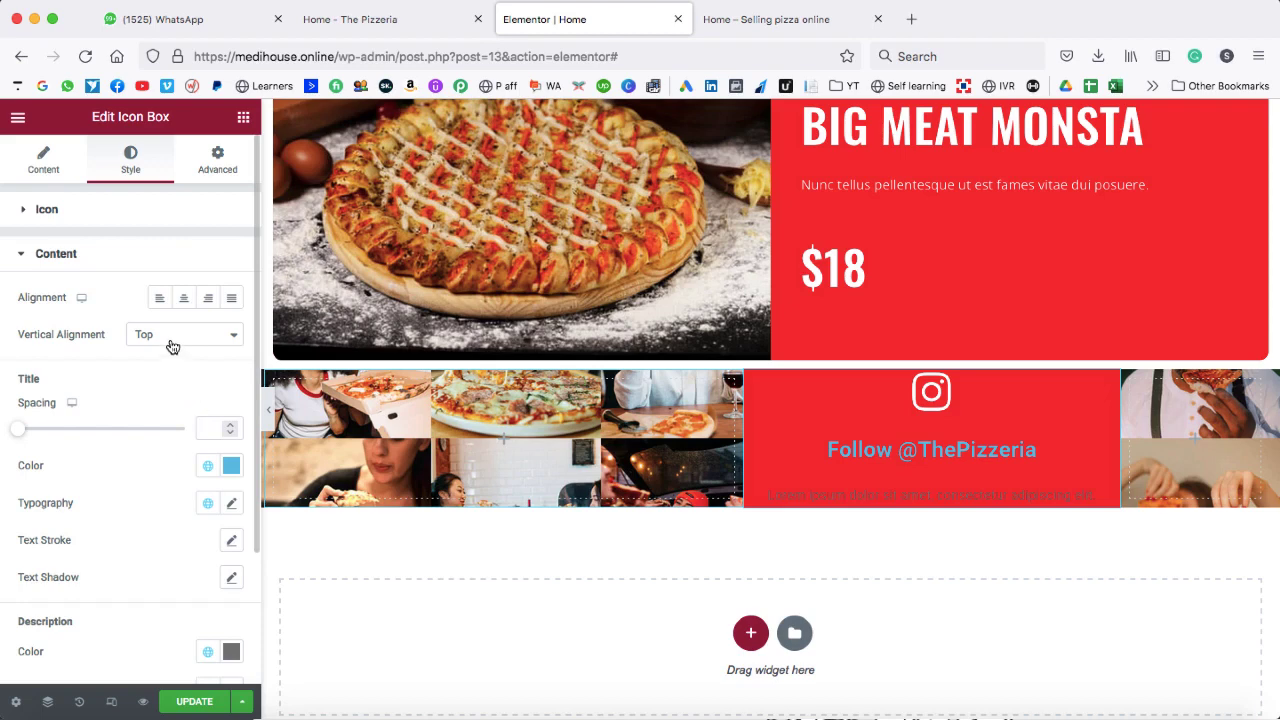
{"action": "left_click", "coordinate": [160, 300]}
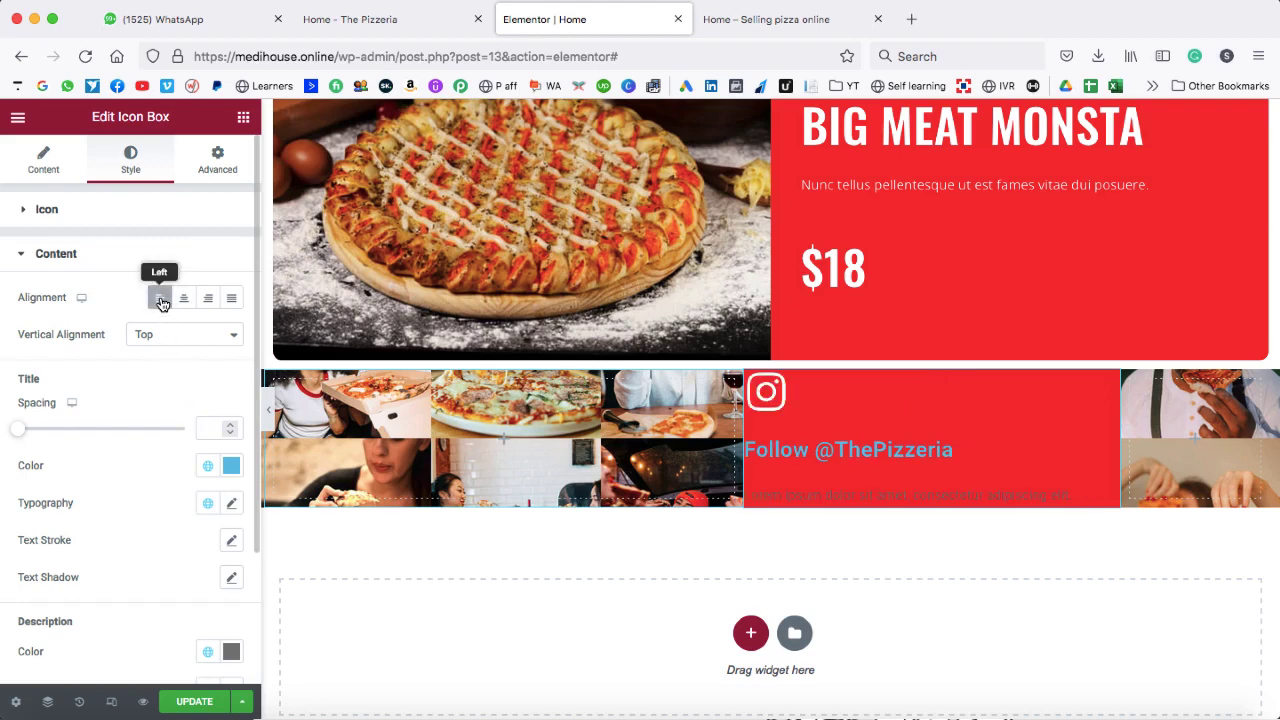
{"action": "left_click", "coordinate": [162, 334]}
{"action": "left_click", "coordinate": [163, 350]}
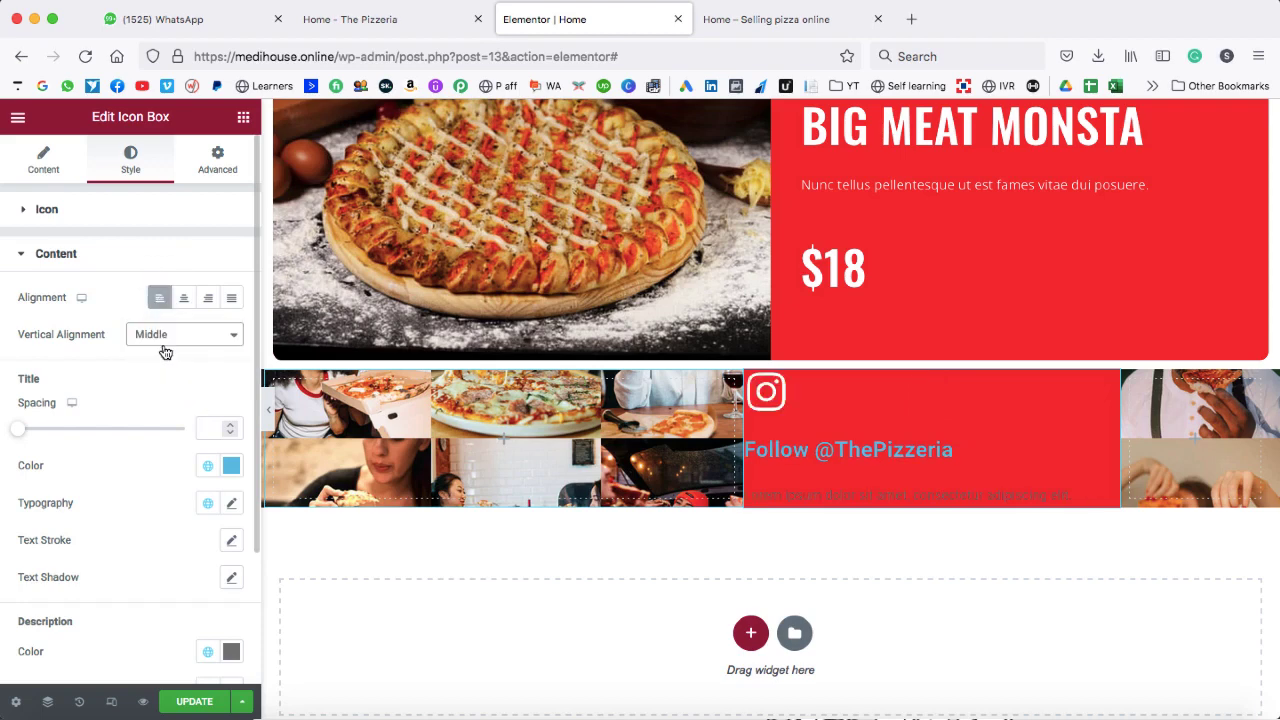
{"action": "left_click", "coordinate": [231, 465]}
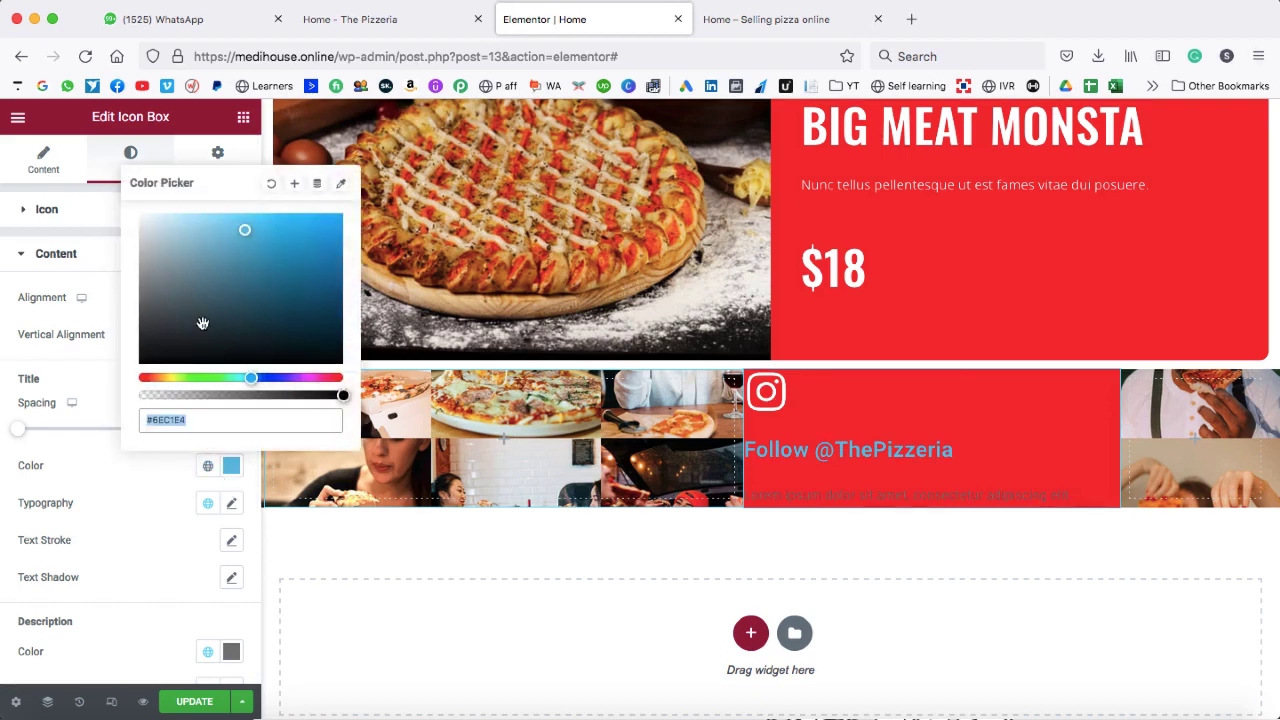
{"action": "type", "text": "#FFFFFF"}
{"action": "left_click", "coordinate": [99, 575]}
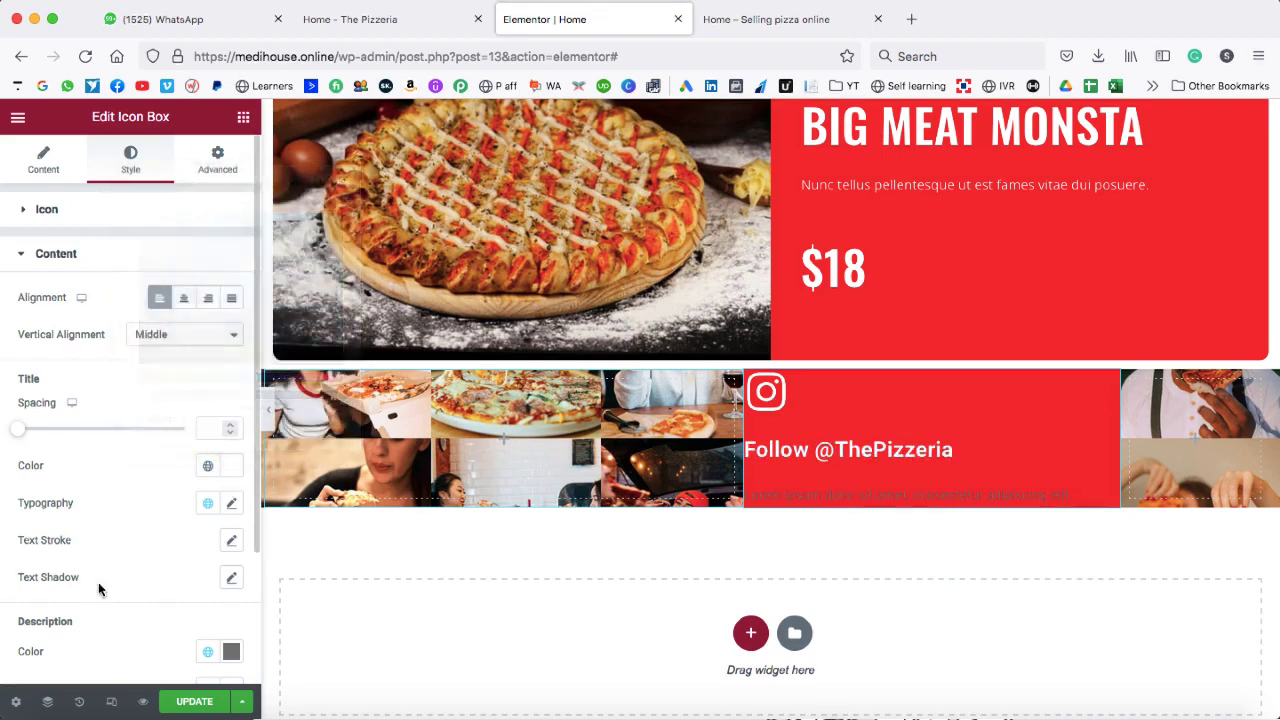
{"action": "left_click", "coordinate": [231, 652]}
{"action": "type", "text": "#FFFFFF"}
{"action": "left_click", "coordinate": [80, 460]}
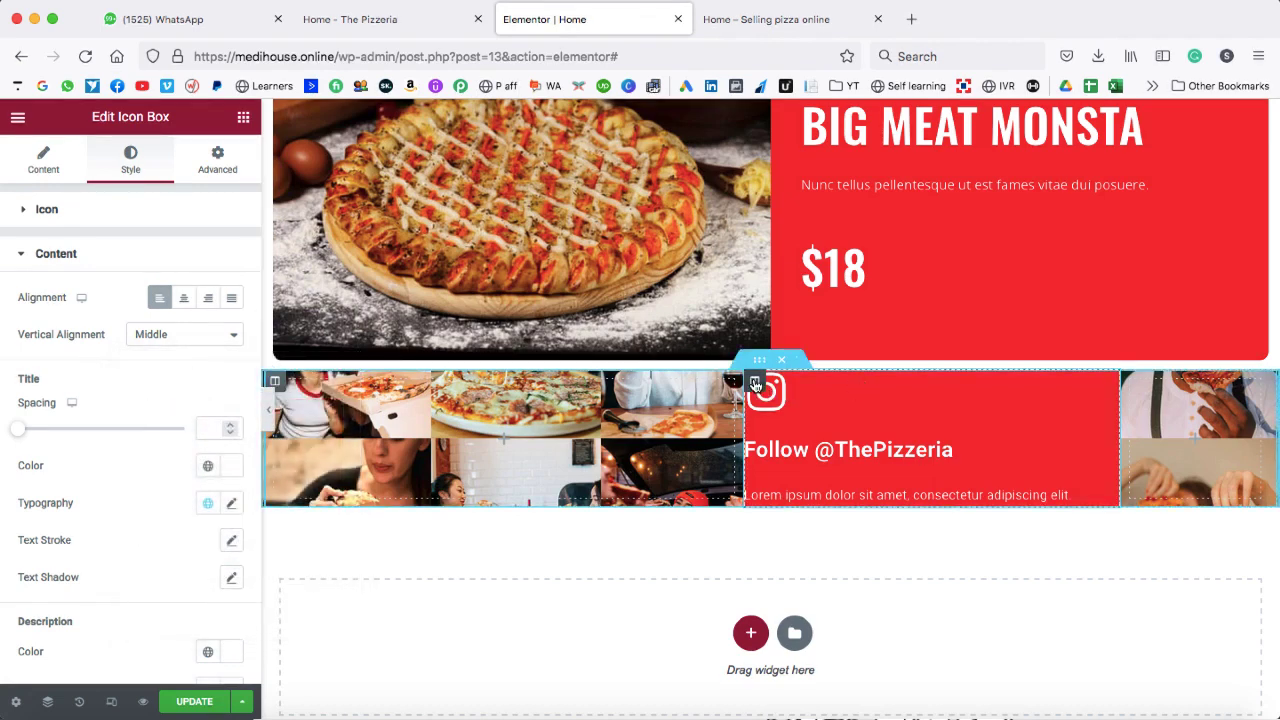
{"action": "left_click", "coordinate": [755, 382]}
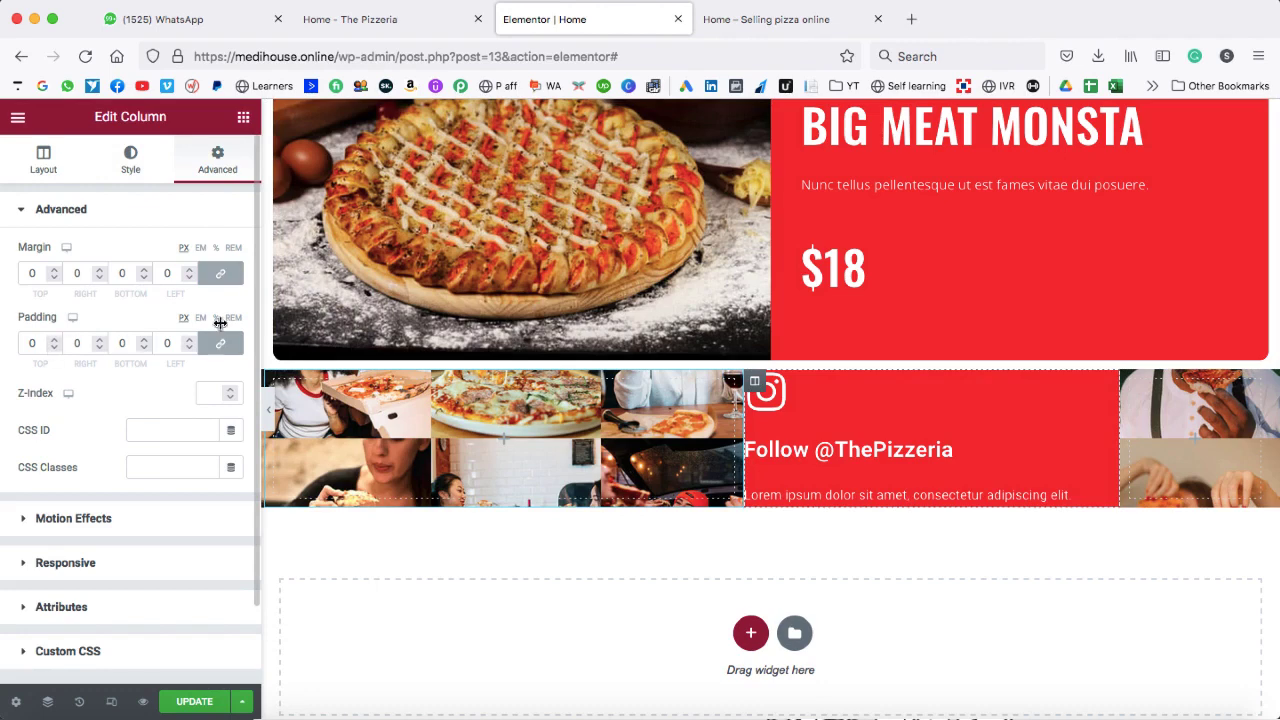
Step: Increase the column padding and set the icon box's icon position to Left
{"action": "left_click_drag", "start_coordinate": [54, 340], "coordinate": [54, 340]}
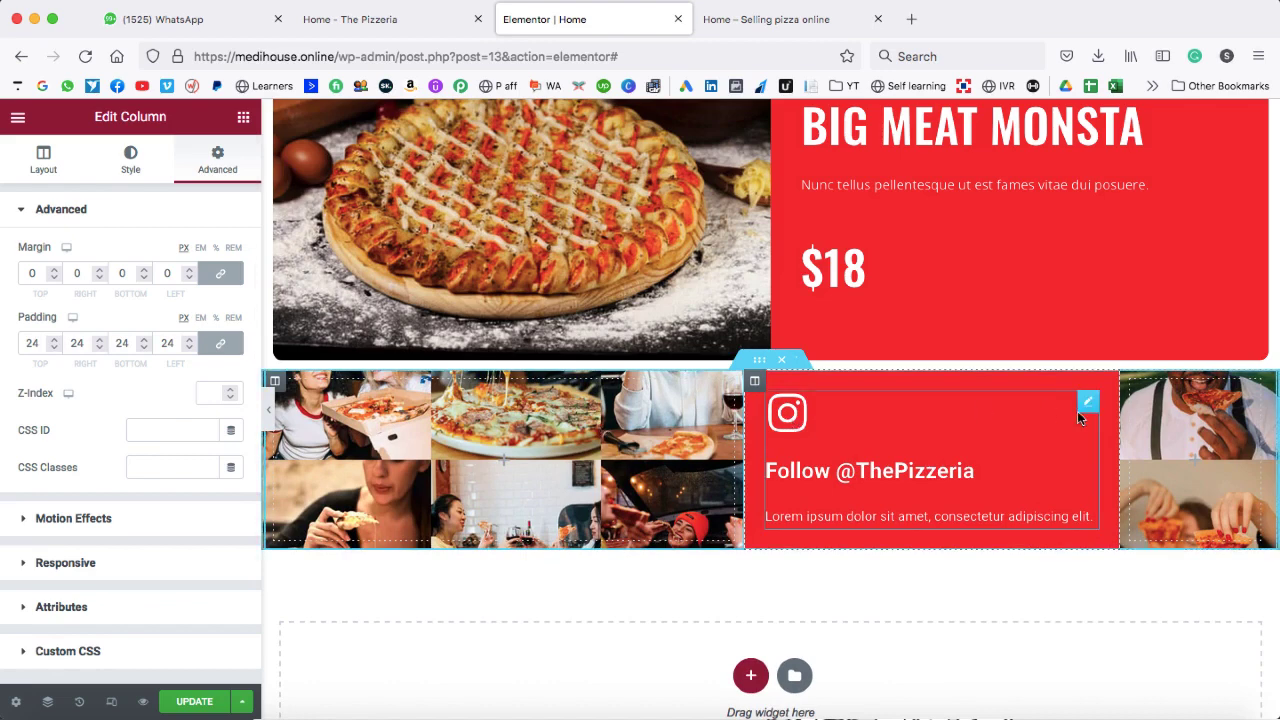
{"action": "right_click", "coordinate": [1087, 407]}
{"action": "left_click", "coordinate": [1094, 420]}
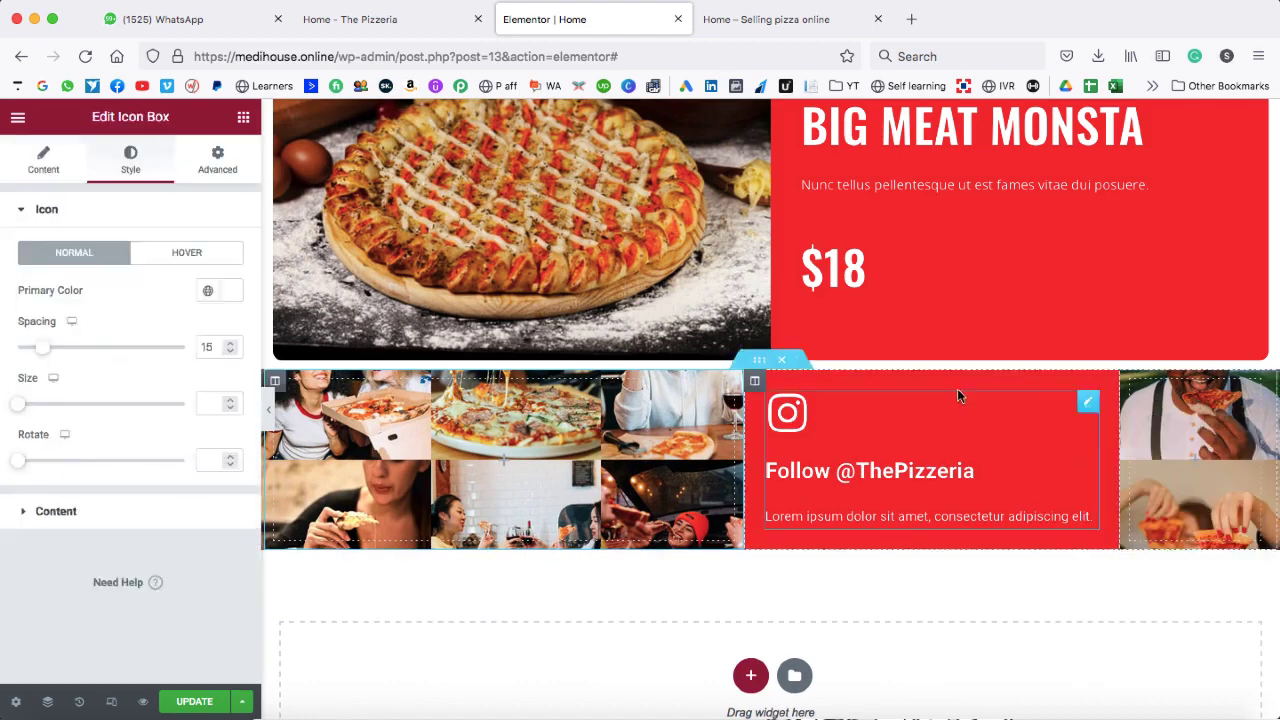
{"action": "scroll", "coordinate": [115, 495], "scroll_direction": "down", "scroll_amount": 2}
{"action": "scroll", "coordinate": [114, 495], "scroll_direction": "down", "scroll_amount": 2}
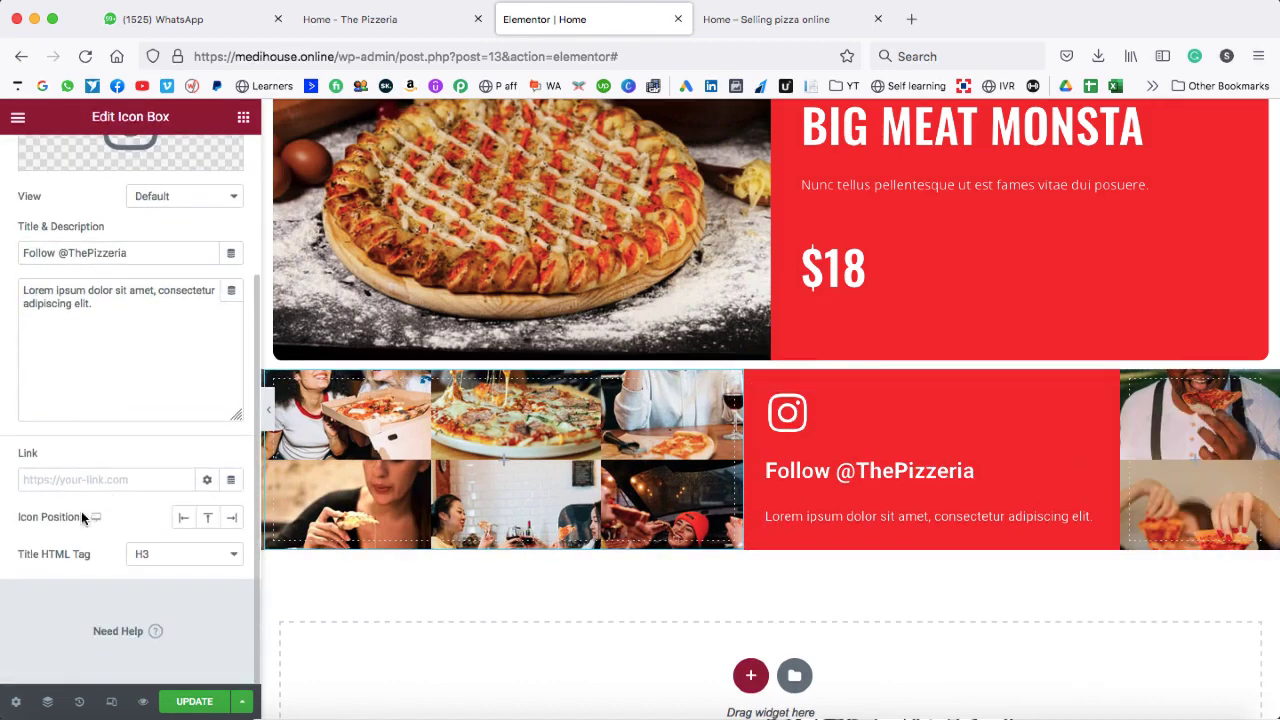
{"action": "left_click", "coordinate": [185, 518]}
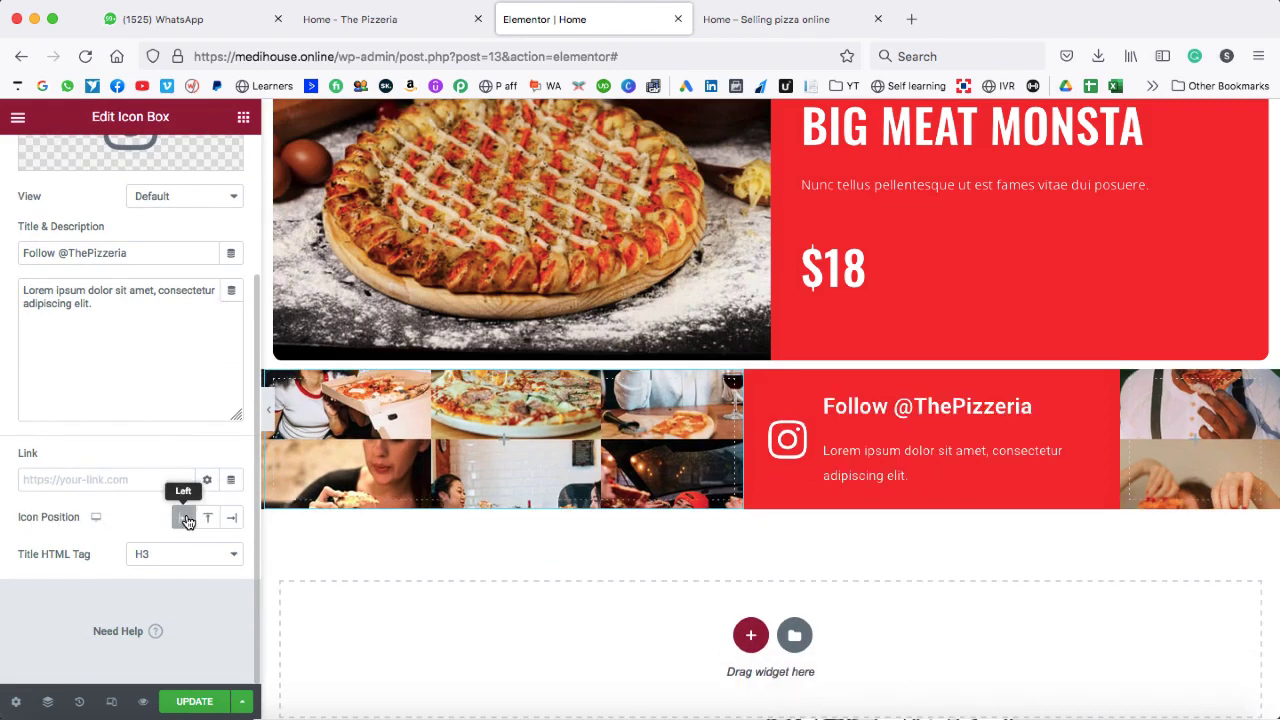
{"action": "scroll", "coordinate": [150, 350], "scroll_direction": "up", "scroll_amount": 4}
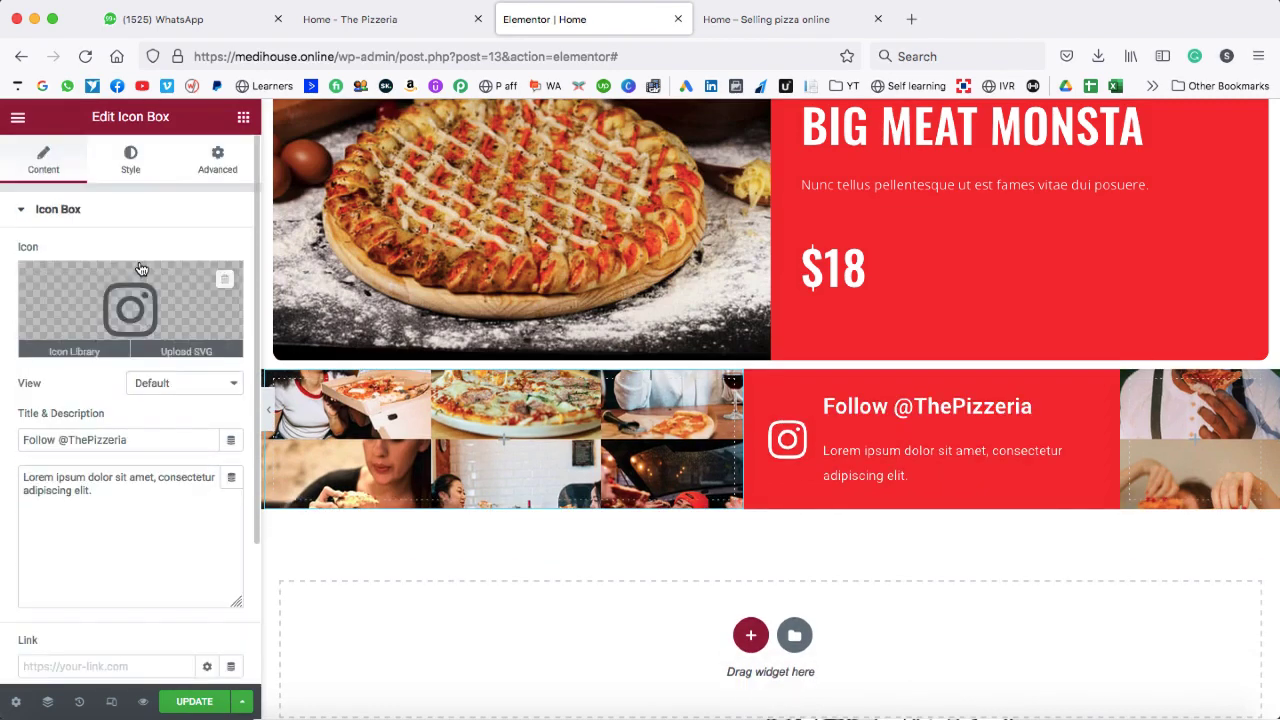
Step: Set icon spacing to 19 px and title spacing to 3 px
{"action": "left_click", "coordinate": [131, 160]}
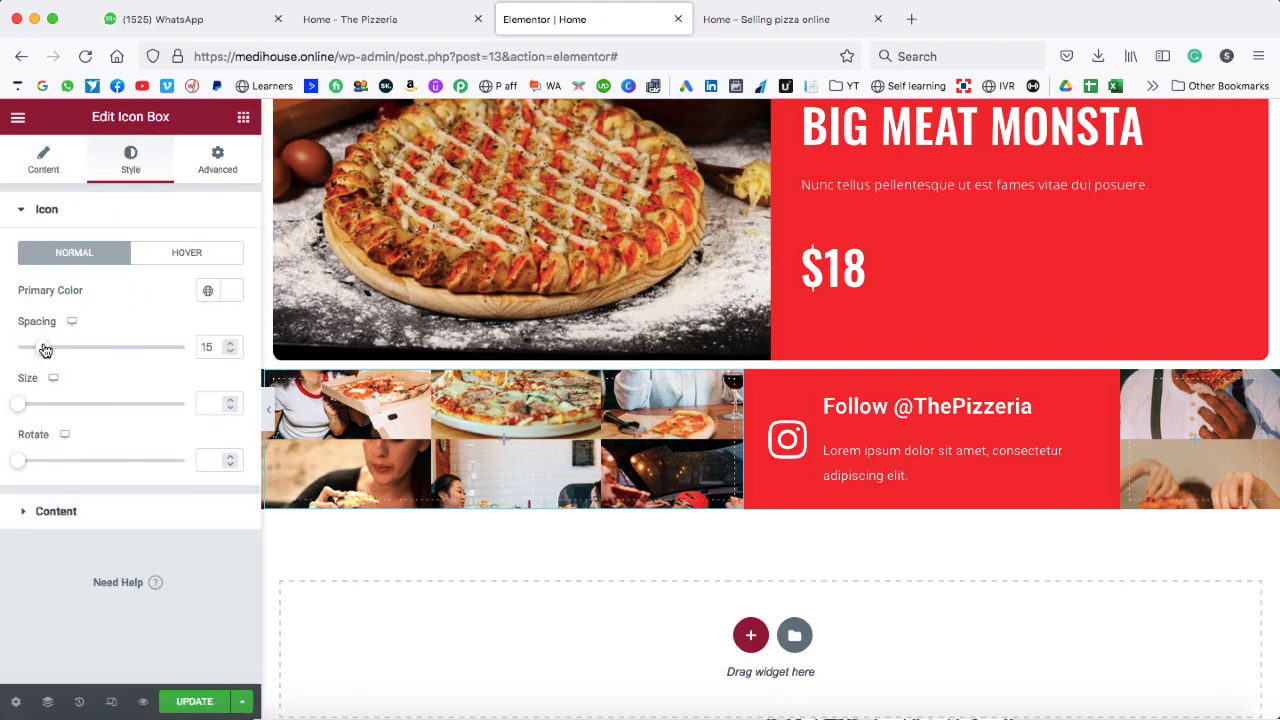
{"action": "mouse_move", "coordinate": [44, 349]}
{"action": "left_mouse_down"}
{"action": "mouse_move", "coordinate": [86, 346]}
{"action": "mouse_move", "coordinate": [44, 347]}
{"action": "left_mouse_up"}
{"action": "left_click", "coordinate": [24, 513]}
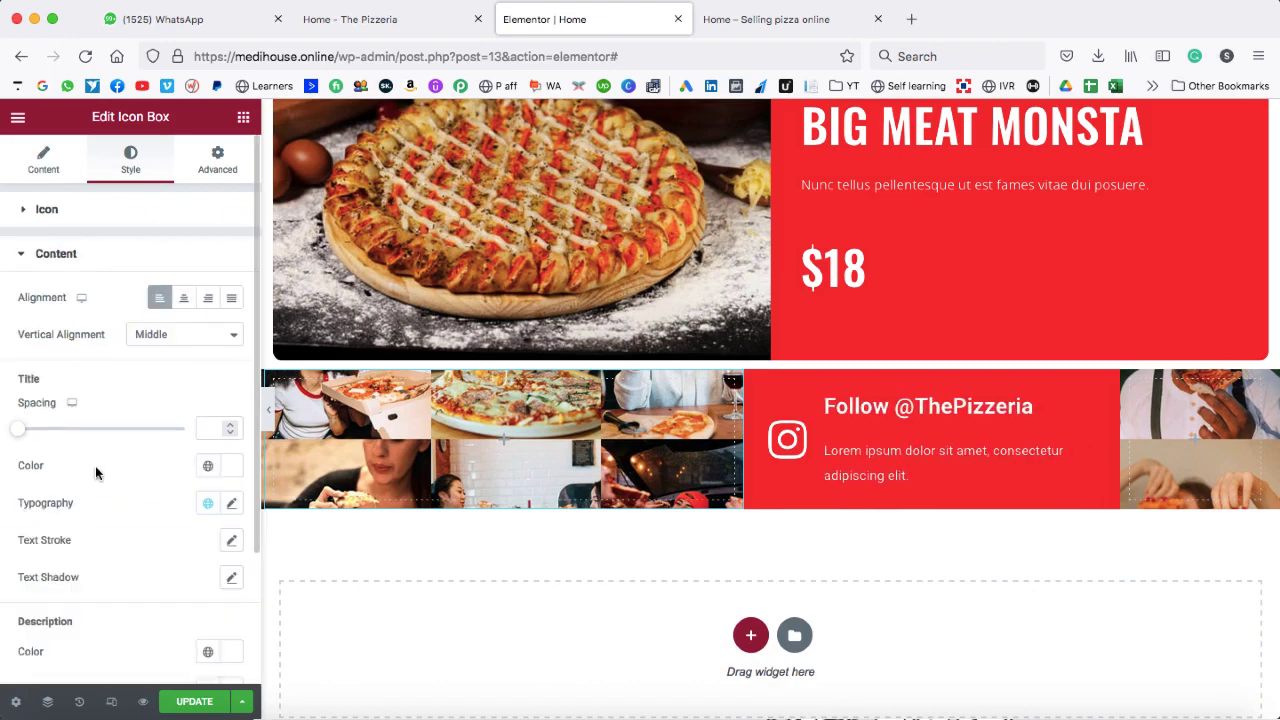
{"action": "left_click_drag", "start_coordinate": [22, 434], "coordinate": [25, 434]}
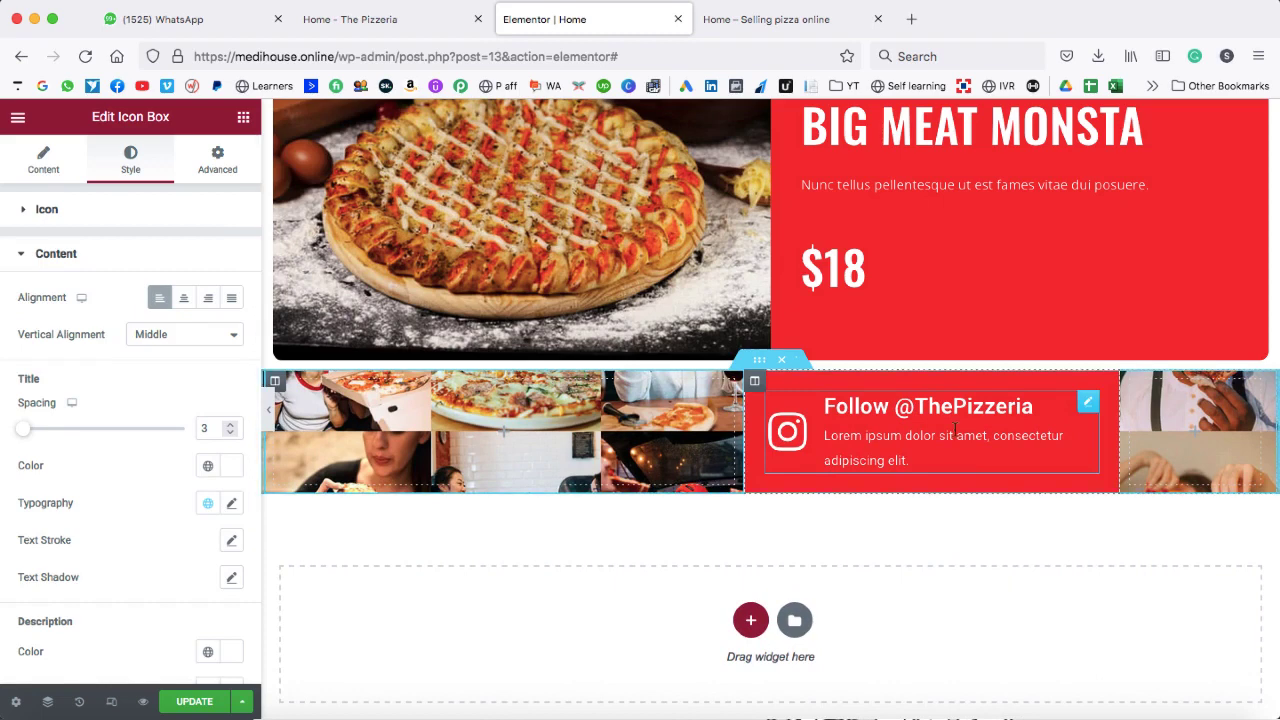
{"action": "left_click", "coordinate": [242, 122]}
Step: Add a centred 'Visit Instagram' button with the Instagram icon under the Follow block
{"action": "left_click_drag", "start_coordinate": [190, 490], "coordinate": [909, 476]}
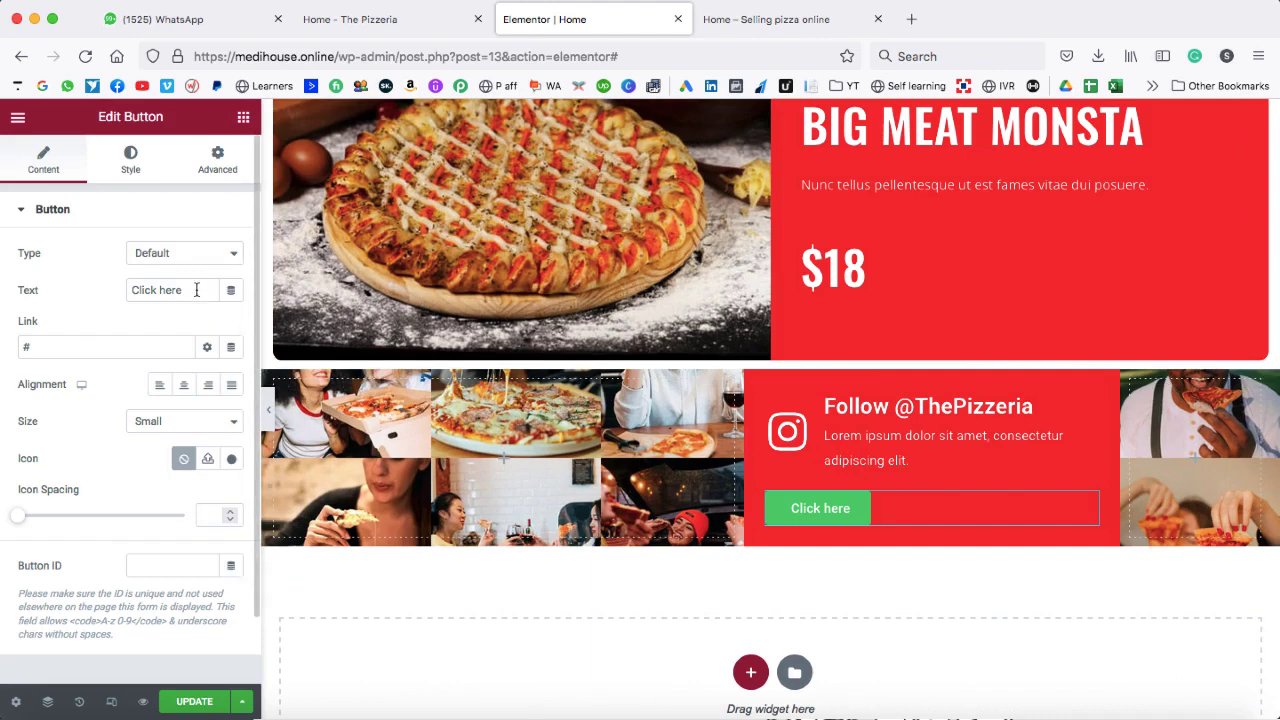
{"action": "left_click_drag", "start_coordinate": [197, 290], "coordinate": [105, 286]}
{"action": "type", "text": "Visit Instagram"}
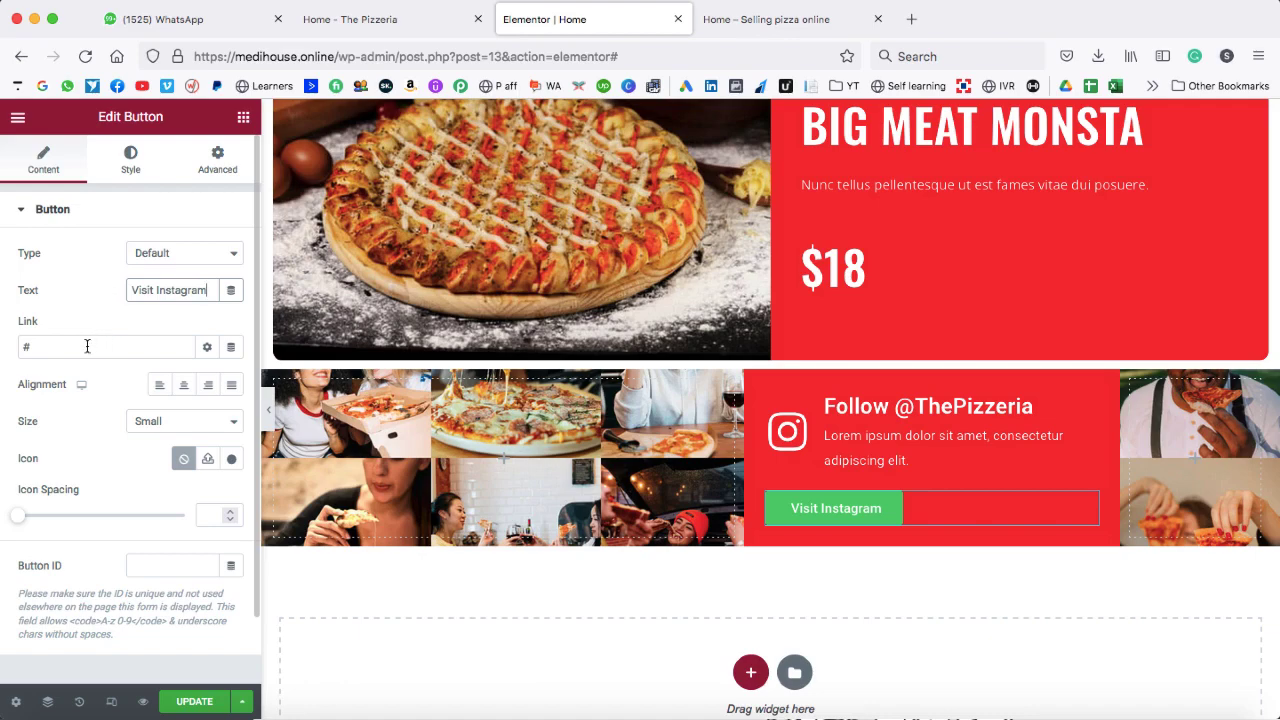
{"action": "left_click", "coordinate": [231, 458]}
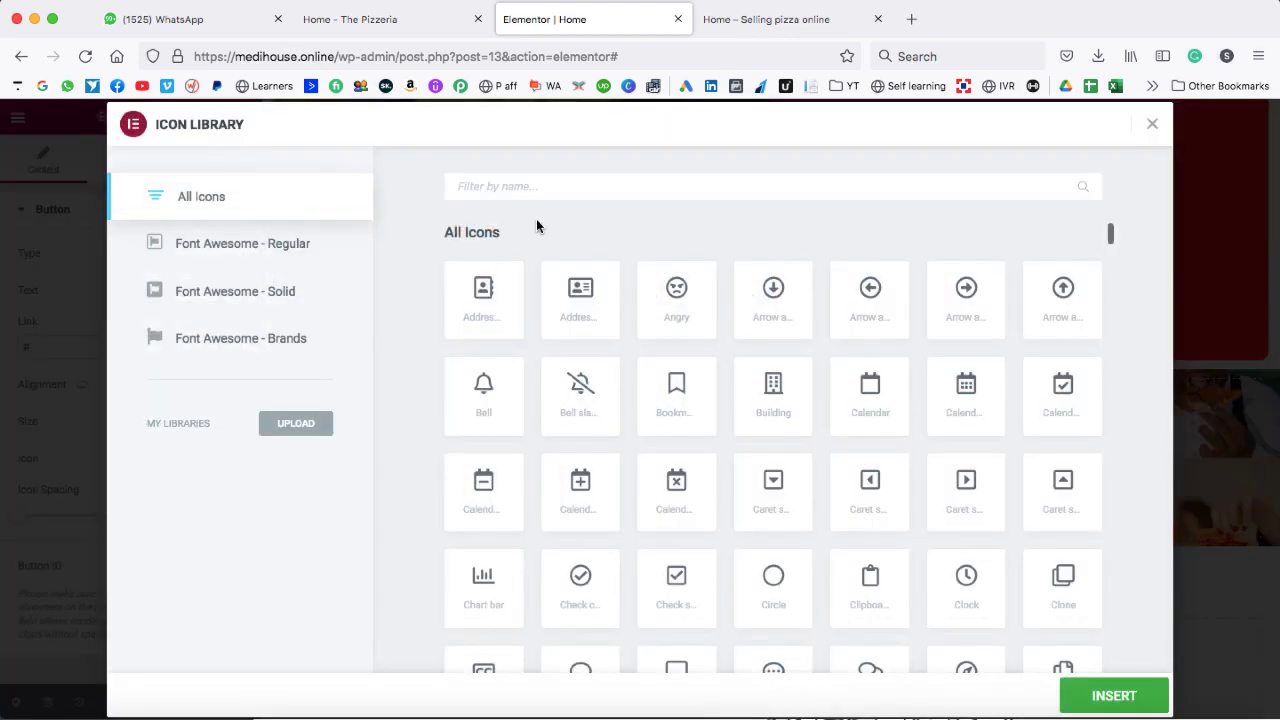
{"action": "type", "text": "insta"}
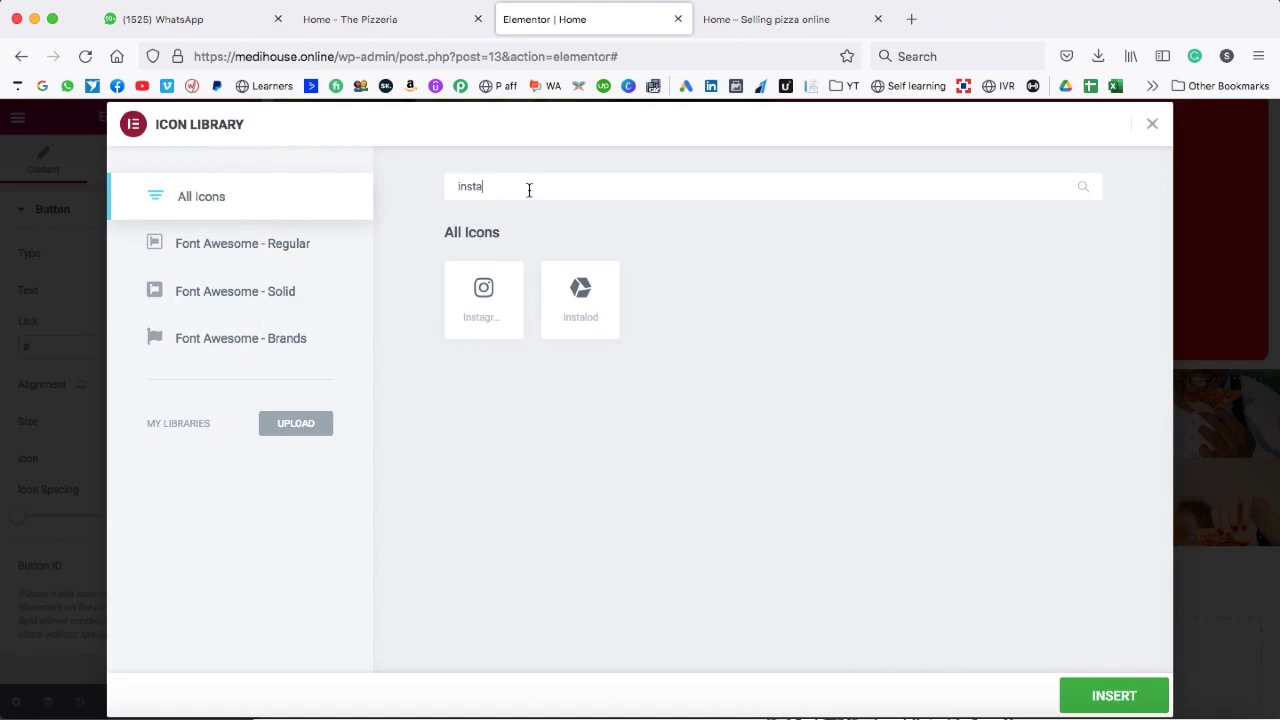
{"action": "left_click", "coordinate": [484, 300]}
{"action": "left_click", "coordinate": [1114, 695]}
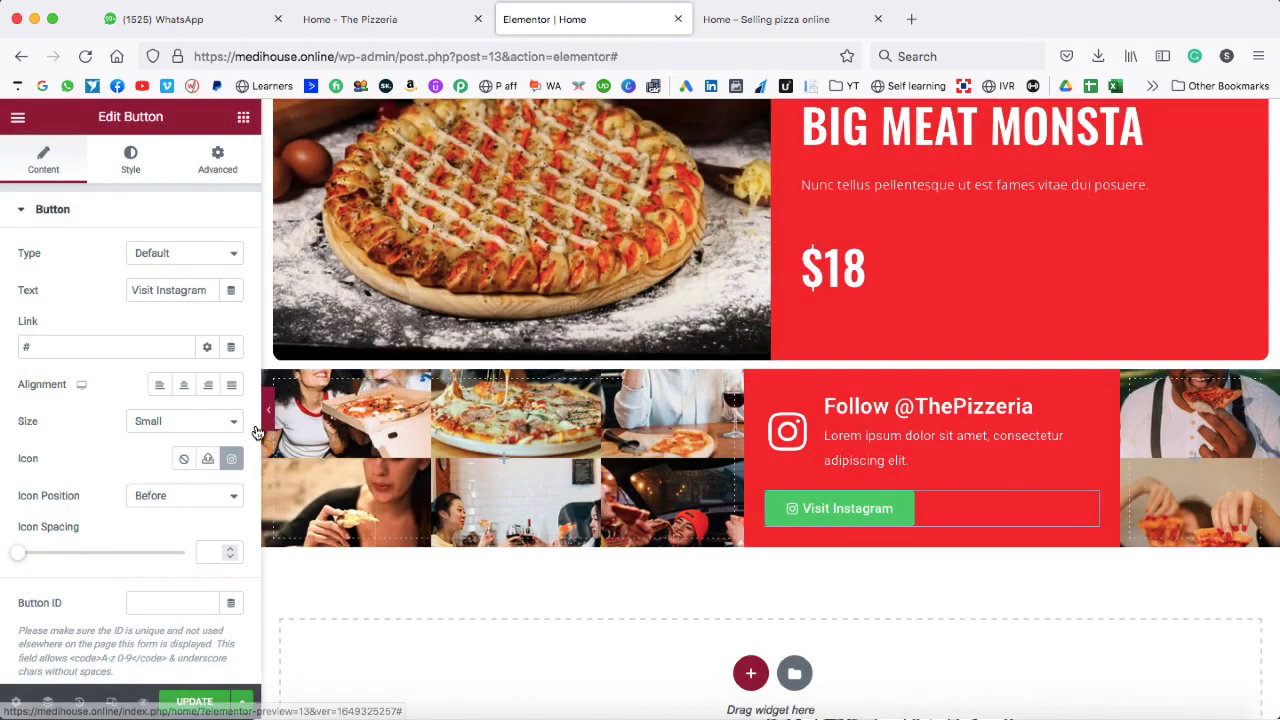
{"action": "left_click", "coordinate": [184, 388]}
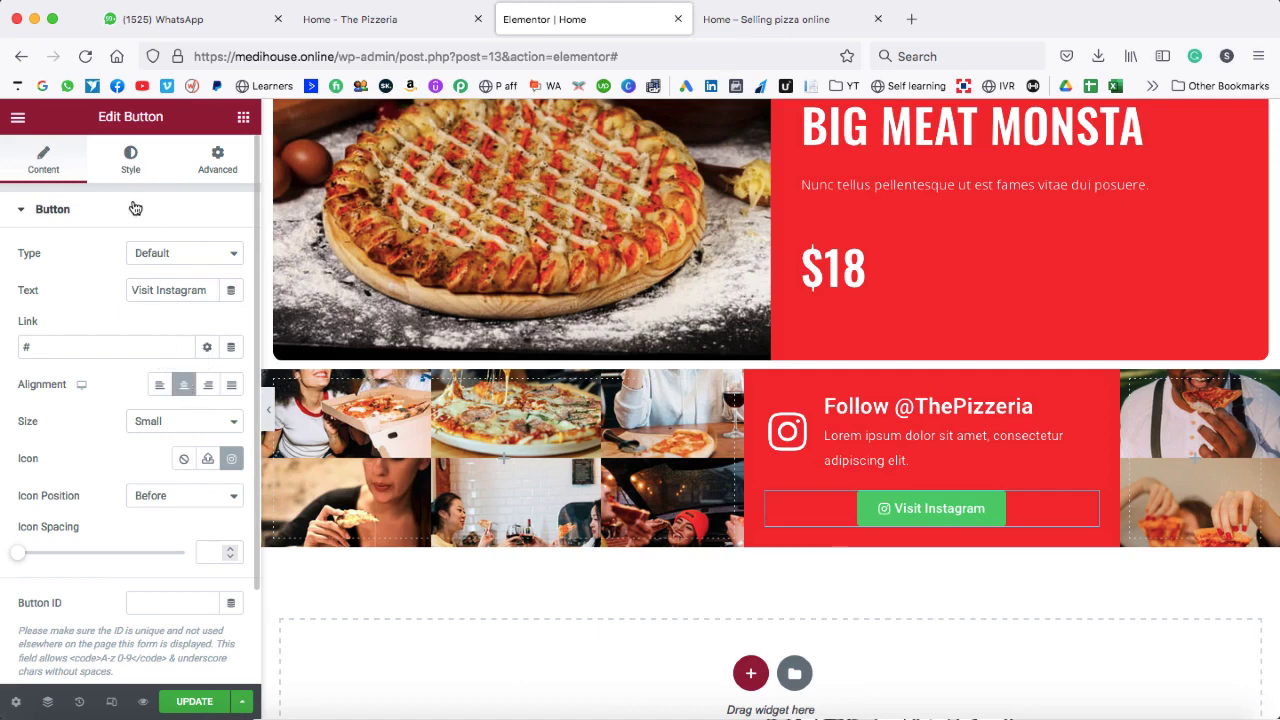
Step: Give the button white text and a fully transparent background
{"action": "left_click", "coordinate": [130, 158]}
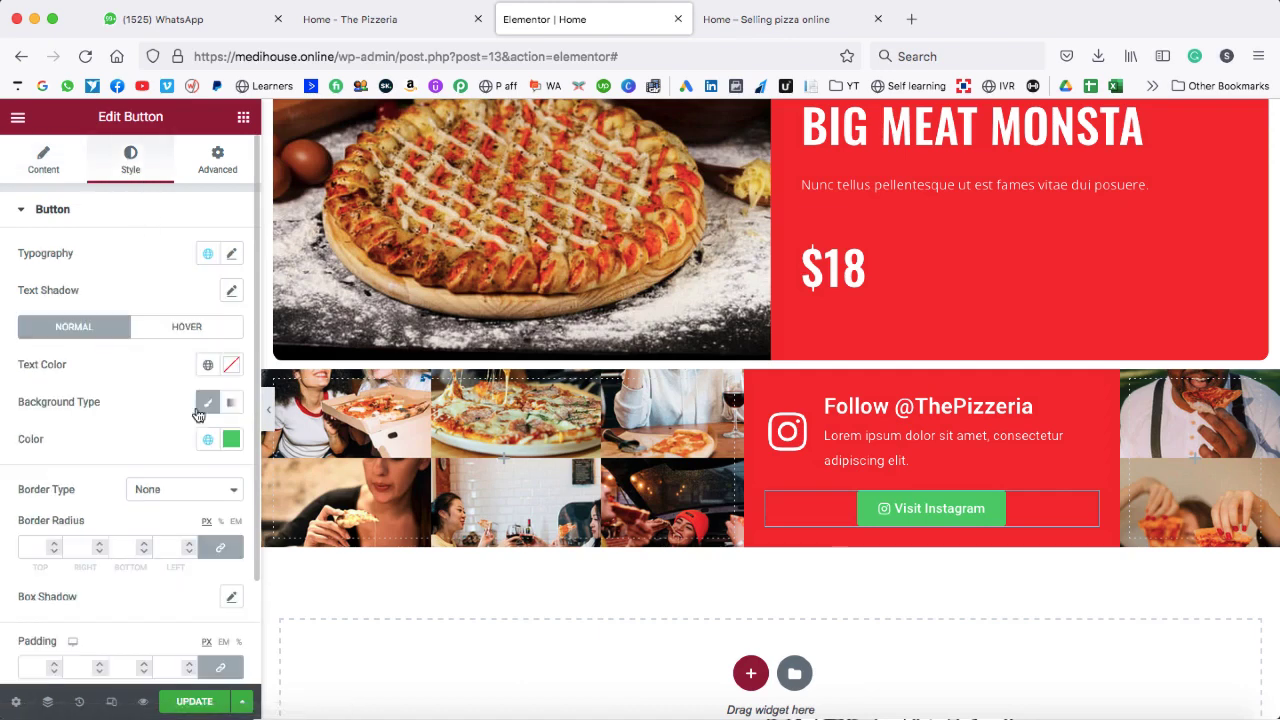
{"action": "left_click", "coordinate": [233, 366]}
{"action": "left_click_drag", "start_coordinate": [240, 577], "coordinate": [120, 409]}
{"action": "left_click", "coordinate": [232, 440]}
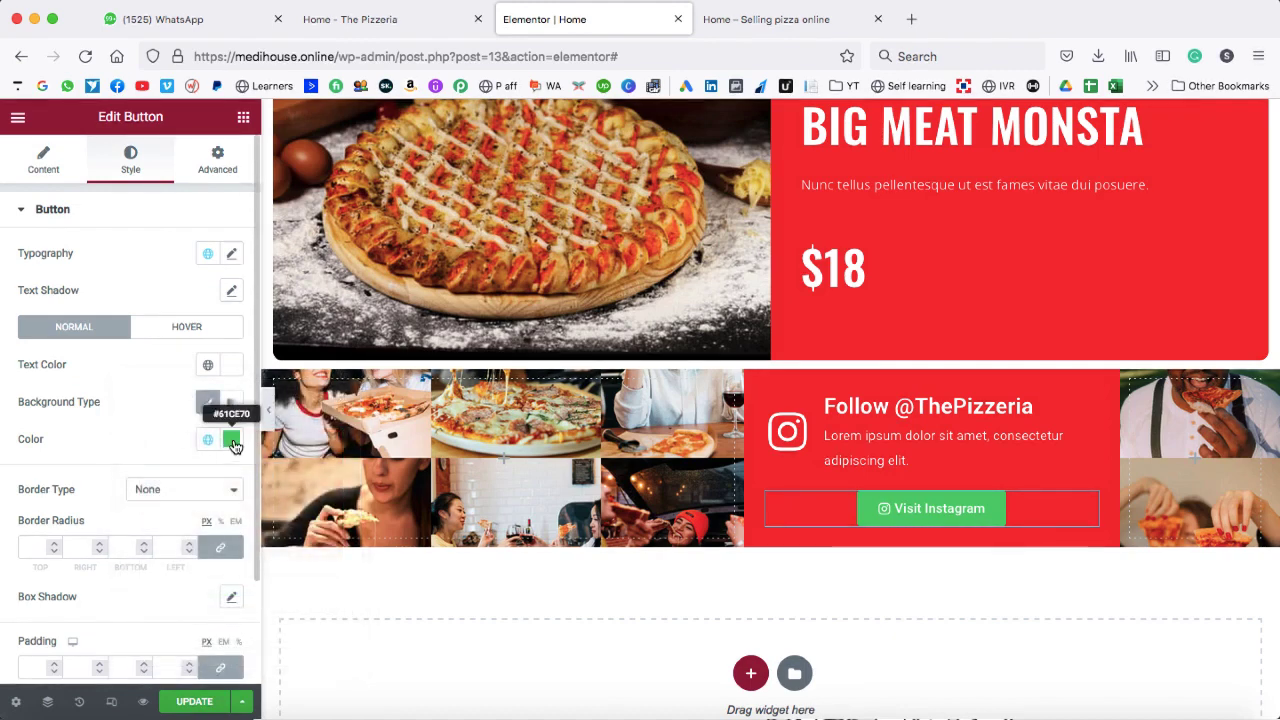
{"action": "left_click", "coordinate": [232, 440]}
{"action": "left_click_drag", "start_coordinate": [224, 369], "coordinate": [94, 371]}
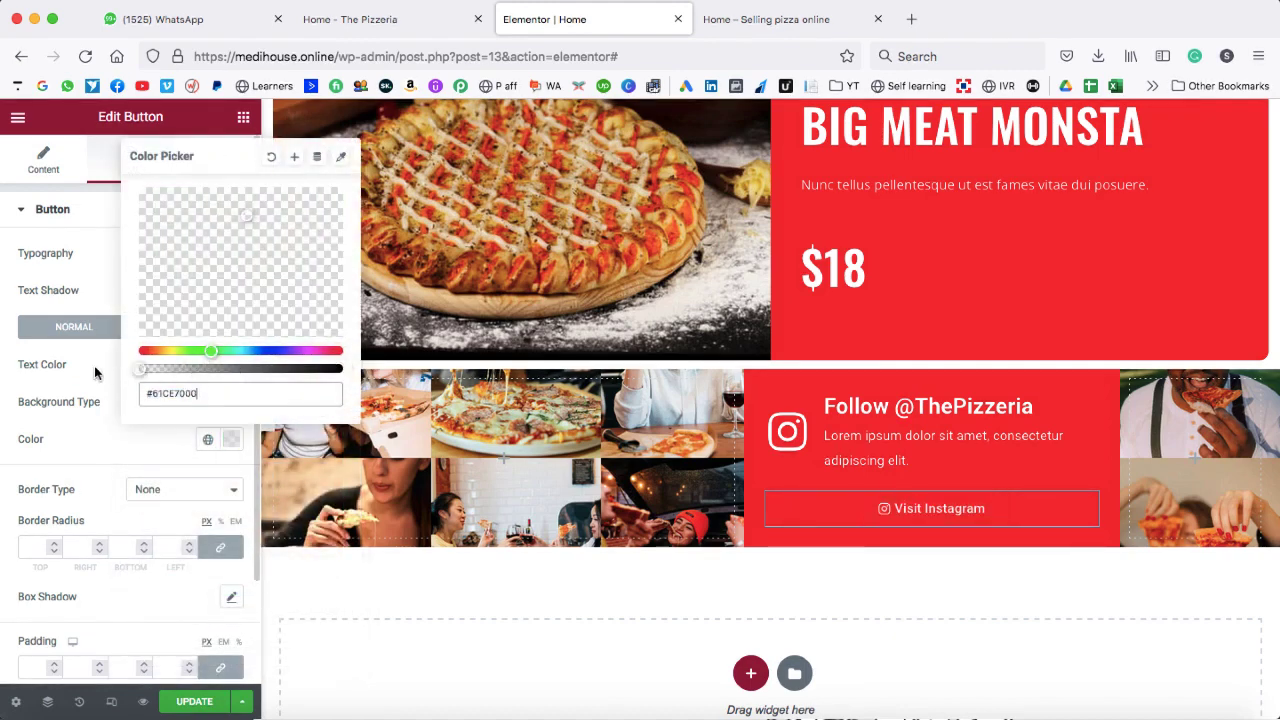
{"action": "left_click", "coordinate": [91, 447]}
Step: Add a solid 2 px white border to the button
{"action": "left_click", "coordinate": [160, 489]}
{"action": "left_click", "coordinate": [157, 507]}
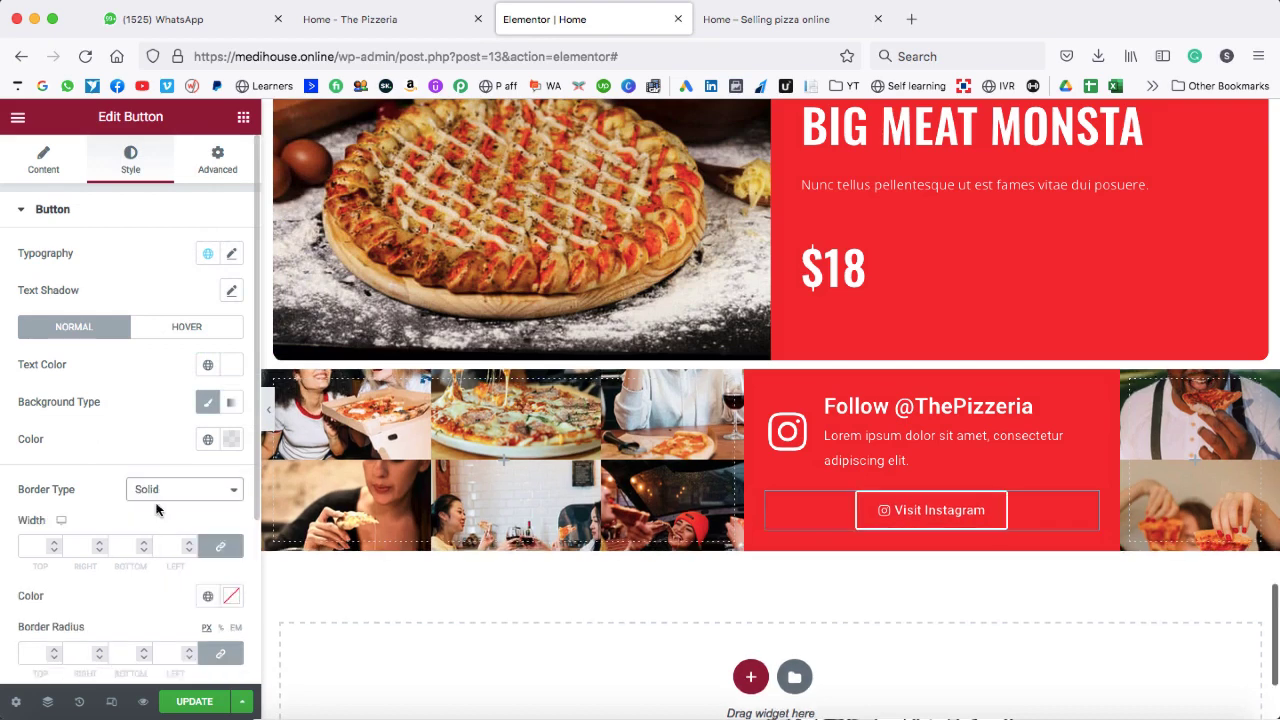
{"action": "left_click", "coordinate": [55, 544]}
{"action": "left_click", "coordinate": [55, 544]}
{"action": "scroll", "coordinate": [121, 584], "scroll_direction": "down", "scroll_amount": 1}
{"action": "left_click", "coordinate": [231, 563]}
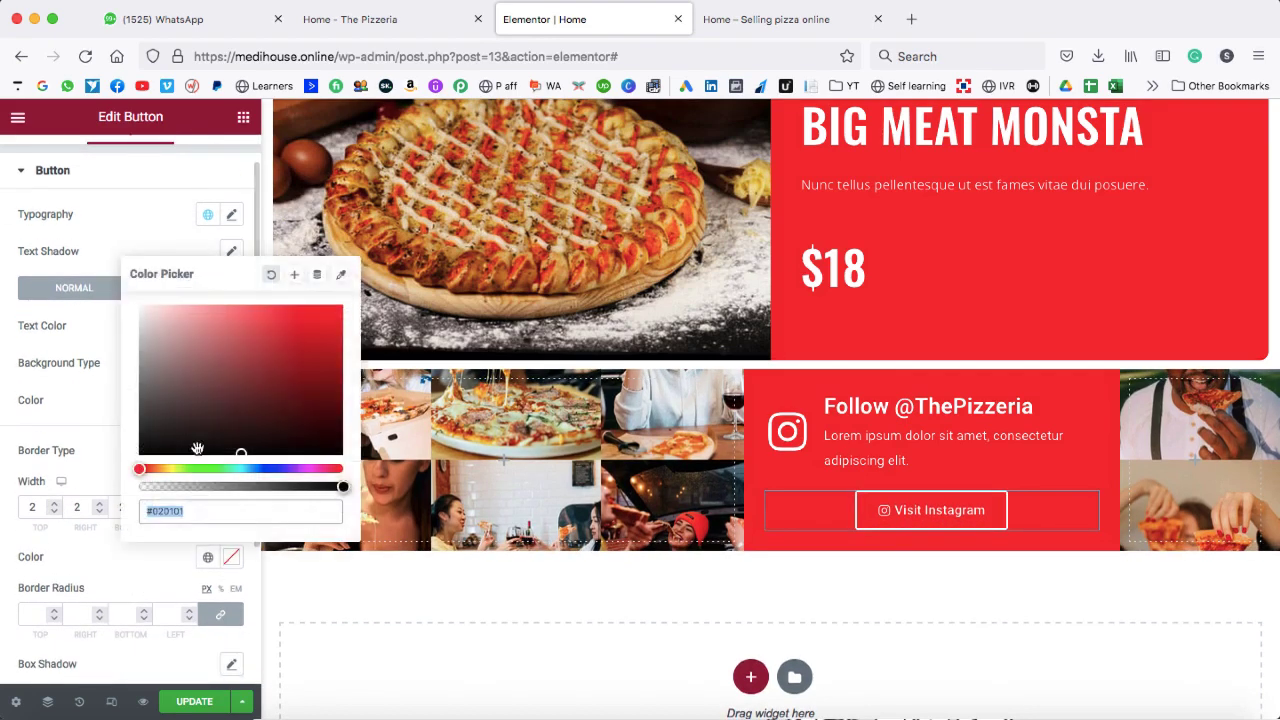
{"action": "left_click", "coordinate": [89, 386]}
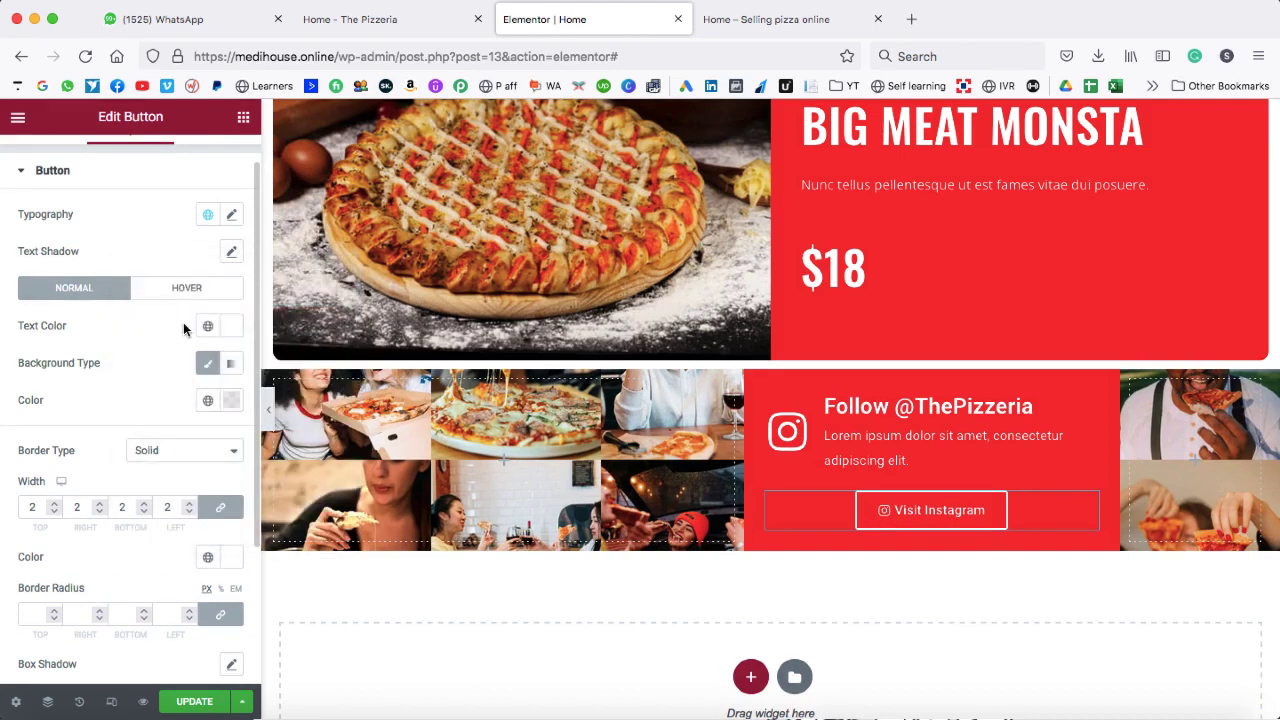
Step: Set the hover background and border colour to black #000000
{"action": "left_click", "coordinate": [187, 289]}
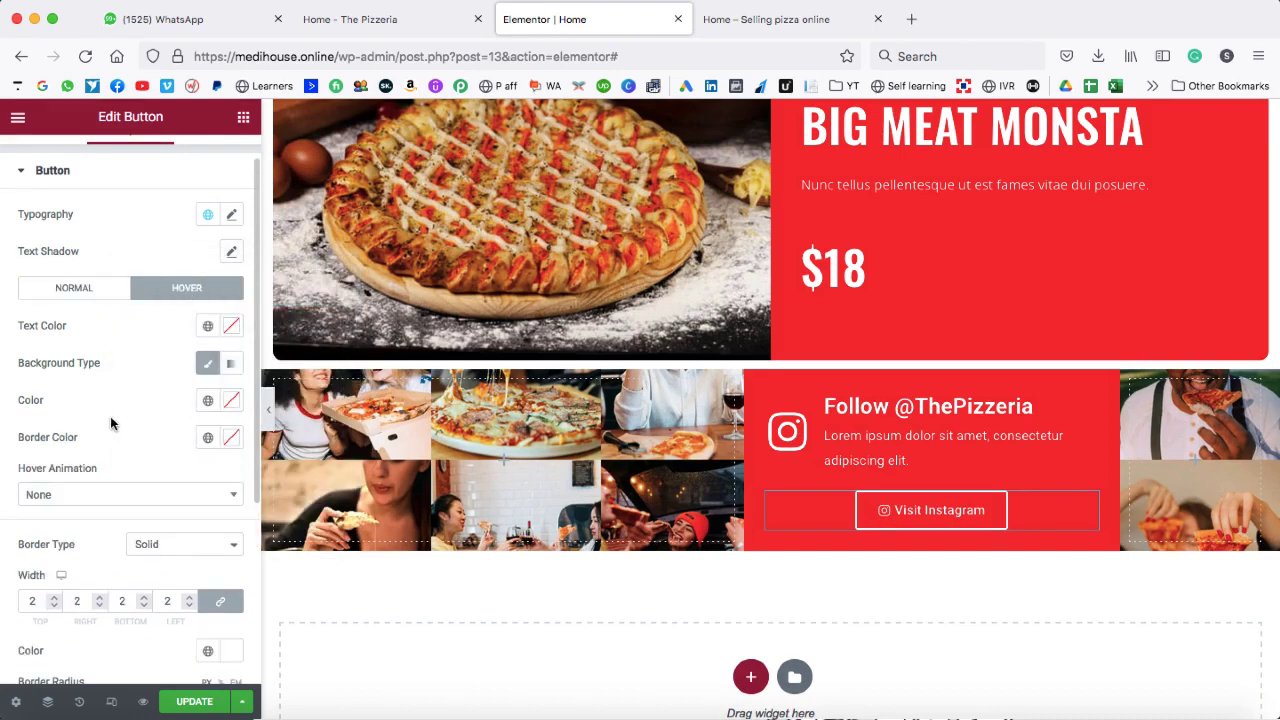
{"action": "left_click", "coordinate": [222, 401]}
{"action": "type", "text": "#000000"}
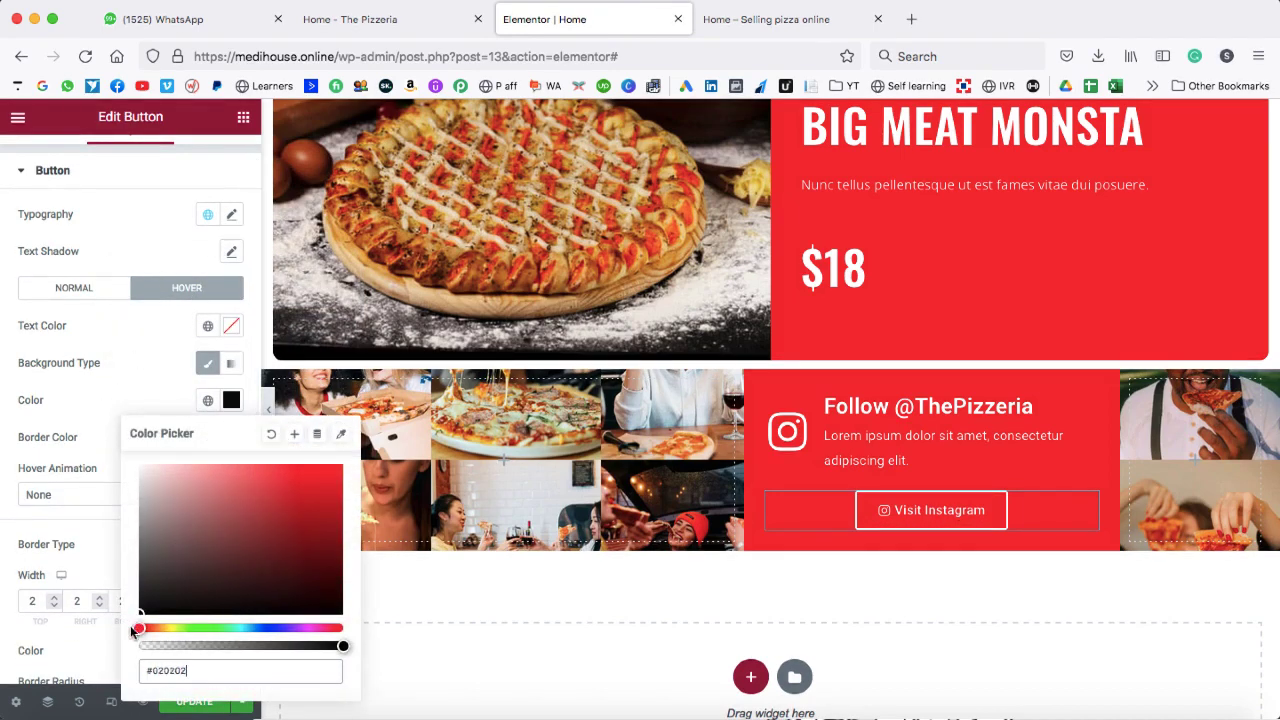
{"action": "left_click", "coordinate": [79, 410]}
{"action": "left_click", "coordinate": [231, 437]}
{"action": "left_click", "coordinate": [168, 323]}
{"action": "left_click_drag", "start_coordinate": [144, 331], "coordinate": [124, 357]}
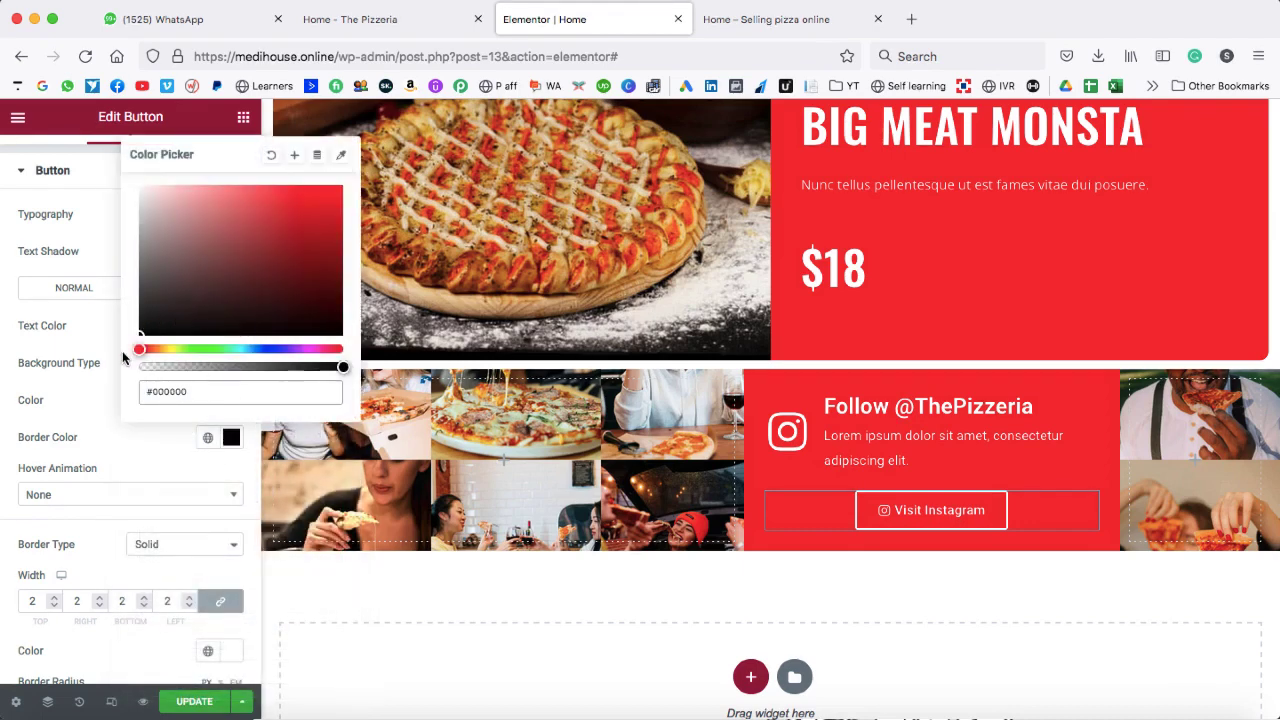
{"action": "left_click", "coordinate": [93, 455]}
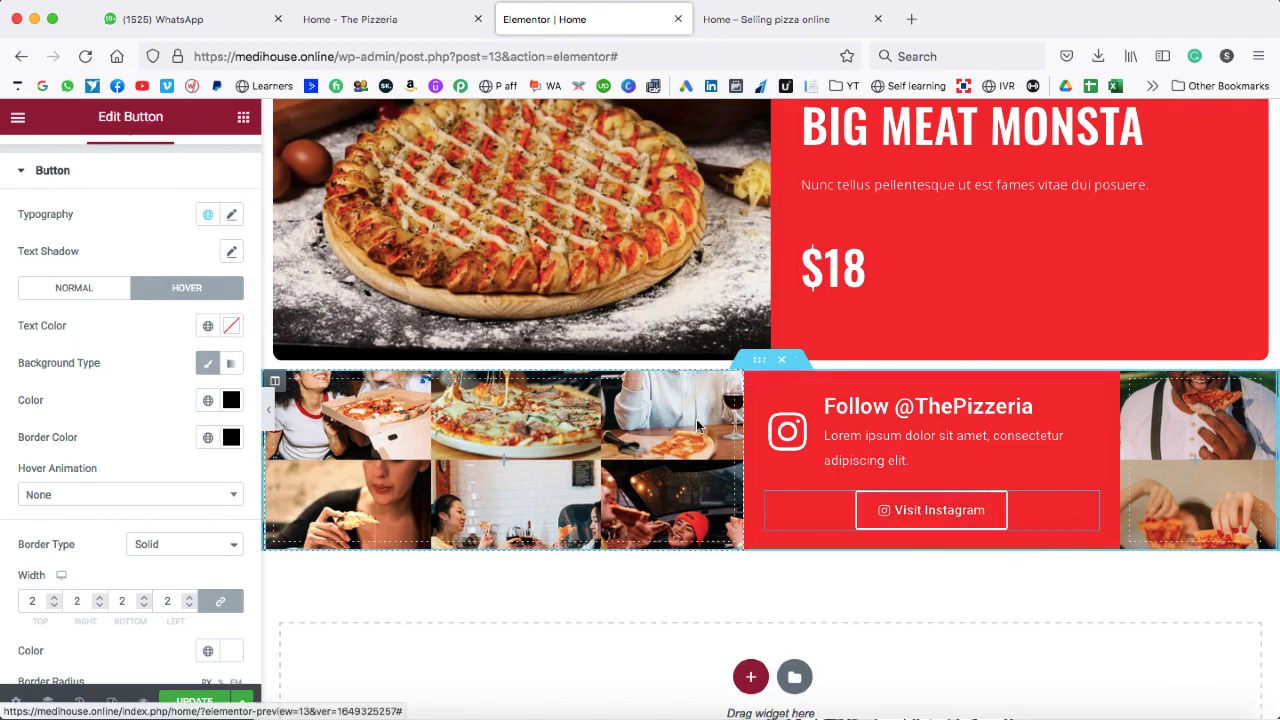
Step: Duplicate the Instagram photo row and delete its two extra columns
{"action": "right_click", "coordinate": [759, 368]}
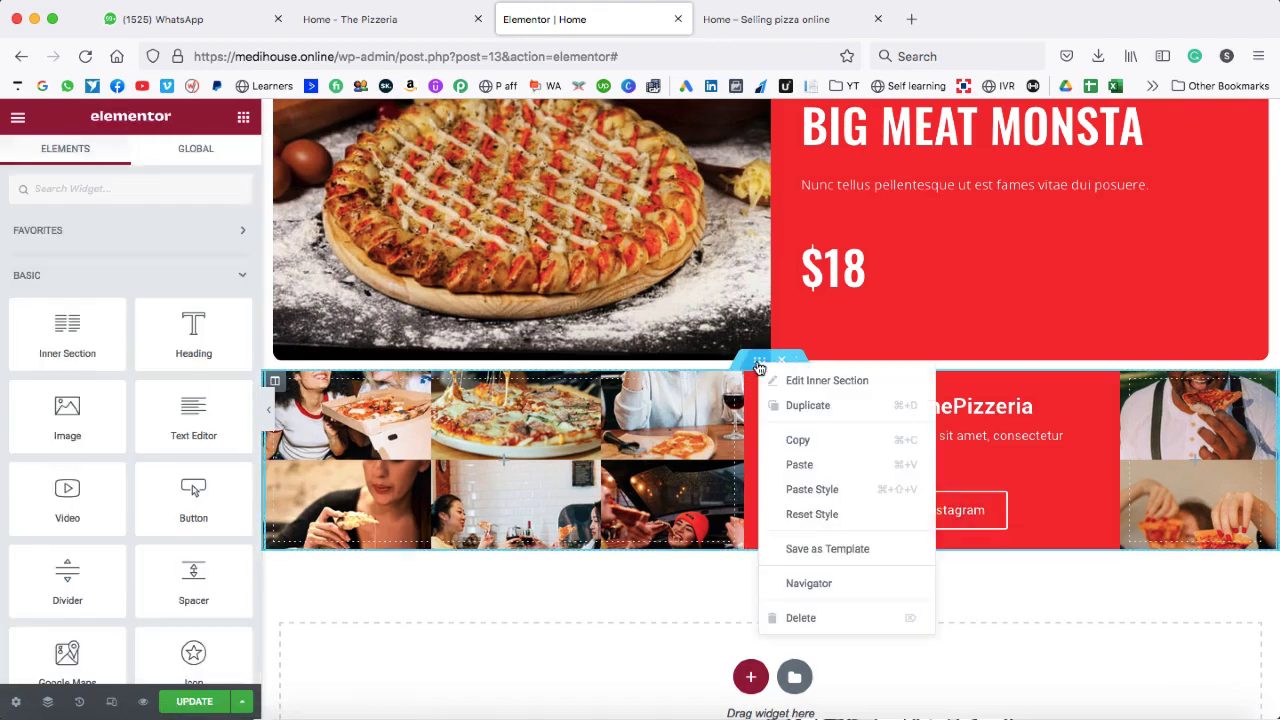
{"action": "left_click", "coordinate": [800, 403]}
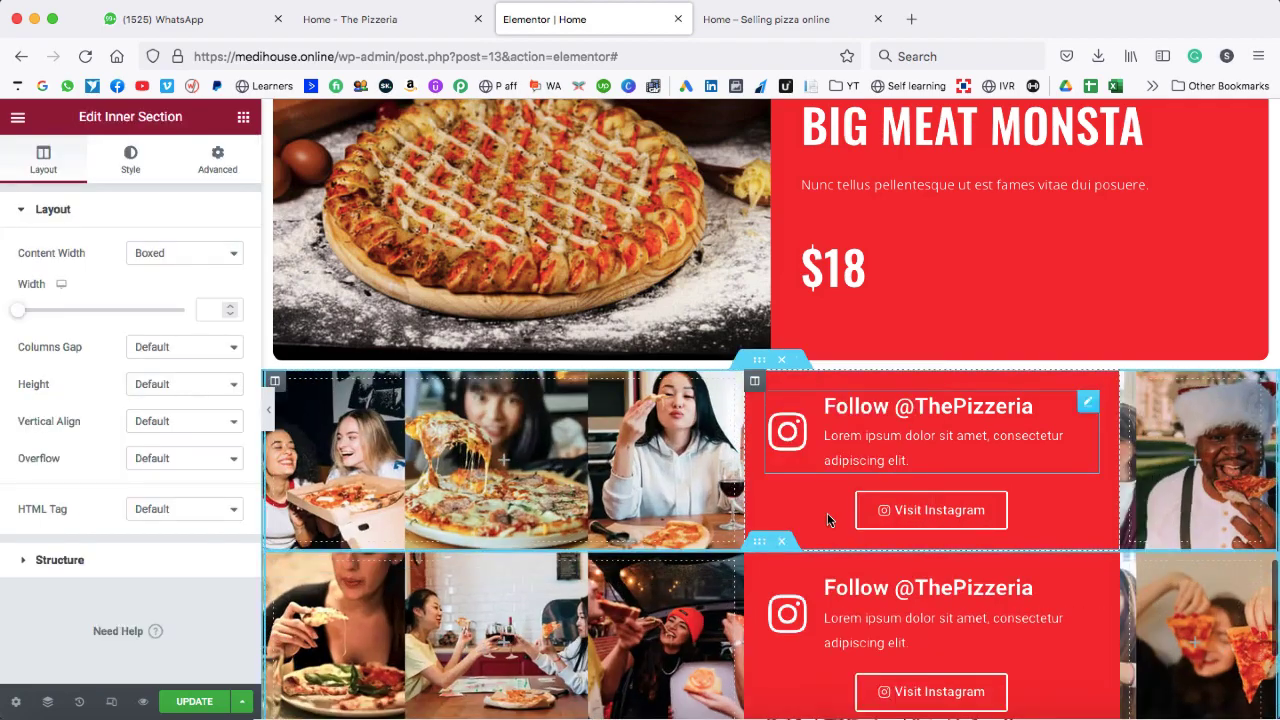
{"action": "scroll", "coordinate": [812, 472], "scroll_direction": "down", "scroll_amount": 2}
{"action": "right_click", "coordinate": [757, 478]}
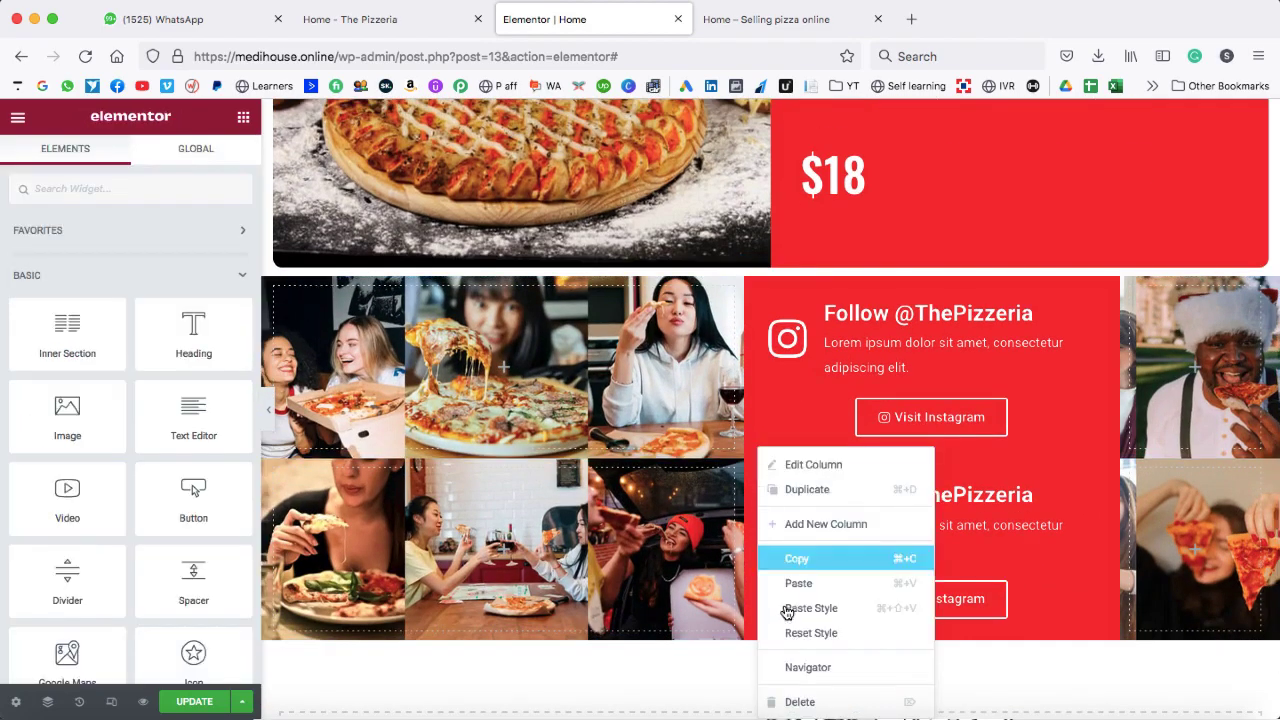
{"action": "left_click", "coordinate": [792, 704]}
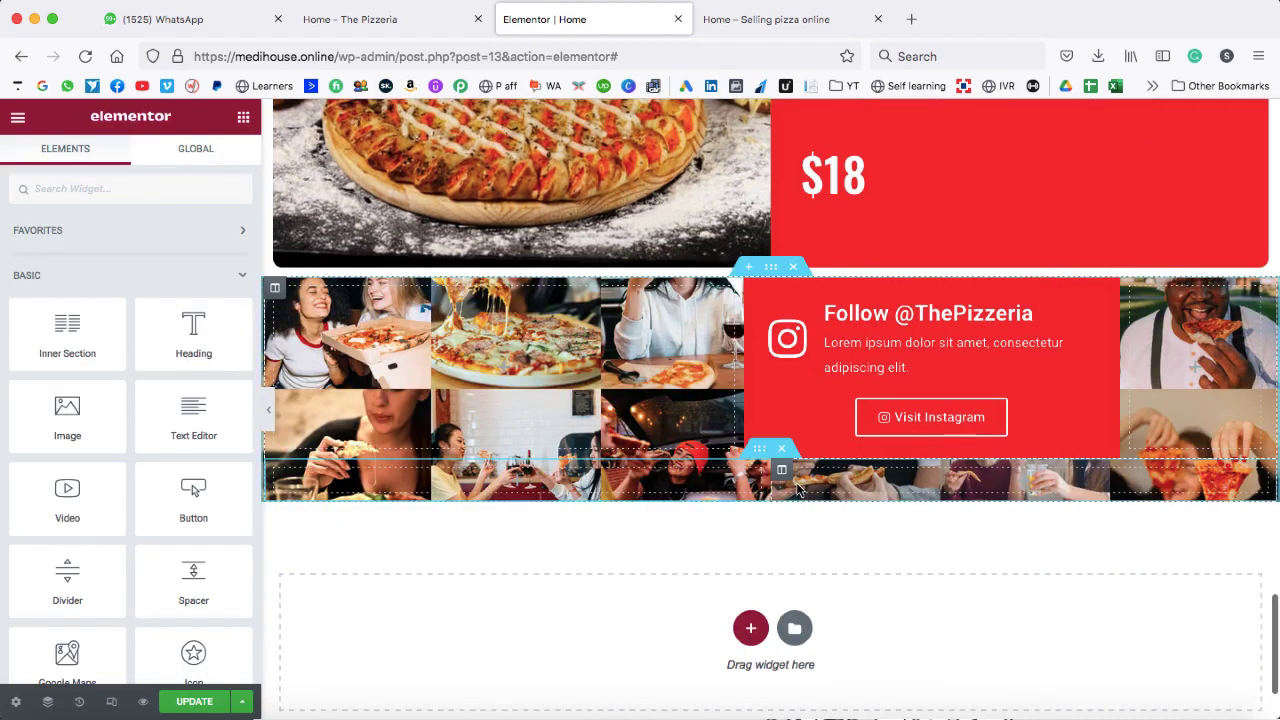
{"action": "right_click", "coordinate": [777, 479]}
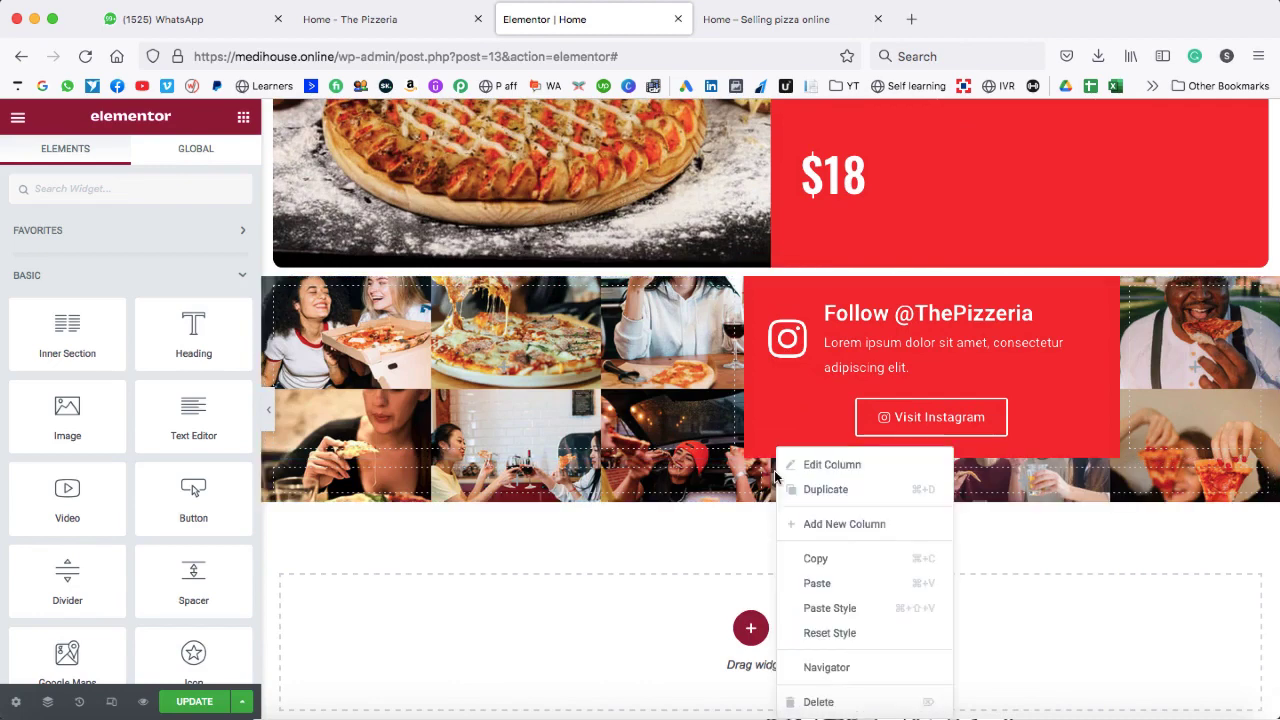
{"action": "left_click", "coordinate": [812, 703]}
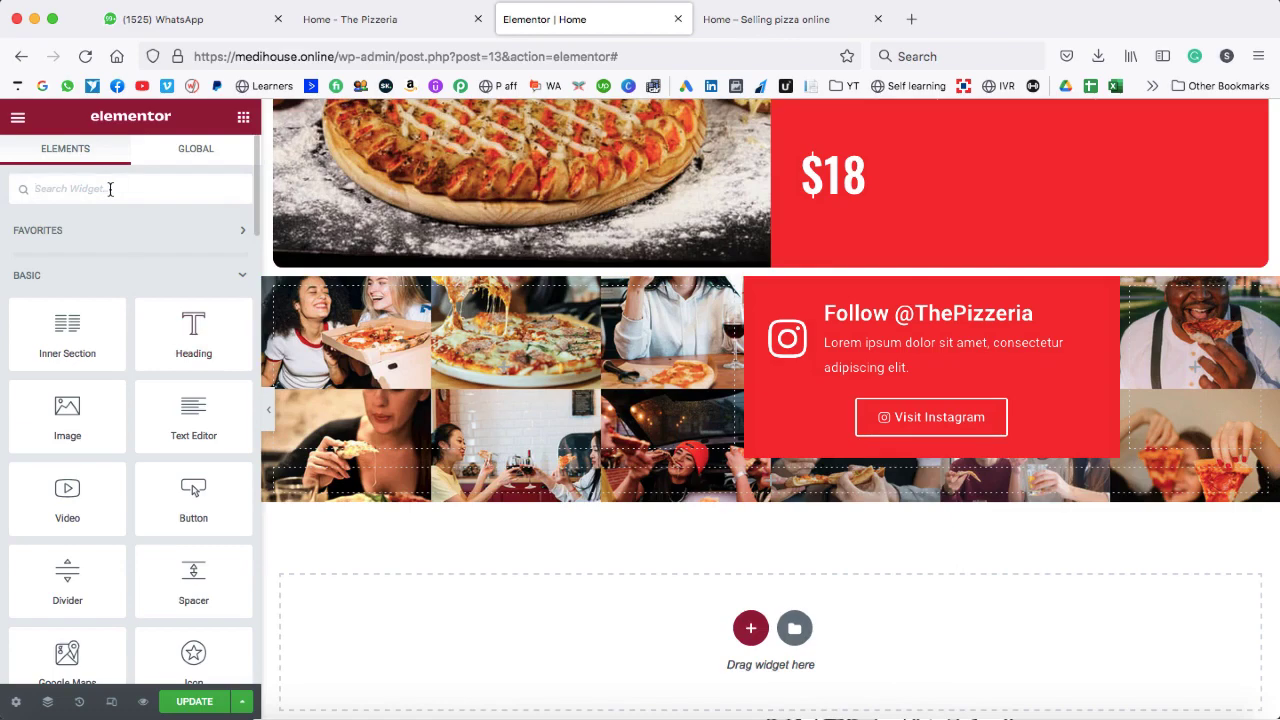
Step: Add a 182 px Spacer to the collage, update the page, and reload the live site
{"action": "type", "text": "spa"}
{"action": "left_click_drag", "start_coordinate": [60, 252], "coordinate": [719, 479]}
{"action": "left_click_drag", "start_coordinate": [29, 278], "coordinate": [65, 277]}
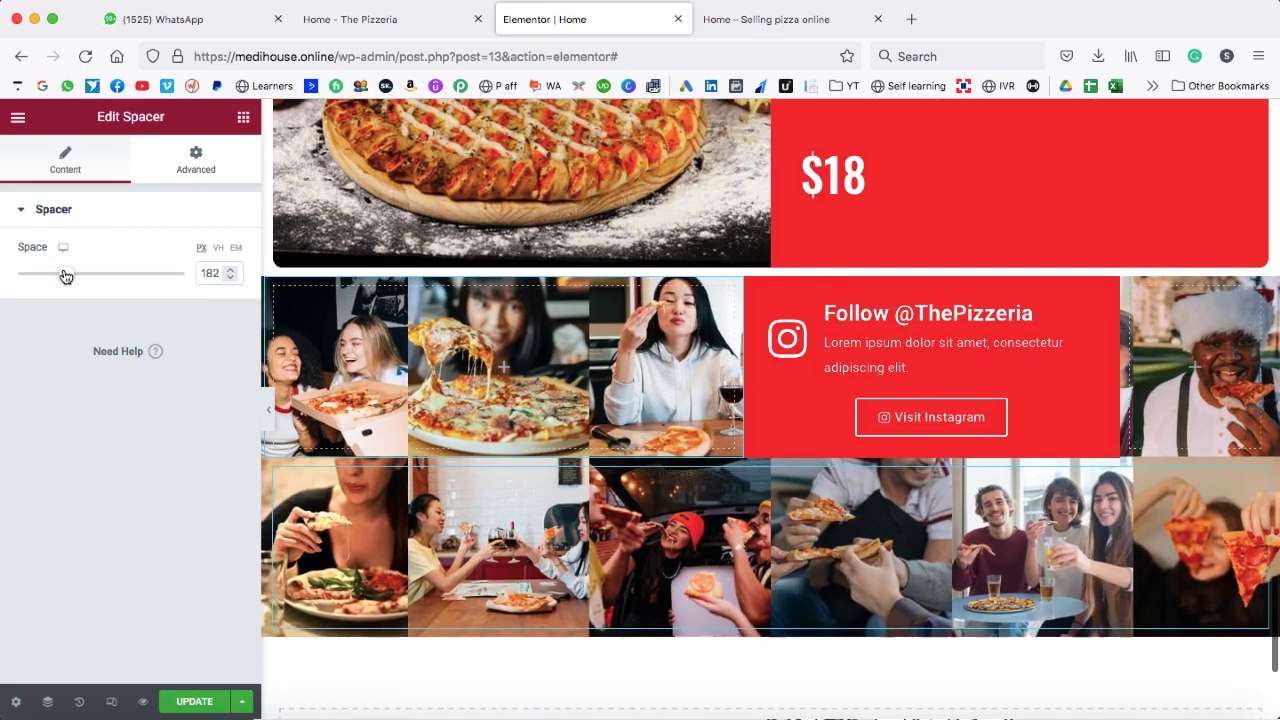
{"action": "left_click", "coordinate": [198, 705]}
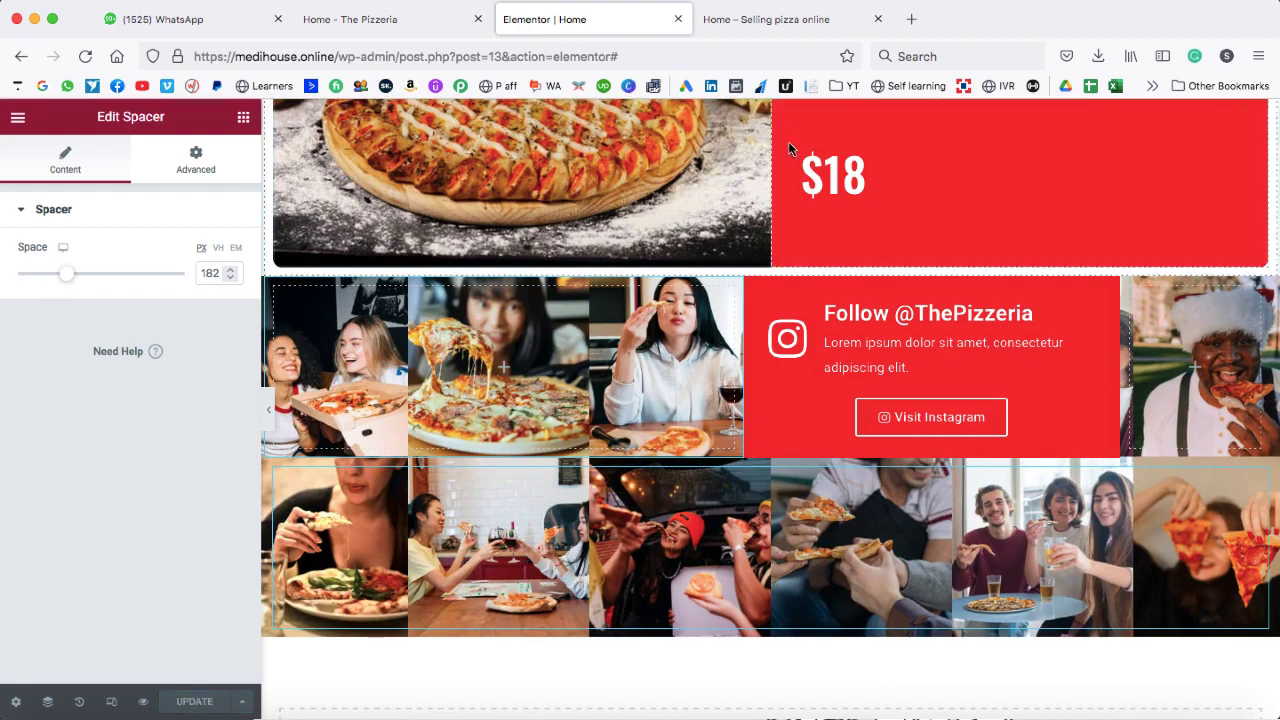
{"action": "left_click", "coordinate": [762, 19]}
{"action": "left_click", "coordinate": [86, 57]}
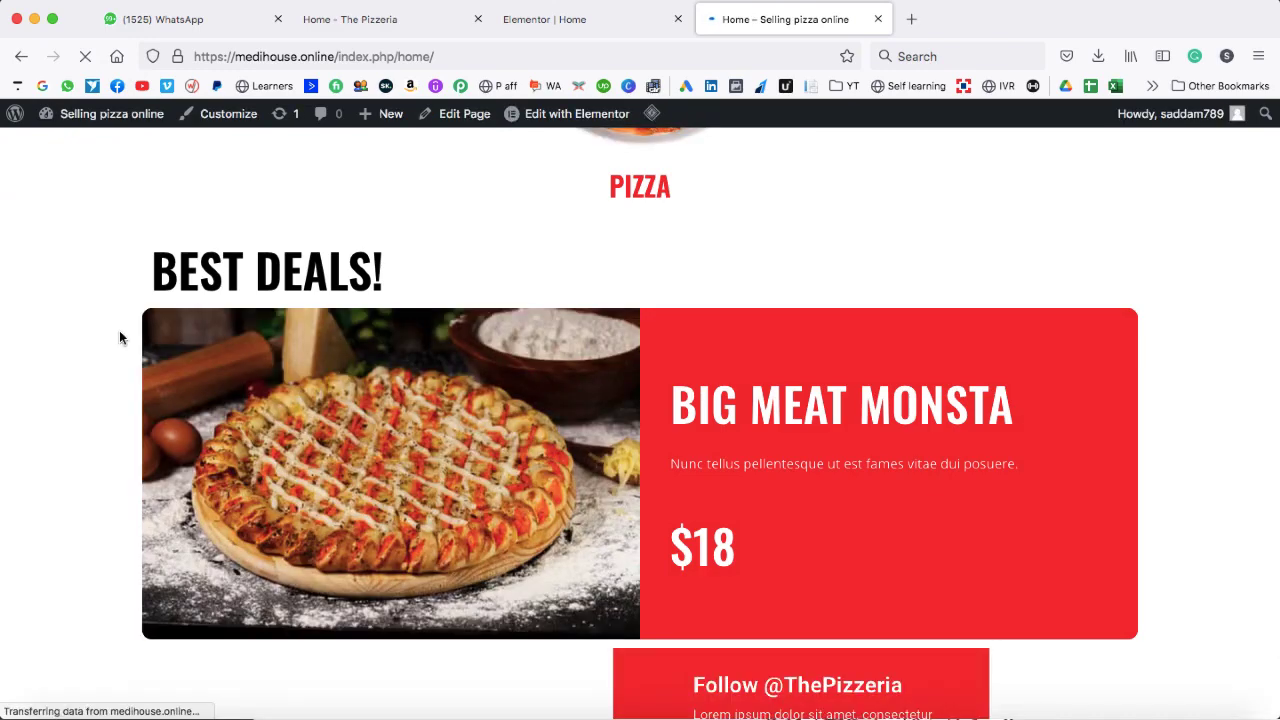
Step: Review The Pizzeria demo's Free Delivery app section, then add a new section below the photo collage
{"action": "scroll", "coordinate": [119, 330], "scroll_direction": "down", "scroll_amount": 5}
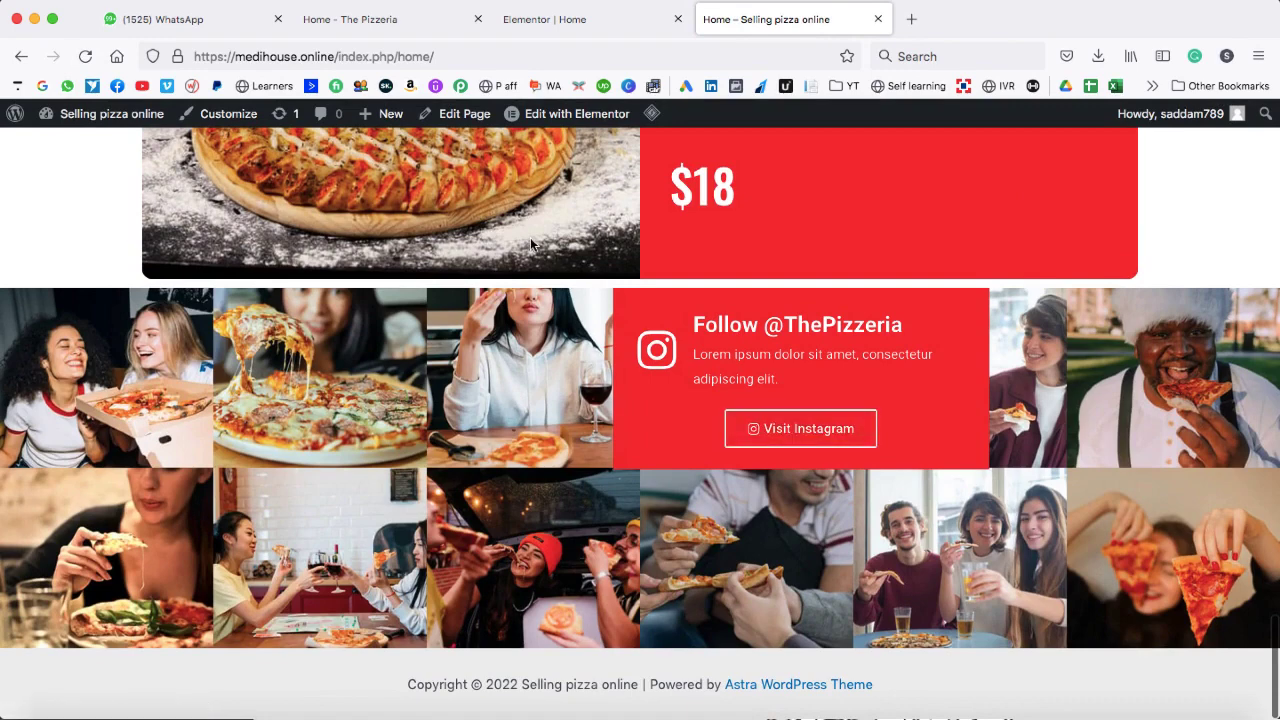
{"action": "left_click", "coordinate": [400, 16]}
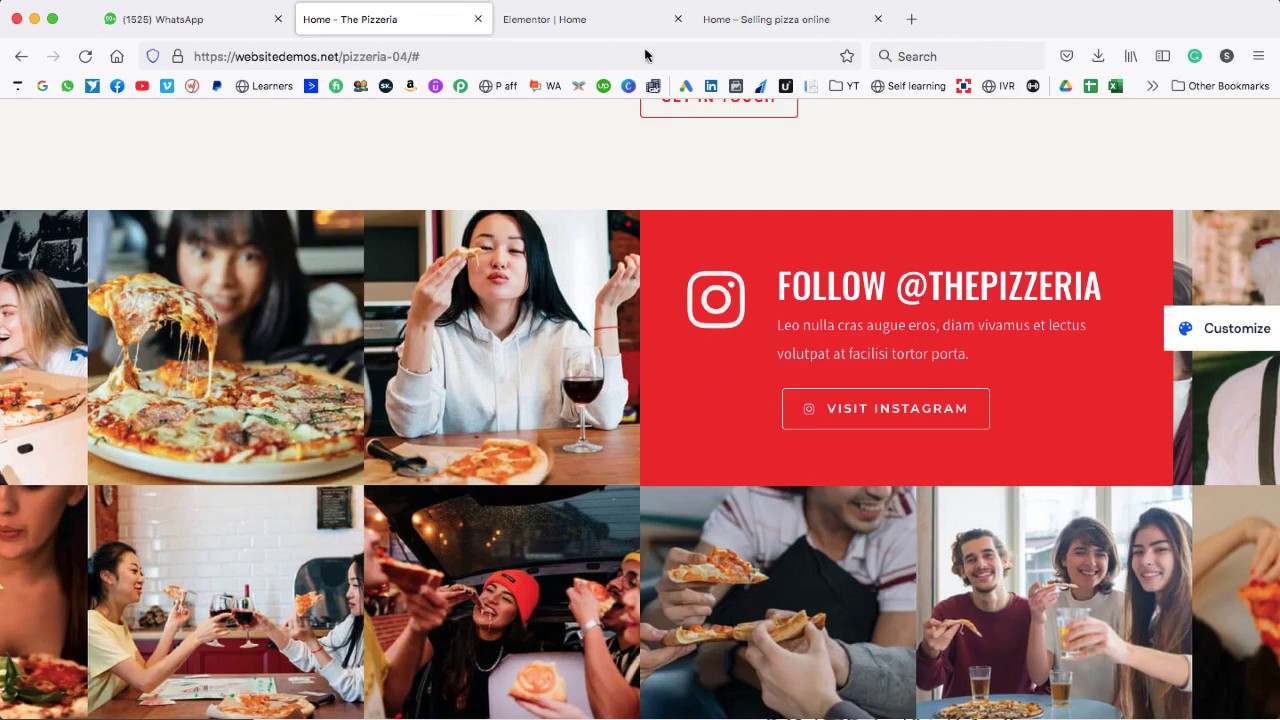
{"action": "scroll", "coordinate": [588, 370], "scroll_direction": "down", "scroll_amount": 6}
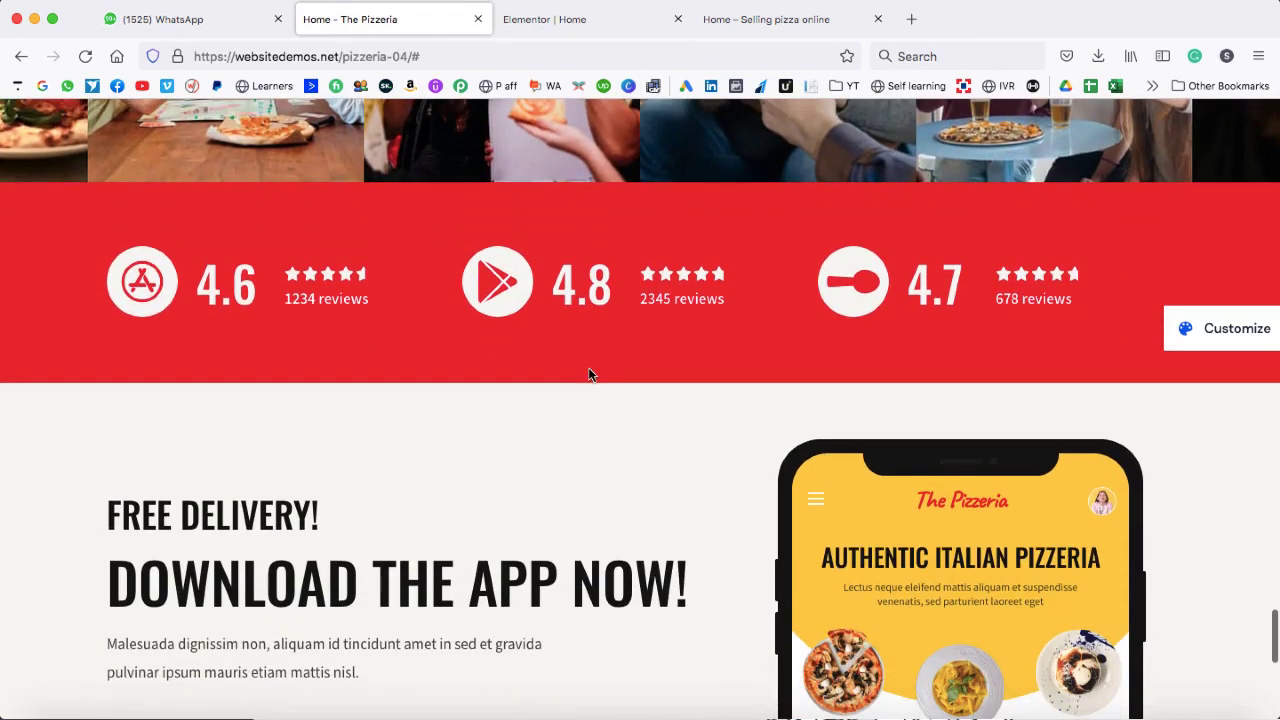
{"action": "scroll", "coordinate": [588, 374], "scroll_direction": "down", "scroll_amount": 4}
{"action": "scroll", "coordinate": [753, 357], "scroll_direction": "up", "scroll_amount": 5}
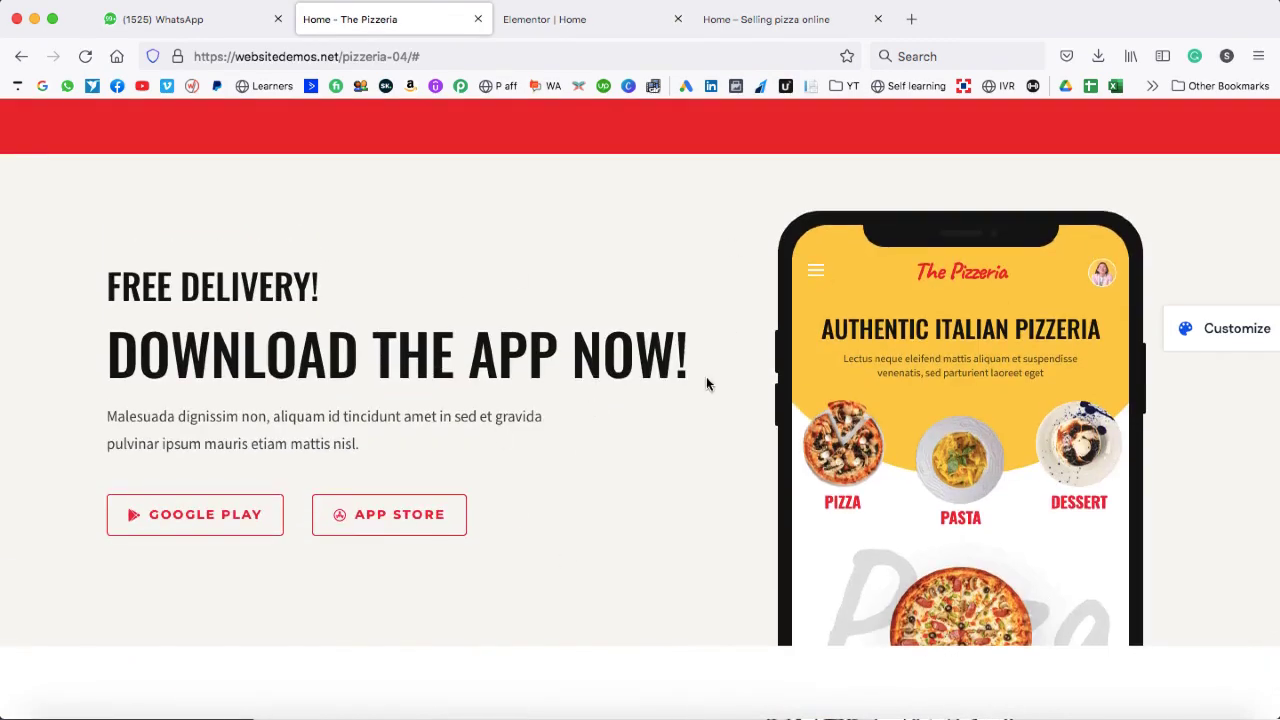
{"action": "key", "text": "ctrl+Tab"}
{"action": "left_click", "coordinate": [748, 492]}
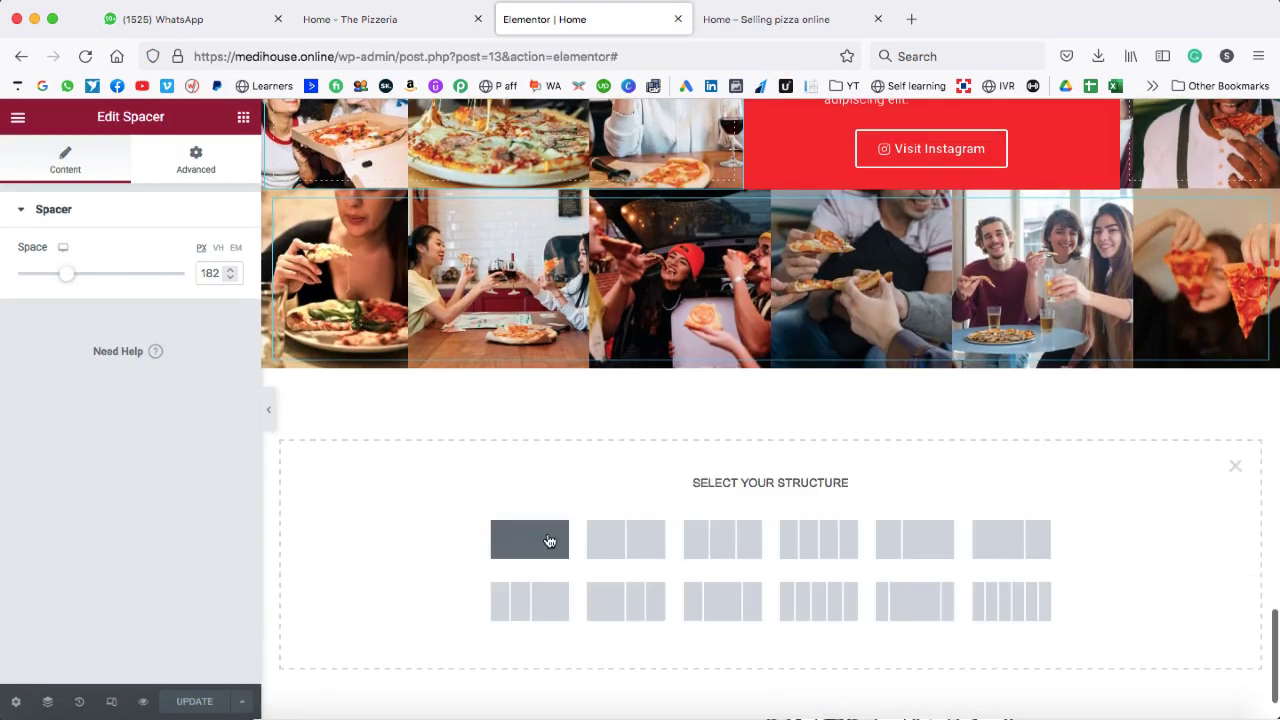
Step: Add a one-column section below the gallery, trying and then deleting a two-column inner section
{"action": "left_click", "coordinate": [549, 541]}
{"action": "left_click", "coordinate": [773, 394]}
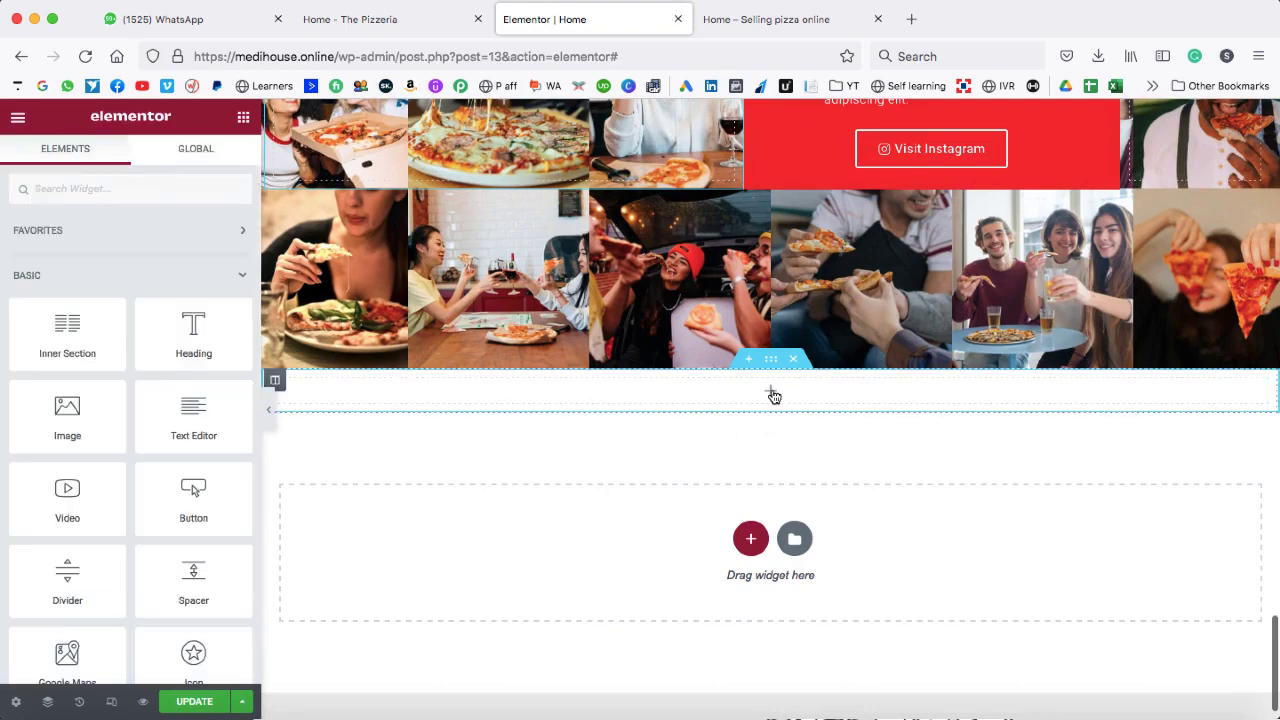
{"action": "left_click_drag", "start_coordinate": [69, 334], "coordinate": [350, 393]}
{"action": "left_click", "coordinate": [370, 20]}
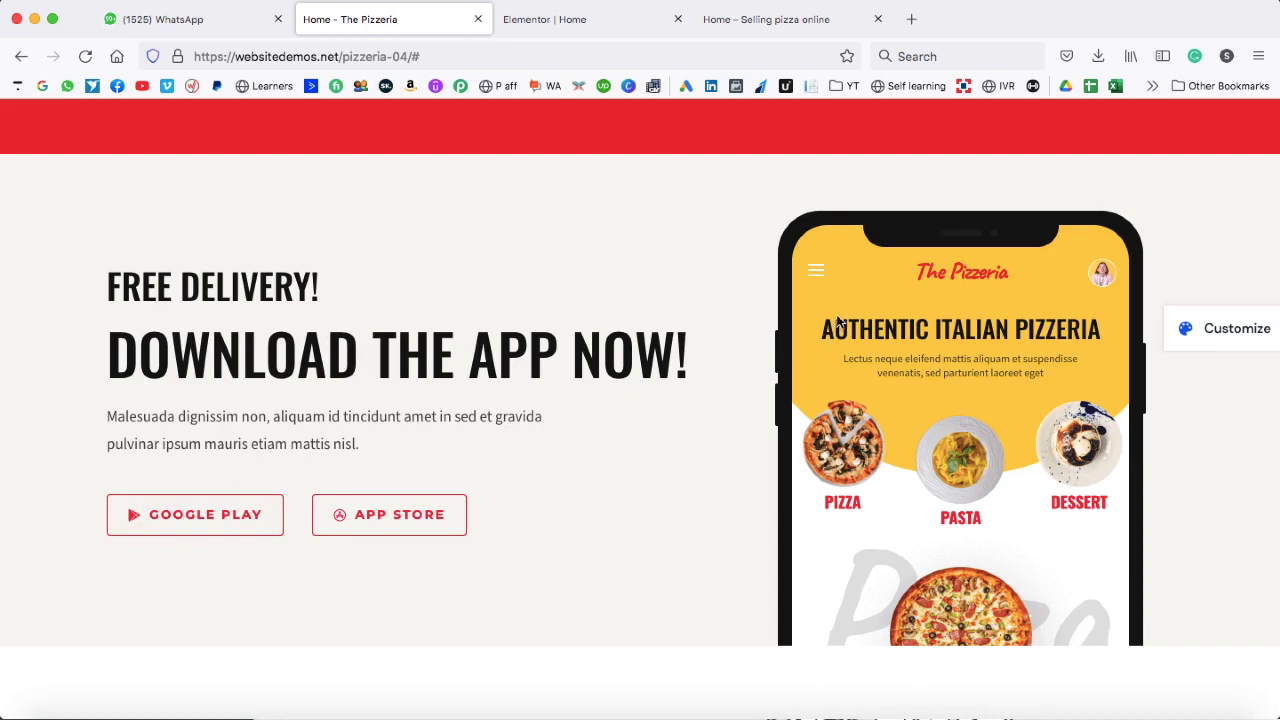
{"action": "left_click", "coordinate": [569, 20]}
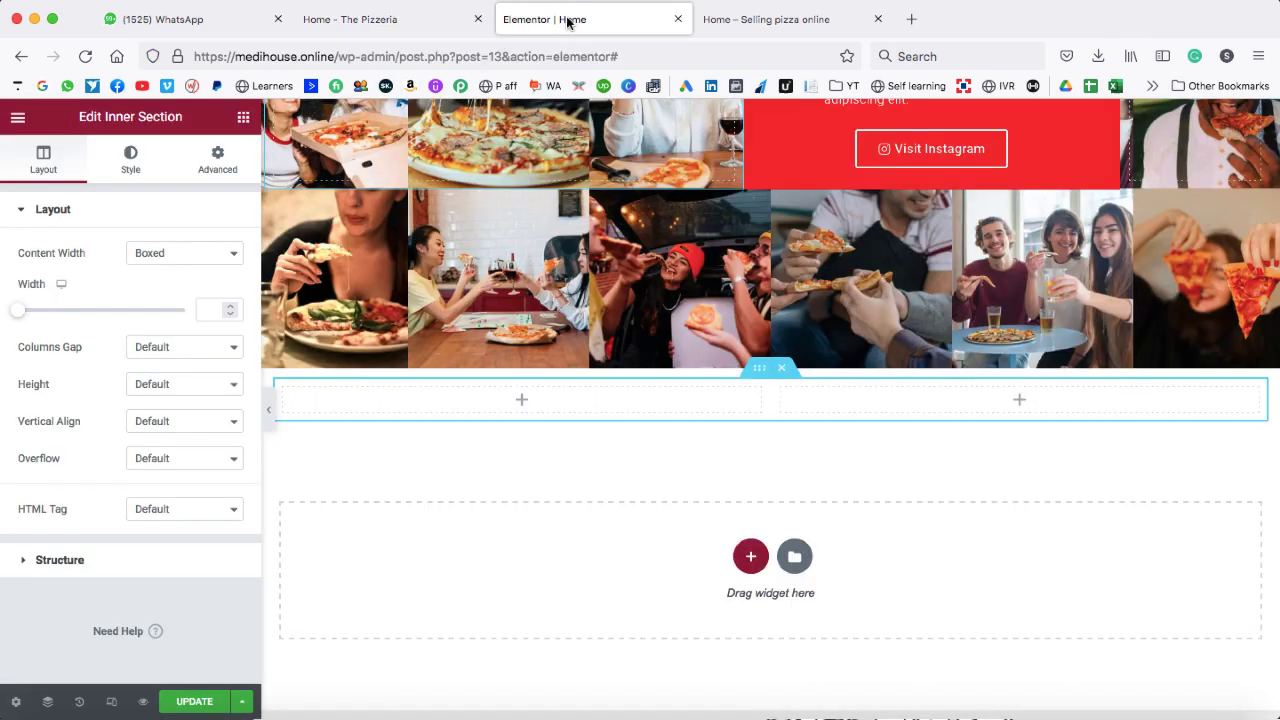
{"action": "left_click", "coordinate": [786, 370]}
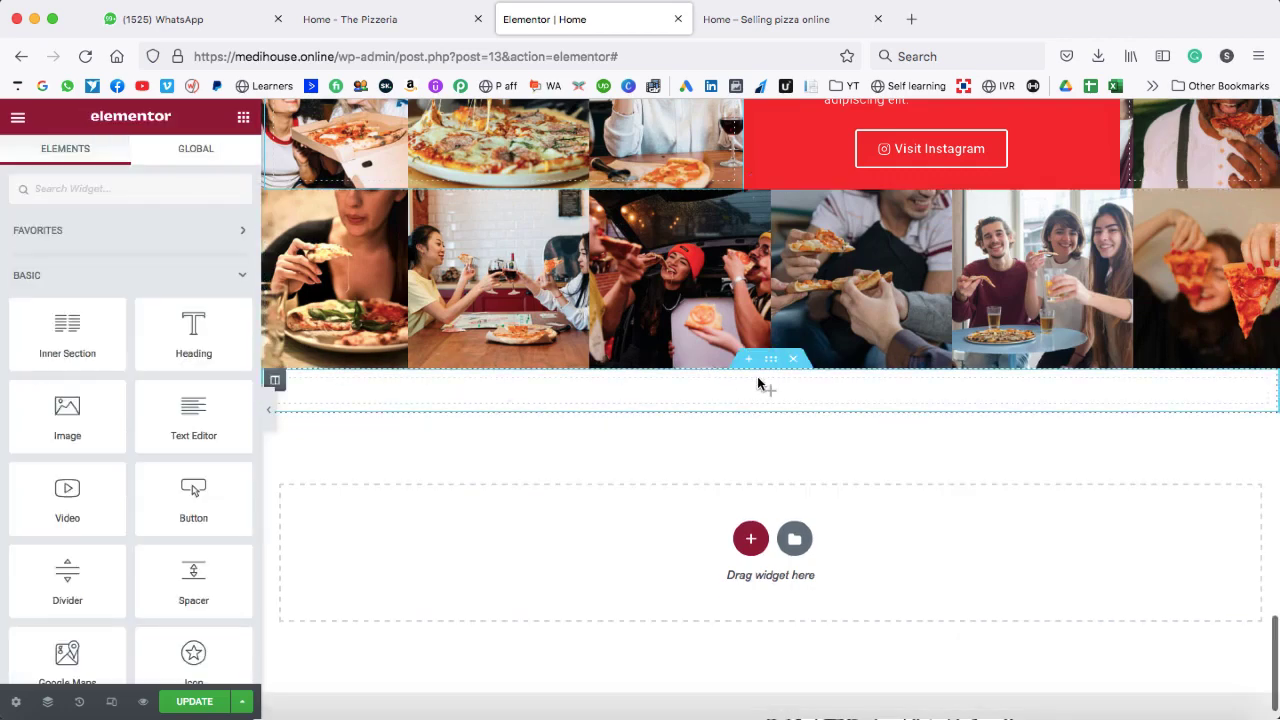
Step: Add a second column, widen the left one to about 62%, and drop an Image widget on the right
{"action": "right_click", "coordinate": [278, 384]}
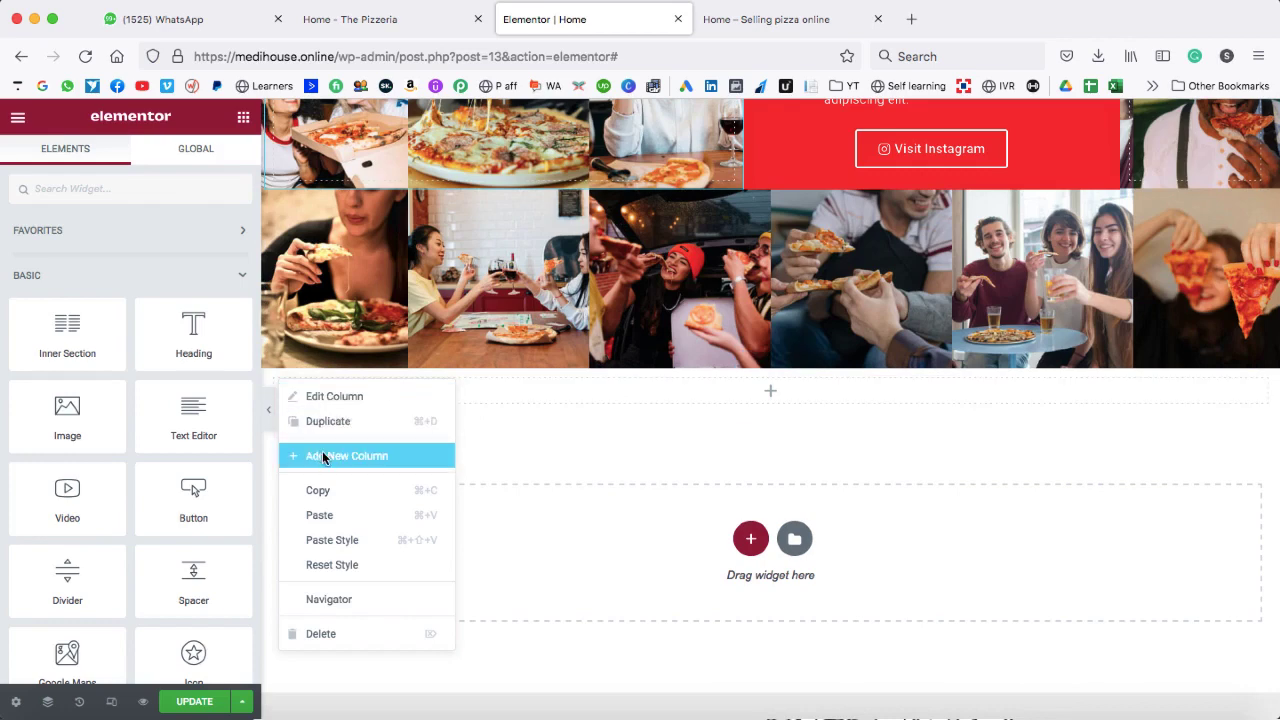
{"action": "left_click", "coordinate": [322, 456]}
{"action": "left_click_drag", "start_coordinate": [777, 394], "coordinate": [890, 394]}
{"action": "left_click", "coordinate": [1082, 396]}
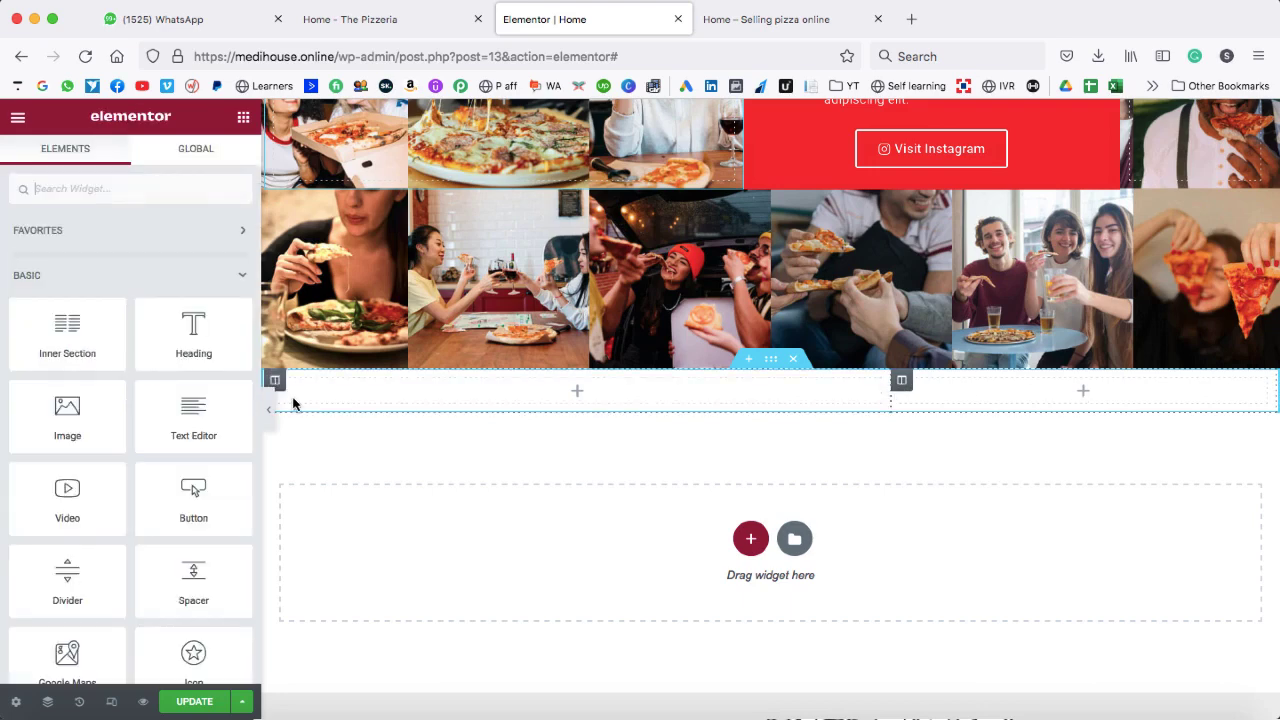
{"action": "left_click_drag", "start_coordinate": [51, 437], "coordinate": [1043, 406]}
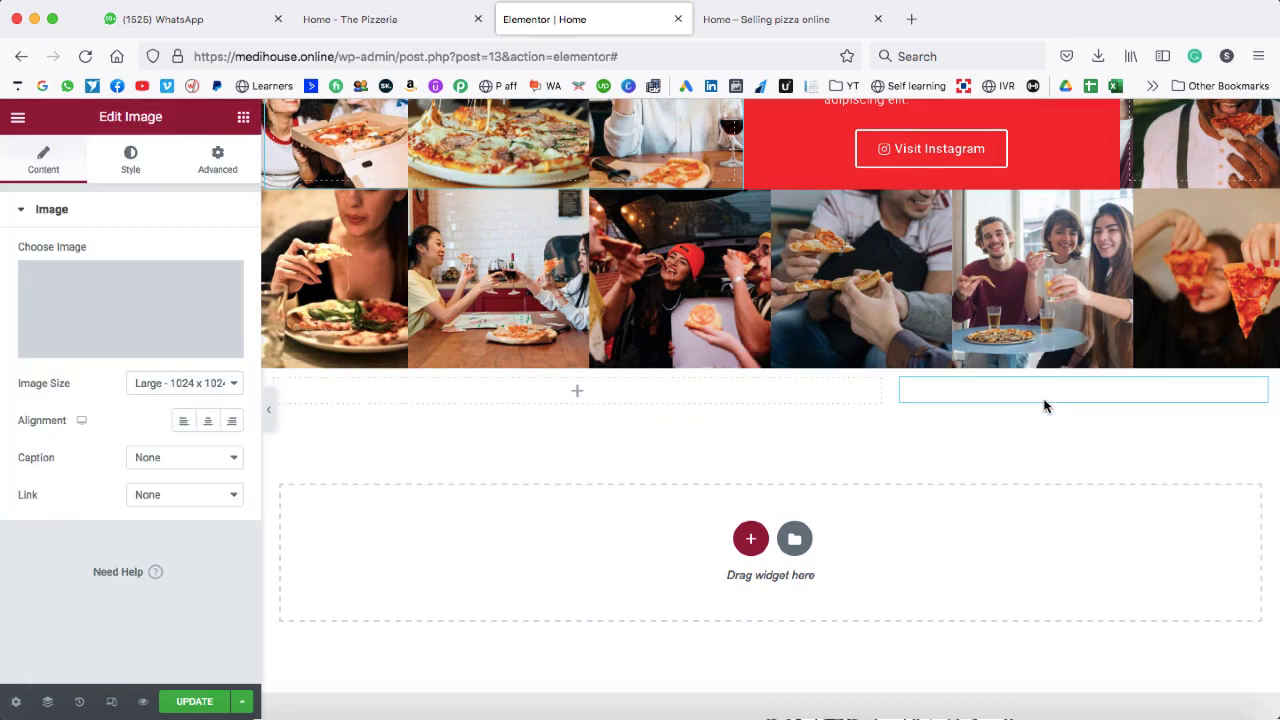
Step: Upload the Pizzeria app mockup image and insert it into the right column
{"action": "left_click", "coordinate": [179, 296]}
{"action": "left_click", "coordinate": [250, 180]}
{"action": "left_click", "coordinate": [705, 418]}
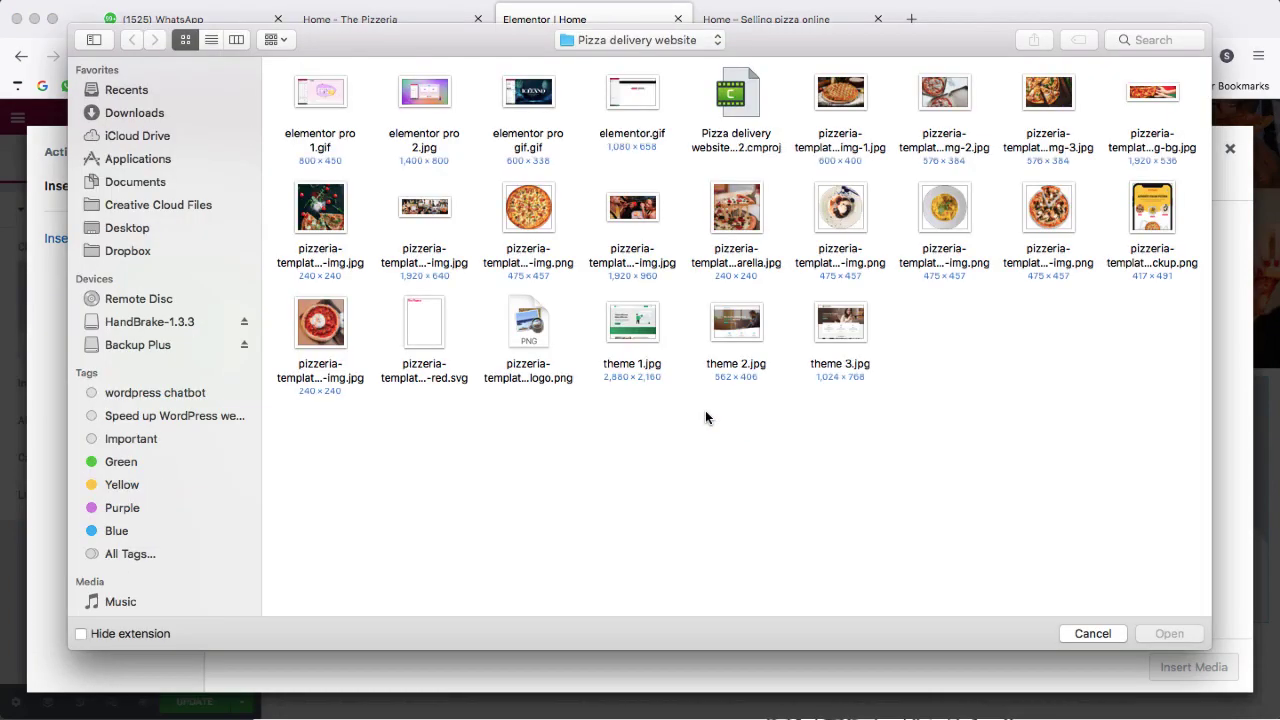
{"action": "double_click", "coordinate": [1150, 209]}
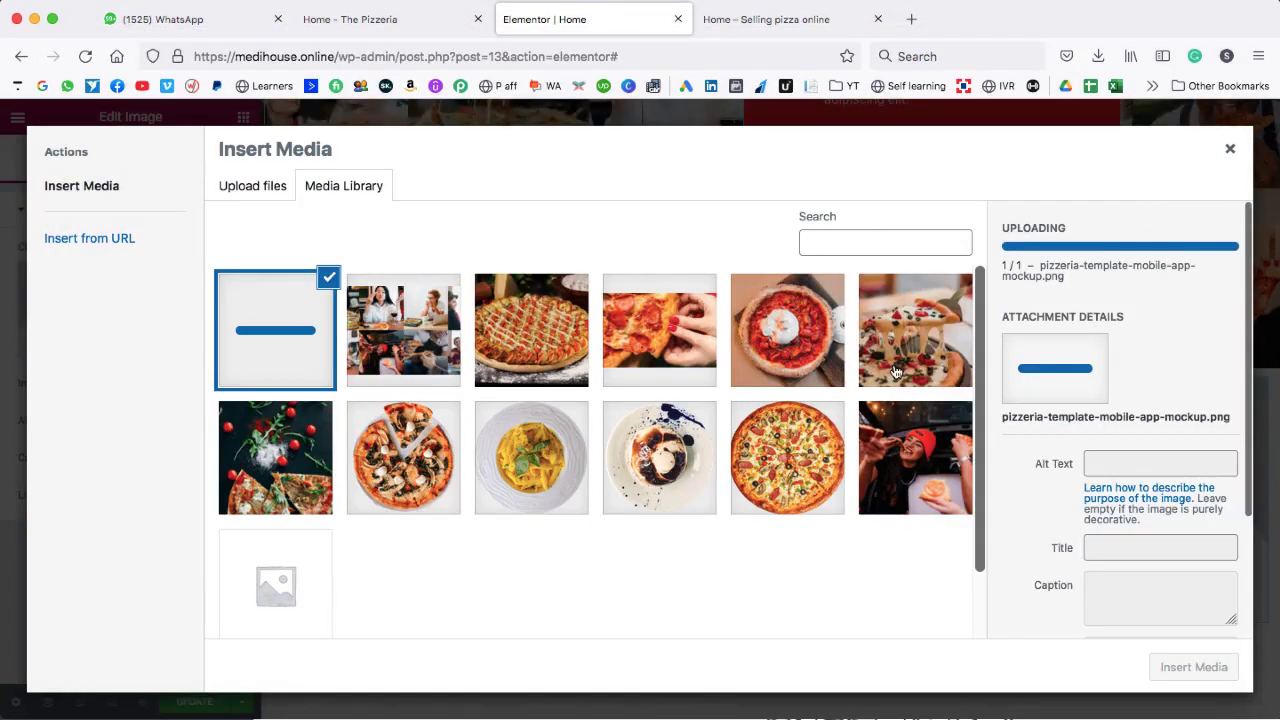
{"action": "left_click", "coordinate": [1193, 667]}
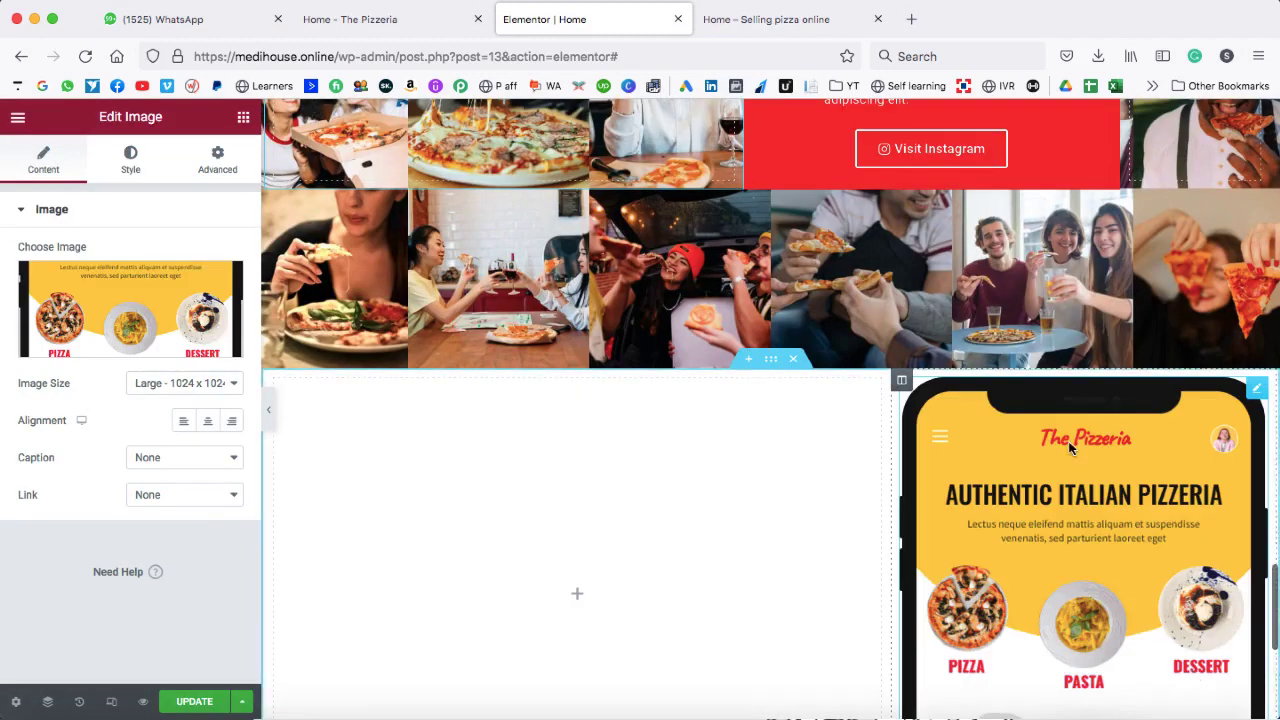
{"action": "scroll", "coordinate": [1070, 450], "scroll_direction": "down", "scroll_amount": 3}
{"action": "scroll", "coordinate": [1070, 450], "scroll_direction": "up", "scroll_amount": 1}
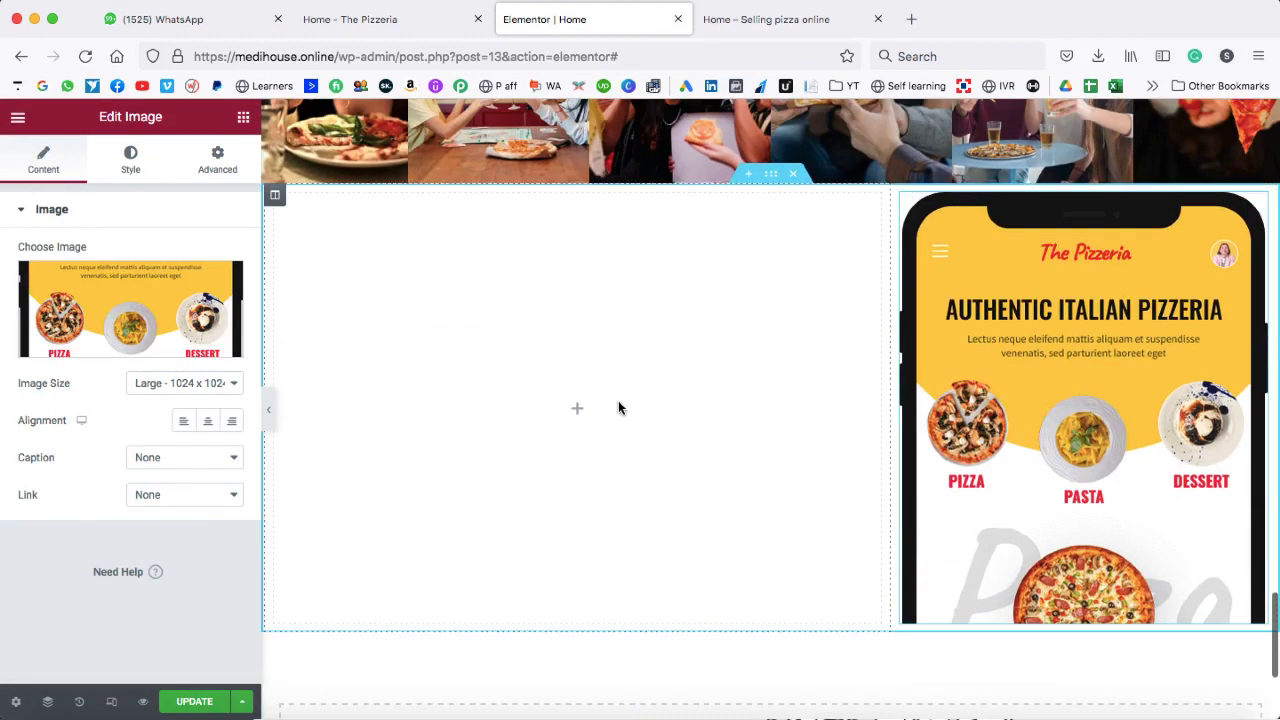
Step: Place an inner section in the left column and delete one of its columns
{"action": "left_click", "coordinate": [578, 412]}
{"action": "left_click_drag", "start_coordinate": [67, 330], "coordinate": [580, 386]}
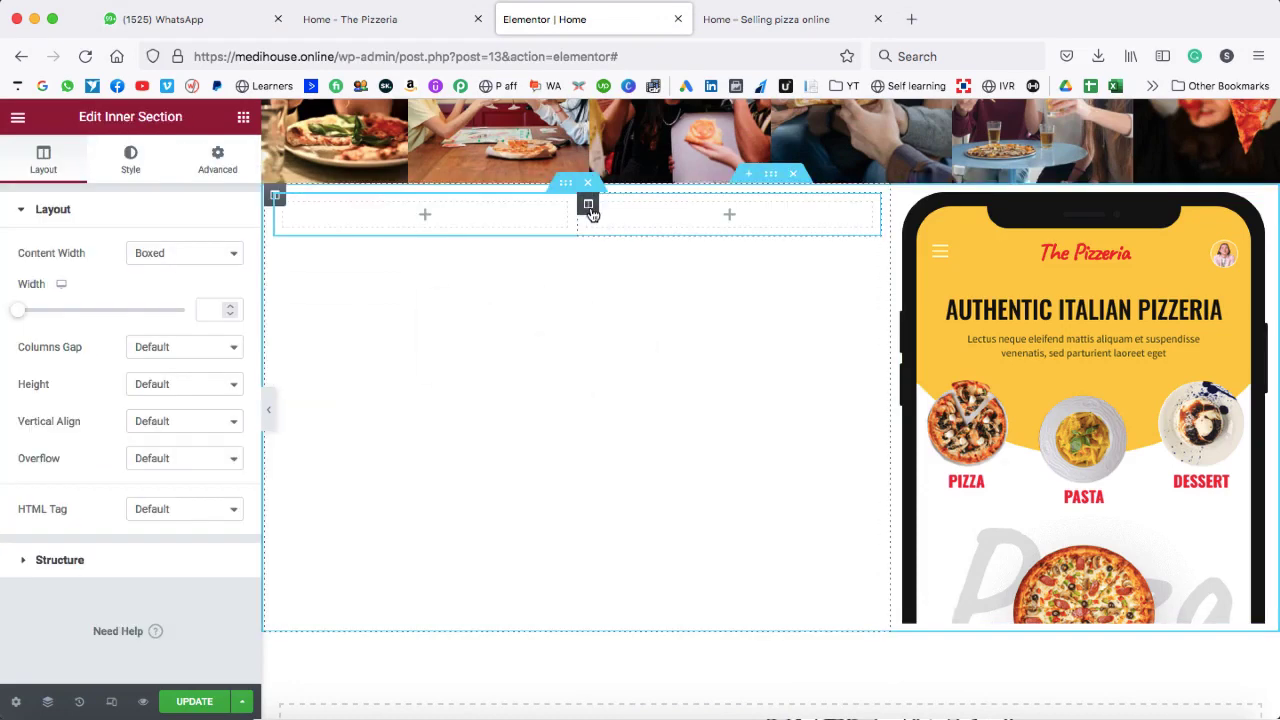
{"action": "right_click", "coordinate": [590, 213]}
{"action": "left_click", "coordinate": [634, 460]}
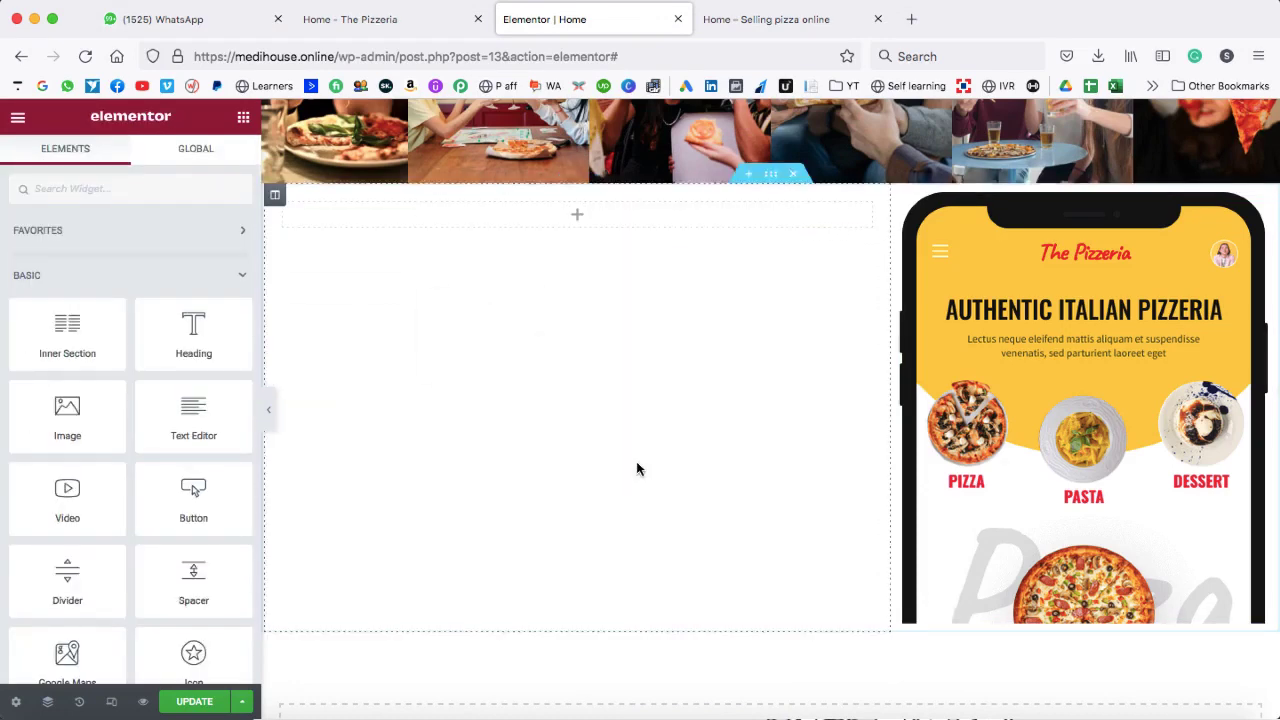
{"action": "left_click", "coordinate": [396, 24]}
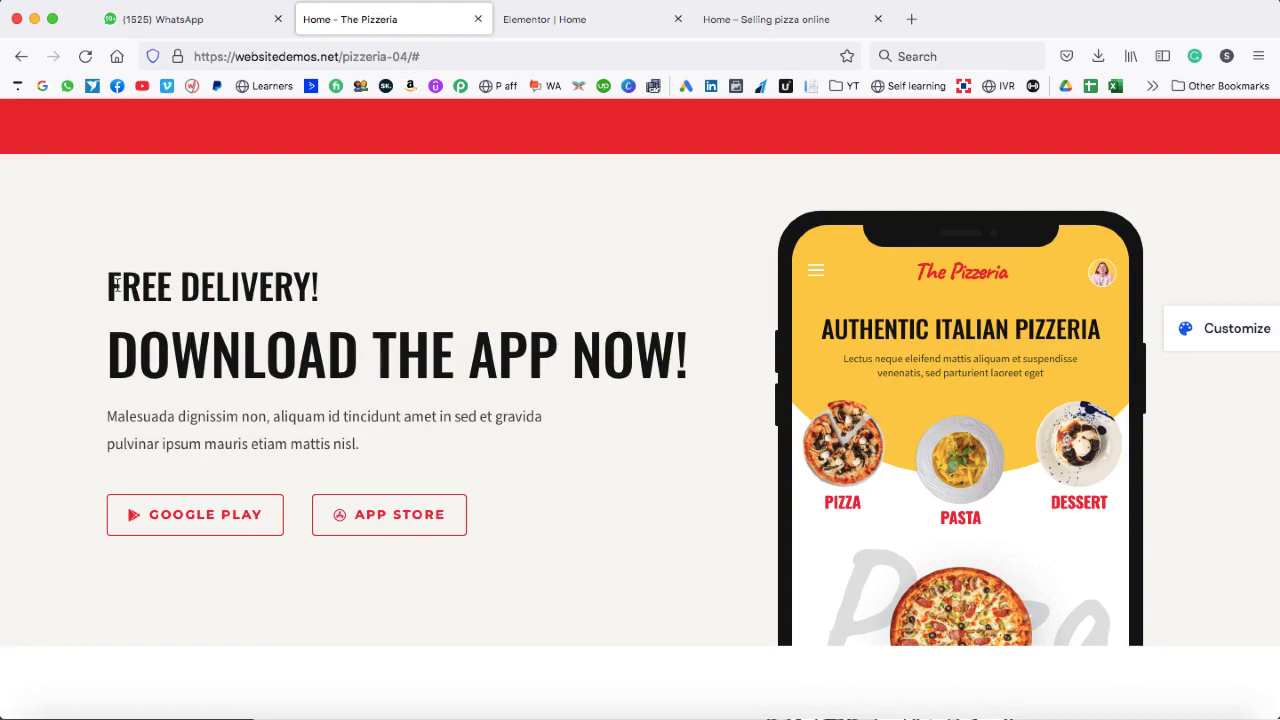
Step: Duplicate the $18 heading and move the copy into the empty left column
{"action": "left_click", "coordinate": [518, 30]}
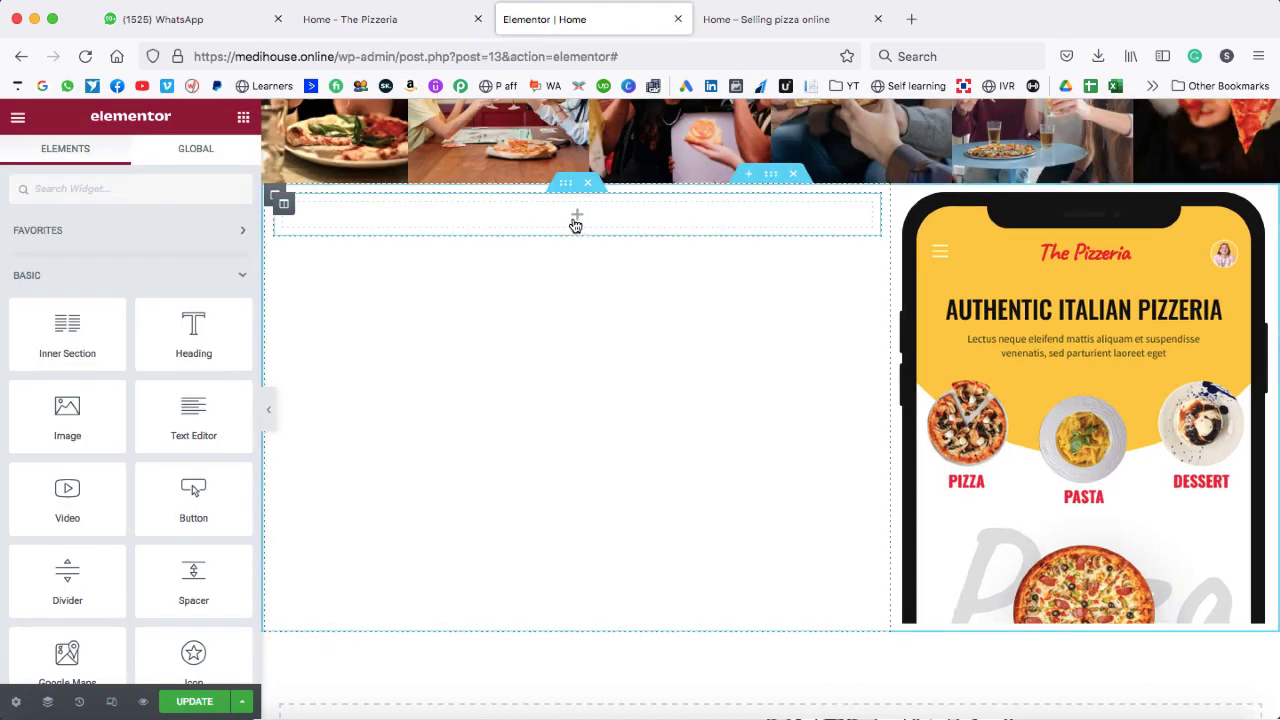
{"action": "scroll", "coordinate": [575, 225], "scroll_direction": "up", "scroll_amount": 2}
{"action": "scroll", "coordinate": [575, 225], "scroll_direction": "up", "scroll_amount": 2}
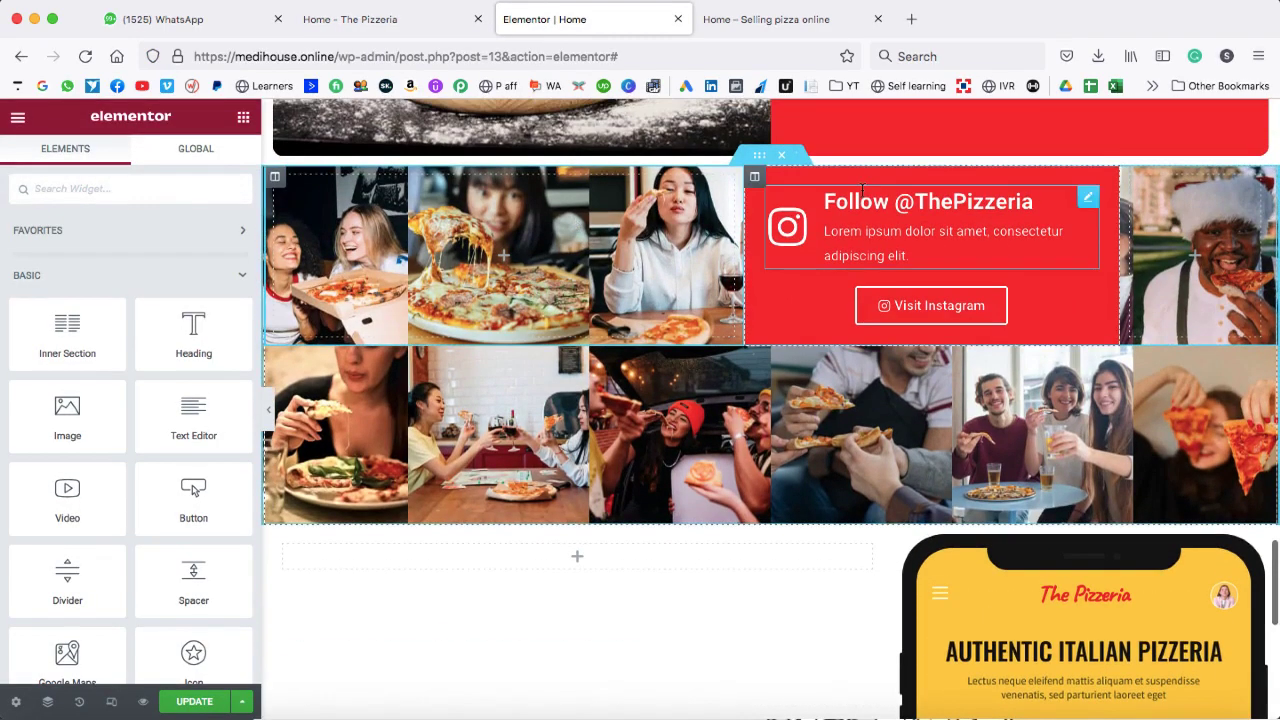
{"action": "scroll", "coordinate": [845, 228], "scroll_direction": "up", "scroll_amount": 2}
{"action": "scroll", "coordinate": [845, 228], "scroll_direction": "down", "scroll_amount": 1}
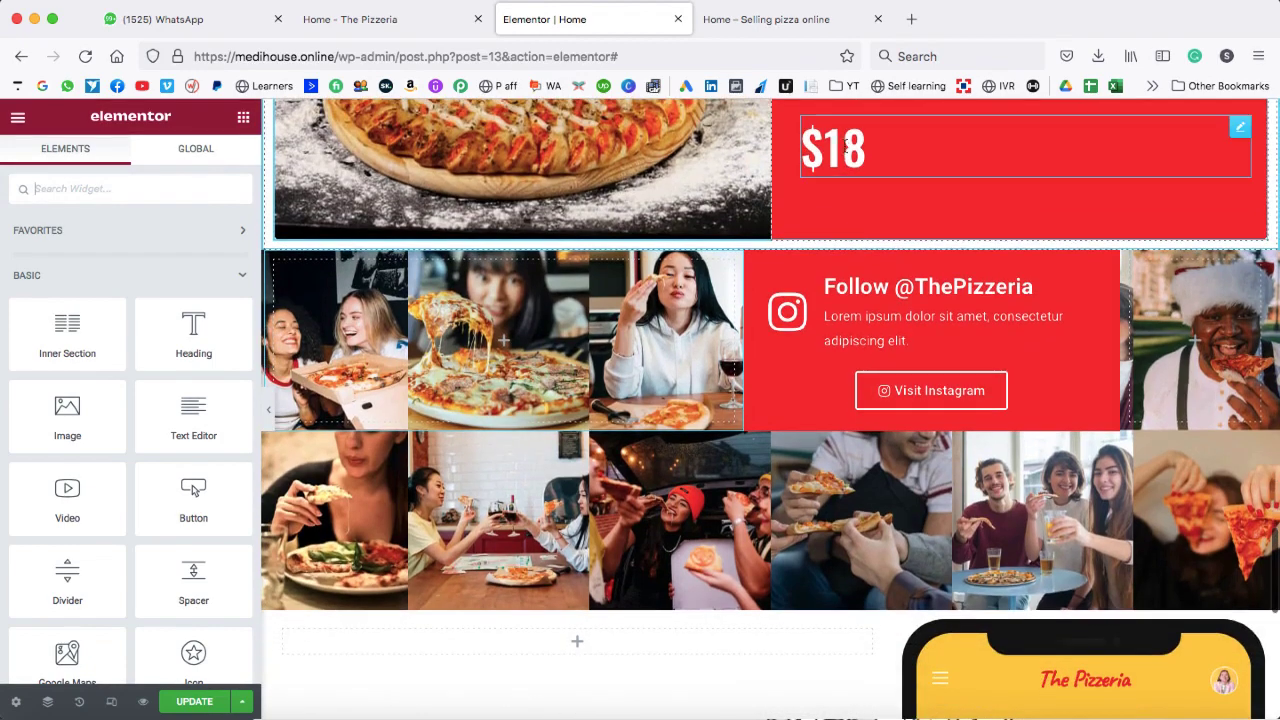
{"action": "right_click", "coordinate": [844, 144]}
{"action": "left_click", "coordinate": [868, 190]}
{"action": "left_click_drag", "start_coordinate": [1243, 165], "coordinate": [586, 591]}
Step: Turn the copy into a FREE DELIVERY! heading in dark #181818 with a smaller font size
{"action": "left_click_drag", "start_coordinate": [62, 284], "coordinate": [2, 270]}
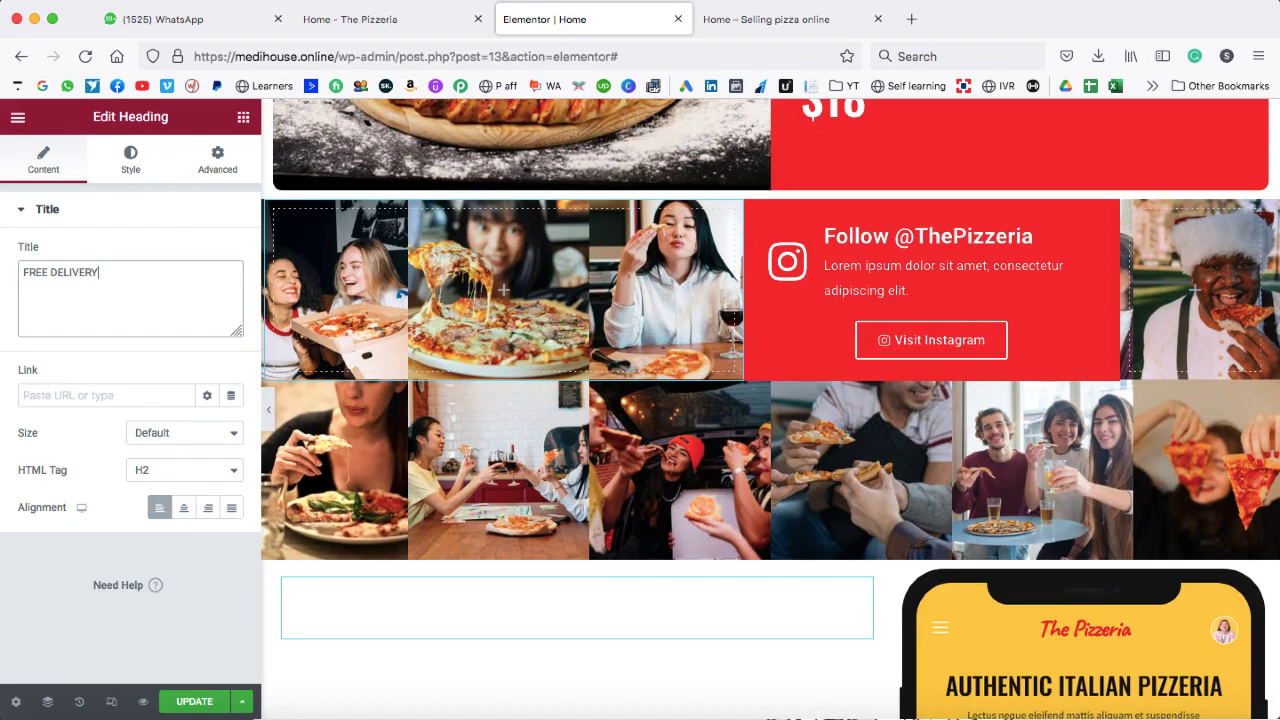
{"action": "left_click", "coordinate": [125, 162]}
{"action": "left_click", "coordinate": [231, 254]}
{"action": "left_click_drag", "start_coordinate": [176, 375], "coordinate": [137, 456]}
{"action": "left_click", "coordinate": [57, 460]}
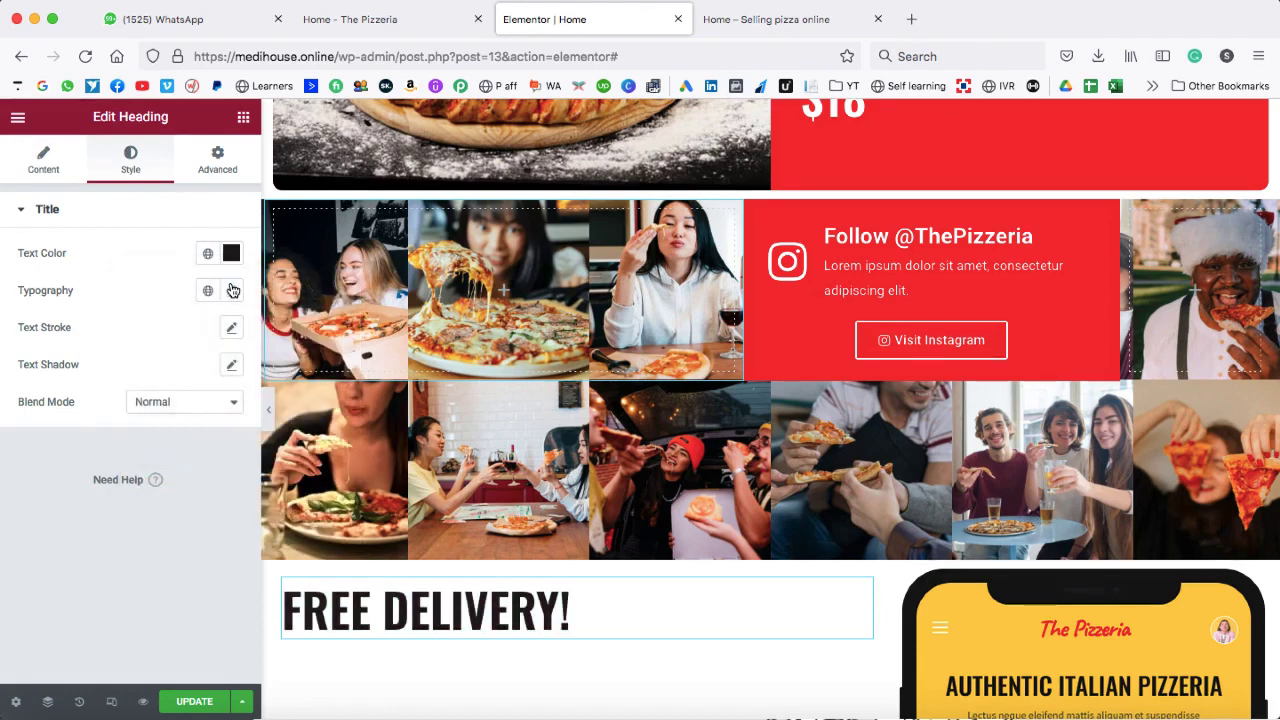
{"action": "left_click", "coordinate": [233, 291]}
{"action": "left_click", "coordinate": [220, 435]}
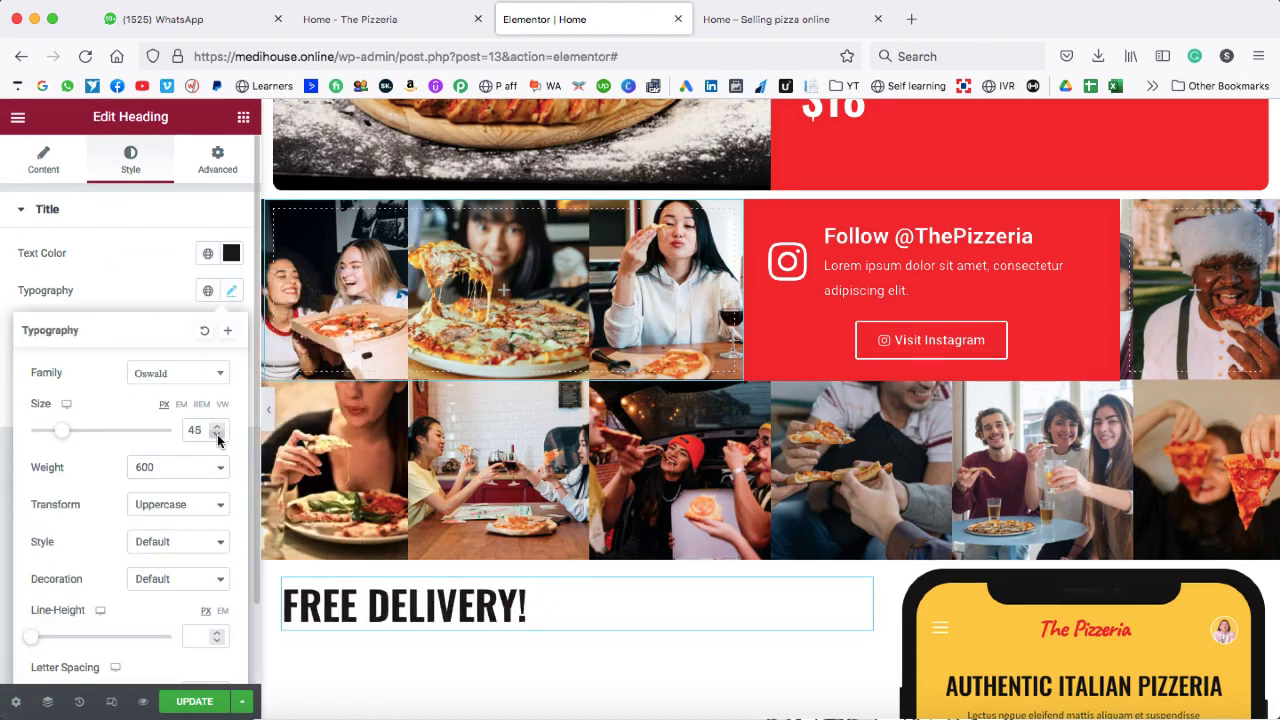
Step: Duplicate FREE DELIVERY! and retitle the copy DOWNLOAD THE APP NOW!
{"action": "left_click", "coordinate": [350, 19]}
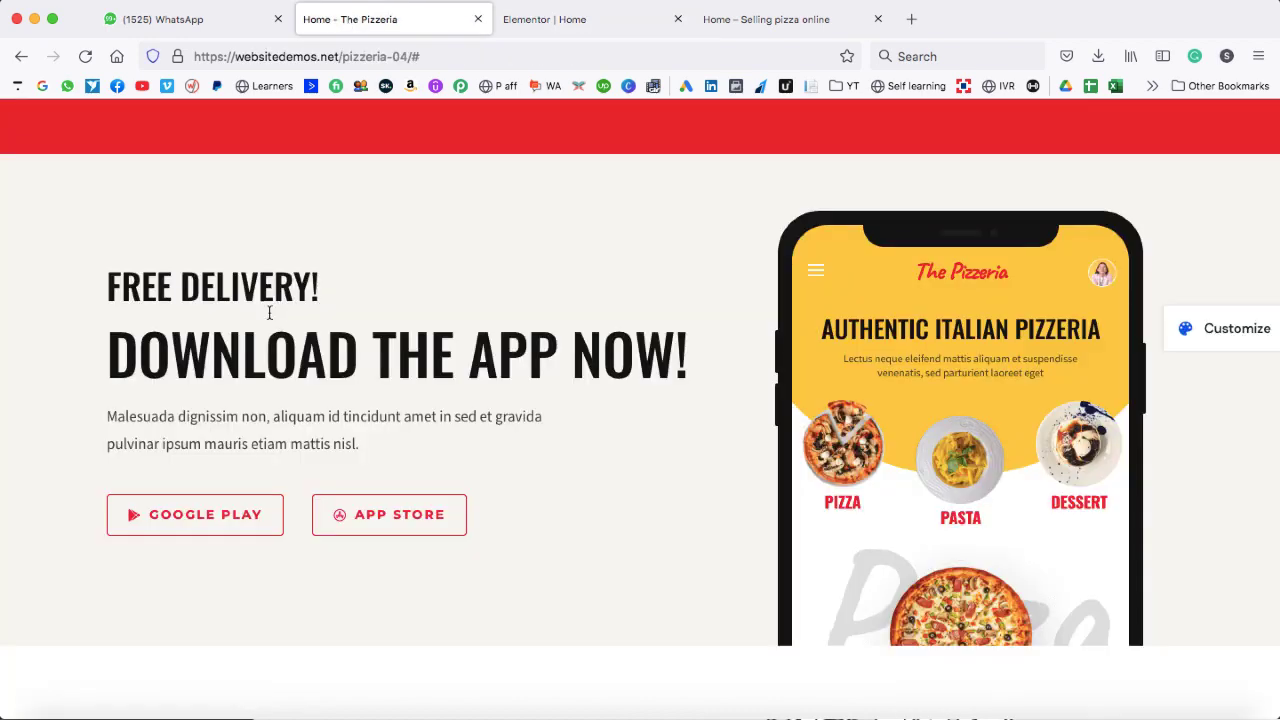
{"action": "left_click", "coordinate": [561, 36]}
{"action": "scroll", "coordinate": [640, 450], "scroll_direction": "down", "scroll_amount": 5}
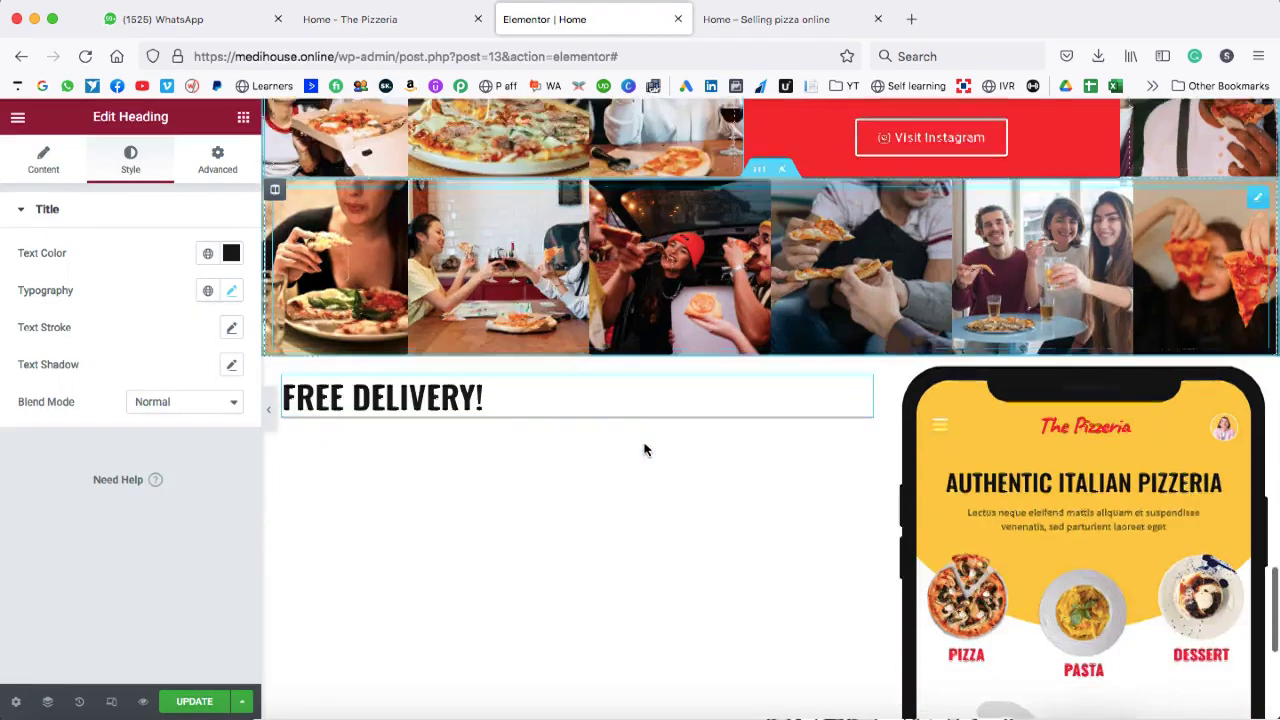
{"action": "right_click", "coordinate": [405, 330]}
{"action": "left_click", "coordinate": [432, 367]}
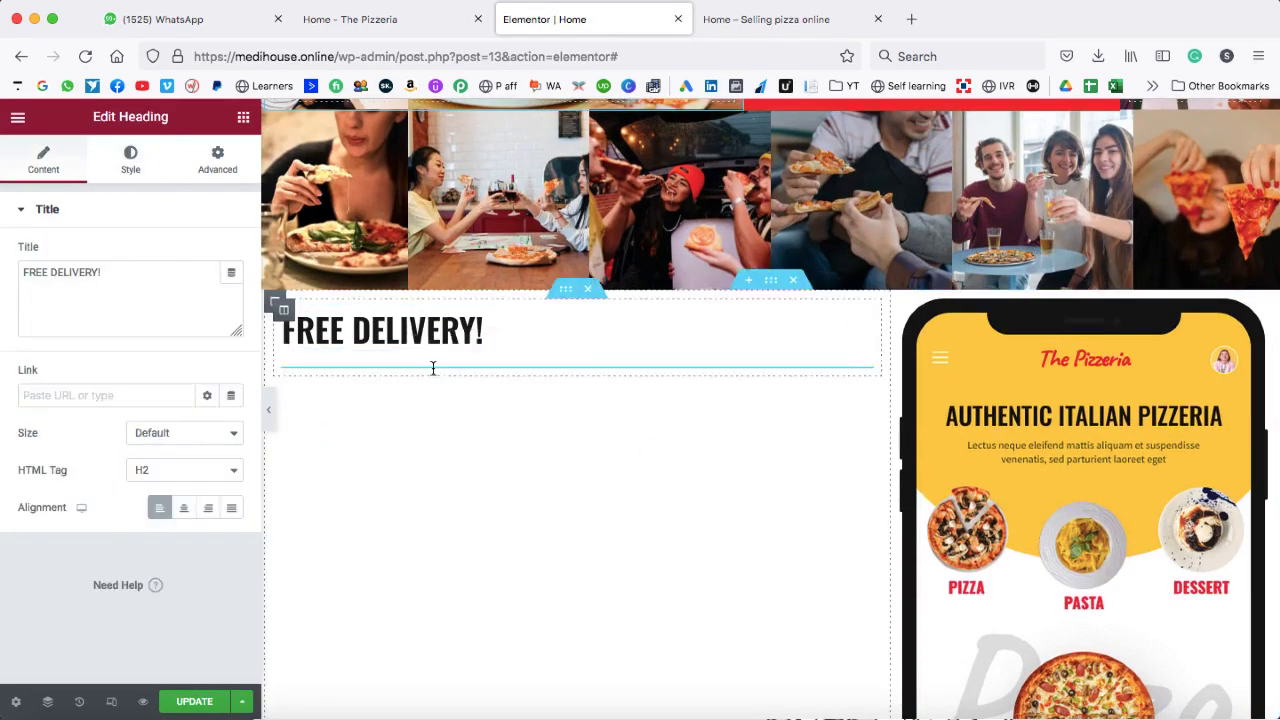
{"action": "left_click_drag", "start_coordinate": [120, 274], "coordinate": [2, 272]}
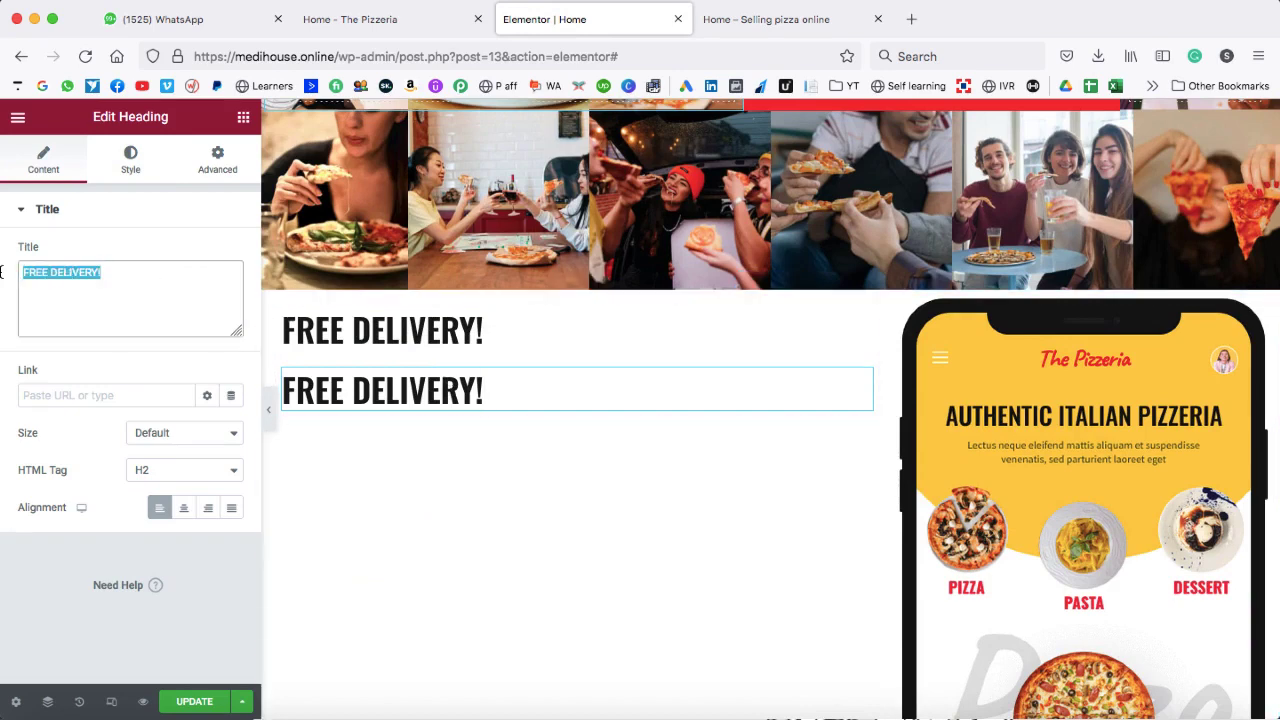
{"action": "type", "text": "DOWNLOA"}
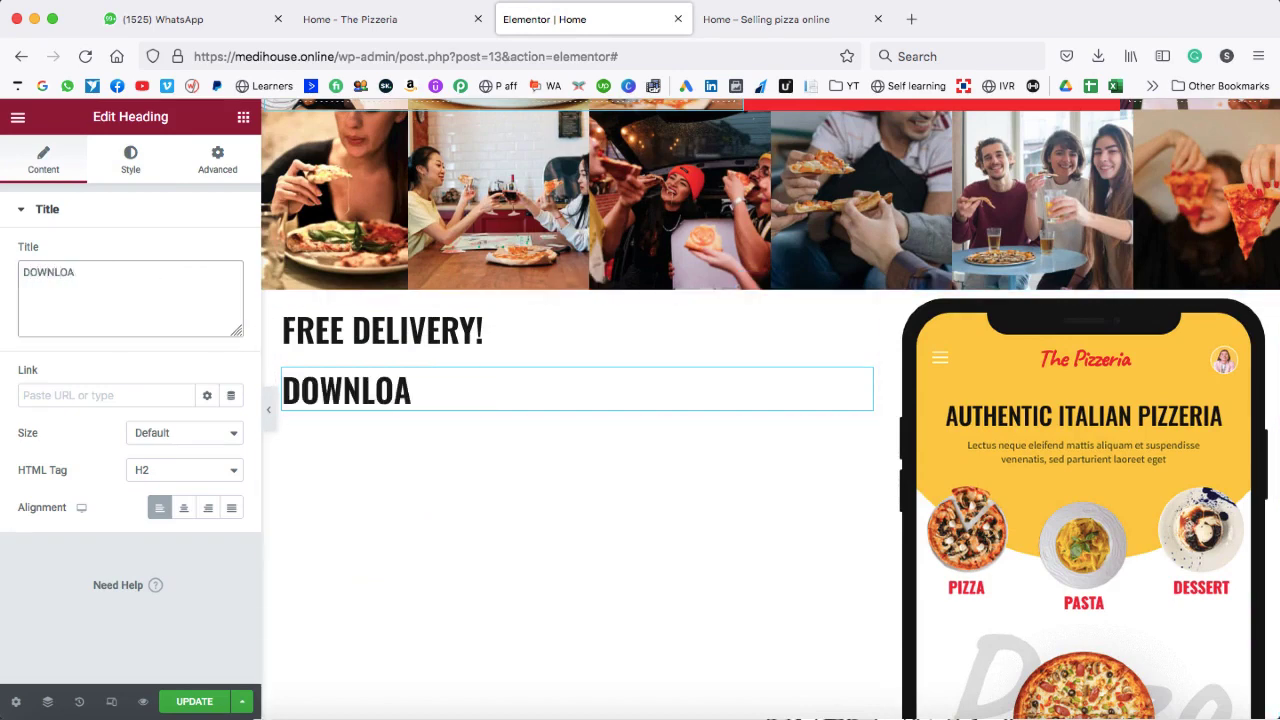
{"action": "type", "text": "D THE APP NOW!"}
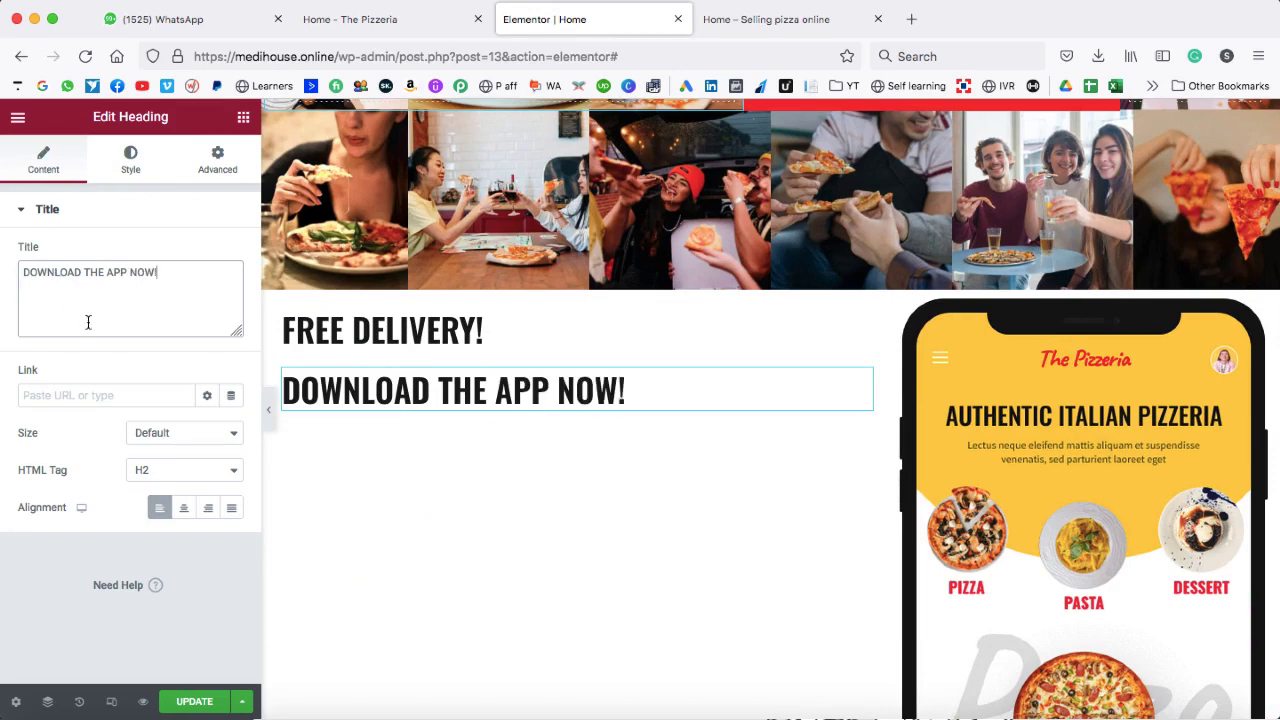
Step: Set the DOWNLOAD THE APP NOW! heading to 55 px and copy the demo's paragraph text
{"action": "left_click", "coordinate": [122, 163]}
{"action": "left_click", "coordinate": [231, 290]}
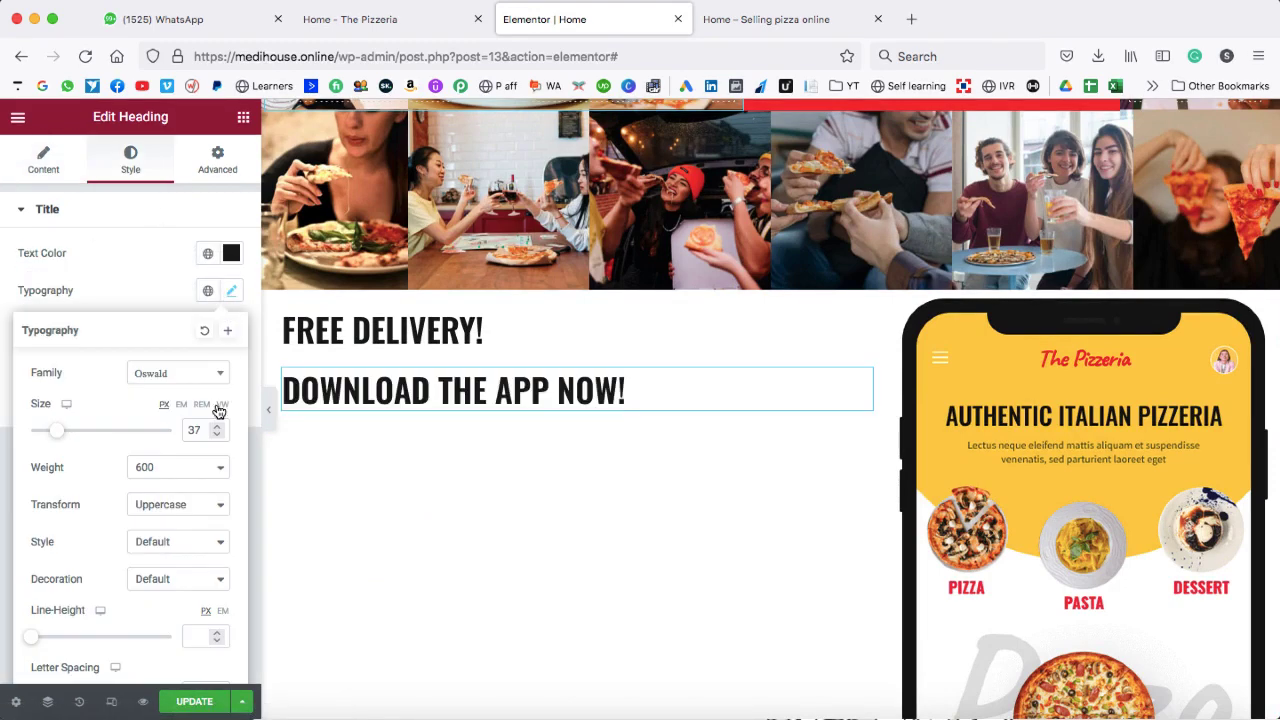
{"action": "left_click", "coordinate": [216, 428]}
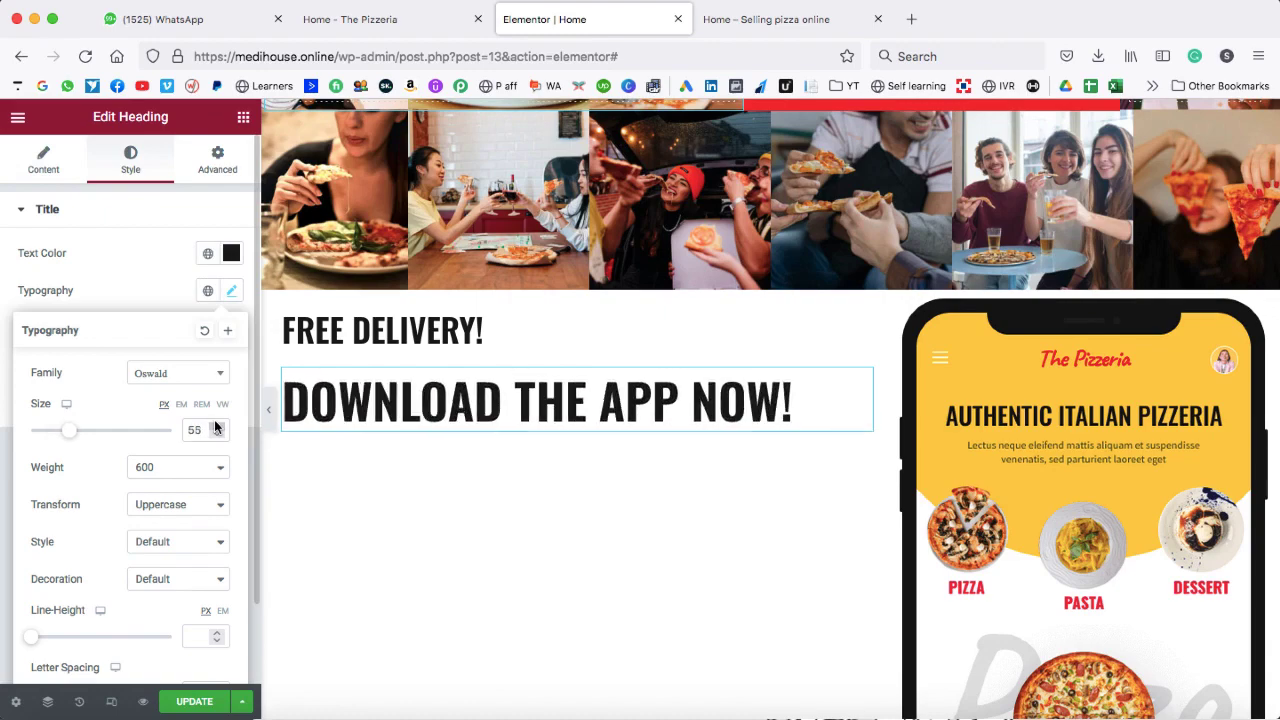
{"action": "left_click", "coordinate": [335, 20]}
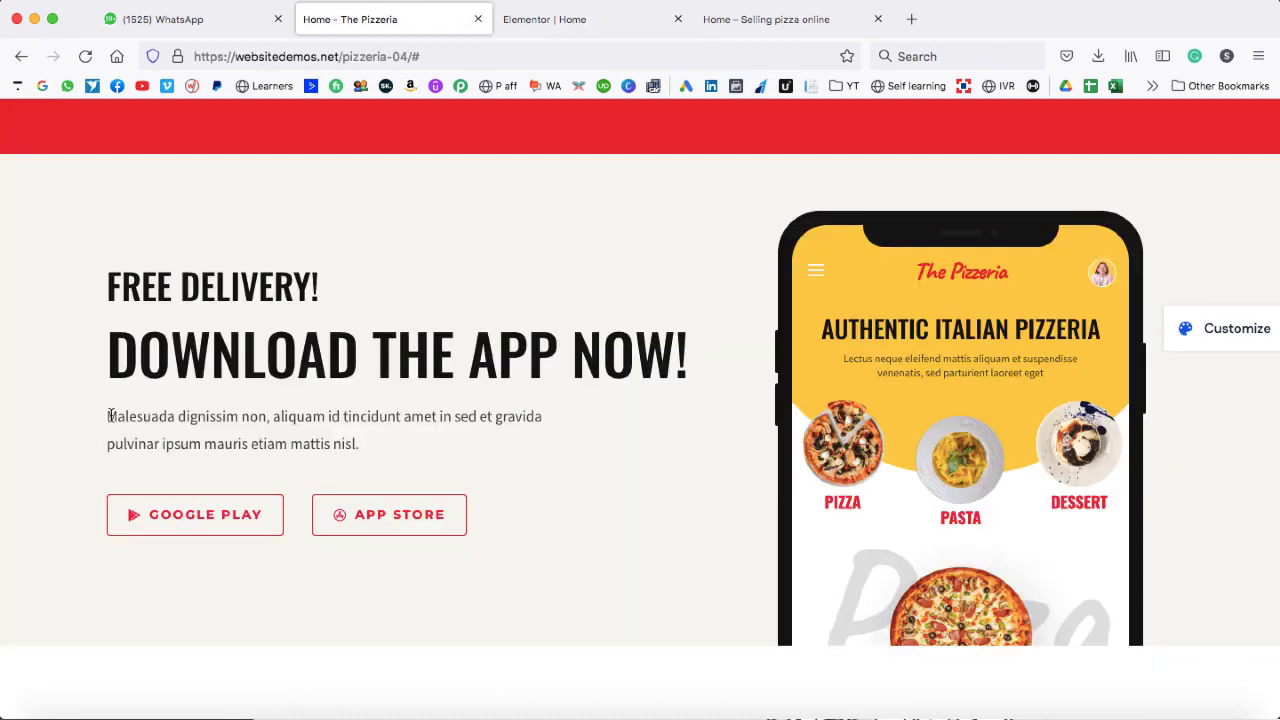
{"action": "left_click_drag", "start_coordinate": [107, 415], "coordinate": [288, 443]}
{"action": "left_click", "coordinate": [530, 20]}
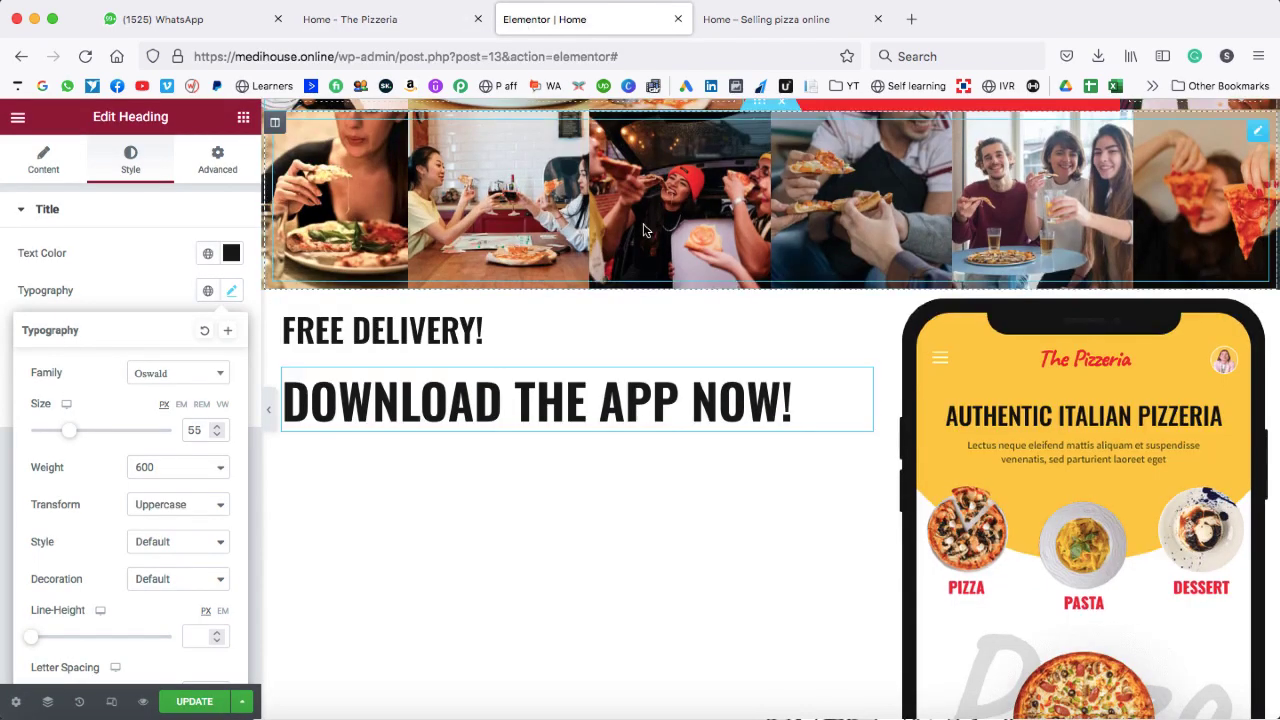
{"action": "scroll", "coordinate": [643, 223], "scroll_direction": "up", "scroll_amount": 5}
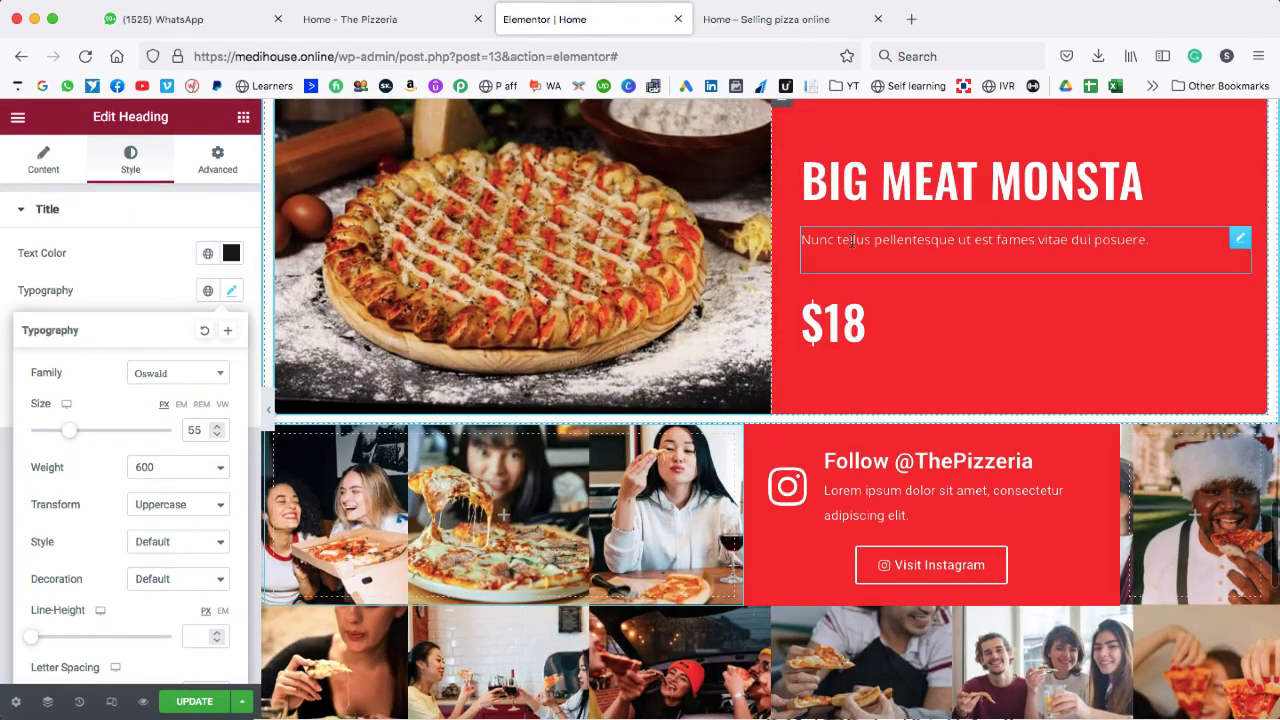
{"action": "right_click", "coordinate": [851, 241]}
Step: Duplicate the Nunc tellus paragraph and move the copy below DOWNLOAD THE APP NOW!
{"action": "left_click", "coordinate": [886, 284]}
{"action": "scroll", "coordinate": [1045, 318], "scroll_direction": "down", "scroll_amount": 2}
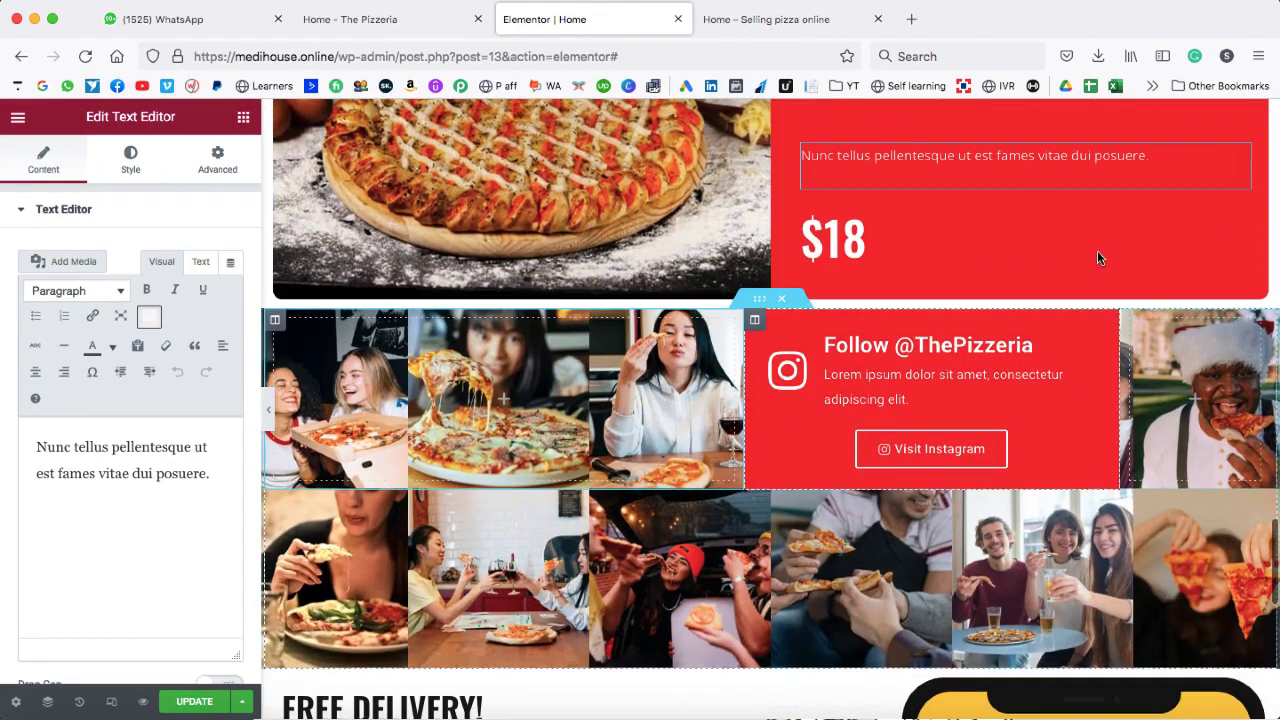
{"action": "triple_click", "coordinate": [1148, 201]}
{"action": "left_click_drag", "start_coordinate": [1148, 201], "coordinate": [900, 380]}
{"action": "left_click", "coordinate": [1221, 170]}
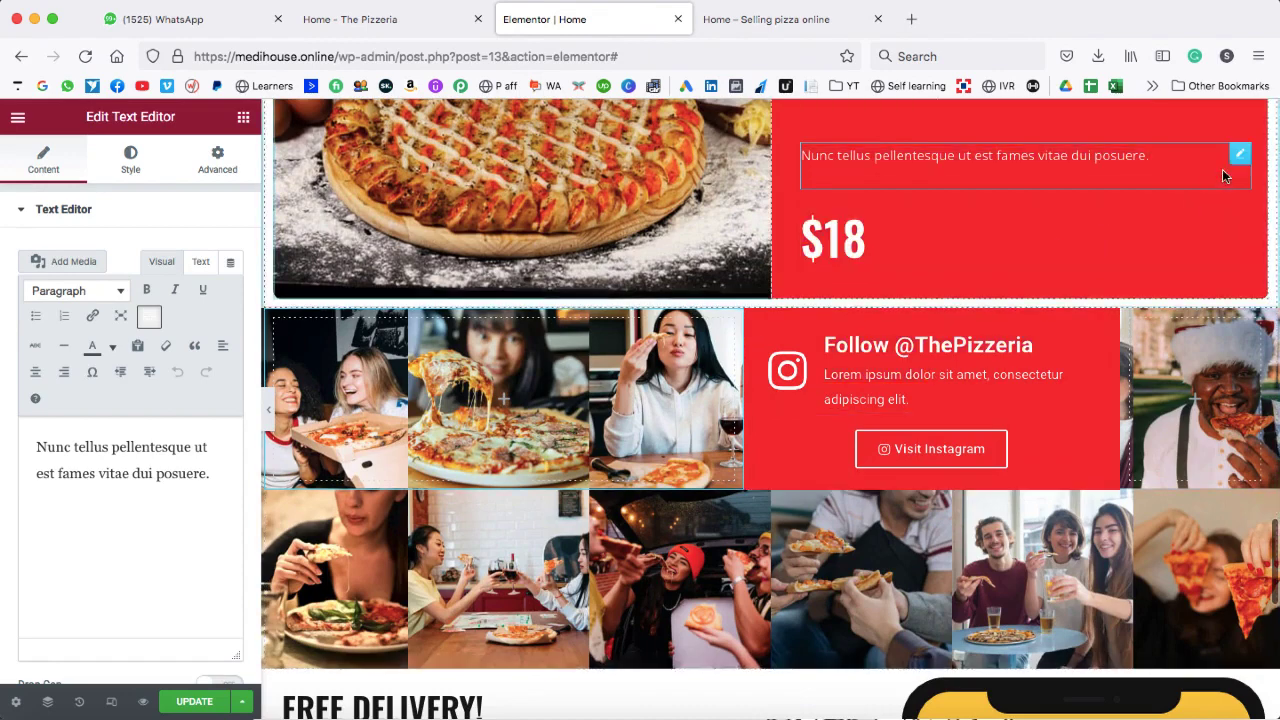
{"action": "left_click_drag", "start_coordinate": [1221, 178], "coordinate": [1085, 365]}
{"action": "scroll", "coordinate": [1093, 143], "scroll_direction": "down", "scroll_amount": 3}
{"action": "left_click_drag", "start_coordinate": [1093, 143], "coordinate": [478, 540]}
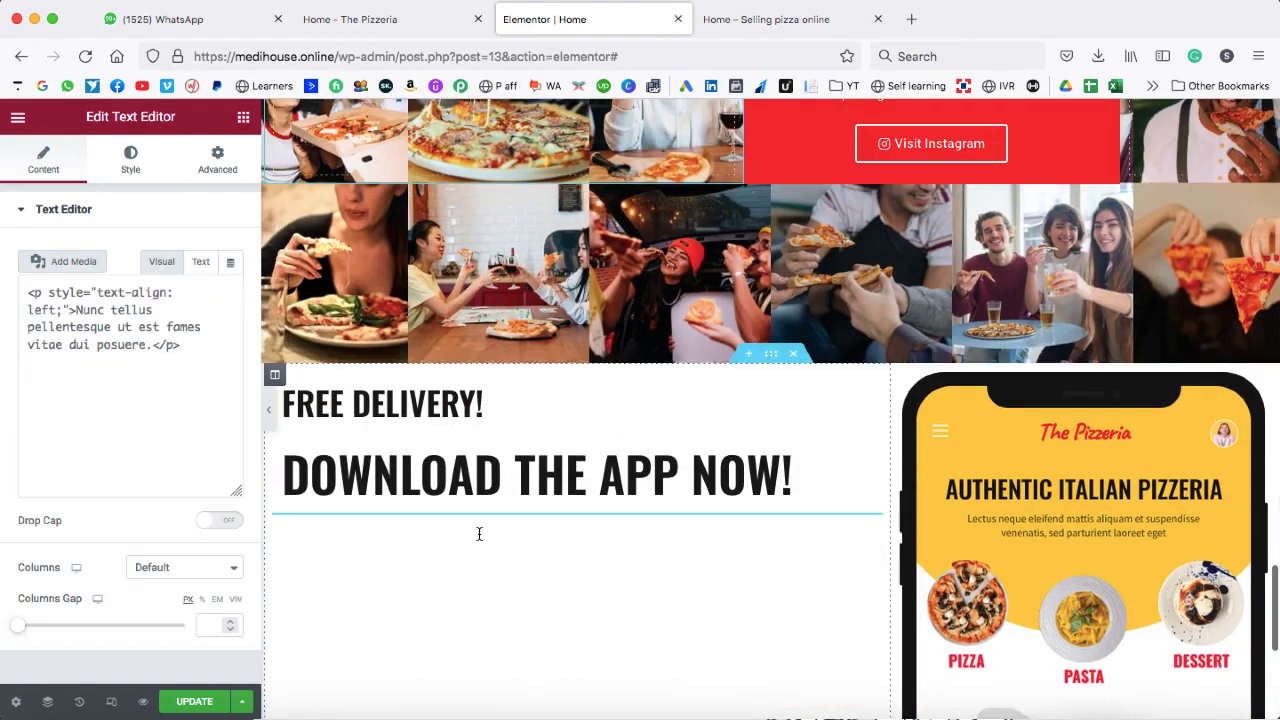
Step: Replace its text with the demo's Malesuada copy, left-aligned in dark grey
{"action": "triple_click", "coordinate": [199, 470]}
{"action": "type", "text": "Malesuada dignissim non, aliquam id tincidunt amet in sed et gravida pulvinar ipsum mauris etiam mattis nisl."}
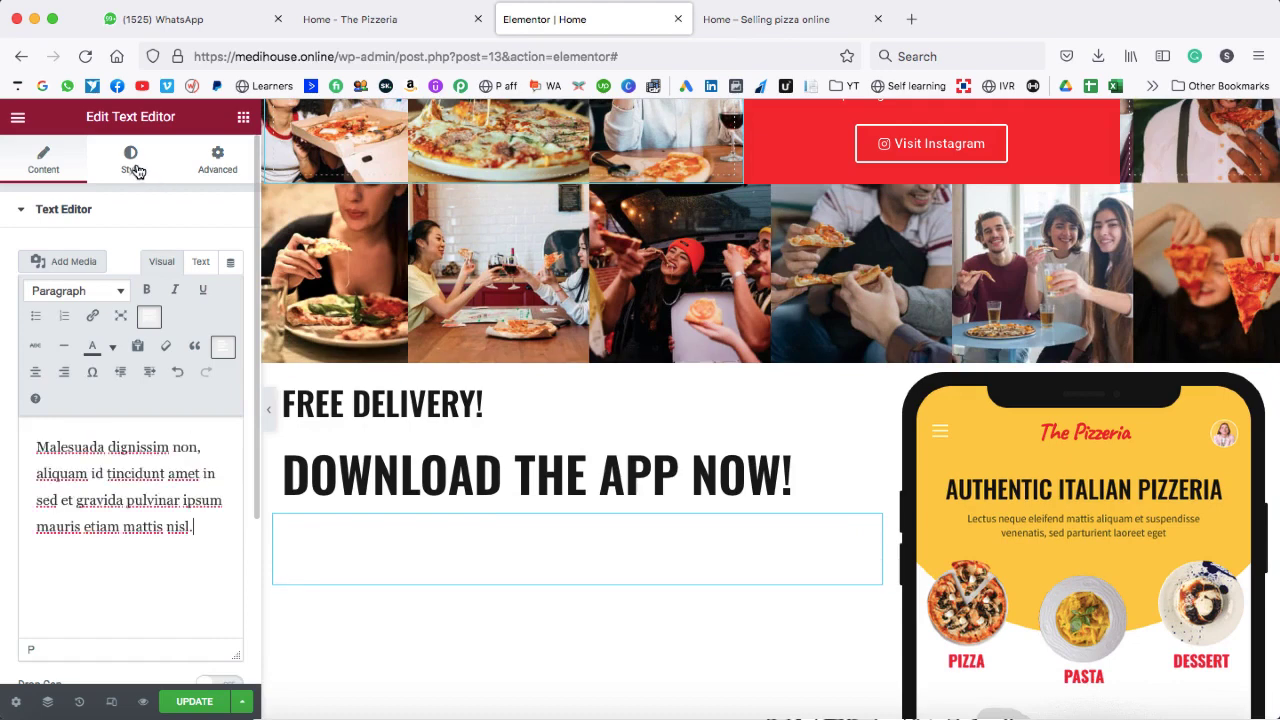
{"action": "left_click", "coordinate": [140, 170]}
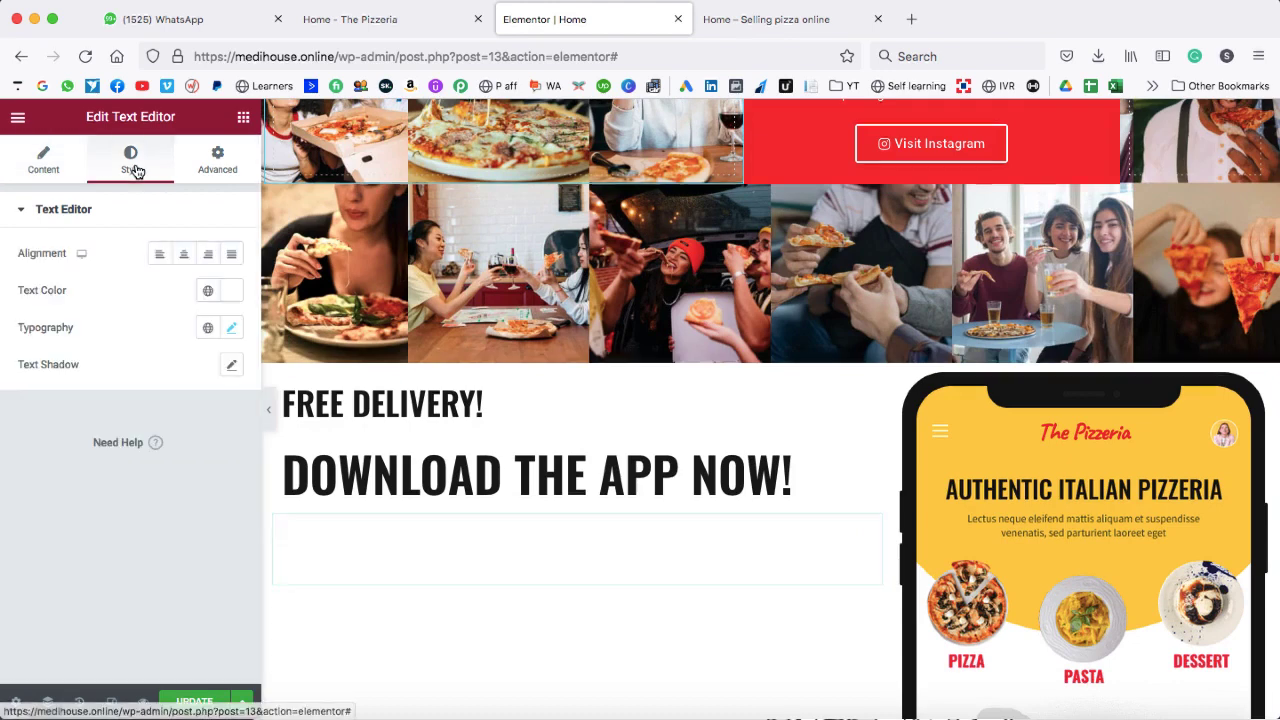
{"action": "left_click", "coordinate": [156, 260]}
{"action": "left_click", "coordinate": [231, 290]}
{"action": "left_click", "coordinate": [147, 444]}
{"action": "left_click_drag", "start_coordinate": [145, 447], "coordinate": [138, 490]}
{"action": "left_click", "coordinate": [49, 440]}
Step: Insert a <br> line break after 'gravida' in the paragraph's HTML
{"action": "left_click", "coordinate": [377, 19]}
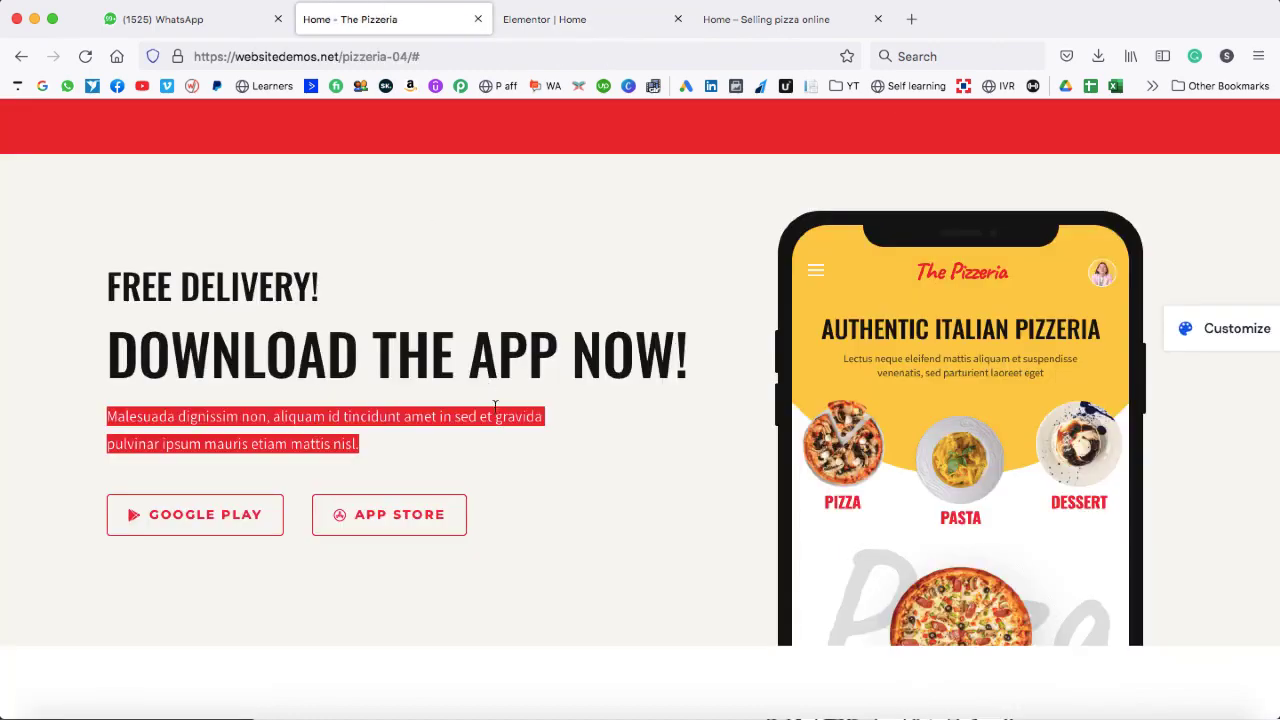
{"action": "left_click", "coordinate": [497, 413]}
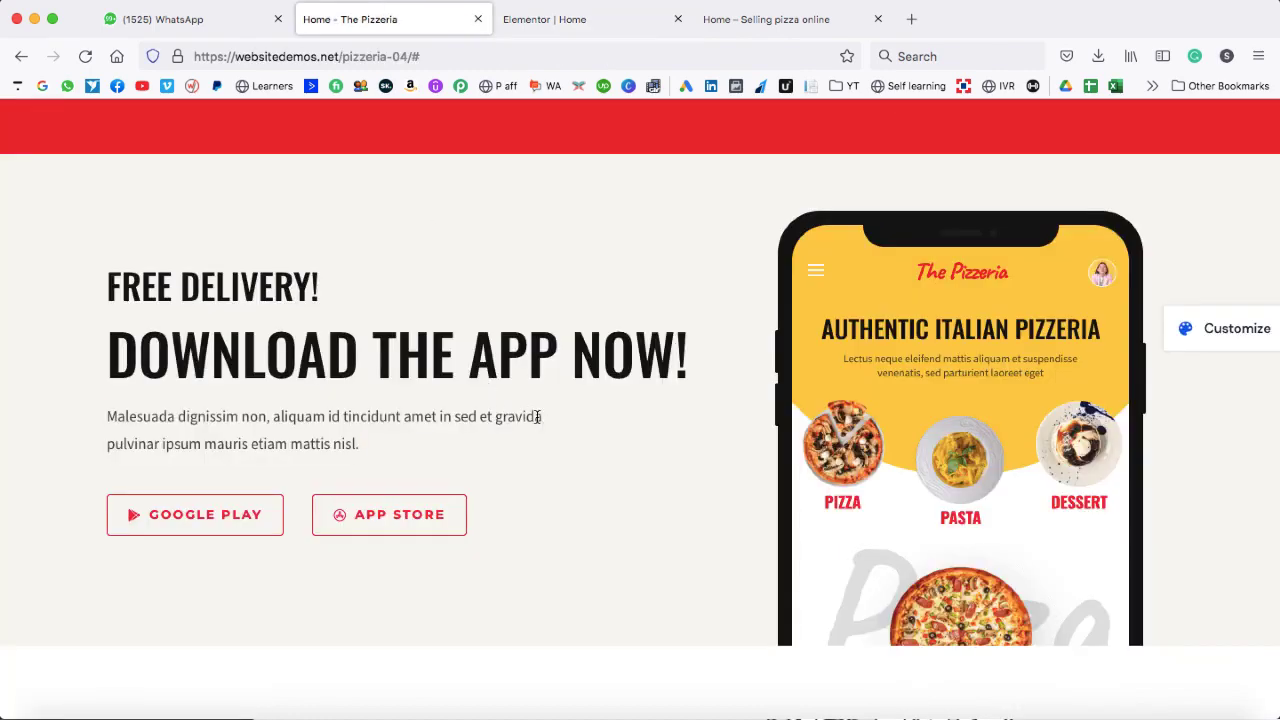
{"action": "left_click", "coordinate": [532, 20]}
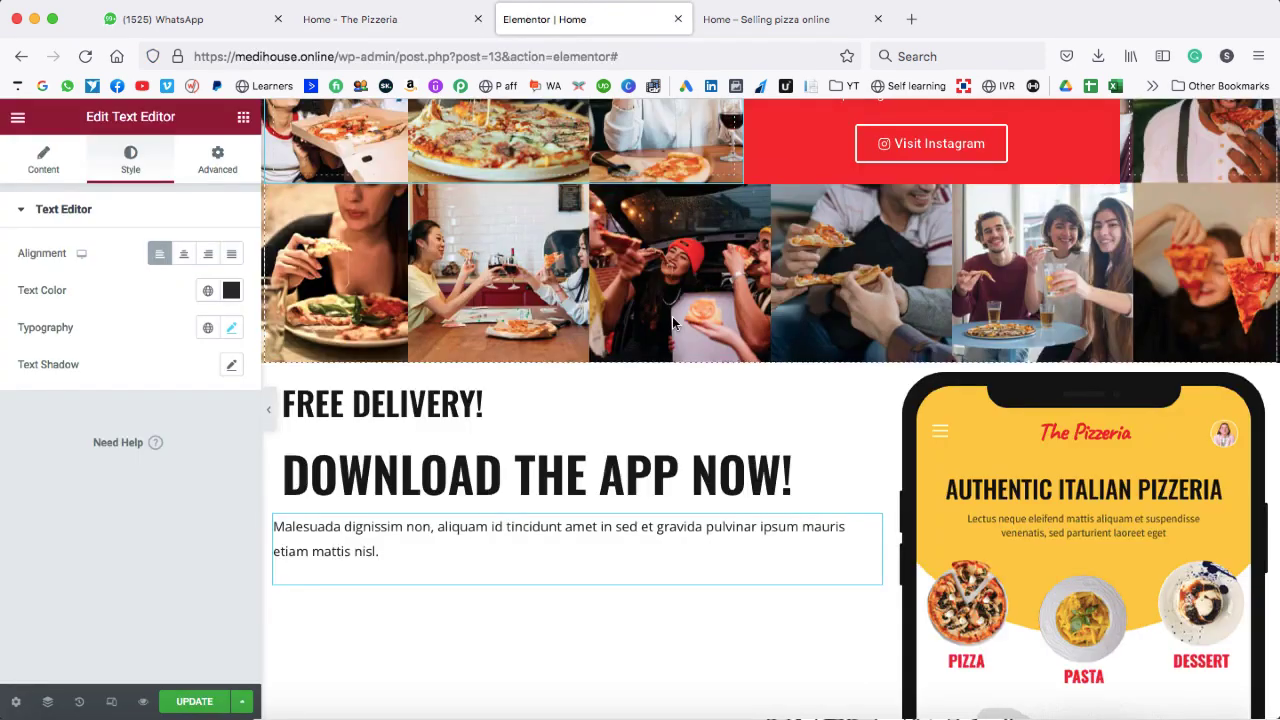
{"action": "left_click", "coordinate": [698, 530]}
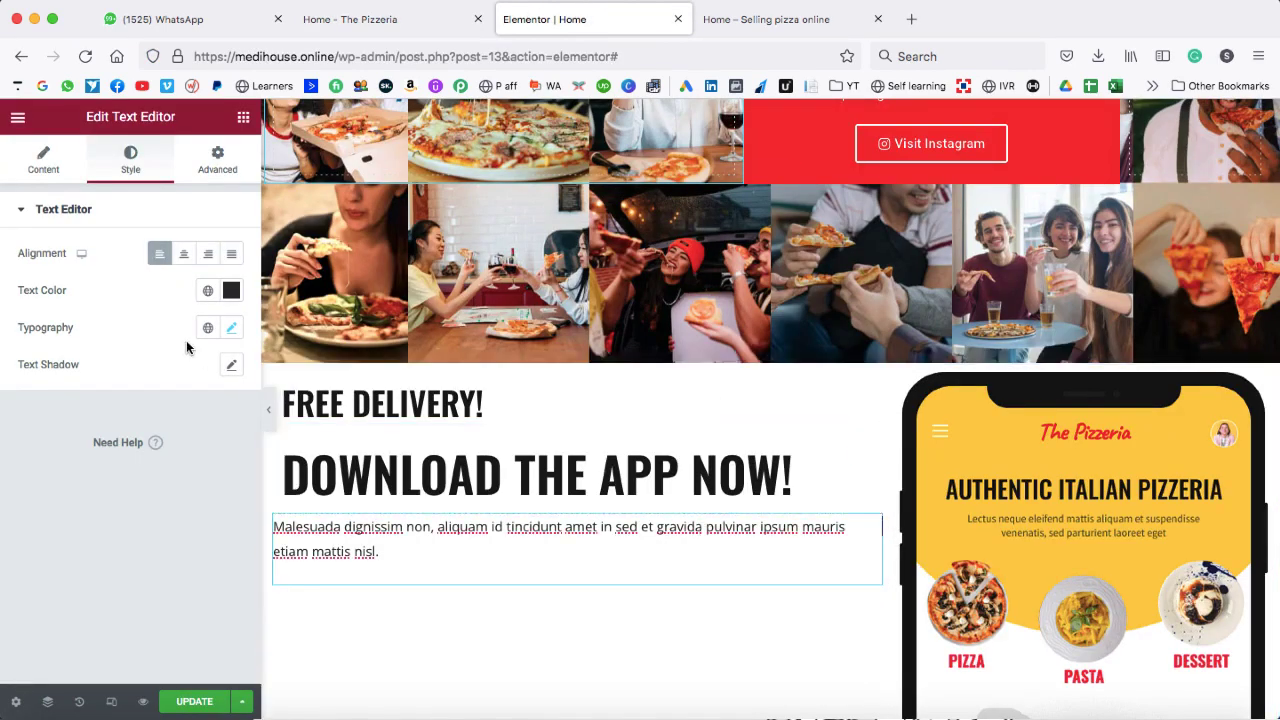
{"action": "left_click", "coordinate": [44, 165]}
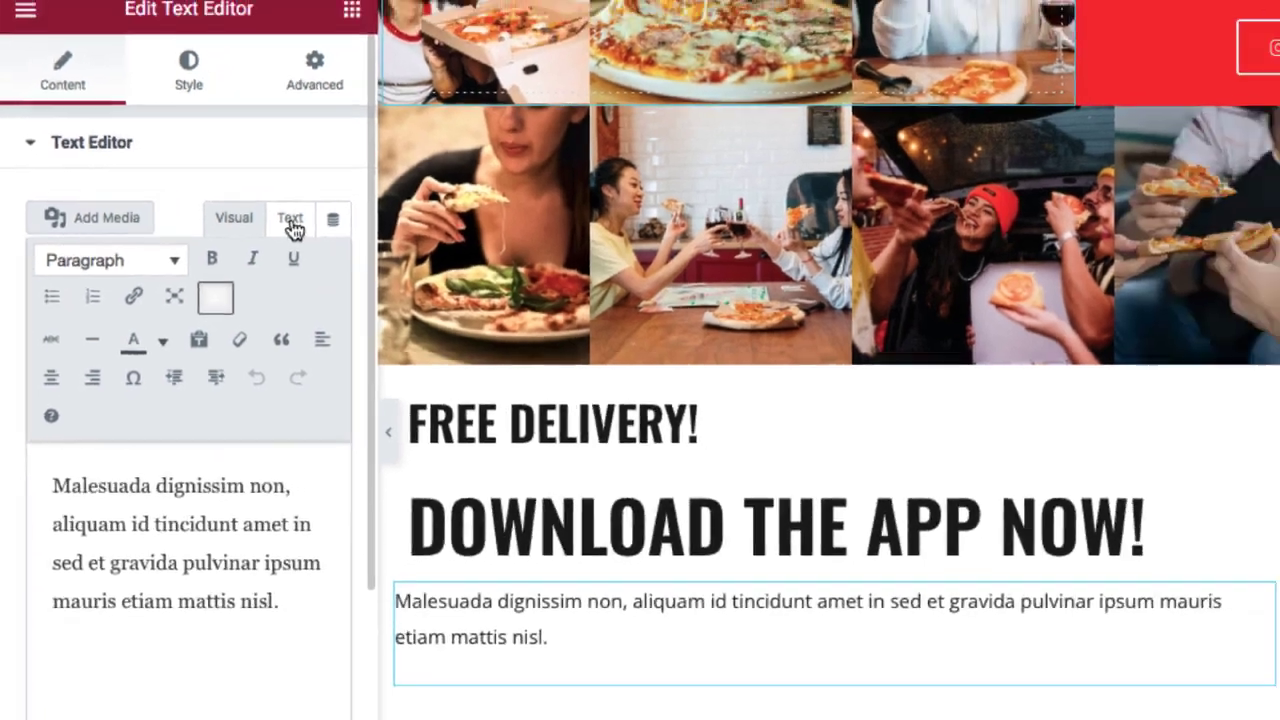
{"action": "left_click", "coordinate": [334, 200]}
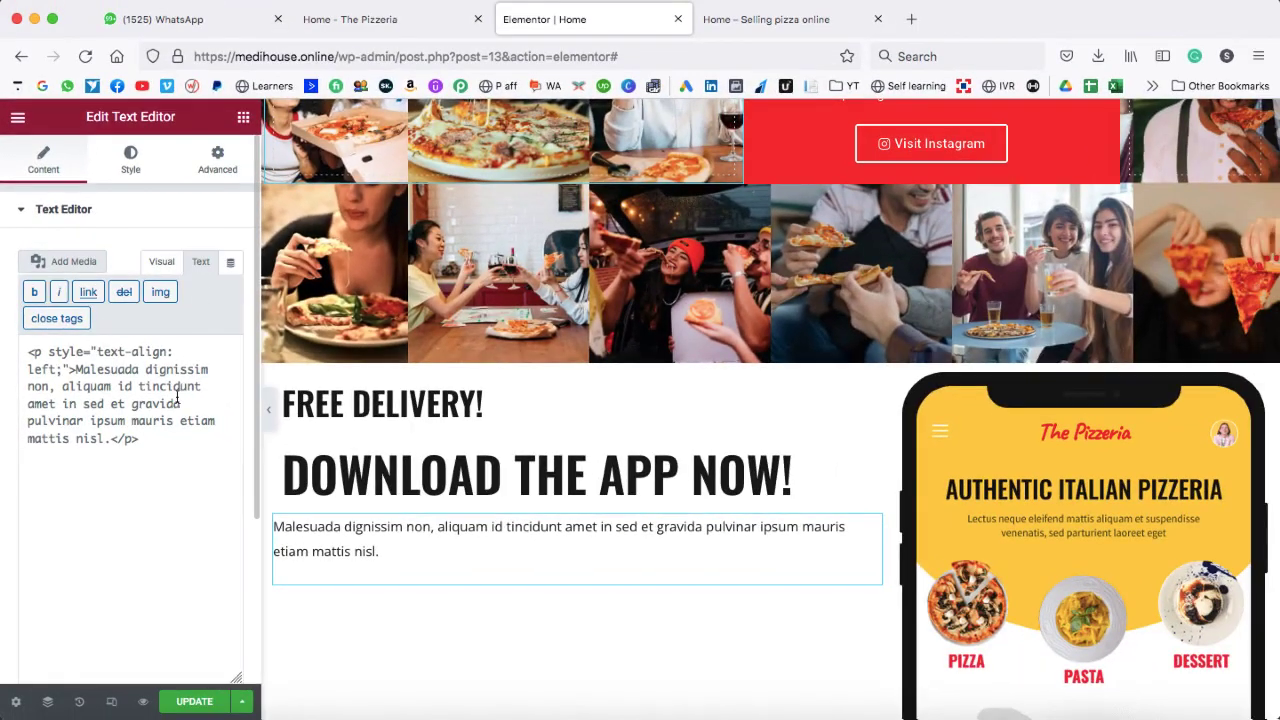
{"action": "left_click", "coordinate": [181, 403]}
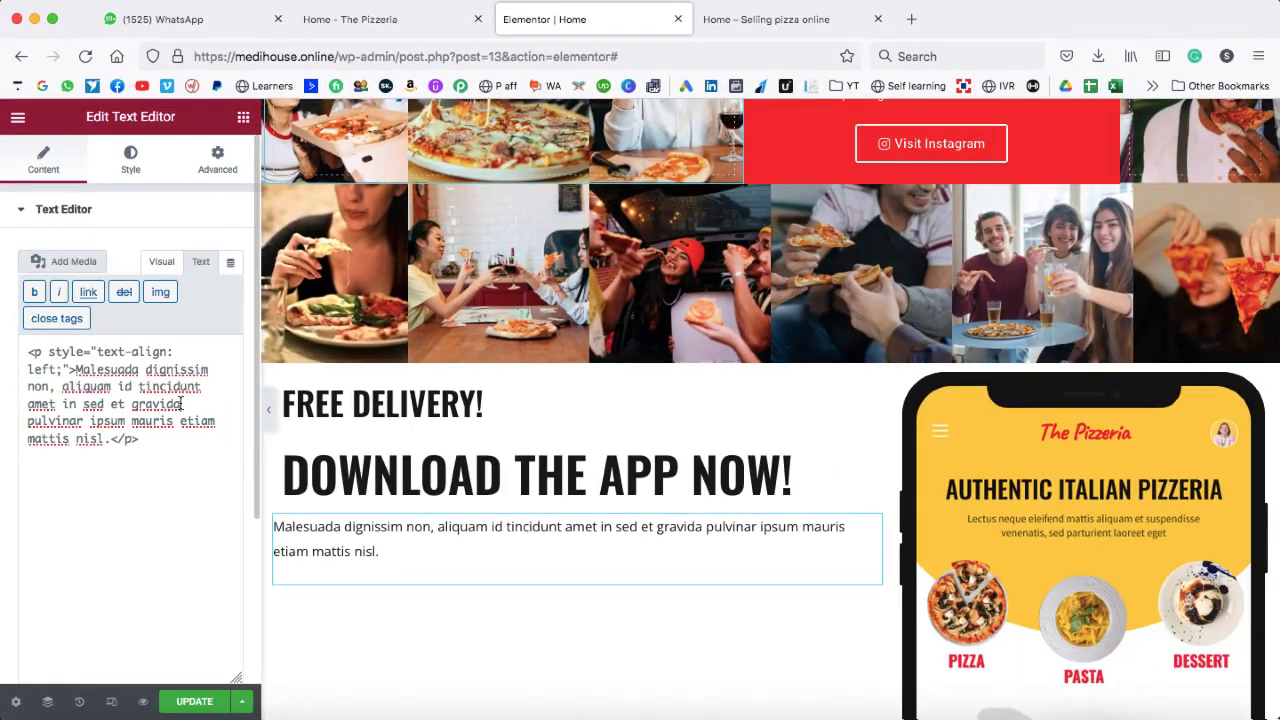
{"action": "type", "text": "<br>"}
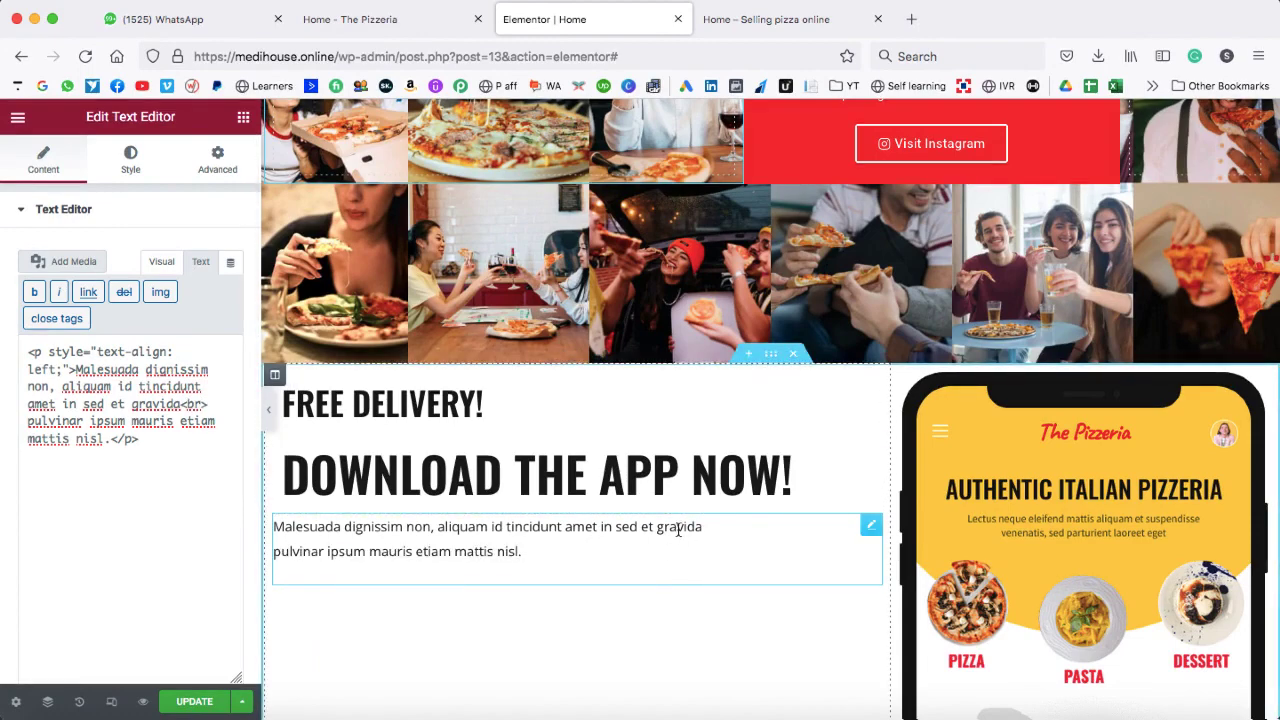
{"action": "left_click", "coordinate": [350, 19]}
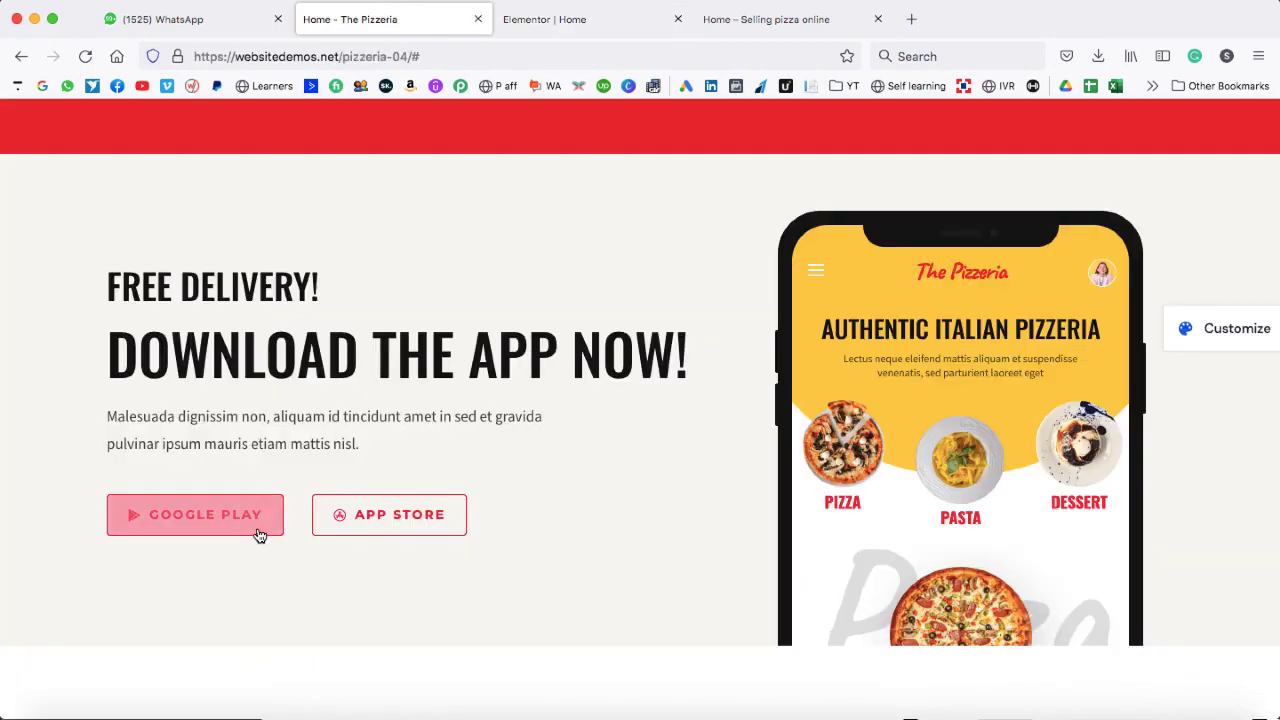
{"action": "left_click", "coordinate": [603, 19]}
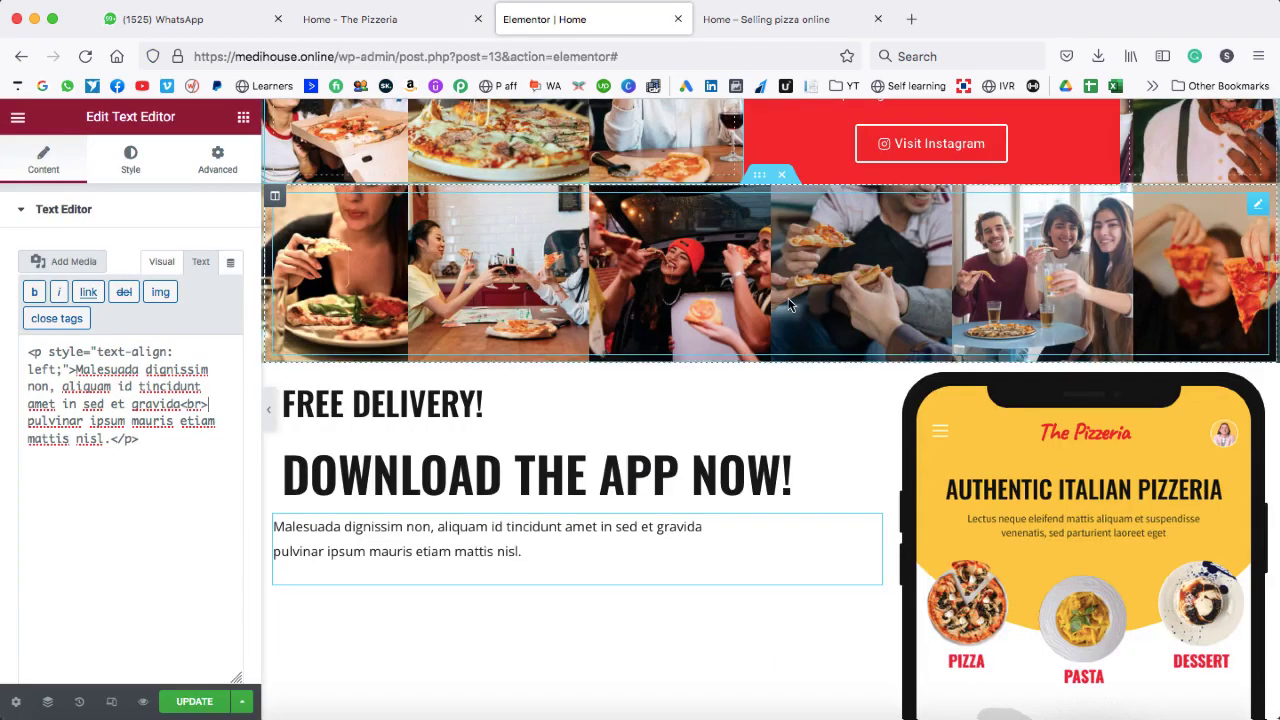
Step: Duplicate the download block and delete its copied FREE DELIVERY, DOWNLOAD headings and paragraph
{"action": "scroll", "coordinate": [457, 600], "scroll_direction": "down", "scroll_amount": 2}
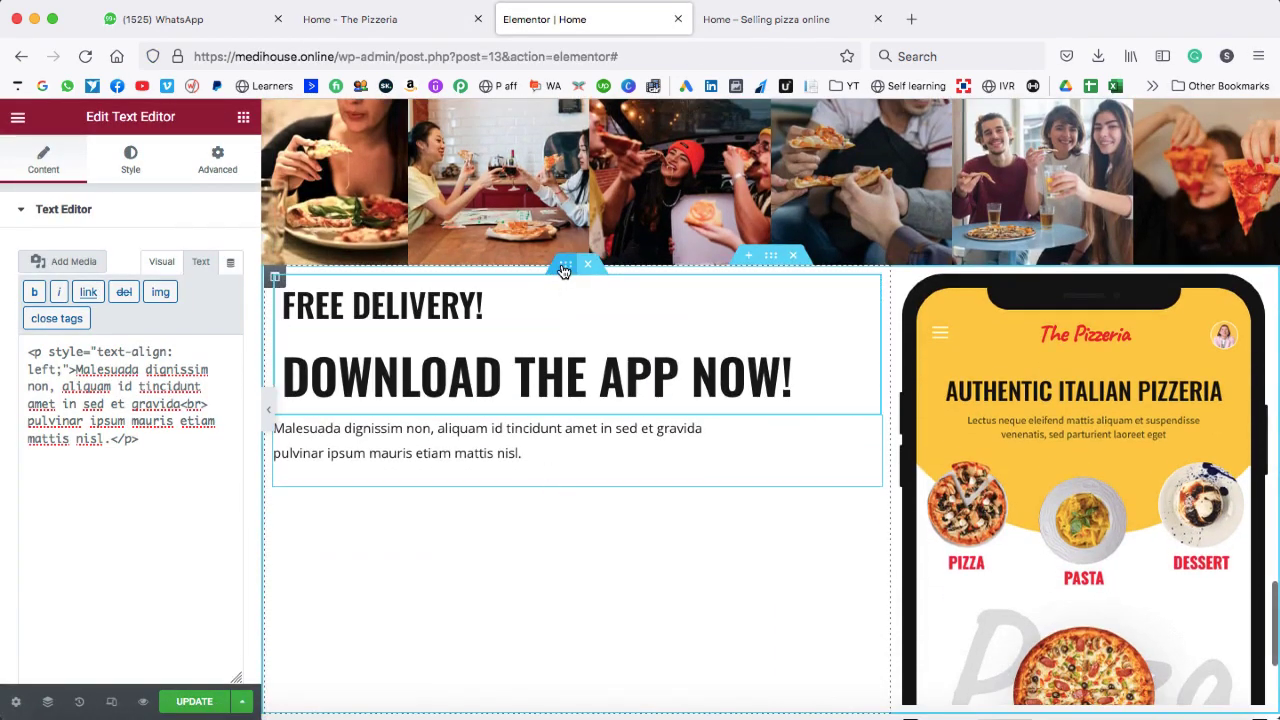
{"action": "right_click", "coordinate": [564, 270]}
{"action": "left_click", "coordinate": [591, 306]}
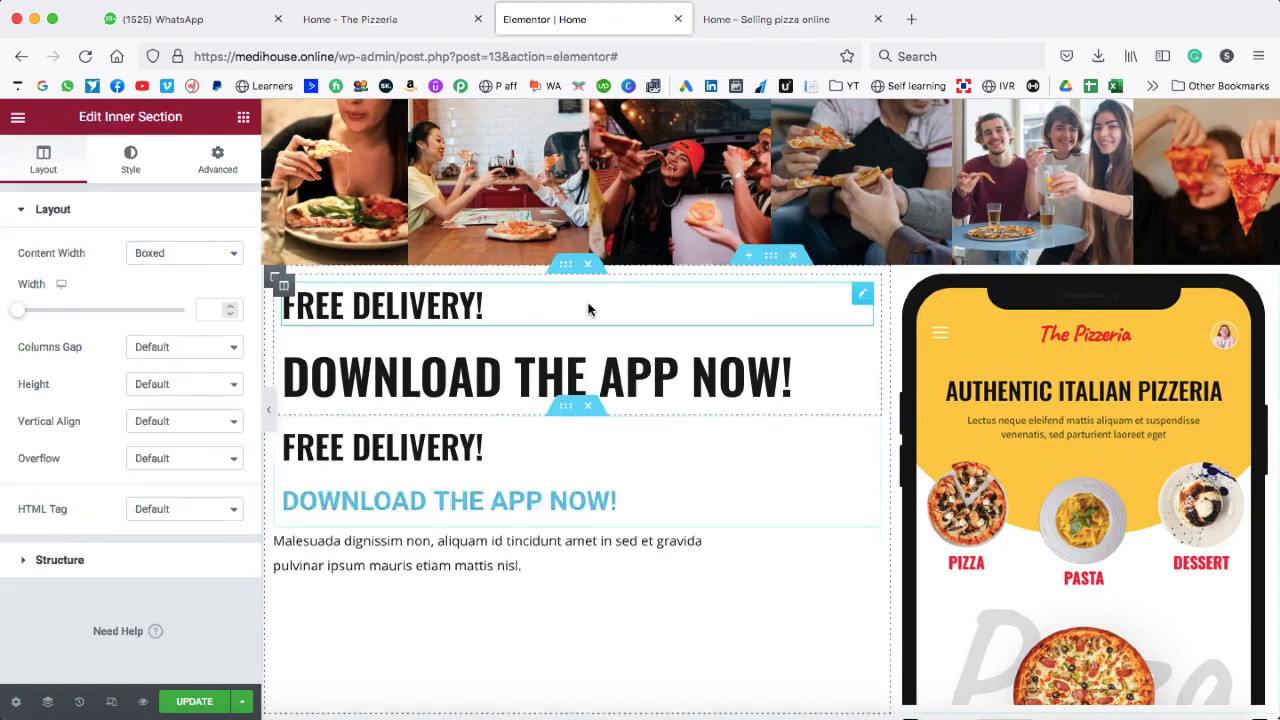
{"action": "scroll", "coordinate": [657, 514], "scroll_direction": "down", "scroll_amount": 1}
{"action": "right_click", "coordinate": [446, 348]}
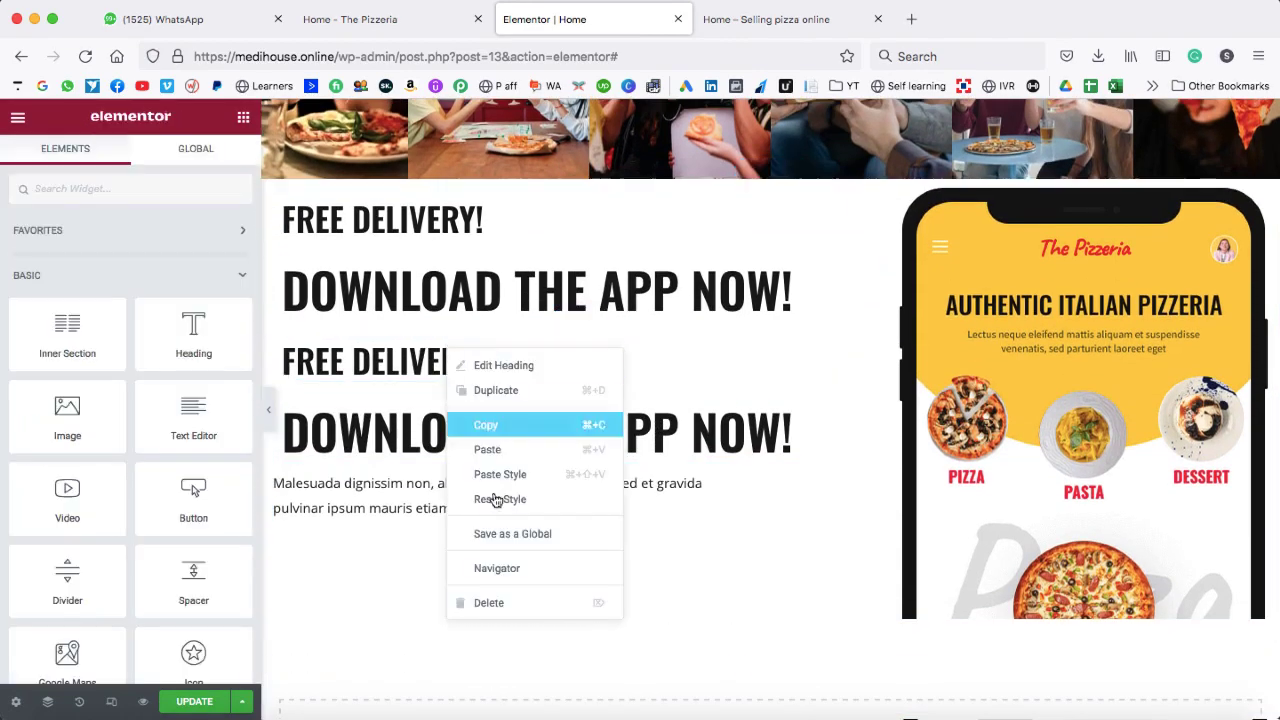
{"action": "left_click", "coordinate": [490, 600]}
{"action": "right_click", "coordinate": [459, 383]}
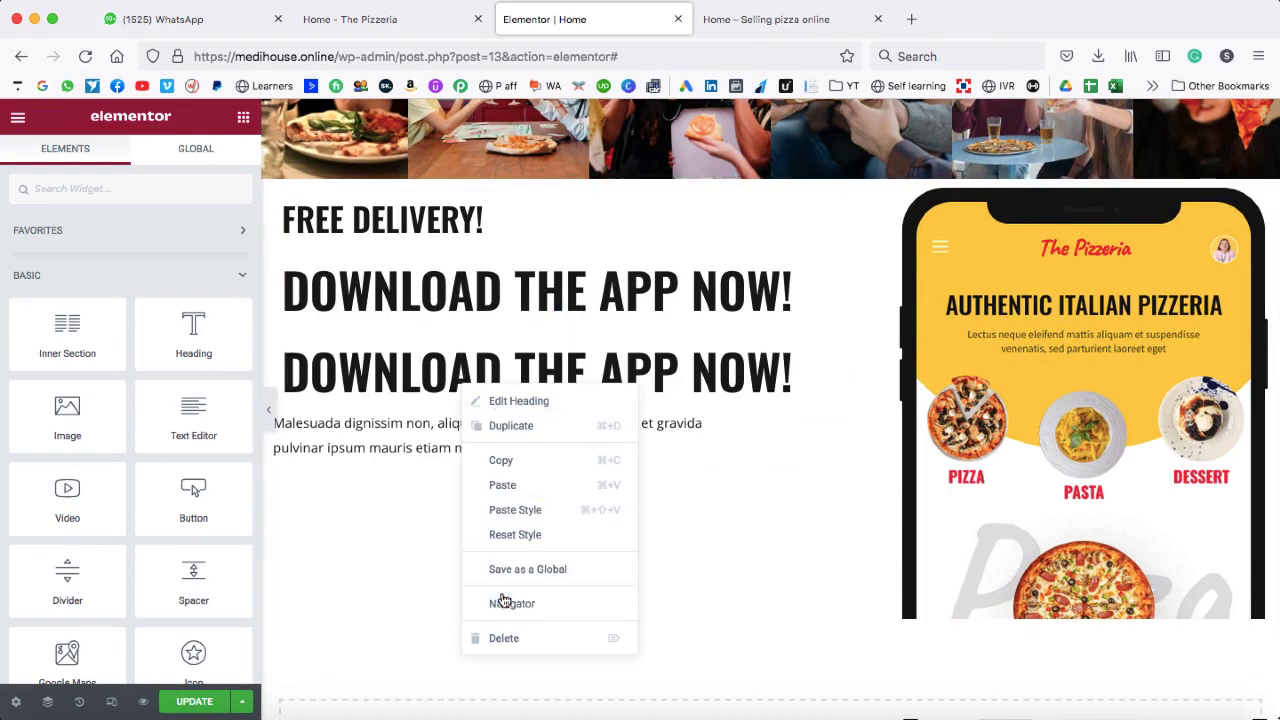
{"action": "left_click", "coordinate": [510, 637]}
{"action": "right_click", "coordinate": [478, 400]}
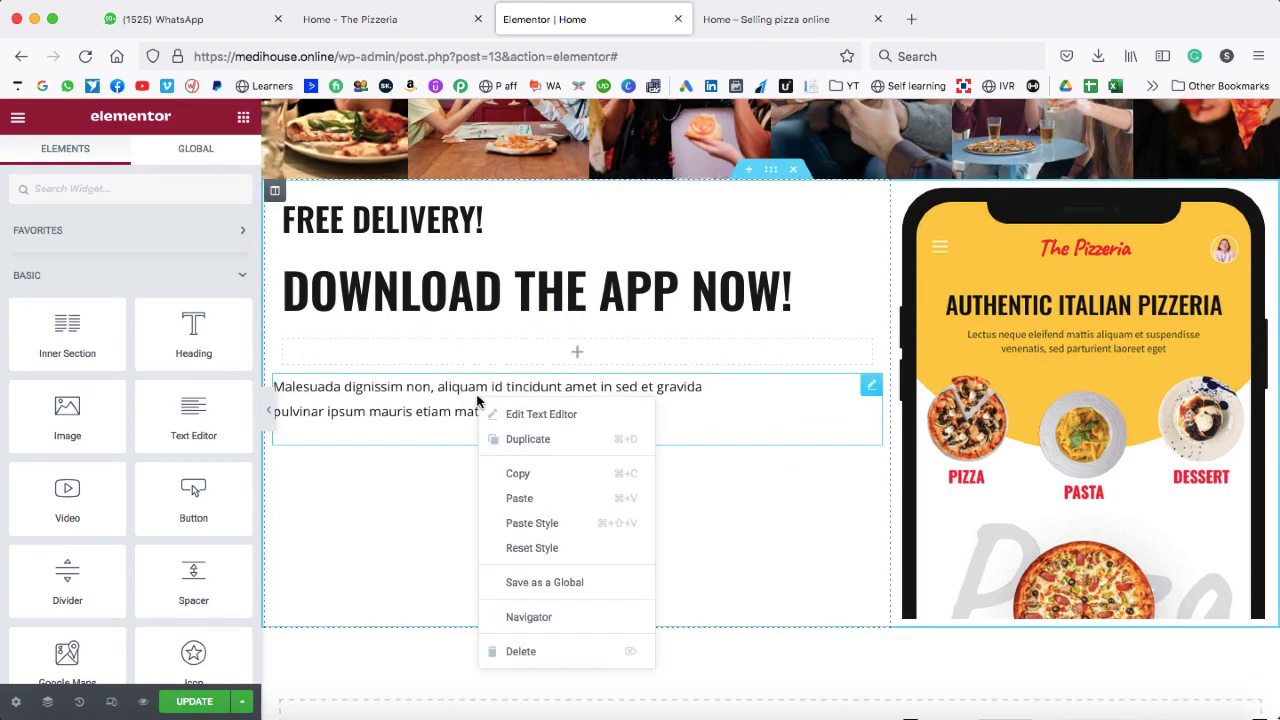
{"action": "left_click", "coordinate": [513, 648]}
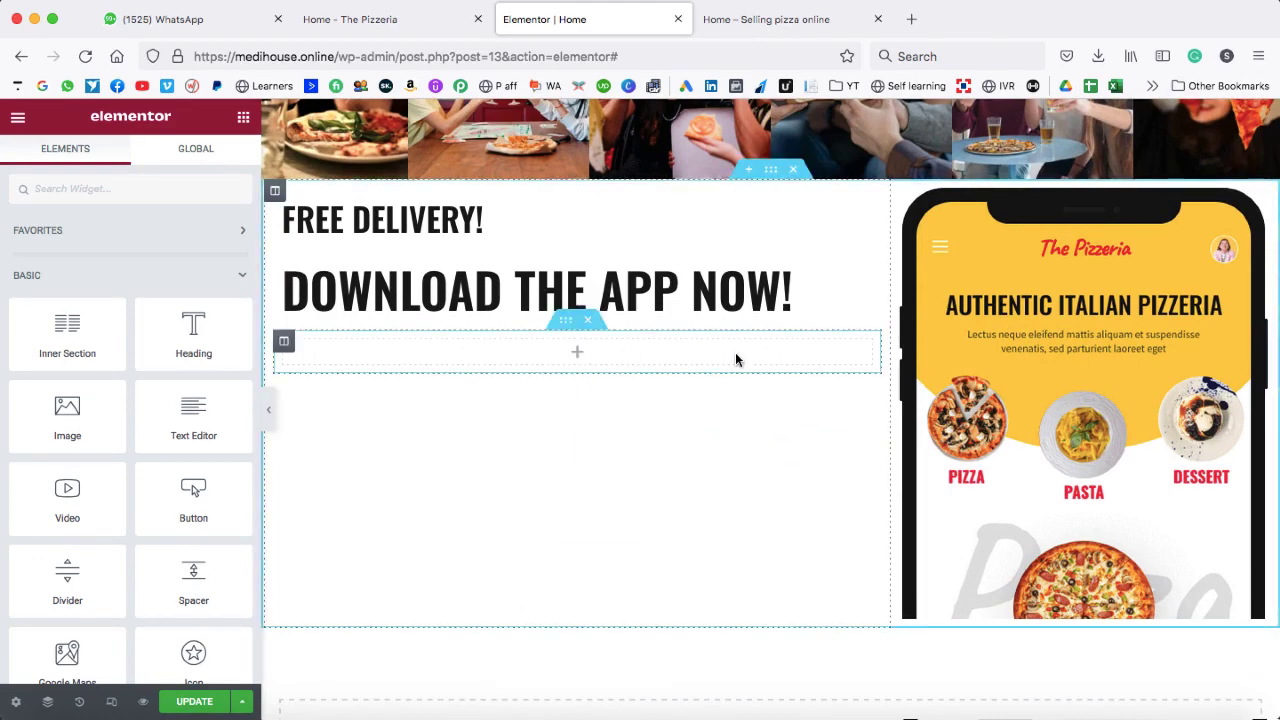
{"action": "scroll", "coordinate": [737, 358], "scroll_direction": "up", "scroll_amount": 4}
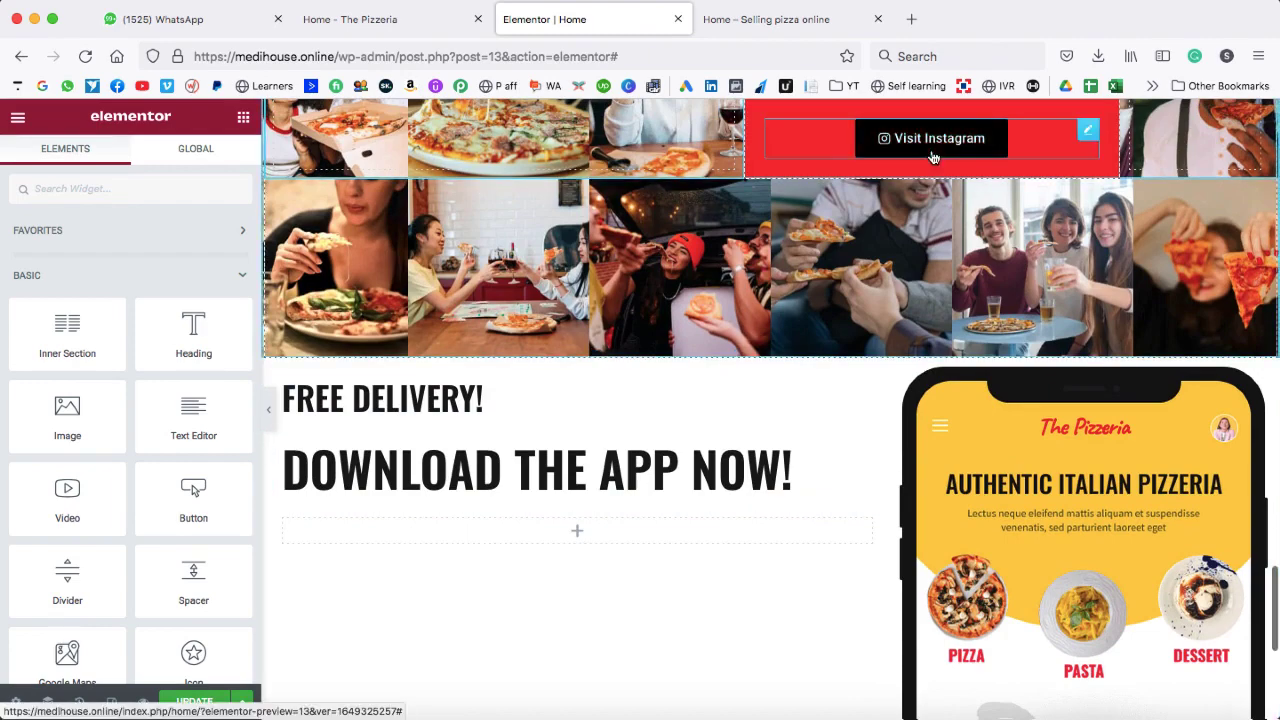
Step: Add a second column and place the View on Instagram button in the left column
{"action": "left_click_drag", "start_coordinate": [930, 140], "coordinate": [591, 534]}
{"action": "key", "text": "ctrl+z"}
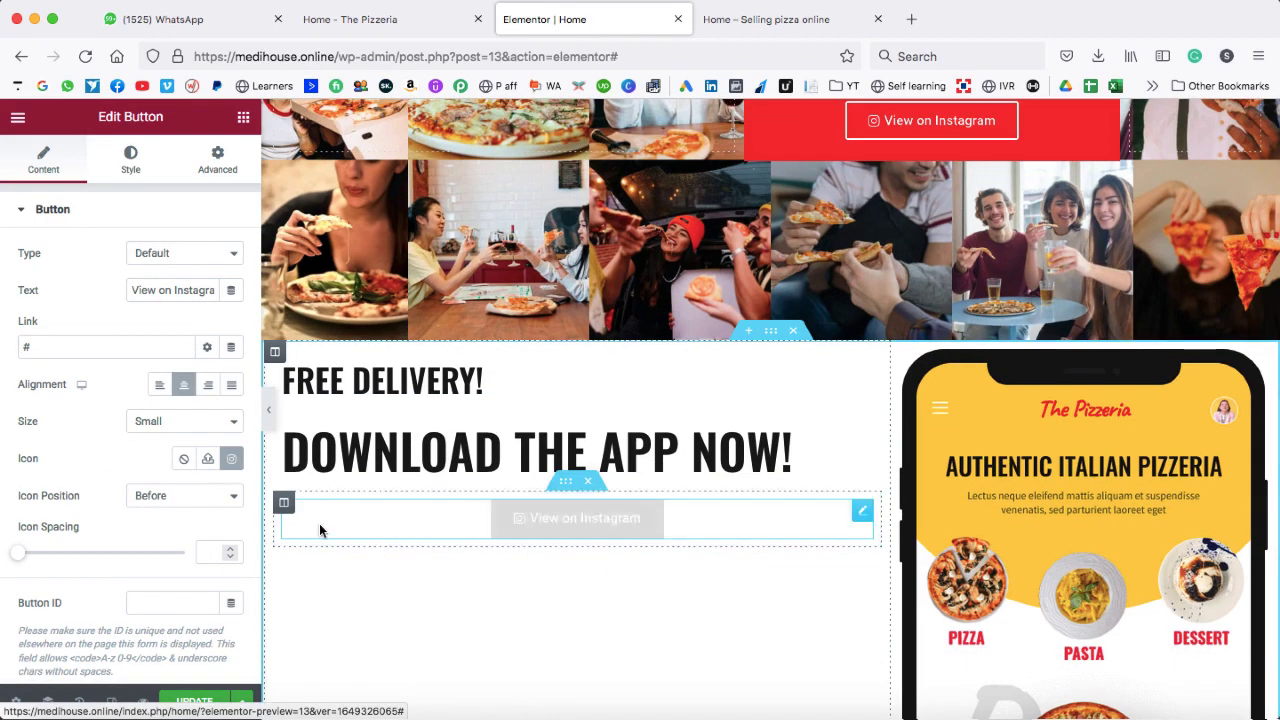
{"action": "right_click", "coordinate": [288, 515]}
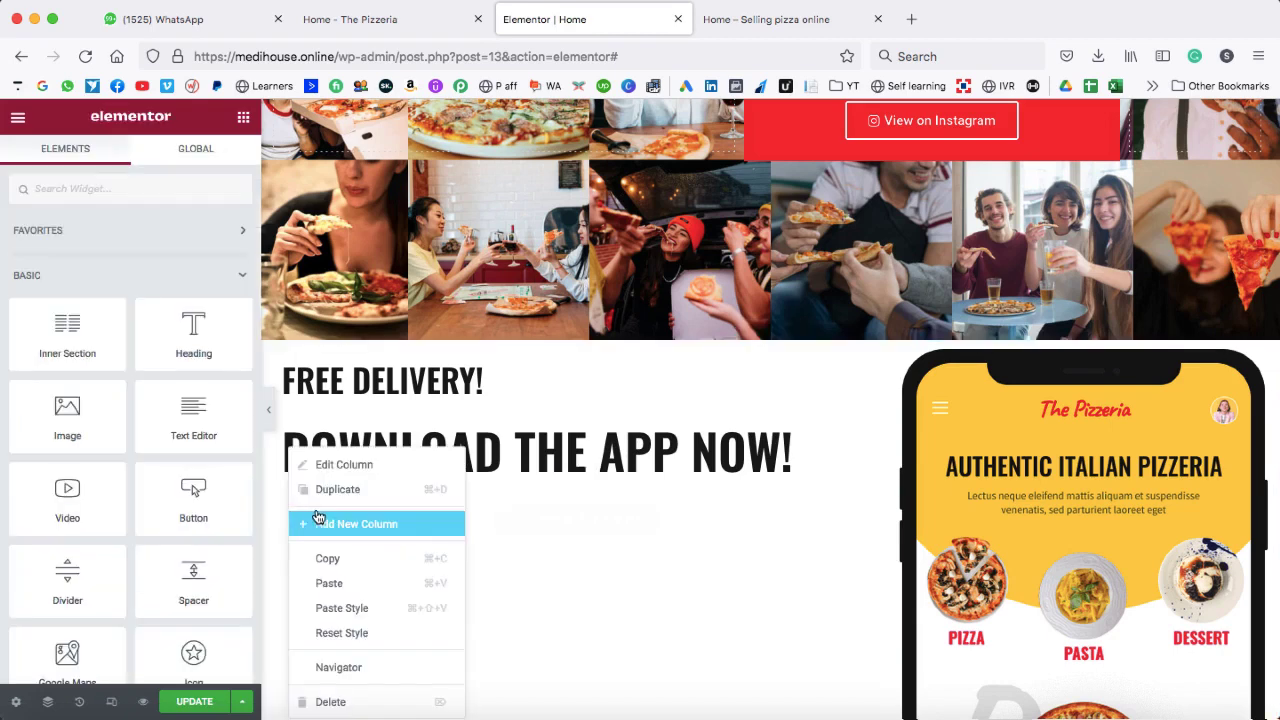
{"action": "left_click", "coordinate": [331, 497]}
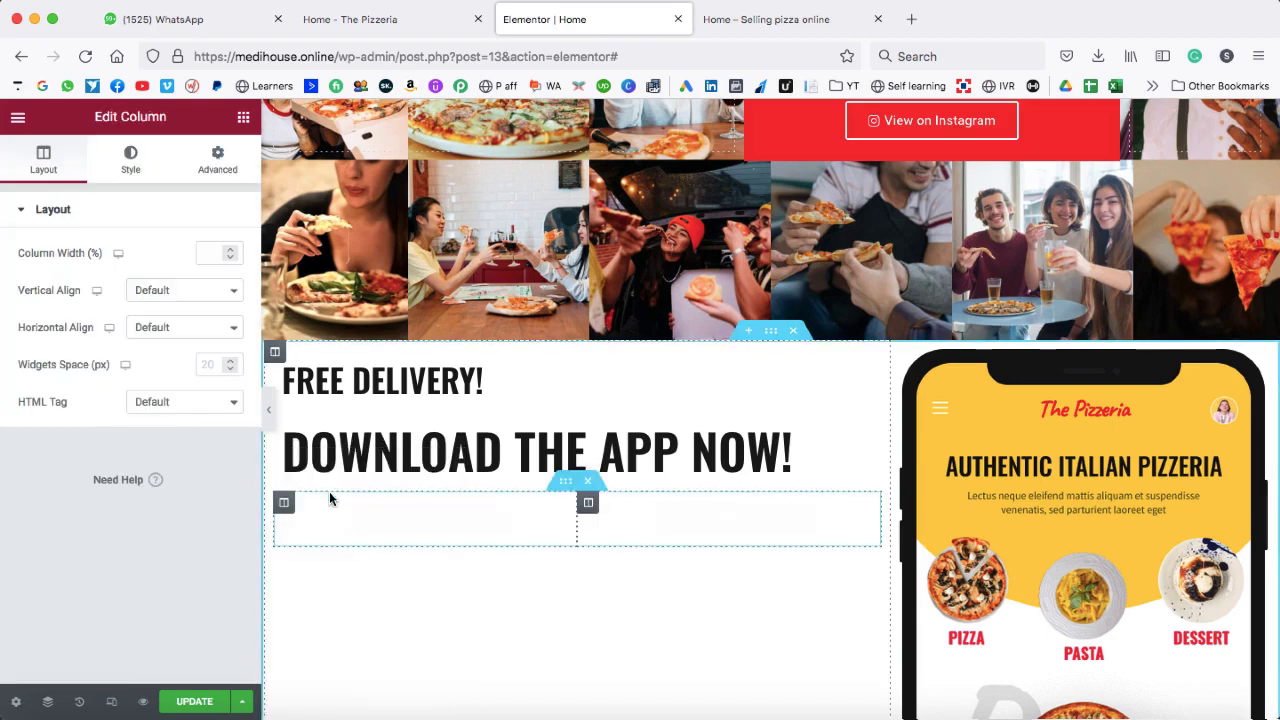
{"action": "left_click_drag", "start_coordinate": [525, 511], "coordinate": [473, 527]}
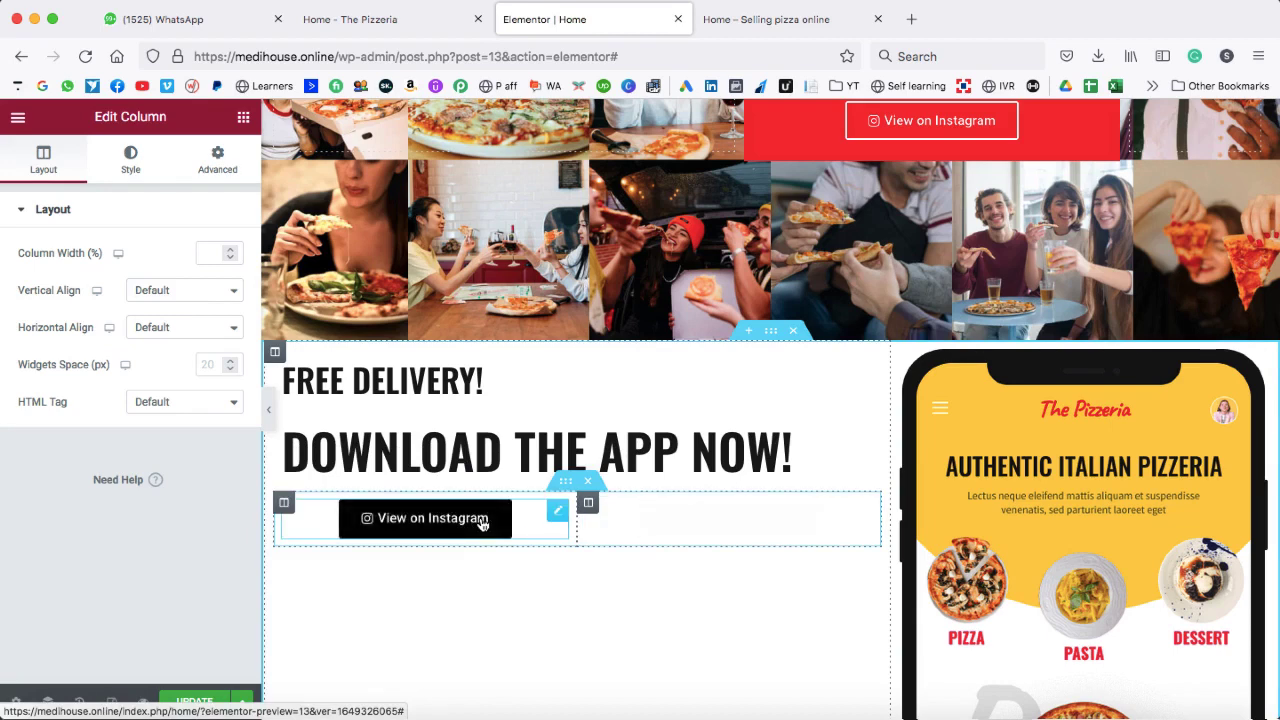
{"action": "left_click", "coordinate": [482, 522]}
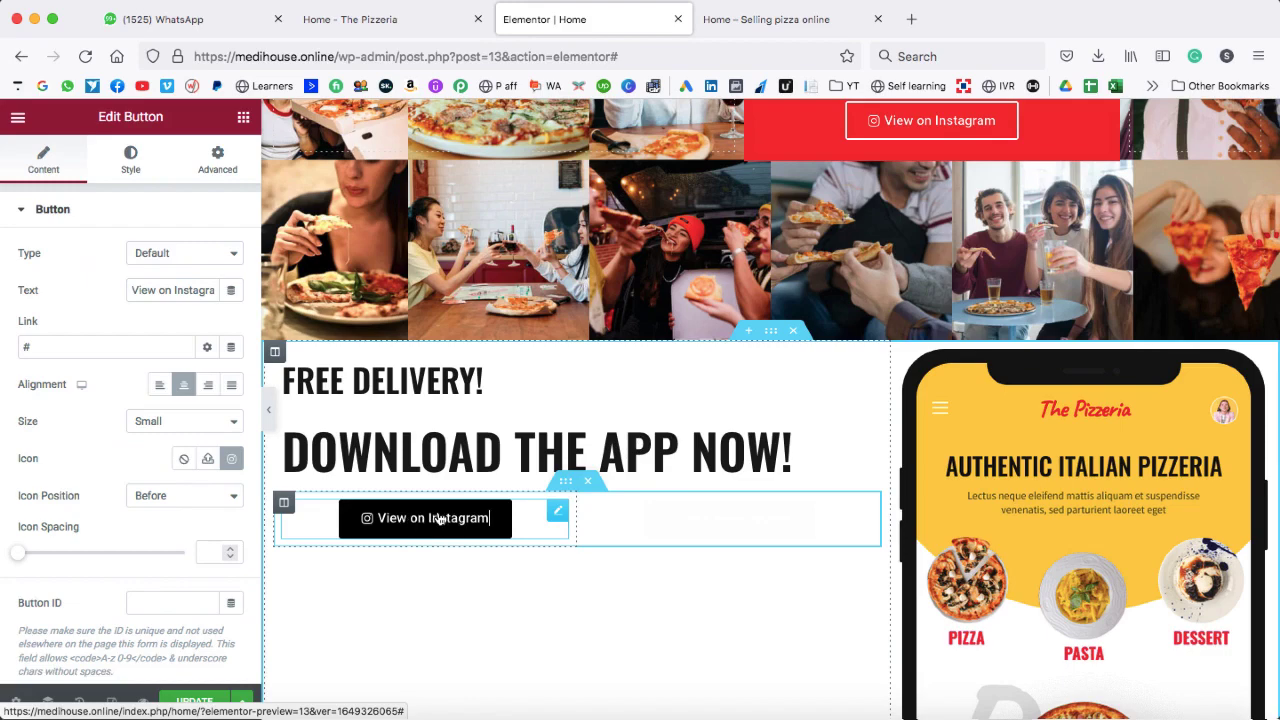
{"action": "left_click", "coordinate": [136, 150]}
Step: Make the button's text colour and border colour red, matching the demo's app buttons
{"action": "left_click", "coordinate": [358, 22]}
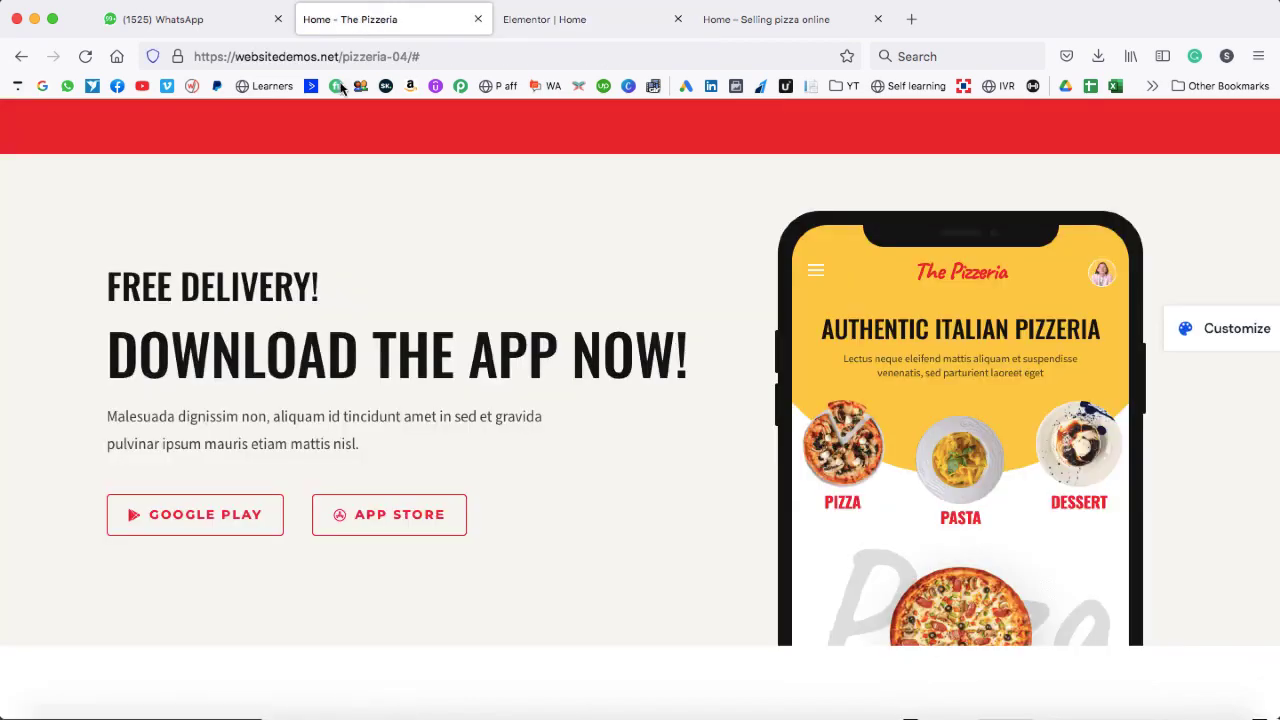
{"action": "left_click", "coordinate": [510, 18]}
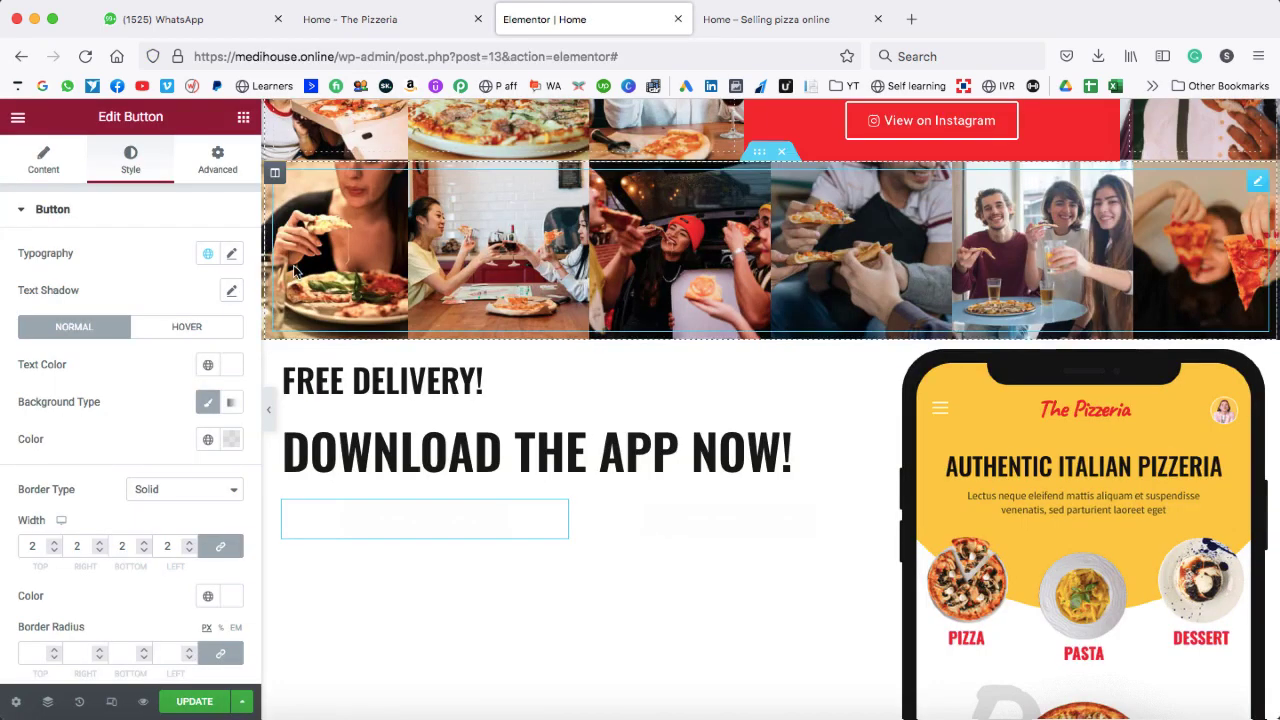
{"action": "left_click", "coordinate": [229, 366]}
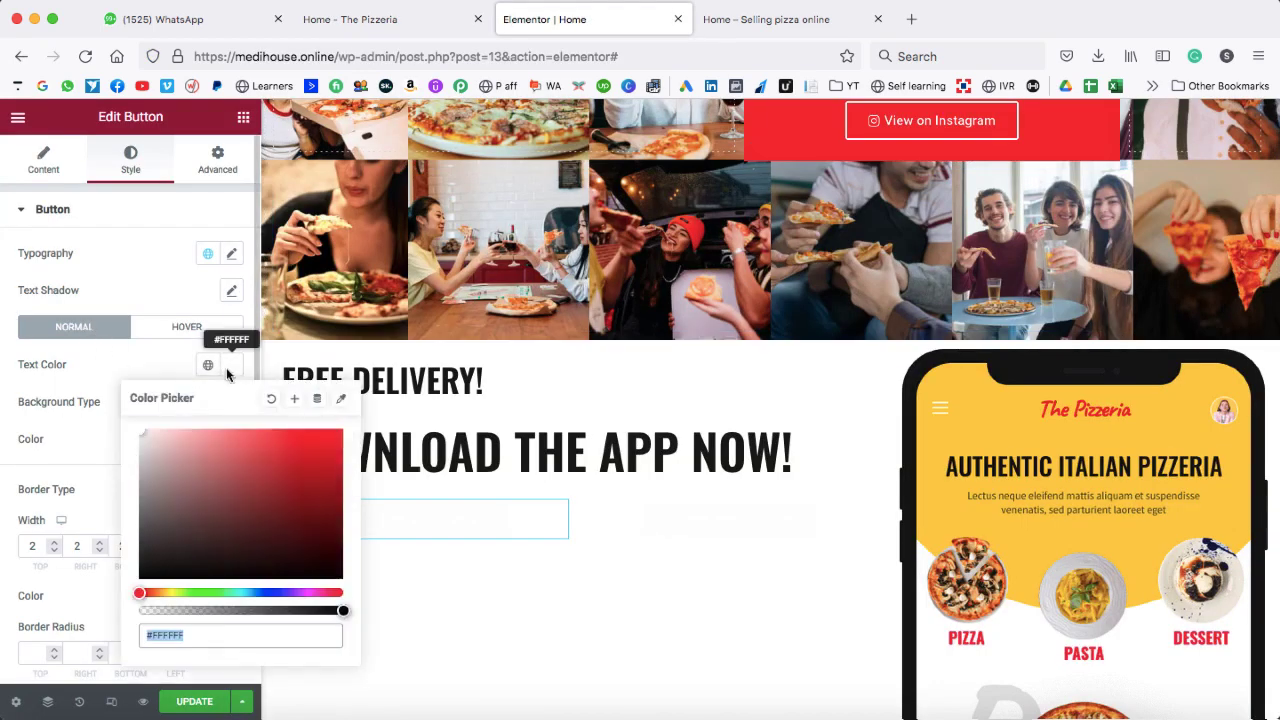
{"action": "left_click_drag", "start_coordinate": [222, 480], "coordinate": [346, 436]}
{"action": "key", "text": "Escape"}
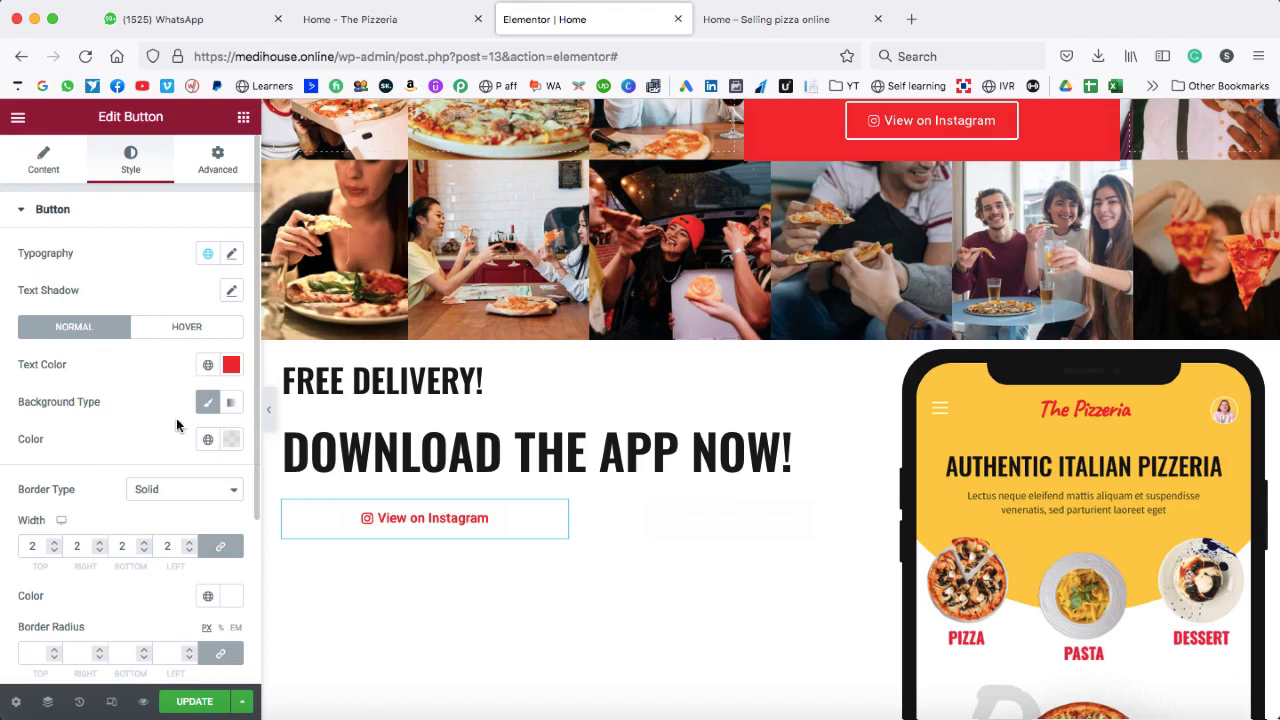
{"action": "scroll", "coordinate": [163, 563], "scroll_direction": "down", "scroll_amount": 2}
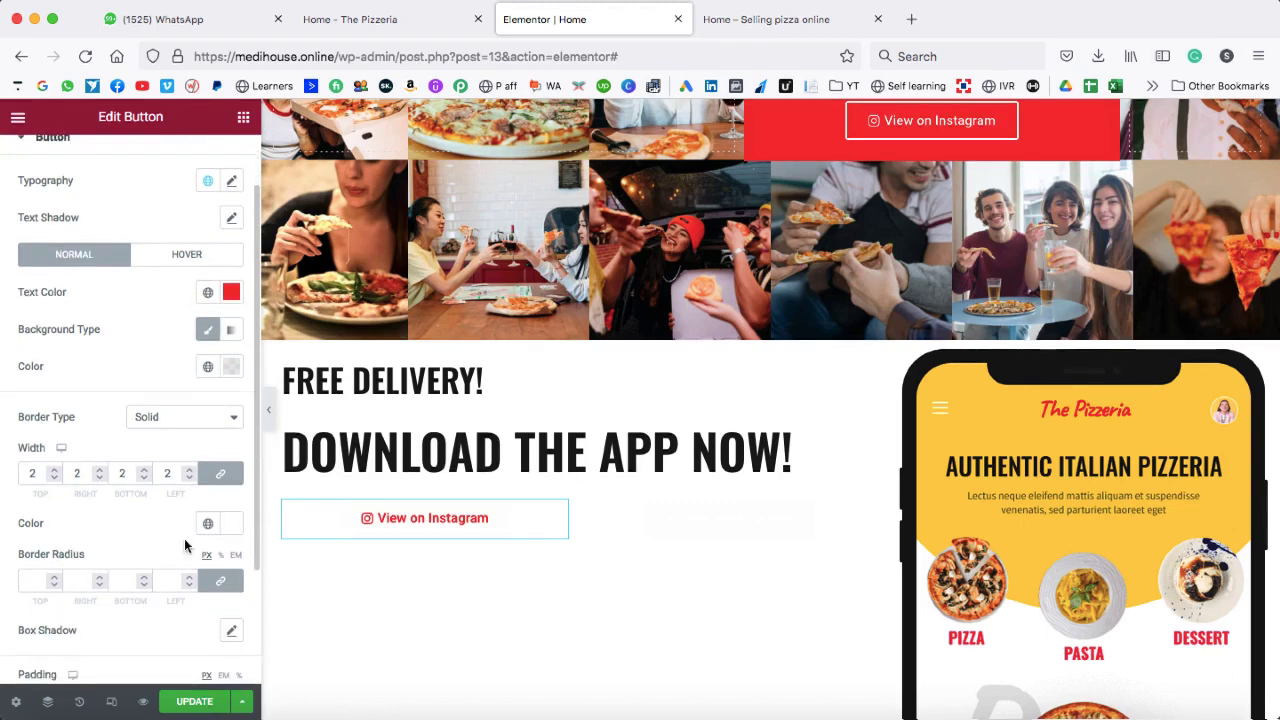
{"action": "left_click", "coordinate": [231, 523]}
{"action": "left_click", "coordinate": [274, 320]}
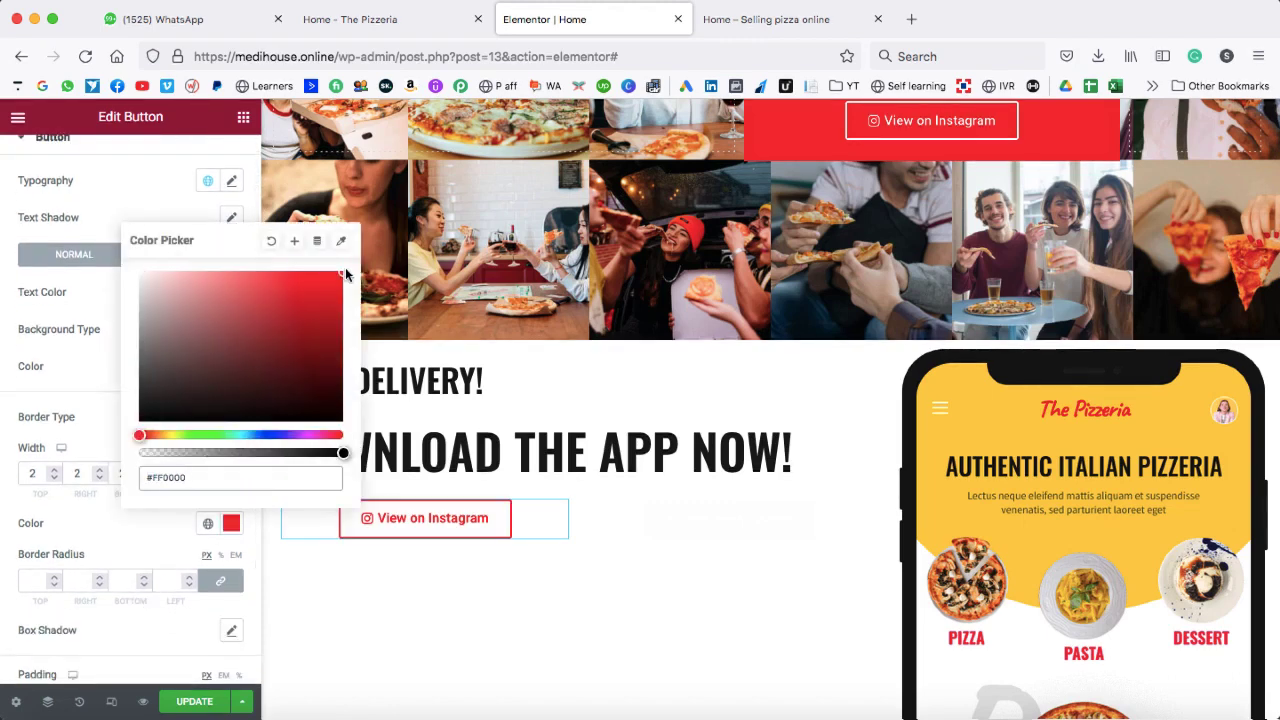
{"action": "left_click", "coordinate": [86, 380]}
{"action": "scroll", "coordinate": [84, 385], "scroll_direction": "up", "scroll_amount": 2}
Step: Relabel the button 'Google Play' and give it the Google Play icon
{"action": "left_click", "coordinate": [47, 163]}
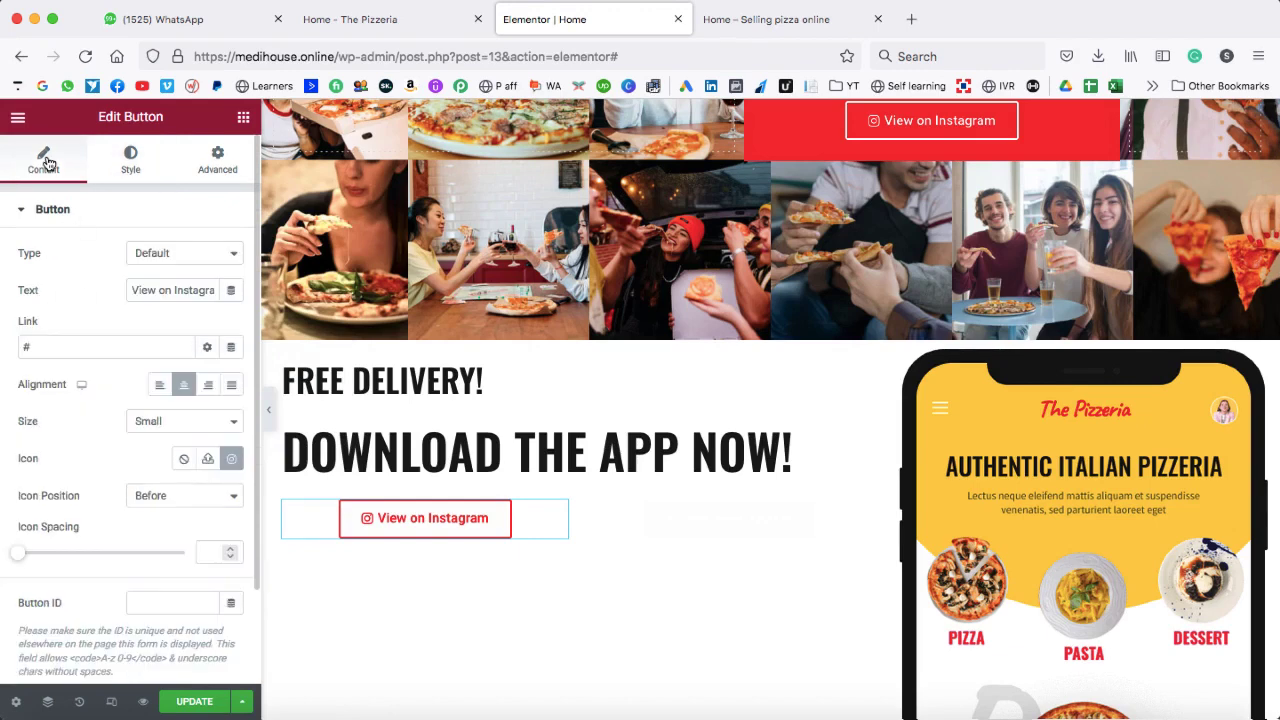
{"action": "left_click_drag", "start_coordinate": [132, 289], "coordinate": [234, 291]}
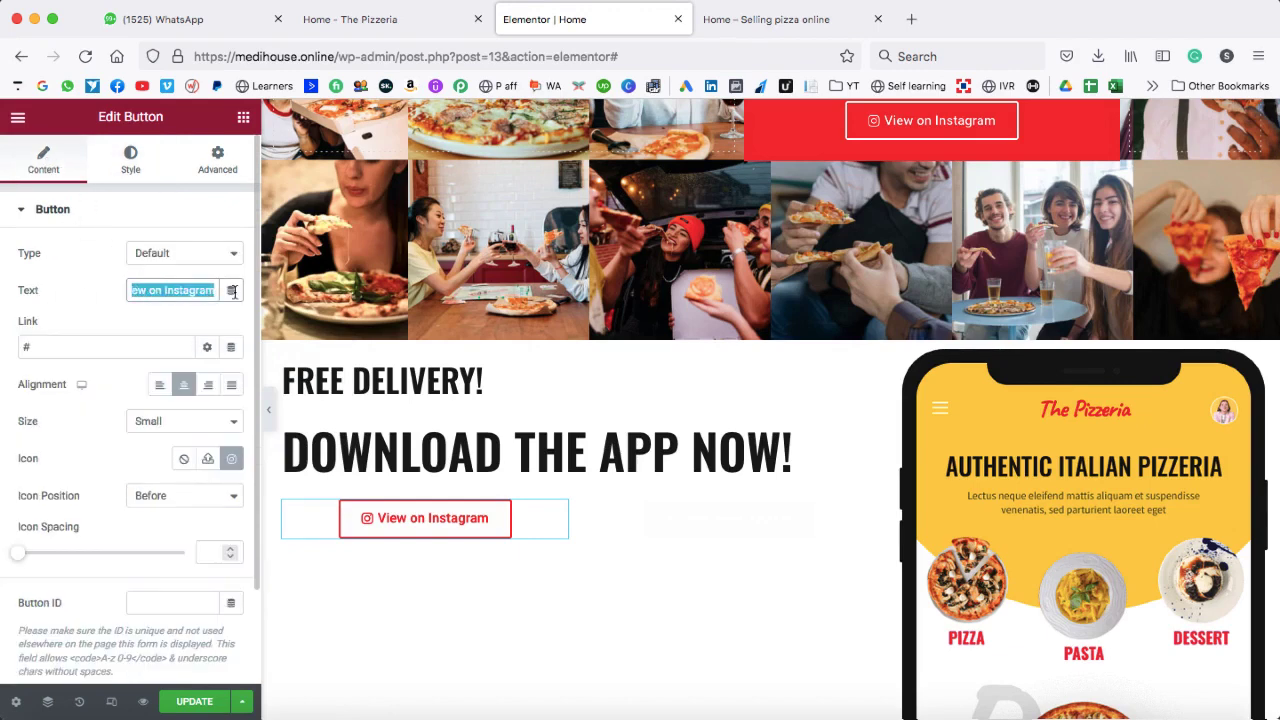
{"action": "type", "text": "Google Play"}
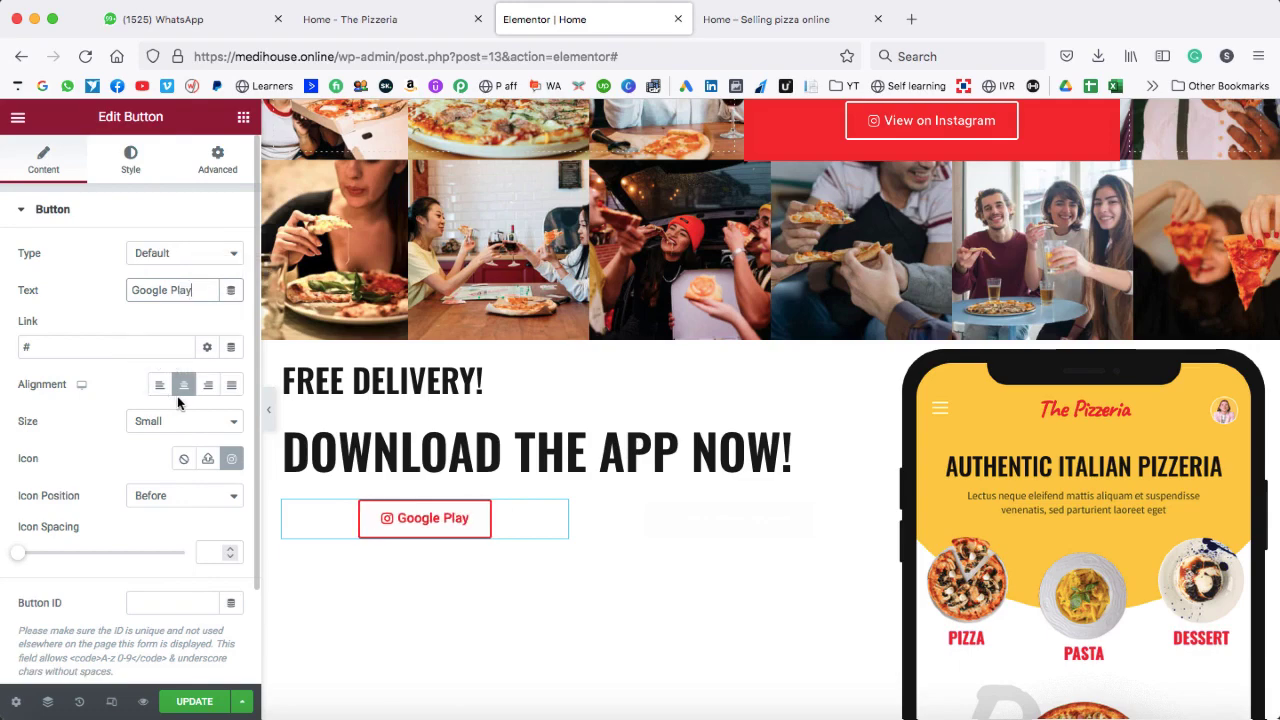
{"action": "left_click", "coordinate": [231, 458]}
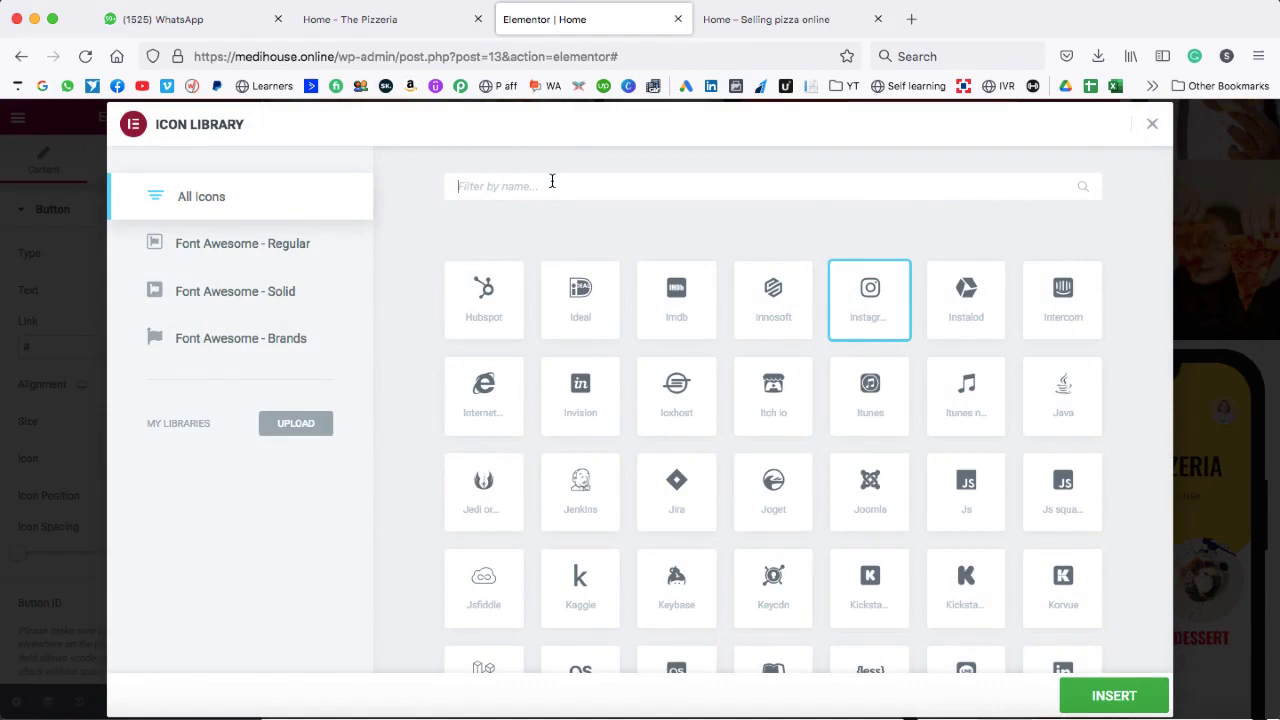
{"action": "left_click", "coordinate": [551, 186]}
{"action": "type", "text": "play"}
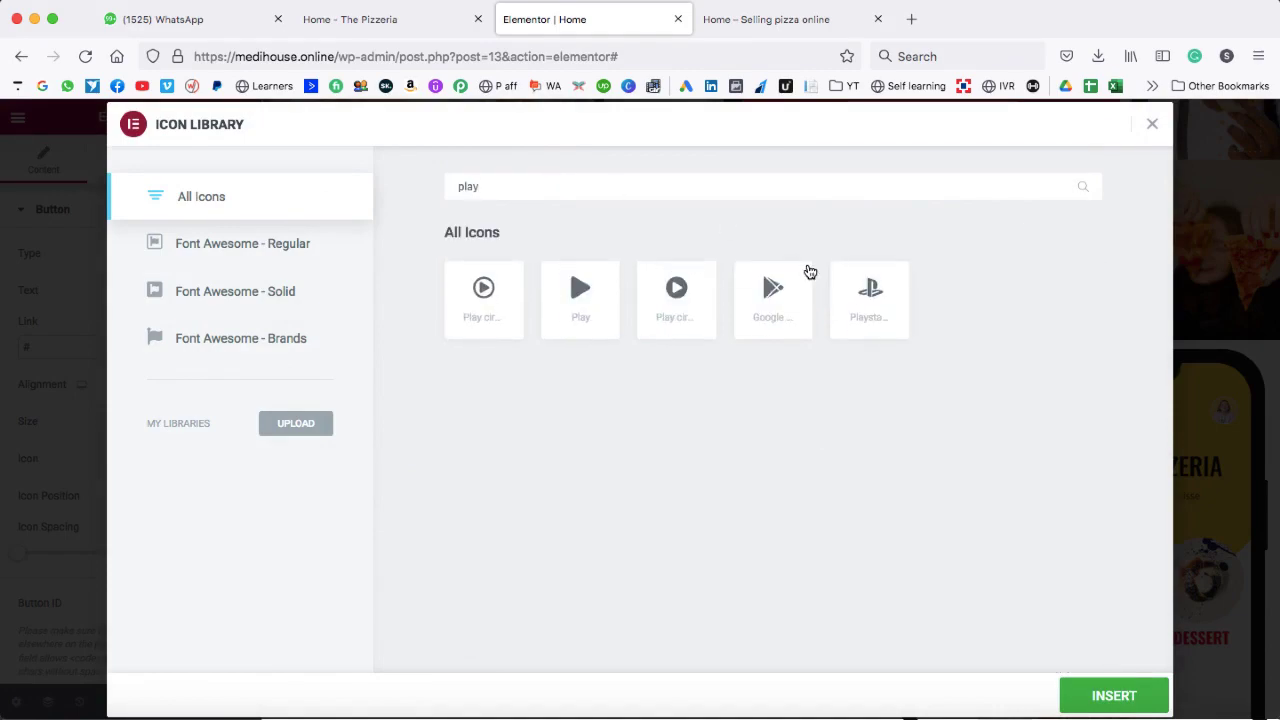
{"action": "left_click", "coordinate": [771, 318]}
{"action": "left_click", "coordinate": [1110, 695]}
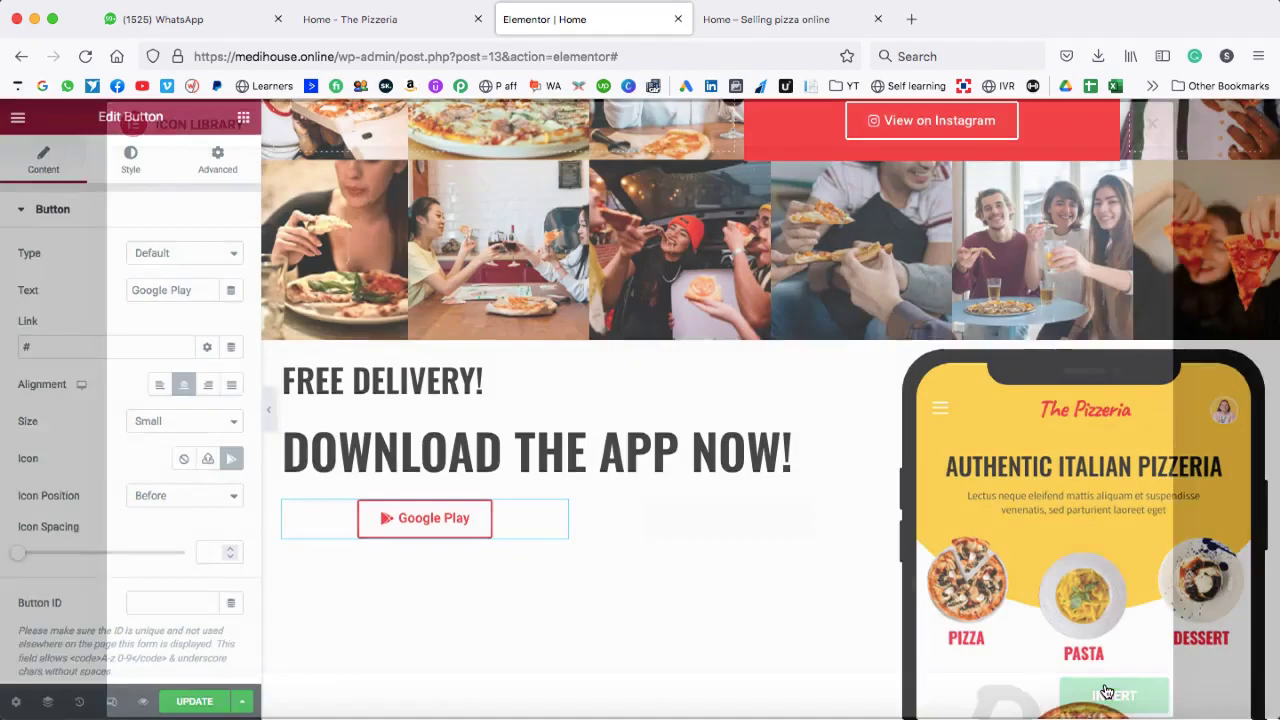
{"action": "right_click", "coordinate": [855, 513]}
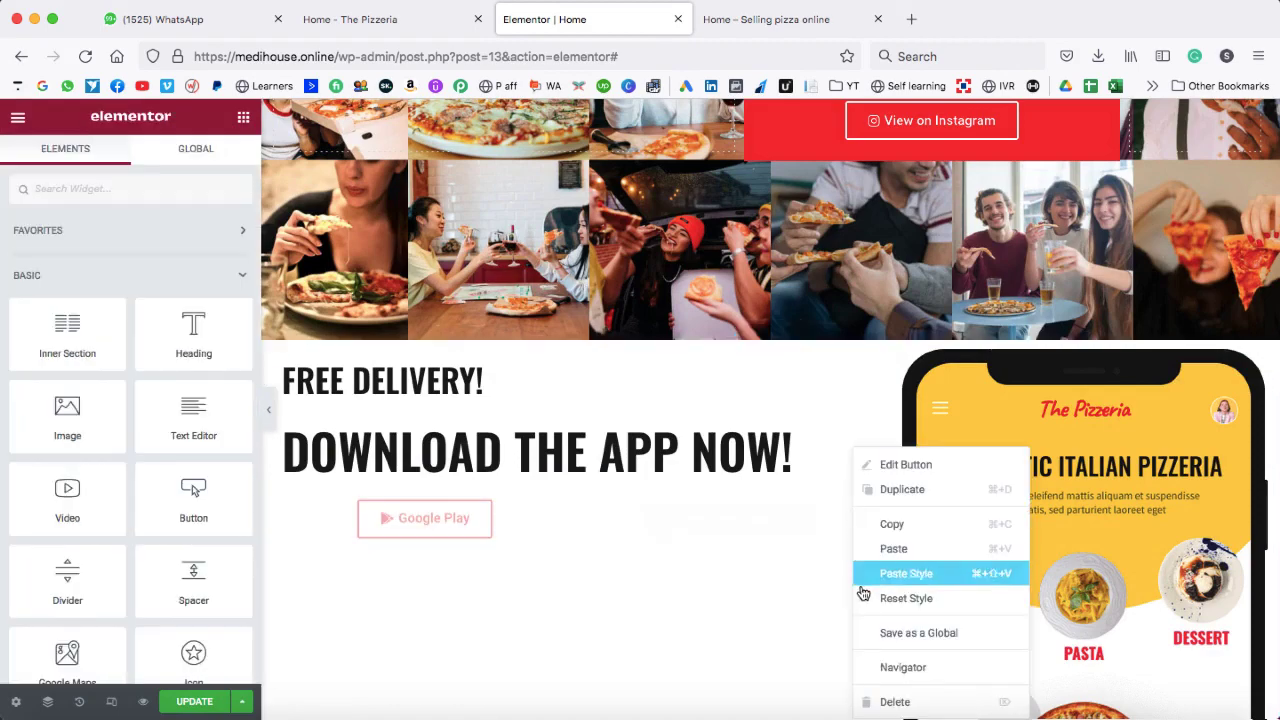
Step: Remove the right column's widget, duplicate the Google Play column and delete the empty third column
{"action": "left_click", "coordinate": [860, 705]}
{"action": "right_click", "coordinate": [283, 509]}
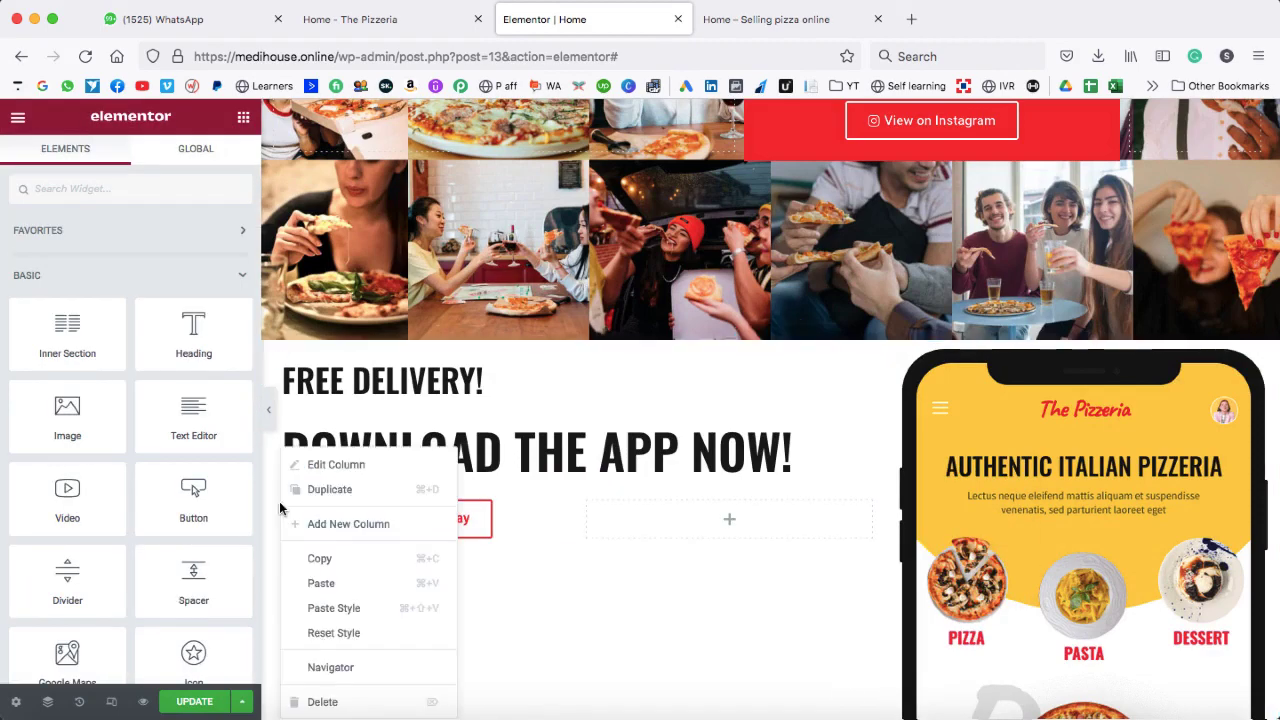
{"action": "left_click", "coordinate": [315, 490]}
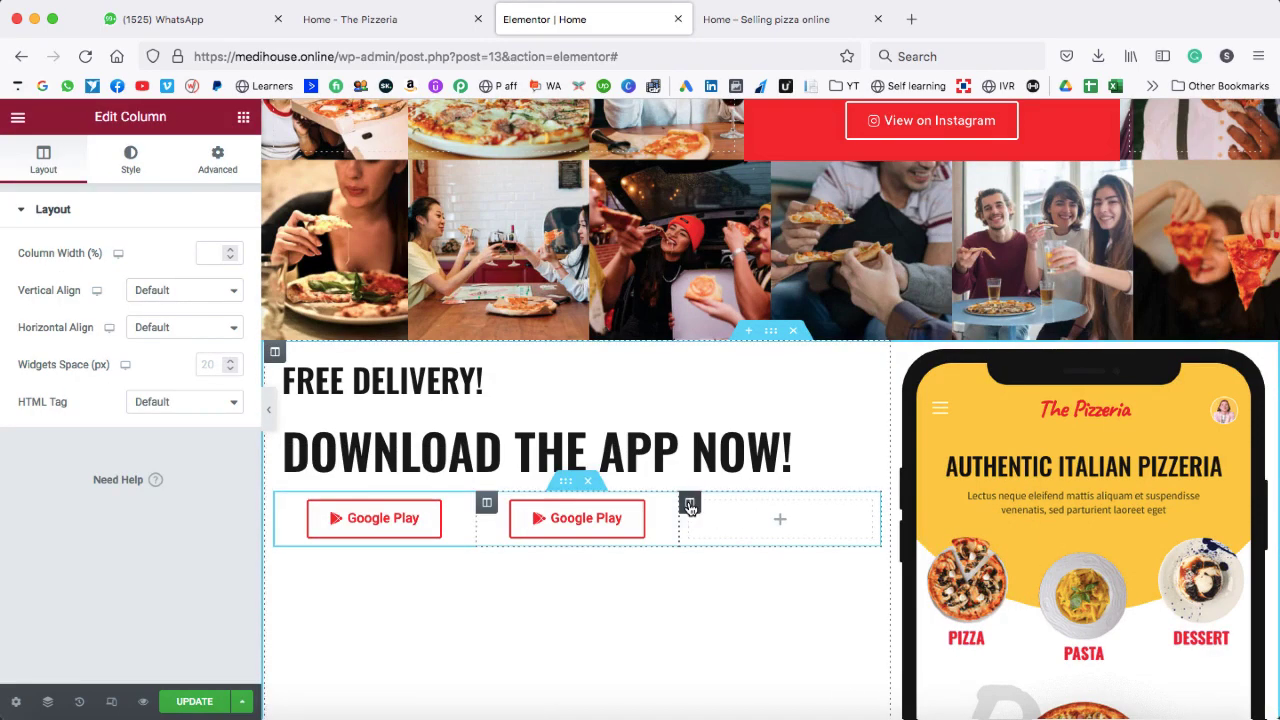
{"action": "right_click", "coordinate": [691, 509]}
{"action": "left_click", "coordinate": [731, 702]}
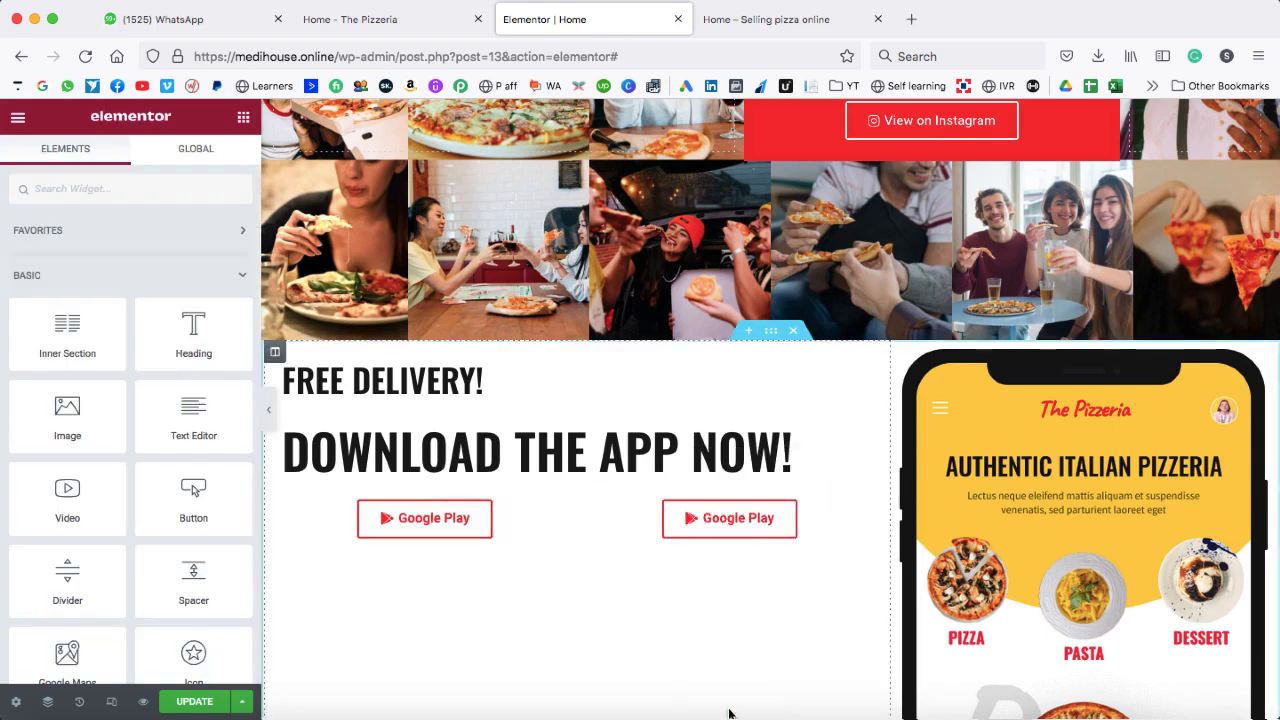
Step: Relabel the duplicated button 'iOS Store' and give it the apple icon
{"action": "left_click", "coordinate": [738, 518]}
{"action": "triple_click", "coordinate": [165, 290]}
{"action": "type", "text": "iOS "}
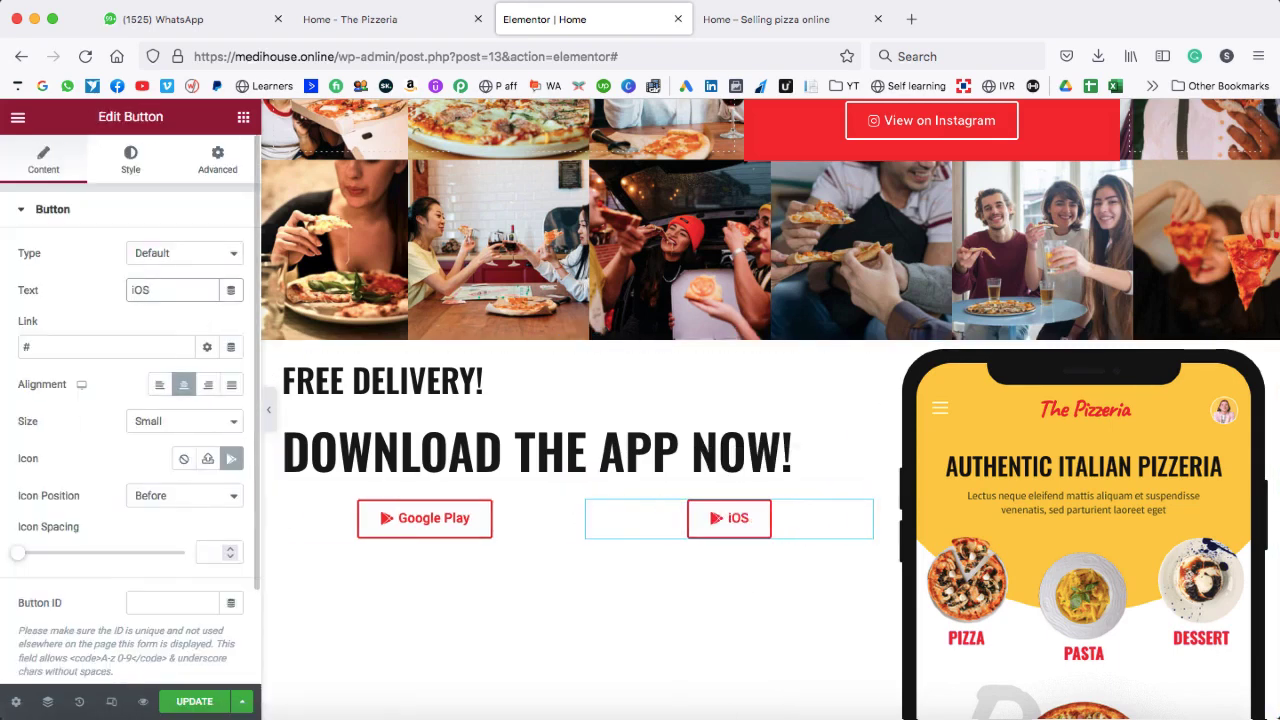
{"action": "type", "text": "Store"}
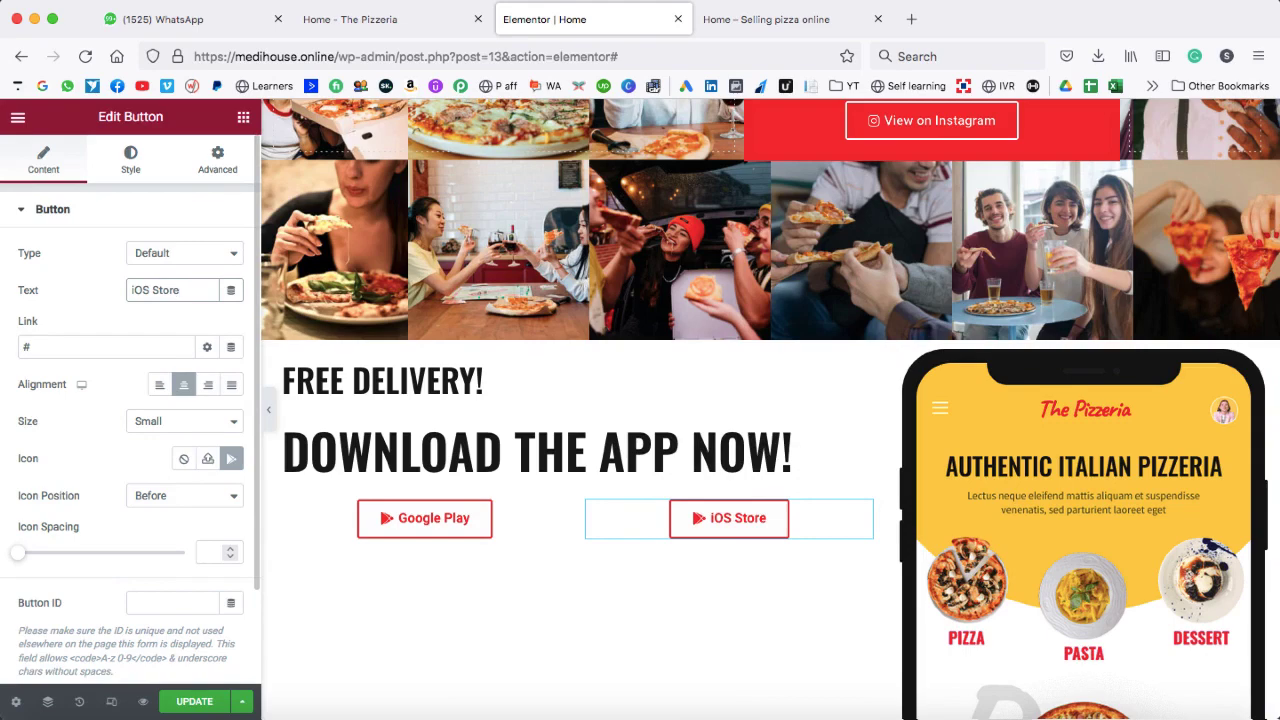
{"action": "left_click", "coordinate": [231, 458]}
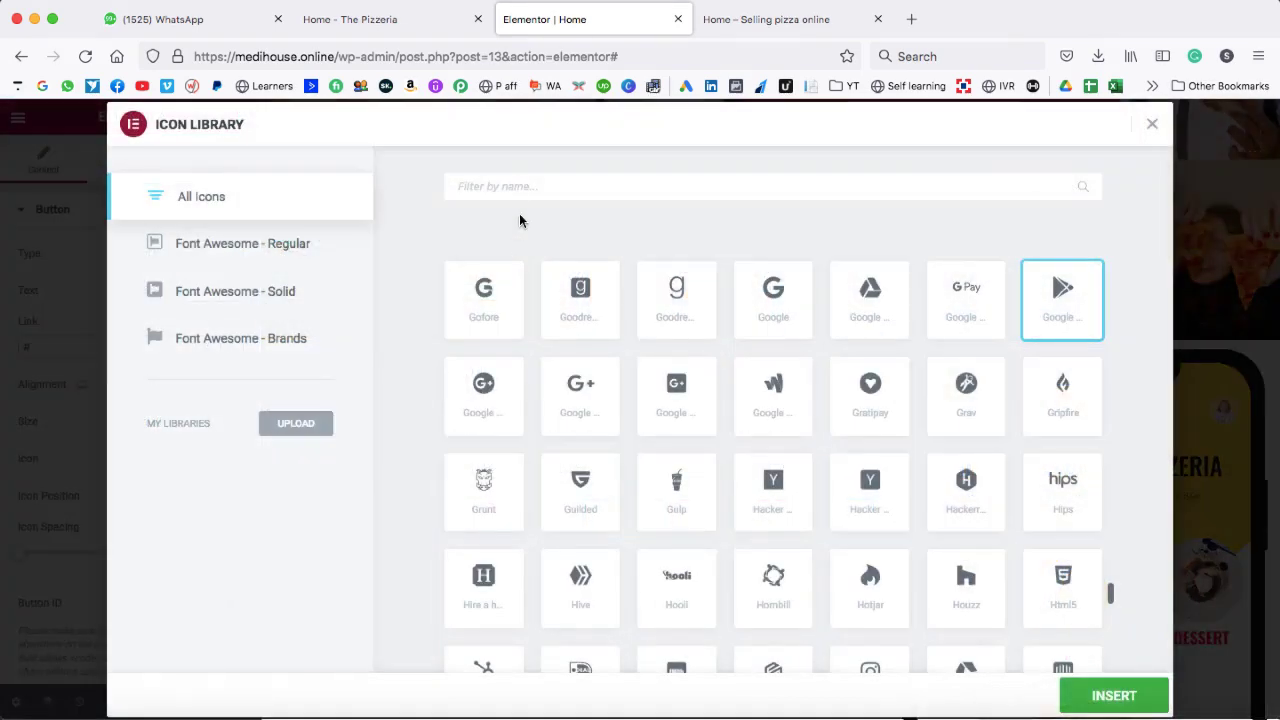
{"action": "type", "text": "apple"}
{"action": "left_click", "coordinate": [580, 297]}
{"action": "left_click", "coordinate": [1114, 695]}
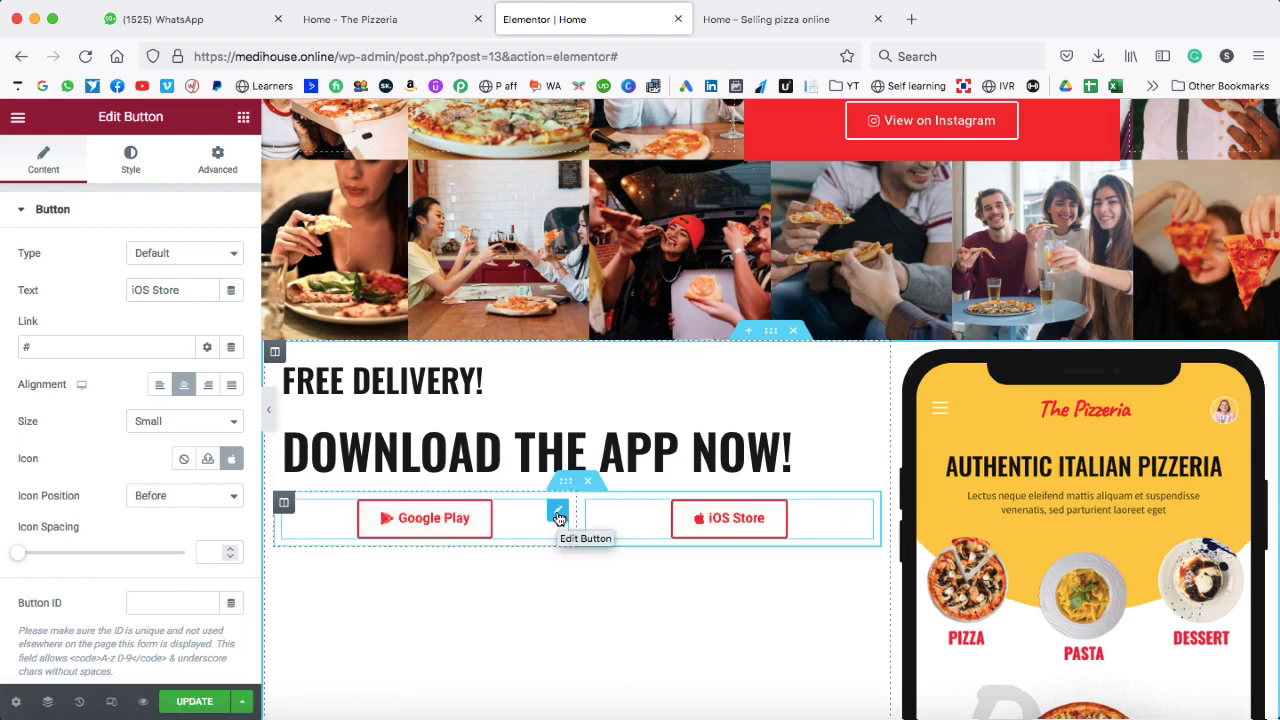
Step: Align the app buttons to match the demo and narrow the Google Play column to 28.7%
{"action": "left_click", "coordinate": [558, 514]}
{"action": "left_click", "coordinate": [208, 384]}
{"action": "left_click", "coordinate": [750, 518]}
{"action": "left_click", "coordinate": [161, 386]}
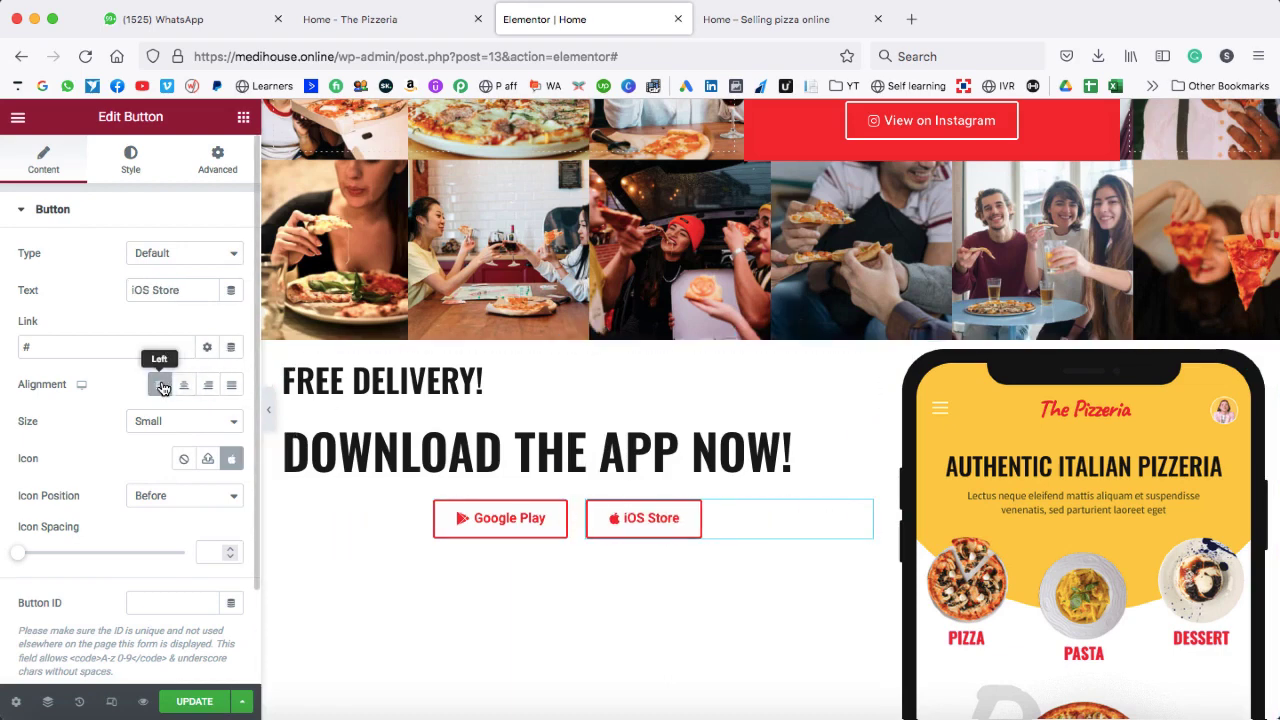
{"action": "left_click", "coordinate": [336, 22]}
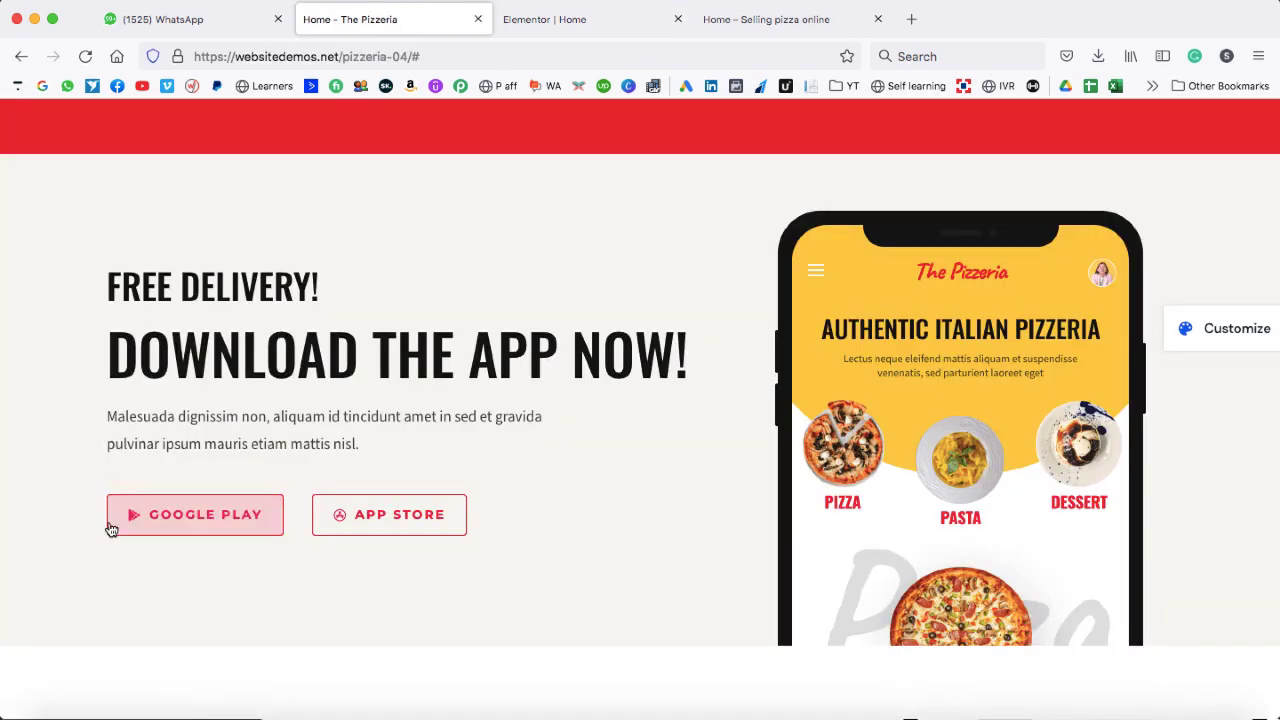
{"action": "left_click", "coordinate": [557, 35]}
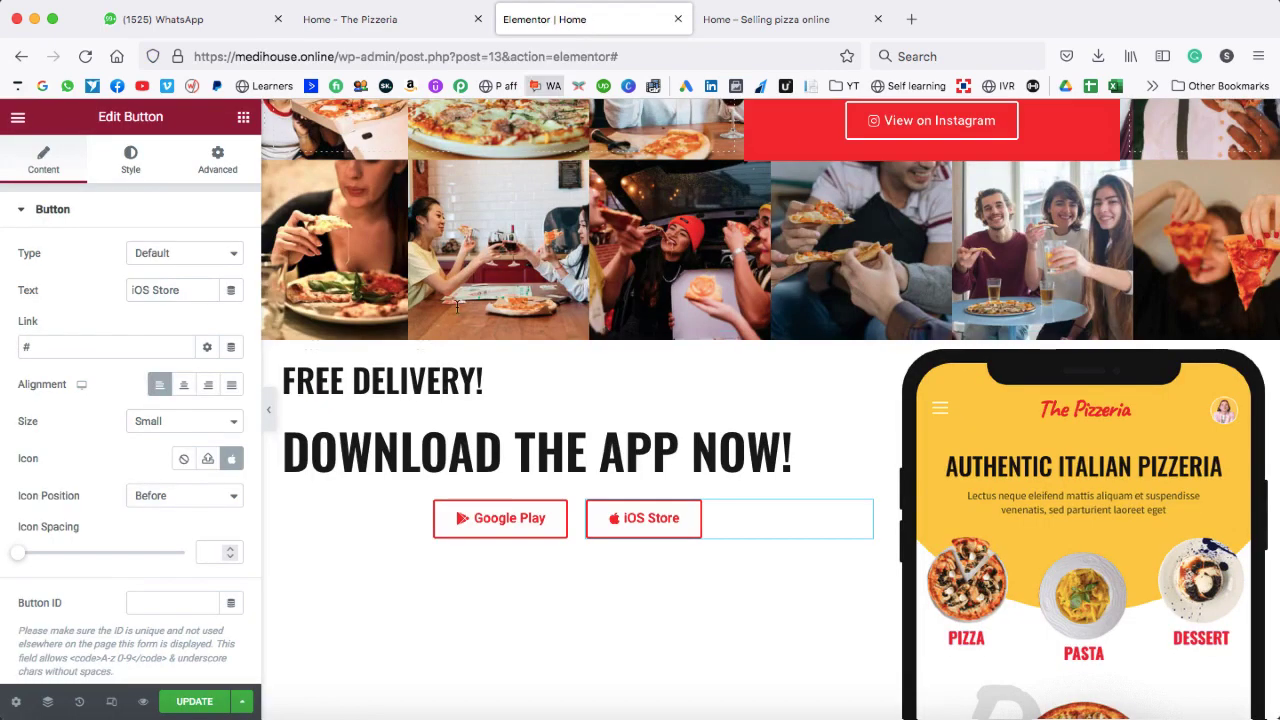
{"action": "left_click", "coordinate": [556, 515]}
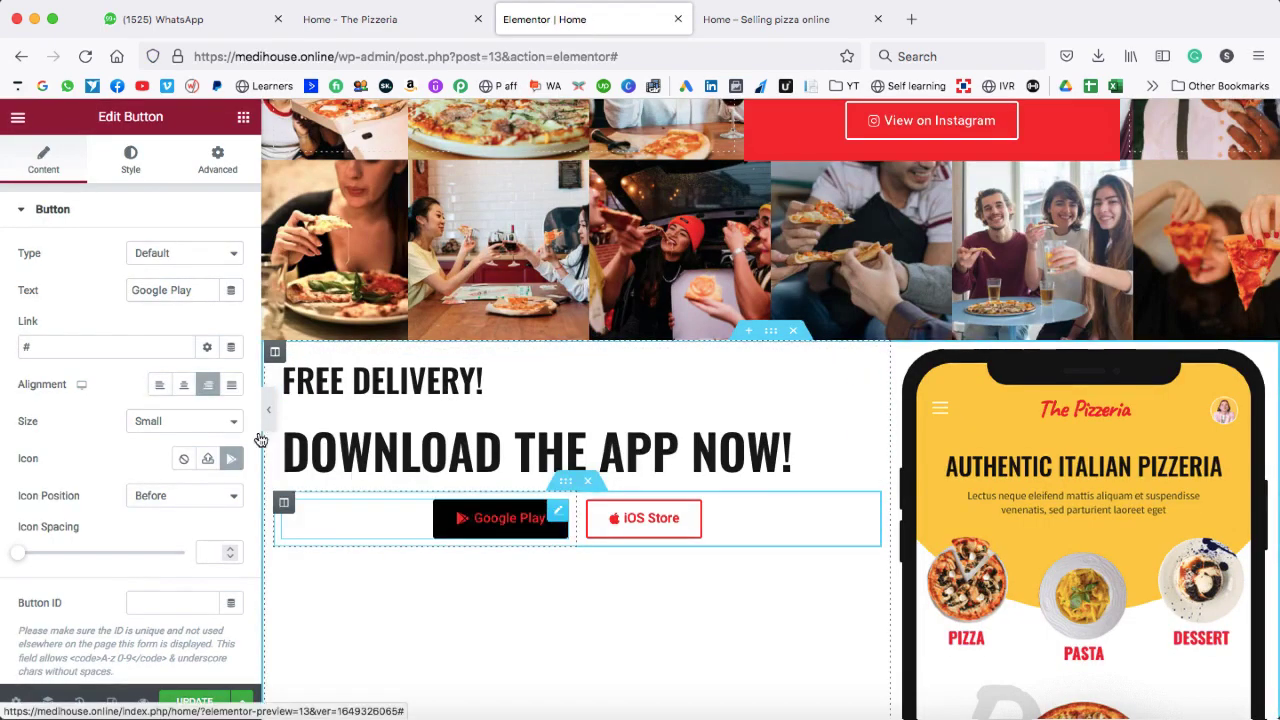
{"action": "left_click", "coordinate": [159, 384]}
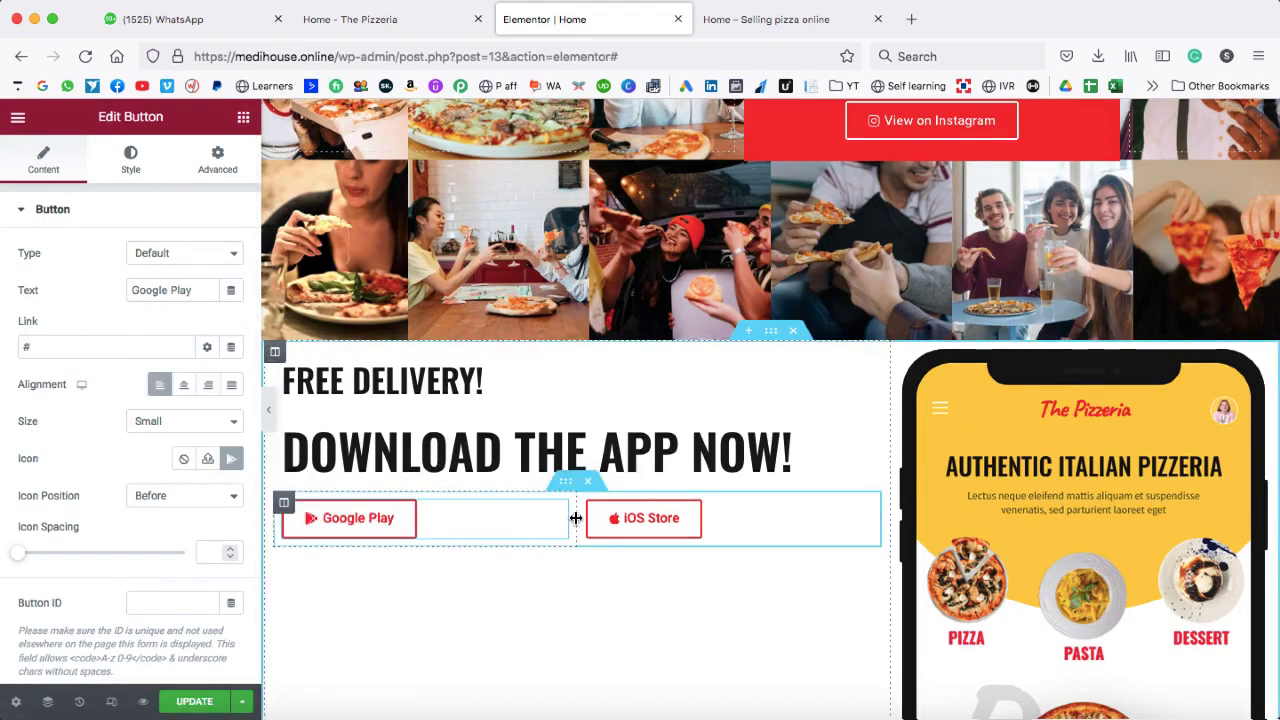
{"action": "left_click_drag", "start_coordinate": [566, 522], "coordinate": [428, 519]}
Step: Set the button column's Vertical Align to Middle and update the page
{"action": "scroll", "coordinate": [343, 386], "scroll_direction": "down", "scroll_amount": 1}
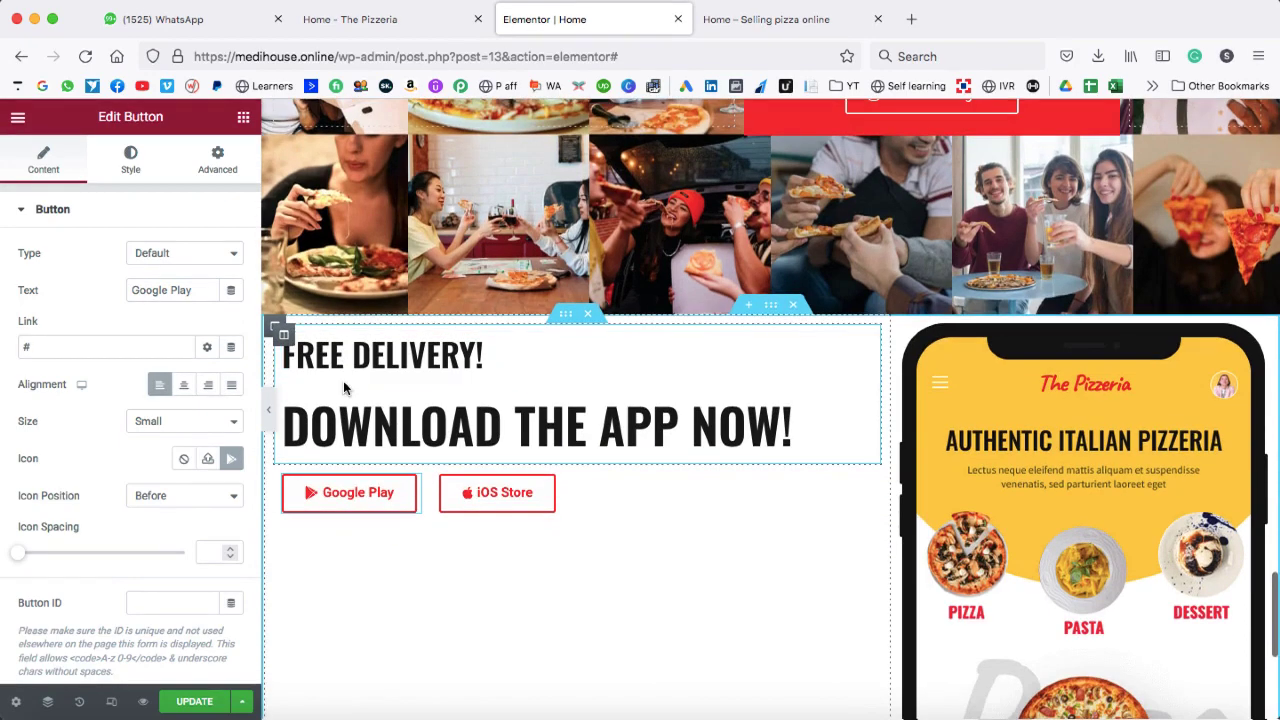
{"action": "right_click", "coordinate": [278, 328]}
{"action": "left_click", "coordinate": [320, 340]}
{"action": "left_click", "coordinate": [160, 289]}
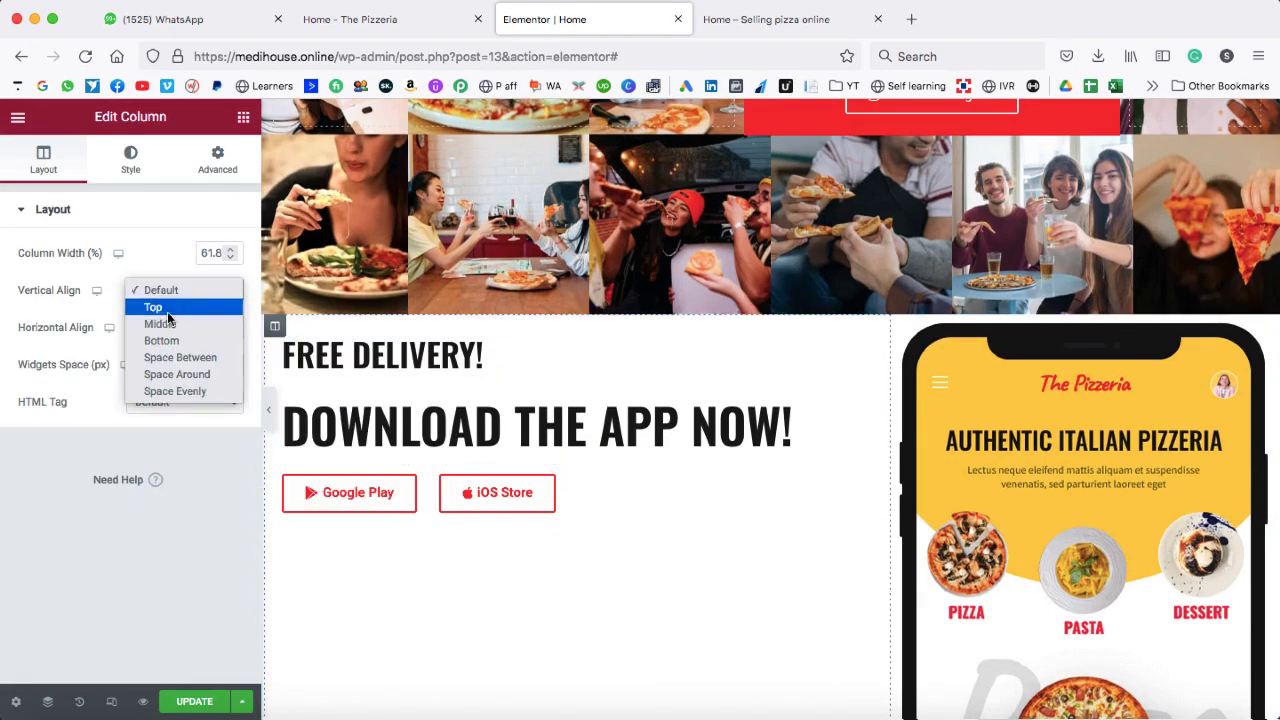
{"action": "left_click", "coordinate": [158, 323]}
{"action": "scroll", "coordinate": [599, 421], "scroll_direction": "down", "scroll_amount": 3}
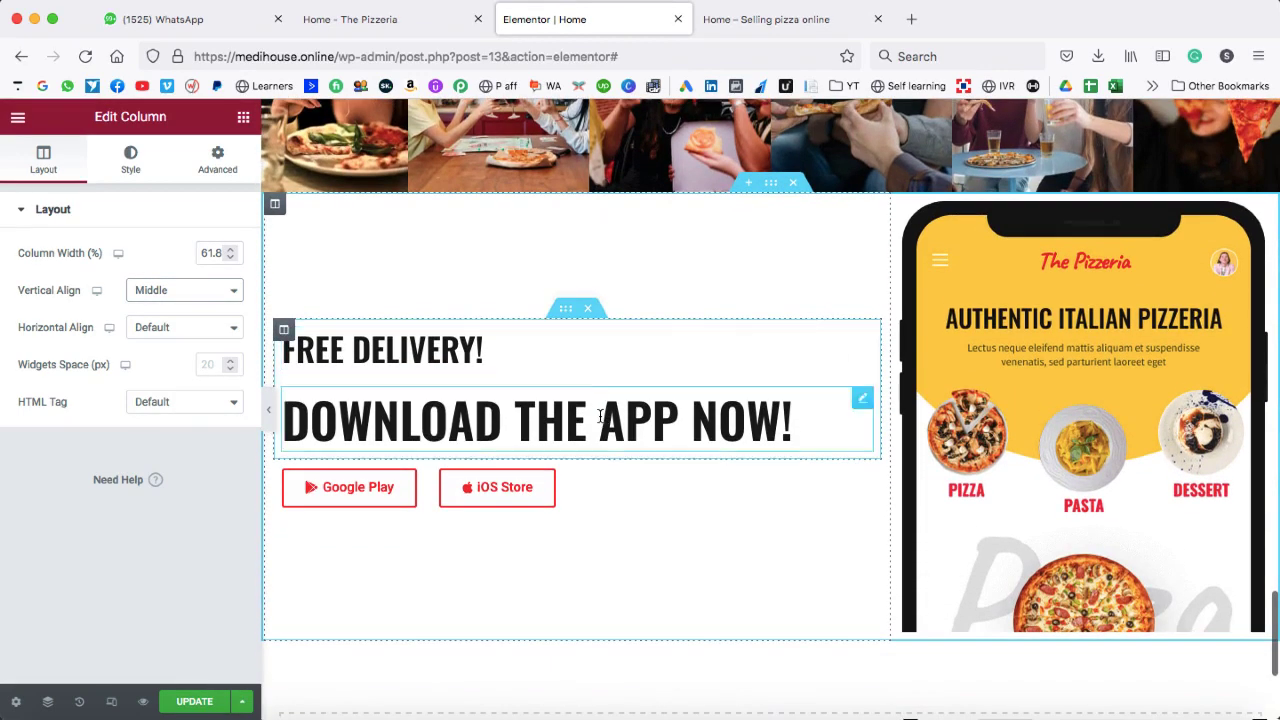
{"action": "left_click", "coordinate": [197, 701]}
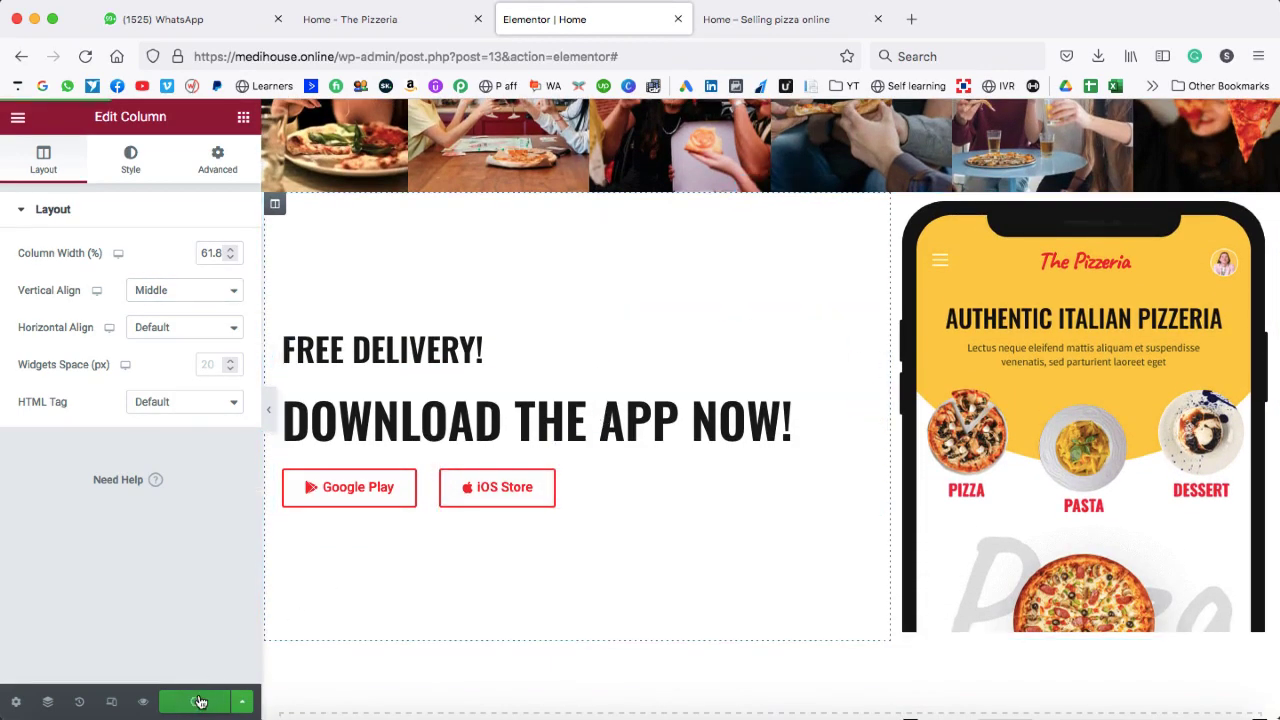
{"action": "left_click", "coordinate": [777, 19]}
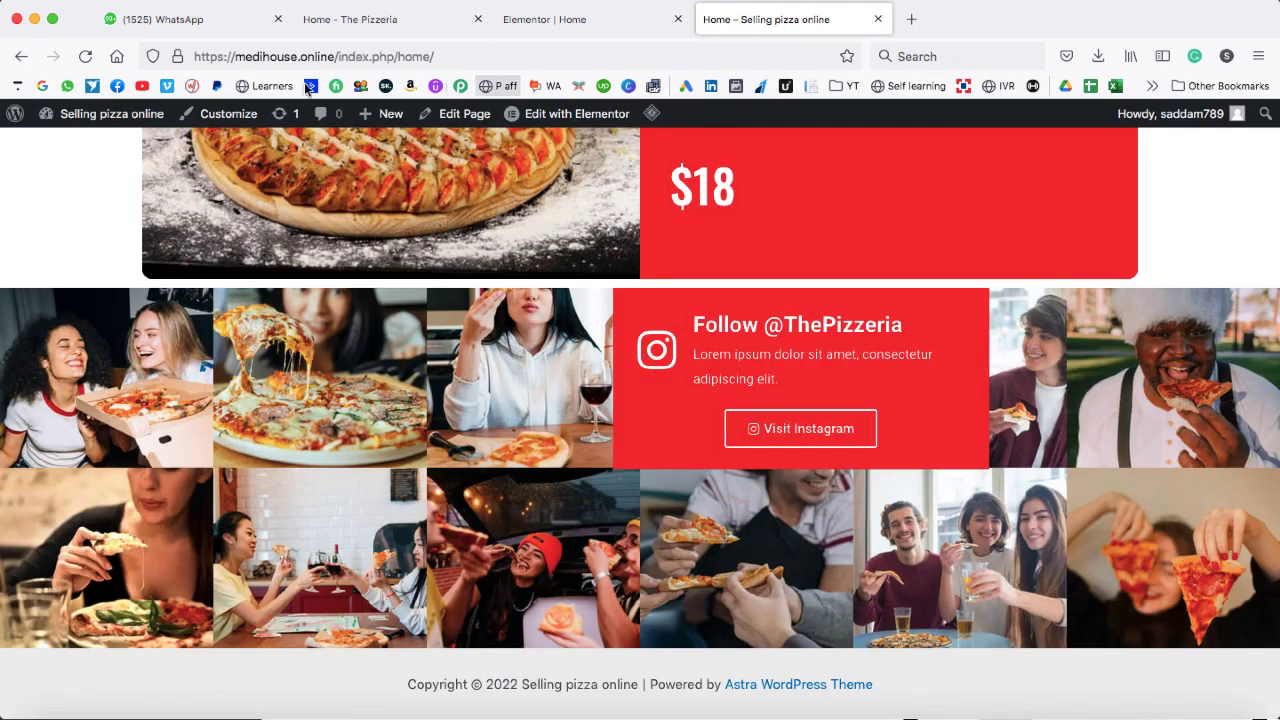
Step: Reload the live homepage and scroll through to check the Download the App section
{"action": "left_click", "coordinate": [86, 60]}
{"action": "scroll", "coordinate": [78, 234], "scroll_direction": "down", "scroll_amount": 3}
{"action": "scroll", "coordinate": [78, 234], "scroll_direction": "down", "scroll_amount": 3}
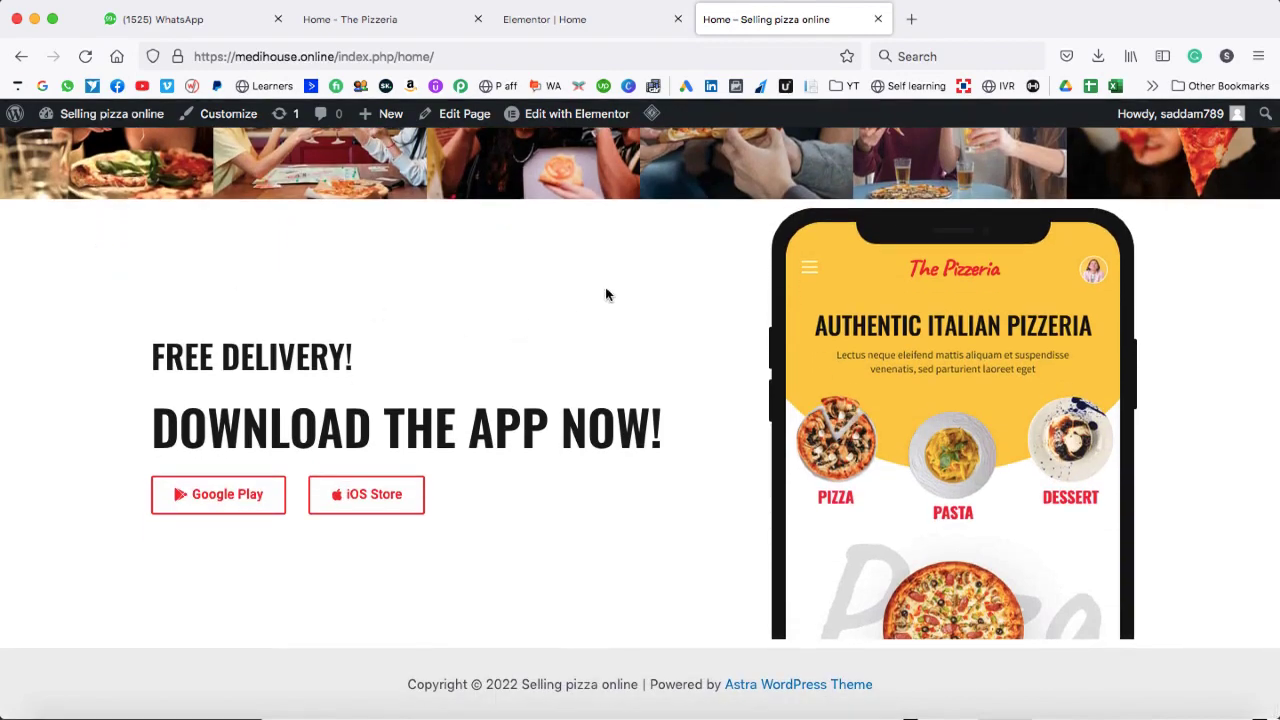
{"action": "scroll", "coordinate": [631, 285], "scroll_direction": "up", "scroll_amount": 10}
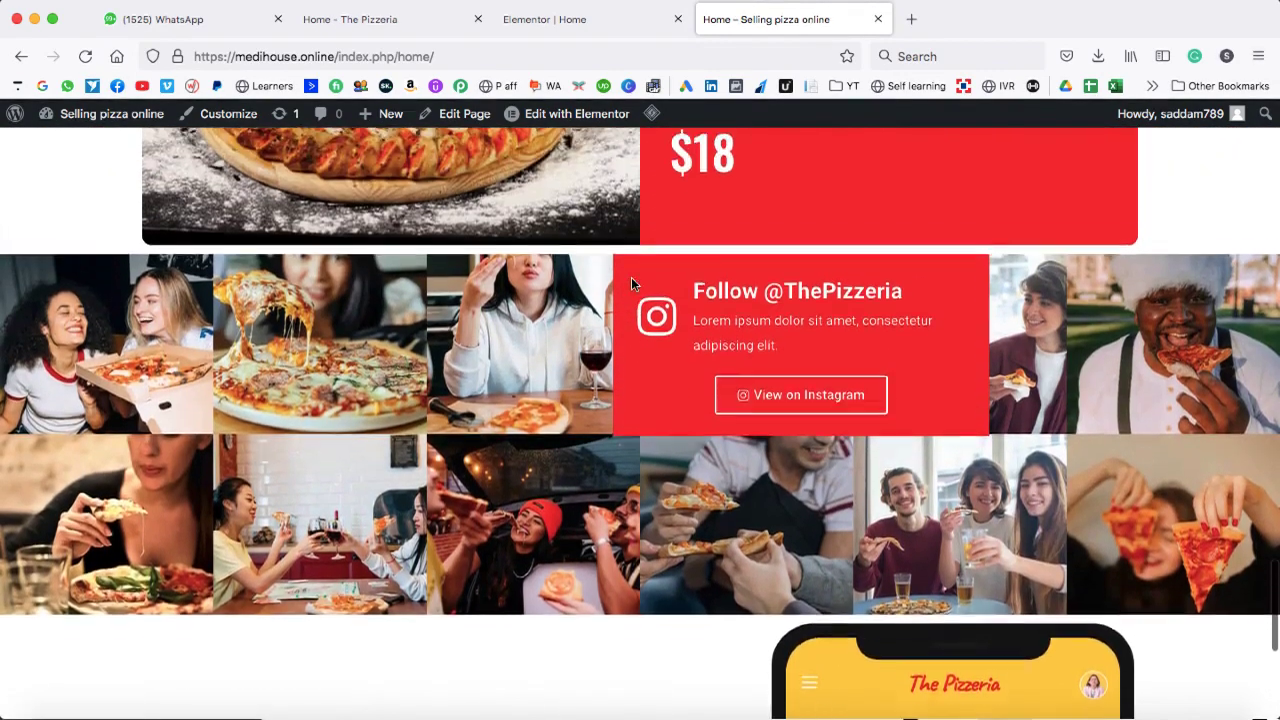
{"action": "scroll", "coordinate": [631, 284], "scroll_direction": "up", "scroll_amount": 10}
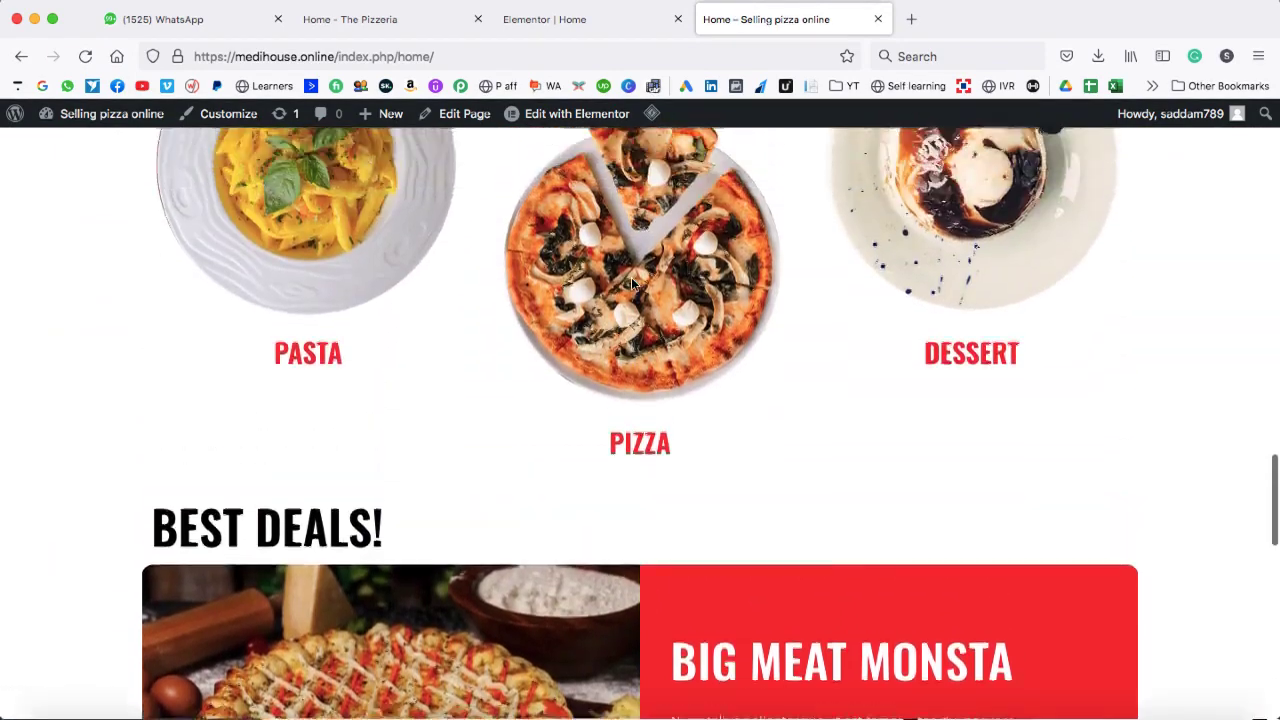
{"action": "scroll", "coordinate": [631, 284], "scroll_direction": "up", "scroll_amount": 10}
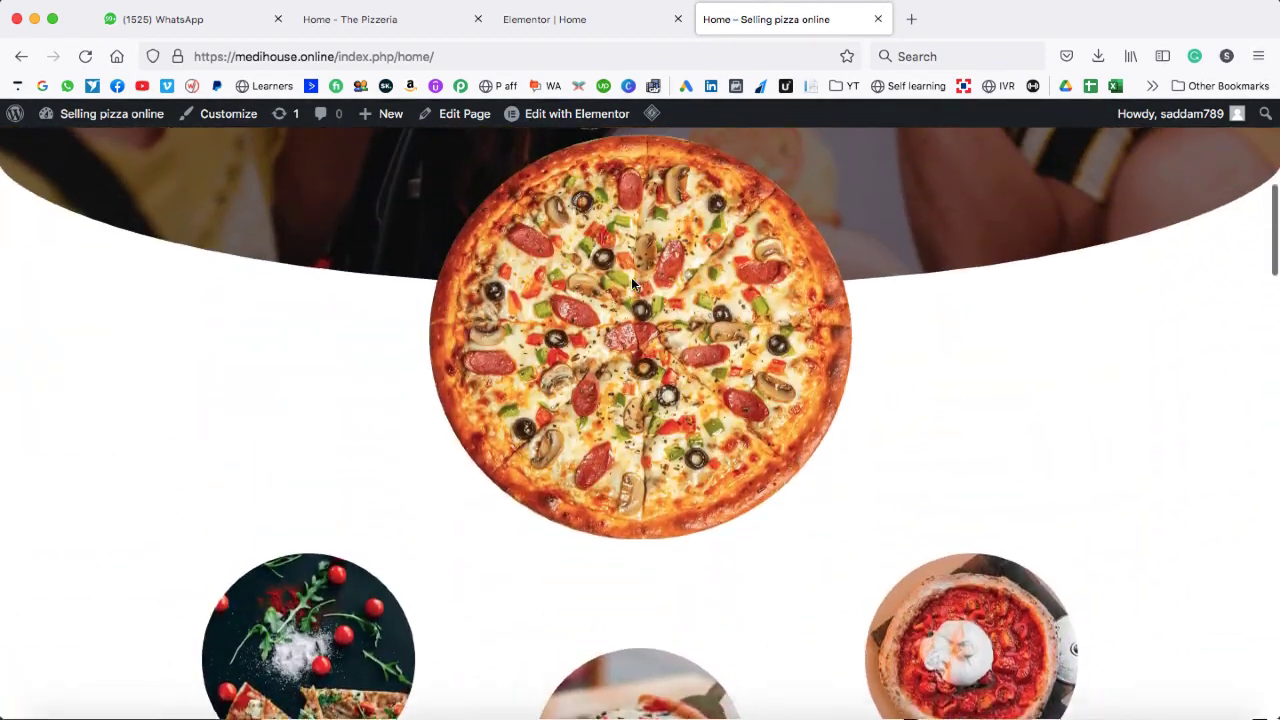
{"action": "scroll", "coordinate": [631, 284], "scroll_direction": "up", "scroll_amount": 5}
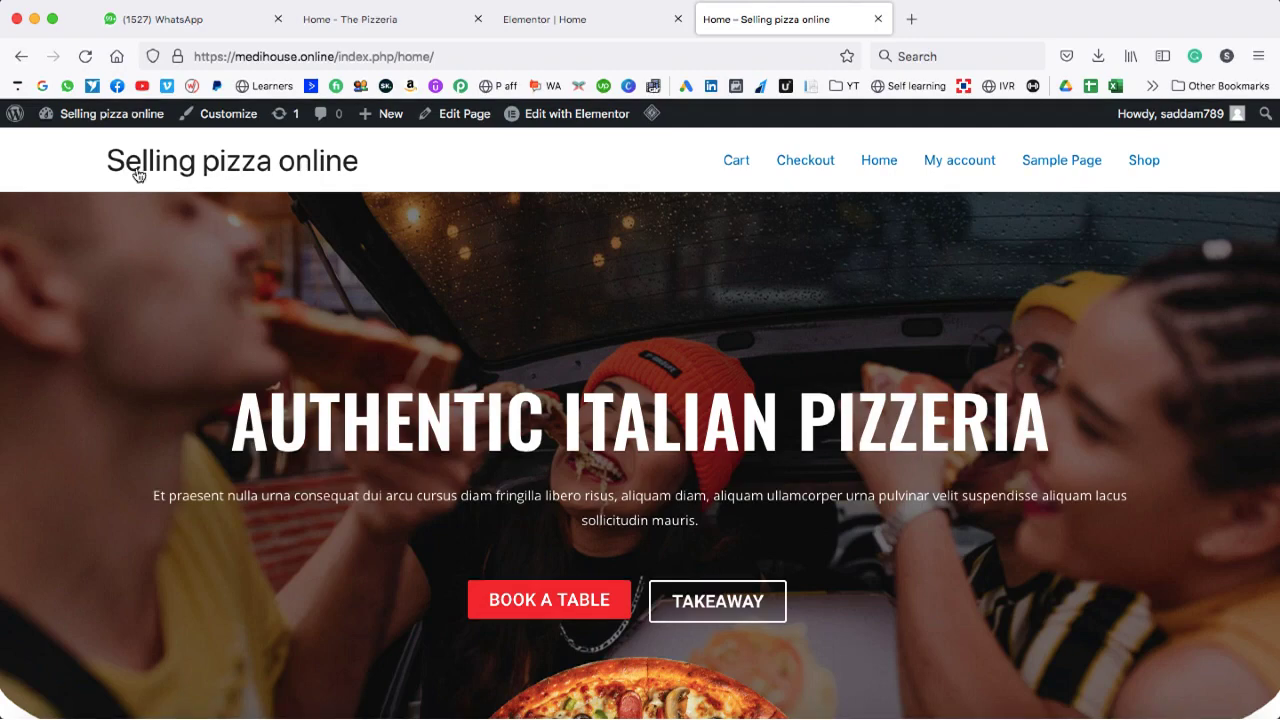
Step: Go to the admin Dashboard from the site-name menu and return to the Elementor tab
{"action": "mouse_move", "coordinate": [110, 122]}
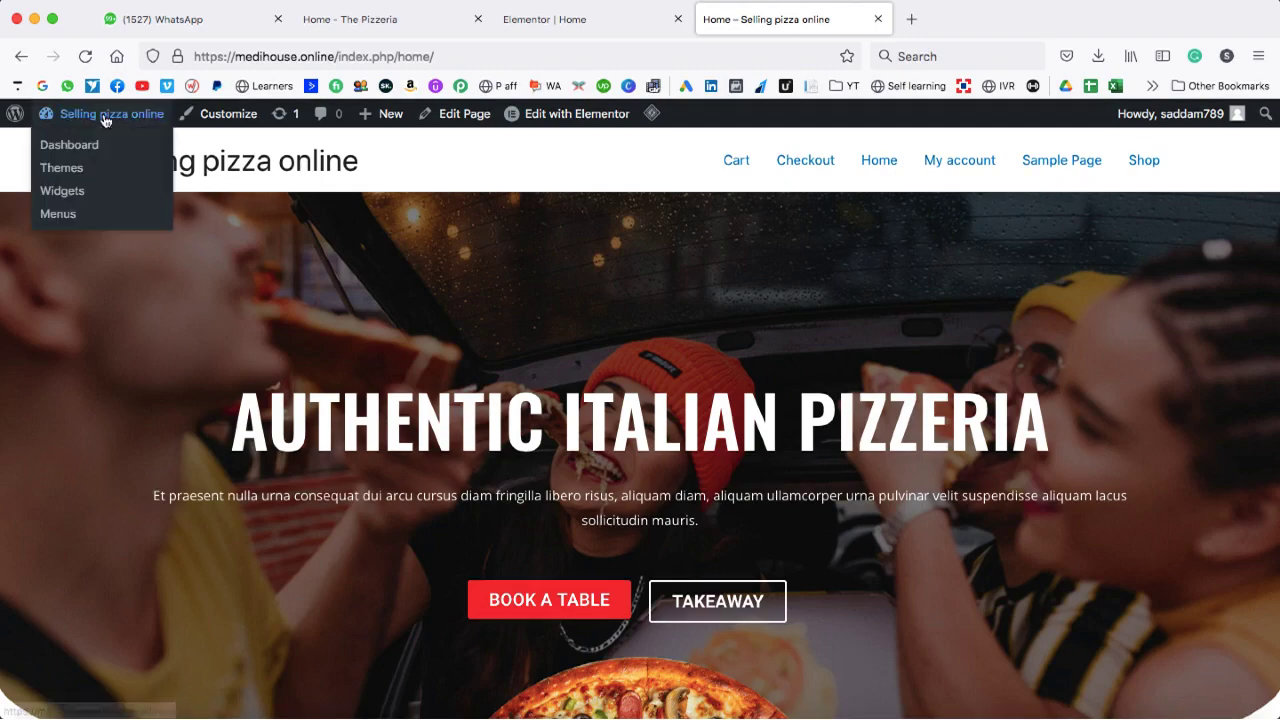
{"action": "left_click", "coordinate": [86, 144]}
{"action": "left_click", "coordinate": [581, 29]}
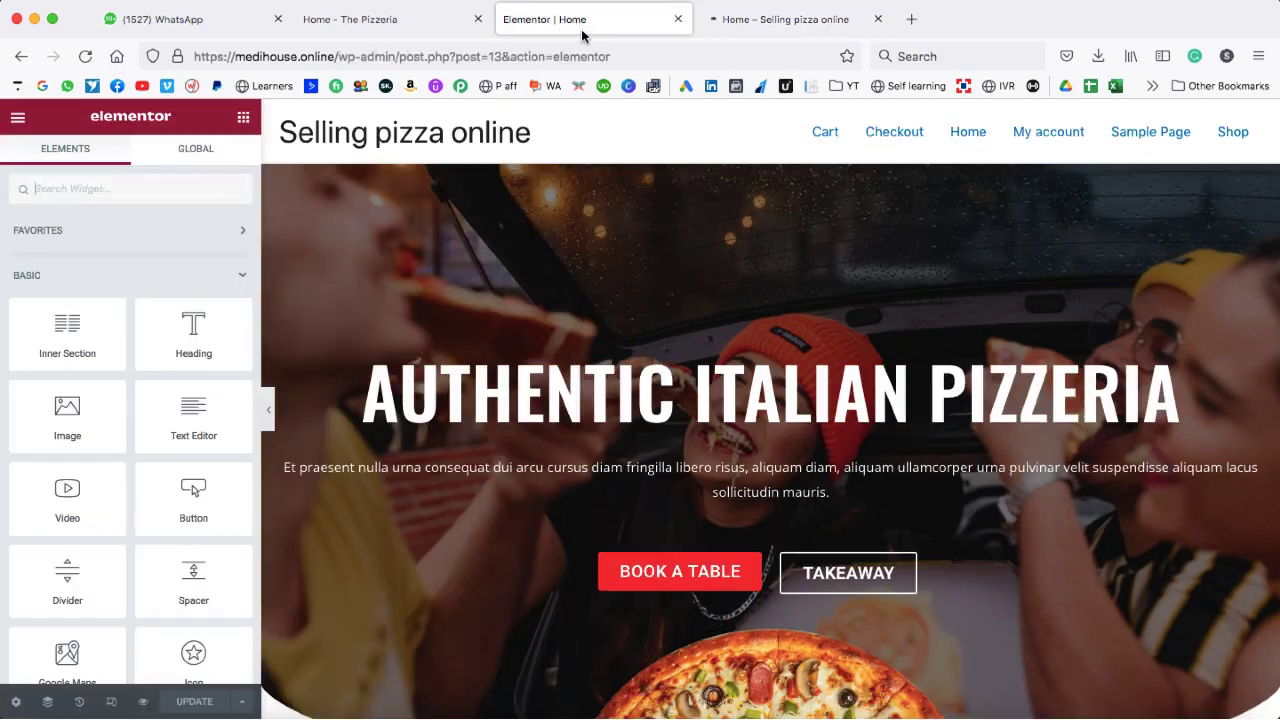
Step: Close the Elementor editor and add a Pizza product category
{"action": "left_click", "coordinate": [678, 19]}
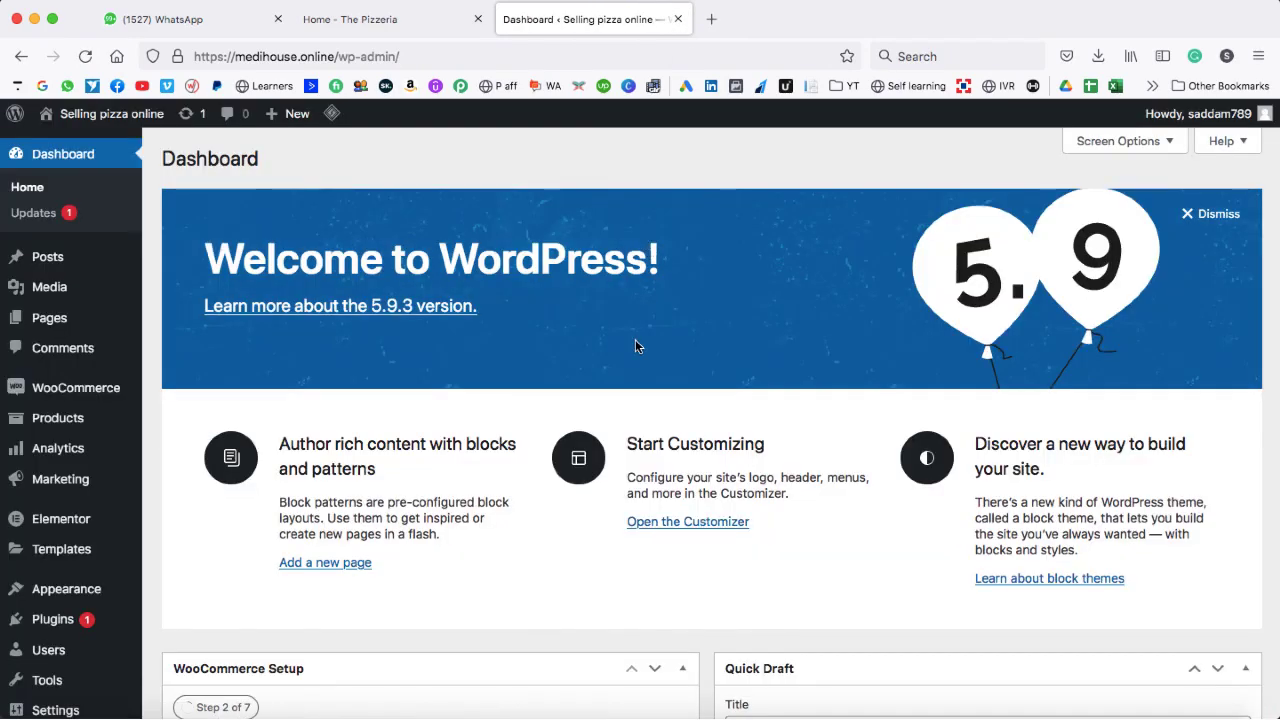
{"action": "mouse_move", "coordinate": [90, 420]}
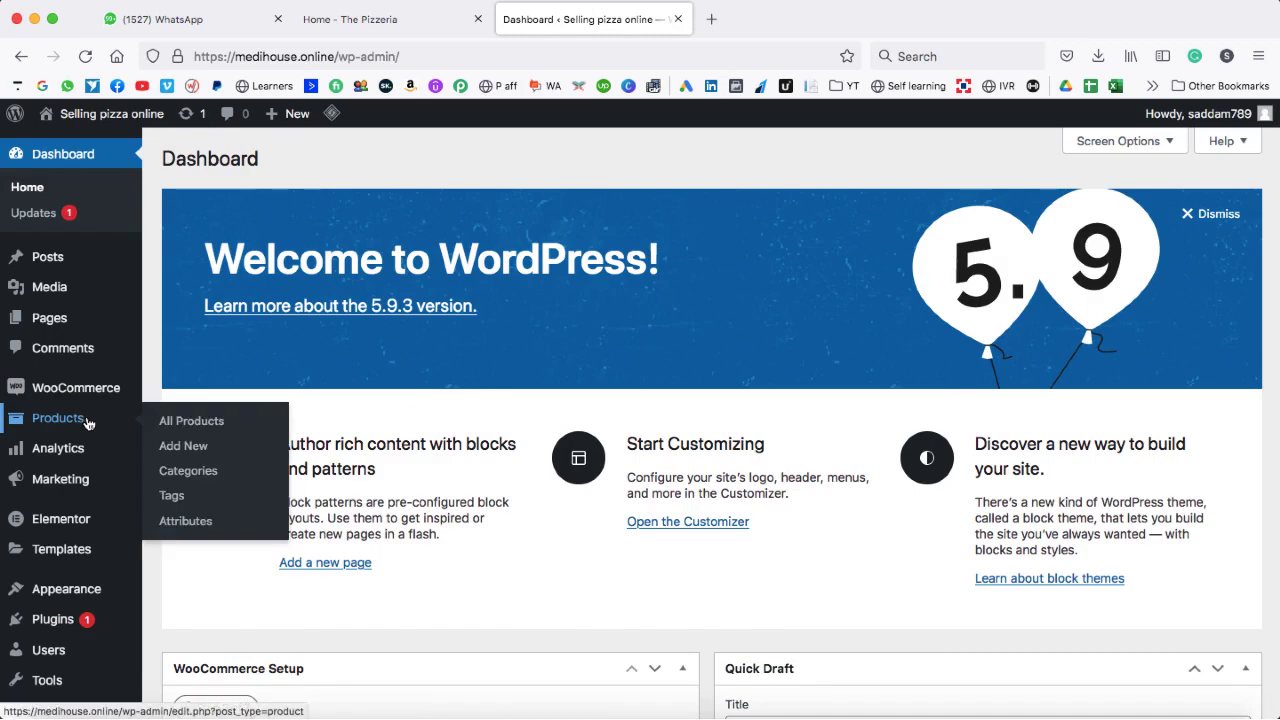
{"action": "left_click", "coordinate": [175, 478]}
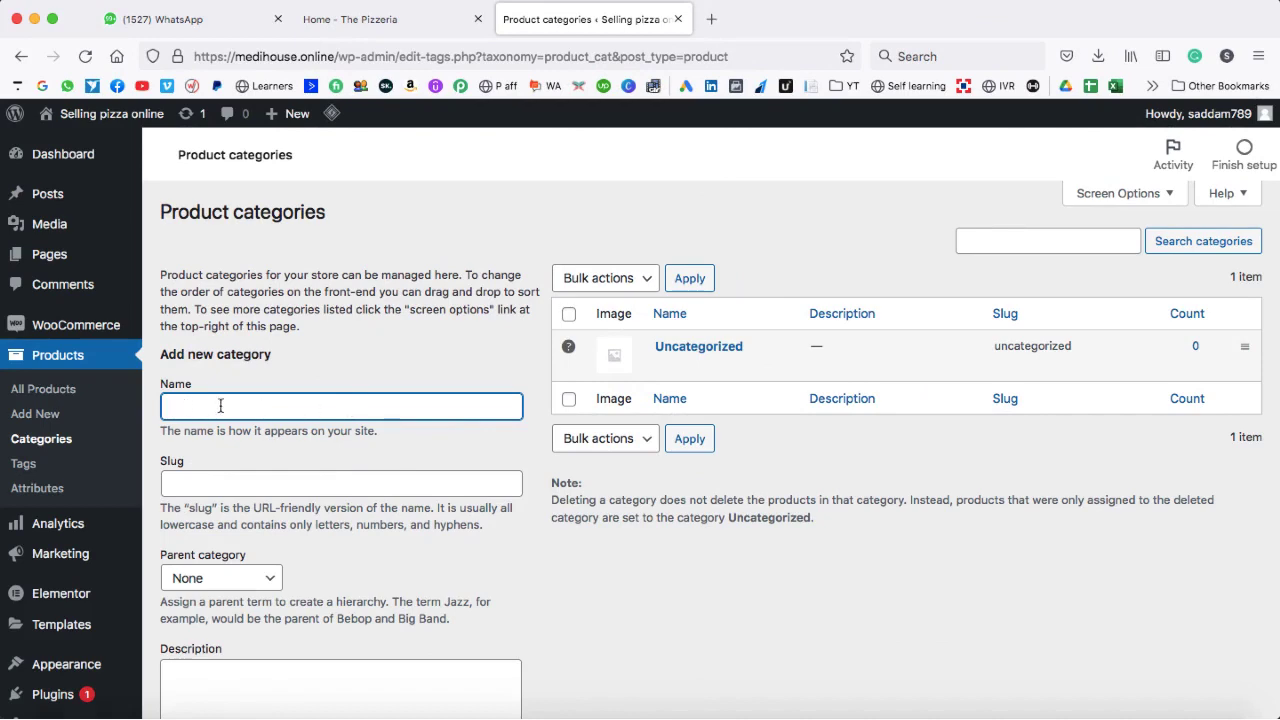
{"action": "type", "text": "Pizza"}
{"action": "scroll", "coordinate": [234, 483], "scroll_direction": "down", "scroll_amount": 5}
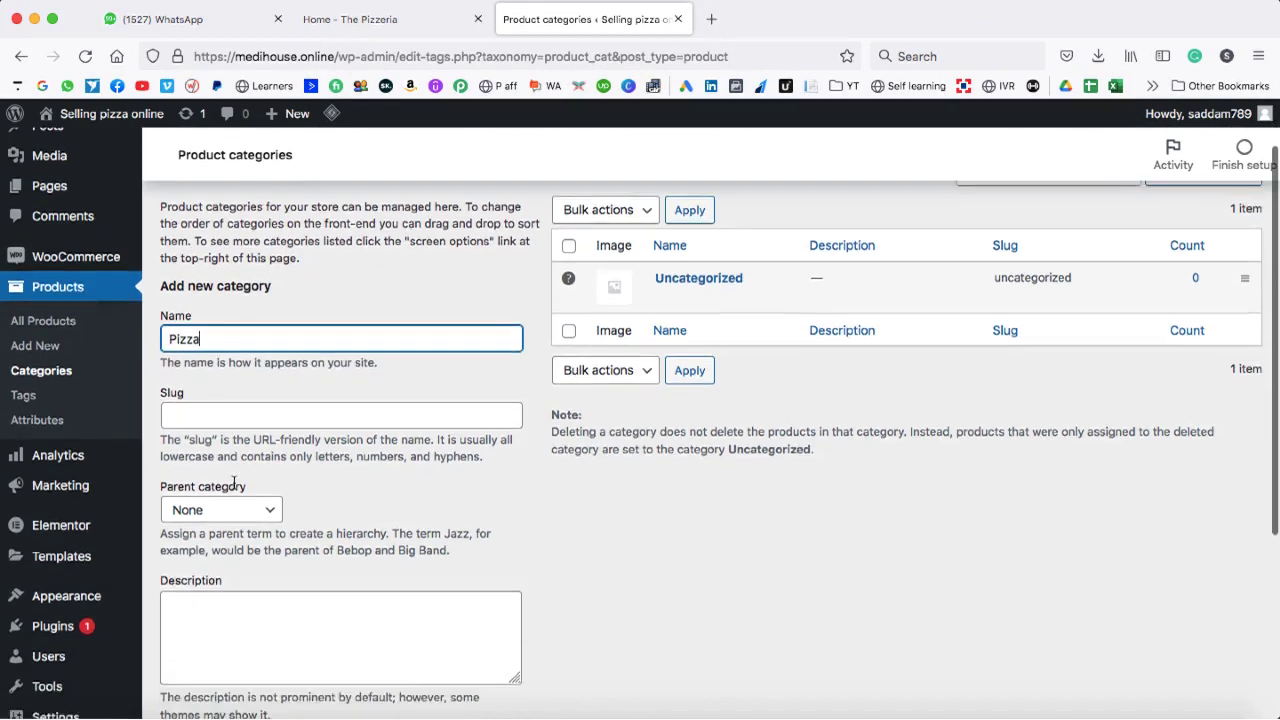
{"action": "scroll", "coordinate": [271, 444], "scroll_direction": "down", "scroll_amount": 1}
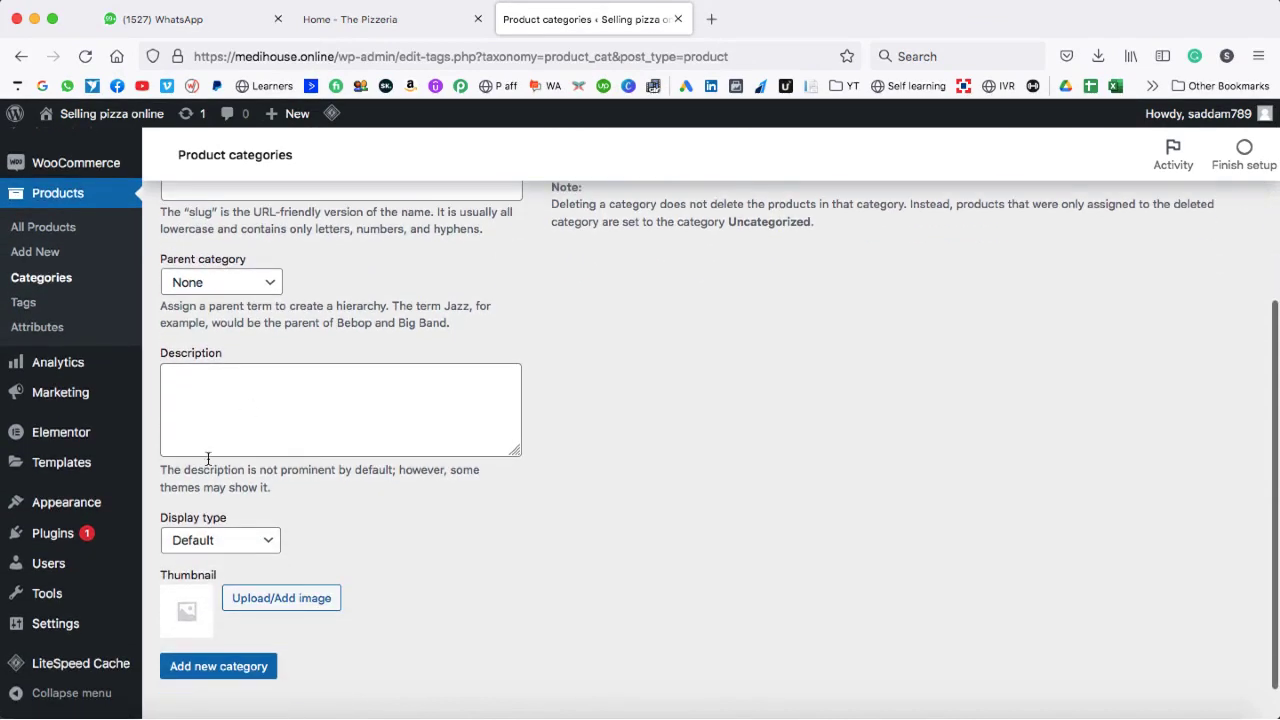
{"action": "scroll", "coordinate": [340, 580], "scroll_direction": "down", "scroll_amount": 1}
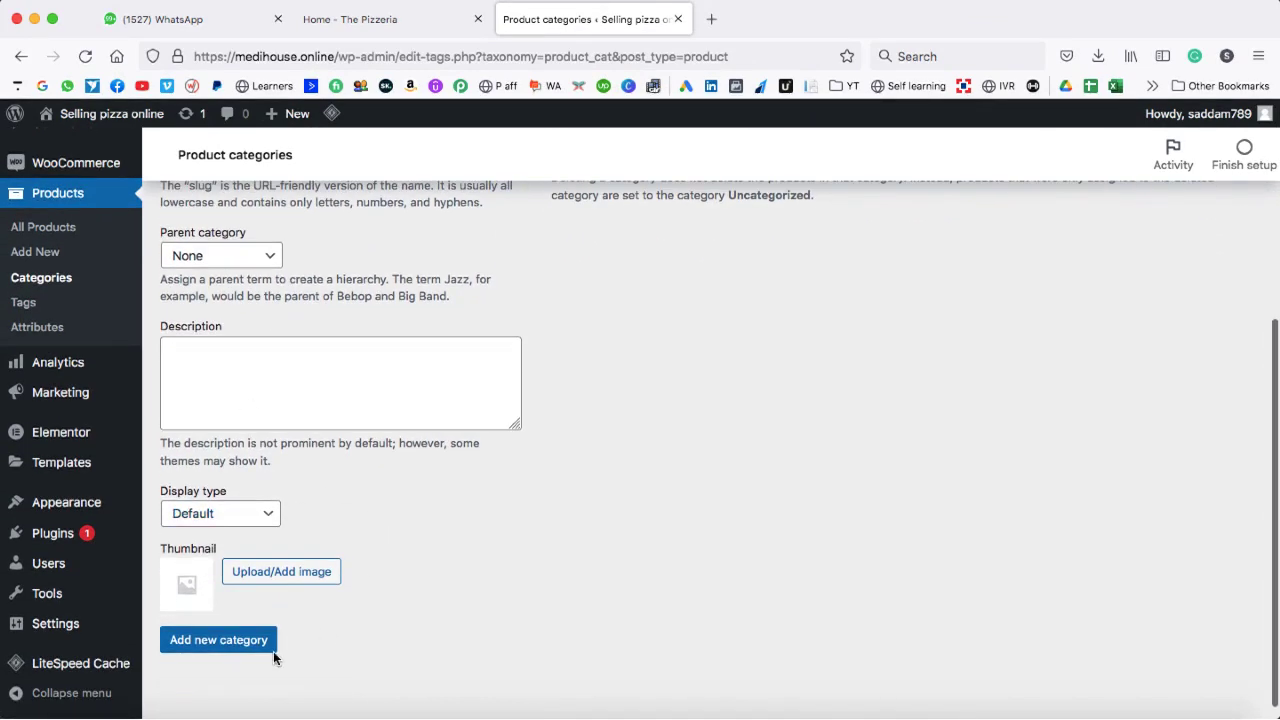
{"action": "left_click", "coordinate": [218, 641]}
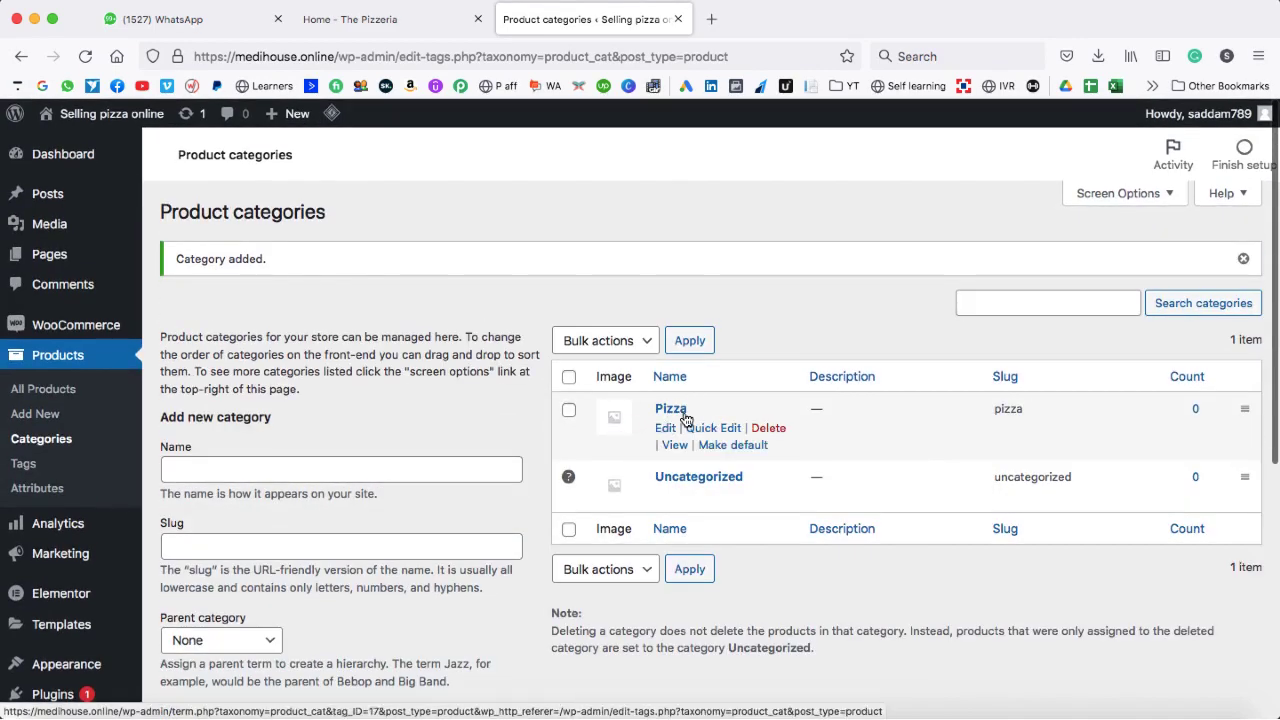
Step: Add the Burgers and Dessert product categories
{"action": "left_click", "coordinate": [383, 471]}
{"action": "type", "text": "Burgers"}
{"action": "scroll", "coordinate": [311, 548], "scroll_direction": "down", "scroll_amount": 8}
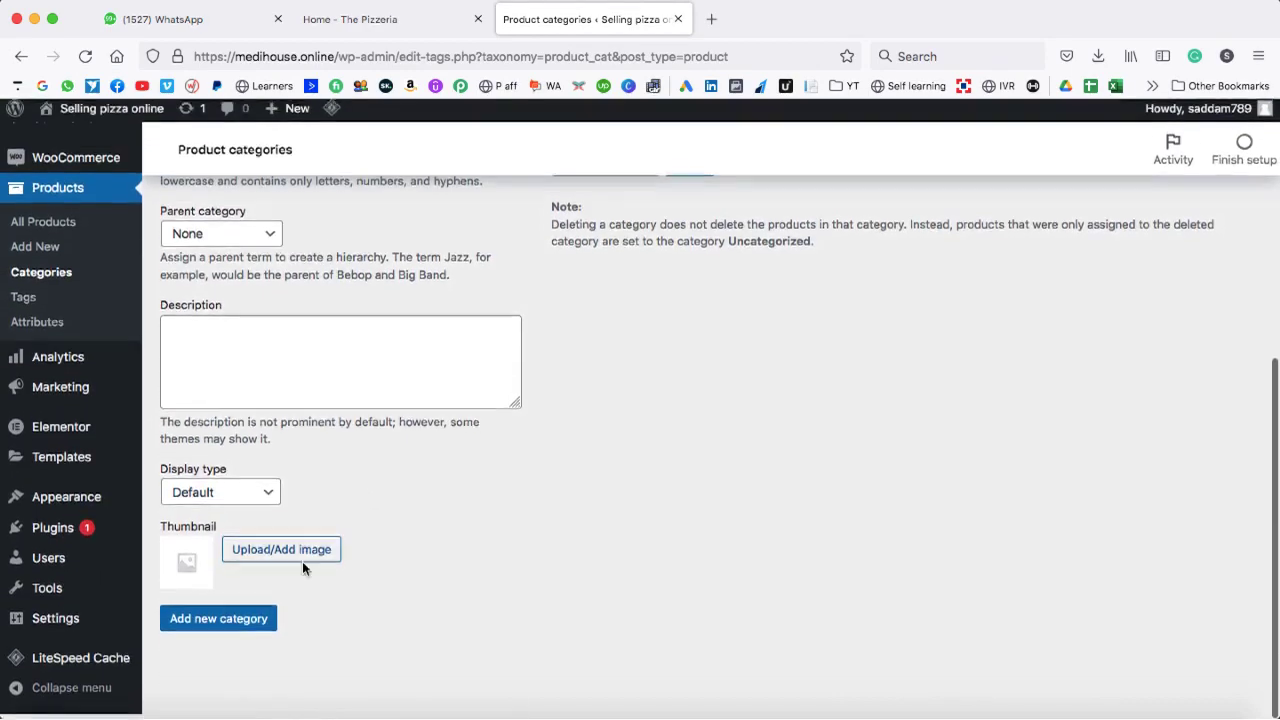
{"action": "left_click", "coordinate": [226, 622]}
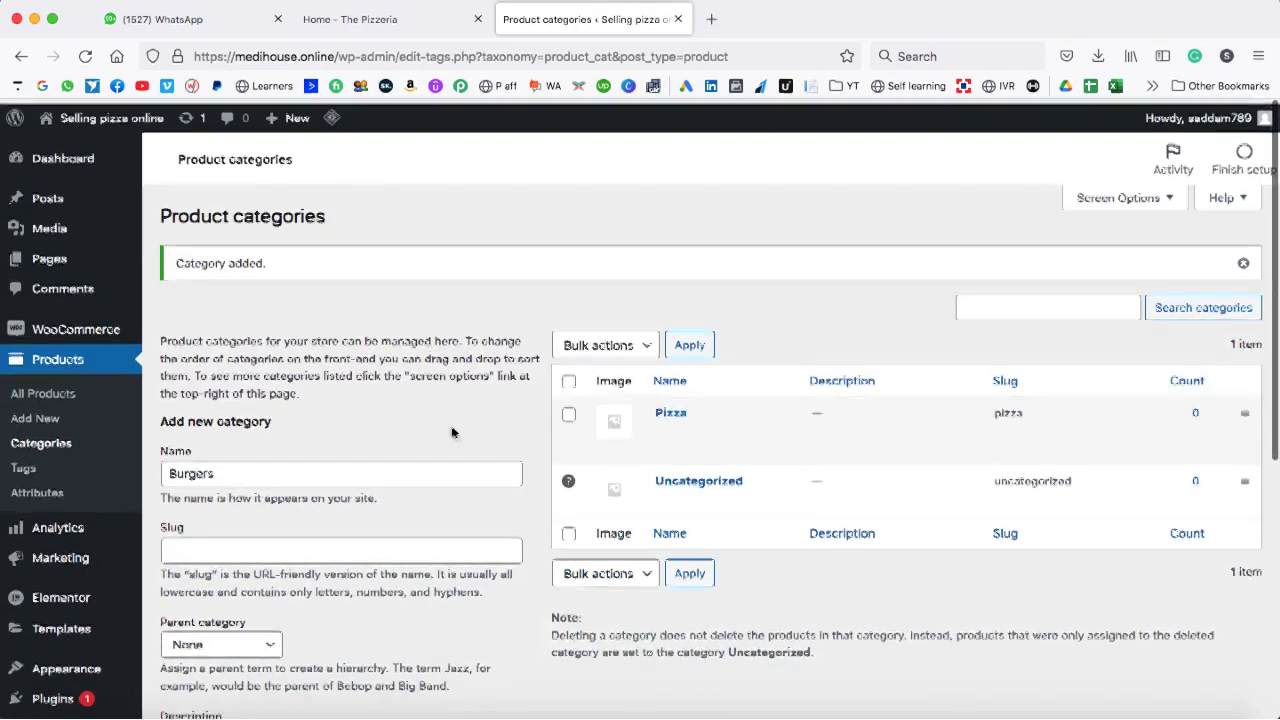
{"action": "left_click", "coordinate": [280, 463]}
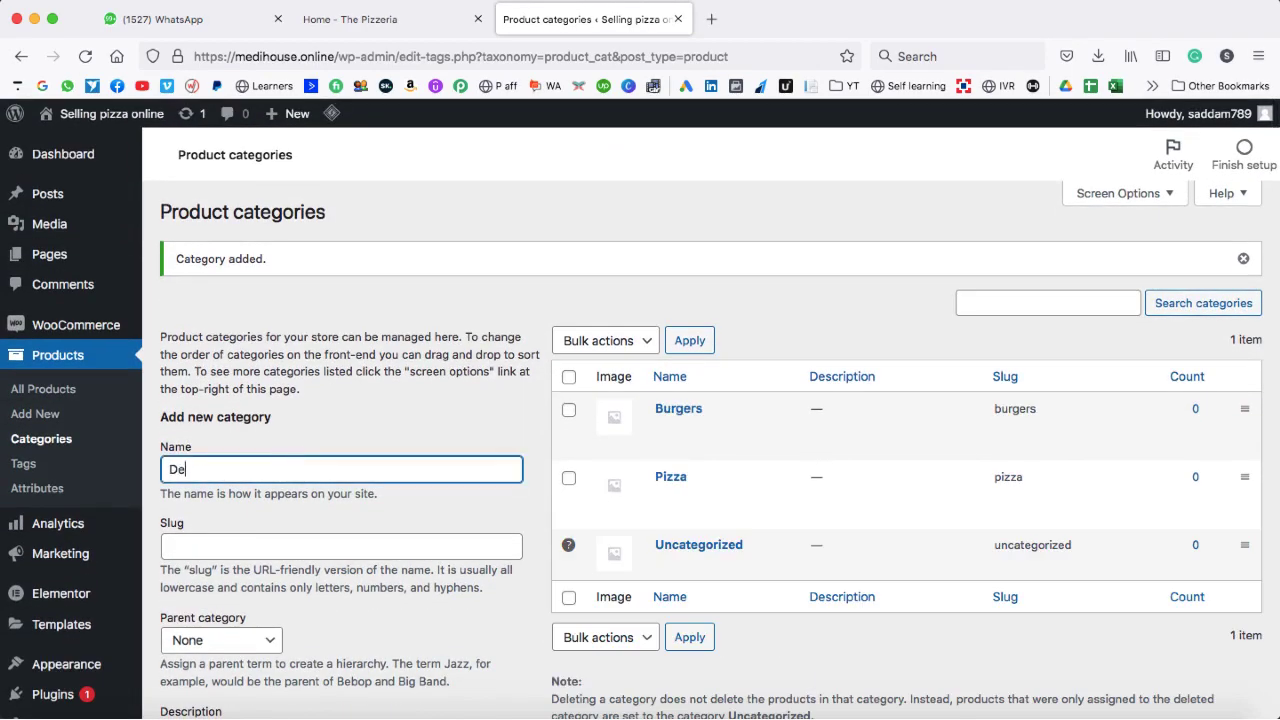
{"action": "scroll", "coordinate": [277, 471], "scroll_direction": "down", "scroll_amount": 8}
{"action": "left_click", "coordinate": [188, 628]}
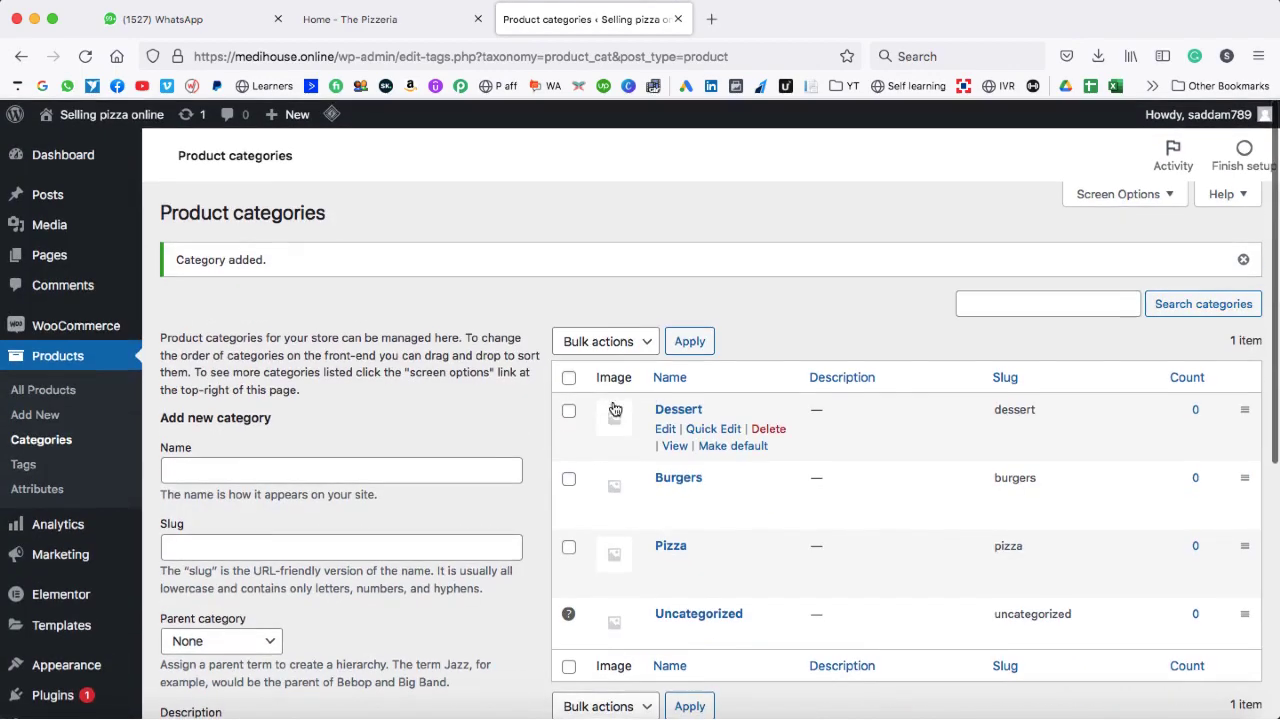
Step: Reorder the categories as Pizza, Burgers, Dessert
{"action": "mouse_move", "coordinate": [777, 503]}
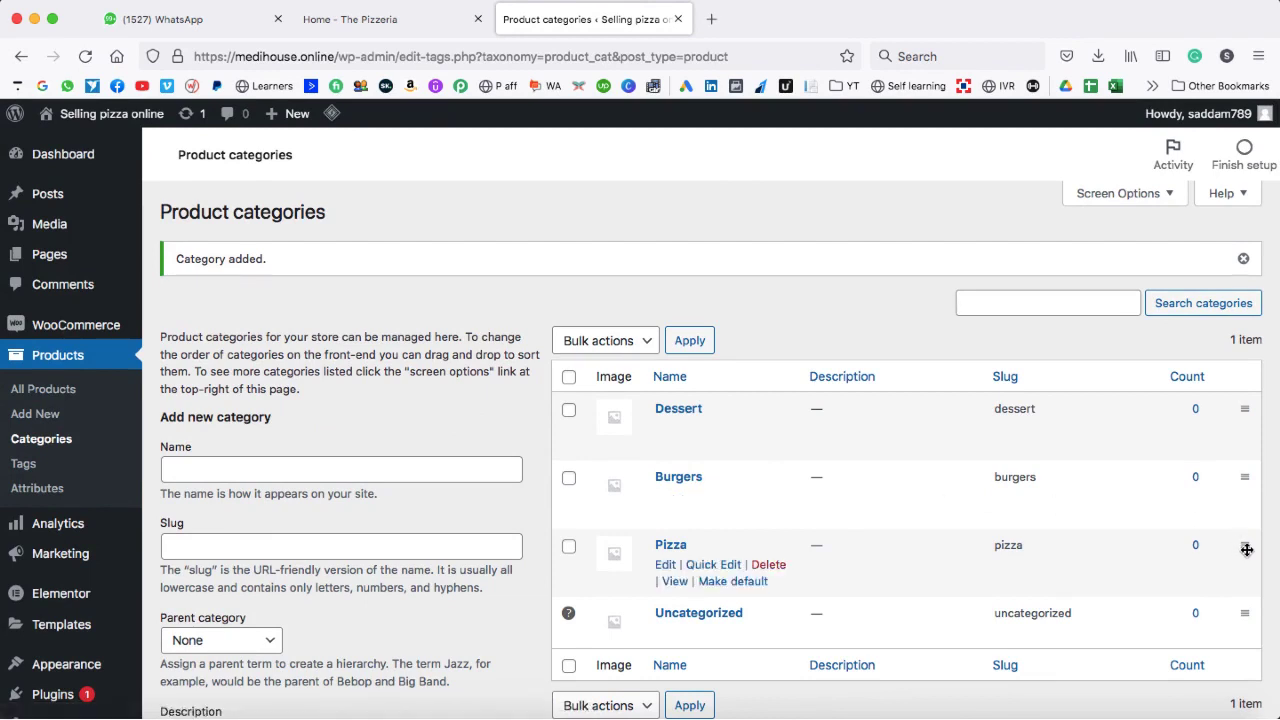
{"action": "left_click_drag", "start_coordinate": [1245, 547], "coordinate": [1243, 408]}
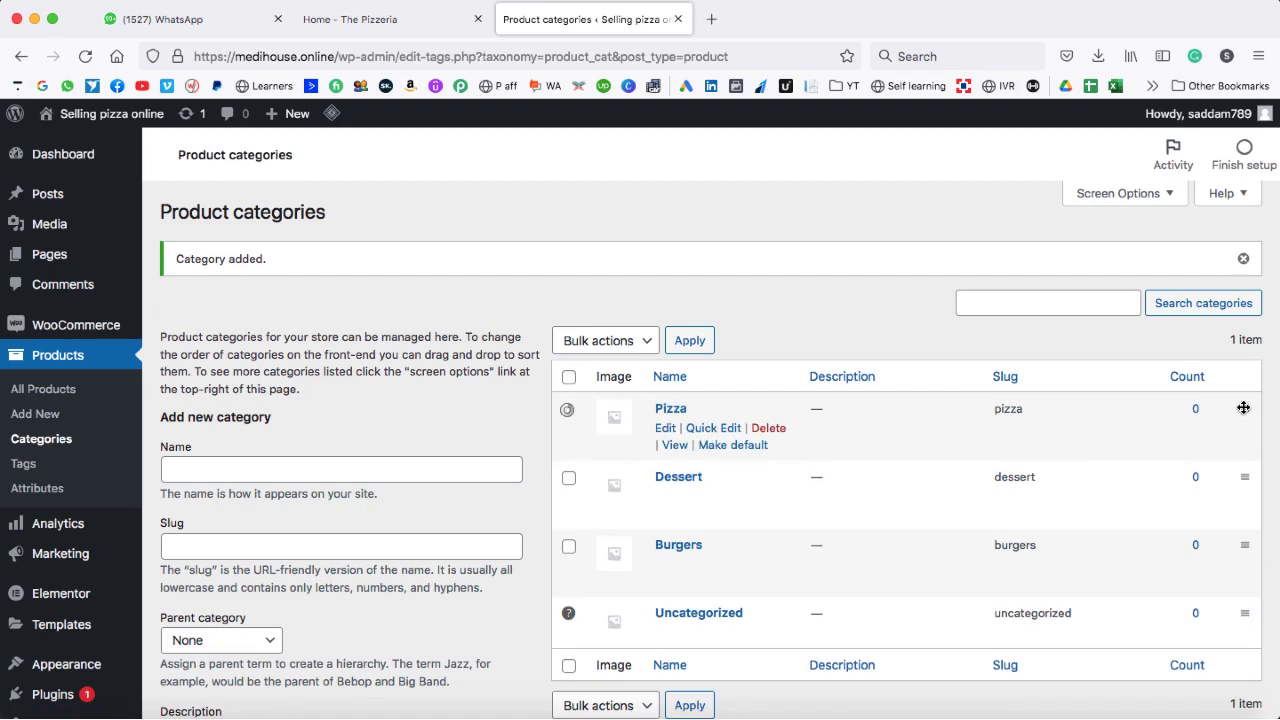
{"action": "left_click_drag", "start_coordinate": [1243, 543], "coordinate": [1243, 477]}
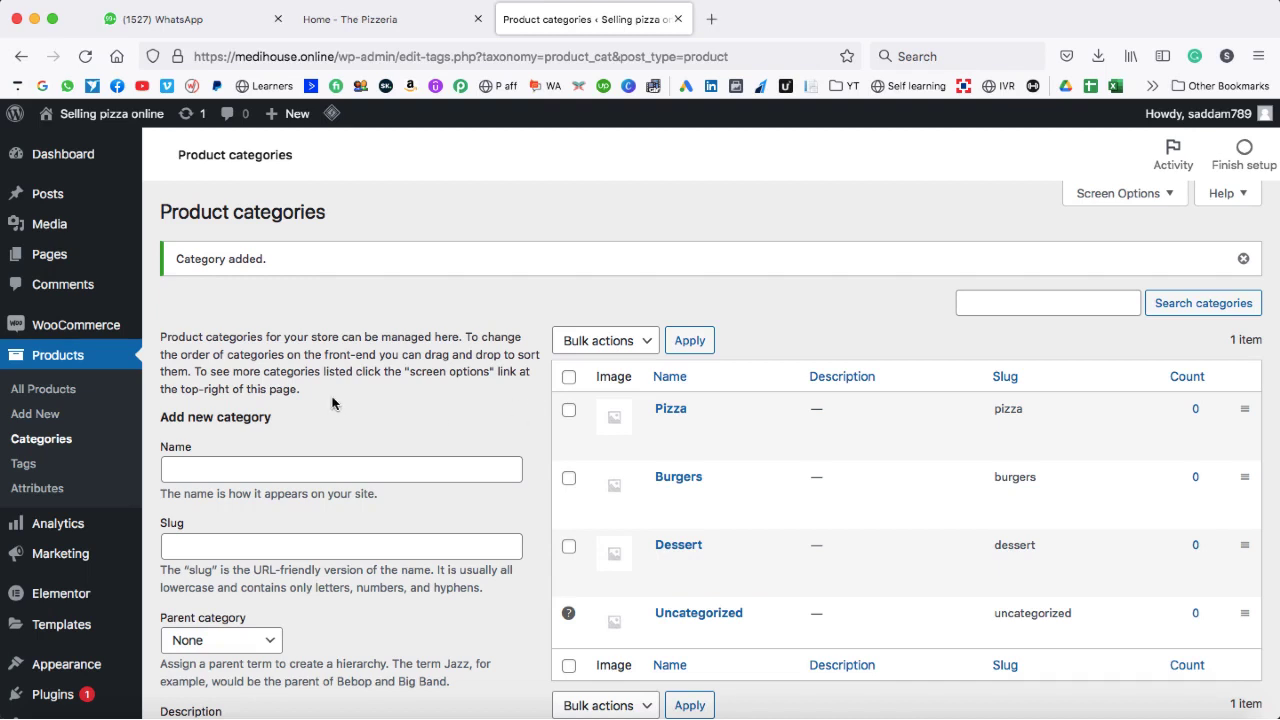
Step: Start a new product titled Chicken Pizza with the description editor in Visual mode
{"action": "left_click", "coordinate": [36, 414]}
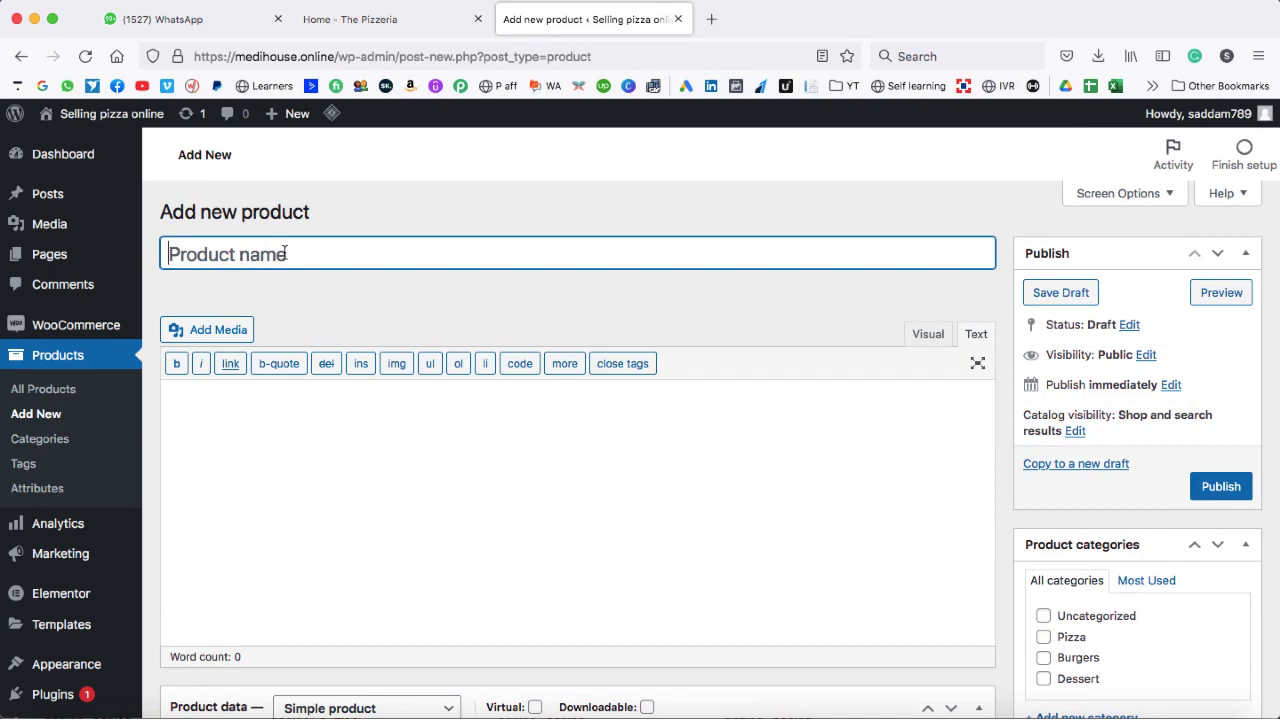
{"action": "type", "text": "Chicken Pizza"}
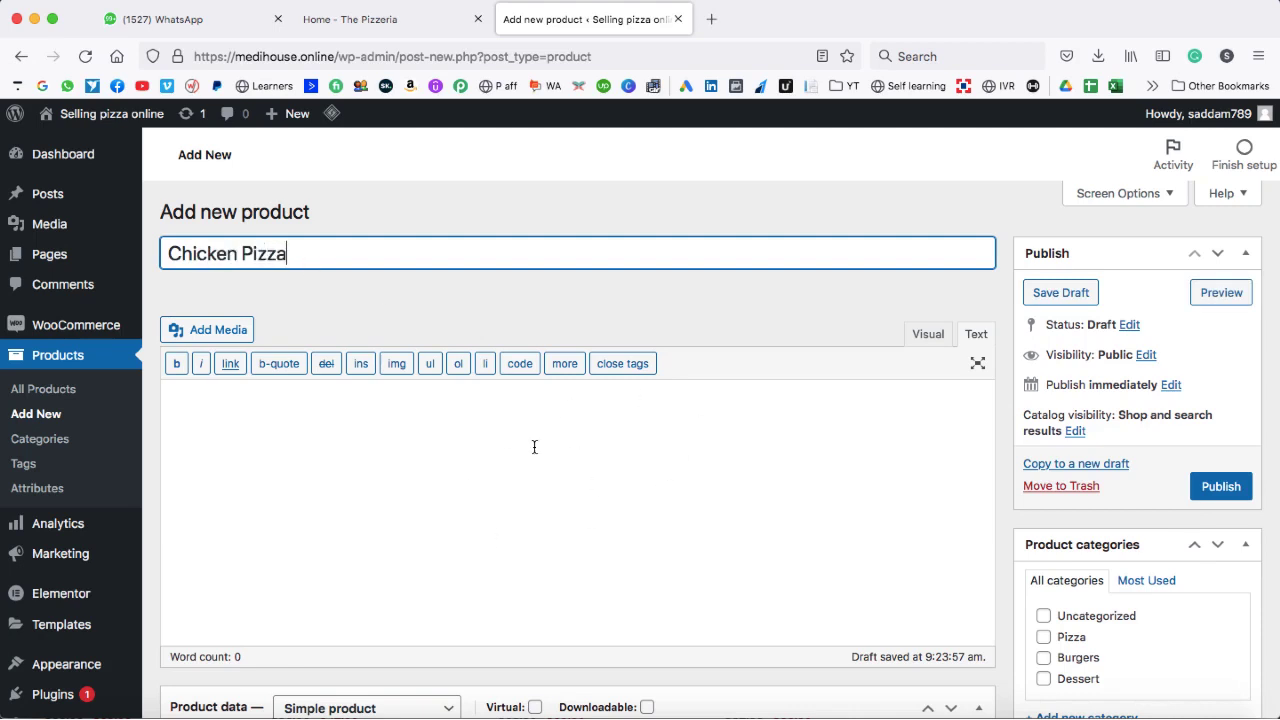
{"action": "left_click", "coordinate": [928, 341]}
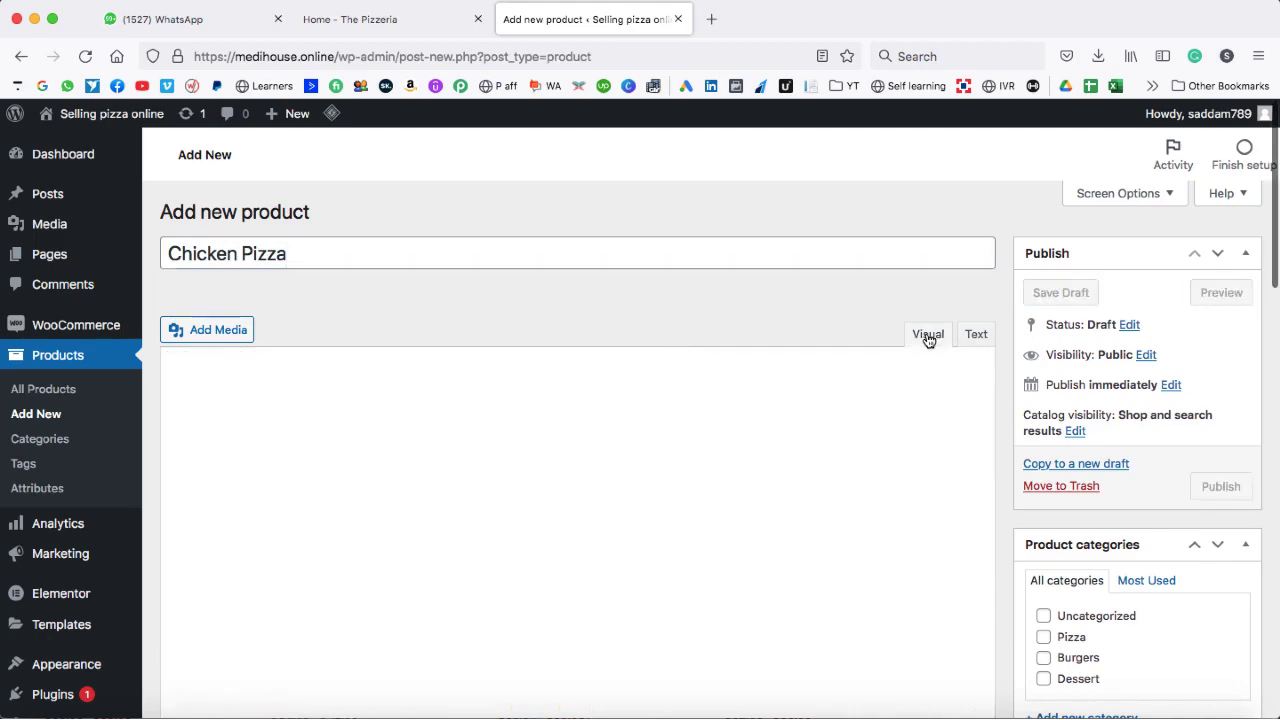
{"action": "scroll", "coordinate": [586, 474], "scroll_direction": "down", "scroll_amount": 10}
{"action": "scroll", "coordinate": [586, 474], "scroll_direction": "up", "scroll_amount": 10}
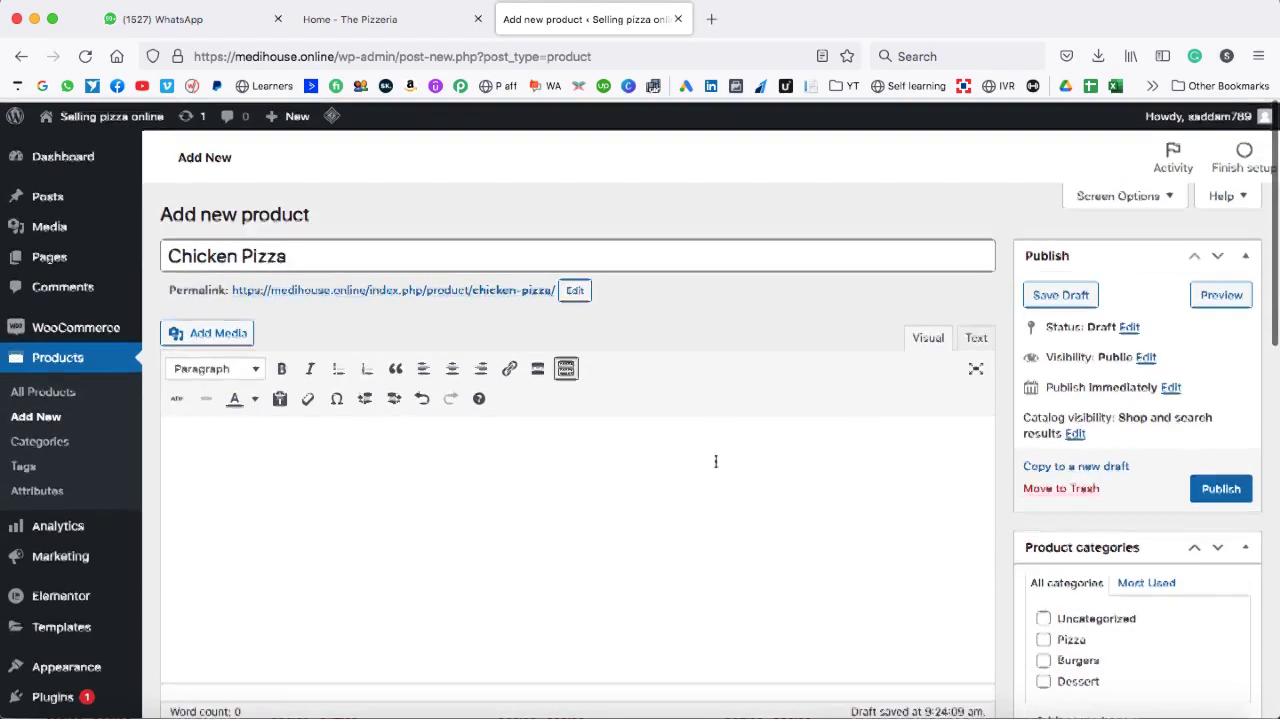
{"action": "left_click", "coordinate": [972, 337]}
{"action": "left_click", "coordinate": [924, 339]}
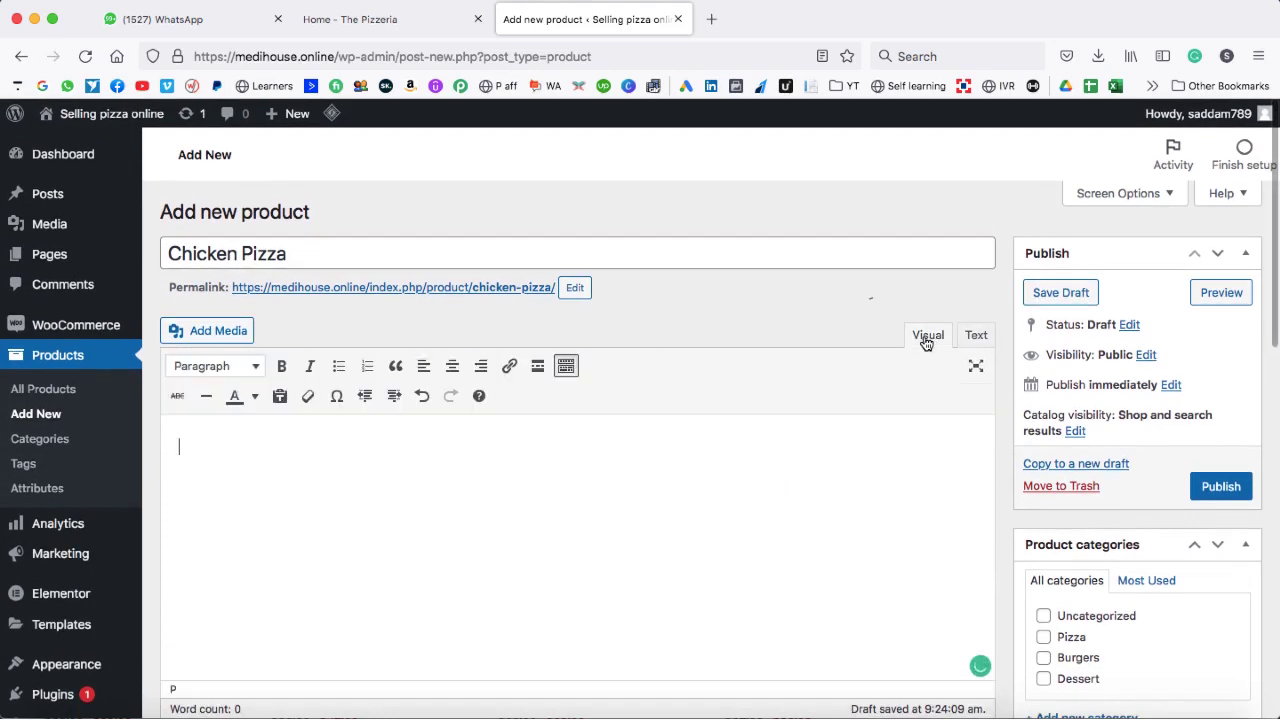
Step: Paste the Nam accumsan lorem ipsum paragraph into the description and add a new line
{"action": "left_click", "coordinate": [460, 500]}
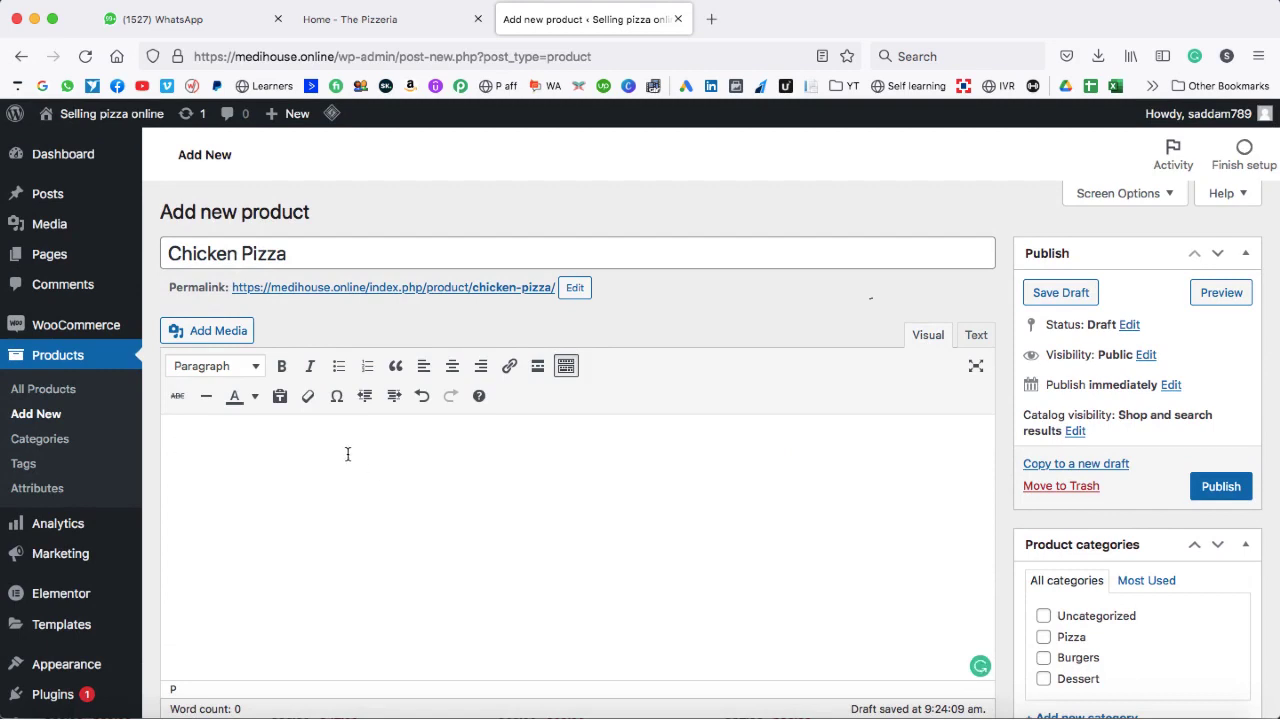
{"action": "type", "text": "Nam accumsan a augue ut lobortis. Ut ac libero vel libero consectetur dictum ac in ante. Pellentesque efficitur nibh id condimentum blandit. Phasellus vulputate, tellus in vestibulum feugiat, felis nisl pulvinar mi, mollis eleifend orci risus sit amet orci. Cum sociis natoque penatibus et magnis dis parturient montes, nascetur ridiculus mus. Maecenas vitae viverra risus. Vivamus eget accumsan elit, tincidunt pharetra orci. Maecenas neque mi, porttitor eu ullamcorper nec, aliquet eu nulla. Mauris maximus turpis tellus, vel aliquam neque aliquet accumsan. Maecenas ultrices facilisis libero, eu laoreet mauris. Integer non aliquam sapien, ut auctor sem. Vivamus urna urna, eleifend eget augue sed, pulvinar rutrum enim. Nullam lacinia mauris vel mattis lacinia."}
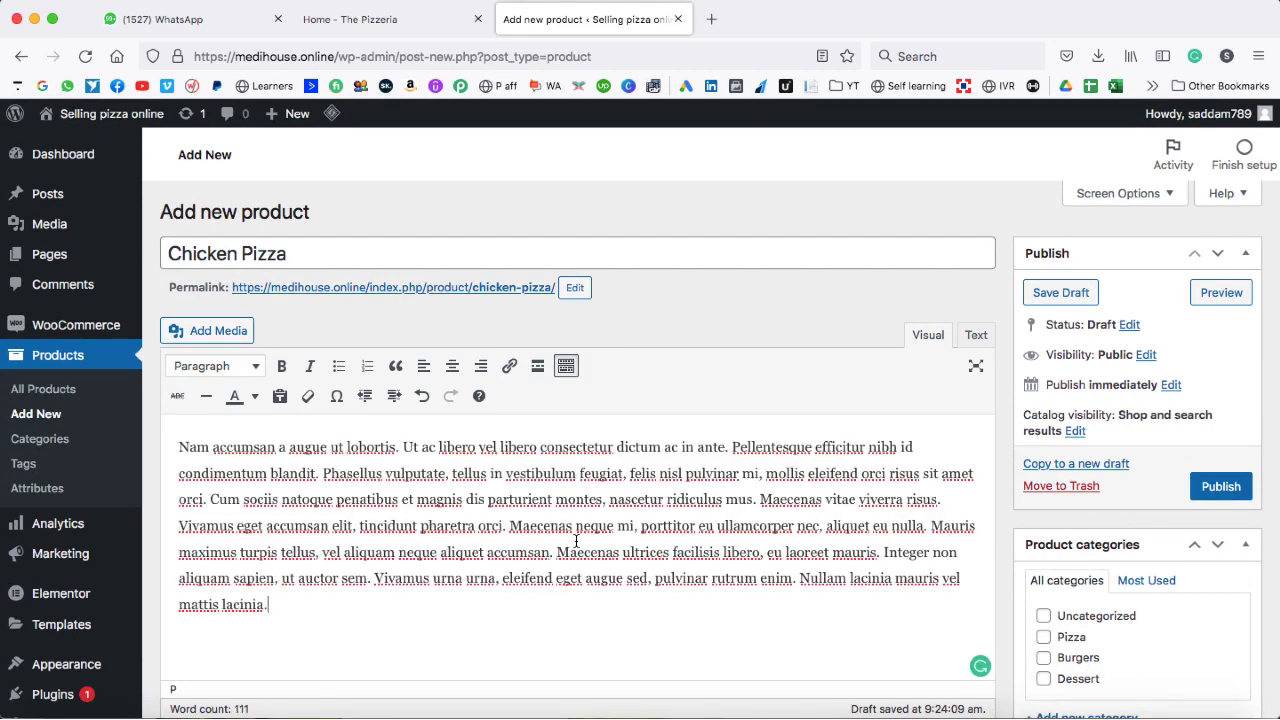
{"action": "key", "text": "Return"}
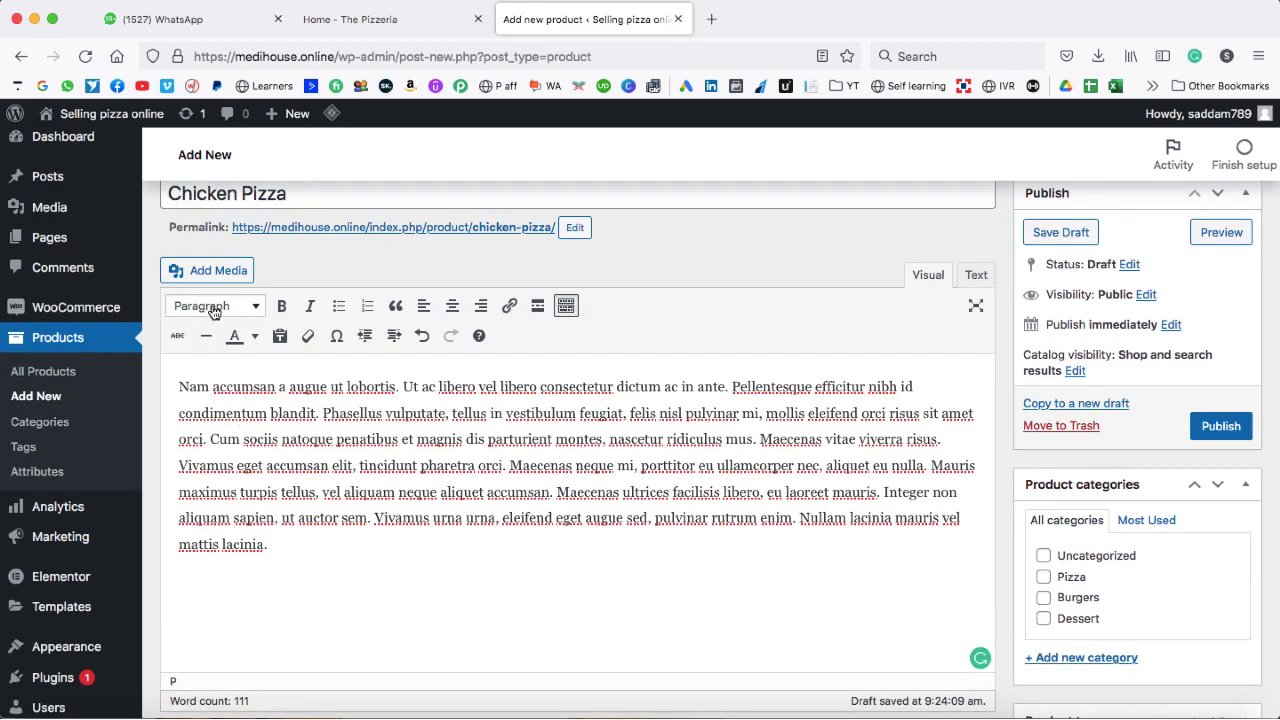
Step: Insert the pizza slice photo into the description at Large 1024 × 286 size
{"action": "left_click", "coordinate": [213, 276]}
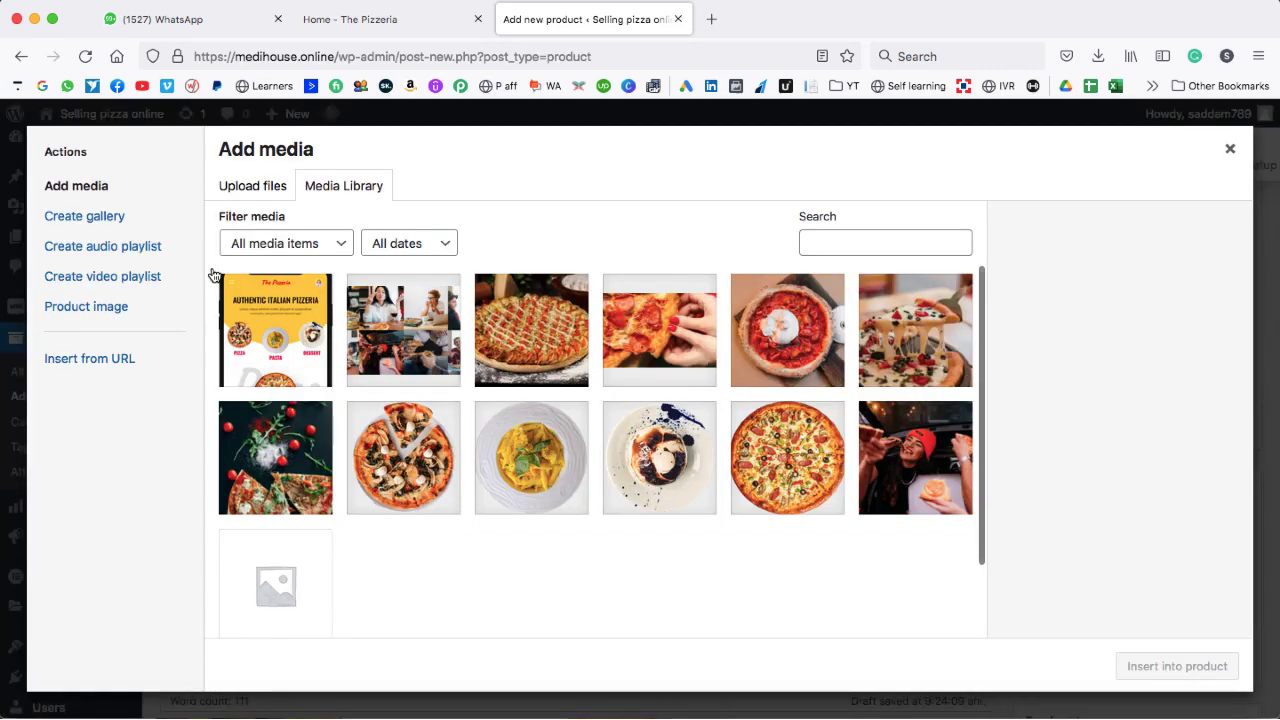
{"action": "left_click", "coordinate": [648, 348]}
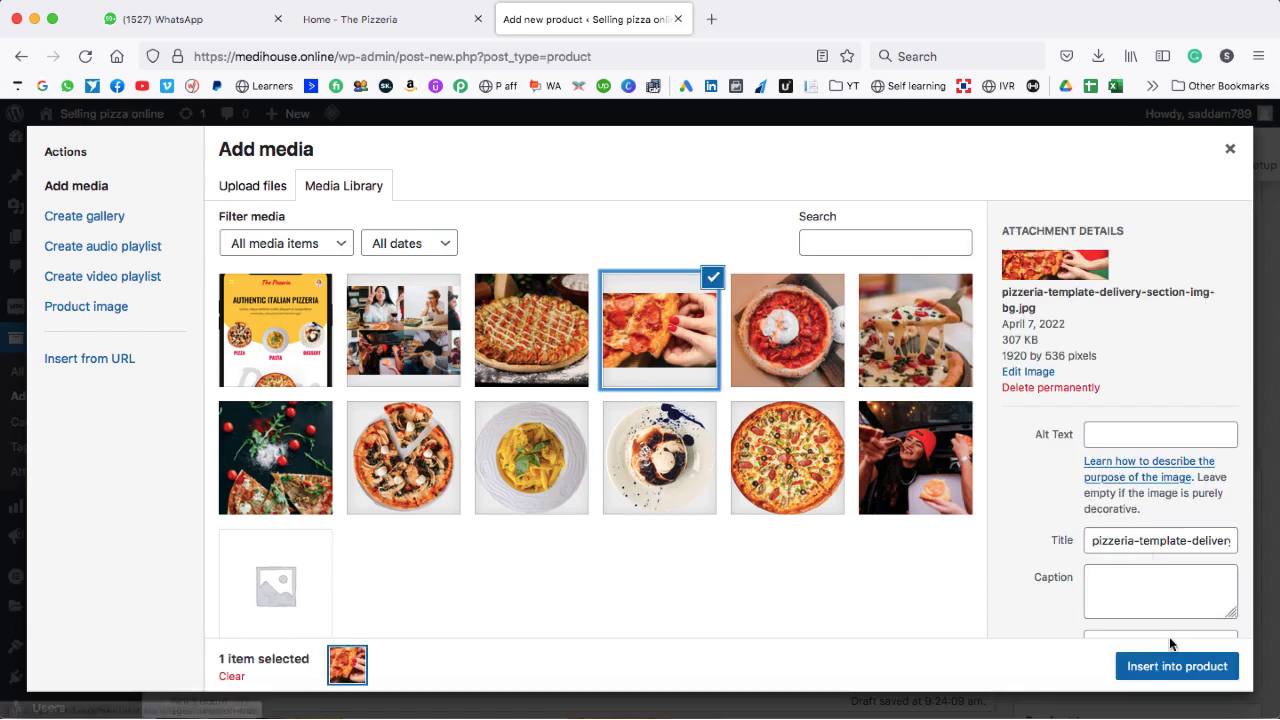
{"action": "scroll", "coordinate": [1146, 470], "scroll_direction": "down", "scroll_amount": 2}
{"action": "scroll", "coordinate": [1146, 465], "scroll_direction": "down", "scroll_amount": 5}
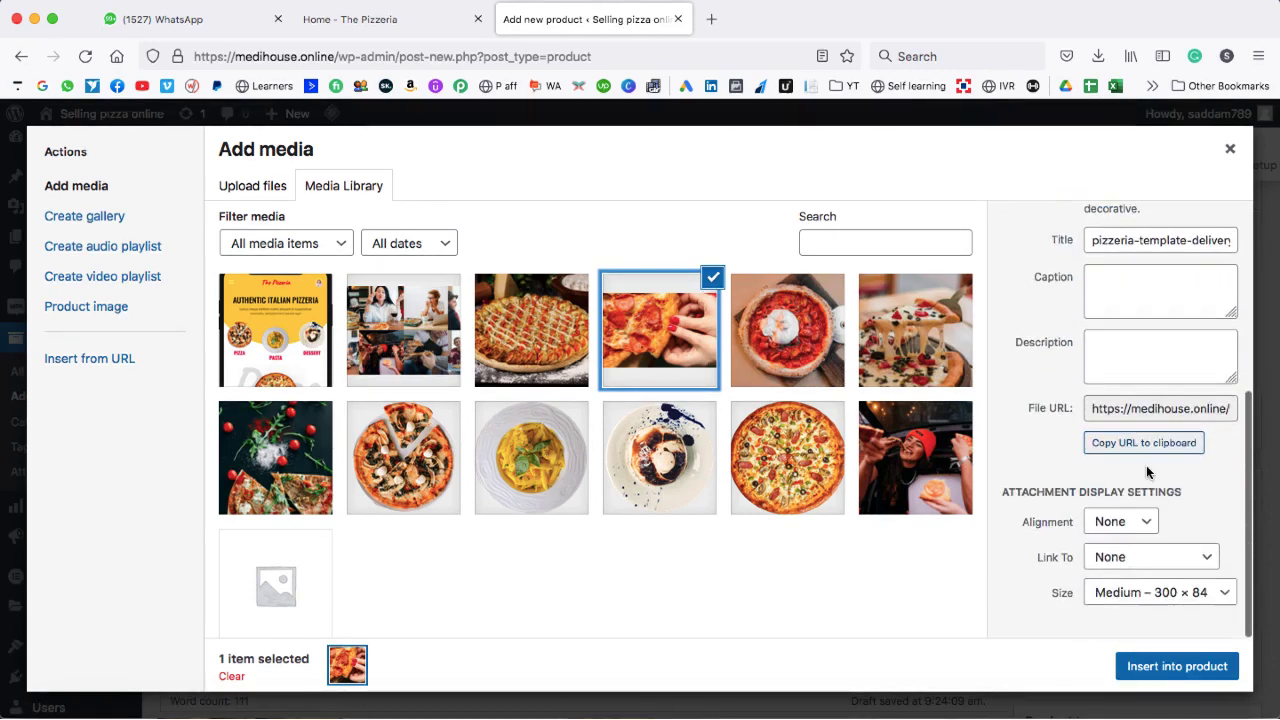
{"action": "left_click", "coordinate": [1152, 595]}
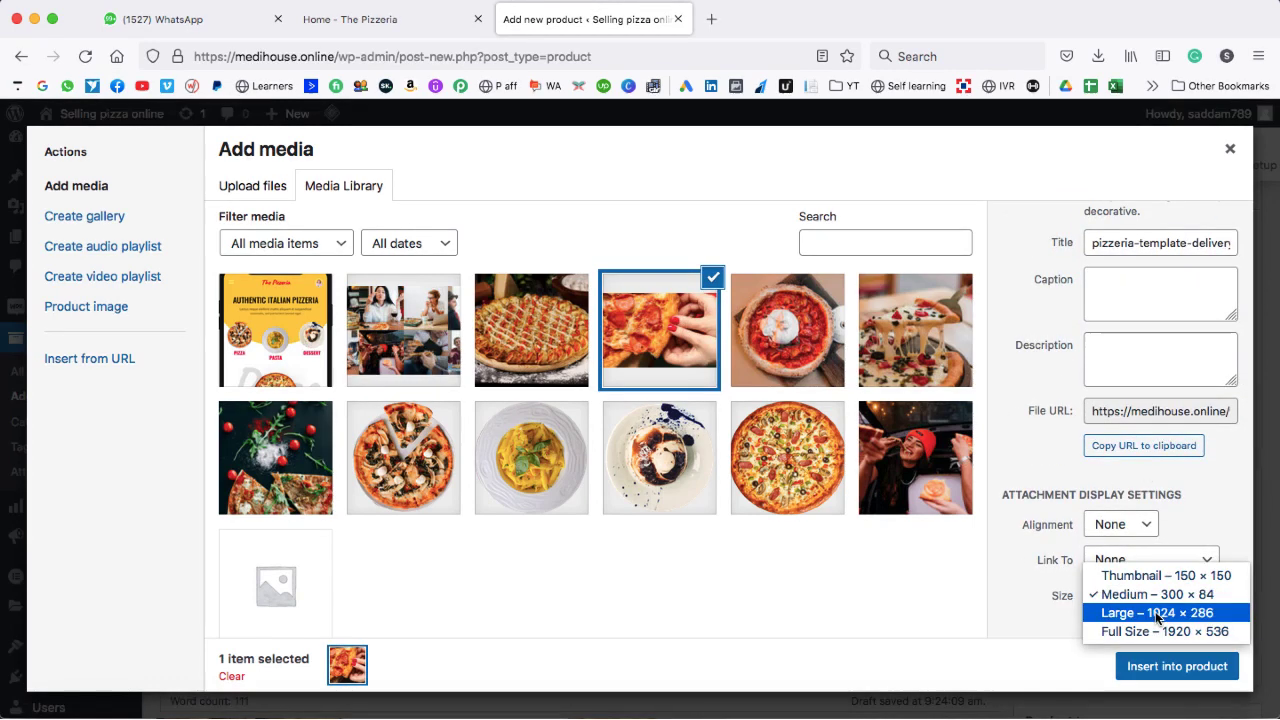
{"action": "left_click", "coordinate": [1157, 613]}
{"action": "left_click", "coordinate": [1175, 667]}
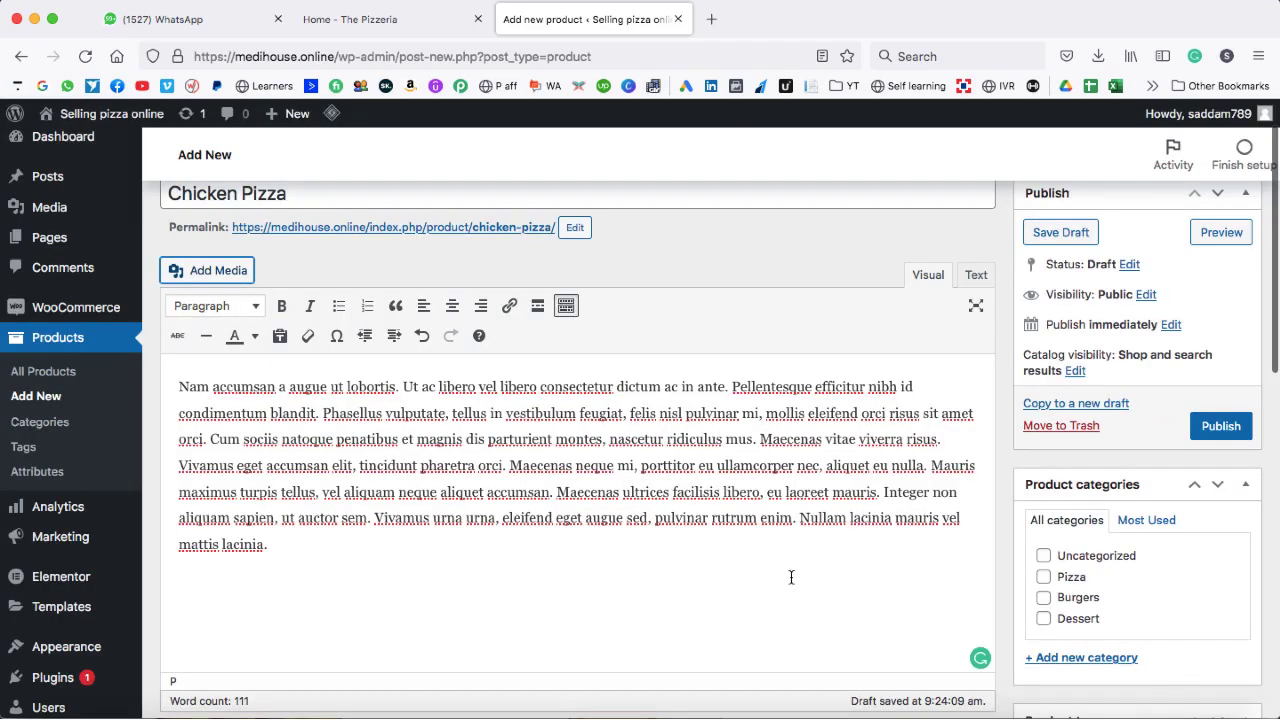
Step: Set the regular price to 500 and the sale price to 467
{"action": "scroll", "coordinate": [643, 550], "scroll_direction": "down", "scroll_amount": 3}
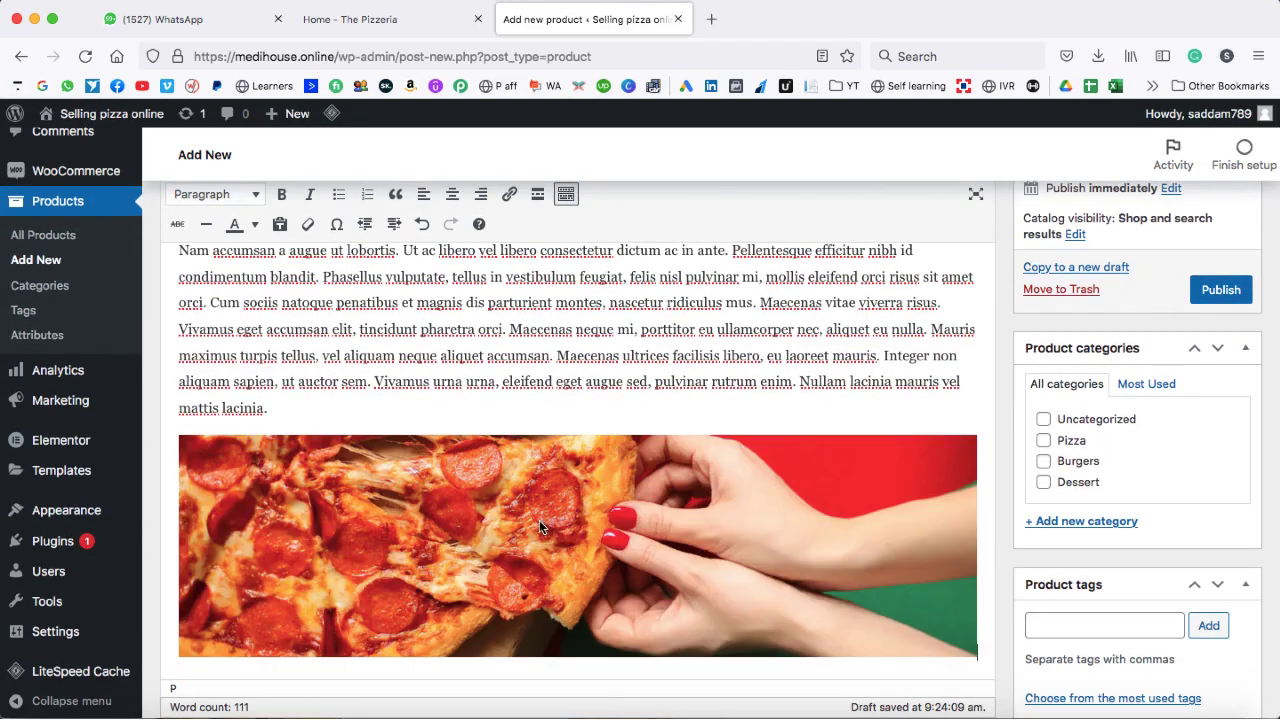
{"action": "scroll", "coordinate": [539, 527], "scroll_direction": "down", "scroll_amount": 9}
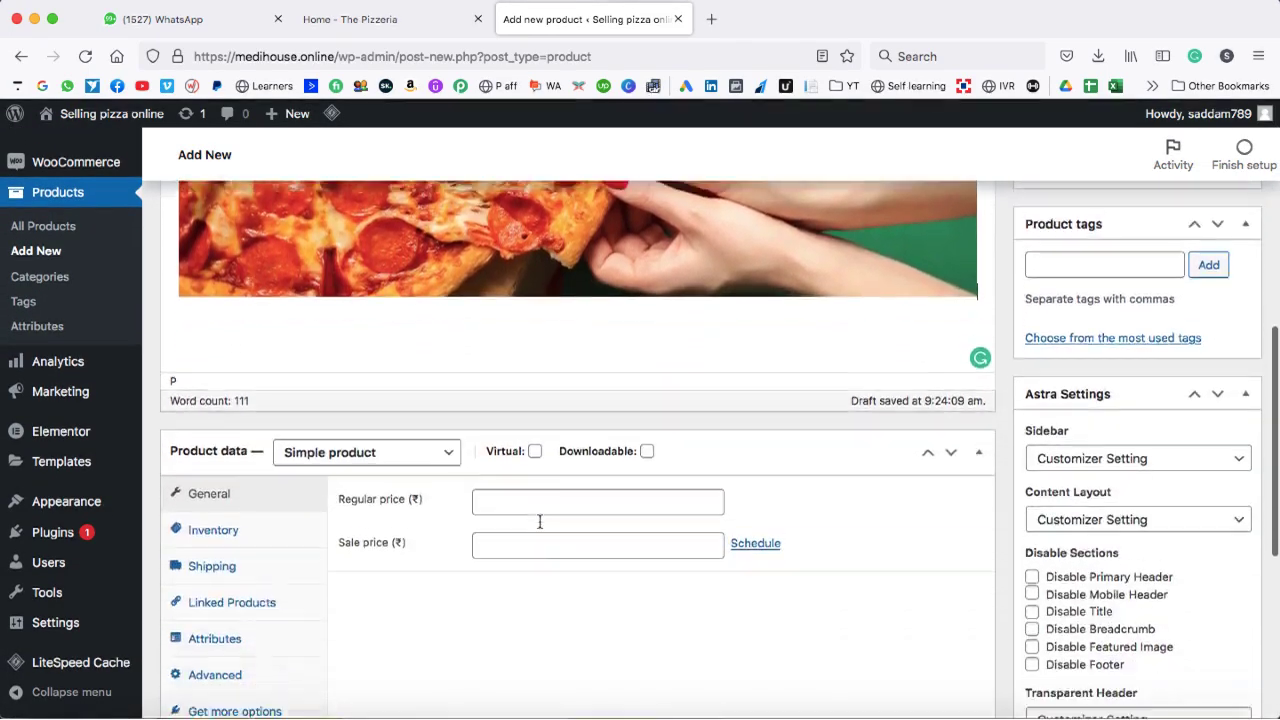
{"action": "scroll", "coordinate": [539, 527], "scroll_direction": "down", "scroll_amount": 1}
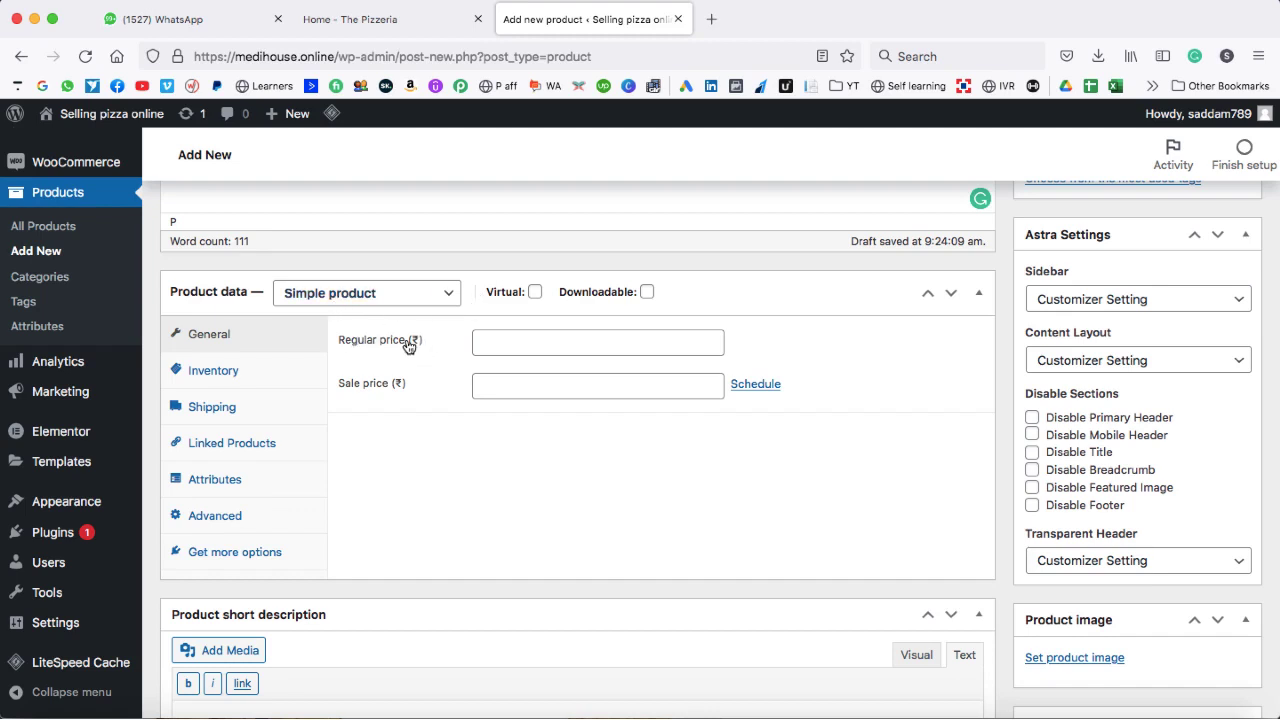
{"action": "left_click", "coordinate": [488, 340]}
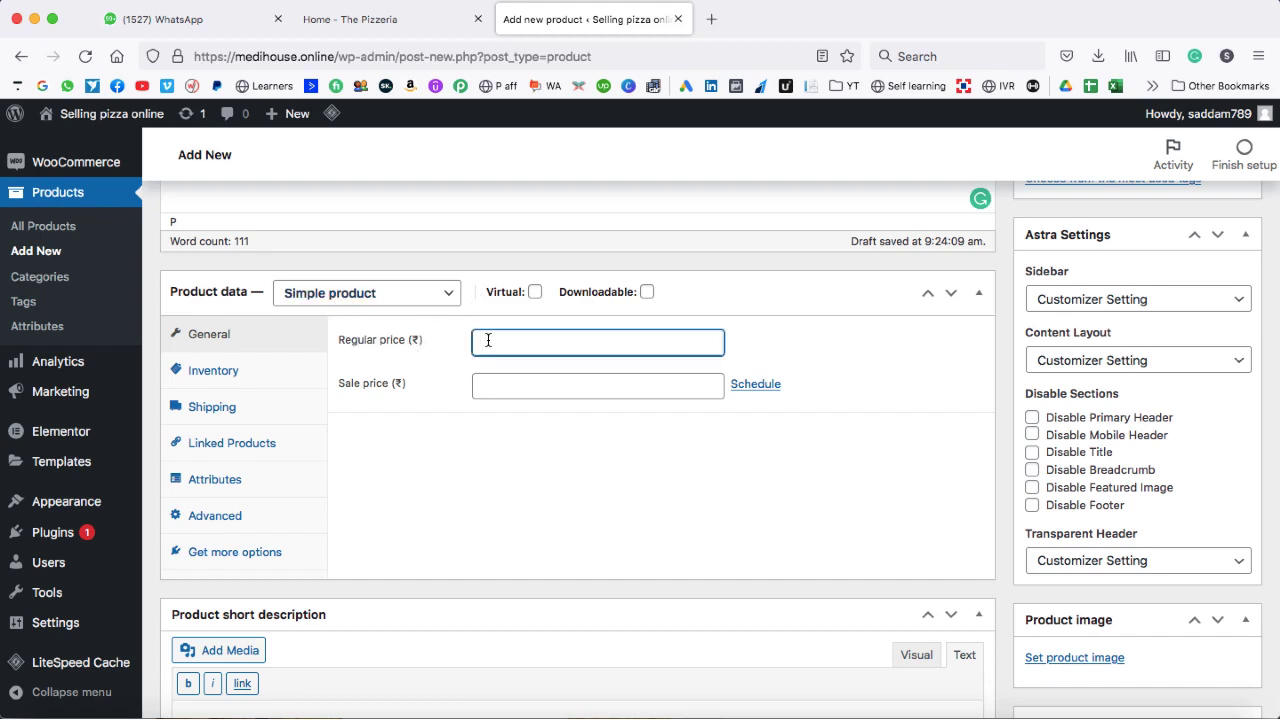
{"action": "type", "text": "500"}
{"action": "left_click", "coordinate": [471, 435]}
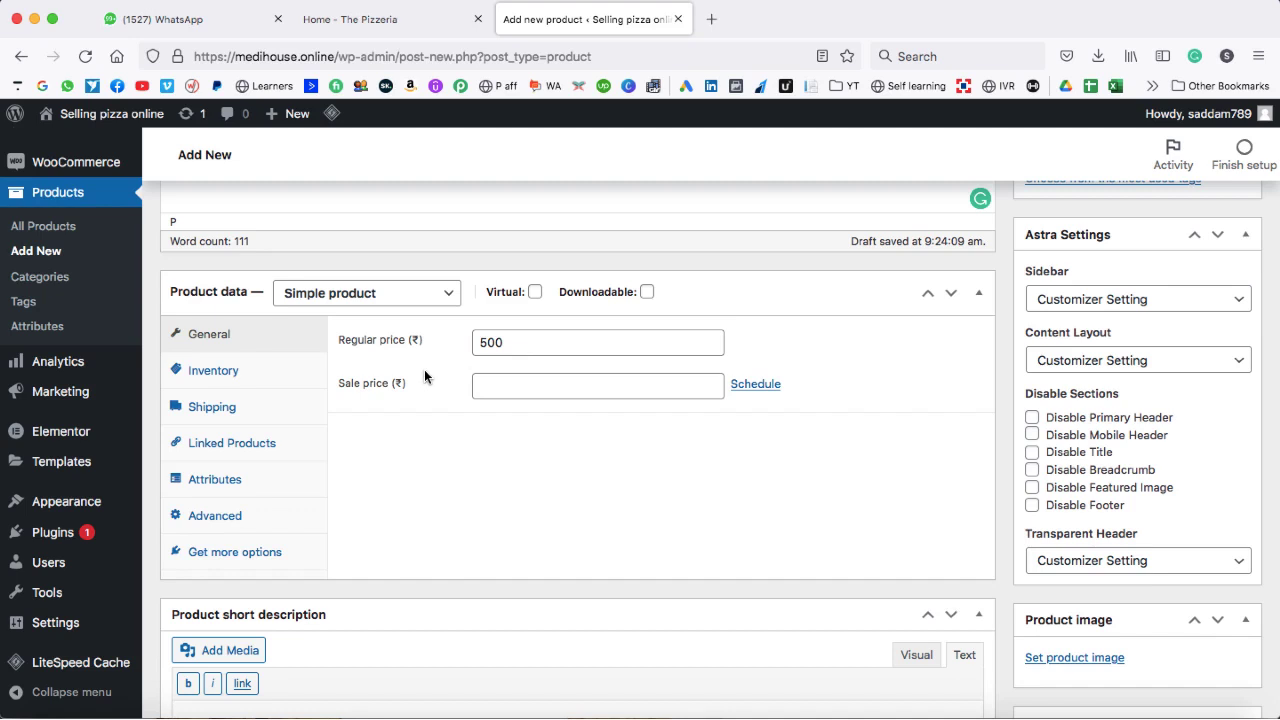
{"action": "left_click", "coordinate": [485, 384]}
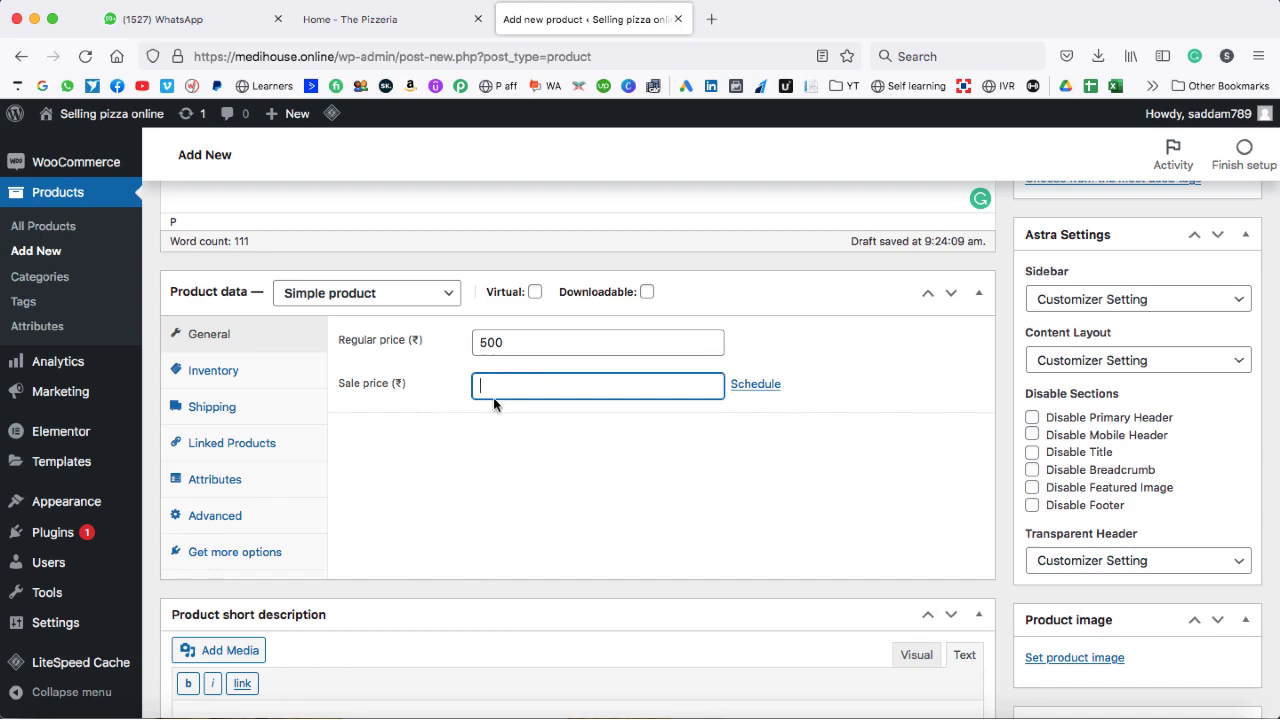
{"action": "type", "text": "467"}
Step: Set SKU PIZ00768, enable stock management and set stock quantity to 30
{"action": "left_click", "coordinate": [229, 372]}
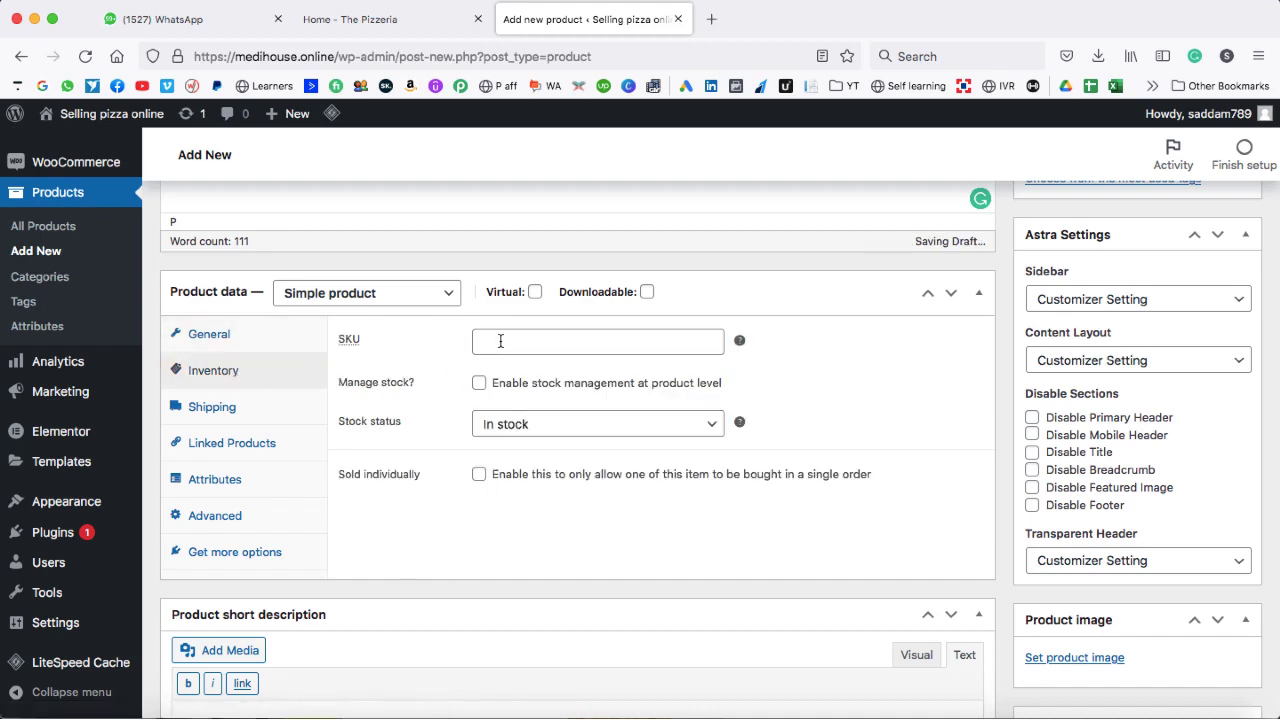
{"action": "left_click", "coordinate": [500, 341]}
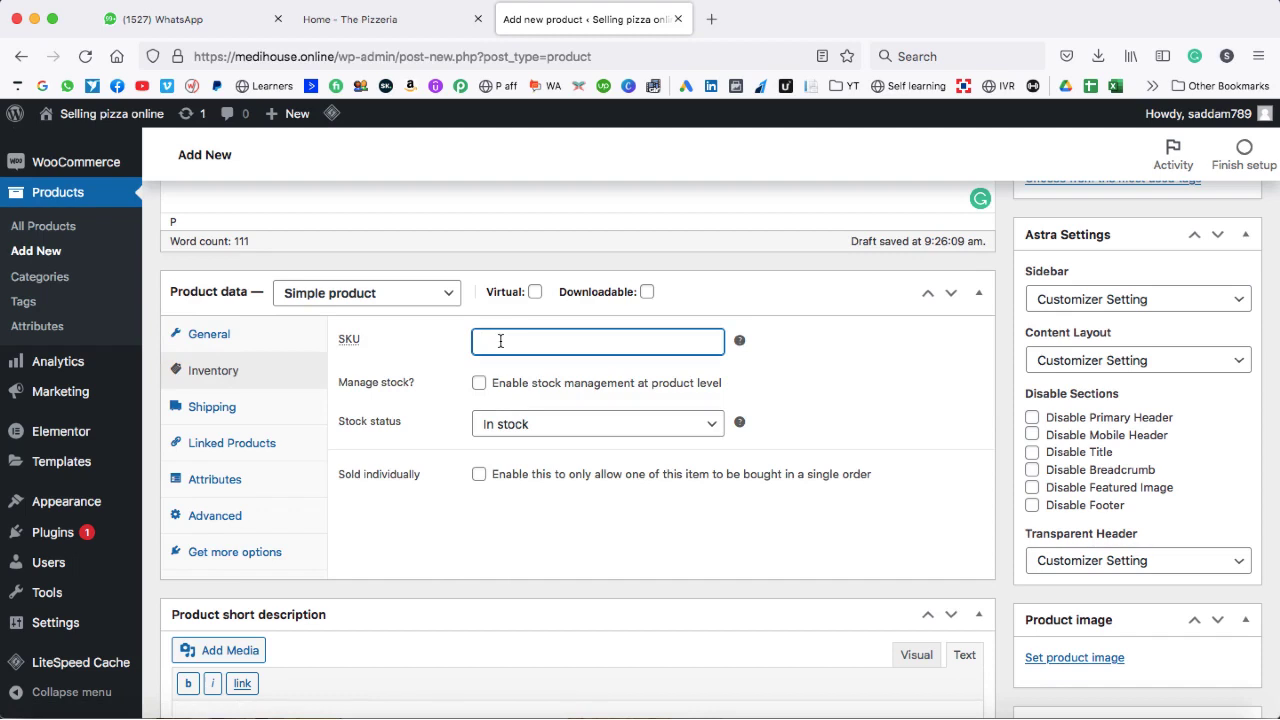
{"action": "type", "text": "PIZ00768"}
{"action": "left_click", "coordinate": [479, 384]}
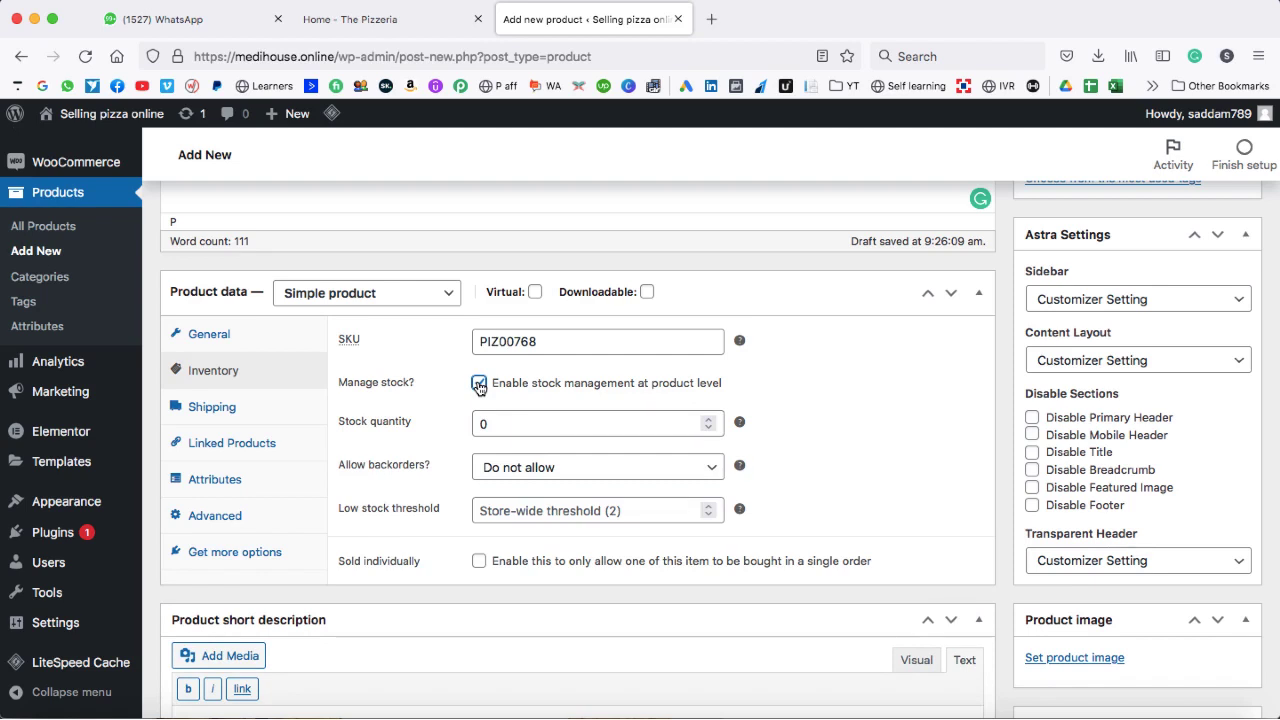
{"action": "left_click", "coordinate": [479, 424]}
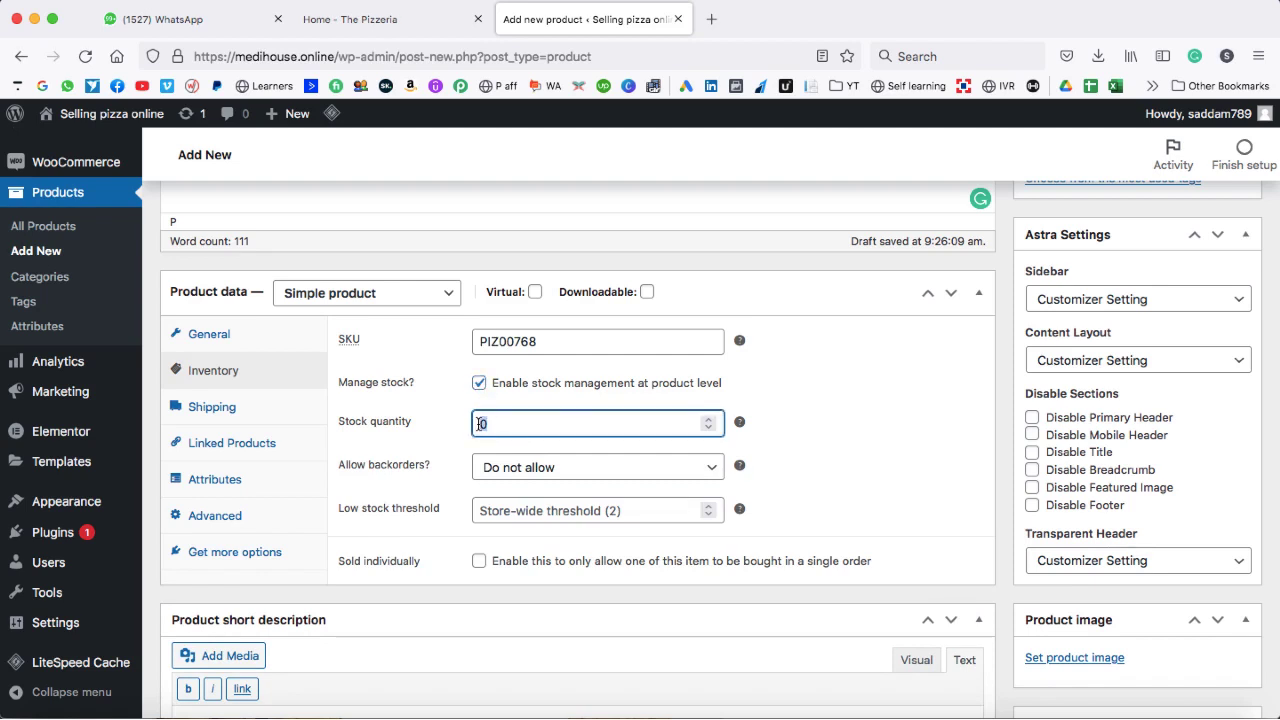
{"action": "double_click", "coordinate": [492, 424]}
{"action": "type", "text": "30"}
{"action": "left_click", "coordinate": [461, 444]}
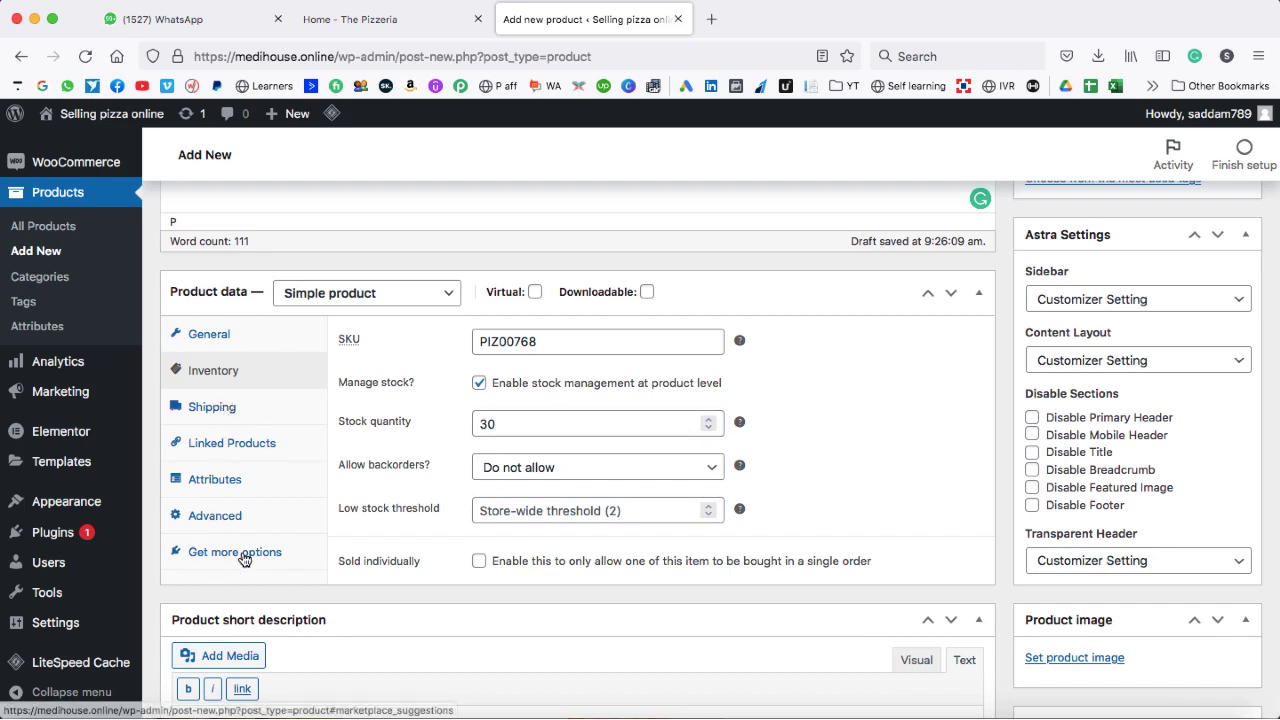
{"action": "scroll", "coordinate": [345, 534], "scroll_direction": "down", "scroll_amount": 5}
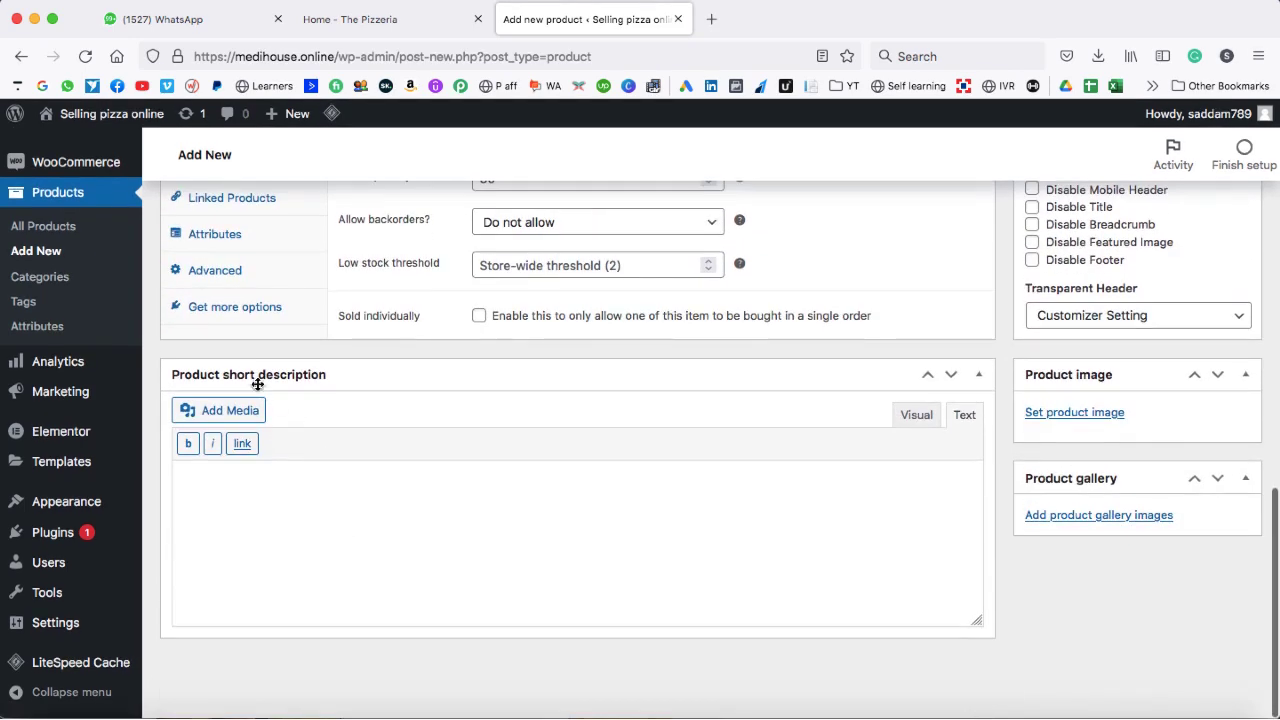
Step: Paste the catering paragraph into the short description in Visual mode
{"action": "left_click", "coordinate": [918, 414]}
{"action": "left_click", "coordinate": [535, 526]}
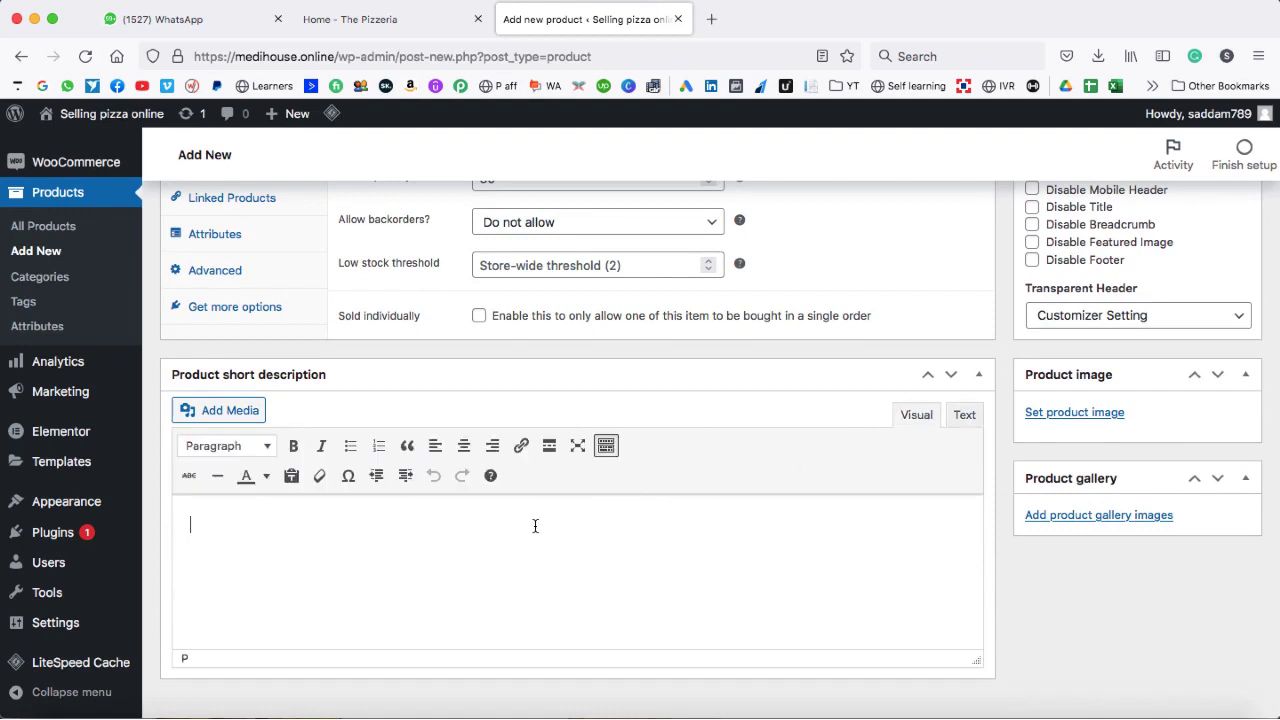
{"action": "type", "text": "PastPizza offers several options for catering. Contact us for details and see how we can help catering your next party or special event."}
{"action": "key", "text": "Return"}
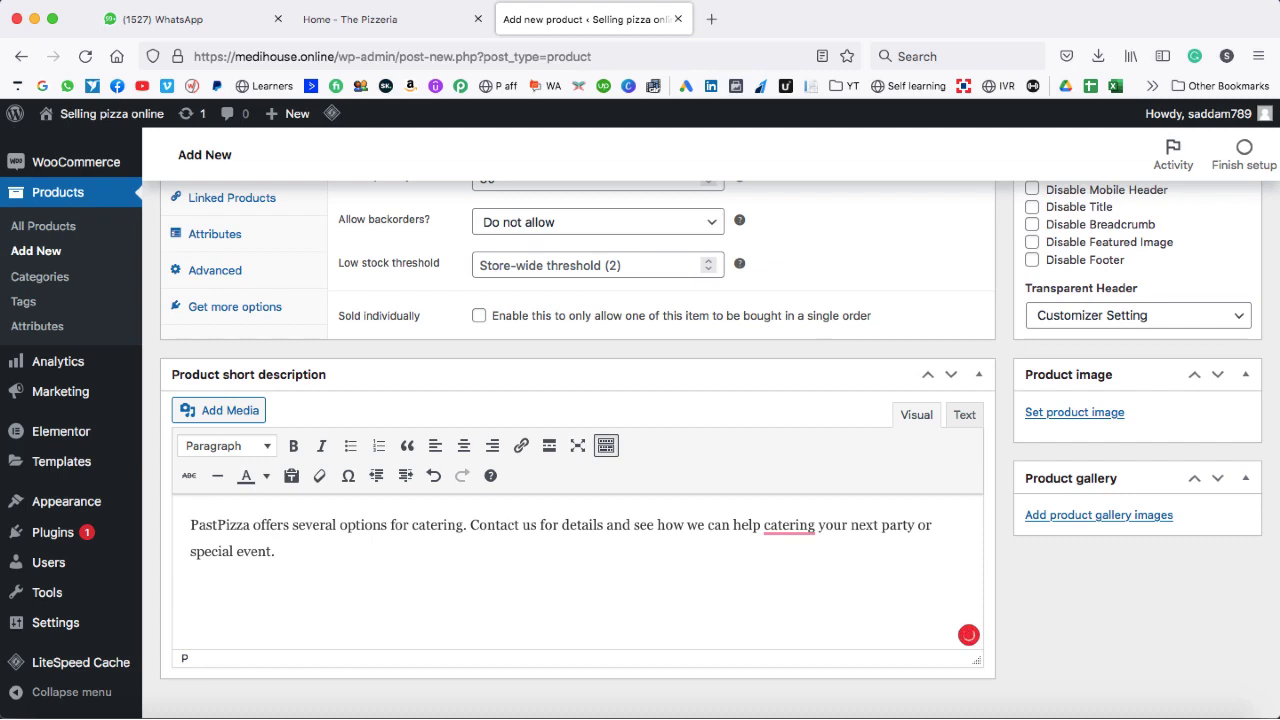
Step: Add bullets Fresh Oven Baked, Mozzarella cheese and Heavy Toppings below the paragraph
{"action": "left_click", "coordinate": [350, 445]}
{"action": "type", "text": "Fresh Oven Baked"}
{"action": "key", "text": "Return"}
{"action": "type", "text": "Mozeral"}
{"action": "key", "text": "BackSpace"}
{"action": "type", "text": "ralla cheese"}
{"action": "key", "text": "Return"}
{"action": "mouse_move", "coordinate": [249, 619]}
{"action": "left_click", "coordinate": [274, 494]}
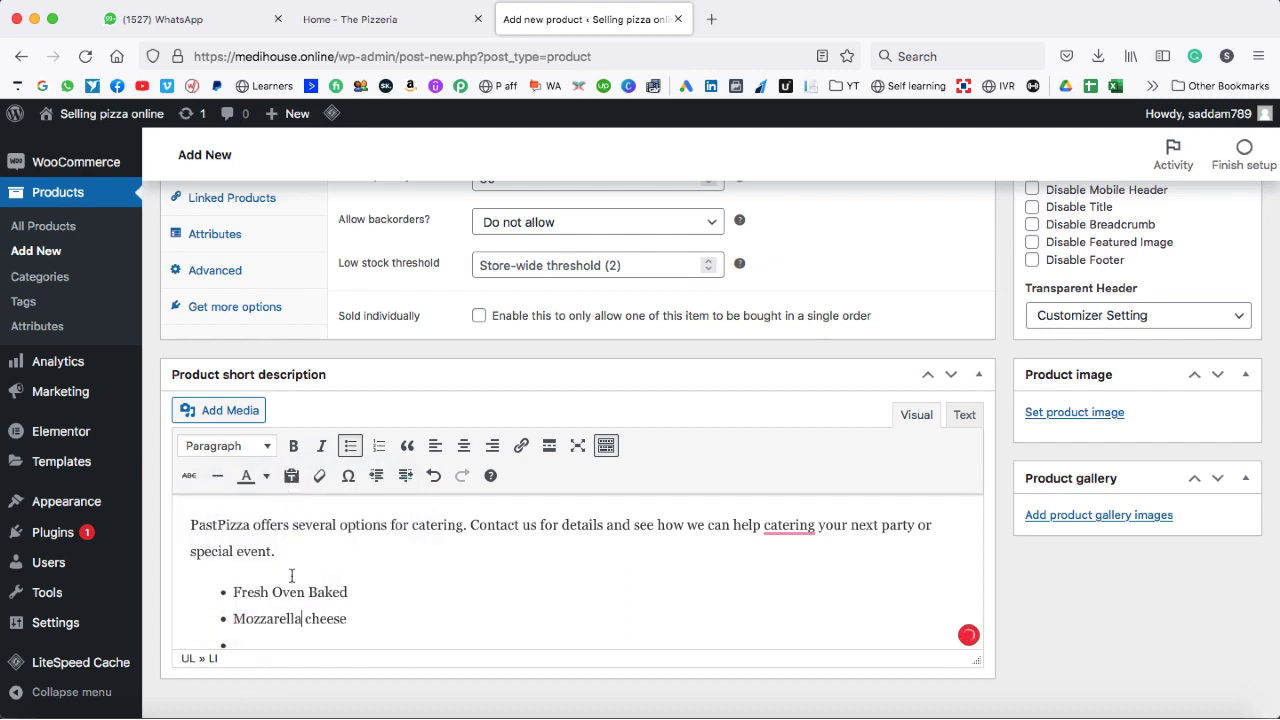
{"action": "left_click", "coordinate": [285, 640]}
{"action": "scroll", "coordinate": [285, 638], "scroll_direction": "down", "scroll_amount": 1}
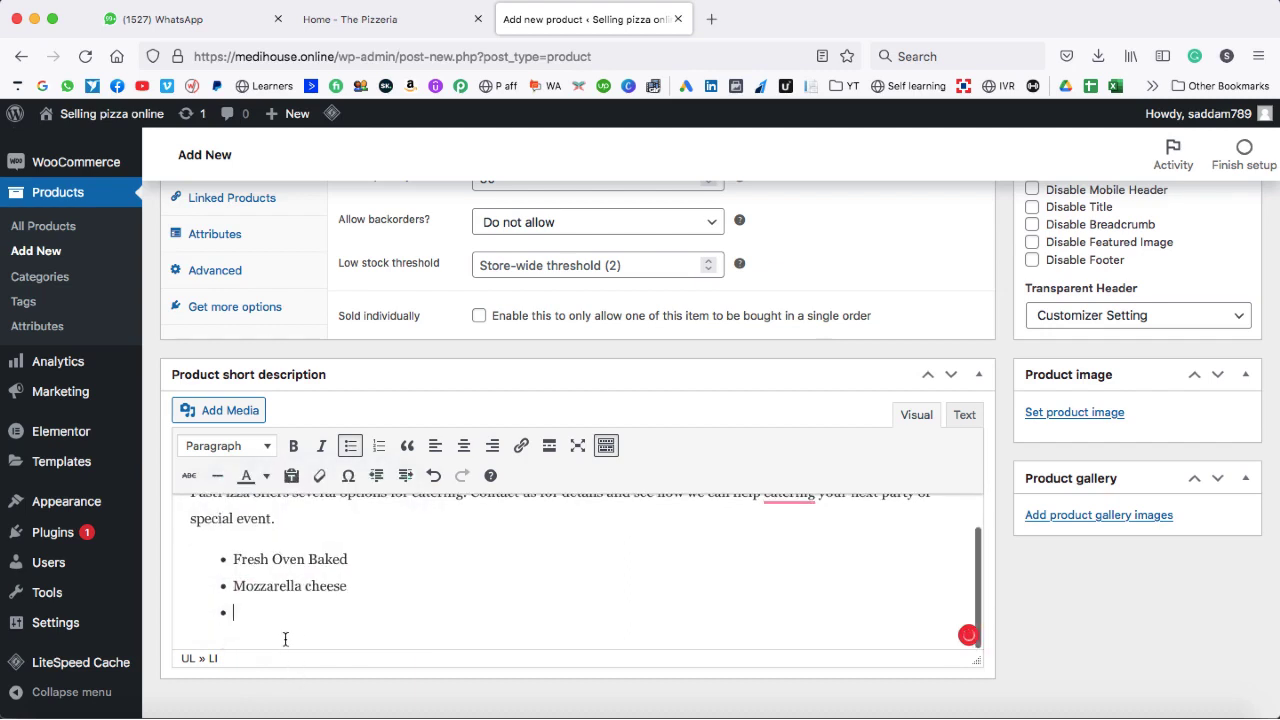
{"action": "type", "text": "Heavy Toppings"}
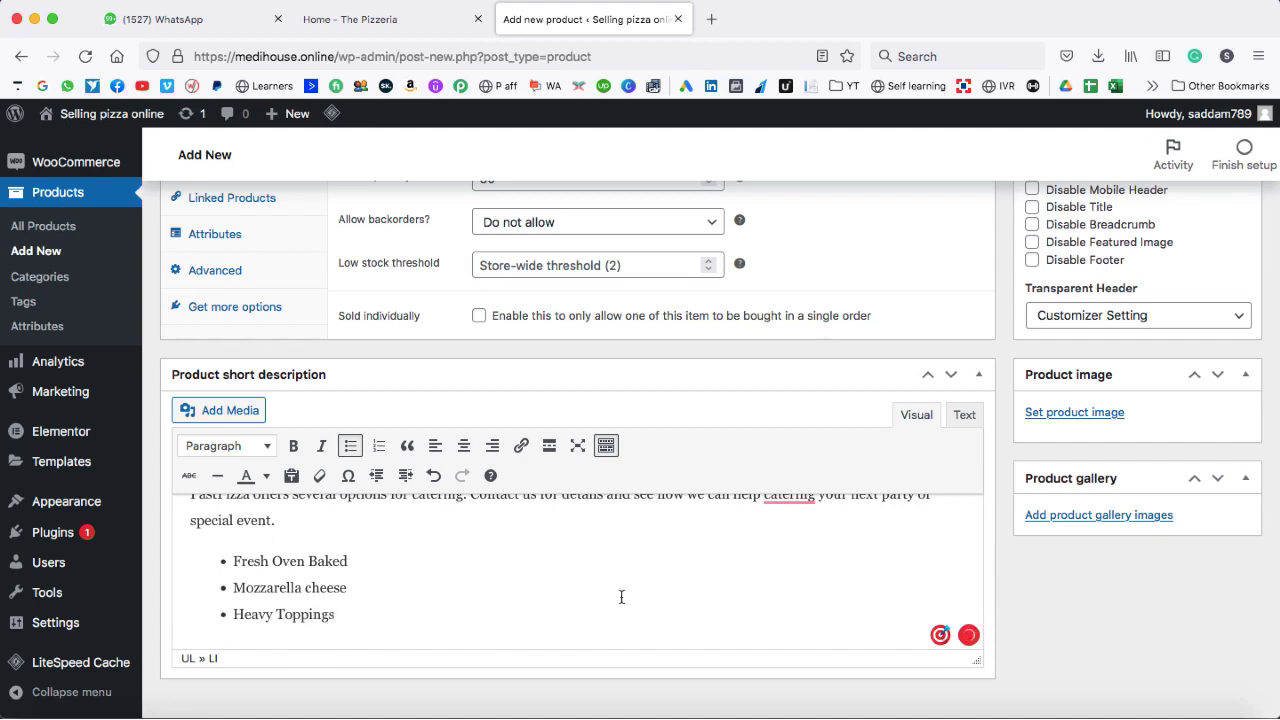
{"action": "scroll", "coordinate": [751, 591], "scroll_direction": "up", "scroll_amount": 1}
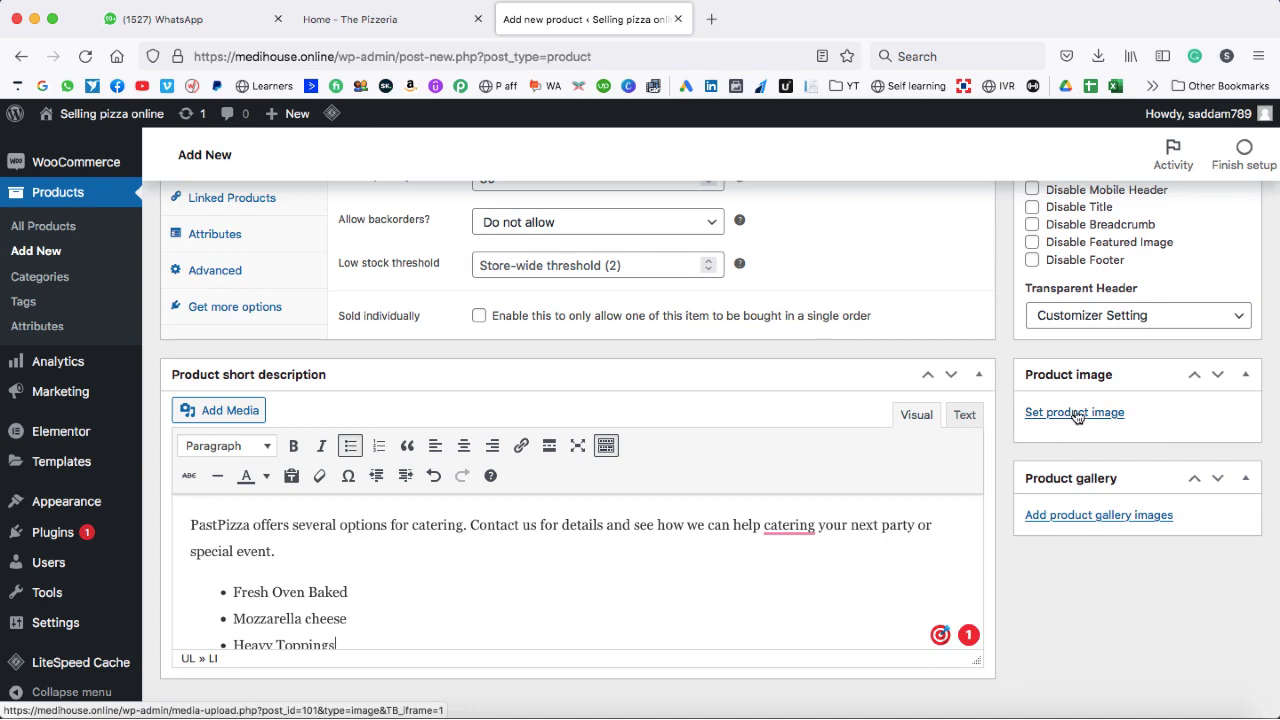
Step: Upload product 1.jpg and set it as the product image
{"action": "left_click", "coordinate": [1073, 412]}
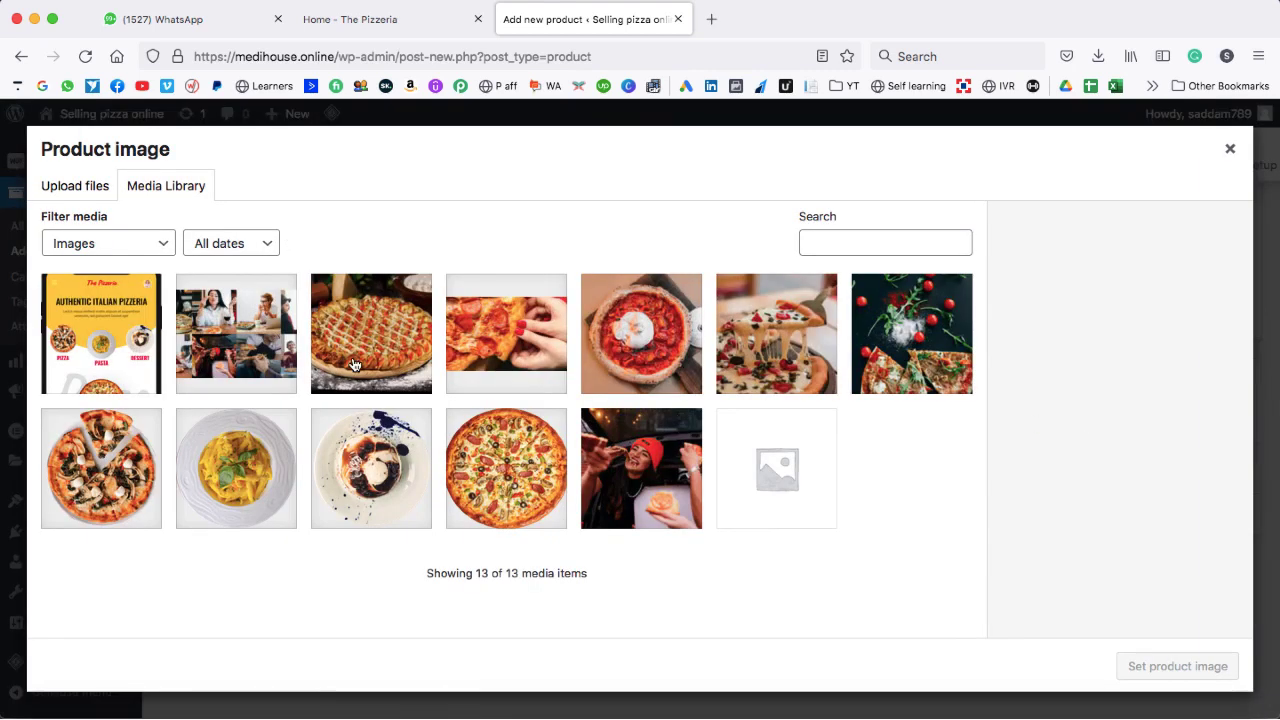
{"action": "left_click", "coordinate": [74, 186]}
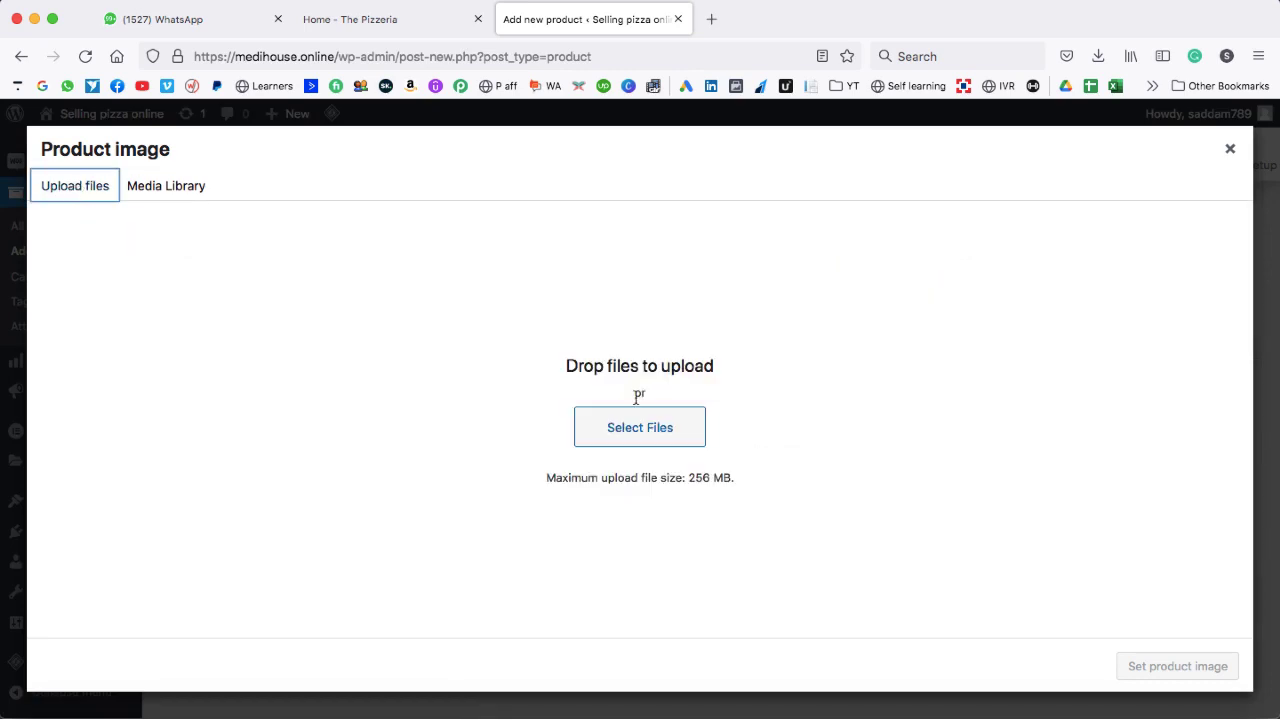
{"action": "left_click", "coordinate": [640, 428]}
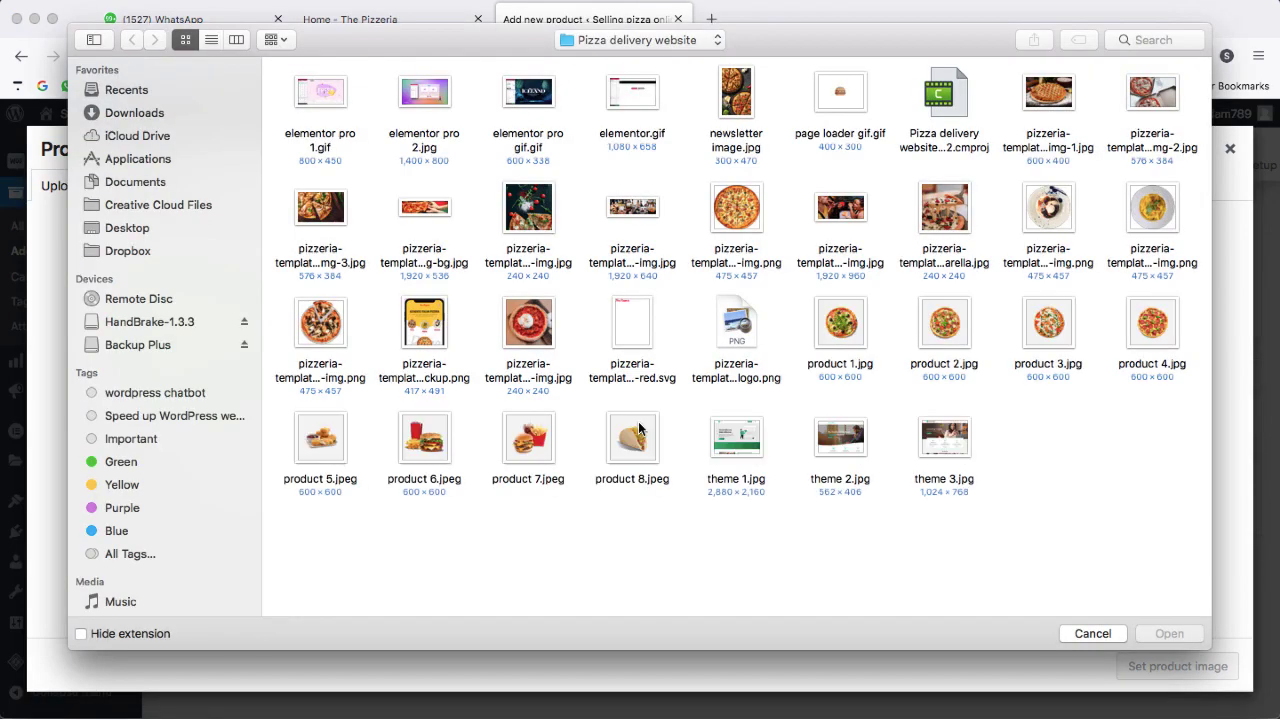
{"action": "left_click", "coordinate": [848, 332]}
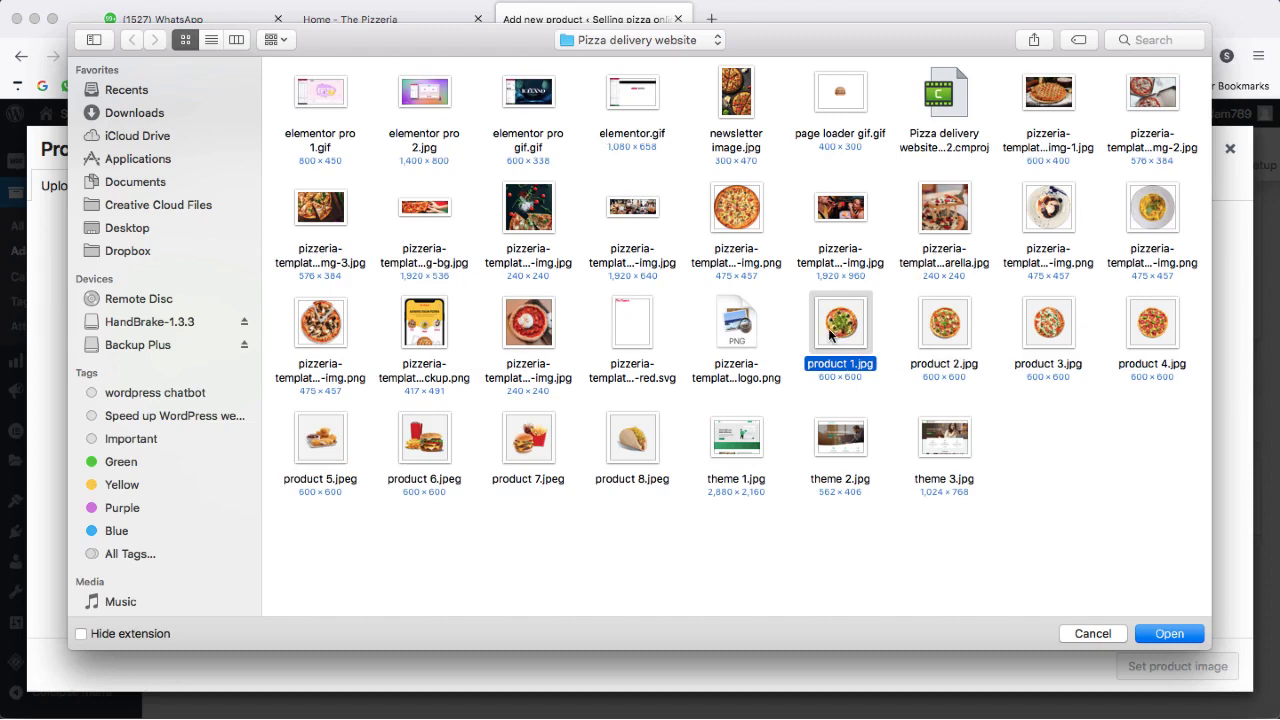
{"action": "left_click", "coordinate": [1157, 632]}
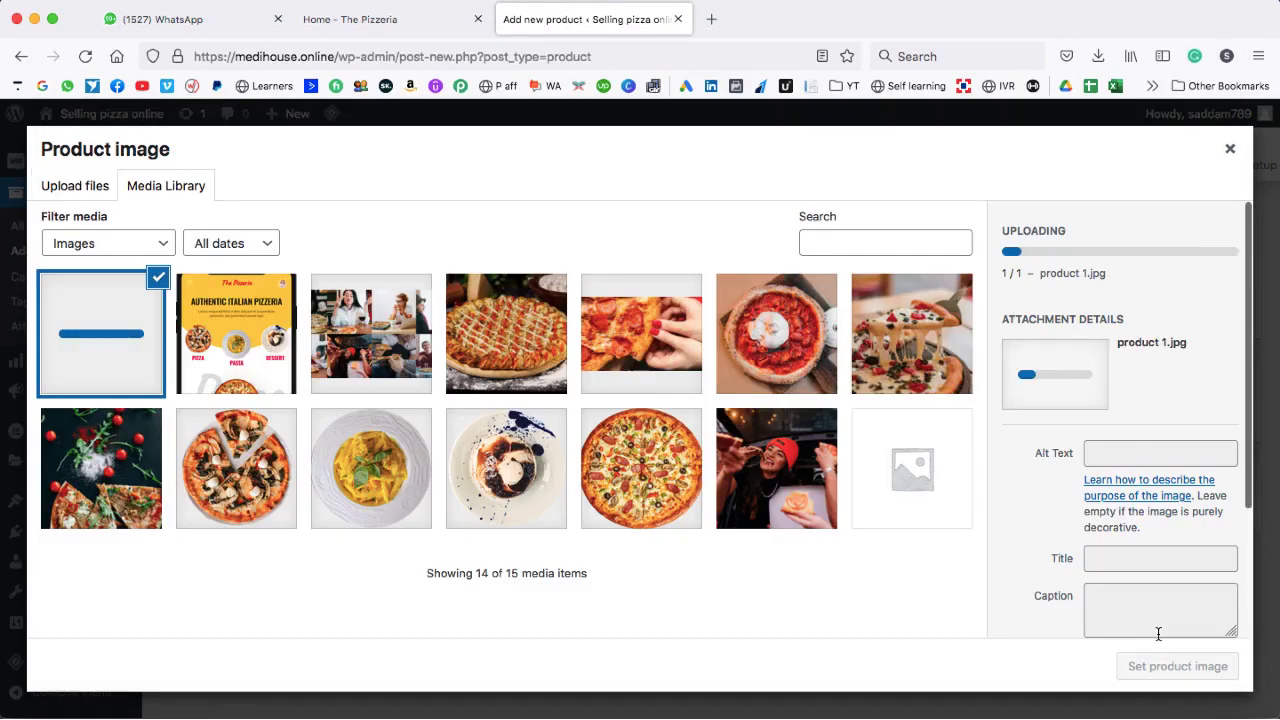
{"action": "left_click", "coordinate": [1176, 665]}
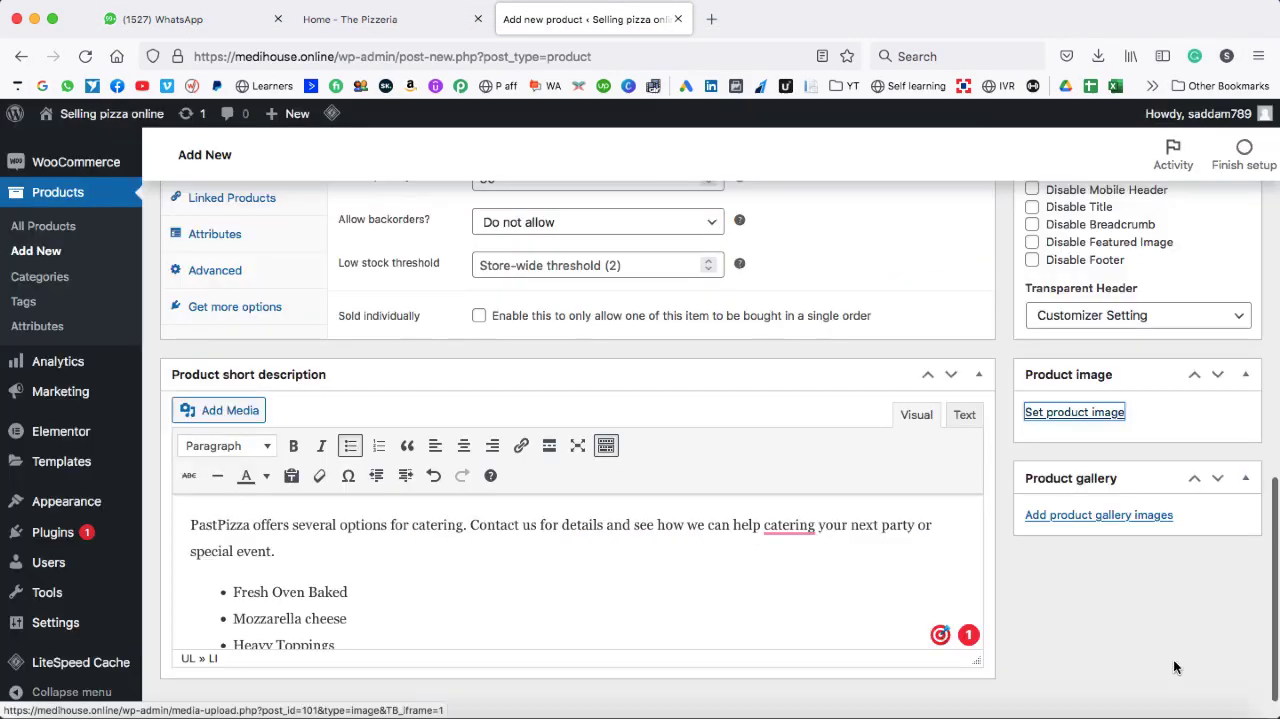
{"action": "scroll", "coordinate": [1135, 550], "scroll_direction": "down", "scroll_amount": 5}
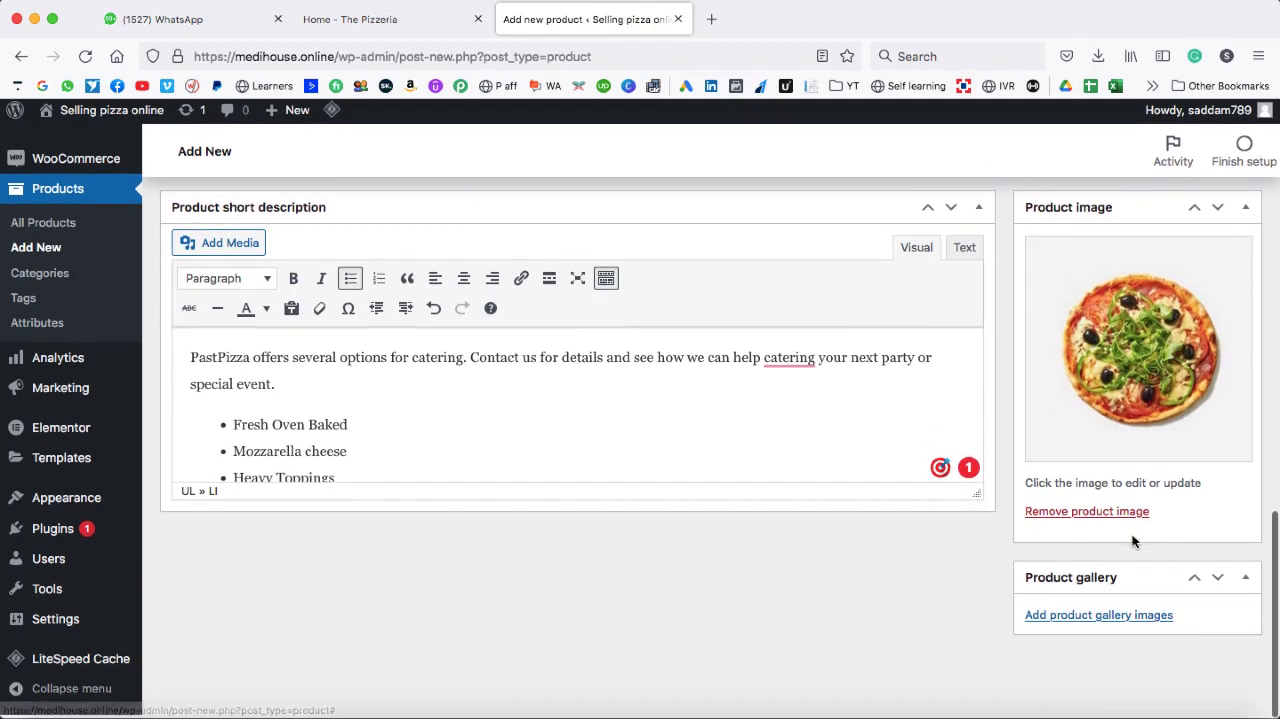
Step: Upload seven food photos and add them to the product gallery
{"action": "left_click", "coordinate": [1098, 619]}
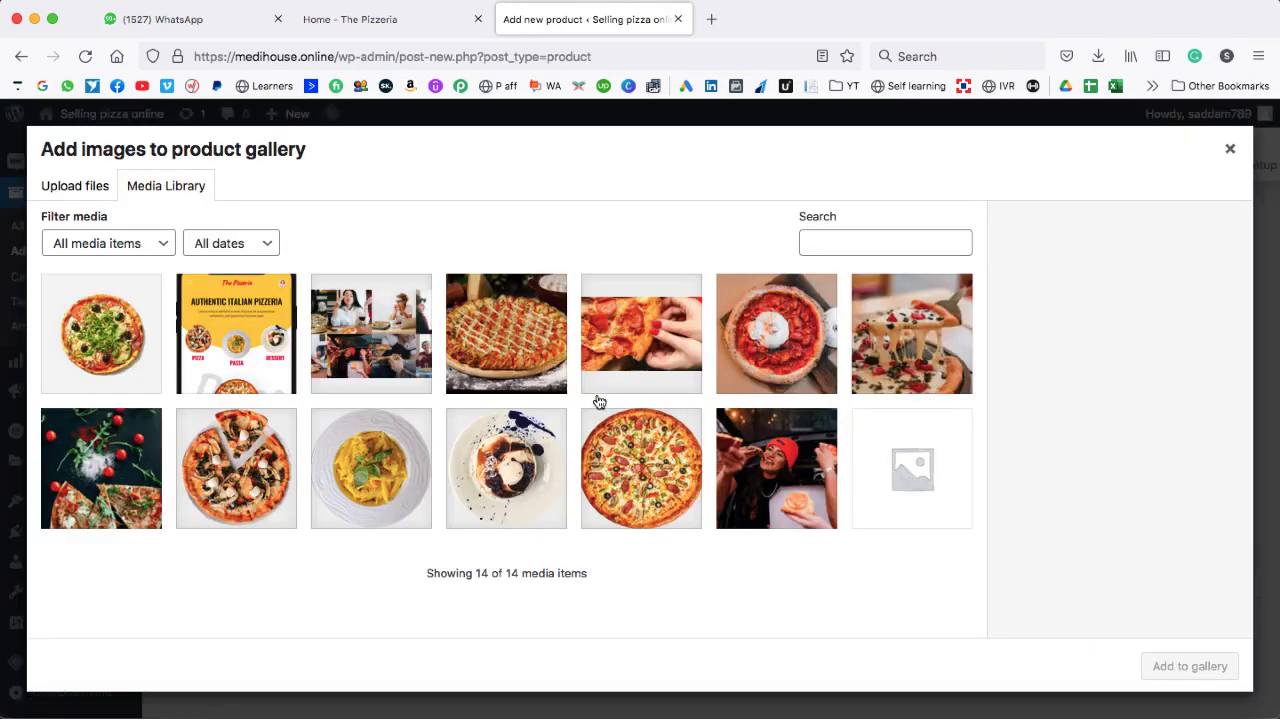
{"action": "left_click", "coordinate": [70, 185]}
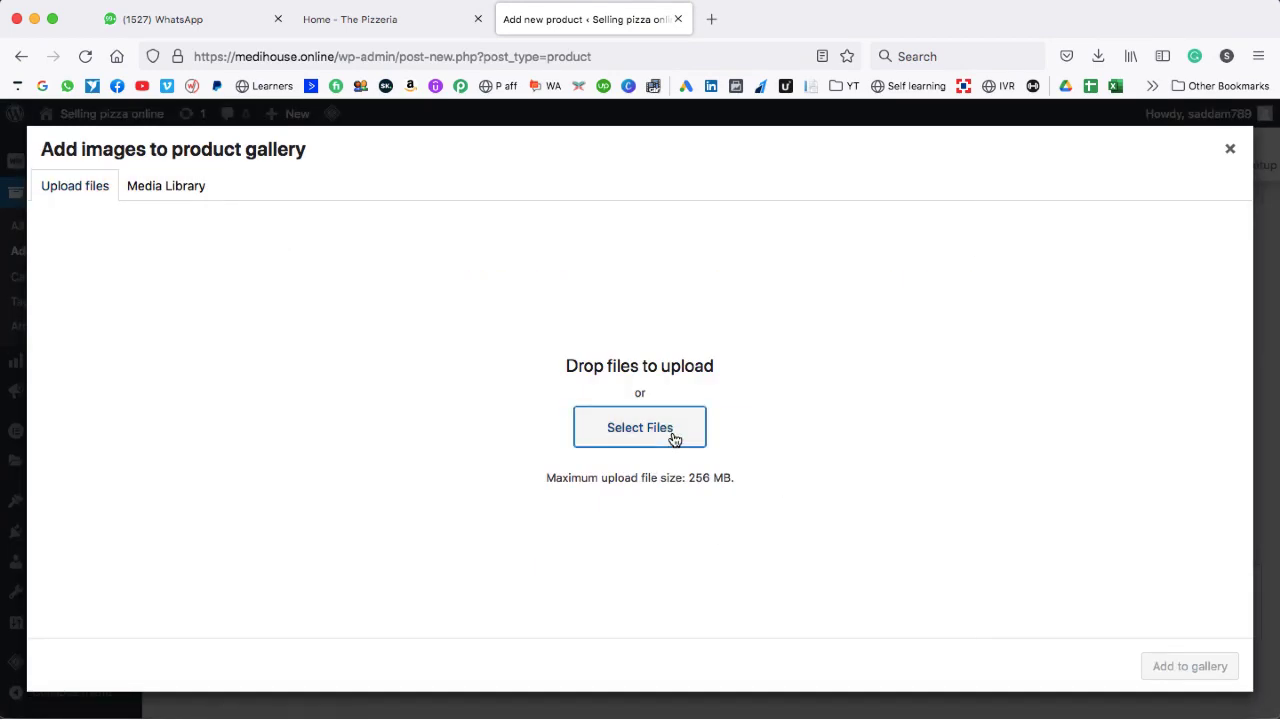
{"action": "left_click", "coordinate": [672, 432]}
{"action": "left_click", "coordinate": [854, 322]}
{"action": "left_click", "coordinate": [543, 414], "text": "shift"}
{"action": "left_click", "coordinate": [1165, 632]}
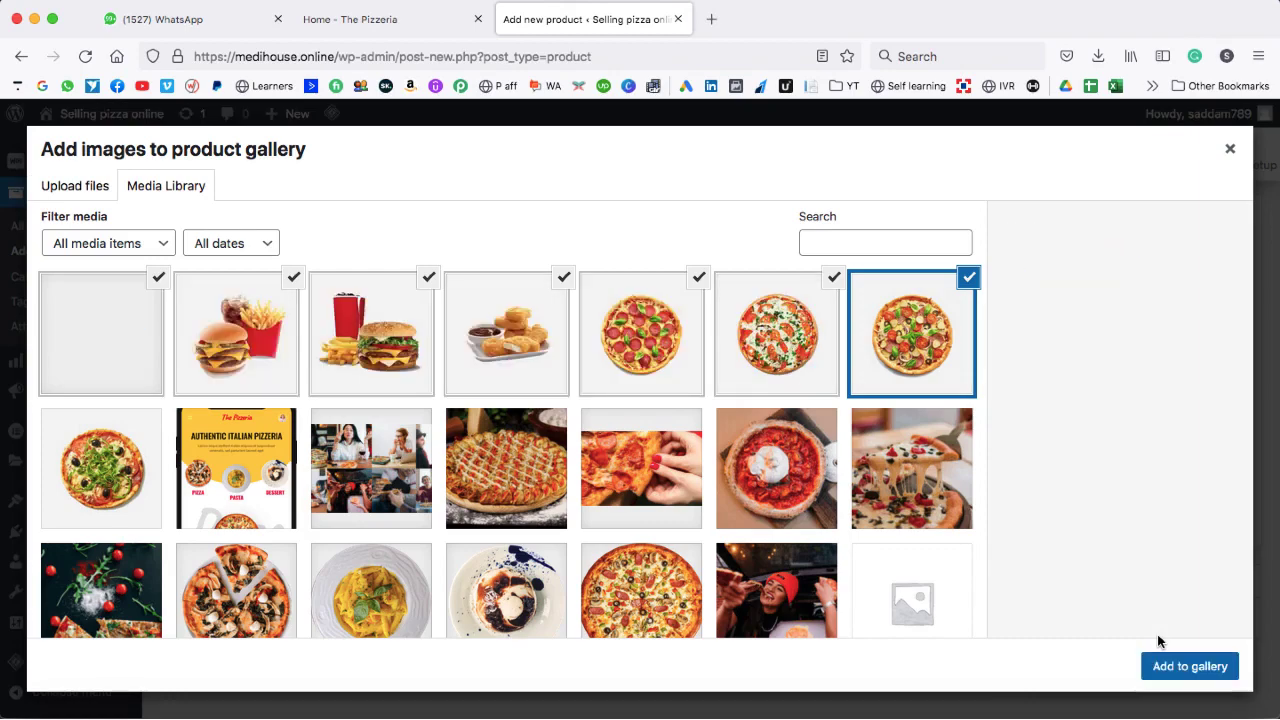
{"action": "left_click", "coordinate": [1187, 667]}
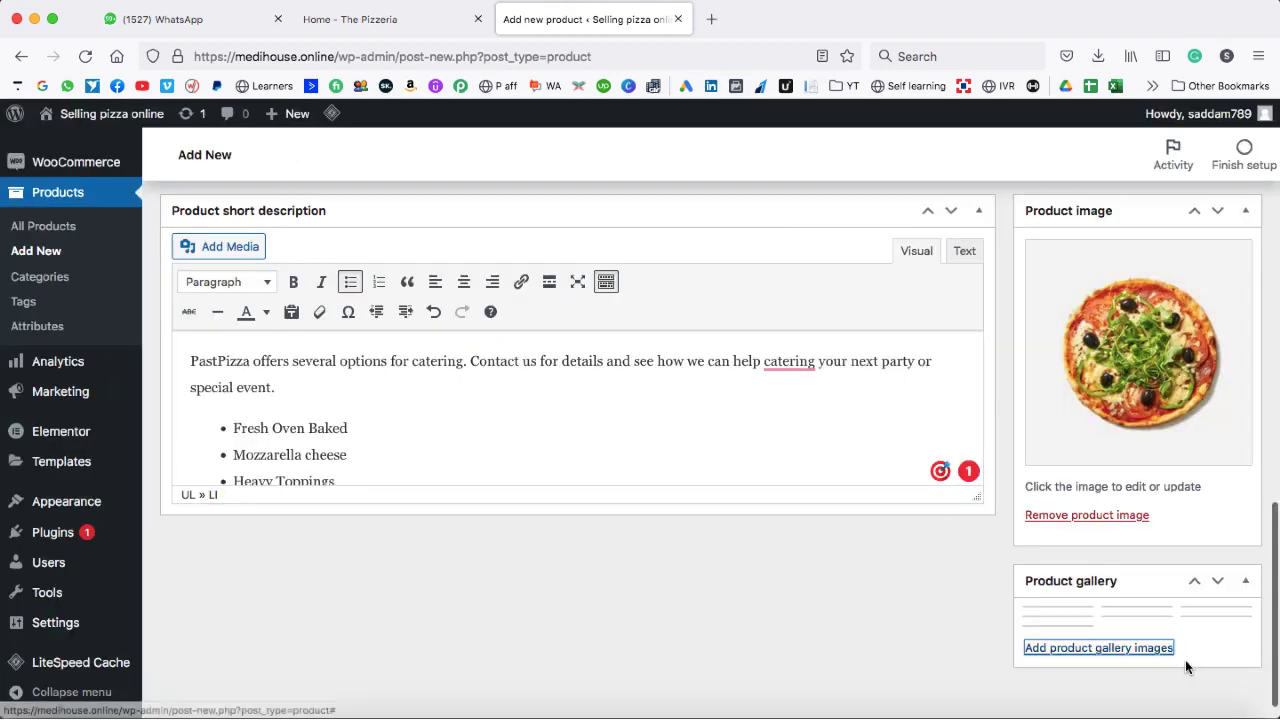
{"action": "scroll", "coordinate": [1110, 653], "scroll_direction": "down", "scroll_amount": 2}
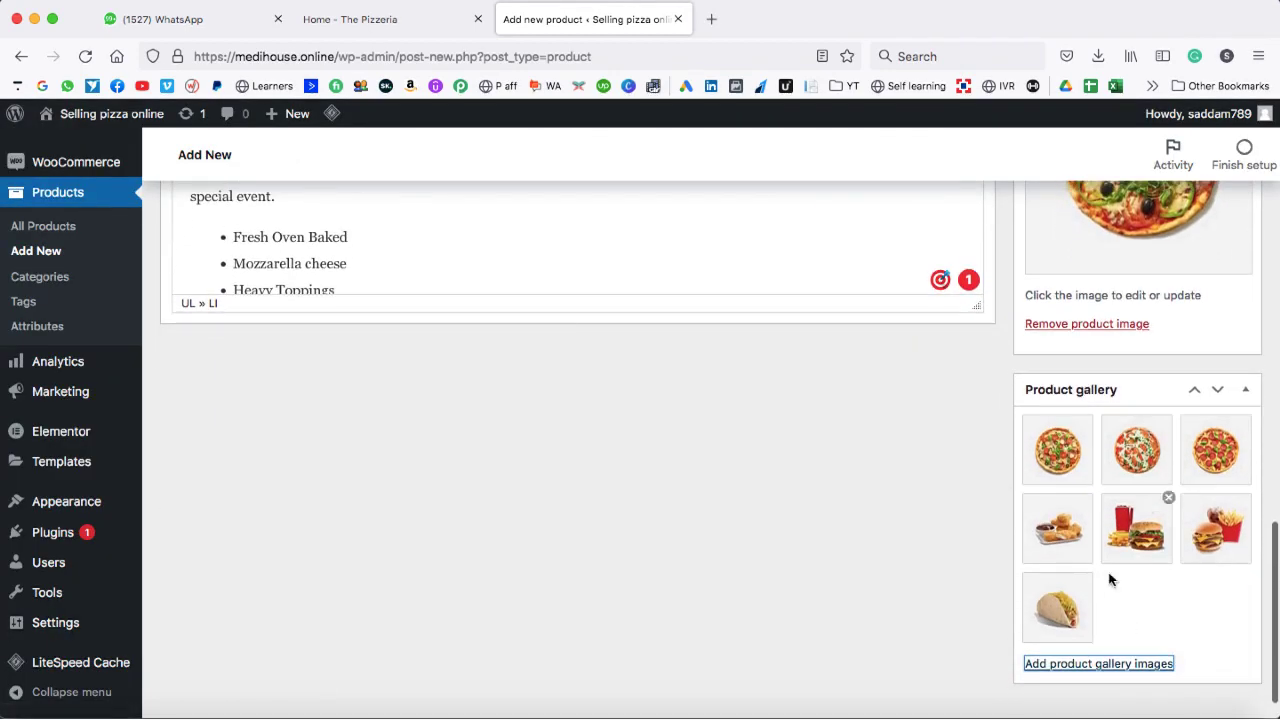
{"action": "scroll", "coordinate": [1130, 520], "scroll_direction": "up", "scroll_amount": 5}
Step: Add product tags pizza and fast food
{"action": "scroll", "coordinate": [1135, 510], "scroll_direction": "up", "scroll_amount": 4}
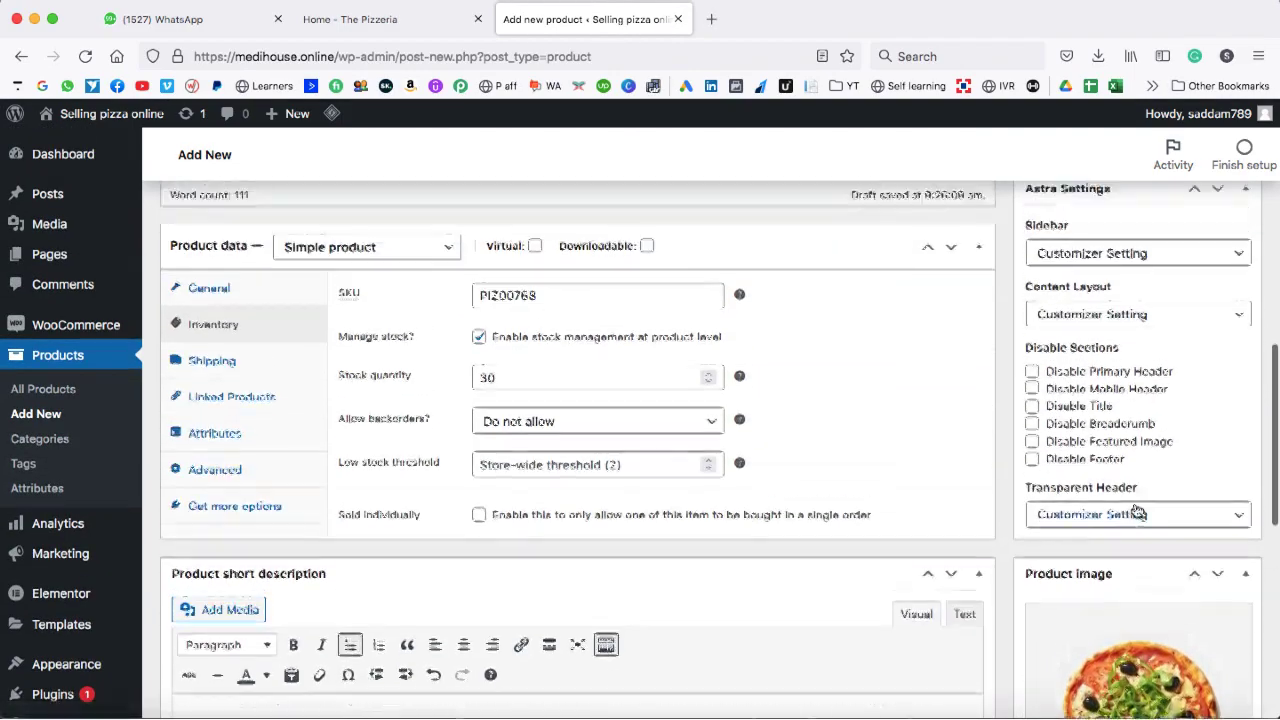
{"action": "scroll", "coordinate": [1110, 410], "scroll_direction": "up", "scroll_amount": 4}
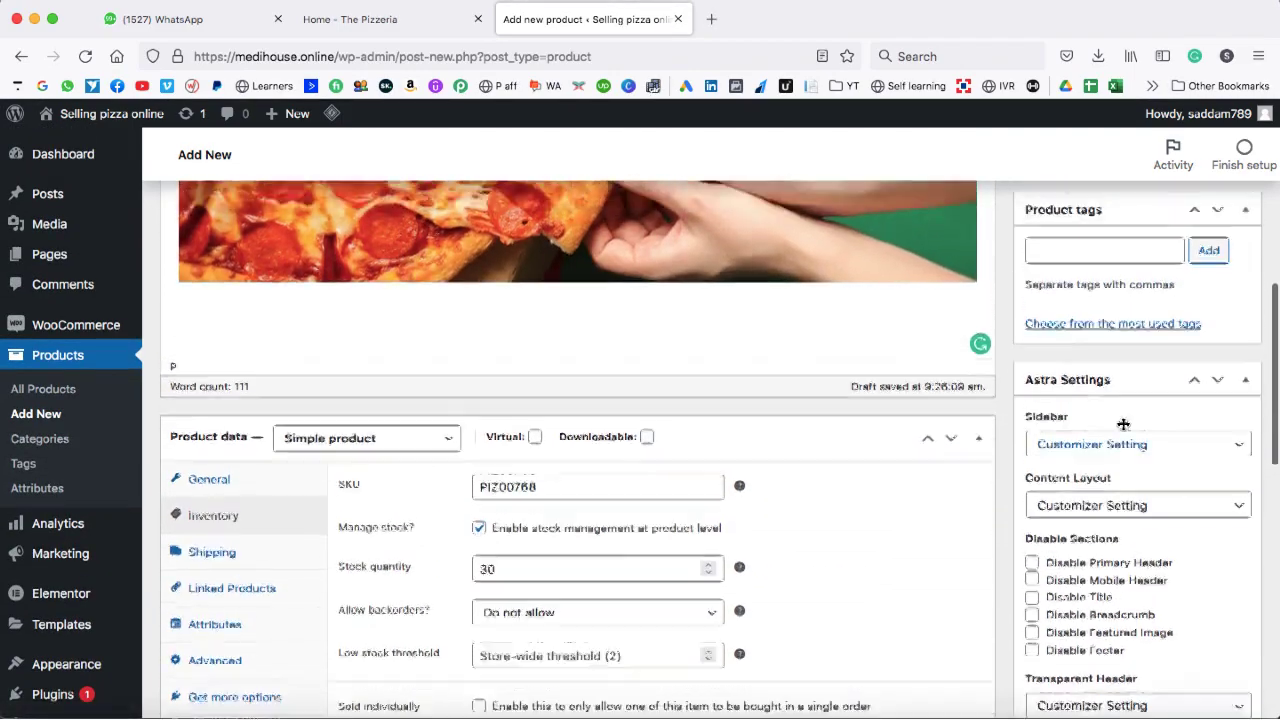
{"action": "left_click", "coordinate": [1062, 419]}
{"action": "type", "text": "pizza"}
{"action": "key", "text": "Return"}
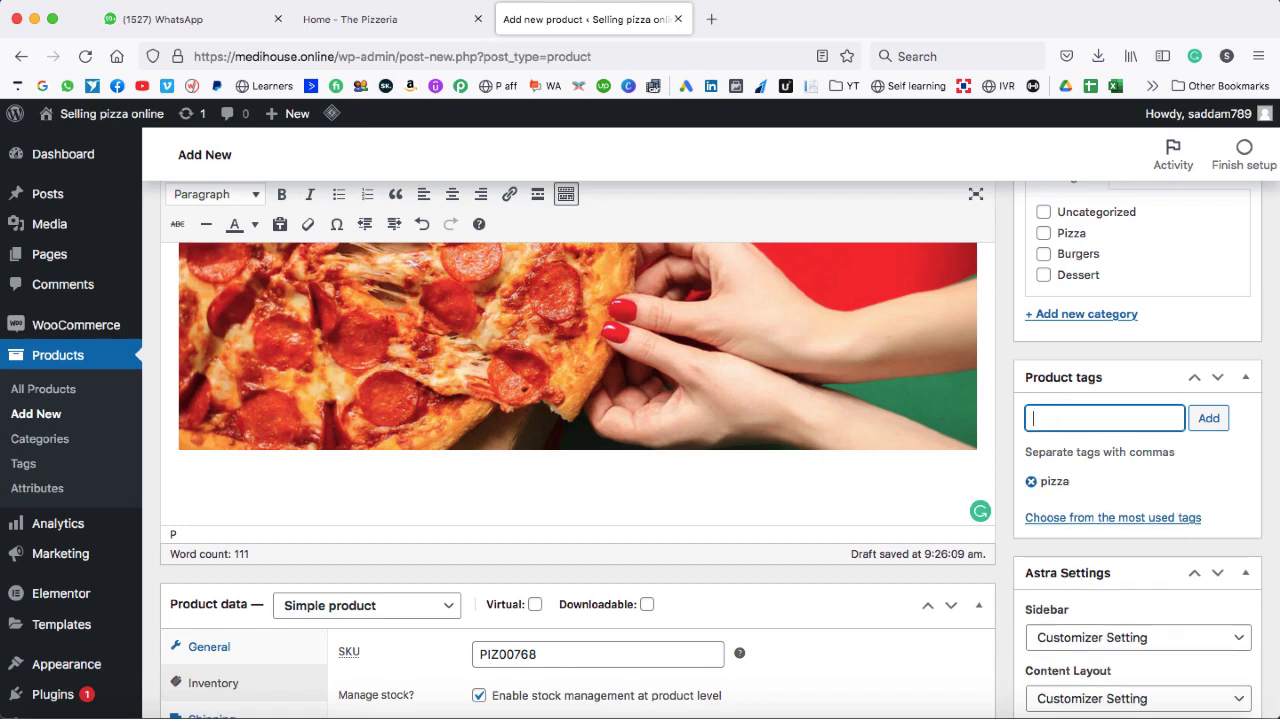
{"action": "type", "text": "fast food"}
{"action": "key", "text": "Return"}
Step: Check the Pizza category and publish the Chicken Pizza product
{"action": "scroll", "coordinate": [983, 390], "scroll_direction": "up", "scroll_amount": 3}
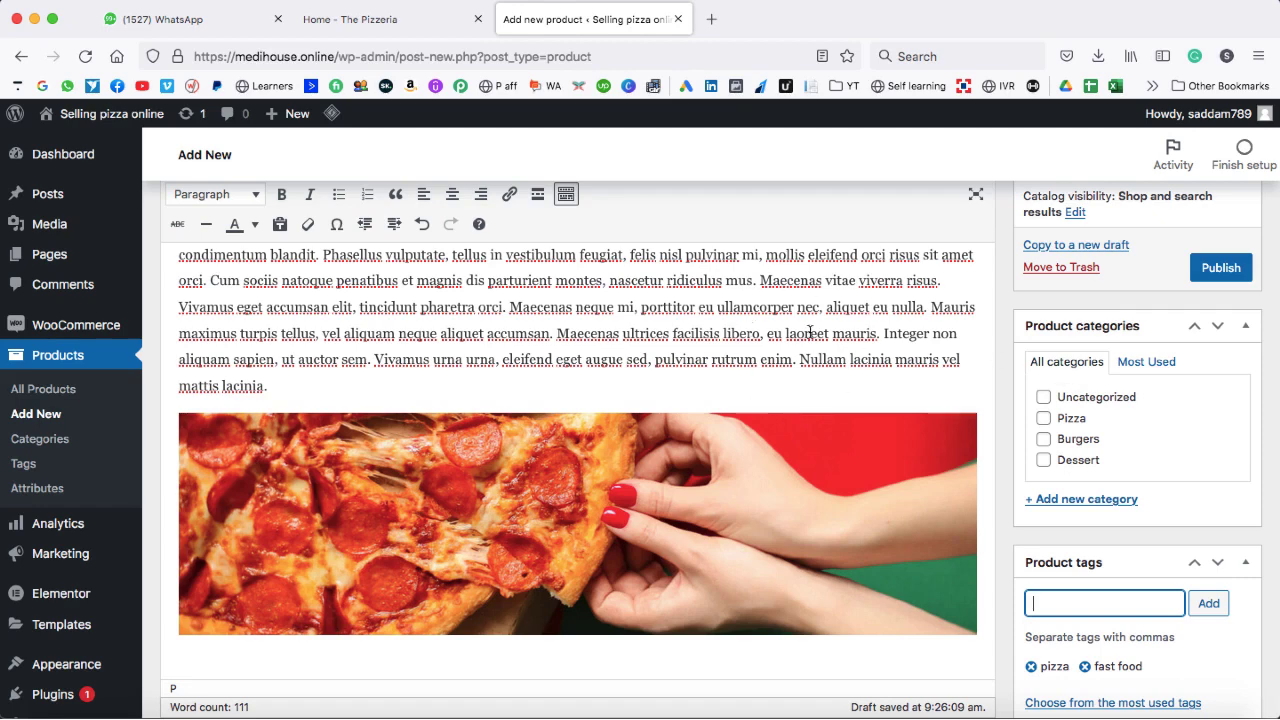
{"action": "left_click", "coordinate": [1043, 418]}
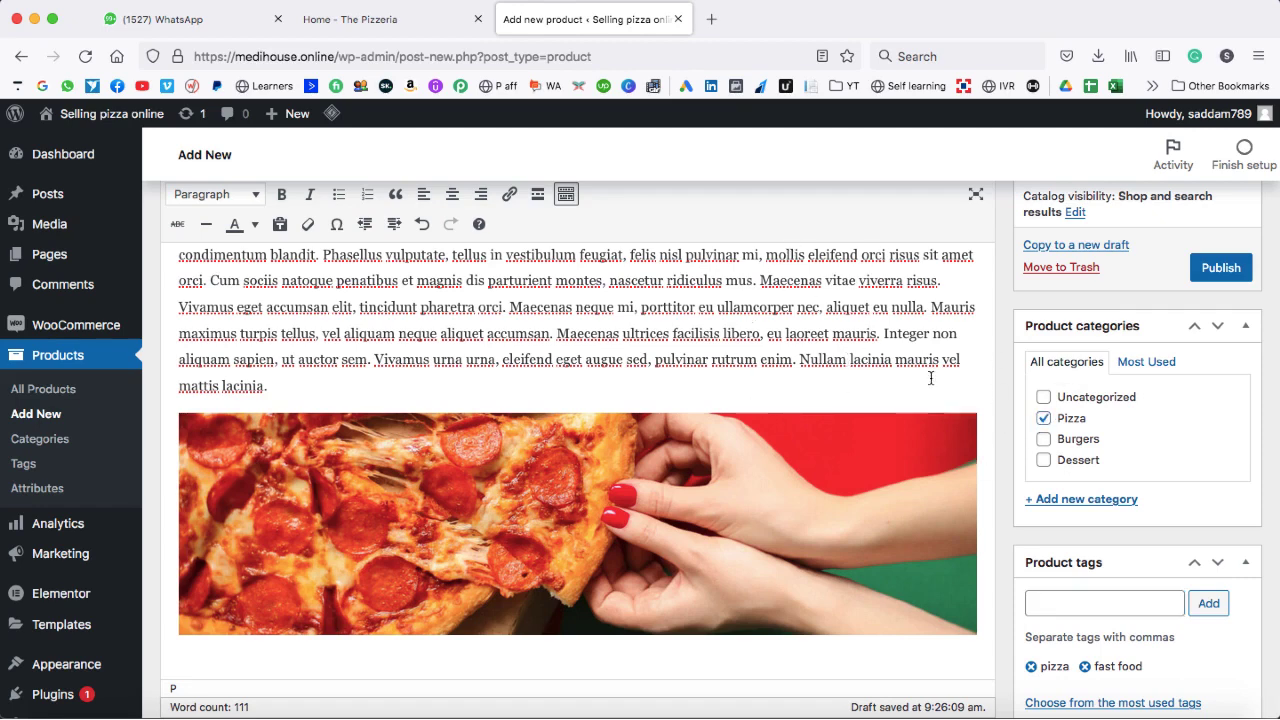
{"action": "scroll", "coordinate": [993, 374], "scroll_direction": "up", "scroll_amount": 5}
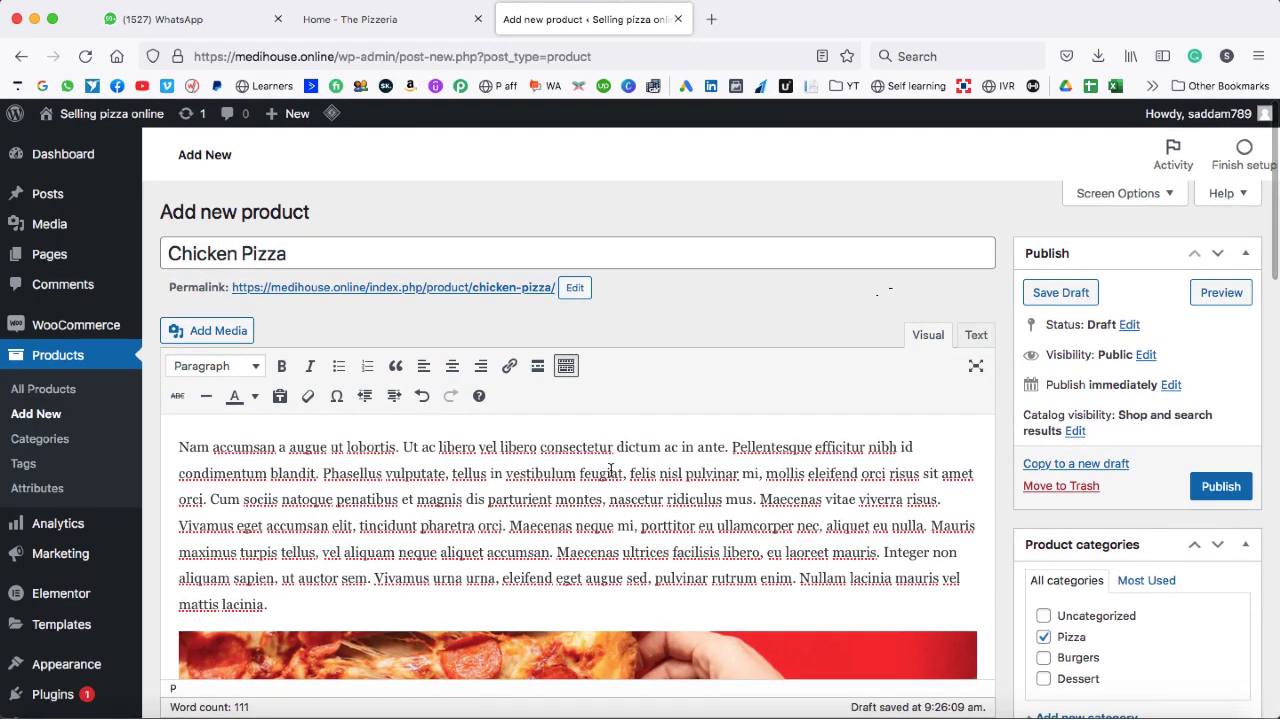
{"action": "left_click", "coordinate": [1222, 487]}
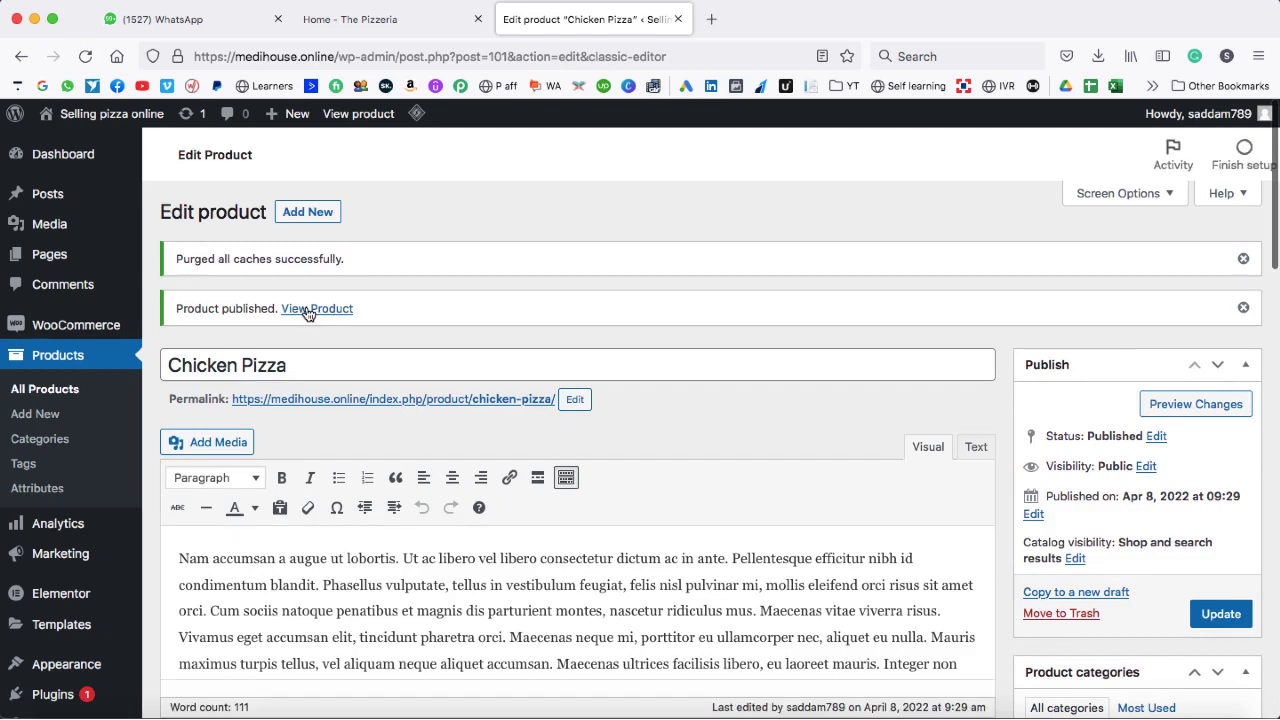
Step: Open the live Chicken Pizza product page in a new browser tab
{"action": "right_click", "coordinate": [307, 313]}
{"action": "left_click", "coordinate": [330, 316]}
{"action": "left_click", "coordinate": [757, 22]}
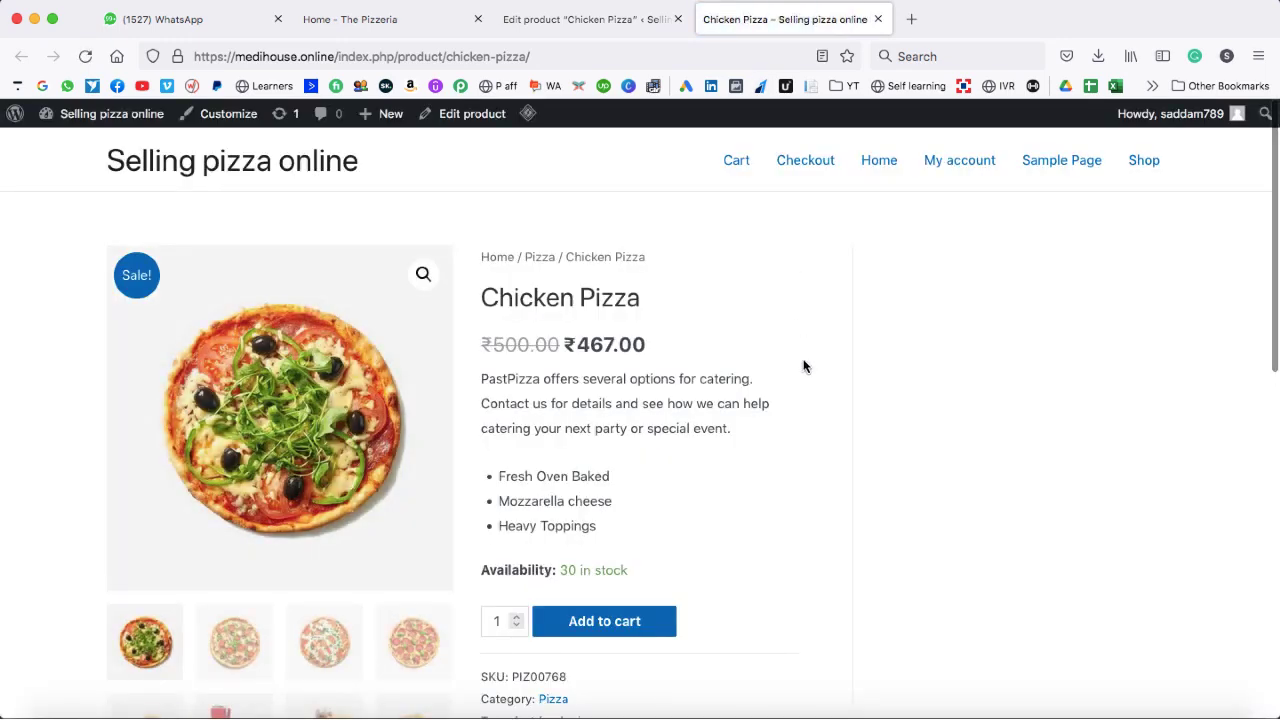
Step: Check the title, the ₹467.00 sale price over the struck-out 500, the description and 30 in stock
{"action": "scroll", "coordinate": [655, 422], "scroll_direction": "down", "scroll_amount": 2}
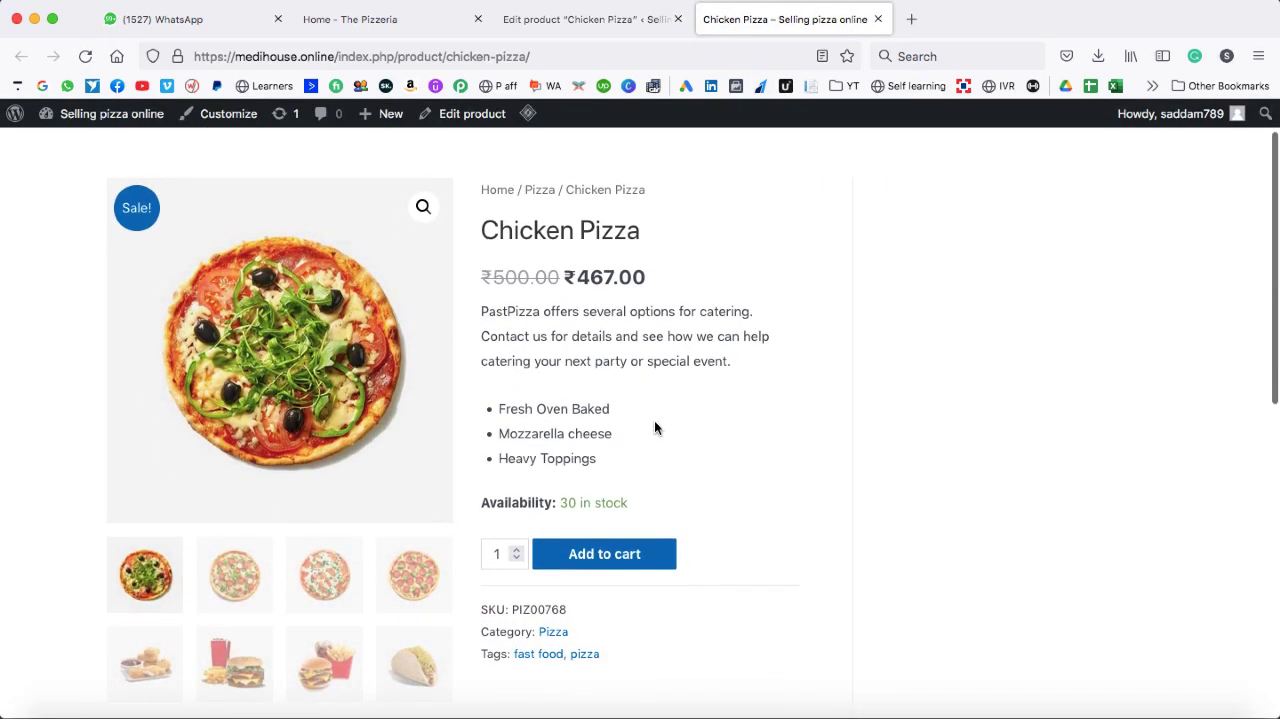
{"action": "left_click_drag", "start_coordinate": [481, 230], "coordinate": [640, 235]}
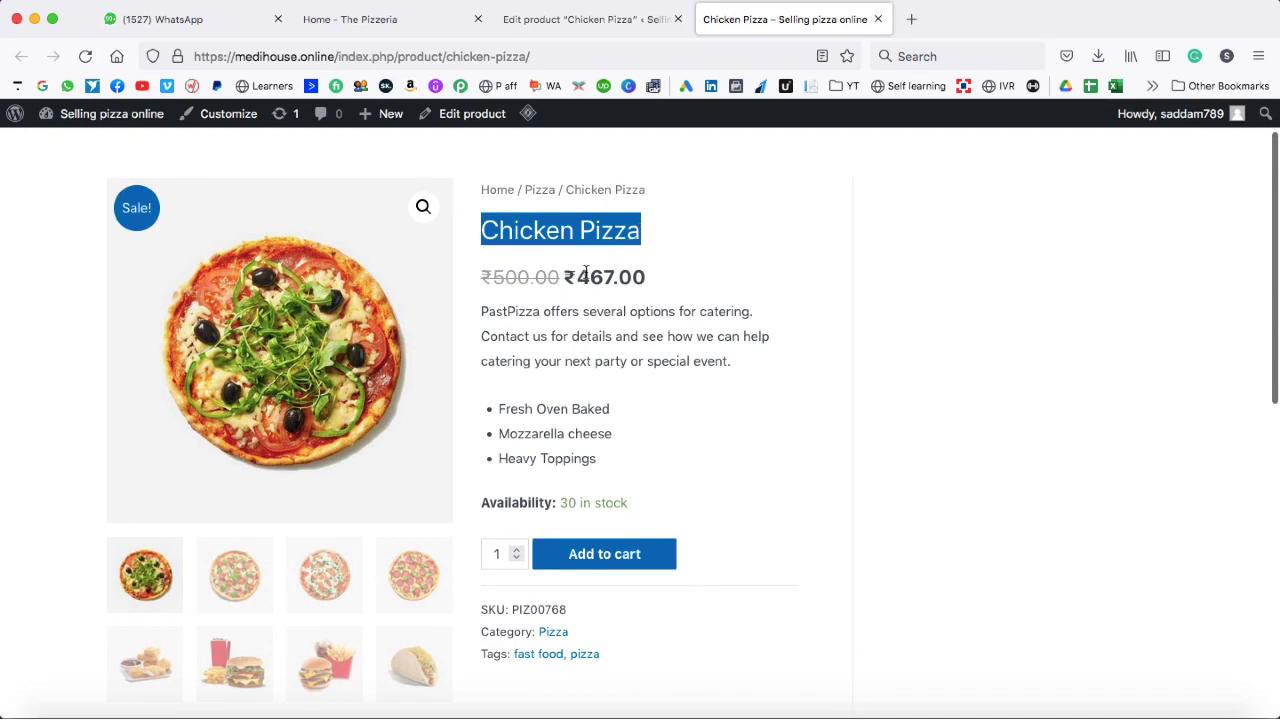
{"action": "left_click_drag", "start_coordinate": [577, 277], "coordinate": [614, 277]}
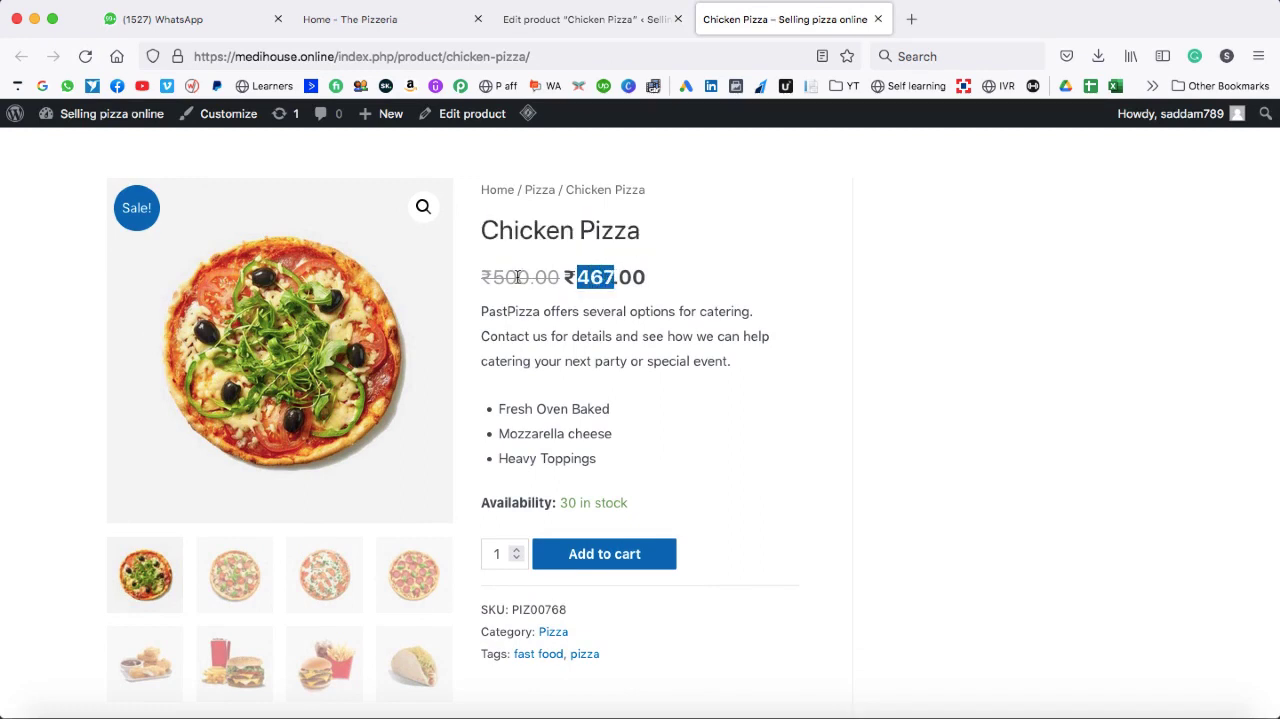
{"action": "left_click_drag", "start_coordinate": [497, 277], "coordinate": [575, 492]}
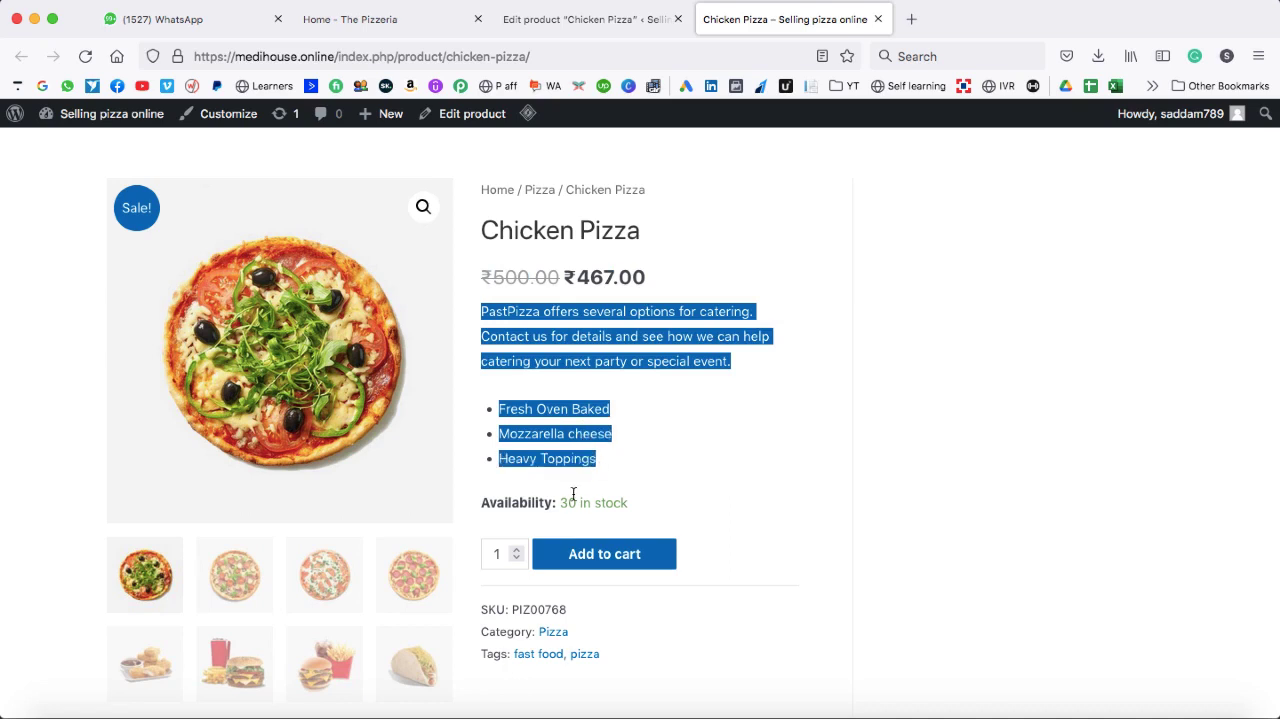
{"action": "left_click", "coordinate": [560, 502]}
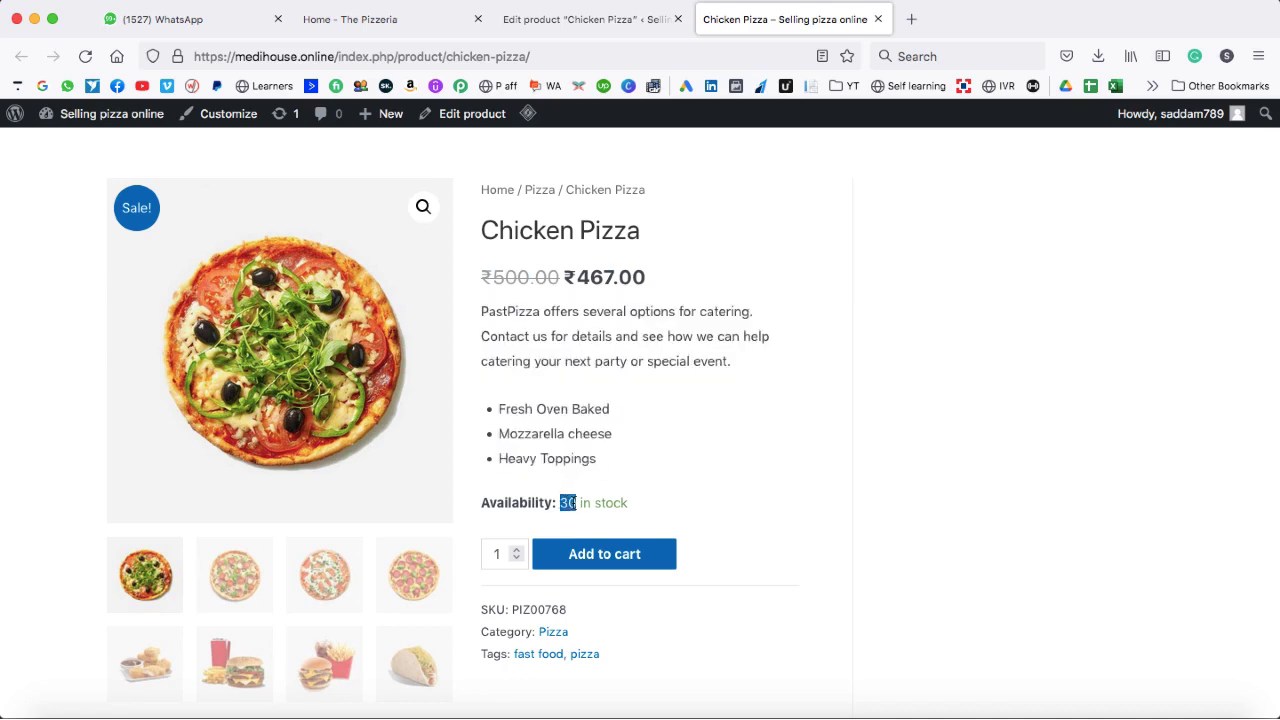
{"action": "left_click", "coordinate": [576, 503]}
{"action": "scroll", "coordinate": [677, 470], "scroll_direction": "down", "scroll_amount": 2}
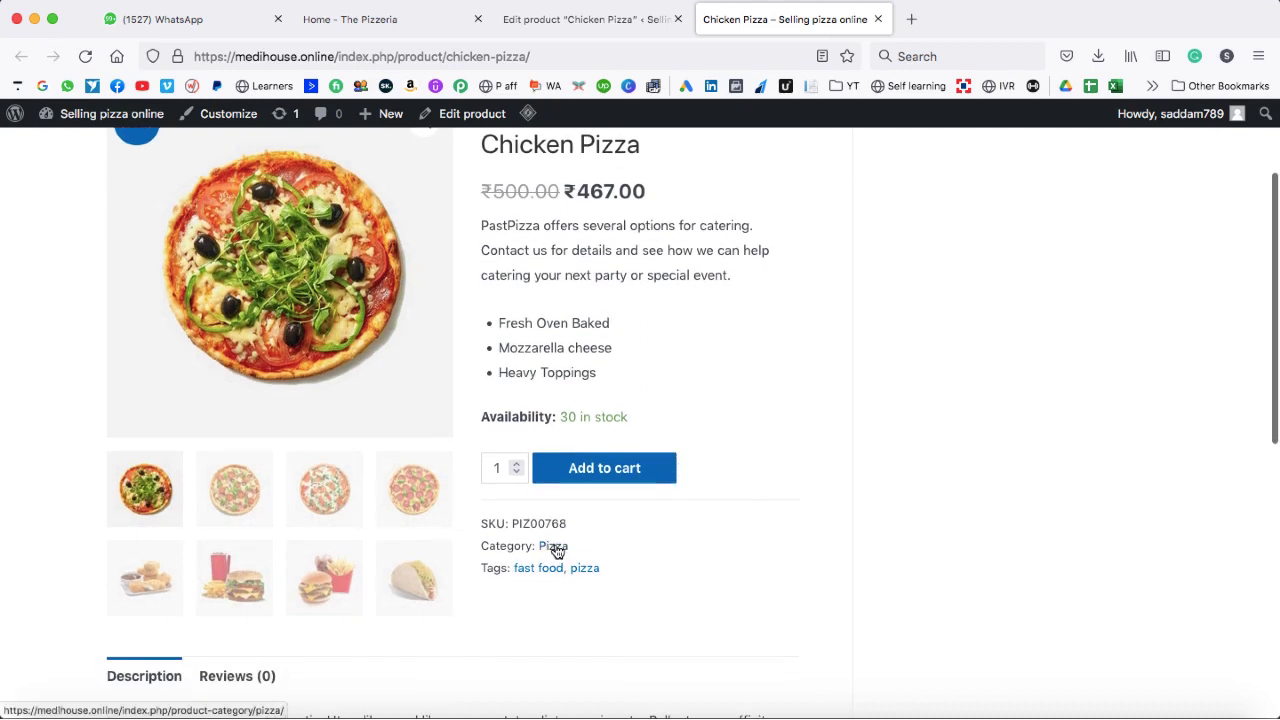
{"action": "scroll", "coordinate": [658, 544], "scroll_direction": "up", "scroll_amount": 2}
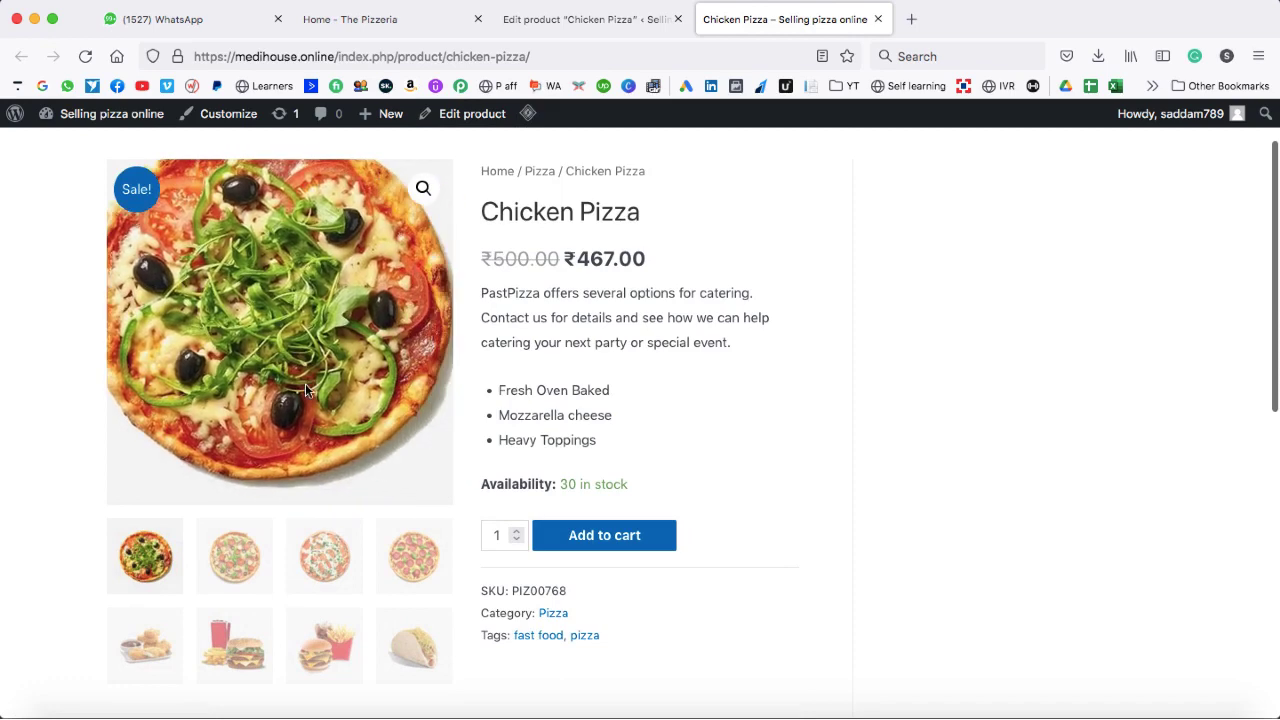
Step: Show each gallery image as the main photo: pizzas, taco, burgers and chicken nuggets
{"action": "left_click", "coordinate": [234, 556]}
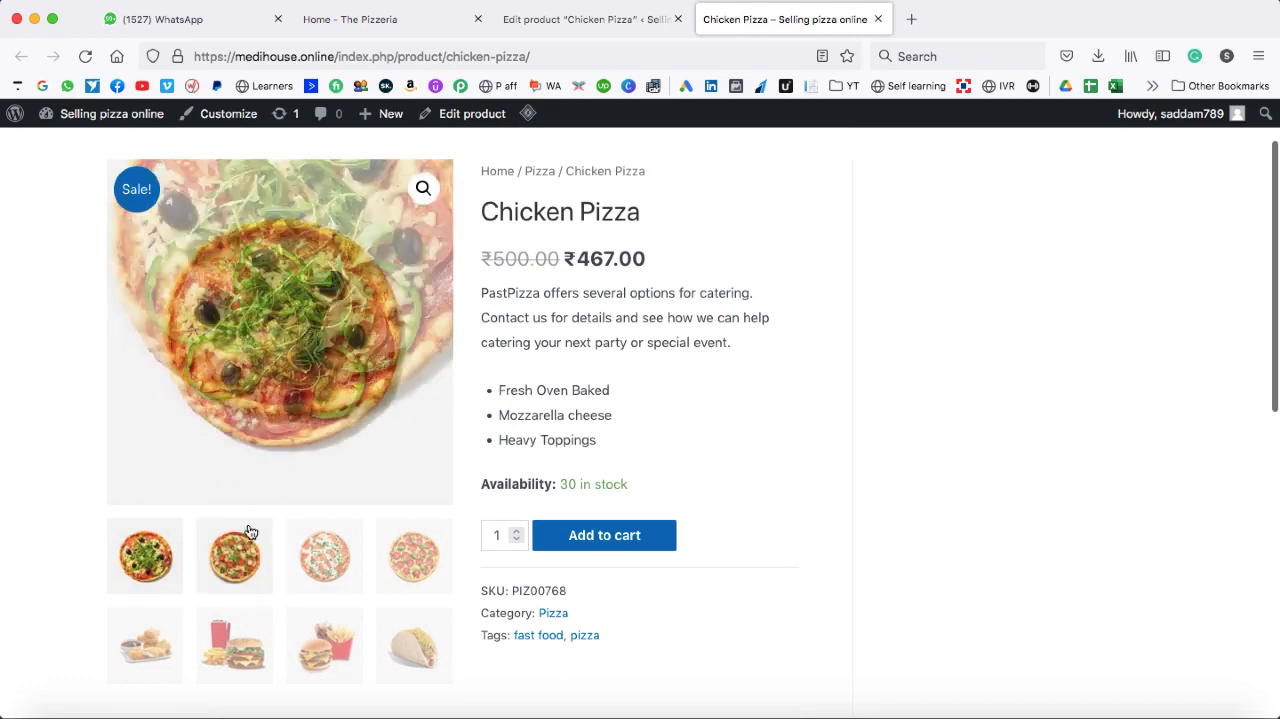
{"action": "left_click", "coordinate": [414, 556]}
{"action": "left_click", "coordinate": [408, 625]}
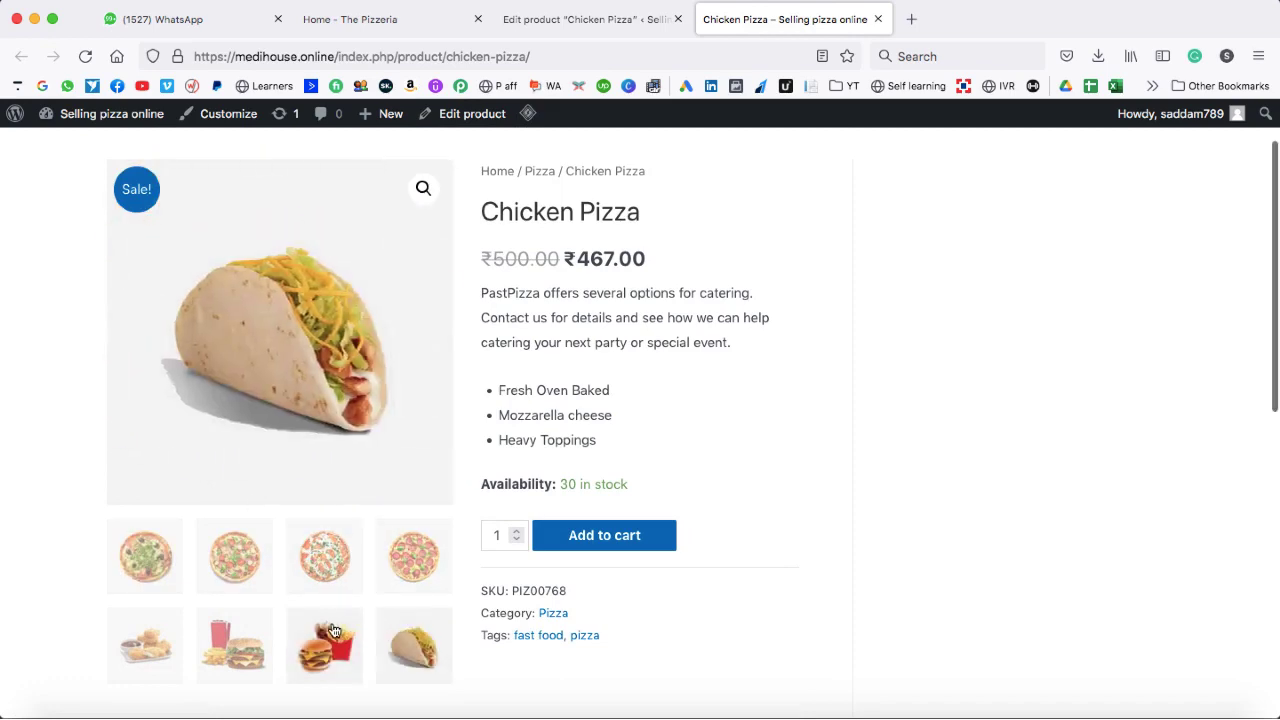
{"action": "left_click", "coordinate": [325, 645]}
{"action": "left_click", "coordinate": [234, 645]}
{"action": "left_click", "coordinate": [150, 630]}
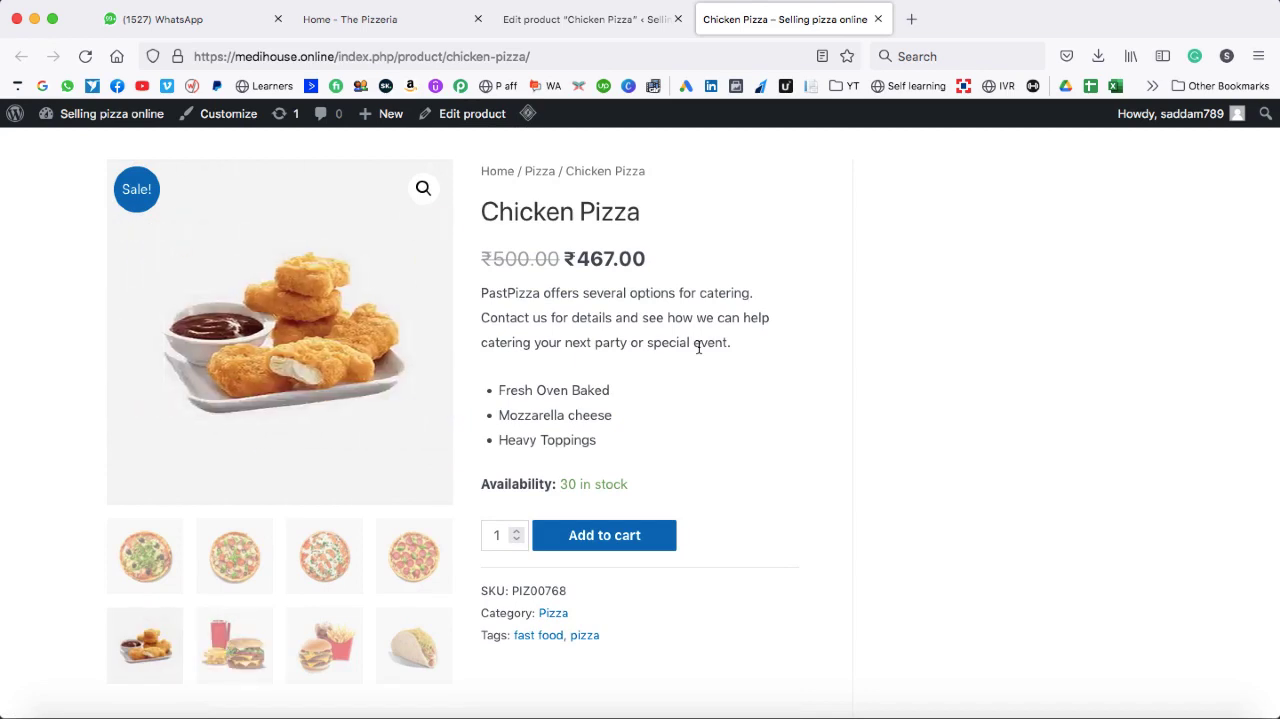
{"action": "scroll", "coordinate": [823, 293], "scroll_direction": "up", "scroll_amount": 1}
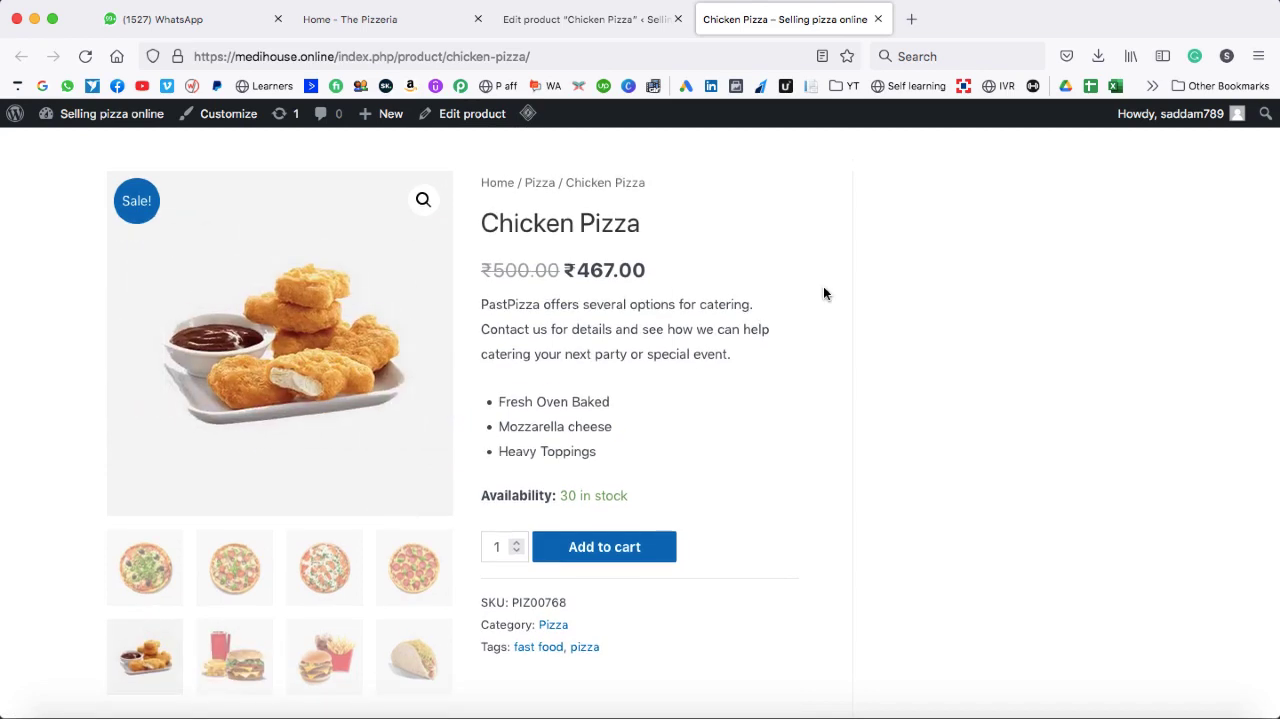
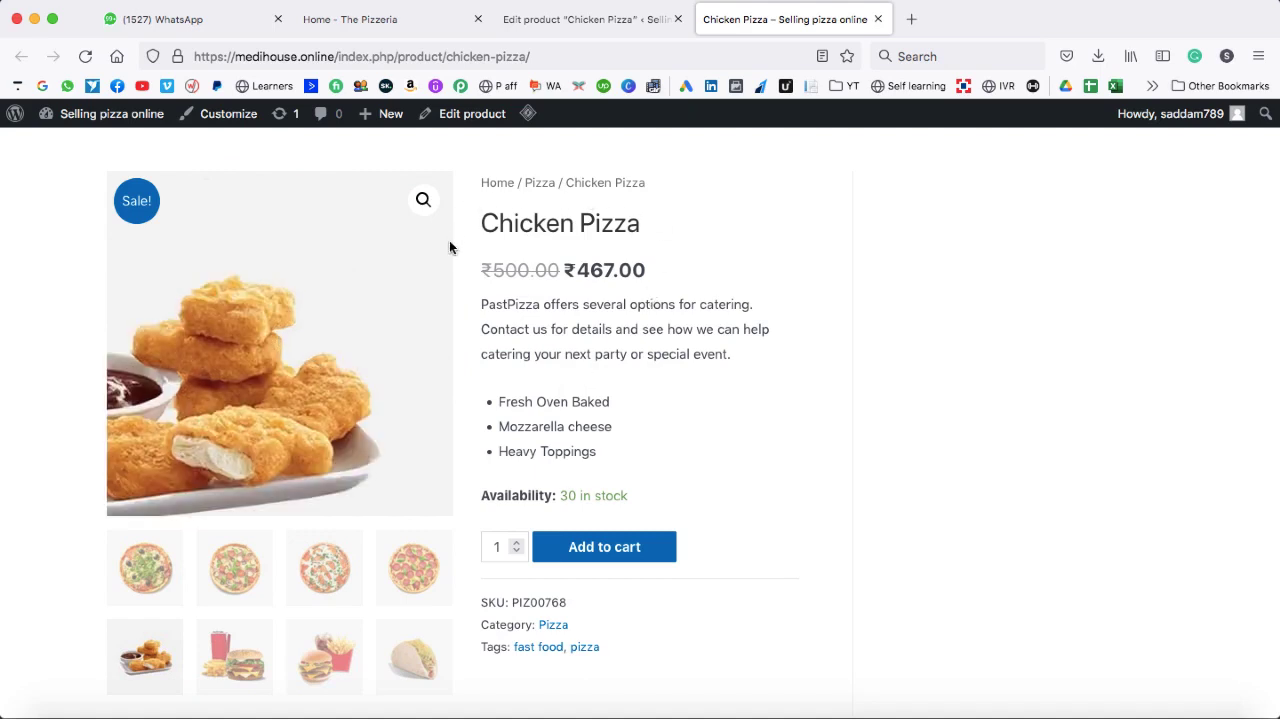
Step: From the Chicken Pizza edit tab, add a product attribute named 'Size' under Products > Attributes
{"action": "left_click", "coordinate": [591, 22]}
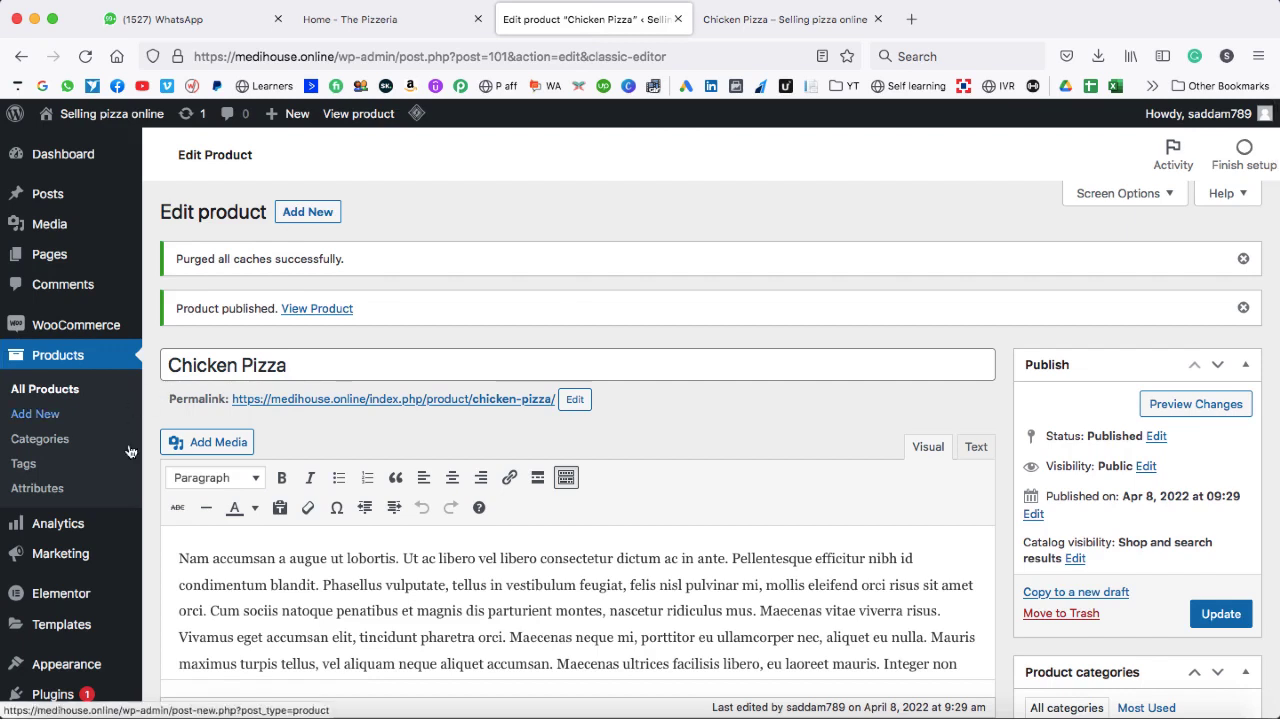
{"action": "left_click", "coordinate": [46, 494]}
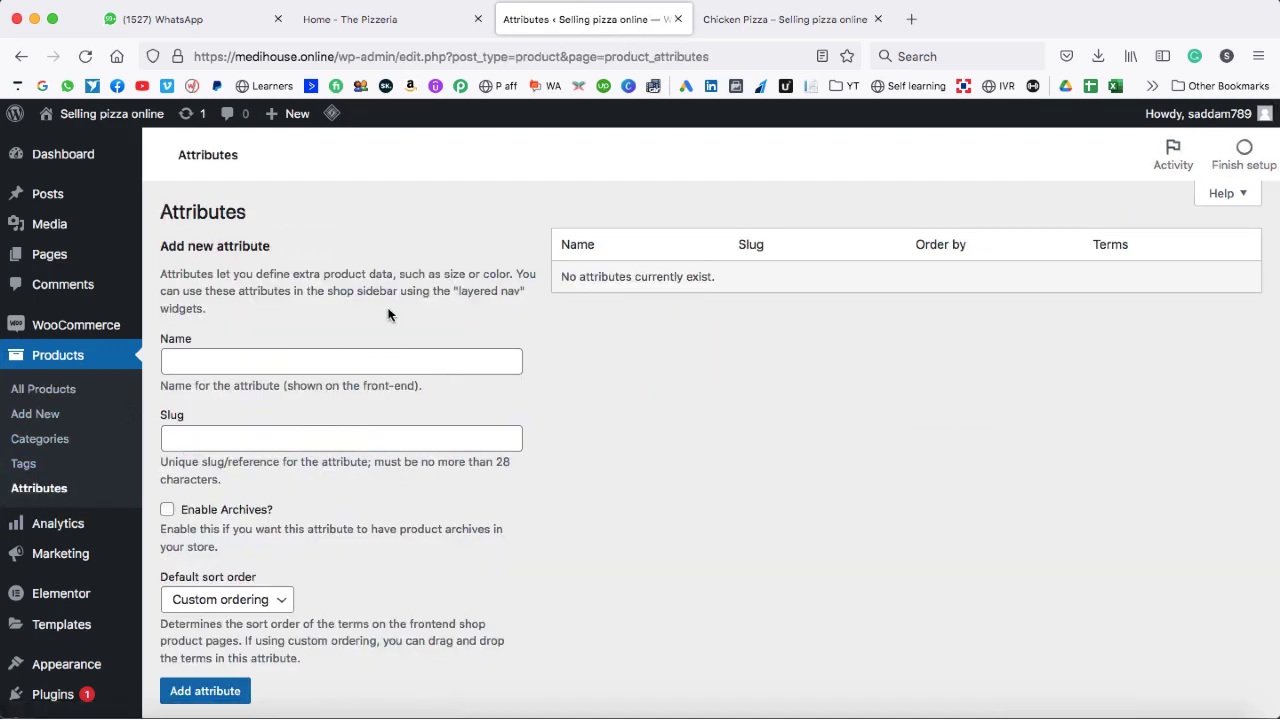
{"action": "left_click", "coordinate": [292, 365]}
{"action": "type", "text": "S"}
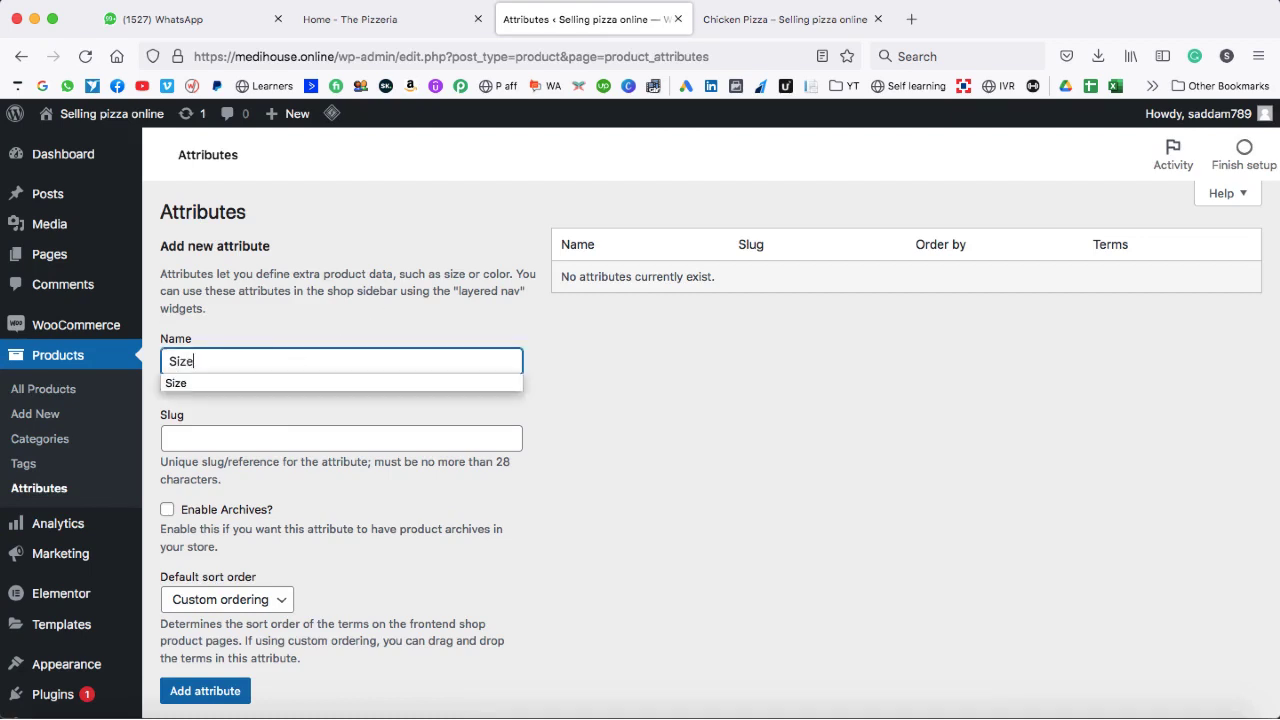
{"action": "type", "text": "ize"}
{"action": "left_click", "coordinate": [304, 326]}
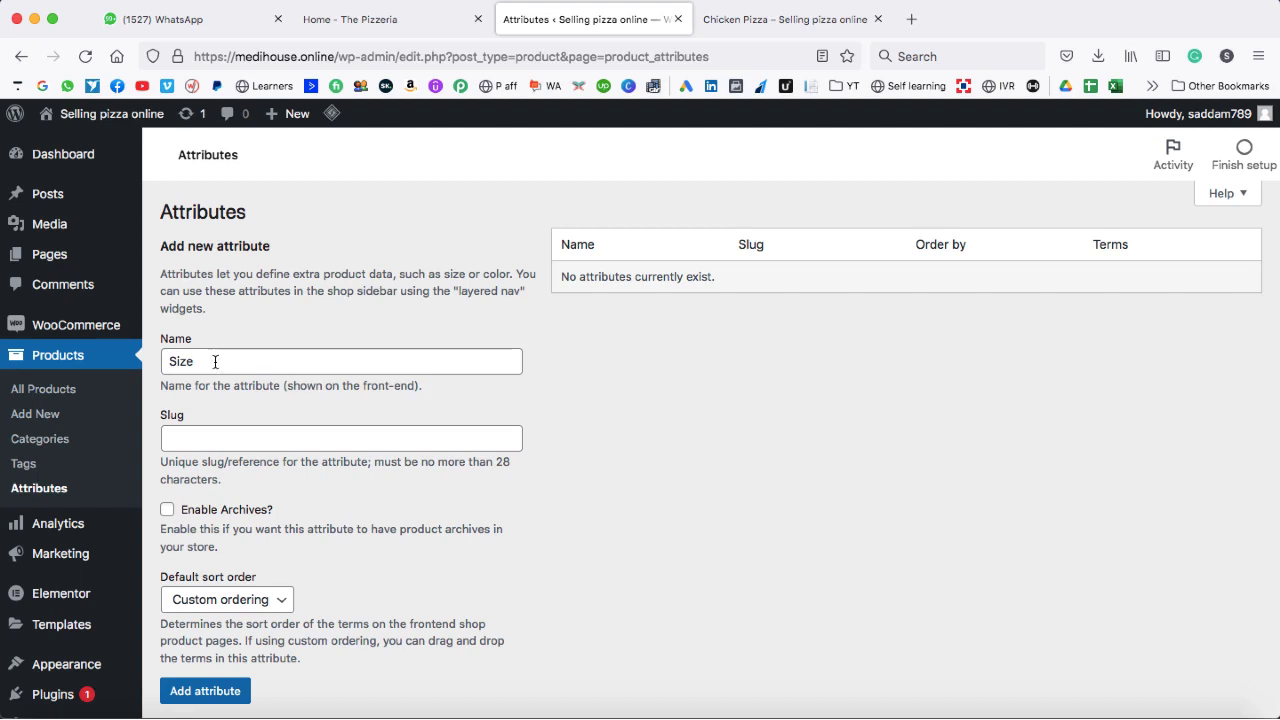
{"action": "left_click", "coordinate": [197, 692]}
{"action": "mouse_move", "coordinate": [569, 284]}
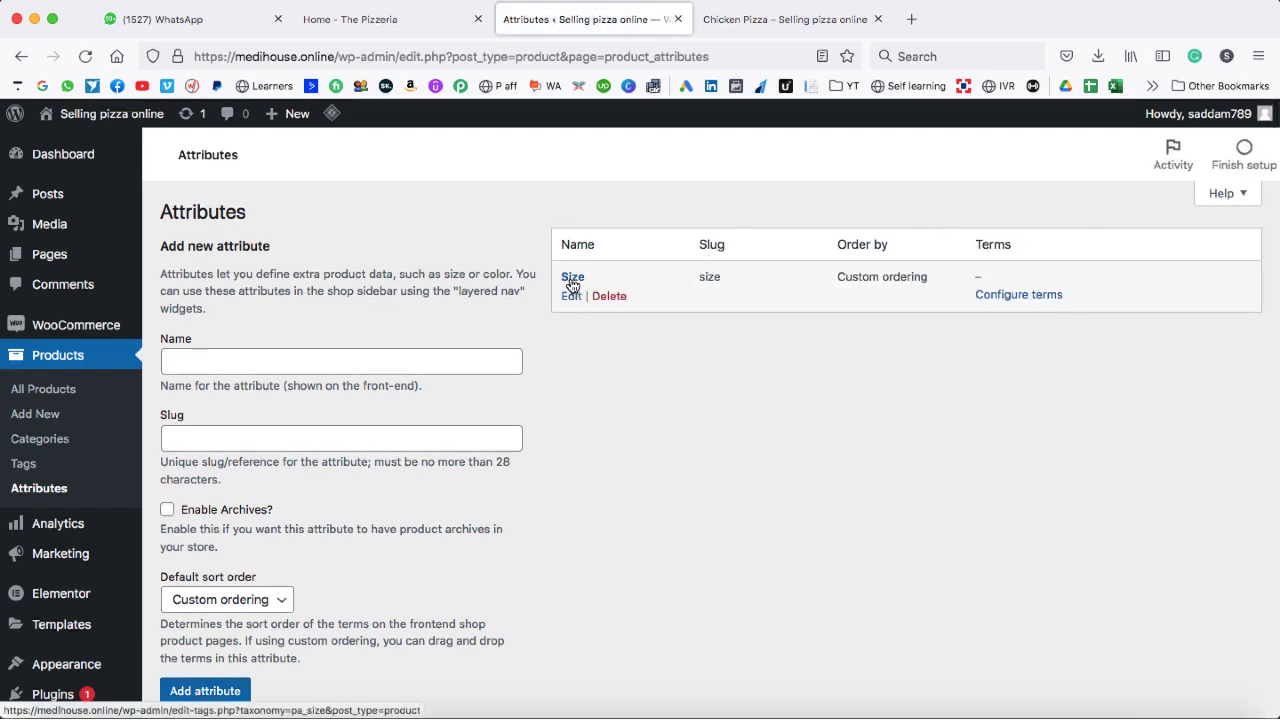
Step: Add the terms Regular, Medium and Large to the Size attribute
{"action": "left_click", "coordinate": [1019, 296]}
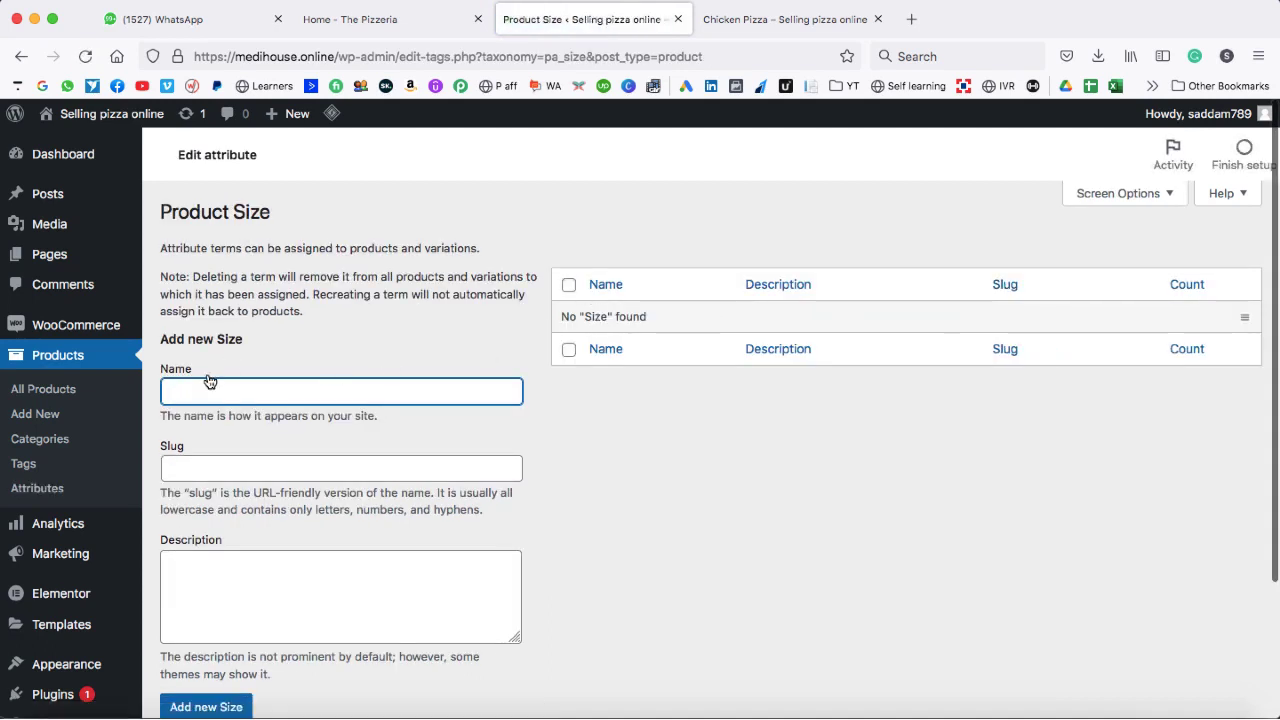
{"action": "type", "text": "Regular"}
{"action": "left_click", "coordinate": [185, 705]}
{"action": "left_click", "coordinate": [208, 454]}
{"action": "type", "text": "Mediu"}
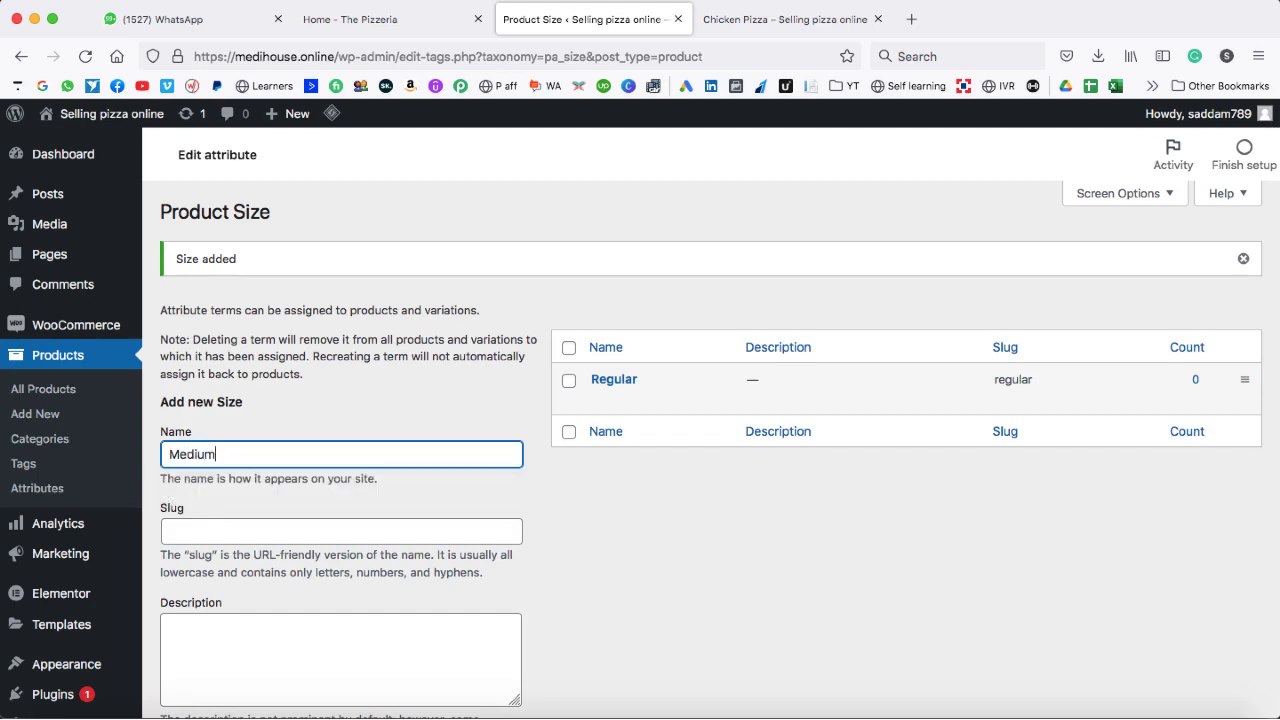
{"action": "type", "text": "m"}
{"action": "scroll", "coordinate": [208, 690], "scroll_direction": "down", "scroll_amount": 2}
{"action": "left_click", "coordinate": [206, 690]}
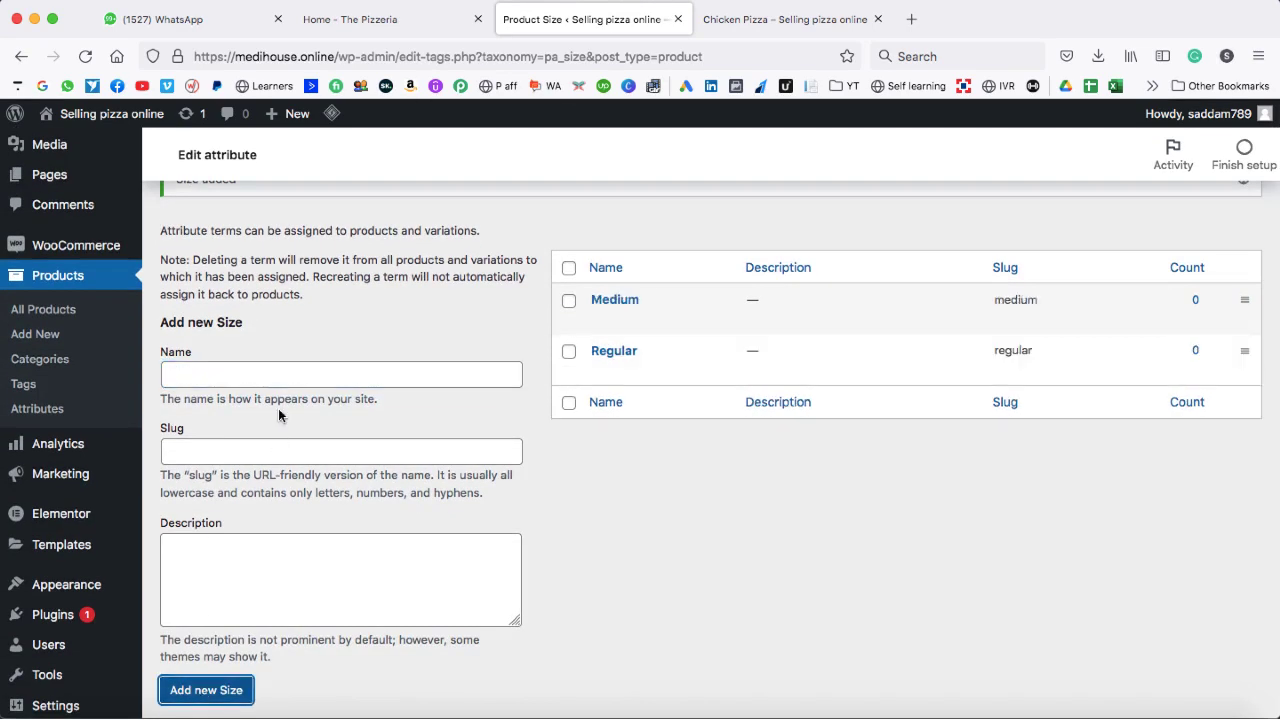
{"action": "left_click", "coordinate": [252, 372]}
{"action": "type", "text": "Large"}
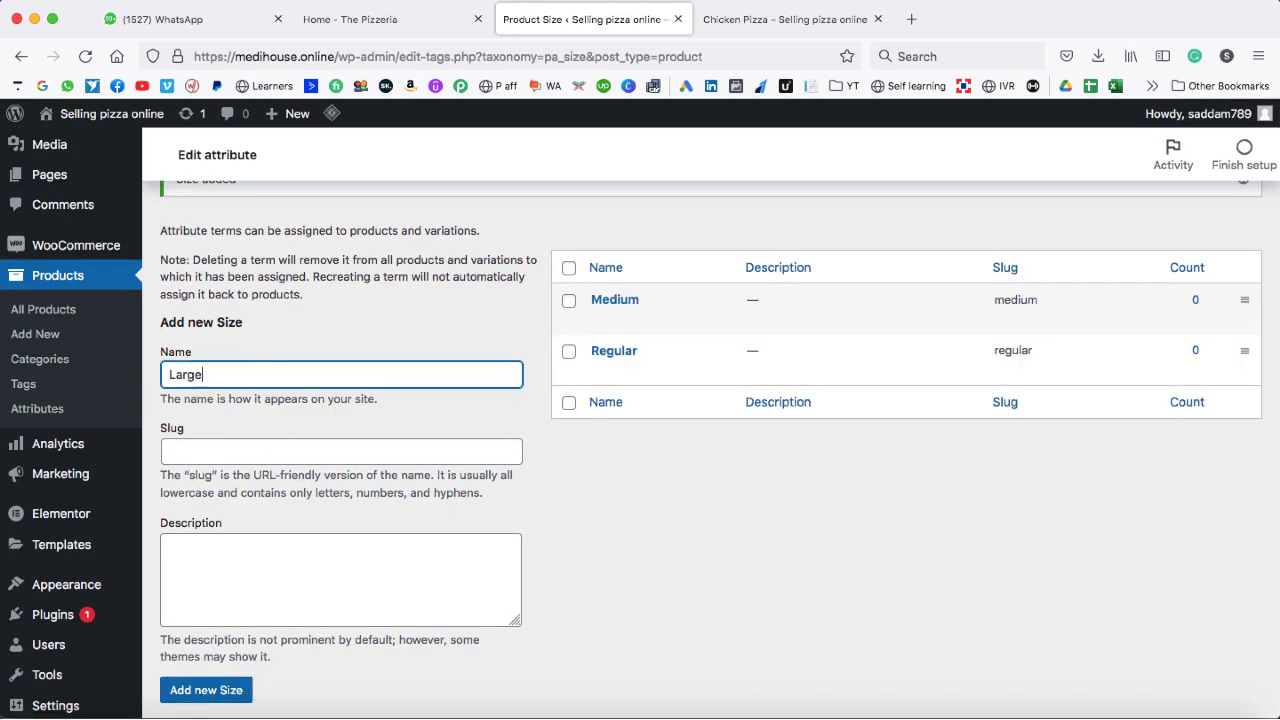
{"action": "left_click", "coordinate": [206, 690]}
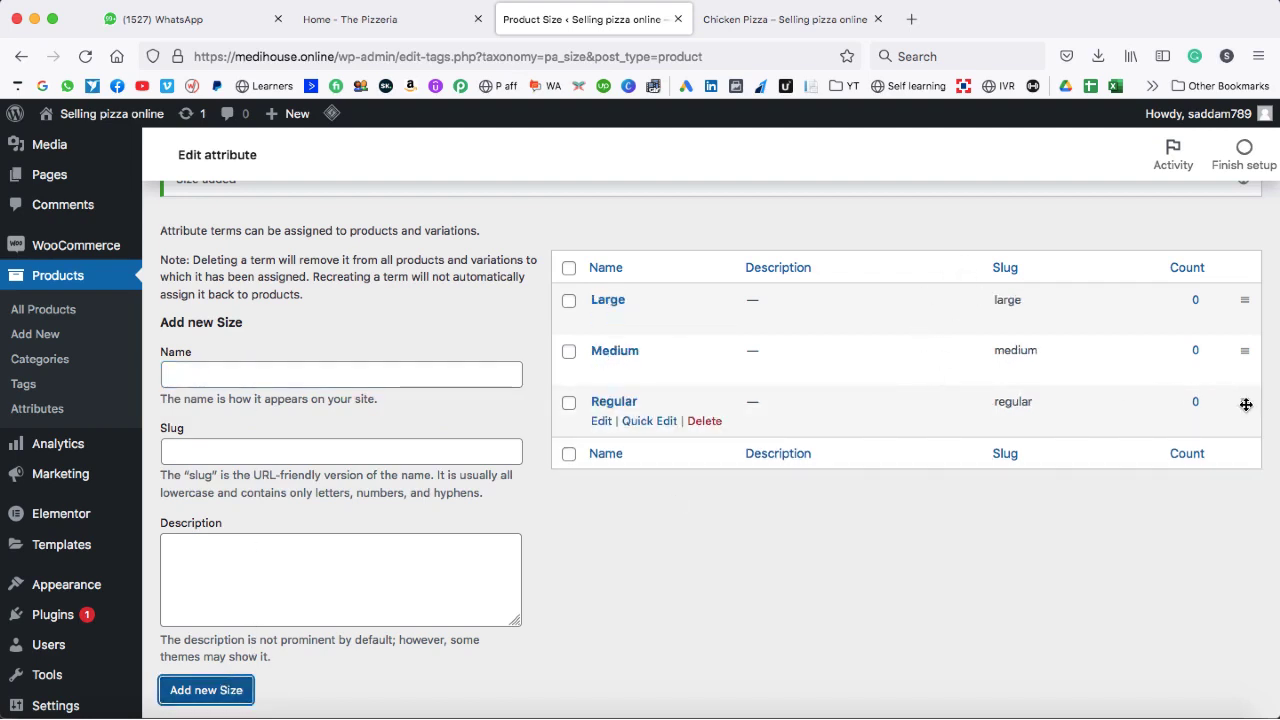
Step: Drag the Size terms into Regular, Medium, Large order and return to Attributes
{"action": "left_click_drag", "start_coordinate": [1246, 403], "coordinate": [1244, 301]}
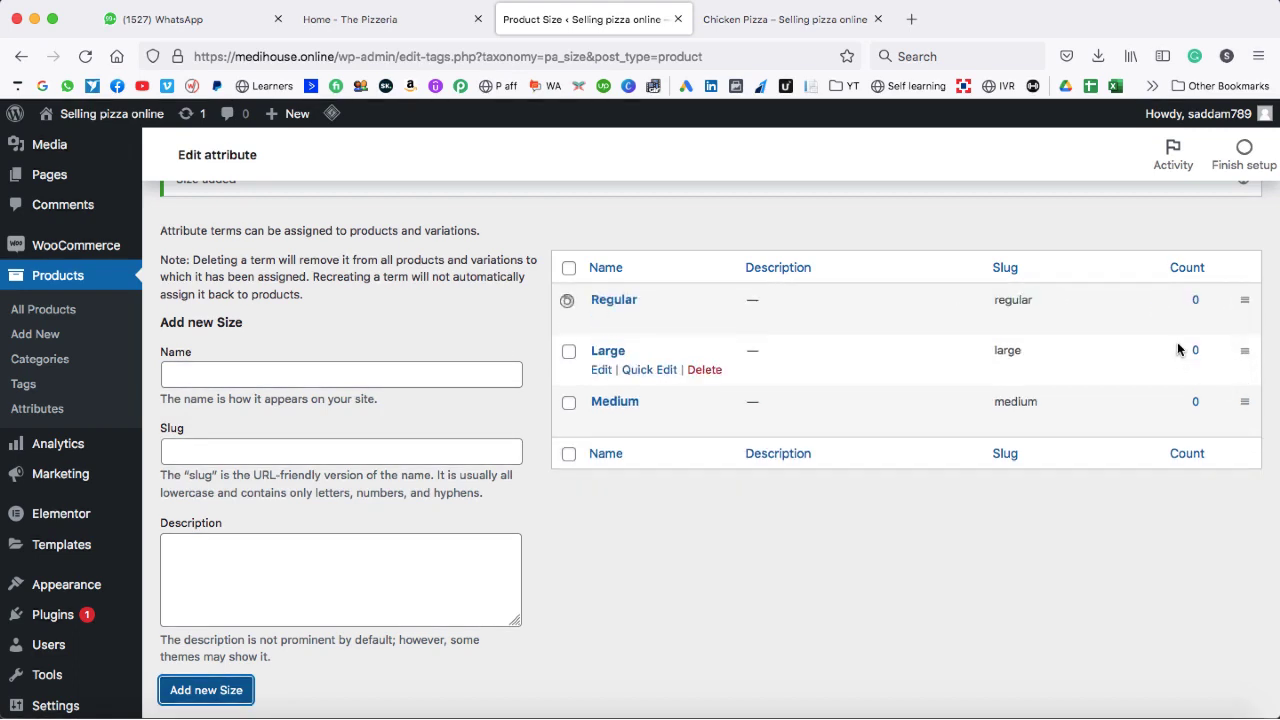
{"action": "left_click_drag", "start_coordinate": [1242, 399], "coordinate": [1242, 353]}
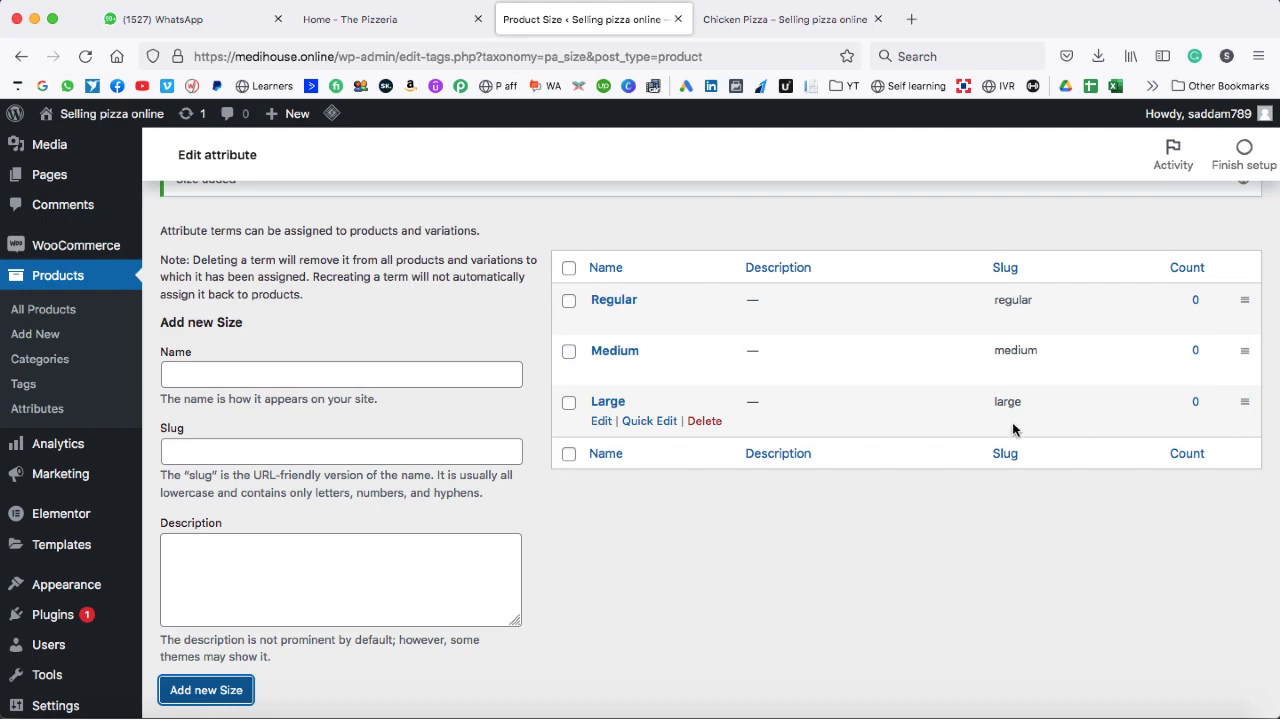
{"action": "scroll", "coordinate": [196, 426], "scroll_direction": "up", "scroll_amount": 1}
{"action": "left_click", "coordinate": [46, 436]}
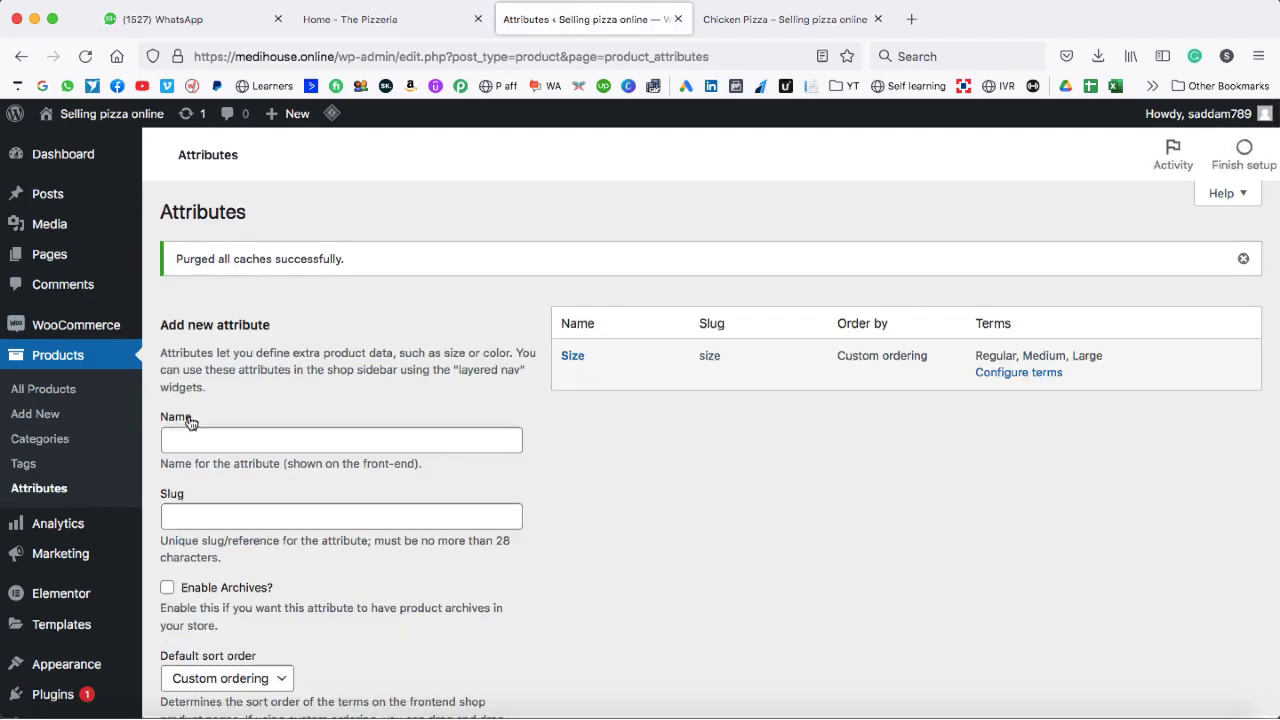
Step: Create a new product attribute named 'Order type'
{"action": "left_click", "coordinate": [200, 440]}
{"action": "type", "text": "Order type"}
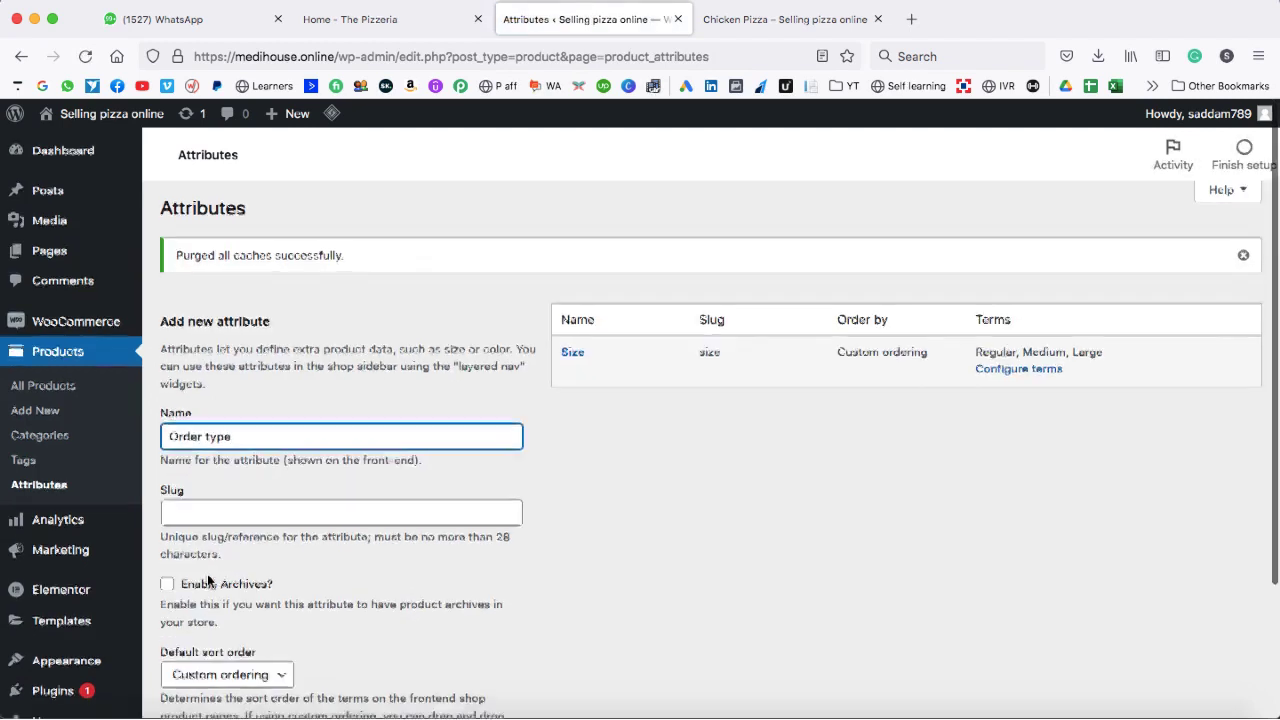
{"action": "scroll", "coordinate": [208, 580], "scroll_direction": "down", "scroll_amount": 3}
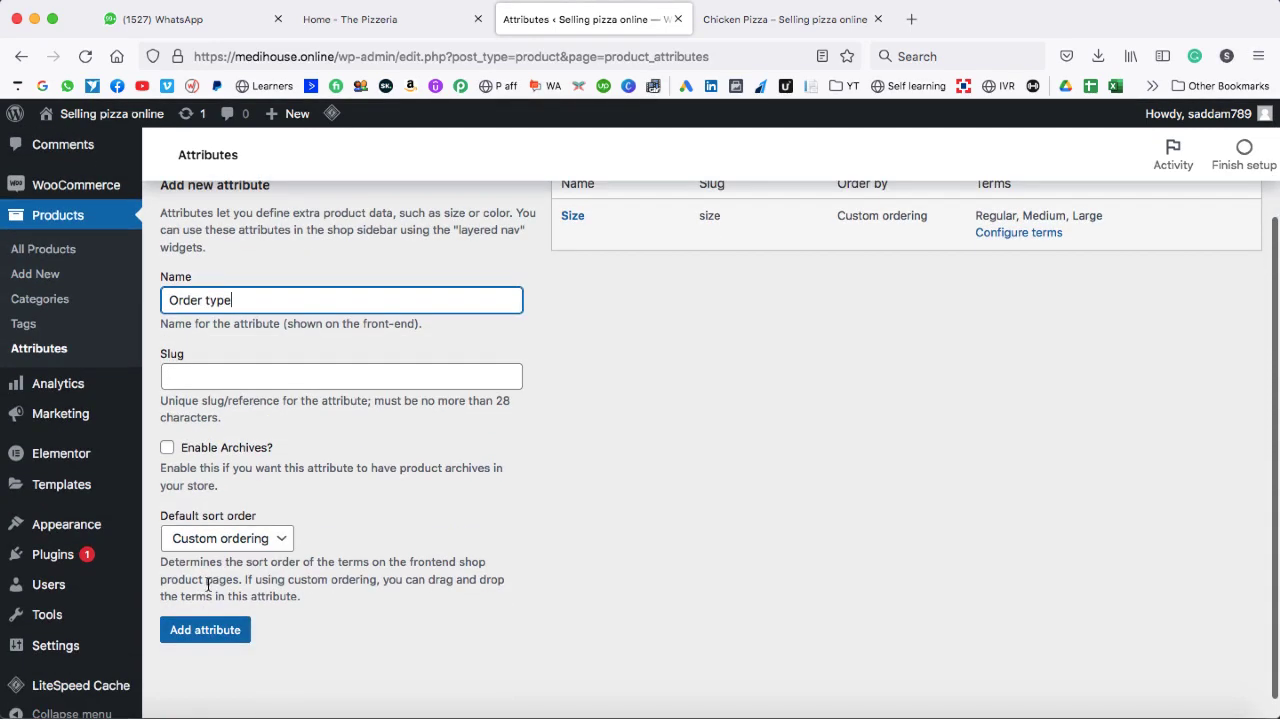
{"action": "left_click", "coordinate": [205, 630]}
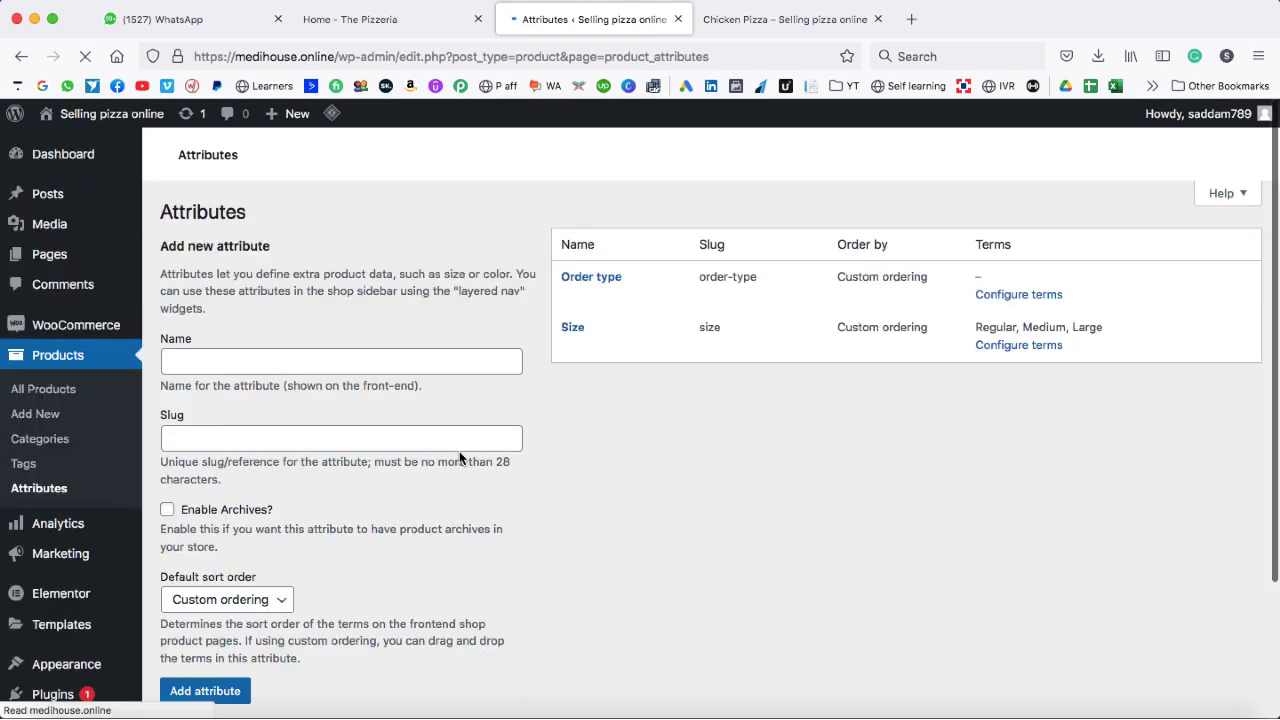
{"action": "mouse_move", "coordinate": [572, 296]}
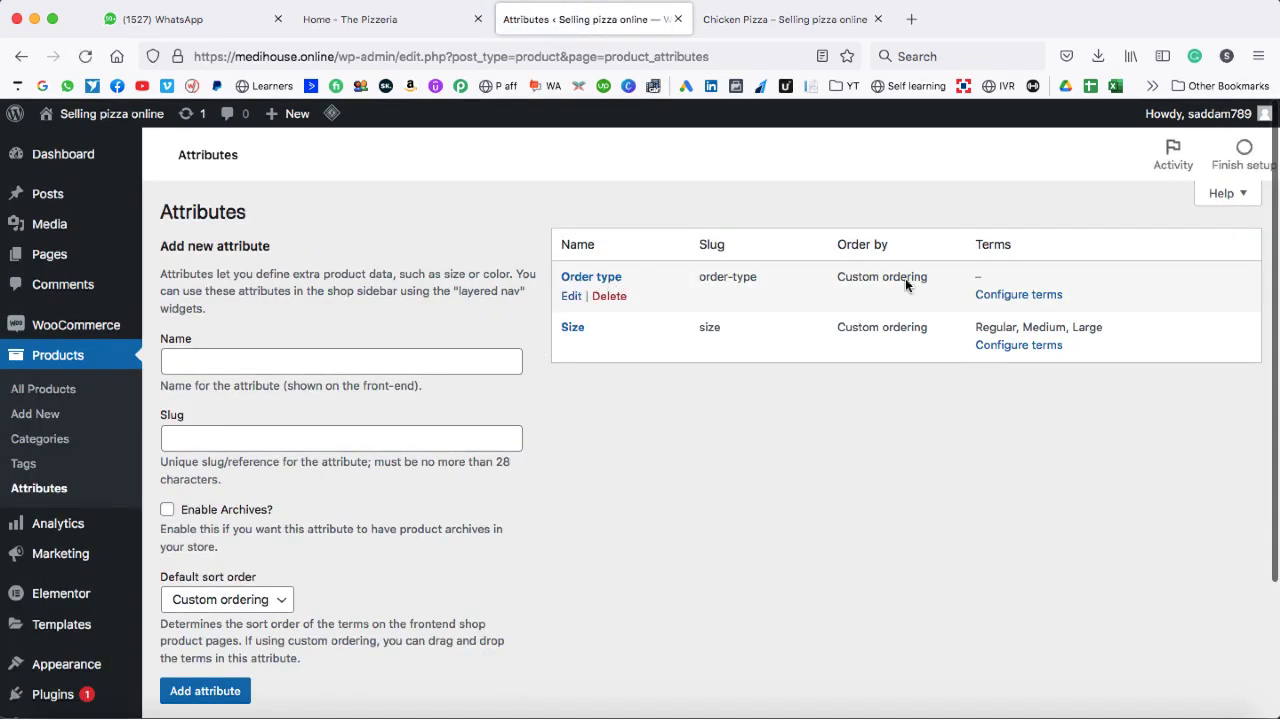
Step: Add the terms Dine in and Takeaway to Order type, then go to All Products
{"action": "left_click", "coordinate": [1008, 295]}
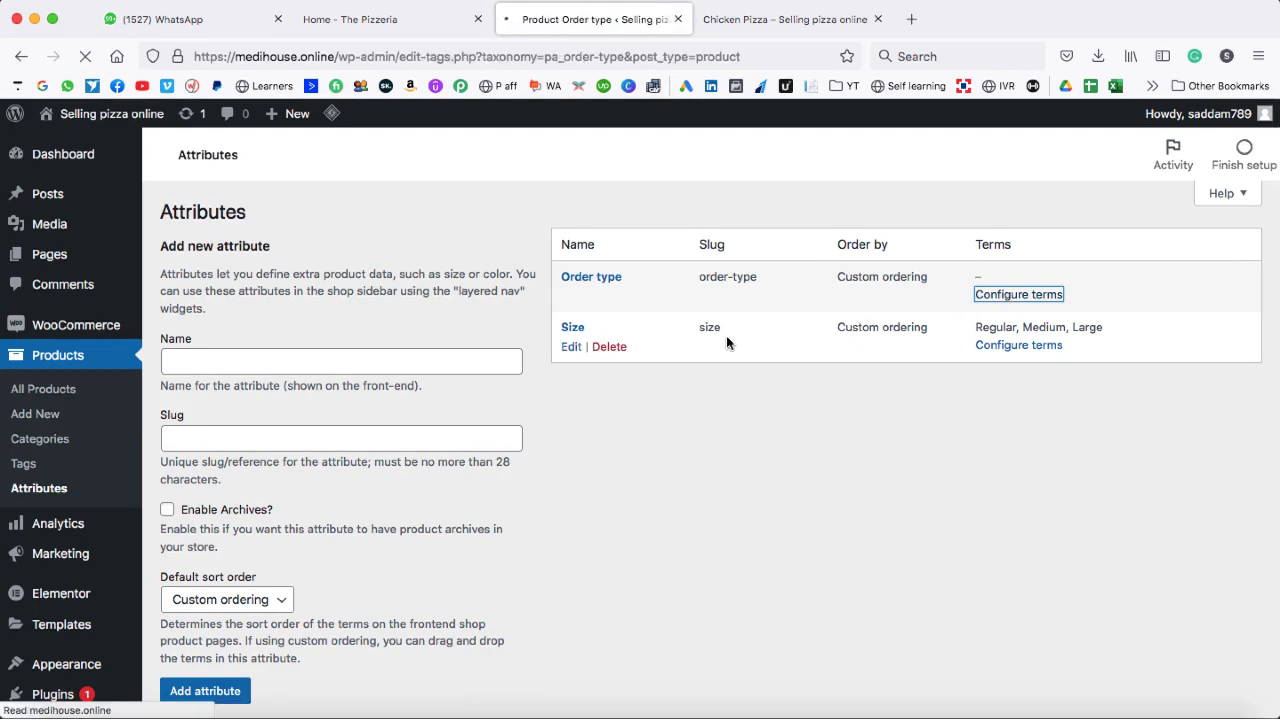
{"action": "type", "text": "Dine in"}
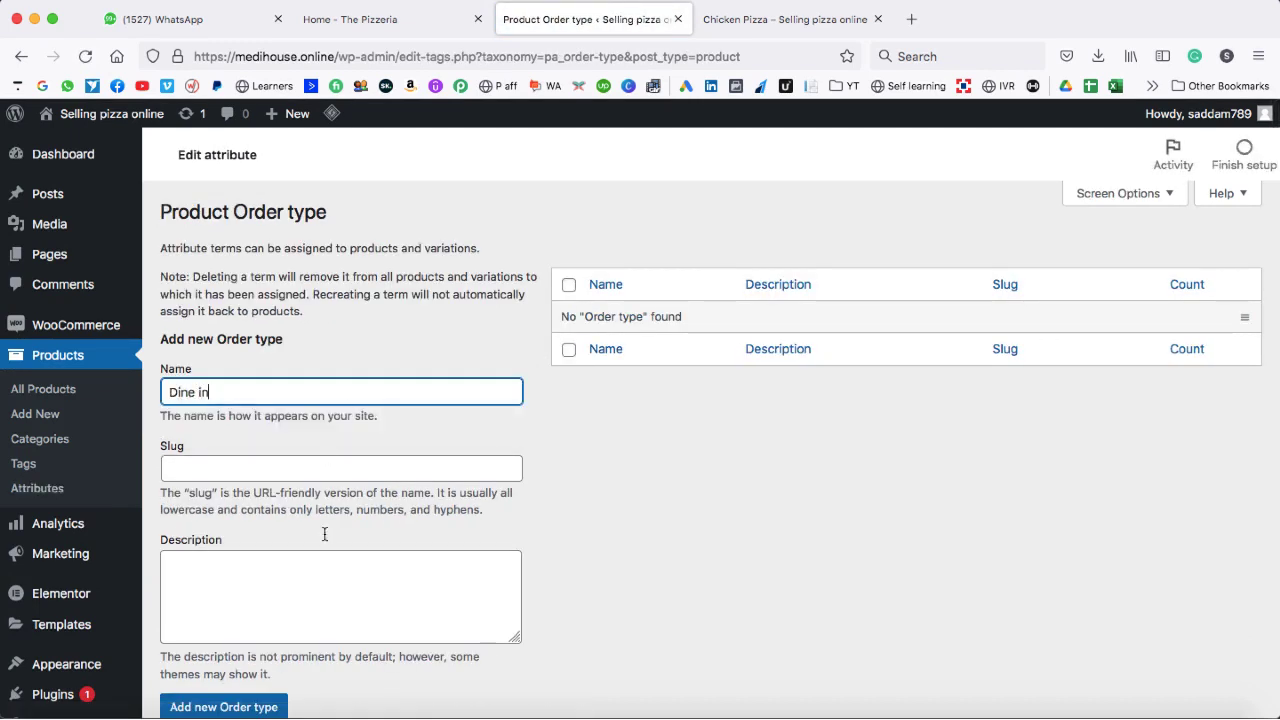
{"action": "left_click", "coordinate": [262, 704]}
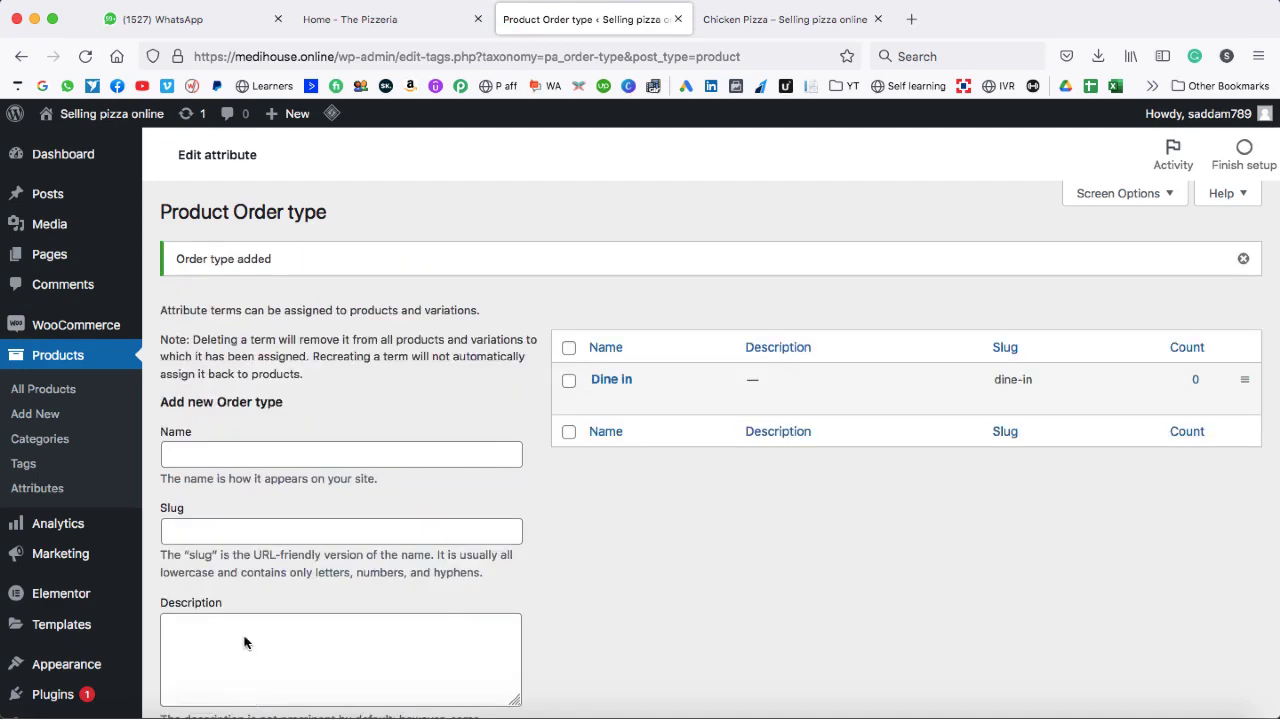
{"action": "left_click", "coordinate": [208, 460]}
{"action": "type", "text": "Takeawa"}
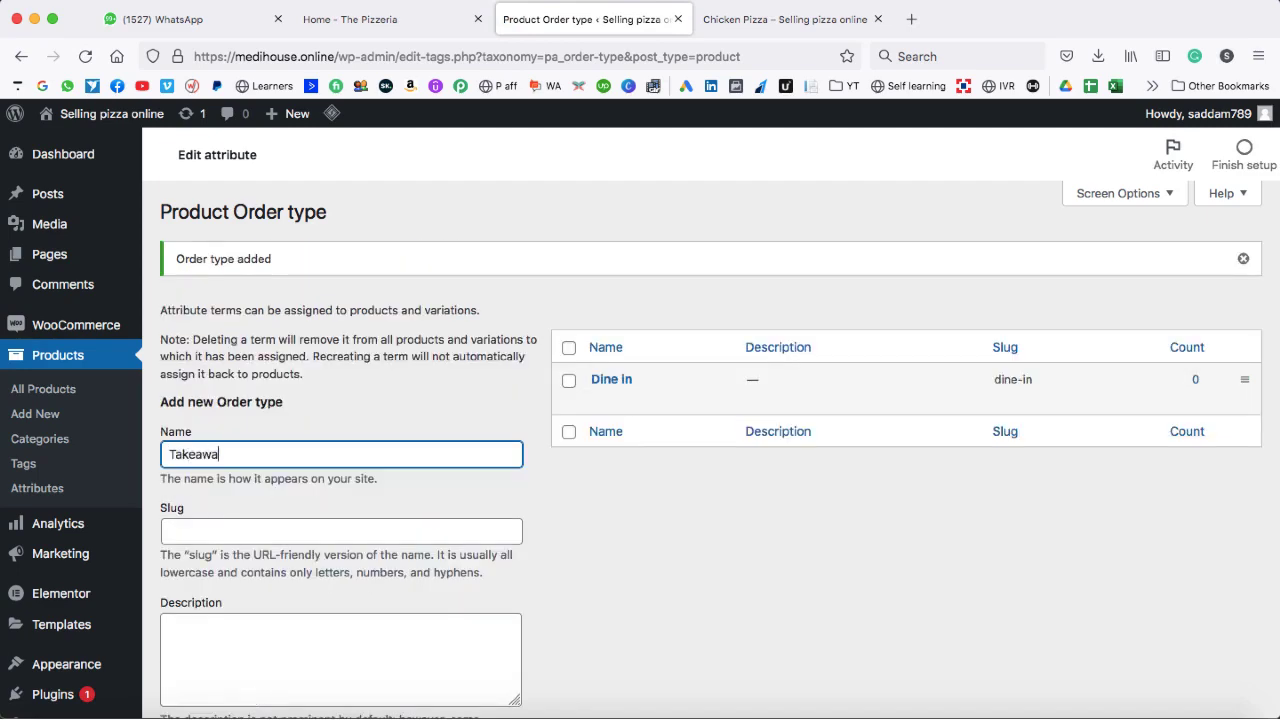
{"action": "type", "text": "y"}
{"action": "scroll", "coordinate": [205, 664], "scroll_direction": "down", "scroll_amount": 1}
{"action": "scroll", "coordinate": [205, 664], "scroll_direction": "down", "scroll_amount": 1}
{"action": "left_click", "coordinate": [208, 672]}
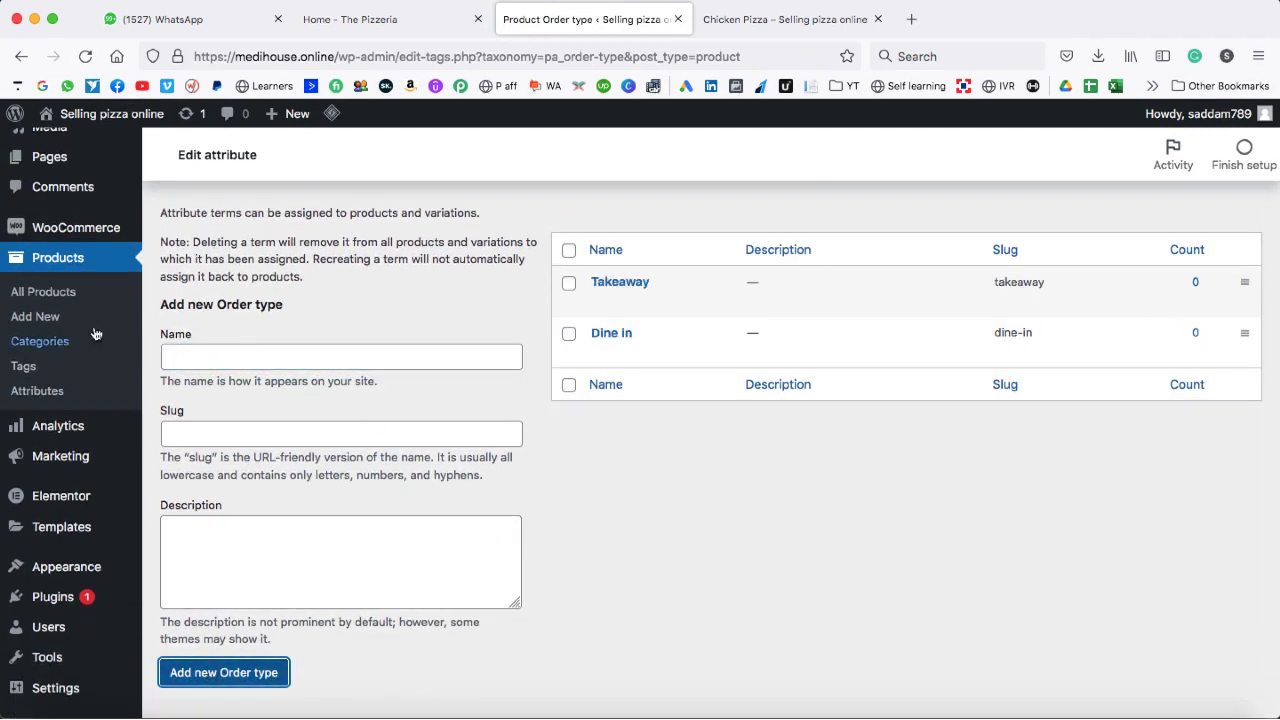
{"action": "left_click", "coordinate": [55, 294]}
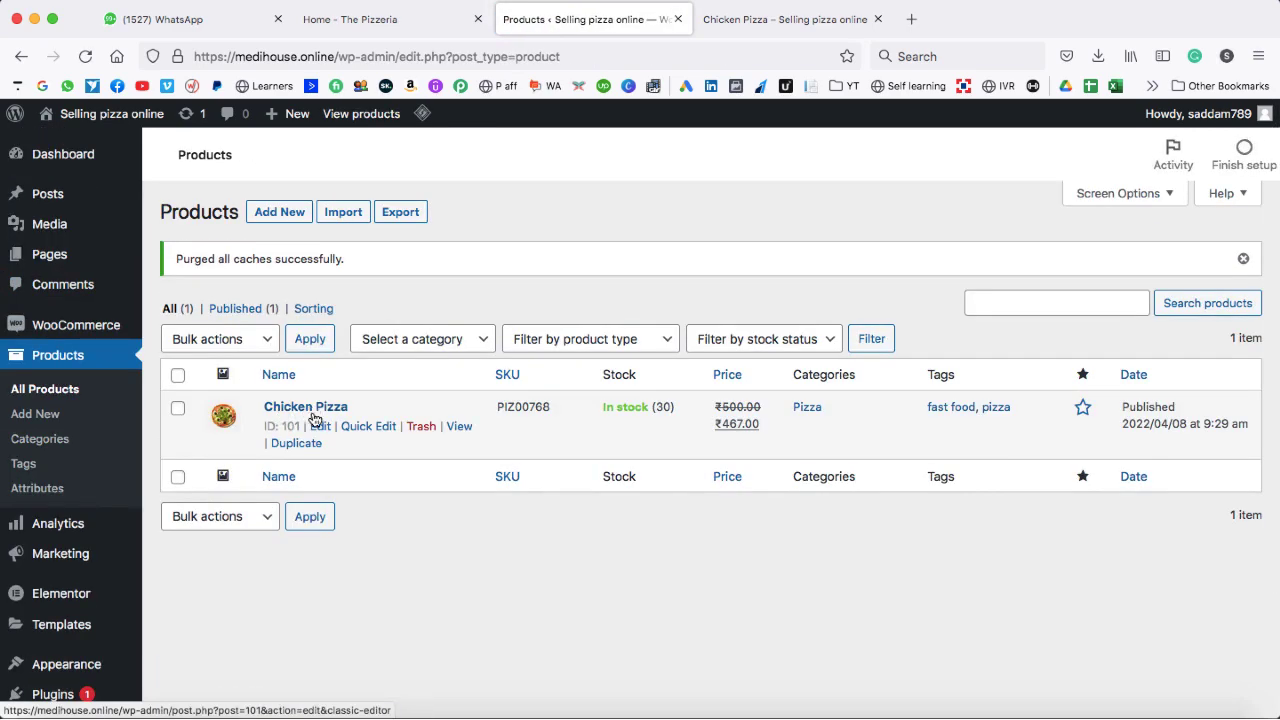
Step: Open Chicken Pizza, set its product type to Variable product, and show the Attributes panel
{"action": "left_click", "coordinate": [320, 427]}
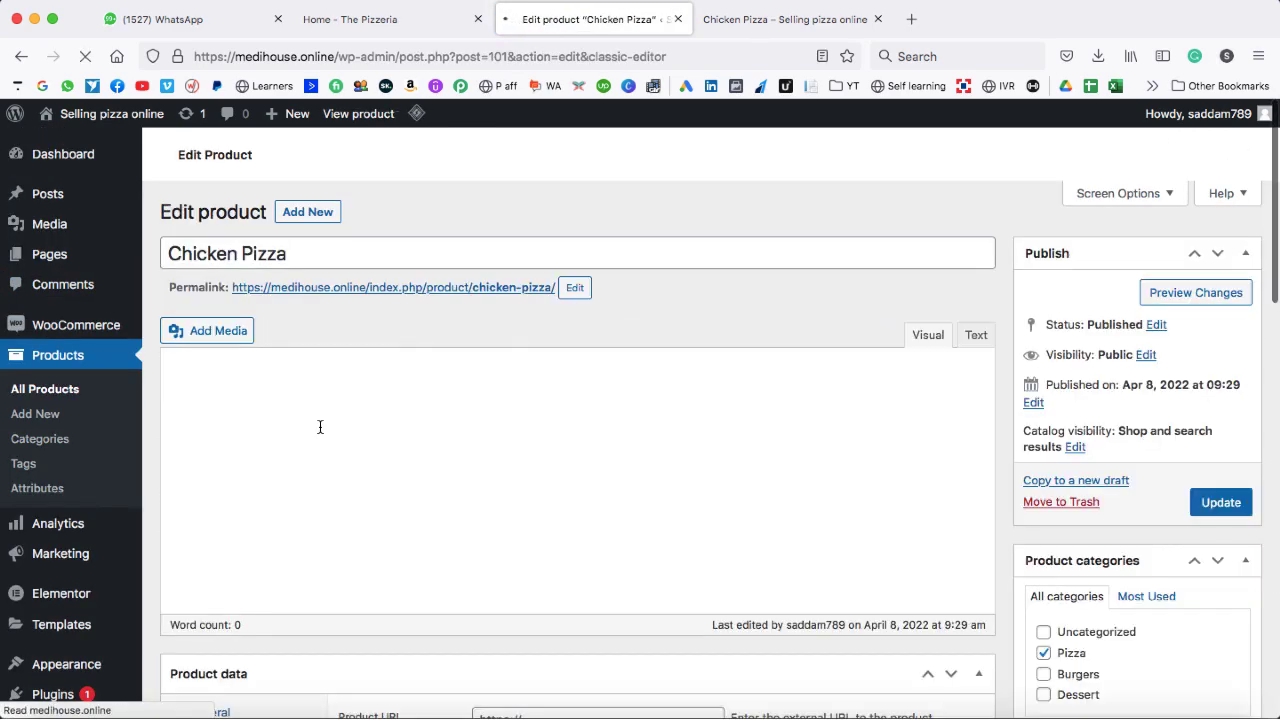
{"action": "scroll", "coordinate": [575, 295], "scroll_direction": "down", "scroll_amount": 4}
{"action": "scroll", "coordinate": [575, 295], "scroll_direction": "down", "scroll_amount": 5}
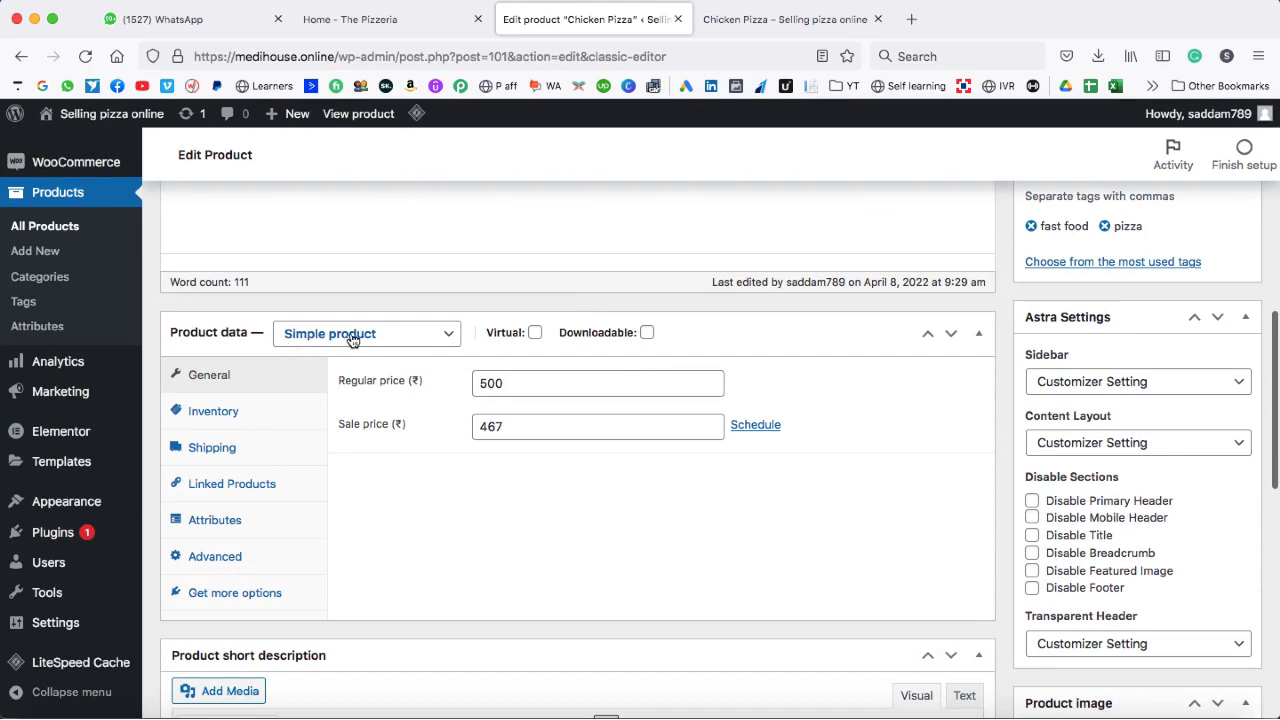
{"action": "left_click", "coordinate": [450, 339]}
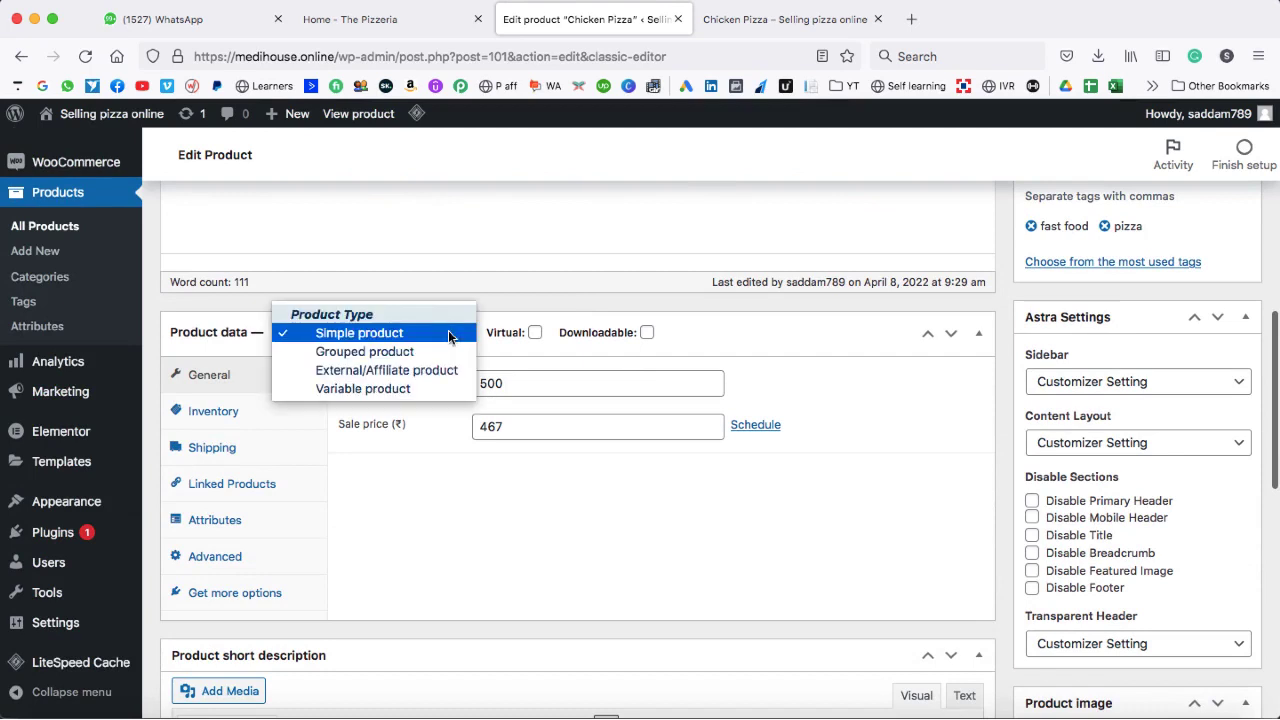
{"action": "left_click", "coordinate": [366, 389]}
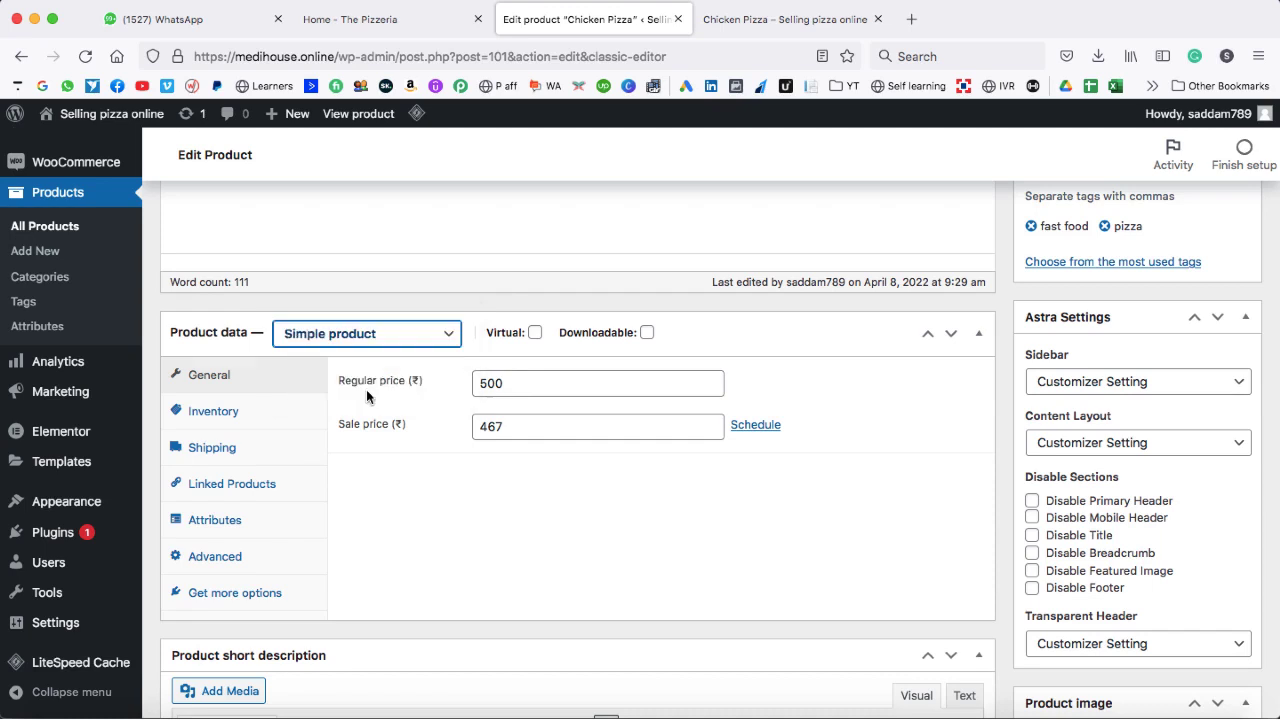
{"action": "left_click", "coordinate": [655, 297]}
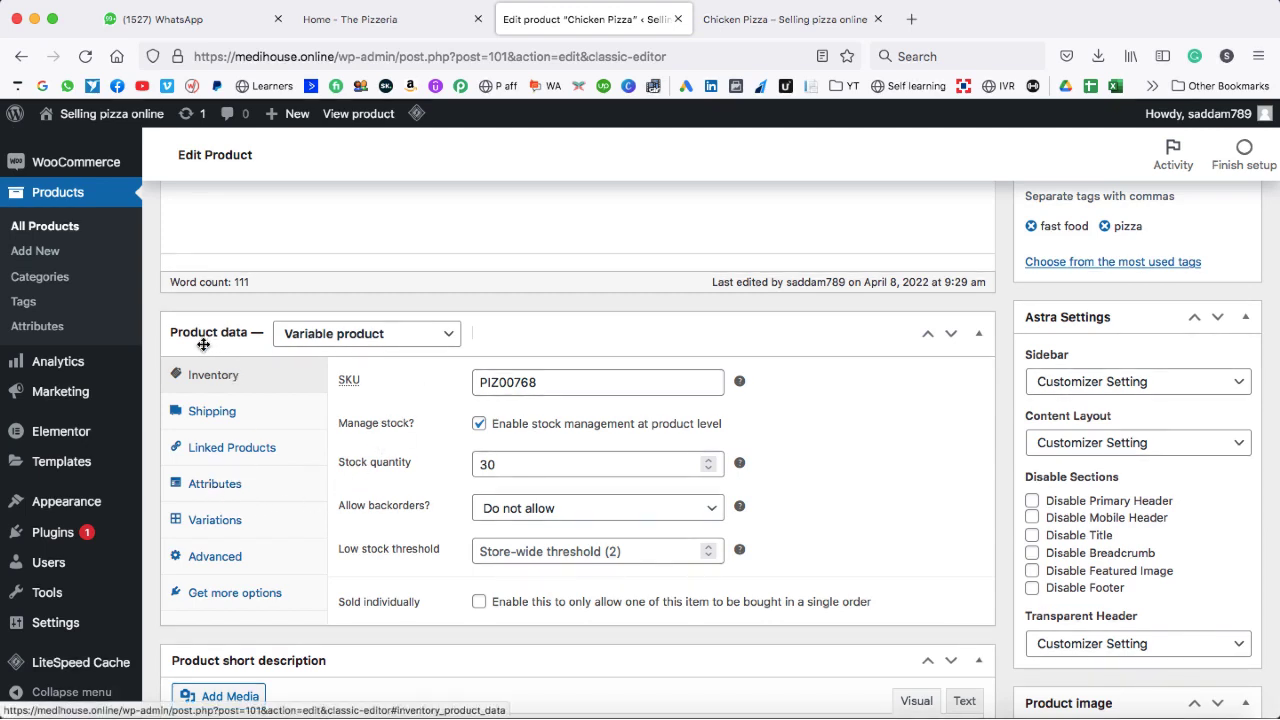
{"action": "left_click", "coordinate": [208, 487]}
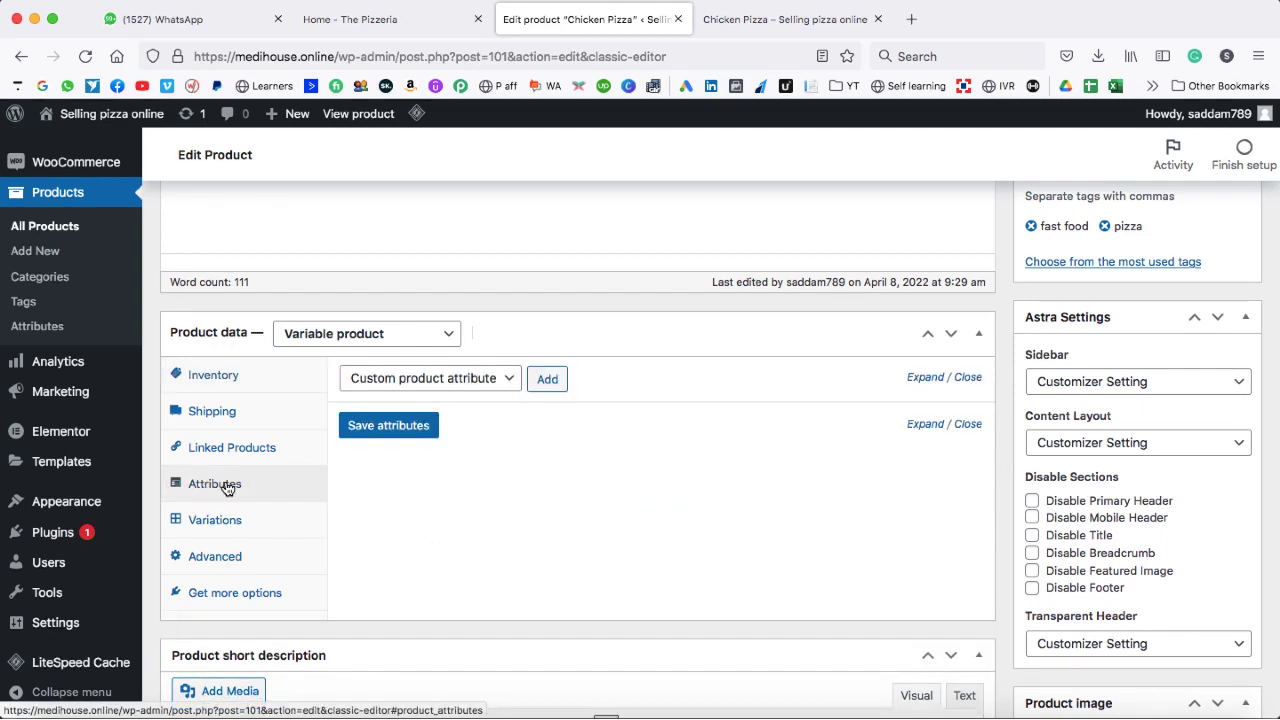
Step: Add the Size attribute with all its values, marked as used for variations
{"action": "left_click", "coordinate": [510, 378]}
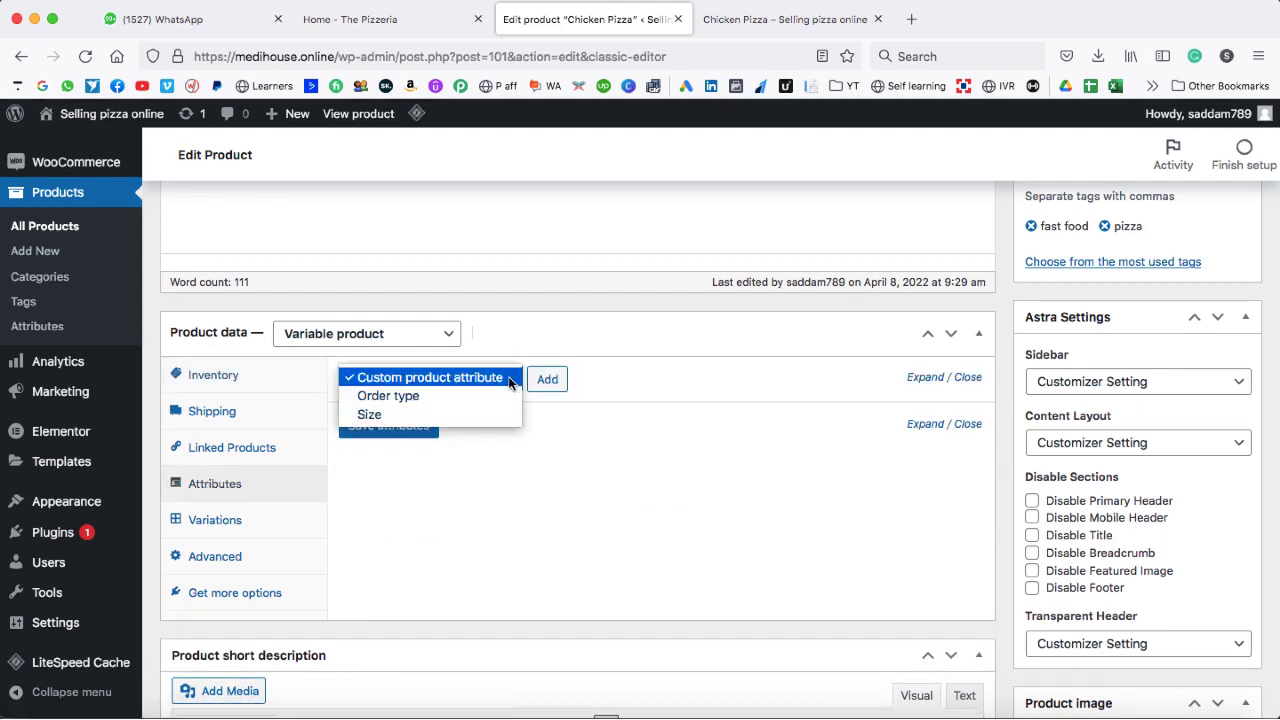
{"action": "left_click", "coordinate": [418, 416]}
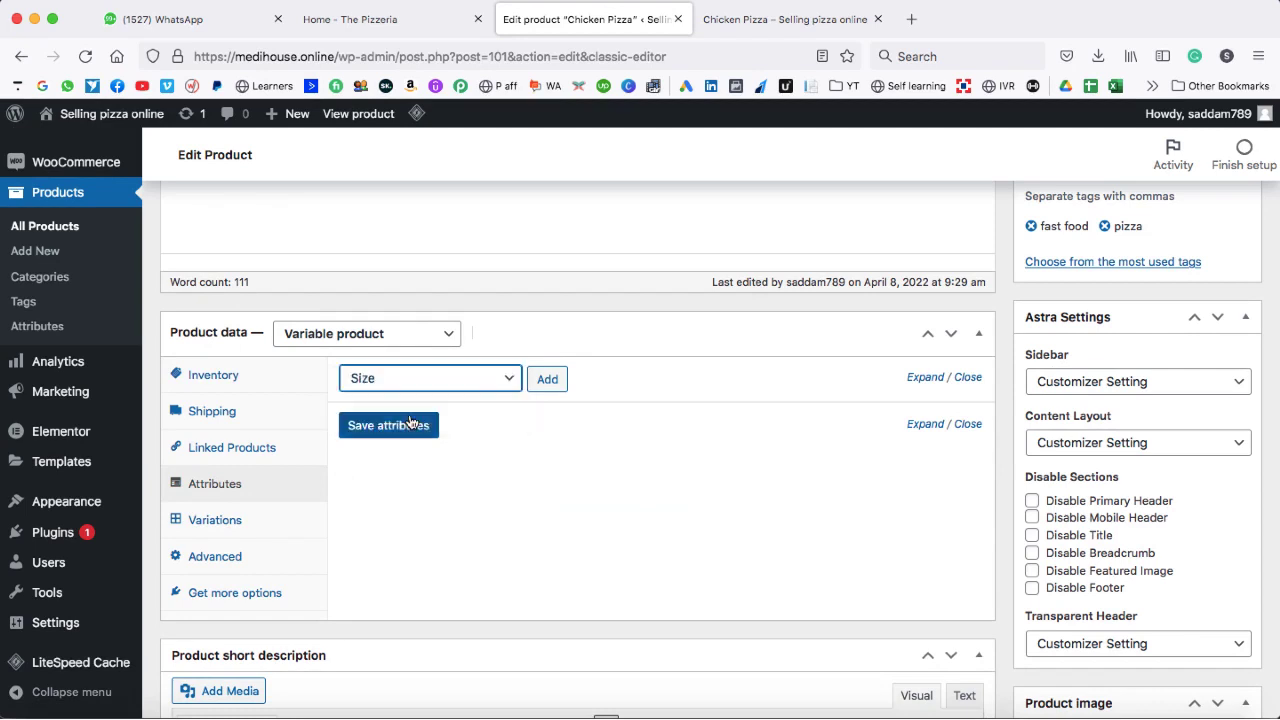
{"action": "left_click", "coordinate": [545, 380]}
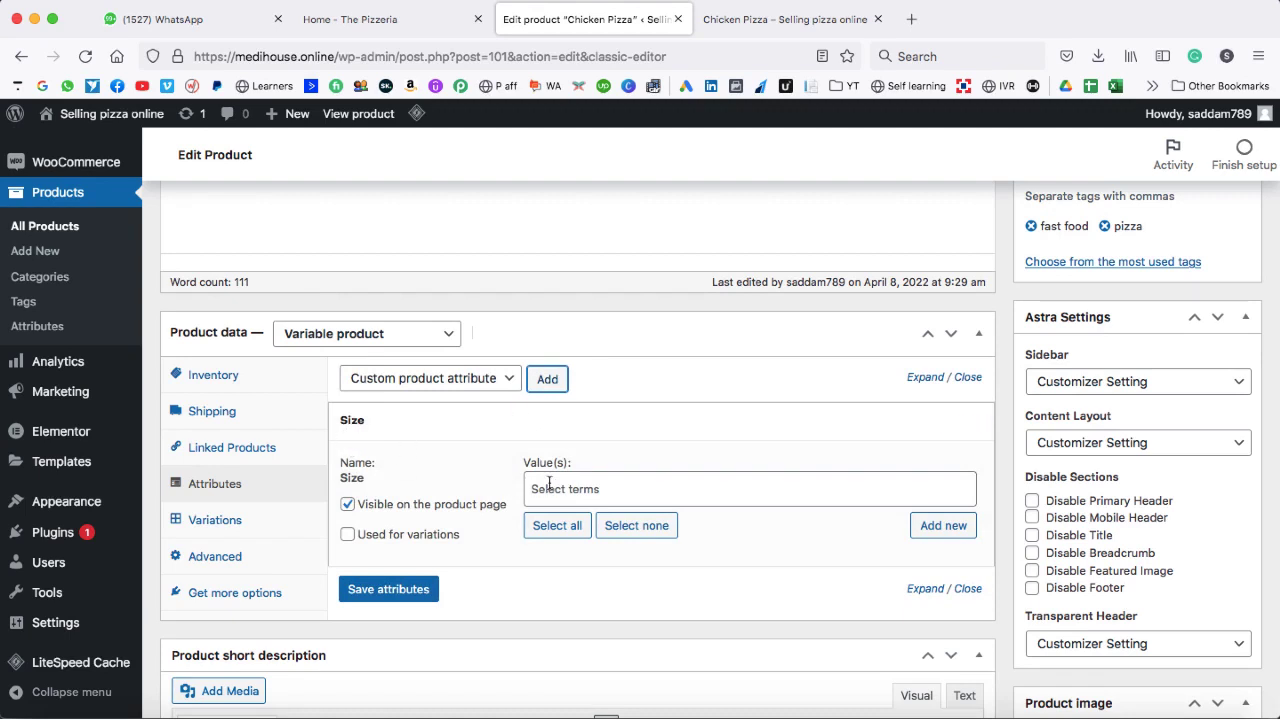
{"action": "left_click", "coordinate": [553, 530]}
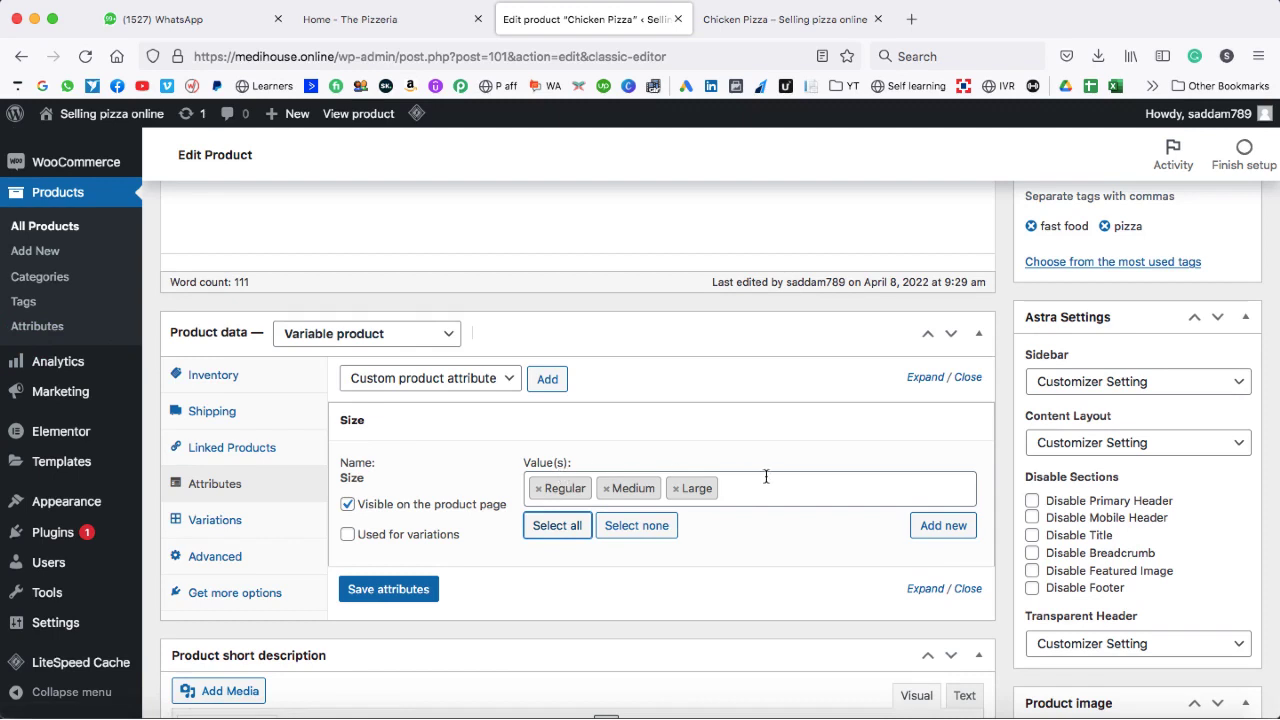
{"action": "left_click", "coordinate": [347, 535]}
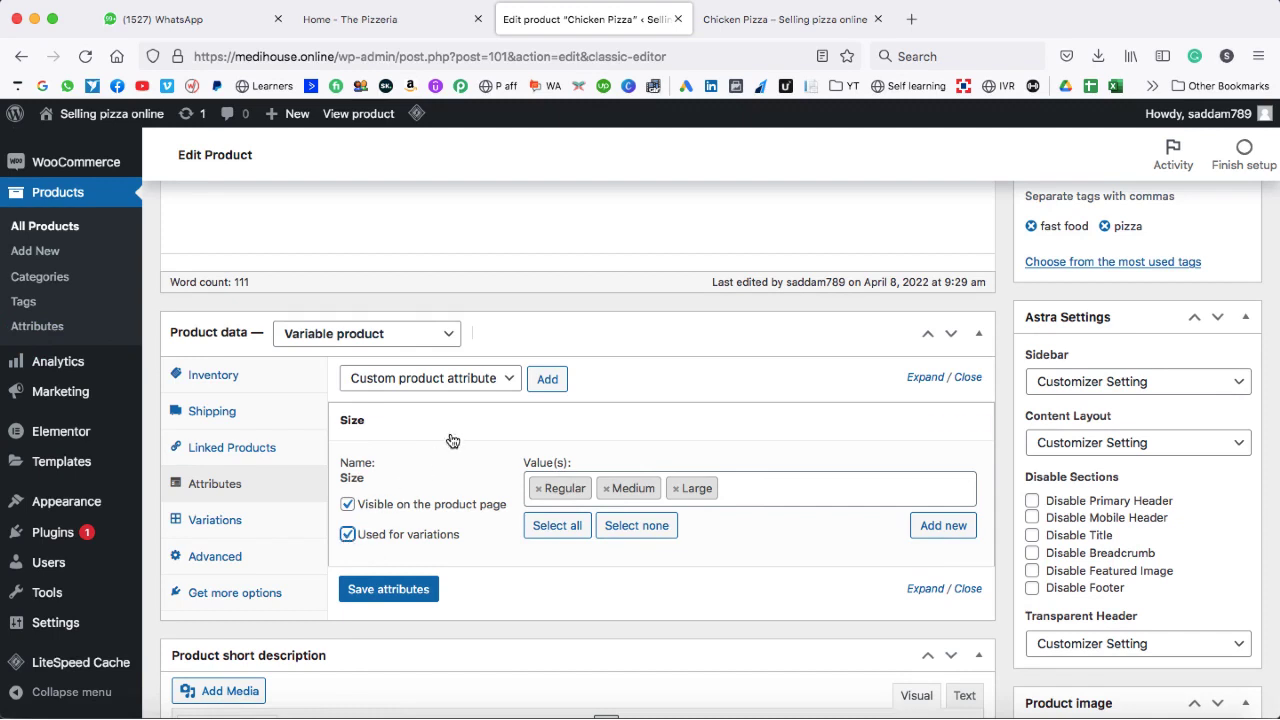
Step: Add Order type with all its values, used for variations, and save the attributes
{"action": "left_click", "coordinate": [492, 380]}
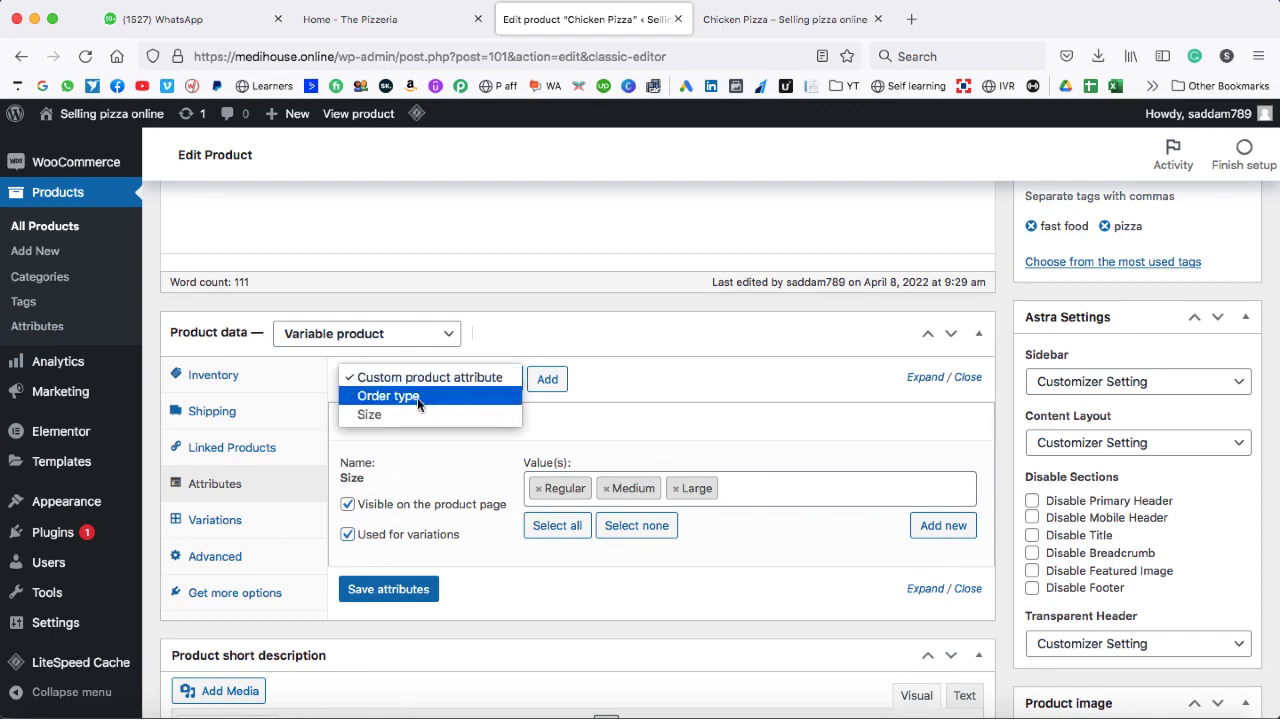
{"action": "left_click", "coordinate": [399, 397]}
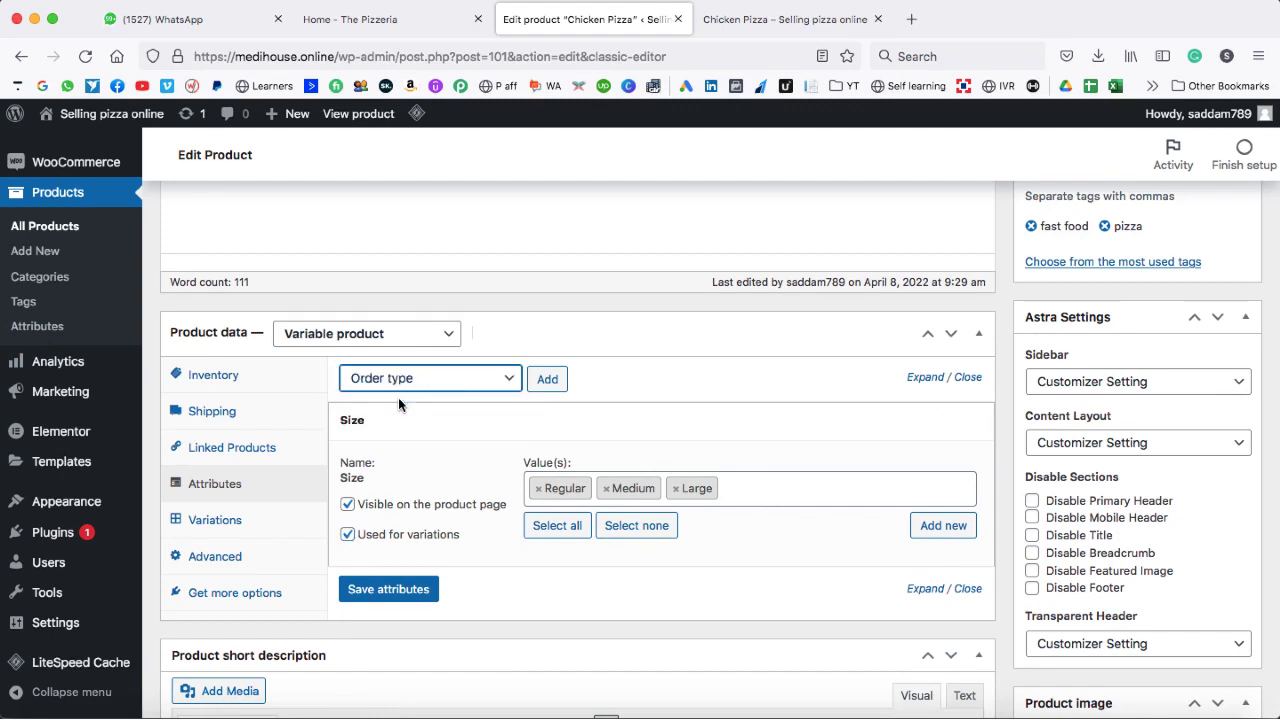
{"action": "left_click", "coordinate": [549, 379]}
{"action": "scroll", "coordinate": [590, 420], "scroll_direction": "down", "scroll_amount": 3}
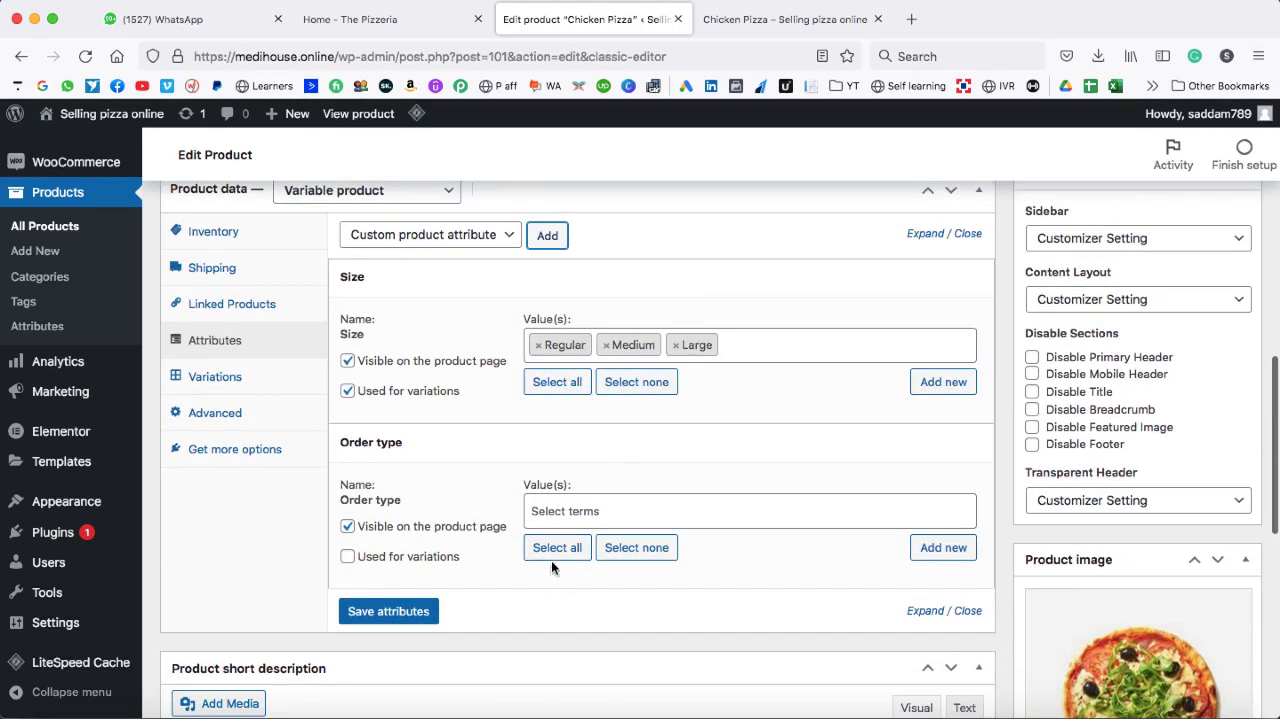
{"action": "left_click", "coordinate": [554, 553]}
{"action": "left_click", "coordinate": [347, 557]}
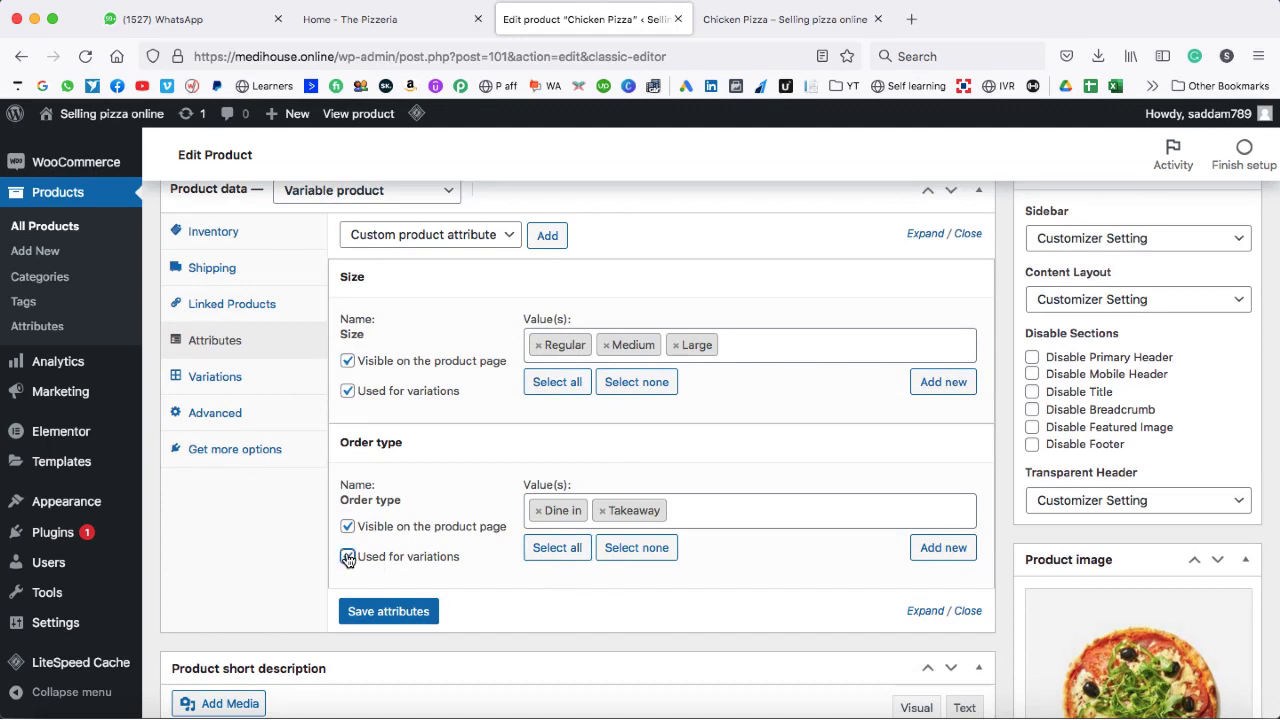
{"action": "left_click", "coordinate": [388, 612]}
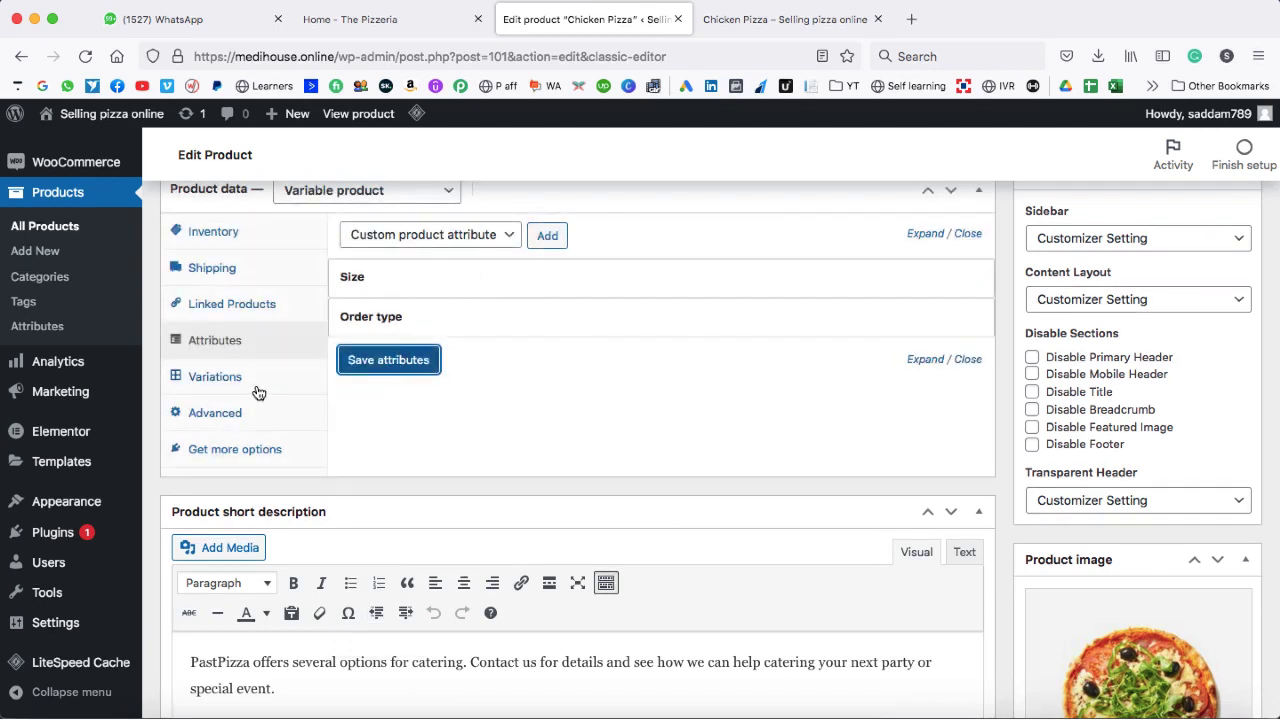
Step: Create variations from all attributes, confirming the six Size/Order type combinations #110–#115
{"action": "left_click", "coordinate": [212, 380]}
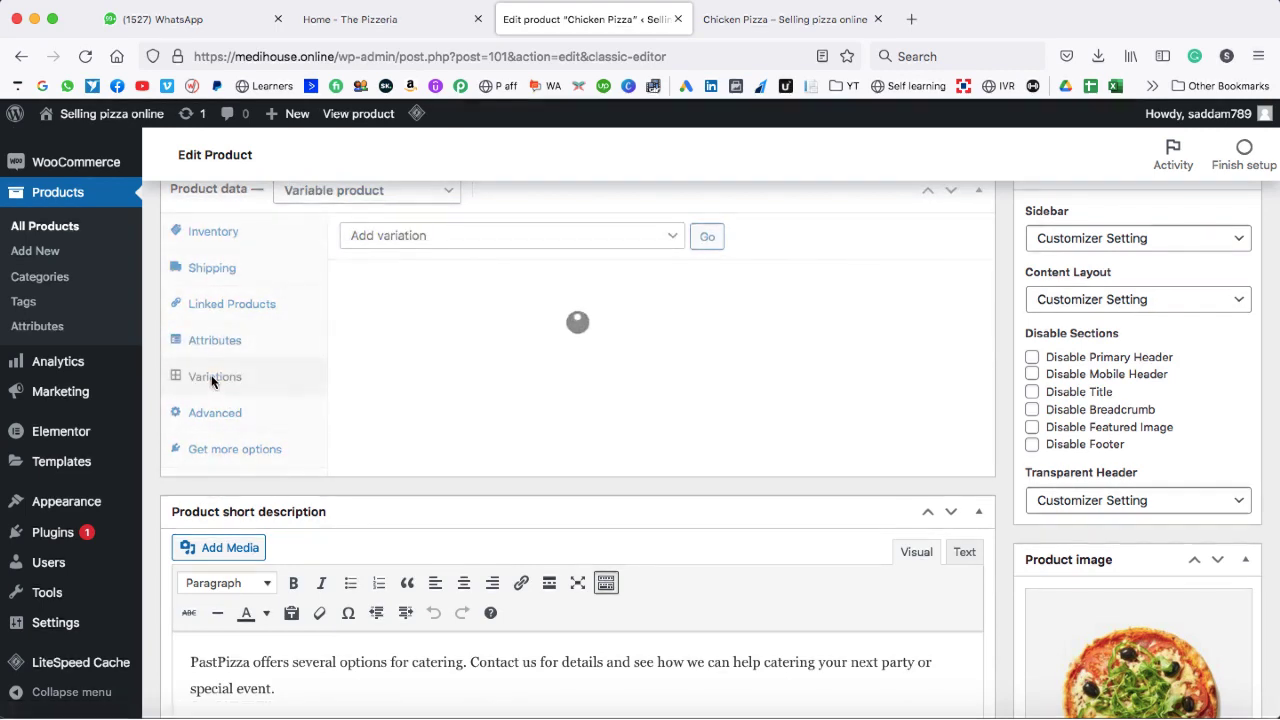
{"action": "left_click", "coordinate": [520, 236]}
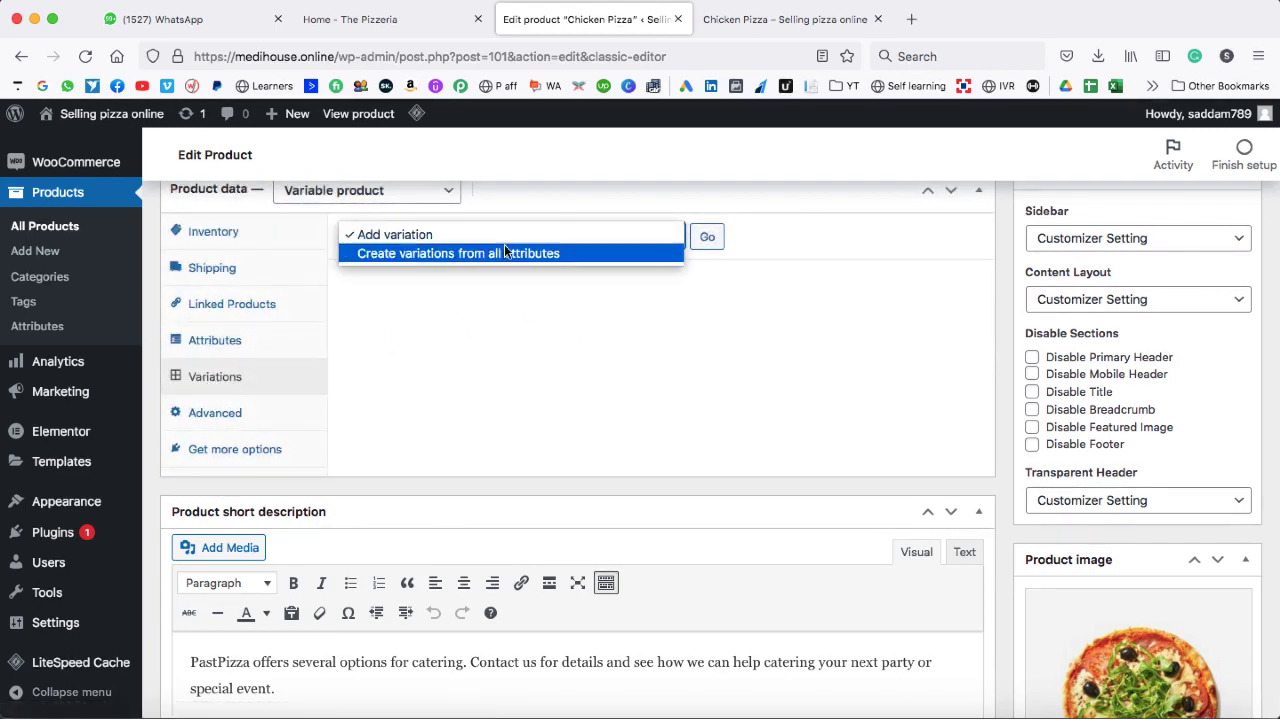
{"action": "left_click", "coordinate": [409, 257]}
{"action": "left_click", "coordinate": [706, 240]}
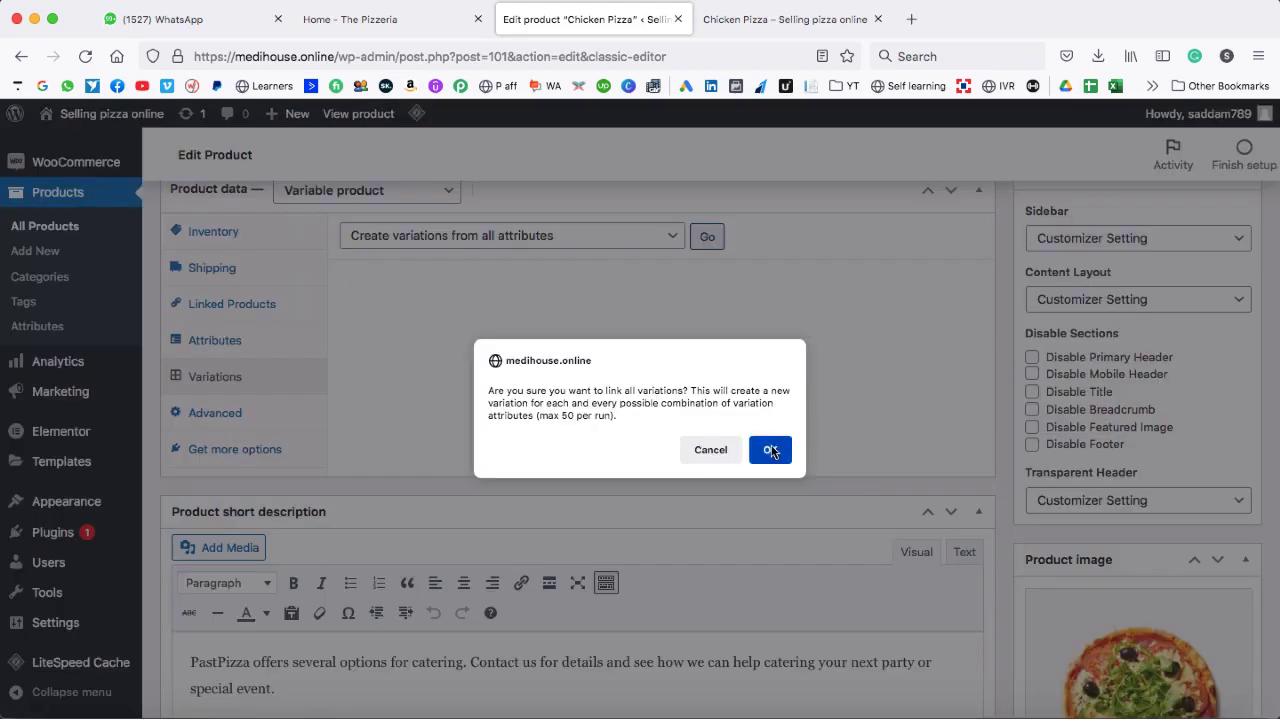
{"action": "left_click", "coordinate": [770, 450]}
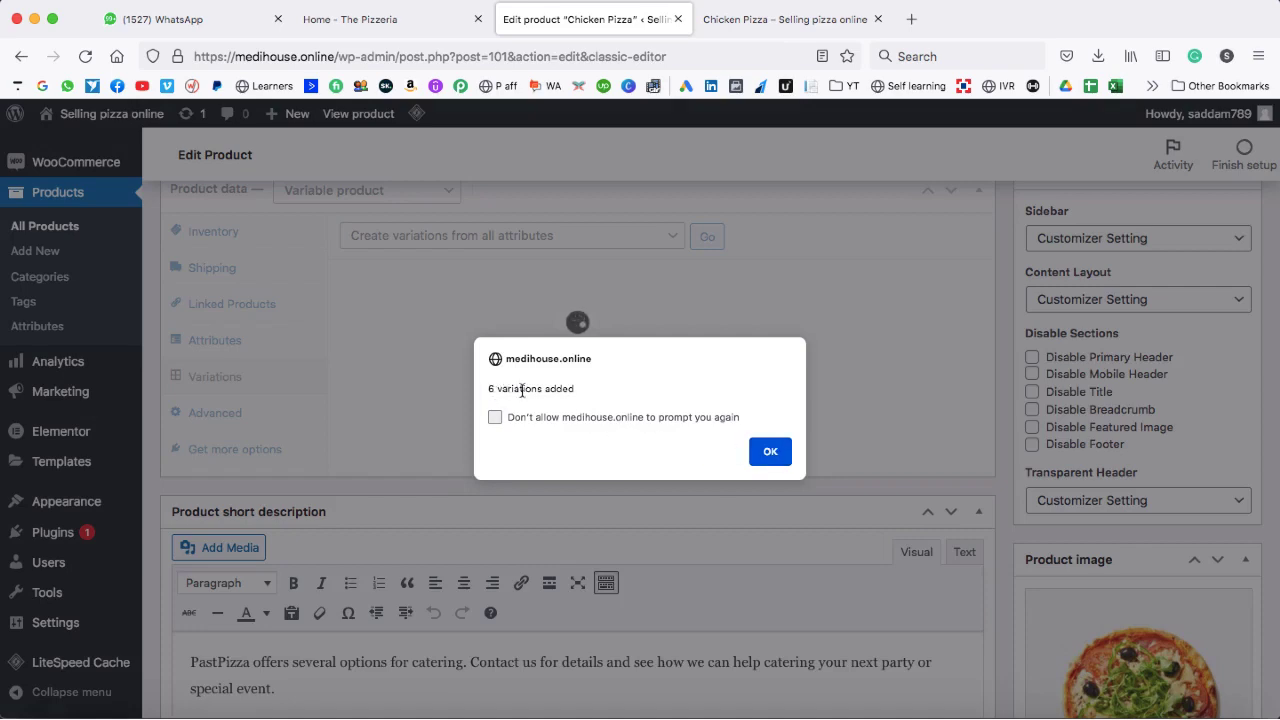
{"action": "left_click", "coordinate": [768, 451]}
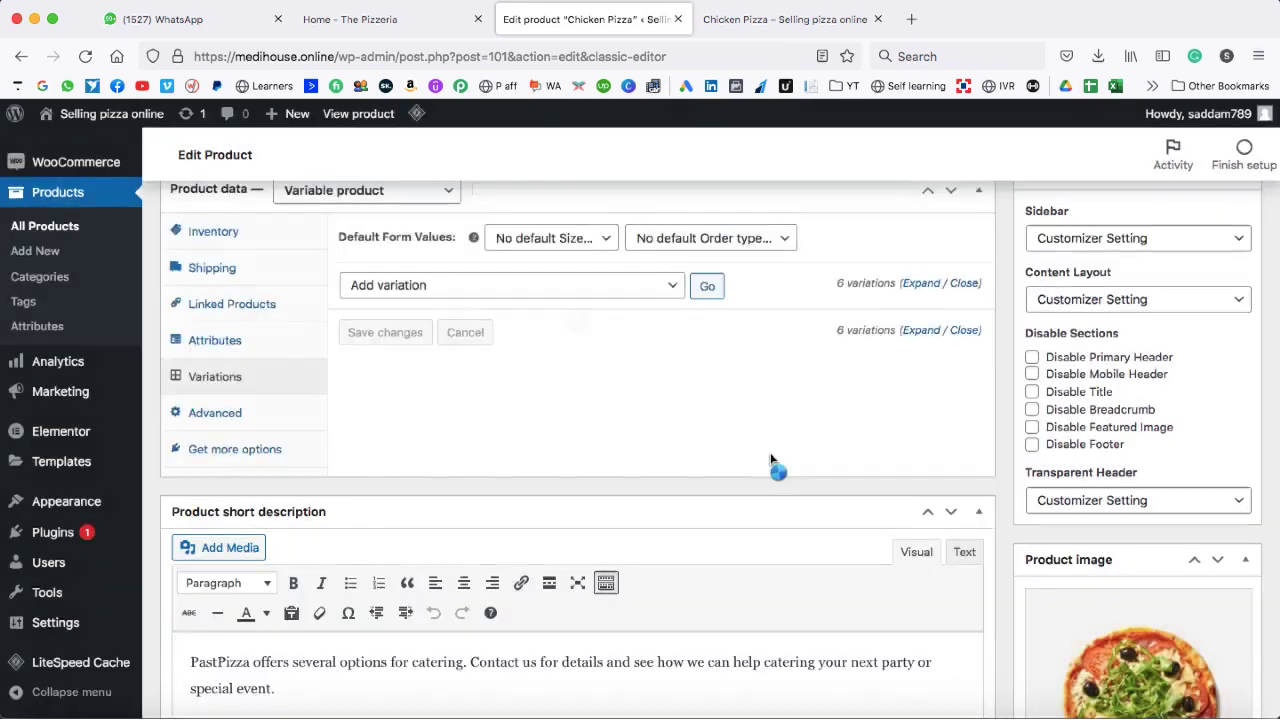
{"action": "scroll", "coordinate": [600, 410], "scroll_direction": "down", "scroll_amount": 1}
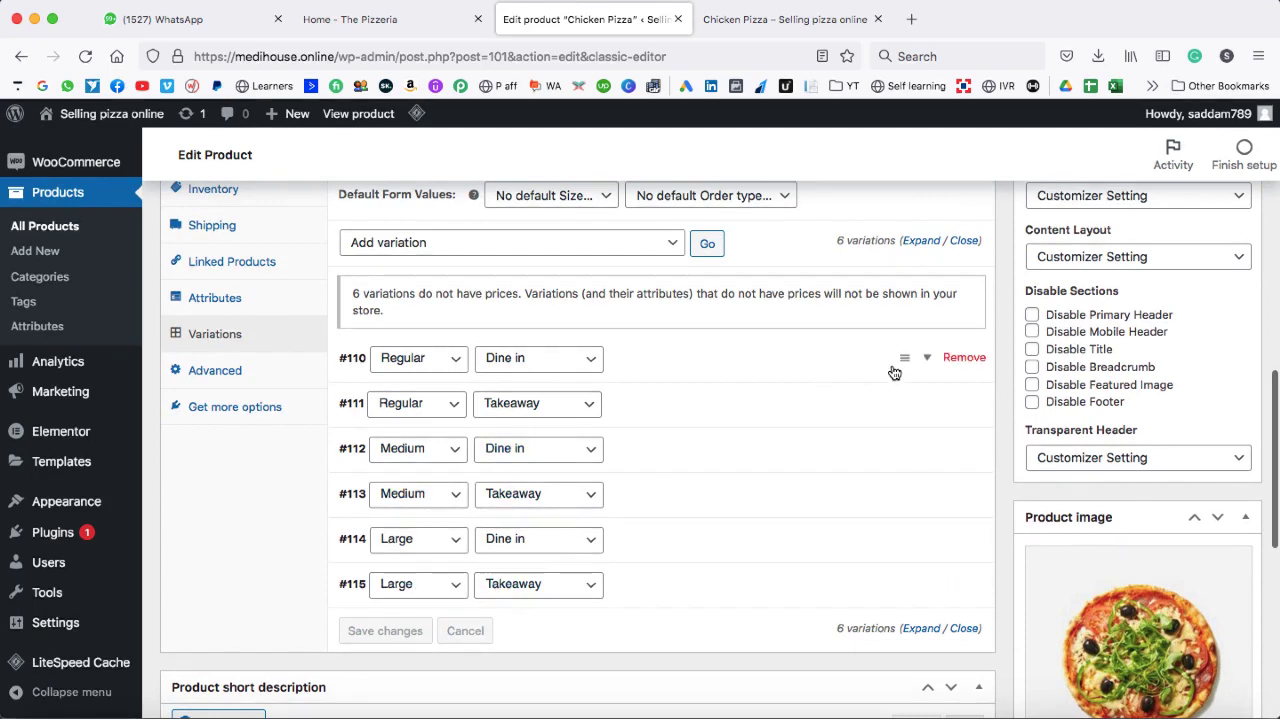
Step: Enter regular prices for the Regular-size variations #110 (Dine in) and #111 (Takeaway)
{"action": "left_click", "coordinate": [928, 358]}
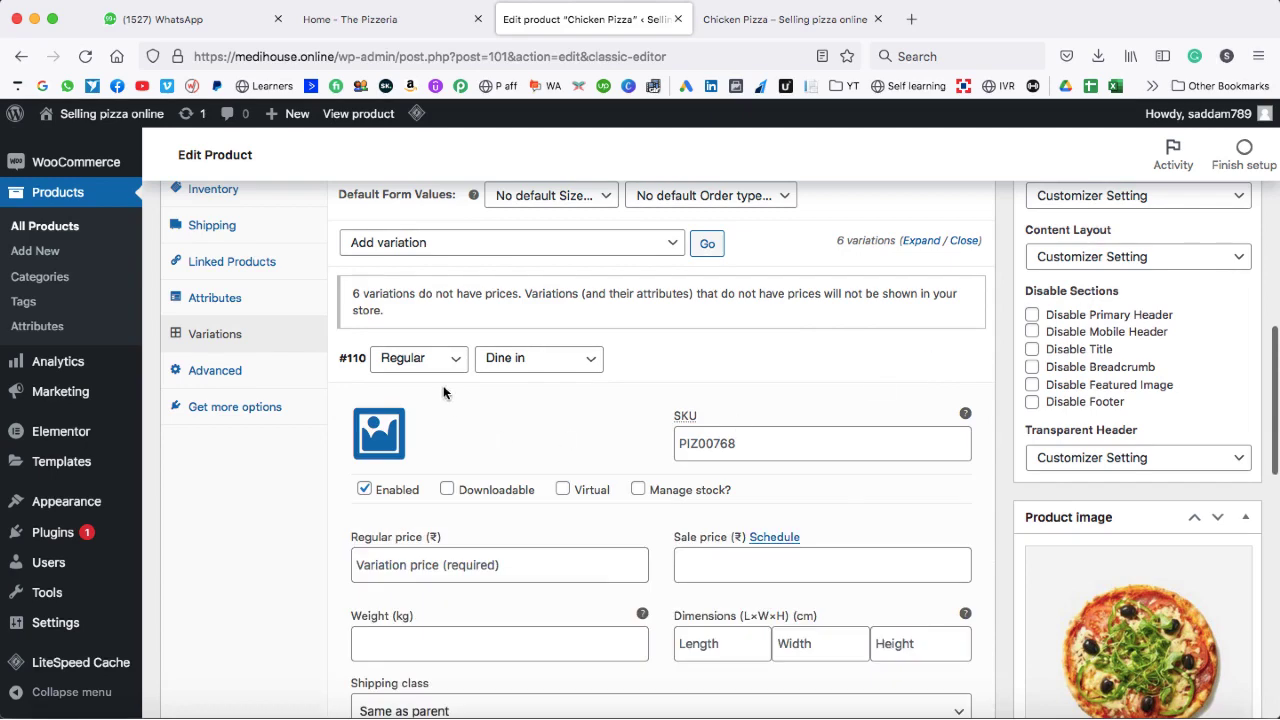
{"action": "scroll", "coordinate": [445, 475], "scroll_direction": "down", "scroll_amount": 1}
{"action": "left_click", "coordinate": [430, 512]}
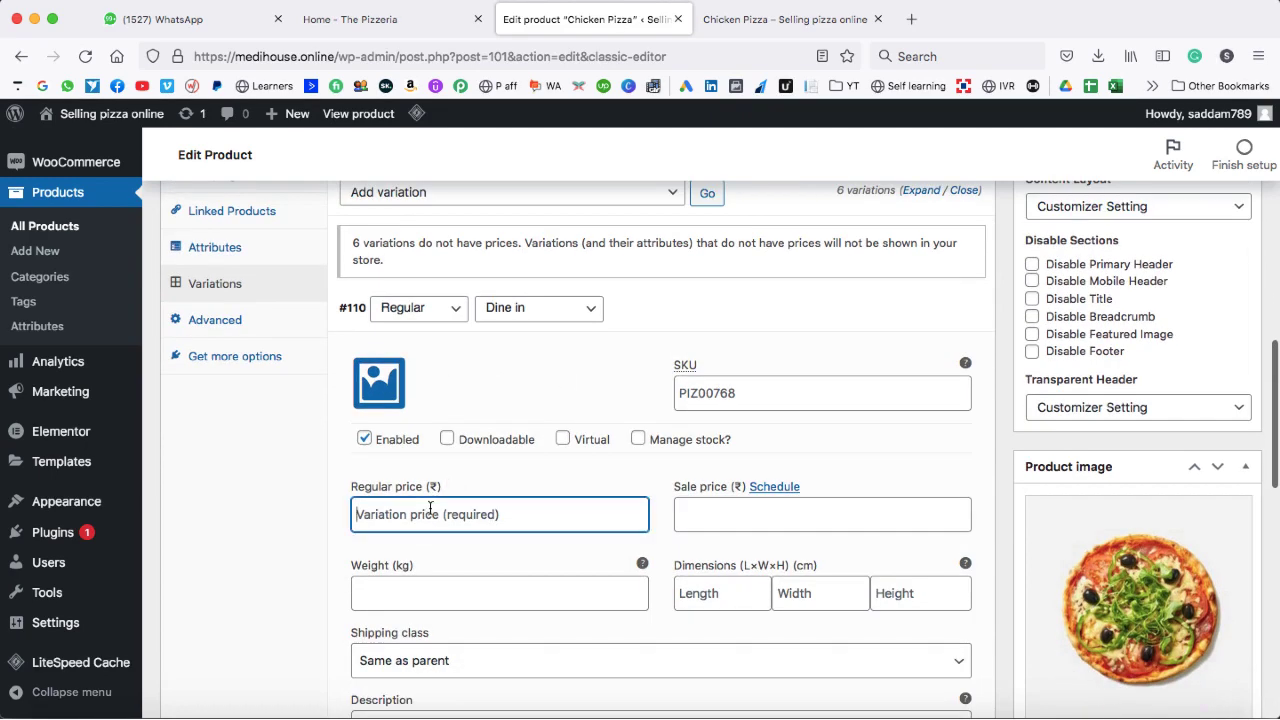
{"action": "type", "text": "200"}
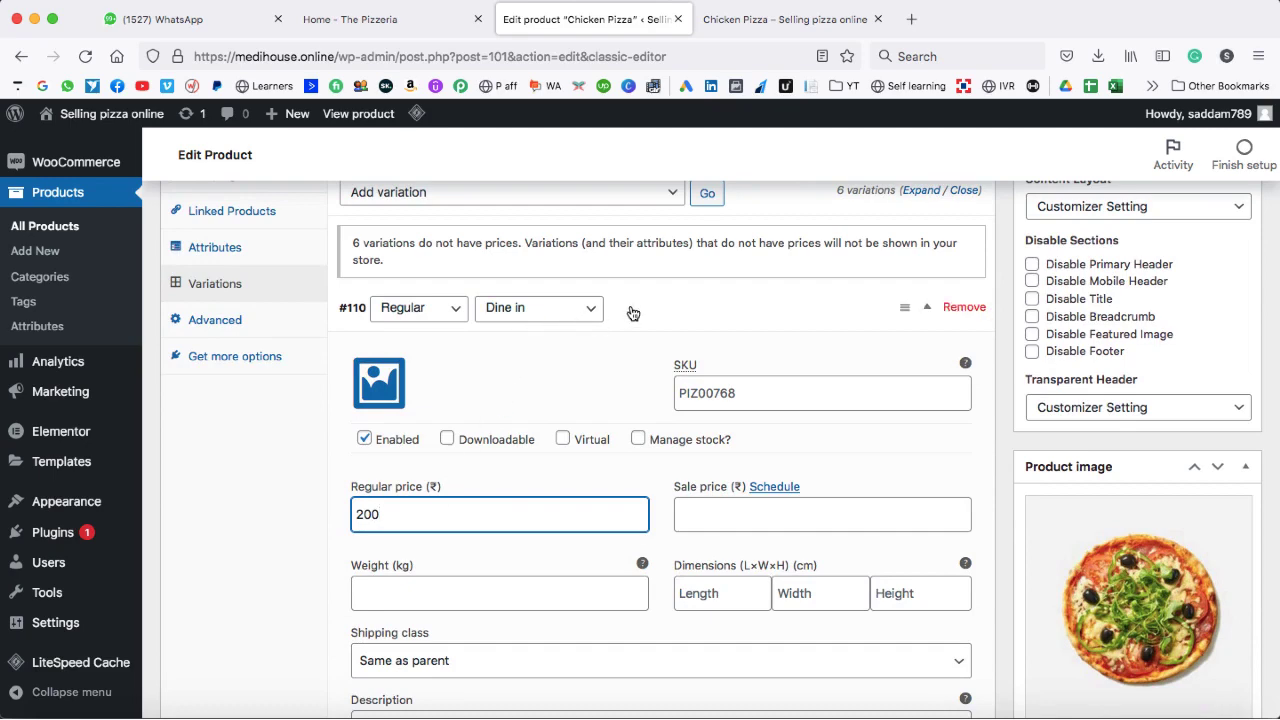
{"action": "left_click", "coordinate": [557, 328]}
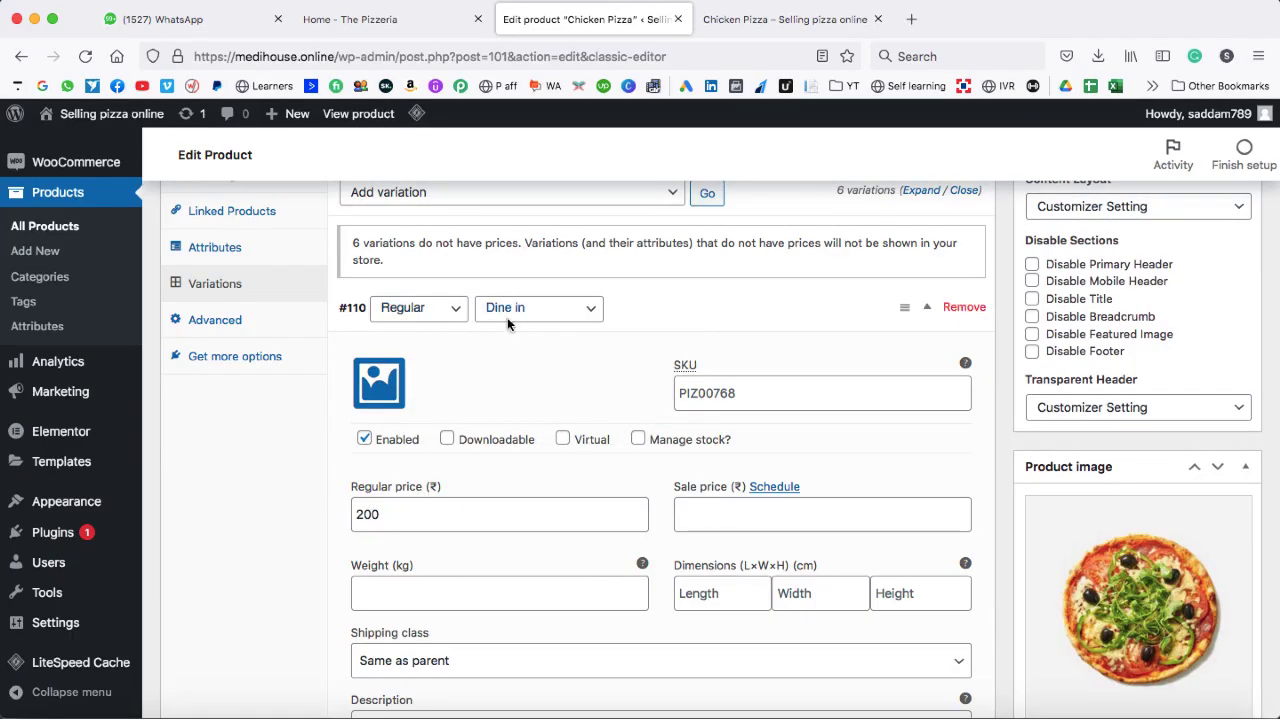
{"action": "left_click", "coordinate": [372, 512]}
{"action": "key", "text": "BackSpace"}
{"action": "type", "text": "1"}
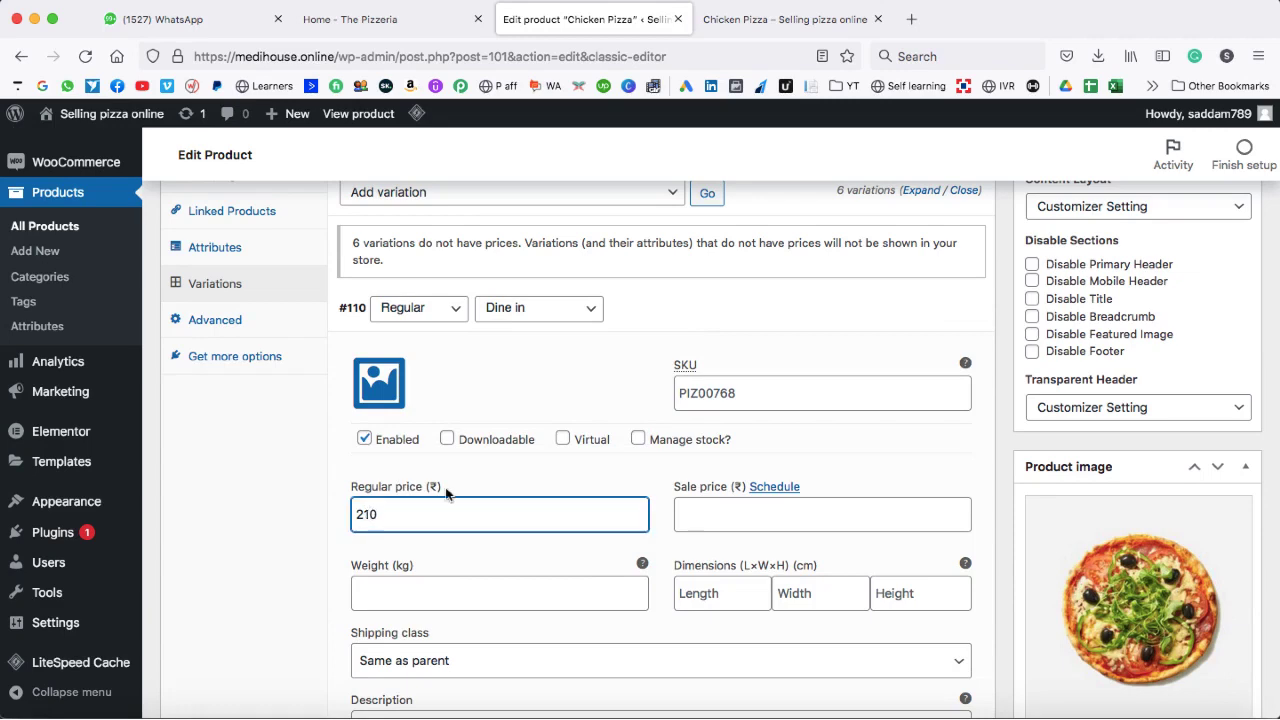
{"action": "left_click", "coordinate": [650, 312]}
{"action": "left_click", "coordinate": [651, 358]}
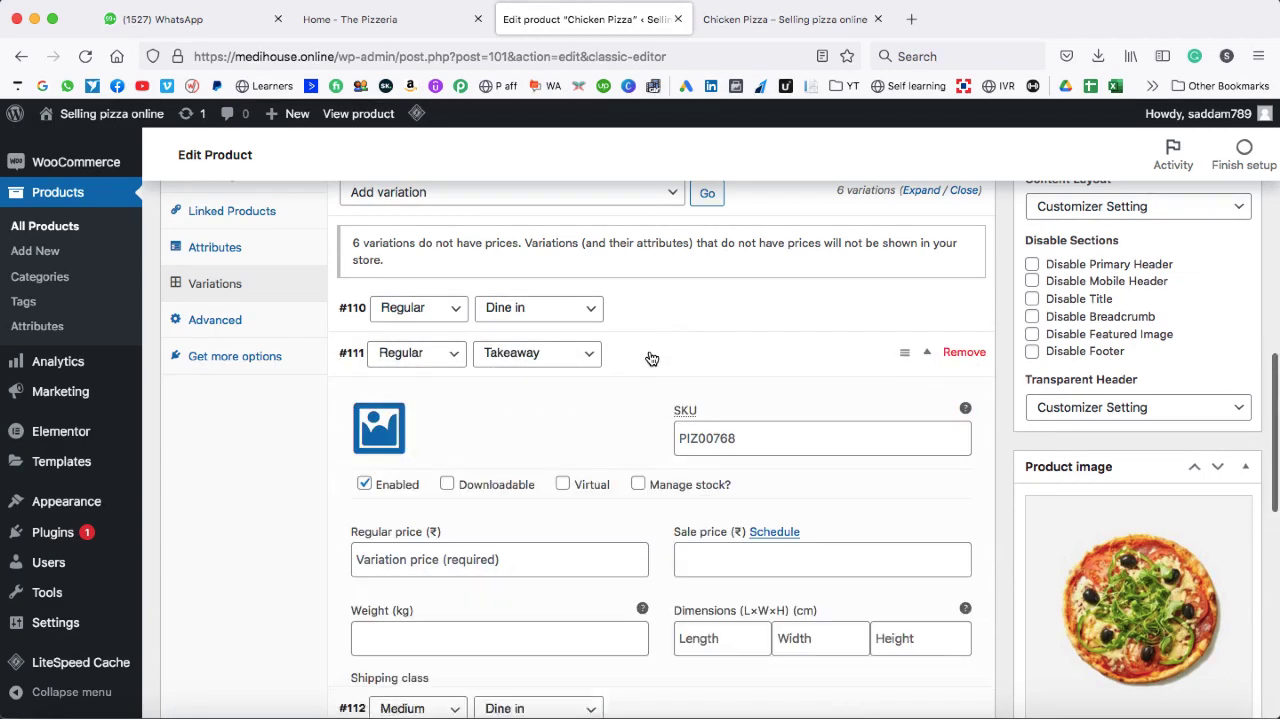
{"action": "left_click", "coordinate": [401, 565]}
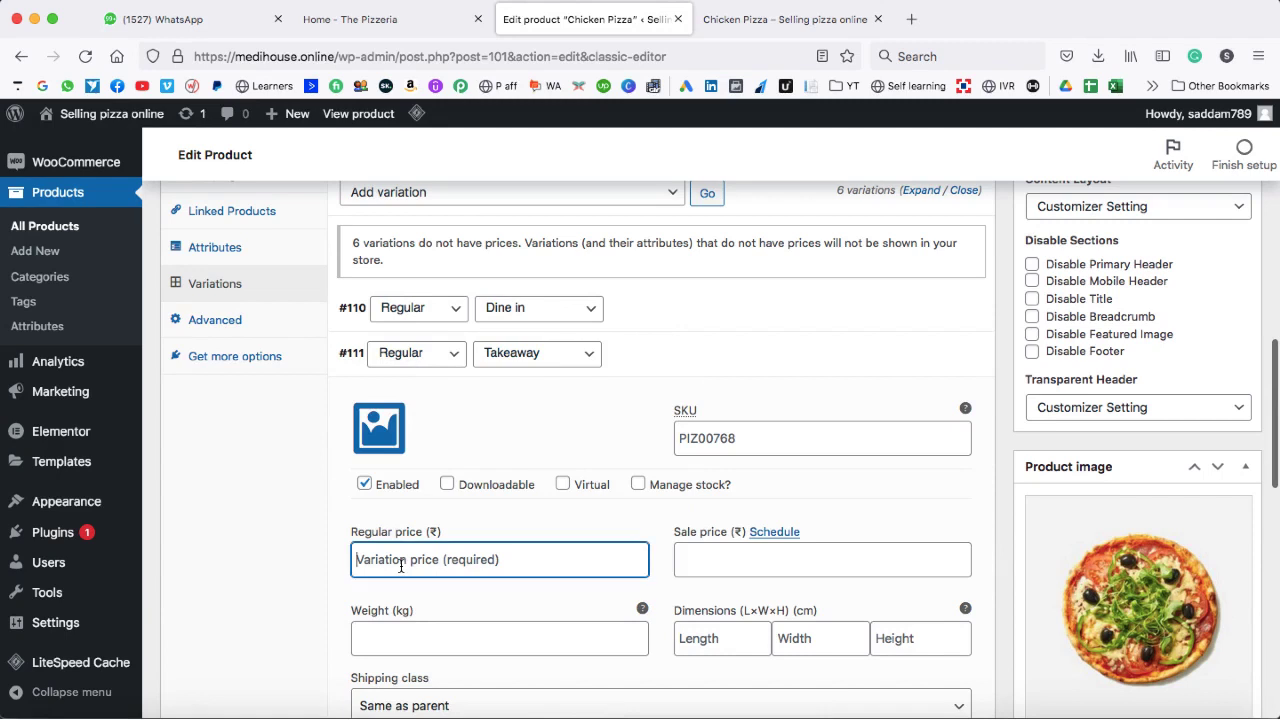
{"action": "type", "text": "205"}
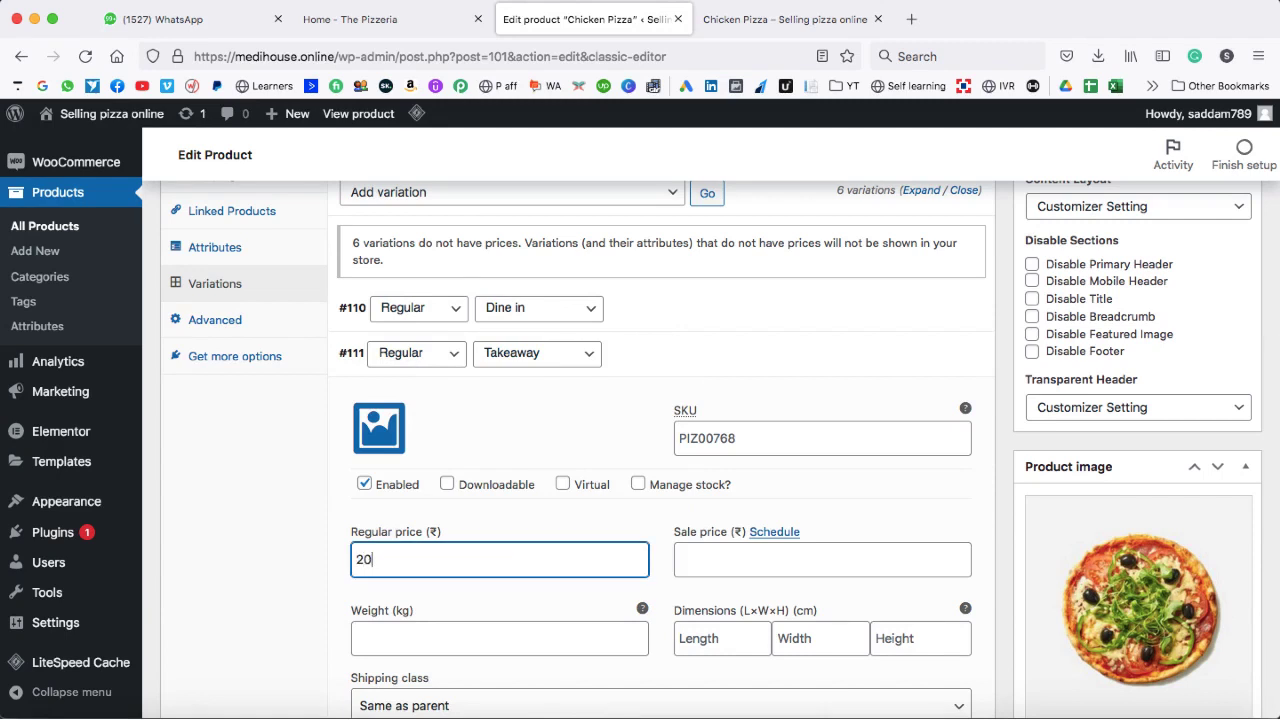
{"action": "left_click", "coordinate": [663, 357]}
Step: Enter regular prices for the Medium variations #112 (Dine in) and #113 (Takeaway)
{"action": "scroll", "coordinate": [669, 411], "scroll_direction": "down", "scroll_amount": 1}
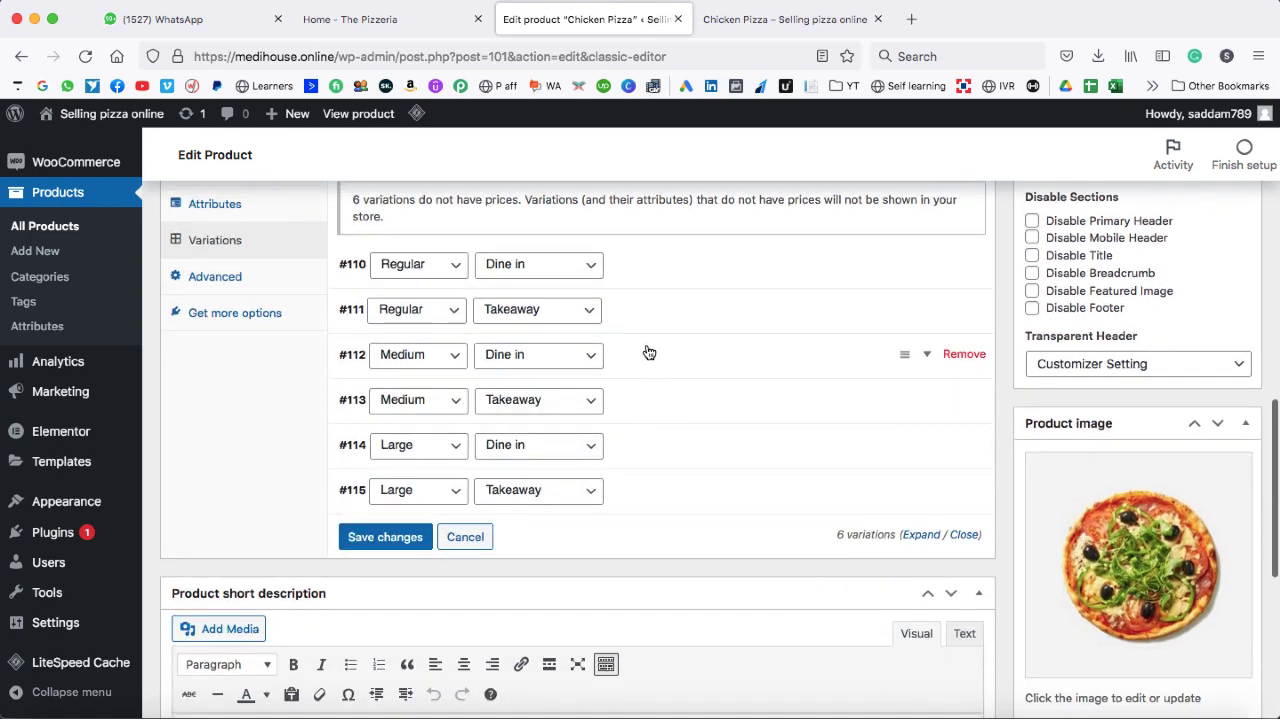
{"action": "left_click", "coordinate": [650, 357]}
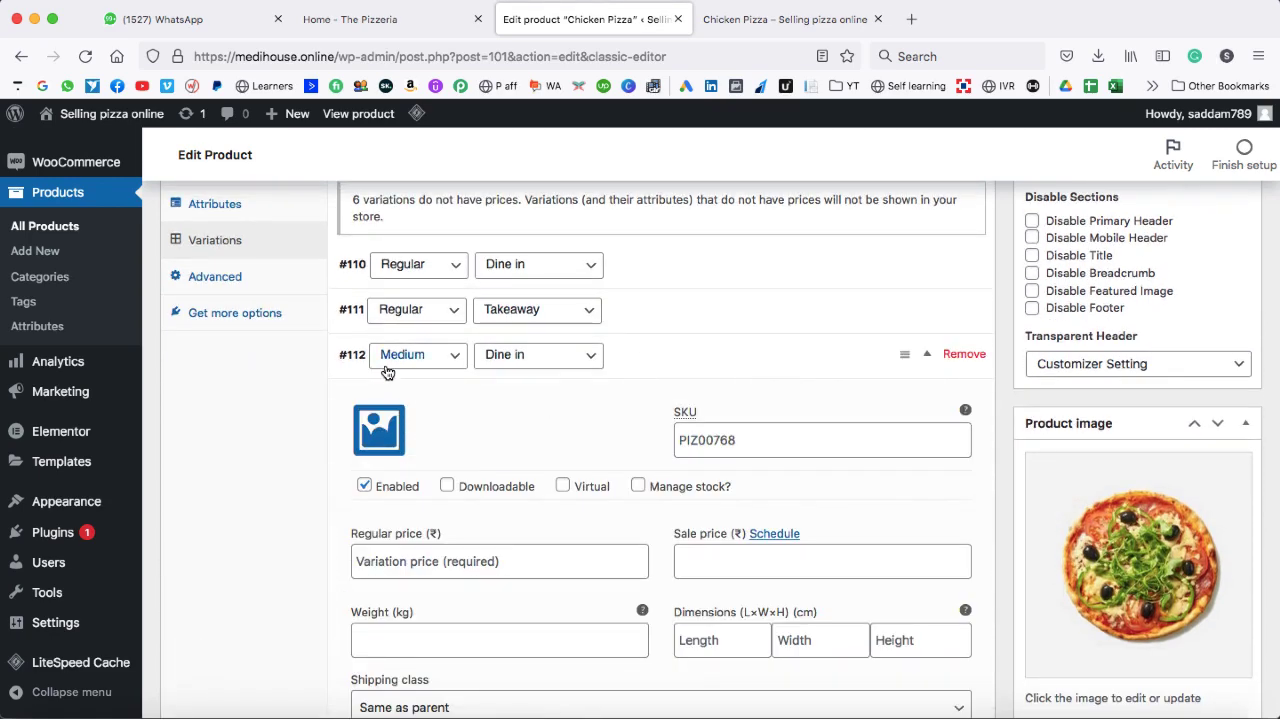
{"action": "left_click", "coordinate": [385, 551]}
{"action": "type", "text": "350"}
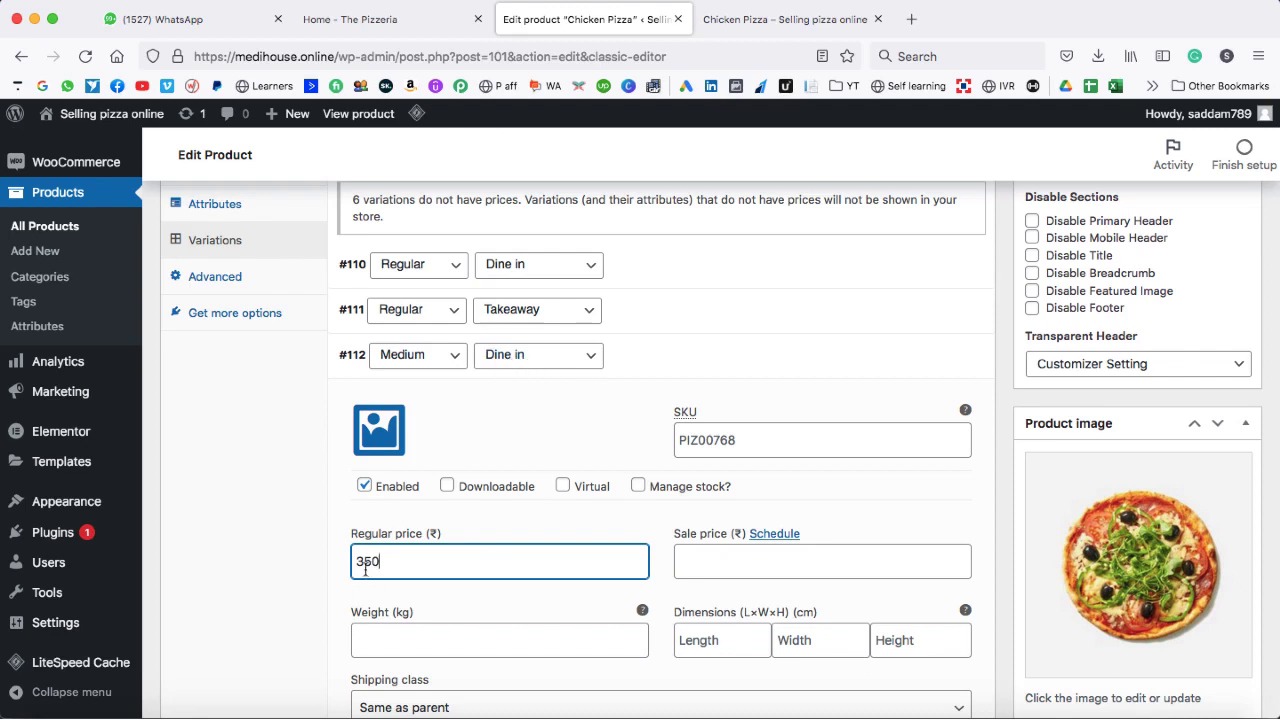
{"action": "left_click", "coordinate": [369, 562]}
{"action": "key", "text": "BackSpace"}
{"action": "left_click", "coordinate": [677, 374]}
{"action": "left_click", "coordinate": [663, 403]}
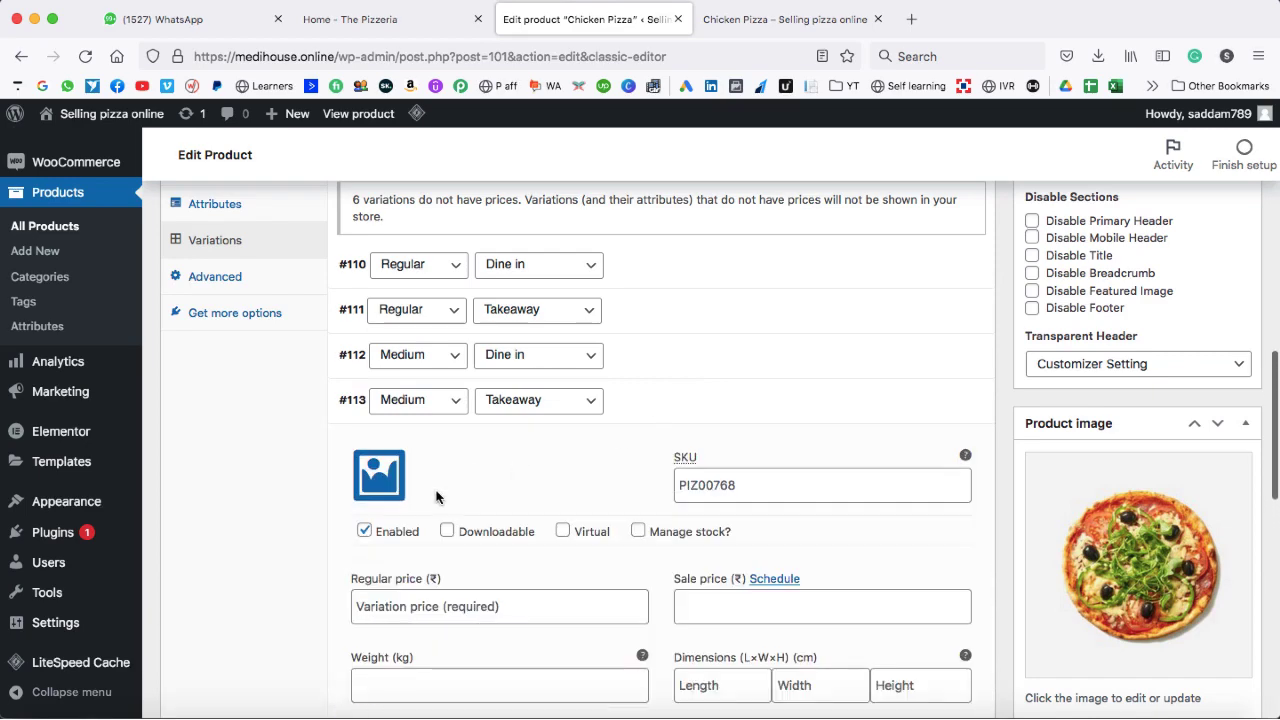
{"action": "left_click", "coordinate": [408, 603]}
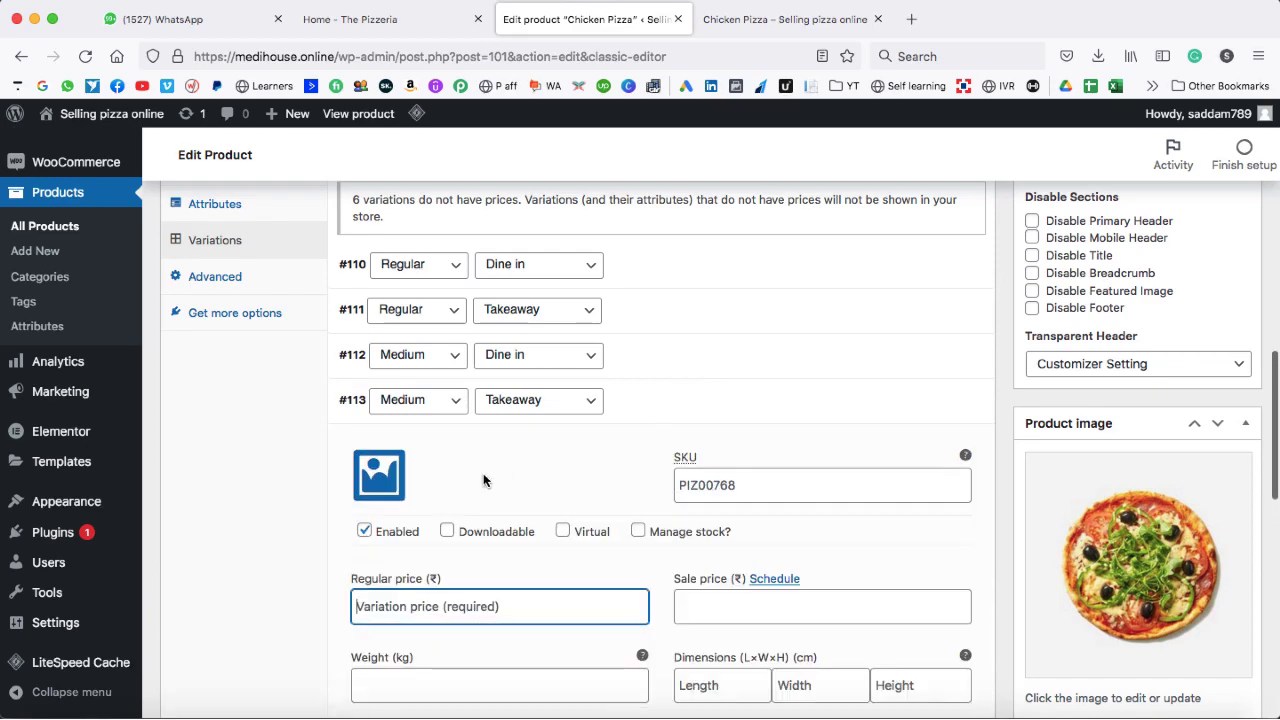
{"action": "type", "text": "355"}
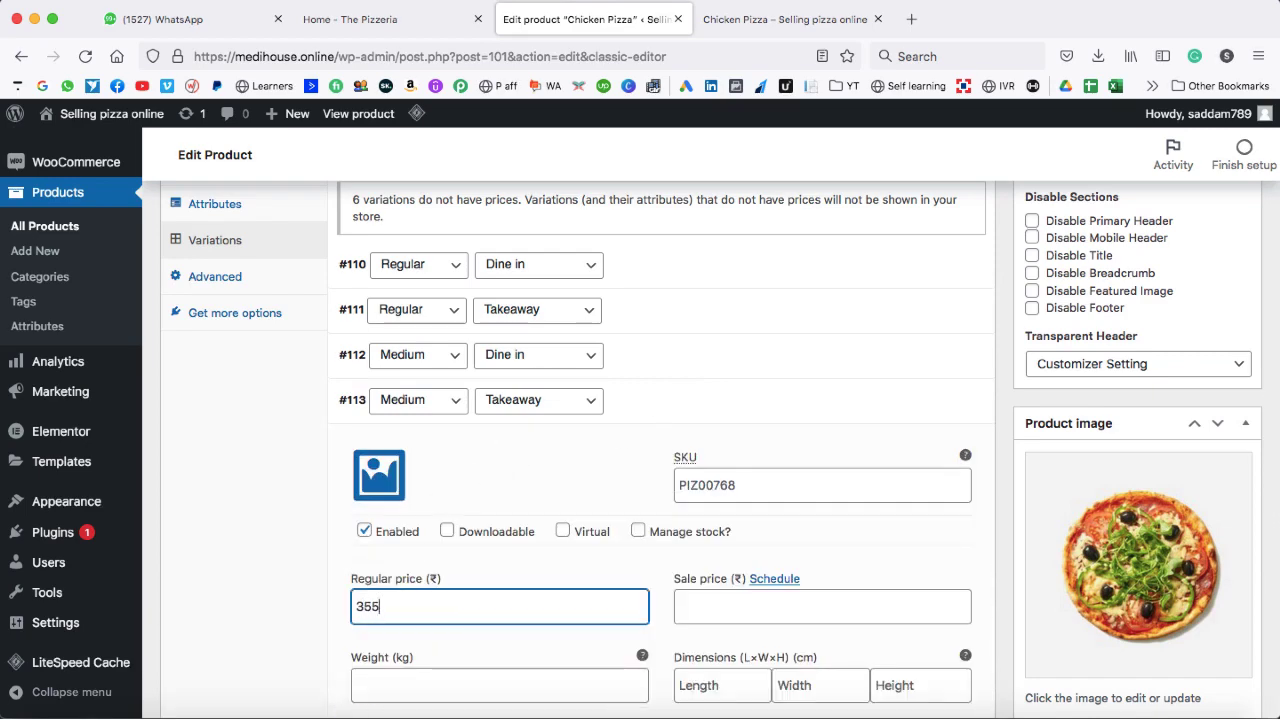
{"action": "left_click", "coordinate": [690, 400]}
Step: Enter regular prices for the Large variations #114 (Dine in) and #115 (Takeaway)
{"action": "left_click", "coordinate": [691, 454]}
{"action": "left_click", "coordinate": [396, 645]}
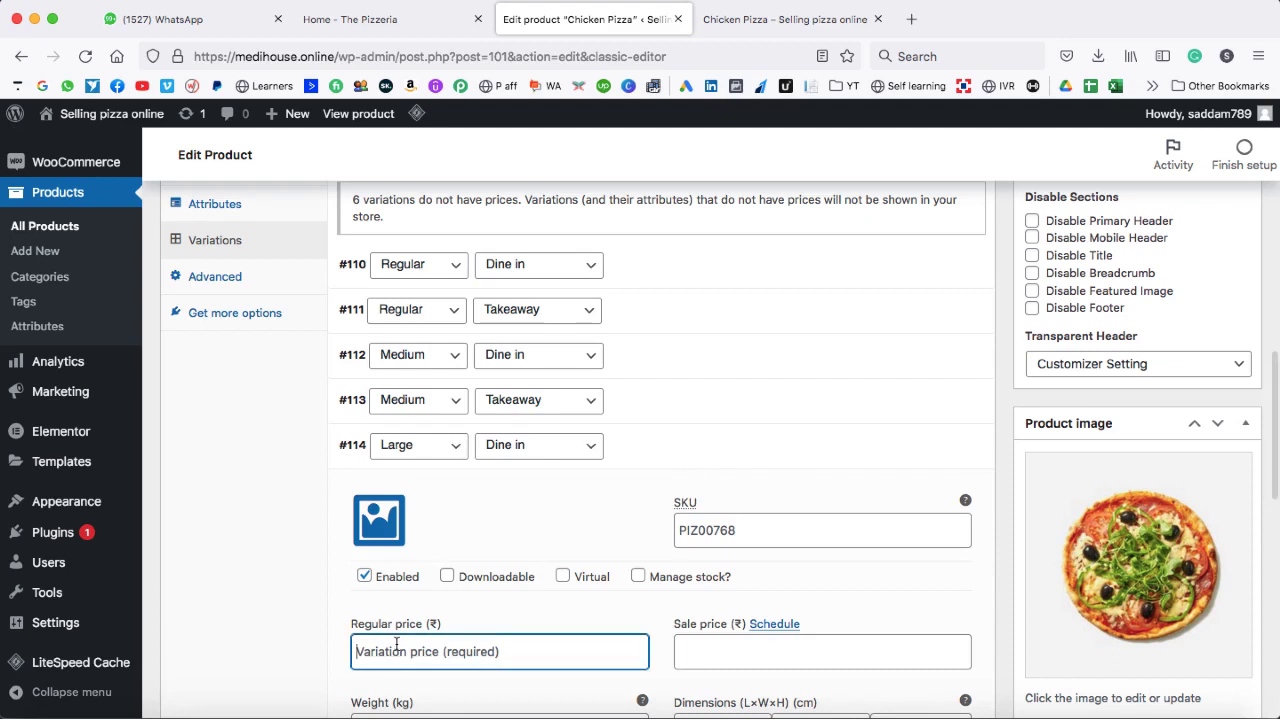
{"action": "type", "text": "5"}
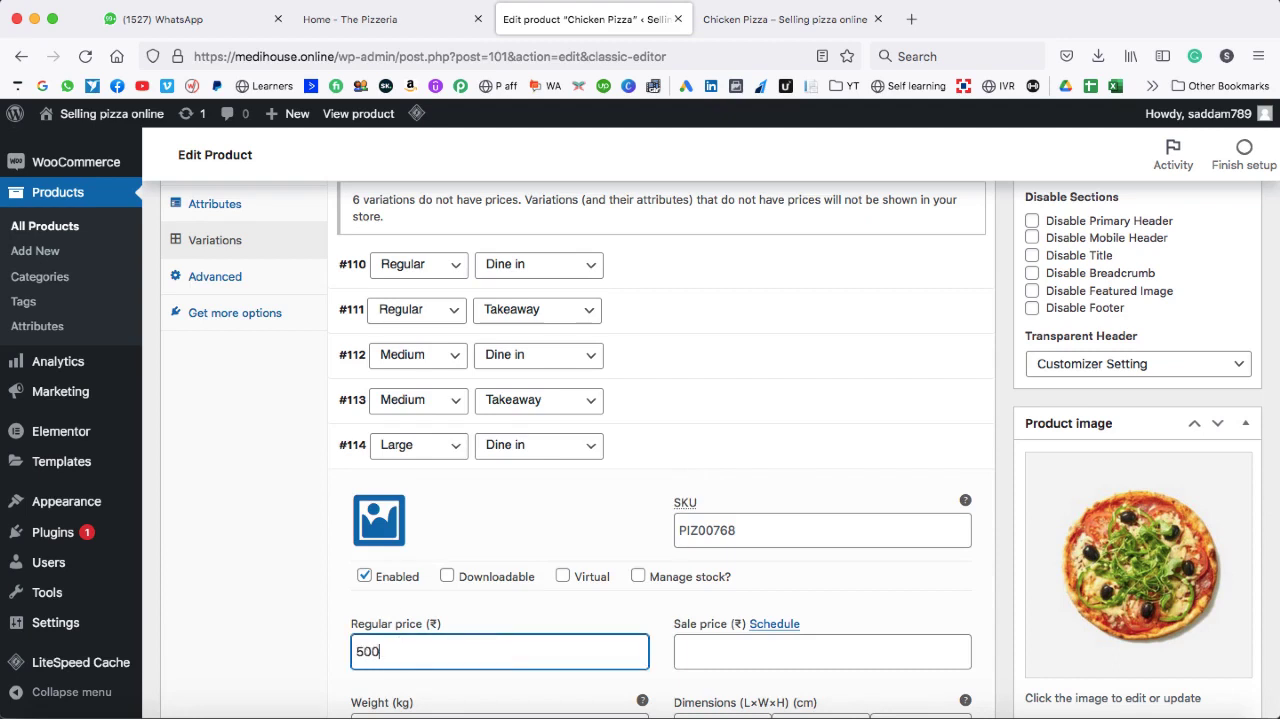
{"action": "type", "text": "00"}
{"action": "left_click", "coordinate": [634, 457]}
{"action": "scroll", "coordinate": [634, 457], "scroll_direction": "down", "scroll_amount": 2}
{"action": "left_click", "coordinate": [645, 393]}
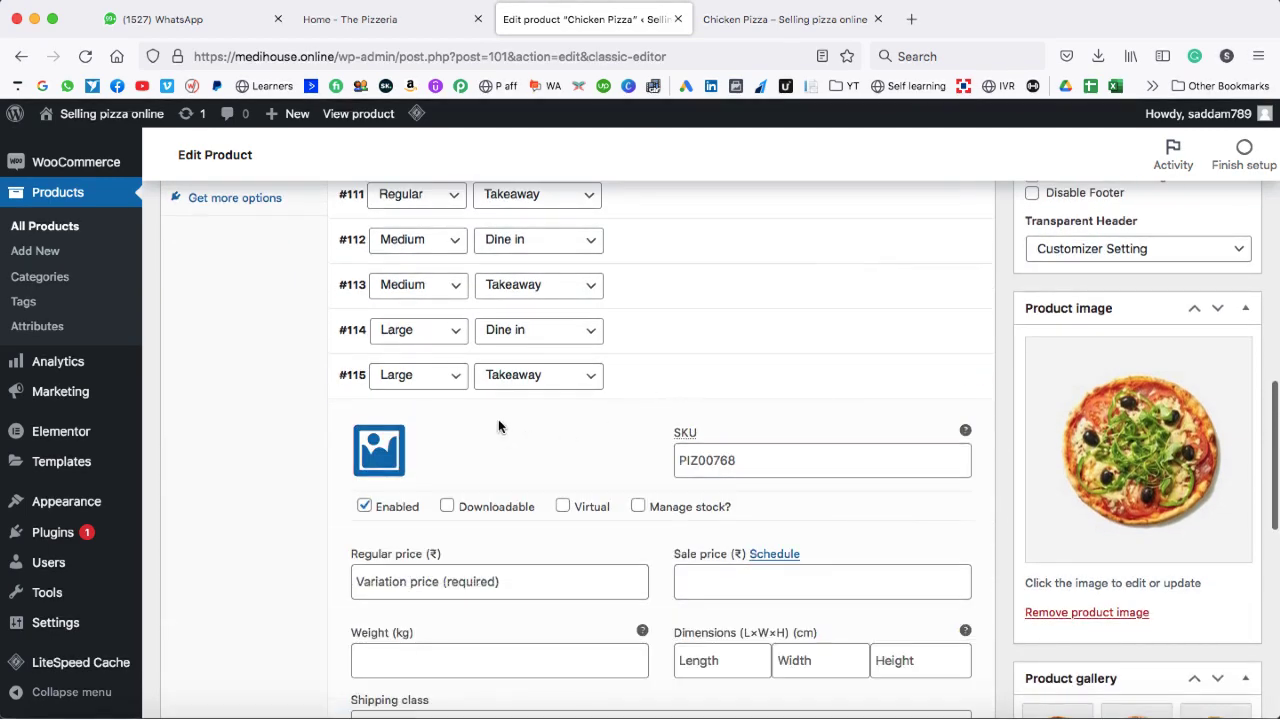
{"action": "left_click", "coordinate": [393, 583]}
{"action": "type", "text": "505"}
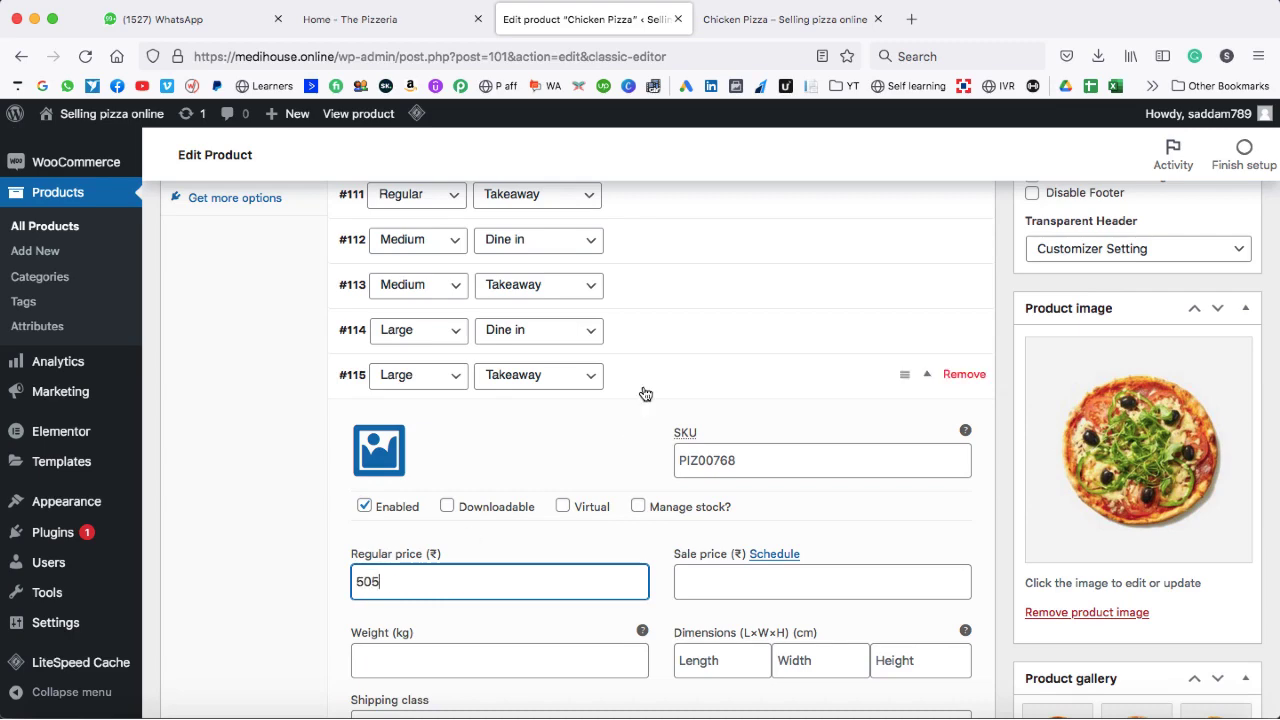
{"action": "left_click", "coordinate": [645, 391]}
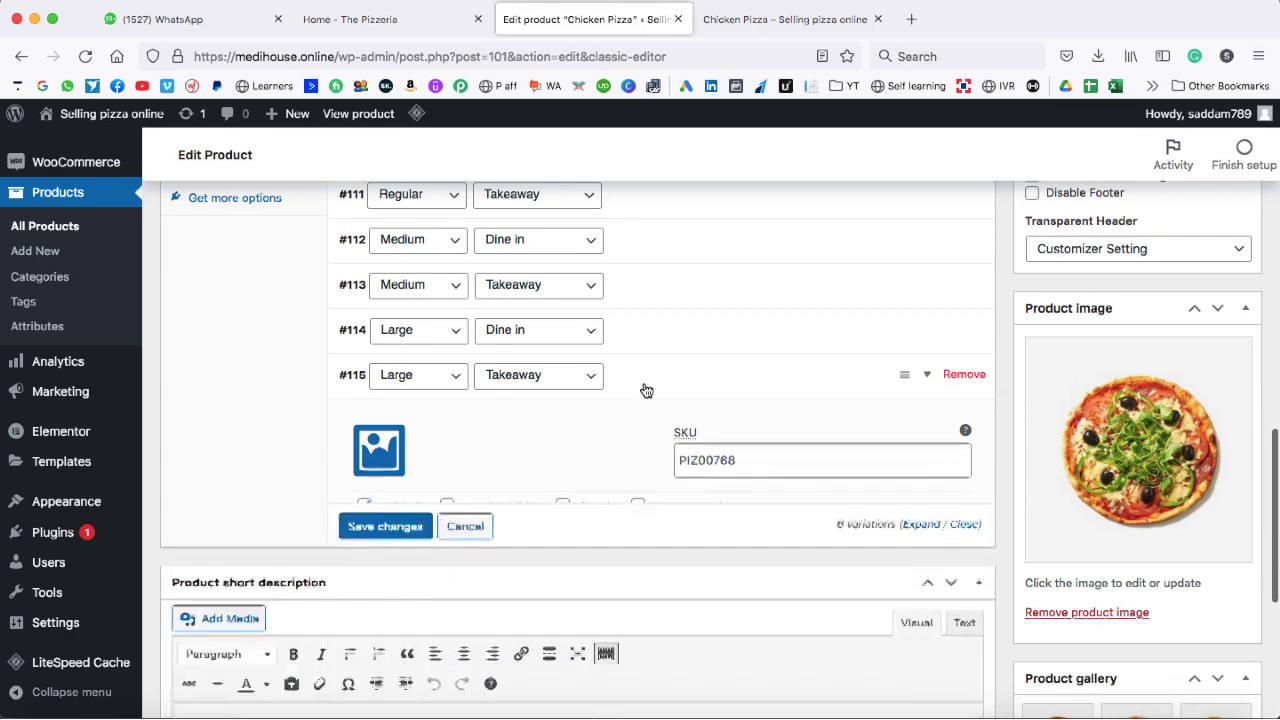
Step: Save the variation changes, update Chicken Pizza, and switch to its storefront page
{"action": "scroll", "coordinate": [588, 470], "scroll_direction": "up", "scroll_amount": 1}
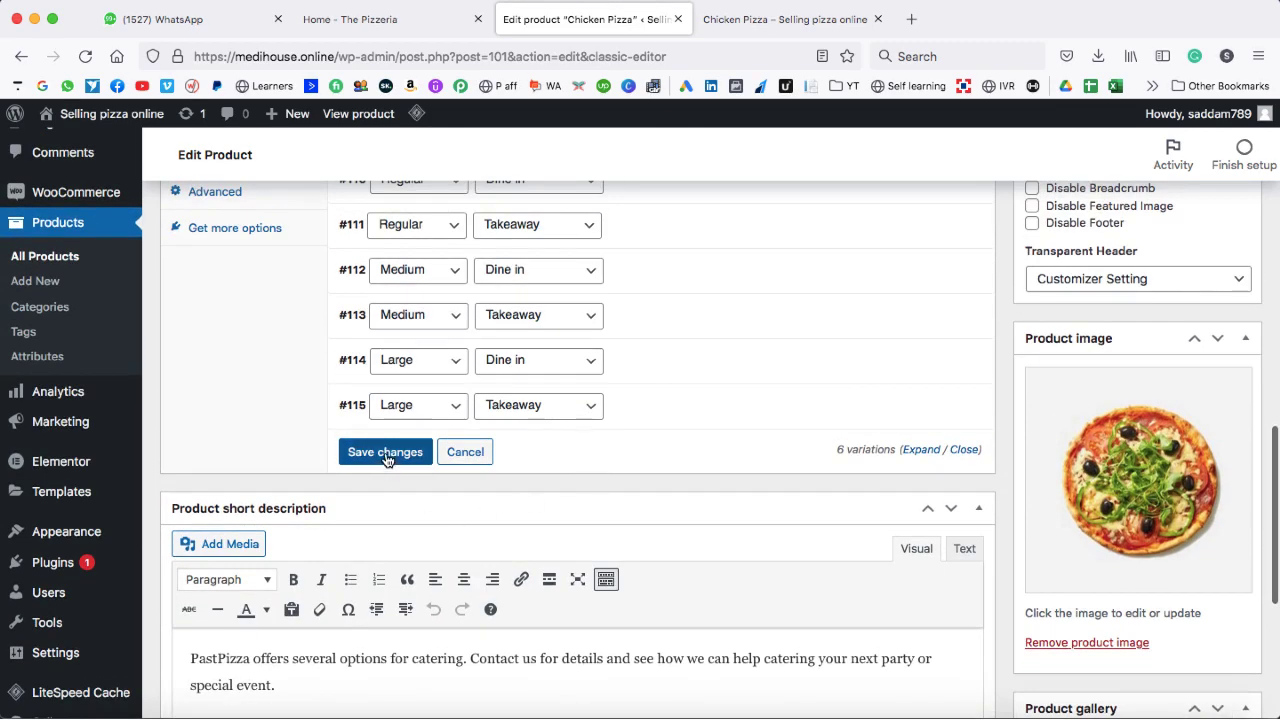
{"action": "left_click", "coordinate": [386, 453]}
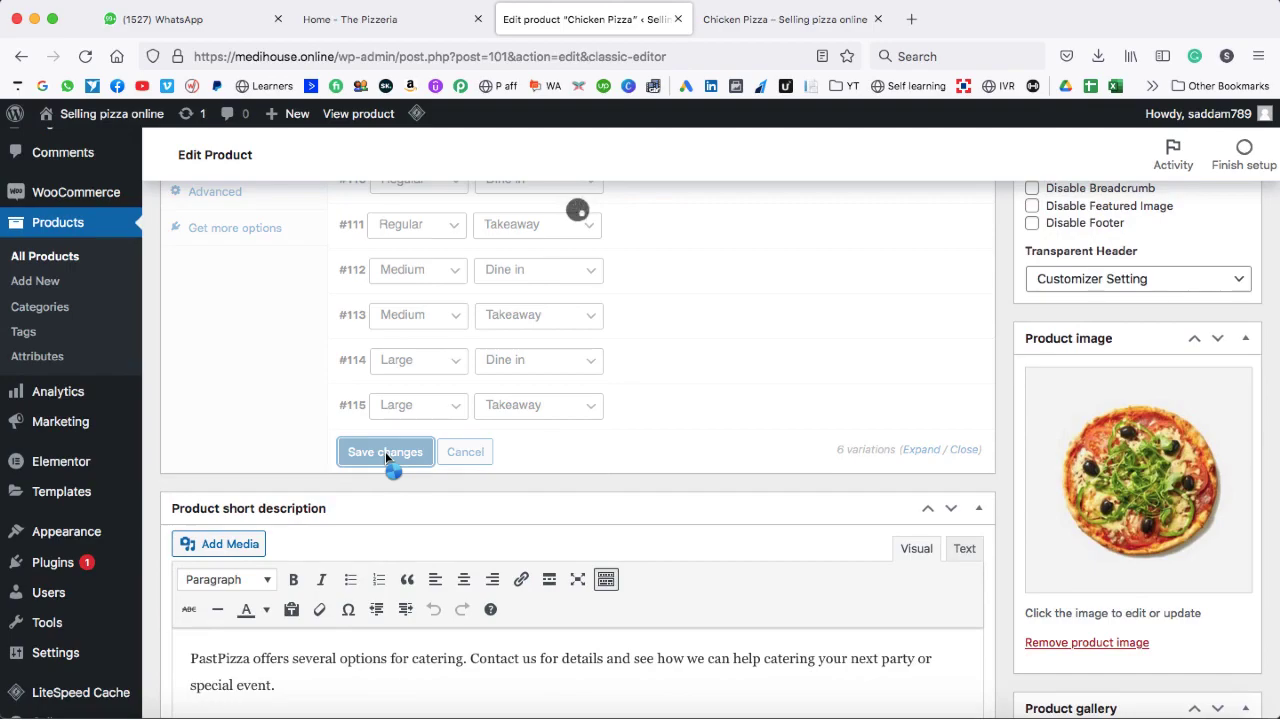
{"action": "scroll", "coordinate": [889, 370], "scroll_direction": "up", "scroll_amount": 2}
{"action": "scroll", "coordinate": [890, 376], "scroll_direction": "up", "scroll_amount": 10}
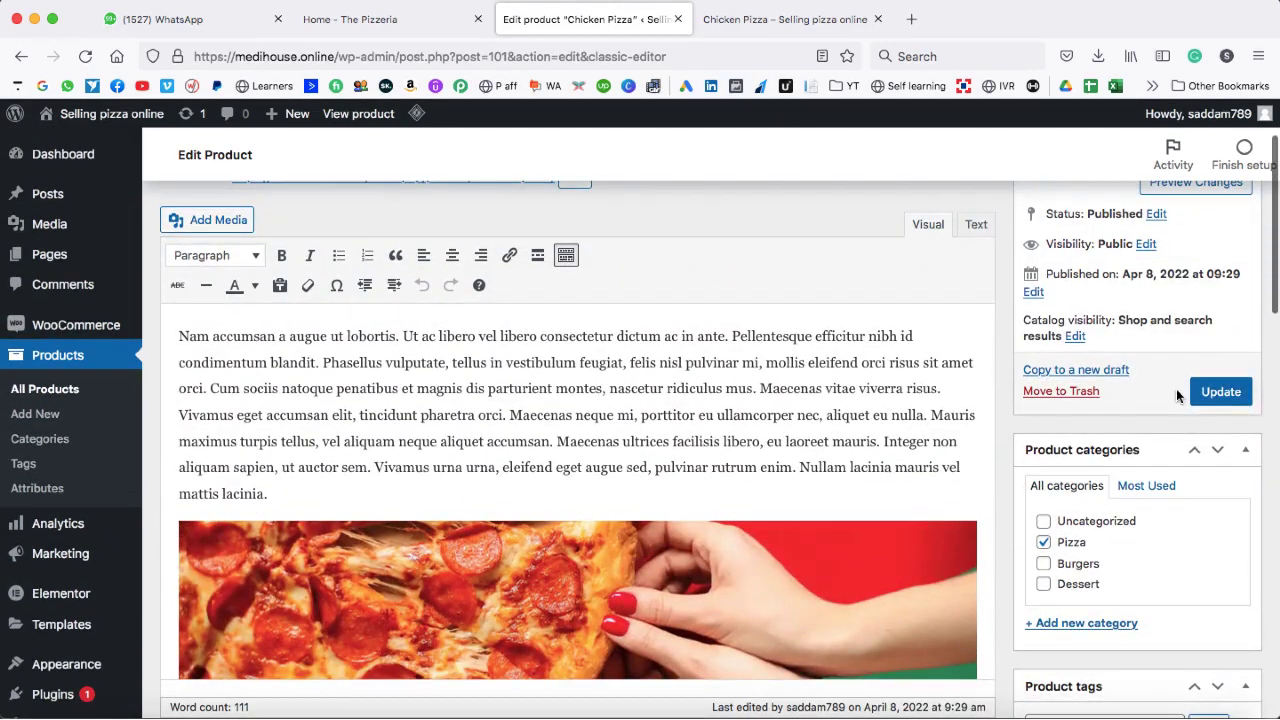
{"action": "left_click", "coordinate": [1221, 391]}
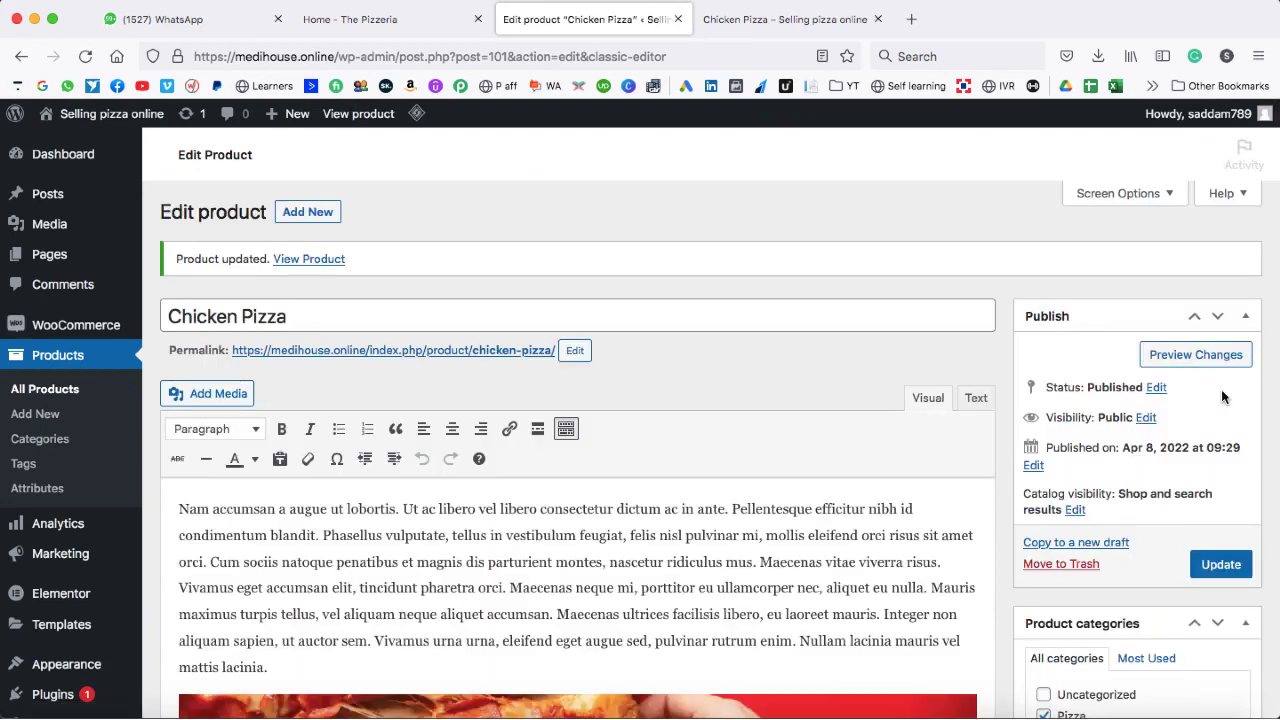
{"action": "left_click", "coordinate": [795, 22]}
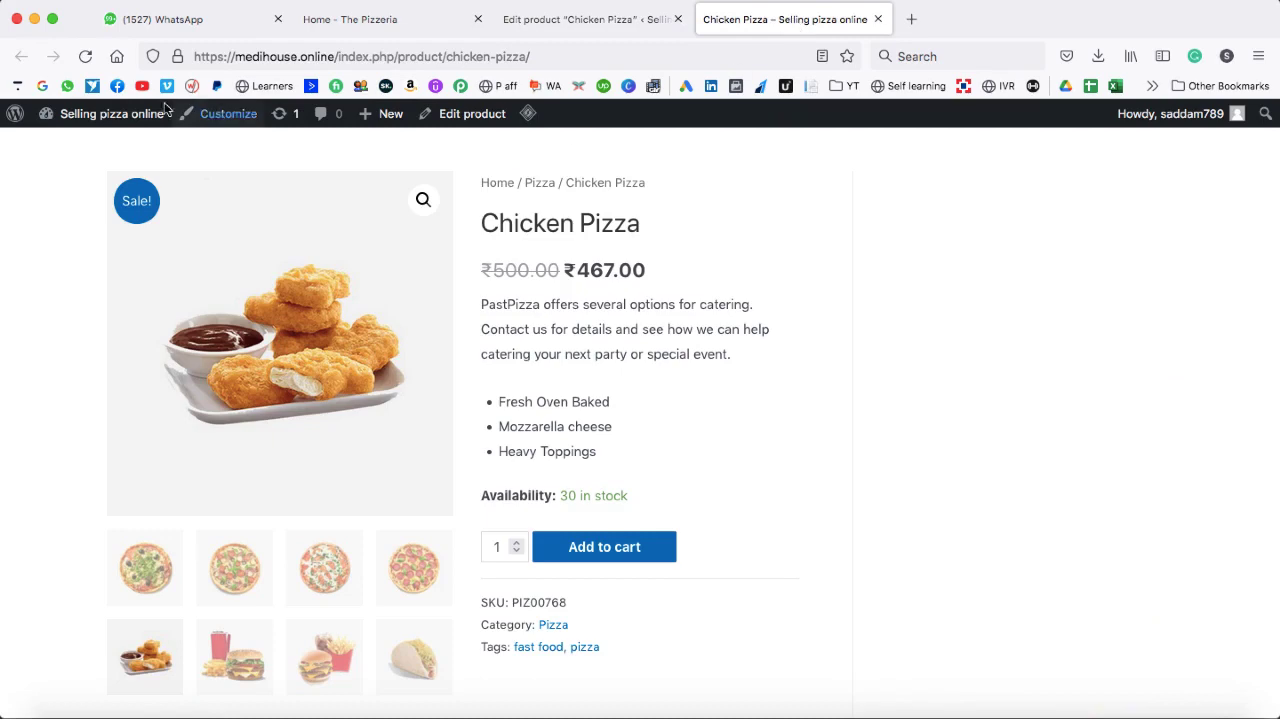
Step: Reload the Chicken Pizza page and check that Add to cart requires choosing options first
{"action": "left_click", "coordinate": [85, 57]}
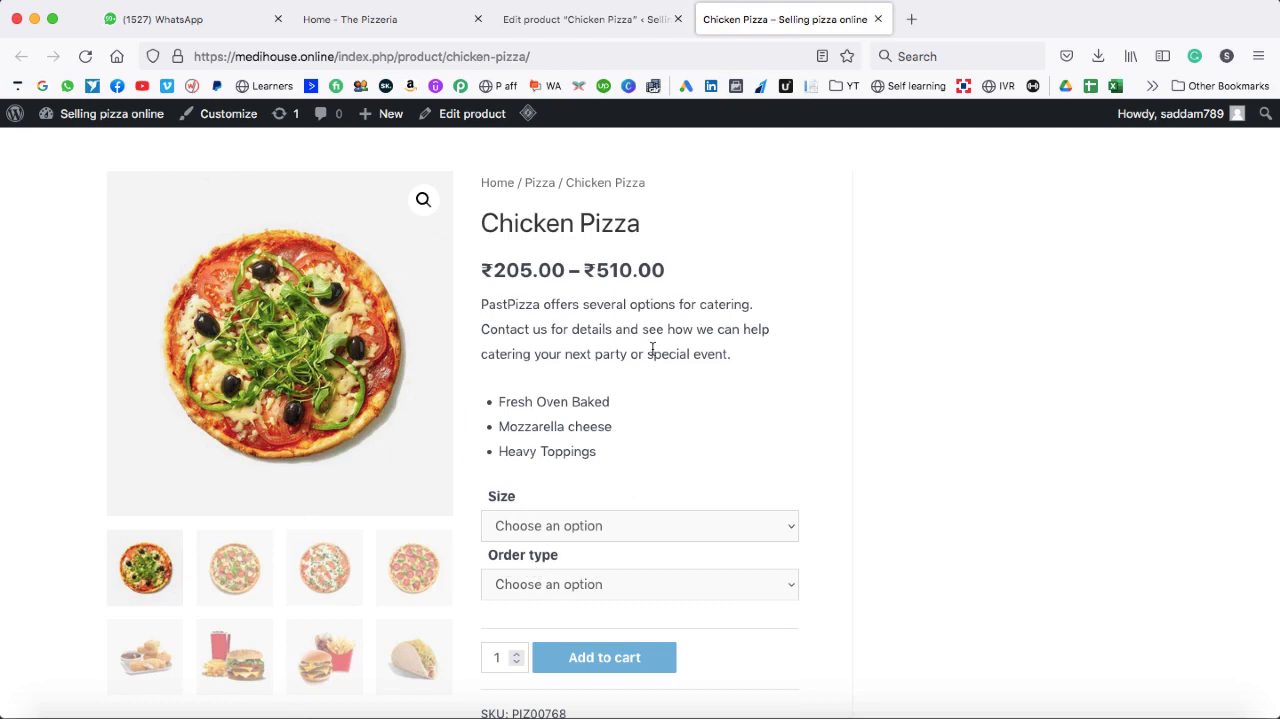
{"action": "left_click_drag", "start_coordinate": [494, 275], "coordinate": [527, 270]}
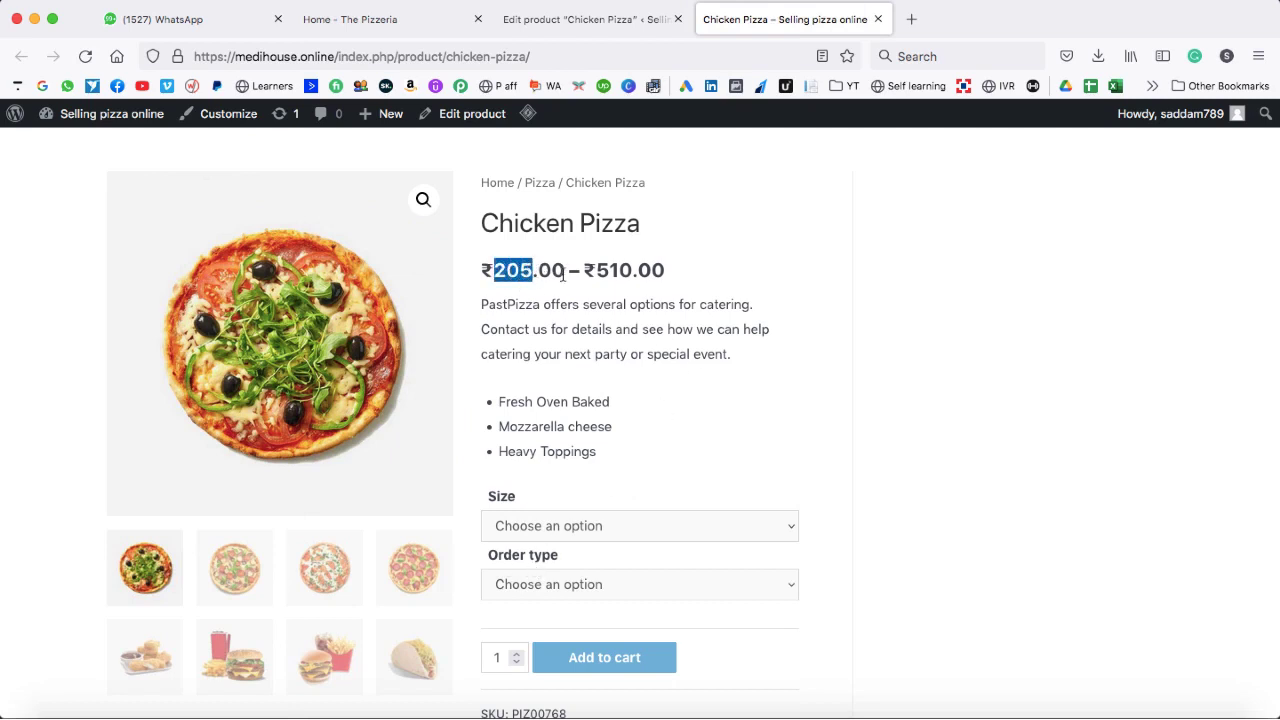
{"action": "left_click", "coordinate": [632, 378]}
{"action": "scroll", "coordinate": [637, 420], "scroll_direction": "down", "scroll_amount": 1}
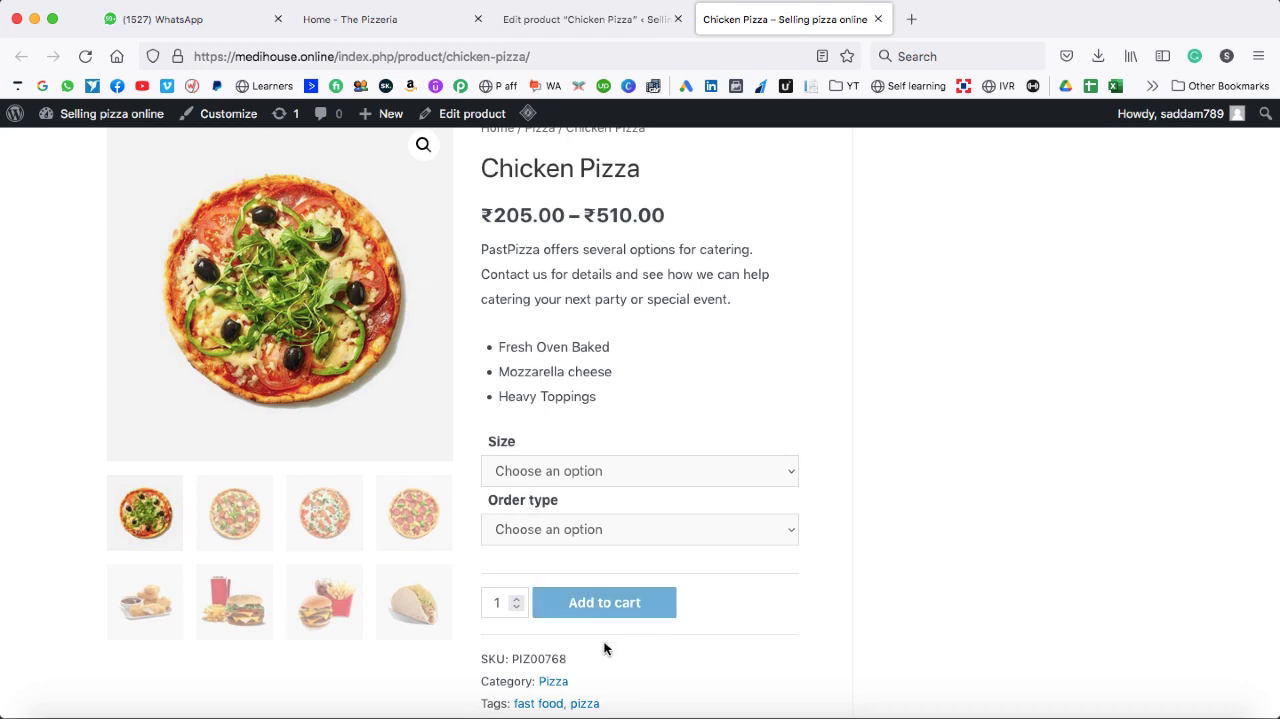
{"action": "left_click", "coordinate": [604, 610]}
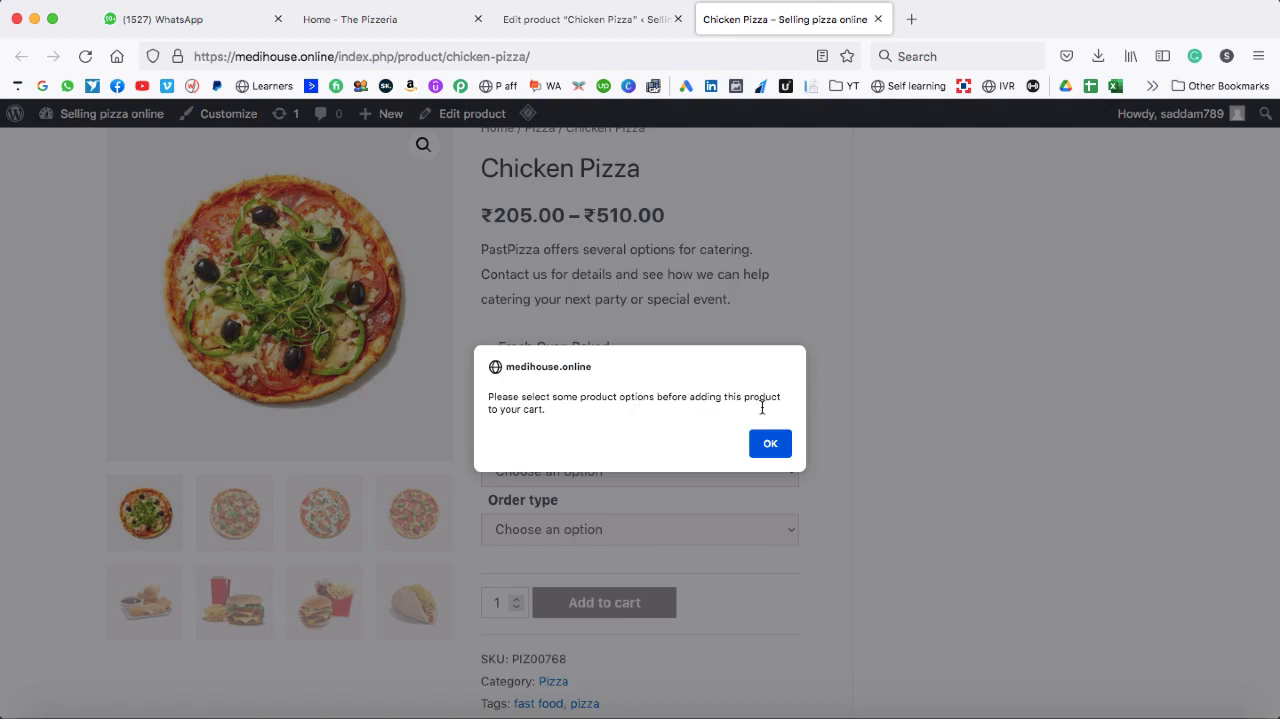
{"action": "left_click", "coordinate": [758, 441]}
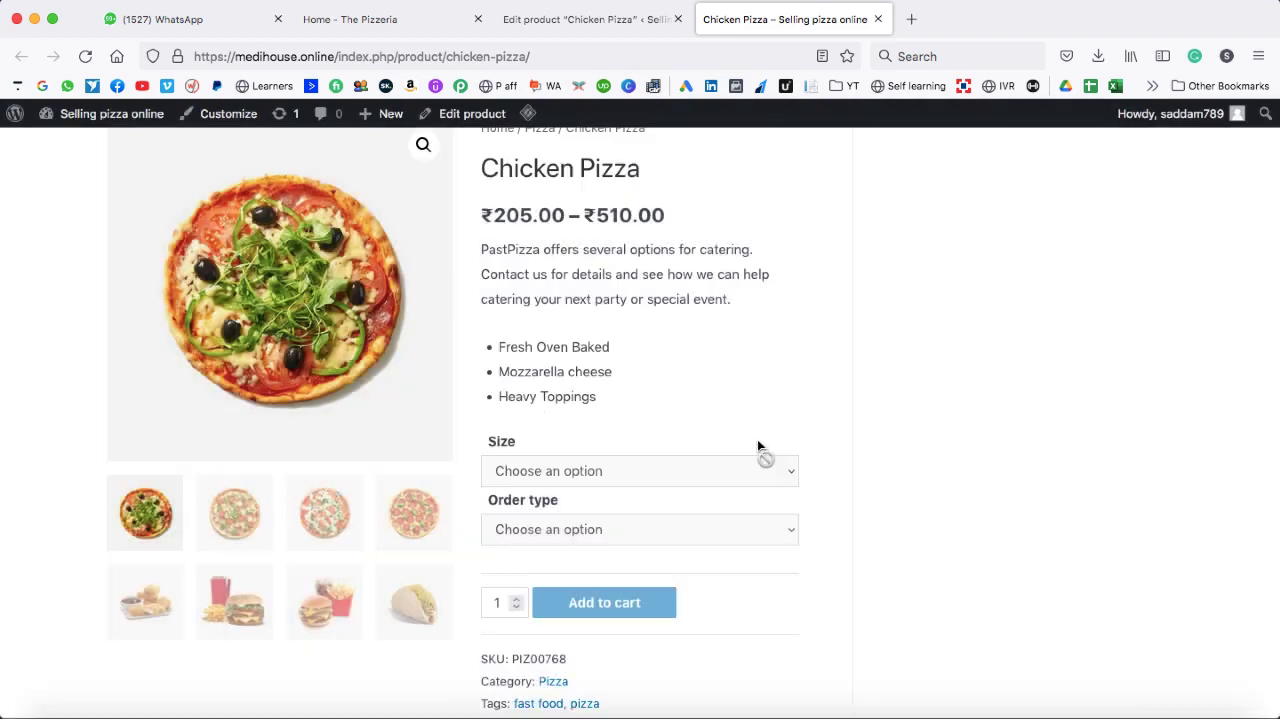
Step: Select Medium size and Dine in order type on the product page
{"action": "left_click", "coordinate": [615, 474]}
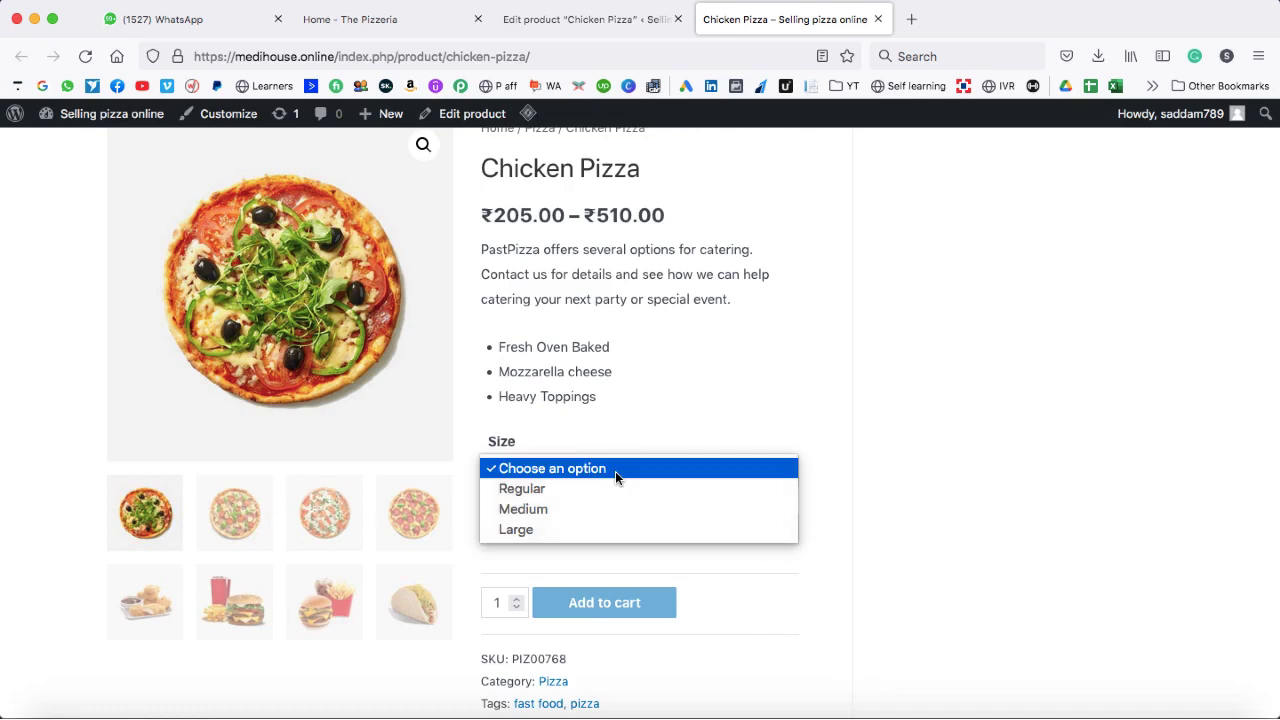
{"action": "left_click", "coordinate": [559, 507]}
{"action": "left_click", "coordinate": [530, 529]}
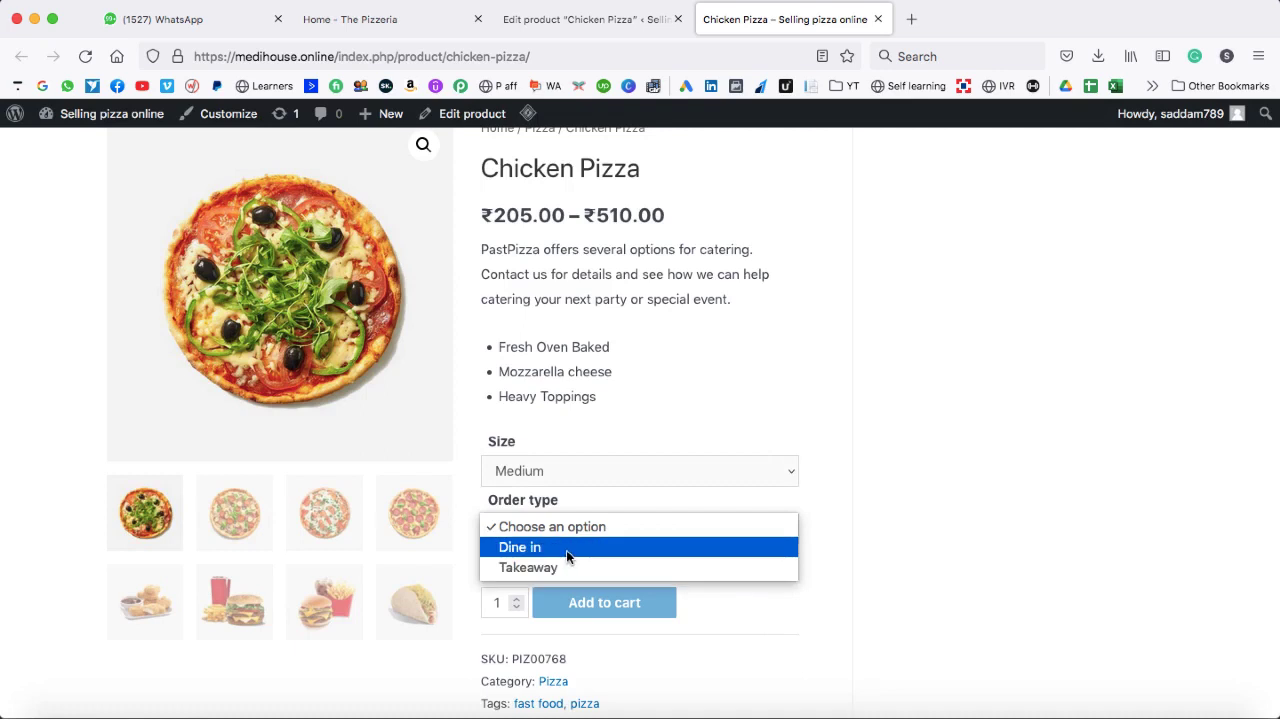
{"action": "left_click", "coordinate": [567, 547]}
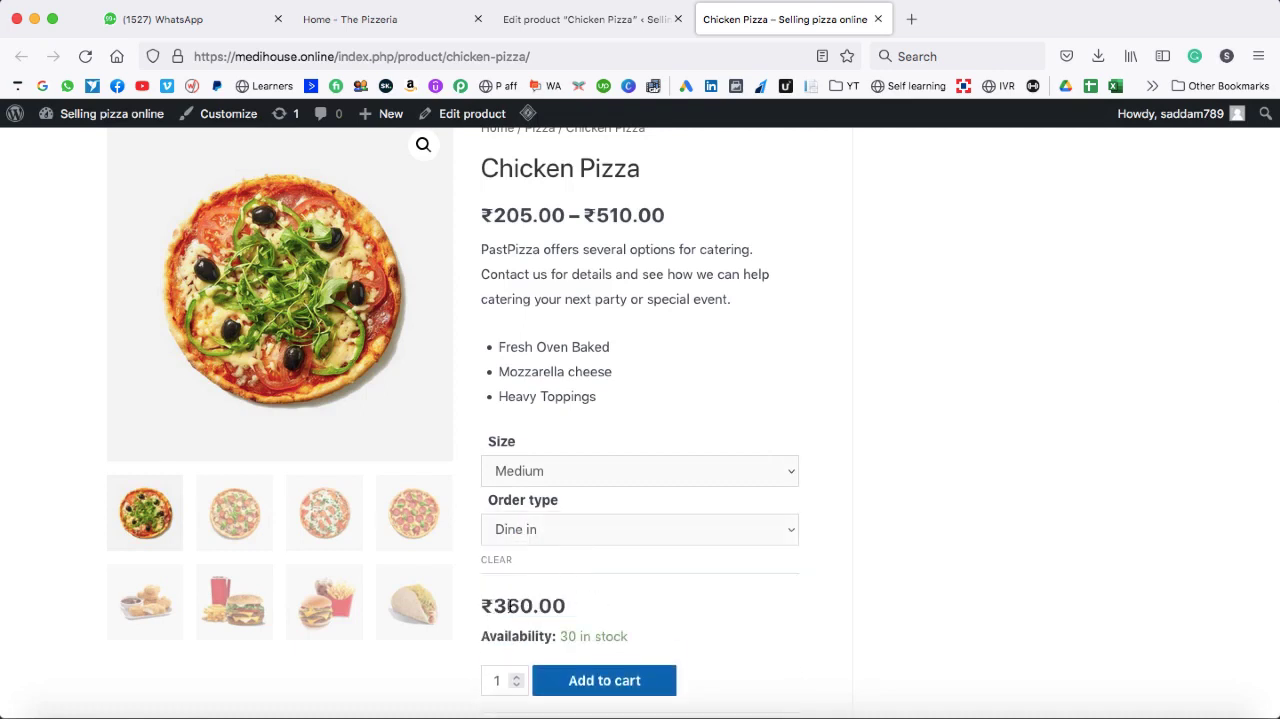
{"action": "scroll", "coordinate": [533, 594], "scroll_direction": "down", "scroll_amount": 1}
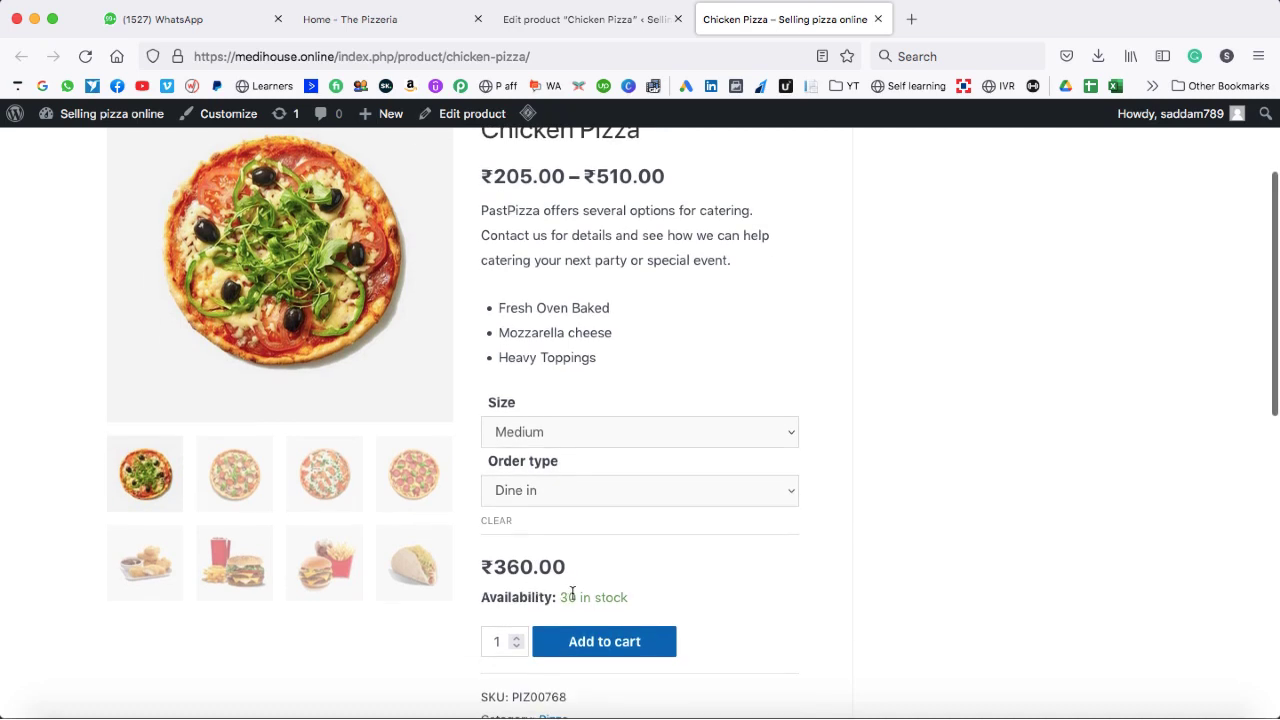
{"action": "scroll", "coordinate": [605, 590], "scroll_direction": "down", "scroll_amount": 1}
Step: Change the selection to Large and Takeaway so the price shows ₹505.00
{"action": "left_click", "coordinate": [585, 397]}
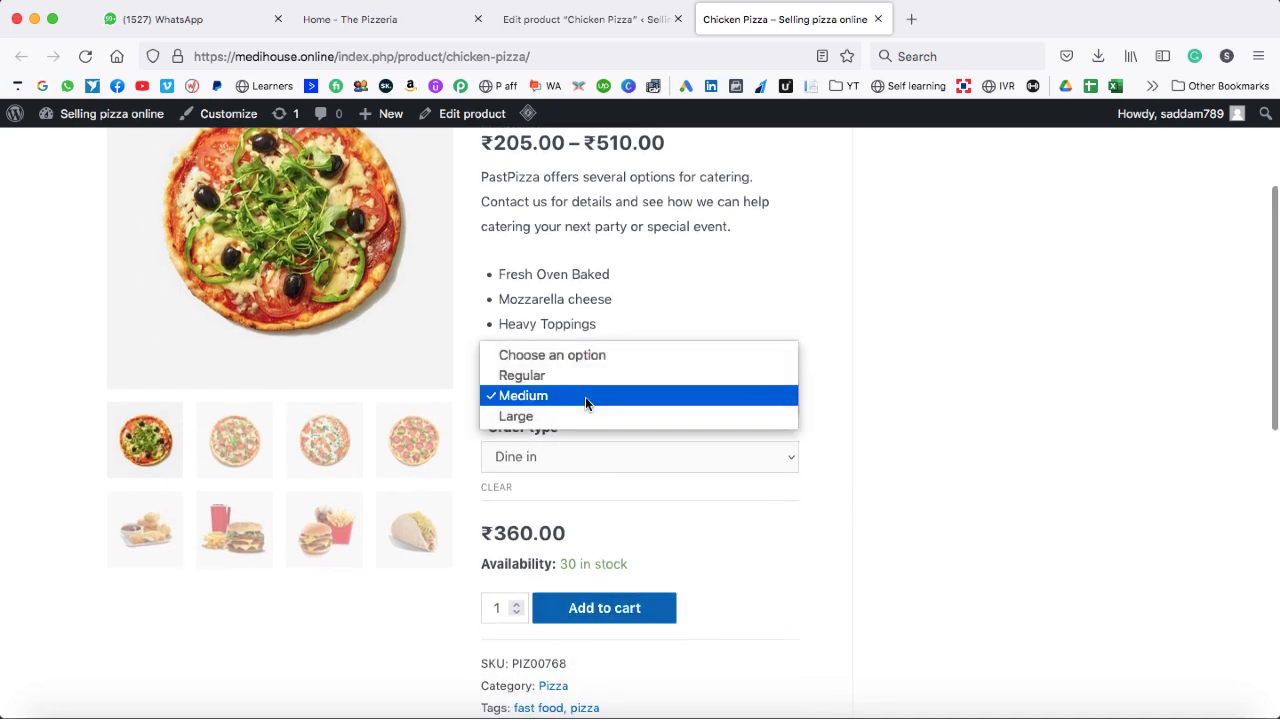
{"action": "left_click", "coordinate": [558, 415]}
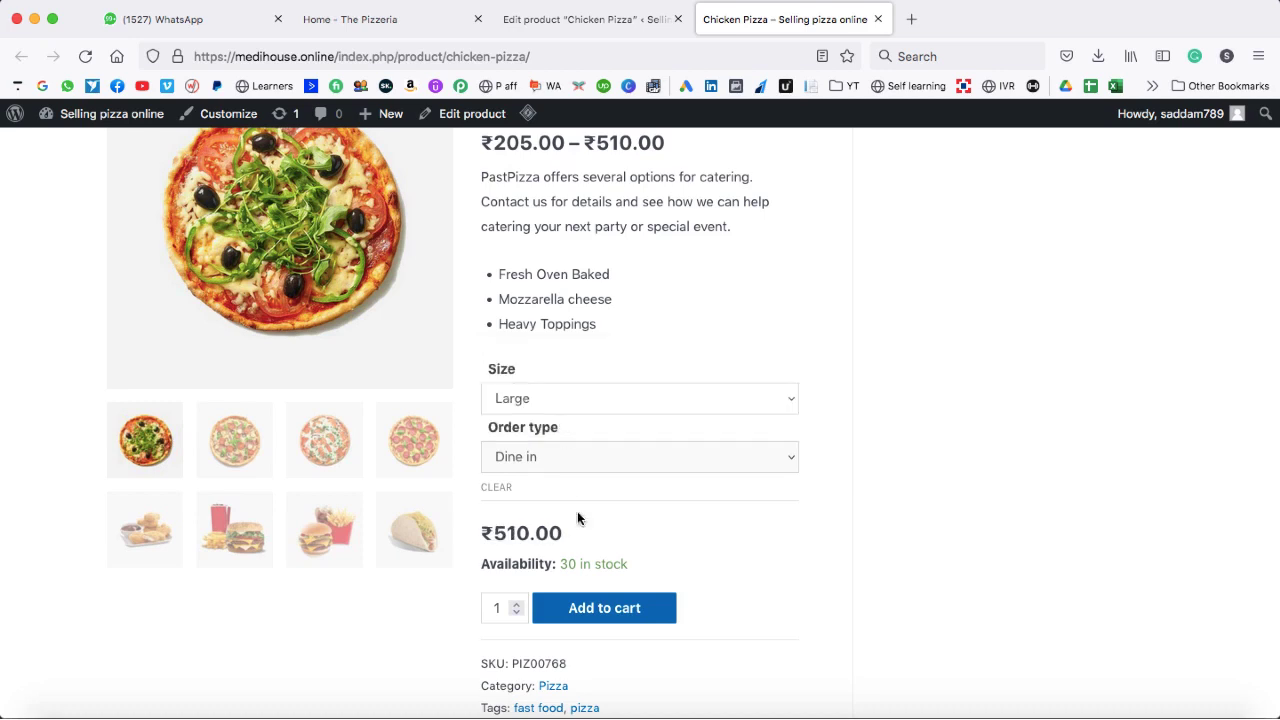
{"action": "left_click", "coordinate": [582, 459]}
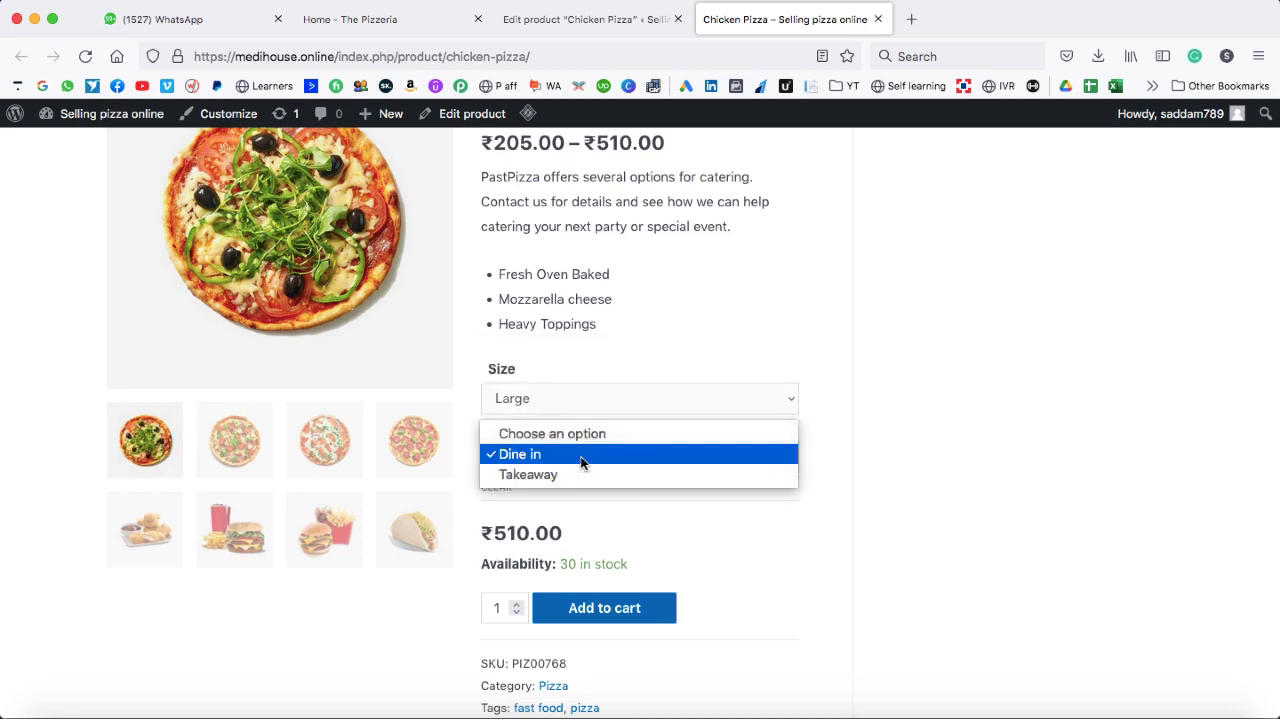
{"action": "left_click", "coordinate": [566, 476]}
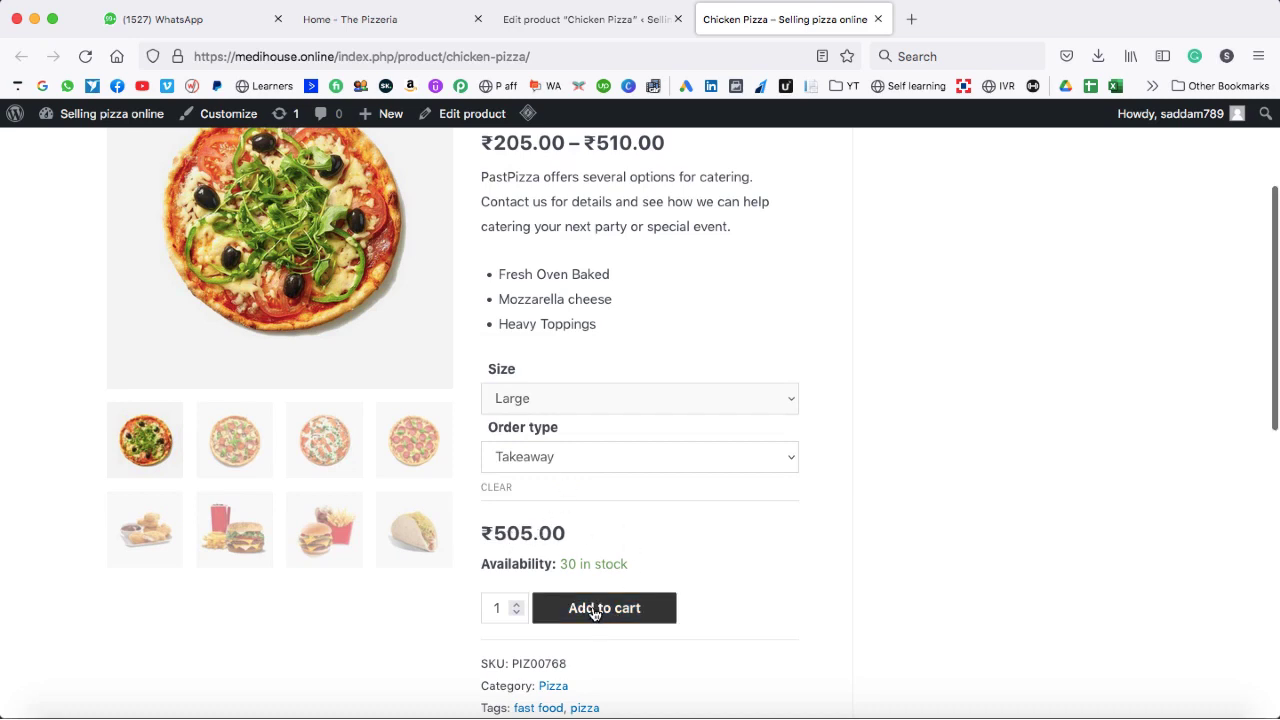
{"action": "scroll", "coordinate": [684, 580], "scroll_direction": "up", "scroll_amount": 2}
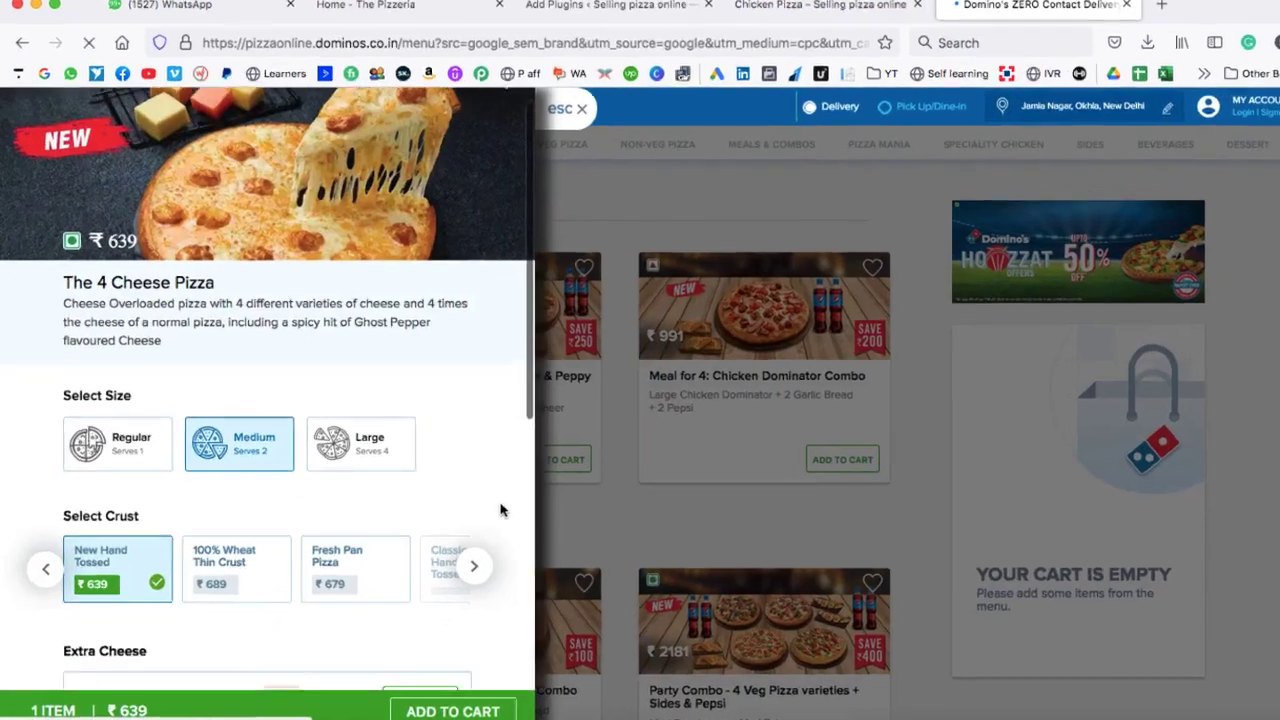
{"action": "scroll", "coordinate": [590, 530], "scroll_direction": "down", "scroll_amount": 5}
{"action": "scroll", "coordinate": [598, 540], "scroll_direction": "down", "scroll_amount": 3}
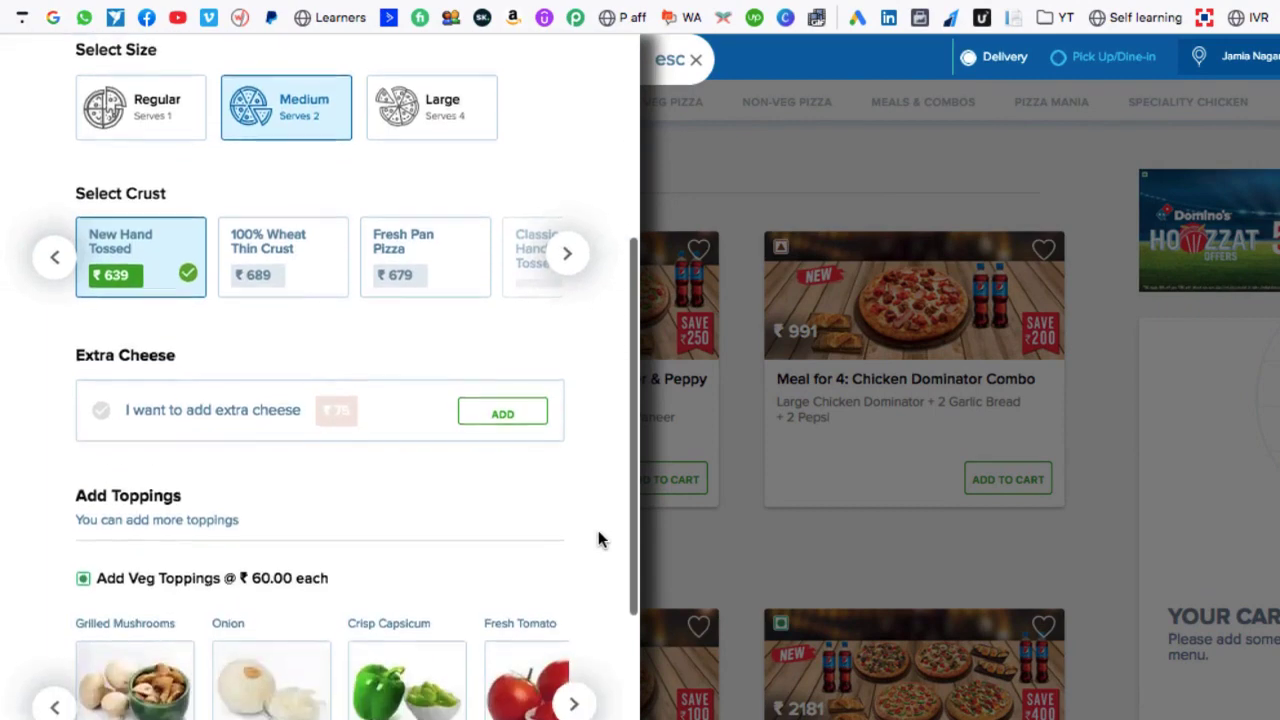
{"action": "scroll", "coordinate": [598, 540], "scroll_direction": "down", "scroll_amount": 2}
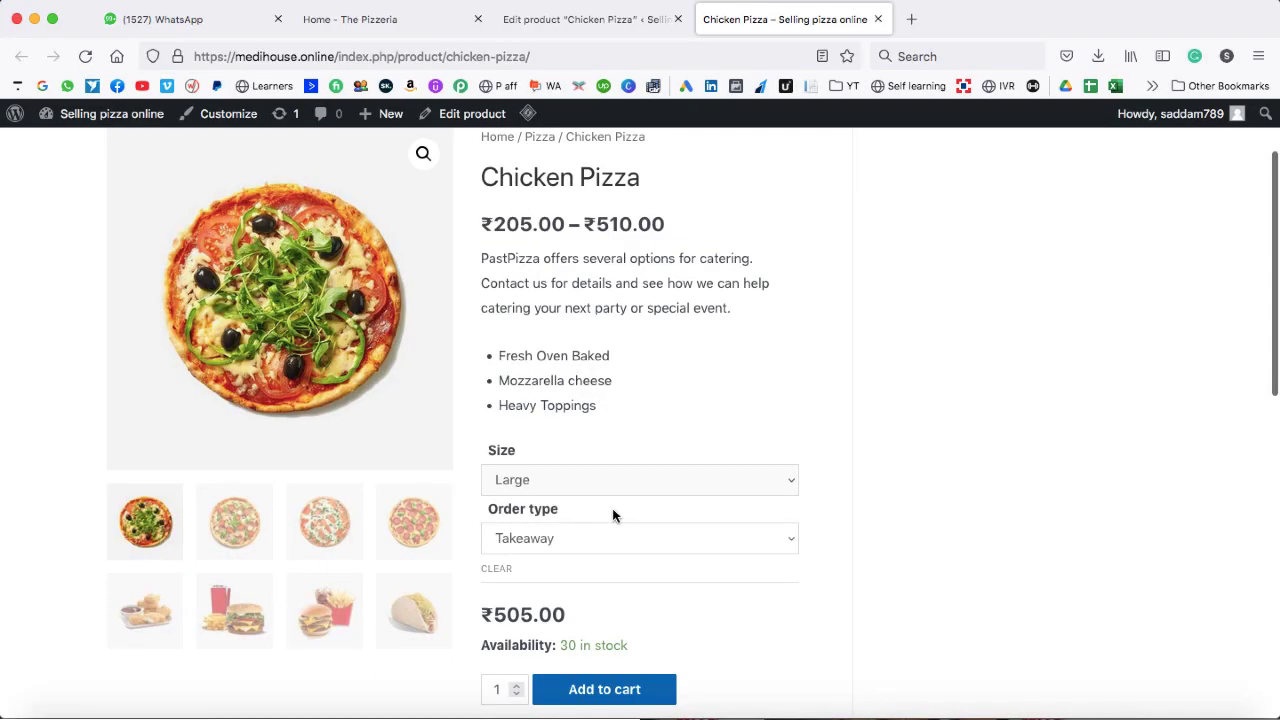
{"action": "scroll", "coordinate": [614, 515], "scroll_direction": "down", "scroll_amount": 2}
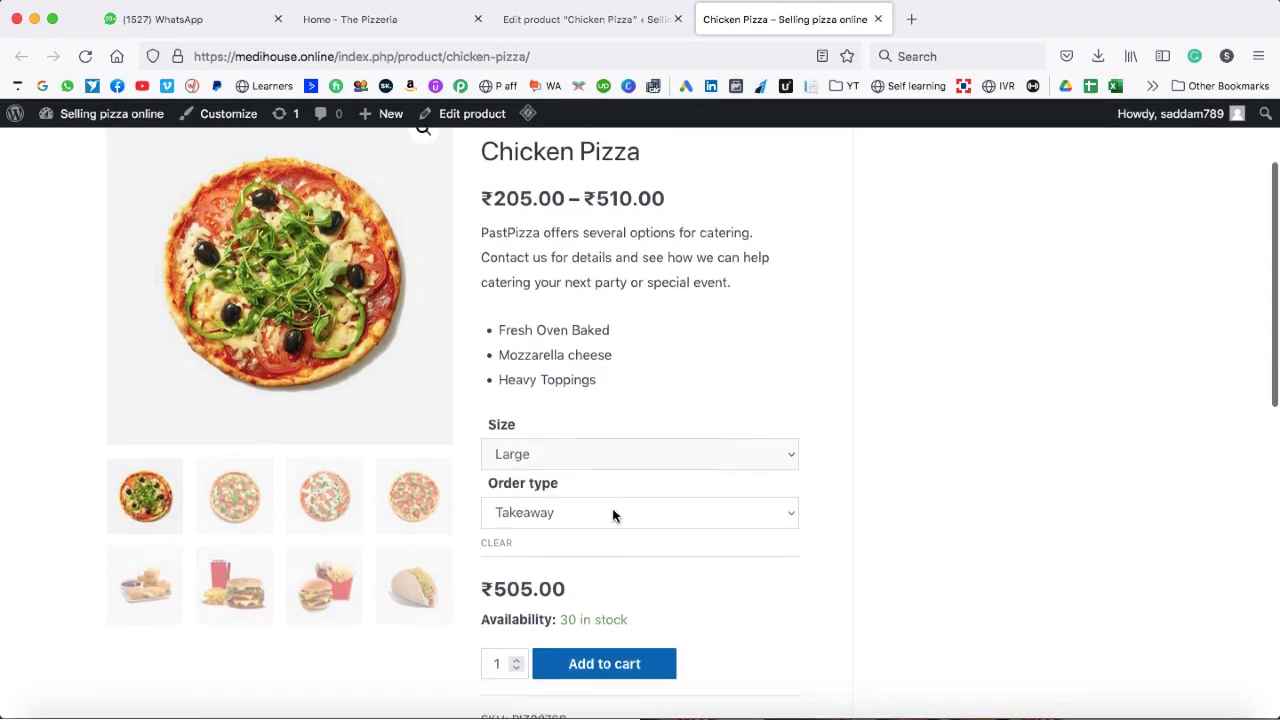
{"action": "scroll", "coordinate": [704, 486], "scroll_direction": "down", "scroll_amount": 1}
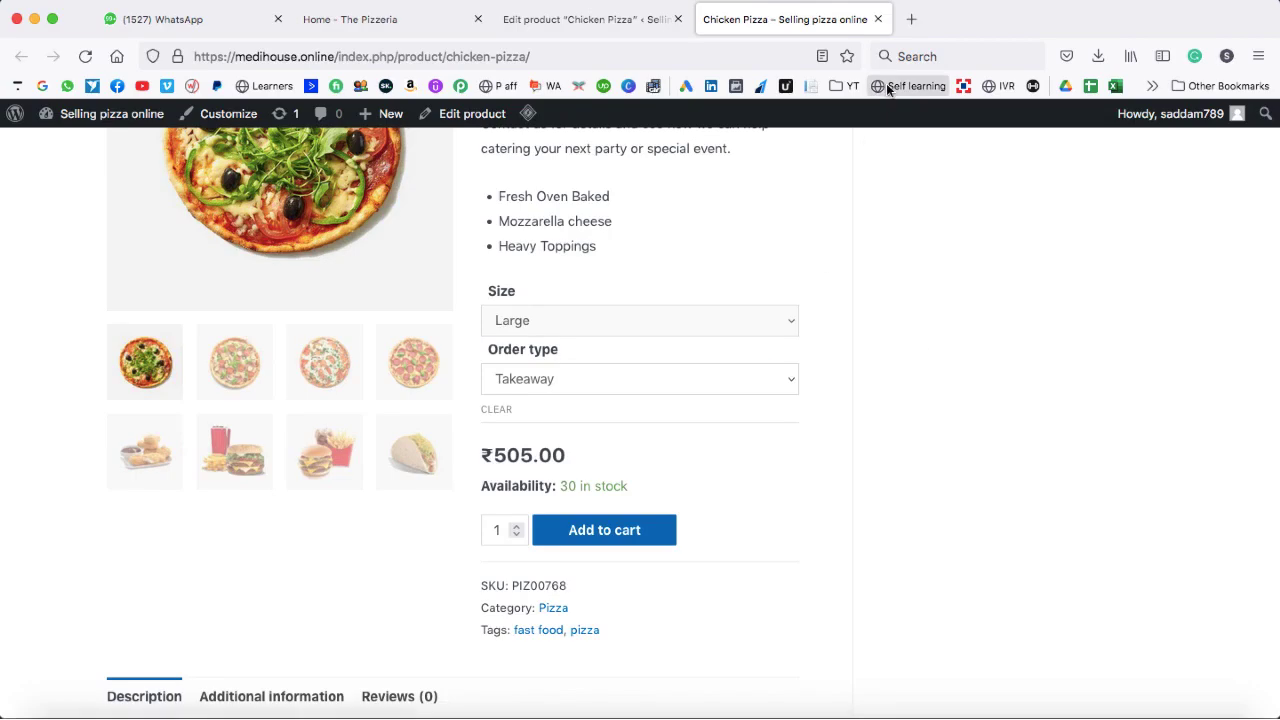
Step: Find the WooCommerce Extra Product Options plugin page on wpscratch.com
{"action": "left_click", "coordinate": [909, 18]}
{"action": "type", "text": "wp"}
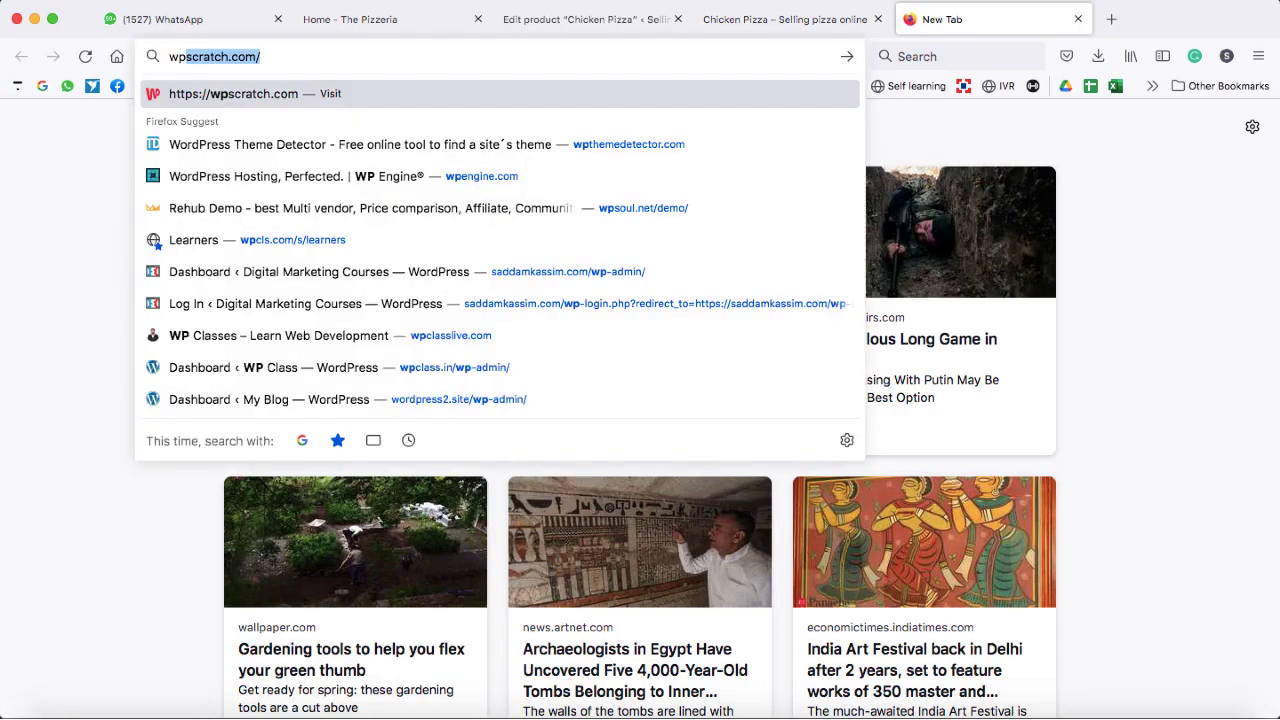
{"action": "key", "text": "Return"}
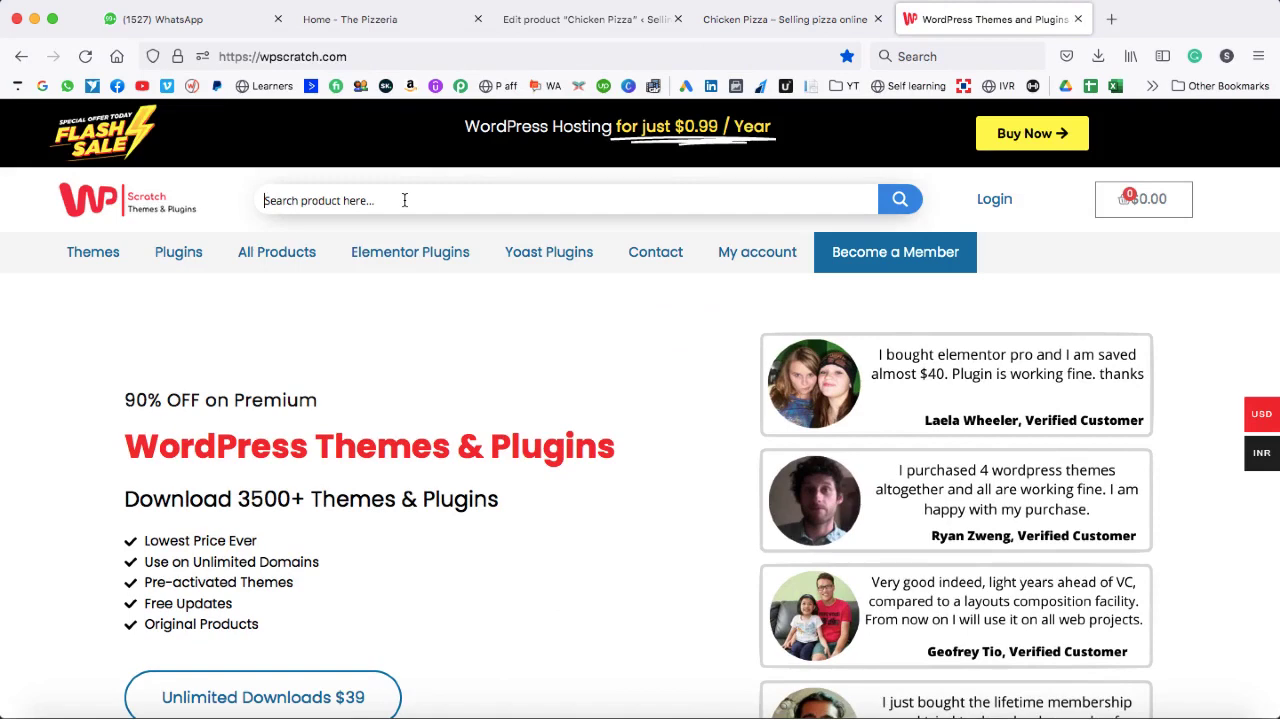
{"action": "type", "text": "extra product options"}
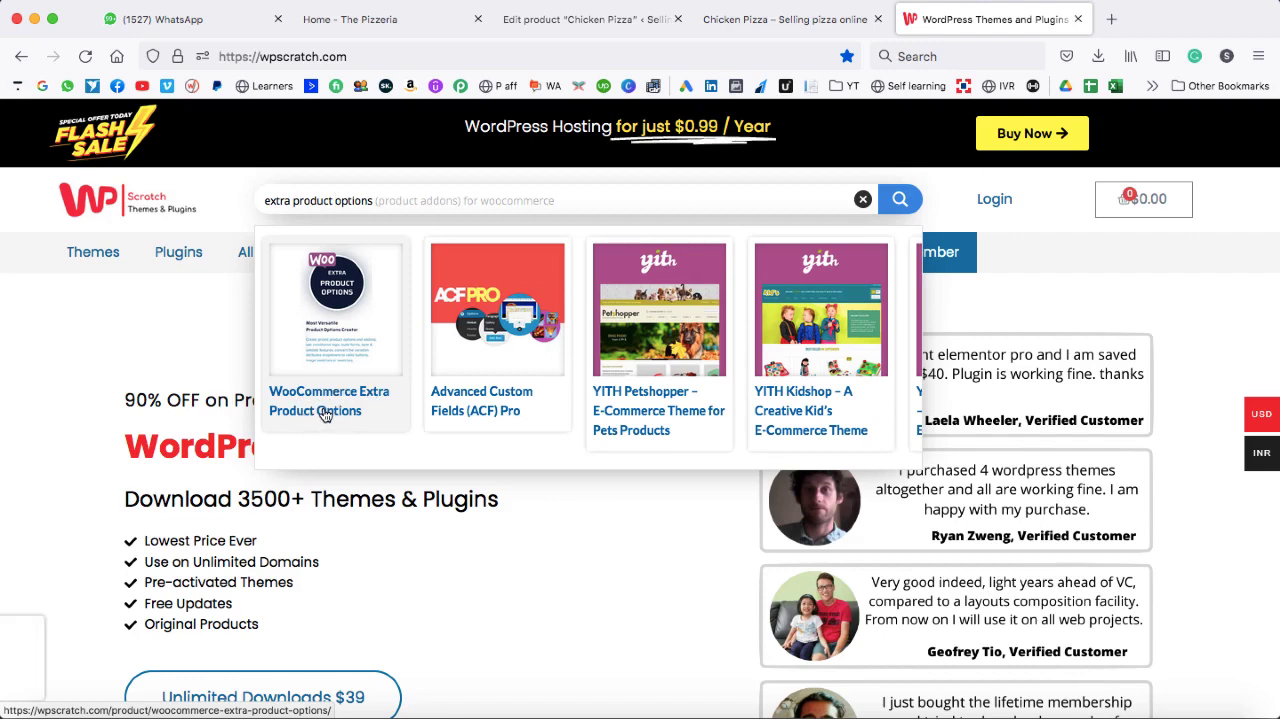
{"action": "left_click", "coordinate": [325, 415]}
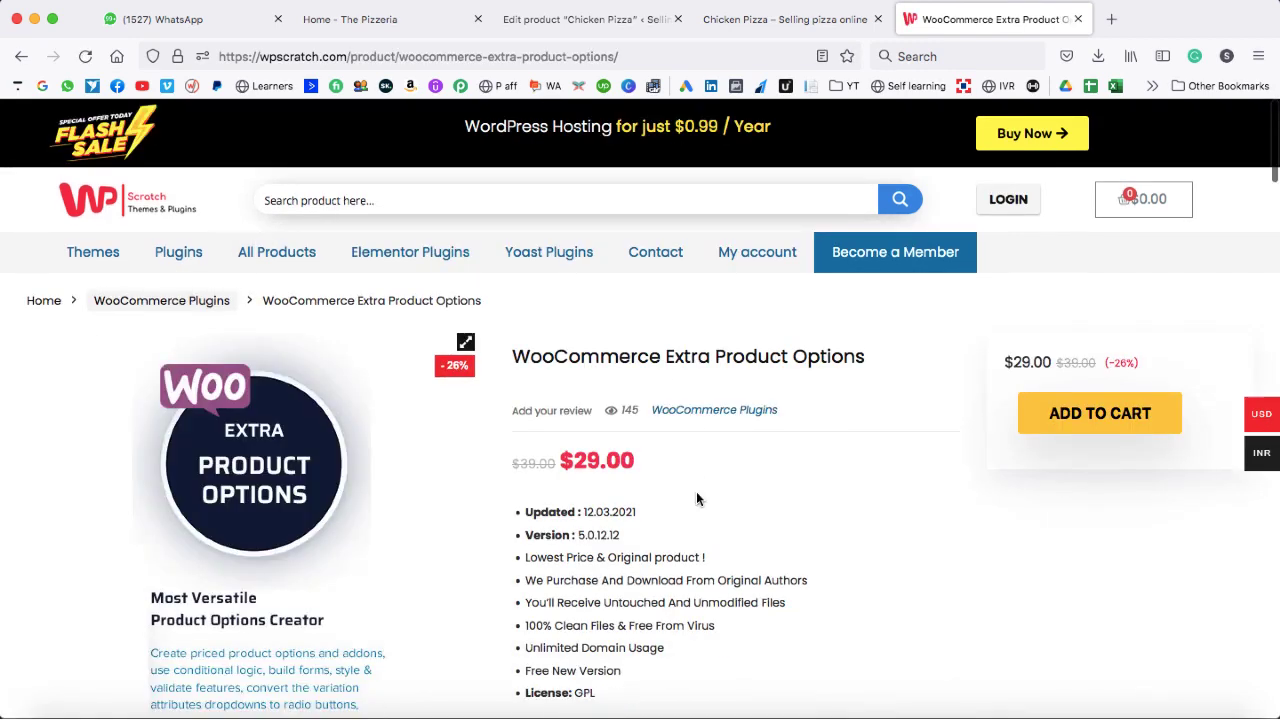
{"action": "scroll", "coordinate": [696, 491], "scroll_direction": "down", "scroll_amount": 2}
{"action": "left_click_drag", "start_coordinate": [577, 401], "coordinate": [596, 400]}
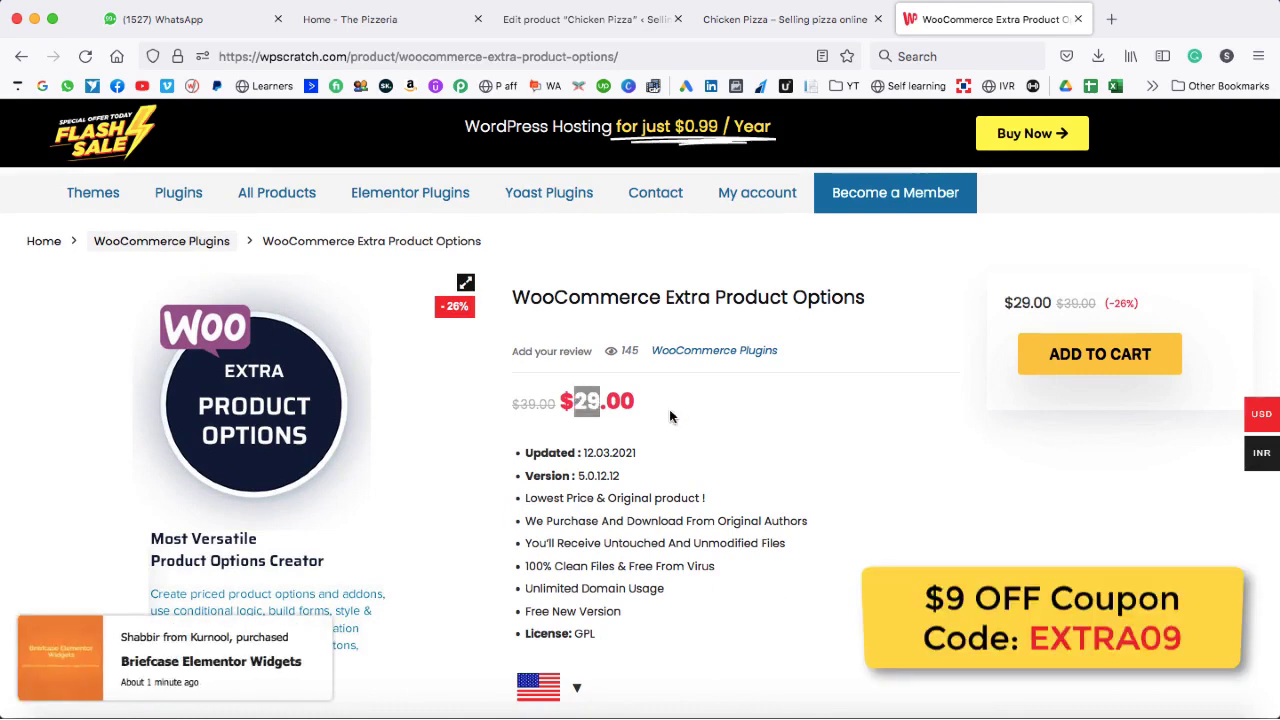
{"action": "left_click", "coordinate": [662, 410]}
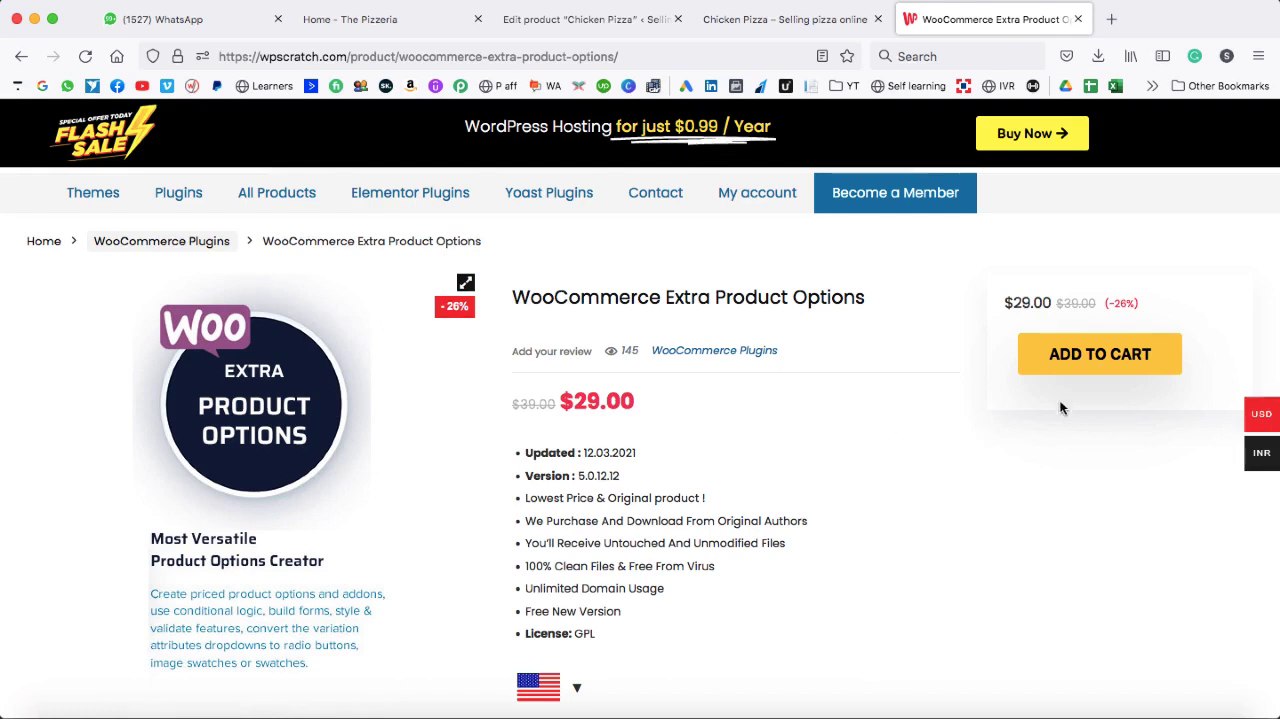
Step: Add the Extra Product Options plugin to the cart and return to the Chicken Pizza edit tab
{"action": "left_click", "coordinate": [1092, 360]}
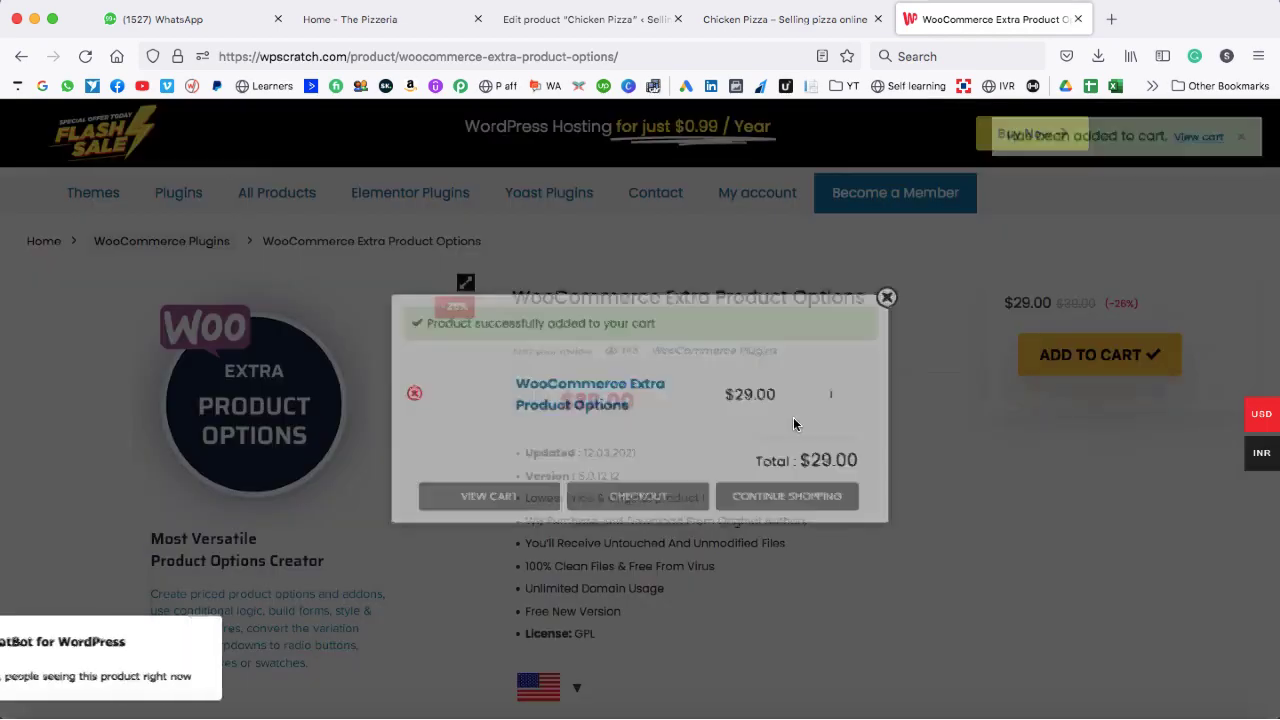
{"action": "left_click", "coordinate": [926, 279]}
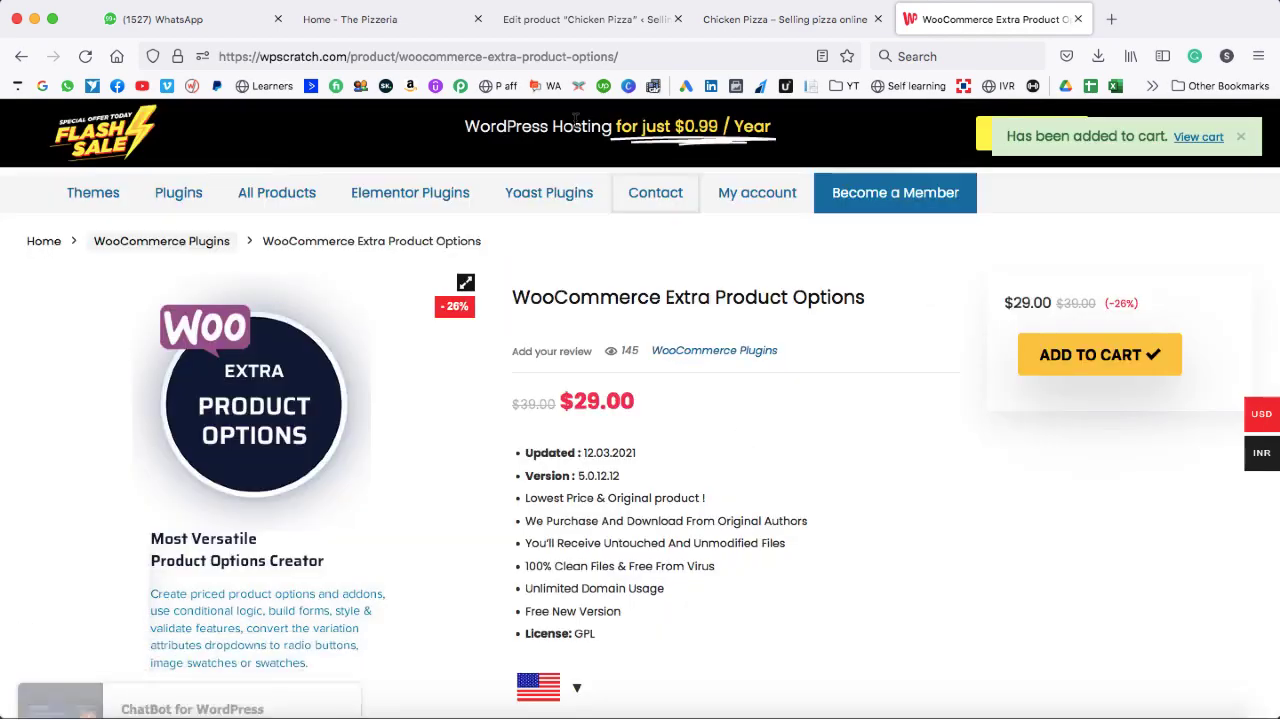
{"action": "left_click", "coordinate": [583, 22]}
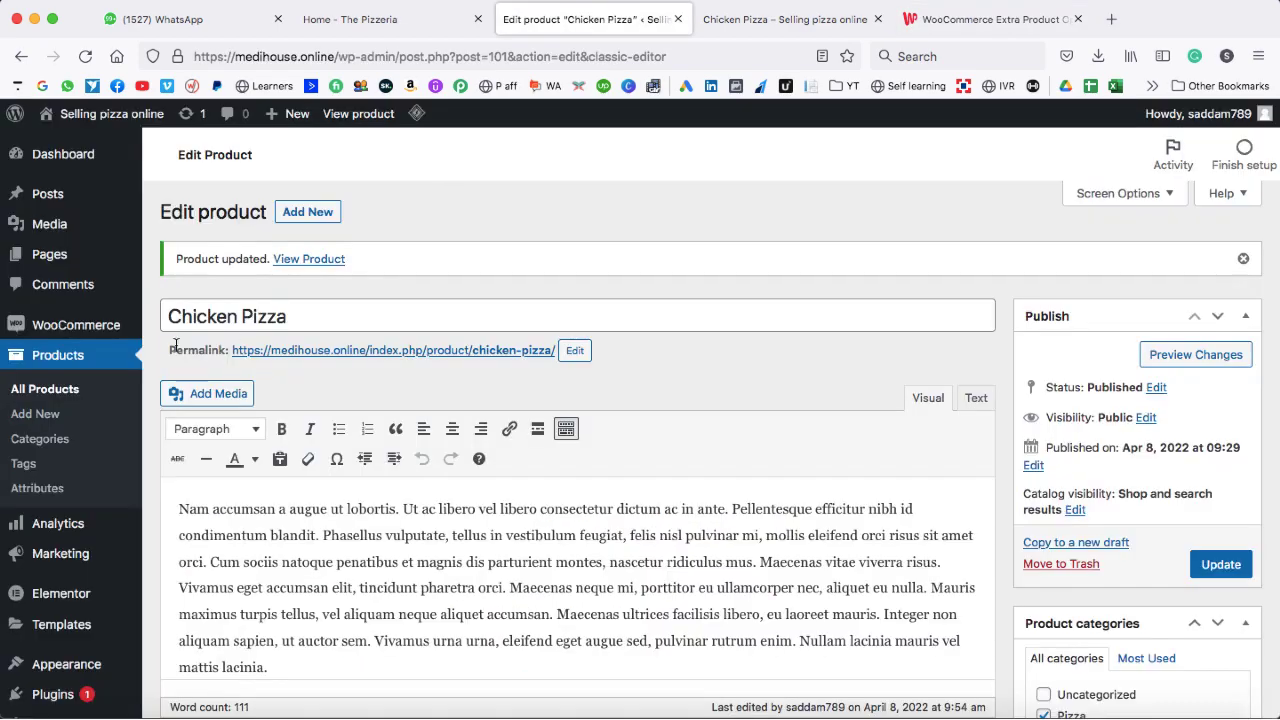
Step: Go to Plugins > Add New and bring up the Upload Plugin form
{"action": "scroll", "coordinate": [150, 356], "scroll_direction": "down", "scroll_amount": 3}
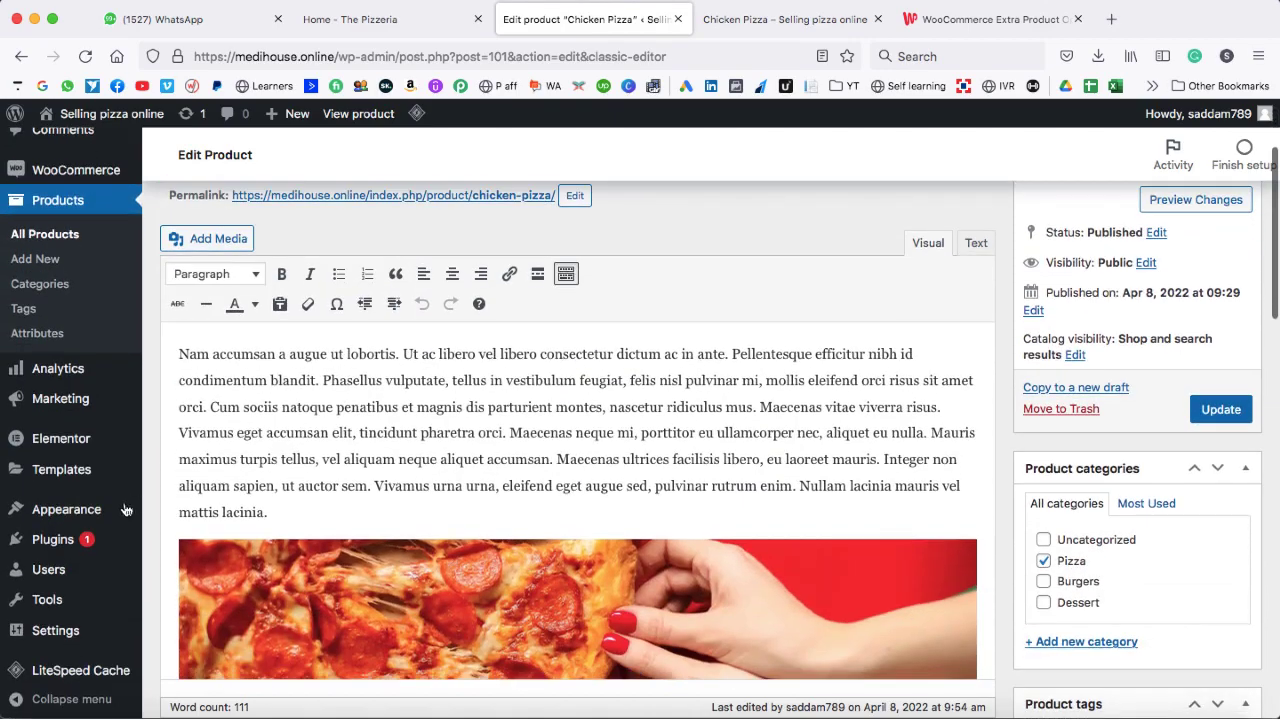
{"action": "mouse_move", "coordinate": [66, 543]}
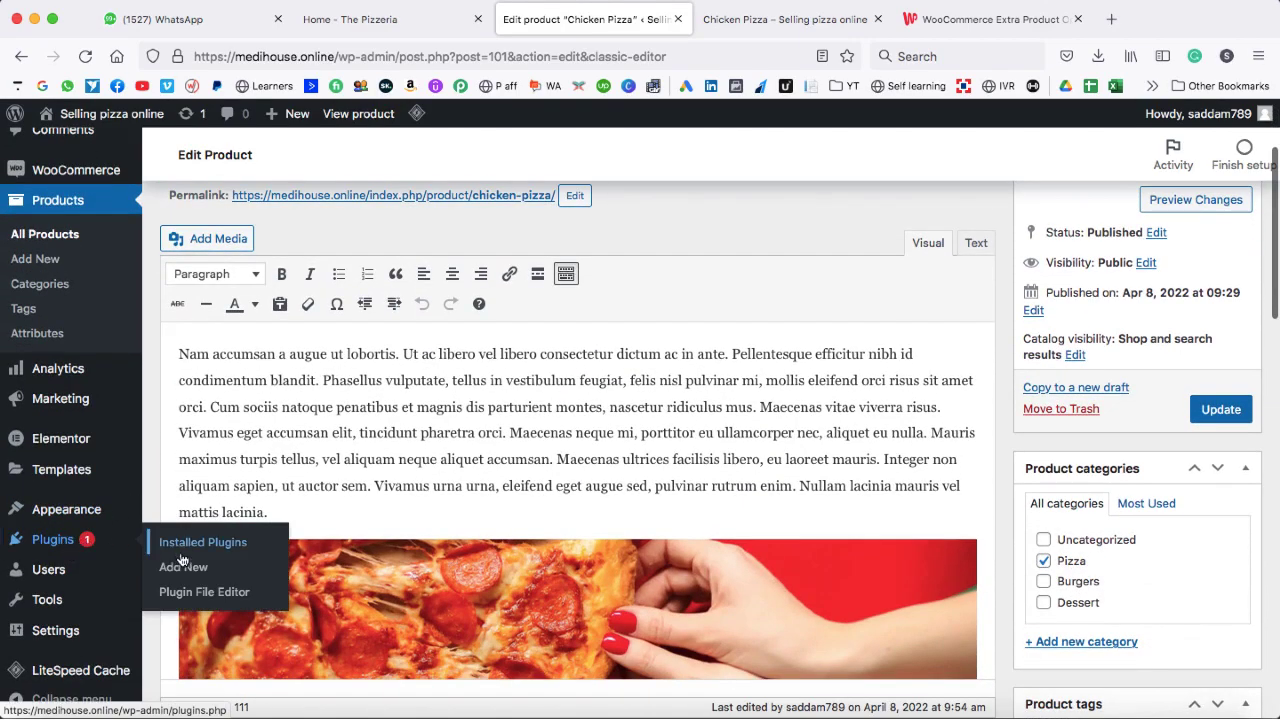
{"action": "left_click", "coordinate": [182, 569]}
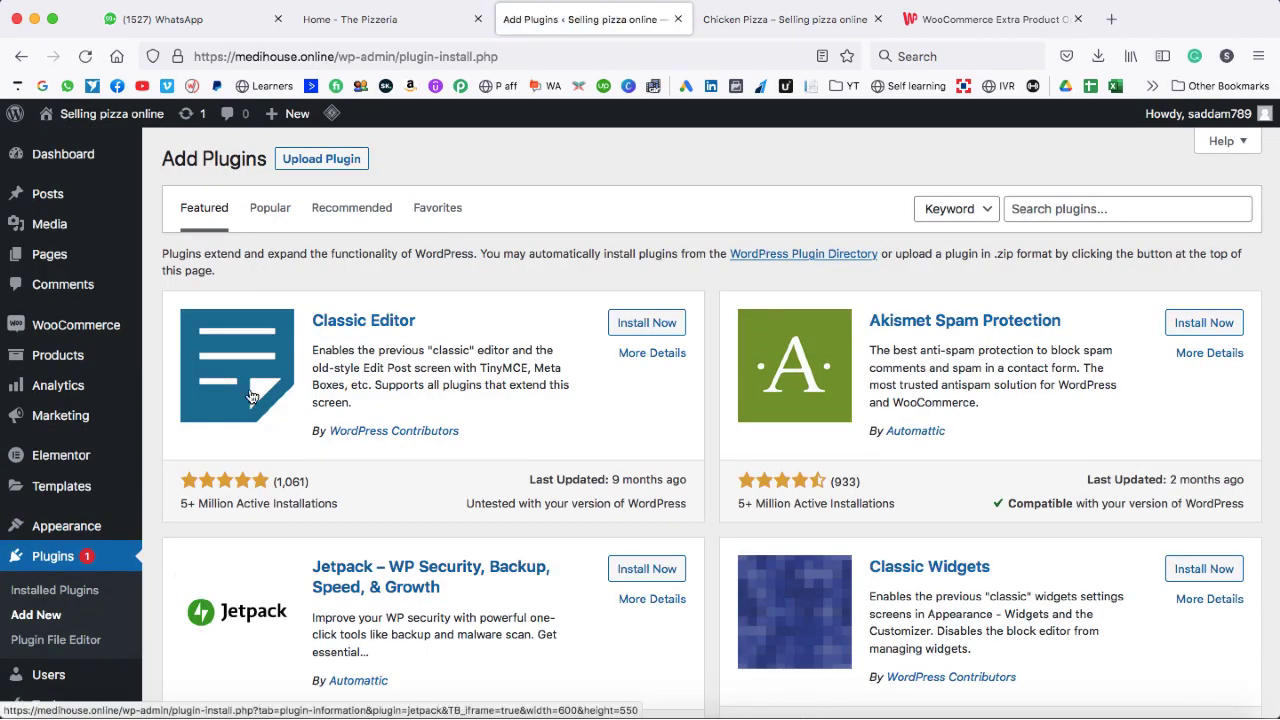
{"action": "left_click", "coordinate": [313, 163]}
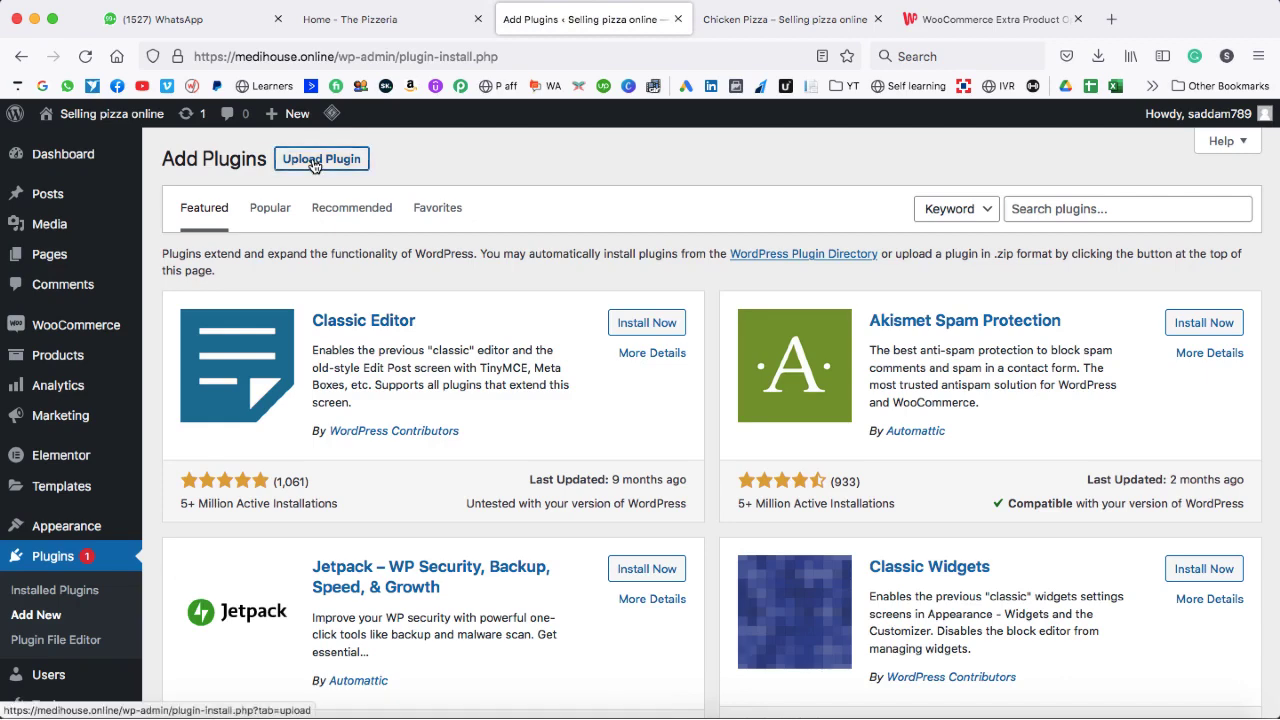
{"action": "left_click", "coordinate": [973, 31]}
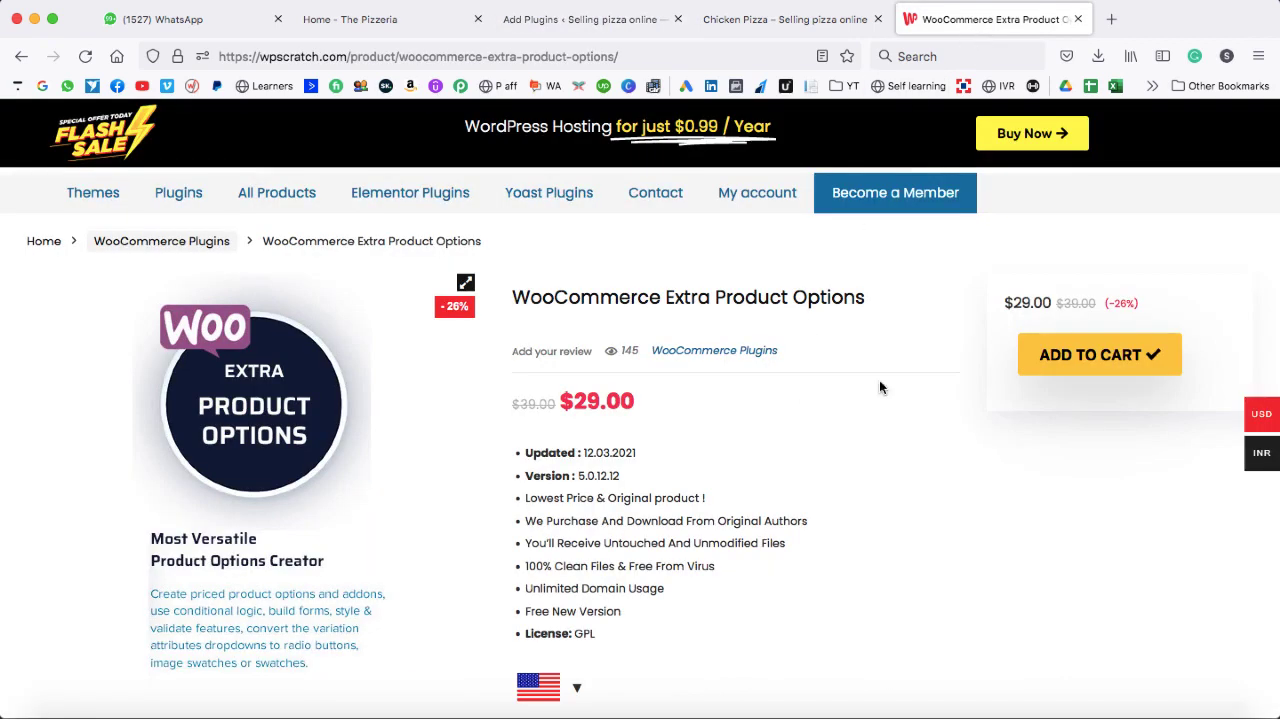
{"action": "left_click", "coordinate": [1078, 20]}
{"action": "left_click", "coordinate": [607, 30]}
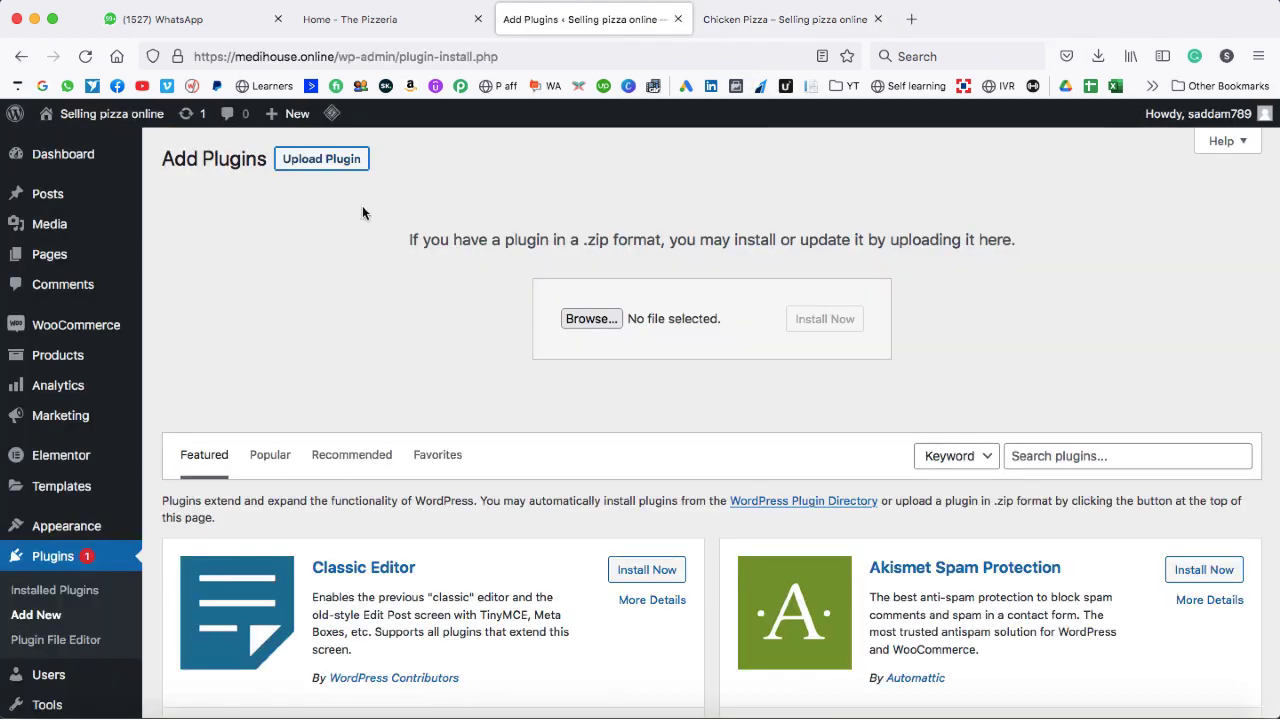
Step: Upload the WooCommerce Extra Product Options zip, install it and activate the plugin
{"action": "left_click", "coordinate": [591, 320]}
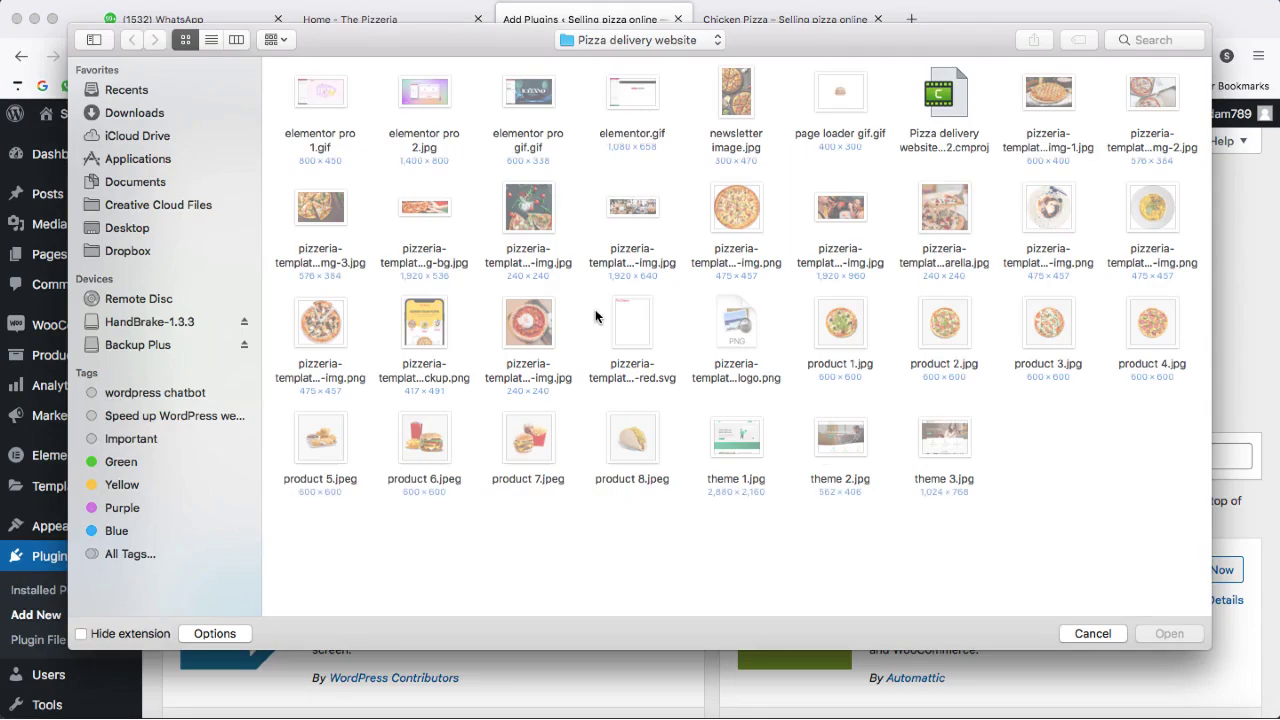
{"action": "left_click", "coordinate": [682, 40]}
{"action": "left_click", "coordinate": [658, 140]}
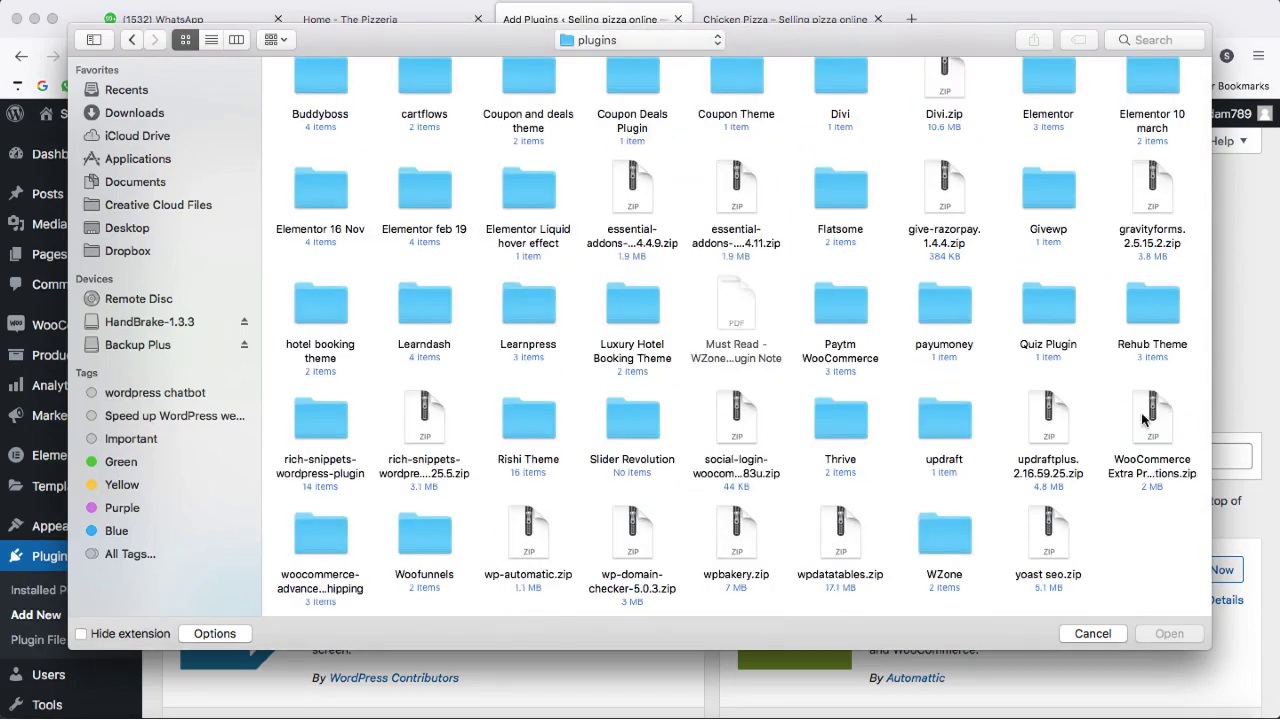
{"action": "left_click", "coordinate": [1153, 422]}
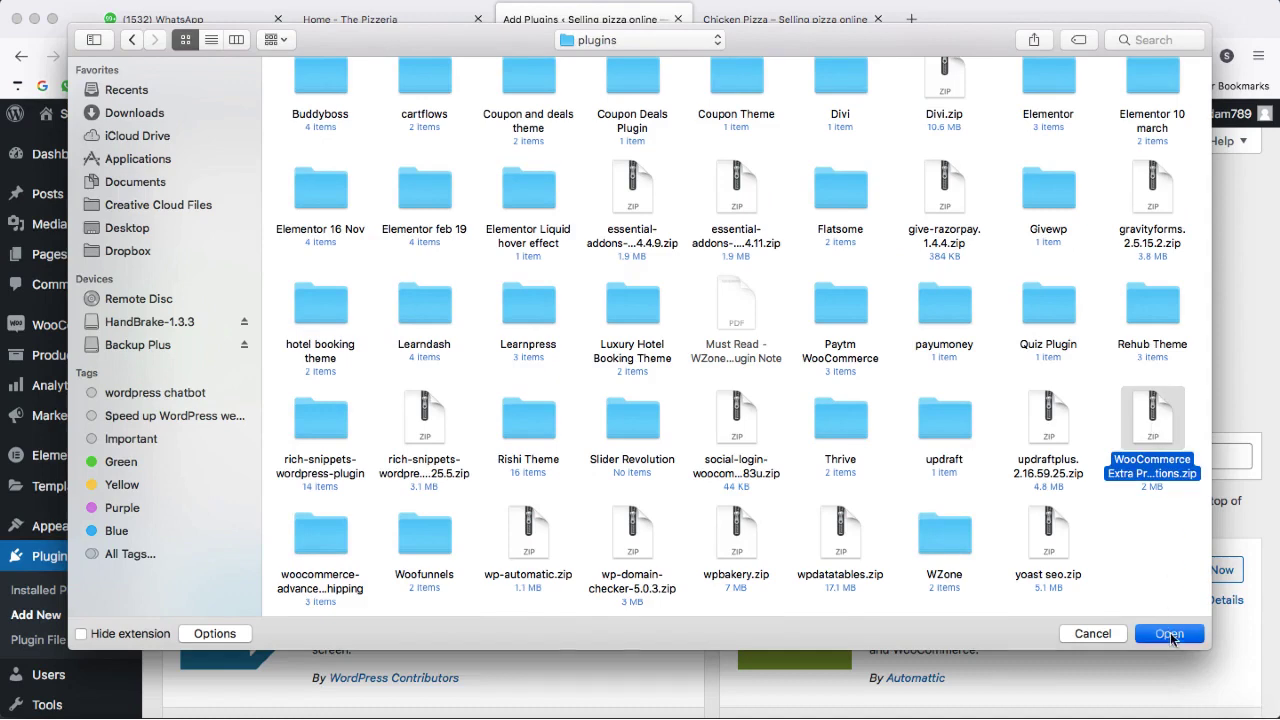
{"action": "left_click", "coordinate": [1170, 632]}
{"action": "left_click", "coordinate": [876, 320]}
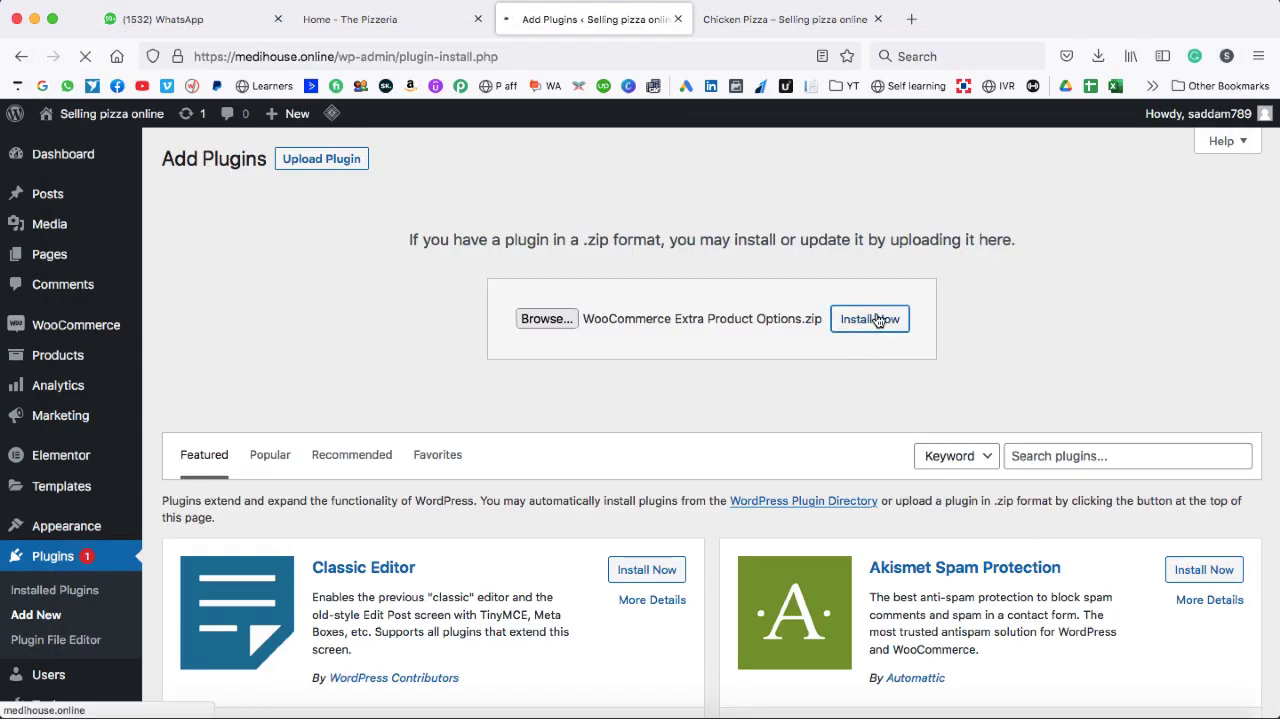
{"action": "left_click", "coordinate": [206, 311]}
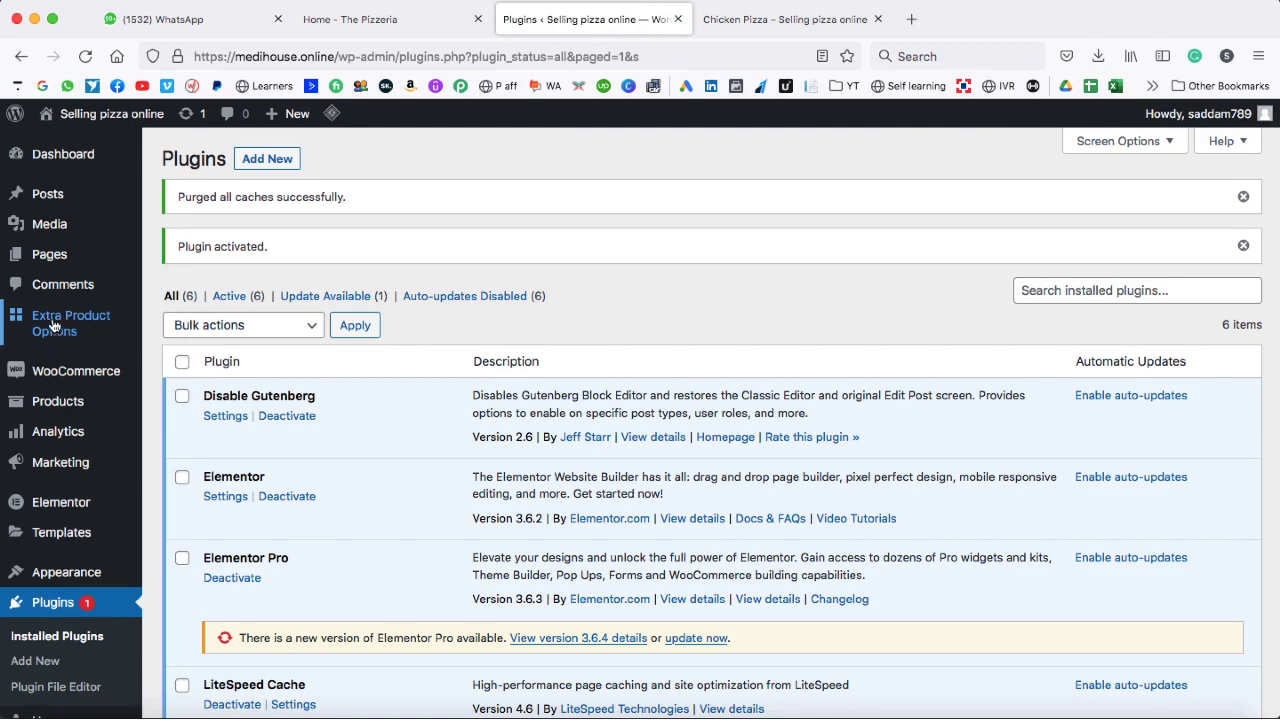
Step: Edit Chicken Pizza from All Products and show its empty Extra Product Options tab
{"action": "mouse_move", "coordinate": [140, 401]}
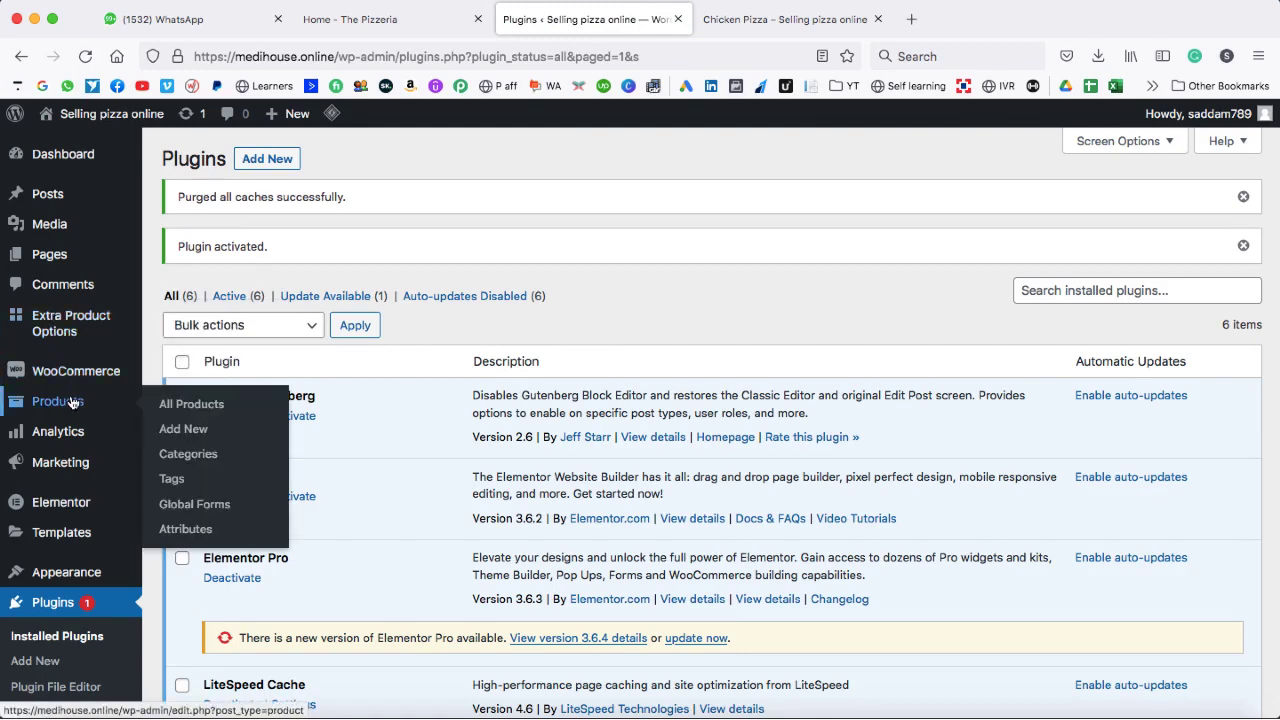
{"action": "left_click", "coordinate": [182, 404]}
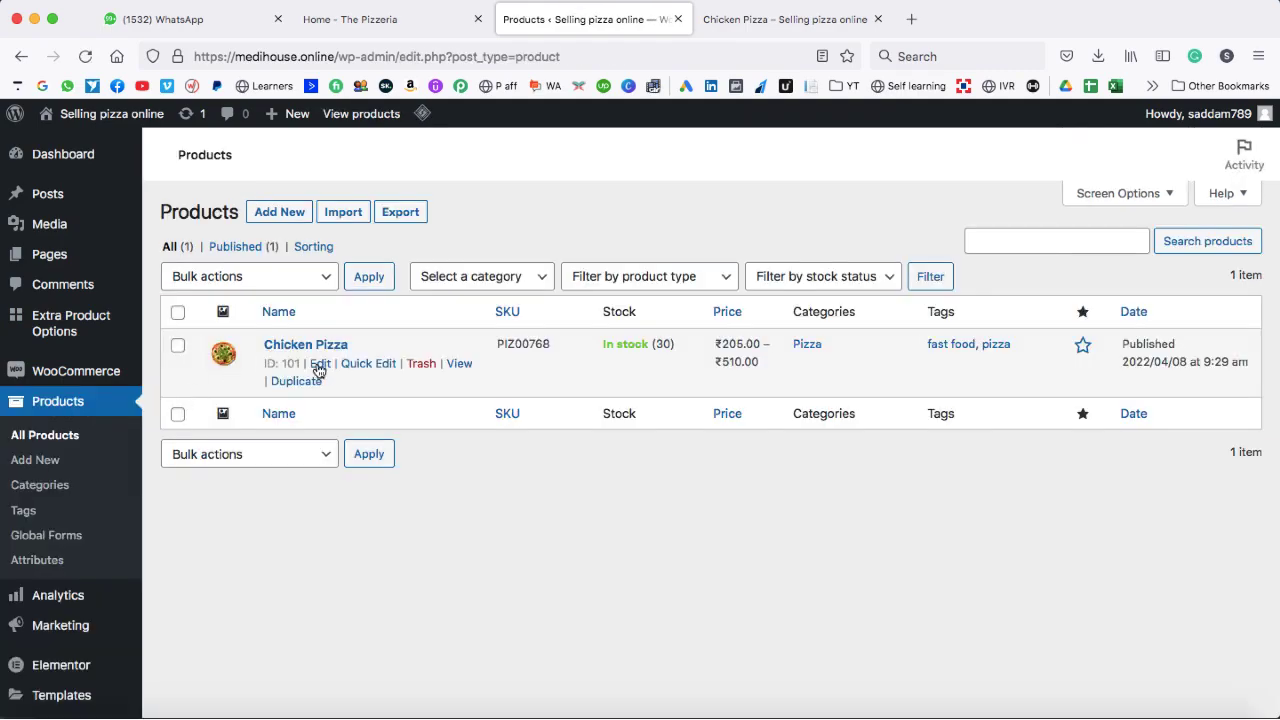
{"action": "left_click", "coordinate": [318, 365]}
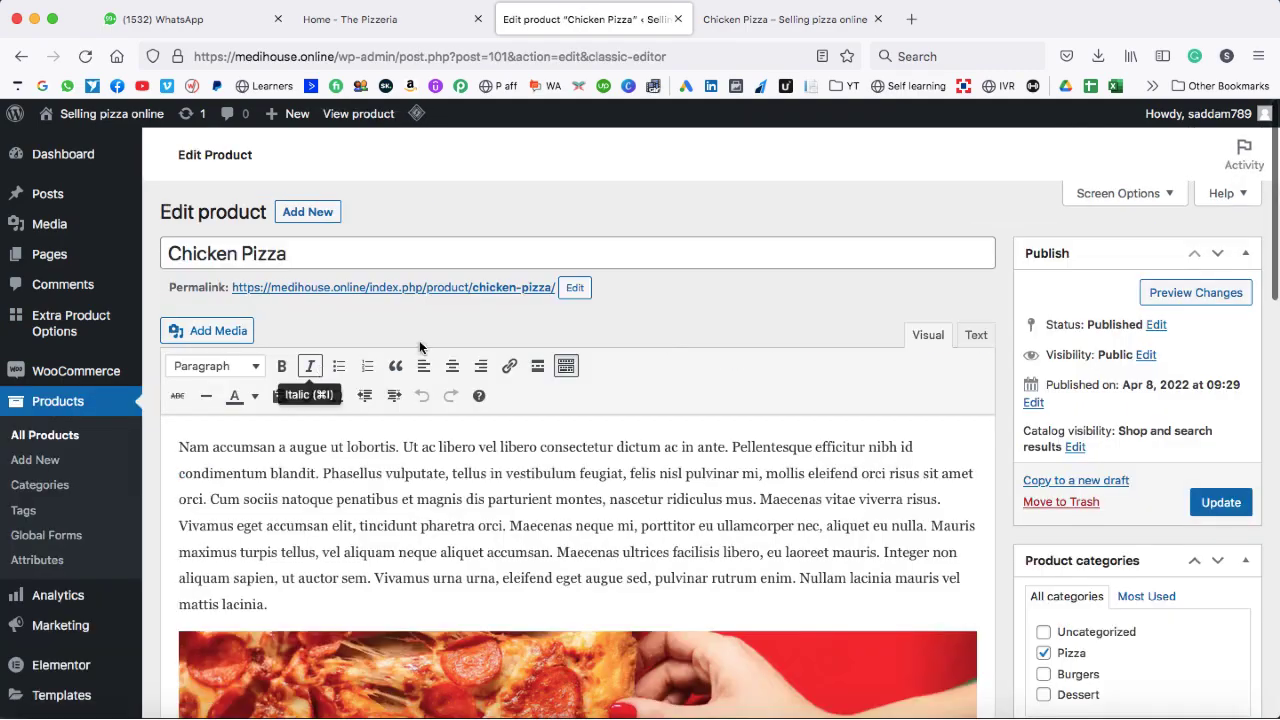
{"action": "scroll", "coordinate": [667, 323], "scroll_direction": "down", "scroll_amount": 5}
{"action": "scroll", "coordinate": [667, 325], "scroll_direction": "down", "scroll_amount": 6}
{"action": "scroll", "coordinate": [668, 330], "scroll_direction": "down", "scroll_amount": 3}
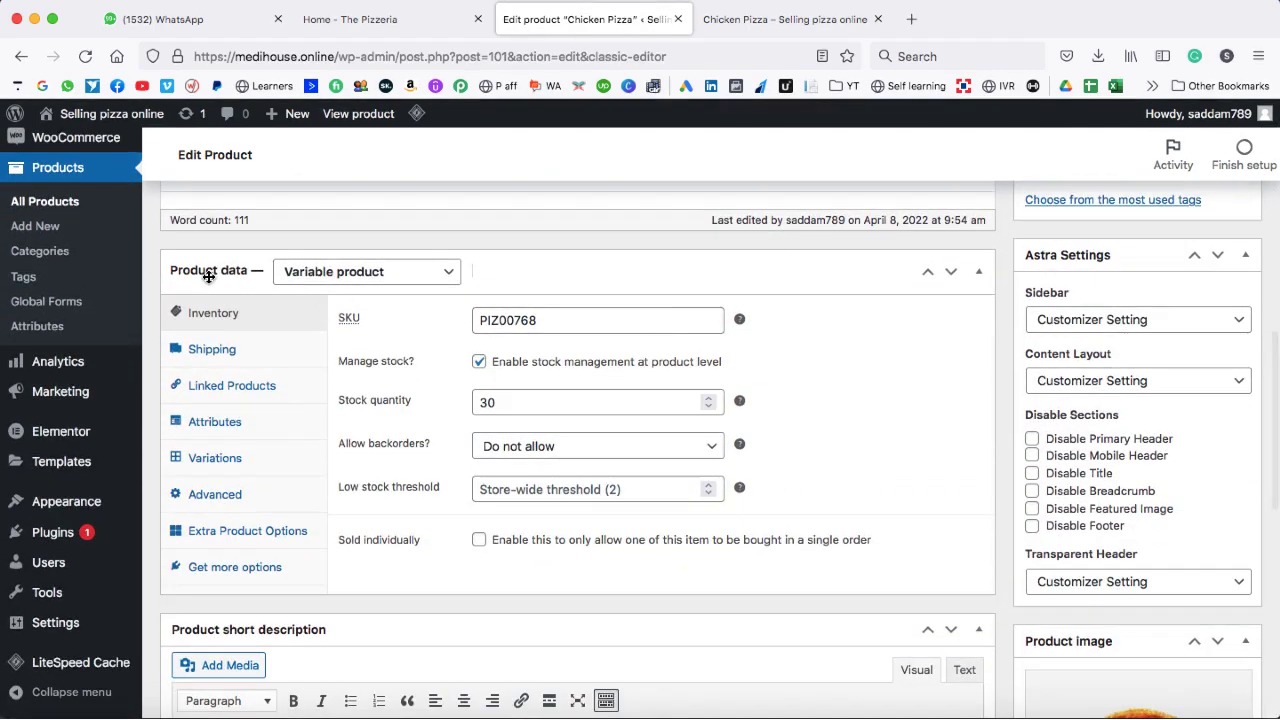
{"action": "left_click", "coordinate": [248, 533]}
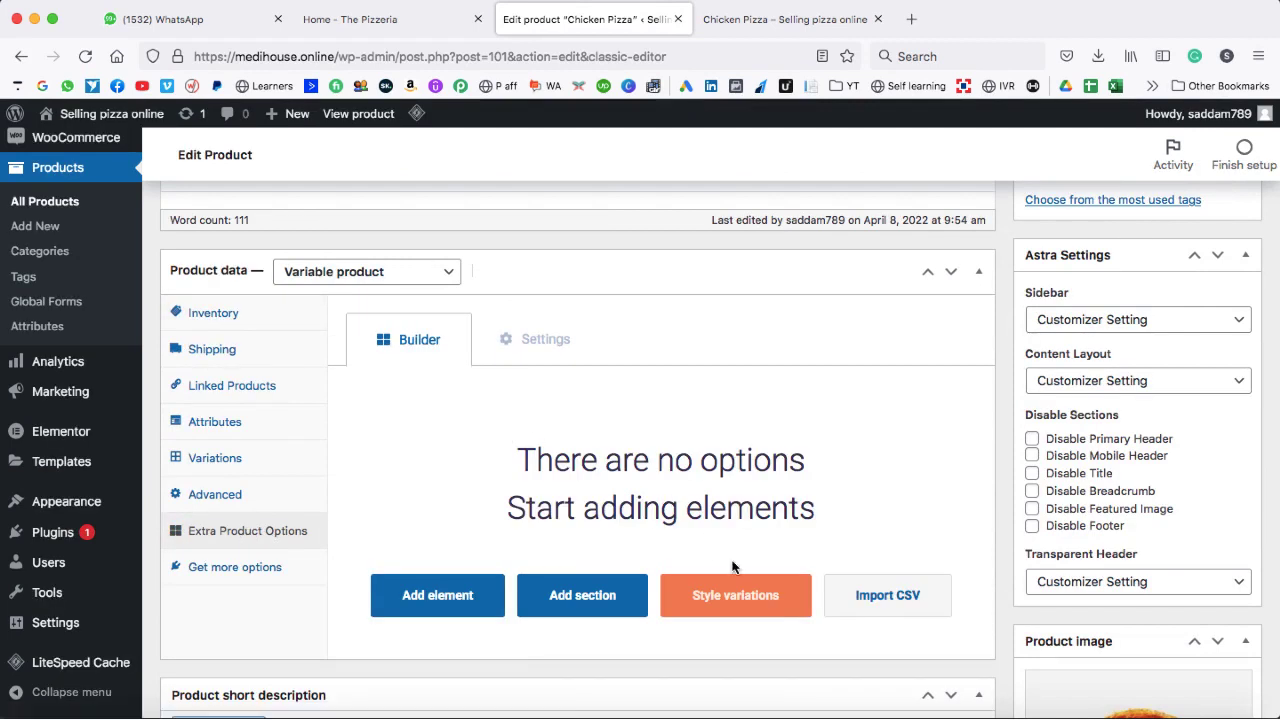
{"action": "left_click", "coordinate": [785, 19]}
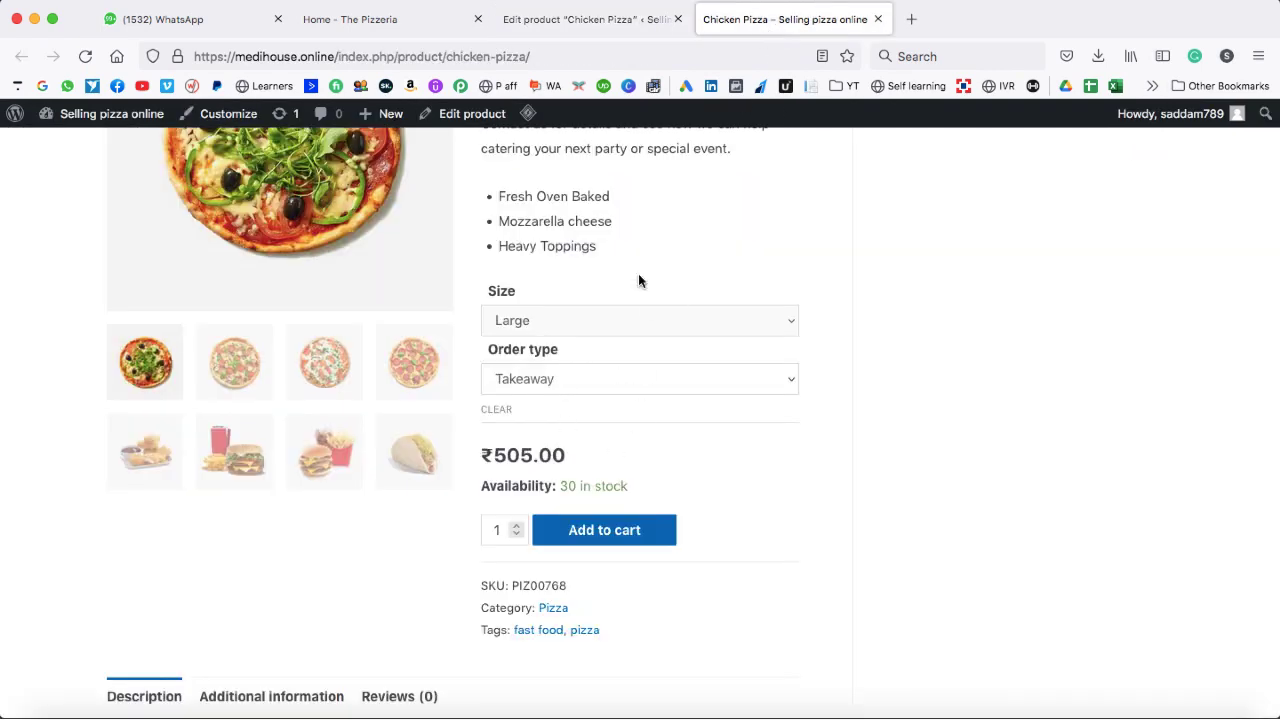
{"action": "left_click", "coordinate": [632, 19]}
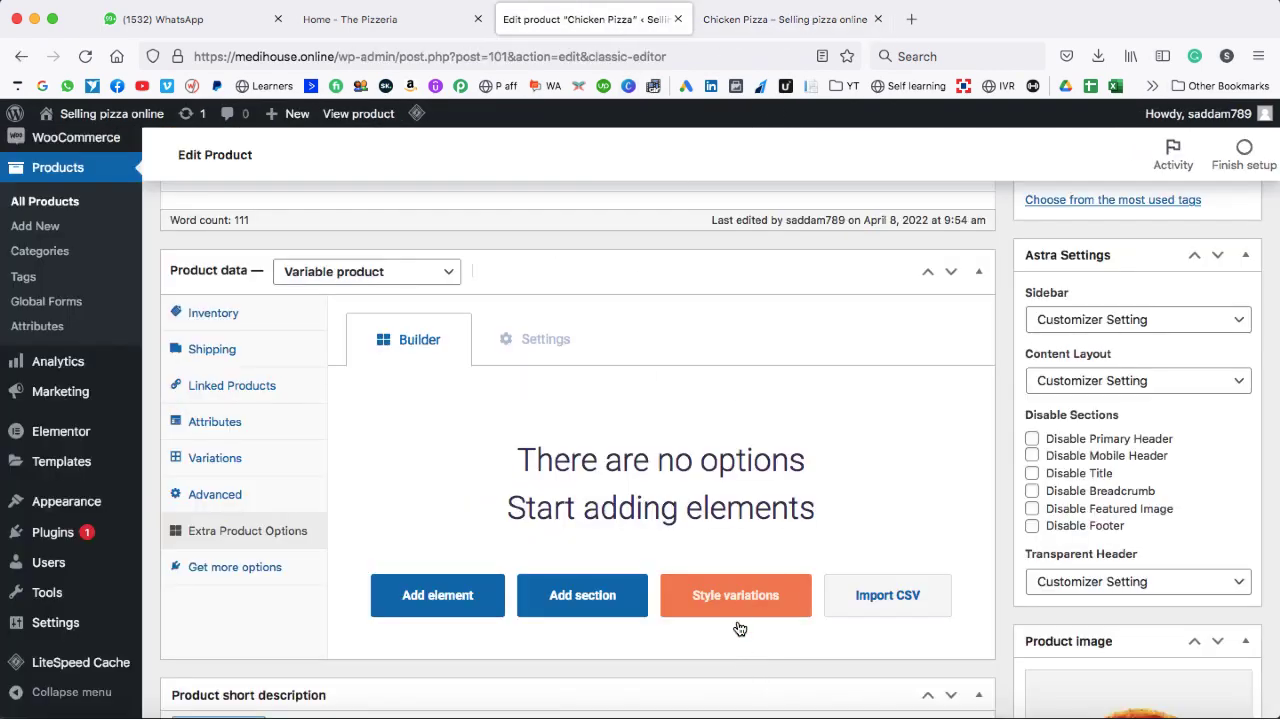
Step: Add a Variations element to the builder and edit it, keeping the H3 label heading
{"action": "left_click", "coordinate": [736, 596]}
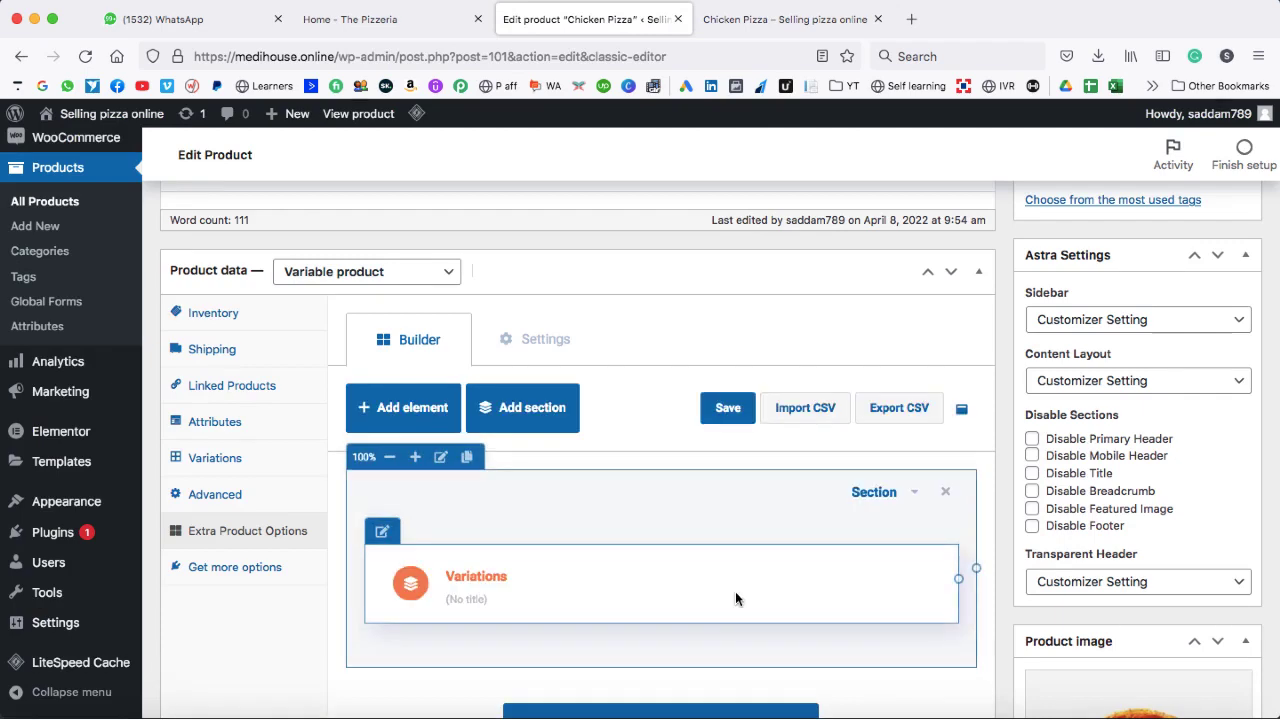
{"action": "left_click", "coordinate": [382, 534]}
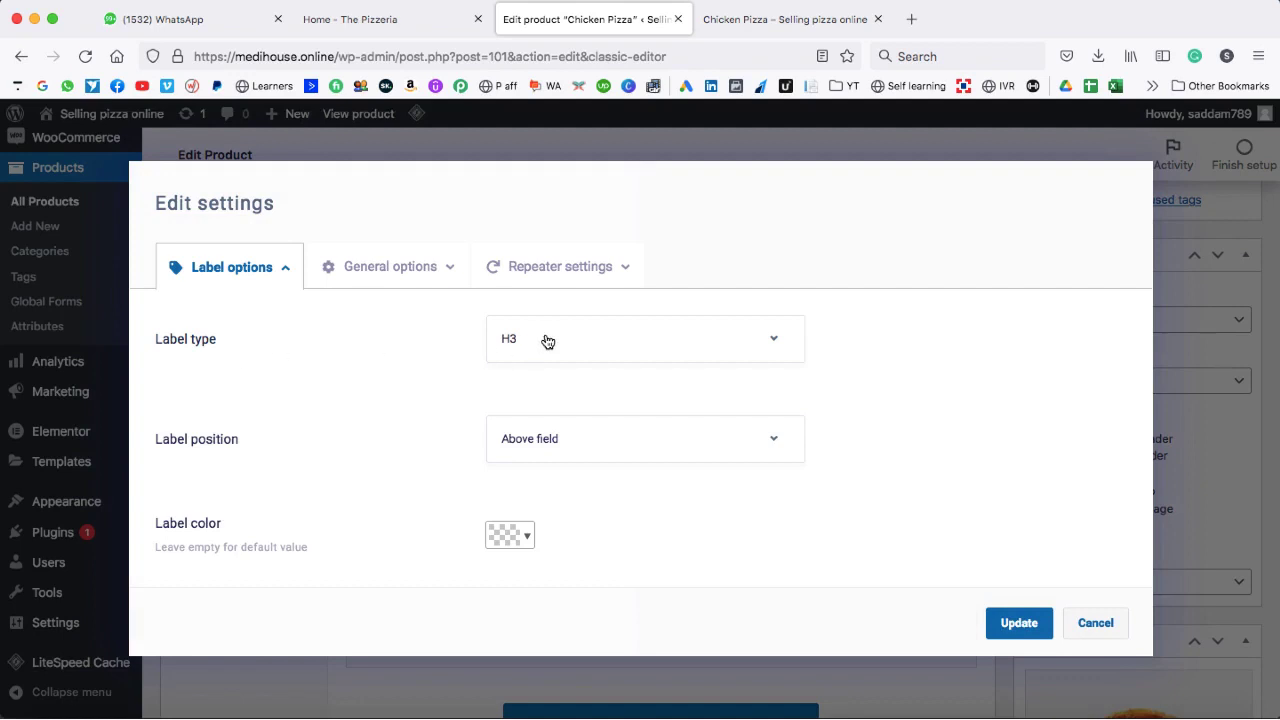
{"action": "left_click", "coordinate": [548, 346]}
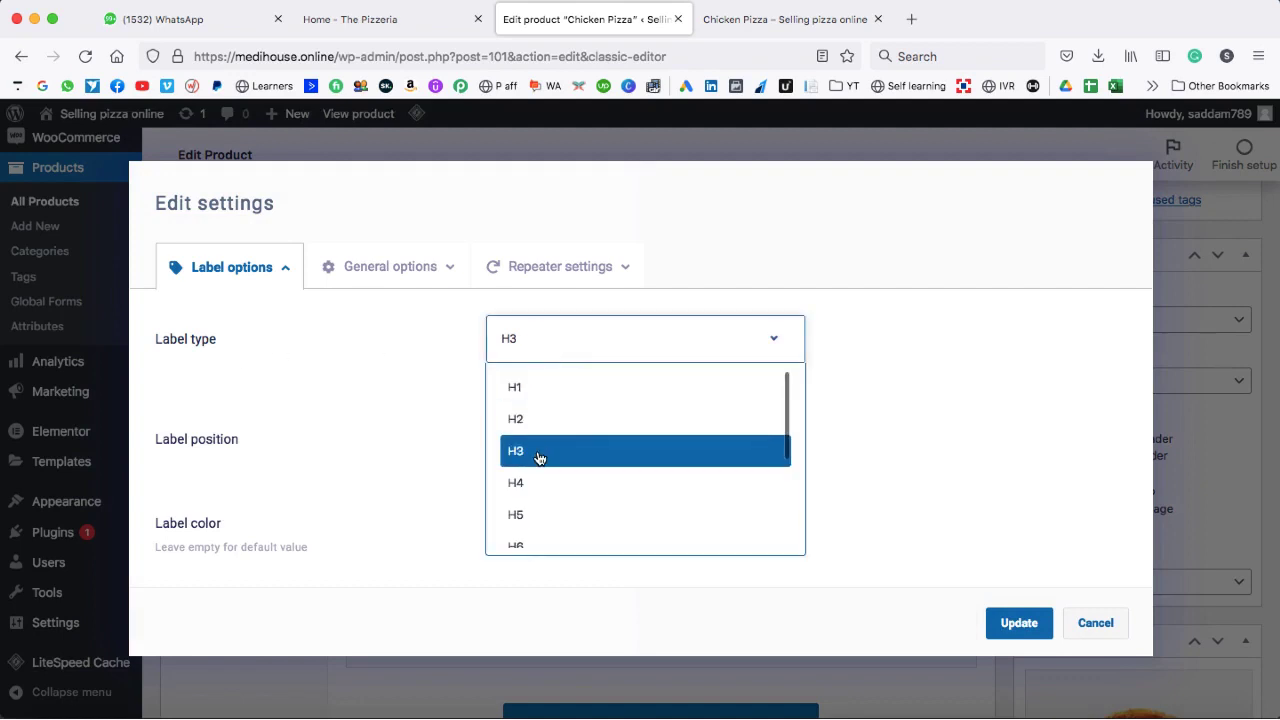
{"action": "left_click", "coordinate": [440, 432]}
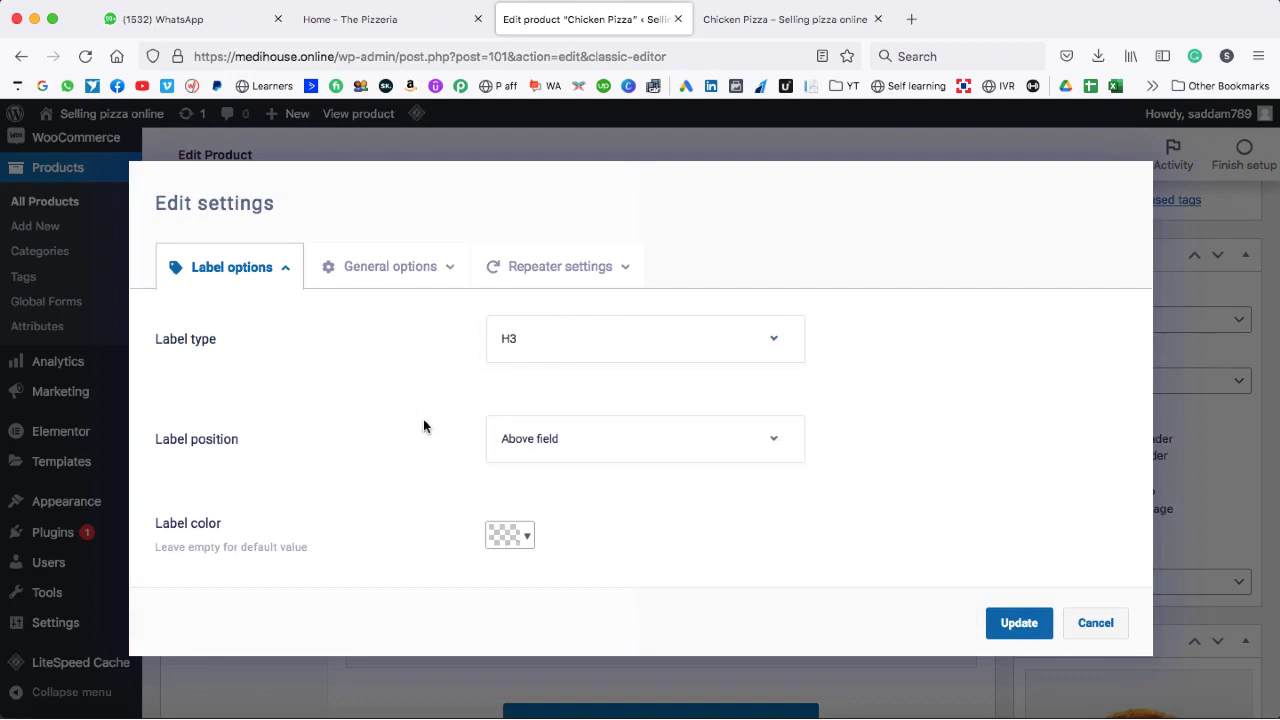
{"action": "scroll", "coordinate": [423, 427], "scroll_direction": "down", "scroll_amount": 1}
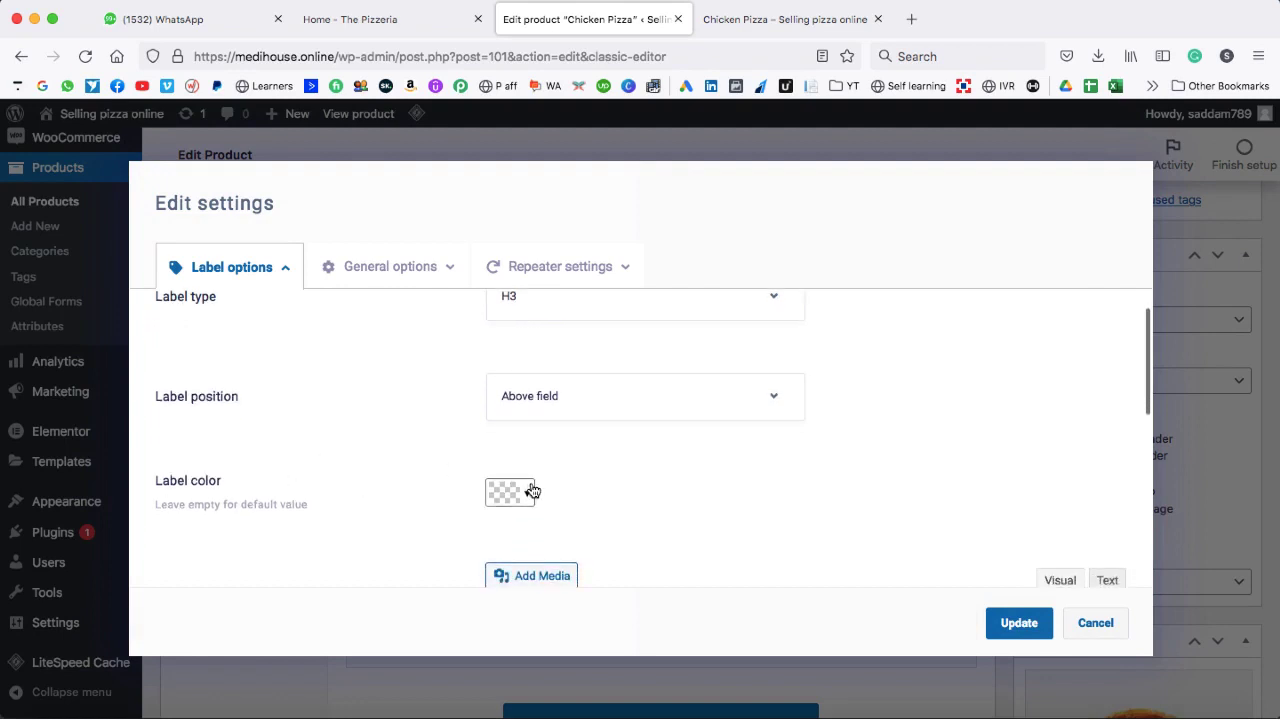
{"action": "scroll", "coordinate": [420, 505], "scroll_direction": "down", "scroll_amount": 8}
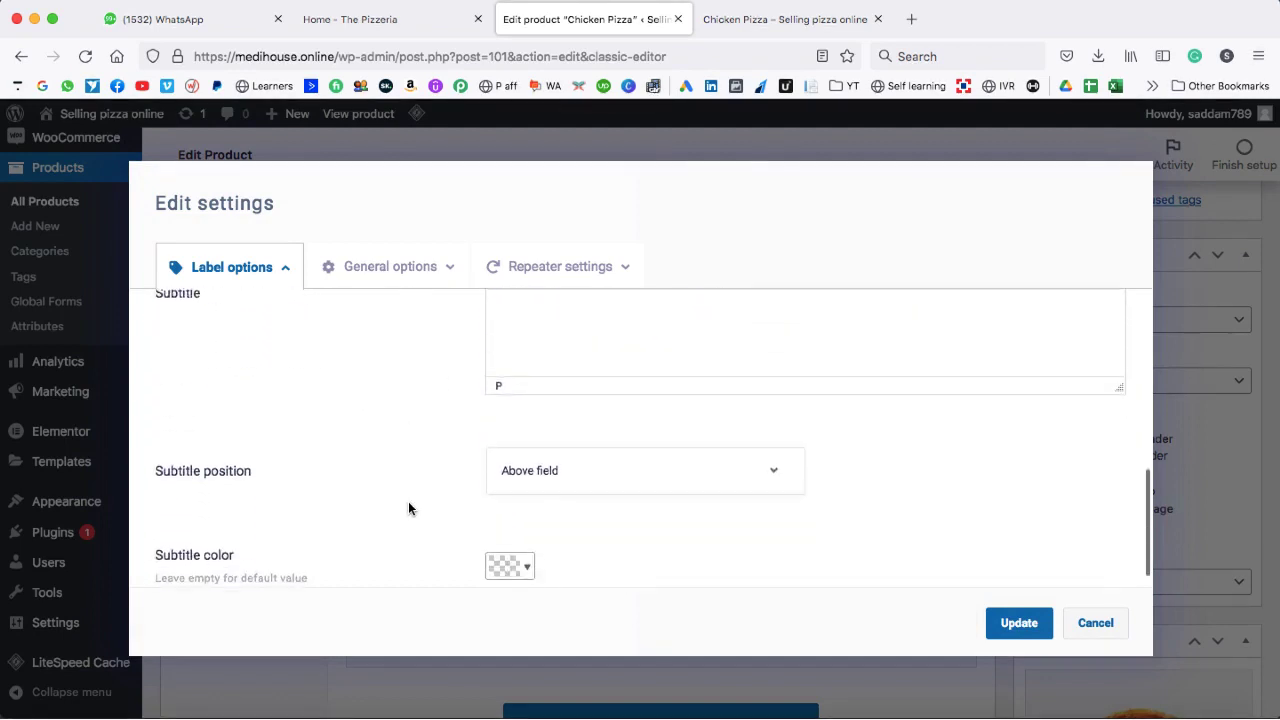
{"action": "left_click", "coordinate": [388, 269]}
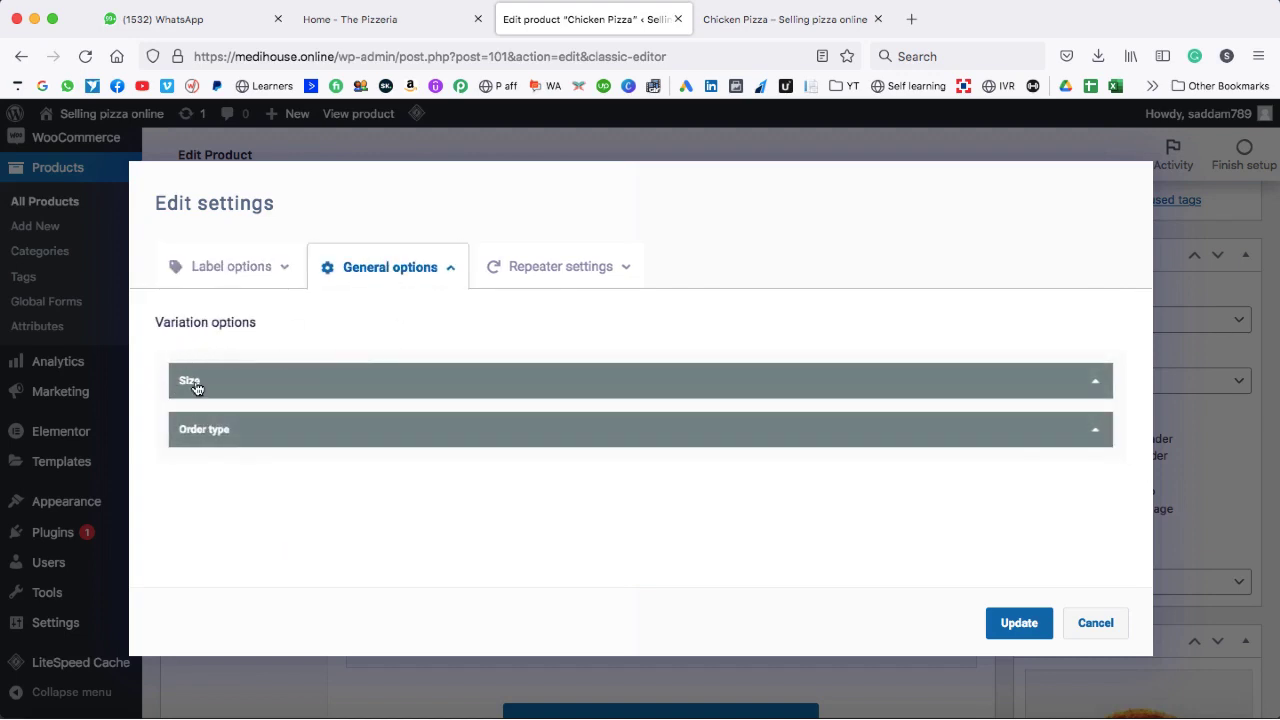
{"action": "left_click", "coordinate": [720, 21]}
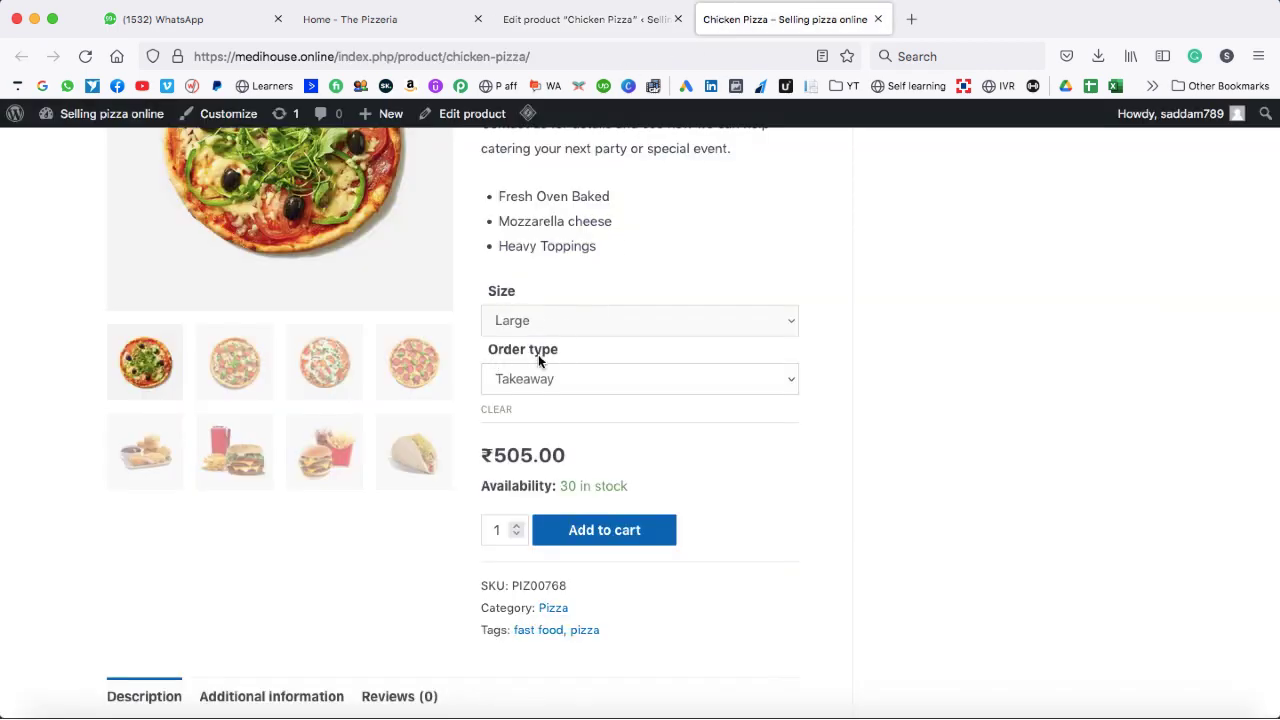
{"action": "left_click", "coordinate": [586, 21]}
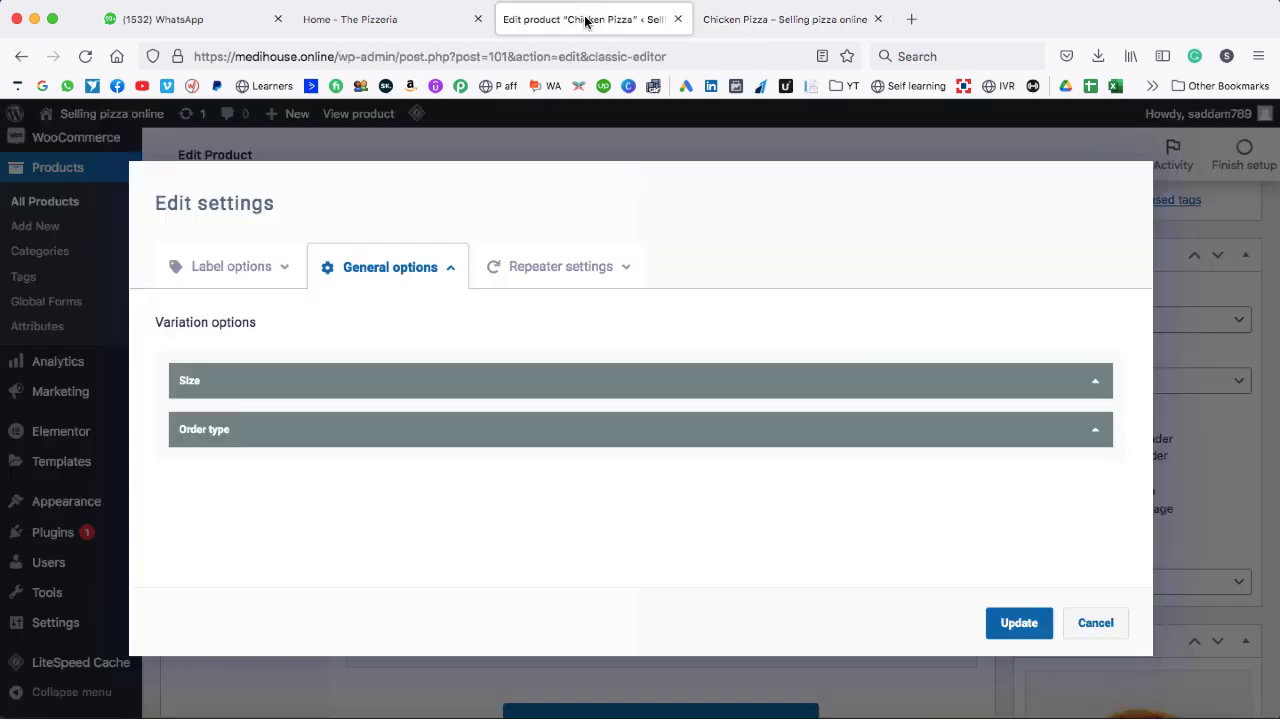
Step: Display the Size variation as radio buttons with the reset button enabled
{"action": "left_click", "coordinate": [1097, 382]}
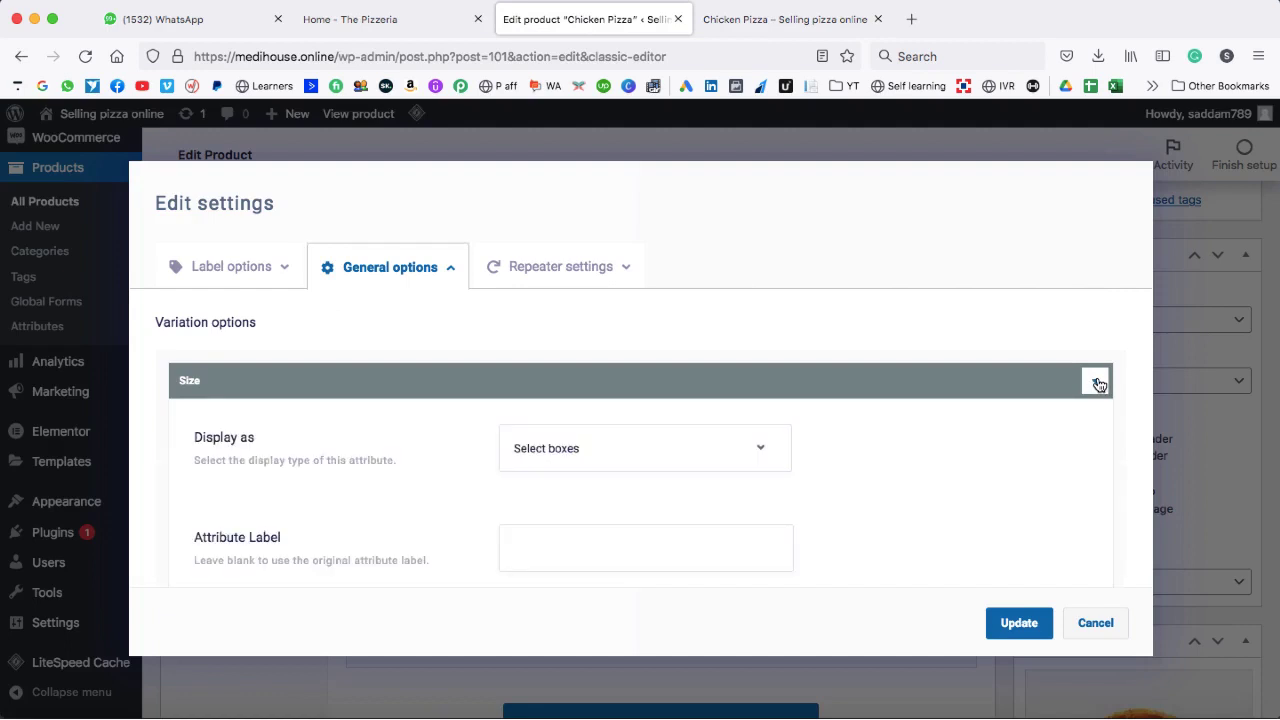
{"action": "scroll", "coordinate": [918, 456], "scroll_direction": "down", "scroll_amount": 1}
{"action": "scroll", "coordinate": [918, 456], "scroll_direction": "down", "scroll_amount": 1}
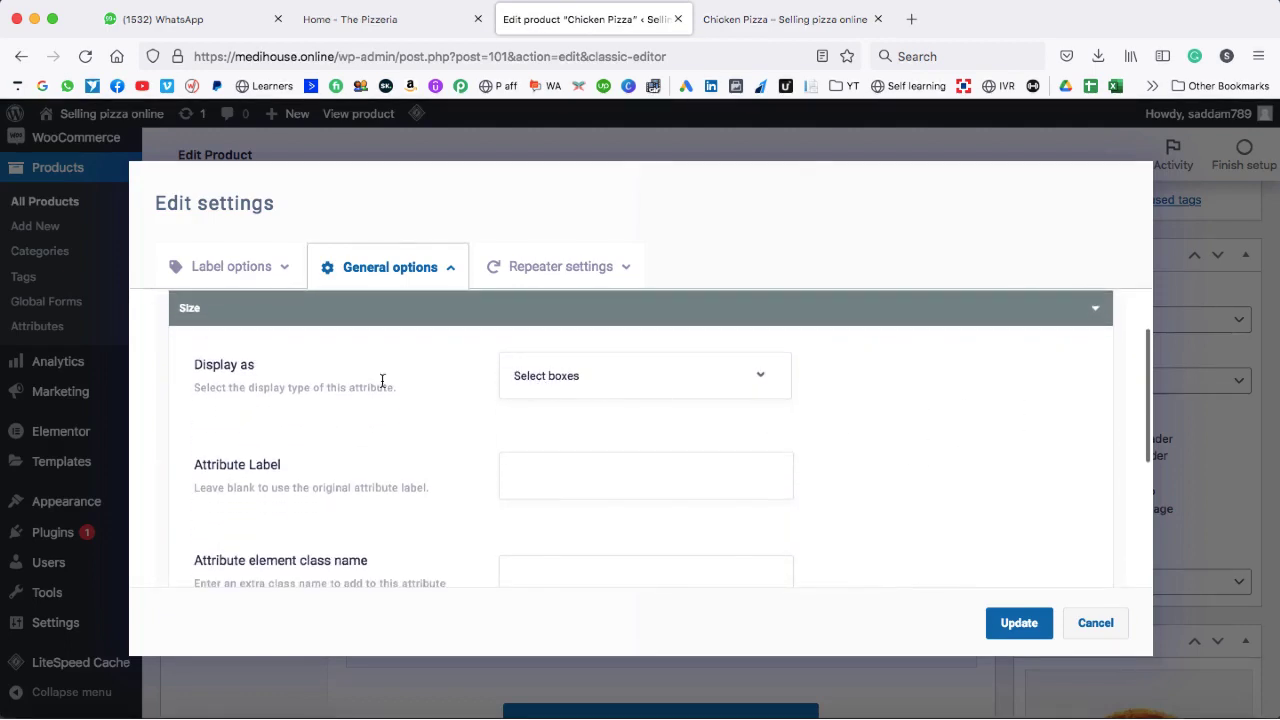
{"action": "left_click", "coordinate": [561, 385]}
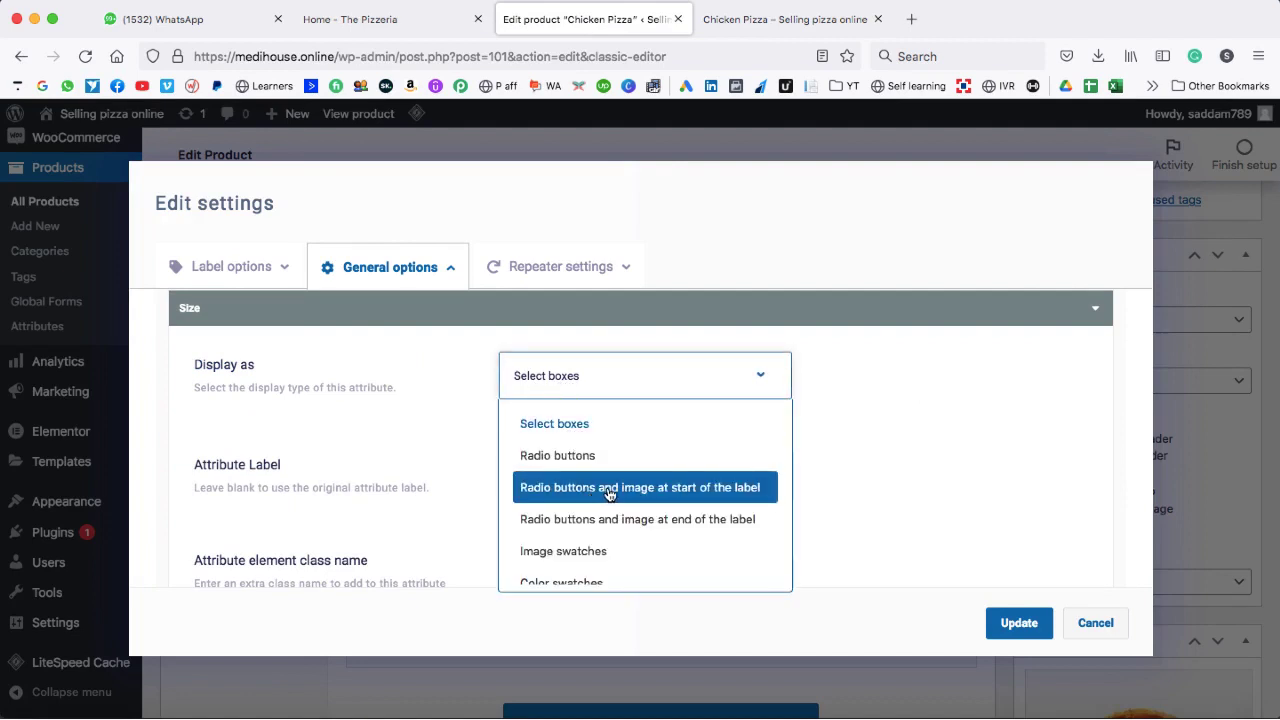
{"action": "scroll", "coordinate": [620, 494], "scroll_direction": "down", "scroll_amount": 1}
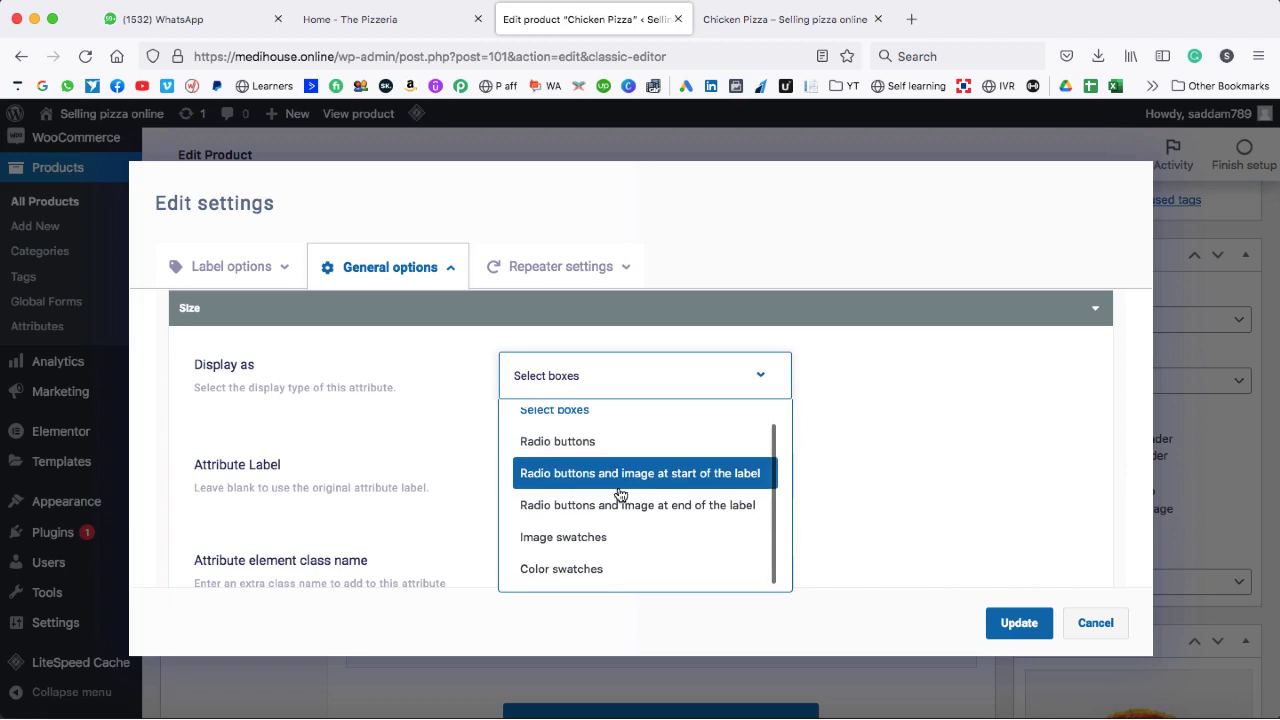
{"action": "scroll", "coordinate": [620, 494], "scroll_direction": "up", "scroll_amount": 1}
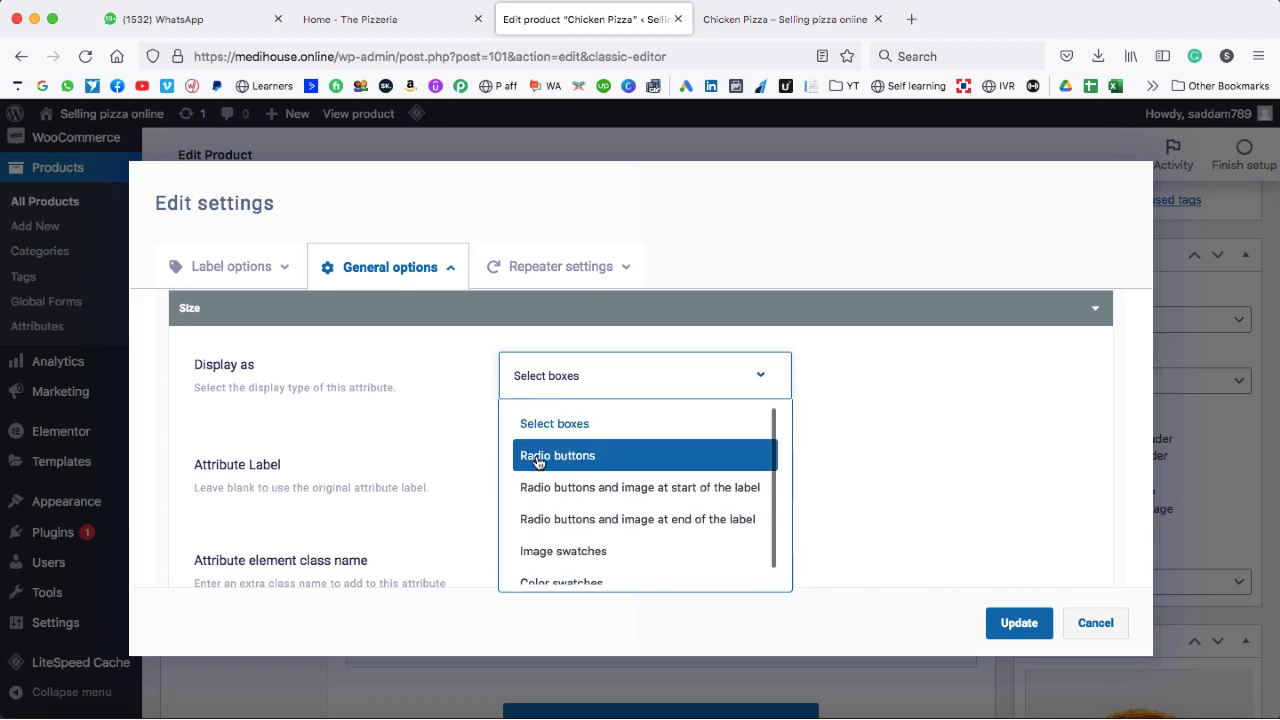
{"action": "left_click", "coordinate": [597, 457]}
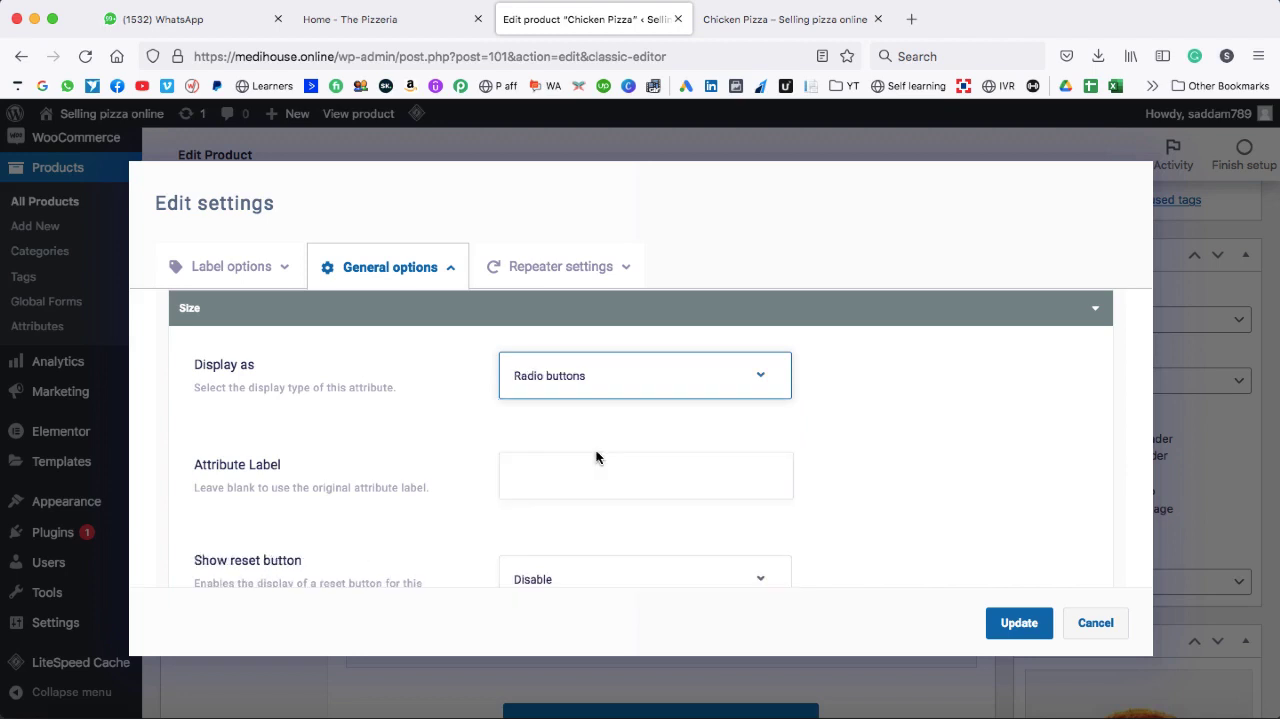
{"action": "scroll", "coordinate": [837, 454], "scroll_direction": "down", "scroll_amount": 3}
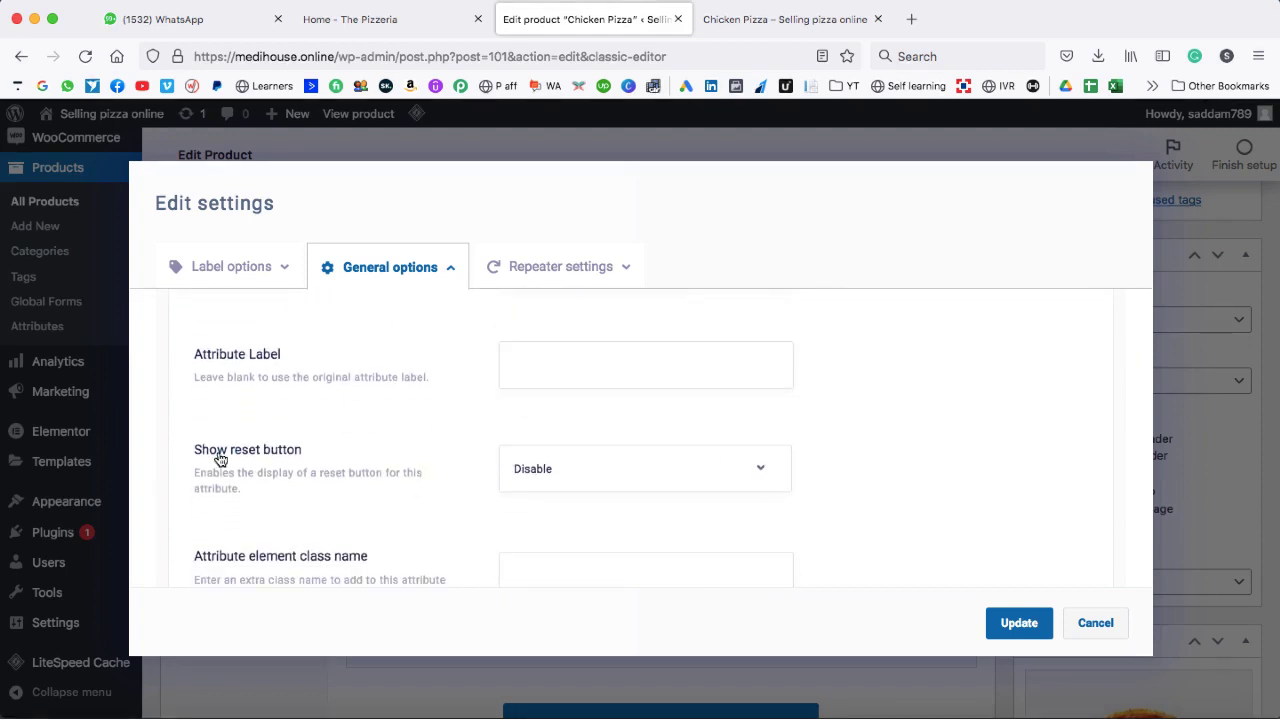
{"action": "left_click", "coordinate": [594, 471]}
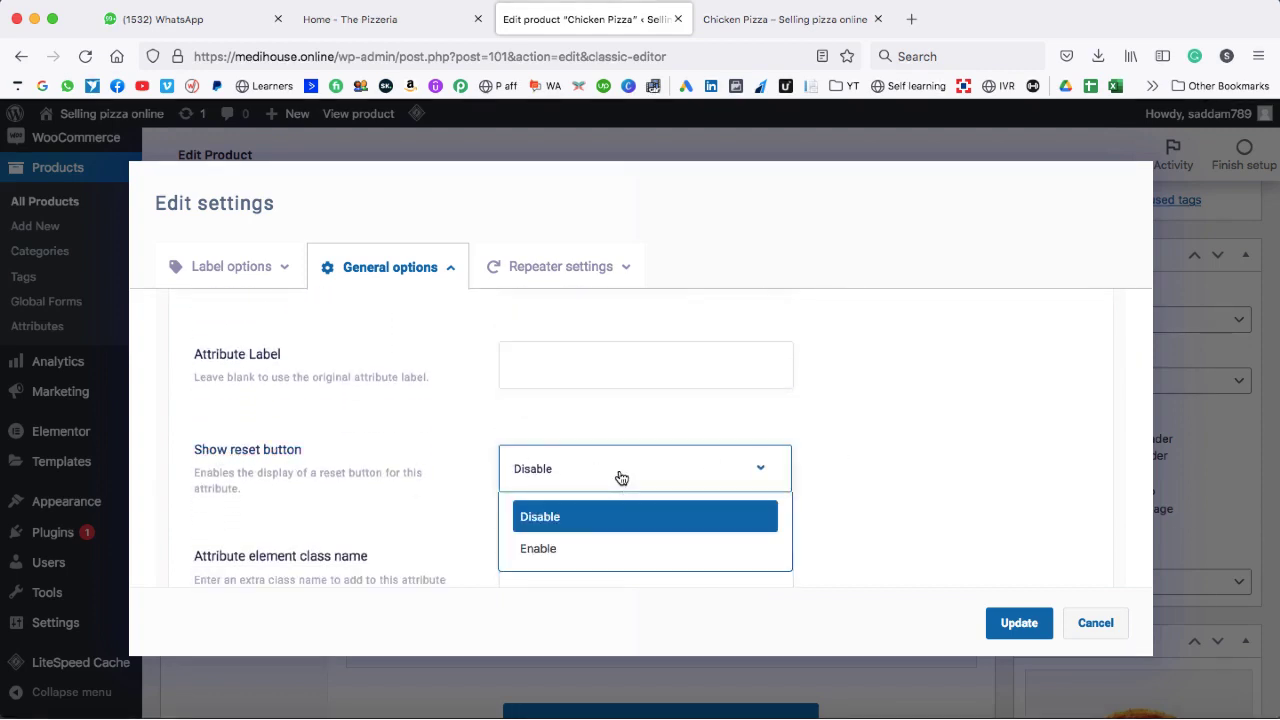
{"action": "left_click", "coordinate": [569, 554]}
{"action": "scroll", "coordinate": [428, 505], "scroll_direction": "down", "scroll_amount": 3}
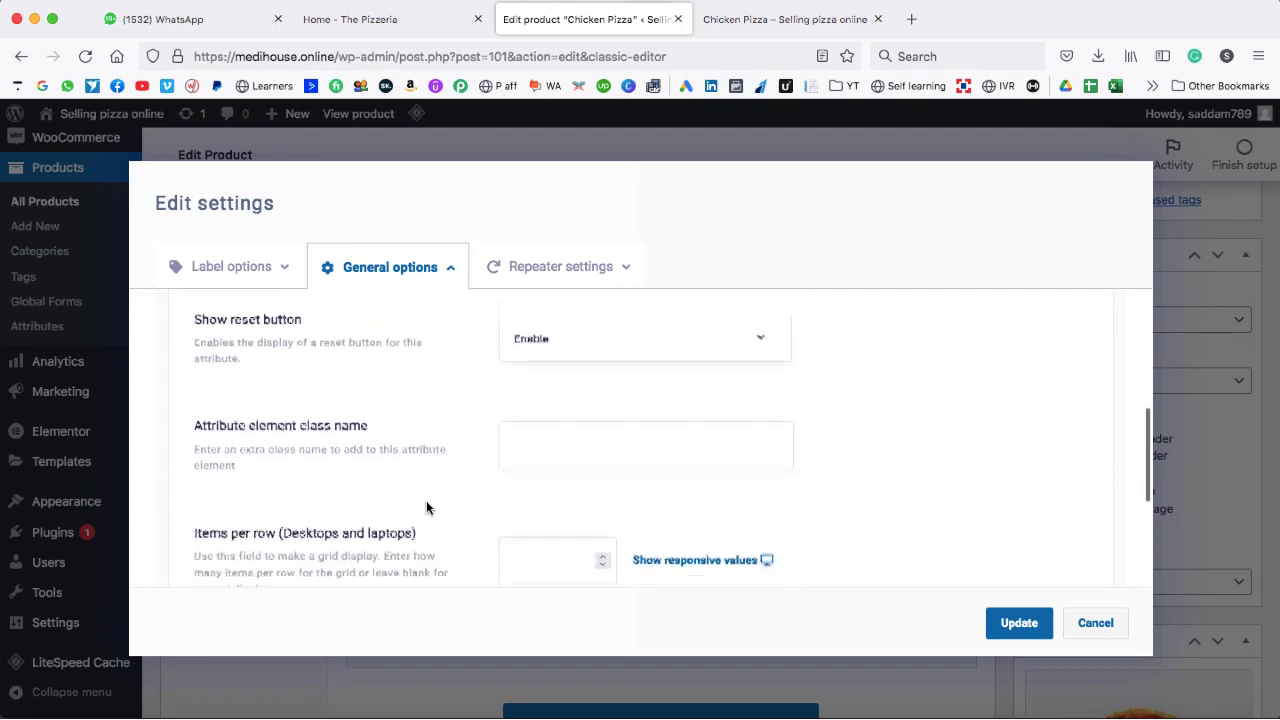
{"action": "scroll", "coordinate": [469, 471], "scroll_direction": "down", "scroll_amount": 3}
{"action": "scroll", "coordinate": [469, 471], "scroll_direction": "up", "scroll_amount": 5}
{"action": "scroll", "coordinate": [469, 471], "scroll_direction": "up", "scroll_amount": 3}
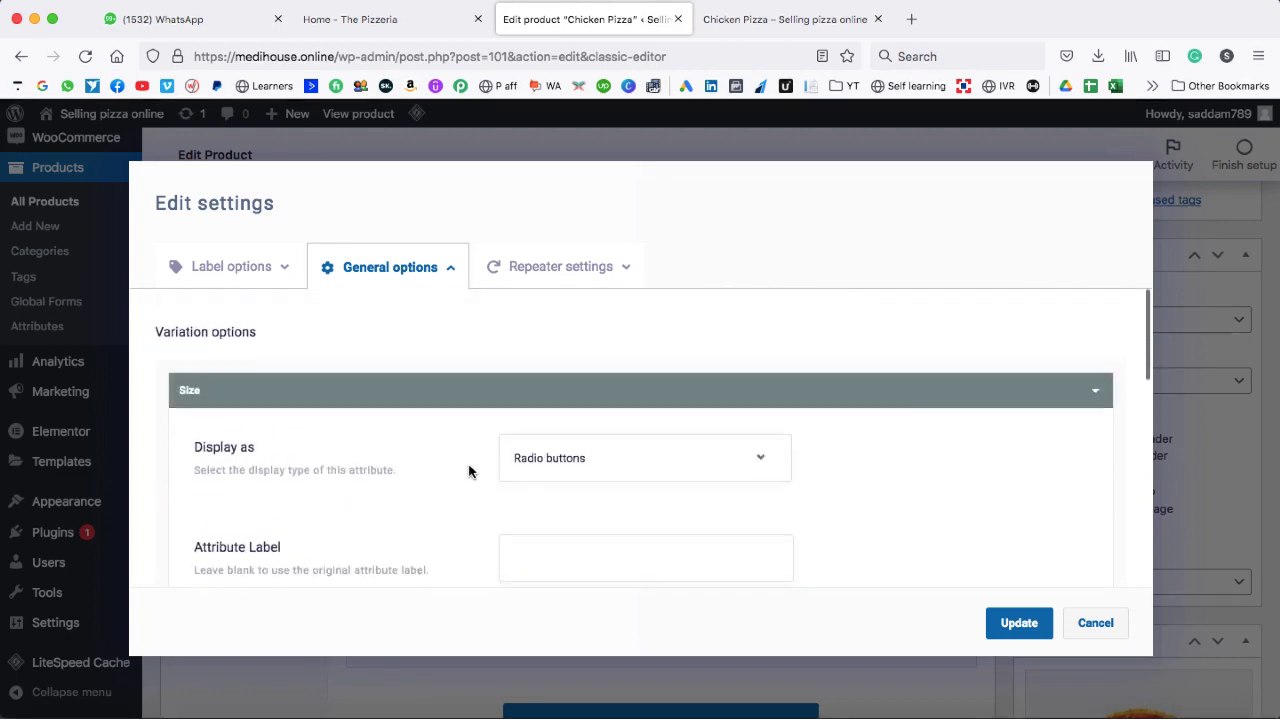
{"action": "left_click", "coordinate": [1095, 384]}
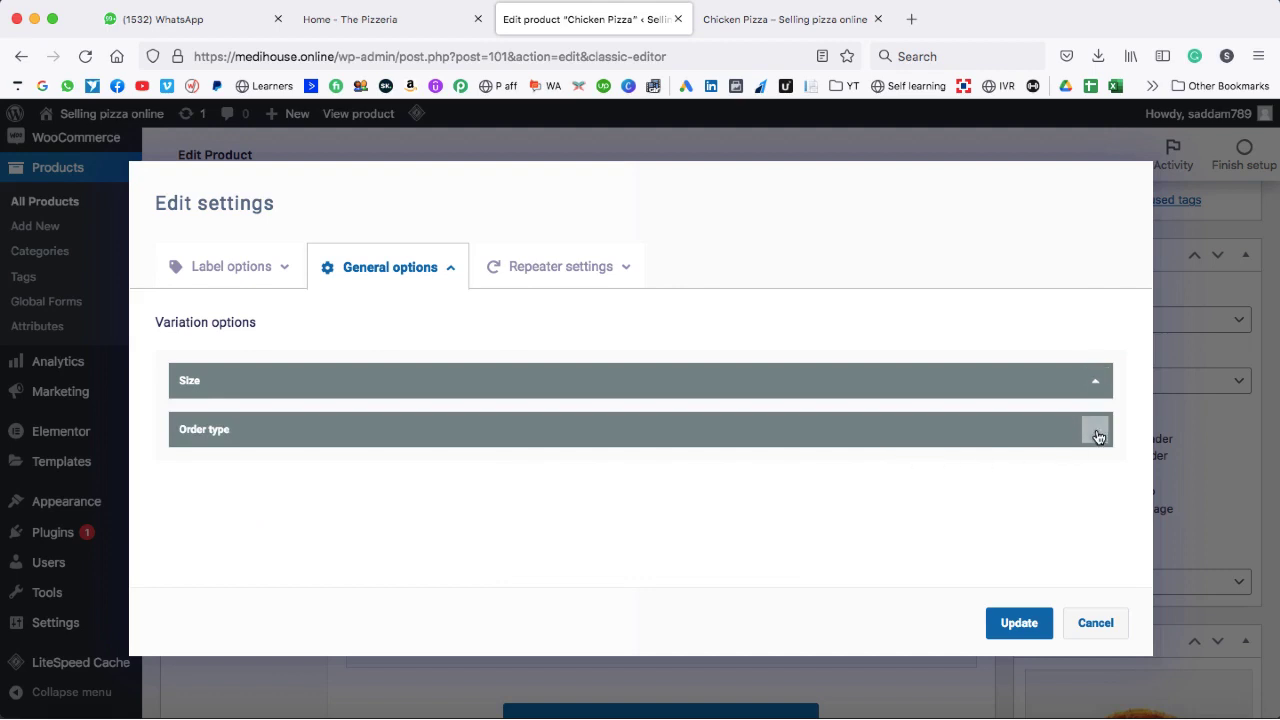
Step: Display the Order type variation as radio buttons as well
{"action": "left_click", "coordinate": [1097, 431]}
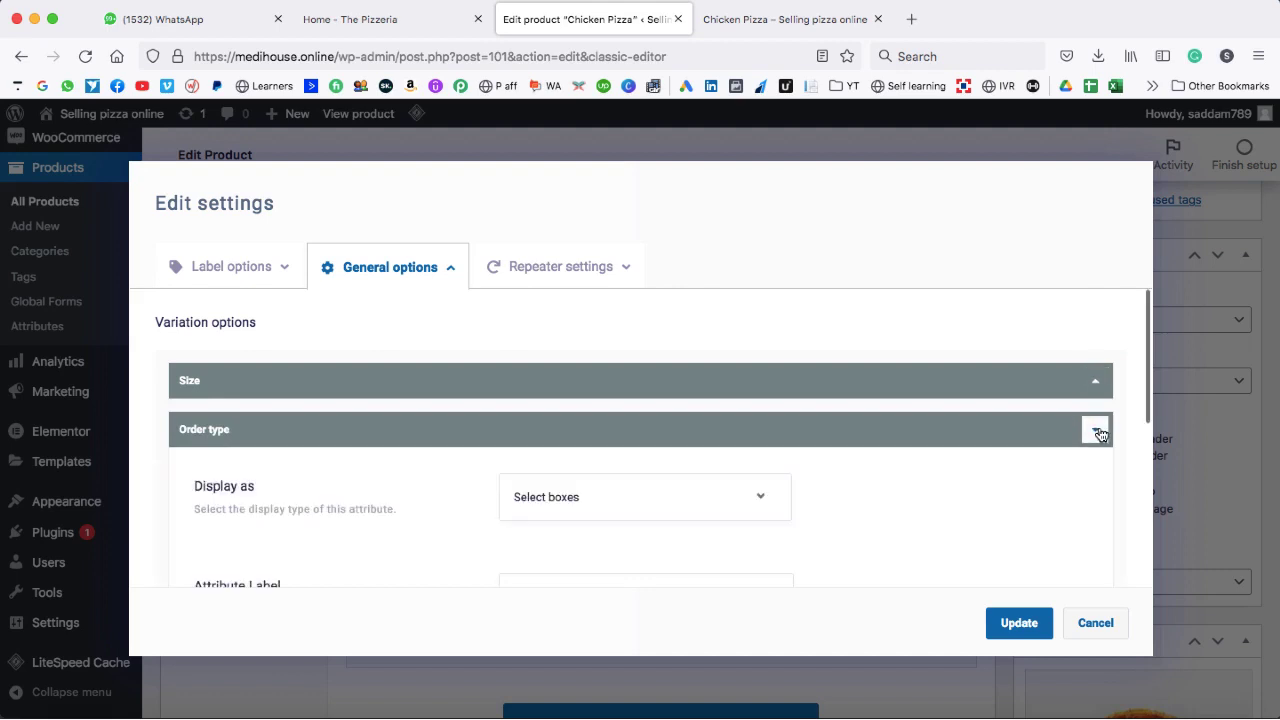
{"action": "left_click", "coordinate": [740, 507]}
{"action": "left_click", "coordinate": [596, 576]}
{"action": "scroll", "coordinate": [840, 512], "scroll_direction": "down", "scroll_amount": 1}
Step: Apply the variation display settings and update the Chicken Pizza product
{"action": "left_click", "coordinate": [1019, 622]}
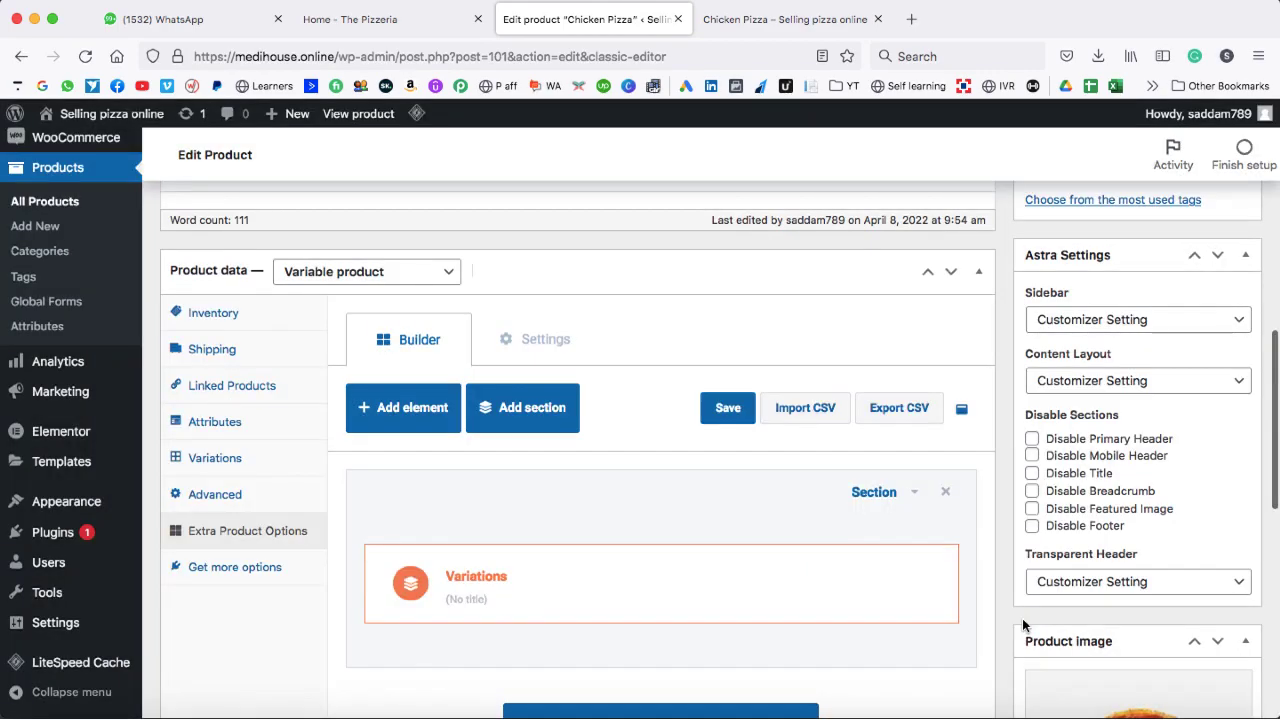
{"action": "scroll", "coordinate": [1012, 504], "scroll_direction": "up", "scroll_amount": 5}
{"action": "scroll", "coordinate": [1012, 504], "scroll_direction": "up", "scroll_amount": 1}
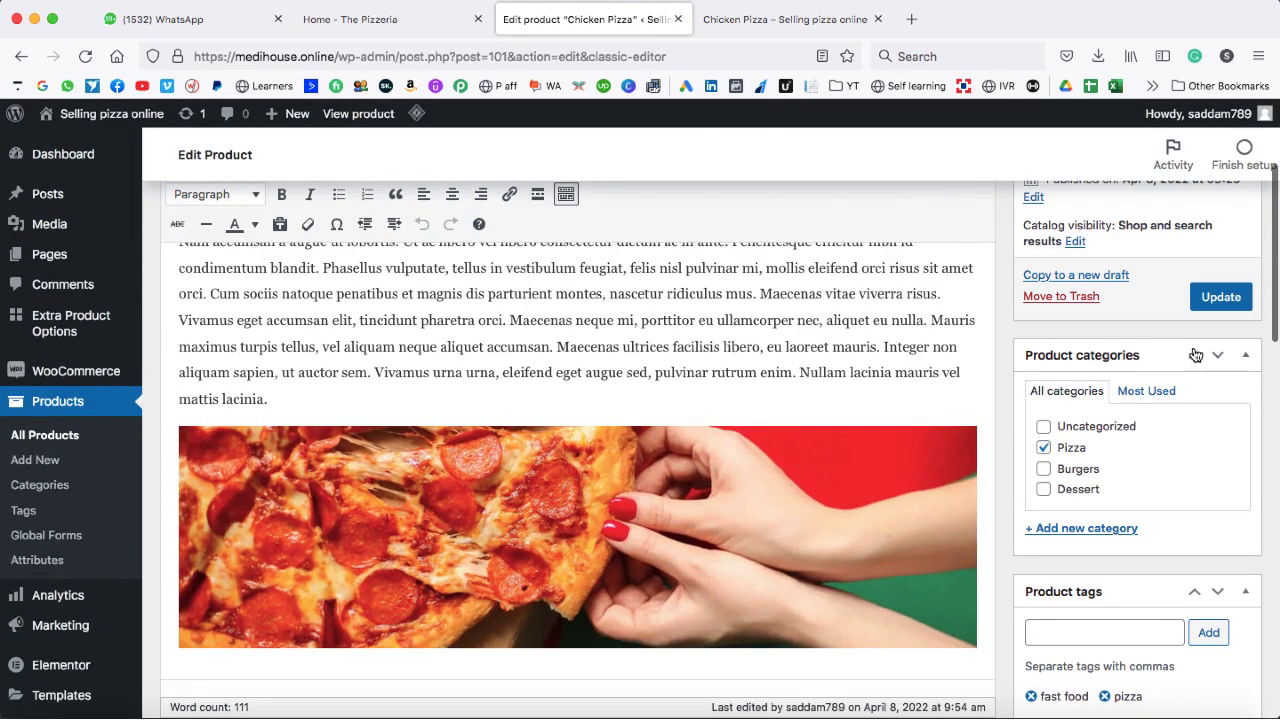
{"action": "left_click", "coordinate": [1220, 297]}
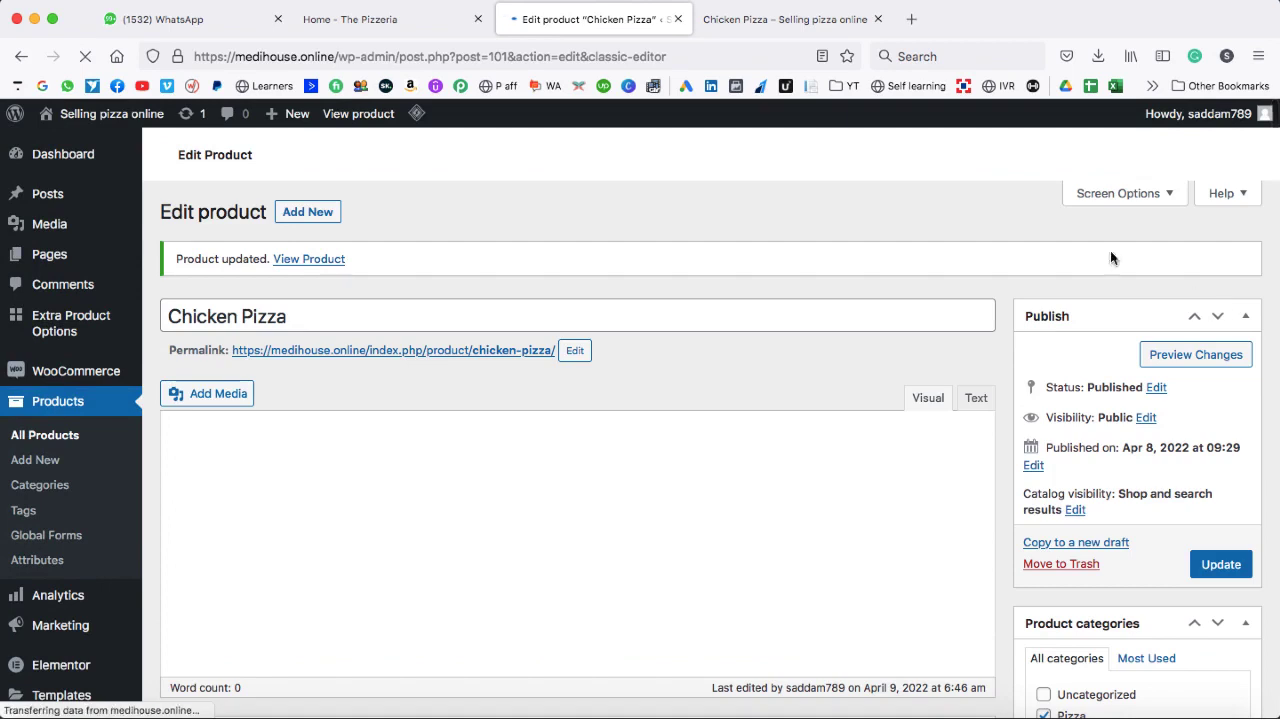
Step: Reload the live Chicken Pizza page and try the Regular, Medium and Large sizes
{"action": "left_click", "coordinate": [779, 20]}
{"action": "left_click", "coordinate": [85, 56]}
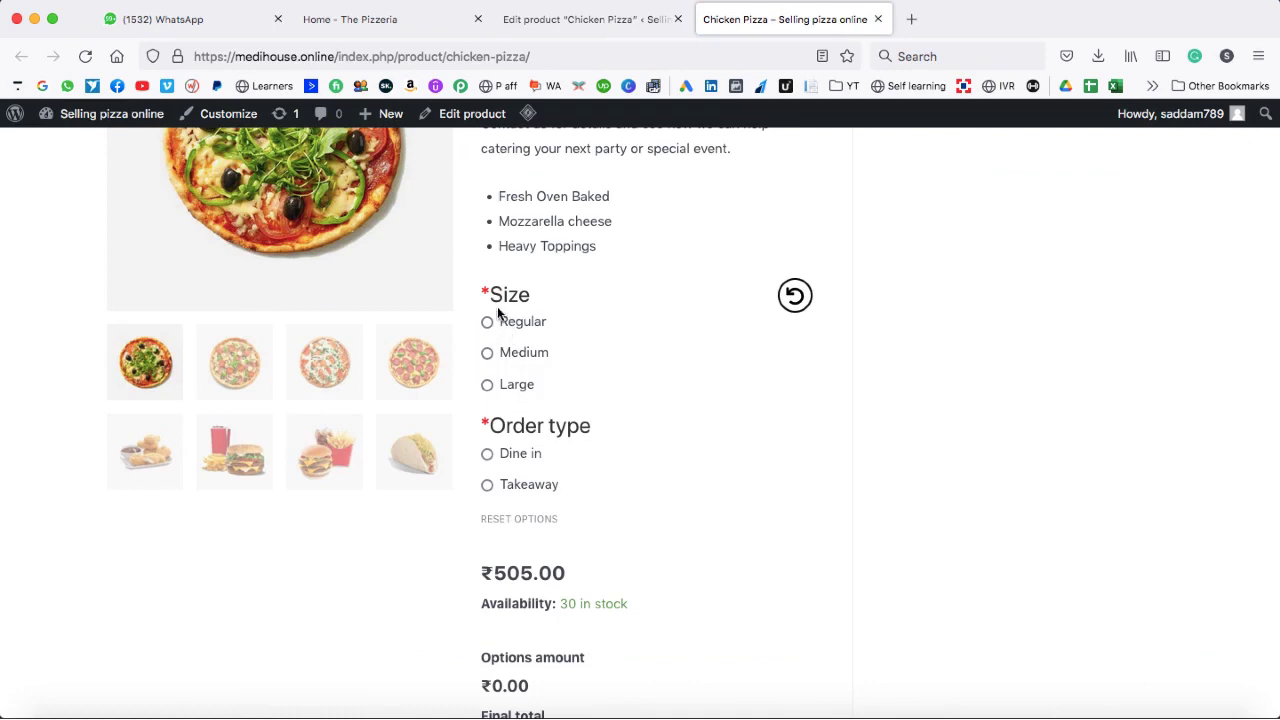
{"action": "left_click", "coordinate": [487, 323]}
{"action": "left_click", "coordinate": [487, 352]}
{"action": "left_click", "coordinate": [487, 385]}
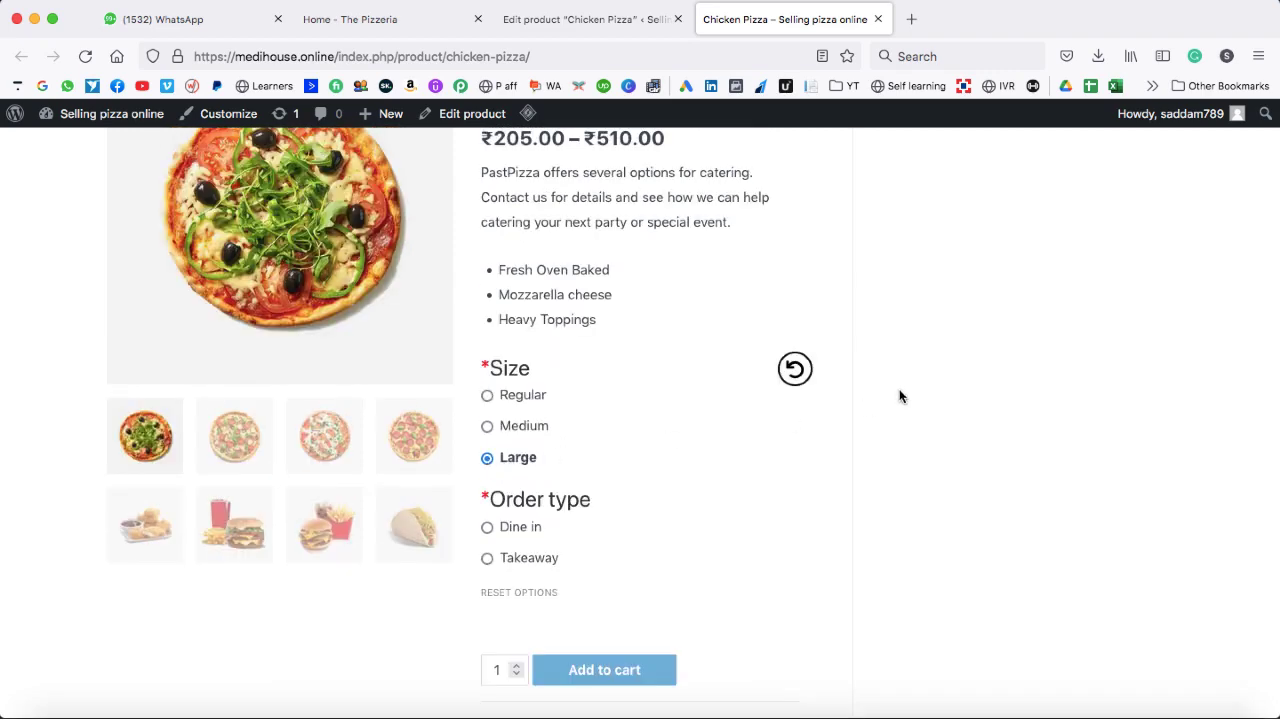
Step: Search 'dominos', review The 4 Cheese Pizza customisation, then go back to the Chicken Pizza editor
{"action": "left_click", "coordinate": [910, 19]}
{"action": "type", "text": "do"}
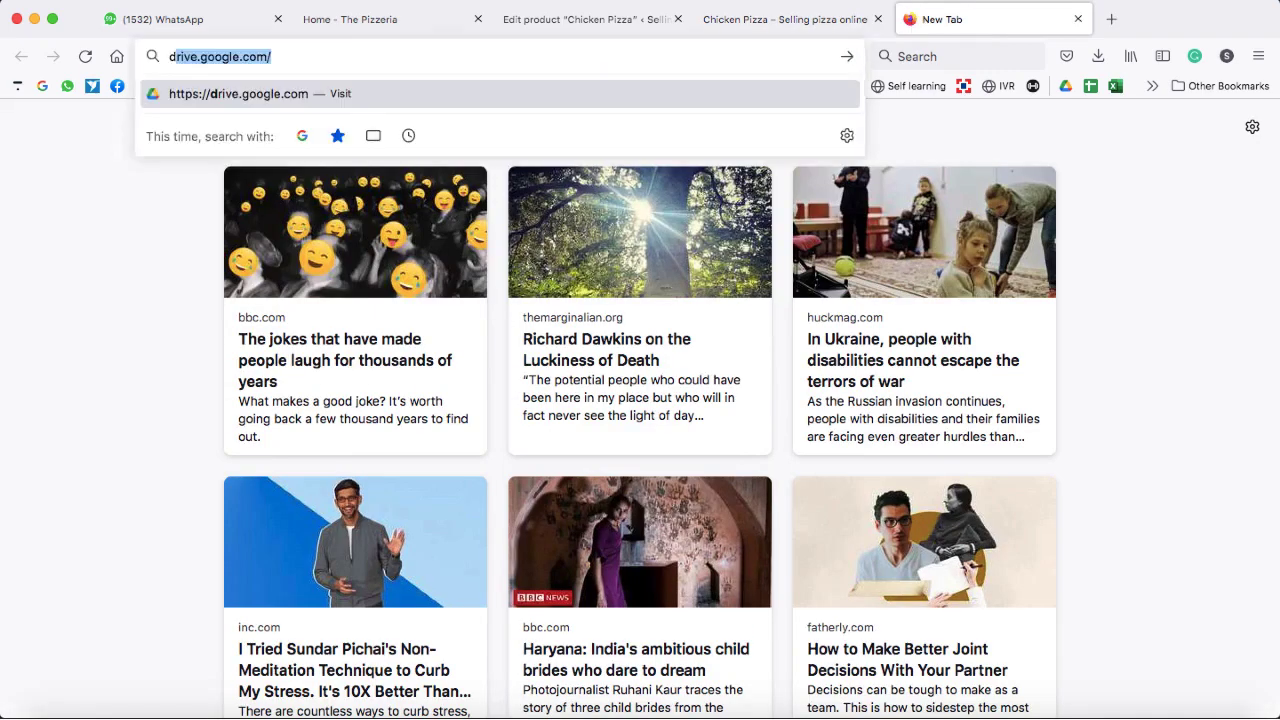
{"action": "type", "text": "minos"}
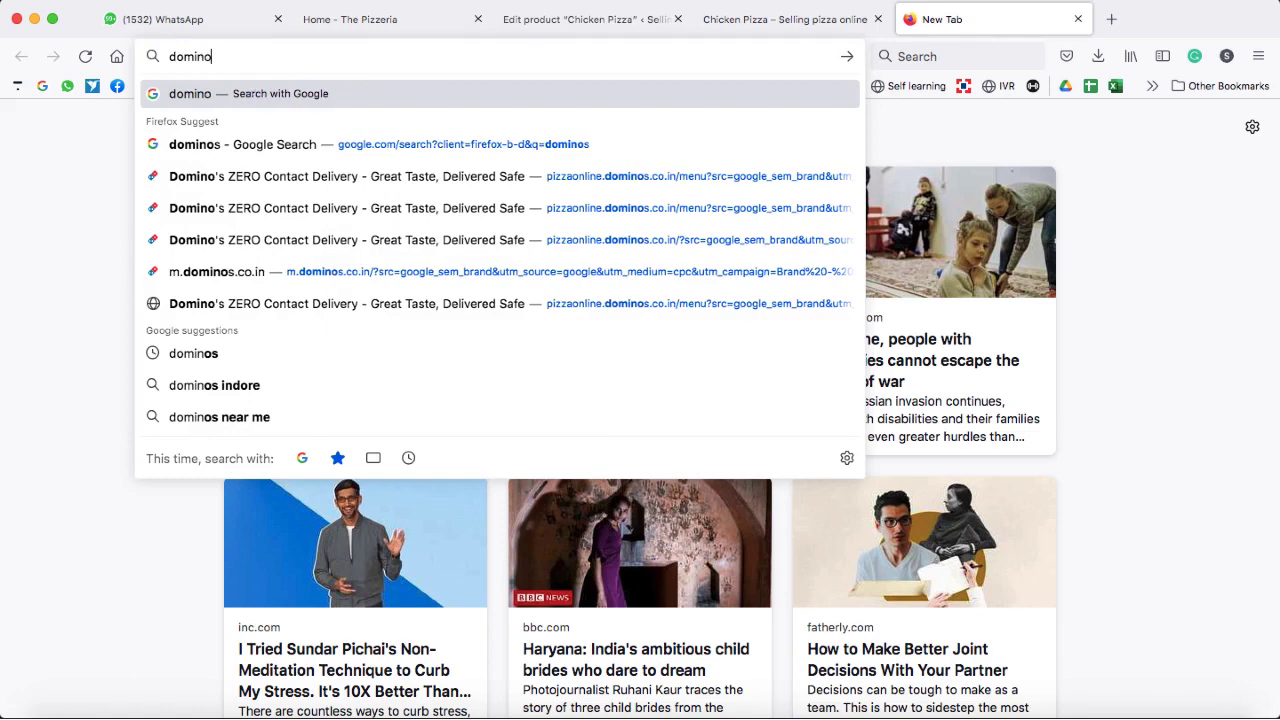
{"action": "key", "text": "Return"}
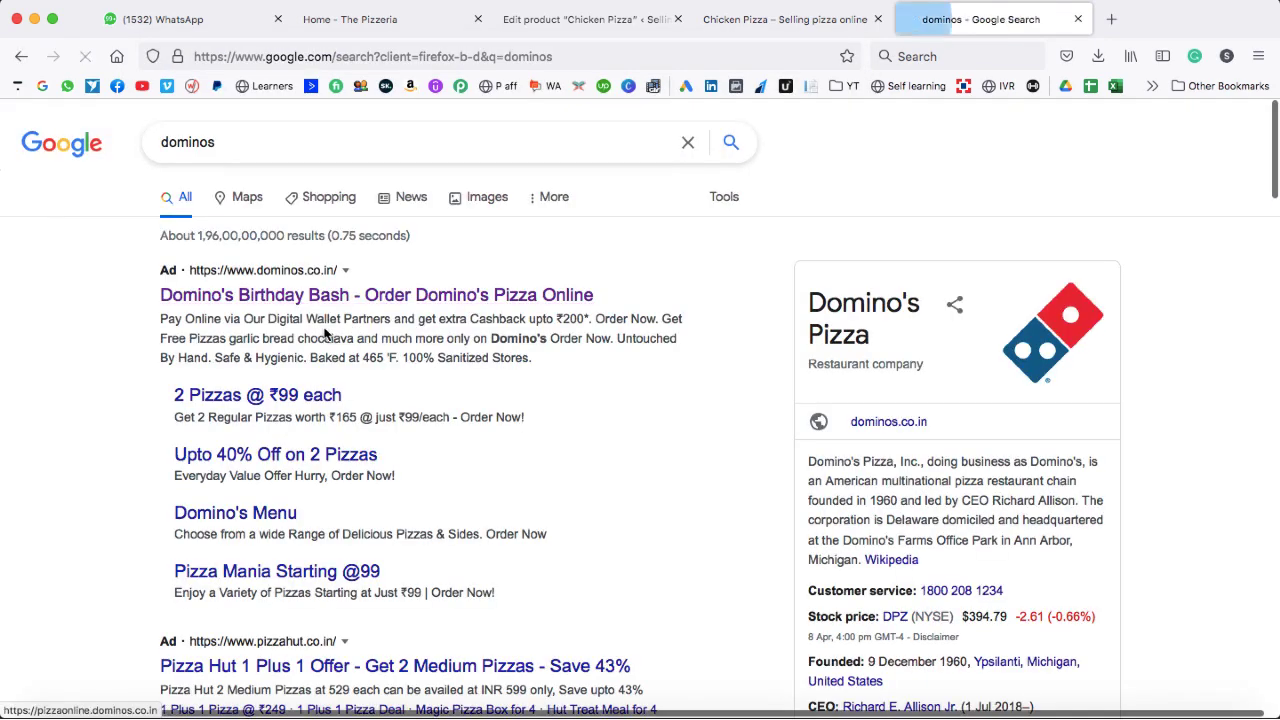
{"action": "left_click", "coordinate": [313, 296]}
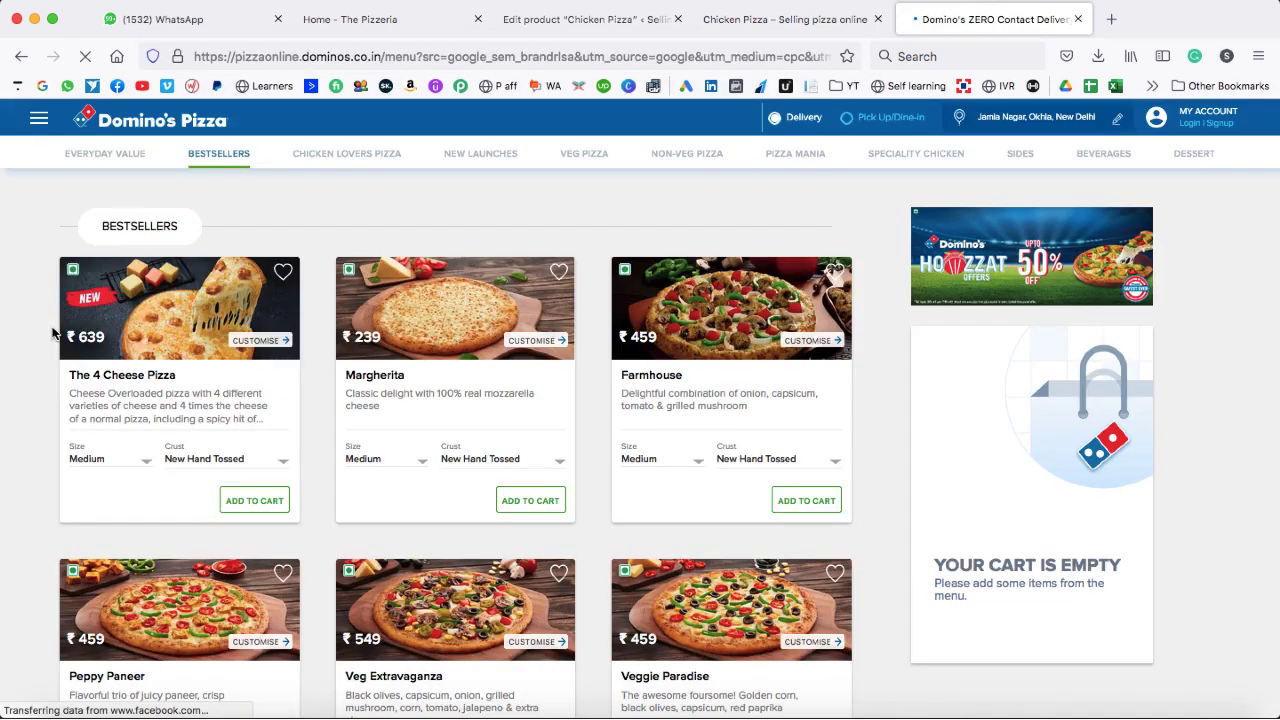
{"action": "left_click", "coordinate": [257, 341]}
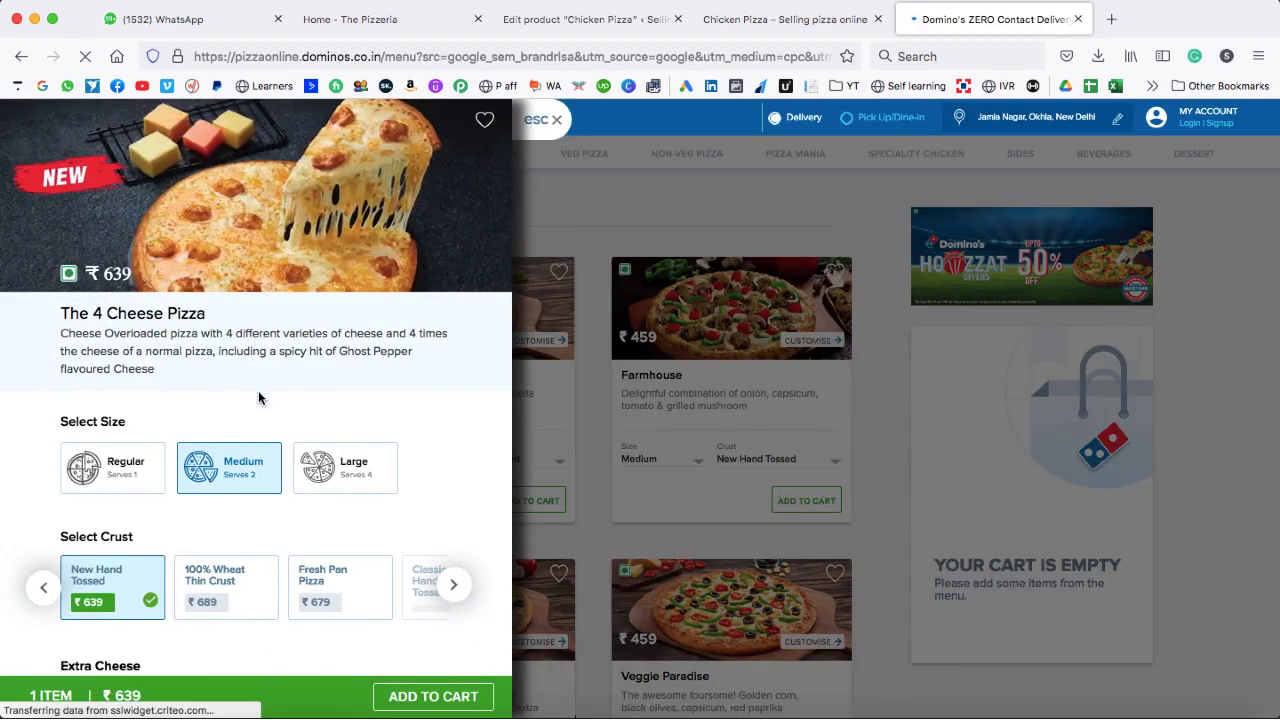
{"action": "scroll", "coordinate": [258, 398], "scroll_direction": "down", "scroll_amount": 2}
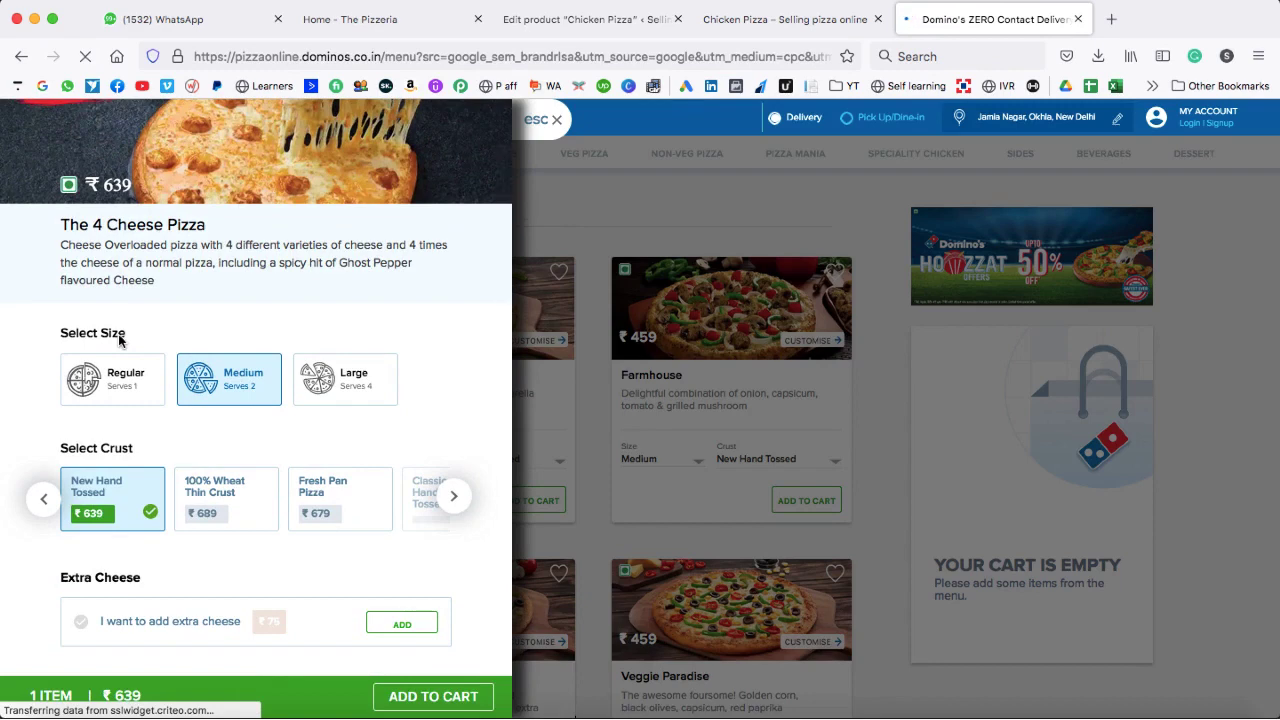
{"action": "scroll", "coordinate": [168, 320], "scroll_direction": "down", "scroll_amount": 3}
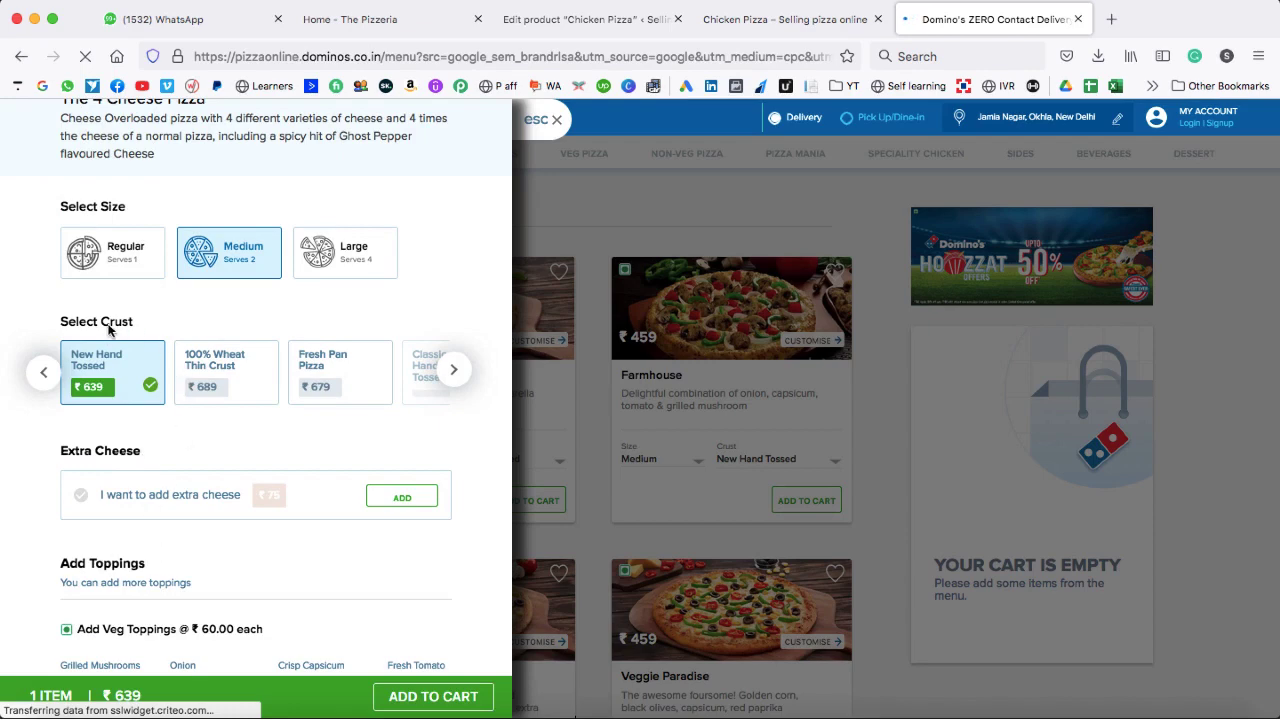
{"action": "left_click", "coordinate": [539, 20]}
{"action": "scroll", "coordinate": [537, 369], "scroll_direction": "down", "scroll_amount": 1}
{"action": "scroll", "coordinate": [537, 369], "scroll_direction": "down", "scroll_amount": 10}
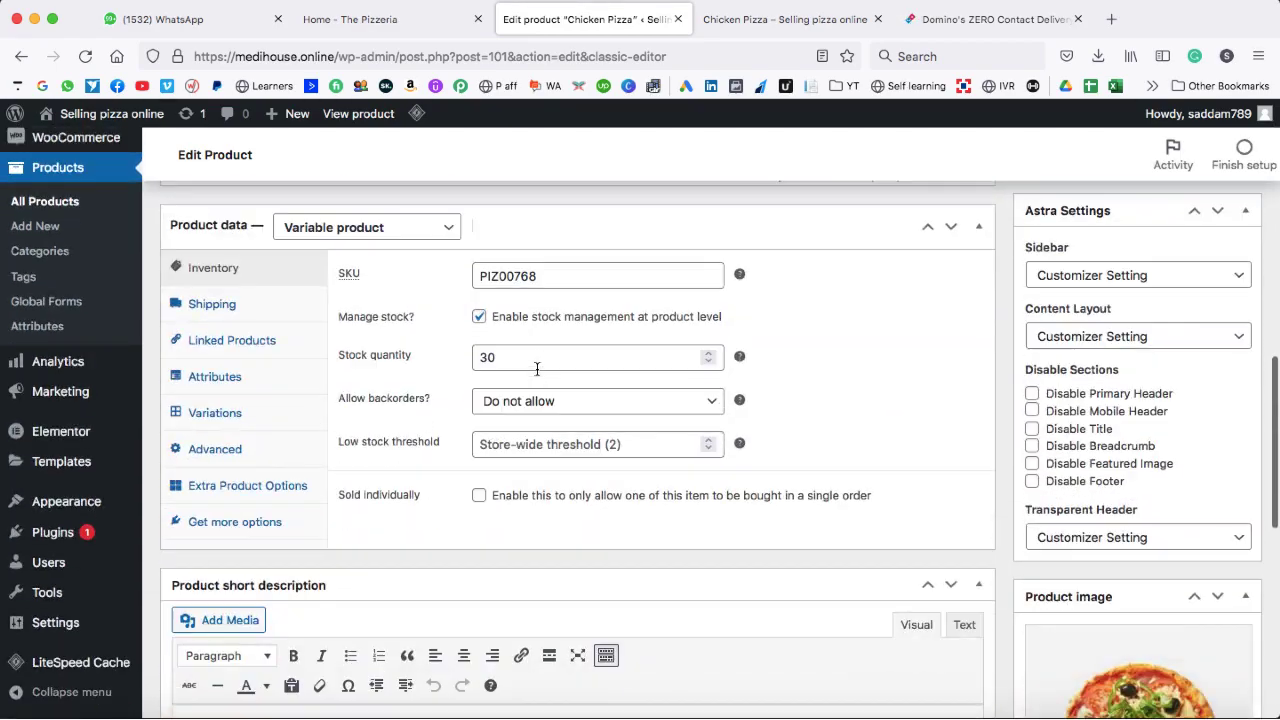
Step: Add a Radio buttons element in a new section of Chicken Pizza's options builder and edit it
{"action": "left_click", "coordinate": [240, 486]}
{"action": "scroll", "coordinate": [627, 525], "scroll_direction": "down", "scroll_amount": 2}
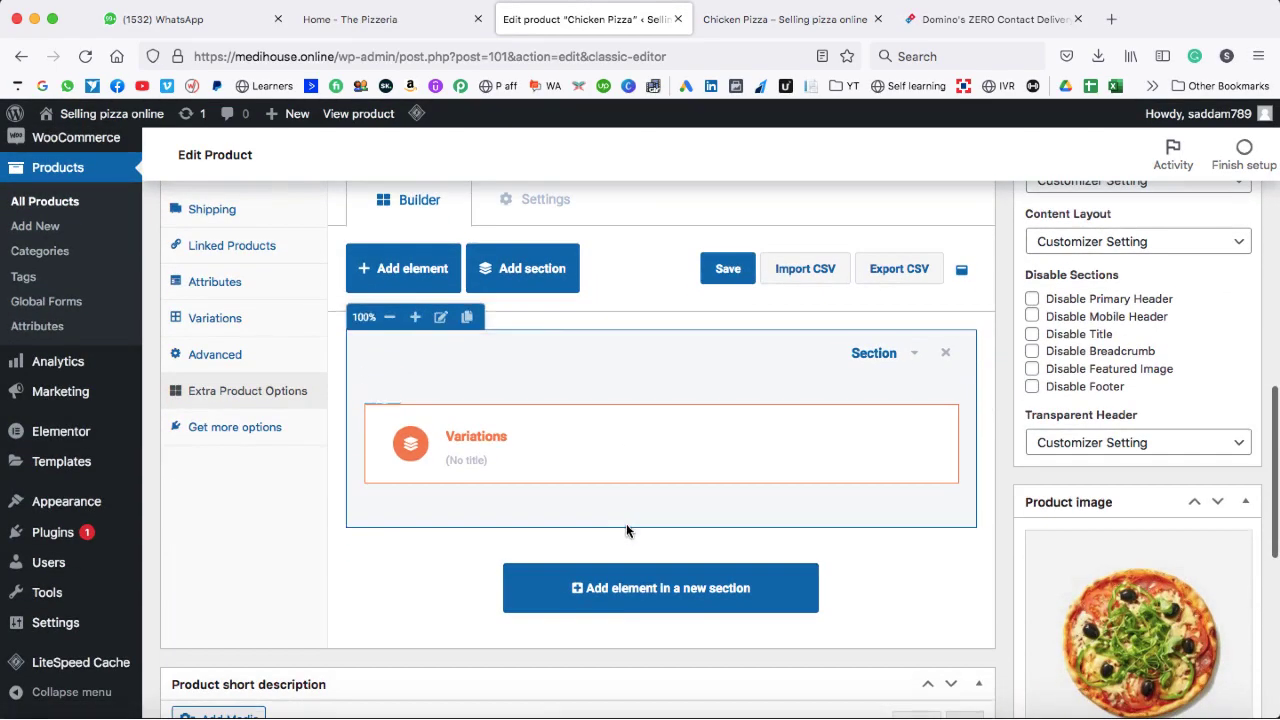
{"action": "left_click", "coordinate": [654, 595]}
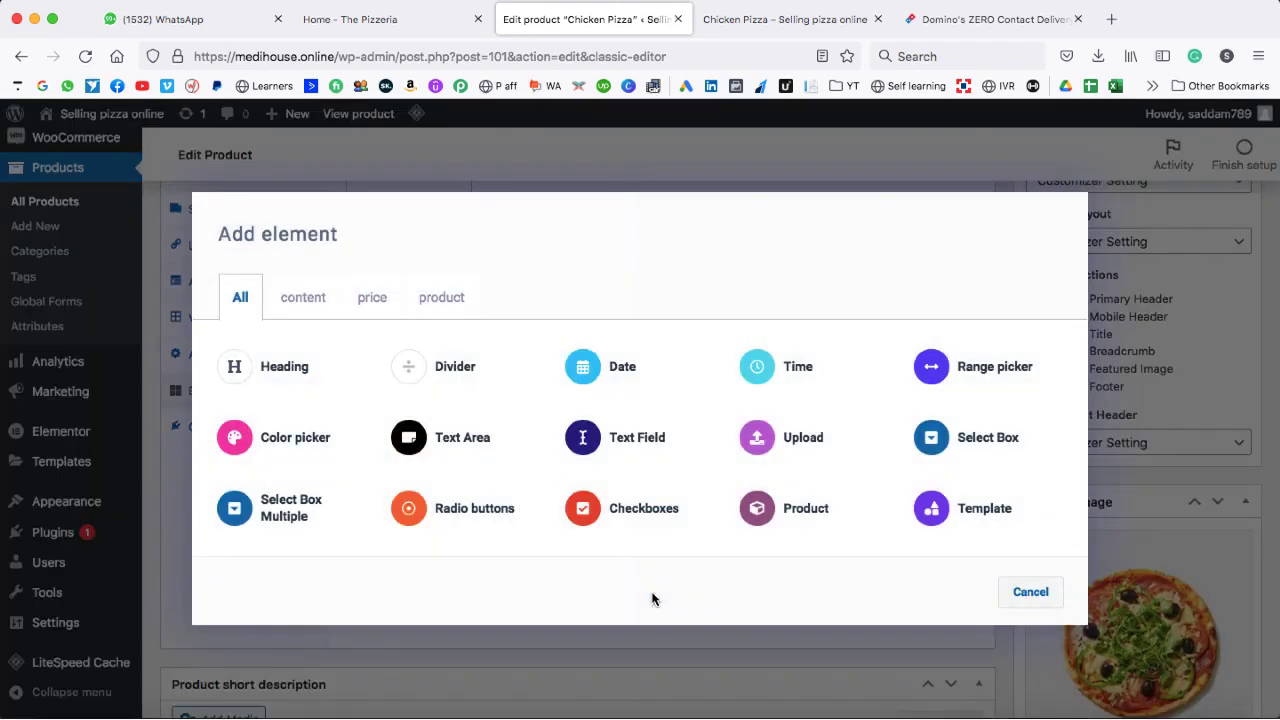
{"action": "left_click", "coordinate": [944, 28]}
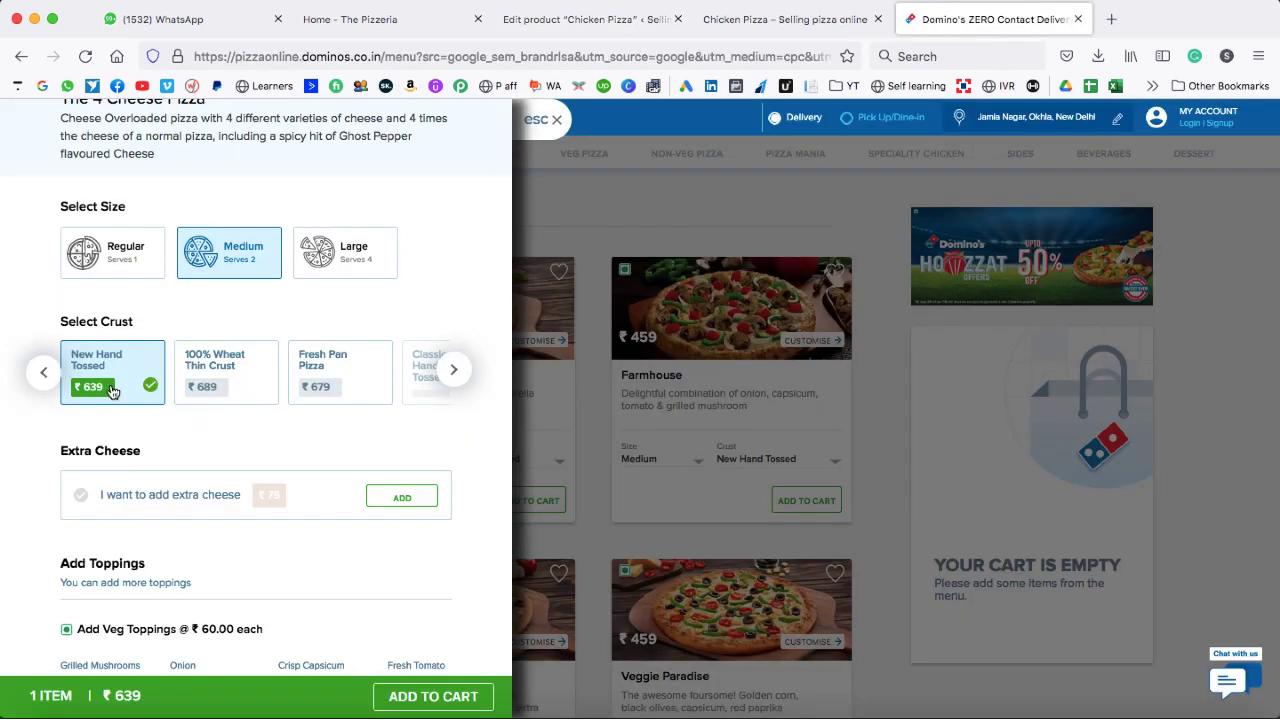
{"action": "left_click", "coordinate": [625, 30]}
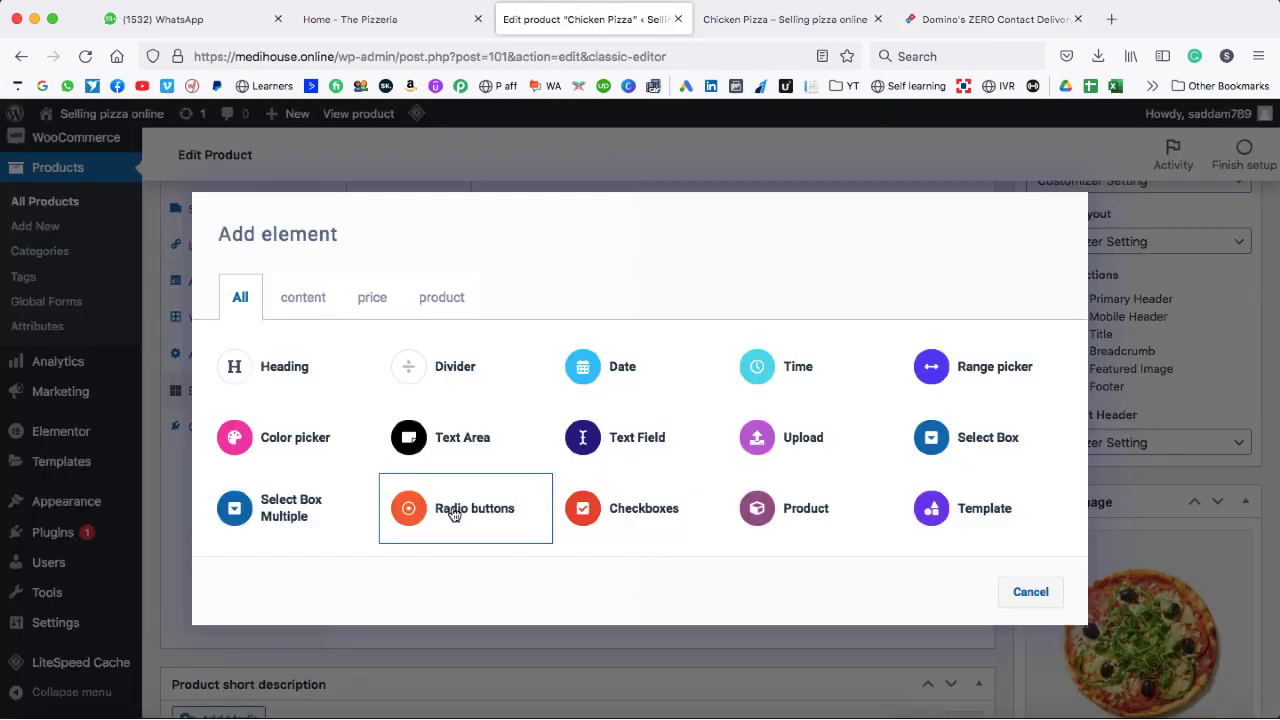
{"action": "left_click", "coordinate": [452, 512]}
{"action": "scroll", "coordinate": [530, 522], "scroll_direction": "down", "scroll_amount": 3}
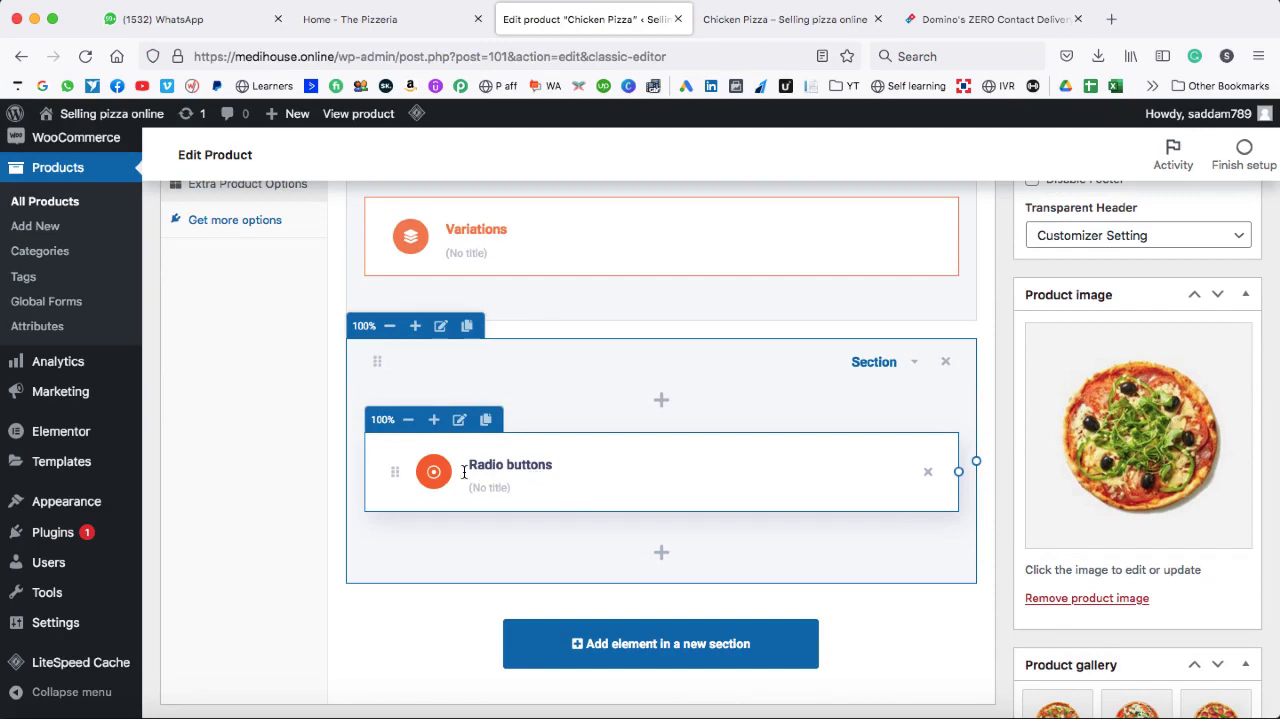
{"action": "left_click", "coordinate": [459, 422]}
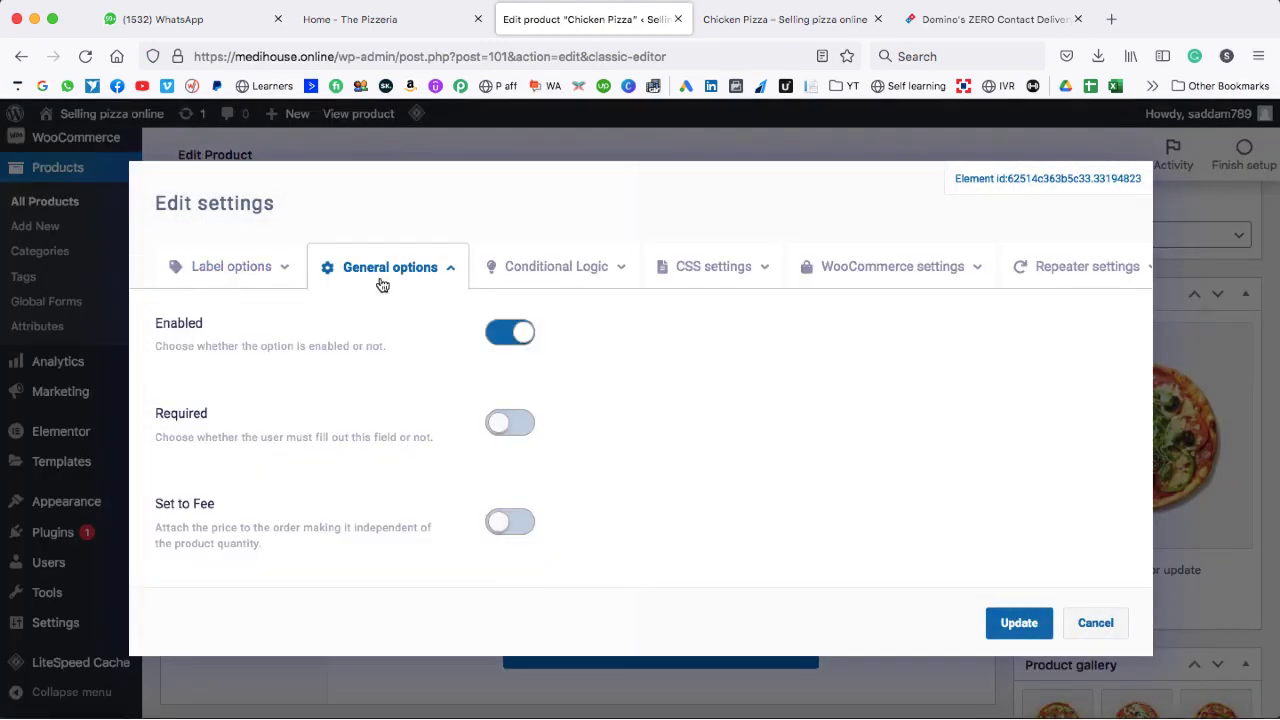
Step: Label the option 'Select Crust', make it required and charge it as a fee
{"action": "left_click", "coordinate": [228, 268]}
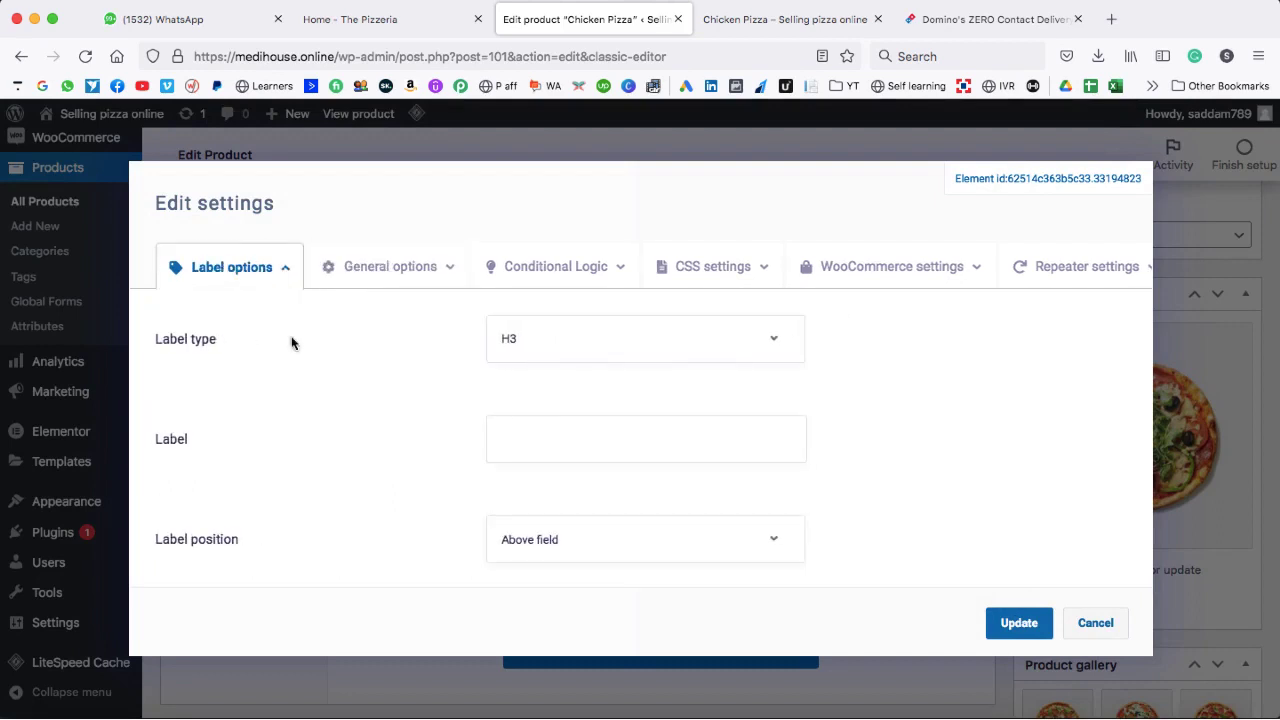
{"action": "left_click", "coordinate": [516, 447]}
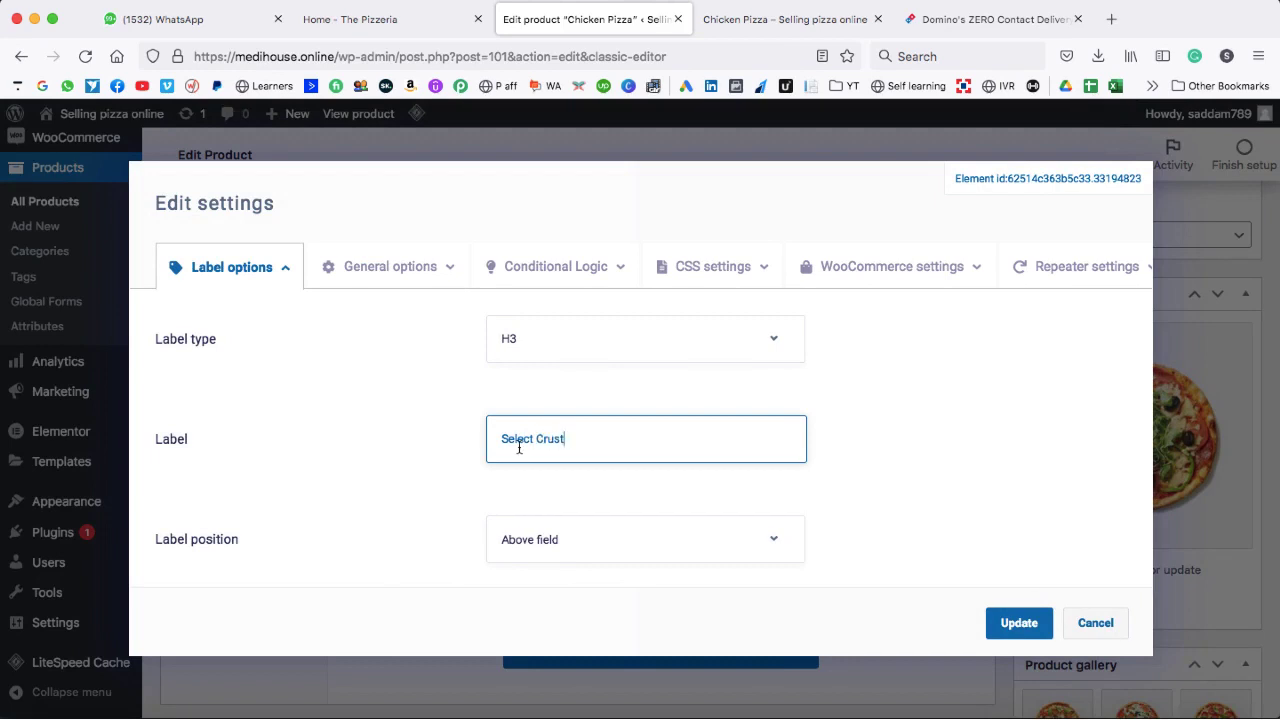
{"action": "left_click", "coordinate": [385, 277]}
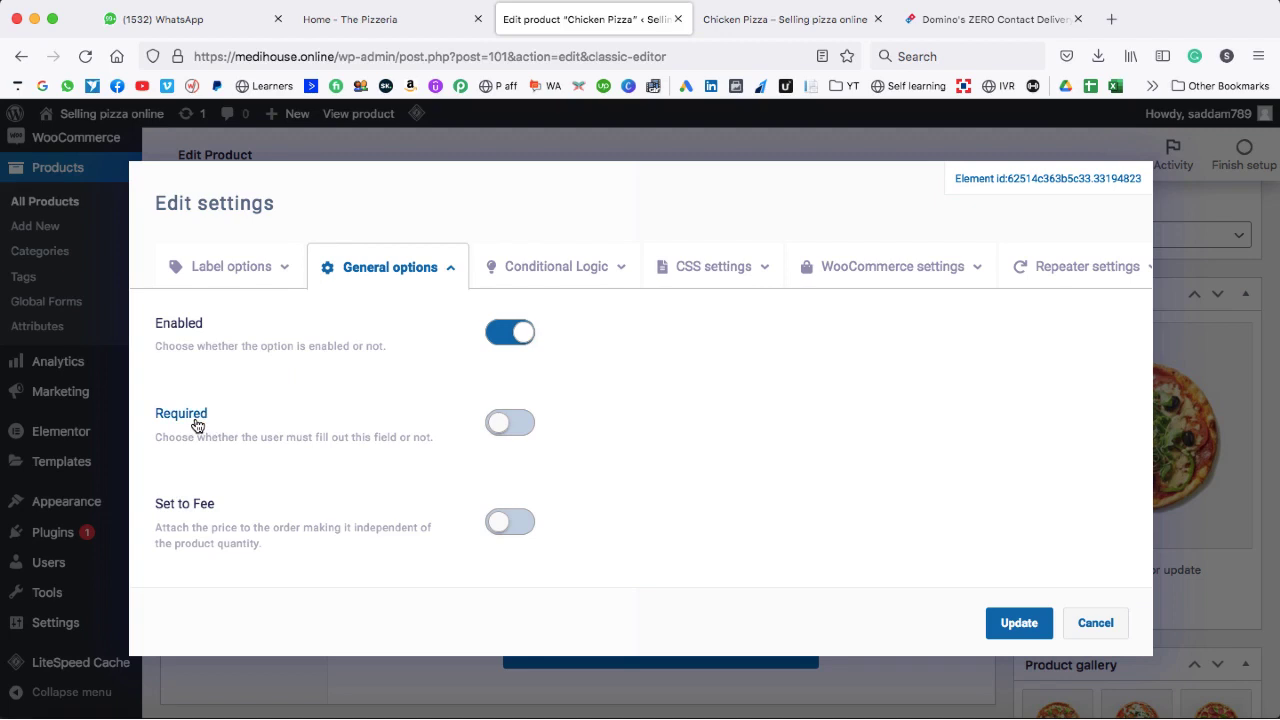
{"action": "left_click", "coordinate": [521, 426]}
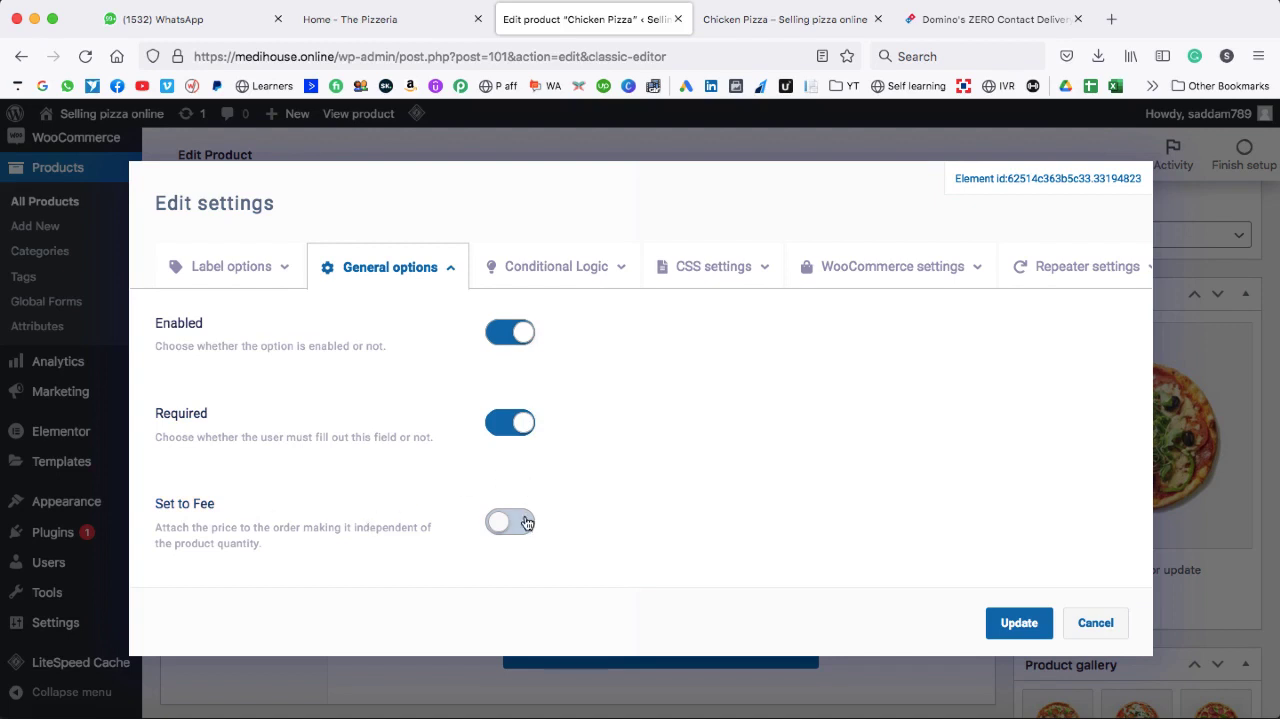
{"action": "left_click", "coordinate": [525, 522]}
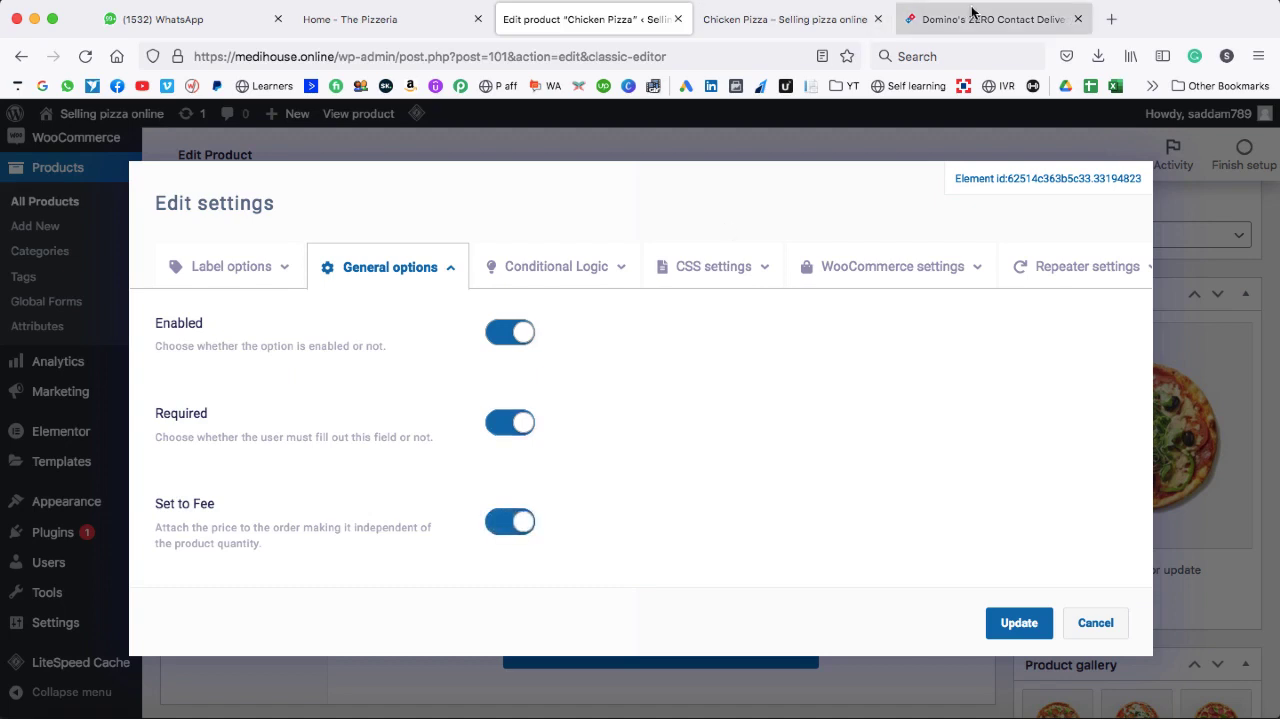
{"action": "left_click", "coordinate": [975, 15]}
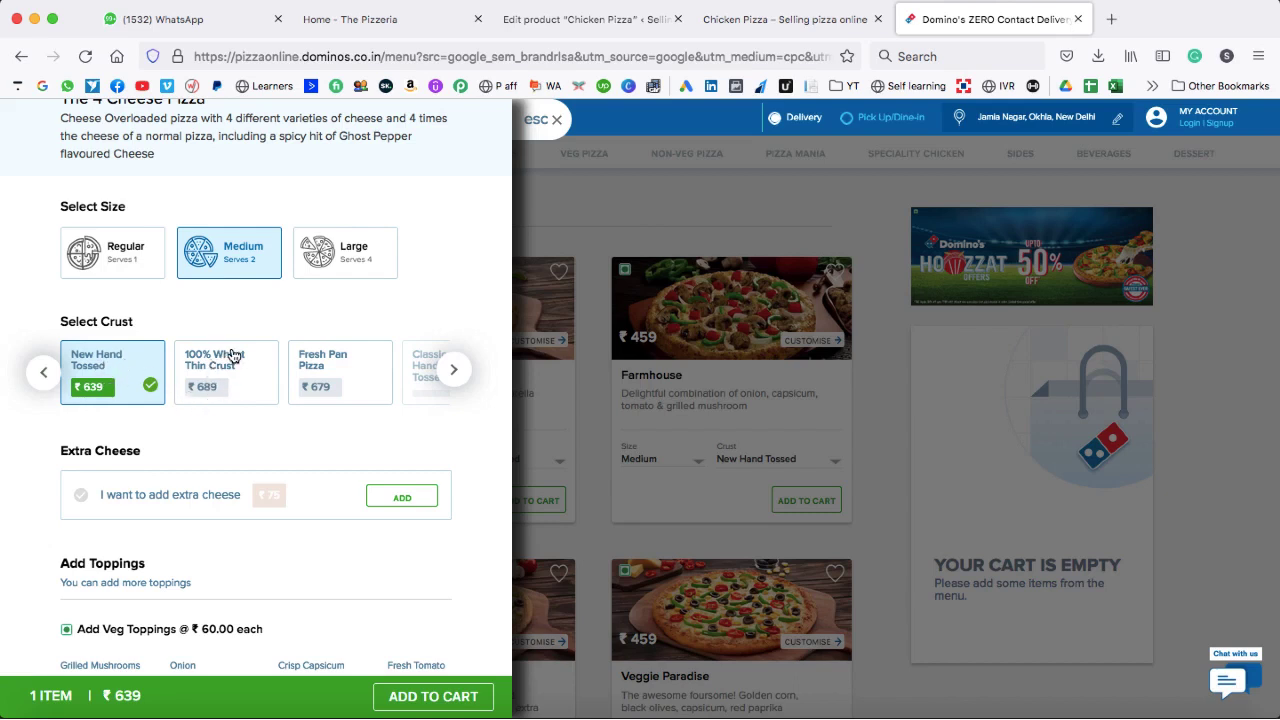
{"action": "left_click", "coordinate": [568, 22]}
{"action": "scroll", "coordinate": [659, 428], "scroll_direction": "down", "scroll_amount": 5}
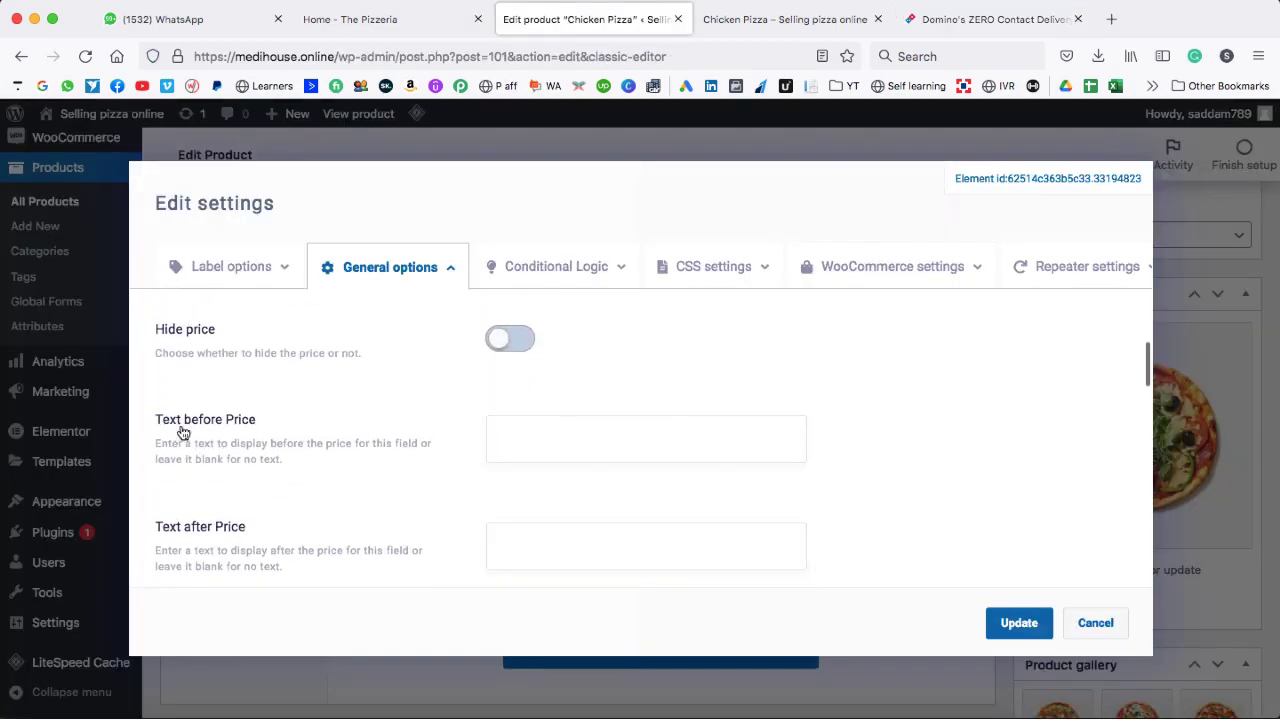
Step: Show the choices as text swatches, 2 per row, with a clear options button
{"action": "left_click", "coordinate": [539, 434]}
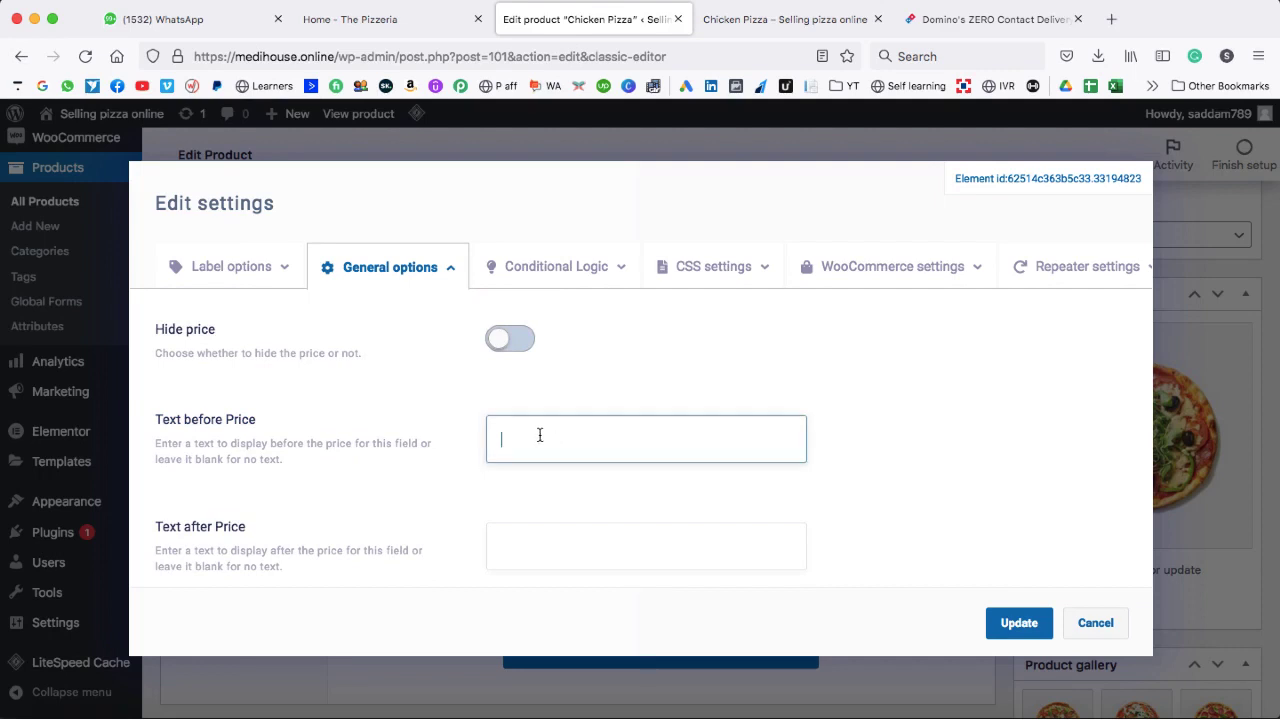
{"action": "scroll", "coordinate": [407, 485], "scroll_direction": "down", "scroll_amount": 2}
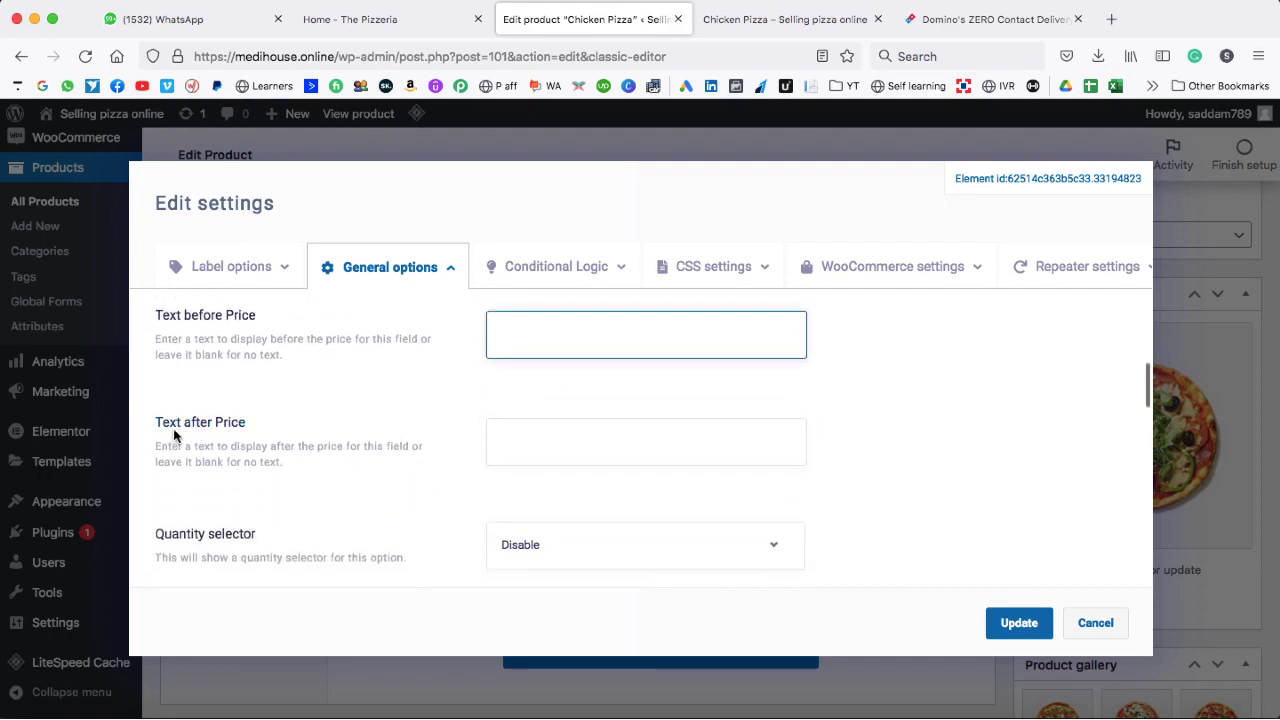
{"action": "scroll", "coordinate": [299, 460], "scroll_direction": "down", "scroll_amount": 2}
{"action": "scroll", "coordinate": [299, 460], "scroll_direction": "down", "scroll_amount": 1}
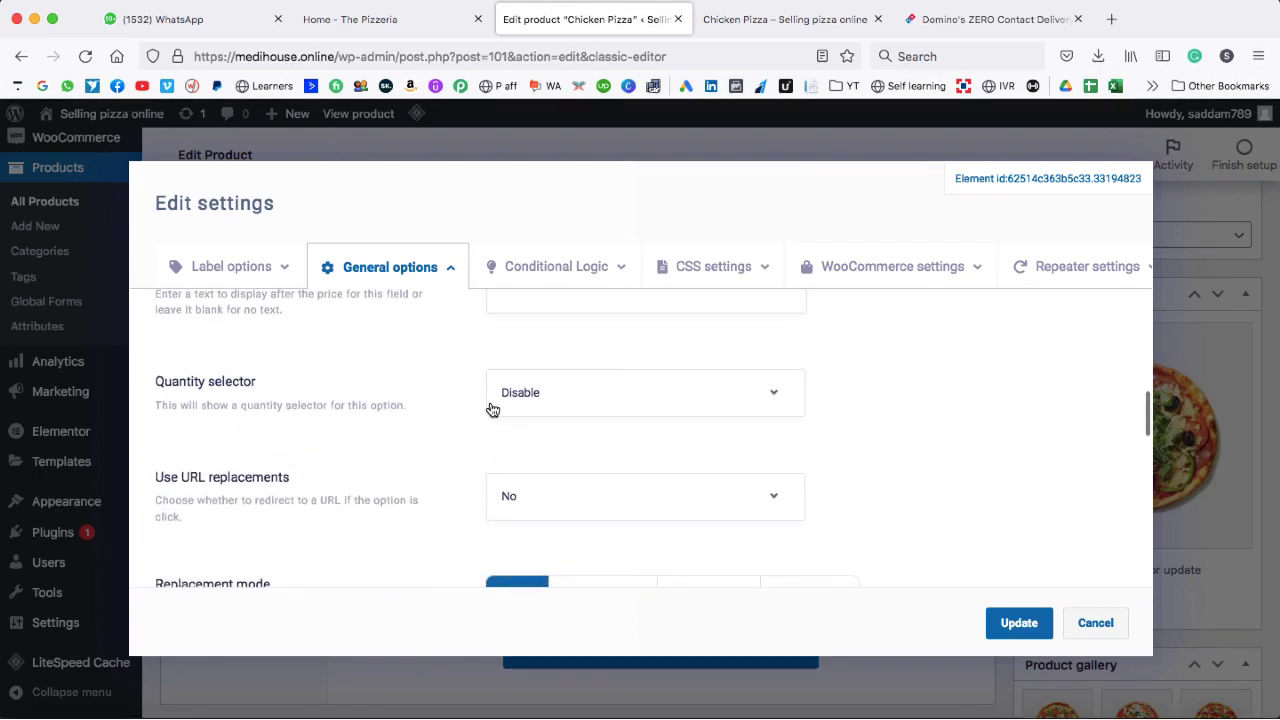
{"action": "scroll", "coordinate": [456, 458], "scroll_direction": "down", "scroll_amount": 4}
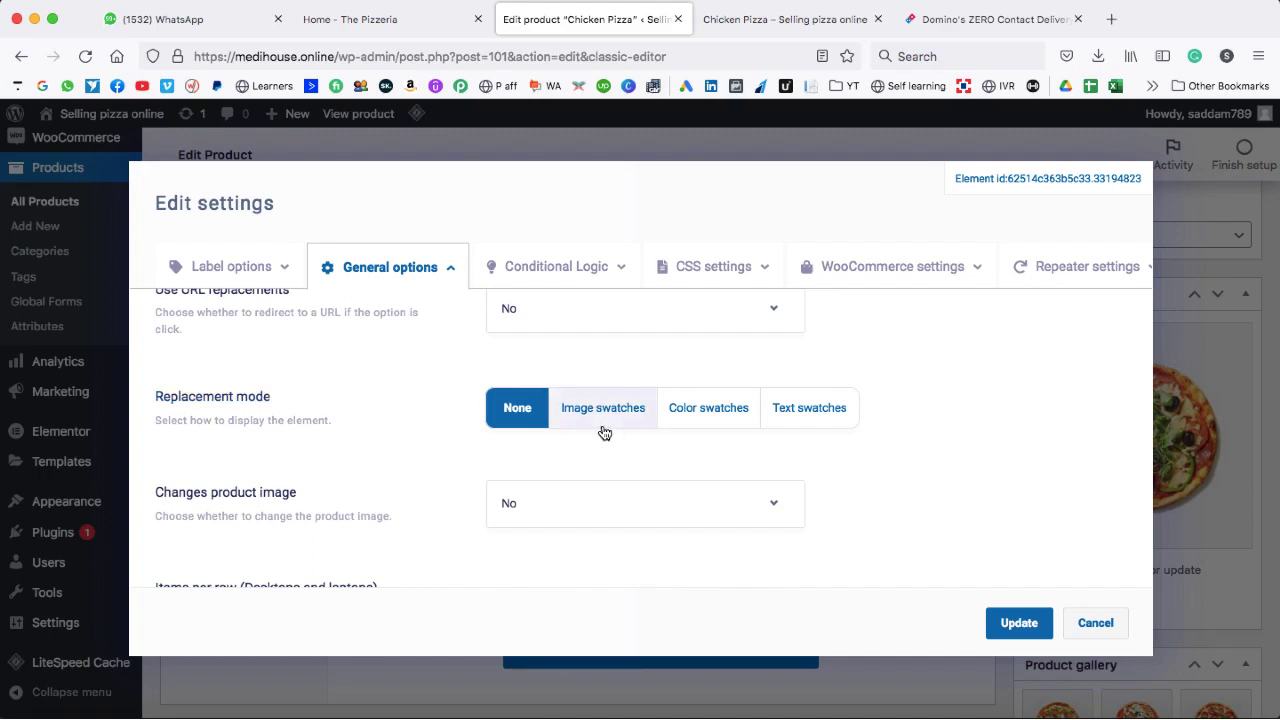
{"action": "left_click", "coordinate": [807, 418]}
{"action": "scroll", "coordinate": [431, 460], "scroll_direction": "down", "scroll_amount": 3}
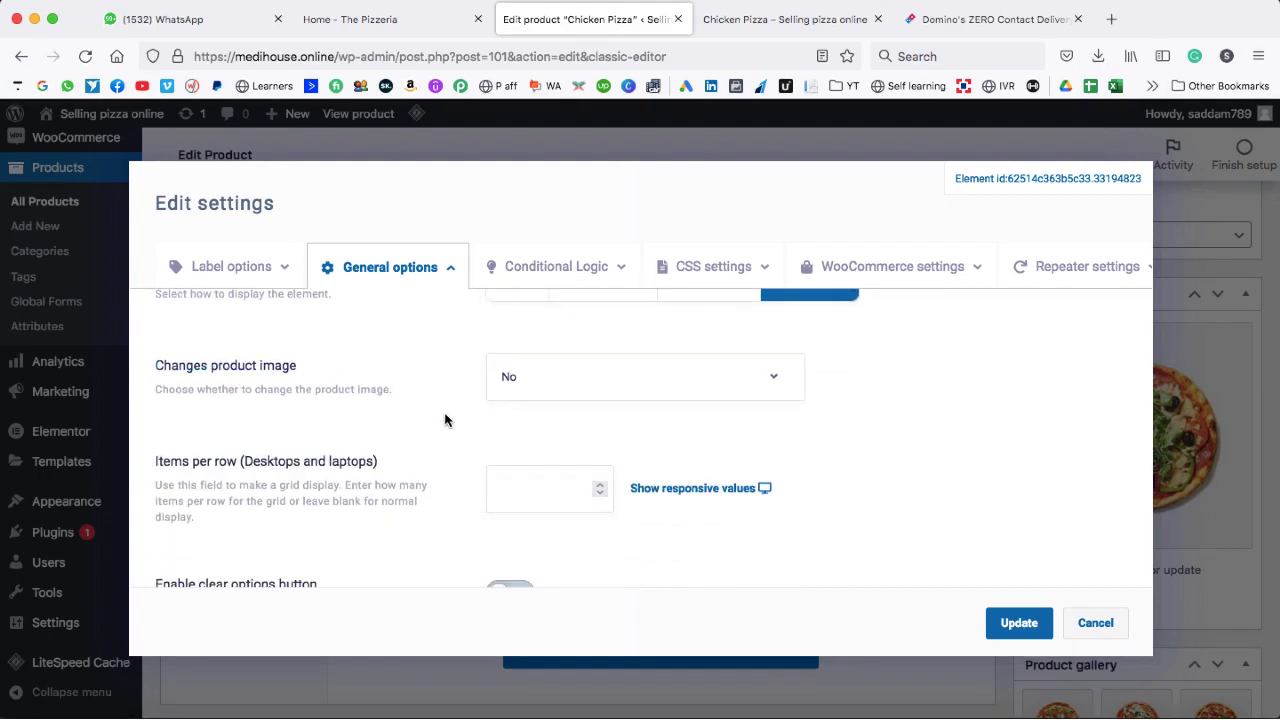
{"action": "scroll", "coordinate": [431, 441], "scroll_direction": "down", "scroll_amount": 1}
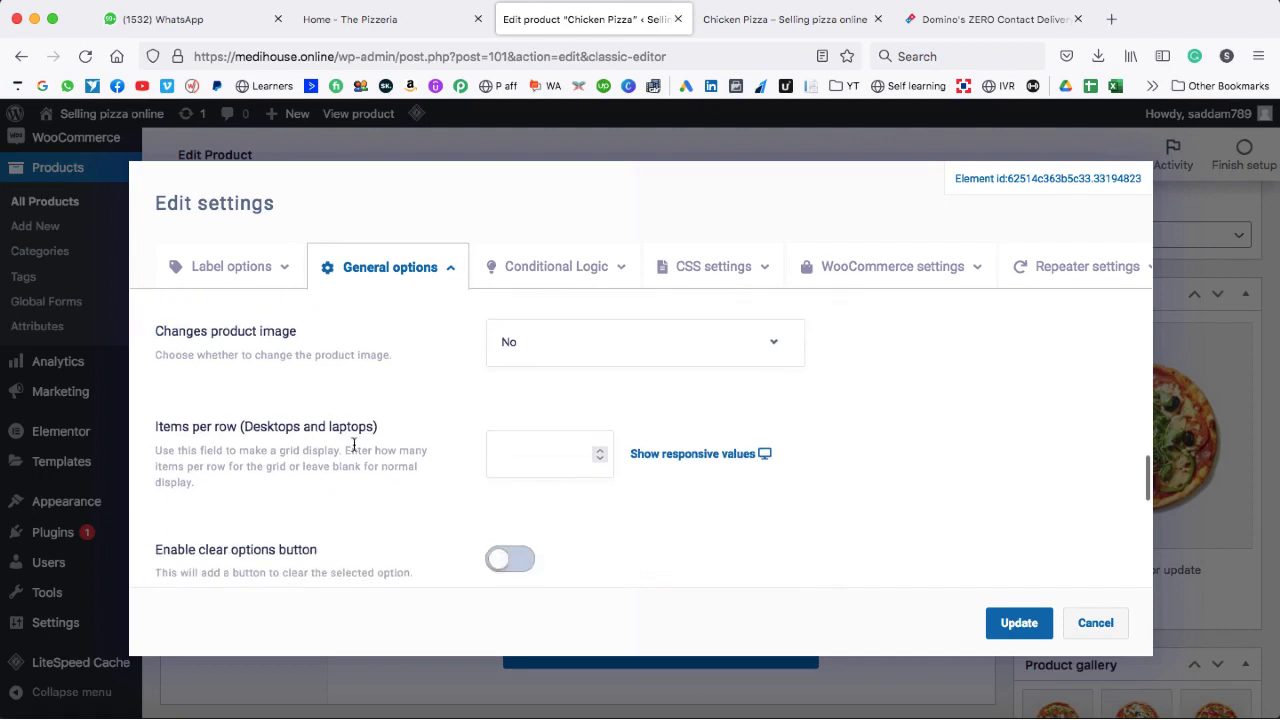
{"action": "left_click", "coordinate": [532, 450]}
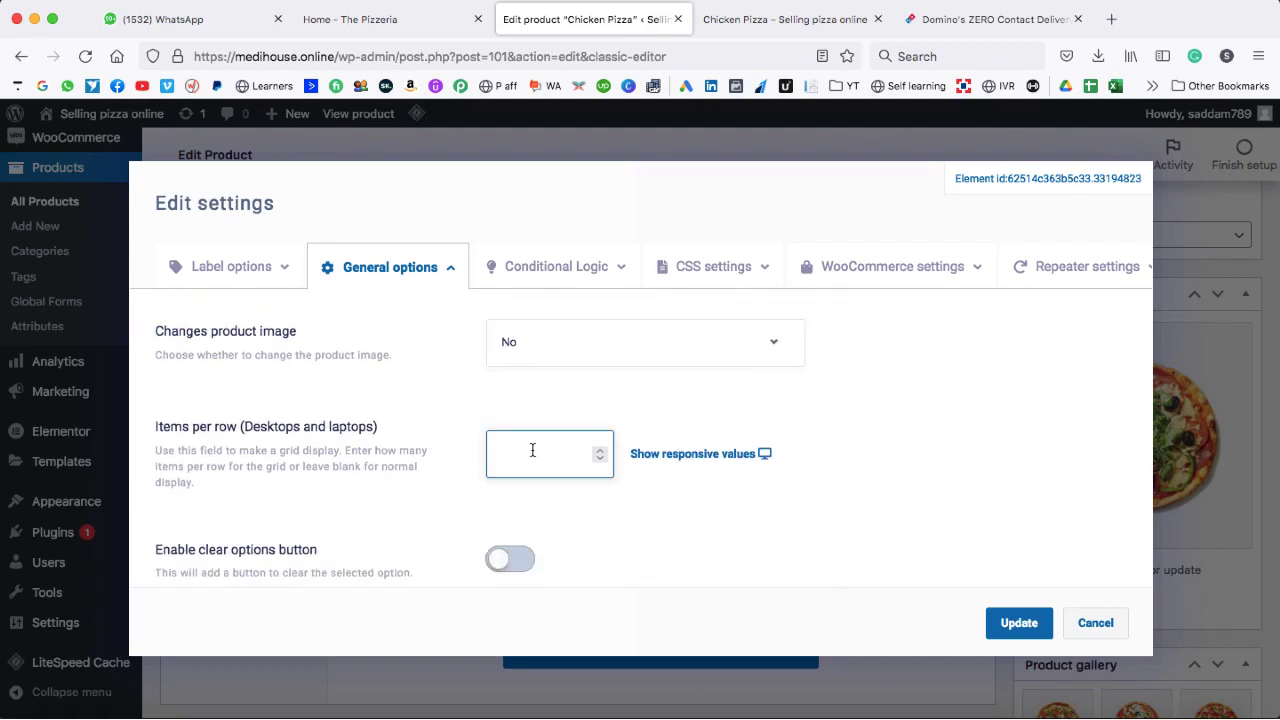
{"action": "scroll", "coordinate": [451, 495], "scroll_direction": "down", "scroll_amount": 3}
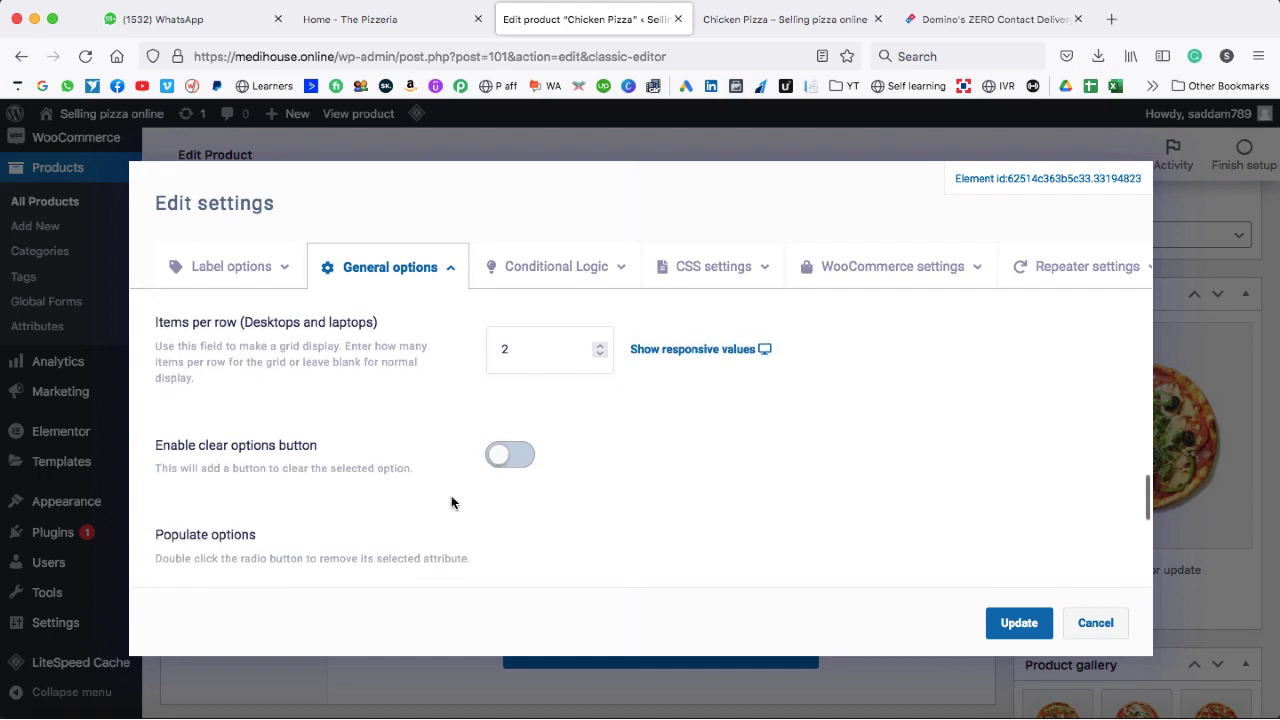
{"action": "left_click", "coordinate": [512, 456]}
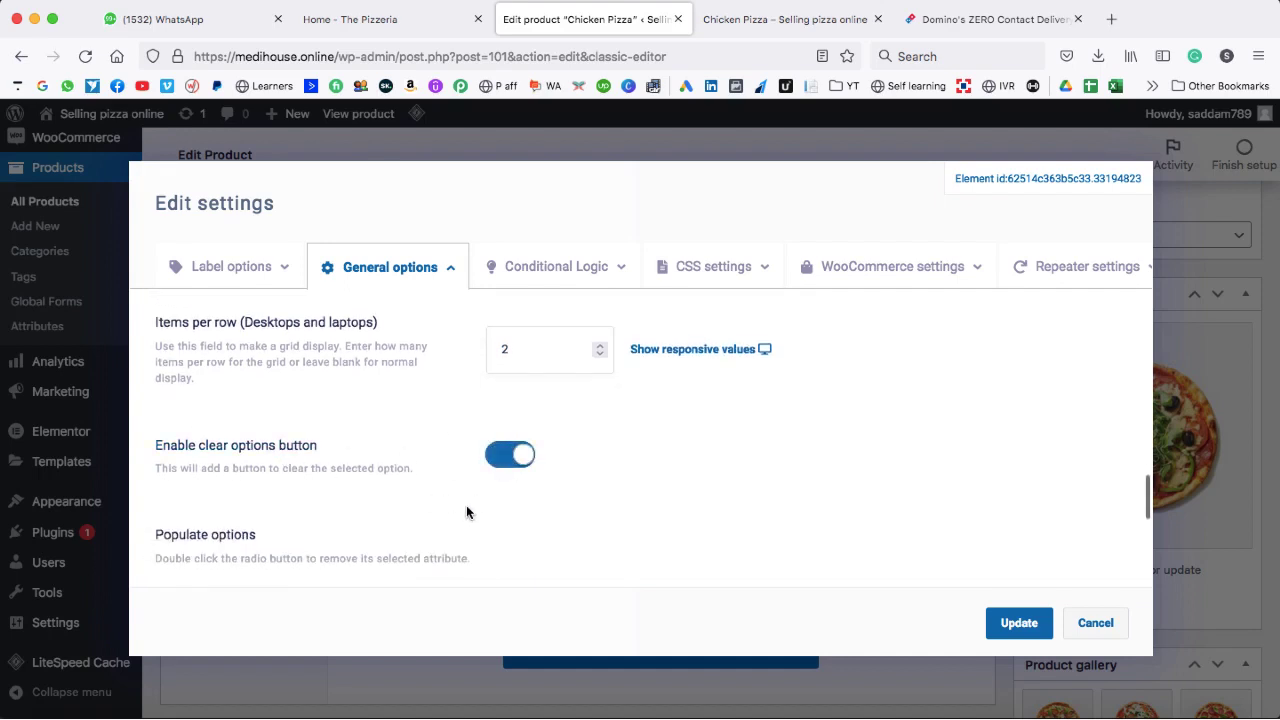
{"action": "scroll", "coordinate": [466, 508], "scroll_direction": "down", "scroll_amount": 5}
Step: Add the New Hand Tossed crust choice priced 59 and make it the default
{"action": "scroll", "coordinate": [530, 432], "scroll_direction": "down", "scroll_amount": 2}
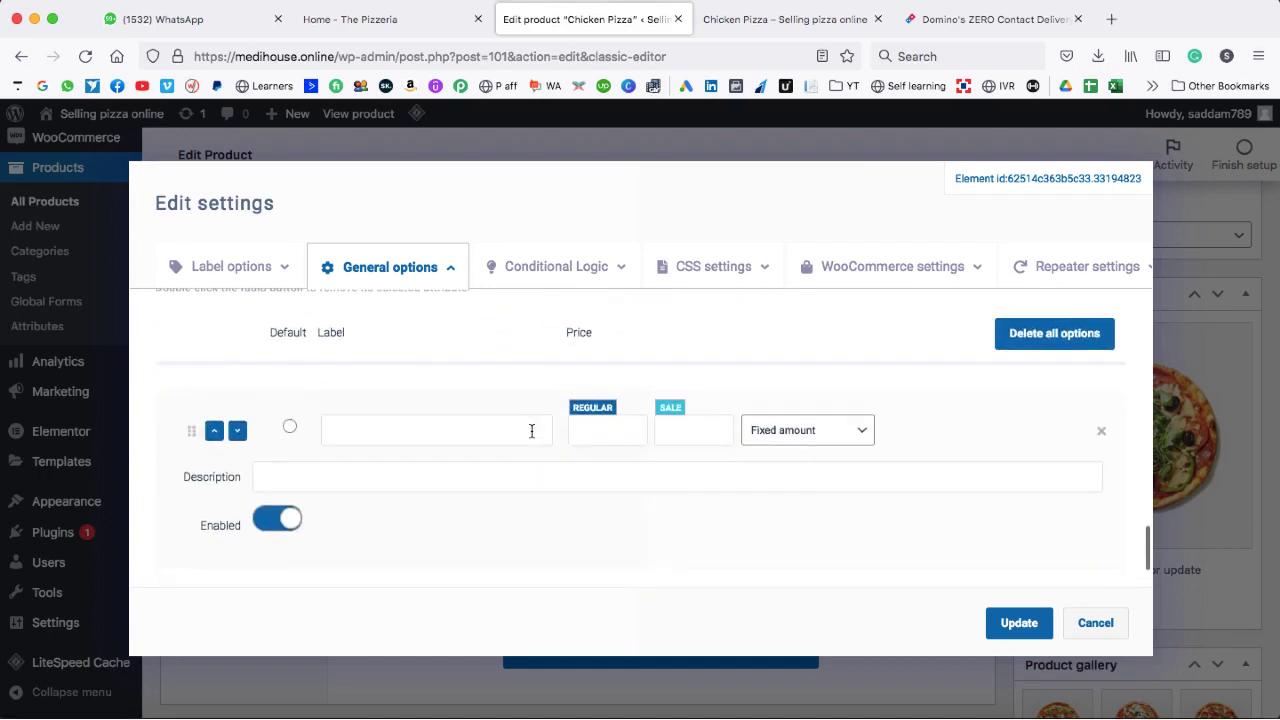
{"action": "left_click", "coordinate": [381, 430]}
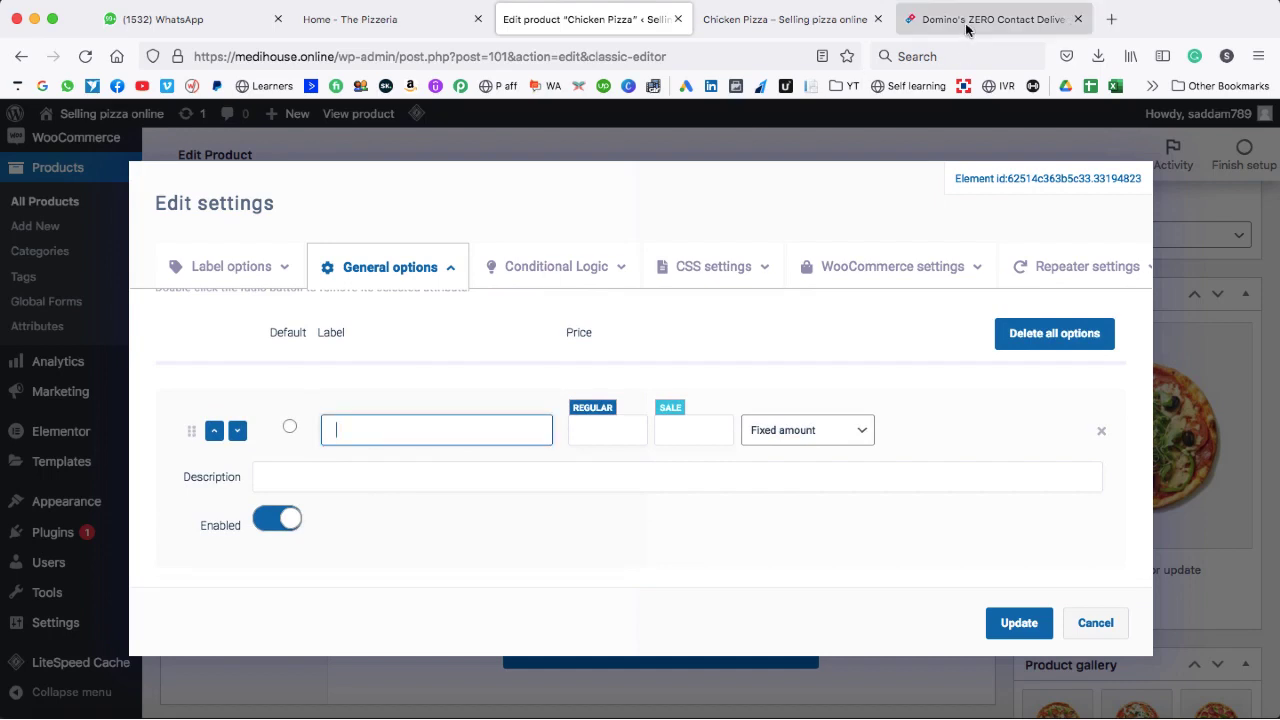
{"action": "left_click", "coordinate": [968, 22]}
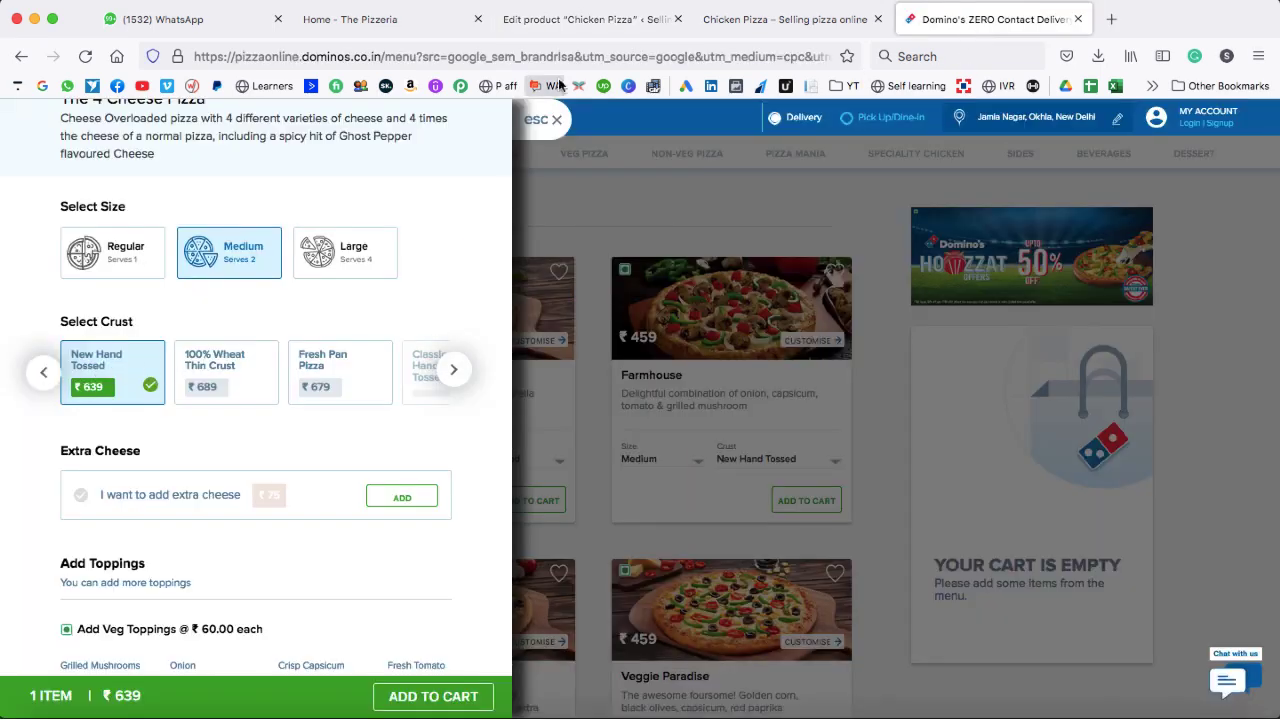
{"action": "left_click", "coordinate": [540, 19]}
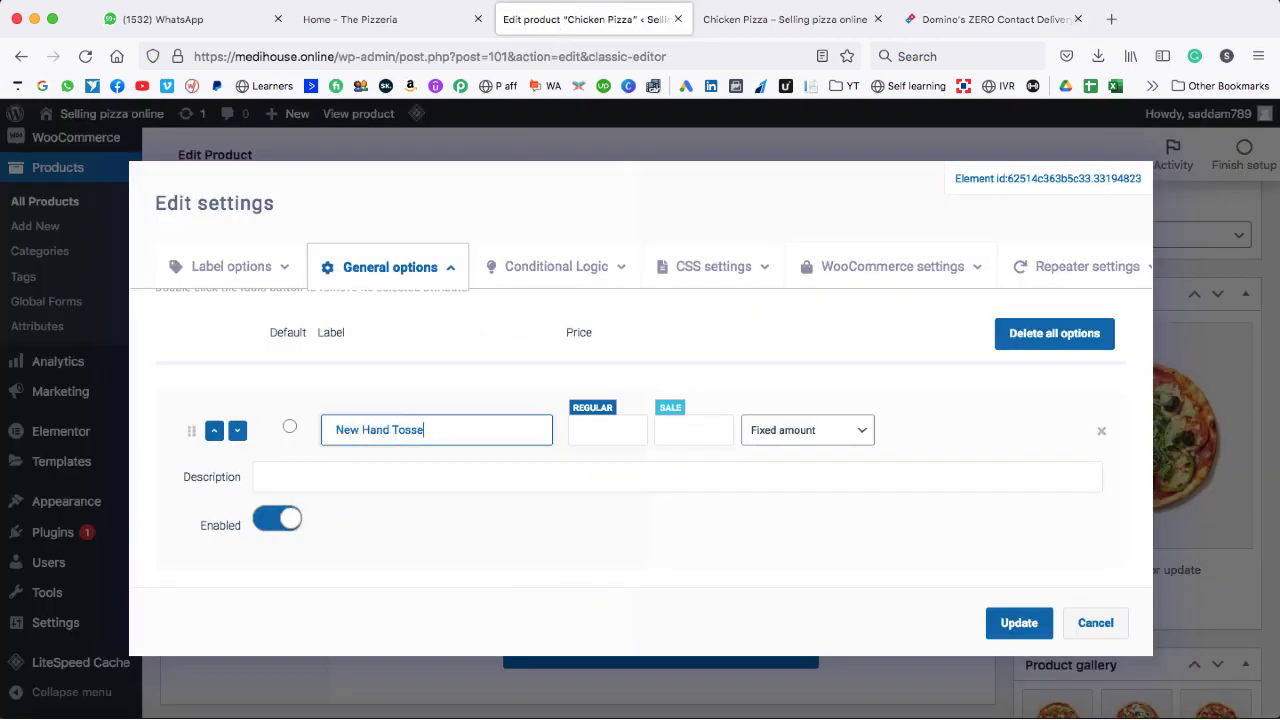
{"action": "left_click", "coordinate": [963, 22]}
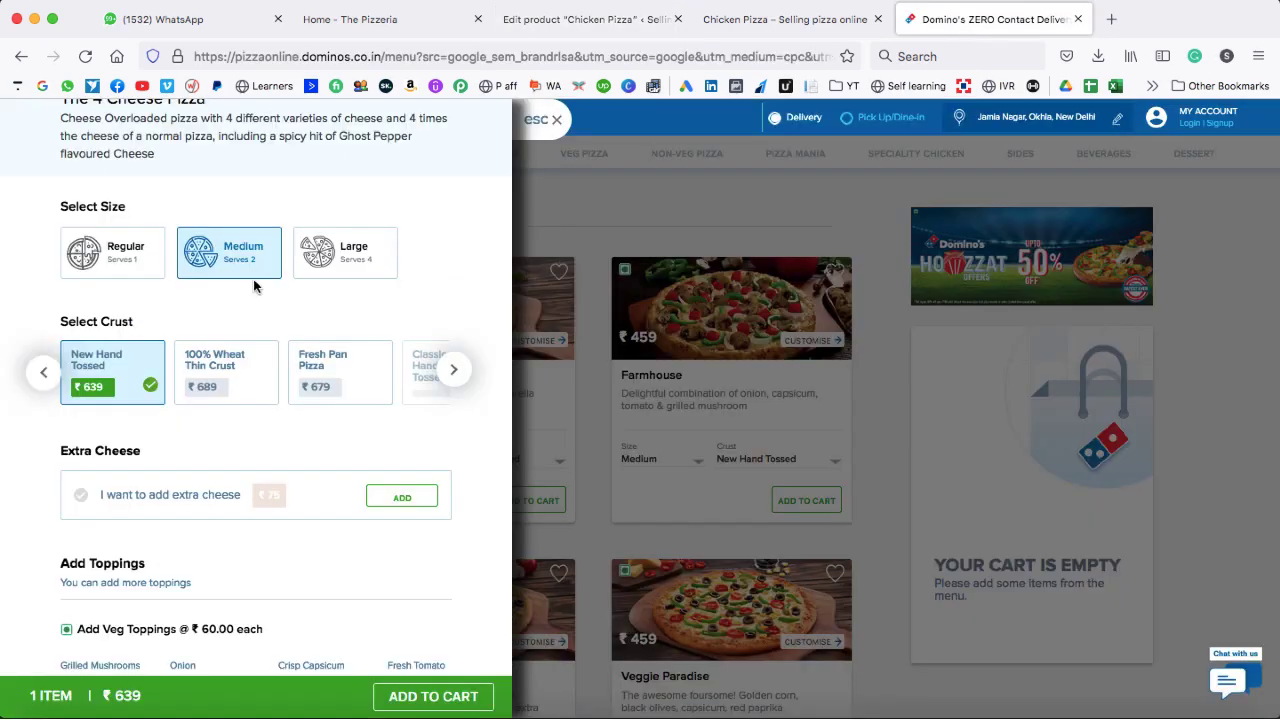
{"action": "left_click", "coordinate": [585, 20]}
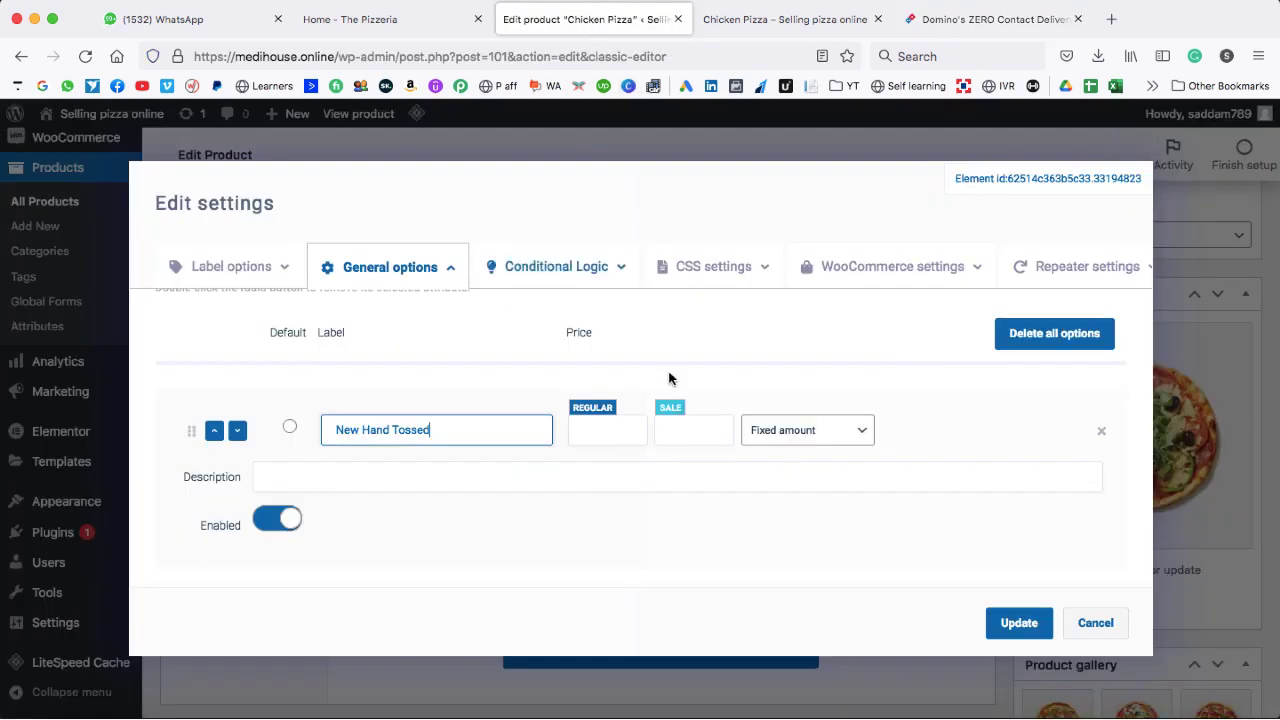
{"action": "left_click", "coordinate": [603, 430]}
{"action": "type", "text": "59"}
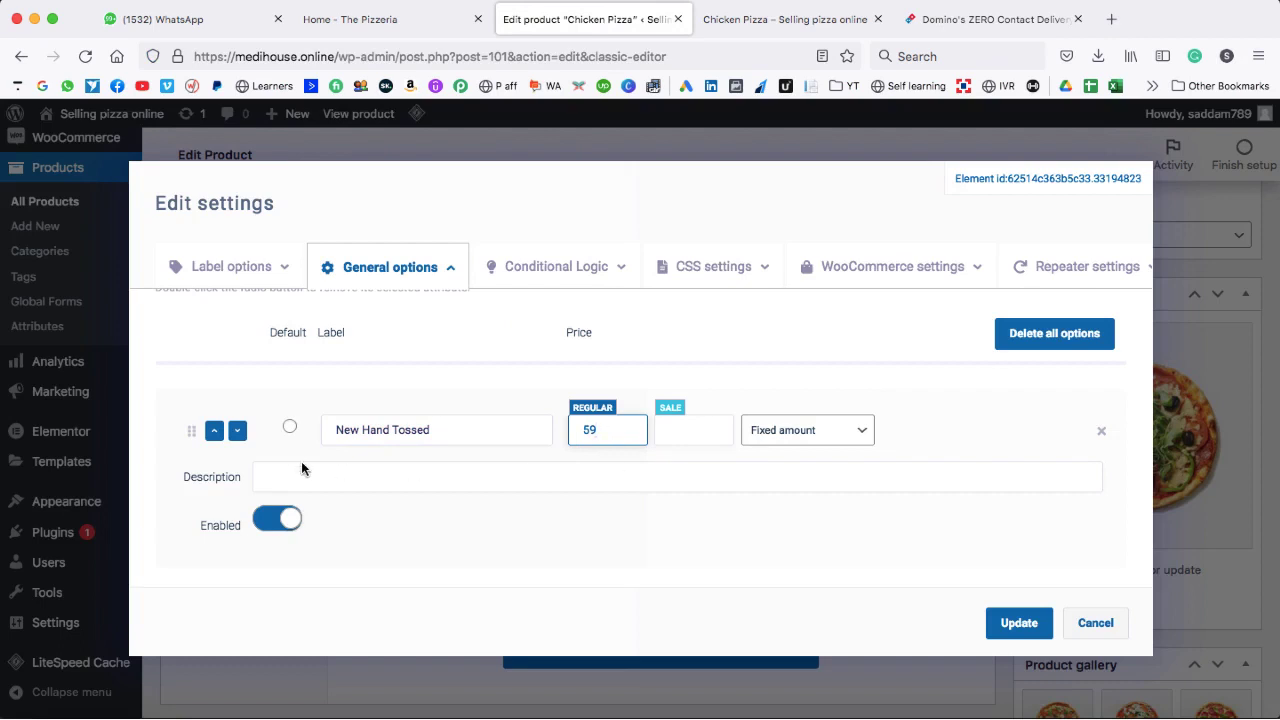
{"action": "left_click", "coordinate": [289, 428]}
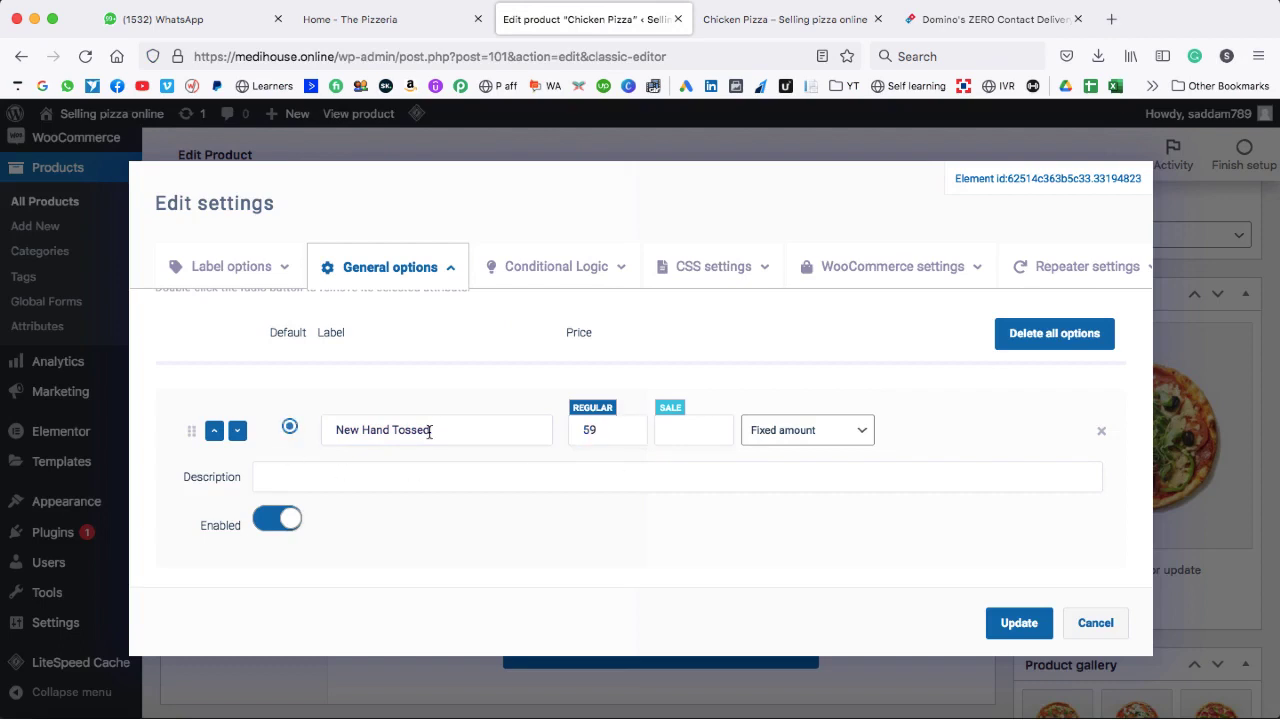
{"action": "scroll", "coordinate": [491, 500], "scroll_direction": "down", "scroll_amount": 3}
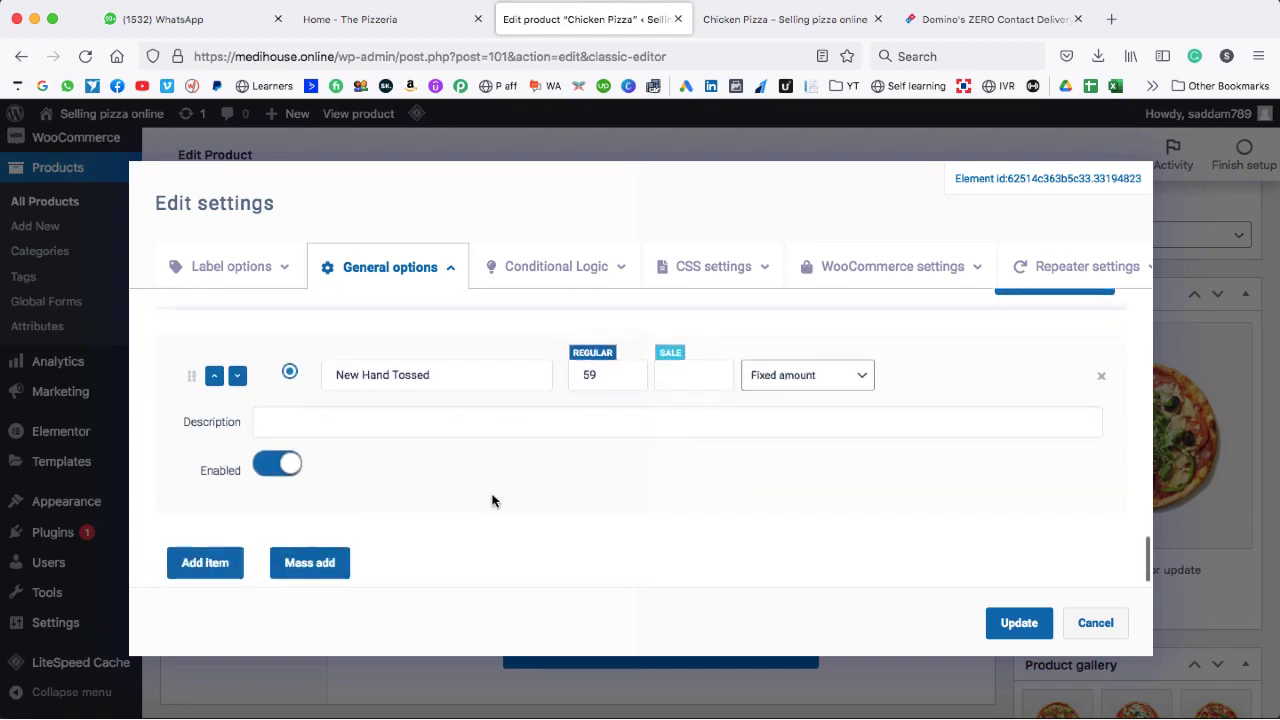
Step: Add a '100% Wheat thin crust' choice priced 99 and review the Conditional Logic settings
{"action": "left_click", "coordinate": [208, 549]}
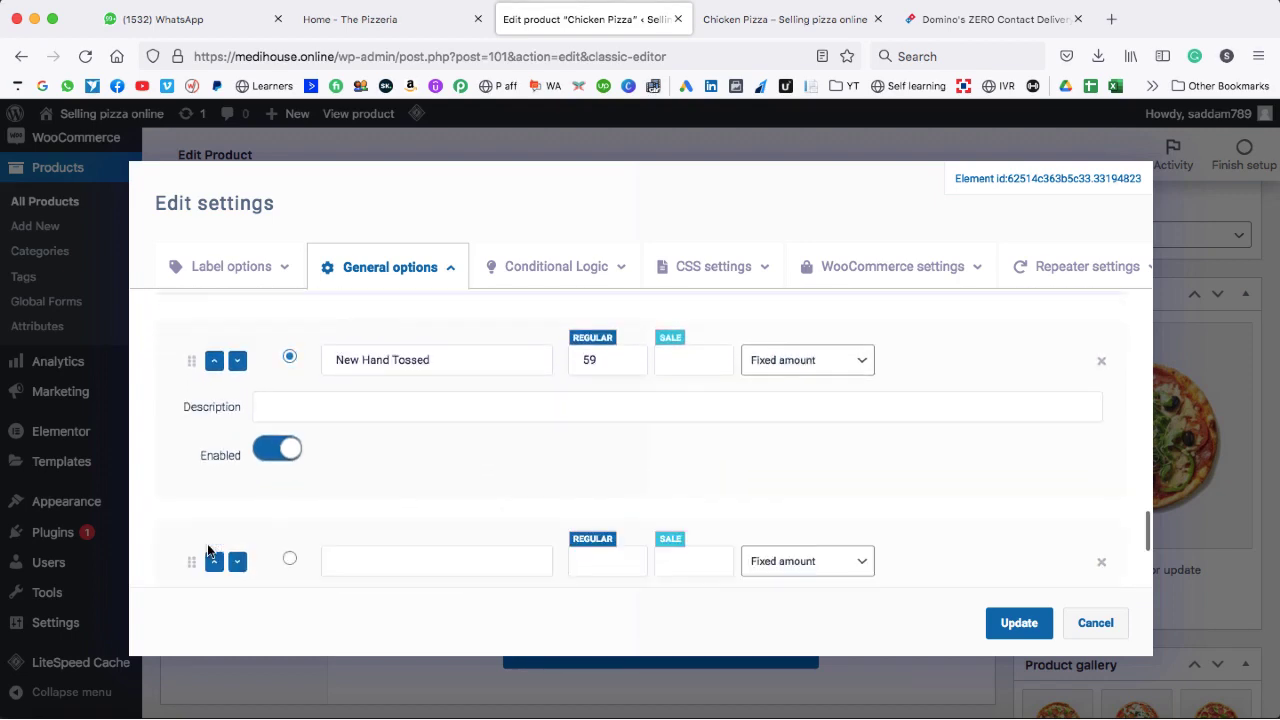
{"action": "scroll", "coordinate": [514, 451], "scroll_direction": "down", "scroll_amount": 3}
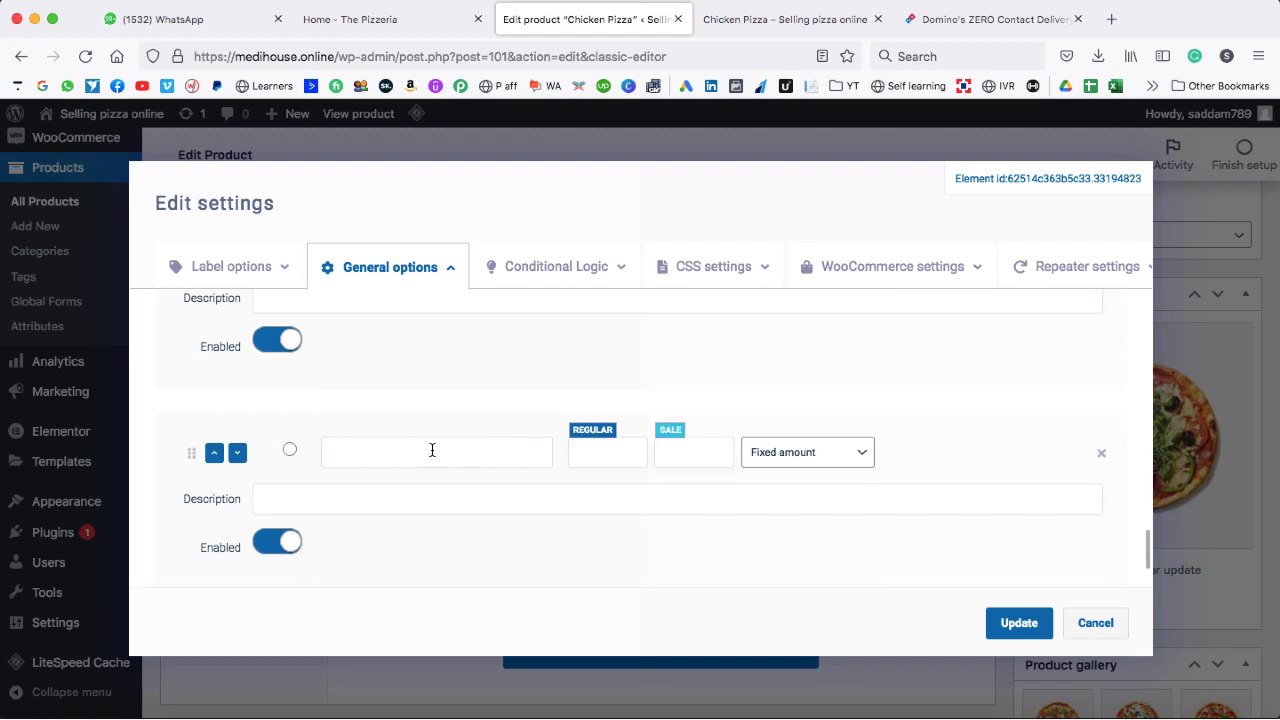
{"action": "left_click", "coordinate": [940, 19]}
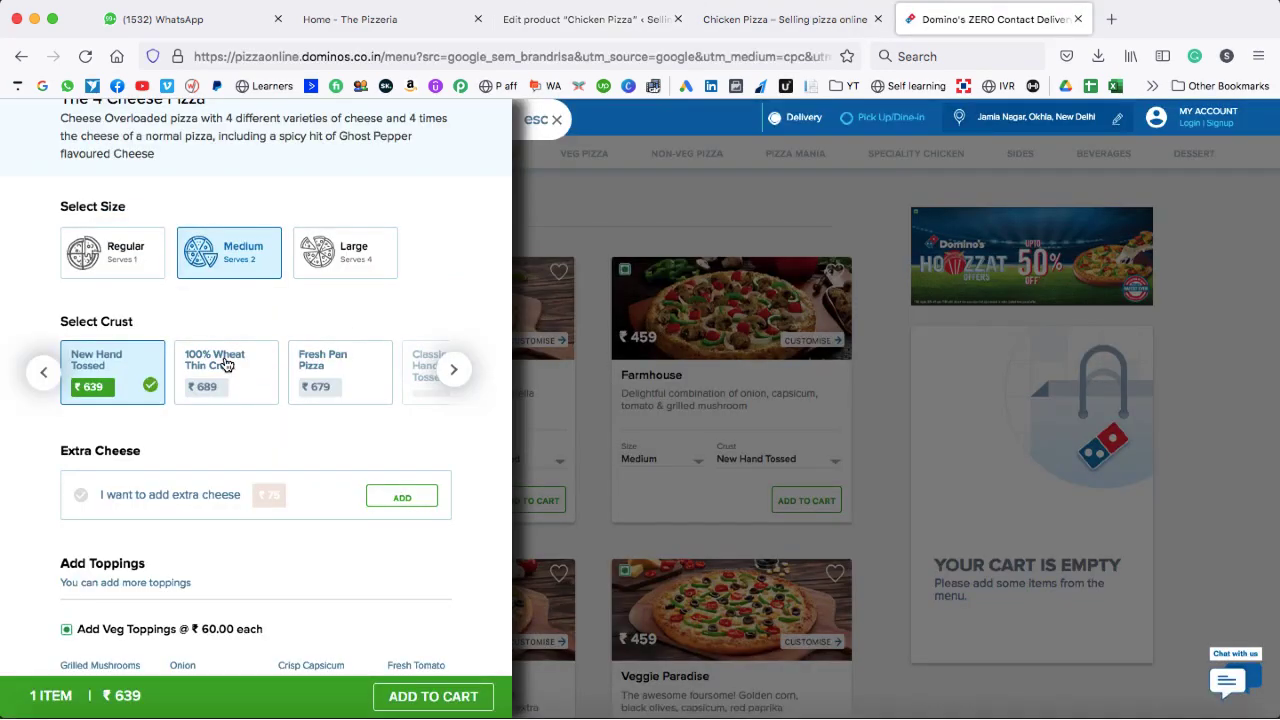
{"action": "left_click", "coordinate": [600, 22]}
{"action": "left_click", "coordinate": [398, 449]}
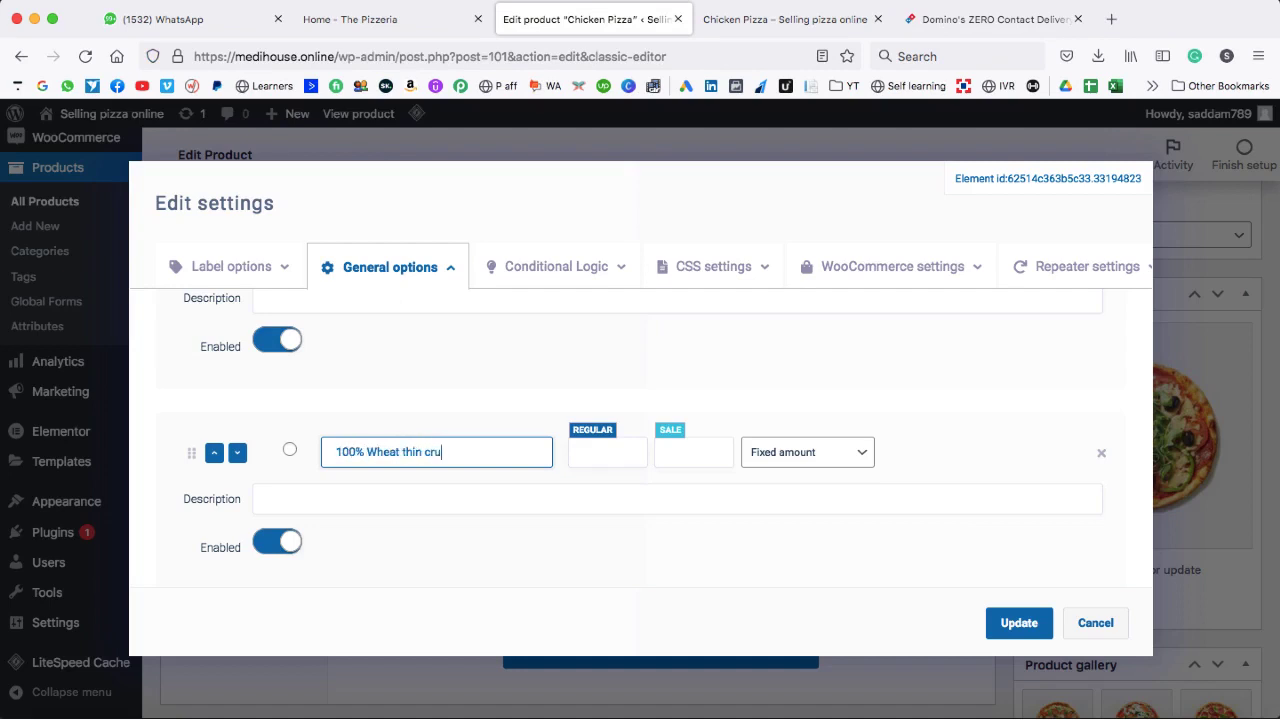
{"action": "left_click", "coordinate": [596, 451]}
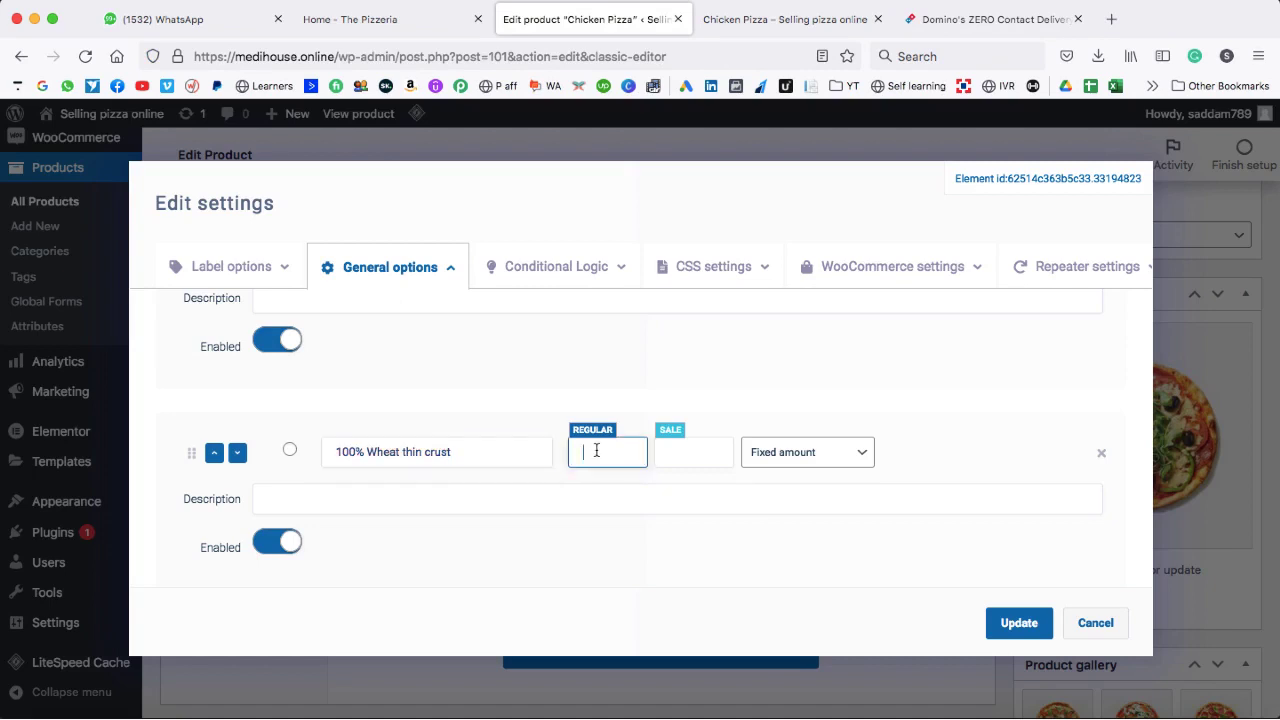
{"action": "type", "text": "9"}
{"action": "scroll", "coordinate": [750, 462], "scroll_direction": "down", "scroll_amount": 2}
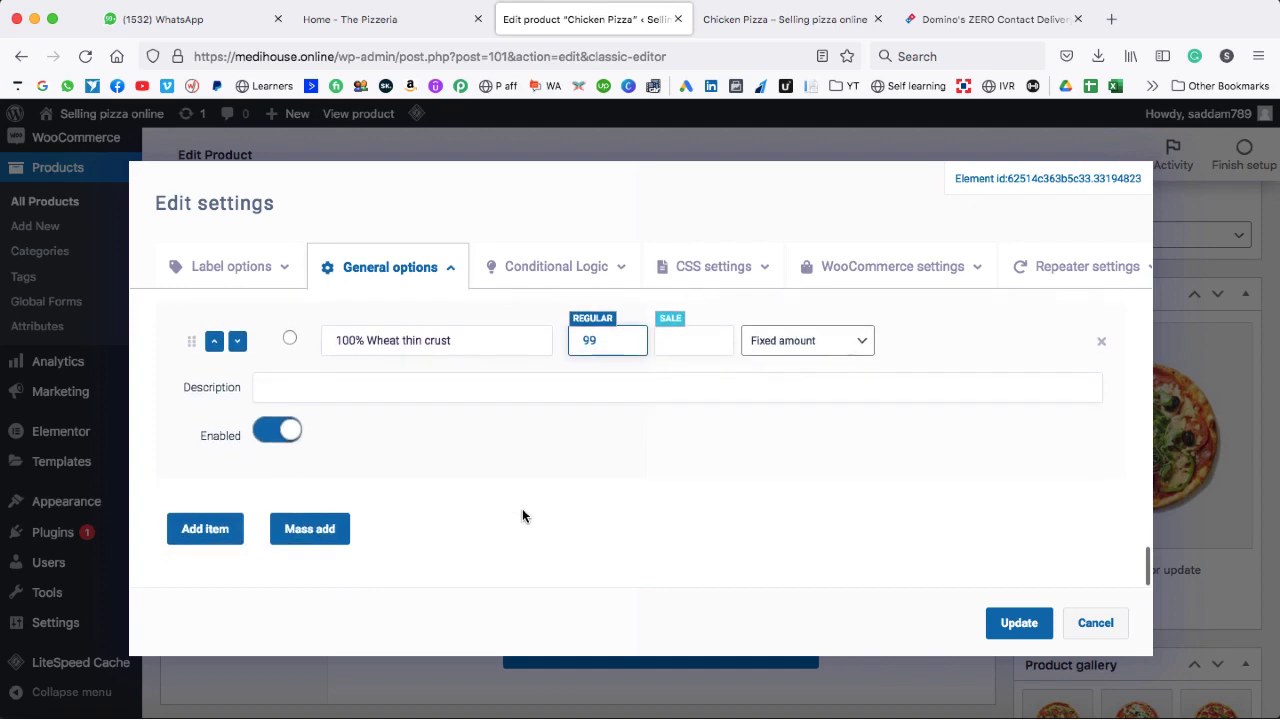
{"action": "scroll", "coordinate": [522, 515], "scroll_direction": "up", "scroll_amount": 6}
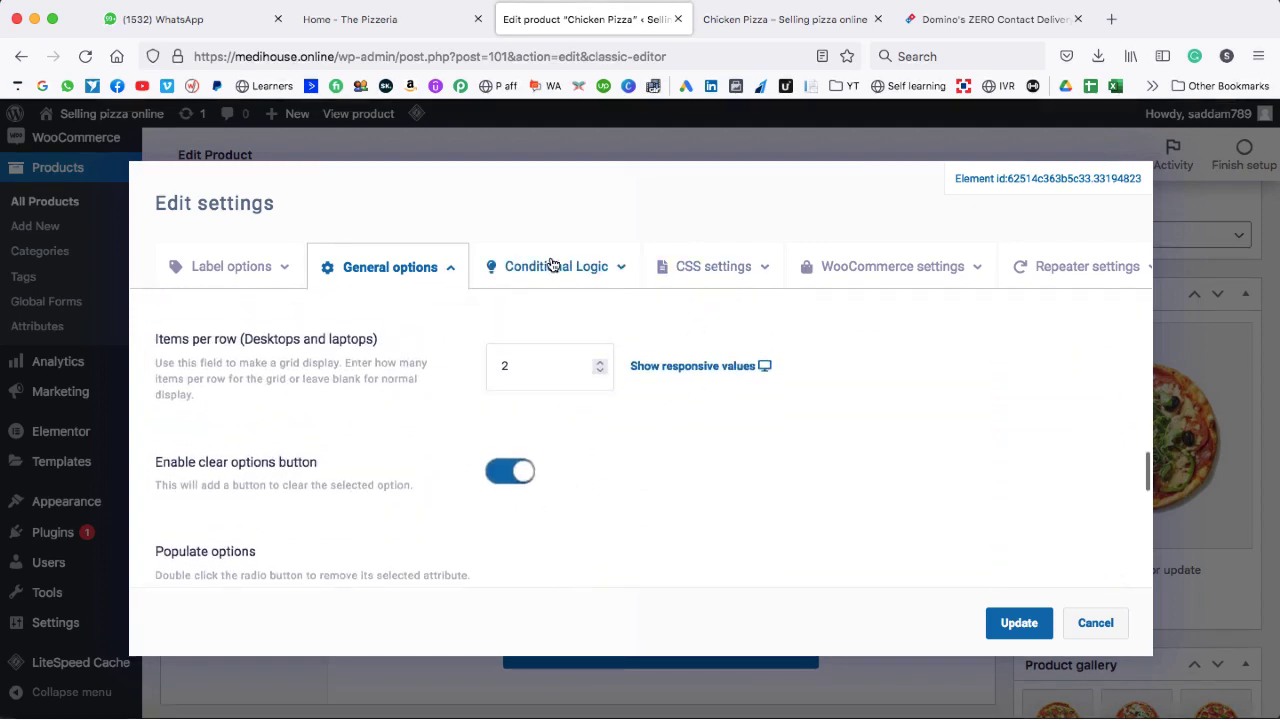
{"action": "left_click", "coordinate": [515, 278]}
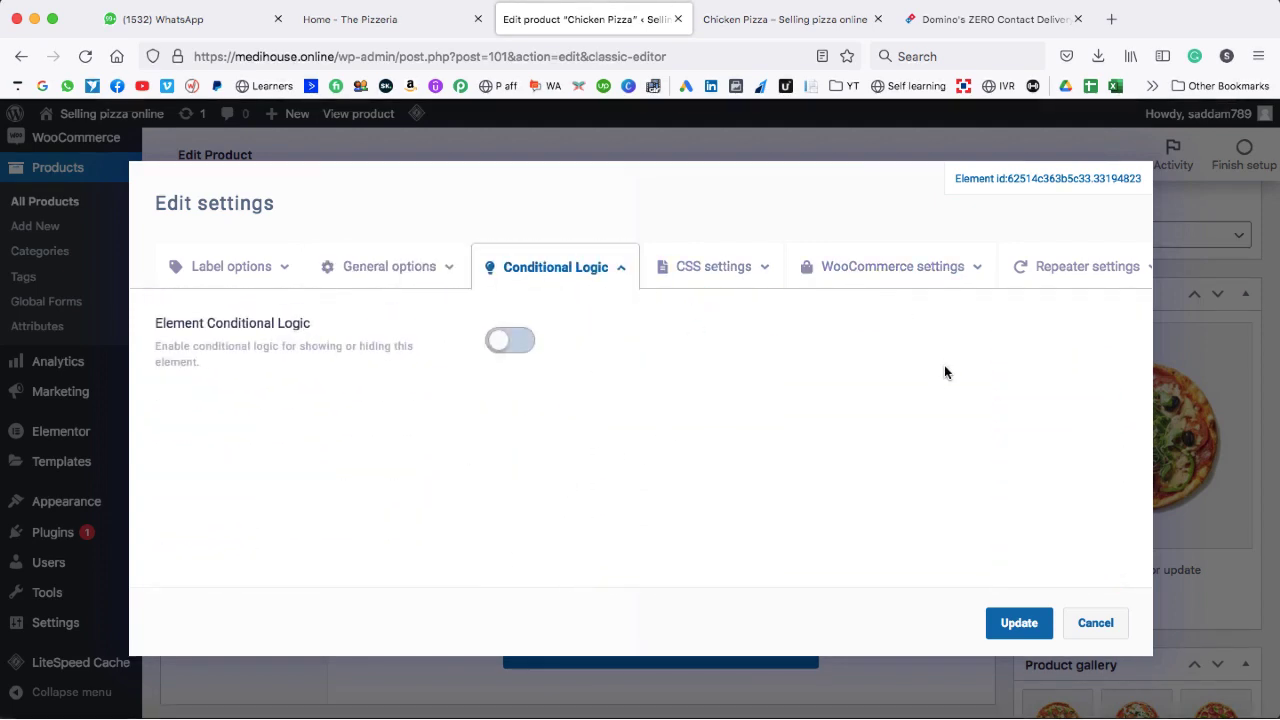
Step: Save the crust element and update the Chicken Pizza product
{"action": "left_click", "coordinate": [1020, 625]}
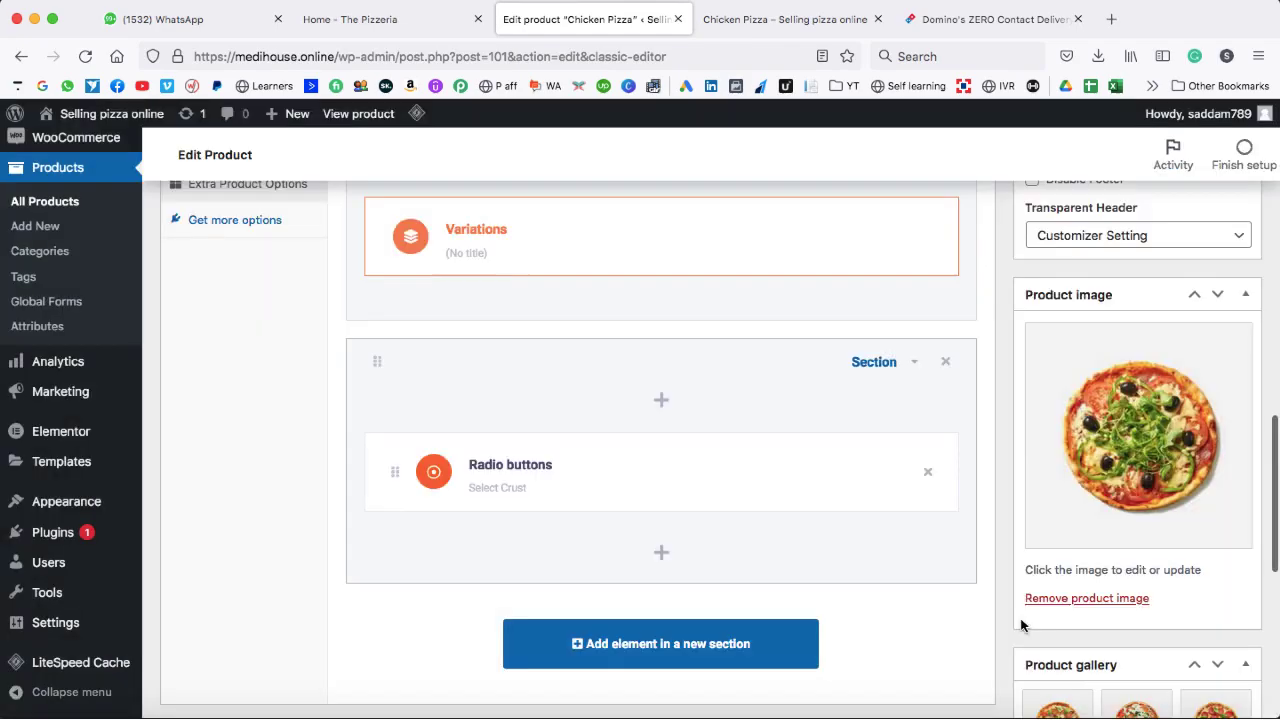
{"action": "scroll", "coordinate": [1006, 324], "scroll_direction": "up", "scroll_amount": 10}
{"action": "scroll", "coordinate": [1006, 322], "scroll_direction": "up", "scroll_amount": 5}
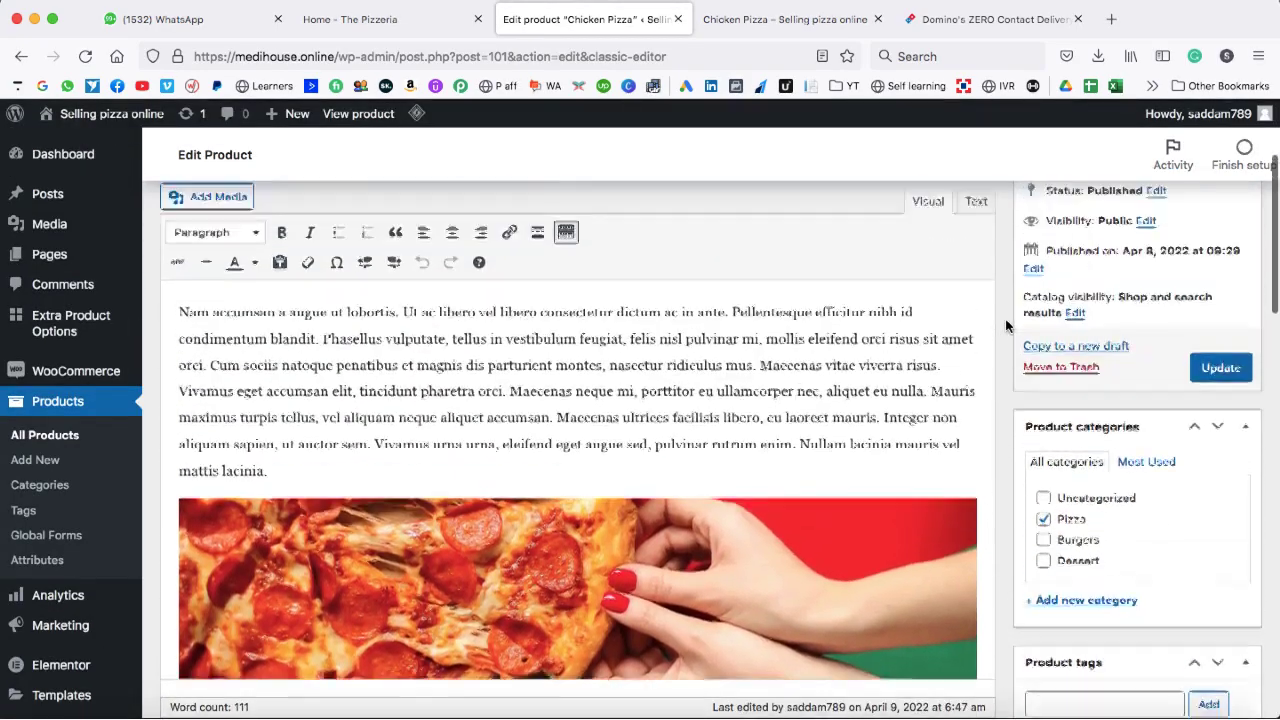
{"action": "left_click", "coordinate": [1220, 394]}
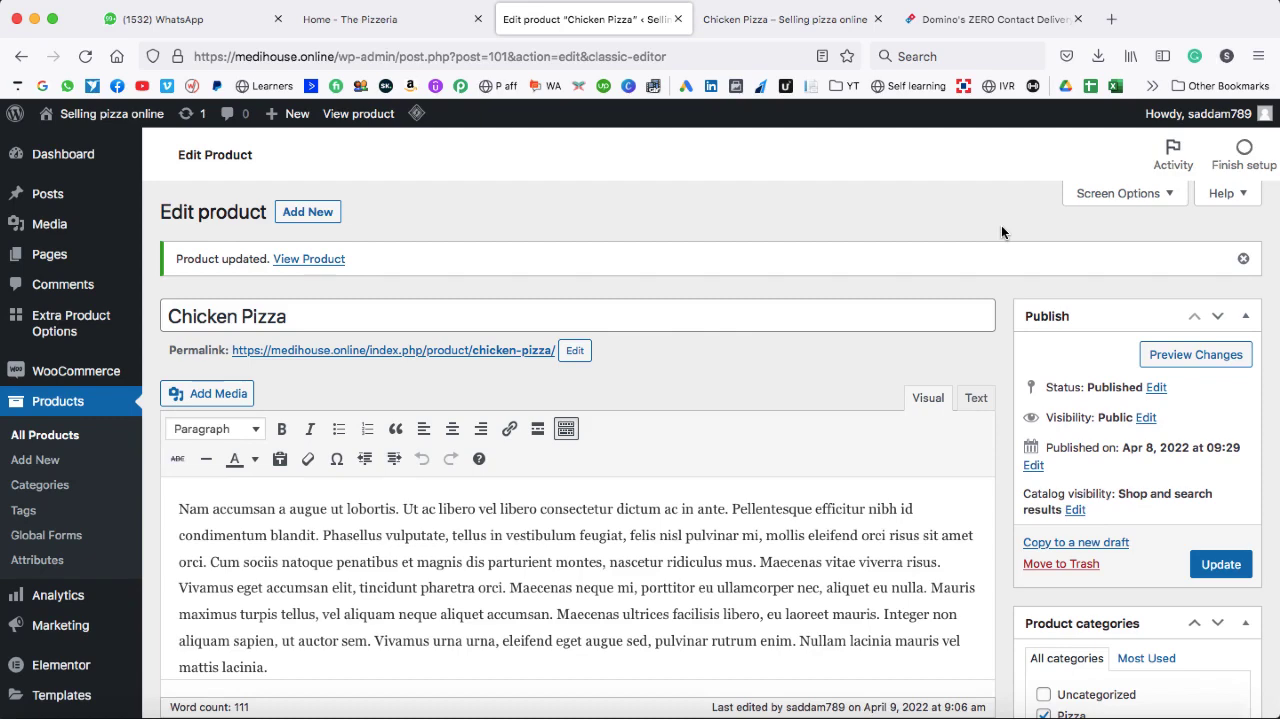
Step: Reload the live page to see New Hand Tossed ₹59.00 and 100% Wheat thin crust ₹99.00
{"action": "left_click", "coordinate": [792, 21]}
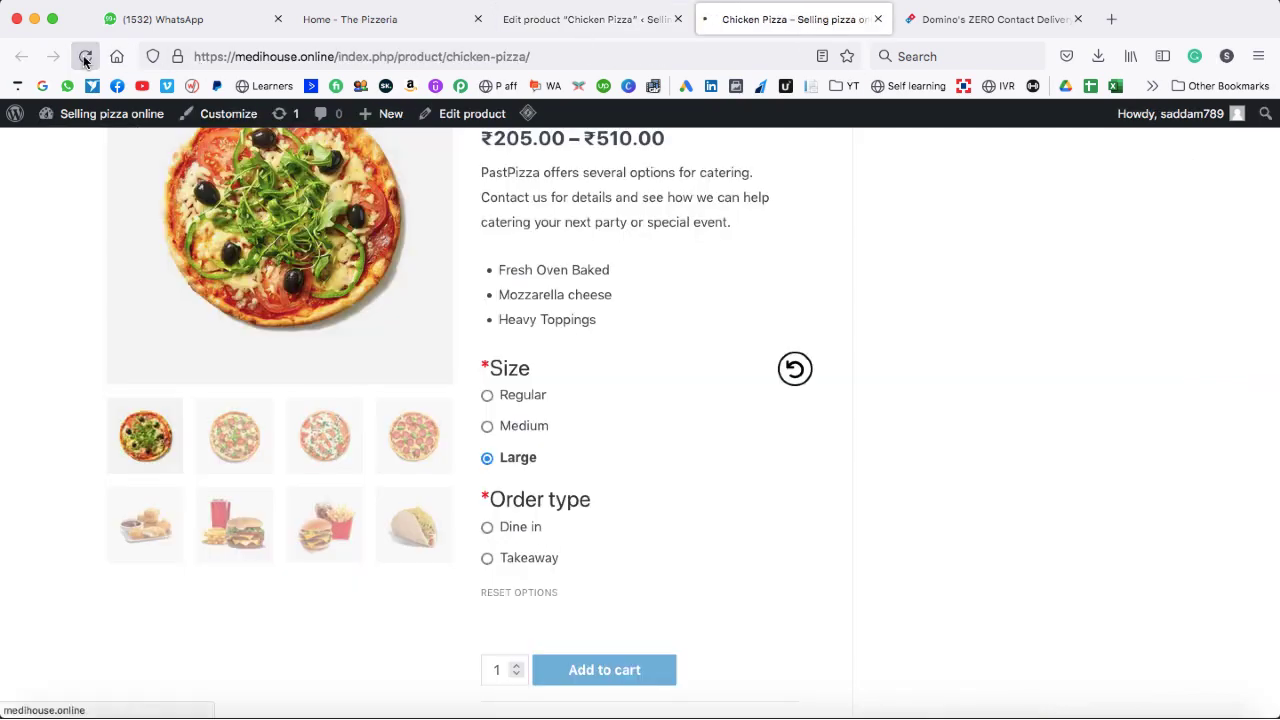
{"action": "left_click", "coordinate": [85, 57]}
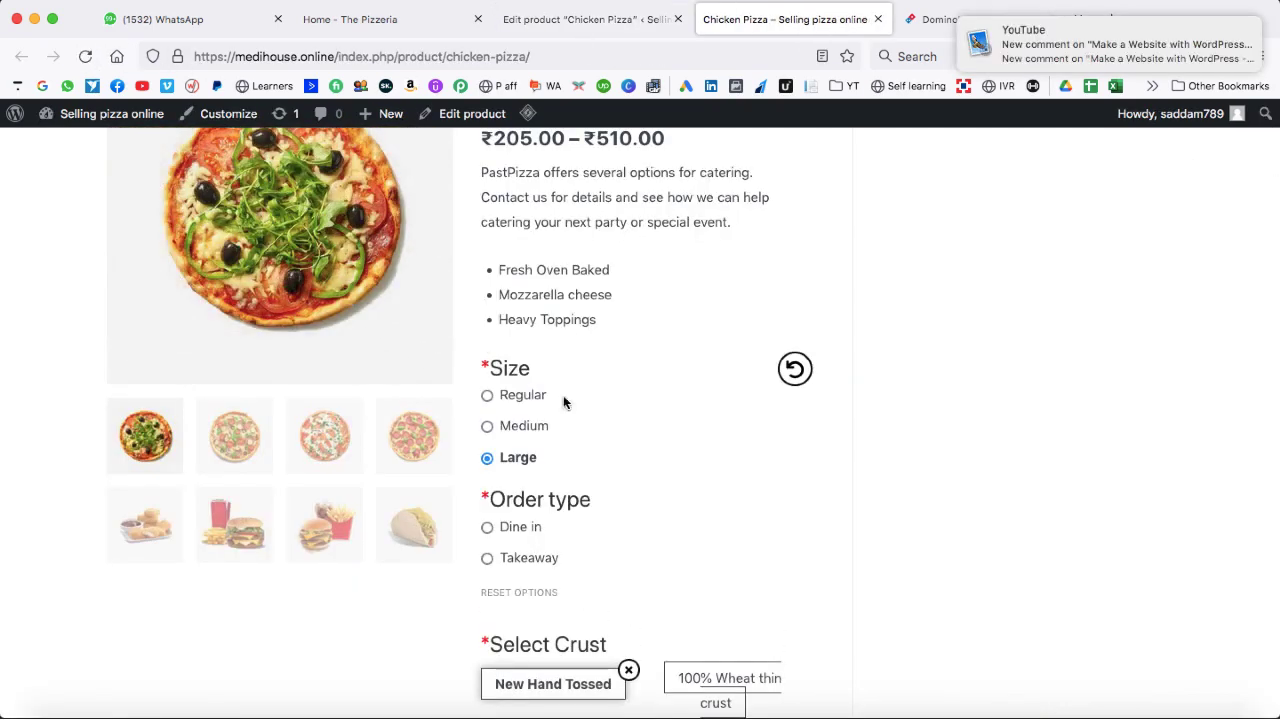
{"action": "scroll", "coordinate": [606, 456], "scroll_direction": "down", "scroll_amount": 3}
{"action": "scroll", "coordinate": [606, 456], "scroll_direction": "down", "scroll_amount": 1}
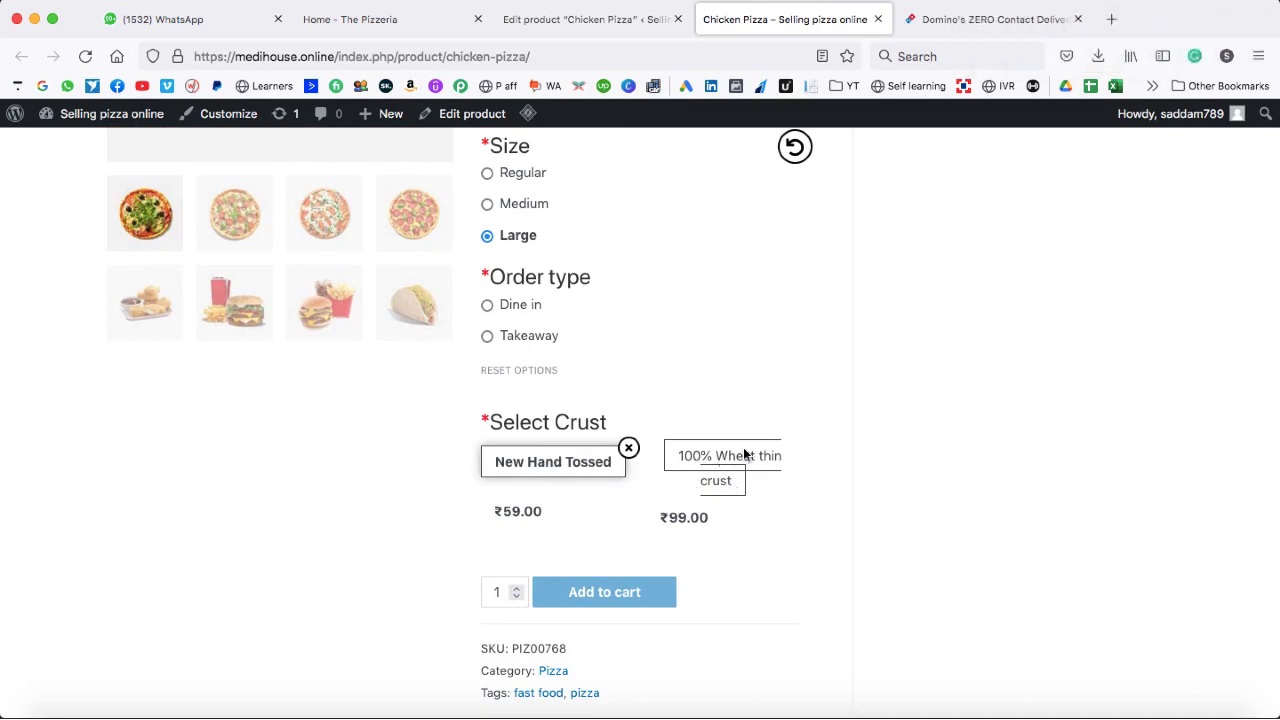
Step: Set Astra Sidebar to No Sidebar and Content Layout to Full Width / Contained, then update
{"action": "left_click", "coordinate": [590, 19]}
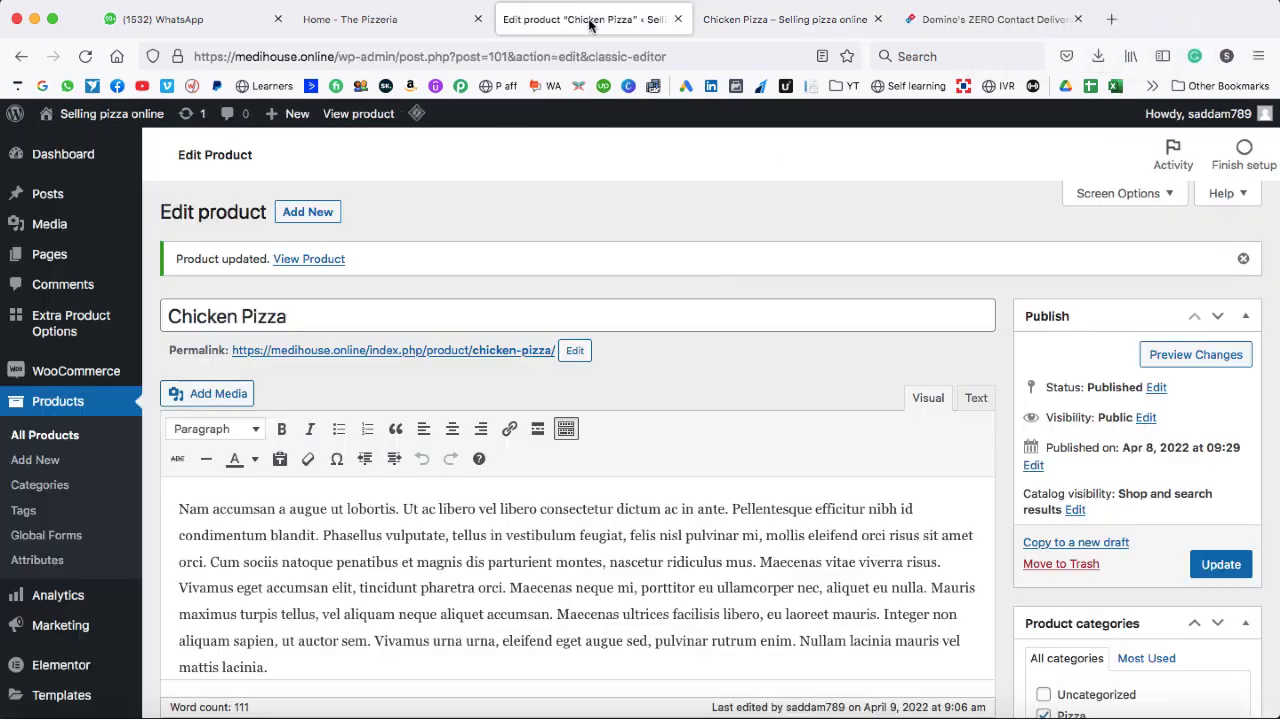
{"action": "scroll", "coordinate": [1002, 420], "scroll_direction": "down", "scroll_amount": 3}
{"action": "scroll", "coordinate": [1002, 416], "scroll_direction": "down", "scroll_amount": 7}
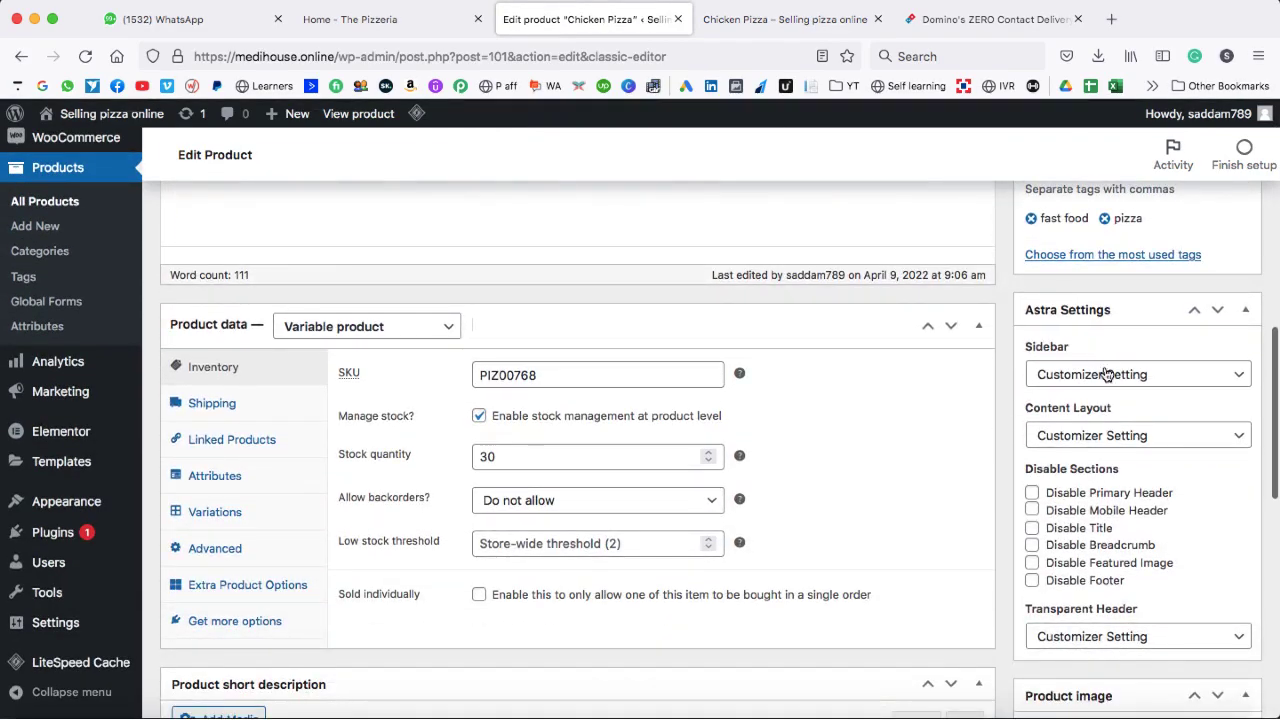
{"action": "left_click", "coordinate": [1082, 375]}
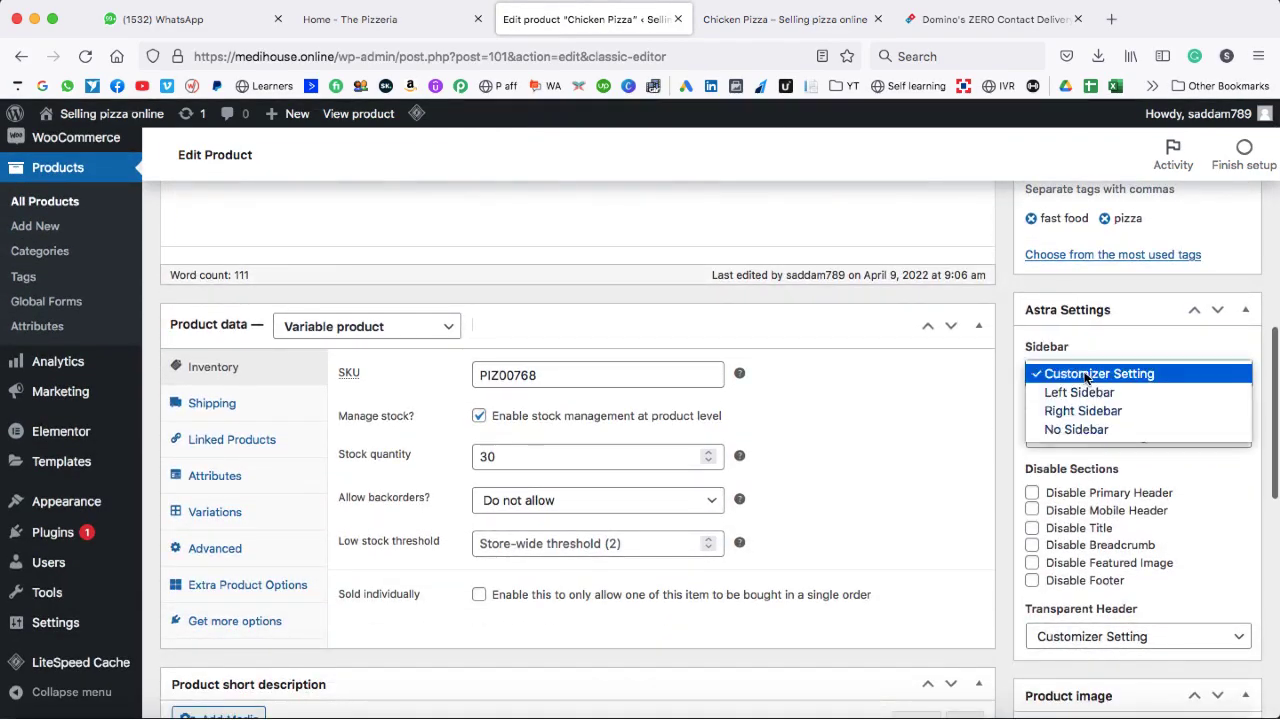
{"action": "left_click", "coordinate": [1110, 430]}
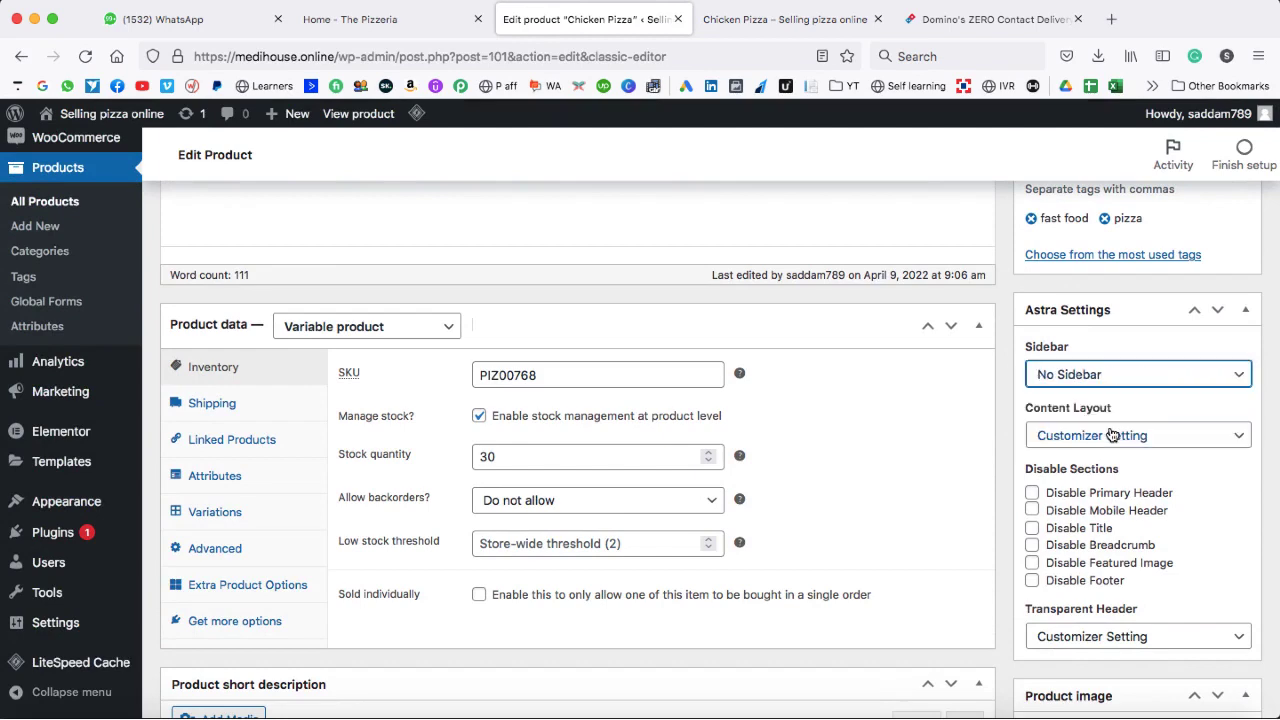
{"action": "left_click", "coordinate": [1063, 432]}
{"action": "left_click", "coordinate": [1108, 490]}
{"action": "left_click", "coordinate": [1100, 436]}
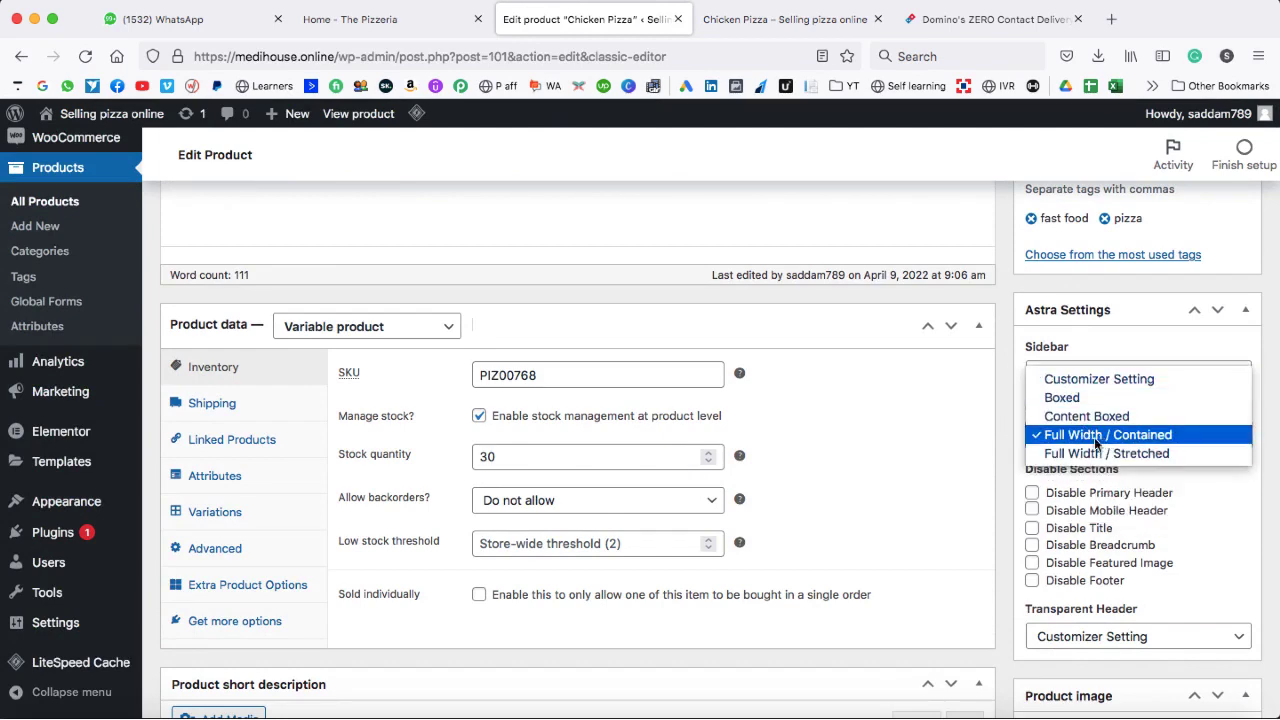
{"action": "scroll", "coordinate": [995, 437], "scroll_direction": "up", "scroll_amount": 10}
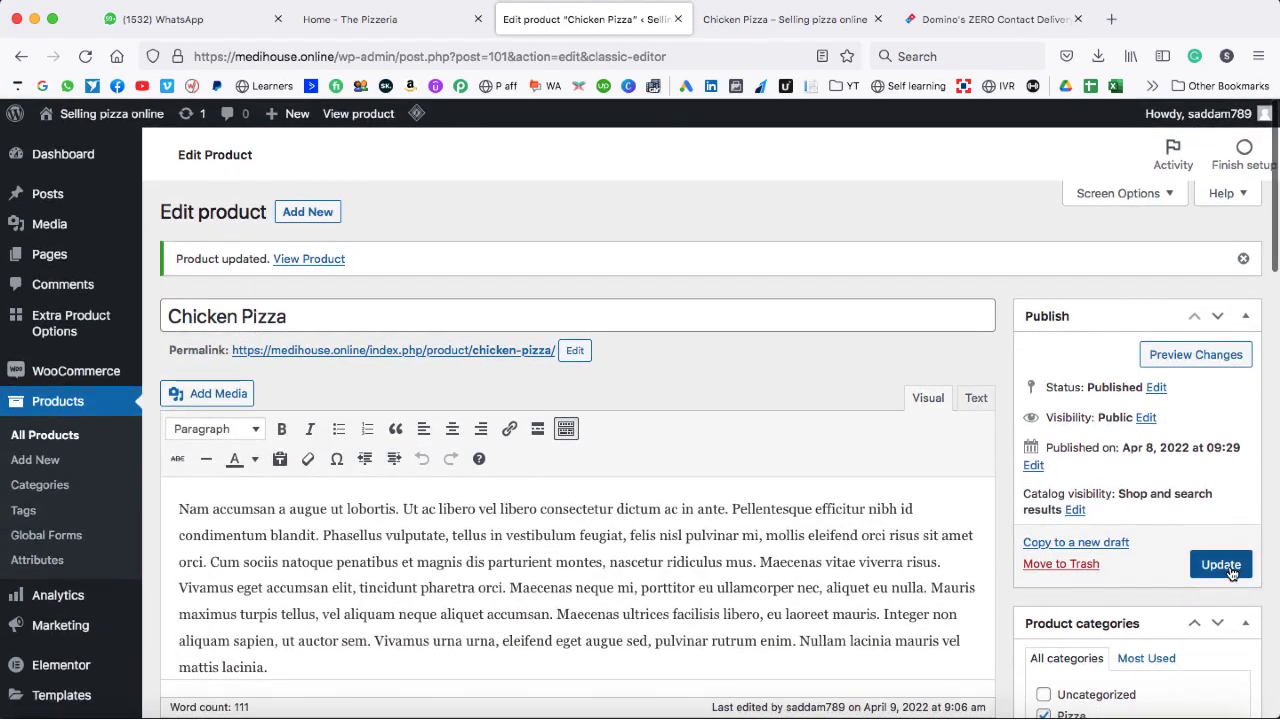
{"action": "left_click", "coordinate": [1222, 566]}
Step: Reload the Chicken Pizza page and select Medium size and Takeaway, noting the ₹355 base price
{"action": "left_click", "coordinate": [785, 19]}
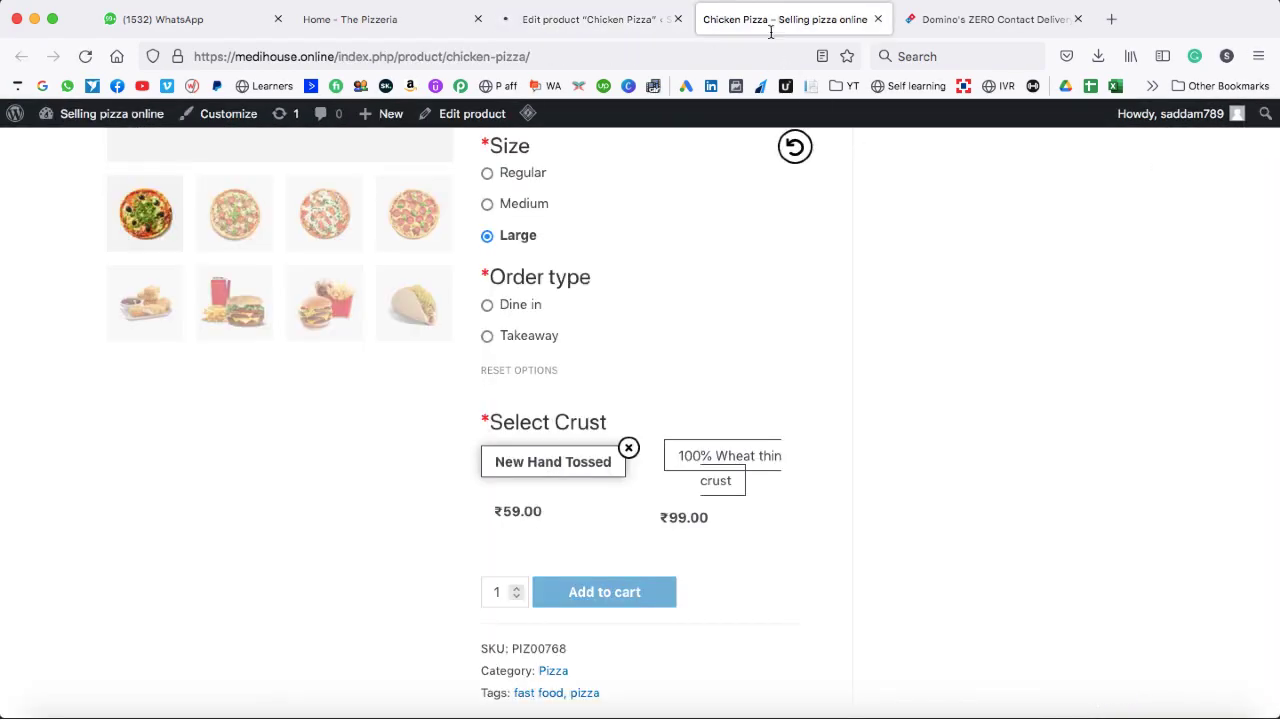
{"action": "left_click", "coordinate": [85, 56]}
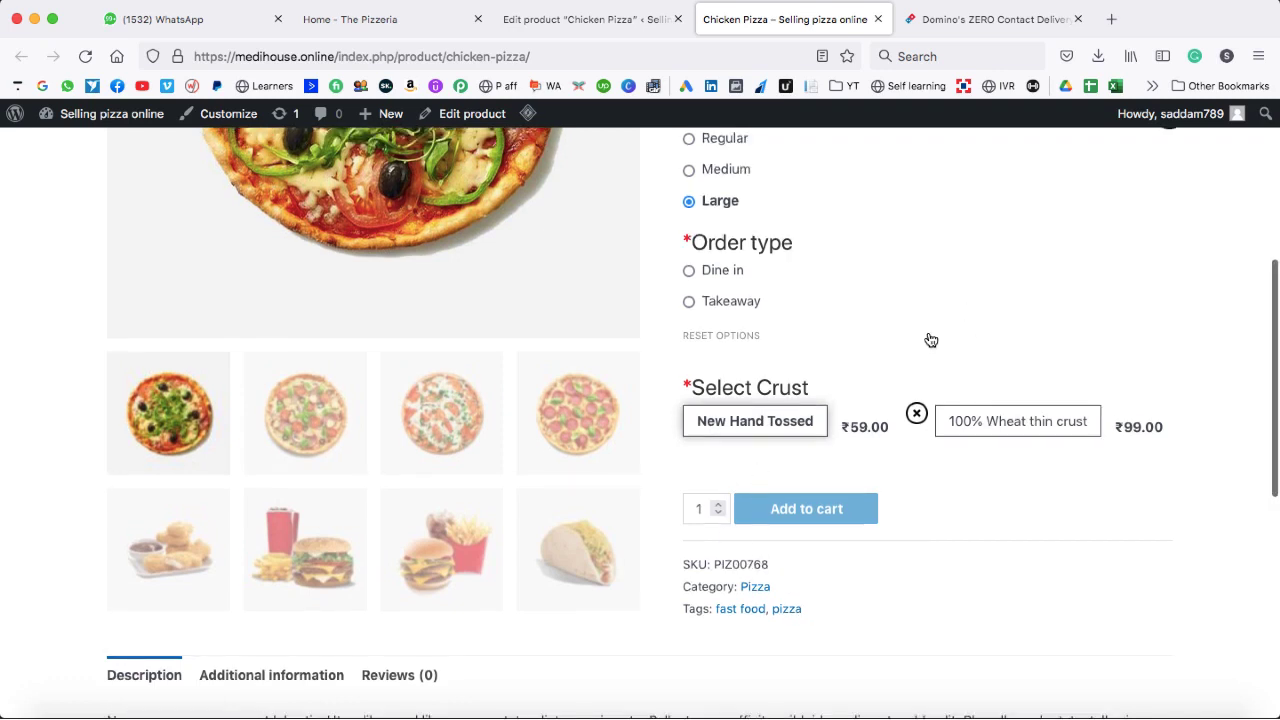
{"action": "scroll", "coordinate": [927, 339], "scroll_direction": "up", "scroll_amount": 3}
{"action": "scroll", "coordinate": [928, 339], "scroll_direction": "up", "scroll_amount": 1}
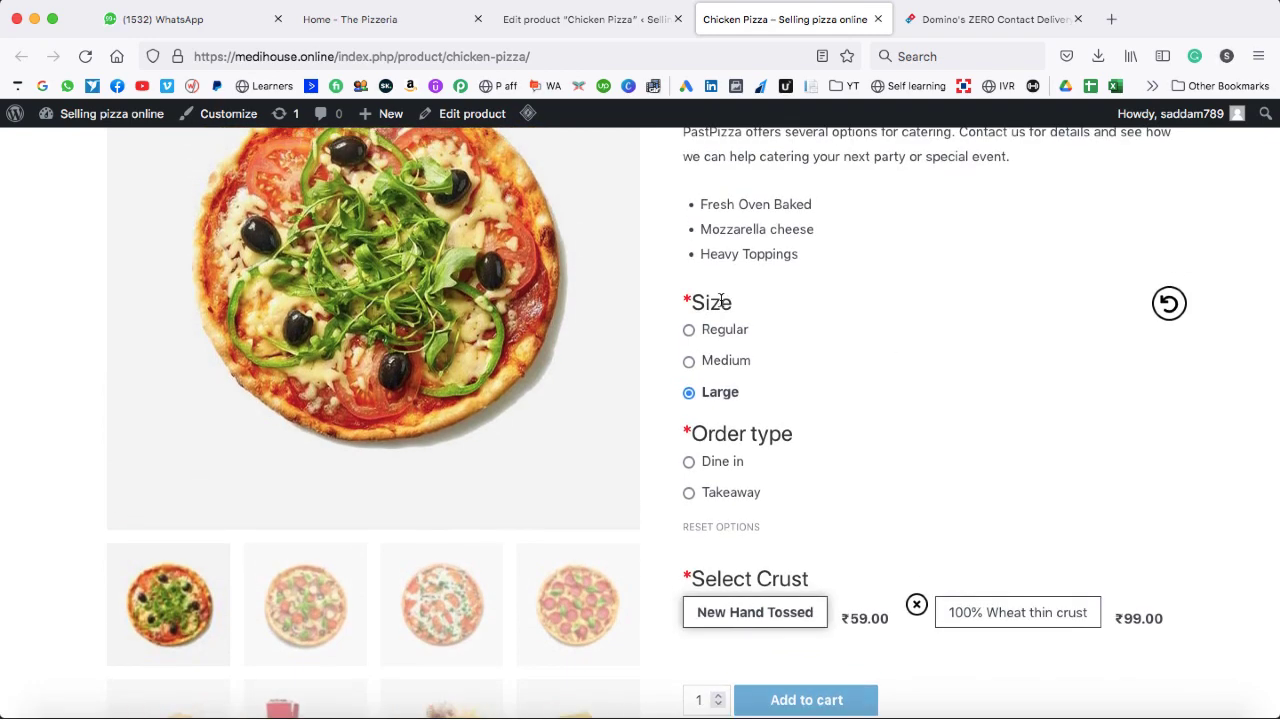
{"action": "left_click", "coordinate": [688, 363]}
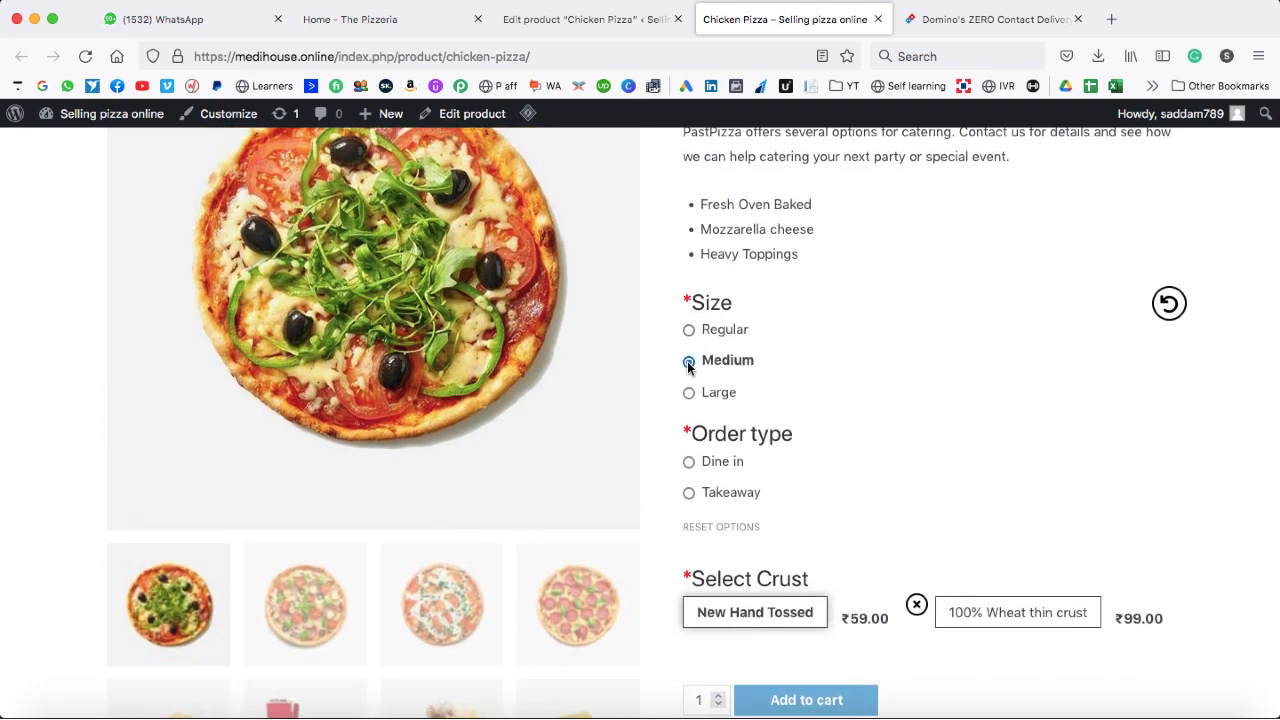
{"action": "scroll", "coordinate": [850, 376], "scroll_direction": "down", "scroll_amount": 2}
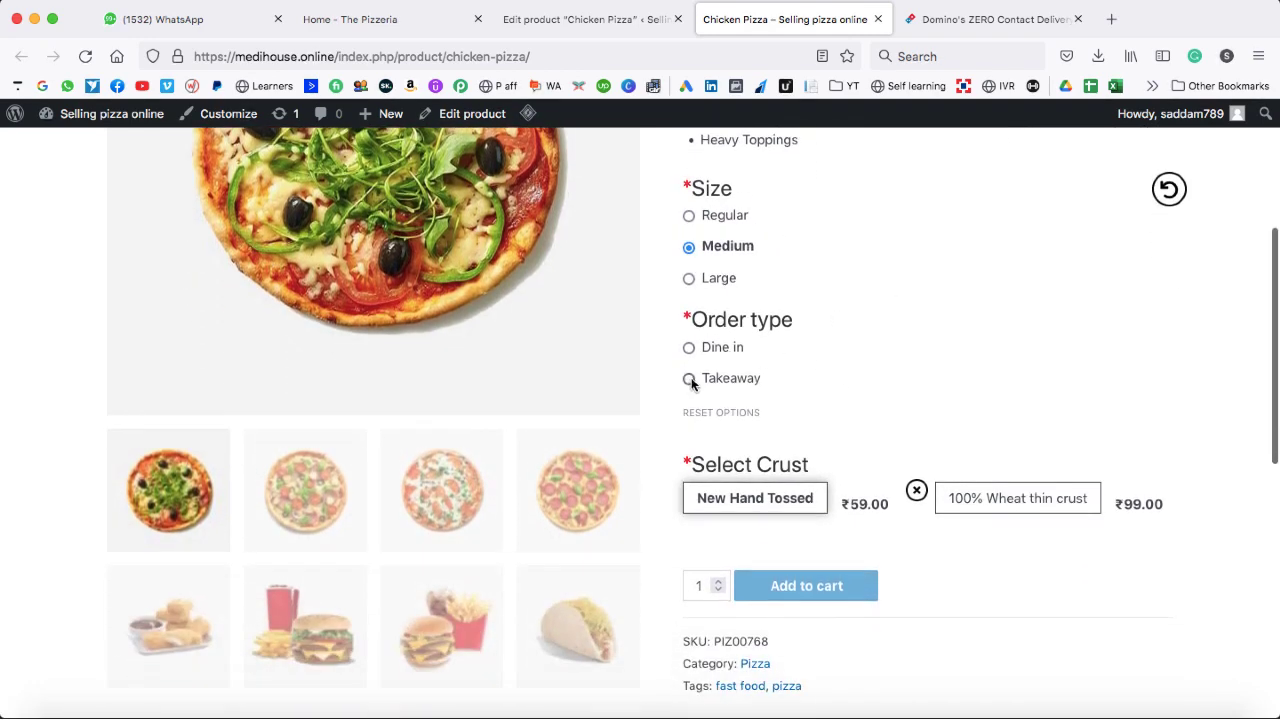
{"action": "left_click", "coordinate": [688, 378]}
{"action": "scroll", "coordinate": [889, 372], "scroll_direction": "down", "scroll_amount": 2}
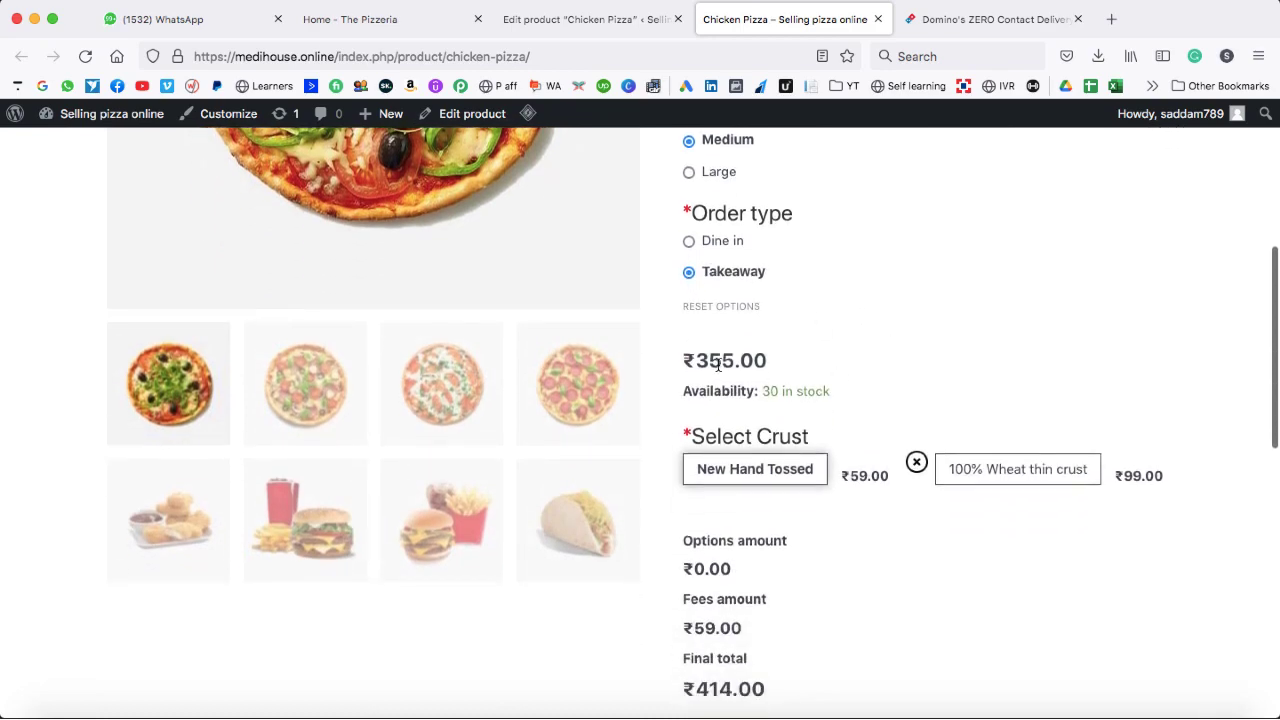
{"action": "left_click_drag", "start_coordinate": [697, 361], "coordinate": [735, 361]}
{"action": "left_click", "coordinate": [821, 360]}
{"action": "scroll", "coordinate": [821, 365], "scroll_direction": "down", "scroll_amount": 1}
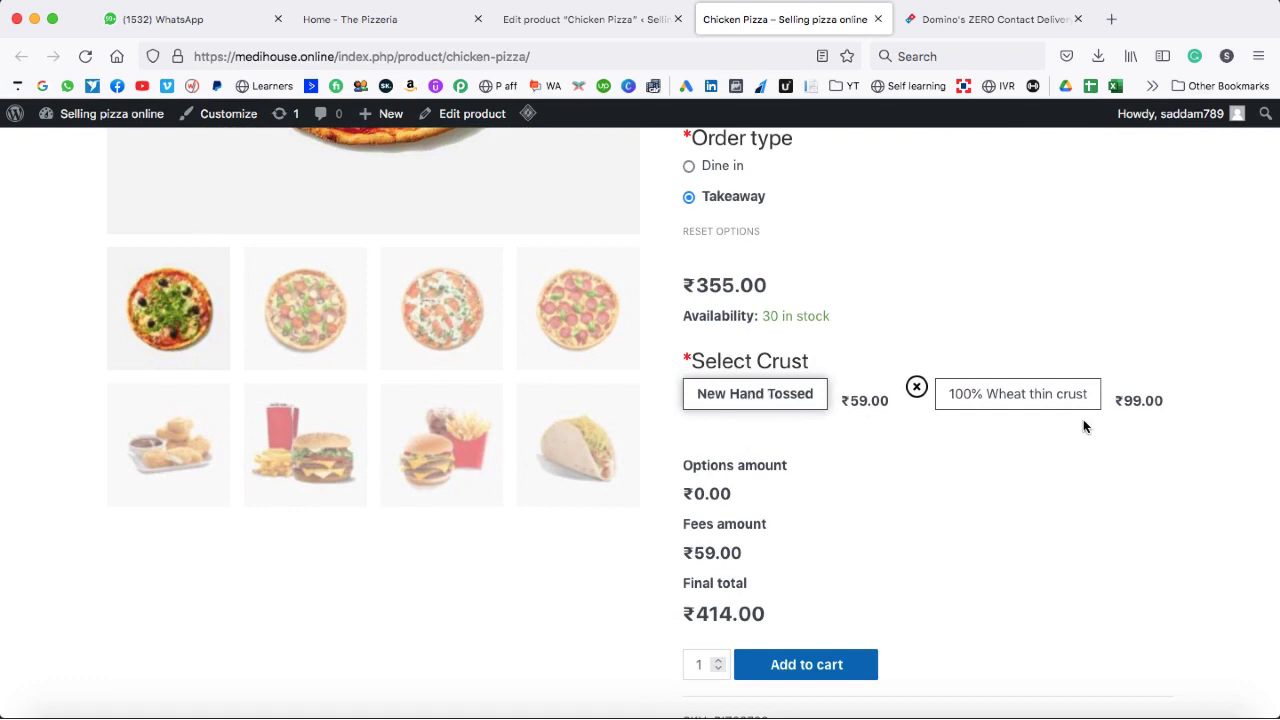
Step: Compare totals with and without 100% Wheat thin crust (₹99 fee, ₹355 without), then view Domino's customiser
{"action": "left_click", "coordinate": [1013, 395]}
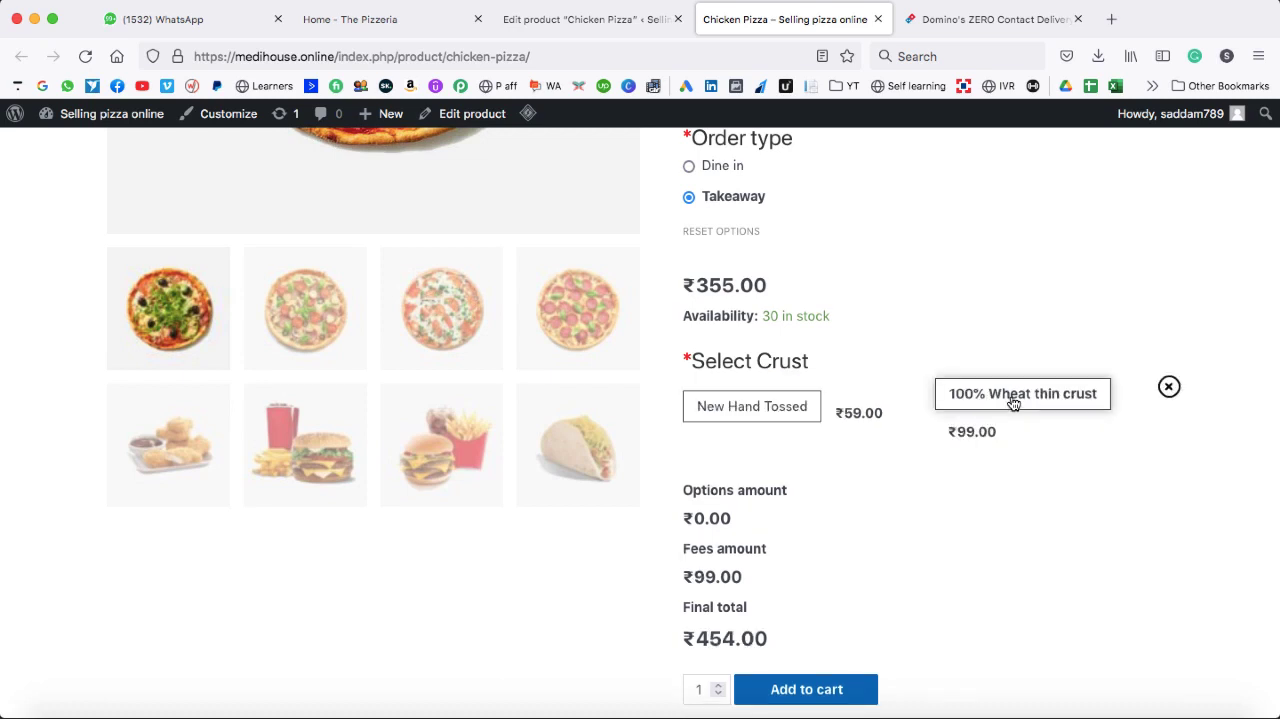
{"action": "scroll", "coordinate": [1040, 500], "scroll_direction": "down", "scroll_amount": 1}
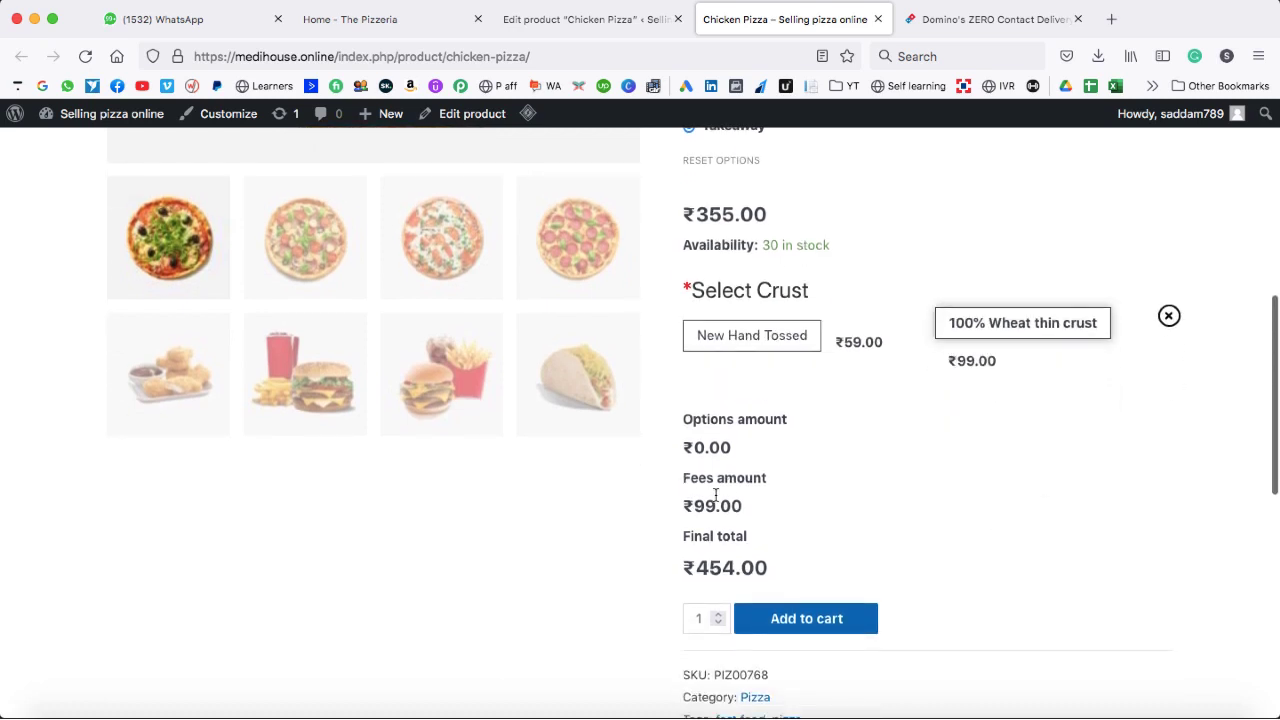
{"action": "left_click_drag", "start_coordinate": [697, 505], "coordinate": [714, 506]}
{"action": "left_click", "coordinate": [1168, 316]}
{"action": "left_click_drag", "start_coordinate": [697, 488], "coordinate": [736, 488]}
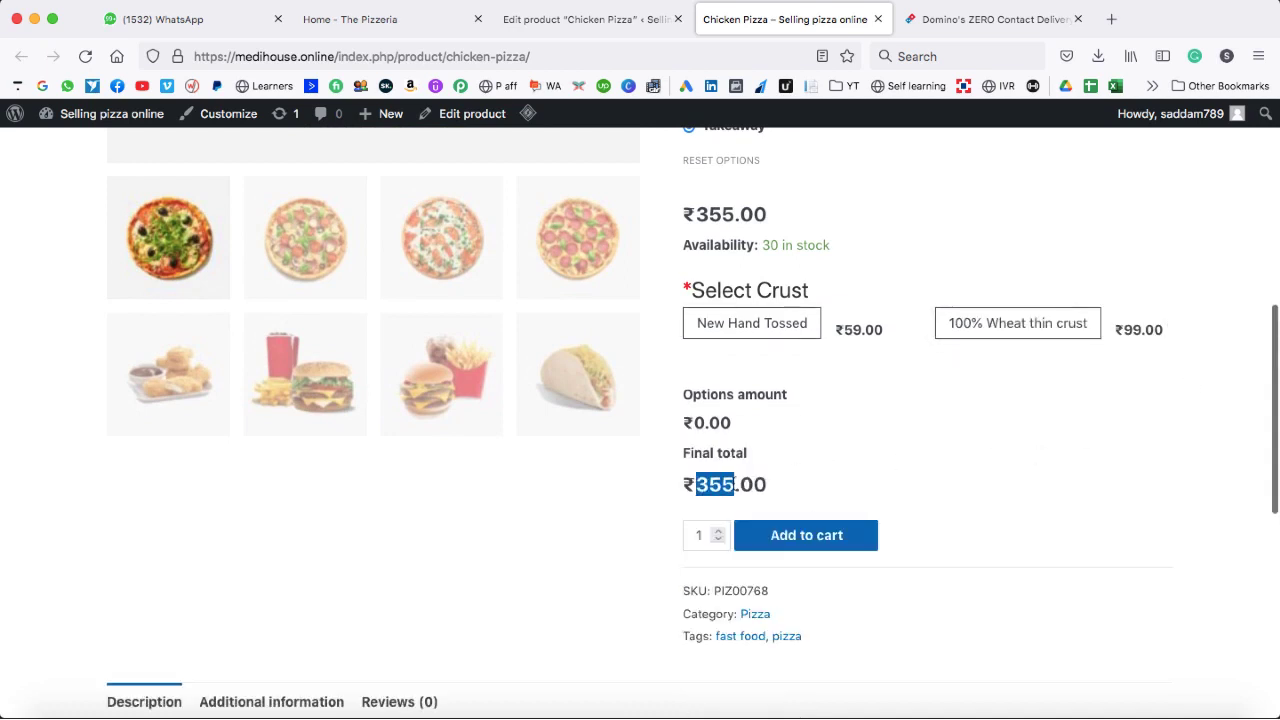
{"action": "left_click", "coordinate": [1014, 327]}
{"action": "scroll", "coordinate": [1011, 529], "scroll_direction": "down", "scroll_amount": 1}
{"action": "scroll", "coordinate": [1011, 529], "scroll_direction": "up", "scroll_amount": 2}
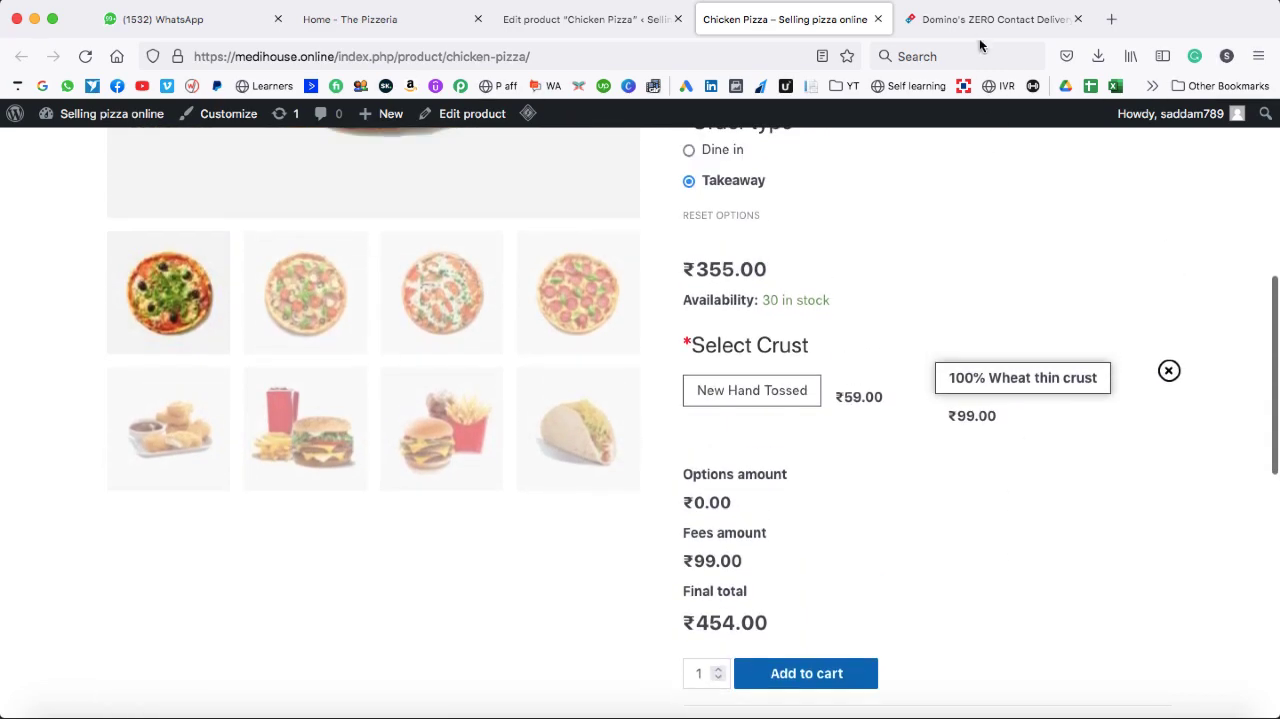
{"action": "left_click", "coordinate": [980, 22]}
{"action": "scroll", "coordinate": [230, 447], "scroll_direction": "down", "scroll_amount": 2}
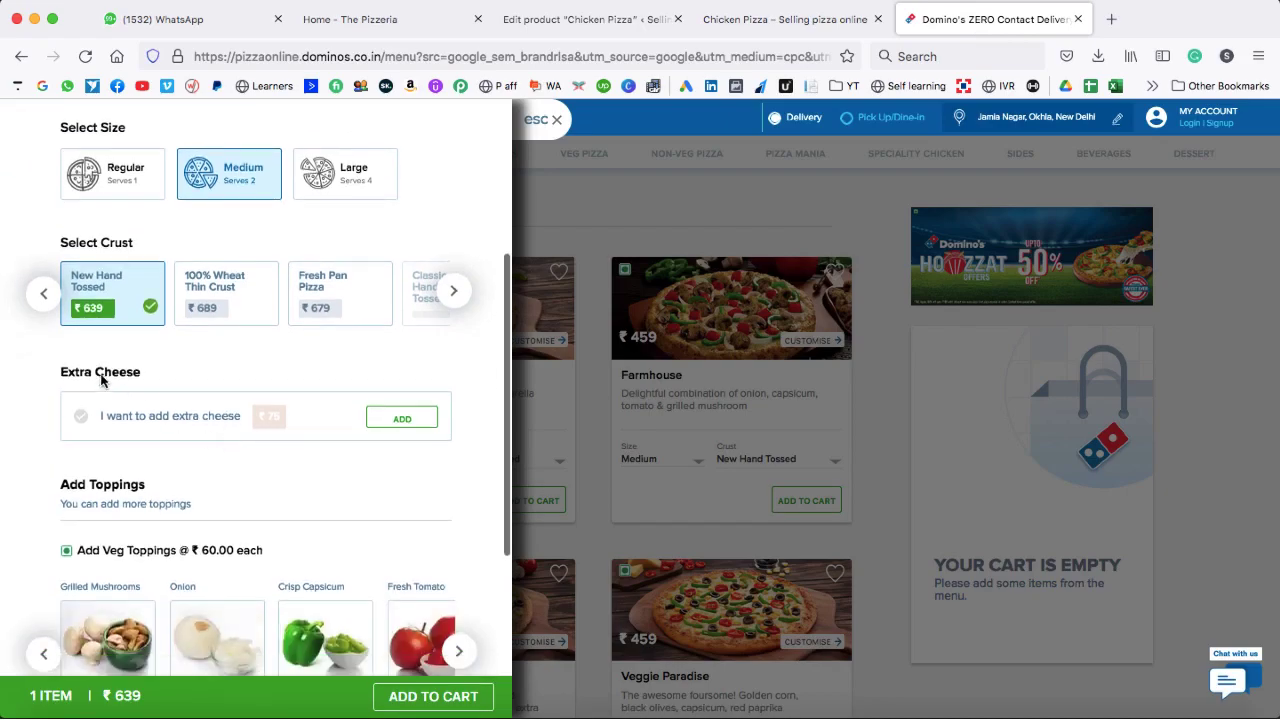
Step: Add a Checkboxes element in a new section of Chicken Pizza's extra product options
{"action": "left_click", "coordinate": [586, 22]}
{"action": "scroll", "coordinate": [635, 386], "scroll_direction": "down", "scroll_amount": 10}
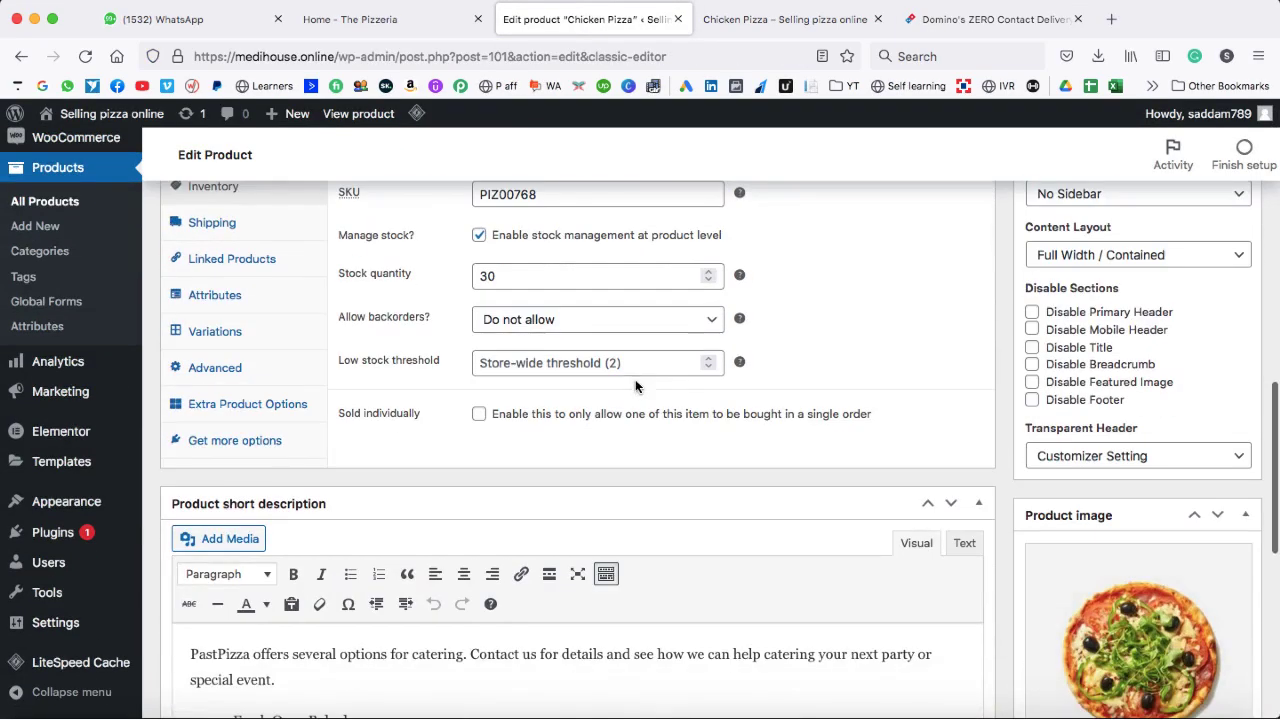
{"action": "left_click", "coordinate": [248, 404]}
{"action": "scroll", "coordinate": [640, 412], "scroll_direction": "down", "scroll_amount": 5}
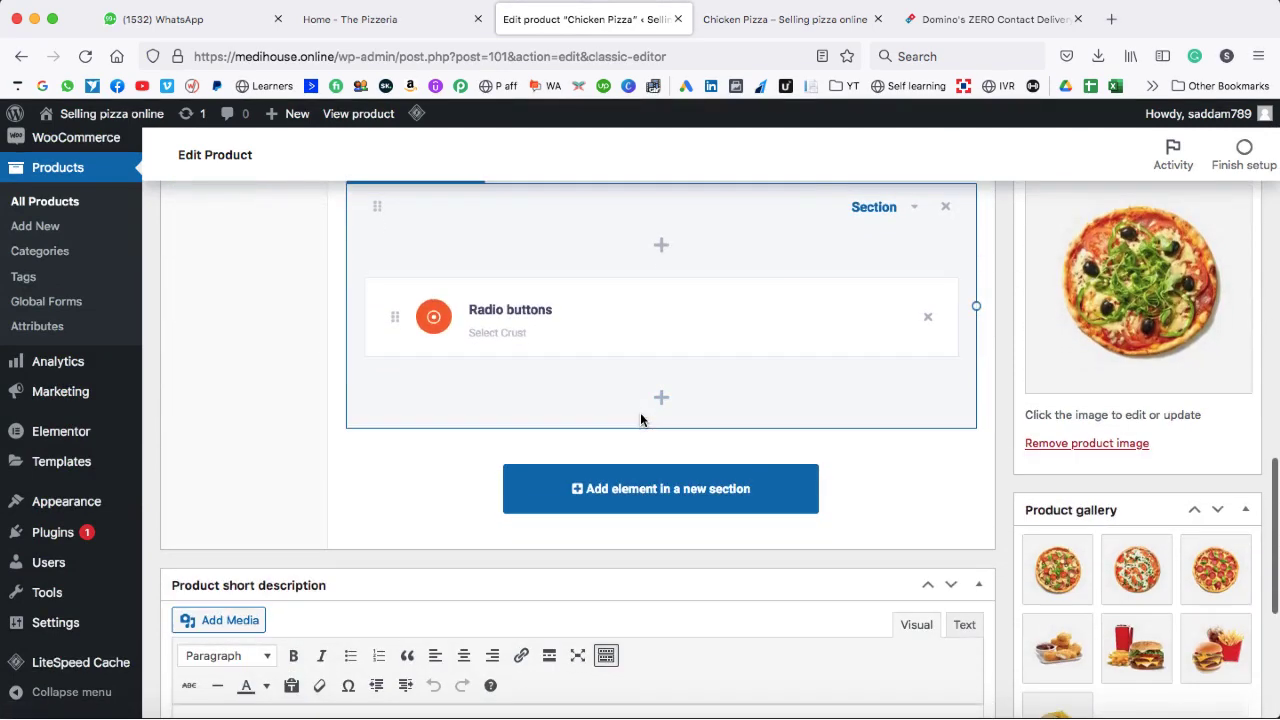
{"action": "left_click", "coordinate": [652, 486]}
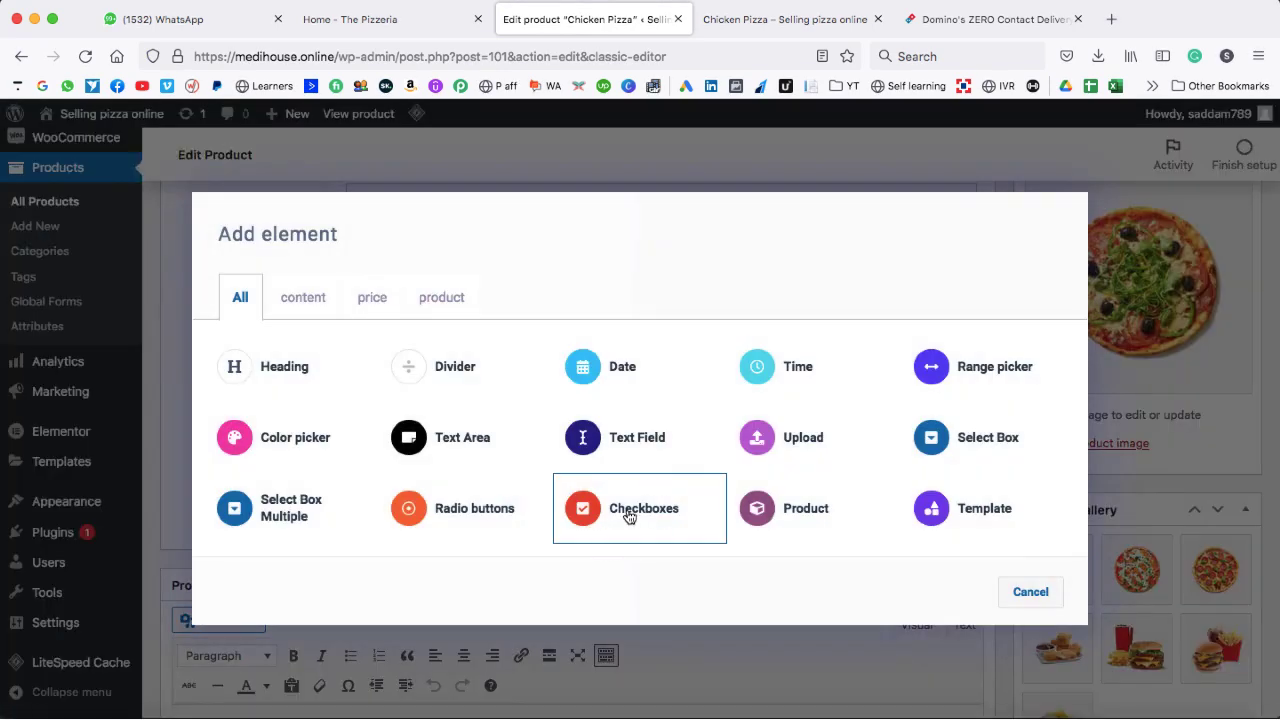
{"action": "left_click", "coordinate": [627, 514]}
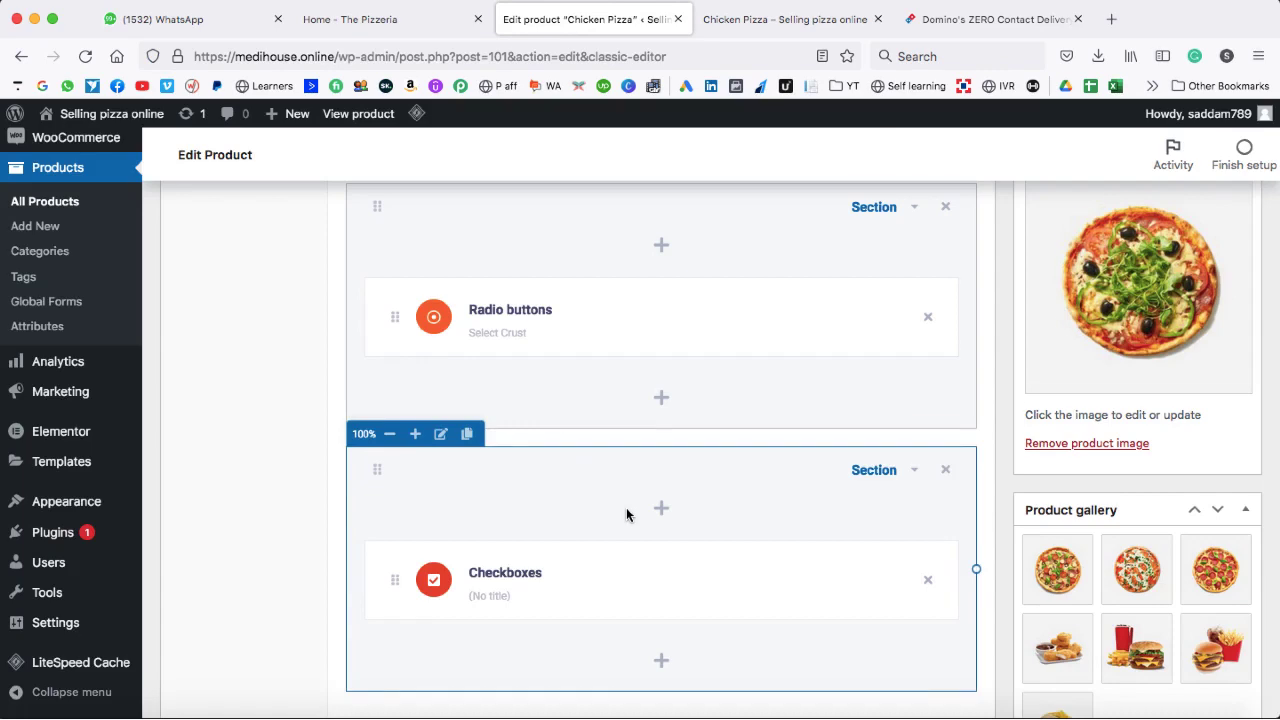
{"action": "scroll", "coordinate": [560, 540], "scroll_direction": "down", "scroll_amount": 1}
{"action": "left_click", "coordinate": [459, 492]}
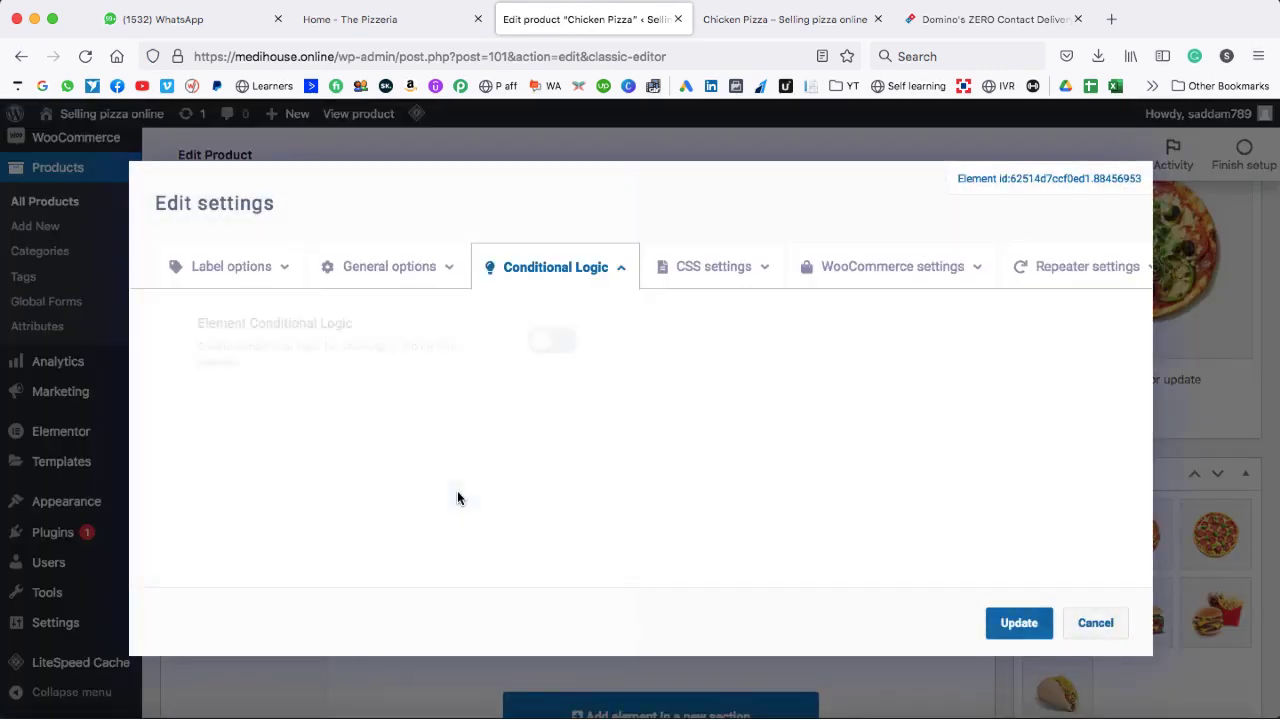
Step: Label the new checkboxes element Extra Cheese
{"action": "left_click", "coordinate": [255, 270]}
{"action": "left_click", "coordinate": [526, 438]}
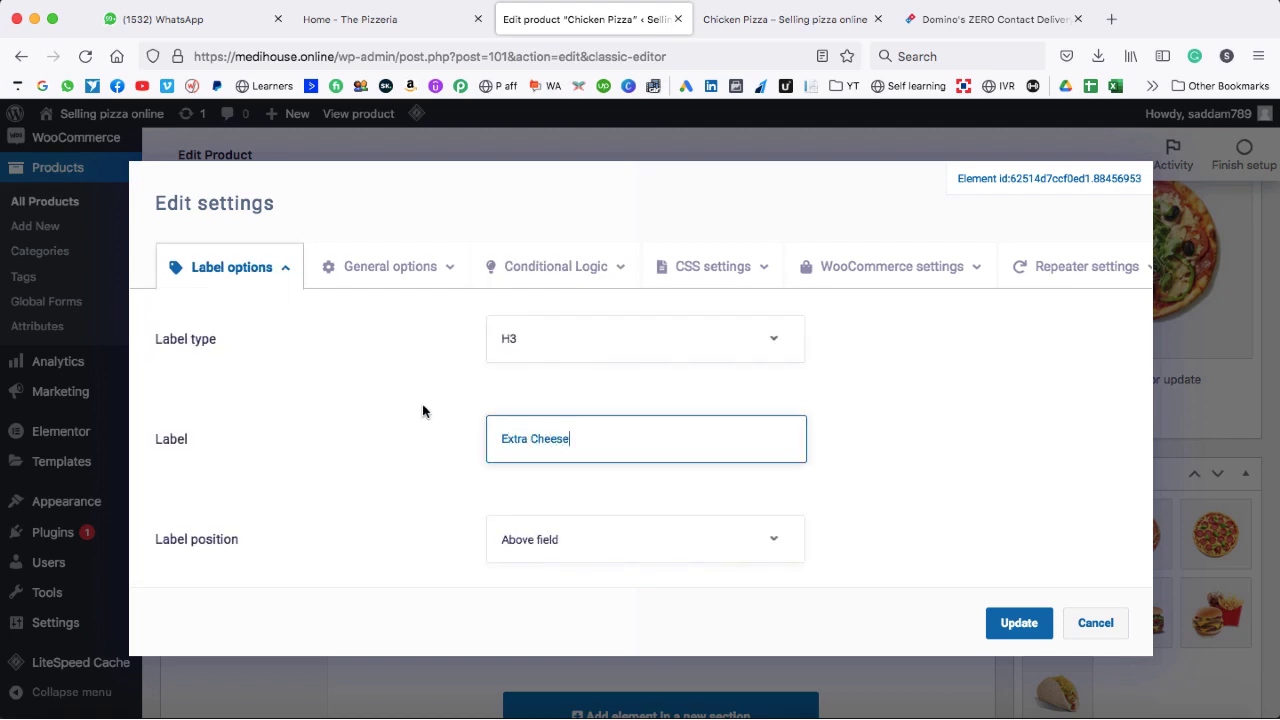
{"action": "left_click", "coordinate": [386, 270]}
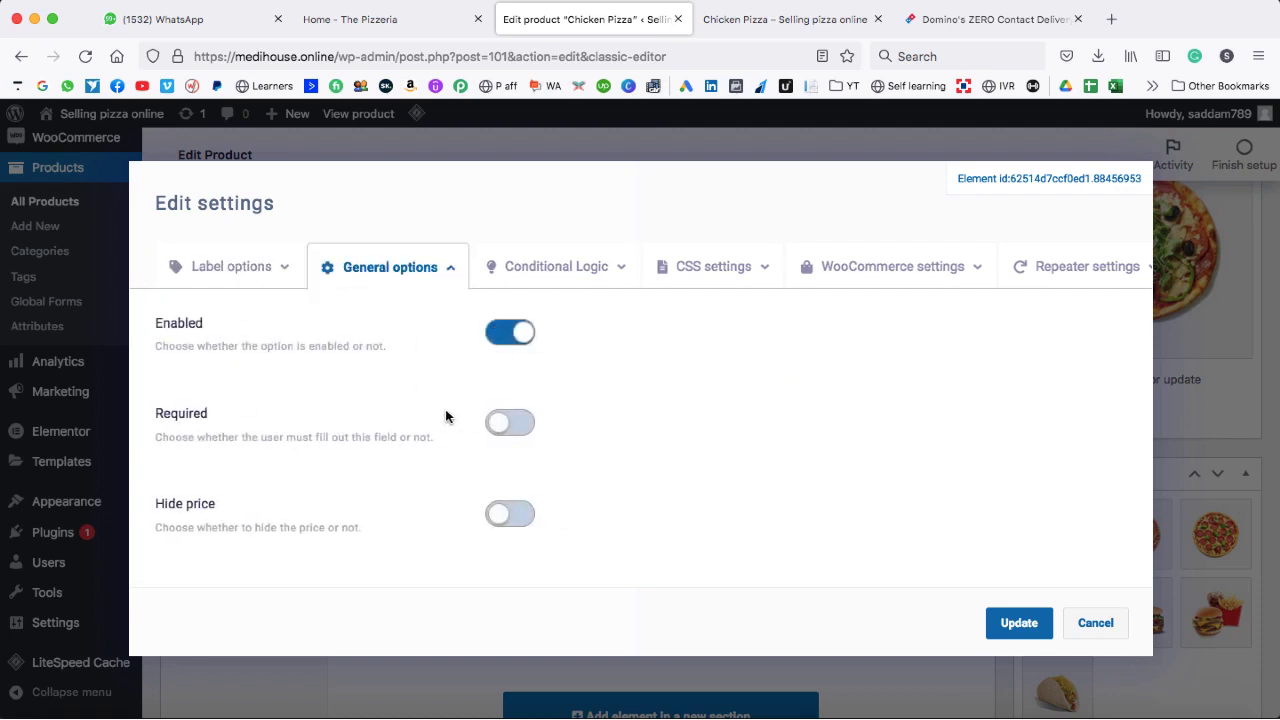
{"action": "scroll", "coordinate": [470, 463], "scroll_direction": "down", "scroll_amount": 10}
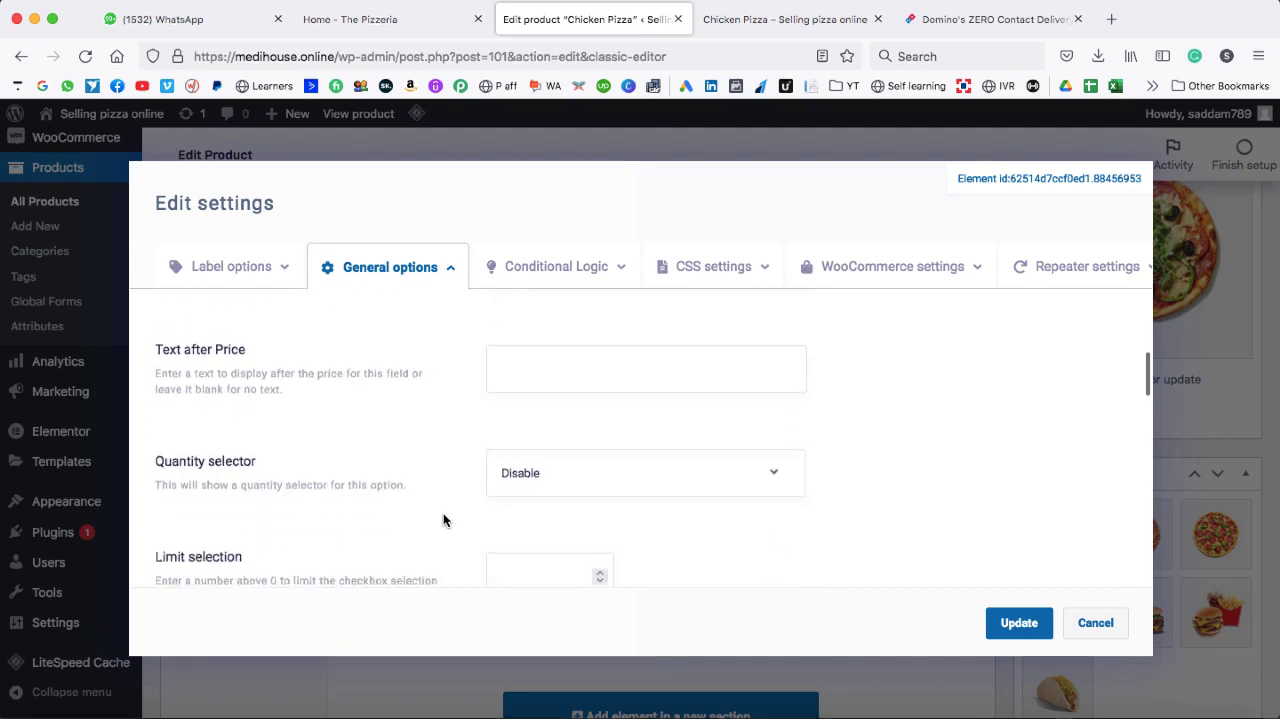
{"action": "scroll", "coordinate": [443, 520], "scroll_direction": "down", "scroll_amount": 10}
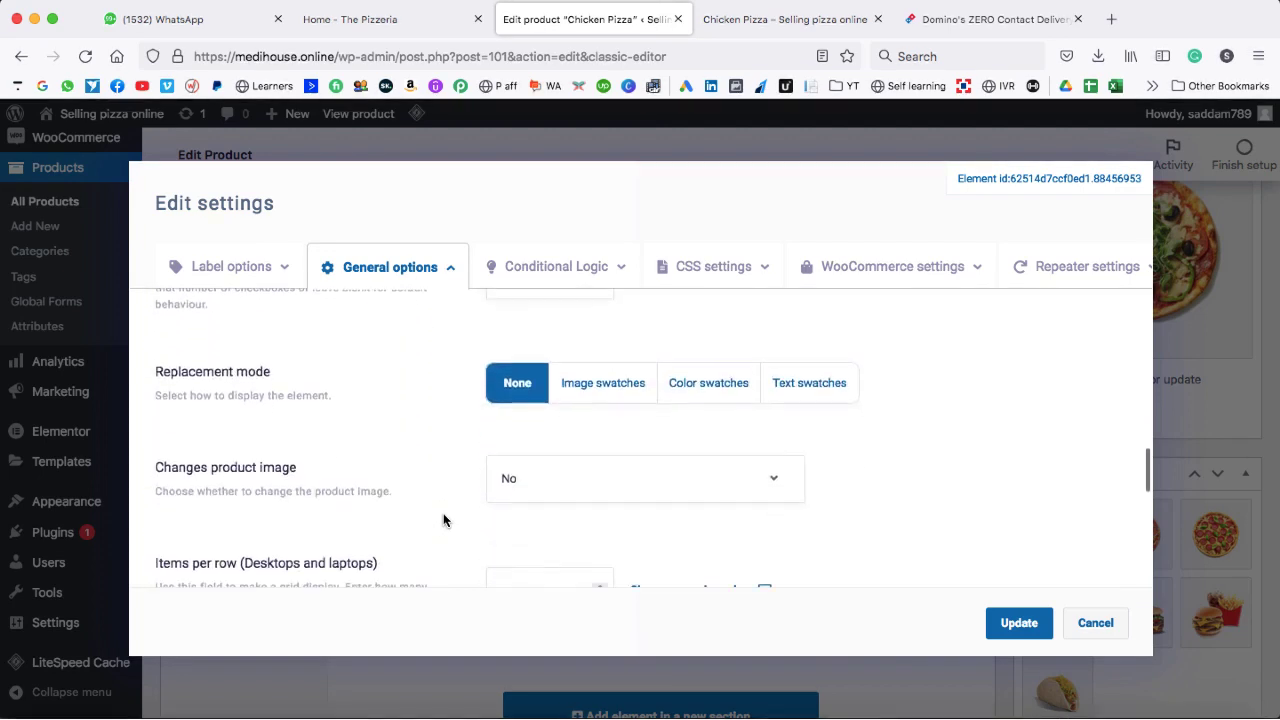
{"action": "scroll", "coordinate": [443, 520], "scroll_direction": "down", "scroll_amount": 3}
{"action": "scroll", "coordinate": [443, 517], "scroll_direction": "up", "scroll_amount": 3}
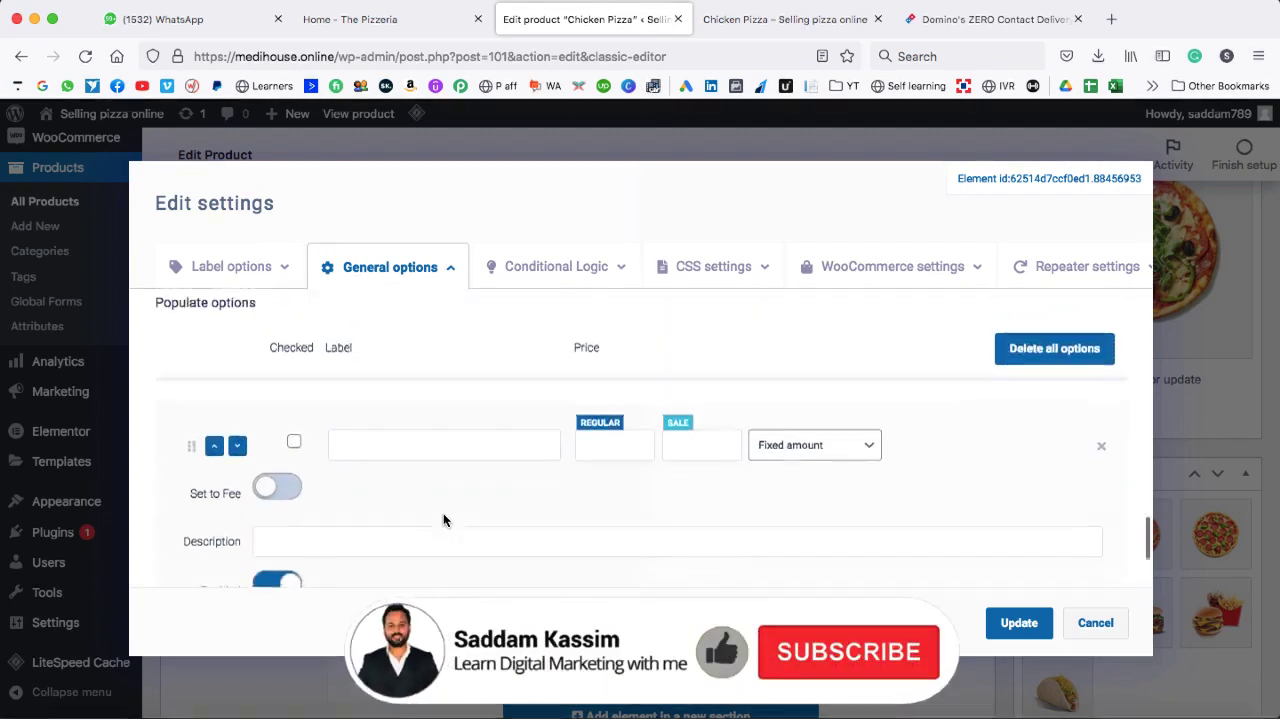
Step: Add the choice 'Yes, I want extra cheese' priced 60, apply it, and update the product
{"action": "left_click", "coordinate": [351, 448]}
{"action": "type", "text": "Yes, I"}
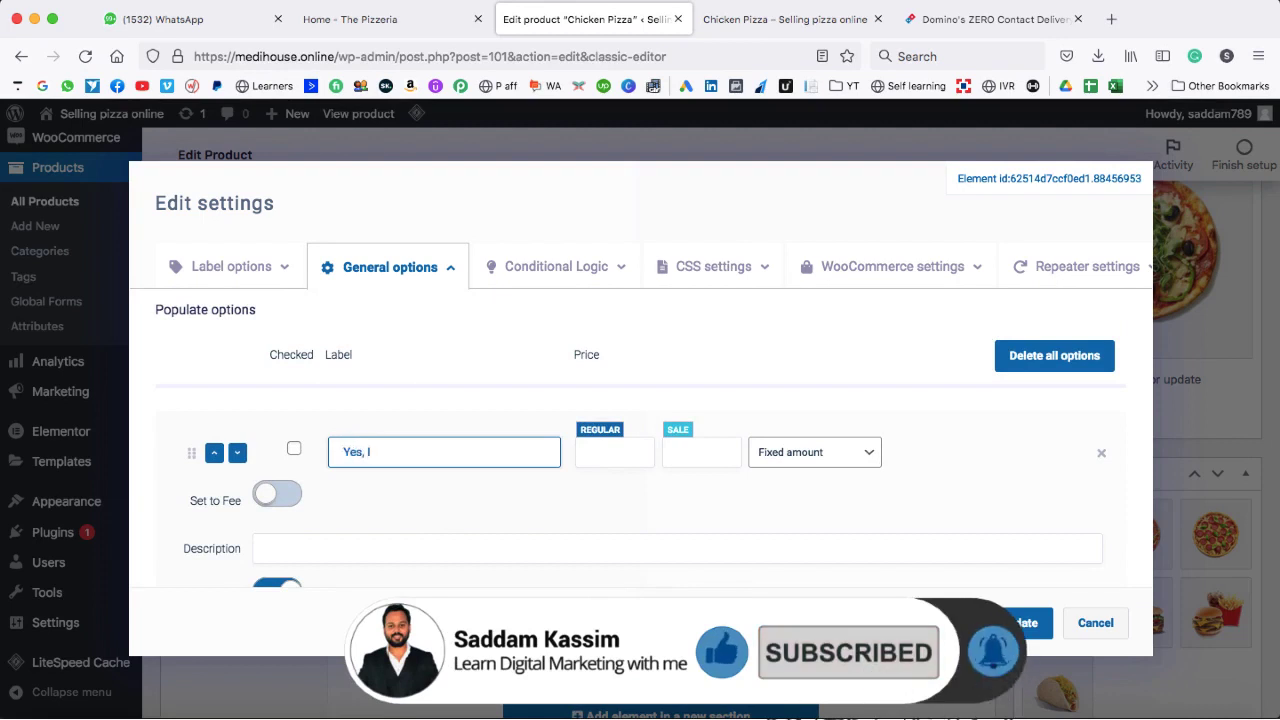
{"action": "type", "text": " want extra cheese"}
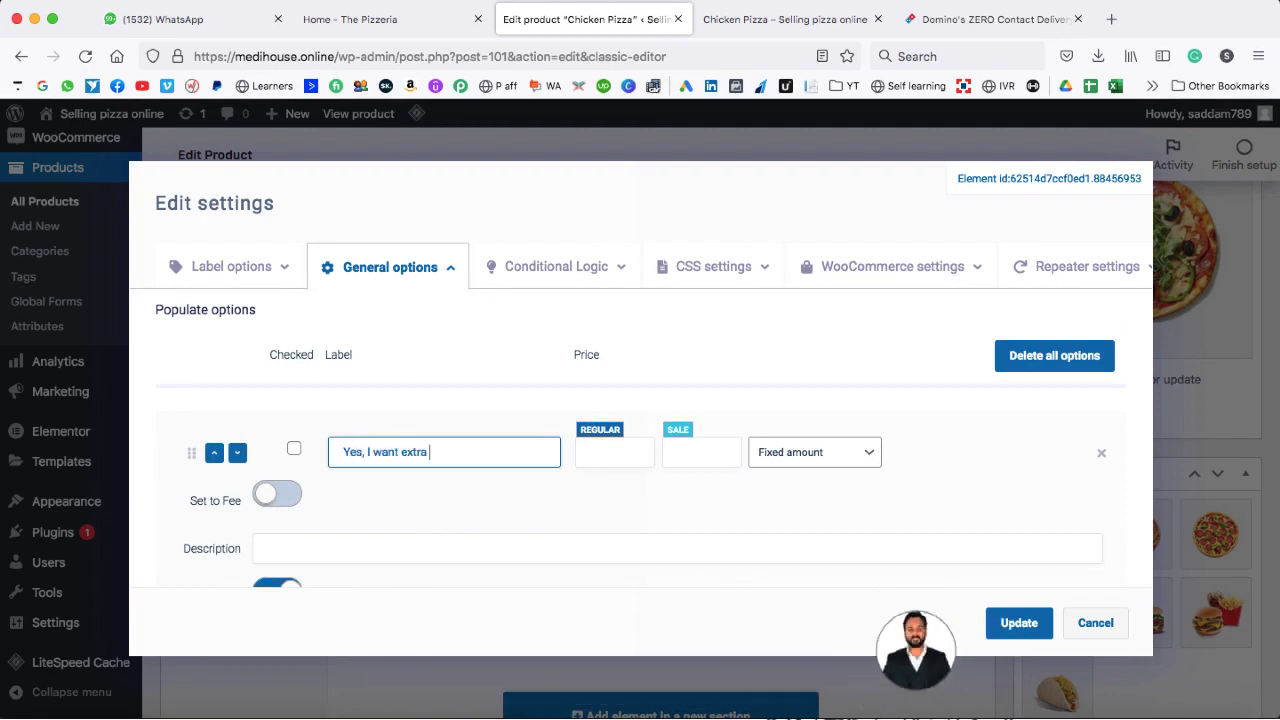
{"action": "left_click", "coordinate": [600, 455]}
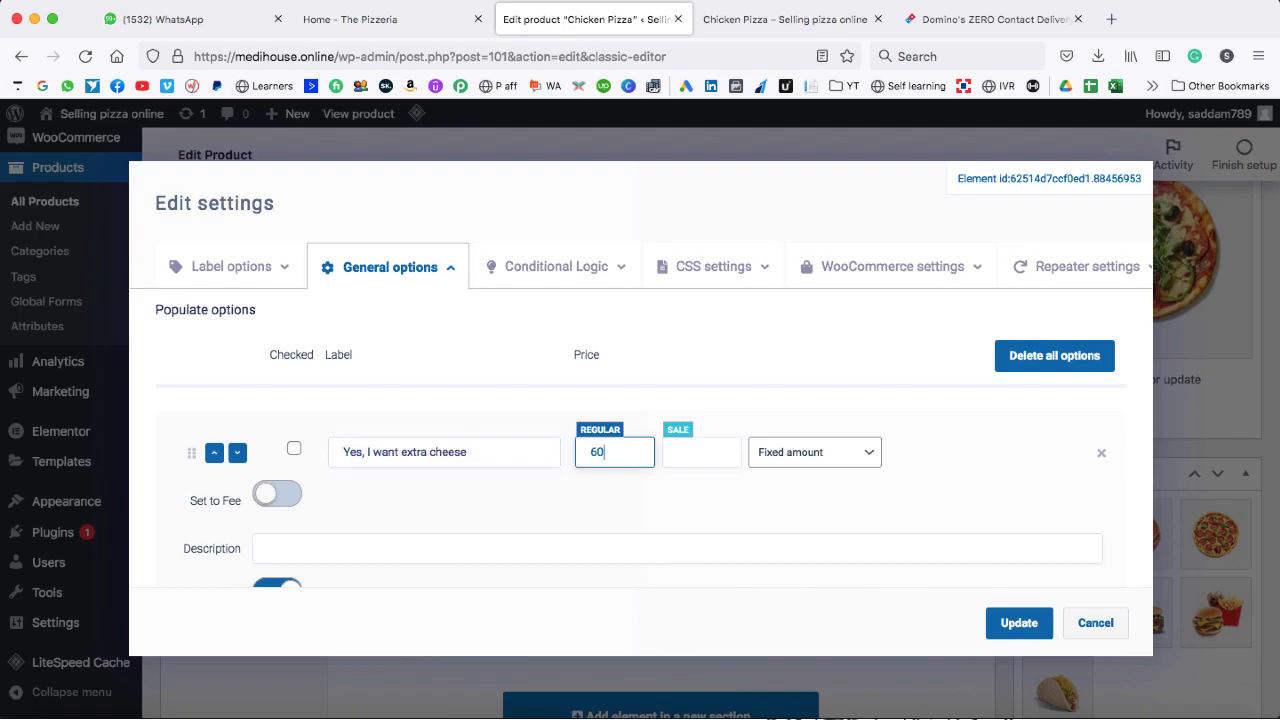
{"action": "left_click", "coordinate": [1008, 620]}
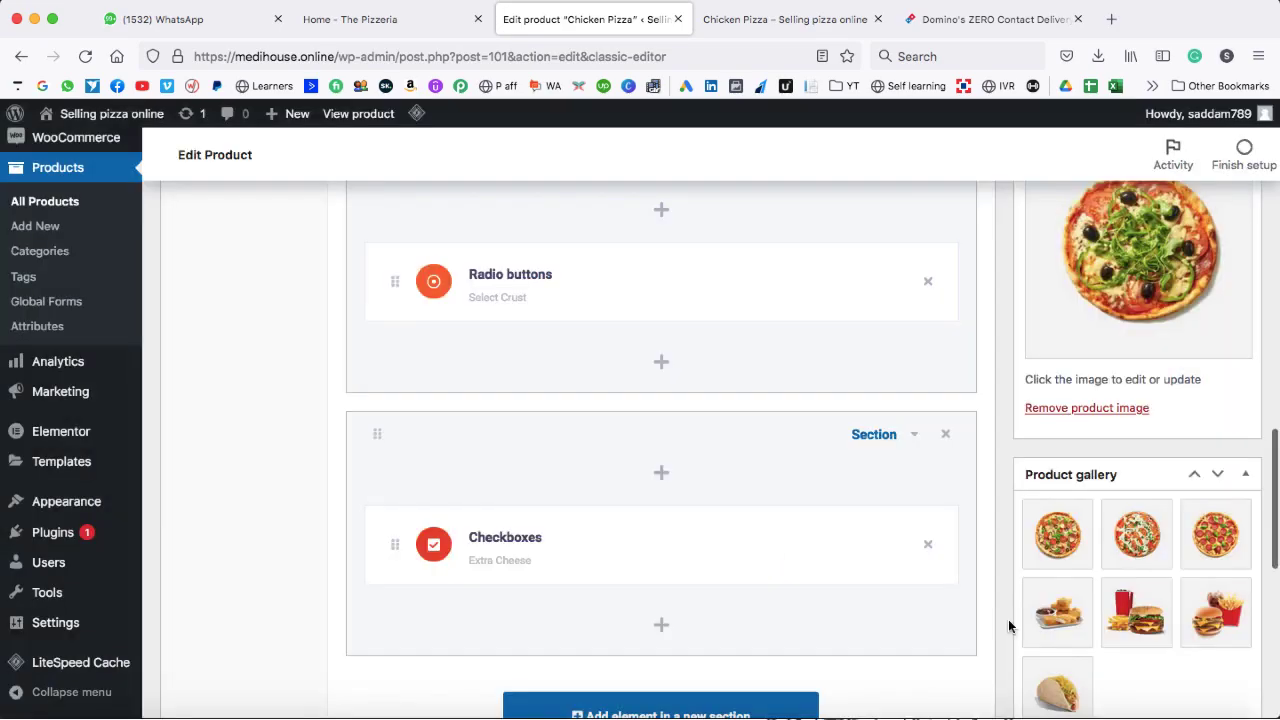
{"action": "scroll", "coordinate": [966, 449], "scroll_direction": "up", "scroll_amount": 10}
{"action": "left_click", "coordinate": [1220, 564]}
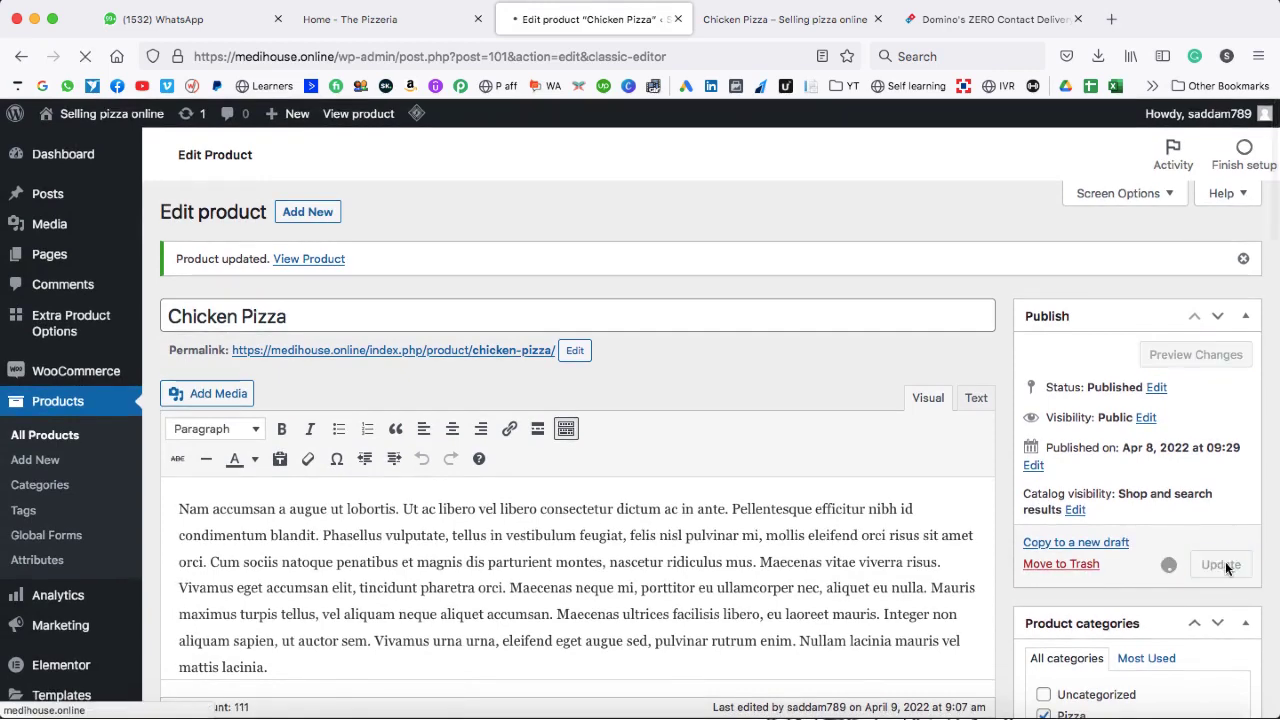
Step: Reload the Chicken Pizza page and tick 'Yes, I want extra cheese', raising the total by ₹60 to ₹514.00
{"action": "left_click", "coordinate": [795, 20]}
{"action": "left_click", "coordinate": [87, 57]}
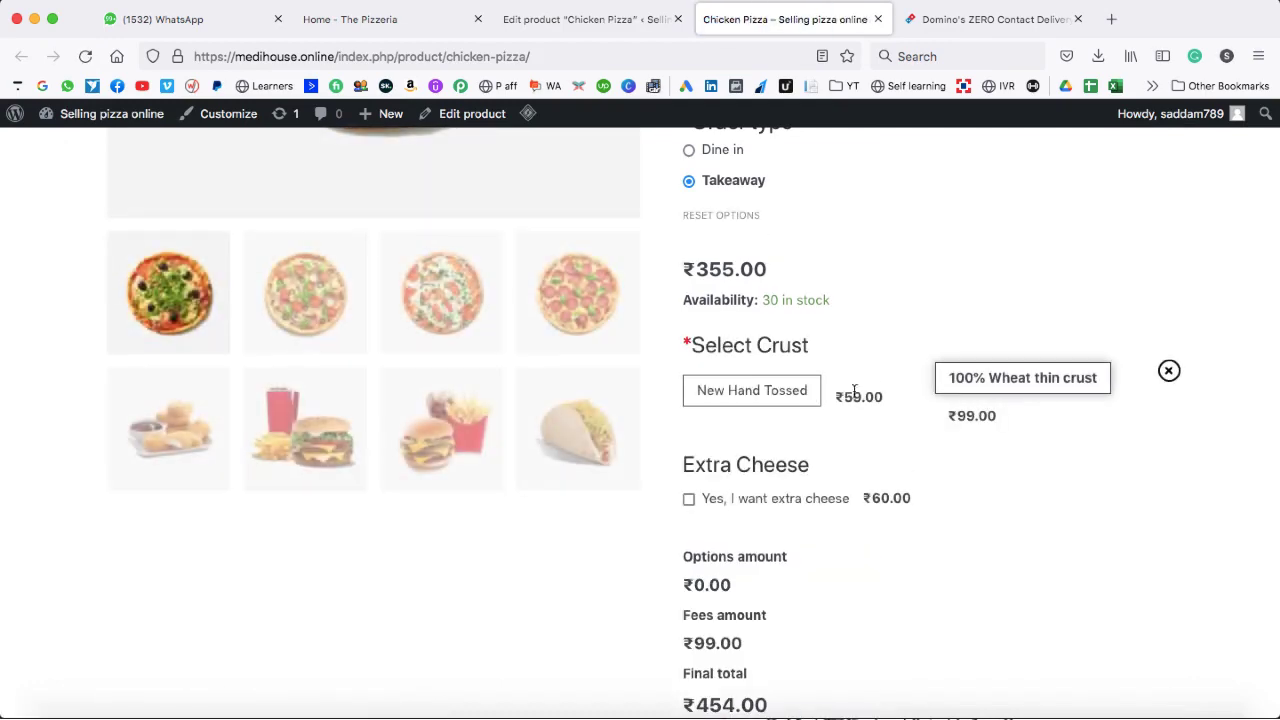
{"action": "scroll", "coordinate": [874, 394], "scroll_direction": "up", "scroll_amount": 1}
{"action": "scroll", "coordinate": [874, 394], "scroll_direction": "down", "scroll_amount": 2}
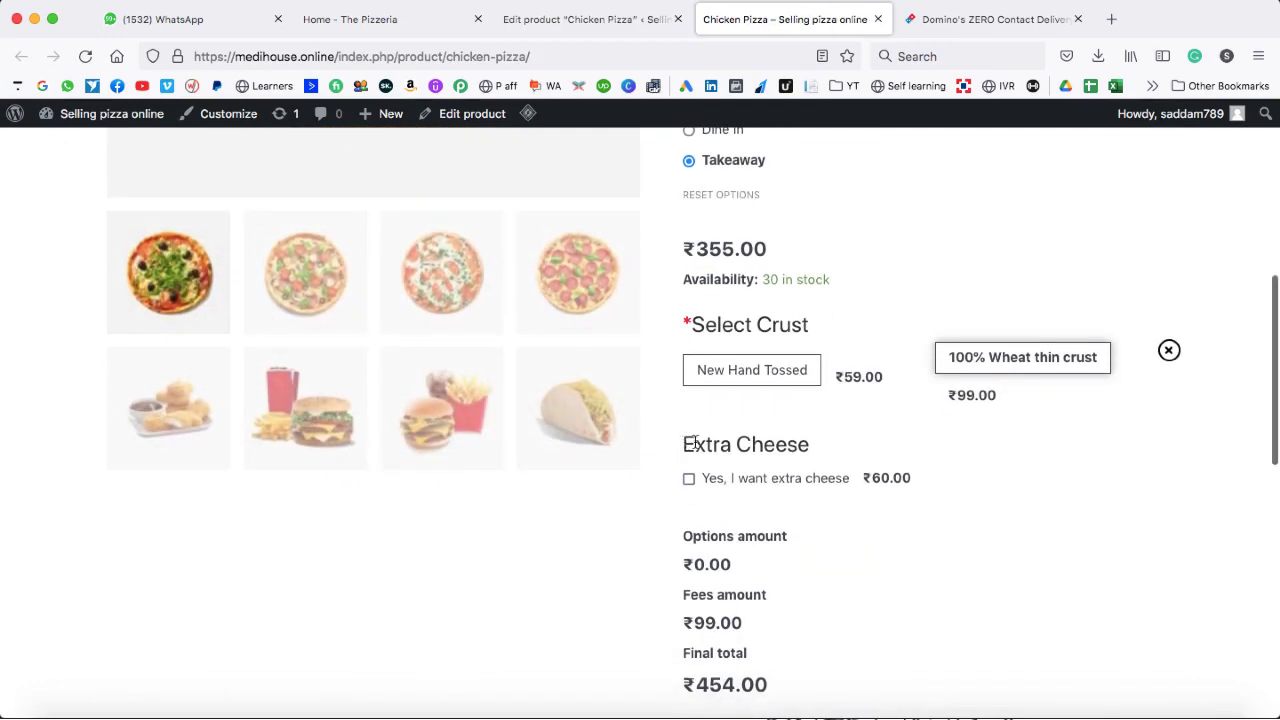
{"action": "left_click_drag", "start_coordinate": [684, 444], "coordinate": [810, 444]}
{"action": "scroll", "coordinate": [851, 462], "scroll_direction": "down", "scroll_amount": 2}
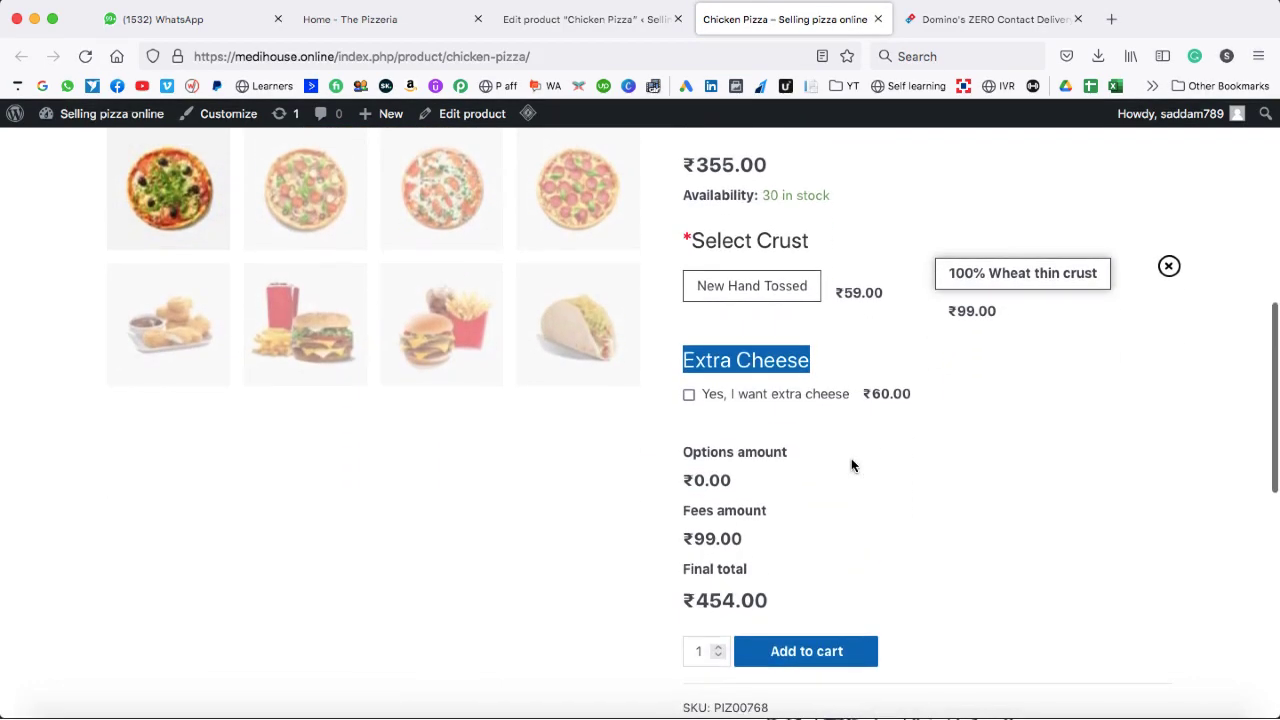
{"action": "left_click", "coordinate": [688, 394]}
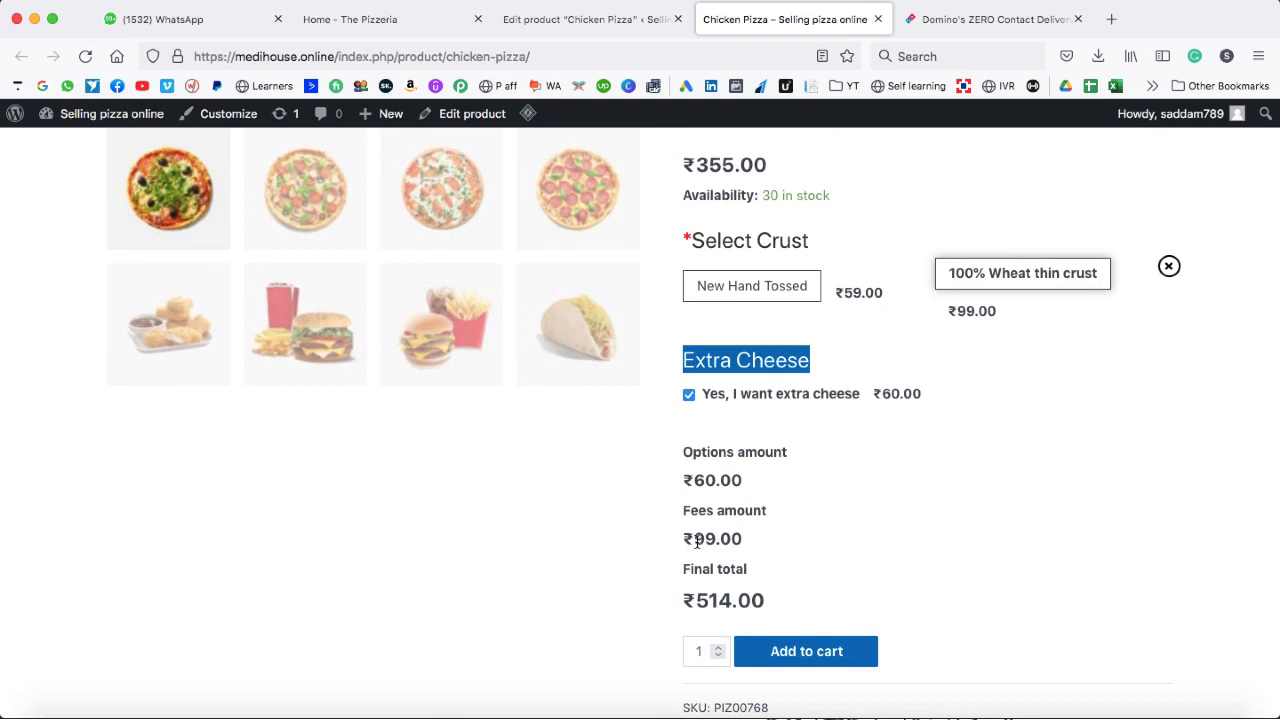
{"action": "left_click_drag", "start_coordinate": [697, 598], "coordinate": [732, 600]}
{"action": "left_click", "coordinate": [825, 540]}
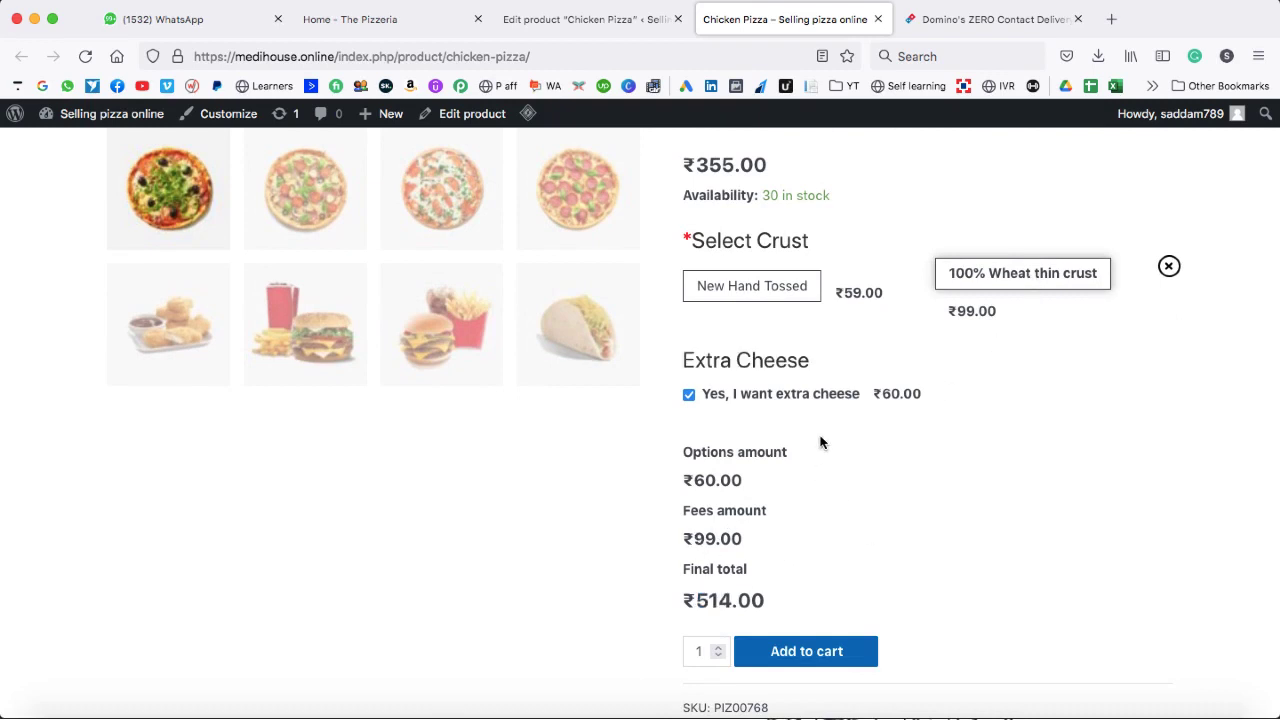
{"action": "left_click", "coordinate": [974, 22]}
Step: Scroll through Domino's extra cheese and topping choices, then return to the Chicken Pizza product editor
{"action": "scroll", "coordinate": [286, 389], "scroll_direction": "down", "scroll_amount": 2}
{"action": "scroll", "coordinate": [286, 389], "scroll_direction": "down", "scroll_amount": 2}
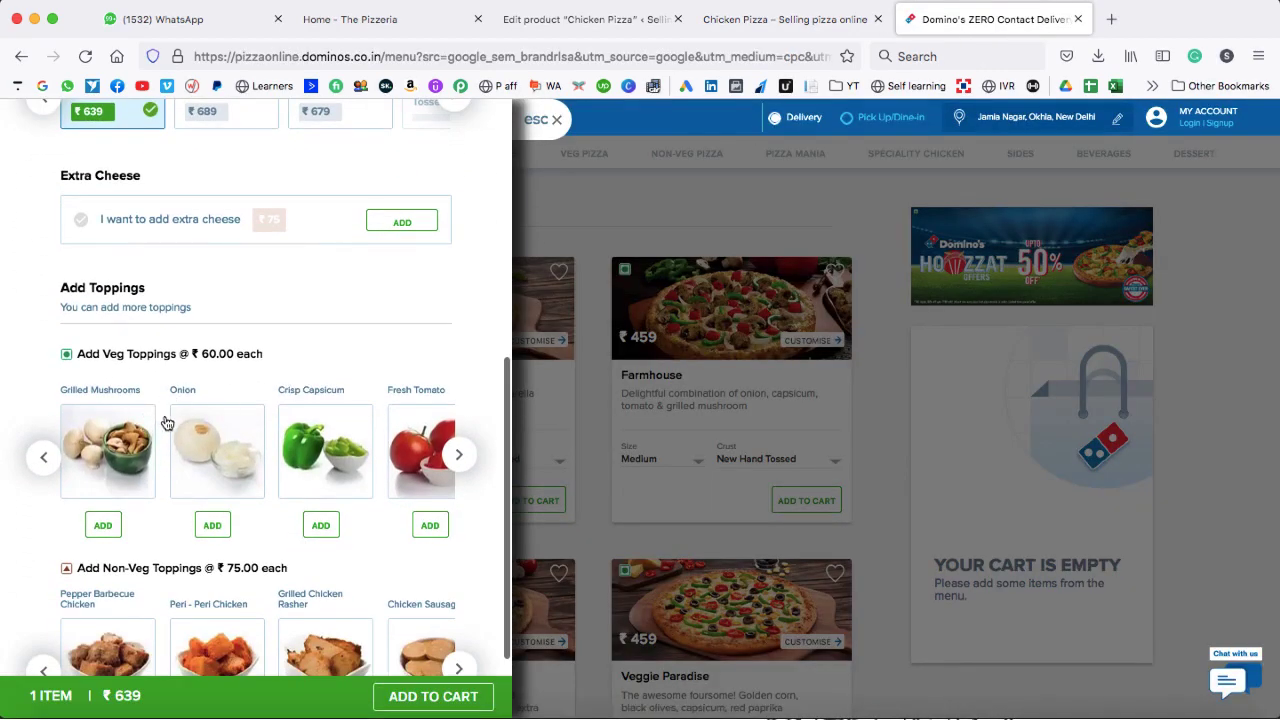
{"action": "scroll", "coordinate": [167, 424], "scroll_direction": "down", "scroll_amount": 1}
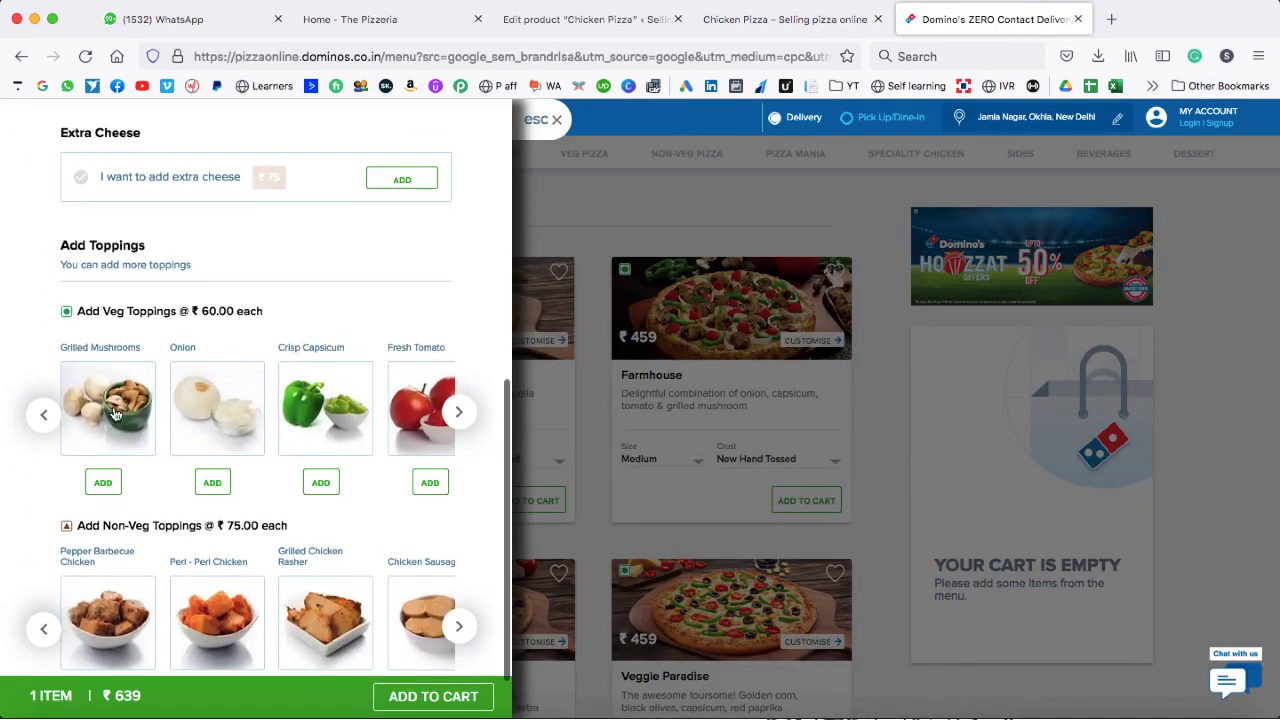
{"action": "scroll", "coordinate": [108, 412], "scroll_direction": "up", "scroll_amount": 2}
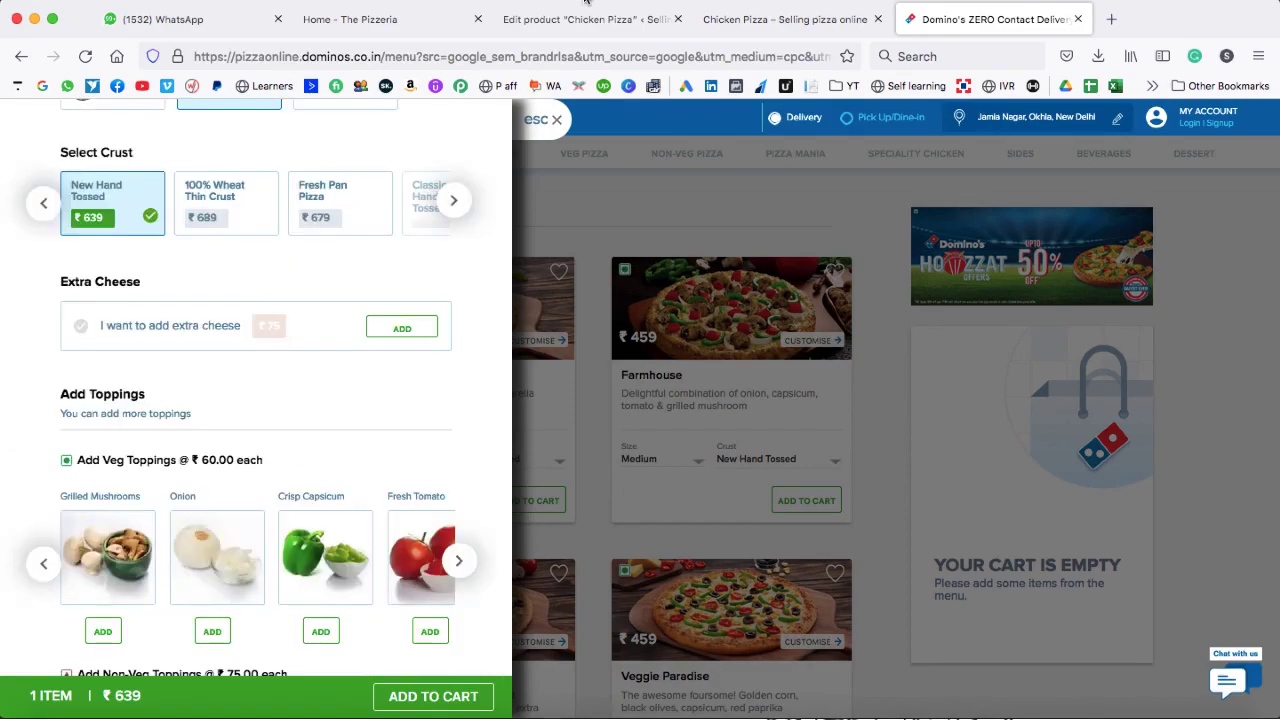
{"action": "left_click", "coordinate": [574, 19]}
{"action": "scroll", "coordinate": [611, 309], "scroll_direction": "down", "scroll_amount": 15}
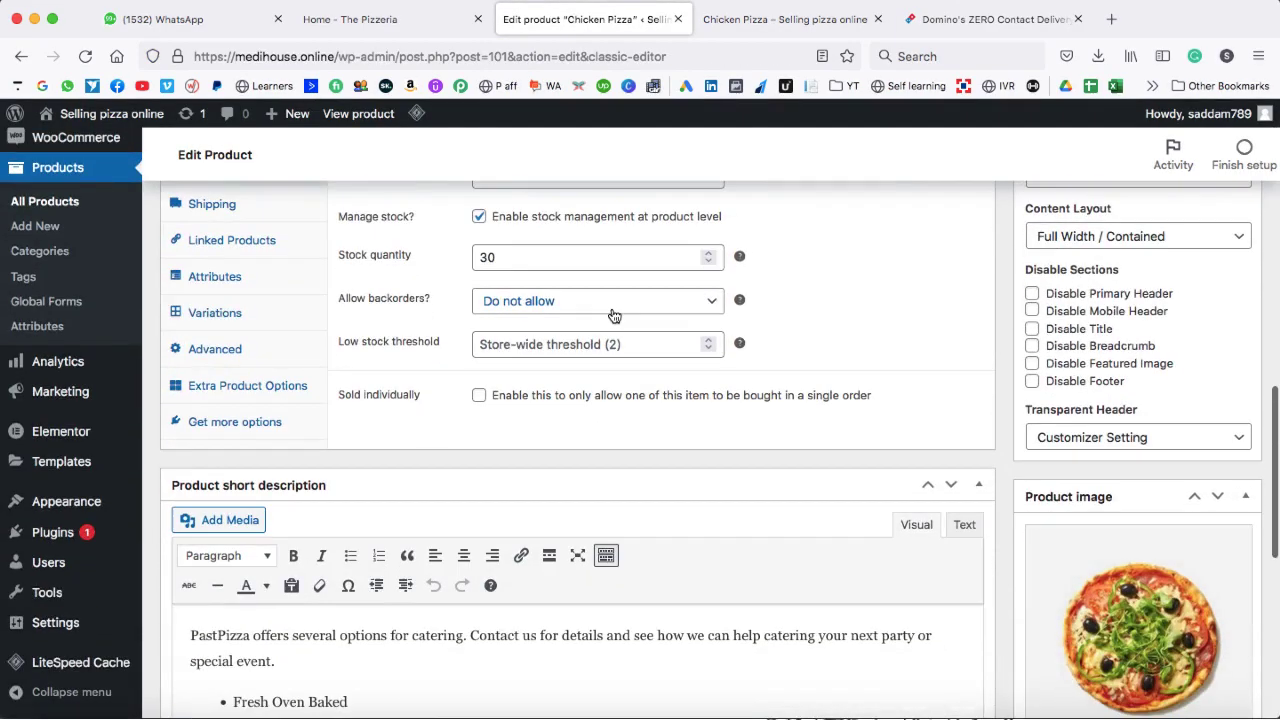
Step: Add a second, still untitled Checkboxes element in a new section below Extra Cheese
{"action": "left_click", "coordinate": [241, 388]}
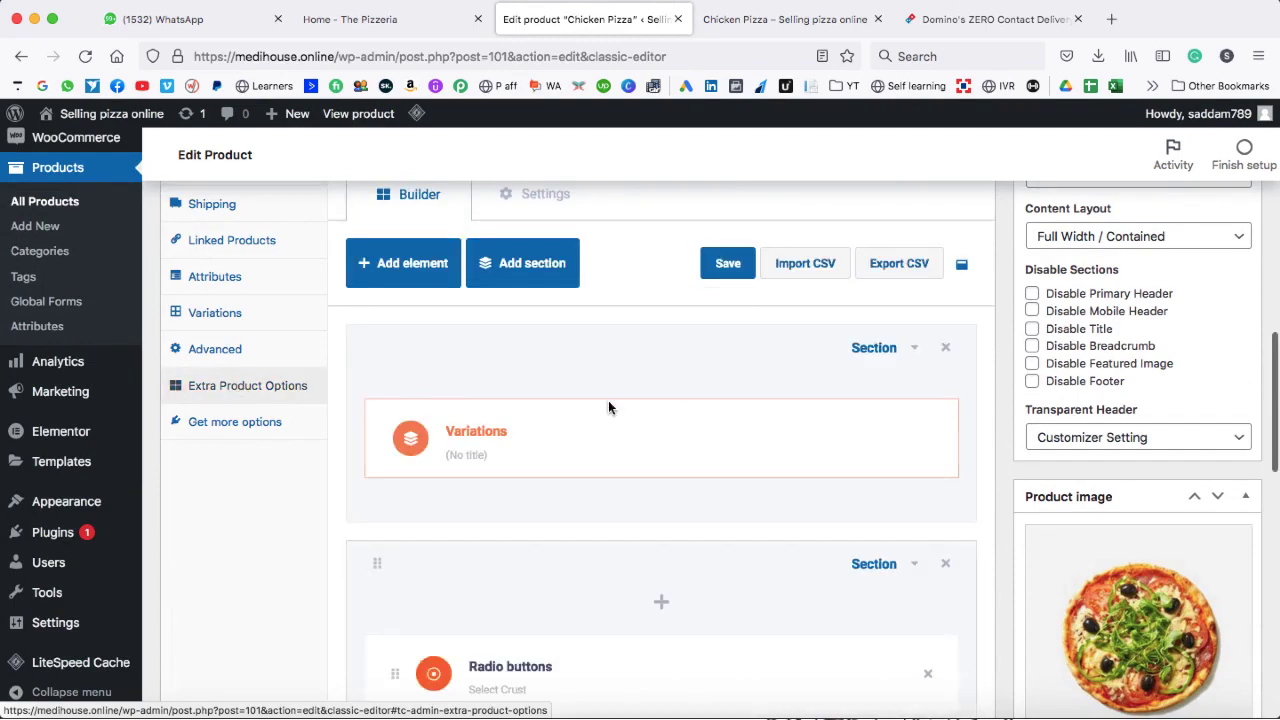
{"action": "scroll", "coordinate": [540, 400], "scroll_direction": "down", "scroll_amount": 6}
{"action": "scroll", "coordinate": [645, 415], "scroll_direction": "down", "scroll_amount": 1}
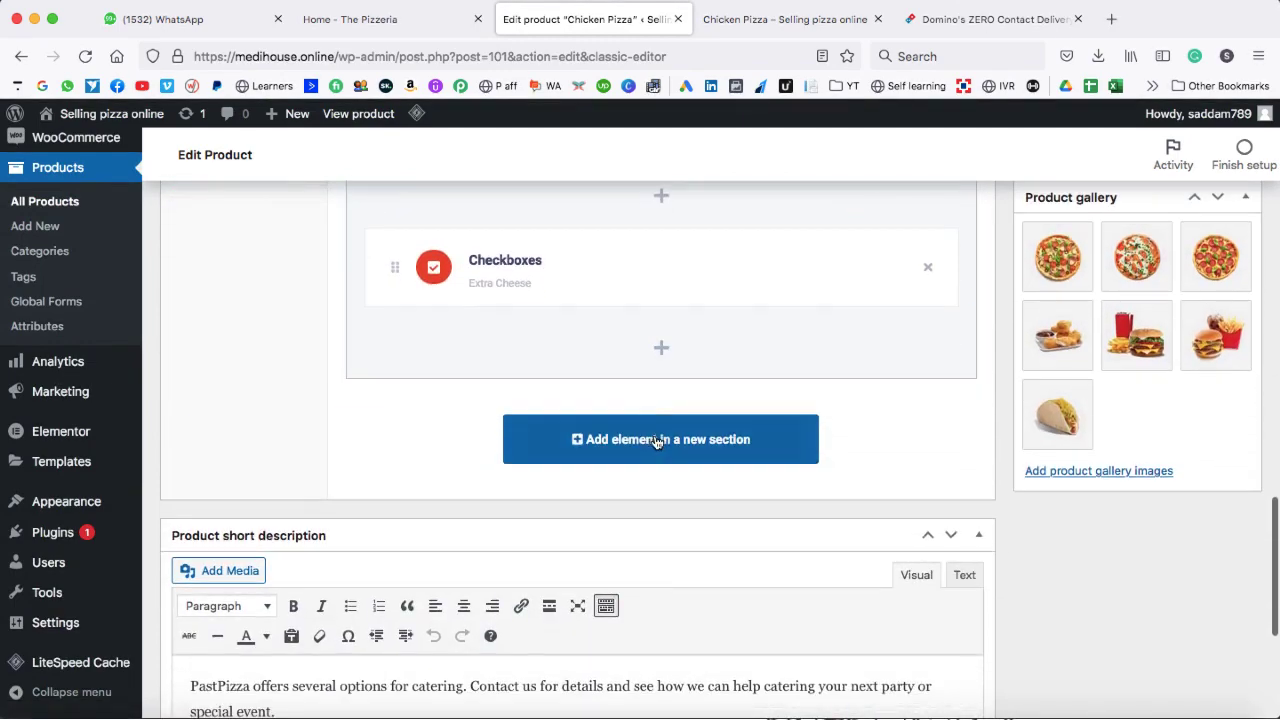
{"action": "left_click", "coordinate": [631, 447]}
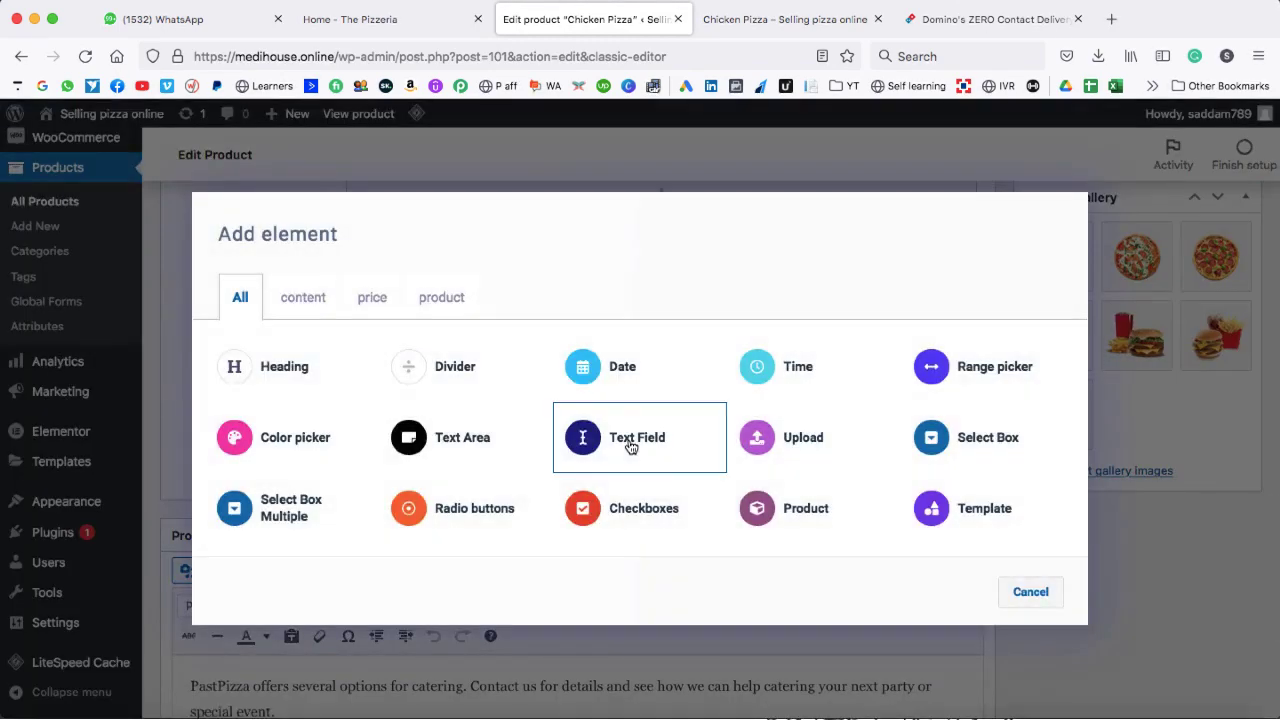
{"action": "left_click", "coordinate": [632, 520]}
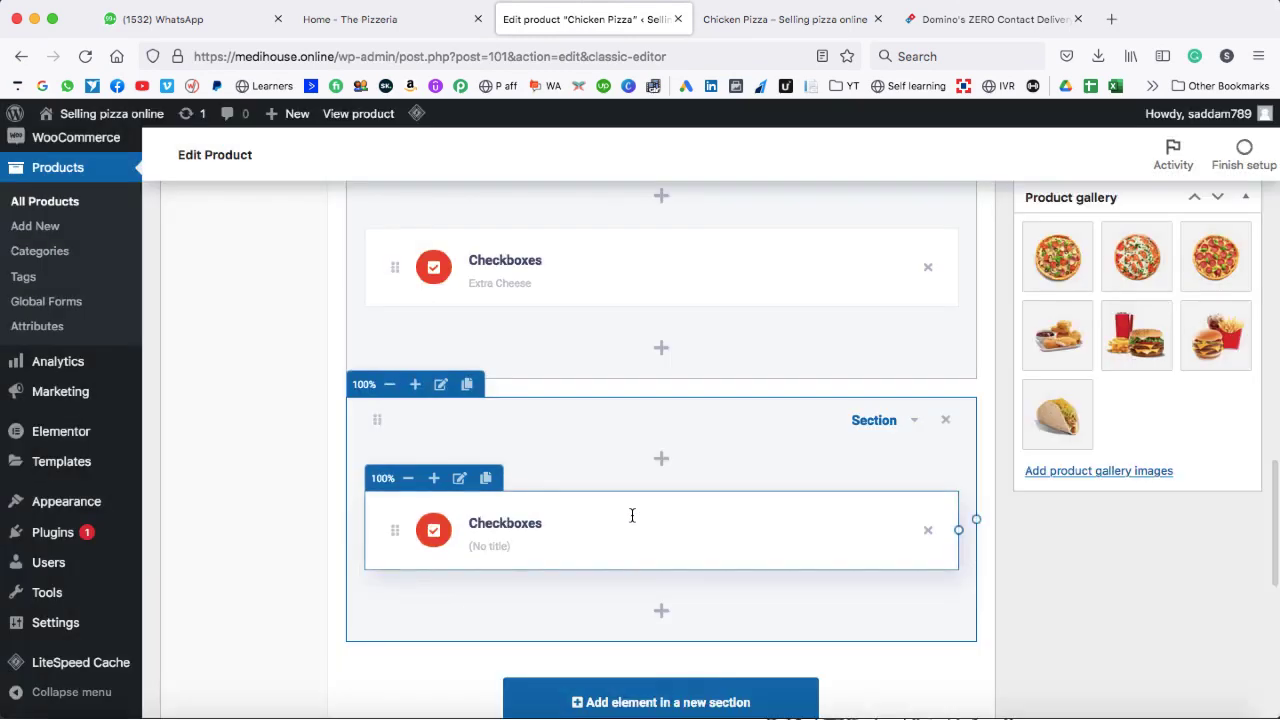
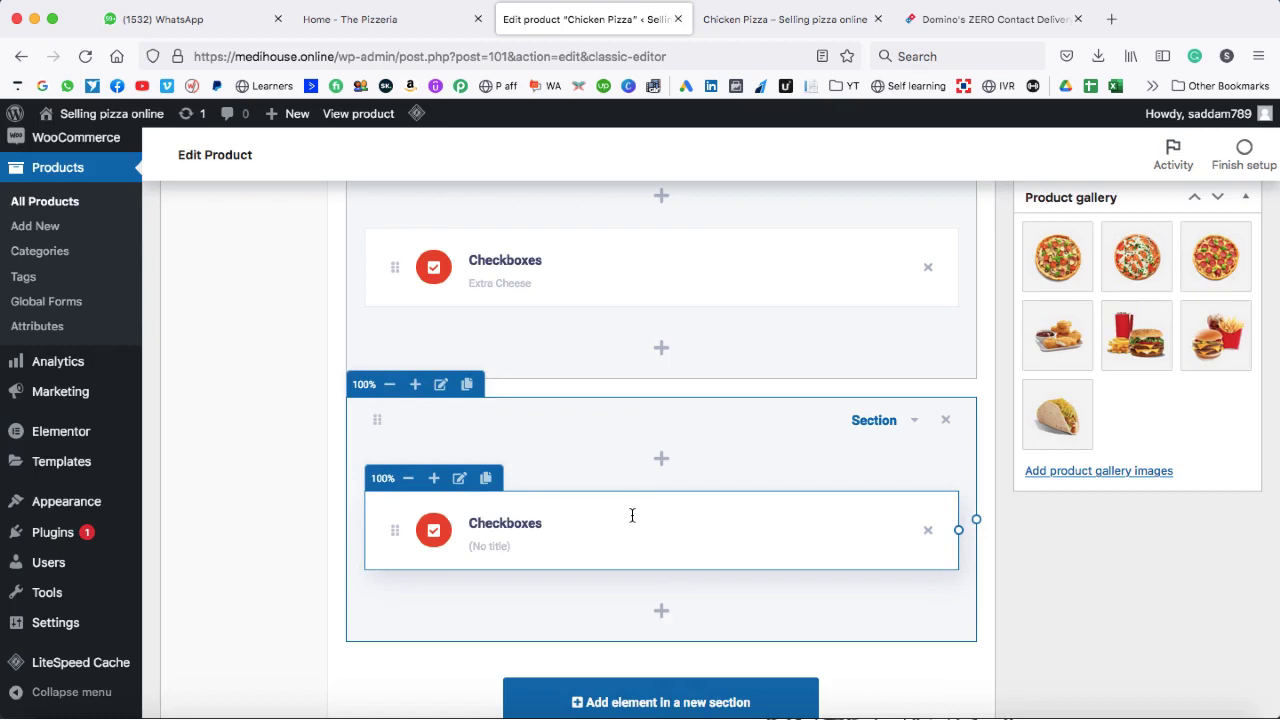
Step: Open the new checkbox field's settings and set its label to Veg Toppings
{"action": "left_click", "coordinate": [458, 478]}
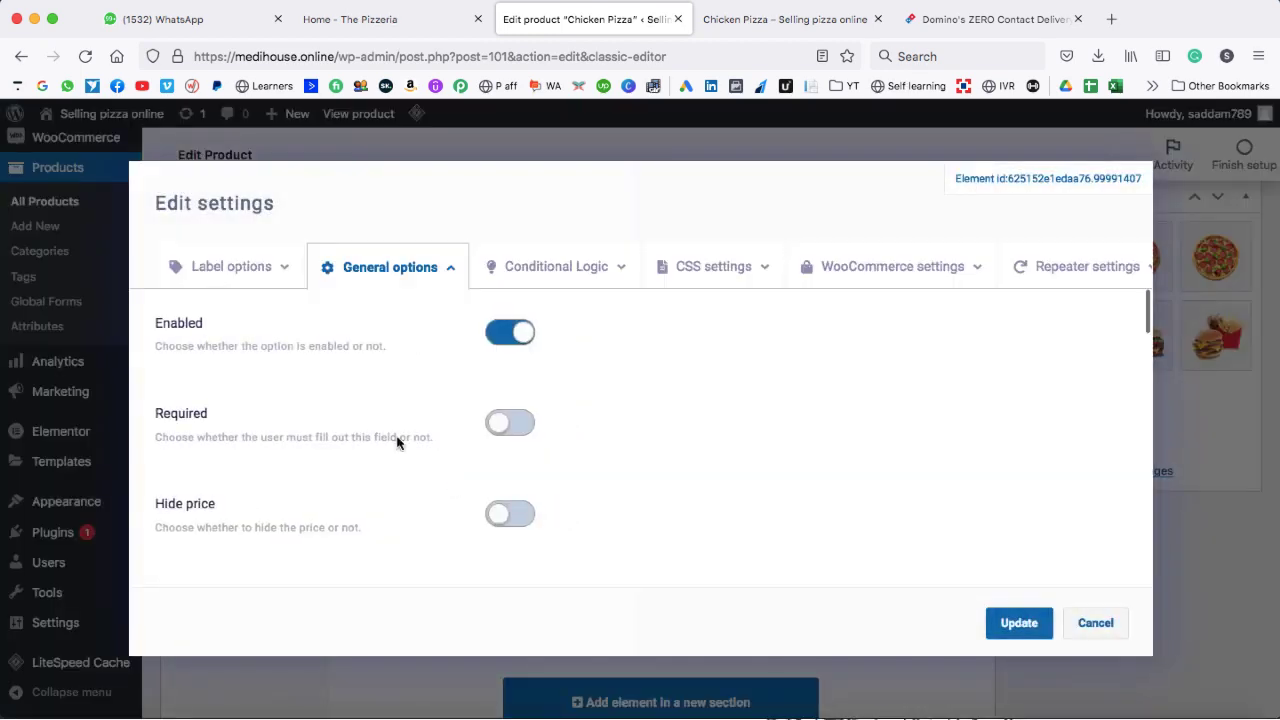
{"action": "left_click", "coordinate": [229, 272]}
{"action": "left_click", "coordinate": [562, 444]}
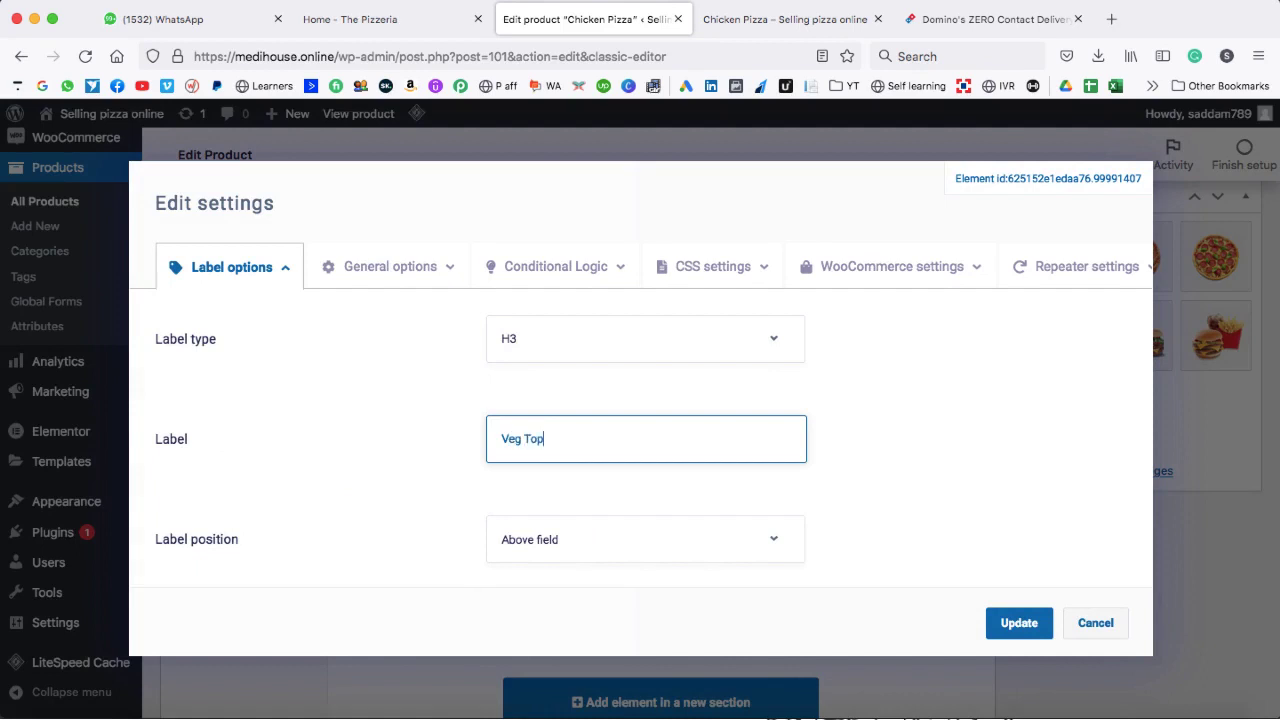
Step: Show the field's choices as Image swatches with 3 items per row
{"action": "left_click", "coordinate": [398, 279]}
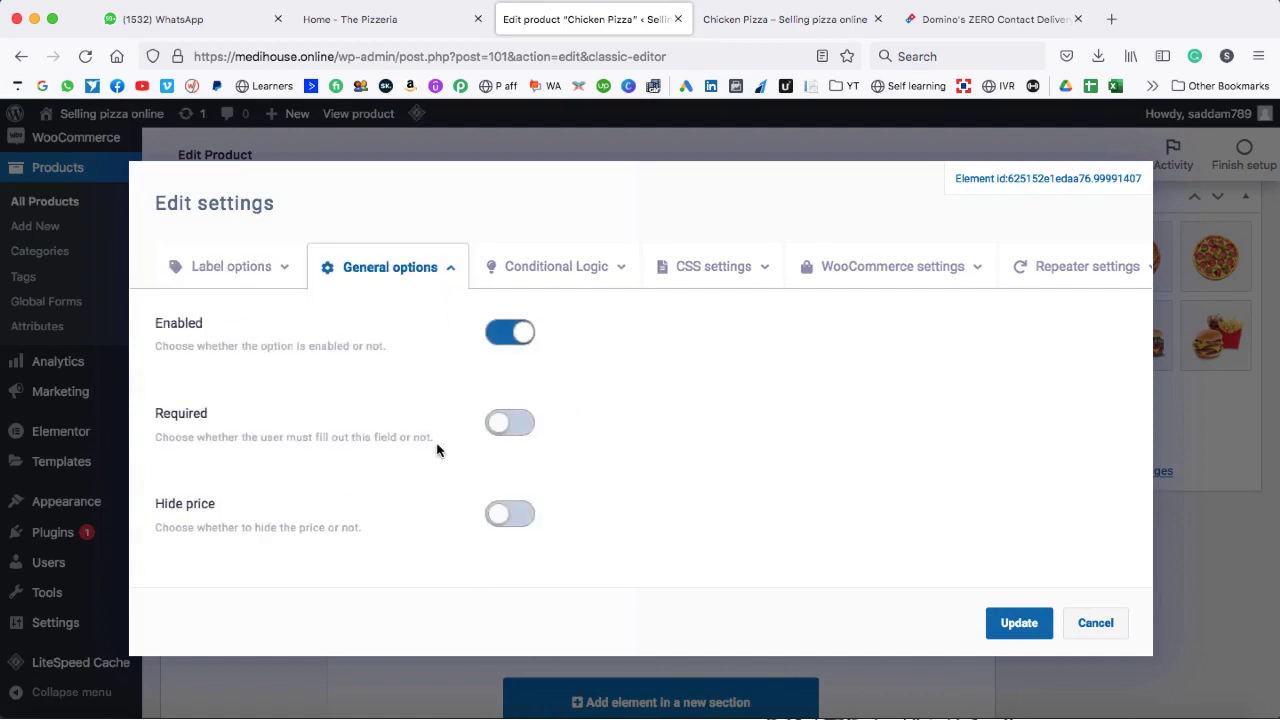
{"action": "scroll", "coordinate": [437, 450], "scroll_direction": "down", "scroll_amount": 10}
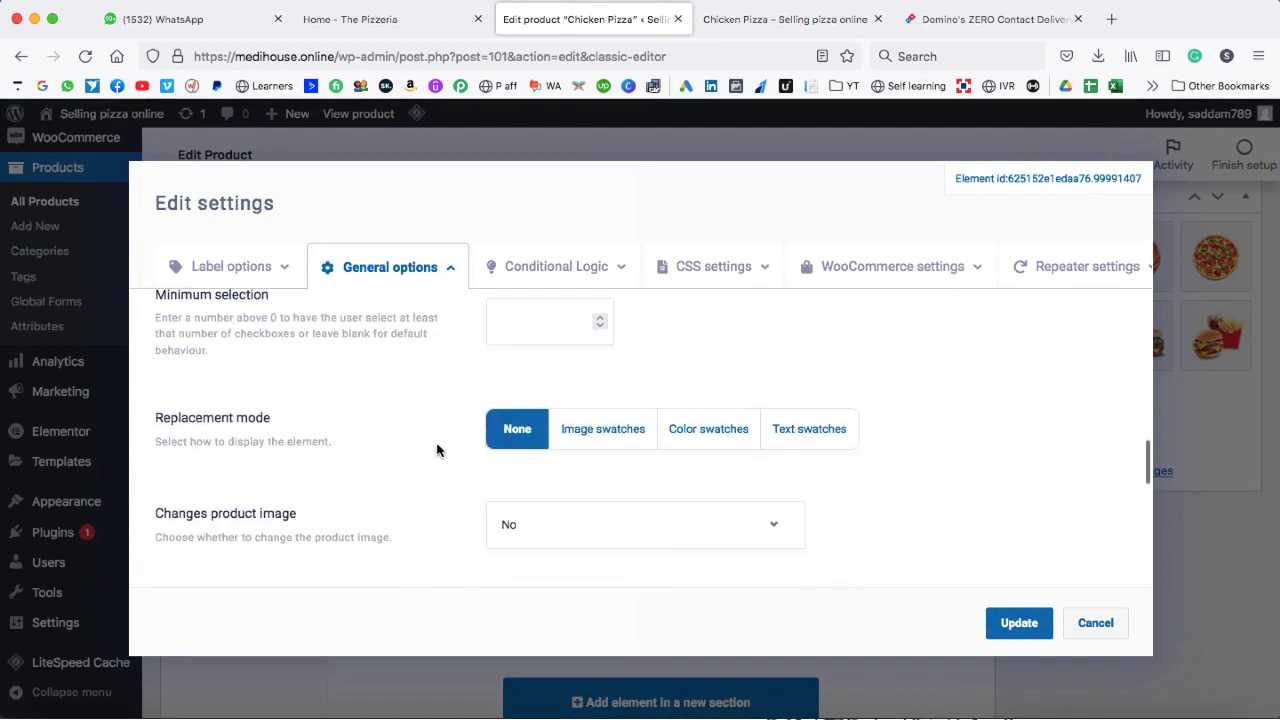
{"action": "left_click", "coordinate": [603, 432]}
{"action": "scroll", "coordinate": [467, 467], "scroll_direction": "down", "scroll_amount": 2}
{"action": "scroll", "coordinate": [467, 474], "scroll_direction": "down", "scroll_amount": 5}
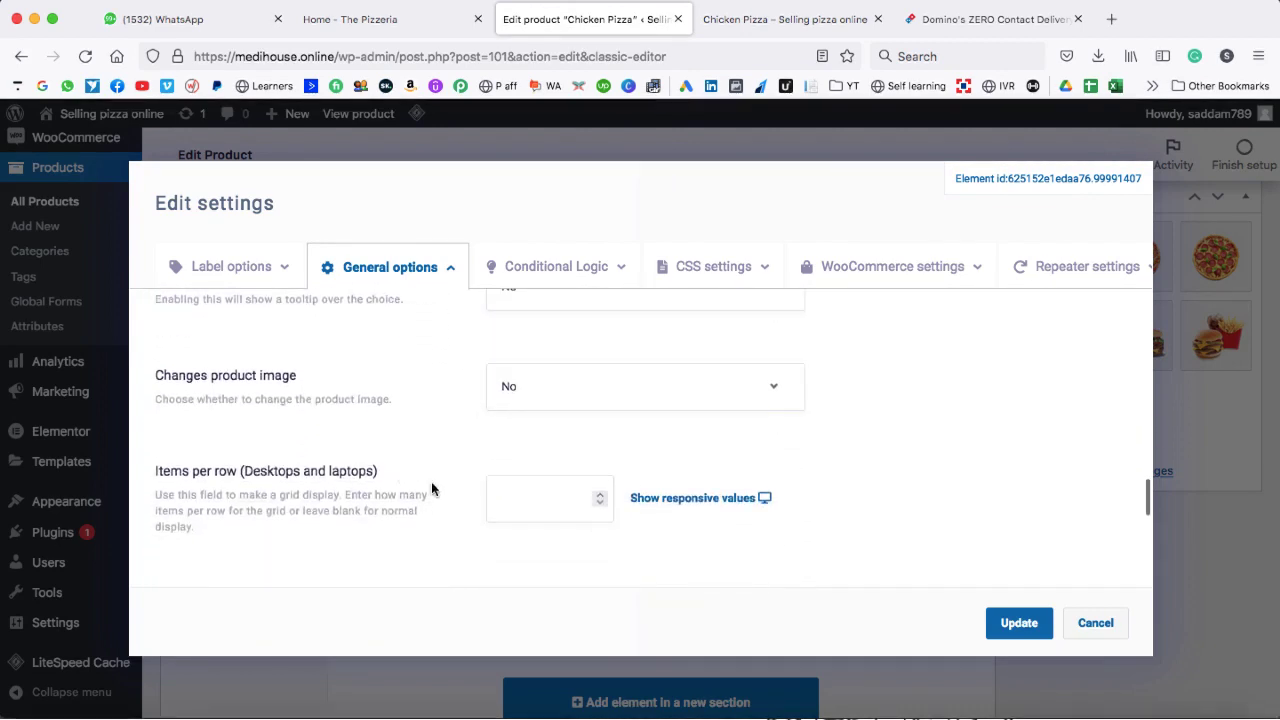
{"action": "left_click", "coordinate": [513, 490]}
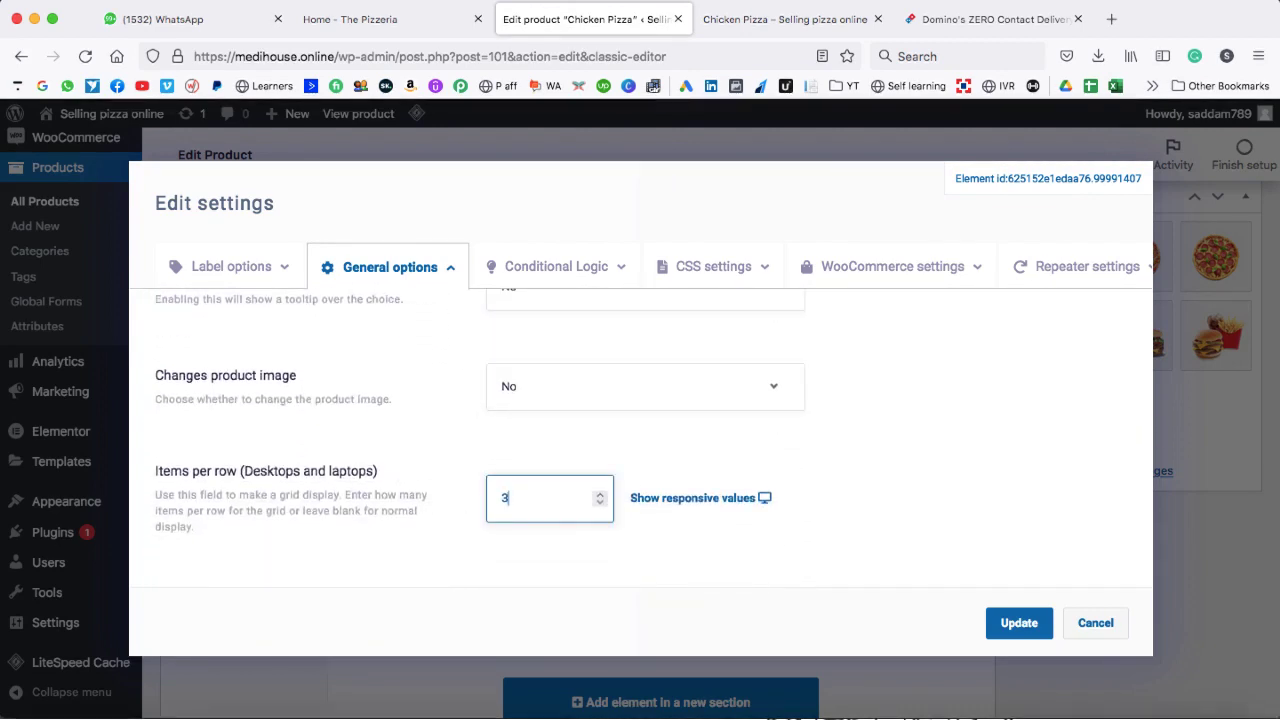
{"action": "type", "text": "3"}
{"action": "scroll", "coordinate": [443, 499], "scroll_direction": "down", "scroll_amount": 5}
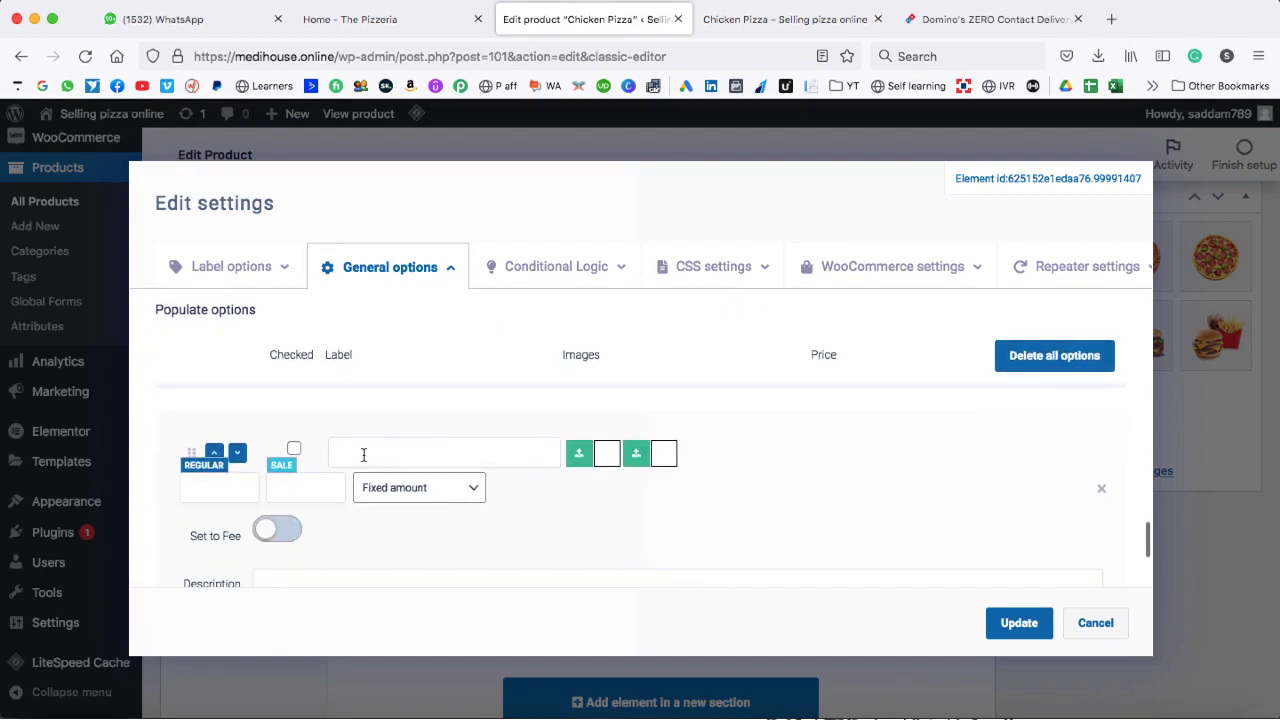
Step: Name the first topping option Grilled Mushroom, using the Domino's topping list as reference
{"action": "left_click", "coordinate": [984, 21]}
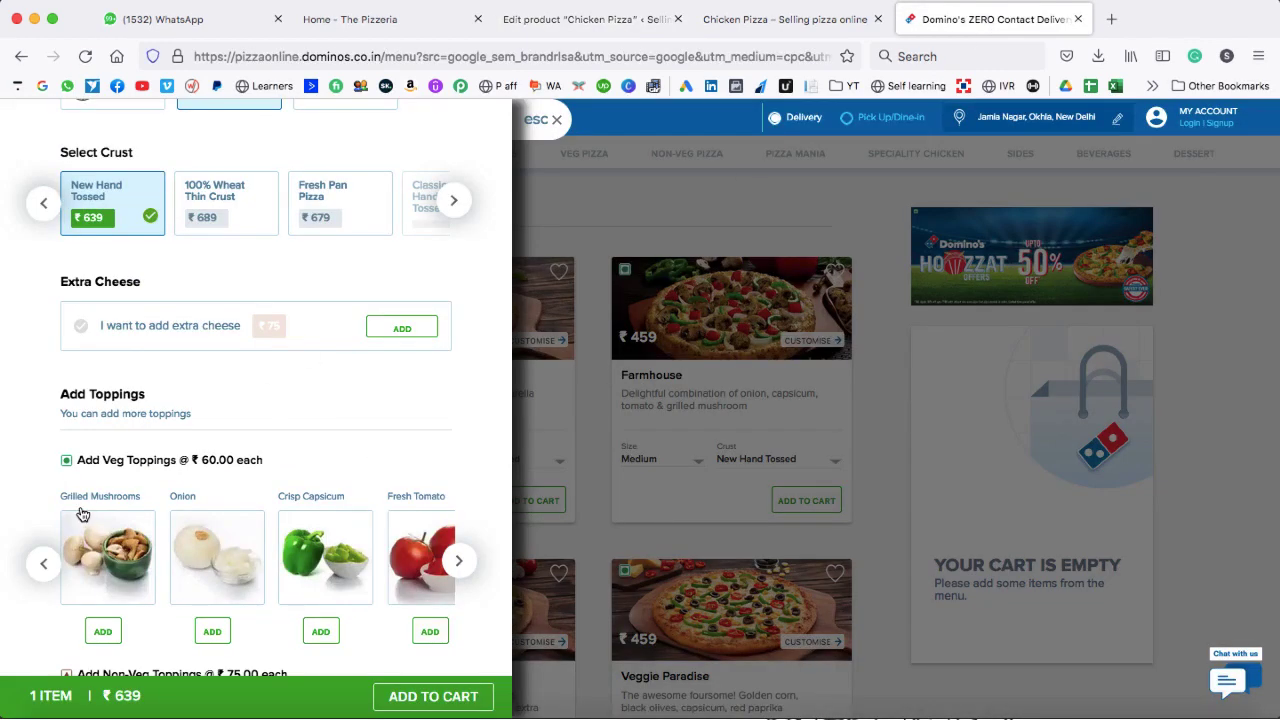
{"action": "left_click", "coordinate": [585, 19]}
{"action": "left_click", "coordinate": [356, 451]}
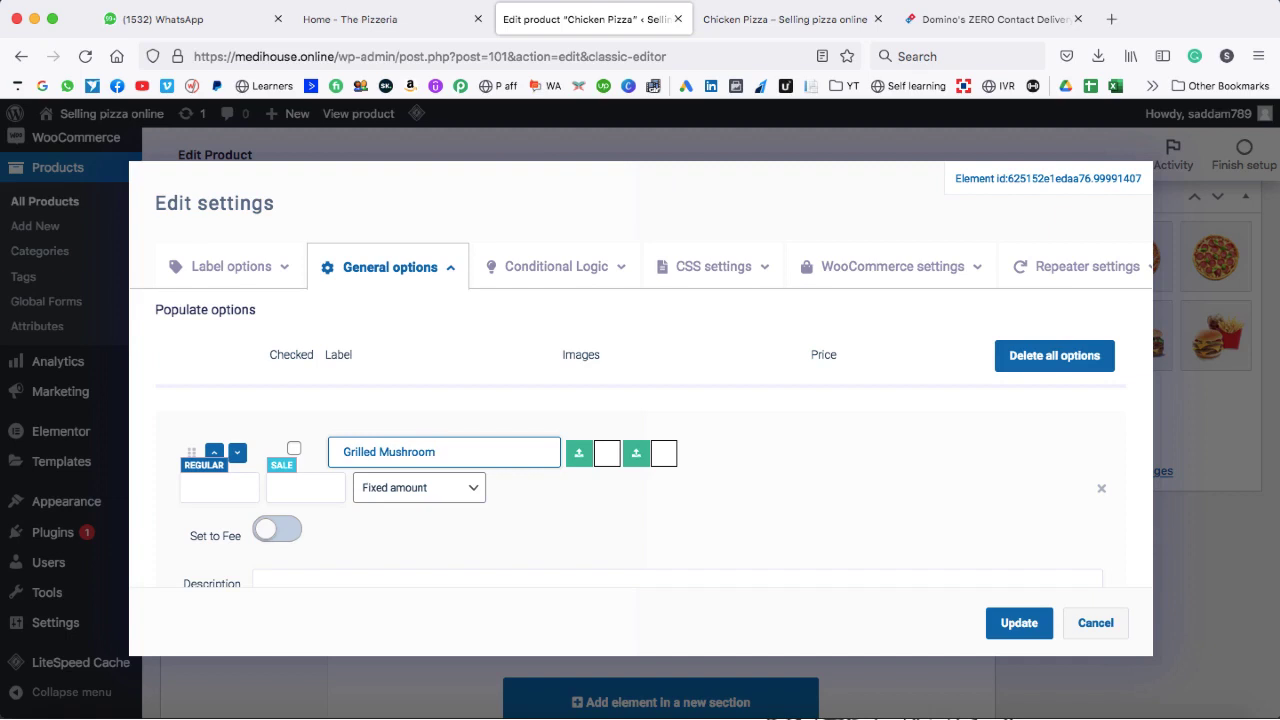
Step: Upload mushrooms.jpg from the Toppings folder as the Grilled Mushroom option's image
{"action": "left_click", "coordinate": [579, 455]}
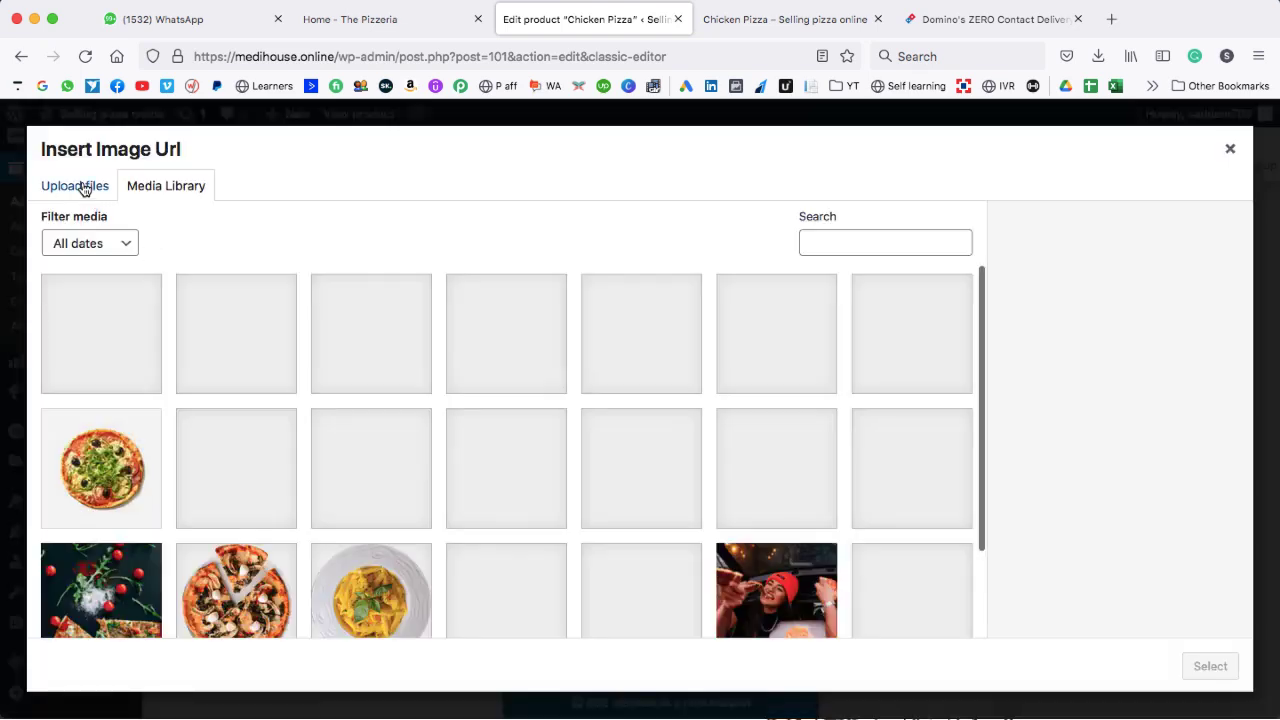
{"action": "left_click", "coordinate": [86, 188]}
{"action": "left_click", "coordinate": [614, 440]}
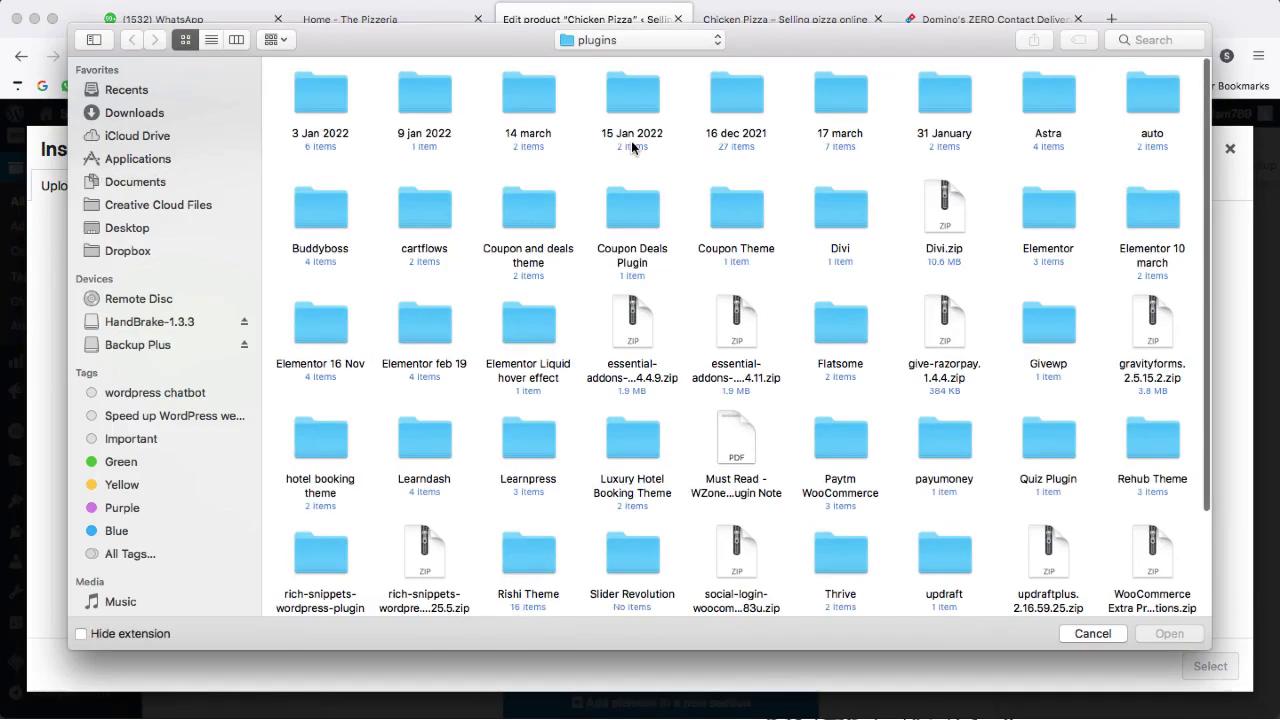
{"action": "left_click", "coordinate": [621, 41]}
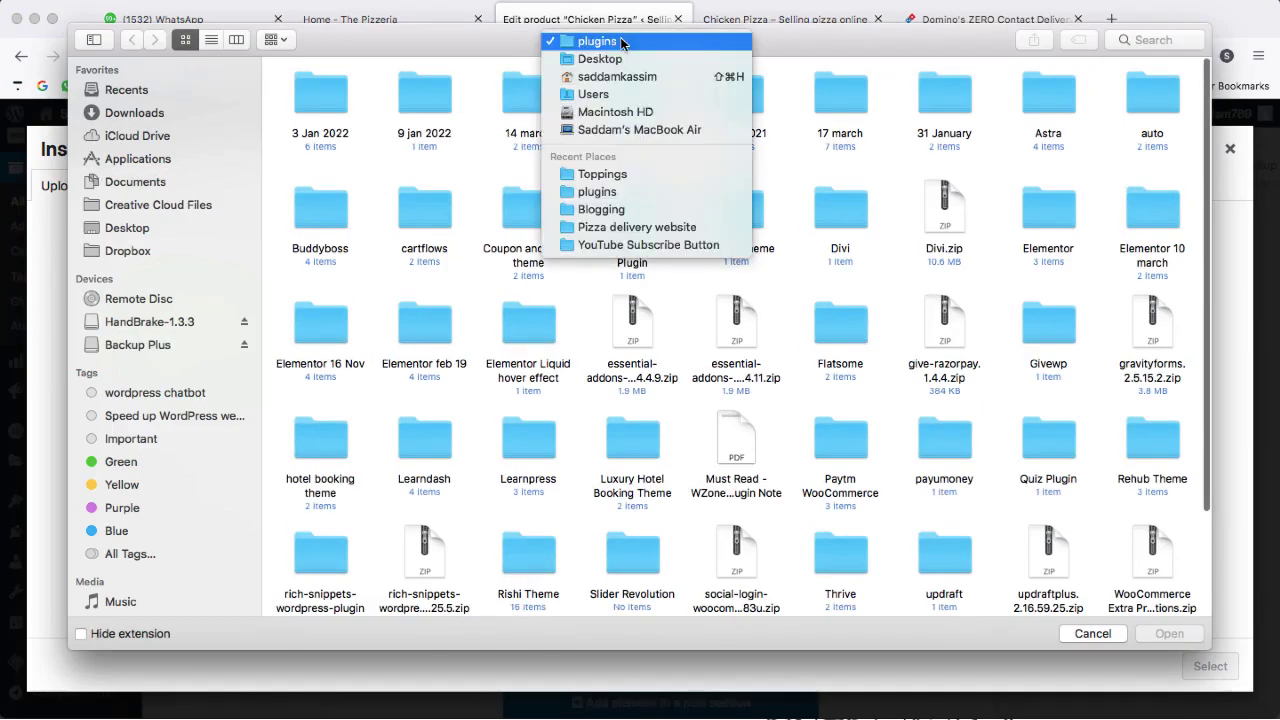
{"action": "left_click", "coordinate": [624, 175]}
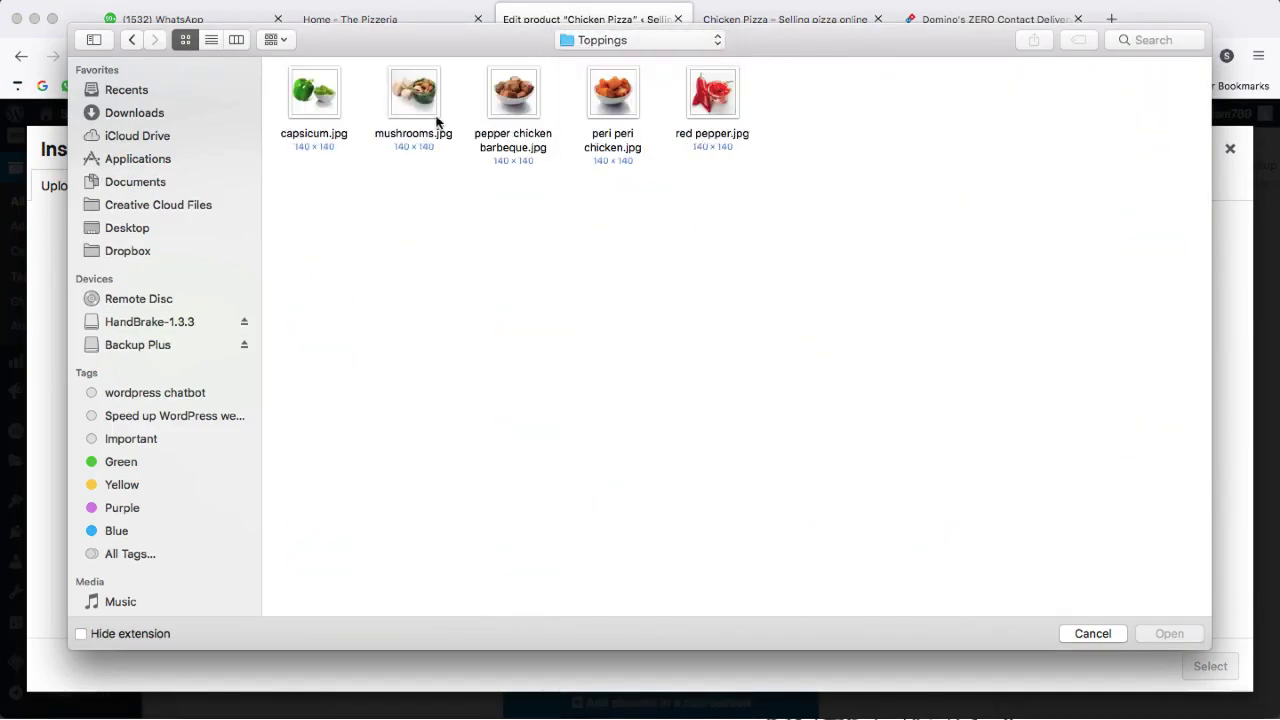
{"action": "left_click", "coordinate": [414, 95]}
{"action": "left_click", "coordinate": [1163, 634]}
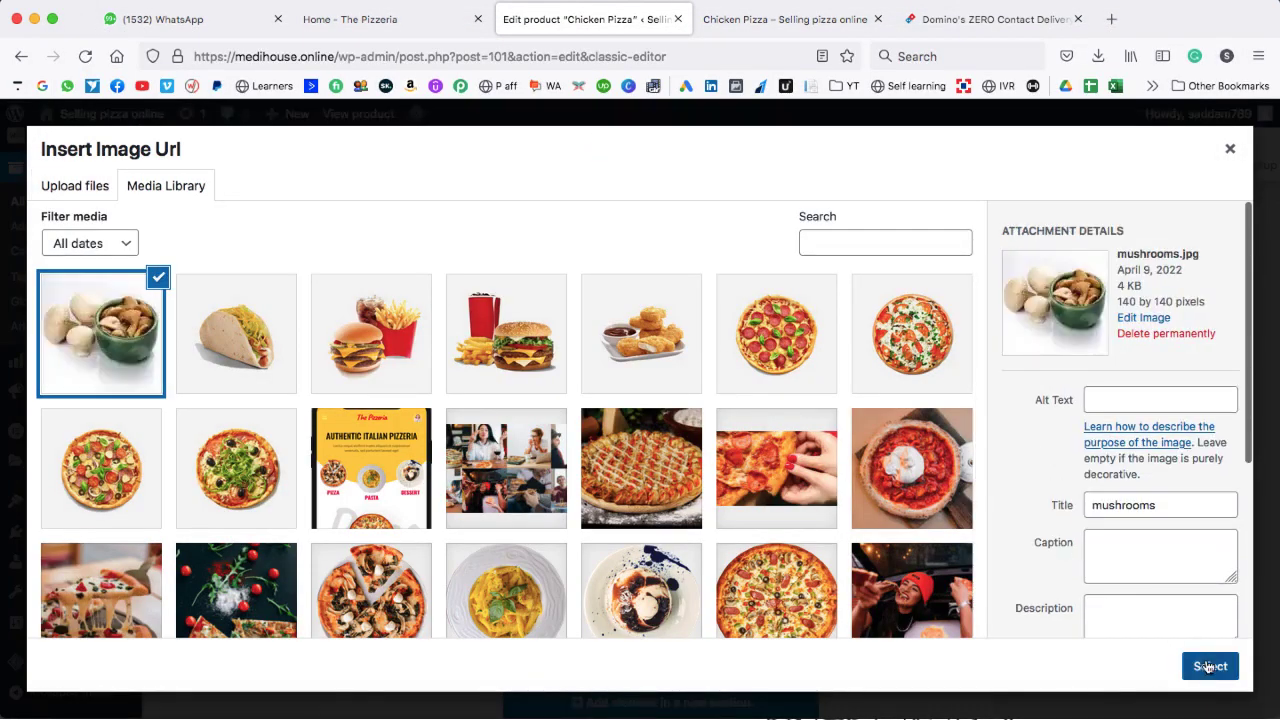
{"action": "left_click", "coordinate": [1210, 666]}
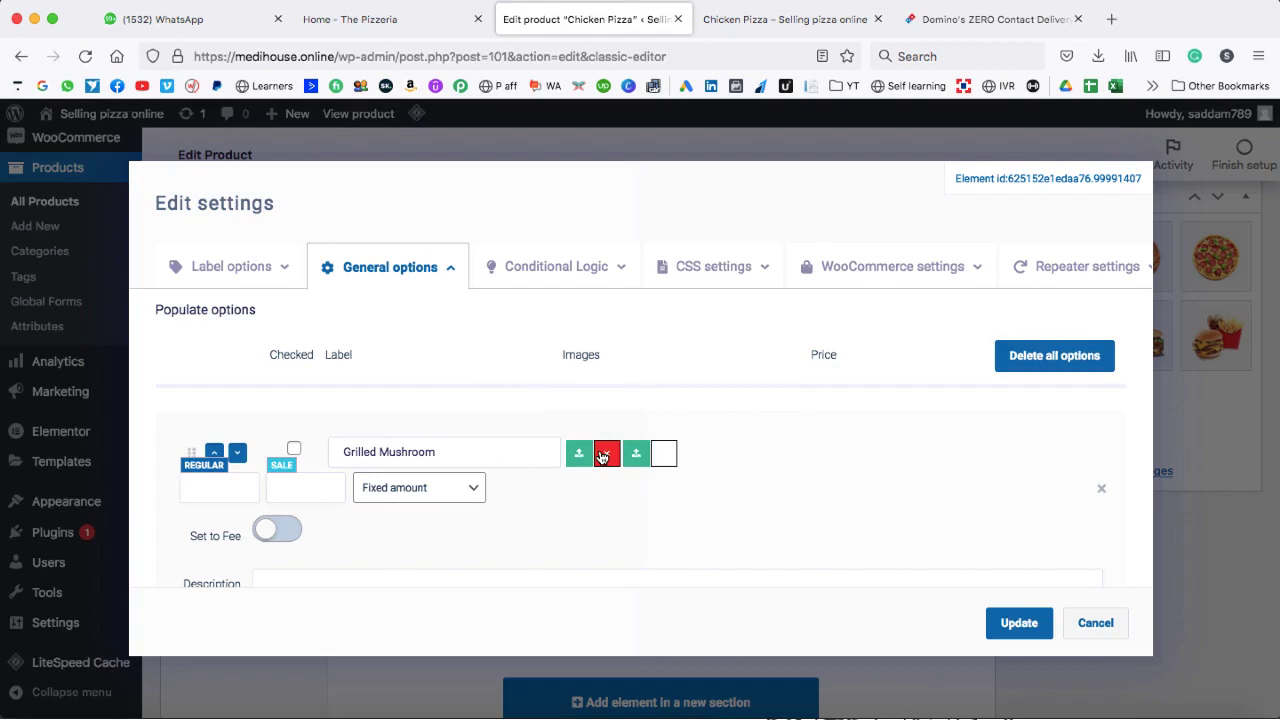
Step: Set the Grilled Mushroom regular price to 40 and add another empty option row
{"action": "left_click", "coordinate": [225, 487]}
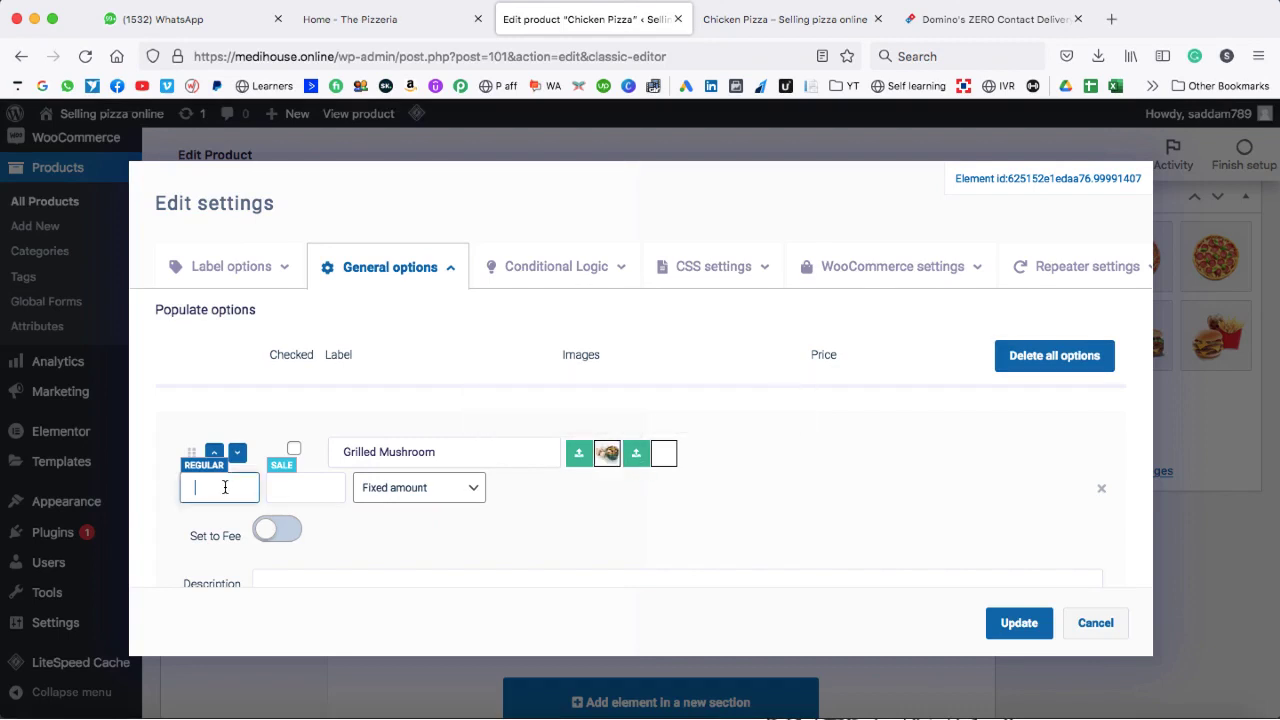
{"action": "type", "text": "40"}
{"action": "scroll", "coordinate": [449, 522], "scroll_direction": "down", "scroll_amount": 4}
{"action": "left_click", "coordinate": [205, 536]}
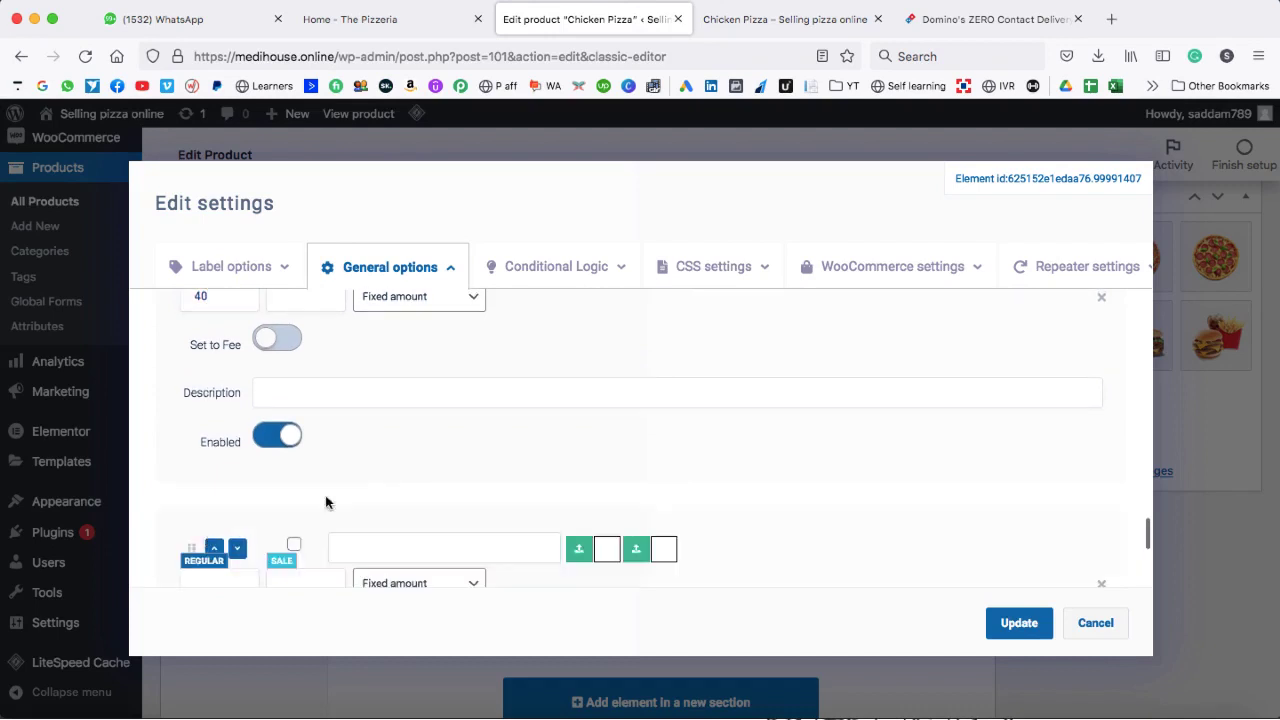
{"action": "scroll", "coordinate": [445, 465], "scroll_direction": "down", "scroll_amount": 3}
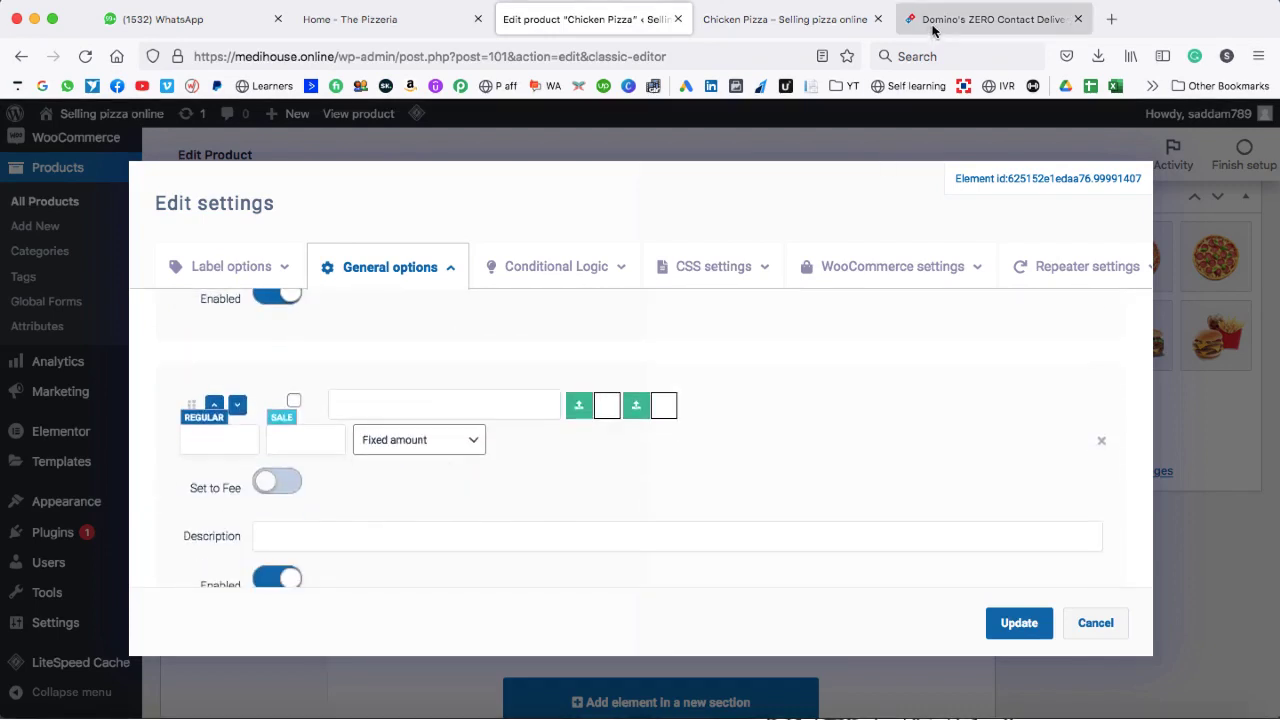
Step: Label the second option Crisp Capsicum and attach the uploaded capsicum.jpg image
{"action": "left_click", "coordinate": [905, 18]}
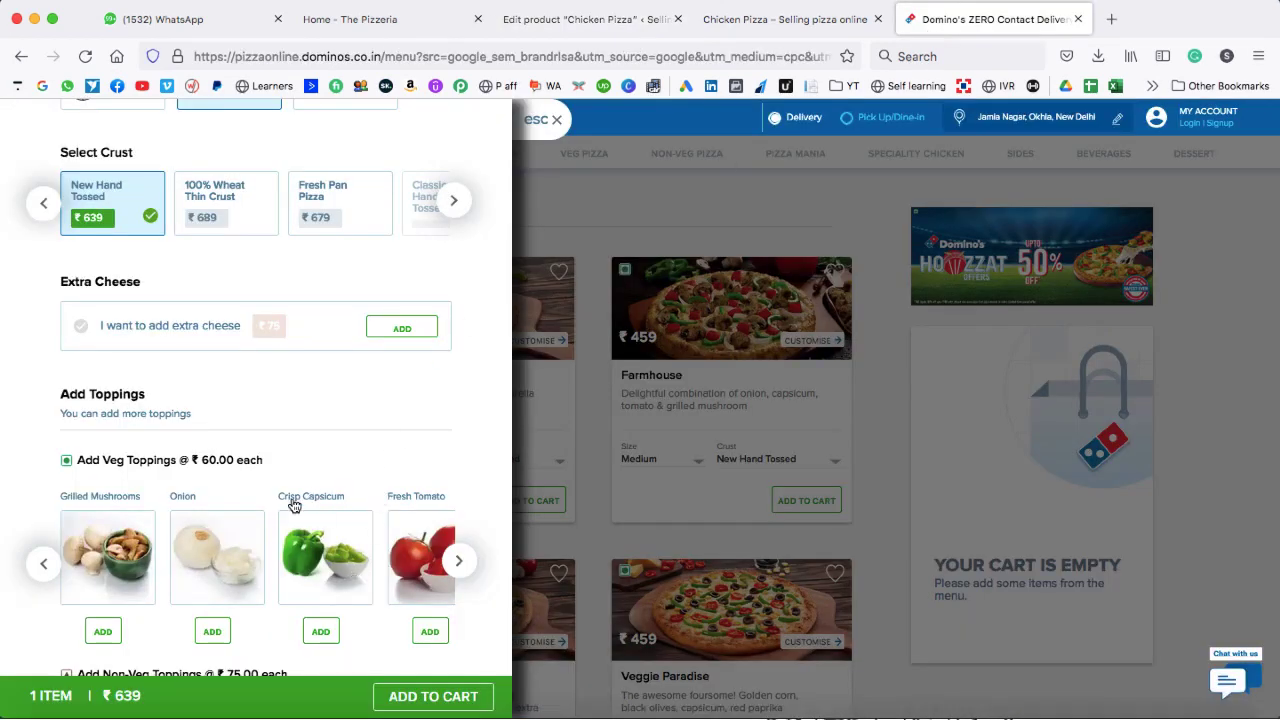
{"action": "left_click", "coordinate": [580, 19]}
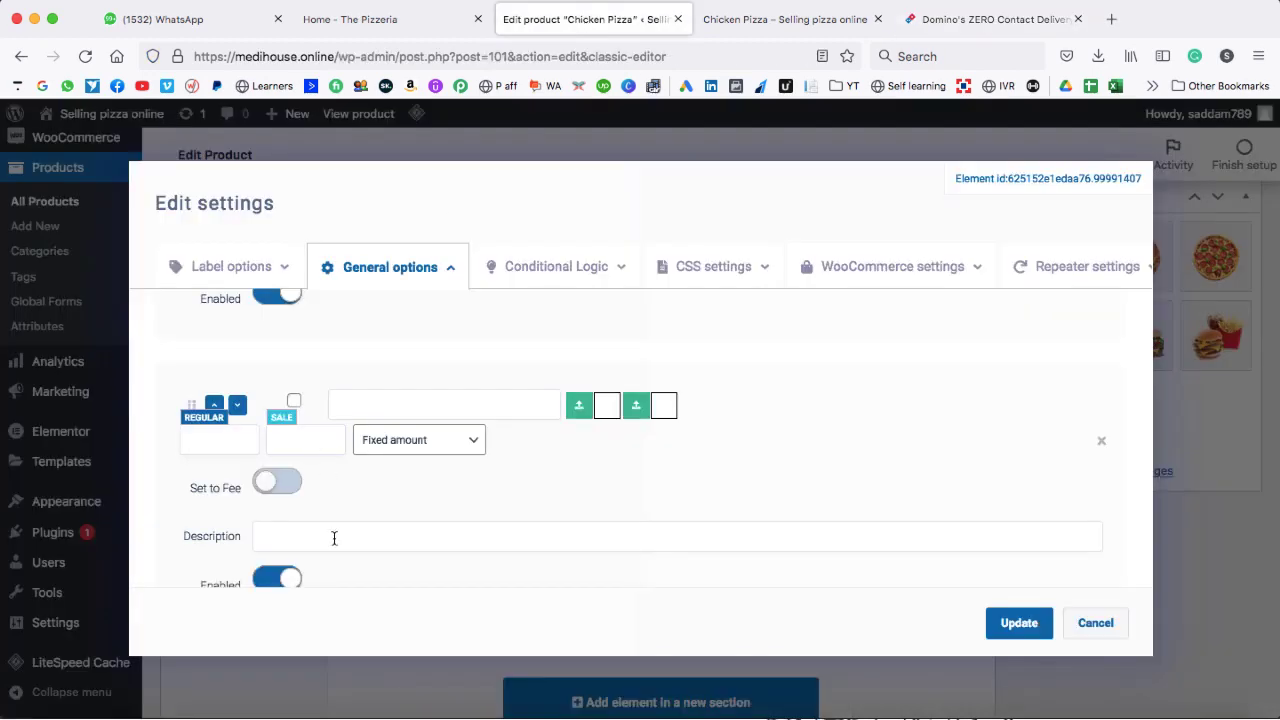
{"action": "left_click", "coordinate": [357, 396]}
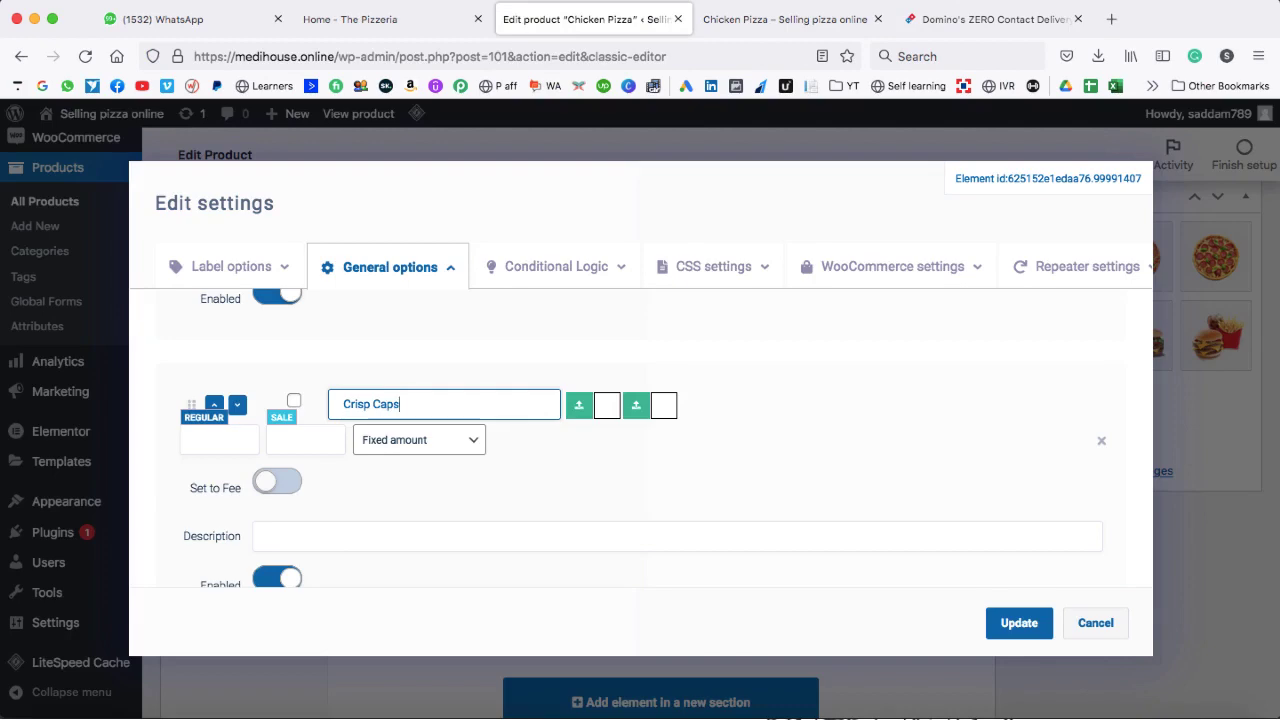
{"action": "left_click", "coordinate": [576, 404]}
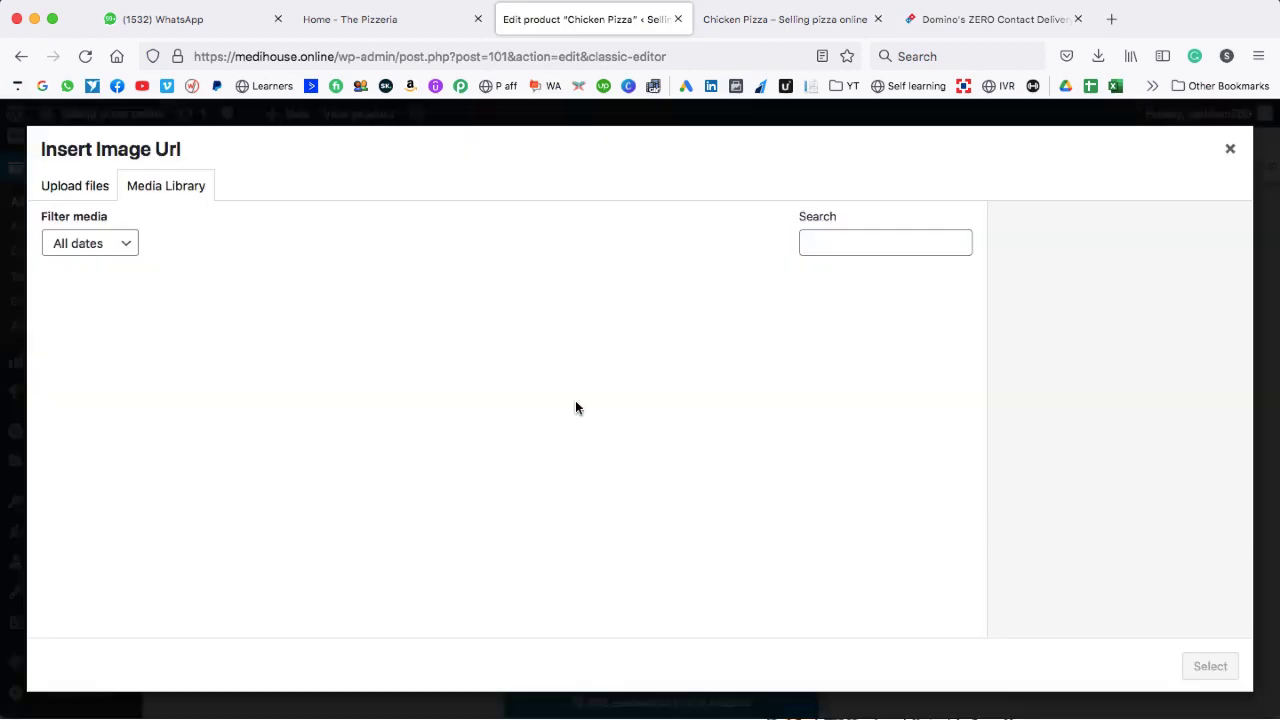
{"action": "left_click", "coordinate": [79, 185]}
{"action": "left_click", "coordinate": [614, 420]}
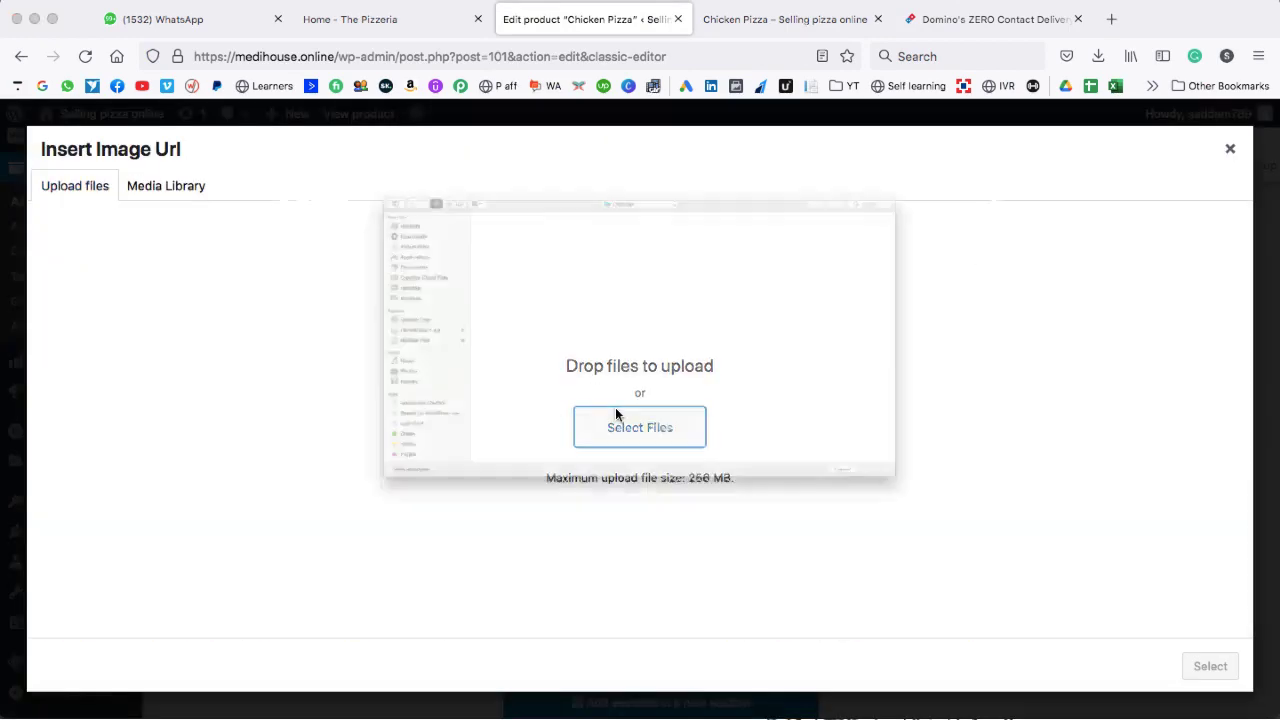
{"action": "double_click", "coordinate": [336, 116]}
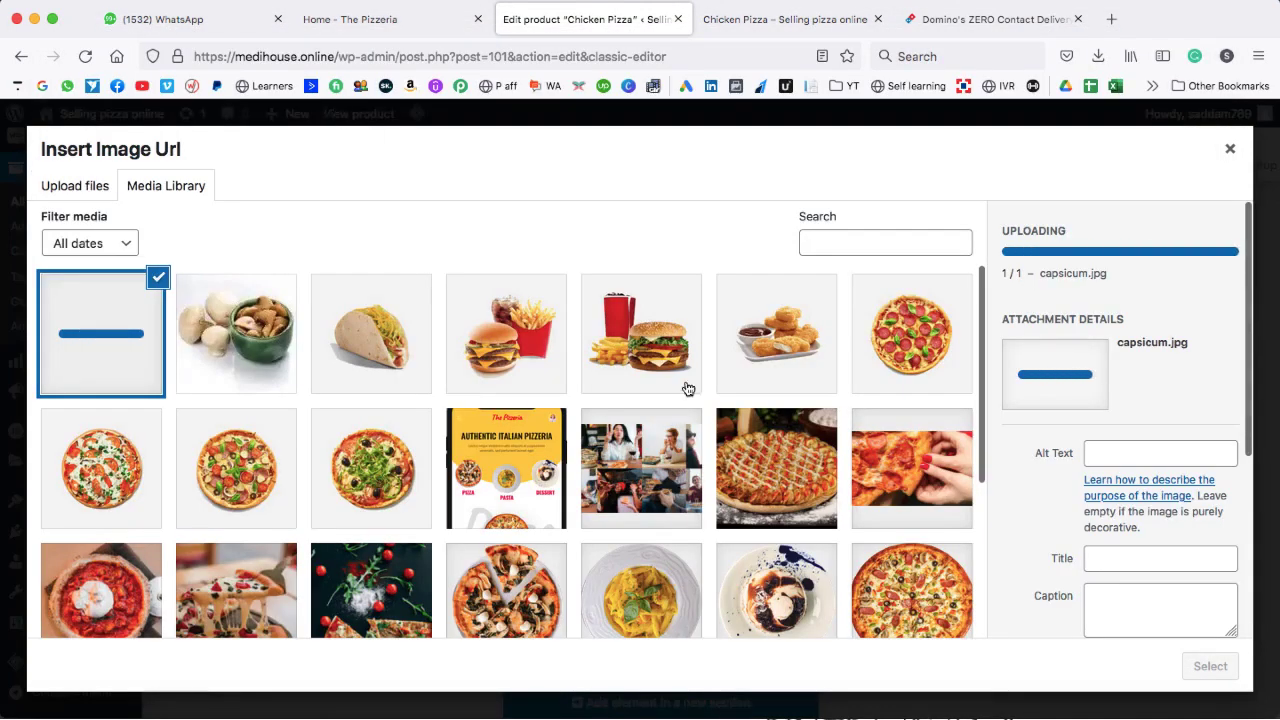
{"action": "left_click", "coordinate": [1210, 666]}
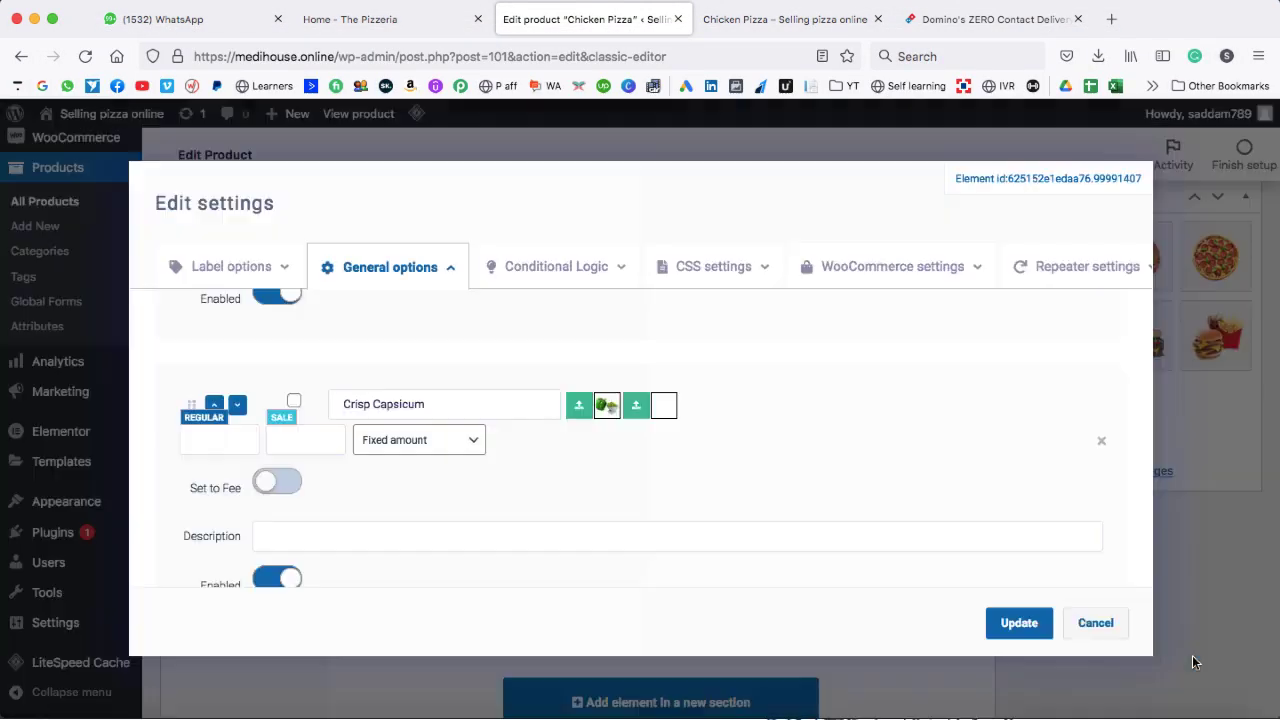
Step: Set the second option's regular price to 70 and add a third option row
{"action": "left_click", "coordinate": [231, 437]}
{"action": "type", "text": "70"}
{"action": "scroll", "coordinate": [409, 513], "scroll_direction": "down", "scroll_amount": 3}
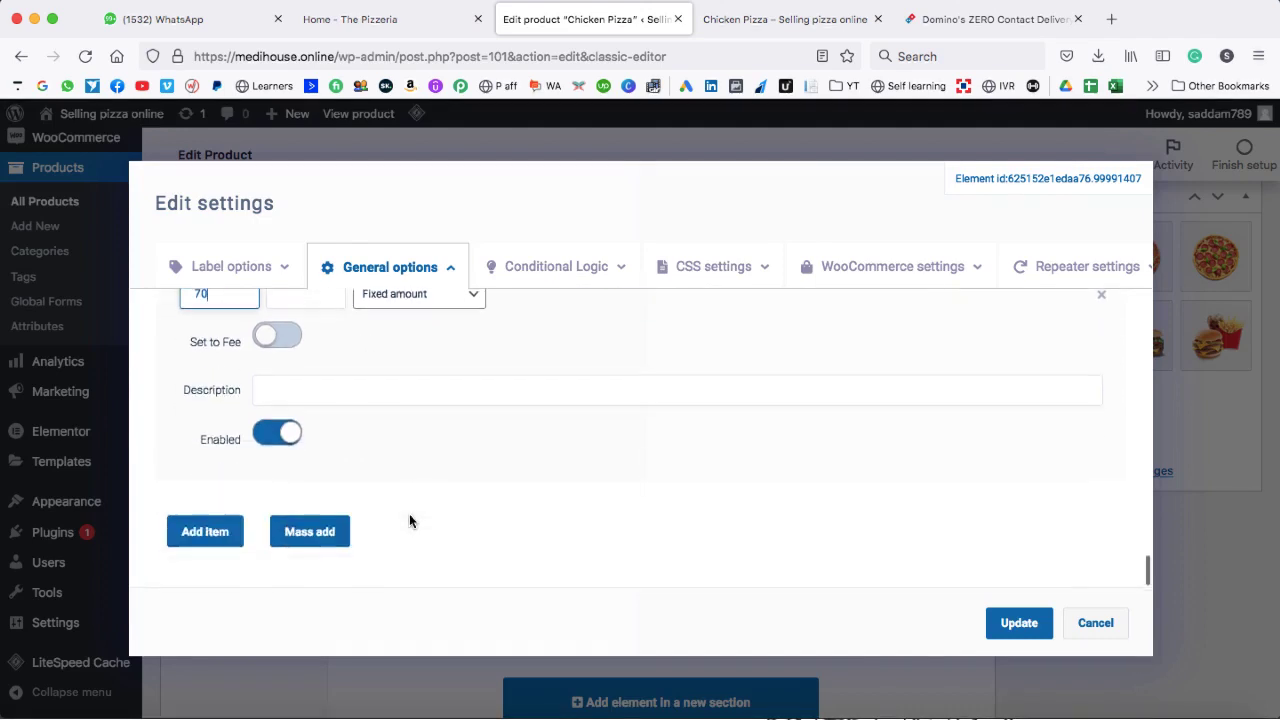
{"action": "left_click", "coordinate": [210, 531]}
{"action": "scroll", "coordinate": [403, 501], "scroll_direction": "down", "scroll_amount": 2}
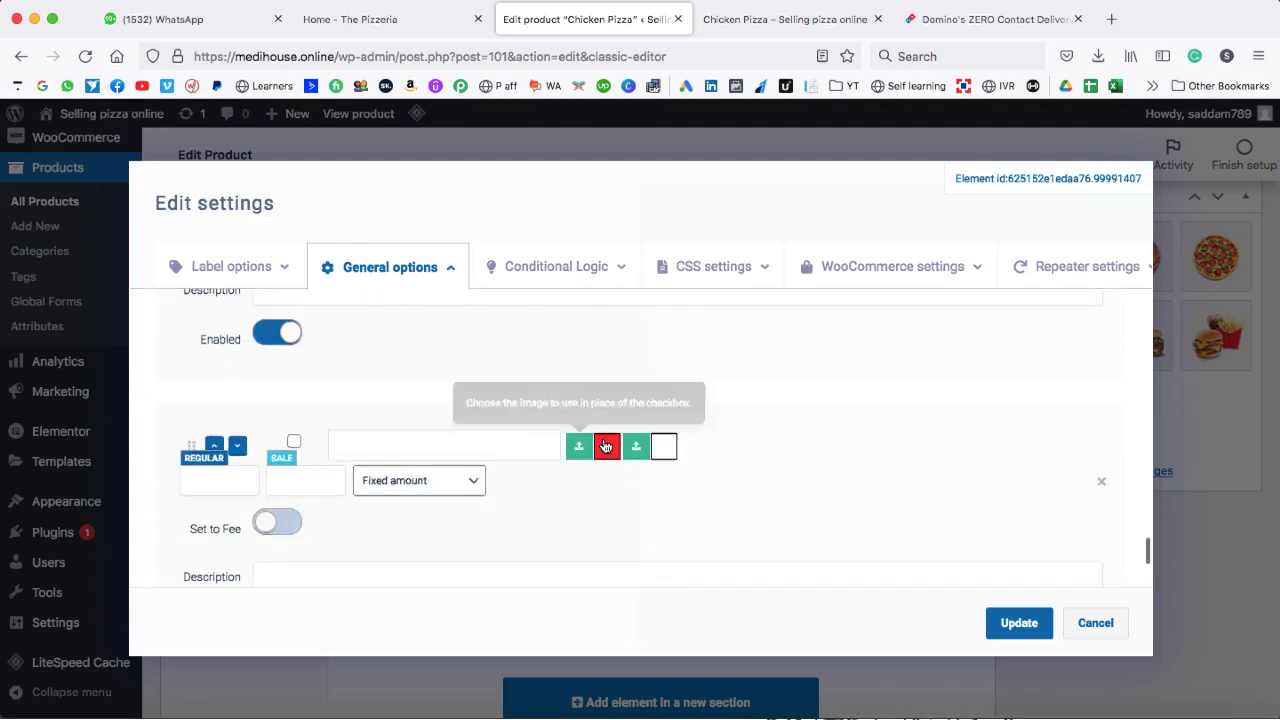
Step: Add the Red Pepper option with its image and a 55 price, then apply the element settings
{"action": "left_click", "coordinate": [986, 21]}
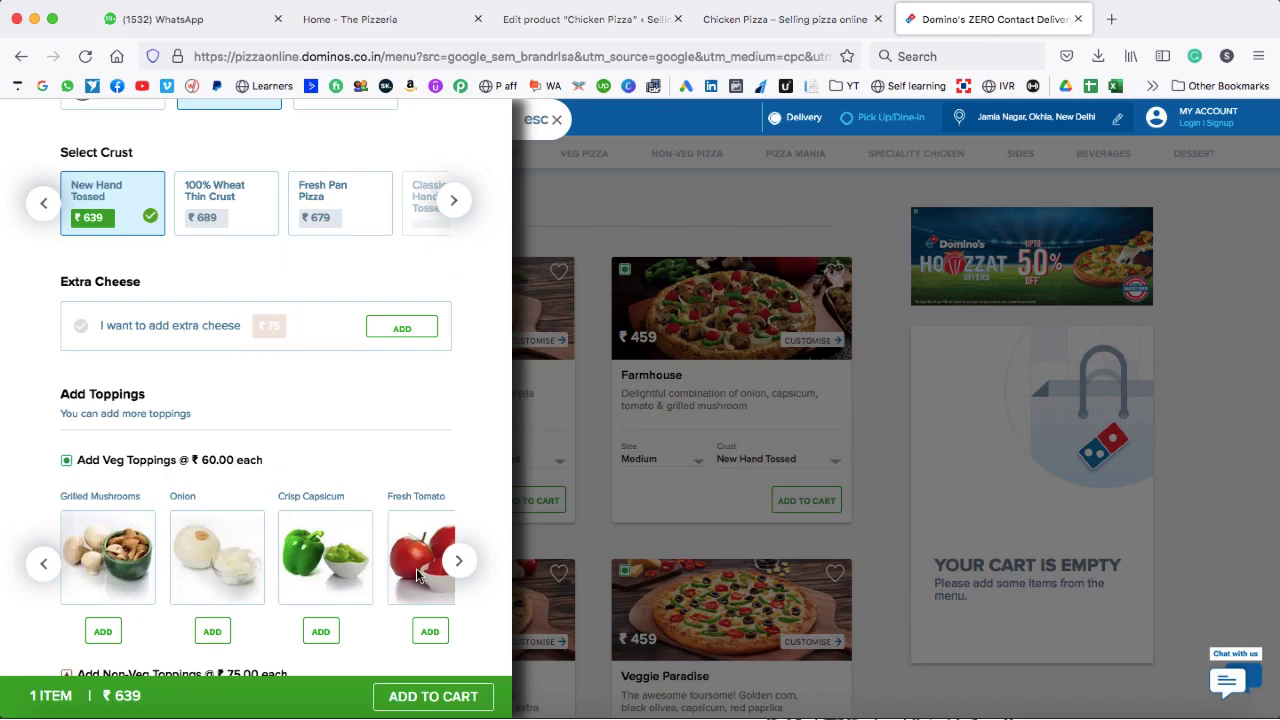
{"action": "left_click", "coordinate": [459, 560]}
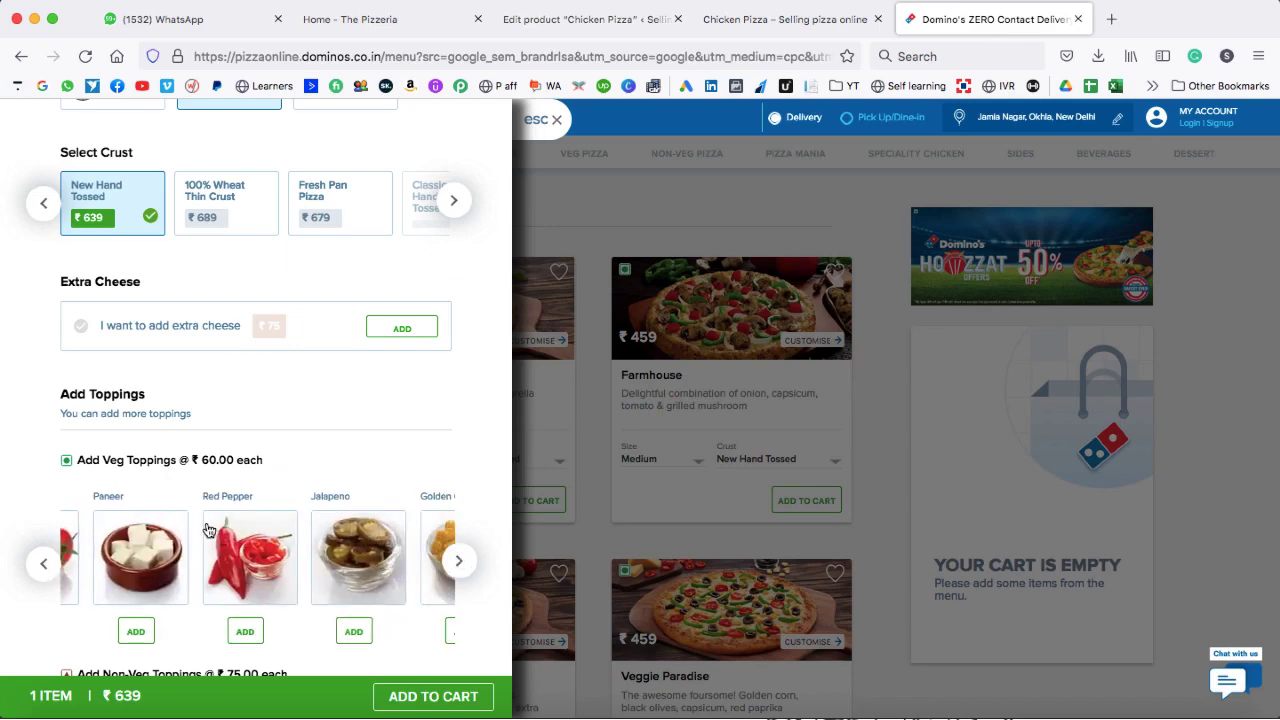
{"action": "left_click", "coordinate": [540, 15]}
{"action": "type", "text": "Red Pep"}
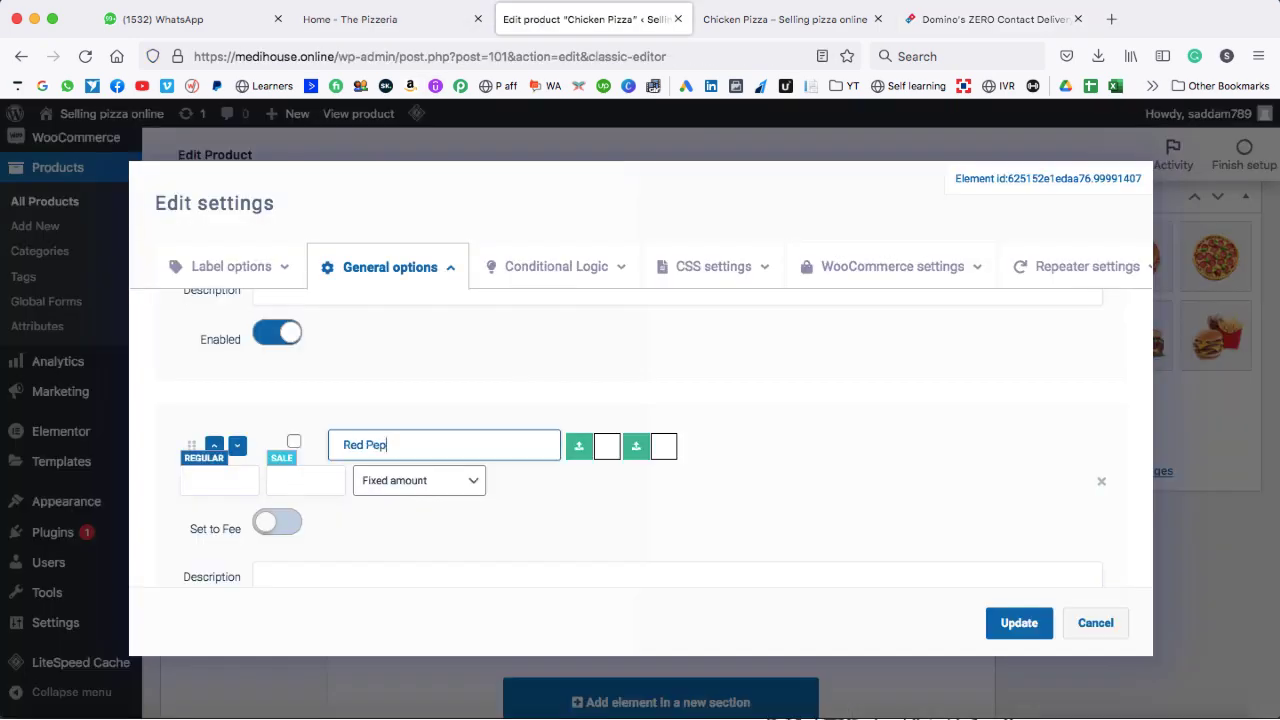
{"action": "left_click", "coordinate": [236, 482]}
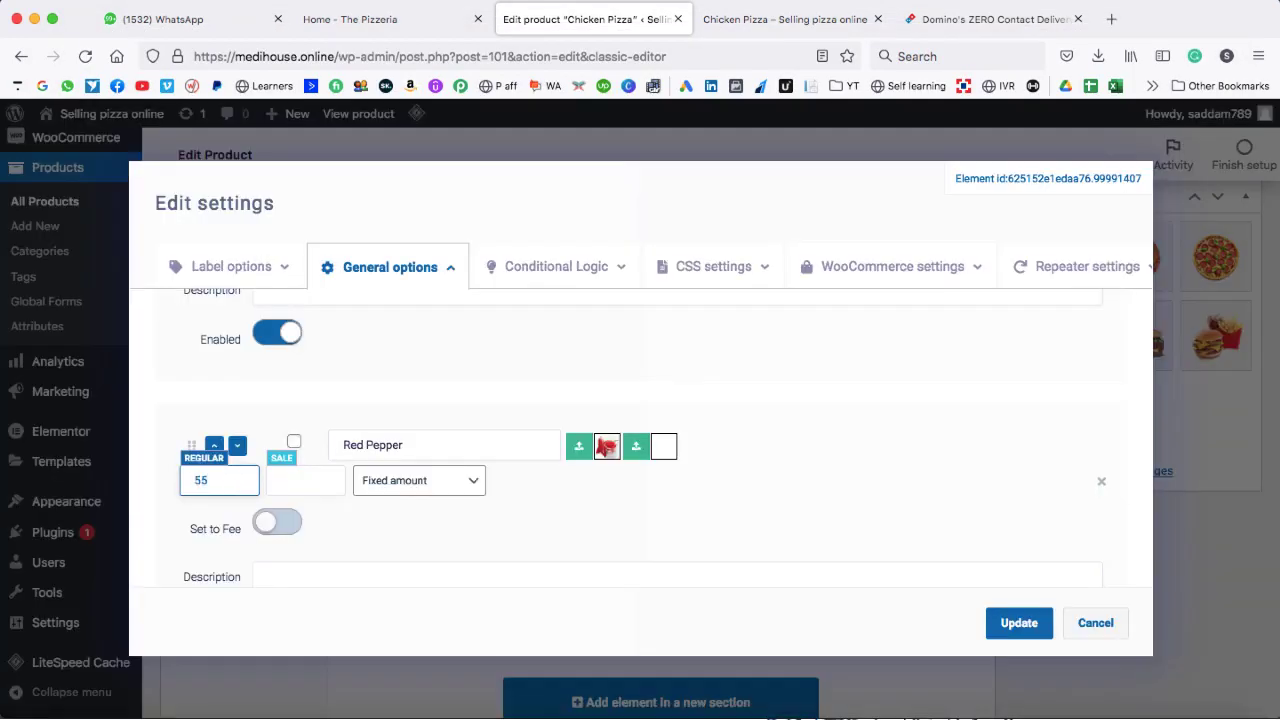
{"action": "scroll", "coordinate": [848, 507], "scroll_direction": "down", "scroll_amount": 3}
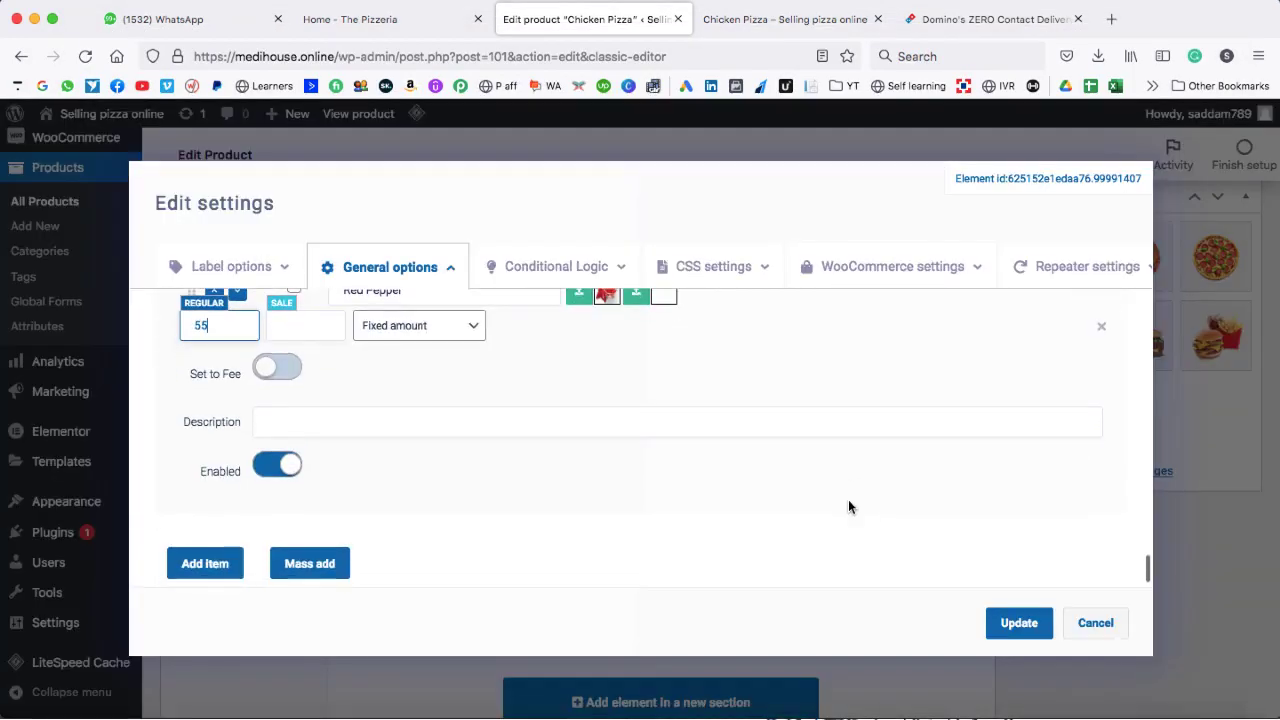
{"action": "left_click", "coordinate": [1024, 622]}
Step: Save the Chicken Pizza product and reload its live product page
{"action": "scroll", "coordinate": [983, 466], "scroll_direction": "up", "scroll_amount": 5}
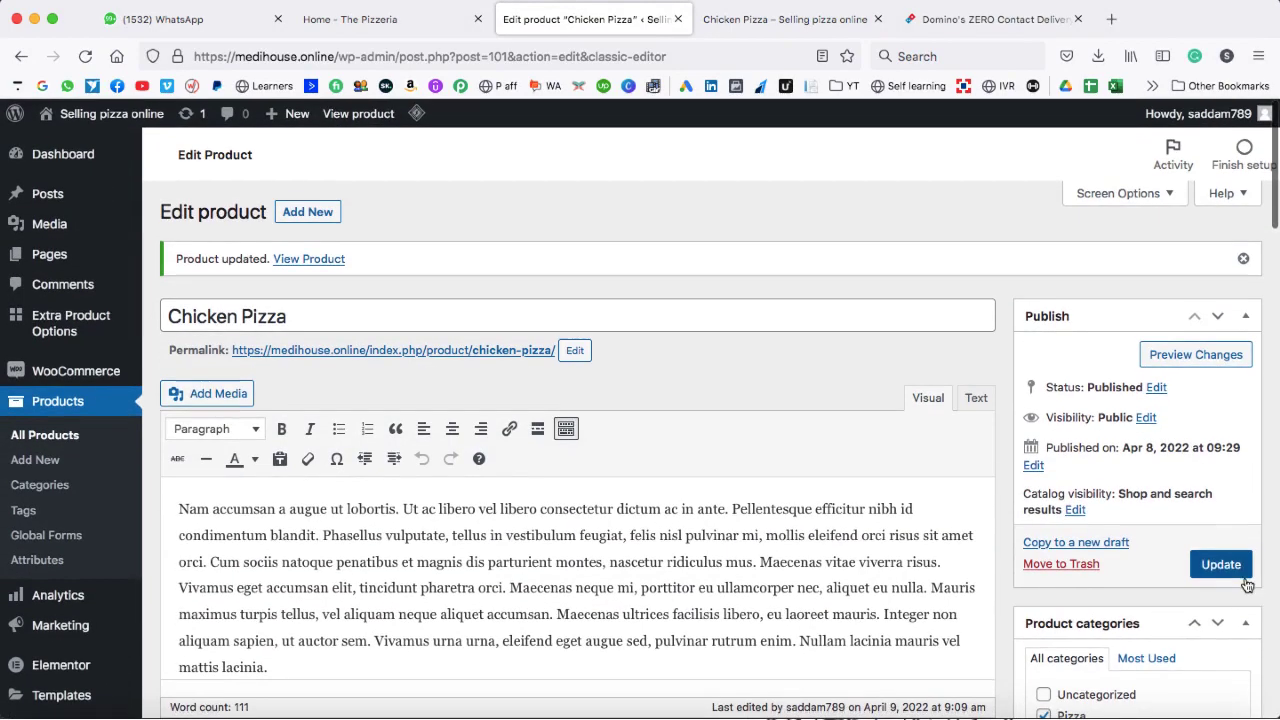
{"action": "left_click", "coordinate": [1222, 568]}
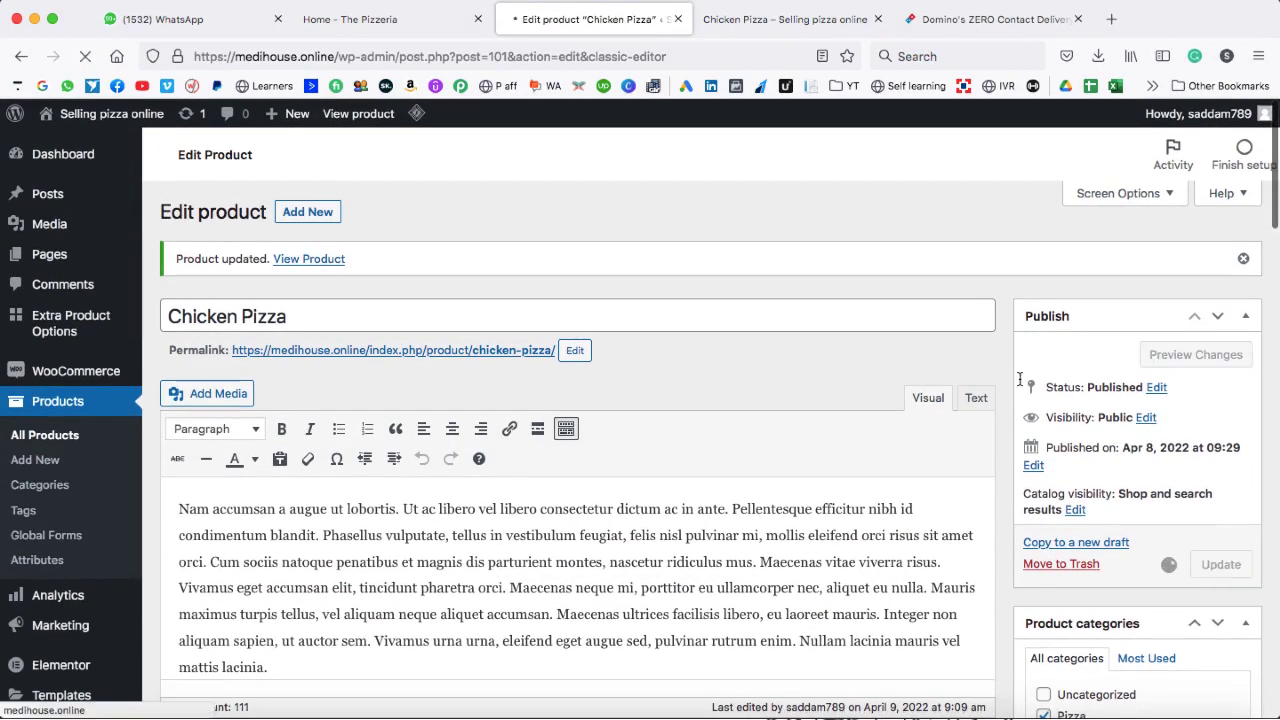
{"action": "left_click", "coordinate": [791, 21]}
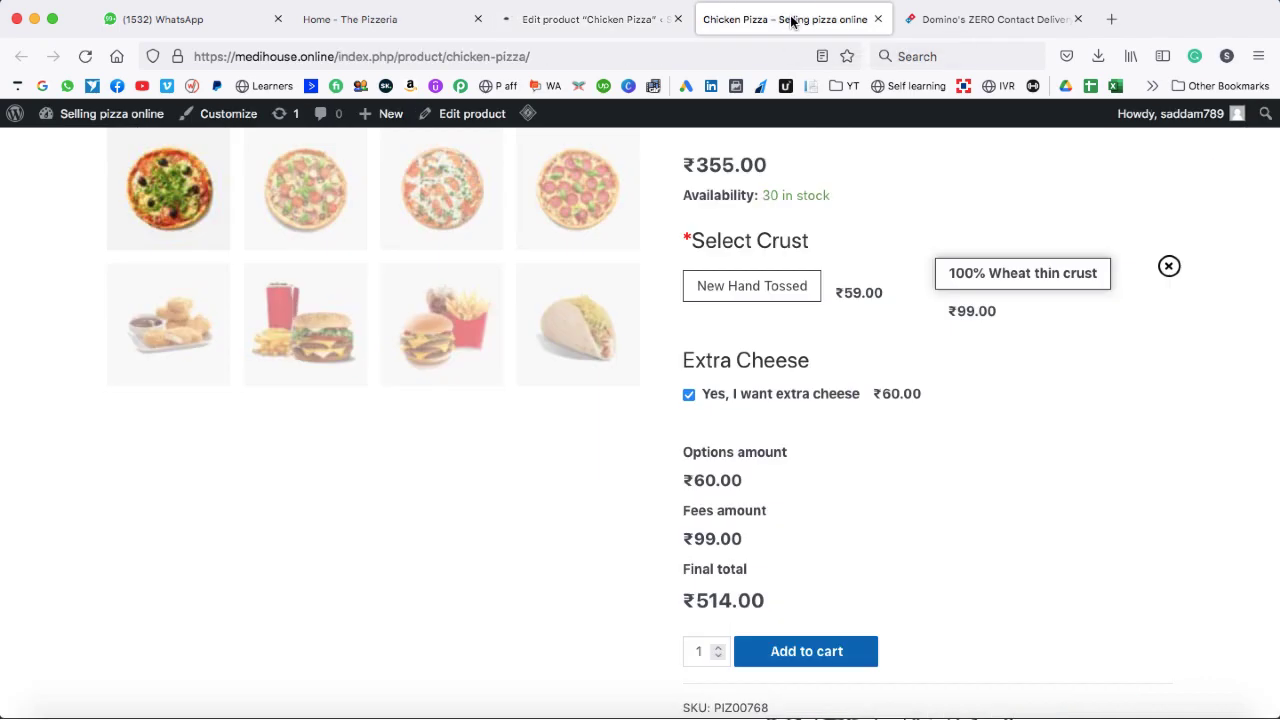
{"action": "left_click", "coordinate": [84, 54]}
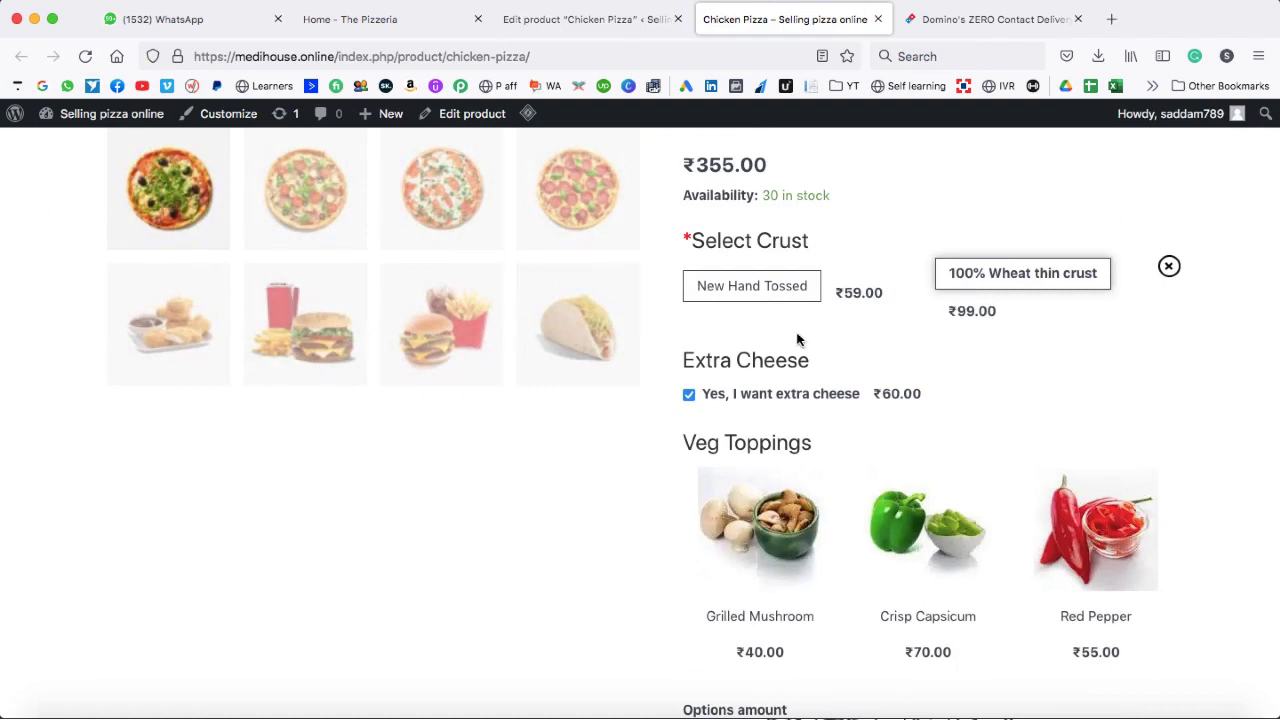
{"action": "scroll", "coordinate": [893, 374], "scroll_direction": "down", "scroll_amount": 2}
{"action": "scroll", "coordinate": [960, 302], "scroll_direction": "down", "scroll_amount": 1}
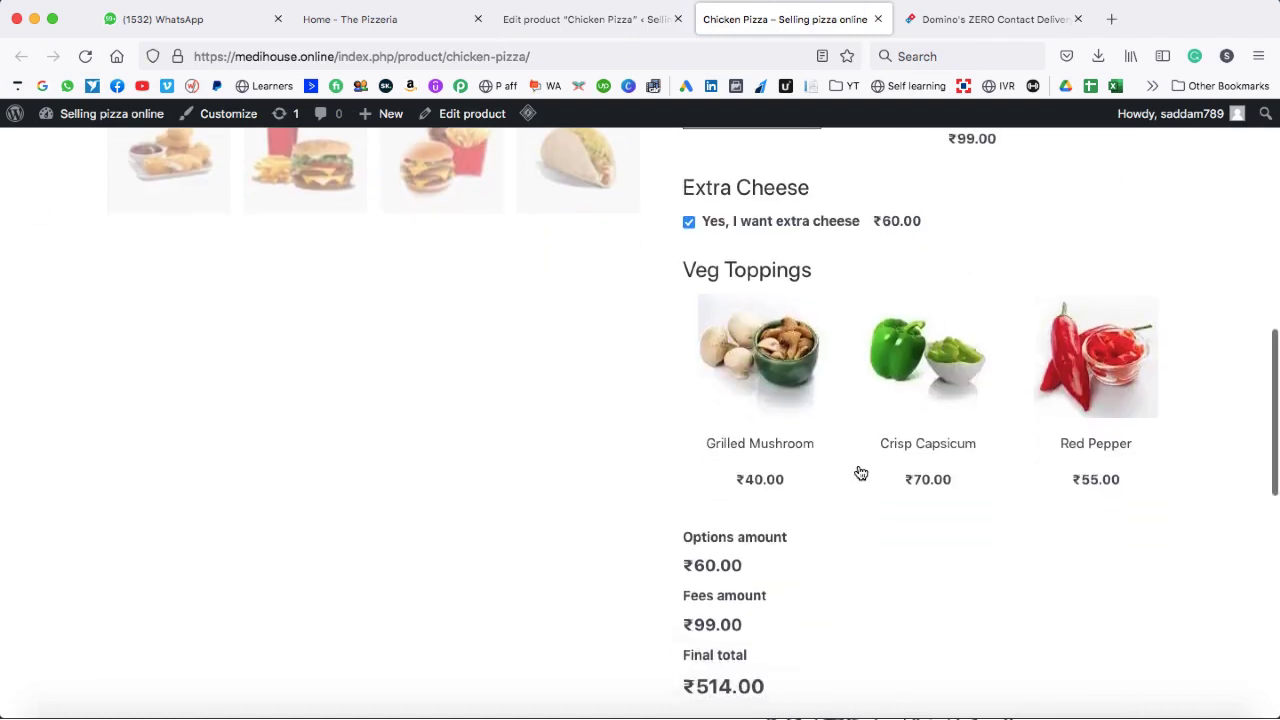
Step: Tick Crisp Capsicum, Red Pepper and Grilled Mushroom and check the 225 options amount and final total
{"action": "left_click", "coordinate": [927, 372]}
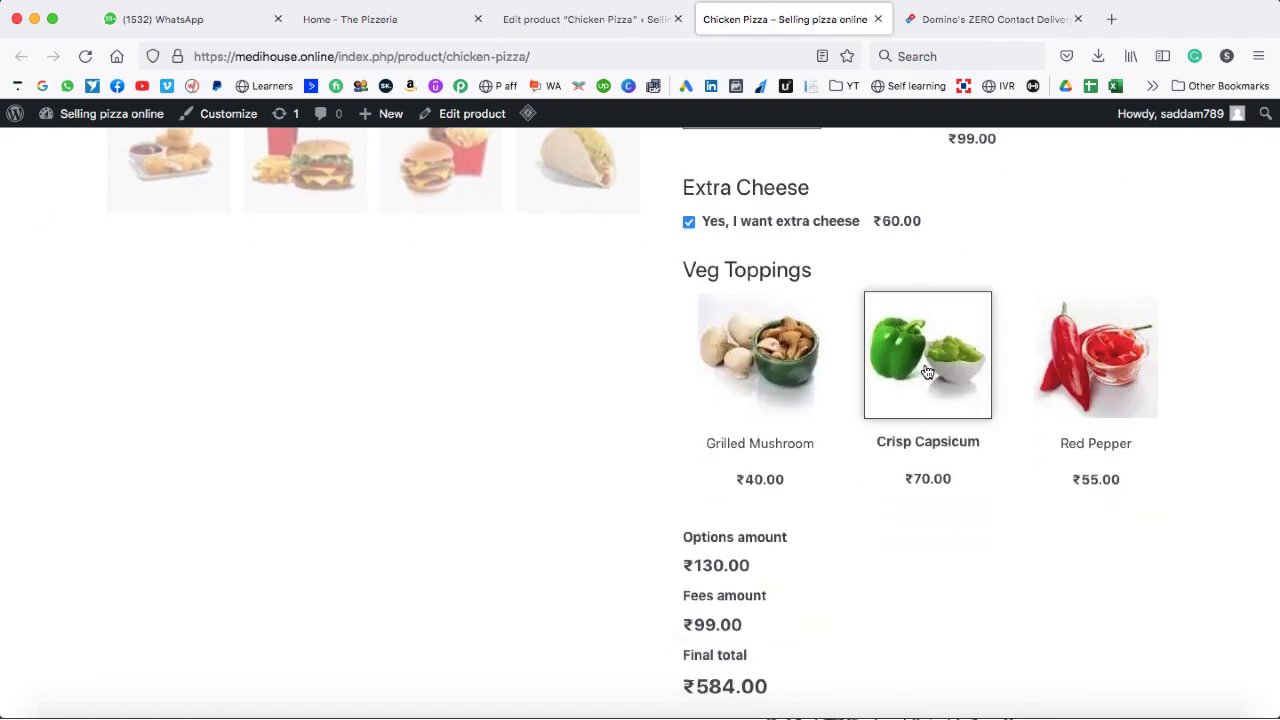
{"action": "left_click", "coordinate": [1104, 384]}
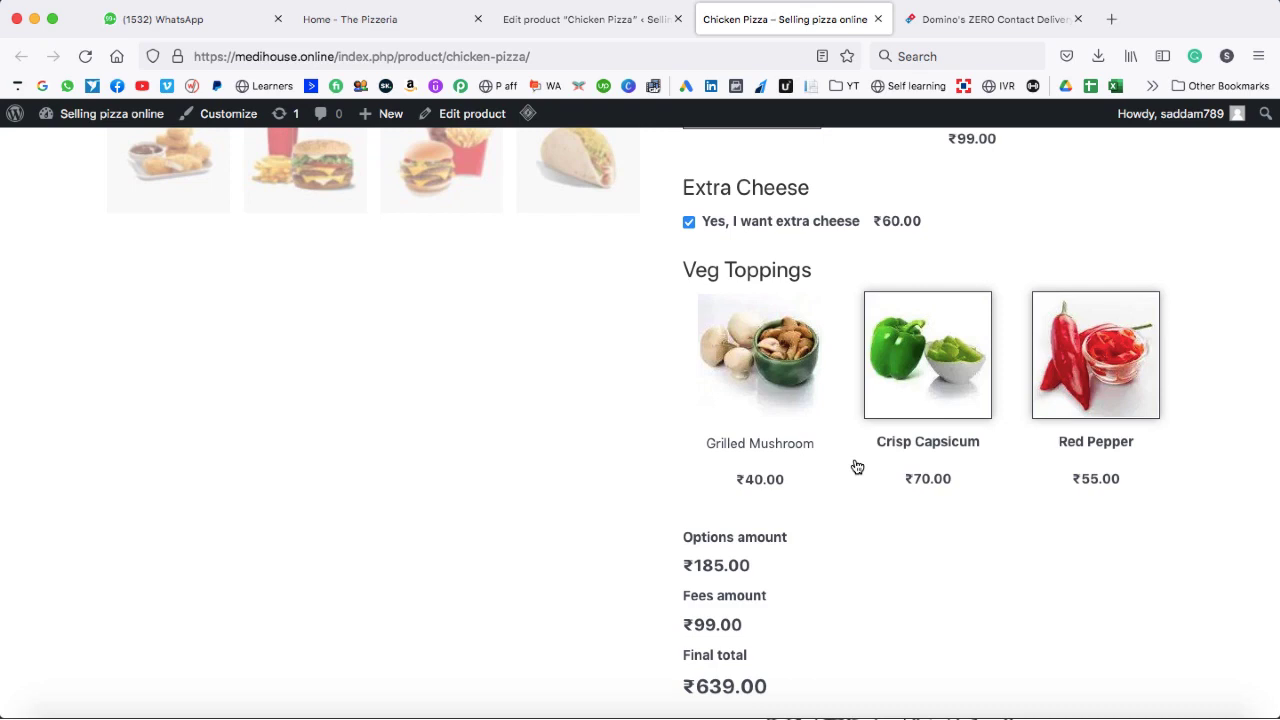
{"action": "left_click", "coordinate": [760, 346]}
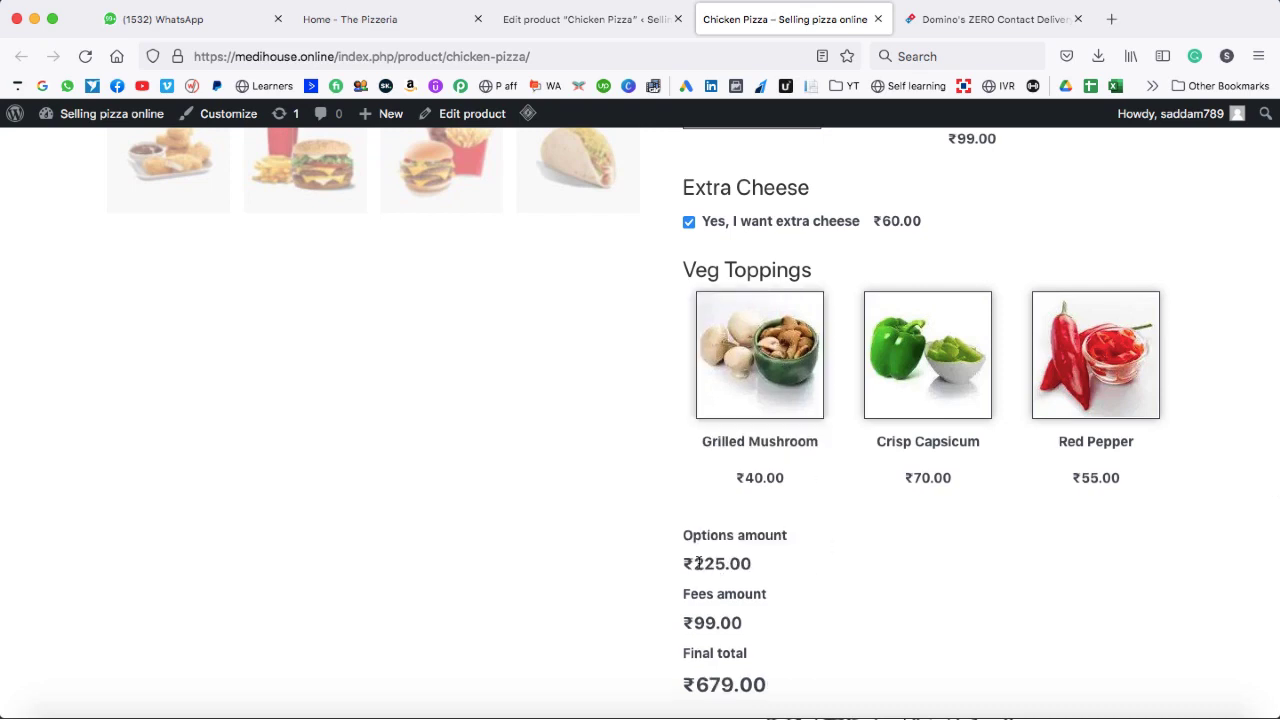
{"action": "left_click_drag", "start_coordinate": [697, 563], "coordinate": [724, 564]}
{"action": "left_click", "coordinate": [853, 550]}
{"action": "scroll", "coordinate": [853, 550], "scroll_direction": "down", "scroll_amount": 1}
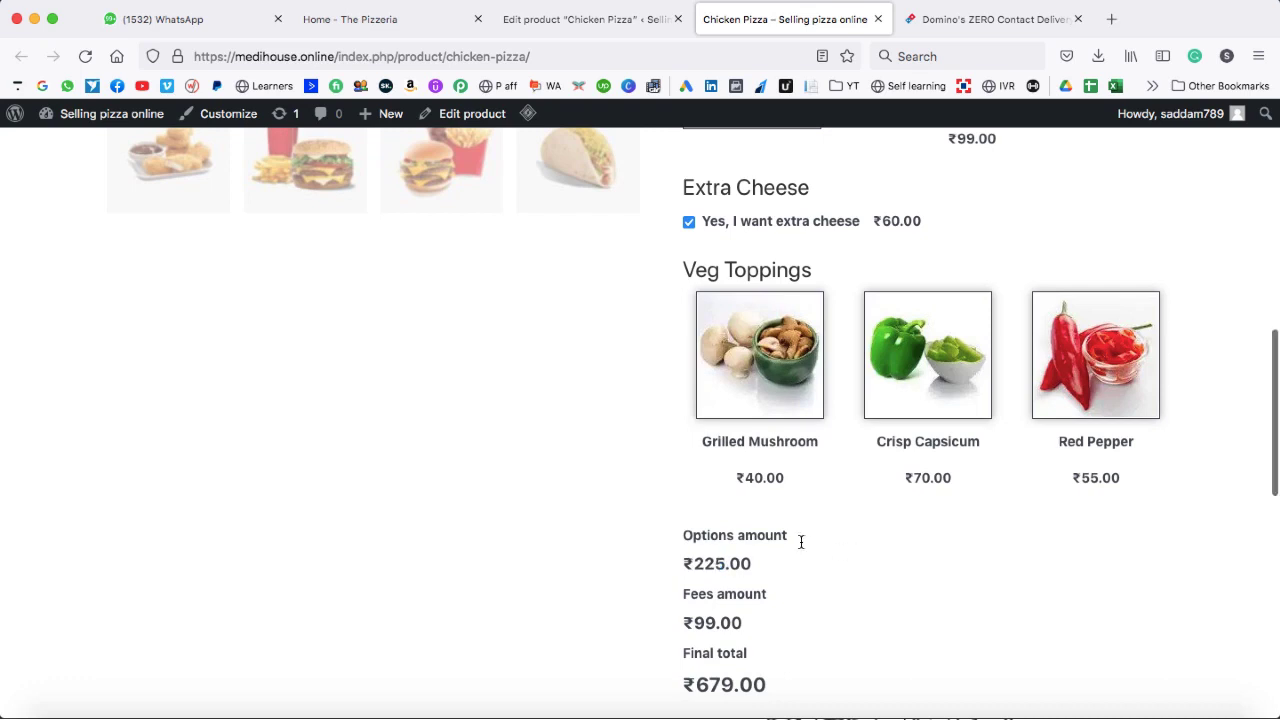
{"action": "scroll", "coordinate": [778, 566], "scroll_direction": "down", "scroll_amount": 3}
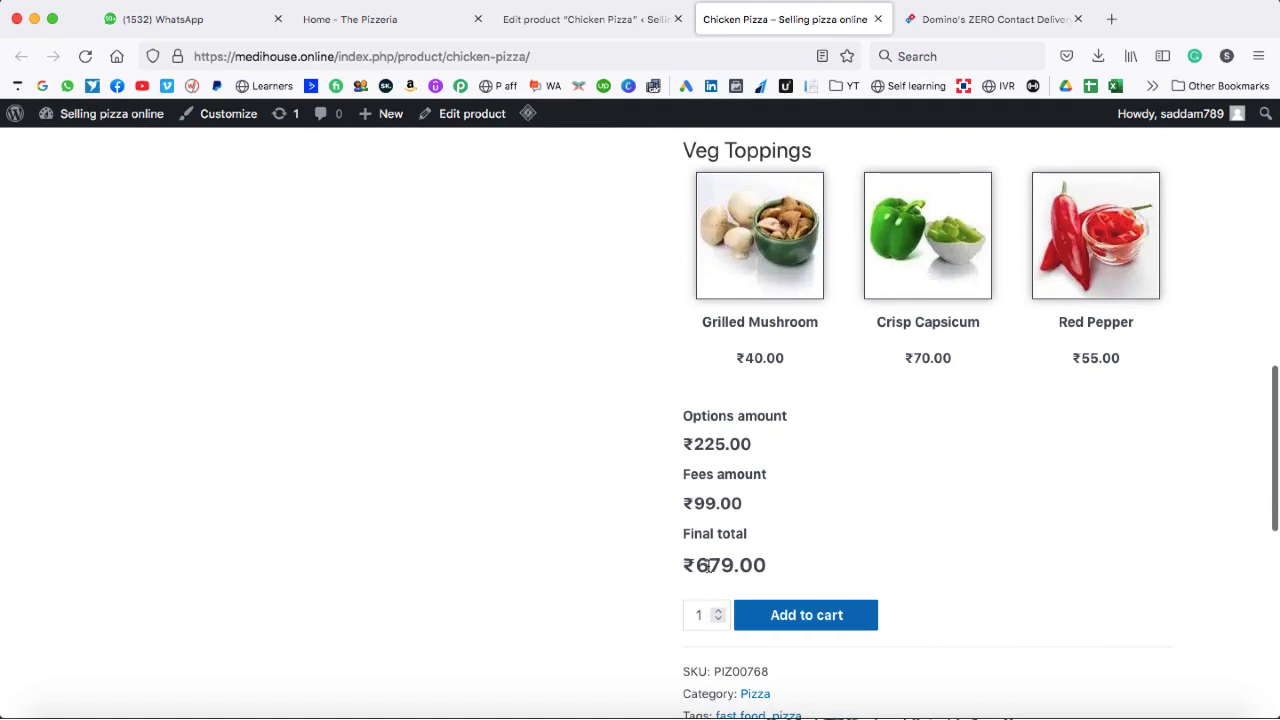
{"action": "left_click_drag", "start_coordinate": [697, 565], "coordinate": [737, 567]}
{"action": "left_click", "coordinate": [841, 482]}
{"action": "scroll", "coordinate": [841, 482], "scroll_direction": "up", "scroll_amount": 2}
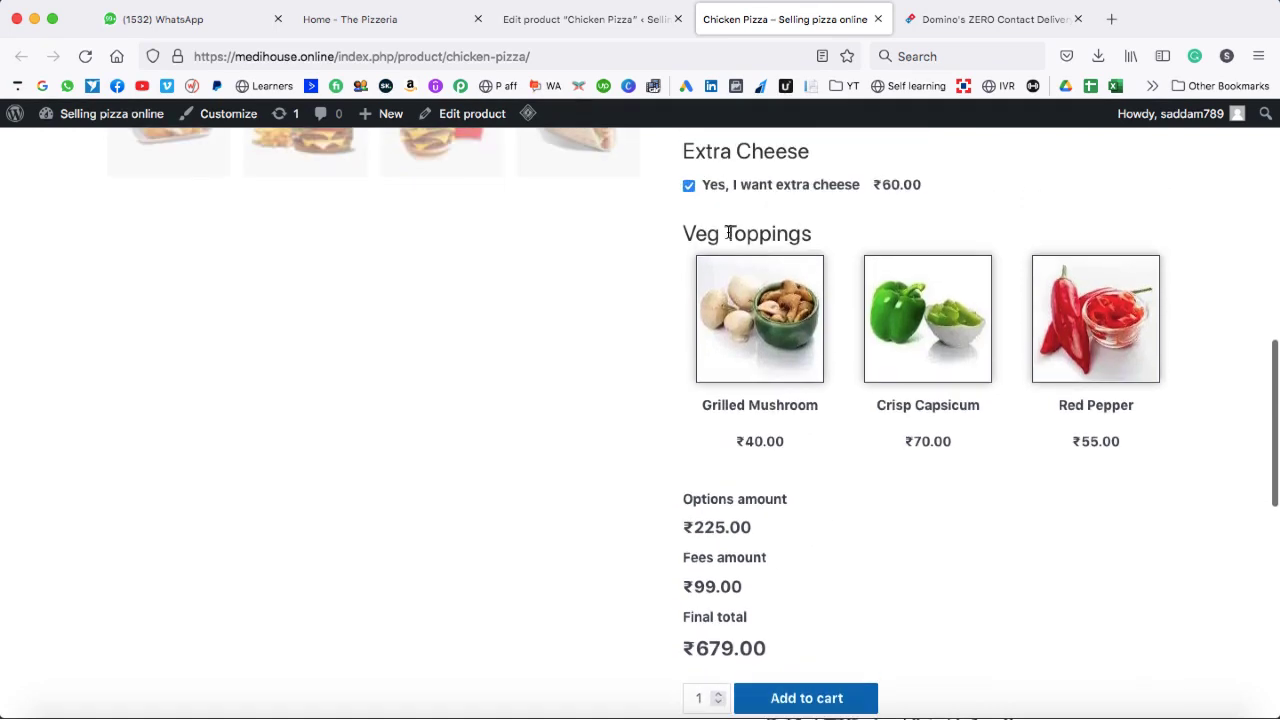
Step: Back in the product editor, clone the Veg Toppings section in Extra Product Options
{"action": "left_click", "coordinate": [559, 19]}
{"action": "scroll", "coordinate": [253, 518], "scroll_direction": "down", "scroll_amount": 8}
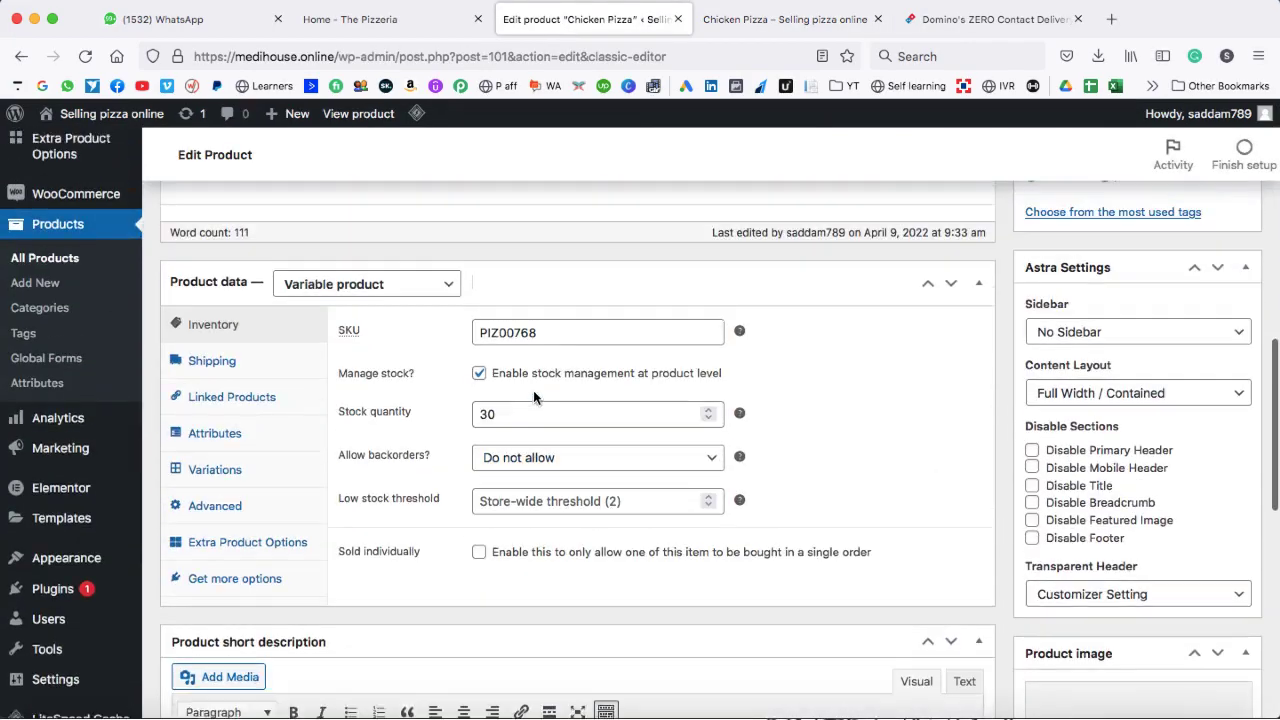
{"action": "left_click", "coordinate": [253, 522]}
{"action": "scroll", "coordinate": [700, 537], "scroll_direction": "down", "scroll_amount": 10}
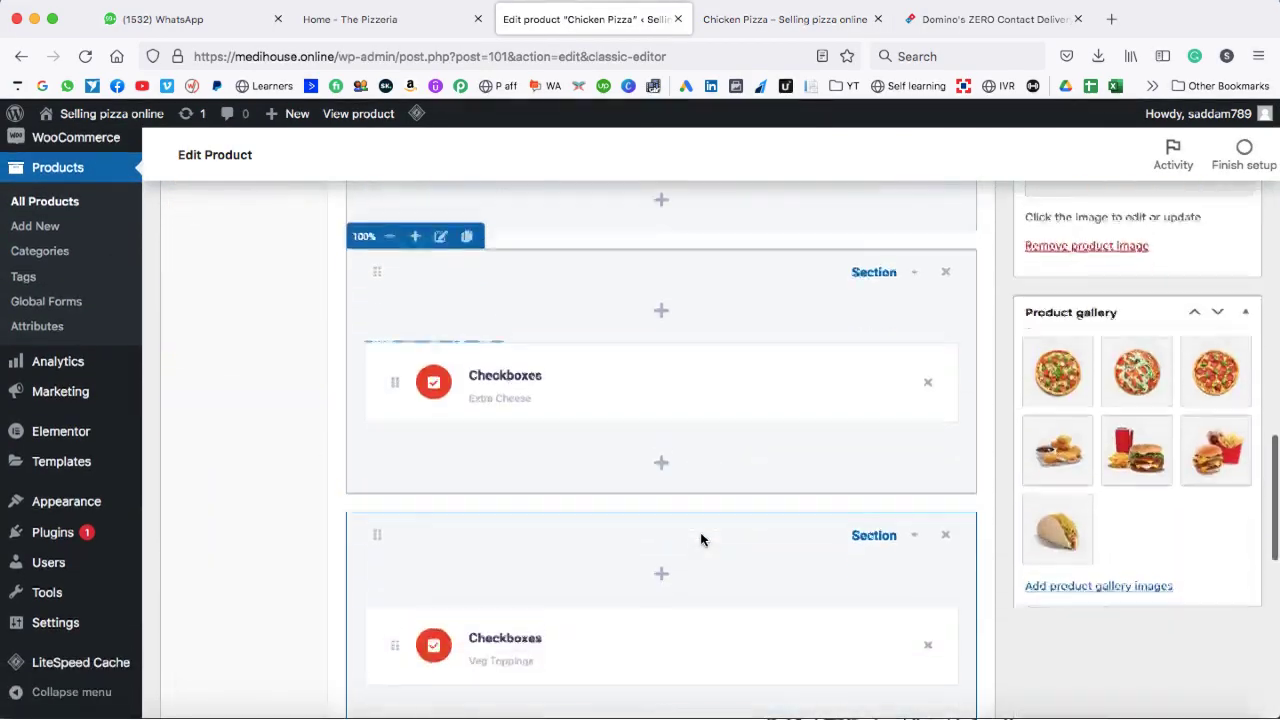
{"action": "scroll", "coordinate": [703, 541], "scroll_direction": "up", "scroll_amount": 2}
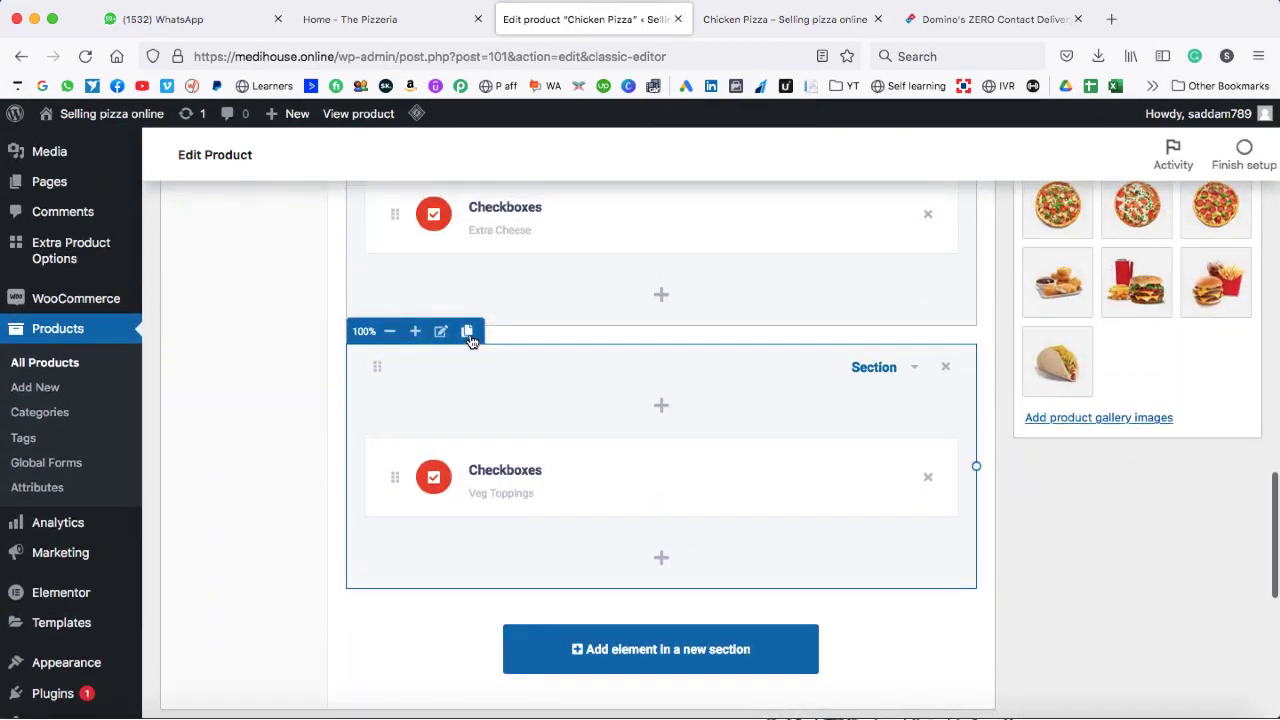
{"action": "left_click", "coordinate": [467, 333]}
Step: Confirm the clone and relabel the copied checkbox field Non-Veg Toppings
{"action": "left_click", "coordinate": [611, 448]}
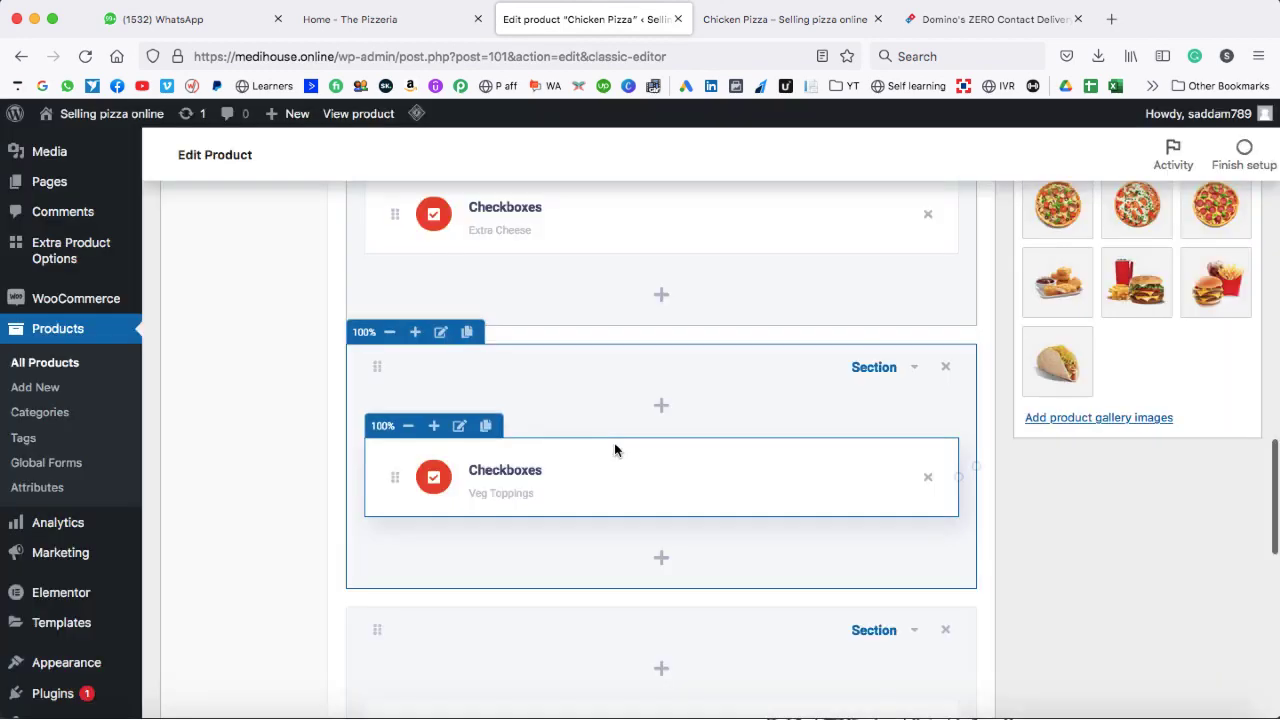
{"action": "scroll", "coordinate": [688, 467], "scroll_direction": "down", "scroll_amount": 3}
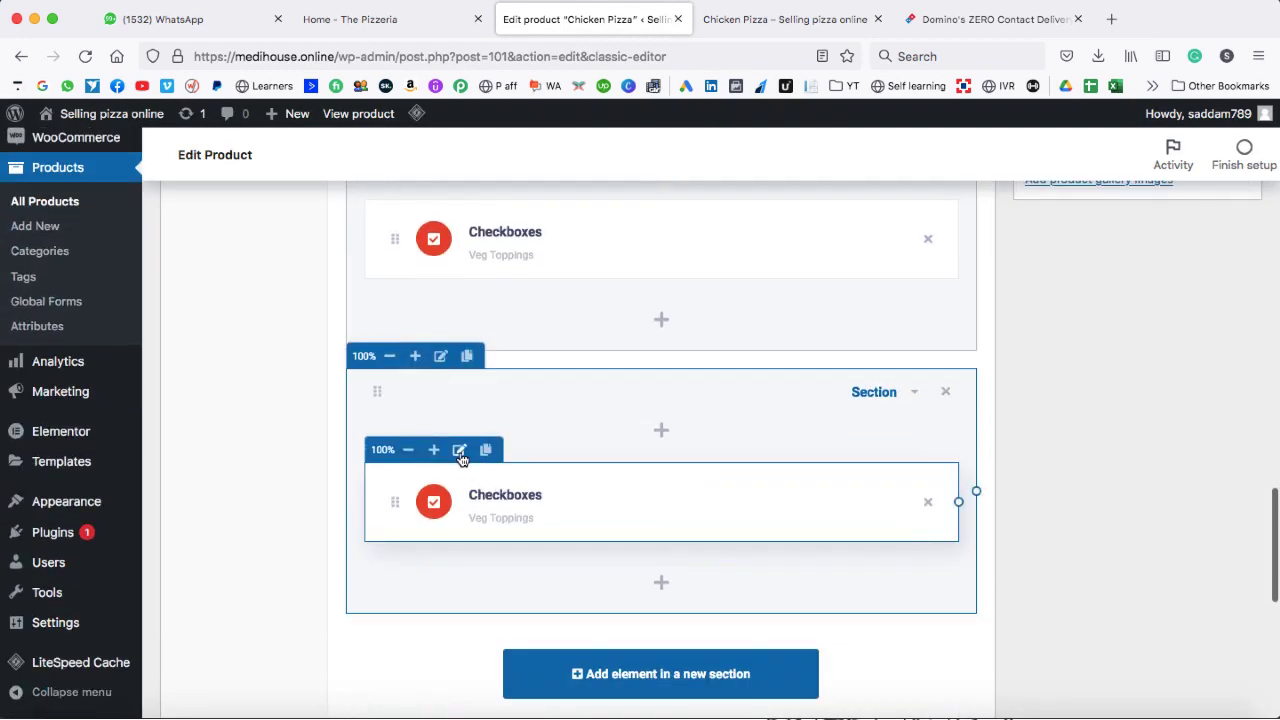
{"action": "left_click", "coordinate": [460, 452]}
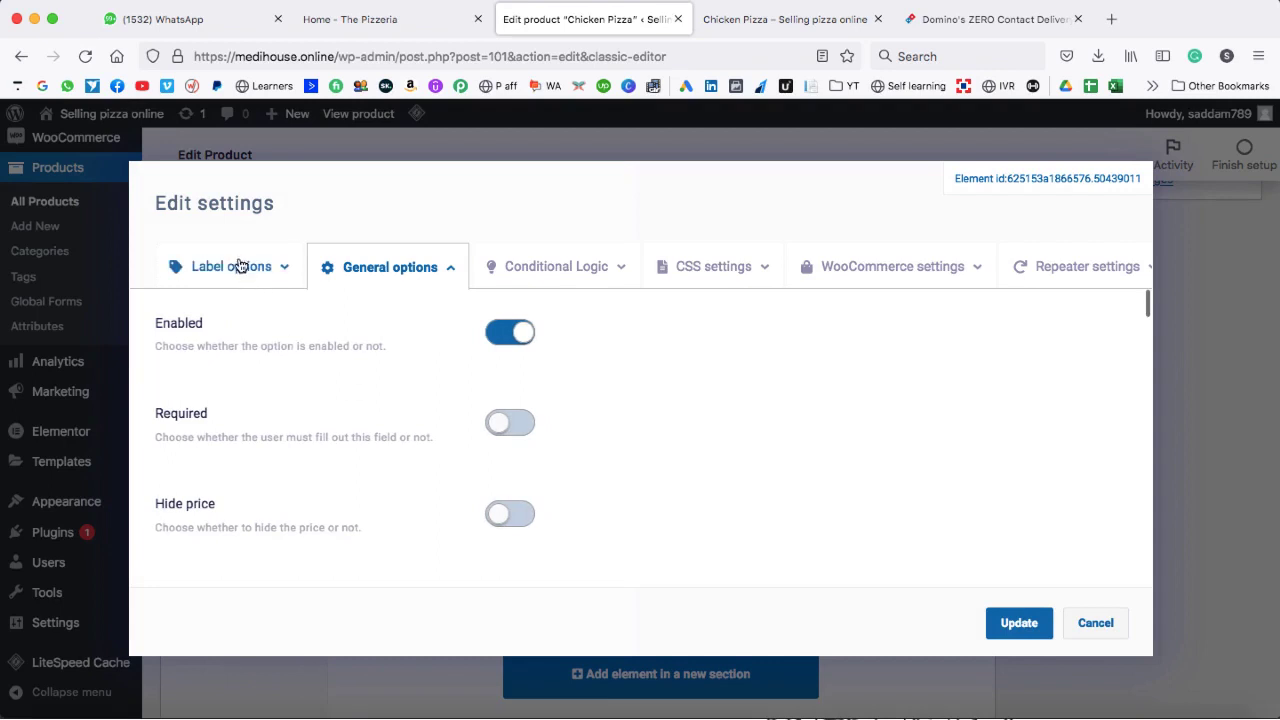
{"action": "left_click", "coordinate": [245, 267]}
{"action": "left_click", "coordinate": [502, 438]}
{"action": "type", "text": "Non"}
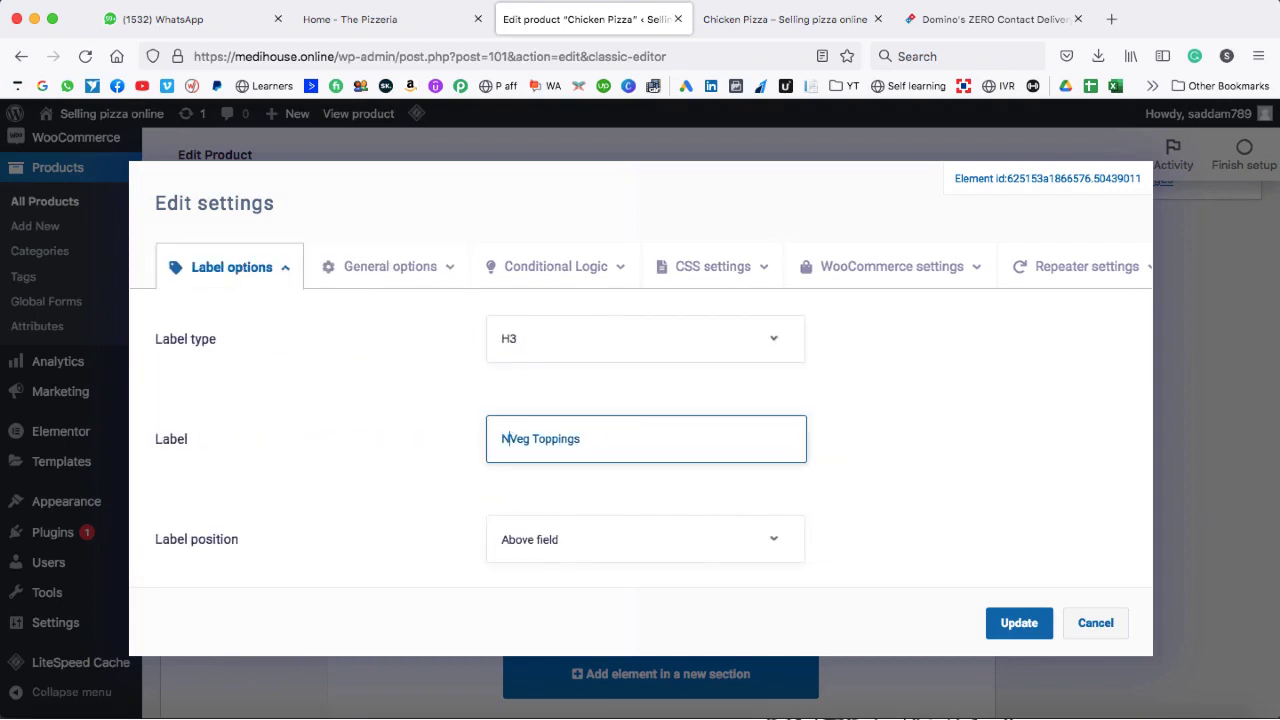
{"action": "type", "text": "-"}
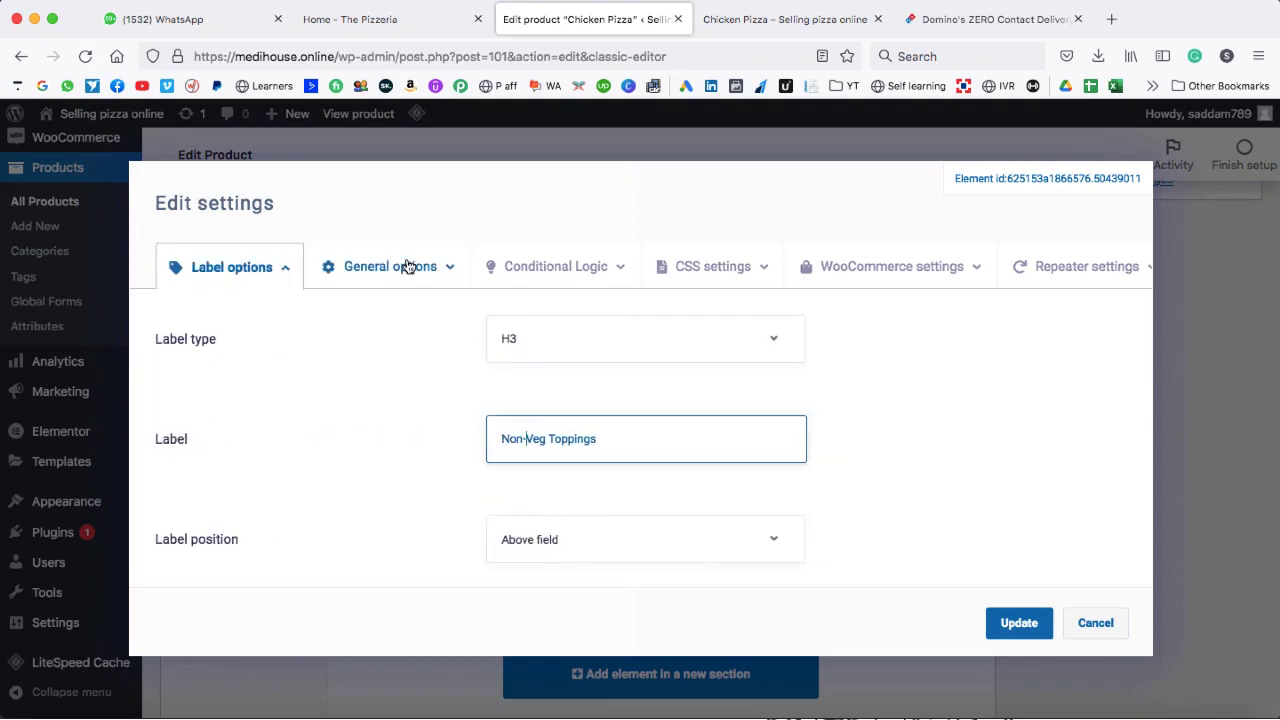
Step: Rename the first option Pepper Barbeque Chicken, using Domino's non-veg toppings as reference
{"action": "left_click", "coordinate": [405, 266]}
{"action": "scroll", "coordinate": [545, 460], "scroll_direction": "down", "scroll_amount": 10}
{"action": "scroll", "coordinate": [545, 462], "scroll_direction": "up", "scroll_amount": 10}
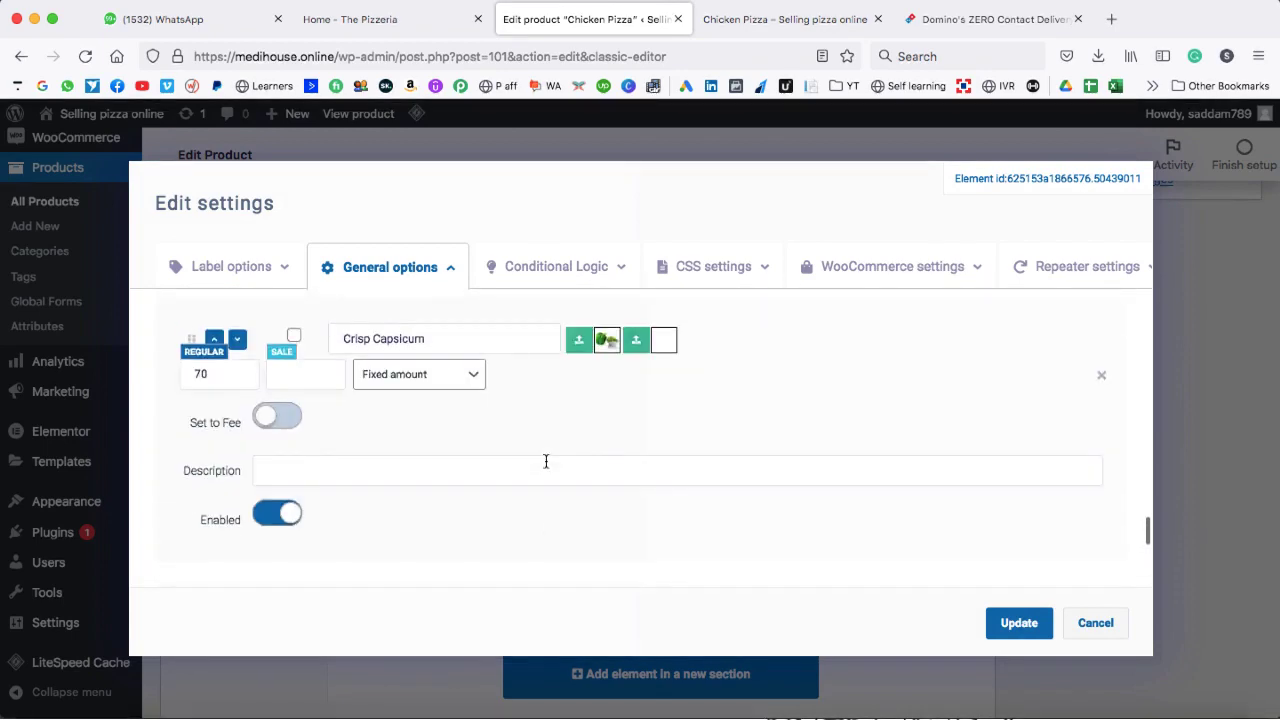
{"action": "scroll", "coordinate": [545, 459], "scroll_direction": "up", "scroll_amount": 3}
{"action": "scroll", "coordinate": [545, 459], "scroll_direction": "down", "scroll_amount": 4}
{"action": "left_click", "coordinate": [990, 19]}
{"action": "scroll", "coordinate": [160, 467], "scroll_direction": "down", "scroll_amount": 4}
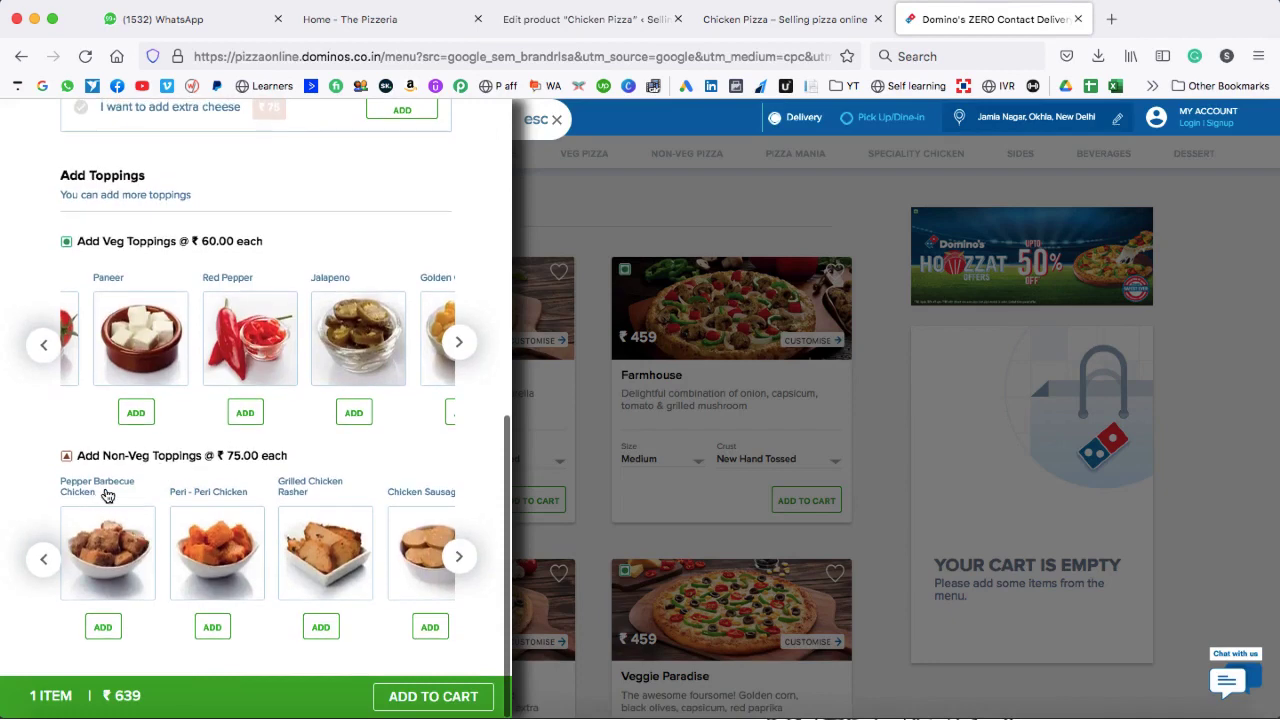
{"action": "left_click", "coordinate": [596, 30]}
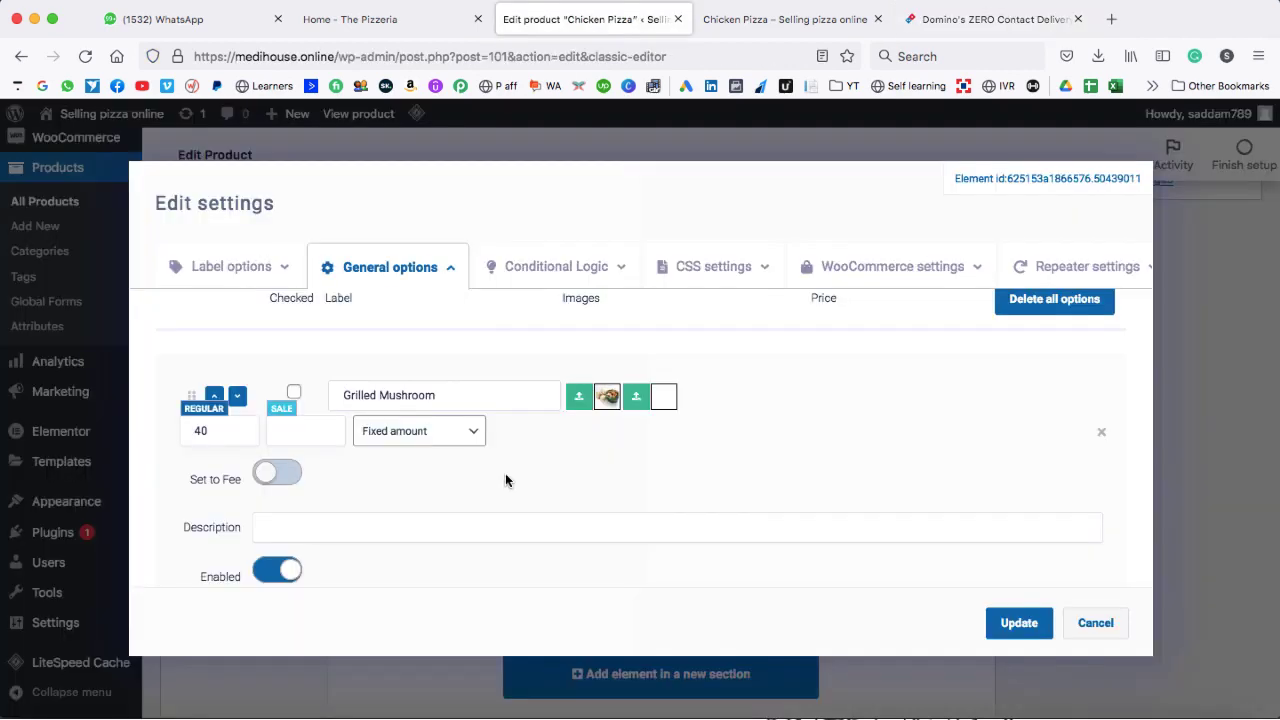
{"action": "triple_click", "coordinate": [443, 402]}
{"action": "type", "text": "Pepp"}
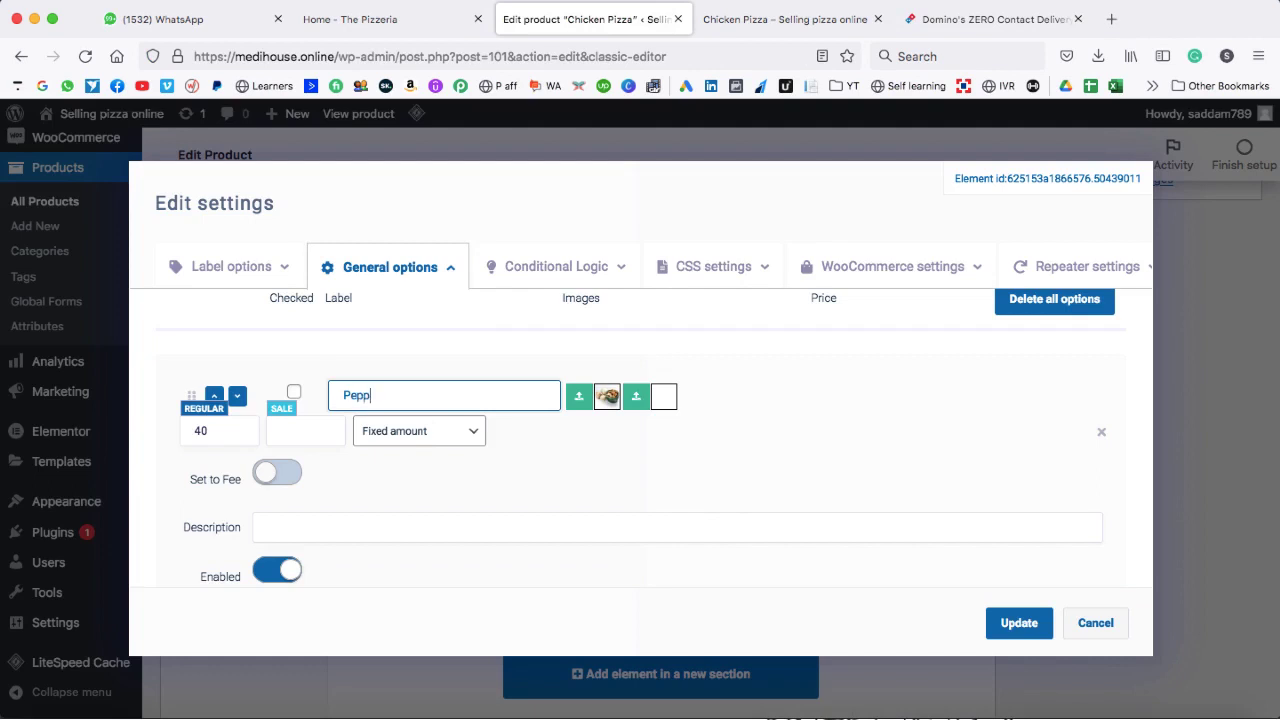
{"action": "type", "text": "er Barbeque Chicken"}
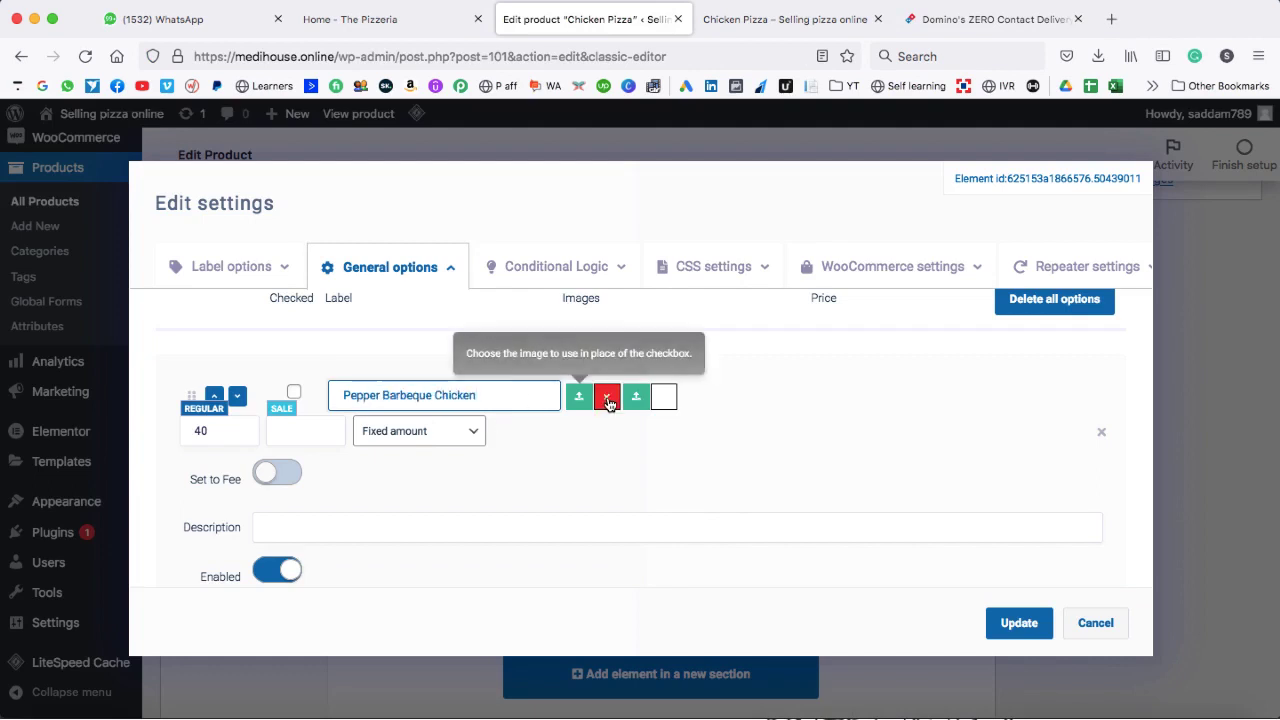
Step: Attach pepper chicken barbeque.jpg as that option's image and replace its 40 price
{"action": "left_click", "coordinate": [579, 396]}
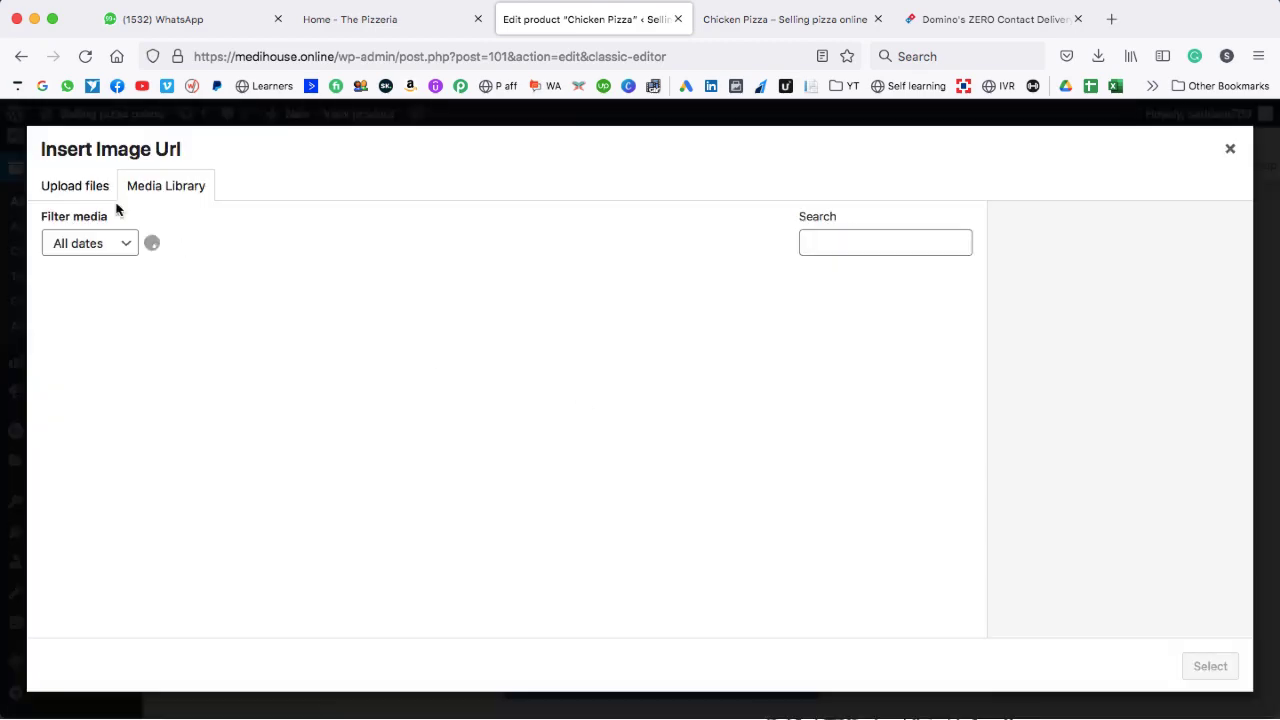
{"action": "left_click", "coordinate": [75, 186]}
{"action": "left_click", "coordinate": [651, 441]}
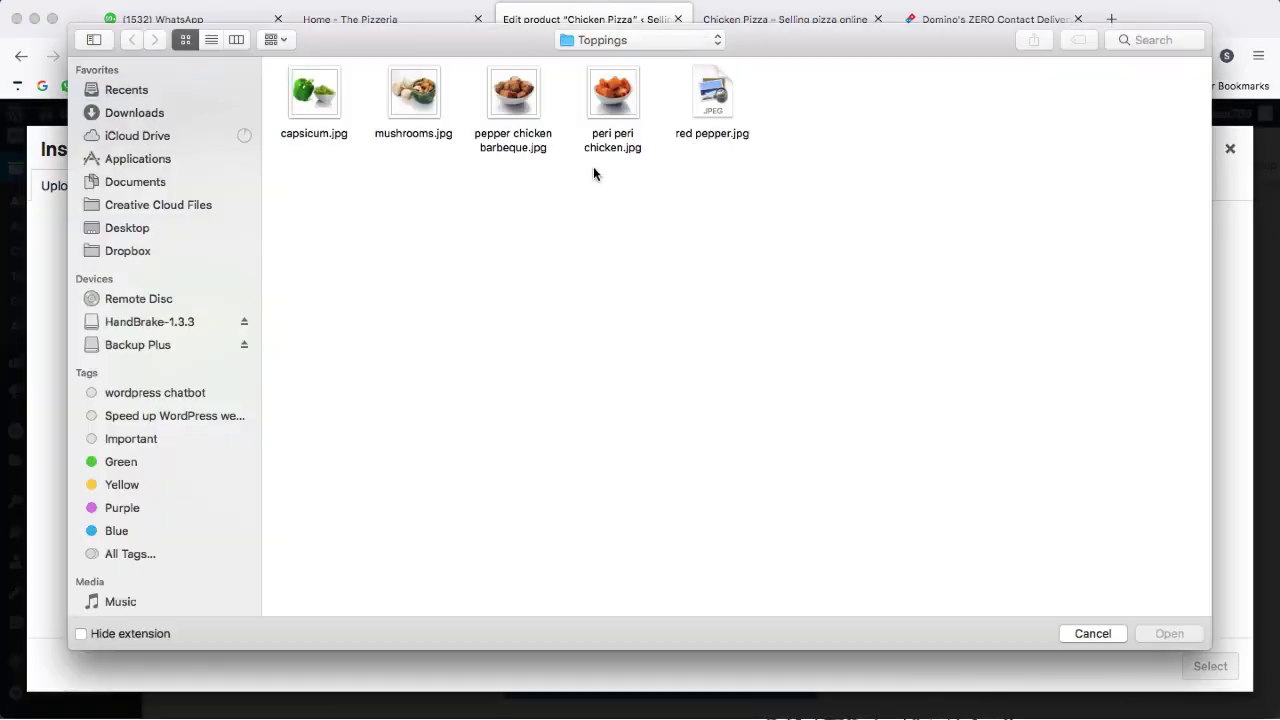
{"action": "double_click", "coordinate": [524, 106]}
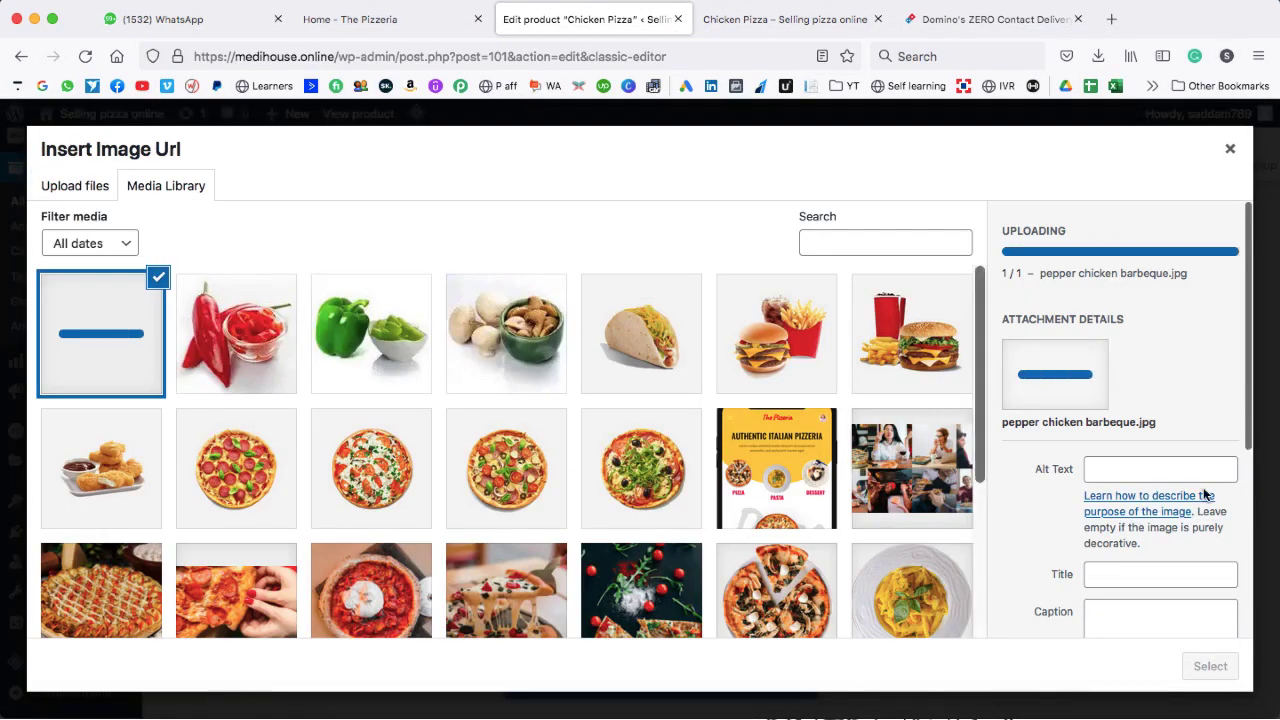
{"action": "left_click", "coordinate": [1210, 666]}
{"action": "double_click", "coordinate": [224, 433]}
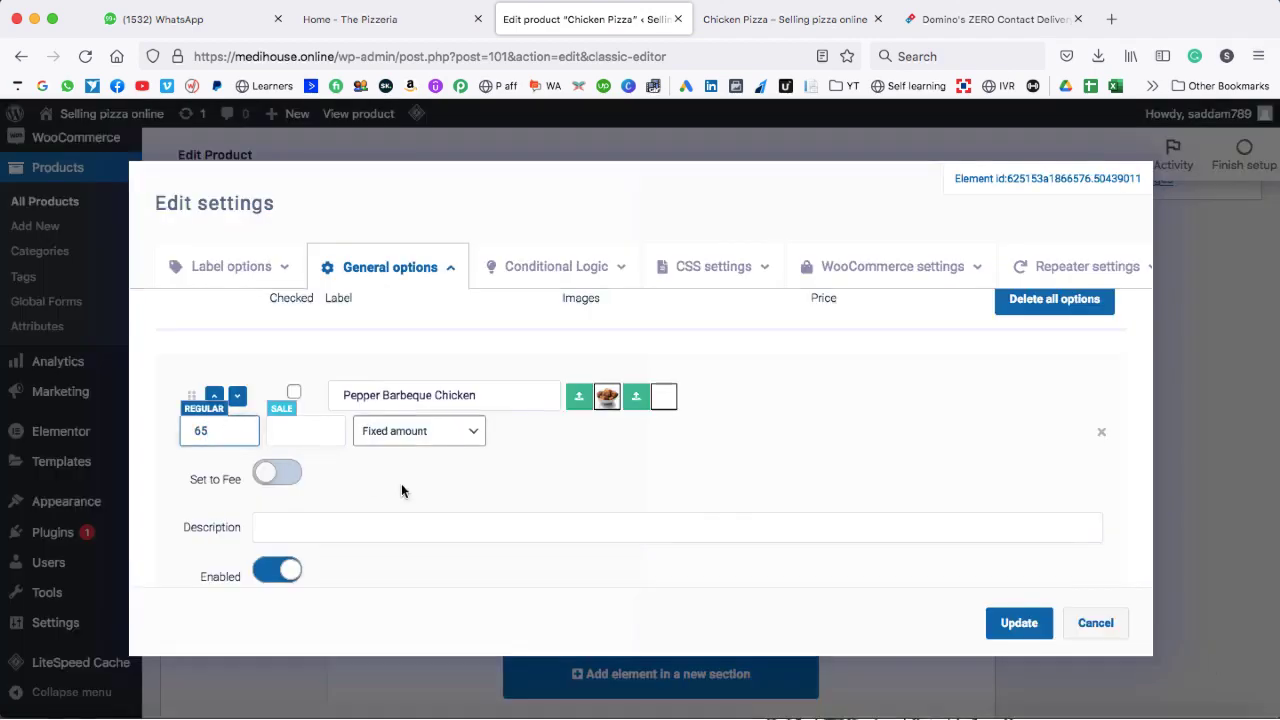
{"action": "scroll", "coordinate": [401, 483], "scroll_direction": "down", "scroll_amount": 4}
{"action": "left_click", "coordinate": [1016, 24]}
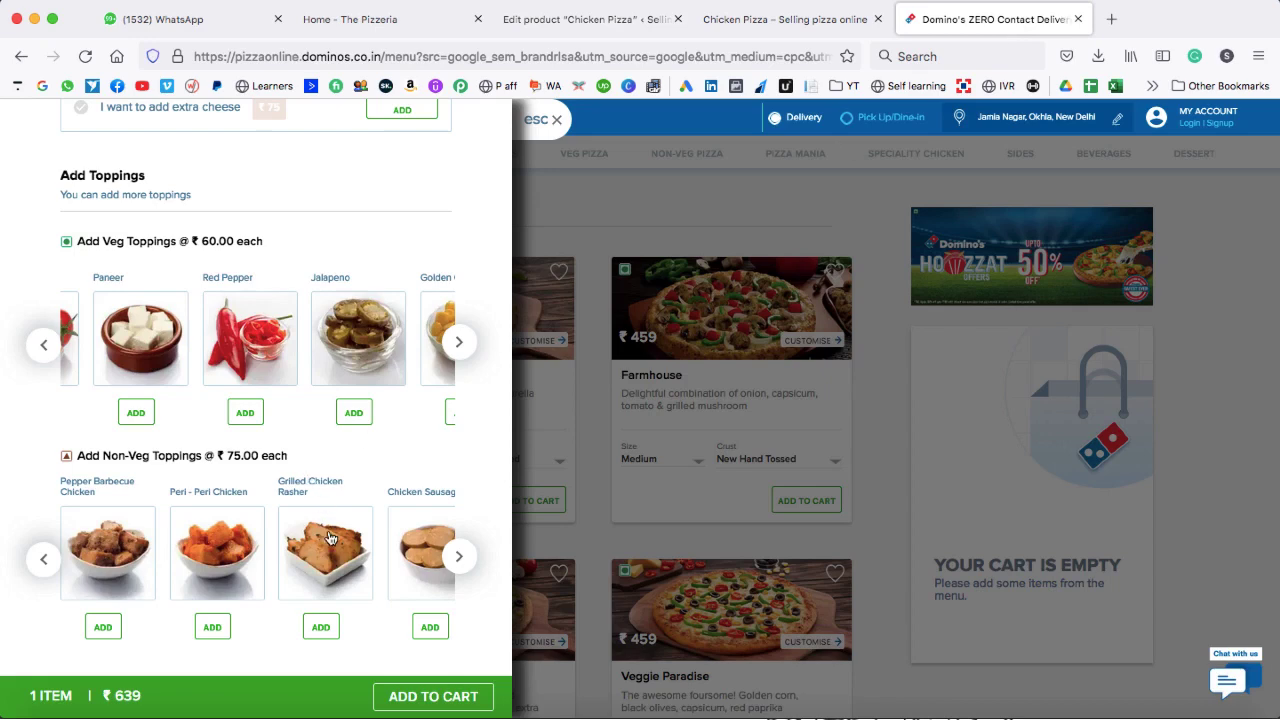
{"action": "left_click", "coordinate": [588, 20]}
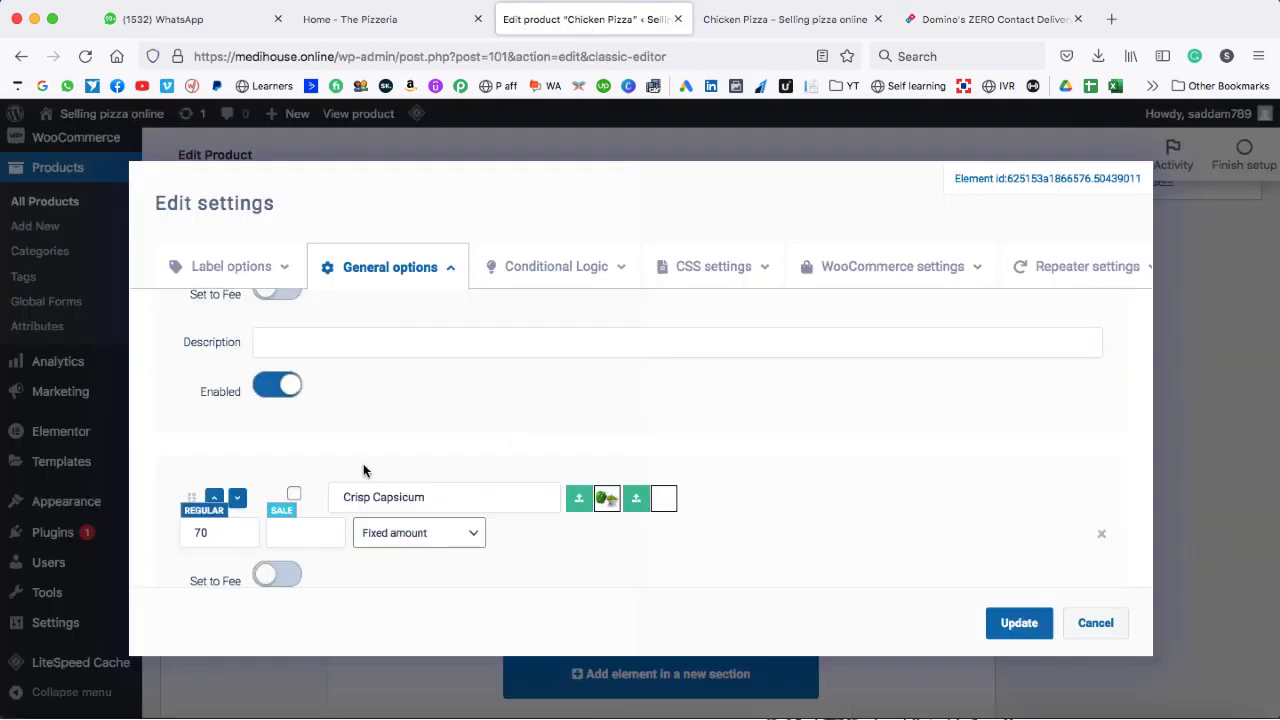
Step: Rename the second option Peri Peri Chicken with an image and price 98, then save the product
{"action": "left_click_drag", "start_coordinate": [436, 495], "coordinate": [314, 494]}
{"action": "type", "text": "Per"}
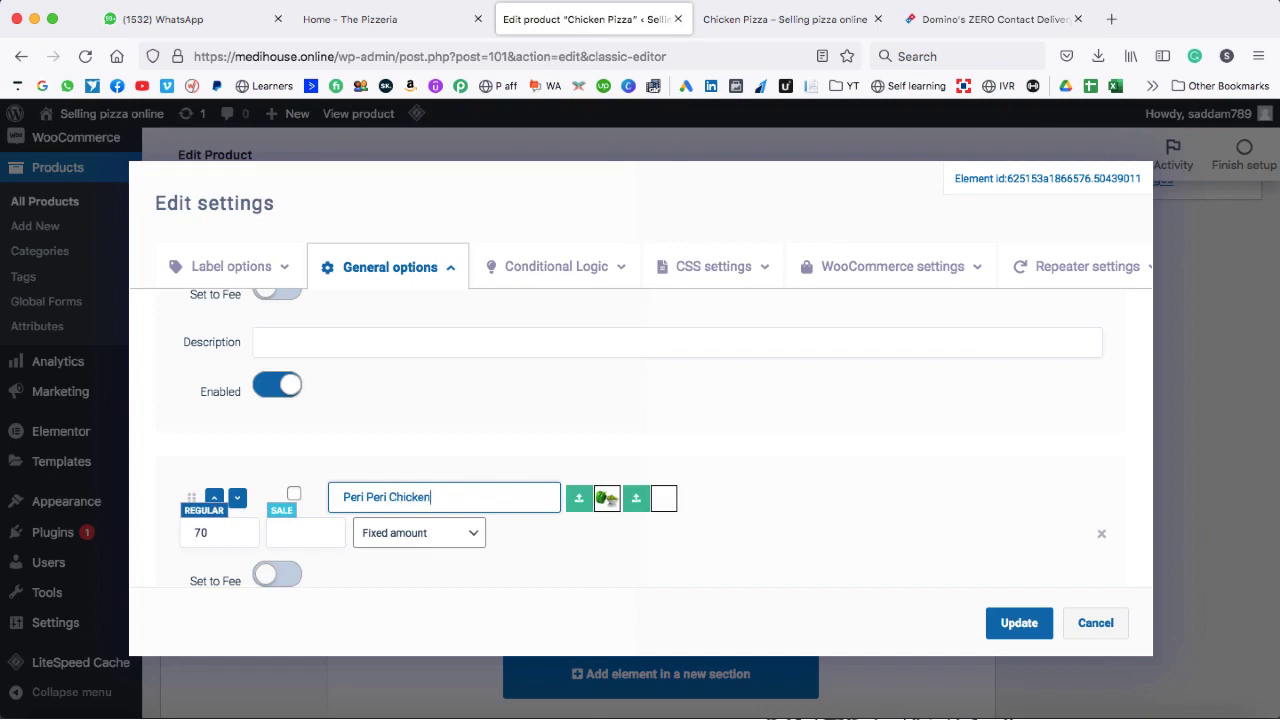
{"action": "type", "text": "i Peri Chicken"}
{"action": "left_click", "coordinate": [582, 500]}
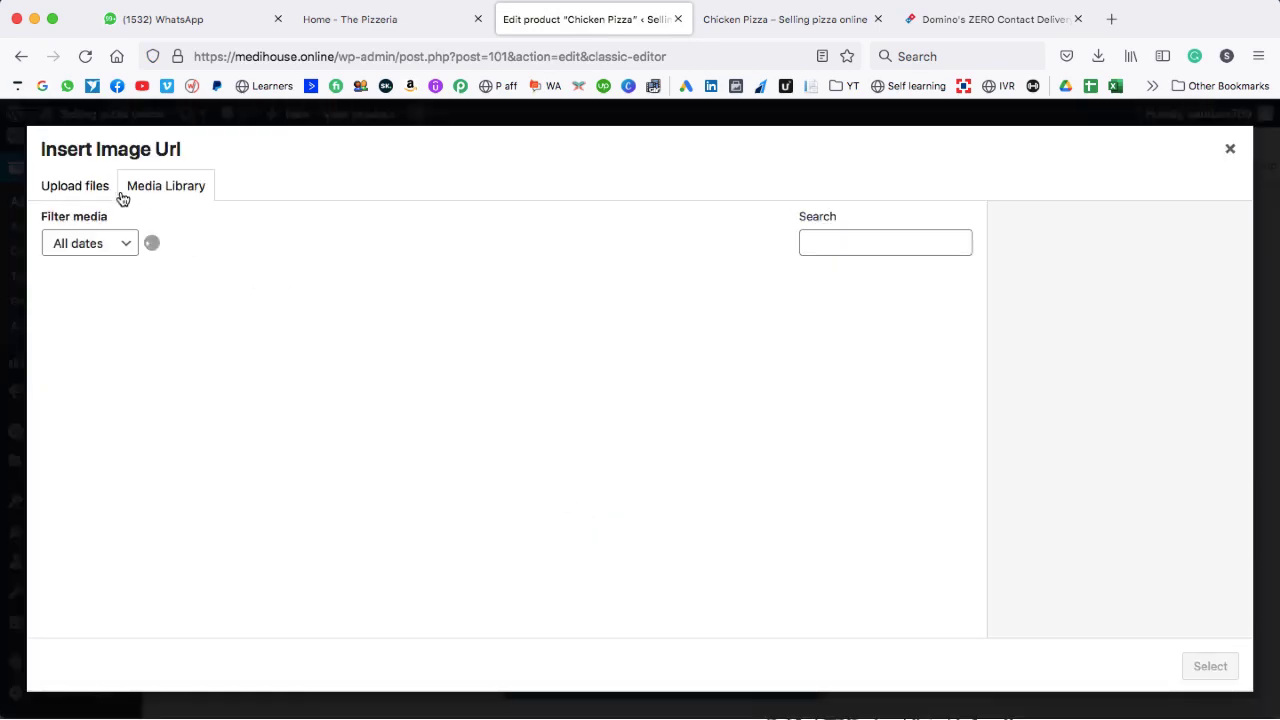
{"action": "left_click", "coordinate": [1203, 663]}
{"action": "double_click", "coordinate": [220, 540]}
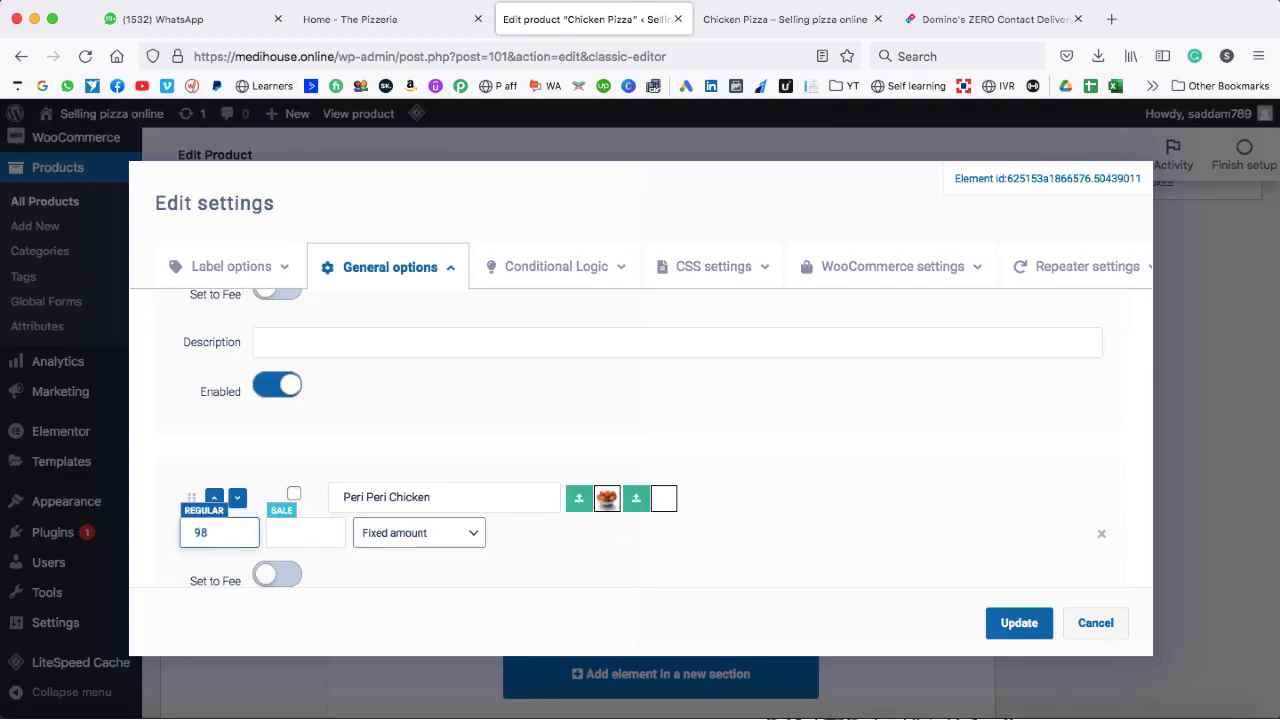
{"action": "left_click", "coordinate": [1018, 623]}
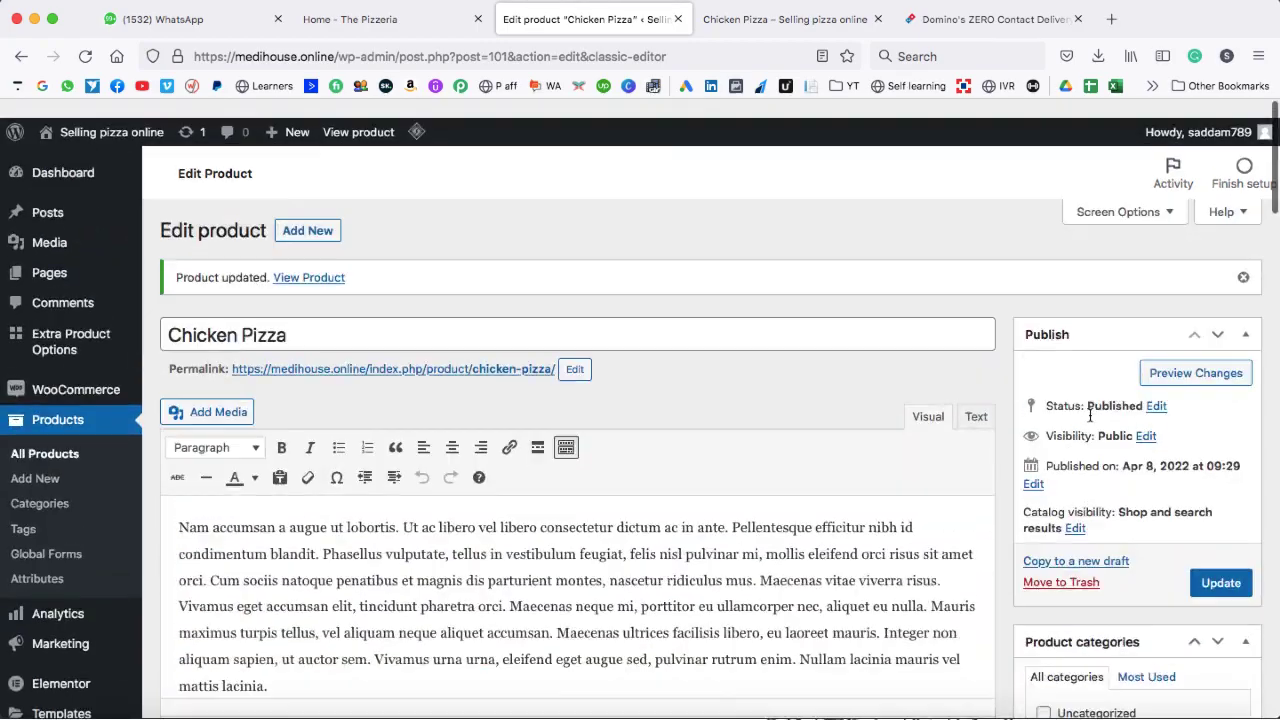
{"action": "scroll", "coordinate": [1150, 480], "scroll_direction": "down", "scroll_amount": 1}
{"action": "left_click", "coordinate": [1222, 565]}
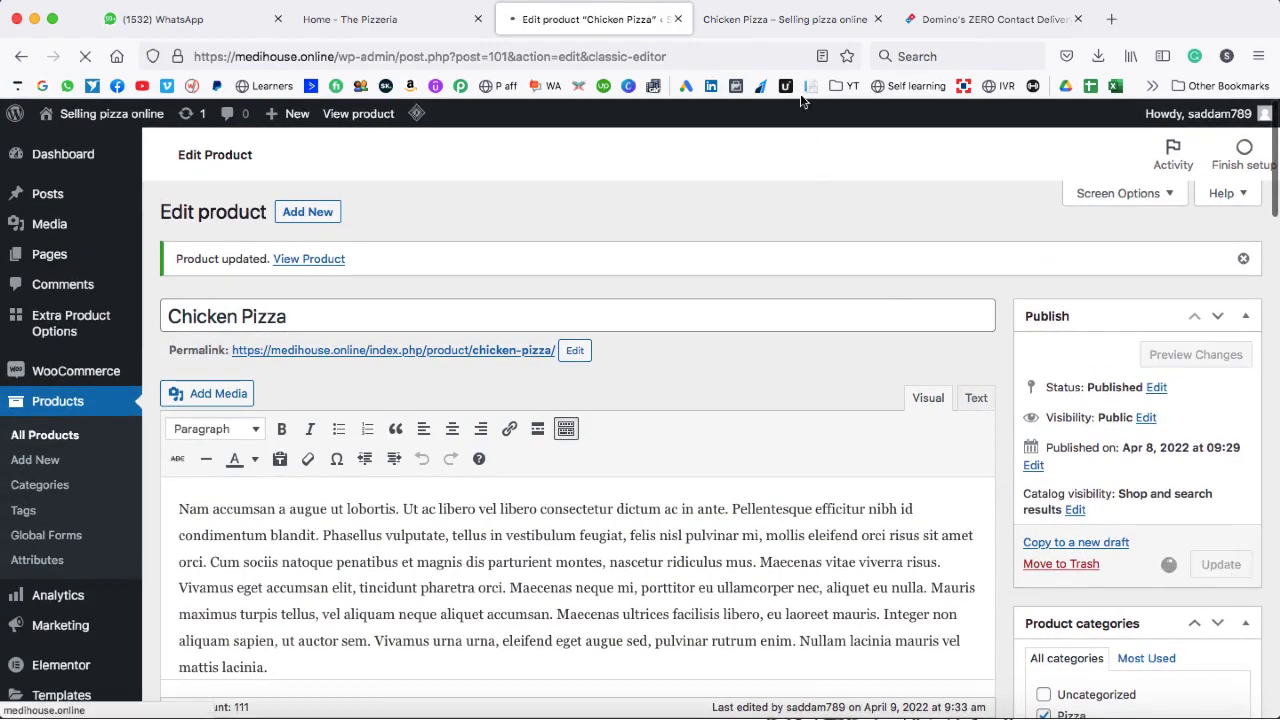
Step: Reload the live Chicken Pizza page and tick Peri Peri Chicken, bringing options to ₹323 and total to ₹777
{"action": "left_click", "coordinate": [792, 20]}
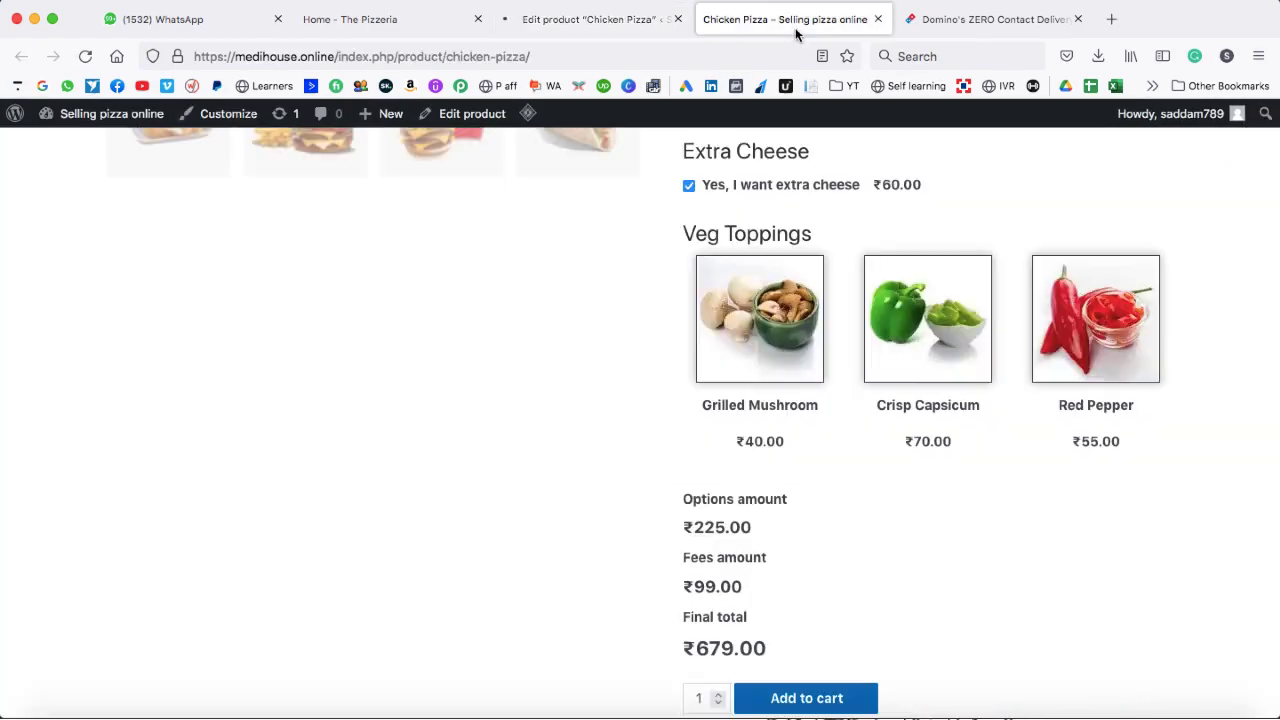
{"action": "left_click", "coordinate": [85, 57]}
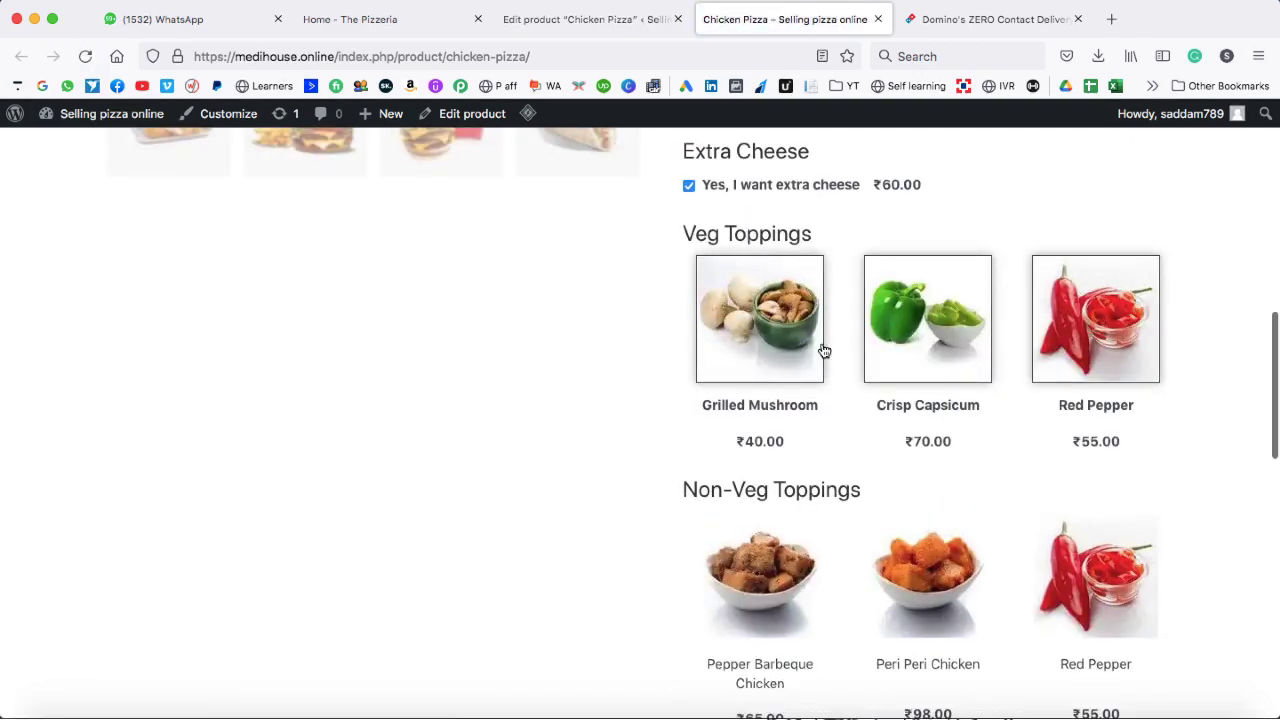
{"action": "scroll", "coordinate": [823, 348], "scroll_direction": "down", "scroll_amount": 5}
{"action": "scroll", "coordinate": [823, 330], "scroll_direction": "up", "scroll_amount": 2}
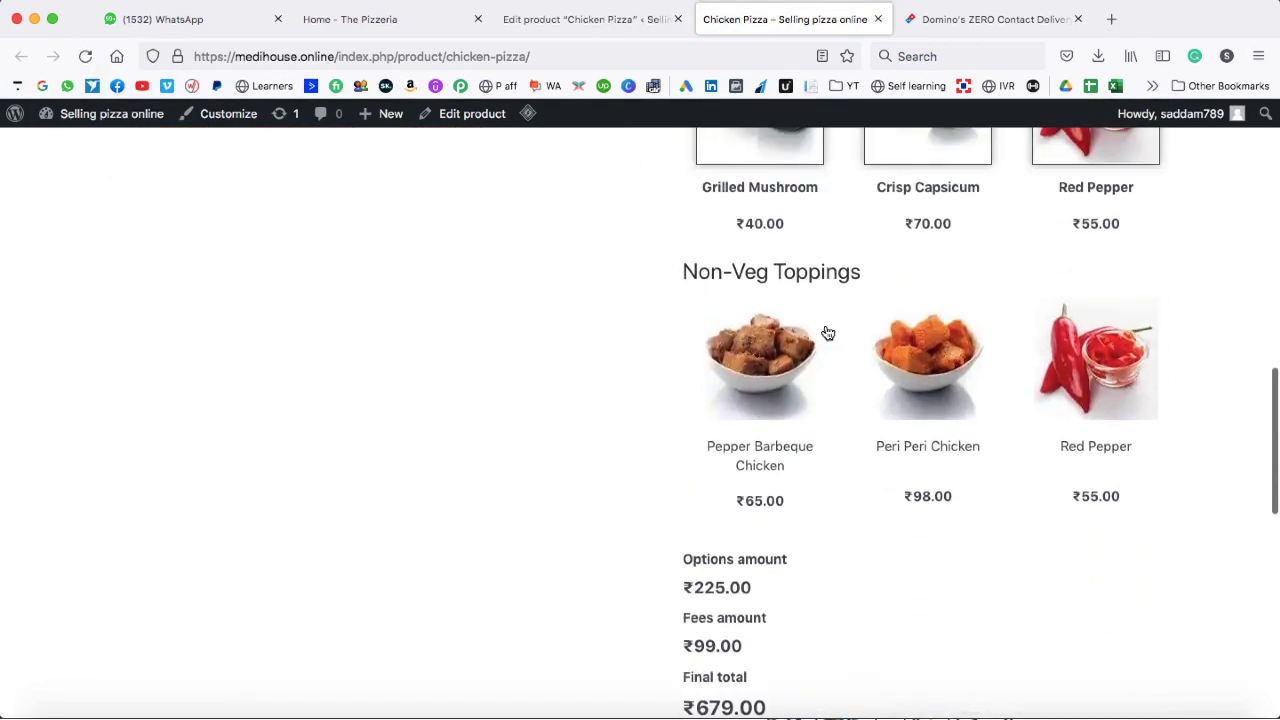
{"action": "scroll", "coordinate": [929, 400], "scroll_direction": "down", "scroll_amount": 1}
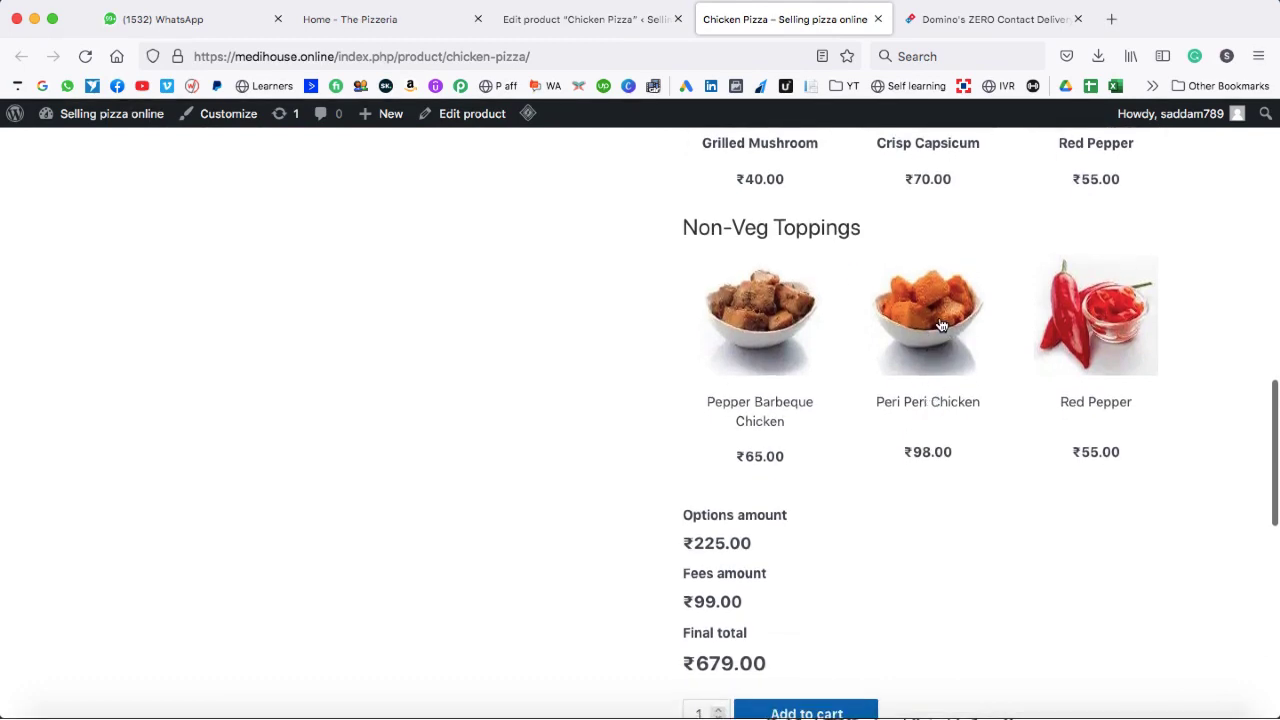
{"action": "left_click", "coordinate": [940, 326]}
{"action": "left_click_drag", "start_coordinate": [695, 543], "coordinate": [725, 543]}
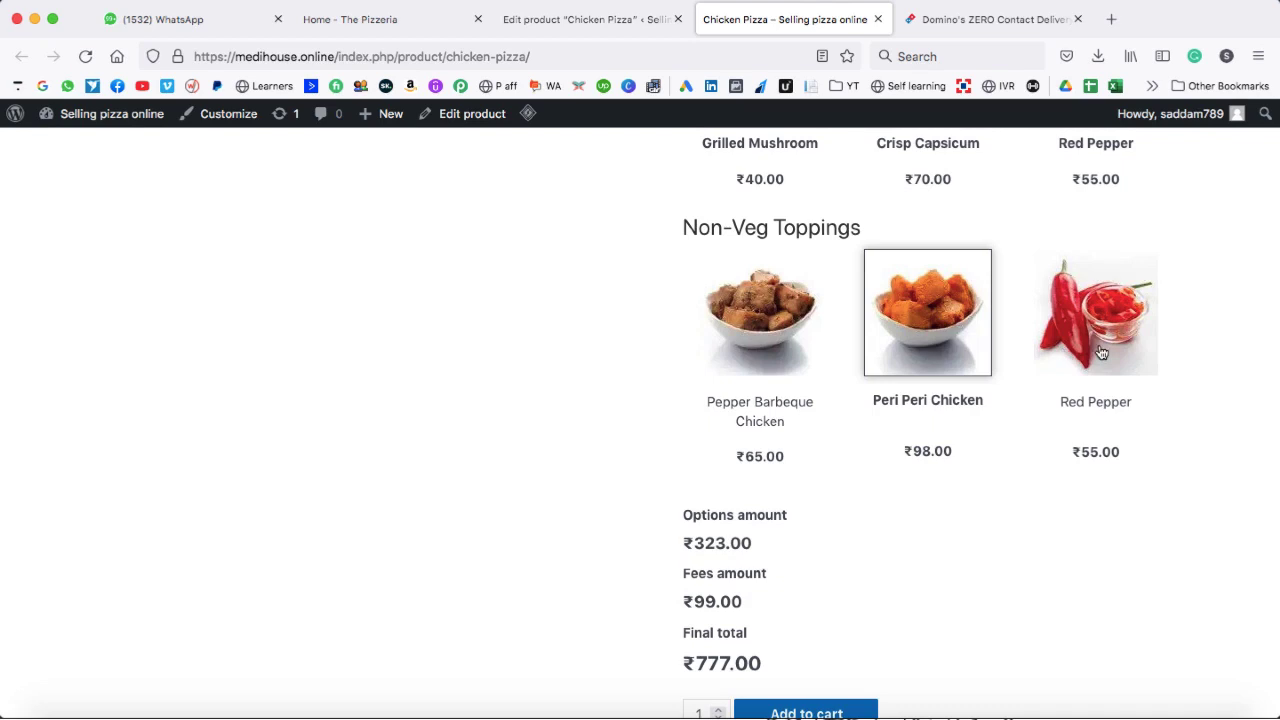
{"action": "scroll", "coordinate": [1102, 303], "scroll_direction": "up", "scroll_amount": 2}
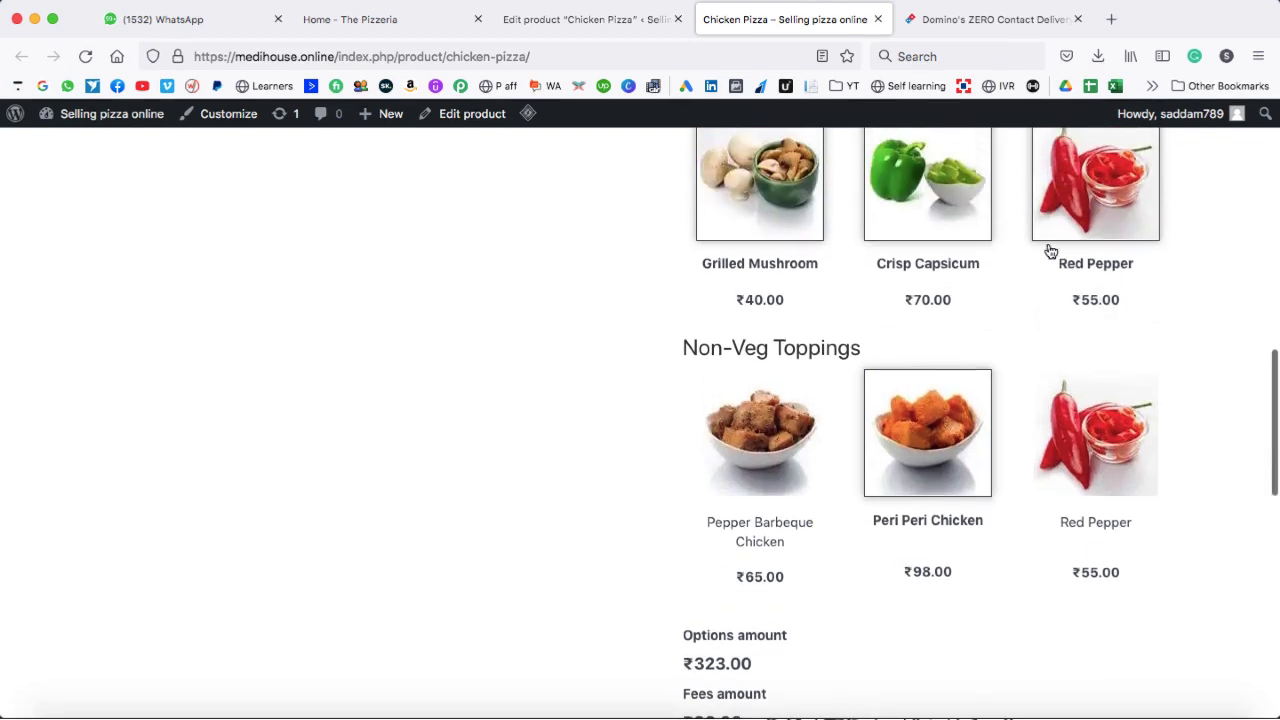
{"action": "scroll", "coordinate": [1049, 251], "scroll_direction": "up", "scroll_amount": 2}
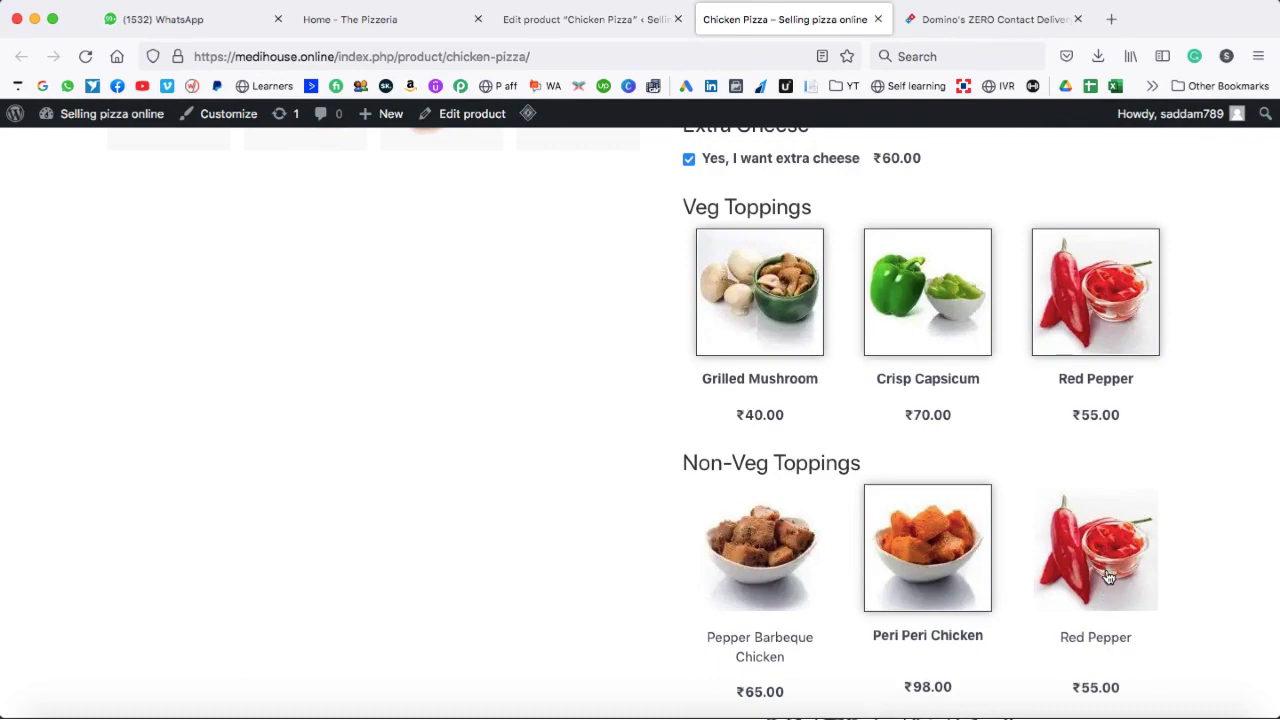
Step: Delete the Red Pepper row from the Non-Veg Toppings checkbox element and update Chicken Pizza
{"action": "left_click", "coordinate": [591, 25]}
{"action": "scroll", "coordinate": [428, 466], "scroll_direction": "down", "scroll_amount": 10}
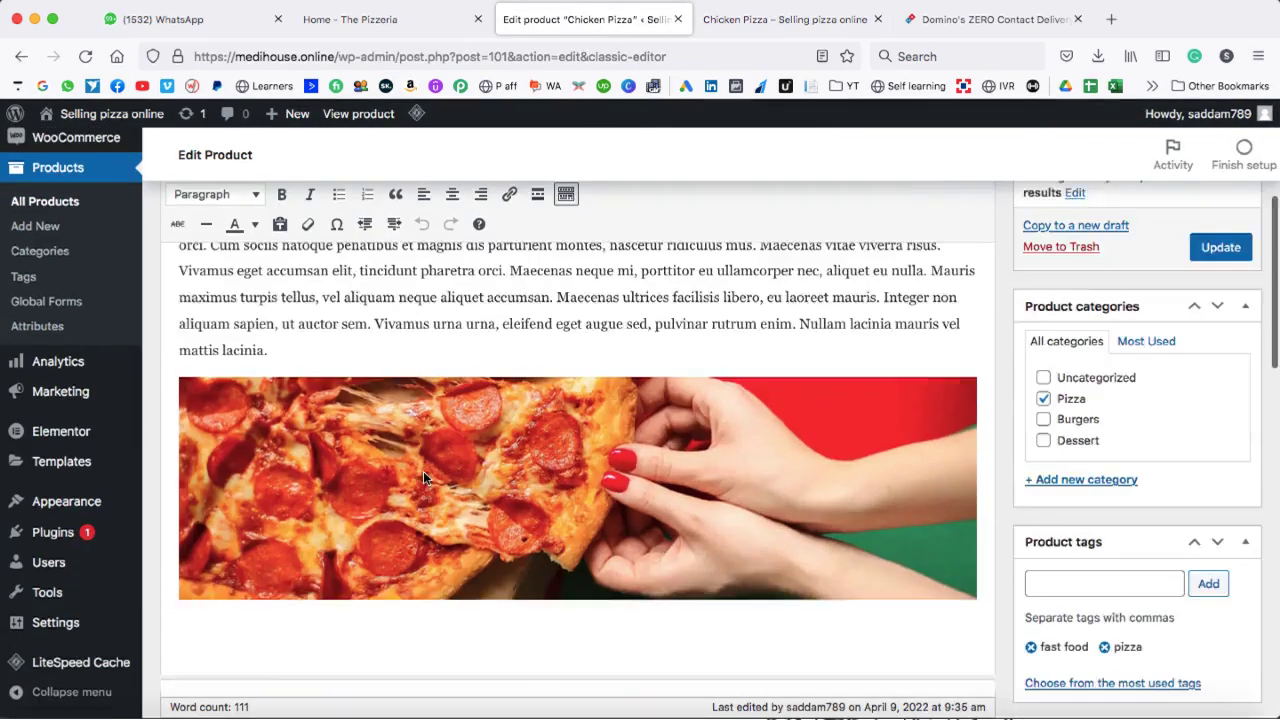
{"action": "left_click", "coordinate": [268, 510]}
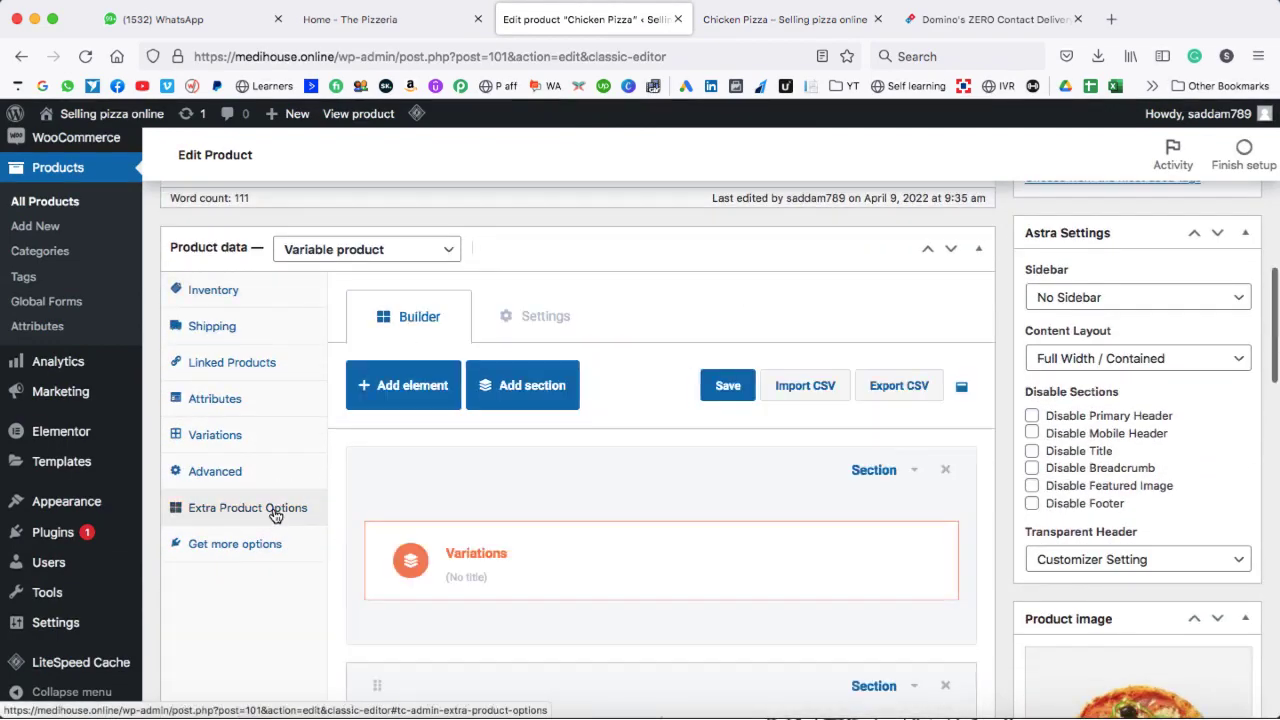
{"action": "scroll", "coordinate": [544, 497], "scroll_direction": "down", "scroll_amount": 10}
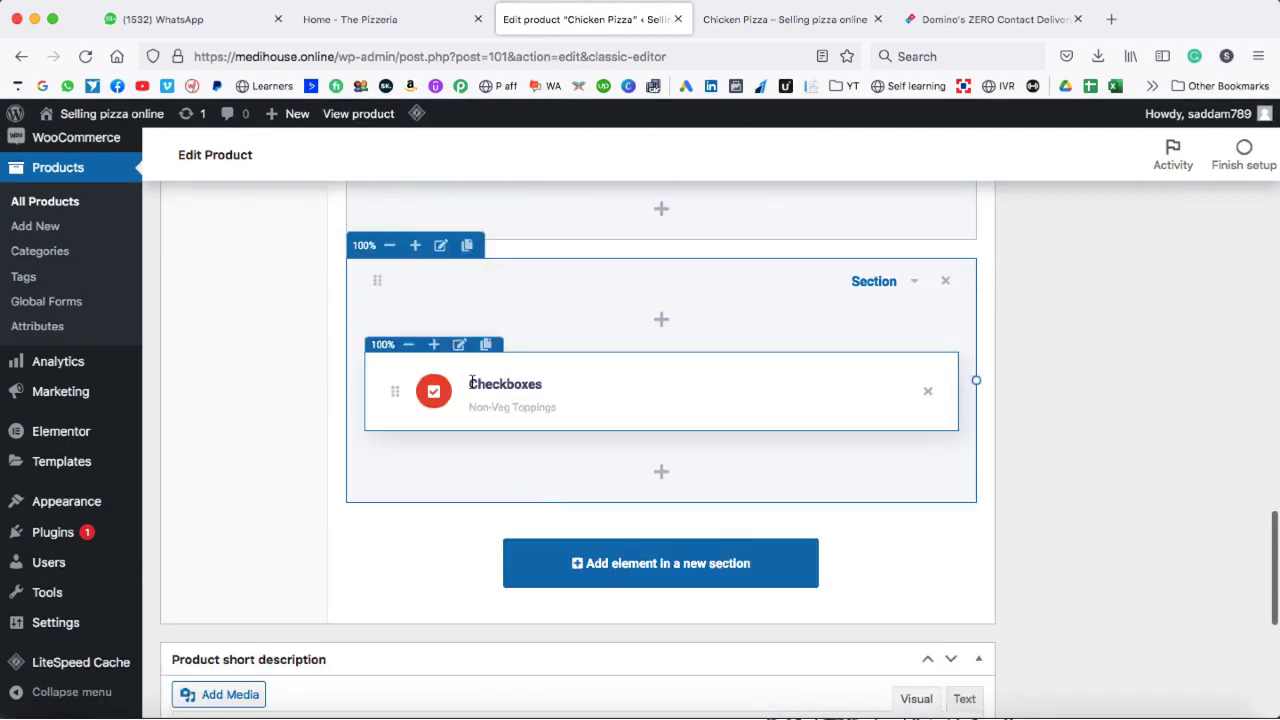
{"action": "left_click", "coordinate": [457, 338]}
{"action": "scroll", "coordinate": [641, 417], "scroll_direction": "down", "scroll_amount": 15}
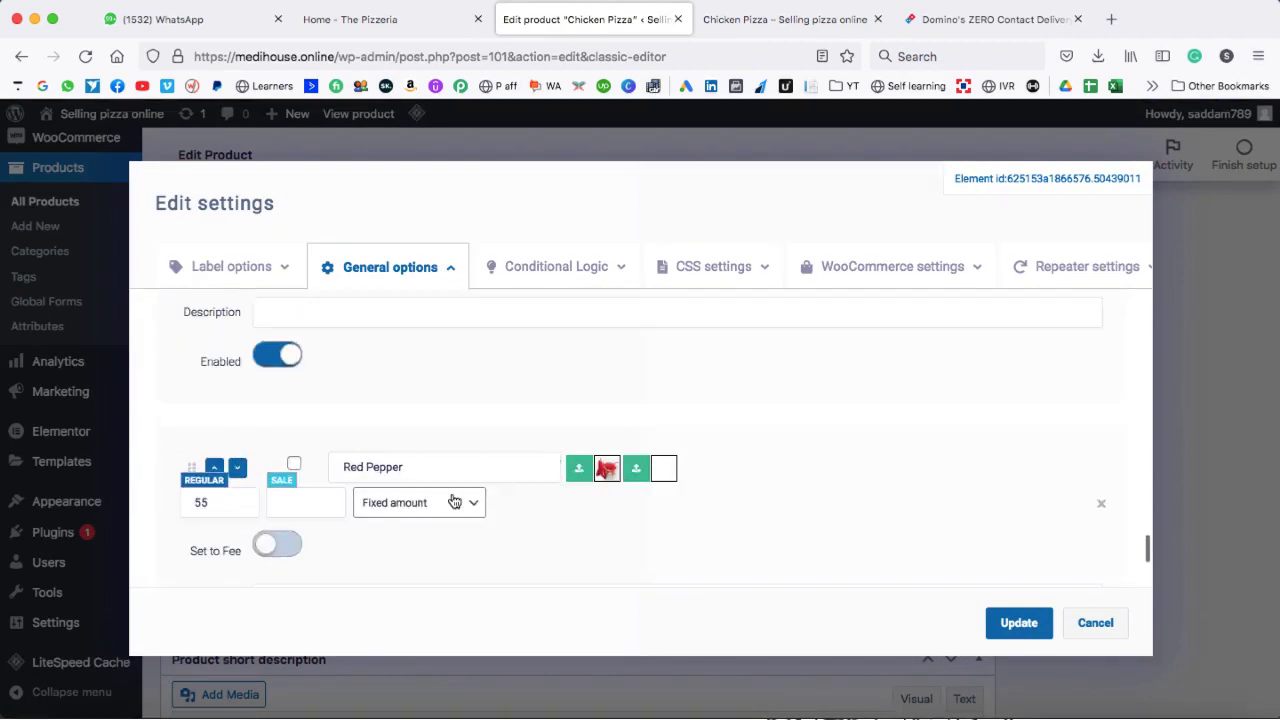
{"action": "scroll", "coordinate": [640, 505], "scroll_direction": "down", "scroll_amount": 2}
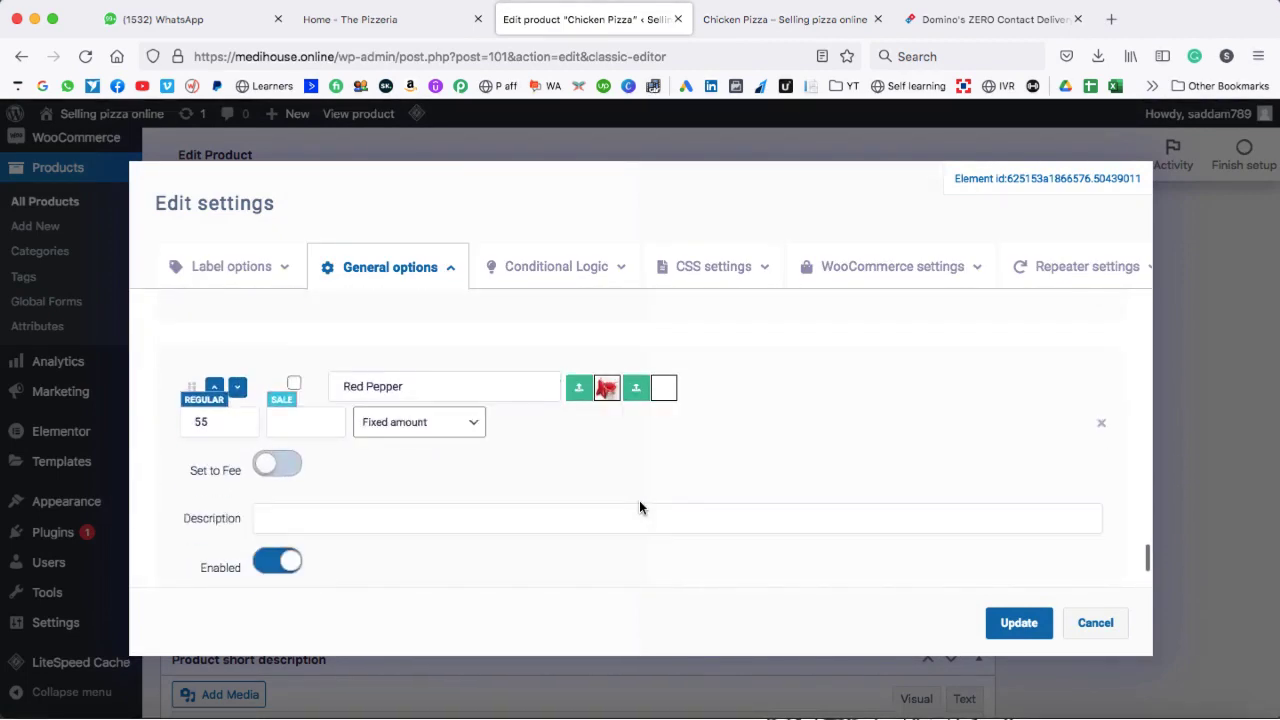
{"action": "left_click", "coordinate": [1101, 428]}
{"action": "left_click", "coordinate": [1019, 622]}
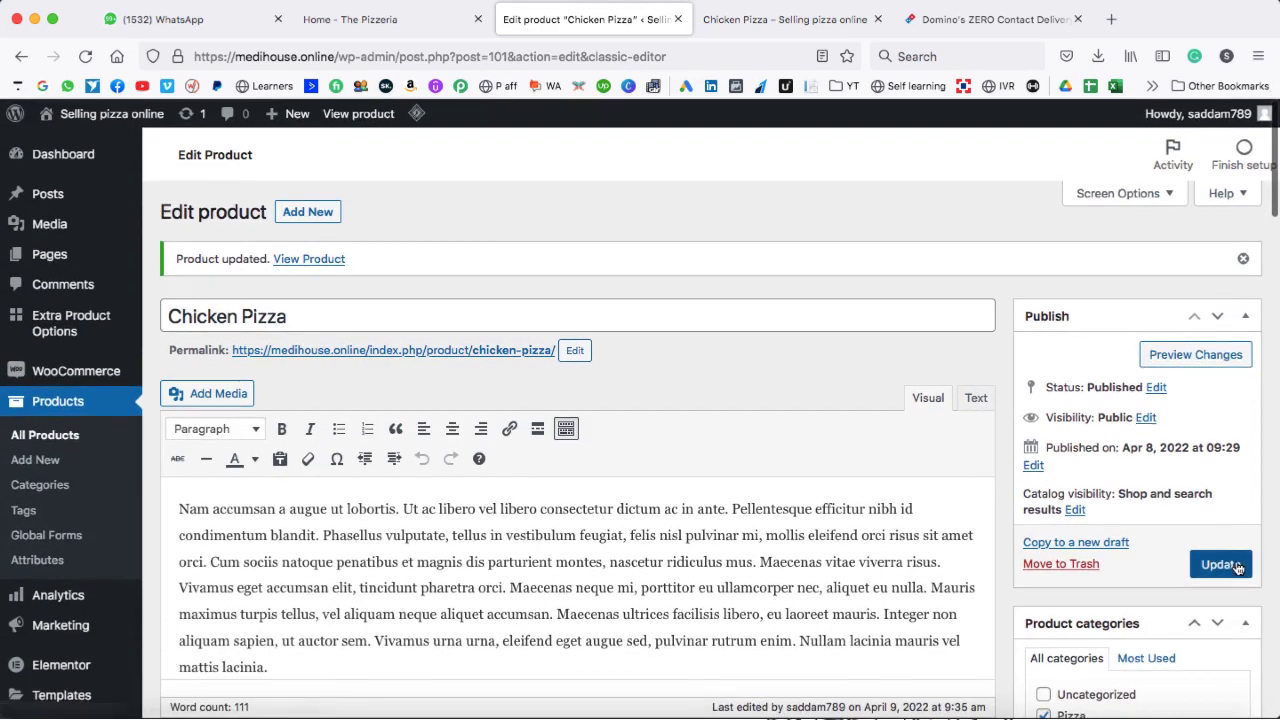
{"action": "left_click", "coordinate": [1221, 564]}
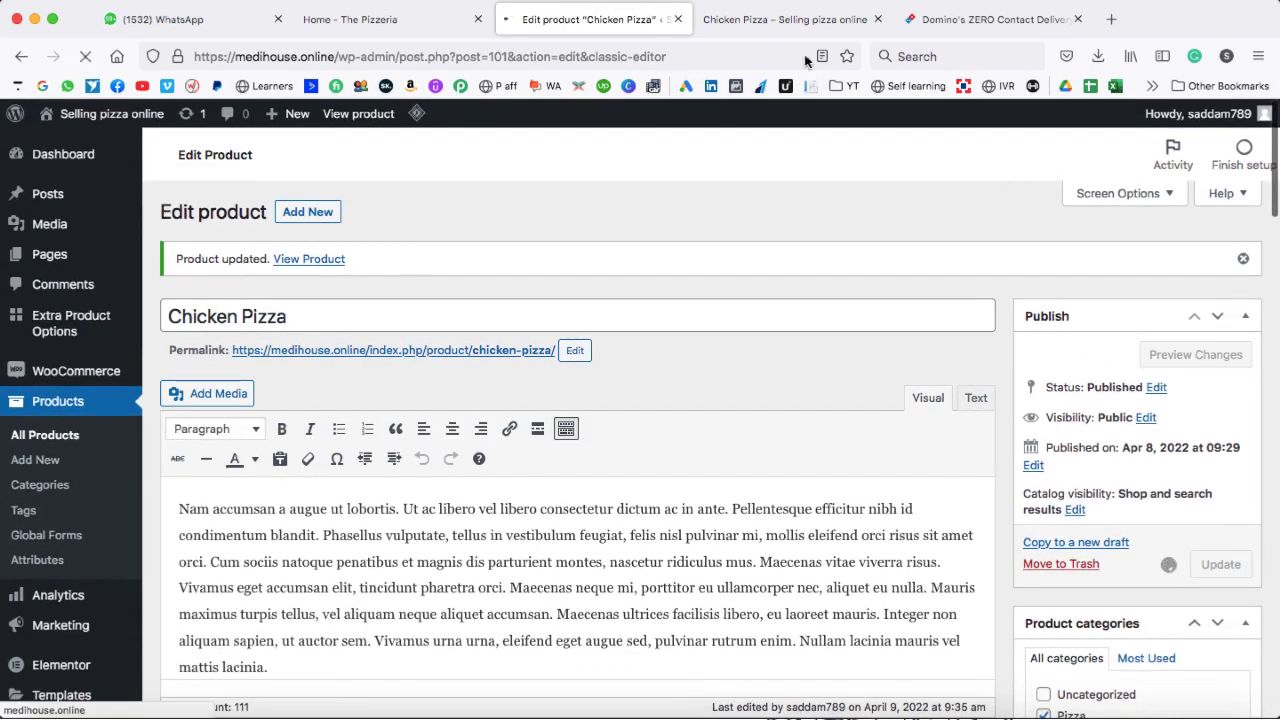
Step: Reload the live Chicken Pizza page and confirm it now shows ₹205.00 – ₹510.00
{"action": "left_click", "coordinate": [786, 20]}
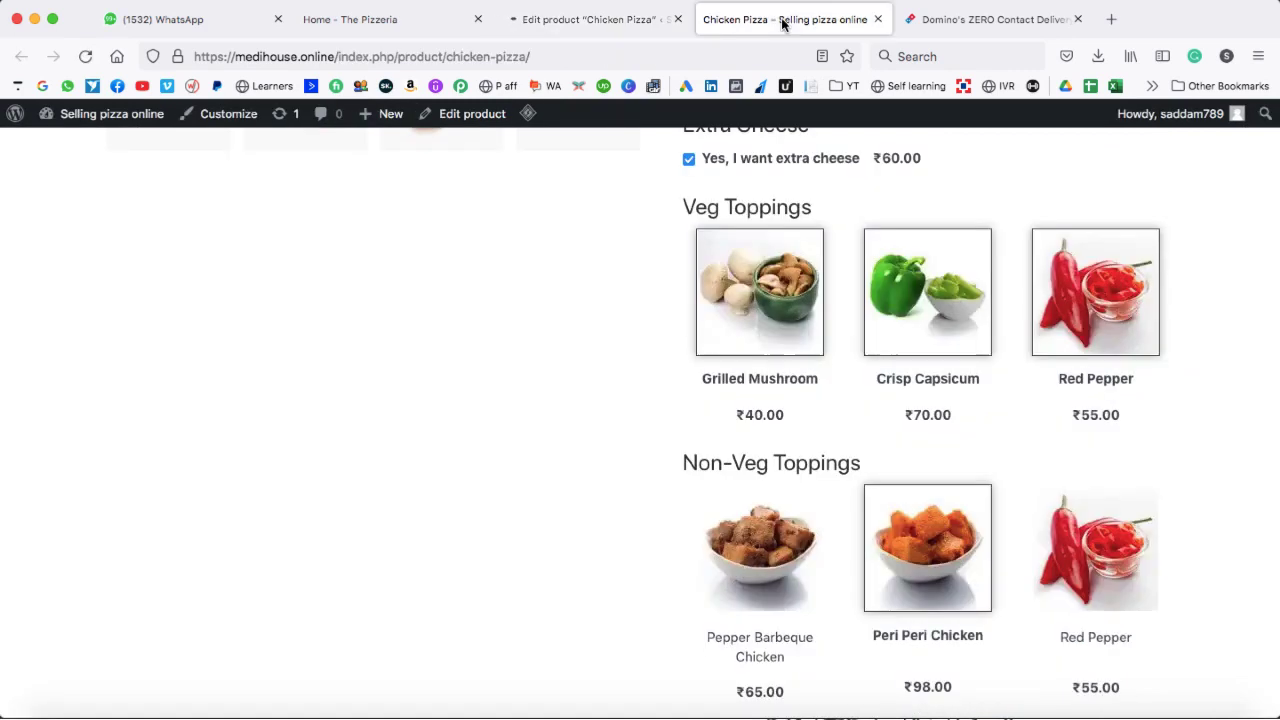
{"action": "left_click", "coordinate": [84, 56]}
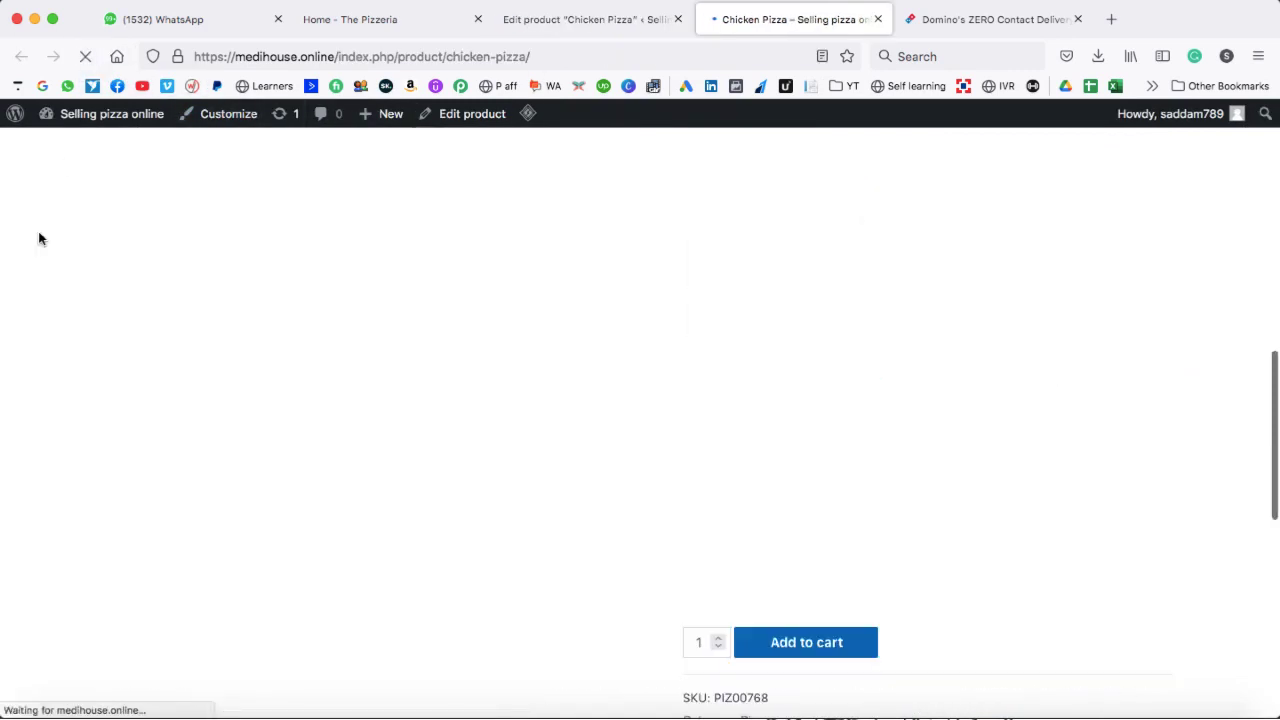
{"action": "scroll", "coordinate": [1003, 443], "scroll_direction": "up", "scroll_amount": 10}
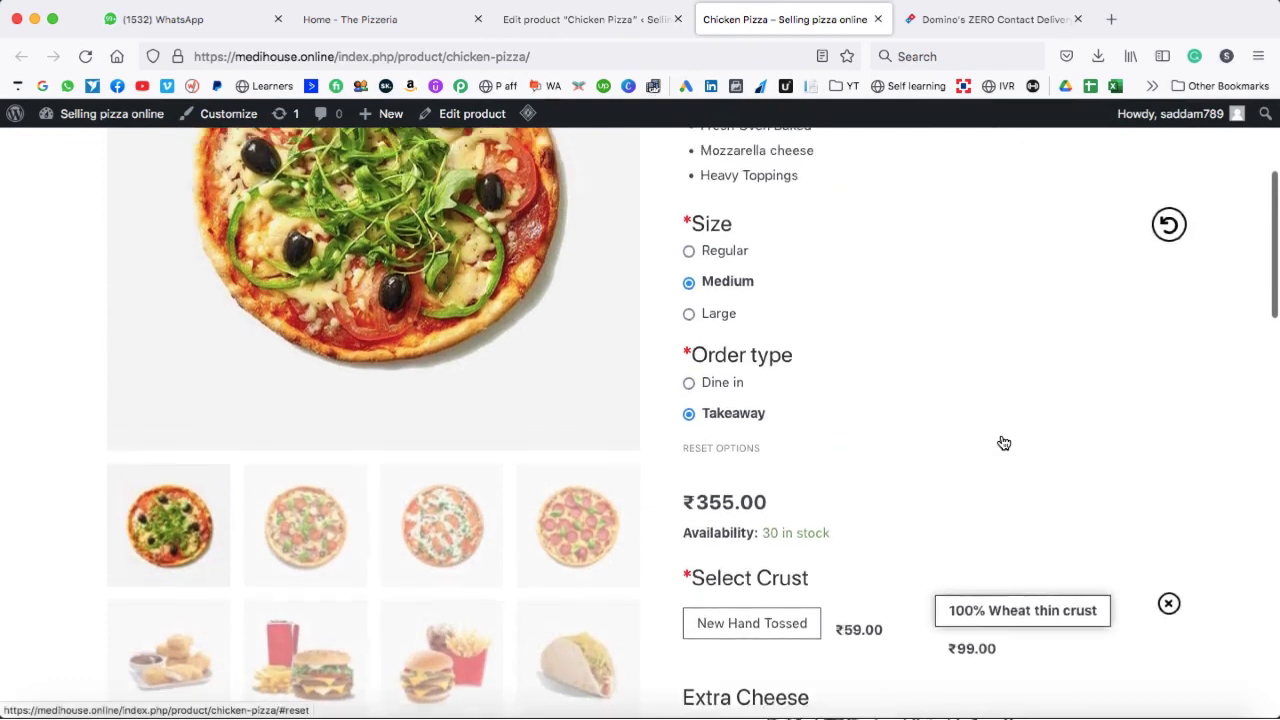
{"action": "scroll", "coordinate": [1003, 443], "scroll_direction": "up", "scroll_amount": 5}
{"action": "scroll", "coordinate": [1002, 441], "scroll_direction": "up", "scroll_amount": 1}
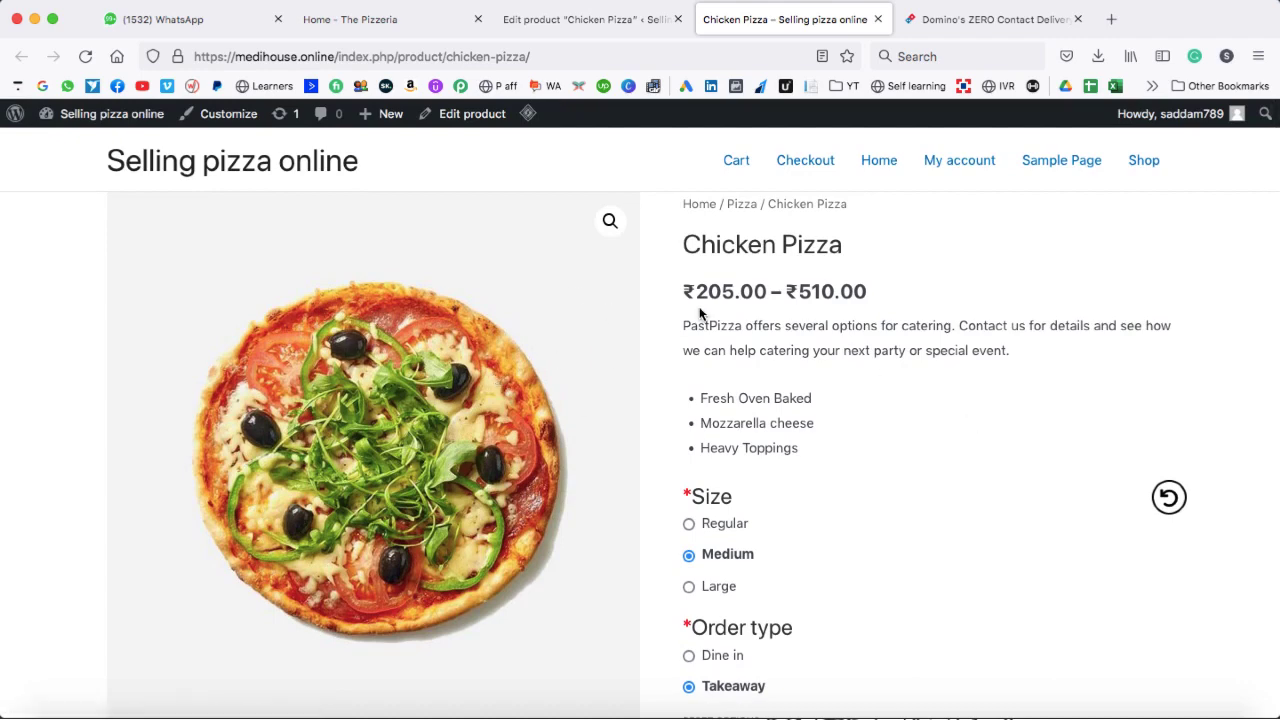
{"action": "left_click", "coordinate": [574, 20]}
Step: Duplicate Chicken Pizza from All Products and retitle the copy Plain Cheese Pizza
{"action": "left_click", "coordinate": [58, 440]}
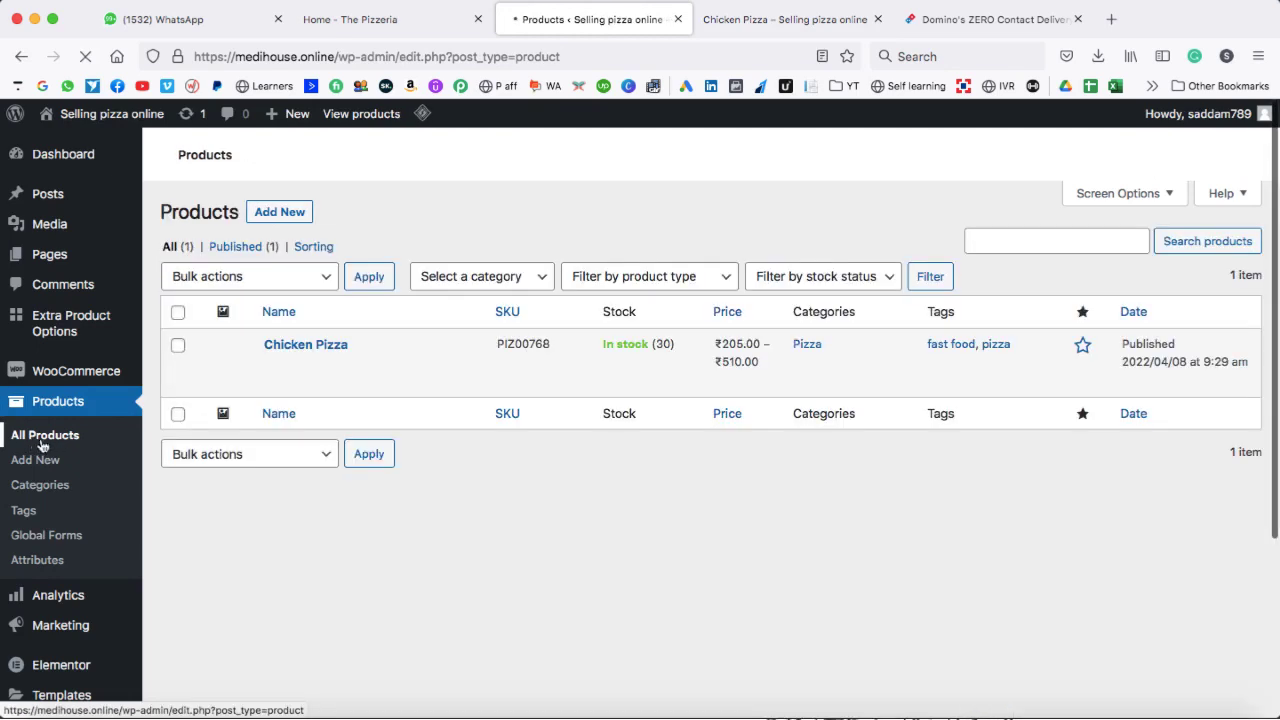
{"action": "mouse_move", "coordinate": [286, 390]}
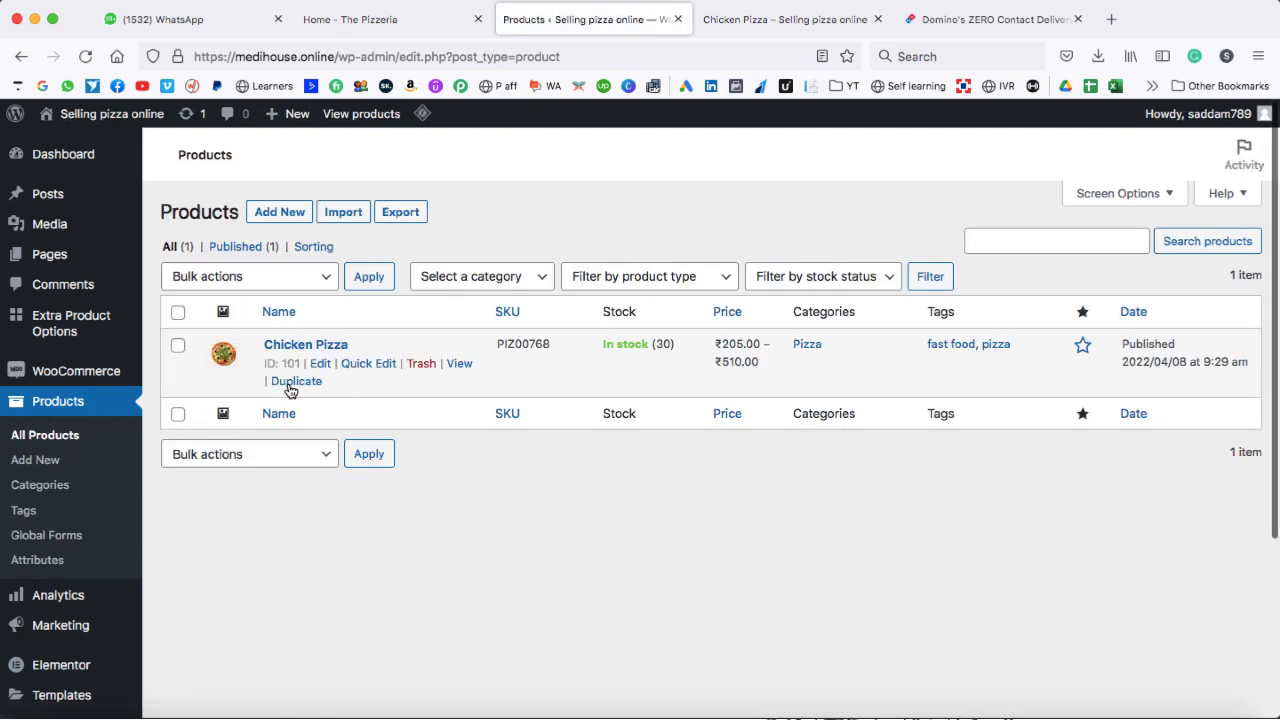
{"action": "left_click", "coordinate": [294, 386]}
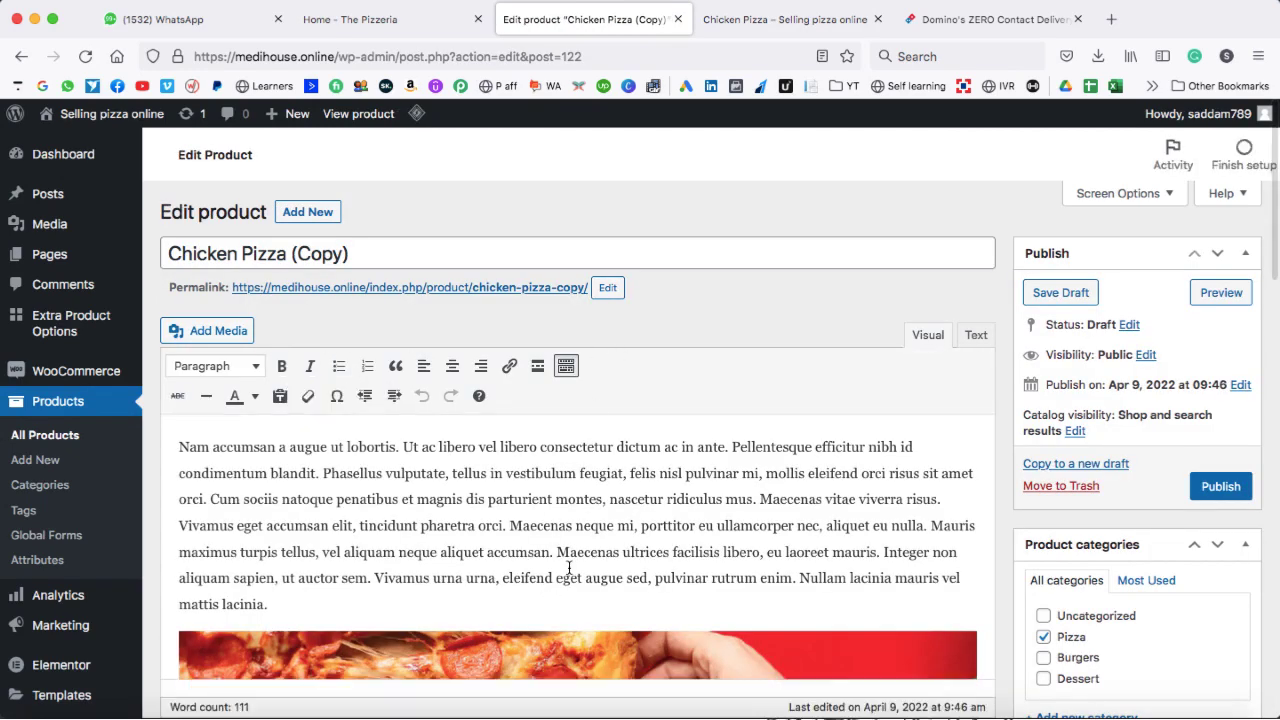
{"action": "left_click_drag", "start_coordinate": [358, 255], "coordinate": [155, 260]}
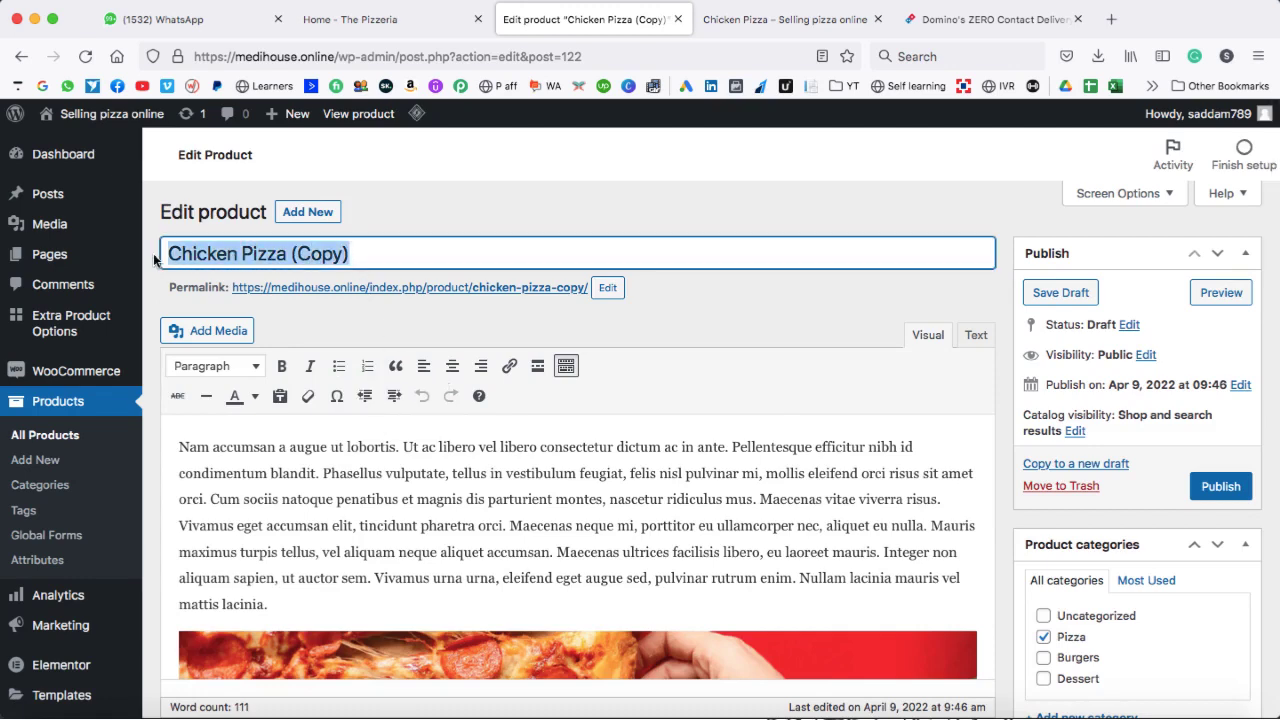
{"action": "type", "text": "Plain Cheese Pizza"}
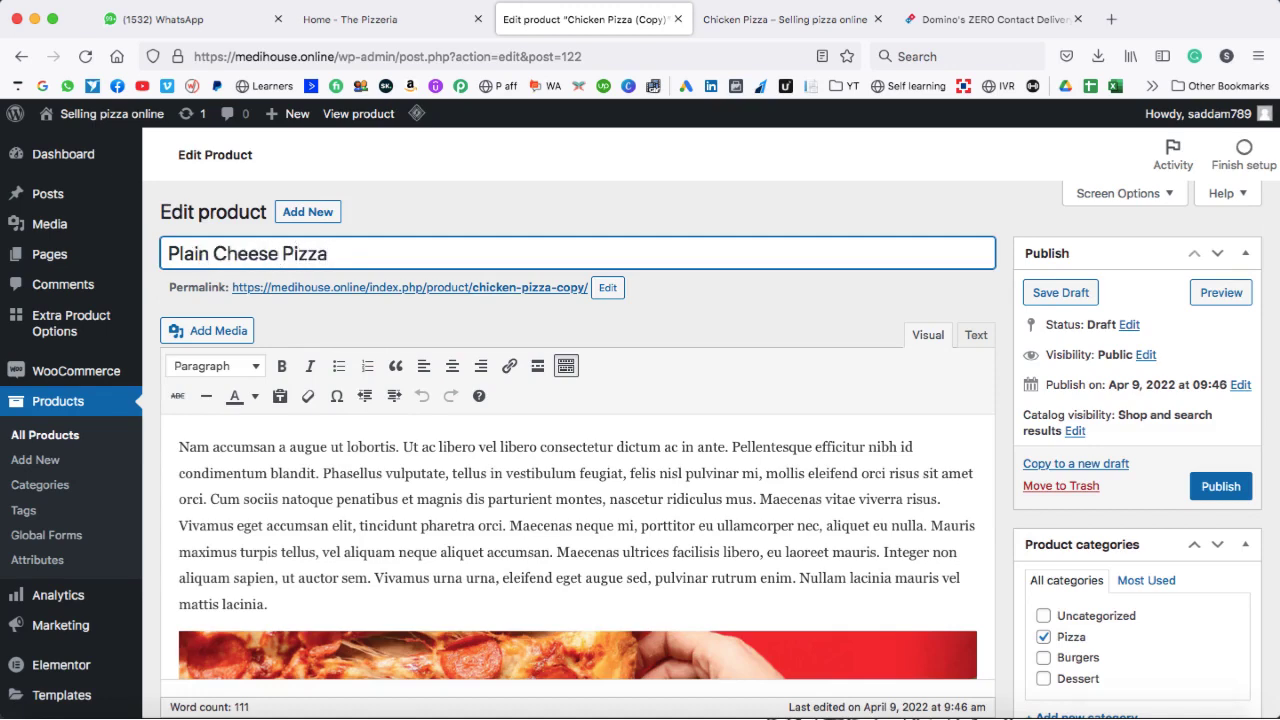
Step: Change the copy's permalink slug from chicken-pizza-copy to plain-cheese-pizza
{"action": "key", "text": "super+a"}
{"action": "key", "text": "super+c"}
{"action": "left_click", "coordinate": [607, 287]}
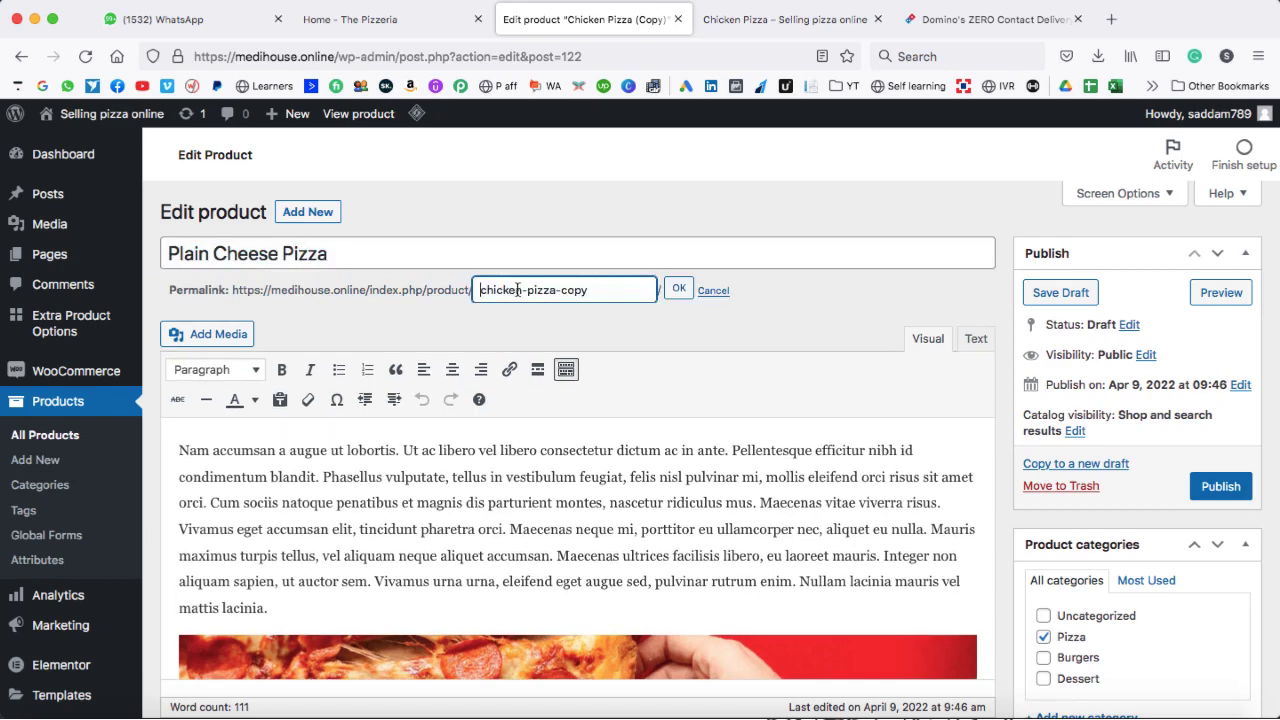
{"action": "key", "text": "super+a"}
{"action": "key", "text": "super+v"}
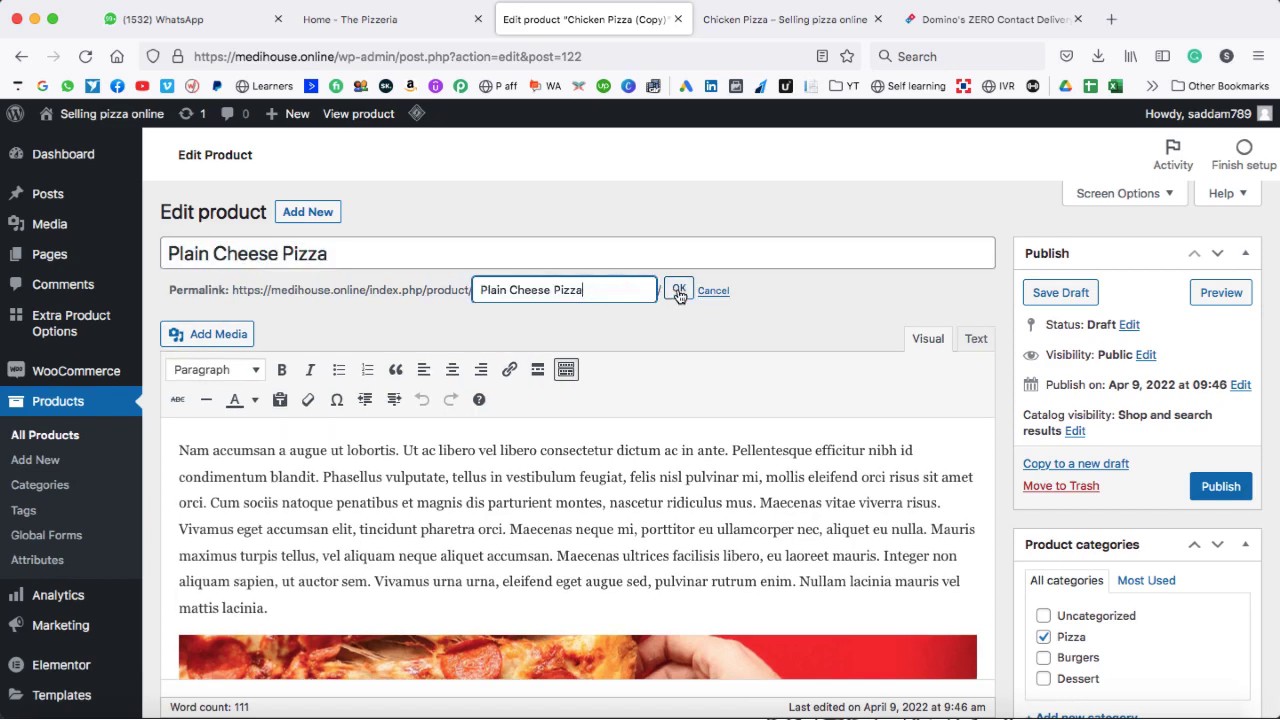
{"action": "left_click", "coordinate": [679, 291]}
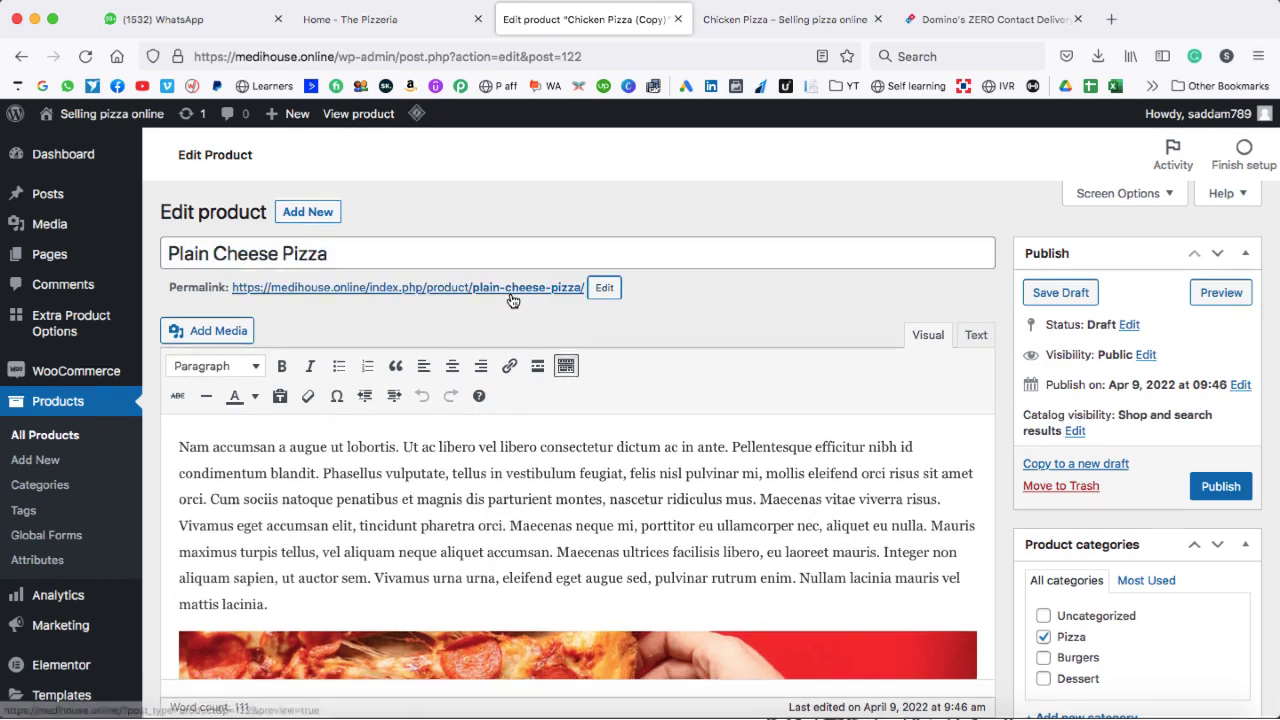
Step: Set the tomato-and-cheese pizza photo (product-3.jpg) as Plain Cheese Pizza's product image
{"action": "scroll", "coordinate": [990, 500], "scroll_direction": "down", "scroll_amount": 15}
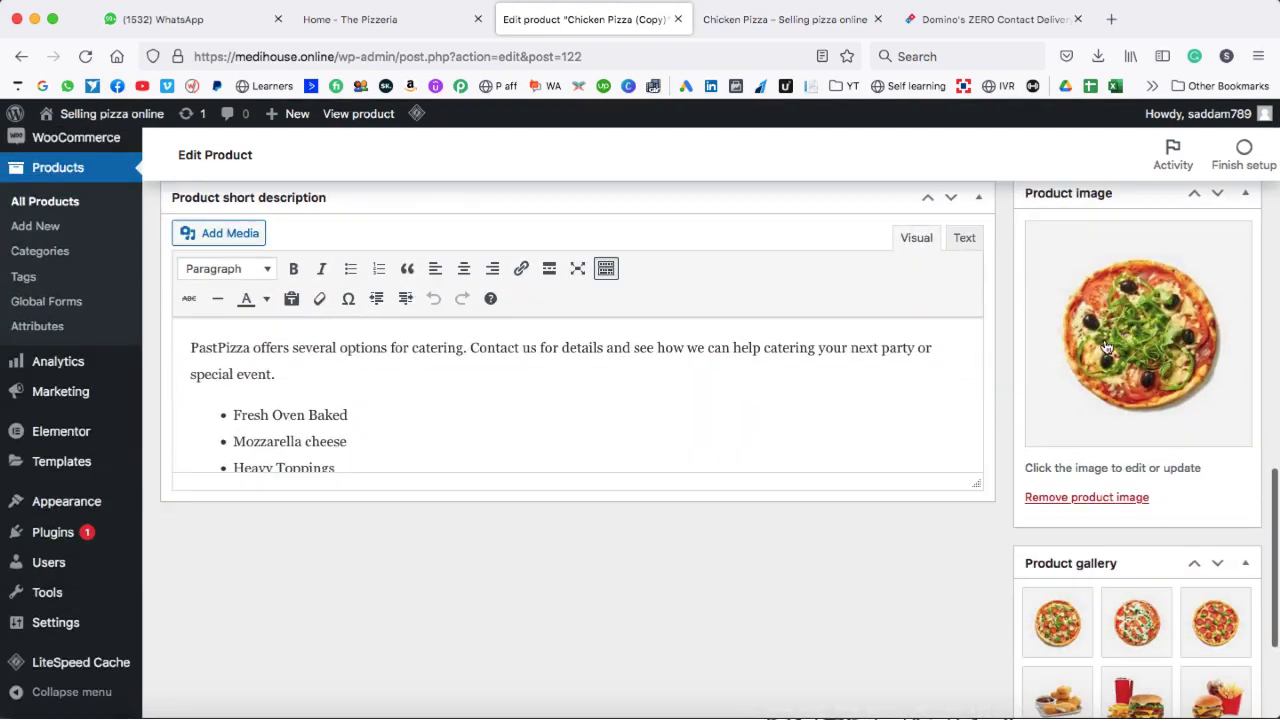
{"action": "left_click", "coordinate": [1107, 347]}
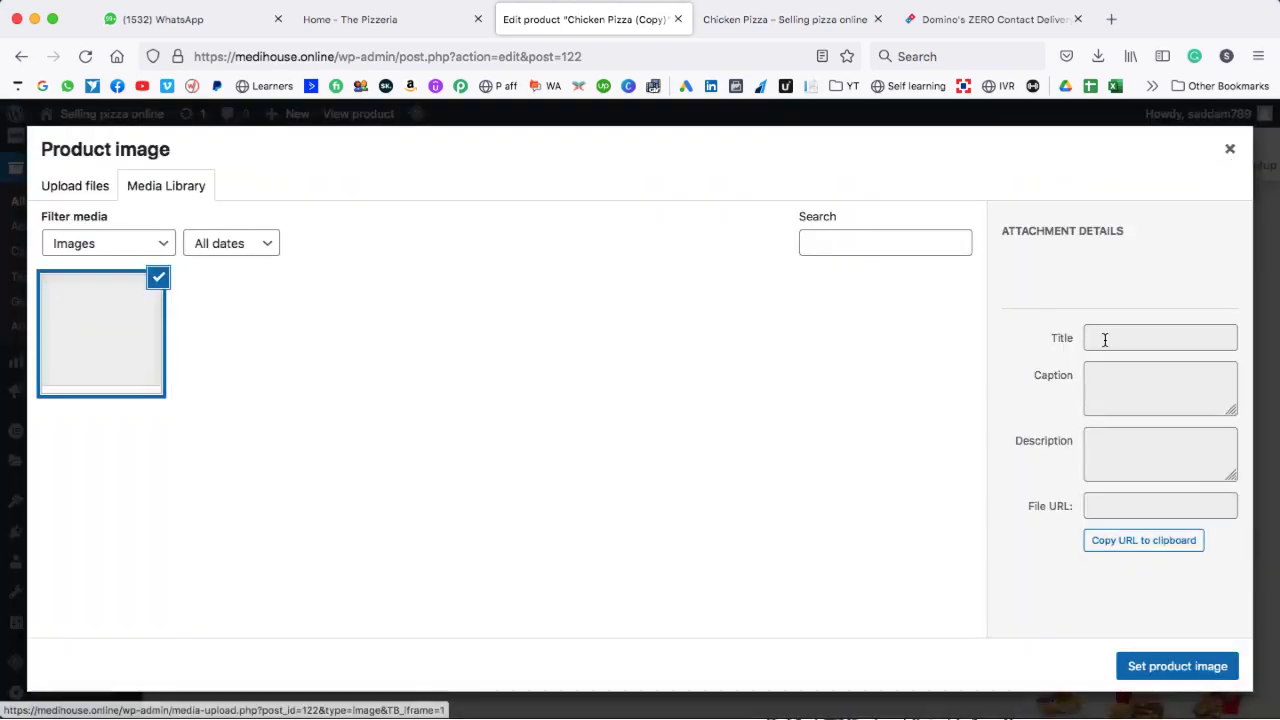
{"action": "left_click", "coordinate": [512, 484]}
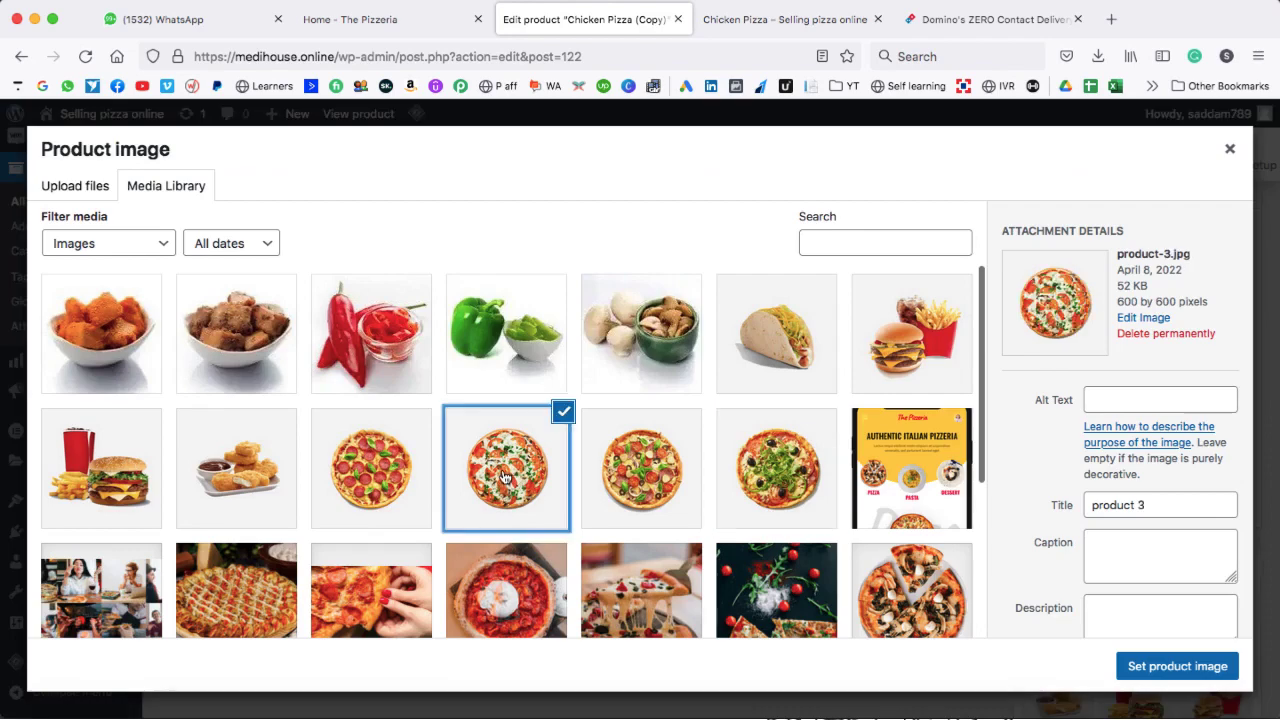
{"action": "left_click", "coordinate": [1137, 657]}
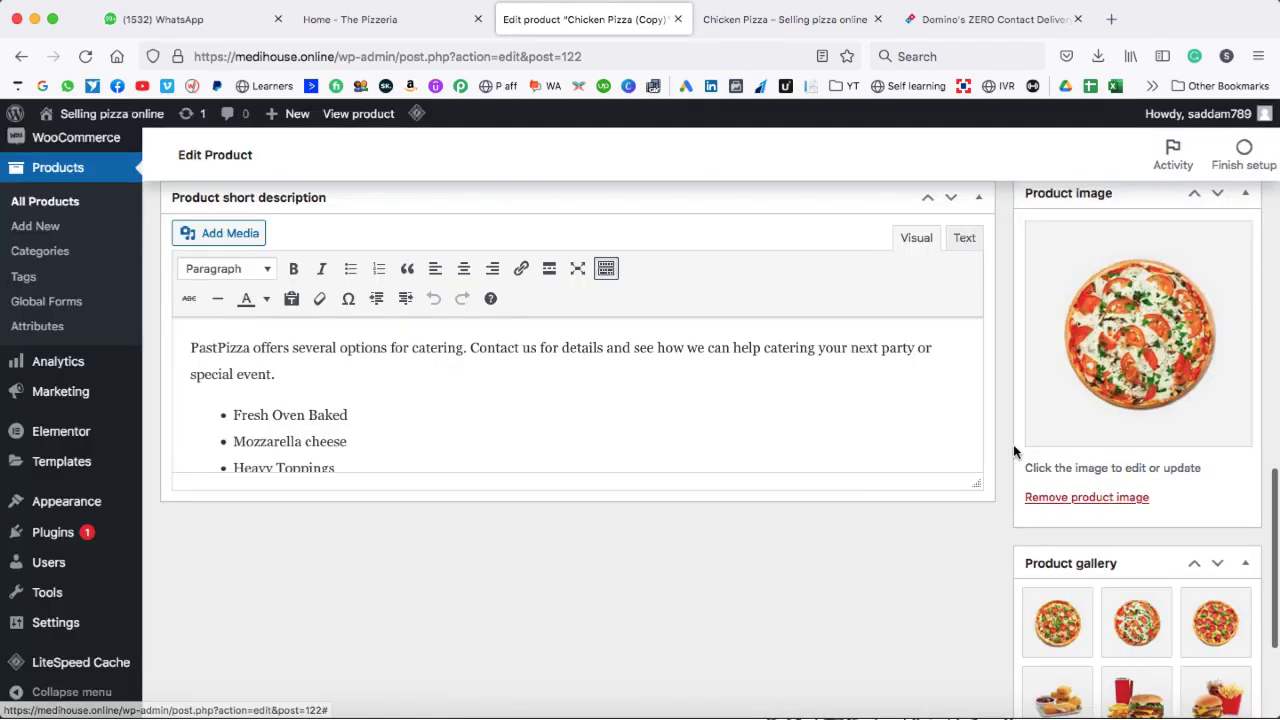
{"action": "scroll", "coordinate": [1013, 444], "scroll_direction": "down", "scroll_amount": 2}
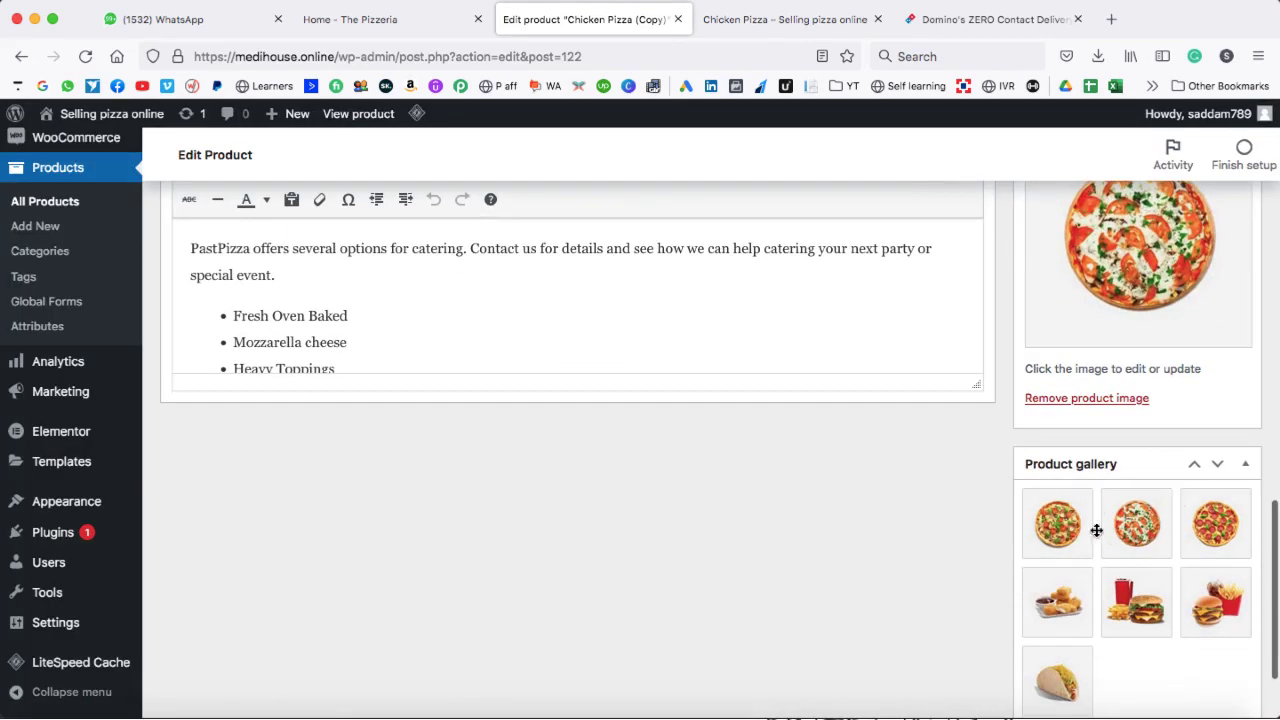
{"action": "scroll", "coordinate": [997, 430], "scroll_direction": "up", "scroll_amount": 8}
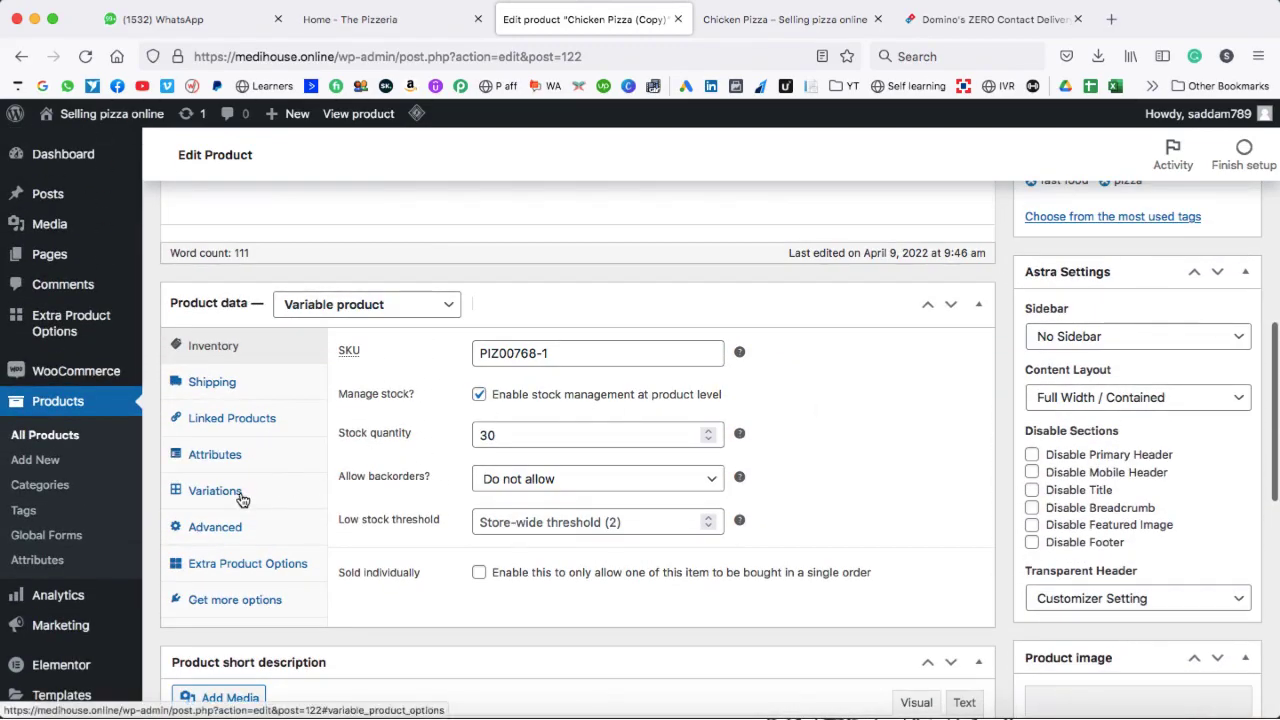
Step: Change variation #123's regular price from 210 to 345 and save the variation changes
{"action": "left_click", "coordinate": [239, 490]}
{"action": "scroll", "coordinate": [600, 450], "scroll_direction": "down", "scroll_amount": 2}
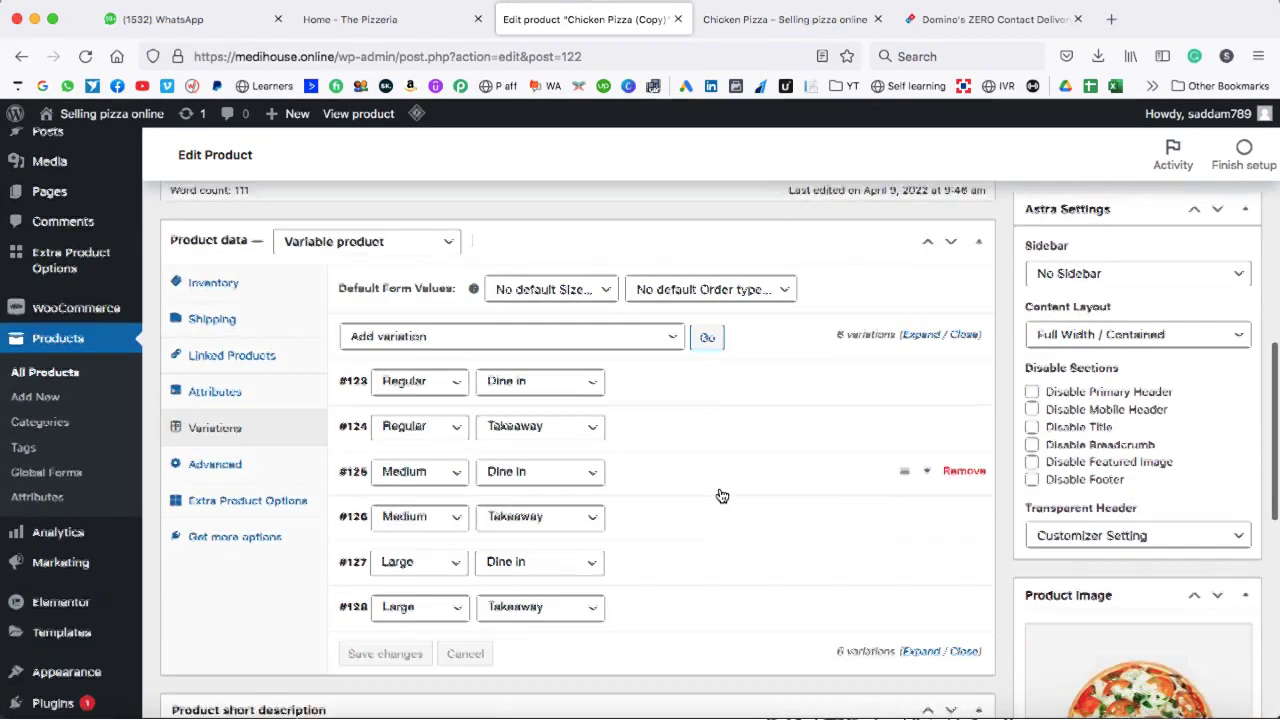
{"action": "left_click", "coordinate": [930, 363]}
{"action": "scroll", "coordinate": [930, 363], "scroll_direction": "down", "scroll_amount": 2}
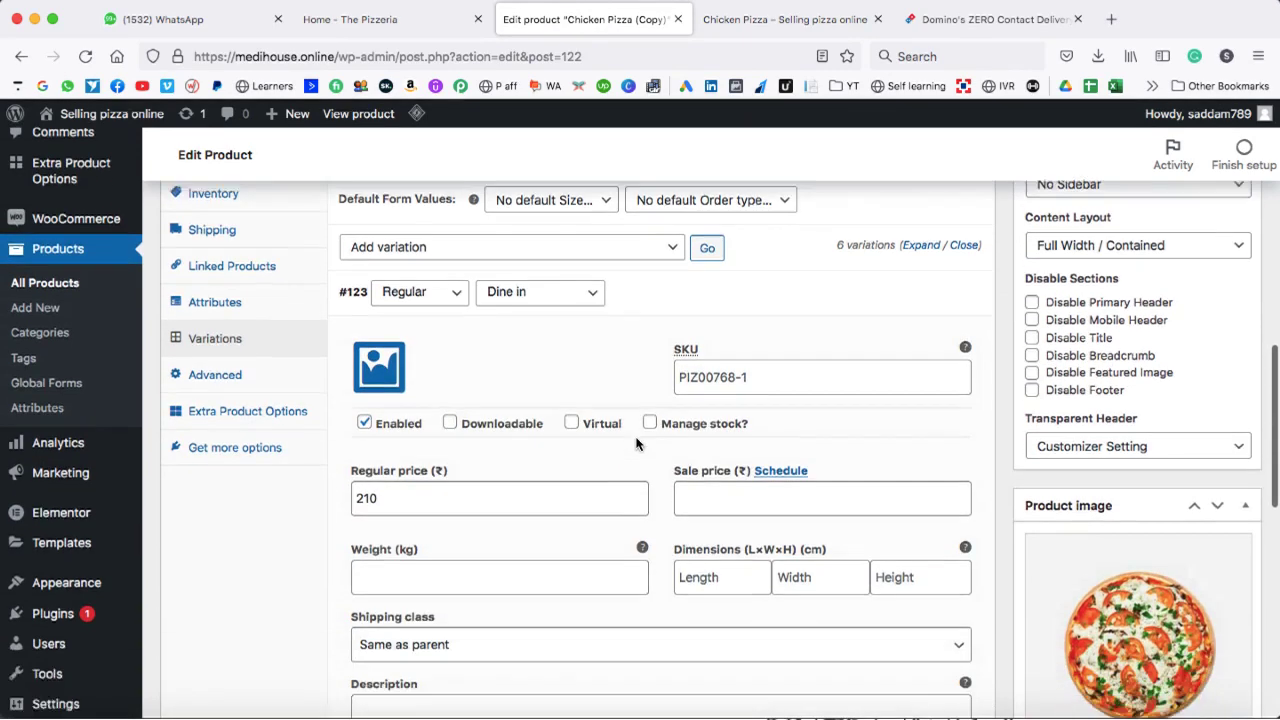
{"action": "double_click", "coordinate": [420, 489]}
{"action": "type", "text": "345"}
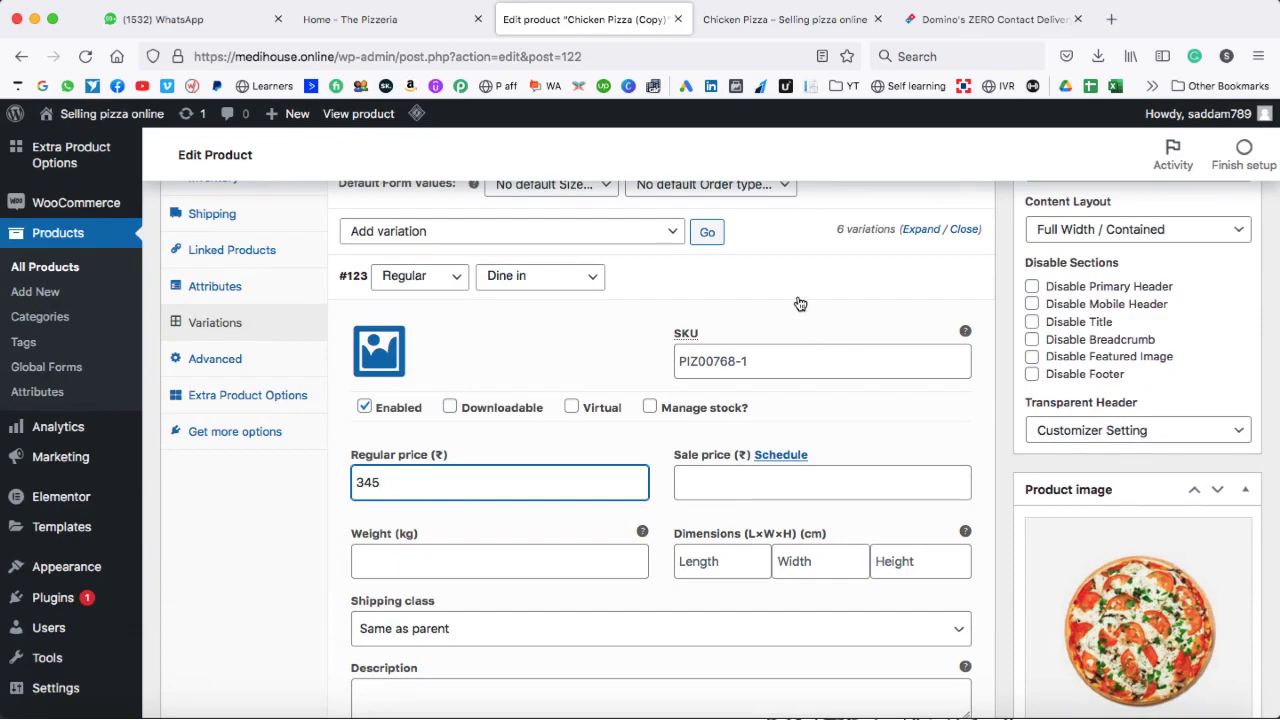
{"action": "left_click", "coordinate": [800, 305]}
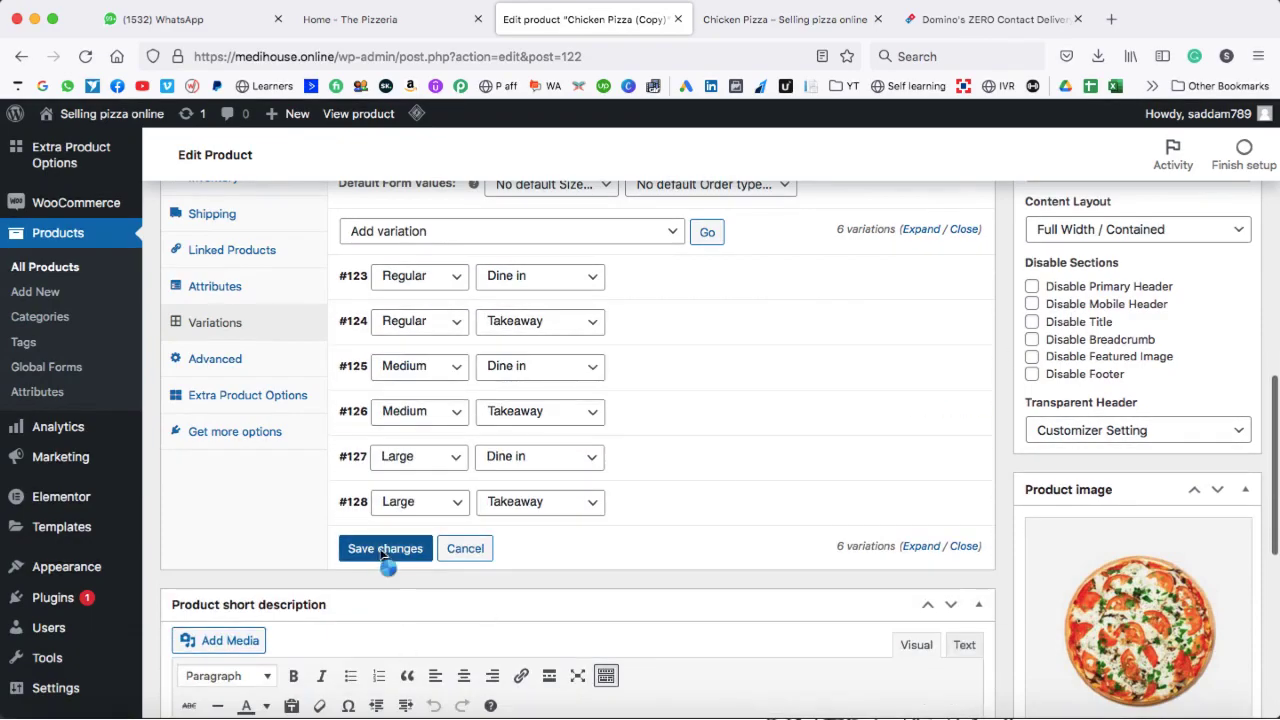
{"action": "left_click", "coordinate": [386, 549]}
Step: Publish the Plain Cheese Pizza product and go back to the Chicken Pizza storefront
{"action": "scroll", "coordinate": [820, 449], "scroll_direction": "up", "scroll_amount": 20}
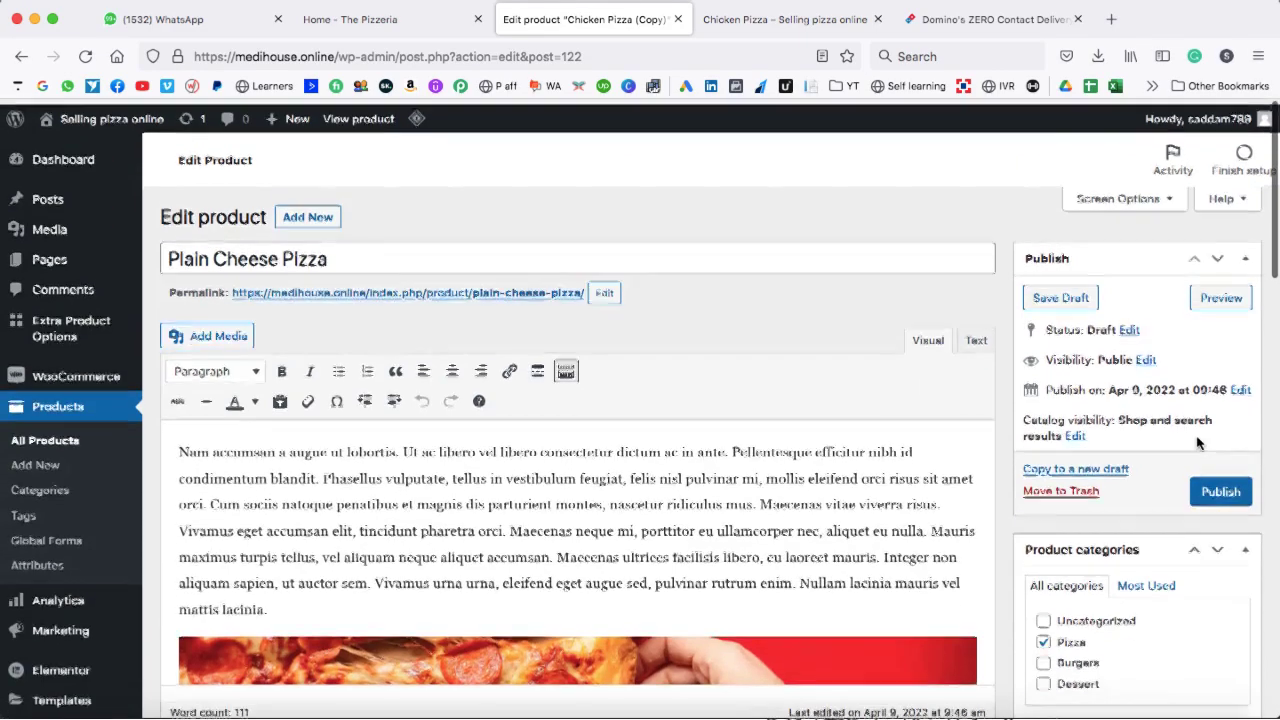
{"action": "left_click", "coordinate": [1222, 486]}
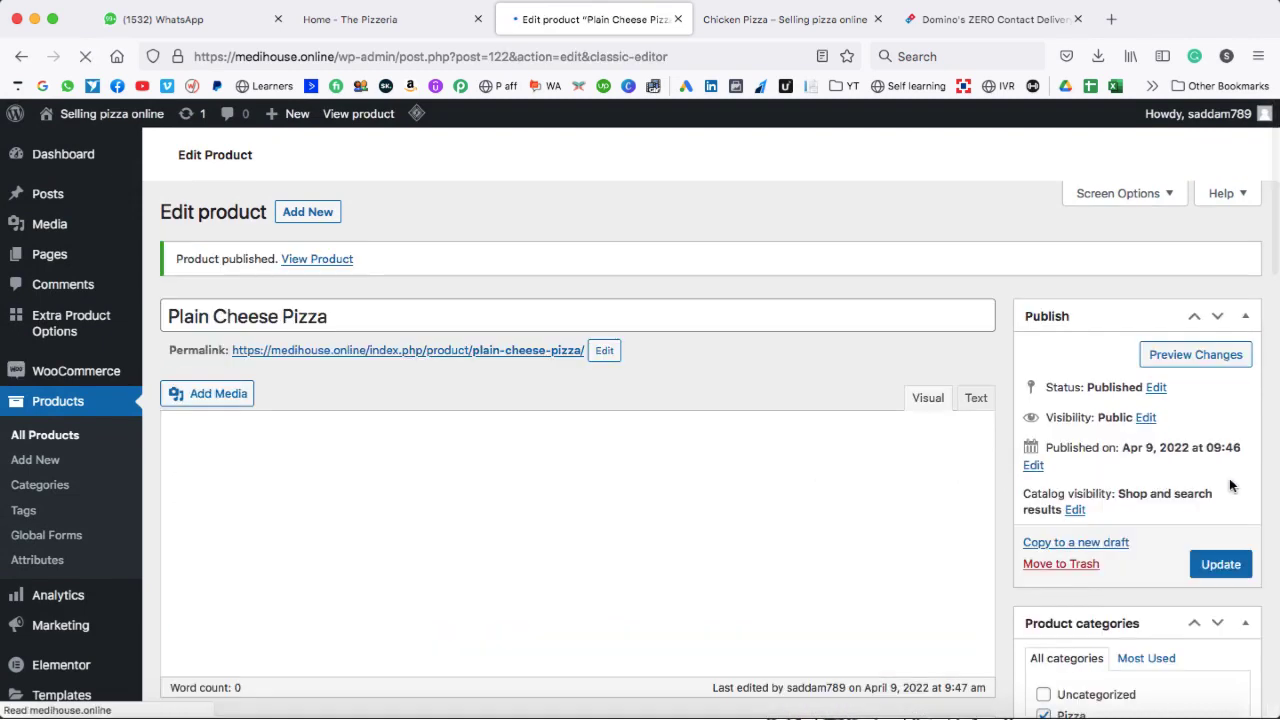
{"action": "left_click", "coordinate": [786, 20]}
Step: Reload the storefront and browse the Shop page listing Chicken Pizza and Plain Cheese Pizza
{"action": "left_click", "coordinate": [85, 57]}
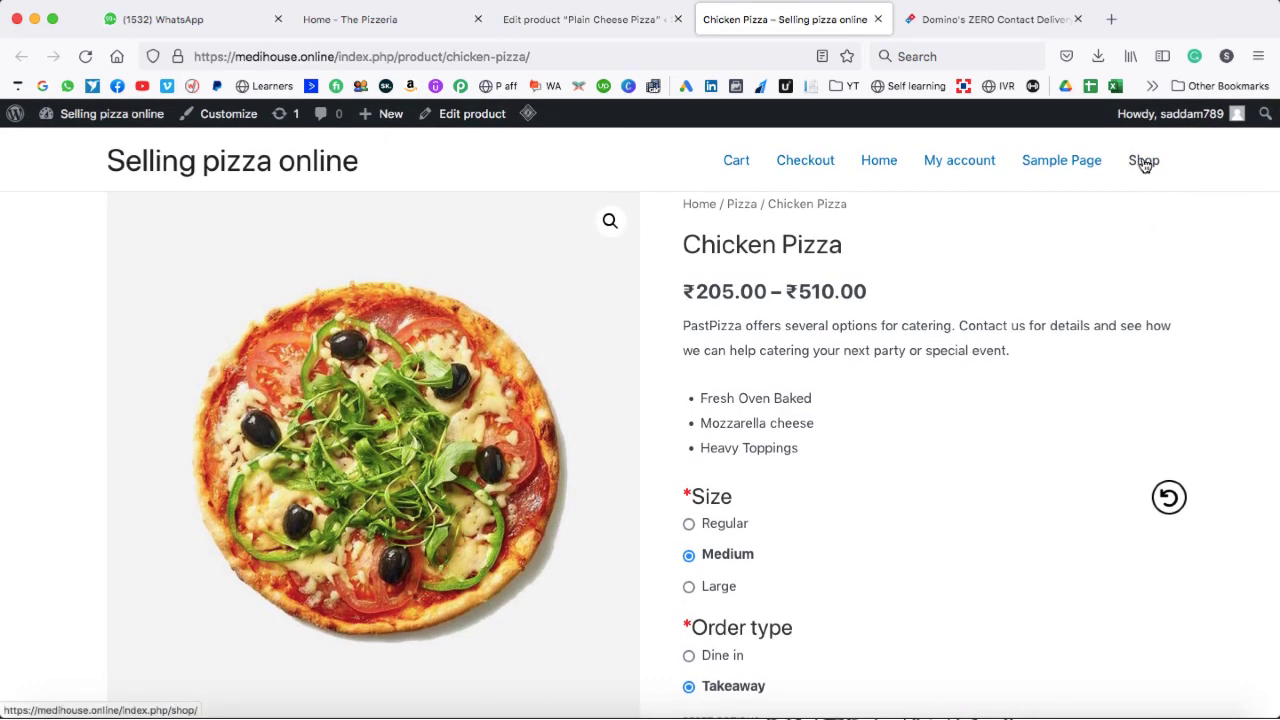
{"action": "left_click", "coordinate": [1145, 165]}
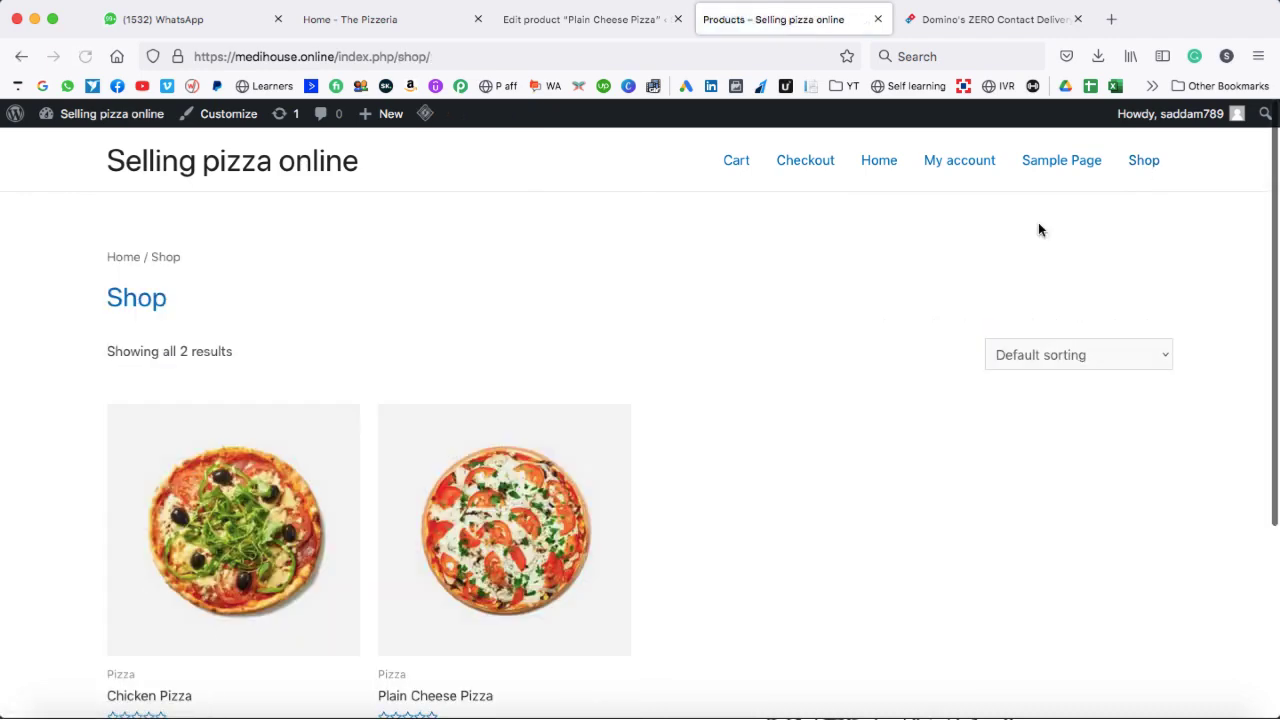
{"action": "scroll", "coordinate": [791, 374], "scroll_direction": "down", "scroll_amount": 3}
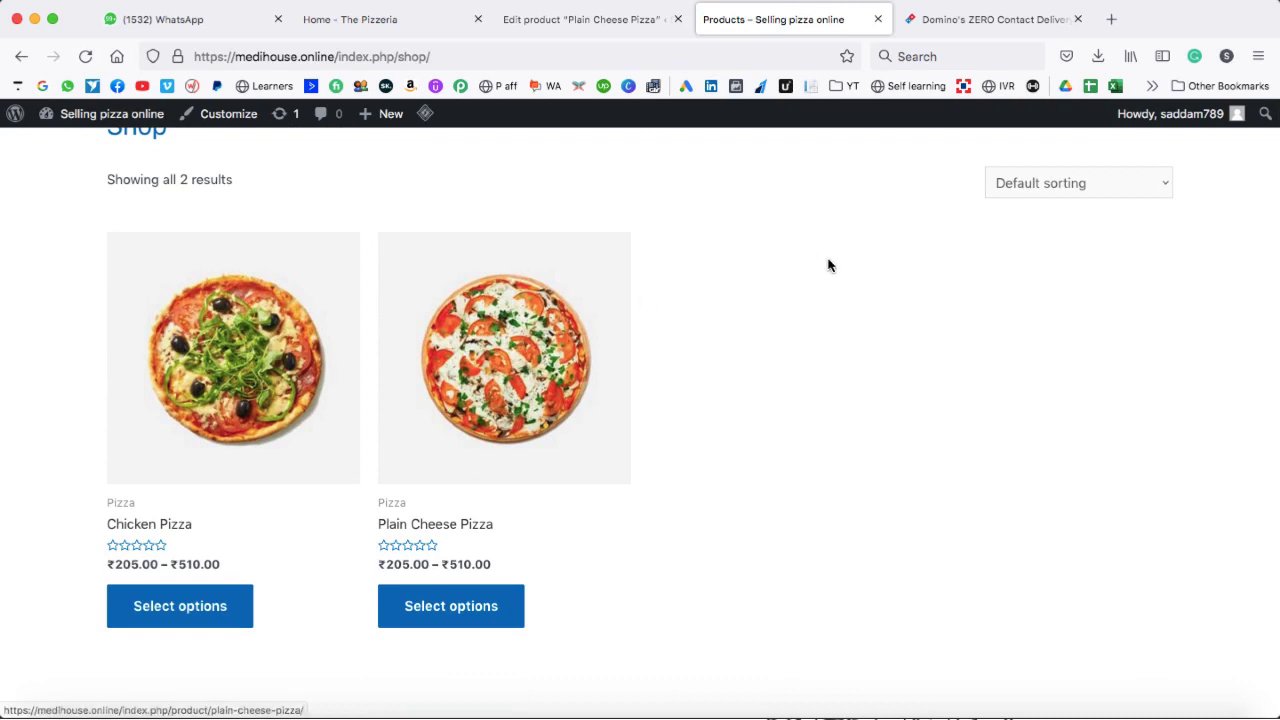
{"action": "scroll", "coordinate": [828, 265], "scroll_direction": "up", "scroll_amount": 2}
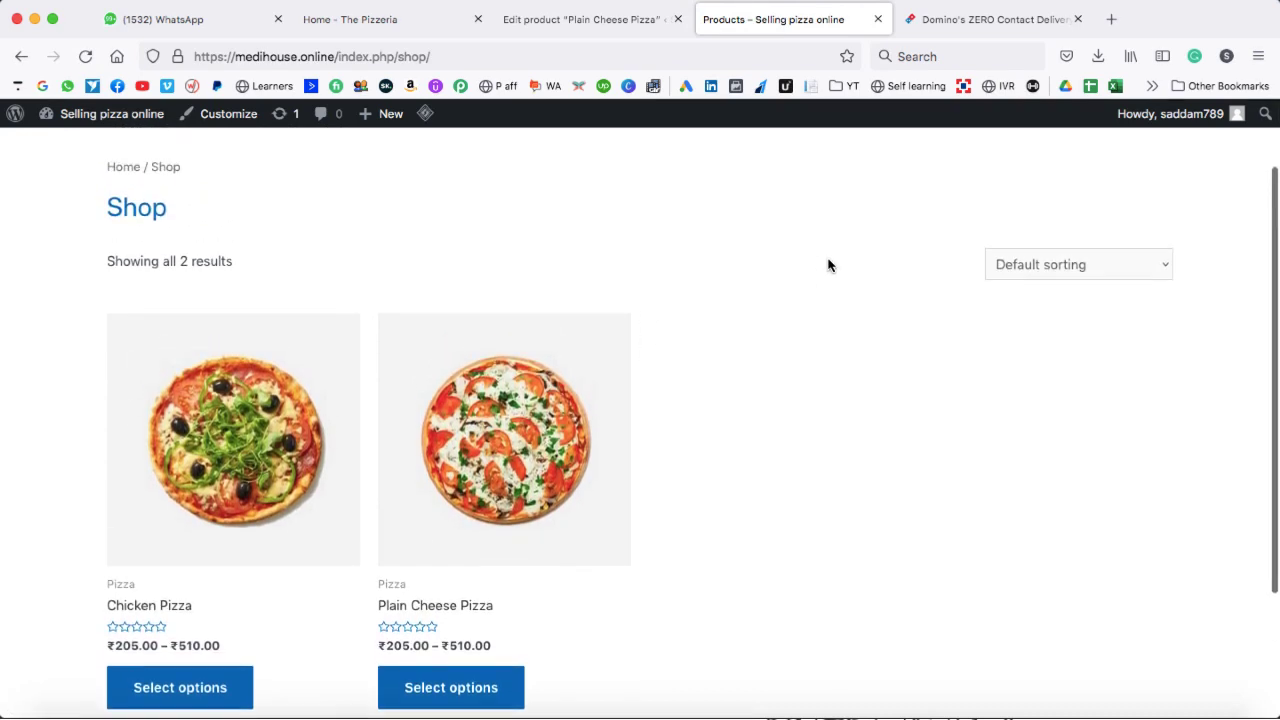
{"action": "scroll", "coordinate": [828, 265], "scroll_direction": "down", "scroll_amount": 1}
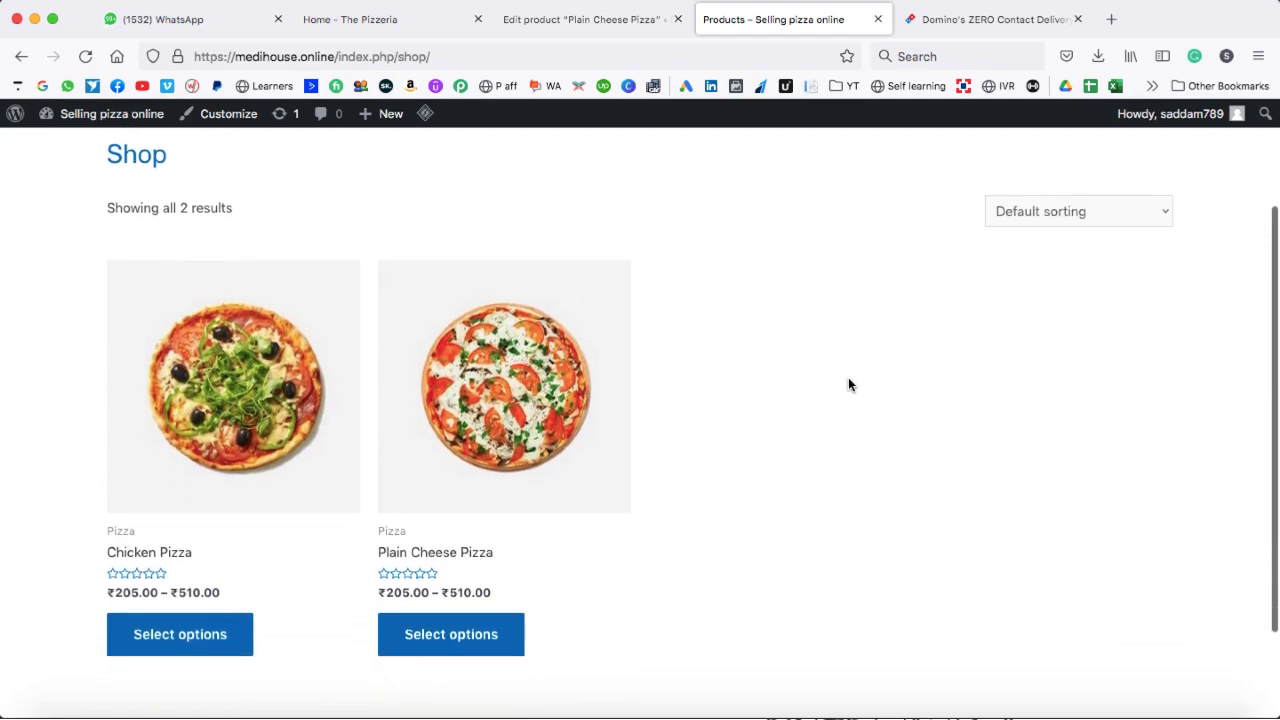
{"action": "scroll", "coordinate": [848, 383], "scroll_direction": "up", "scroll_amount": 3}
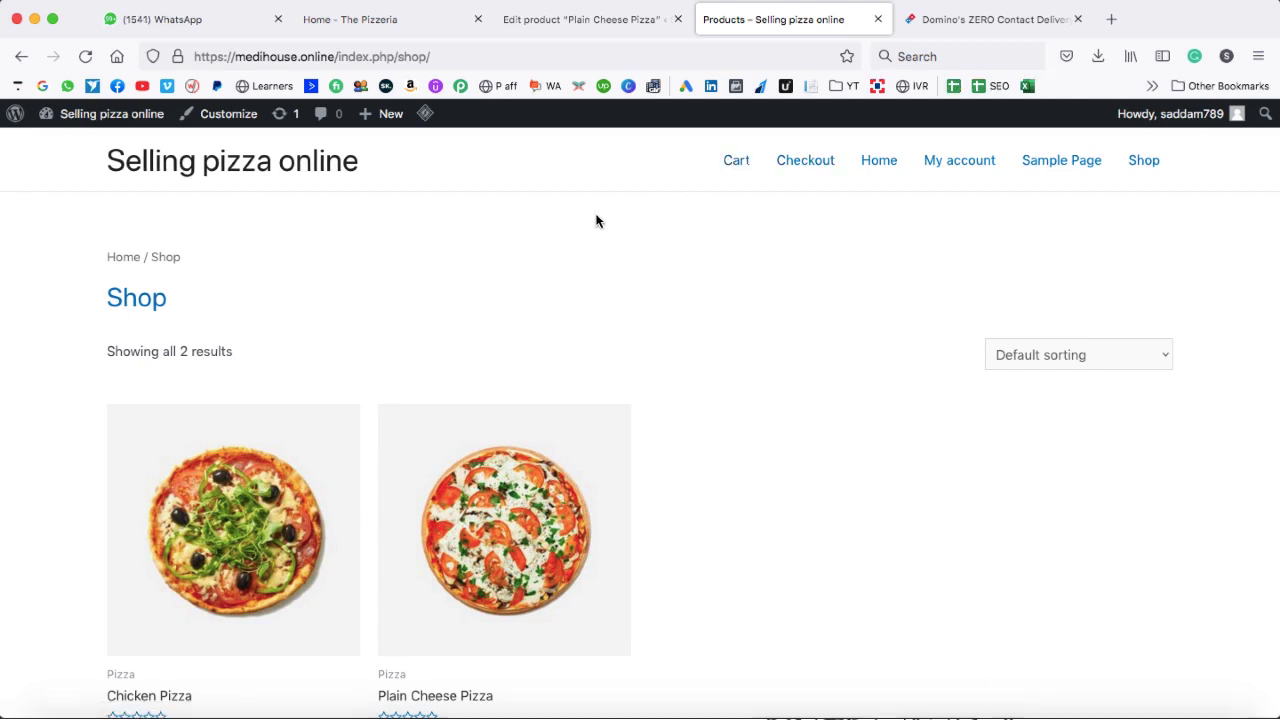
Step: In the Domino's tab, paste the Fast Food theme demo's web address
{"action": "left_click", "coordinate": [966, 14]}
{"action": "left_click", "coordinate": [715, 58]}
{"action": "key", "text": "ctrl+v"}
Step: Load the Fast Food theme demo, inspect its header and cart preview, then return to the product editor
{"action": "key", "text": "Return"}
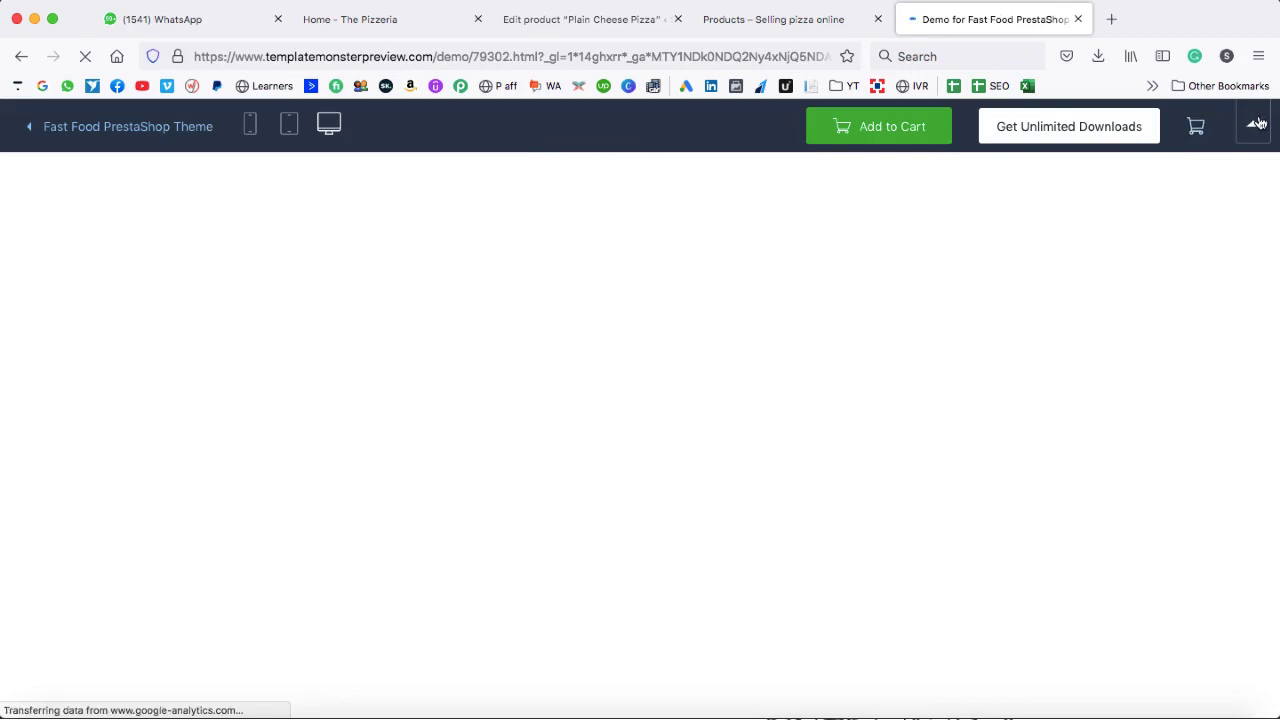
{"action": "left_click", "coordinate": [1253, 123]}
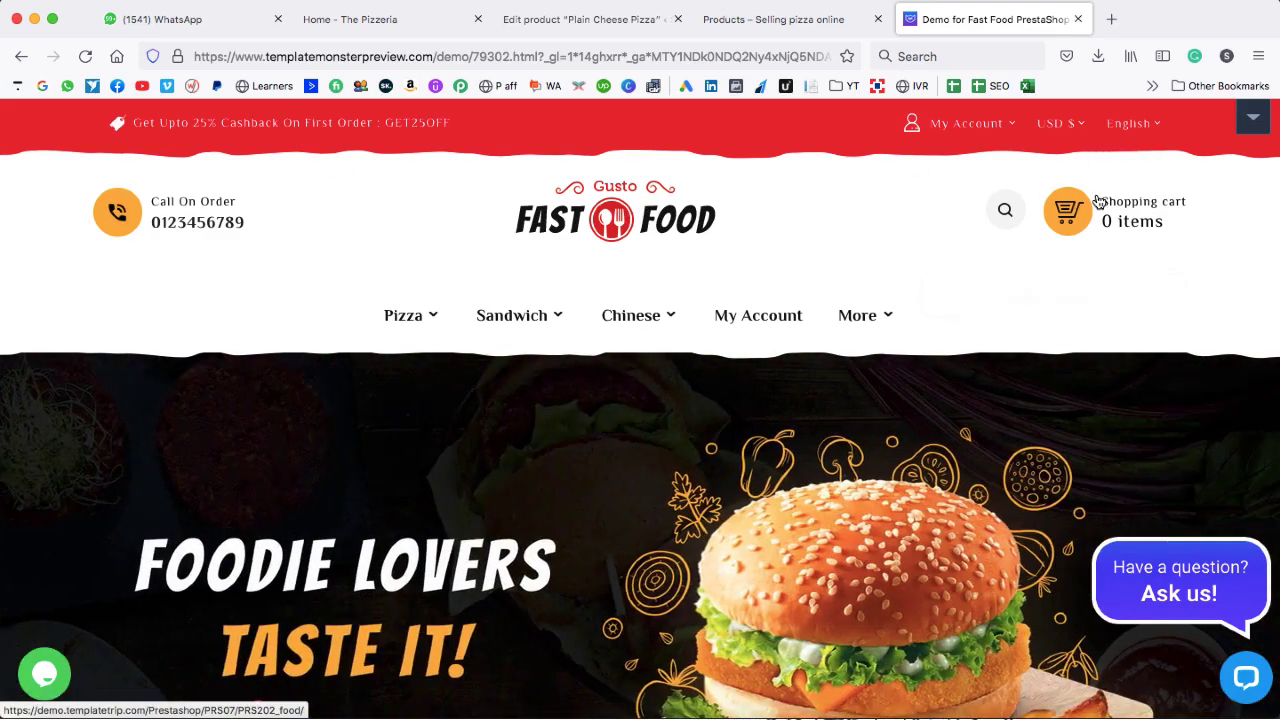
{"action": "left_click", "coordinate": [1130, 207]}
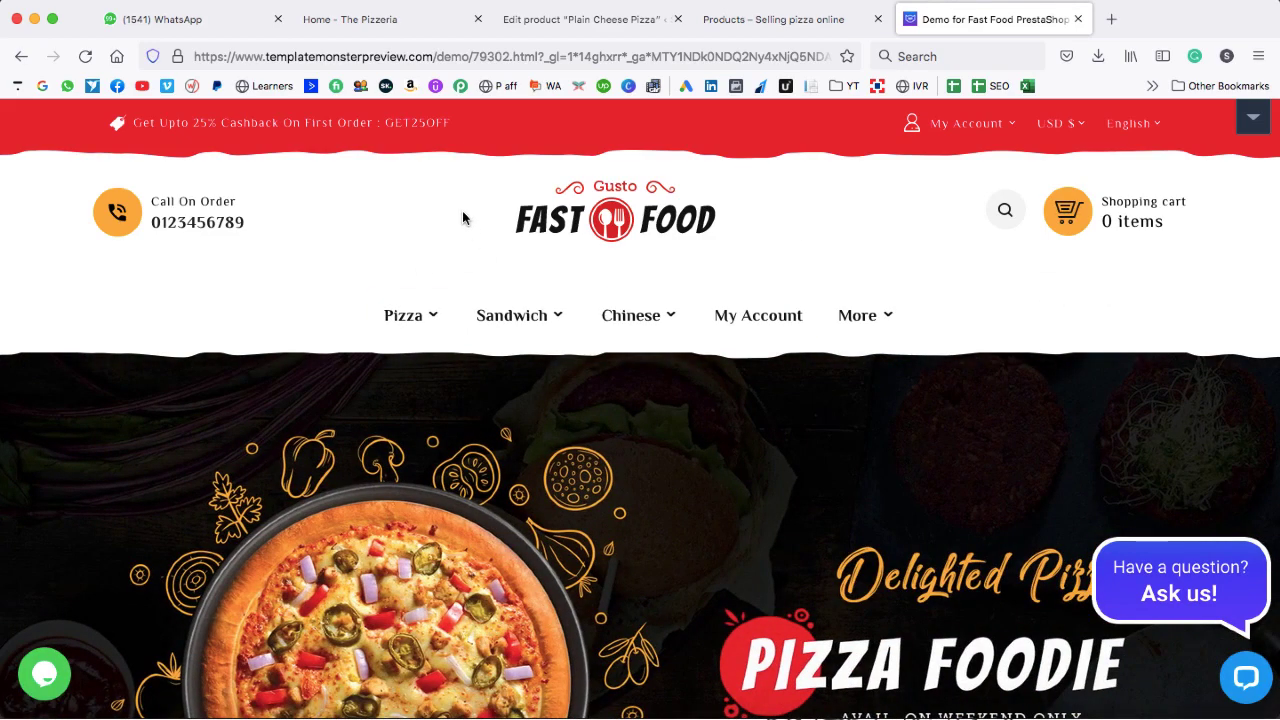
{"action": "left_click", "coordinate": [588, 19]}
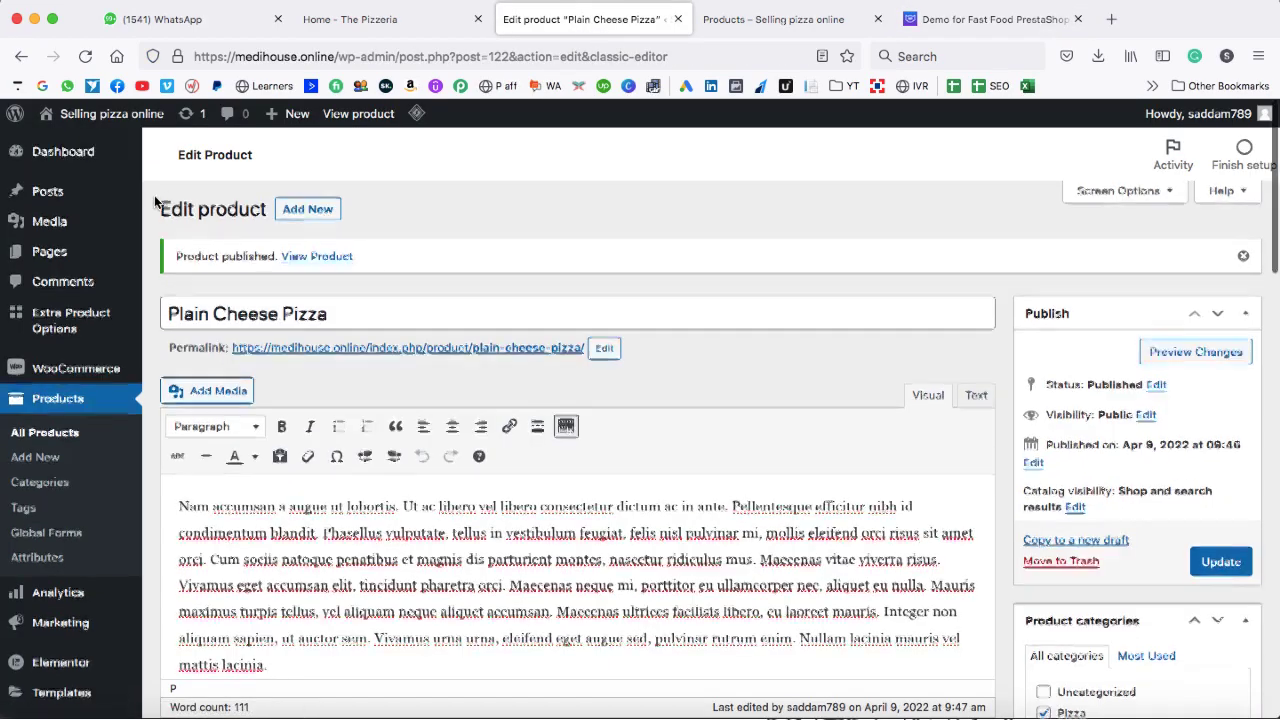
Step: Open Elementor's Theme Builder from the Templates menu in the admin sidebar
{"action": "scroll", "coordinate": [157, 205], "scroll_direction": "down", "scroll_amount": 2}
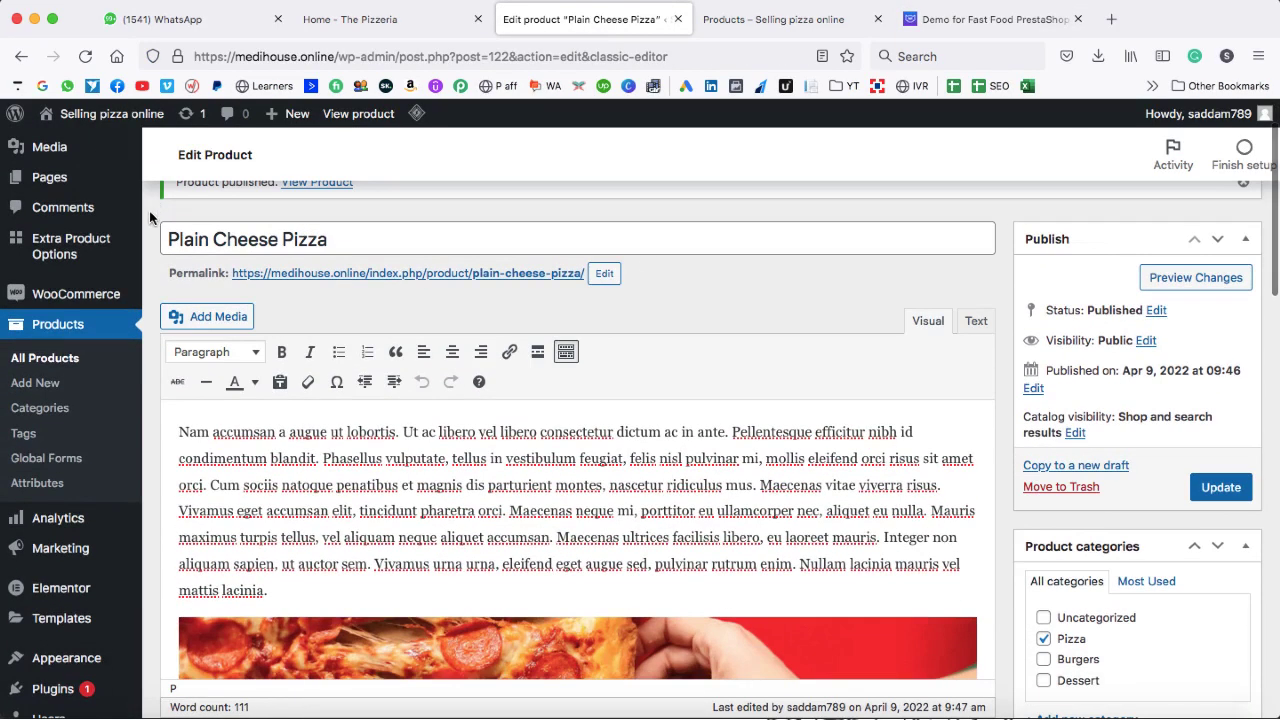
{"action": "scroll", "coordinate": [150, 217], "scroll_direction": "up", "scroll_amount": 2}
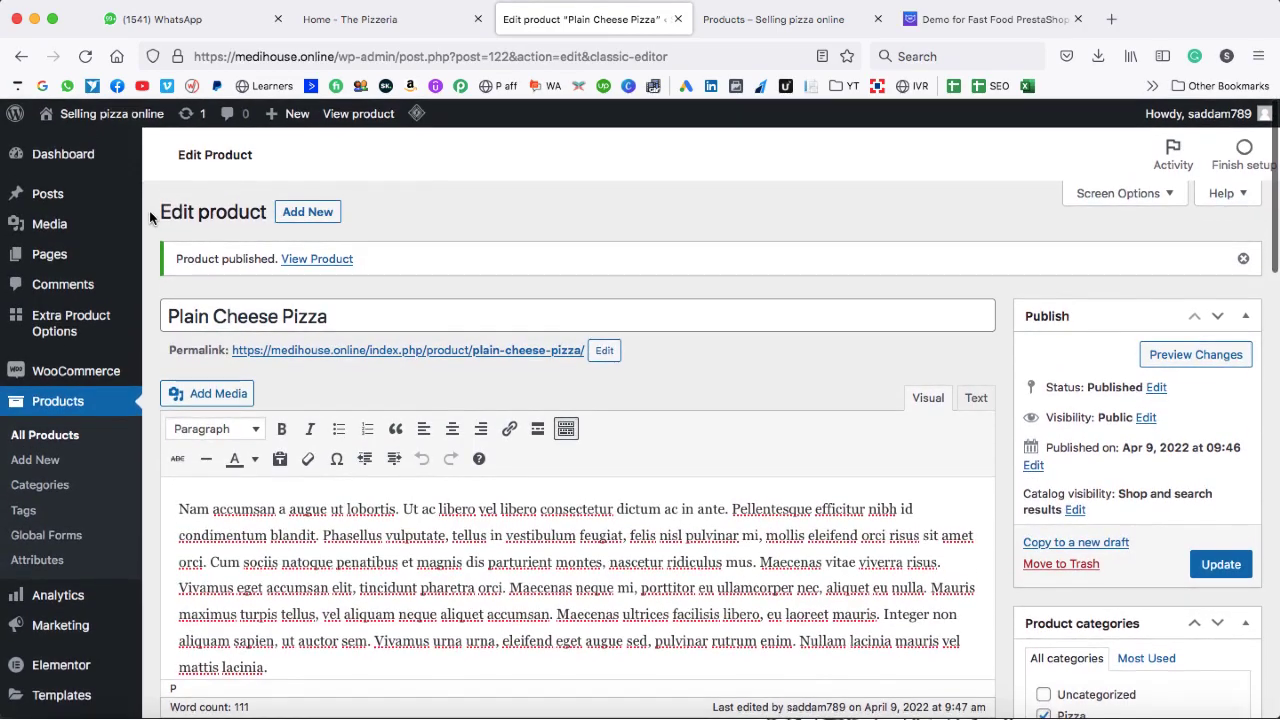
{"action": "scroll", "coordinate": [148, 500], "scroll_direction": "down", "scroll_amount": 5}
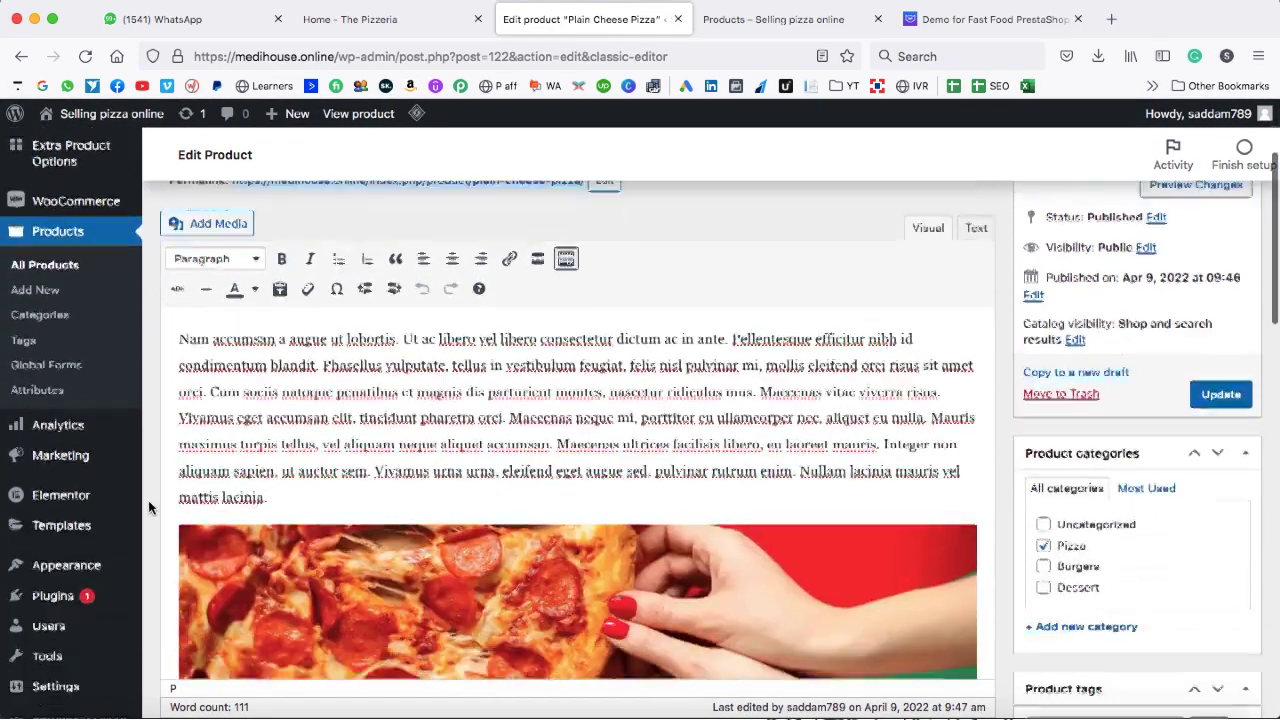
{"action": "mouse_move", "coordinate": [53, 441]}
{"action": "mouse_move", "coordinate": [55, 466]}
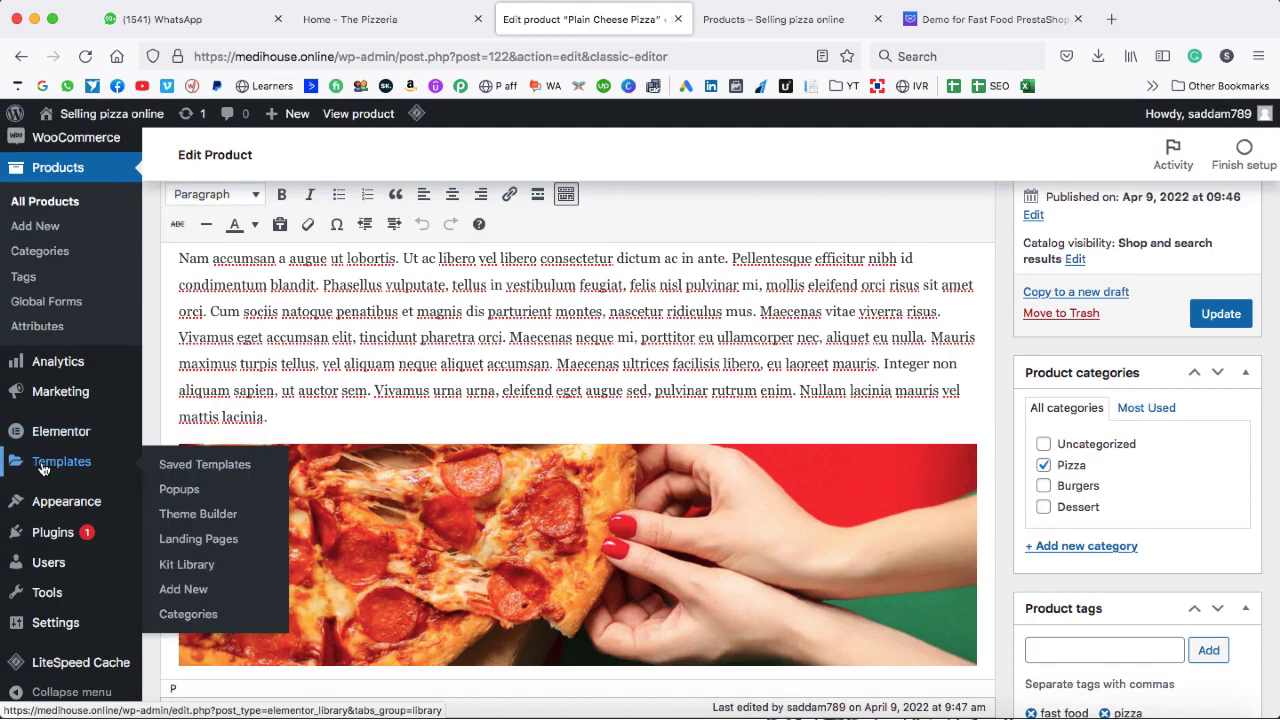
{"action": "left_click", "coordinate": [208, 516]}
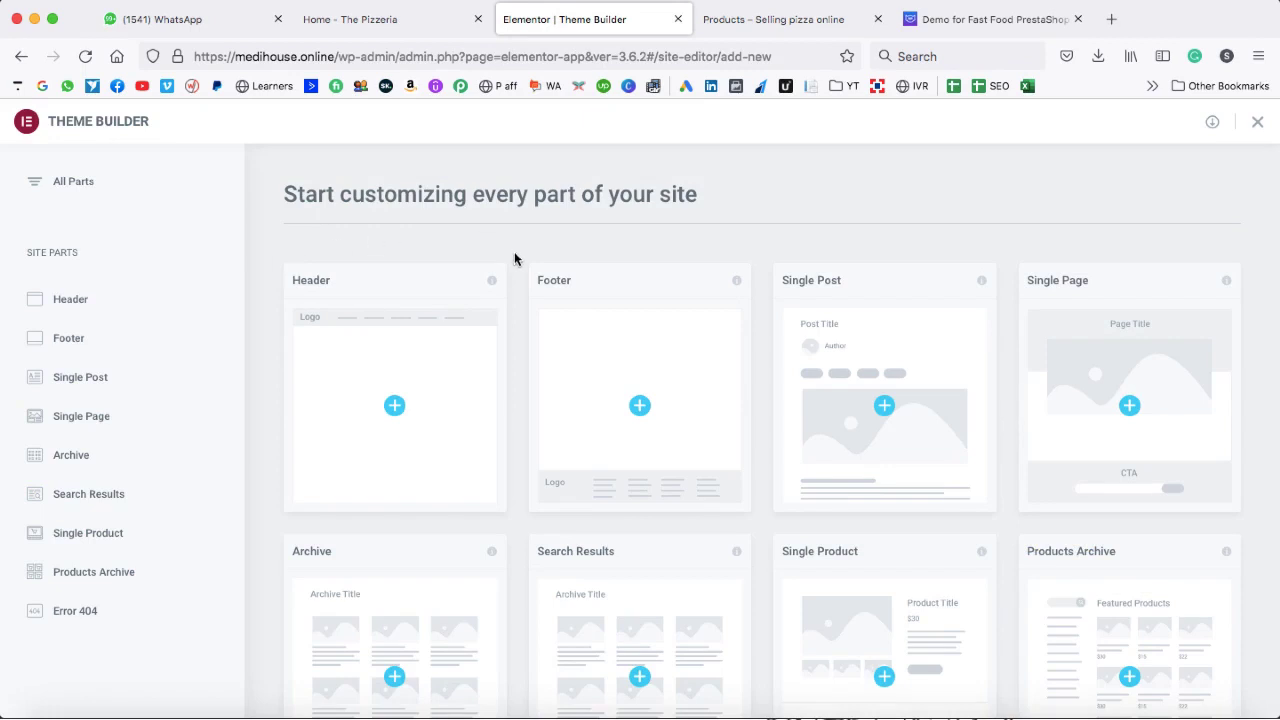
Step: Create a new Header template and dismiss the block library to leave an empty canvas
{"action": "scroll", "coordinate": [515, 254], "scroll_direction": "down", "scroll_amount": 2}
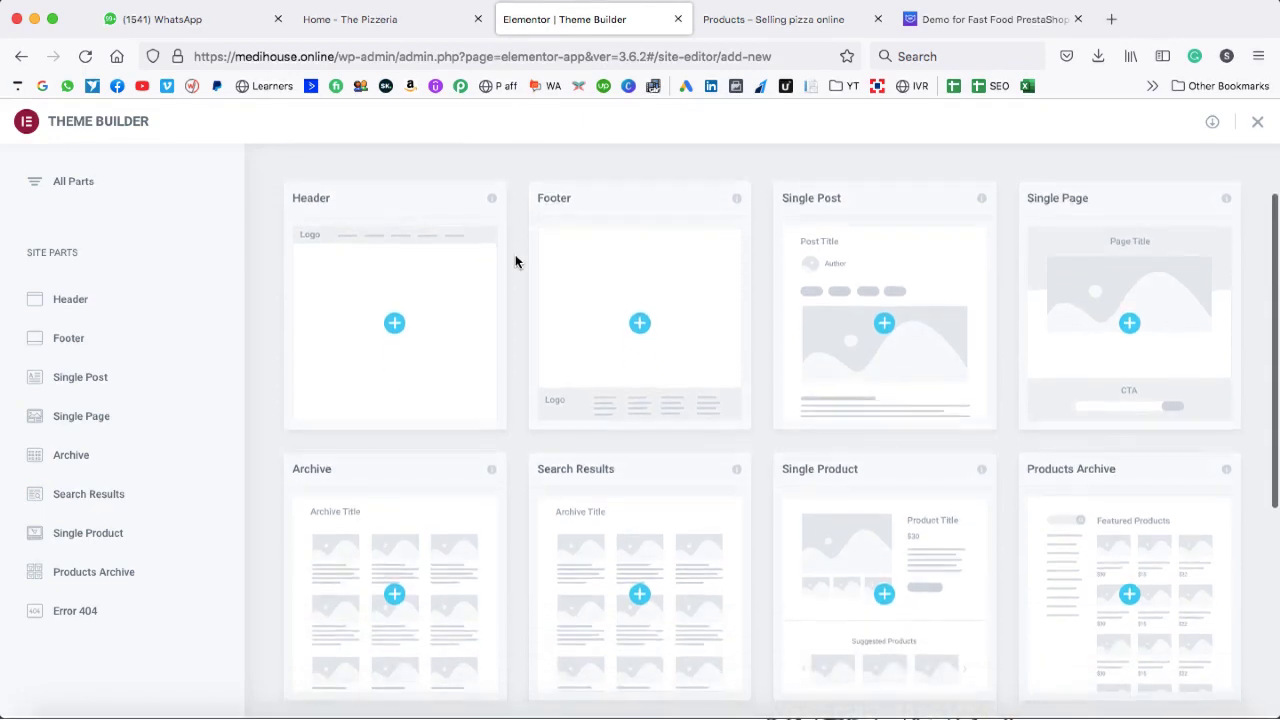
{"action": "scroll", "coordinate": [515, 261], "scroll_direction": "up", "scroll_amount": 1}
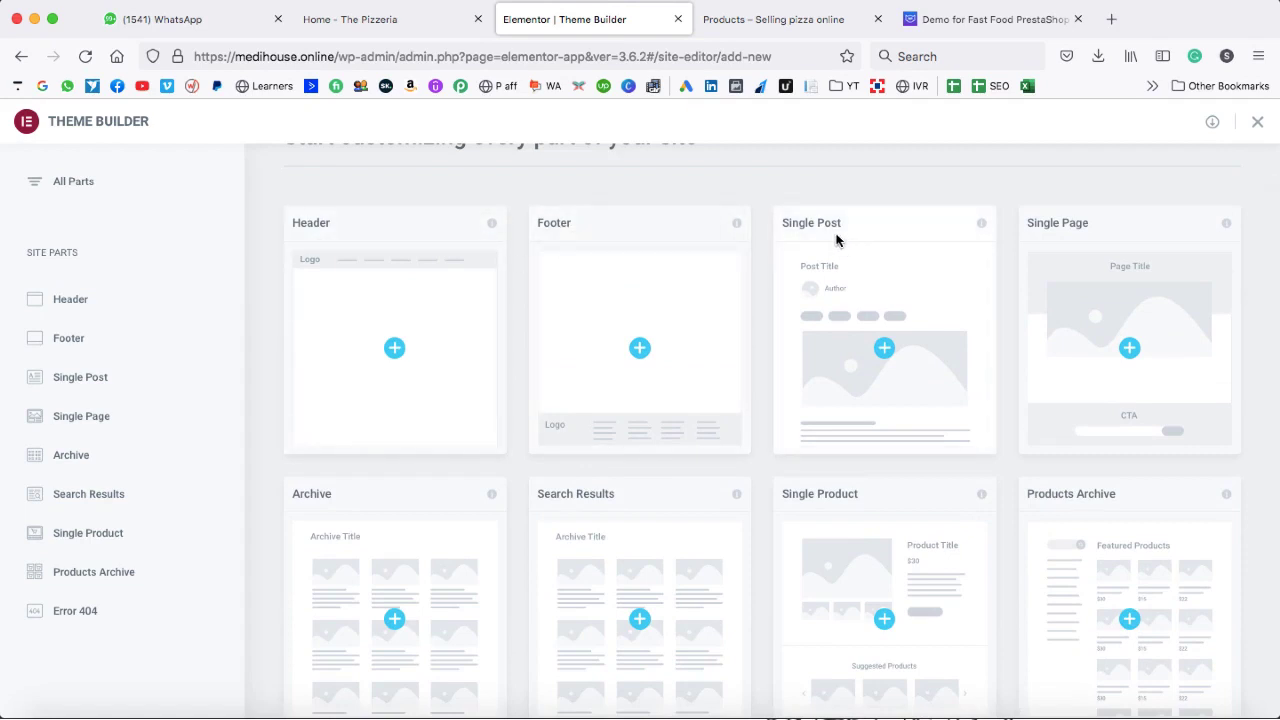
{"action": "scroll", "coordinate": [930, 432], "scroll_direction": "down", "scroll_amount": 3}
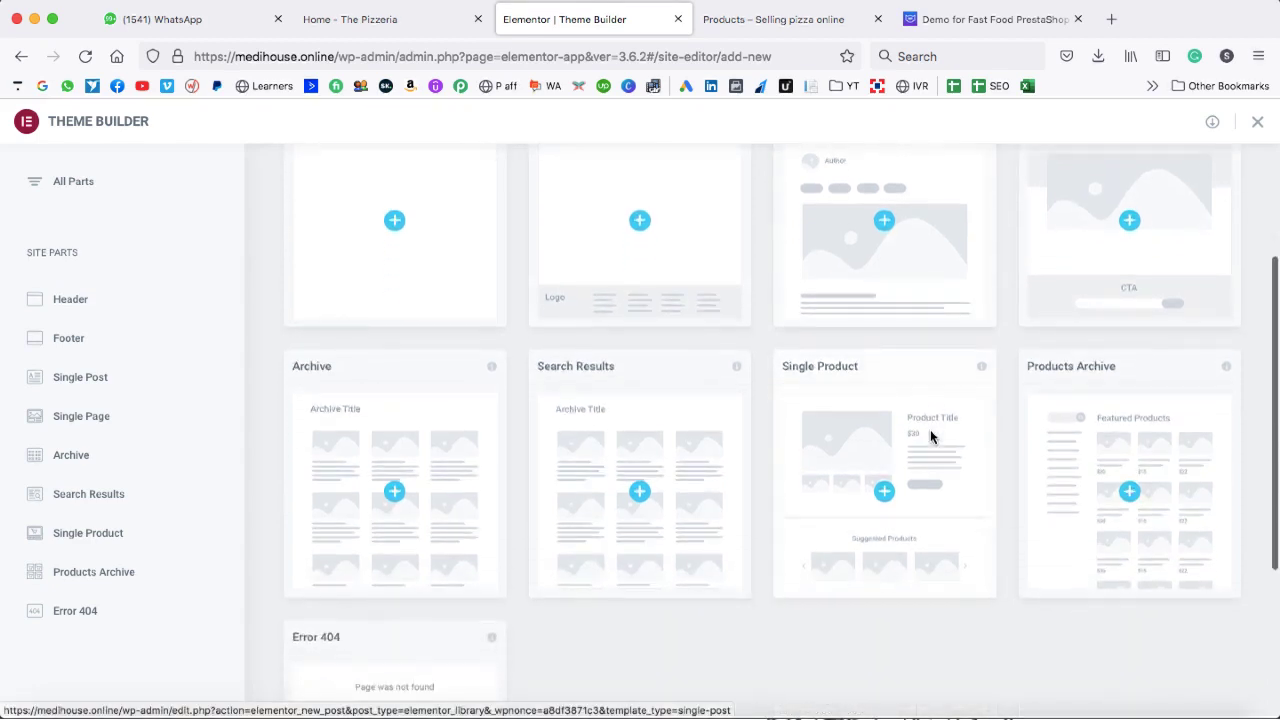
{"action": "scroll", "coordinate": [930, 436], "scroll_direction": "up", "scroll_amount": 5}
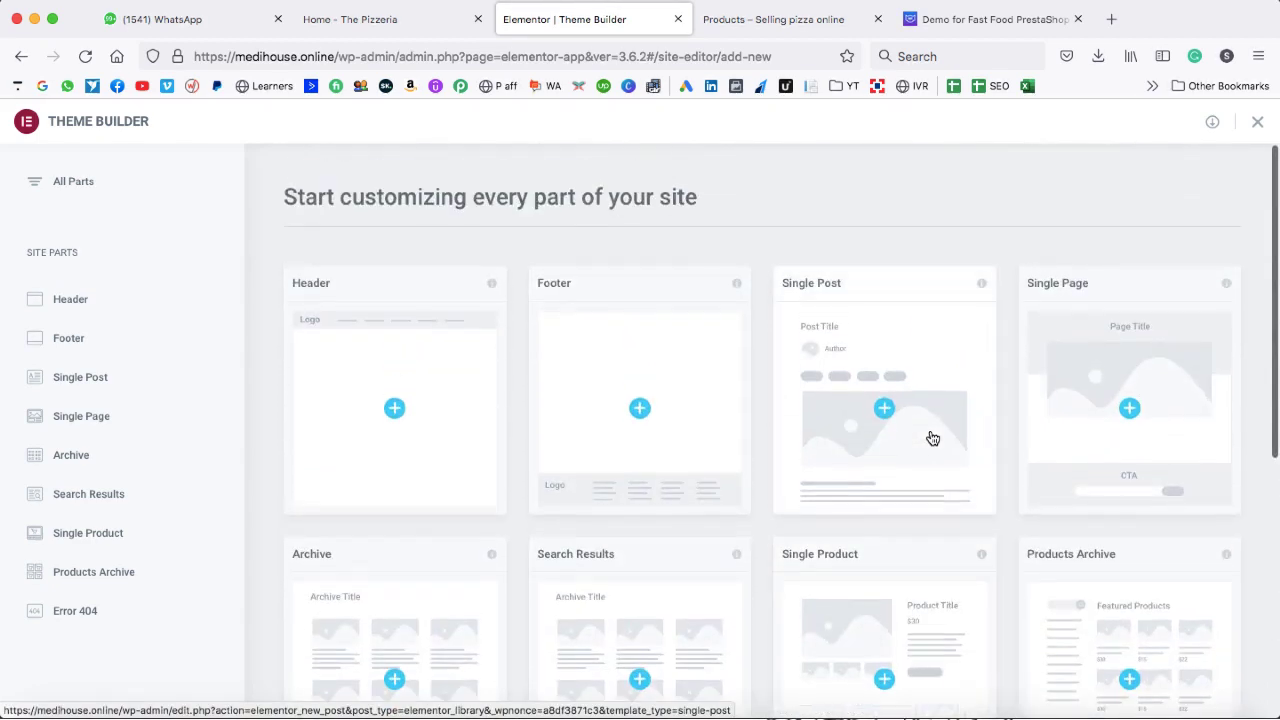
{"action": "left_click", "coordinate": [391, 404]}
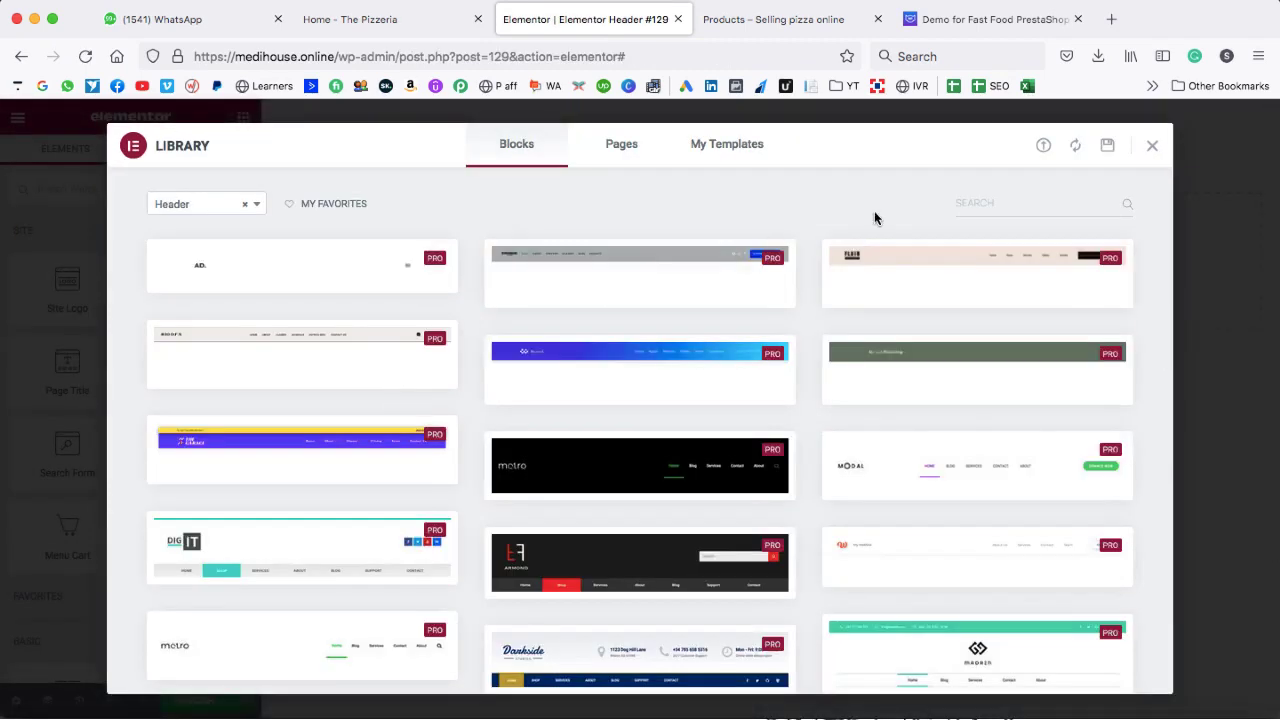
{"action": "mouse_move", "coordinate": [896, 272]}
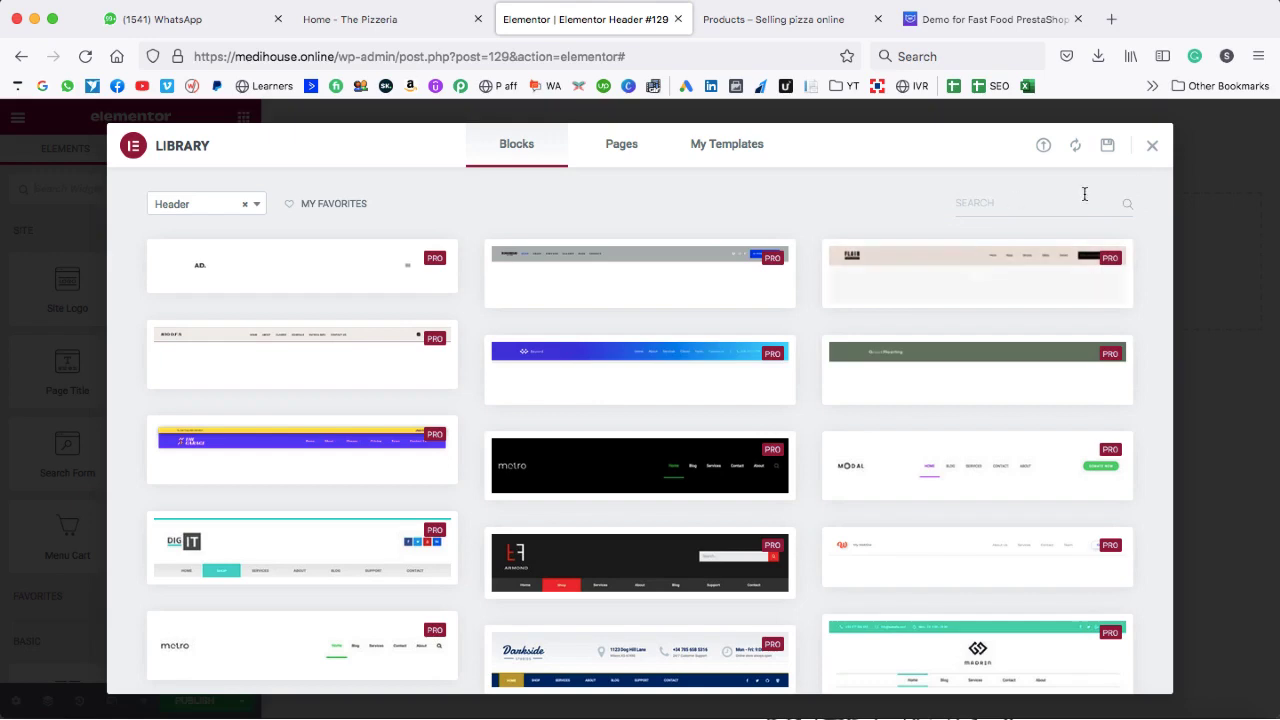
{"action": "left_click", "coordinate": [1152, 148]}
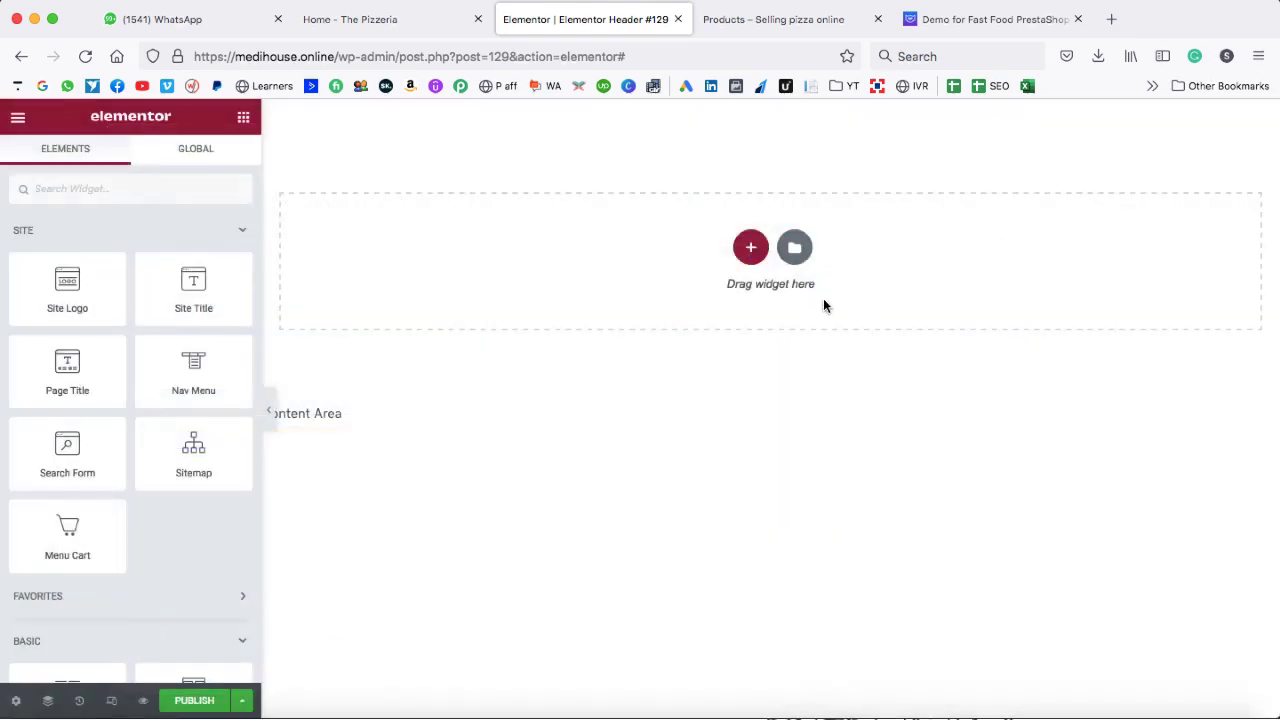
Step: Add a single-column section to the empty header and open its settings
{"action": "left_click", "coordinate": [751, 246]}
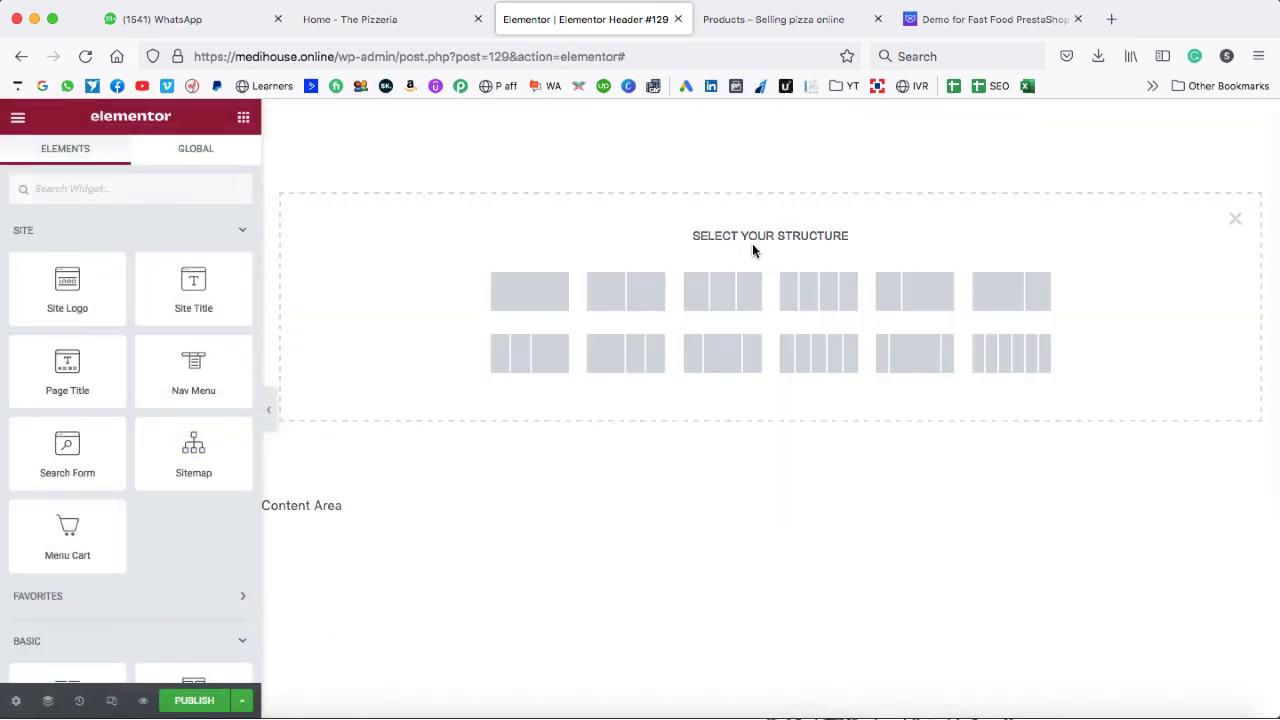
{"action": "left_click", "coordinate": [536, 293]}
{"action": "right_click", "coordinate": [771, 118]}
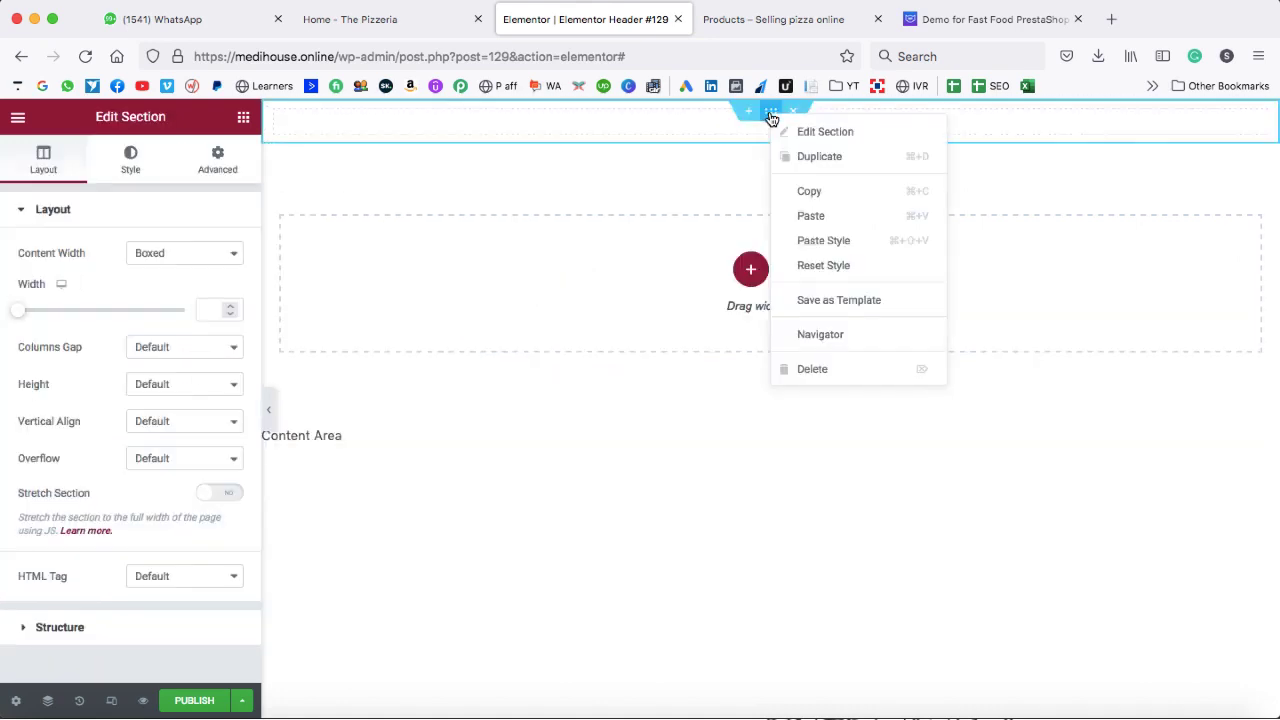
{"action": "left_click", "coordinate": [790, 130]}
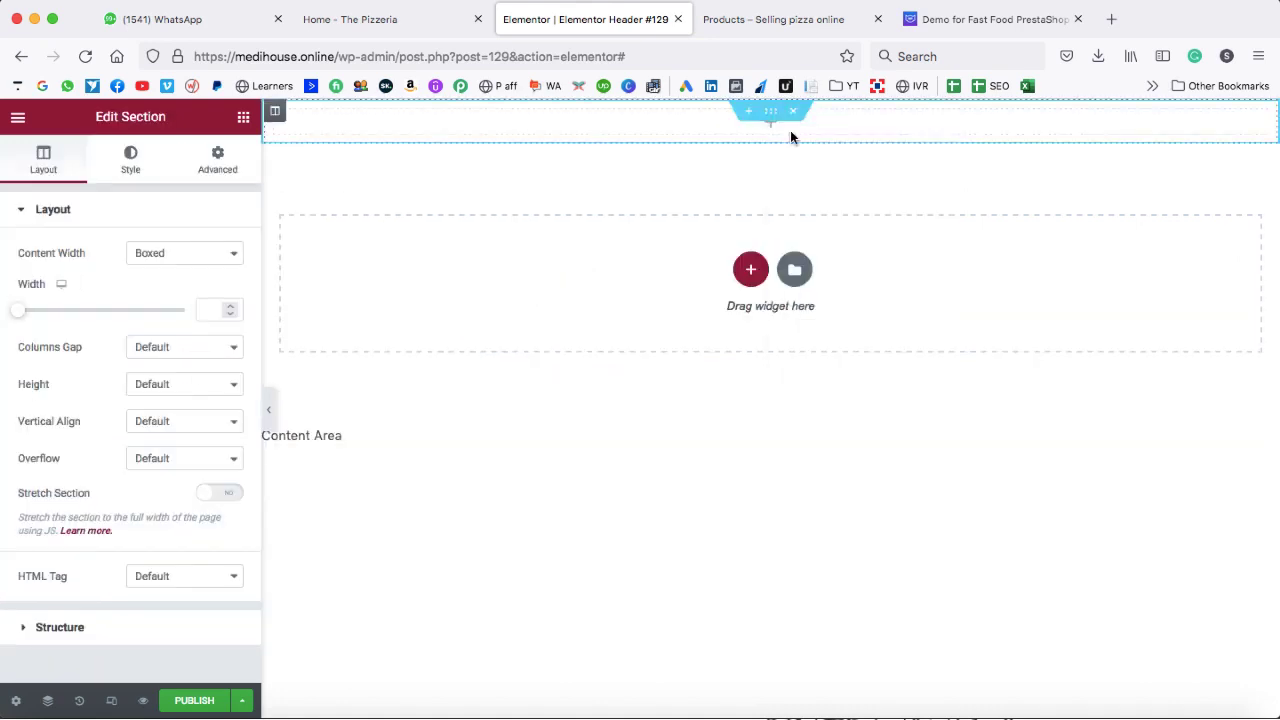
Step: Give the section a classic bright red #F00707 background, then bring up the Fast Food demo
{"action": "left_click", "coordinate": [130, 166]}
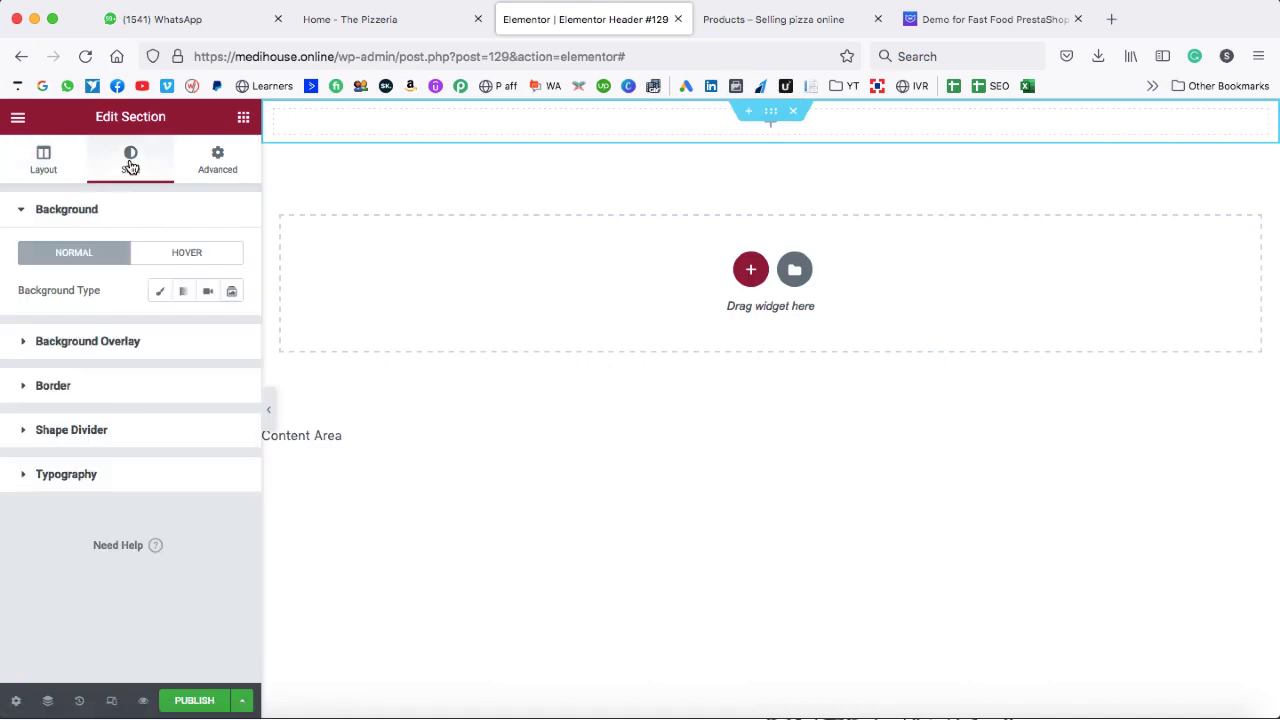
{"action": "left_click", "coordinate": [160, 291]}
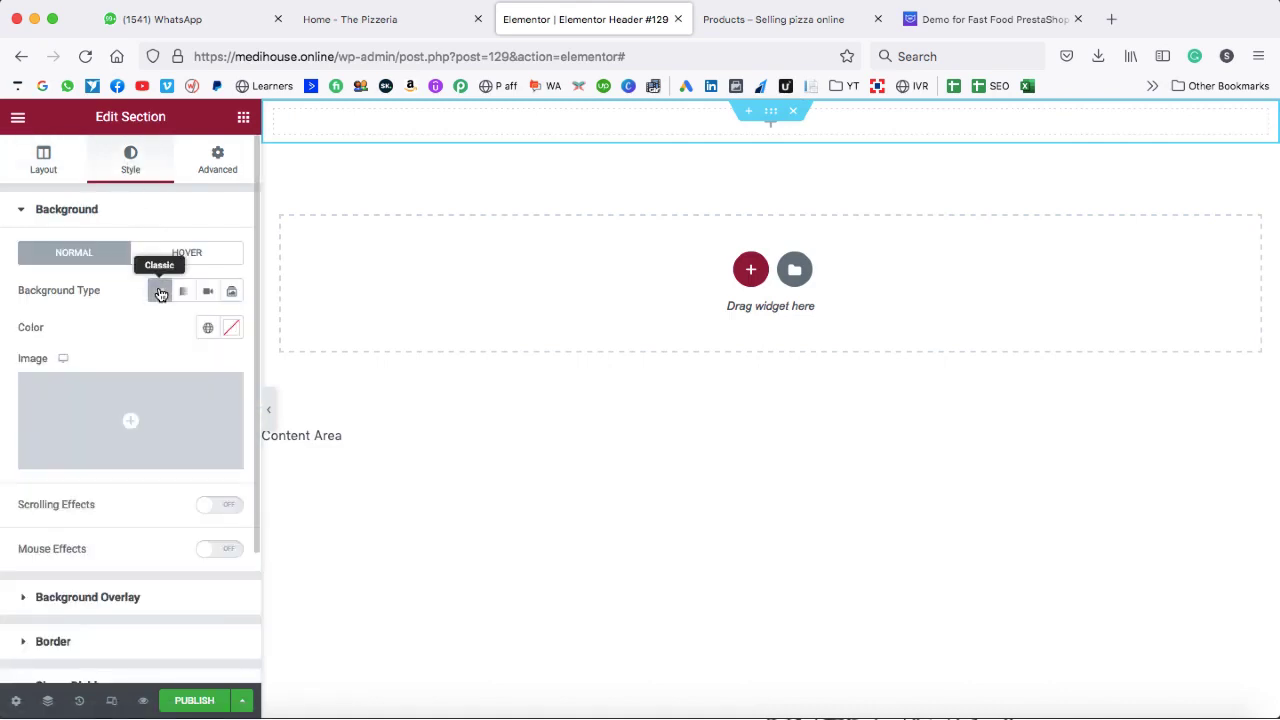
{"action": "left_click", "coordinate": [231, 328]}
{"action": "left_click", "coordinate": [208, 453]}
{"action": "left_click_drag", "start_coordinate": [282, 437], "coordinate": [336, 400]}
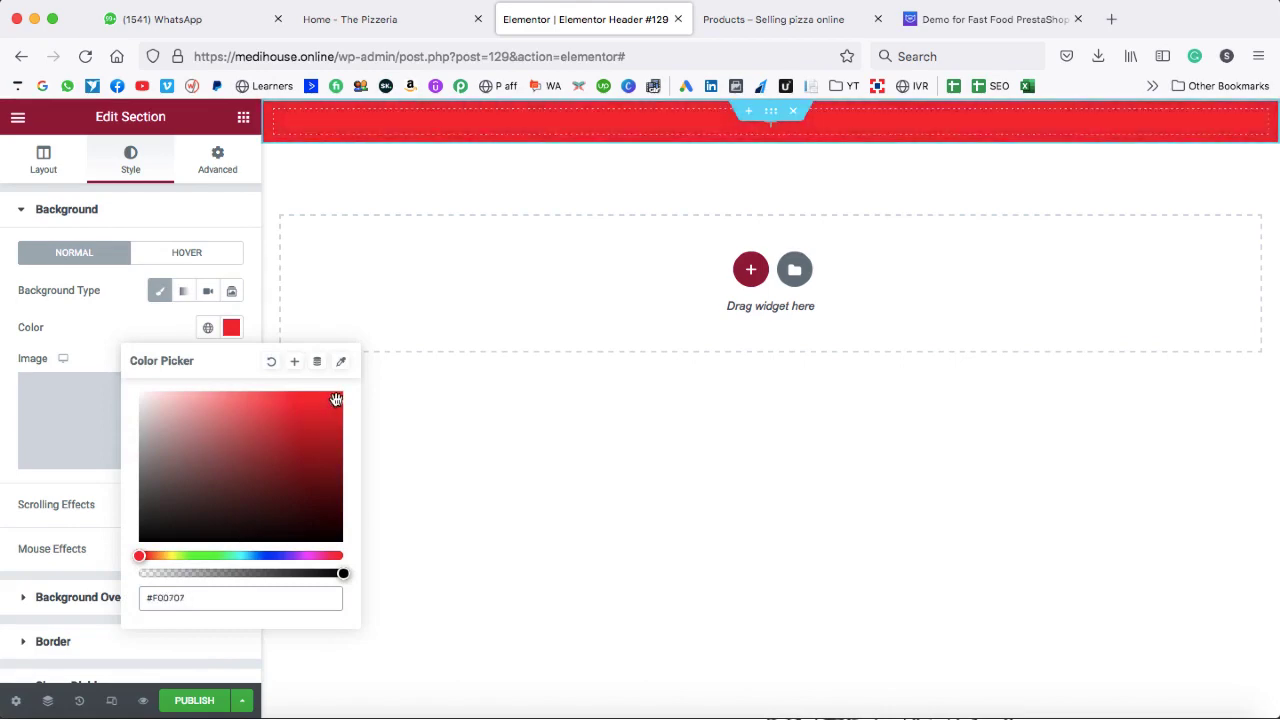
{"action": "left_click", "coordinate": [932, 24]}
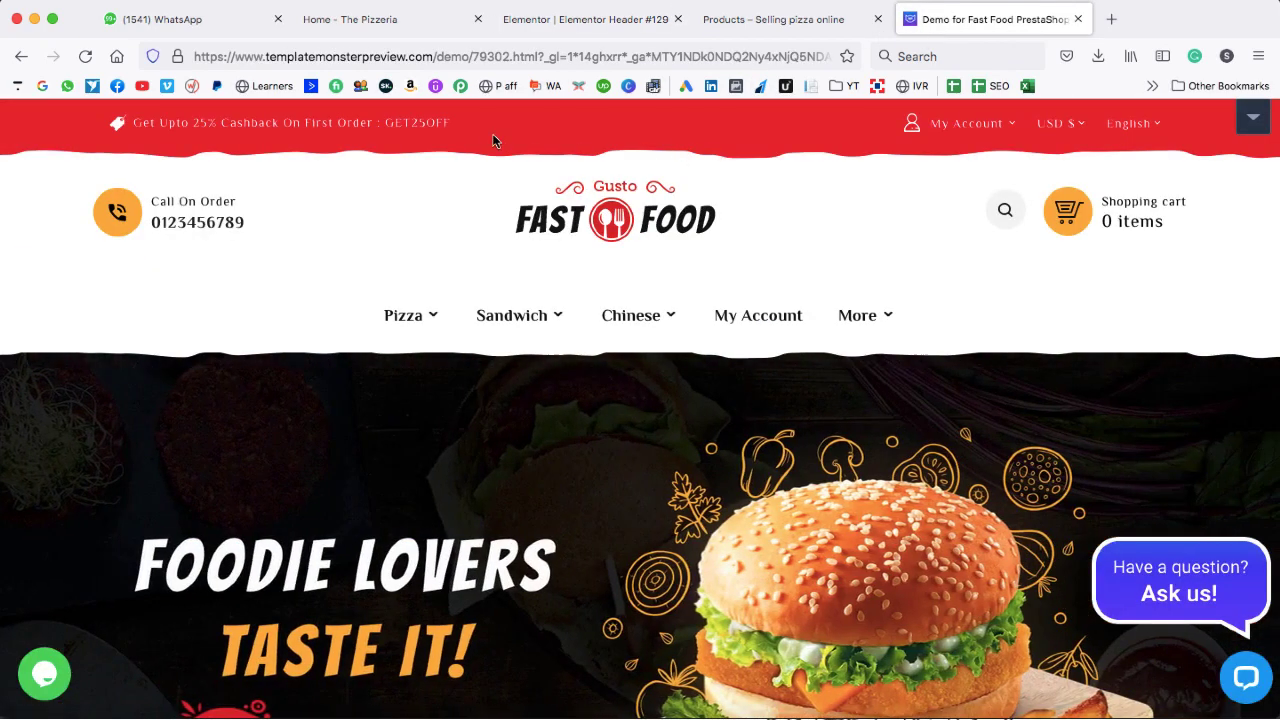
Step: Select the demo top bar's 'Get Upto 25% Cashback…' text, then return to the Elementor header editor
{"action": "left_click_drag", "start_coordinate": [133, 122], "coordinate": [443, 133]}
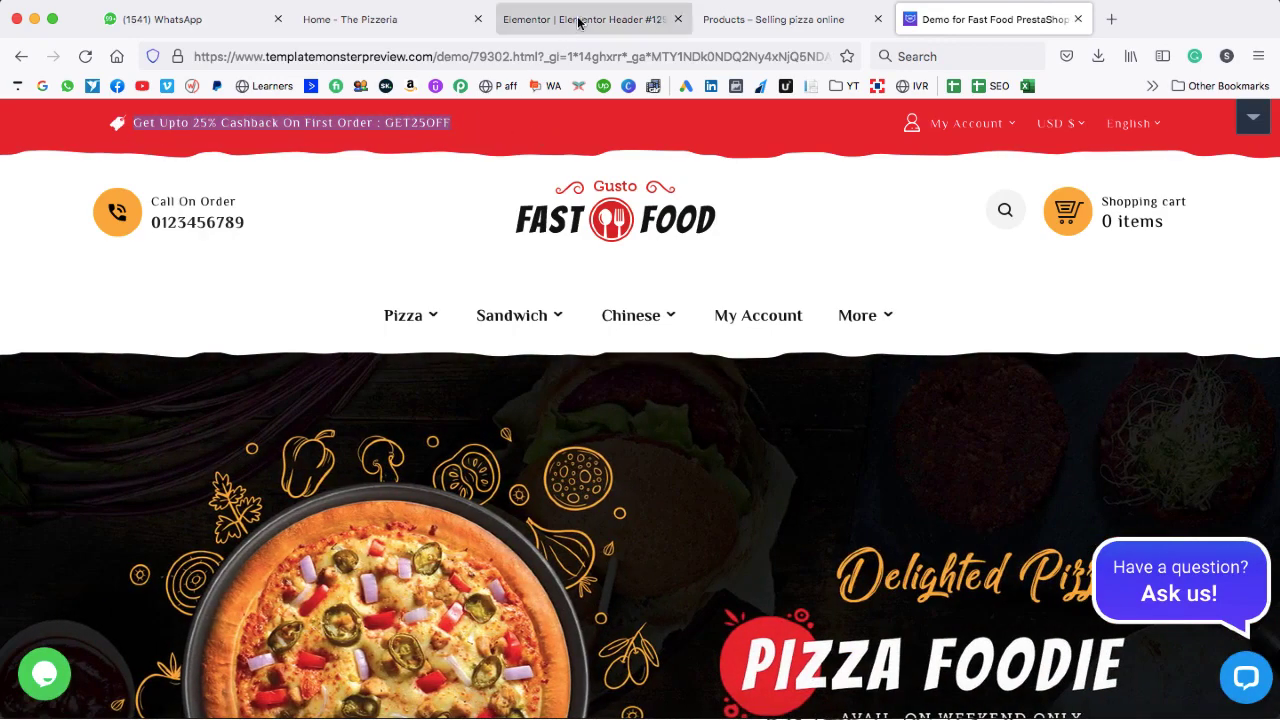
{"action": "left_click", "coordinate": [579, 19]}
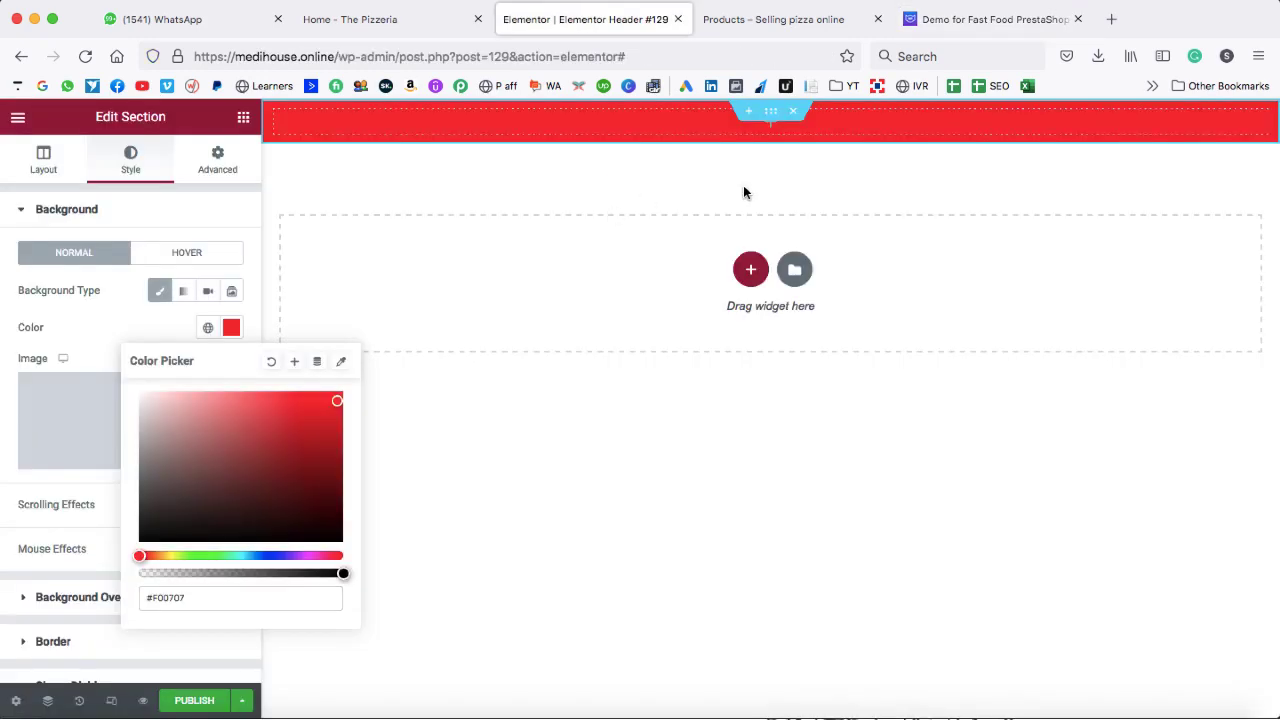
Step: Add a two-column inner section to the red bar and drop an Icon List into its left column
{"action": "left_click", "coordinate": [771, 130]}
{"action": "scroll", "coordinate": [94, 431], "scroll_direction": "down", "scroll_amount": 5}
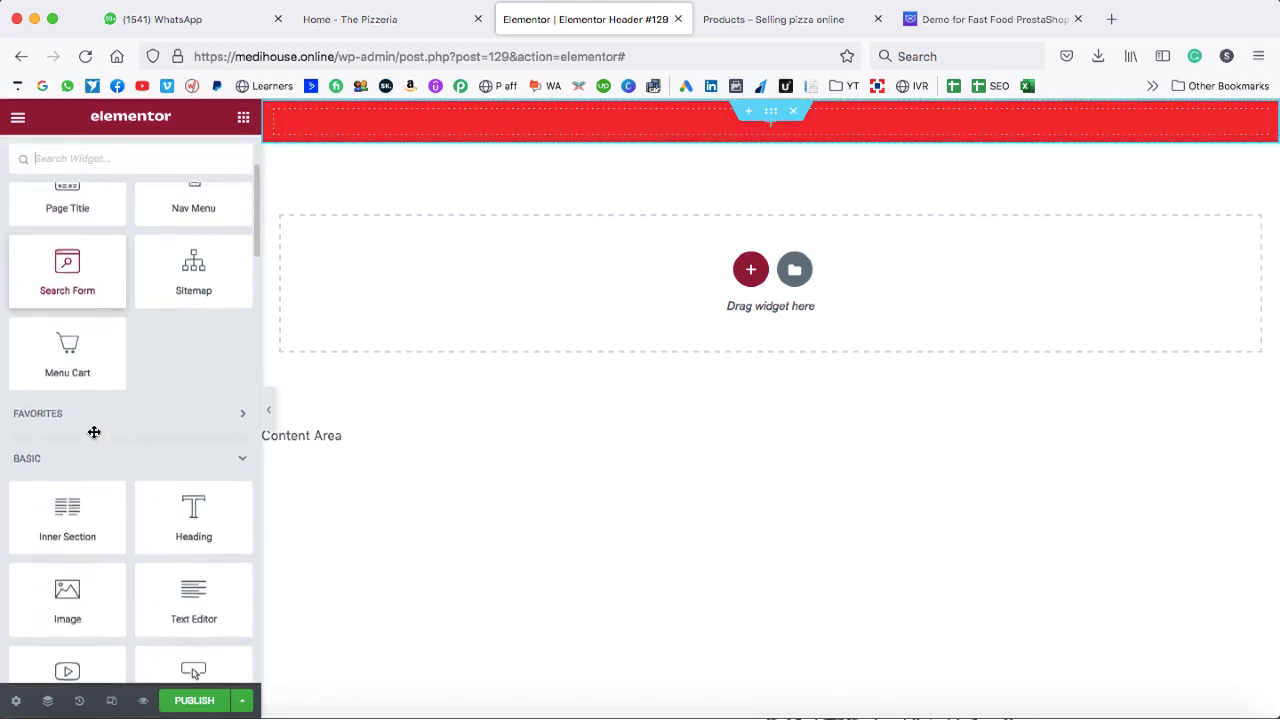
{"action": "left_click_drag", "start_coordinate": [54, 432], "coordinate": [367, 121]}
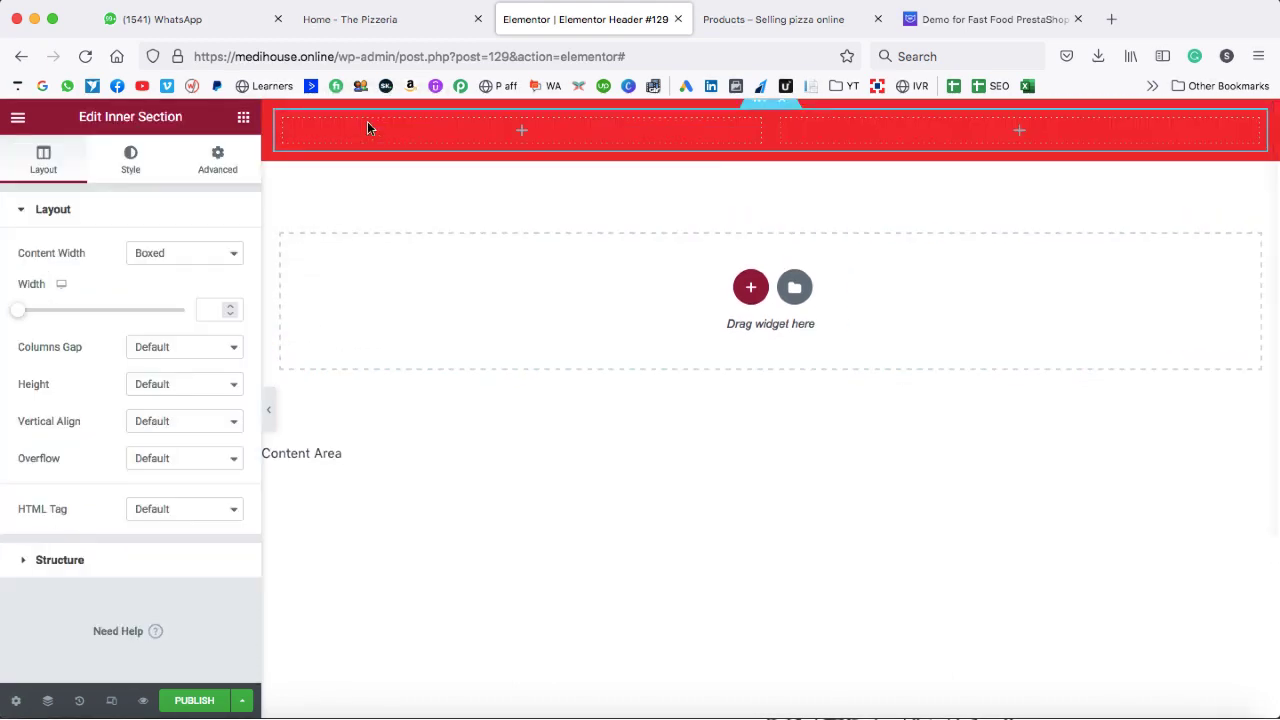
{"action": "left_click", "coordinate": [522, 133]}
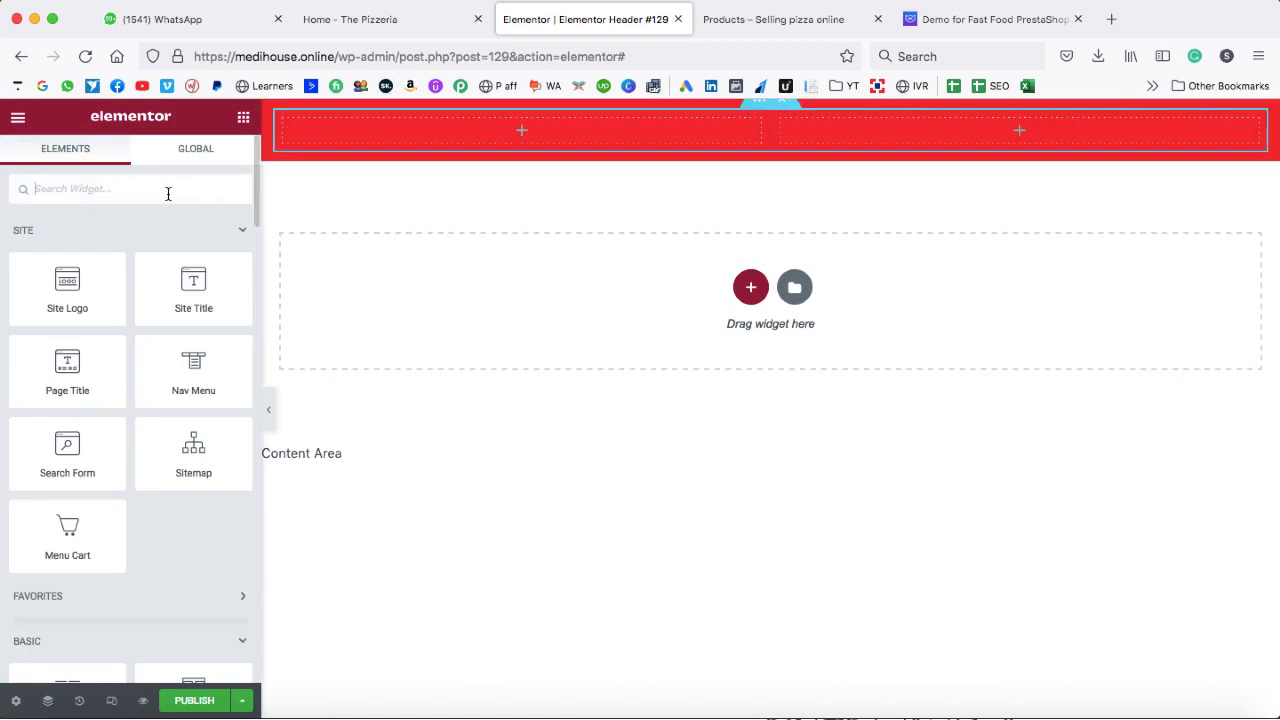
{"action": "type", "text": "icon l"}
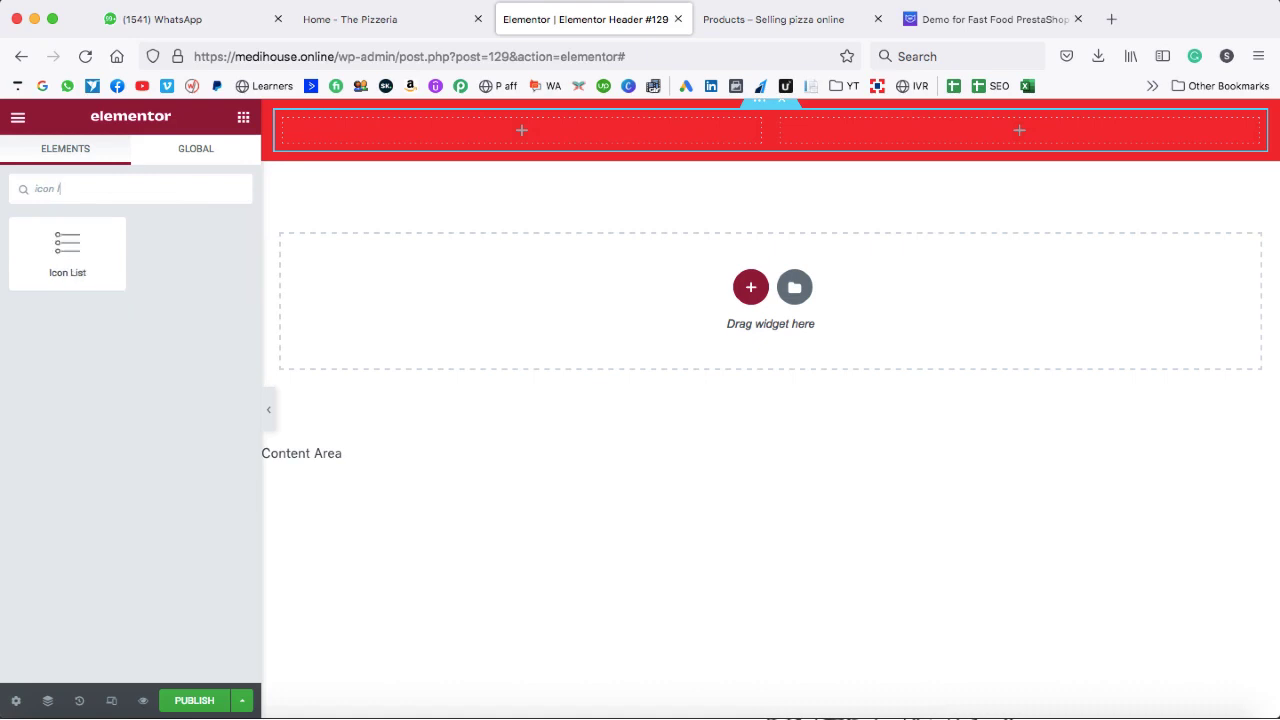
{"action": "left_click_drag", "start_coordinate": [68, 250], "coordinate": [348, 130]}
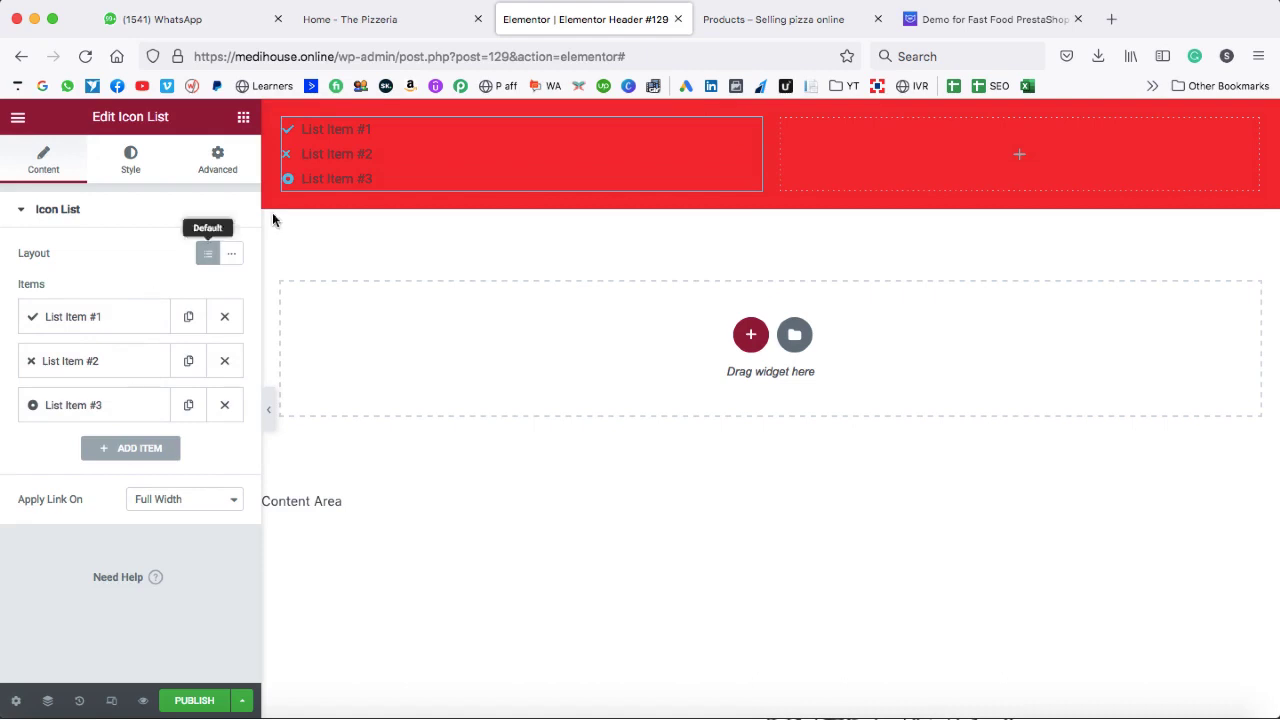
Step: Delete list items #2 and #3; set item #1 to 'get upto 25% cashback on first order : get25off'
{"action": "left_click", "coordinate": [224, 361]}
{"action": "left_click", "coordinate": [224, 361]}
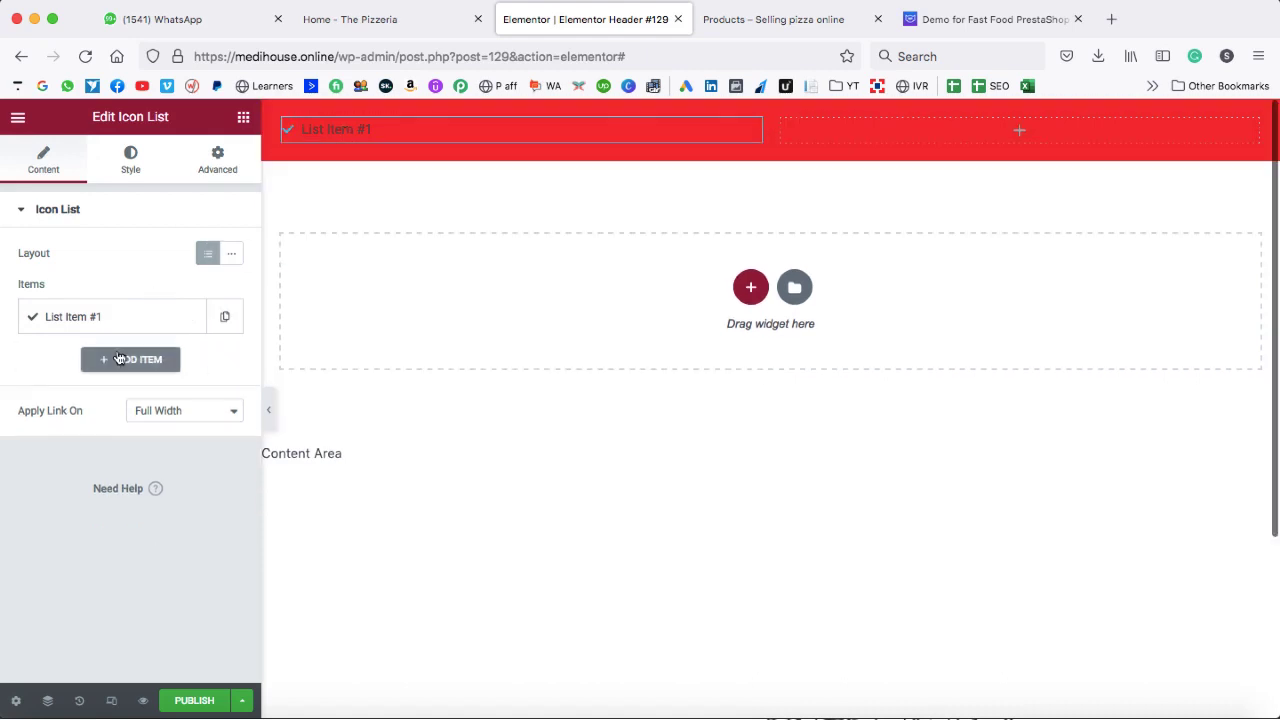
{"action": "left_click", "coordinate": [94, 317]}
{"action": "left_click_drag", "start_coordinate": [115, 373], "coordinate": [27, 377]}
{"action": "type", "text": "get upto 25% cashback on first order : get25off"}
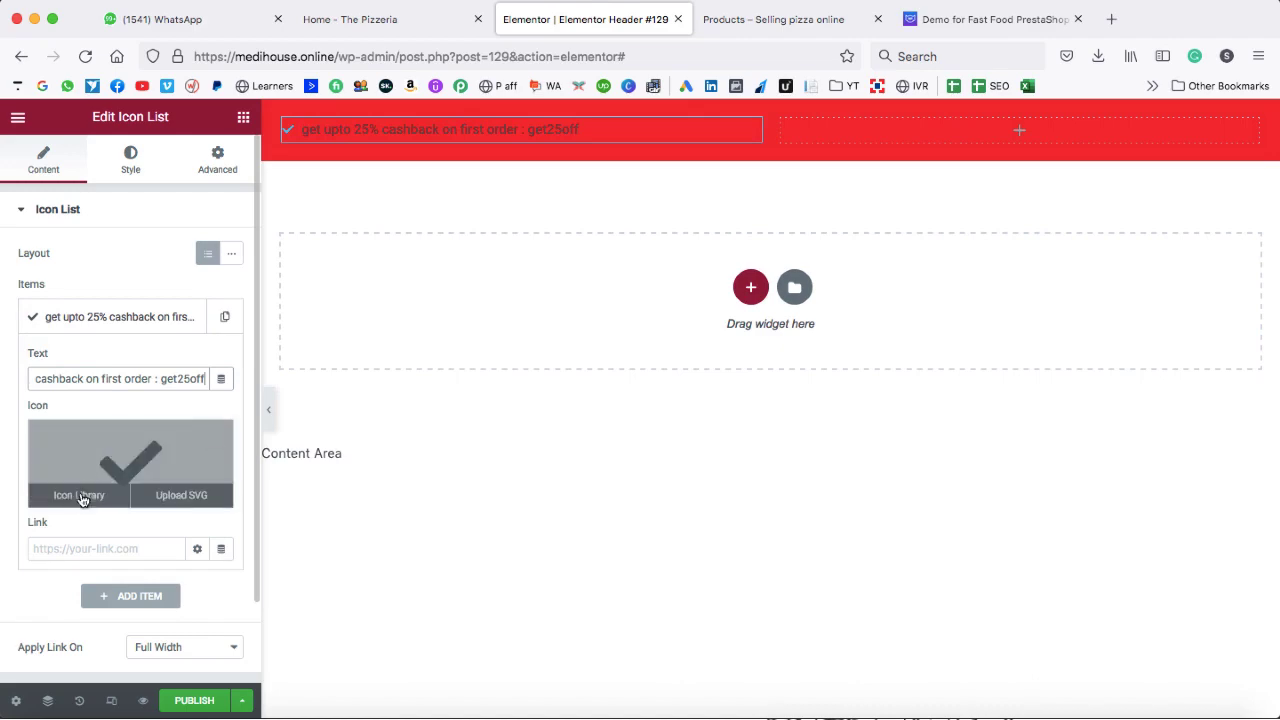
Step: Give the list item the Gift icon from the Icon Library
{"action": "left_click", "coordinate": [89, 497]}
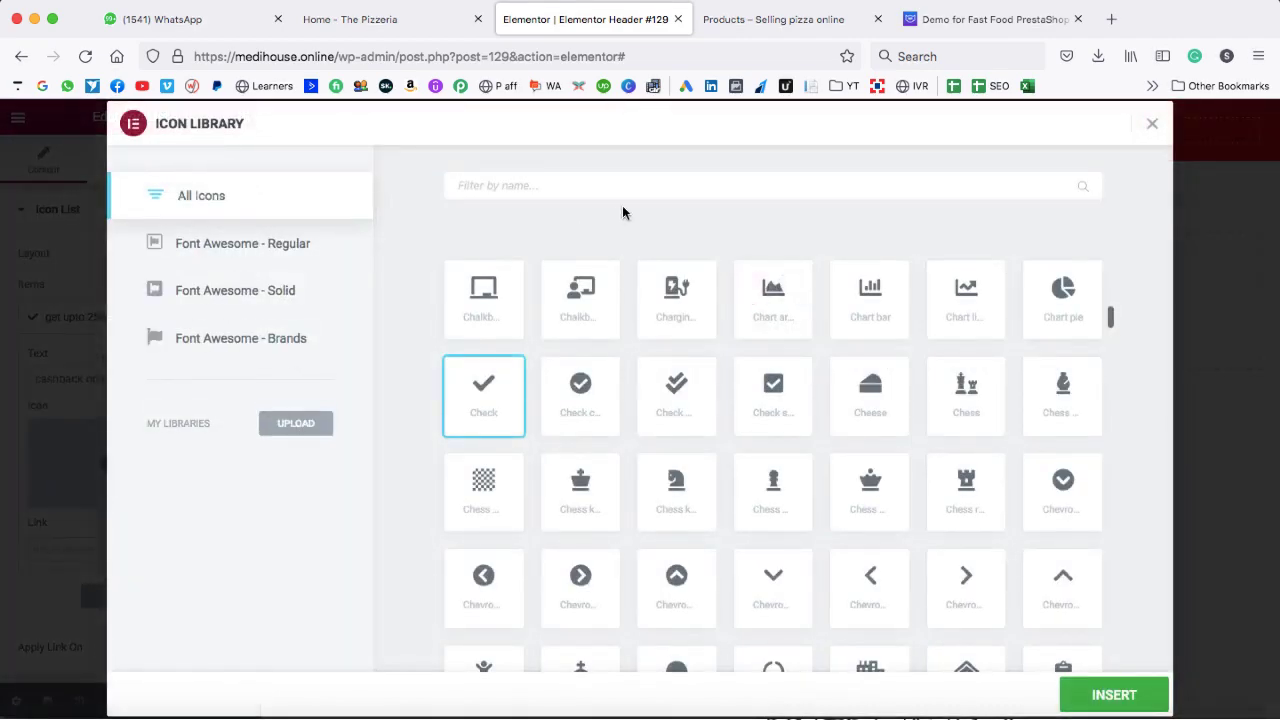
{"action": "type", "text": "gift"}
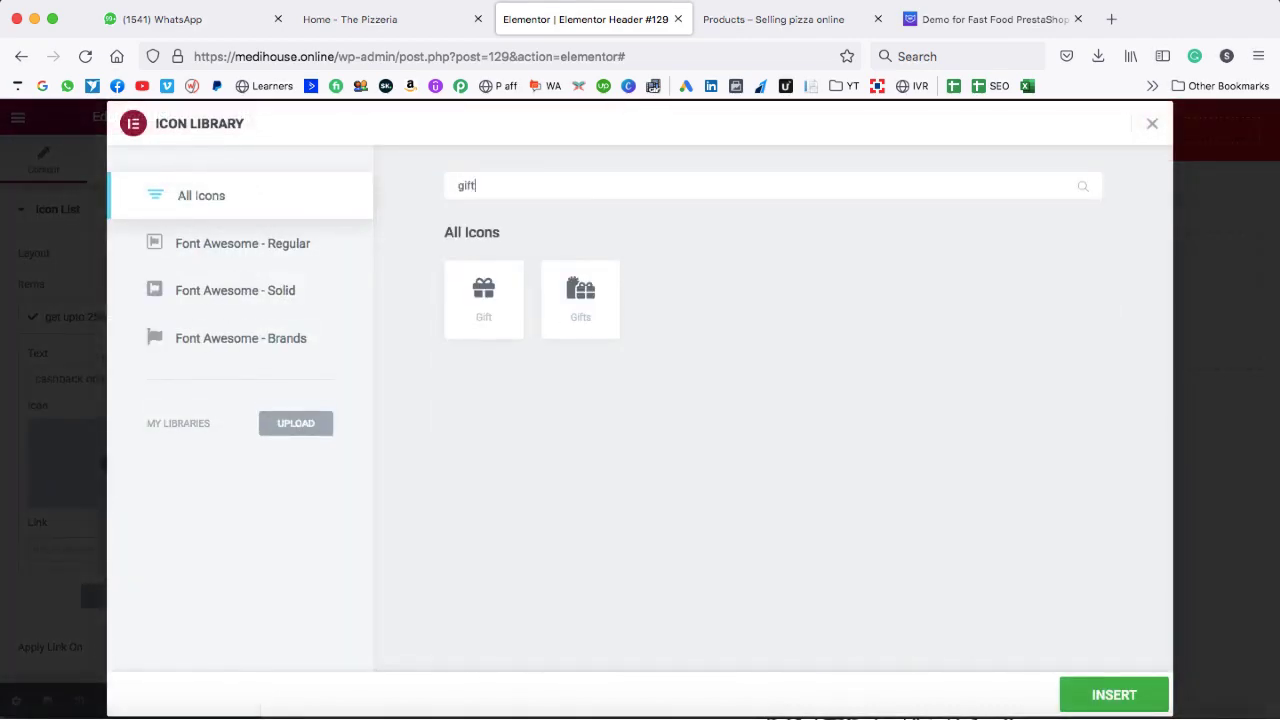
{"action": "left_click", "coordinate": [484, 298]}
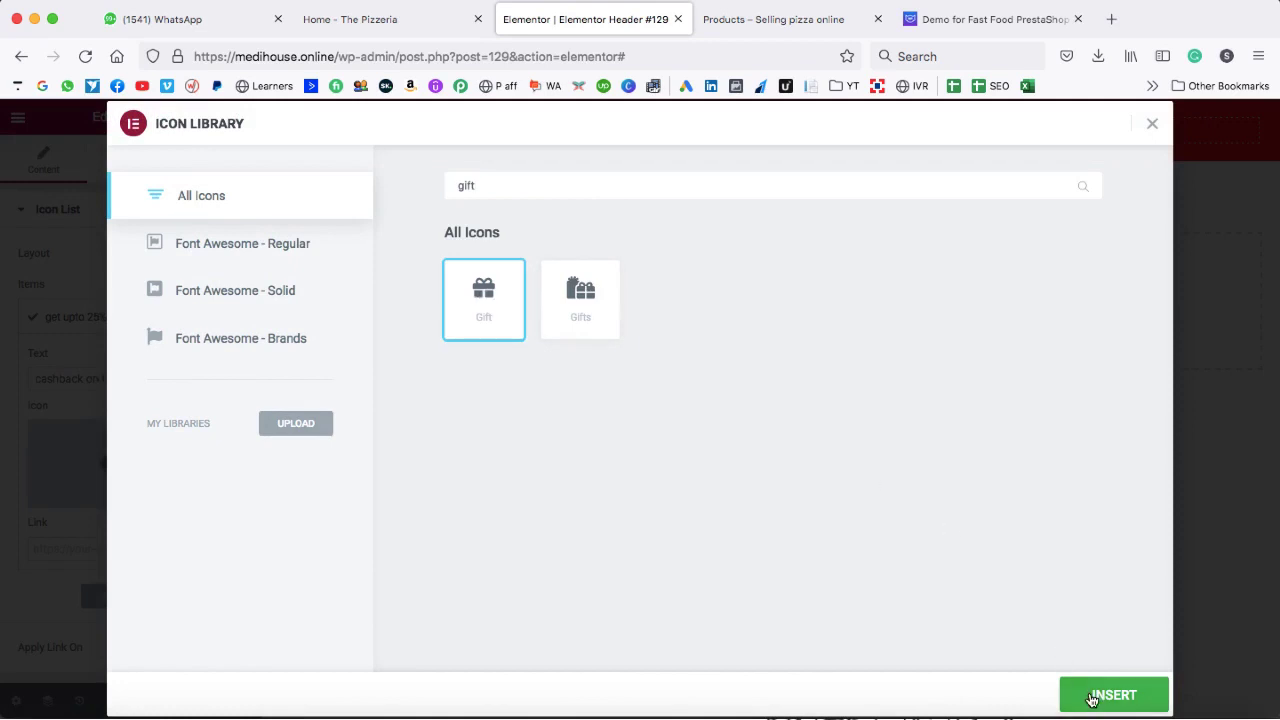
{"action": "left_click", "coordinate": [1092, 697]}
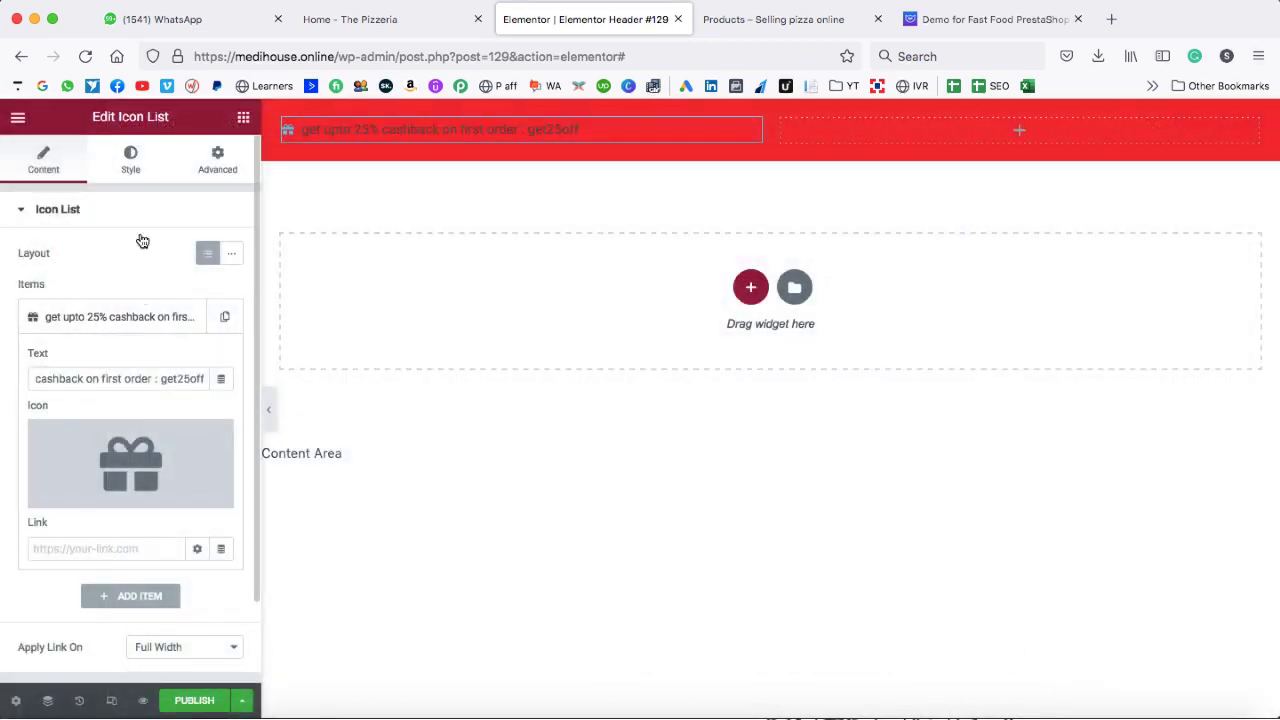
{"action": "left_click", "coordinate": [131, 160]}
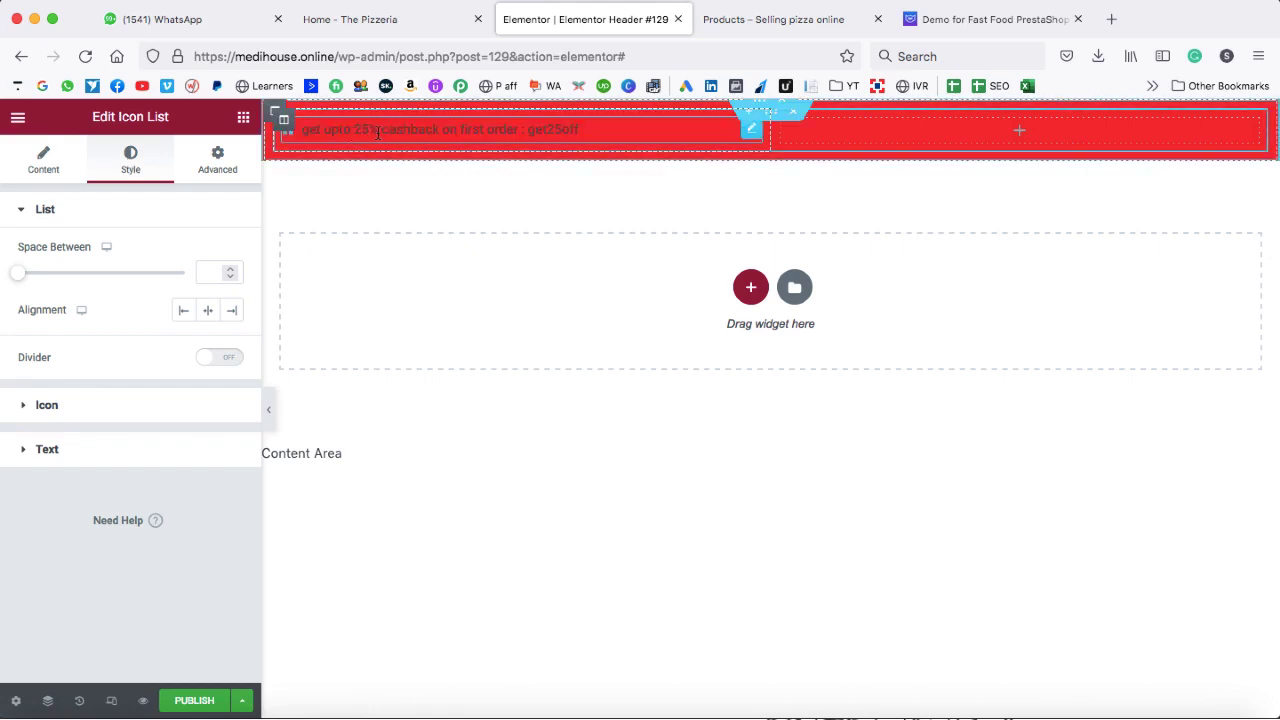
Step: Make the cashback gift icon white (#FFFFFF) and set its size to 16
{"action": "left_click", "coordinate": [25, 408]}
{"action": "left_click", "coordinate": [231, 302]}
{"action": "mouse_move", "coordinate": [200, 366]}
{"action": "left_mouse_down"}
{"action": "mouse_move", "coordinate": [169, 366]}
{"action": "mouse_move", "coordinate": [108, 331]}
{"action": "left_mouse_up"}
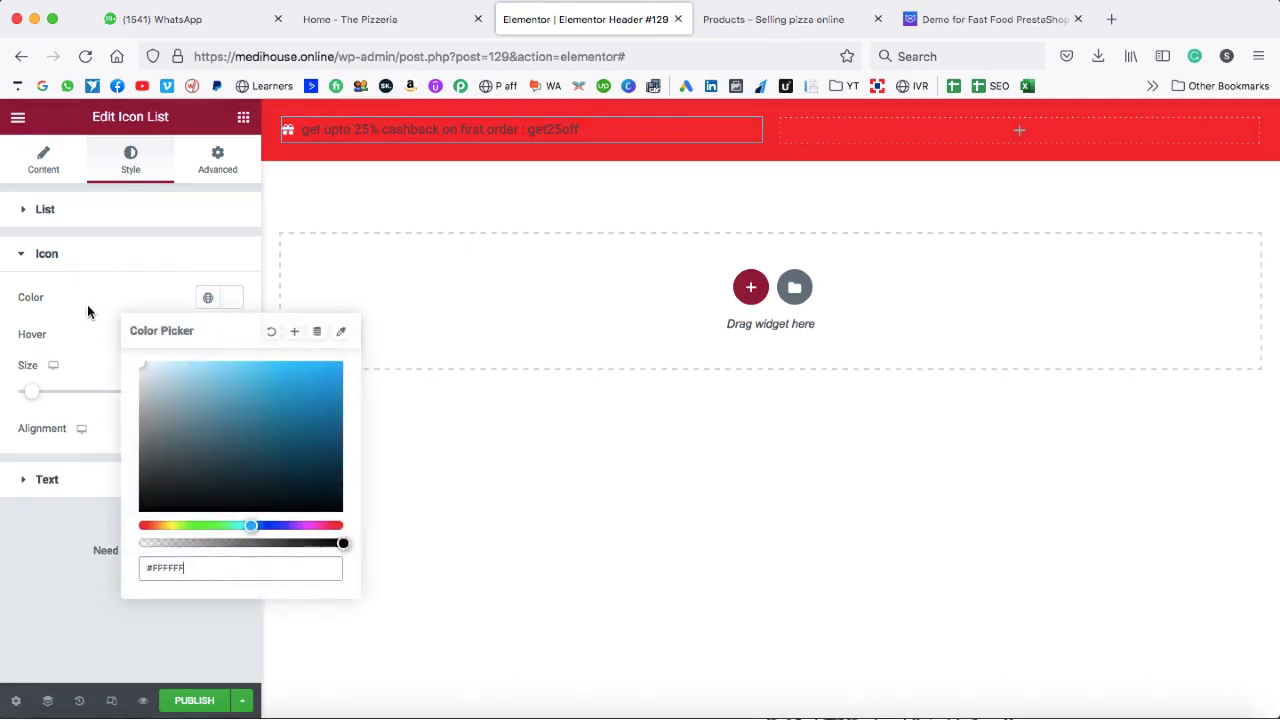
{"action": "left_click", "coordinate": [88, 316]}
{"action": "left_click_drag", "start_coordinate": [34, 397], "coordinate": [37, 397]}
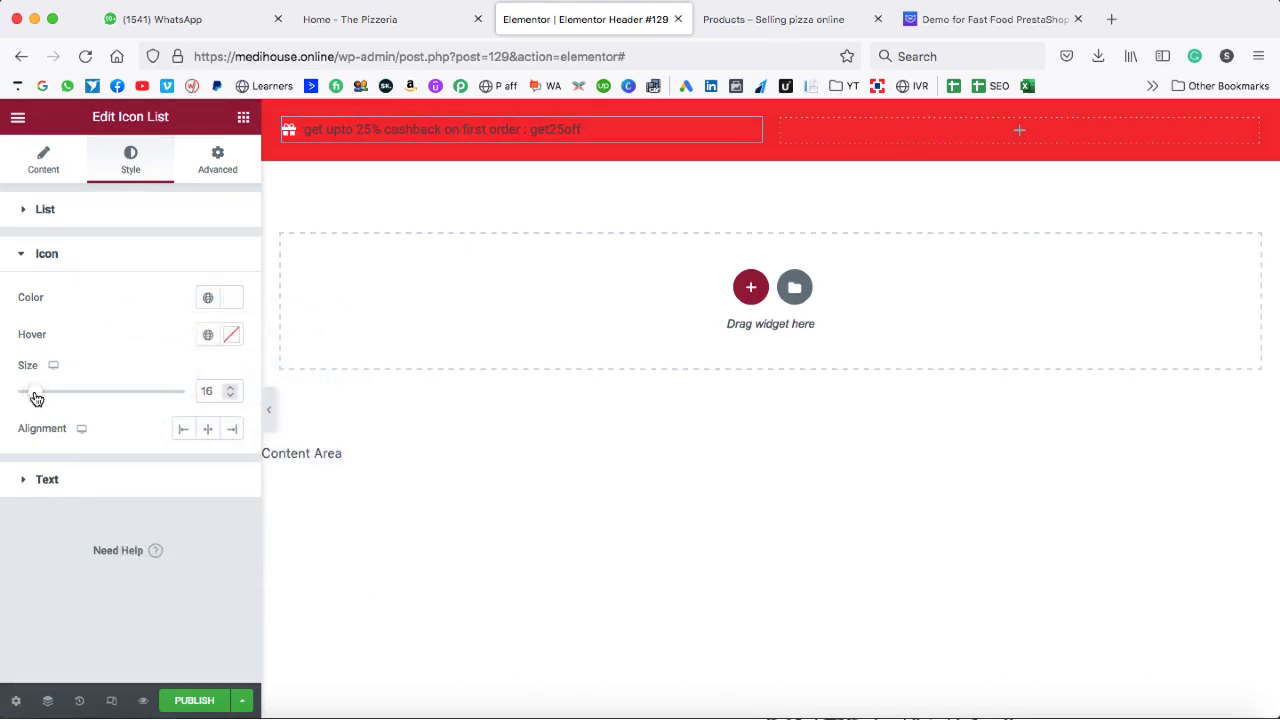
Step: Set the cashback text colour to #FFFFFF, weight 500 and size 14
{"action": "left_click", "coordinate": [27, 483]}
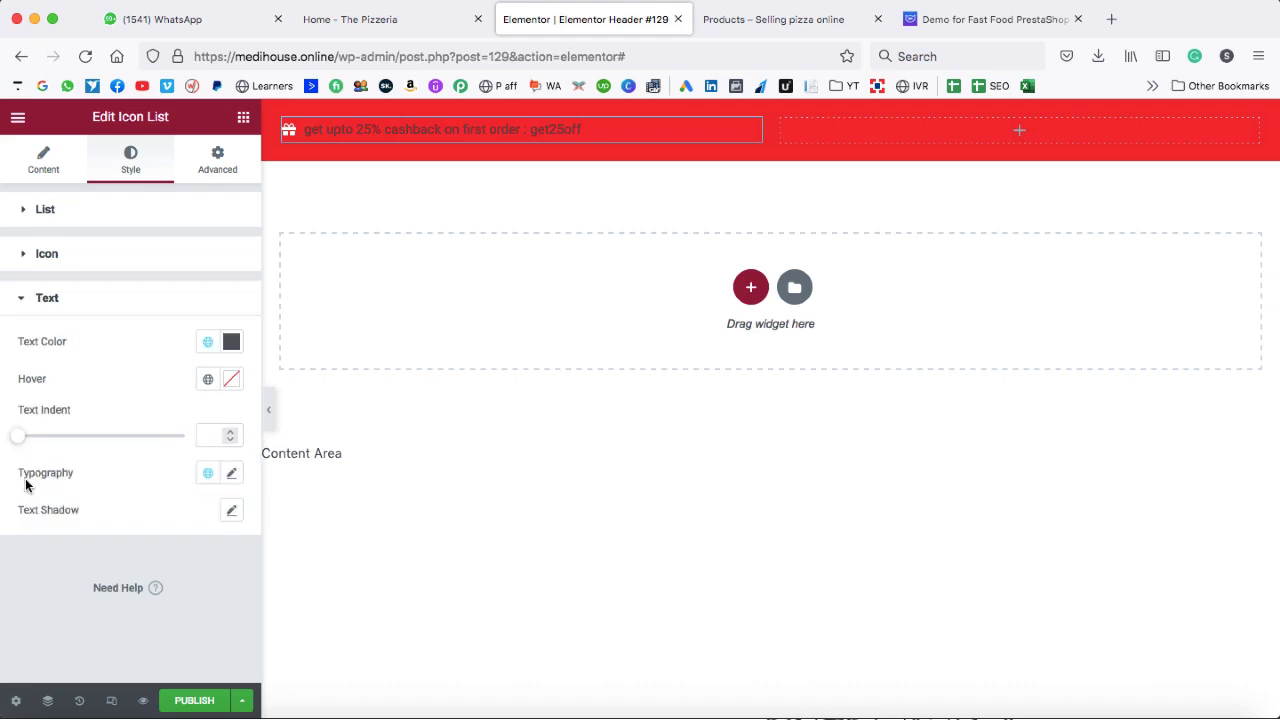
{"action": "left_click", "coordinate": [232, 343]}
{"action": "type", "text": "#FFFFFF"}
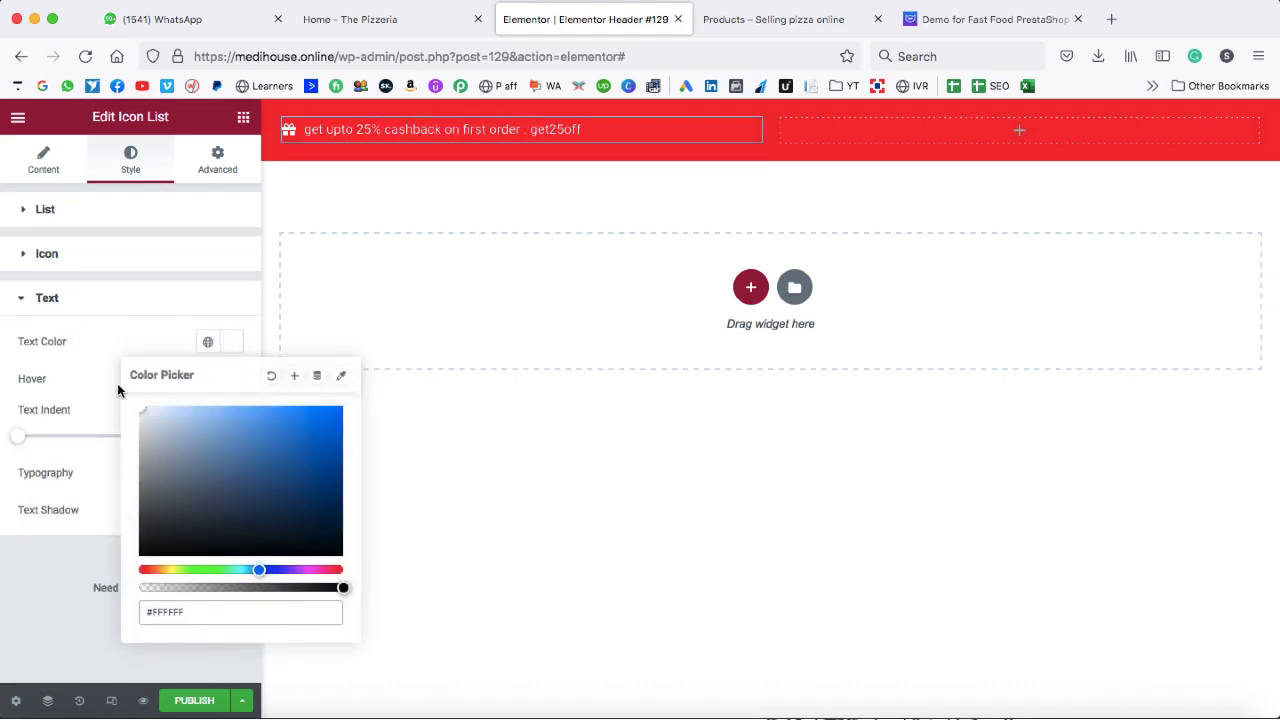
{"action": "left_click", "coordinate": [117, 383]}
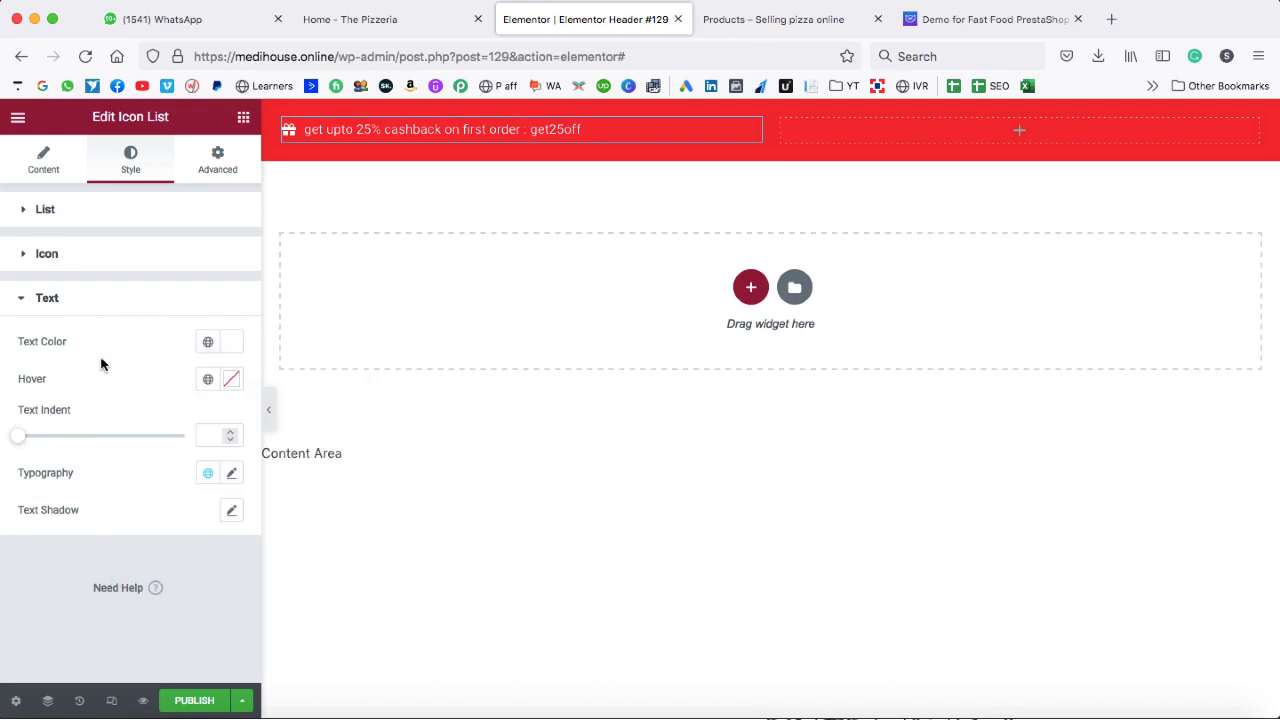
{"action": "left_click", "coordinate": [232, 476]}
{"action": "scroll", "coordinate": [209, 534], "scroll_direction": "down", "scroll_amount": 5}
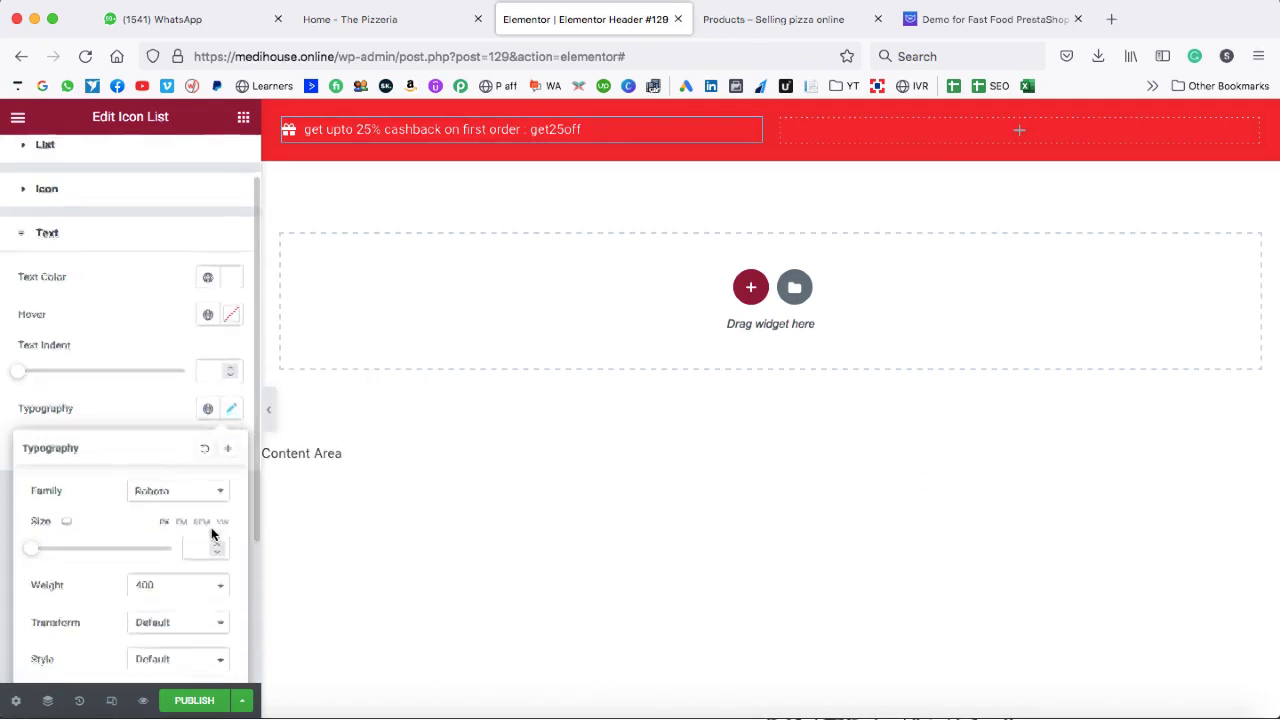
{"action": "left_click", "coordinate": [166, 414]}
{"action": "left_click", "coordinate": [160, 419]}
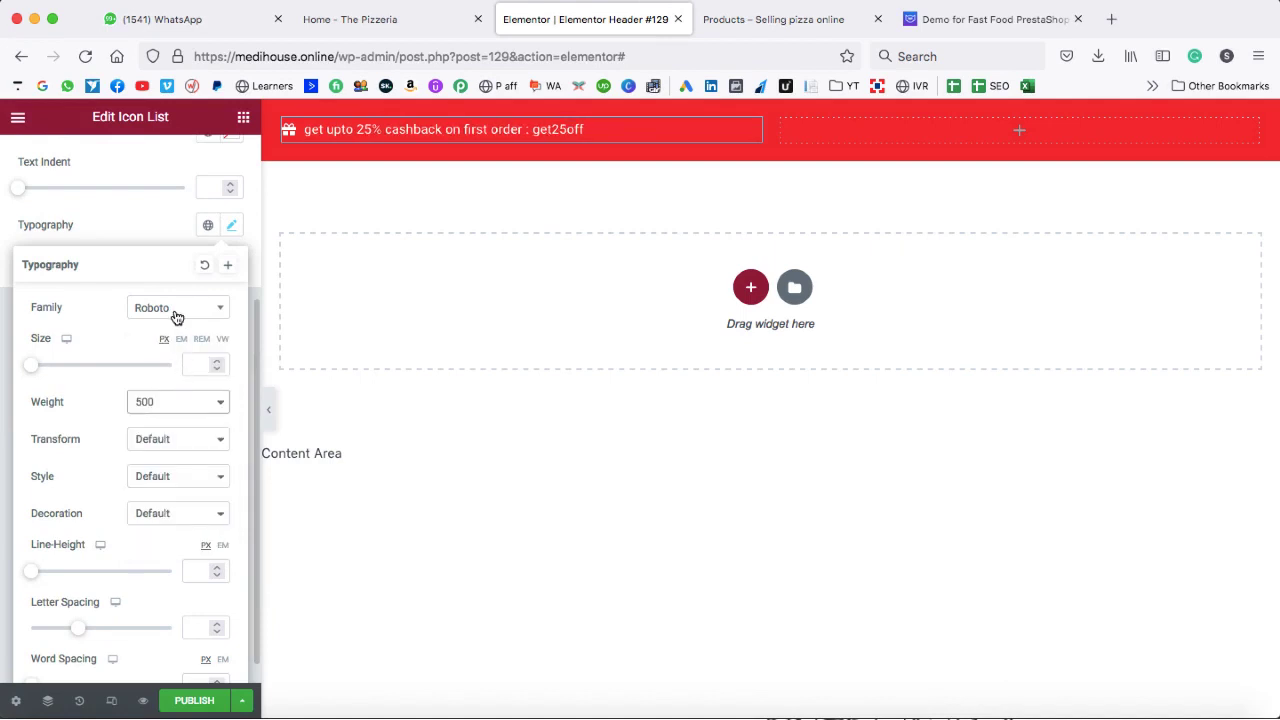
{"action": "left_click_drag", "start_coordinate": [217, 367], "coordinate": [218, 368]}
{"action": "left_click", "coordinate": [215, 370]}
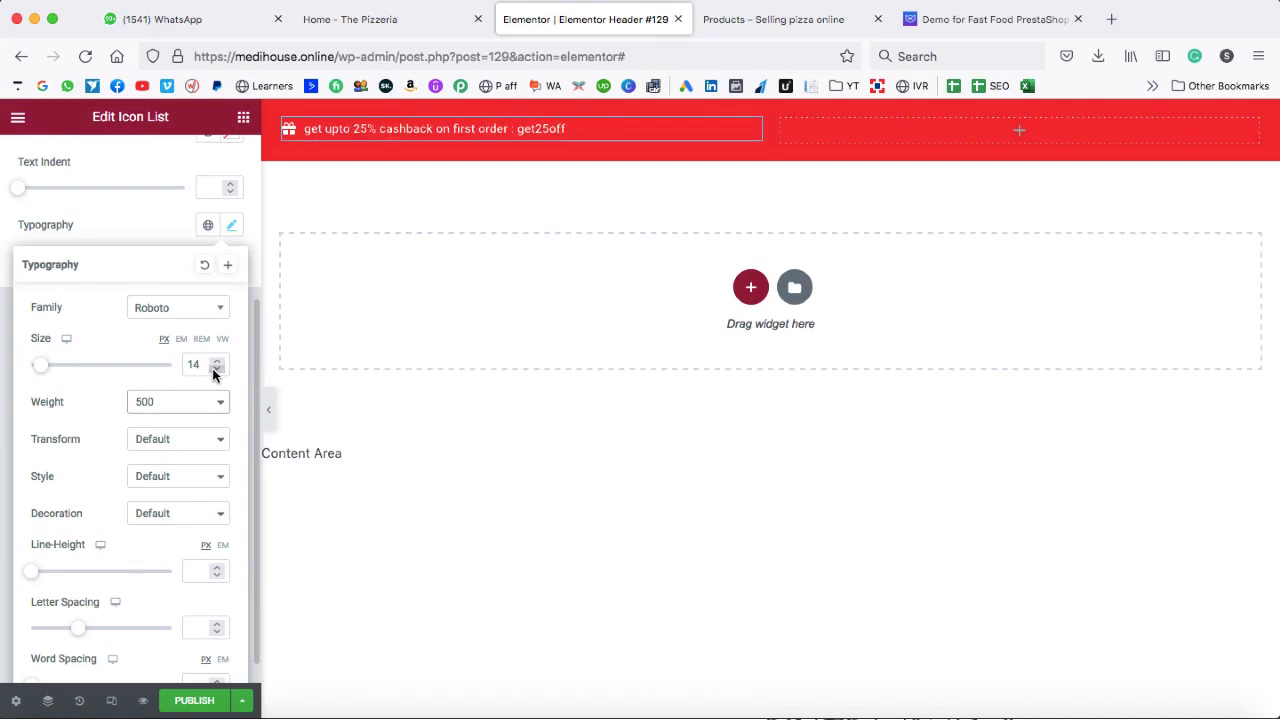
{"action": "left_click", "coordinate": [140, 228]}
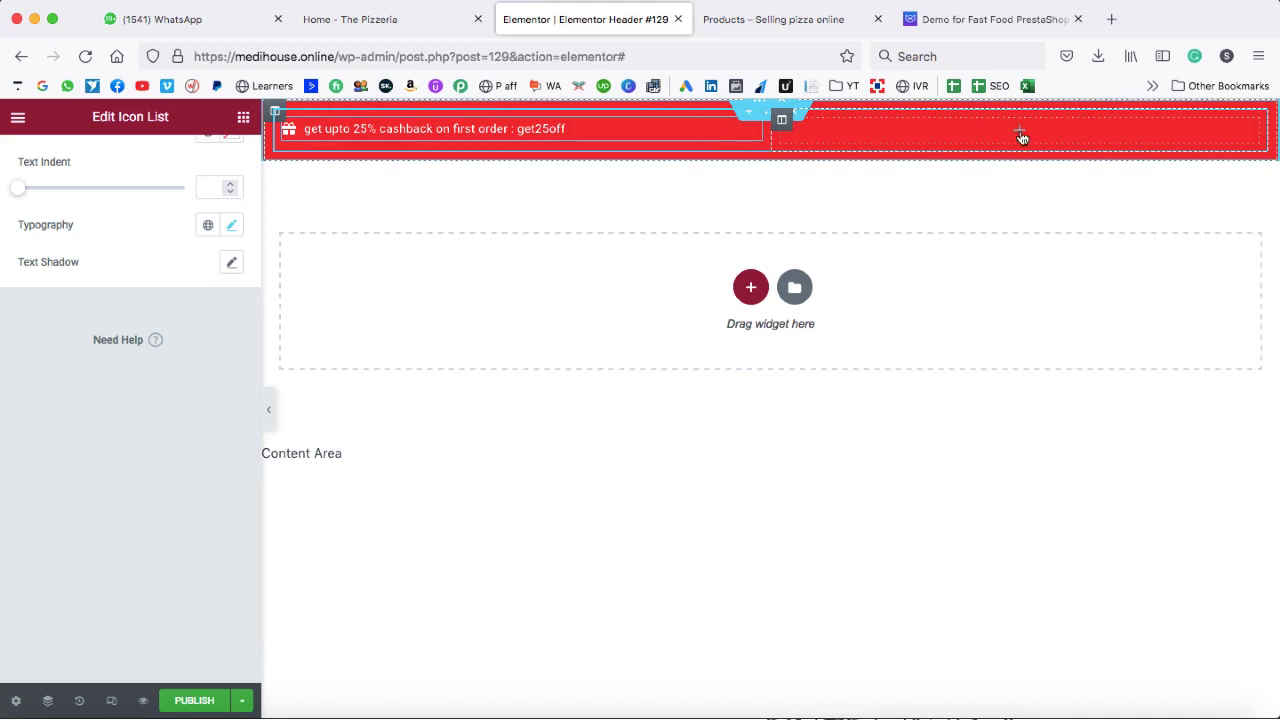
Step: Search widgets for 'social' and drop Social Icons into the top bar's right column
{"action": "left_click", "coordinate": [1022, 137]}
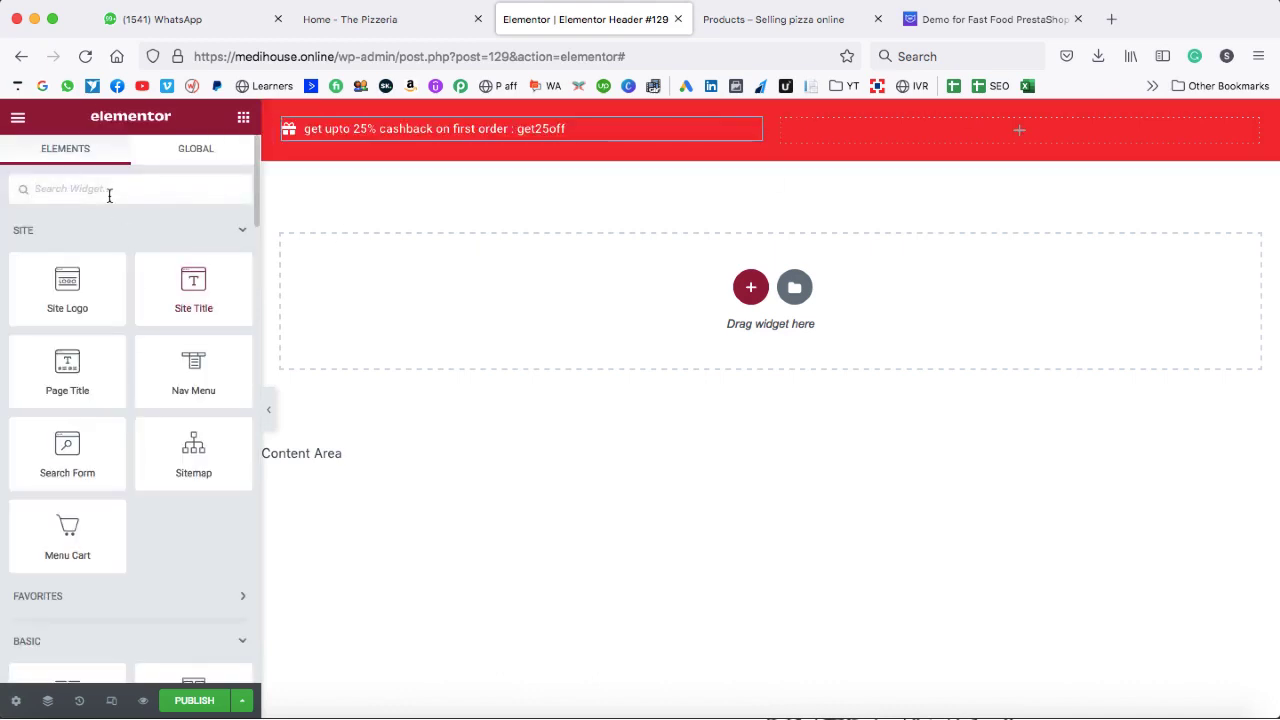
{"action": "type", "text": "social"}
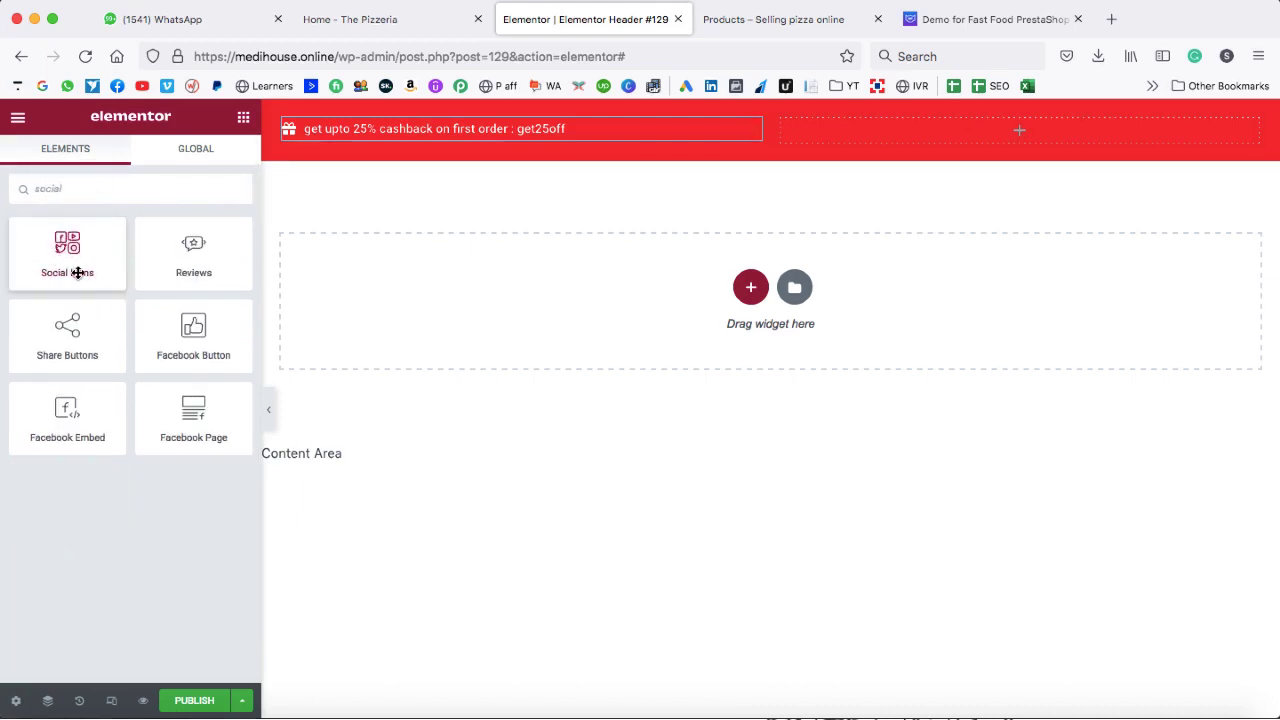
{"action": "left_click_drag", "start_coordinate": [69, 253], "coordinate": [982, 141]}
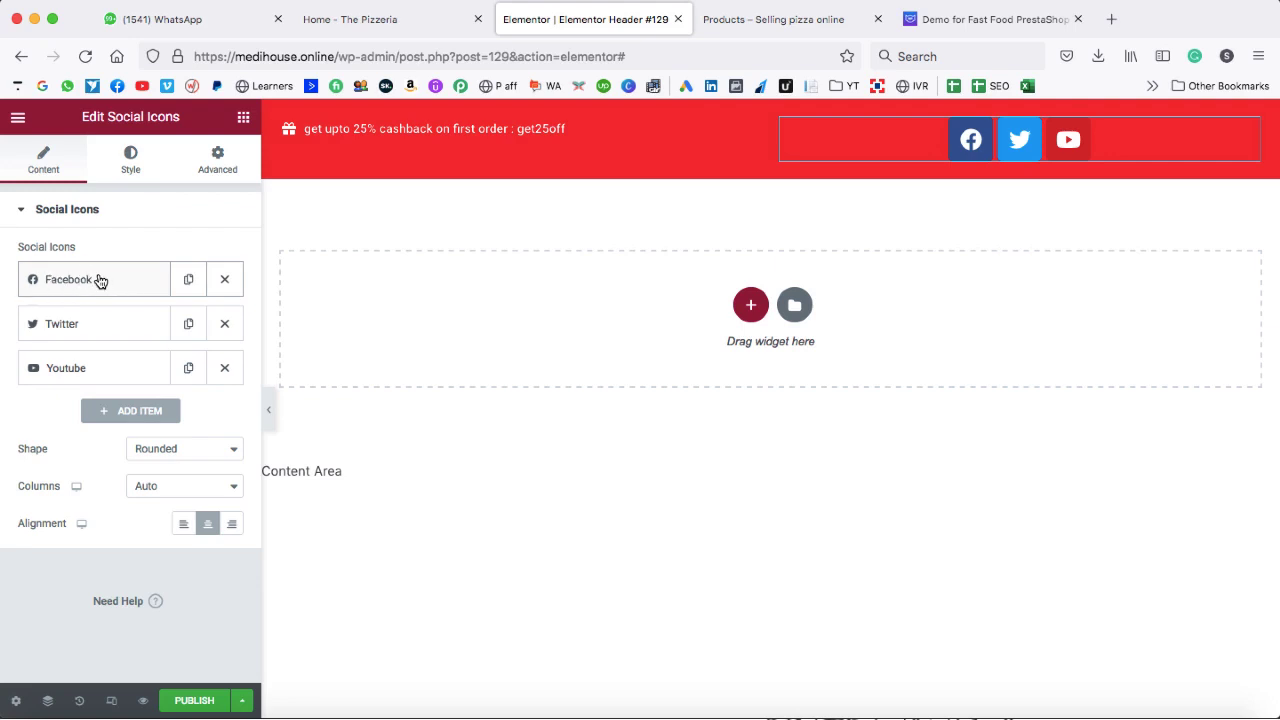
Step: Enter the Facebook icon's profile link and review the Twitter and Youtube items
{"action": "left_click", "coordinate": [100, 281]}
{"action": "left_click", "coordinate": [89, 459]}
{"action": "type", "text": "https://fac"}
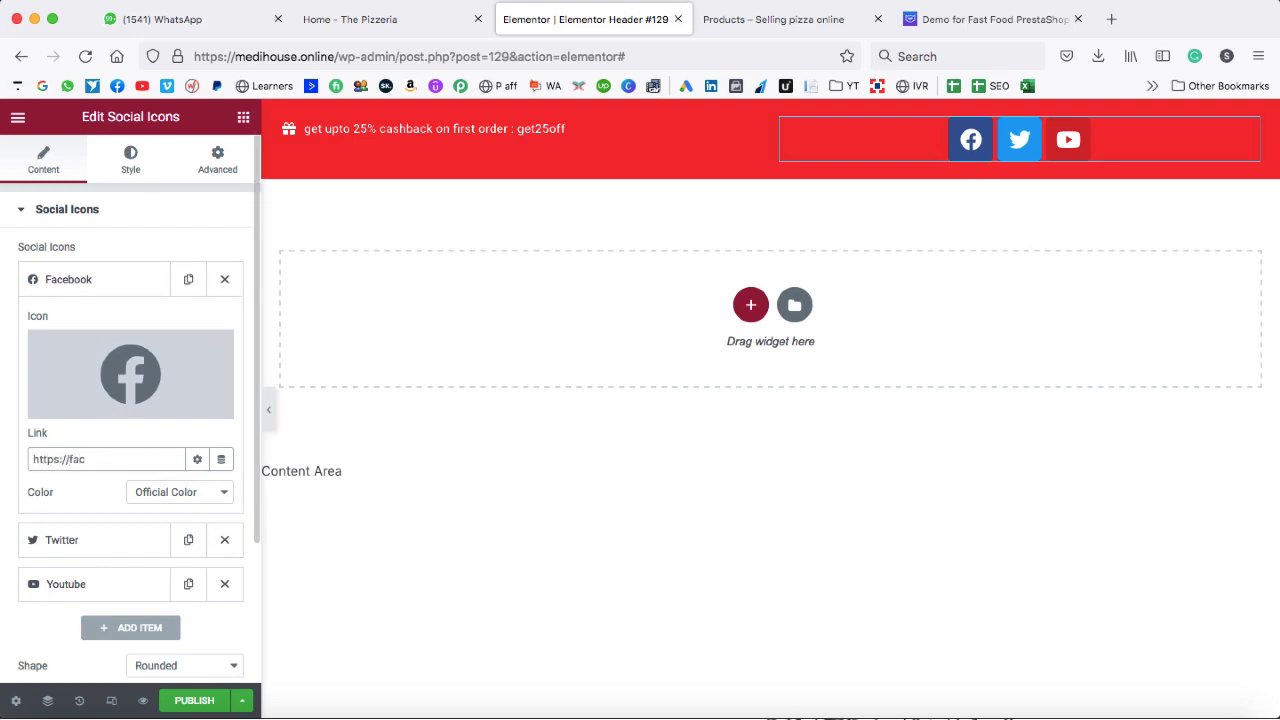
{"action": "type", "text": "withfashion"}
{"action": "left_click", "coordinate": [97, 283]}
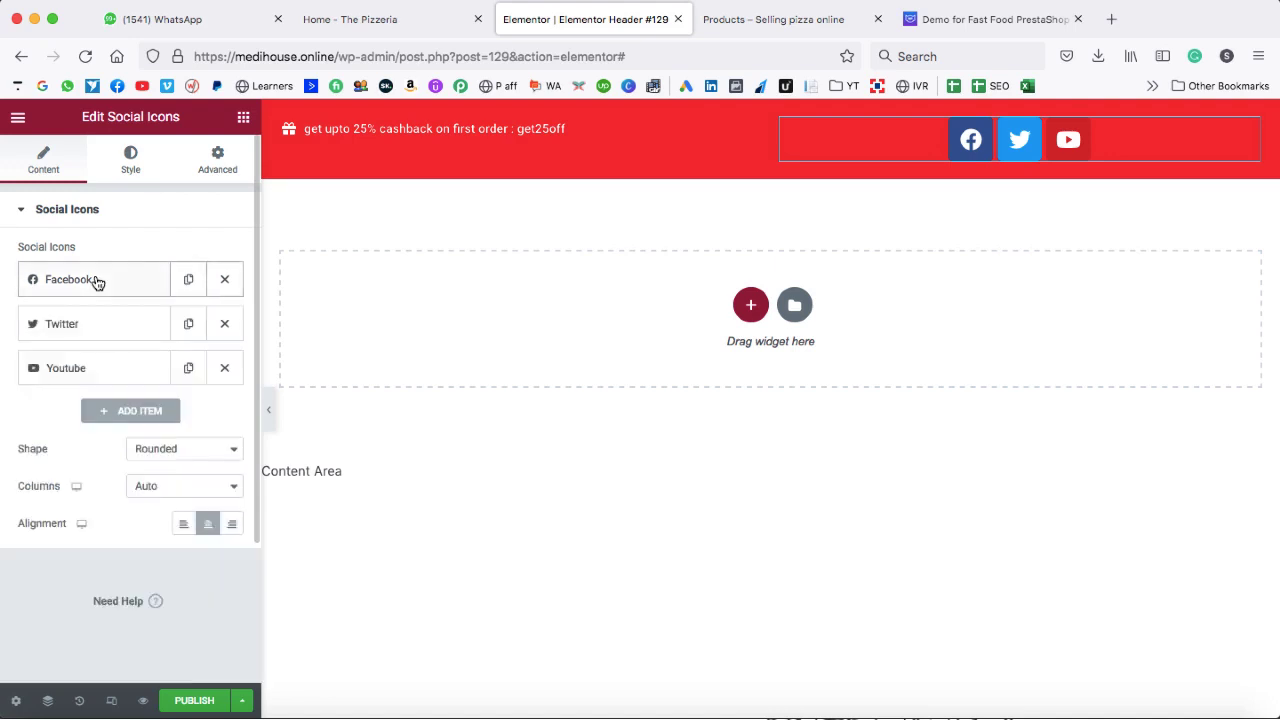
{"action": "left_click", "coordinate": [97, 323]}
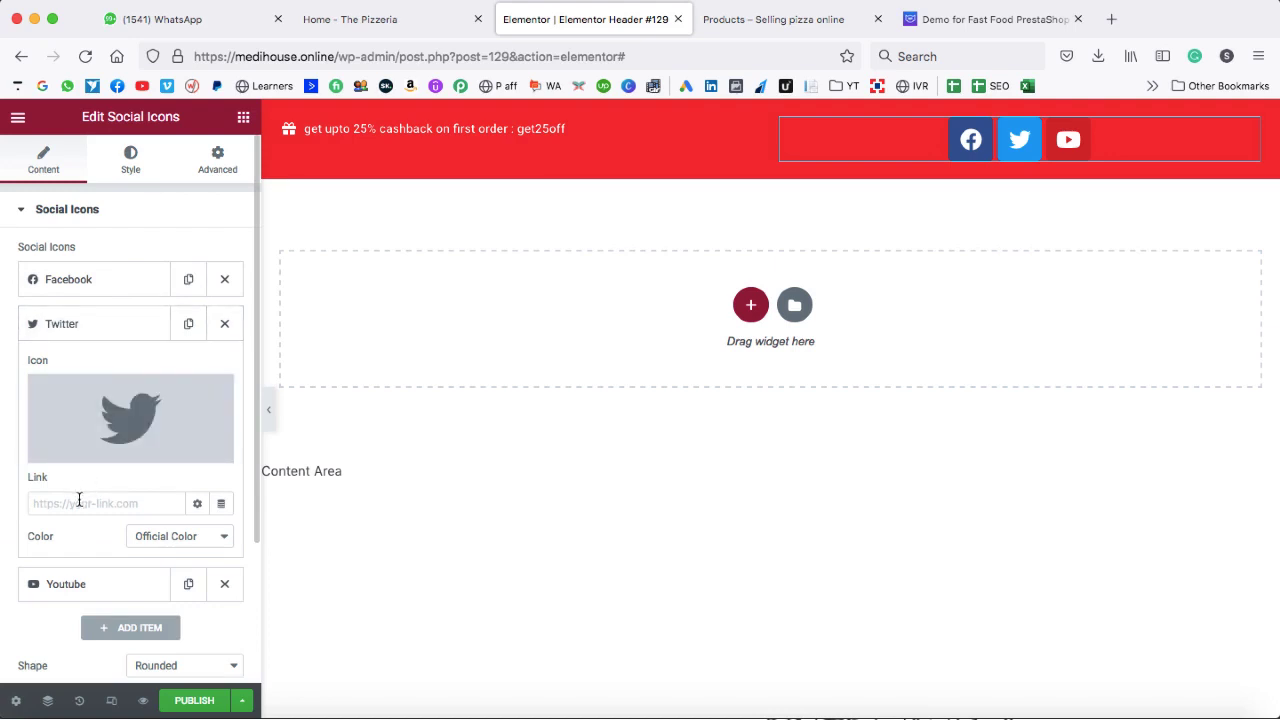
{"action": "left_click", "coordinate": [97, 323]}
{"action": "left_click", "coordinate": [93, 368]}
{"action": "left_click", "coordinate": [92, 368]}
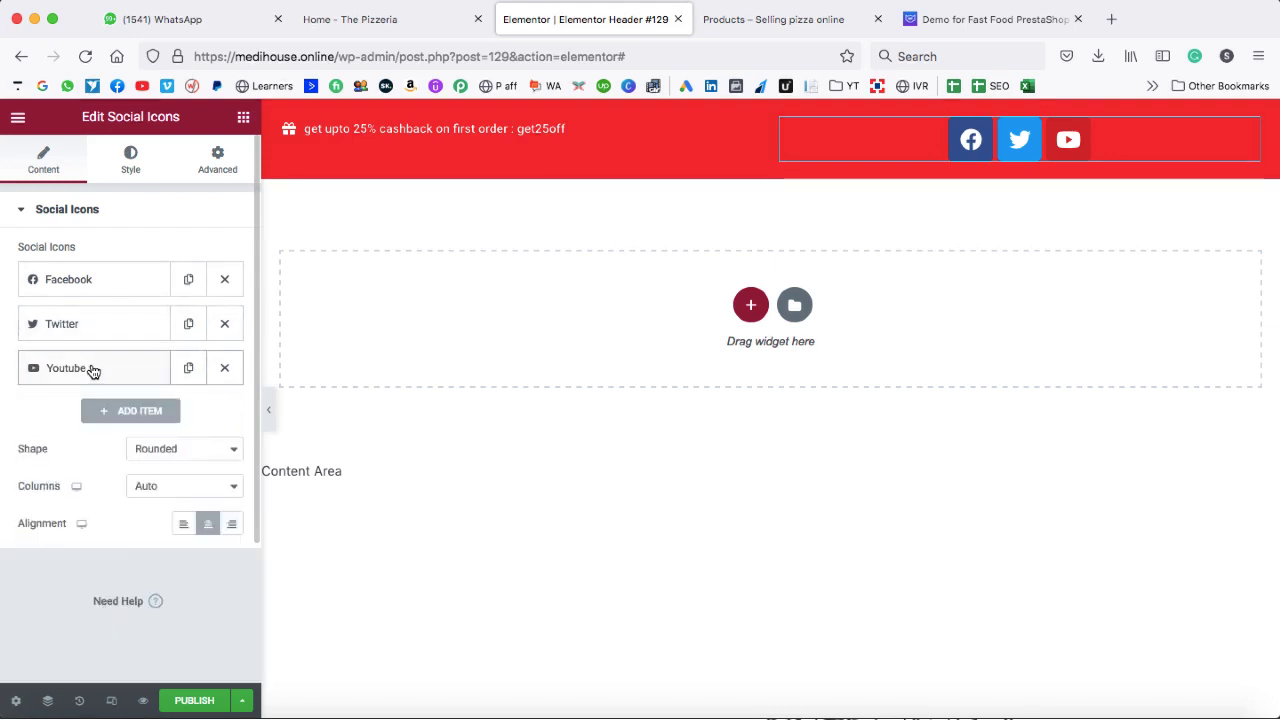
Step: Add a new social item with the Instagram icon and paste its profile link
{"action": "left_click", "coordinate": [128, 414]}
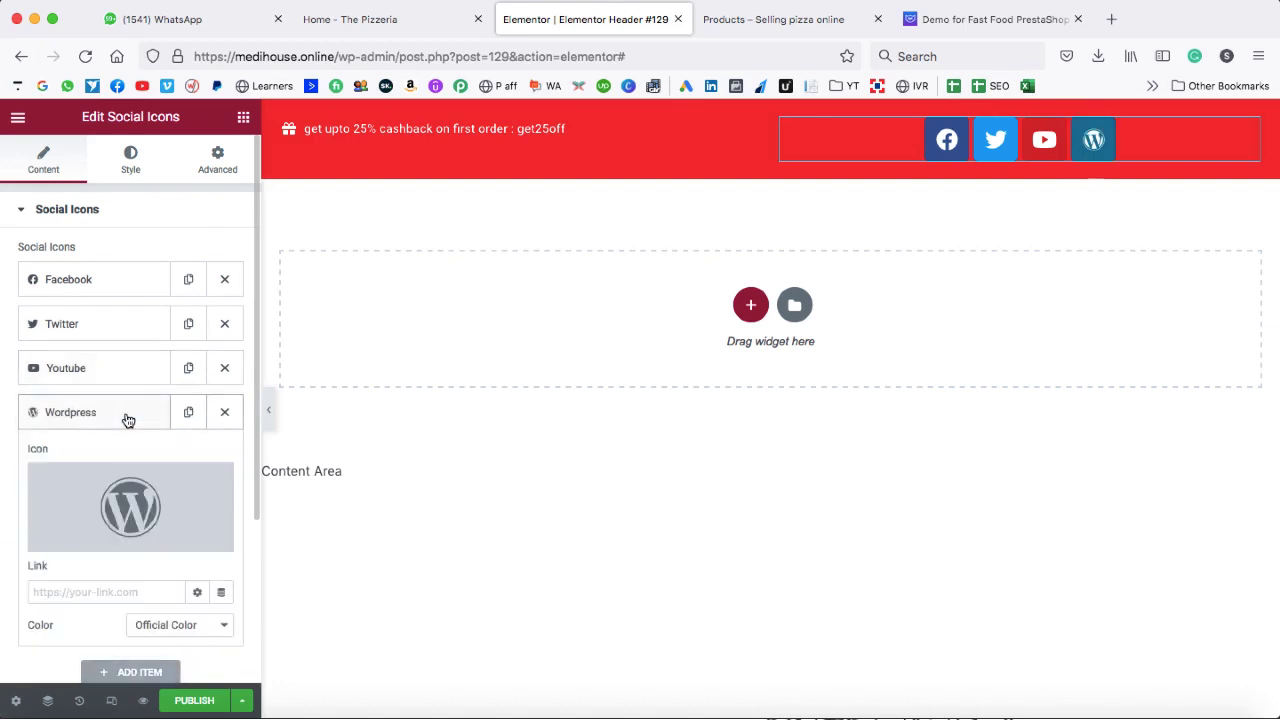
{"action": "mouse_move", "coordinate": [75, 540]}
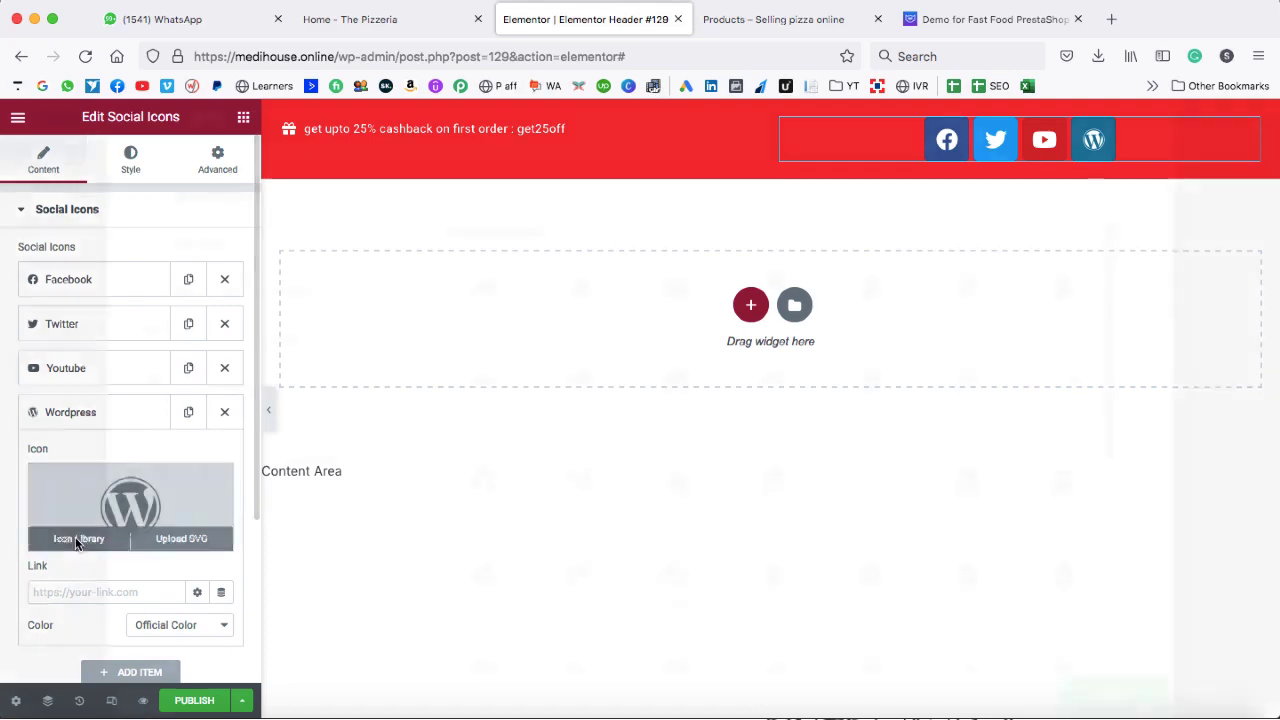
{"action": "left_click", "coordinate": [77, 539]}
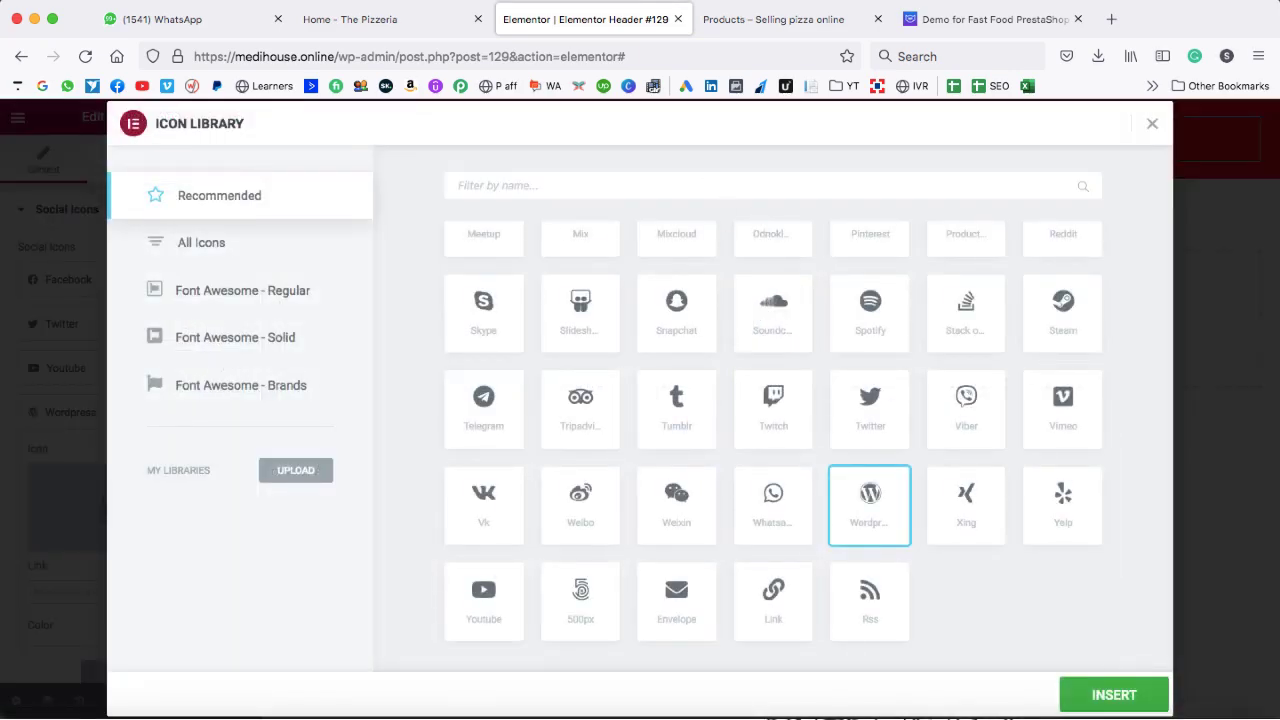
{"action": "type", "text": "ins"}
{"action": "left_click", "coordinate": [490, 298]}
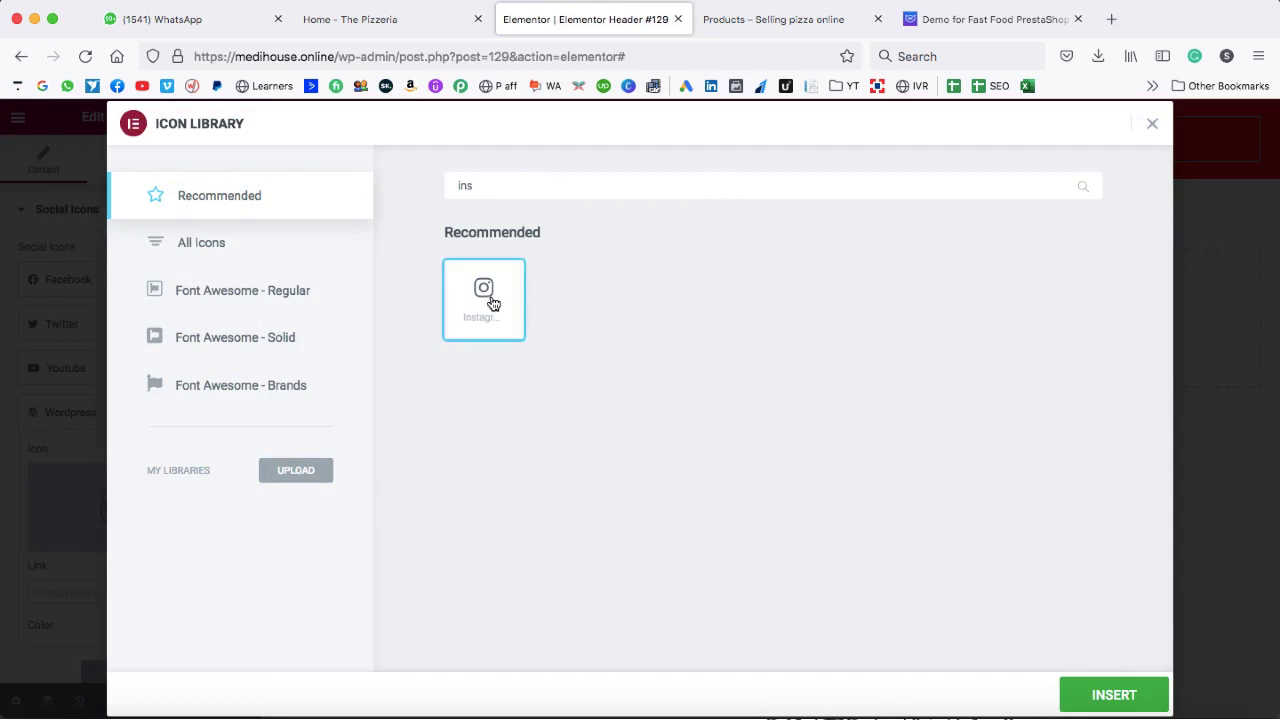
{"action": "left_click", "coordinate": [1110, 694]}
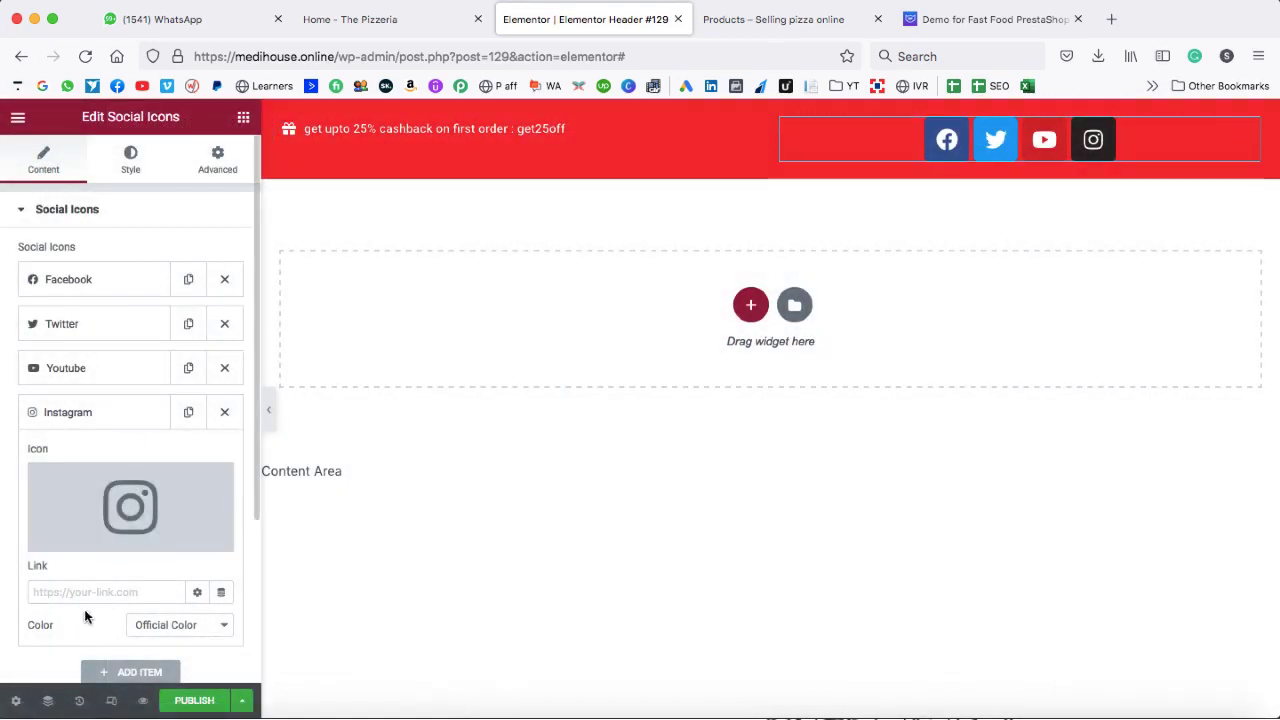
{"action": "left_click", "coordinate": [52, 592]}
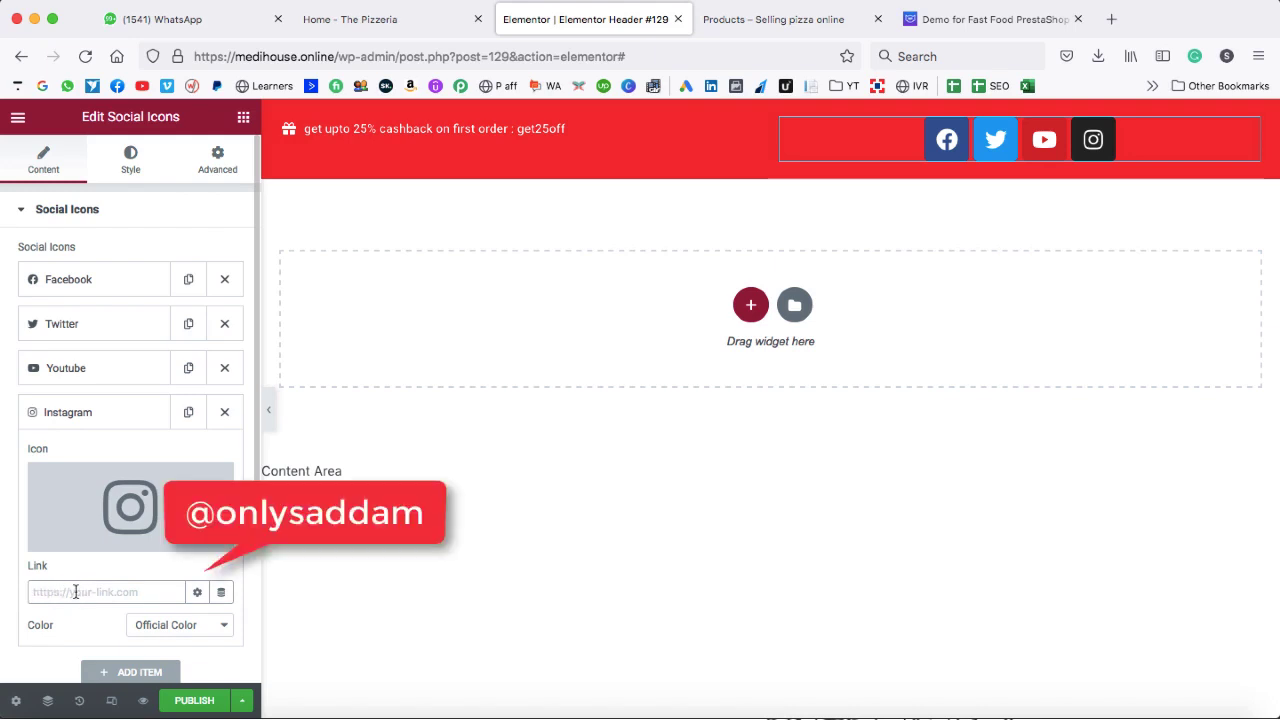
{"action": "type", "text": "https://www.instagram.com/onlysaddam/"}
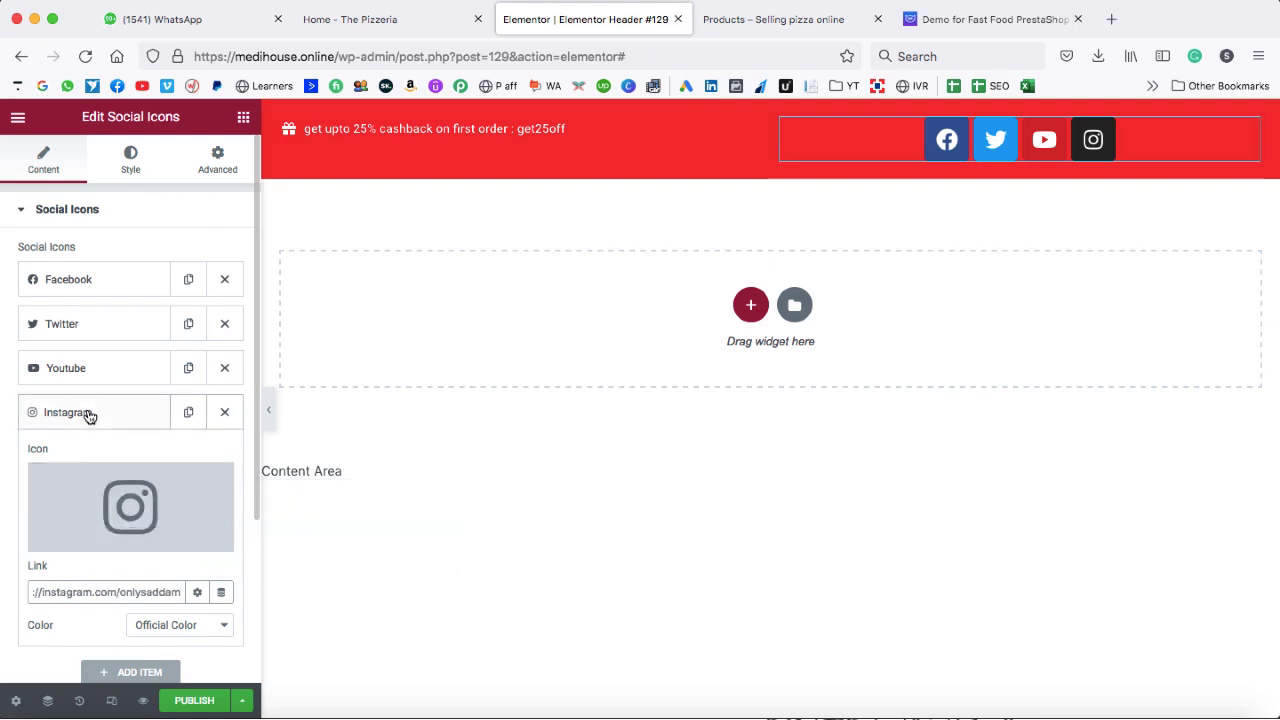
{"action": "left_click", "coordinate": [86, 414]}
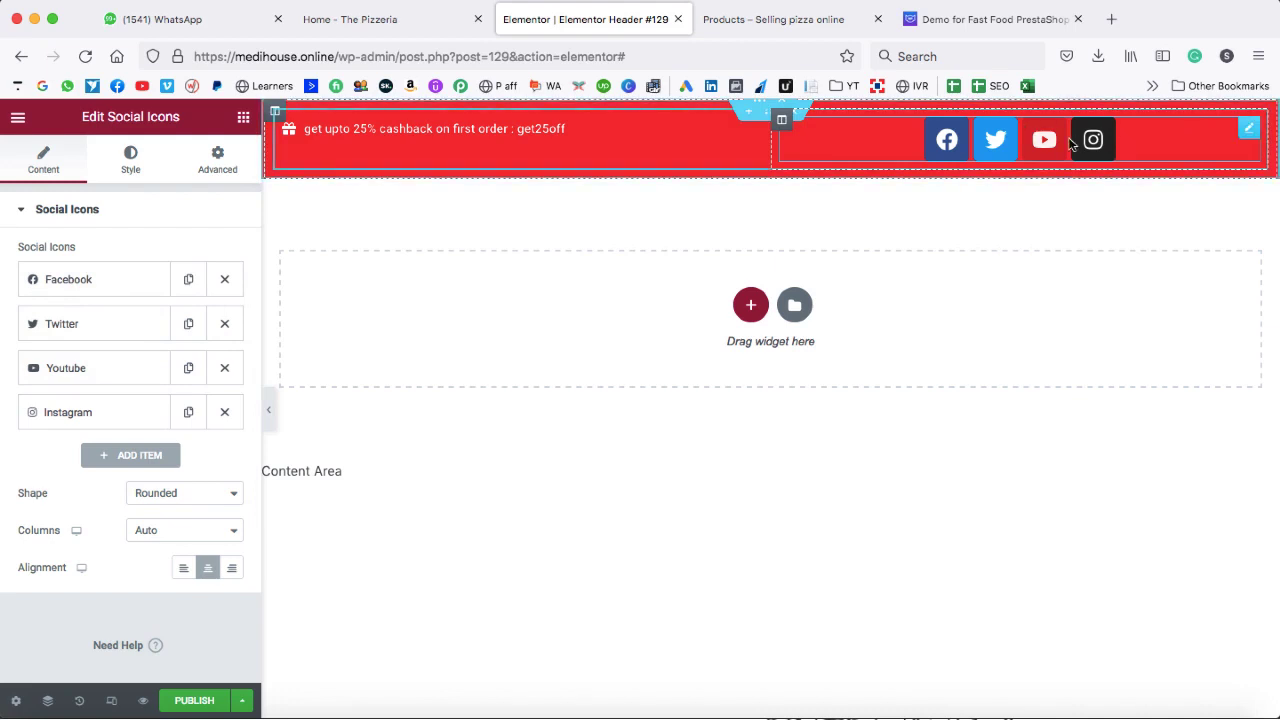
Step: Right-align the social icons and give them a custom, fully transparent primary colour
{"action": "left_click", "coordinate": [232, 569]}
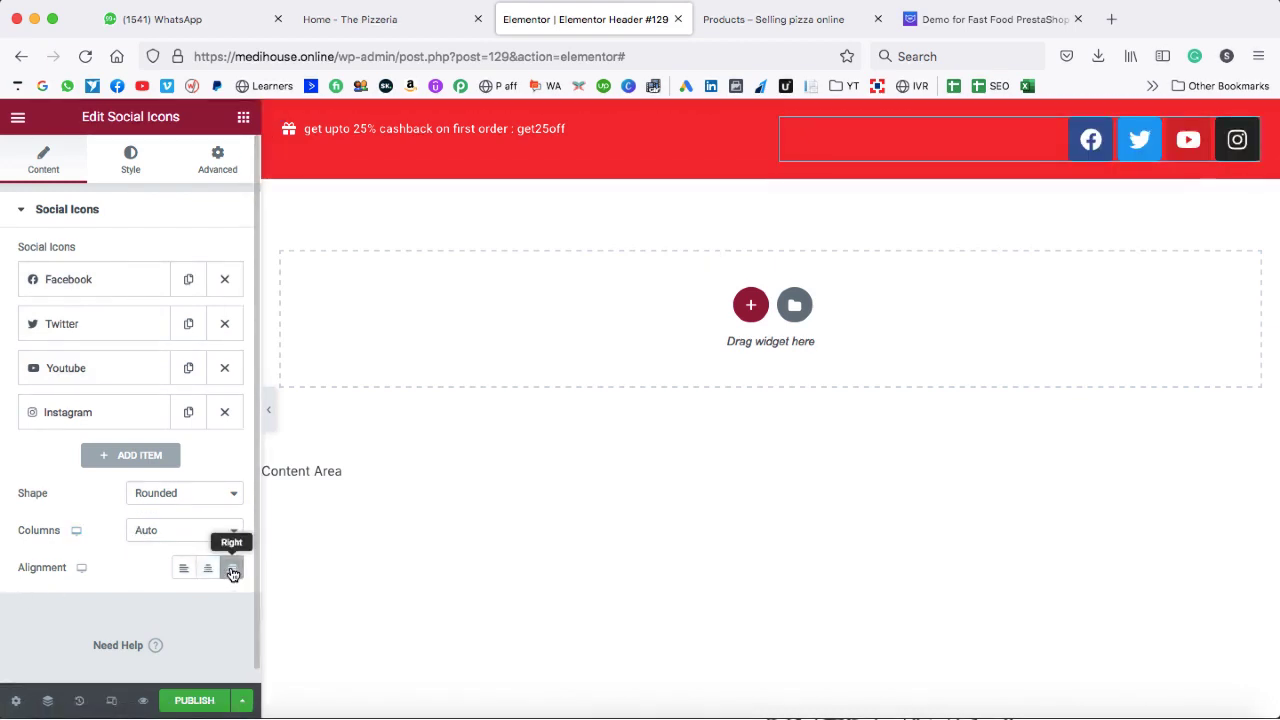
{"action": "left_click", "coordinate": [130, 165]}
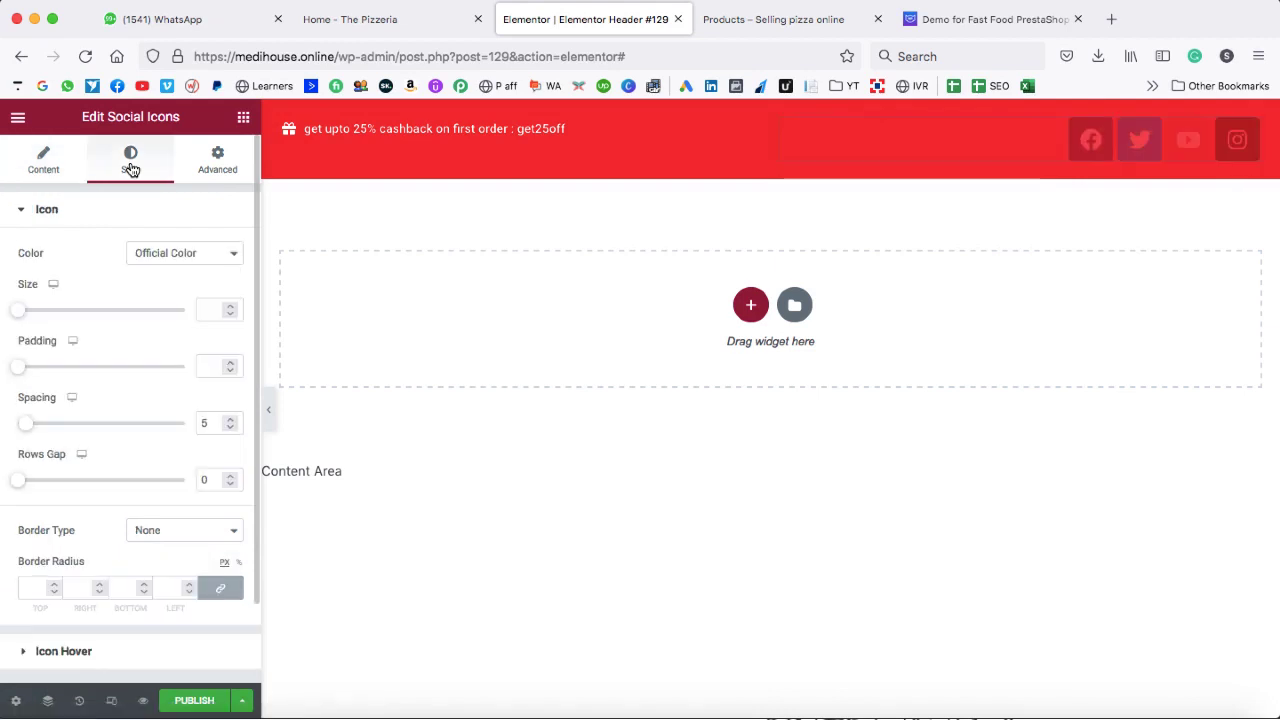
{"action": "left_click", "coordinate": [175, 258]}
{"action": "left_click", "coordinate": [173, 265]}
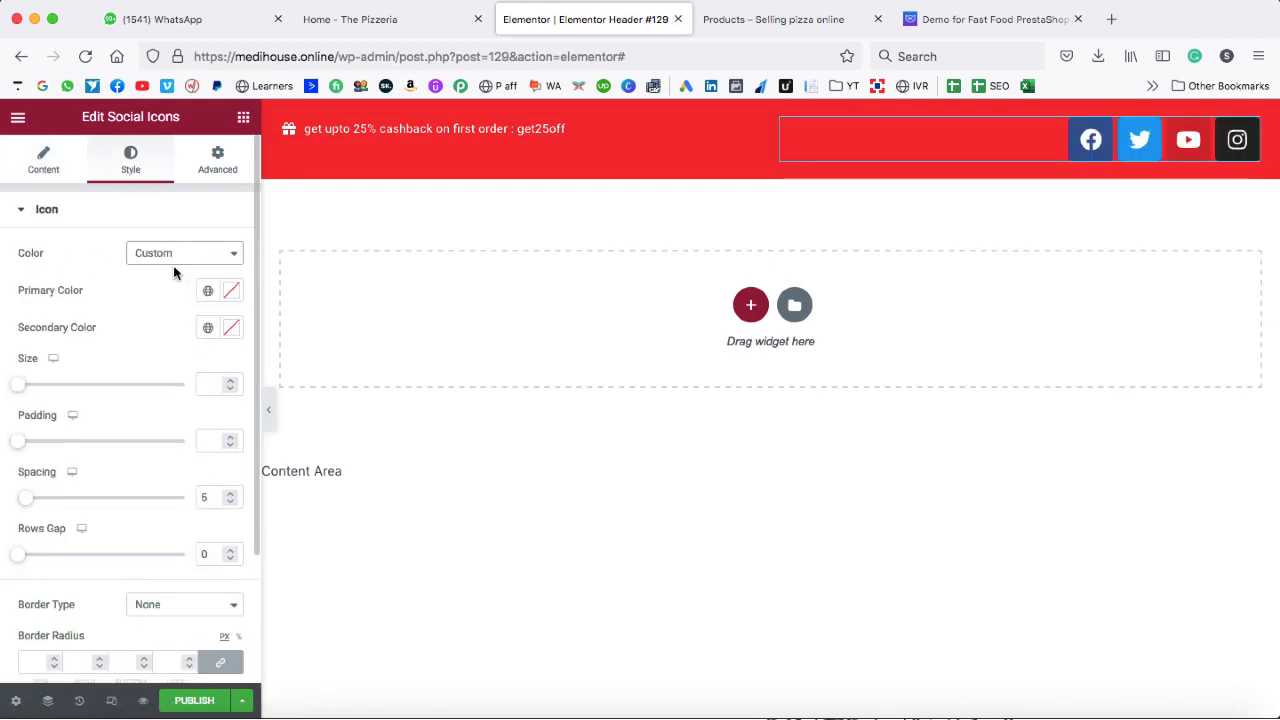
{"action": "left_click", "coordinate": [231, 290]}
{"action": "left_click_drag", "start_coordinate": [212, 397], "coordinate": [143, 384]}
{"action": "left_click_drag", "start_coordinate": [340, 535], "coordinate": [135, 537]}
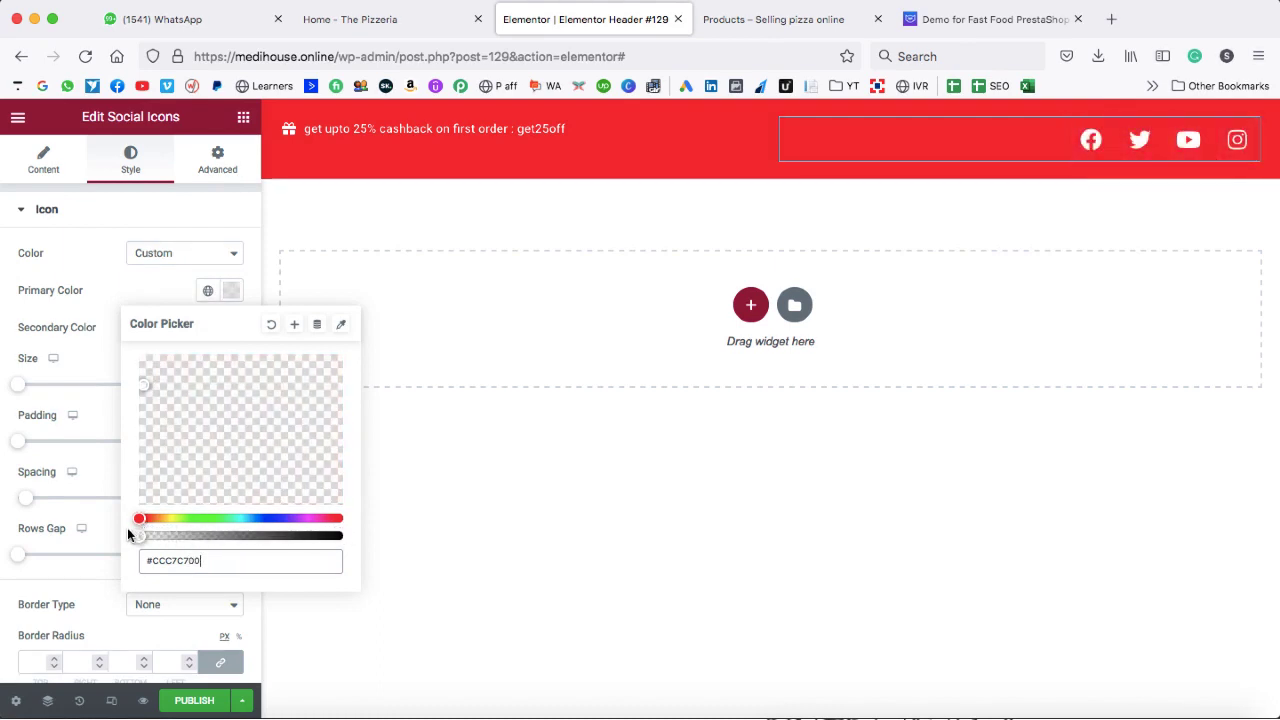
{"action": "left_click", "coordinate": [92, 290]}
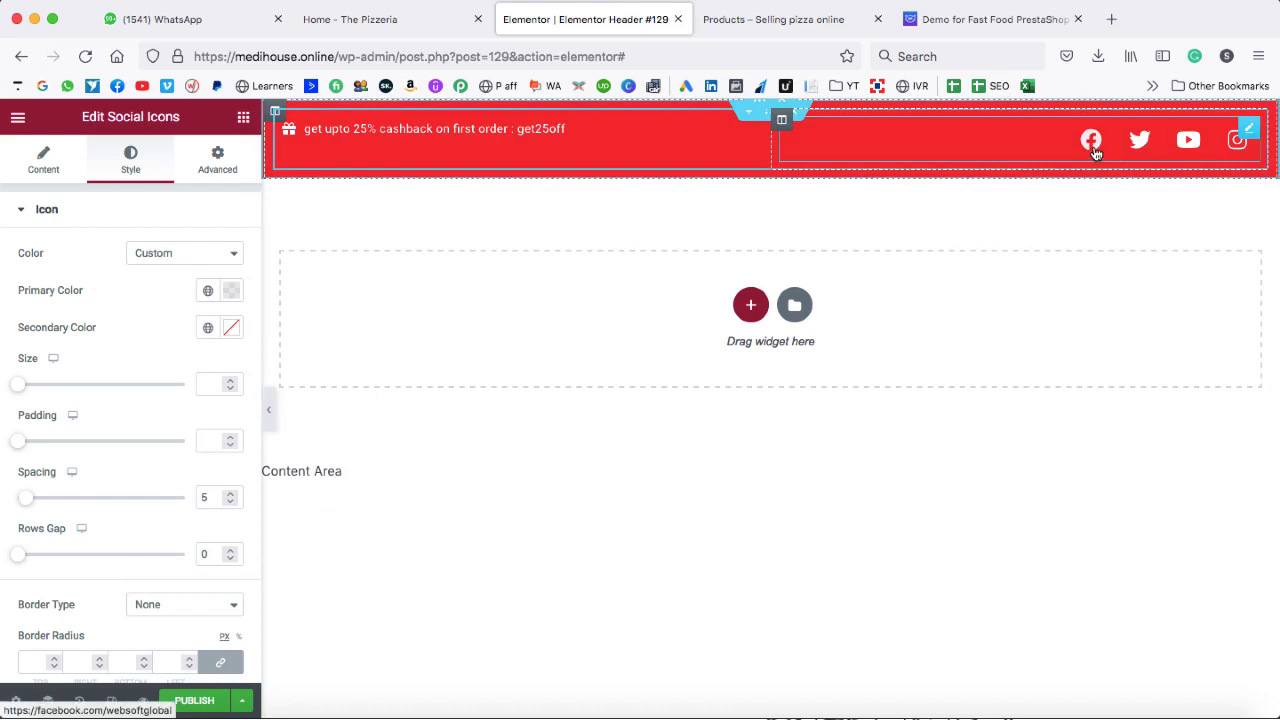
Step: Set the social icons to size 17, padding 0.1 and spacing 9
{"action": "left_click_drag", "start_coordinate": [20, 393], "coordinate": [28, 394]}
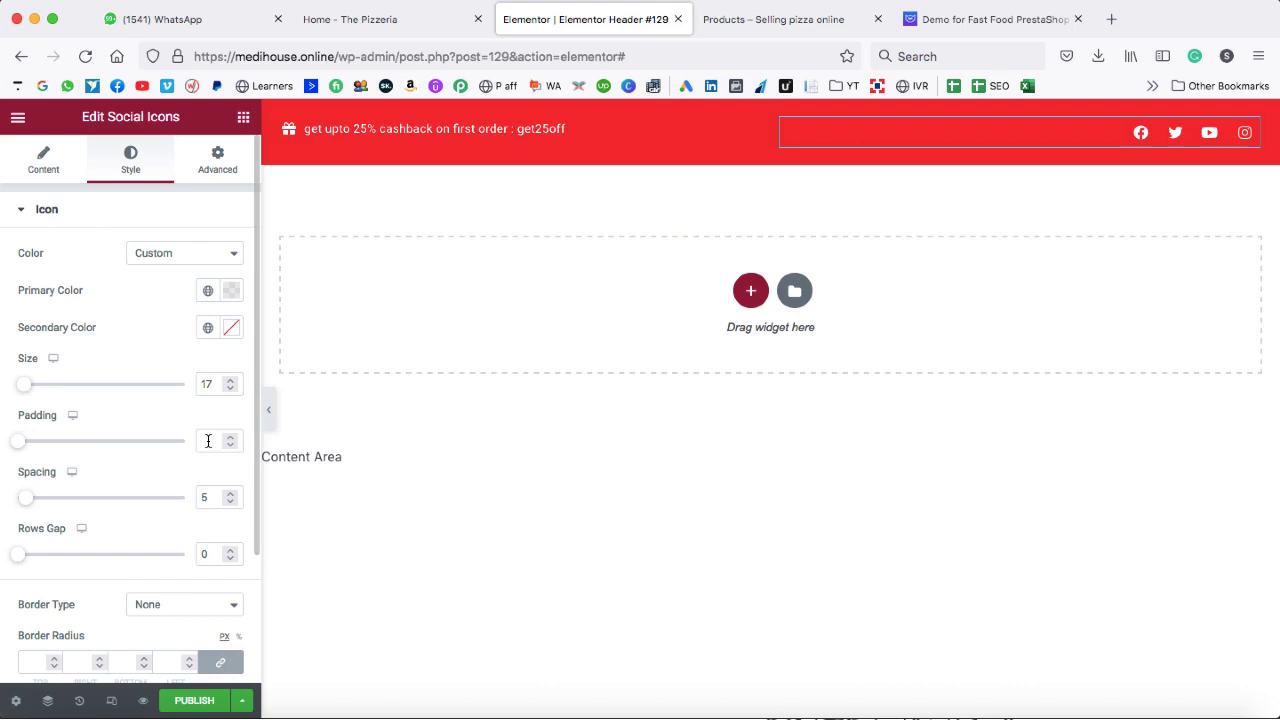
{"action": "mouse_move", "coordinate": [18, 446]}
{"action": "left_mouse_down"}
{"action": "mouse_move", "coordinate": [73, 449]}
{"action": "mouse_move", "coordinate": [23, 450]}
{"action": "left_mouse_up"}
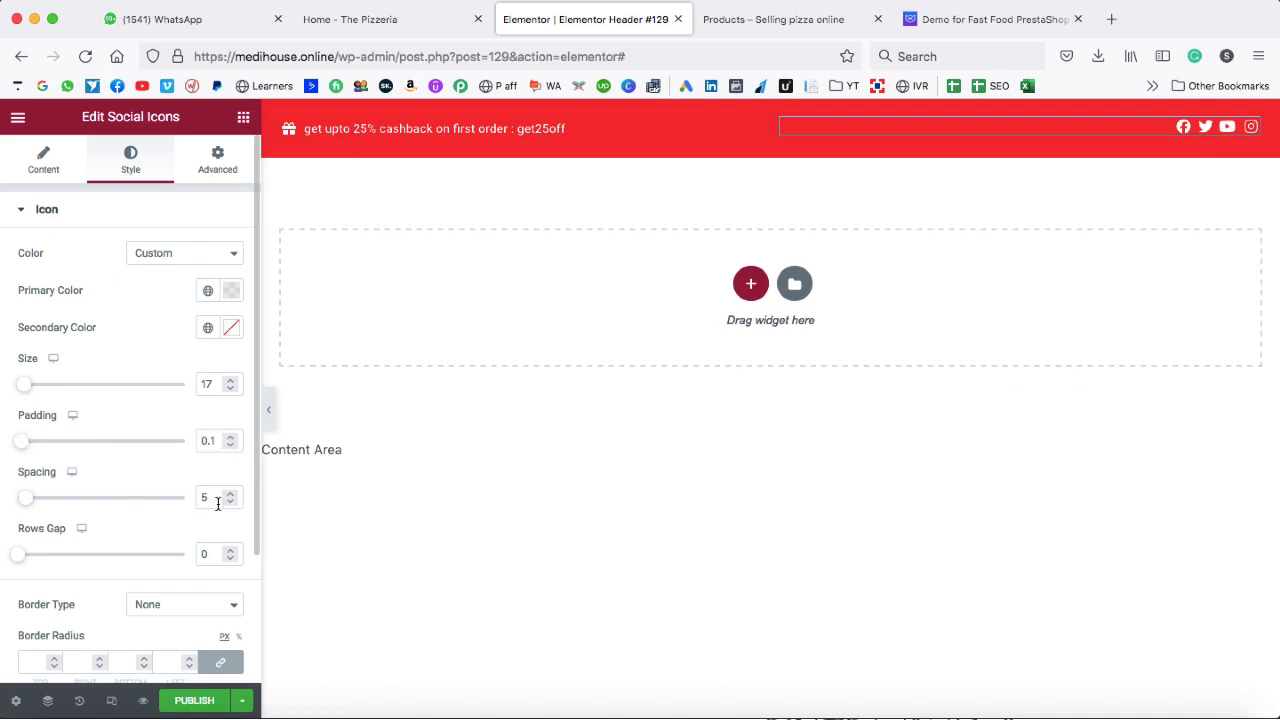
{"action": "mouse_move", "coordinate": [29, 496]}
{"action": "left_mouse_down"}
{"action": "mouse_move", "coordinate": [96, 501]}
{"action": "mouse_move", "coordinate": [33, 501]}
{"action": "left_mouse_up"}
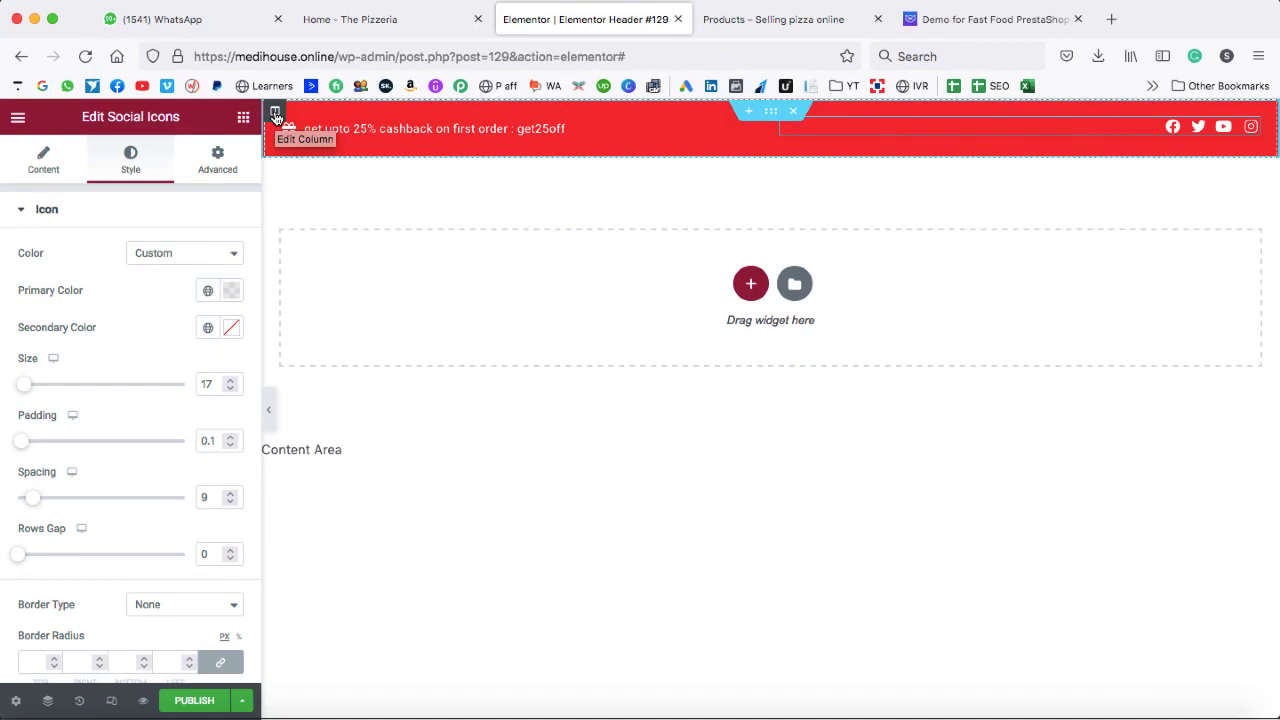
Step: Set the top bar column's Advanced padding to 0 on all sides
{"action": "right_click", "coordinate": [276, 117]}
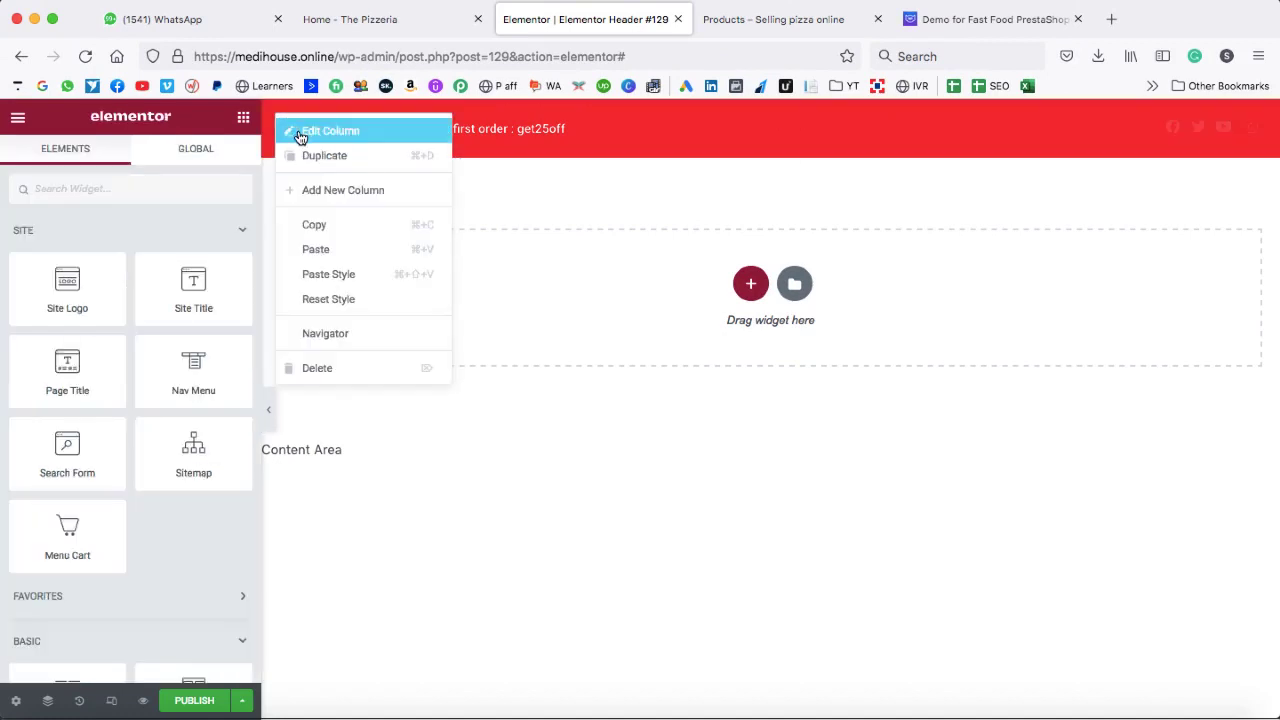
{"action": "left_click", "coordinate": [300, 132]}
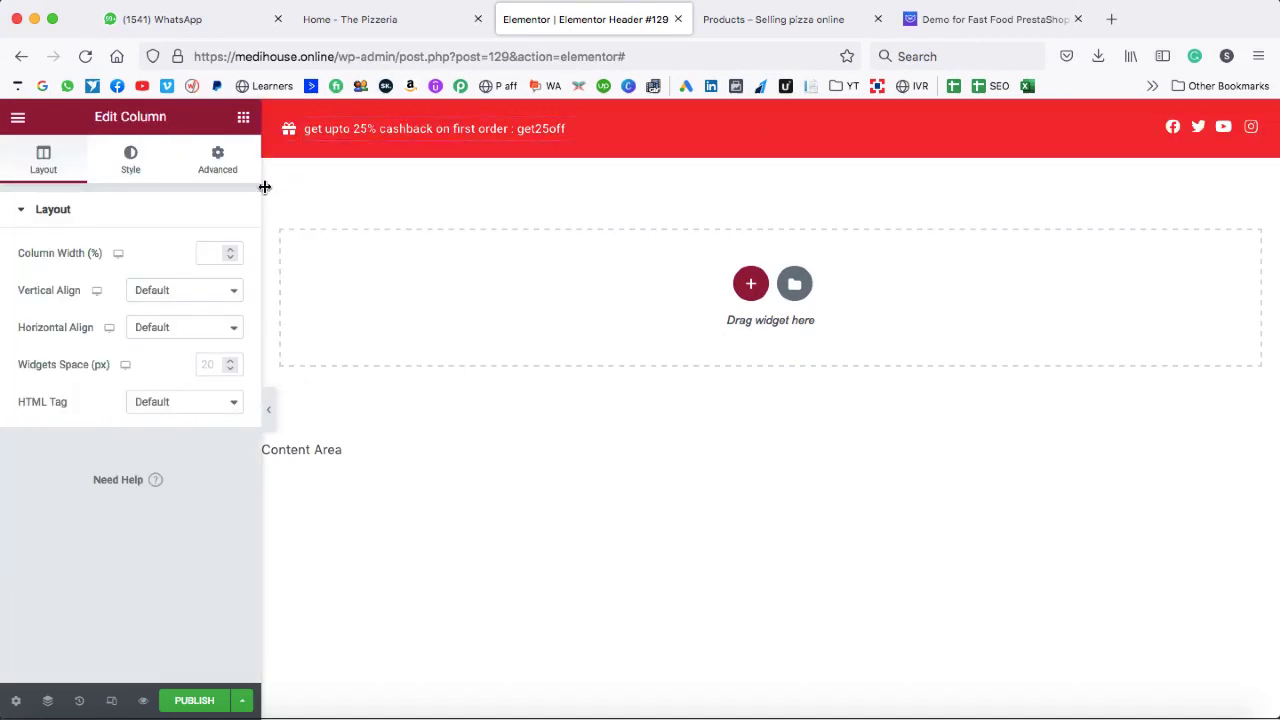
{"action": "left_click", "coordinate": [221, 169]}
{"action": "left_click", "coordinate": [41, 350]}
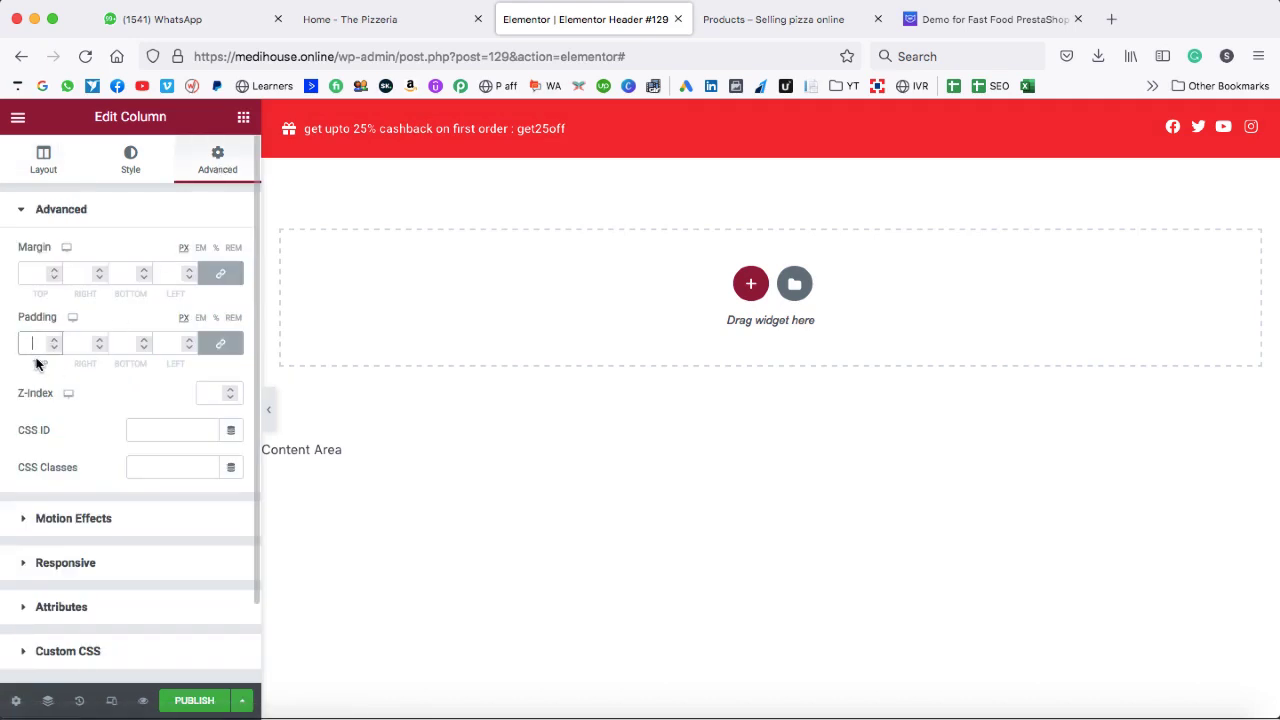
{"action": "type", "text": "0"}
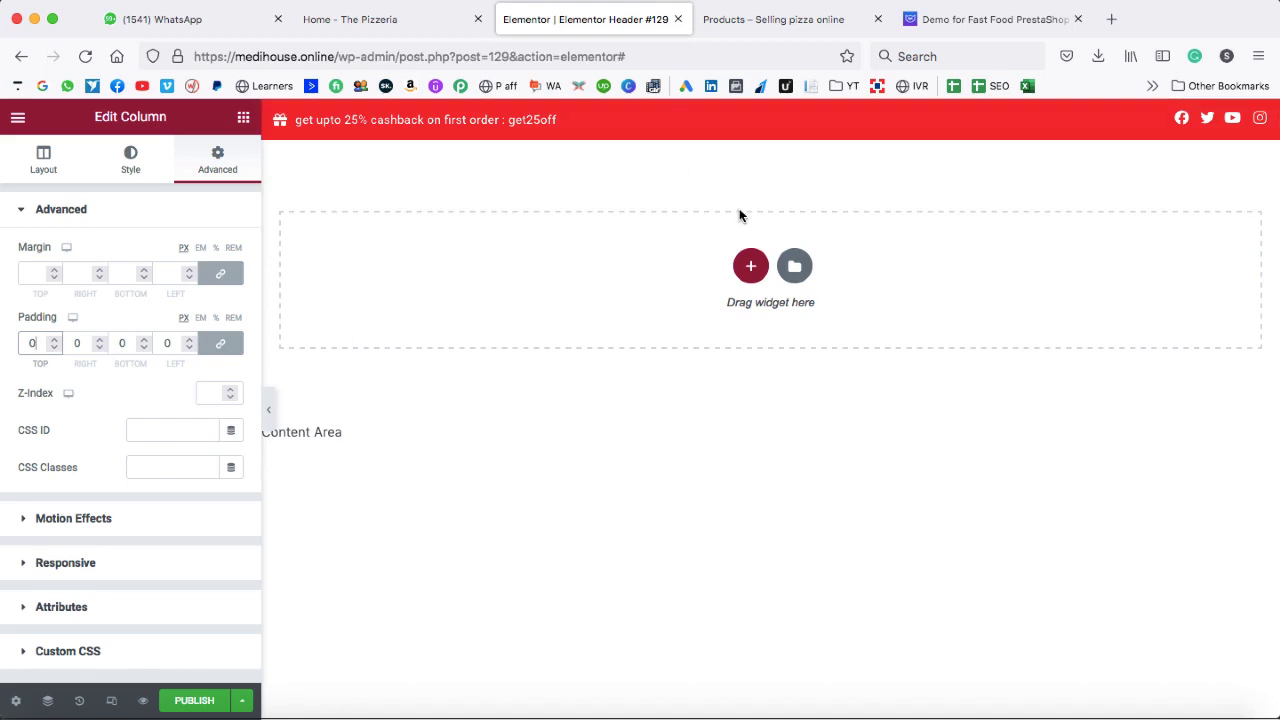
Step: Add a single-column section below the red top bar, checking the Fast Food demo header for reference
{"action": "left_click", "coordinate": [752, 265]}
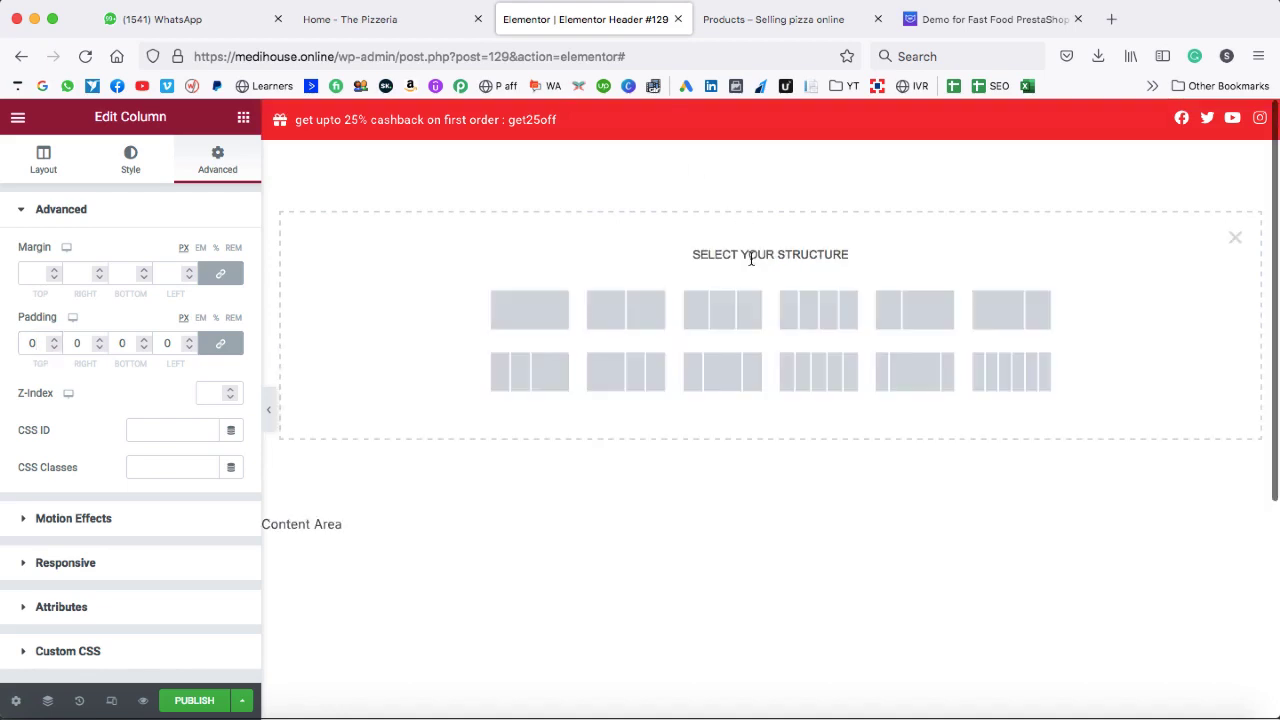
{"action": "left_click", "coordinate": [530, 310]}
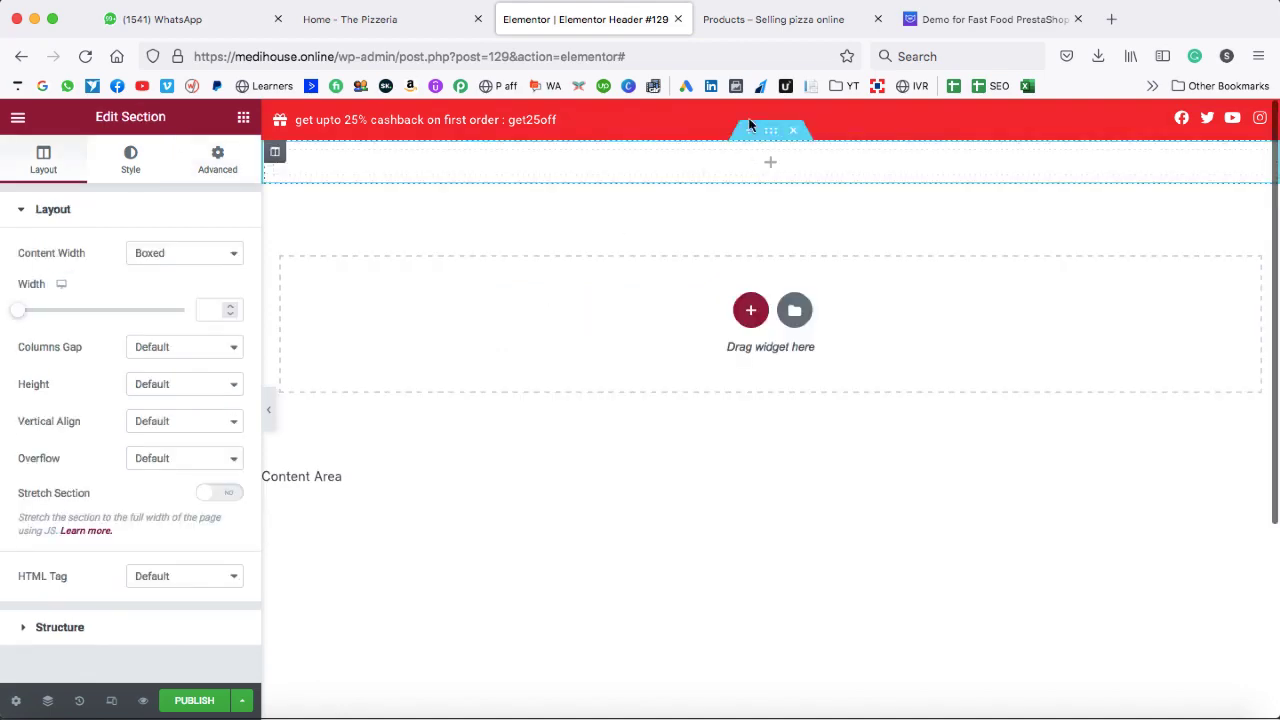
{"action": "left_click", "coordinate": [803, 26]}
{"action": "left_click", "coordinate": [985, 19]}
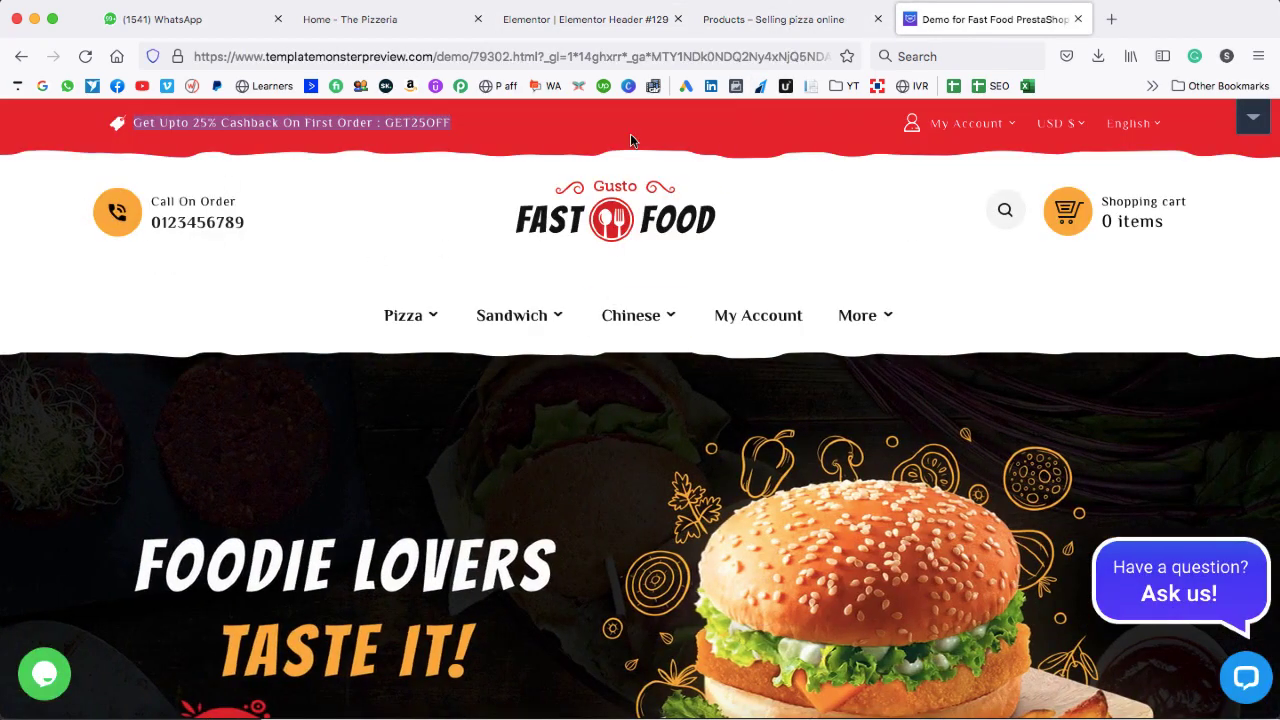
{"action": "left_click", "coordinate": [583, 24]}
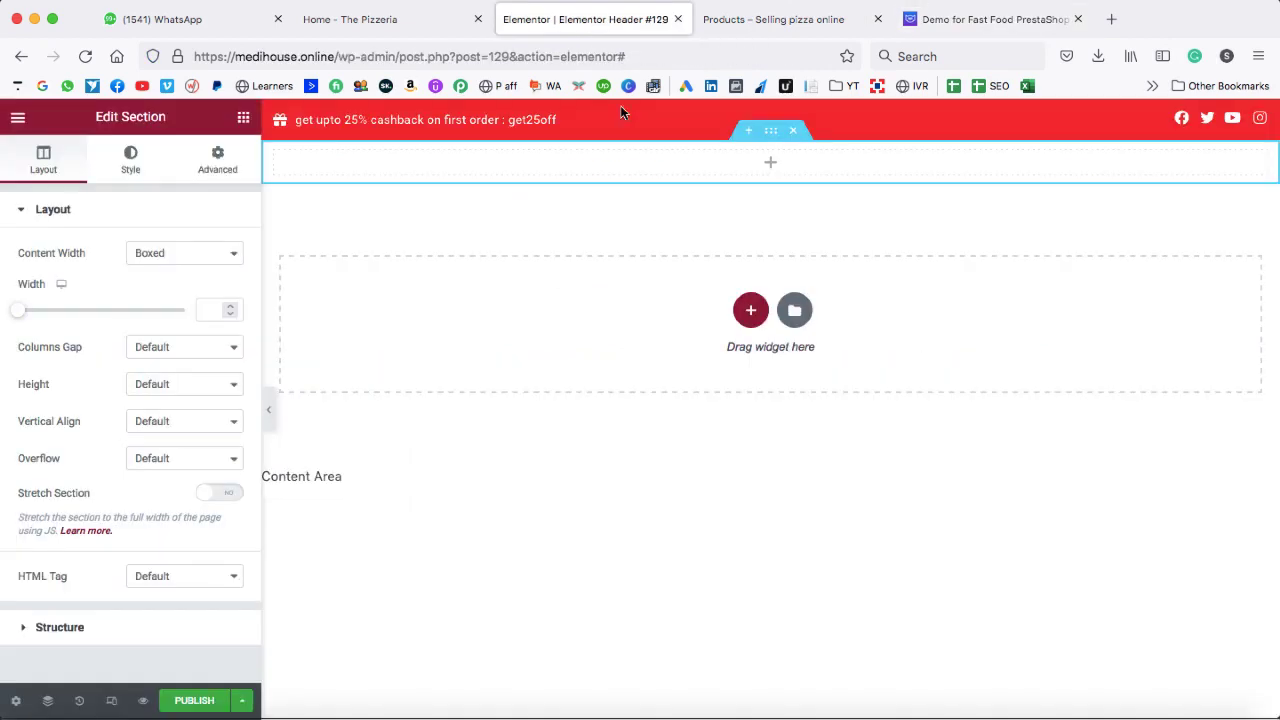
Step: Give the new header section a plain white background colour
{"action": "right_click", "coordinate": [772, 136]}
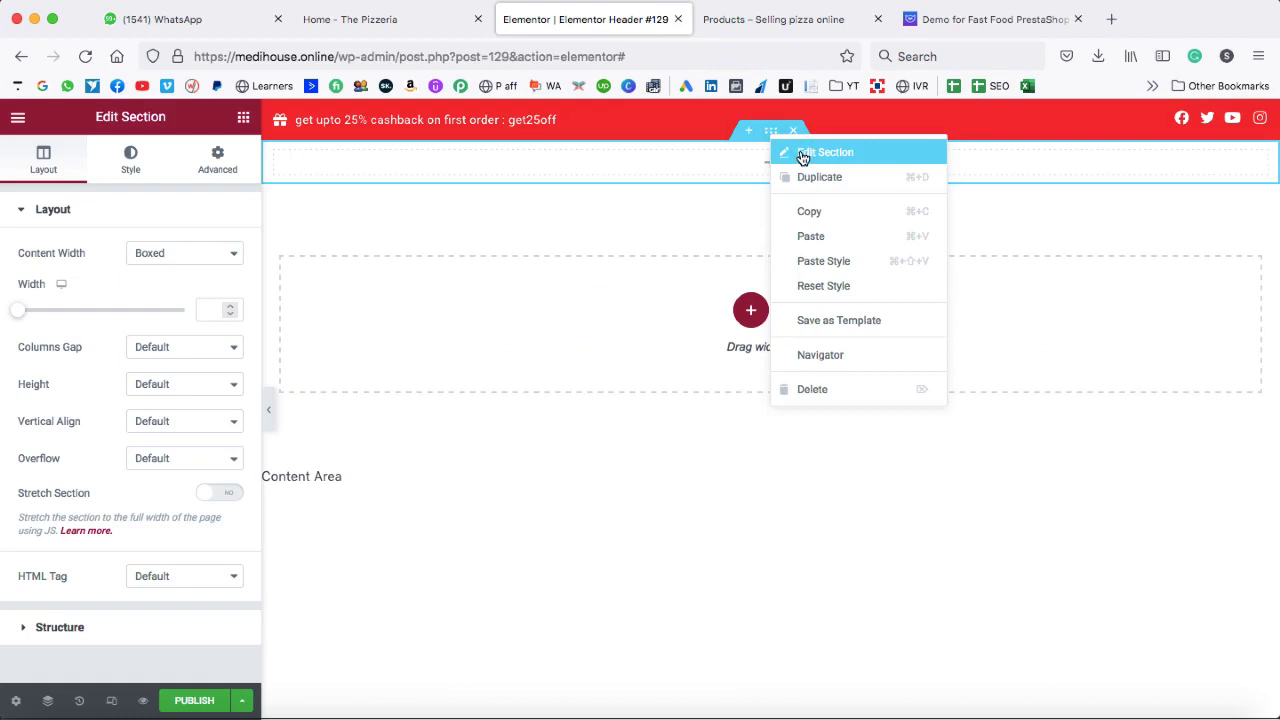
{"action": "left_click", "coordinate": [803, 151]}
{"action": "left_click", "coordinate": [123, 166]}
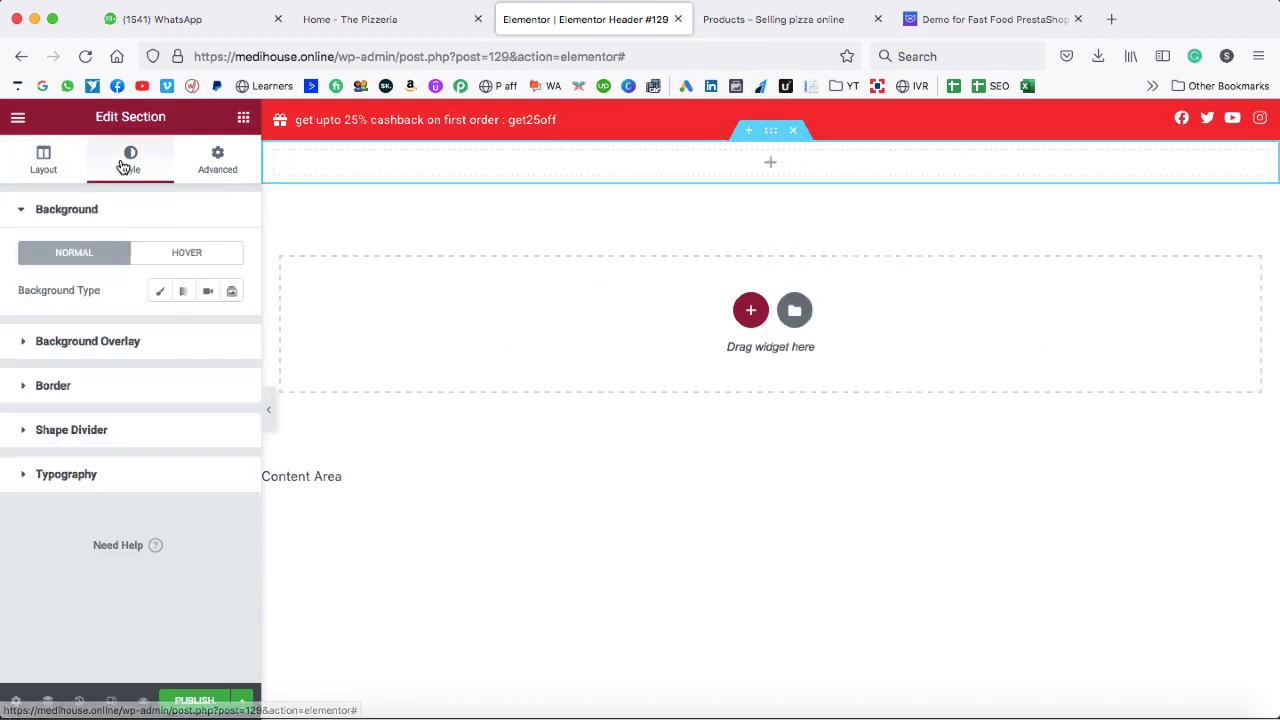
{"action": "left_click", "coordinate": [159, 291]}
{"action": "left_click", "coordinate": [231, 329]}
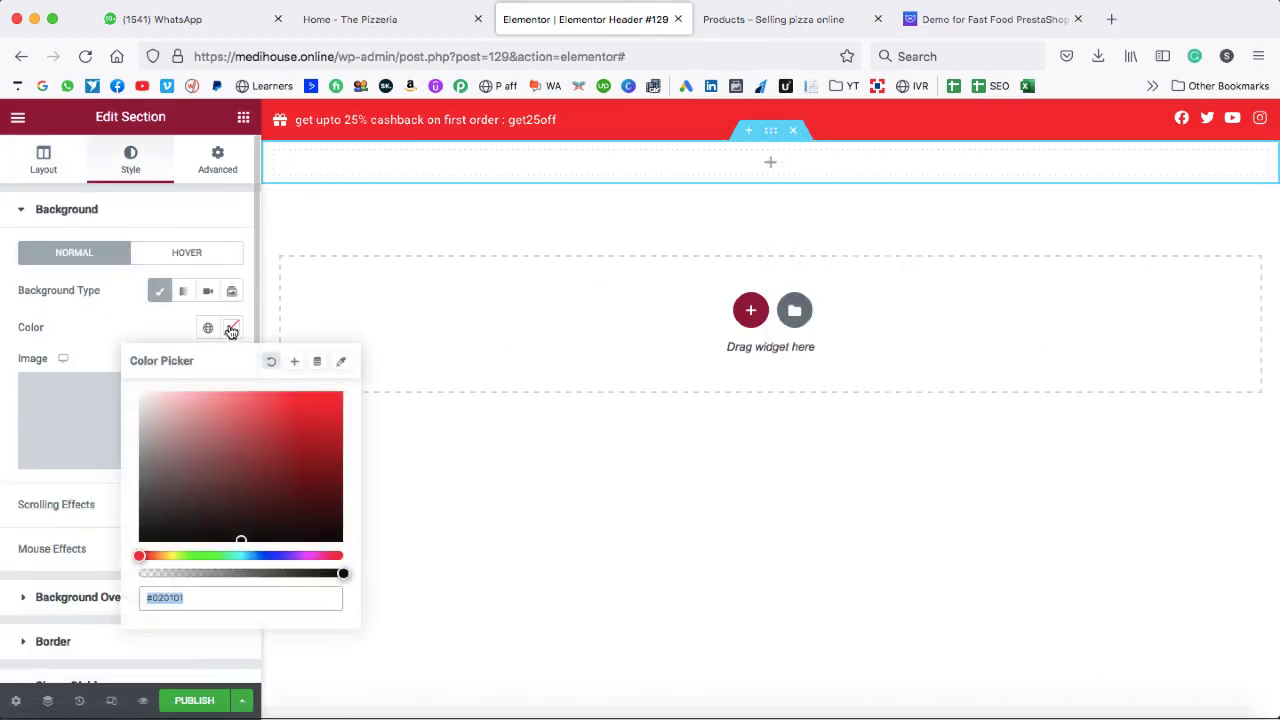
{"action": "left_click_drag", "start_coordinate": [183, 437], "coordinate": [100, 357]}
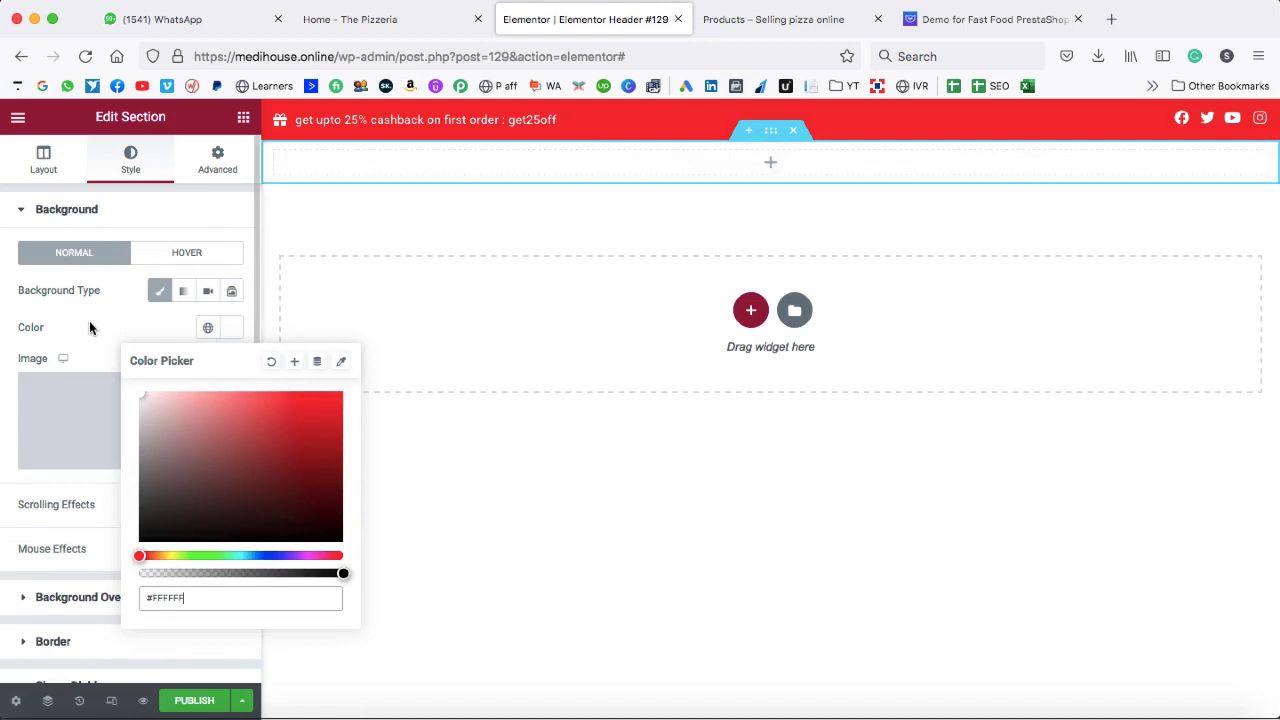
{"action": "left_click", "coordinate": [89, 320]}
Step: Drop an Inner Section into the header row and add a third column to it
{"action": "left_click", "coordinate": [770, 165]}
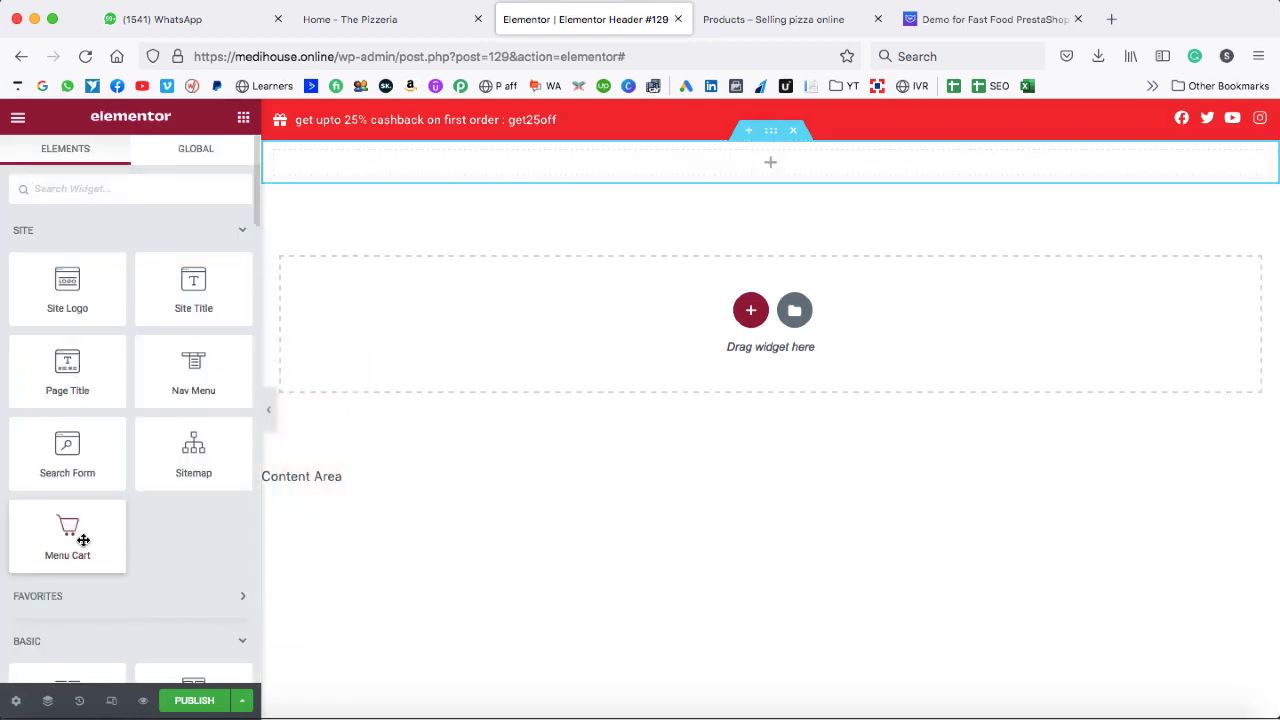
{"action": "scroll", "coordinate": [83, 537], "scroll_direction": "down", "scroll_amount": 3}
{"action": "left_click_drag", "start_coordinate": [47, 539], "coordinate": [559, 169]}
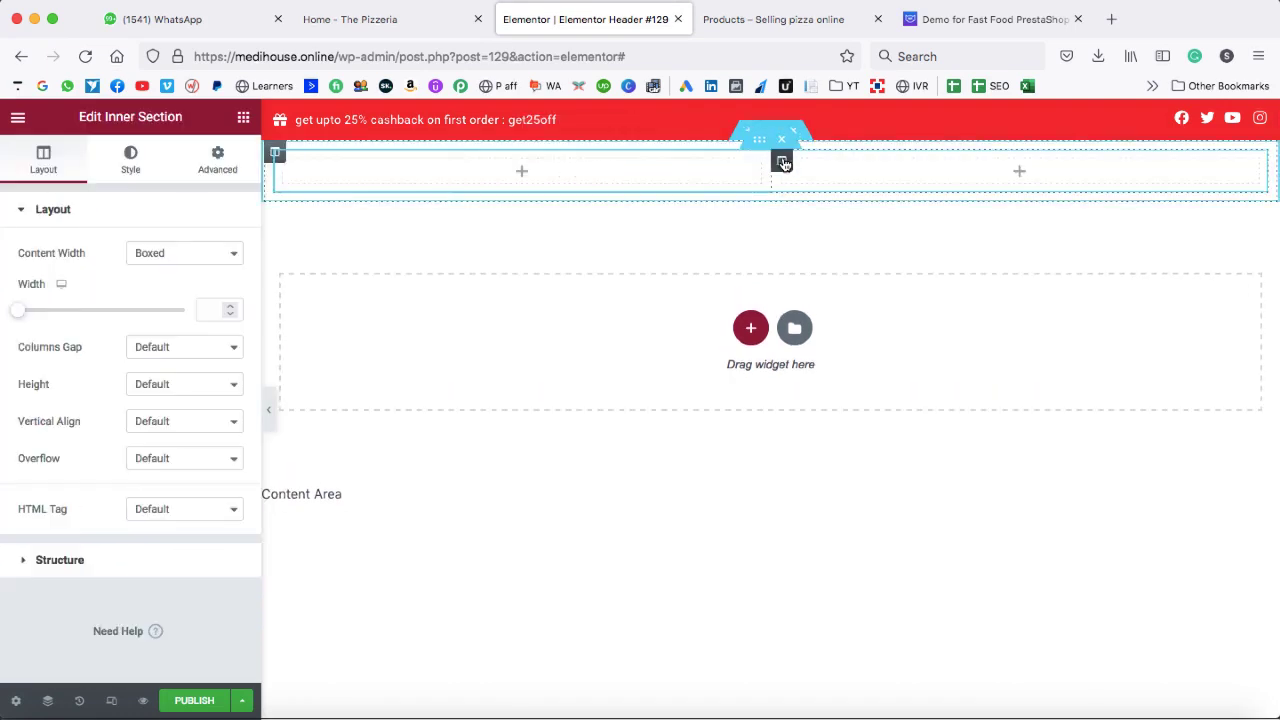
{"action": "right_click", "coordinate": [783, 163]}
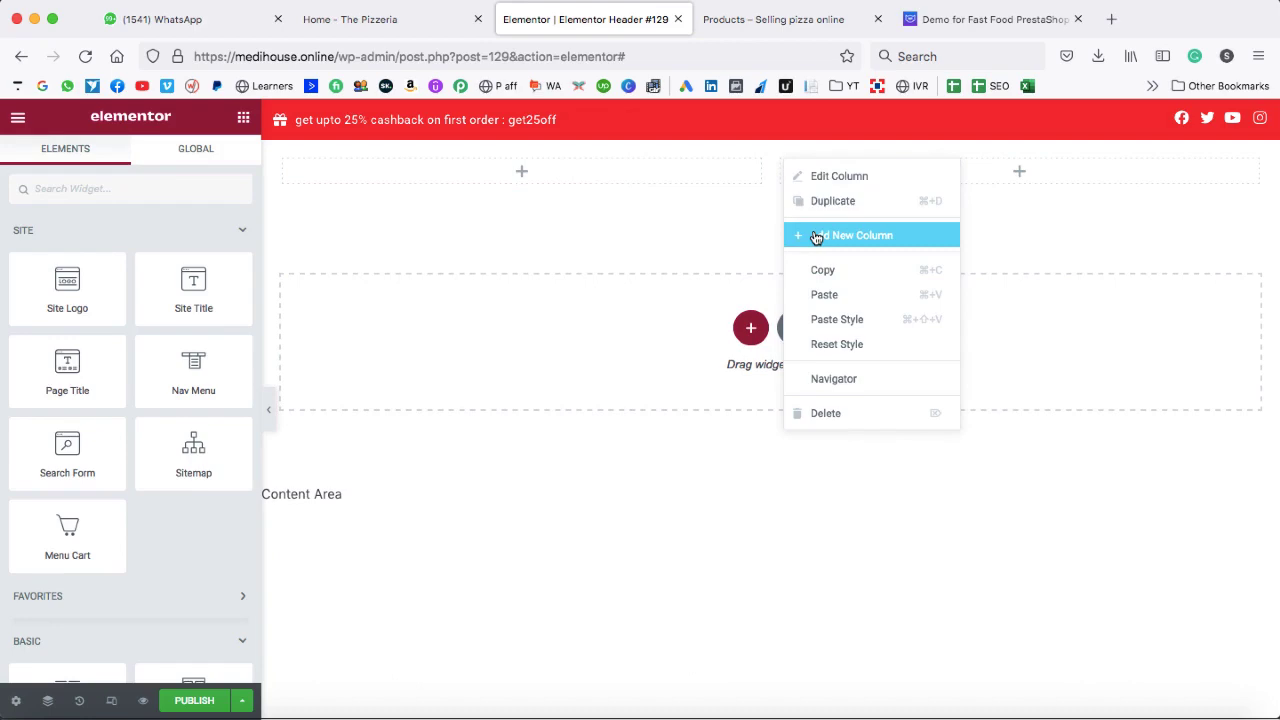
{"action": "left_click", "coordinate": [816, 234]}
{"action": "left_click", "coordinate": [437, 174]}
{"action": "left_click", "coordinate": [985, 19]}
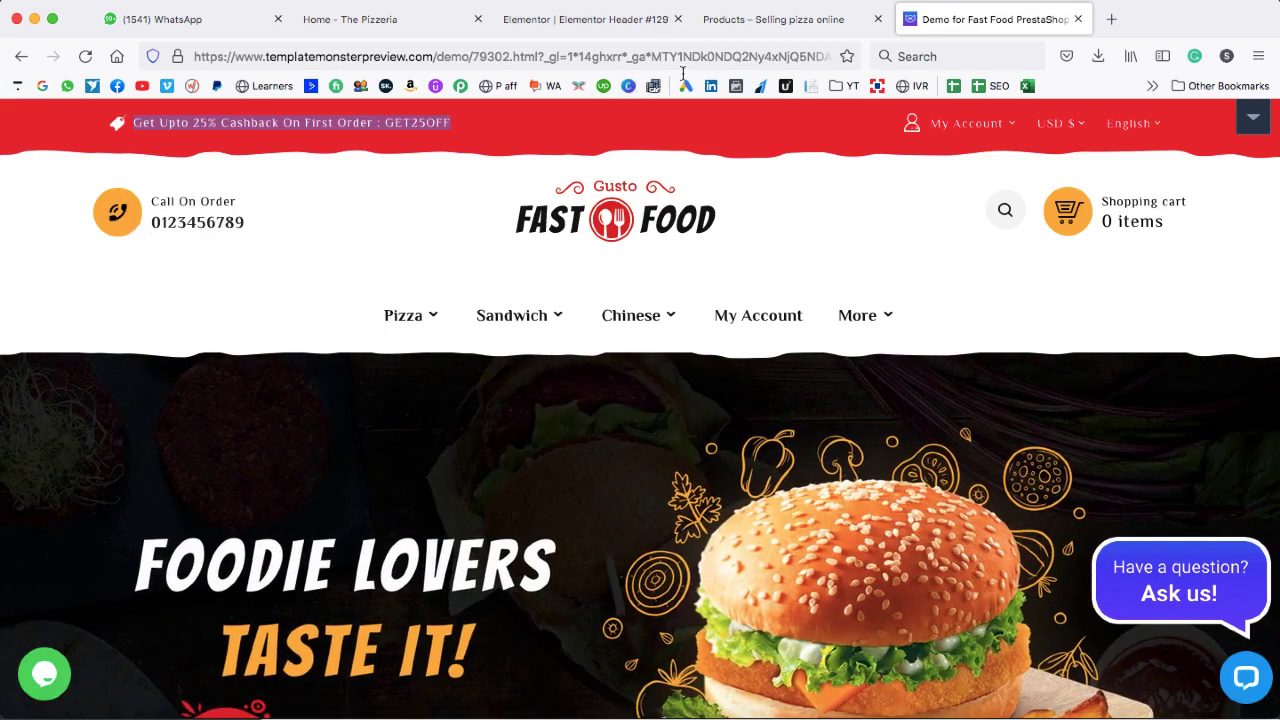
{"action": "left_click", "coordinate": [604, 30]}
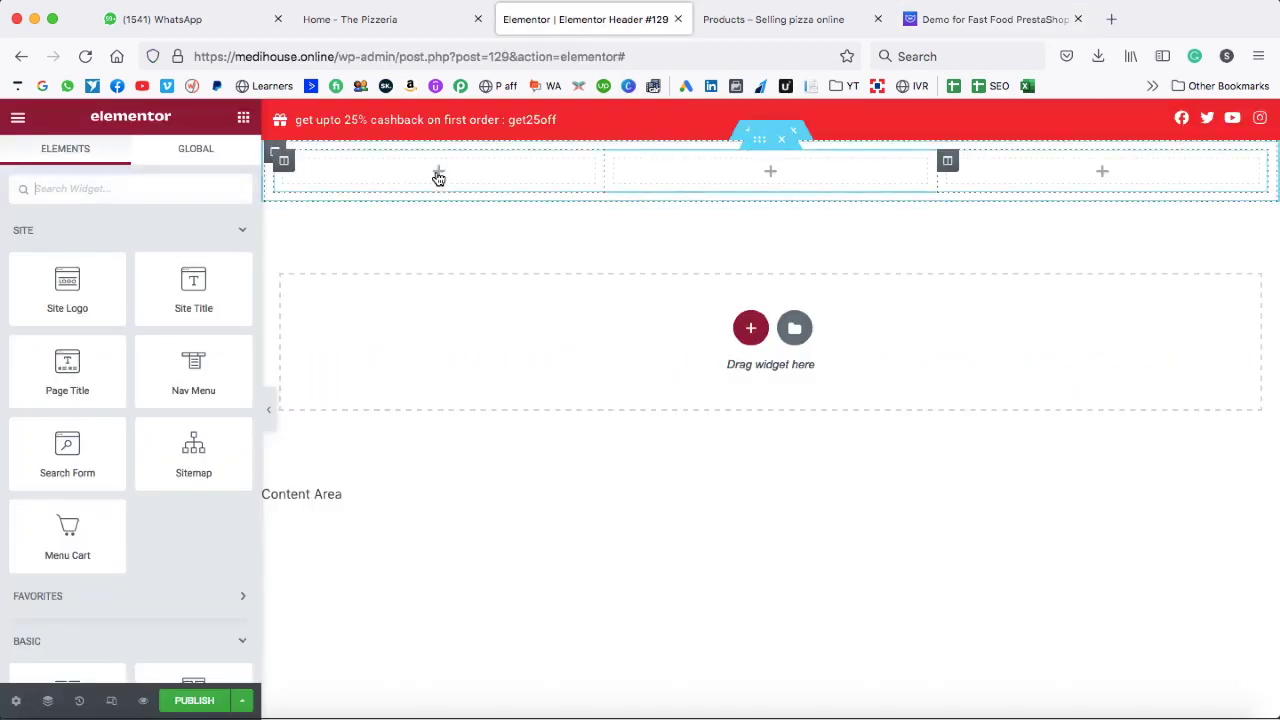
Step: Place an Icon Box in the first column with a stacked phone-with-sound-waves icon
{"action": "type", "text": "icon"}
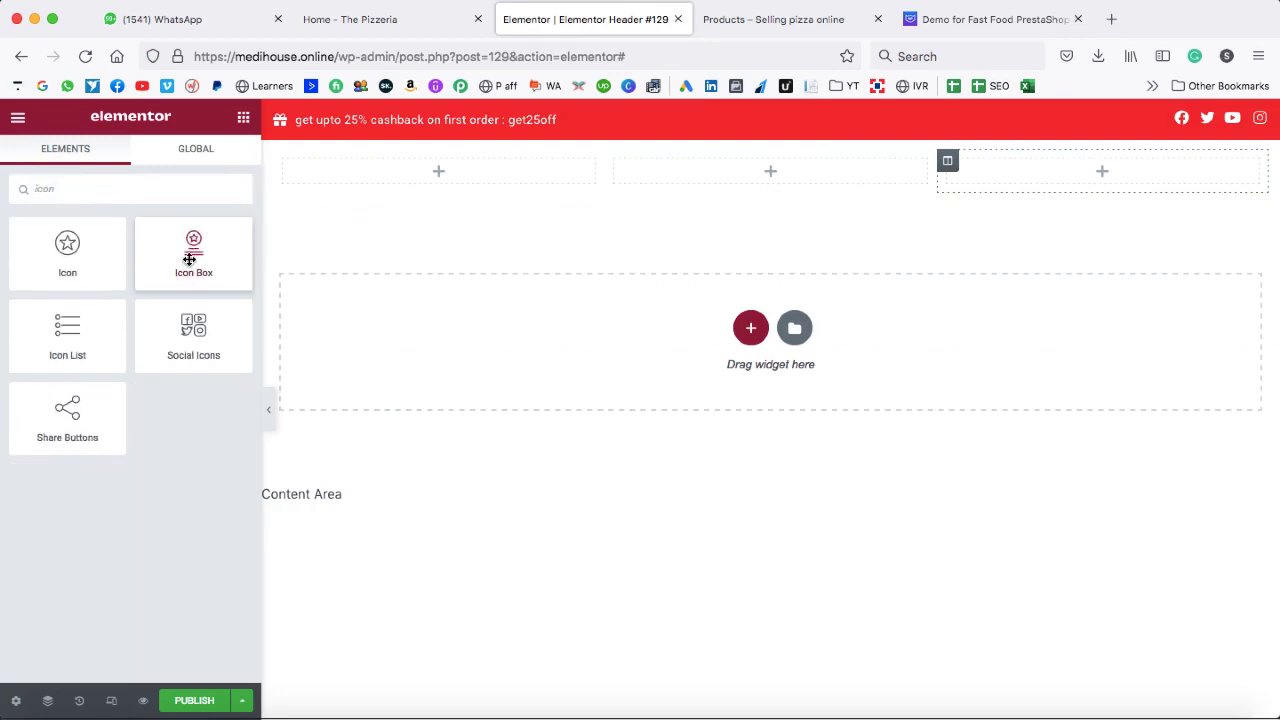
{"action": "left_click_drag", "start_coordinate": [189, 259], "coordinate": [363, 176]}
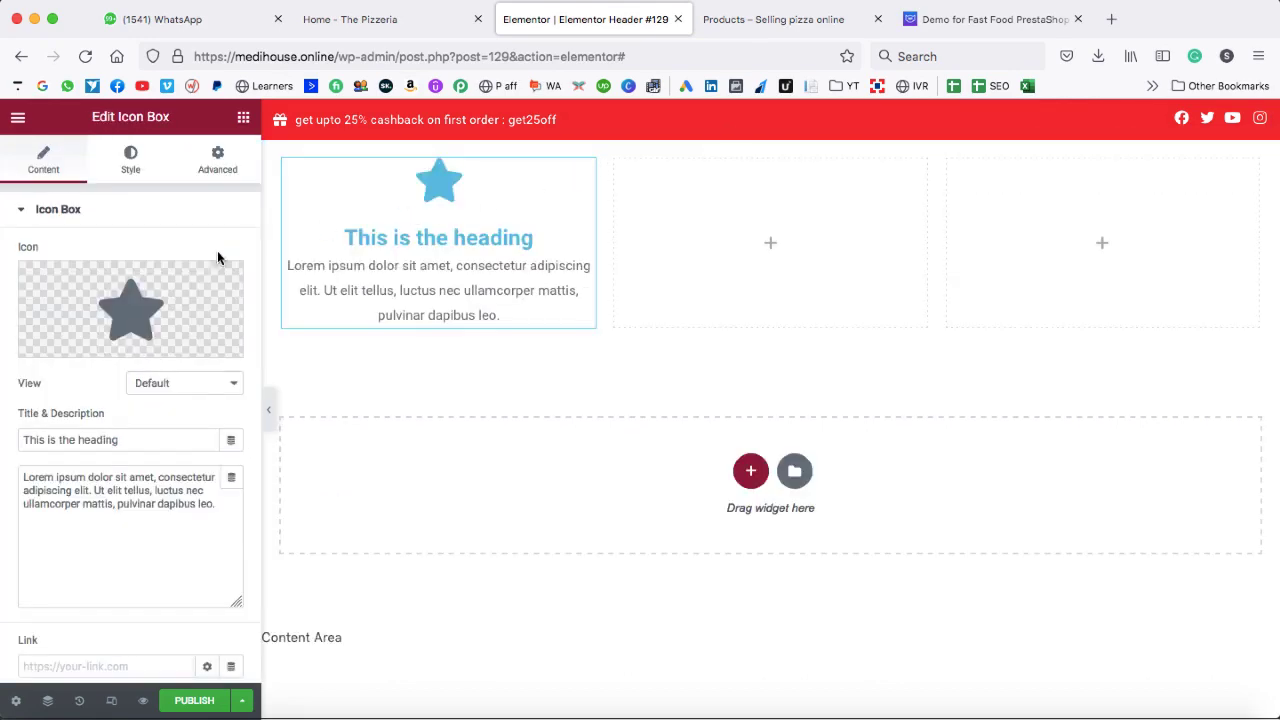
{"action": "mouse_move", "coordinate": [68, 336]}
{"action": "left_click", "coordinate": [73, 346]}
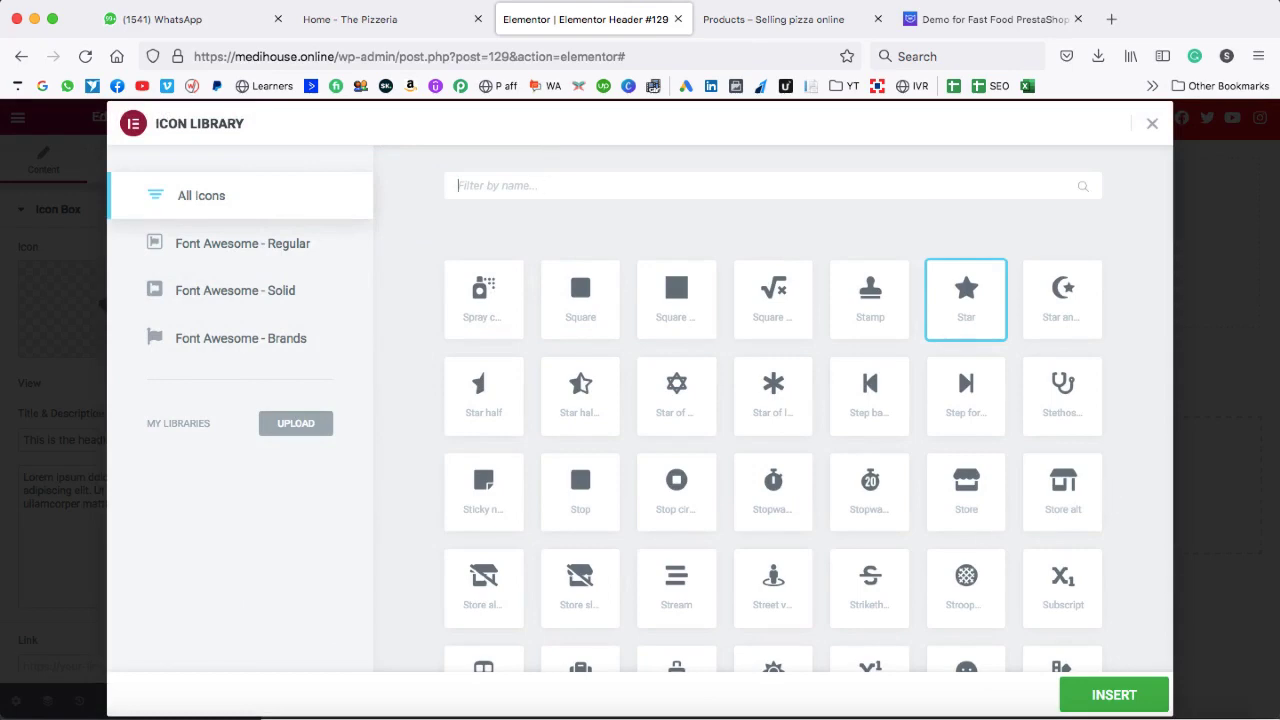
{"action": "type", "text": "phone"}
{"action": "left_click", "coordinate": [964, 387]}
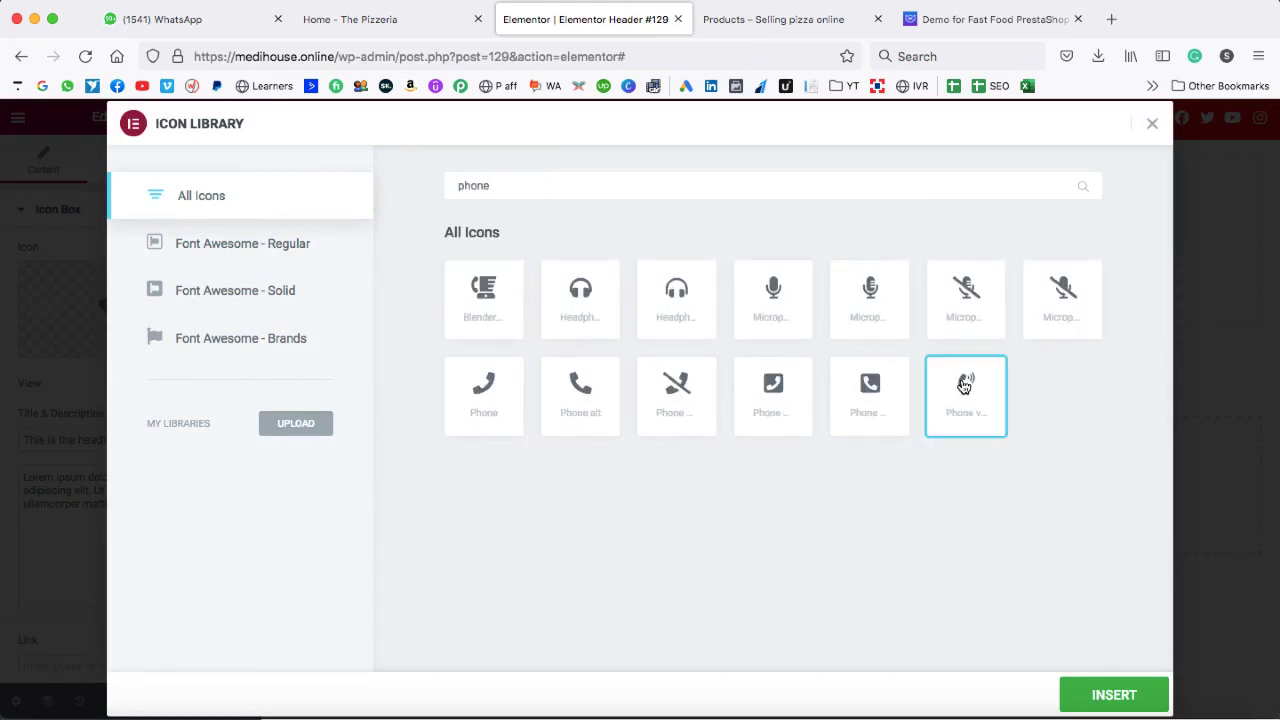
{"action": "left_click", "coordinate": [1118, 696]}
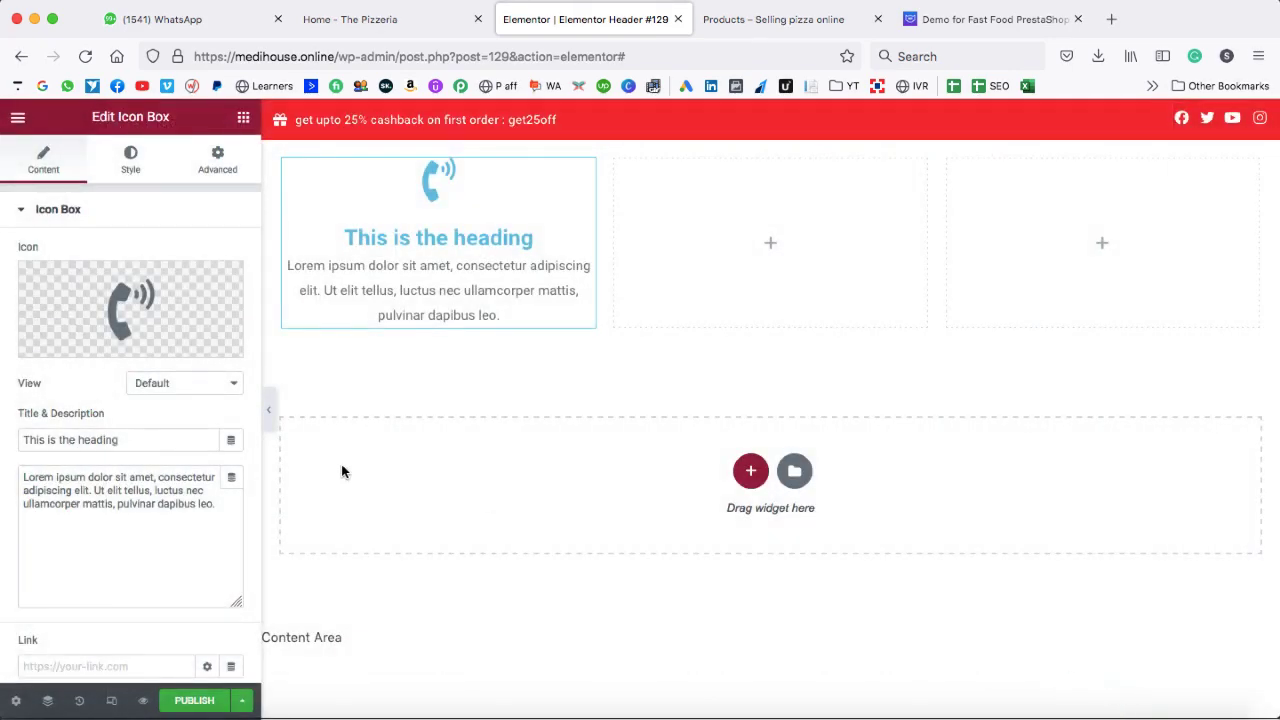
{"action": "left_click", "coordinate": [166, 383]}
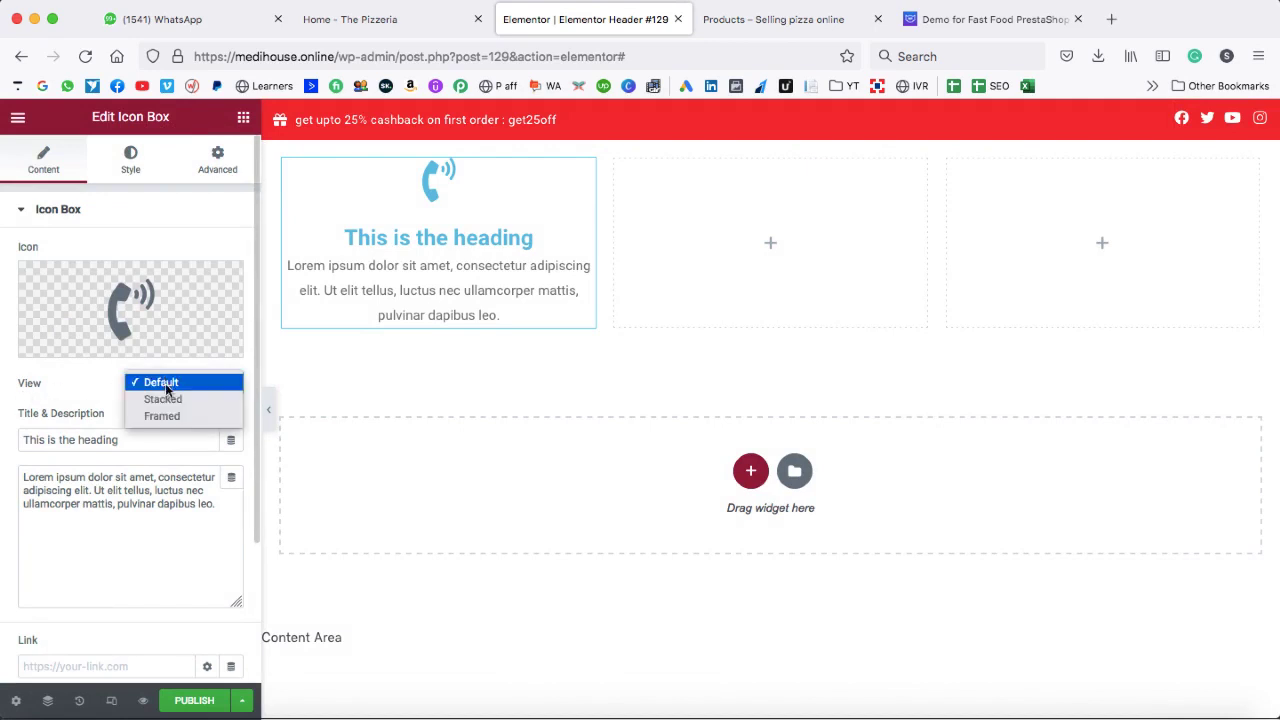
{"action": "left_click", "coordinate": [166, 399]}
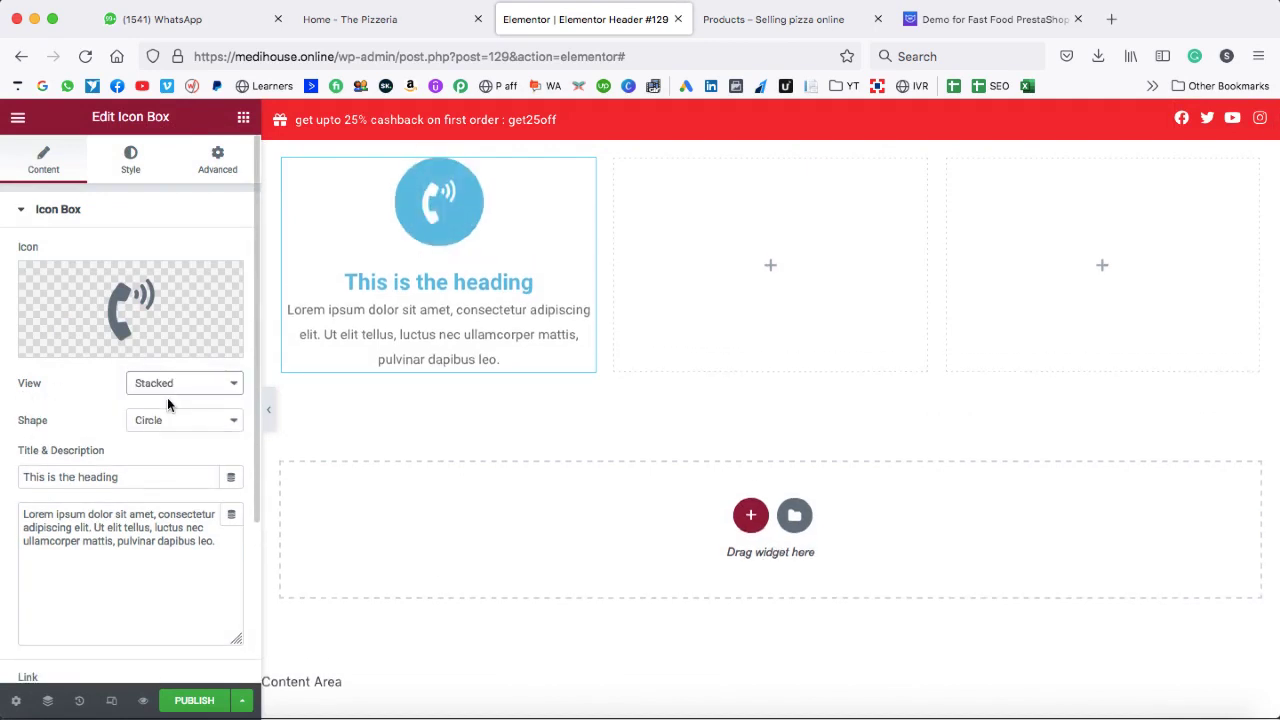
Step: Title the icon box 'Call for order', use the phone number as description, icon on the left
{"action": "left_click_drag", "start_coordinate": [150, 476], "coordinate": [11, 480]}
{"action": "type", "text": "Call for order"}
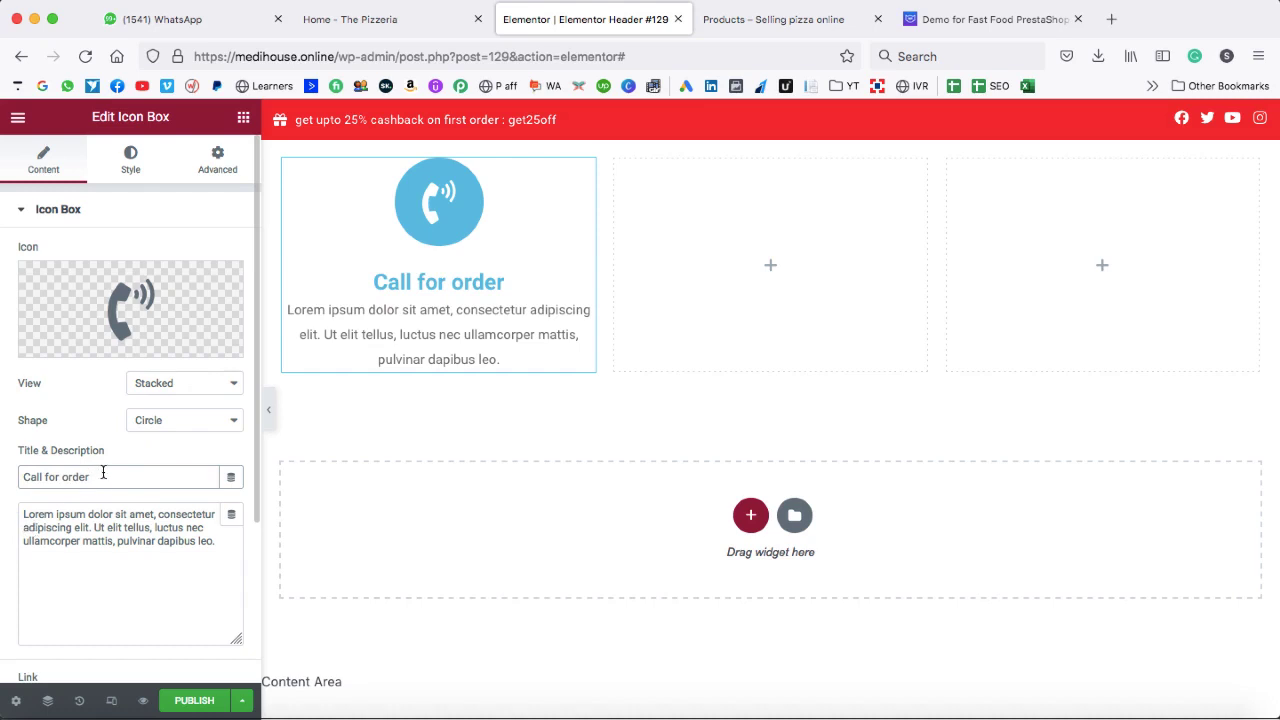
{"action": "left_click", "coordinate": [85, 540]}
{"action": "key", "text": "super+a"}
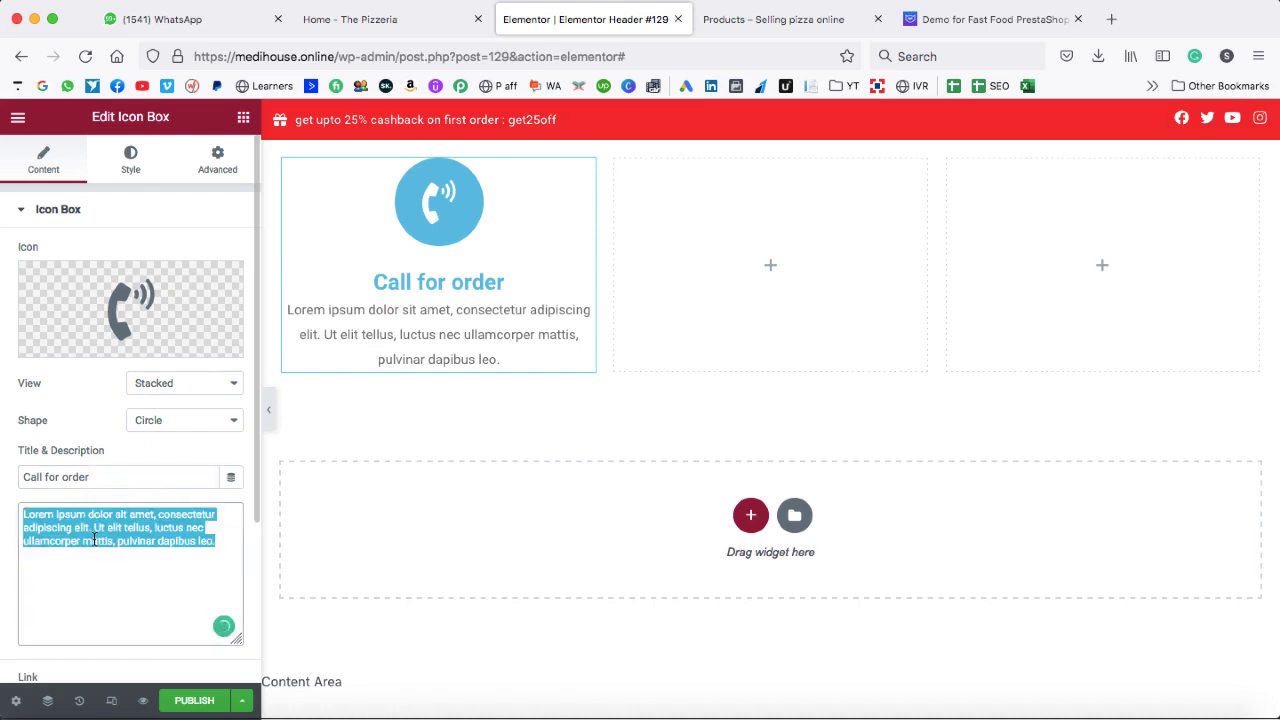
{"action": "key", "text": "BackSpace"}
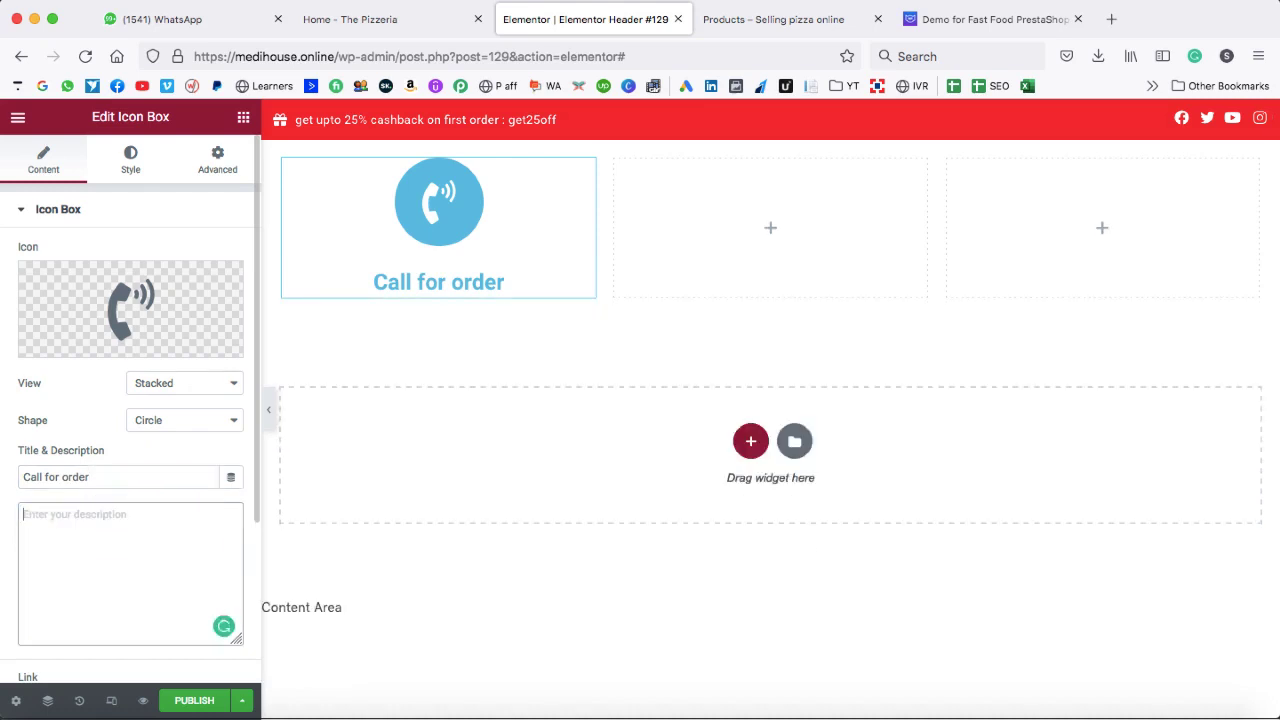
{"action": "type", "text": "0123456789"}
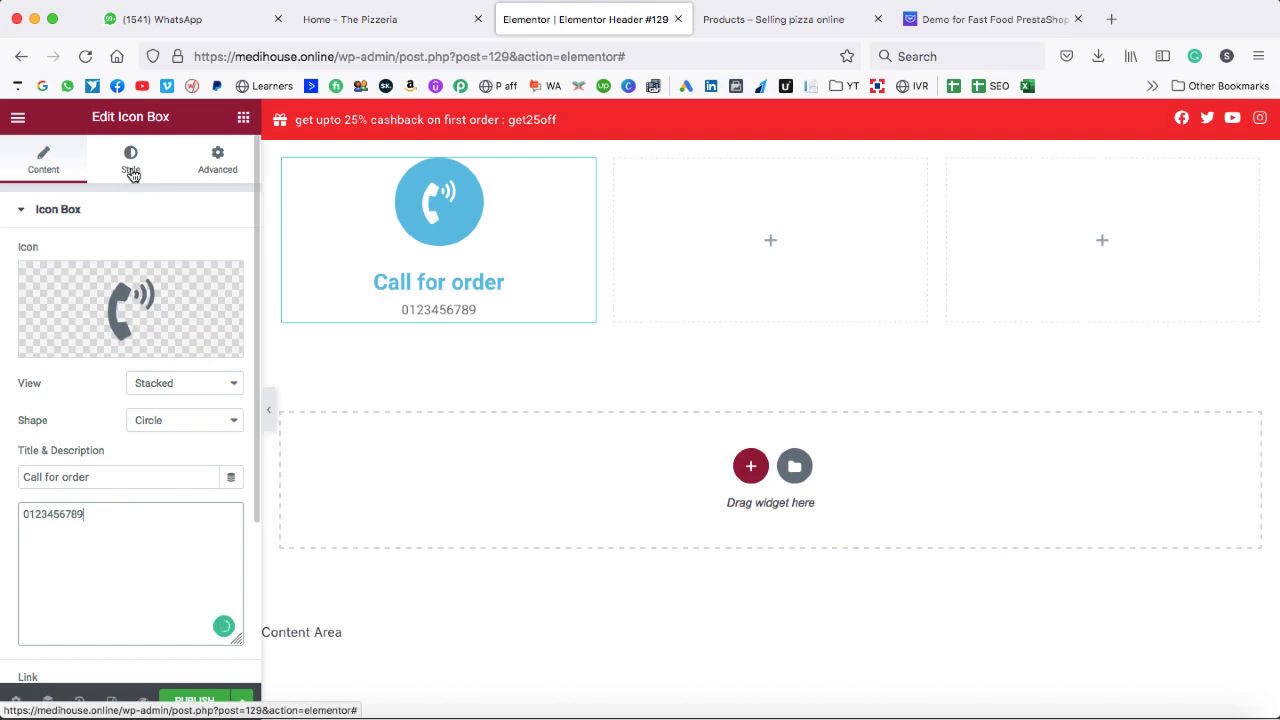
{"action": "scroll", "coordinate": [110, 498], "scroll_direction": "down", "scroll_amount": 3}
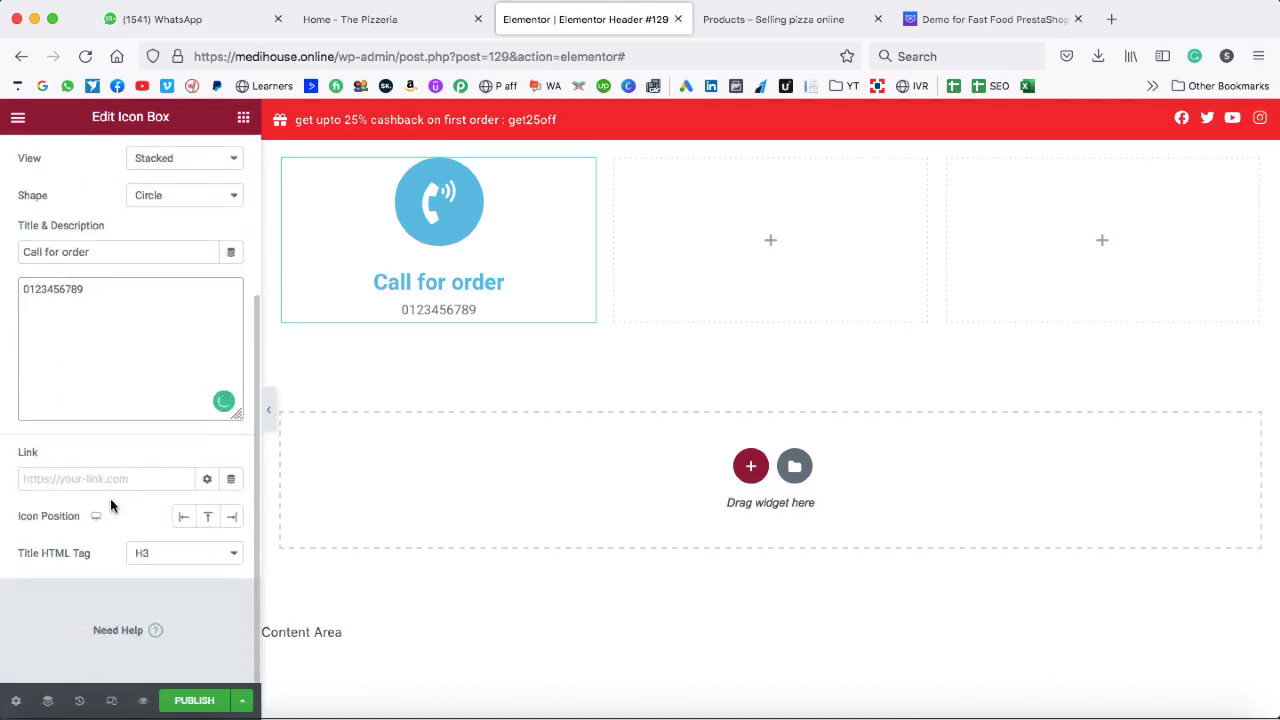
{"action": "left_click", "coordinate": [182, 517]}
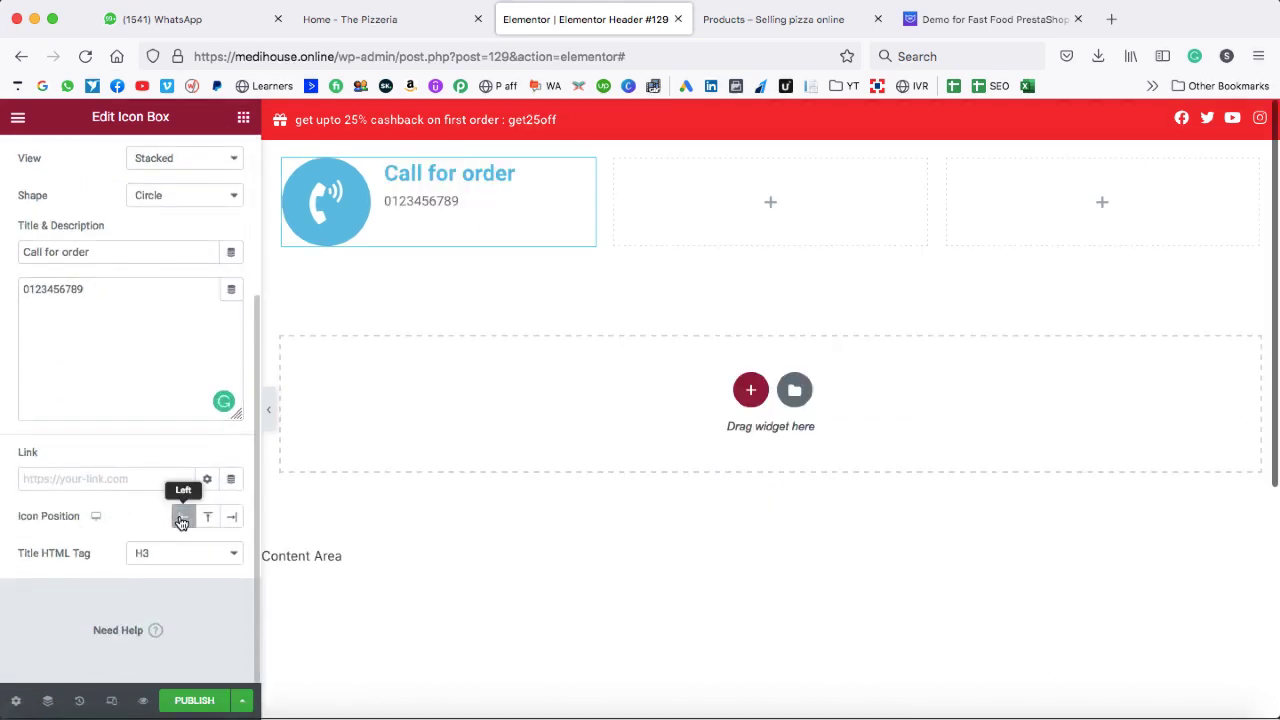
{"action": "scroll", "coordinate": [157, 277], "scroll_direction": "up", "scroll_amount": 3}
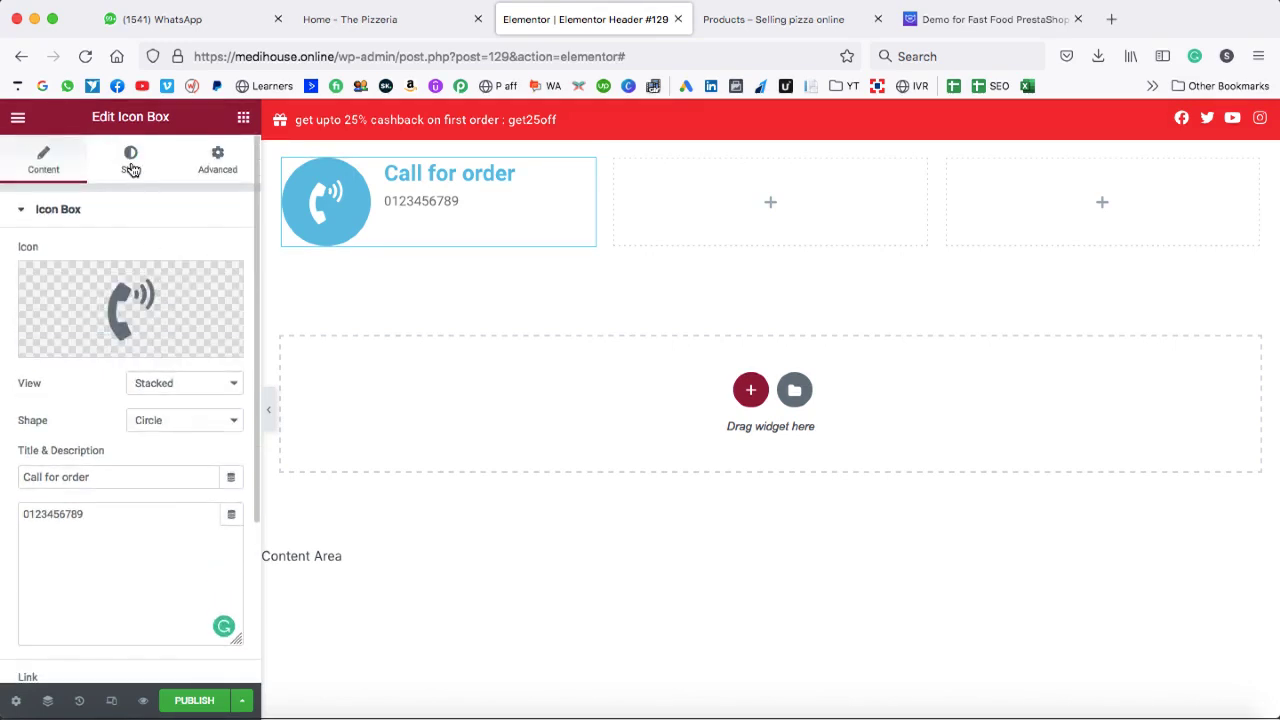
Step: Colour the phone icon's circle yellow-orange #E9B125
{"action": "left_click", "coordinate": [130, 160]}
{"action": "left_click", "coordinate": [229, 290]}
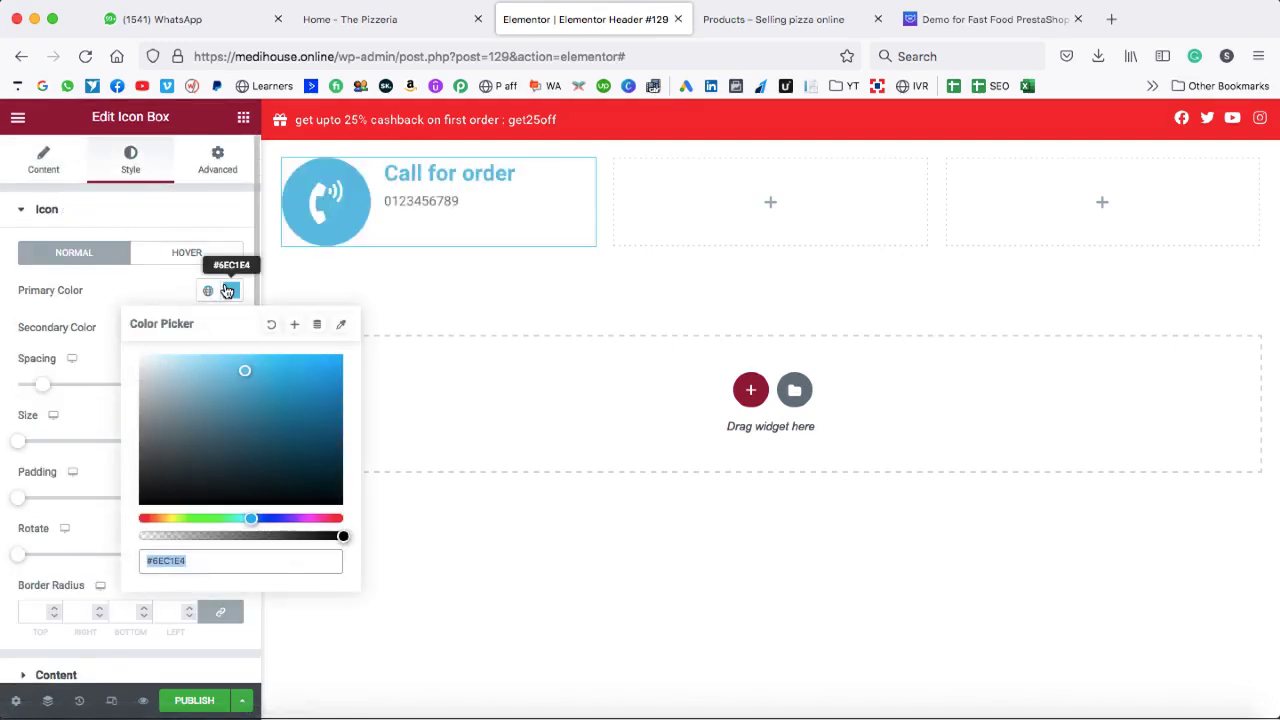
{"action": "left_click_drag", "start_coordinate": [196, 517], "coordinate": [157, 517]}
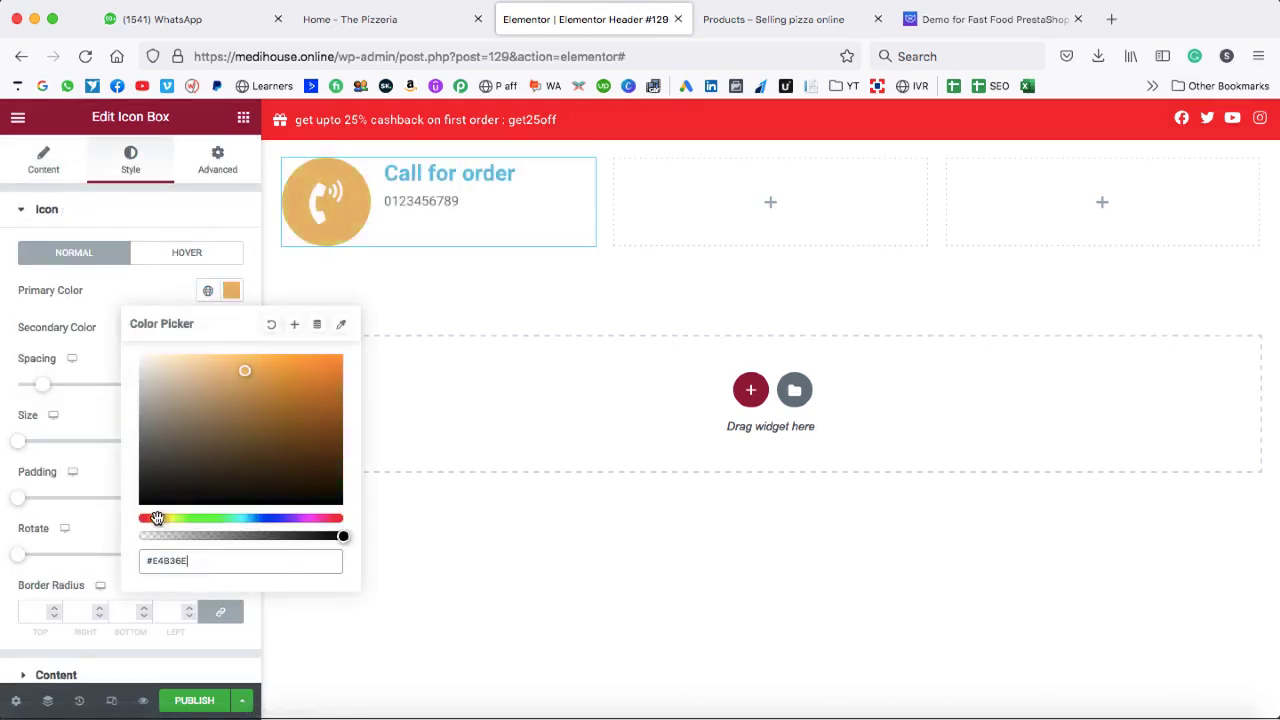
{"action": "left_click_drag", "start_coordinate": [246, 374], "coordinate": [310, 368]}
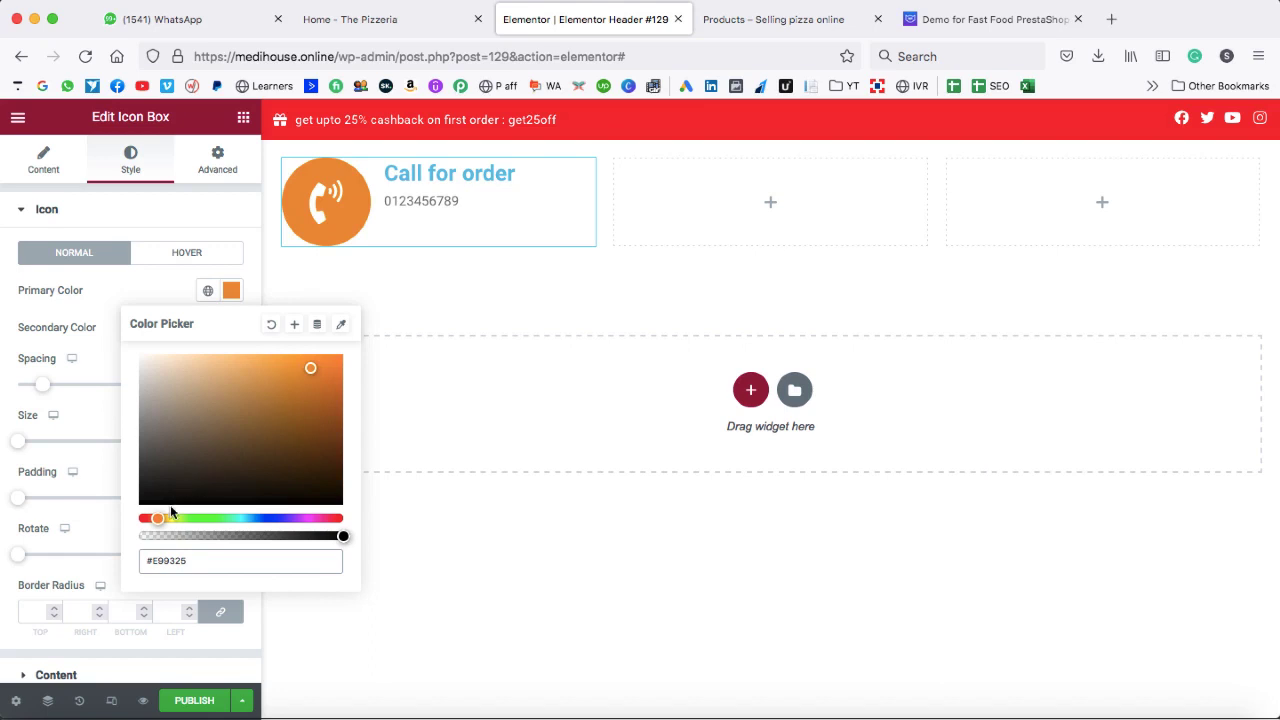
{"action": "left_click_drag", "start_coordinate": [157, 516], "coordinate": [162, 516]}
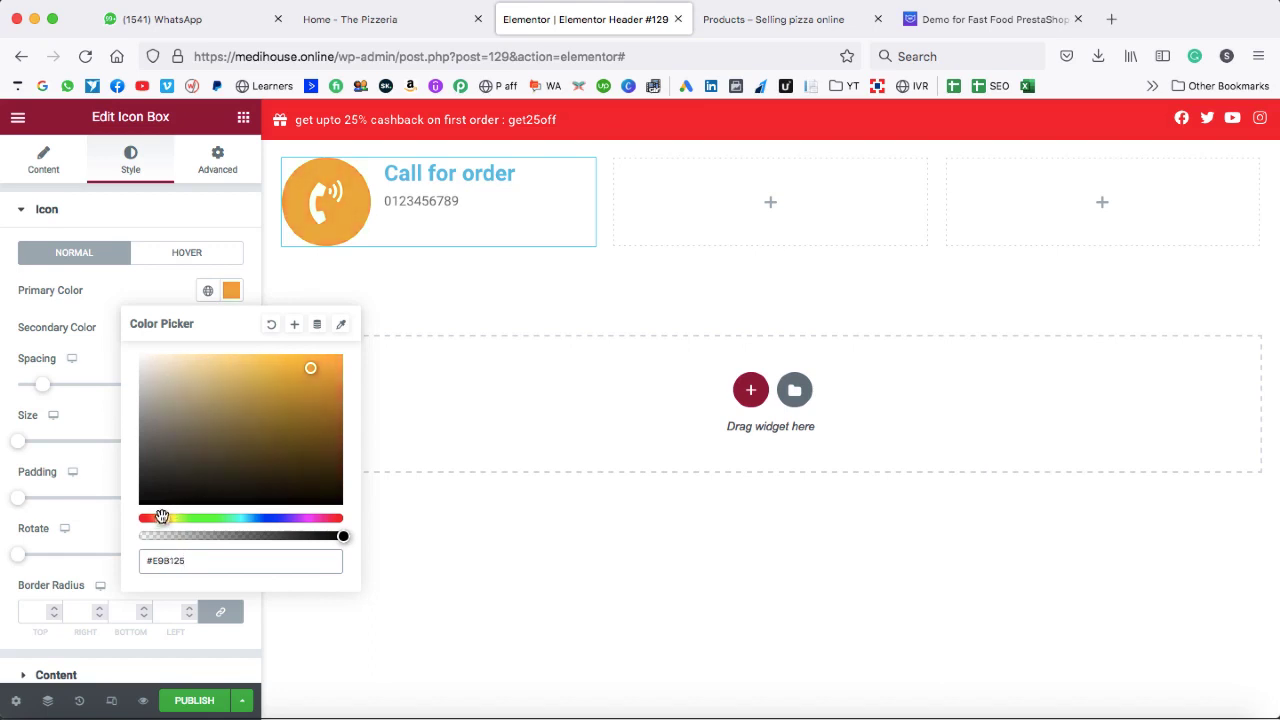
{"action": "left_click", "coordinate": [104, 292]}
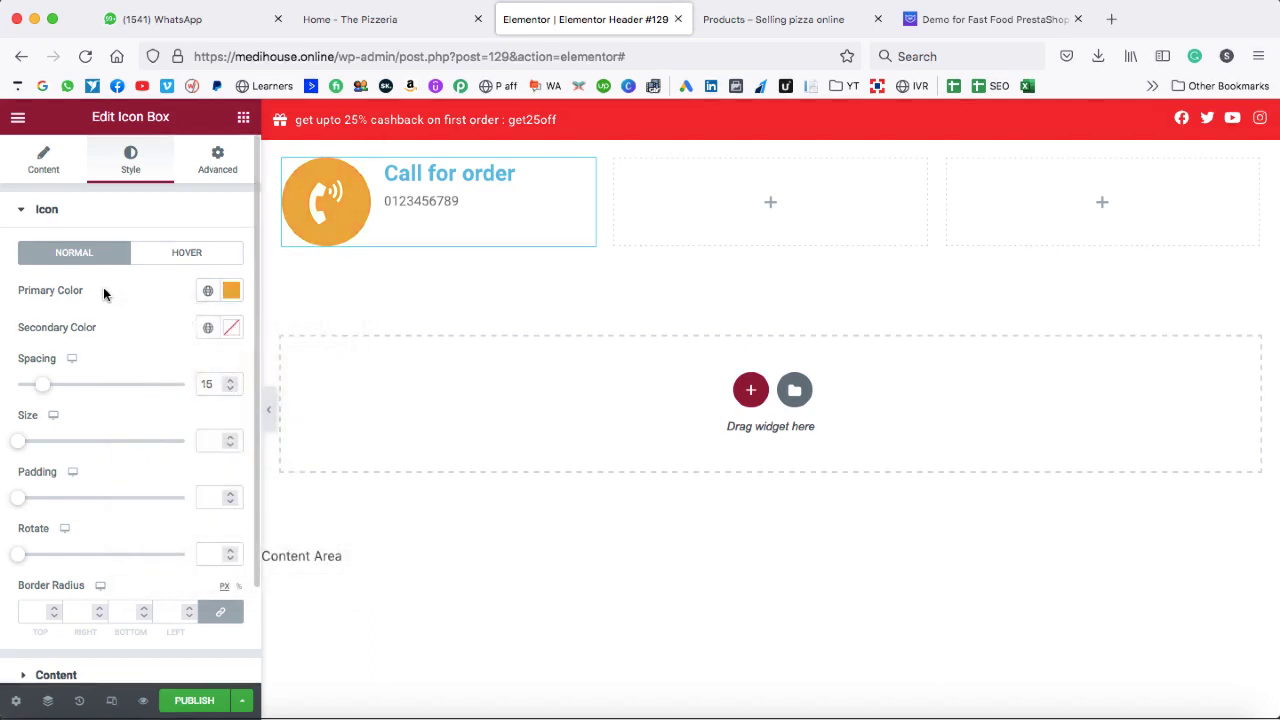
Step: Raise the phone icon size step by step from 18 to 26
{"action": "left_click", "coordinate": [230, 438]}
{"action": "left_click", "coordinate": [230, 438]}
{"action": "left_click", "coordinate": [230, 438]}
{"action": "left_click", "coordinate": [230, 438]}
{"action": "left_click", "coordinate": [230, 438]}
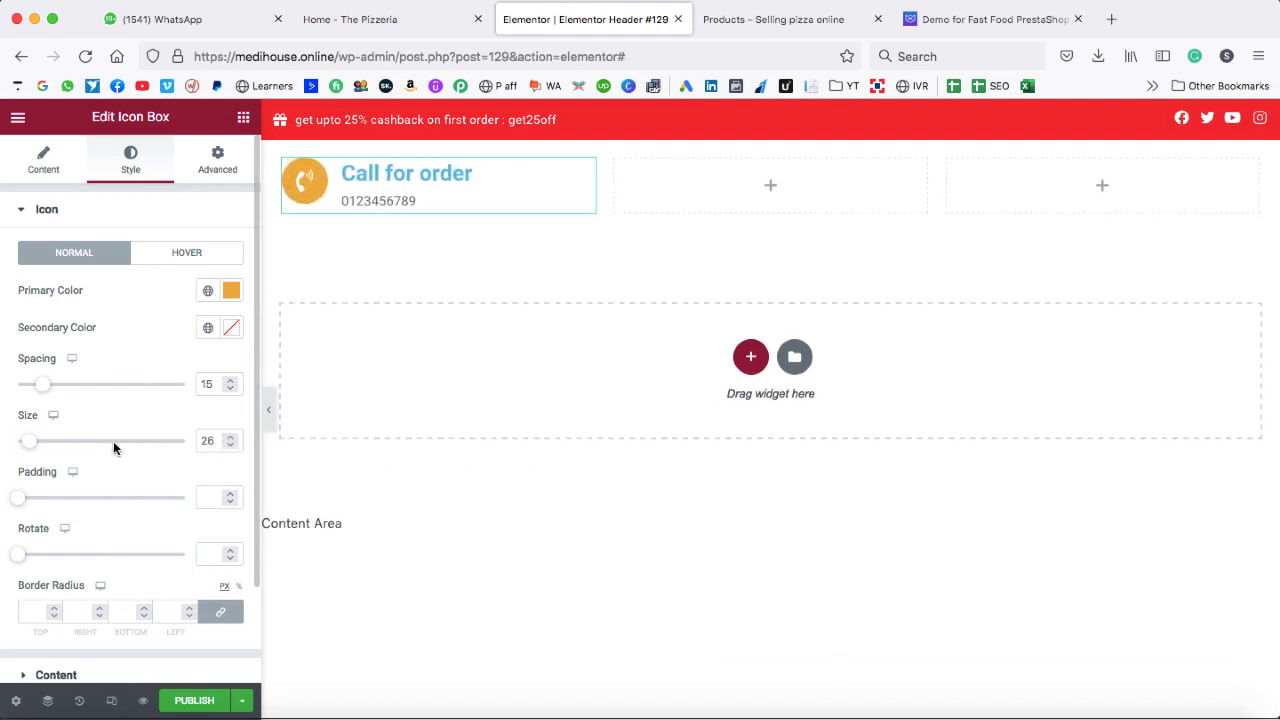
Step: Make the 'Call for order' title colour black
{"action": "scroll", "coordinate": [113, 441], "scroll_direction": "down", "scroll_amount": 2}
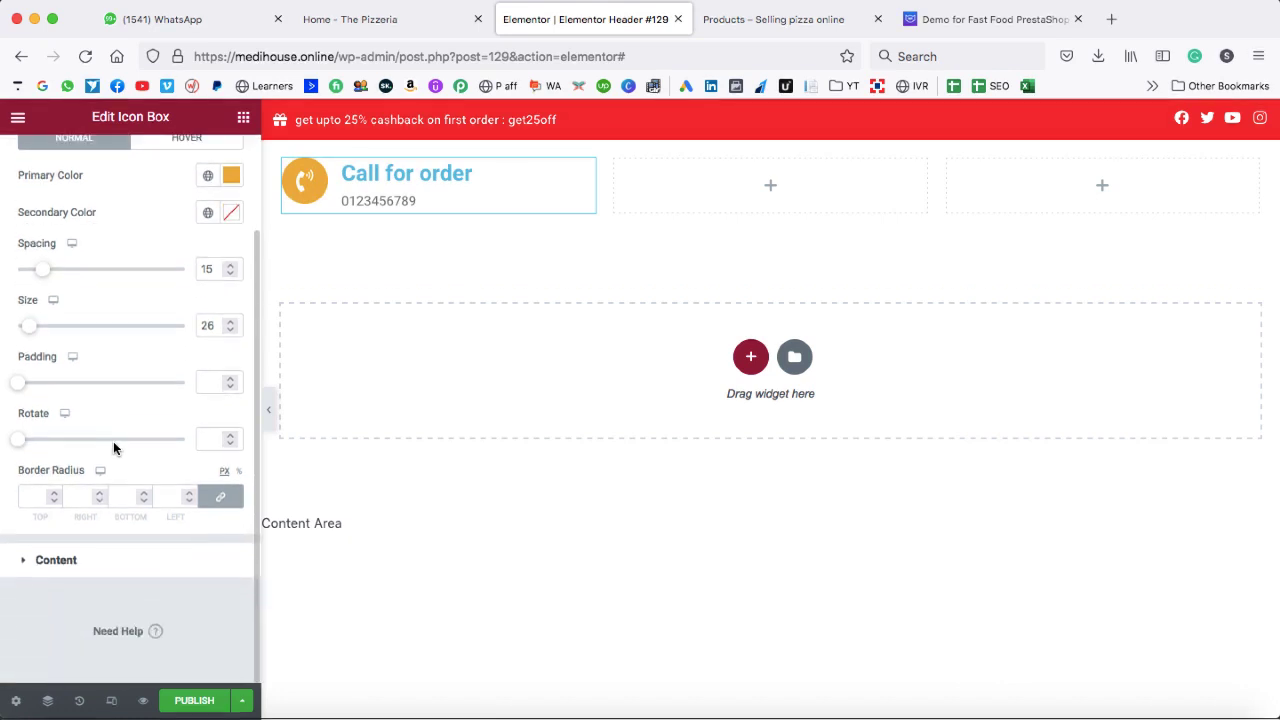
{"action": "left_click", "coordinate": [27, 567]}
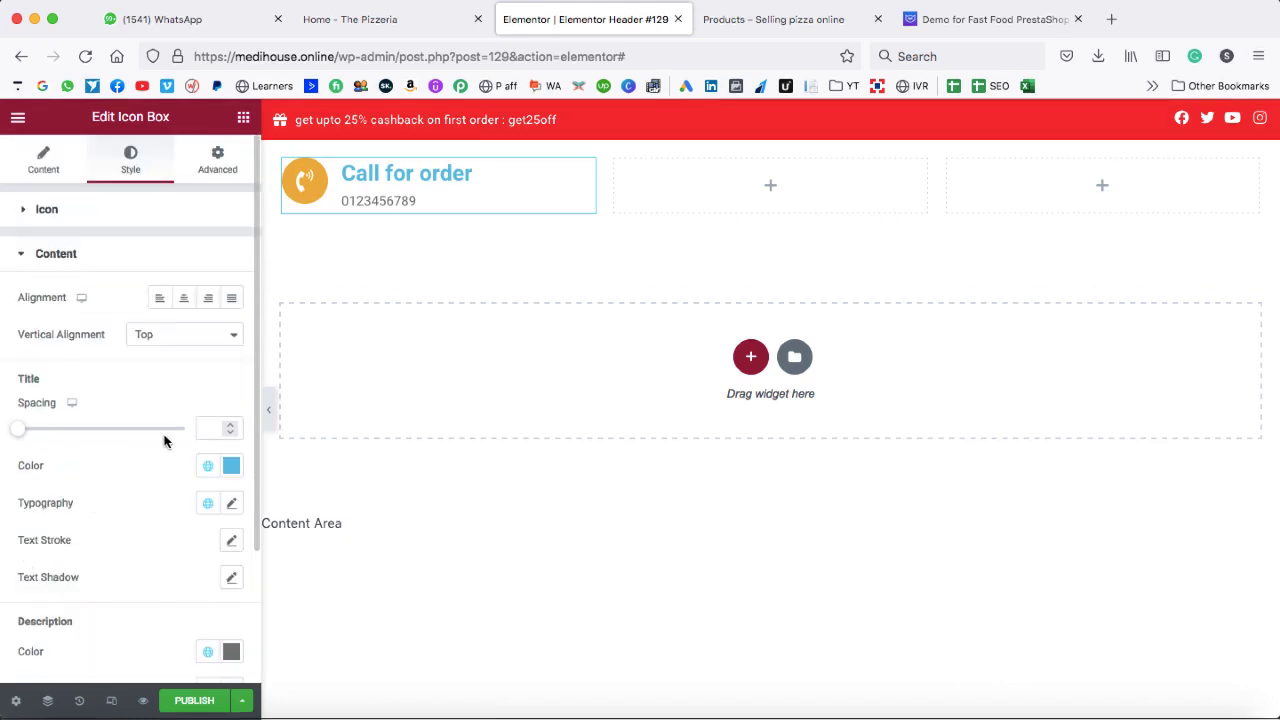
{"action": "scroll", "coordinate": [165, 410], "scroll_direction": "down", "scroll_amount": 1}
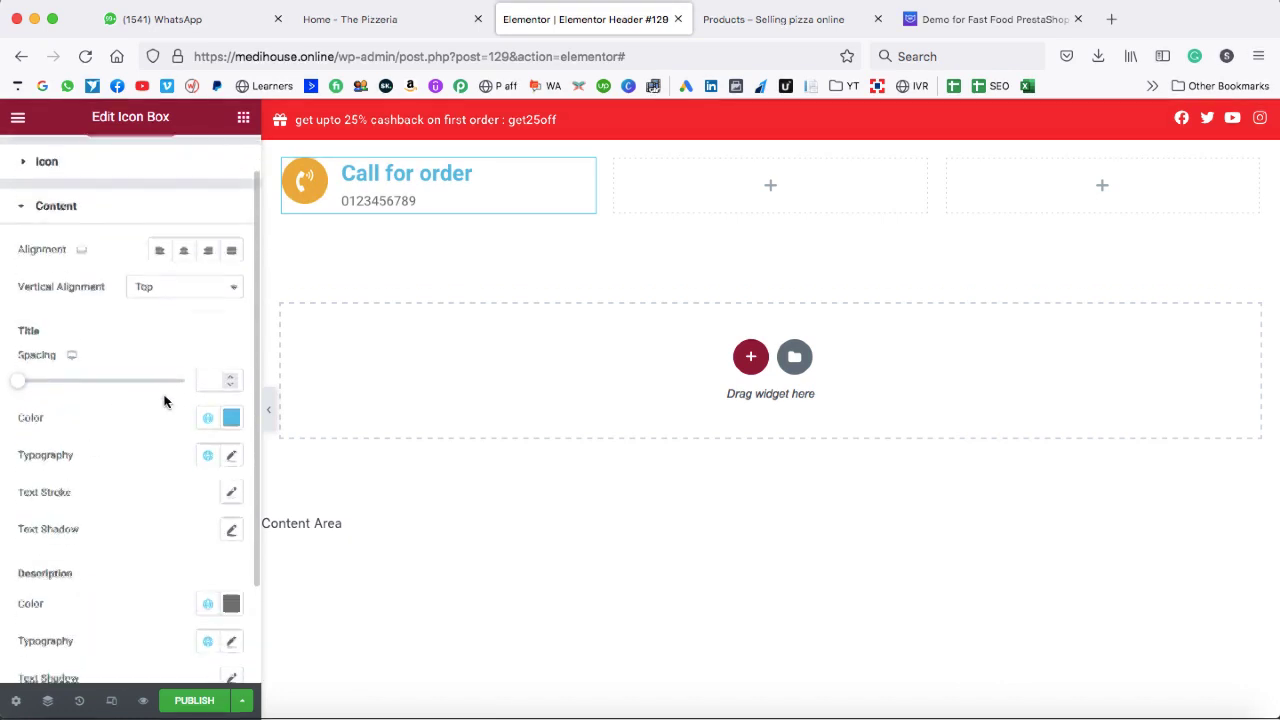
{"action": "left_click", "coordinate": [231, 410]}
{"action": "left_click_drag", "start_coordinate": [189, 514], "coordinate": [135, 641]}
{"action": "left_click", "coordinate": [86, 482]}
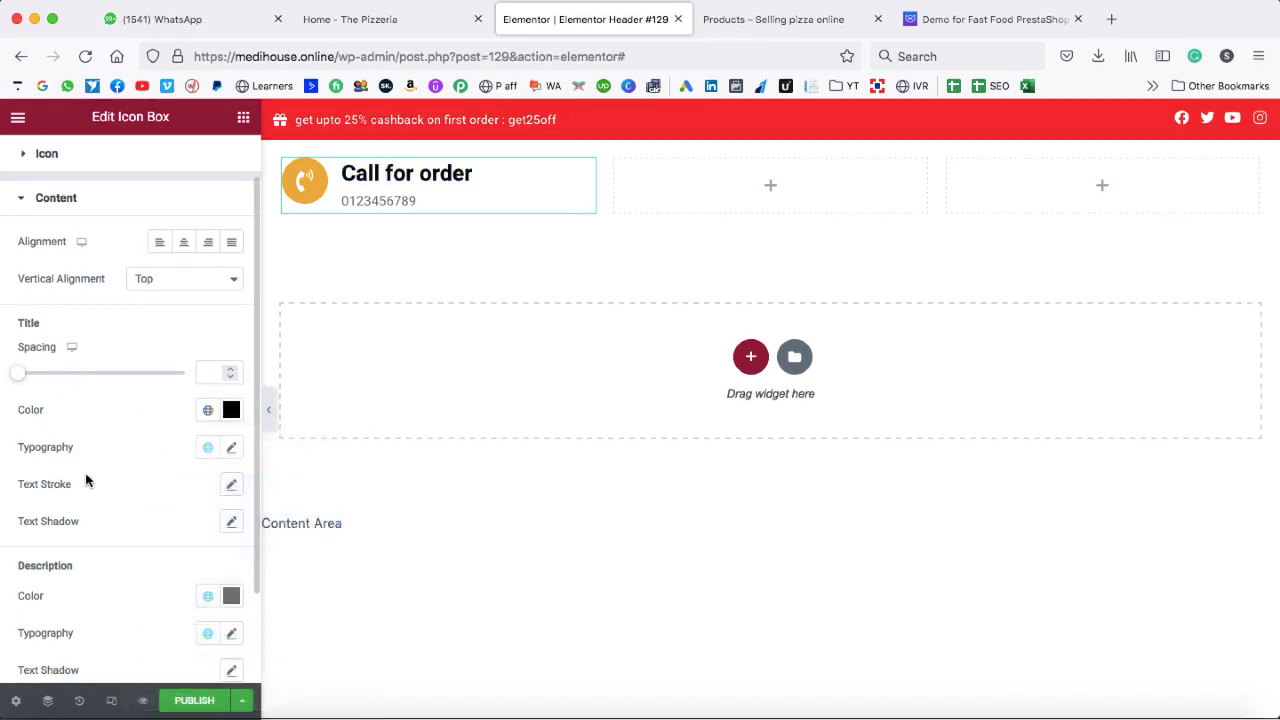
Step: Set the title typography to the Risque font at 16 px
{"action": "left_click", "coordinate": [232, 449]}
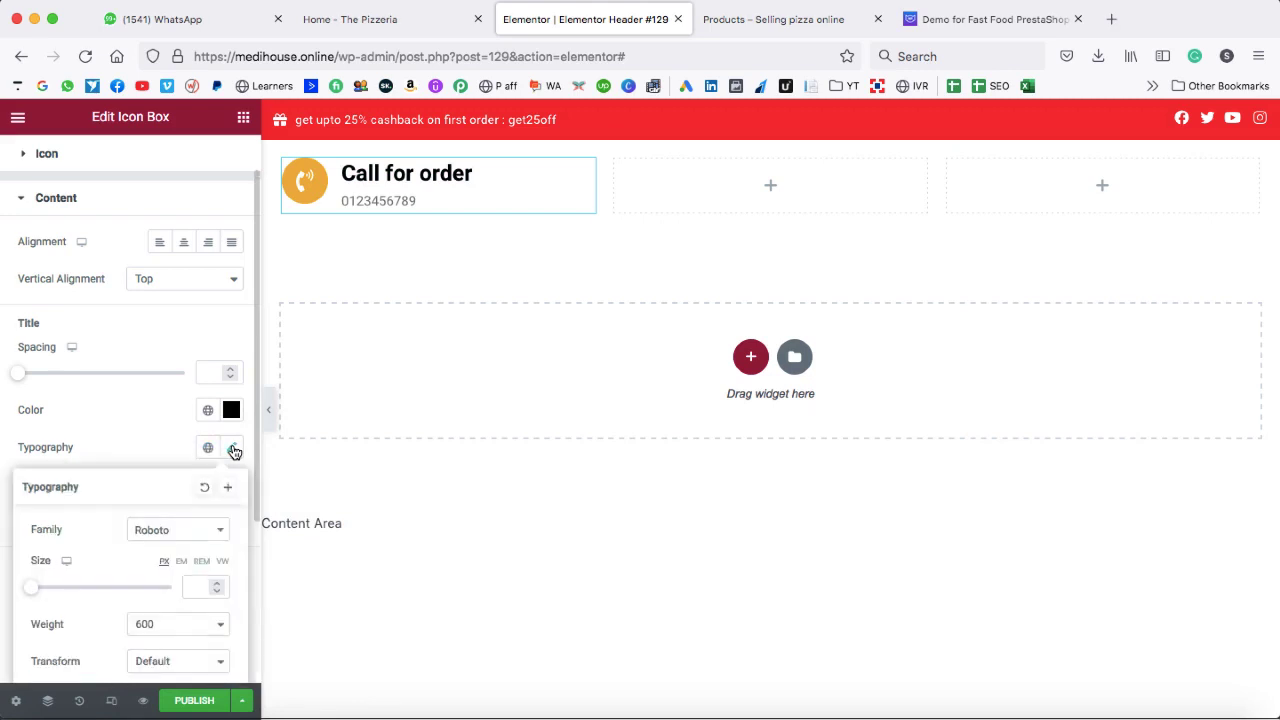
{"action": "scroll", "coordinate": [126, 485], "scroll_direction": "down", "scroll_amount": 5}
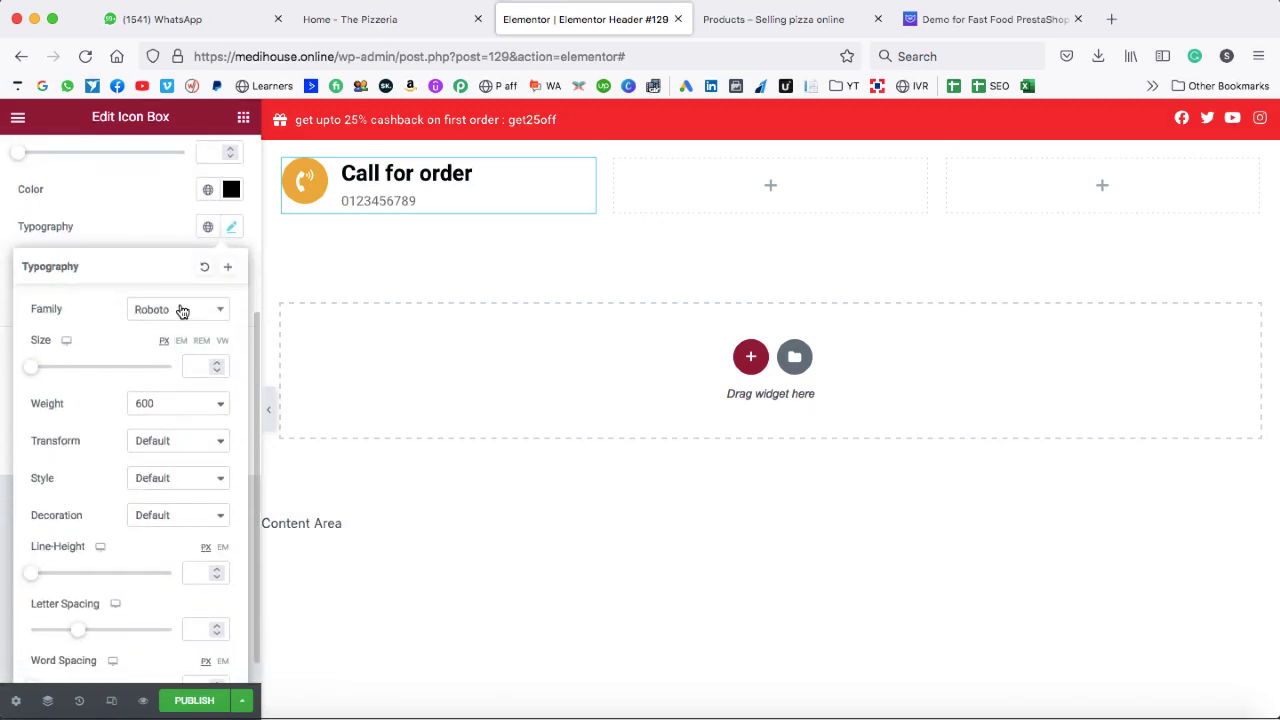
{"action": "left_click", "coordinate": [182, 312]}
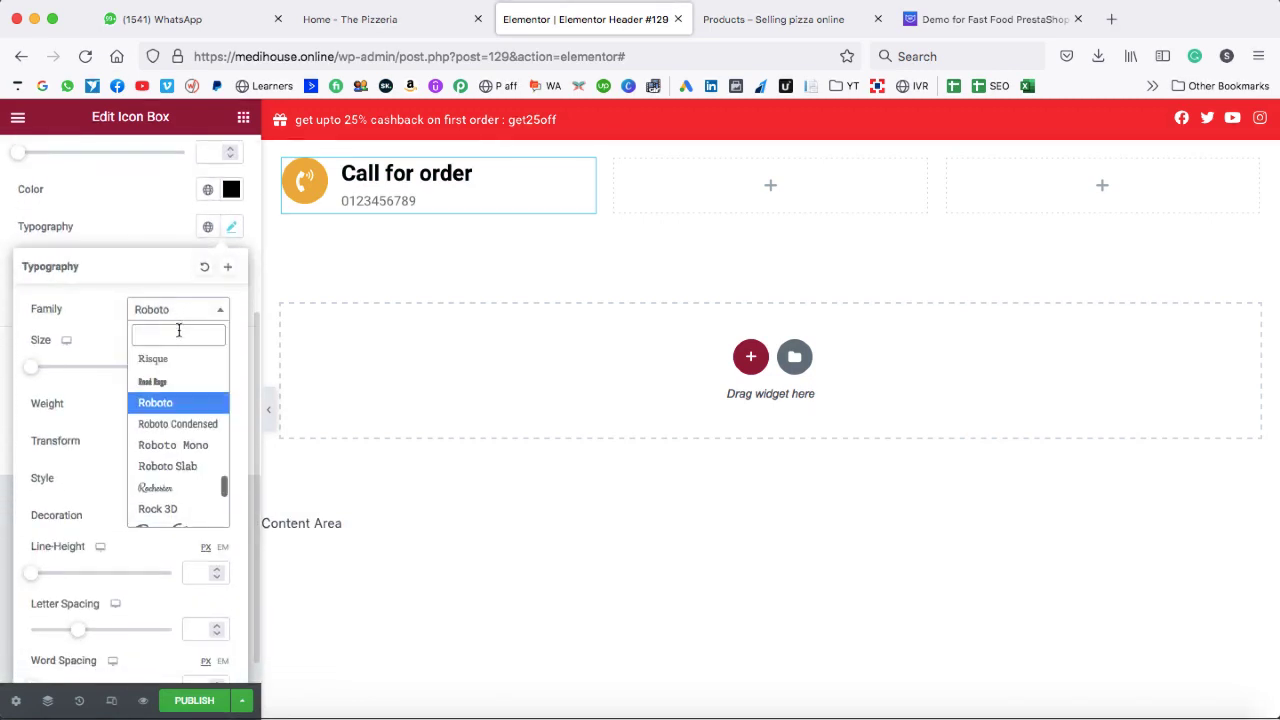
{"action": "left_click", "coordinate": [172, 360]}
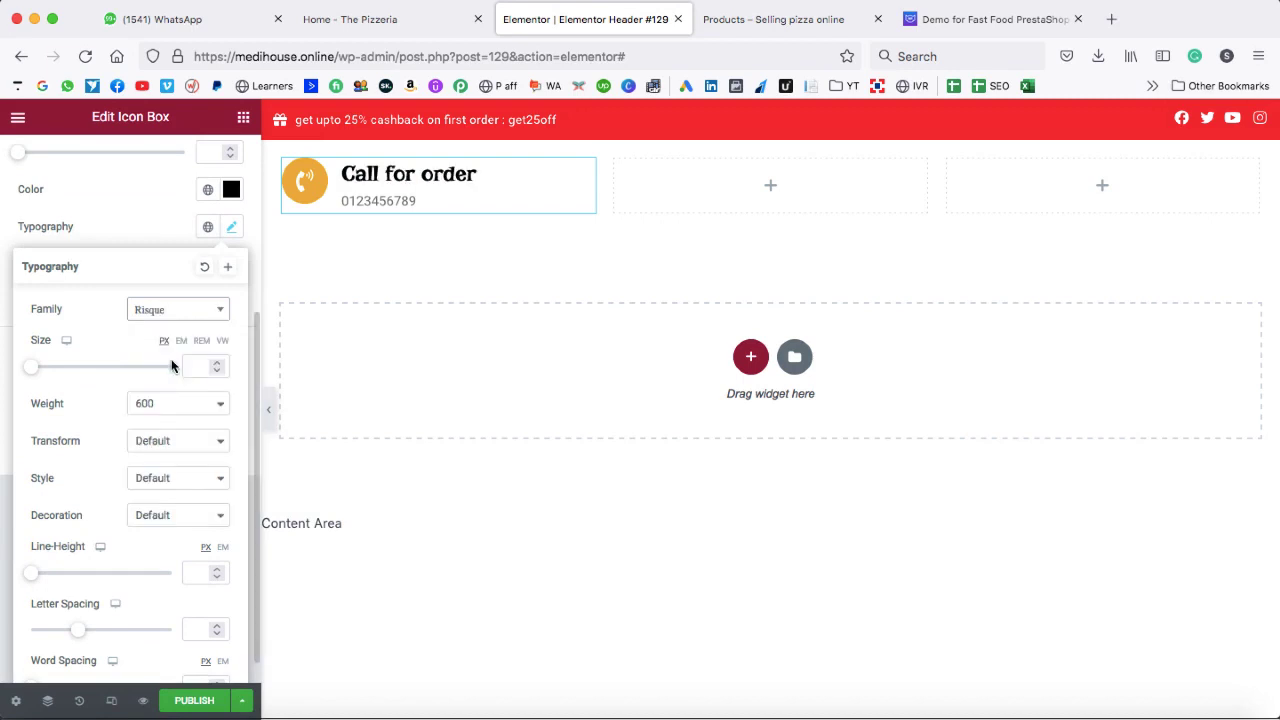
{"action": "left_click_drag", "start_coordinate": [30, 375], "coordinate": [40, 375]}
{"action": "left_click", "coordinate": [105, 205]}
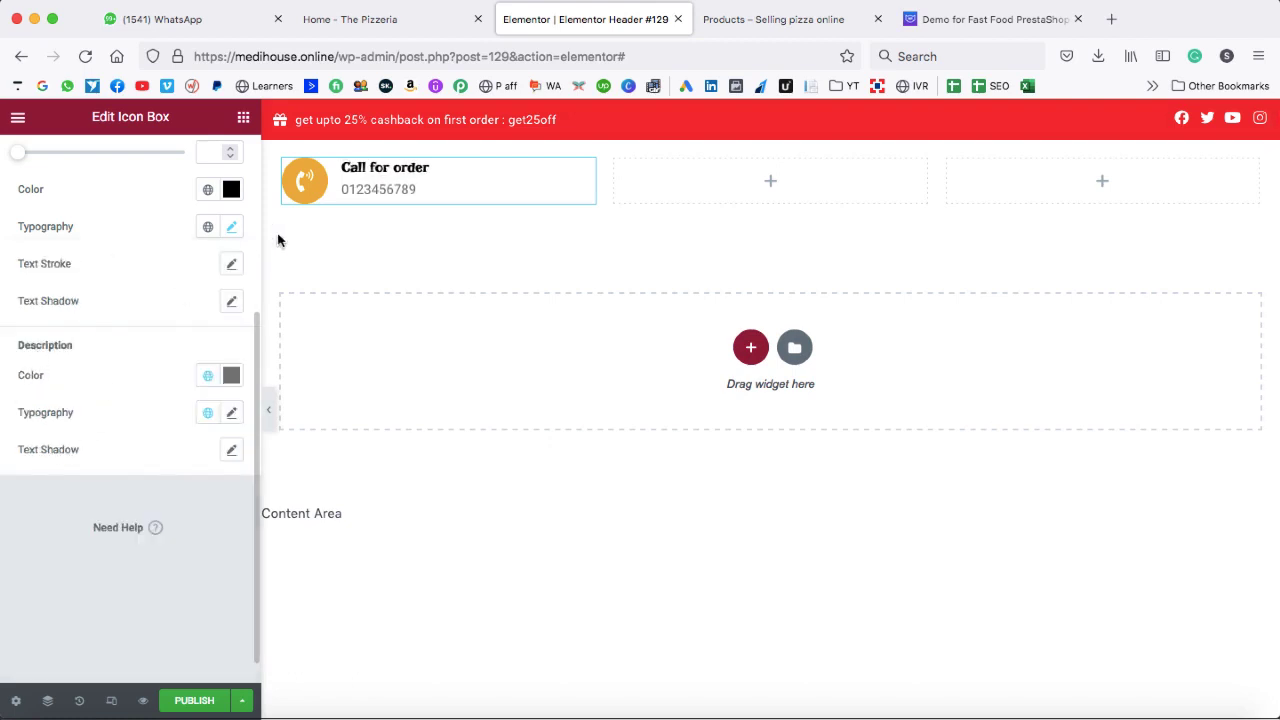
Step: Set the phone number description colour to black (#000000)
{"action": "left_click", "coordinate": [231, 375]}
{"action": "mouse_move", "coordinate": [174, 343]}
{"action": "left_mouse_down"}
{"action": "mouse_move", "coordinate": [160, 343]}
{"action": "mouse_move", "coordinate": [115, 413]}
{"action": "left_mouse_up"}
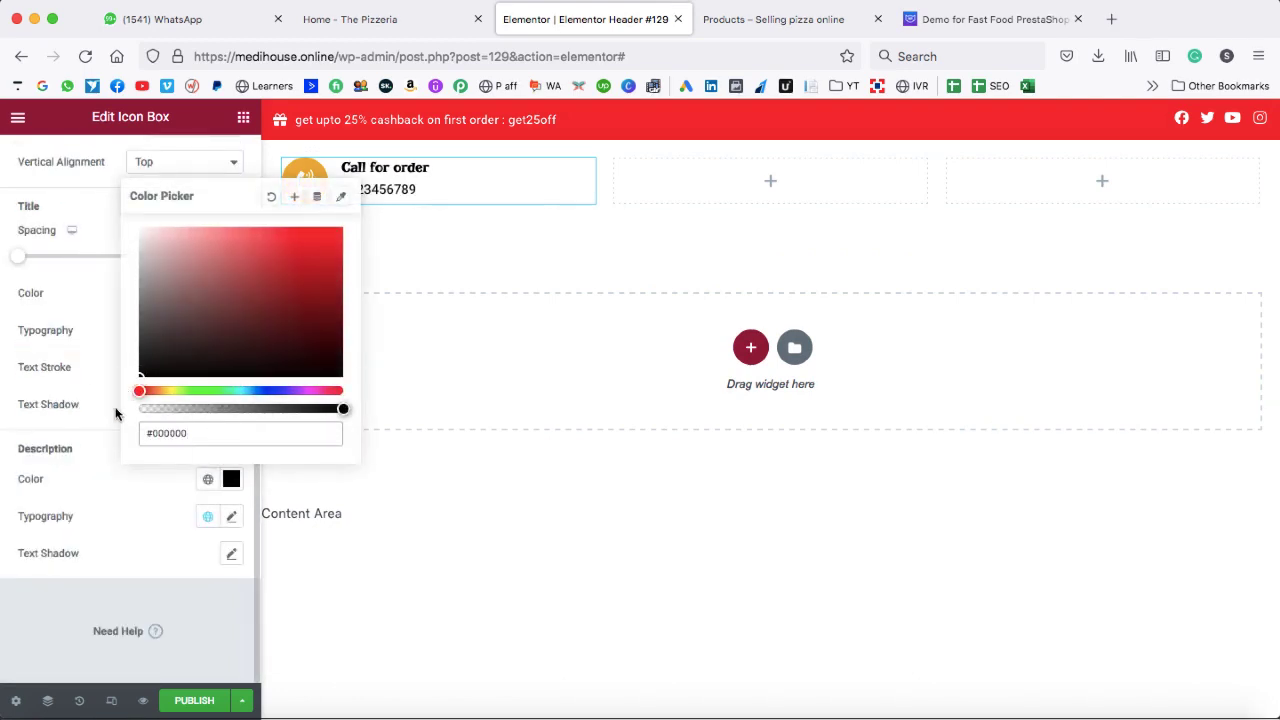
{"action": "left_click", "coordinate": [90, 462]}
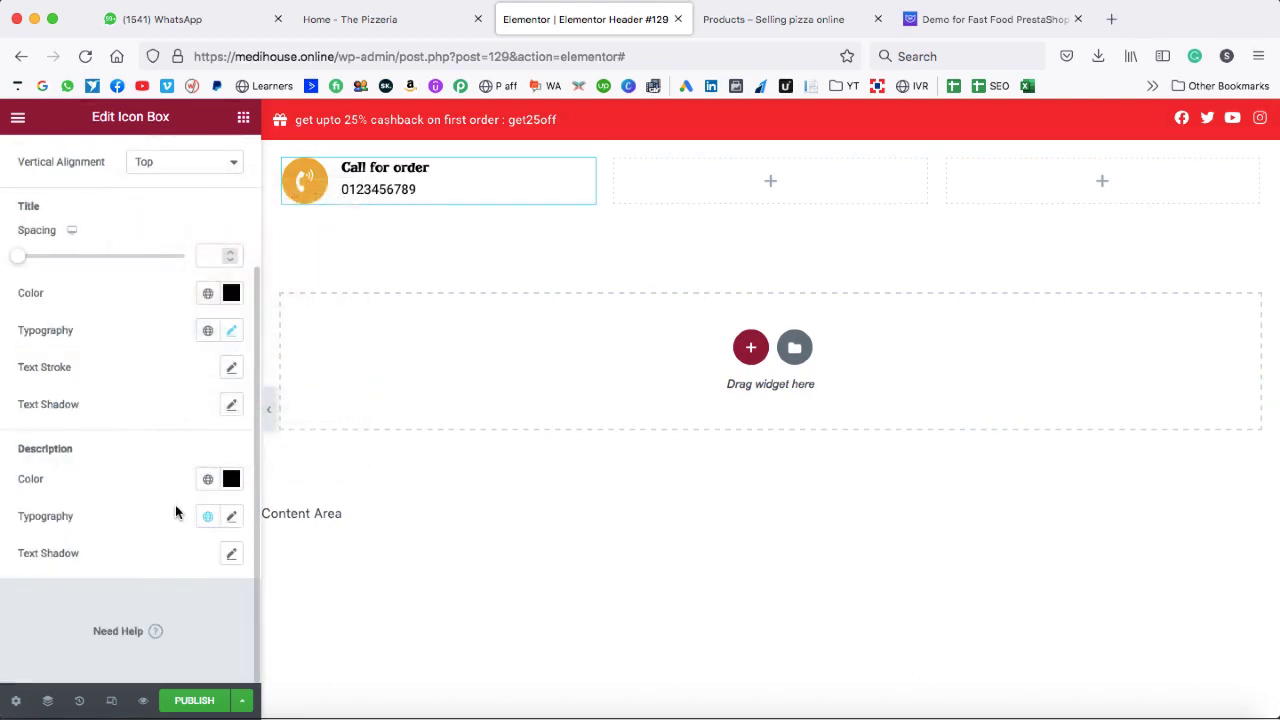
Step: Set the phone number typography to Risque, weight 600, size 26
{"action": "left_click", "coordinate": [233, 518]}
{"action": "left_click", "coordinate": [191, 604]}
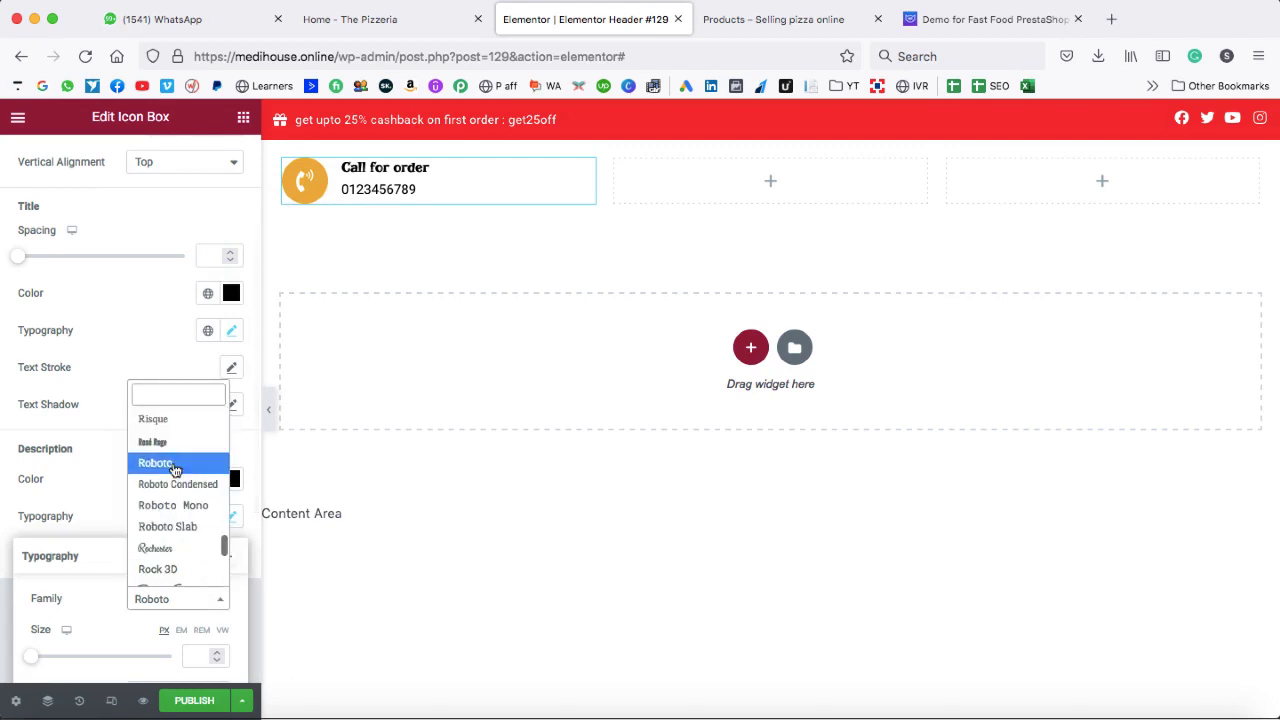
{"action": "left_click", "coordinate": [166, 419]}
{"action": "scroll", "coordinate": [145, 628], "scroll_direction": "down", "scroll_amount": 5}
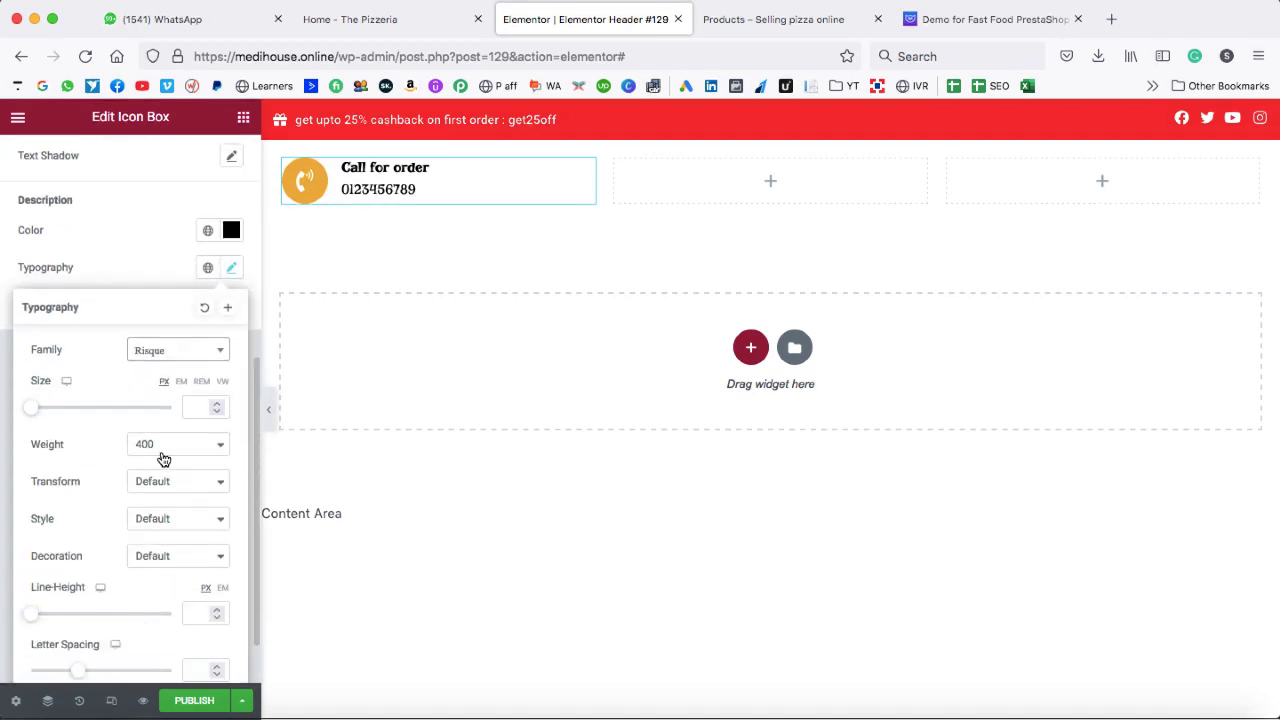
{"action": "left_click", "coordinate": [163, 453]}
{"action": "left_click", "coordinate": [163, 457]}
{"action": "left_click", "coordinate": [168, 444]}
{"action": "left_click", "coordinate": [163, 460]}
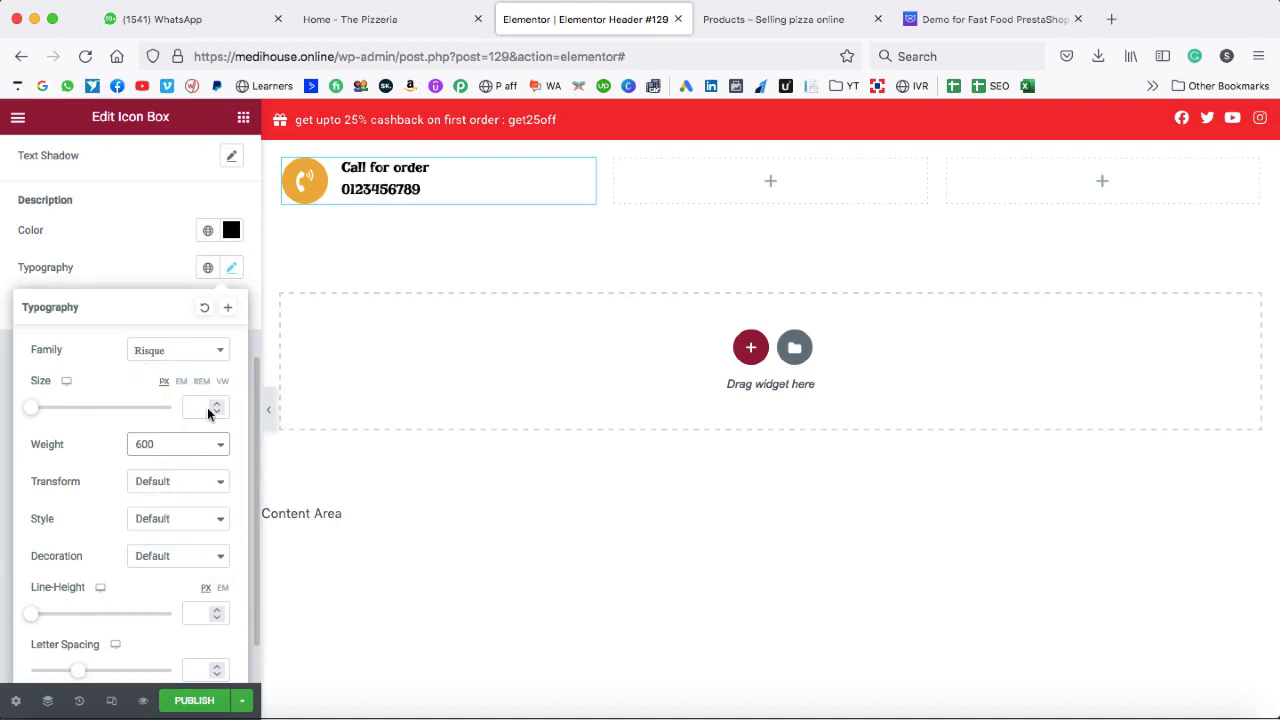
{"action": "left_click_drag", "start_coordinate": [31, 409], "coordinate": [46, 407]}
{"action": "left_click", "coordinate": [105, 260]}
Step: Set title spacing to 0, centre the icon box vertically, and narrow its column to about 21.8%
{"action": "scroll", "coordinate": [105, 259], "scroll_direction": "up", "scroll_amount": 8}
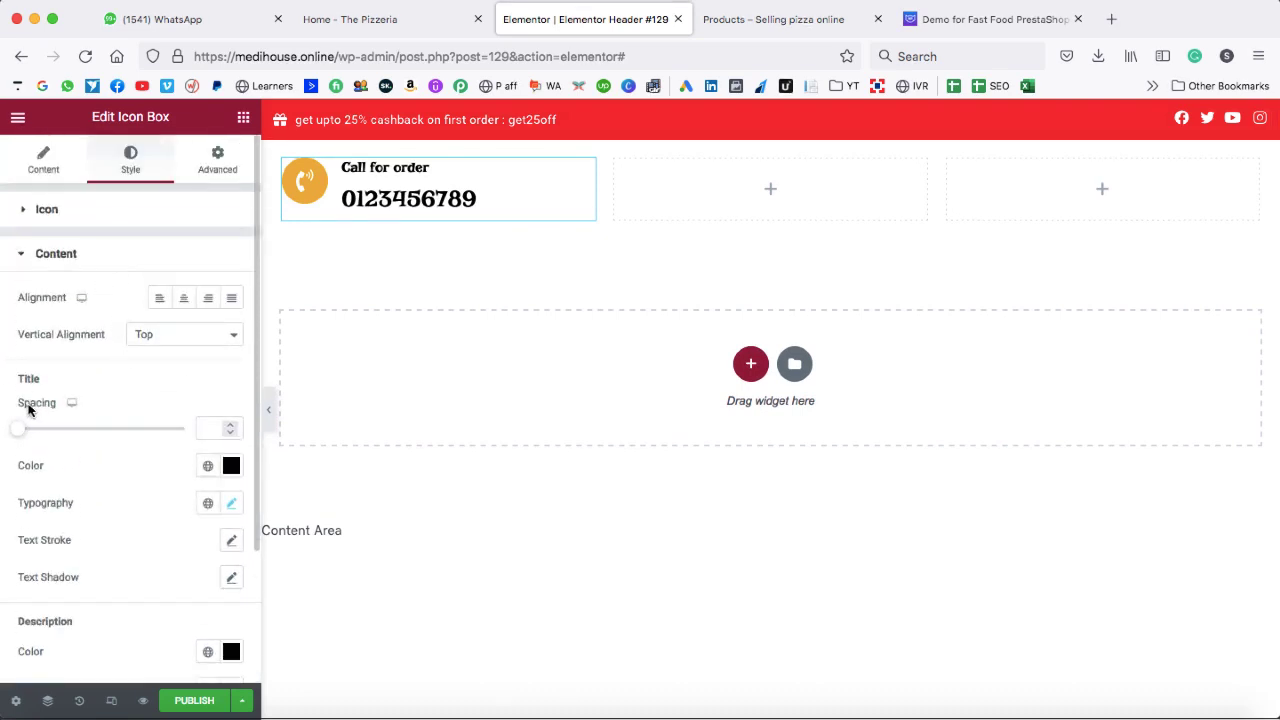
{"action": "left_click_drag", "start_coordinate": [18, 432], "coordinate": [10, 433]}
{"action": "left_click", "coordinate": [145, 338]}
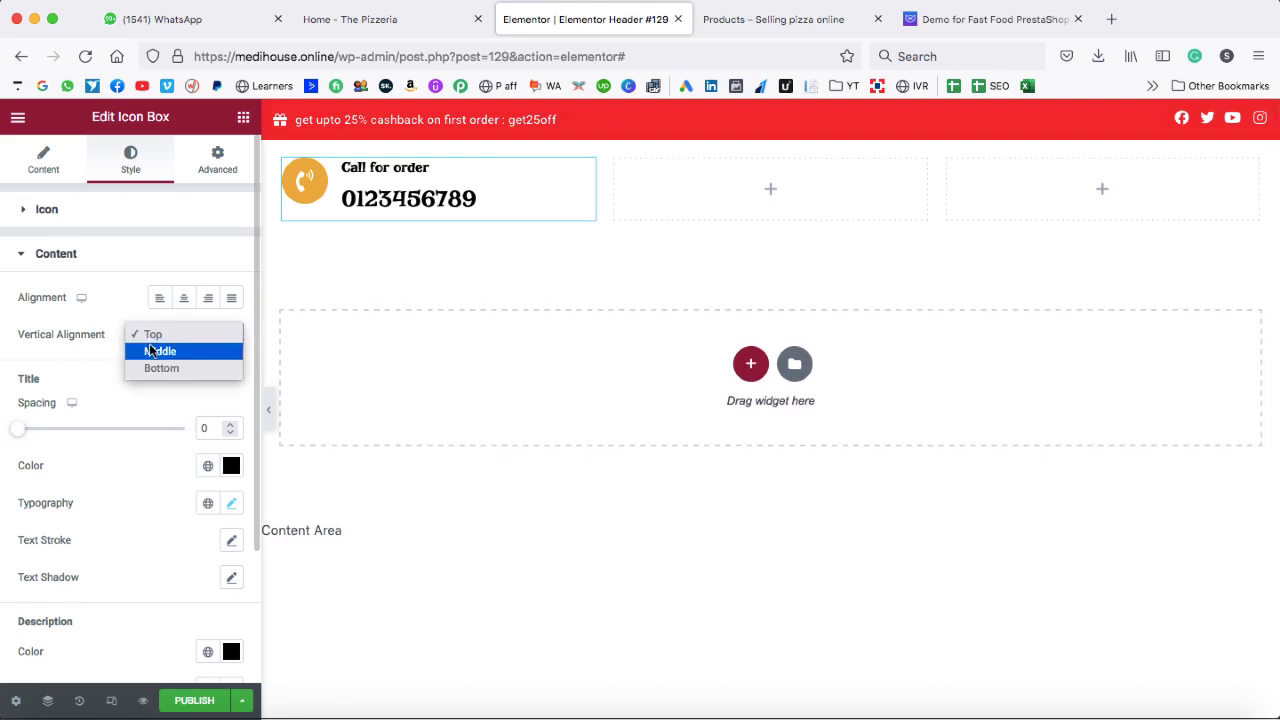
{"action": "left_click", "coordinate": [153, 352]}
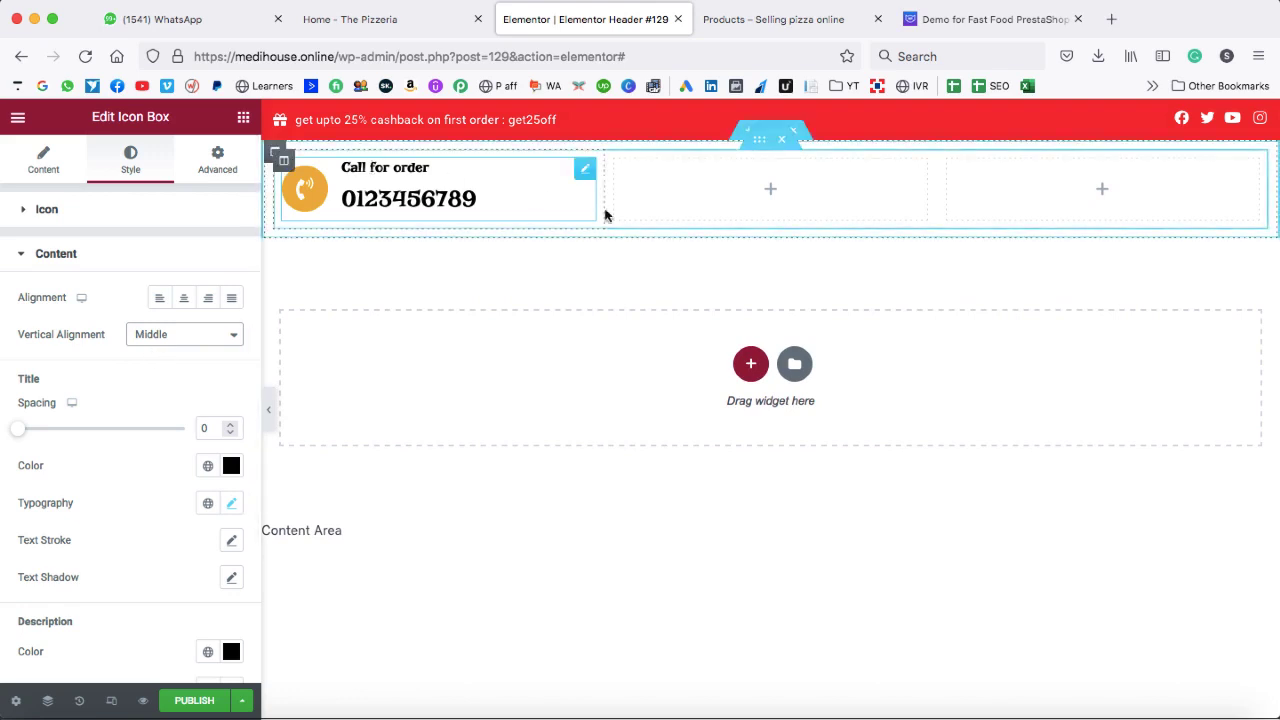
{"action": "left_click_drag", "start_coordinate": [605, 187], "coordinate": [491, 204]}
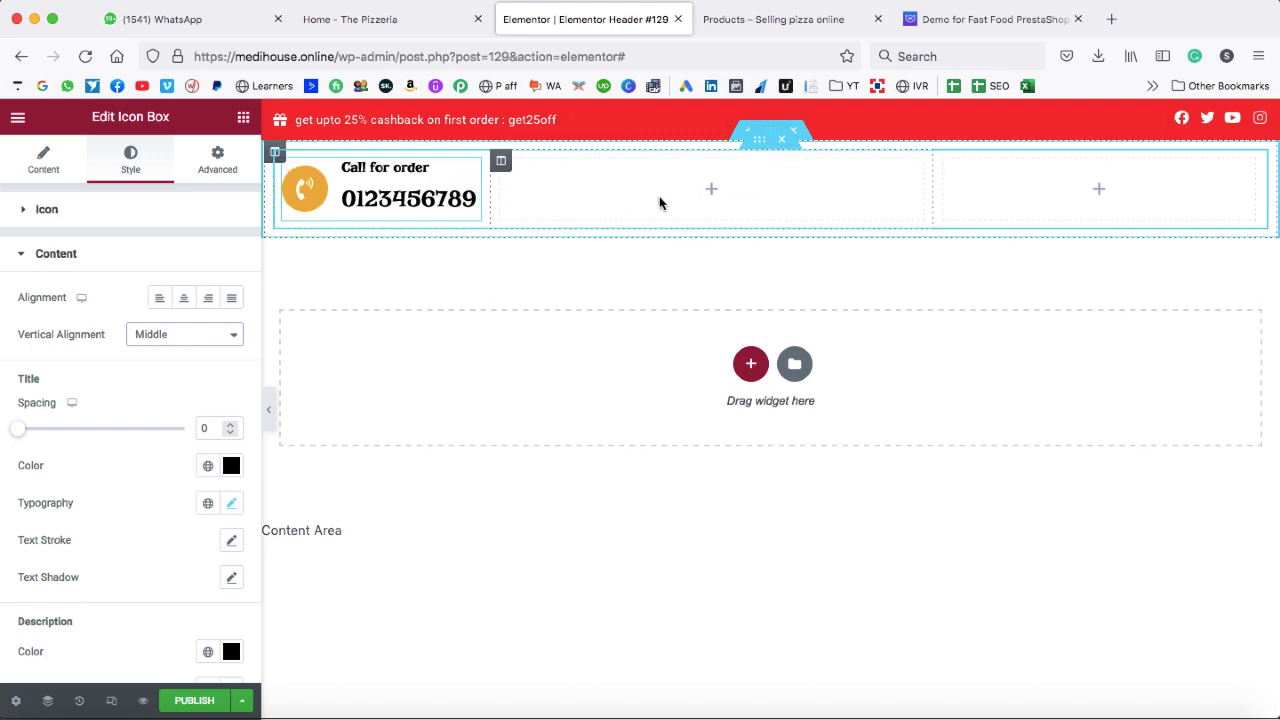
{"action": "left_click", "coordinate": [712, 197]}
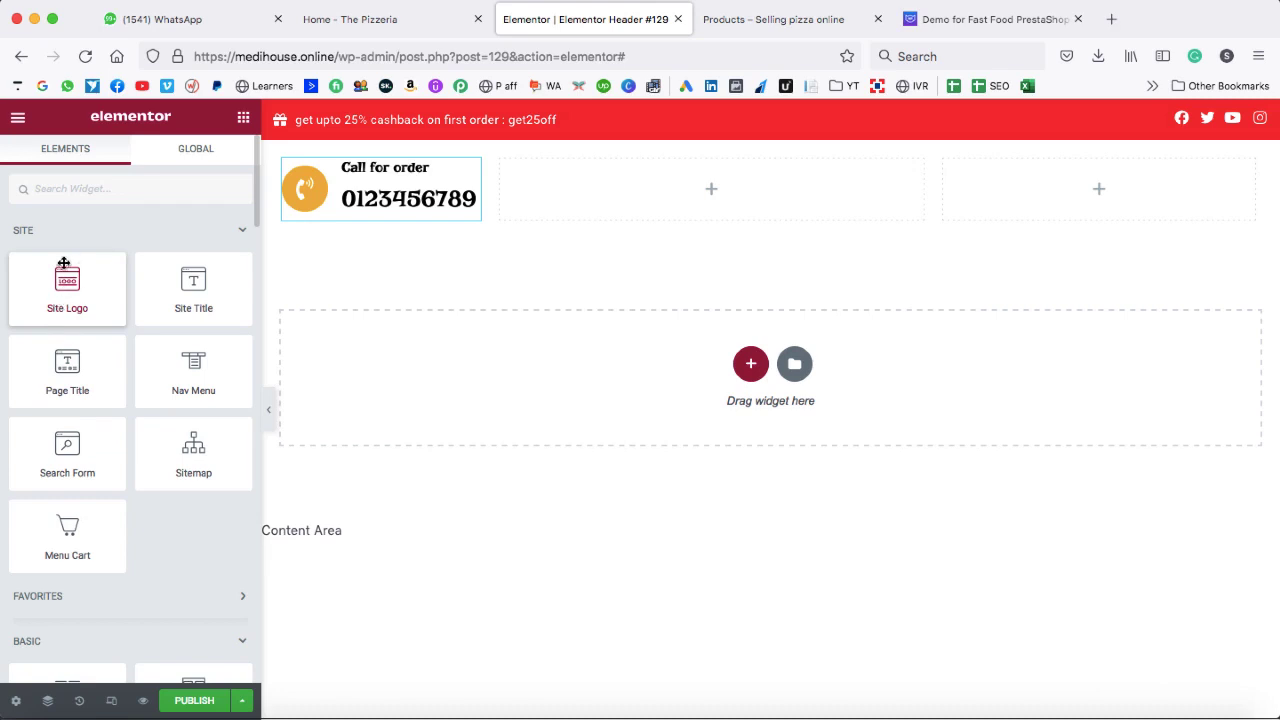
Step: Add an Image widget to the middle column with logo.jpeg uploaded from the Pizza delivery website folder
{"action": "scroll", "coordinate": [97, 368], "scroll_direction": "down", "scroll_amount": 5}
{"action": "scroll", "coordinate": [99, 369], "scroll_direction": "down", "scroll_amount": 1}
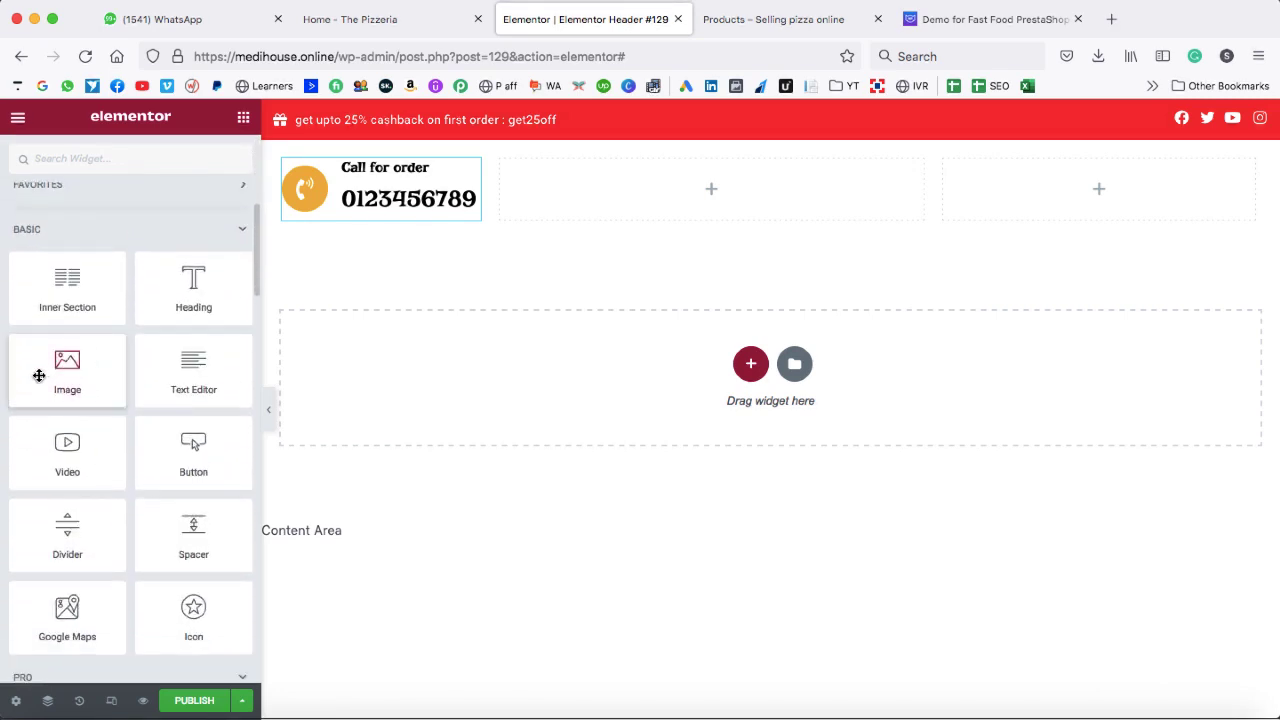
{"action": "left_click_drag", "start_coordinate": [47, 381], "coordinate": [659, 193]}
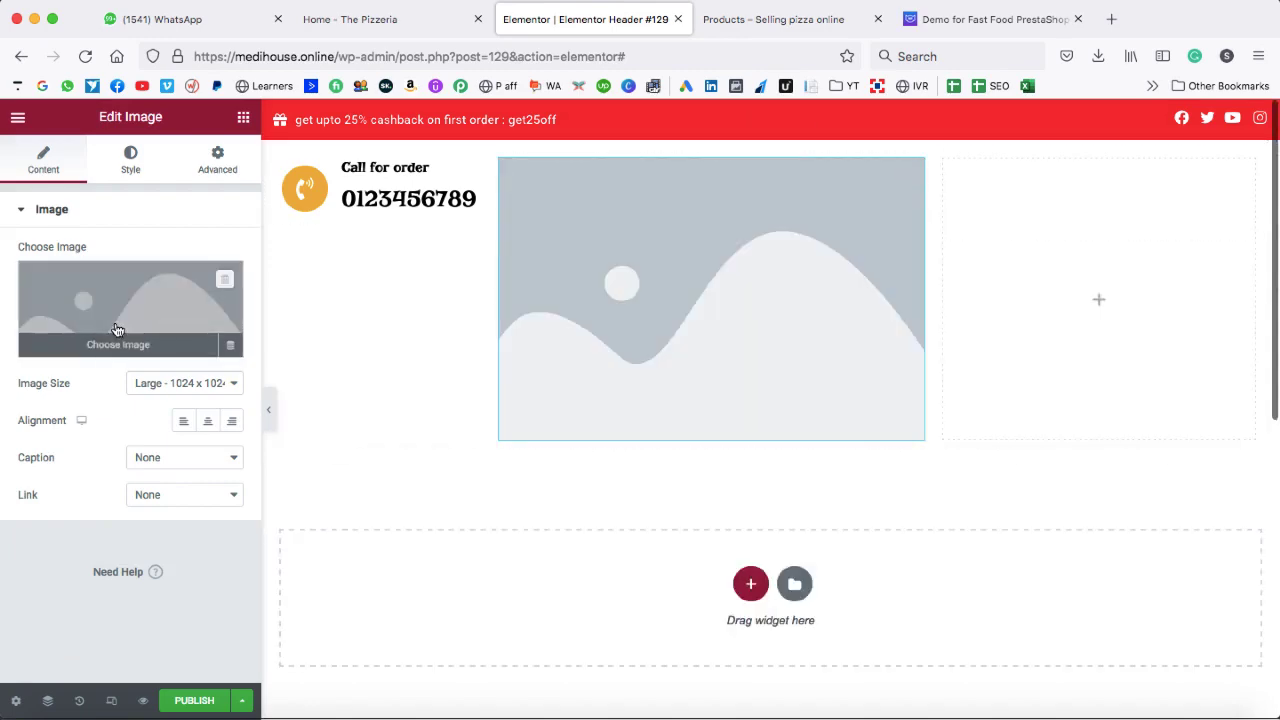
{"action": "left_click", "coordinate": [114, 335]}
{"action": "left_click", "coordinate": [256, 190]}
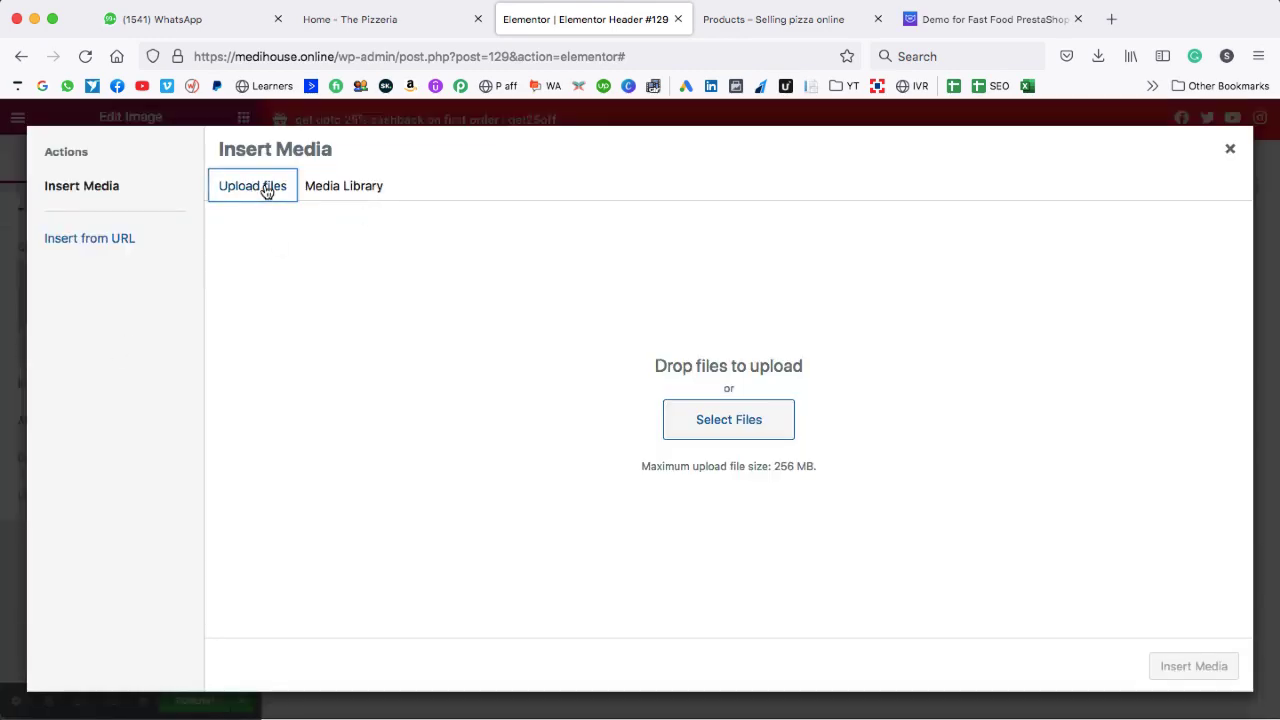
{"action": "left_click", "coordinate": [724, 417]}
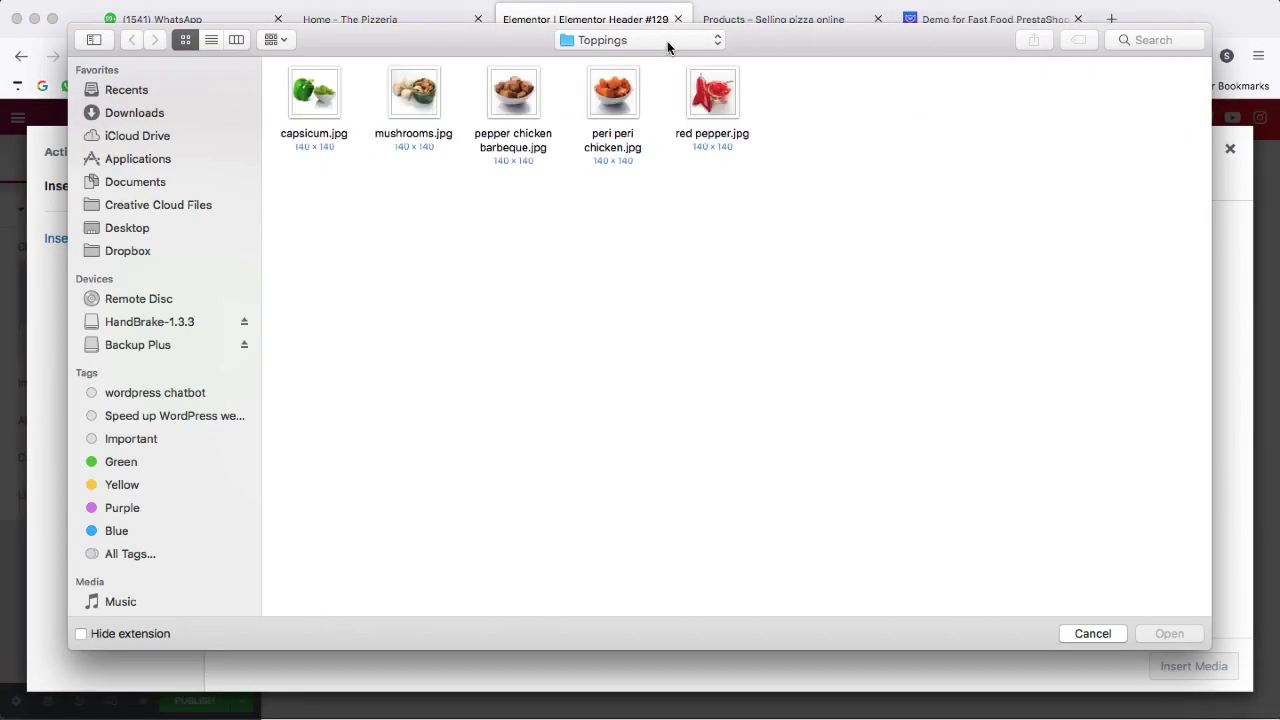
{"action": "left_click", "coordinate": [668, 41]}
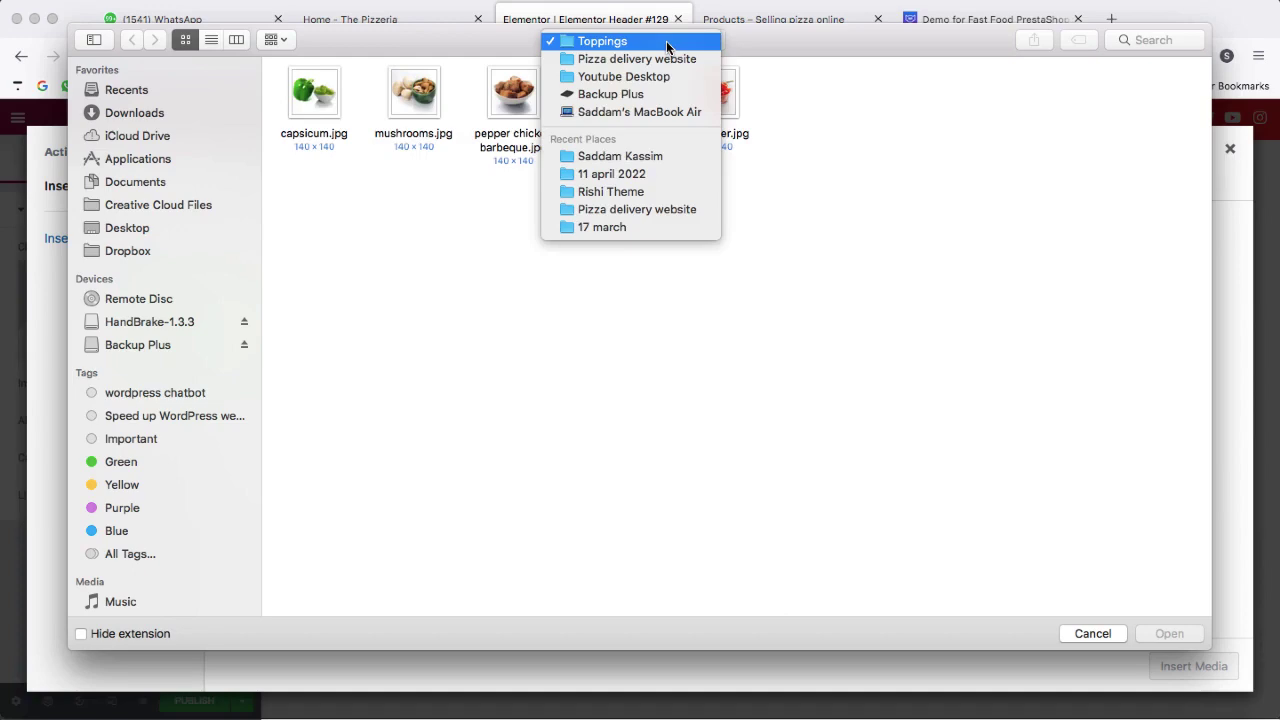
{"action": "left_click", "coordinate": [647, 206]}
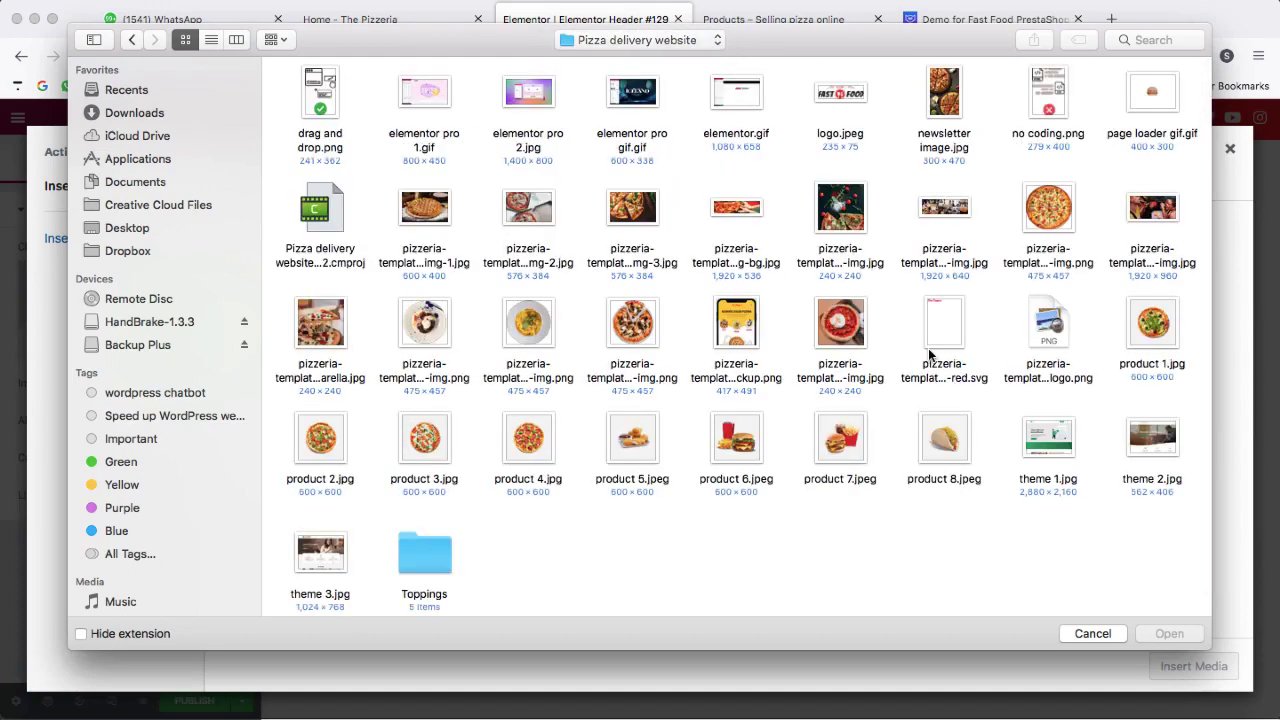
{"action": "left_click", "coordinate": [829, 101]}
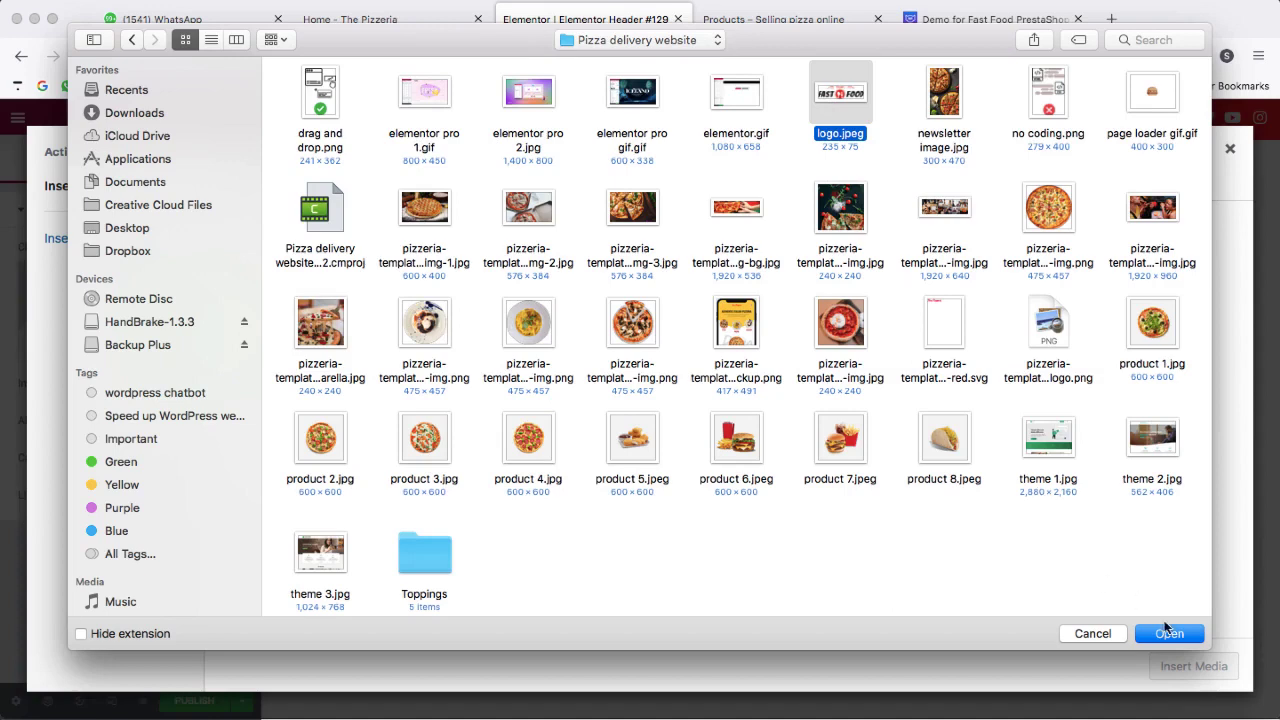
{"action": "left_click", "coordinate": [1168, 632]}
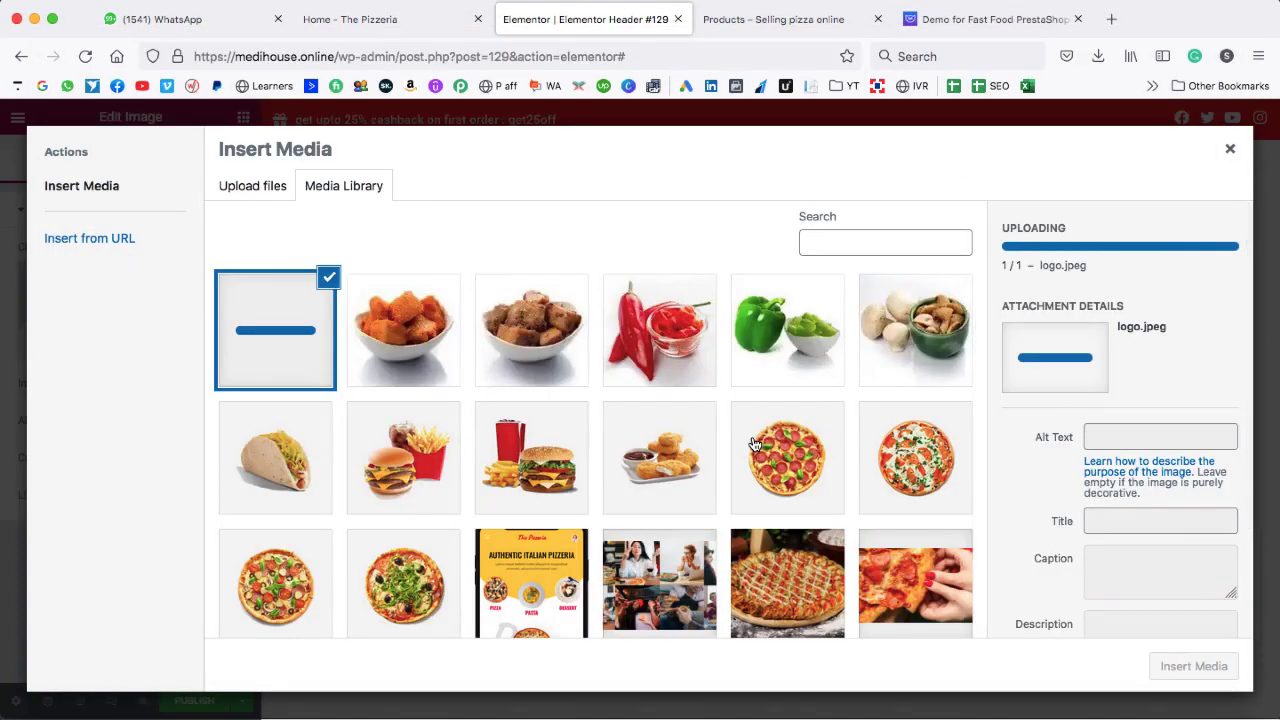
{"action": "scroll", "coordinate": [1228, 450], "scroll_direction": "down", "scroll_amount": 2}
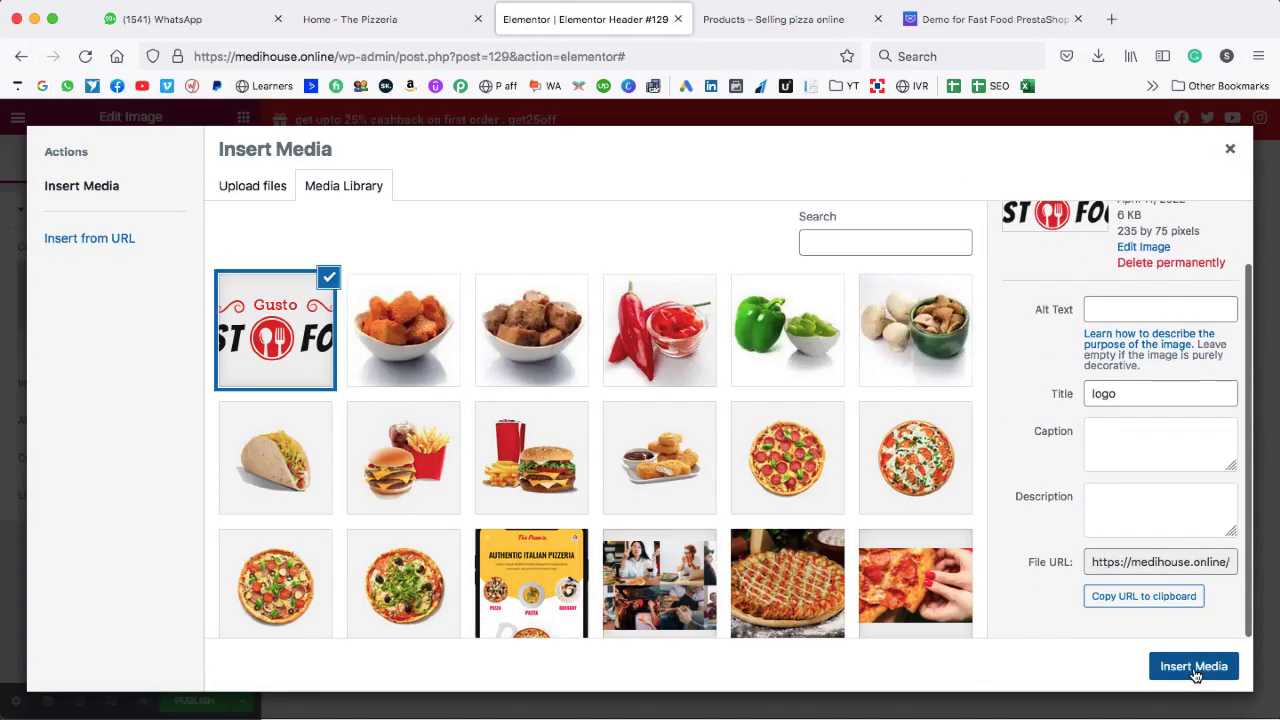
{"action": "left_click", "coordinate": [1193, 666]}
Step: Set the logo's image size to Full and align it left
{"action": "left_click", "coordinate": [231, 383]}
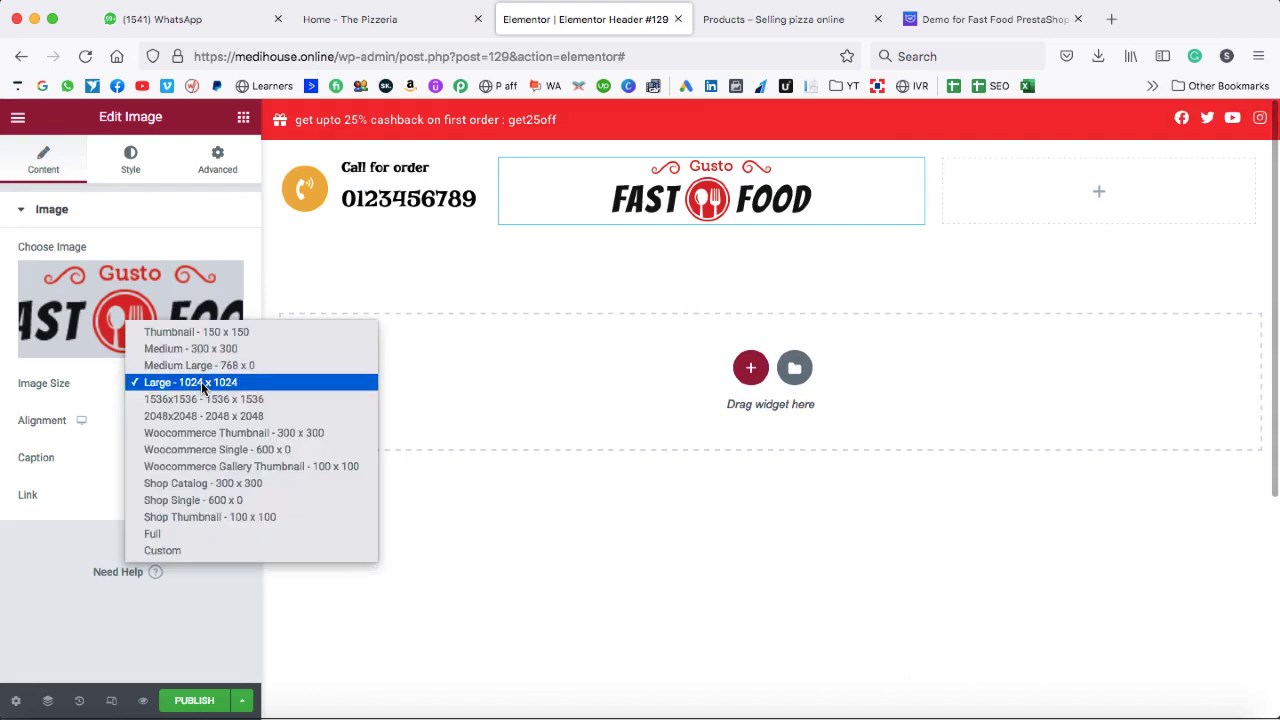
{"action": "left_click", "coordinate": [172, 534]}
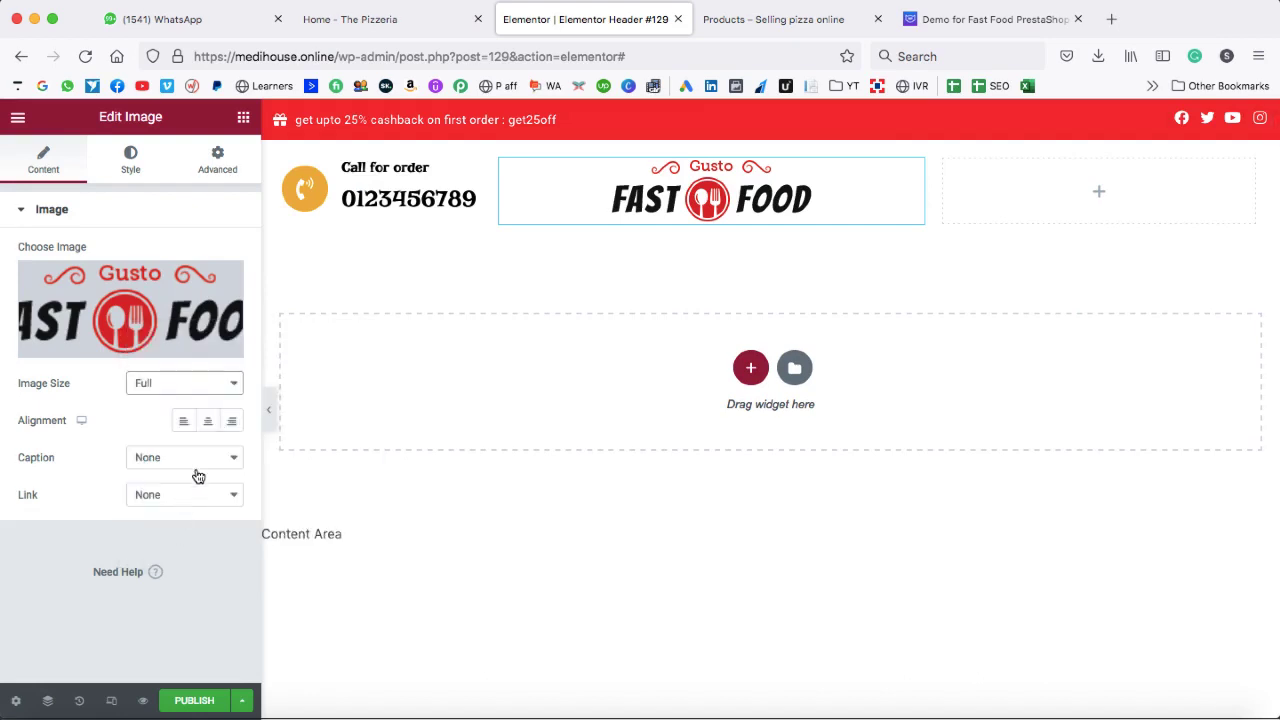
{"action": "left_click", "coordinate": [184, 422]}
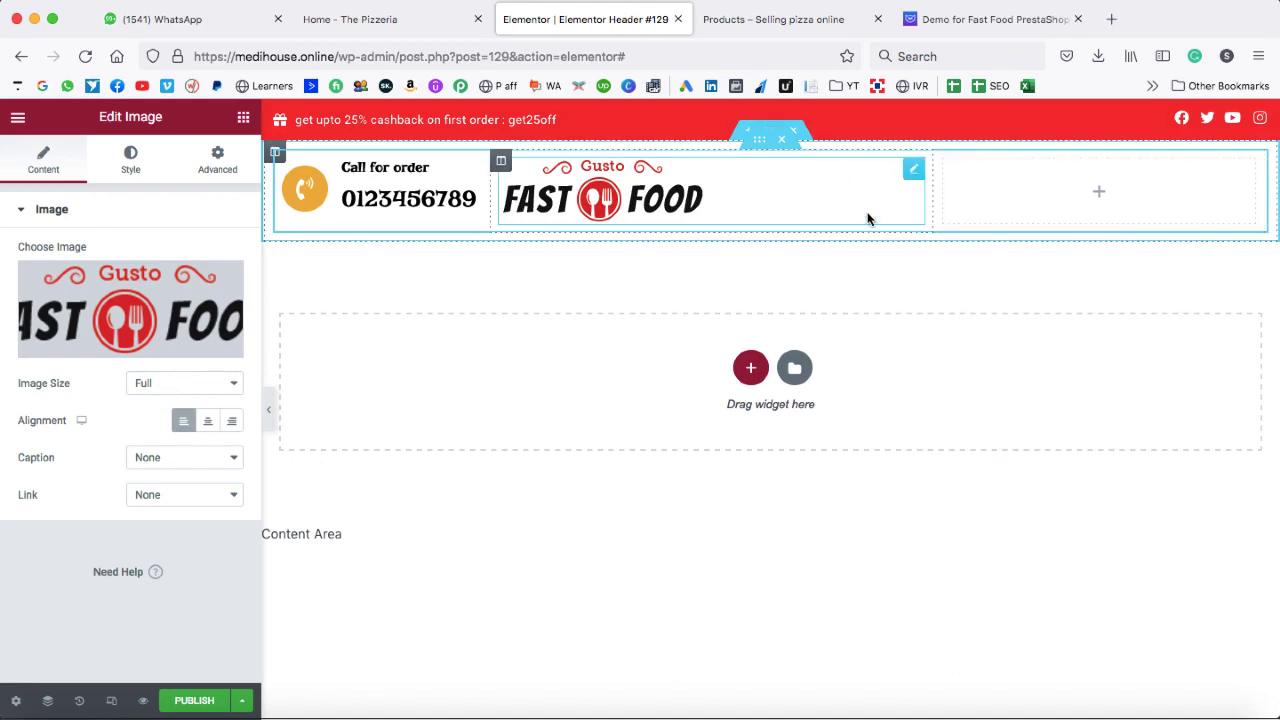
Step: Add a new column to the header row and narrow the logo column to about 18.8%
{"action": "right_click", "coordinate": [943, 165]}
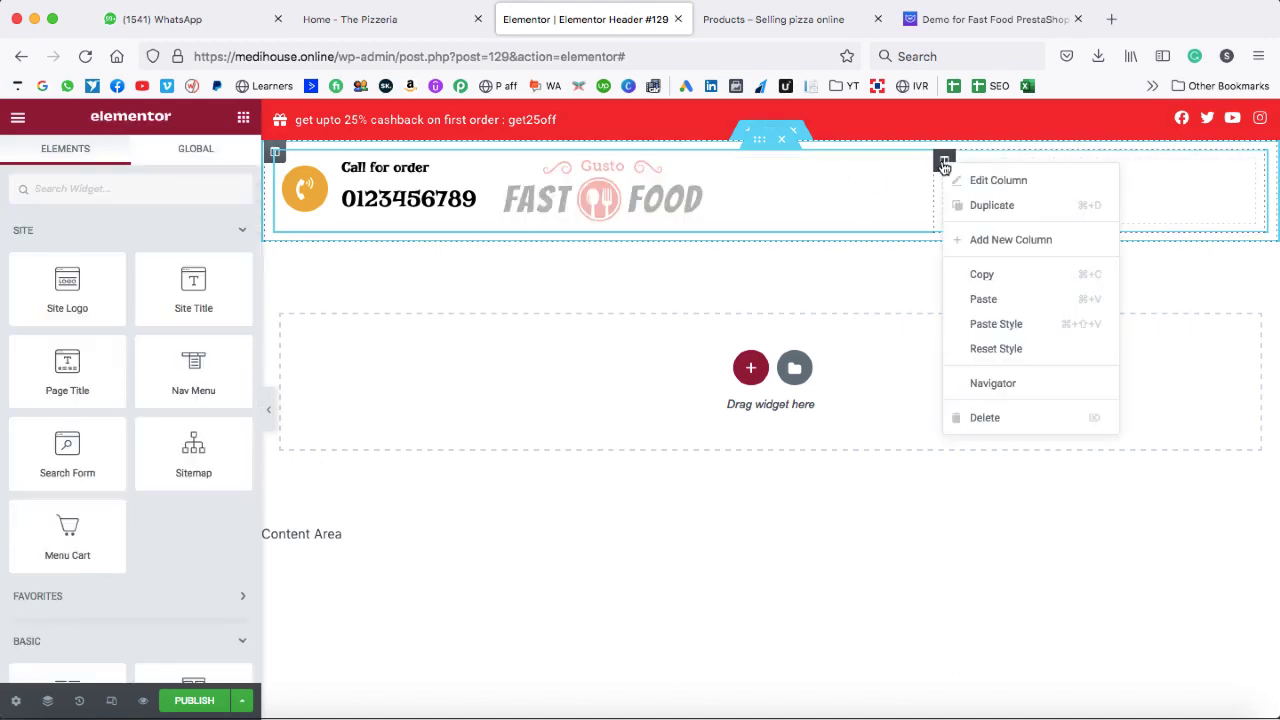
{"action": "left_click", "coordinate": [968, 240]}
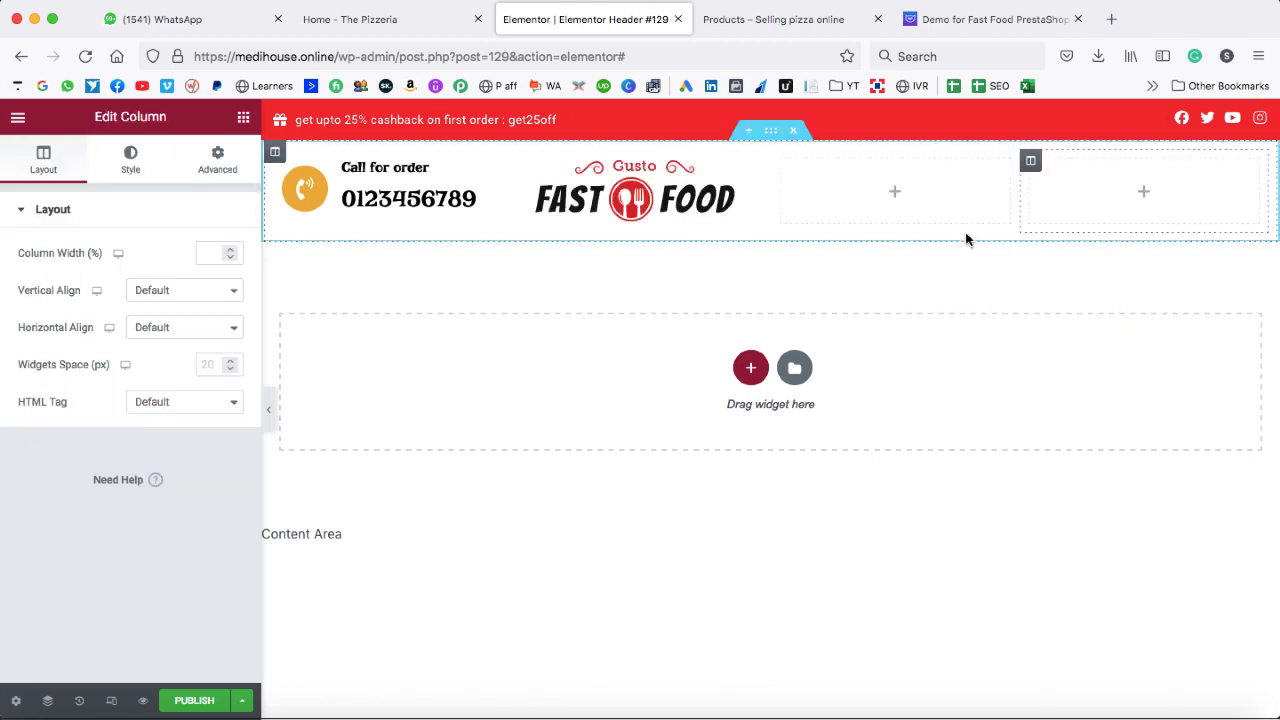
{"action": "left_click_drag", "start_coordinate": [771, 194], "coordinate": [709, 203]}
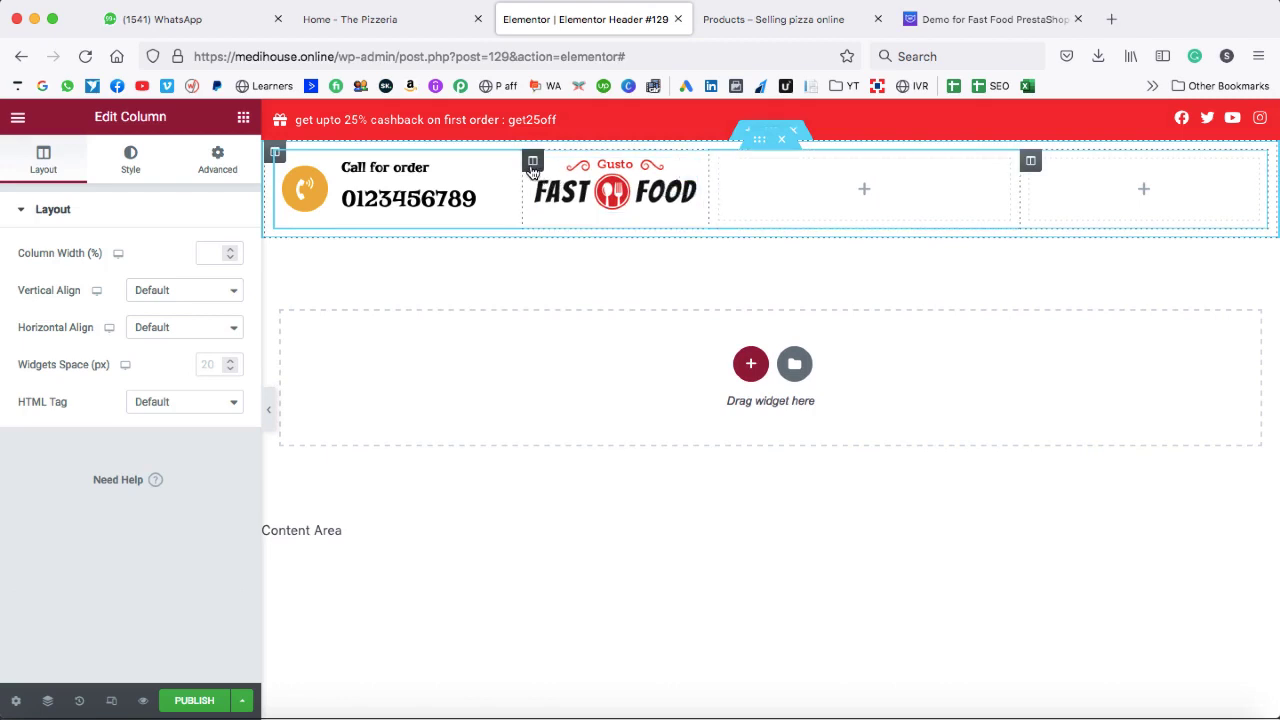
Step: Set Vertical Align to Middle for both the logo and phone columns
{"action": "left_click", "coordinate": [178, 296]}
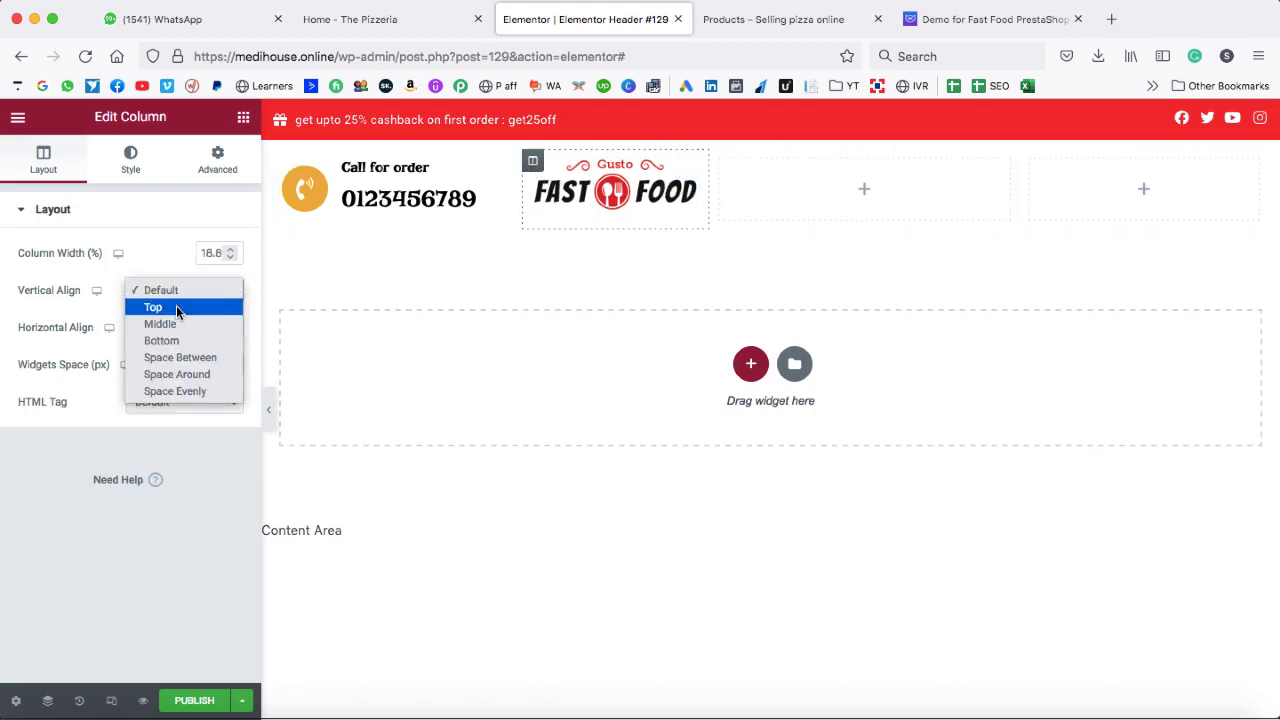
{"action": "left_click", "coordinate": [177, 323]}
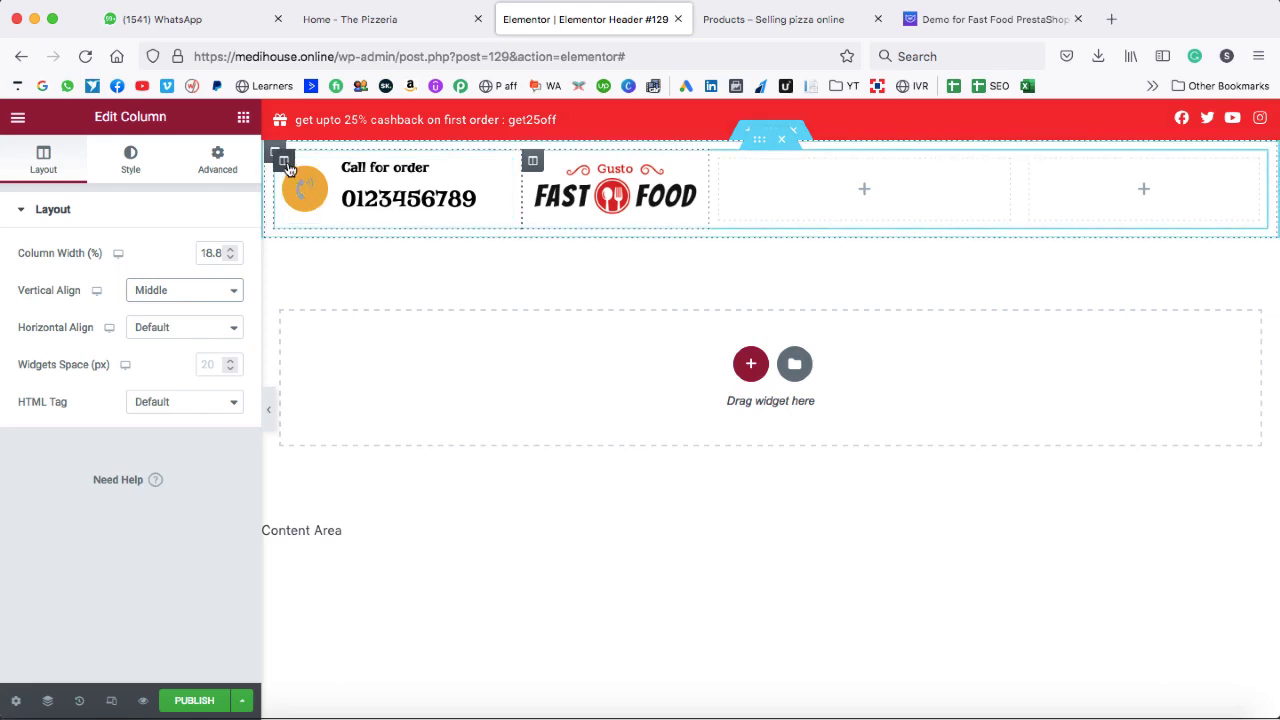
{"action": "left_click", "coordinate": [205, 290]}
{"action": "left_click", "coordinate": [190, 256]}
{"action": "left_click", "coordinate": [205, 292]}
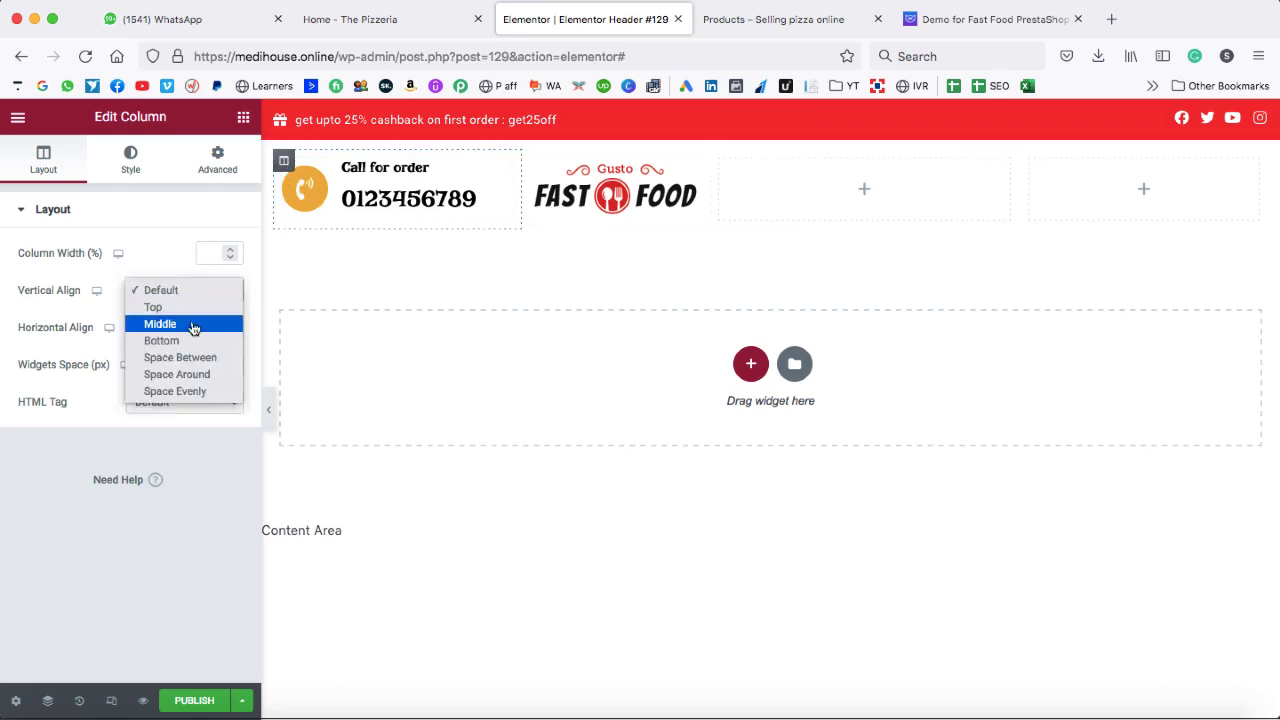
{"action": "left_click", "coordinate": [191, 321]}
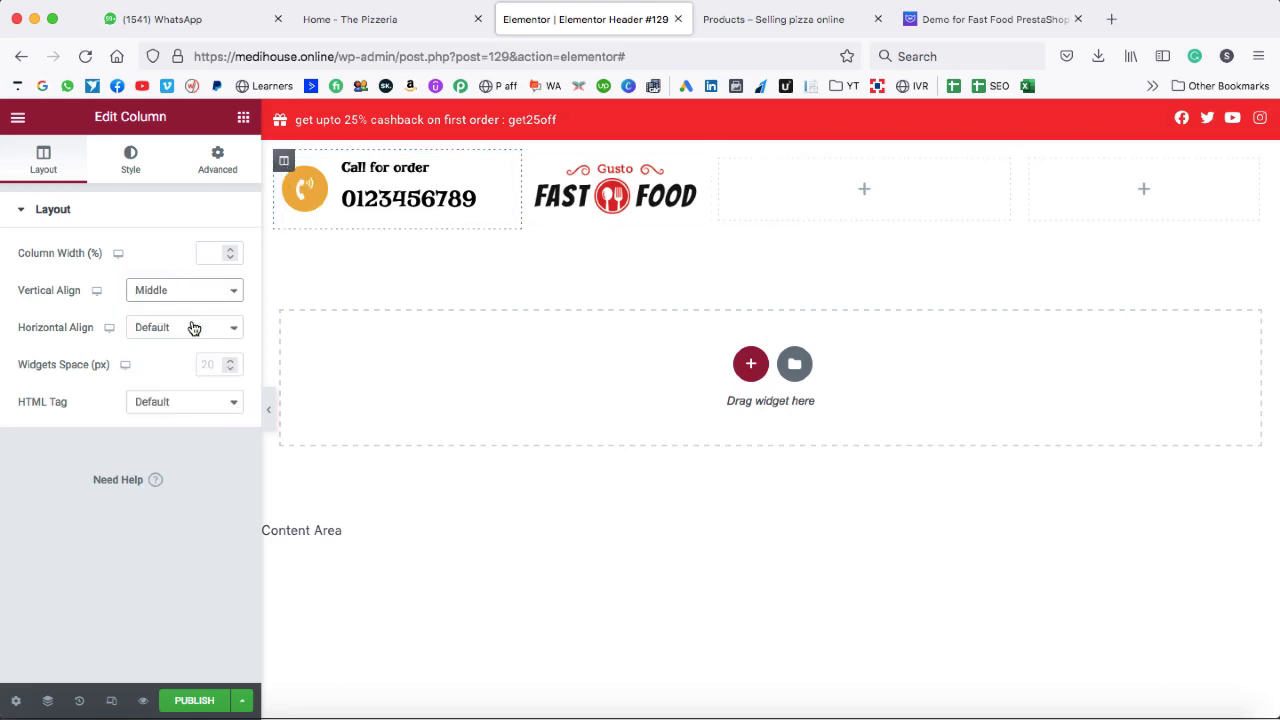
{"action": "left_click", "coordinate": [1143, 189]}
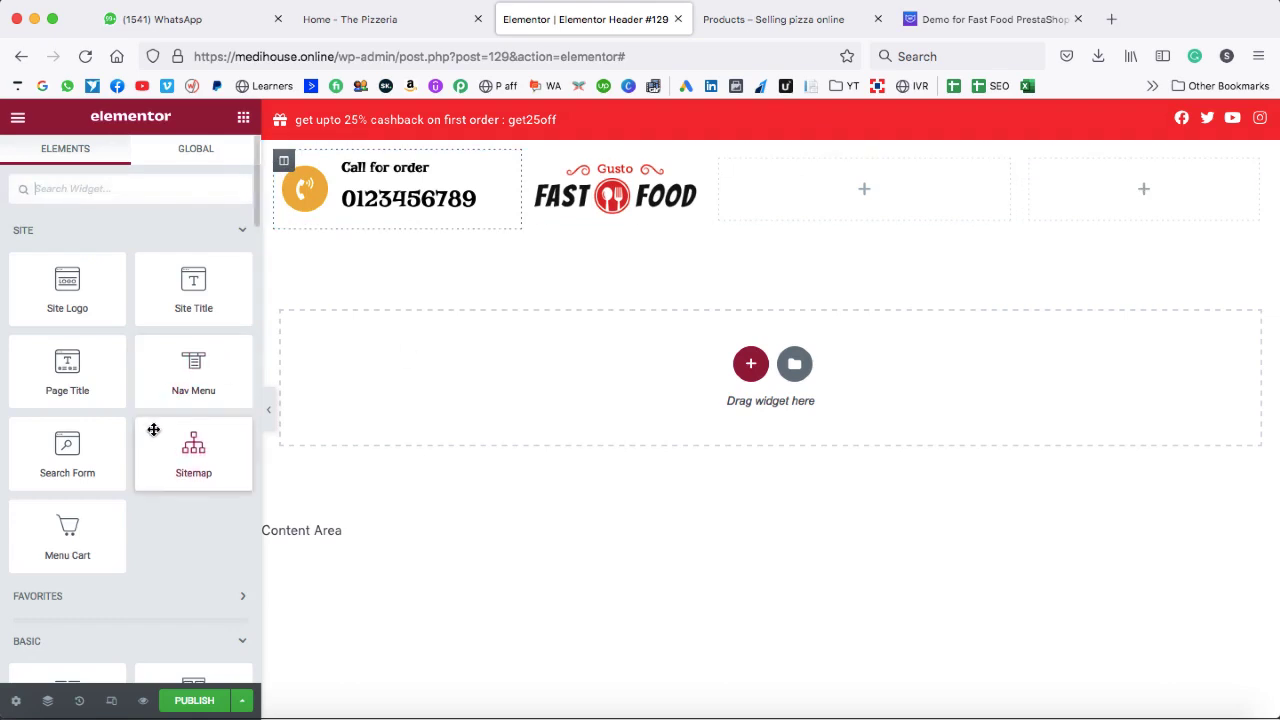
Step: Add a Menu Cart widget to the rightmost column, resize it, and centre that column vertically
{"action": "left_click_drag", "start_coordinate": [64, 531], "coordinate": [1122, 187]}
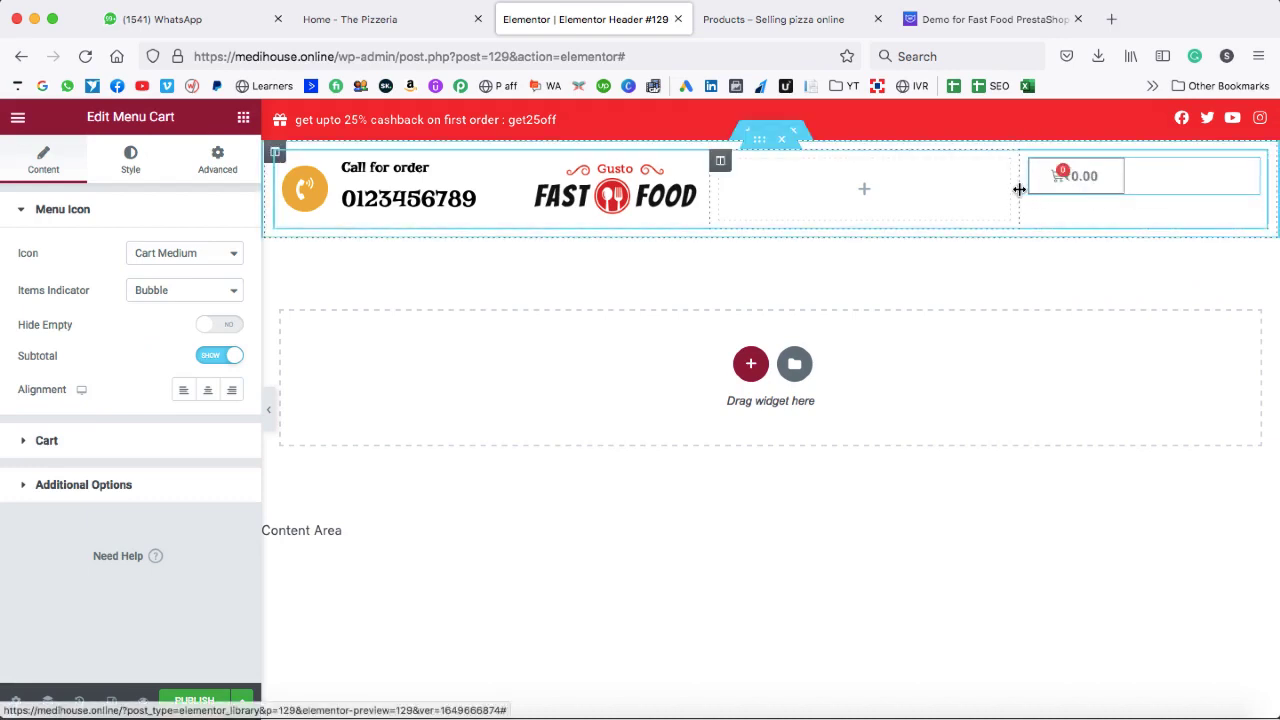
{"action": "left_click_drag", "start_coordinate": [1019, 189], "coordinate": [1143, 181]}
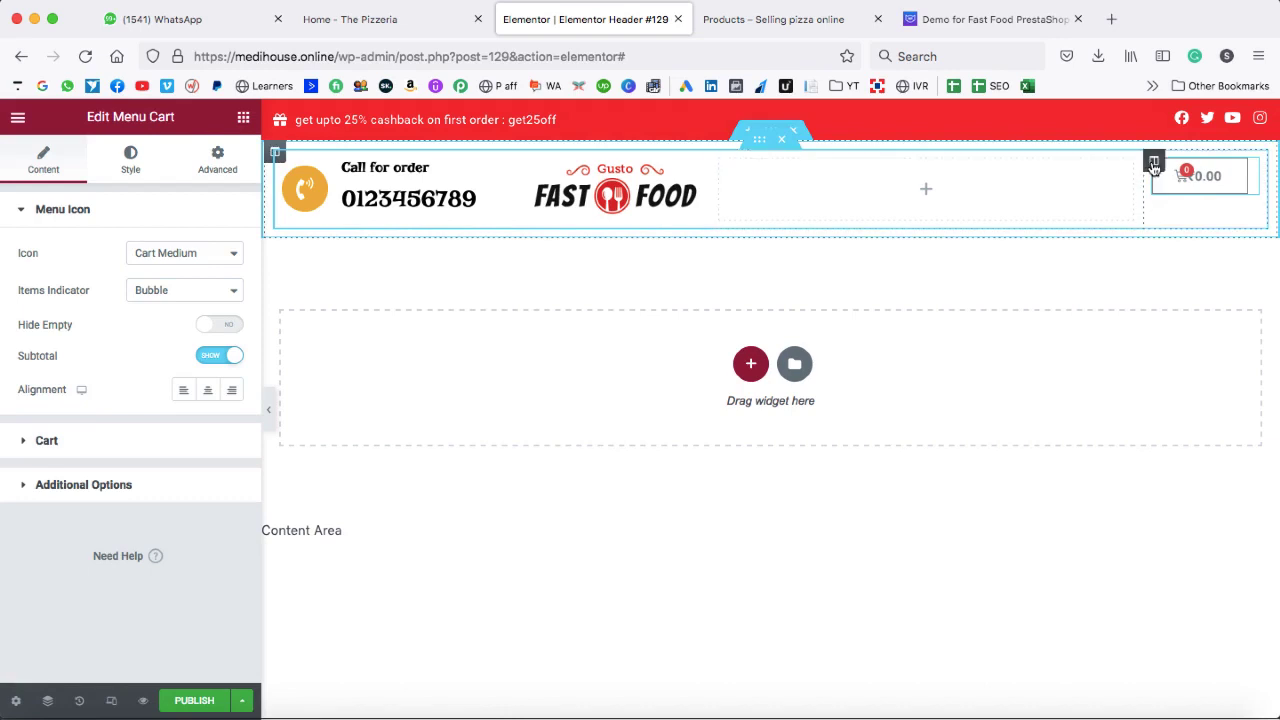
{"action": "left_click", "coordinate": [1154, 163]}
{"action": "left_click", "coordinate": [204, 290]}
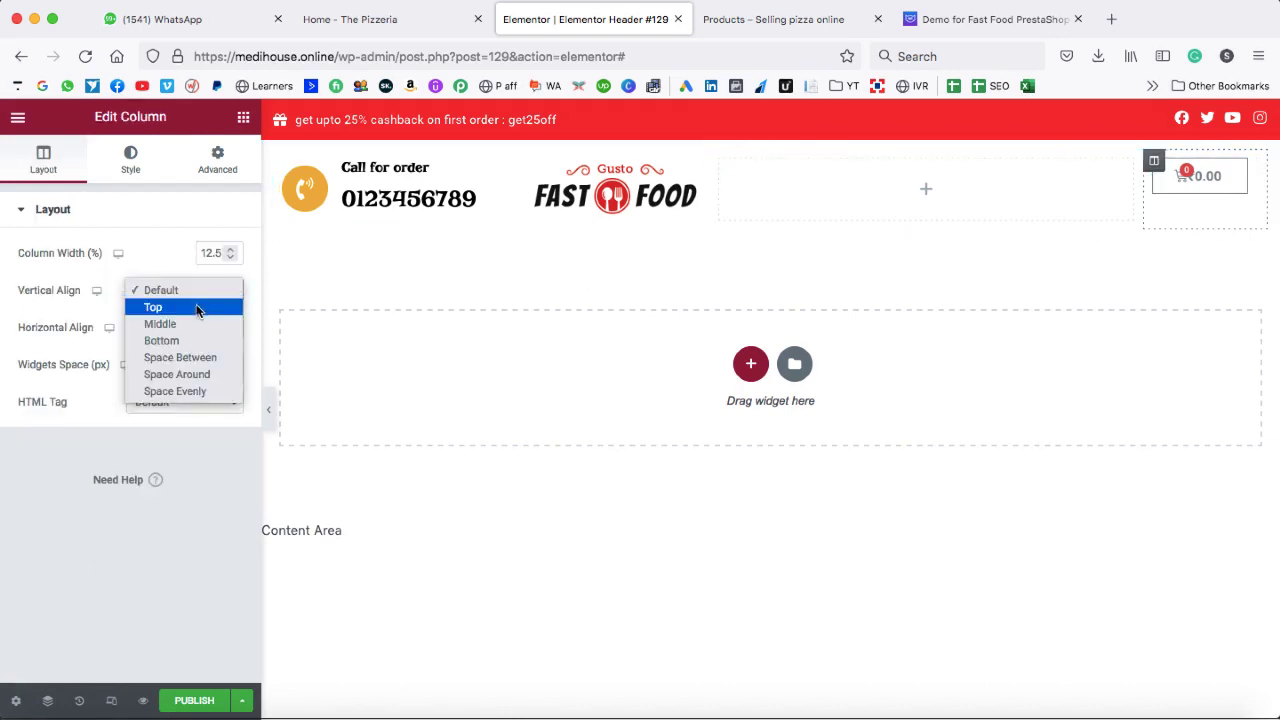
{"action": "left_click", "coordinate": [196, 323]}
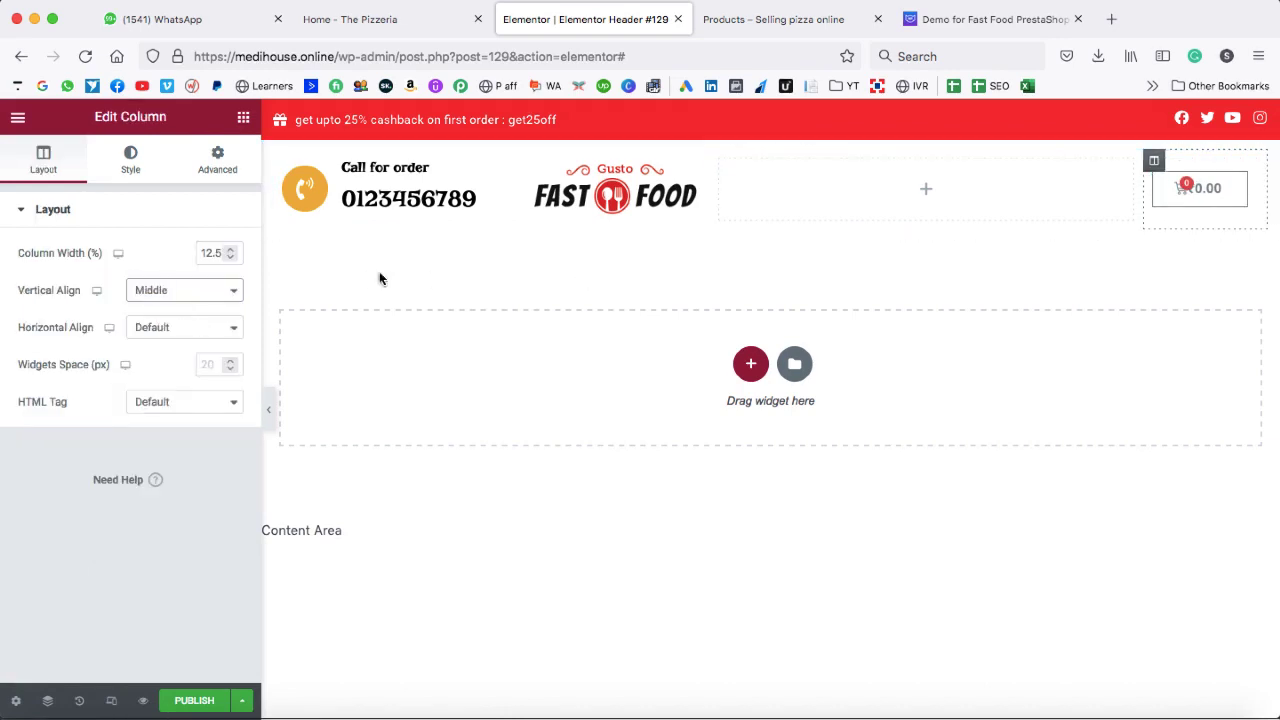
{"action": "left_click", "coordinate": [1250, 186]}
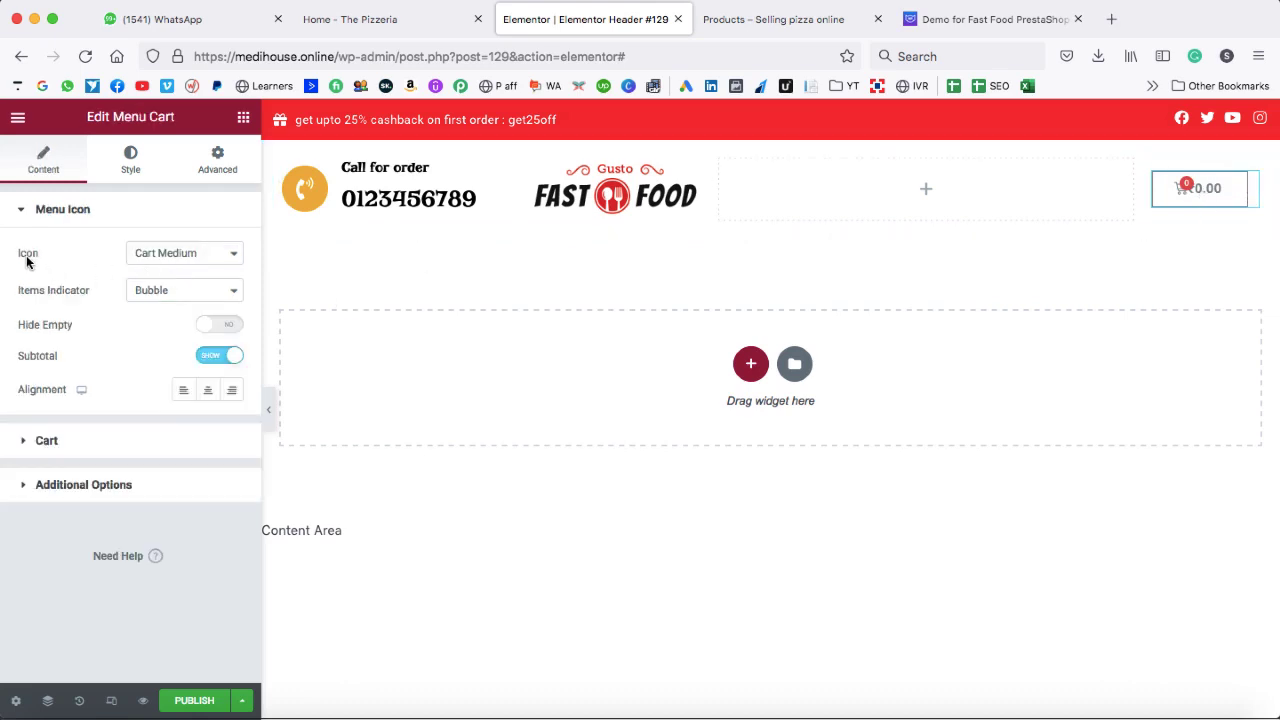
Step: Set the cart icon to Basket Solid with a Bubble item count, aligned right
{"action": "left_click", "coordinate": [150, 258]}
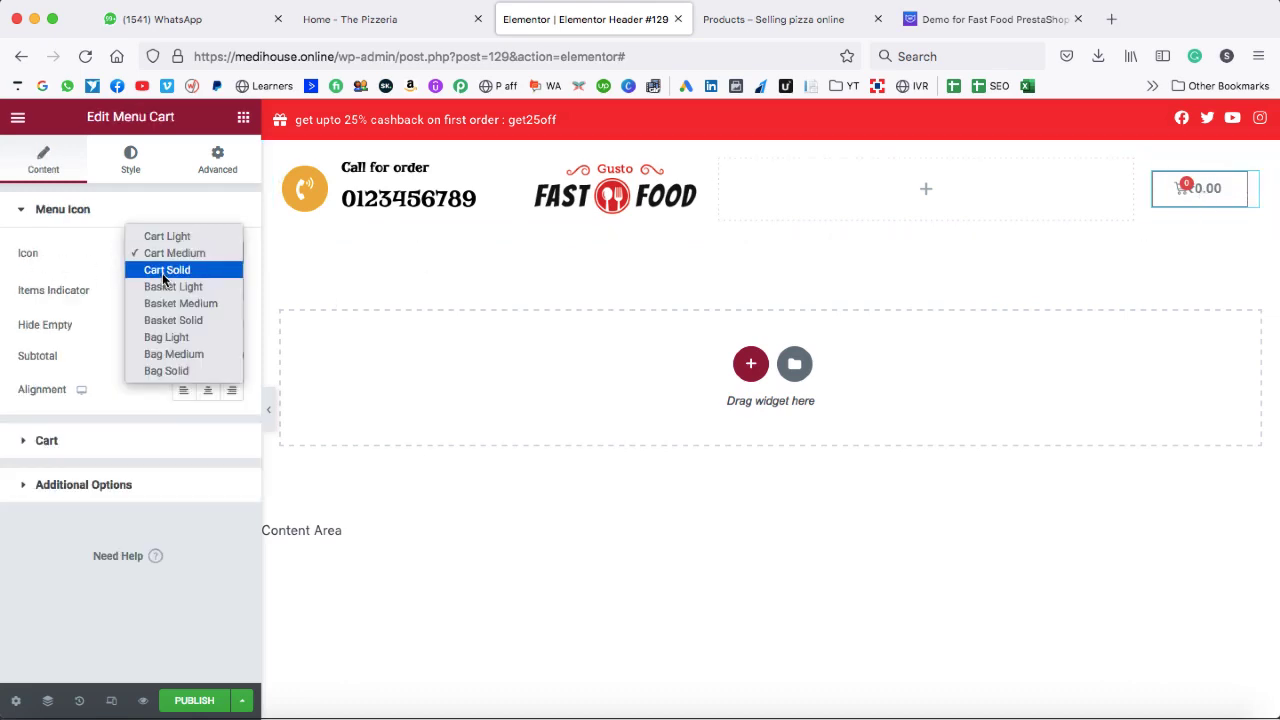
{"action": "left_click", "coordinate": [165, 272]}
{"action": "left_click", "coordinate": [174, 256]}
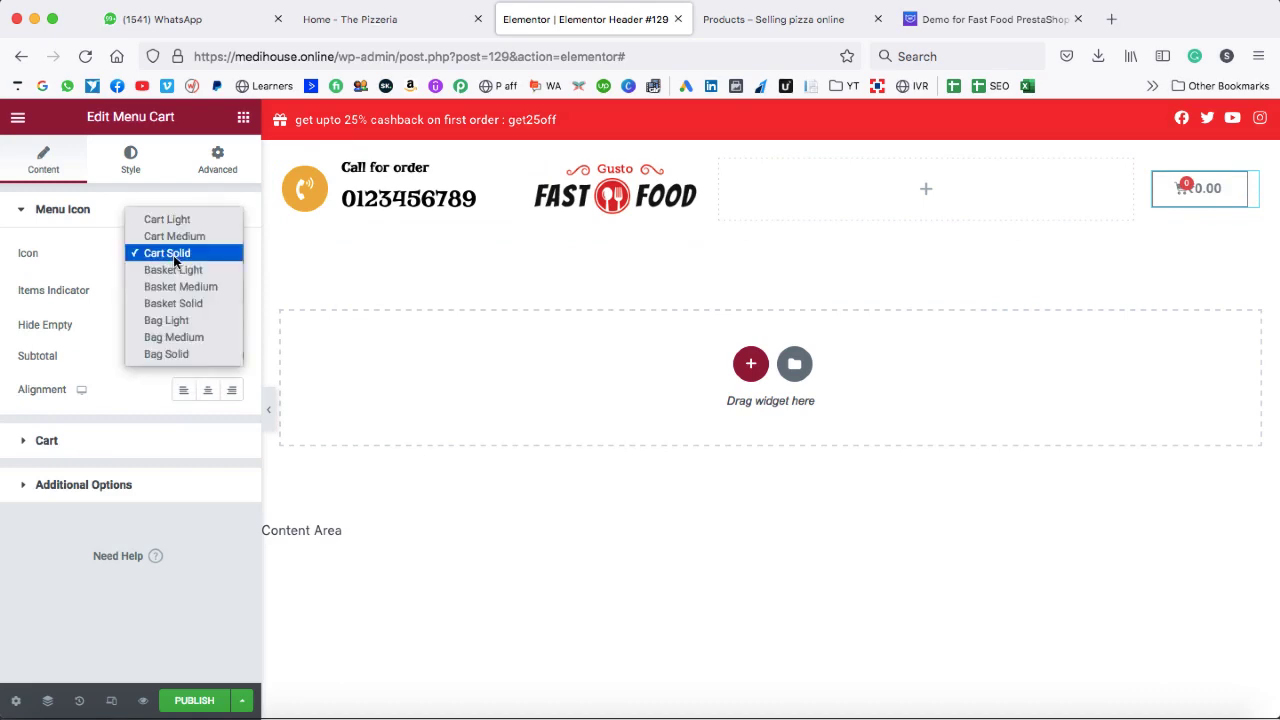
{"action": "left_click", "coordinate": [180, 305]}
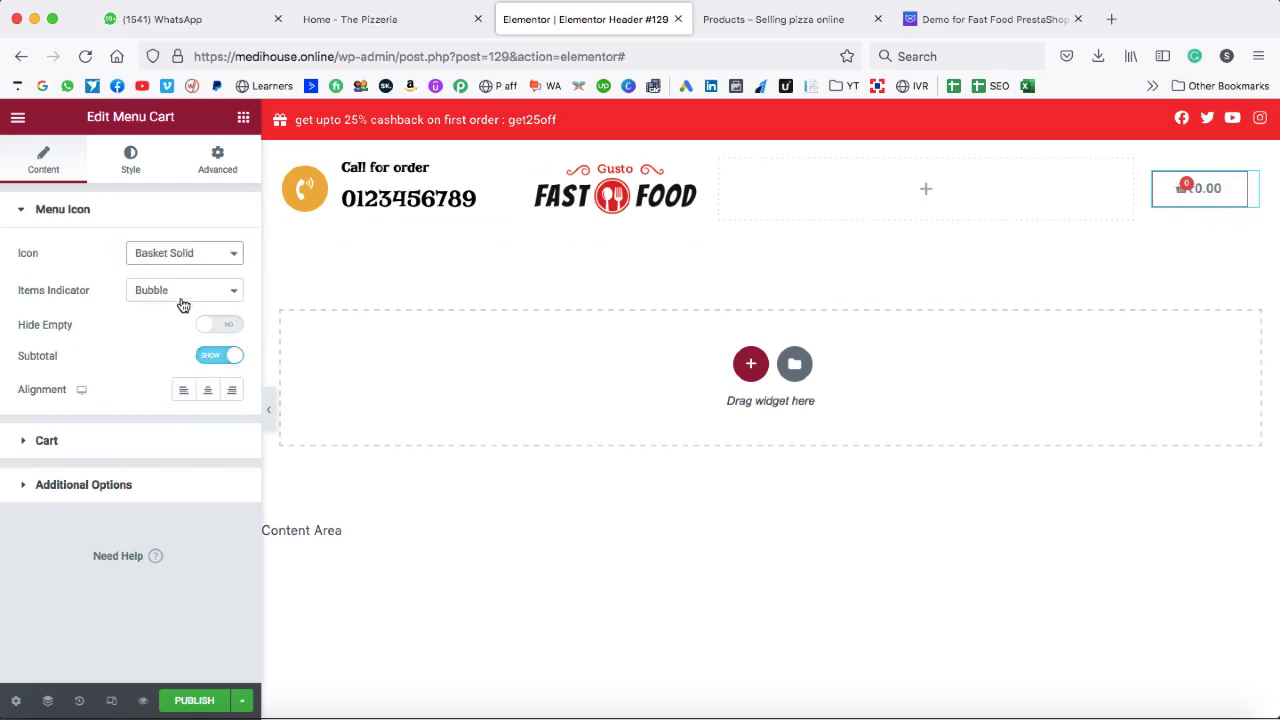
{"action": "left_click", "coordinate": [148, 295]}
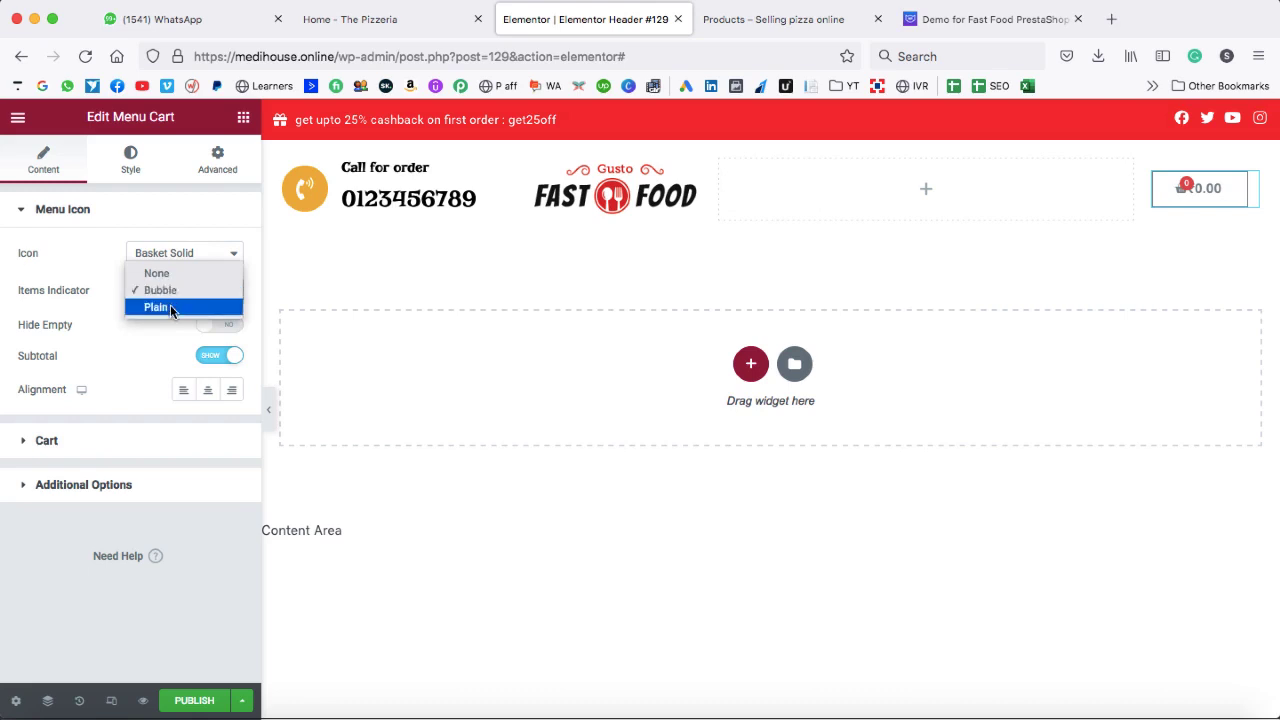
{"action": "left_click", "coordinate": [170, 305]}
{"action": "left_click", "coordinate": [170, 290]}
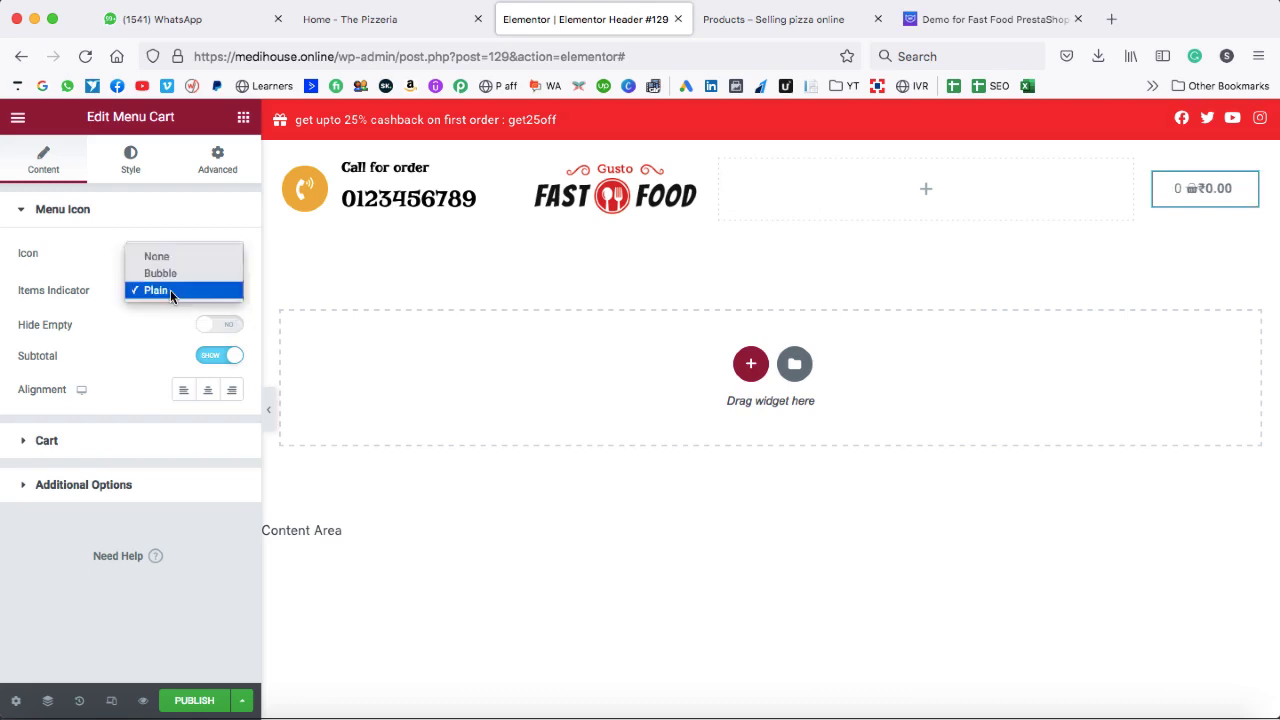
{"action": "left_click", "coordinate": [165, 274]}
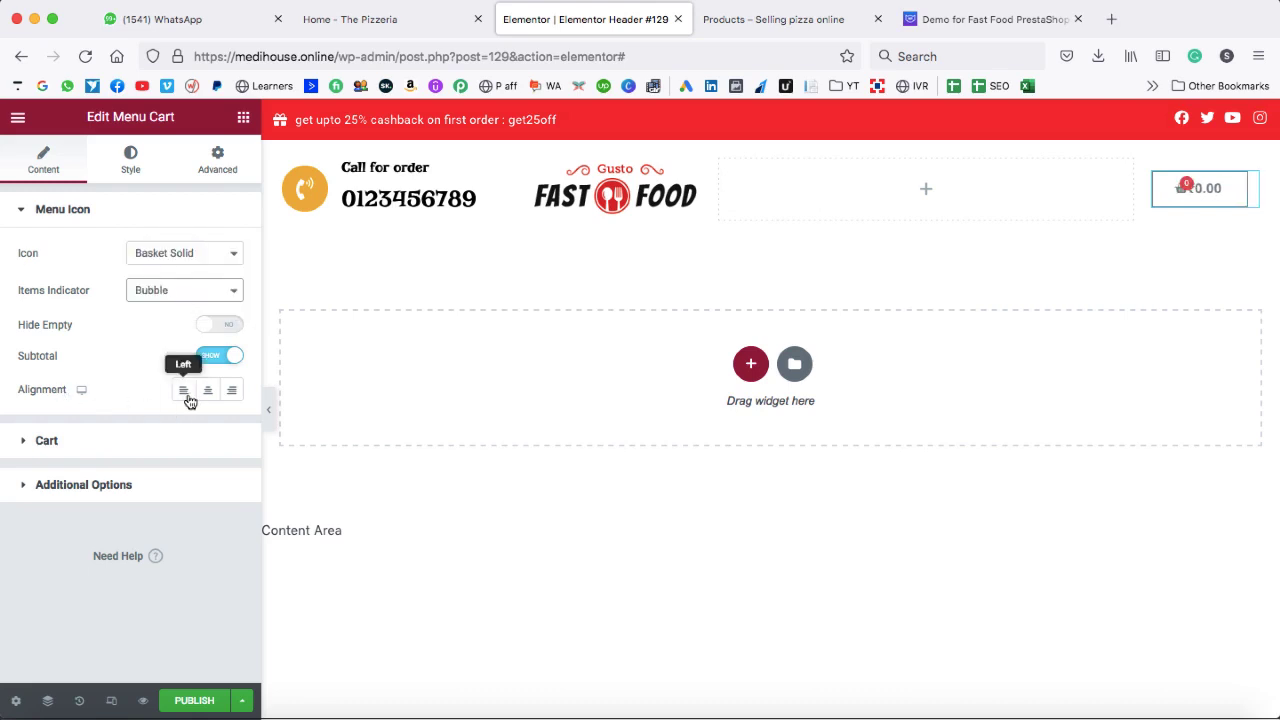
{"action": "left_click", "coordinate": [229, 391]}
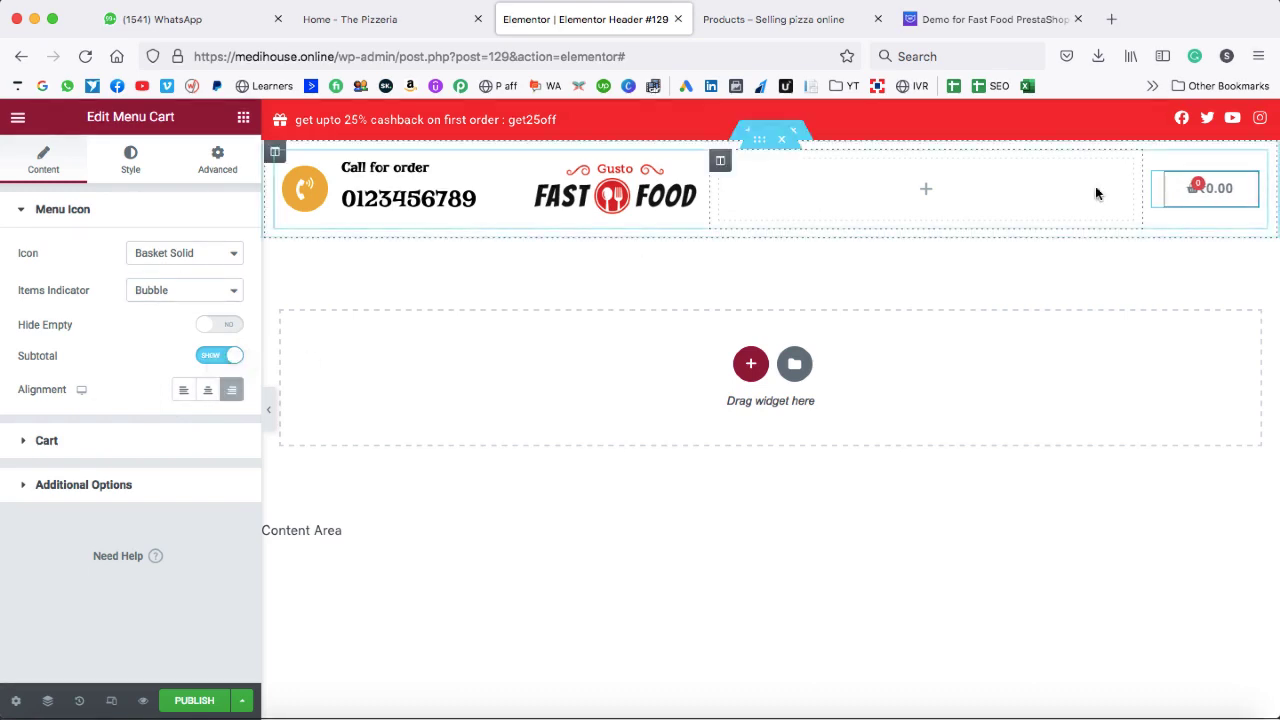
Step: Make the cart a Mini Cart that opens on hover
{"action": "left_click", "coordinate": [22, 442]}
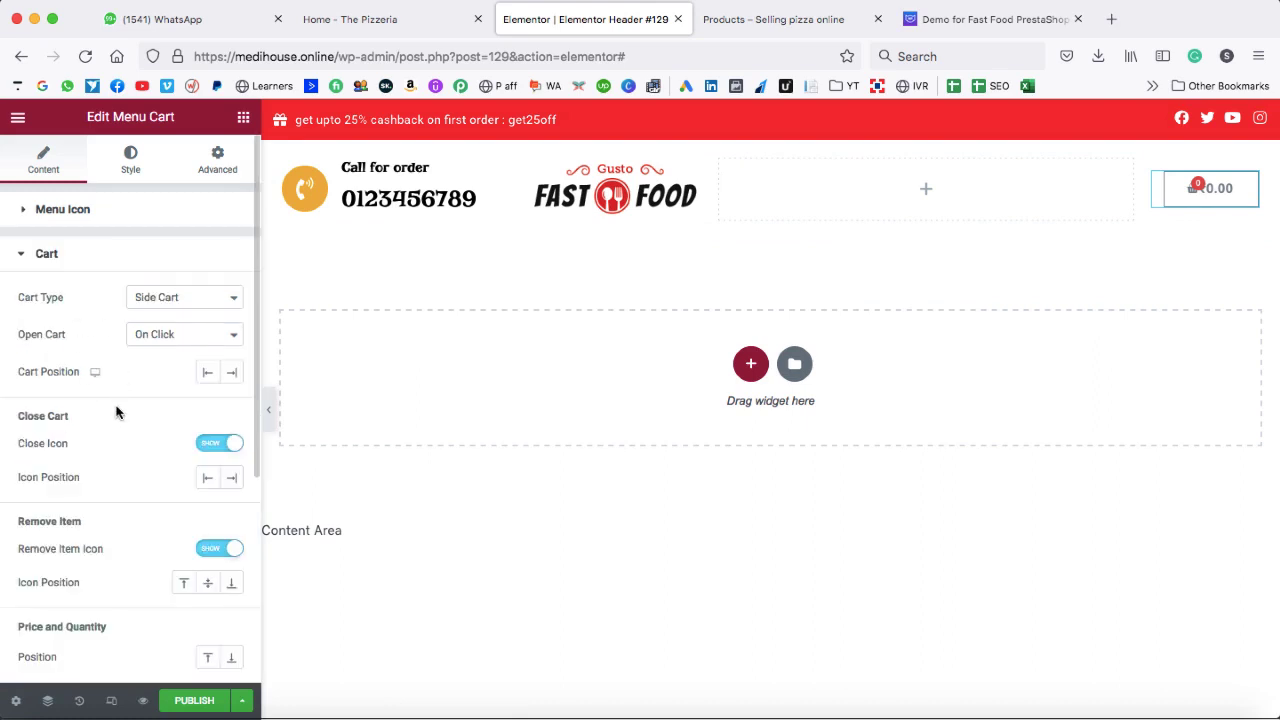
{"action": "left_click", "coordinate": [170, 300]}
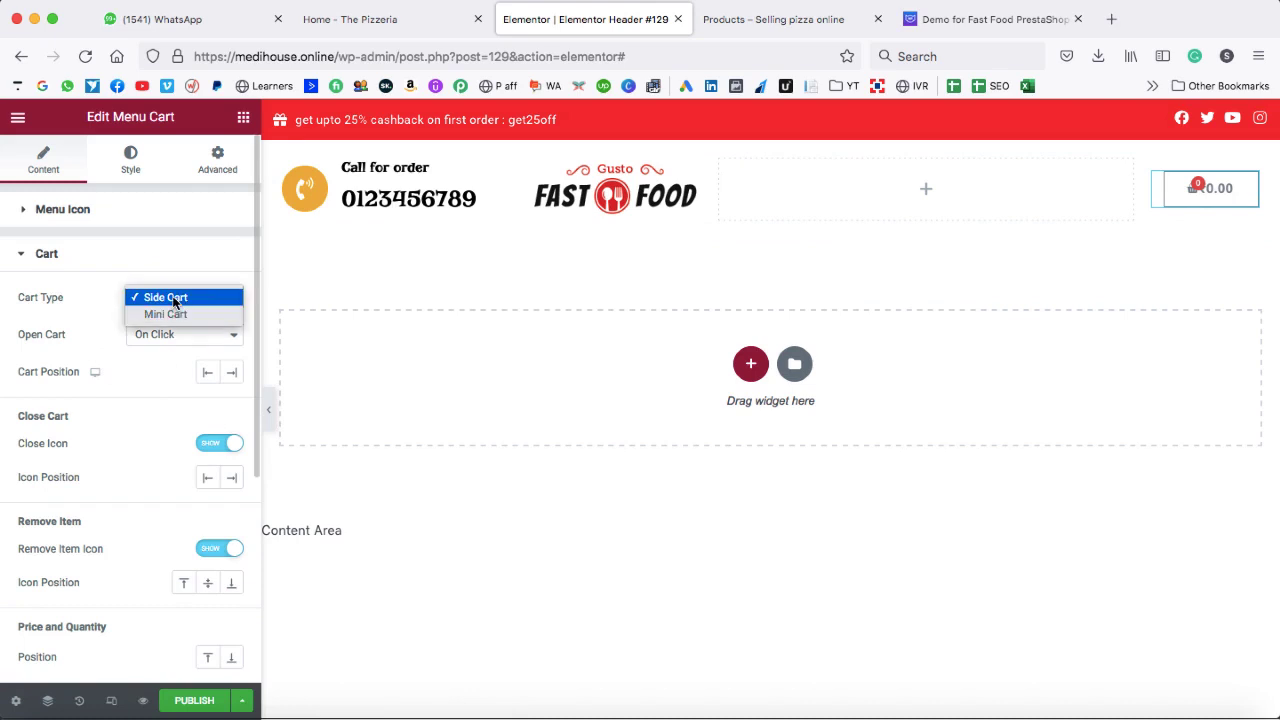
{"action": "left_click", "coordinate": [176, 313]}
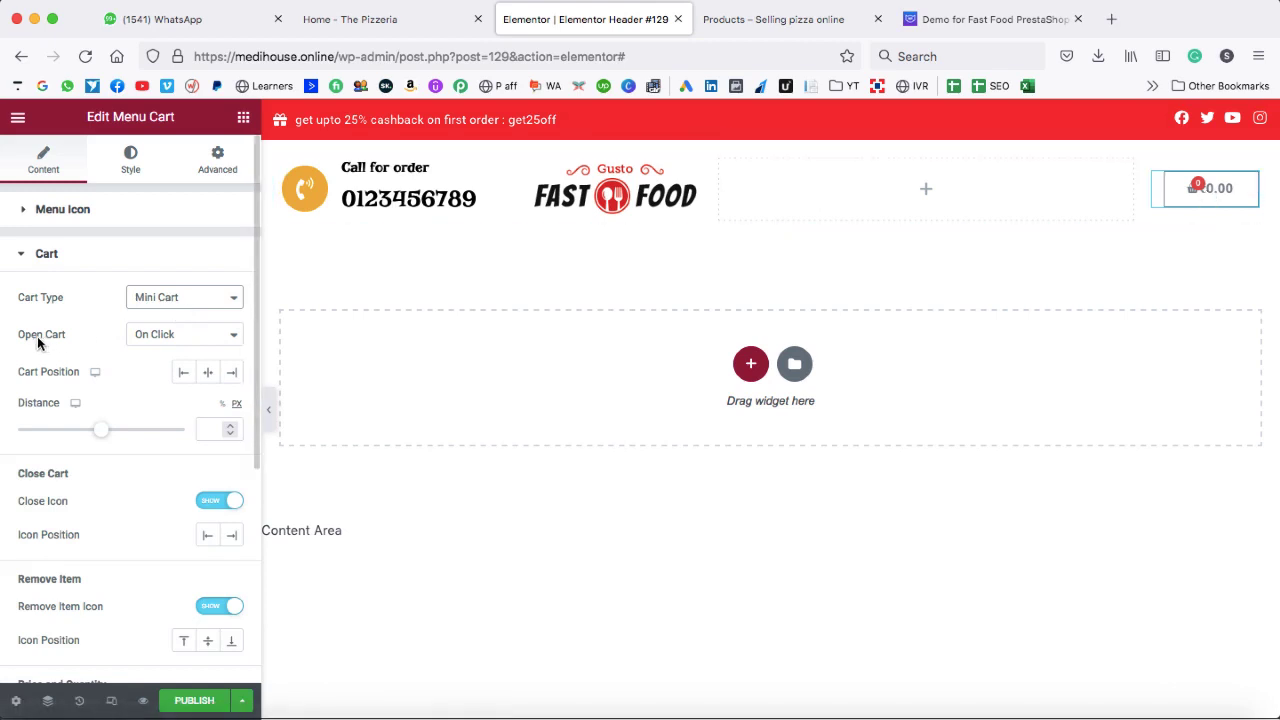
{"action": "left_click", "coordinate": [162, 336]}
{"action": "left_click", "coordinate": [167, 352]}
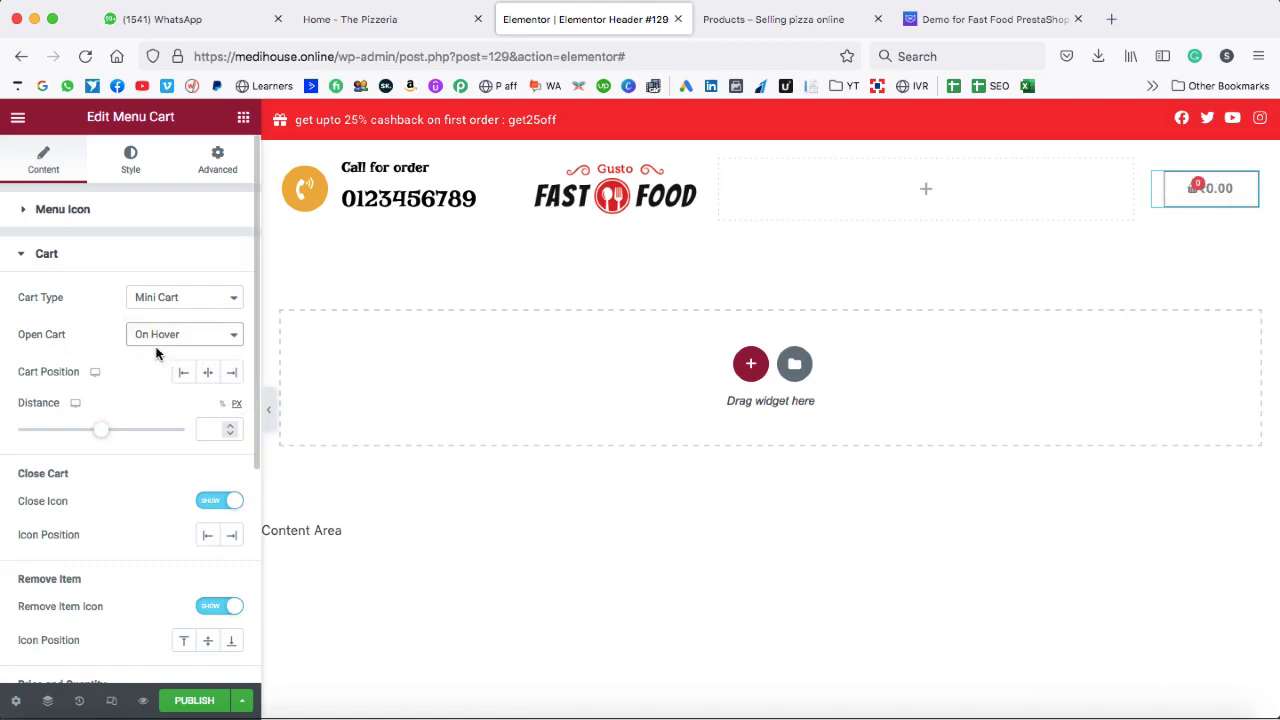
{"action": "left_click", "coordinate": [960, 22]}
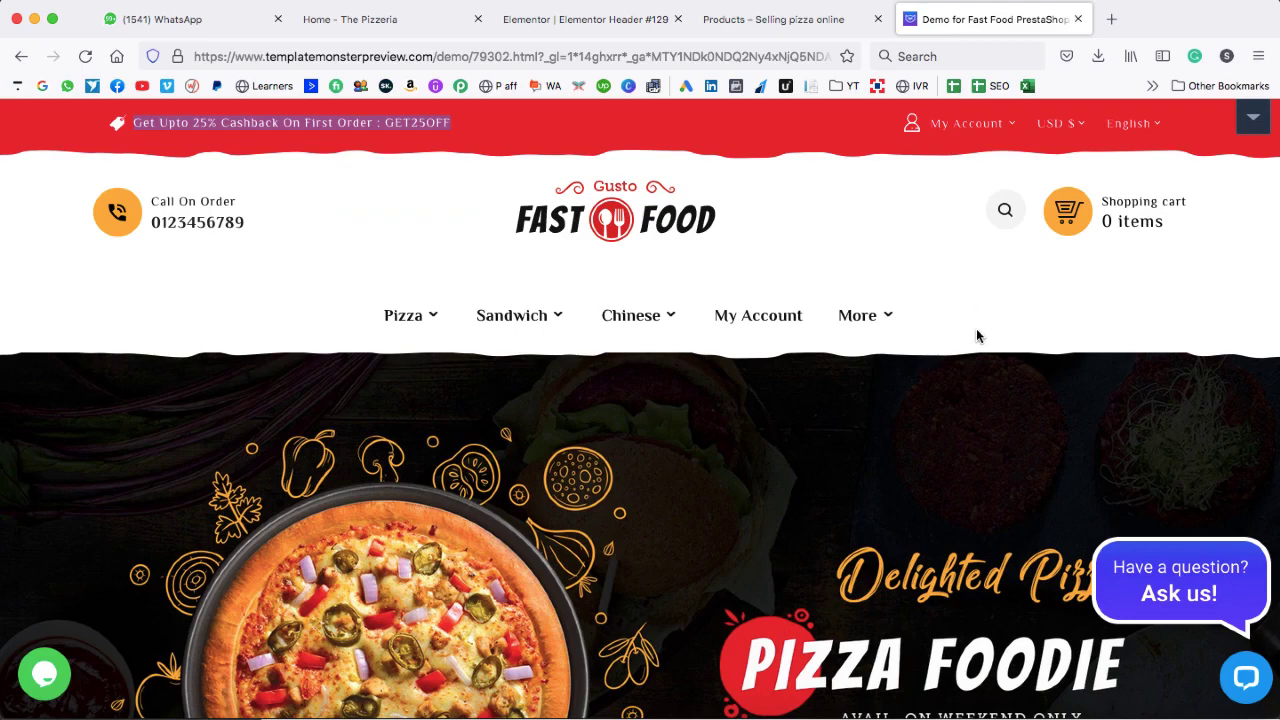
Step: Compare the Fast Food demo's cart and the live Selling pizza online shop page, then return to Header #129
{"action": "mouse_move", "coordinate": [1068, 224]}
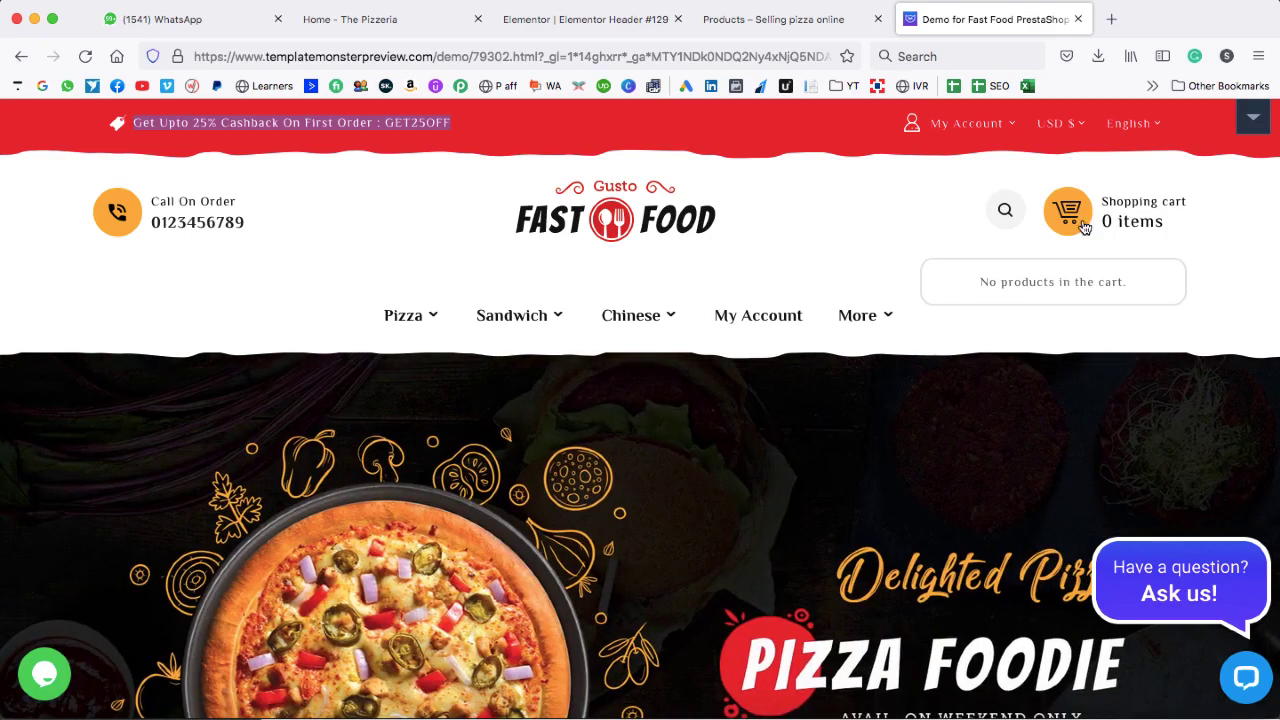
{"action": "left_click", "coordinate": [586, 20]}
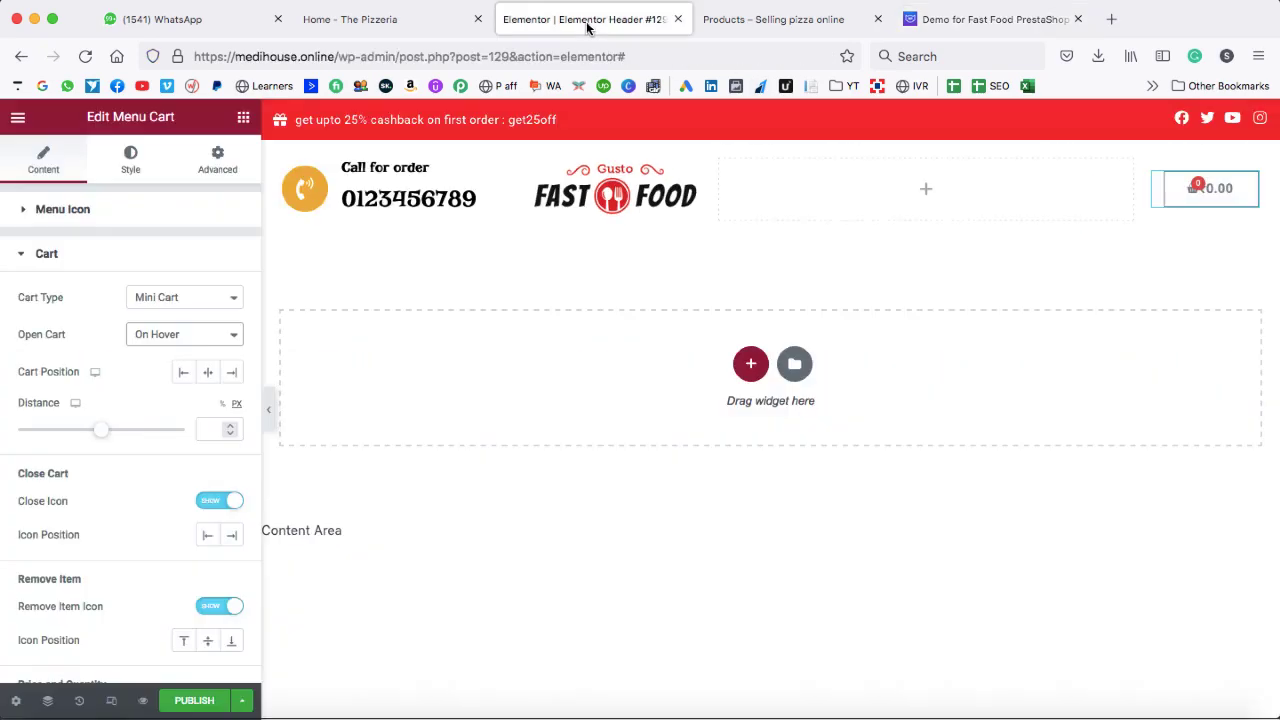
{"action": "scroll", "coordinate": [138, 395], "scroll_direction": "down", "scroll_amount": 7}
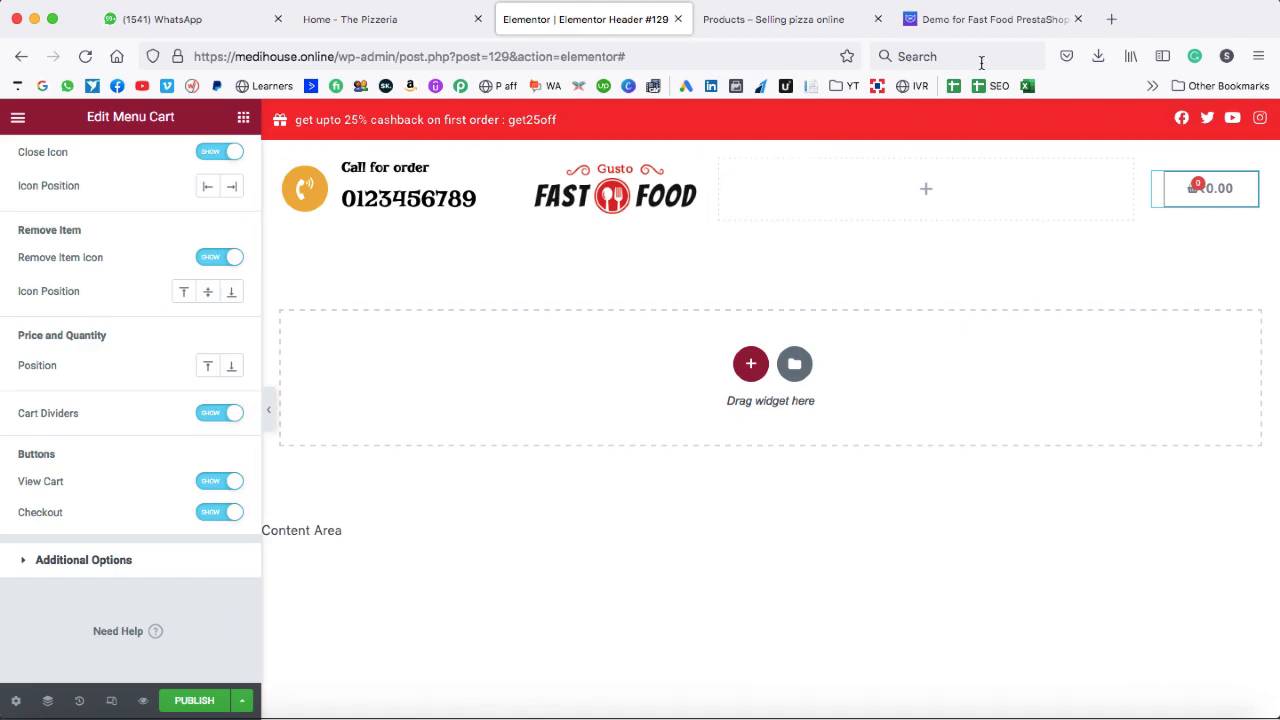
{"action": "left_click", "coordinate": [988, 19]}
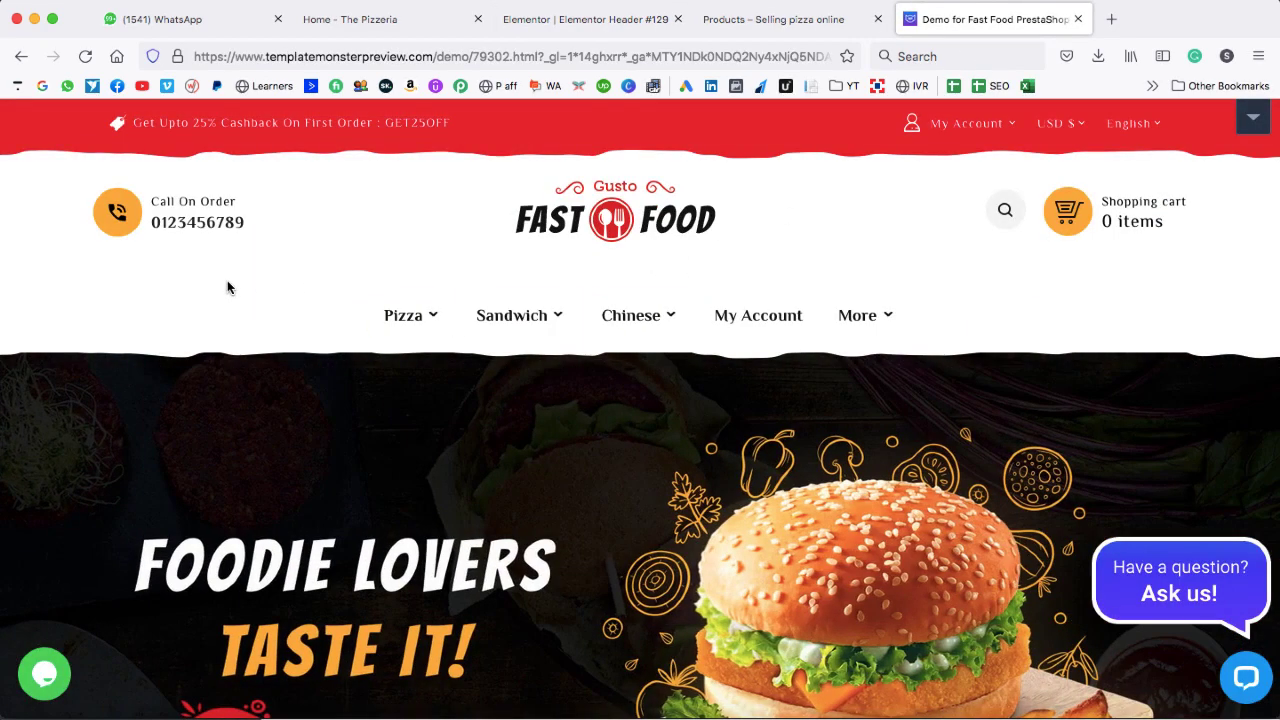
{"action": "left_click", "coordinate": [773, 20]}
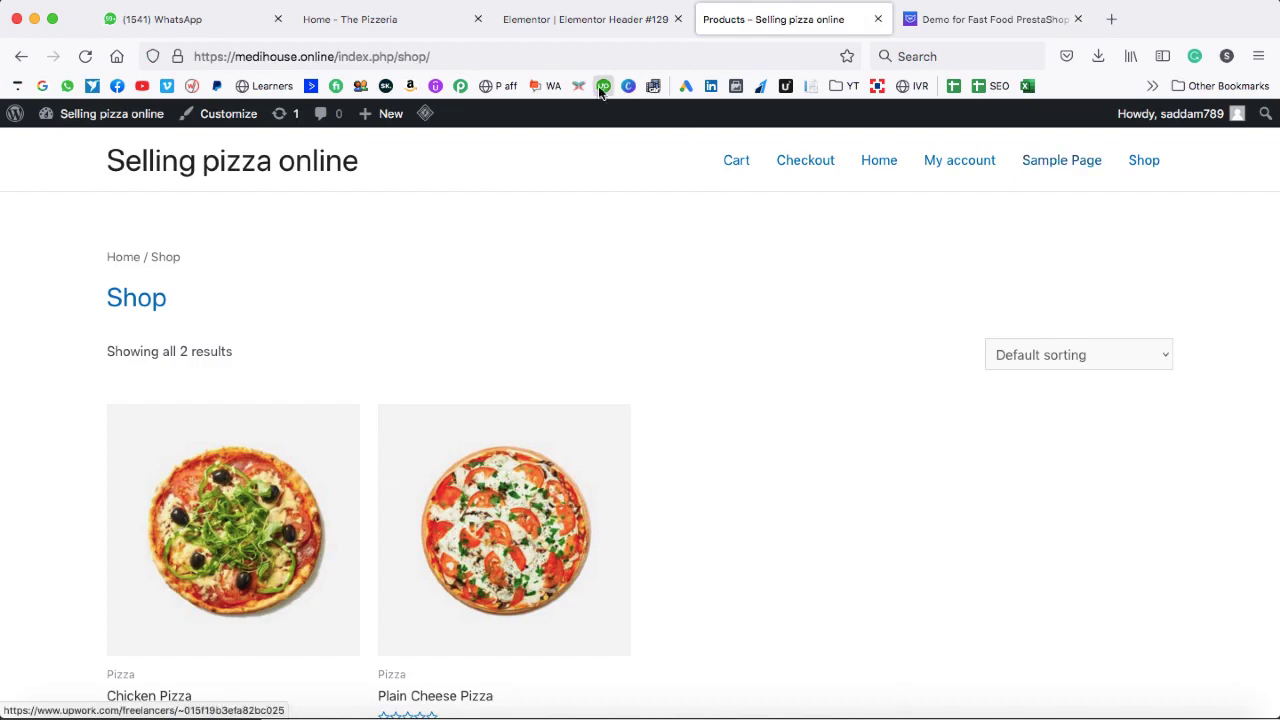
{"action": "left_click", "coordinate": [580, 22]}
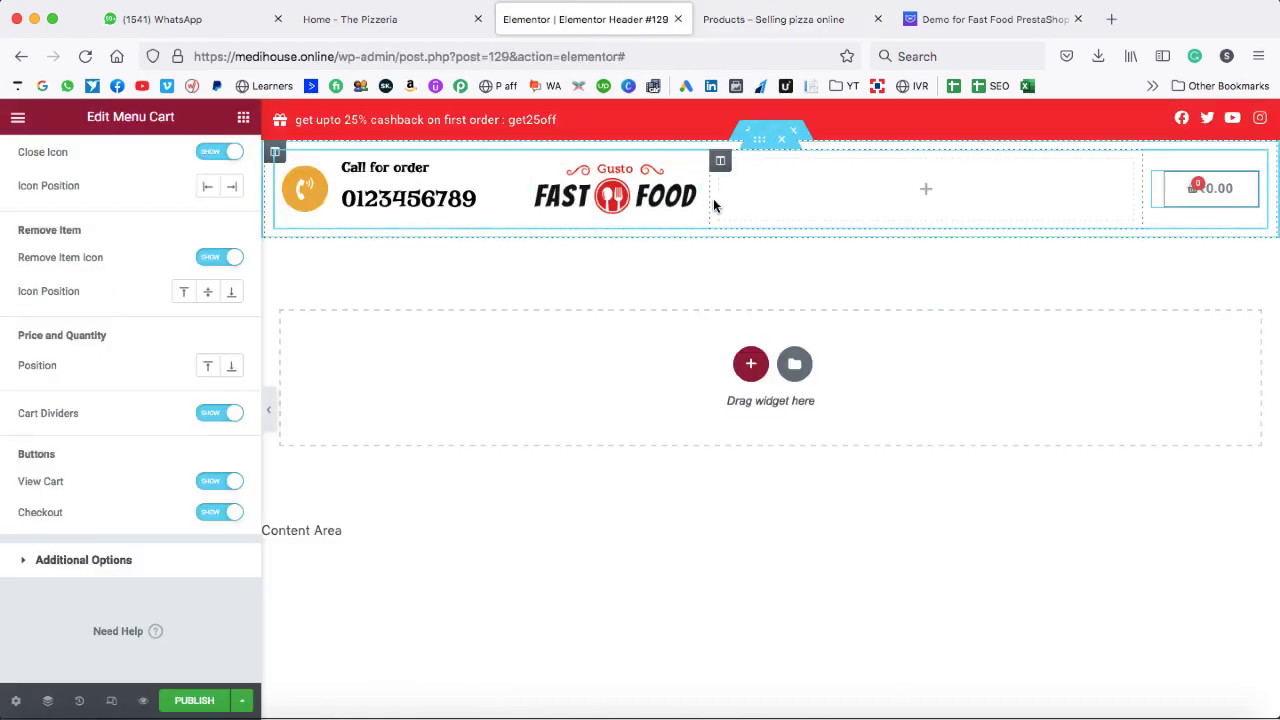
Step: Publish Header #129 with a display condition of Include / Entire Site
{"action": "left_click", "coordinate": [194, 701]}
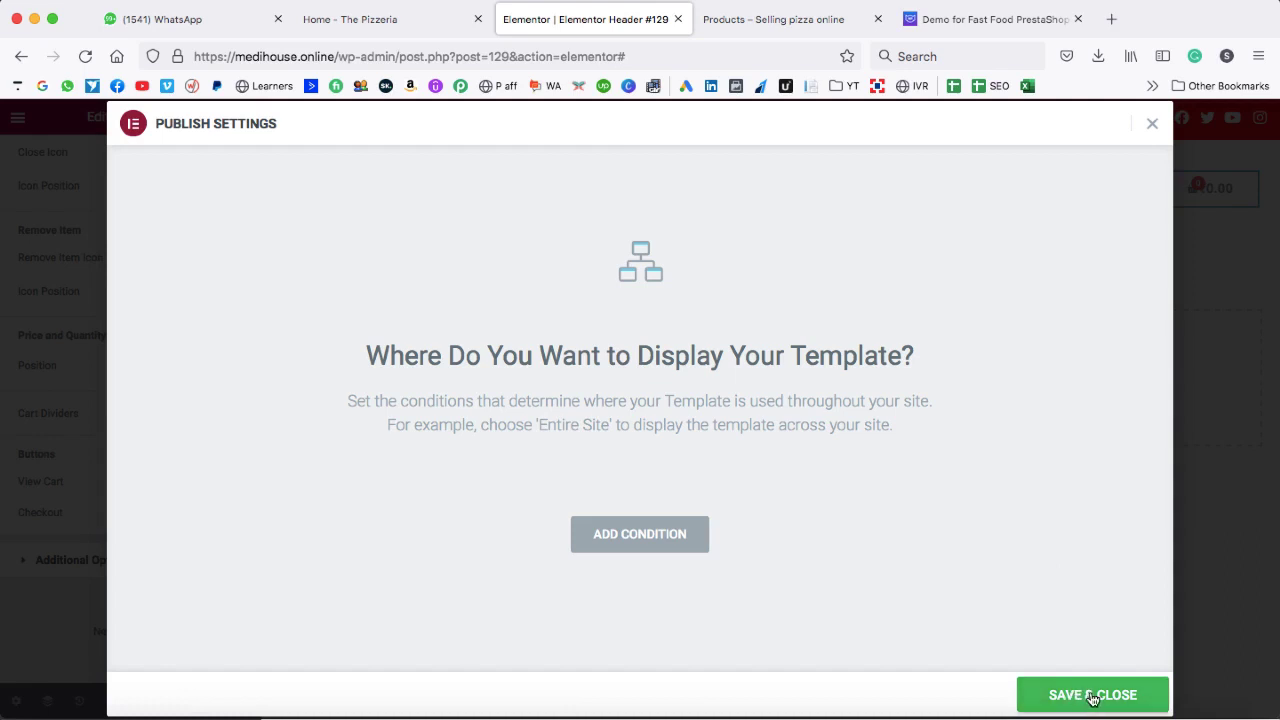
{"action": "left_click", "coordinate": [643, 538]}
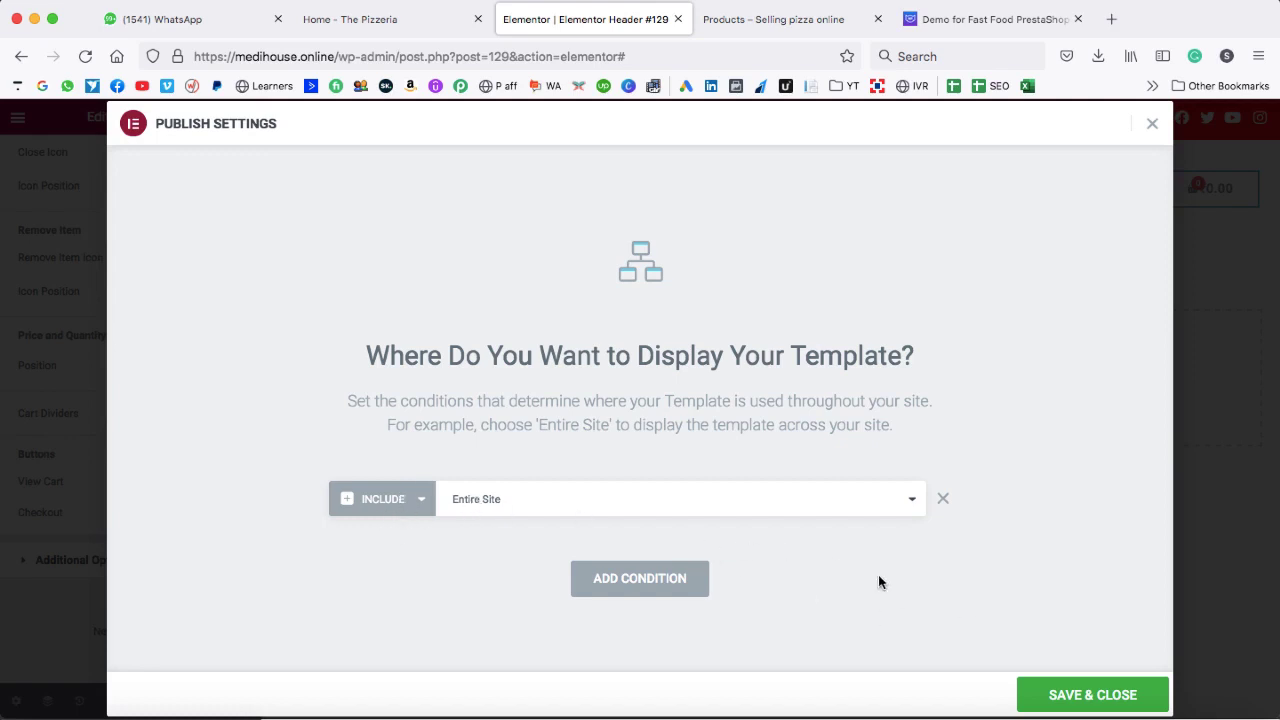
Step: Publish the header template with an Entire Site display condition, then go to the Shop page tab
{"action": "left_click", "coordinate": [1090, 696]}
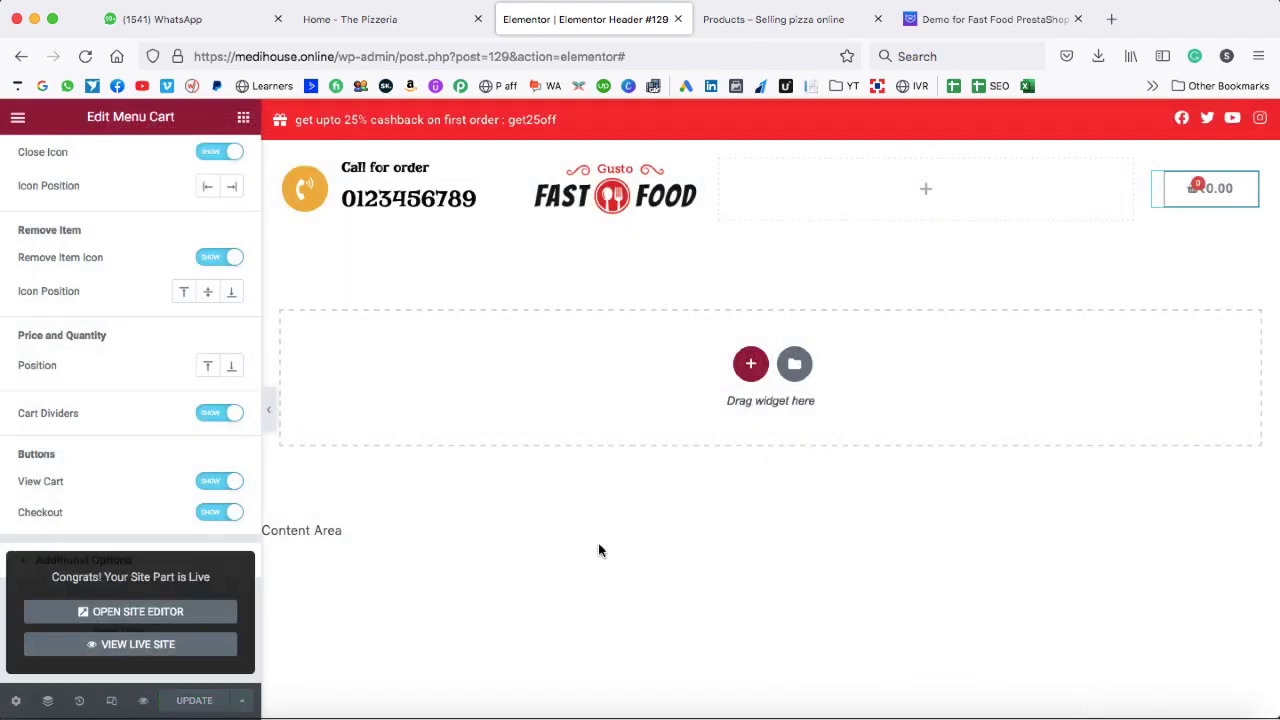
{"action": "left_click", "coordinate": [773, 19]}
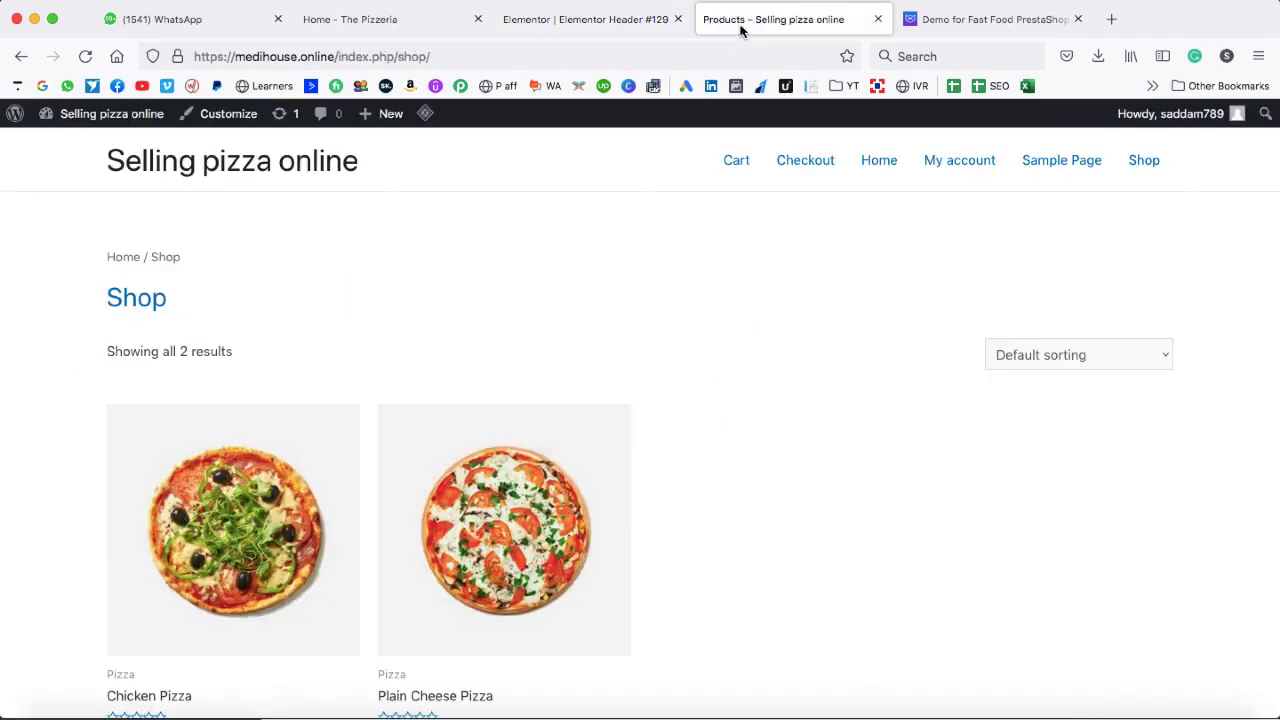
Step: Reload the Shop page to see the Fast Food header, then open the admin Dashboard in a new tab
{"action": "left_click", "coordinate": [85, 57]}
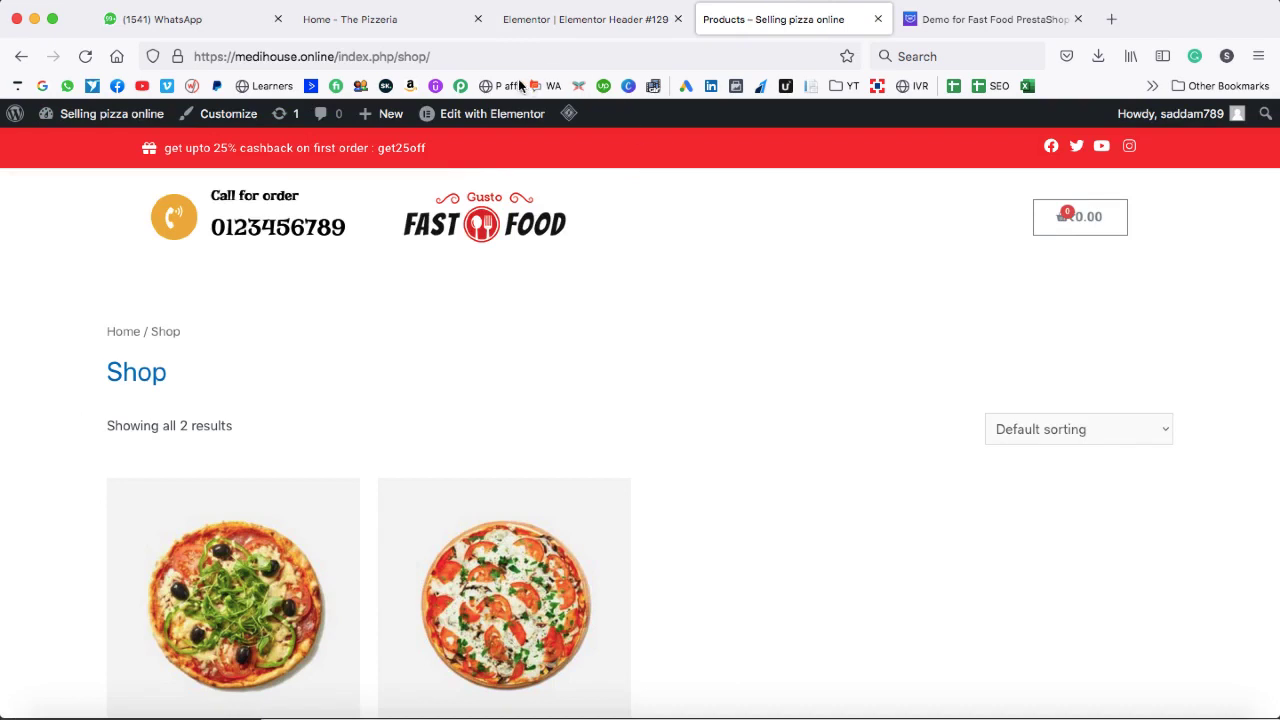
{"action": "mouse_move", "coordinate": [101, 121]}
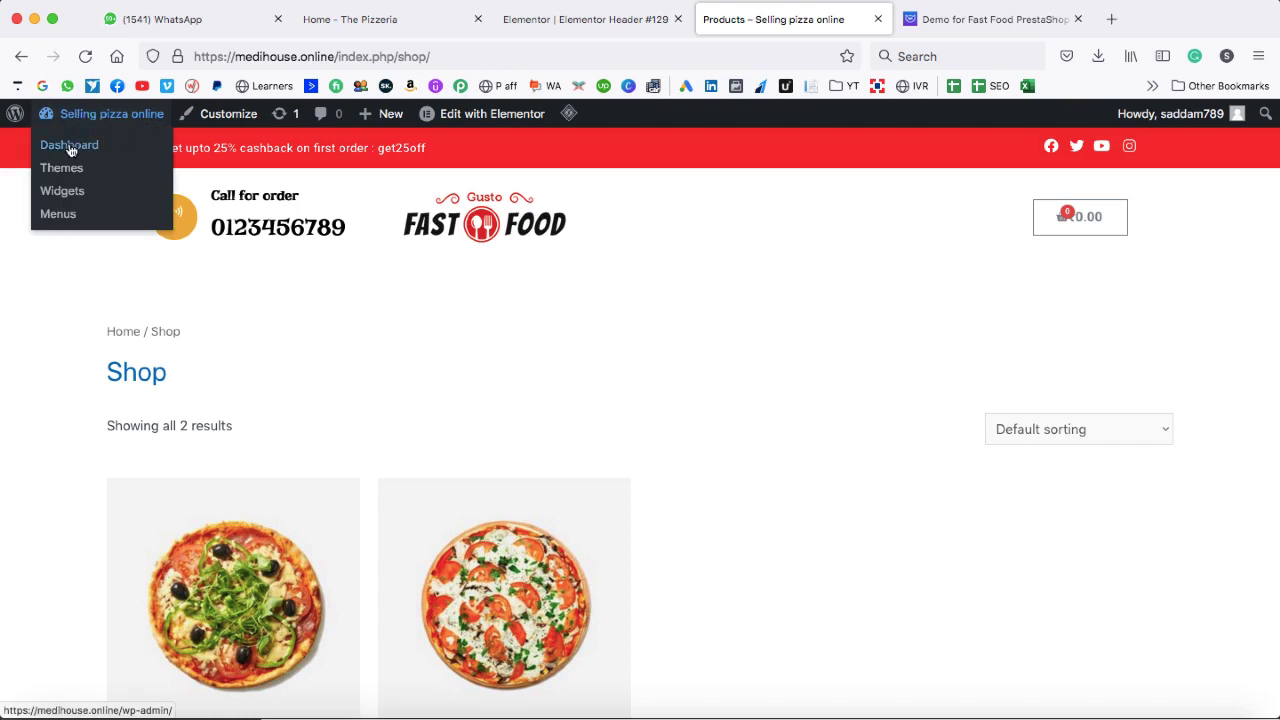
{"action": "right_click", "coordinate": [70, 148]}
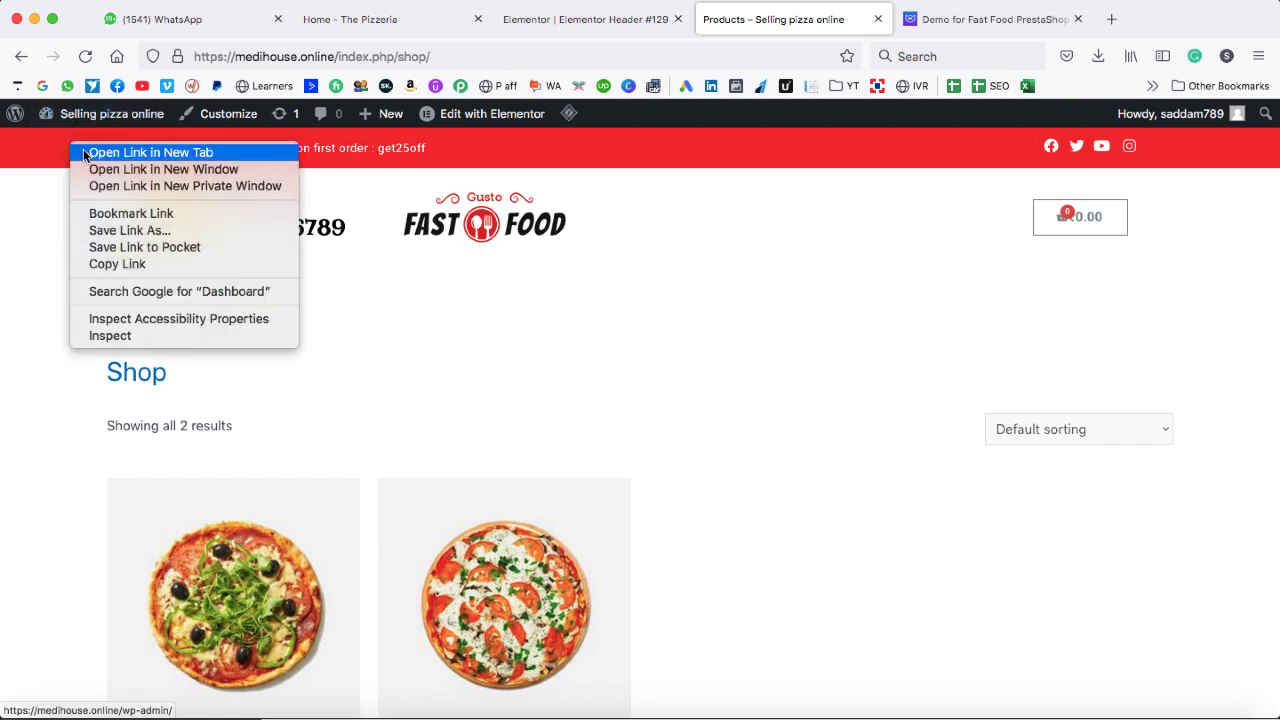
{"action": "left_click", "coordinate": [150, 152]}
{"action": "left_click", "coordinate": [923, 21]}
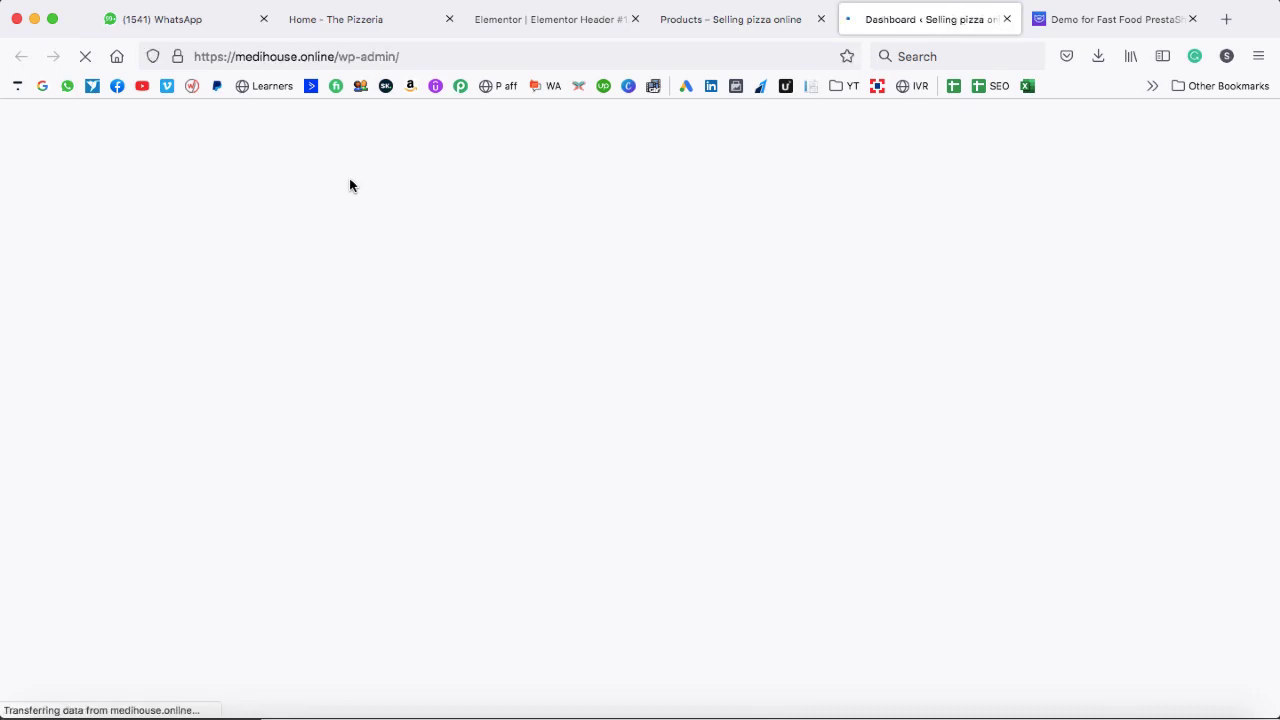
Step: Create a new menu named 'Main menu' under Appearance > Menus
{"action": "scroll", "coordinate": [209, 483], "scroll_direction": "down", "scroll_amount": 2}
{"action": "scroll", "coordinate": [209, 478], "scroll_direction": "down", "scroll_amount": 1}
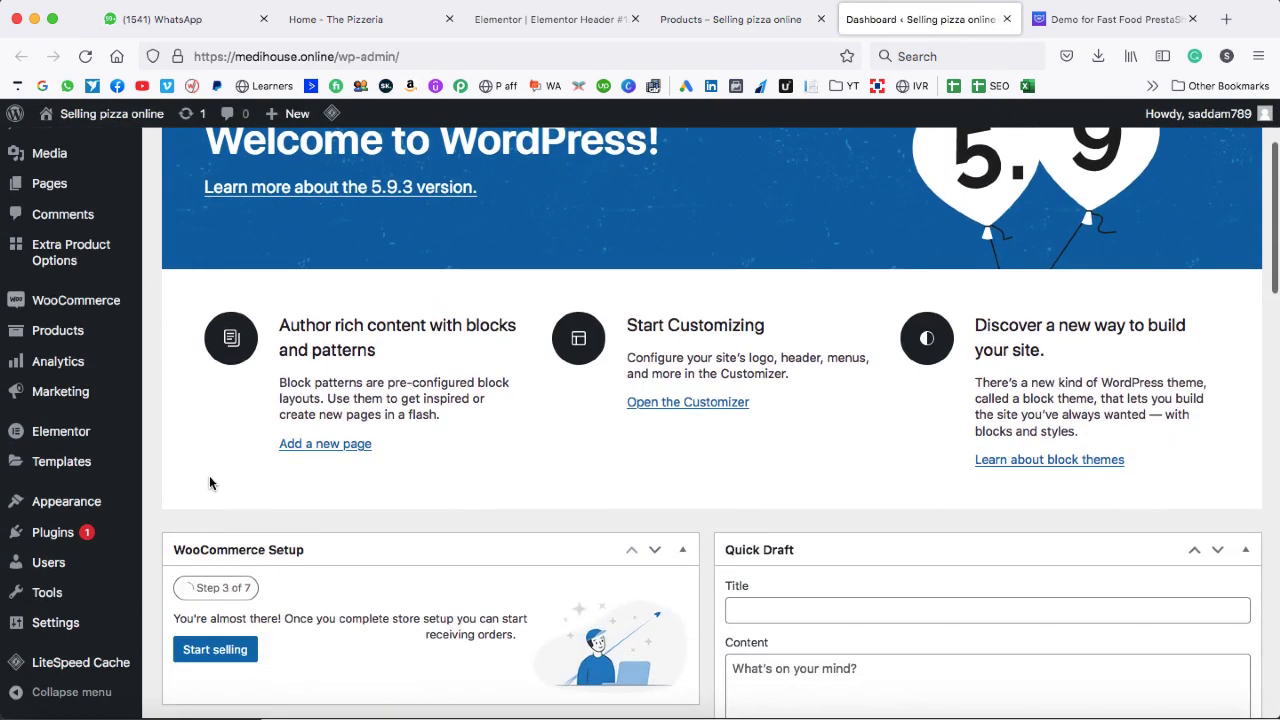
{"action": "mouse_move", "coordinate": [60, 508]}
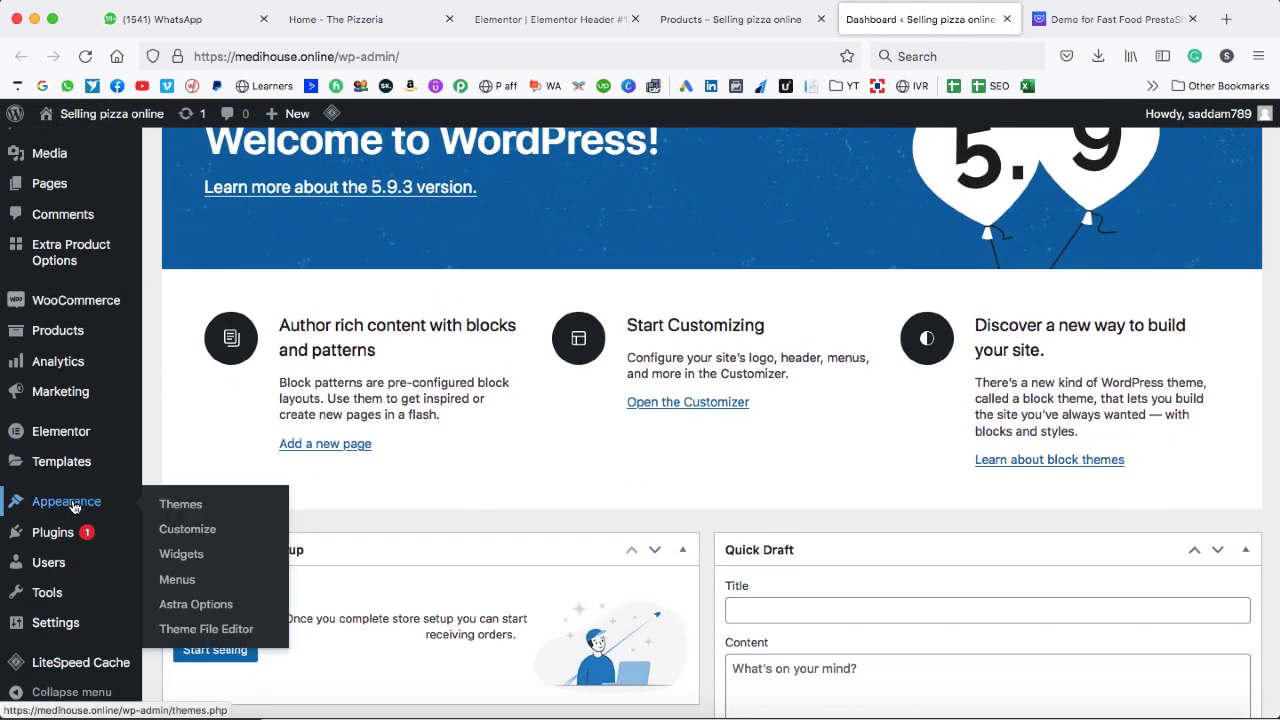
{"action": "left_click", "coordinate": [187, 582]}
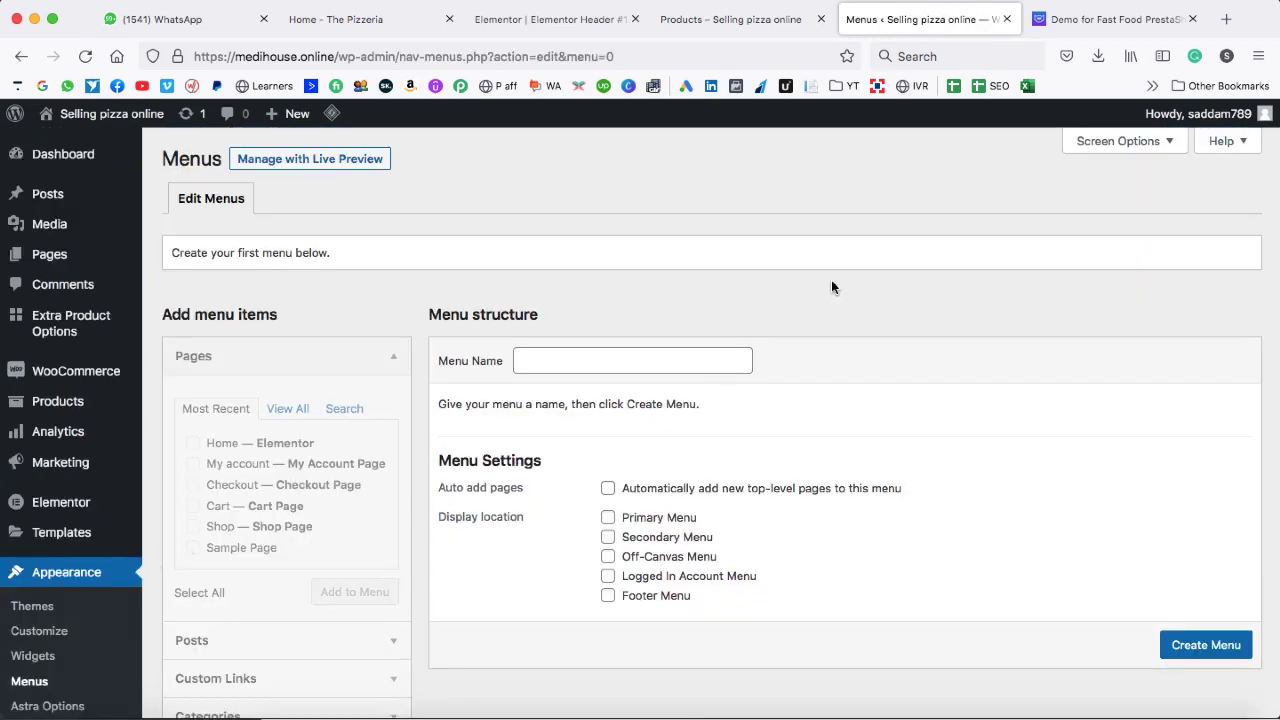
{"action": "left_click", "coordinate": [547, 363]}
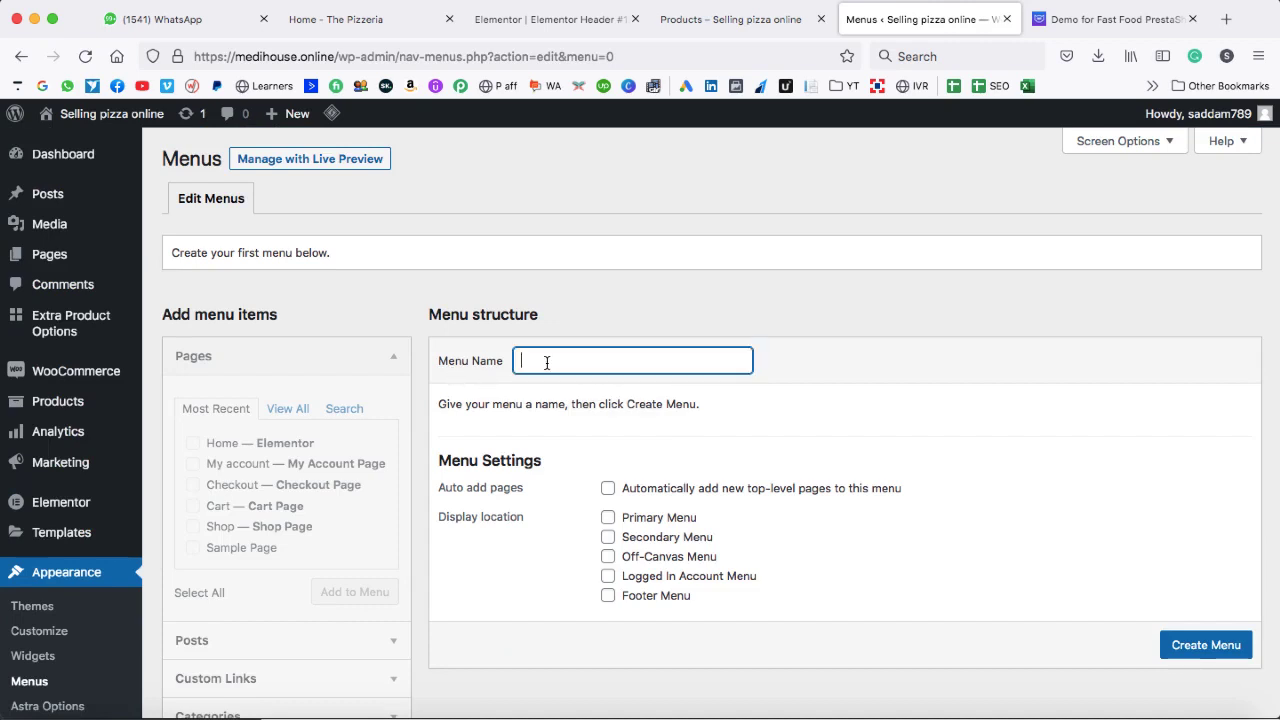
{"action": "type", "text": "Main menu"}
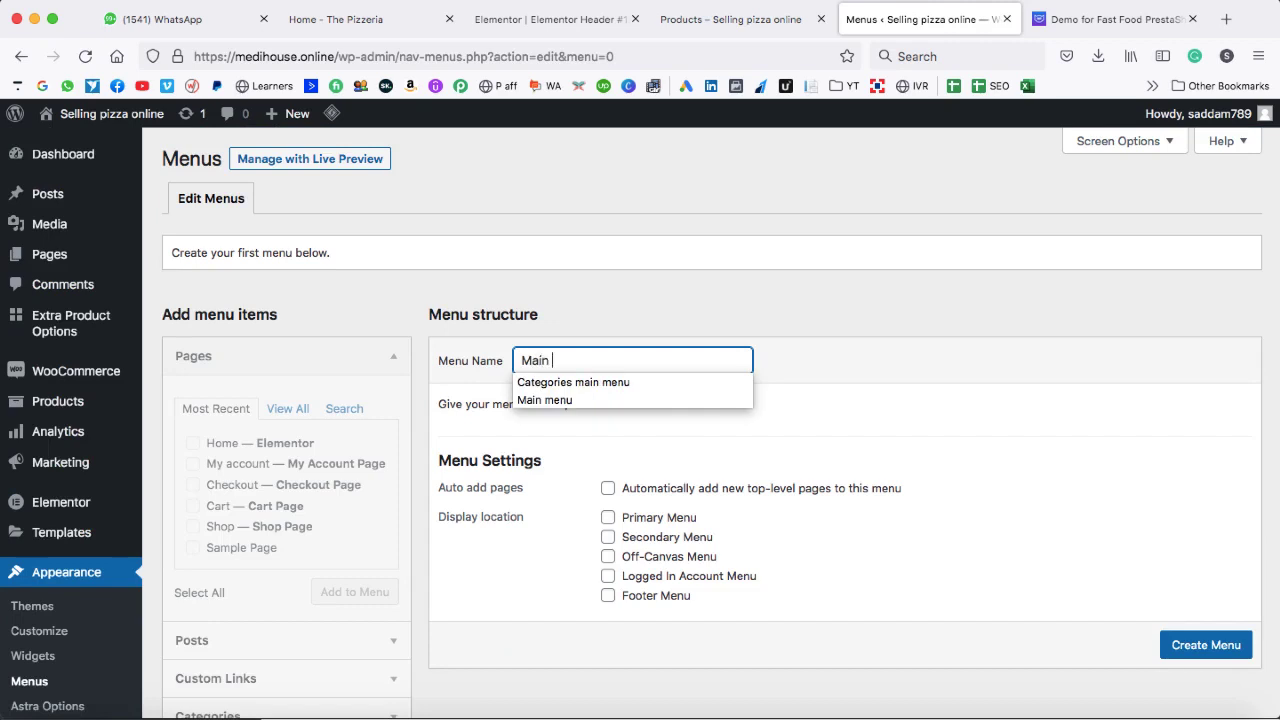
{"action": "left_click", "coordinate": [786, 339]}
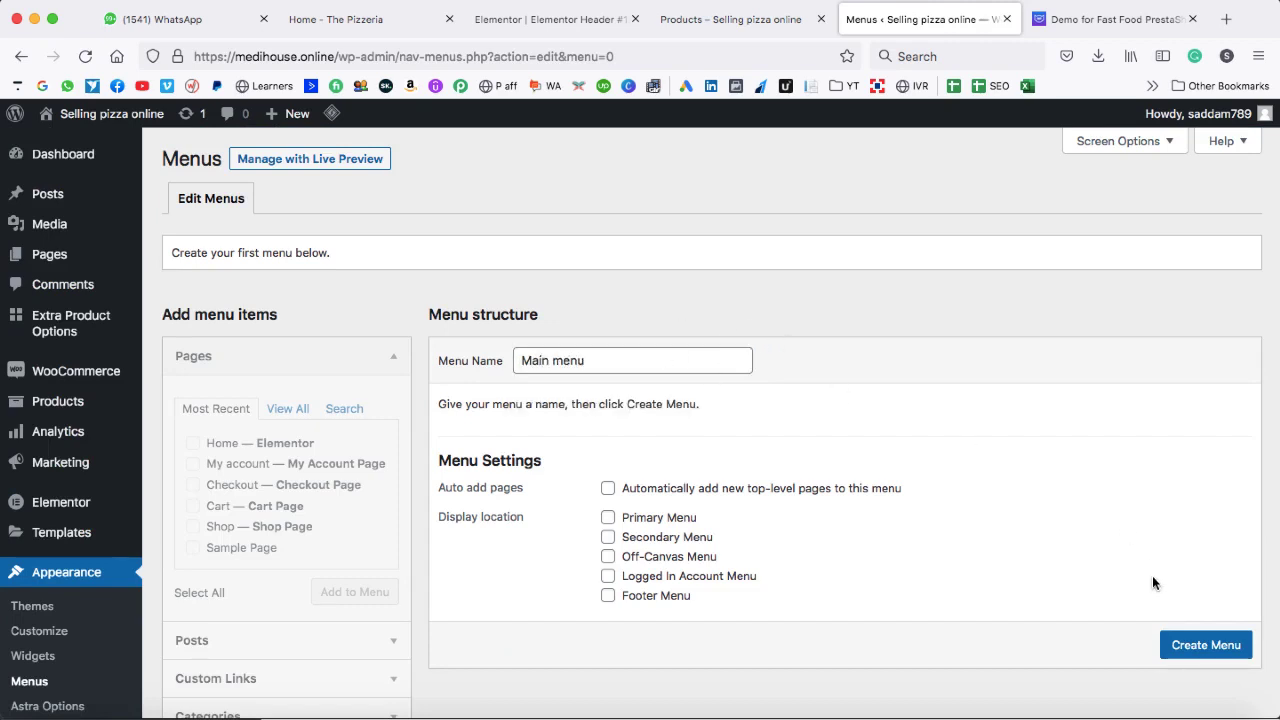
{"action": "left_click", "coordinate": [1213, 652]}
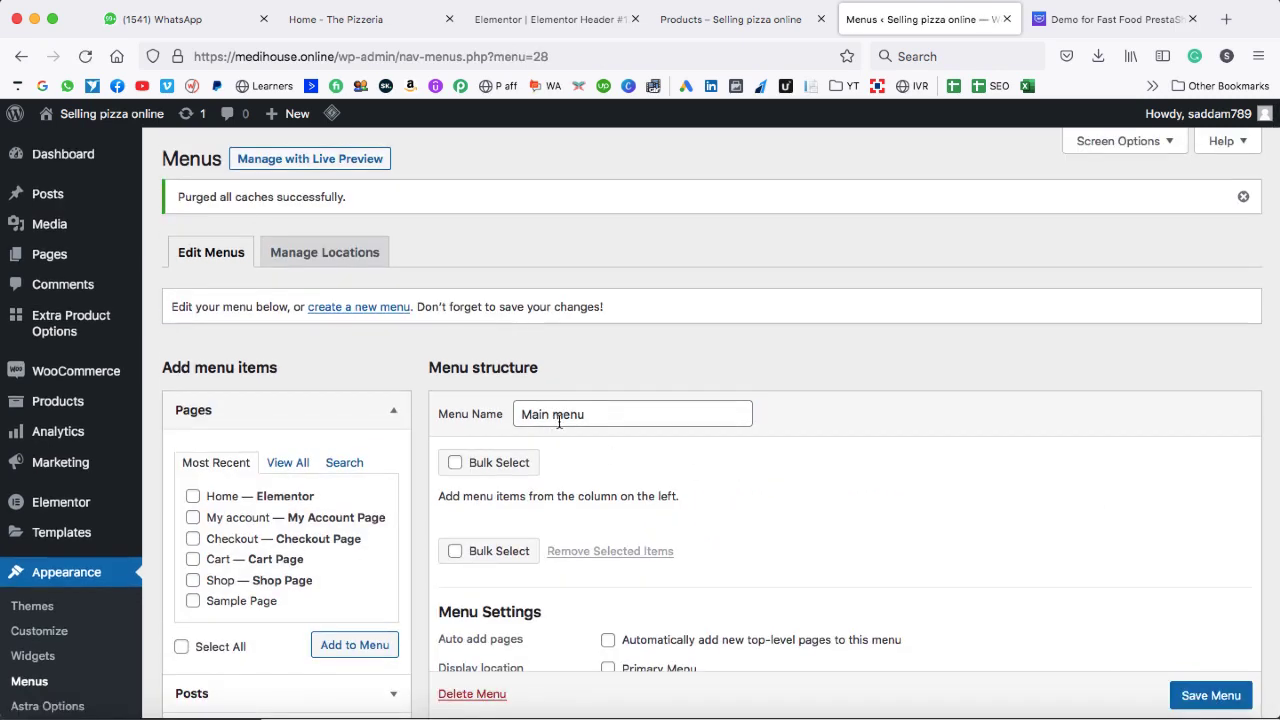
Step: Add the Shop page to Main menu from the Pages > View All list
{"action": "scroll", "coordinate": [458, 438], "scroll_direction": "down", "scroll_amount": 2}
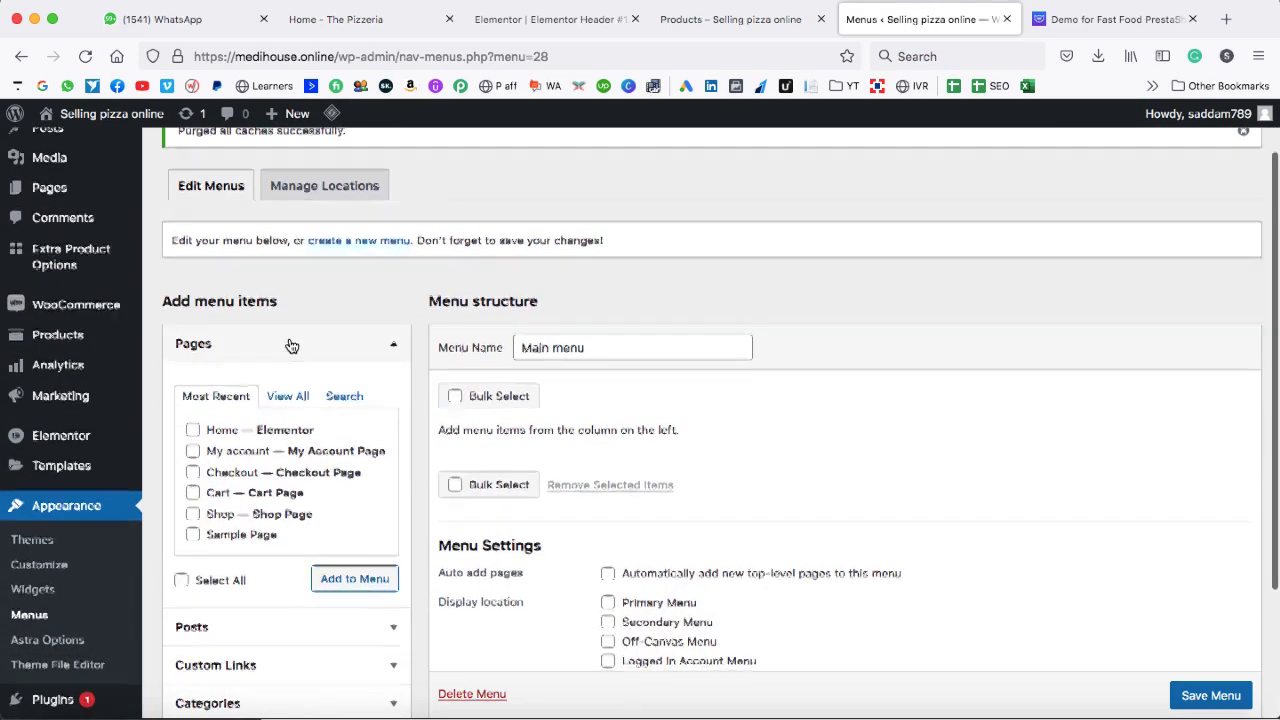
{"action": "scroll", "coordinate": [291, 345], "scroll_direction": "down", "scroll_amount": 2}
{"action": "scroll", "coordinate": [165, 475], "scroll_direction": "down", "scroll_amount": 2}
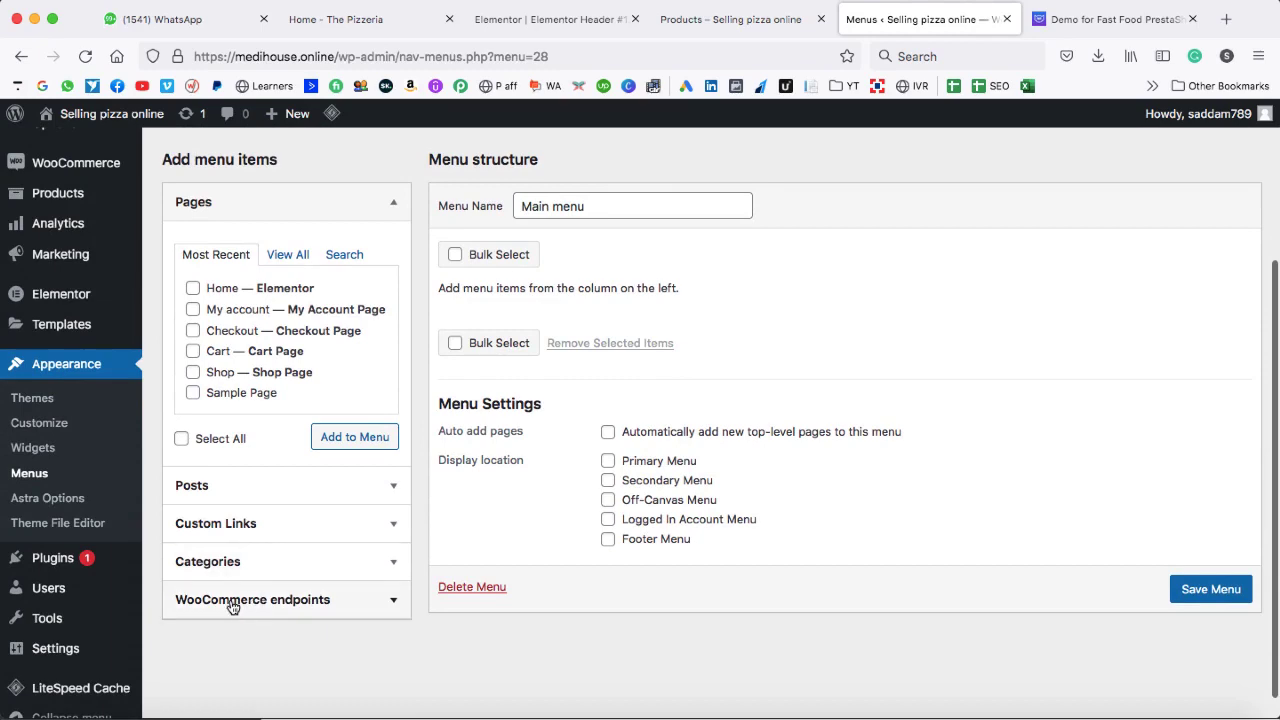
{"action": "scroll", "coordinate": [430, 457], "scroll_direction": "up", "scroll_amount": 2}
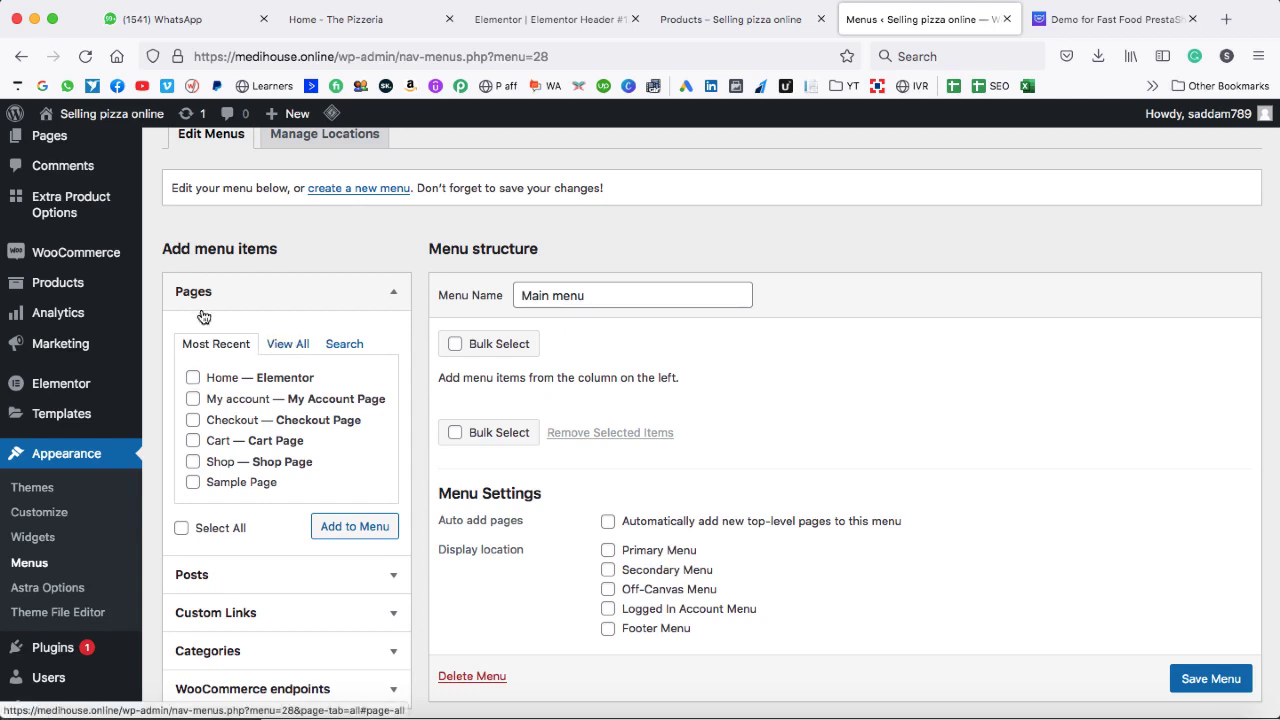
{"action": "left_click", "coordinate": [288, 344]}
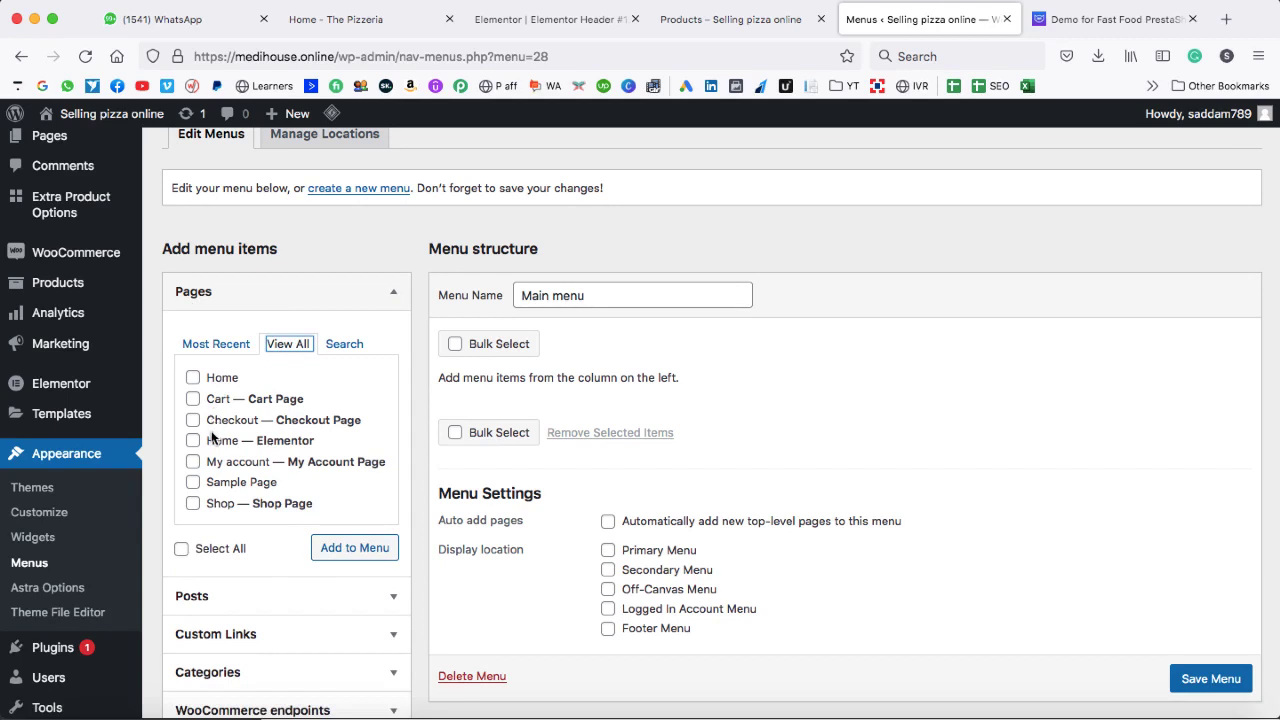
{"action": "left_click", "coordinate": [194, 505]}
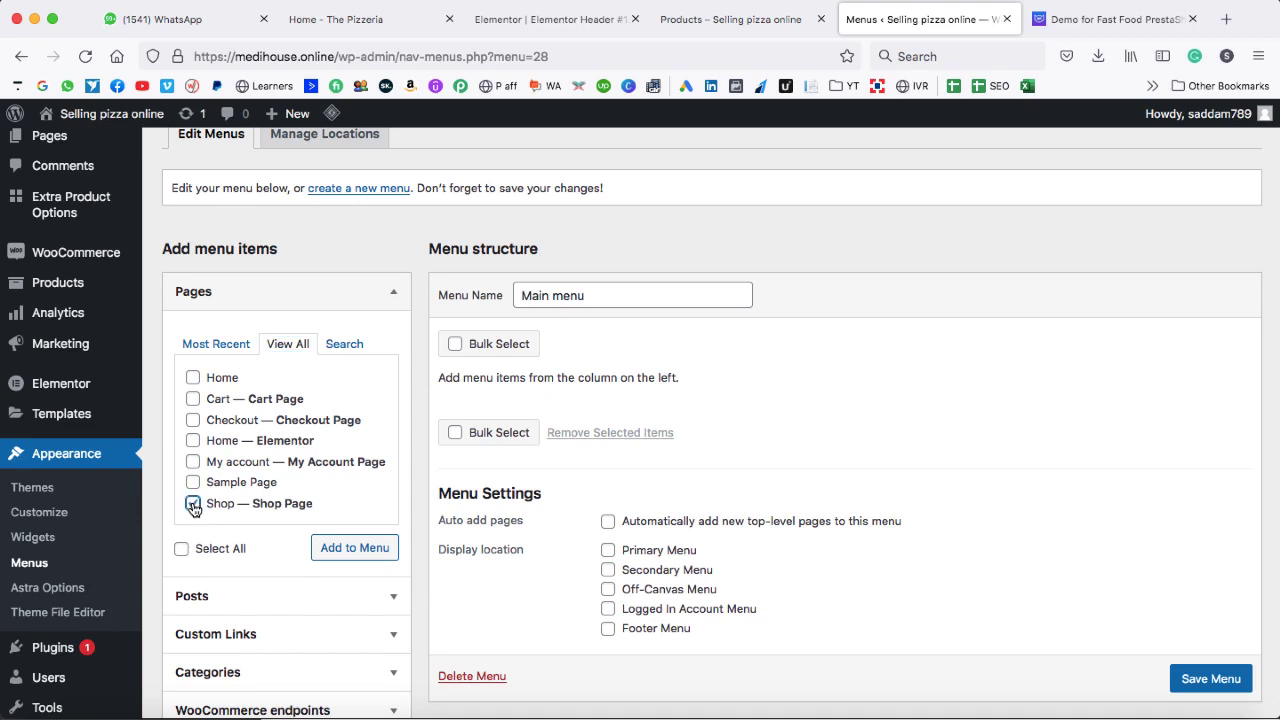
{"action": "left_click", "coordinate": [354, 556]}
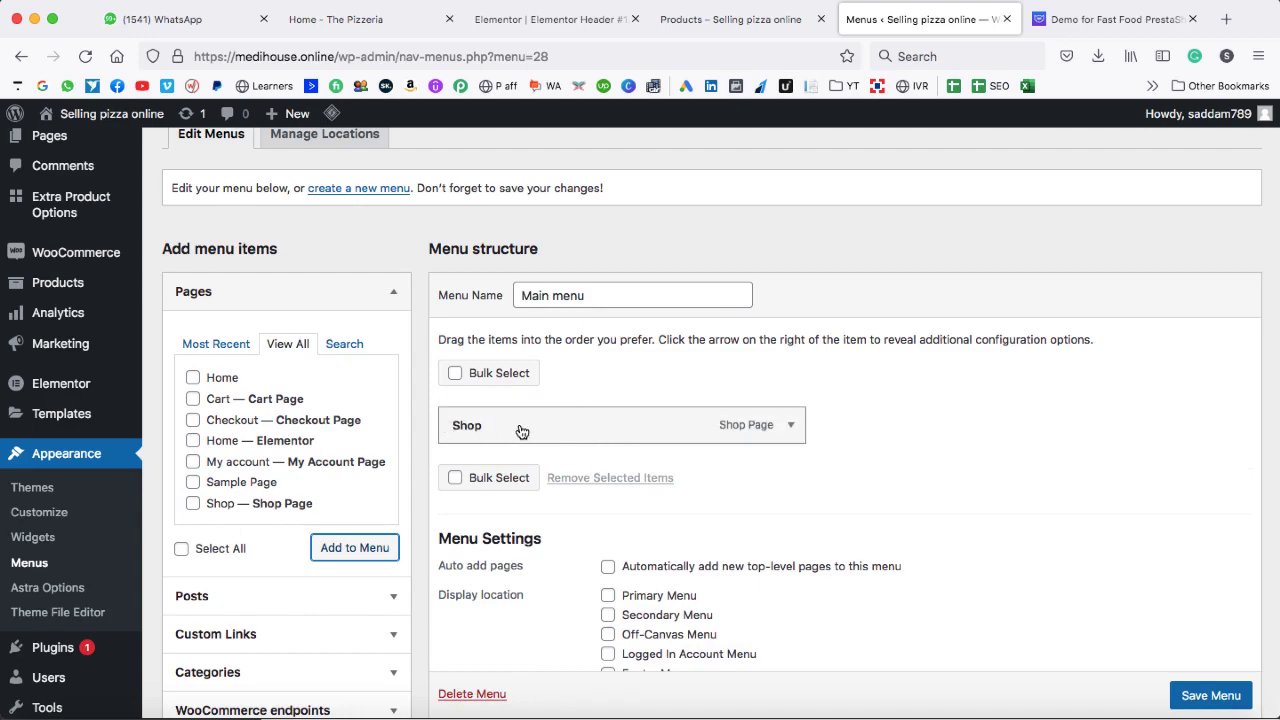
{"action": "scroll", "coordinate": [796, 355], "scroll_direction": "up", "scroll_amount": 3}
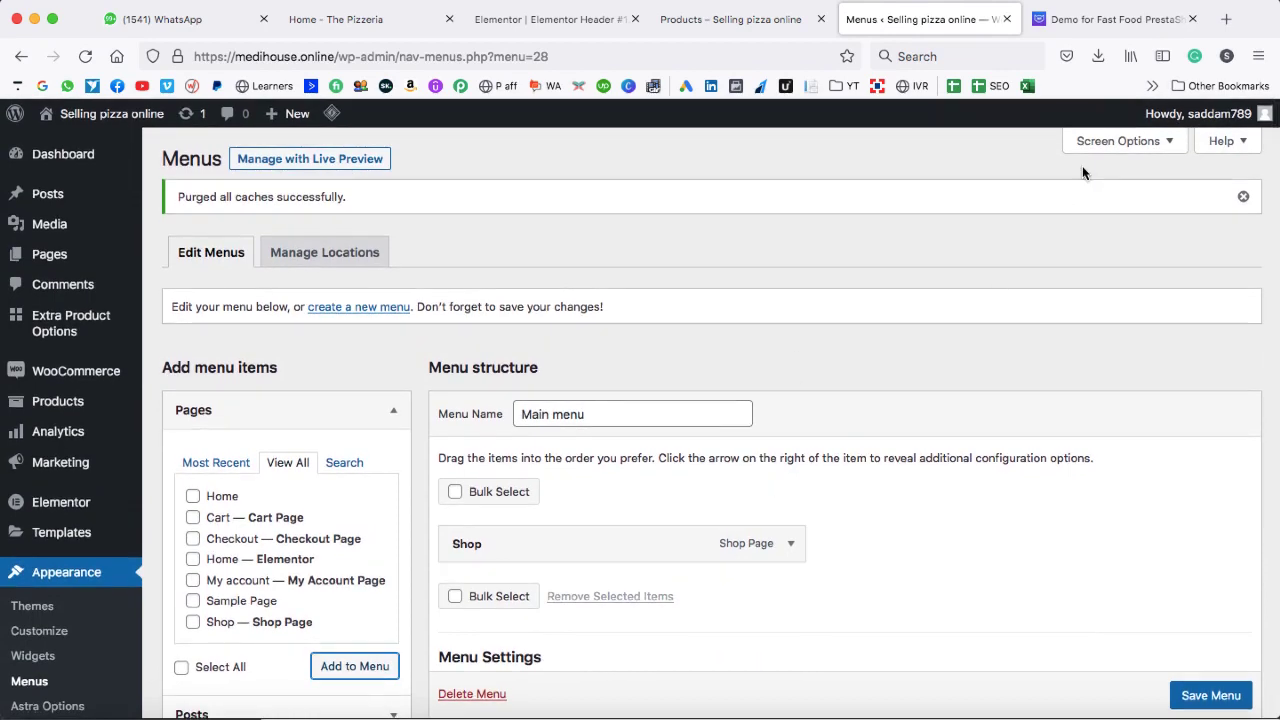
{"action": "left_click", "coordinate": [1174, 147]}
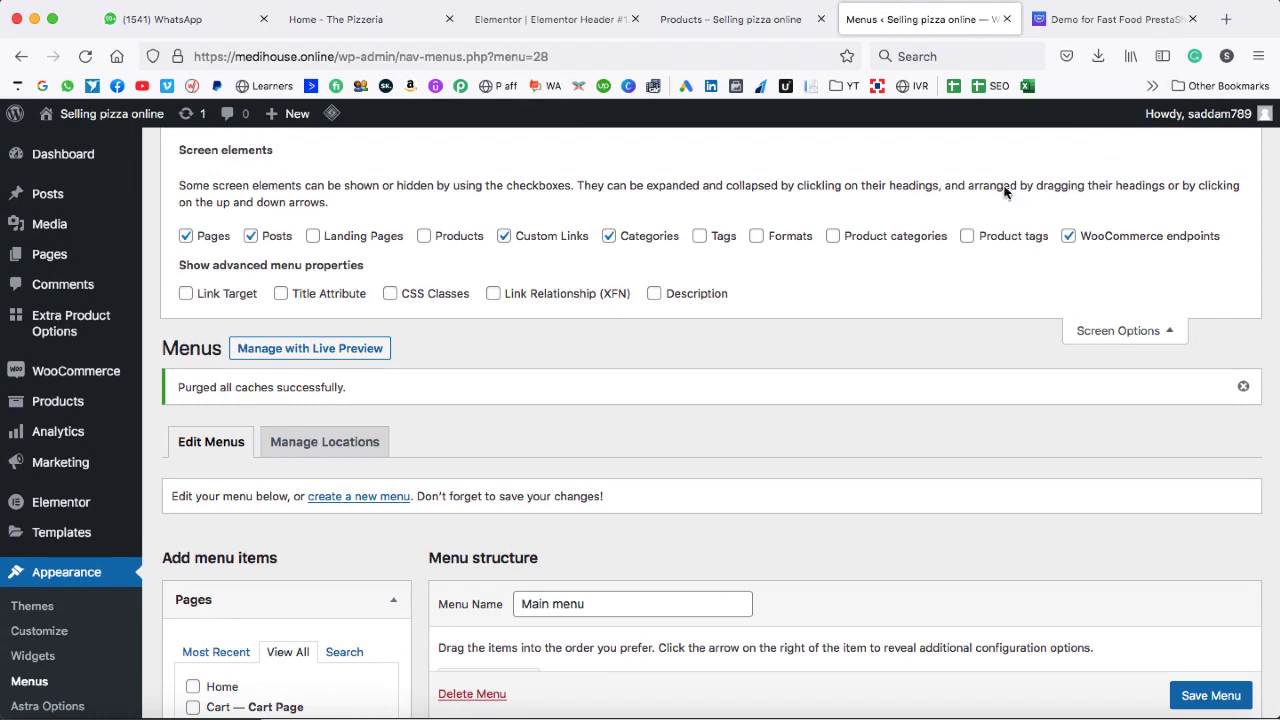
Step: Enable Product categories in Screen Options and list all product categories
{"action": "left_click", "coordinate": [833, 237]}
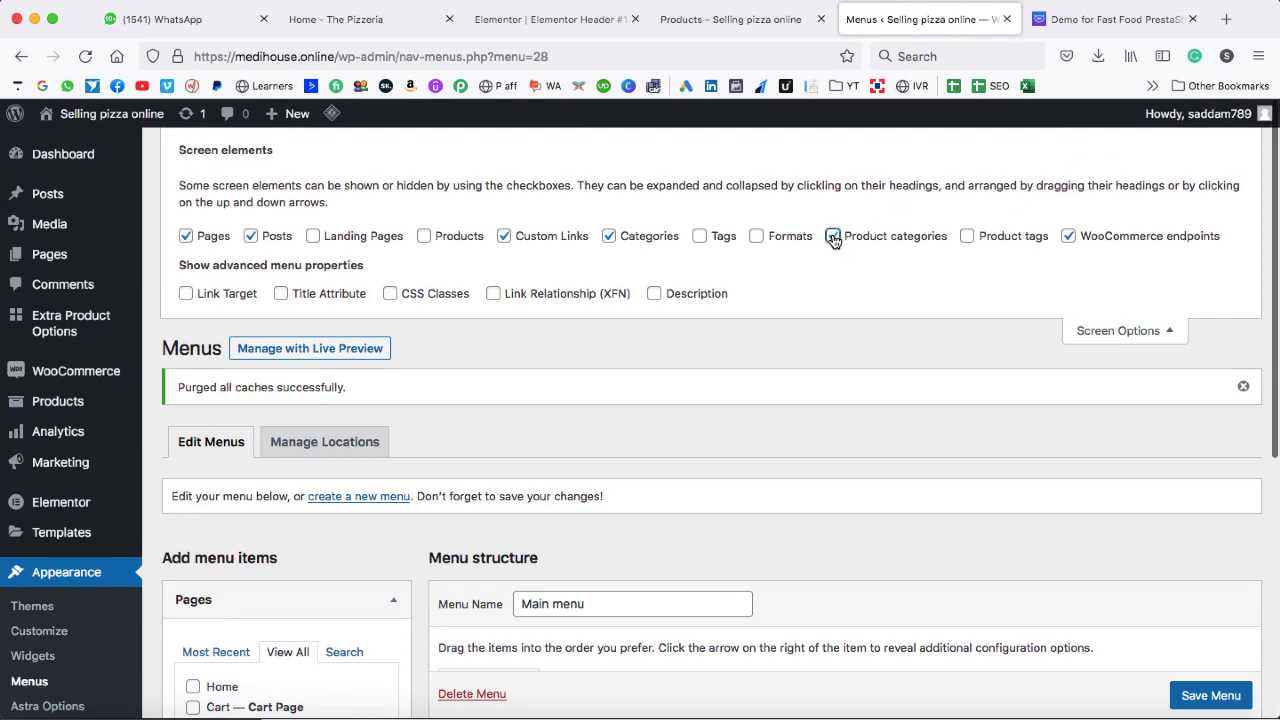
{"action": "left_click", "coordinate": [1159, 336]}
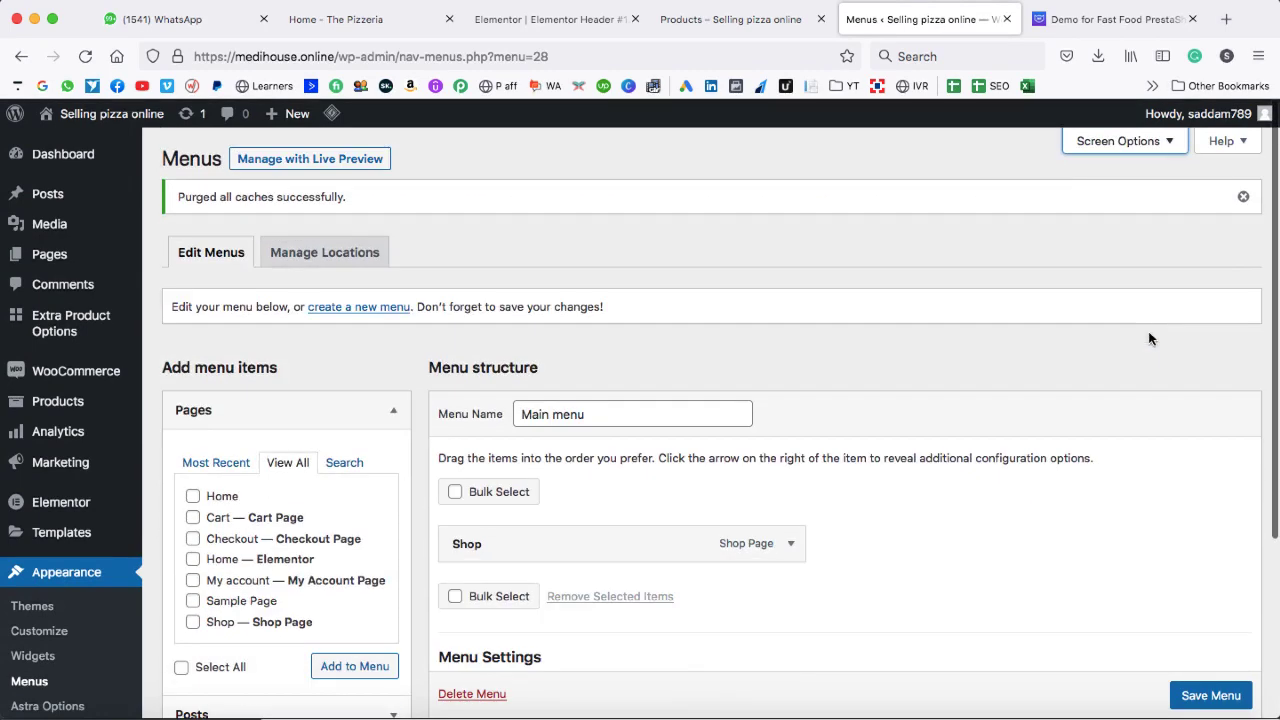
{"action": "scroll", "coordinate": [590, 440], "scroll_direction": "down", "scroll_amount": 5}
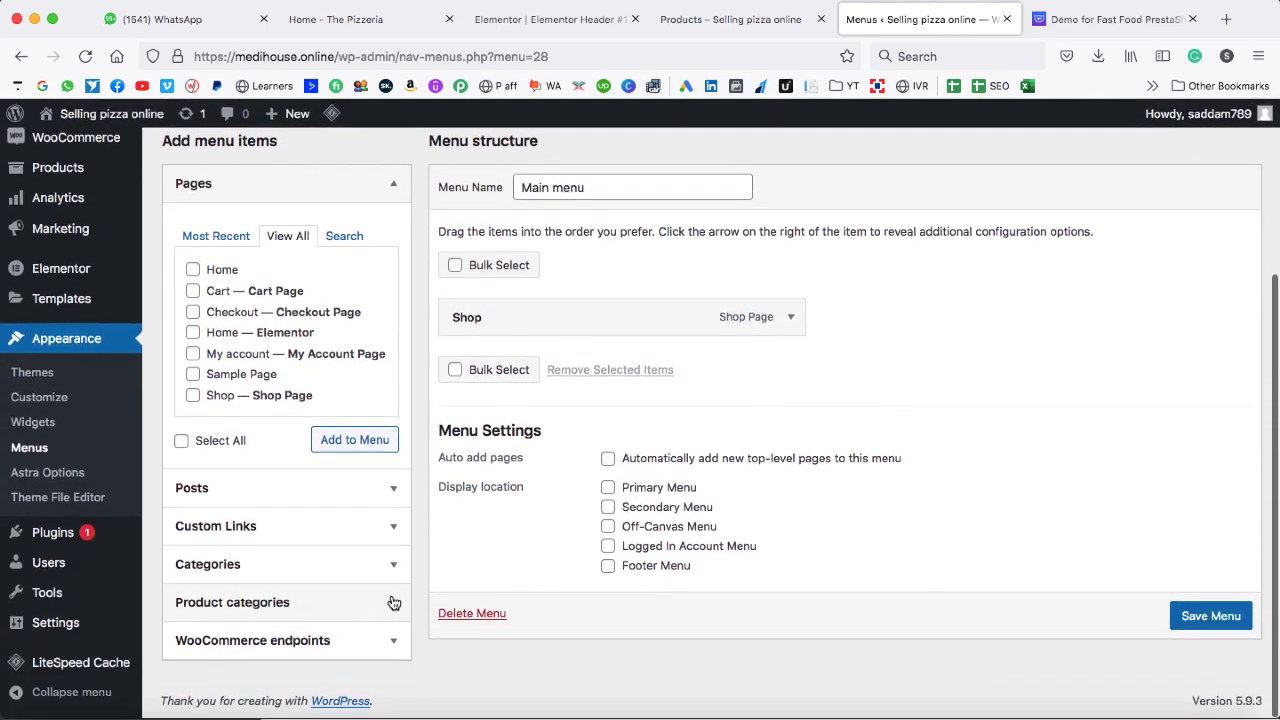
{"action": "left_click", "coordinate": [393, 604]}
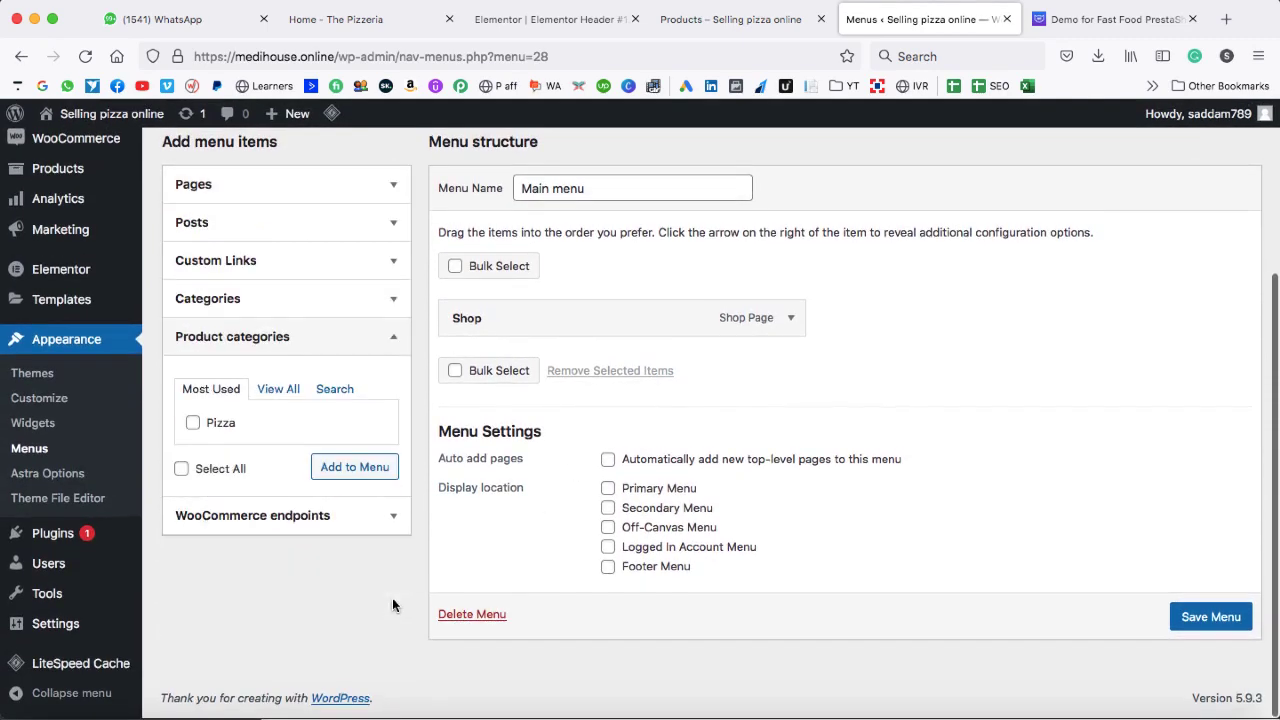
{"action": "left_click", "coordinate": [279, 392]}
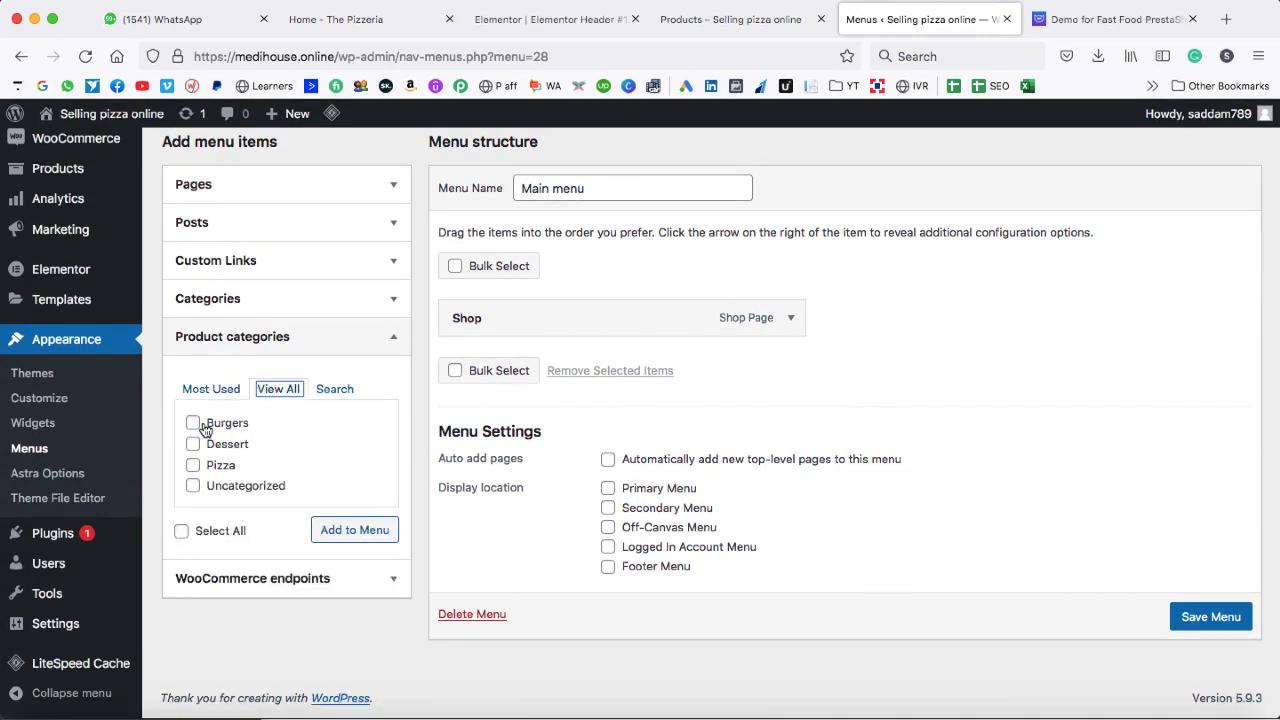
Step: Add the Burgers, Dessert and Pizza categories to Main menu and save the menu
{"action": "scroll", "coordinate": [160, 322], "scroll_direction": "up", "scroll_amount": 1}
{"action": "mouse_move", "coordinate": [61, 196]}
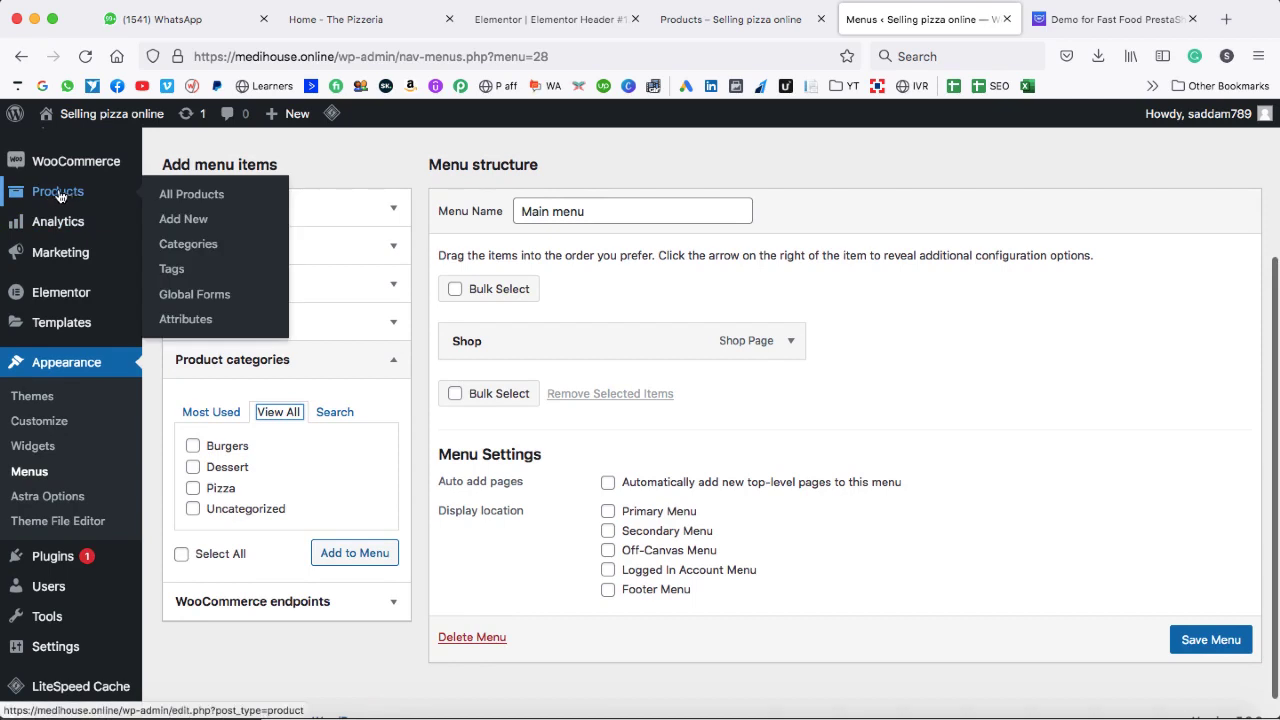
{"action": "left_click", "coordinate": [155, 421]}
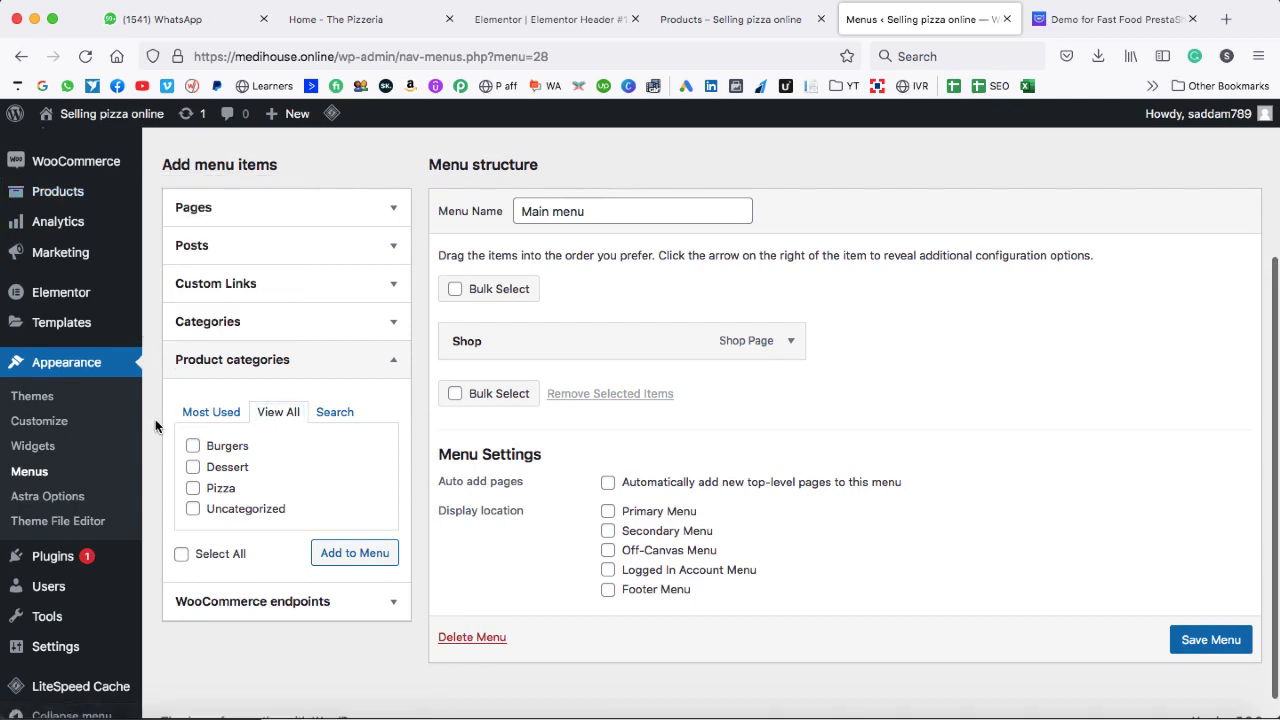
{"action": "left_click", "coordinate": [193, 467]}
{"action": "left_click", "coordinate": [193, 488]}
{"action": "left_click", "coordinate": [355, 556]}
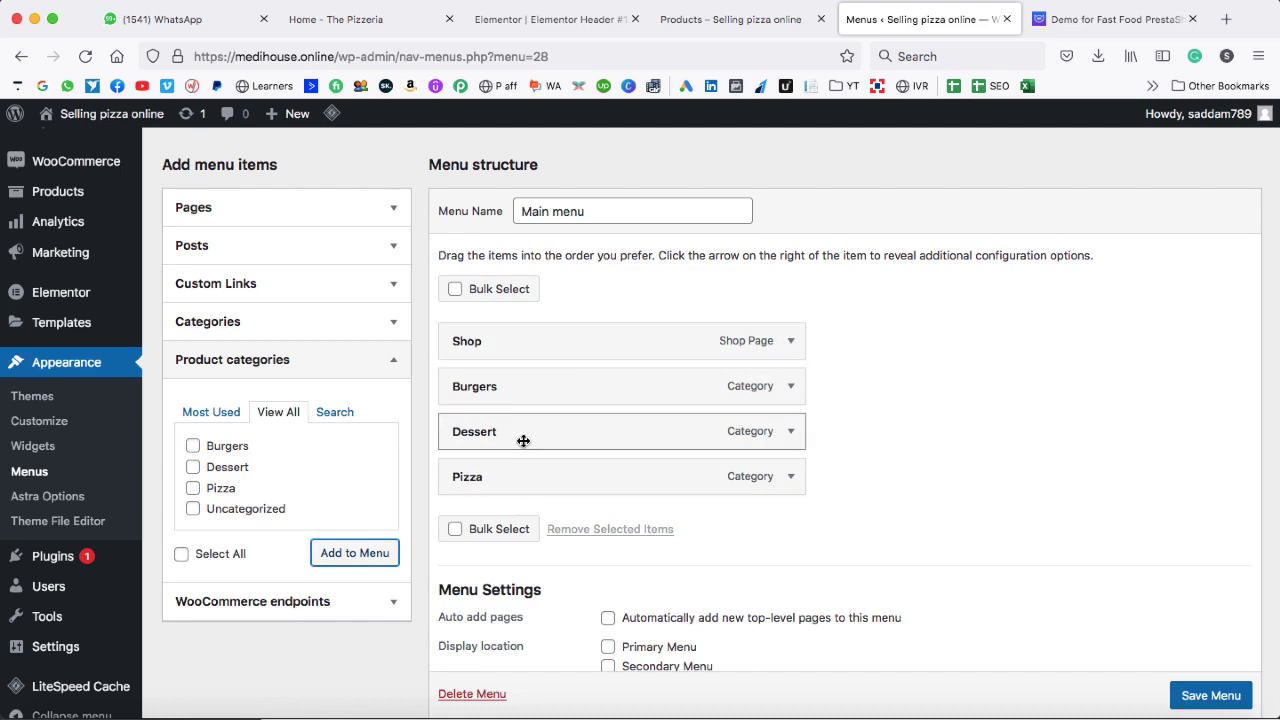
{"action": "left_click", "coordinate": [1217, 697]}
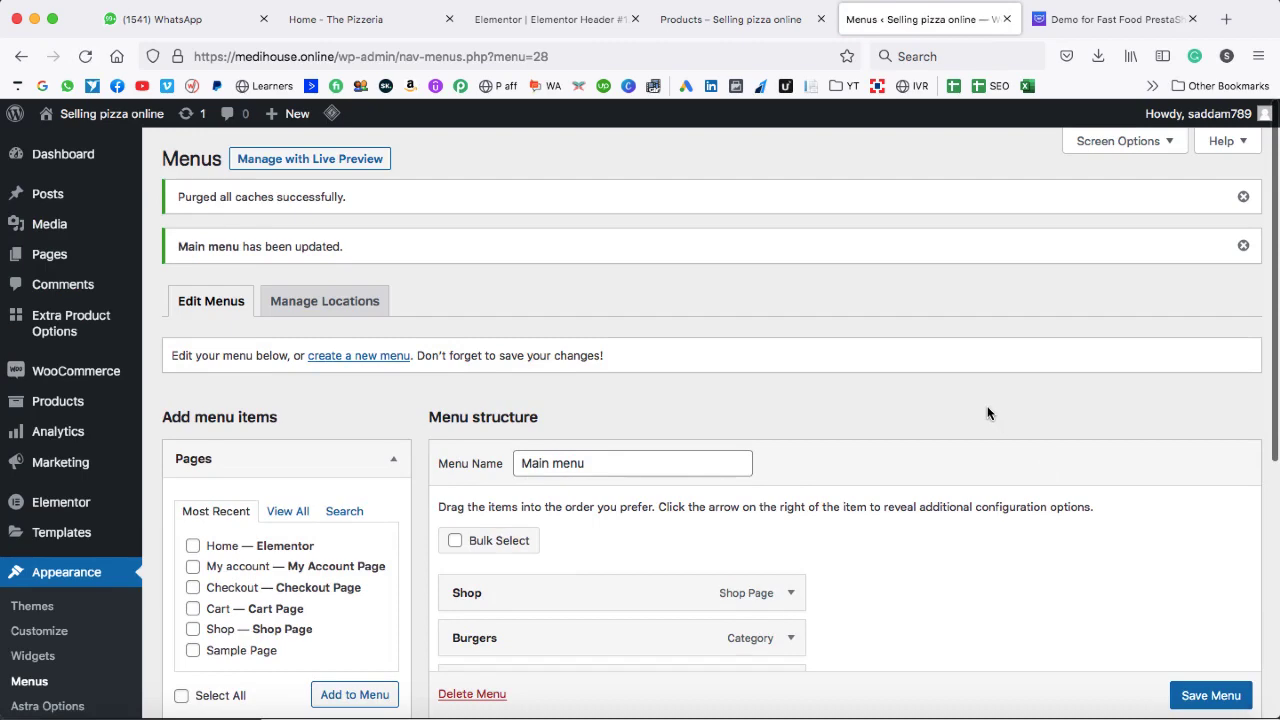
{"action": "scroll", "coordinate": [988, 413], "scroll_direction": "down", "scroll_amount": 2}
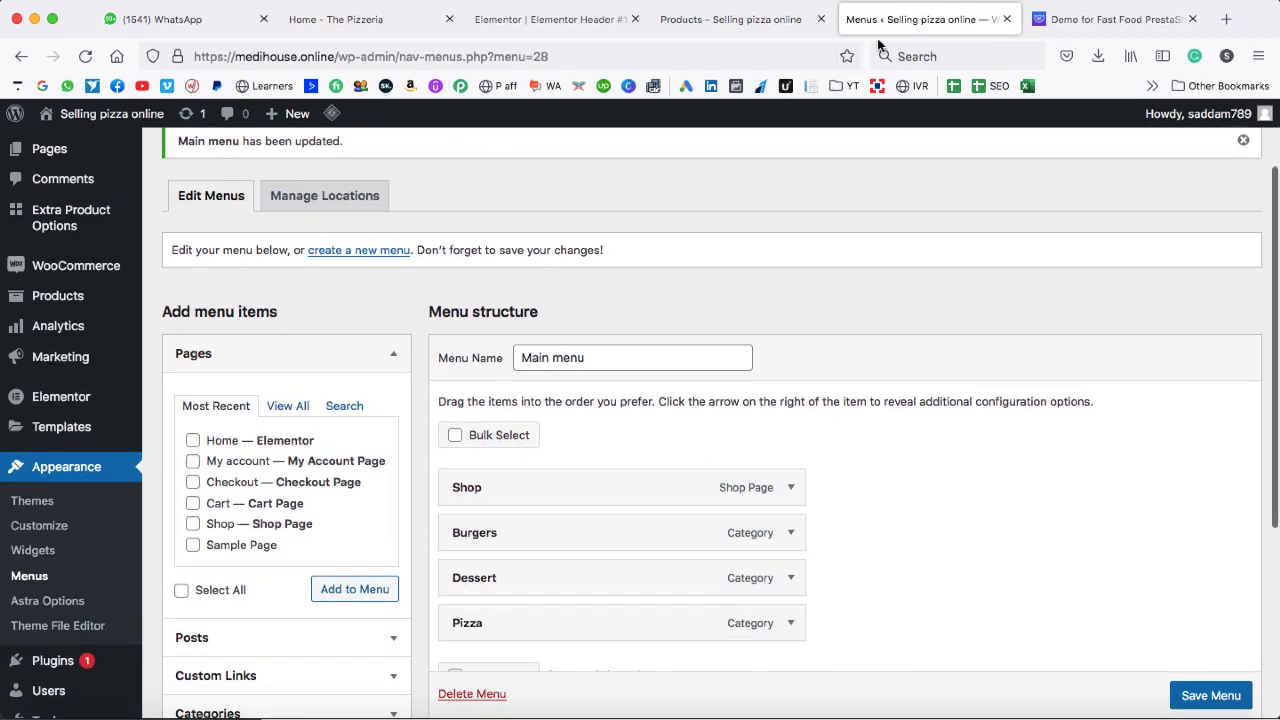
Step: Add a one-column section below the logo row containing a single-column inner section
{"action": "left_click", "coordinate": [557, 21]}
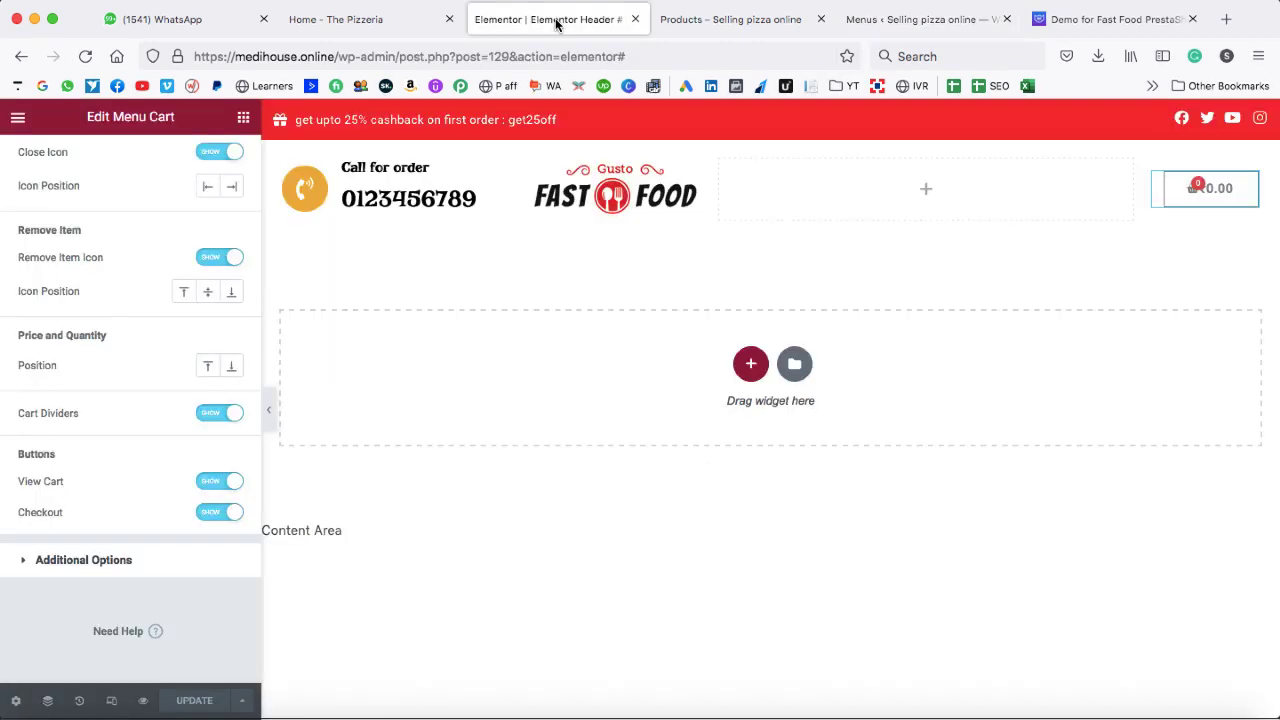
{"action": "left_click", "coordinate": [85, 58]}
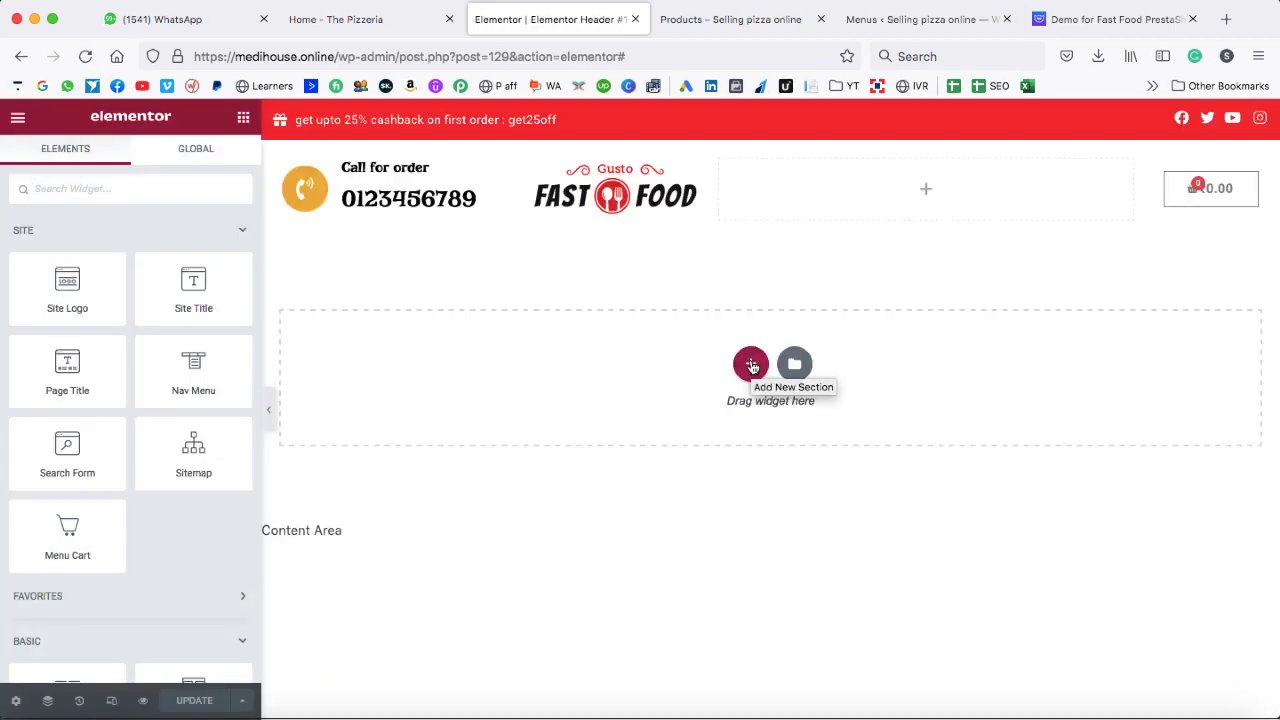
{"action": "left_click", "coordinate": [750, 363]}
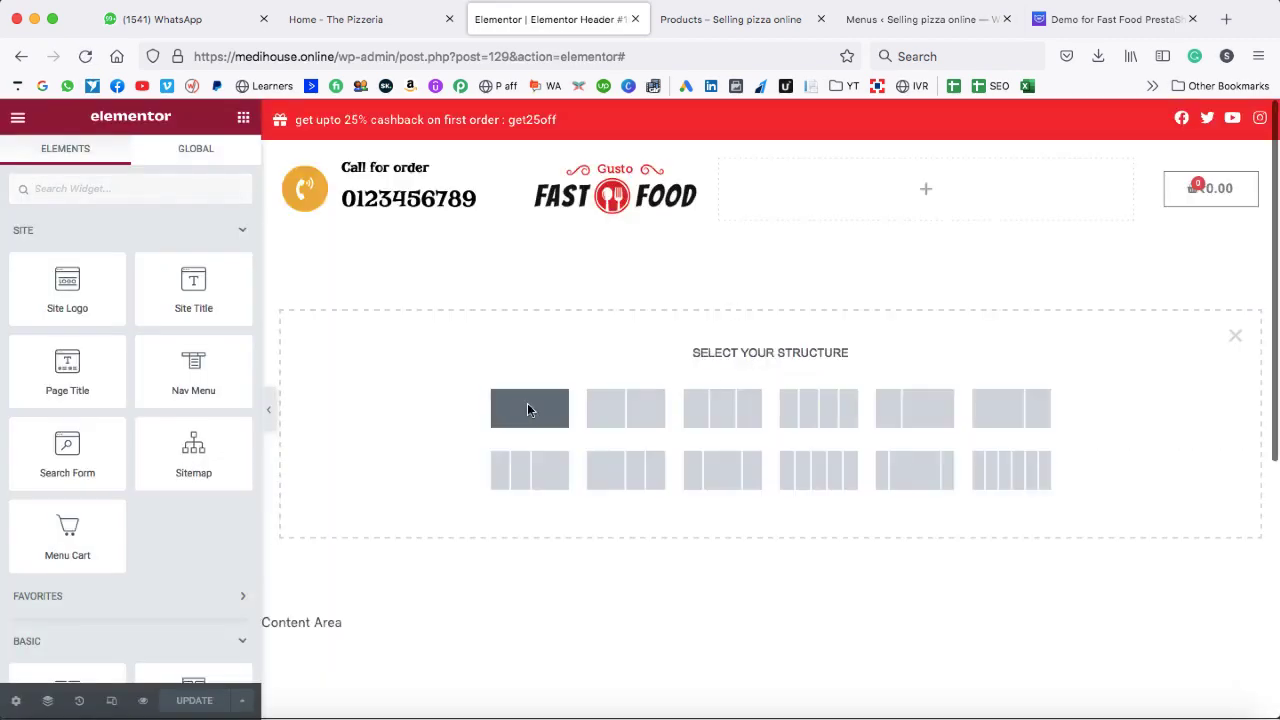
{"action": "left_click", "coordinate": [530, 411]}
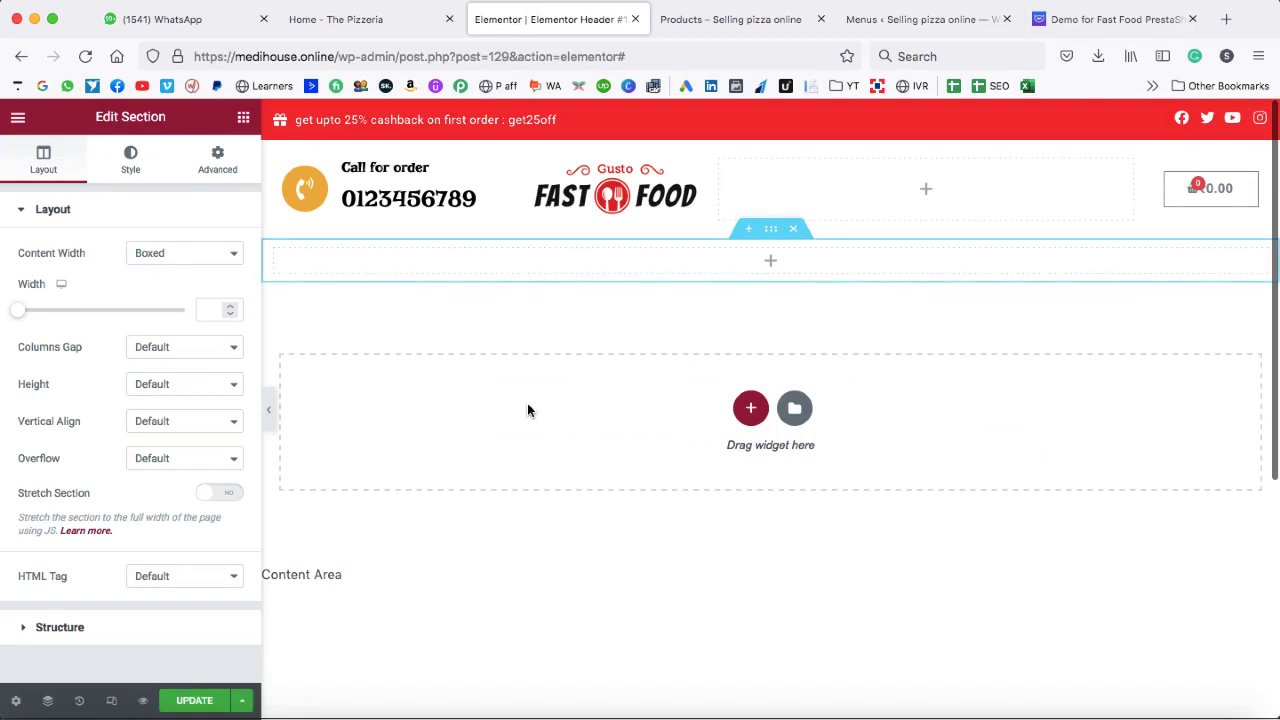
{"action": "left_click", "coordinate": [771, 265]}
{"action": "scroll", "coordinate": [57, 530], "scroll_direction": "down", "scroll_amount": 1}
{"action": "left_click_drag", "start_coordinate": [57, 530], "coordinate": [780, 272]}
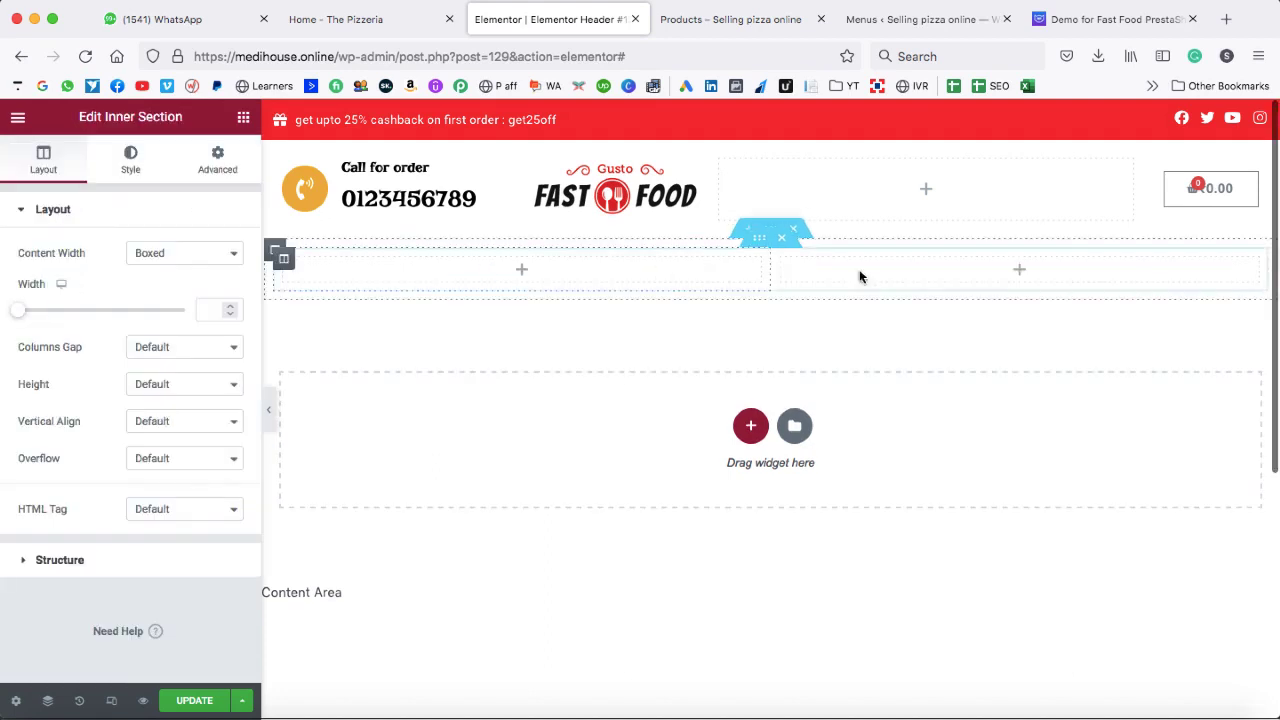
{"action": "right_click", "coordinate": [780, 260]}
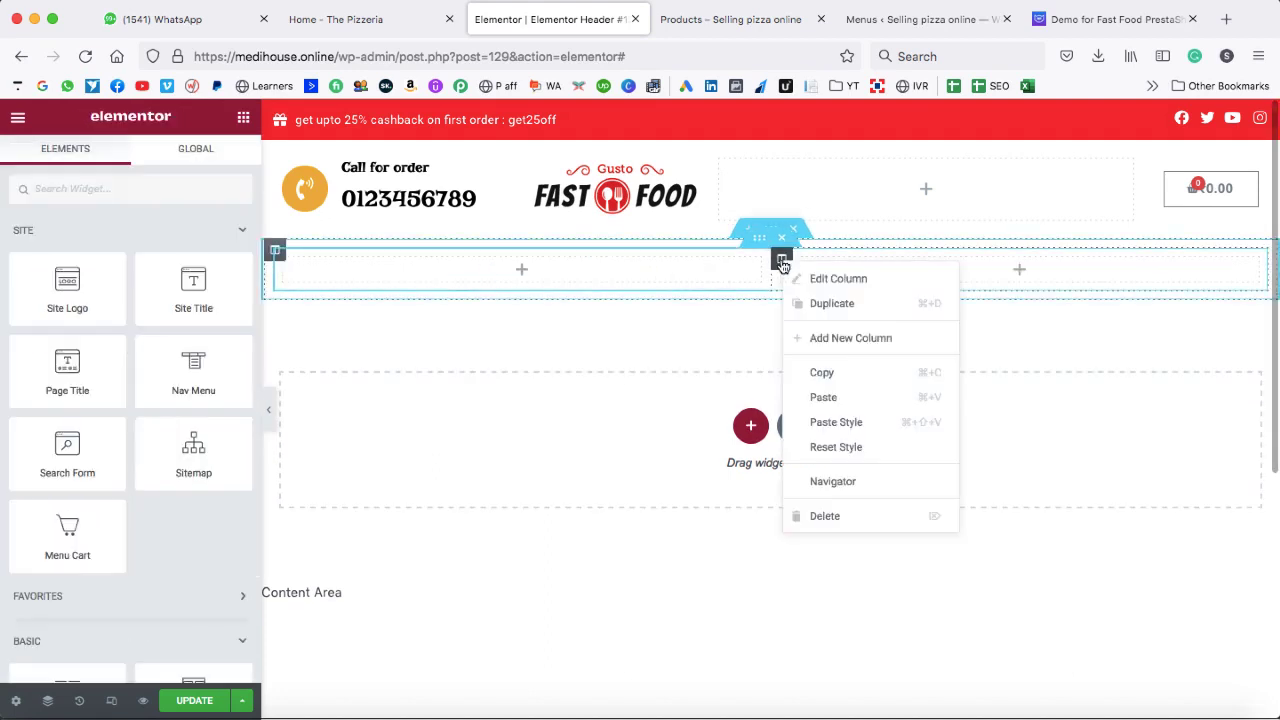
{"action": "left_click", "coordinate": [830, 515]}
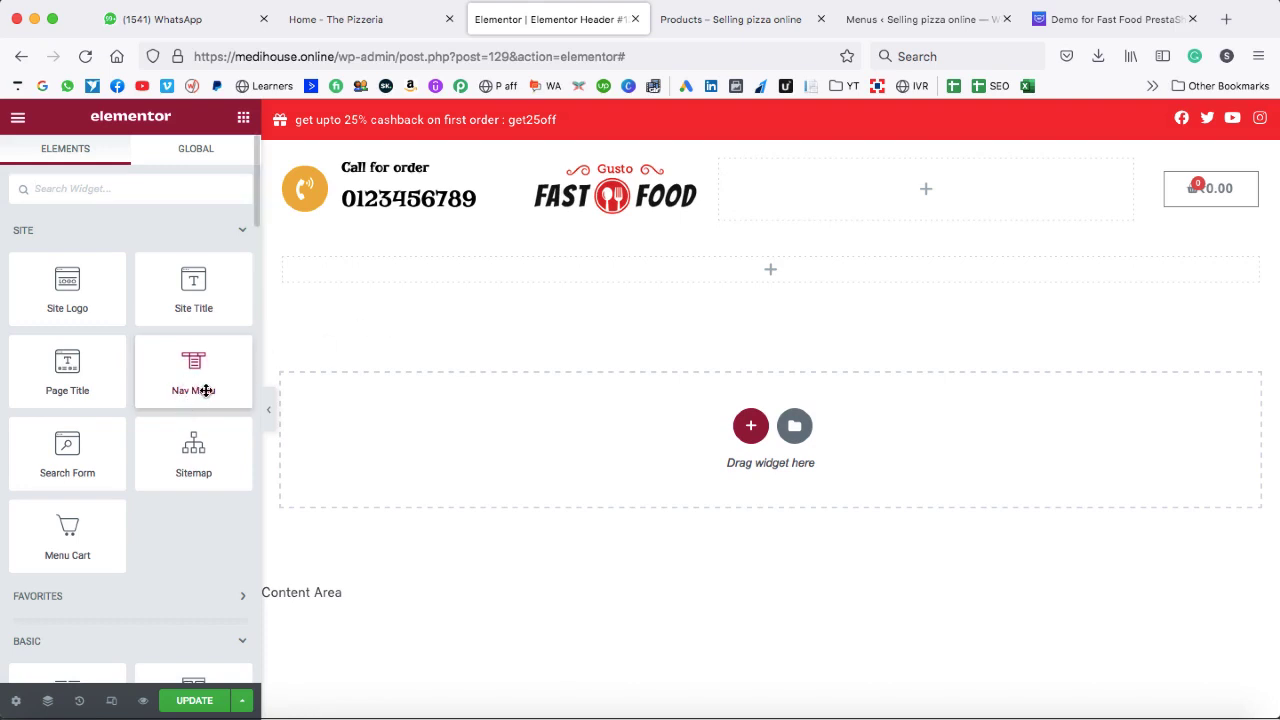
Step: Insert a Nav Menu widget showing Main menu, aligned to center
{"action": "left_click_drag", "start_coordinate": [205, 363], "coordinate": [384, 277]}
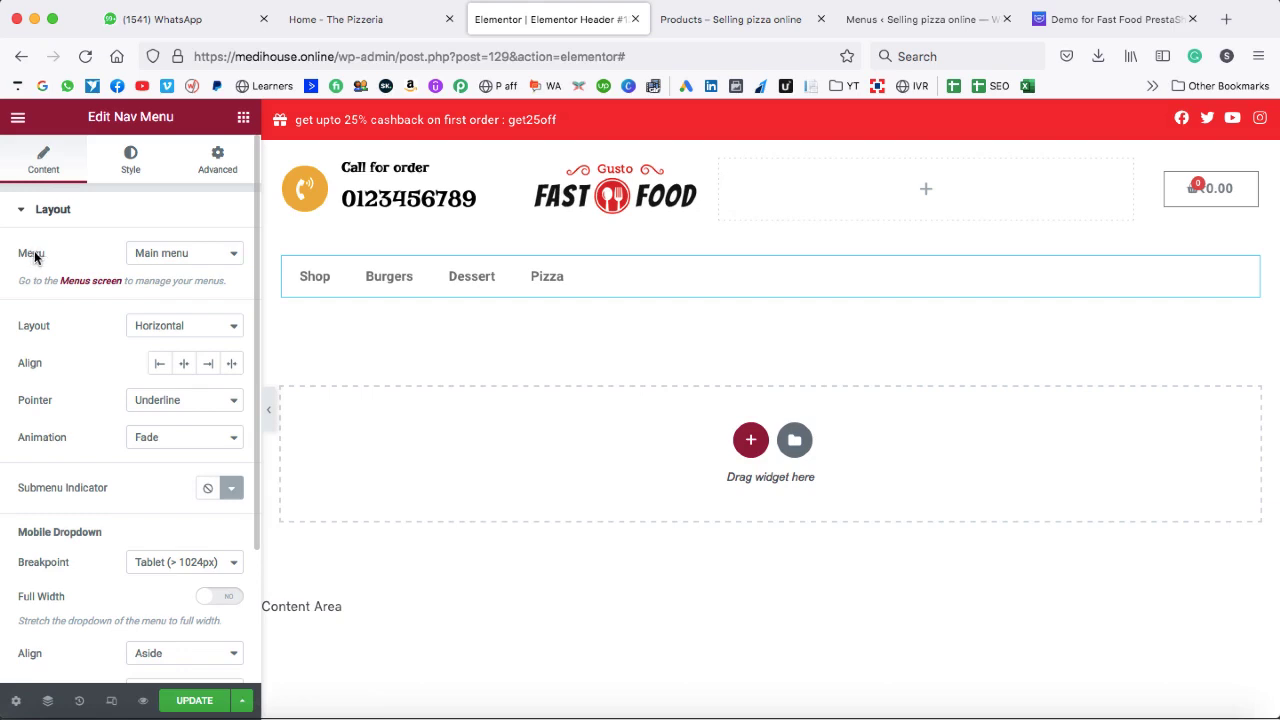
{"action": "left_click", "coordinate": [183, 252]}
{"action": "left_click", "coordinate": [168, 253]}
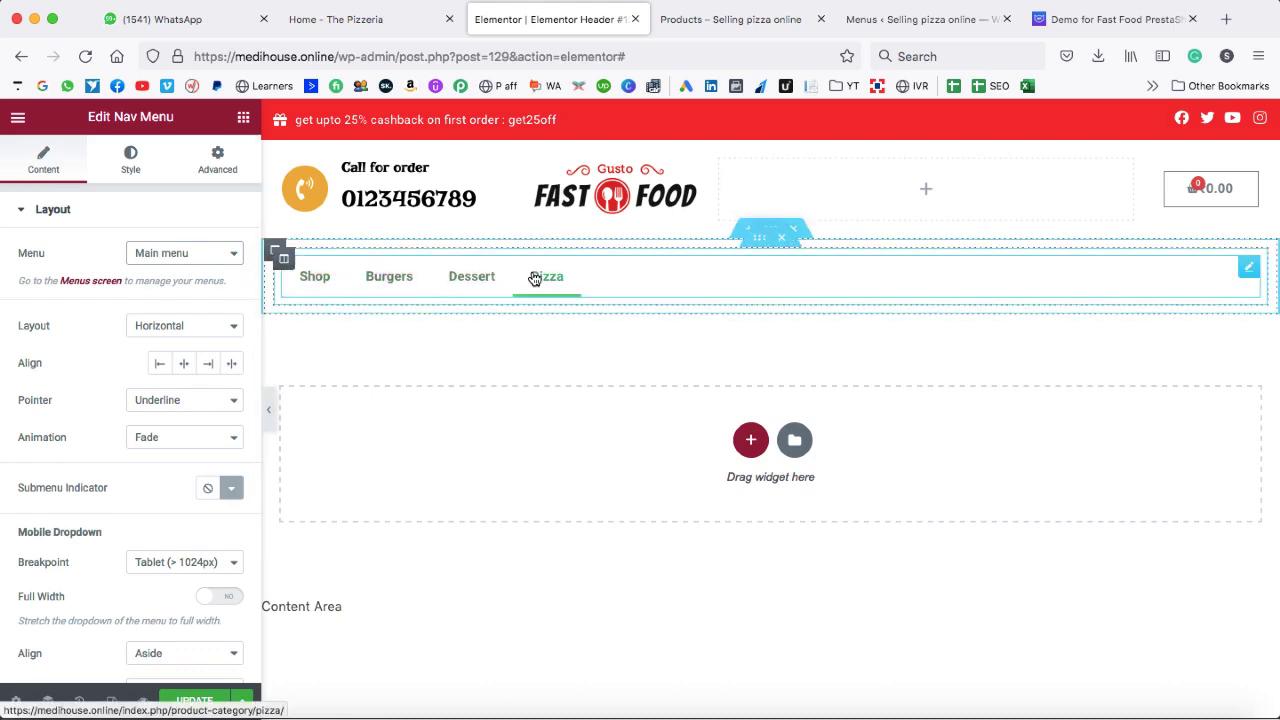
{"action": "left_click", "coordinate": [184, 365]}
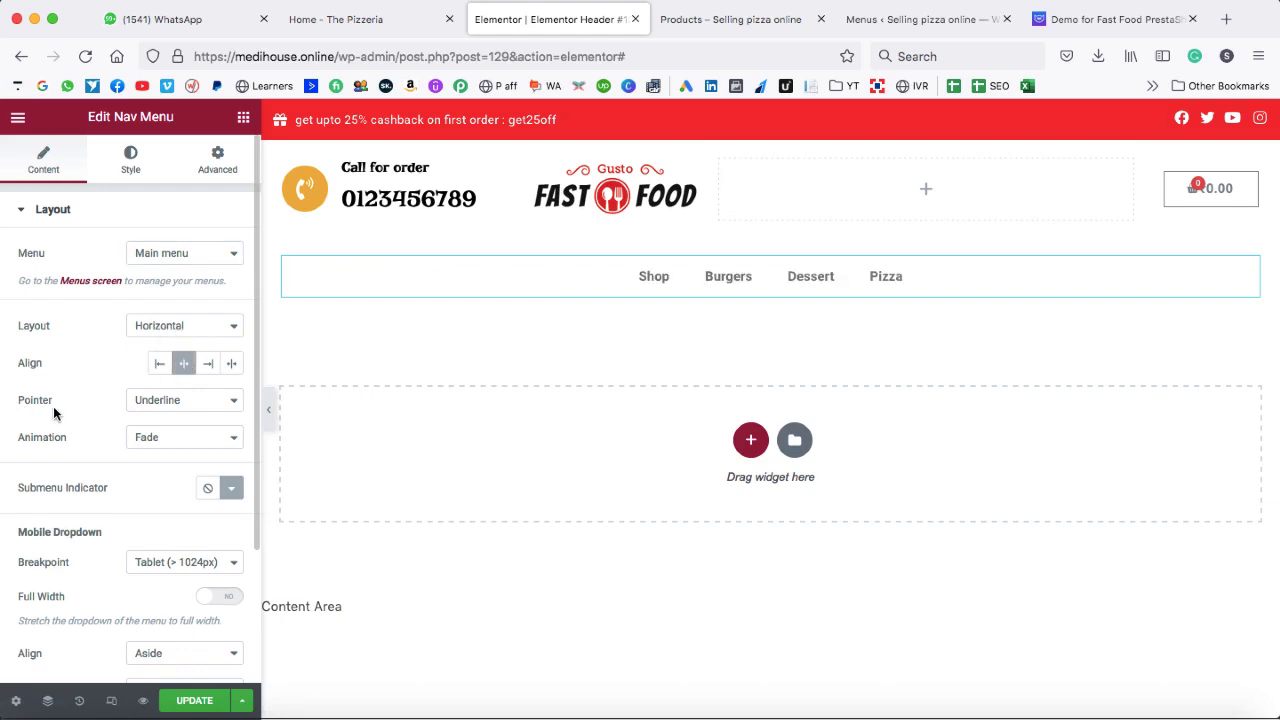
{"action": "left_click", "coordinate": [176, 401]}
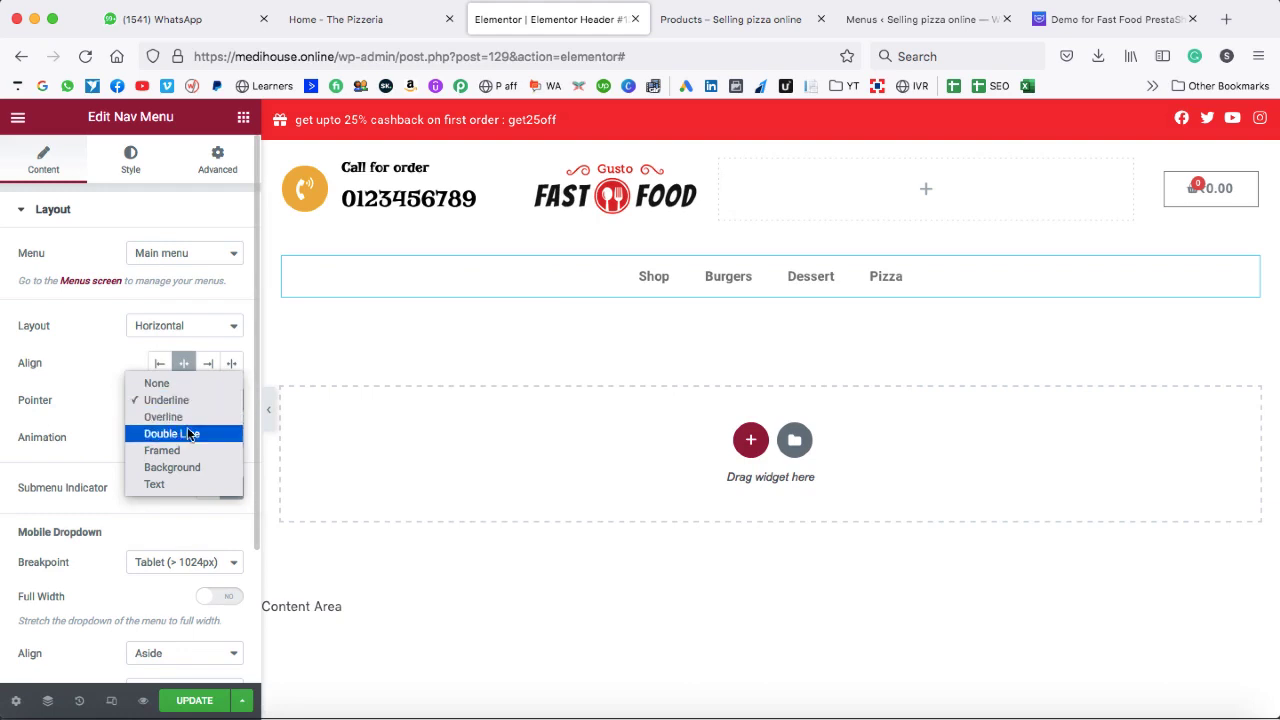
Step: Set the Nav Menu pointer to Background with the Fade animation
{"action": "left_click", "coordinate": [172, 467]}
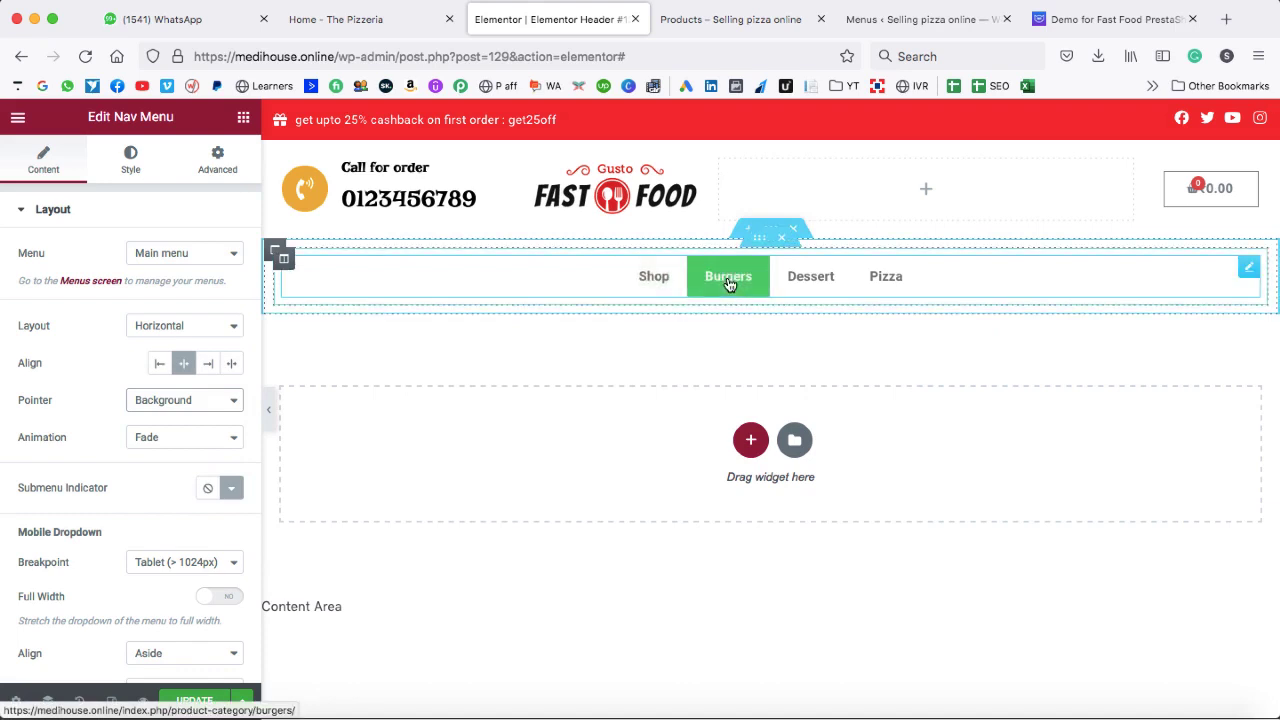
{"action": "left_click", "coordinate": [240, 400]}
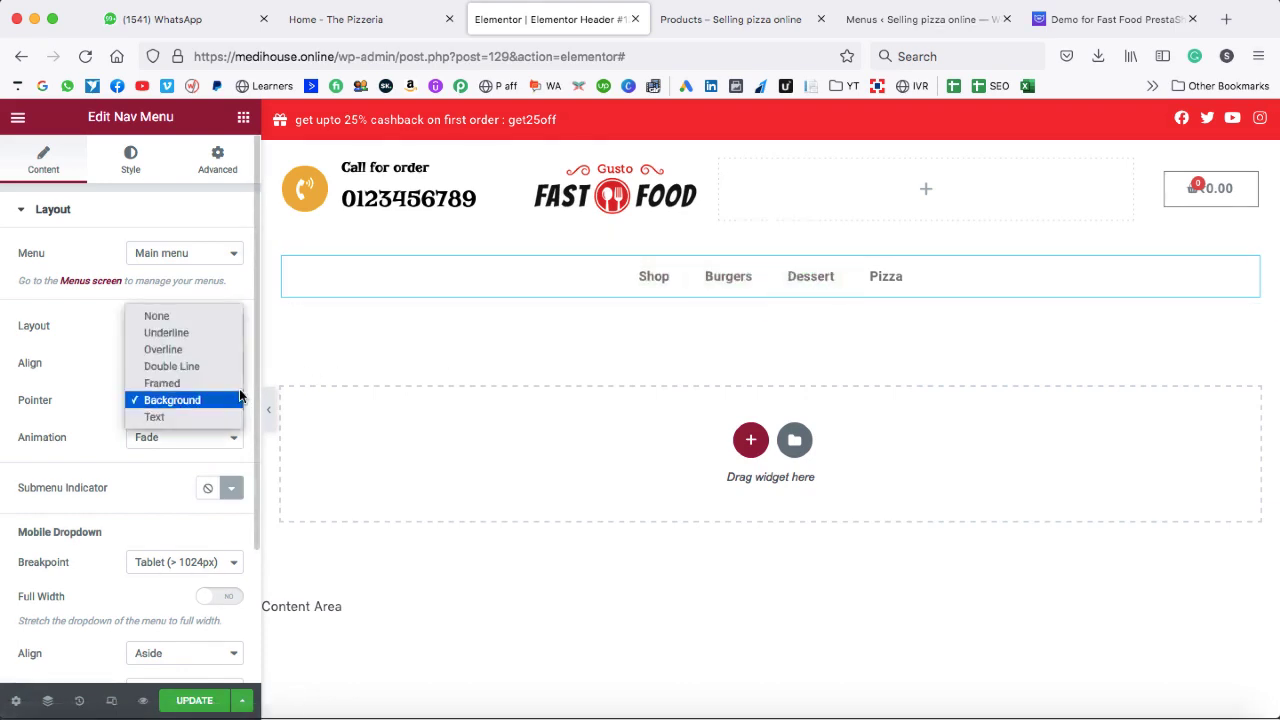
{"action": "left_click", "coordinate": [191, 420]}
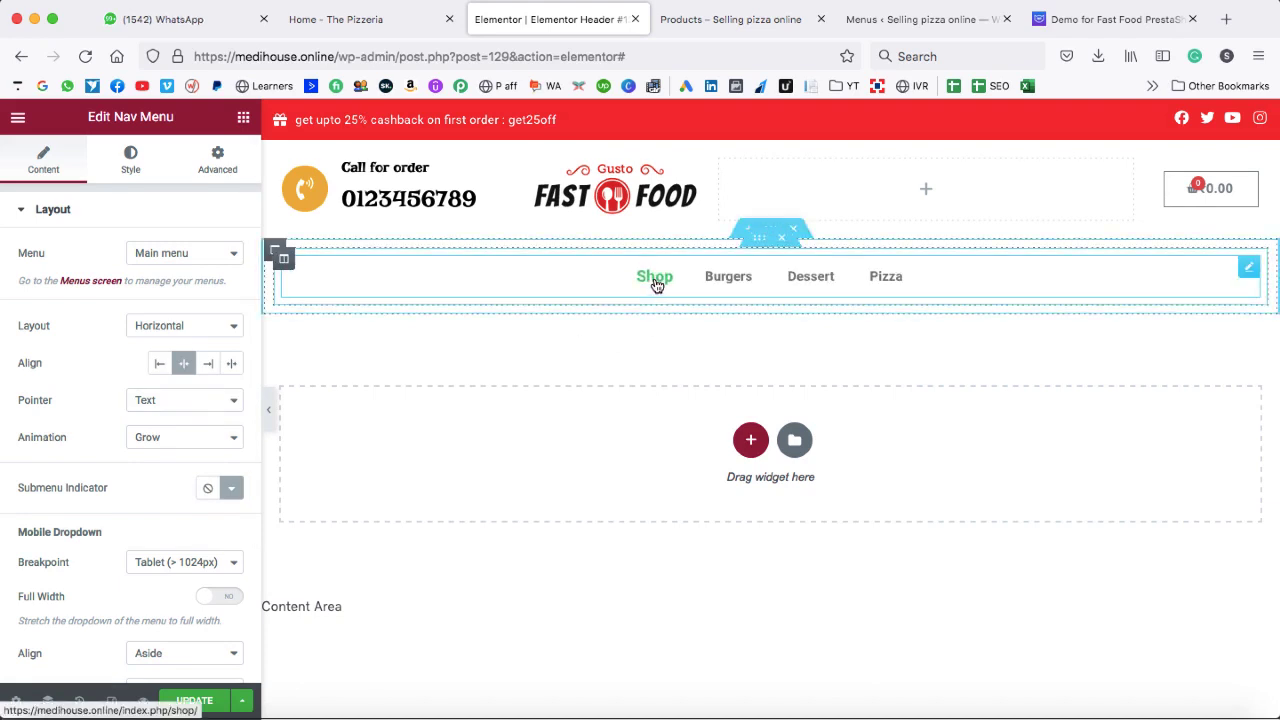
{"action": "left_click", "coordinate": [197, 404]}
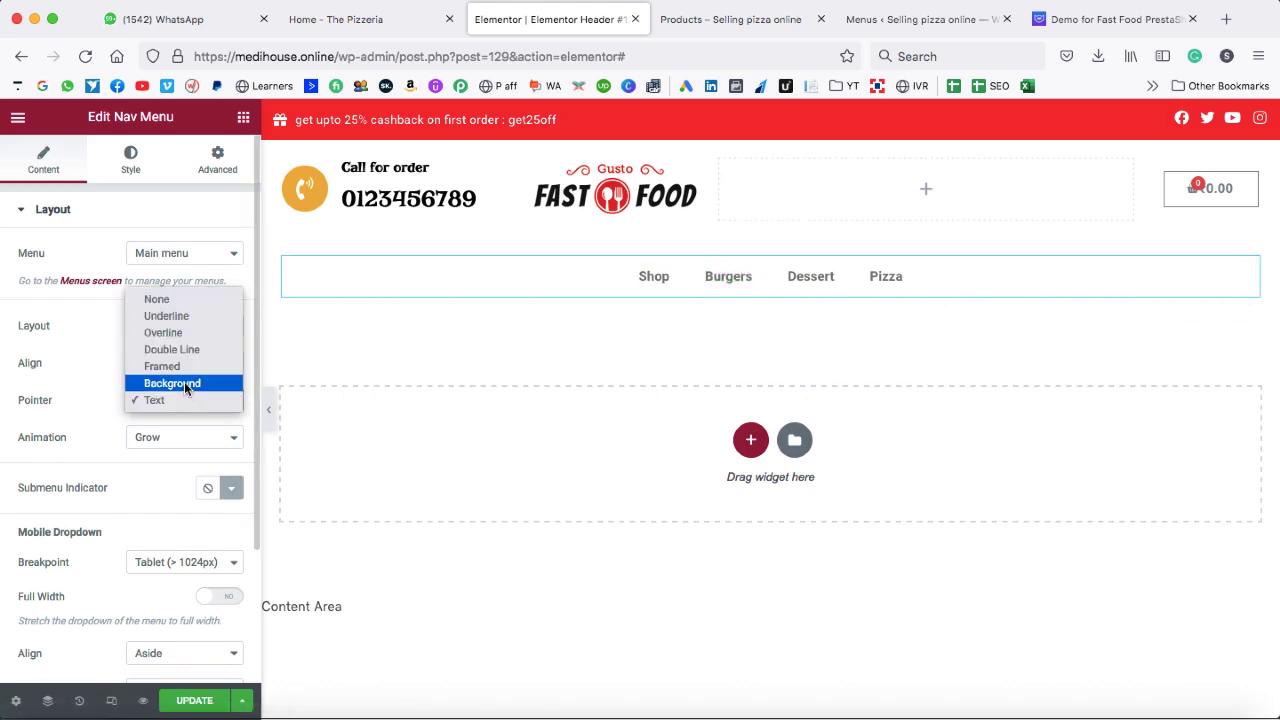
{"action": "left_click", "coordinate": [186, 388]}
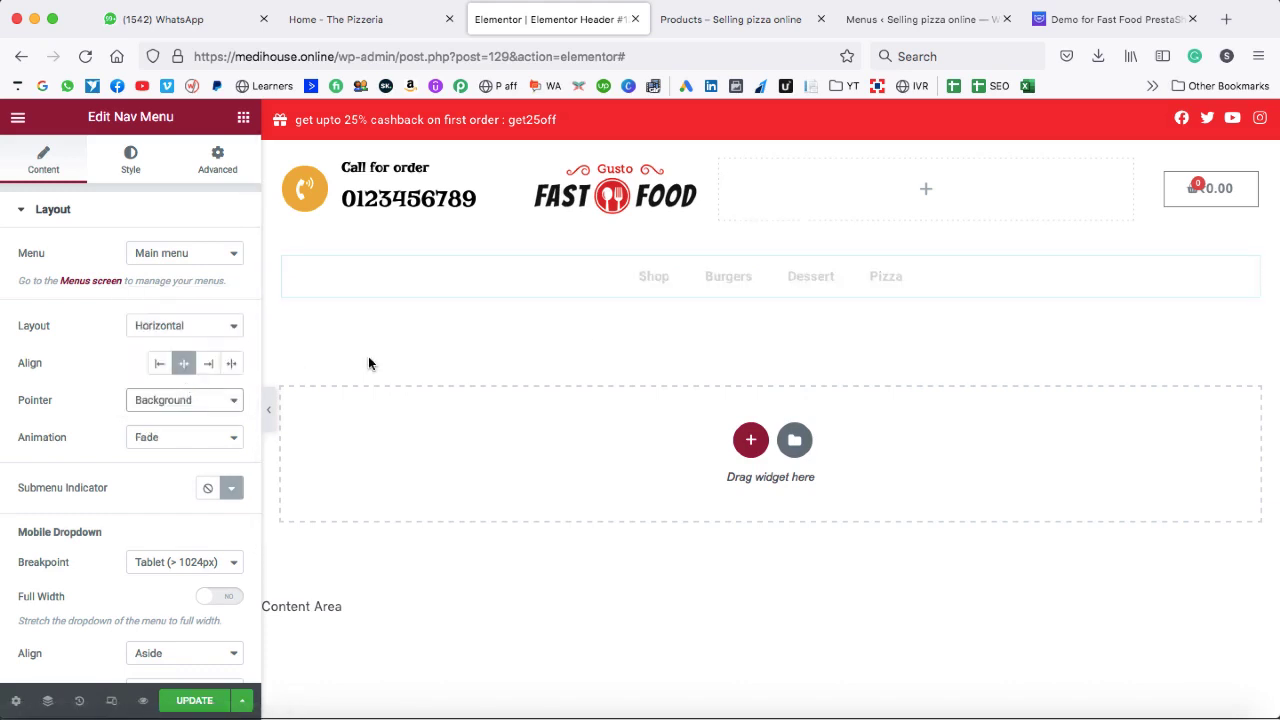
{"action": "left_click", "coordinate": [131, 163]}
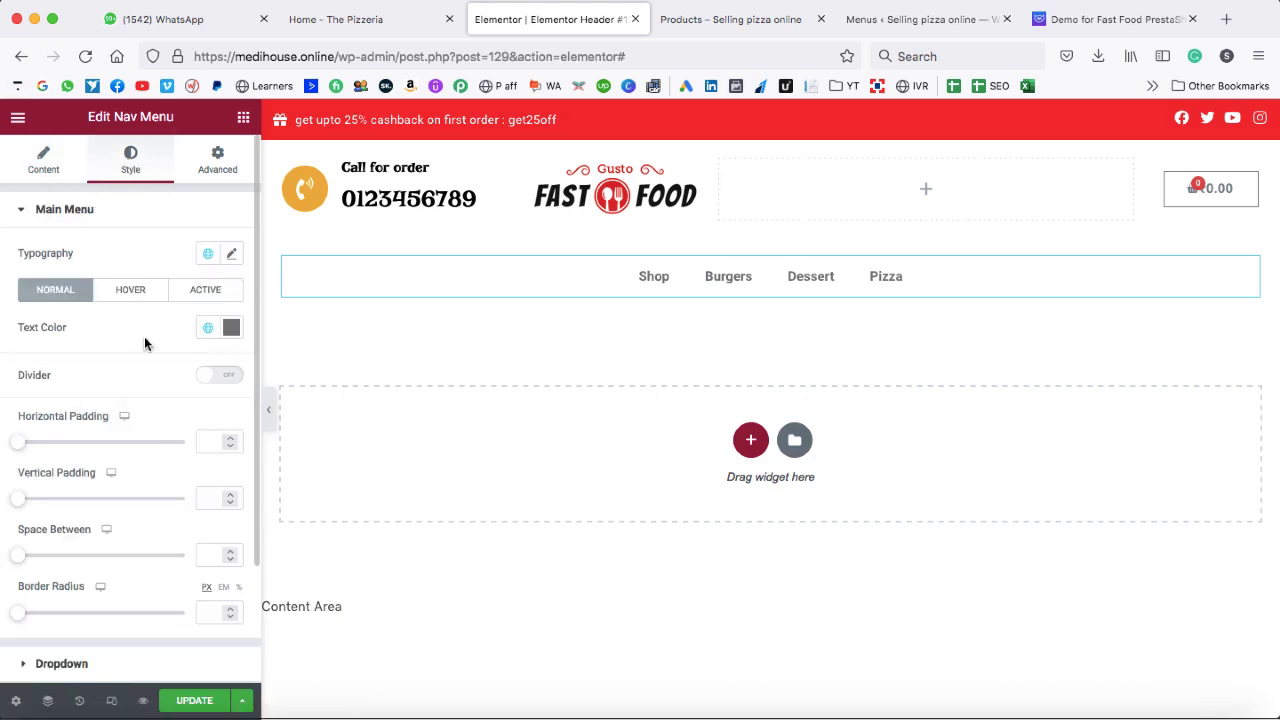
Step: Set the menu text colour to black (#000000)
{"action": "left_click", "coordinate": [231, 327]}
{"action": "left_click_drag", "start_coordinate": [172, 450], "coordinate": [140, 548]}
{"action": "left_click", "coordinate": [102, 329]}
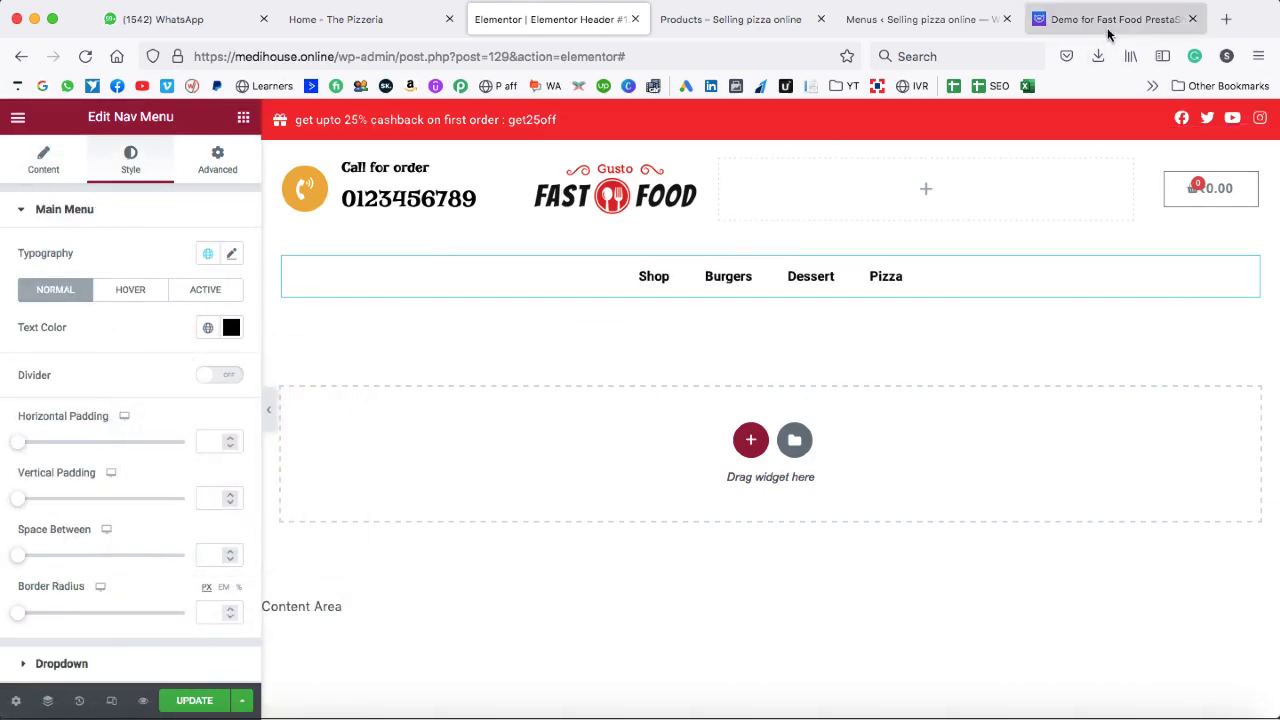
{"action": "left_click", "coordinate": [1108, 30]}
{"action": "scroll", "coordinate": [831, 223], "scroll_direction": "up", "scroll_amount": 3}
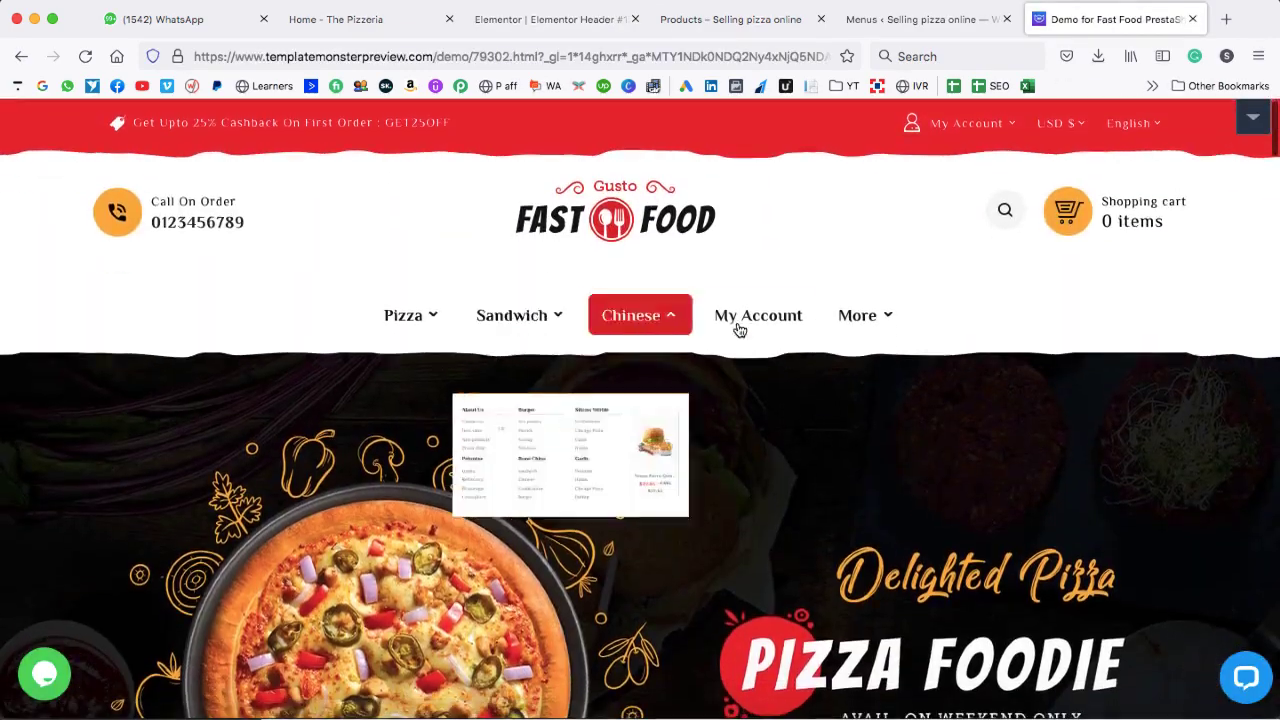
{"action": "mouse_move", "coordinate": [403, 325]}
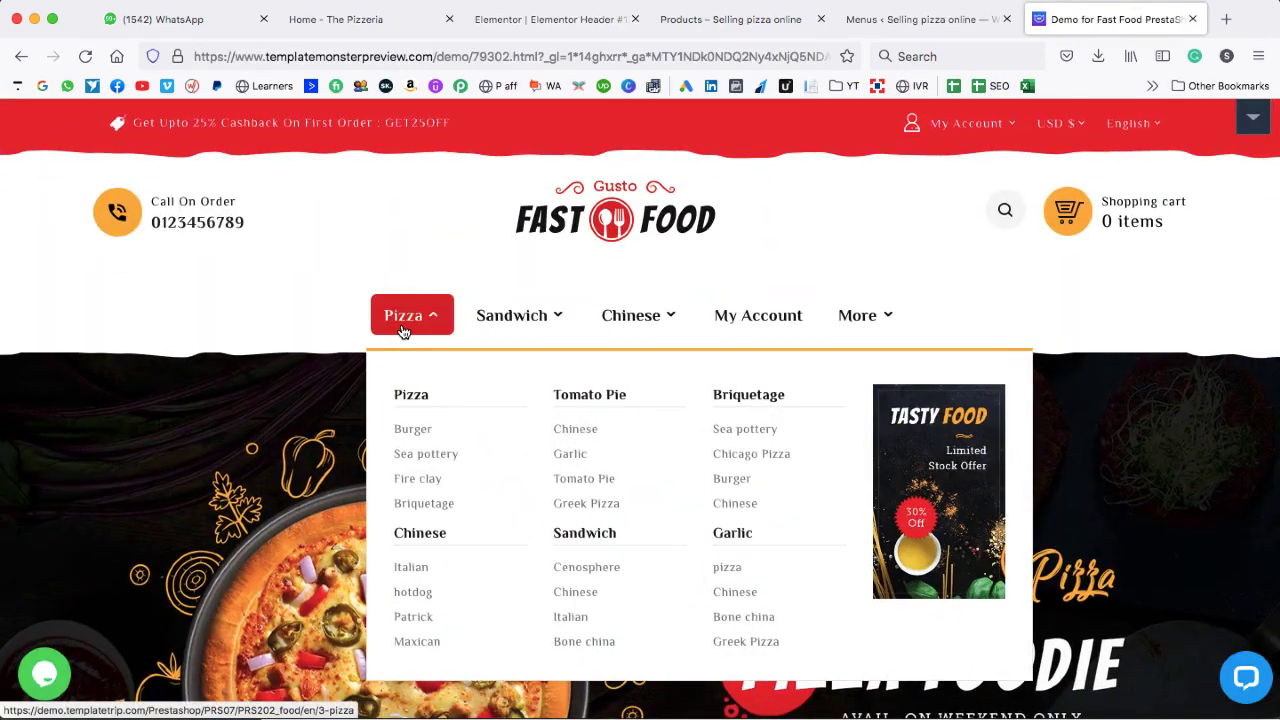
{"action": "left_click", "coordinate": [543, 20]}
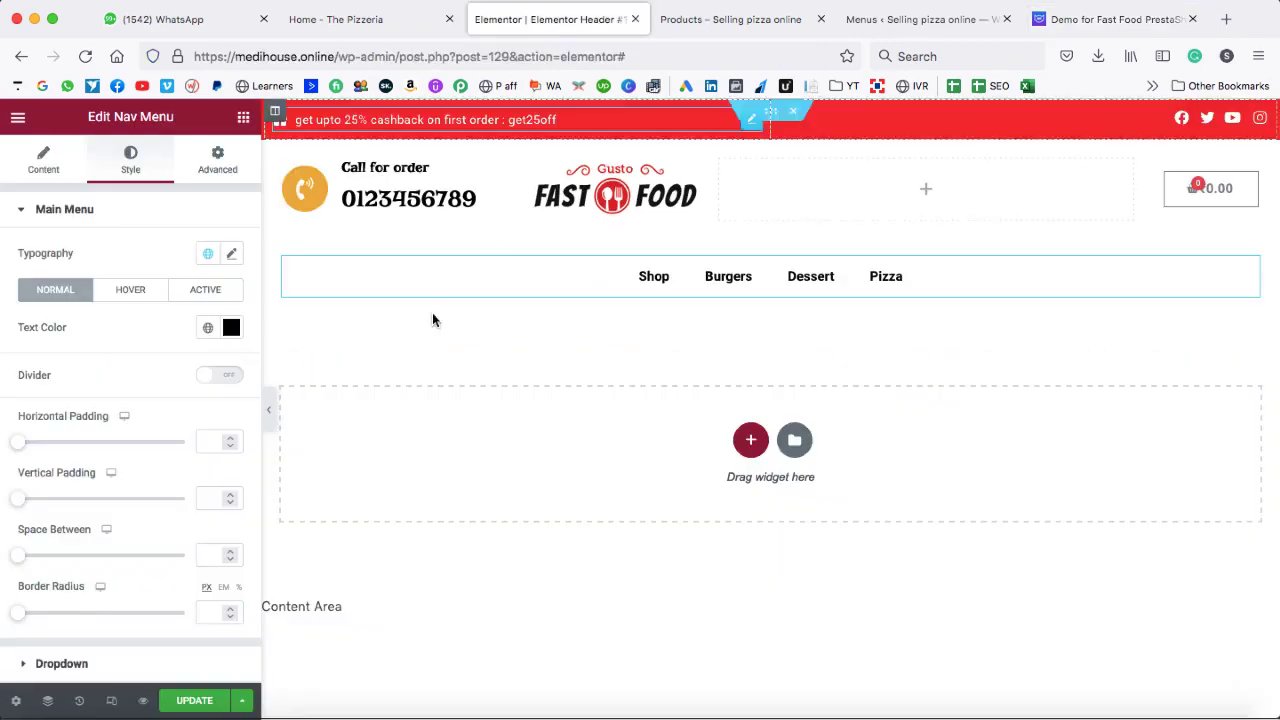
Step: Set the menu typography to Risque at 28px and update the header
{"action": "left_click", "coordinate": [229, 256]}
{"action": "left_click", "coordinate": [180, 340]}
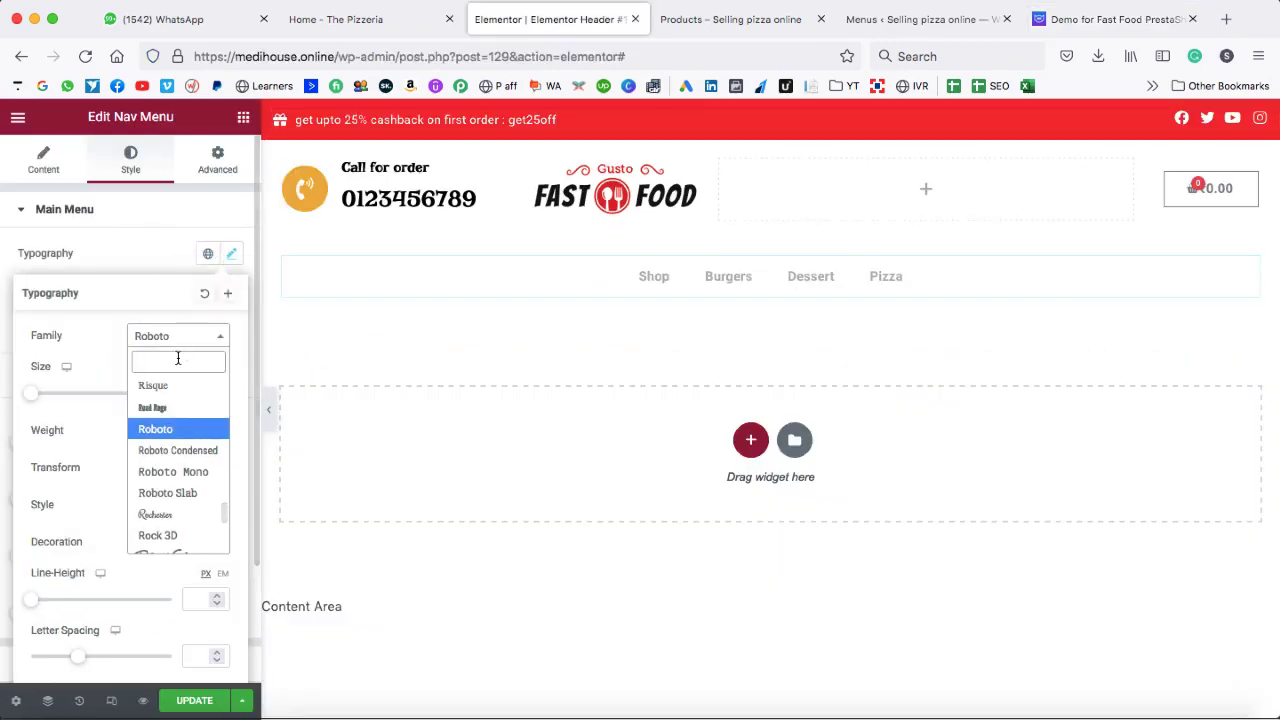
{"action": "left_click", "coordinate": [172, 388]}
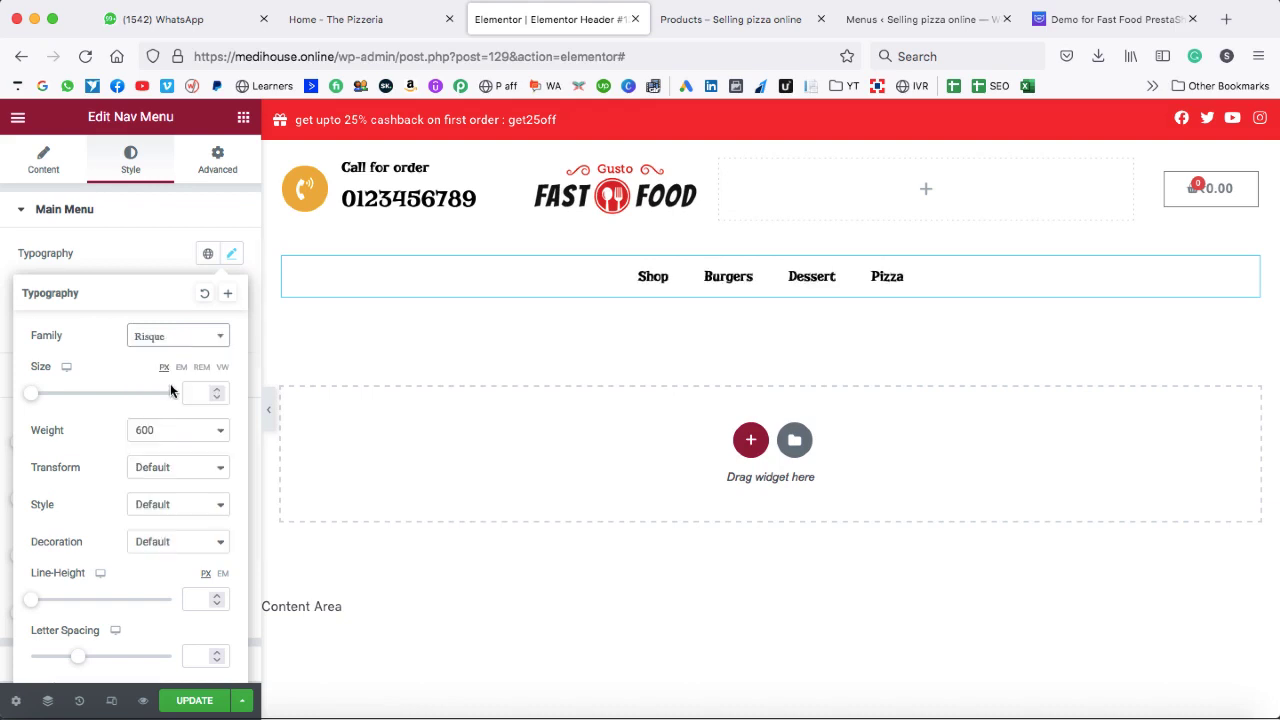
{"action": "left_click_drag", "start_coordinate": [215, 392], "coordinate": [215, 392]}
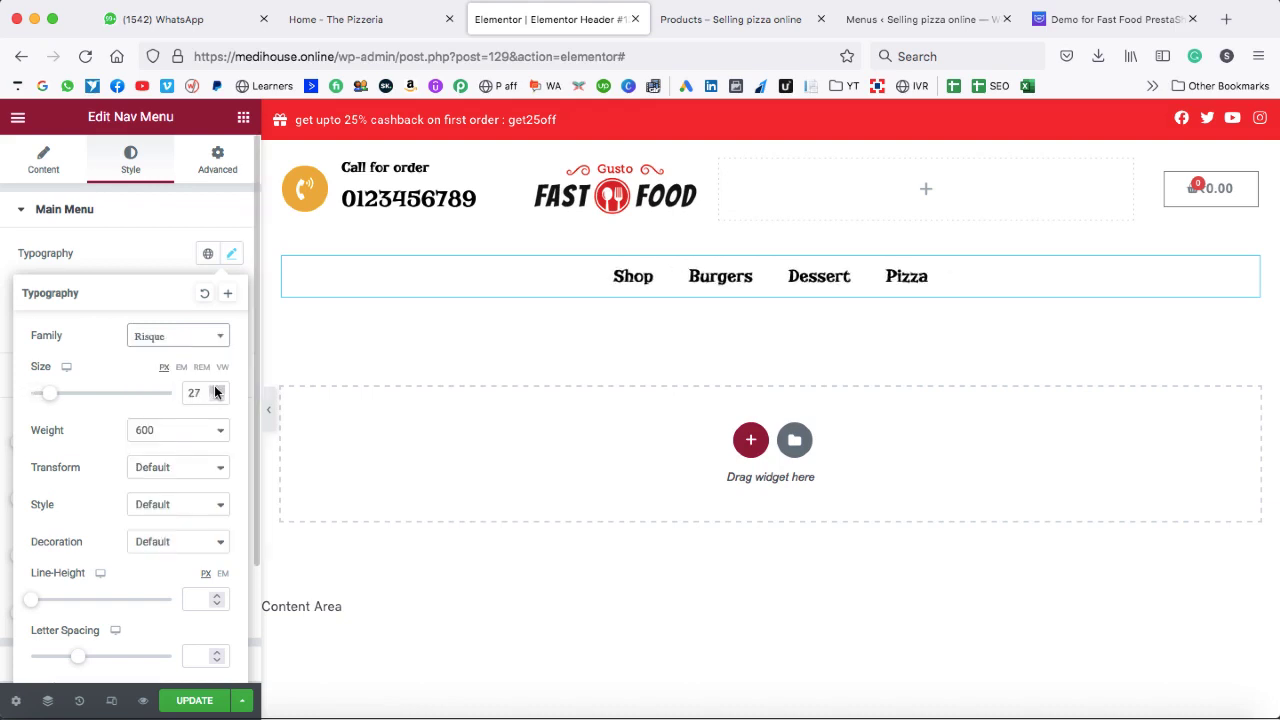
{"action": "left_click", "coordinate": [215, 392]}
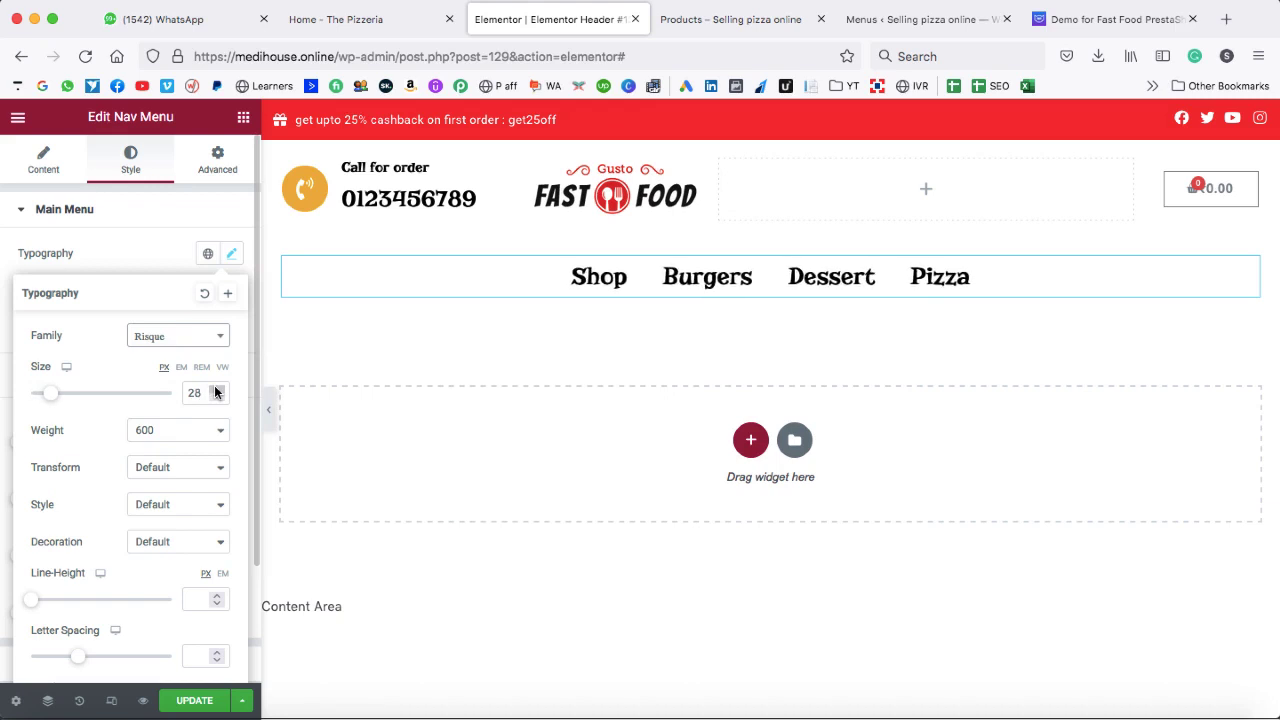
{"action": "left_click", "coordinate": [150, 257]}
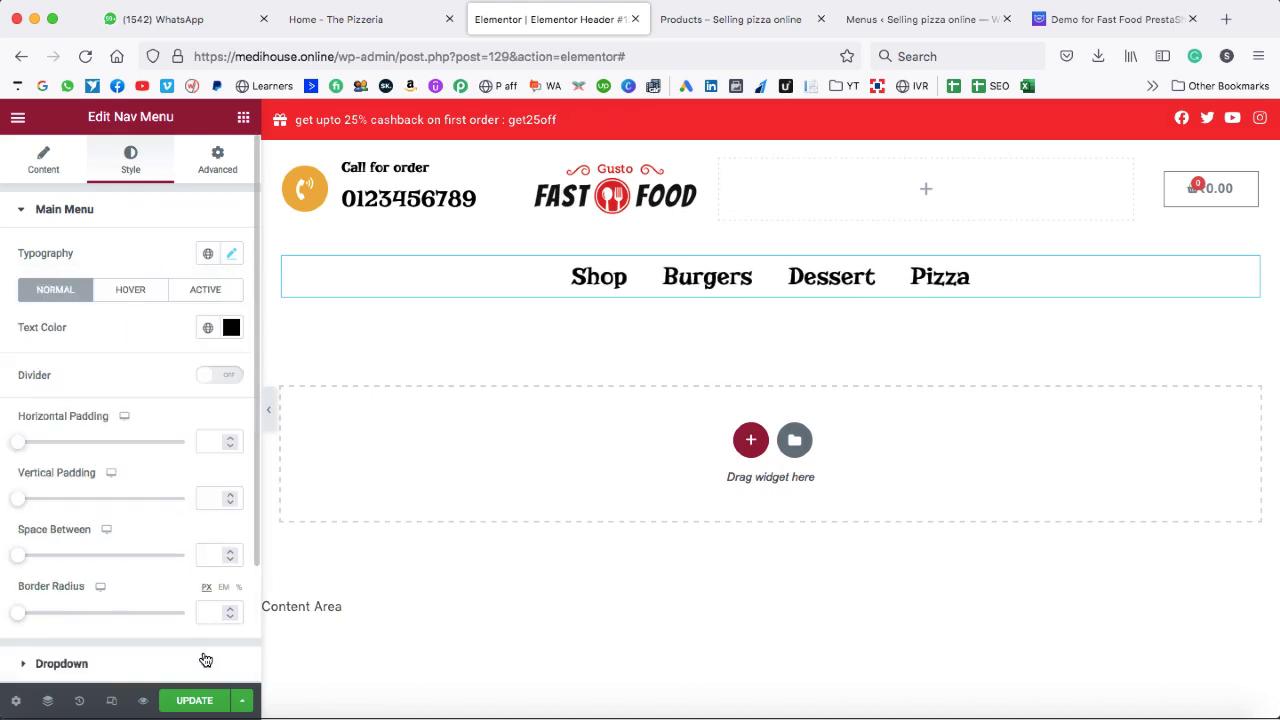
{"action": "left_click", "coordinate": [201, 702]}
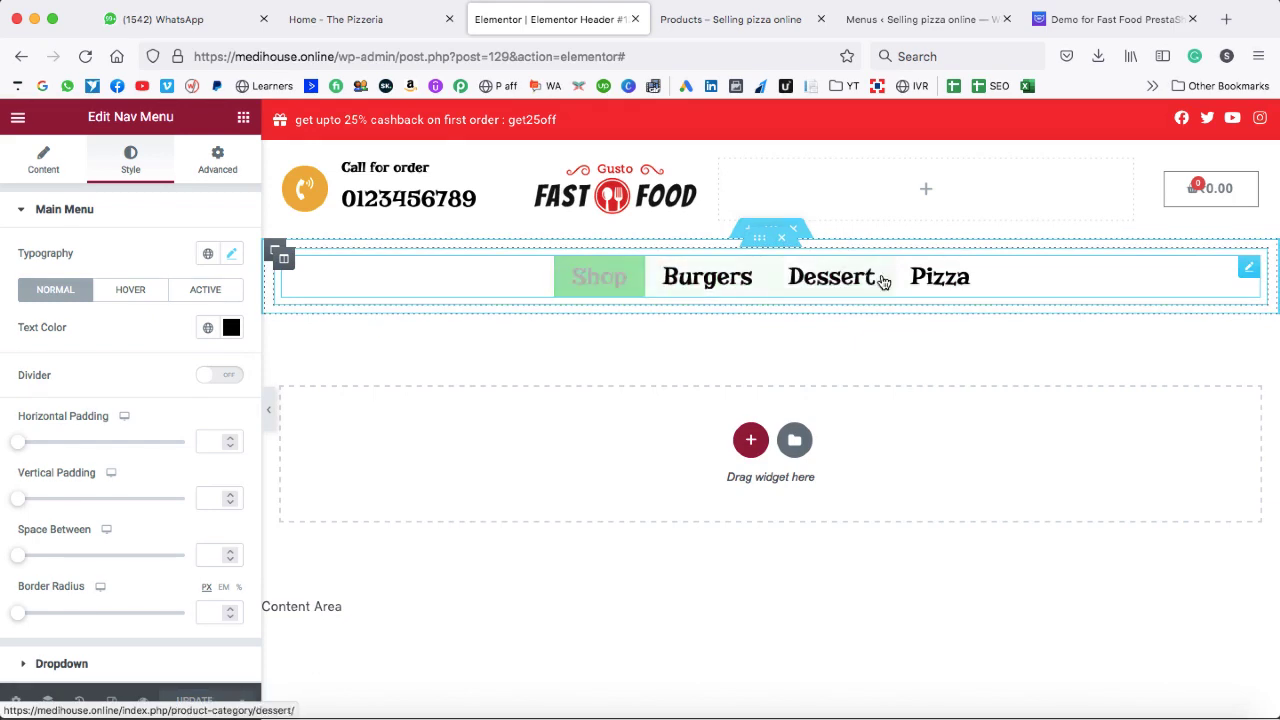
{"action": "left_click", "coordinate": [887, 20]}
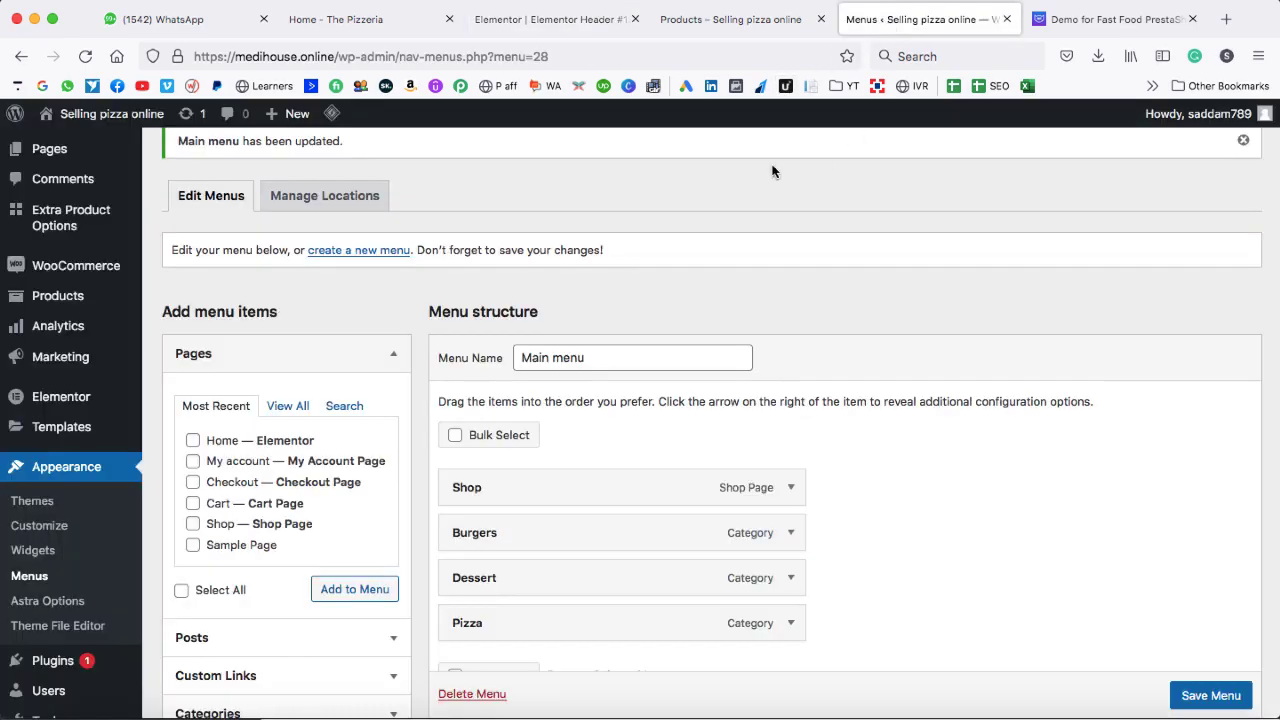
Step: Reorder Main menu to Pizza, Burgers, Dessert, Shop and save it
{"action": "scroll", "coordinate": [721, 330], "scroll_direction": "down", "scroll_amount": 3}
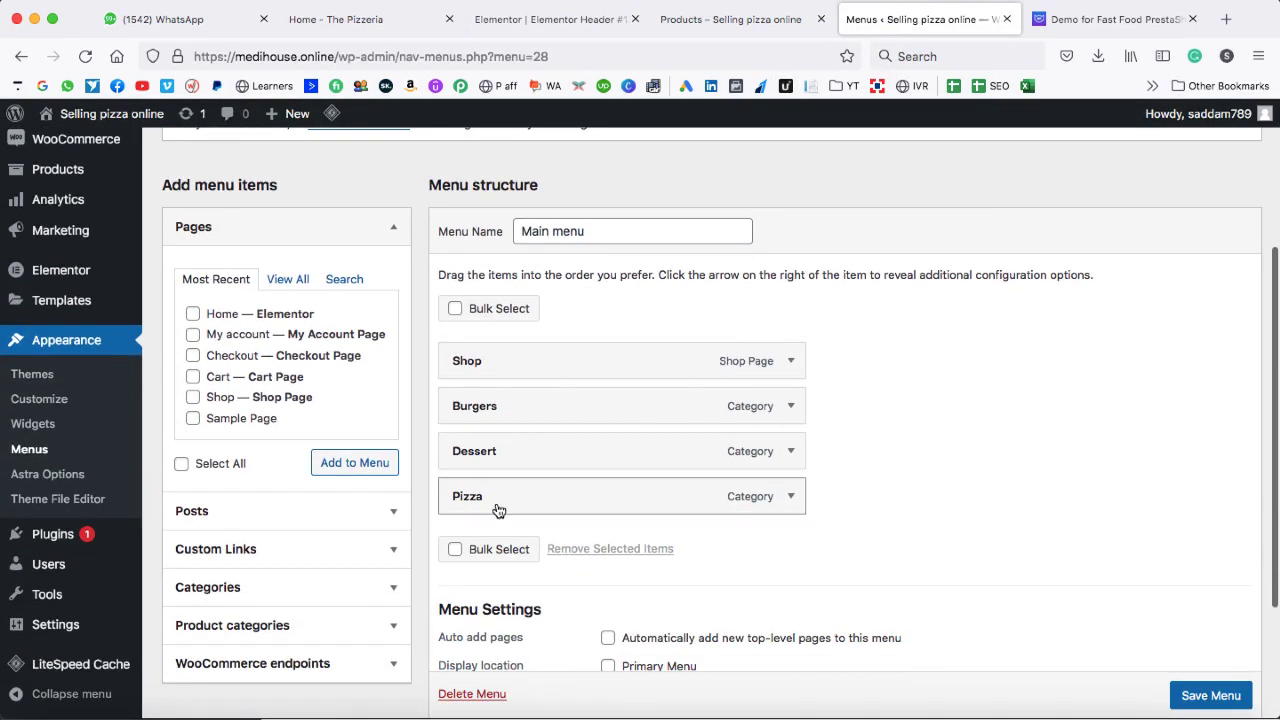
{"action": "left_click_drag", "start_coordinate": [503, 497], "coordinate": [506, 357]}
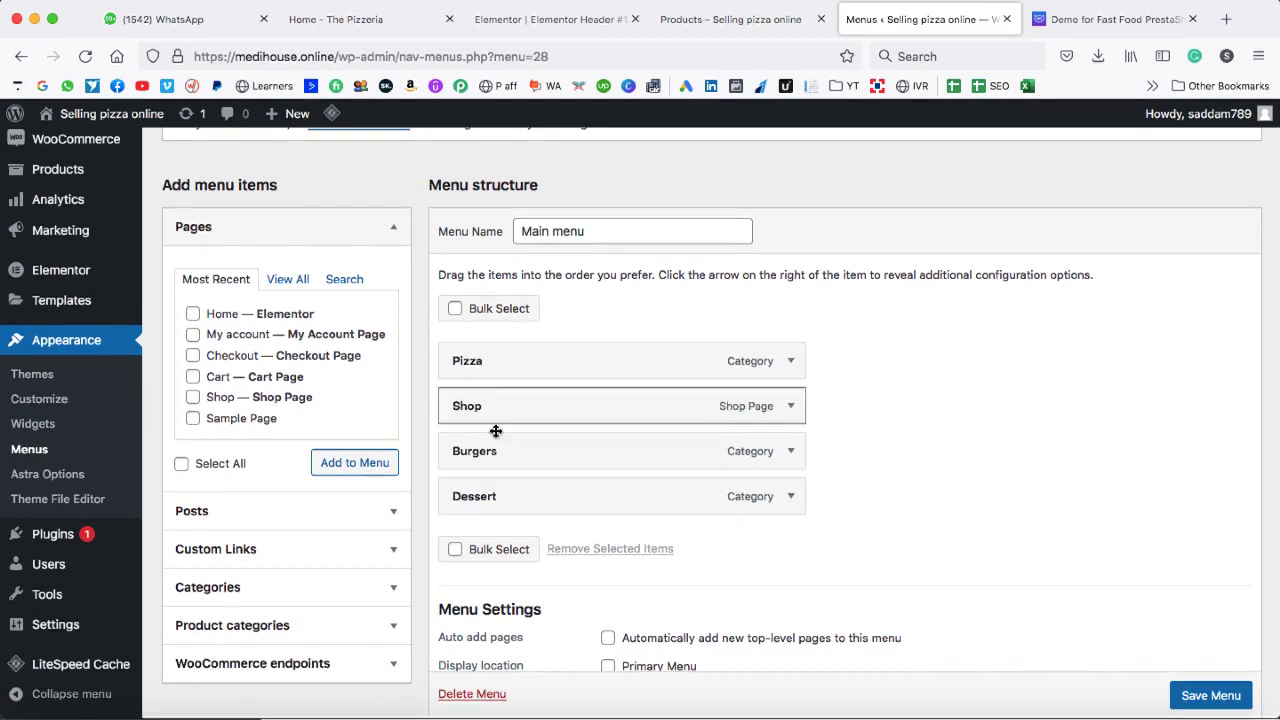
{"action": "left_click_drag", "start_coordinate": [497, 453], "coordinate": [471, 405]}
{"action": "left_click_drag", "start_coordinate": [473, 474], "coordinate": [551, 458]}
{"action": "left_click", "coordinate": [1214, 688]}
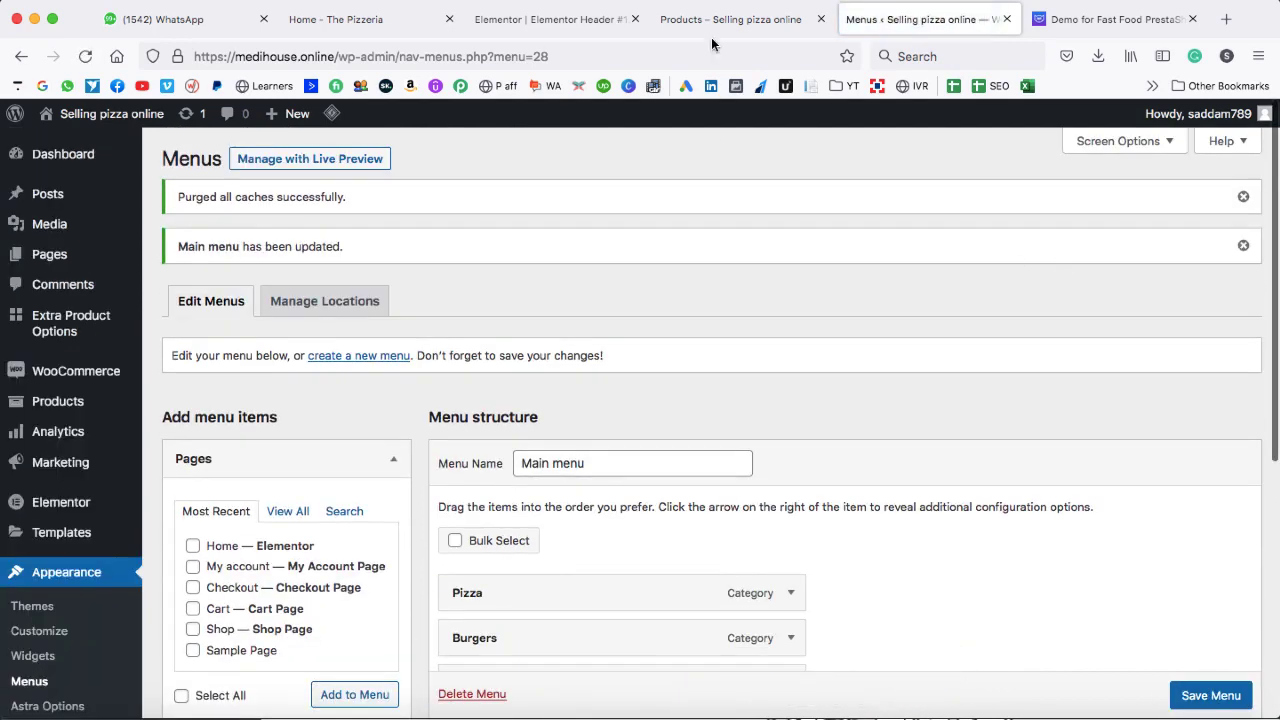
Step: Reload the Shop page to check the reordered menu, then return to the header editor
{"action": "left_click", "coordinate": [713, 22]}
{"action": "left_click", "coordinate": [85, 56]}
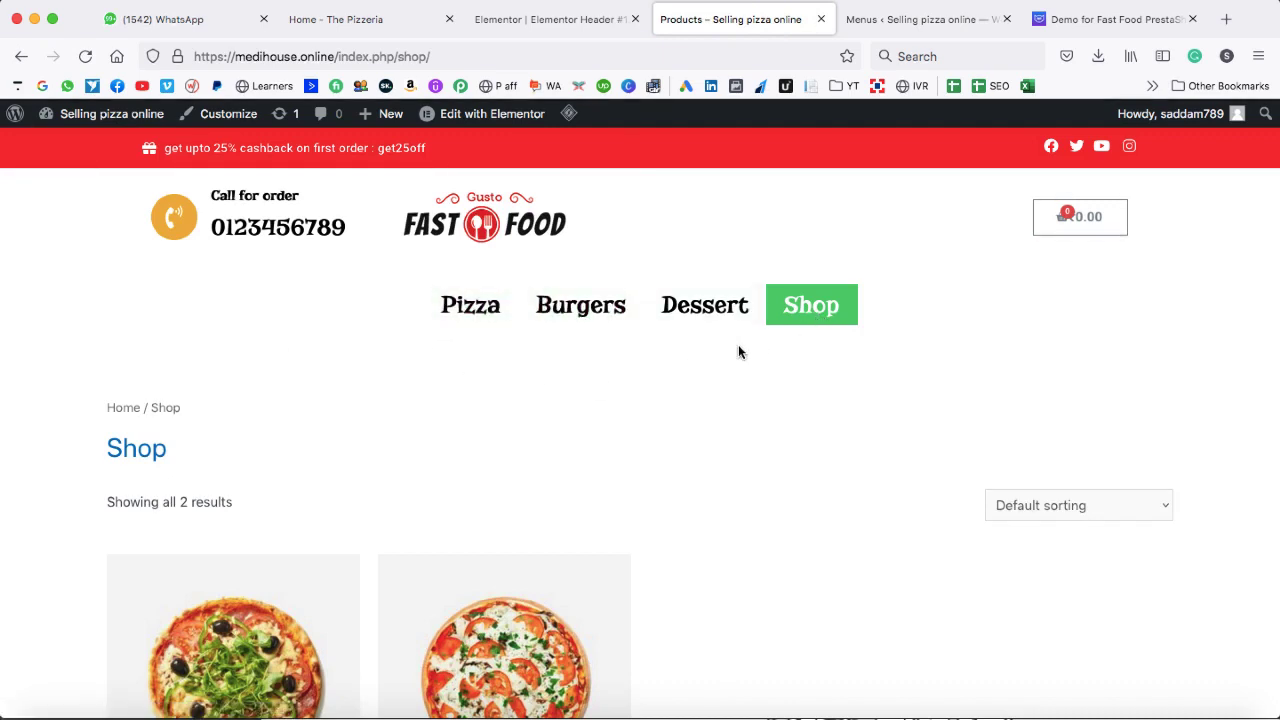
{"action": "left_click", "coordinate": [525, 22]}
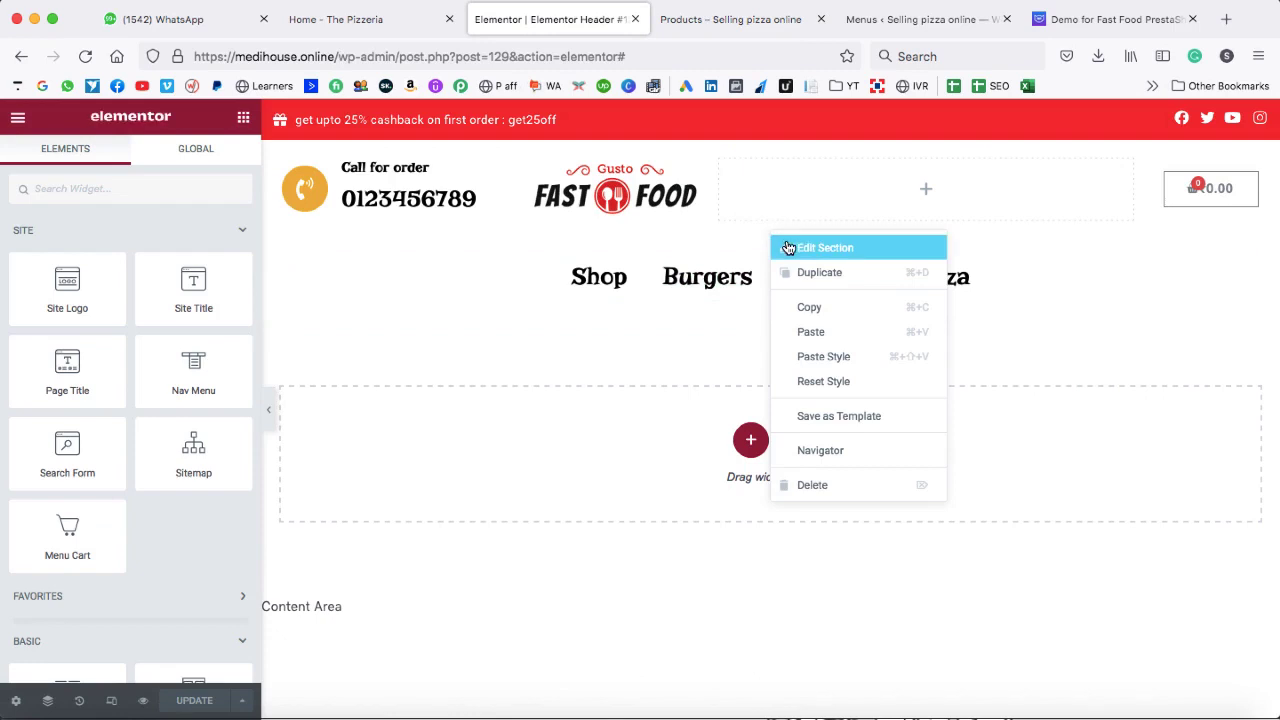
Step: Give the menu section a Classic #ffffff background
{"action": "left_click", "coordinate": [818, 247]}
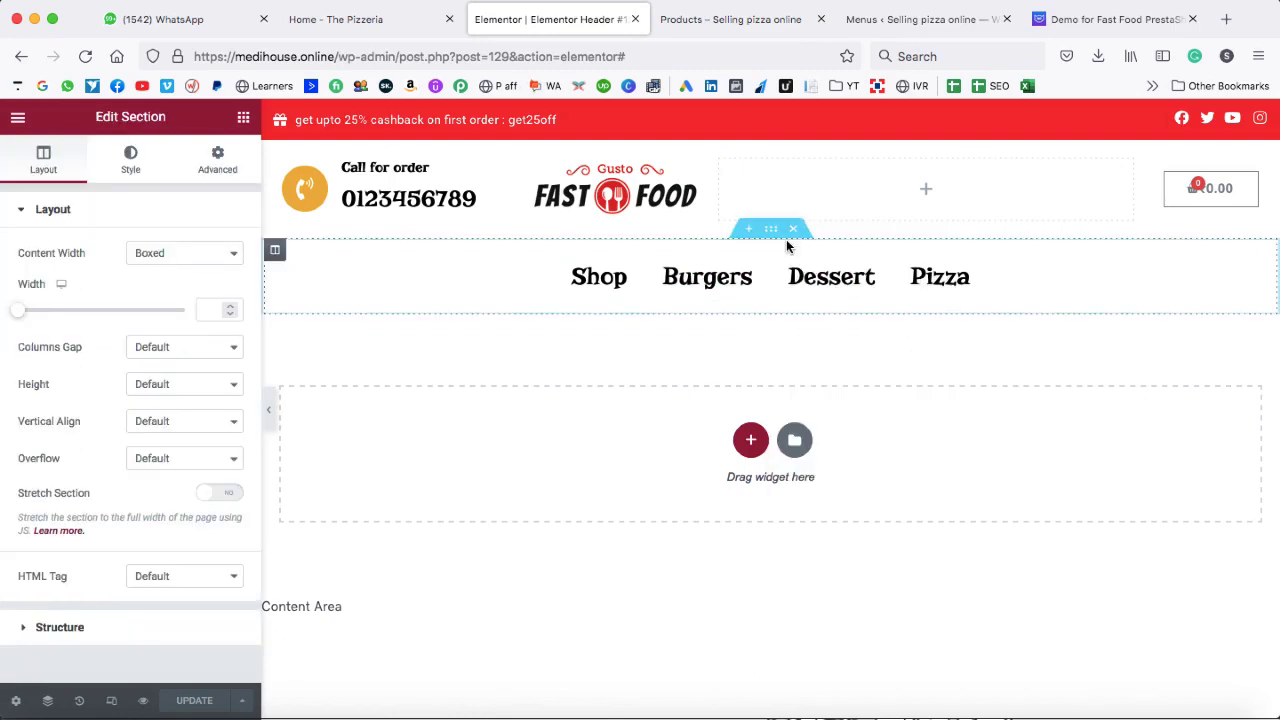
{"action": "left_click", "coordinate": [130, 165]}
{"action": "left_click", "coordinate": [160, 291]}
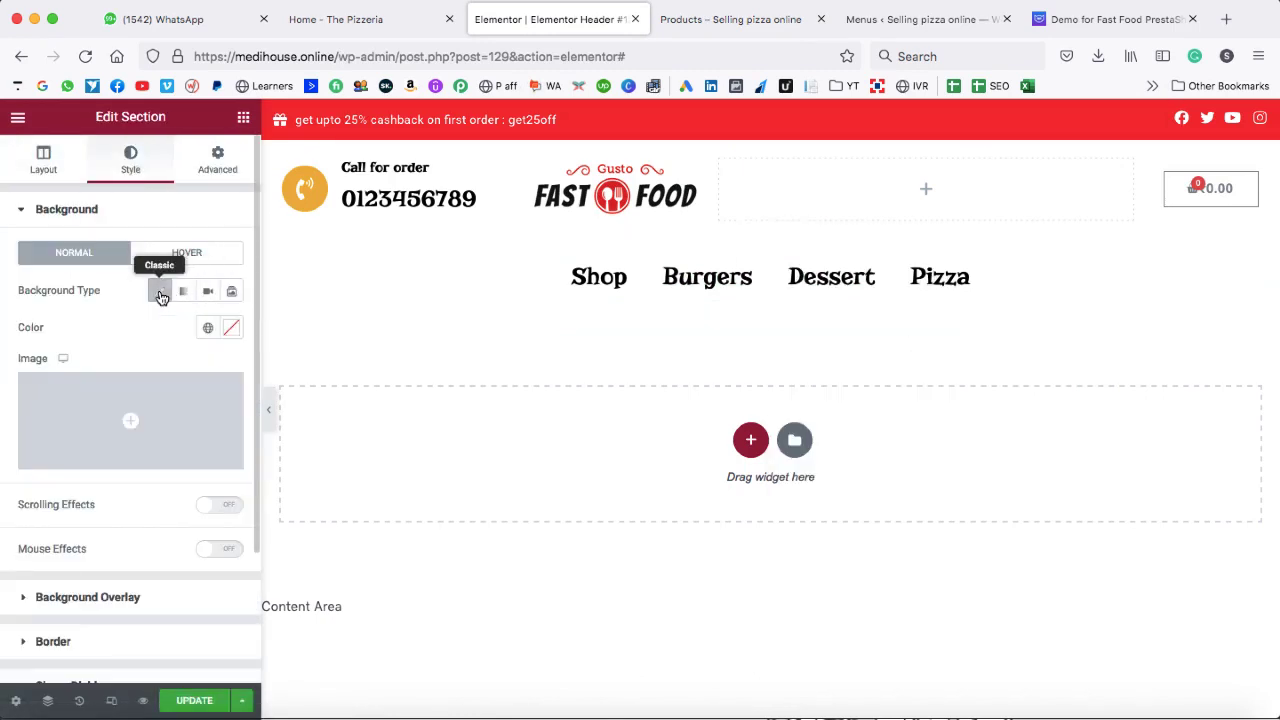
{"action": "left_click", "coordinate": [226, 327]}
{"action": "type", "text": "#ffffff"}
{"action": "left_click", "coordinate": [100, 337]}
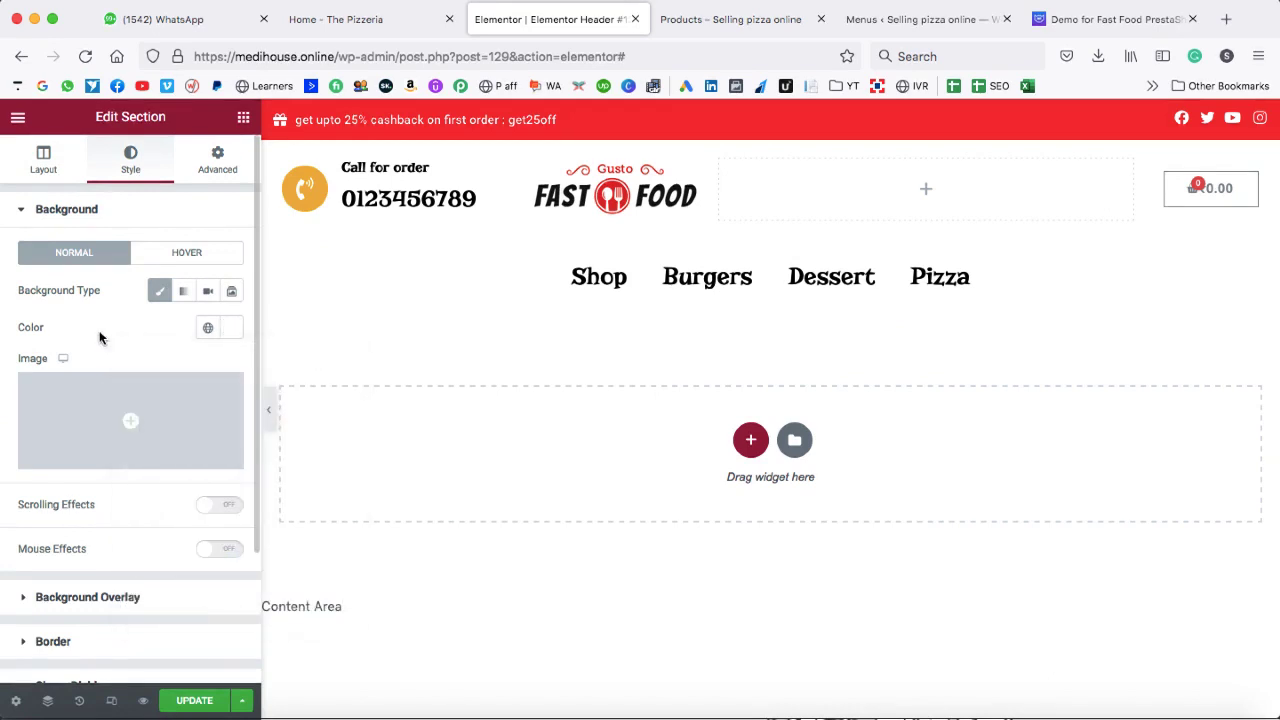
Step: Add a solid border to the section with top and bottom widths of 1
{"action": "scroll", "coordinate": [100, 337], "scroll_direction": "down", "scroll_amount": 3}
{"action": "left_click", "coordinate": [26, 474]}
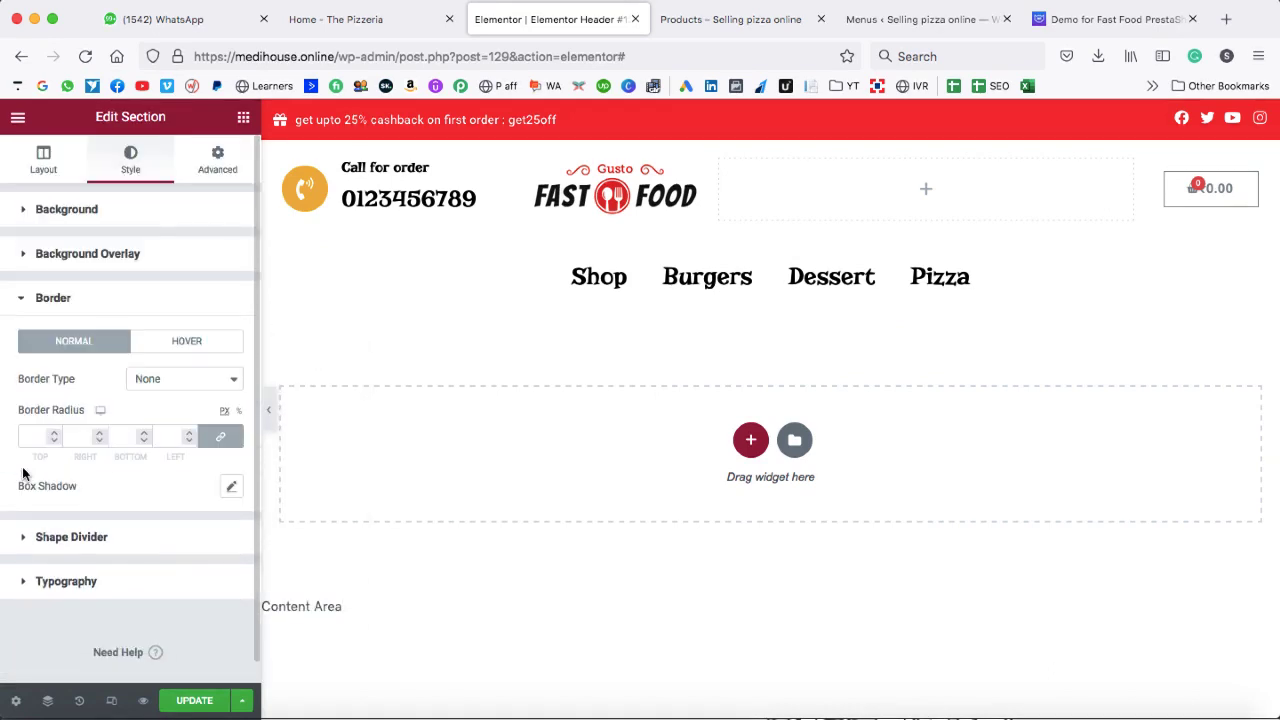
{"action": "left_click", "coordinate": [170, 396]}
{"action": "left_click", "coordinate": [170, 394]}
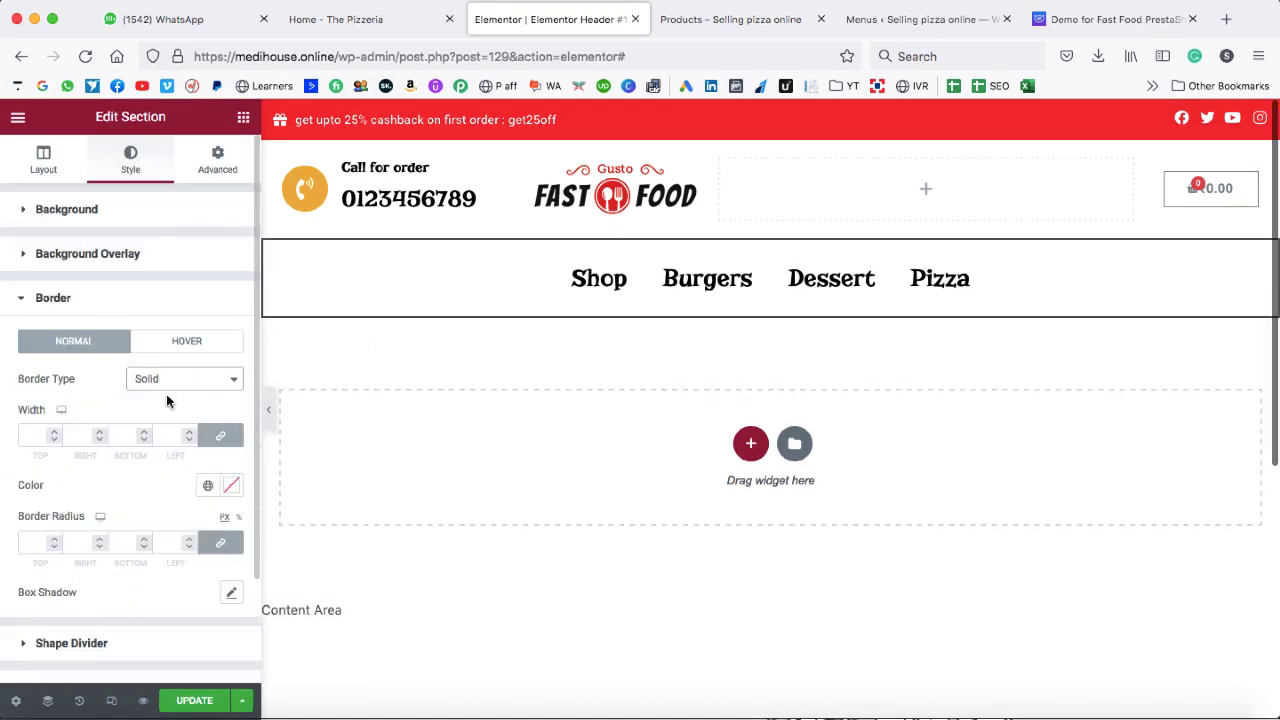
{"action": "scroll", "coordinate": [164, 401], "scroll_direction": "down", "scroll_amount": 1}
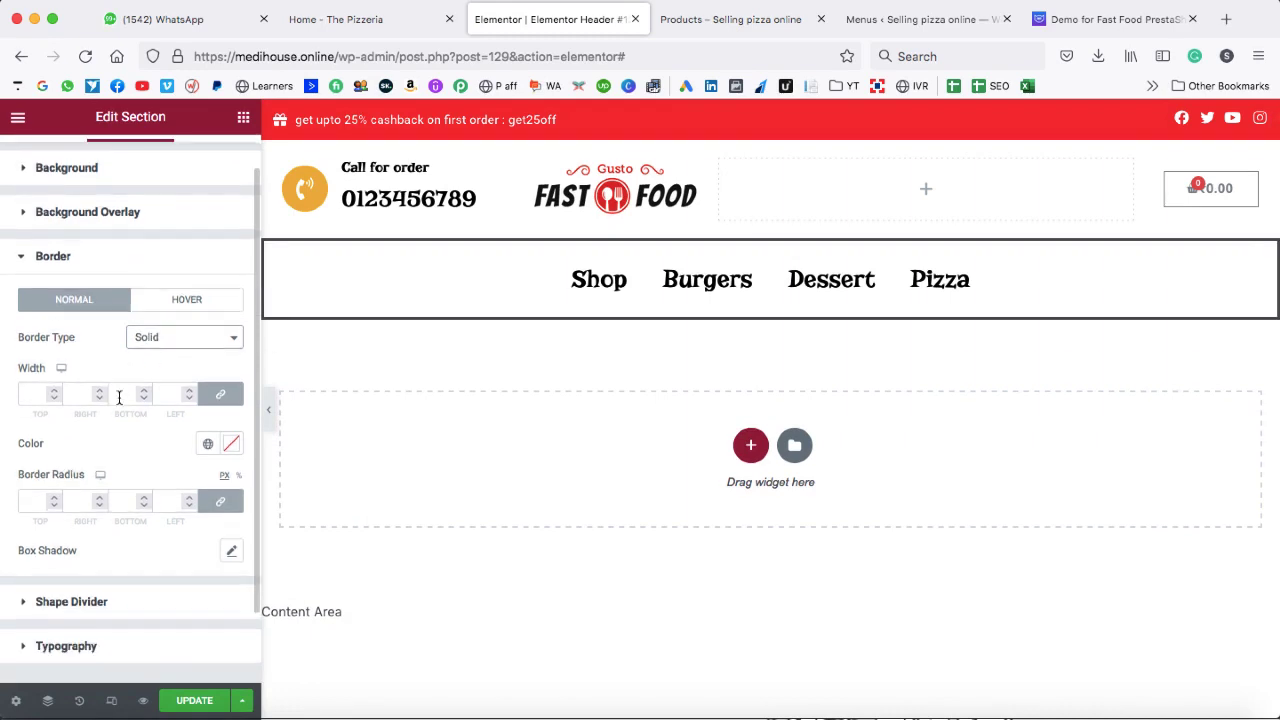
{"action": "left_click", "coordinate": [222, 399]}
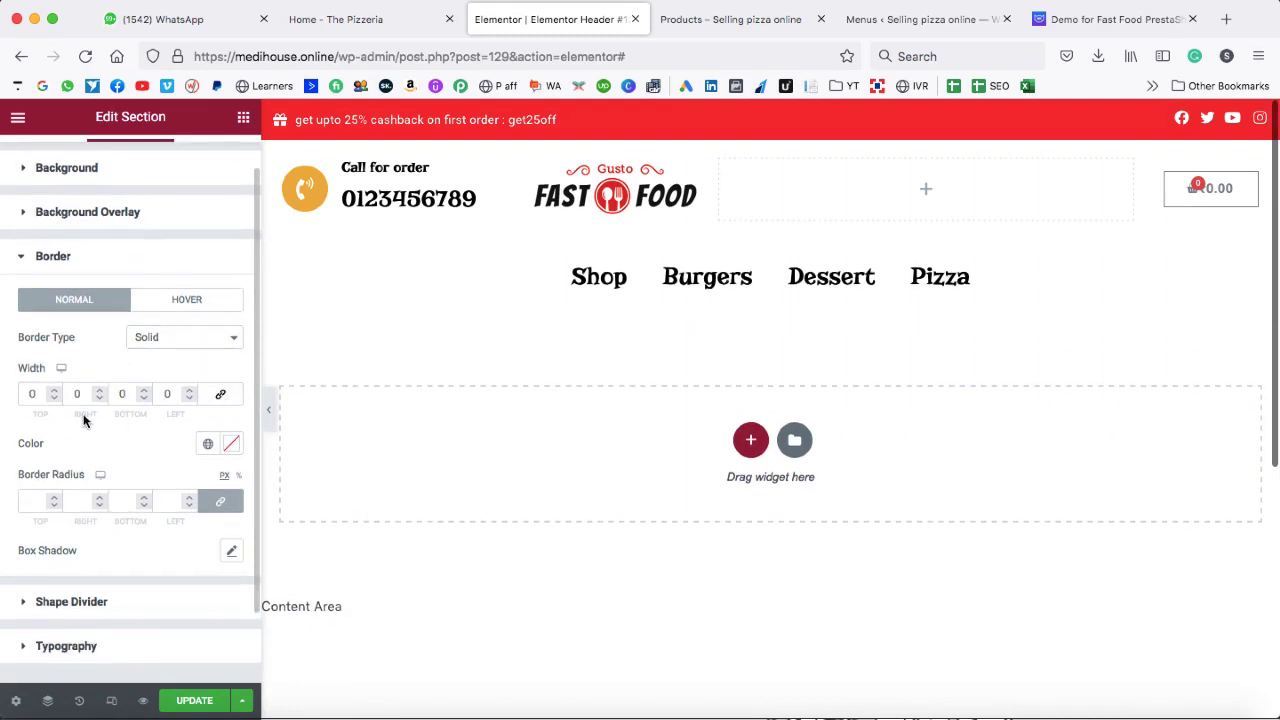
{"action": "left_click", "coordinate": [54, 391]}
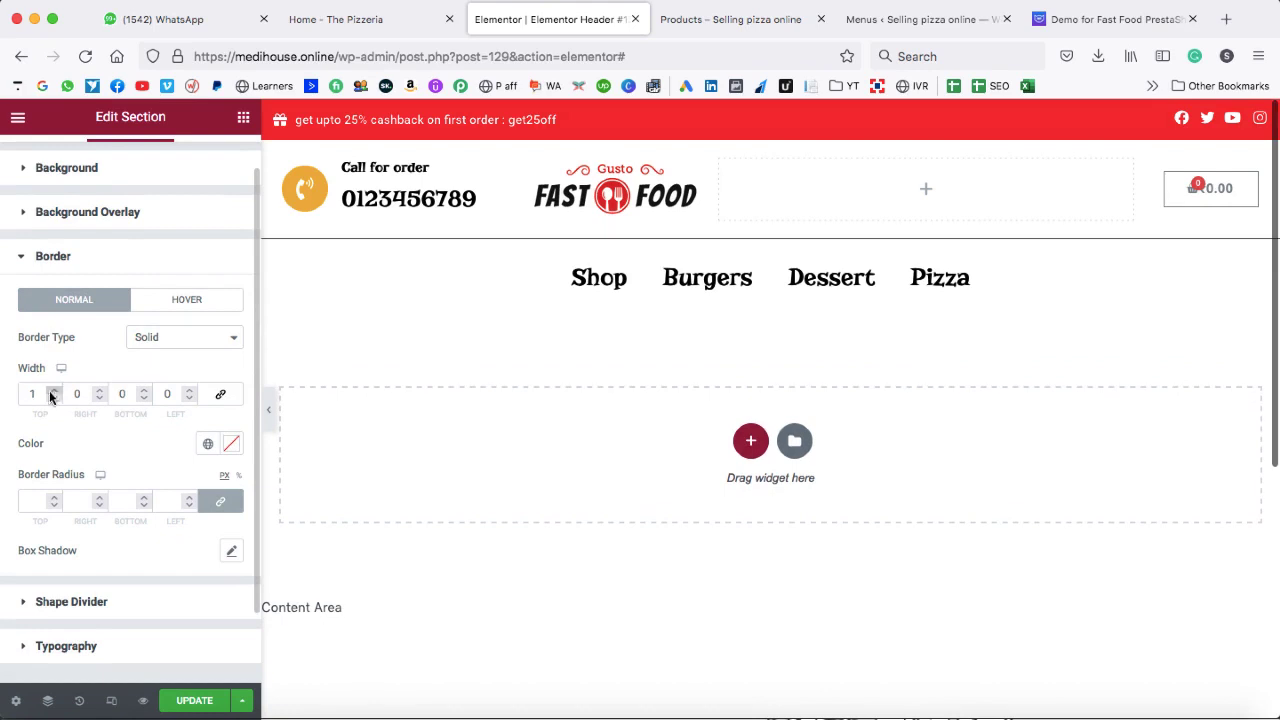
{"action": "left_click", "coordinate": [145, 393]}
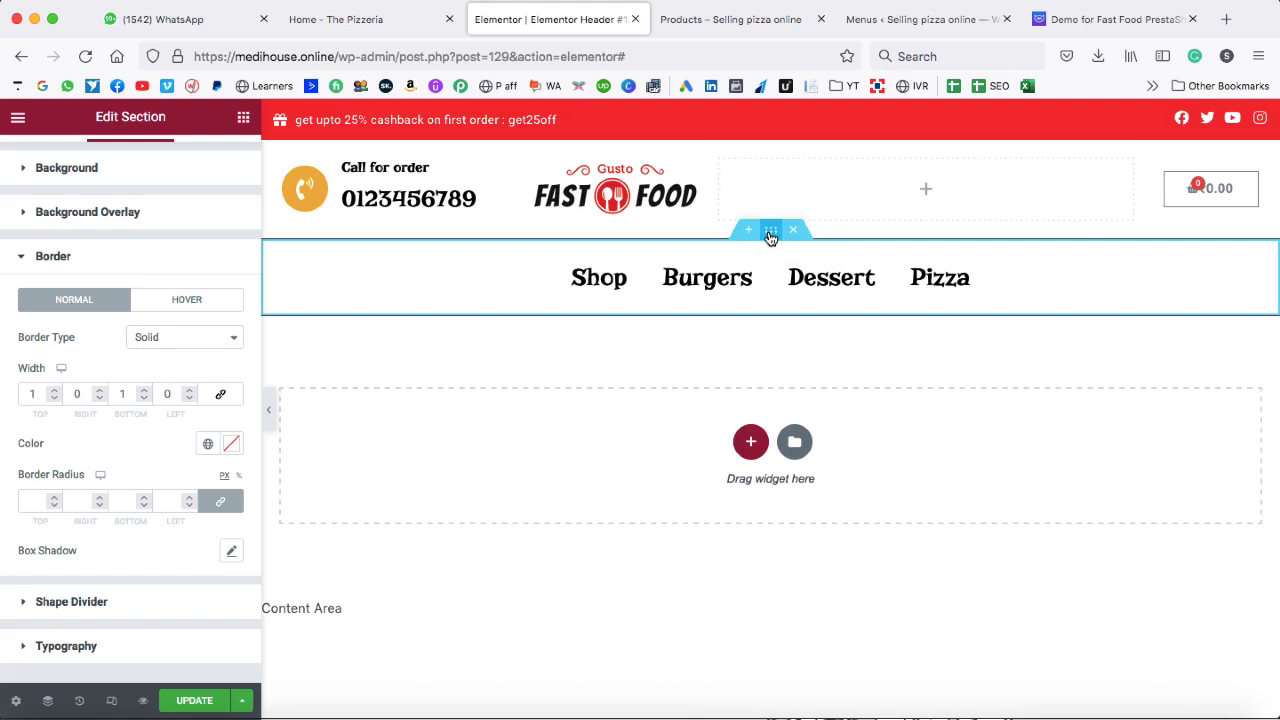
Step: Set the menu column's padding to 0 and update the header
{"action": "left_click", "coordinate": [284, 259]}
{"action": "right_click", "coordinate": [282, 255]}
{"action": "left_click", "coordinate": [280, 253]}
{"action": "left_click", "coordinate": [218, 165]}
{"action": "left_click", "coordinate": [78, 344]}
{"action": "type", "text": "0"}
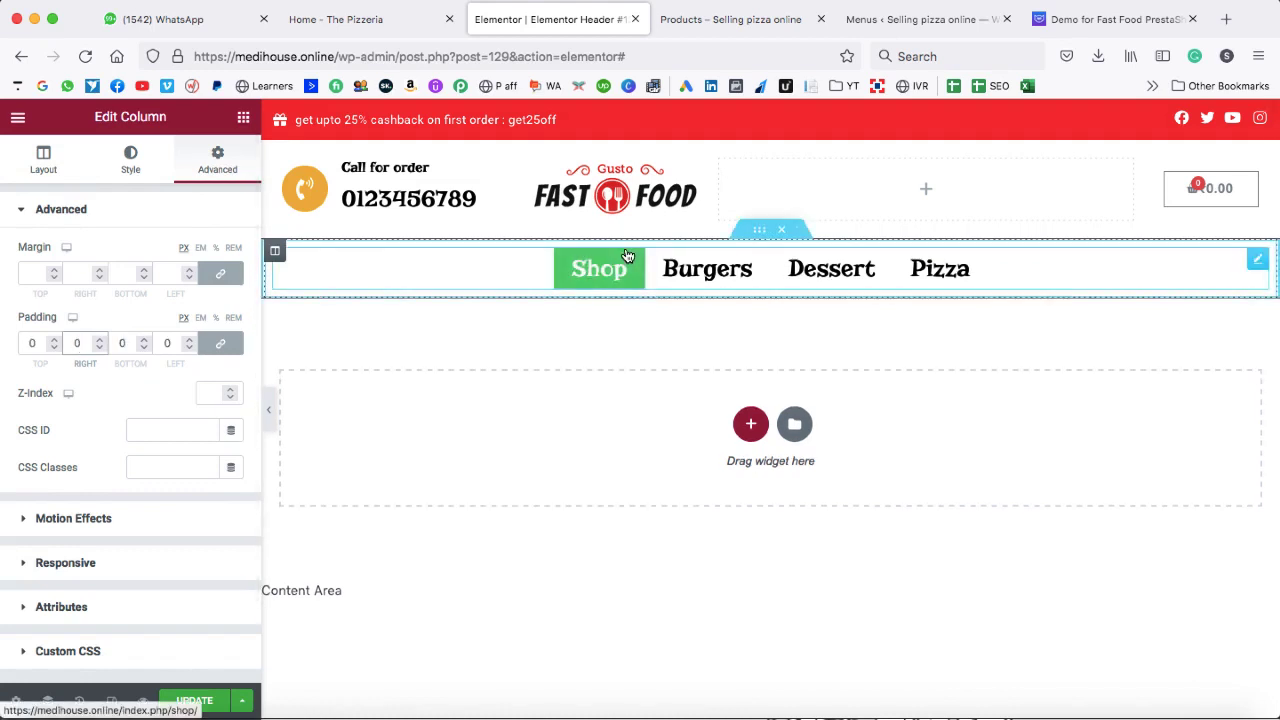
{"action": "left_click", "coordinate": [277, 255]}
{"action": "left_click", "coordinate": [218, 158]}
{"action": "left_click", "coordinate": [32, 346]}
{"action": "type", "text": "0"}
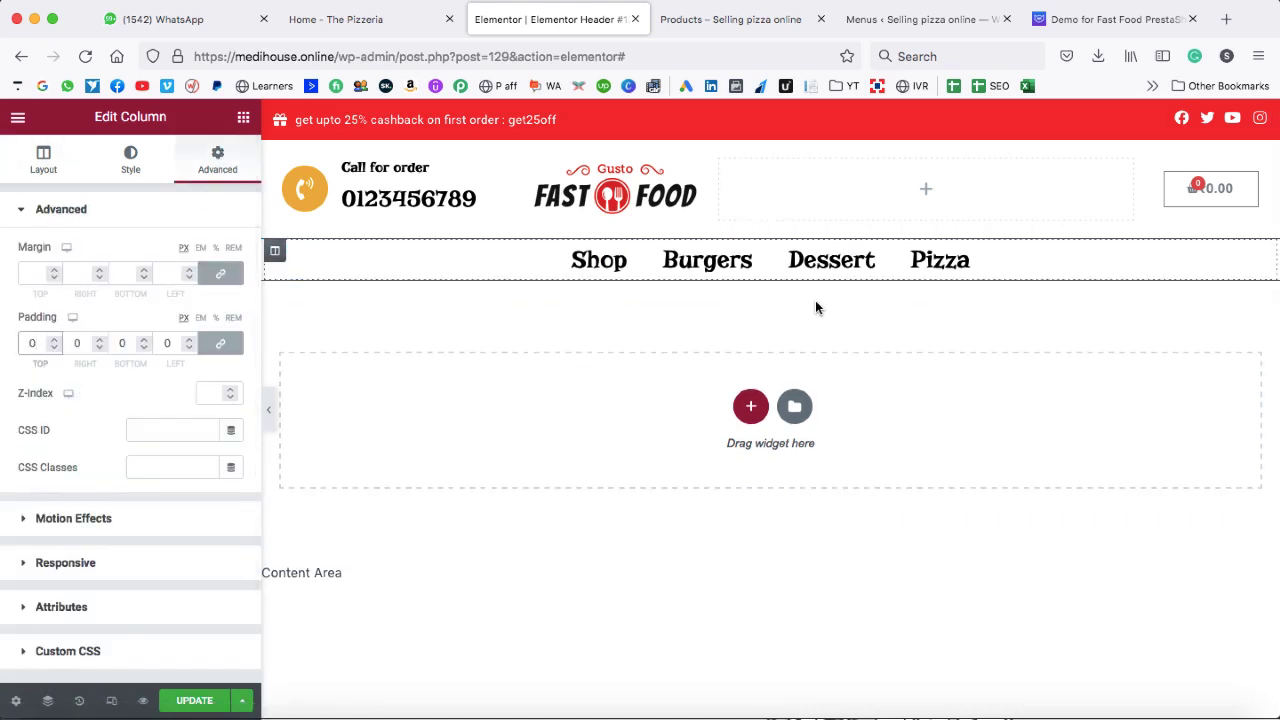
{"action": "left_click", "coordinate": [192, 700]}
Step: Reload the Shop page and purge all LiteSpeed cache to verify the bordered white menu row
{"action": "left_click", "coordinate": [737, 19]}
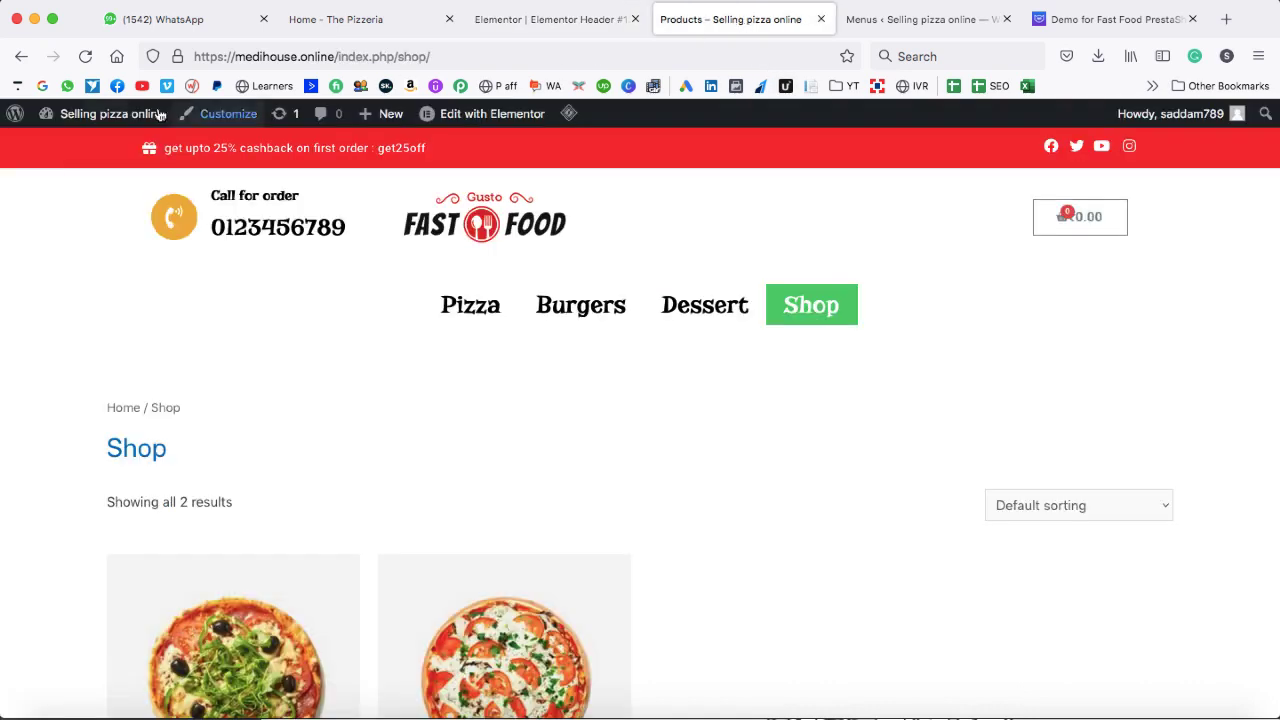
{"action": "left_click", "coordinate": [85, 56]}
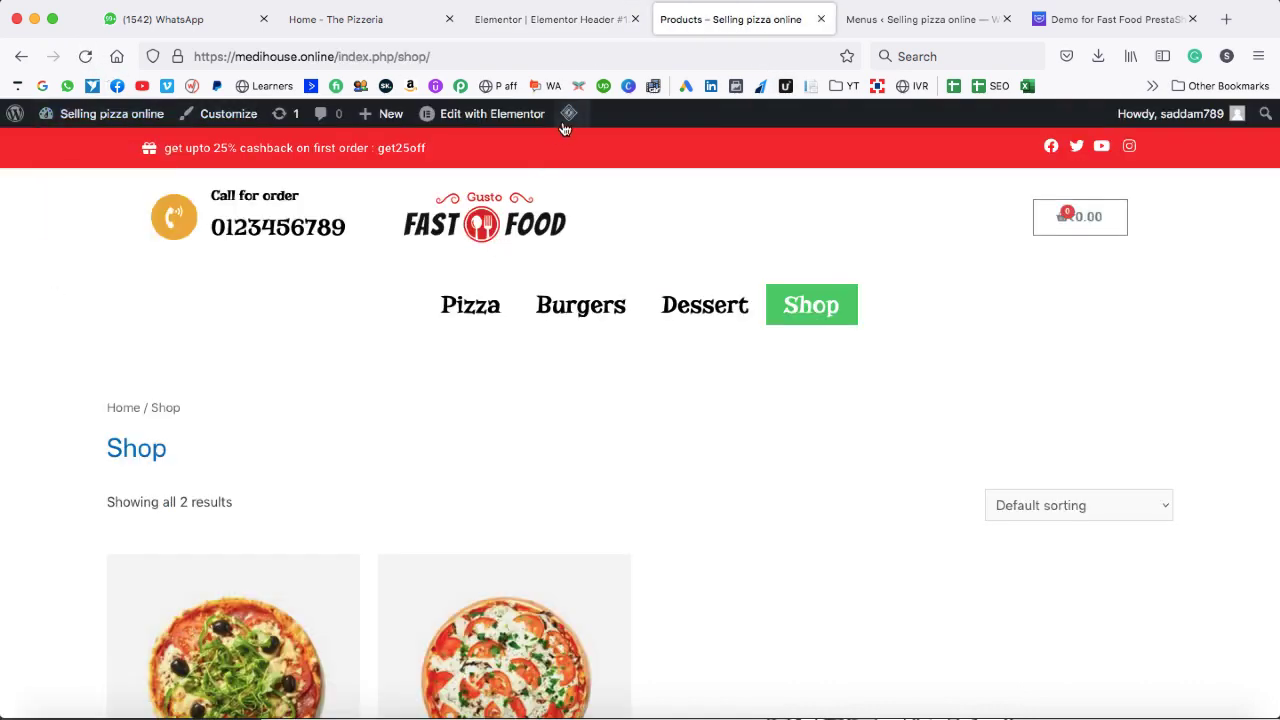
{"action": "mouse_move", "coordinate": [568, 115]}
{"action": "left_click", "coordinate": [570, 213]}
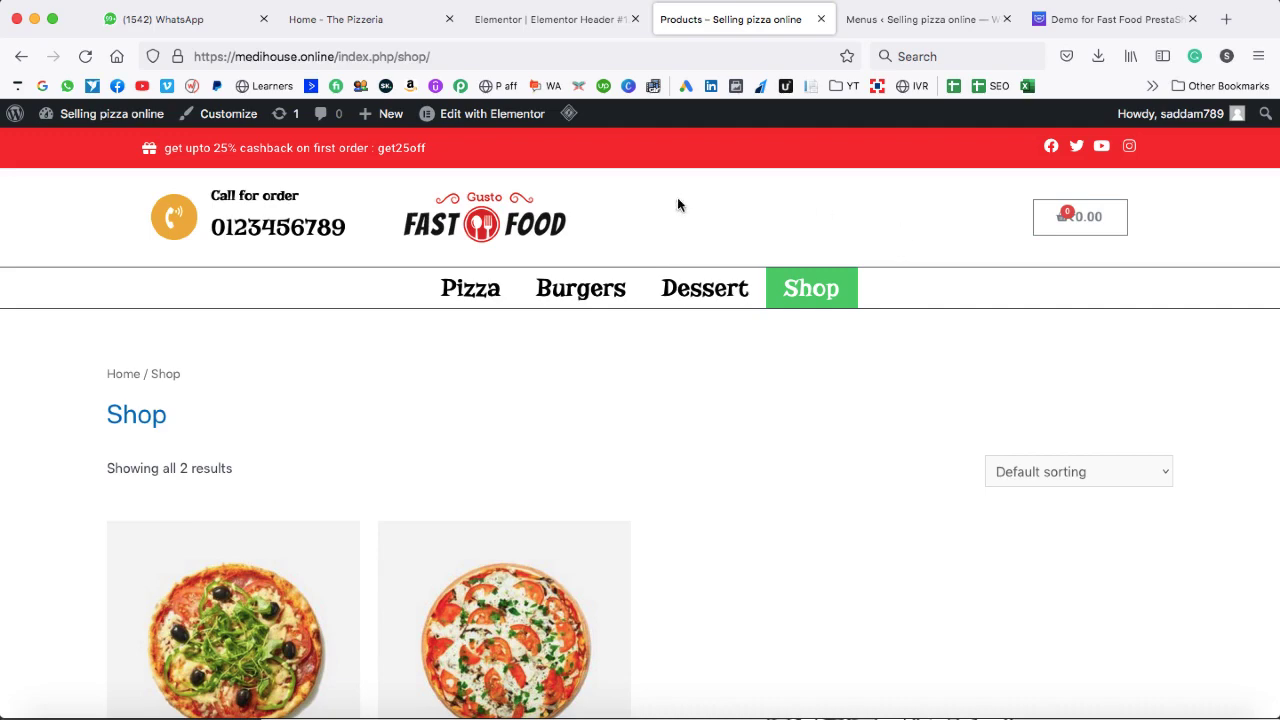
{"action": "left_click", "coordinate": [862, 19]}
{"action": "scroll", "coordinate": [57, 330], "scroll_direction": "down", "scroll_amount": 5}
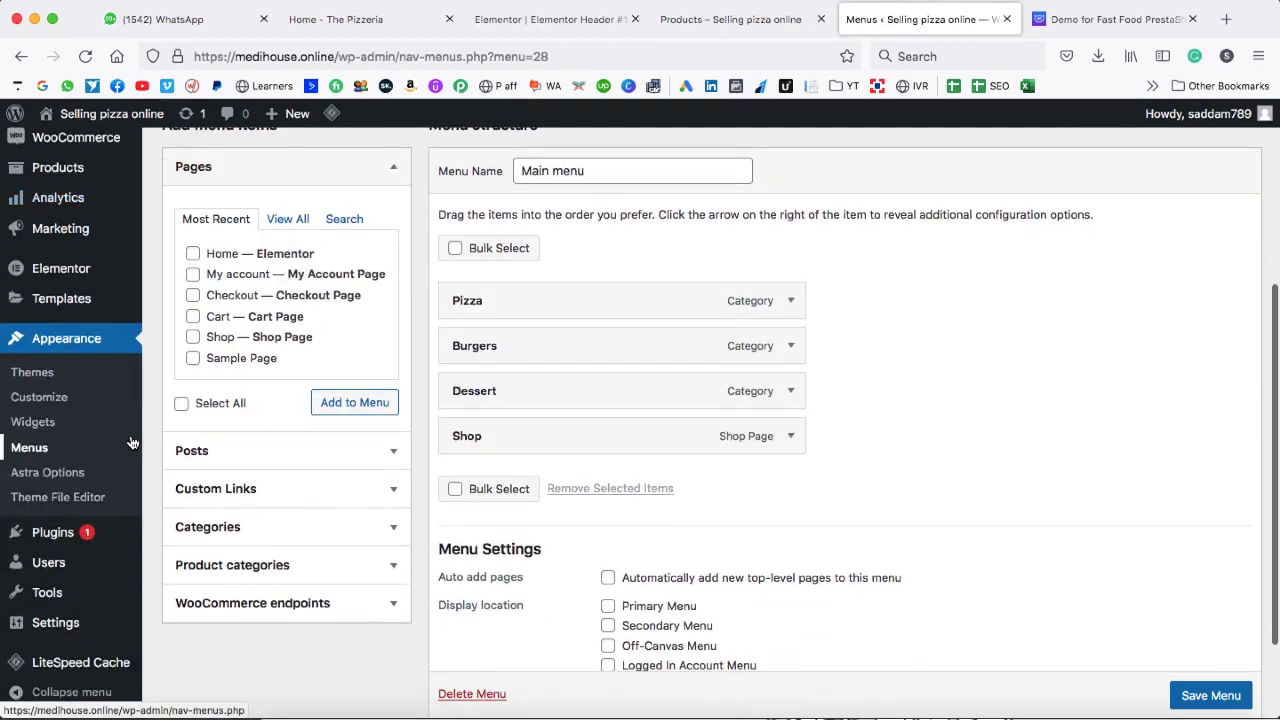
Step: Search the WordPress plugin directory for 'ajax search'
{"action": "mouse_move", "coordinate": [78, 540]}
{"action": "left_click", "coordinate": [183, 564]}
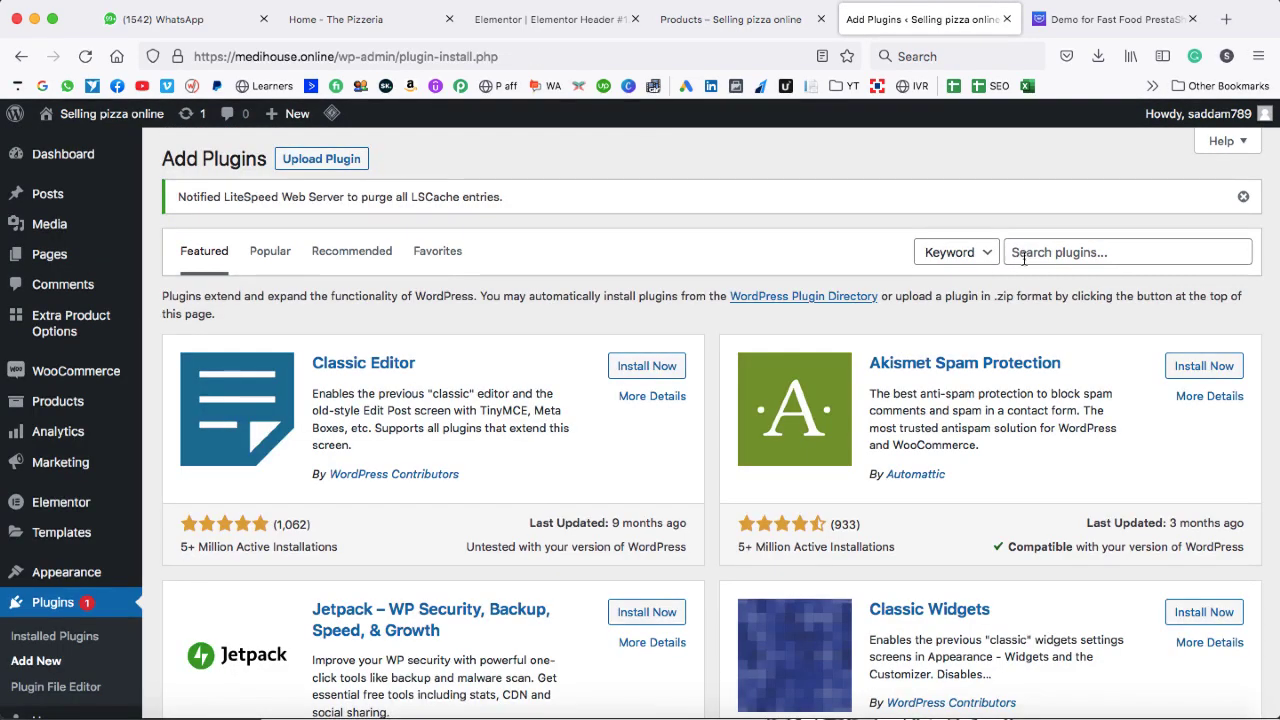
{"action": "left_click", "coordinate": [1028, 254]}
{"action": "type", "text": "aj"}
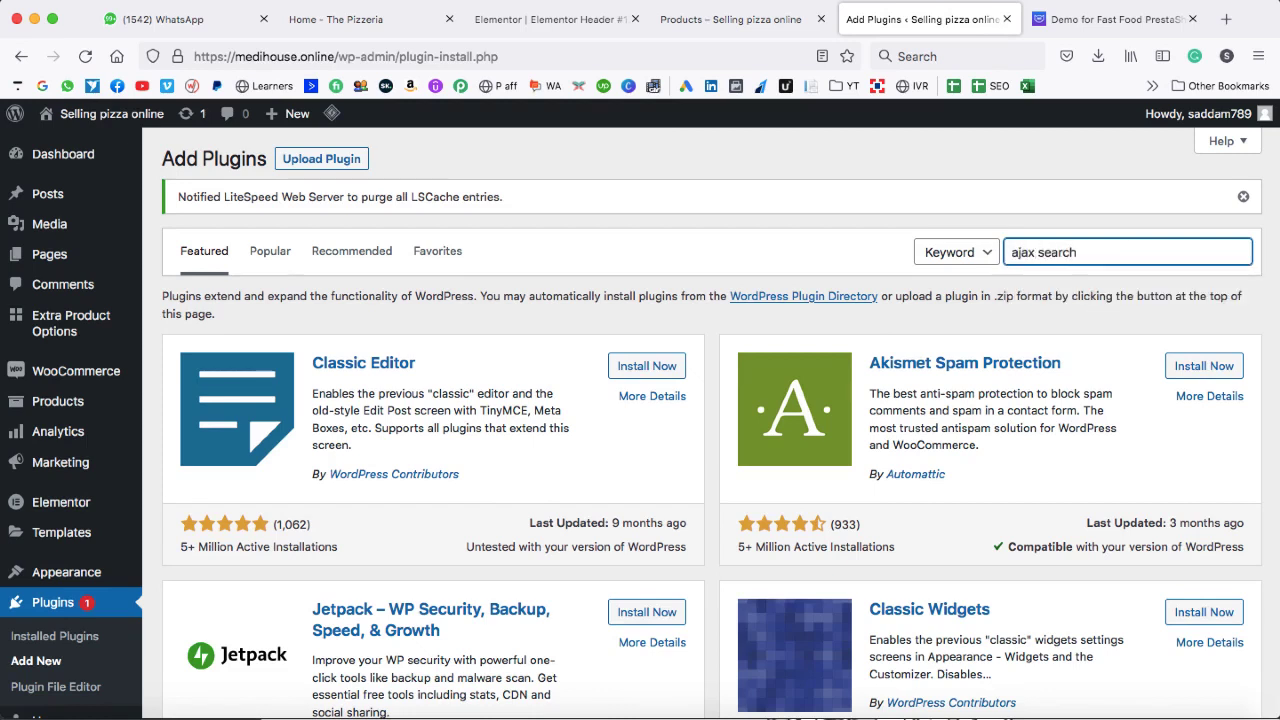
{"action": "type", "text": "ax search"}
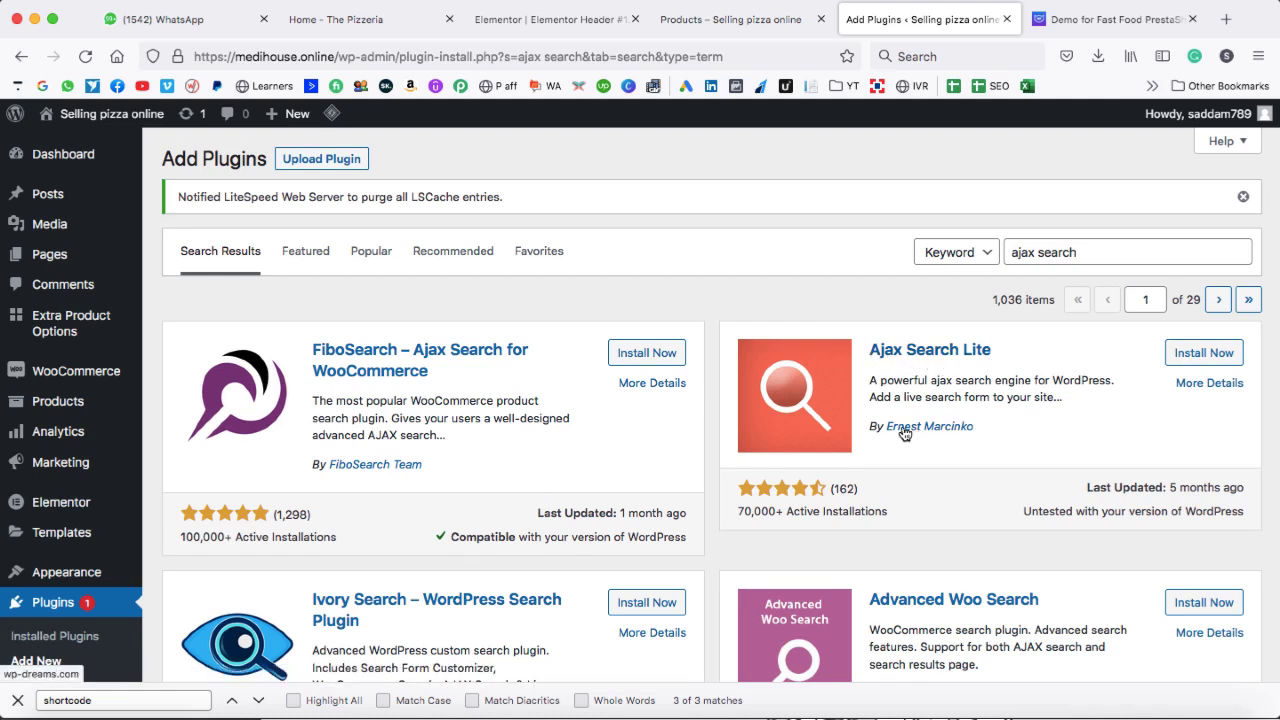
Step: Install and activate Ajax Search Lite, then open its settings page
{"action": "left_click", "coordinate": [1210, 362]}
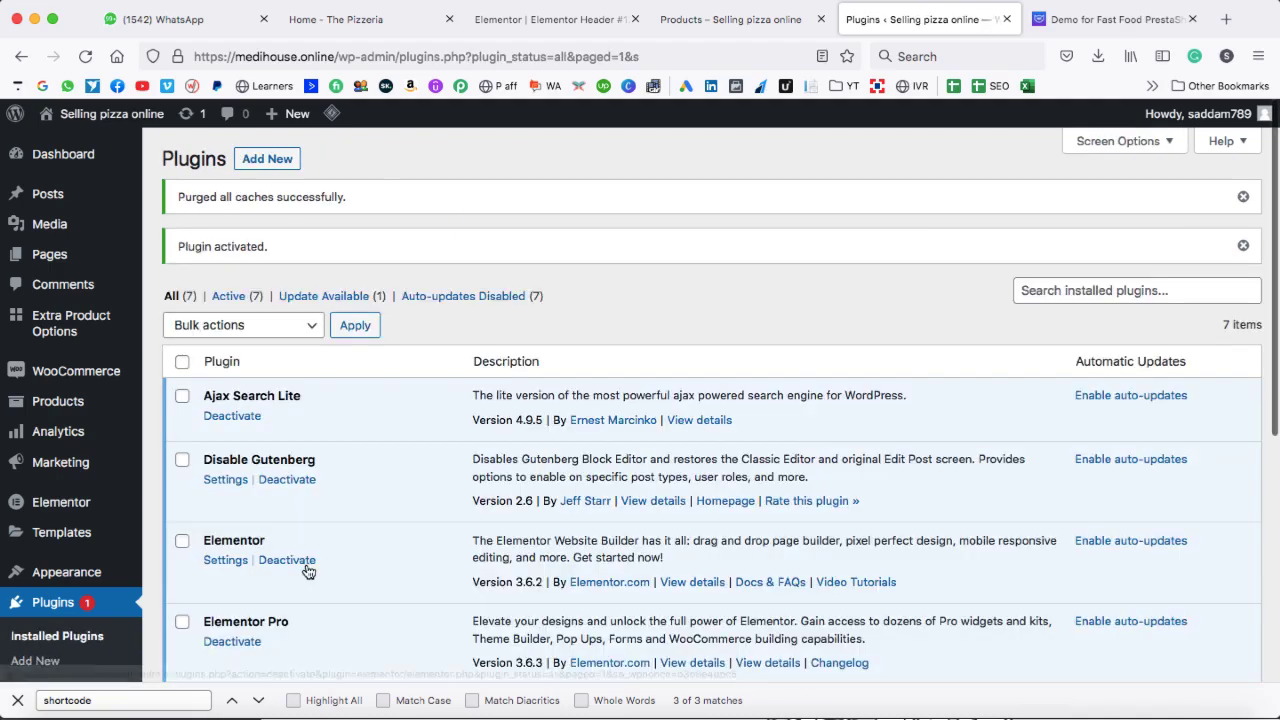
{"action": "scroll", "coordinate": [170, 490], "scroll_direction": "down", "scroll_amount": 5}
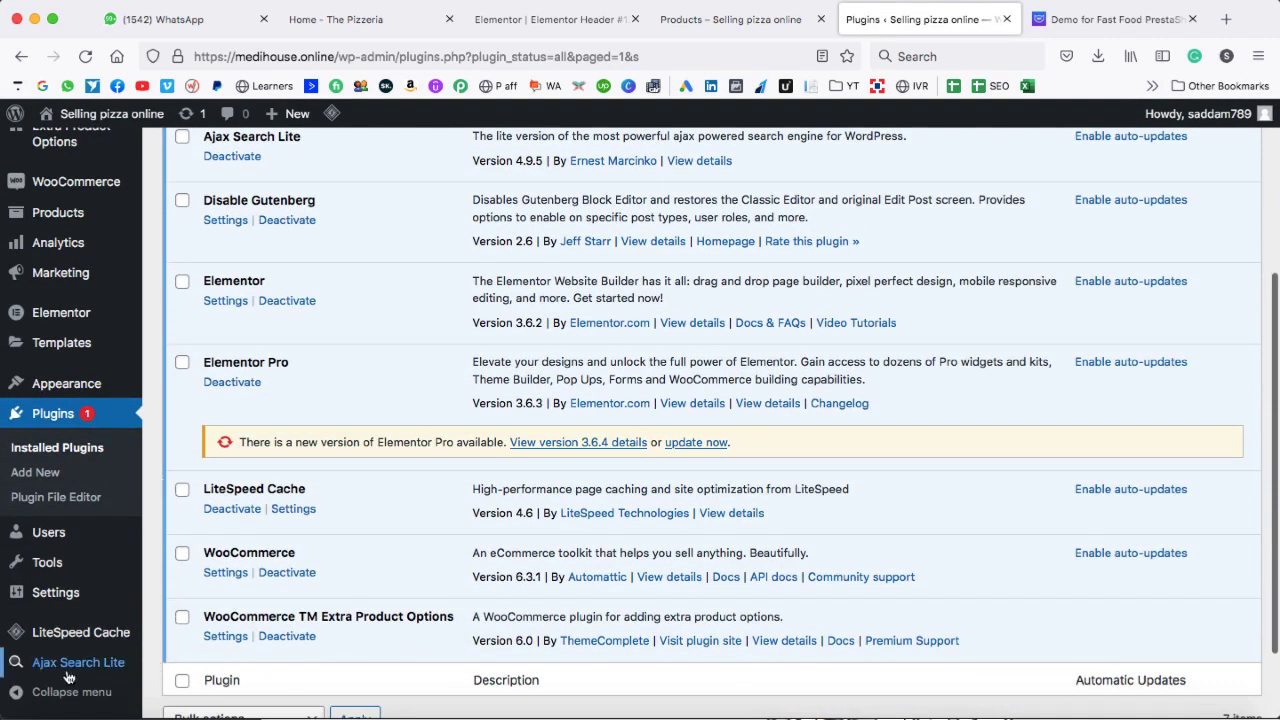
{"action": "mouse_move", "coordinate": [55, 668]}
{"action": "left_click", "coordinate": [55, 666]}
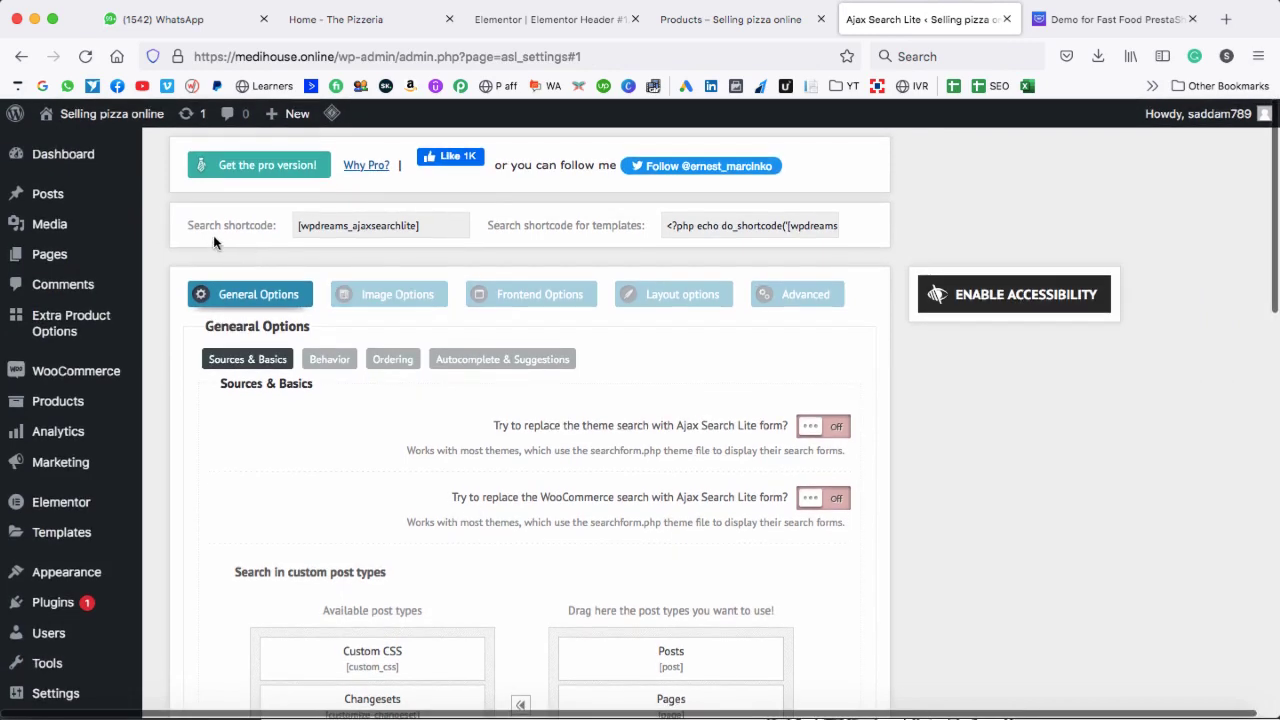
Step: Copy the [wpdreams_ajaxsearchlite] shortcode and go back to the Elementor header editor
{"action": "left_click", "coordinate": [443, 229]}
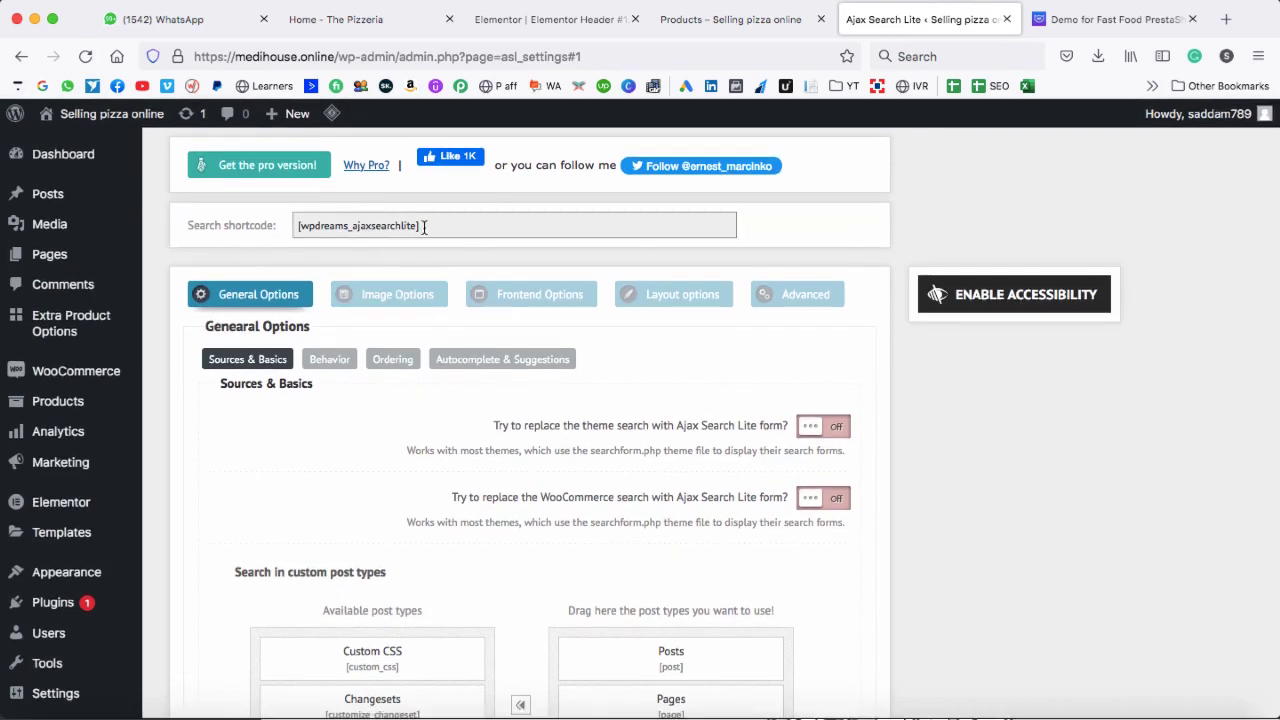
{"action": "left_click_drag", "start_coordinate": [428, 226], "coordinate": [296, 225]}
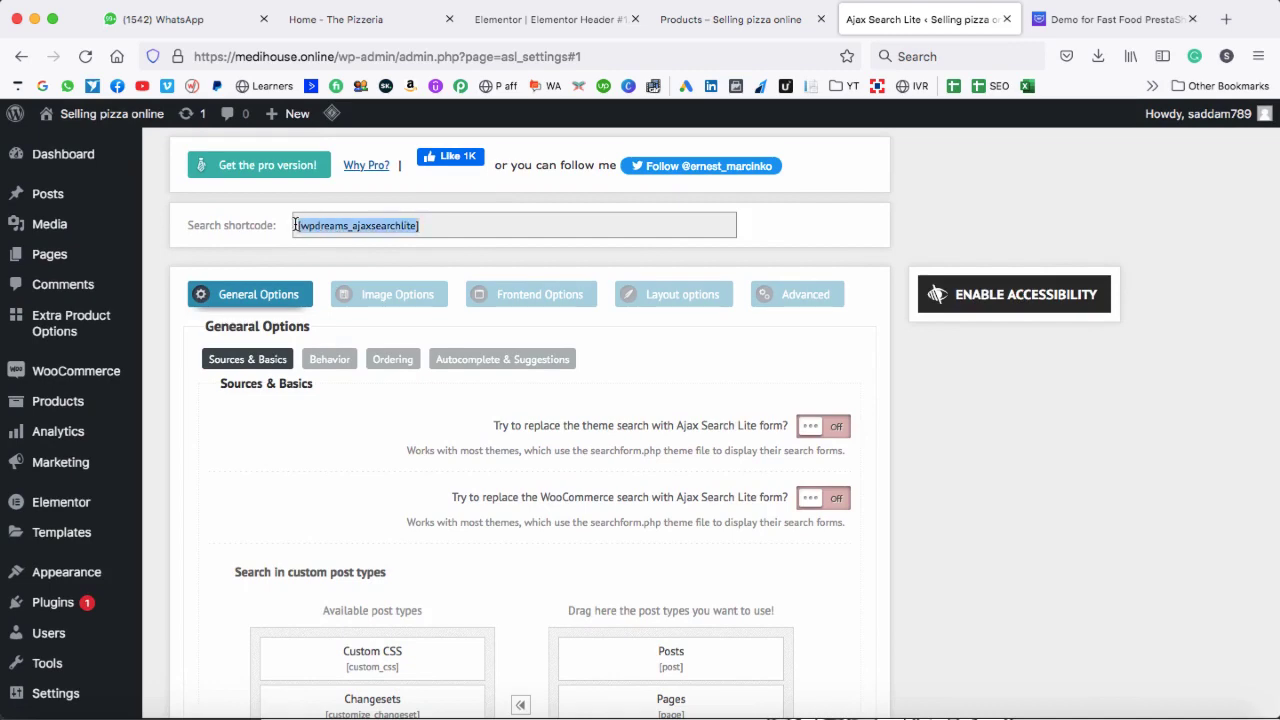
{"action": "right_click", "coordinate": [343, 232]}
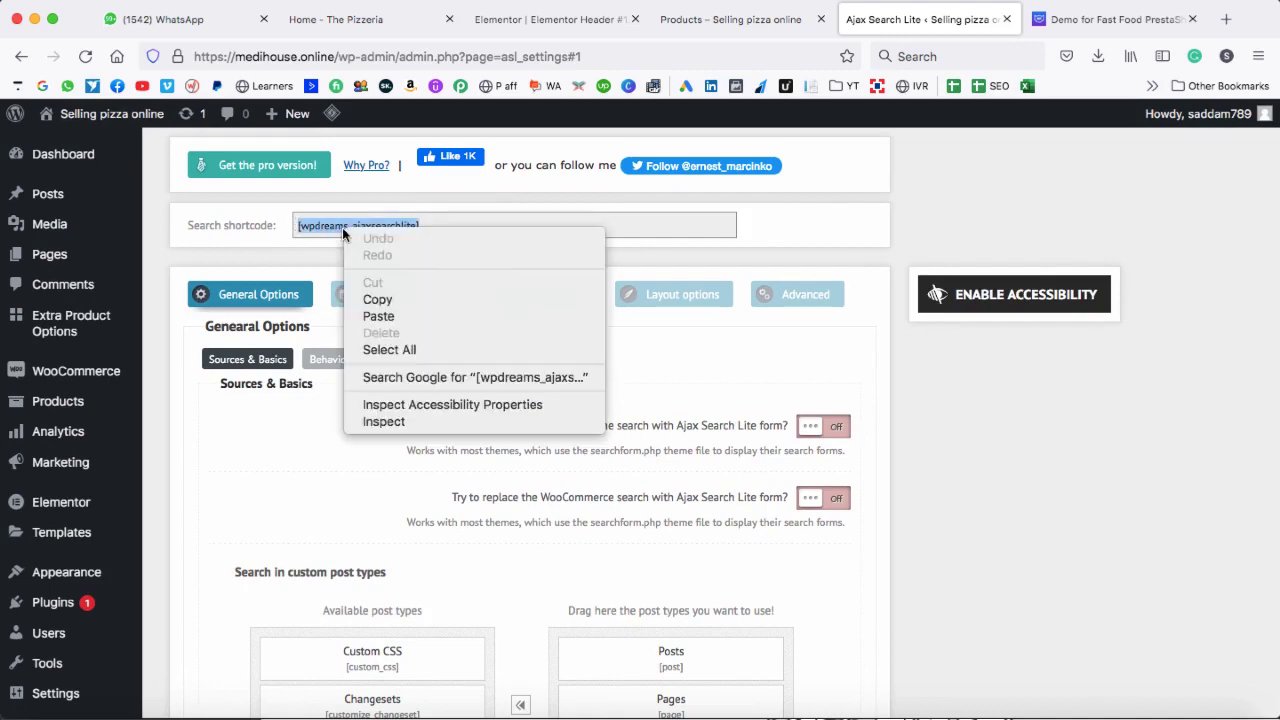
{"action": "left_click", "coordinate": [377, 299]}
{"action": "left_click", "coordinate": [543, 27]}
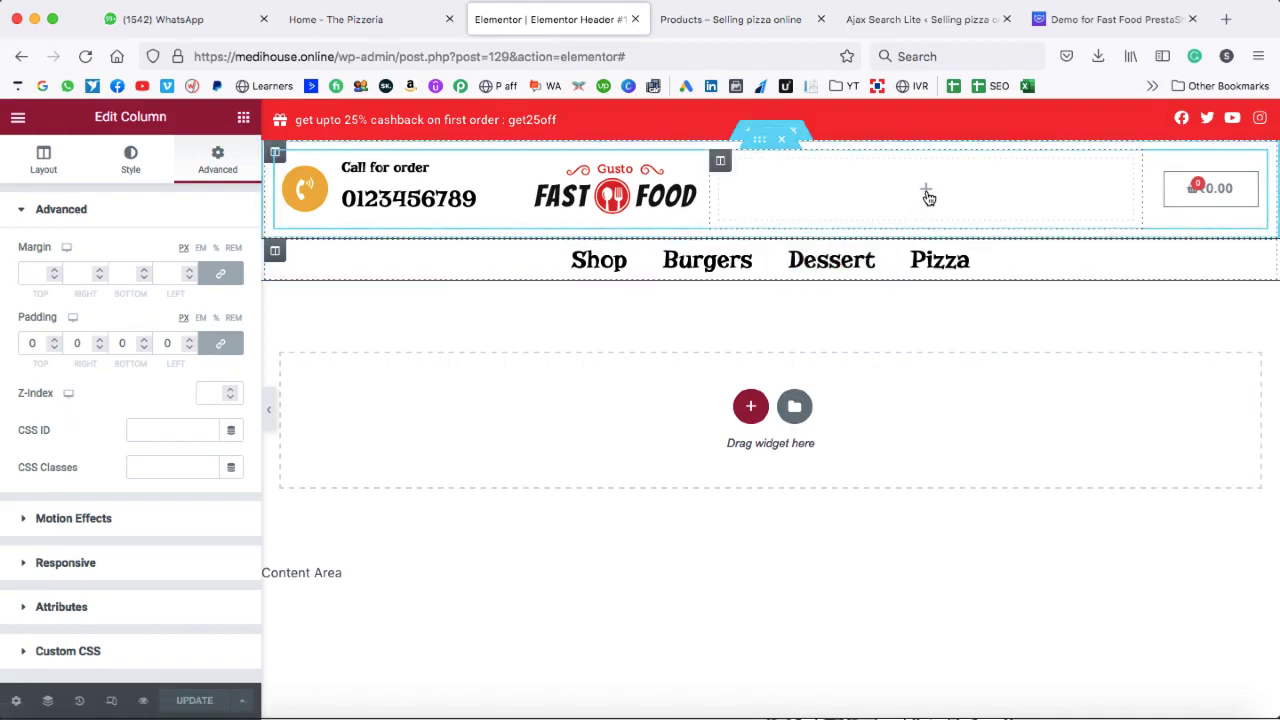
Step: Place a Shortcode widget with [wpdreams_ajaxsearchlite] in the empty header column and apply it
{"action": "left_click", "coordinate": [927, 194]}
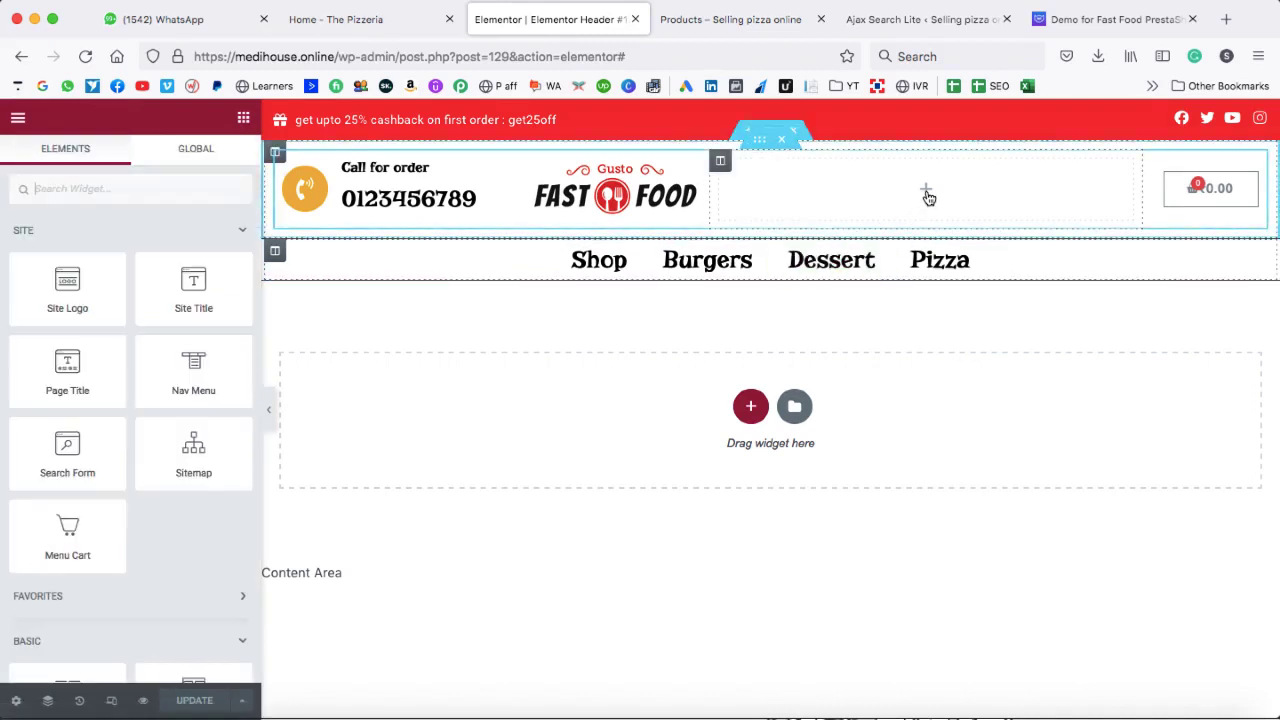
{"action": "left_click", "coordinate": [87, 189]}
{"action": "type", "text": "short"}
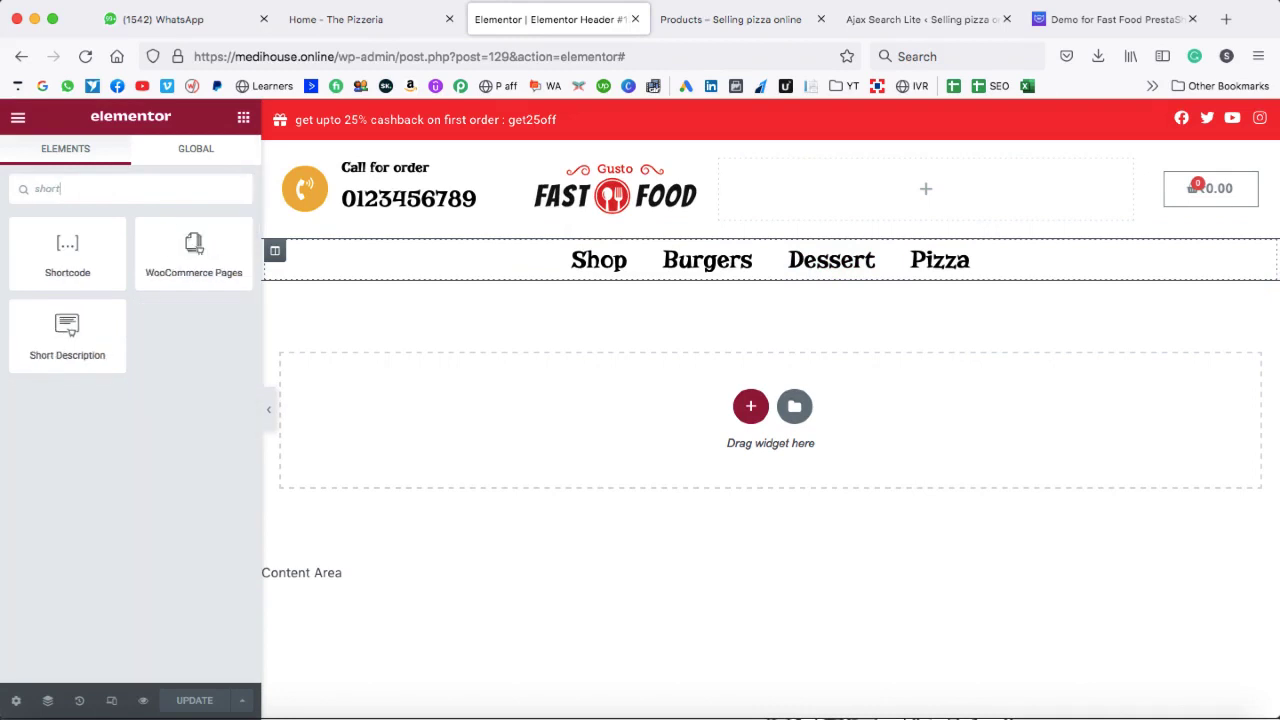
{"action": "left_click_drag", "start_coordinate": [54, 256], "coordinate": [864, 193]}
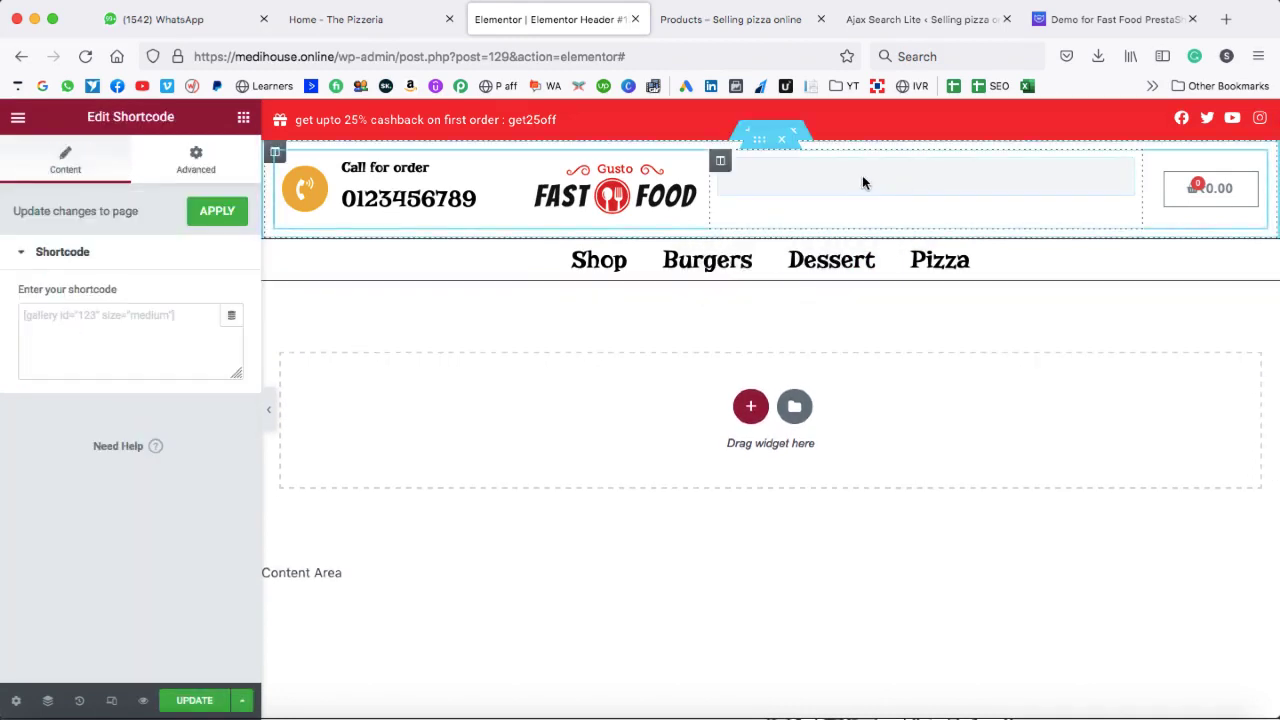
{"action": "left_click", "coordinate": [94, 334]}
{"action": "right_click", "coordinate": [93, 336]}
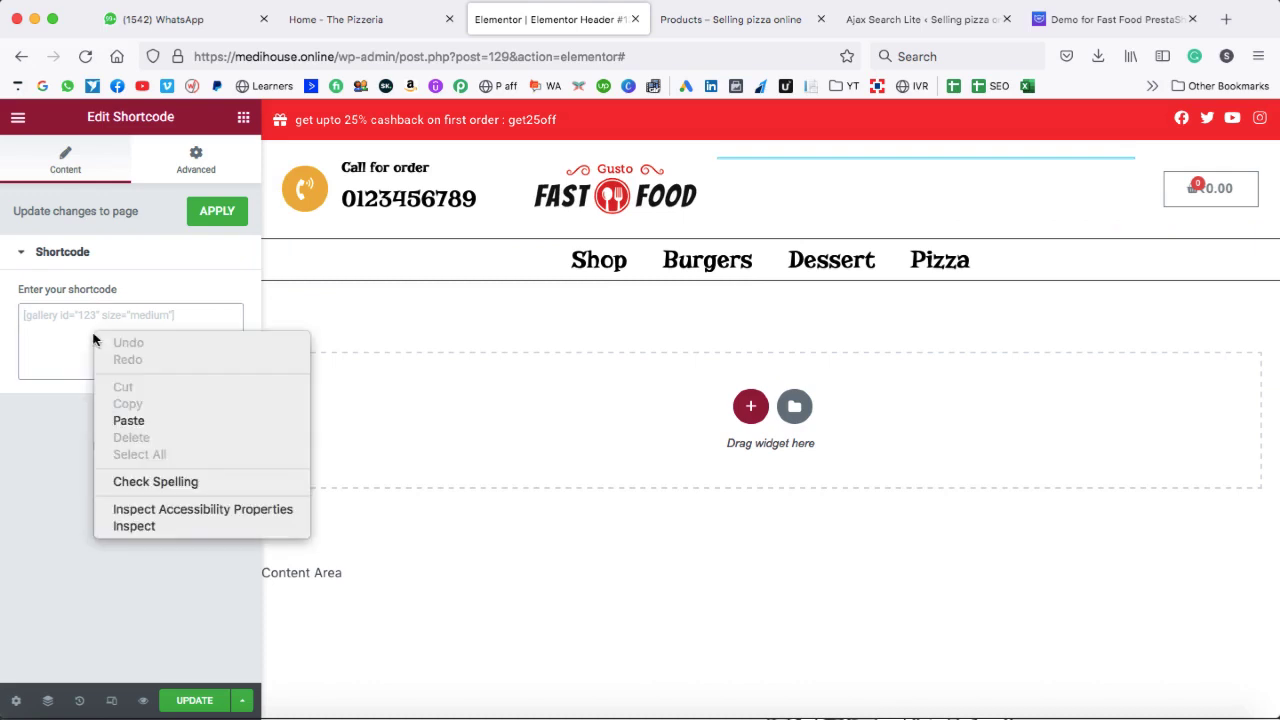
{"action": "left_click", "coordinate": [127, 420]}
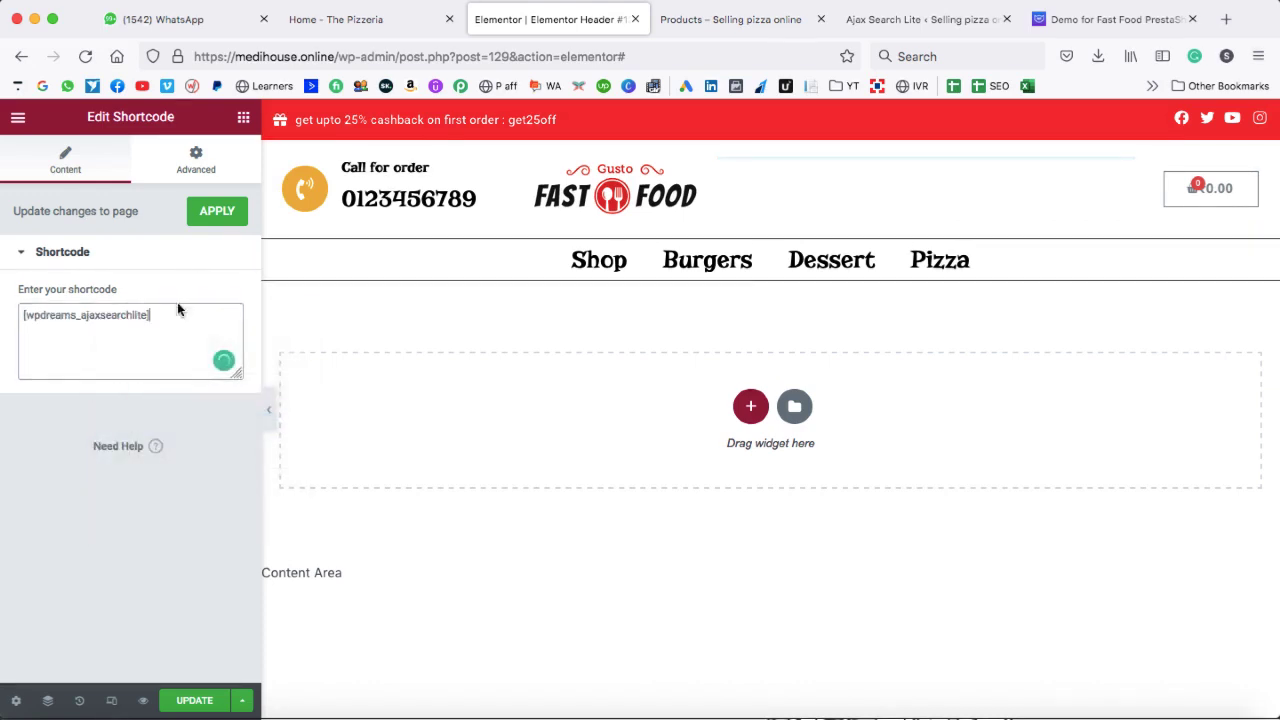
{"action": "left_click", "coordinate": [209, 216]}
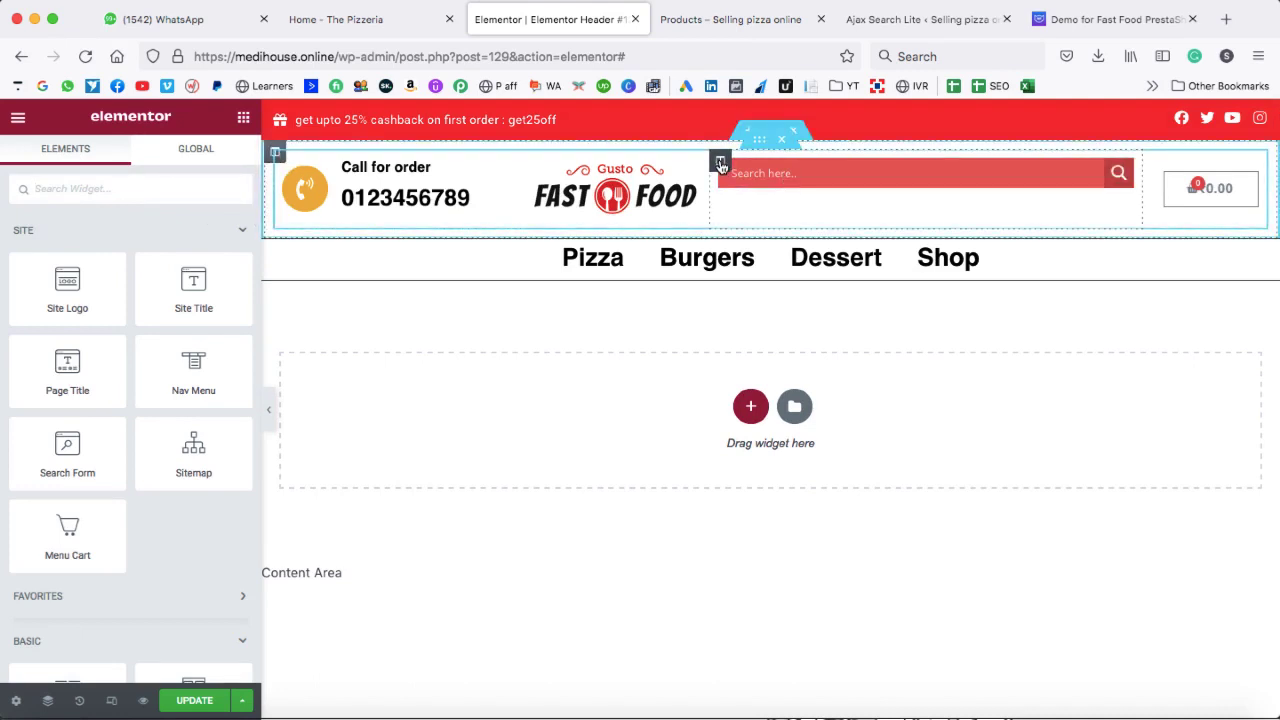
Step: Set the search column's vertical align to Middle, update the header and close the editor
{"action": "right_click", "coordinate": [720, 163]}
{"action": "left_click", "coordinate": [762, 174]}
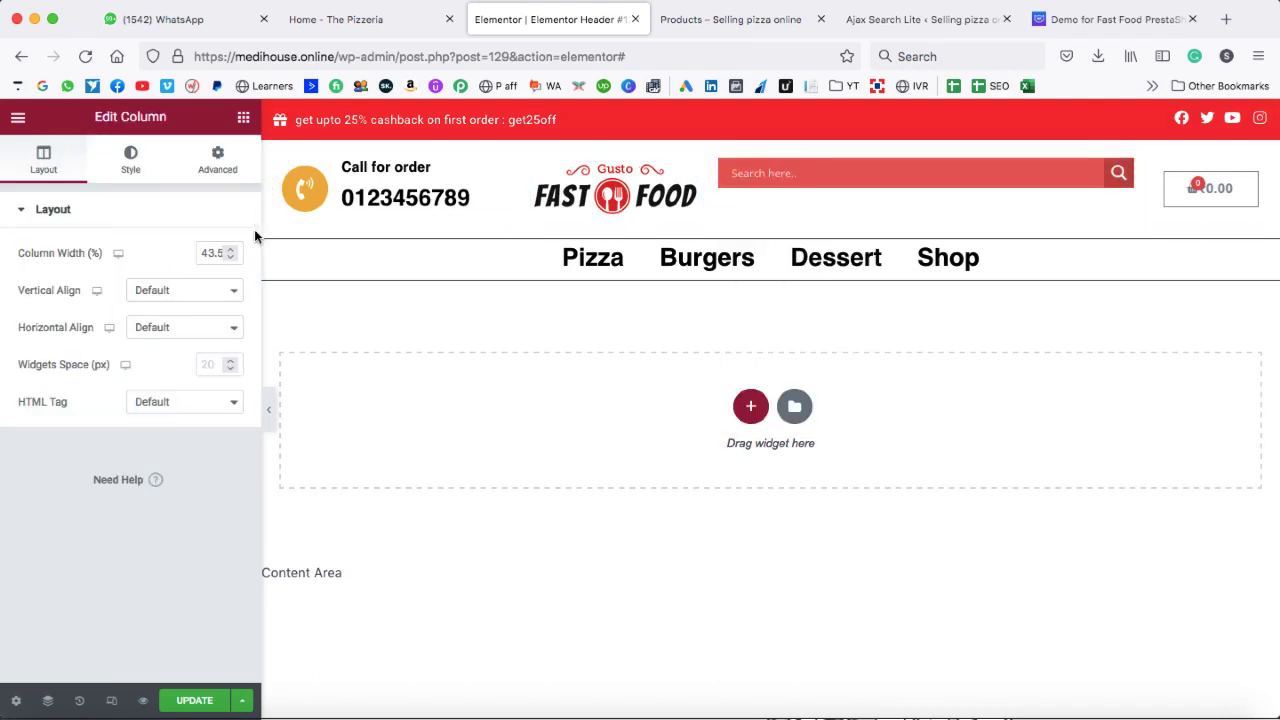
{"action": "left_click", "coordinate": [167, 290]}
{"action": "left_click", "coordinate": [157, 323]}
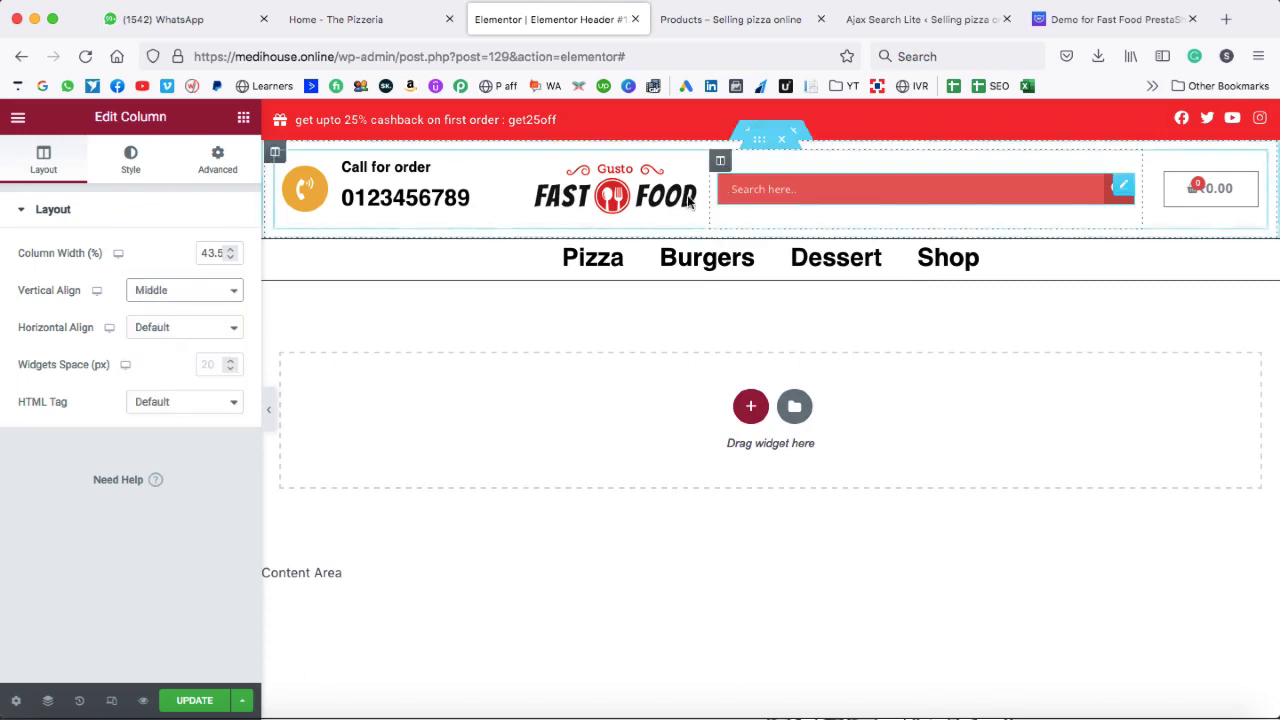
{"action": "left_click", "coordinate": [195, 701]}
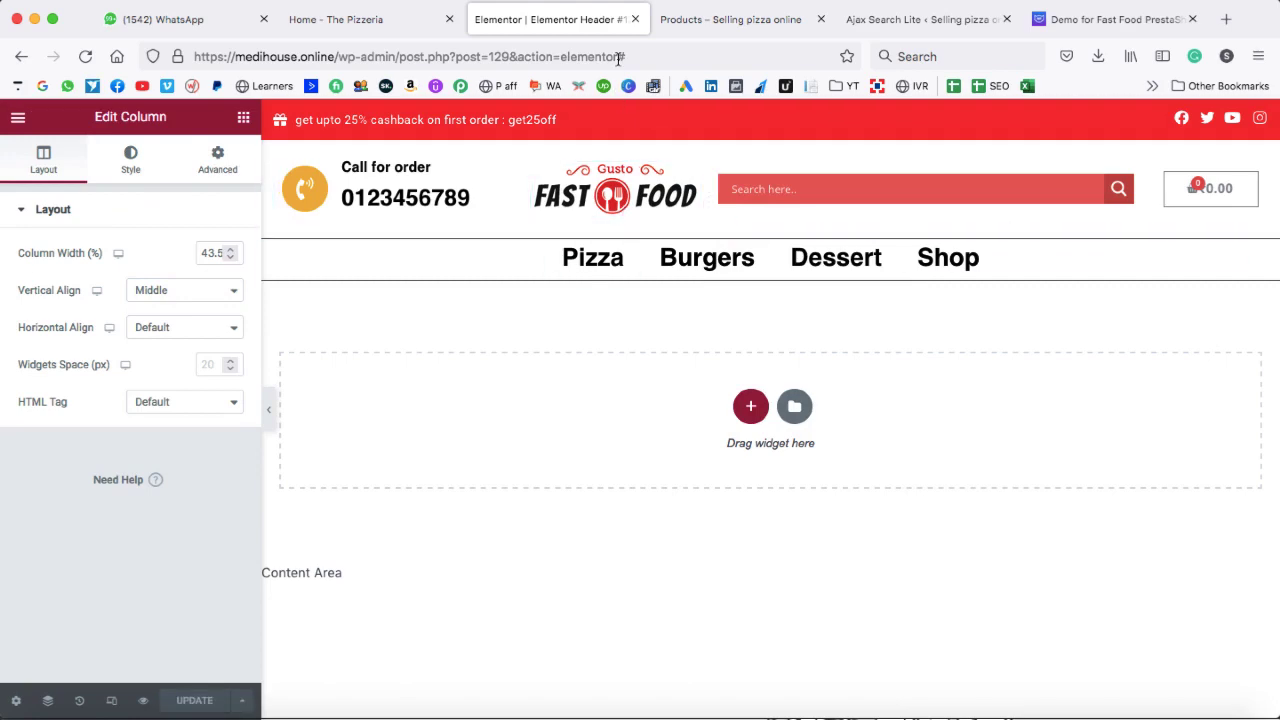
{"action": "left_click", "coordinate": [634, 19]}
Step: Reload the shop page to check the new header search bar
{"action": "left_click", "coordinate": [676, 20]}
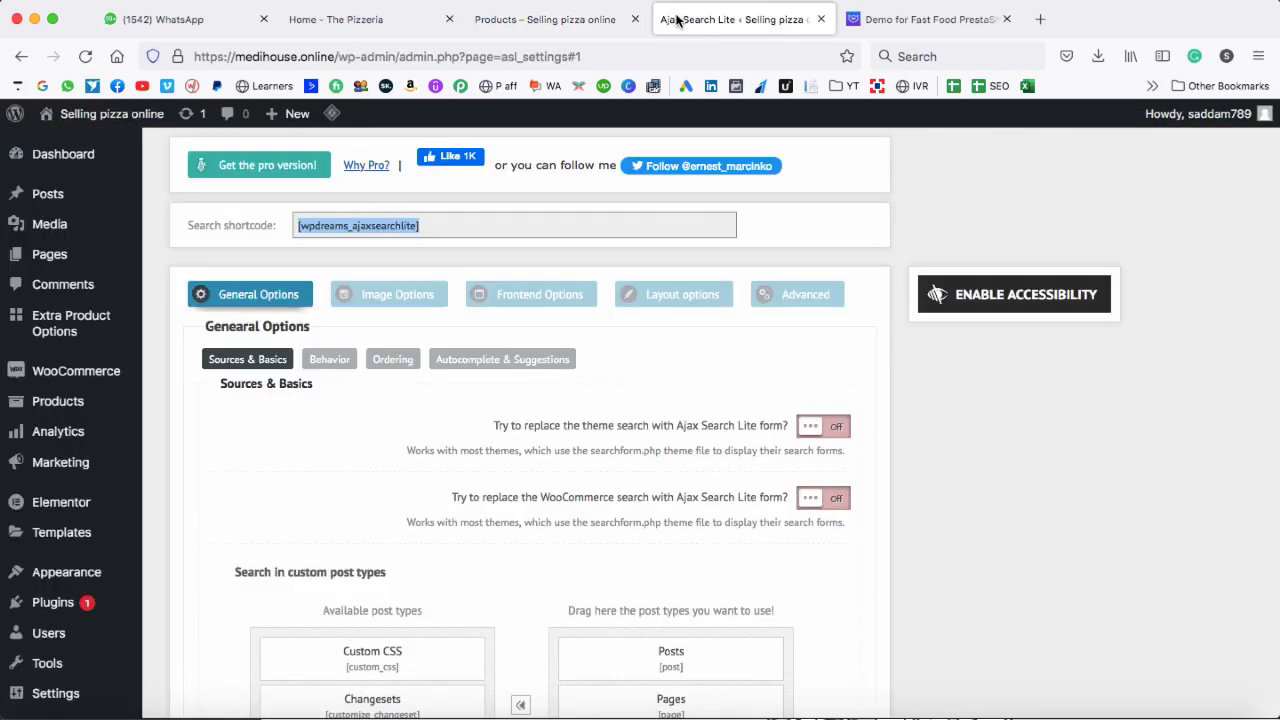
{"action": "left_click", "coordinate": [545, 19]}
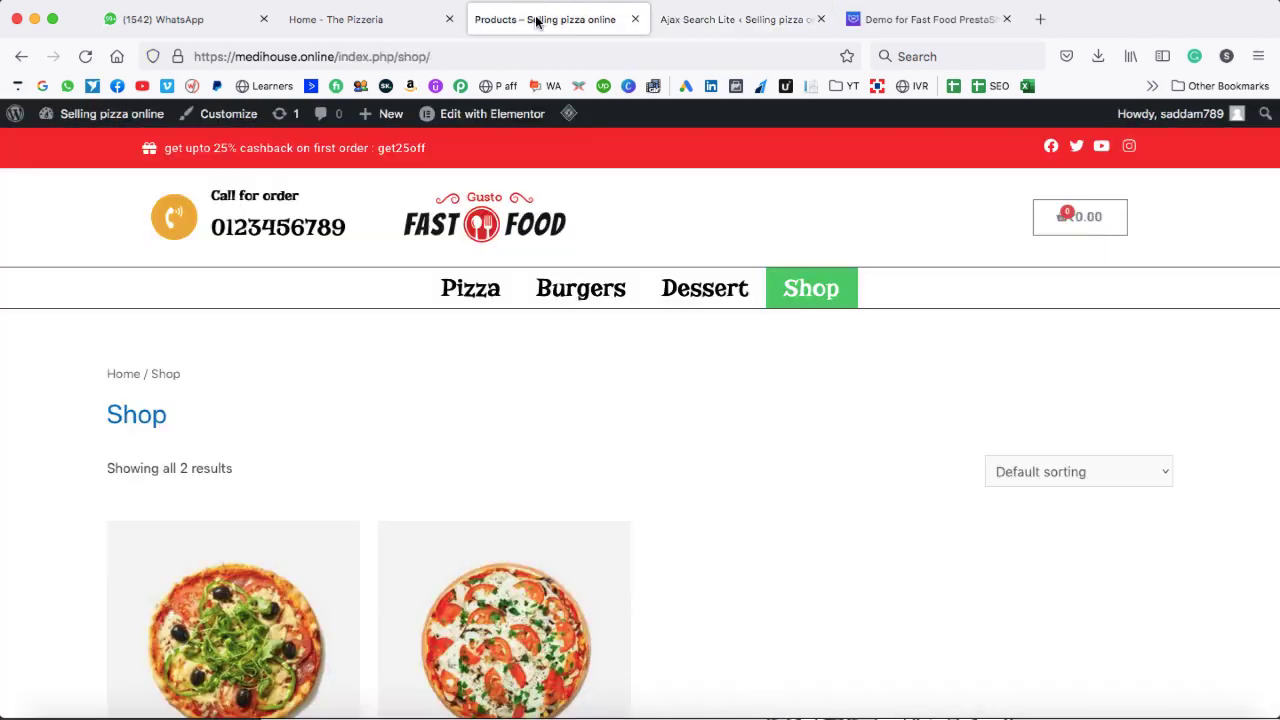
{"action": "left_click", "coordinate": [84, 50]}
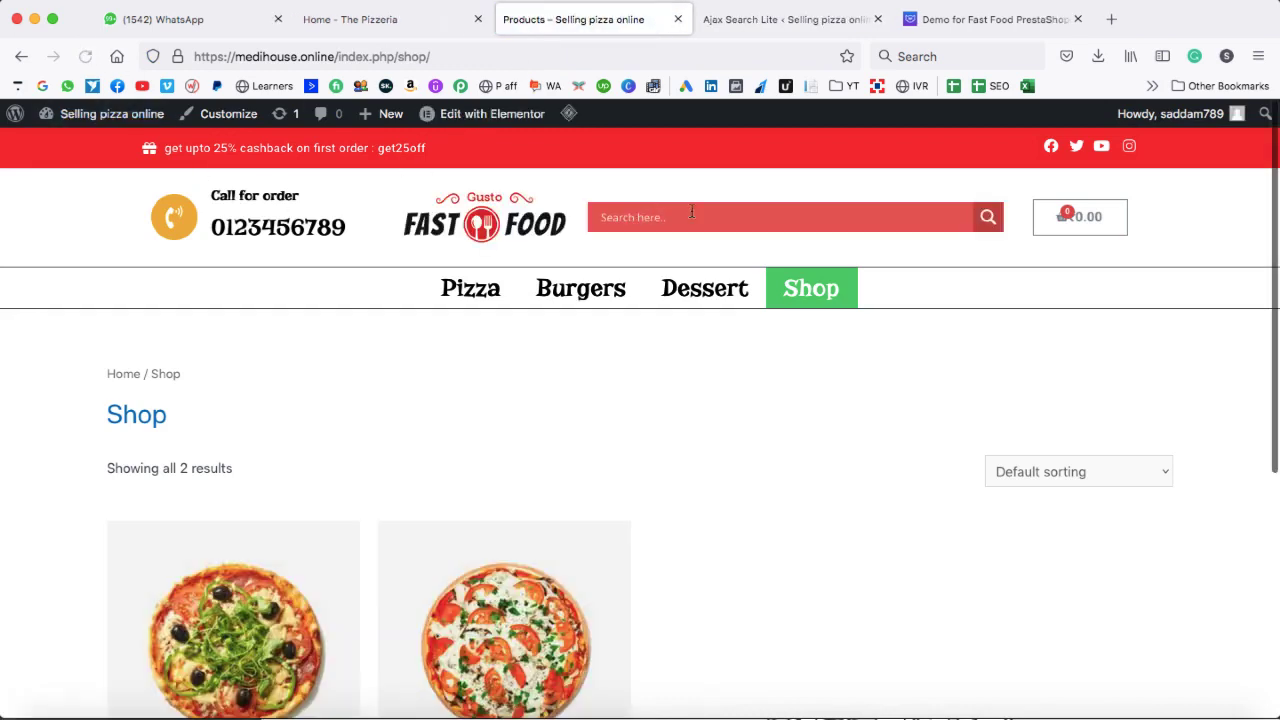
{"action": "left_click", "coordinate": [749, 20]}
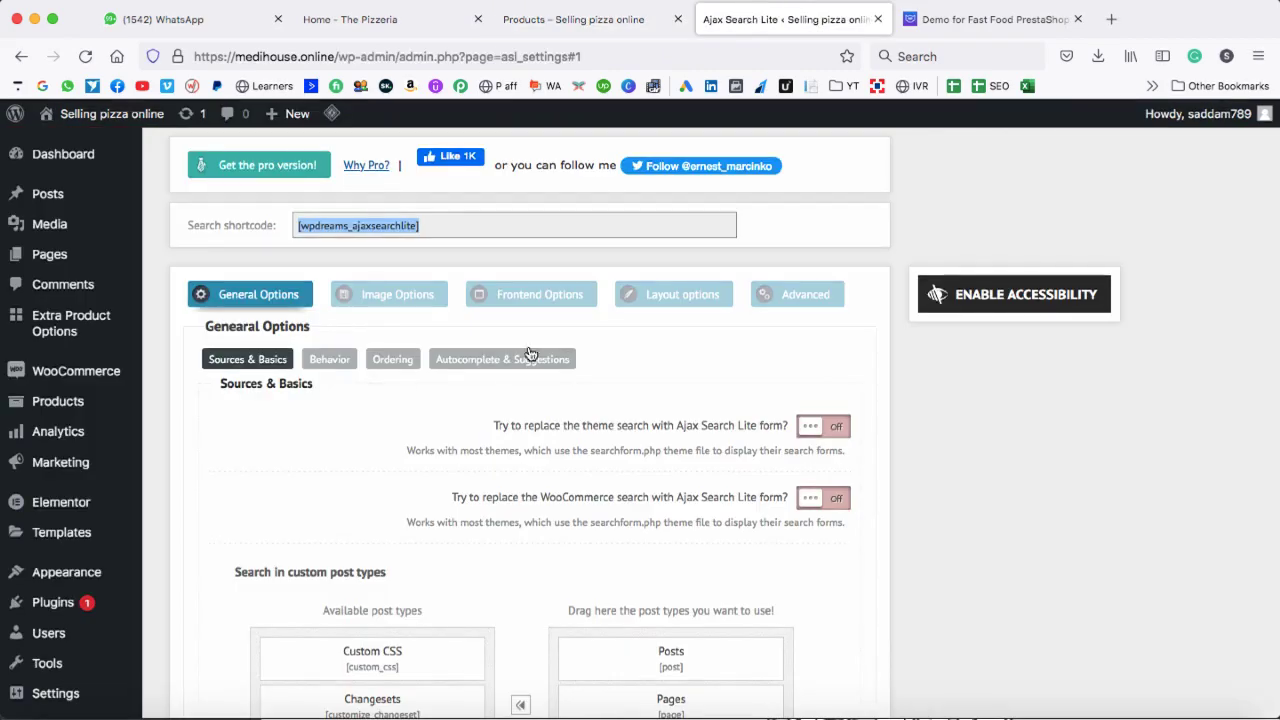
Step: Replace Posts and Pages with Products as the searched post types and save the options
{"action": "scroll", "coordinate": [380, 423], "scroll_direction": "down", "scroll_amount": 1}
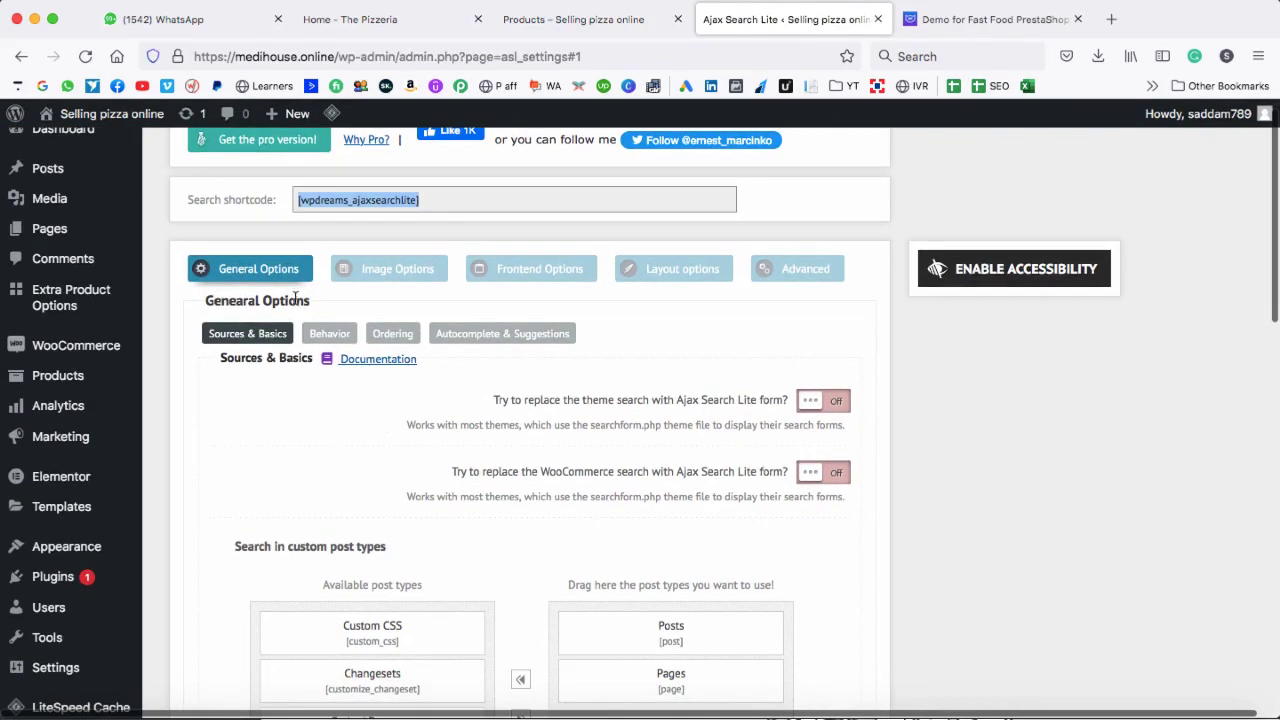
{"action": "scroll", "coordinate": [414, 451], "scroll_direction": "down", "scroll_amount": 3}
{"action": "scroll", "coordinate": [414, 451], "scroll_direction": "down", "scroll_amount": 10}
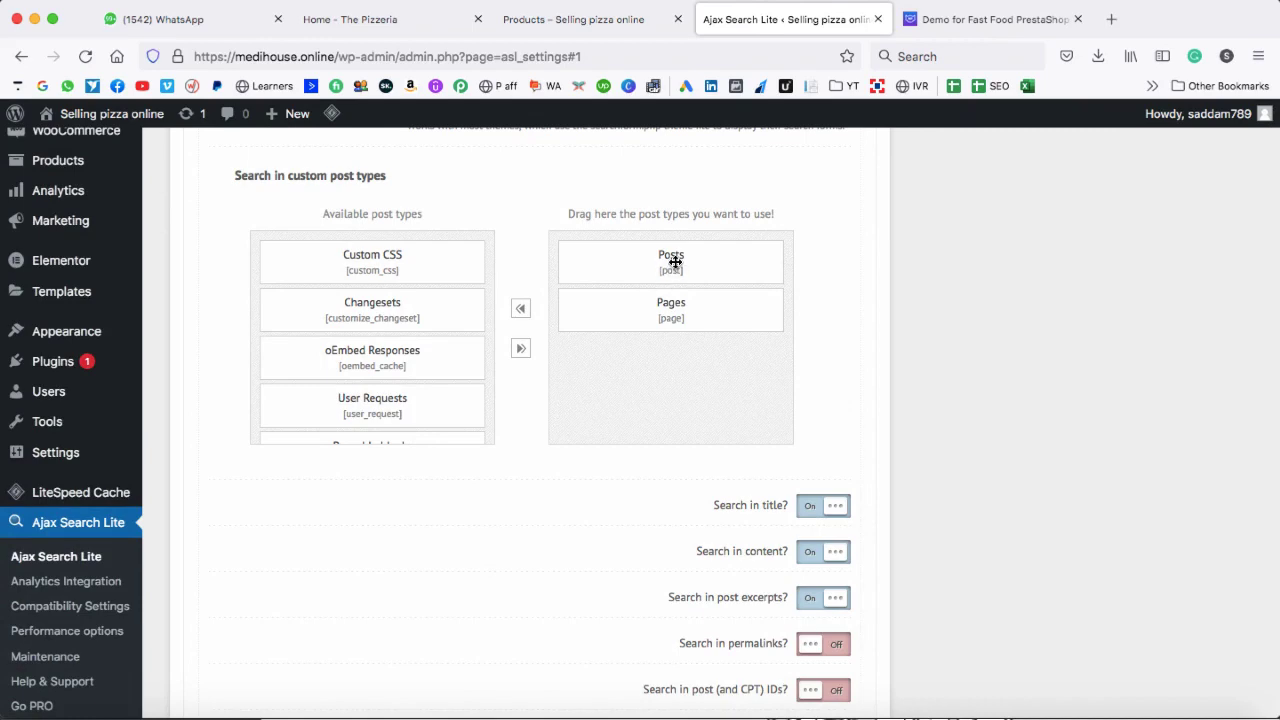
{"action": "left_click_drag", "start_coordinate": [675, 261], "coordinate": [371, 305]}
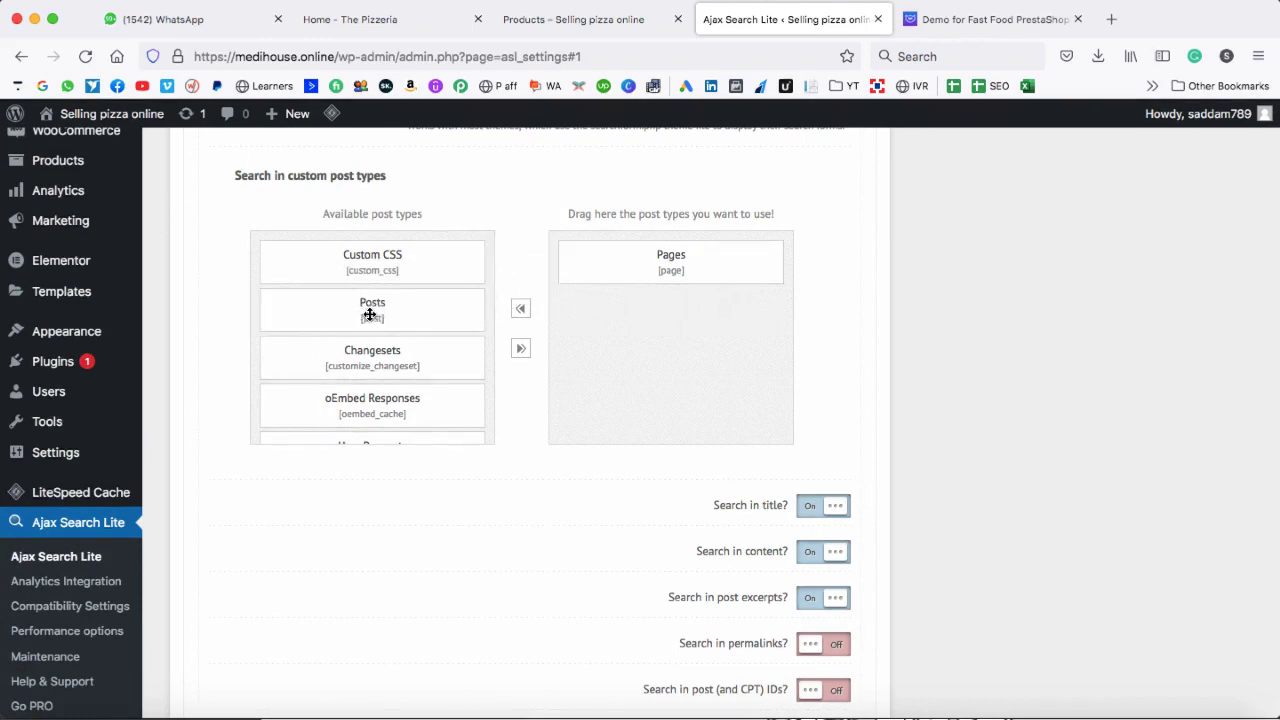
{"action": "left_click_drag", "start_coordinate": [686, 257], "coordinate": [371, 302]}
{"action": "scroll", "coordinate": [378, 318], "scroll_direction": "down", "scroll_amount": 10}
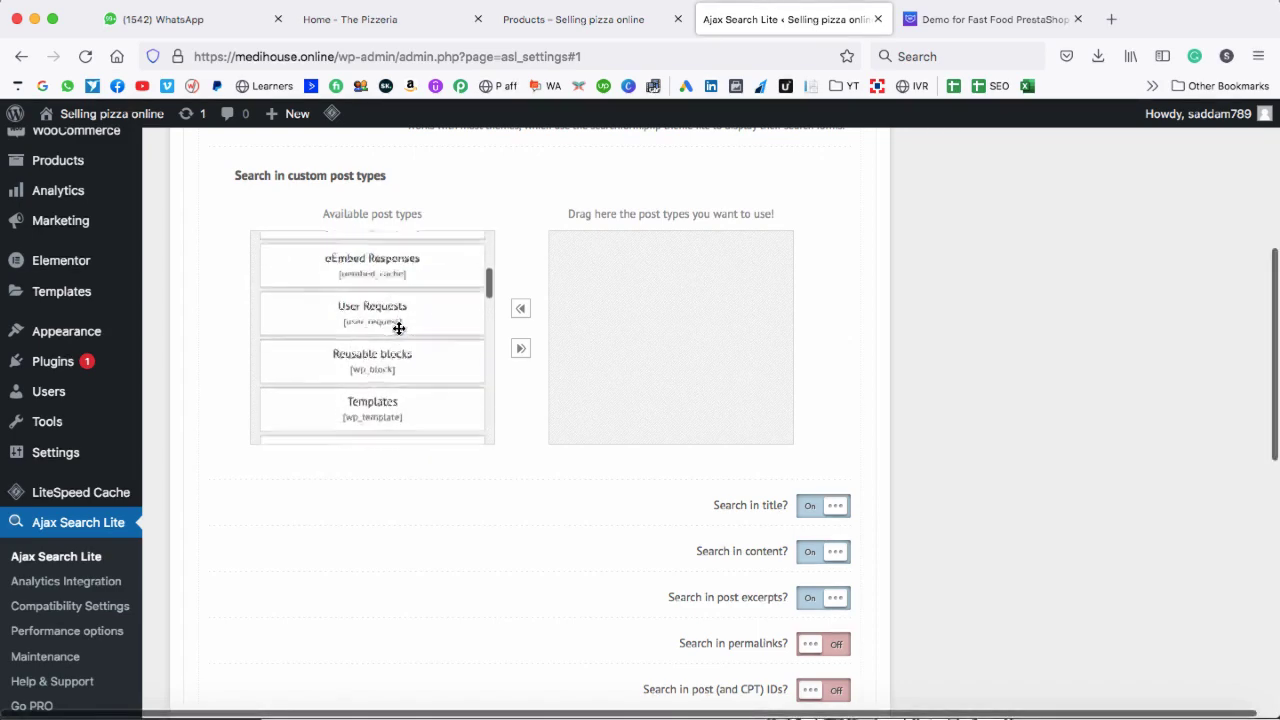
{"action": "left_click_drag", "start_coordinate": [355, 313], "coordinate": [663, 289]}
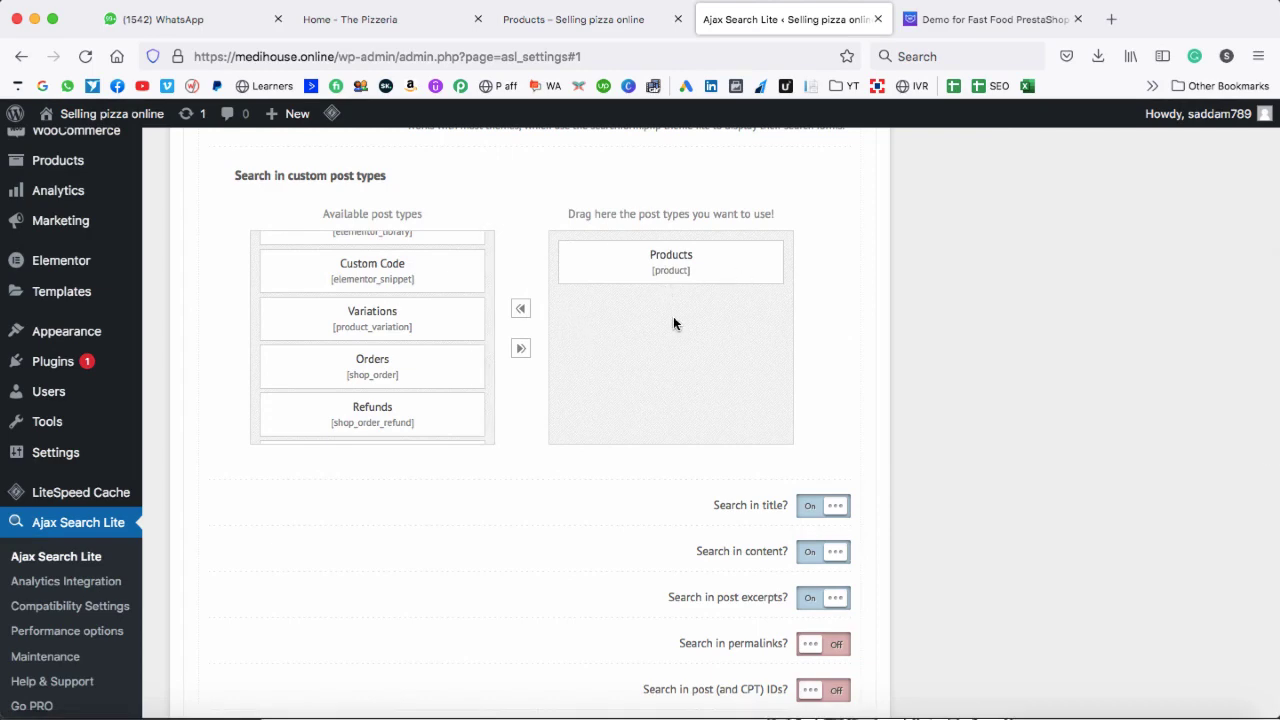
{"action": "left_click", "coordinate": [575, 19]}
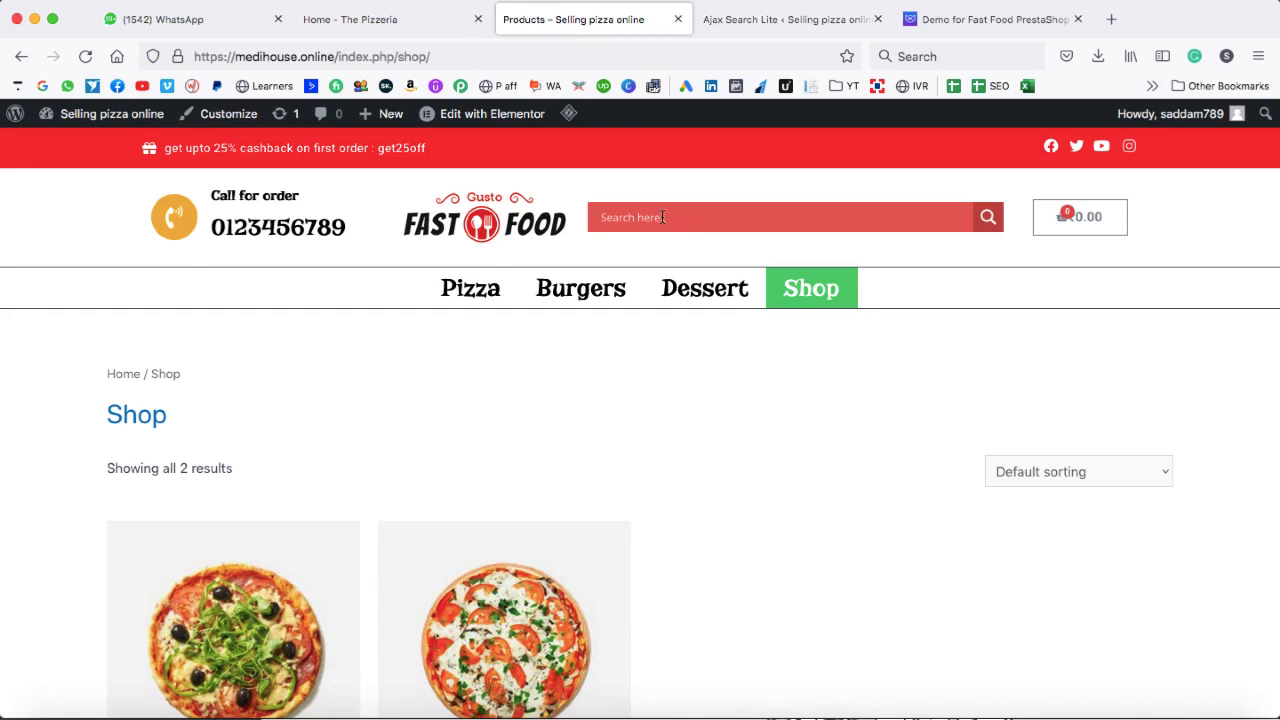
{"action": "left_click", "coordinate": [768, 19]}
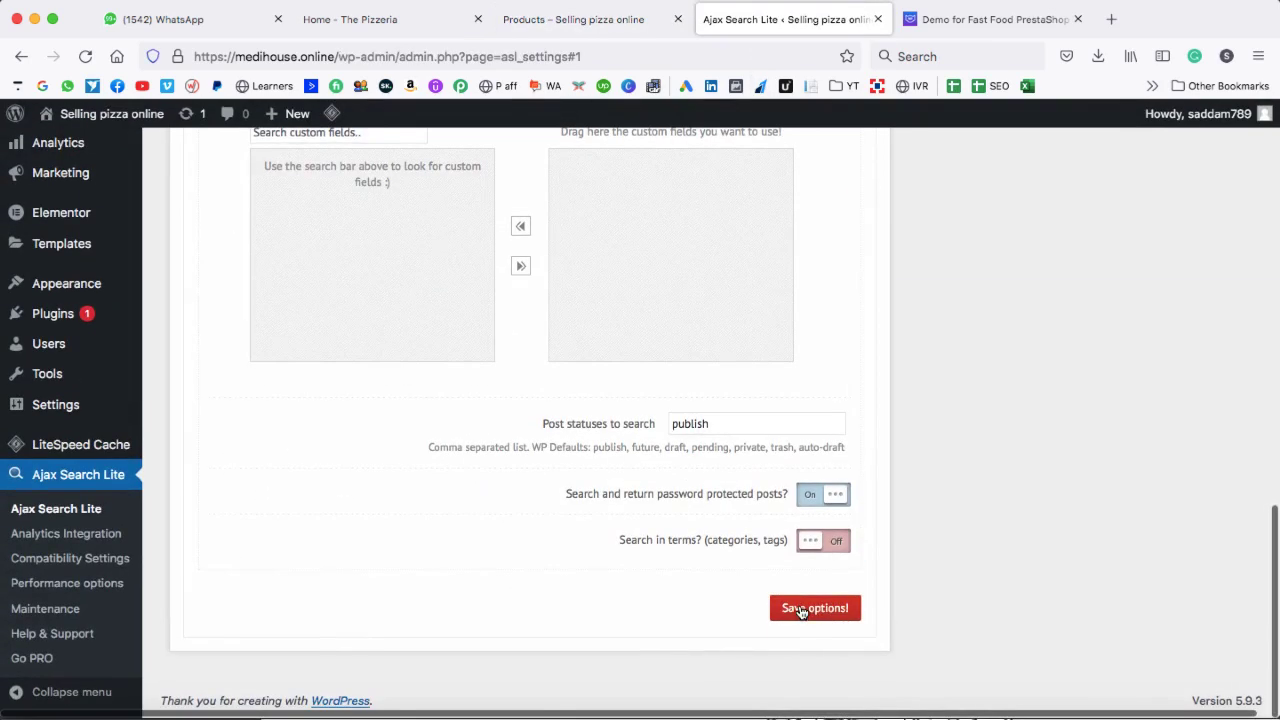
{"action": "left_click", "coordinate": [826, 614]}
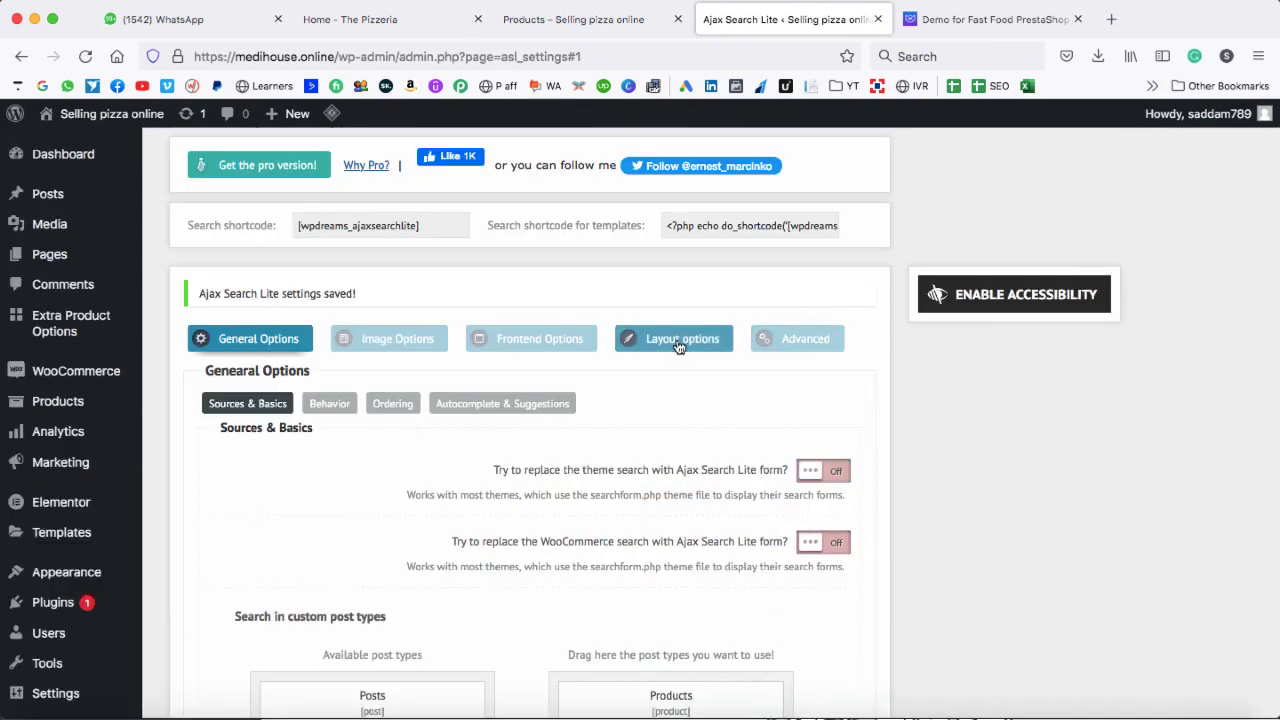
Step: Give the search box the Curvy Black theme and placeholder 'Search product here..', then save
{"action": "left_click", "coordinate": [679, 342]}
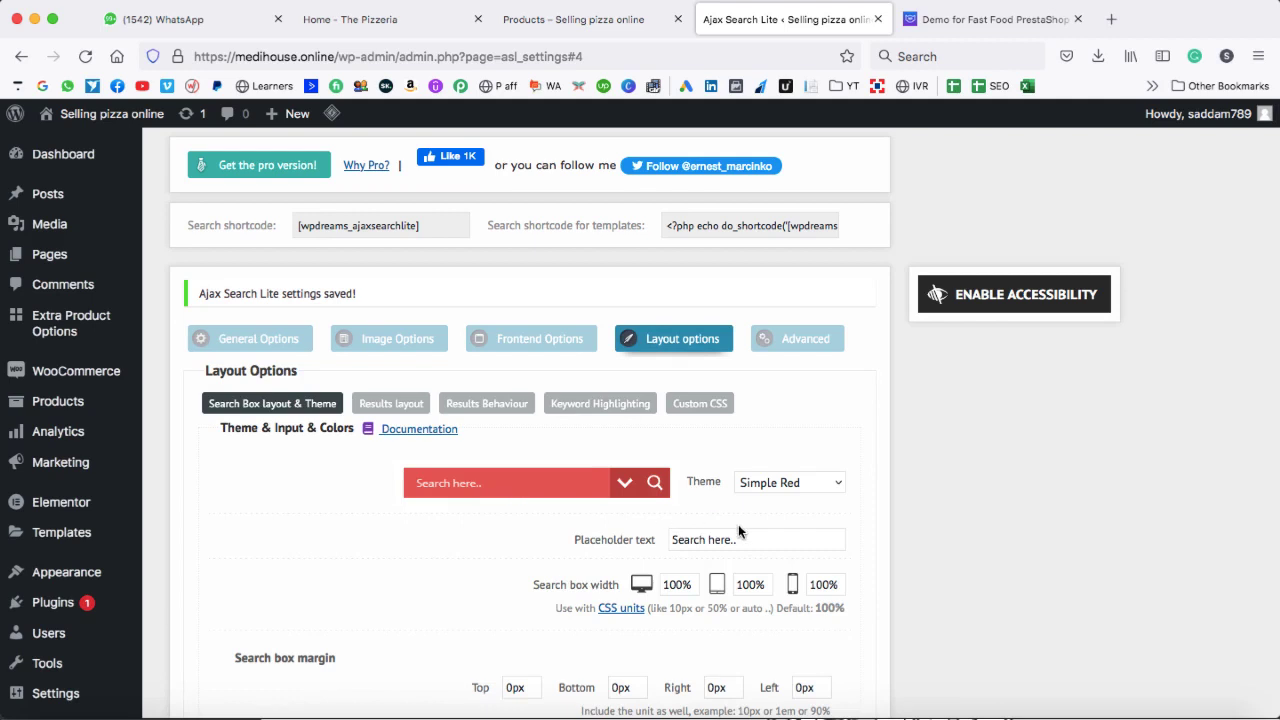
{"action": "left_click", "coordinate": [806, 486]}
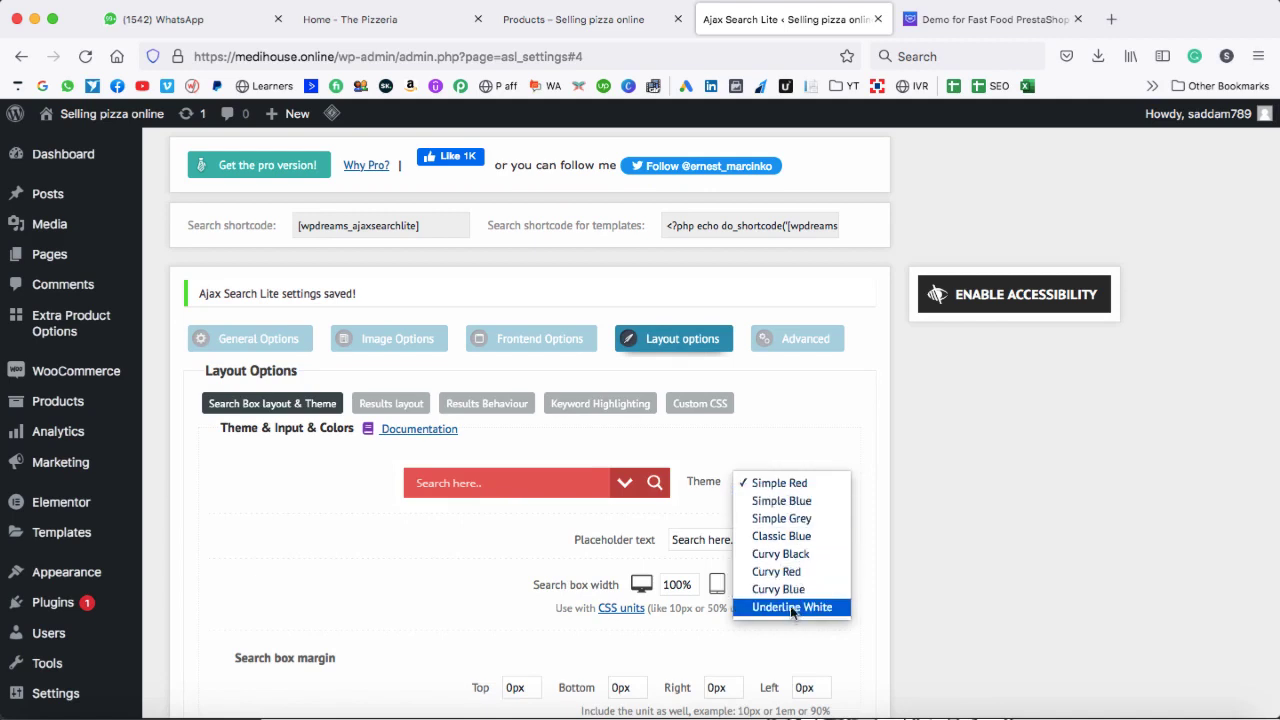
{"action": "left_click", "coordinate": [777, 556]}
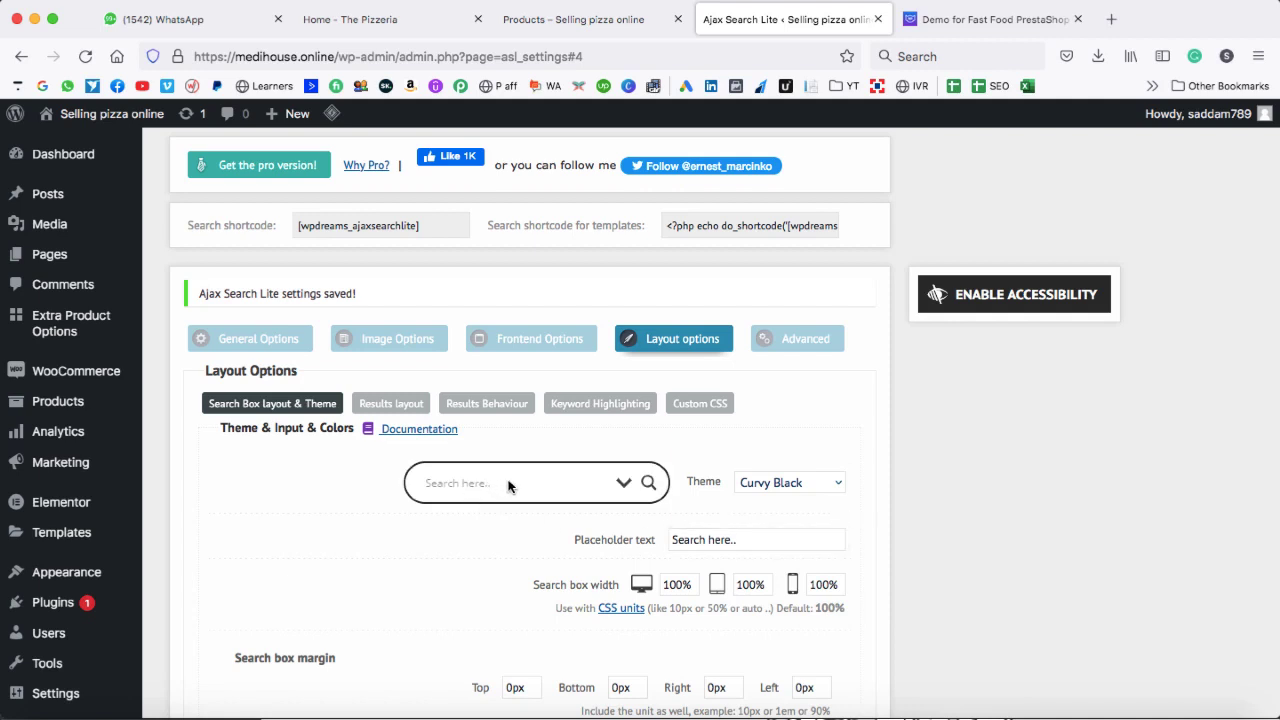
{"action": "left_click", "coordinate": [707, 539]}
{"action": "type", "text": "product"}
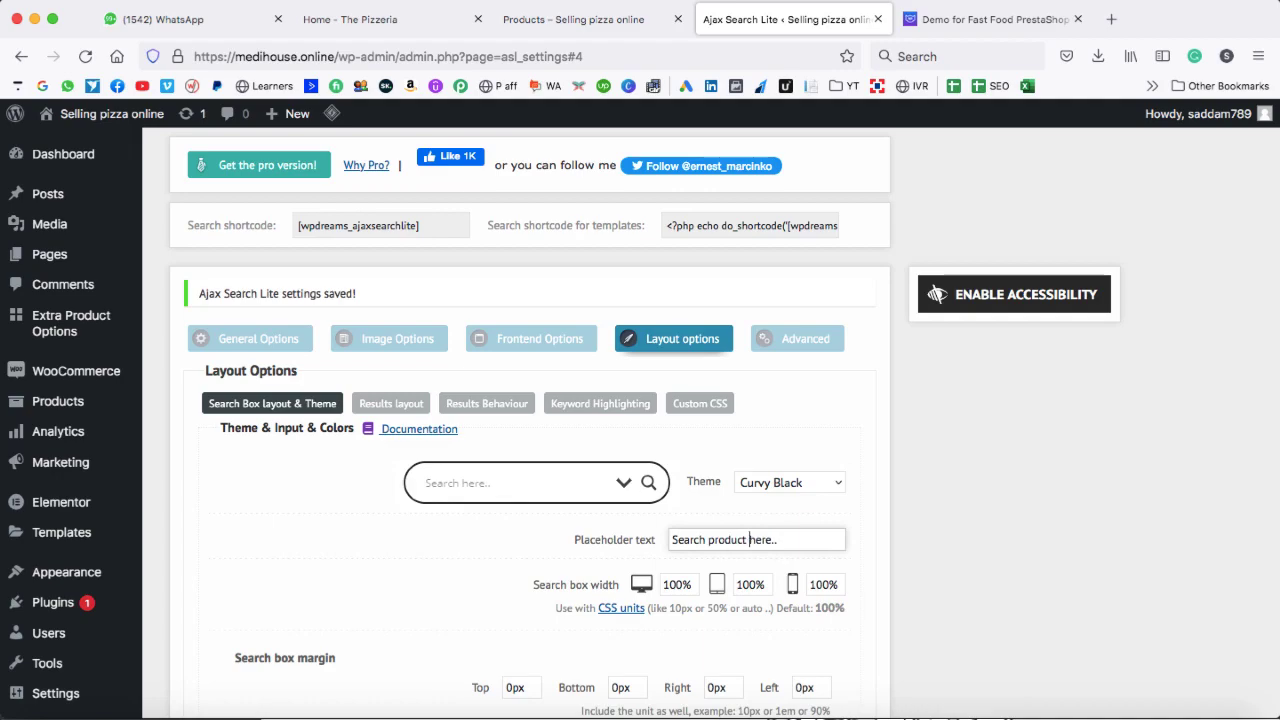
{"action": "scroll", "coordinate": [778, 540], "scroll_direction": "down", "scroll_amount": 15}
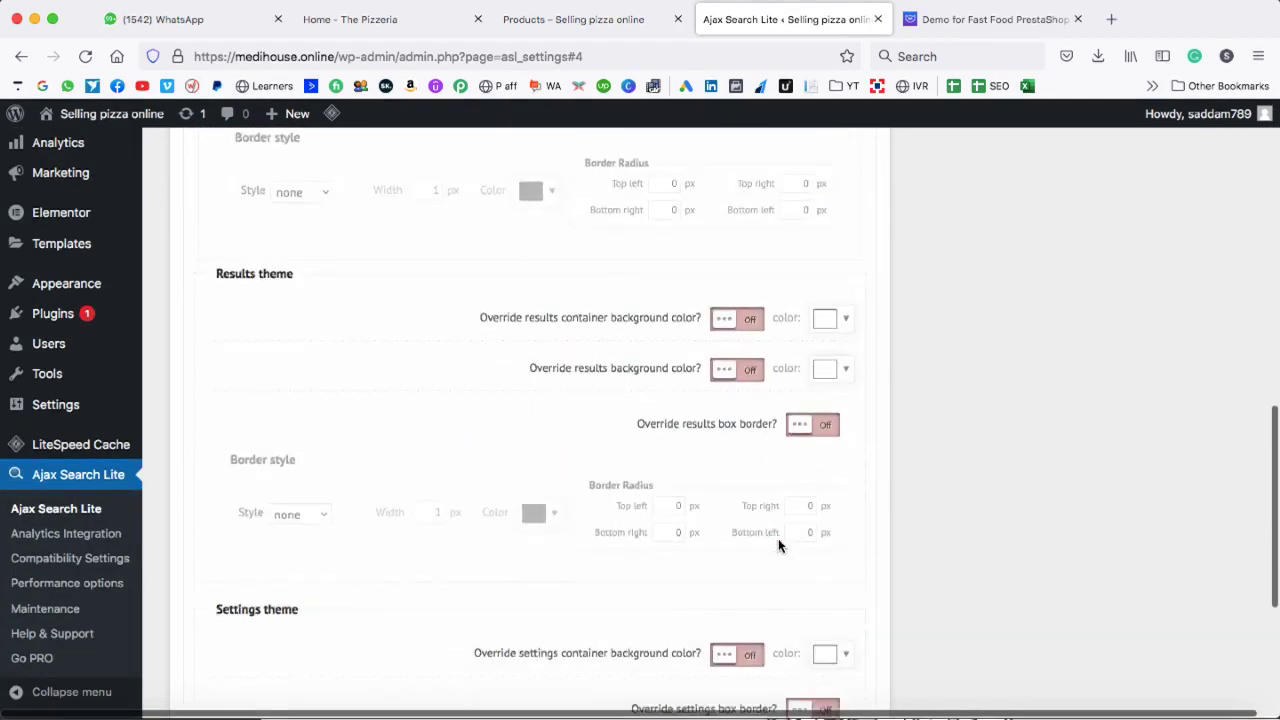
{"action": "left_click", "coordinate": [812, 617]}
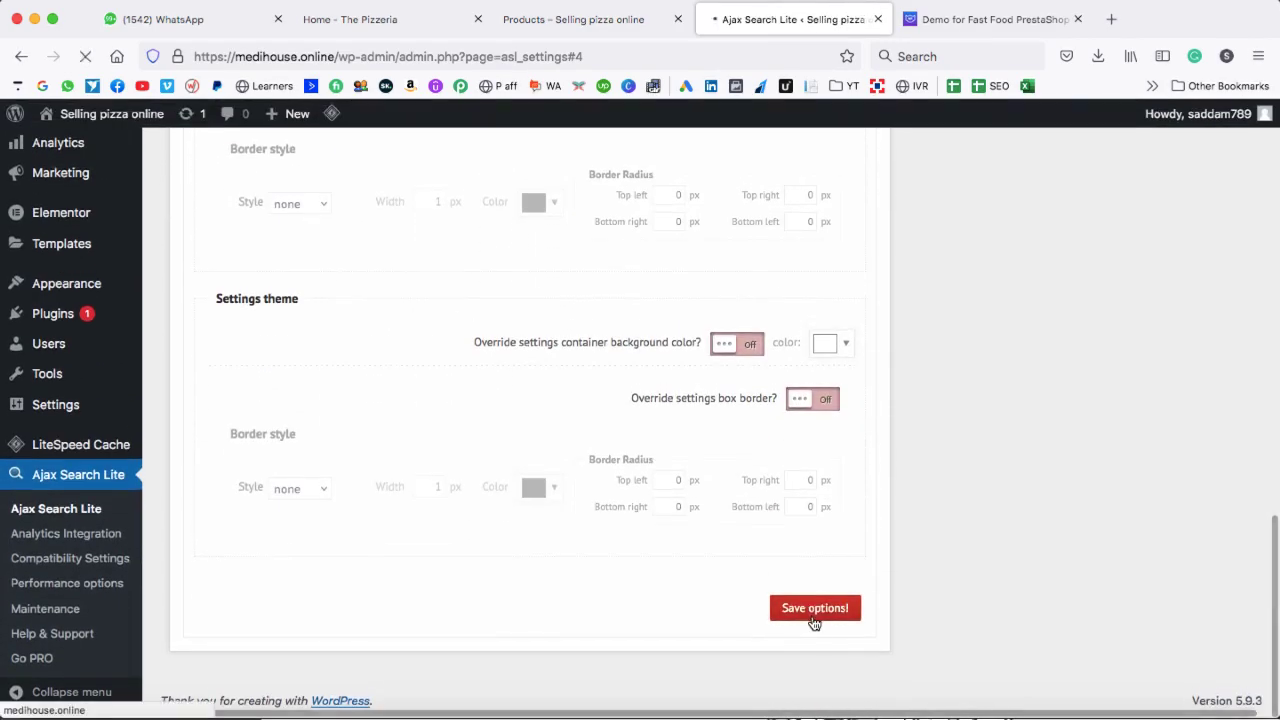
{"action": "left_click", "coordinate": [580, 18]}
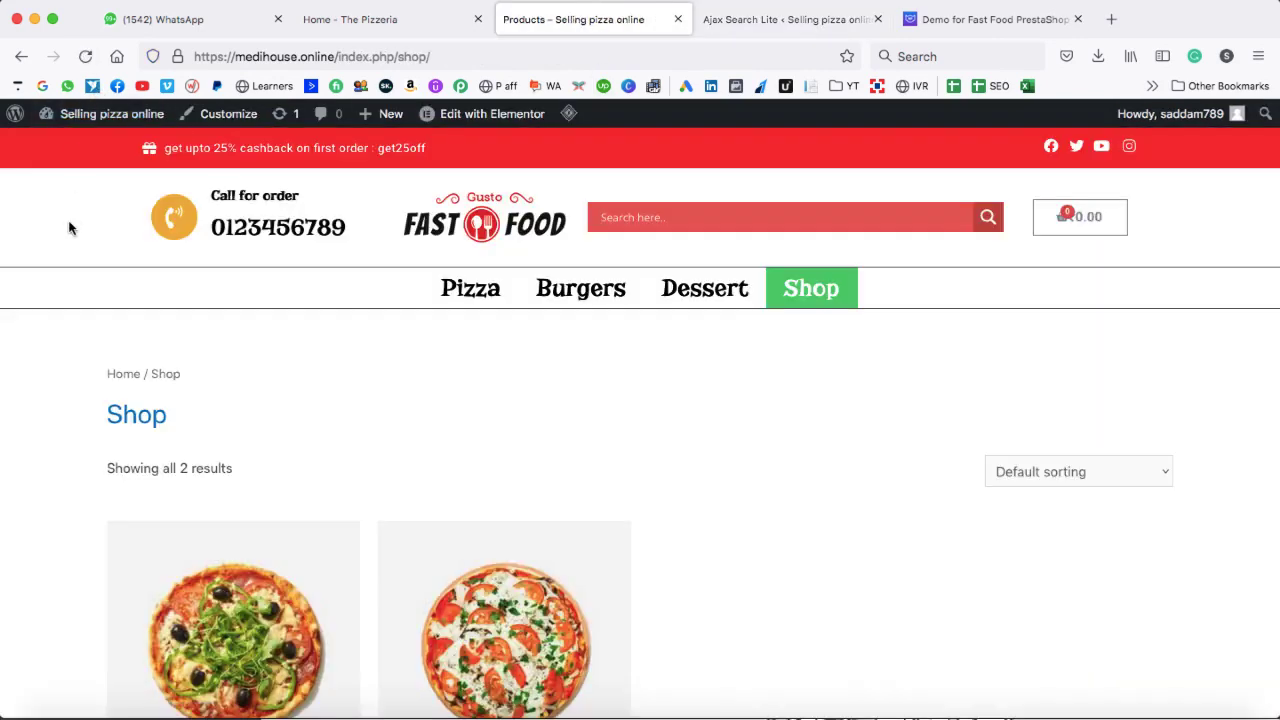
Step: Purge the LiteSpeed cache and load the site's home page without /index.php/shop/
{"action": "mouse_move", "coordinate": [569, 113]}
{"action": "left_click", "coordinate": [591, 217]}
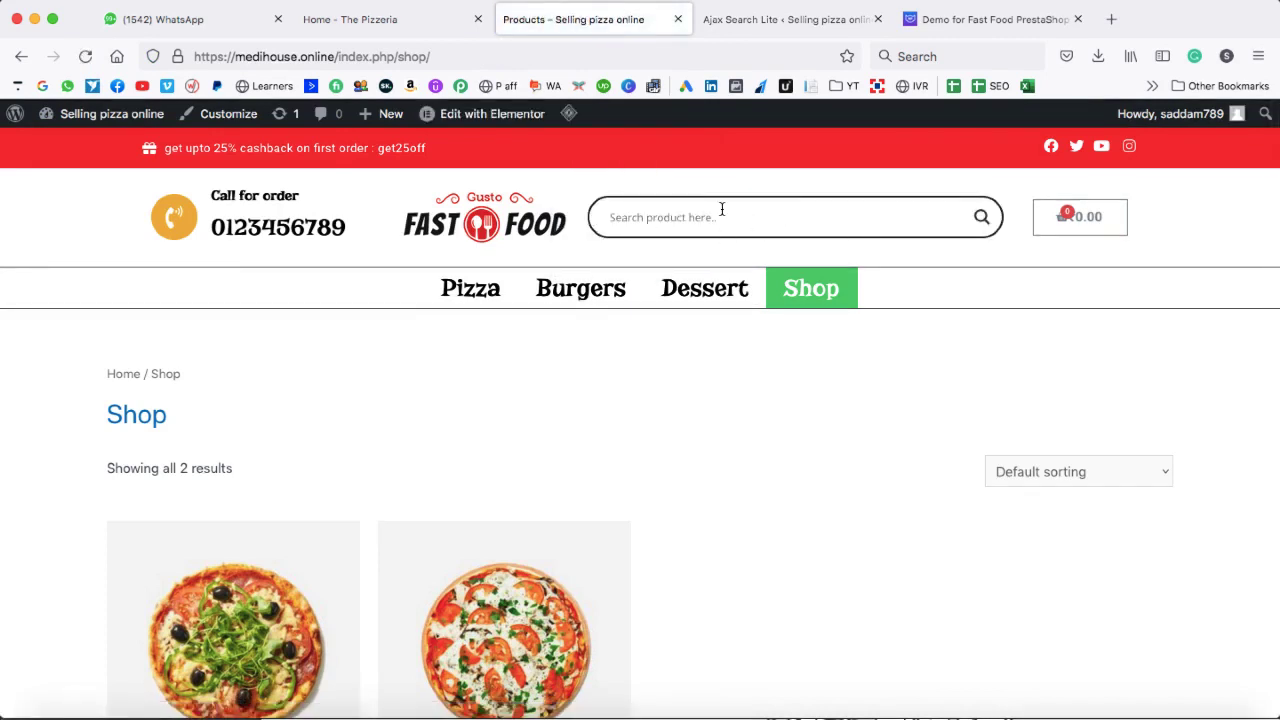
{"action": "scroll", "coordinate": [709, 474], "scroll_direction": "down", "scroll_amount": 3}
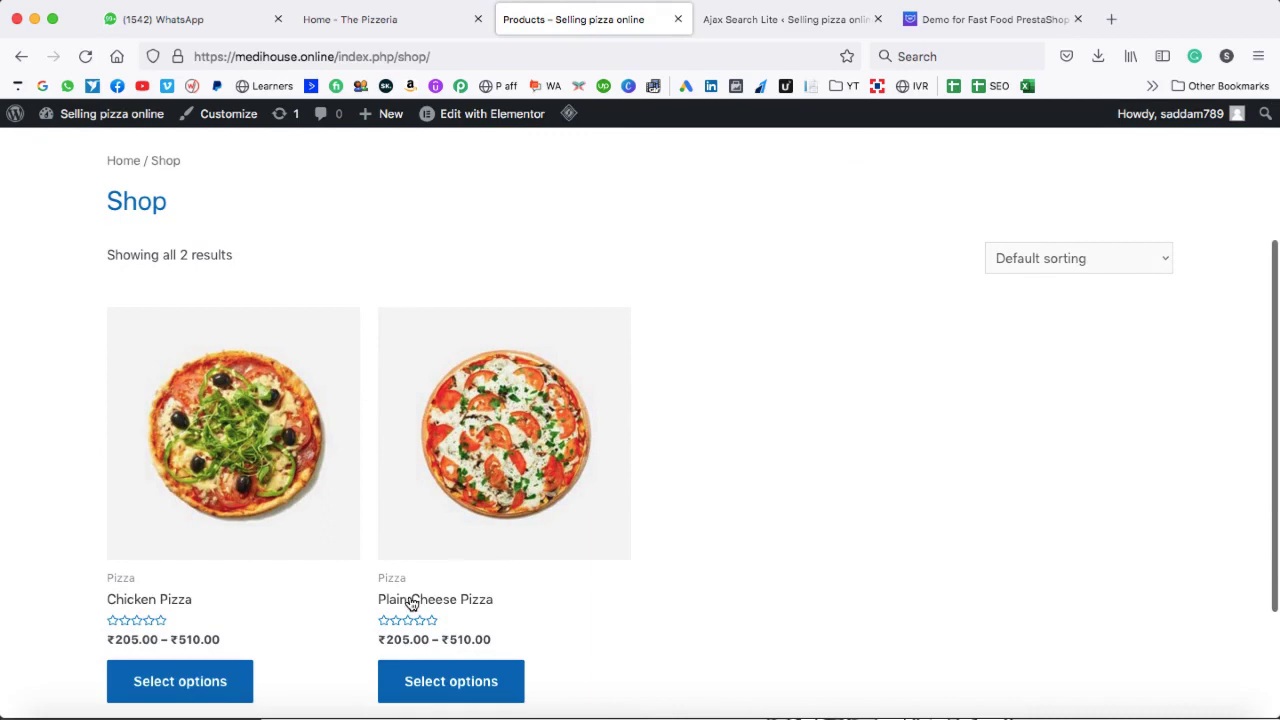
{"action": "scroll", "coordinate": [774, 240], "scroll_direction": "up", "scroll_amount": 3}
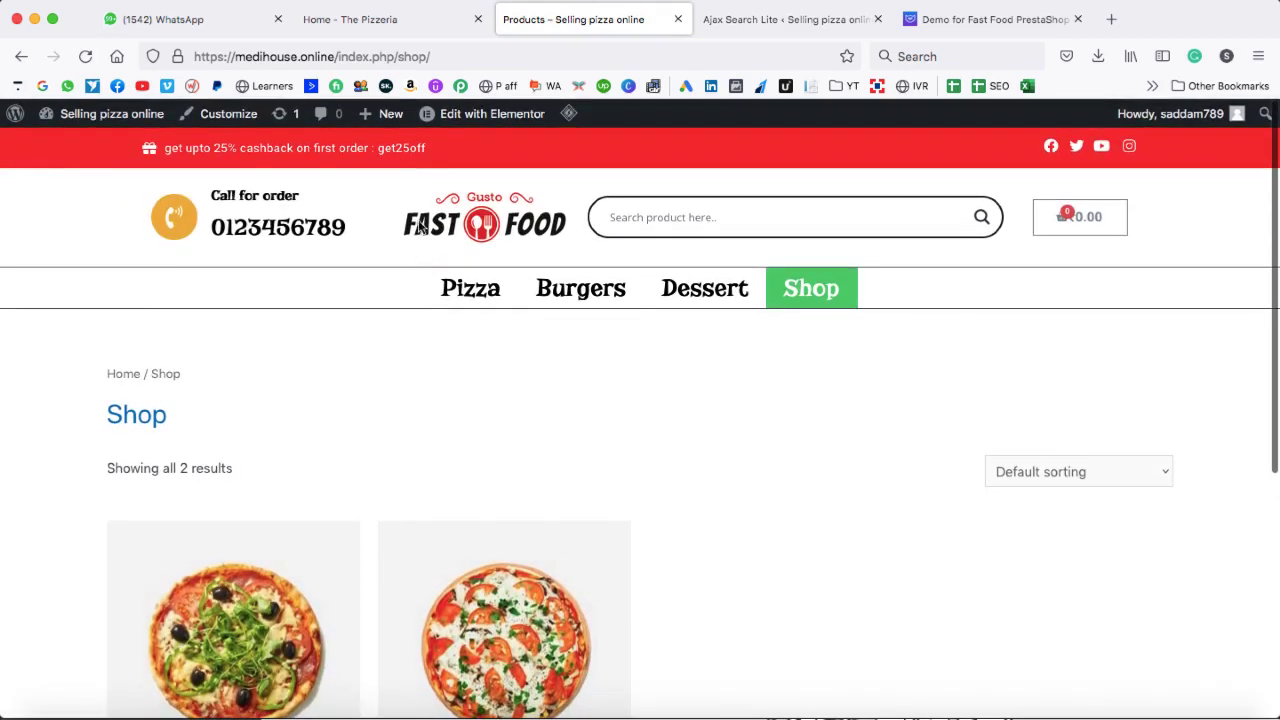
{"action": "left_click_drag", "start_coordinate": [336, 56], "coordinate": [430, 57]}
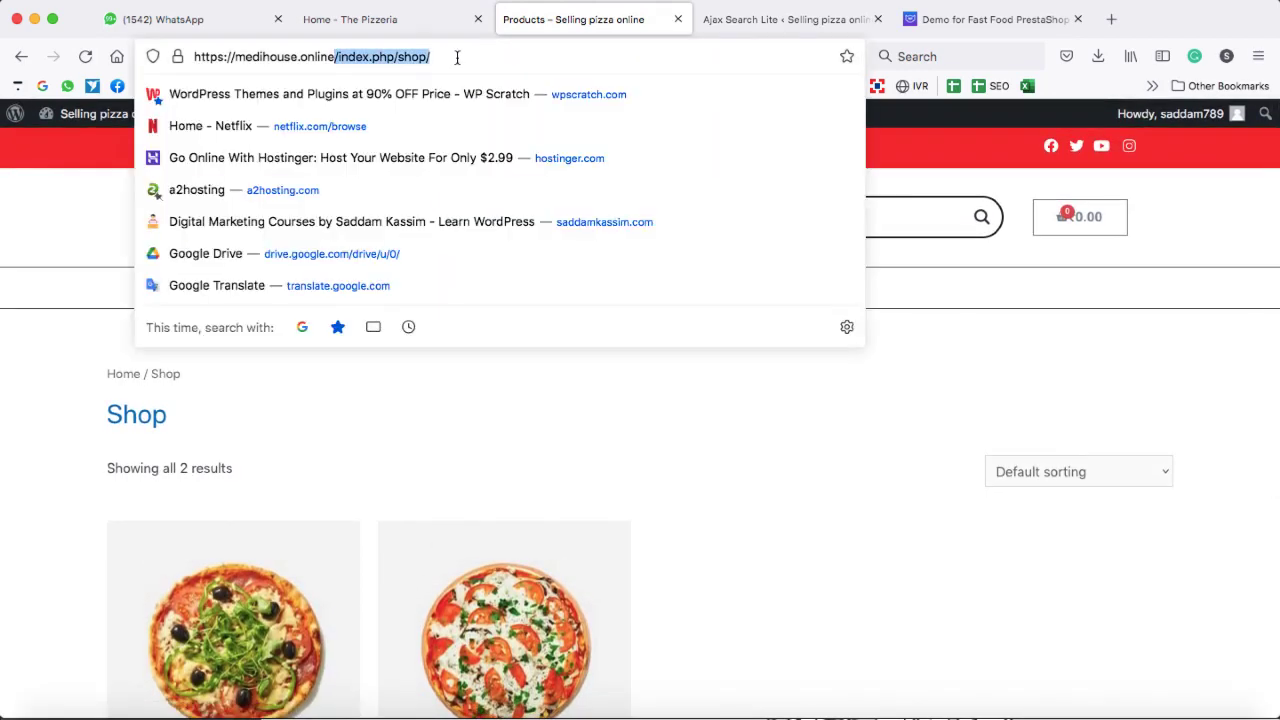
{"action": "key", "text": "BackSpace"}
{"action": "key", "text": "Return"}
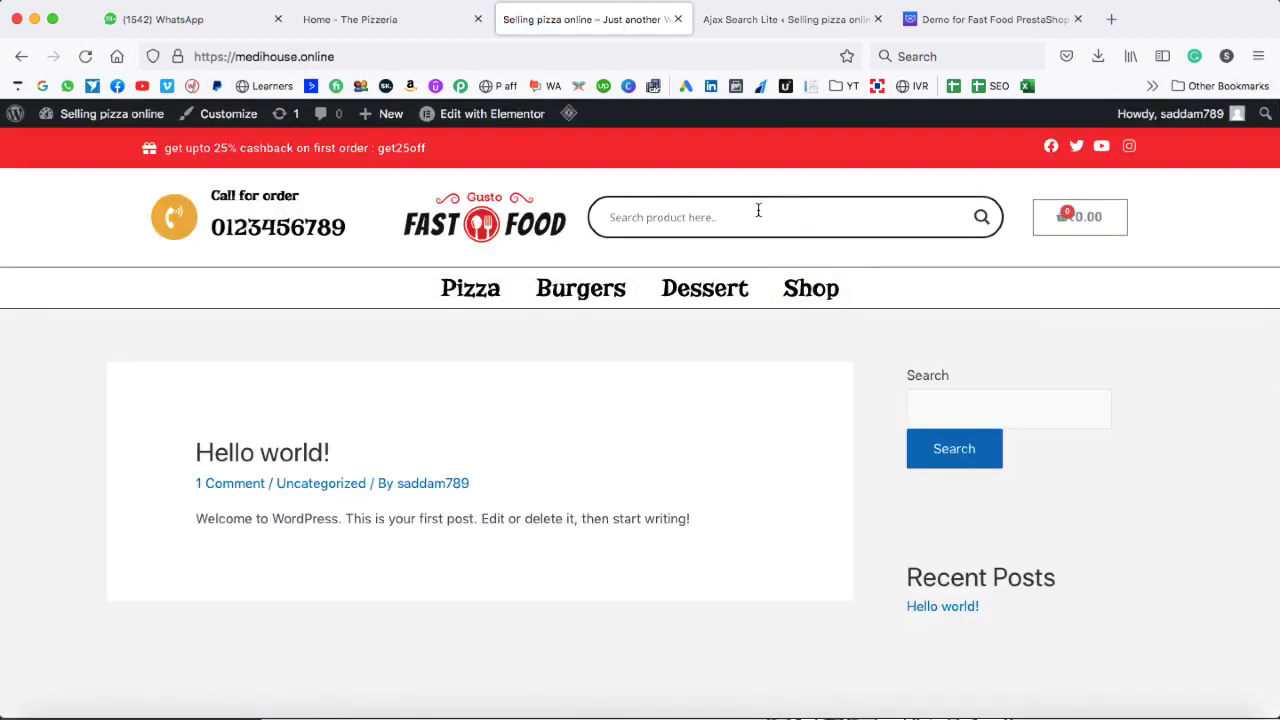
Step: Search 'pizza' and confirm Plain Cheese Pizza and Chicken Pizza are suggested
{"action": "type", "text": "pizza"}
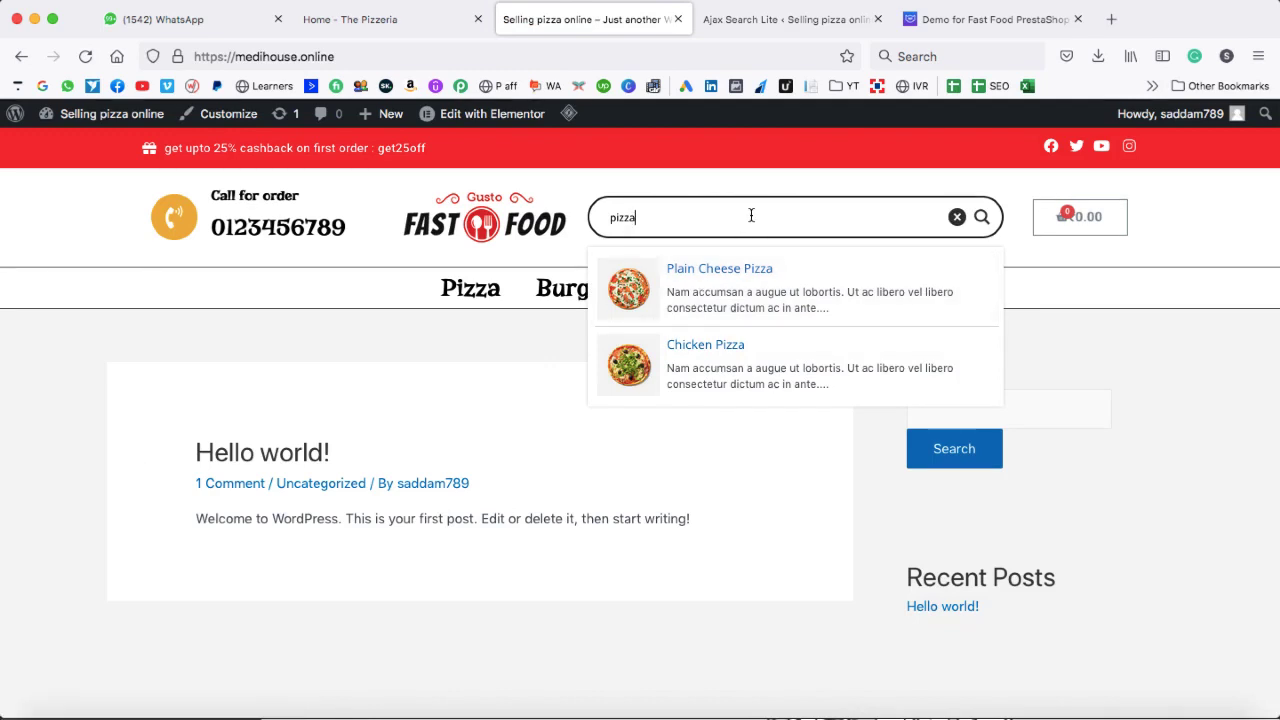
{"action": "left_click", "coordinate": [559, 343]}
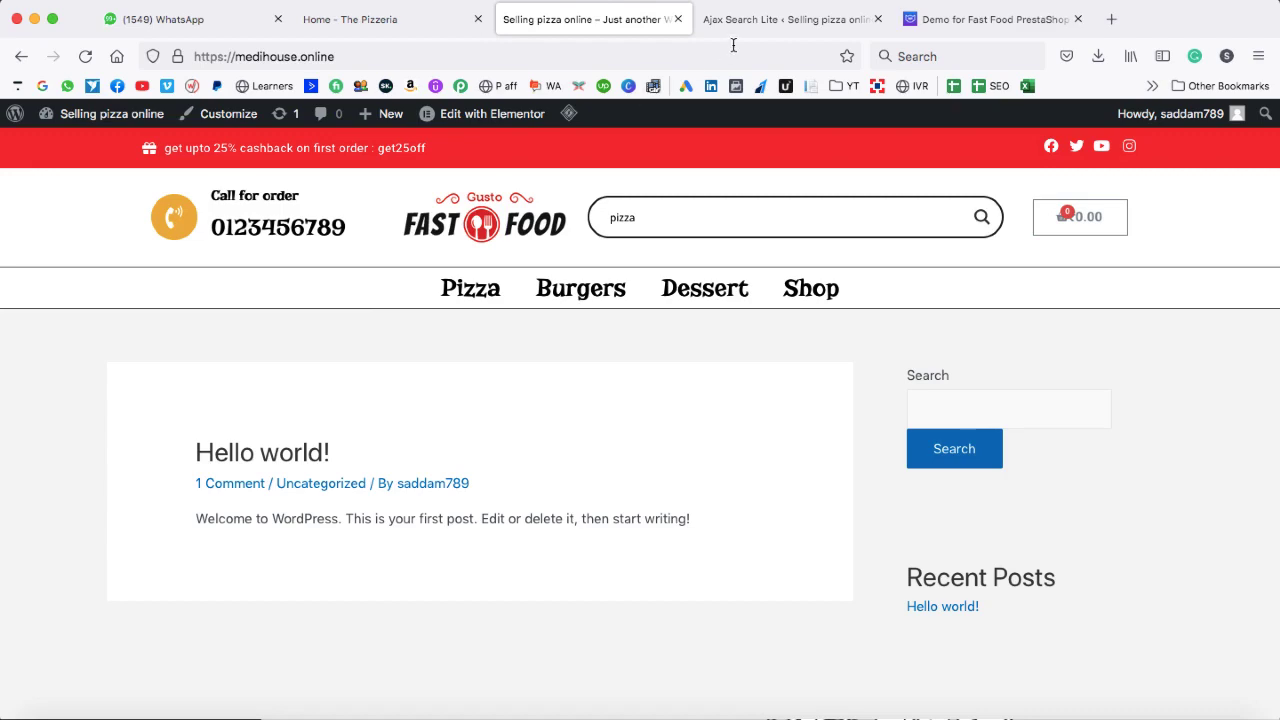
{"action": "left_click", "coordinate": [754, 20]}
Step: Add the Home — Elementor page to the Main menu from Appearance > Menus
{"action": "scroll", "coordinate": [215, 488], "scroll_direction": "down", "scroll_amount": 1}
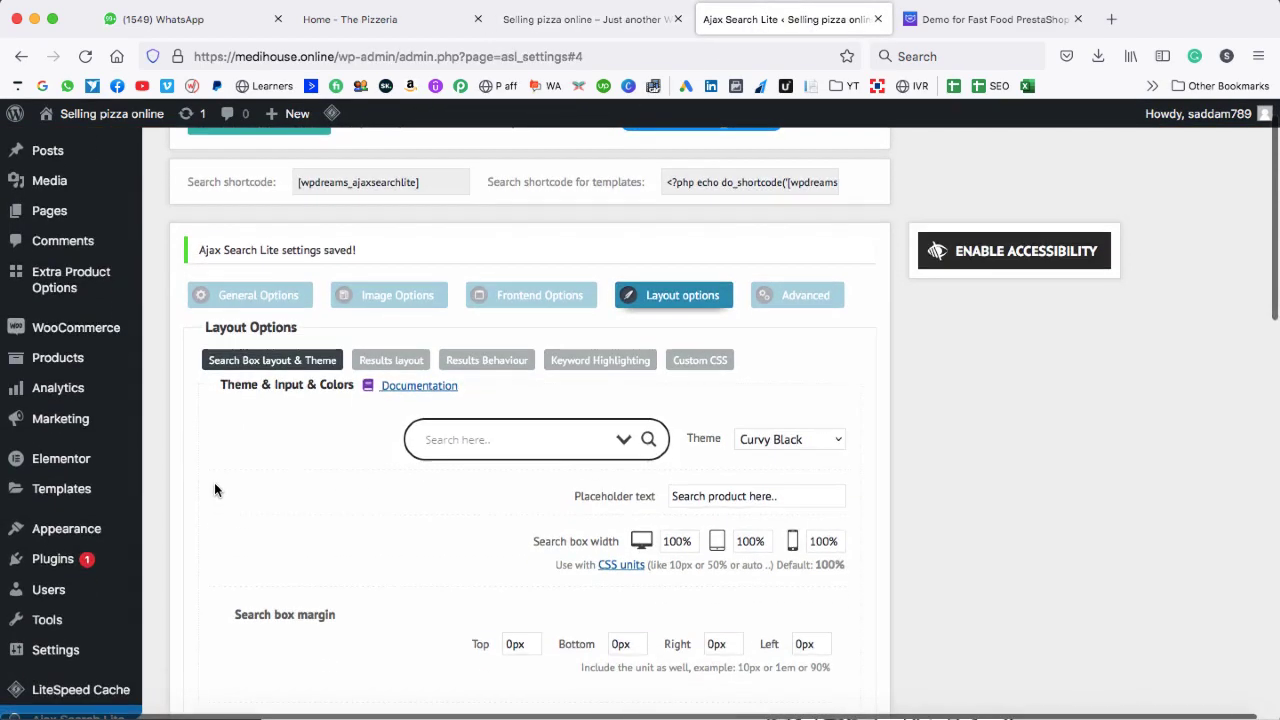
{"action": "mouse_move", "coordinate": [66, 528]}
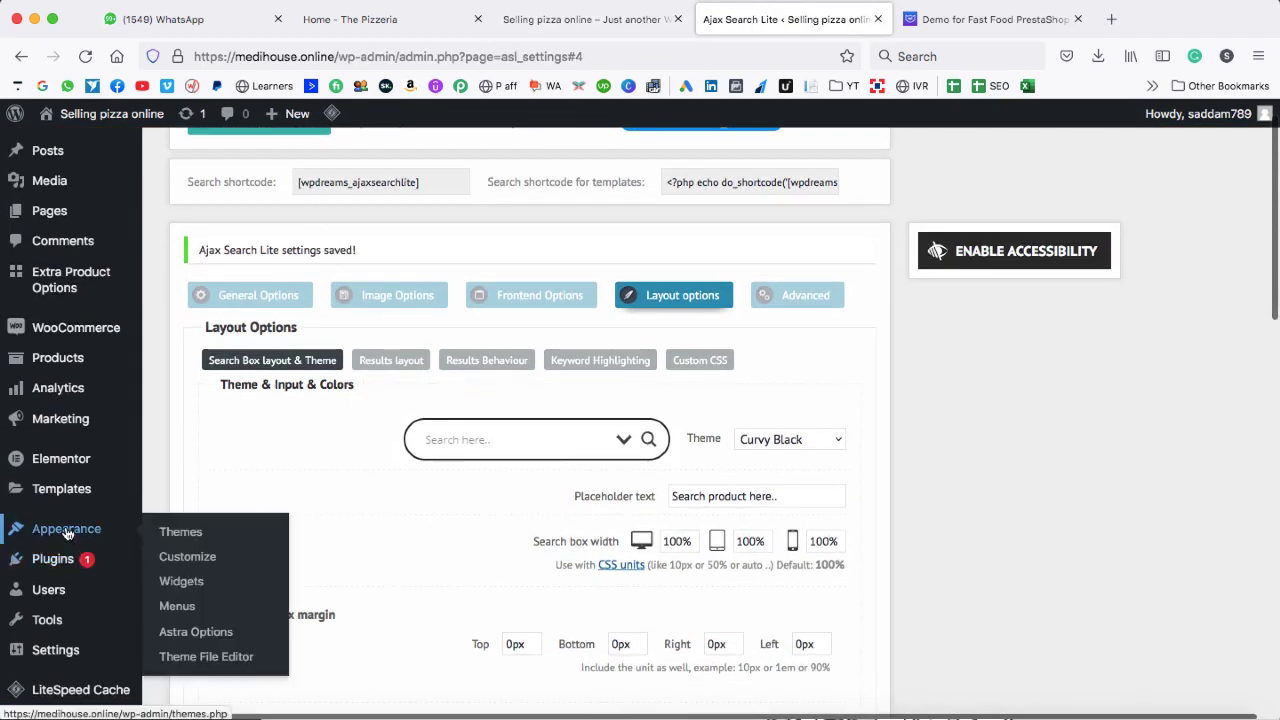
{"action": "left_click", "coordinate": [178, 608]}
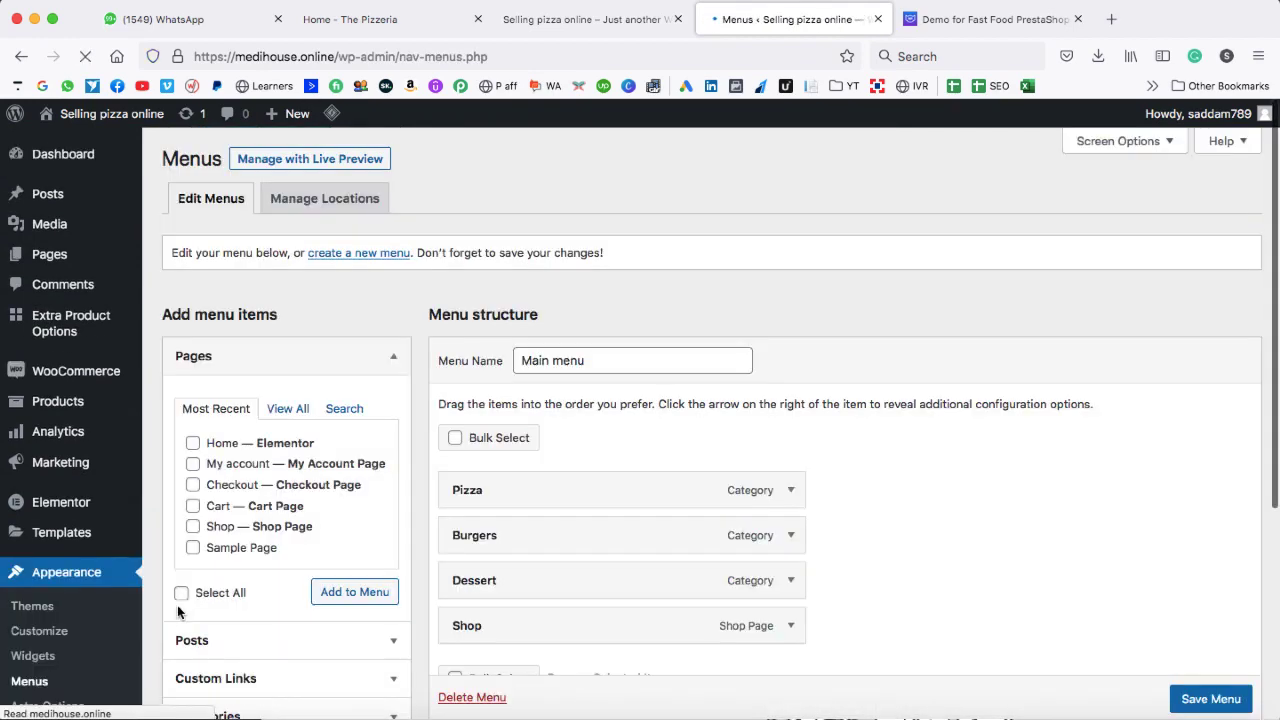
{"action": "left_click", "coordinate": [285, 414]}
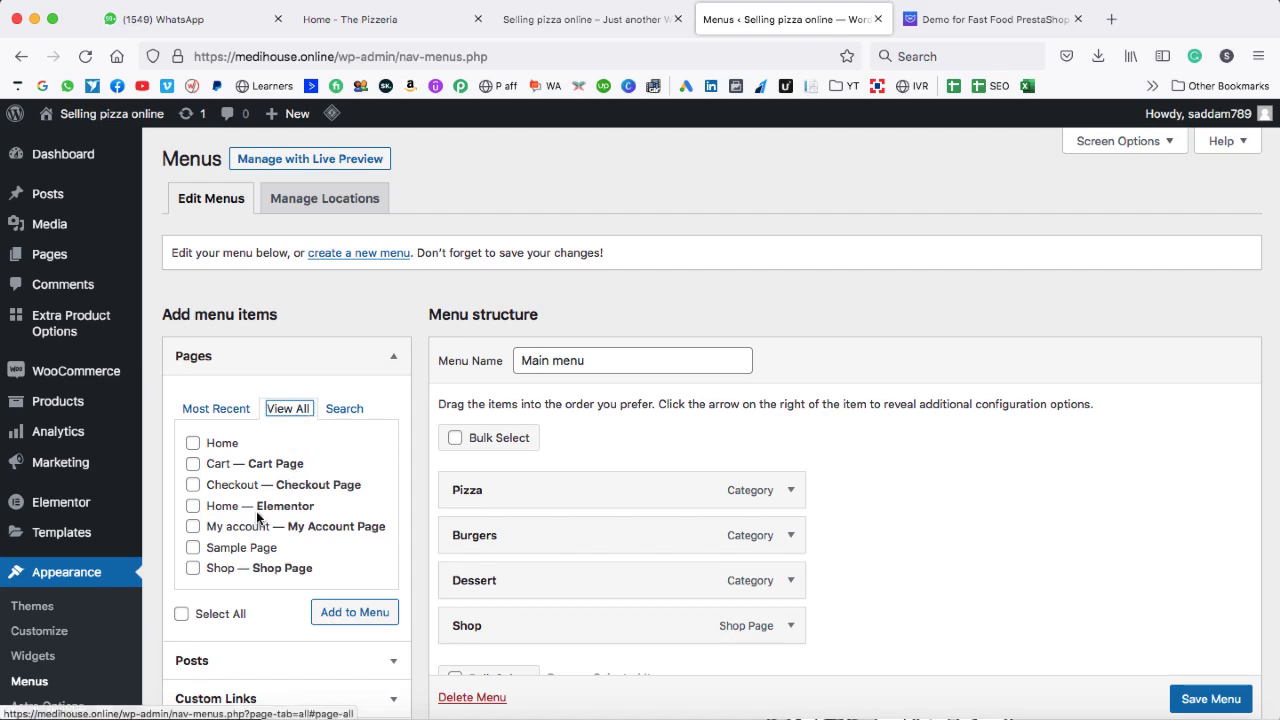
{"action": "left_click", "coordinate": [193, 506]}
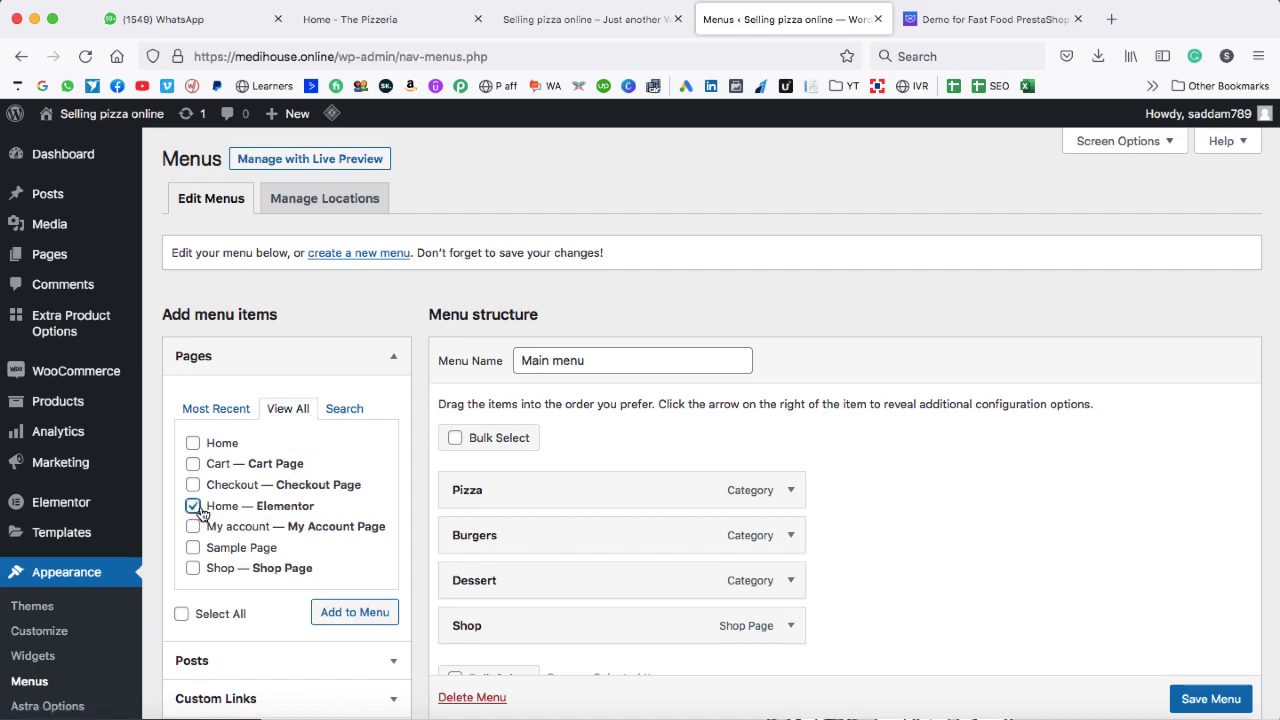
{"action": "left_click", "coordinate": [347, 612]}
Step: Move Home to the top of the Main menu and save the menu
{"action": "scroll", "coordinate": [662, 534], "scroll_direction": "down", "scroll_amount": 2}
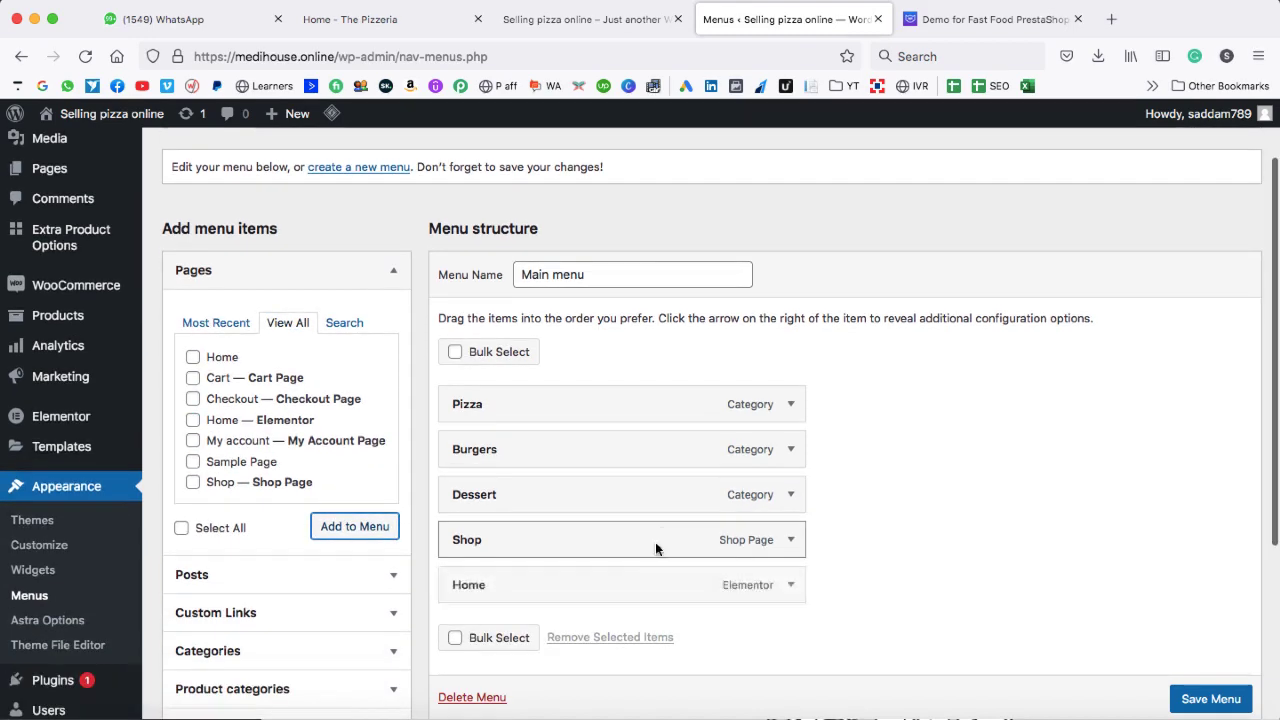
{"action": "left_click_drag", "start_coordinate": [597, 594], "coordinate": [591, 412]}
{"action": "left_click", "coordinate": [1211, 698]}
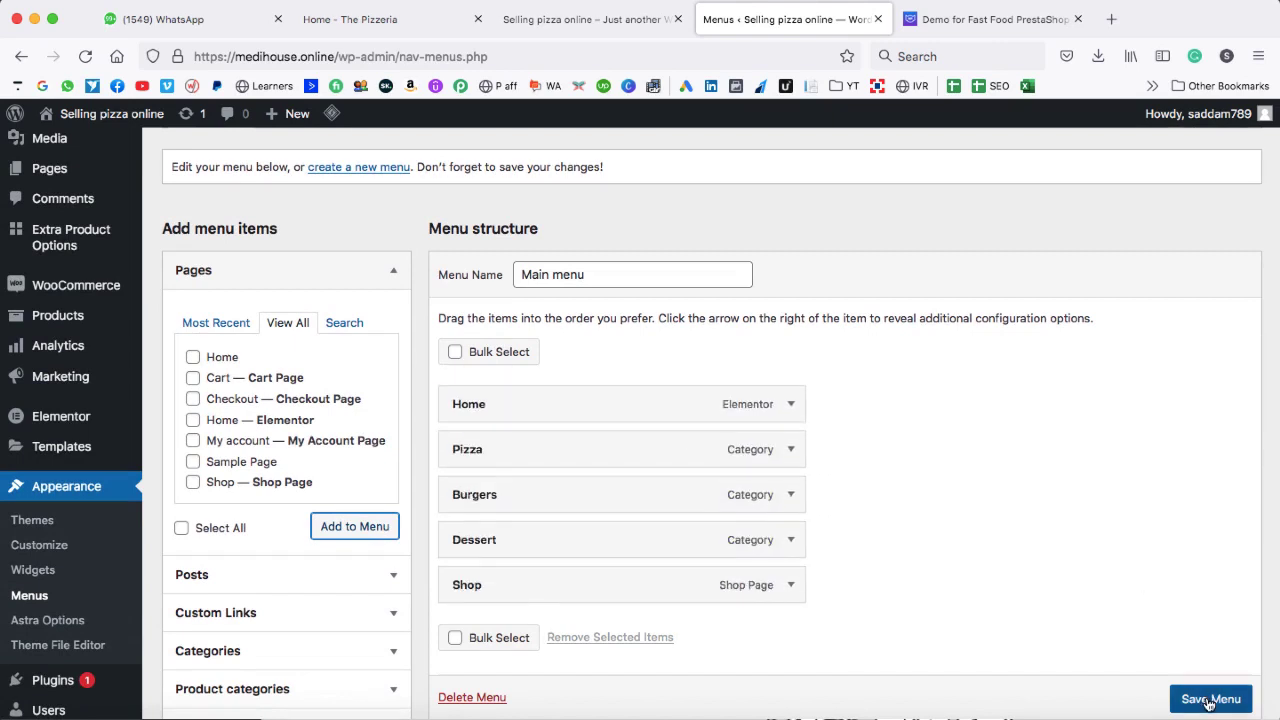
{"action": "scroll", "coordinate": [1211, 698], "scroll_direction": "down", "scroll_amount": 1}
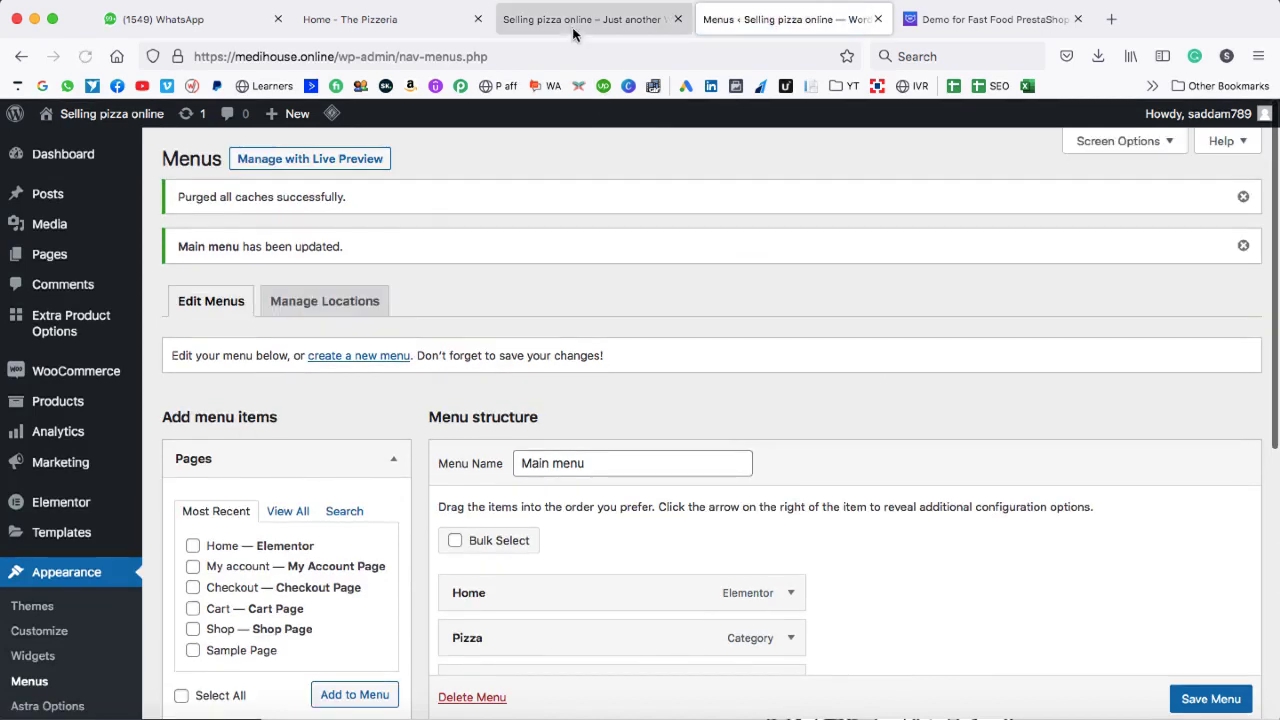
{"action": "left_click", "coordinate": [590, 19]}
{"action": "left_click", "coordinate": [86, 57]}
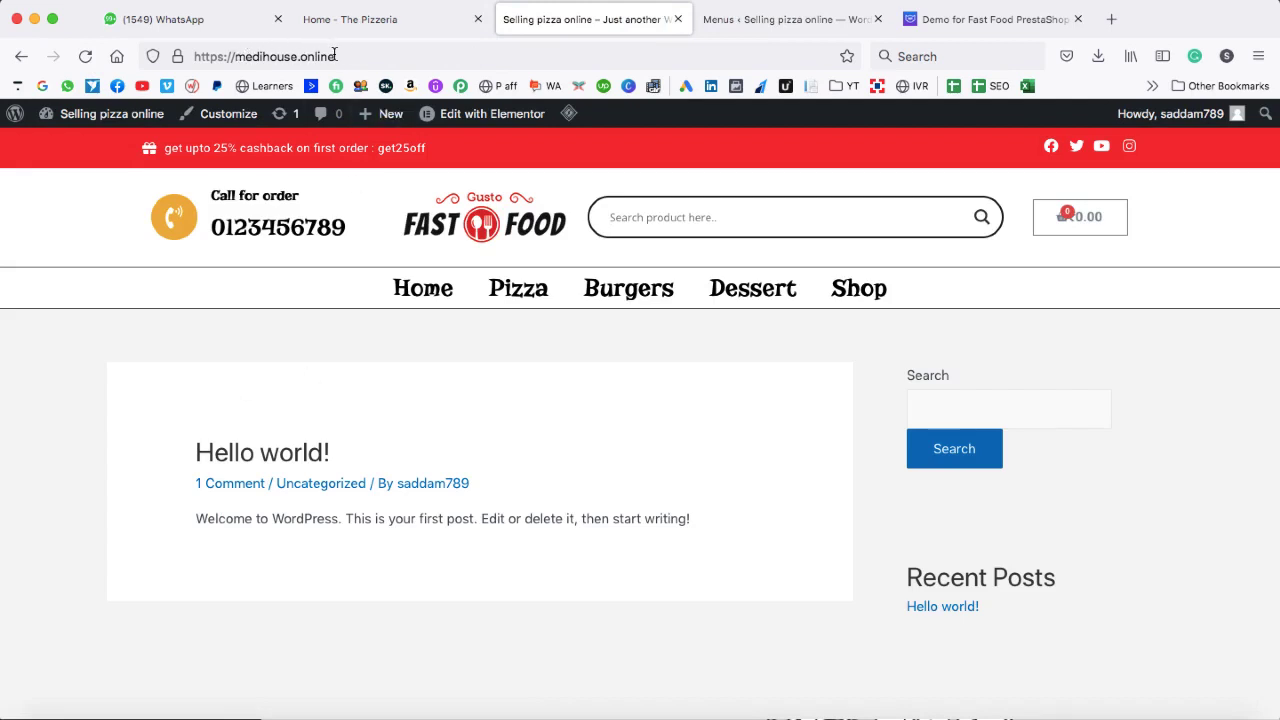
{"action": "left_click", "coordinate": [429, 292]}
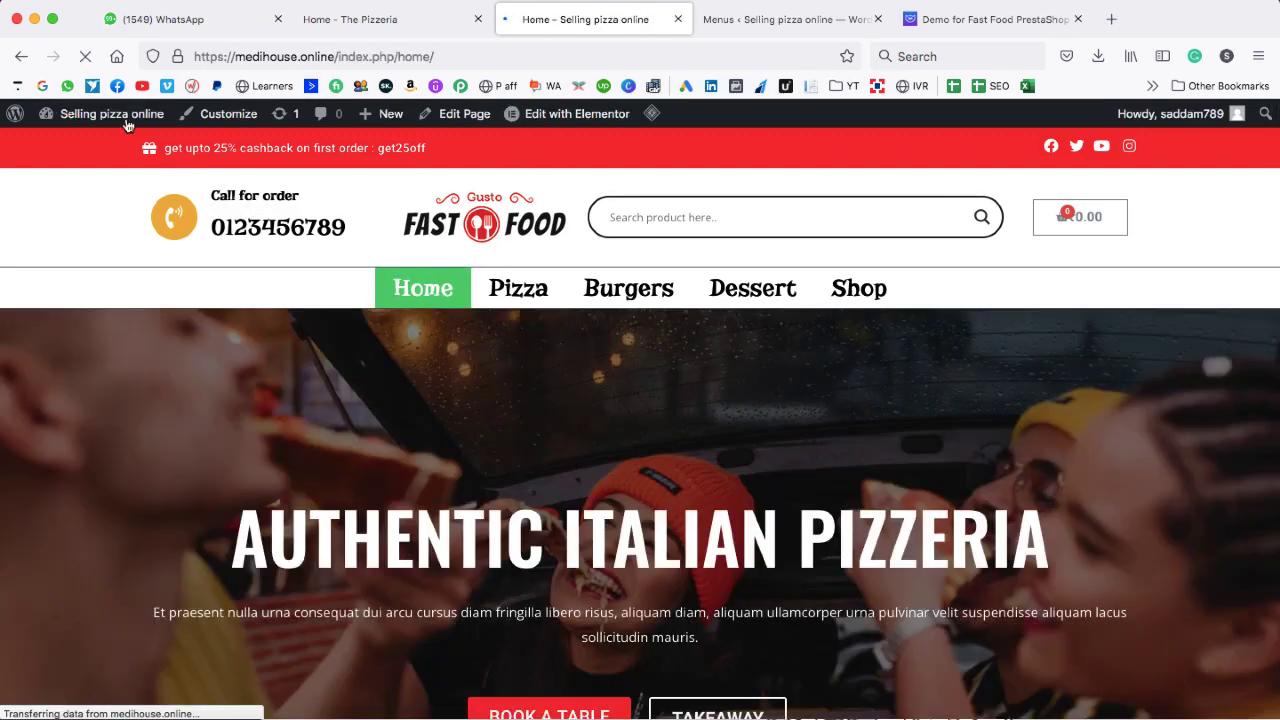
{"action": "left_click", "coordinate": [21, 56]}
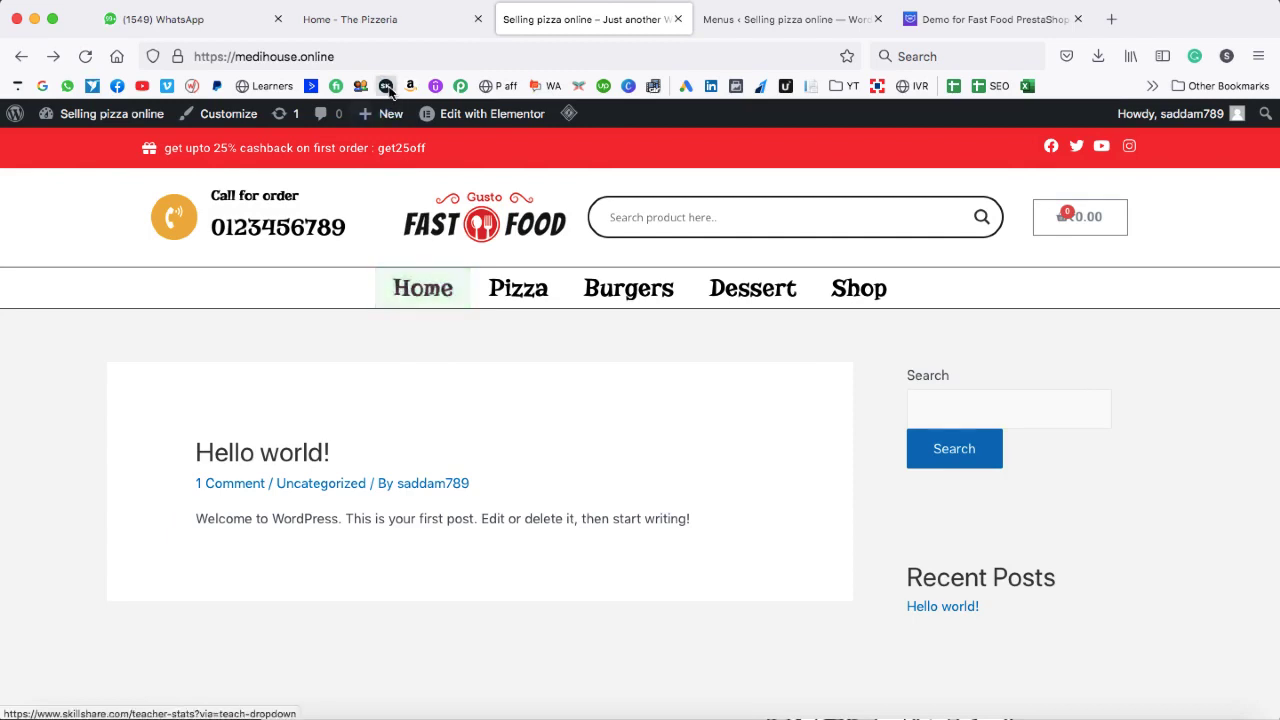
{"action": "left_click", "coordinate": [412, 298]}
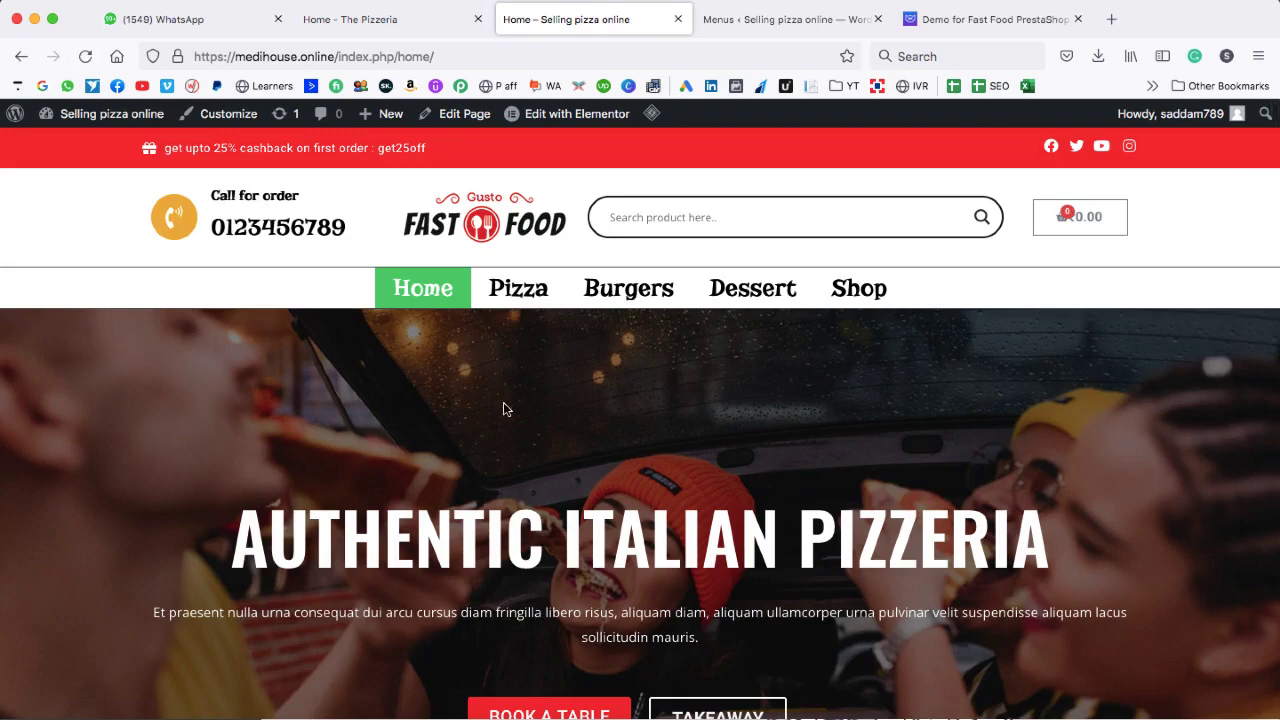
{"action": "left_click_drag", "start_coordinate": [335, 56], "coordinate": [451, 56]}
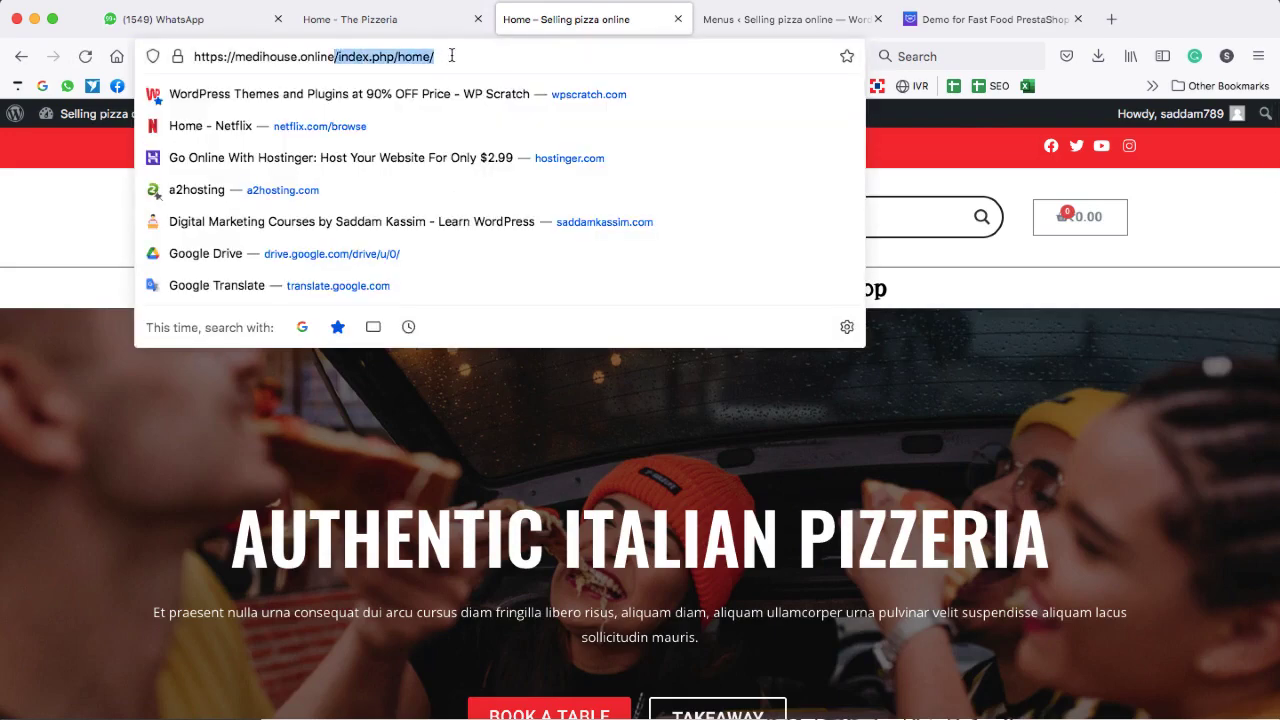
{"action": "key", "text": "BackSpace"}
{"action": "key", "text": "Return"}
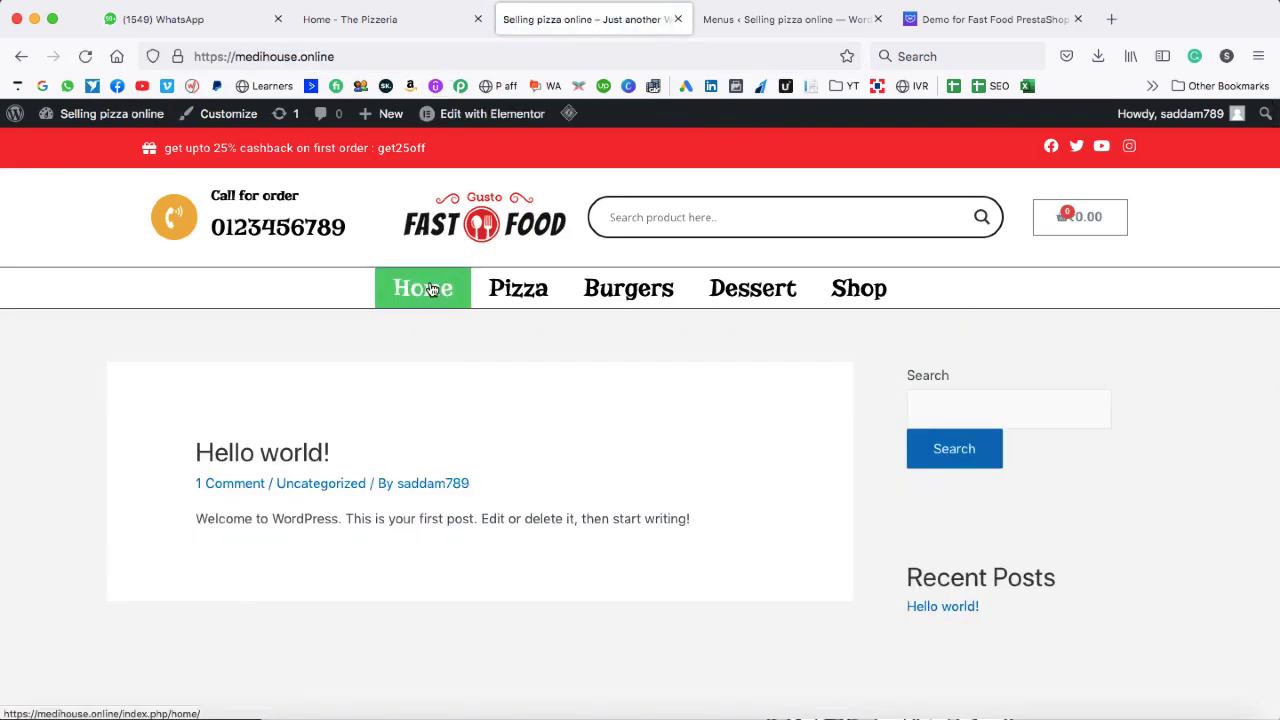
{"action": "left_click", "coordinate": [777, 20]}
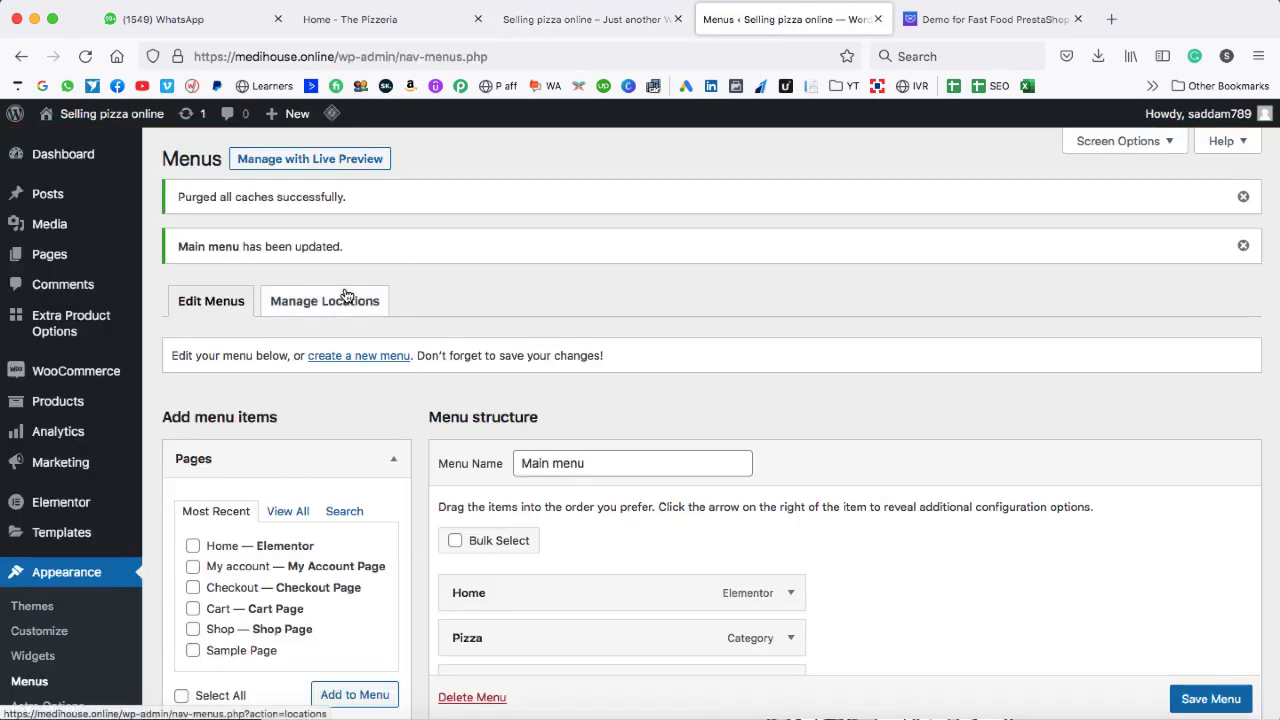
Step: In Reading Settings, choose a static homepage set to Home and save the changes
{"action": "scroll", "coordinate": [145, 427], "scroll_direction": "down", "scroll_amount": 5}
{"action": "mouse_move", "coordinate": [67, 605]}
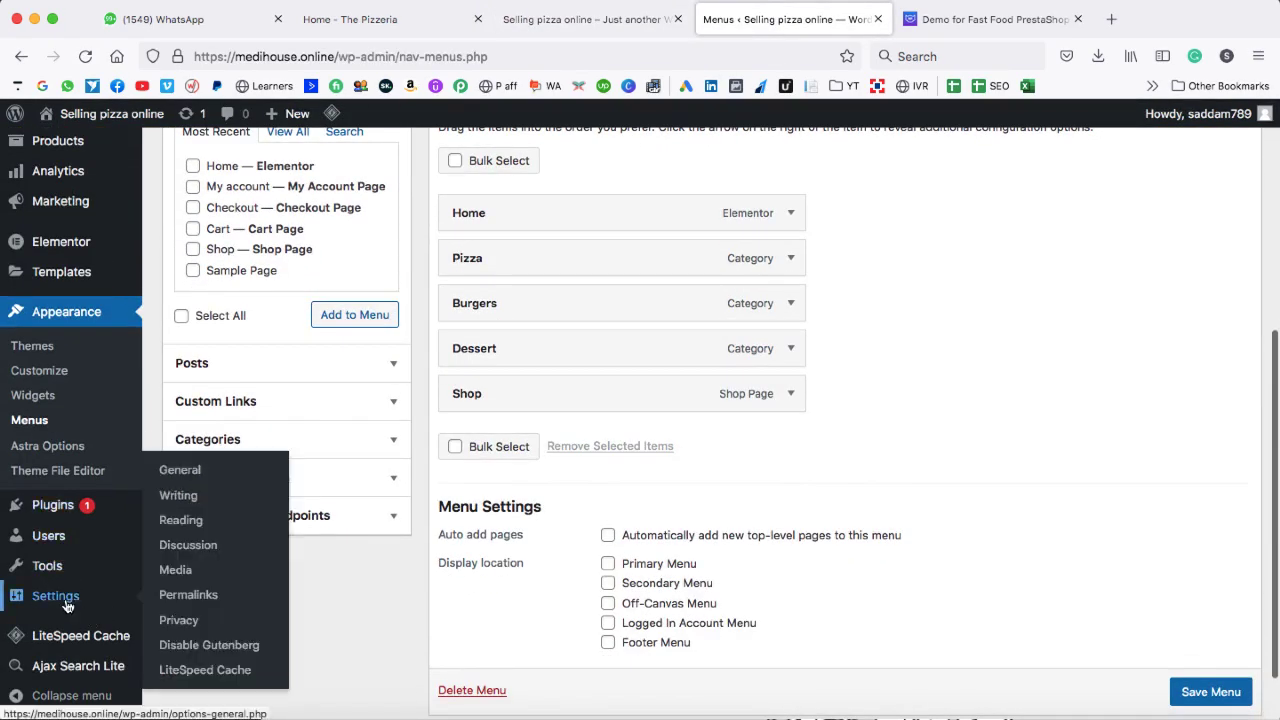
{"action": "left_click", "coordinate": [194, 525]}
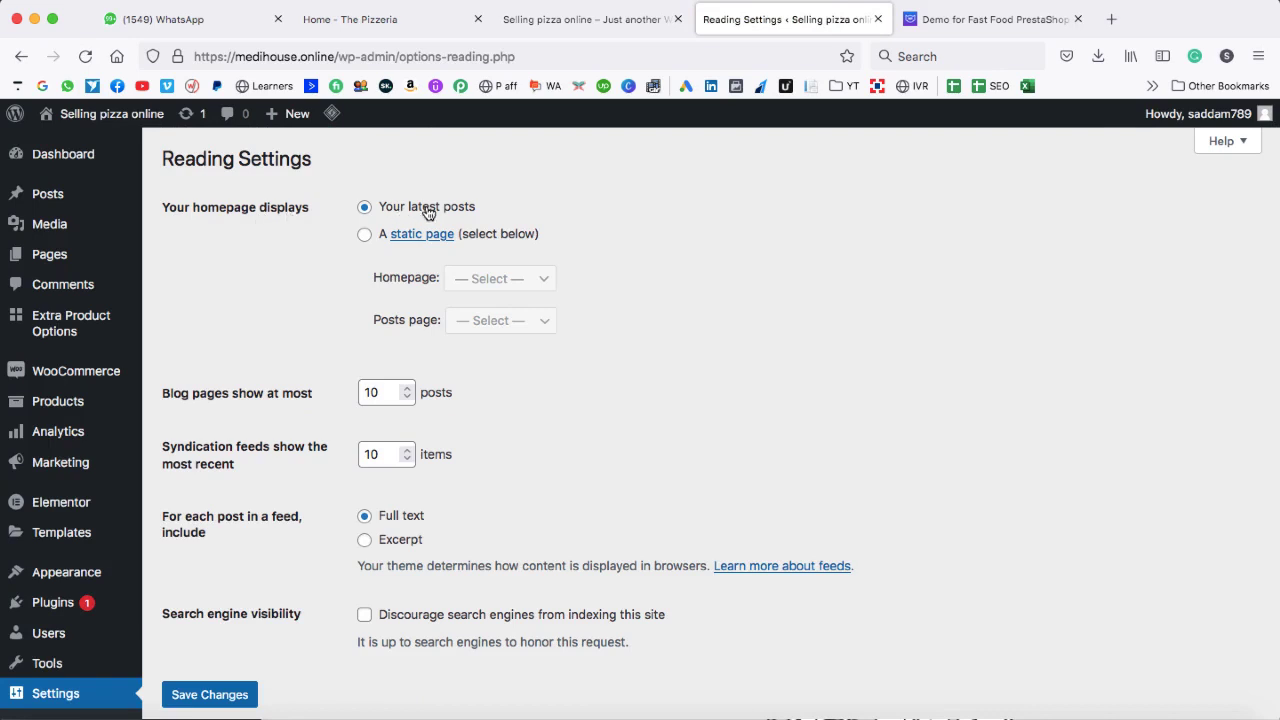
{"action": "left_click", "coordinate": [365, 236]}
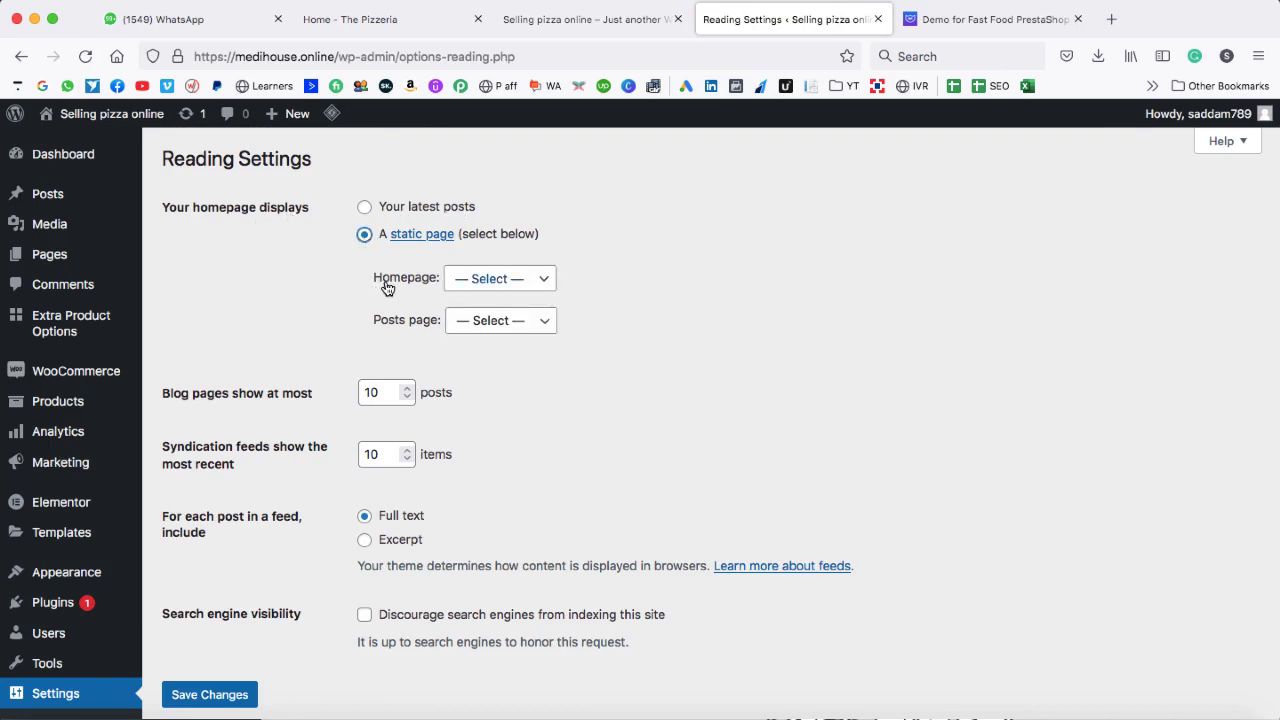
{"action": "left_click", "coordinate": [488, 278]}
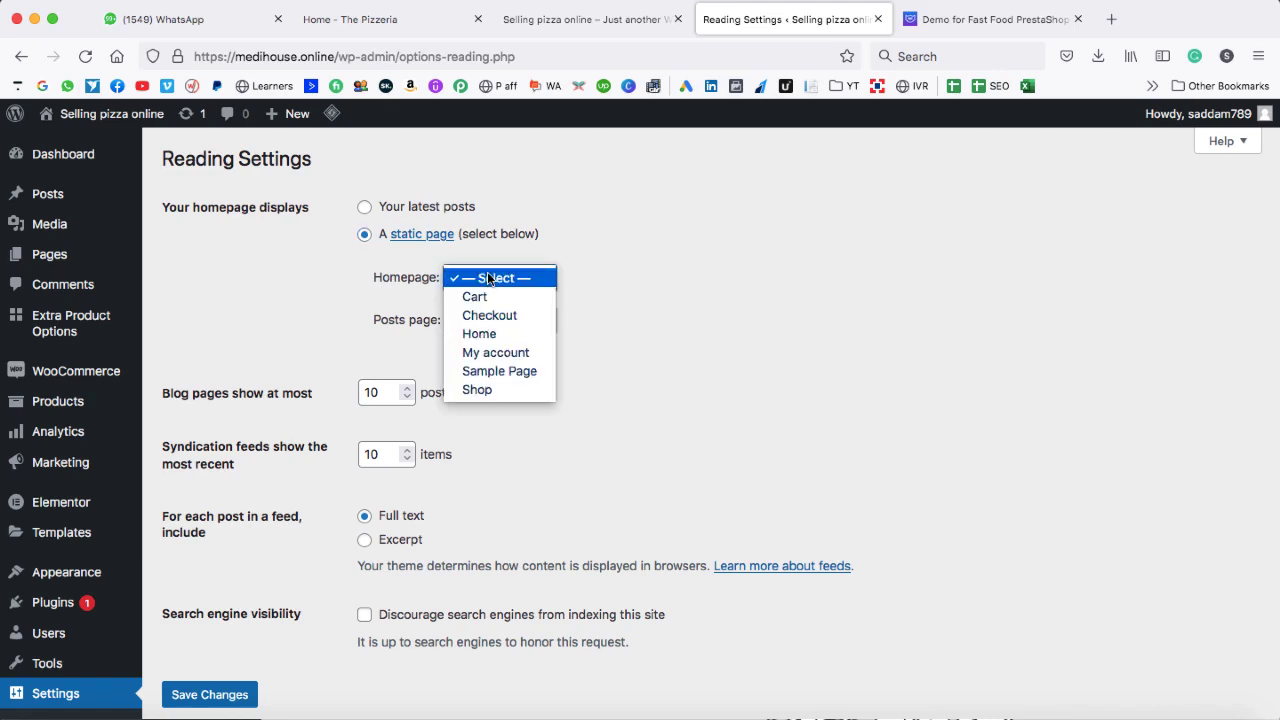
{"action": "left_click", "coordinate": [503, 333]}
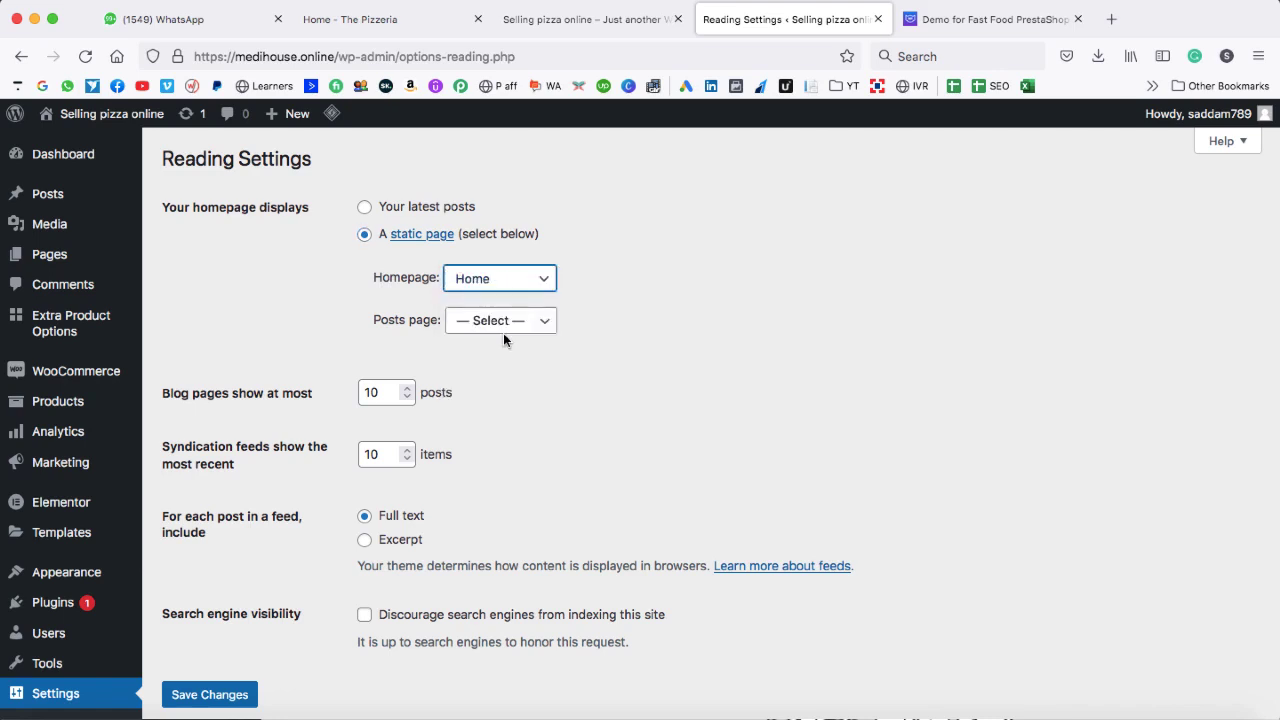
{"action": "left_click", "coordinate": [213, 695]}
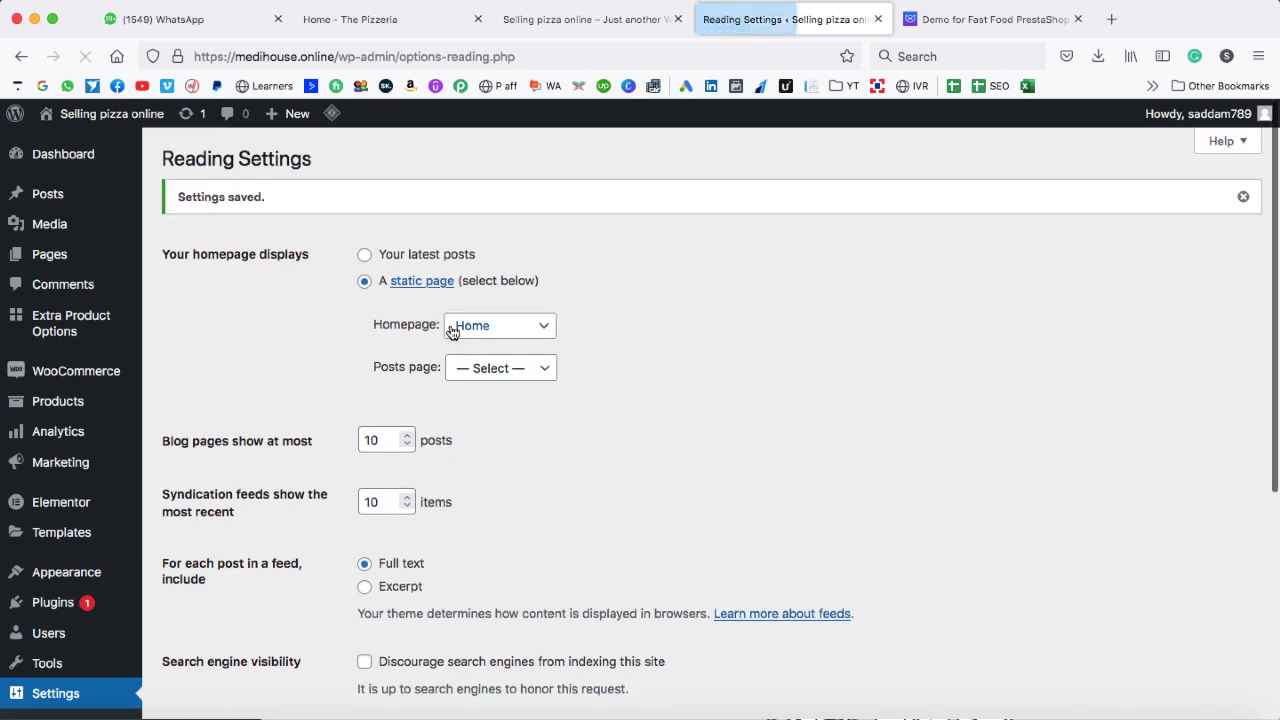
{"action": "left_click", "coordinate": [598, 20]}
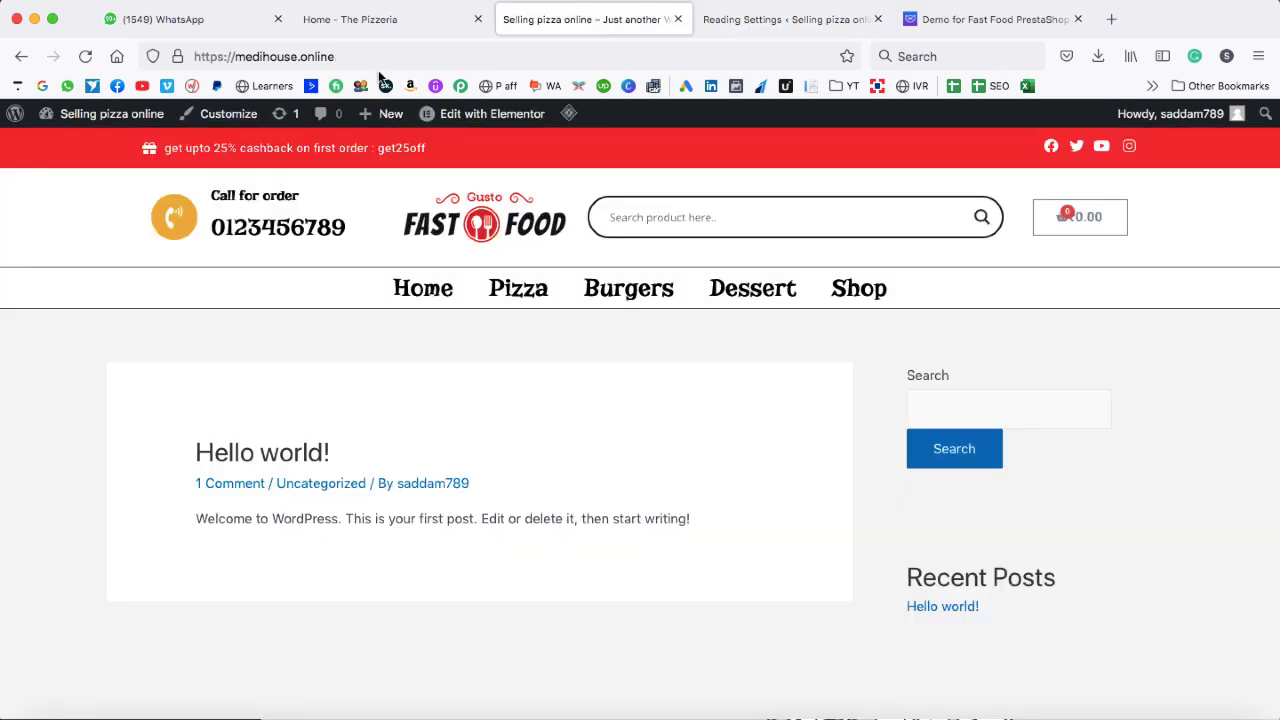
Step: Reload the site's front page and purge all LSCache to confirm Home loads
{"action": "left_click", "coordinate": [345, 56]}
{"action": "key", "text": "Return"}
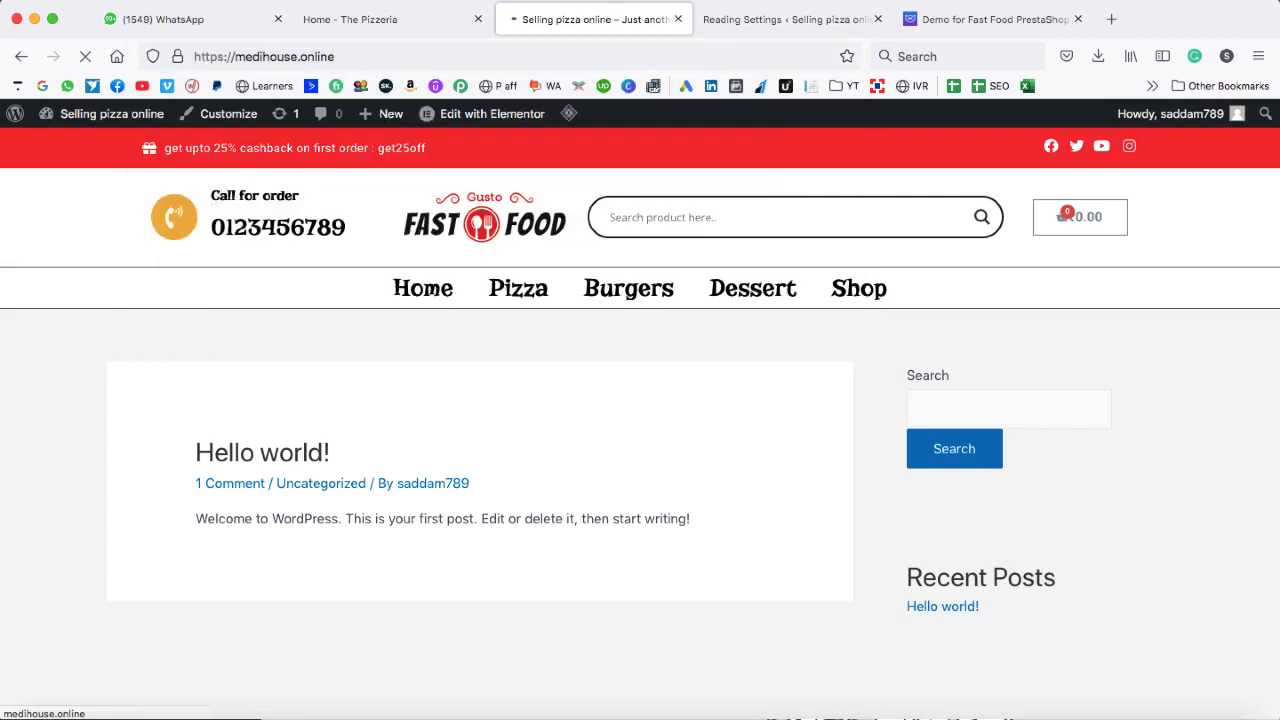
{"action": "mouse_move", "coordinate": [570, 114]}
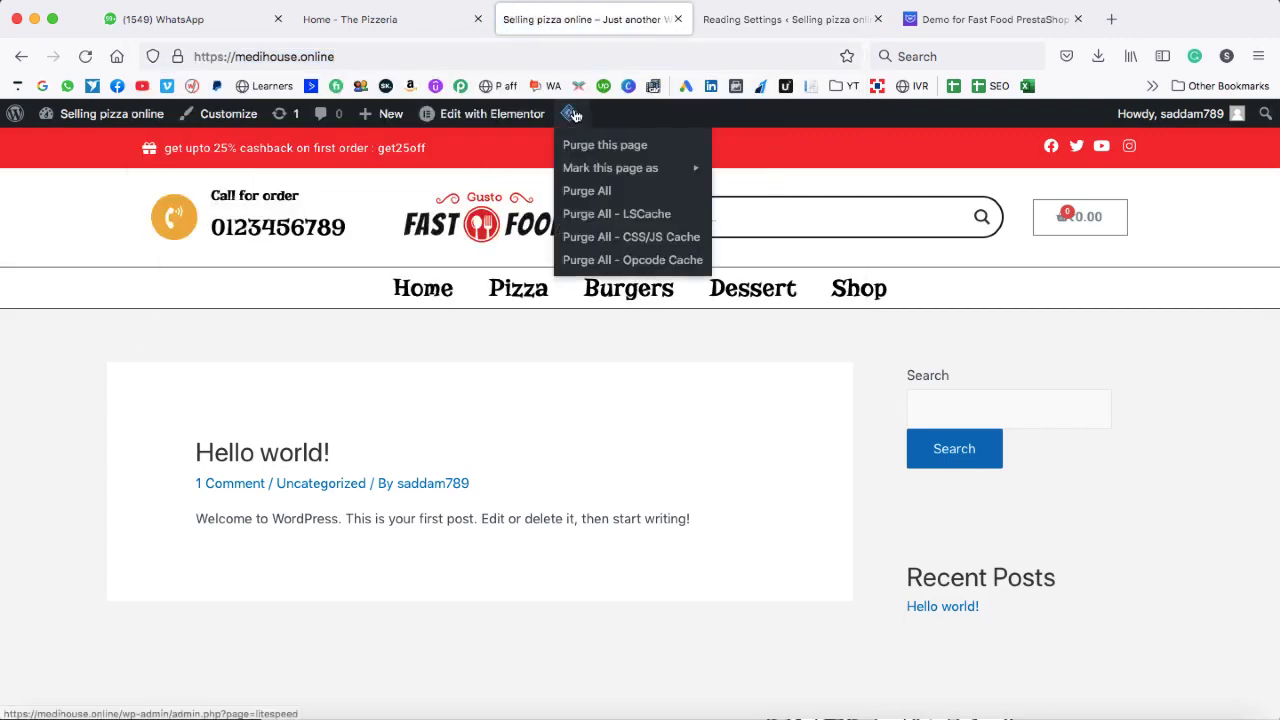
{"action": "left_click", "coordinate": [593, 215]}
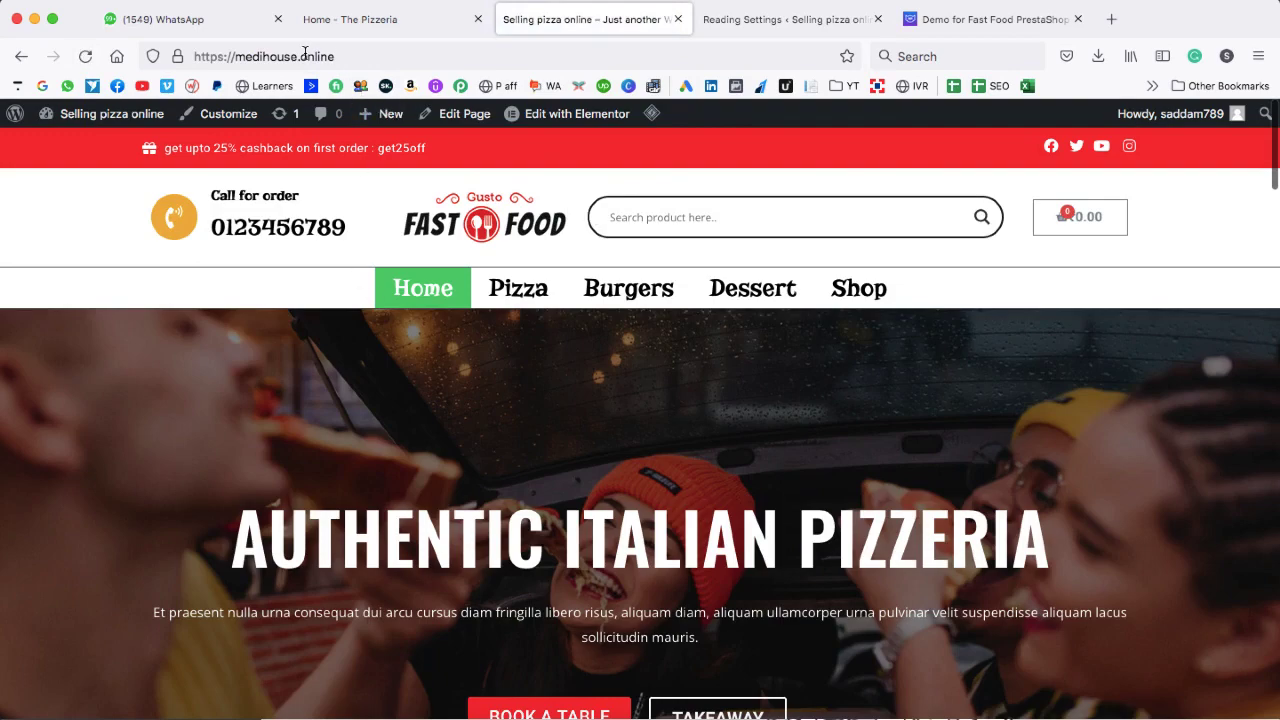
{"action": "scroll", "coordinate": [420, 388], "scroll_direction": "down", "scroll_amount": 10}
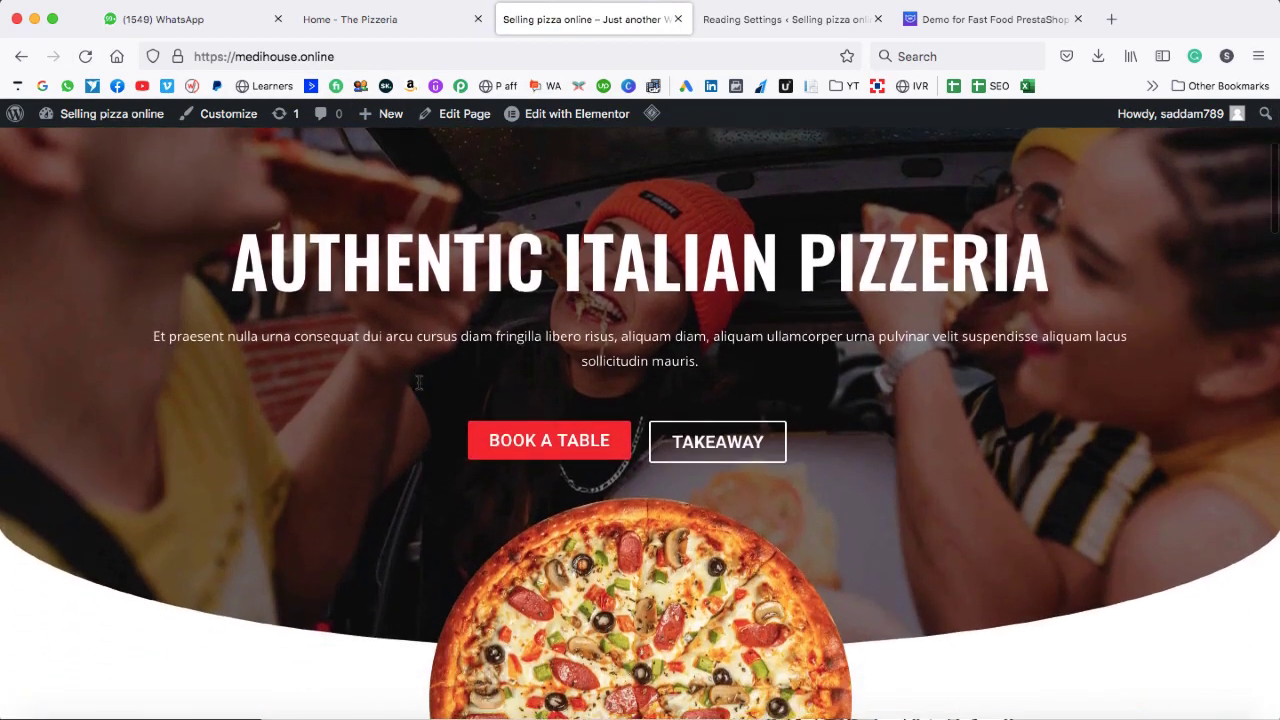
{"action": "scroll", "coordinate": [420, 388], "scroll_direction": "down", "scroll_amount": 6}
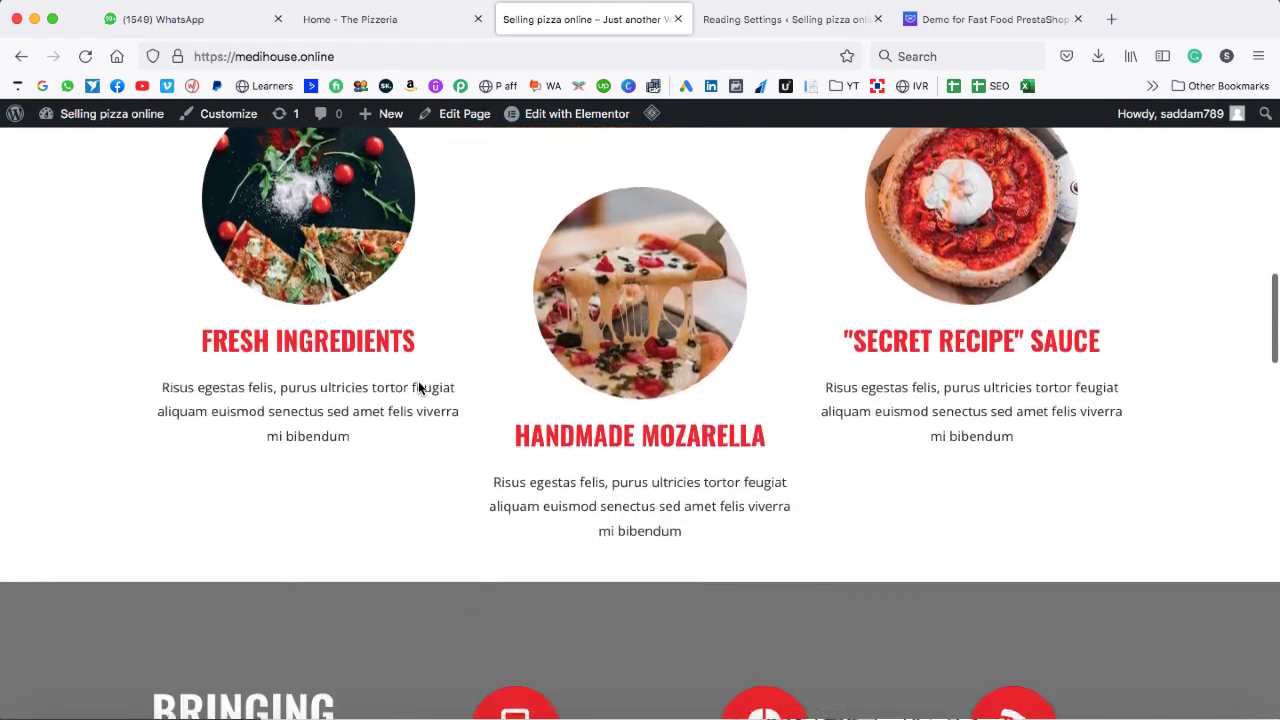
{"action": "scroll", "coordinate": [420, 388], "scroll_direction": "up", "scroll_amount": 5}
{"action": "scroll", "coordinate": [418, 388], "scroll_direction": "up", "scroll_amount": 10}
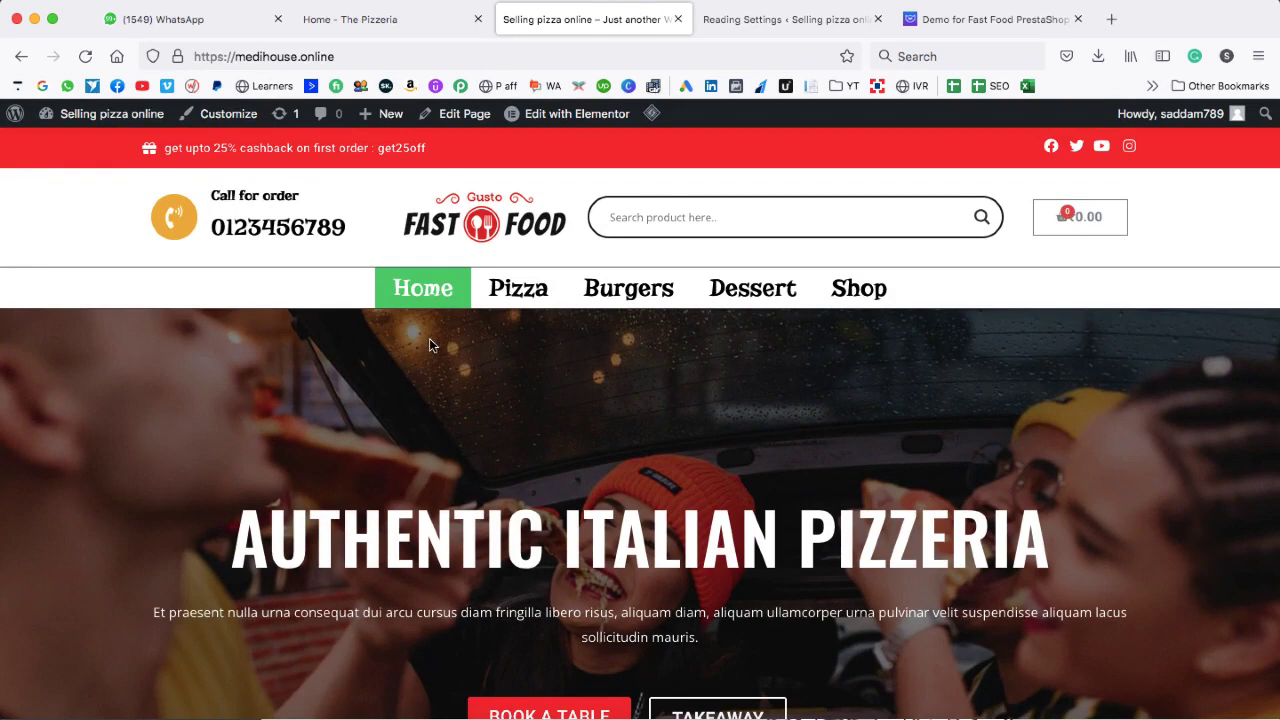
Step: Open the site's Shop page and scroll through it
{"action": "left_click", "coordinate": [860, 294]}
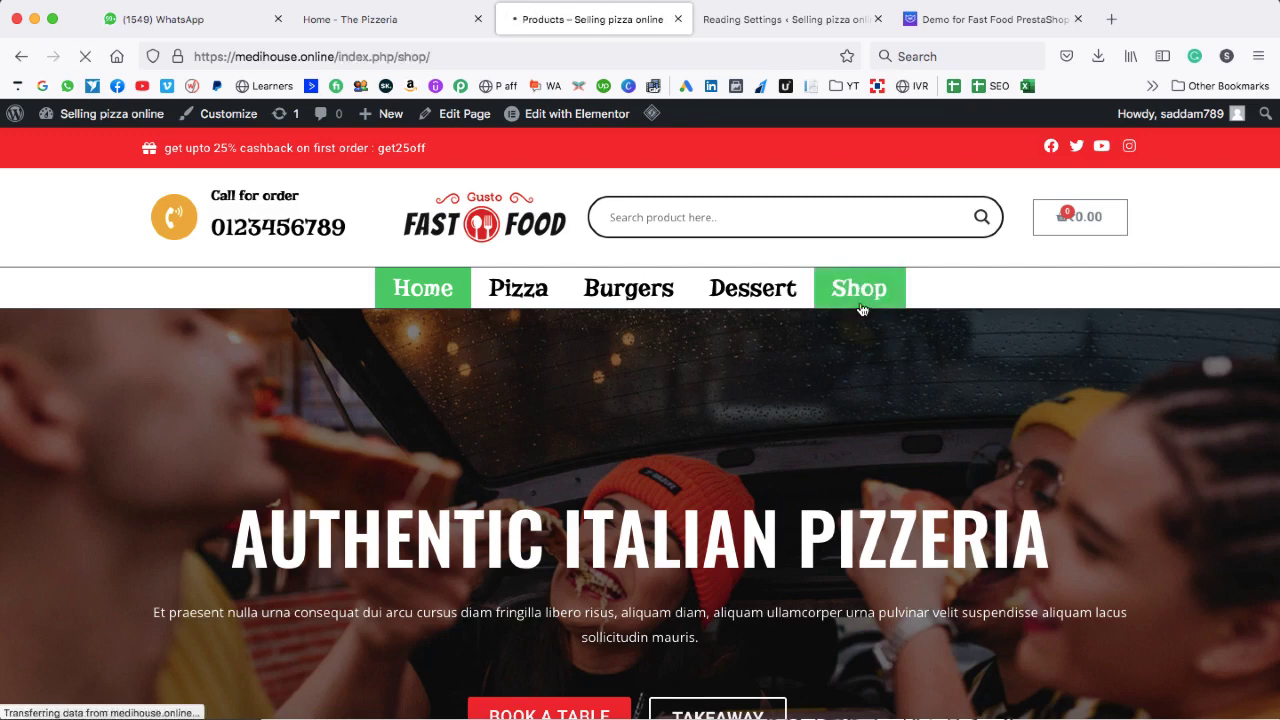
{"action": "scroll", "coordinate": [780, 492], "scroll_direction": "down", "scroll_amount": 1}
{"action": "scroll", "coordinate": [778, 492], "scroll_direction": "down", "scroll_amount": 3}
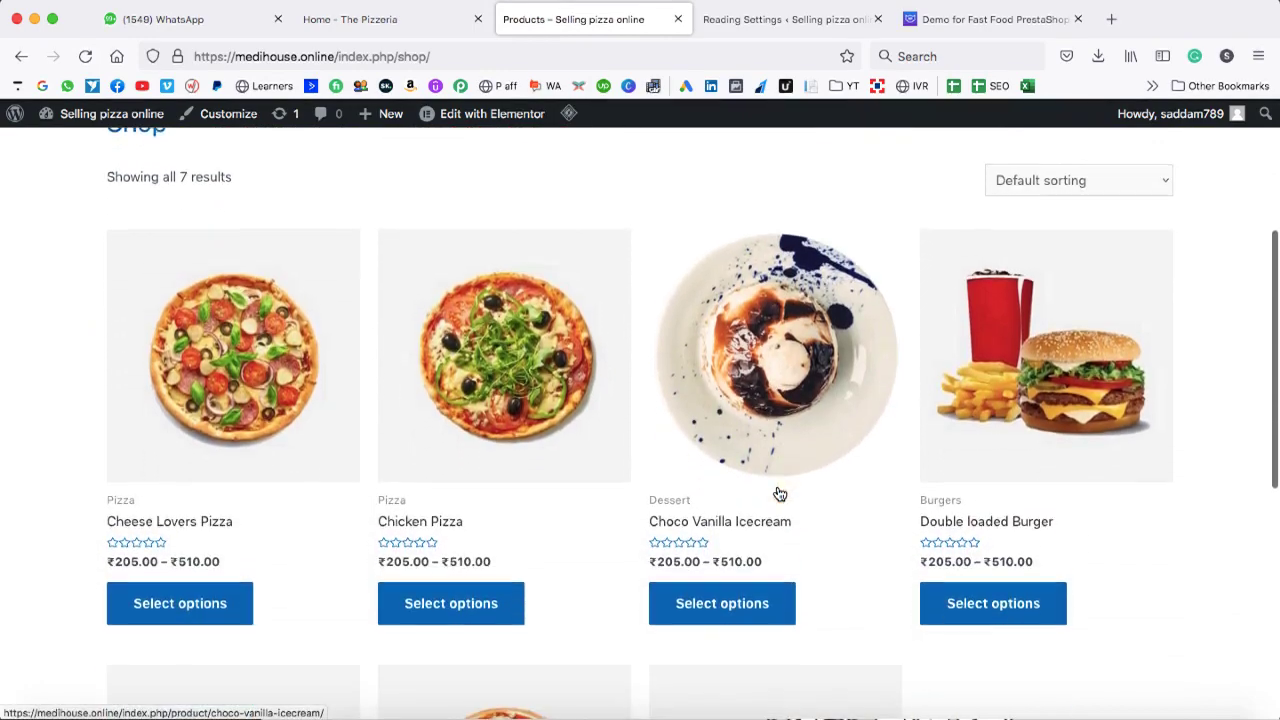
{"action": "scroll", "coordinate": [778, 490], "scroll_direction": "down", "scroll_amount": 1}
{"action": "scroll", "coordinate": [780, 492], "scroll_direction": "down", "scroll_amount": 5}
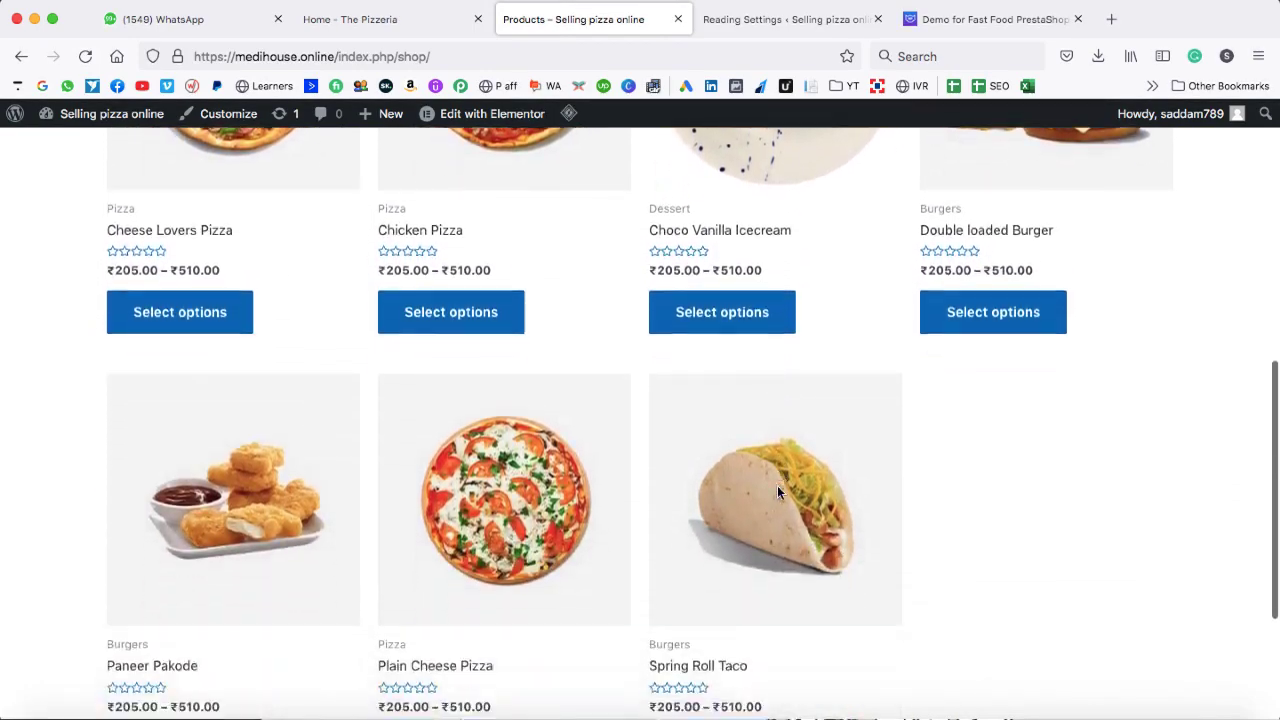
{"action": "scroll", "coordinate": [779, 492], "scroll_direction": "up", "scroll_amount": 4}
{"action": "scroll", "coordinate": [777, 492], "scroll_direction": "up", "scroll_amount": 5}
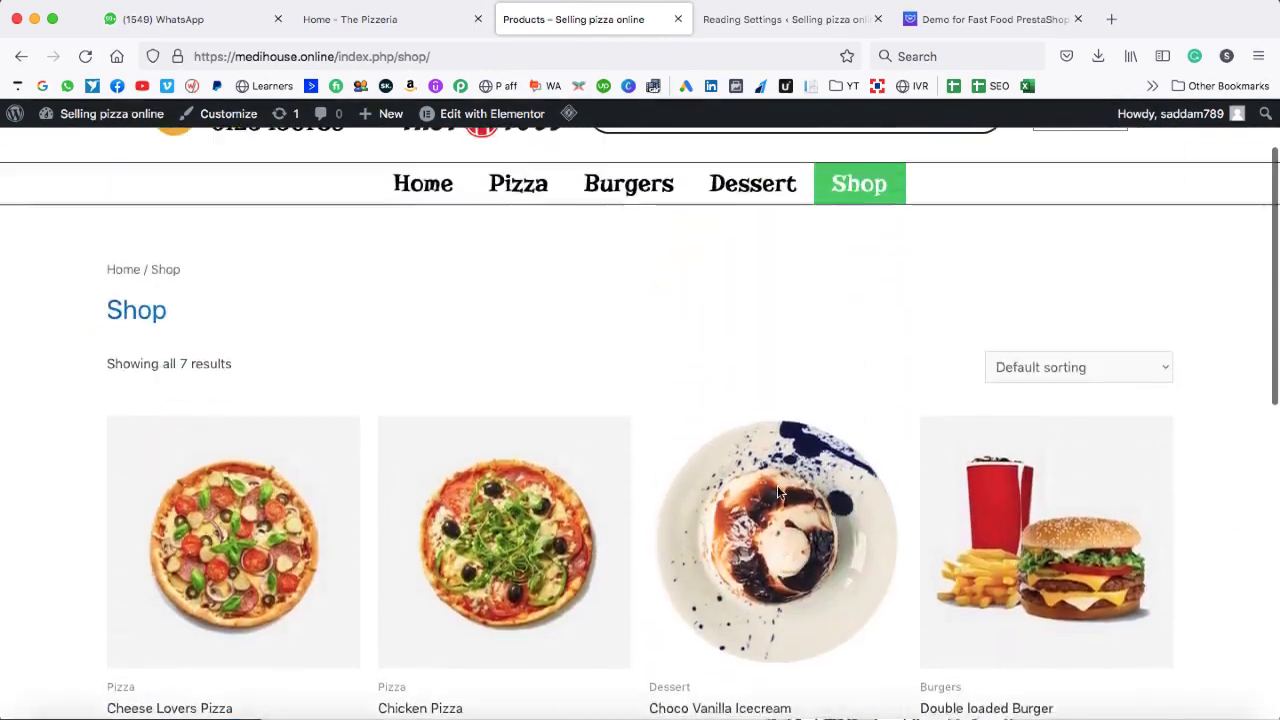
Step: View the Fast Food demo's Garlic category breadcrumbs and Weekly Offers banner for reference
{"action": "left_click", "coordinate": [947, 24]}
{"action": "scroll", "coordinate": [820, 353], "scroll_direction": "down", "scroll_amount": 2}
{"action": "scroll", "coordinate": [820, 330], "scroll_direction": "up", "scroll_amount": 1}
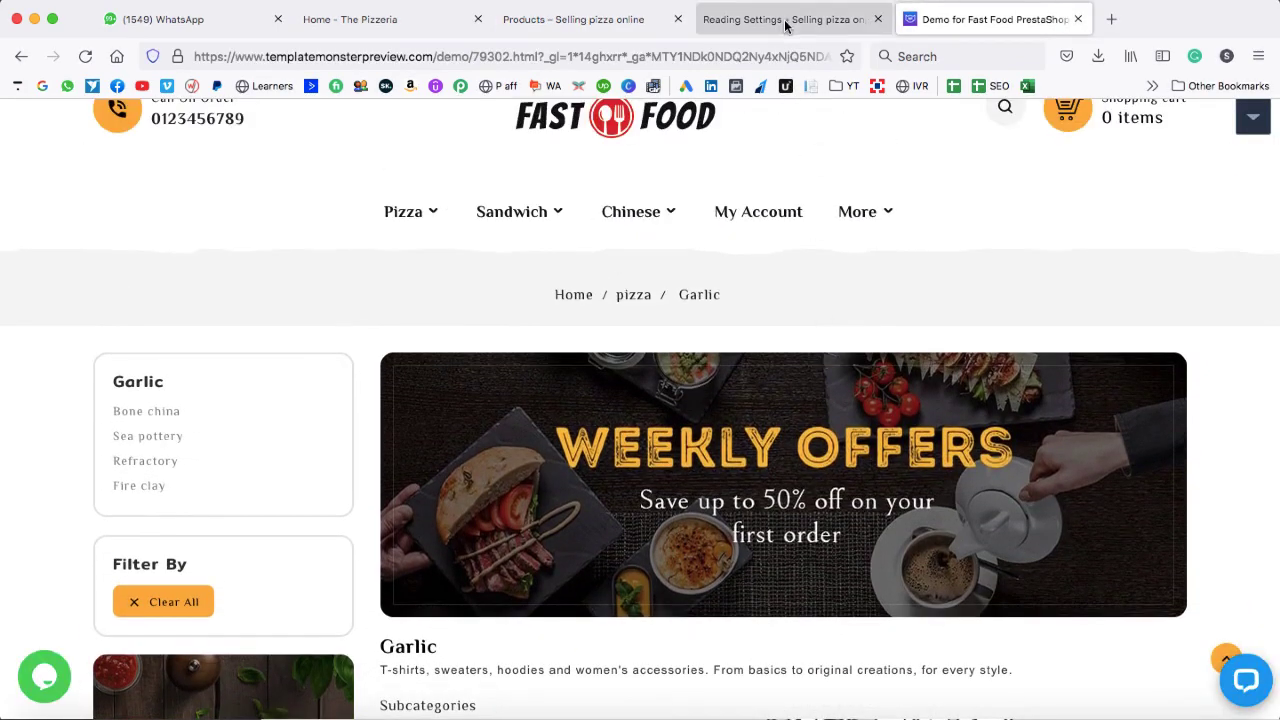
{"action": "left_click", "coordinate": [788, 22]}
Step: Create a blank Products Archive template in the Theme Builder, dismissing the template library
{"action": "scroll", "coordinate": [265, 372], "scroll_direction": "down", "scroll_amount": 1}
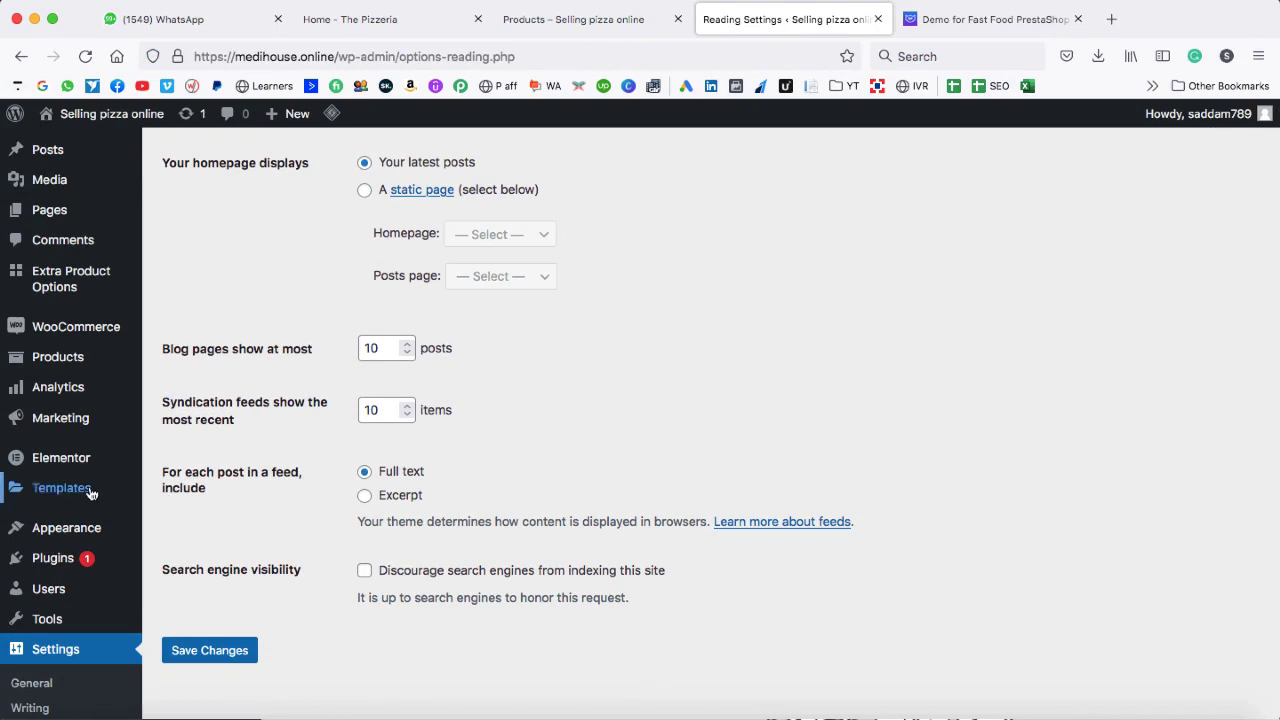
{"action": "mouse_move", "coordinate": [83, 491]}
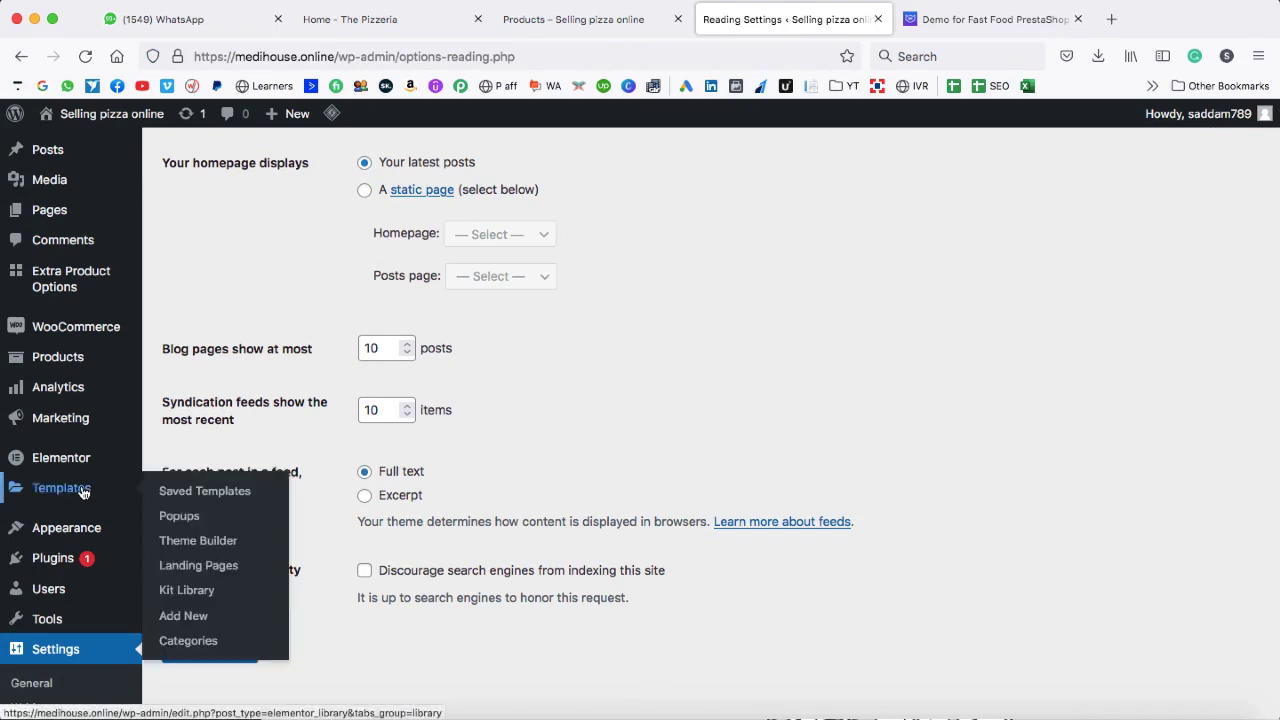
{"action": "left_click", "coordinate": [207, 543]}
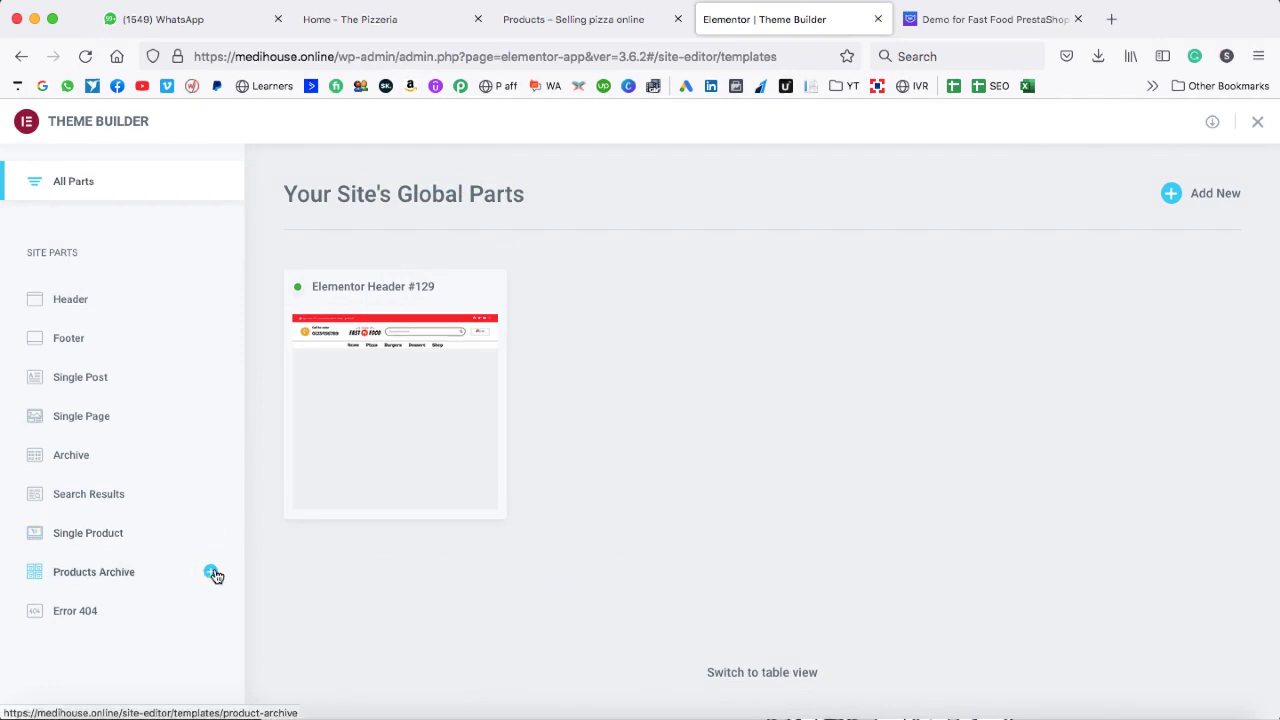
{"action": "left_click", "coordinate": [210, 572]}
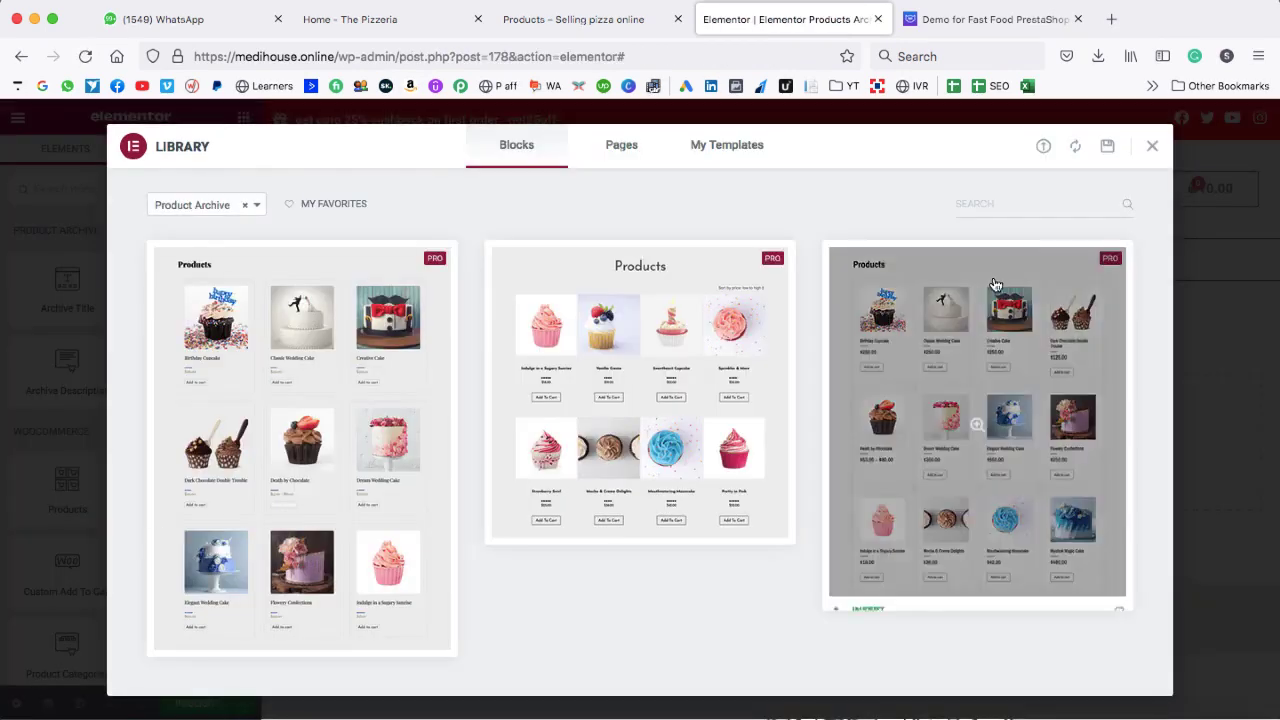
{"action": "left_click", "coordinate": [1154, 148]}
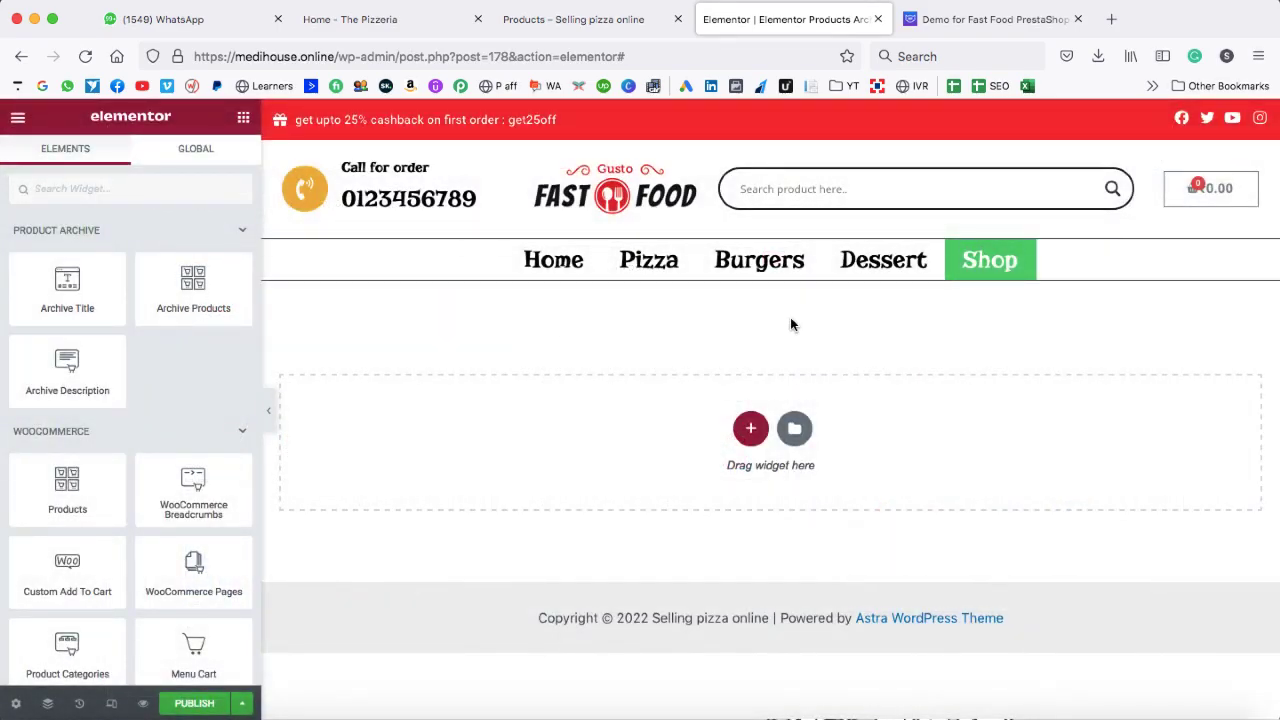
{"action": "left_click", "coordinate": [977, 14]}
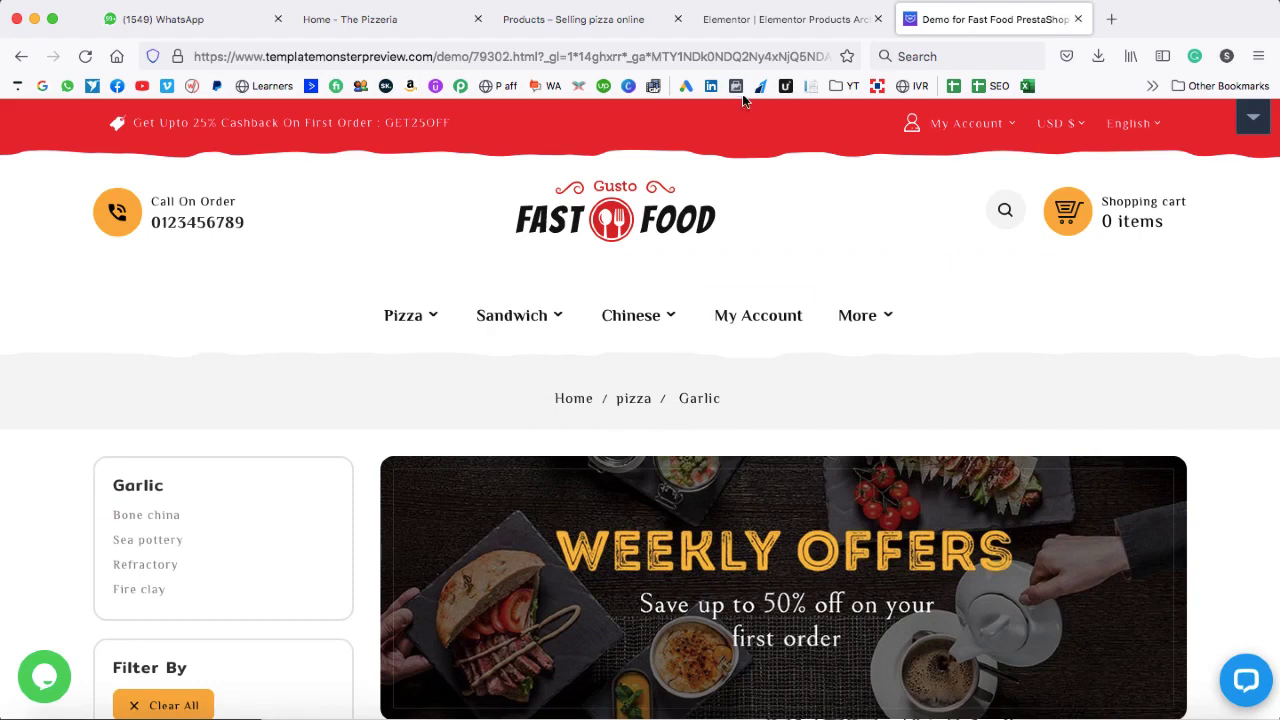
{"action": "left_click", "coordinate": [758, 22]}
Step: Add a one-column section with a classic #F0F0F0 background colour
{"action": "left_click", "coordinate": [751, 426]}
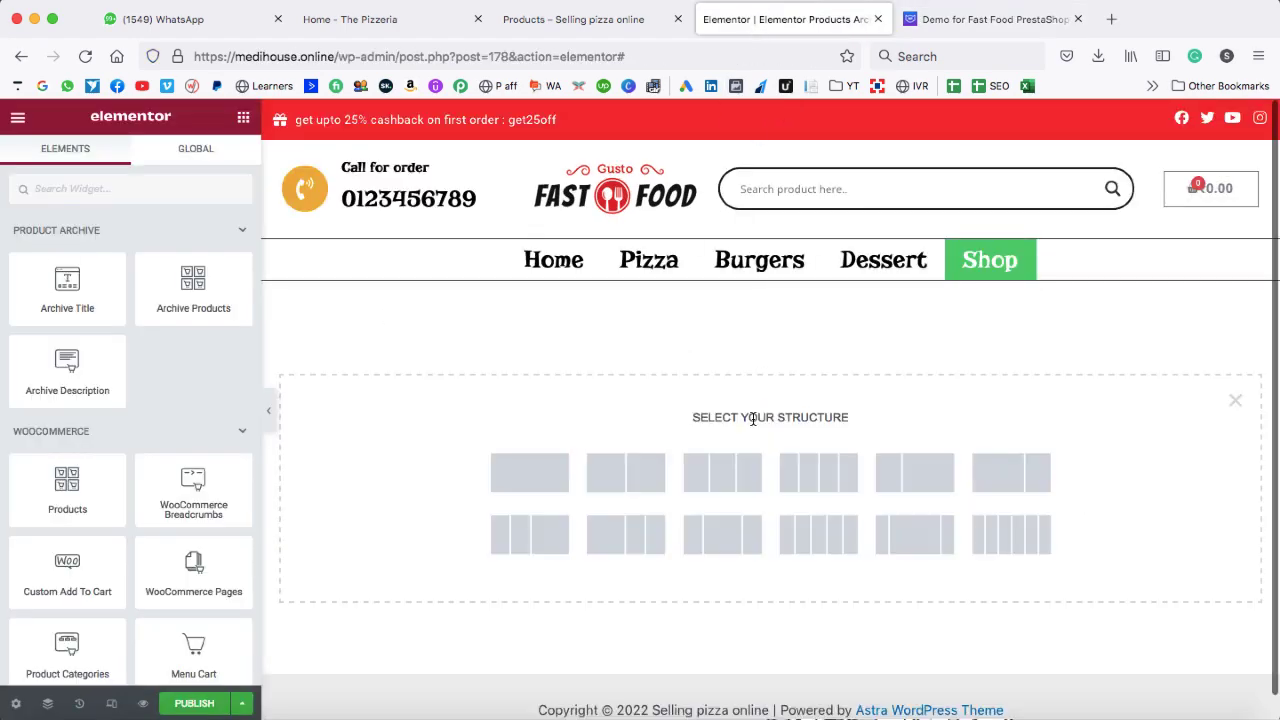
{"action": "left_click", "coordinate": [526, 466]}
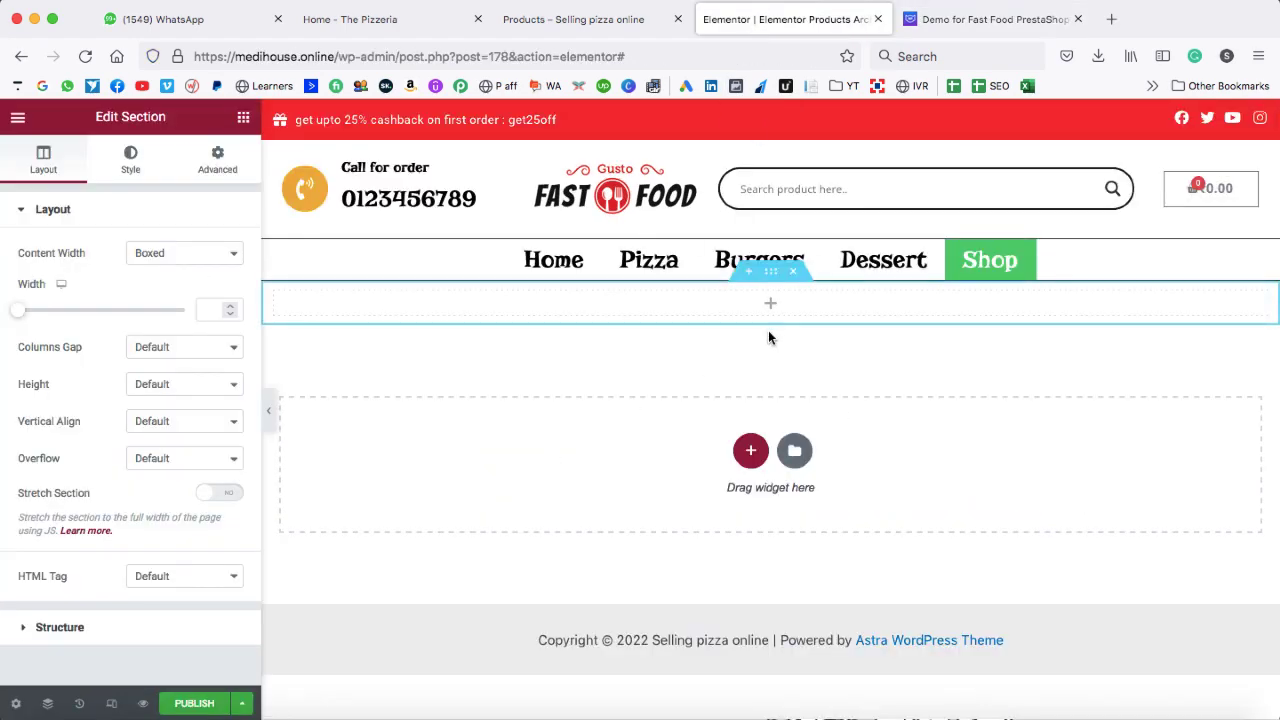
{"action": "right_click", "coordinate": [769, 273]}
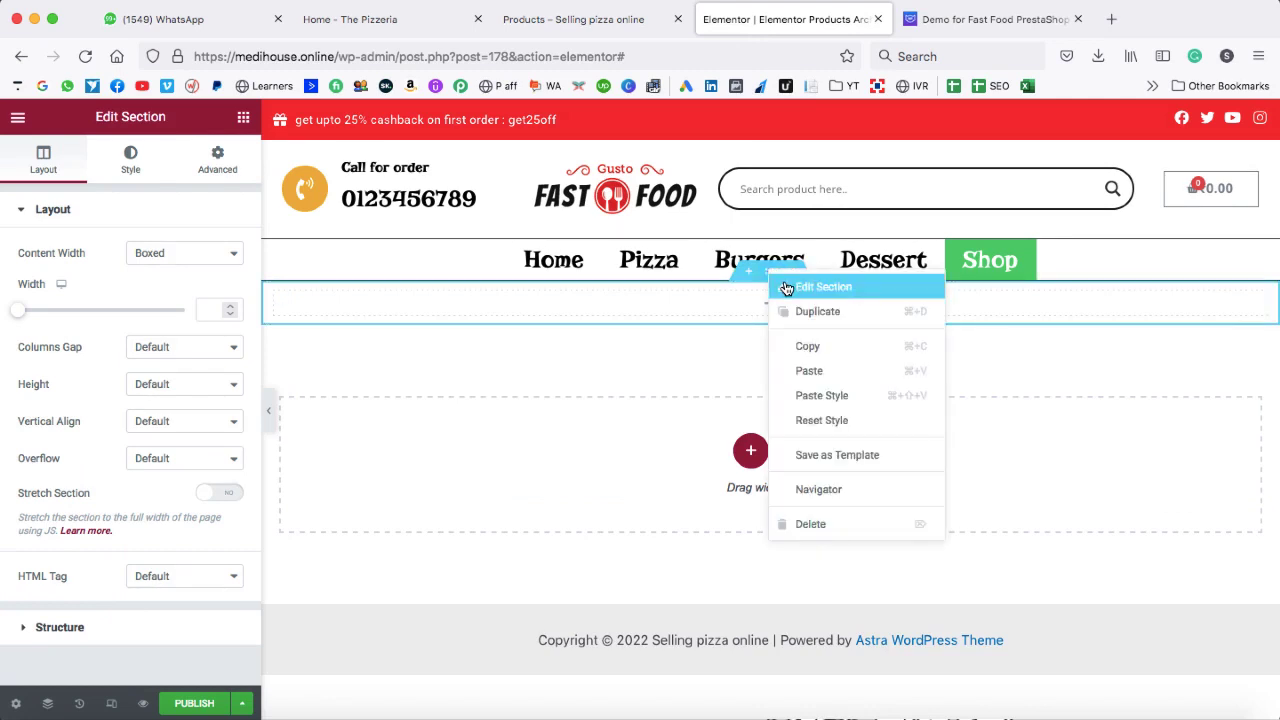
{"action": "left_click", "coordinate": [790, 286]}
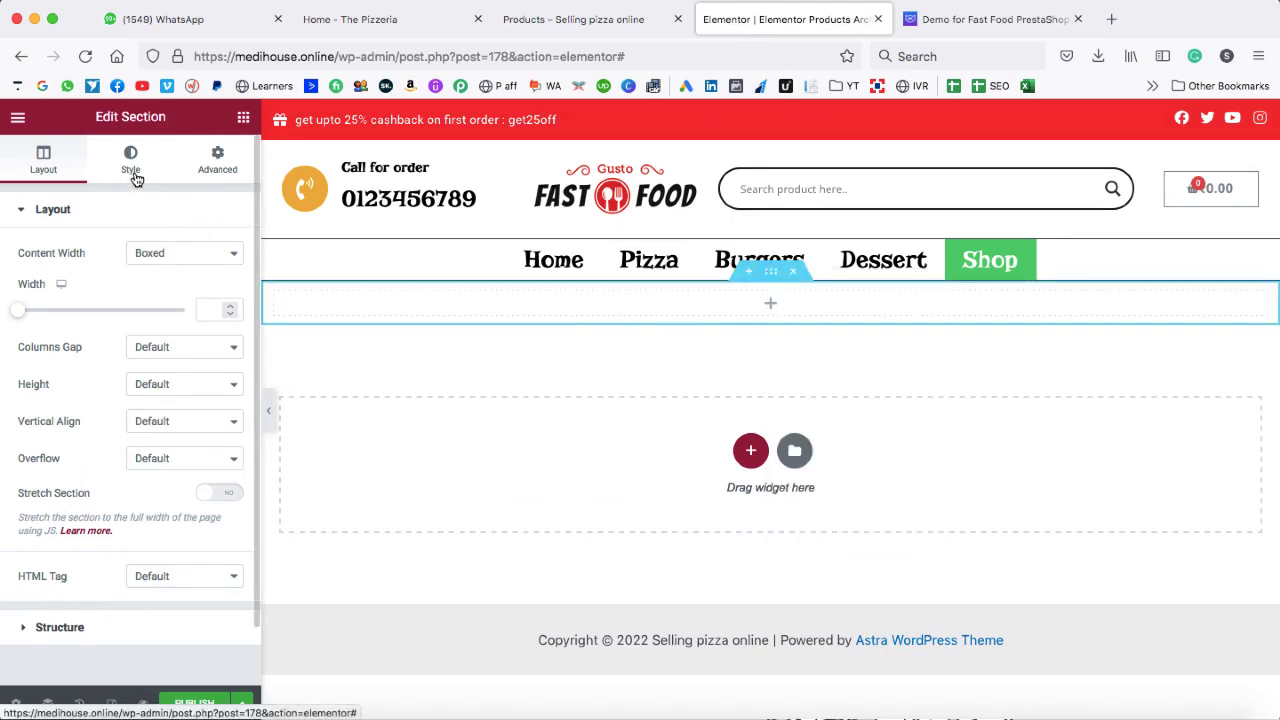
{"action": "left_click", "coordinate": [132, 170]}
{"action": "left_click", "coordinate": [160, 292]}
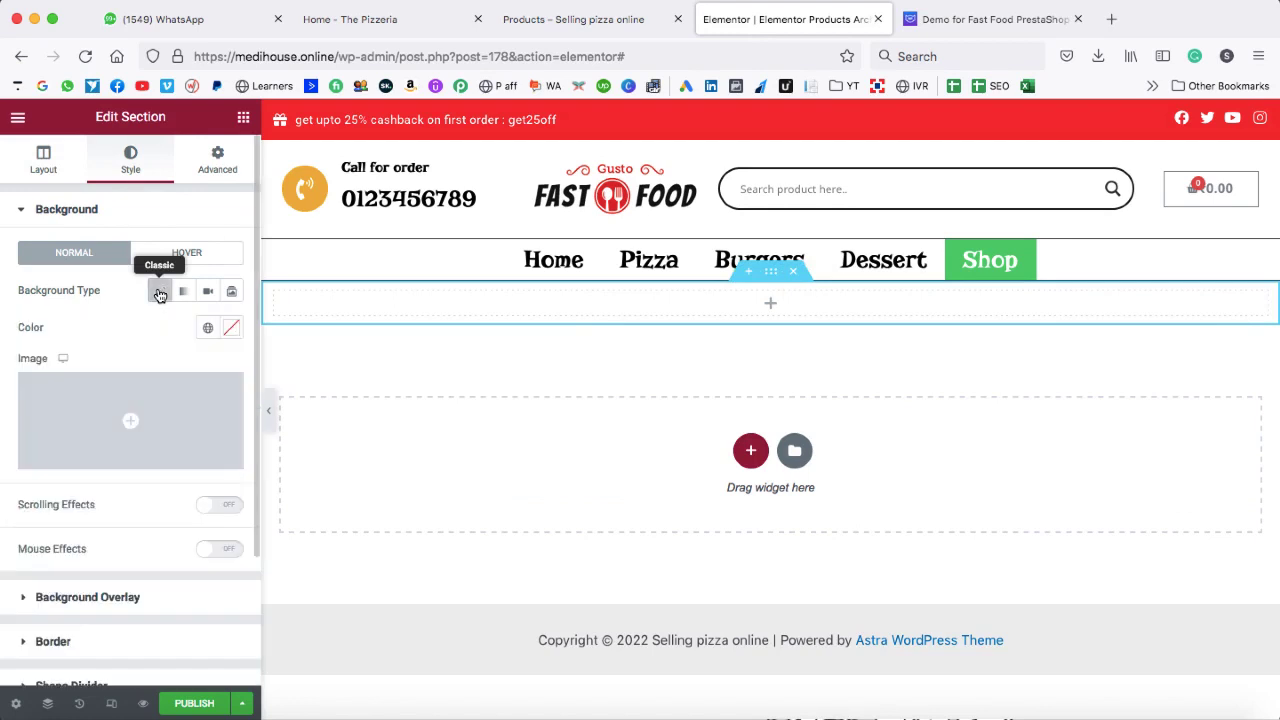
{"action": "left_click", "coordinate": [231, 327]}
{"action": "left_click_drag", "start_coordinate": [185, 416], "coordinate": [130, 398]}
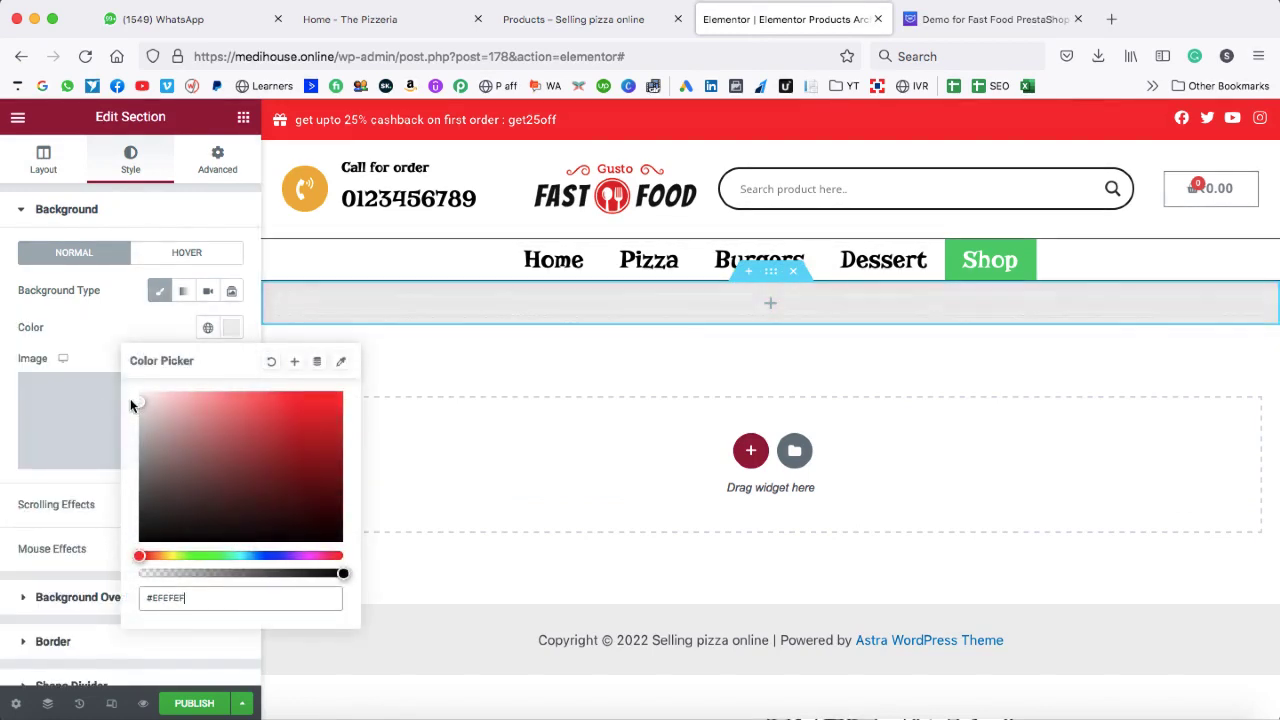
{"action": "left_click", "coordinate": [103, 351]}
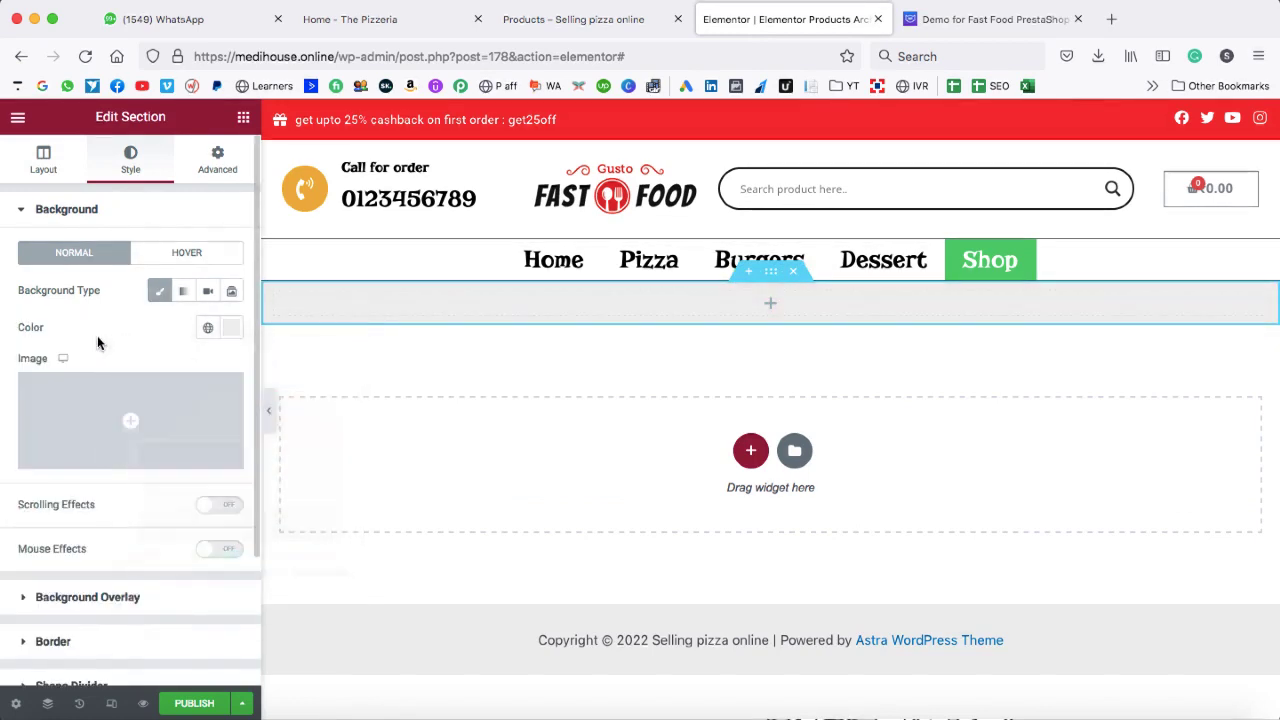
Step: Add a WooCommerce Breadcrumbs widget to the grey section, centred with dark grey text
{"action": "left_click", "coordinate": [770, 306]}
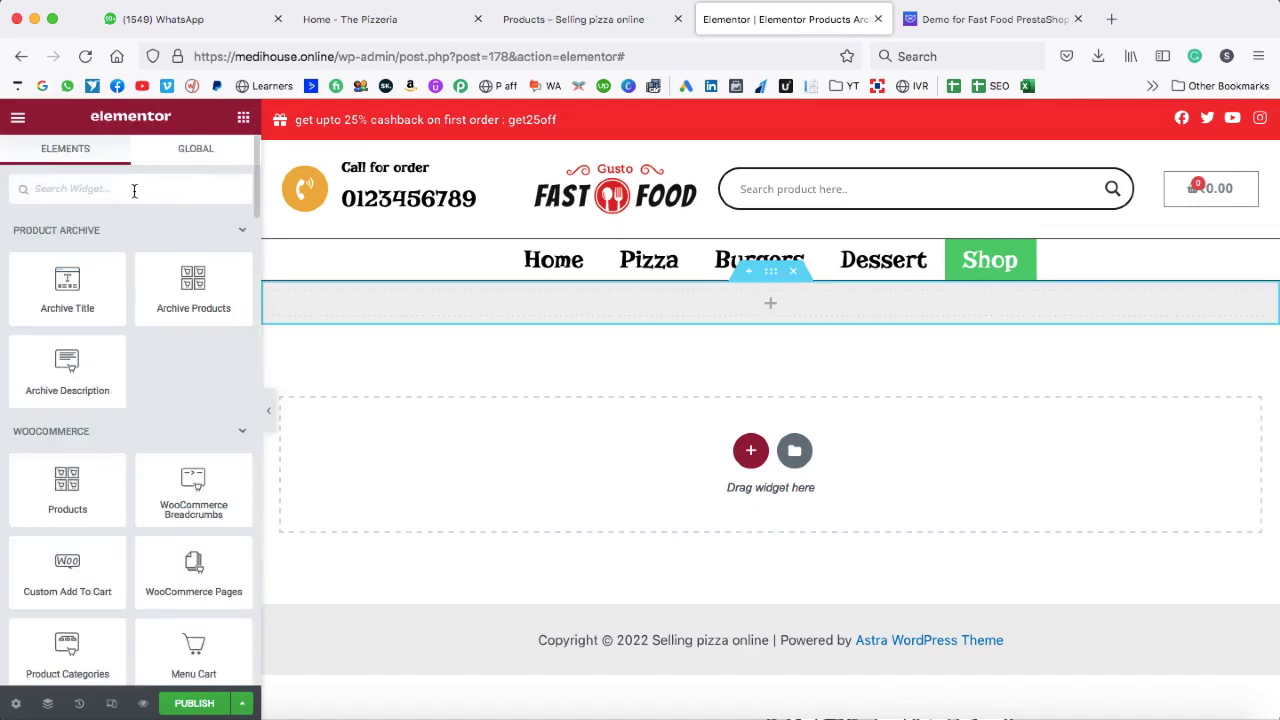
{"action": "type", "text": "bread"}
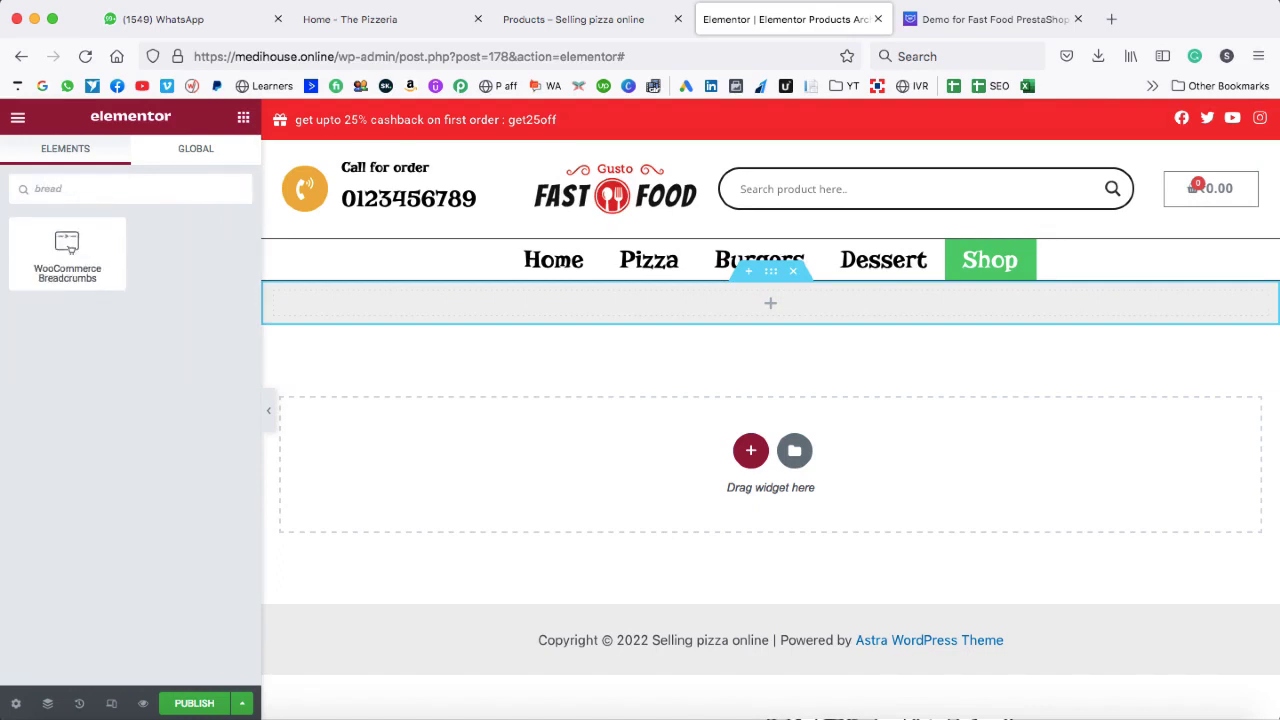
{"action": "left_click_drag", "start_coordinate": [91, 257], "coordinate": [752, 299]}
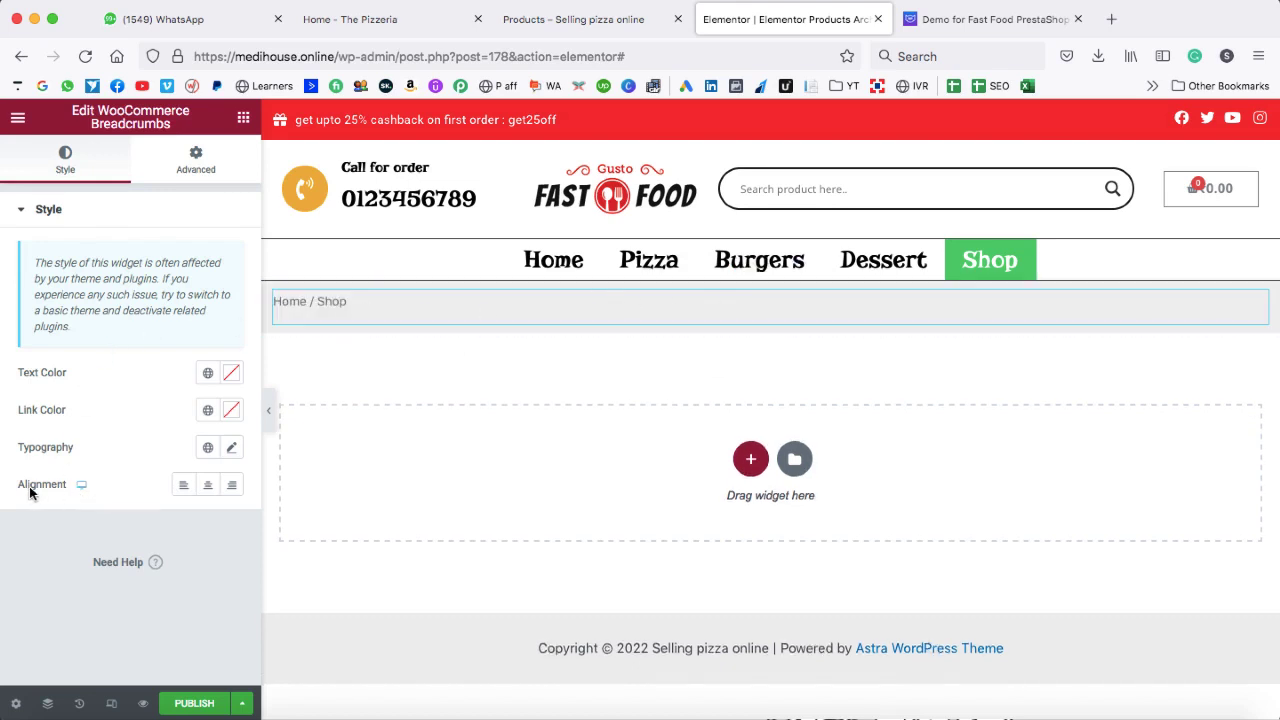
{"action": "left_click", "coordinate": [208, 487]}
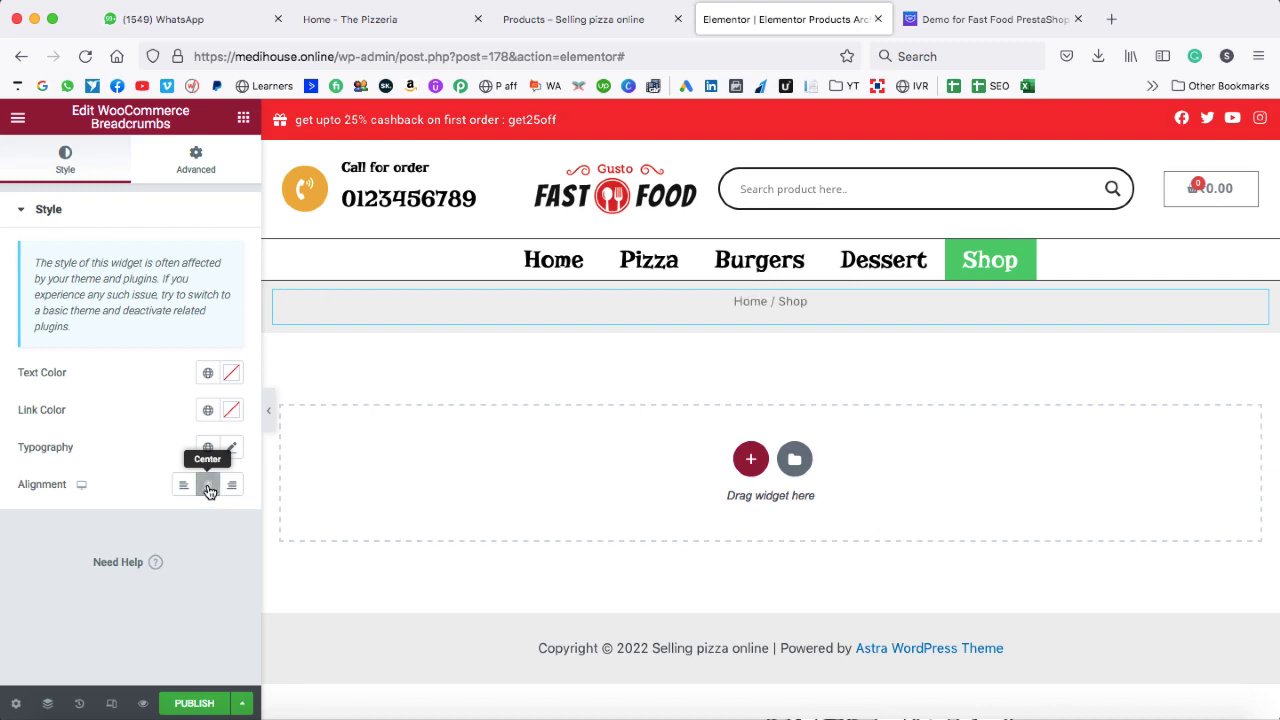
{"action": "left_click", "coordinate": [231, 374]}
{"action": "left_click_drag", "start_coordinate": [176, 490], "coordinate": [137, 560]}
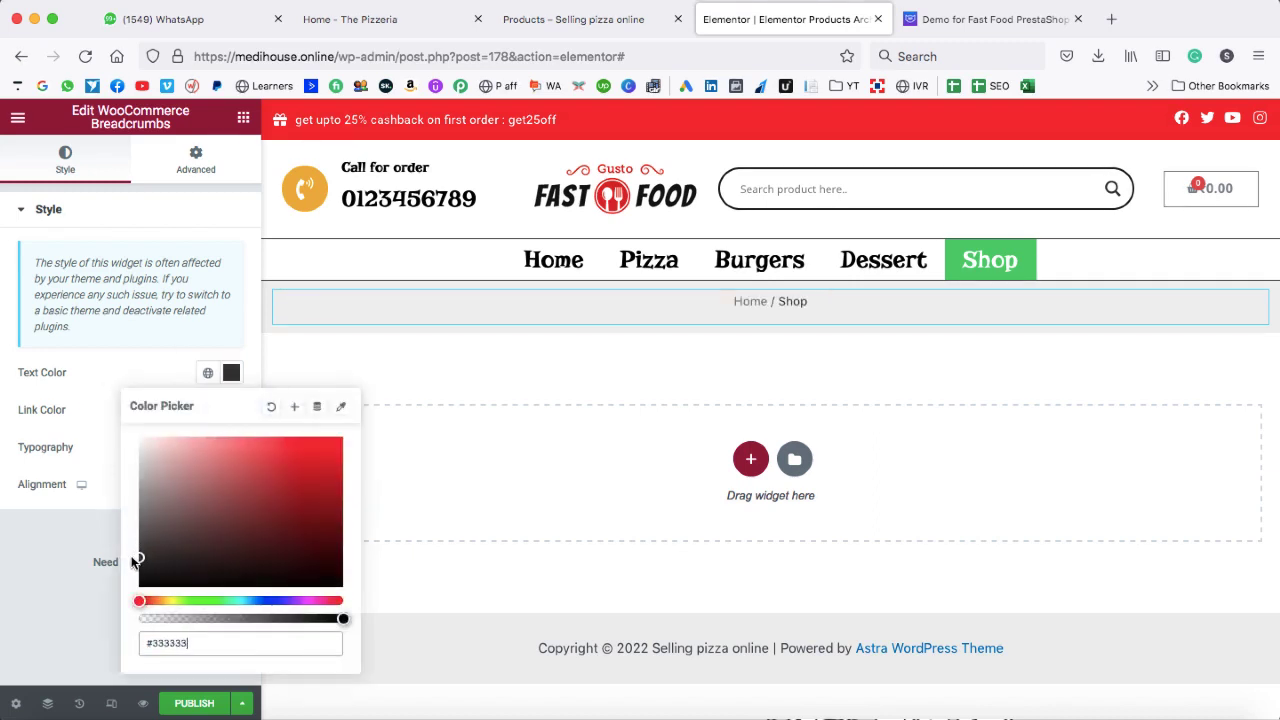
{"action": "left_click", "coordinate": [57, 543]}
Step: Enlarge the breadcrumb font and set its family to Roboto Slab
{"action": "left_click", "coordinate": [232, 448]}
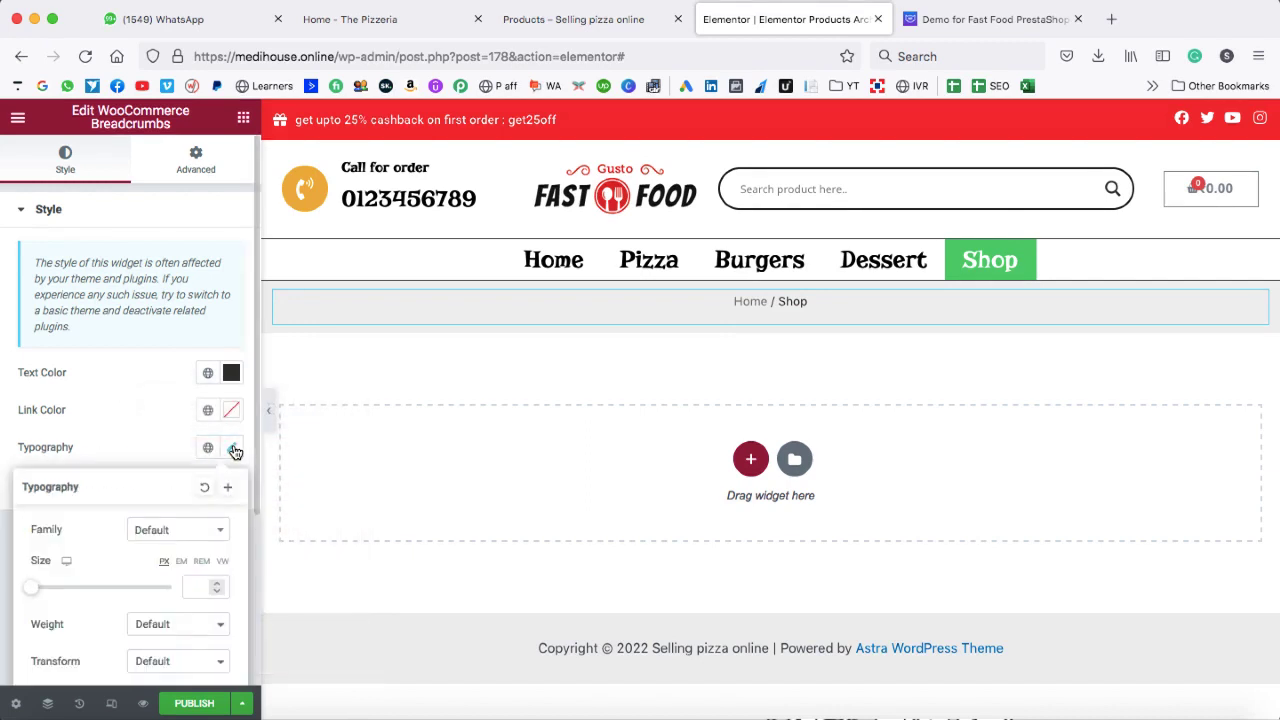
{"action": "scroll", "coordinate": [197, 526], "scroll_direction": "down", "scroll_amount": 3}
{"action": "left_click_drag", "start_coordinate": [31, 405], "coordinate": [43, 403]}
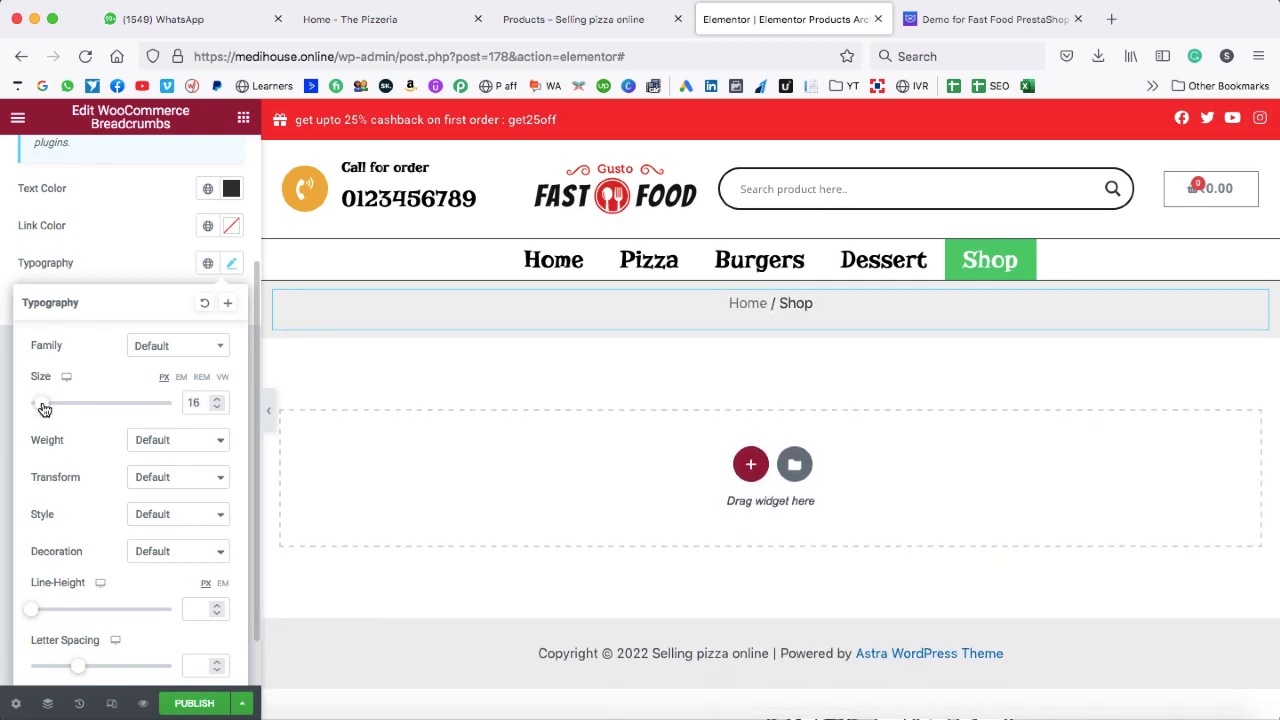
{"action": "left_click", "coordinate": [165, 350]}
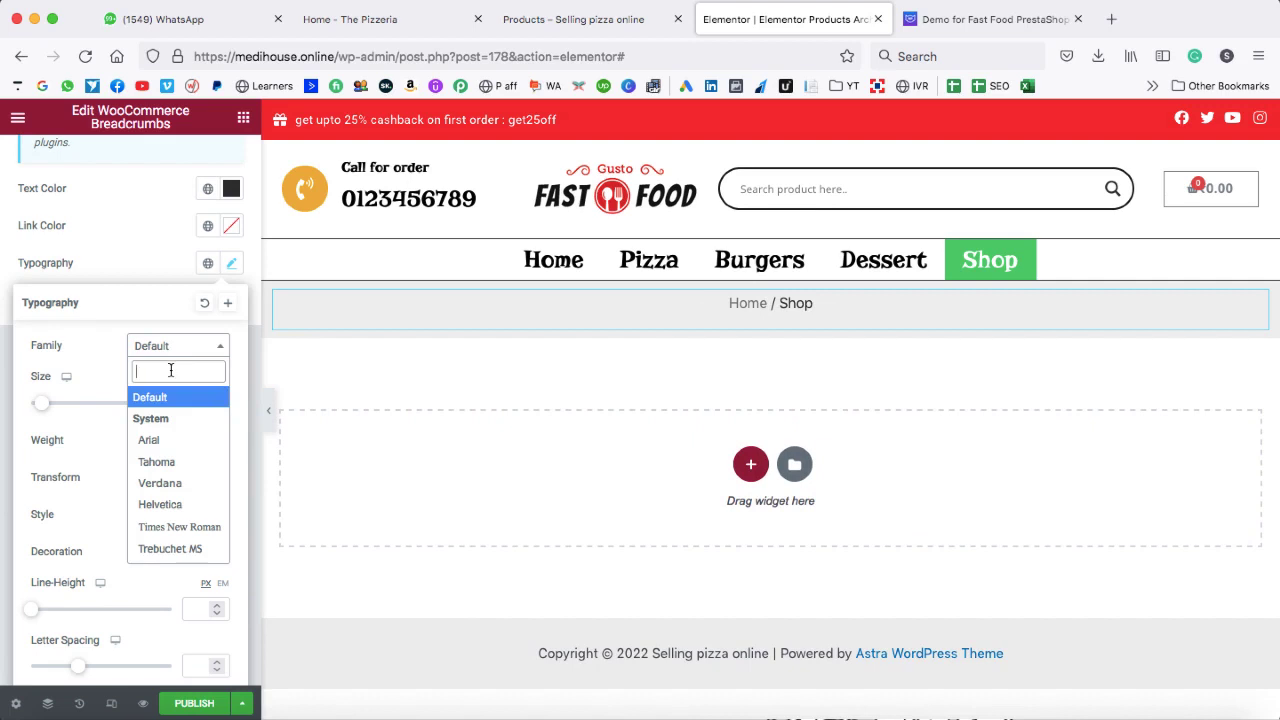
{"action": "type", "text": "roboto"}
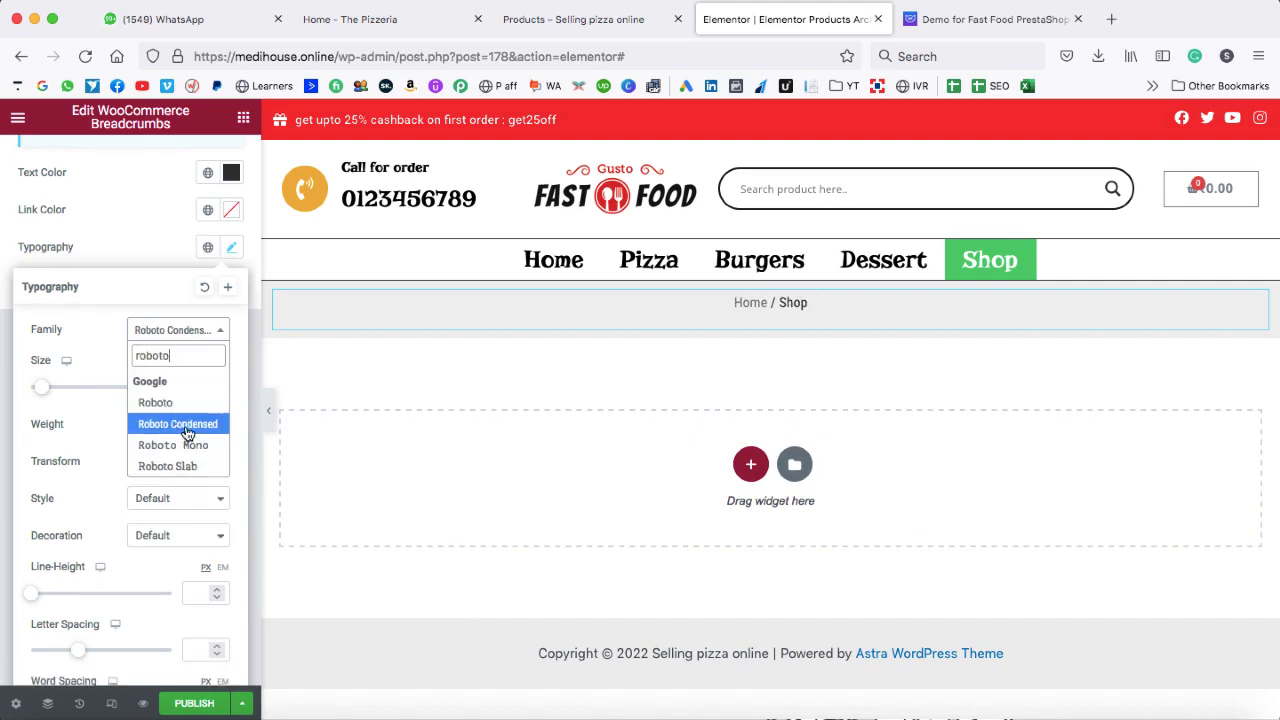
{"action": "left_click", "coordinate": [170, 472]}
{"action": "left_click", "coordinate": [289, 471]}
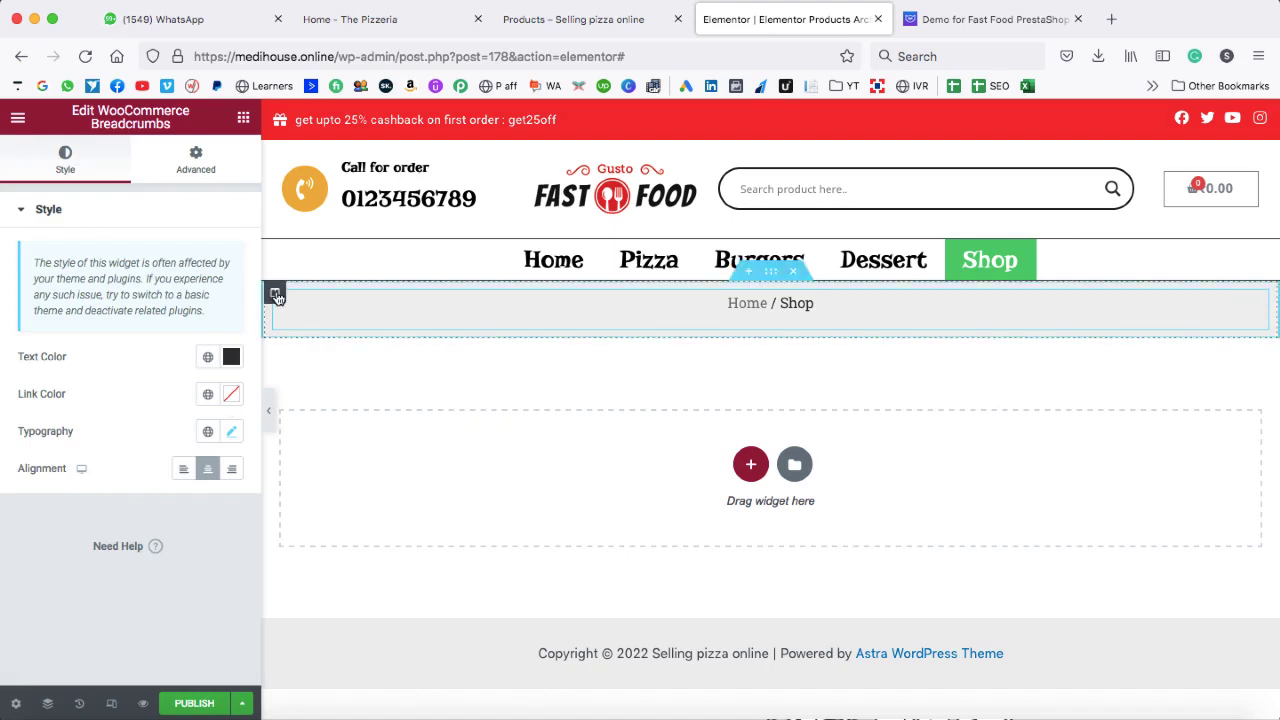
Step: Middle-align the breadcrumb's column vertically, then compare with the Fast Food demo
{"action": "right_click", "coordinate": [276, 295]}
{"action": "left_click", "coordinate": [306, 313]}
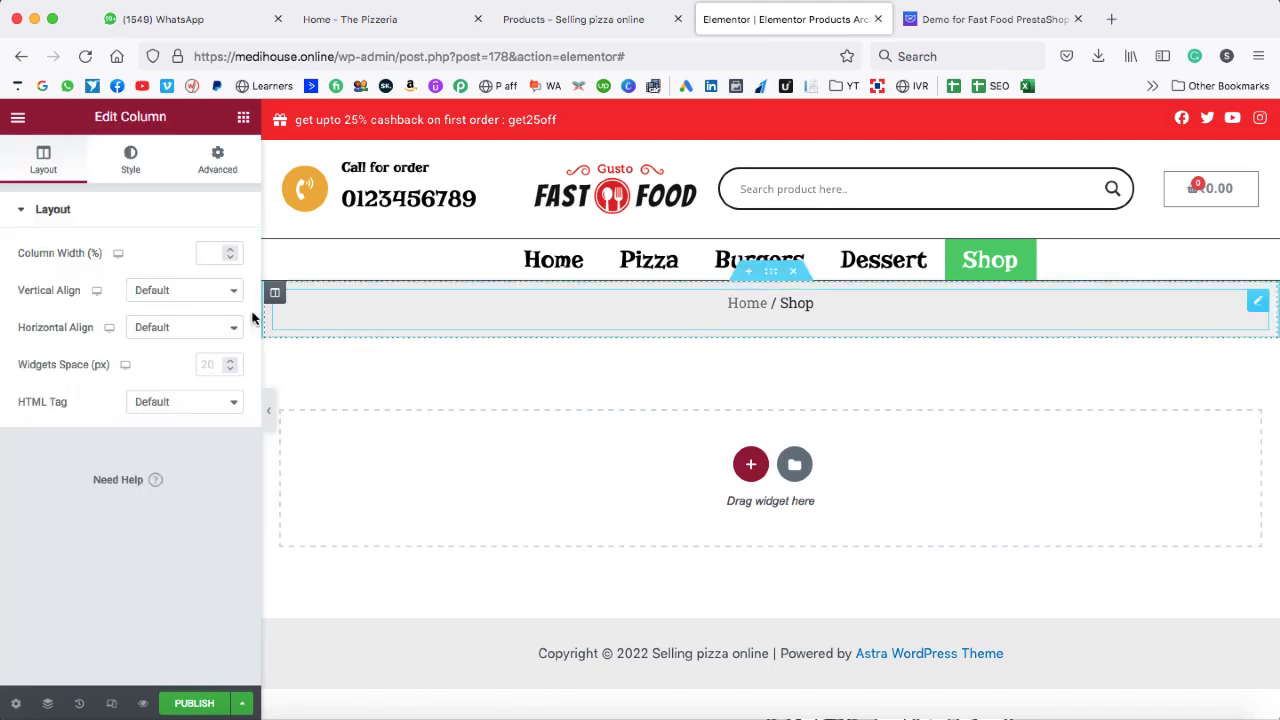
{"action": "left_click", "coordinate": [152, 292]}
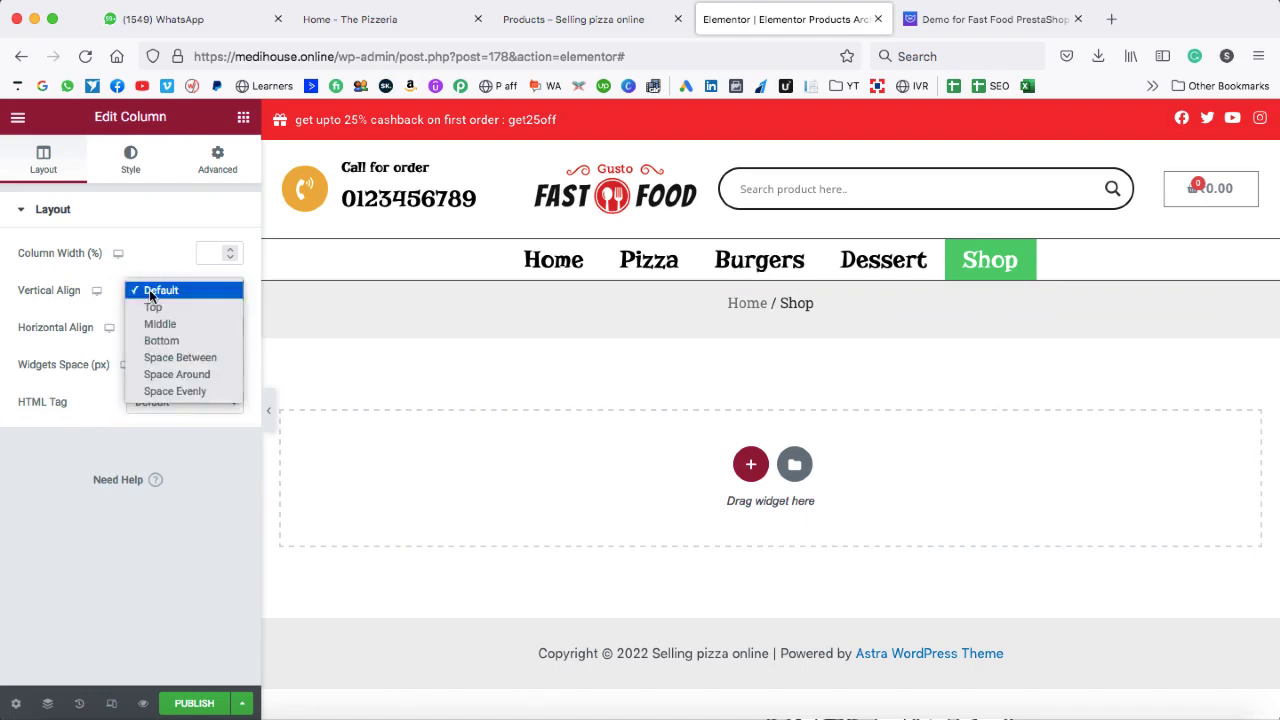
{"action": "left_click", "coordinate": [157, 321]}
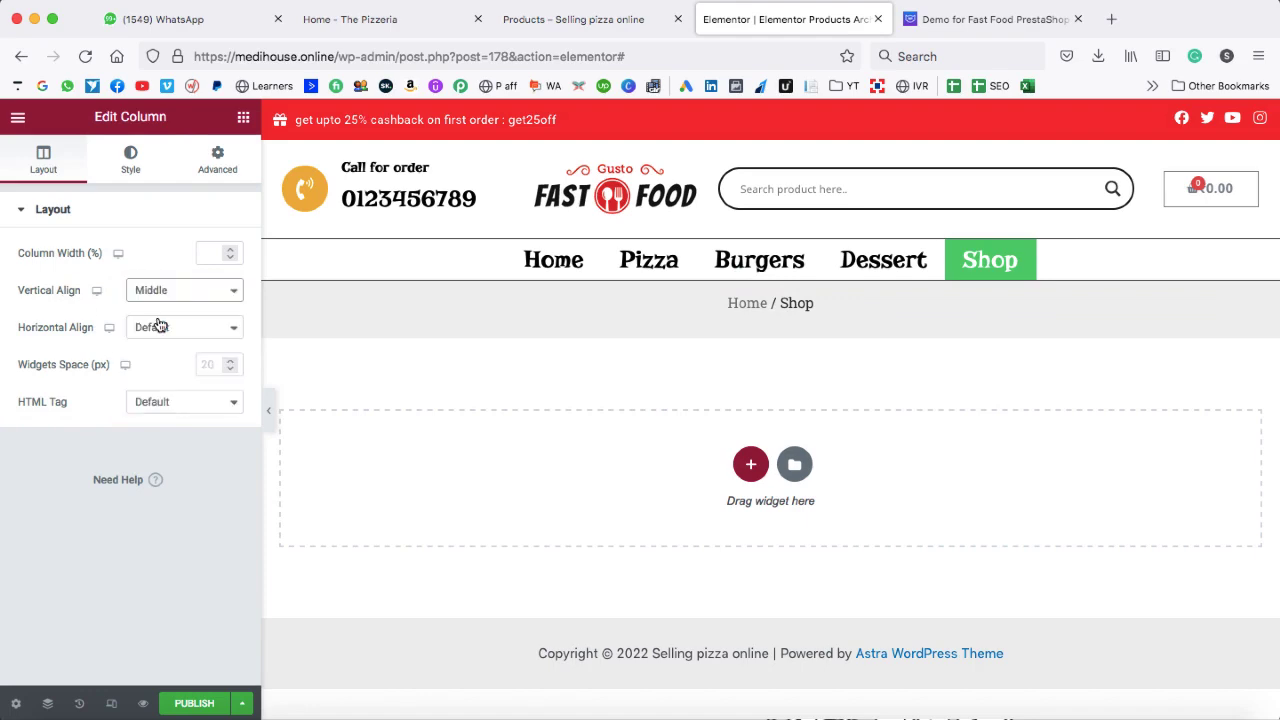
{"action": "left_click", "coordinate": [960, 20]}
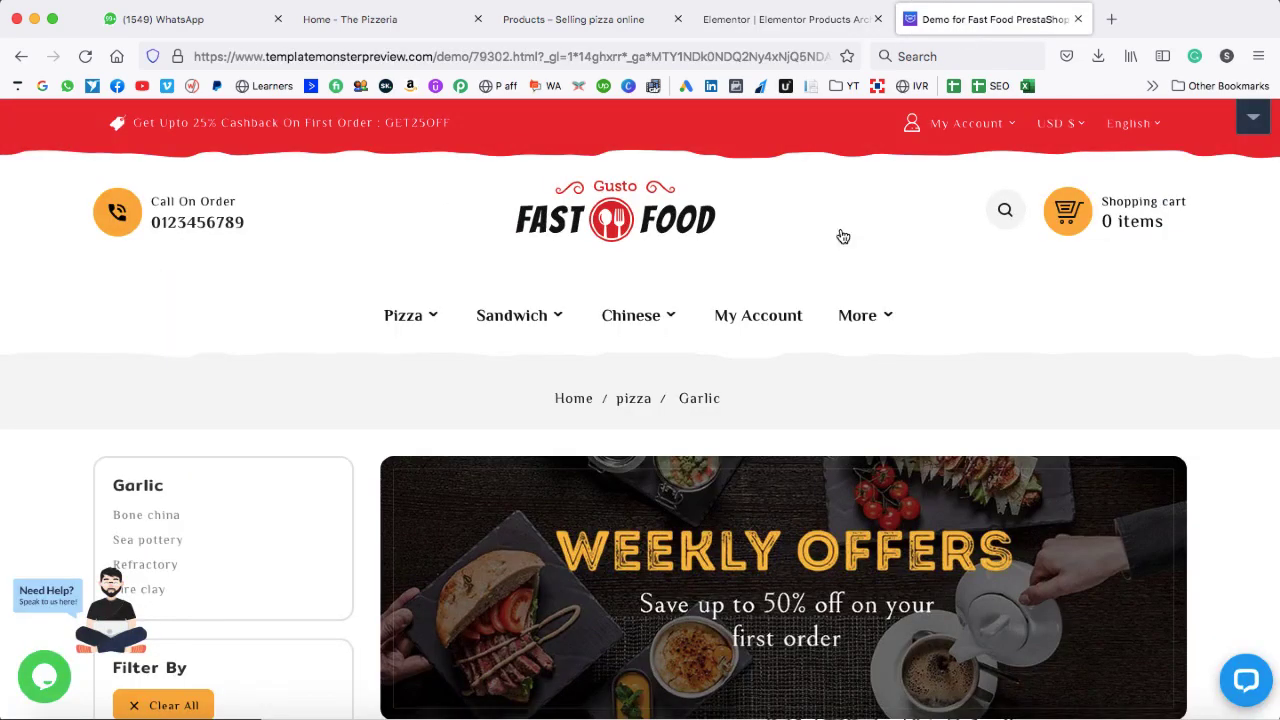
{"action": "scroll", "coordinate": [745, 407], "scroll_direction": "down", "scroll_amount": 3}
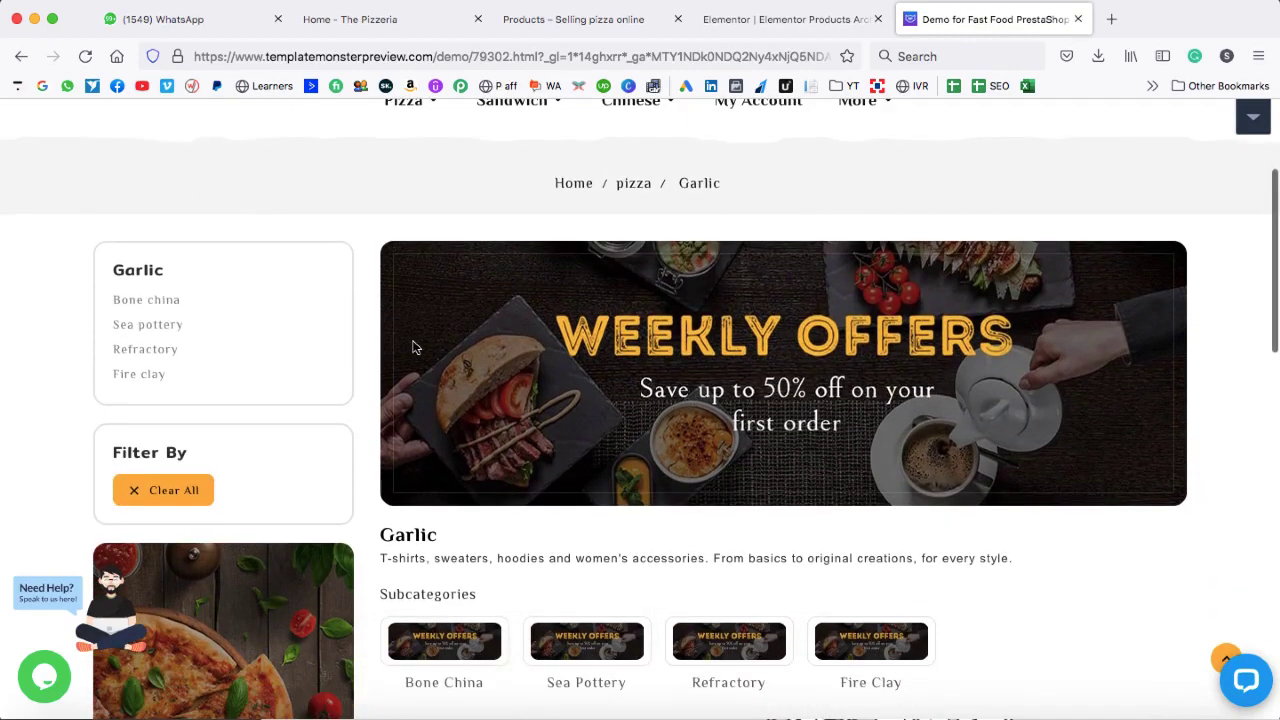
{"action": "scroll", "coordinate": [415, 347], "scroll_direction": "down", "scroll_amount": 1}
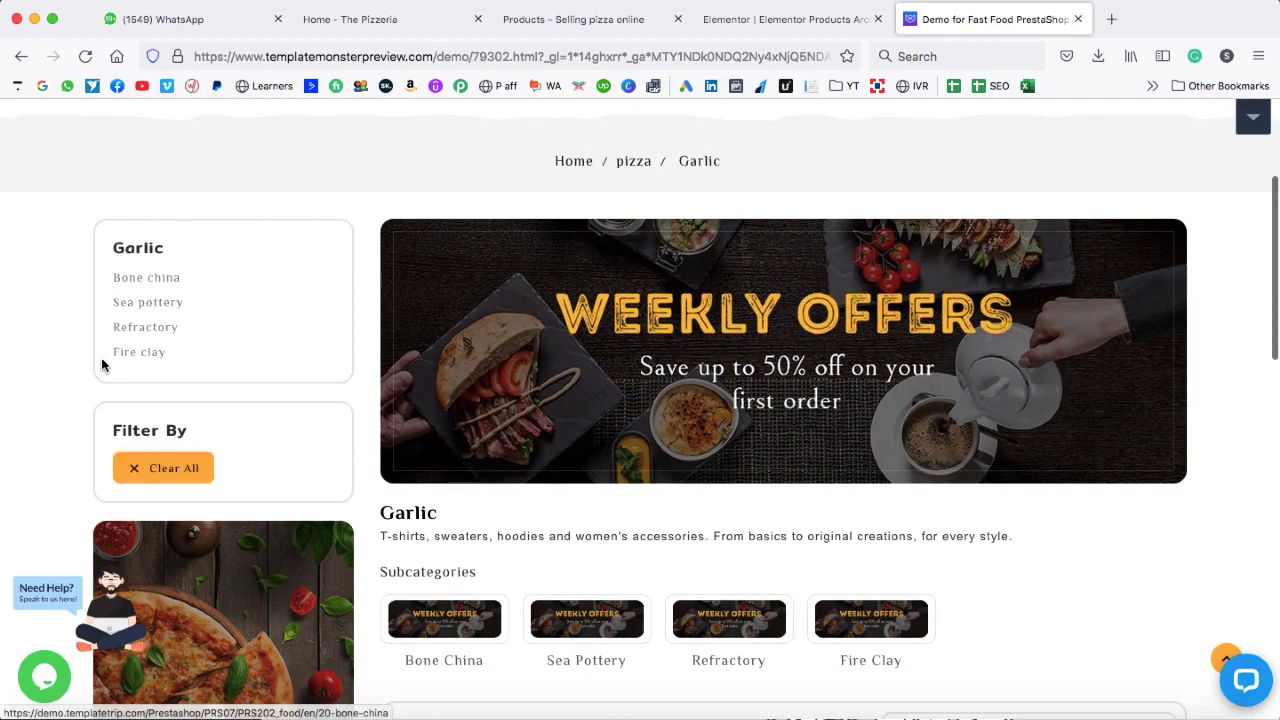
{"action": "scroll", "coordinate": [187, 435], "scroll_direction": "down", "scroll_amount": 5}
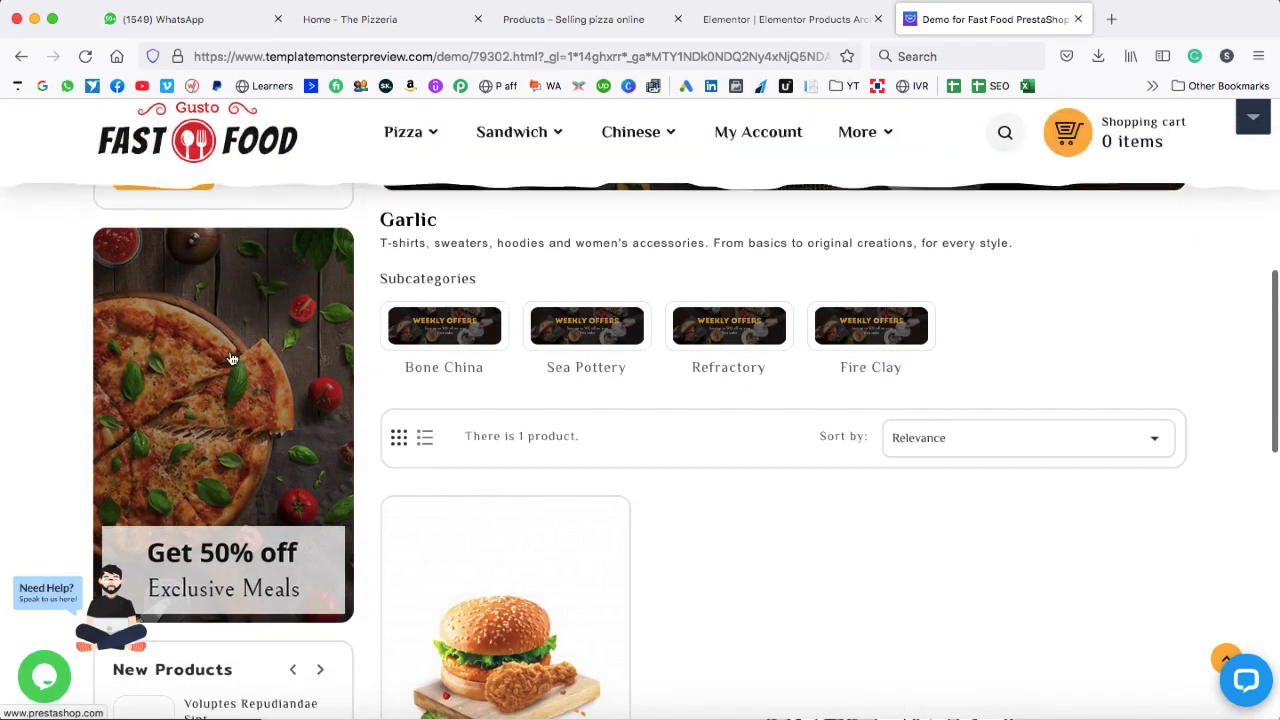
{"action": "scroll", "coordinate": [224, 377], "scroll_direction": "up", "scroll_amount": 6}
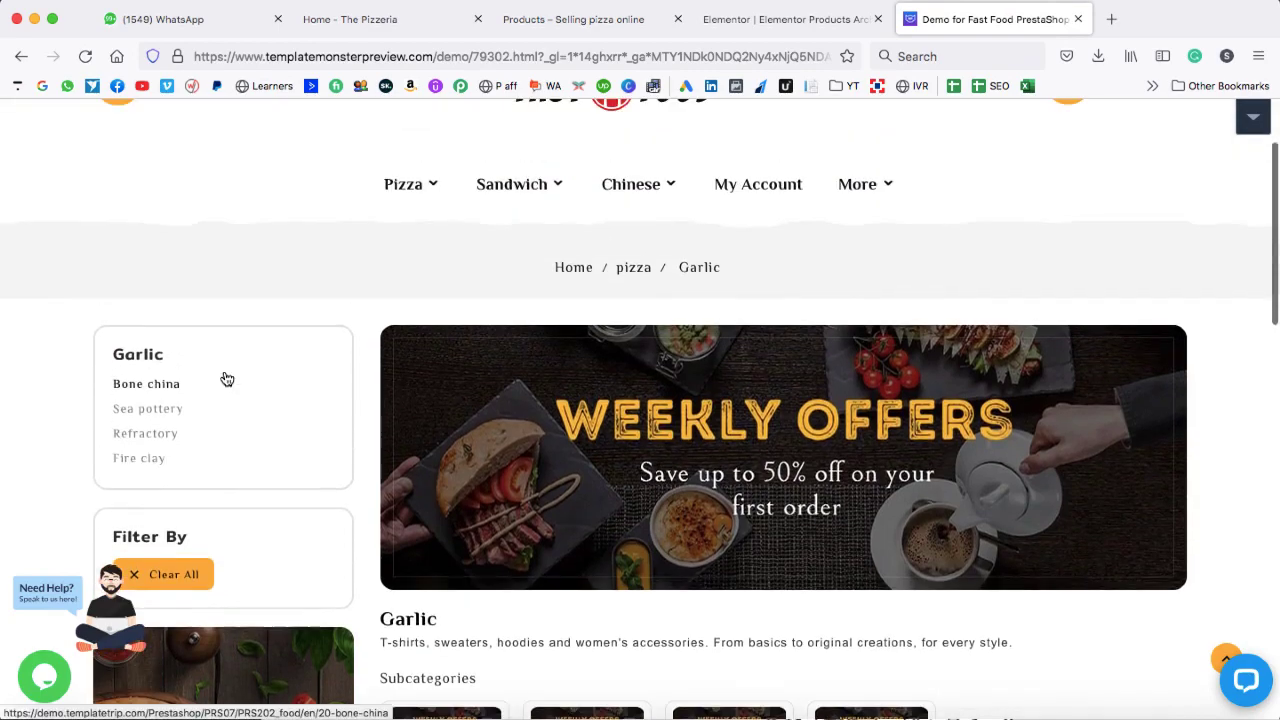
Step: Add a two-column section with the left column narrowed to about 22.5%
{"action": "left_click", "coordinate": [746, 30]}
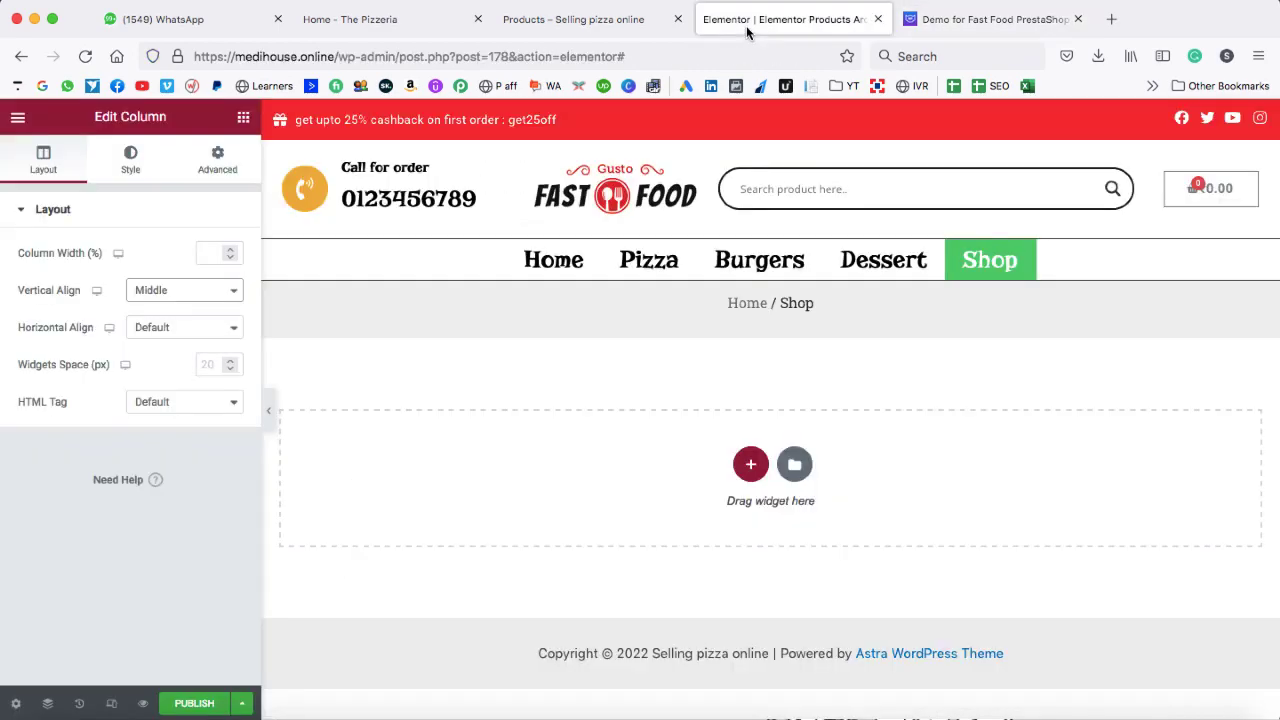
{"action": "left_click", "coordinate": [750, 463]}
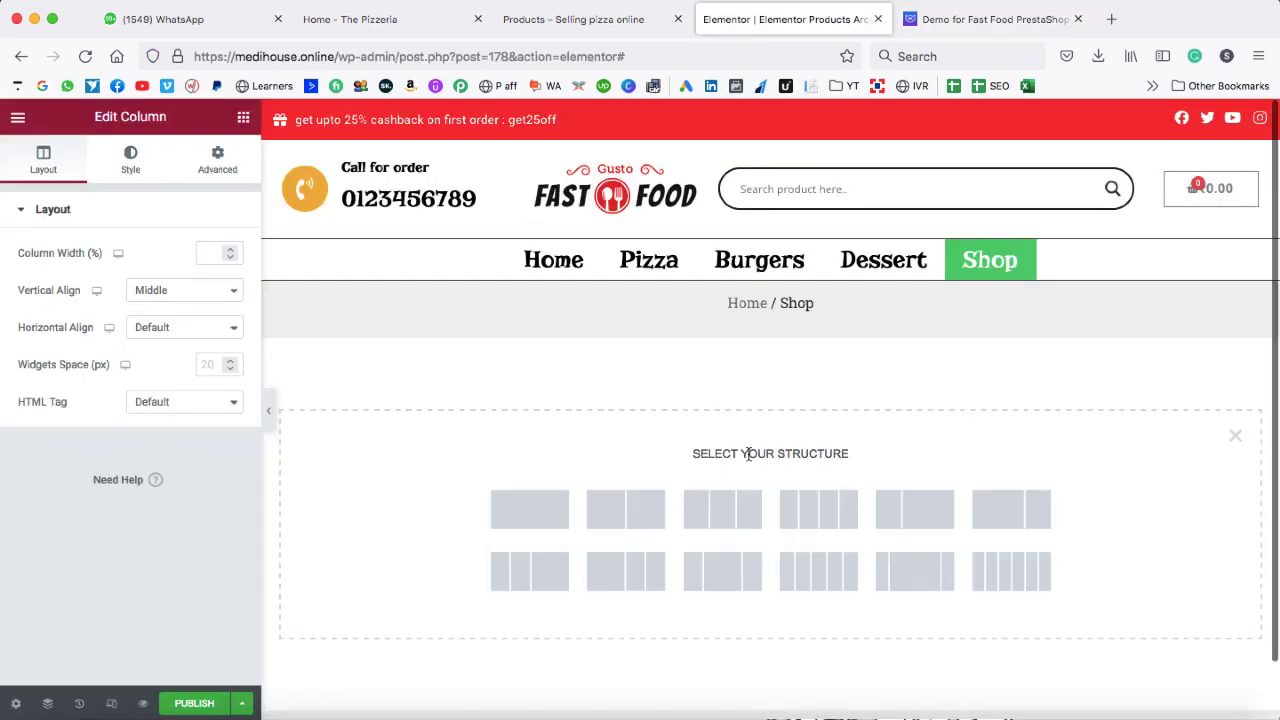
{"action": "left_click", "coordinate": [625, 510]}
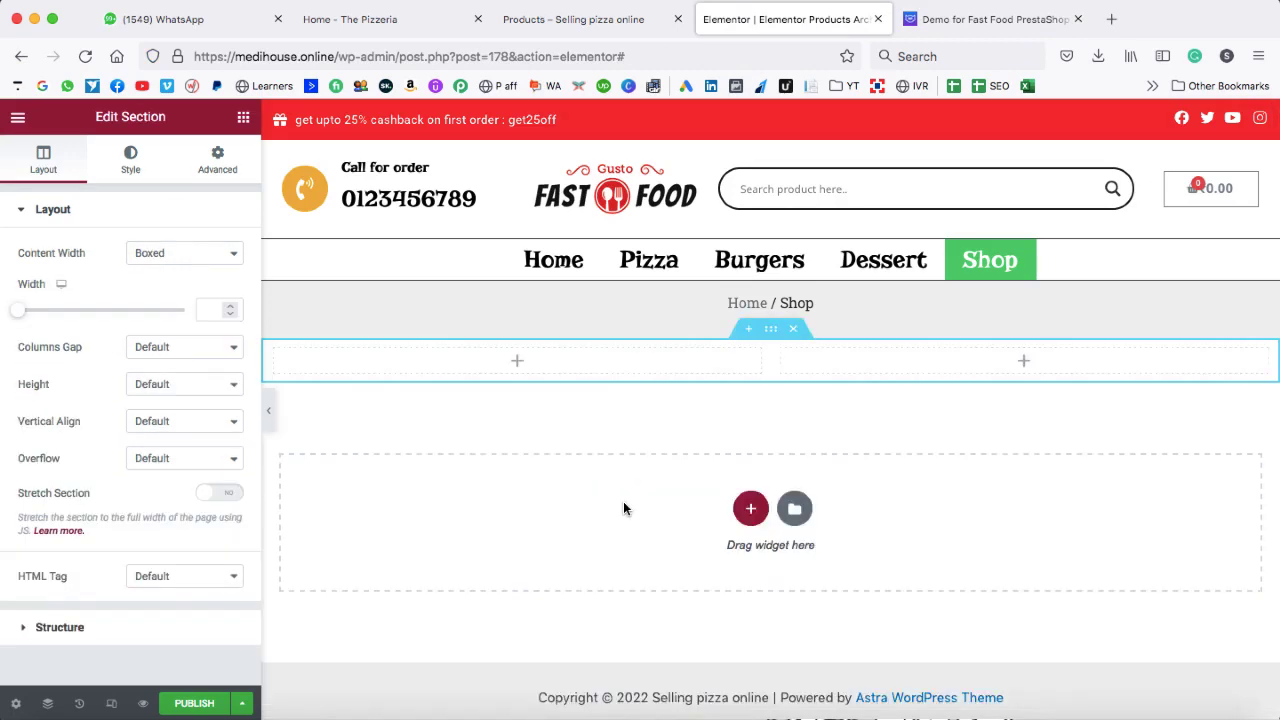
{"action": "left_click_drag", "start_coordinate": [759, 363], "coordinate": [522, 370]}
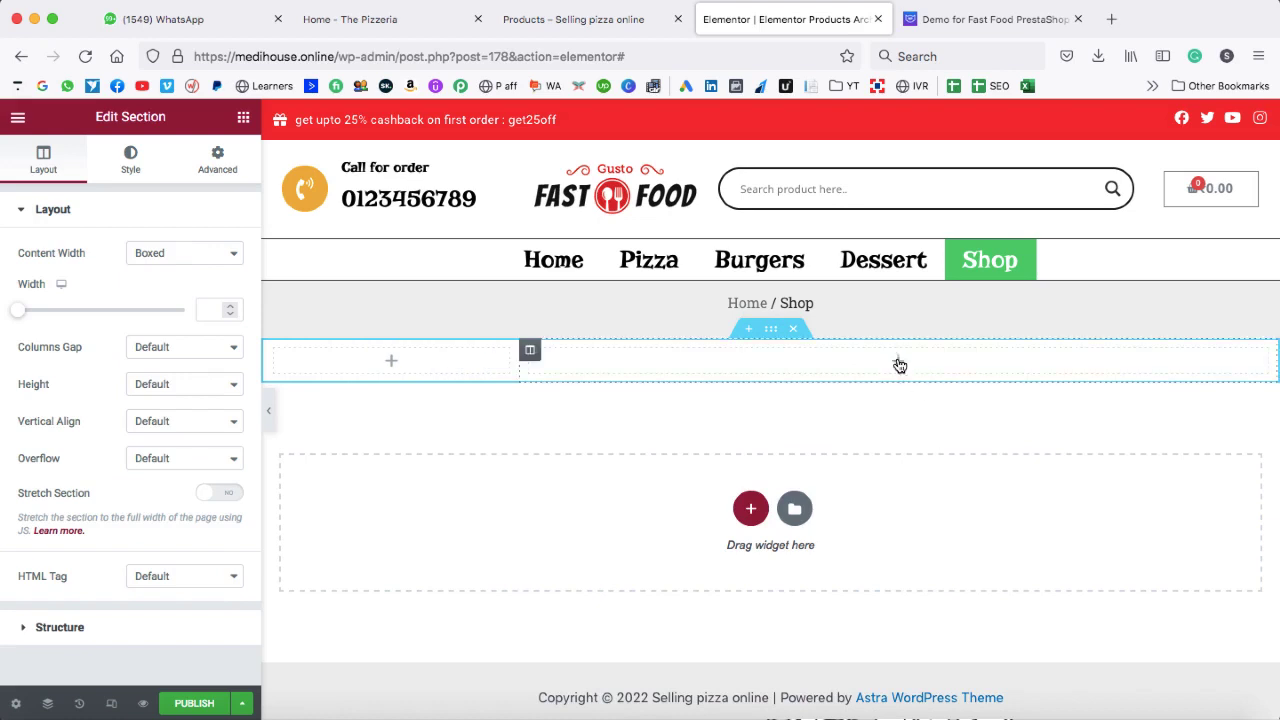
Step: Place an Image widget in the right column, deleting a mistakenly added inner section
{"action": "left_click", "coordinate": [899, 362]}
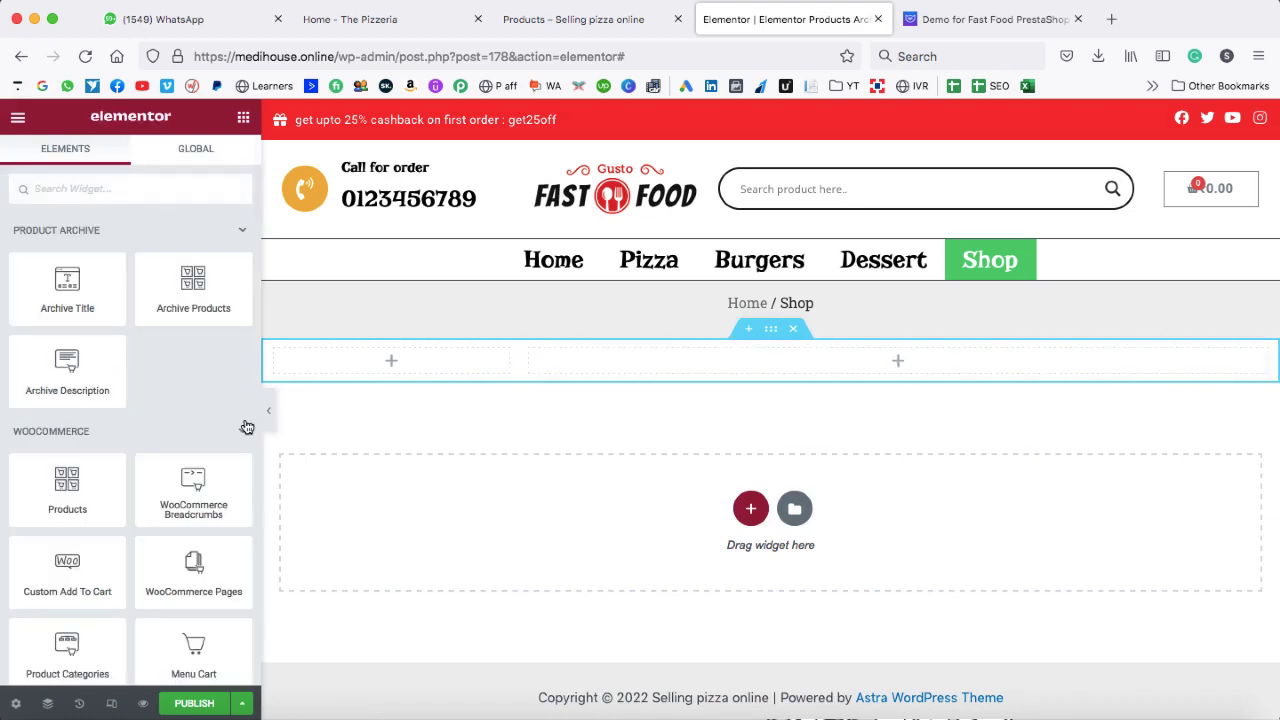
{"action": "scroll", "coordinate": [101, 539], "scroll_direction": "down", "scroll_amount": 5}
{"action": "scroll", "coordinate": [101, 539], "scroll_direction": "down", "scroll_amount": 3}
{"action": "left_click_drag", "start_coordinate": [54, 417], "coordinate": [857, 358]}
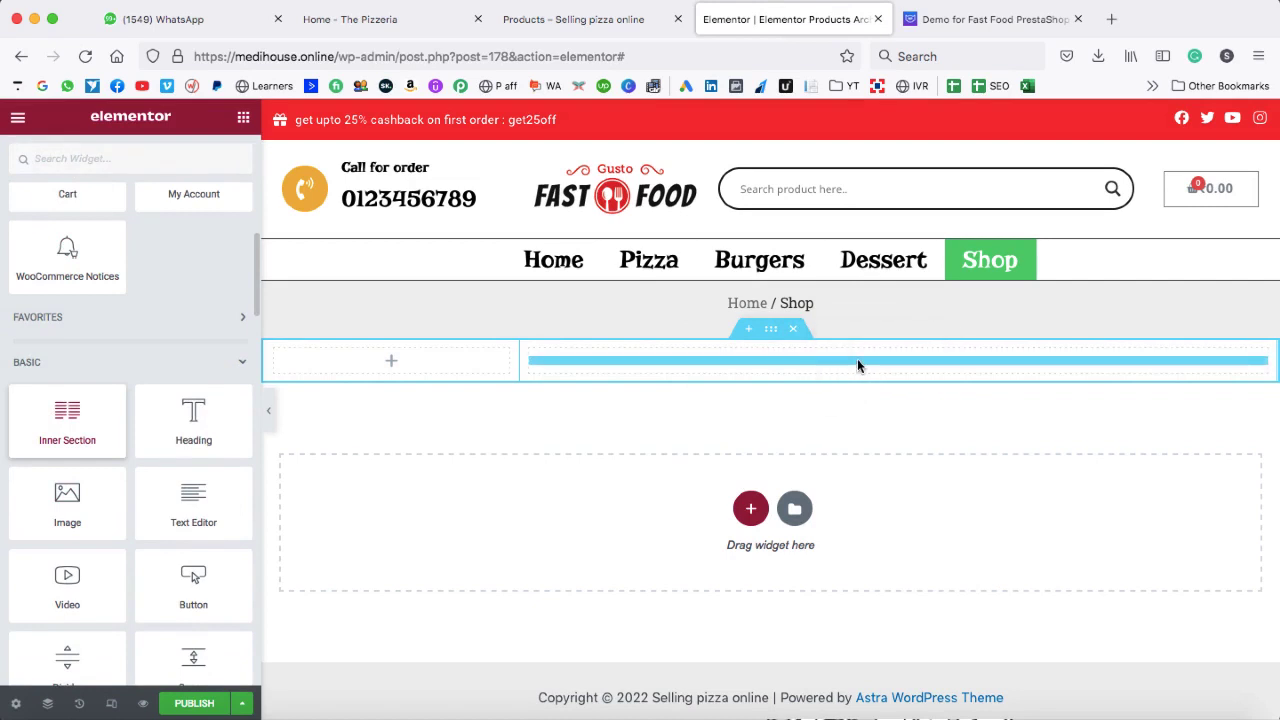
{"action": "right_click", "coordinate": [909, 358]}
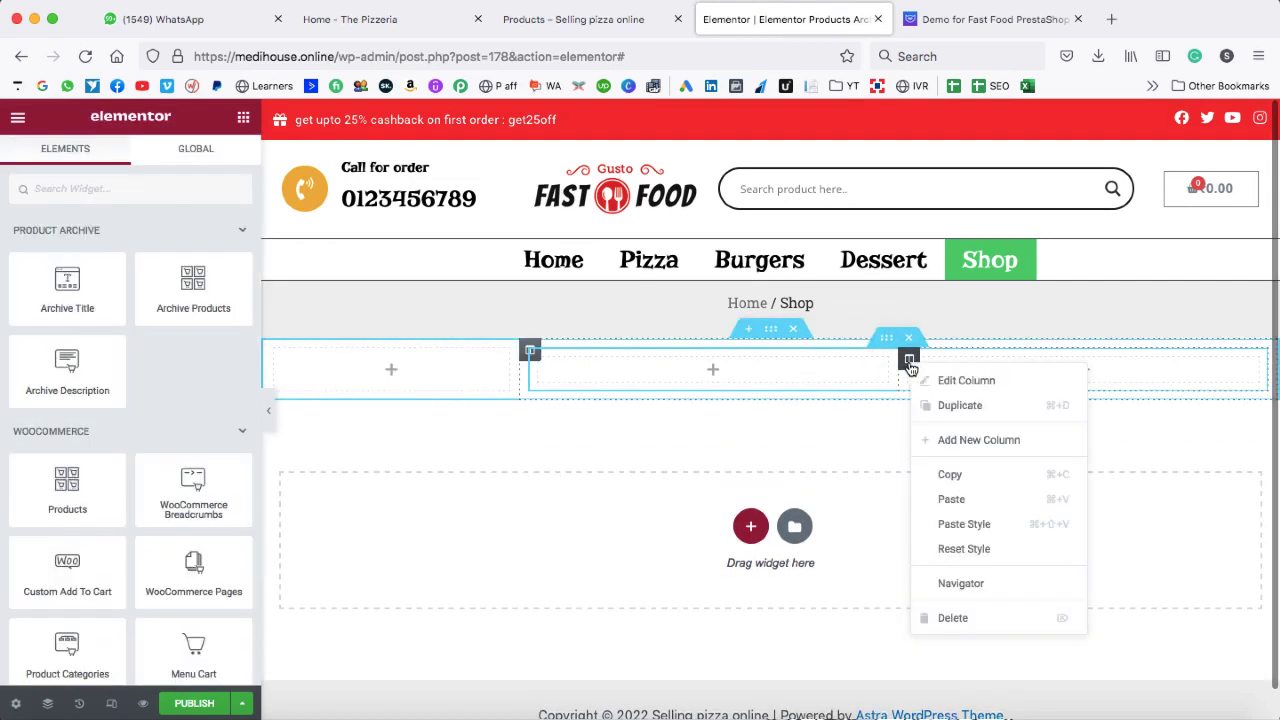
{"action": "left_click", "coordinate": [955, 616]}
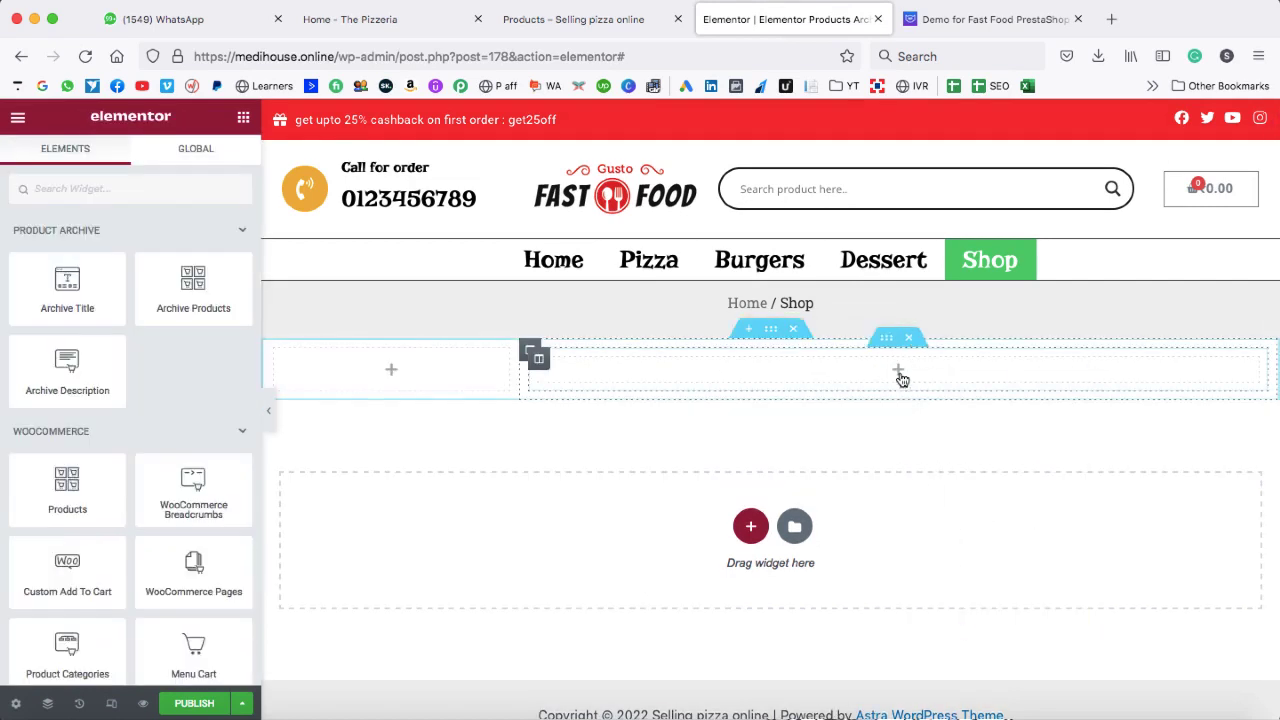
{"action": "scroll", "coordinate": [157, 414], "scroll_direction": "down", "scroll_amount": 10}
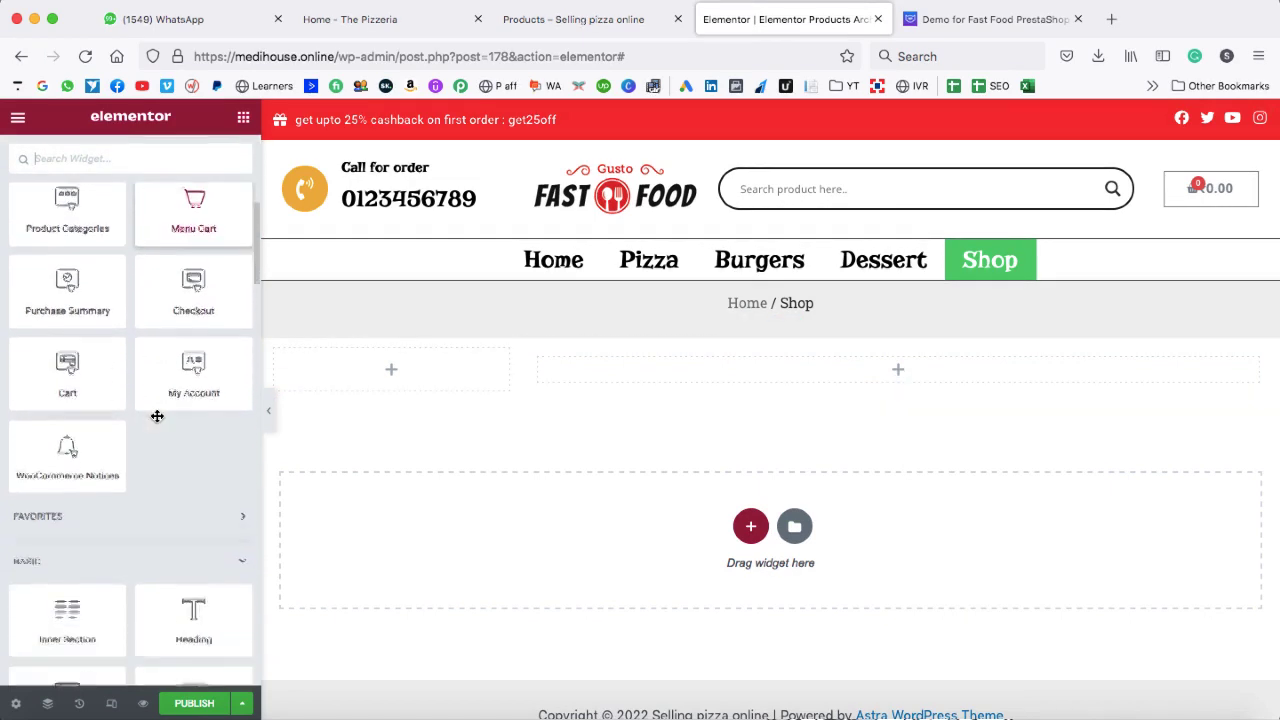
{"action": "left_click_drag", "start_coordinate": [62, 475], "coordinate": [894, 377]}
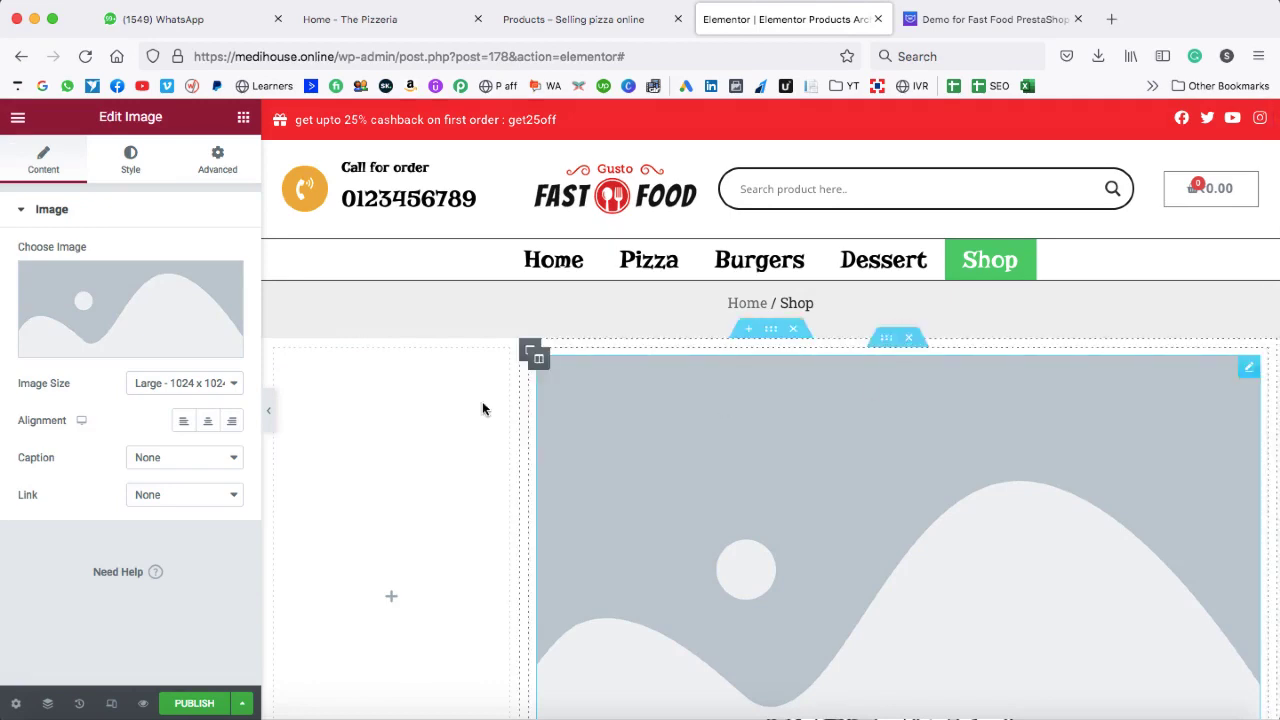
Step: Upload shop banner.jpg and insert it into the Image widget
{"action": "left_click", "coordinate": [118, 345]}
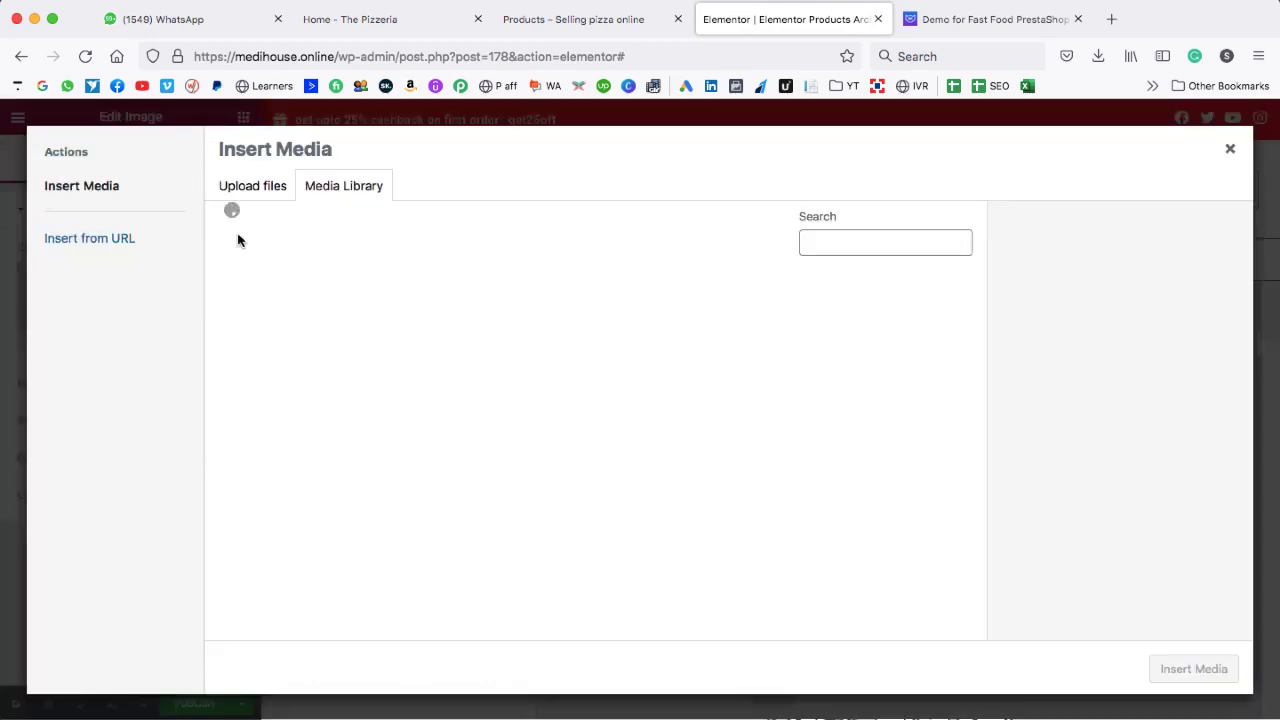
{"action": "left_click", "coordinate": [252, 188]}
{"action": "left_click", "coordinate": [748, 422]}
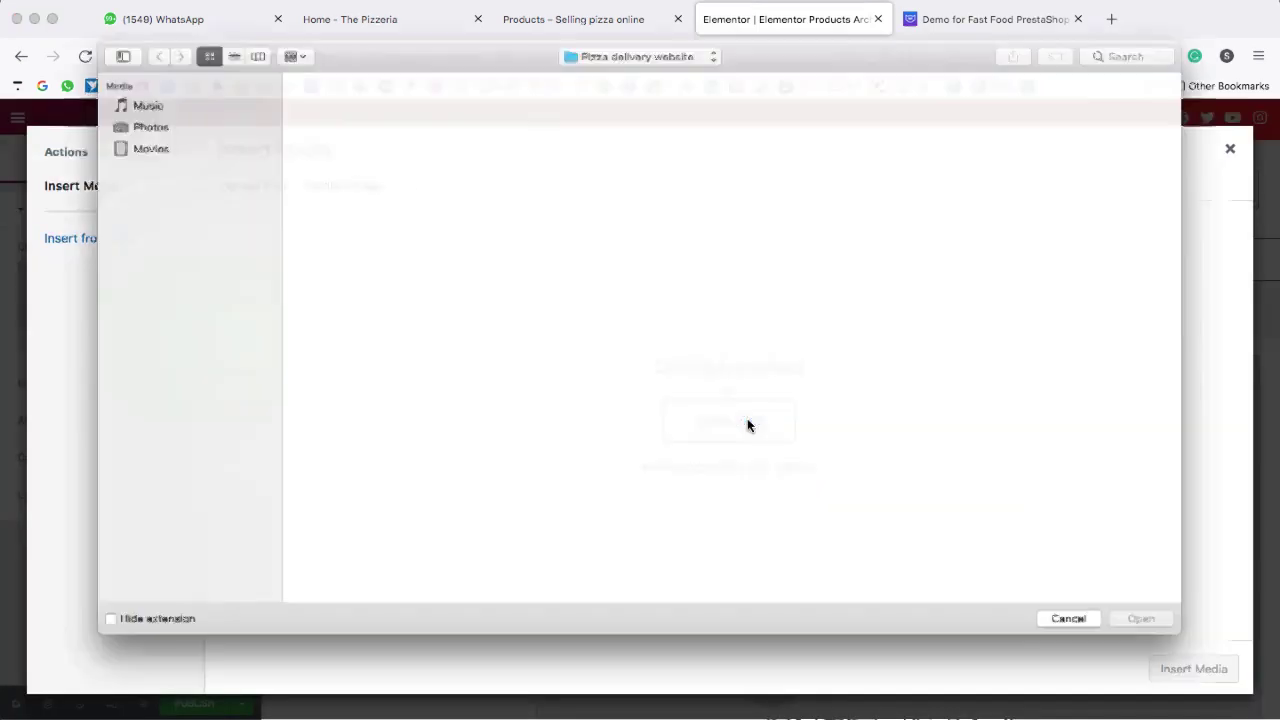
{"action": "left_click", "coordinate": [944, 440]}
{"action": "left_click", "coordinate": [1173, 630]}
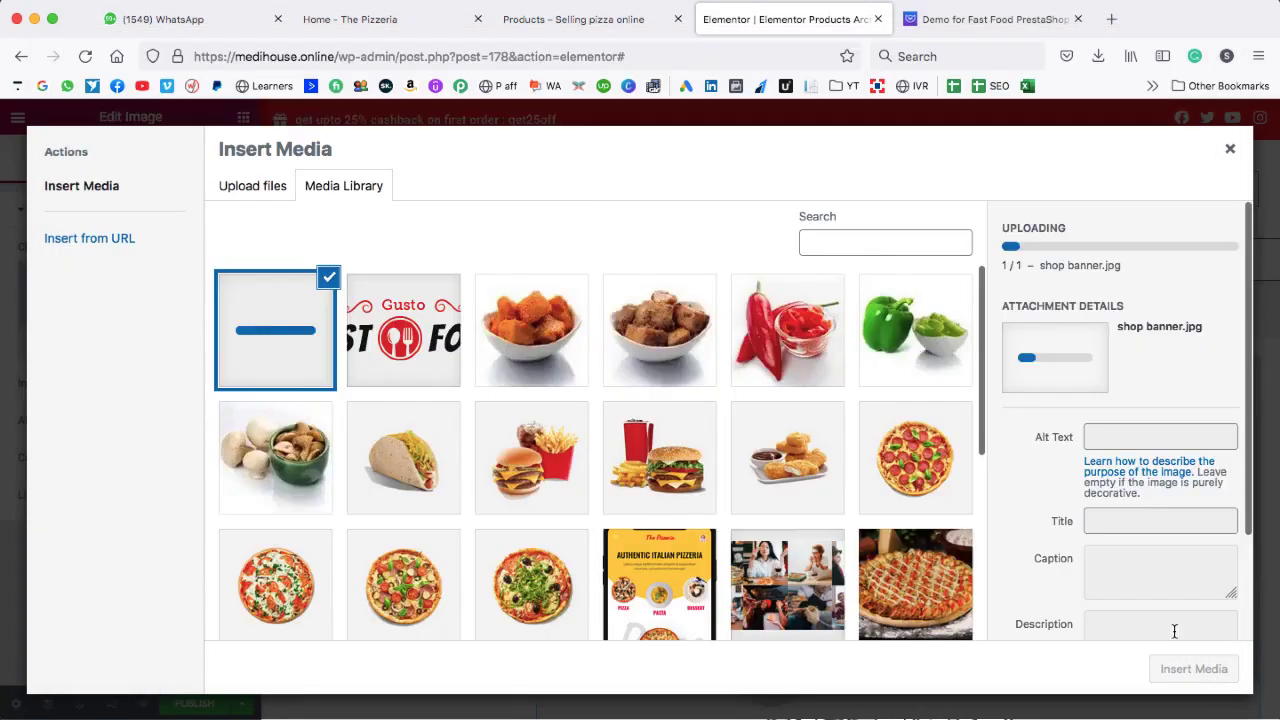
{"action": "left_click", "coordinate": [1185, 668]}
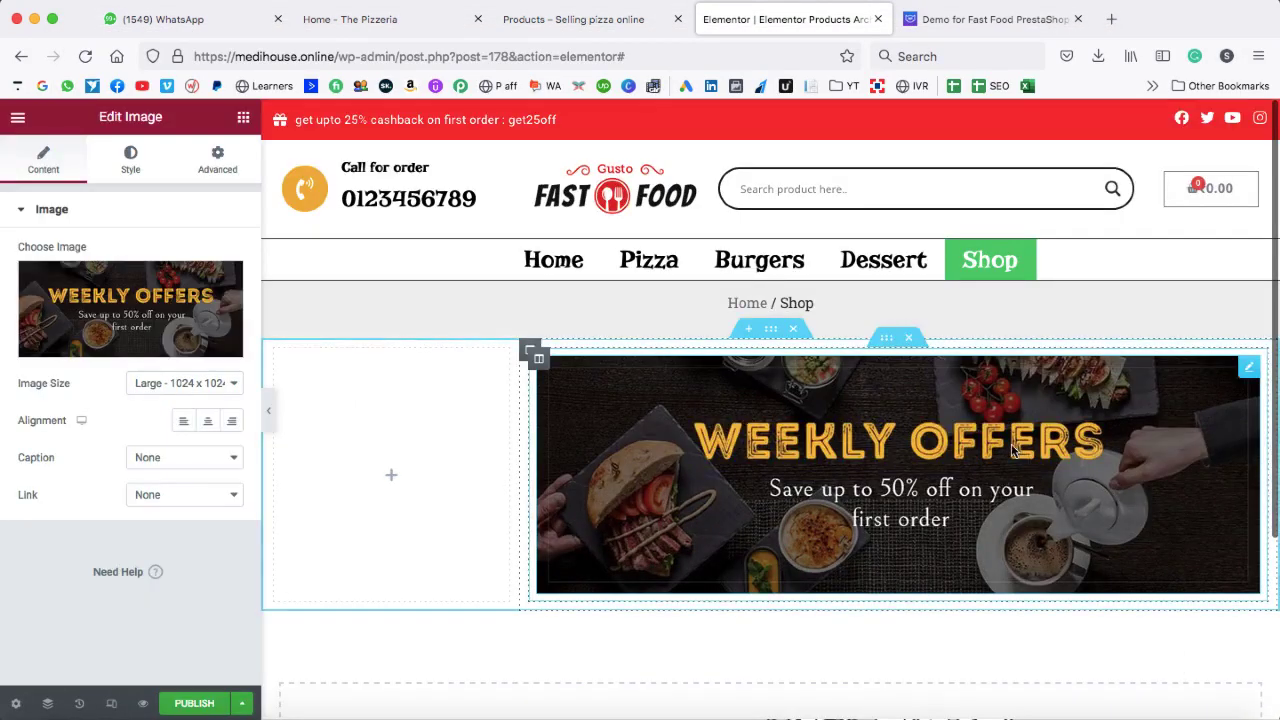
Step: Set the banner image size to Full and centre it
{"action": "left_click", "coordinate": [176, 385]}
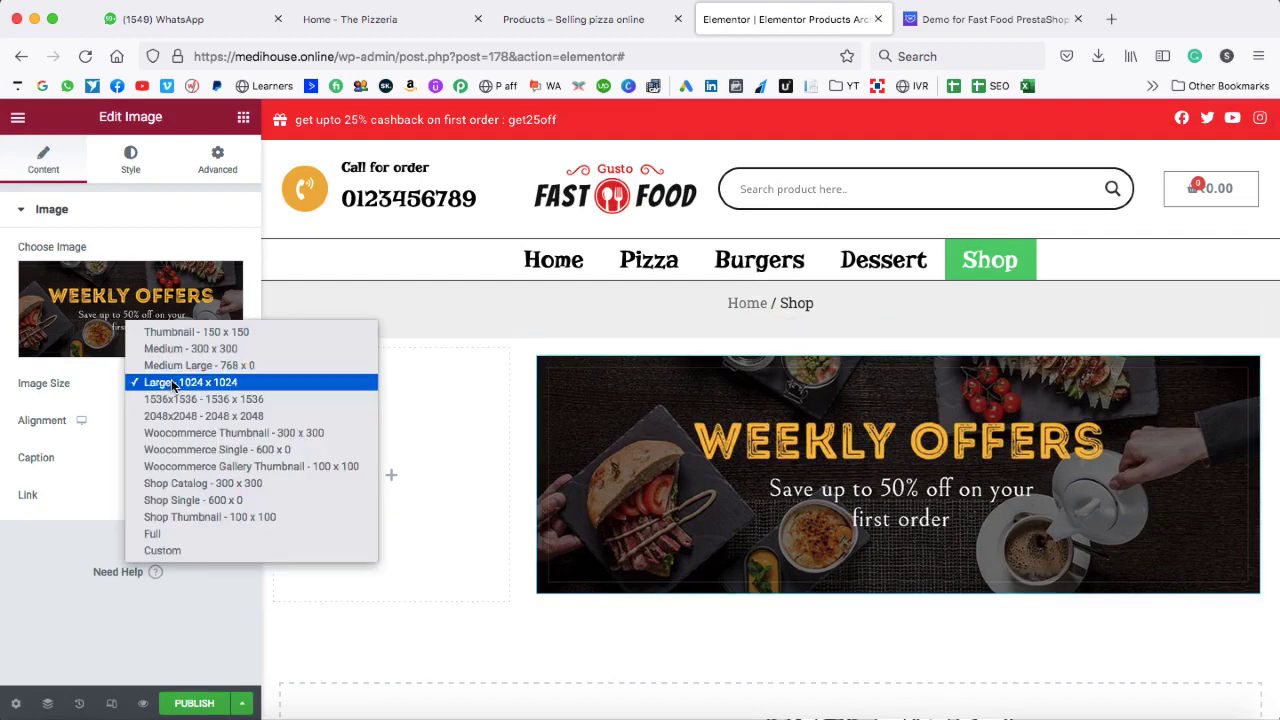
{"action": "left_click", "coordinate": [176, 535]}
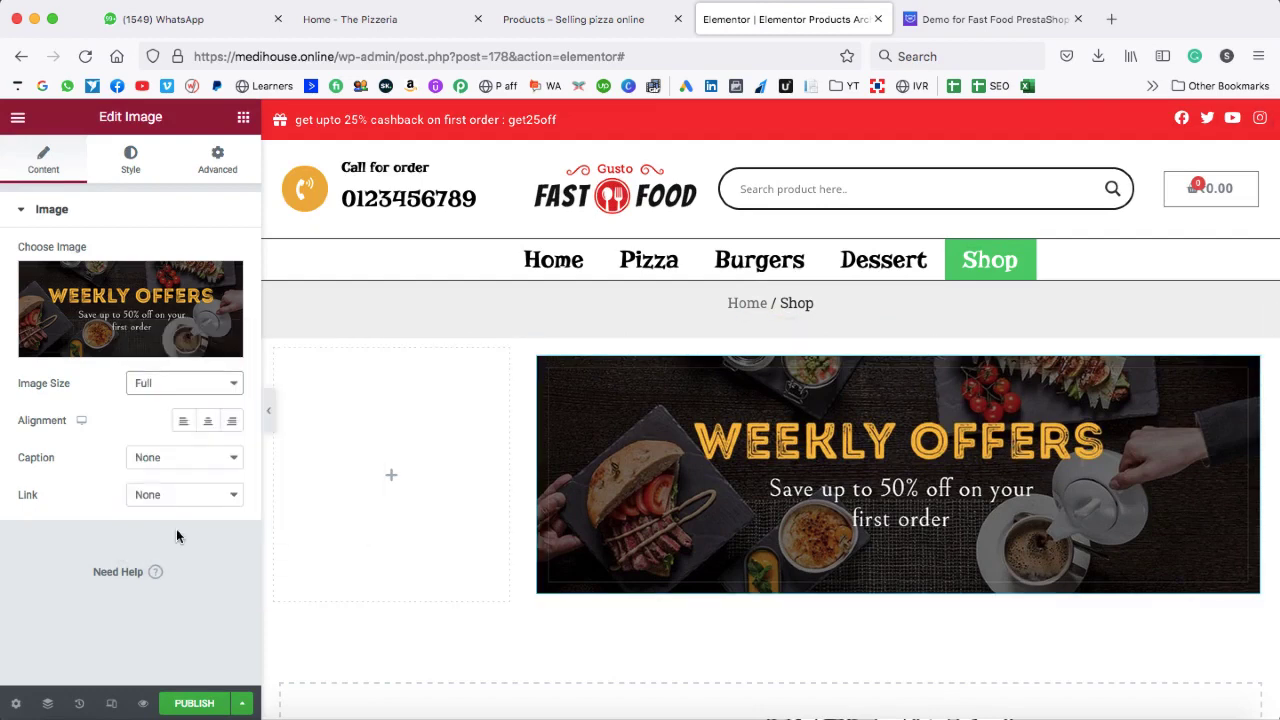
{"action": "left_click", "coordinate": [208, 422]}
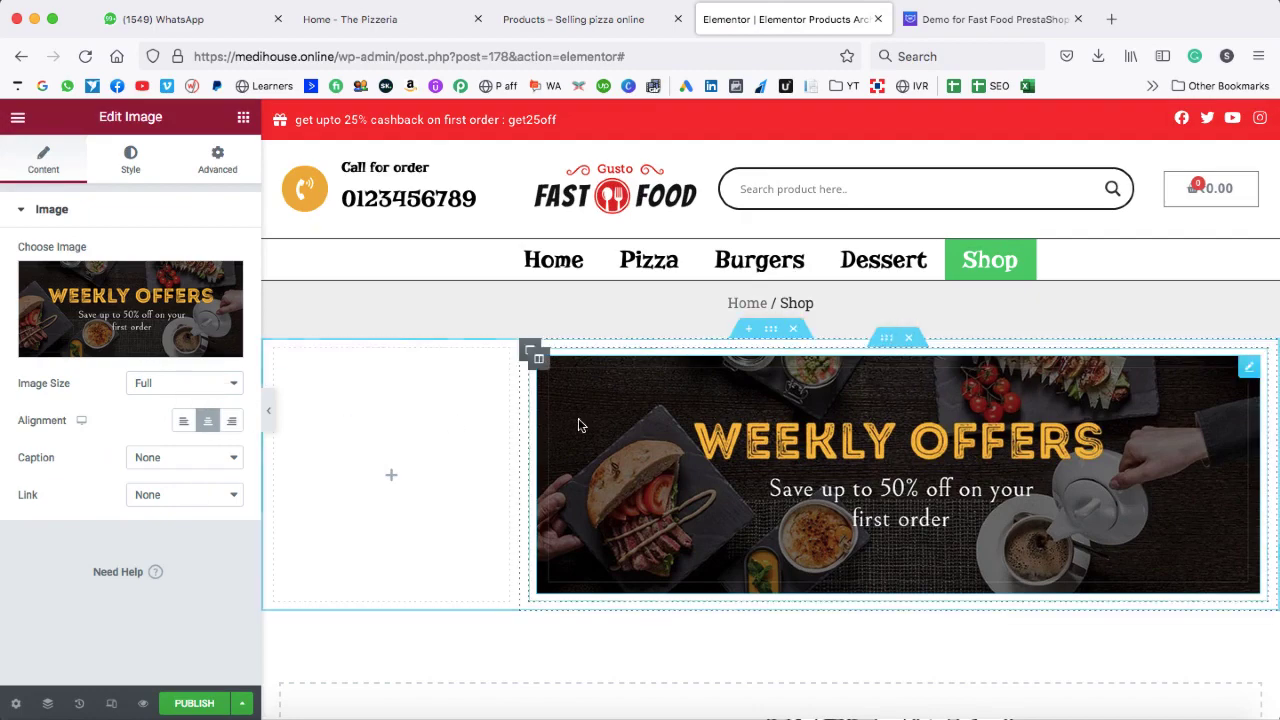
Step: Set the banner column's padding to 0 on every side
{"action": "left_click", "coordinate": [539, 360]}
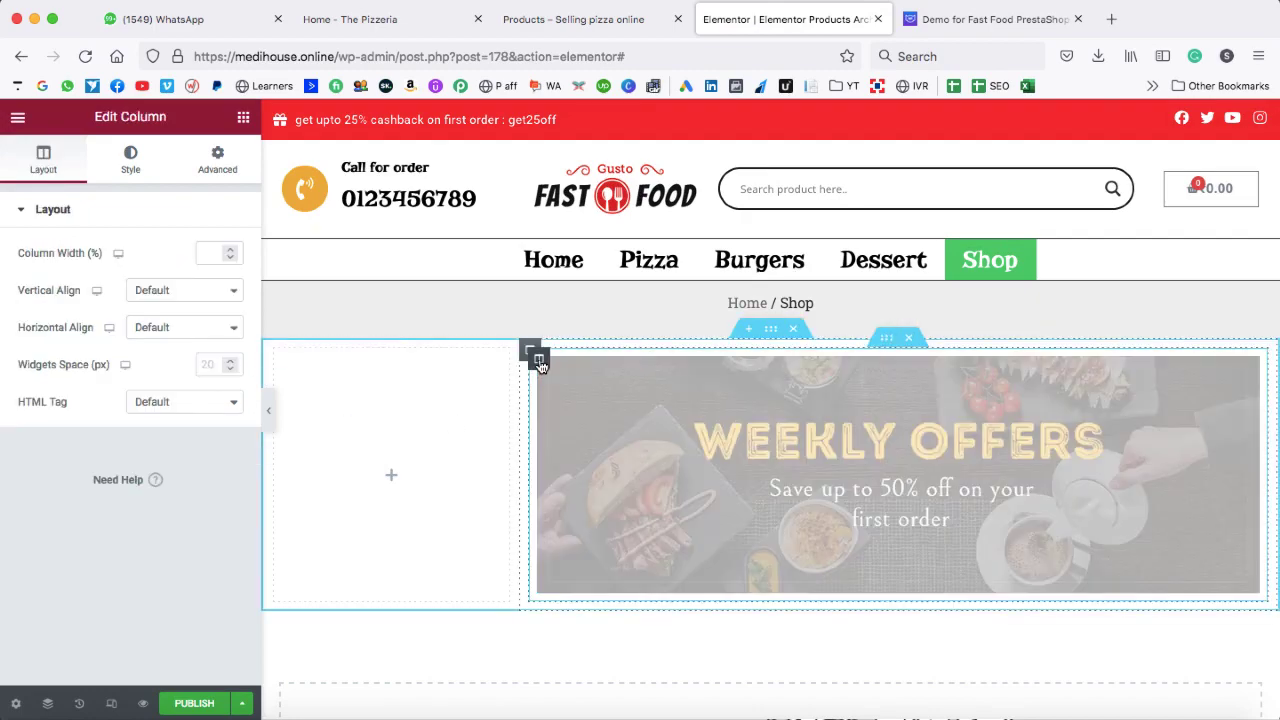
{"action": "left_click", "coordinate": [216, 158]}
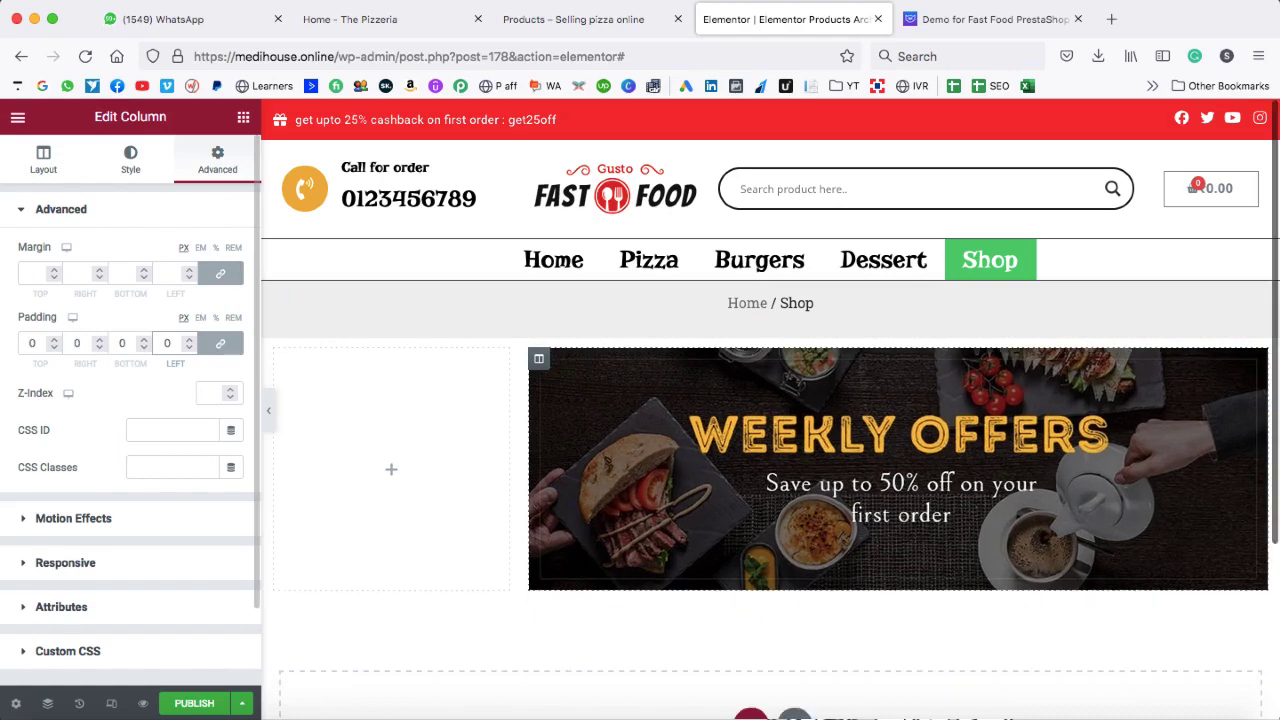
{"action": "left_click", "coordinate": [783, 615]}
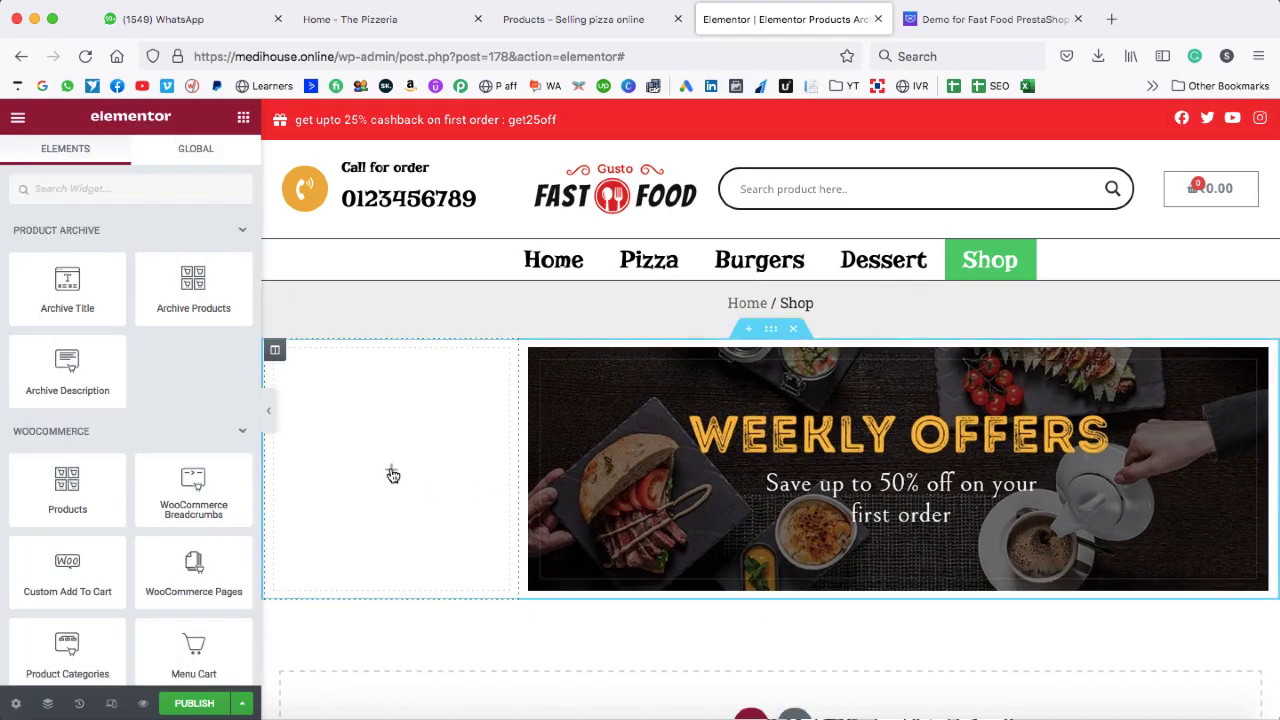
Step: Put an inner section in the left column and delete its second column
{"action": "scroll", "coordinate": [177, 465], "scroll_direction": "down", "scroll_amount": 6}
{"action": "left_click_drag", "start_coordinate": [66, 549], "coordinate": [385, 475]}
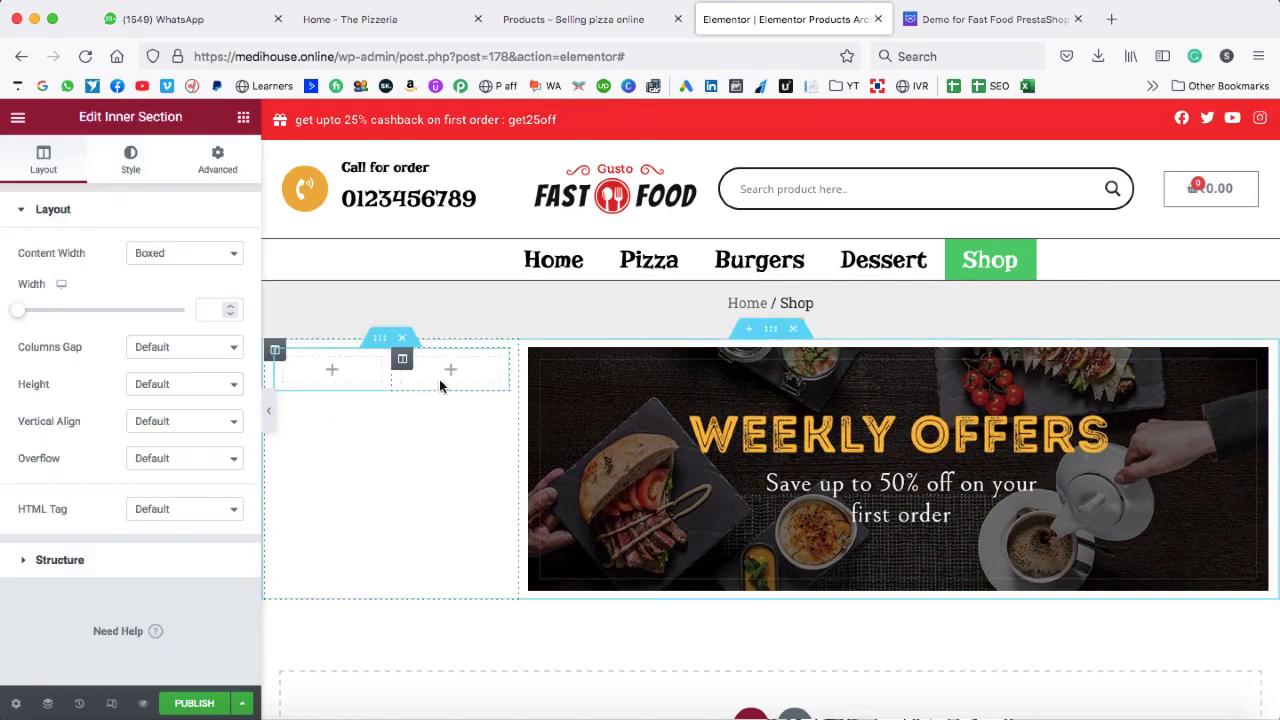
{"action": "right_click", "coordinate": [405, 366]}
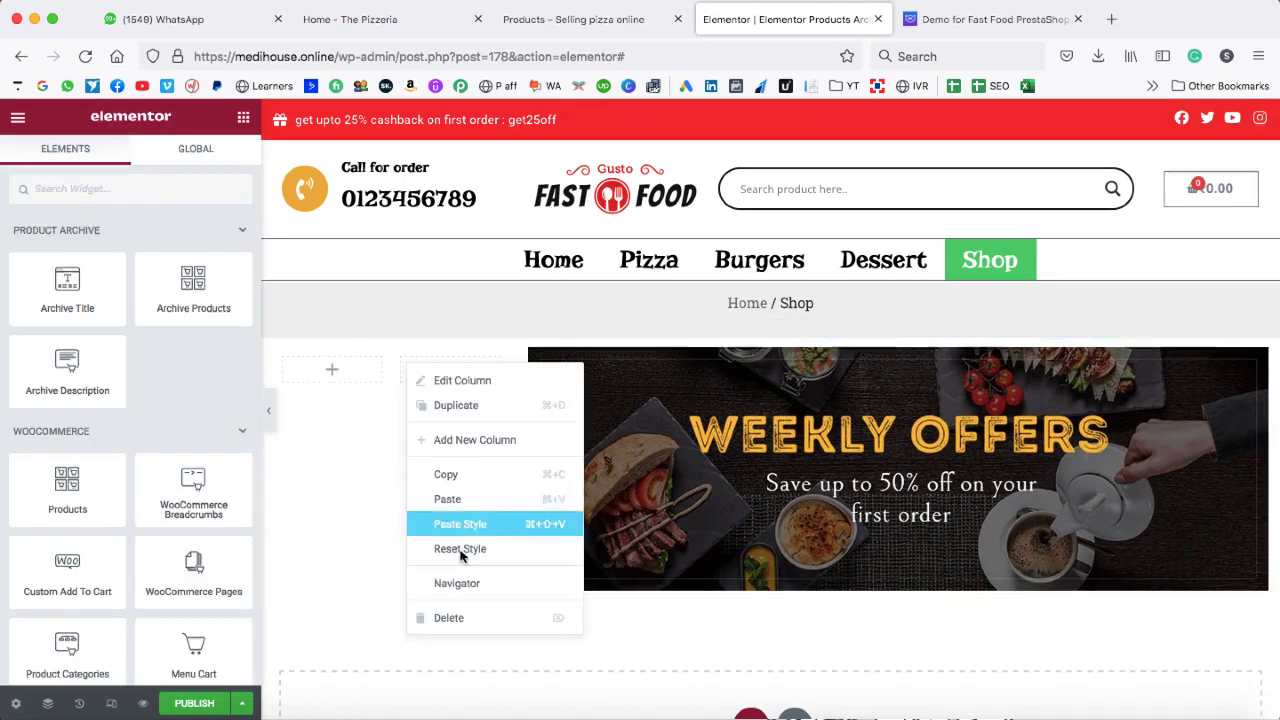
{"action": "left_click", "coordinate": [463, 617]}
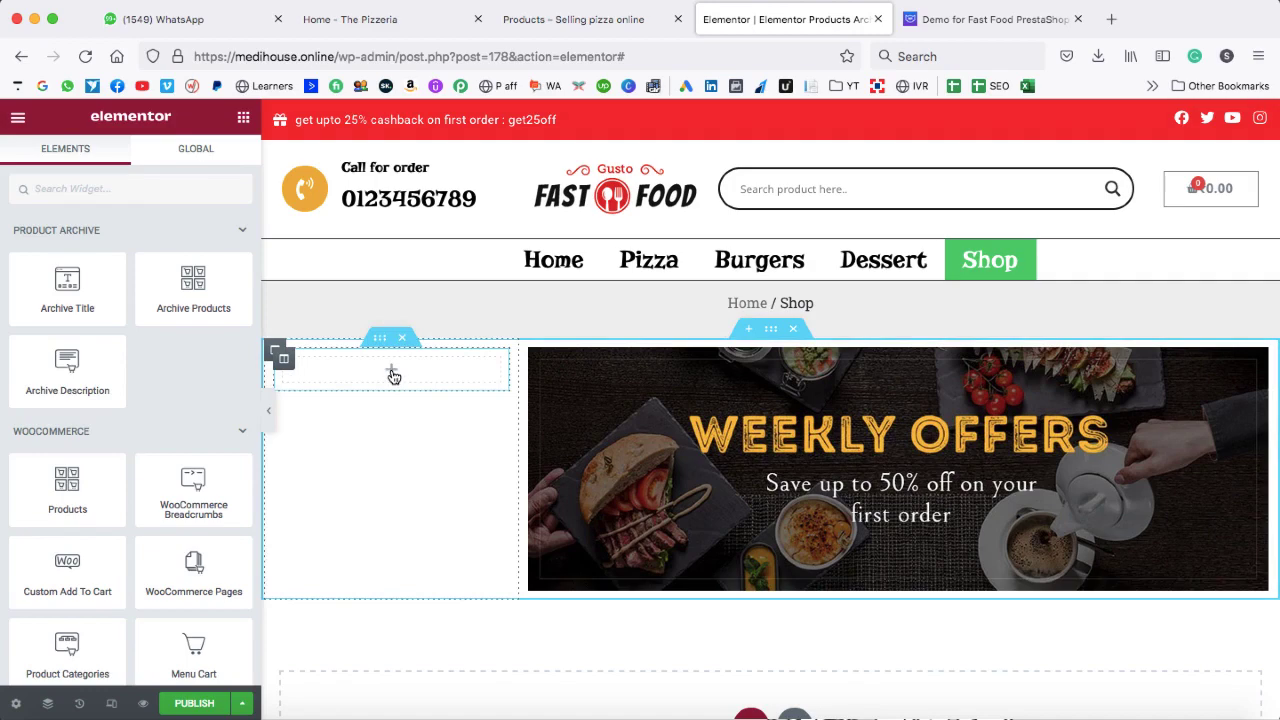
{"action": "scroll", "coordinate": [203, 445], "scroll_direction": "down", "scroll_amount": 10}
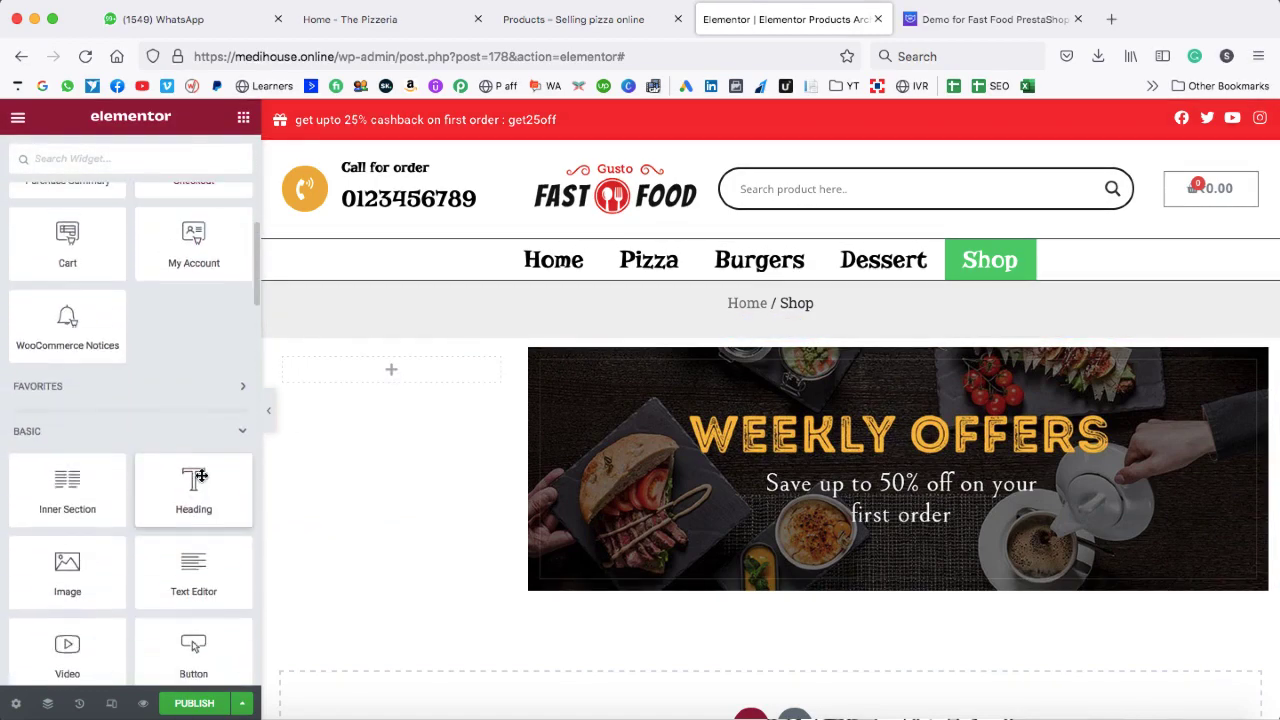
Step: Add a left-aligned 'Categories' heading at the top of the left column
{"action": "left_click_drag", "start_coordinate": [223, 470], "coordinate": [345, 366]}
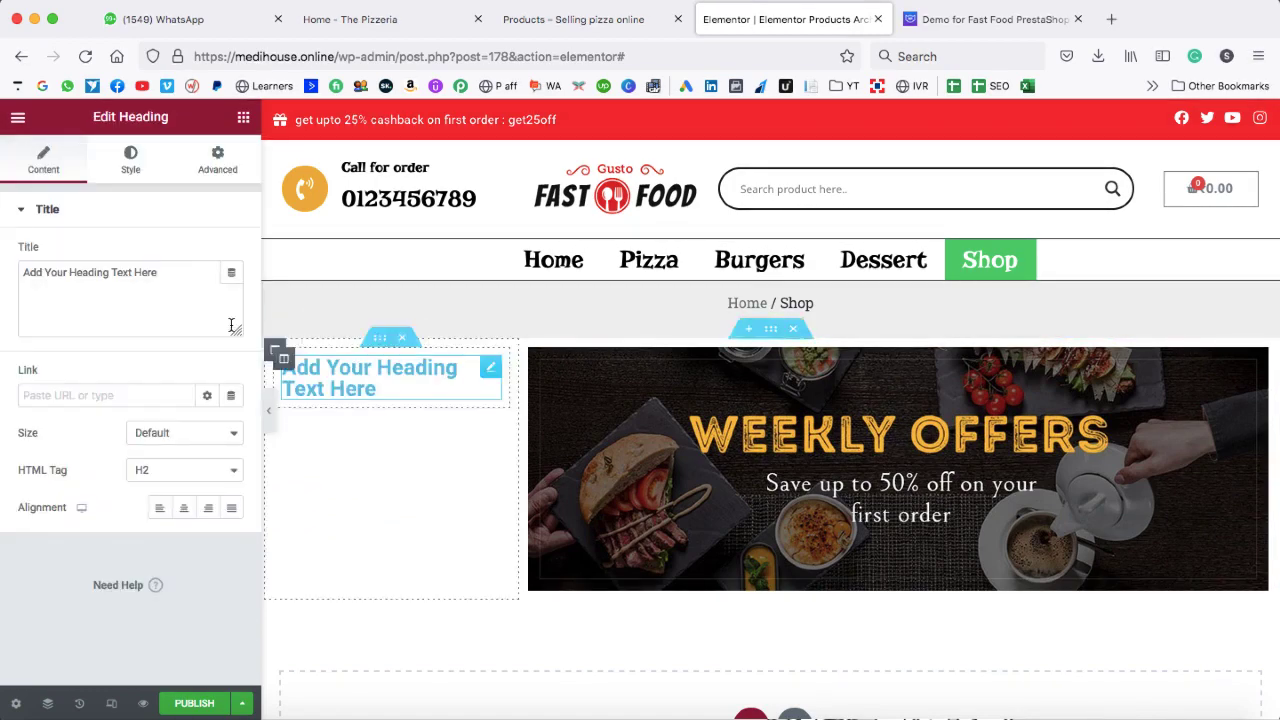
{"action": "left_click_drag", "start_coordinate": [175, 269], "coordinate": [20, 272]}
{"action": "type", "text": "Categories"}
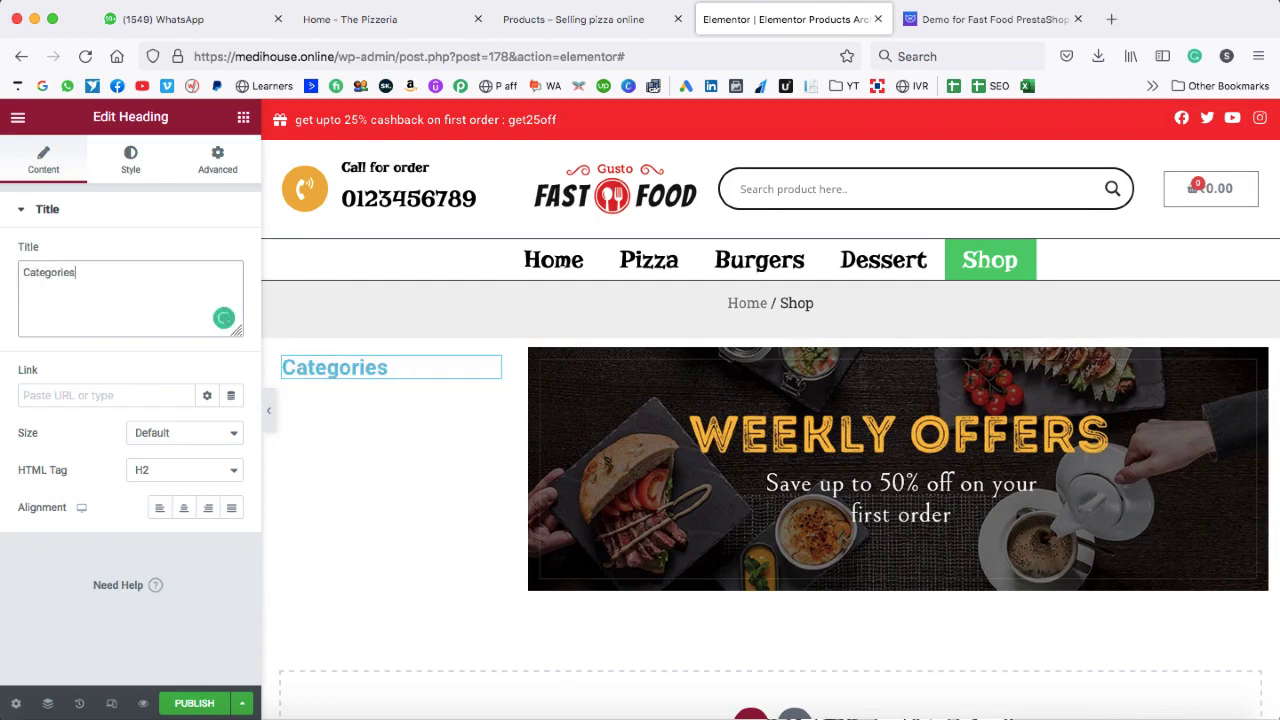
{"action": "left_click", "coordinate": [159, 508]}
Step: Style the Categories heading with dark text, Roboto Slab font and a larger size
{"action": "left_click", "coordinate": [128, 172]}
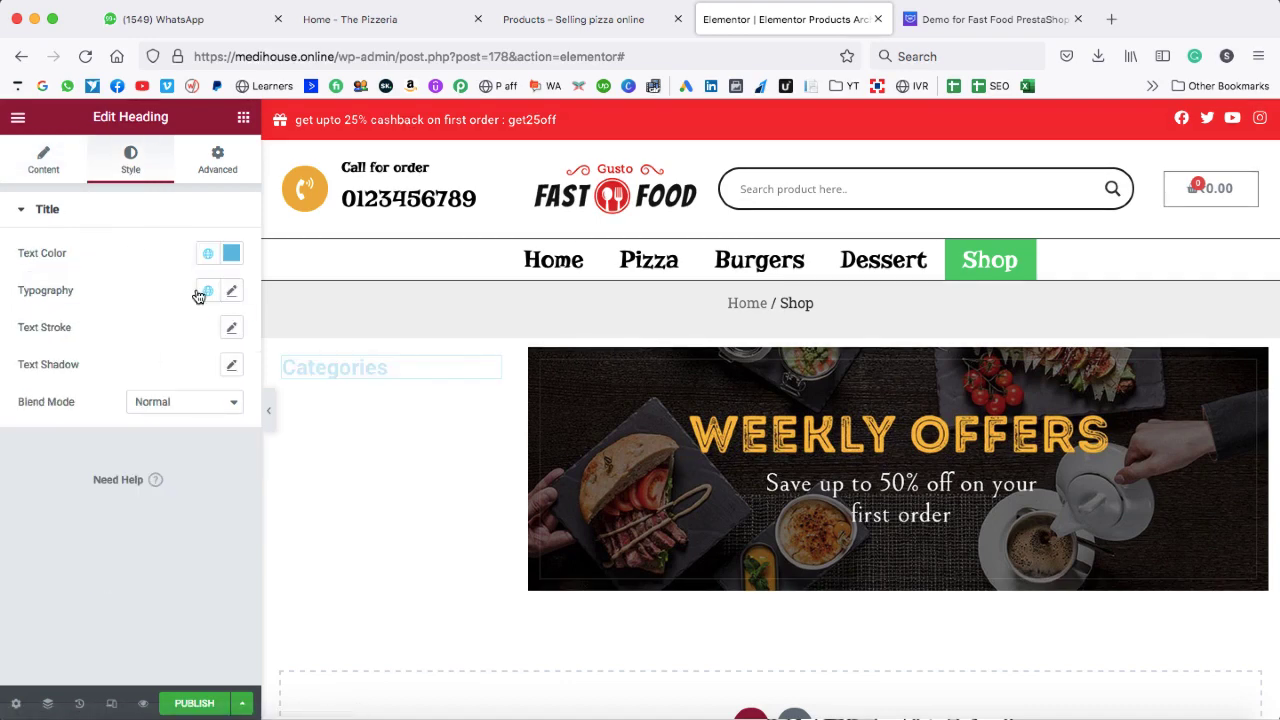
{"action": "left_click", "coordinate": [231, 253]}
{"action": "left_click_drag", "start_coordinate": [196, 349], "coordinate": [137, 443]}
{"action": "left_click", "coordinate": [61, 461]}
{"action": "left_click", "coordinate": [231, 290]}
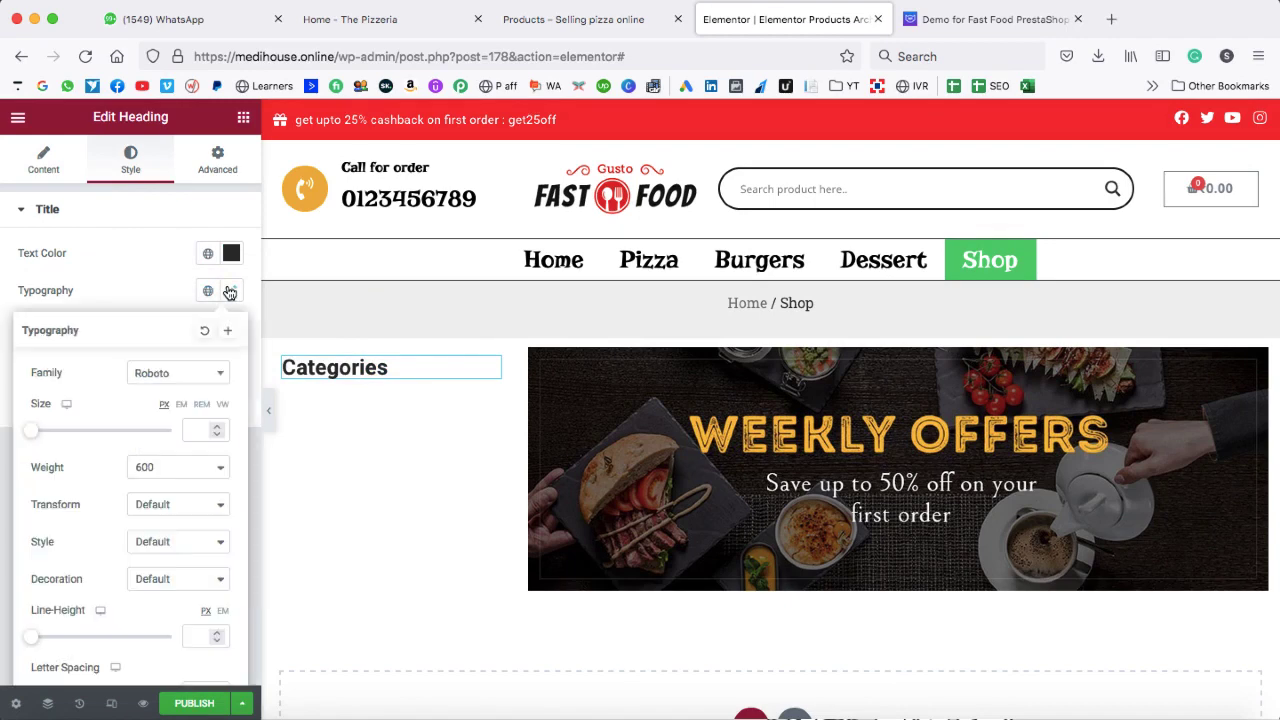
{"action": "left_click", "coordinate": [213, 373]}
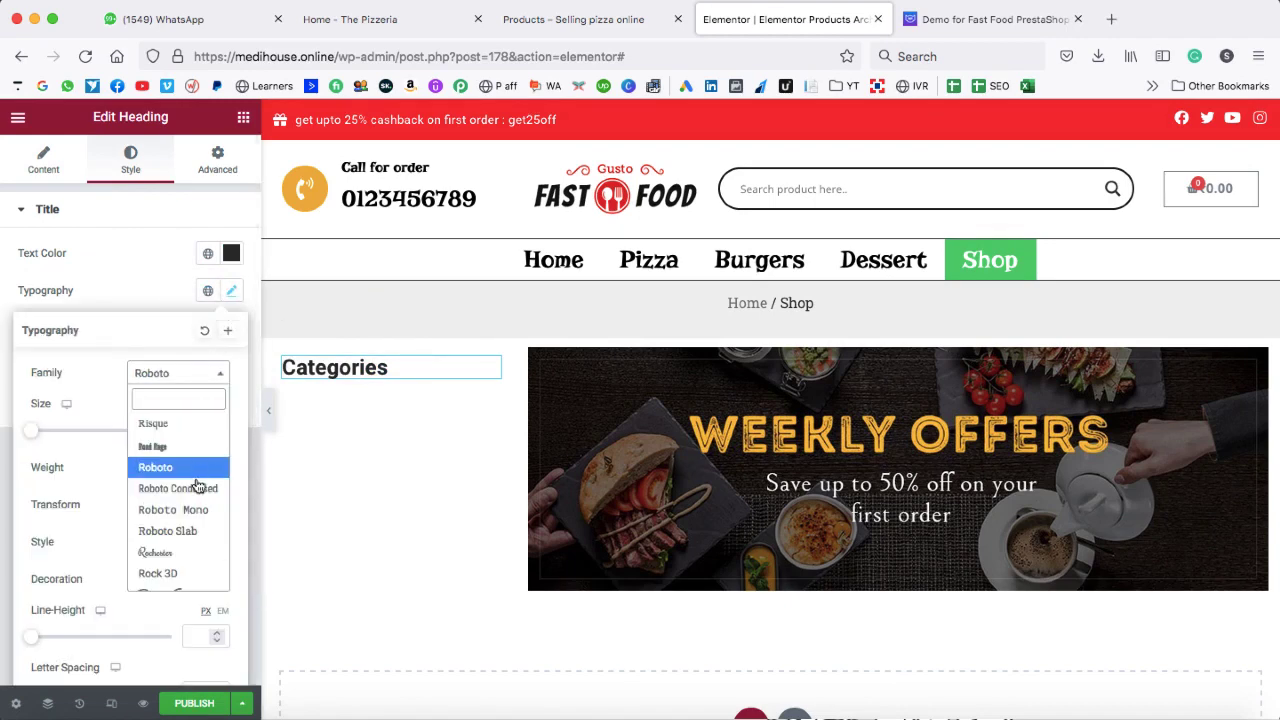
{"action": "left_click", "coordinate": [185, 530]}
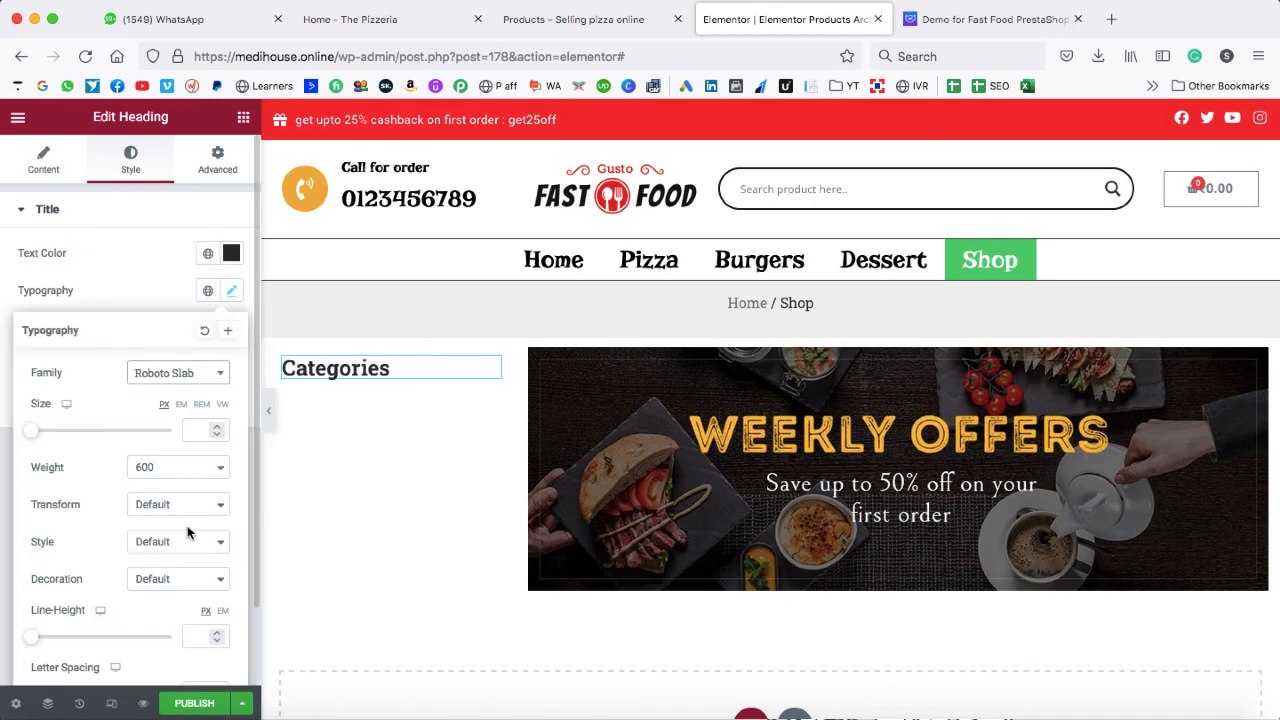
{"action": "left_click", "coordinate": [217, 428]}
{"action": "left_click", "coordinate": [217, 430]}
{"action": "left_click", "coordinate": [148, 290]}
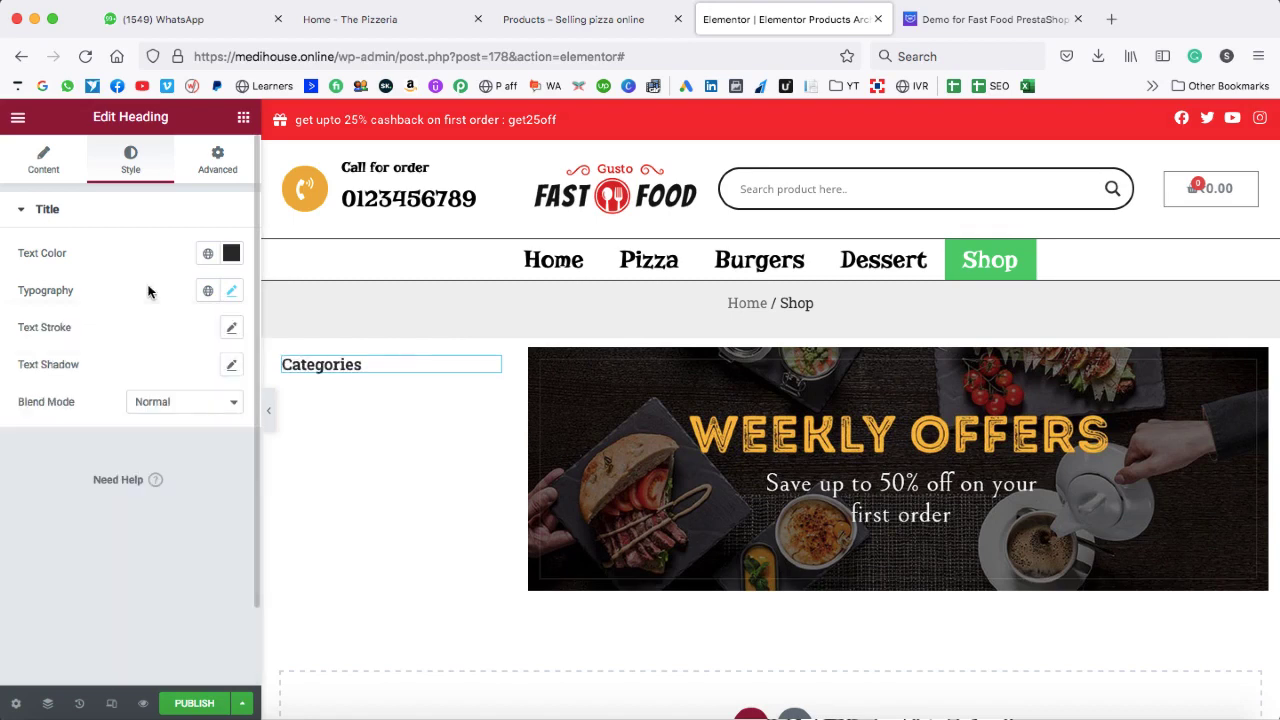
{"action": "left_click", "coordinate": [243, 118]}
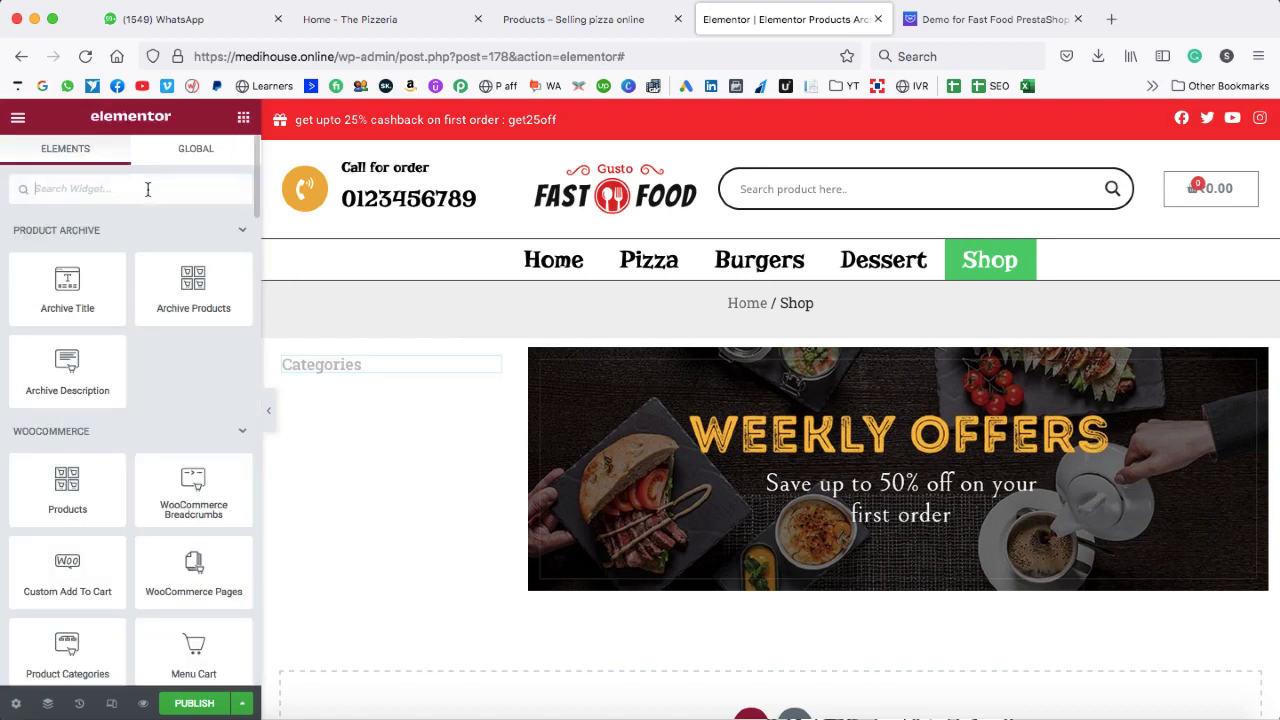
Step: Add an Icon List under Categories with one item using the angle-right icon
{"action": "type", "text": "icon"}
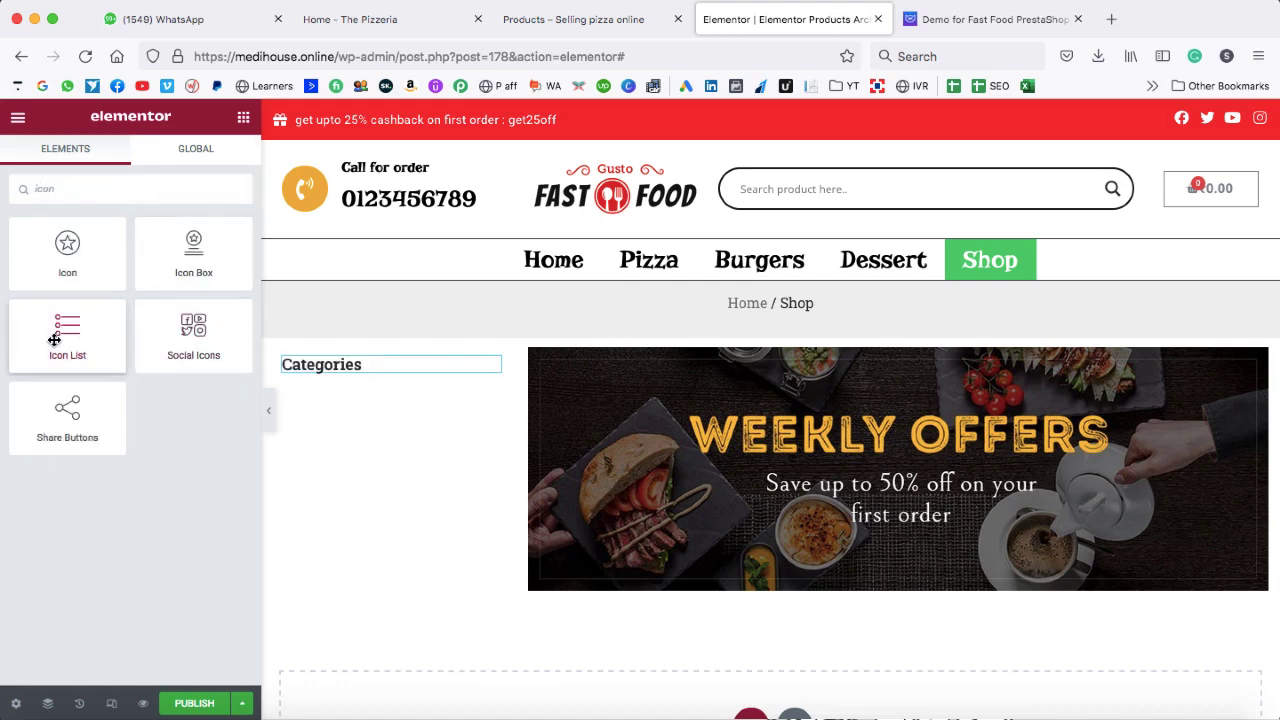
{"action": "left_click_drag", "start_coordinate": [55, 338], "coordinate": [320, 371]}
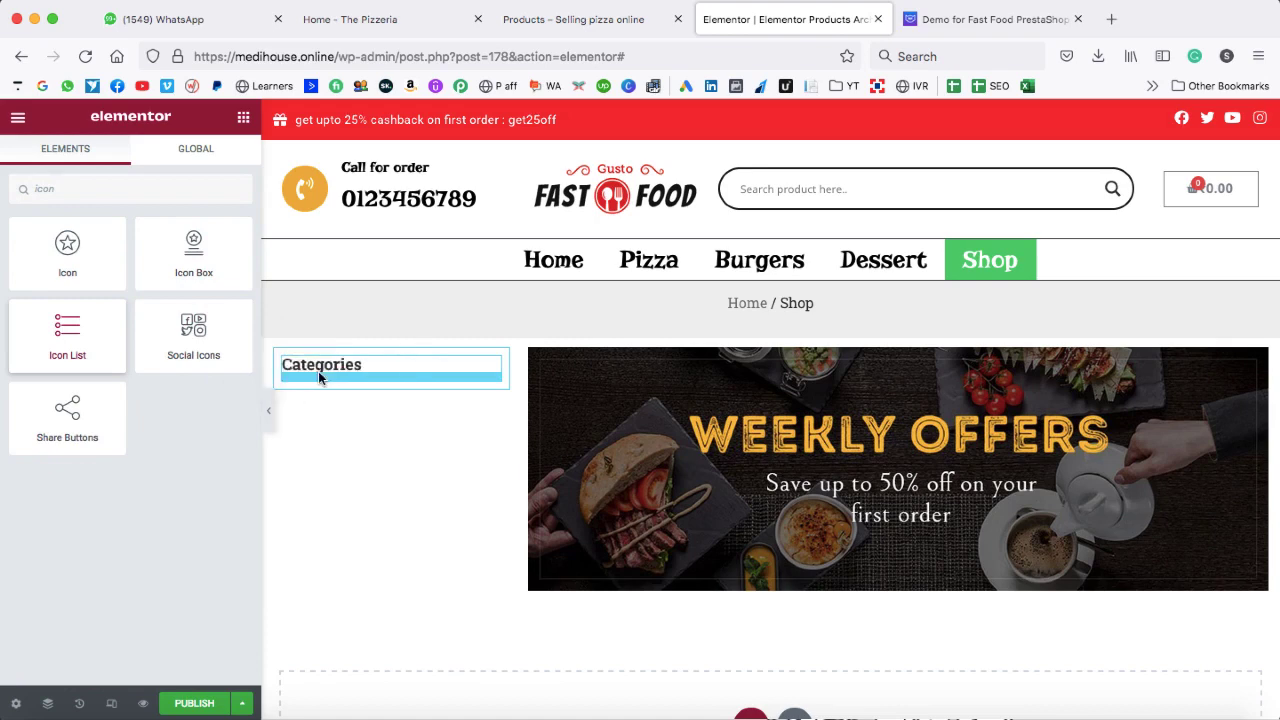
{"action": "left_click", "coordinate": [228, 369]}
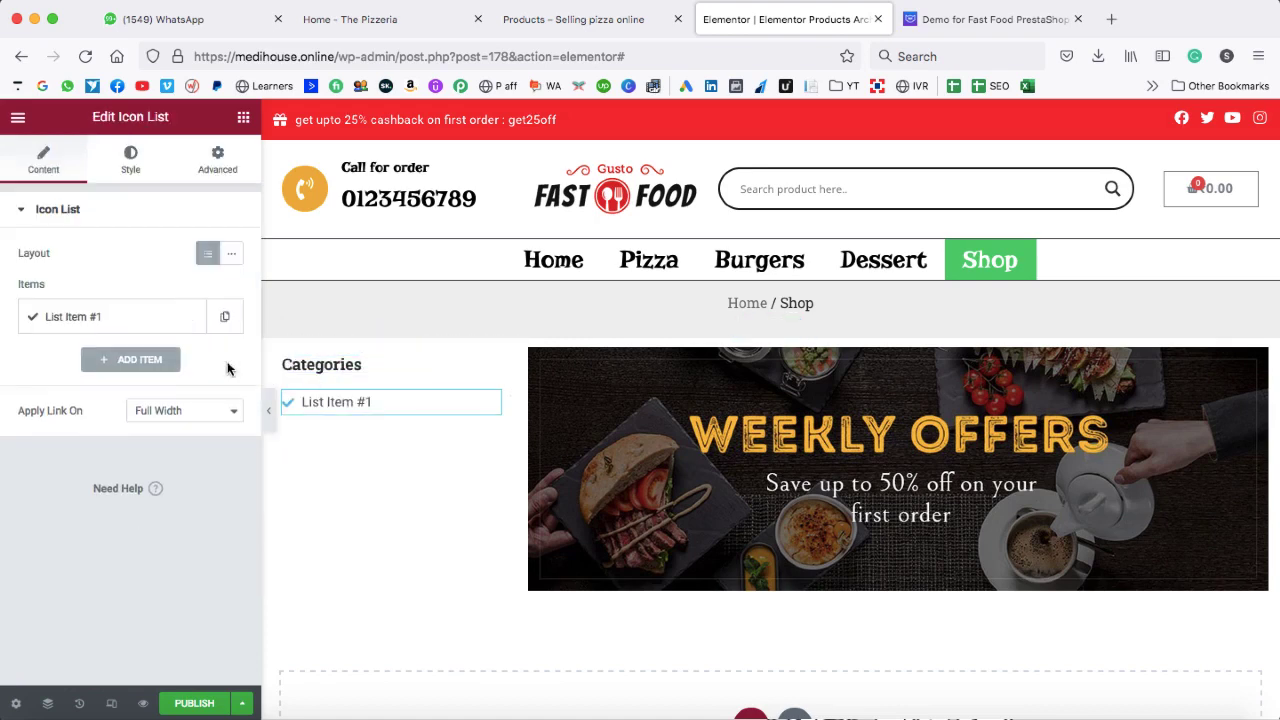
{"action": "left_click", "coordinate": [117, 317]}
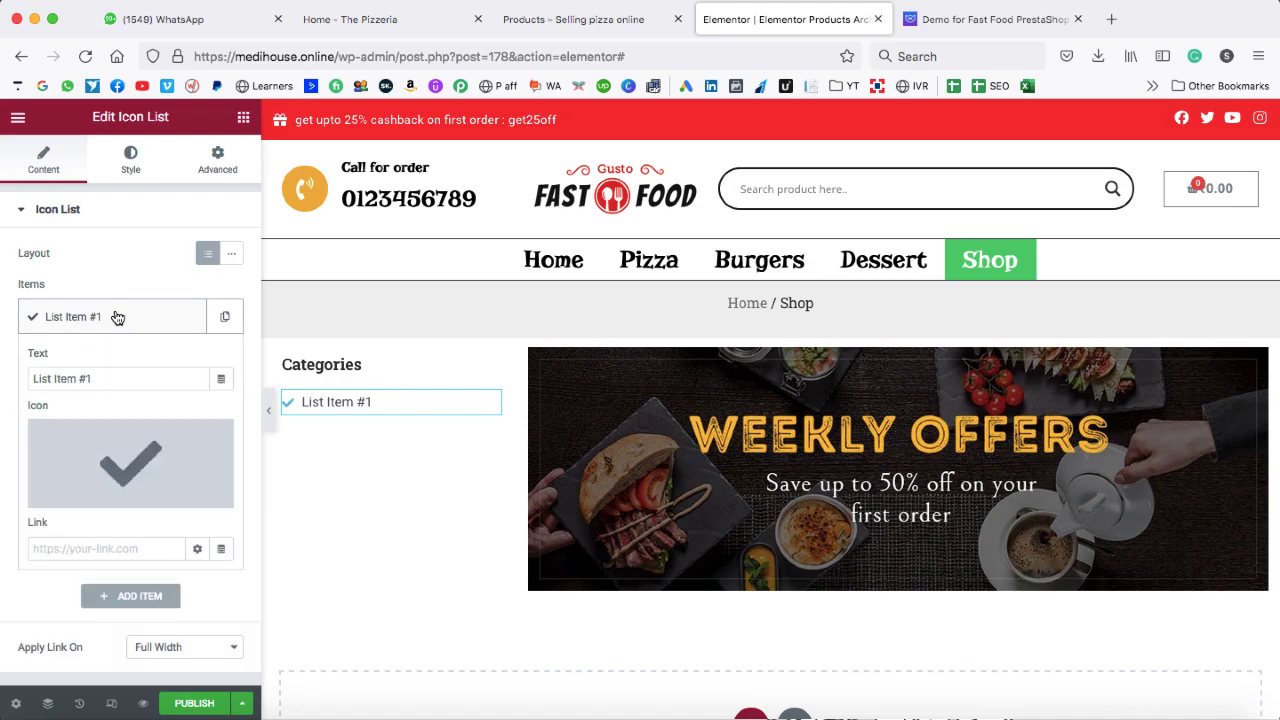
{"action": "left_click", "coordinate": [70, 500]}
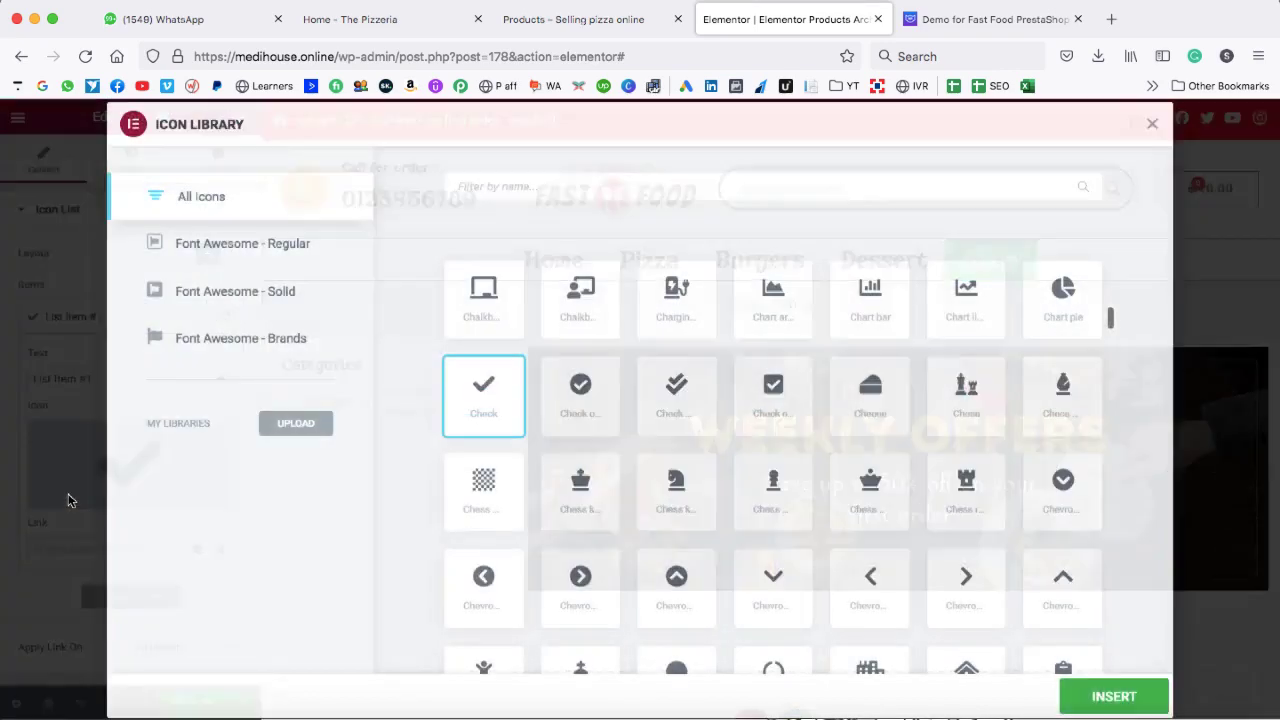
{"action": "left_click", "coordinate": [505, 187]}
{"action": "type", "text": "angle"}
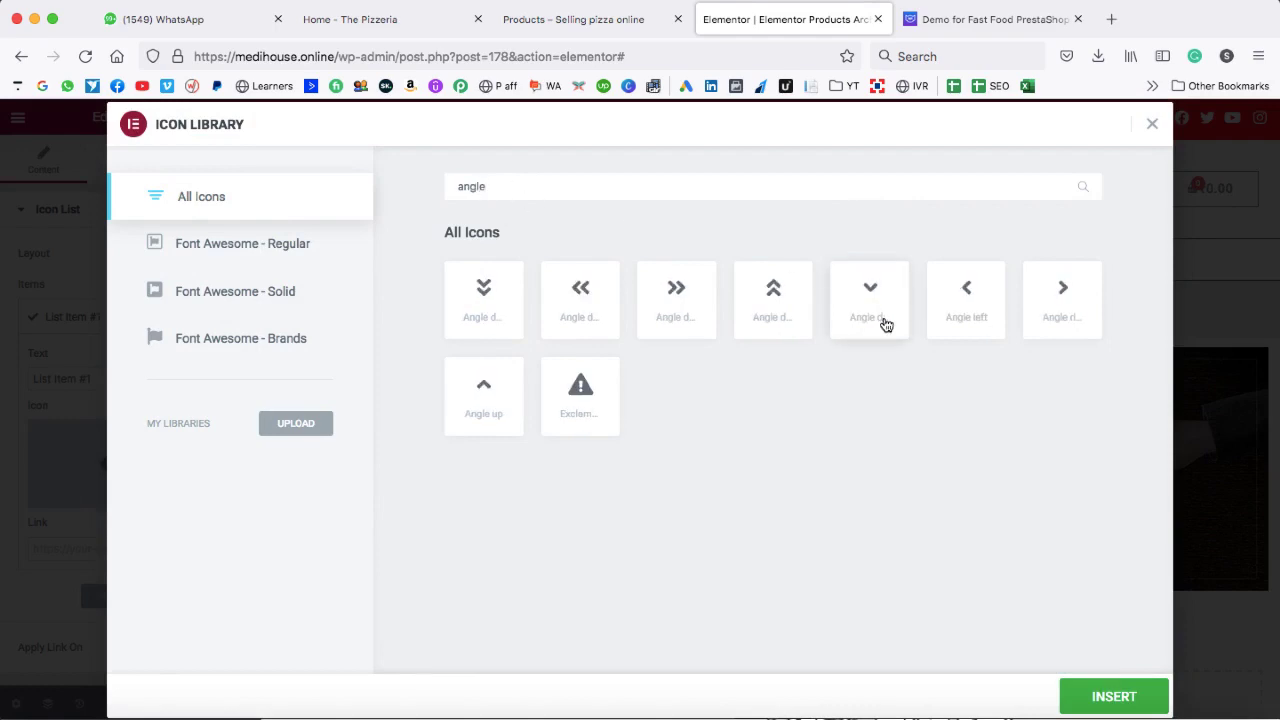
{"action": "left_click", "coordinate": [1068, 318]}
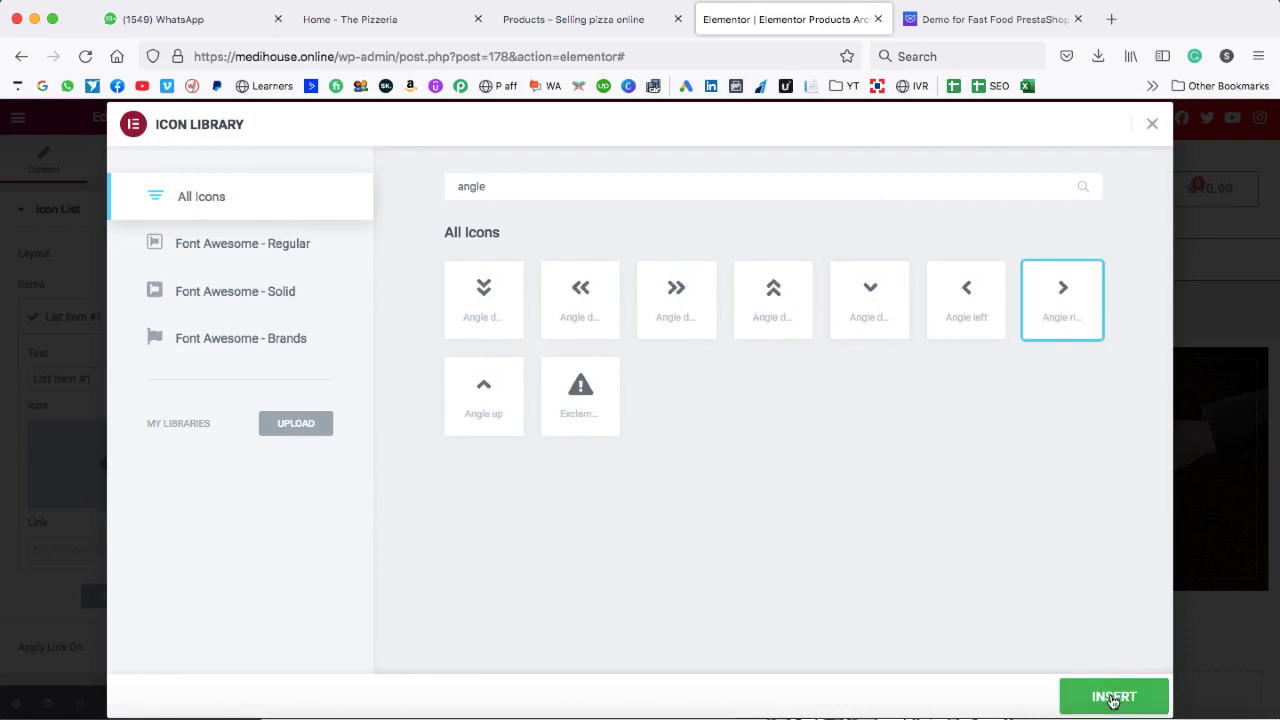
{"action": "left_click", "coordinate": [1100, 697]}
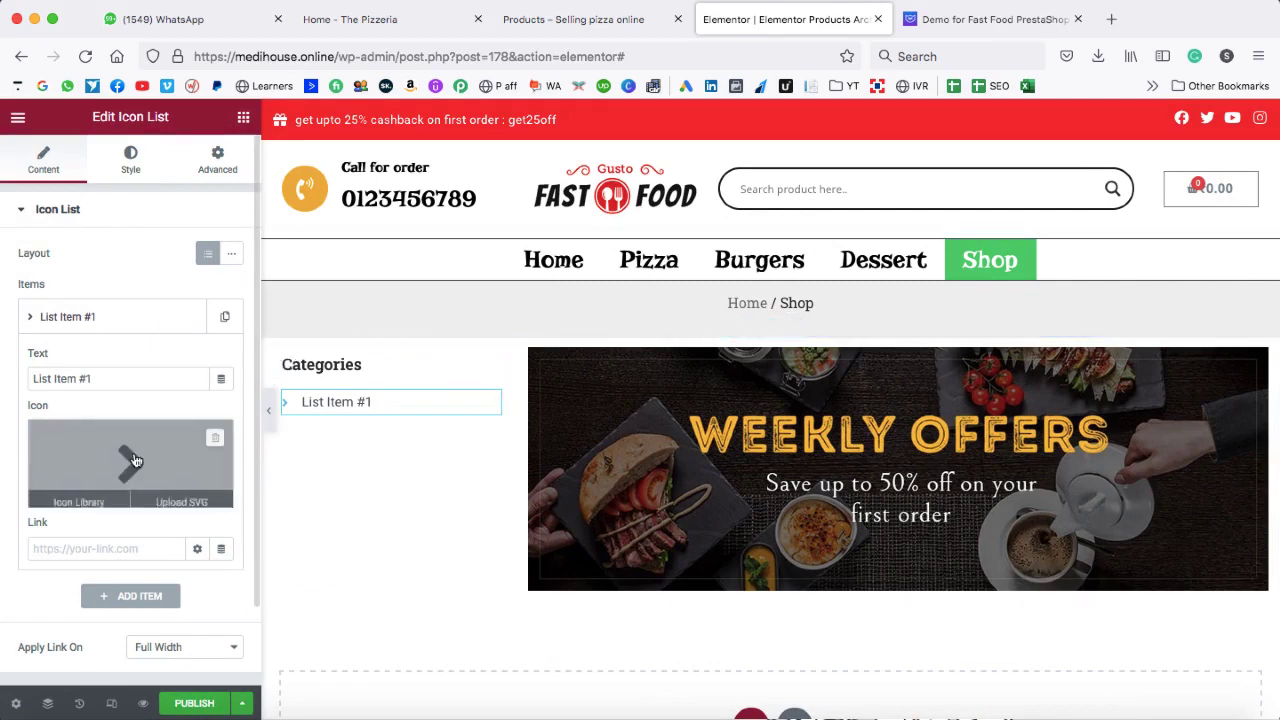
Step: Rename the list item to 'Pizza' and view the live Shop page
{"action": "left_click", "coordinate": [82, 378]}
{"action": "left_click_drag", "start_coordinate": [92, 378], "coordinate": [32, 378]}
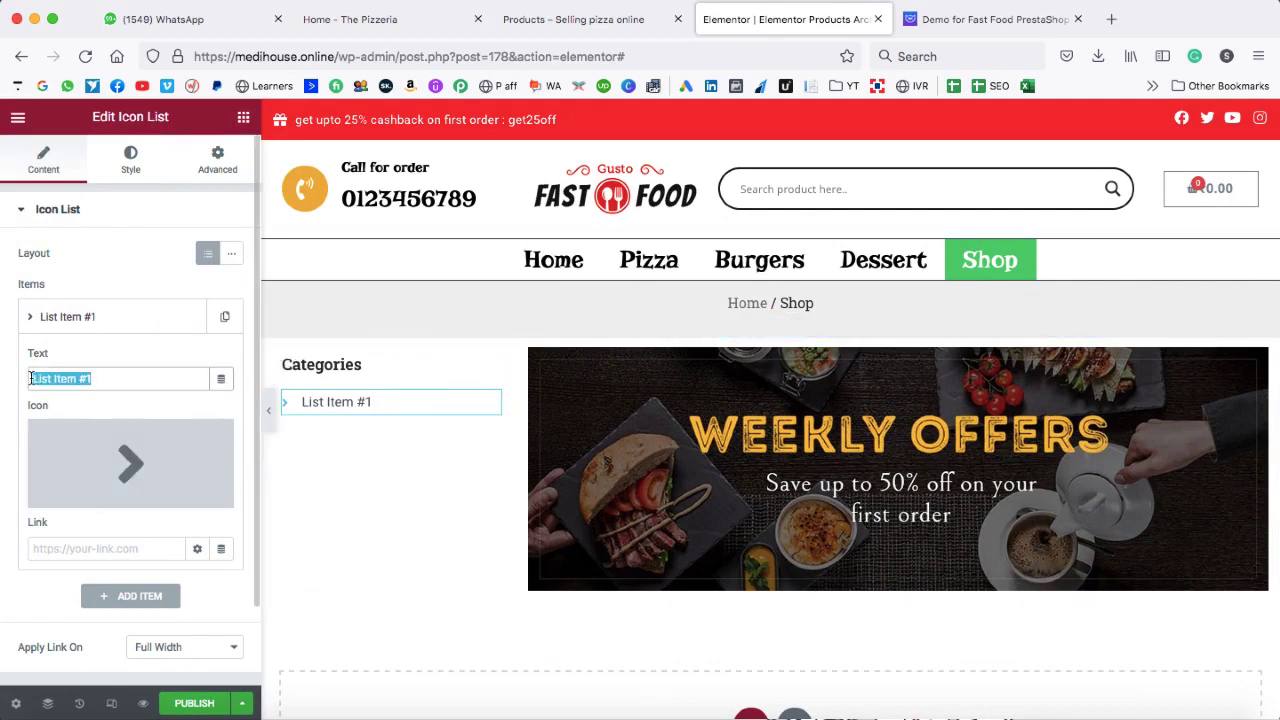
{"action": "type", "text": "Pizza"}
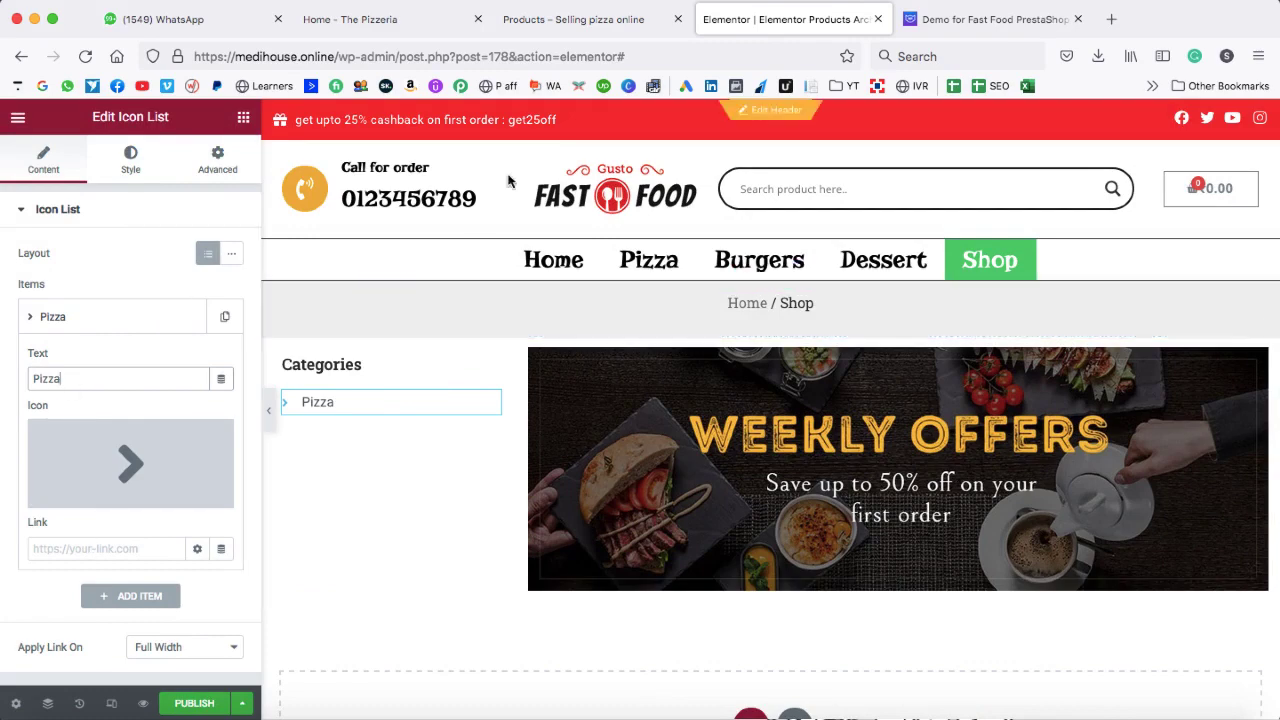
{"action": "left_click", "coordinate": [570, 19]}
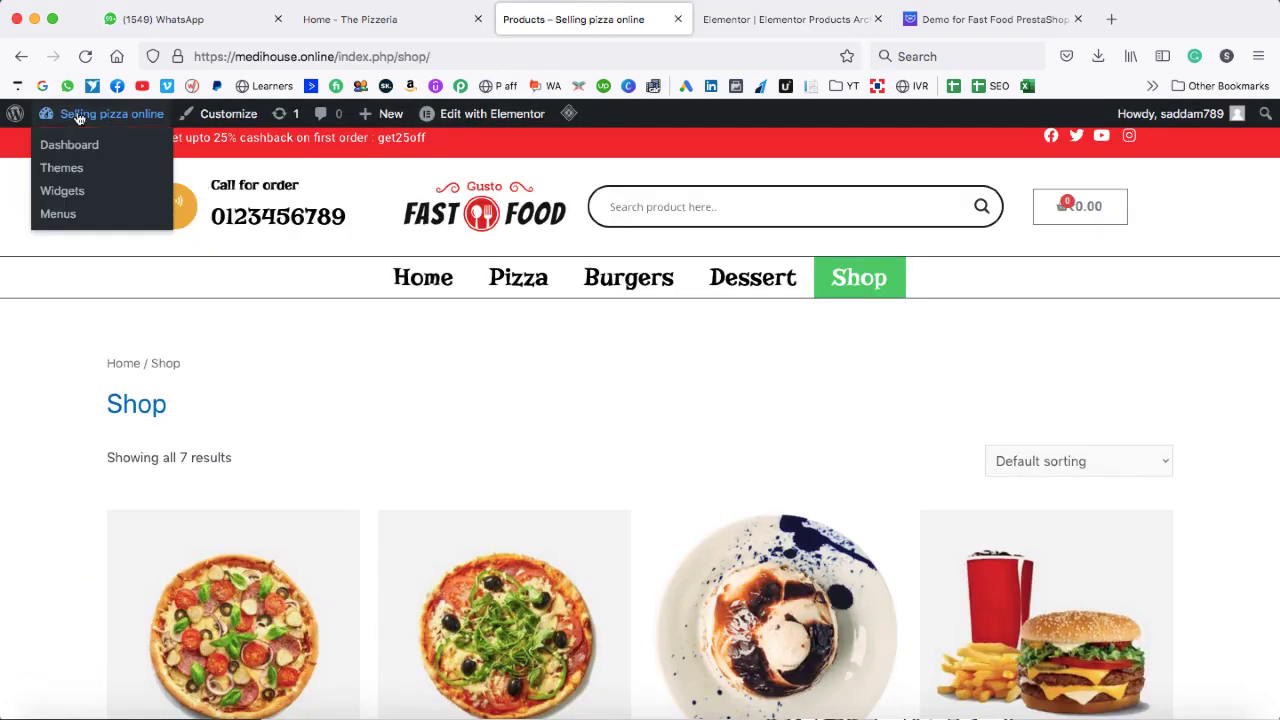
Step: Open the Dashboard in a new tab and go to Settings > Permalinks
{"action": "mouse_move", "coordinate": [80, 118]}
{"action": "right_click", "coordinate": [79, 146]}
{"action": "left_click", "coordinate": [80, 149]}
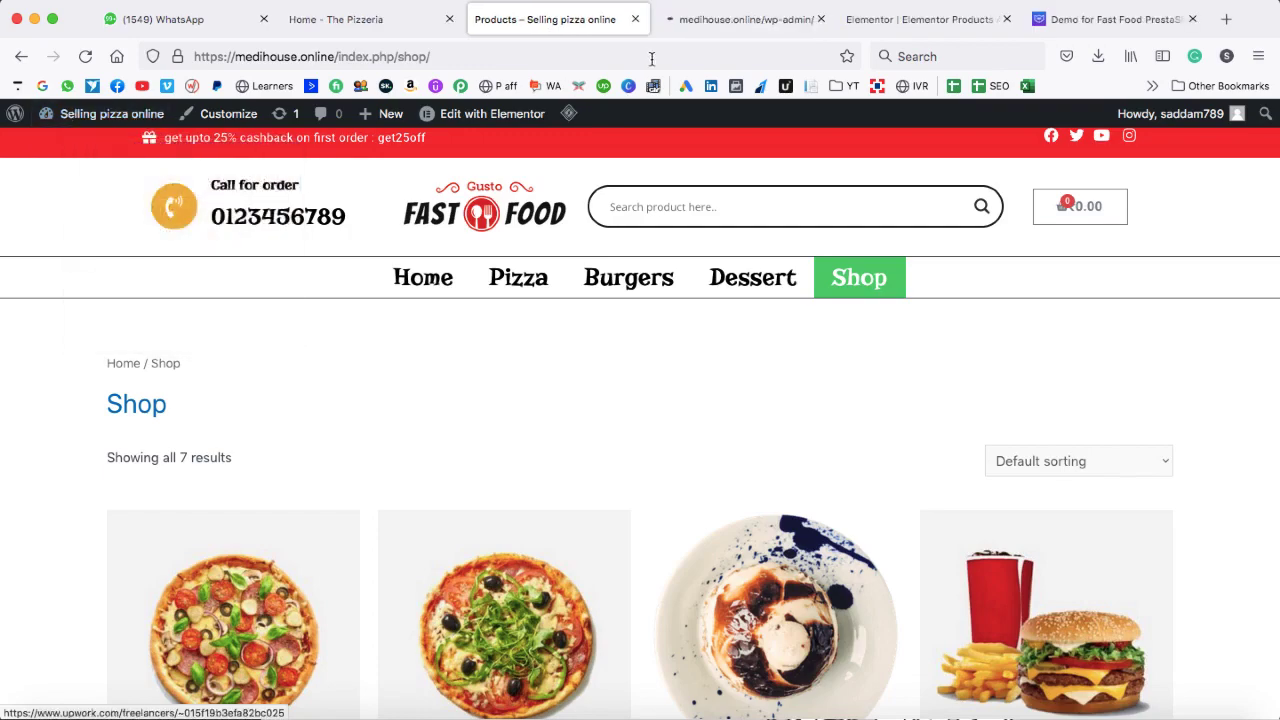
{"action": "left_click", "coordinate": [729, 27]}
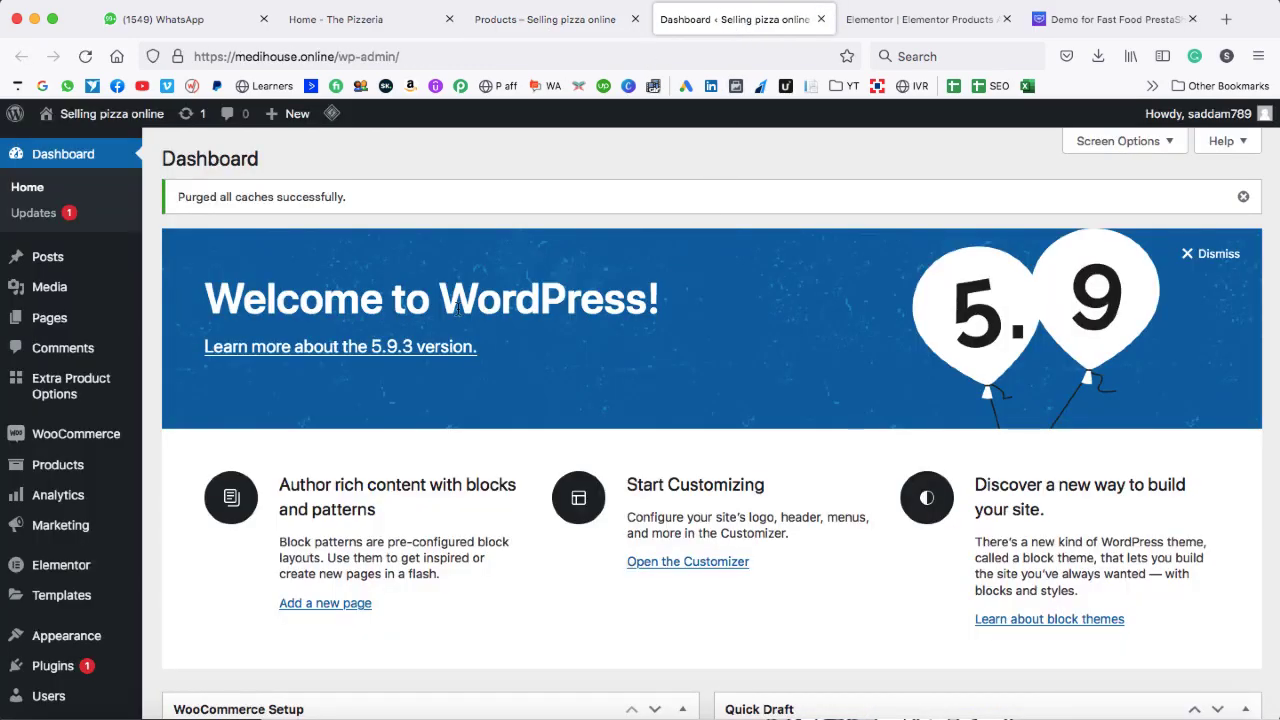
{"action": "scroll", "coordinate": [161, 394], "scroll_direction": "down", "scroll_amount": 5}
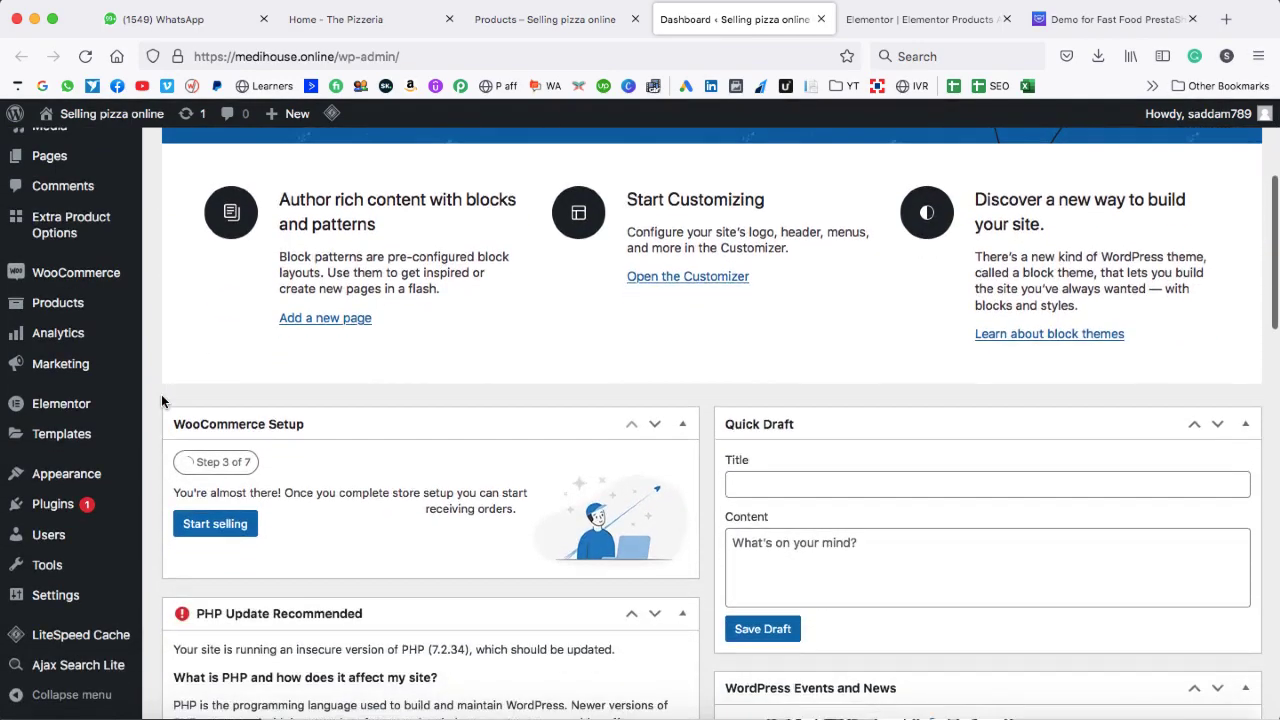
{"action": "scroll", "coordinate": [161, 400], "scroll_direction": "down", "scroll_amount": 1}
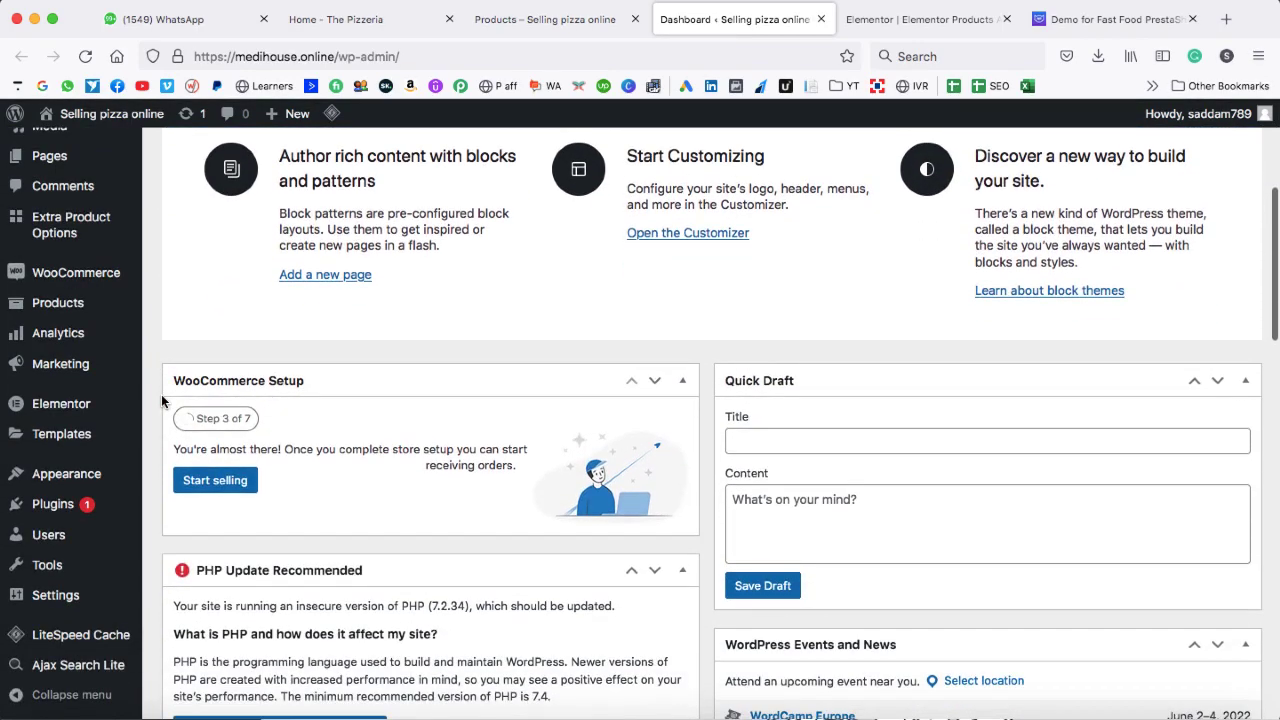
{"action": "mouse_move", "coordinate": [70, 598]}
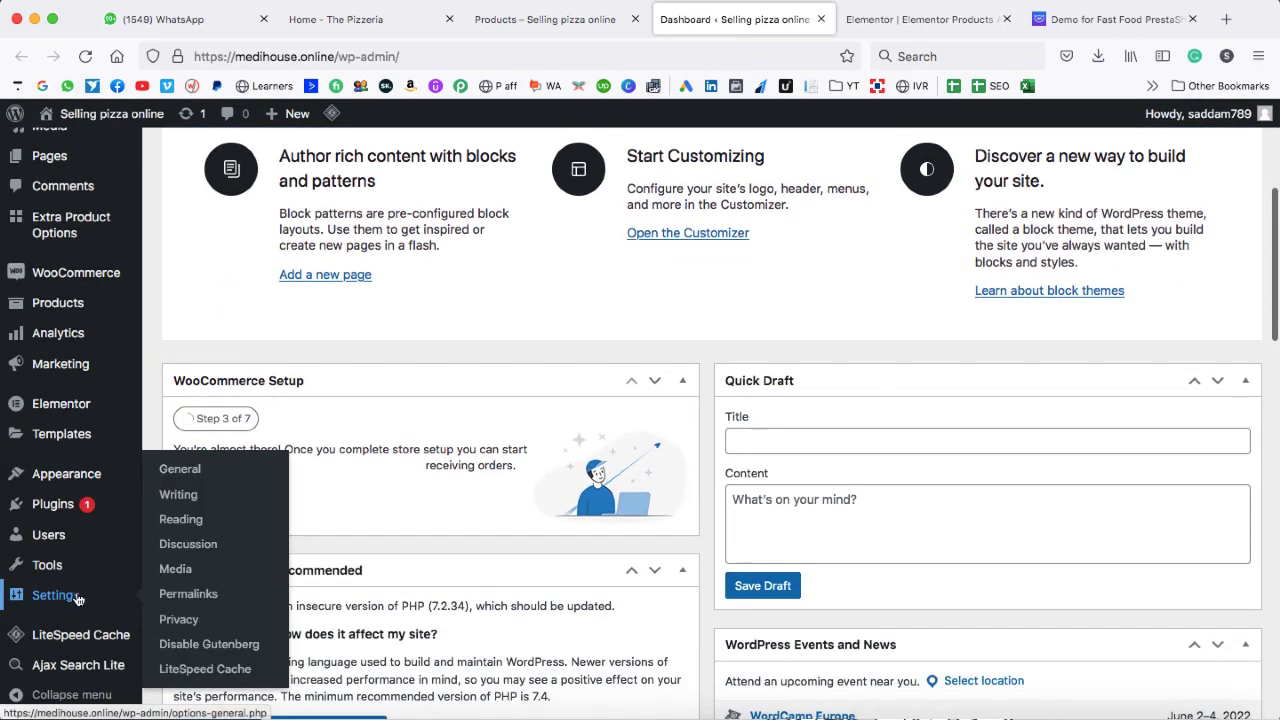
{"action": "left_click", "coordinate": [195, 596]}
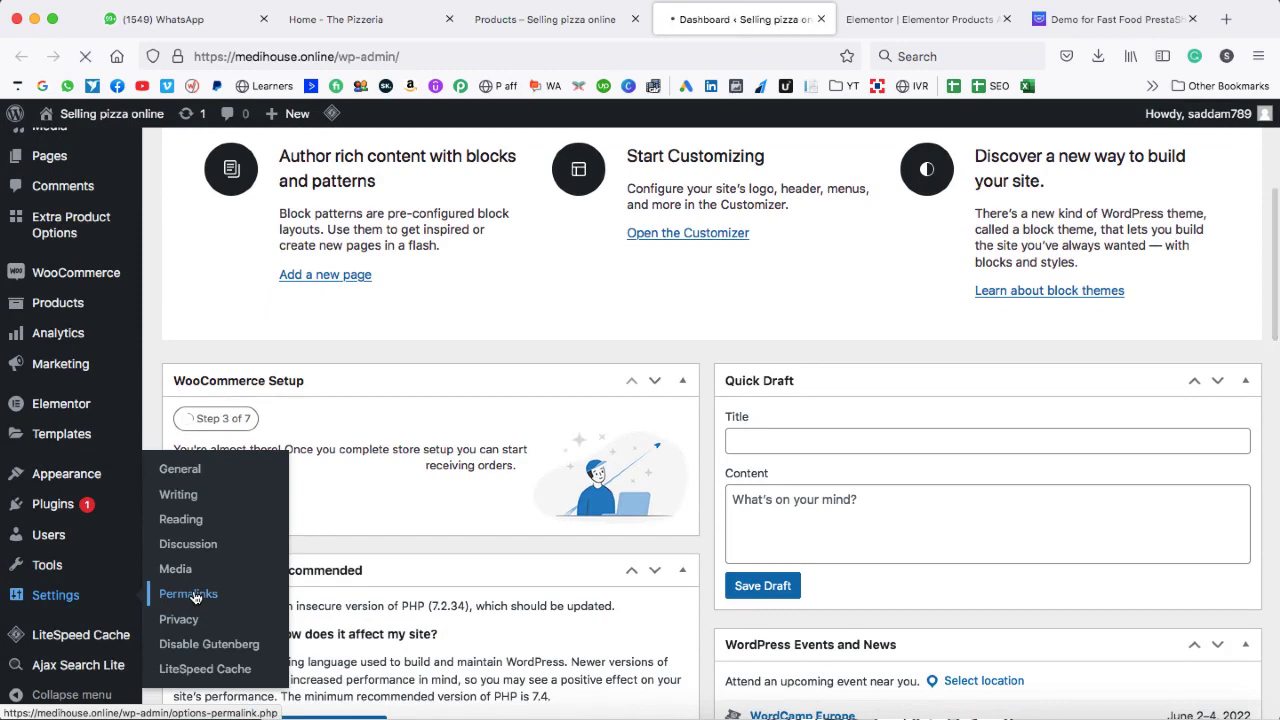
{"action": "scroll", "coordinate": [285, 548], "scroll_direction": "down", "scroll_amount": 1}
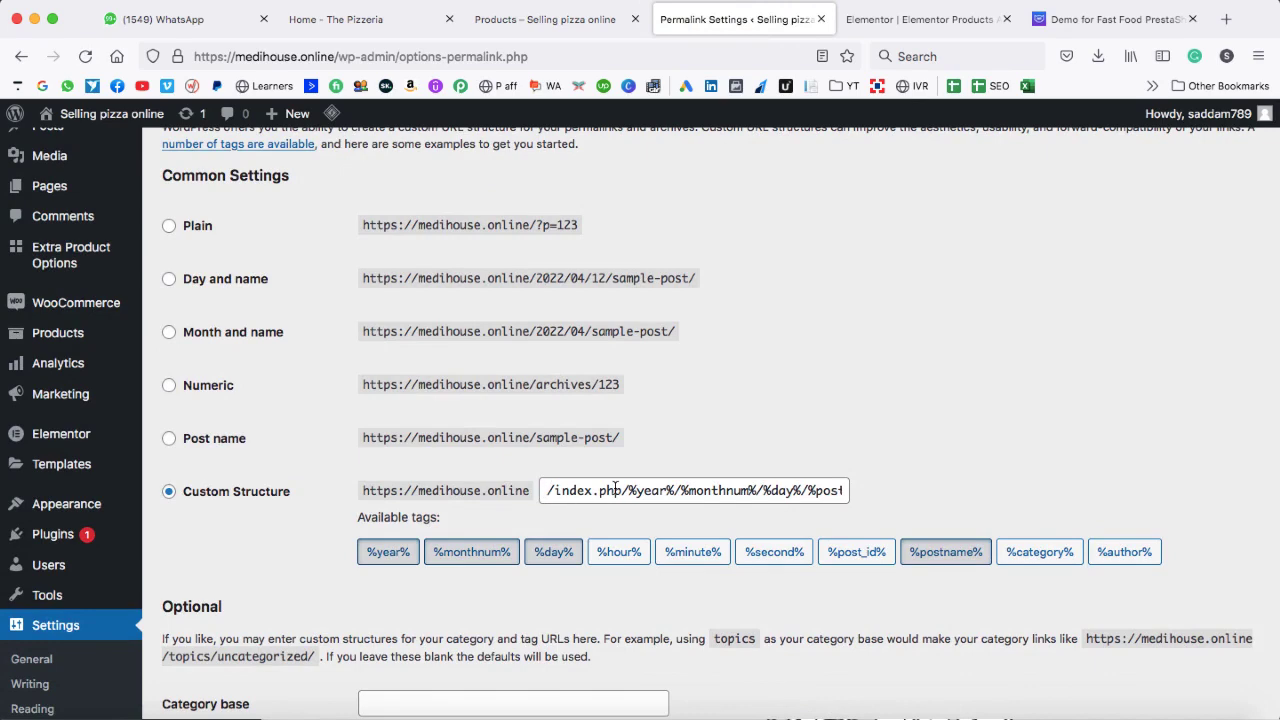
Step: Remove index.php from the live Shop page's address
{"action": "left_click", "coordinate": [556, 22]}
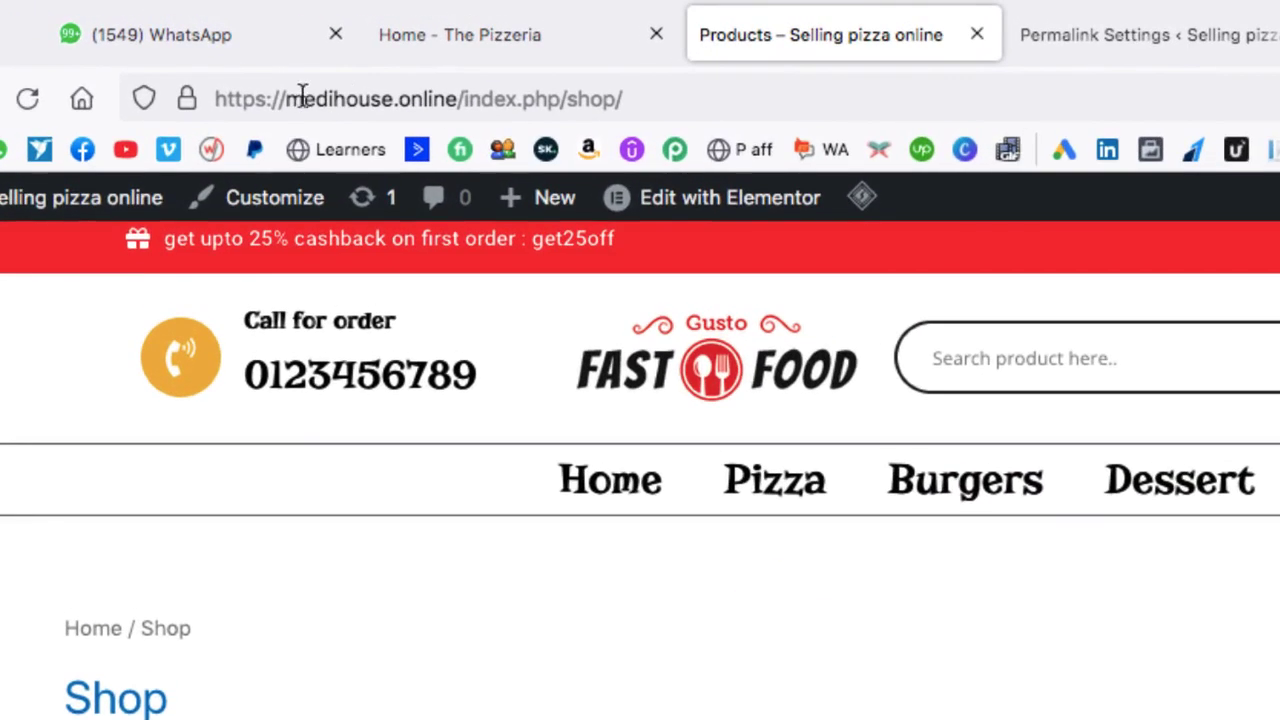
{"action": "left_click_drag", "start_coordinate": [238, 58], "coordinate": [340, 58]}
{"action": "left_click", "coordinate": [467, 101]}
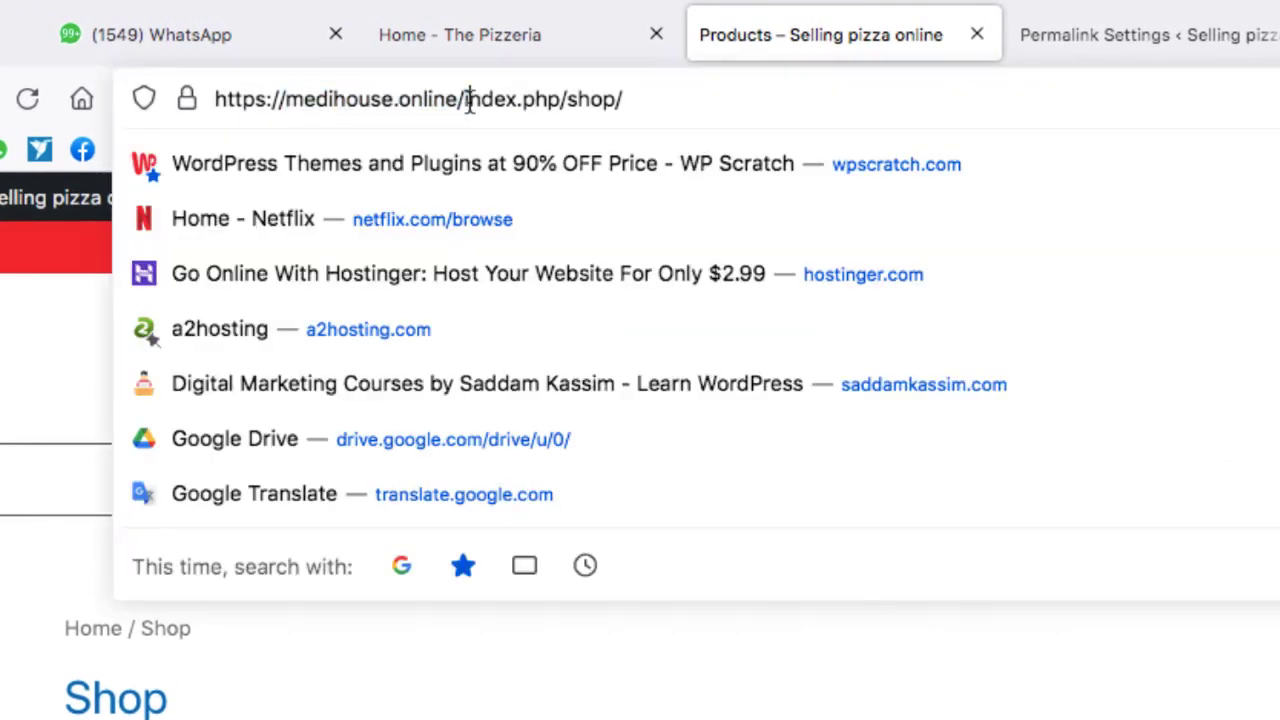
{"action": "left_click_drag", "start_coordinate": [465, 100], "coordinate": [560, 92]}
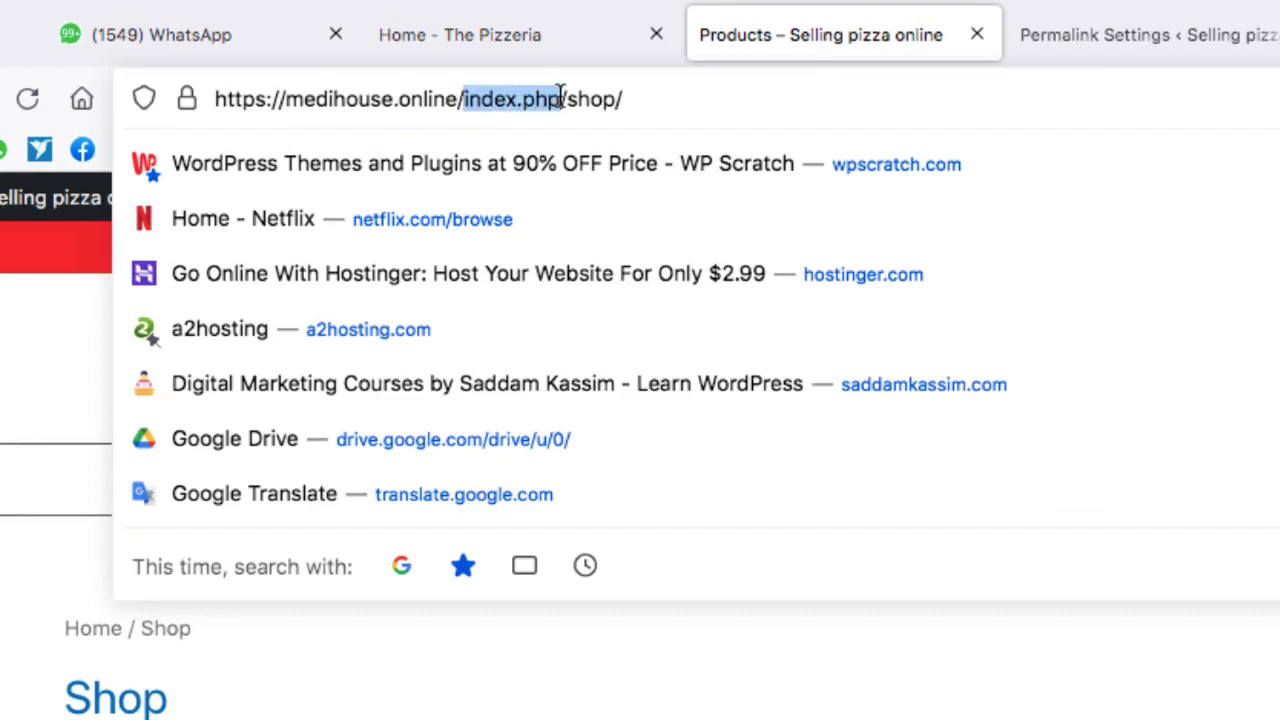
{"action": "key", "text": "BackSpace"}
{"action": "key", "text": "BackSpace"}
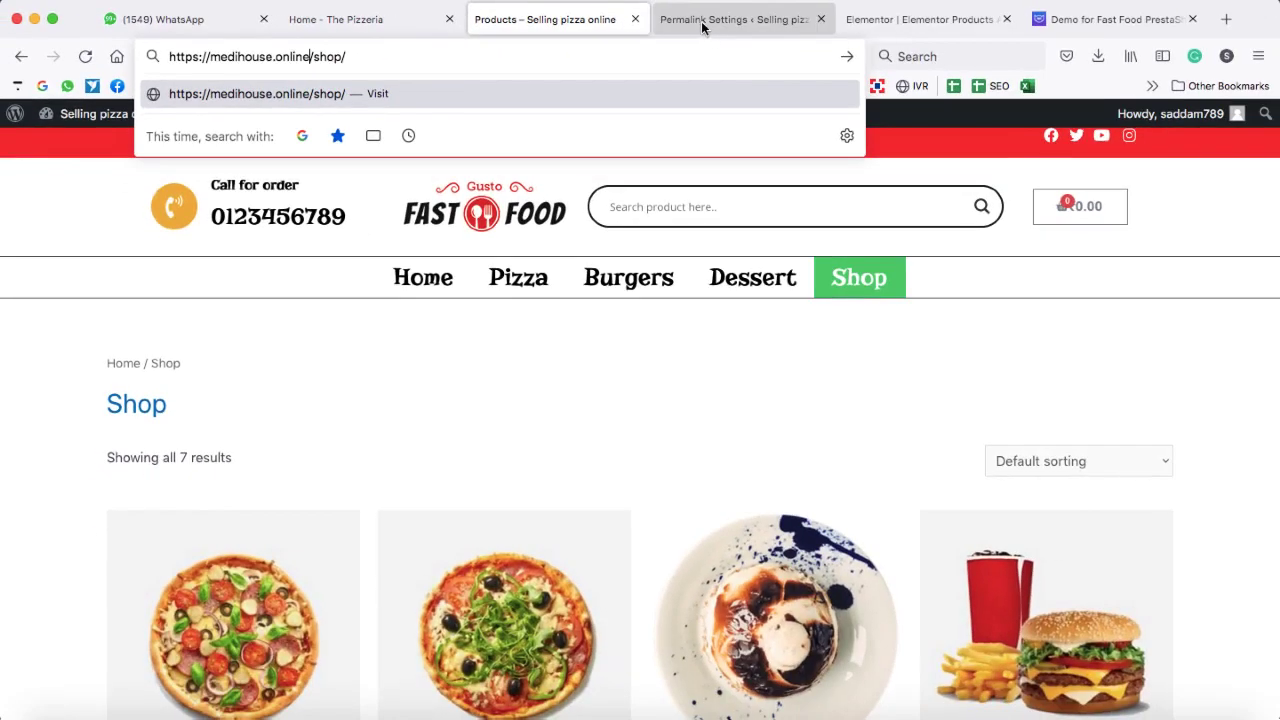
Step: Set the permalink structure to Post name and save the changes
{"action": "left_click", "coordinate": [701, 21]}
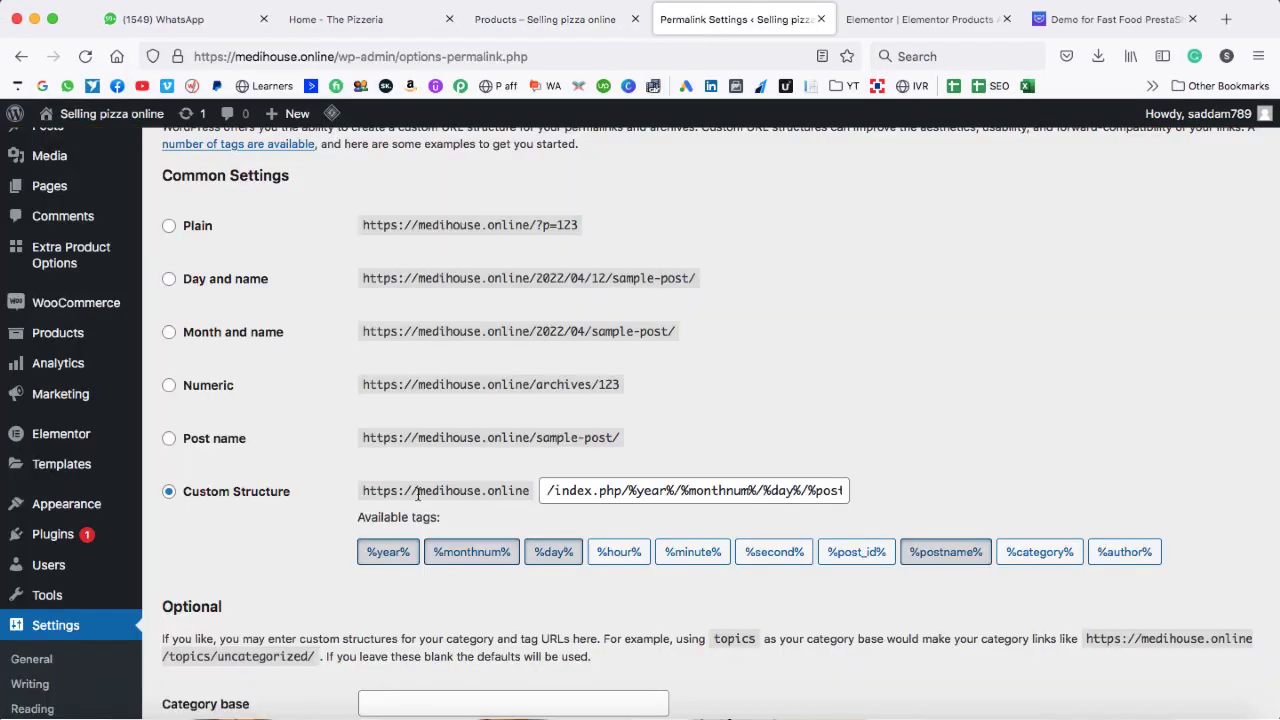
{"action": "left_click", "coordinate": [169, 444]}
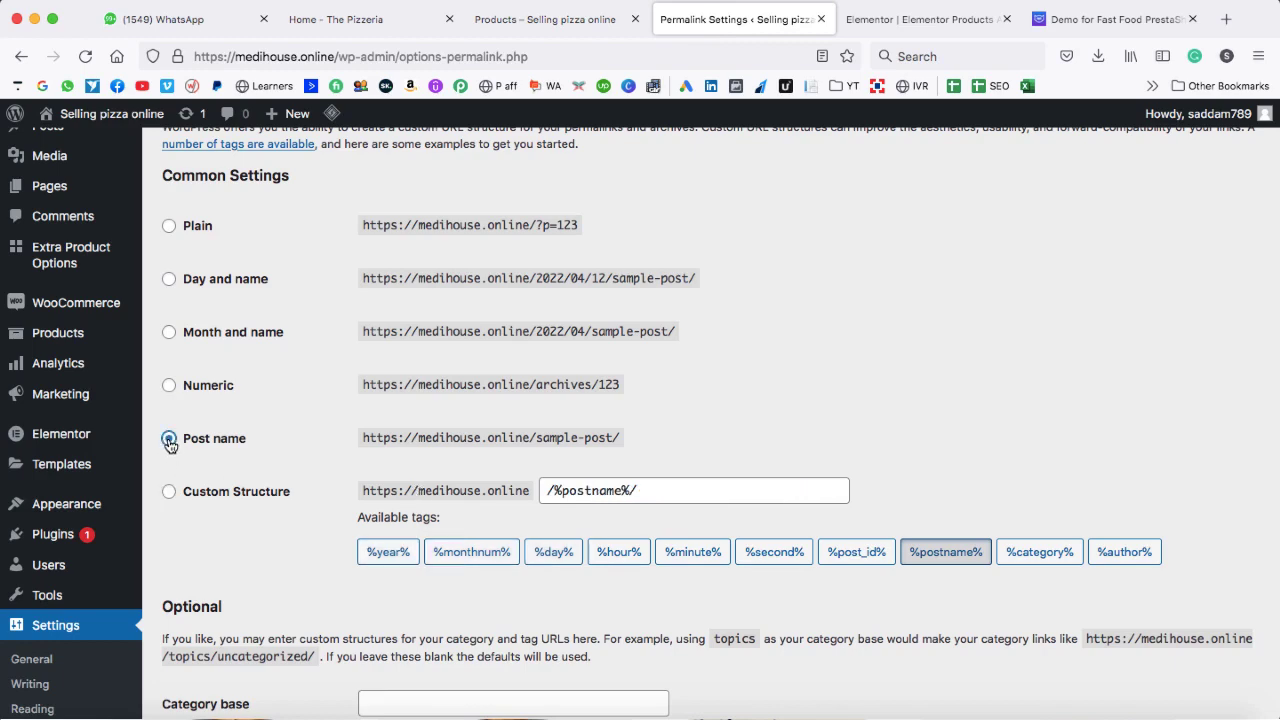
{"action": "scroll", "coordinate": [169, 444], "scroll_direction": "down", "scroll_amount": 5}
{"action": "scroll", "coordinate": [169, 444], "scroll_direction": "down", "scroll_amount": 2}
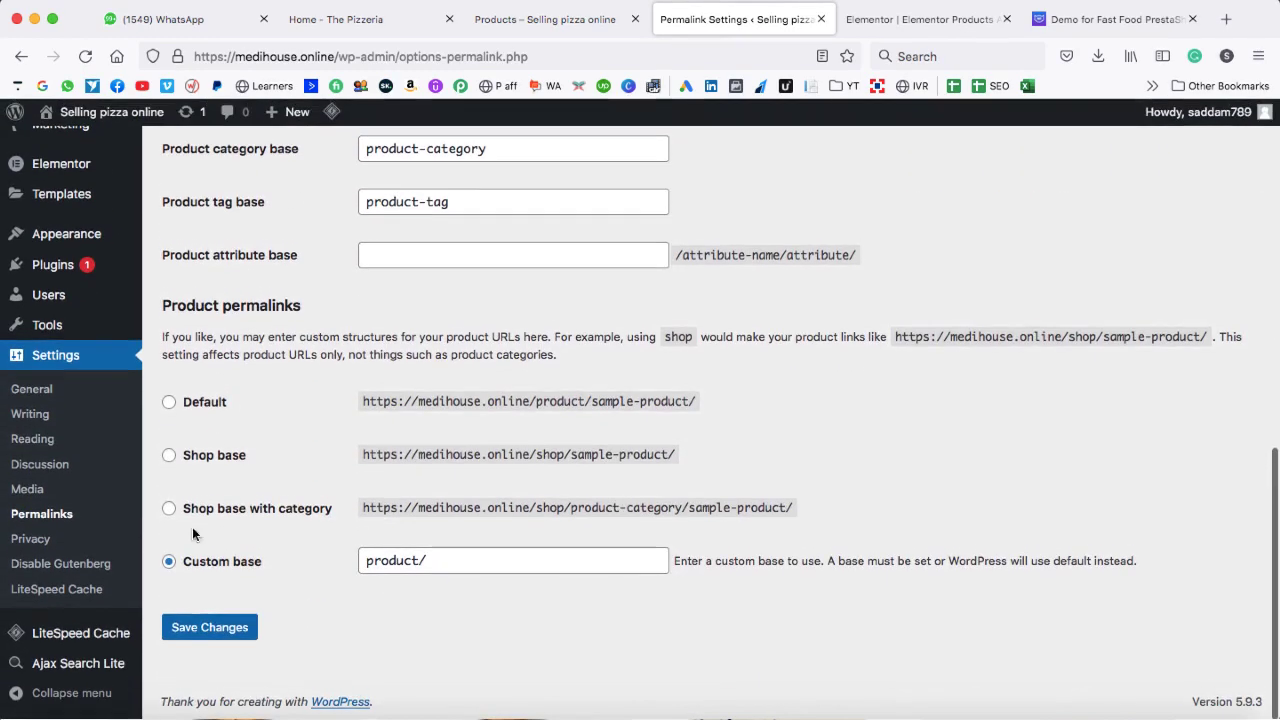
{"action": "left_click", "coordinate": [212, 638]}
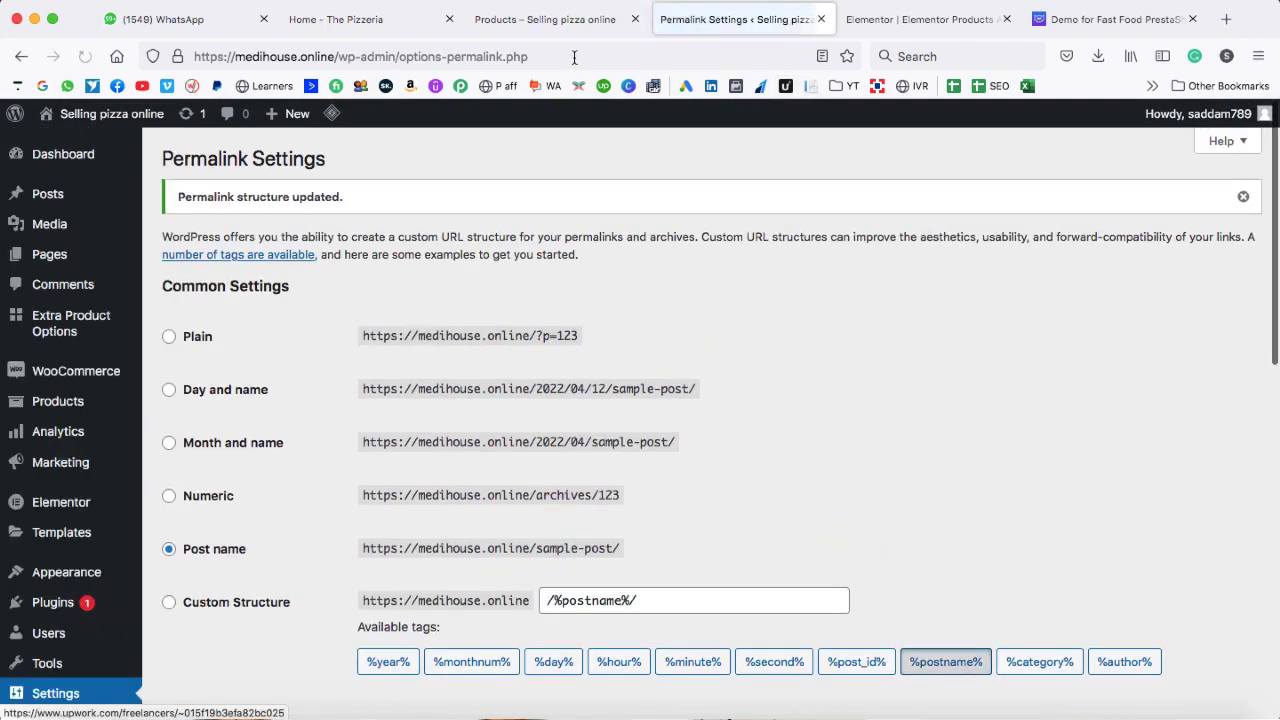
Step: Reload the shop at its clean /shop/ address
{"action": "left_click", "coordinate": [557, 20]}
{"action": "left_click", "coordinate": [736, 400]}
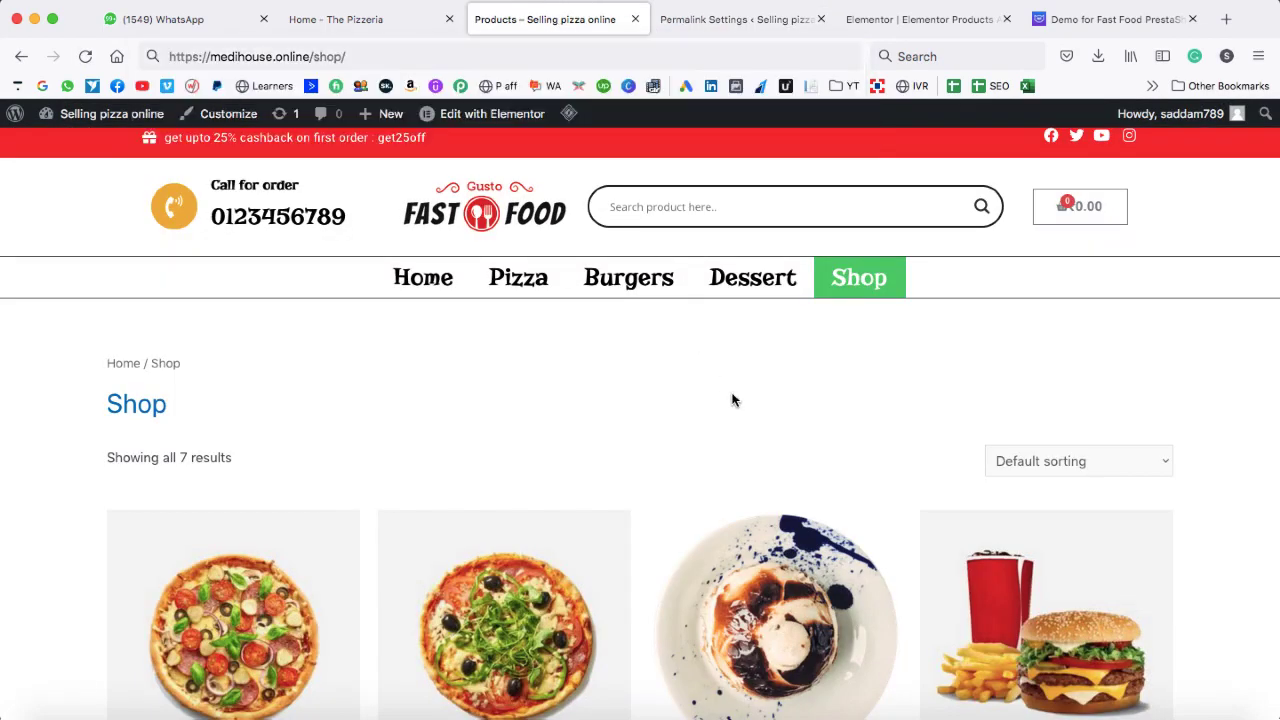
{"action": "left_click", "coordinate": [398, 57]}
{"action": "key", "text": "Return"}
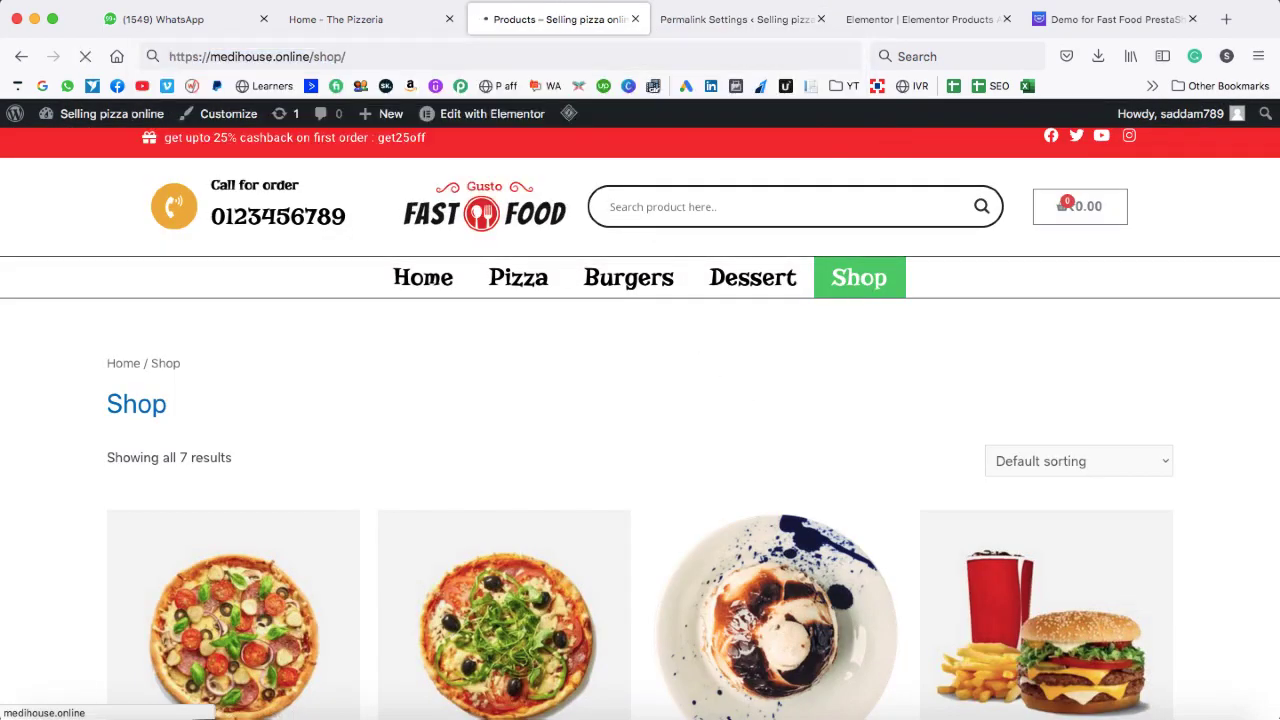
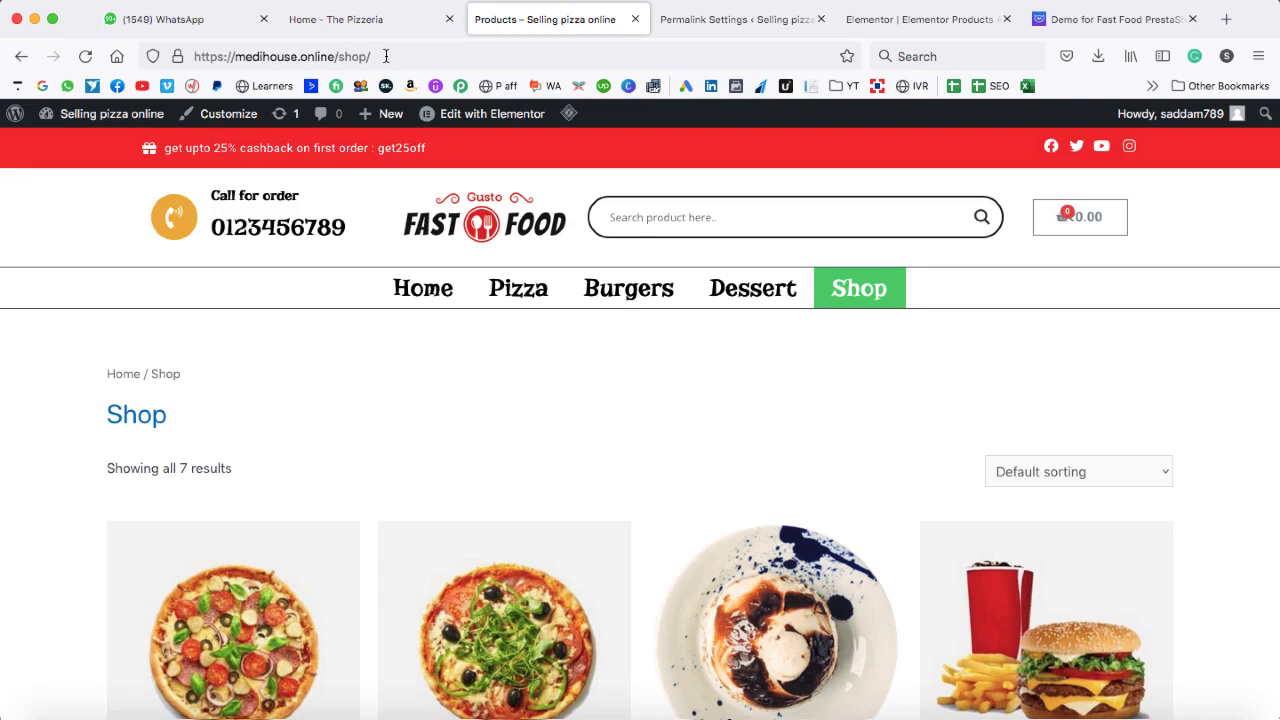
Step: Copy the Pizza product category's View link from the Product Categories list
{"action": "left_click", "coordinate": [710, 20]}
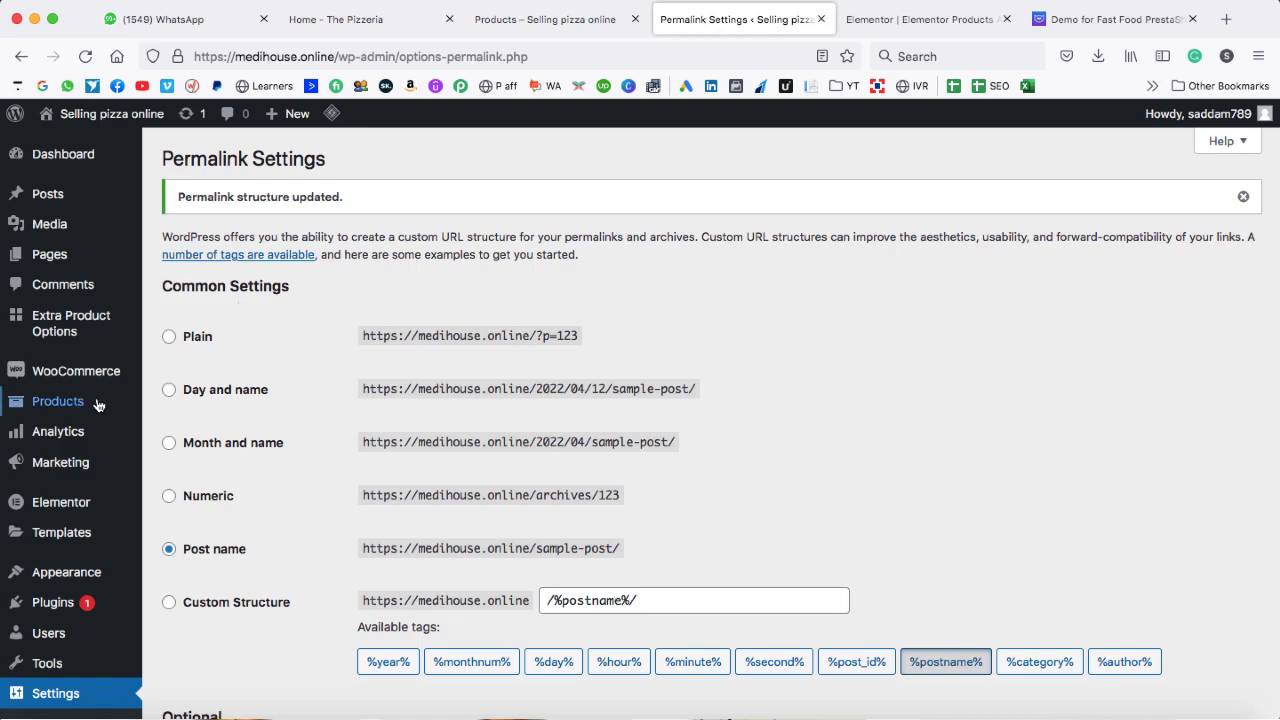
{"action": "mouse_move", "coordinate": [72, 403]}
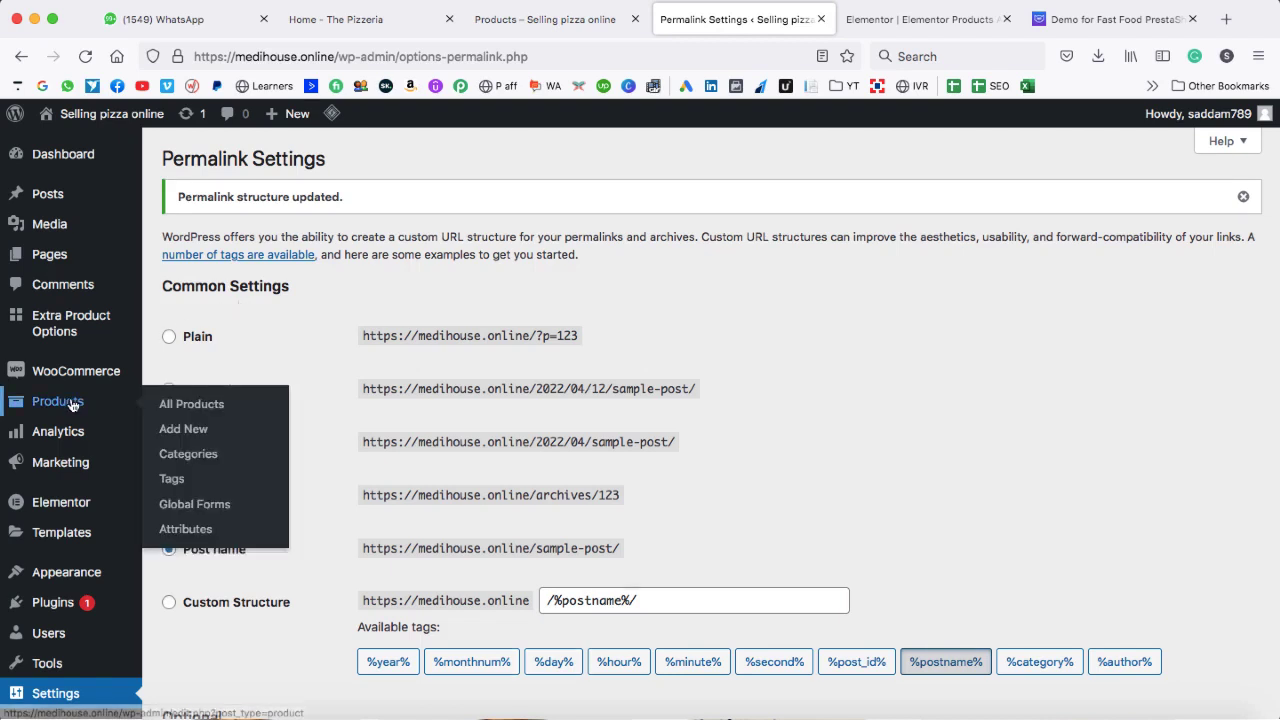
{"action": "left_click", "coordinate": [185, 458]}
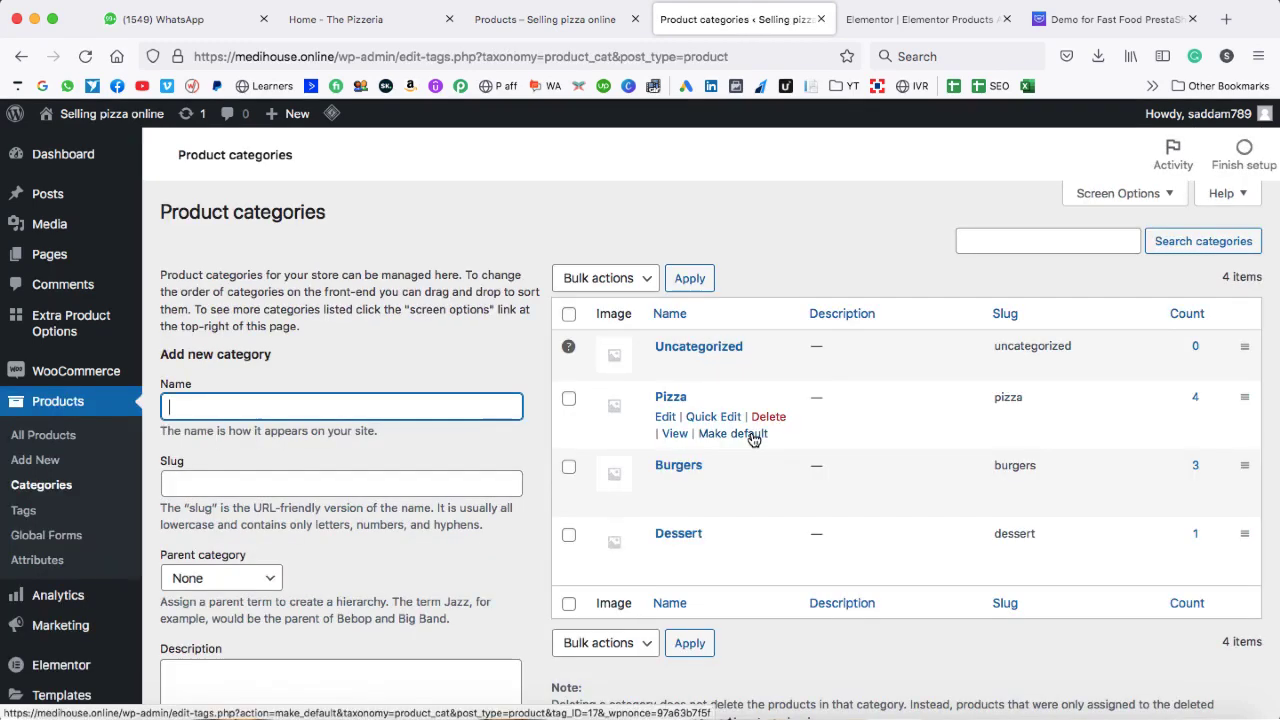
{"action": "scroll", "coordinate": [751, 434], "scroll_direction": "down", "scroll_amount": 1}
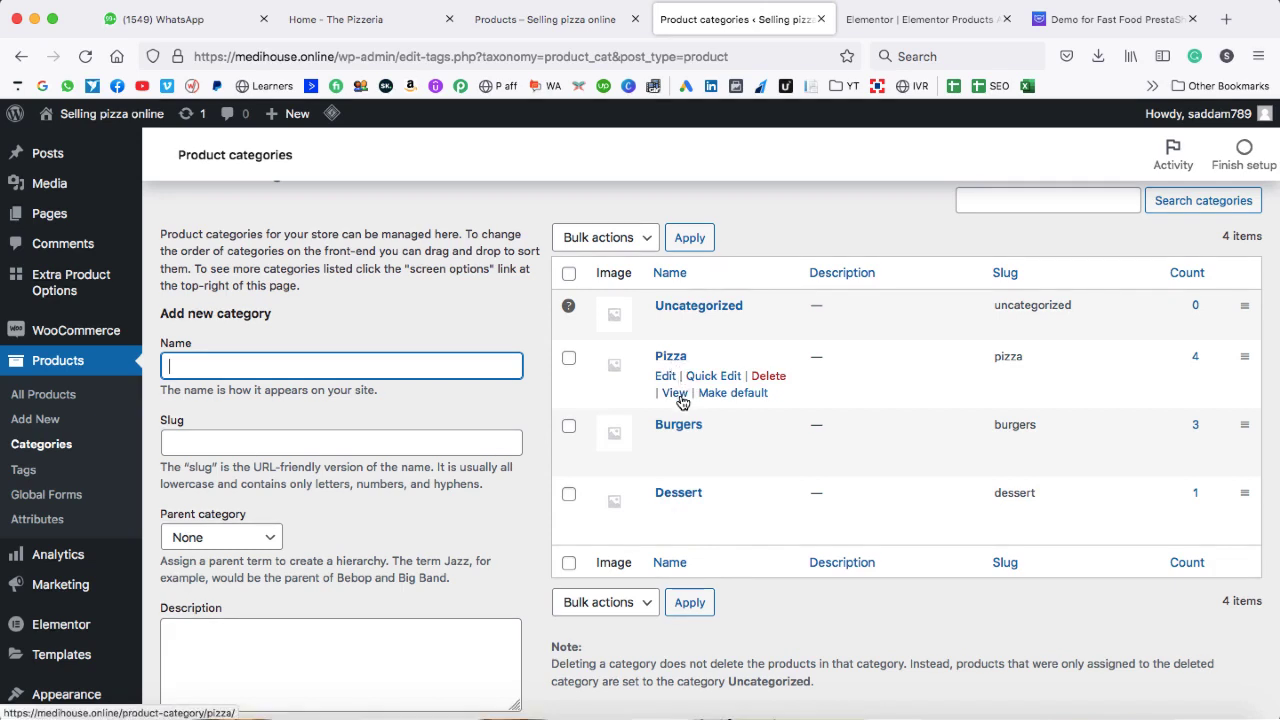
{"action": "right_click", "coordinate": [676, 399]}
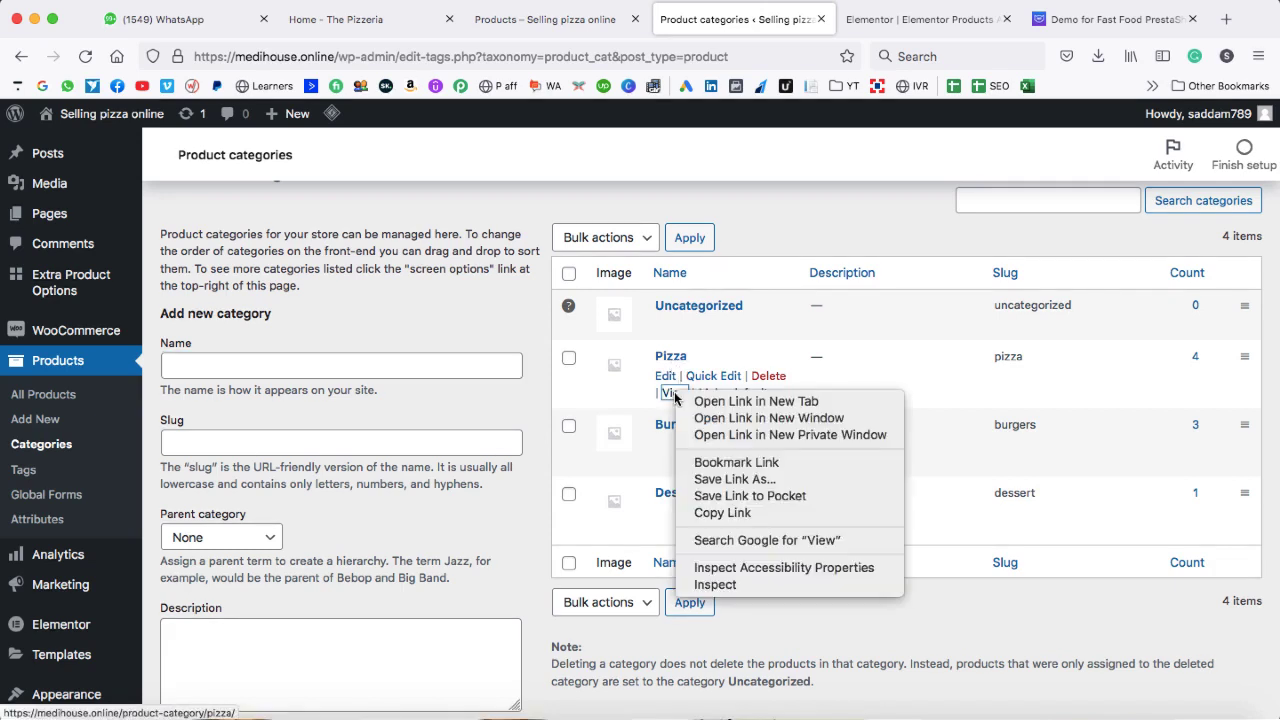
{"action": "left_click", "coordinate": [716, 512]}
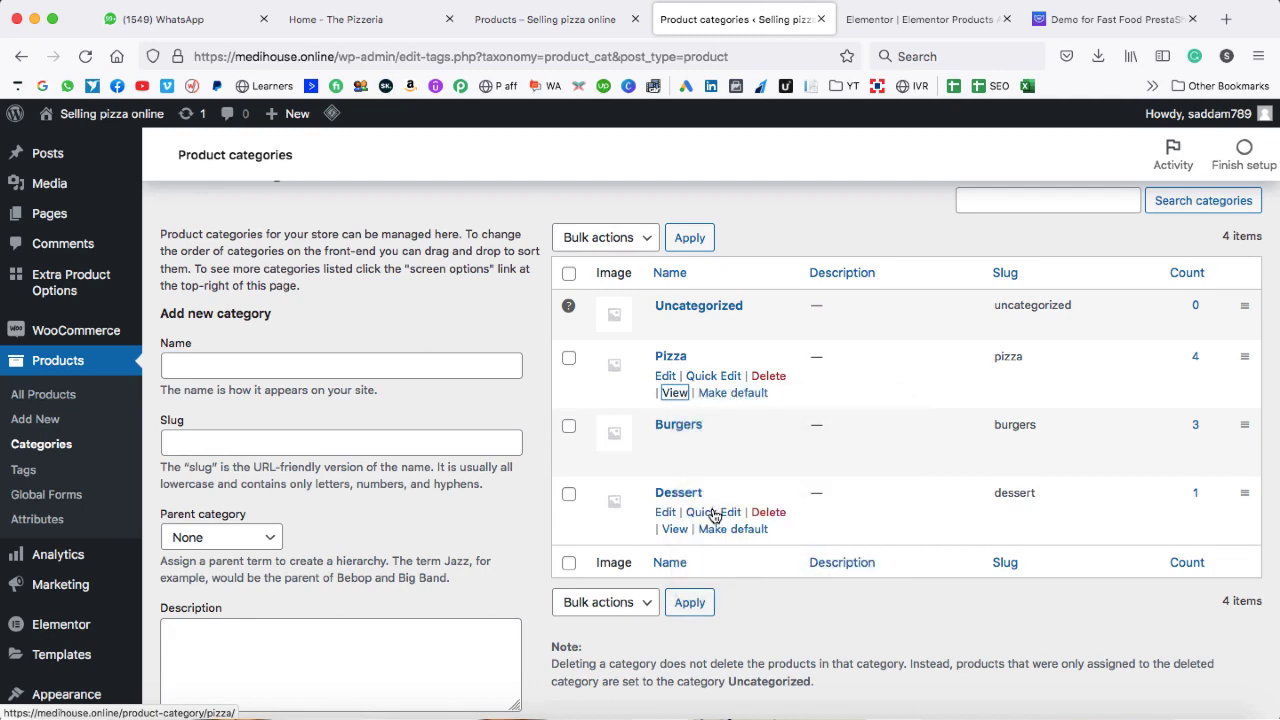
{"action": "left_click", "coordinate": [918, 19]}
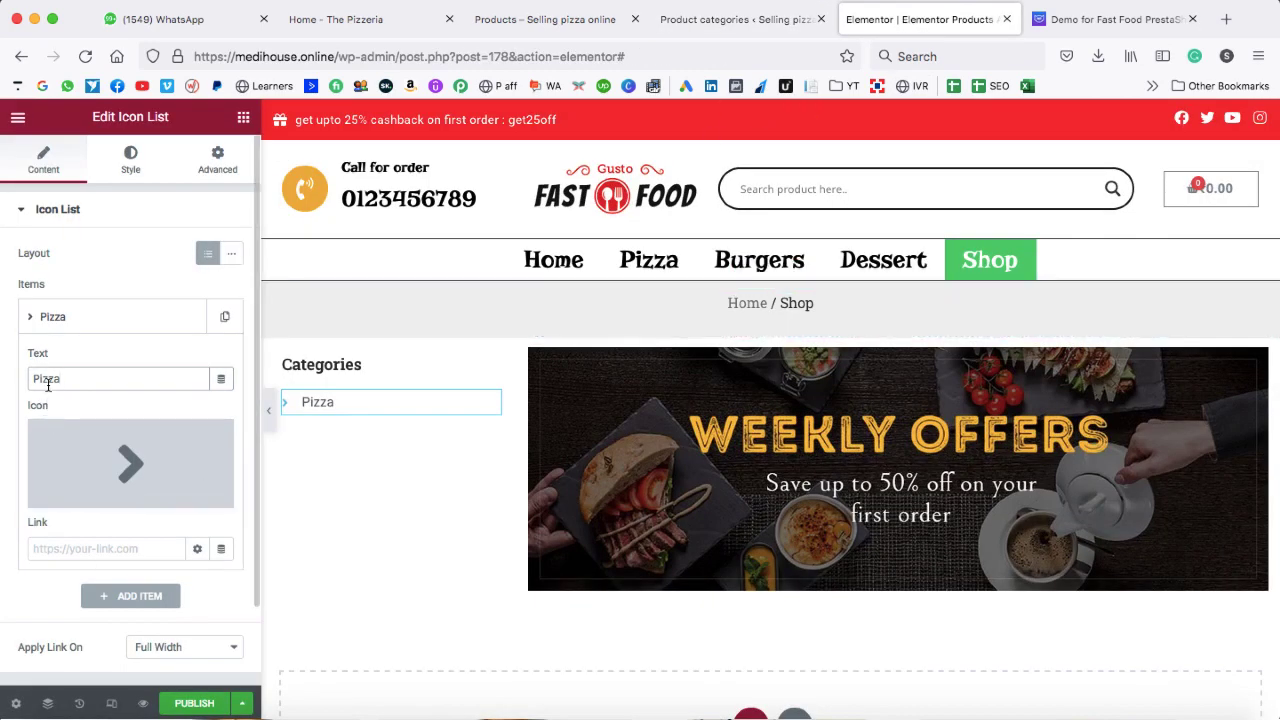
Step: Paste the Pizza category link into the Pizza item, then duplicate it as a 'Burgers' item
{"action": "left_click", "coordinate": [63, 548]}
{"action": "right_click", "coordinate": [63, 548]}
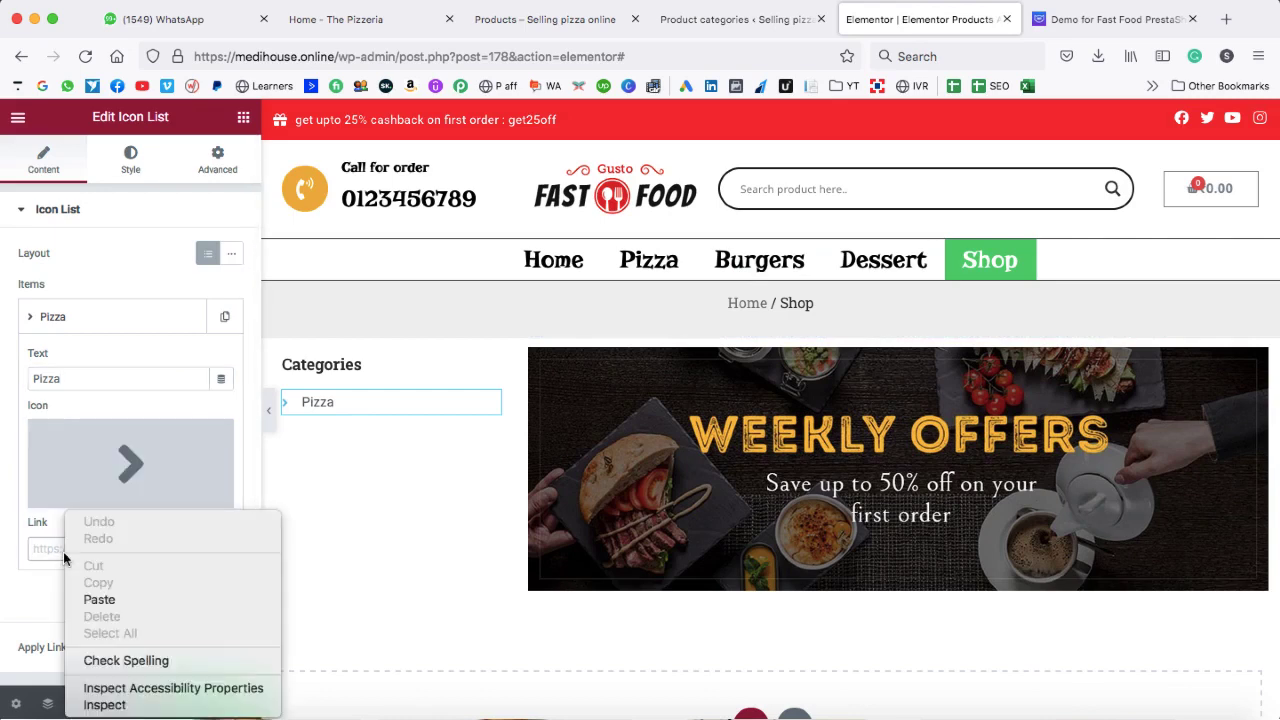
{"action": "left_click", "coordinate": [89, 600]}
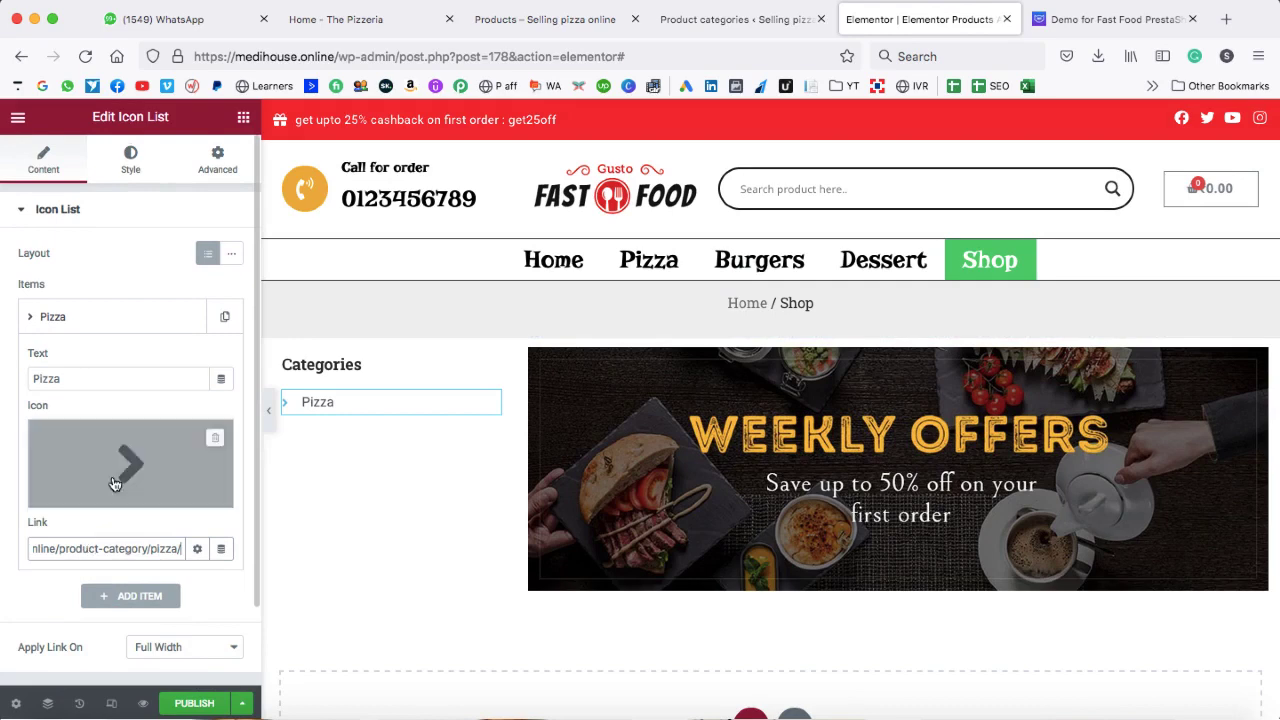
{"action": "left_click", "coordinate": [127, 328]}
{"action": "left_click", "coordinate": [224, 318]}
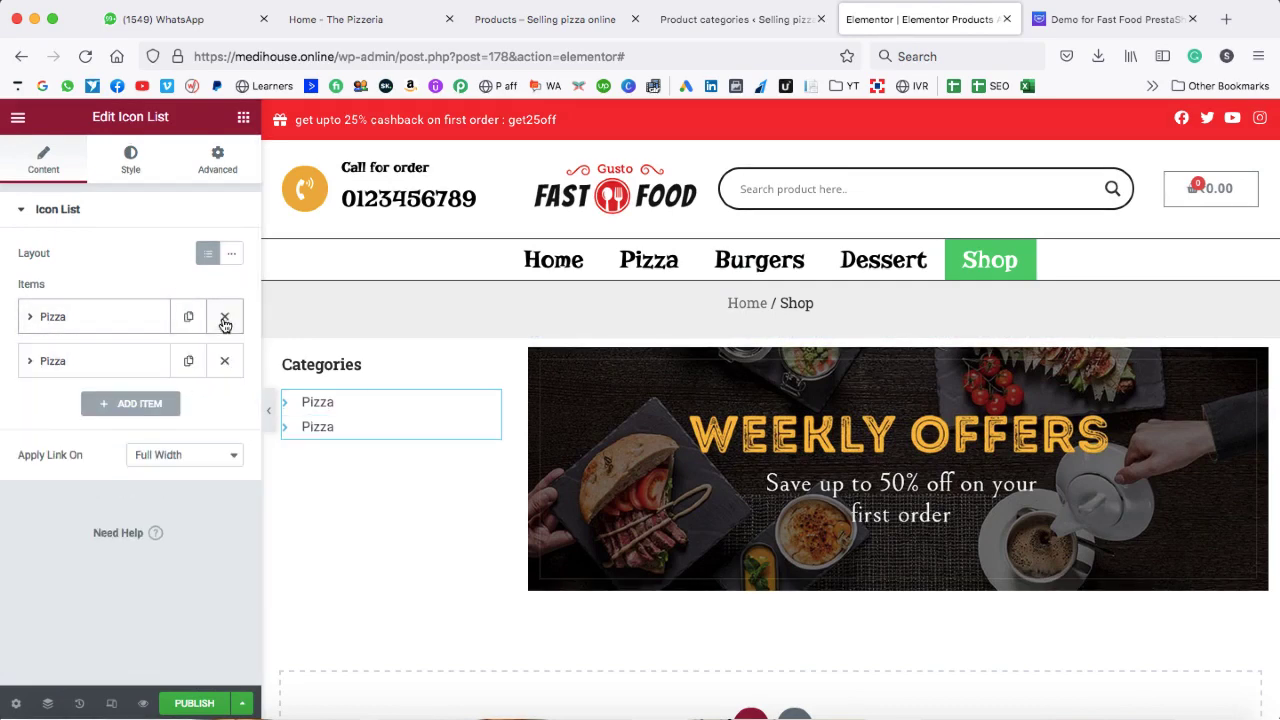
{"action": "left_click", "coordinate": [134, 360]}
{"action": "double_click", "coordinate": [106, 420]}
{"action": "type", "text": "Burgers"}
{"action": "left_click", "coordinate": [148, 594]}
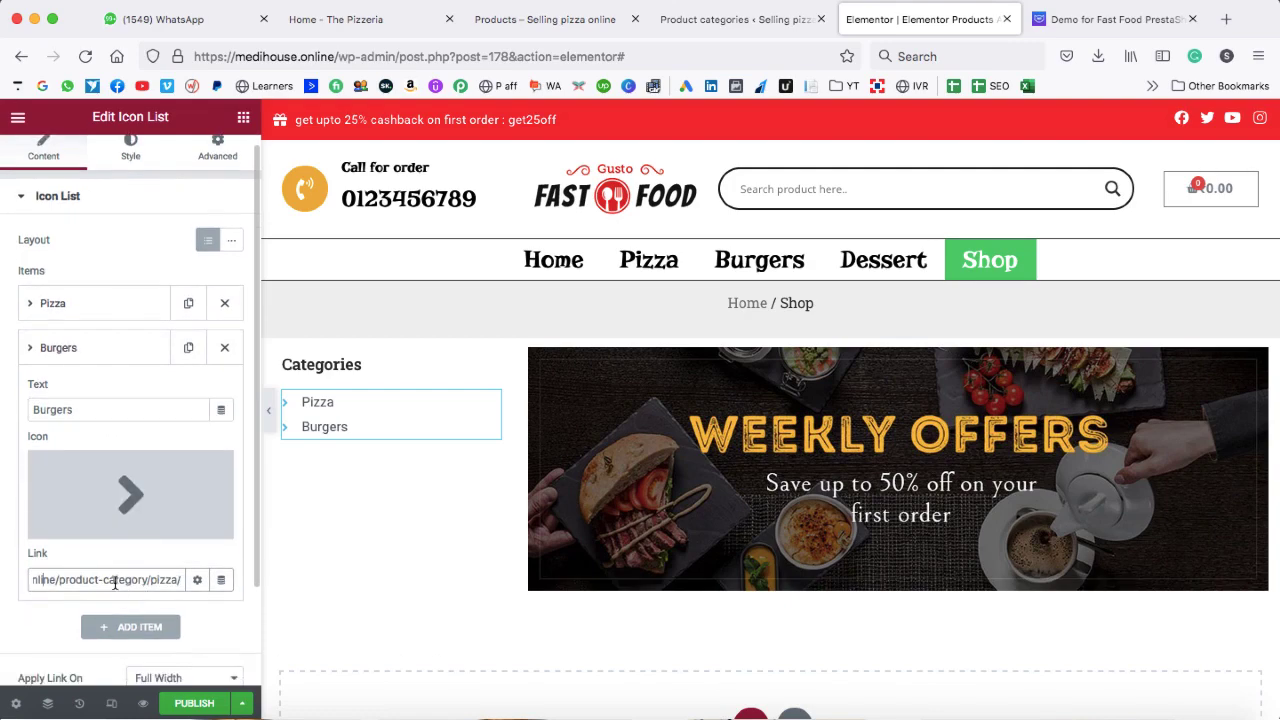
Step: Replace the Burgers item's link with the copied Burgers category page address
{"action": "left_click", "coordinate": [688, 22]}
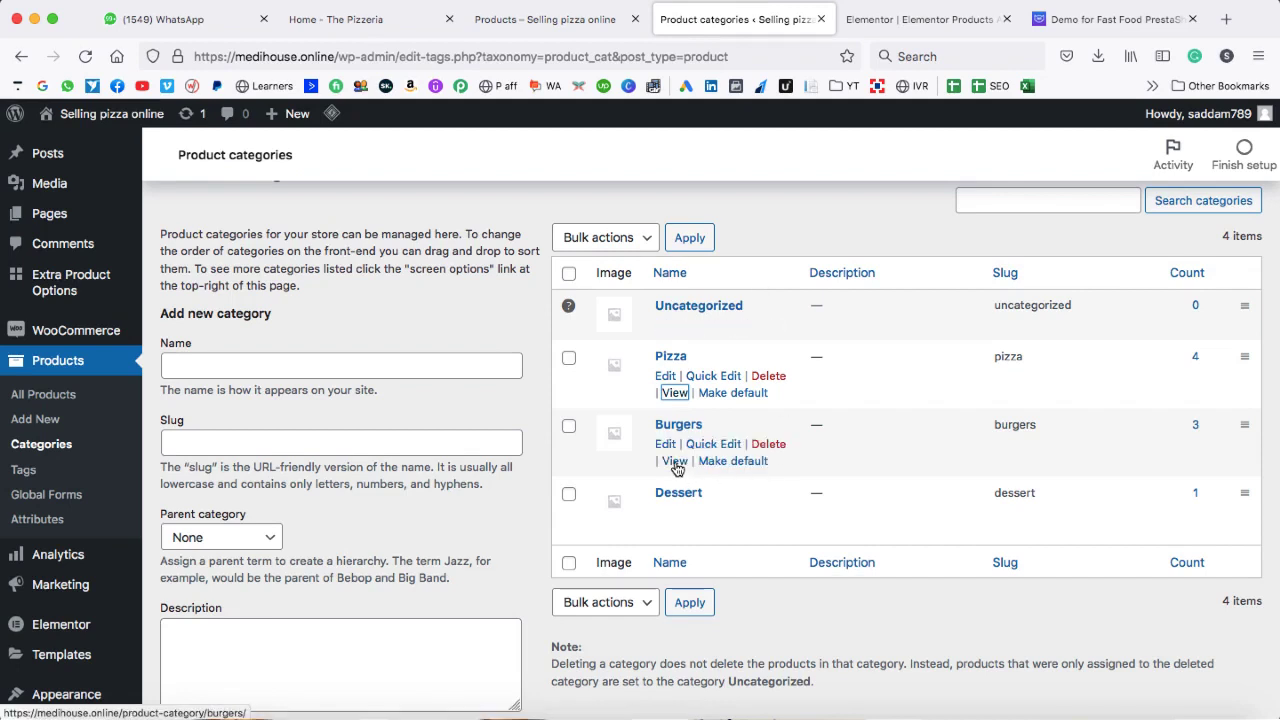
{"action": "right_click", "coordinate": [674, 461]}
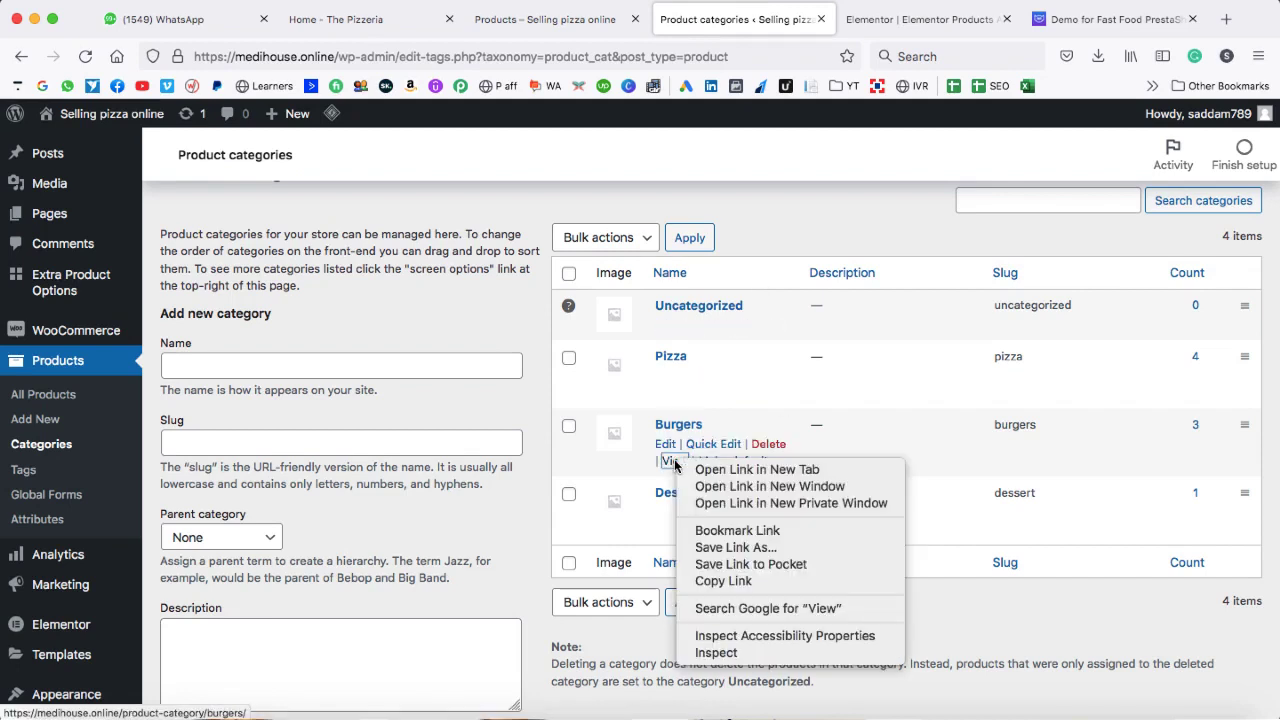
{"action": "left_click", "coordinate": [722, 581]}
{"action": "left_click", "coordinate": [920, 19]}
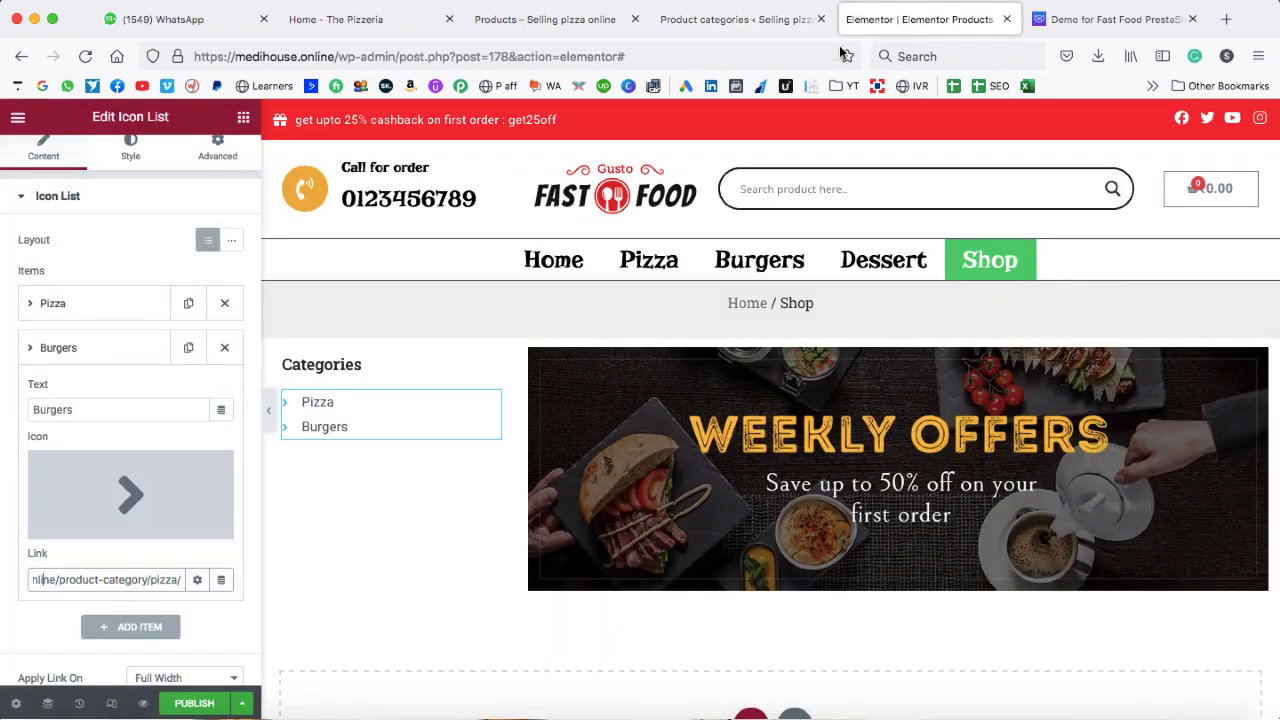
{"action": "triple_click", "coordinate": [149, 577]}
{"action": "key", "text": "BackSpace"}
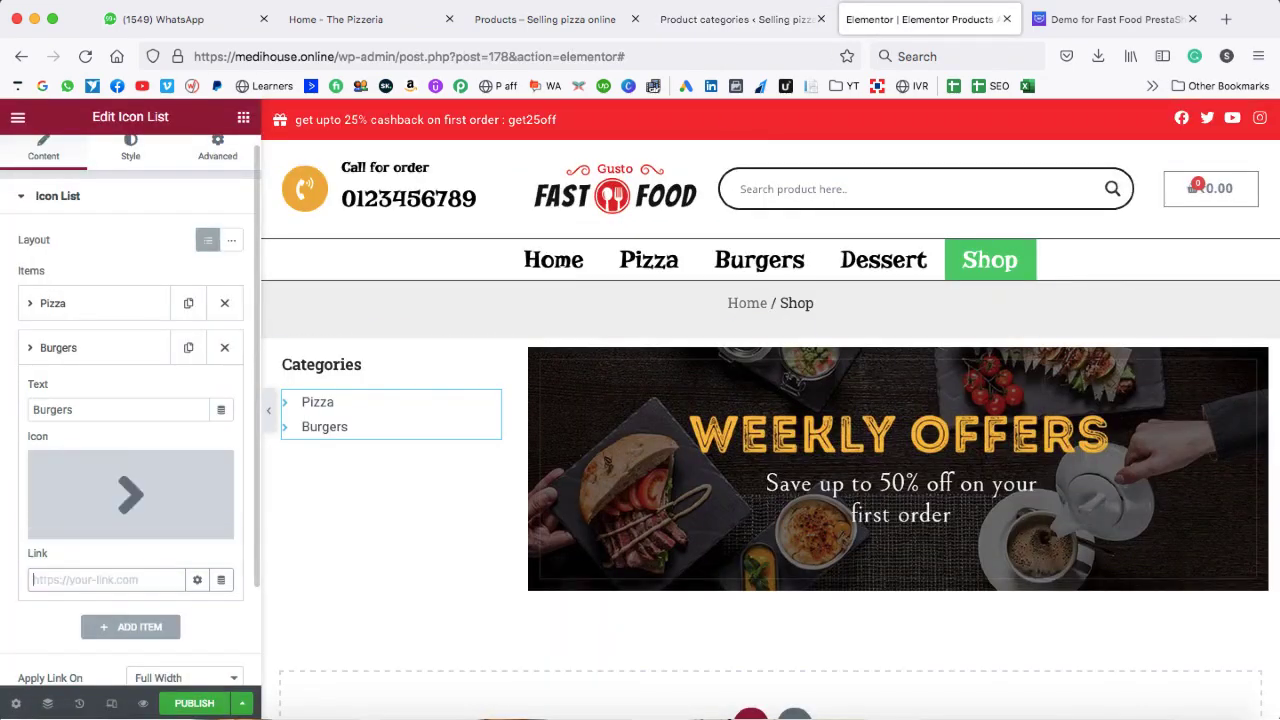
{"action": "right_click", "coordinate": [117, 578]}
{"action": "left_click", "coordinate": [140, 597]}
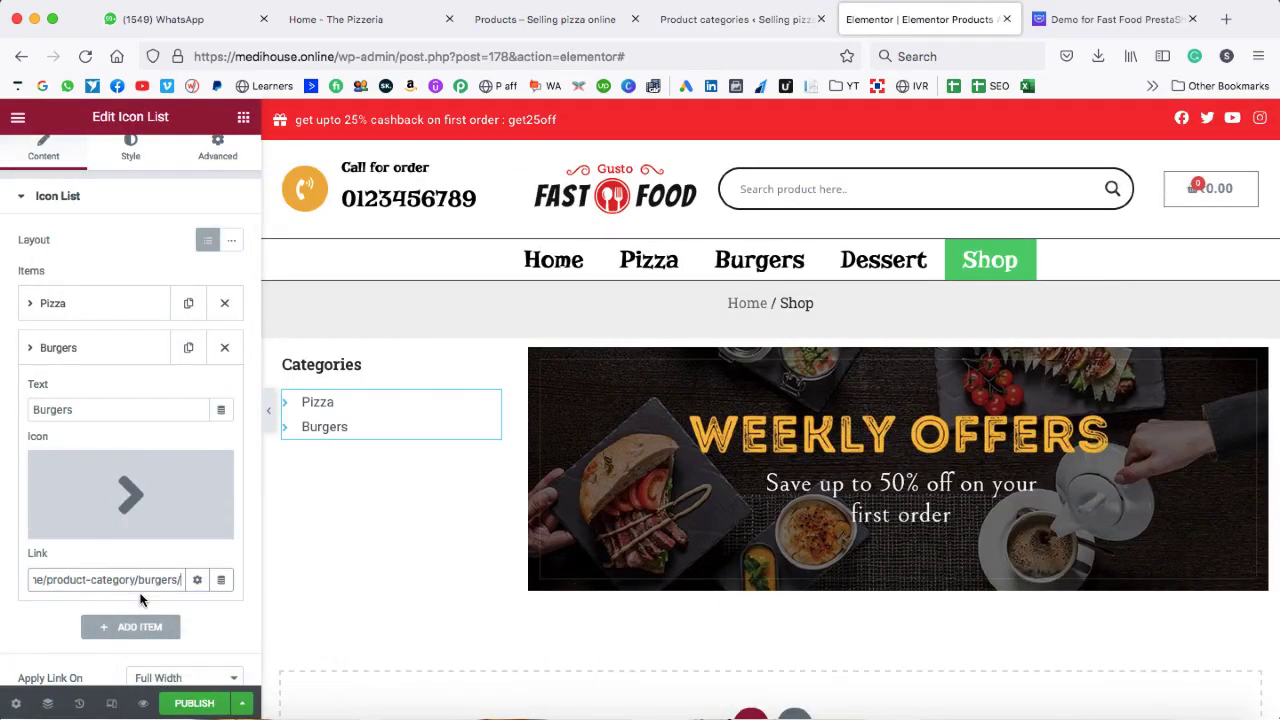
{"action": "left_click", "coordinate": [111, 350]}
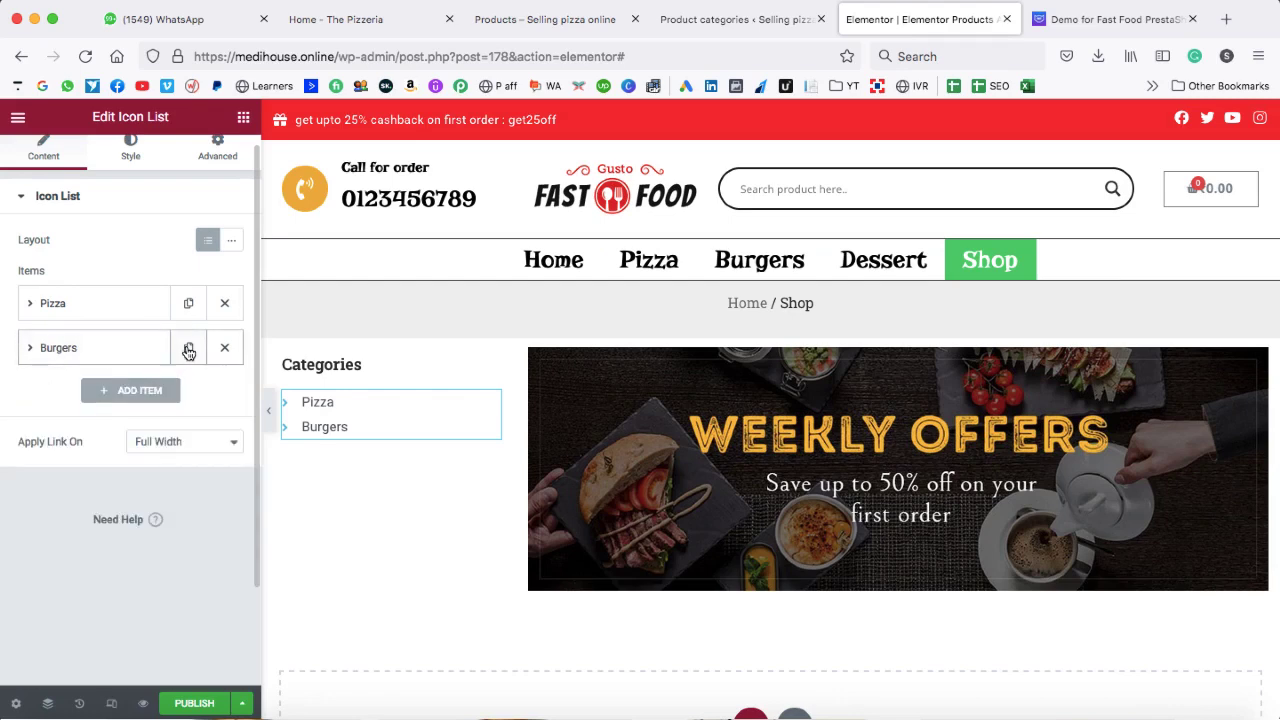
Step: Duplicate the Burgers item and rename the copy to 'Dessert'
{"action": "left_click", "coordinate": [188, 349]}
{"action": "left_click", "coordinate": [123, 405]}
{"action": "double_click", "coordinate": [92, 470]}
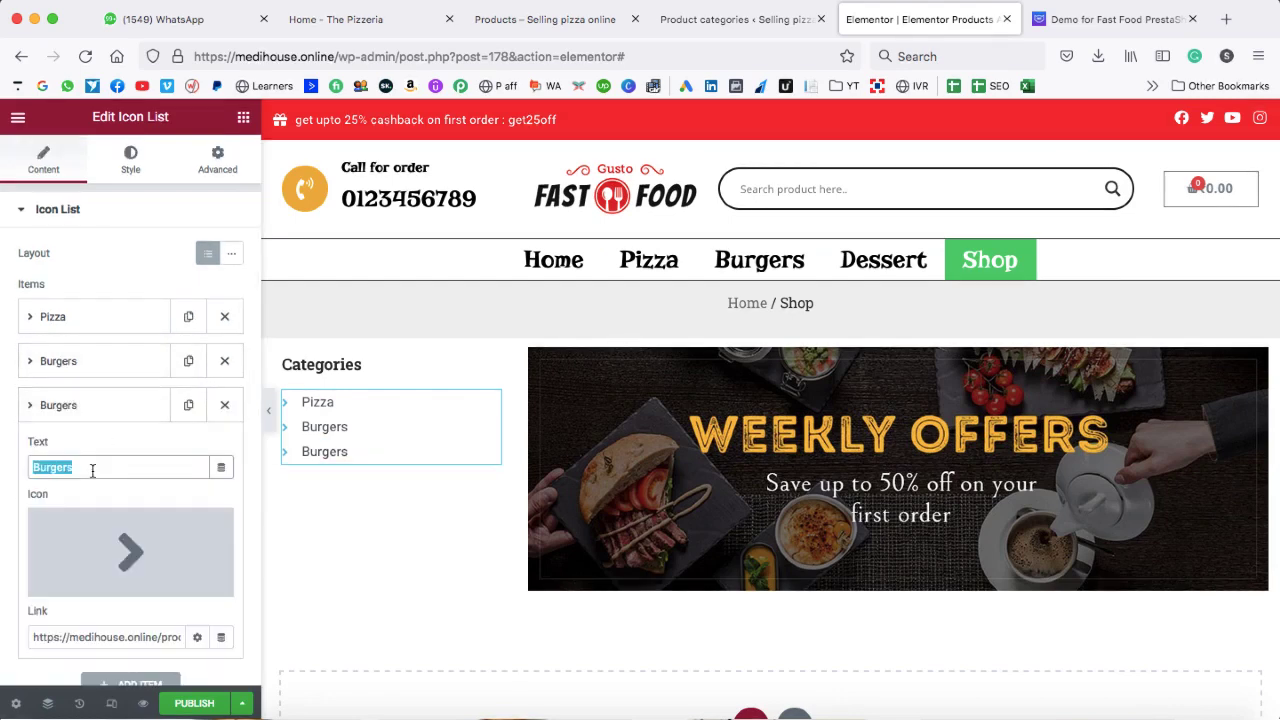
{"action": "type", "text": "Dessert"}
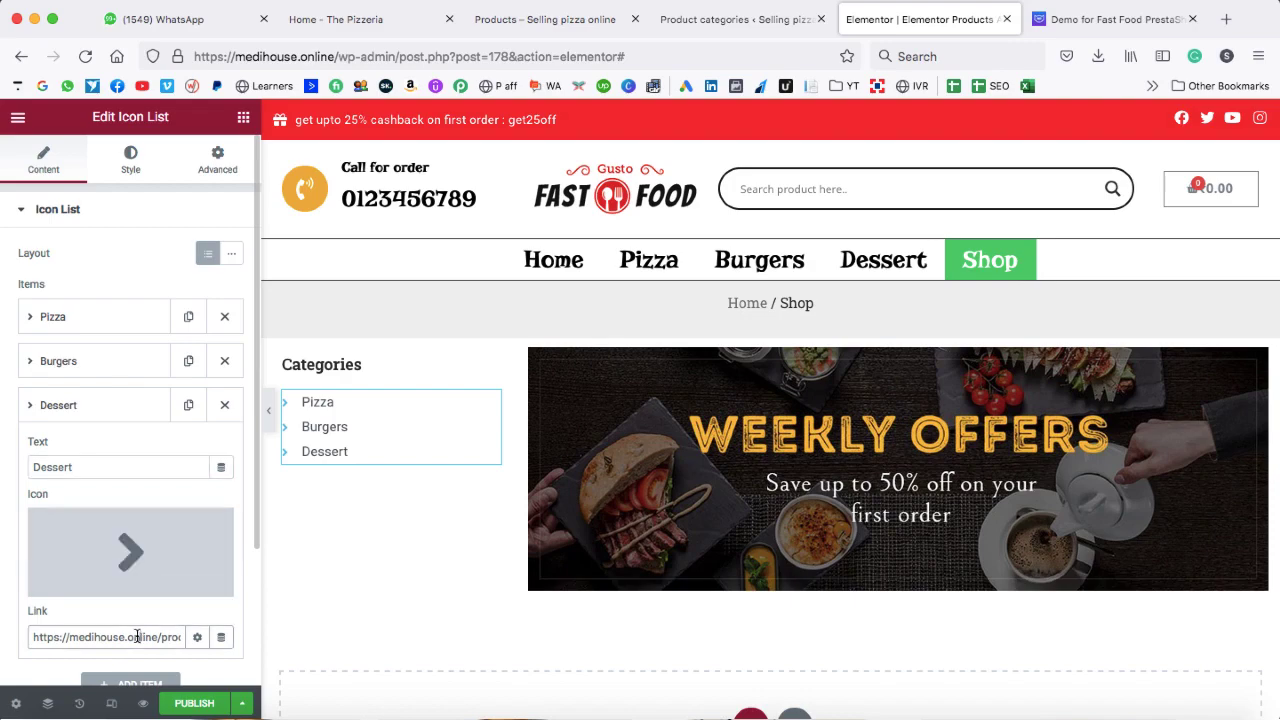
{"action": "left_click", "coordinate": [136, 634]}
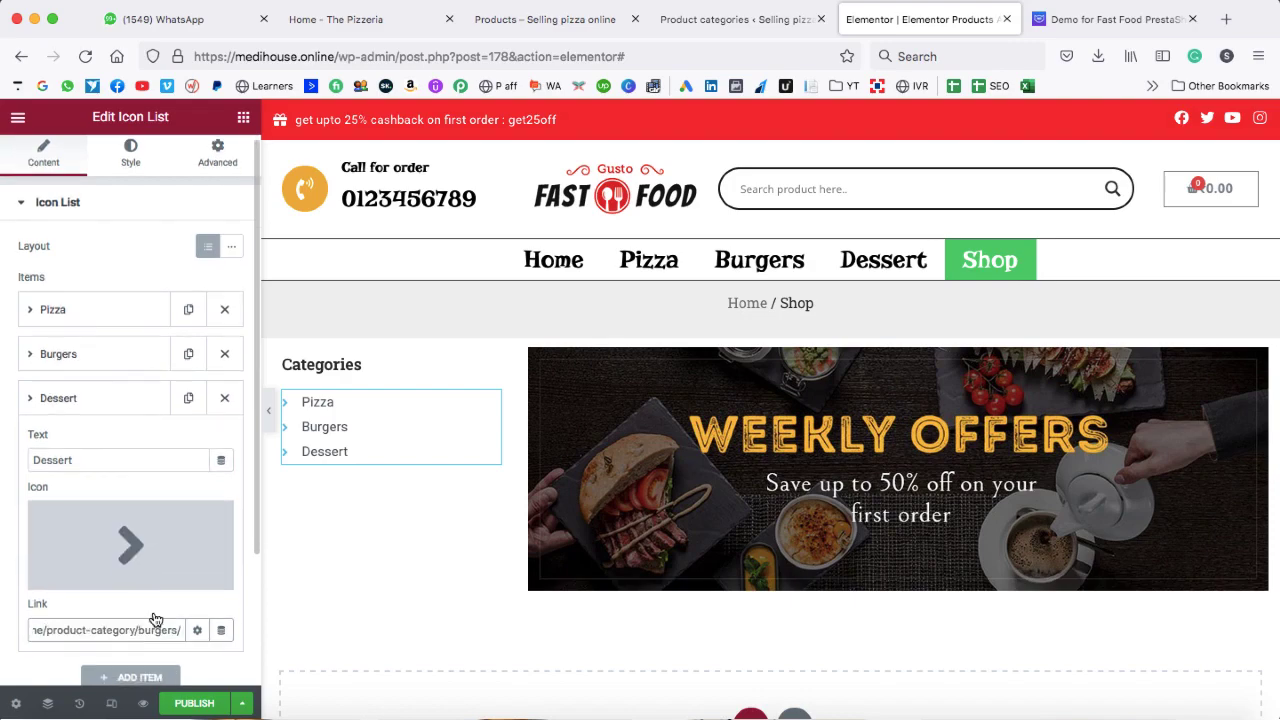
Step: Replace the Dessert item's link with the copied Dessert category page address
{"action": "left_click", "coordinate": [735, 19]}
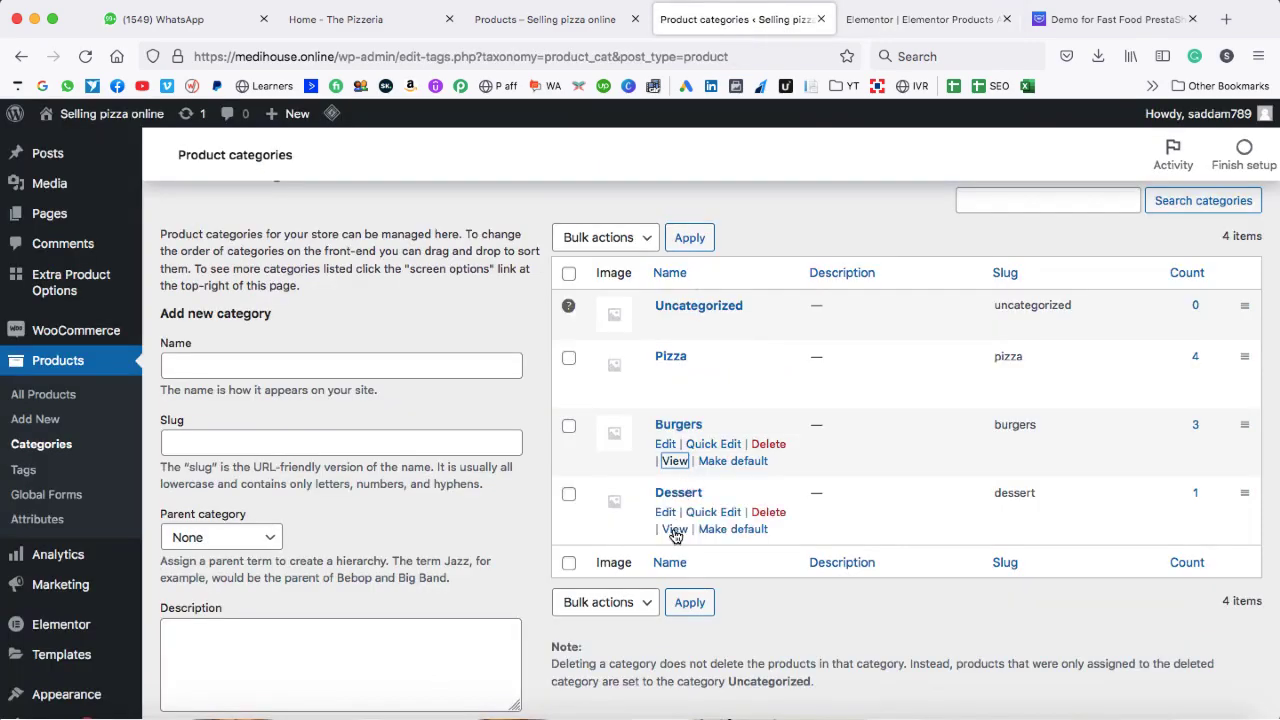
{"action": "right_click", "coordinate": [674, 533]}
{"action": "left_click", "coordinate": [715, 634]}
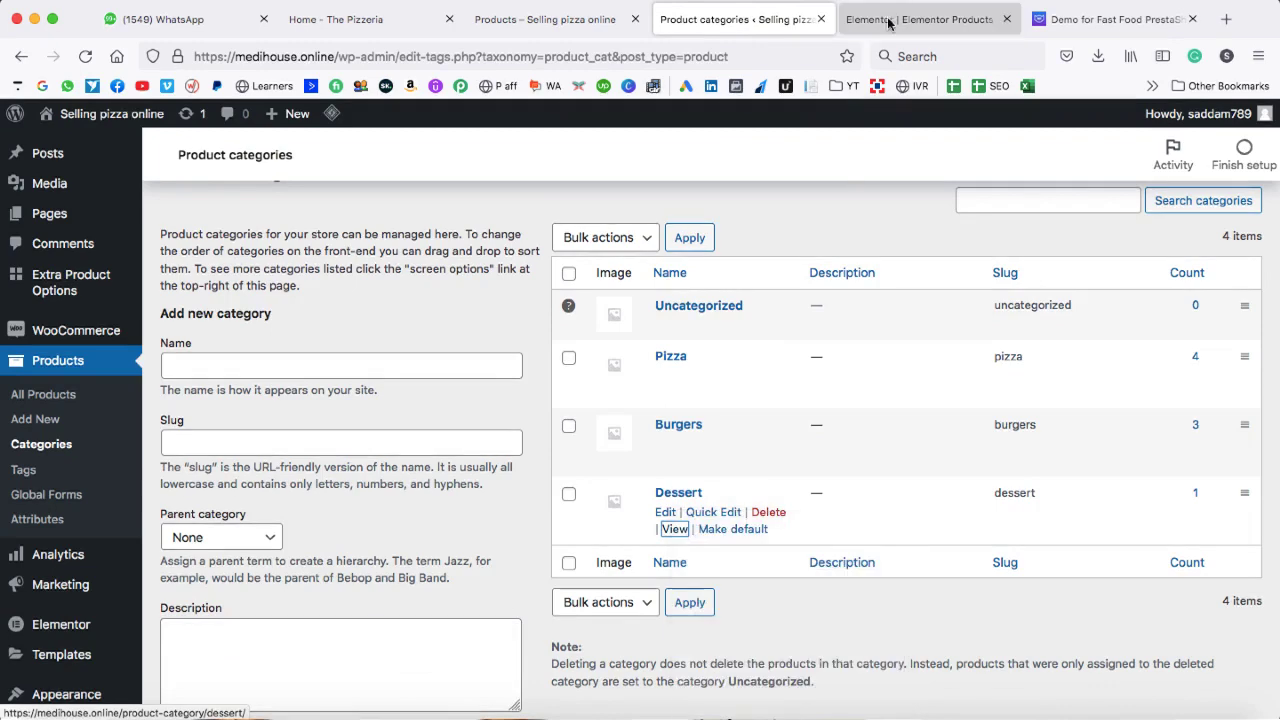
{"action": "left_click", "coordinate": [891, 14]}
{"action": "triple_click", "coordinate": [146, 624]}
{"action": "key", "text": "super+v"}
{"action": "left_click", "coordinate": [117, 413]}
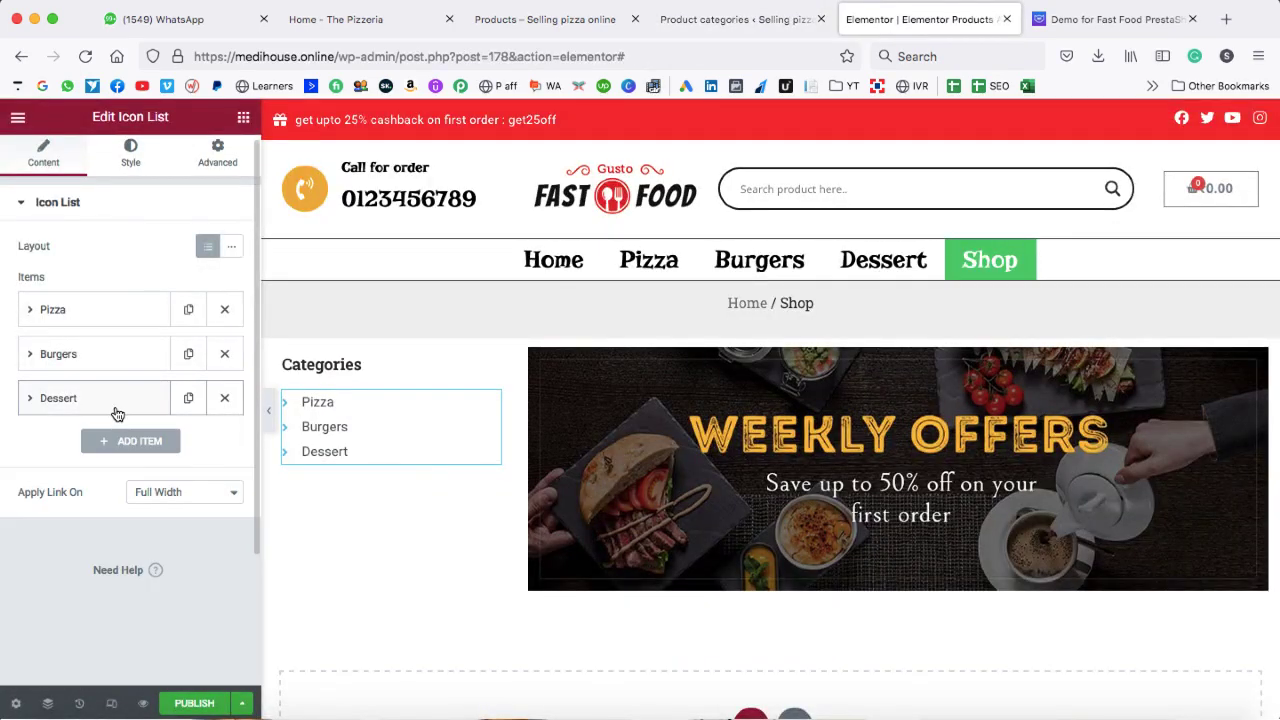
Step: Set the list icon colour to dark grey #4B484B and copy its hex value
{"action": "left_click", "coordinate": [130, 160]}
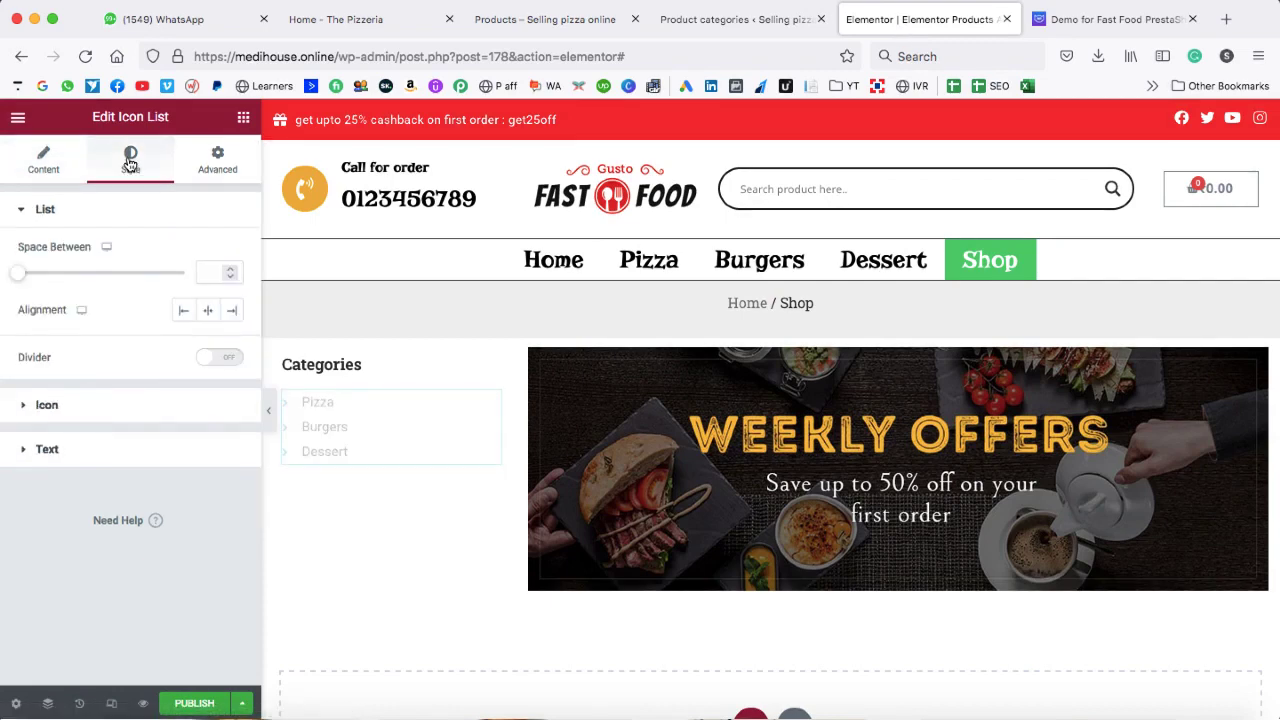
{"action": "left_click", "coordinate": [24, 406]}
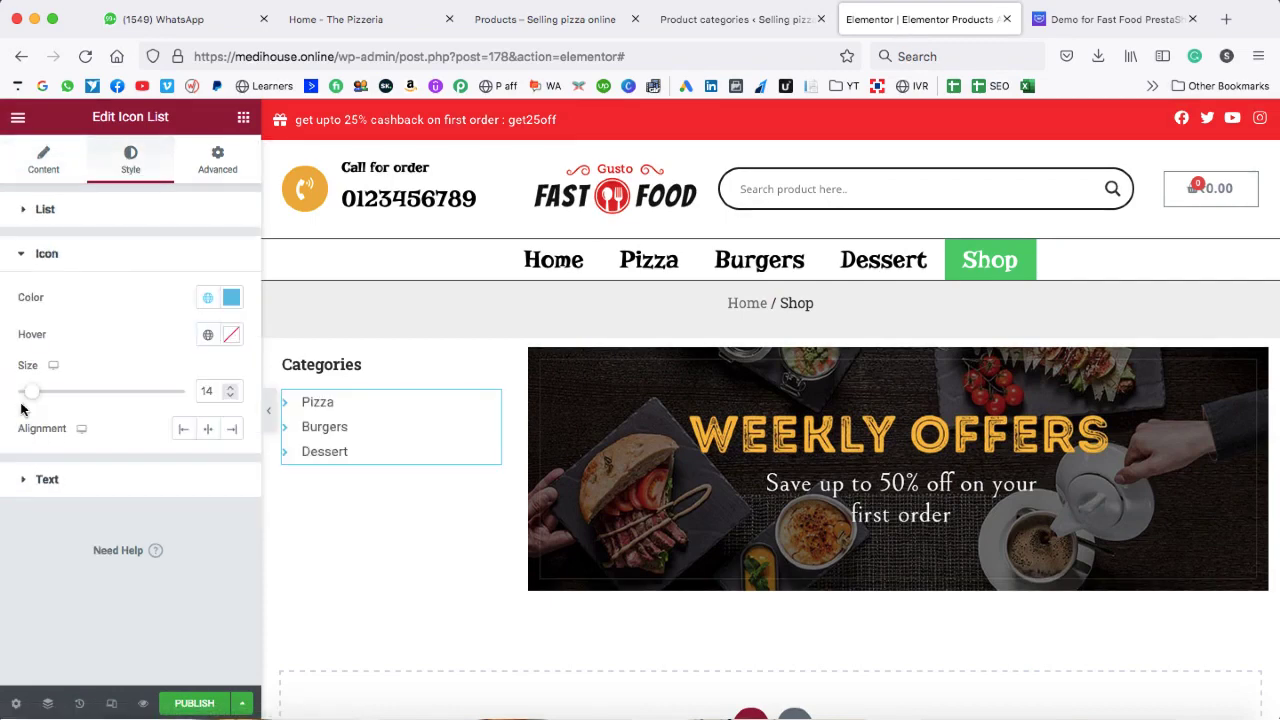
{"action": "left_click", "coordinate": [231, 297]}
{"action": "left_click", "coordinate": [191, 437]}
{"action": "left_click", "coordinate": [148, 457]}
{"action": "left_click_drag", "start_coordinate": [148, 457], "coordinate": [133, 453]}
{"action": "left_click", "coordinate": [202, 570]}
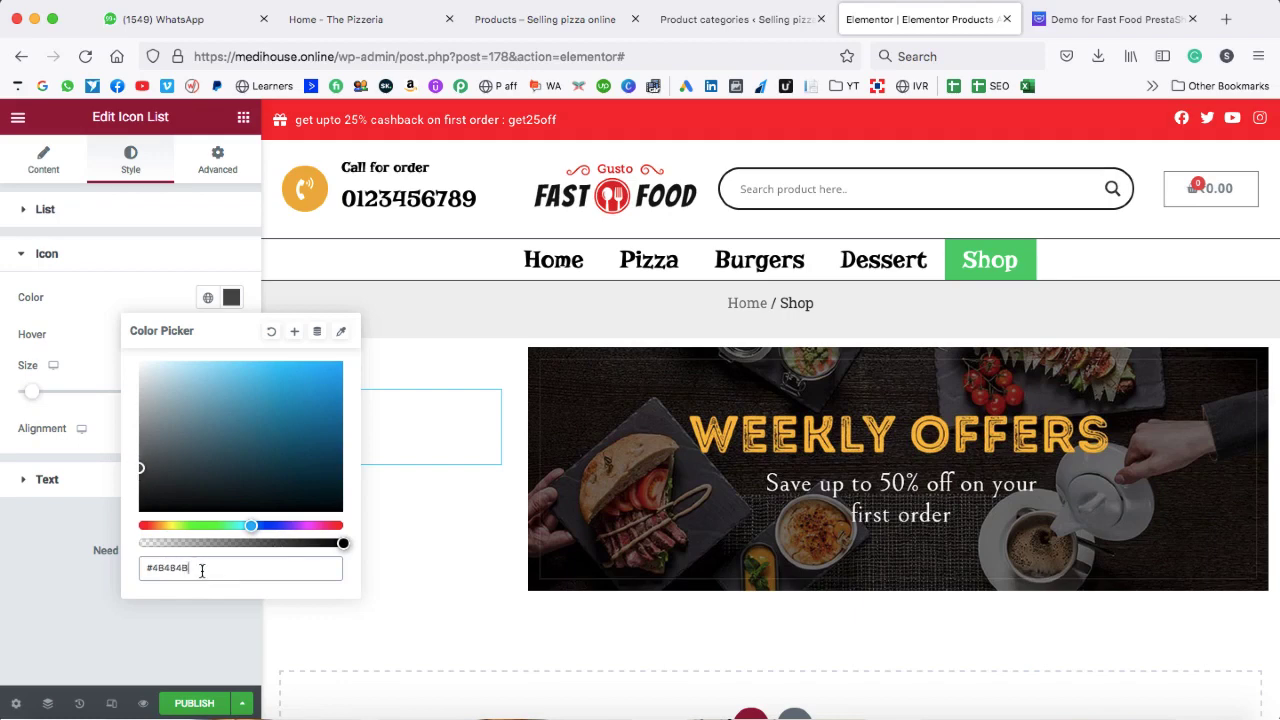
{"action": "left_click_drag", "start_coordinate": [168, 570], "coordinate": [144, 569]}
{"action": "right_click", "coordinate": [155, 574]}
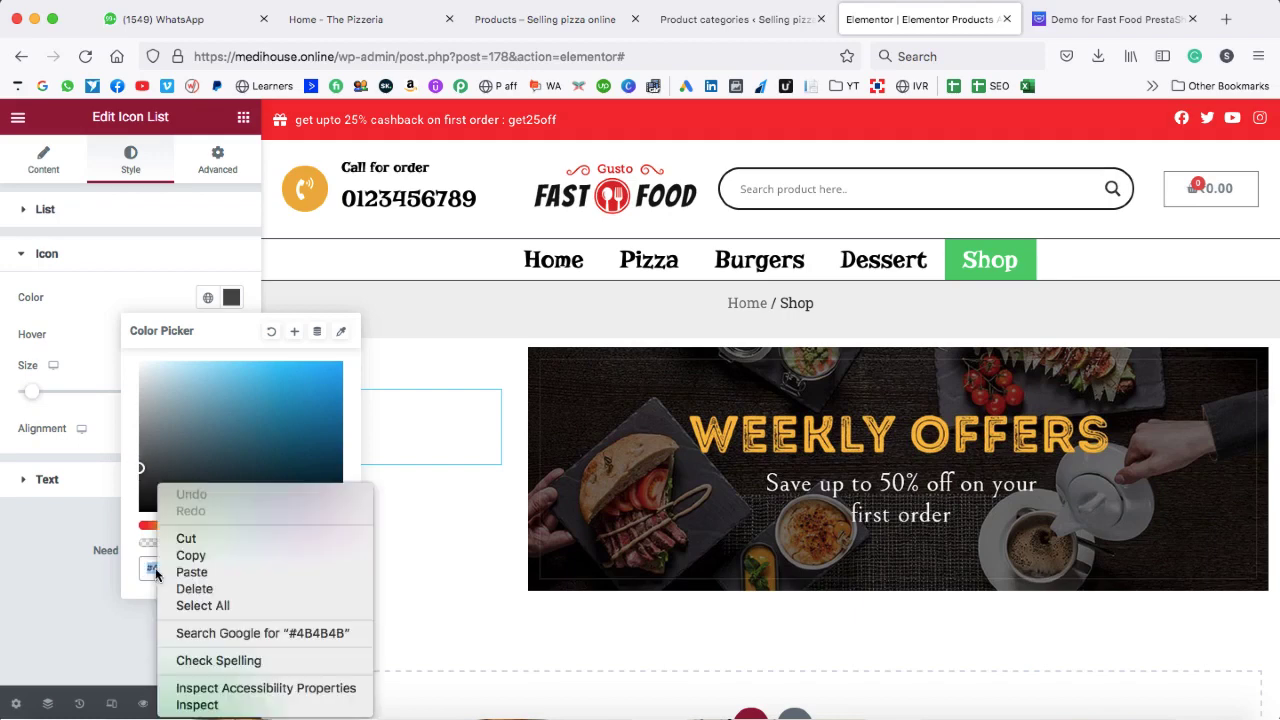
{"action": "left_click", "coordinate": [165, 554]}
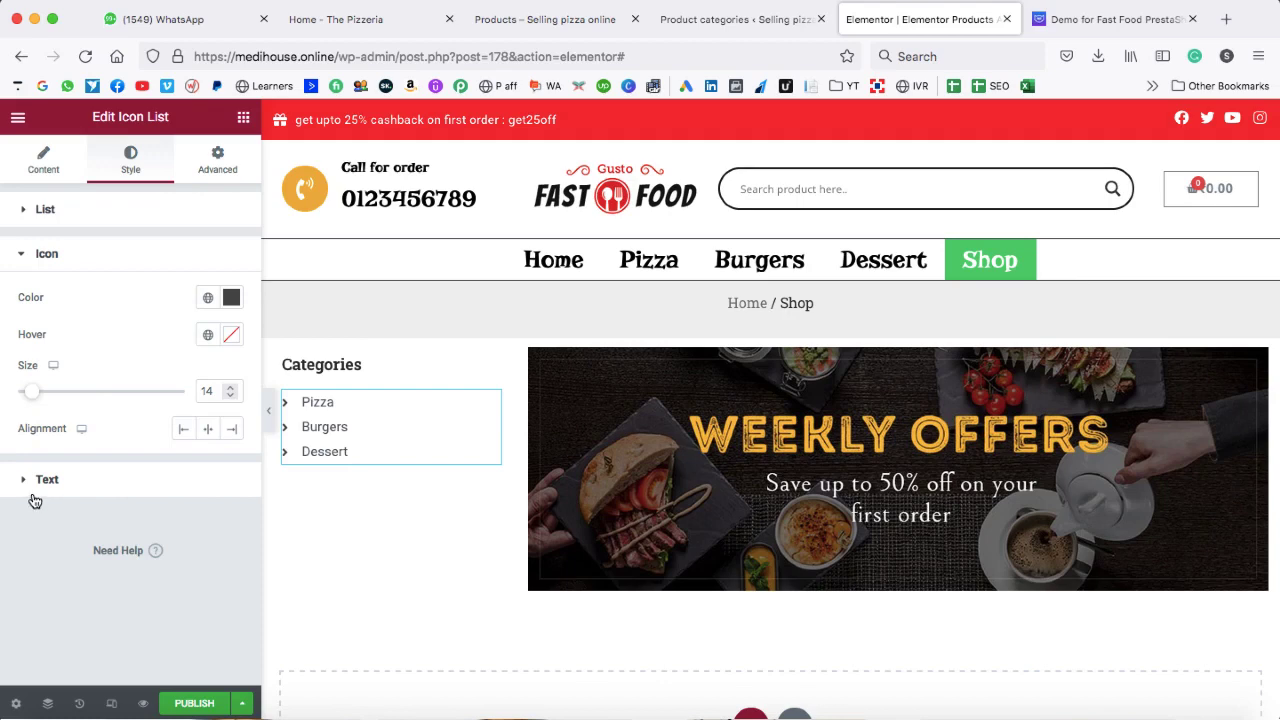
Step: Apply the copied dark grey hex value as the list's text colour
{"action": "left_click", "coordinate": [24, 486]}
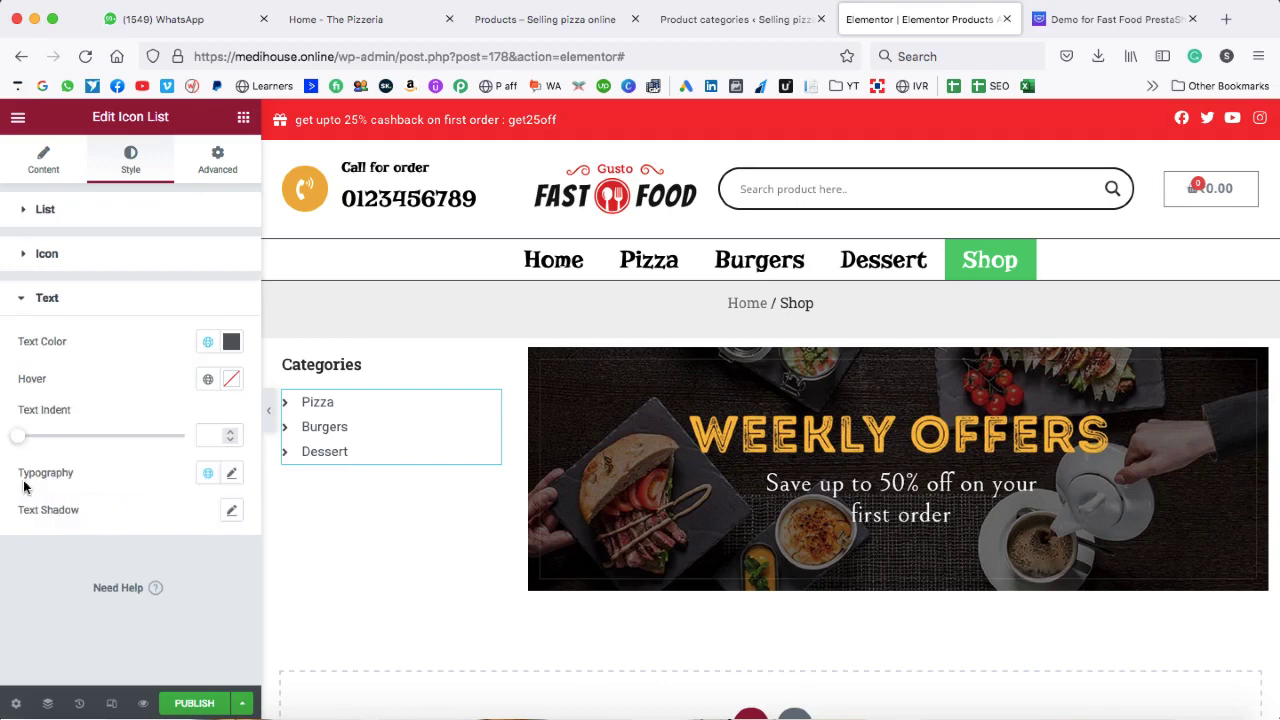
{"action": "left_click", "coordinate": [231, 342]}
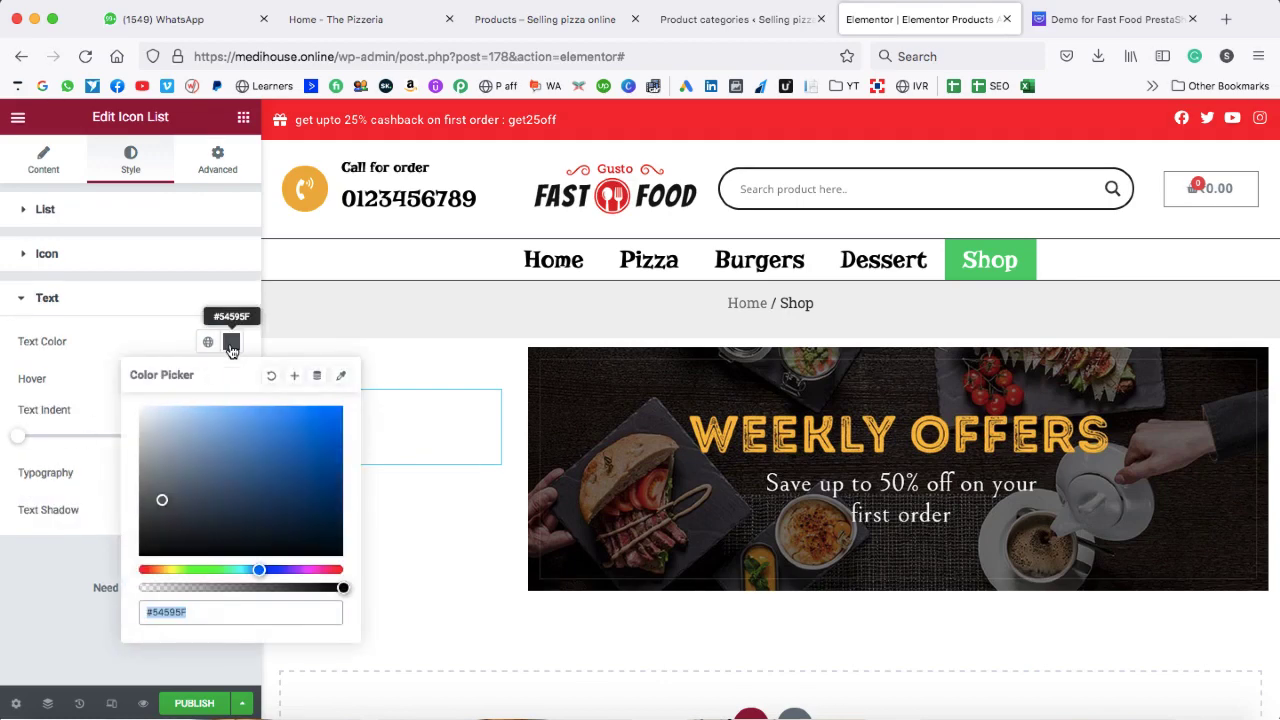
{"action": "right_click", "coordinate": [198, 611]}
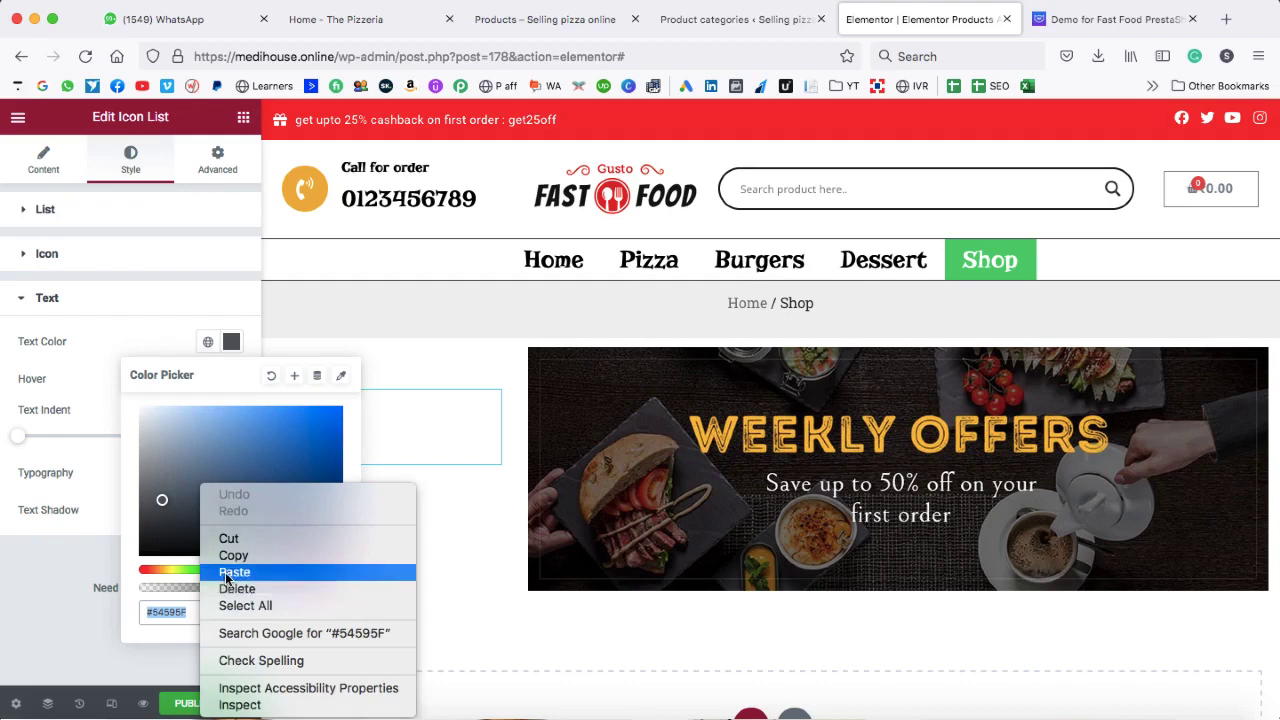
{"action": "left_click", "coordinate": [225, 576]}
{"action": "left_click", "coordinate": [80, 607]}
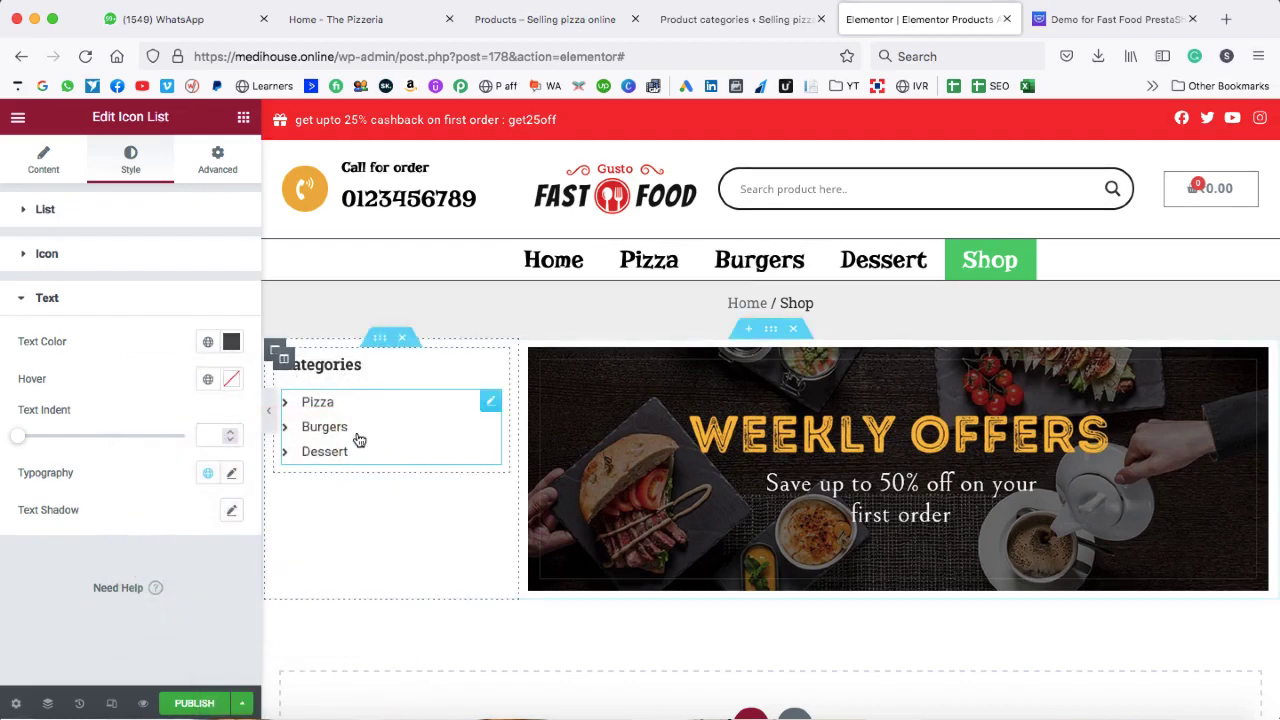
Step: Set the category text typography to the Risque font with a larger size
{"action": "left_click", "coordinate": [233, 476]}
{"action": "left_click", "coordinate": [213, 560]}
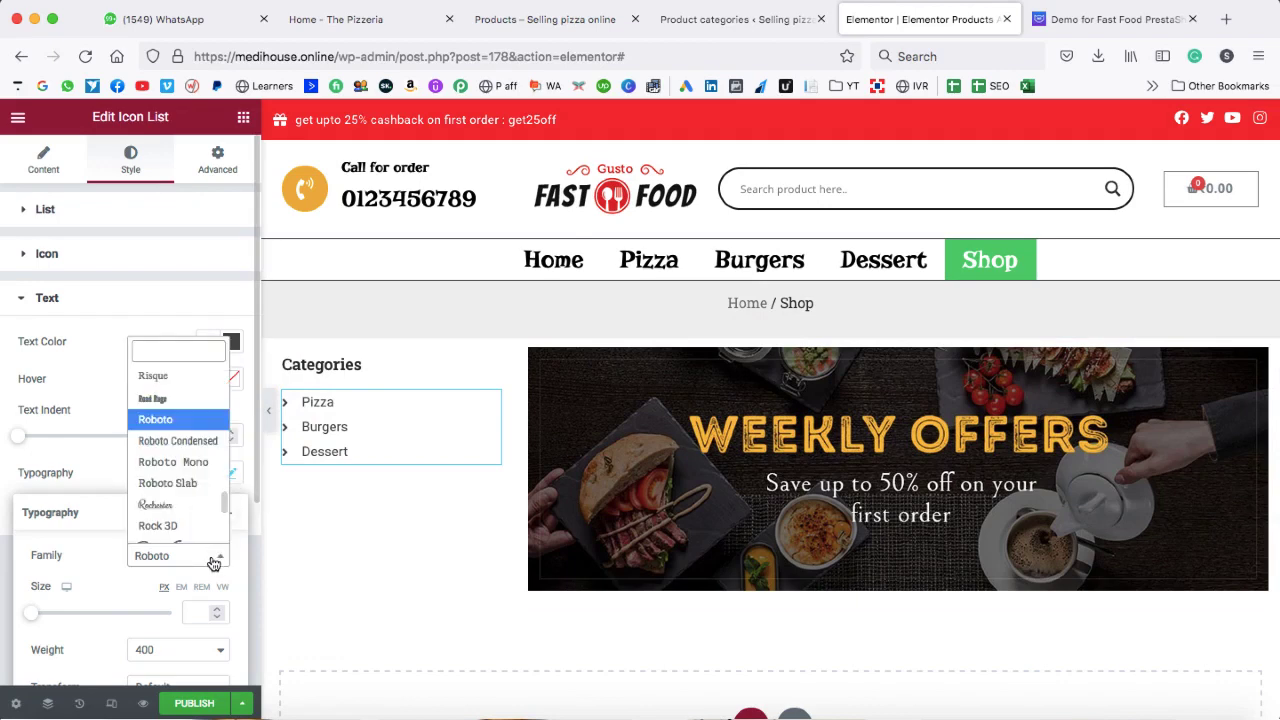
{"action": "left_click", "coordinate": [153, 375]}
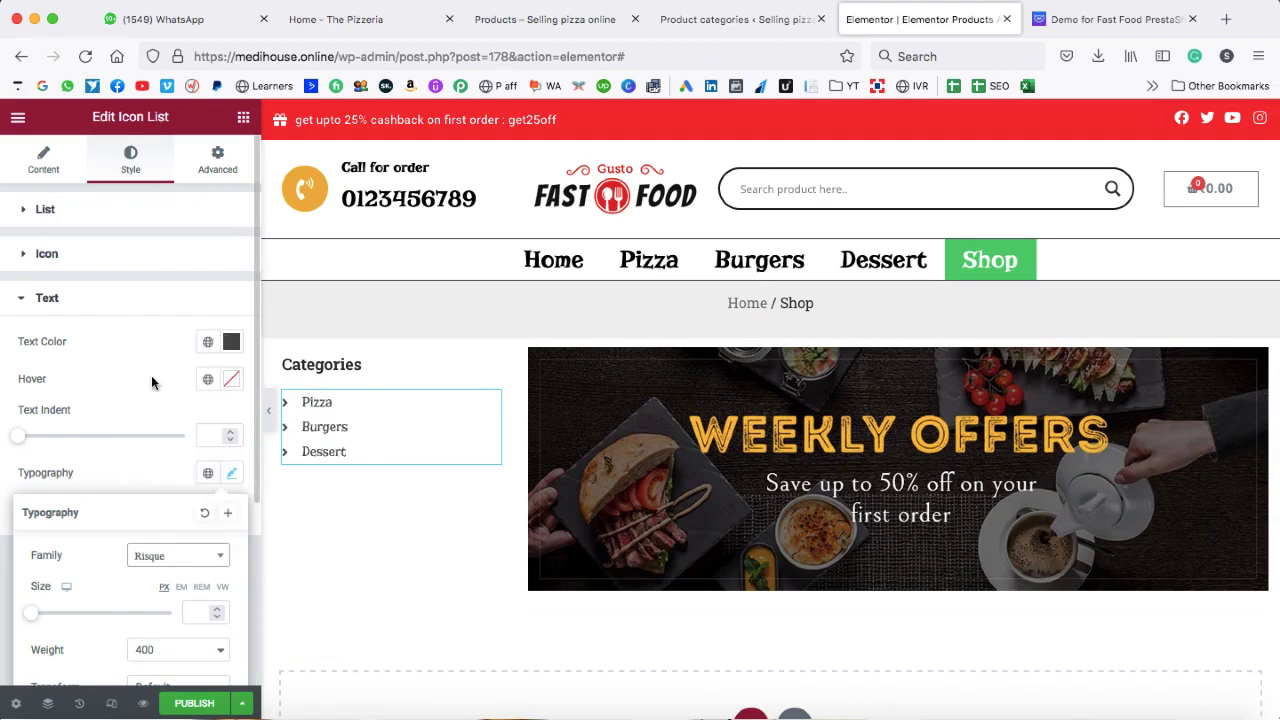
{"action": "left_click", "coordinate": [221, 611]}
{"action": "left_click", "coordinate": [221, 611]}
{"action": "left_click", "coordinate": [221, 611]}
{"action": "left_click", "coordinate": [221, 611]}
{"action": "left_click", "coordinate": [190, 682]}
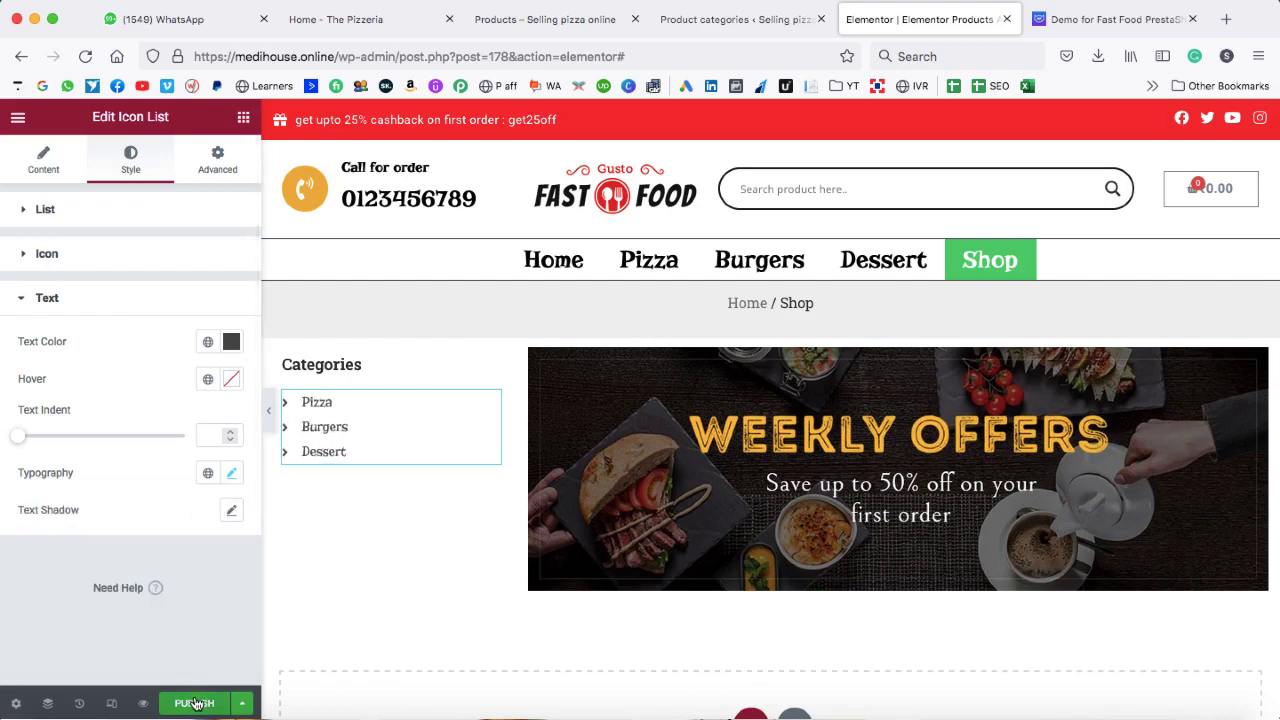
Step: Publish the shop template with the condition Include › All Product Archives
{"action": "left_click", "coordinate": [197, 705]}
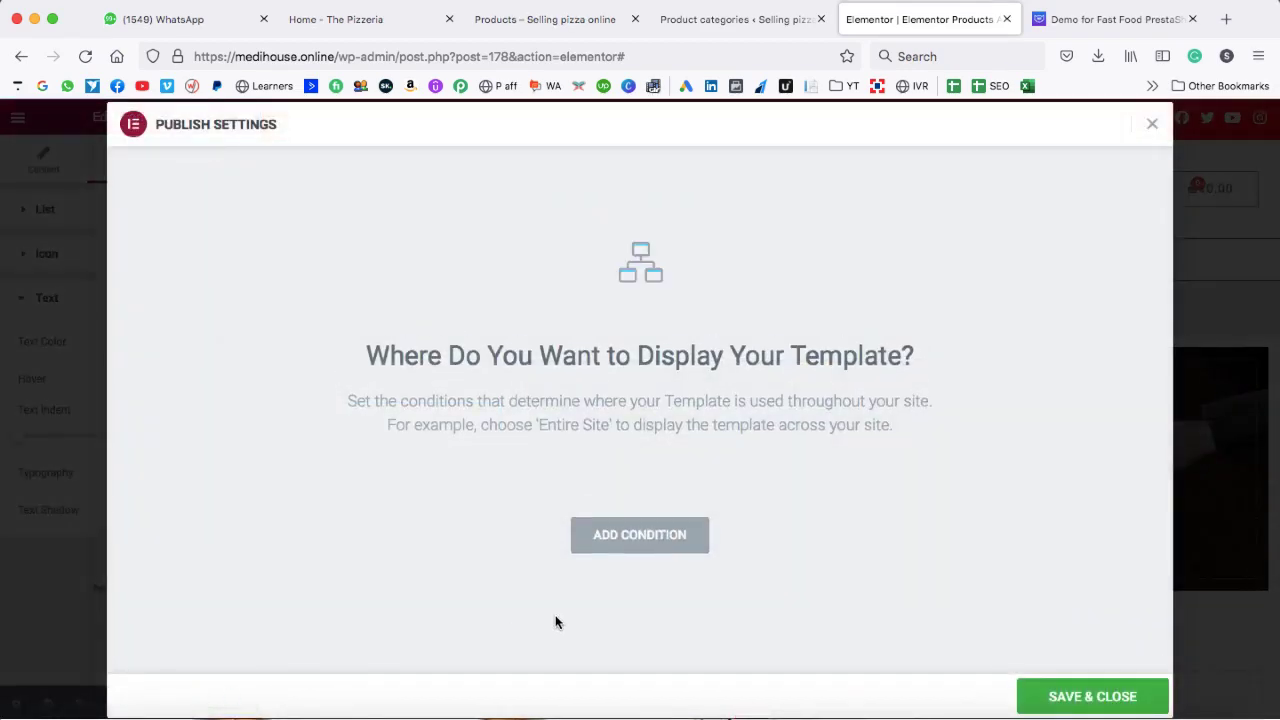
{"action": "left_click", "coordinate": [647, 547]}
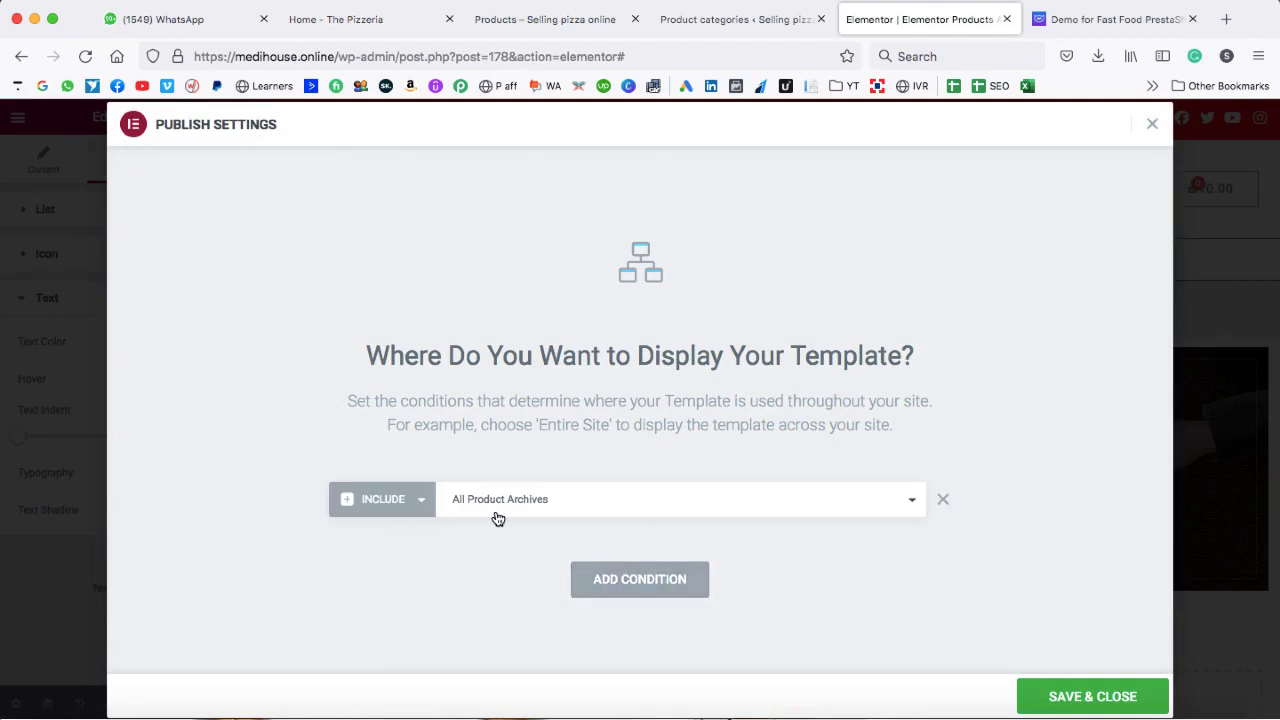
{"action": "left_click", "coordinate": [1094, 696]}
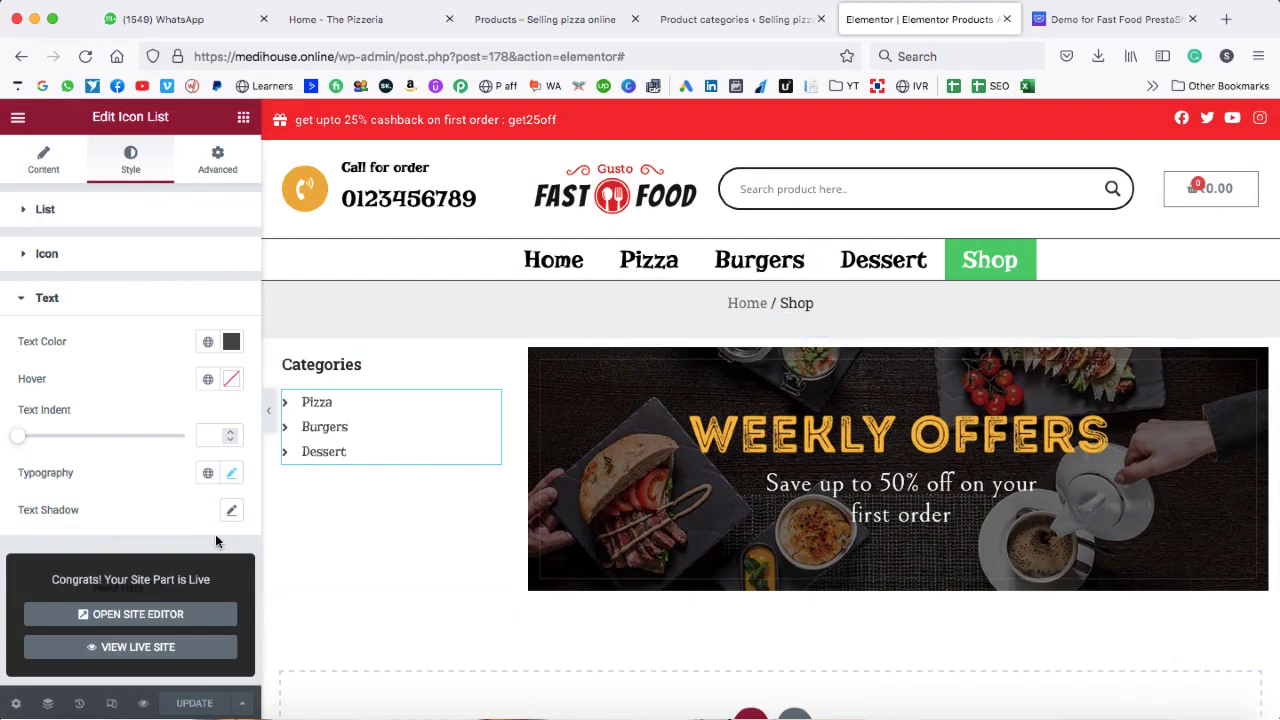
{"action": "scroll", "coordinate": [818, 455], "scroll_direction": "down", "scroll_amount": 5}
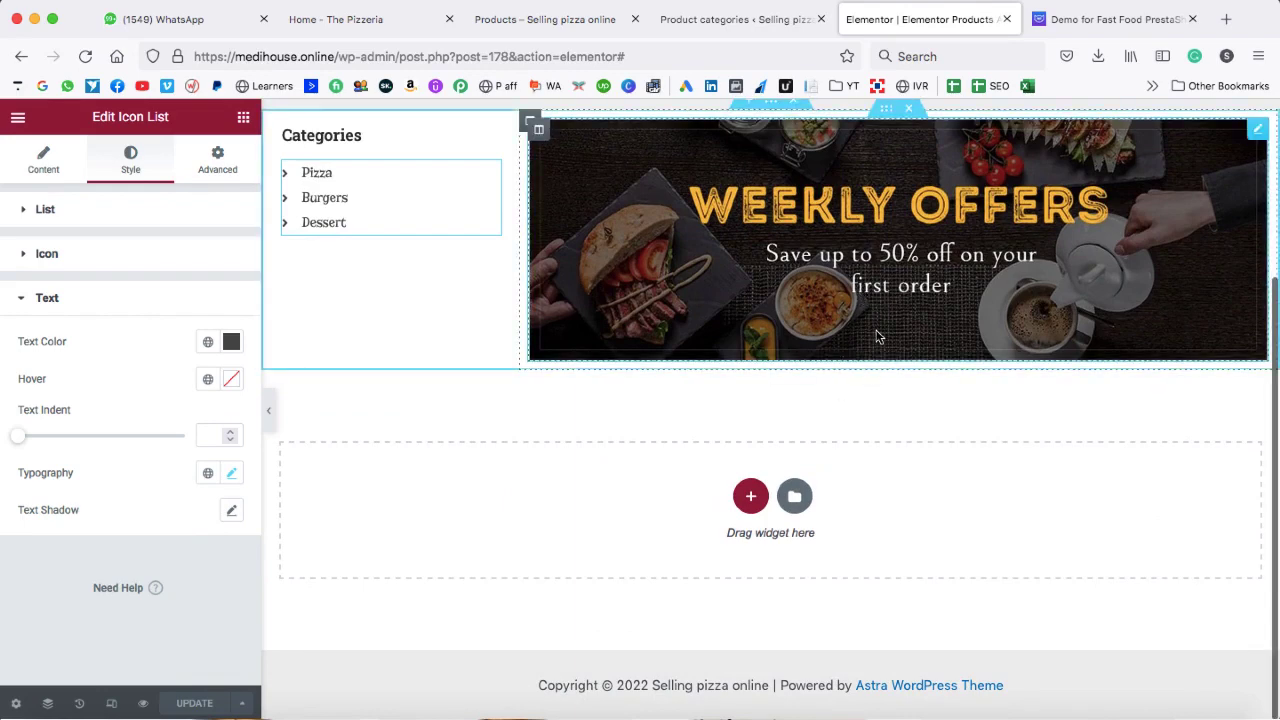
Step: Duplicate and delete the Weekly Offers banner, then duplicate a heading and move it below
{"action": "left_click", "coordinate": [888, 152]}
{"action": "right_click", "coordinate": [888, 152]}
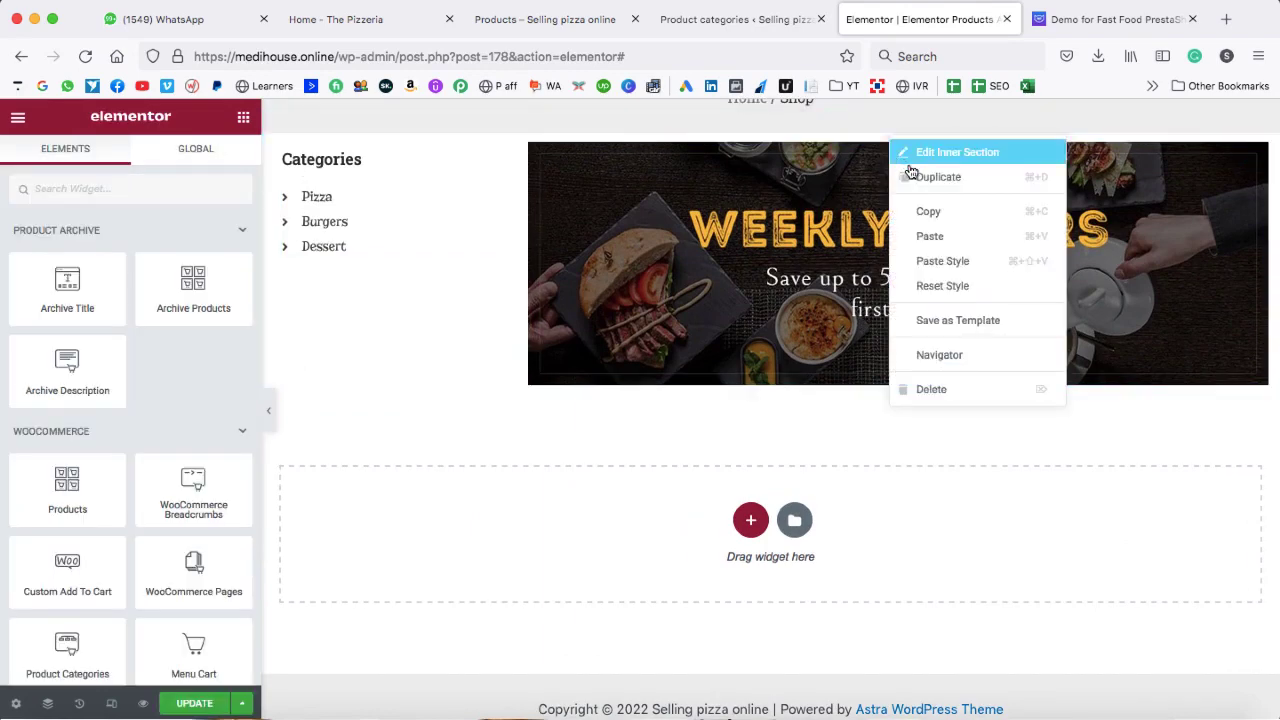
{"action": "left_click", "coordinate": [905, 174]}
{"action": "right_click", "coordinate": [891, 457]}
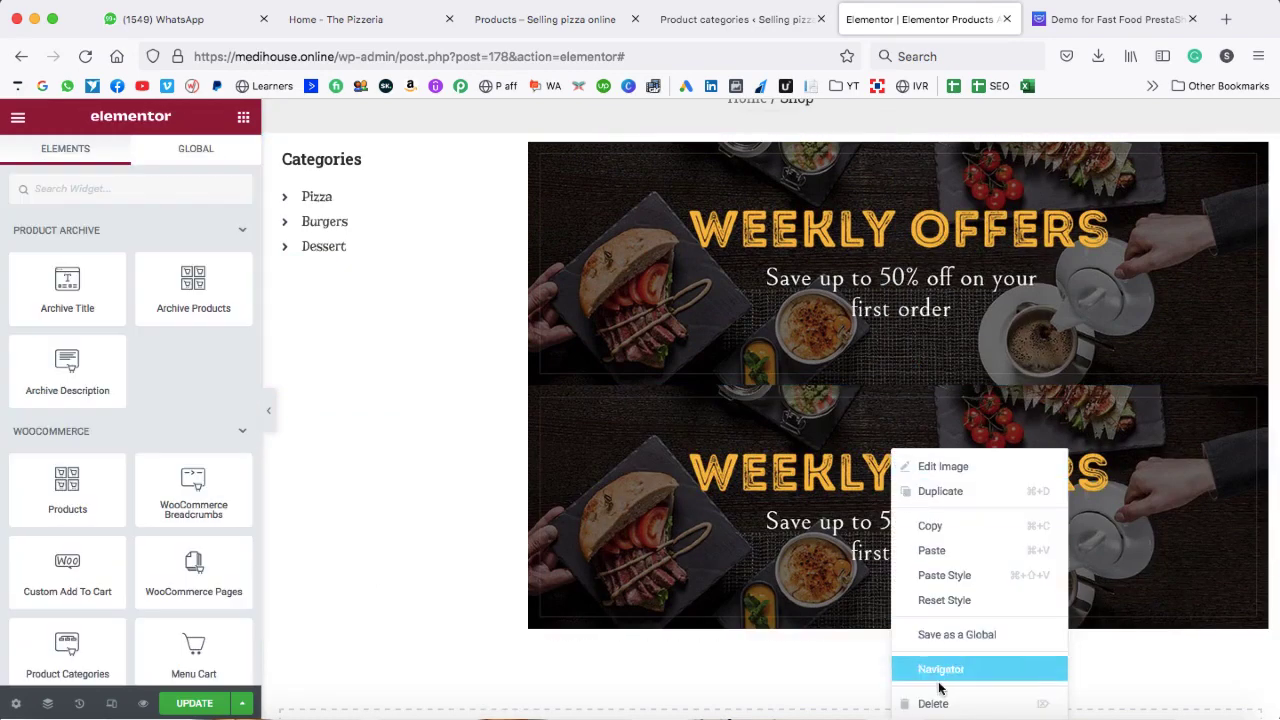
{"action": "left_click", "coordinate": [910, 700]}
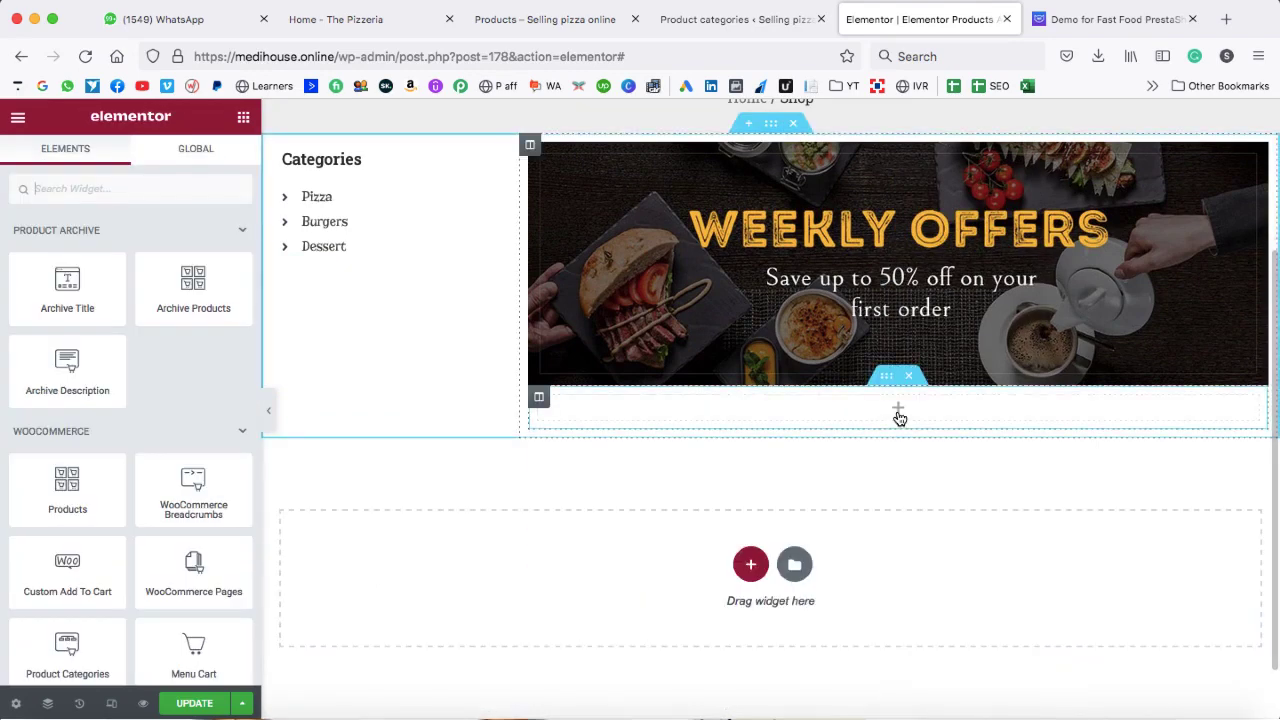
{"action": "right_click", "coordinate": [493, 164]}
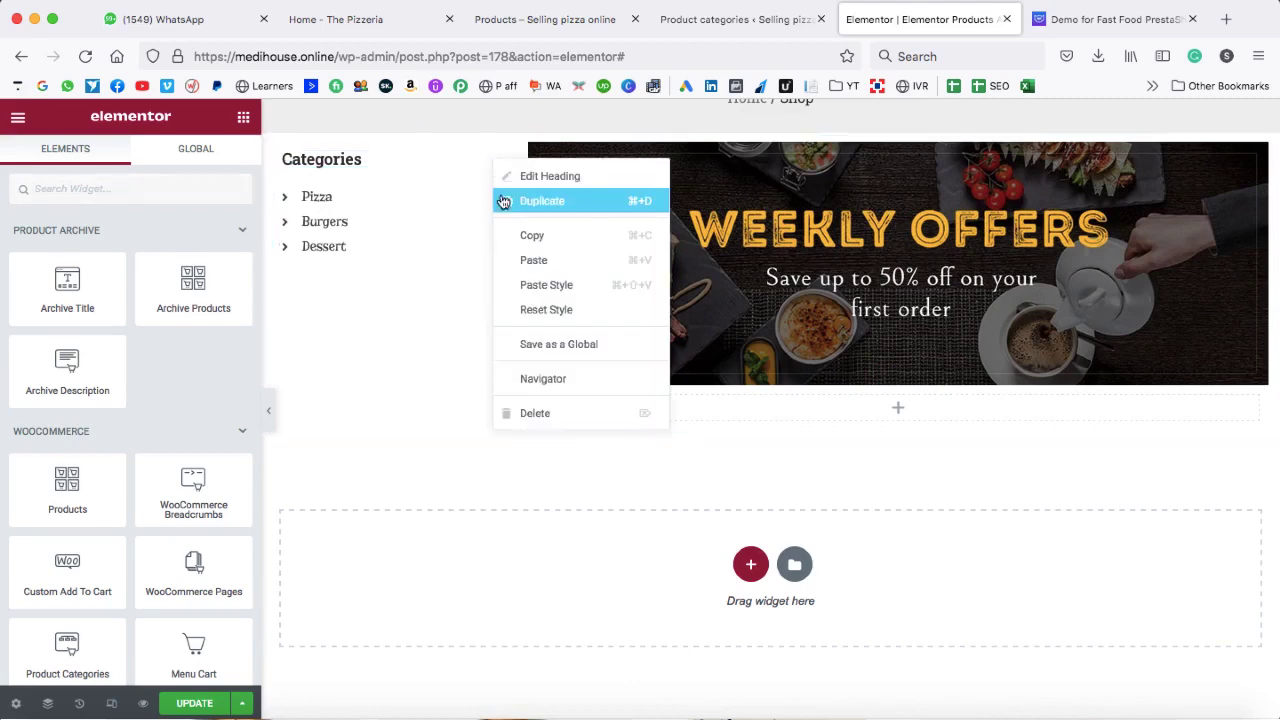
{"action": "left_click", "coordinate": [507, 201]}
{"action": "left_click_drag", "start_coordinate": [497, 198], "coordinate": [900, 412]}
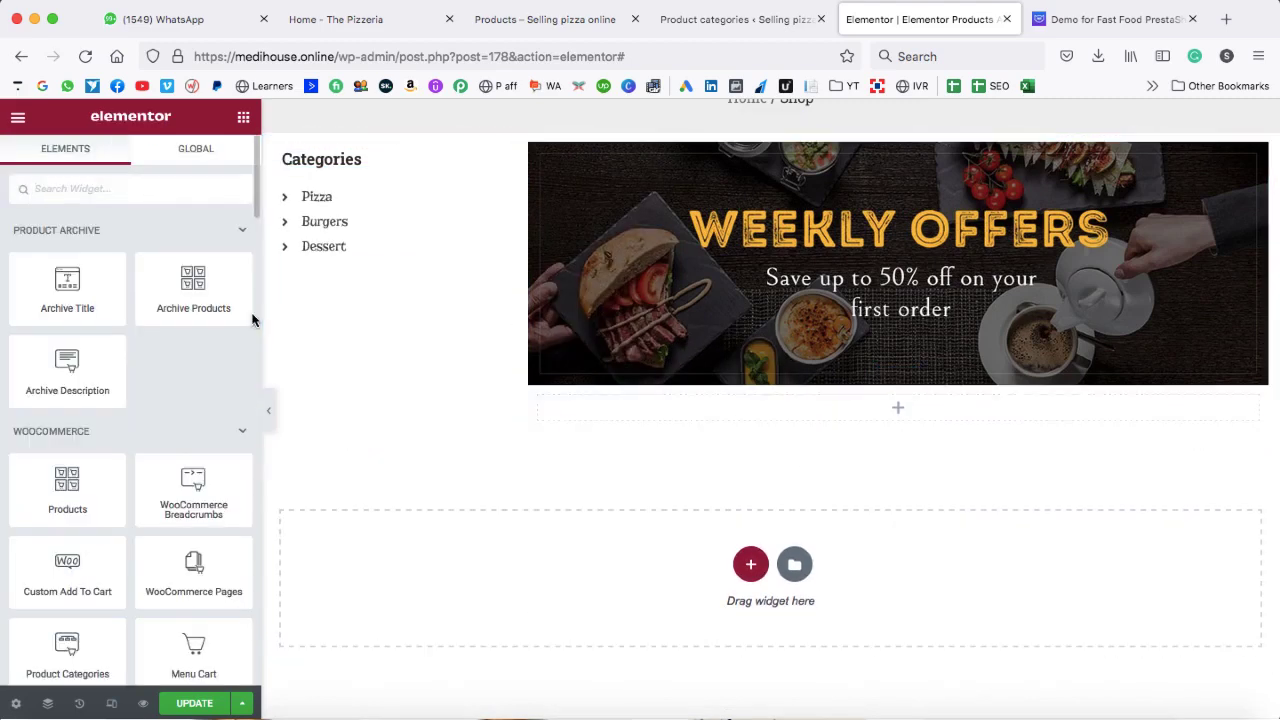
{"action": "scroll", "coordinate": [167, 401], "scroll_direction": "down", "scroll_amount": 1}
{"action": "scroll", "coordinate": [167, 401], "scroll_direction": "down", "scroll_amount": 10}
Step: Add a Heading widget below the banner titled 'All fresh foods are available'
{"action": "left_click_drag", "start_coordinate": [283, 407], "coordinate": [780, 409]}
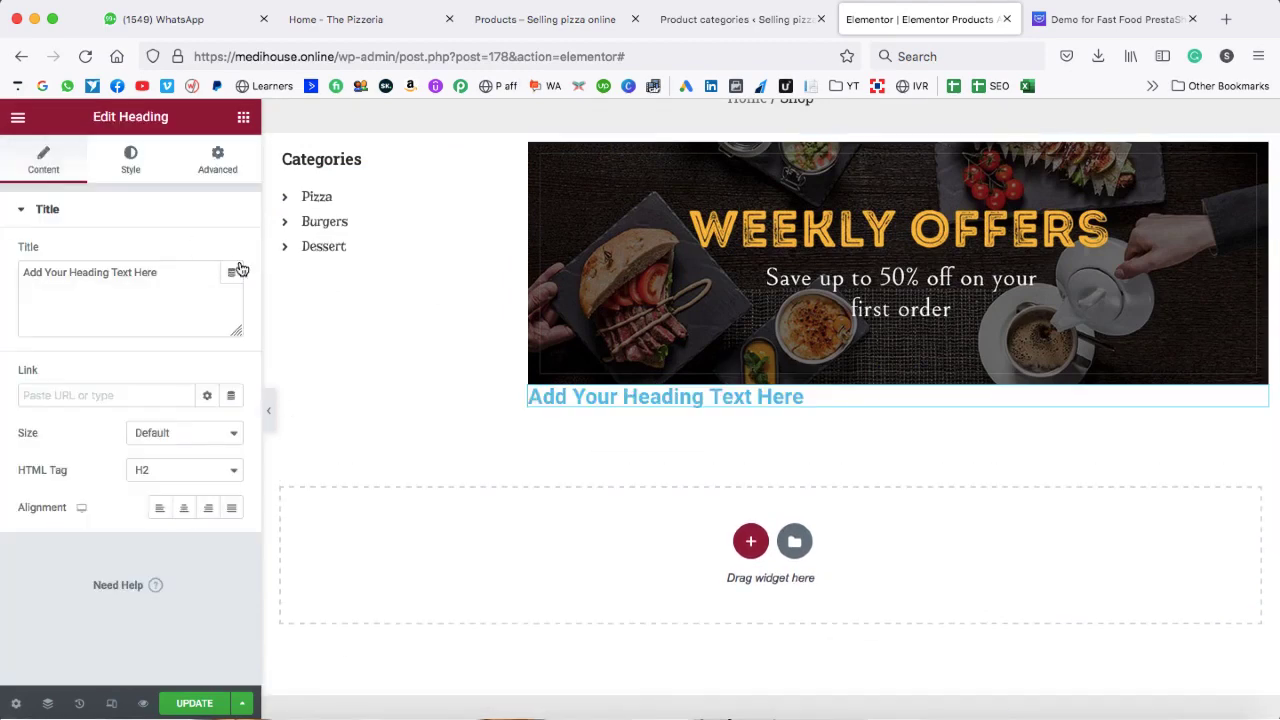
{"action": "triple_click", "coordinate": [20, 272]}
{"action": "type", "text": "A"}
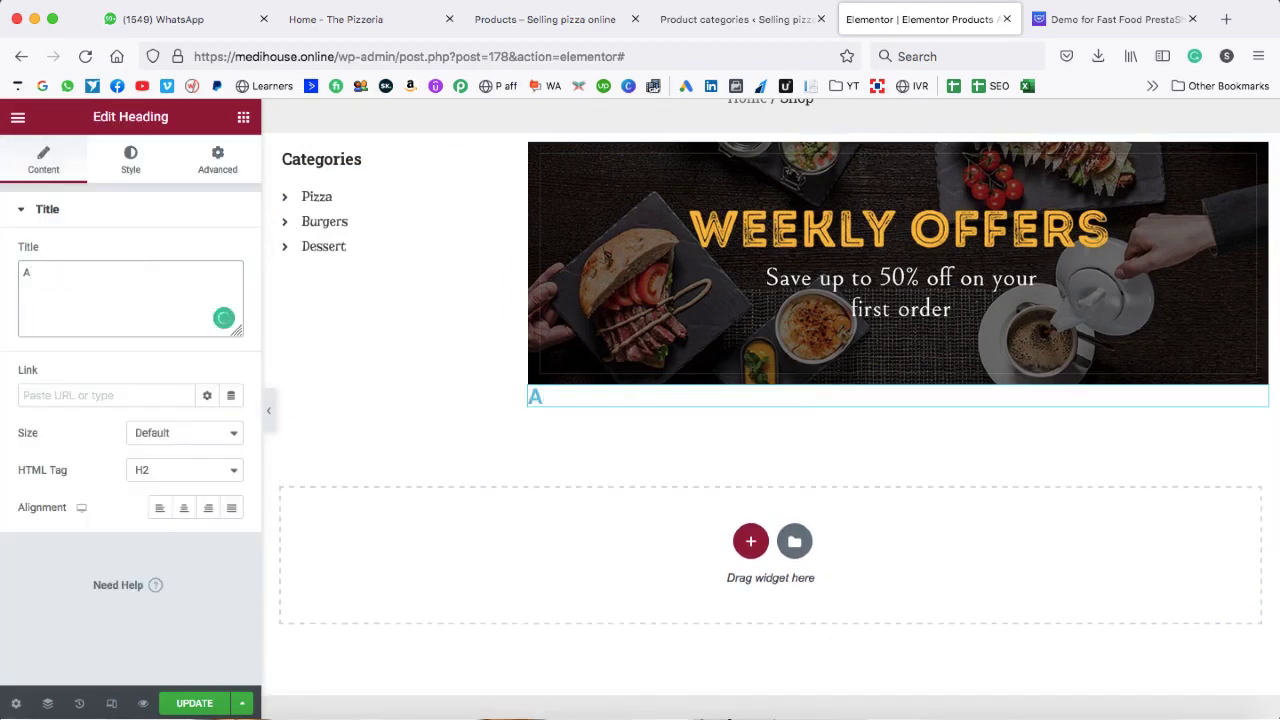
{"action": "type", "text": "ll fresh food"}
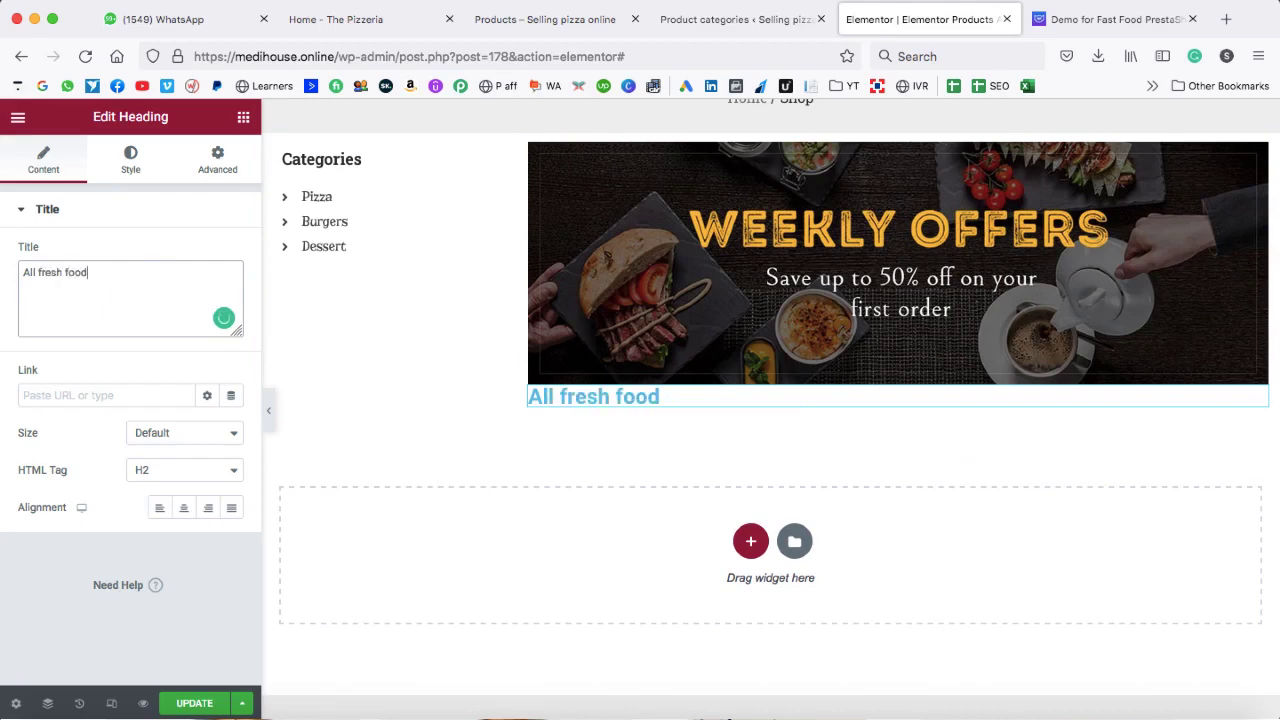
{"action": "type", "text": "s are available 24/7"}
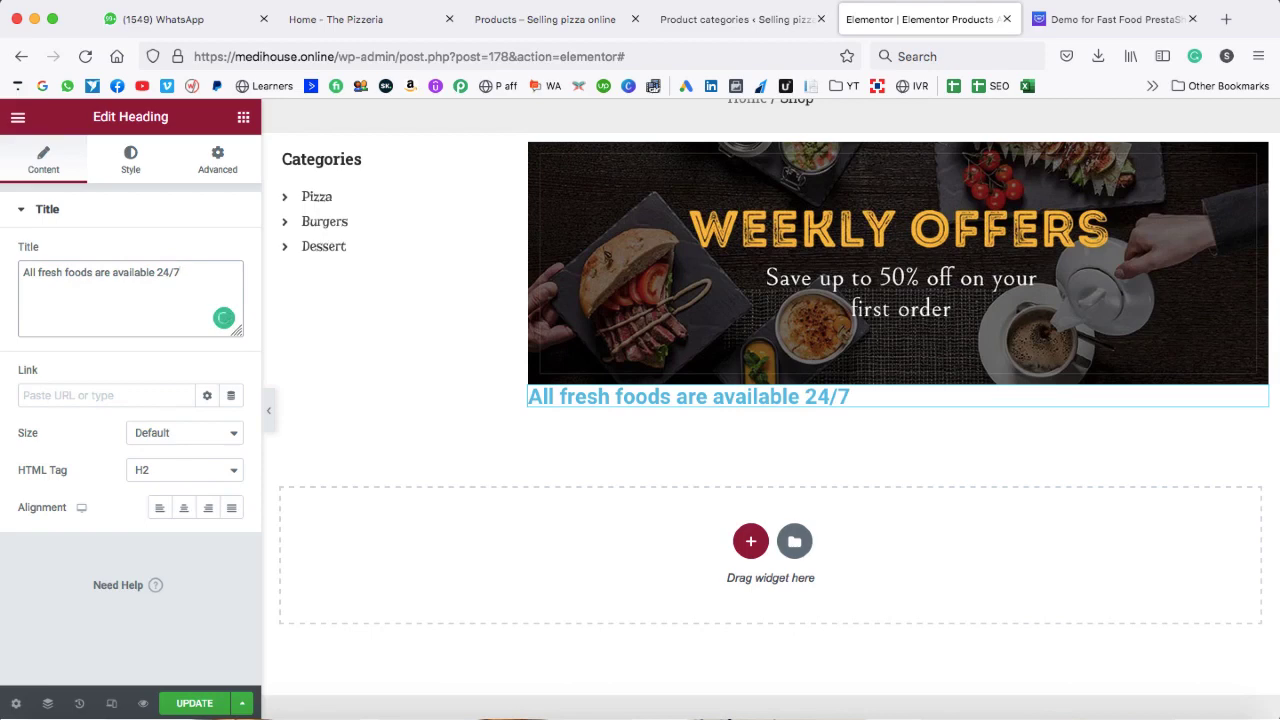
Step: Style the heading near-black in Roboto Slab at size 20
{"action": "left_click", "coordinate": [131, 162]}
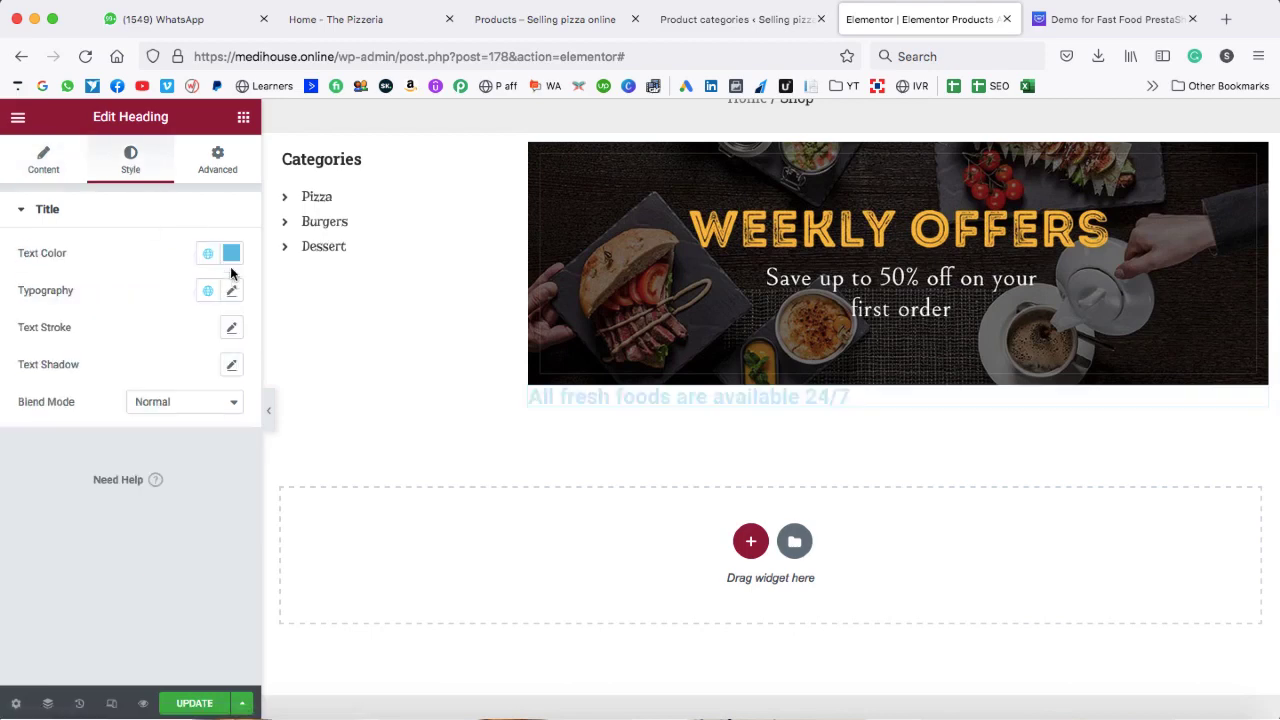
{"action": "left_click", "coordinate": [231, 256]}
{"action": "left_click_drag", "start_coordinate": [170, 370], "coordinate": [128, 442]}
{"action": "left_click", "coordinate": [38, 465]}
{"action": "left_click", "coordinate": [231, 290]}
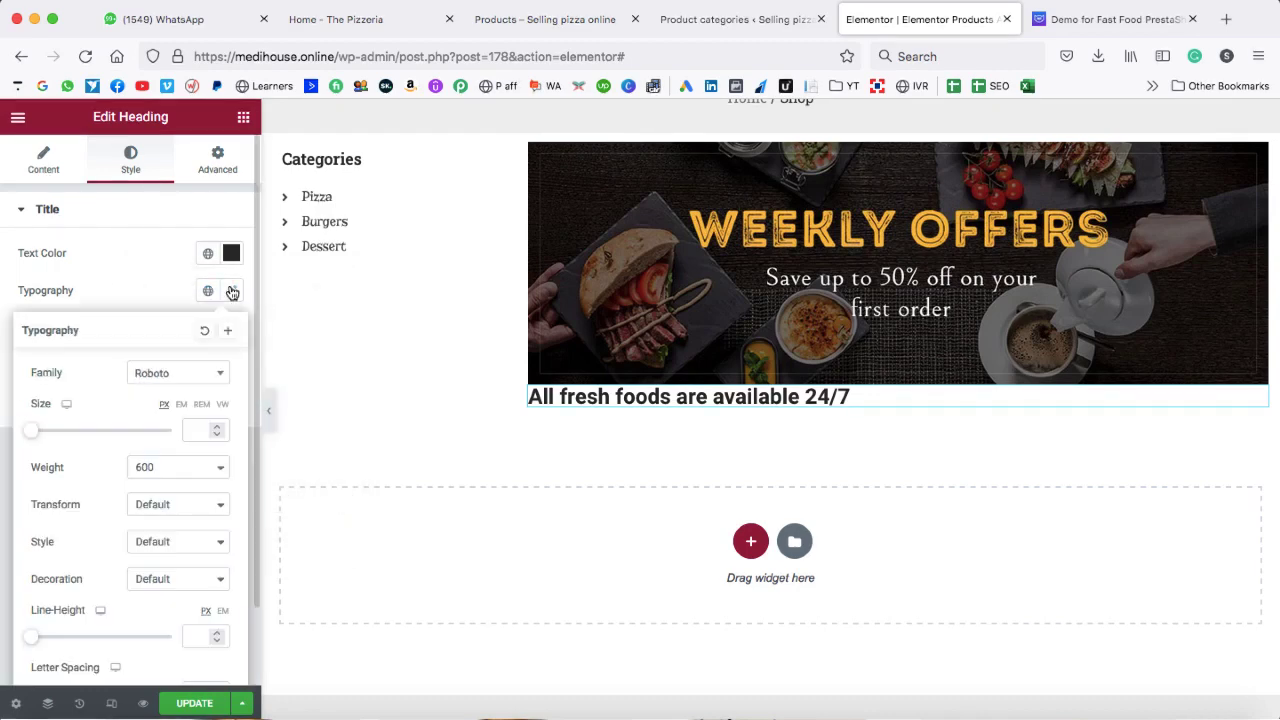
{"action": "left_click", "coordinate": [205, 374]}
{"action": "left_click", "coordinate": [180, 530]}
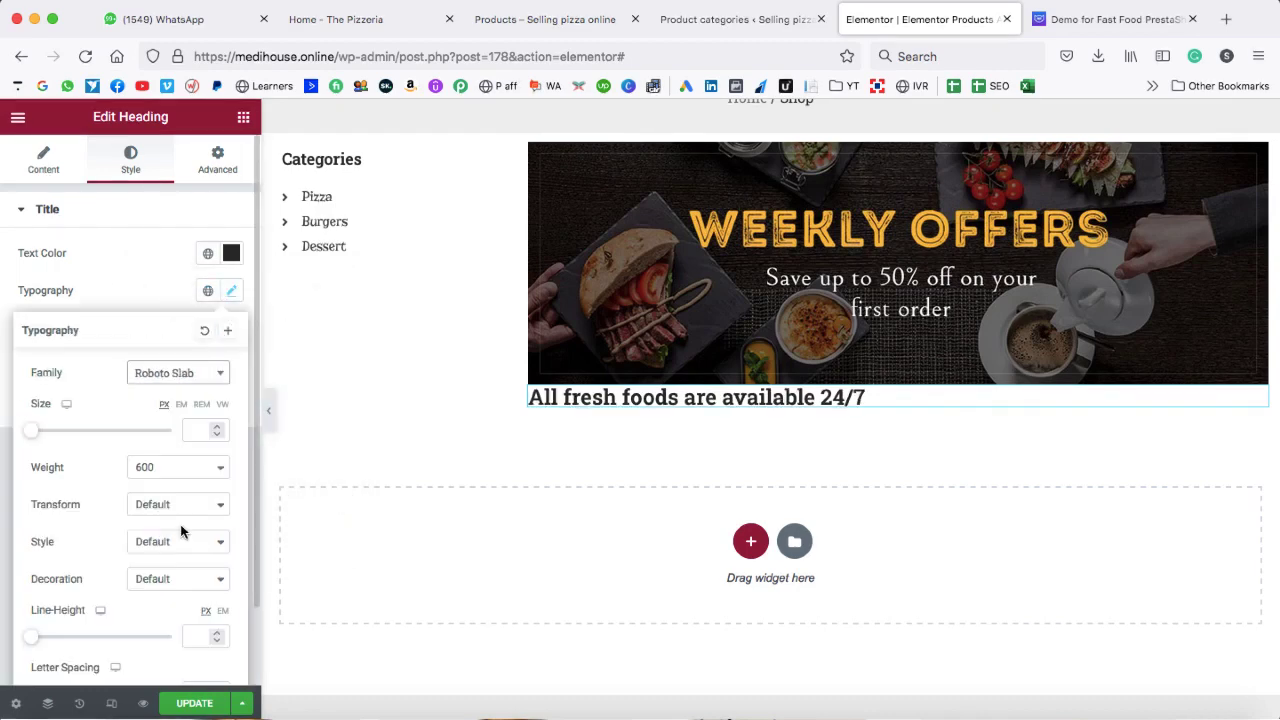
{"action": "left_click", "coordinate": [213, 429]}
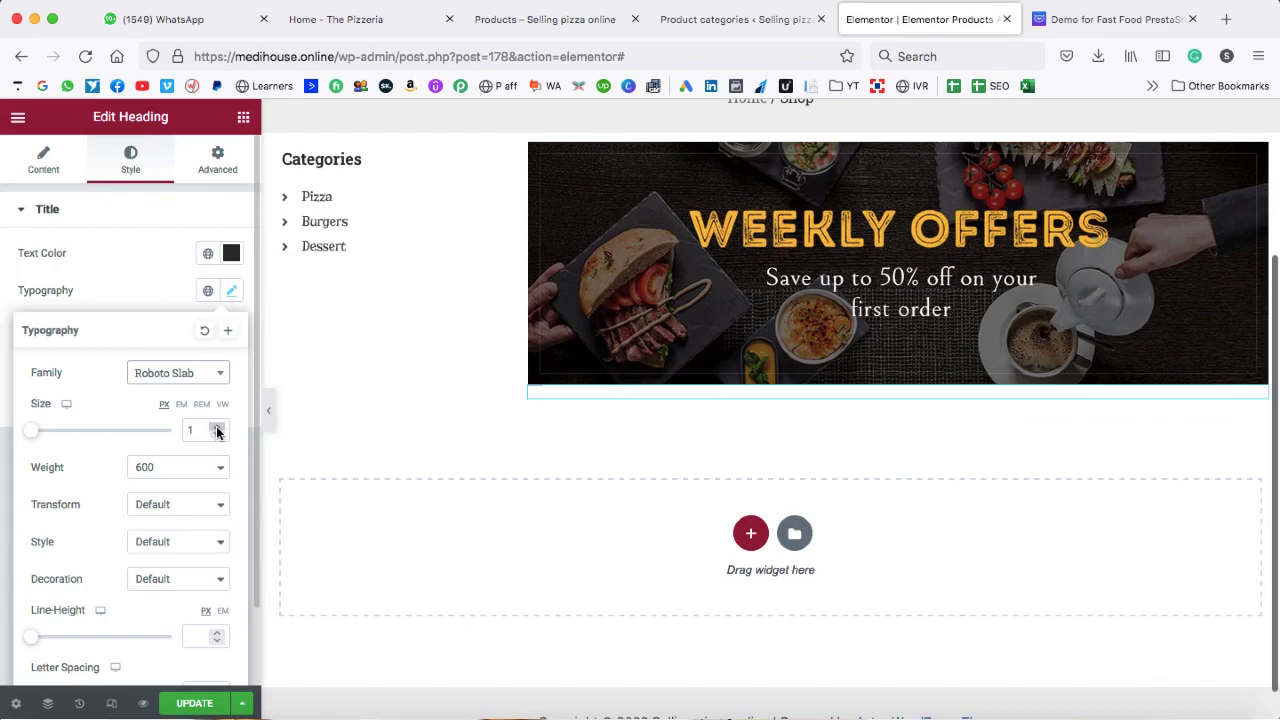
{"action": "left_click", "coordinate": [217, 429]}
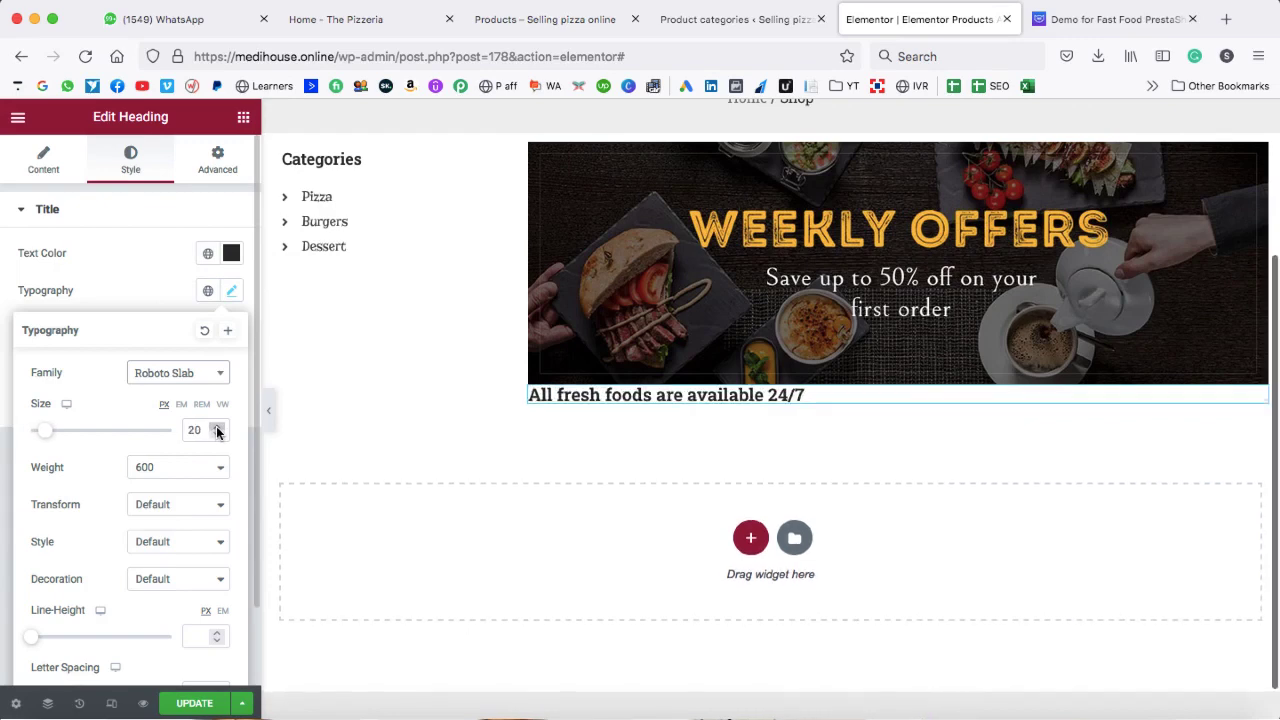
{"action": "left_click", "coordinate": [374, 363]}
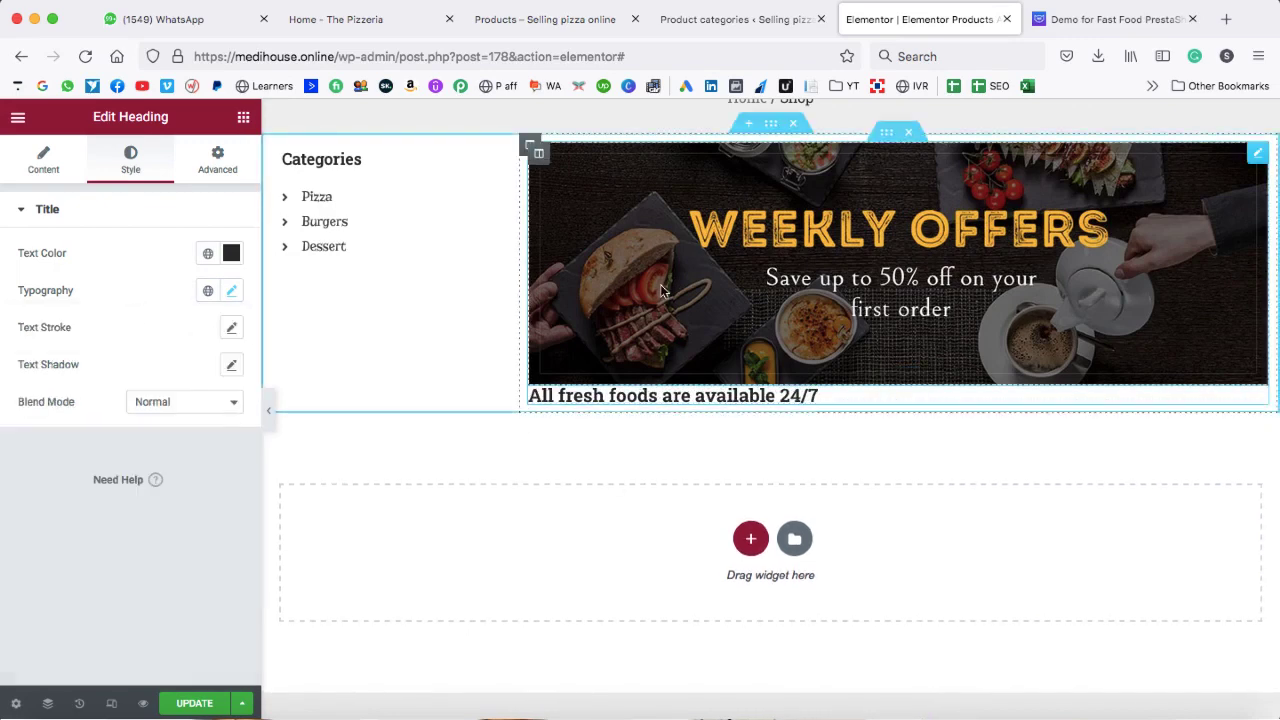
Step: Unlink the heading's margins and raise the top margin to 21 px
{"action": "left_click", "coordinate": [217, 172]}
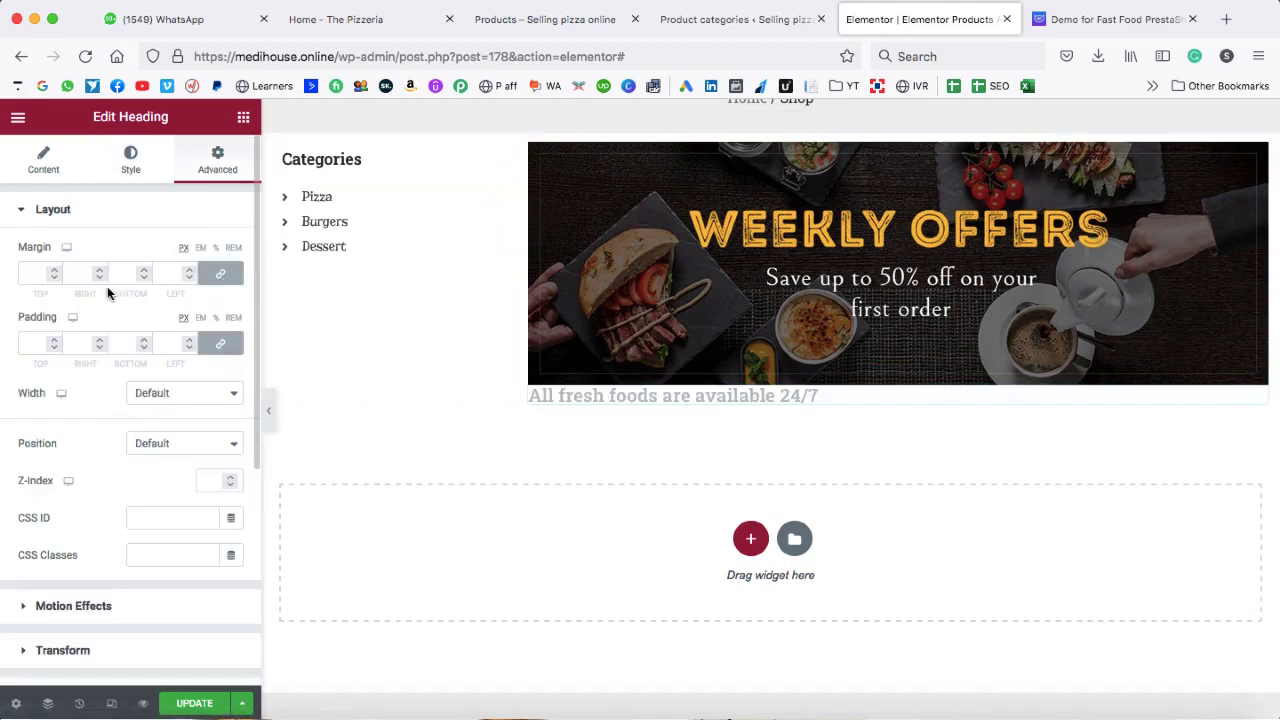
{"action": "left_click", "coordinate": [224, 275]}
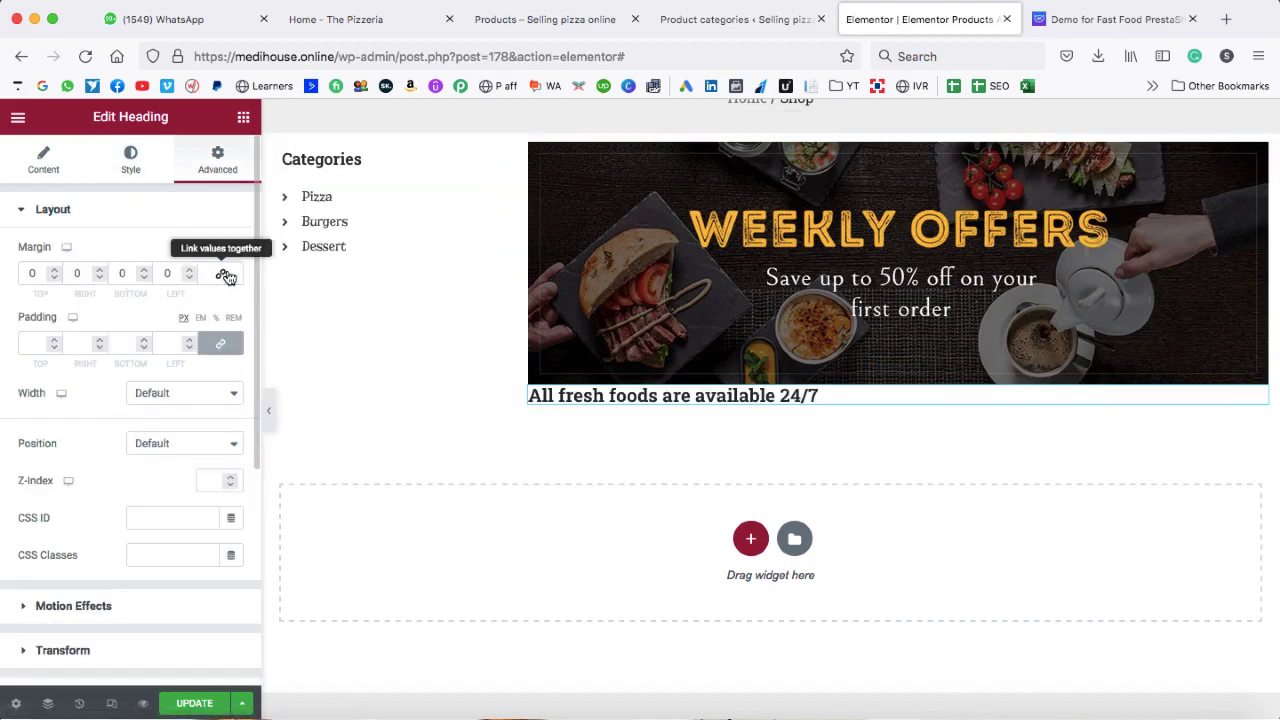
{"action": "left_click_drag", "start_coordinate": [50, 275], "coordinate": [50, 275]}
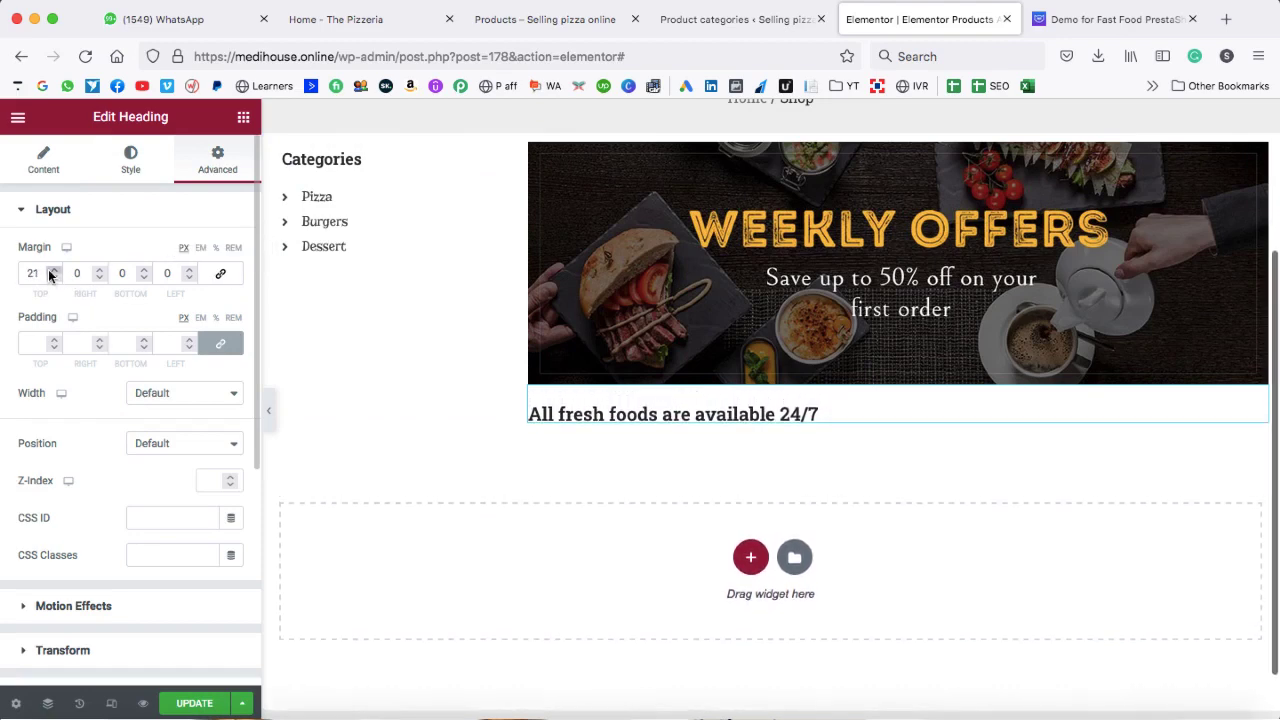
{"action": "scroll", "coordinate": [865, 393], "scroll_direction": "down", "scroll_amount": 1}
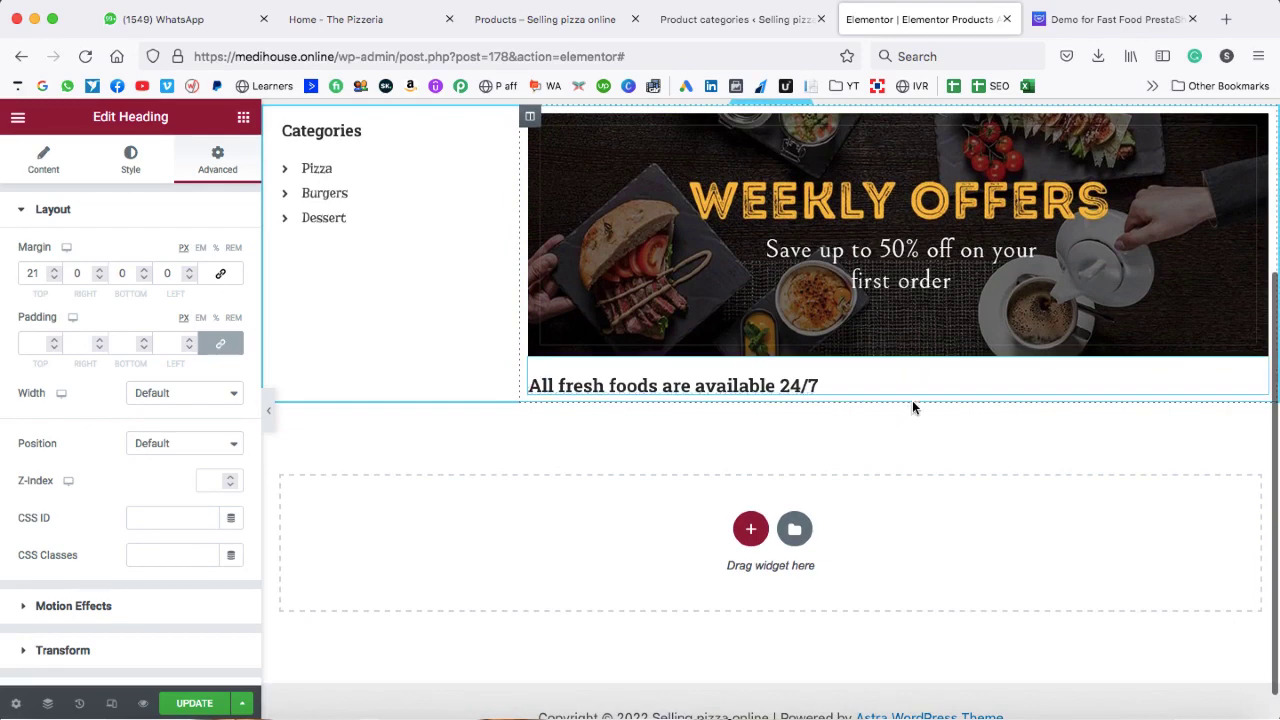
{"action": "left_click", "coordinate": [243, 119]}
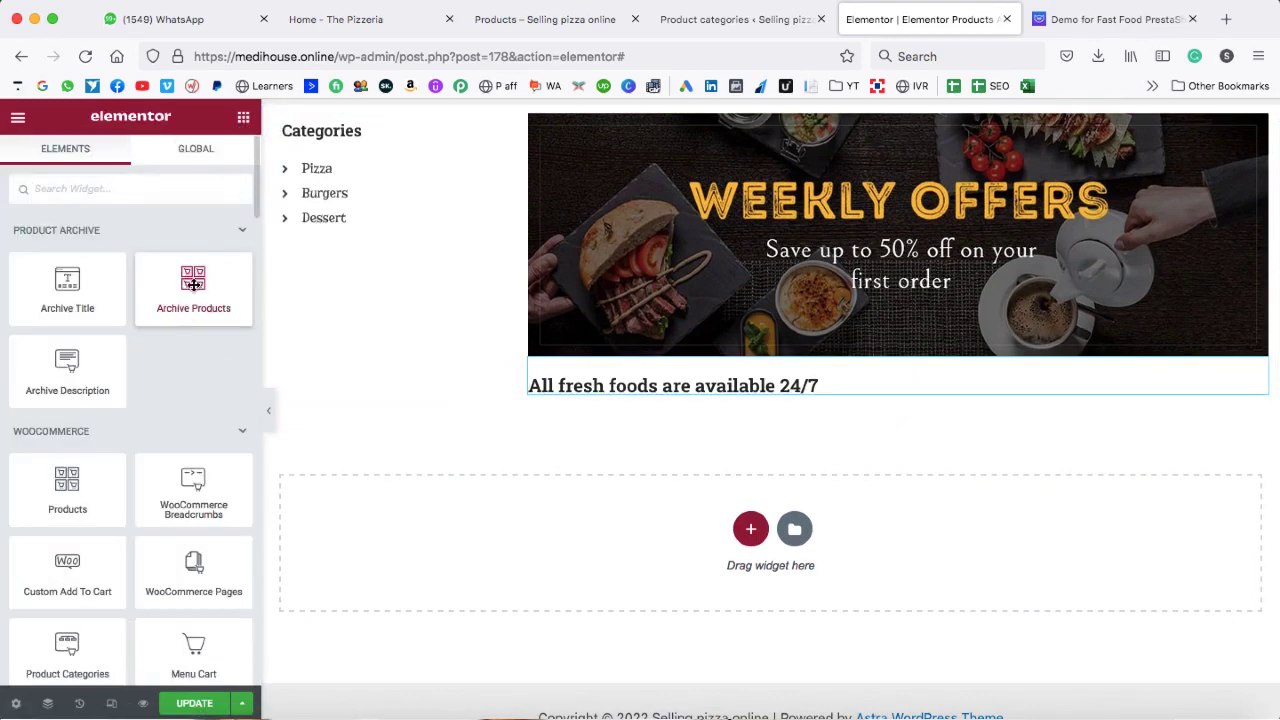
Step: Place an Archive Products widget below the heading and review the 7-product grid
{"action": "left_click_drag", "start_coordinate": [176, 286], "coordinate": [723, 397]}
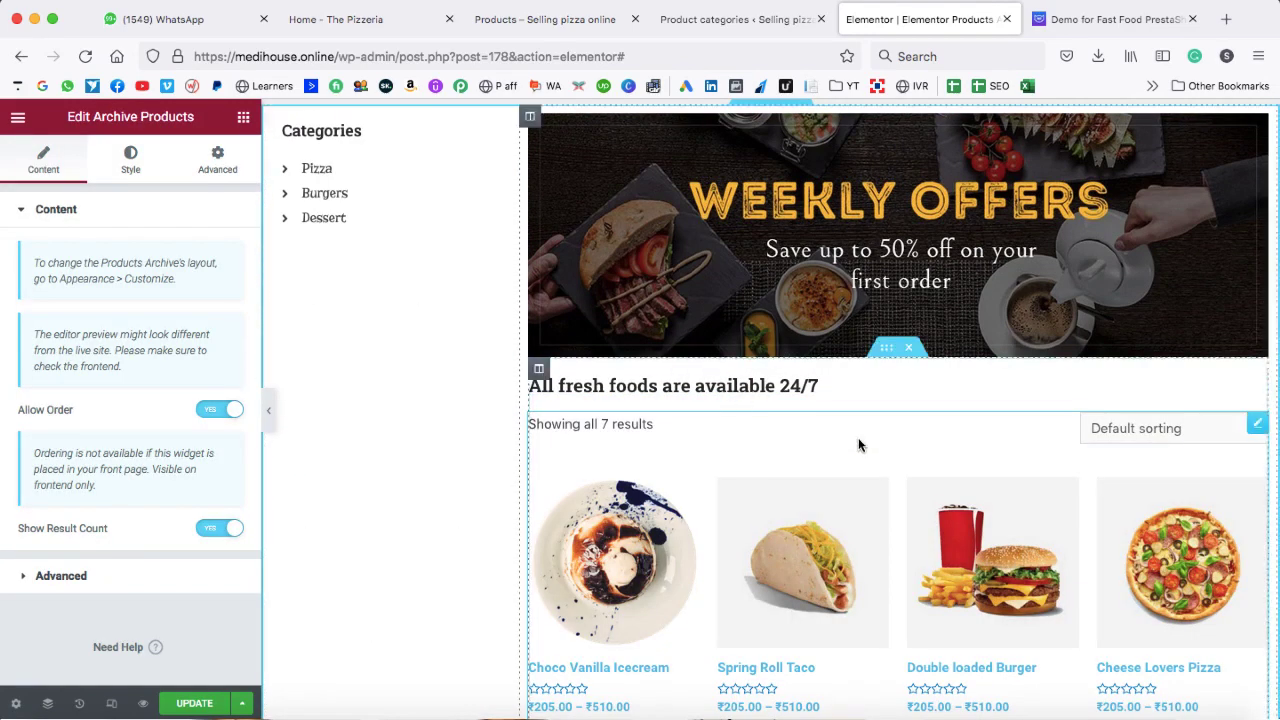
{"action": "scroll", "coordinate": [858, 445], "scroll_direction": "down", "scroll_amount": 5}
{"action": "scroll", "coordinate": [858, 445], "scroll_direction": "down", "scroll_amount": 3}
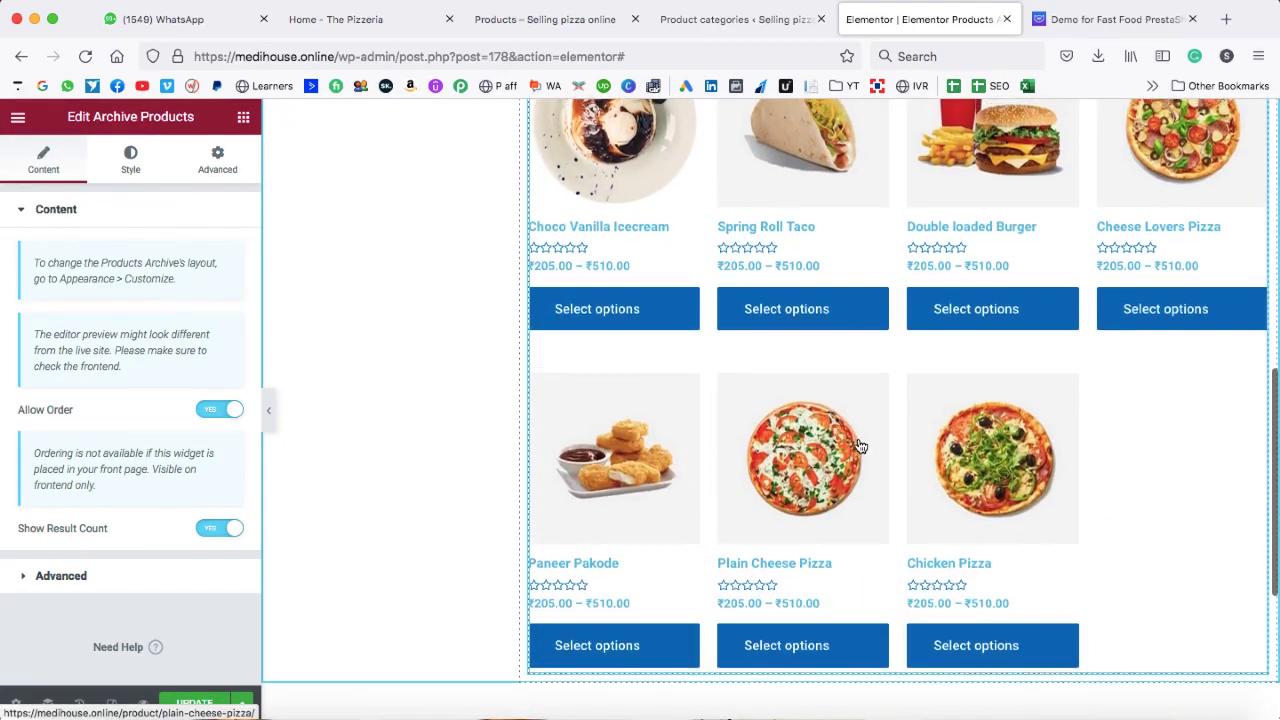
{"action": "scroll", "coordinate": [858, 445], "scroll_direction": "up", "scroll_amount": 10}
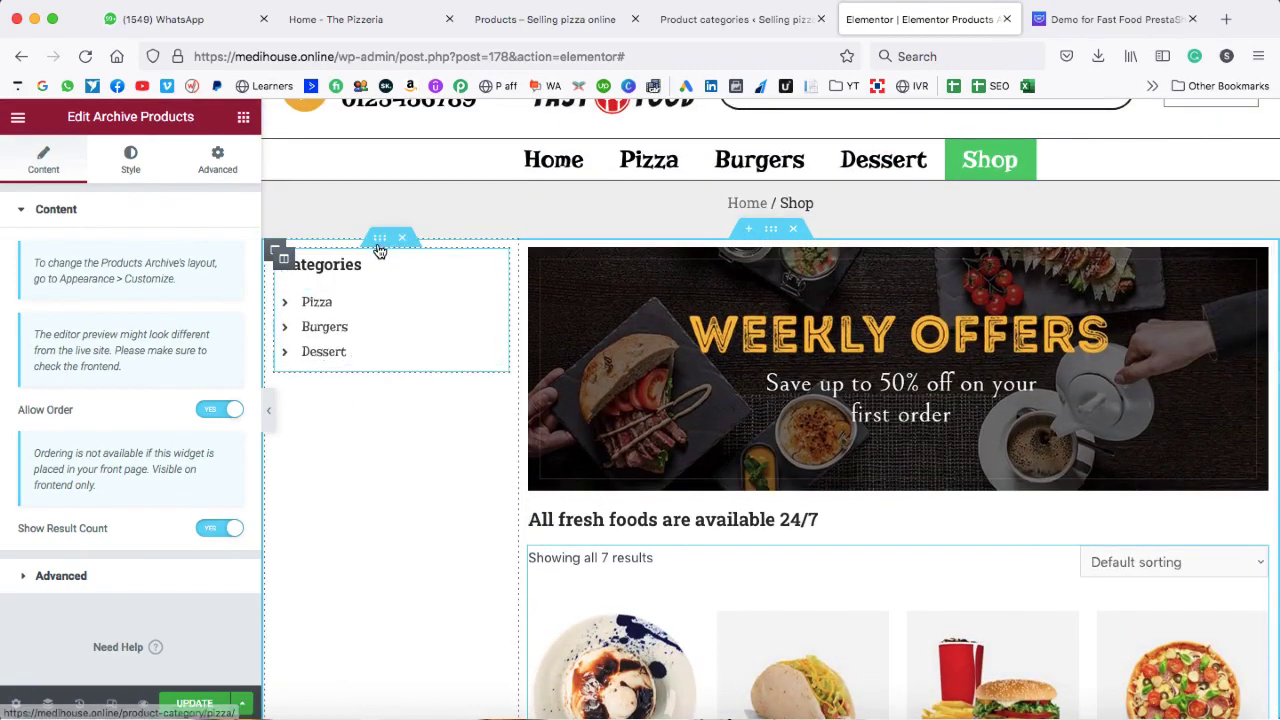
Step: Duplicate the Categories section and delete the copied heading, leaving an empty sidebar section
{"action": "right_click", "coordinate": [378, 243]}
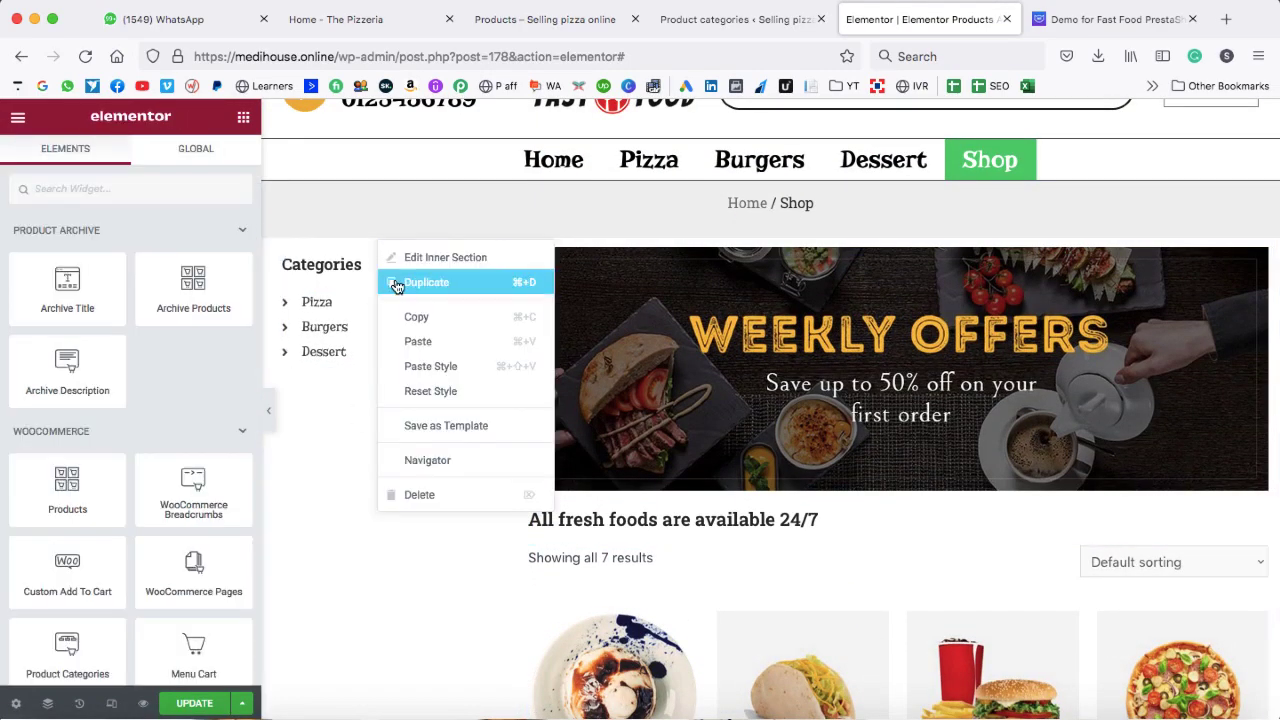
{"action": "left_click", "coordinate": [395, 281]}
{"action": "right_click", "coordinate": [358, 389]}
{"action": "left_click", "coordinate": [395, 565]}
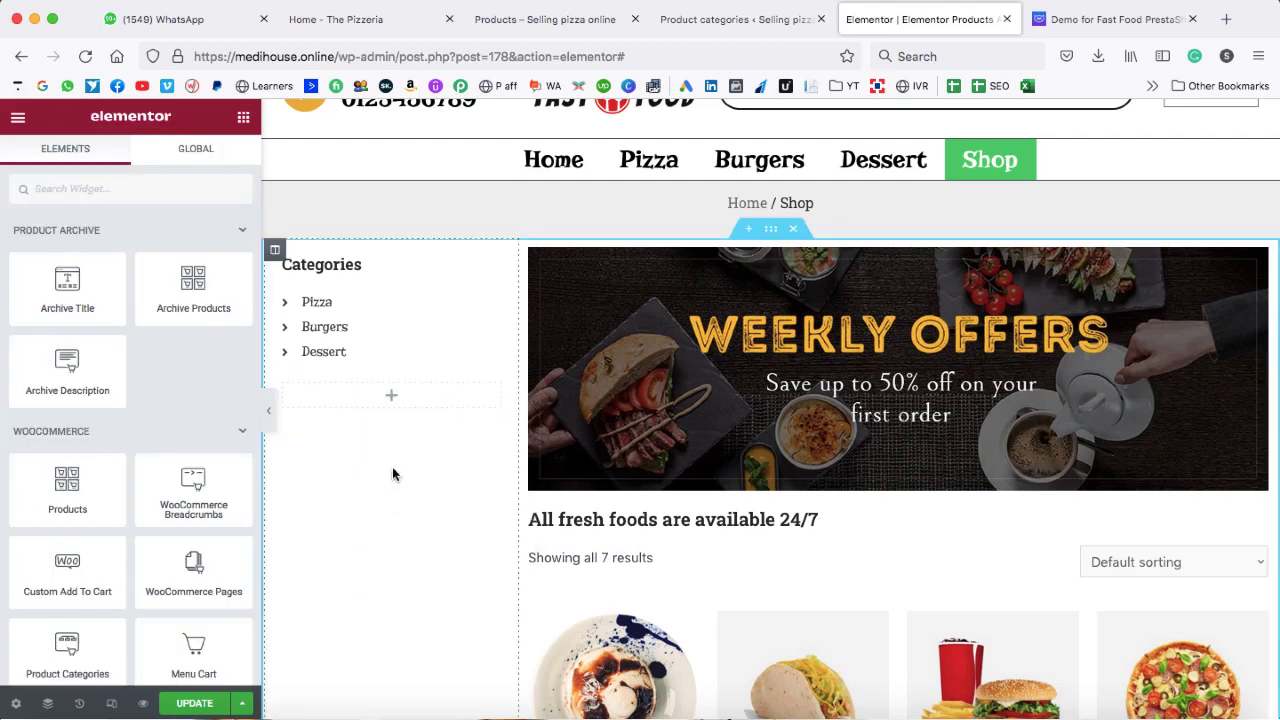
{"action": "scroll", "coordinate": [168, 497], "scroll_direction": "down", "scroll_amount": 10}
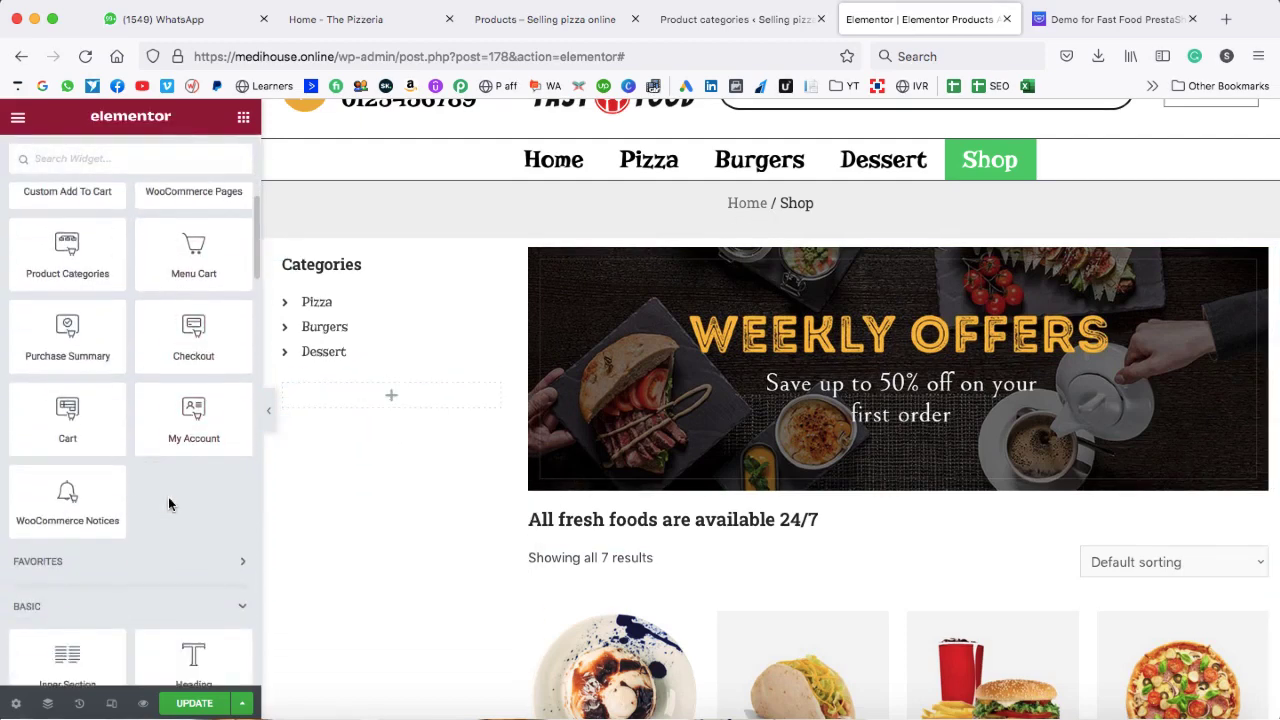
Step: Add an Image widget to the empty section and upload shop advertising.jpg into it
{"action": "left_click_drag", "start_coordinate": [89, 513], "coordinate": [373, 408]}
{"action": "left_click", "coordinate": [135, 350]}
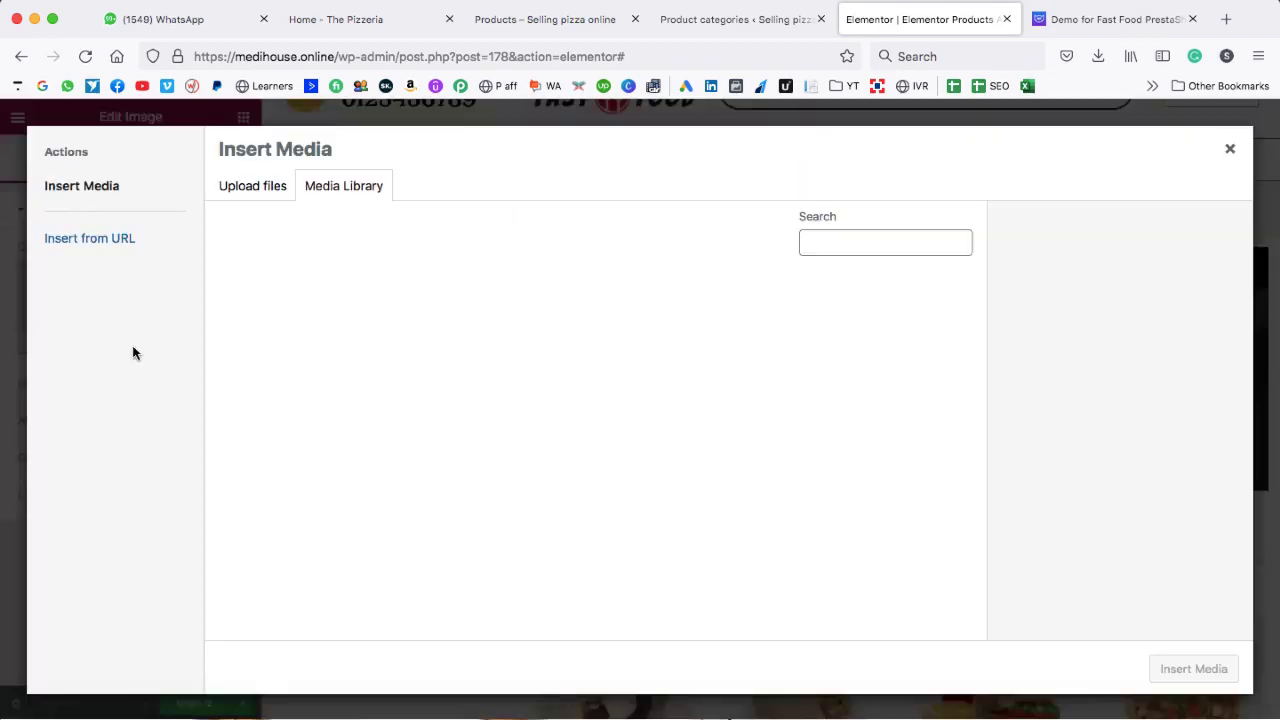
{"action": "left_click", "coordinate": [250, 188]}
{"action": "left_click", "coordinate": [691, 423]}
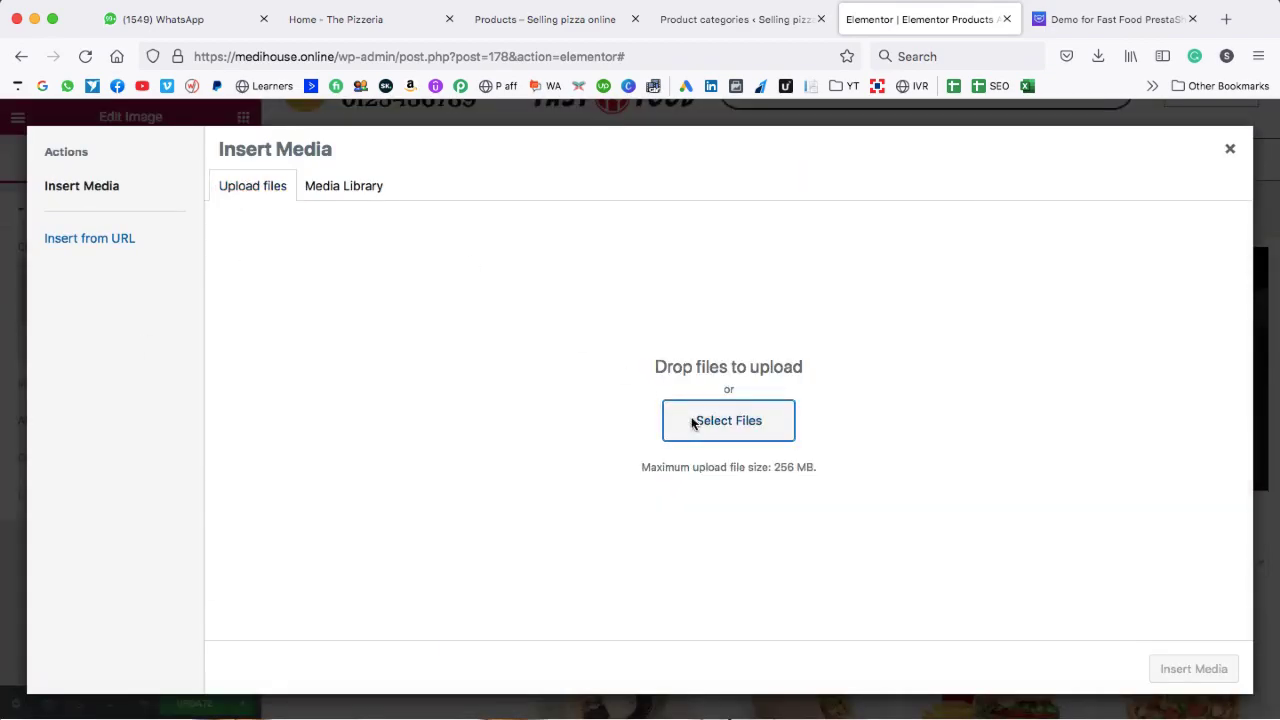
{"action": "left_click", "coordinate": [840, 425]}
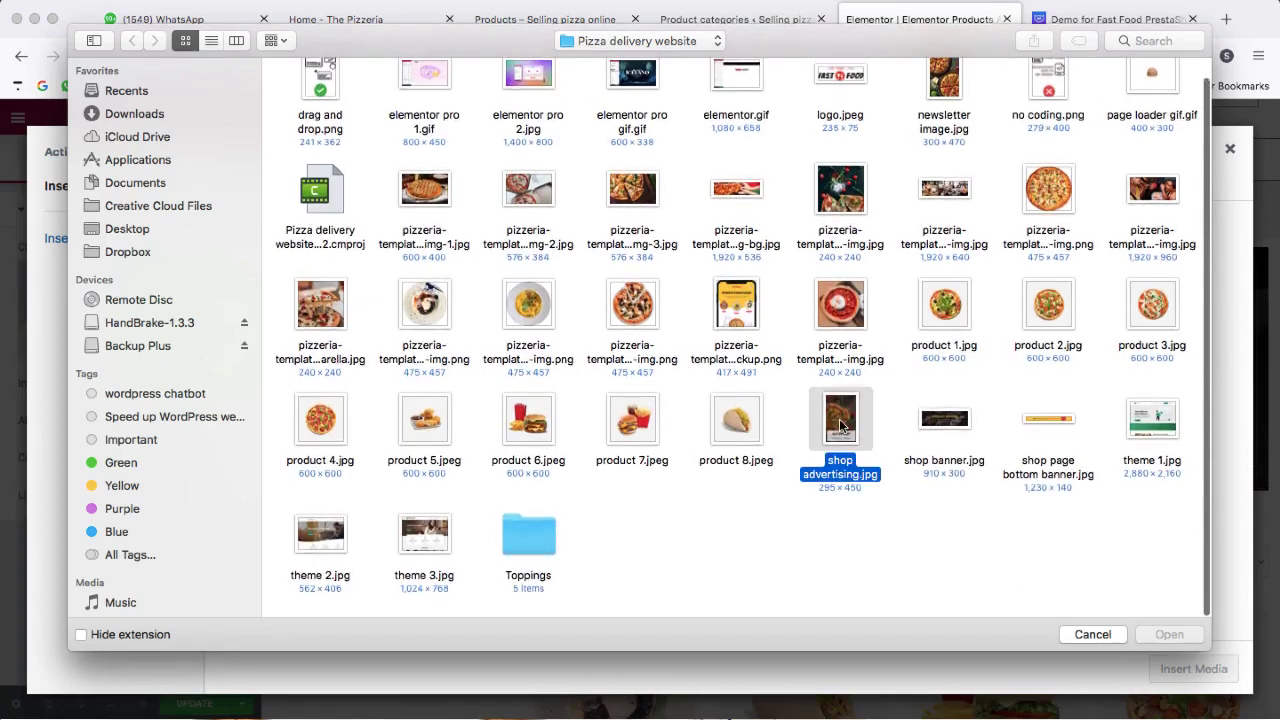
{"action": "left_click", "coordinate": [1158, 635]}
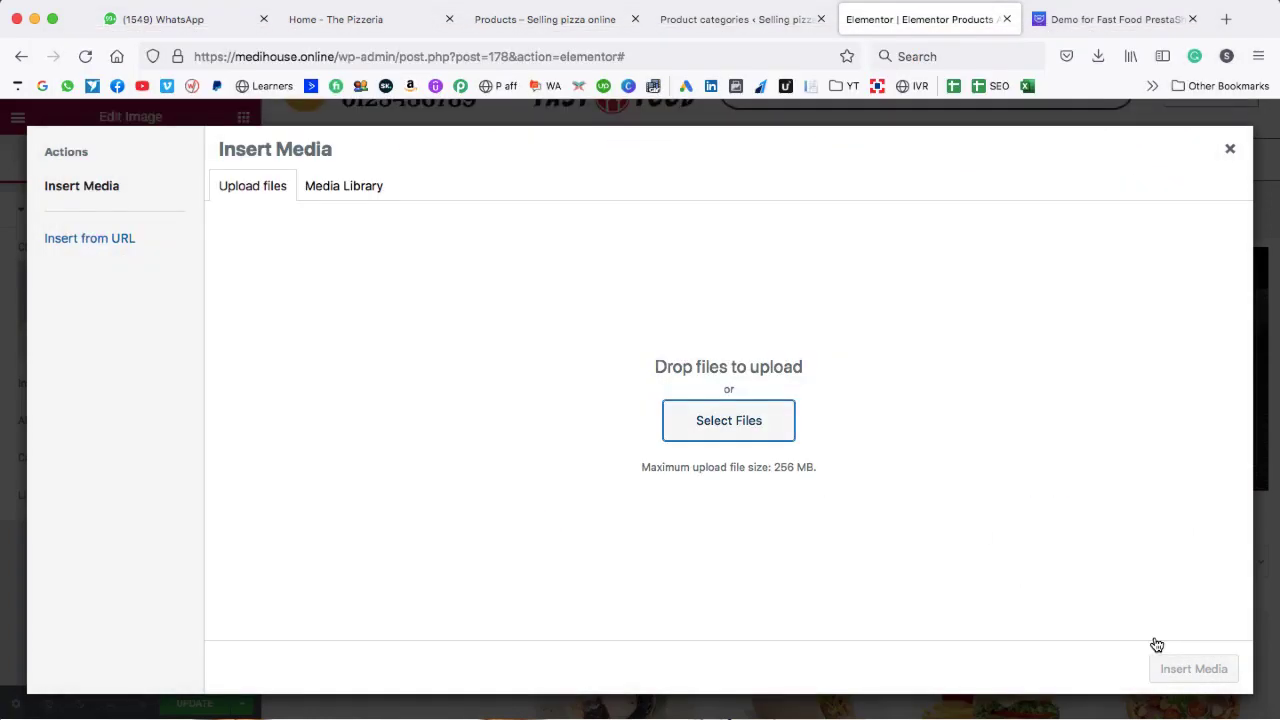
{"action": "left_click", "coordinate": [1194, 669]}
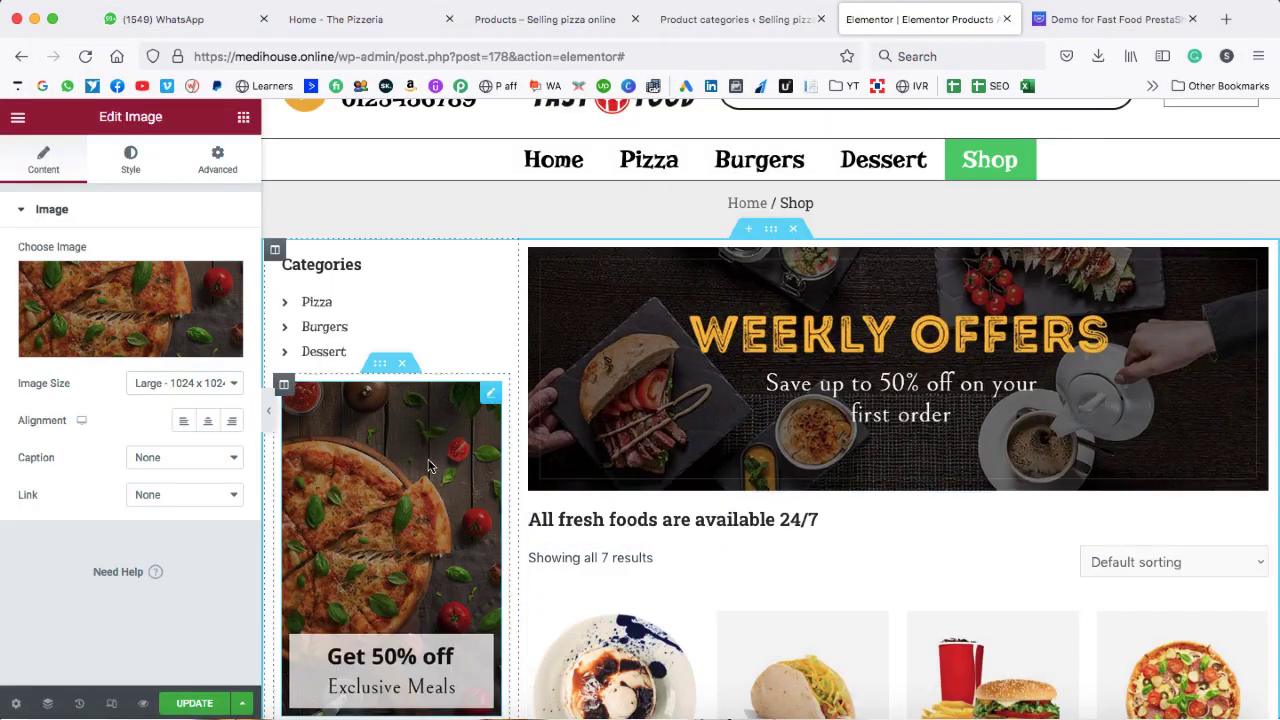
Step: Set the image column's padding to 0 and the promo image size to Full
{"action": "left_click", "coordinate": [284, 386]}
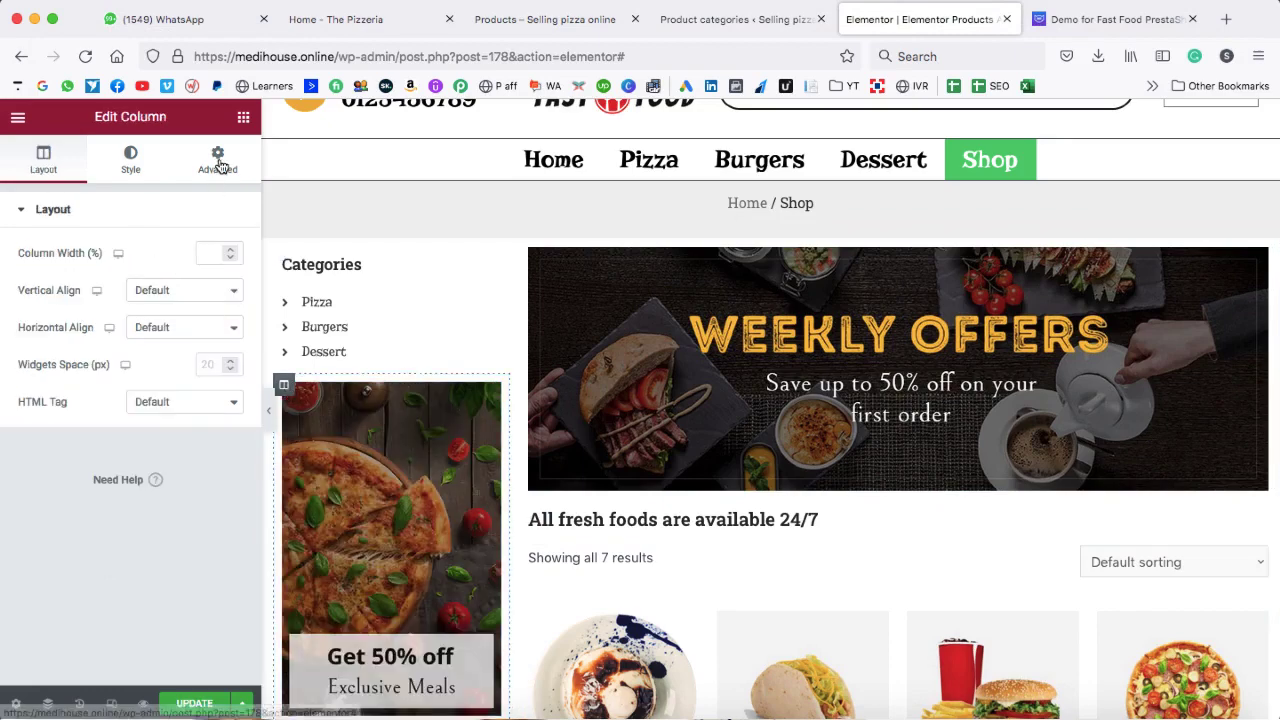
{"action": "left_click", "coordinate": [219, 162]}
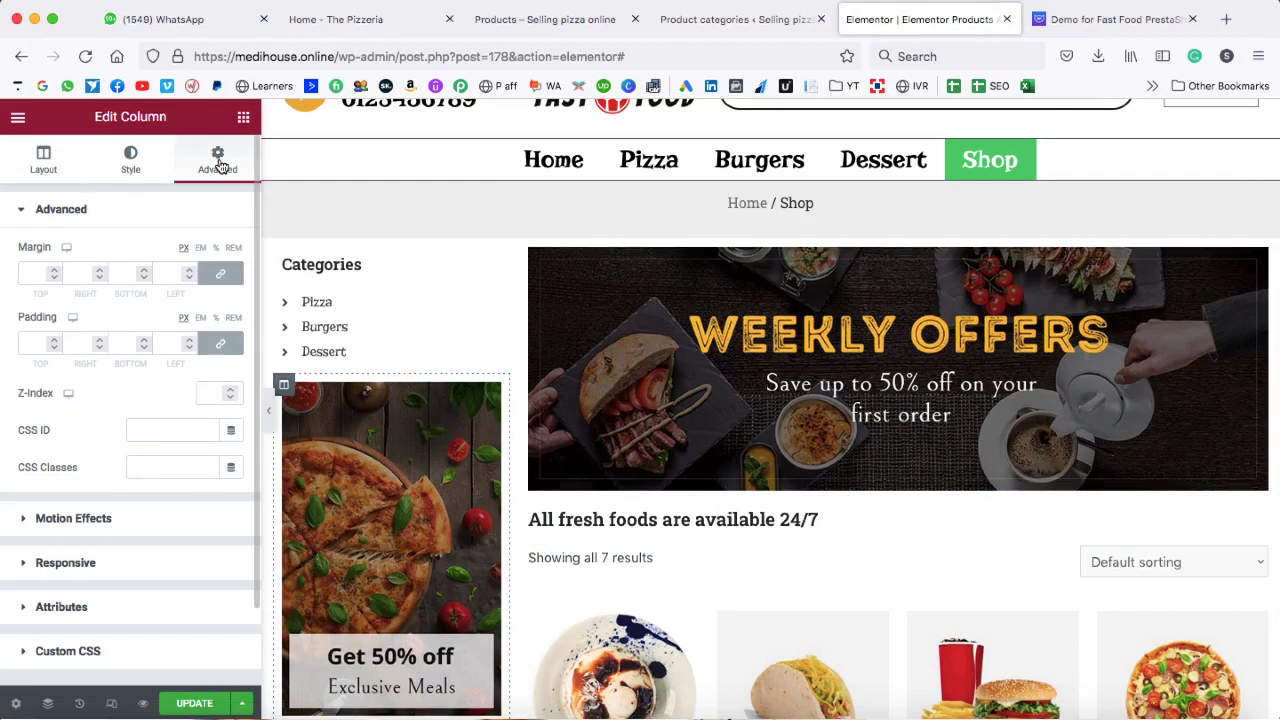
{"action": "left_click", "coordinate": [75, 344]}
{"action": "type", "text": "0"}
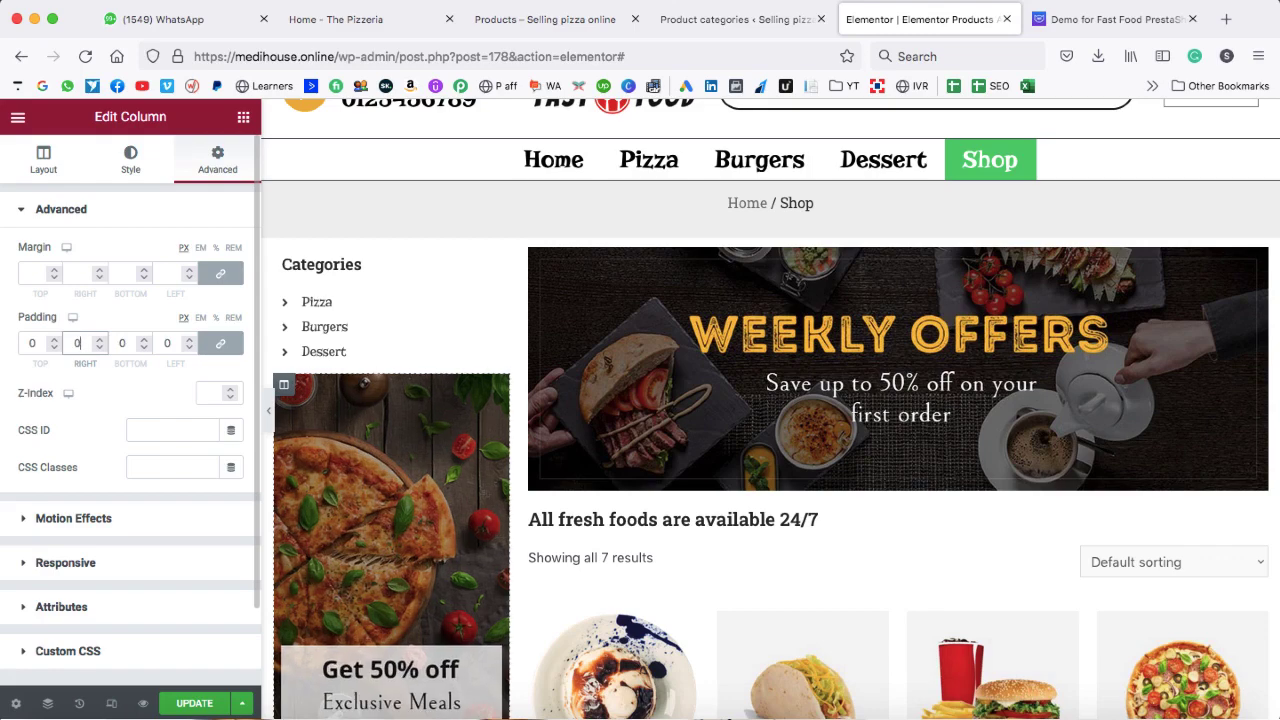
{"action": "left_click", "coordinate": [368, 442]}
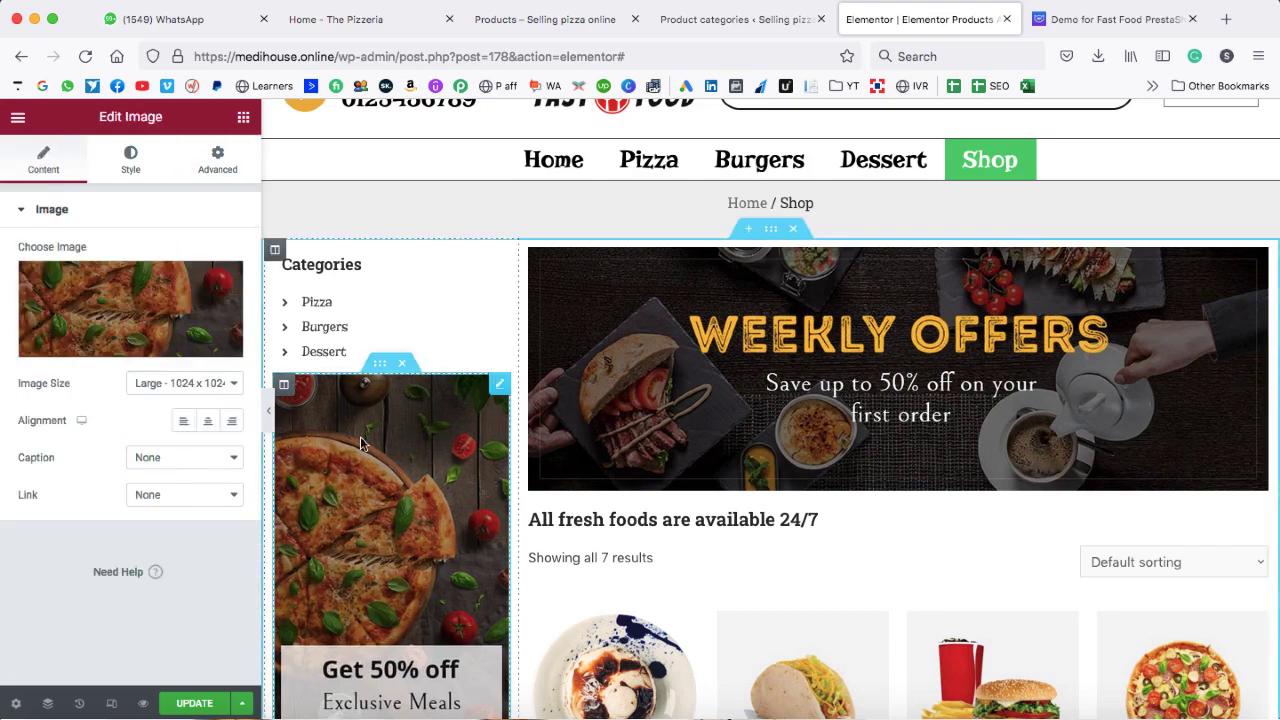
{"action": "left_click", "coordinate": [218, 398]}
{"action": "left_click", "coordinate": [163, 534]}
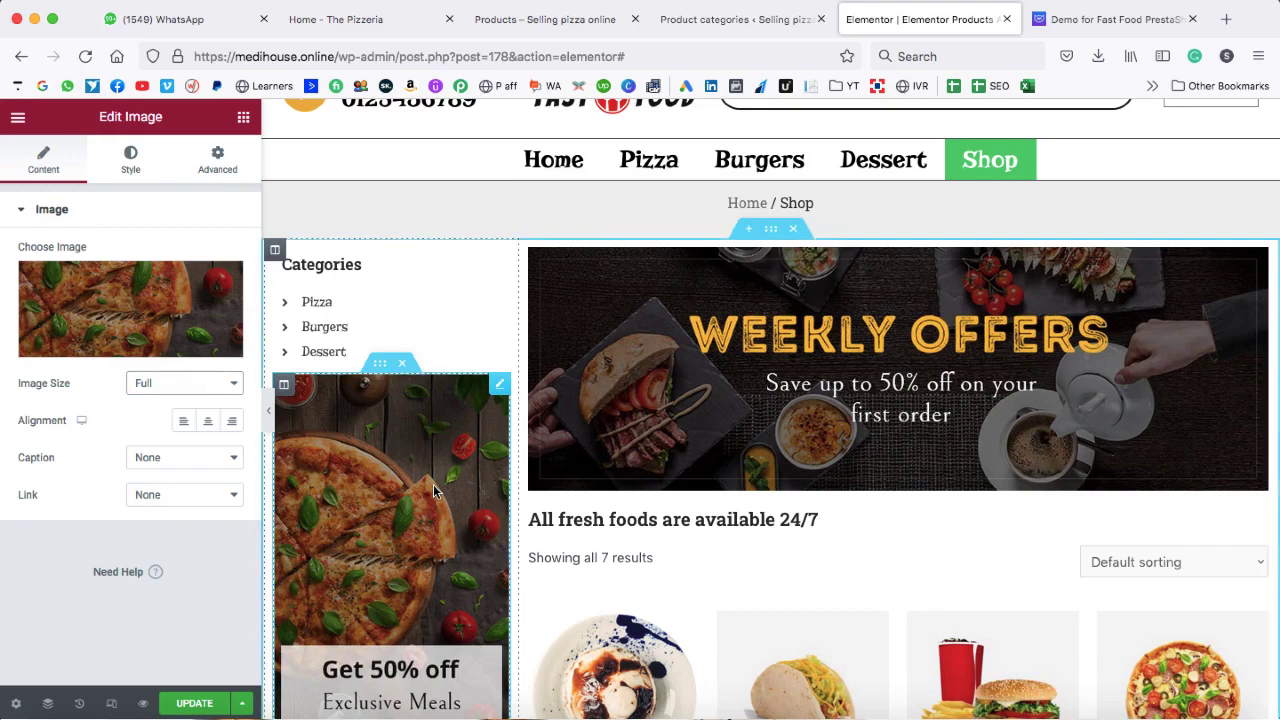
{"action": "scroll", "coordinate": [435, 490], "scroll_direction": "down", "scroll_amount": 10}
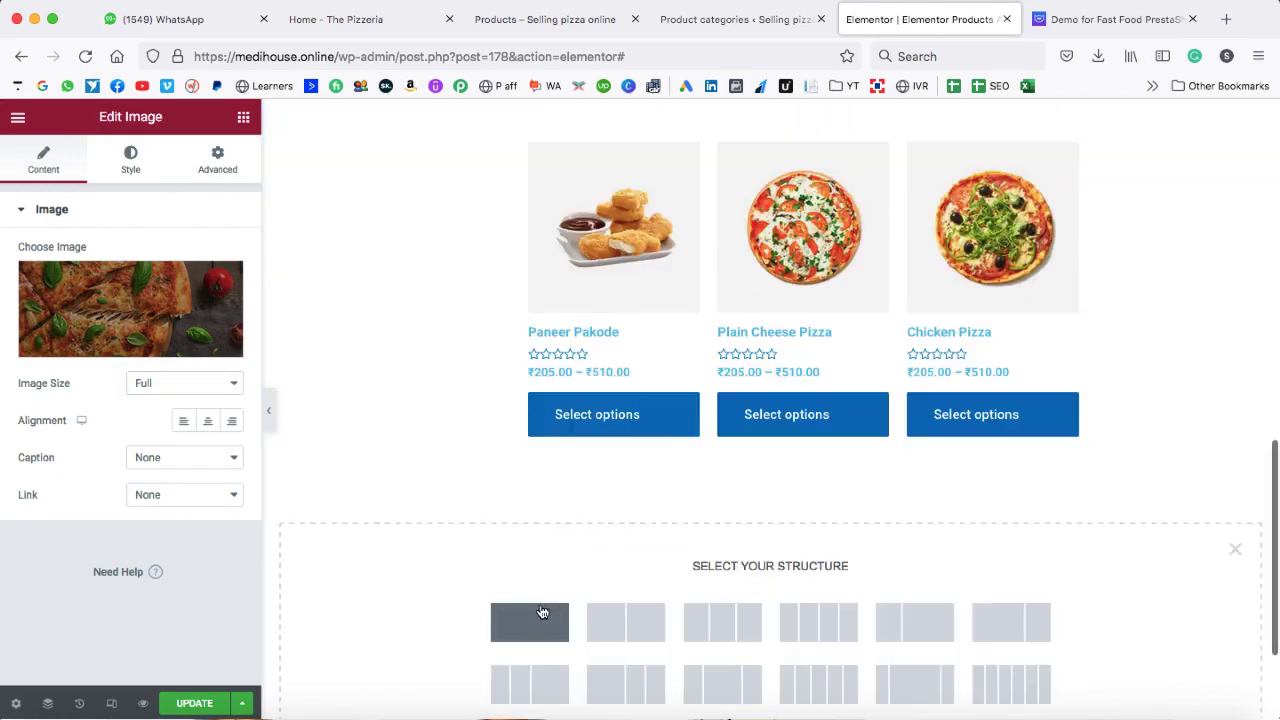
Step: Add a one-column section below the products with an Image widget showing shop page bottom banner.jpg
{"action": "left_click", "coordinate": [531, 624]}
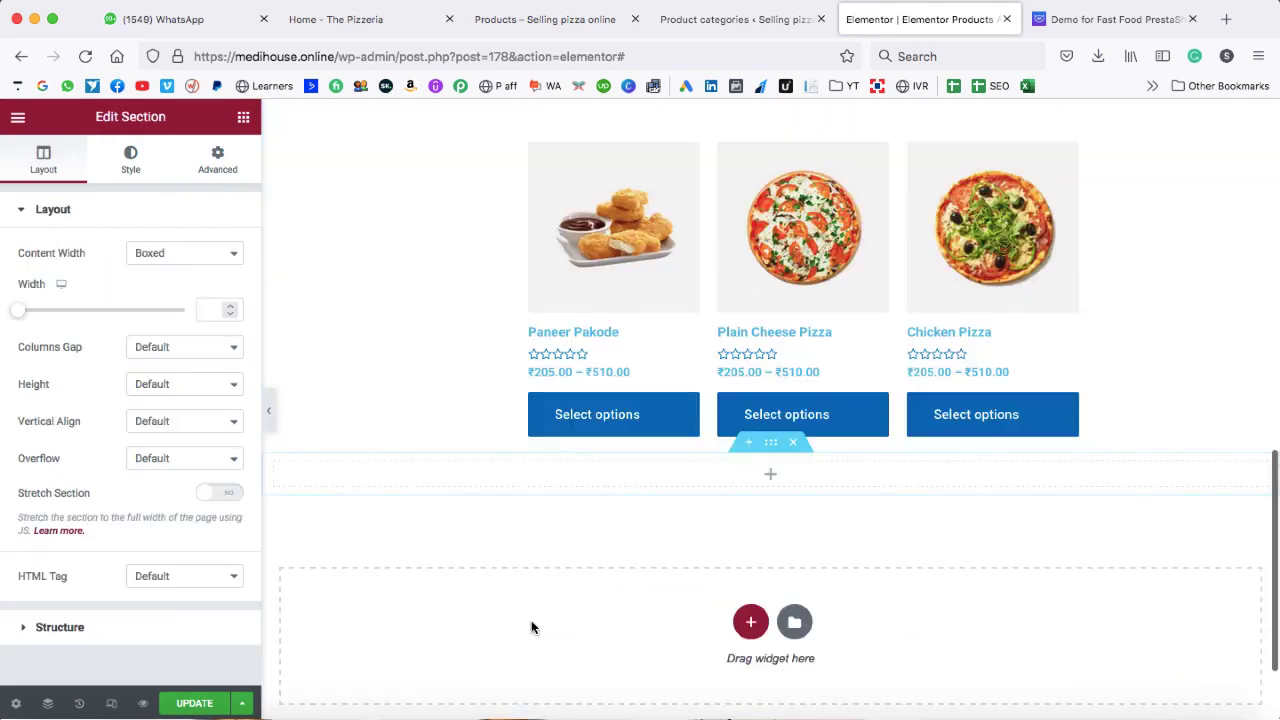
{"action": "left_click", "coordinate": [769, 474]}
{"action": "scroll", "coordinate": [188, 450], "scroll_direction": "down", "scroll_amount": 8}
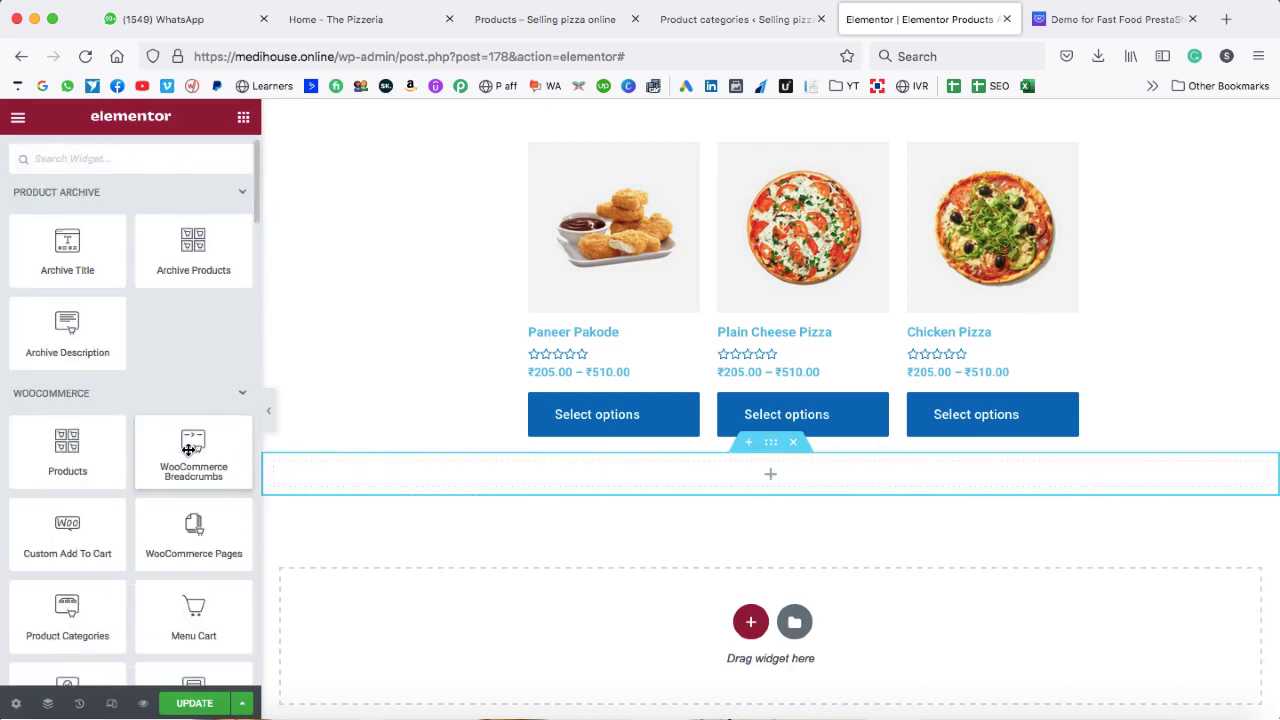
{"action": "scroll", "coordinate": [170, 450], "scroll_direction": "down", "scroll_amount": 5}
{"action": "left_click_drag", "start_coordinate": [34, 414], "coordinate": [601, 468]}
{"action": "left_click", "coordinate": [101, 348]}
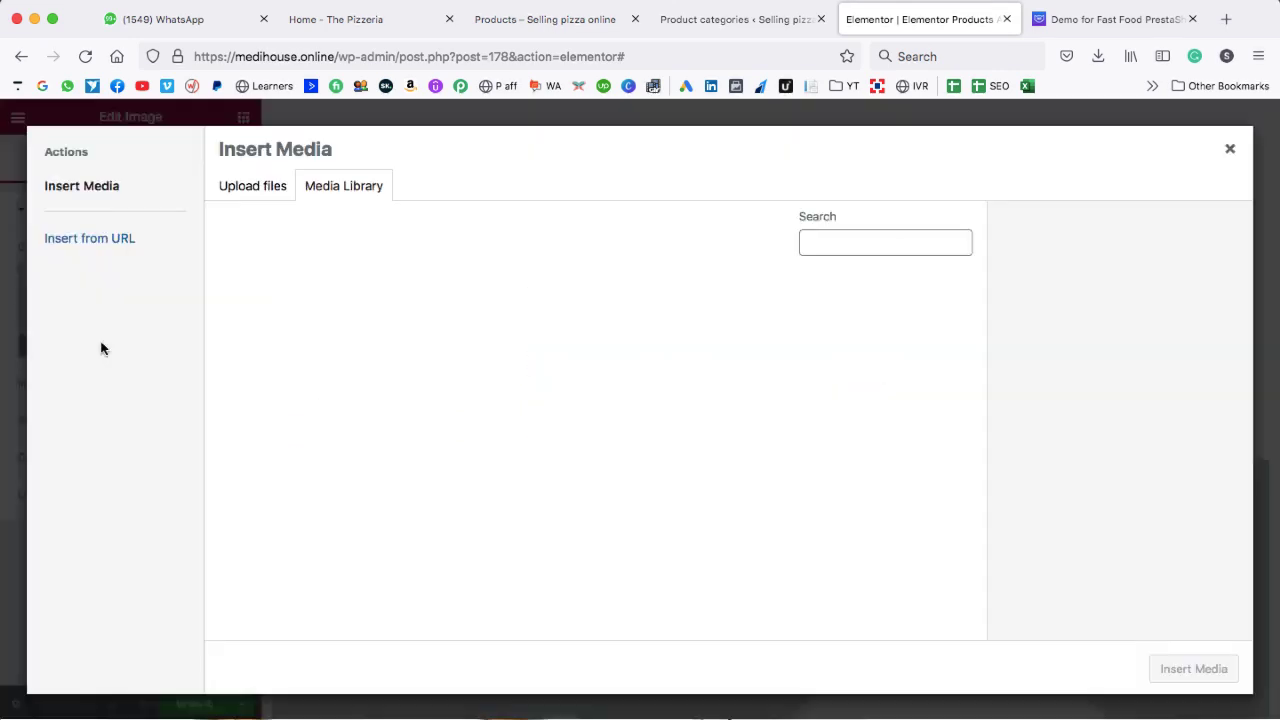
{"action": "left_click", "coordinate": [236, 188]}
{"action": "left_click", "coordinate": [757, 424]}
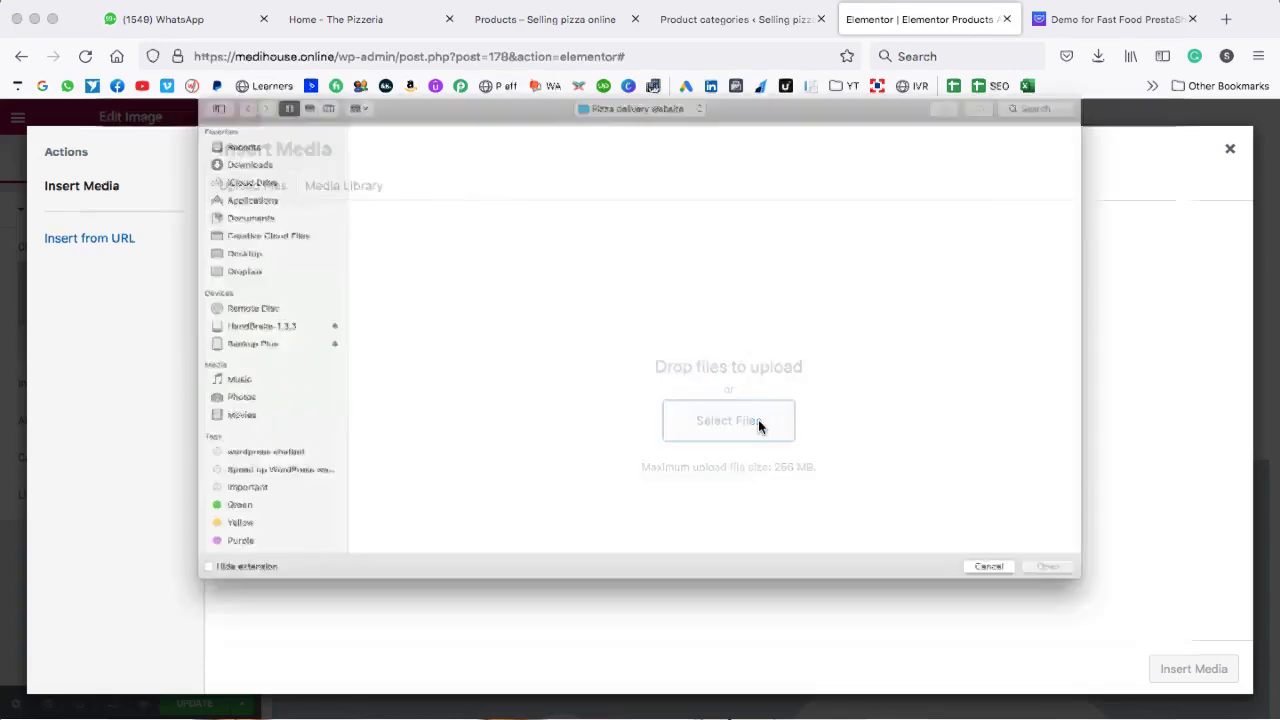
{"action": "left_click", "coordinate": [1050, 444]}
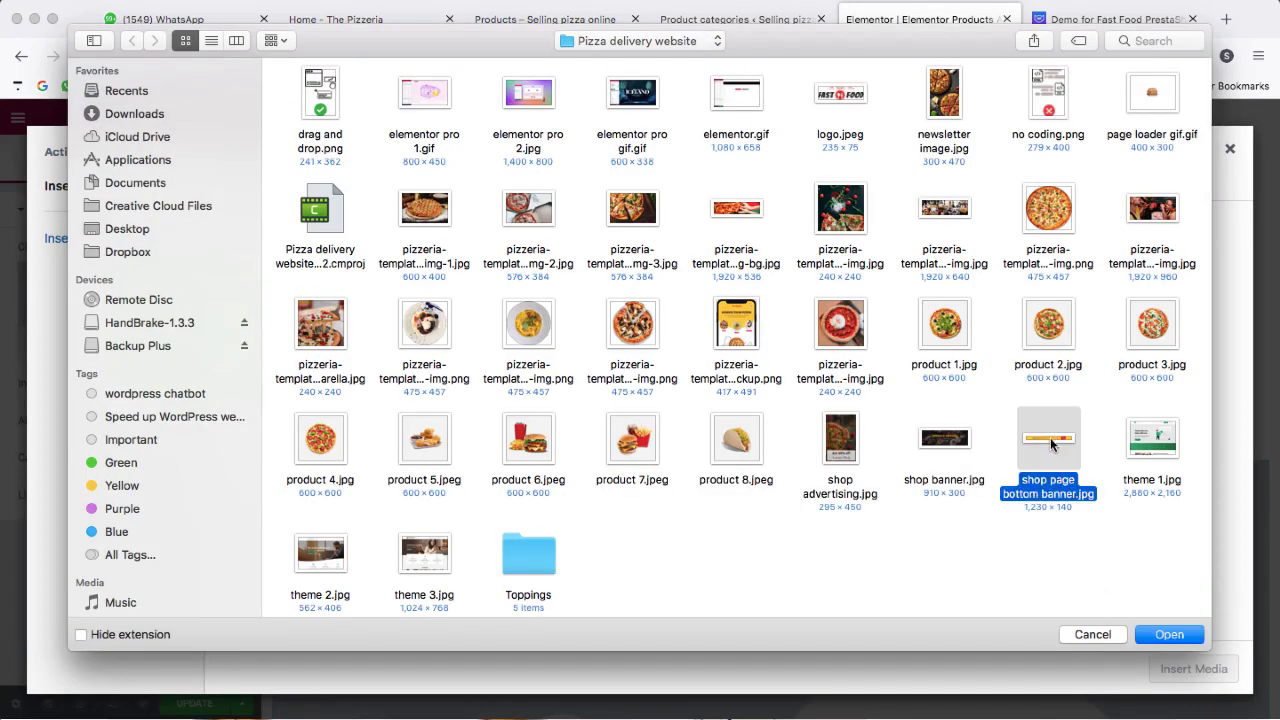
{"action": "left_click", "coordinate": [1172, 638]}
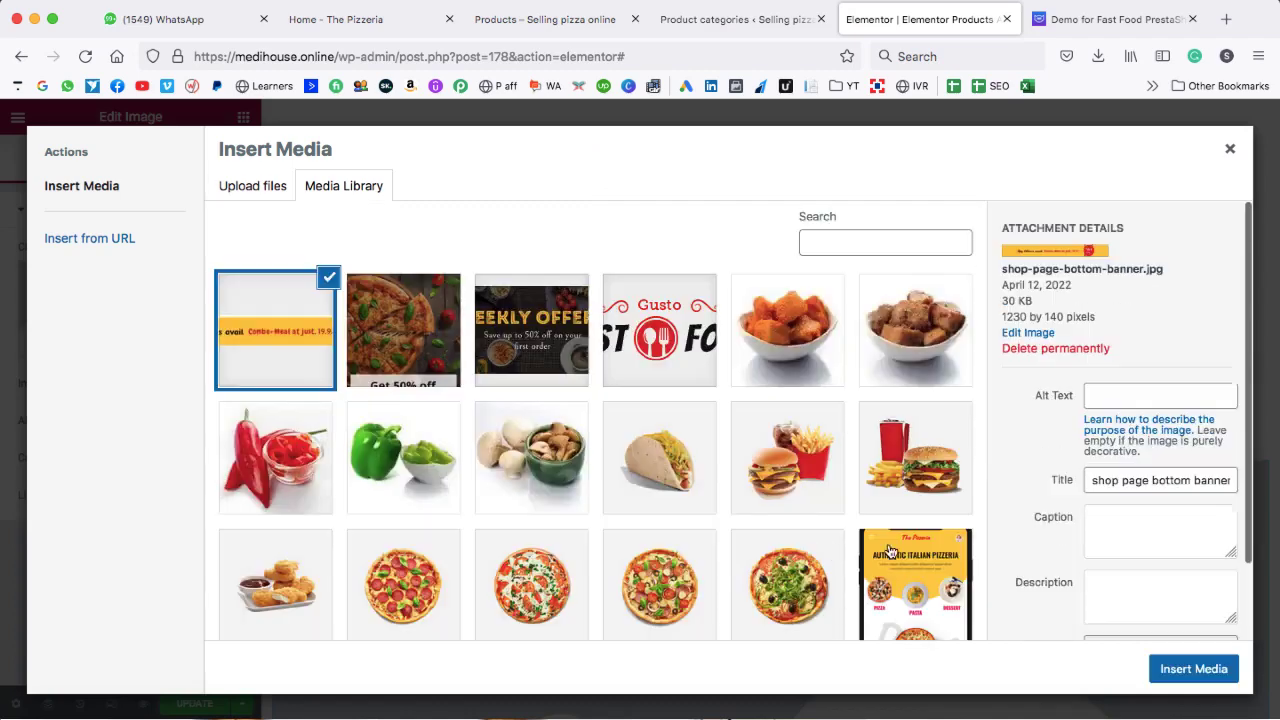
{"action": "left_click", "coordinate": [1182, 664]}
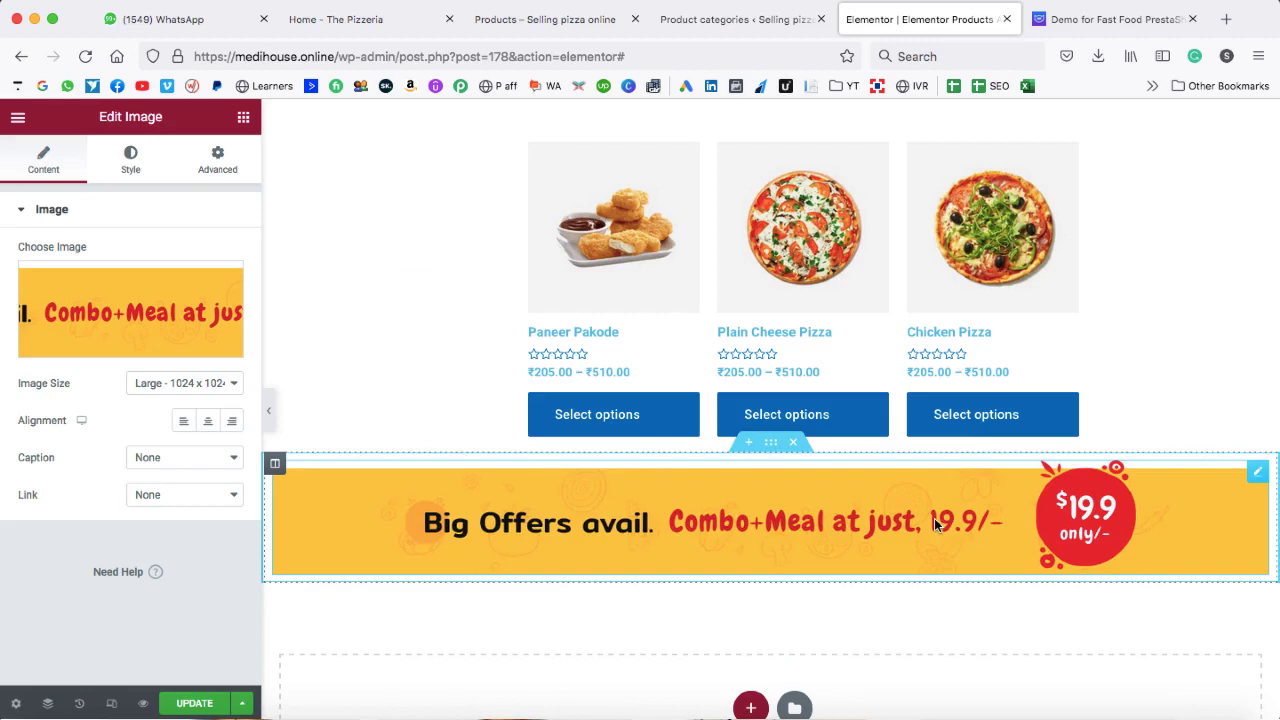
Step: Set the banner to Full size, centre it, and save the template with Update
{"action": "left_click", "coordinate": [150, 383]}
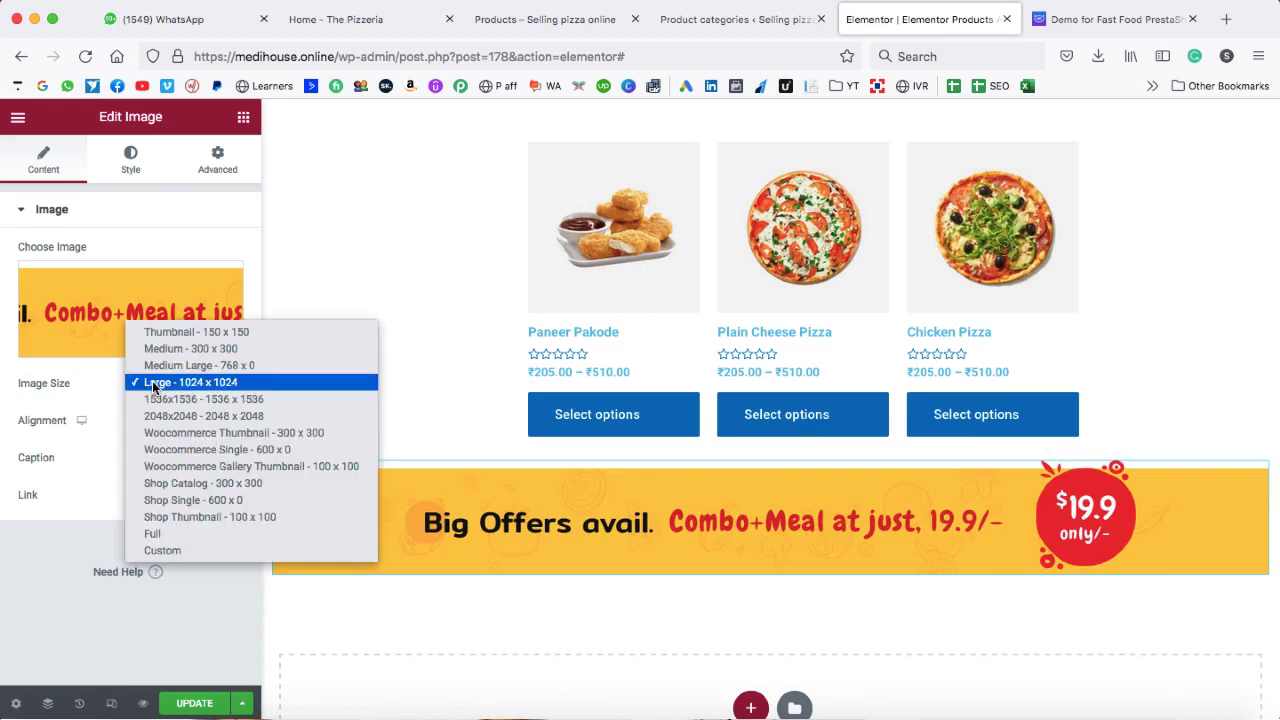
{"action": "left_click", "coordinate": [172, 535]}
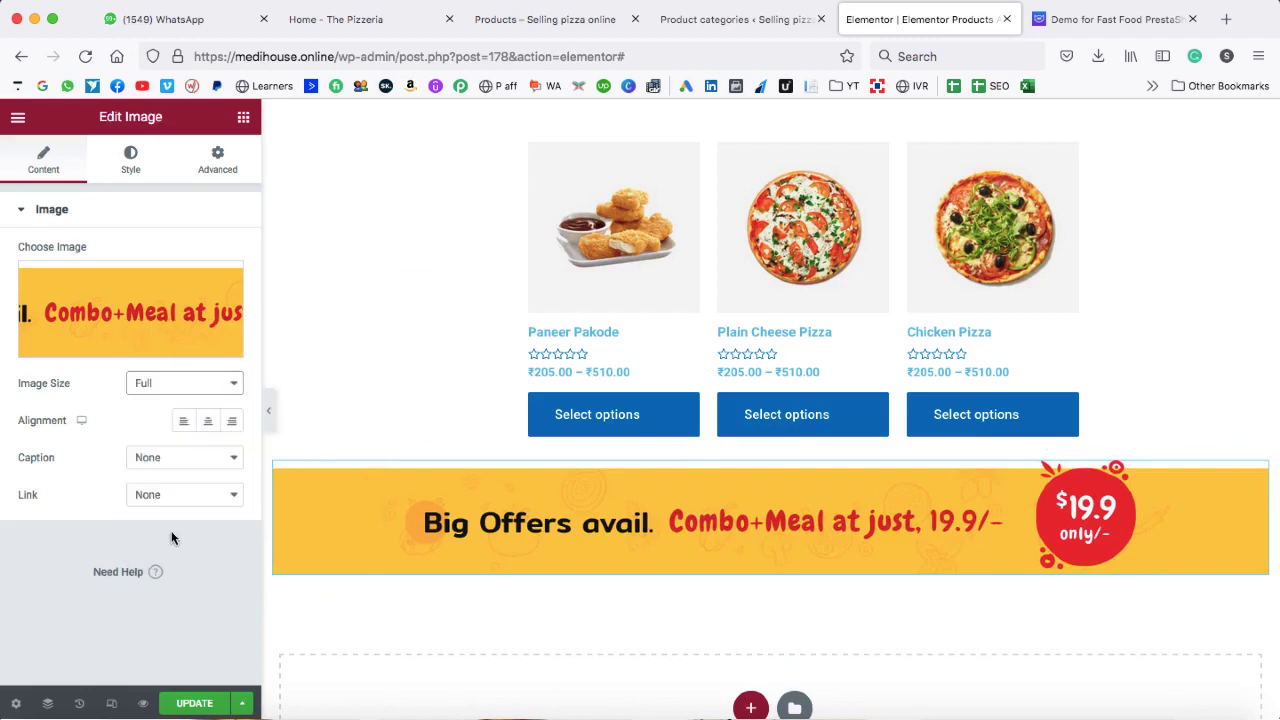
{"action": "left_click", "coordinate": [208, 421]}
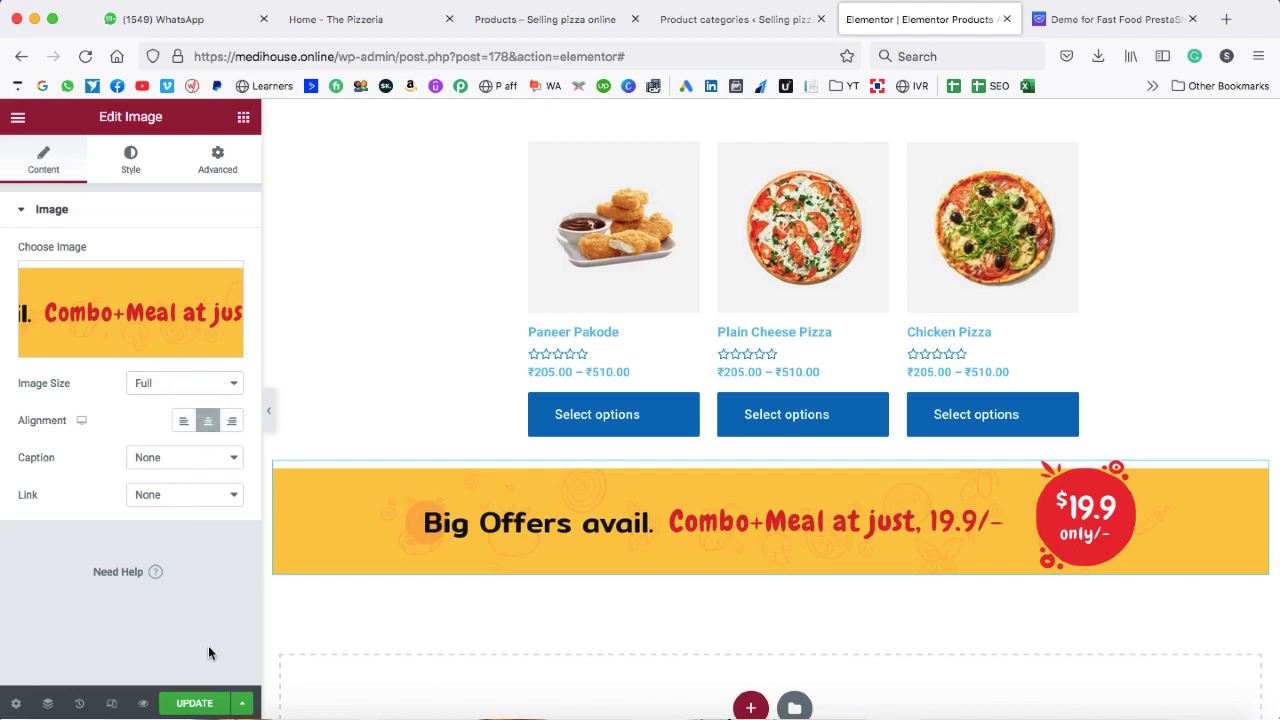
{"action": "left_click", "coordinate": [195, 708]}
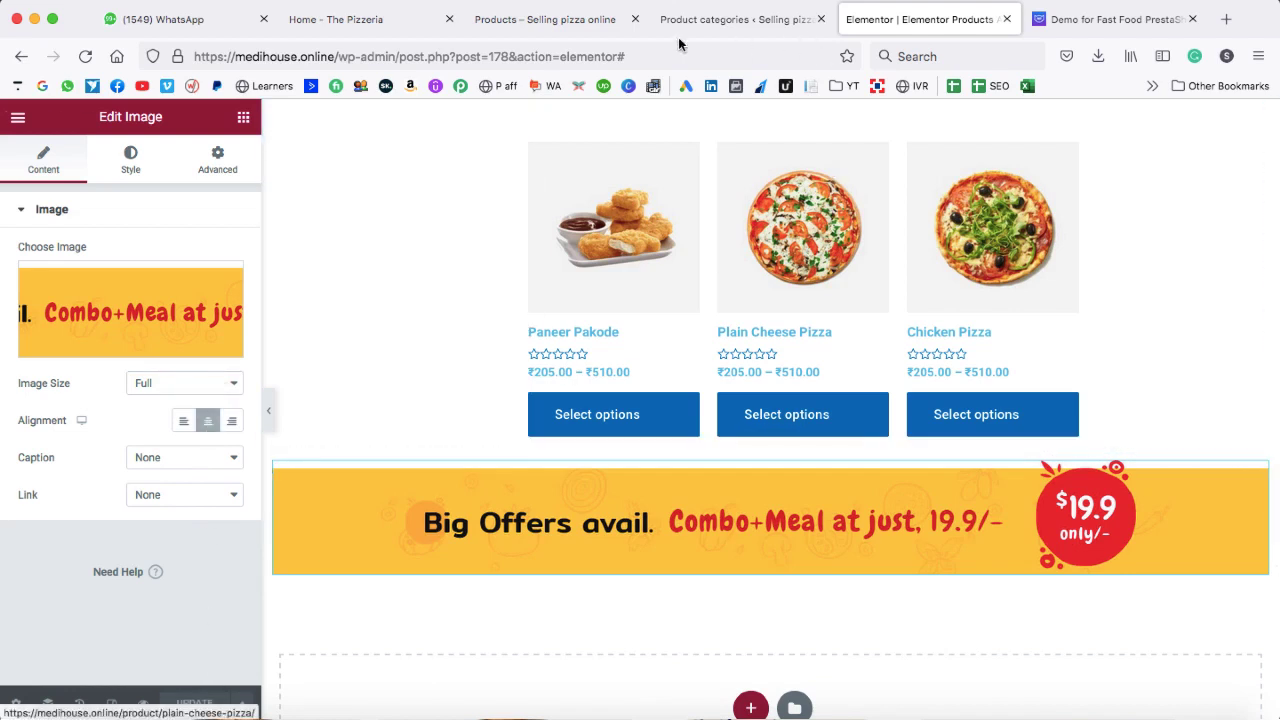
Step: Reload the 'Products – Selling pizza online' tab and scroll through the updated shop layout
{"action": "left_click", "coordinate": [566, 21]}
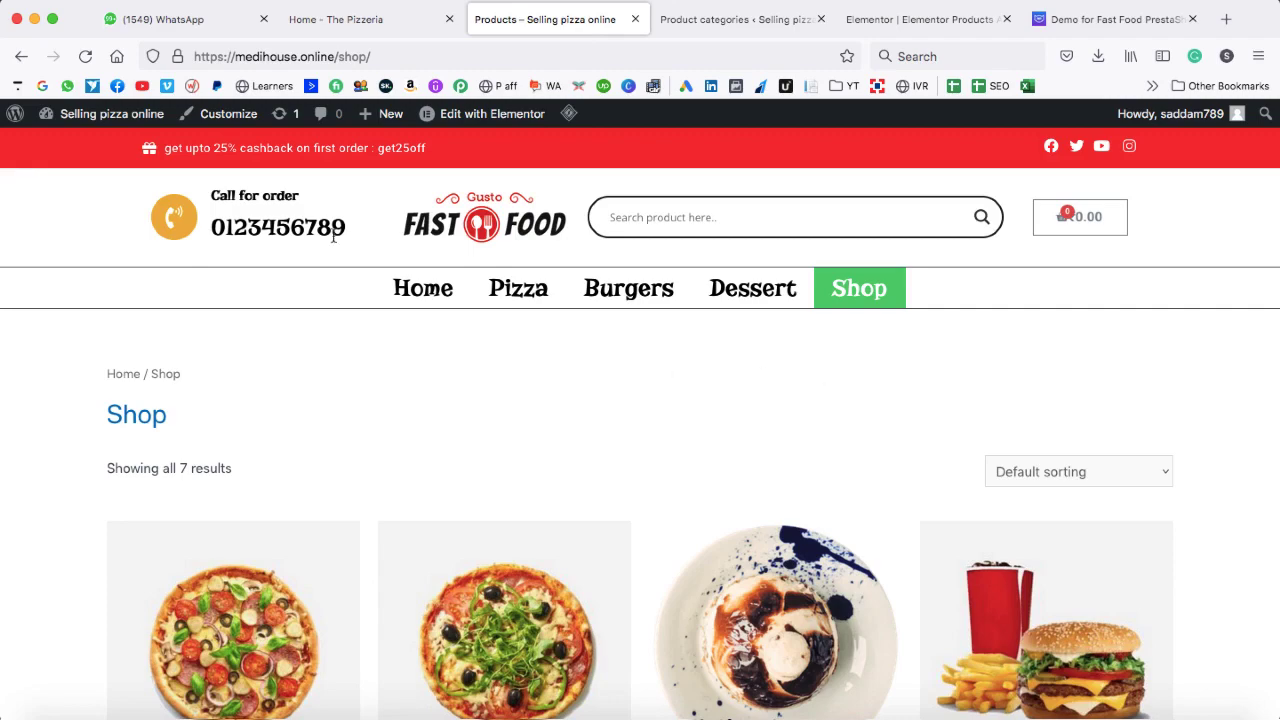
{"action": "left_click", "coordinate": [84, 56]}
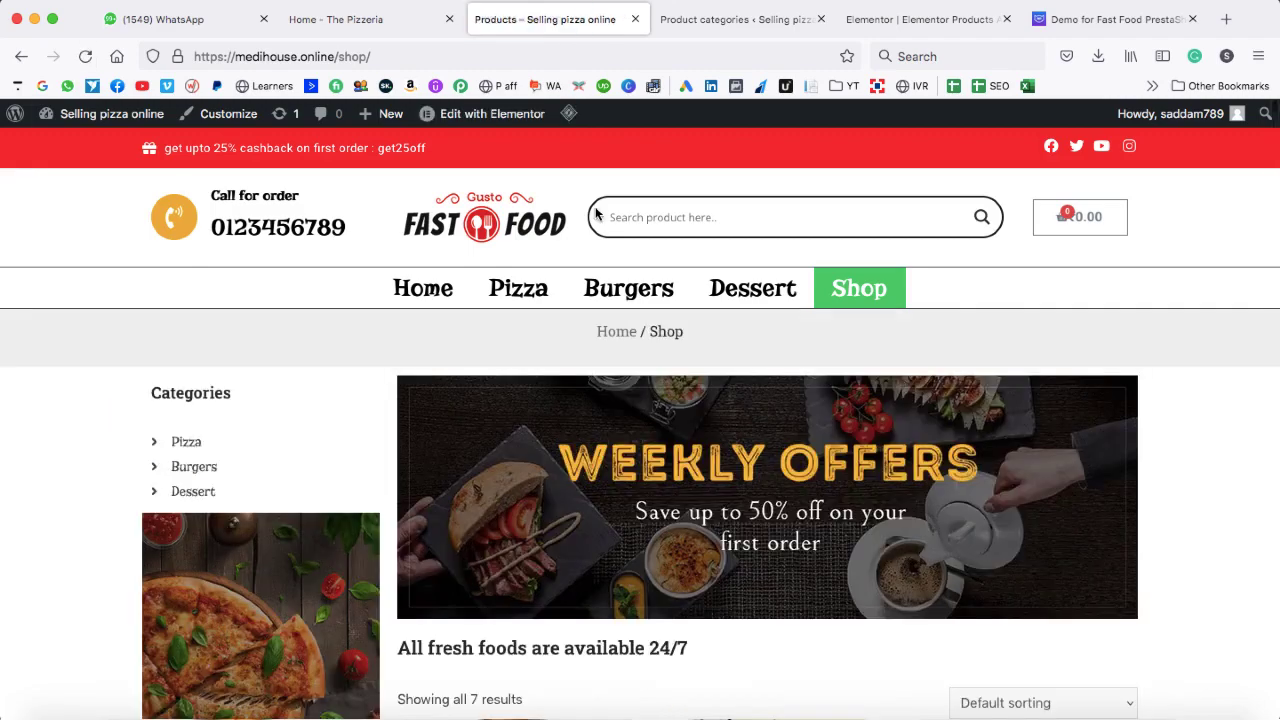
{"action": "scroll", "coordinate": [1170, 333], "scroll_direction": "down", "scroll_amount": 2}
{"action": "scroll", "coordinate": [1191, 338], "scroll_direction": "down", "scroll_amount": 5}
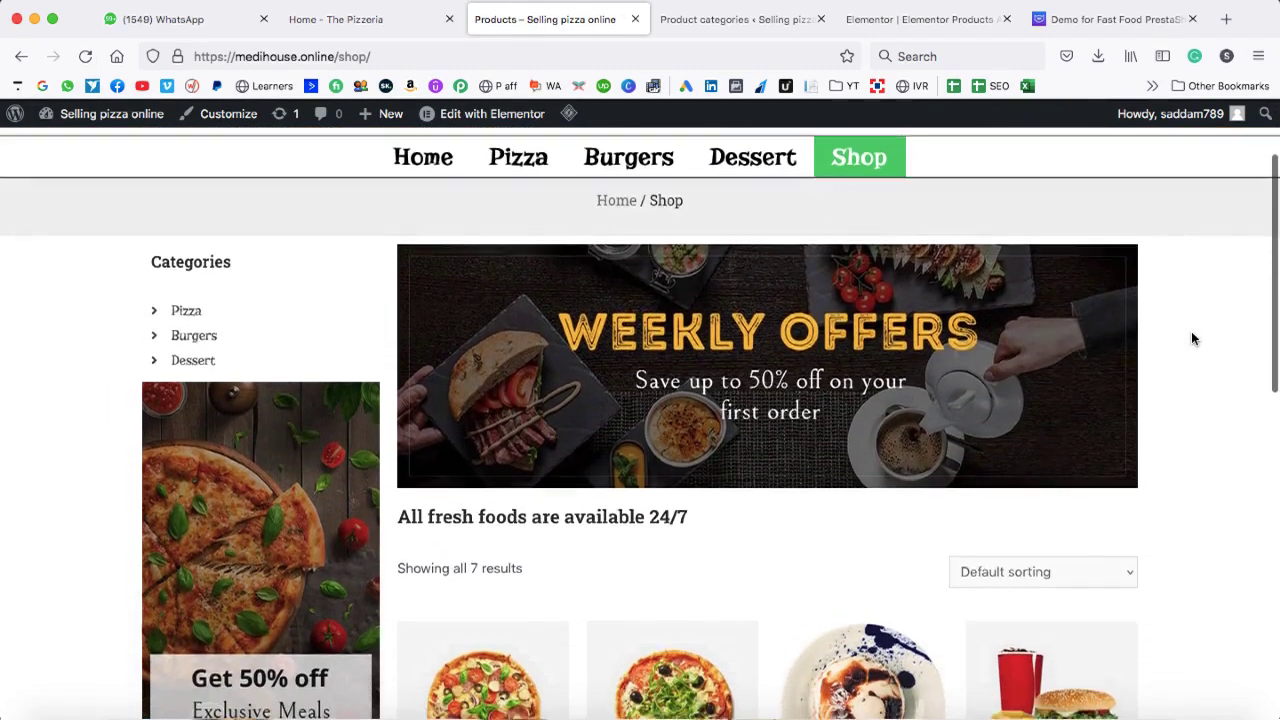
{"action": "scroll", "coordinate": [1191, 338], "scroll_direction": "down", "scroll_amount": 1}
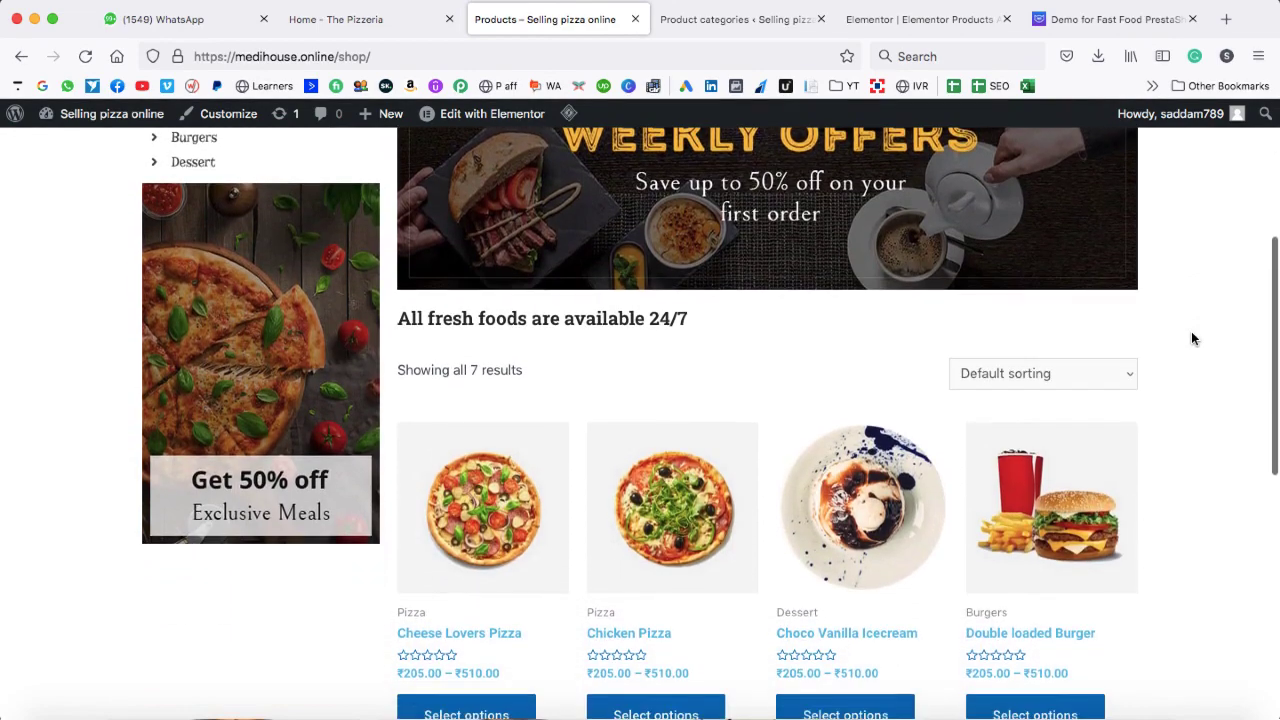
{"action": "scroll", "coordinate": [1191, 338], "scroll_direction": "down", "scroll_amount": 2}
{"action": "scroll", "coordinate": [1191, 338], "scroll_direction": "down", "scroll_amount": 4}
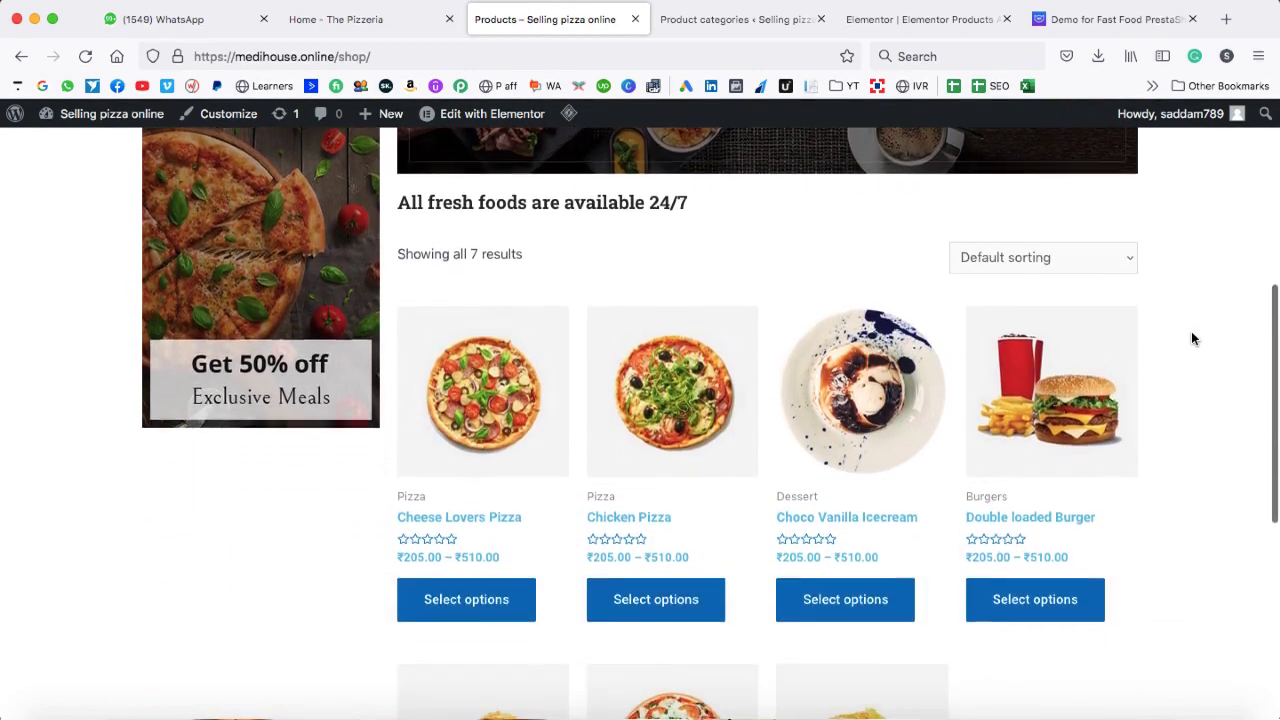
{"action": "scroll", "coordinate": [1110, 335], "scroll_direction": "up", "scroll_amount": 9}
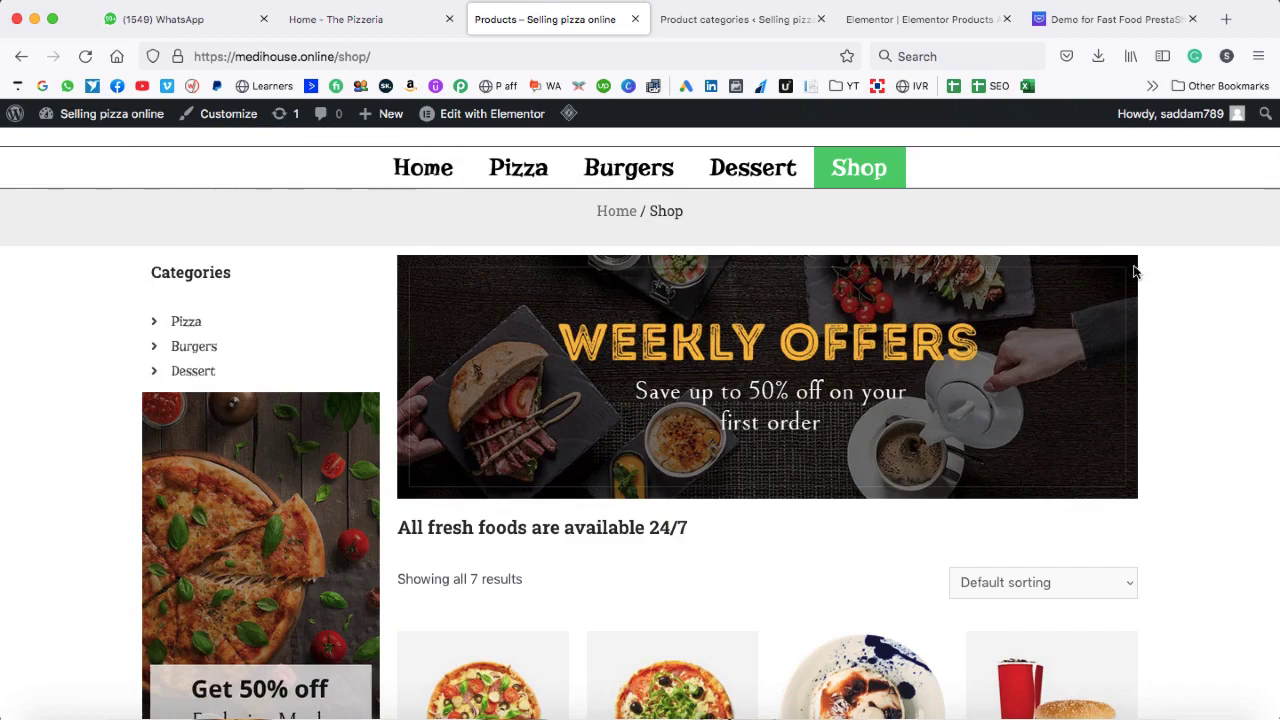
{"action": "left_click", "coordinate": [893, 22]}
Step: Give the Weekly Offers banner inner section a 15 px border radius
{"action": "scroll", "coordinate": [850, 230], "scroll_direction": "up", "scroll_amount": 15}
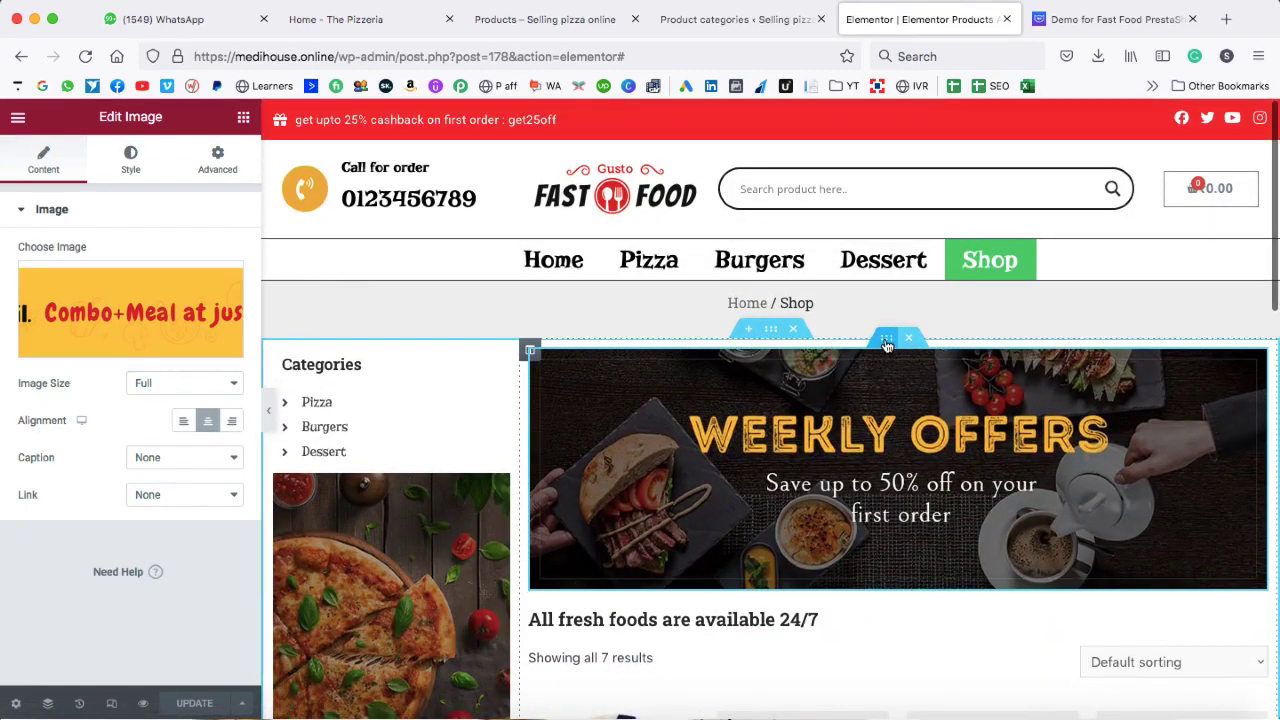
{"action": "left_click", "coordinate": [886, 338]}
{"action": "left_click", "coordinate": [126, 162]}
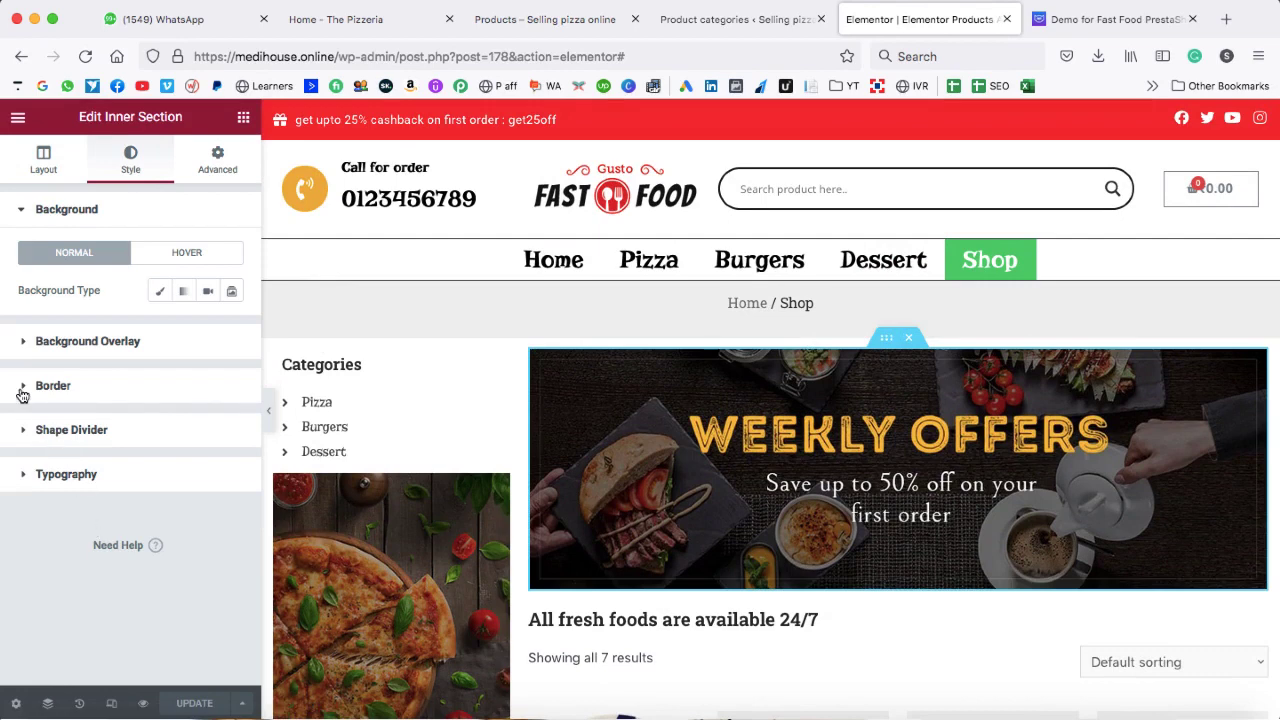
{"action": "left_click", "coordinate": [22, 386]}
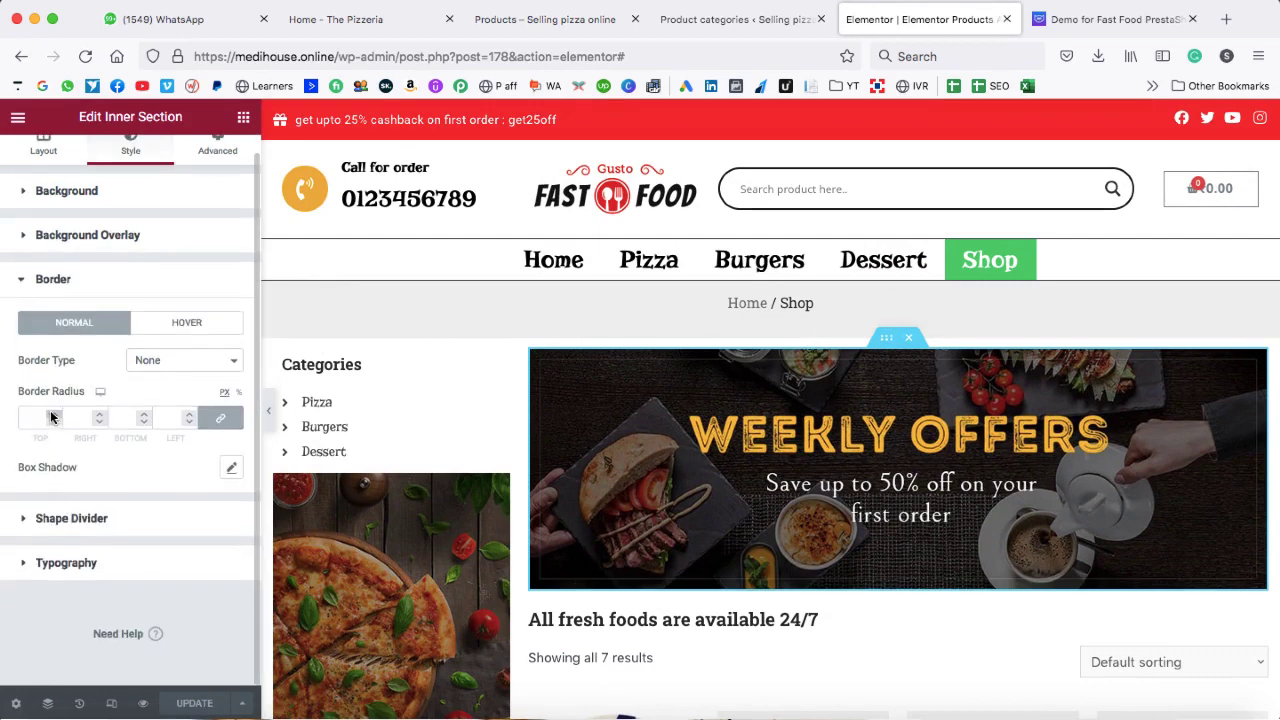
{"action": "left_click", "coordinate": [53, 415]}
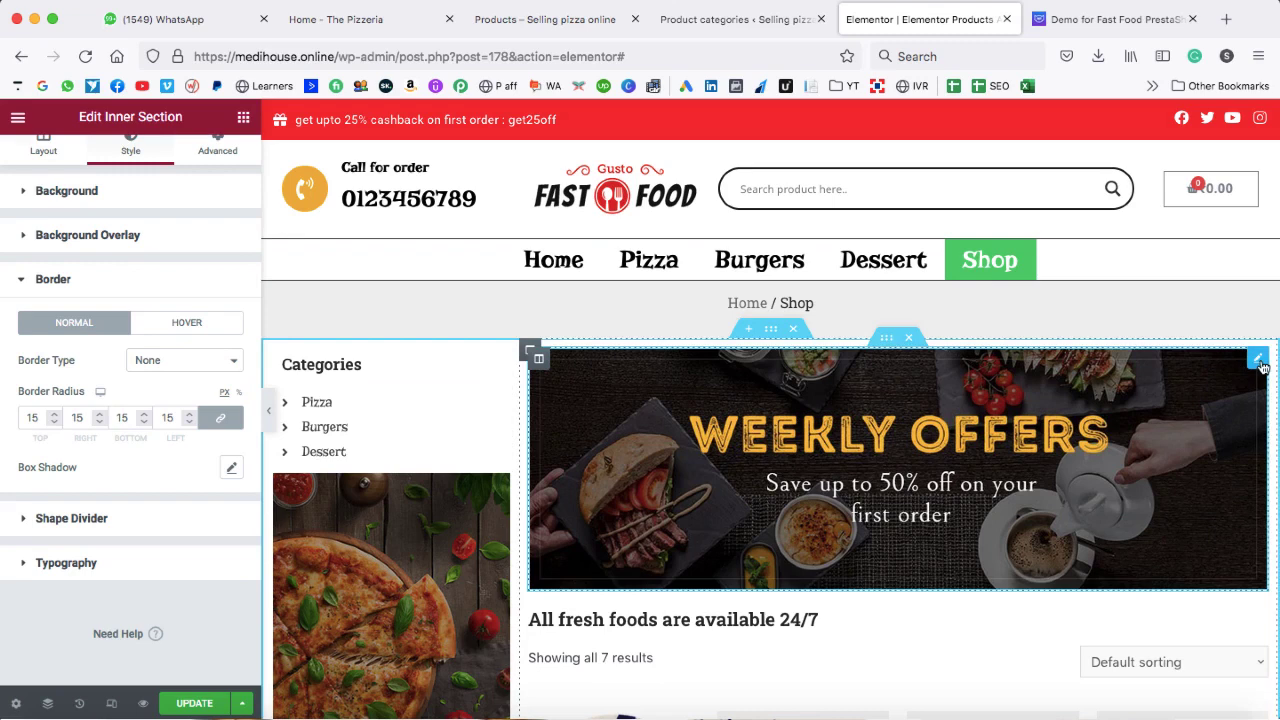
Step: Round the Weekly Offers image's corners to 15 px, then edit the Categories inner section
{"action": "left_click", "coordinate": [1259, 363]}
{"action": "left_click", "coordinate": [118, 172]}
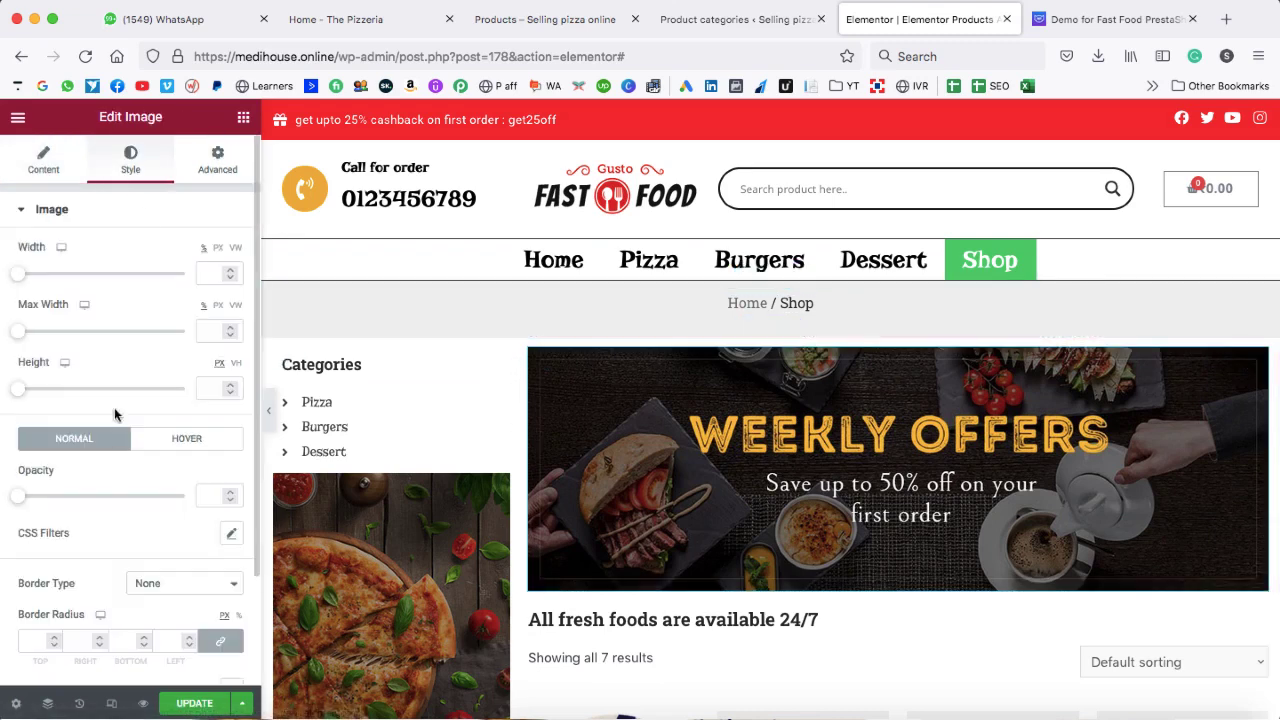
{"action": "scroll", "coordinate": [114, 451], "scroll_direction": "down", "scroll_amount": 3}
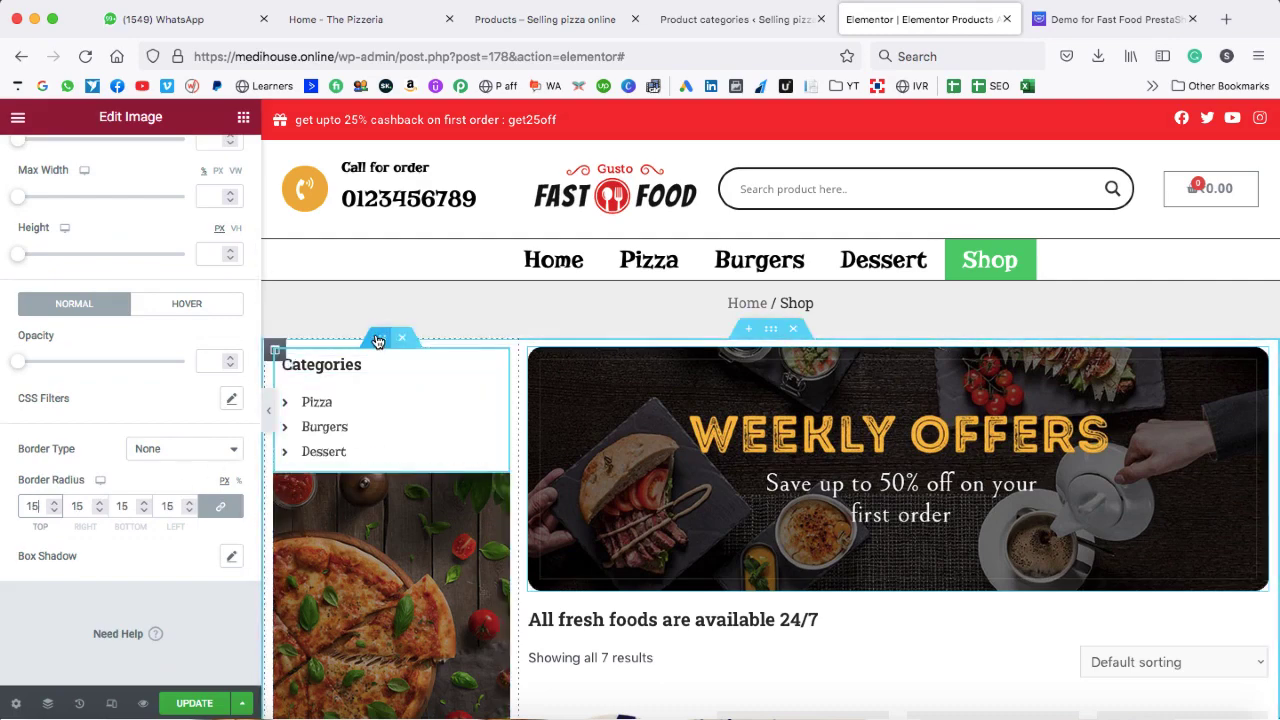
{"action": "right_click", "coordinate": [378, 342]}
{"action": "left_click", "coordinate": [400, 350]}
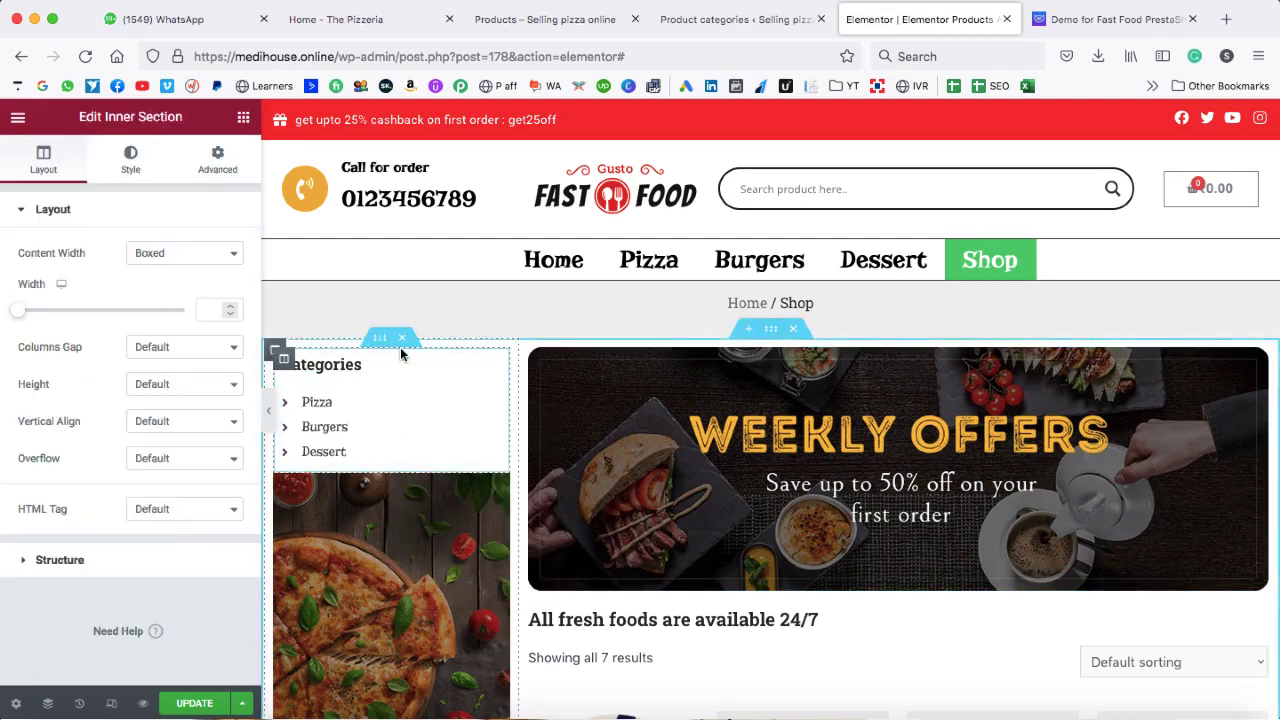
Step: Give the Categories box a solid grey border
{"action": "left_click", "coordinate": [123, 168]}
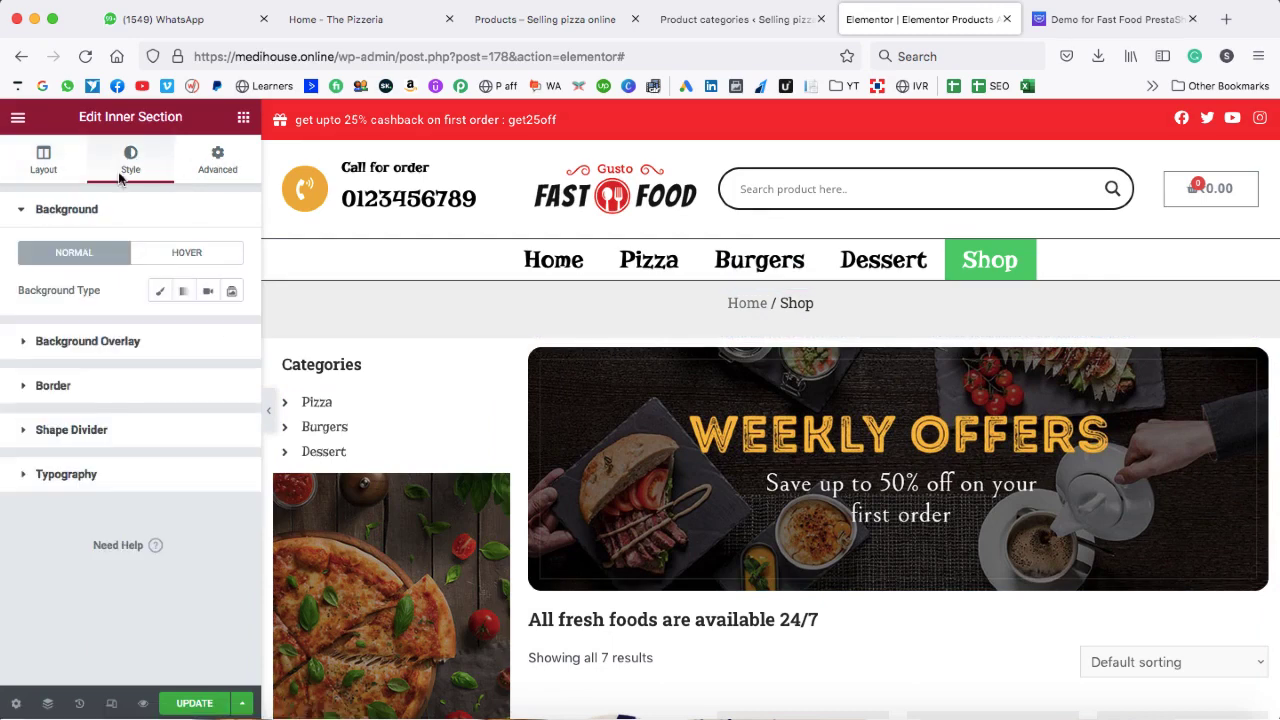
{"action": "left_click", "coordinate": [40, 386]}
{"action": "left_click", "coordinate": [163, 381]}
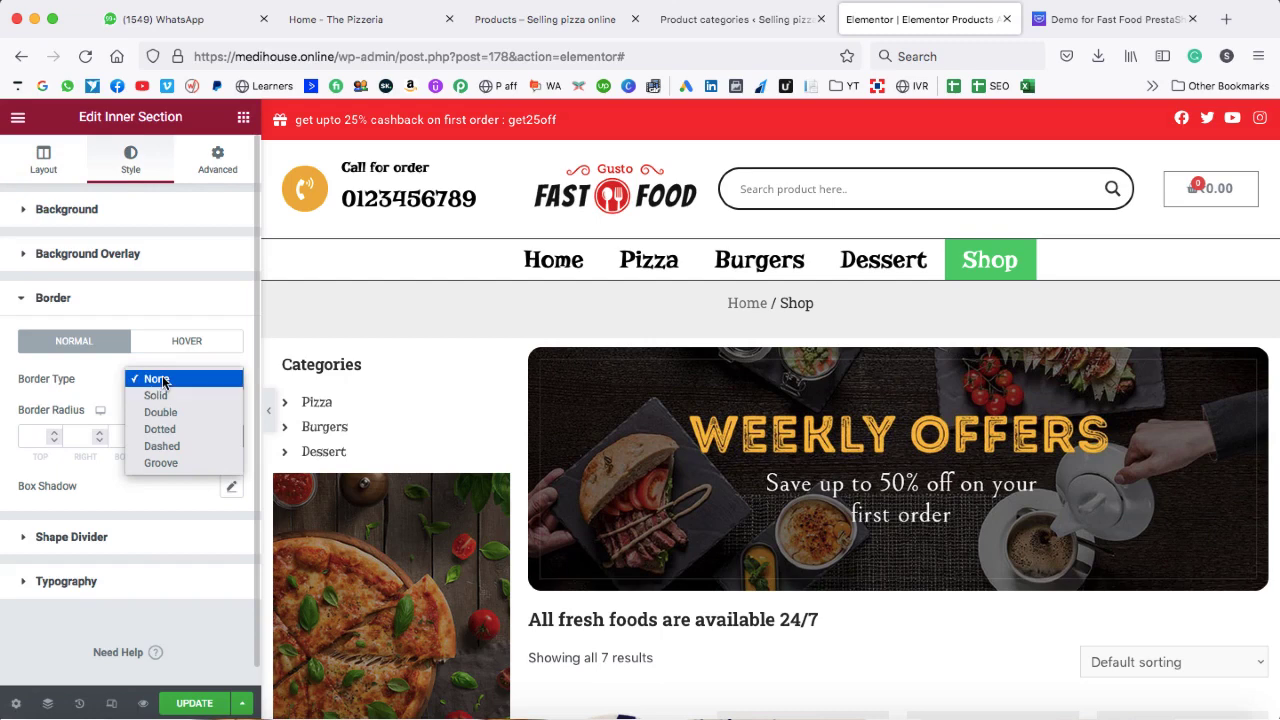
{"action": "left_click", "coordinate": [165, 395]}
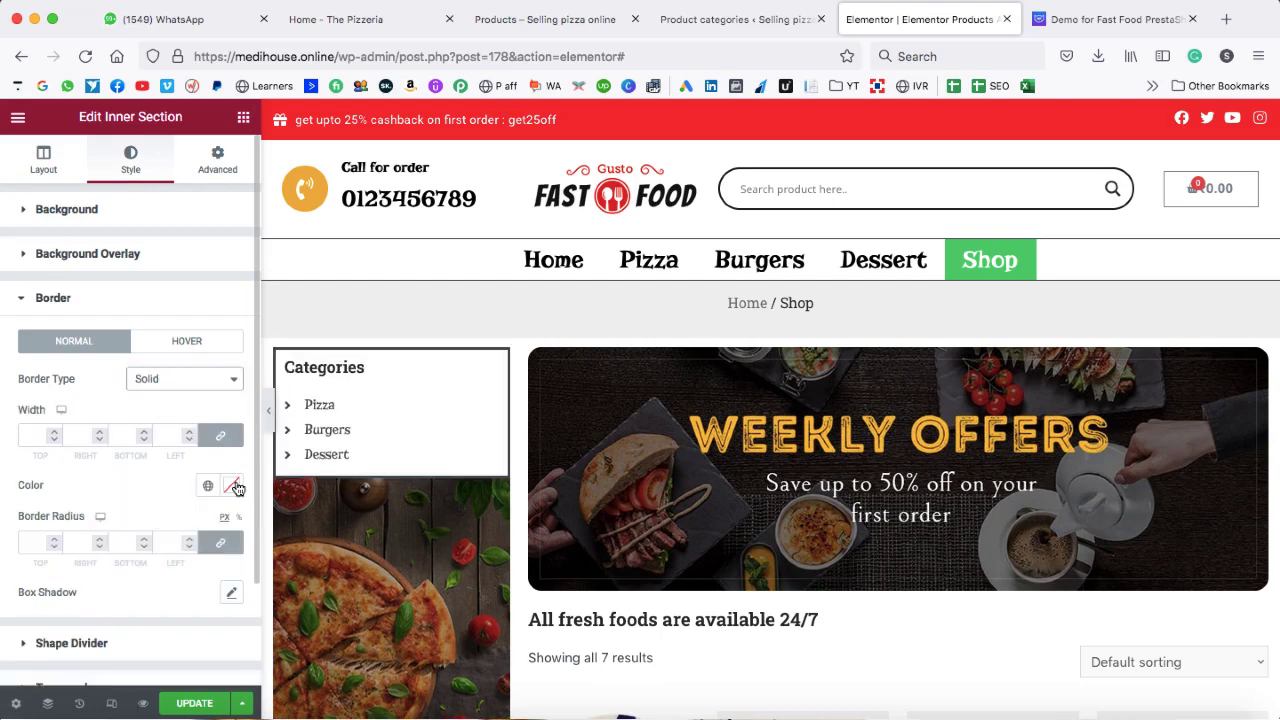
{"action": "left_click", "coordinate": [231, 485]}
{"action": "left_click_drag", "start_coordinate": [178, 333], "coordinate": [141, 262]}
{"action": "left_click", "coordinate": [66, 485]}
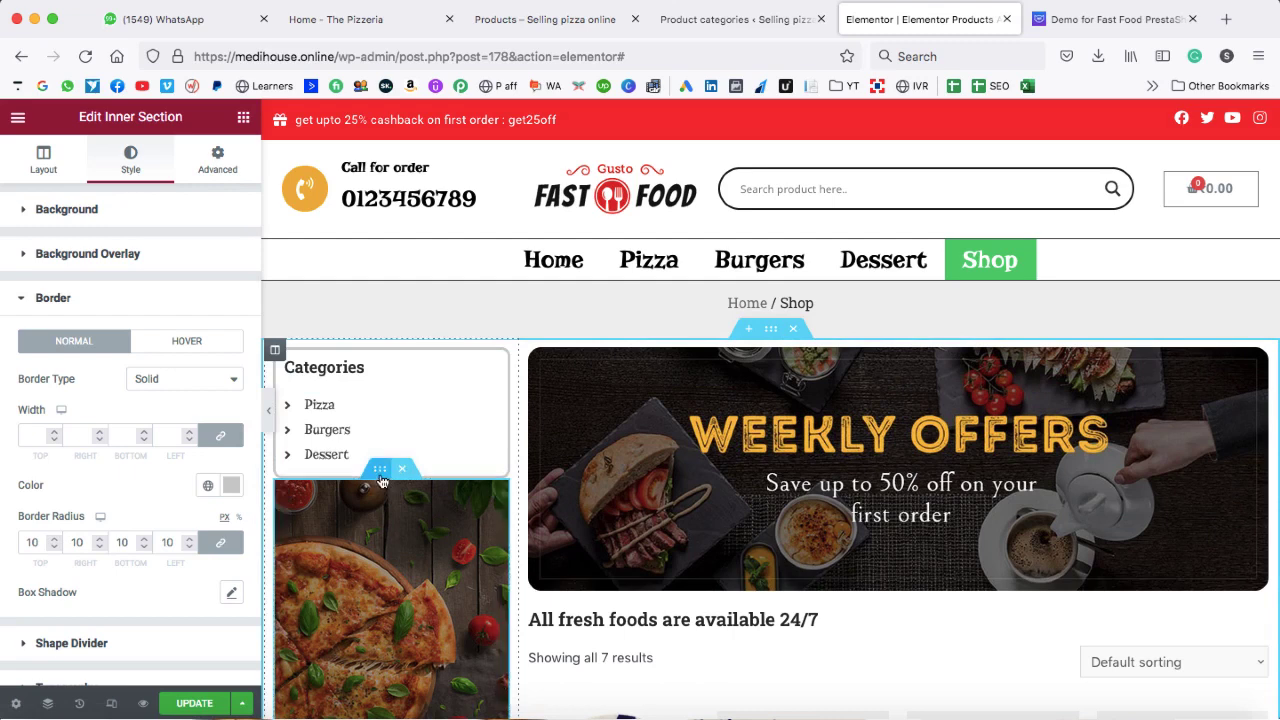
Step: Unlink the Categories box margins and set its bottom margin to 19
{"action": "left_click", "coordinate": [217, 162]}
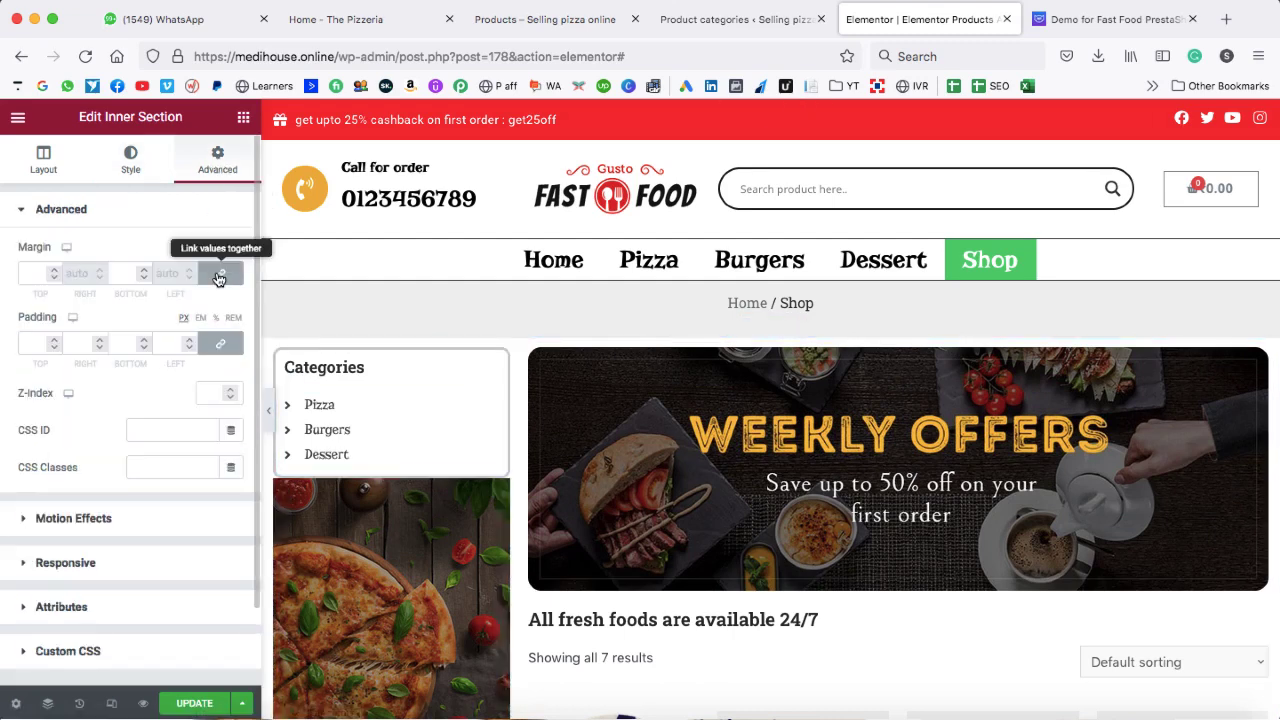
{"action": "left_click", "coordinate": [220, 273]}
{"action": "left_click", "coordinate": [144, 269]}
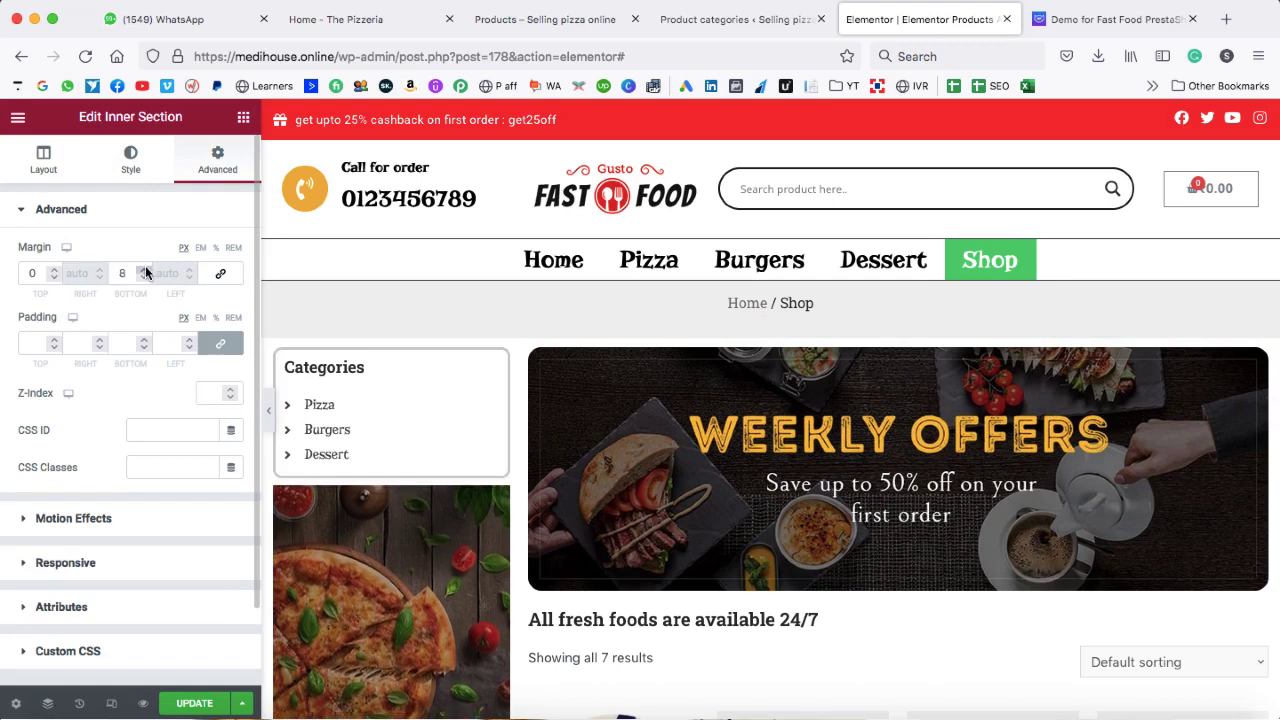
{"action": "left_click", "coordinate": [145, 267]}
{"action": "left_click", "coordinate": [145, 267]}
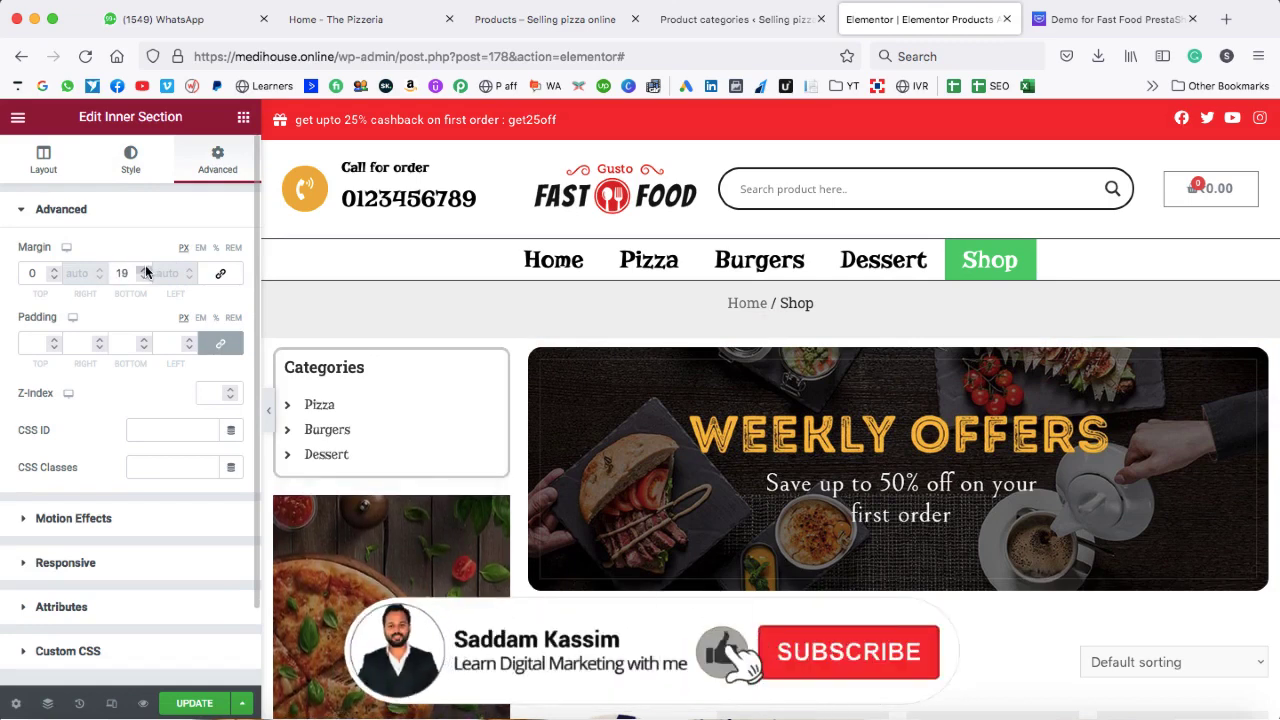
Step: Round the pizza promo image's corners to 15 px and save the template
{"action": "left_click", "coordinate": [498, 509]}
{"action": "left_click", "coordinate": [129, 170]}
{"action": "scroll", "coordinate": [64, 545], "scroll_direction": "down", "scroll_amount": 2}
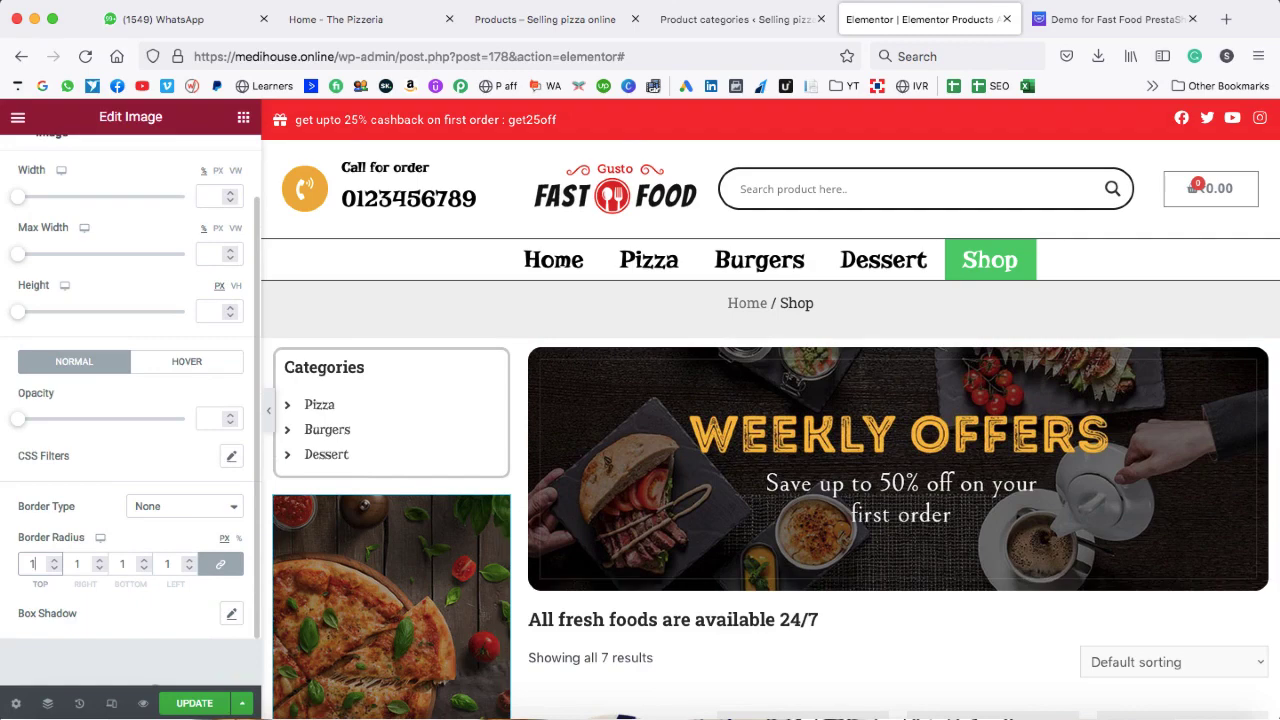
{"action": "left_click", "coordinate": [194, 703]}
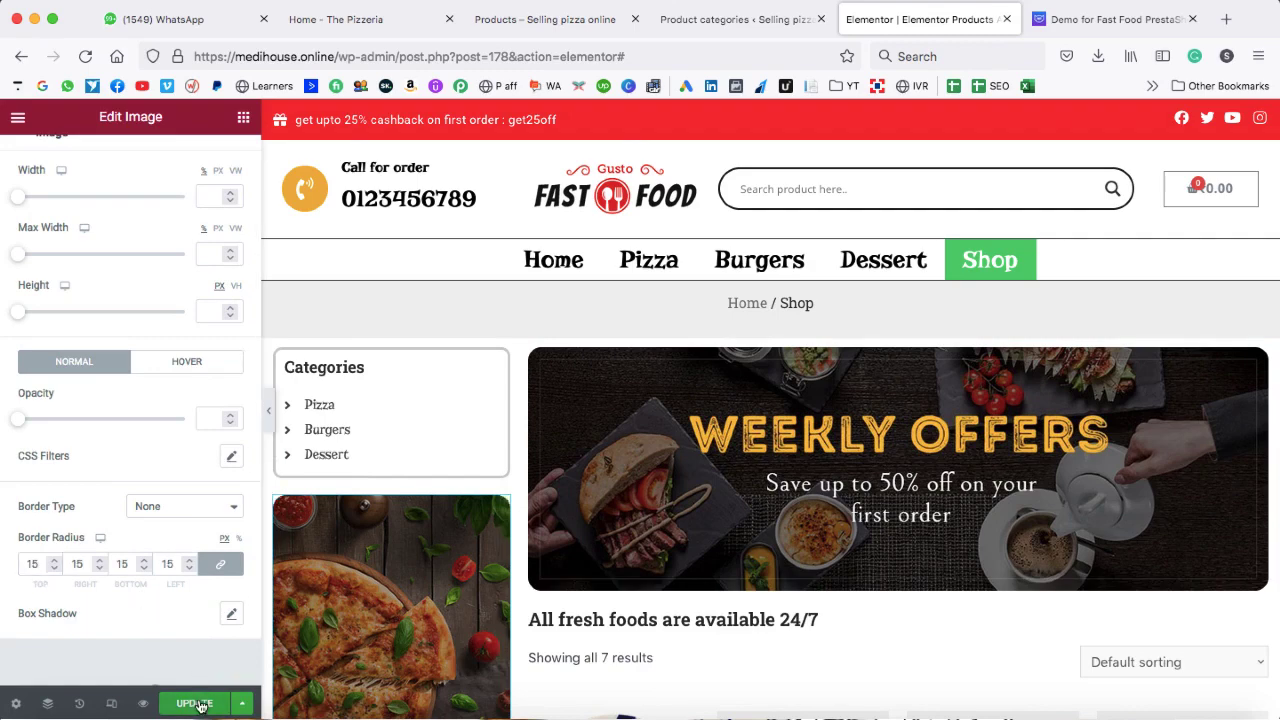
{"action": "scroll", "coordinate": [813, 440], "scroll_direction": "down", "scroll_amount": 5}
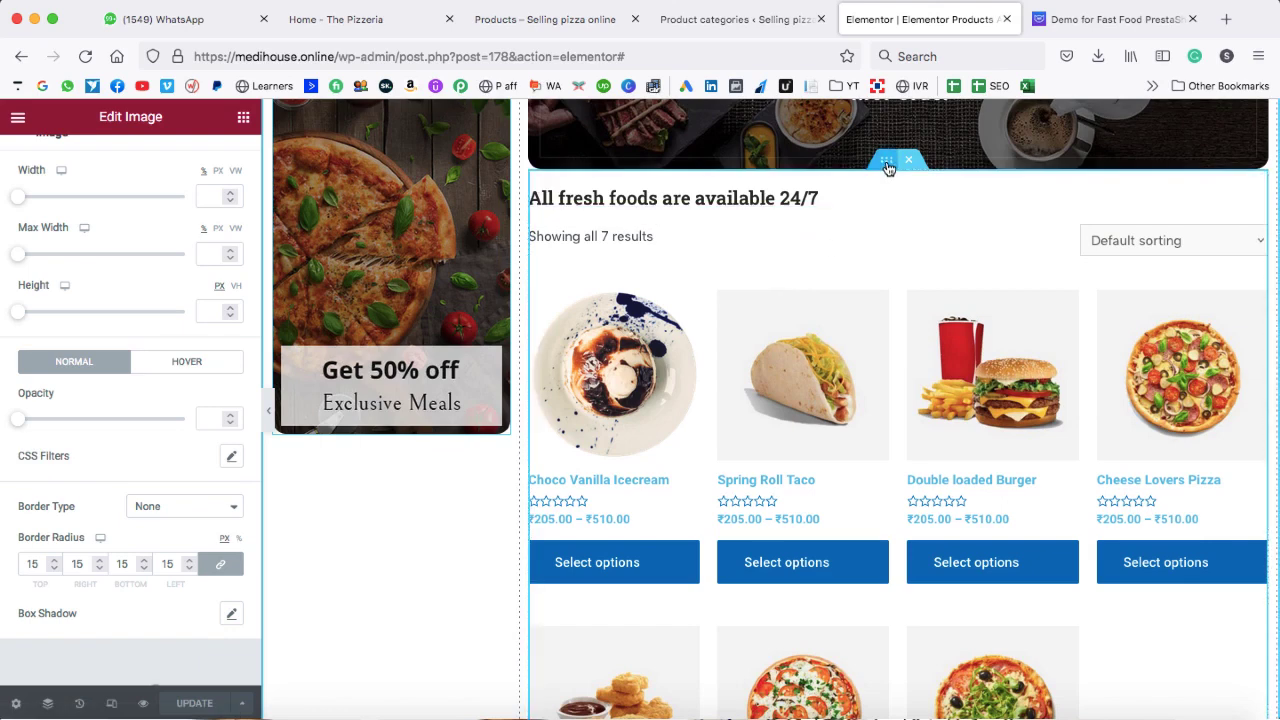
Step: Give the product grid section a solid 2 px #cdcdcd border with 15 px radius
{"action": "left_click", "coordinate": [887, 164]}
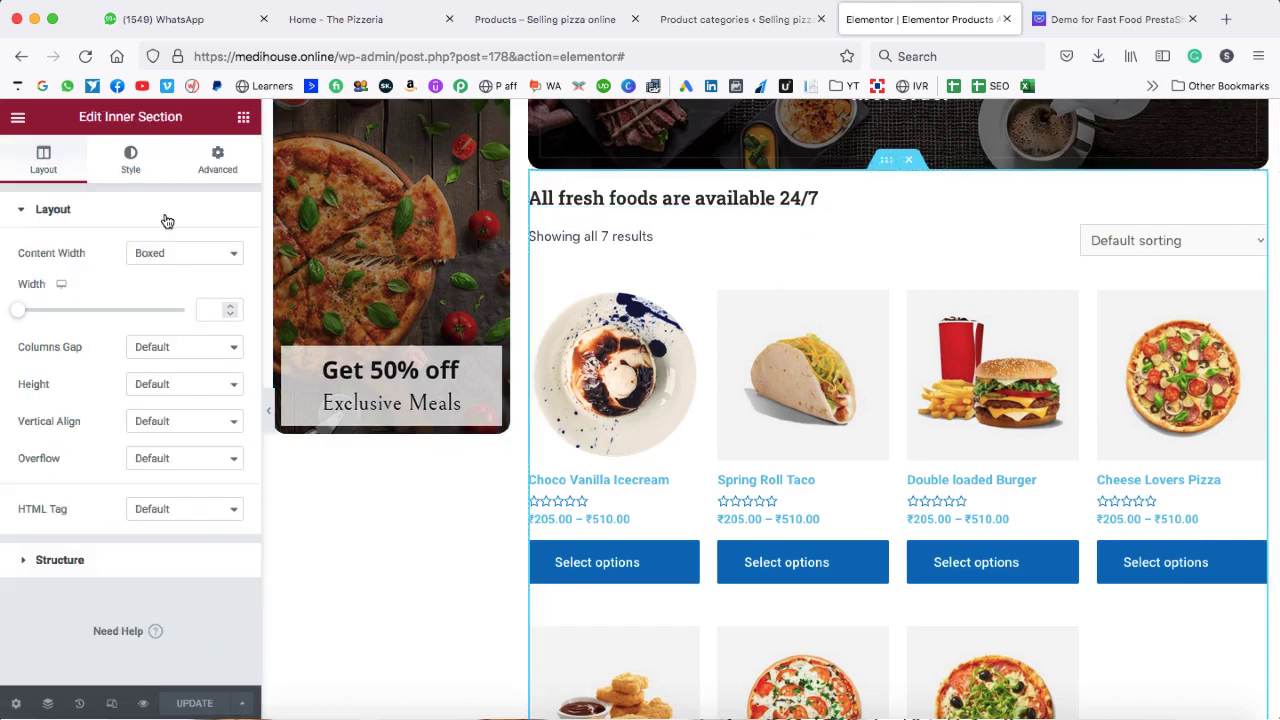
{"action": "left_click", "coordinate": [121, 167]}
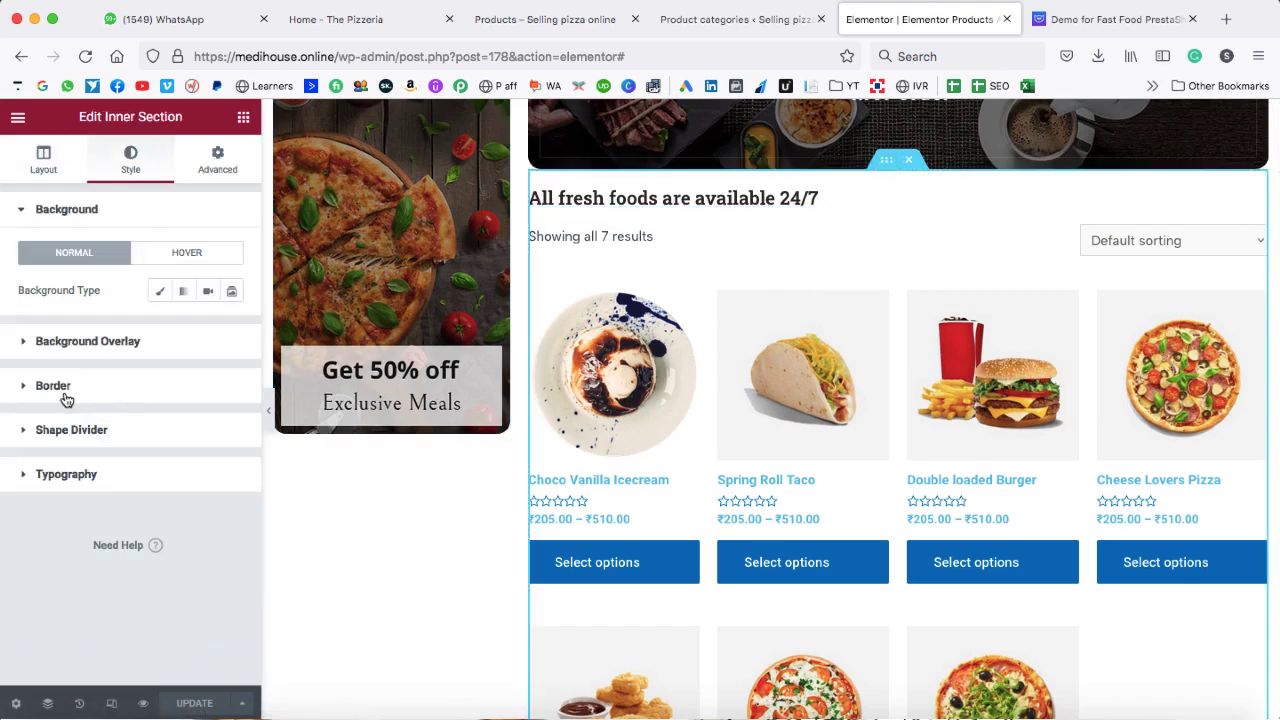
{"action": "left_click", "coordinate": [53, 388]}
{"action": "left_click", "coordinate": [165, 389]}
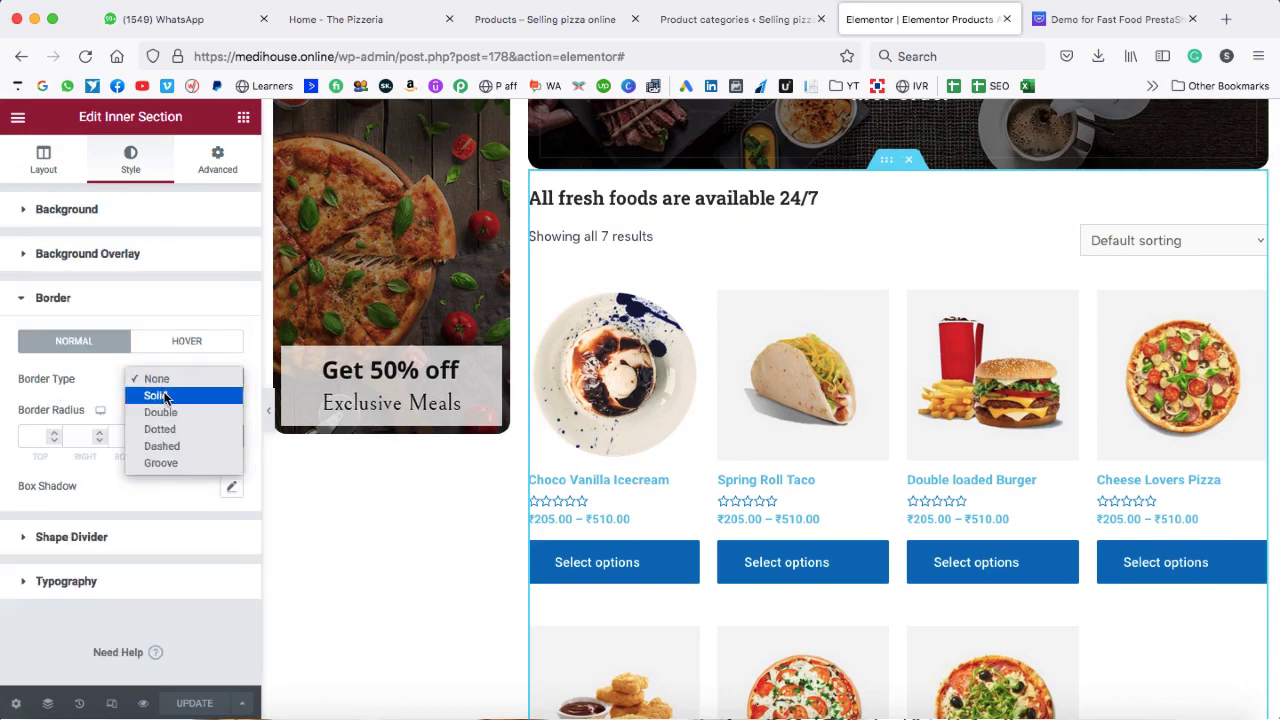
{"action": "left_click", "coordinate": [160, 395]}
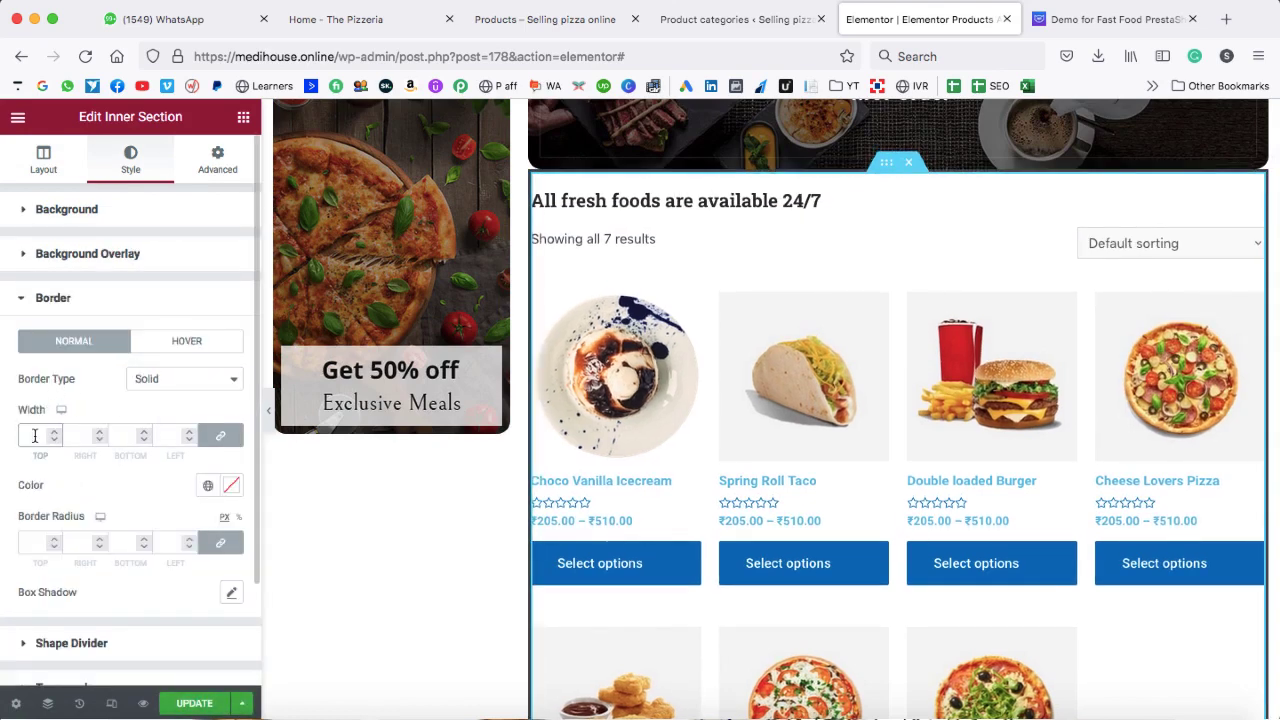
{"action": "type", "text": "2"}
{"action": "left_click", "coordinate": [232, 486]}
{"action": "type", "text": "co"}
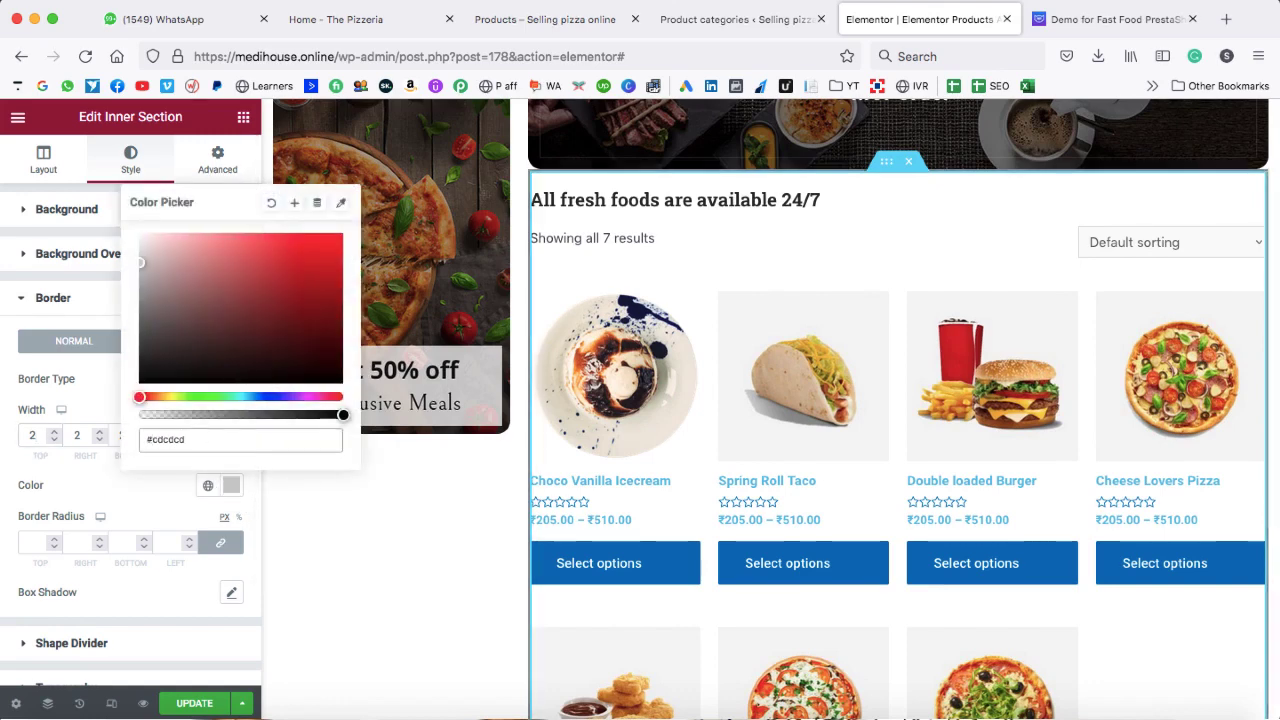
{"action": "left_click", "coordinate": [138, 484]}
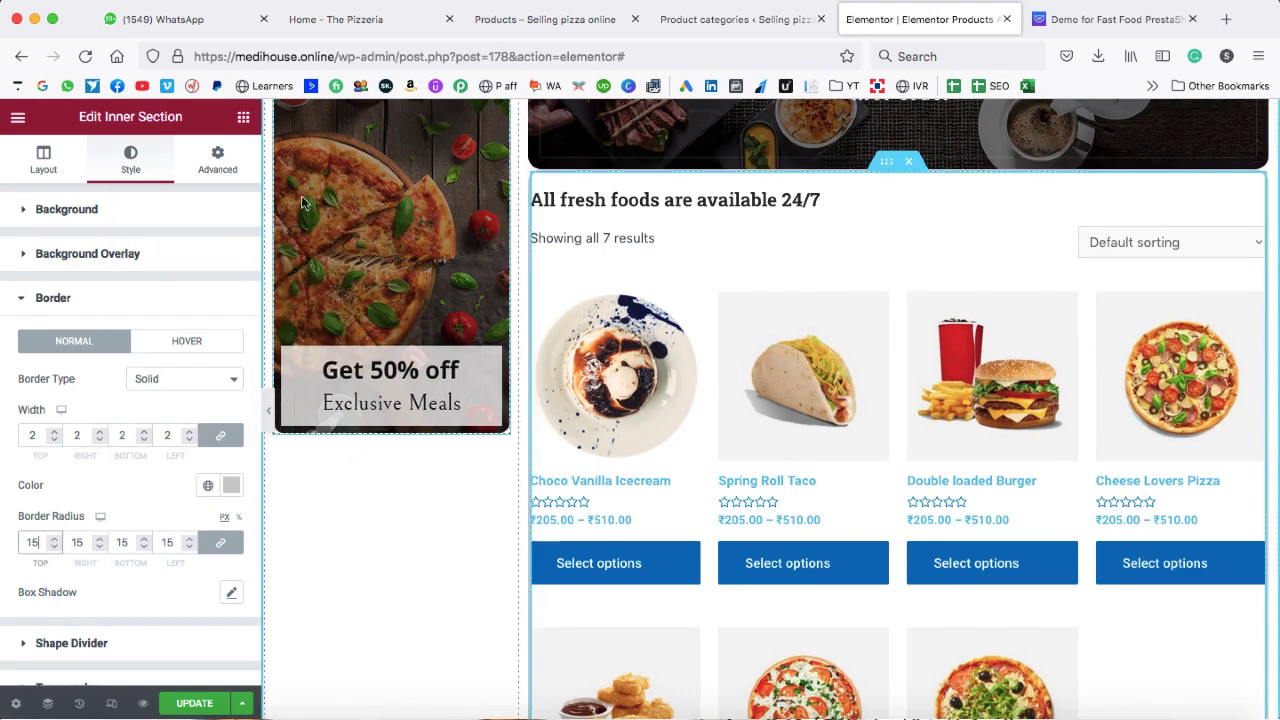
Step: Set the product grid's top margin to 22 and save the template
{"action": "left_click", "coordinate": [216, 166]}
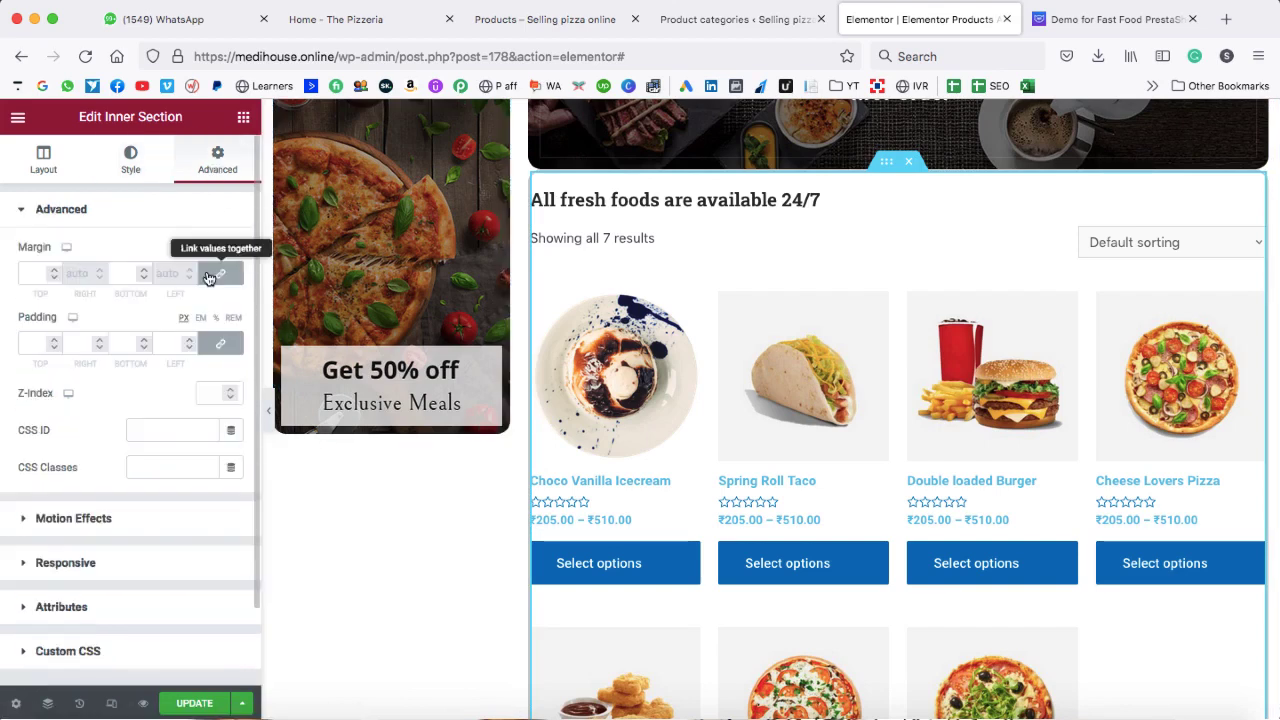
{"action": "left_click_drag", "start_coordinate": [54, 264], "coordinate": [54, 264]}
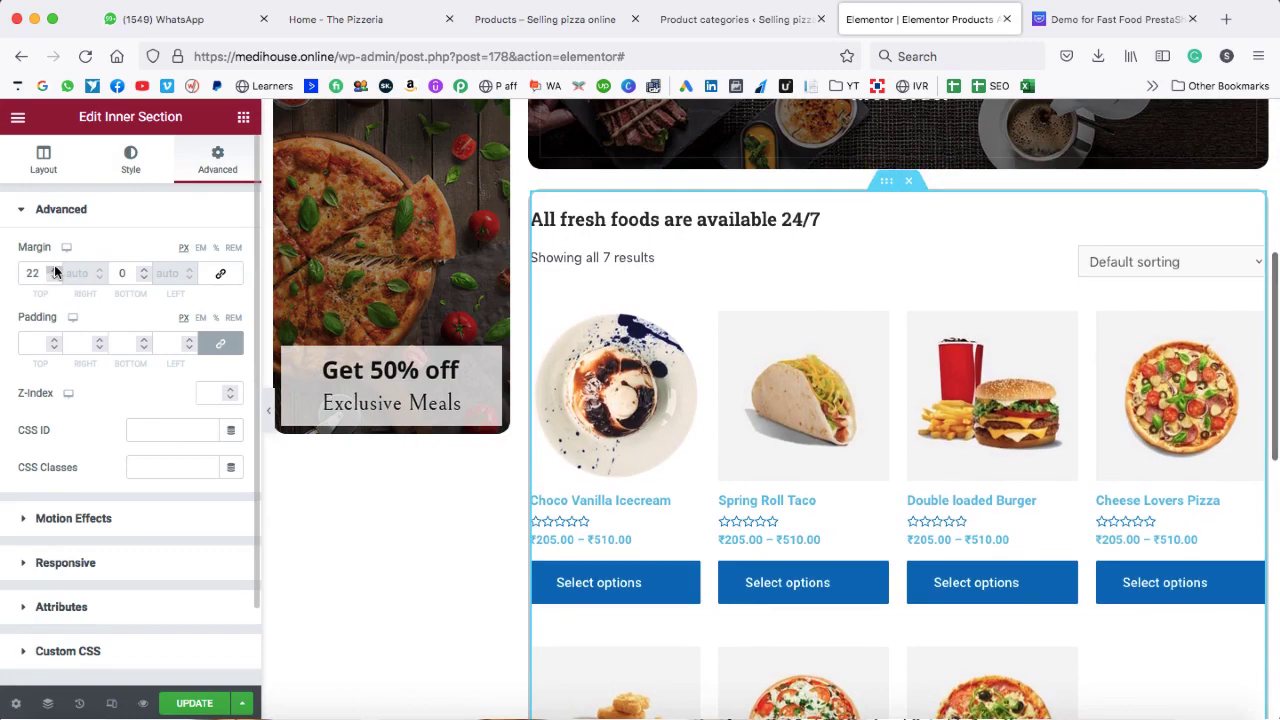
{"action": "left_click", "coordinate": [198, 703]}
Step: Switch to the live shop page and purge the site cache
{"action": "left_click", "coordinate": [545, 24]}
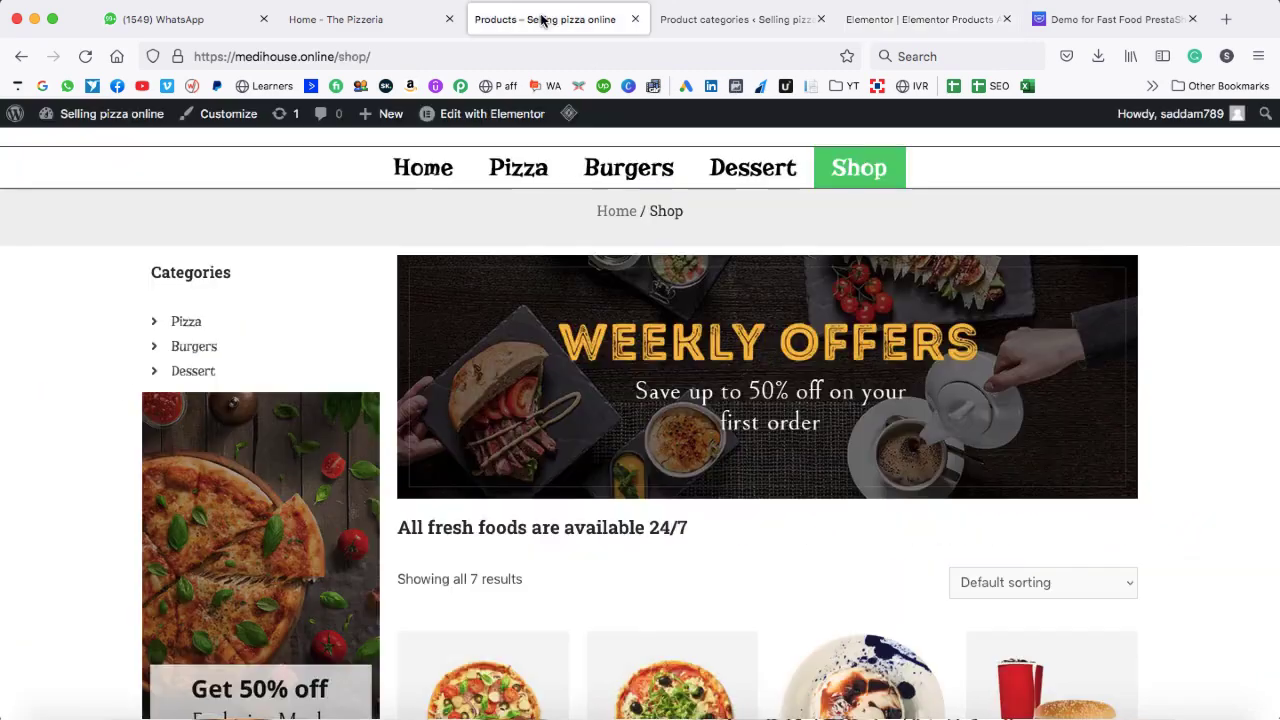
{"action": "scroll", "coordinate": [646, 252], "scroll_direction": "up", "scroll_amount": 2}
{"action": "mouse_move", "coordinate": [569, 125]}
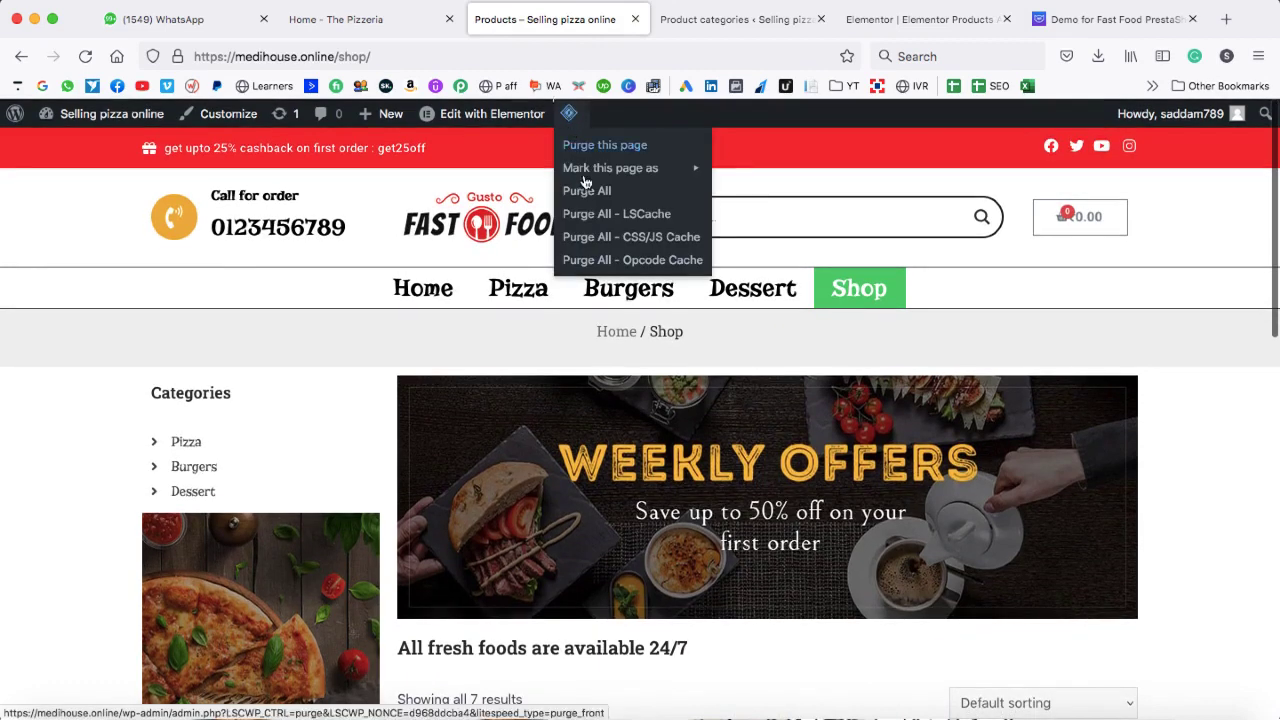
{"action": "left_click", "coordinate": [583, 211]}
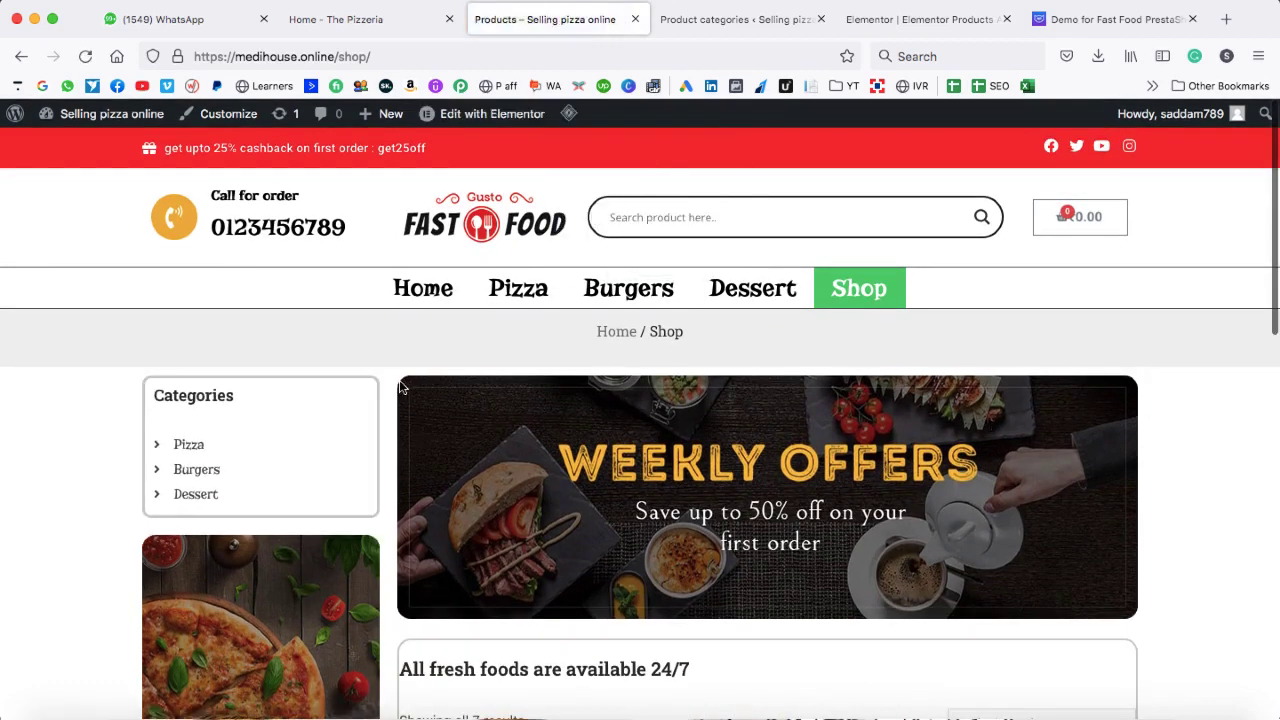
Step: Scroll through the shop's product grid to check the new border, then return to Elementor
{"action": "scroll", "coordinate": [397, 481], "scroll_direction": "down", "scroll_amount": 5}
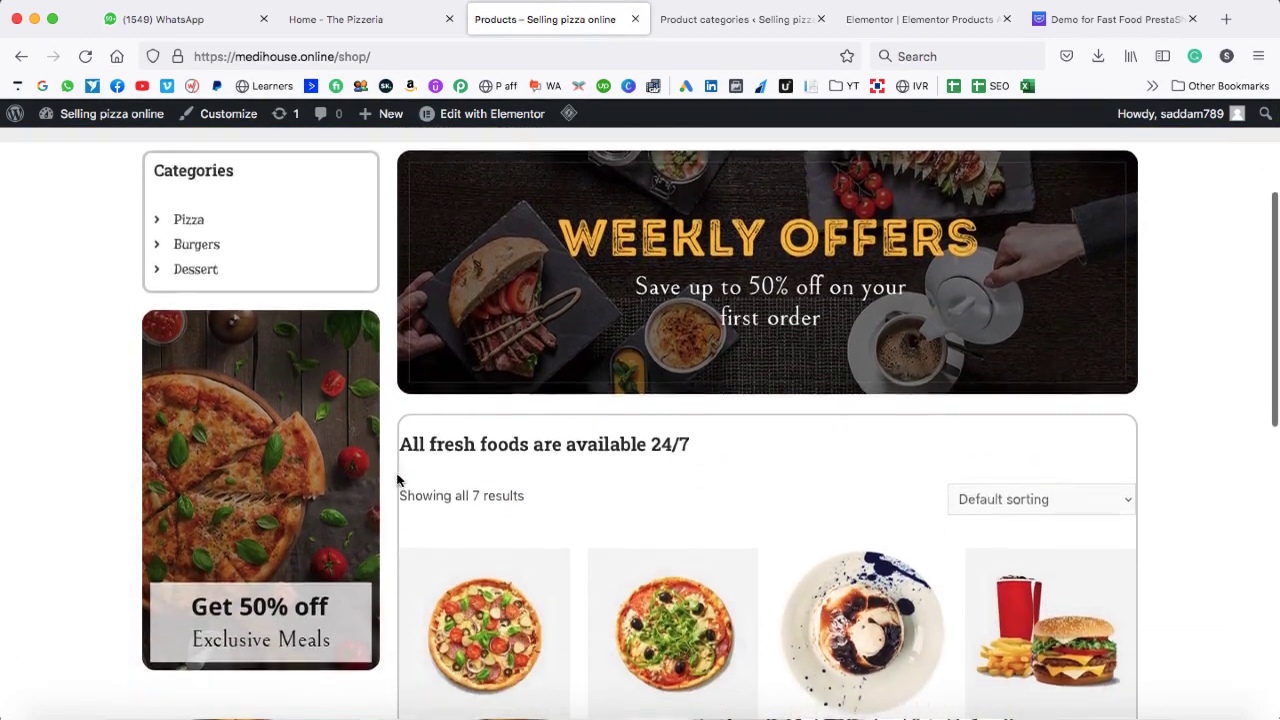
{"action": "scroll", "coordinate": [397, 481], "scroll_direction": "down", "scroll_amount": 10}
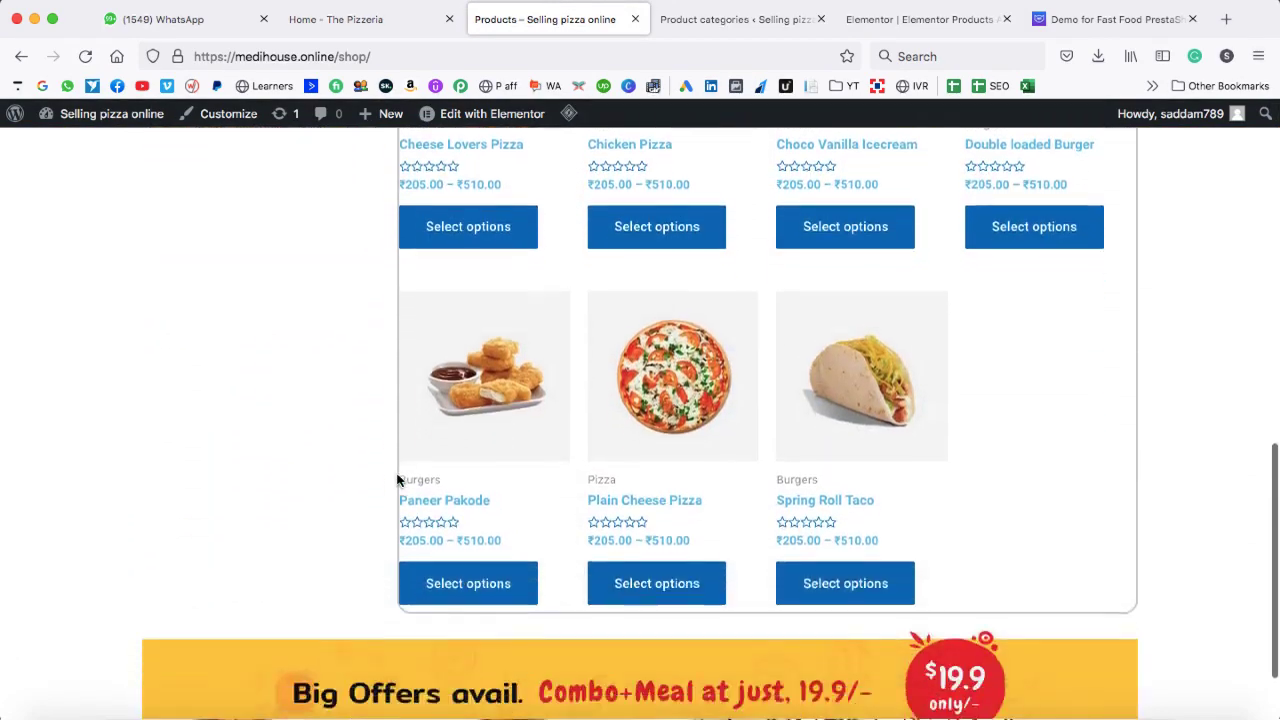
{"action": "scroll", "coordinate": [397, 481], "scroll_direction": "up", "scroll_amount": 15}
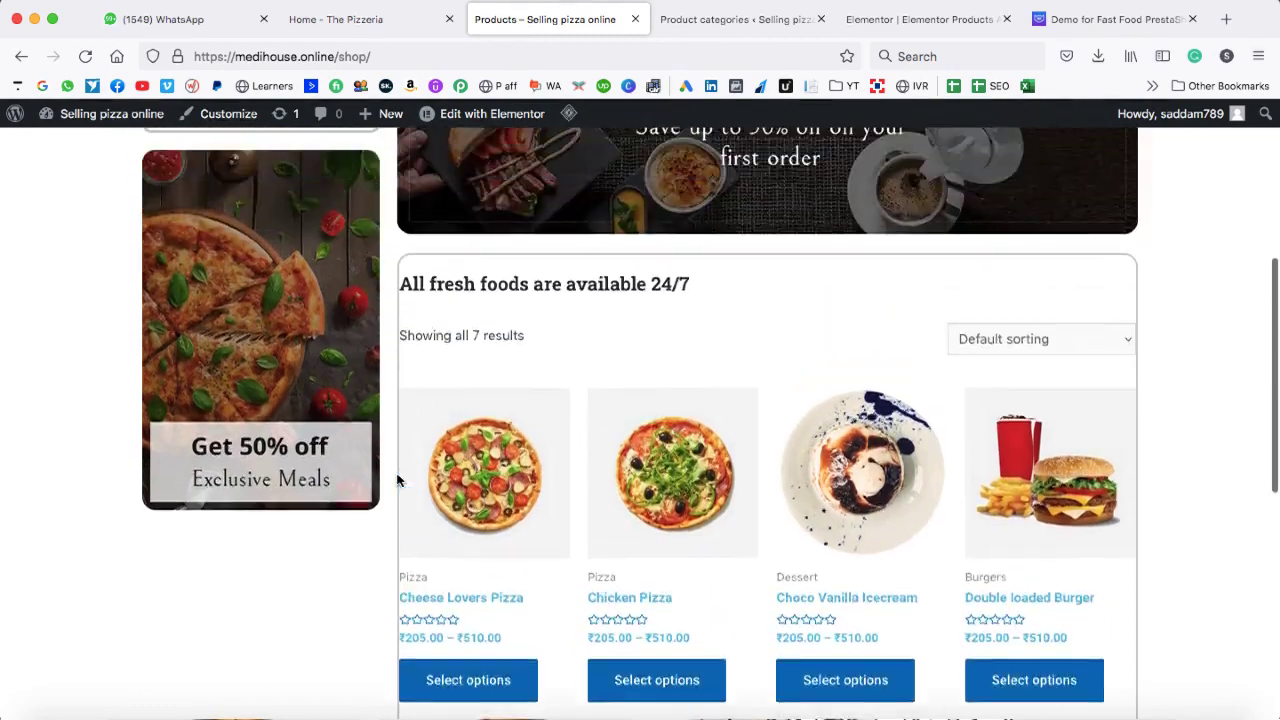
{"action": "scroll", "coordinate": [397, 481], "scroll_direction": "down", "scroll_amount": 7}
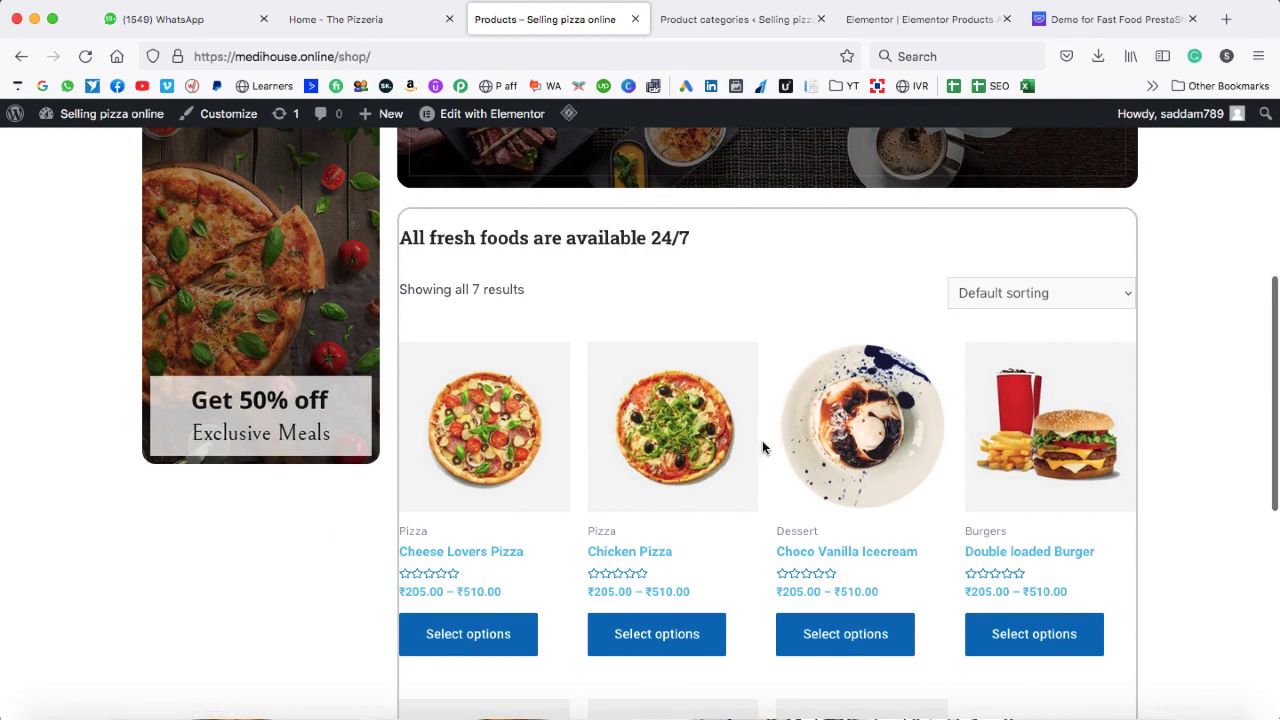
{"action": "scroll", "coordinate": [762, 447], "scroll_direction": "down", "scroll_amount": 5}
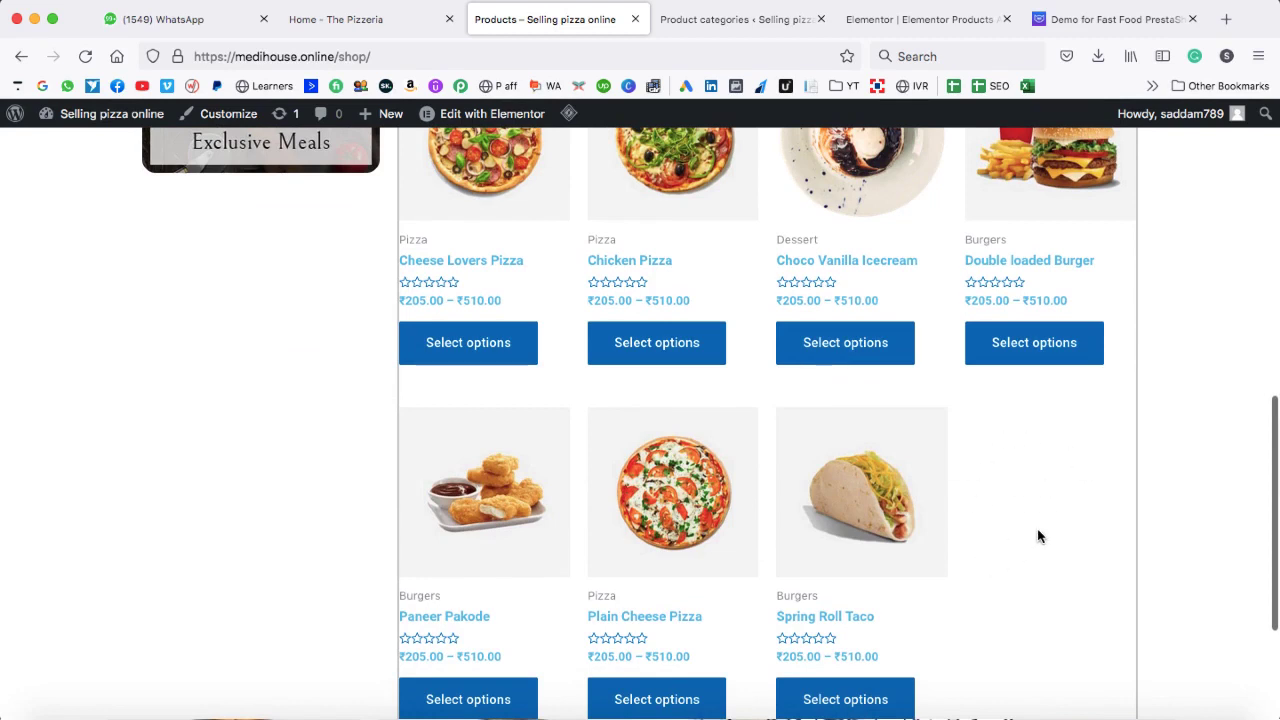
{"action": "scroll", "coordinate": [1038, 537], "scroll_direction": "down", "scroll_amount": 2}
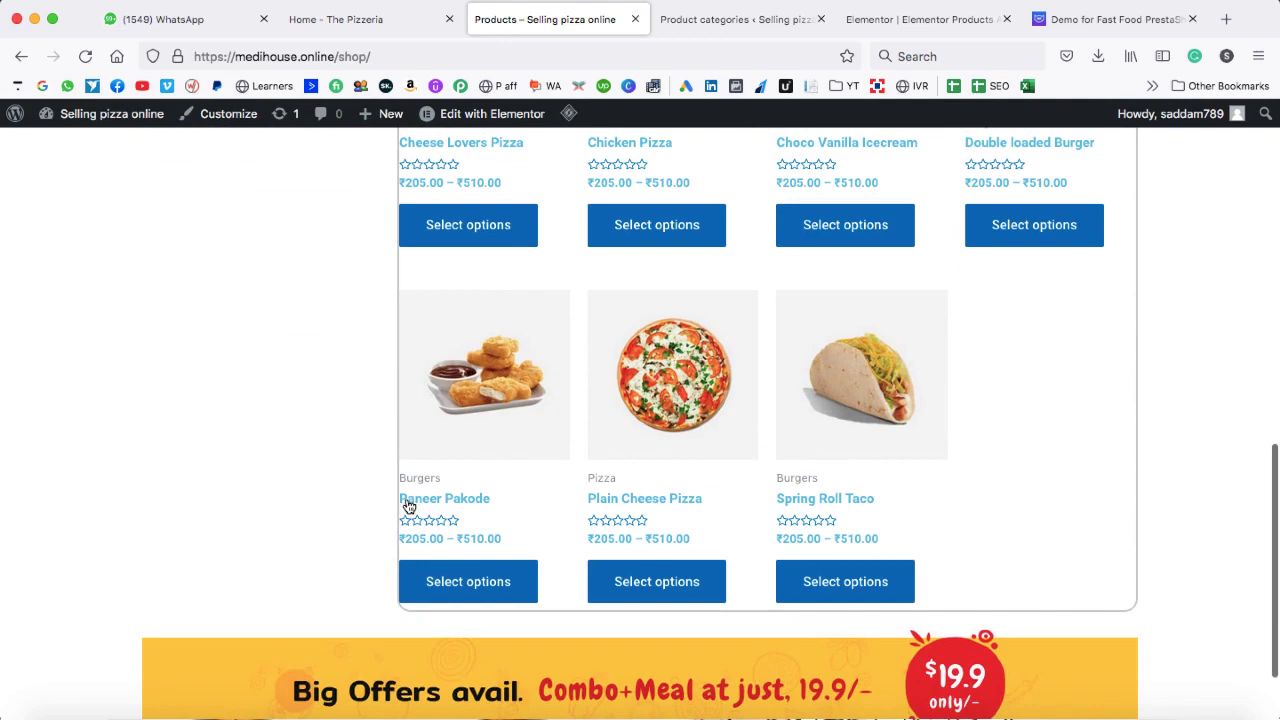
{"action": "scroll", "coordinate": [711, 363], "scroll_direction": "up", "scroll_amount": 8}
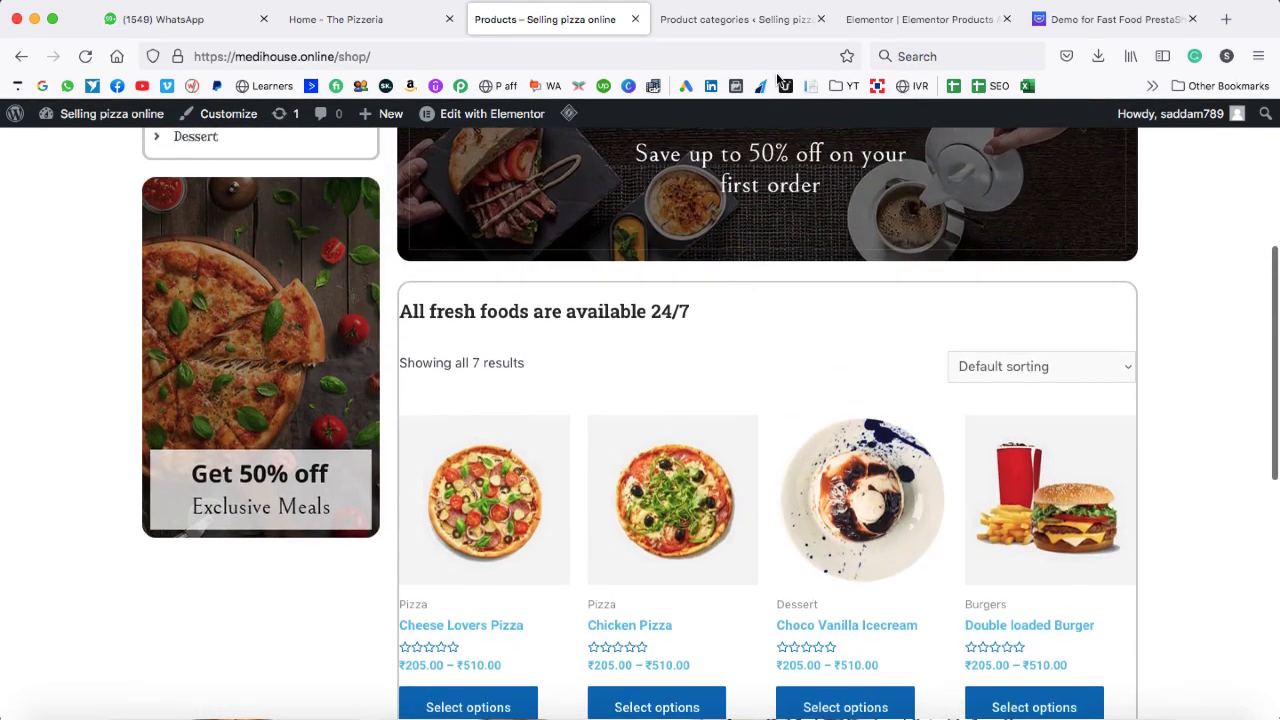
{"action": "left_click", "coordinate": [897, 21]}
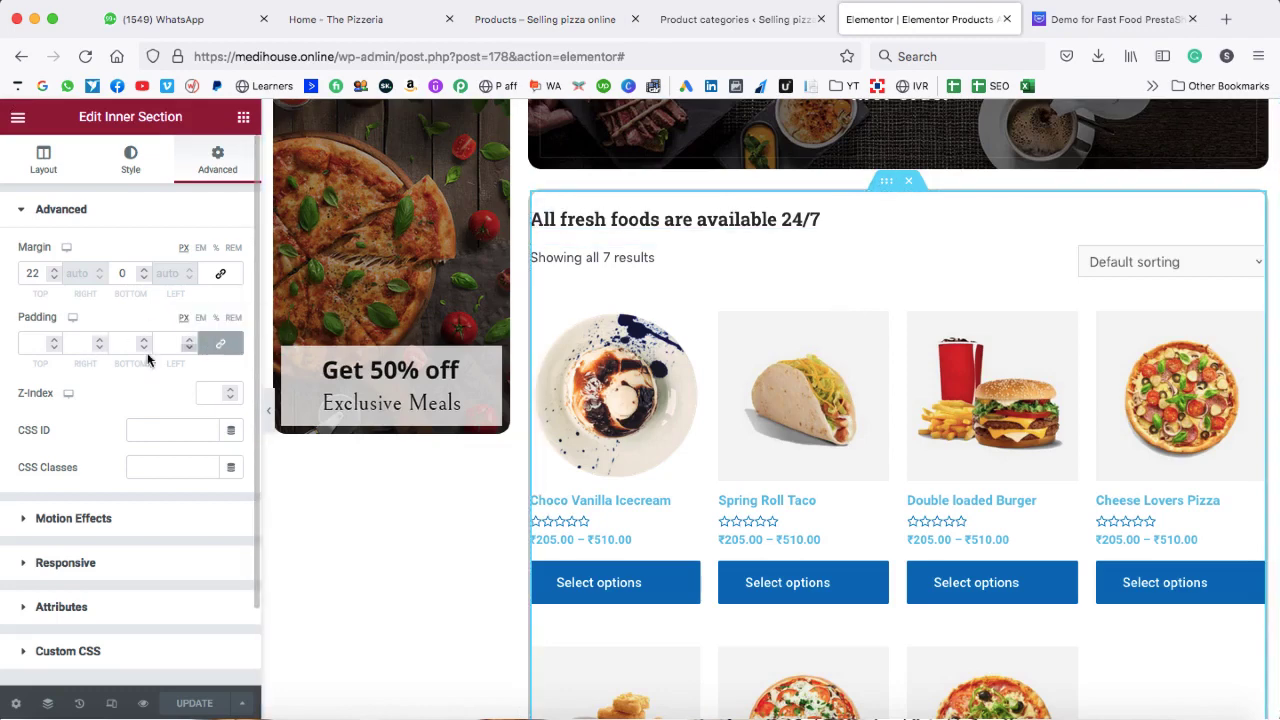
Step: Set 30 px padding on all sides of the product section, save, and return to the shop tab
{"action": "left_click", "coordinate": [54, 341]}
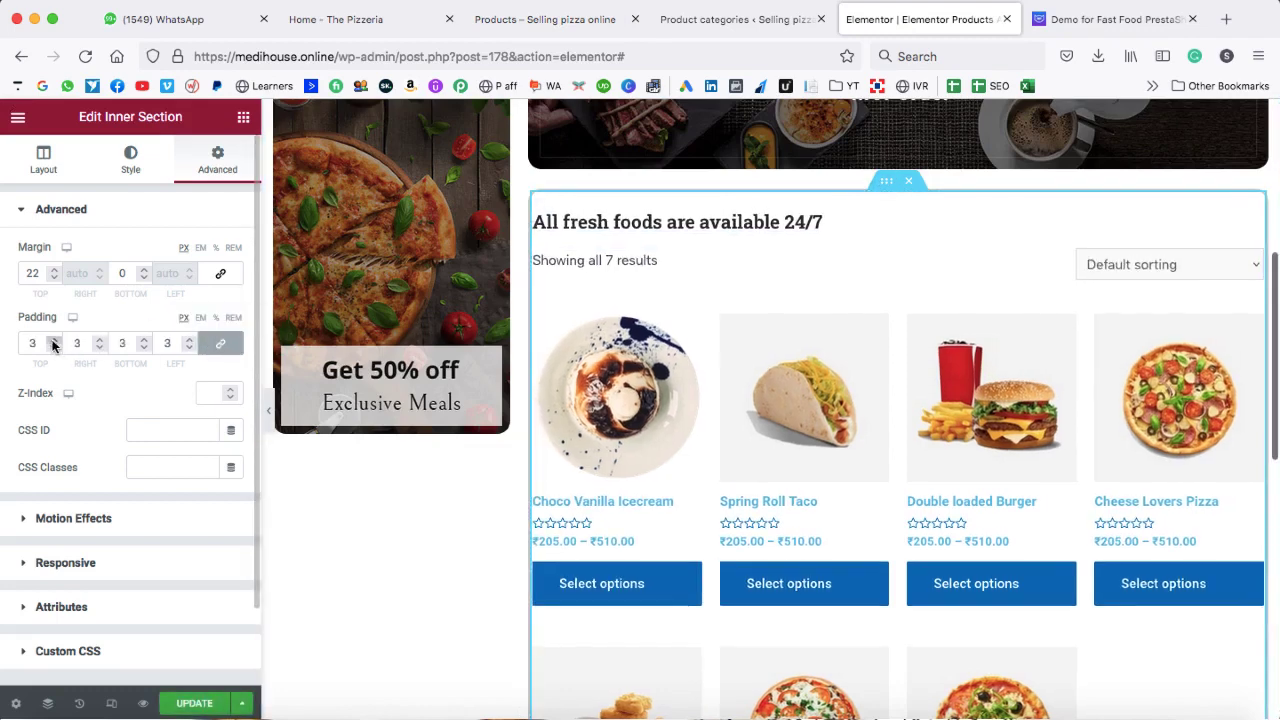
{"action": "left_click", "coordinate": [54, 341]}
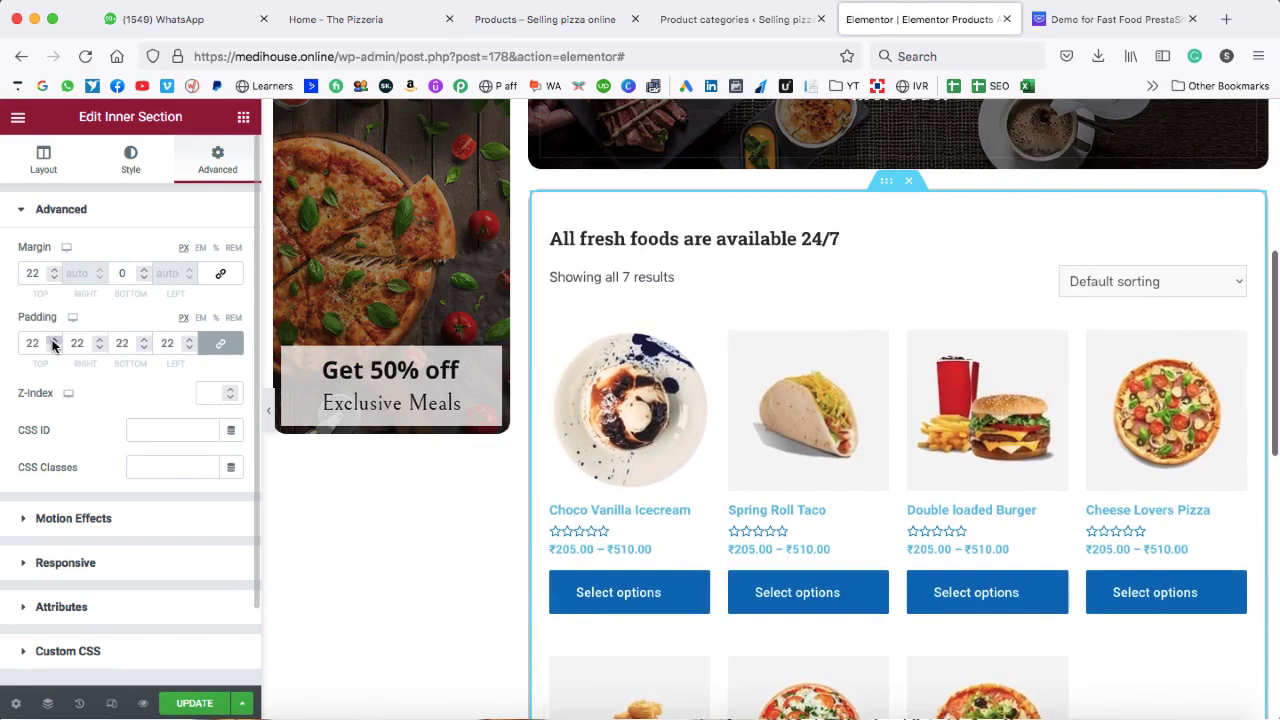
{"action": "left_click", "coordinate": [195, 705]}
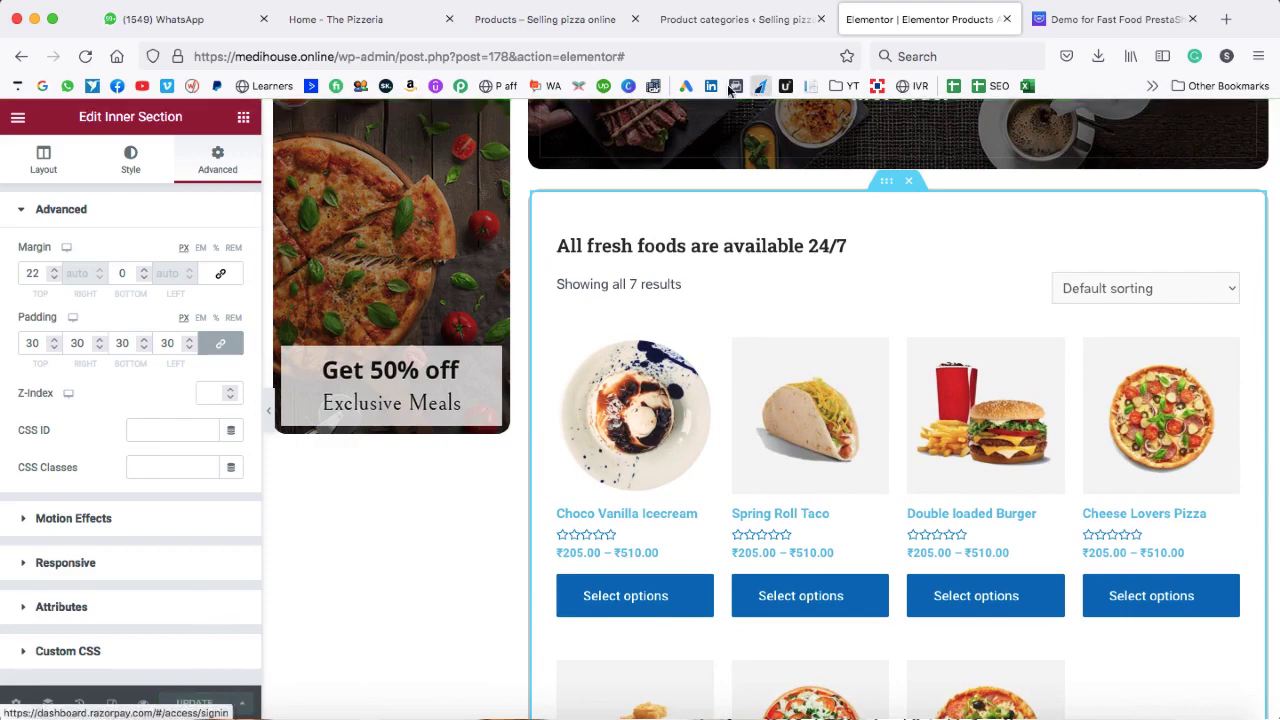
{"action": "left_click", "coordinate": [544, 22]}
Step: Reload the shop page, purge all LiteSpeed cache, and scroll through the product grid
{"action": "key", "text": "super+r"}
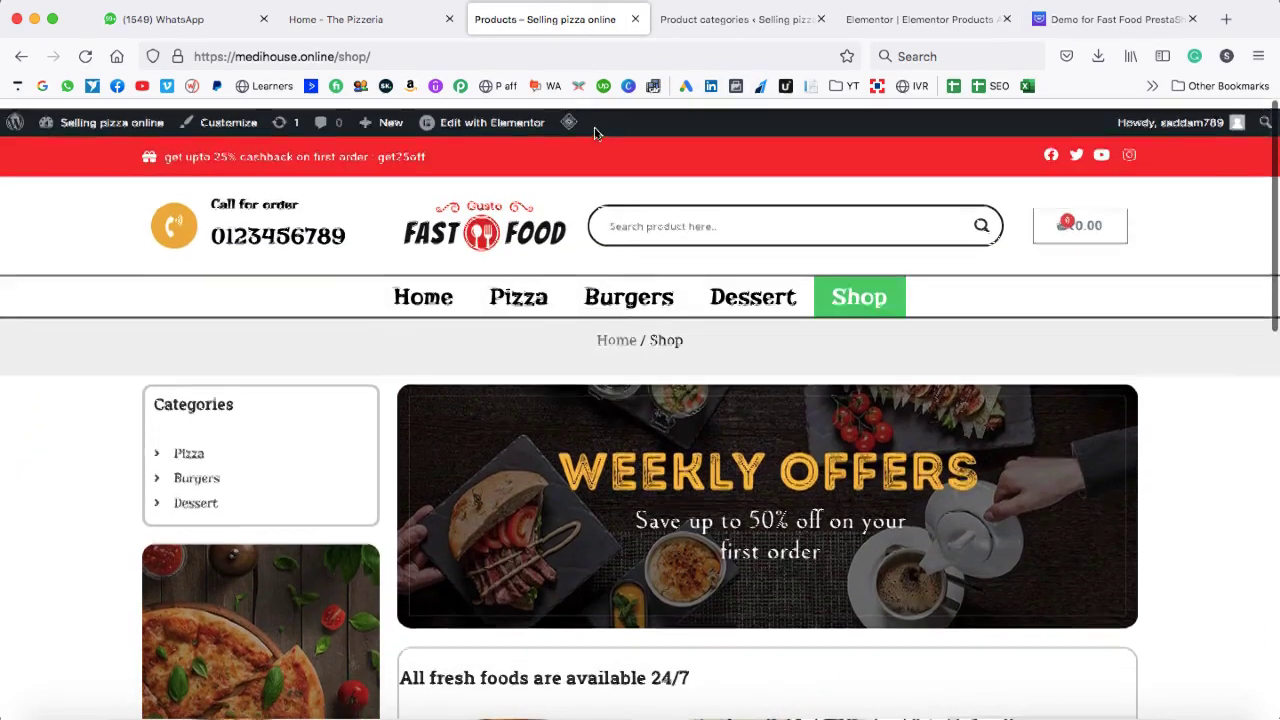
{"action": "mouse_move", "coordinate": [569, 113]}
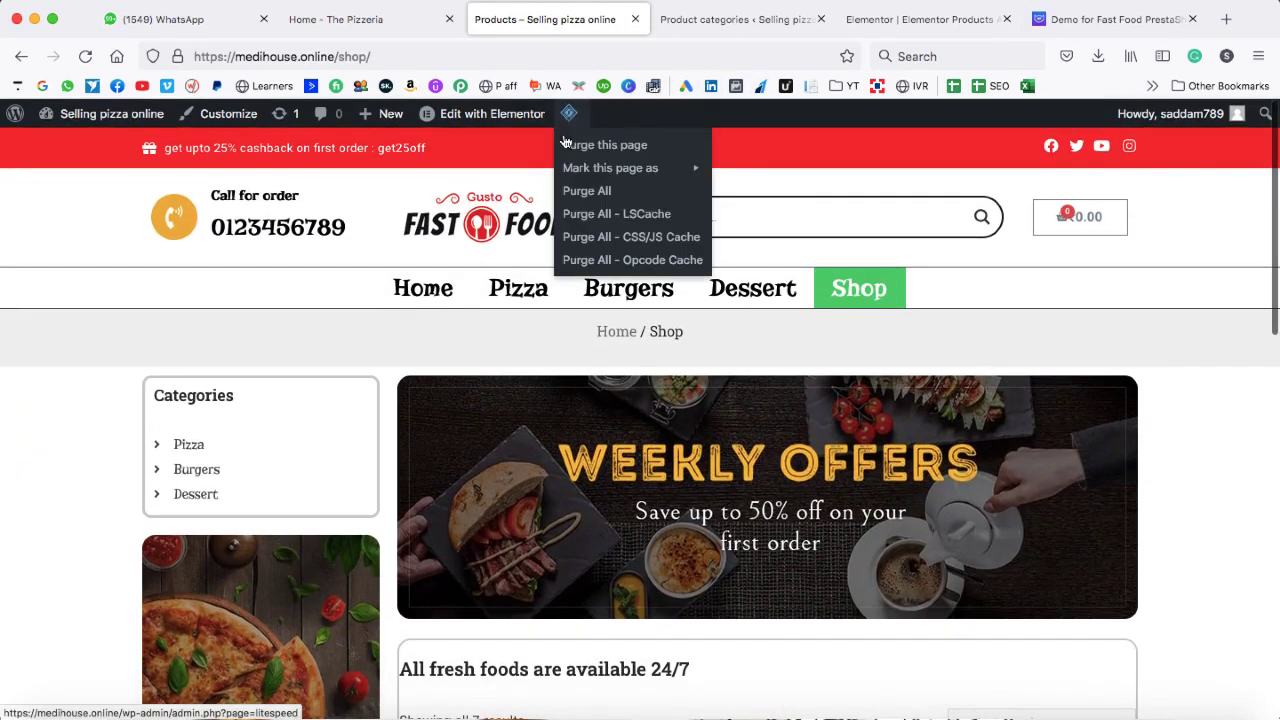
{"action": "left_click", "coordinate": [590, 224]}
{"action": "scroll", "coordinate": [909, 474], "scroll_direction": "down", "scroll_amount": 5}
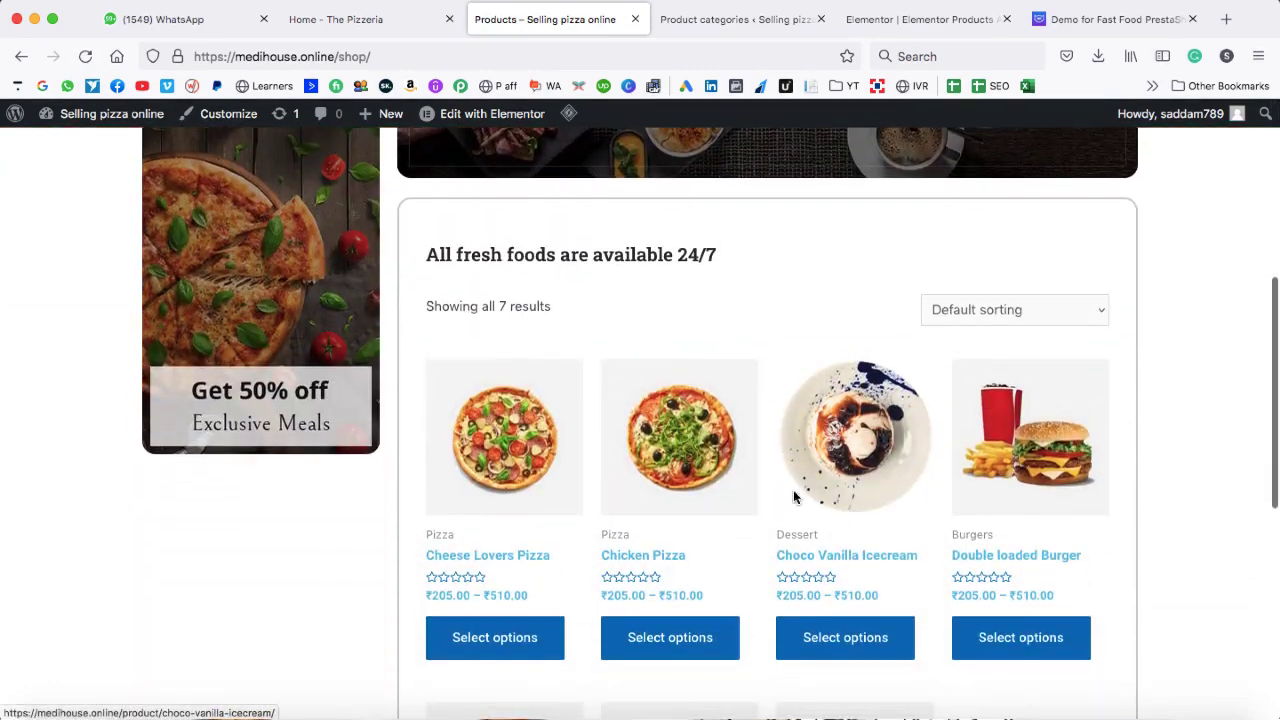
{"action": "scroll", "coordinate": [786, 568], "scroll_direction": "down", "scroll_amount": 5}
{"action": "scroll", "coordinate": [786, 568], "scroll_direction": "down", "scroll_amount": 1}
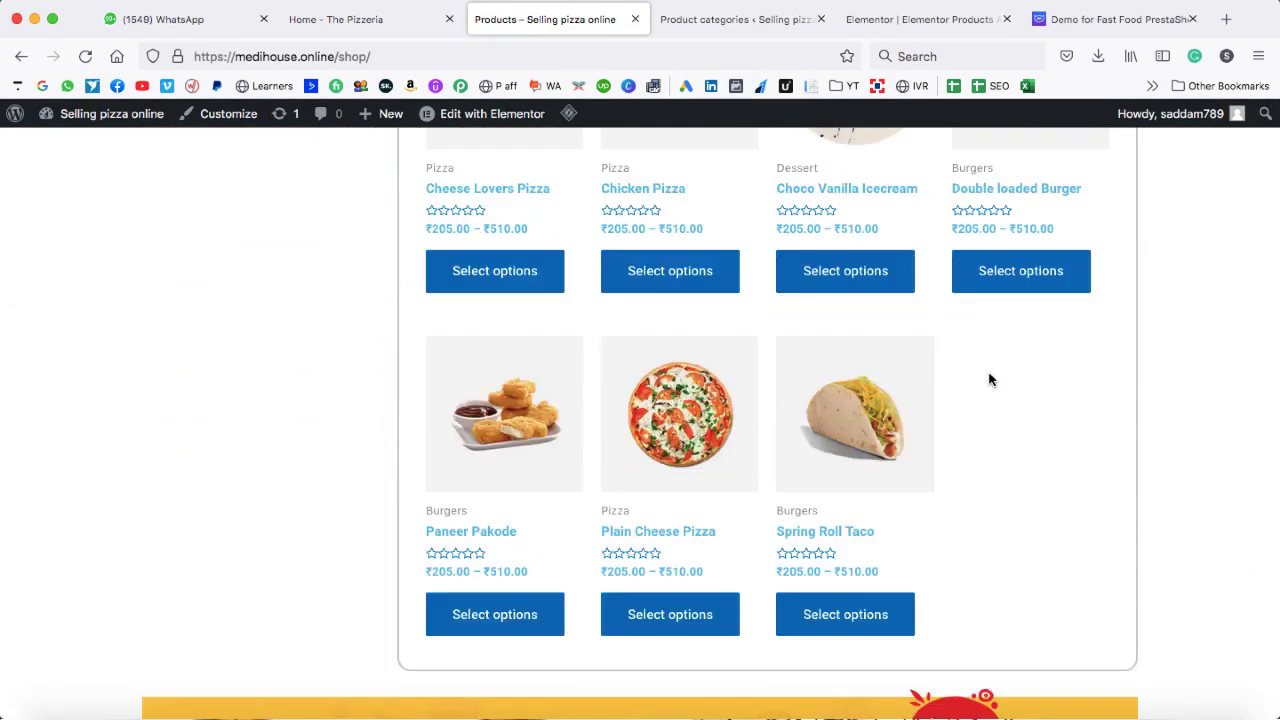
Step: Review the Spring Roll Taco product page, then return to the Elementor editor
{"action": "left_click", "coordinate": [857, 424]}
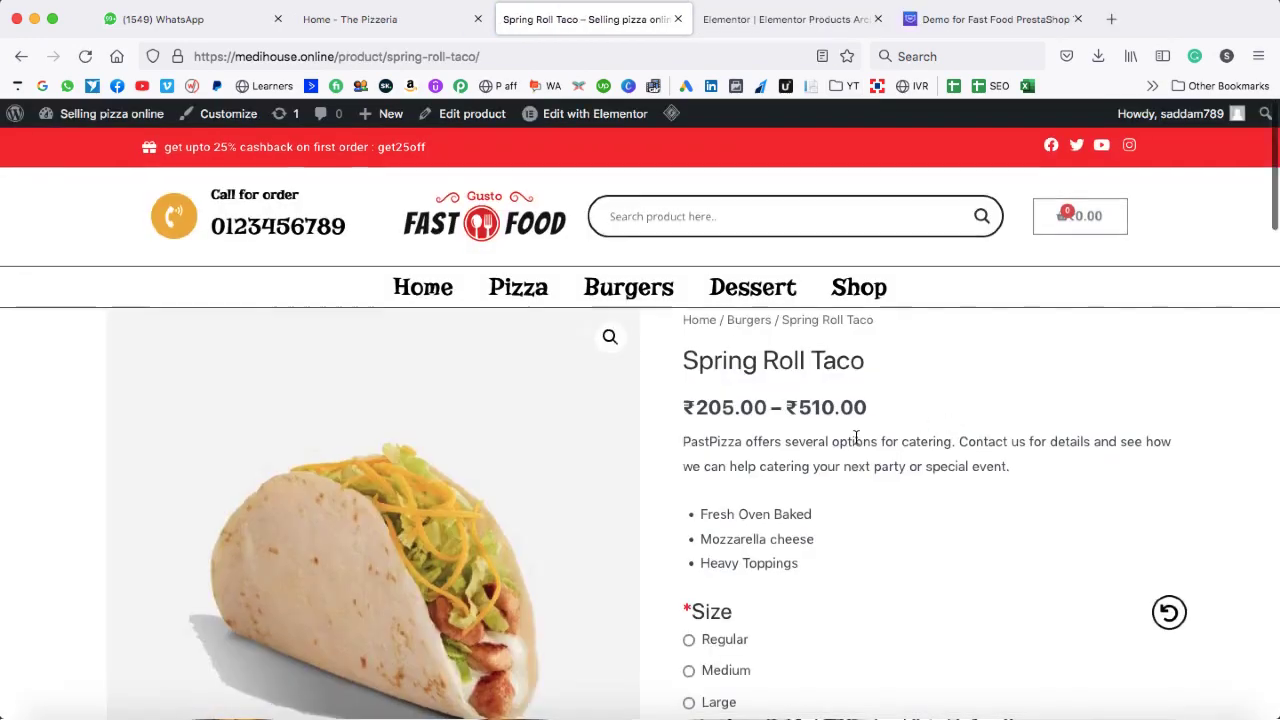
{"action": "scroll", "coordinate": [856, 437], "scroll_direction": "down", "scroll_amount": 3}
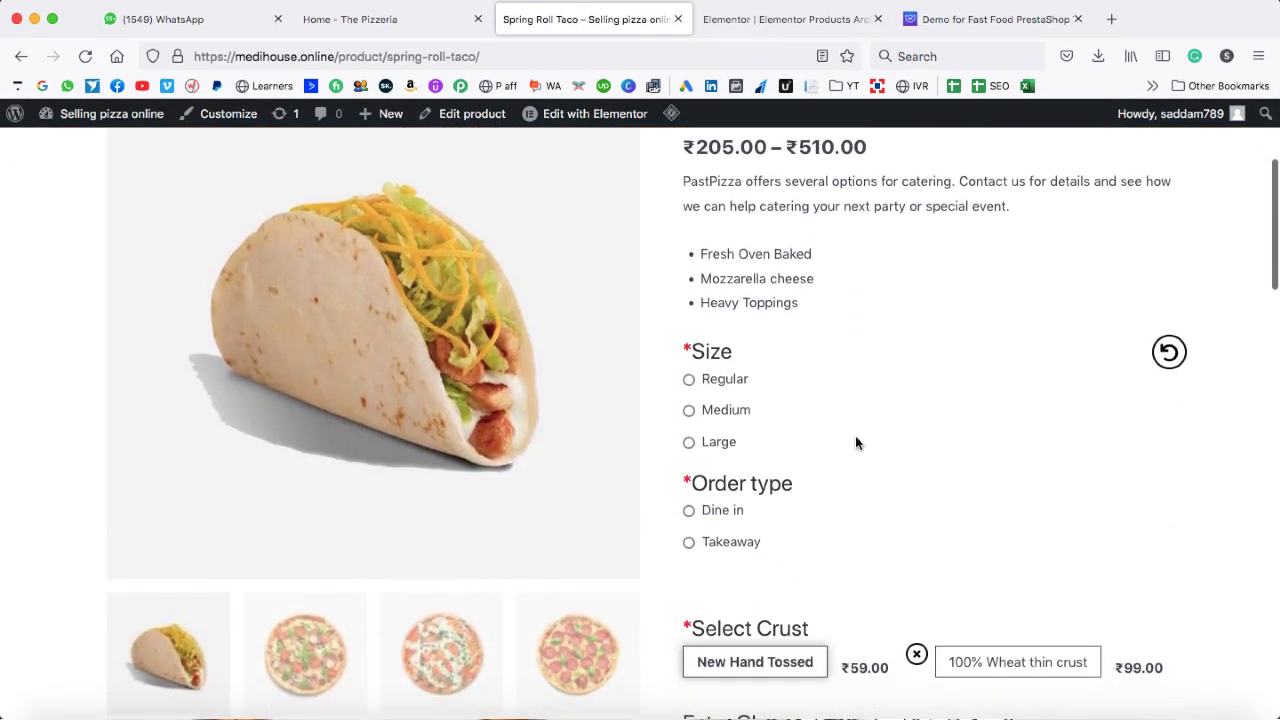
{"action": "scroll", "coordinate": [855, 442], "scroll_direction": "down", "scroll_amount": 1}
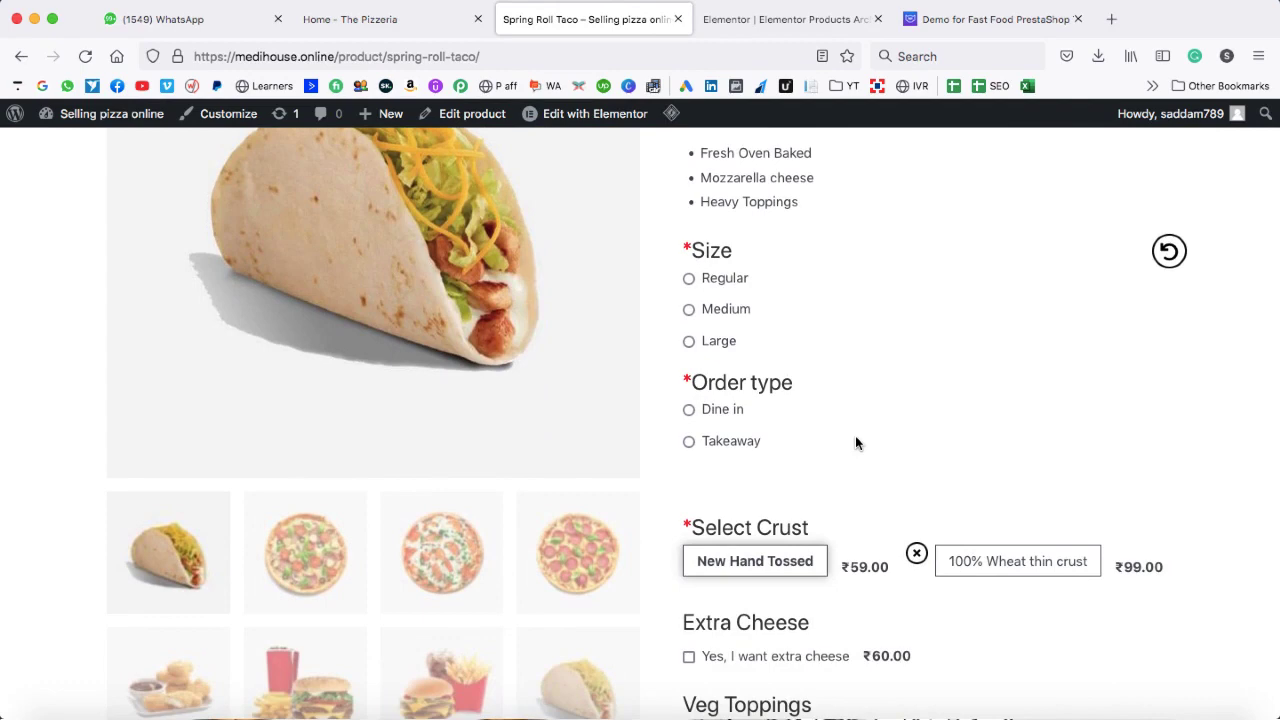
{"action": "scroll", "coordinate": [855, 440], "scroll_direction": "down", "scroll_amount": 2}
{"action": "scroll", "coordinate": [856, 439], "scroll_direction": "down", "scroll_amount": 1}
{"action": "scroll", "coordinate": [857, 440], "scroll_direction": "up", "scroll_amount": 6}
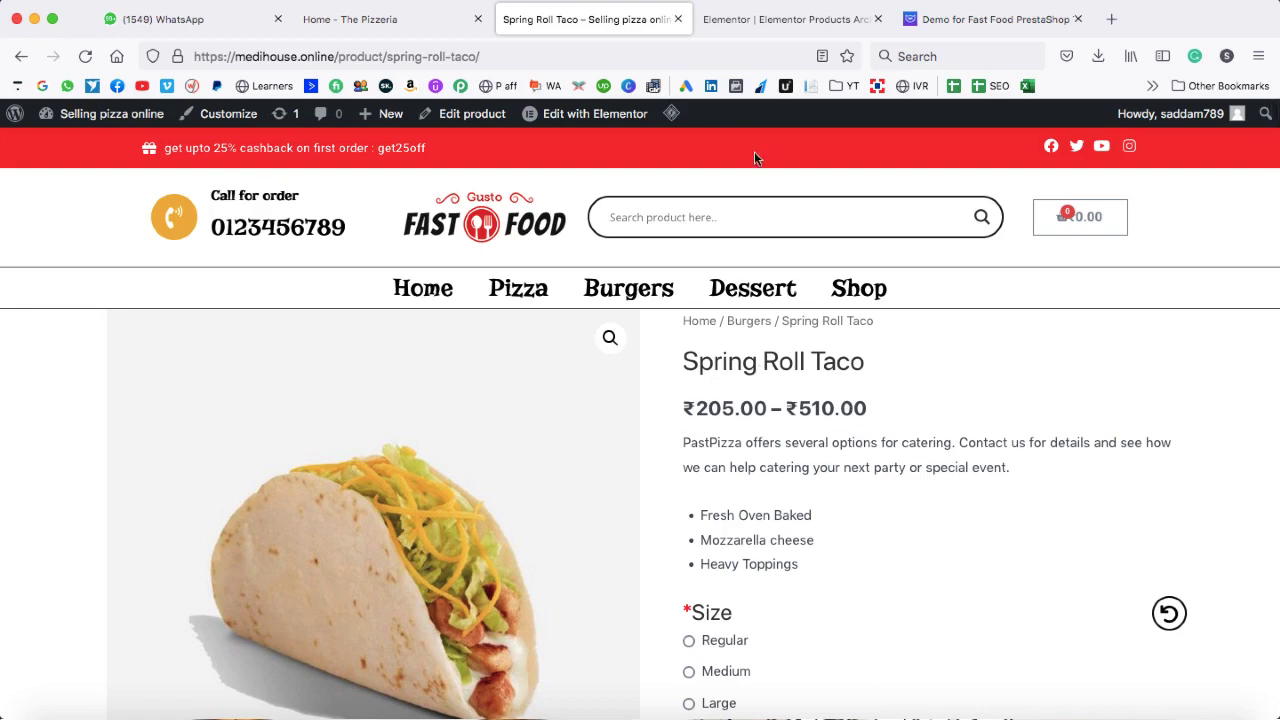
{"action": "left_click", "coordinate": [767, 22]}
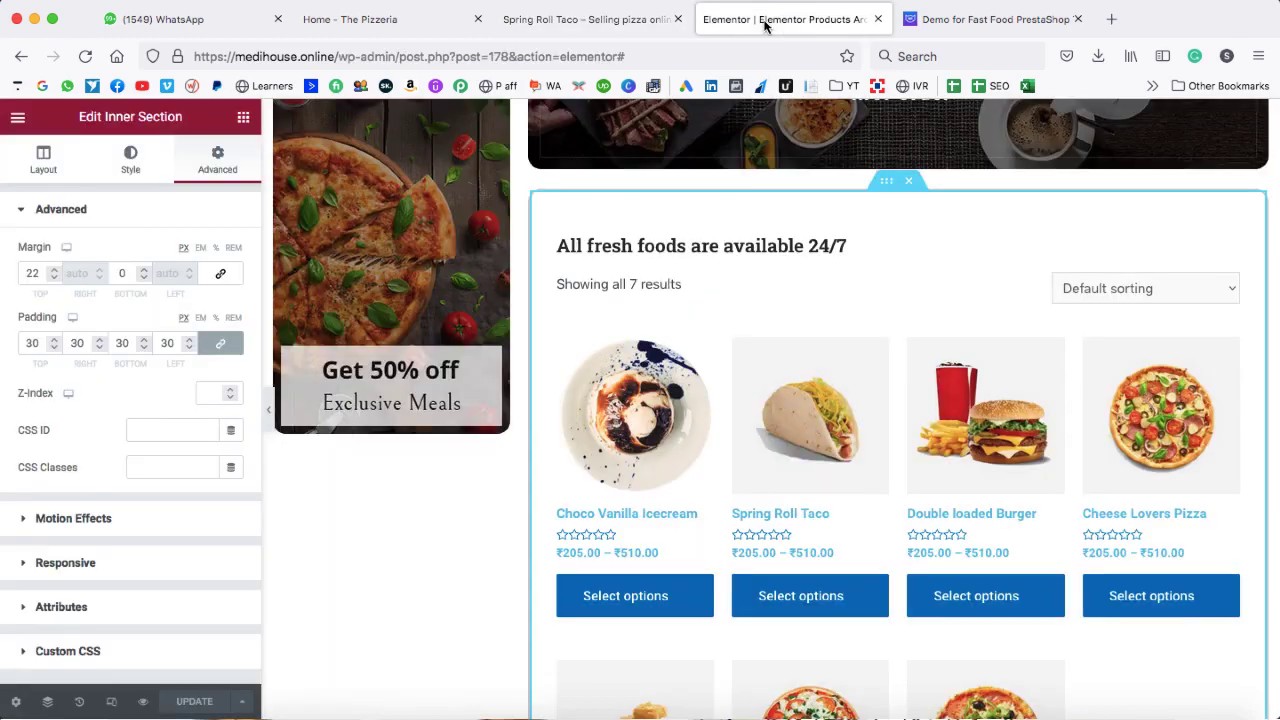
Step: Exit to the WordPress dashboard and create a new Single Product template in Theme Builder
{"action": "left_click", "coordinate": [17, 122]}
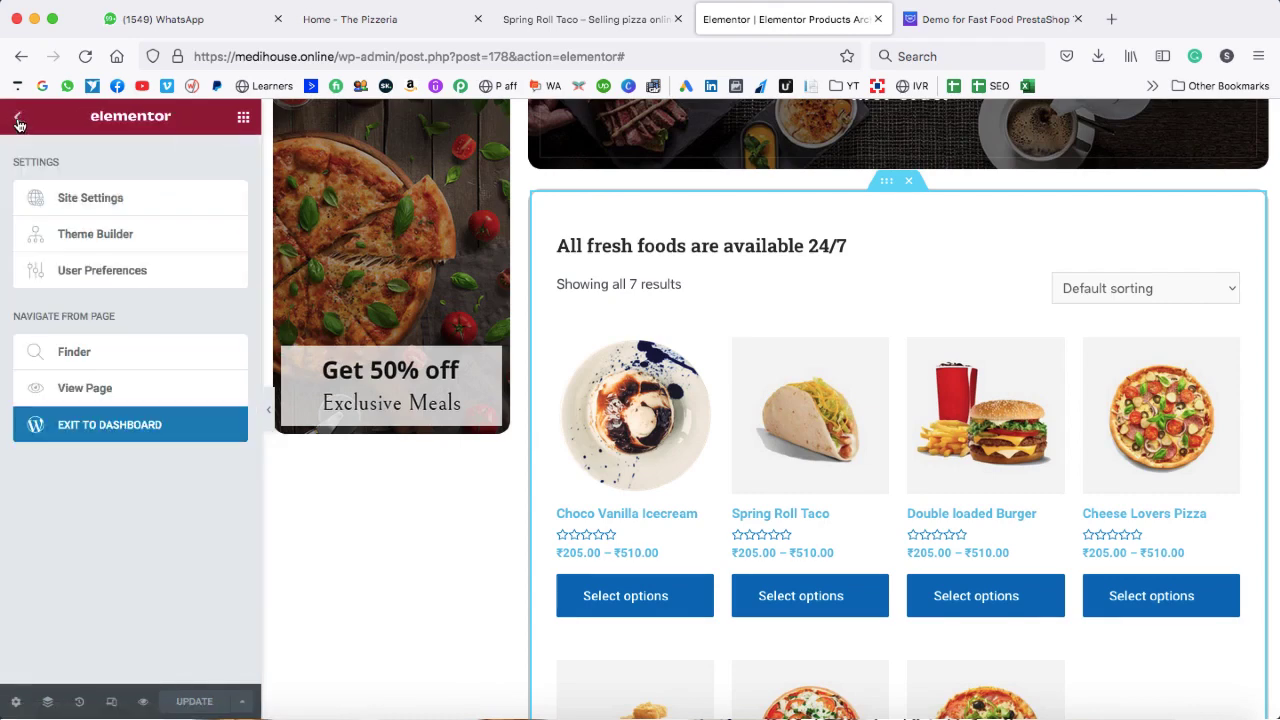
{"action": "left_click", "coordinate": [101, 432]}
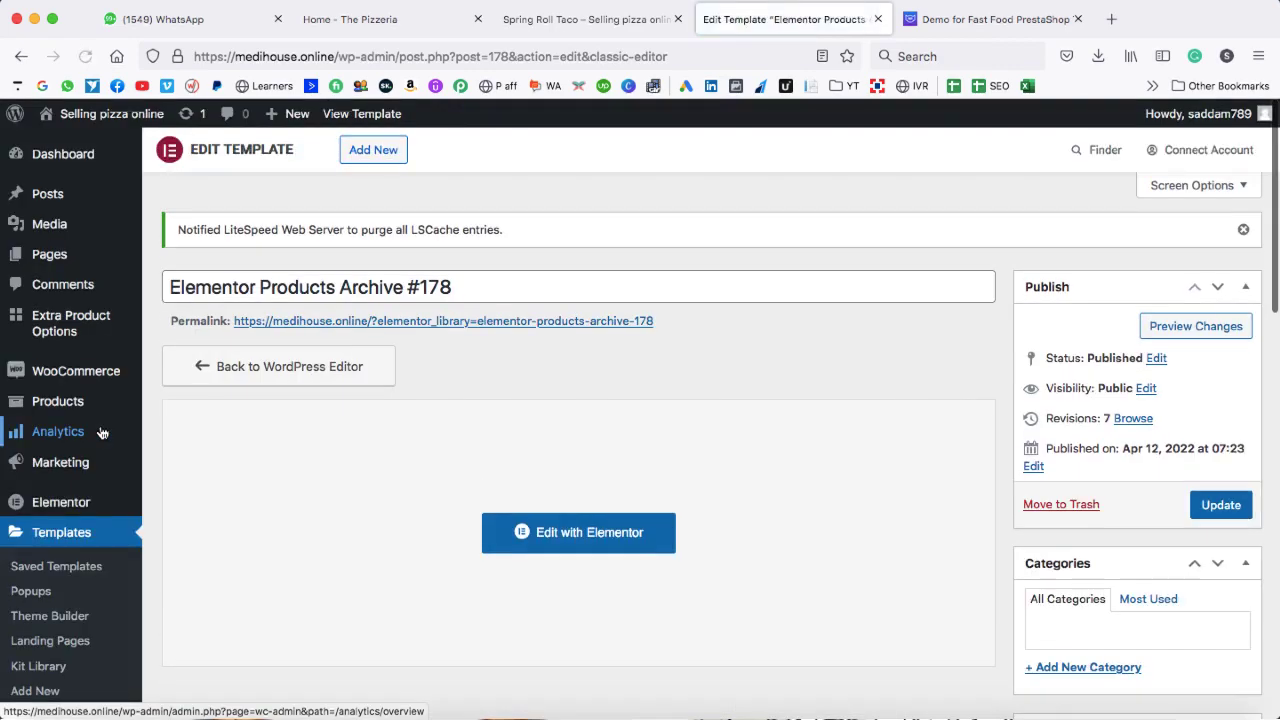
{"action": "scroll", "coordinate": [70, 450], "scroll_direction": "down", "scroll_amount": 2}
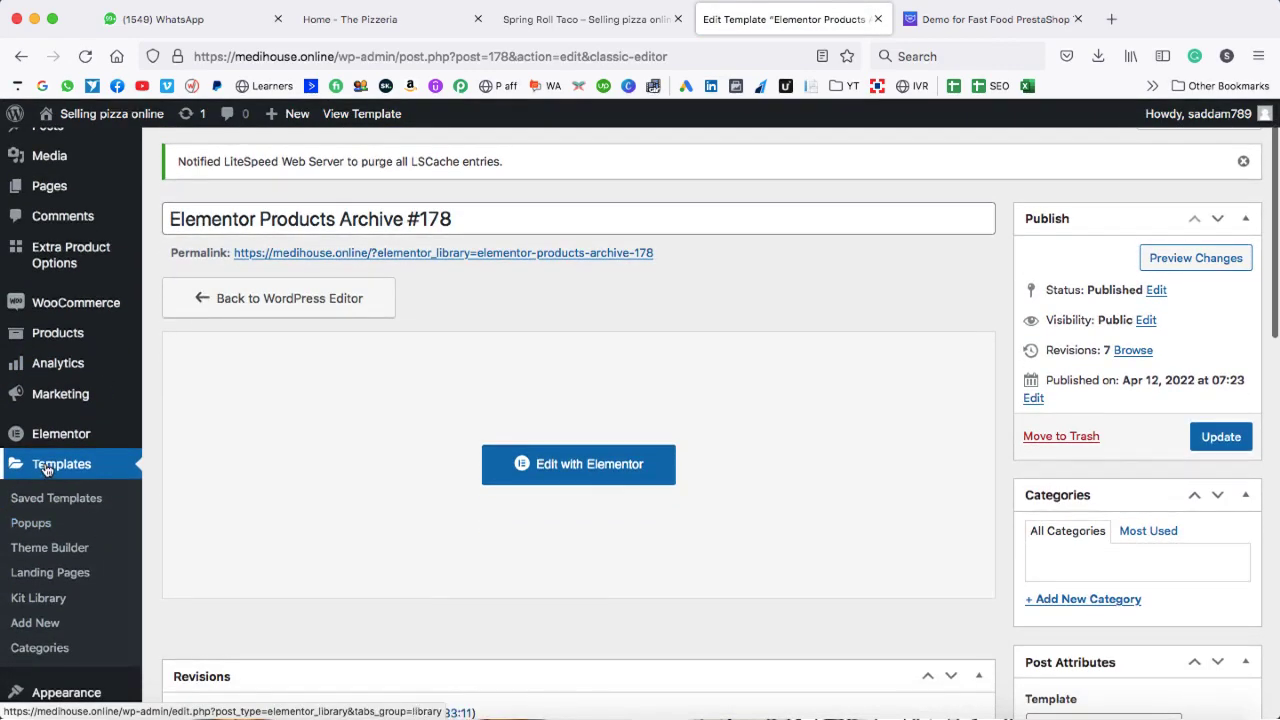
{"action": "left_click", "coordinate": [49, 548]}
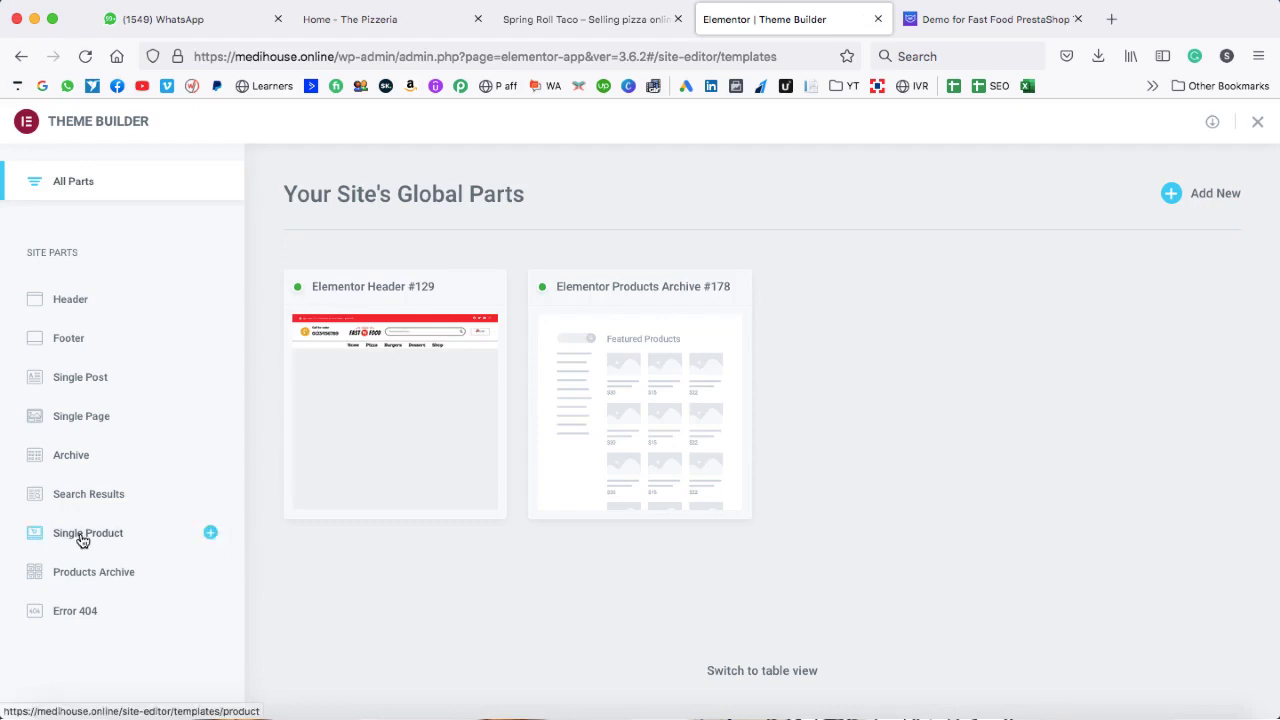
{"action": "left_click", "coordinate": [211, 535]}
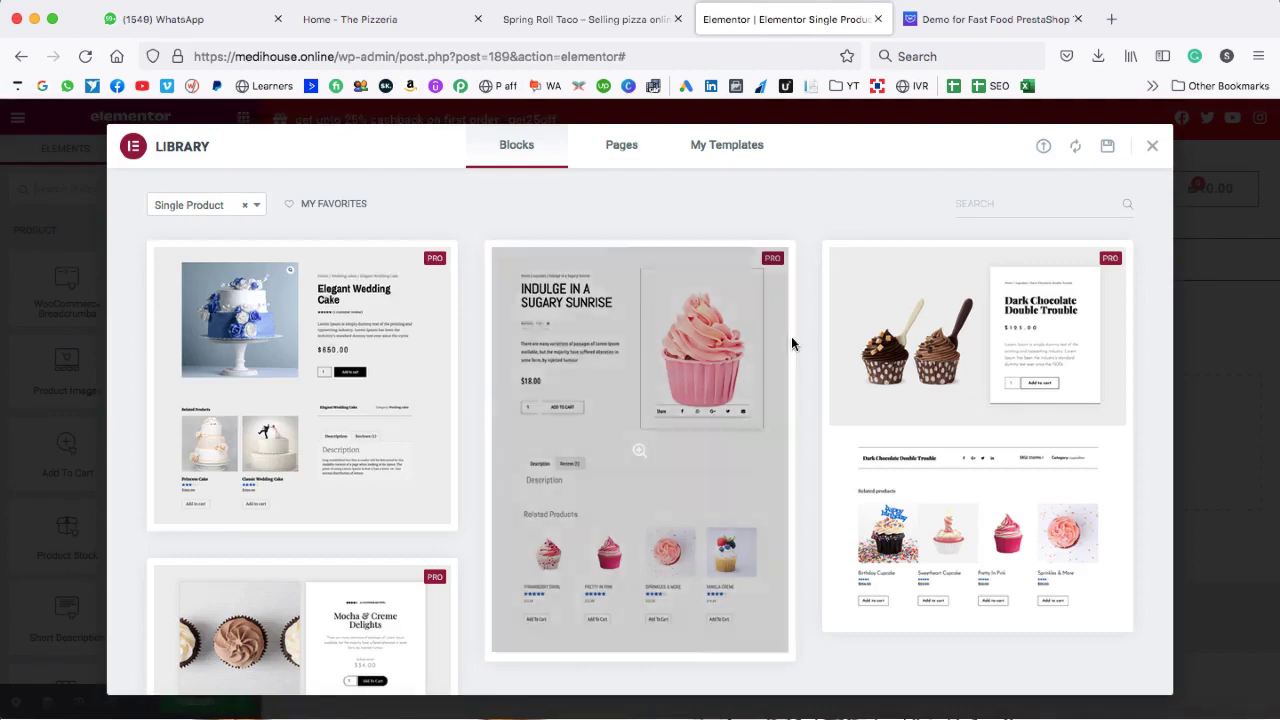
Step: Close the library and add a two-column section sized about 40/60
{"action": "left_click", "coordinate": [1152, 146]}
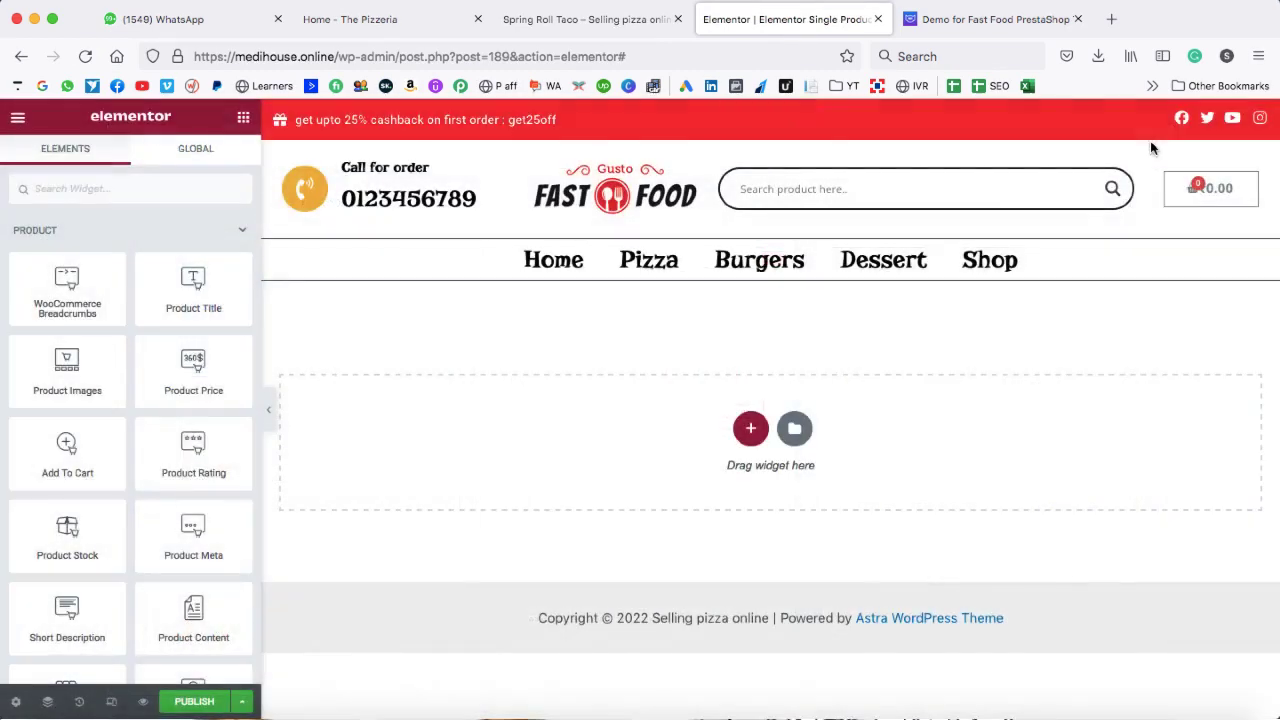
{"action": "left_click", "coordinate": [750, 430]}
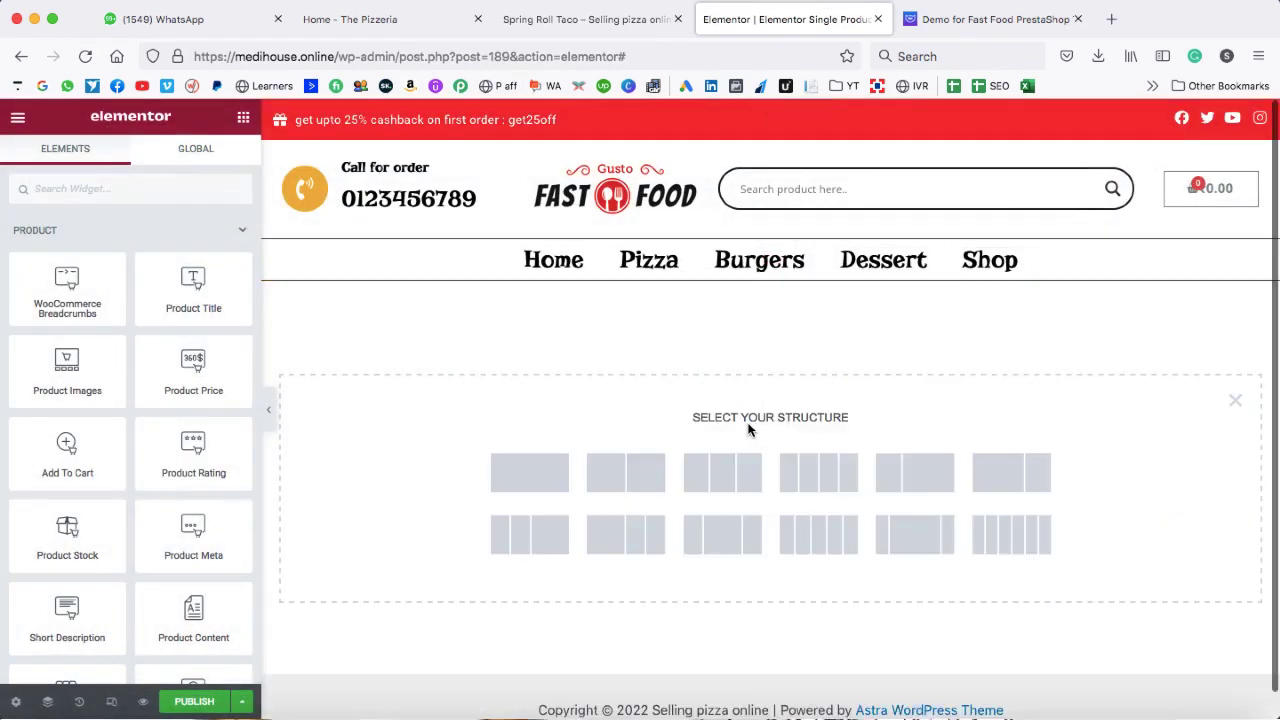
{"action": "left_click", "coordinate": [535, 475]}
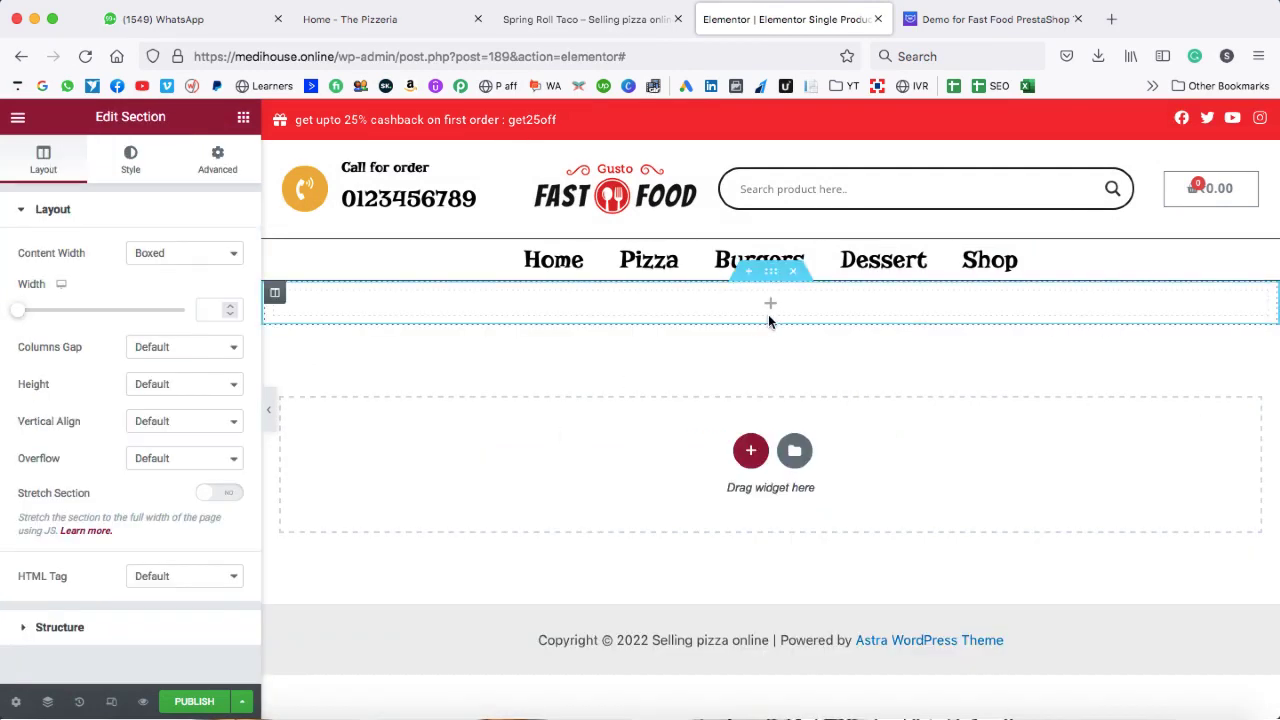
{"action": "right_click", "coordinate": [278, 302]}
{"action": "left_click", "coordinate": [321, 373]}
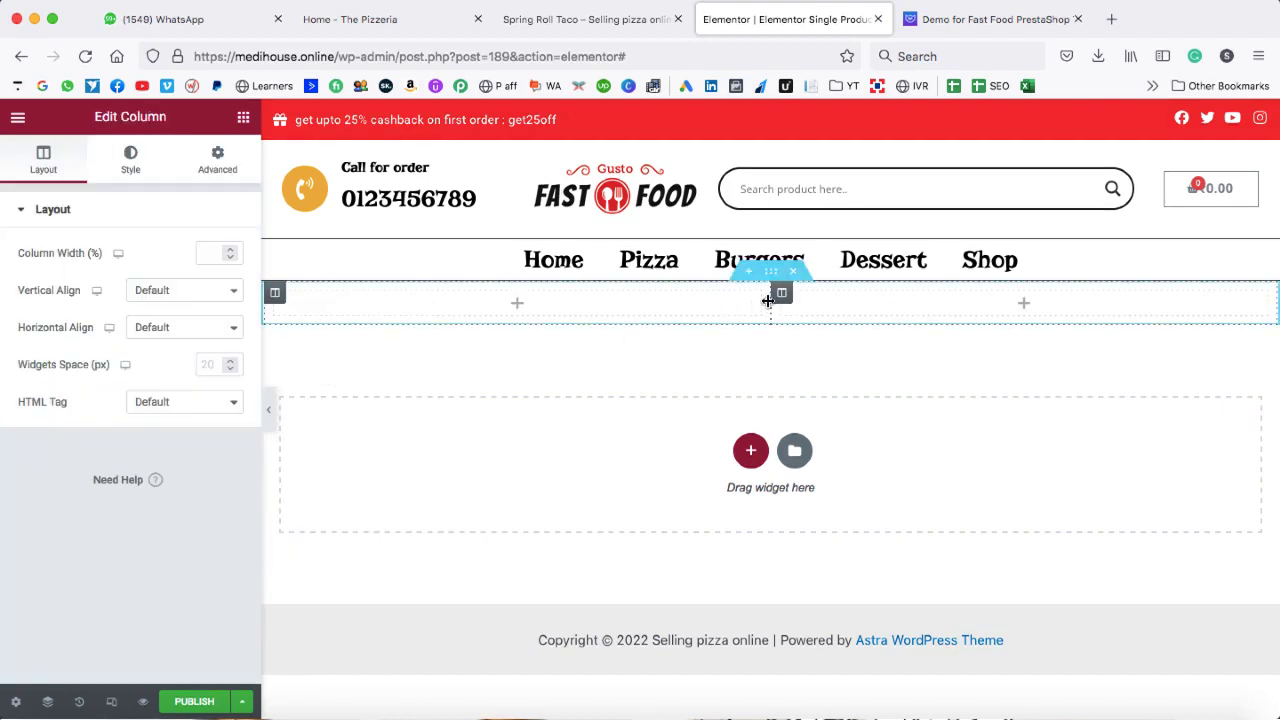
{"action": "left_click_drag", "start_coordinate": [750, 306], "coordinate": [668, 309]}
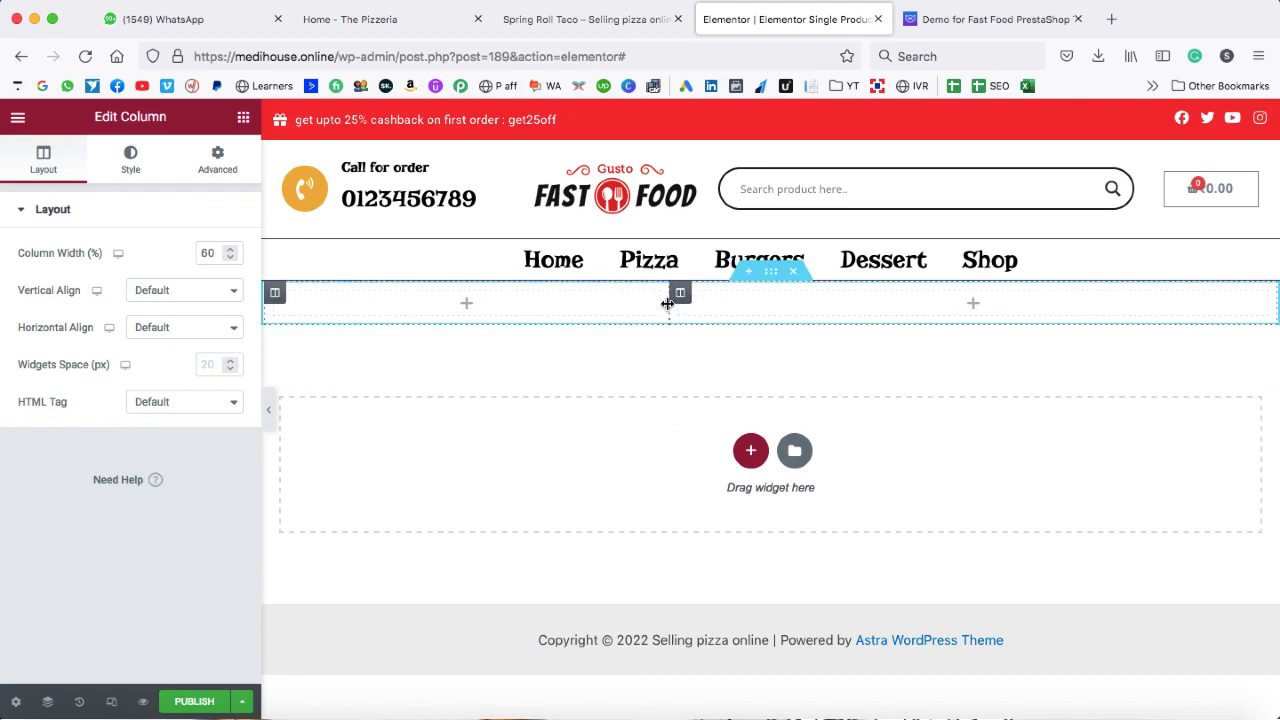
Step: Drag in a widget from the list, then delete the unwanted inner section it created
{"action": "left_click", "coordinate": [467, 305]}
{"action": "scroll", "coordinate": [79, 447], "scroll_direction": "down", "scroll_amount": 10}
{"action": "scroll", "coordinate": [79, 447], "scroll_direction": "down", "scroll_amount": 5}
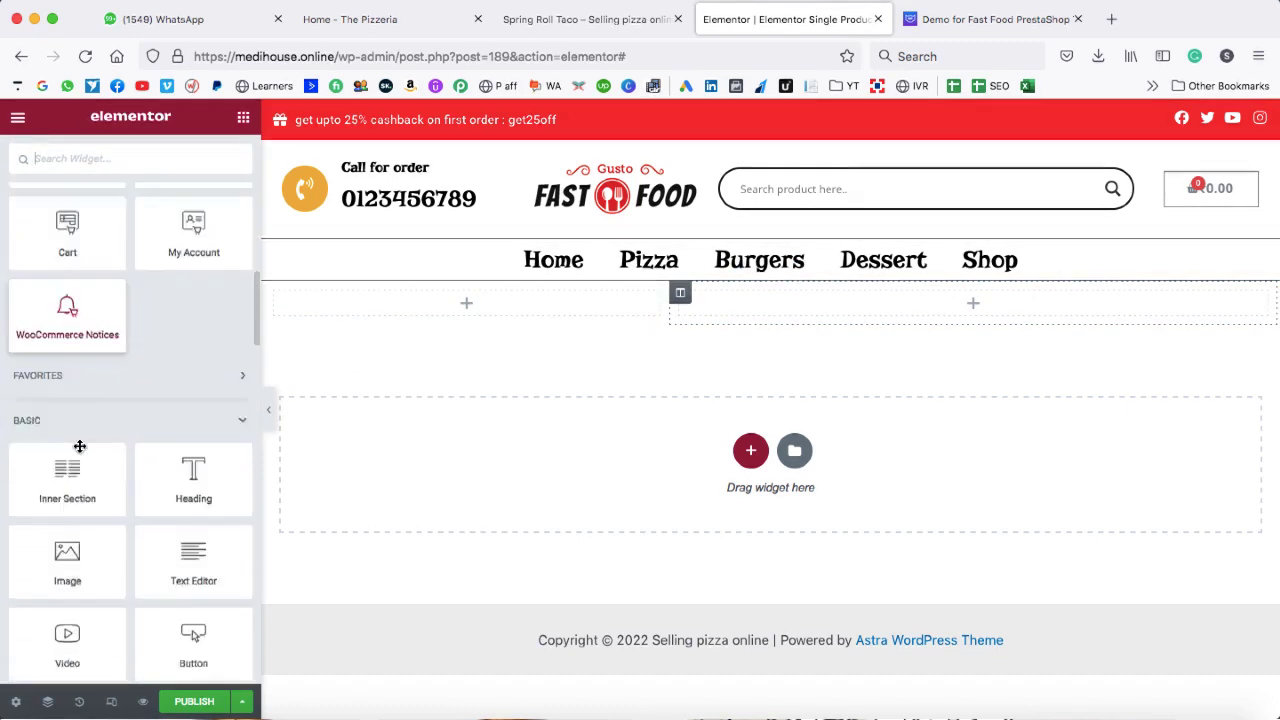
{"action": "left_click_drag", "start_coordinate": [55, 429], "coordinate": [398, 300]}
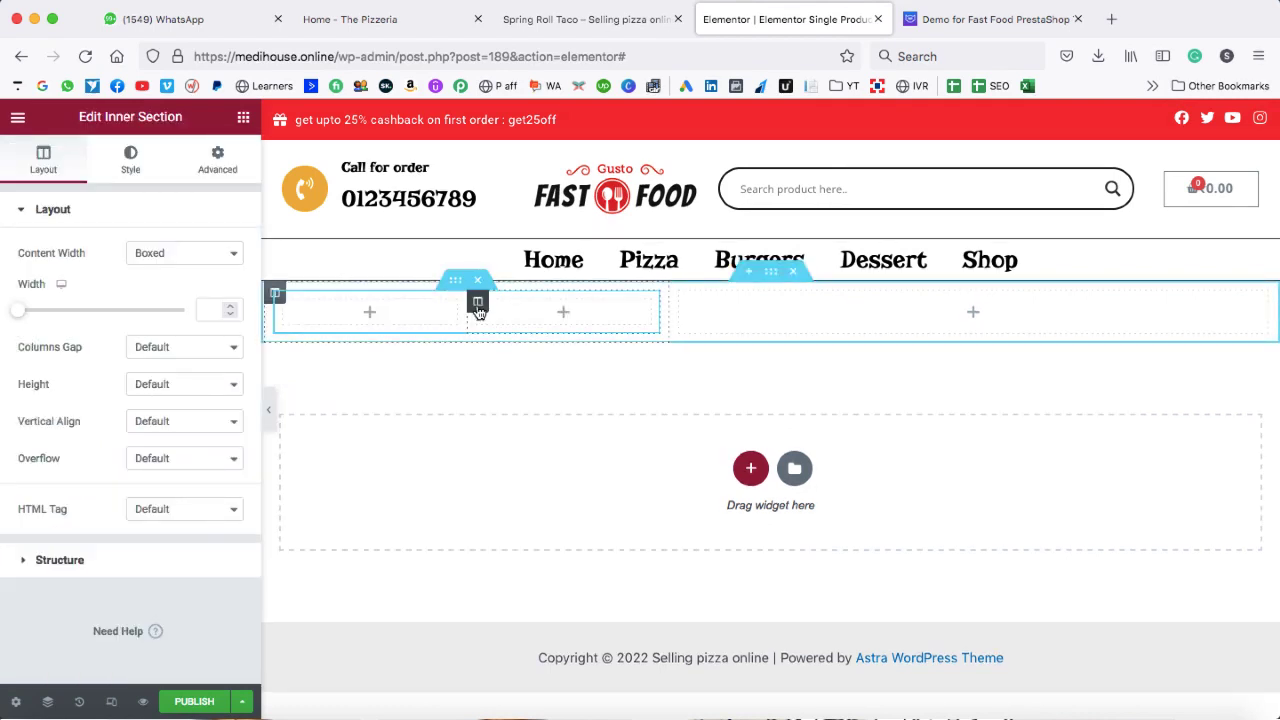
{"action": "right_click", "coordinate": [478, 310]}
{"action": "left_click", "coordinate": [514, 558]}
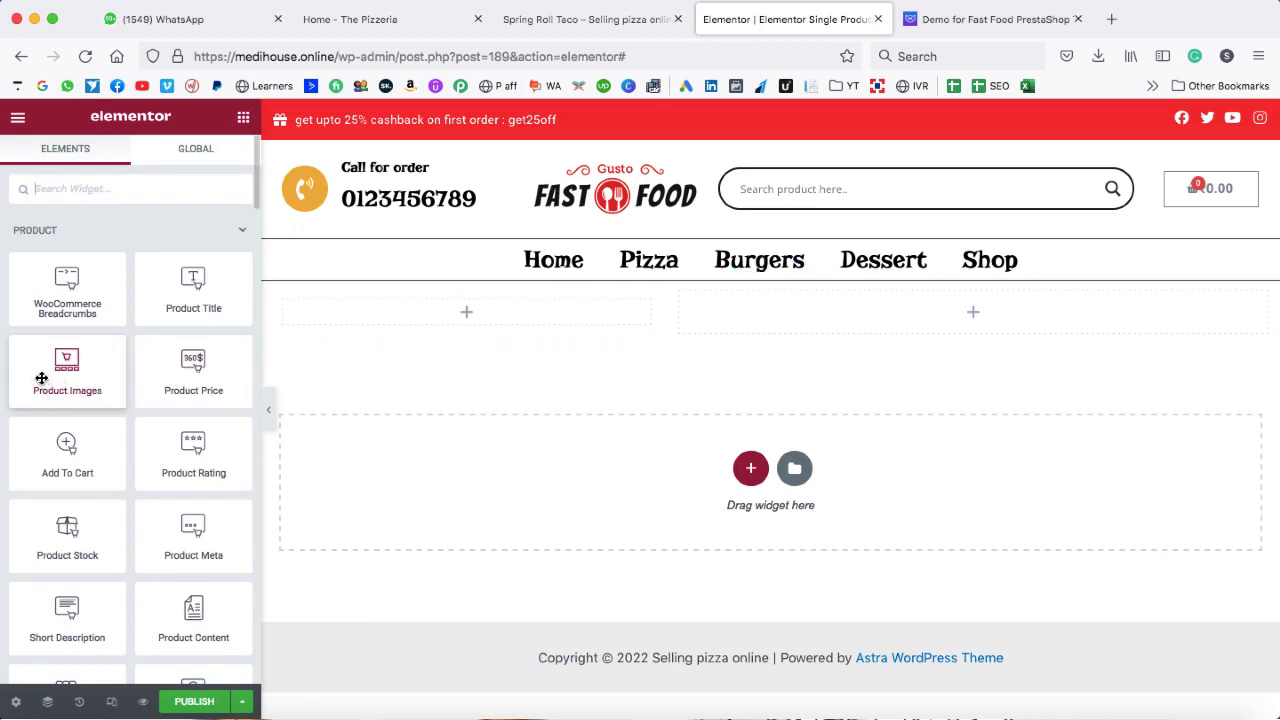
Step: Place the product images in the left column and add an inner section to the right column
{"action": "left_click_drag", "start_coordinate": [41, 378], "coordinate": [346, 318]}
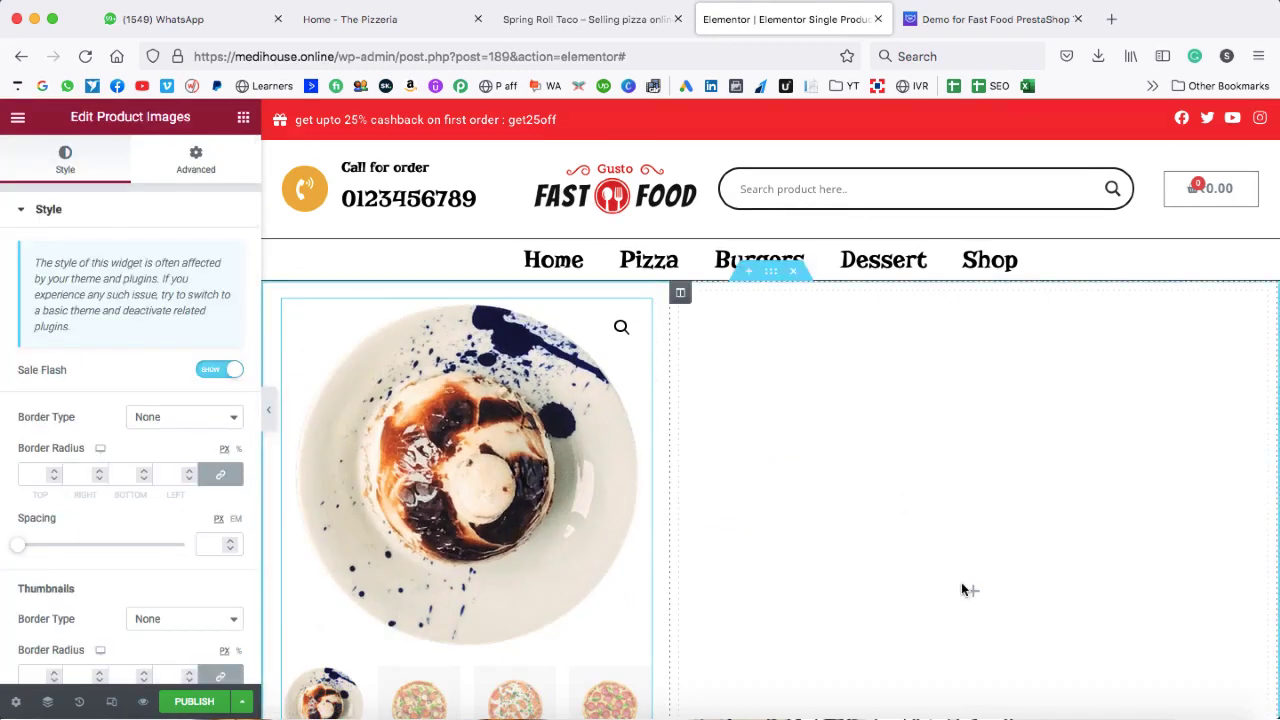
{"action": "left_click", "coordinate": [975, 596]}
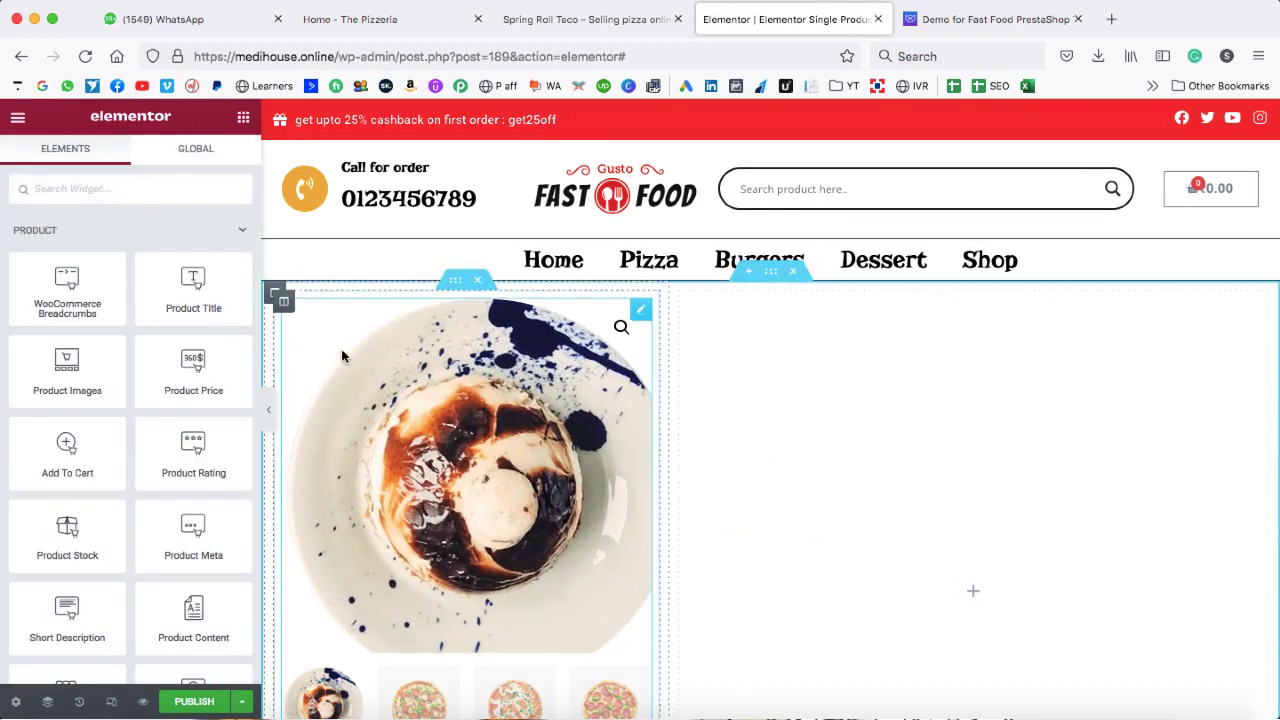
{"action": "scroll", "coordinate": [149, 361], "scroll_direction": "down", "scroll_amount": 10}
{"action": "left_click_drag", "start_coordinate": [57, 289], "coordinate": [874, 517]}
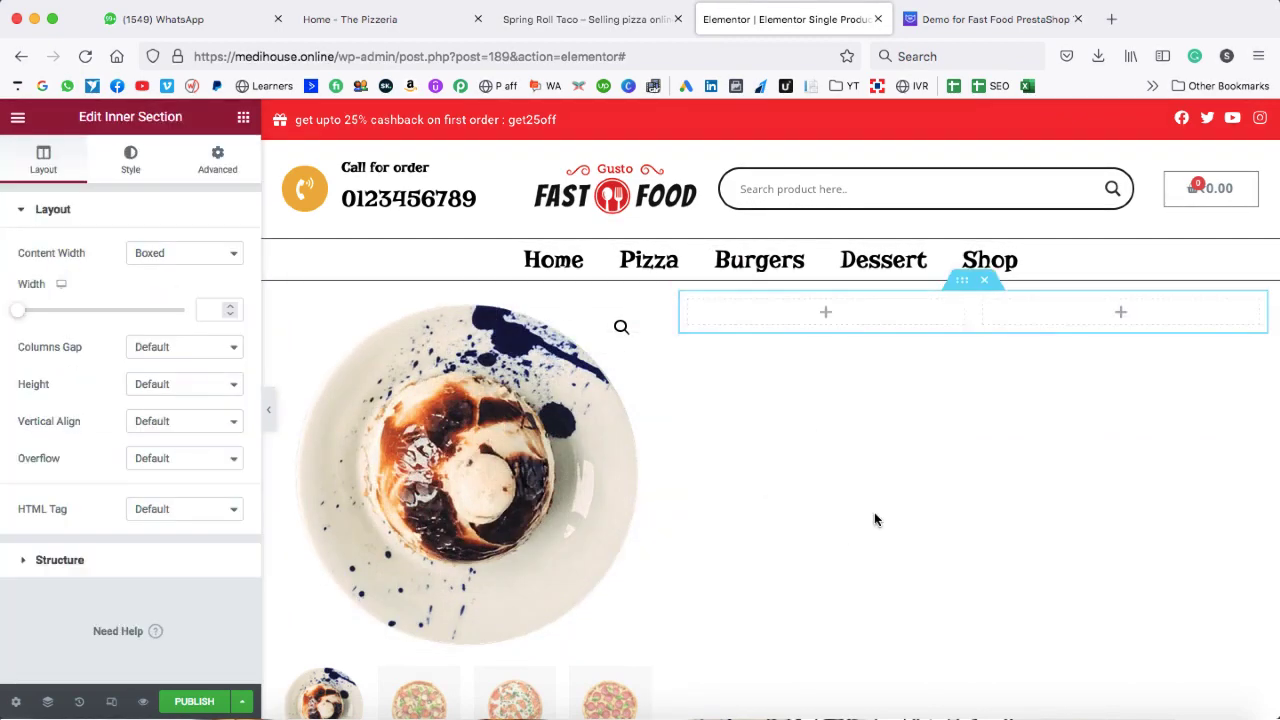
Step: Delete one inner column and add the Product Rating widget to the right column
{"action": "right_click", "coordinate": [986, 306]}
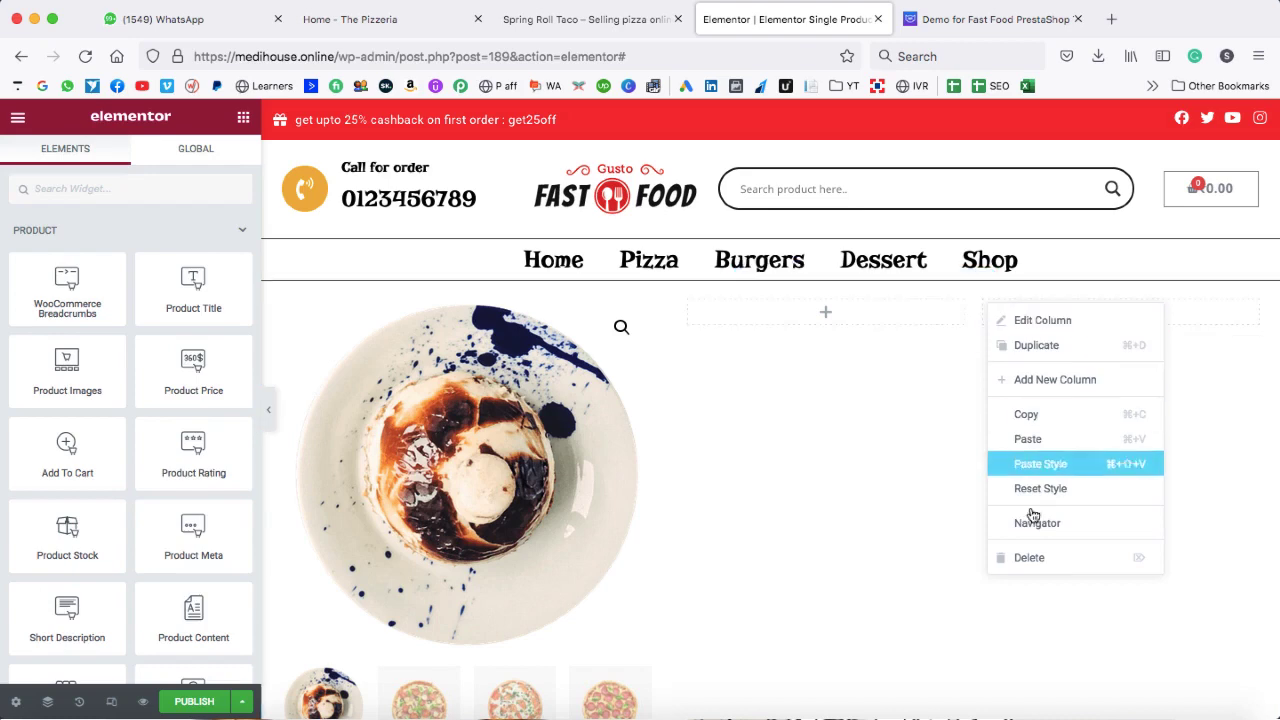
{"action": "left_click", "coordinate": [1028, 557]}
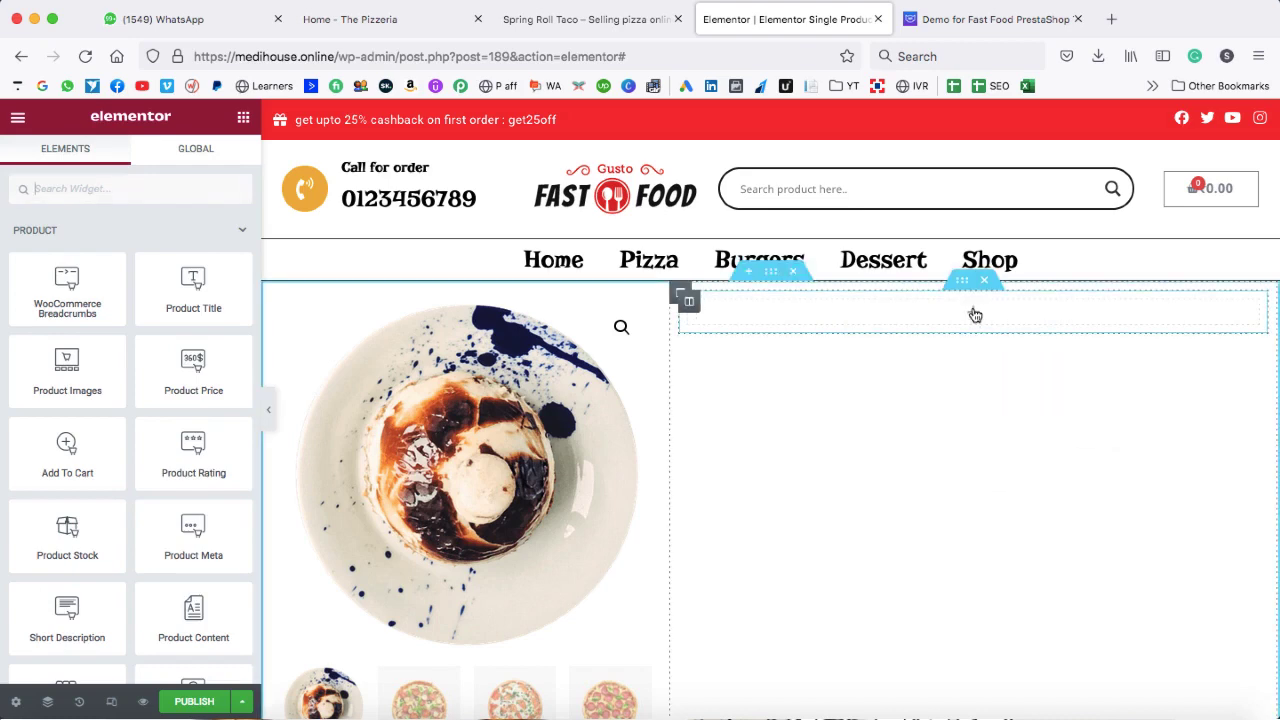
{"action": "left_click_drag", "start_coordinate": [174, 441], "coordinate": [969, 318]}
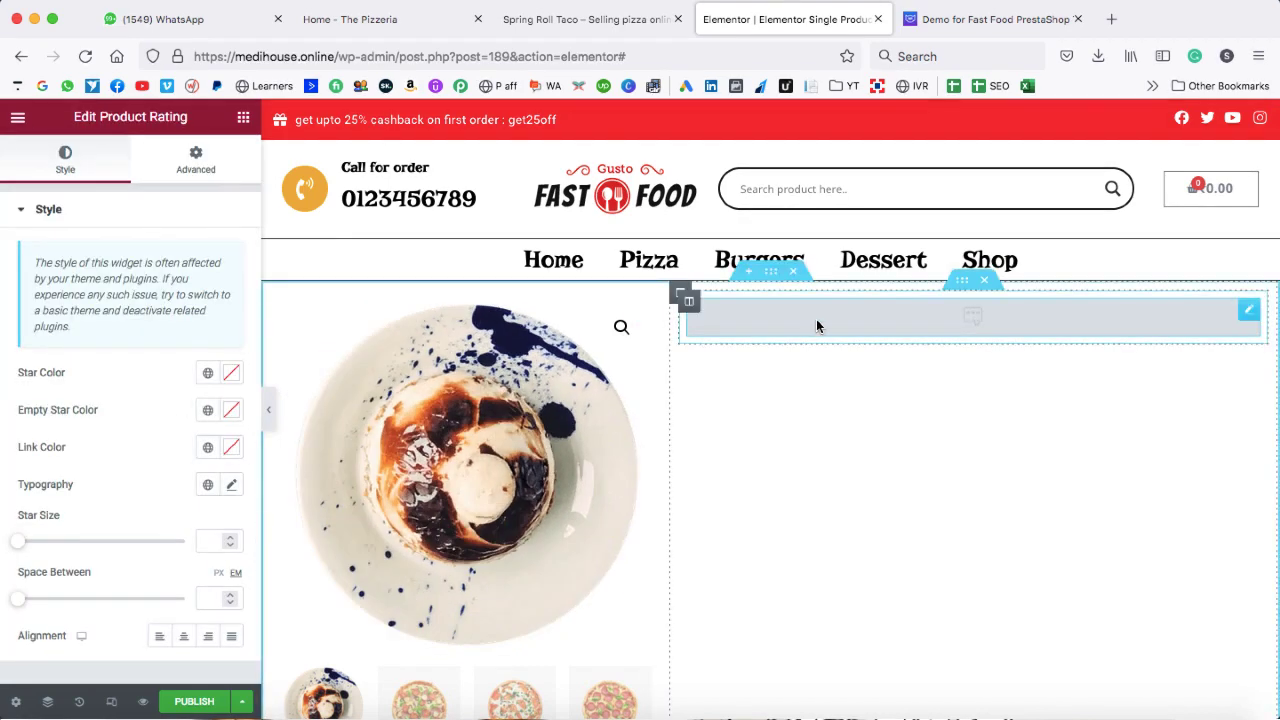
{"action": "left_click", "coordinate": [244, 119]}
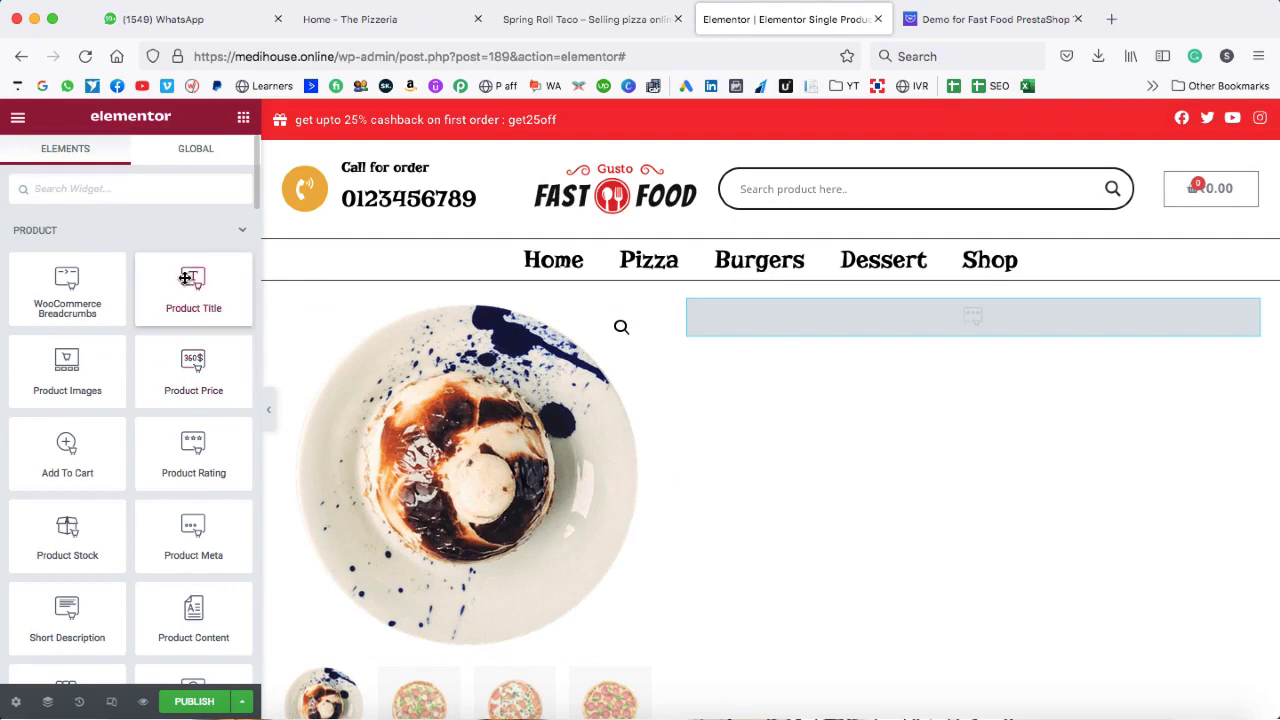
Step: Place the Product Title under the rating and make its text colour black
{"action": "left_click_drag", "start_coordinate": [185, 275], "coordinate": [860, 333]}
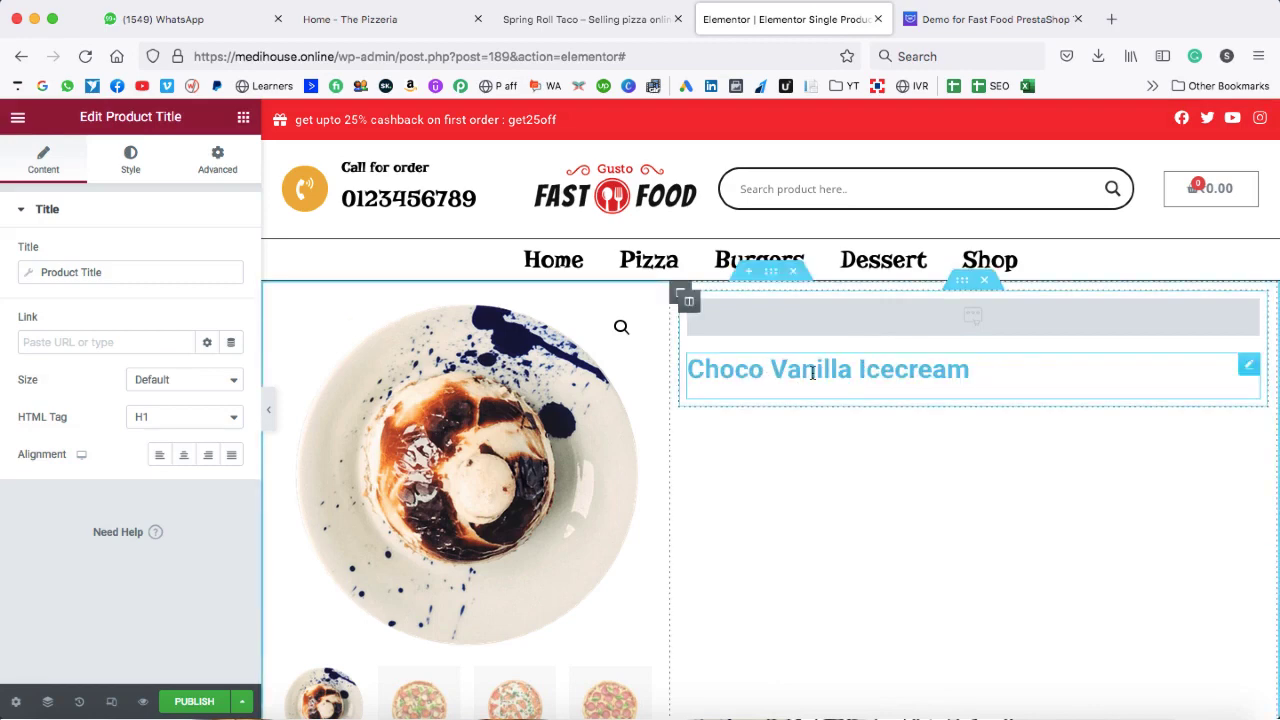
{"action": "left_click", "coordinate": [133, 168]}
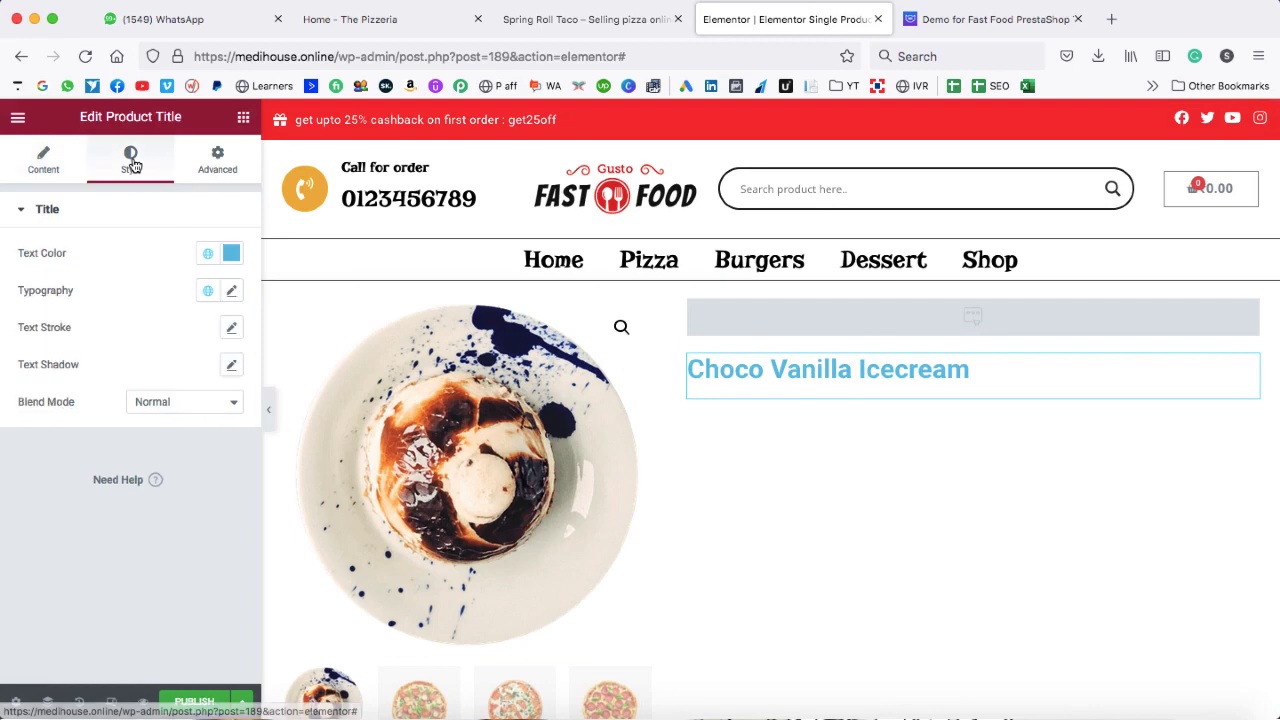
{"action": "left_click", "coordinate": [231, 254]}
{"action": "left_click_drag", "start_coordinate": [180, 394], "coordinate": [140, 468]}
{"action": "left_click", "coordinate": [53, 457]}
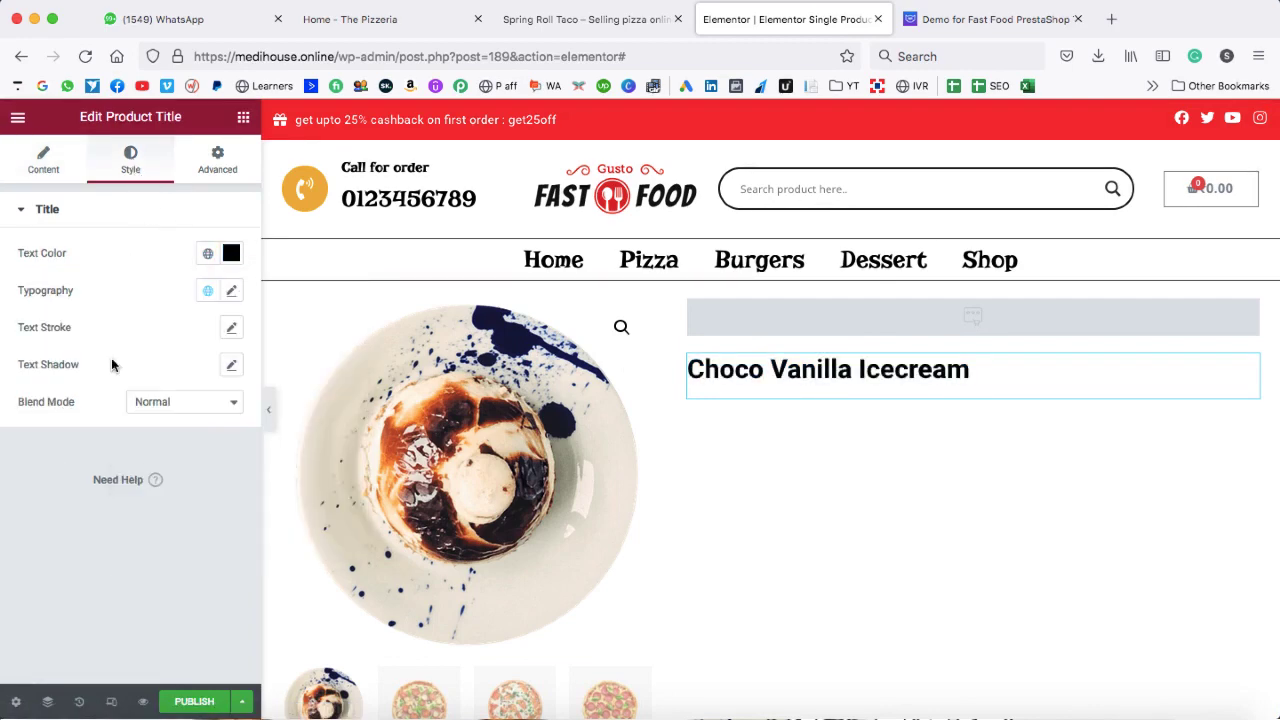
Step: Set the title's typography to Philosopher at 20 px
{"action": "left_click", "coordinate": [231, 291]}
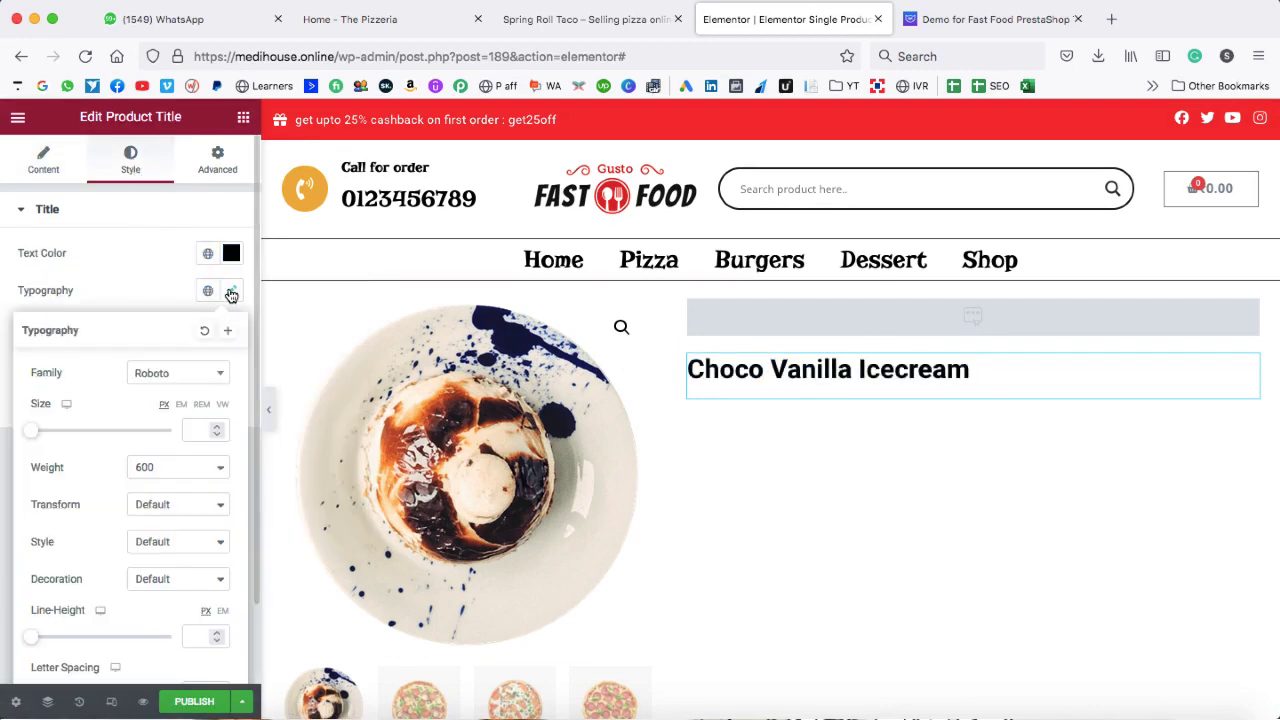
{"action": "left_click", "coordinate": [199, 375]}
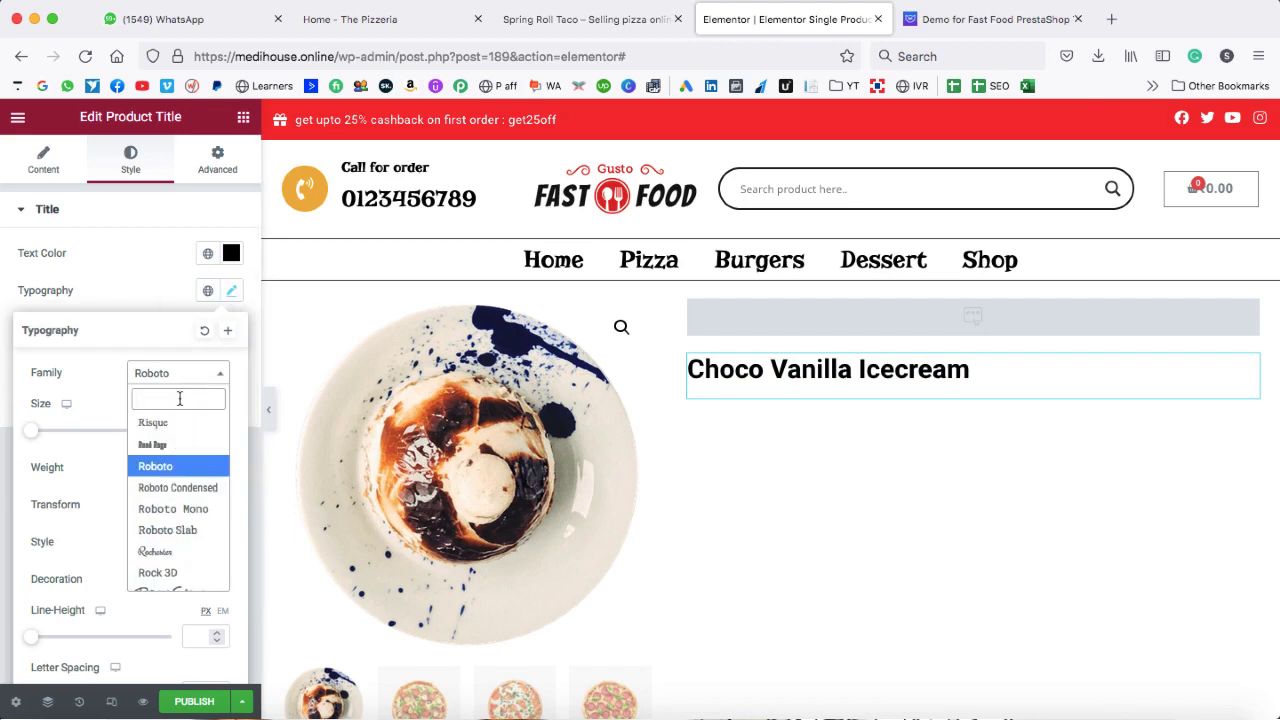
{"action": "type", "text": "Phi"}
{"action": "left_click", "coordinate": [183, 468]}
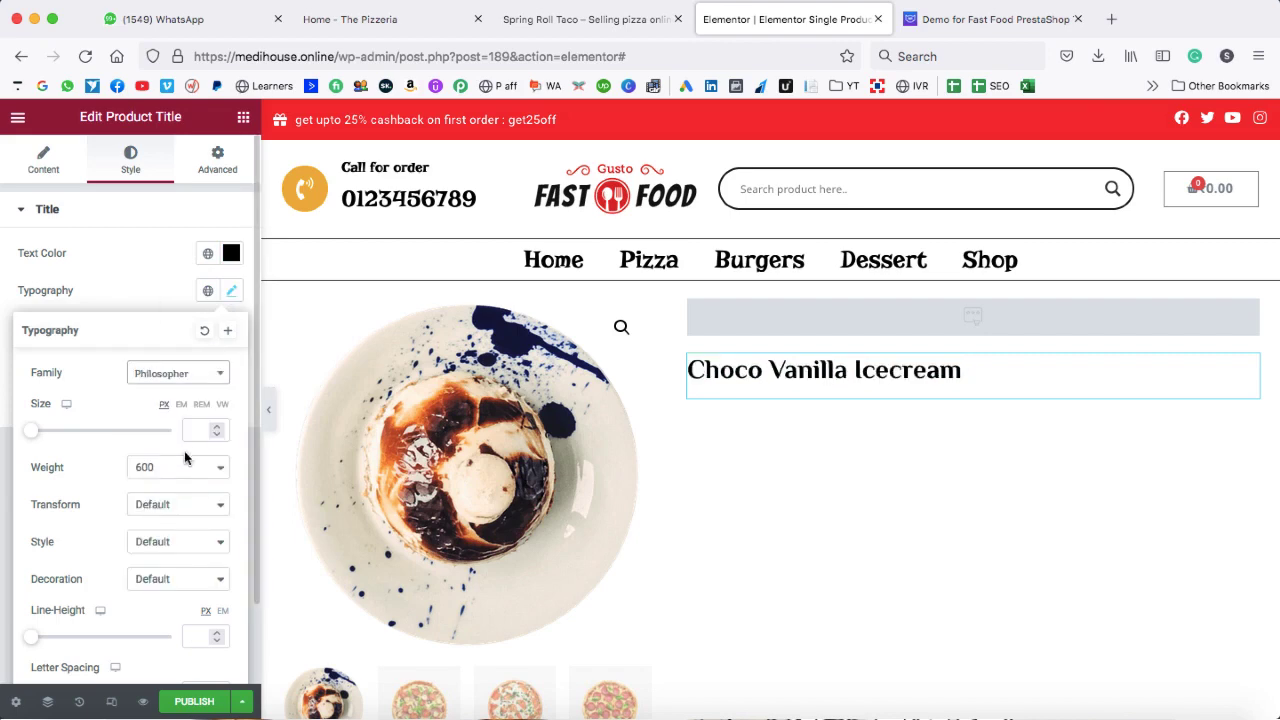
{"action": "left_click", "coordinate": [190, 430]}
{"action": "type", "text": "20"}
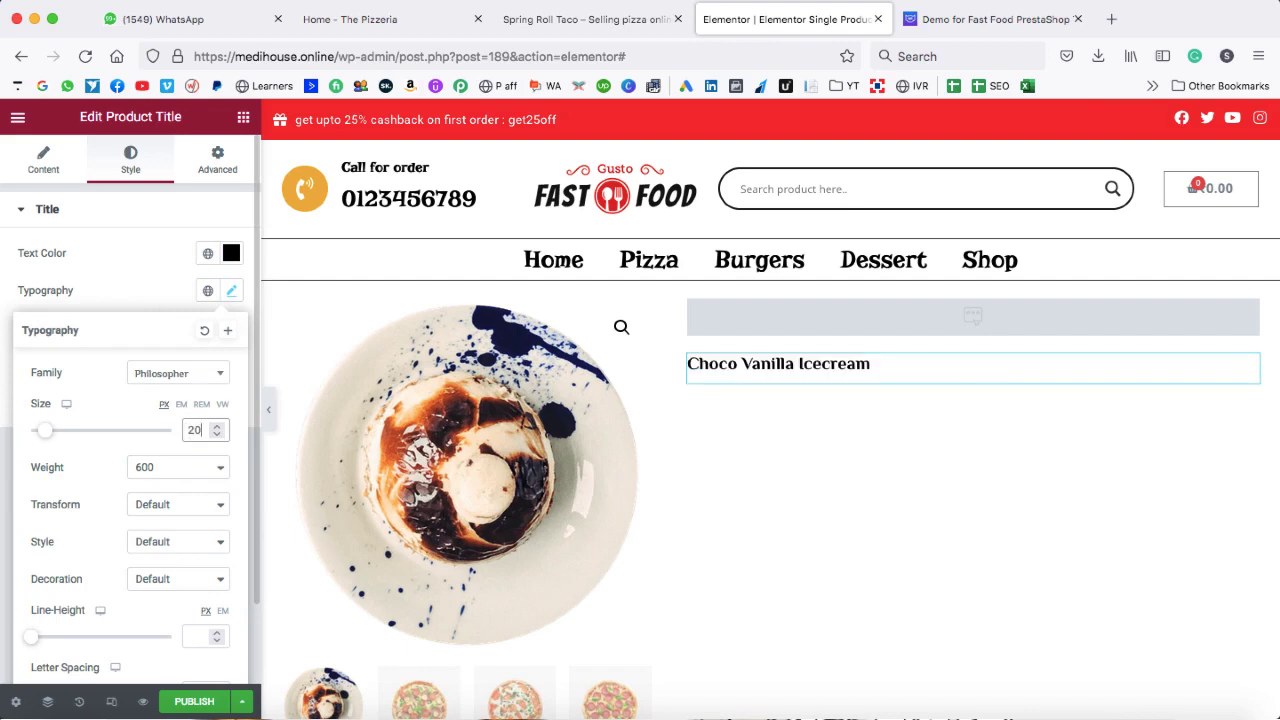
{"action": "left_click", "coordinate": [138, 289]}
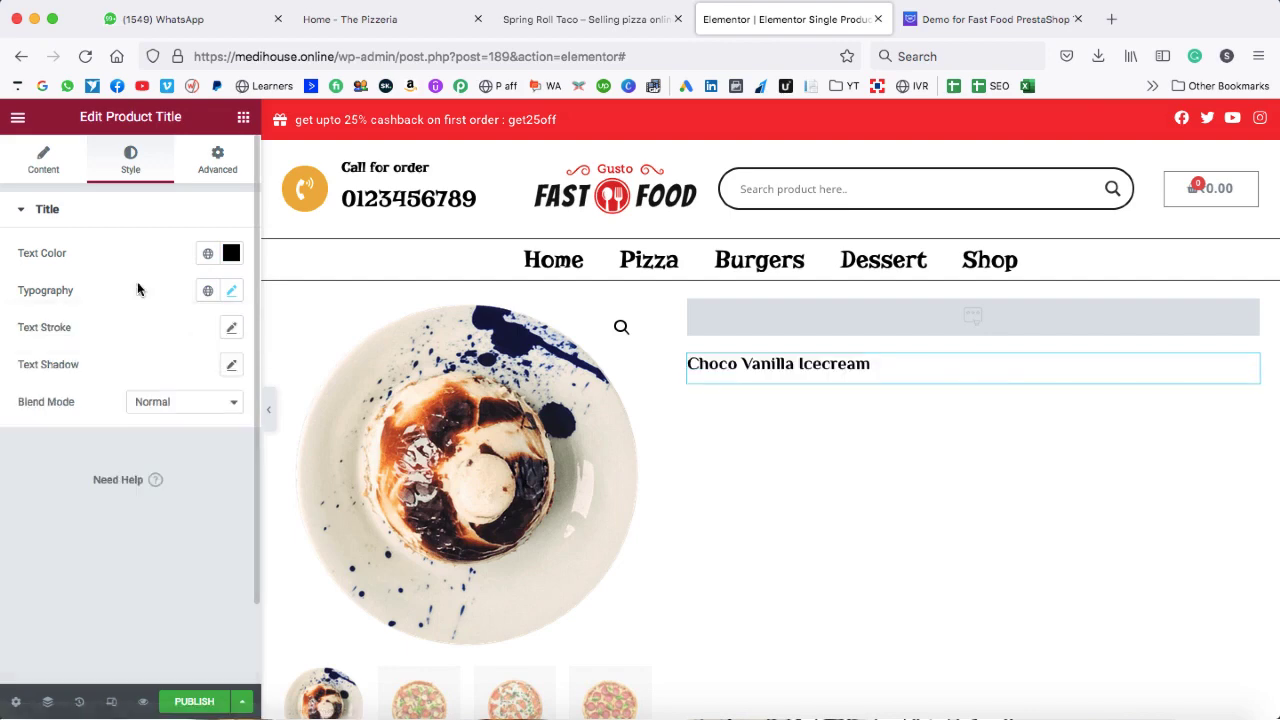
{"action": "left_click", "coordinate": [243, 117]}
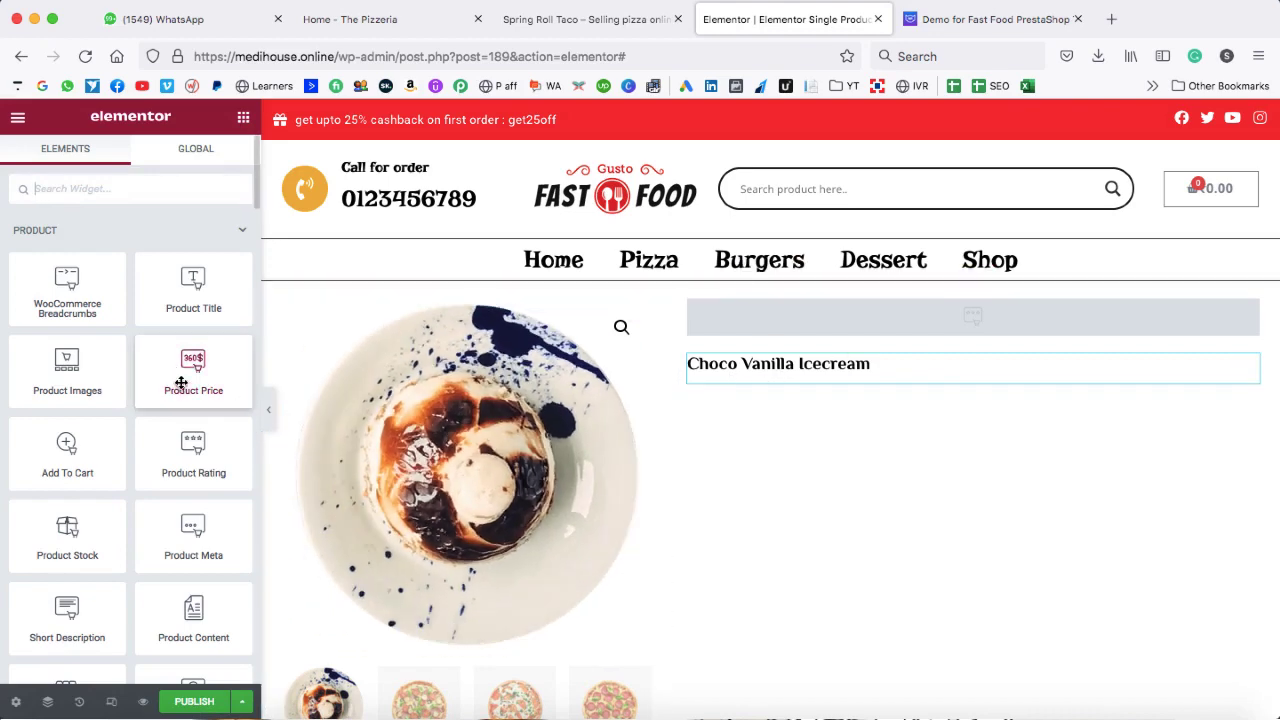
Step: Add Product Price under the title, coloured black with typography size 15
{"action": "left_click_drag", "start_coordinate": [177, 362], "coordinate": [787, 345]}
{"action": "left_click_drag", "start_coordinate": [751, 378], "coordinate": [748, 372]}
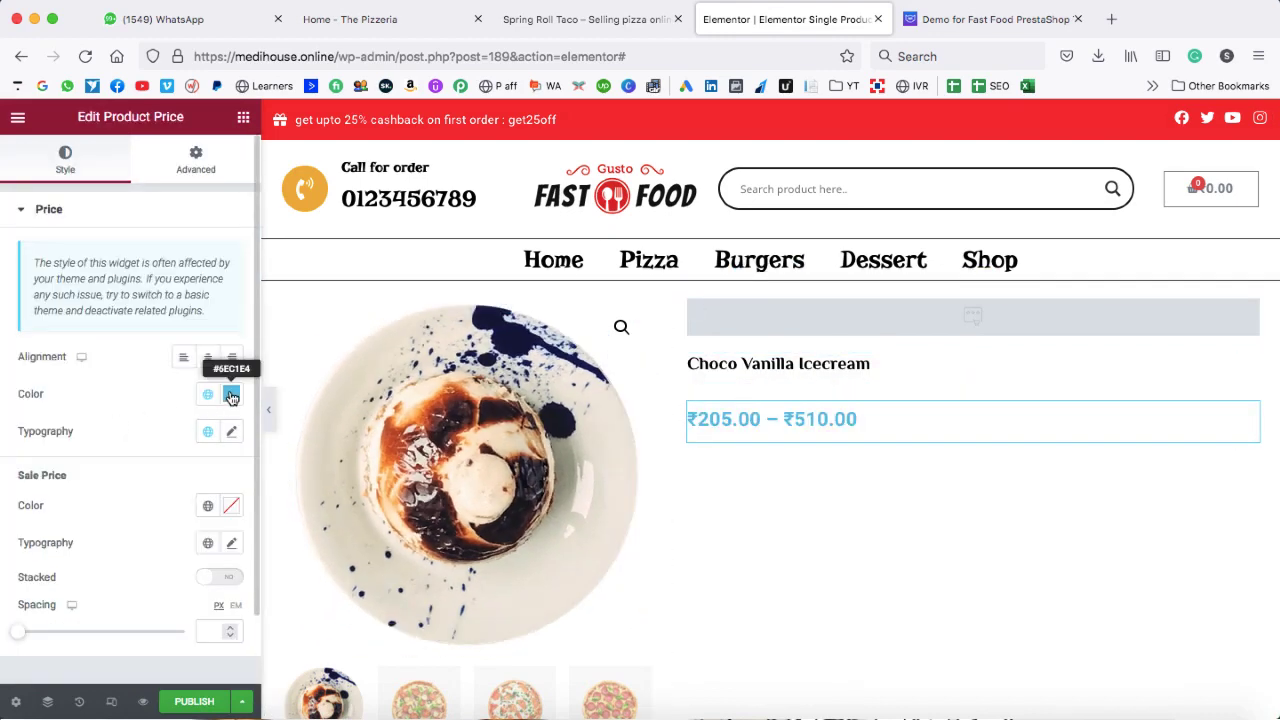
{"action": "left_click", "coordinate": [231, 395]}
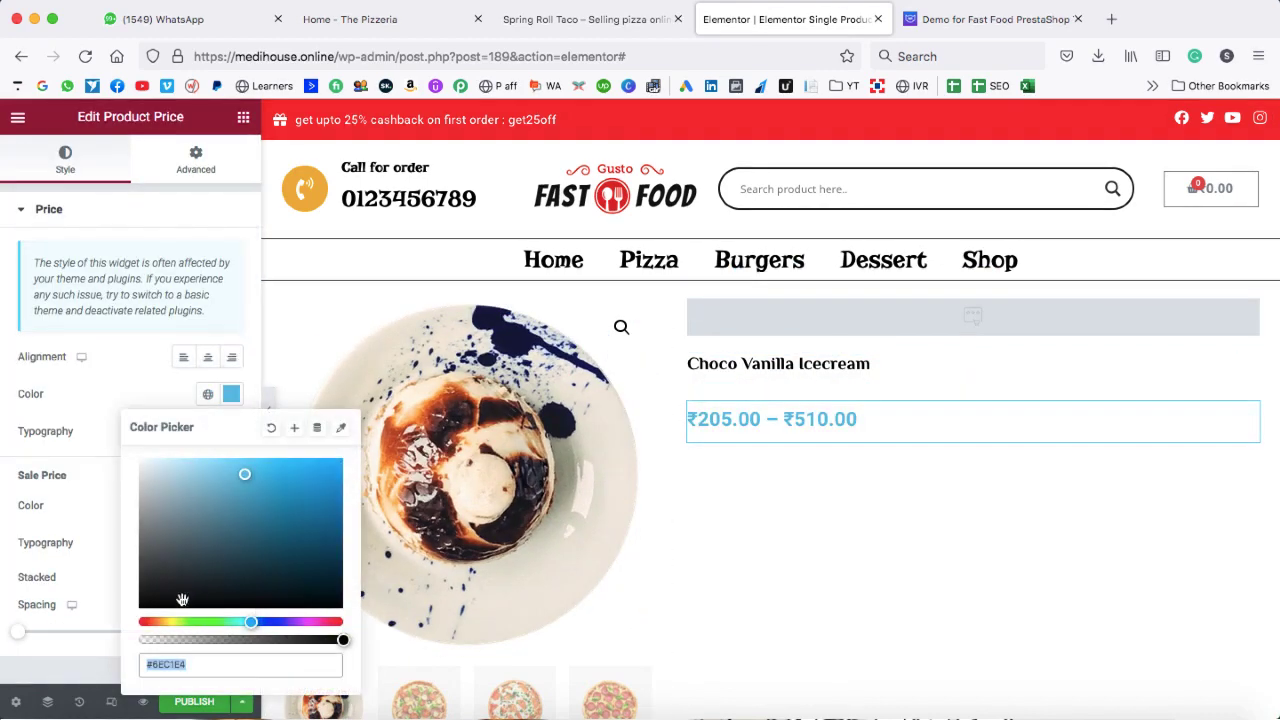
{"action": "left_click_drag", "start_coordinate": [163, 565], "coordinate": [137, 600]}
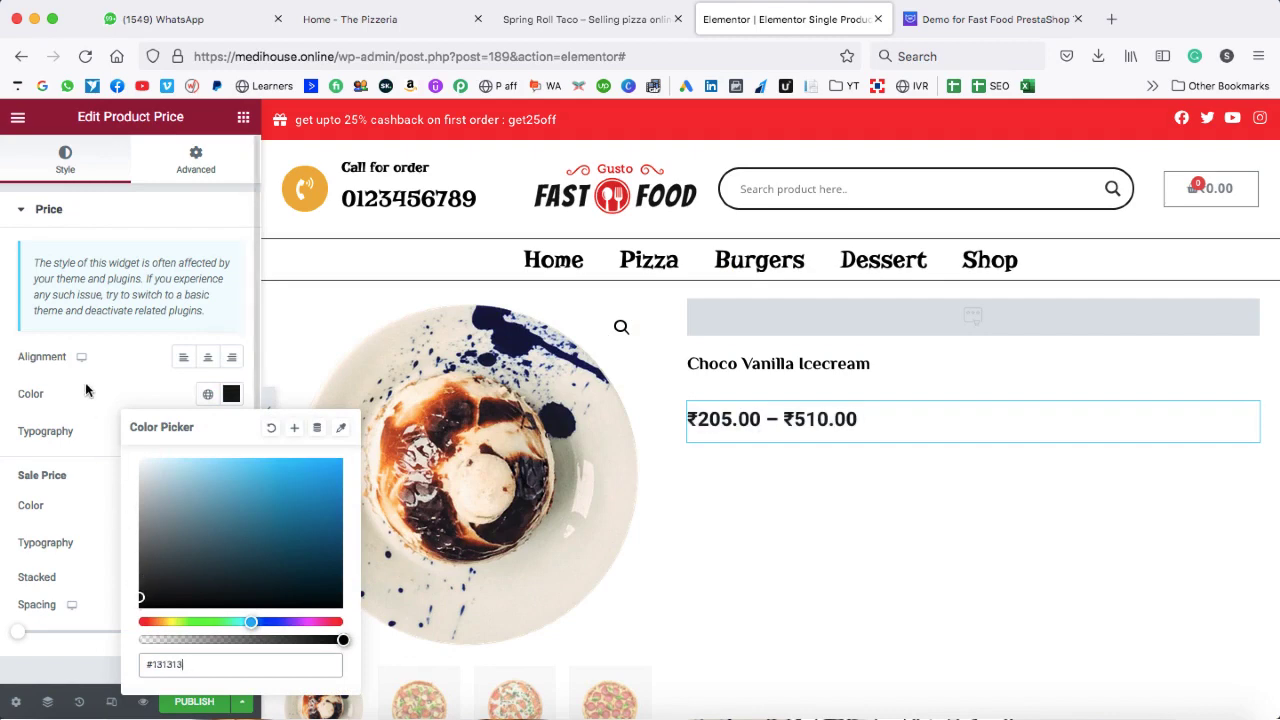
{"action": "left_click", "coordinate": [111, 403]}
{"action": "left_click", "coordinate": [229, 432]}
{"action": "left_click", "coordinate": [218, 574]}
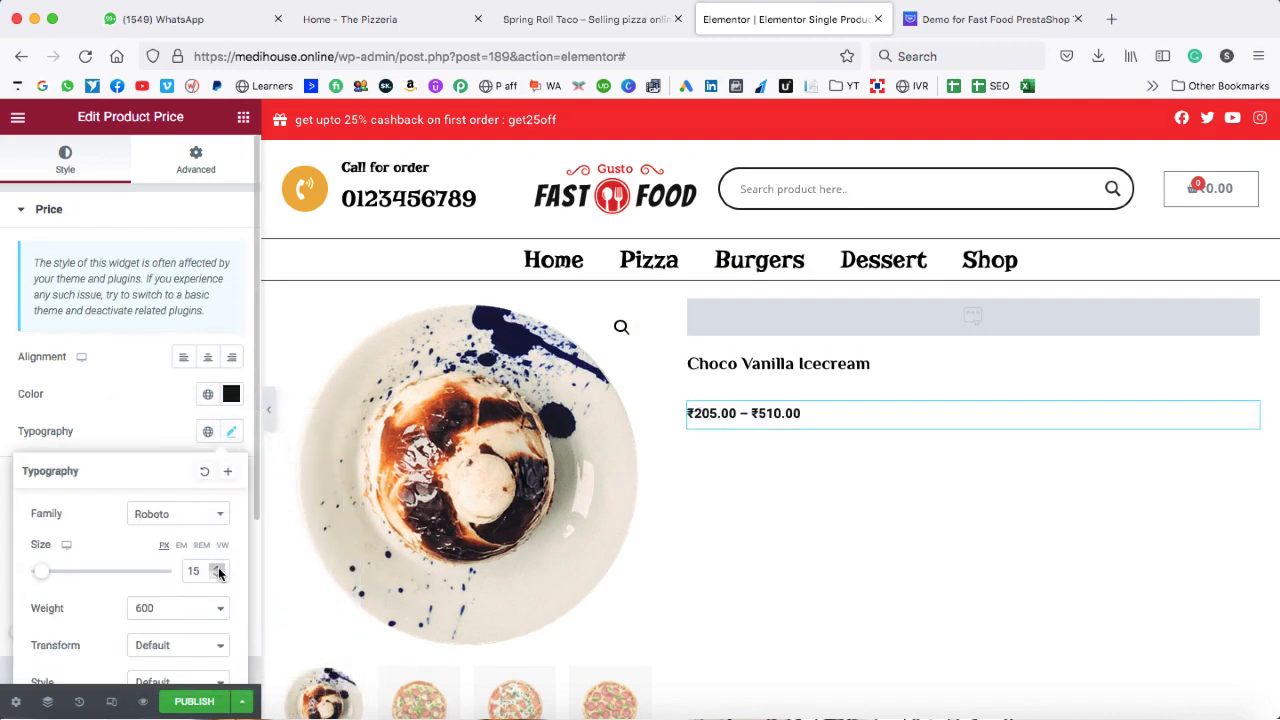
{"action": "left_click", "coordinate": [175, 278]}
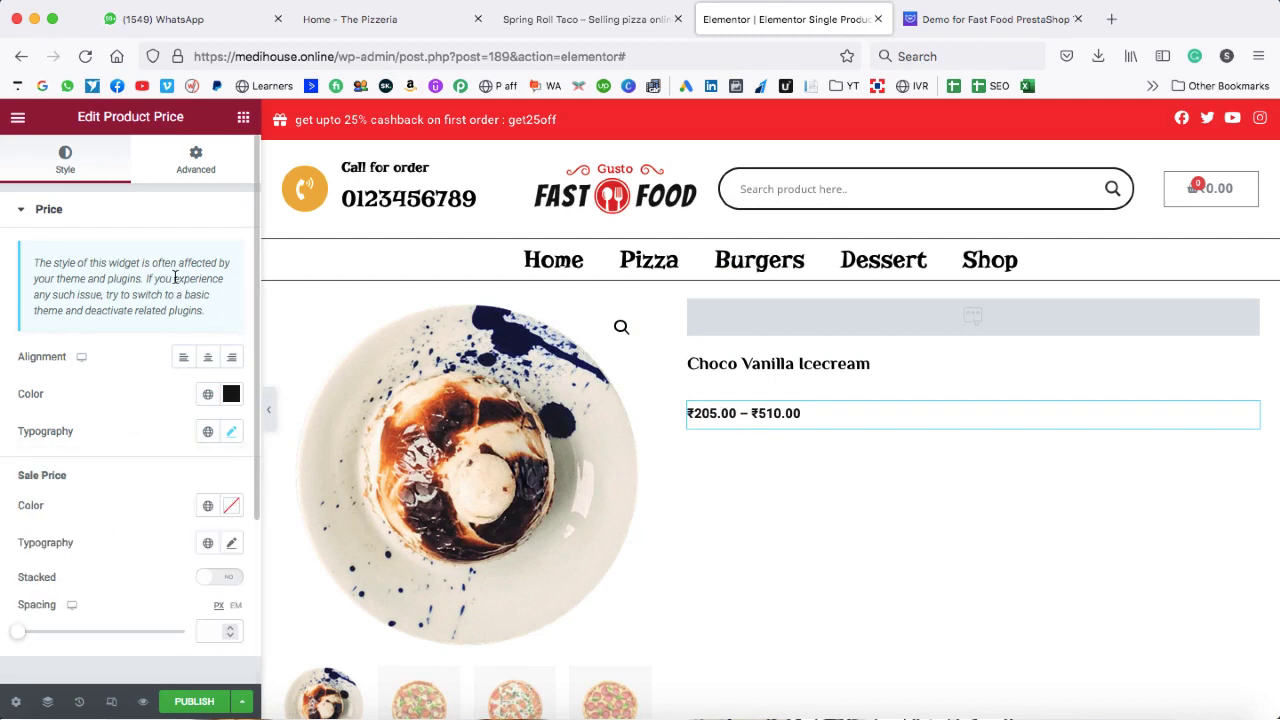
Step: Add Short Description below the price and set its font family to Philosopher
{"action": "left_click", "coordinate": [245, 121]}
{"action": "scroll", "coordinate": [100, 500], "scroll_direction": "down", "scroll_amount": 3}
{"action": "left_click_drag", "start_coordinate": [77, 455], "coordinate": [790, 424]}
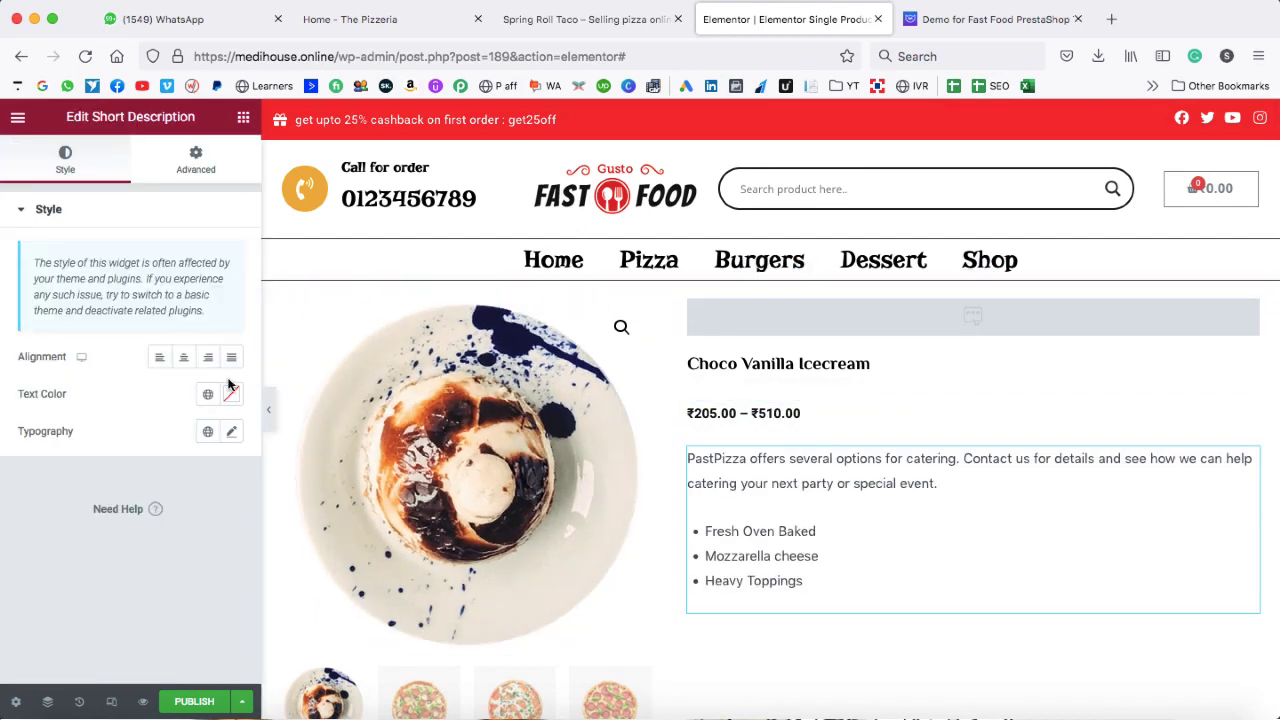
{"action": "left_click", "coordinate": [231, 432]}
{"action": "scroll", "coordinate": [170, 522], "scroll_direction": "down", "scroll_amount": 1}
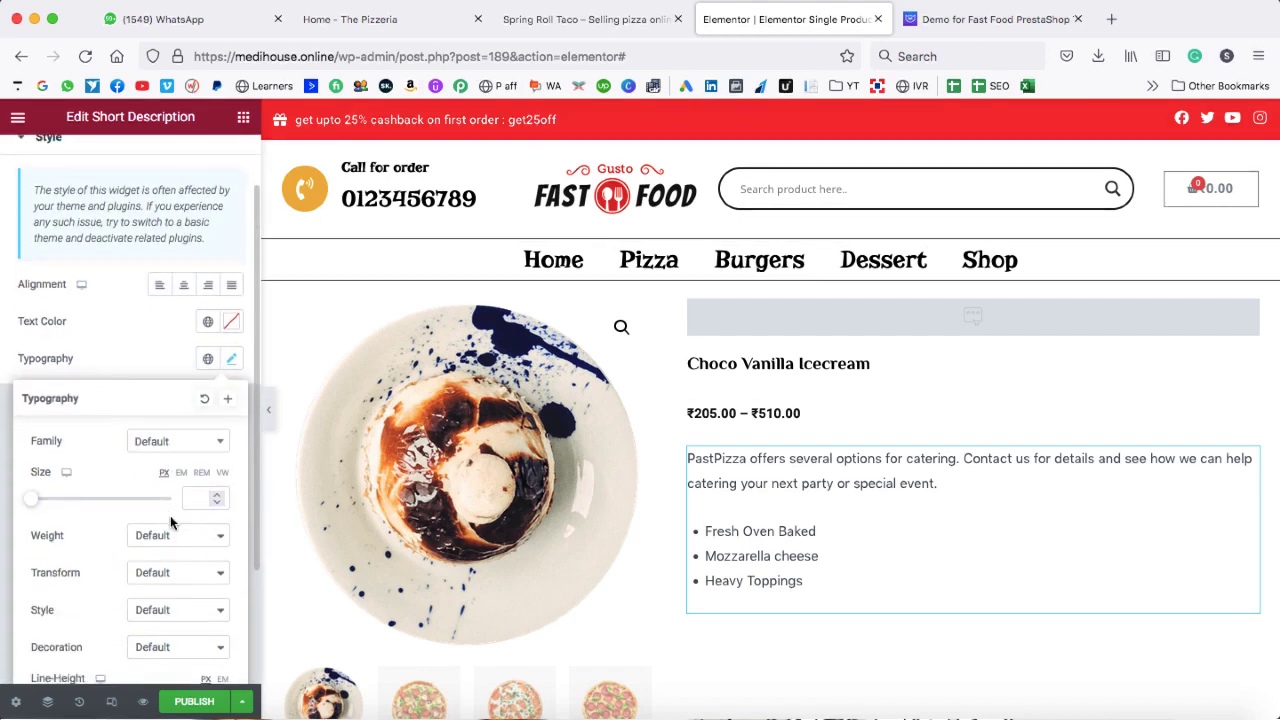
{"action": "left_click", "coordinate": [176, 444]}
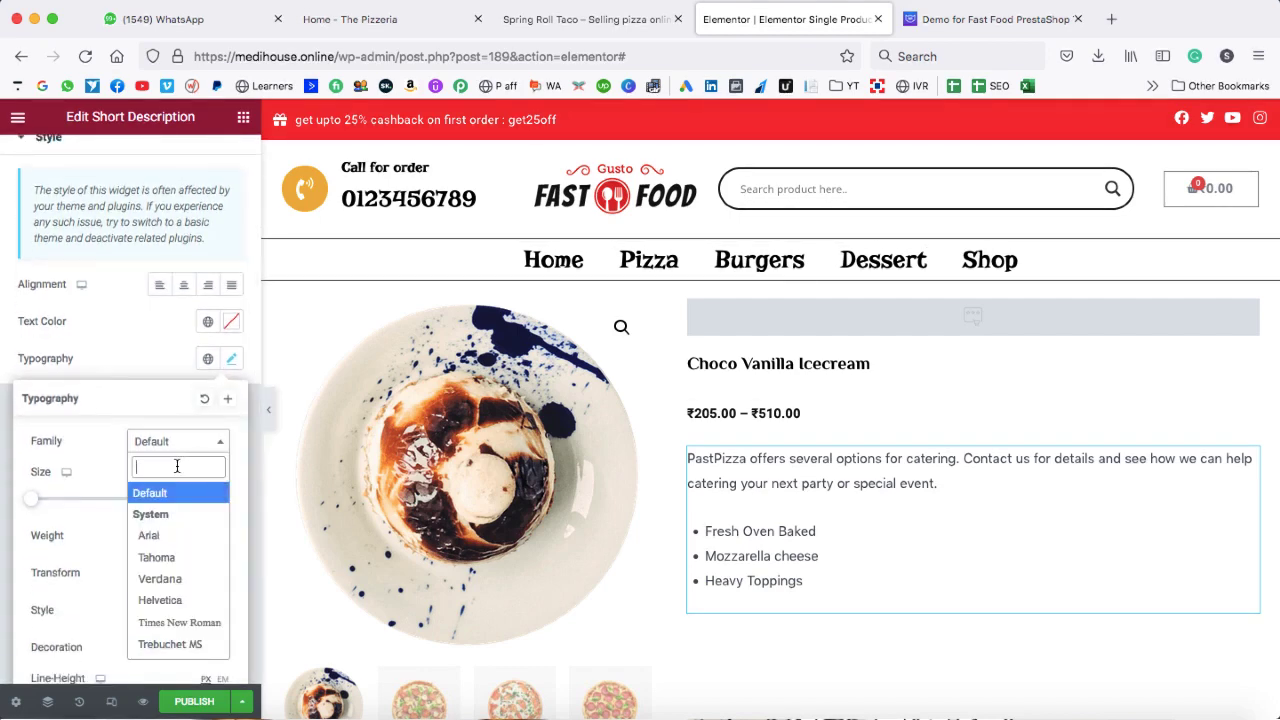
{"action": "type", "text": "philosop"}
{"action": "left_click", "coordinate": [174, 535]}
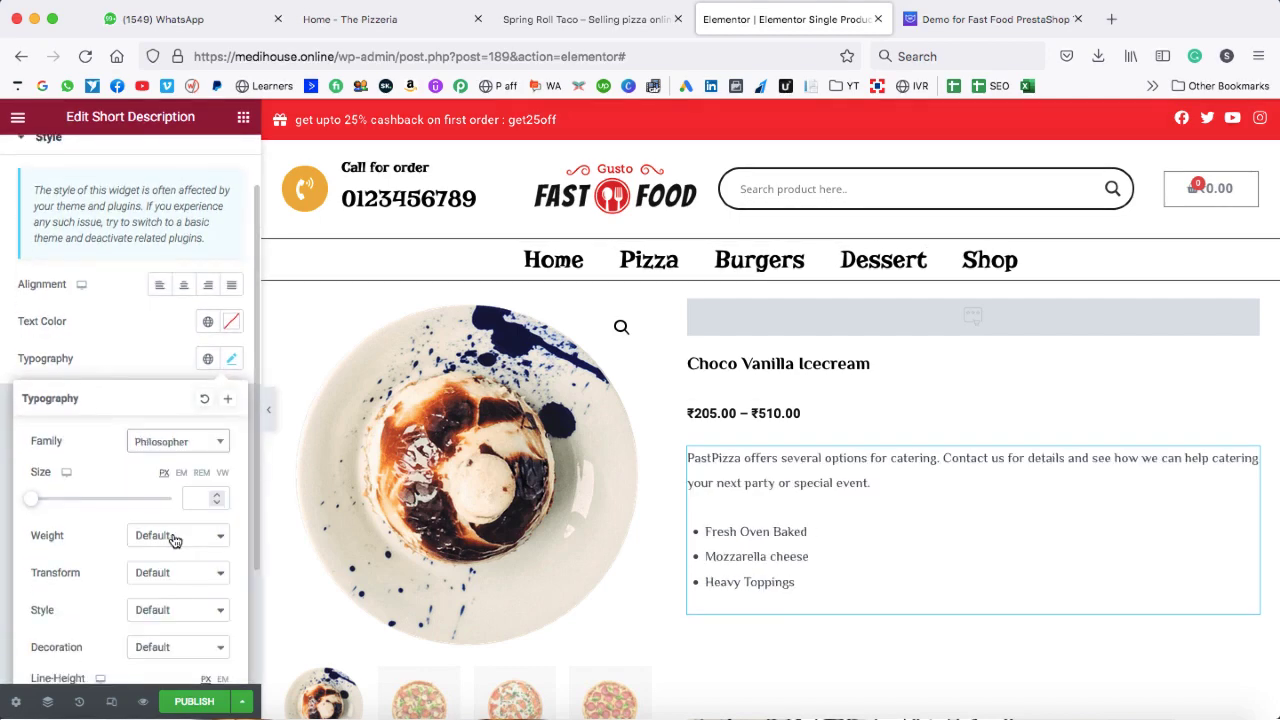
{"action": "left_click", "coordinate": [137, 356]}
{"action": "left_click", "coordinate": [243, 119]}
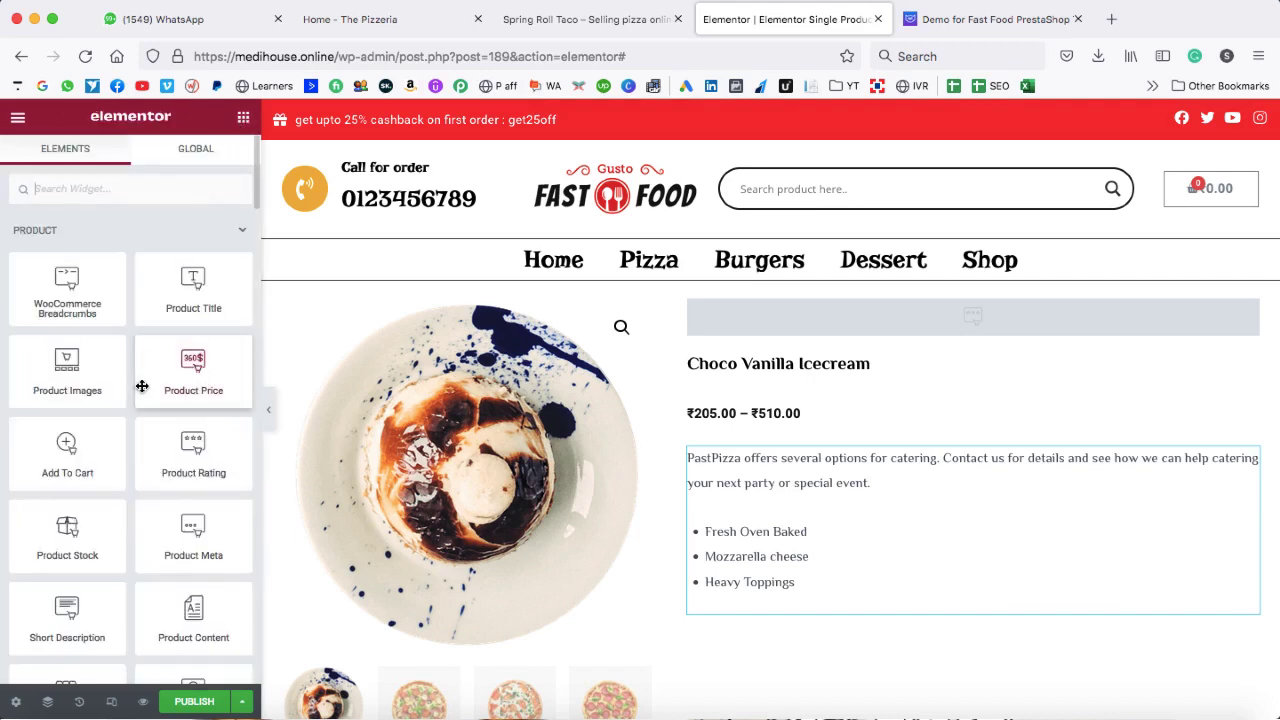
Step: Add Add To Cart below the description and publish the template with an Include > Products condition
{"action": "scroll", "coordinate": [142, 386], "scroll_direction": "down", "scroll_amount": 1}
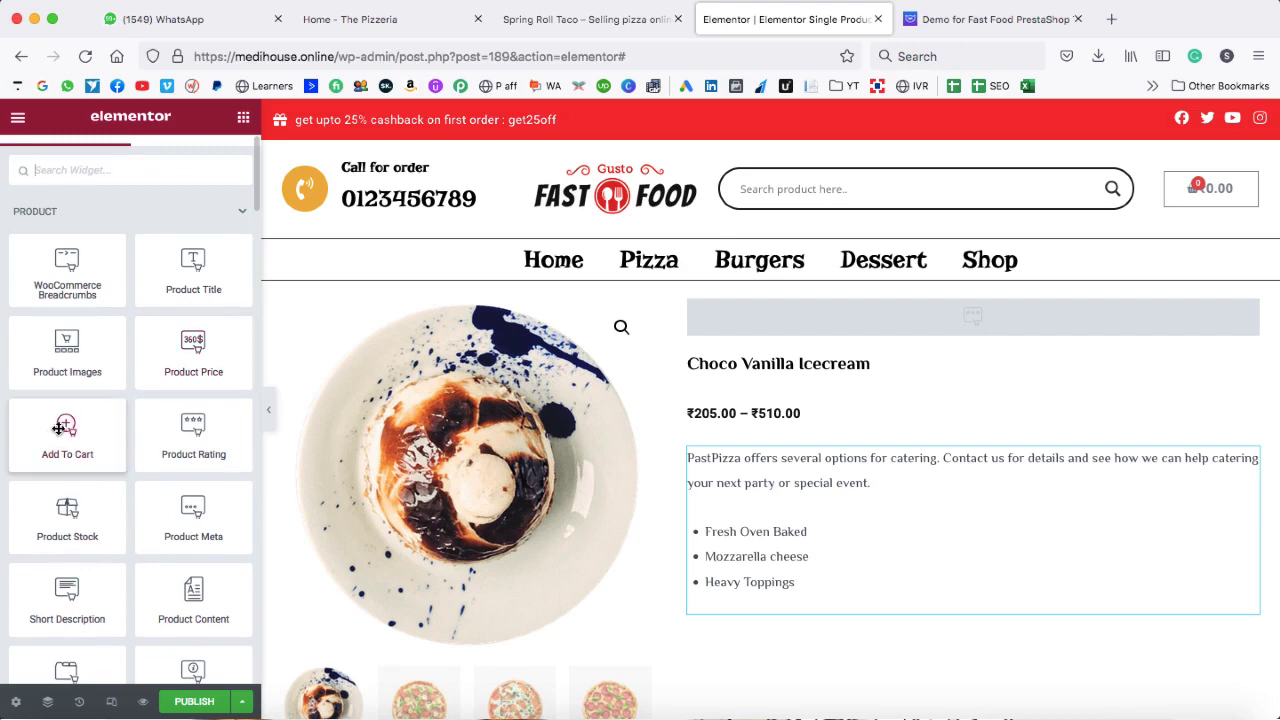
{"action": "left_click_drag", "start_coordinate": [55, 430], "coordinate": [737, 609]}
{"action": "scroll", "coordinate": [868, 570], "scroll_direction": "down", "scroll_amount": 5}
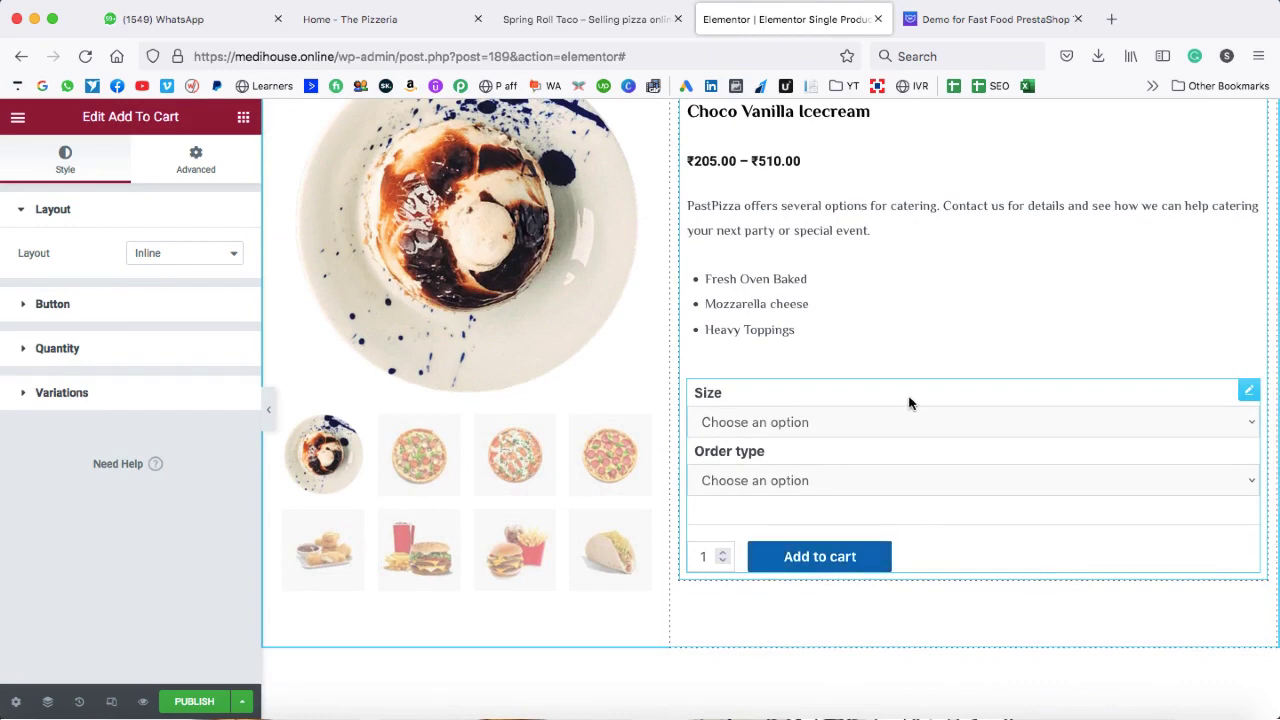
{"action": "left_click", "coordinate": [194, 701]}
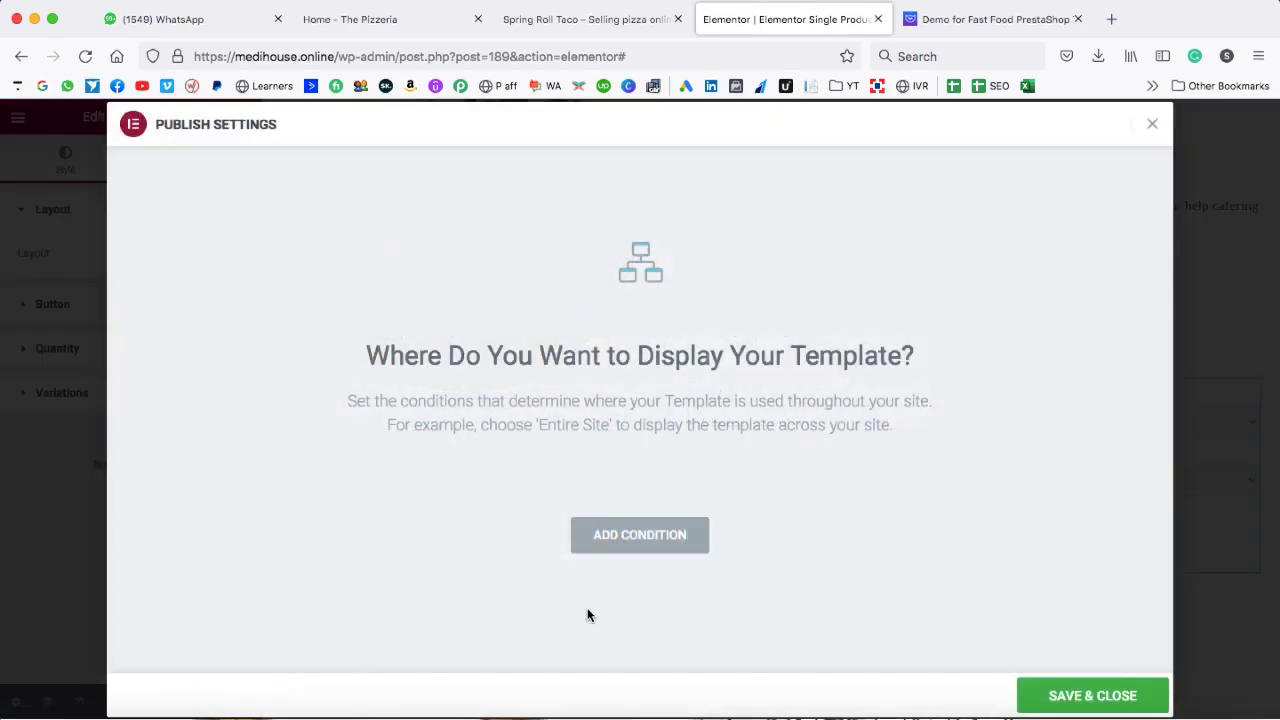
{"action": "left_click", "coordinate": [640, 534]}
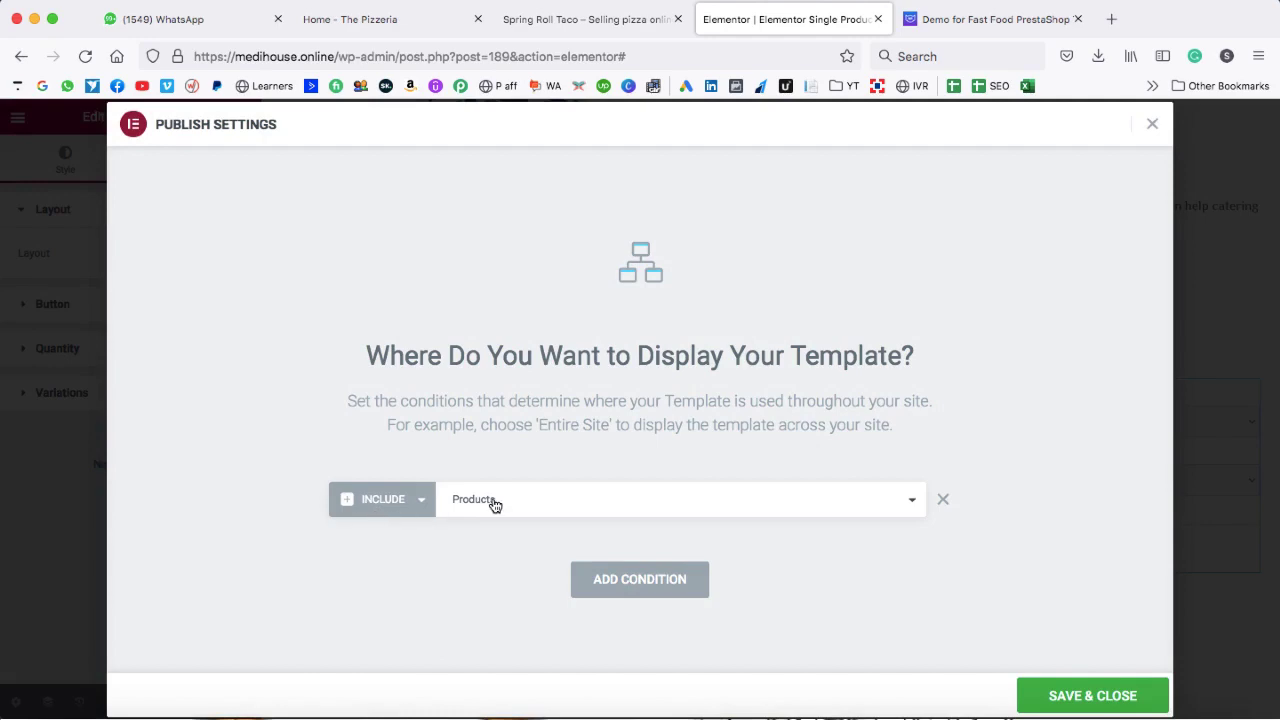
{"action": "left_click", "coordinate": [1086, 696]}
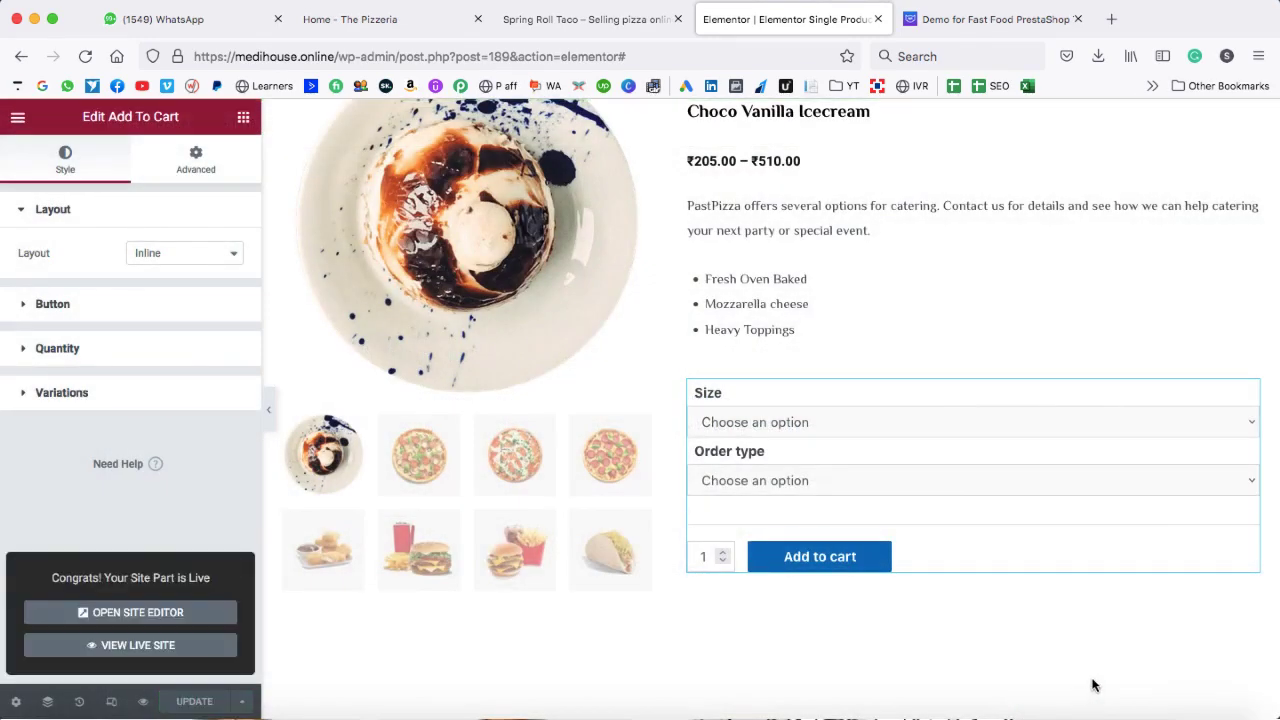
Step: Reload the Spring Roll Taco product page to check the published template's layout
{"action": "left_click", "coordinate": [614, 22]}
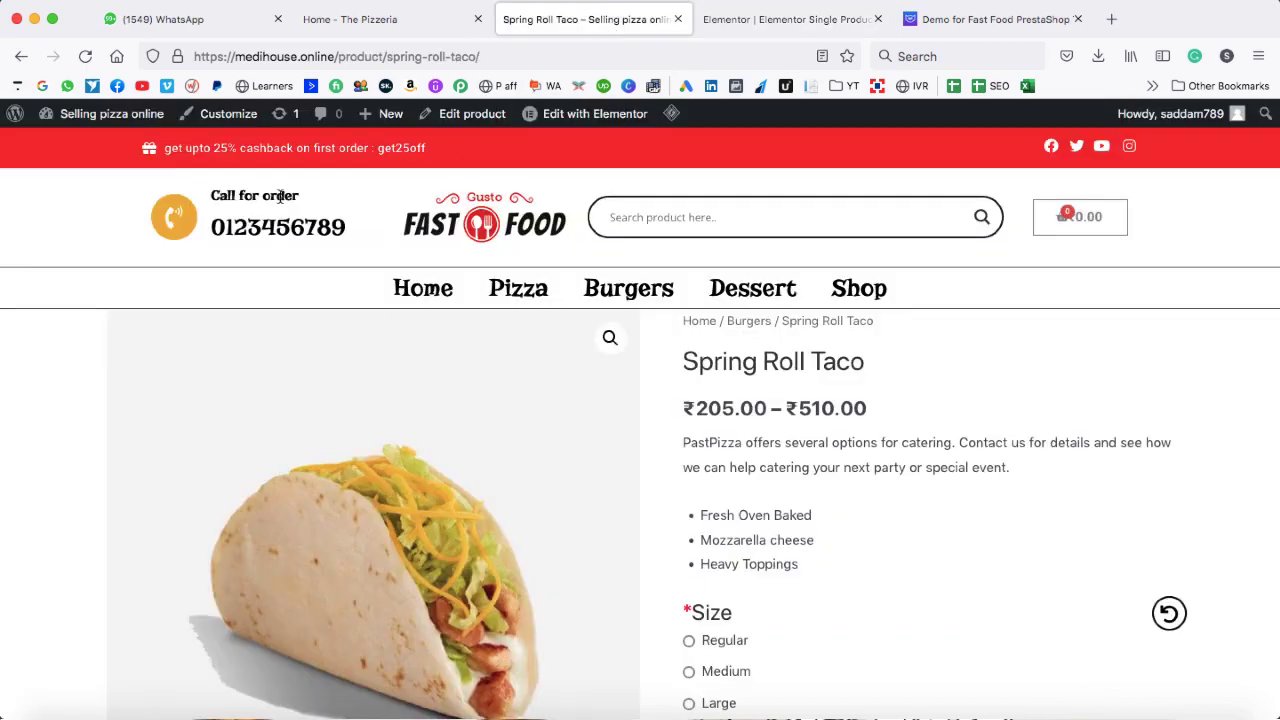
{"action": "left_click", "coordinate": [85, 56]}
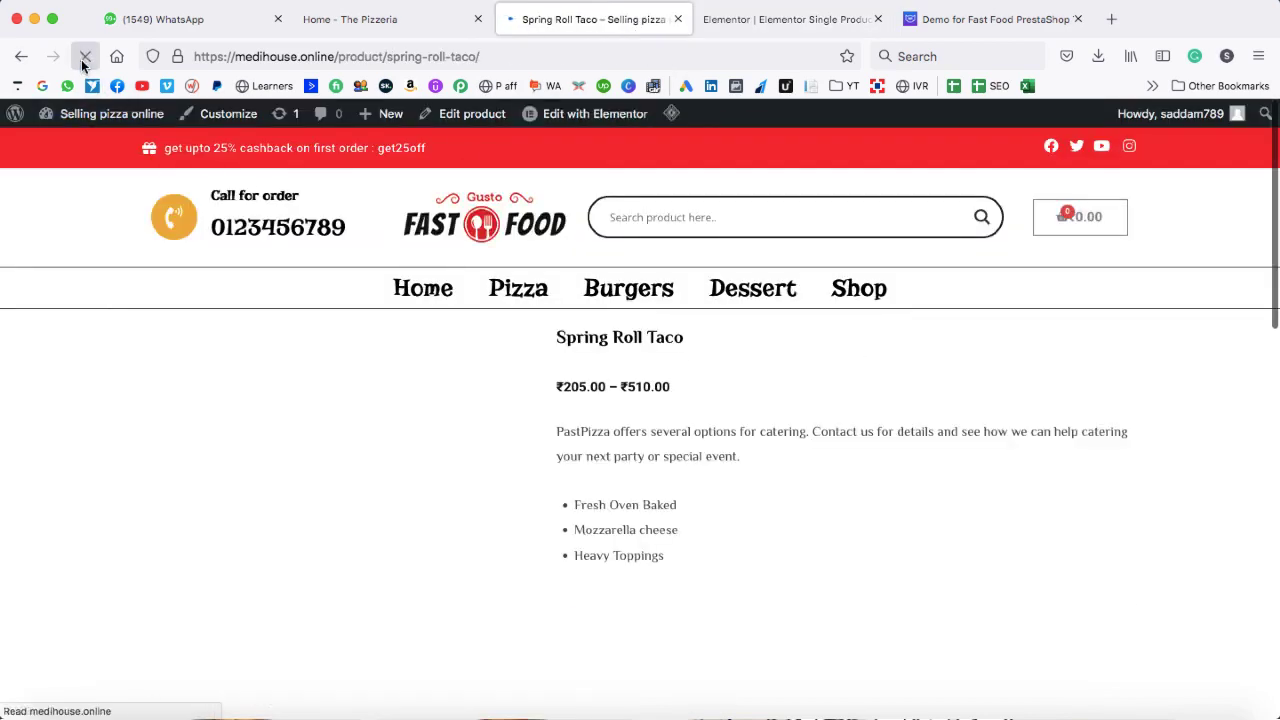
{"action": "scroll", "coordinate": [677, 360], "scroll_direction": "down", "scroll_amount": 6}
{"action": "scroll", "coordinate": [677, 360], "scroll_direction": "up", "scroll_amount": 6}
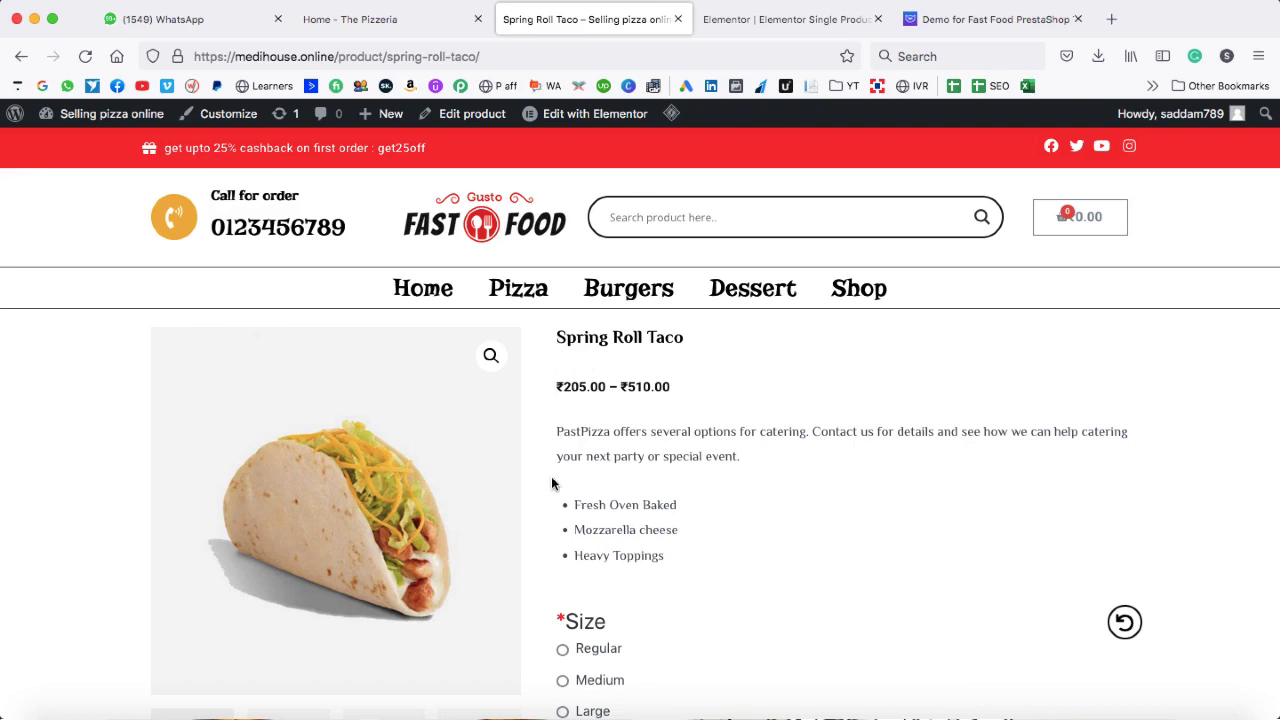
Step: Back in the editor, open the Style border settings of the product details inner section
{"action": "left_click", "coordinate": [780, 19]}
{"action": "scroll", "coordinate": [815, 393], "scroll_direction": "up", "scroll_amount": 5}
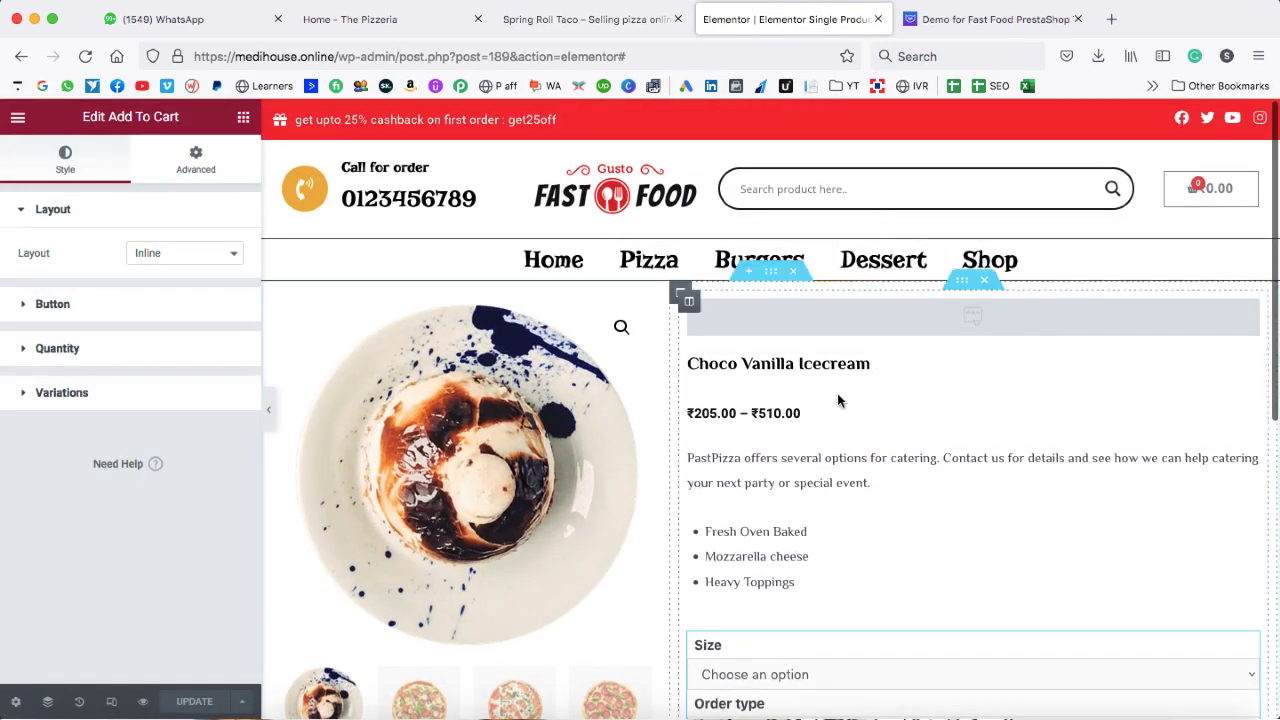
{"action": "left_click", "coordinate": [962, 283]}
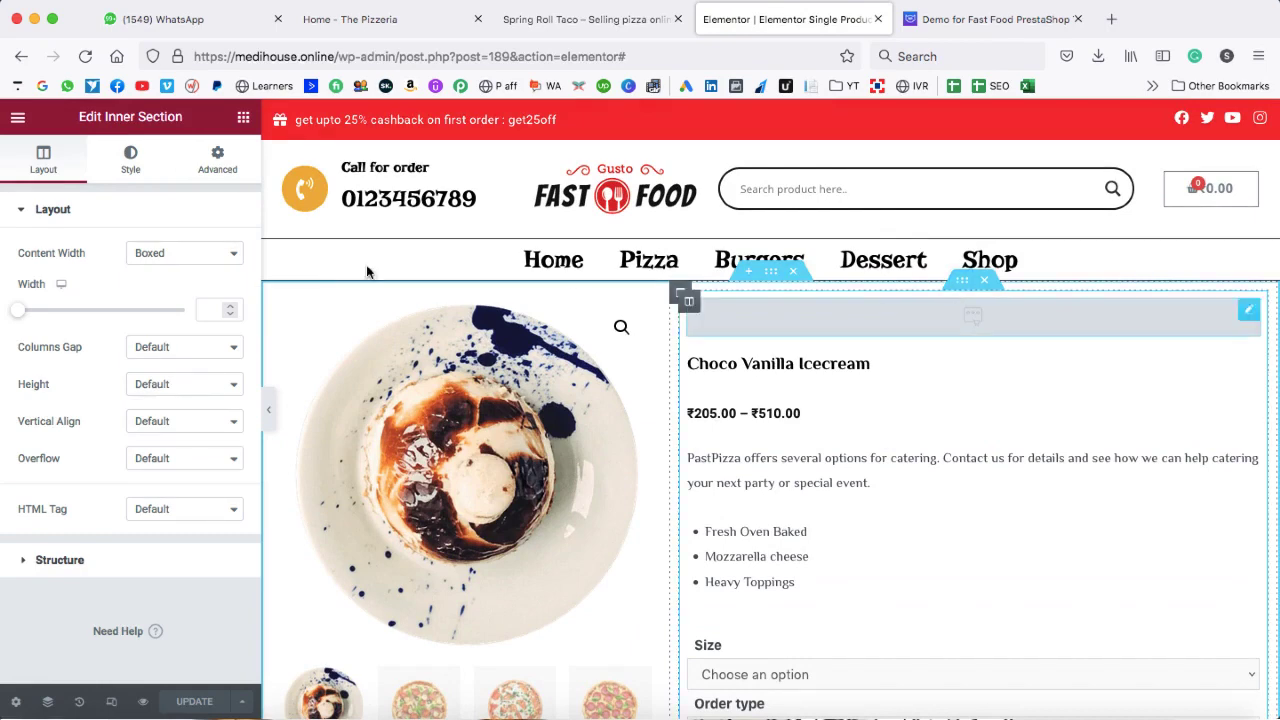
{"action": "left_click", "coordinate": [118, 169]}
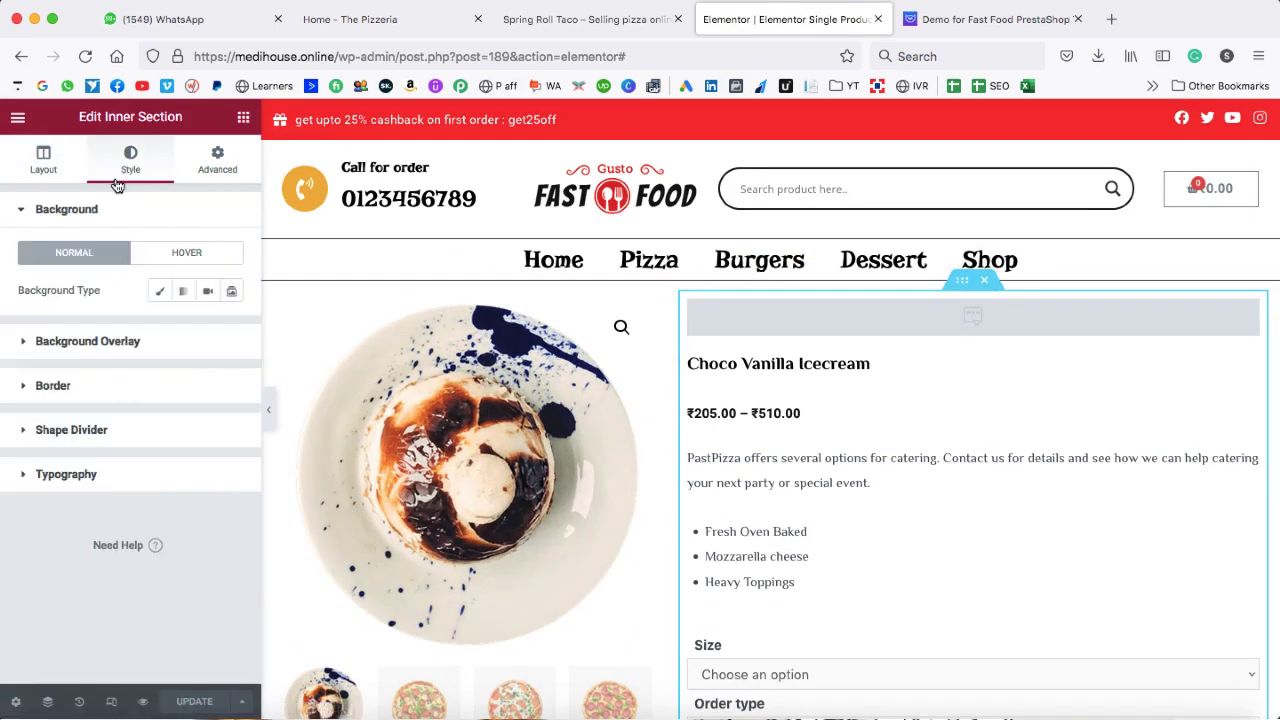
{"action": "left_click", "coordinate": [50, 385]}
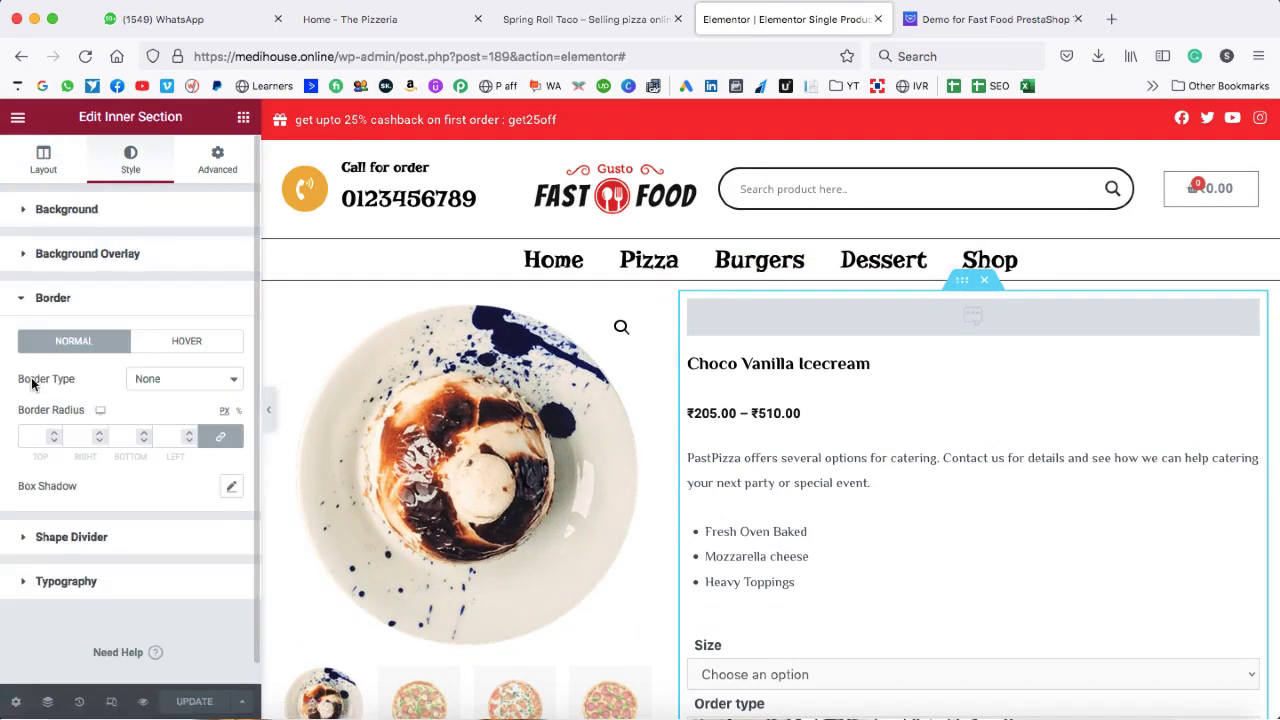
Step: Give the product details section a solid 2px border in #cdcdcd
{"action": "left_click", "coordinate": [152, 382]}
{"action": "left_click", "coordinate": [156, 392]}
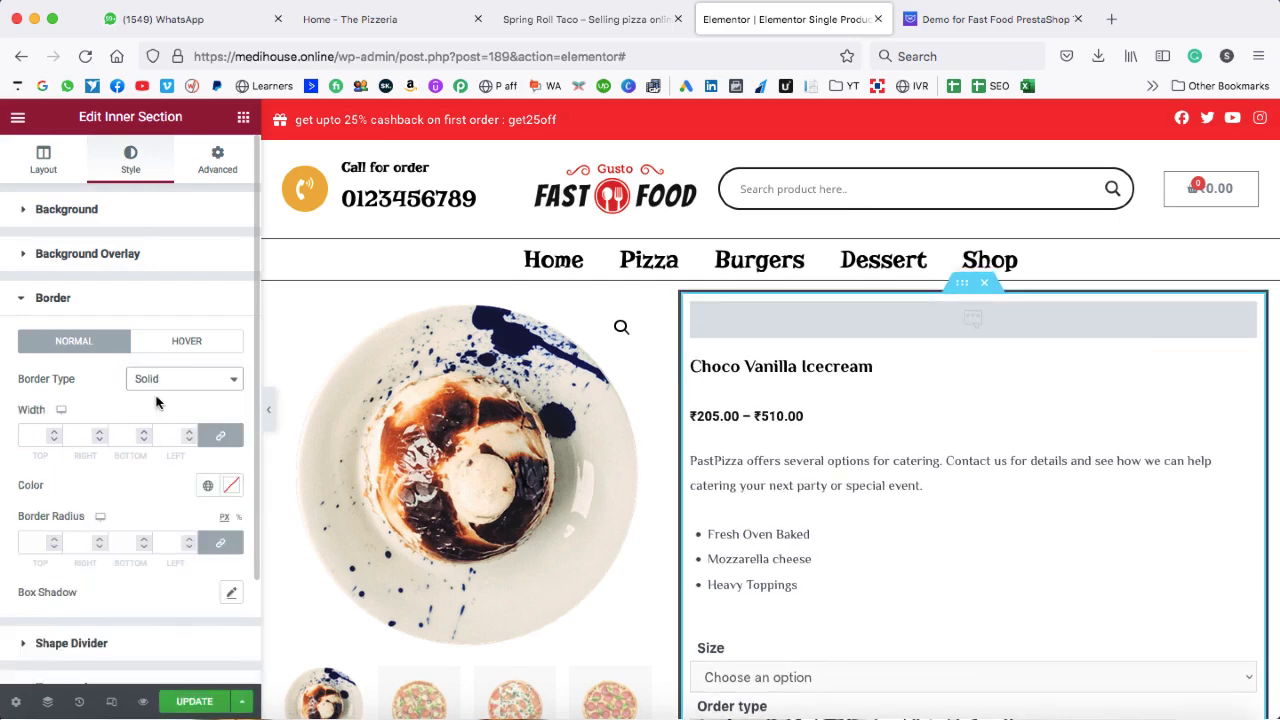
{"action": "left_click", "coordinate": [55, 432]}
{"action": "left_click", "coordinate": [55, 432]}
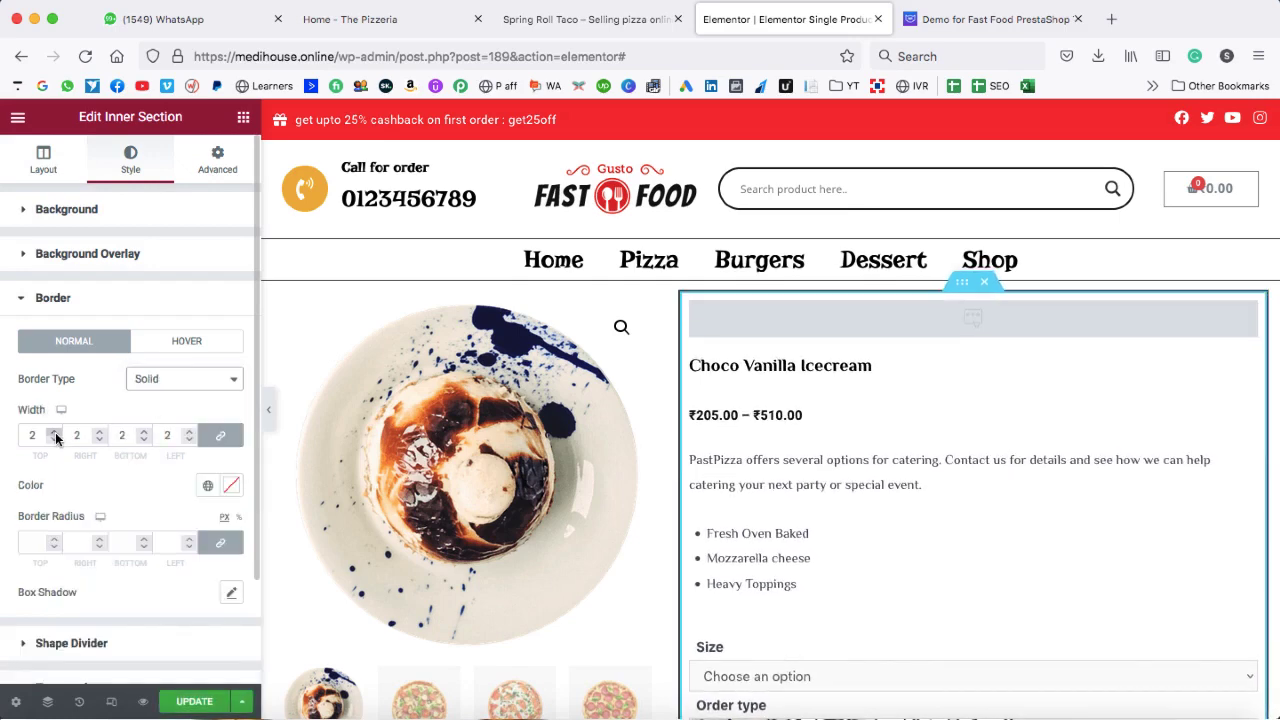
{"action": "scroll", "coordinate": [142, 487], "scroll_direction": "down", "scroll_amount": 2}
{"action": "left_click", "coordinate": [232, 431]}
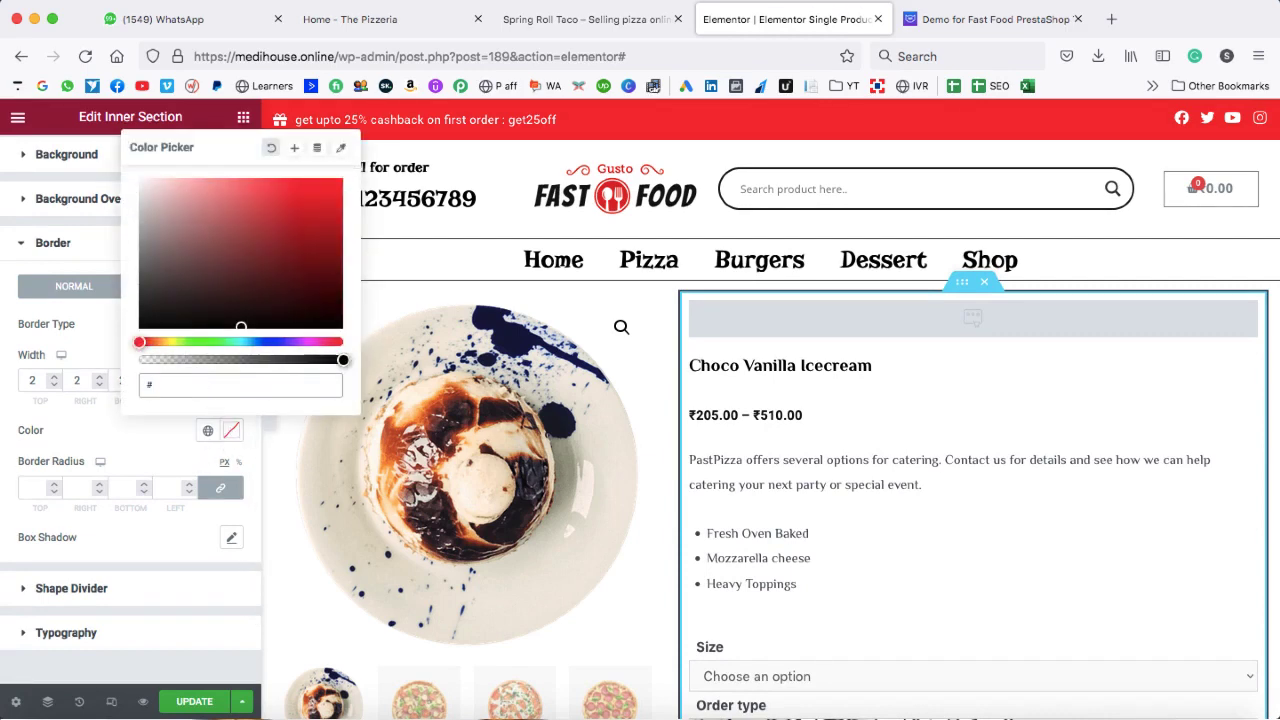
{"action": "type", "text": "#cdcdcd"}
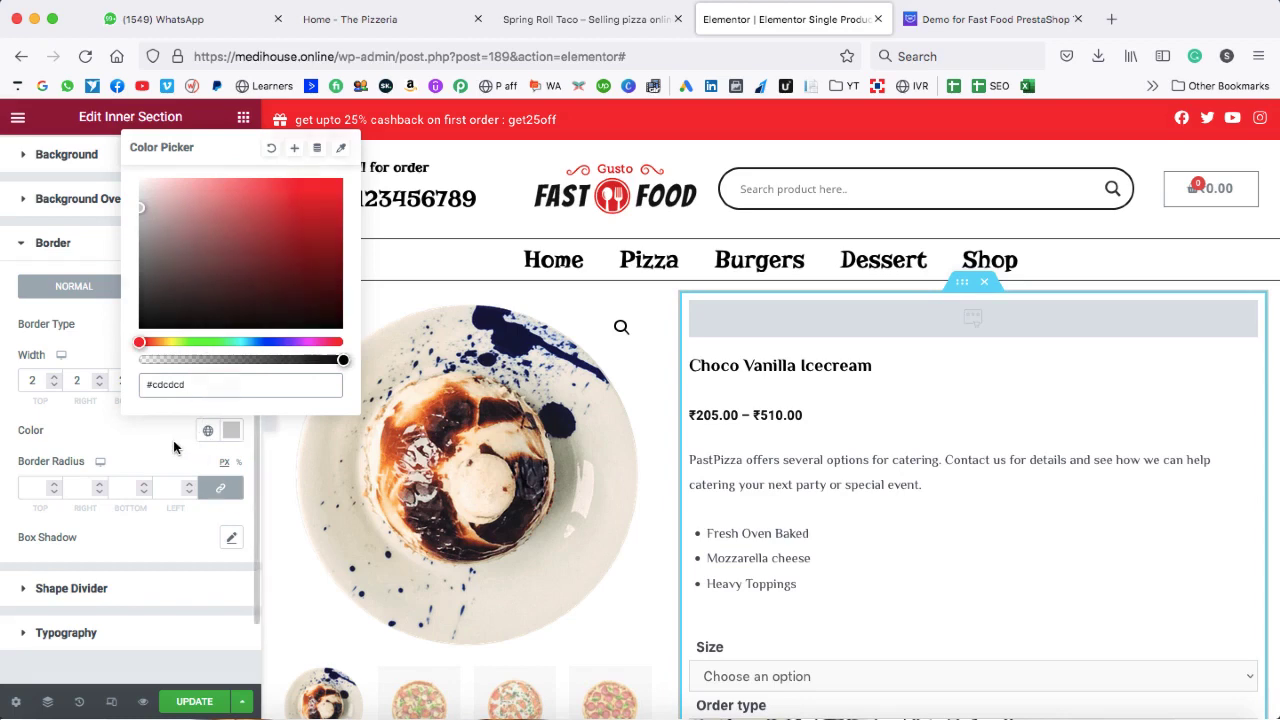
Step: Set 10px padding on all sides of the section and save the template
{"action": "scroll", "coordinate": [204, 256], "scroll_direction": "up", "scroll_amount": 1}
{"action": "left_click", "coordinate": [218, 162]}
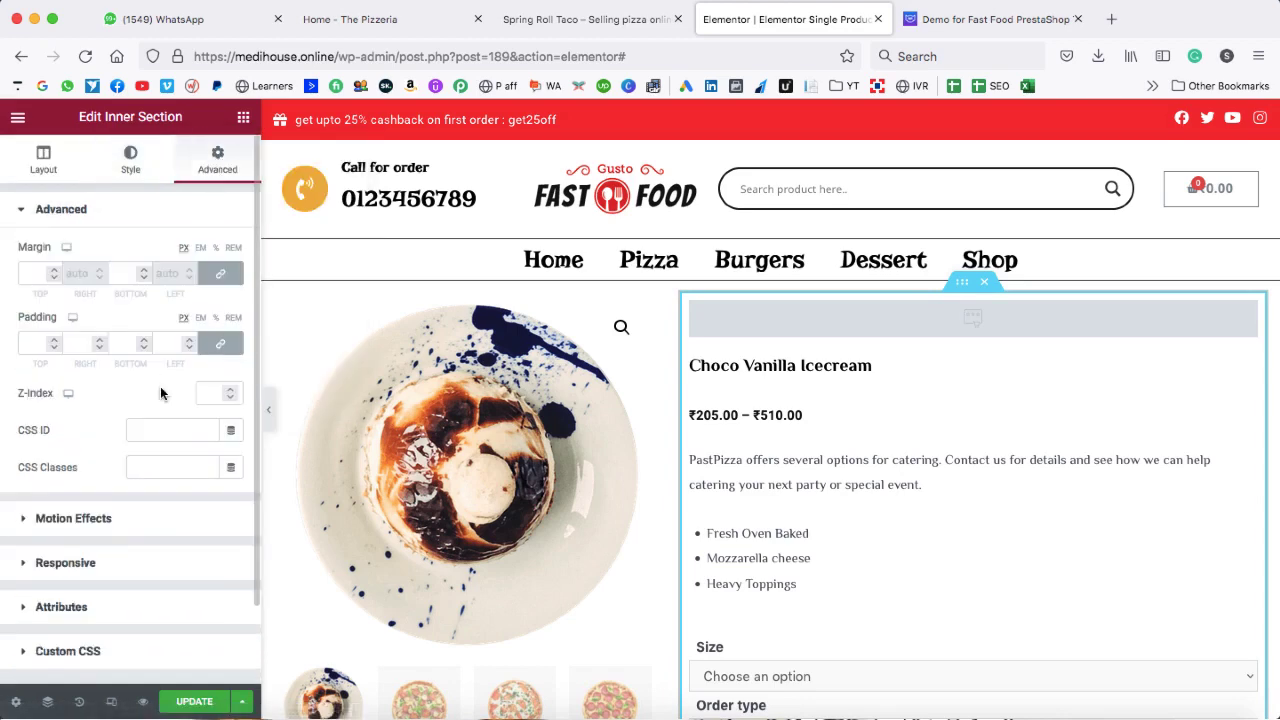
{"action": "left_click_drag", "start_coordinate": [143, 339], "coordinate": [143, 339]}
{"action": "left_click", "coordinate": [143, 346]}
{"action": "left_click", "coordinate": [143, 346]}
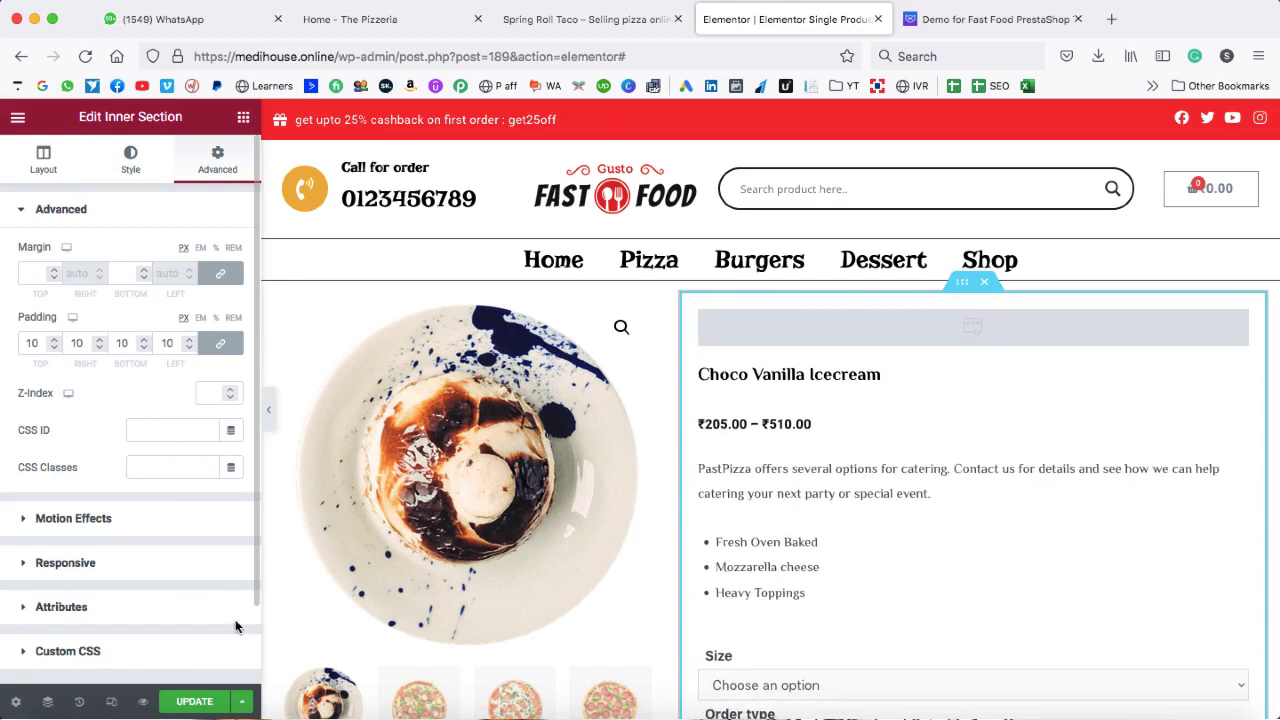
{"action": "left_click", "coordinate": [196, 704]}
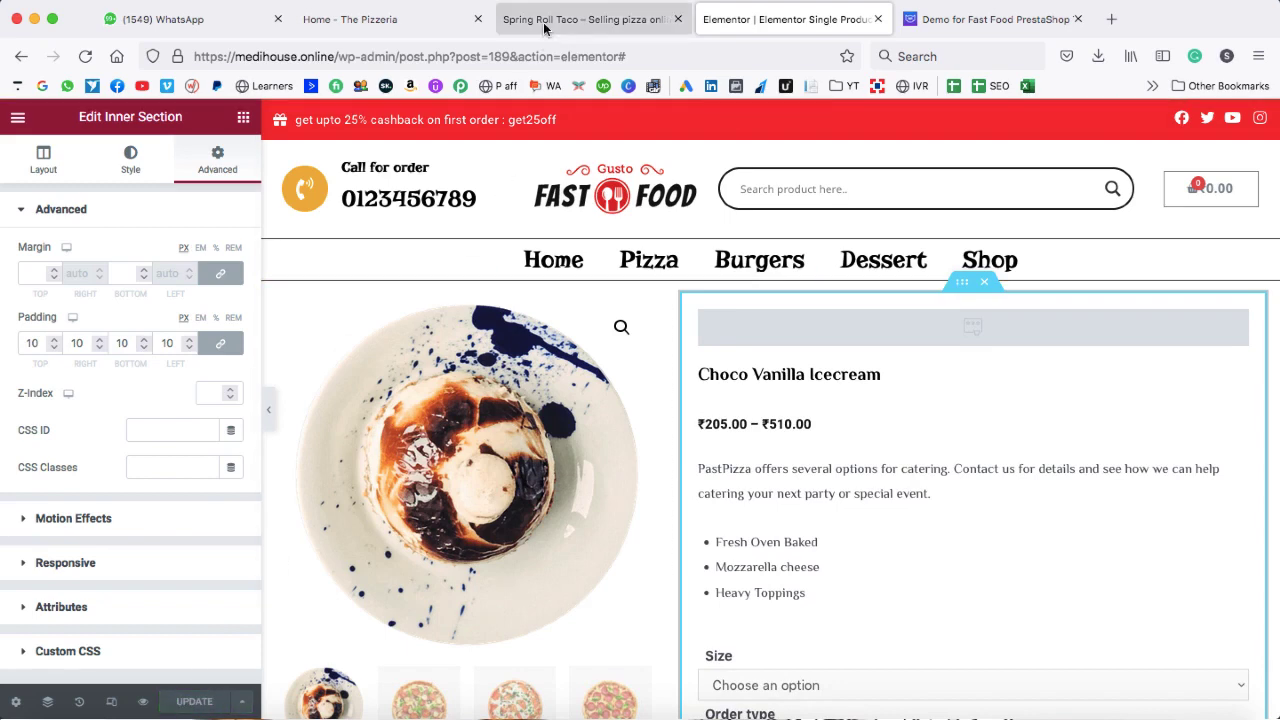
{"action": "left_click", "coordinate": [536, 26]}
Step: Reload the Spring Roll Taco page and run LiteSpeed Purge All
{"action": "left_click", "coordinate": [85, 56]}
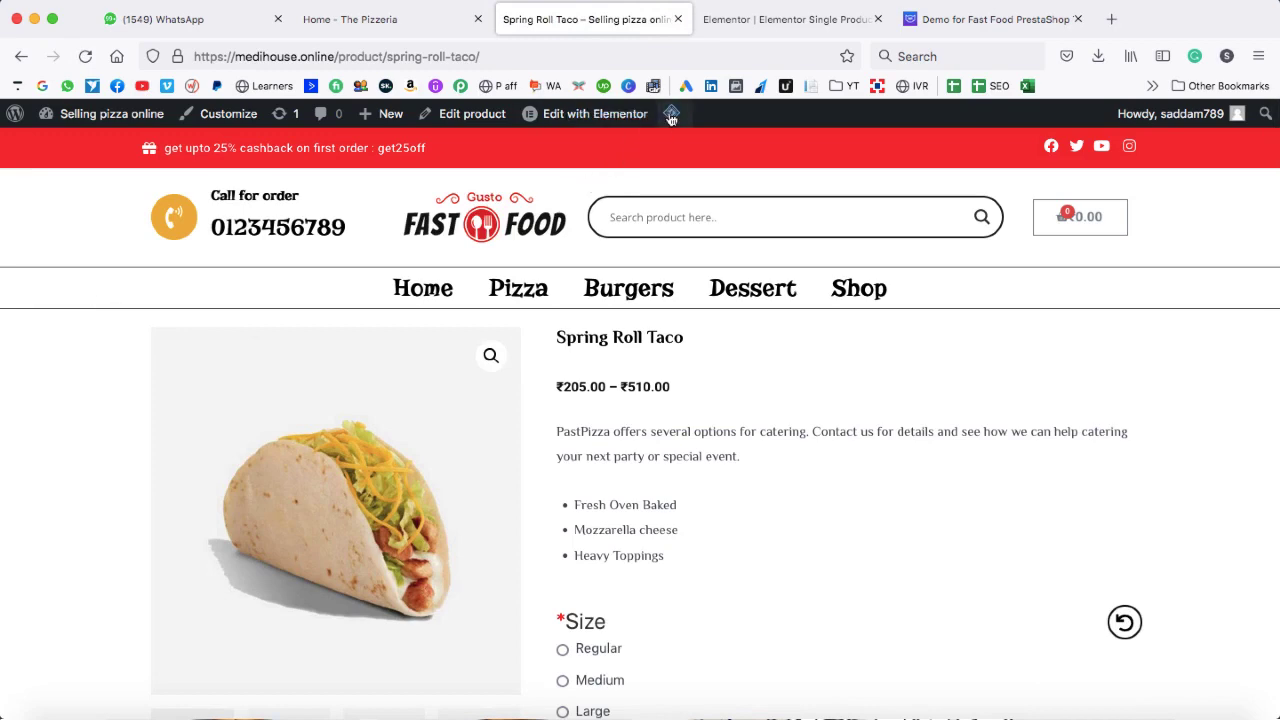
{"action": "mouse_move", "coordinate": [671, 113]}
{"action": "left_click", "coordinate": [693, 216]}
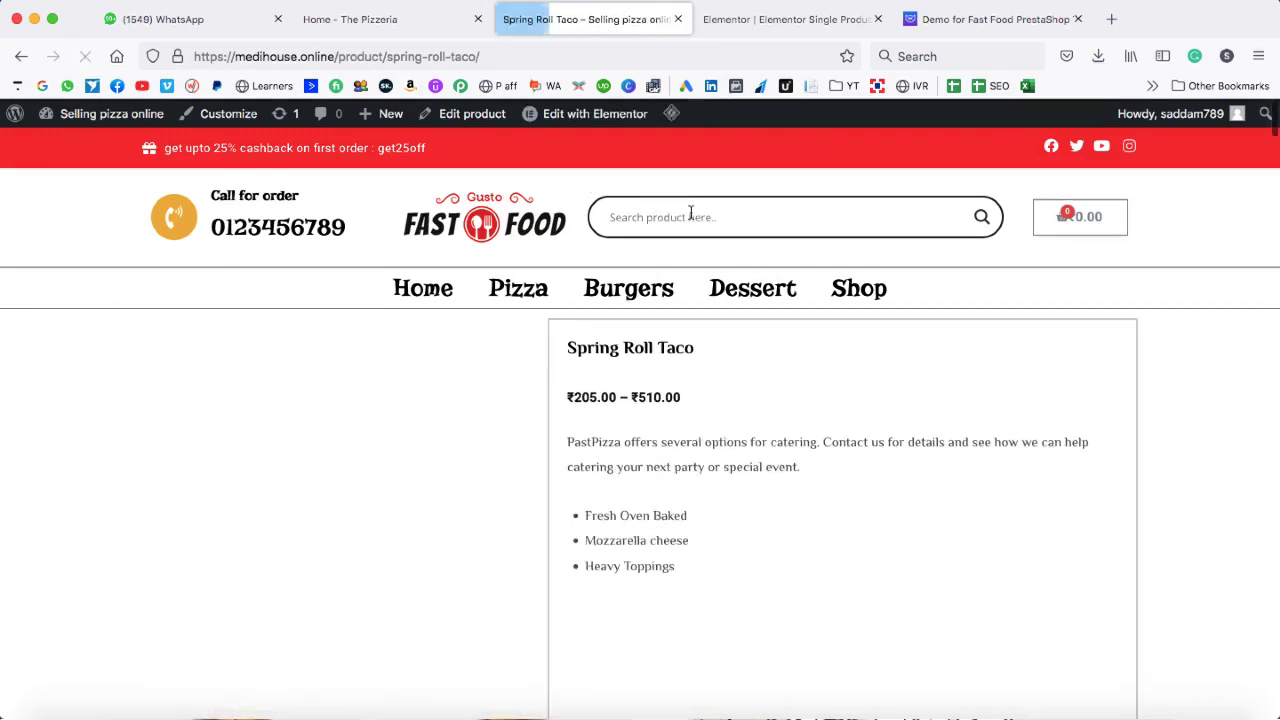
Step: Scroll the live page to check the bordered details box, then return to the editor
{"action": "scroll", "coordinate": [968, 541], "scroll_direction": "down", "scroll_amount": 1}
{"action": "scroll", "coordinate": [968, 541], "scroll_direction": "down", "scroll_amount": 5}
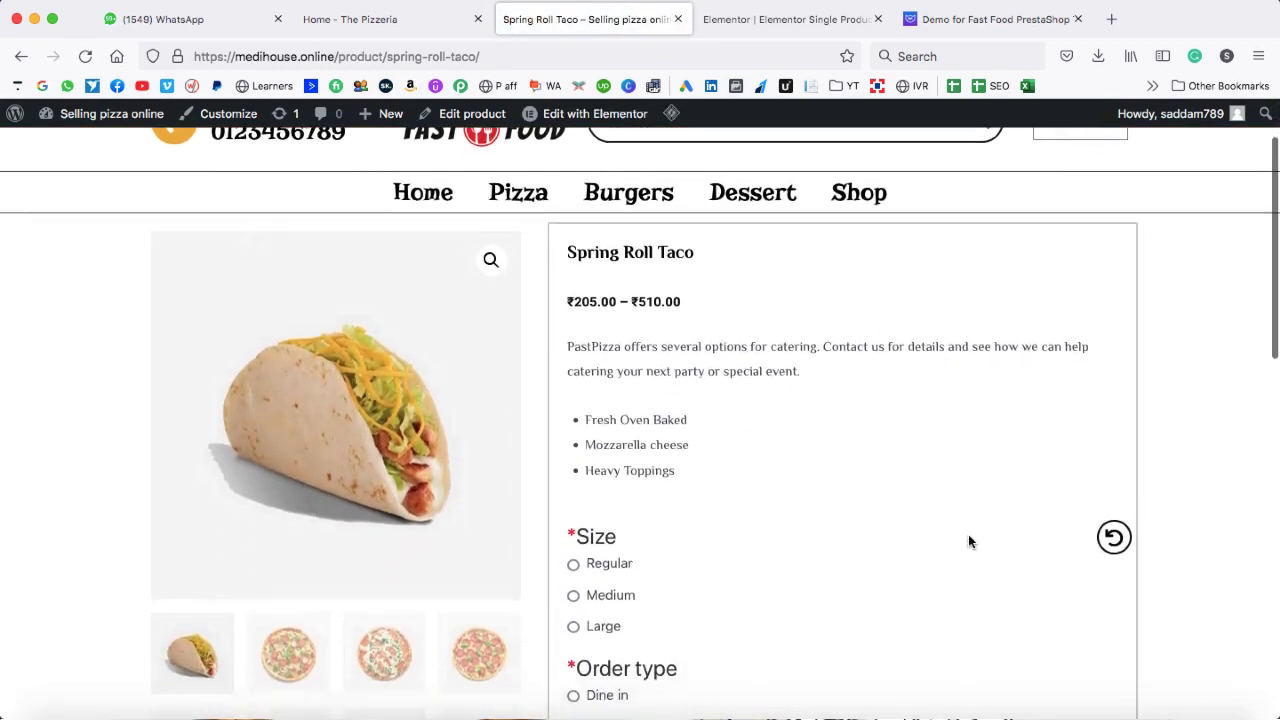
{"action": "scroll", "coordinate": [968, 541], "scroll_direction": "down", "scroll_amount": 8}
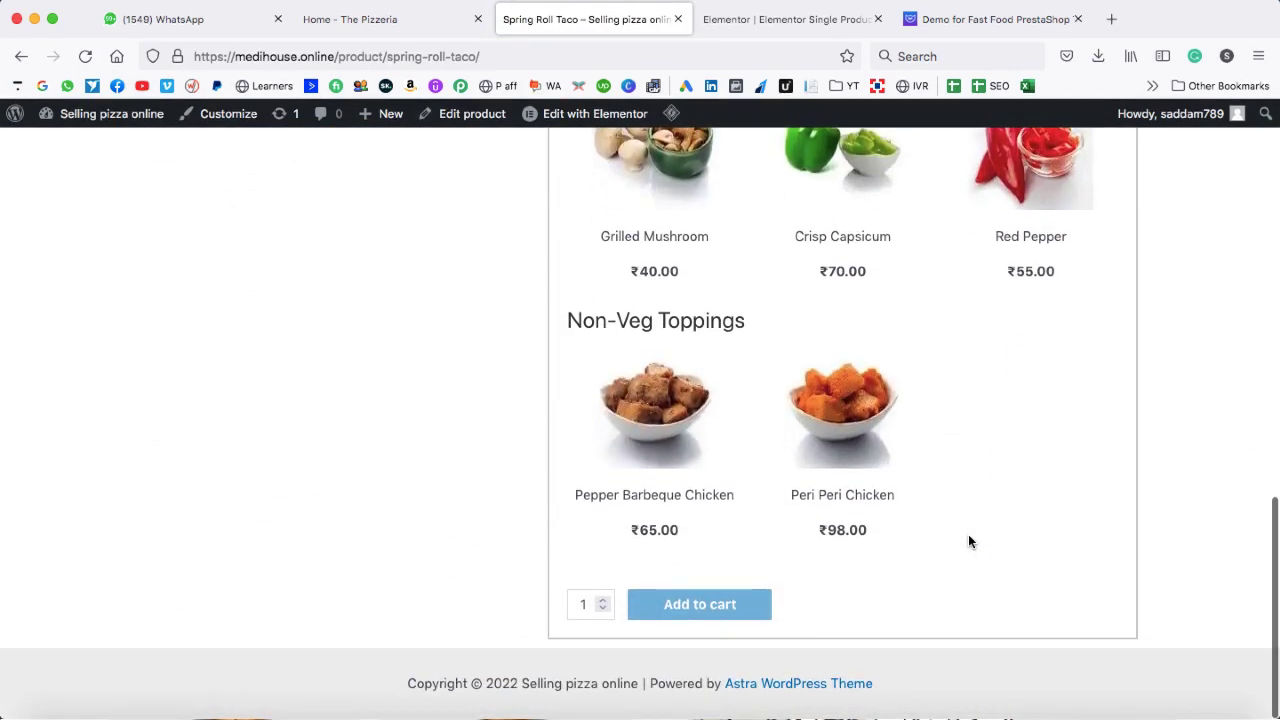
{"action": "scroll", "coordinate": [968, 540], "scroll_direction": "up", "scroll_amount": 7}
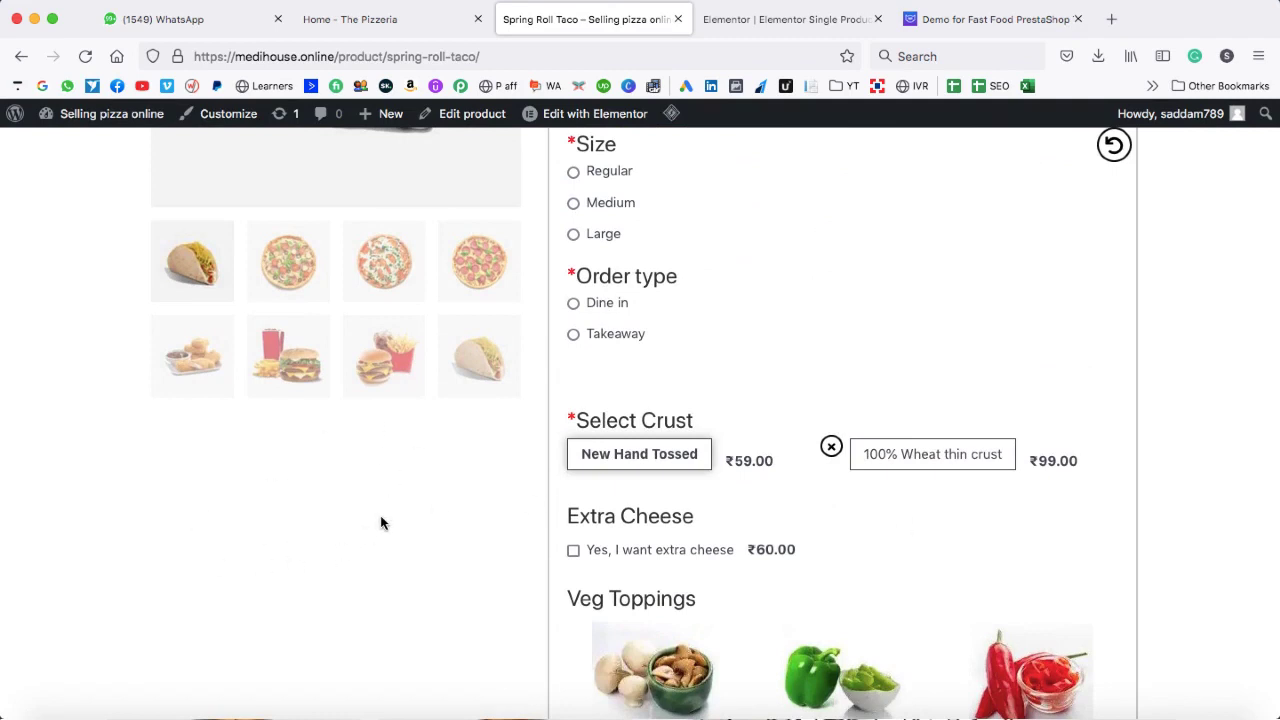
{"action": "scroll", "coordinate": [380, 523], "scroll_direction": "down", "scroll_amount": 2}
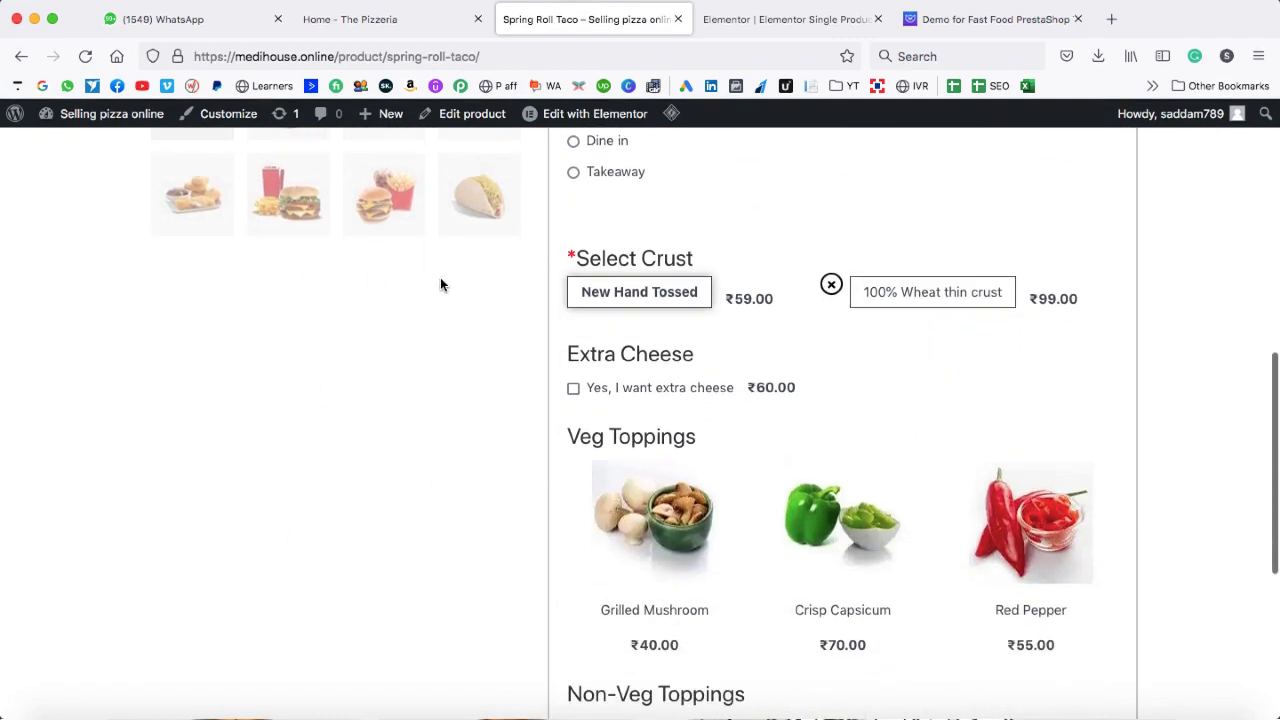
{"action": "left_click", "coordinate": [770, 21]}
{"action": "scroll", "coordinate": [563, 419], "scroll_direction": "down", "scroll_amount": 6}
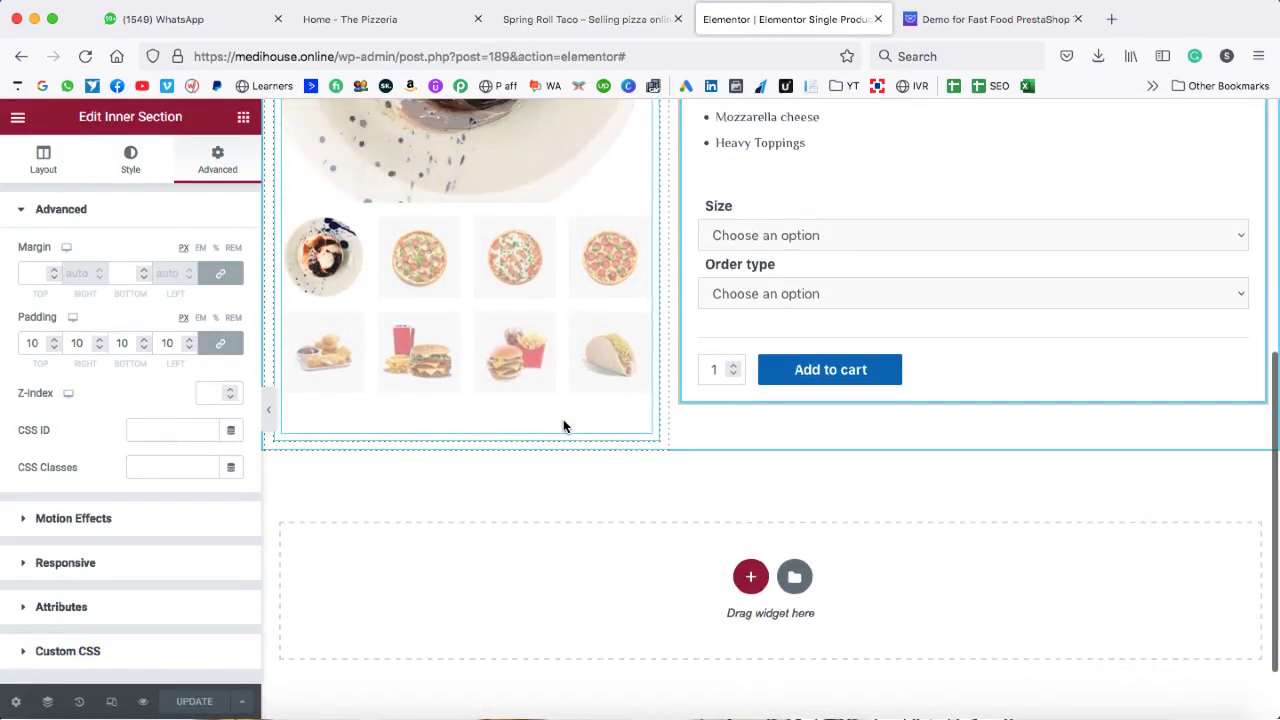
Step: Duplicate the gallery section, delete its image, and add Product Meta with Stacked view
{"action": "scroll", "coordinate": [481, 405], "scroll_direction": "up", "scroll_amount": 6}
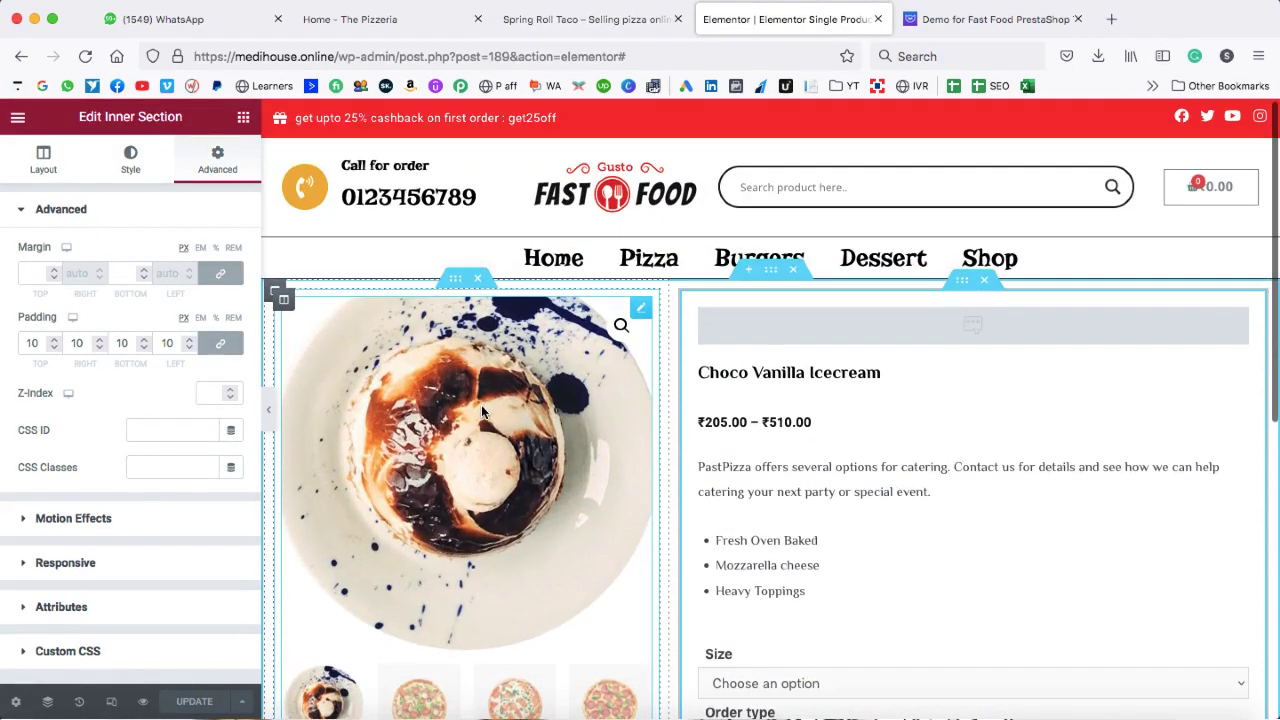
{"action": "right_click", "coordinate": [453, 283]}
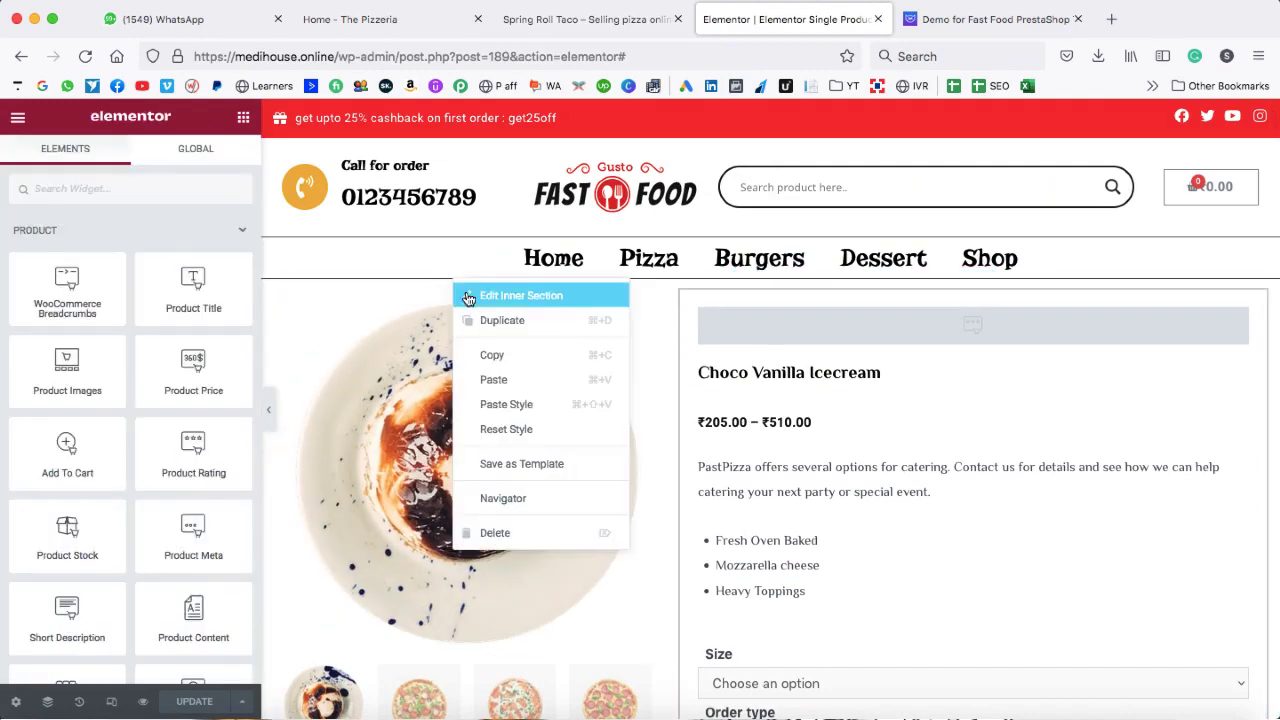
{"action": "left_click", "coordinate": [480, 318]}
{"action": "scroll", "coordinate": [504, 440], "scroll_direction": "down", "scroll_amount": 5}
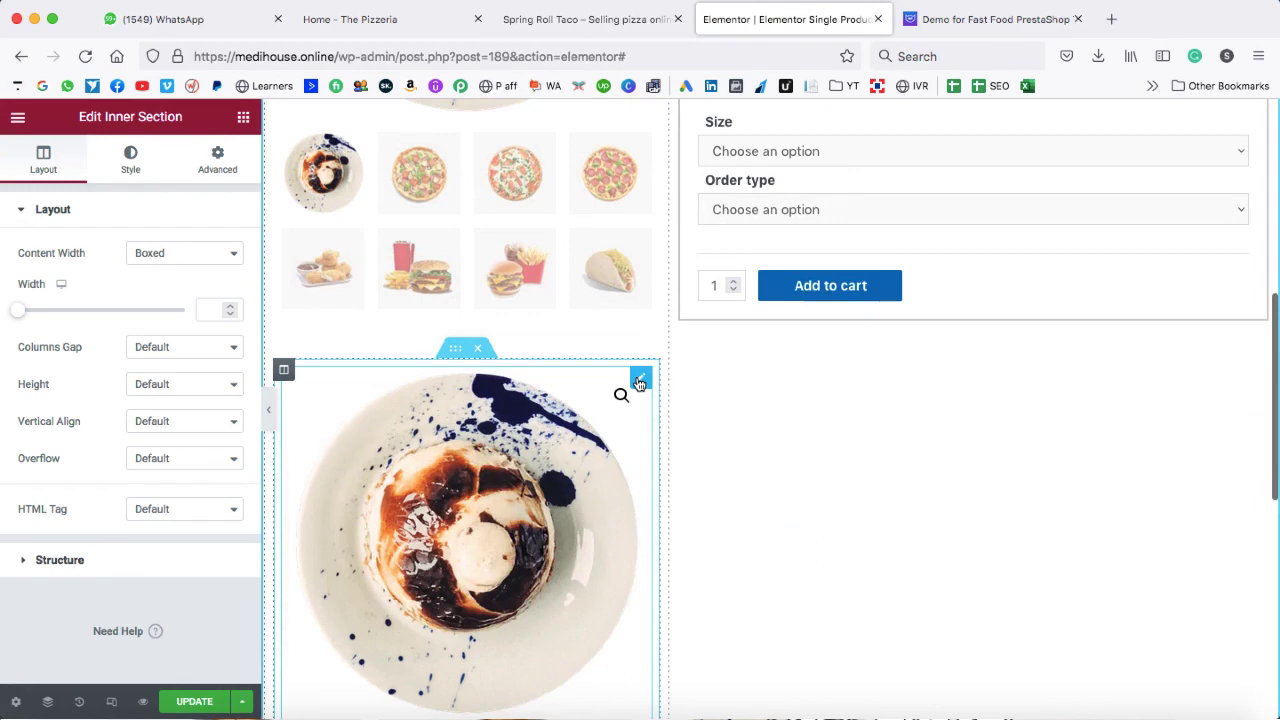
{"action": "right_click", "coordinate": [640, 383]}
{"action": "left_click", "coordinate": [681, 632]}
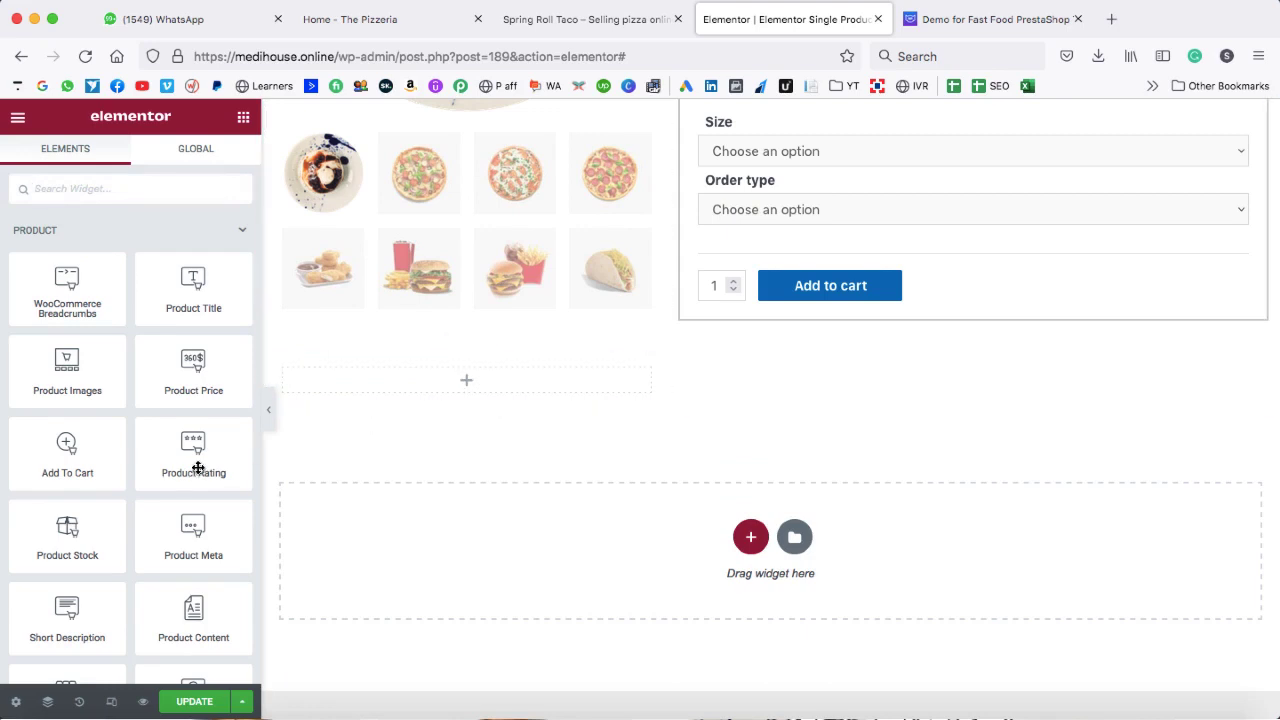
{"action": "left_click_drag", "start_coordinate": [171, 533], "coordinate": [360, 394]}
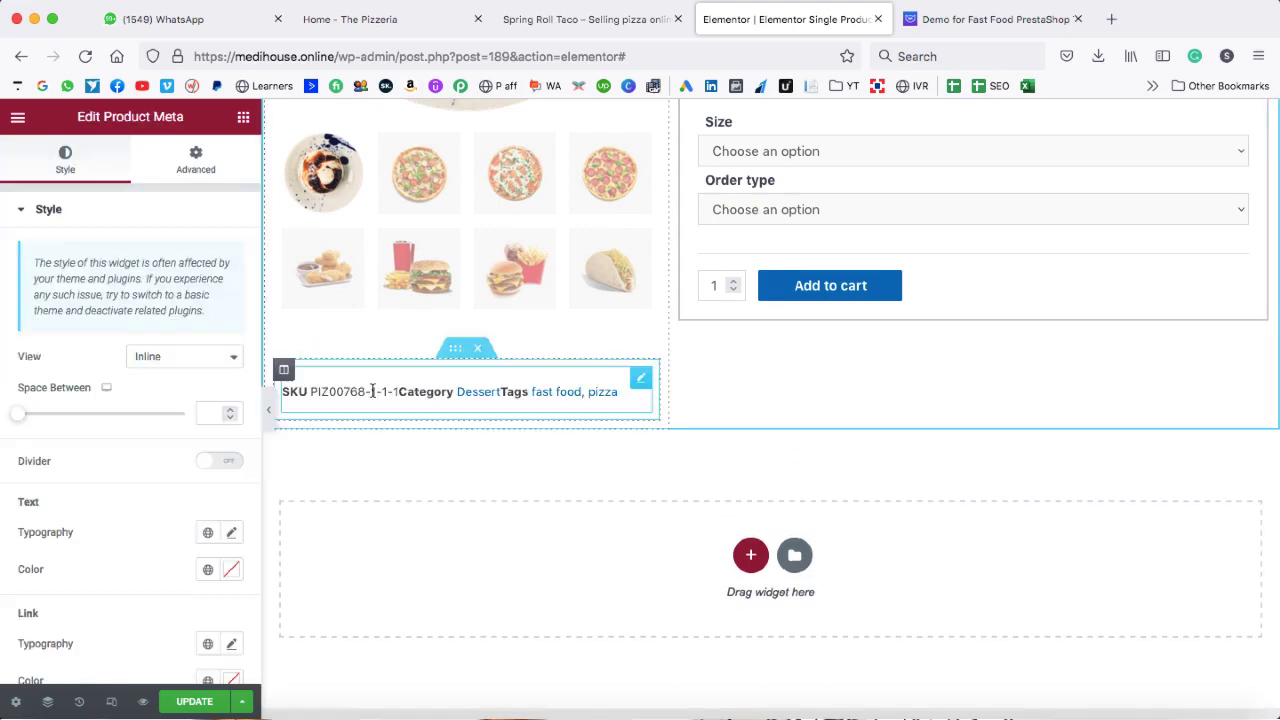
{"action": "left_click", "coordinate": [163, 360]}
{"action": "left_click", "coordinate": [162, 341]}
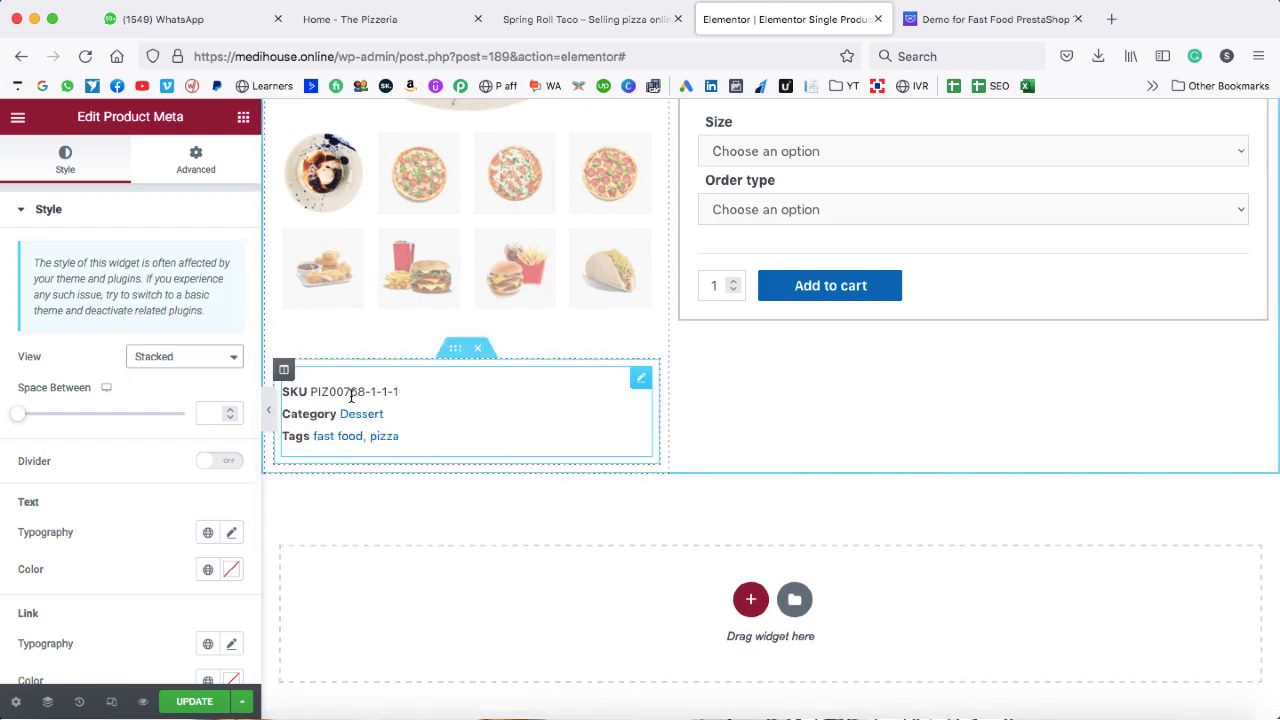
Step: Add Product Content below the meta with font family Philosopher
{"action": "left_click", "coordinate": [243, 117]}
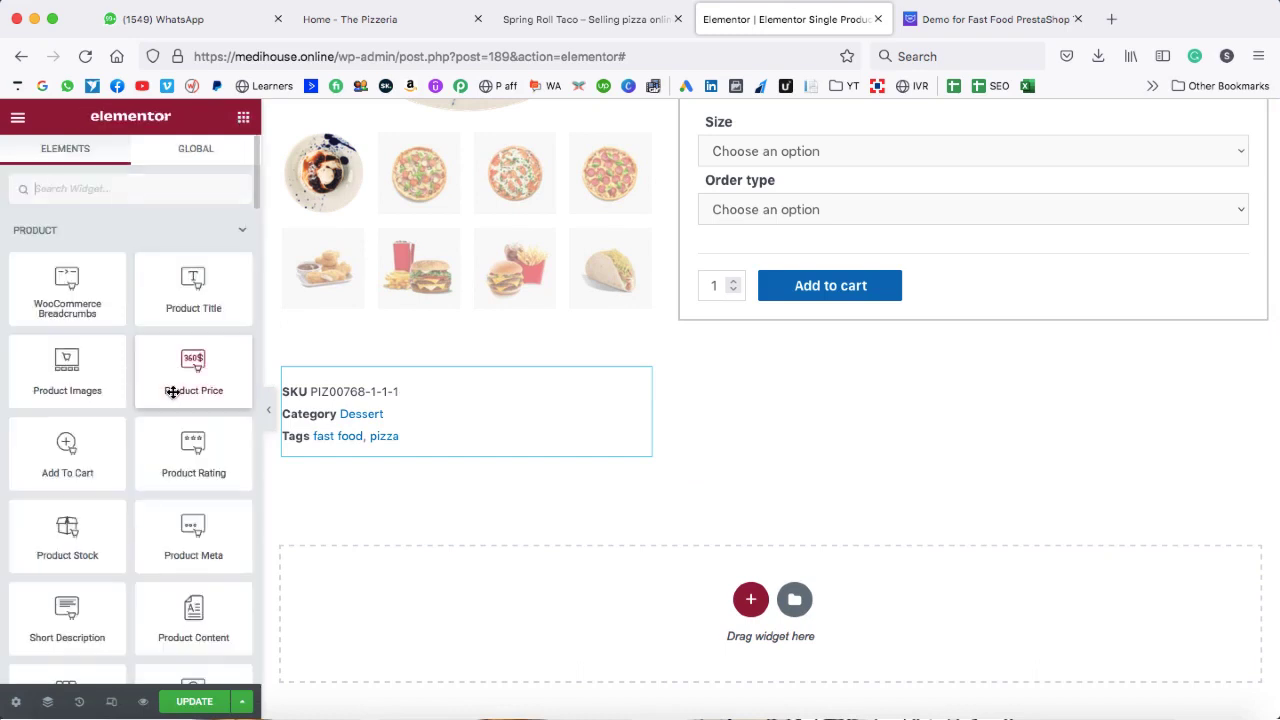
{"action": "scroll", "coordinate": [173, 392], "scroll_direction": "down", "scroll_amount": 5}
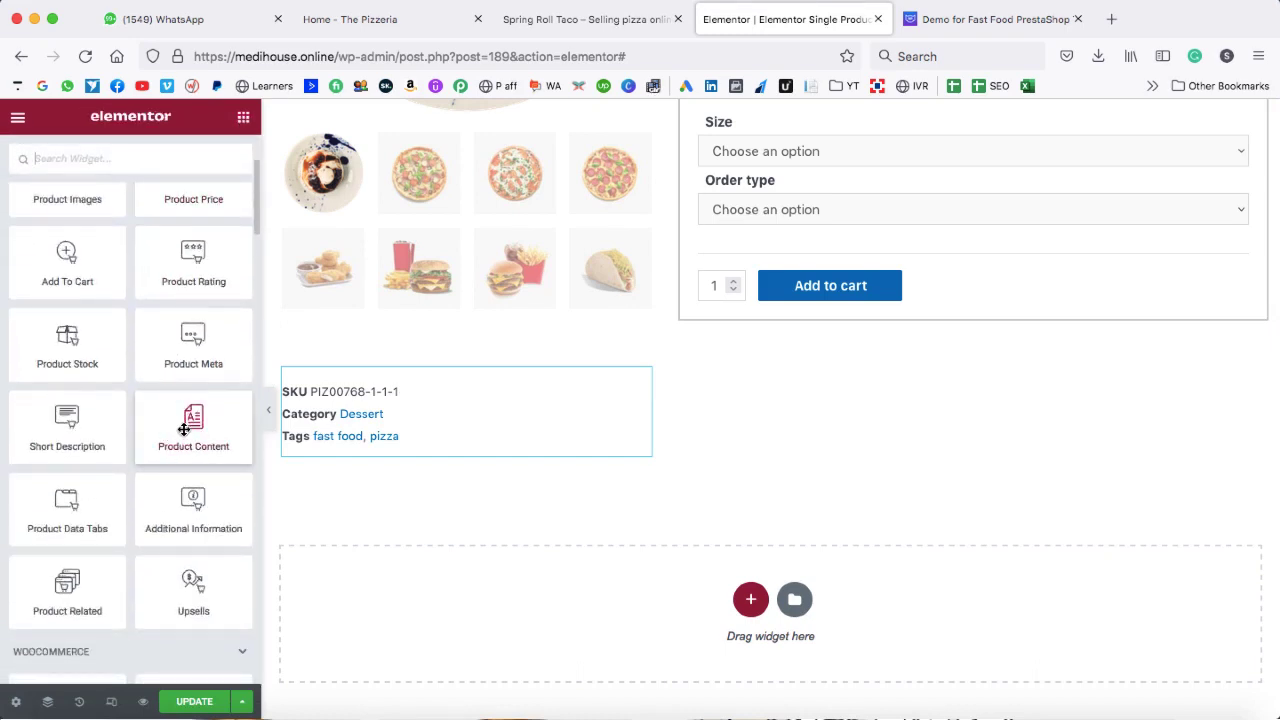
{"action": "left_click_drag", "start_coordinate": [185, 428], "coordinate": [360, 449]}
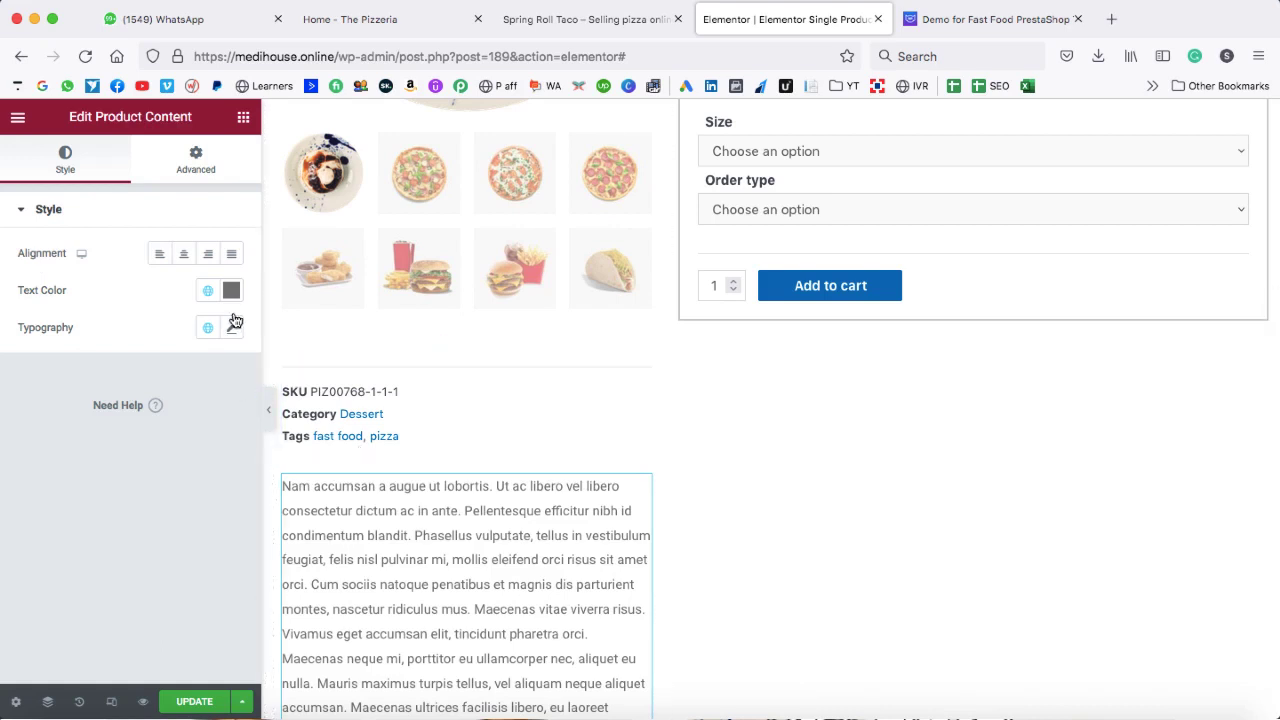
{"action": "left_click", "coordinate": [233, 328]}
{"action": "left_click", "coordinate": [213, 412]}
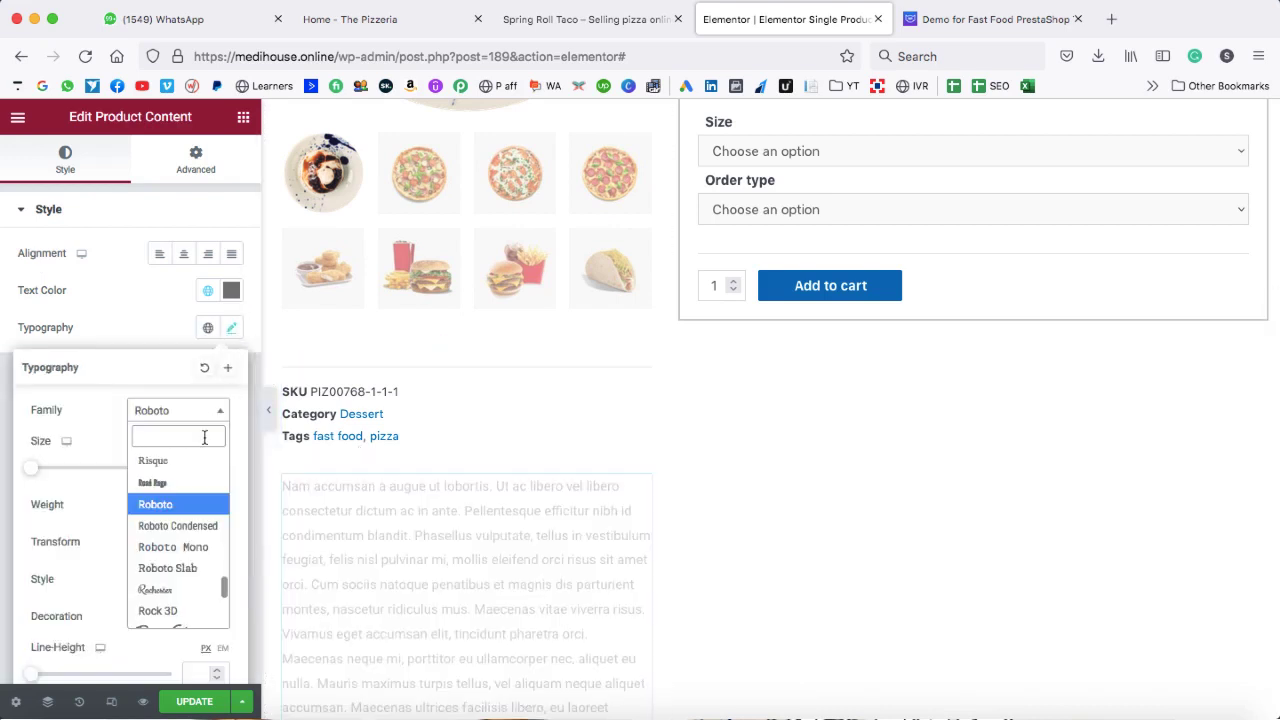
{"action": "type", "text": "philo"}
{"action": "left_click", "coordinate": [190, 505]}
{"action": "left_click", "coordinate": [133, 322]}
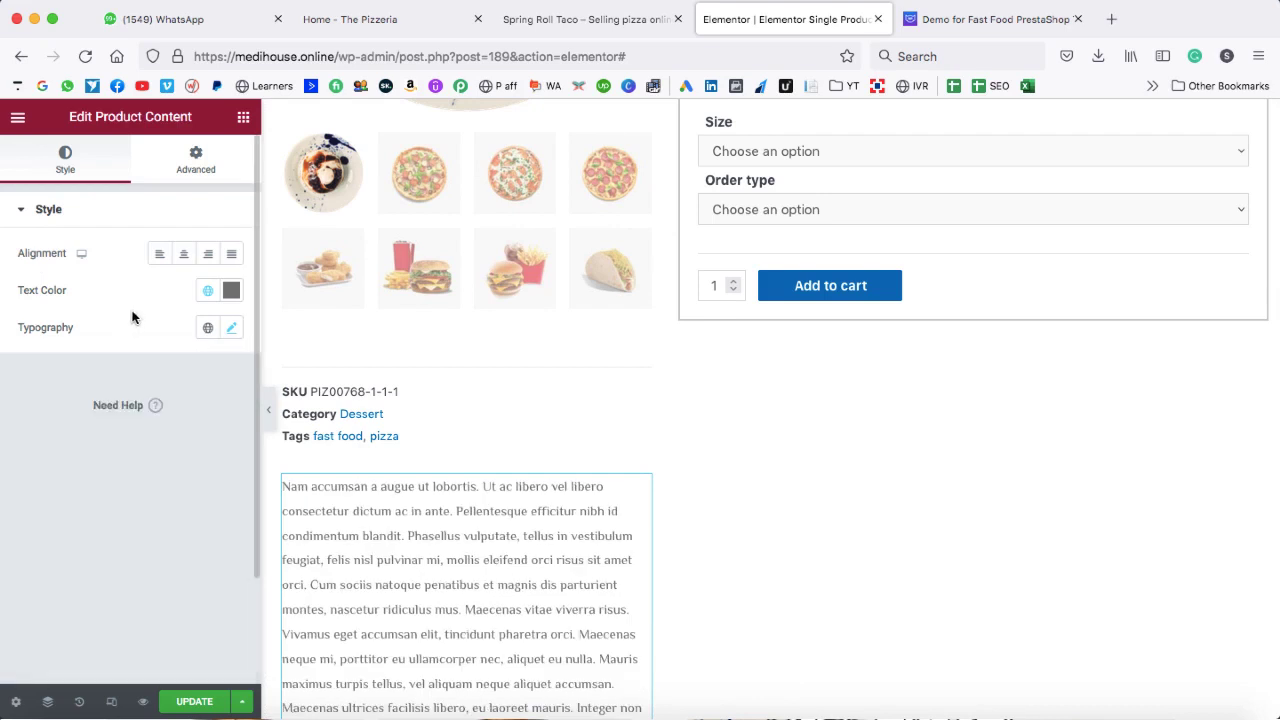
Step: Make the product description text black at font size 16px
{"action": "left_click", "coordinate": [231, 292]}
{"action": "left_click", "coordinate": [137, 486]}
{"action": "left_click", "coordinate": [93, 461]}
{"action": "left_click", "coordinate": [229, 331]}
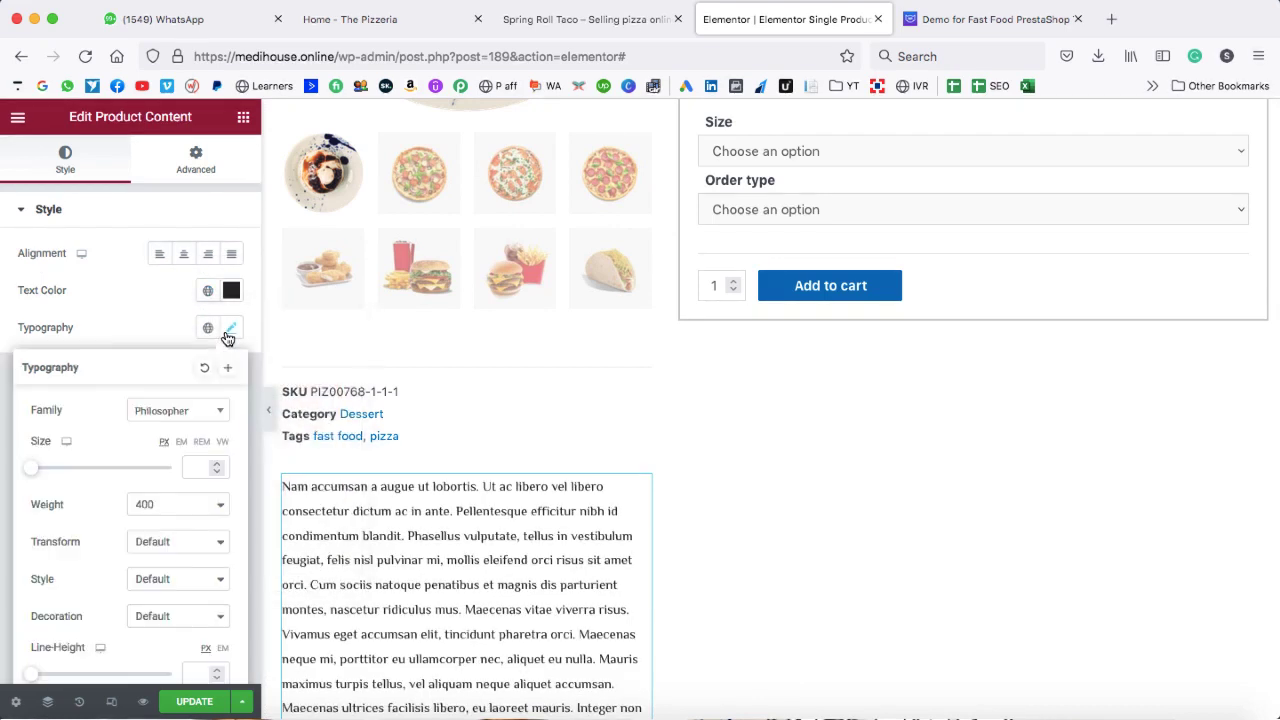
{"action": "left_click", "coordinate": [217, 467]}
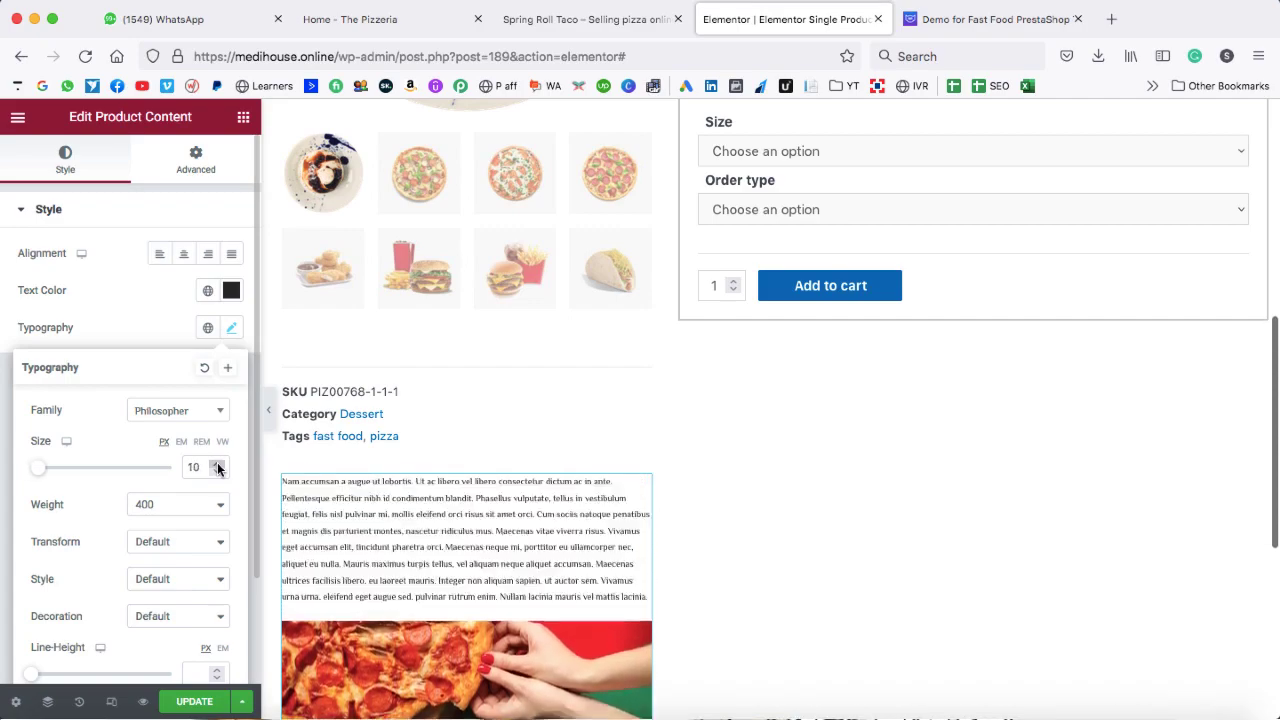
{"action": "left_click", "coordinate": [217, 472]}
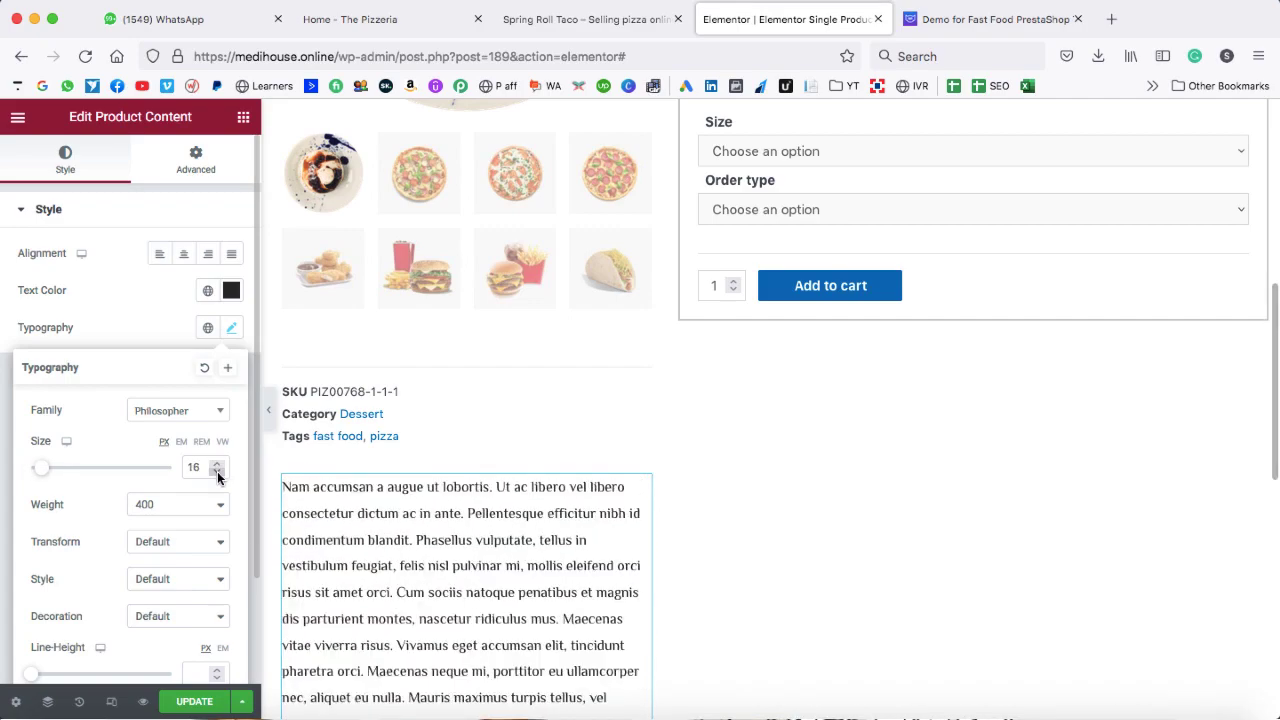
{"action": "left_click", "coordinate": [129, 316]}
{"action": "scroll", "coordinate": [600, 400], "scroll_direction": "down", "scroll_amount": 5}
{"action": "scroll", "coordinate": [625, 410], "scroll_direction": "down", "scroll_amount": 1}
{"action": "scroll", "coordinate": [625, 410], "scroll_direction": "up", "scroll_amount": 2}
{"action": "scroll", "coordinate": [625, 410], "scroll_direction": "down", "scroll_amount": 3}
Step: Add a new one-column section with an inner section and delete its empty right column
{"action": "left_click", "coordinate": [724, 522]}
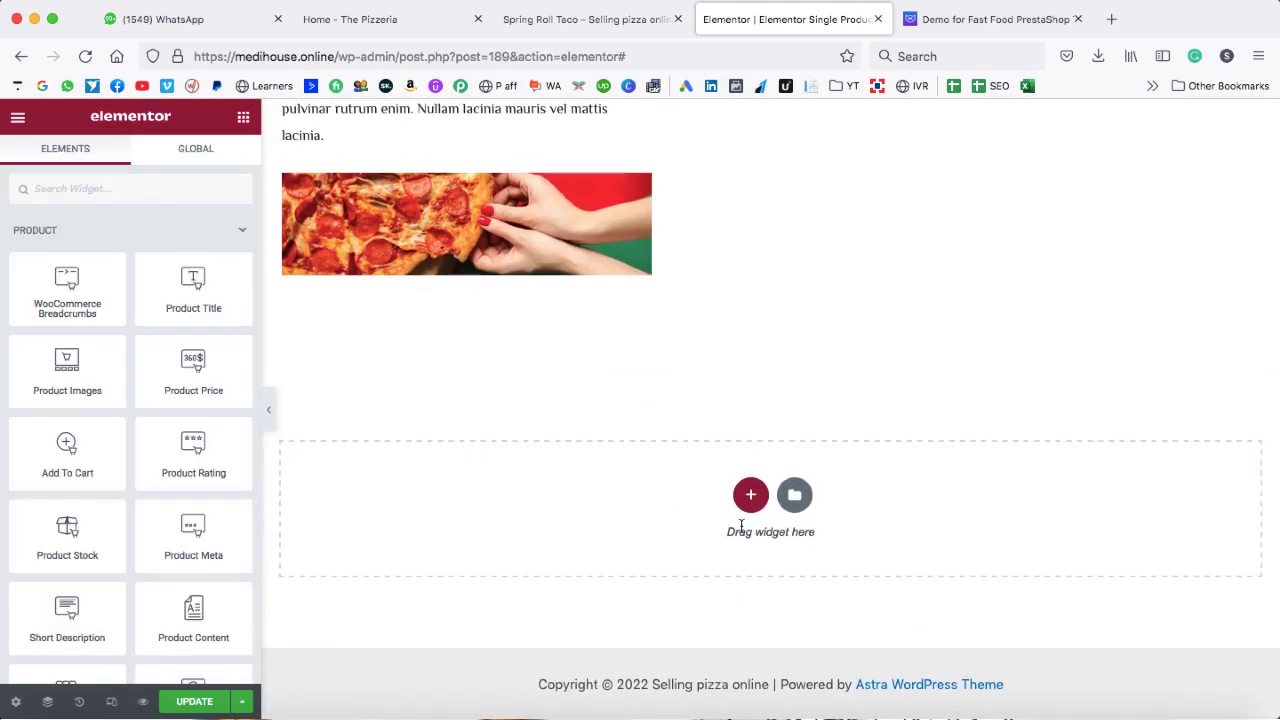
{"action": "left_click", "coordinate": [750, 493]}
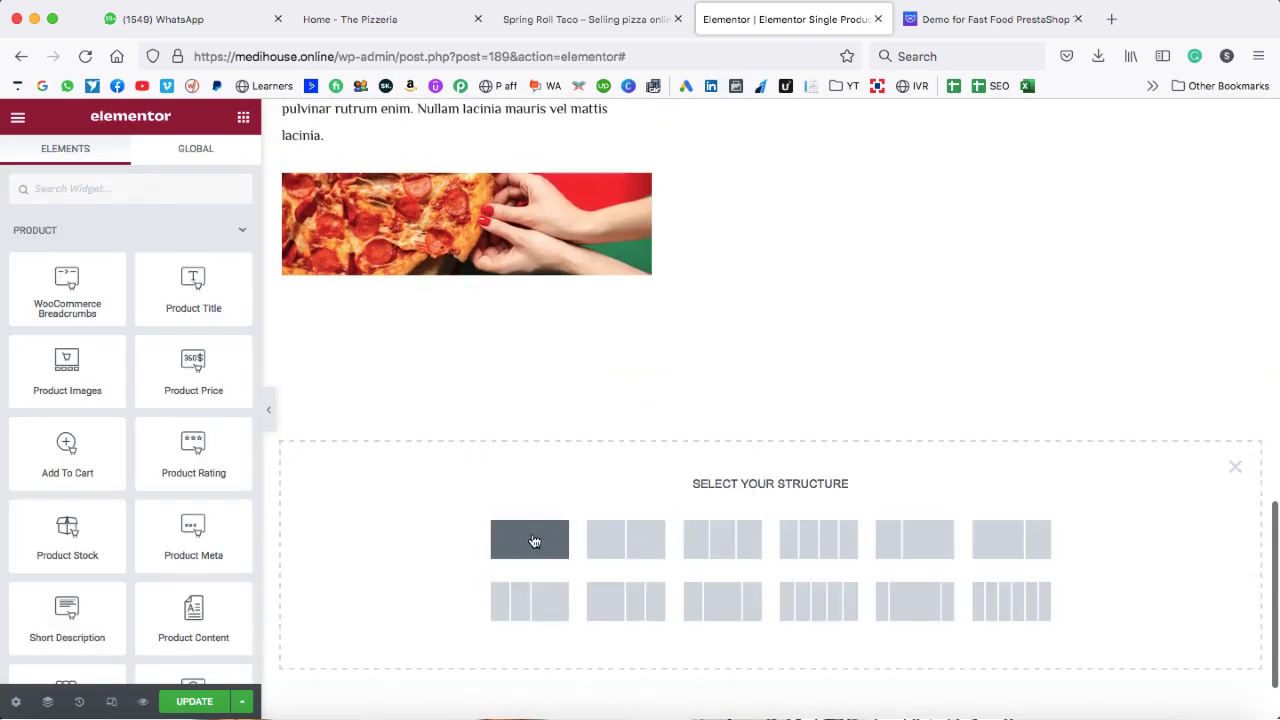
{"action": "left_click", "coordinate": [535, 541]}
{"action": "left_click", "coordinate": [691, 389]}
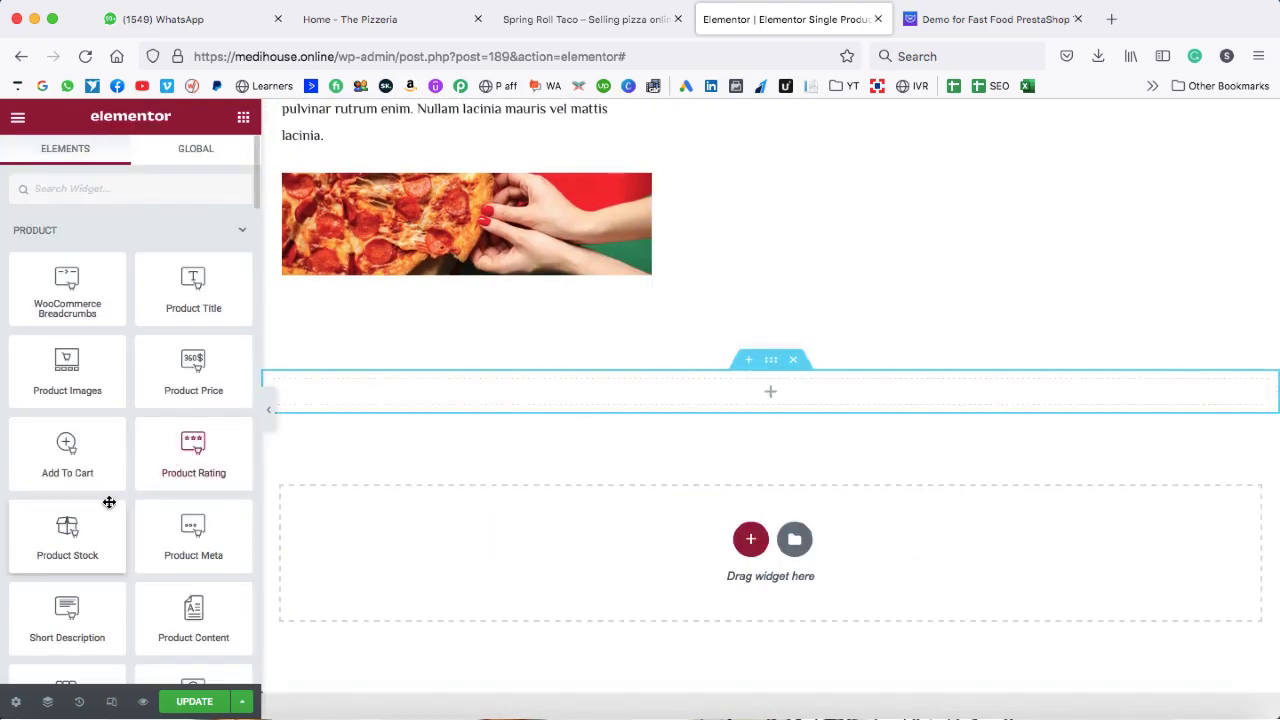
{"action": "scroll", "coordinate": [109, 504], "scroll_direction": "down", "scroll_amount": 10}
{"action": "left_click_drag", "start_coordinate": [71, 380], "coordinate": [352, 390]}
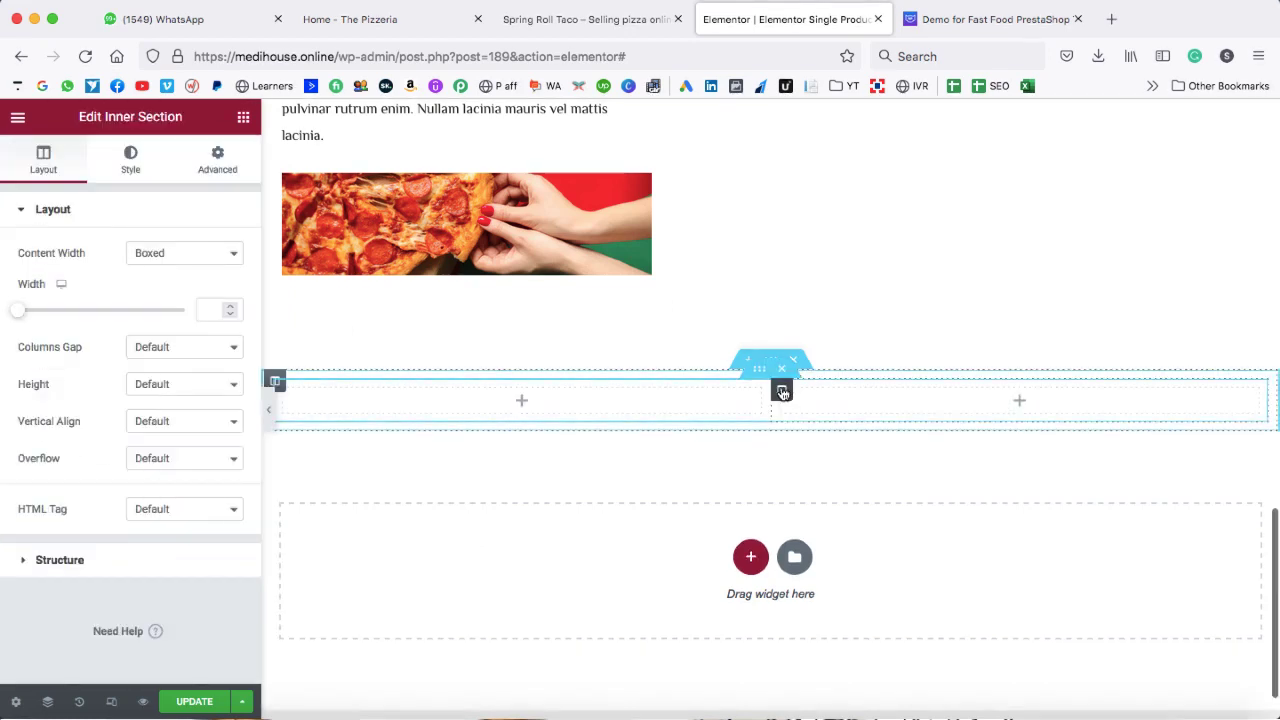
{"action": "right_click", "coordinate": [783, 391]}
{"action": "left_click", "coordinate": [826, 643]}
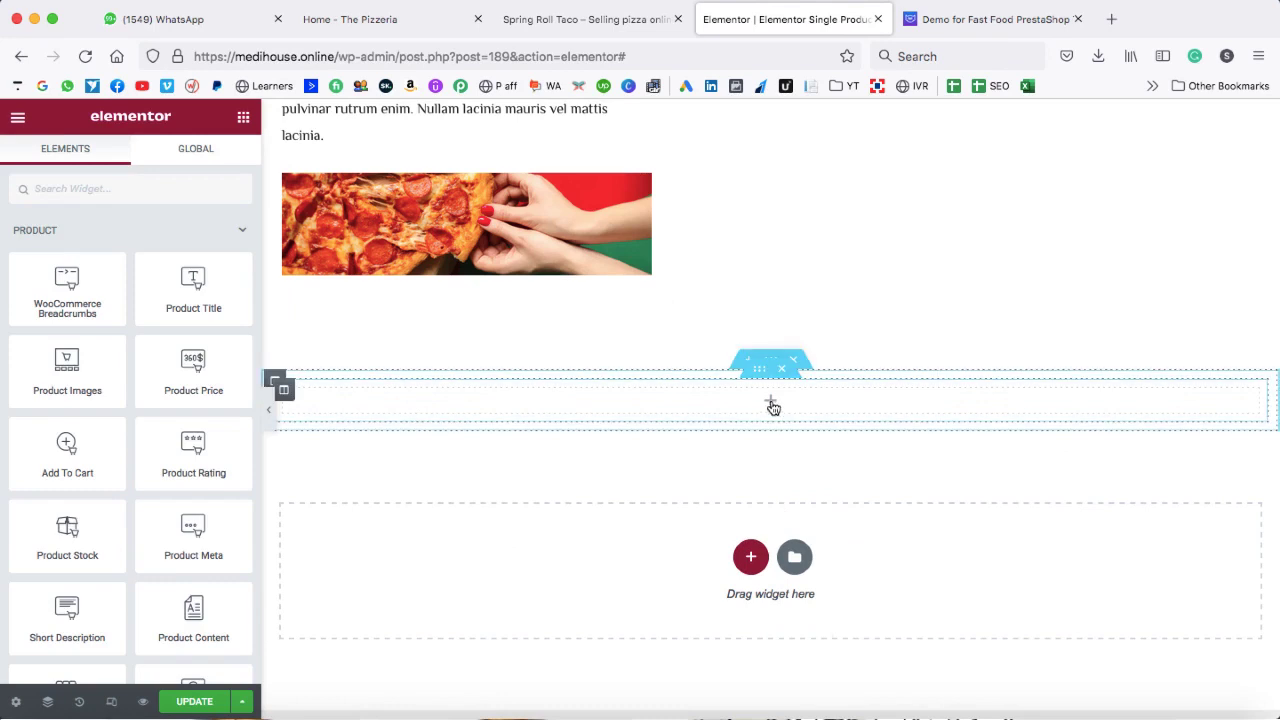
Step: Place Product Related in the section and make its product titles black in Philosopher
{"action": "scroll", "coordinate": [156, 411], "scroll_direction": "down", "scroll_amount": 5}
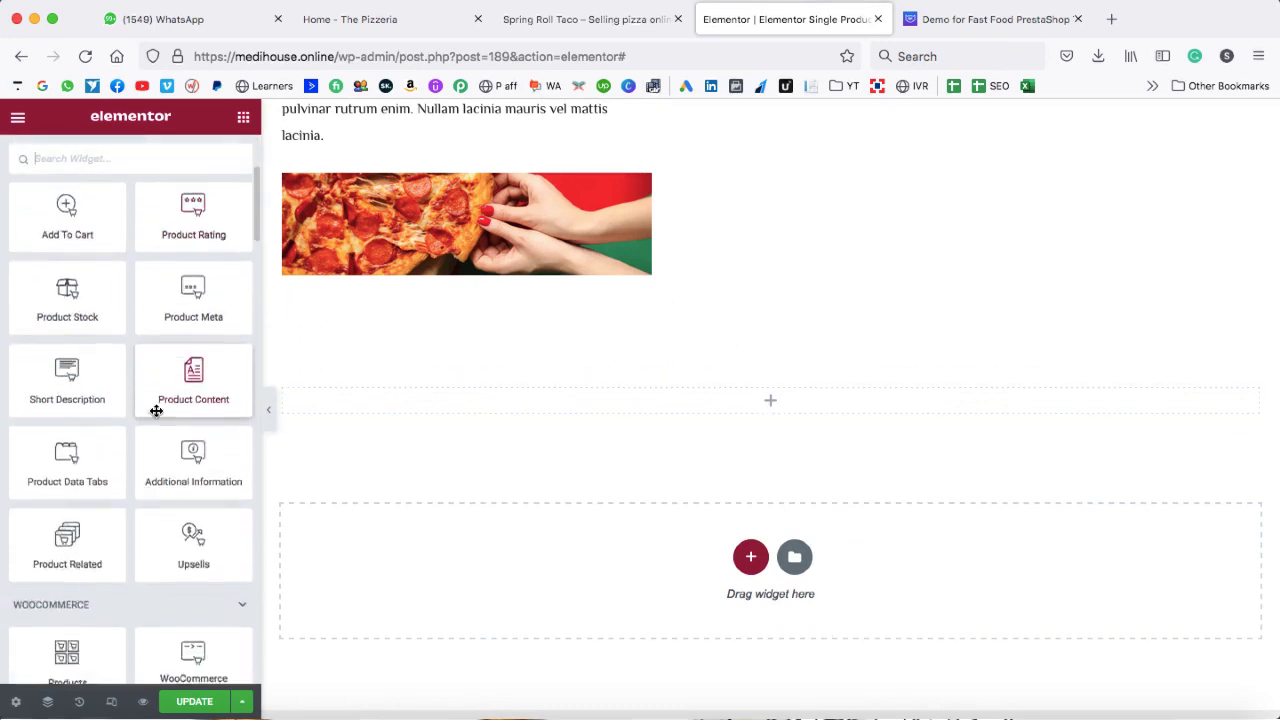
{"action": "left_click_drag", "start_coordinate": [57, 532], "coordinate": [350, 407]}
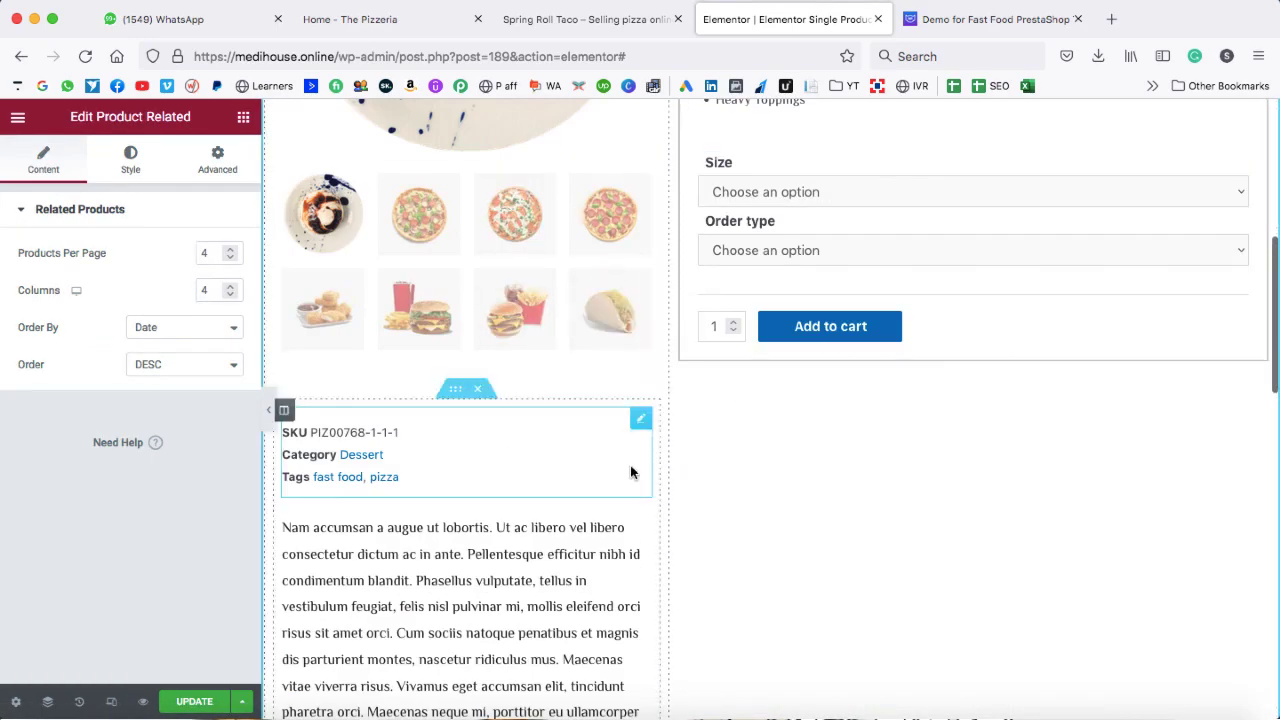
{"action": "scroll", "coordinate": [700, 380], "scroll_direction": "down", "scroll_amount": 5}
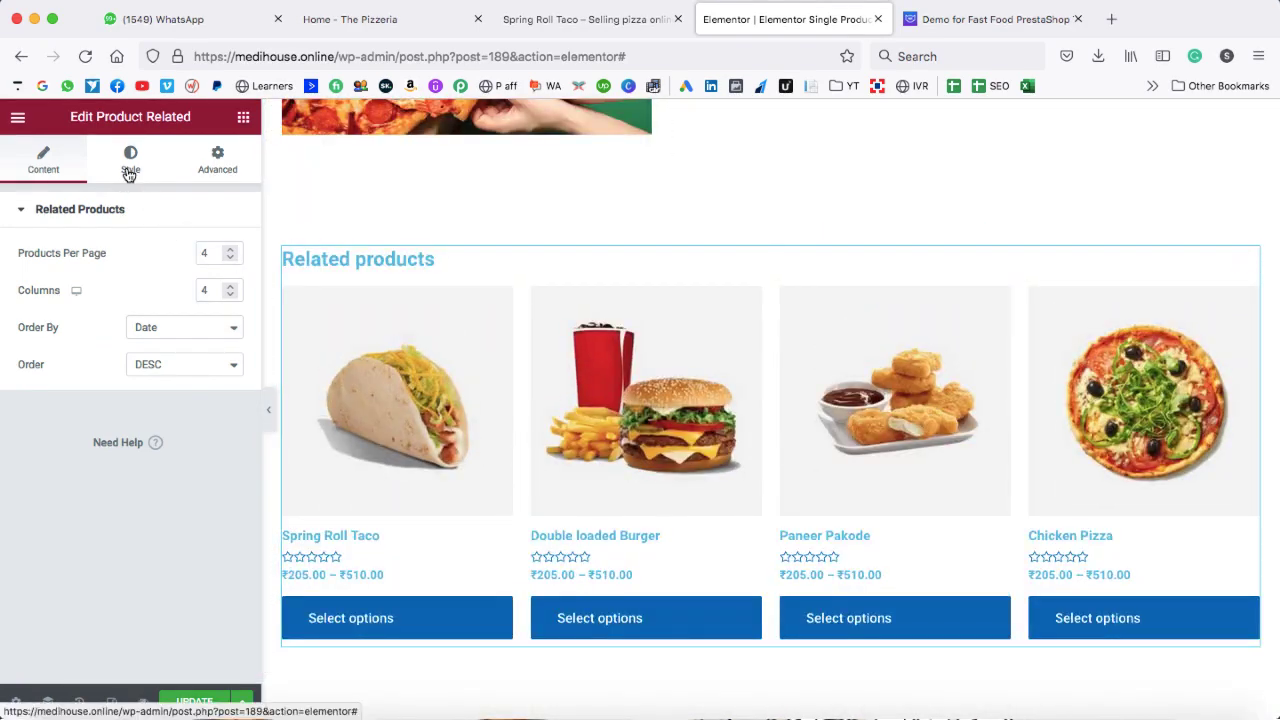
{"action": "left_click", "coordinate": [129, 165]}
{"action": "scroll", "coordinate": [131, 530], "scroll_direction": "down", "scroll_amount": 5}
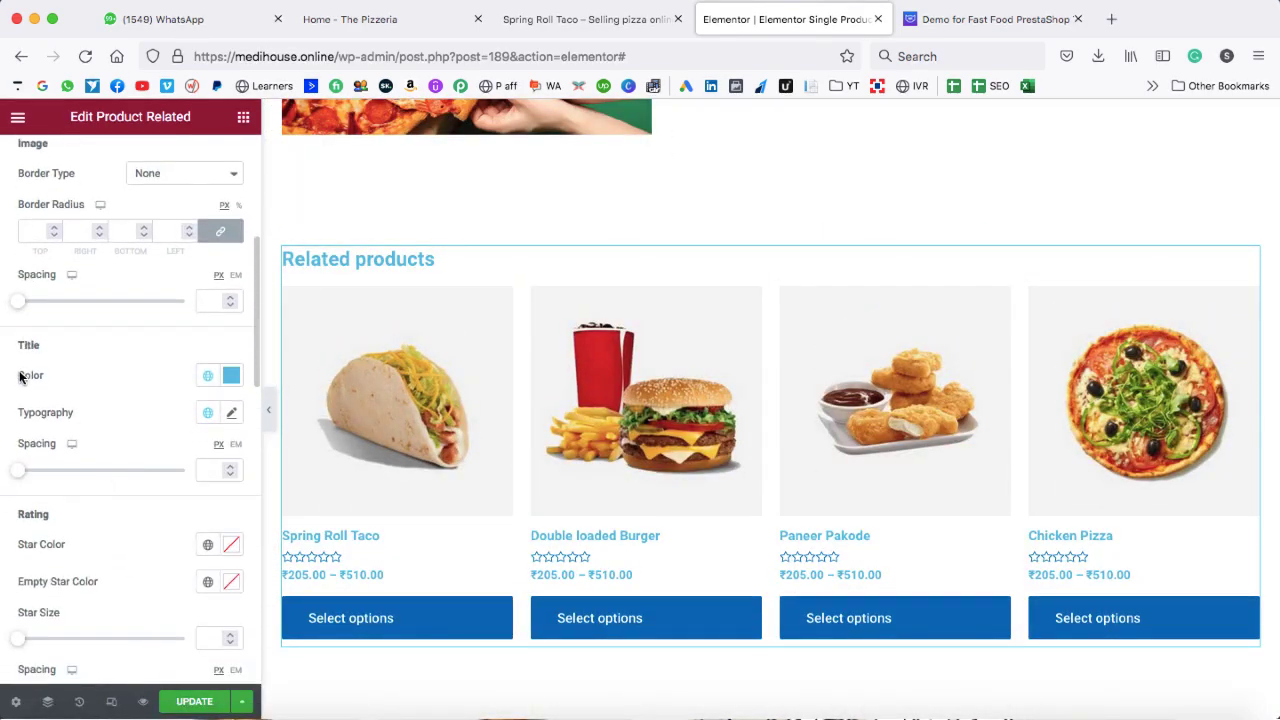
{"action": "left_click", "coordinate": [231, 375]}
{"action": "left_click_drag", "start_coordinate": [171, 514], "coordinate": [127, 596]}
{"action": "left_click", "coordinate": [230, 413]}
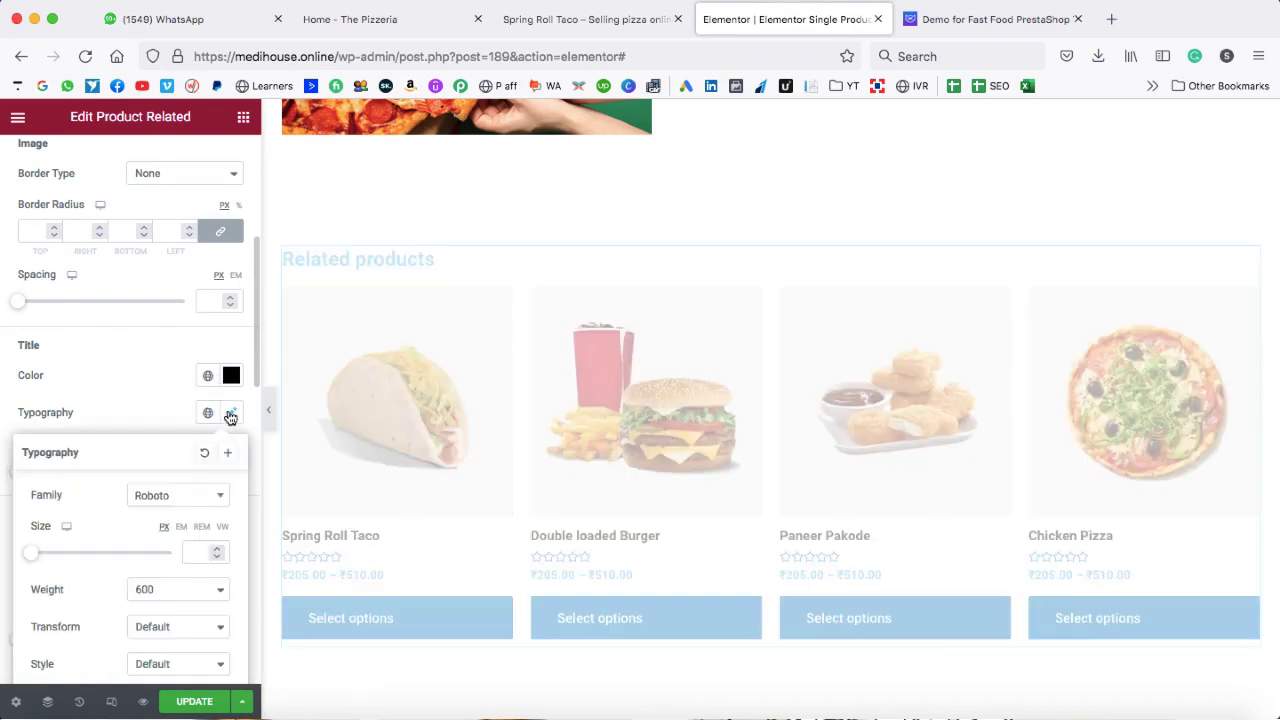
{"action": "left_click", "coordinate": [203, 505]}
{"action": "type", "text": "philo"}
{"action": "left_click", "coordinate": [179, 592]}
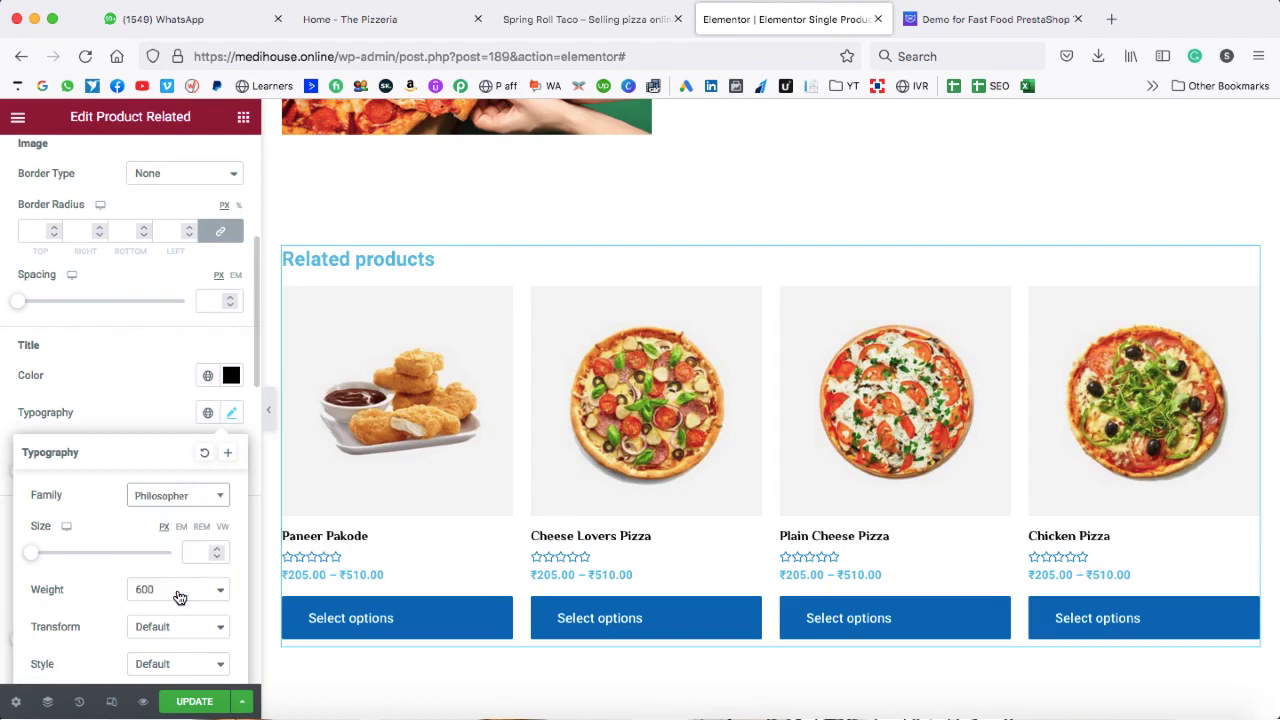
Step: Set the Related products heading to #000000 in Philosopher and save the template
{"action": "scroll", "coordinate": [140, 411], "scroll_direction": "down", "scroll_amount": 6}
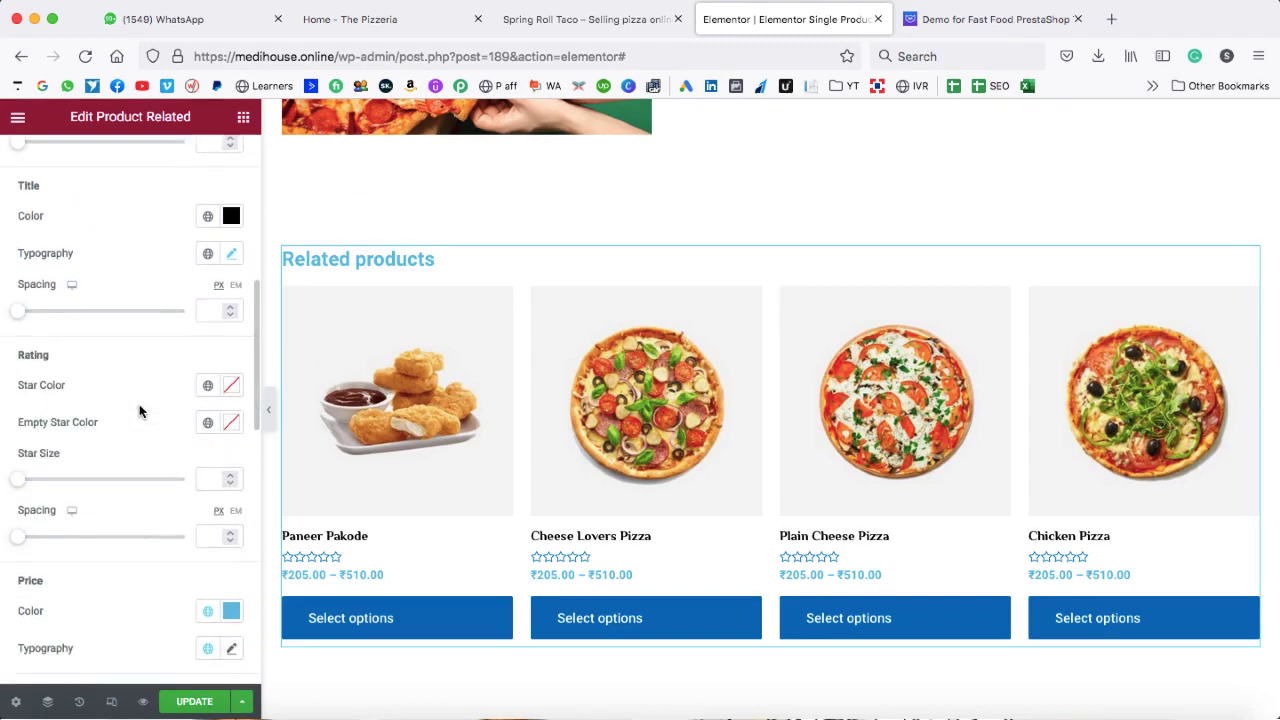
{"action": "scroll", "coordinate": [140, 411], "scroll_direction": "down", "scroll_amount": 5}
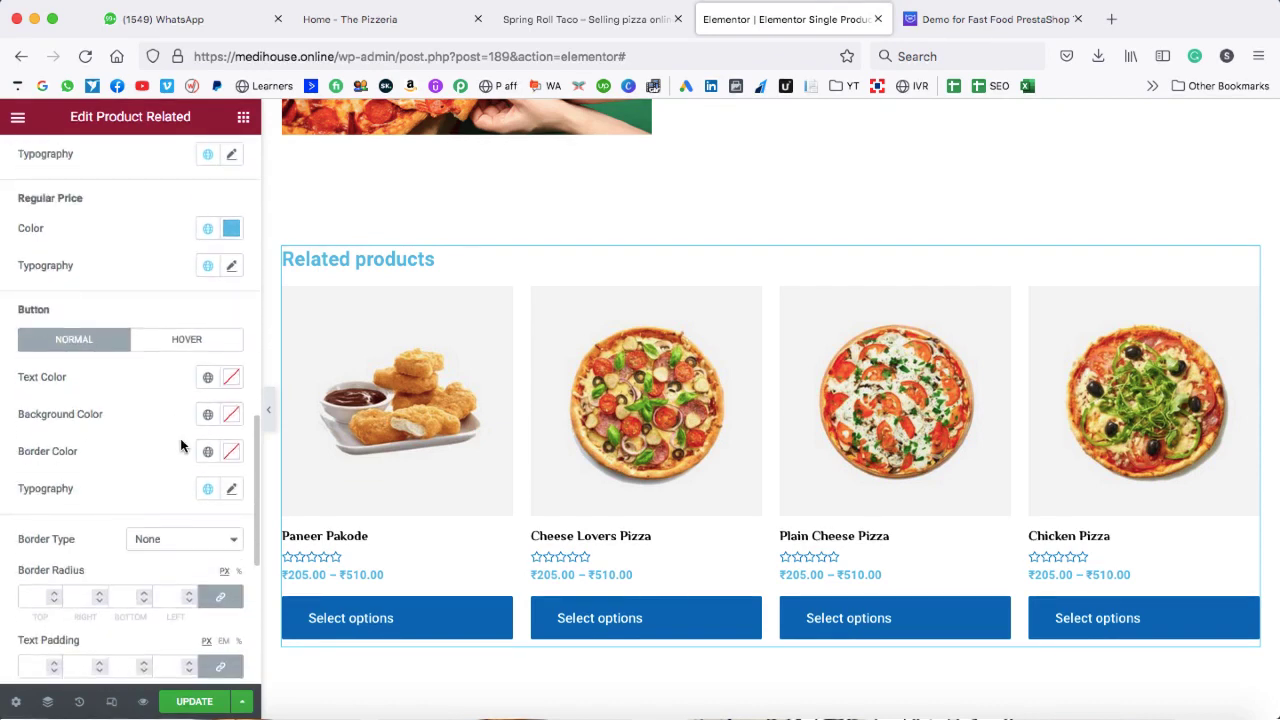
{"action": "scroll", "coordinate": [180, 440], "scroll_direction": "down", "scroll_amount": 5}
{"action": "scroll", "coordinate": [180, 446], "scroll_direction": "down", "scroll_amount": 2}
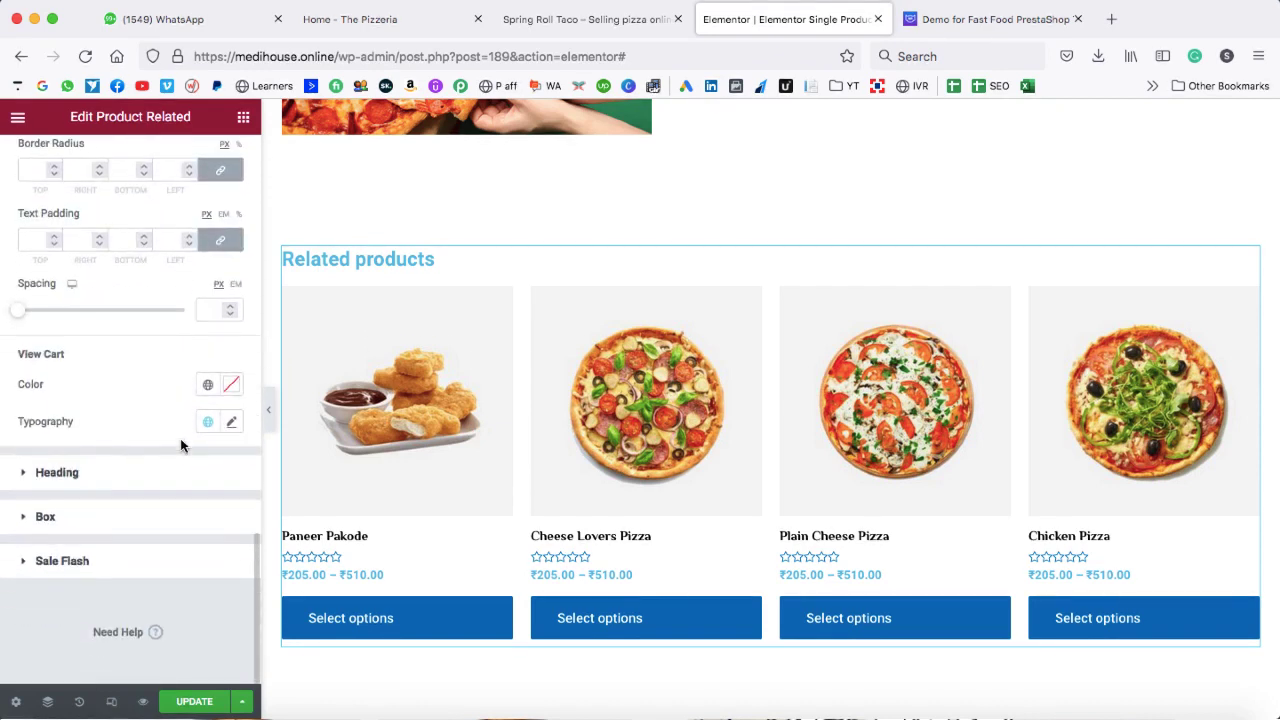
{"action": "left_click", "coordinate": [24, 476]}
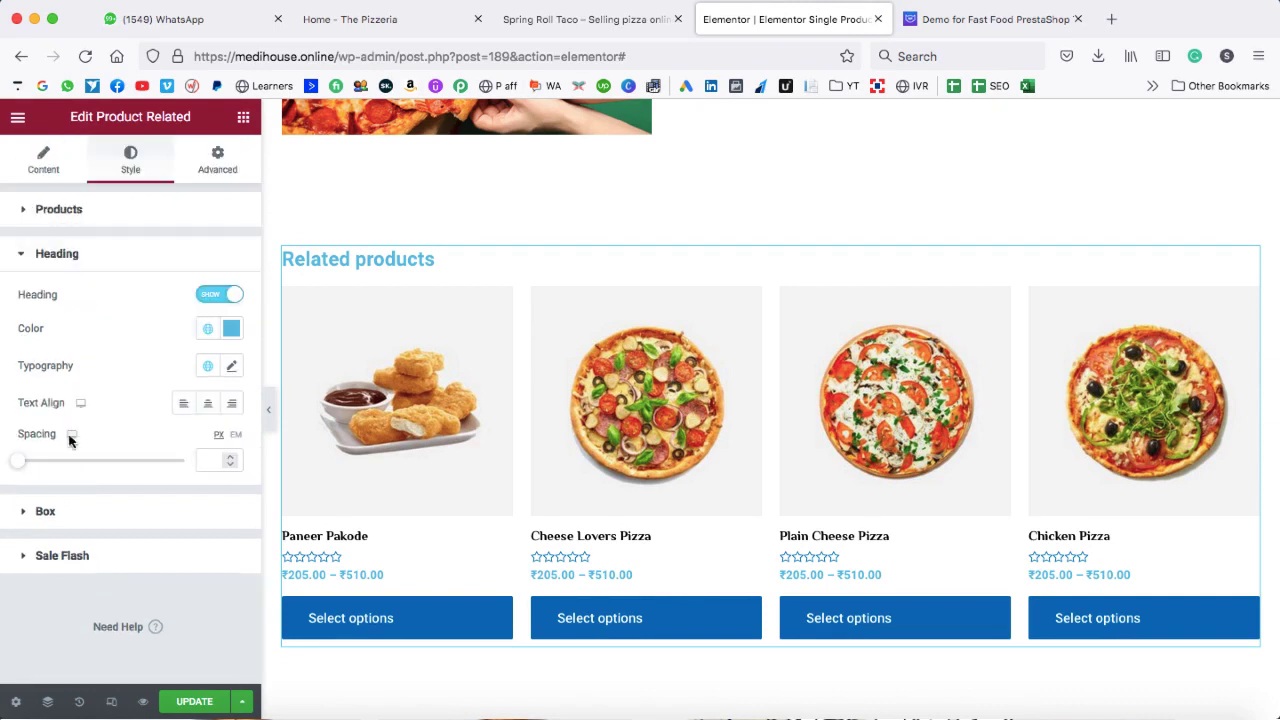
{"action": "left_click", "coordinate": [230, 328]}
{"action": "type", "text": "#000000"}
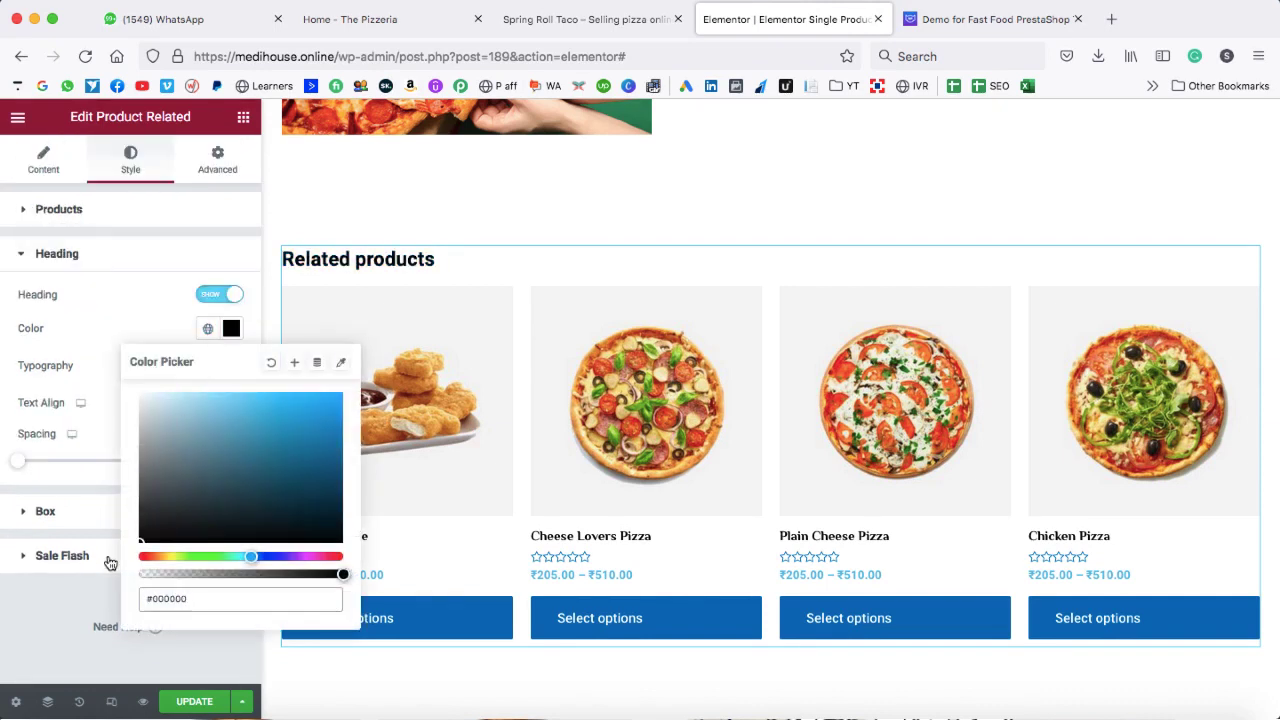
{"action": "left_click", "coordinate": [142, 308]}
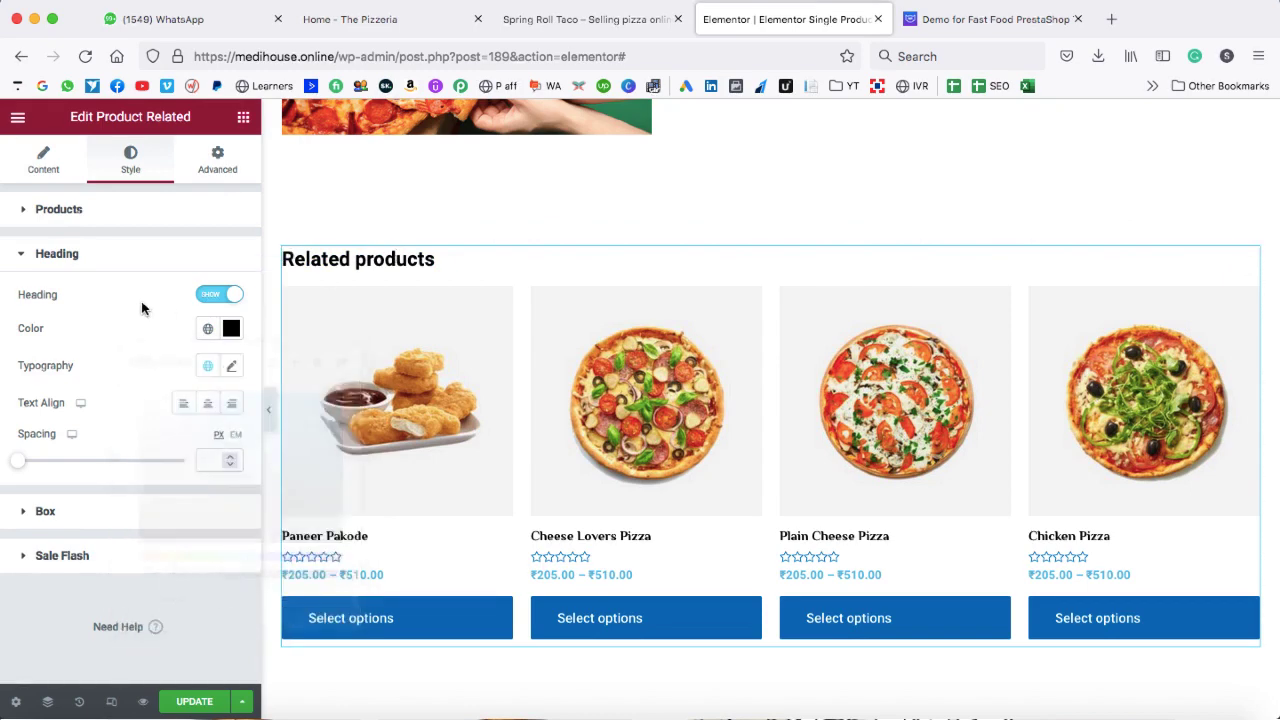
{"action": "left_click", "coordinate": [231, 366]}
{"action": "left_click", "coordinate": [205, 450]}
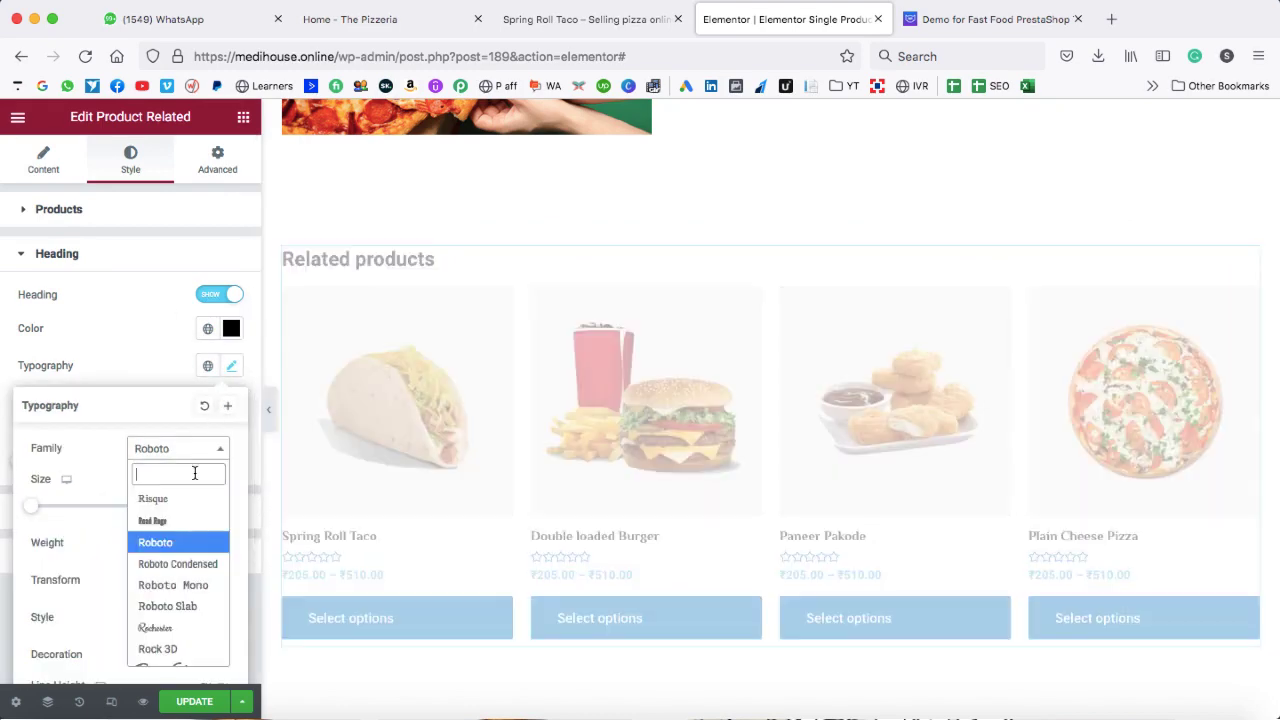
{"action": "type", "text": "ph"}
{"action": "left_click", "coordinate": [195, 541]}
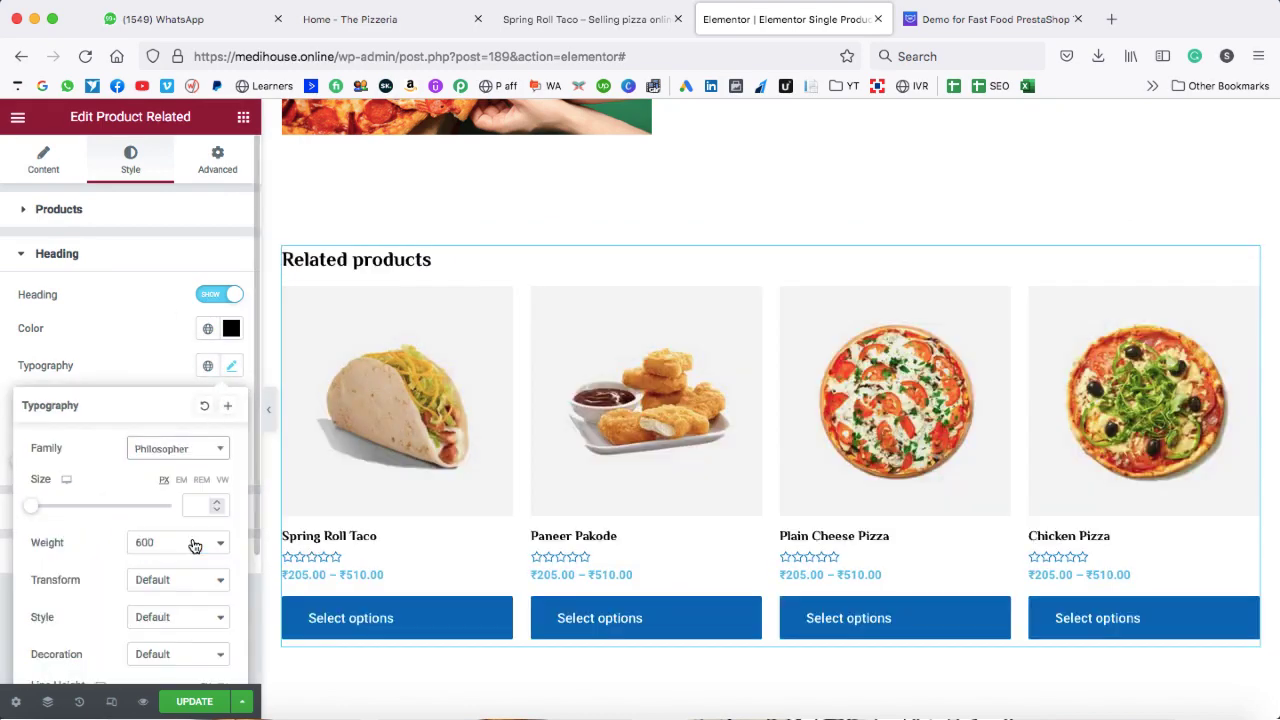
{"action": "left_click", "coordinate": [114, 349]}
{"action": "left_click", "coordinate": [192, 701]}
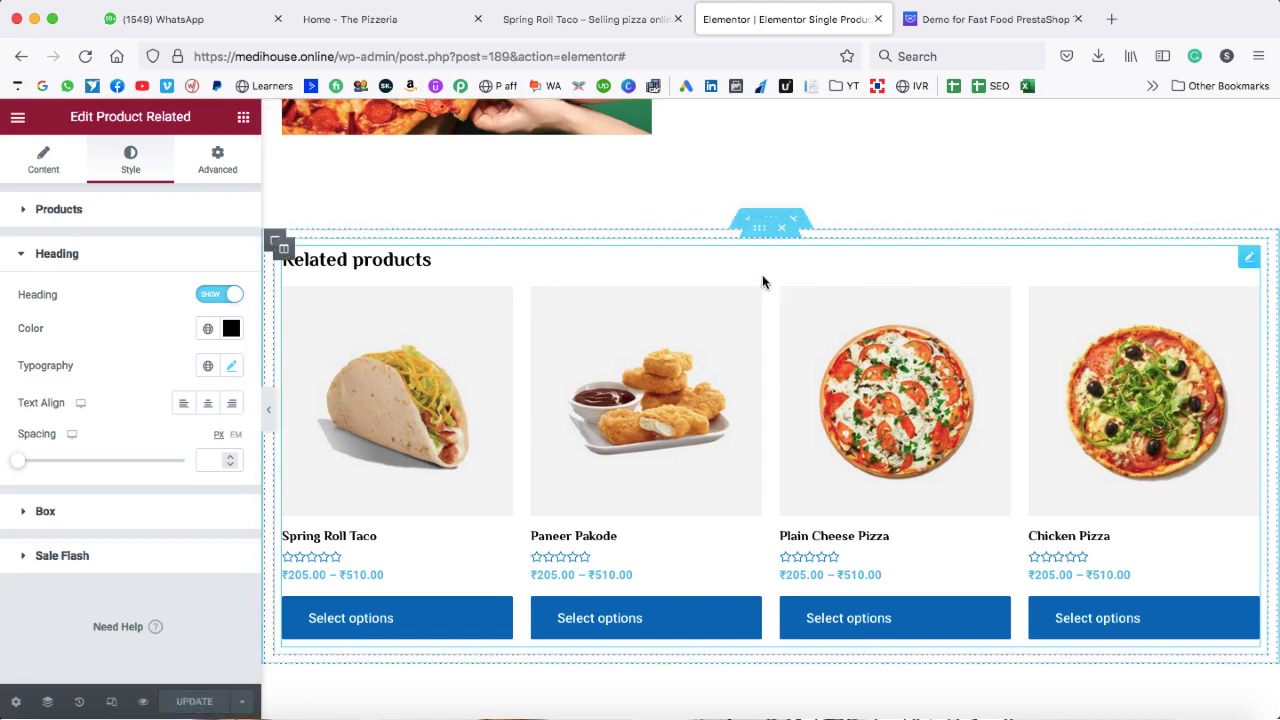
Step: Give the related-products section a solid 2px border in #cccccc
{"action": "left_click", "coordinate": [759, 236]}
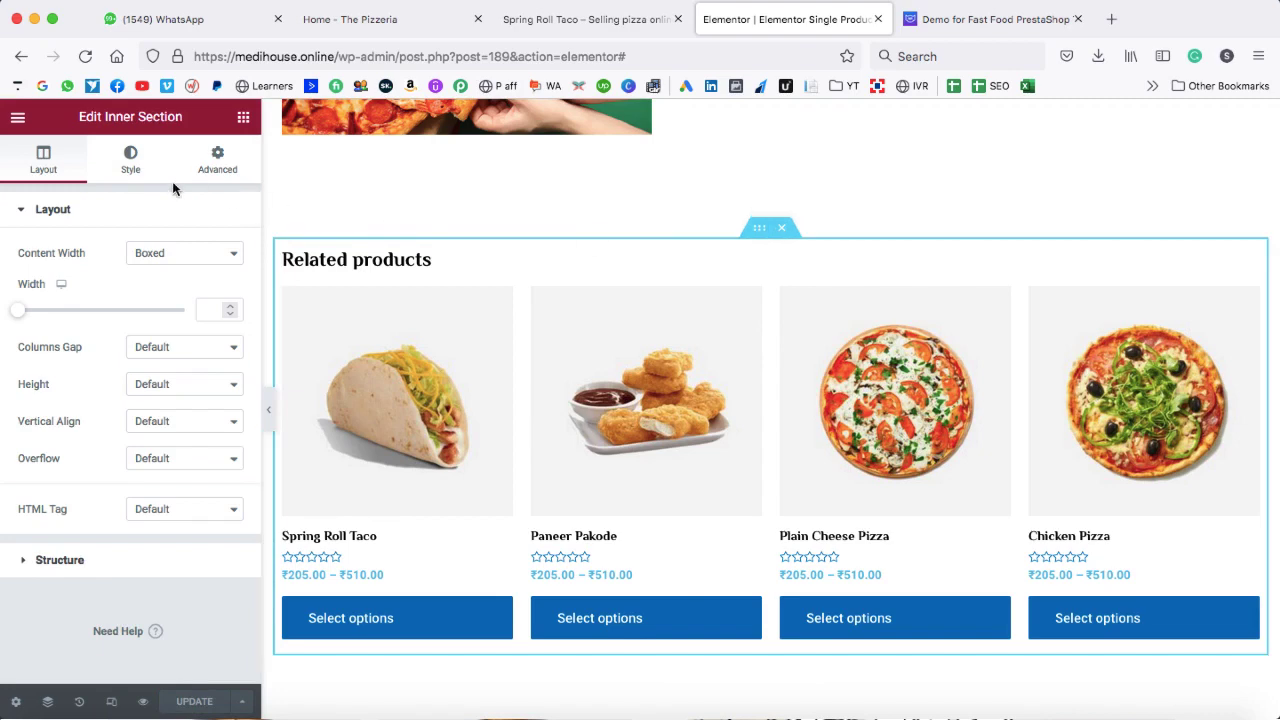
{"action": "left_click", "coordinate": [129, 175]}
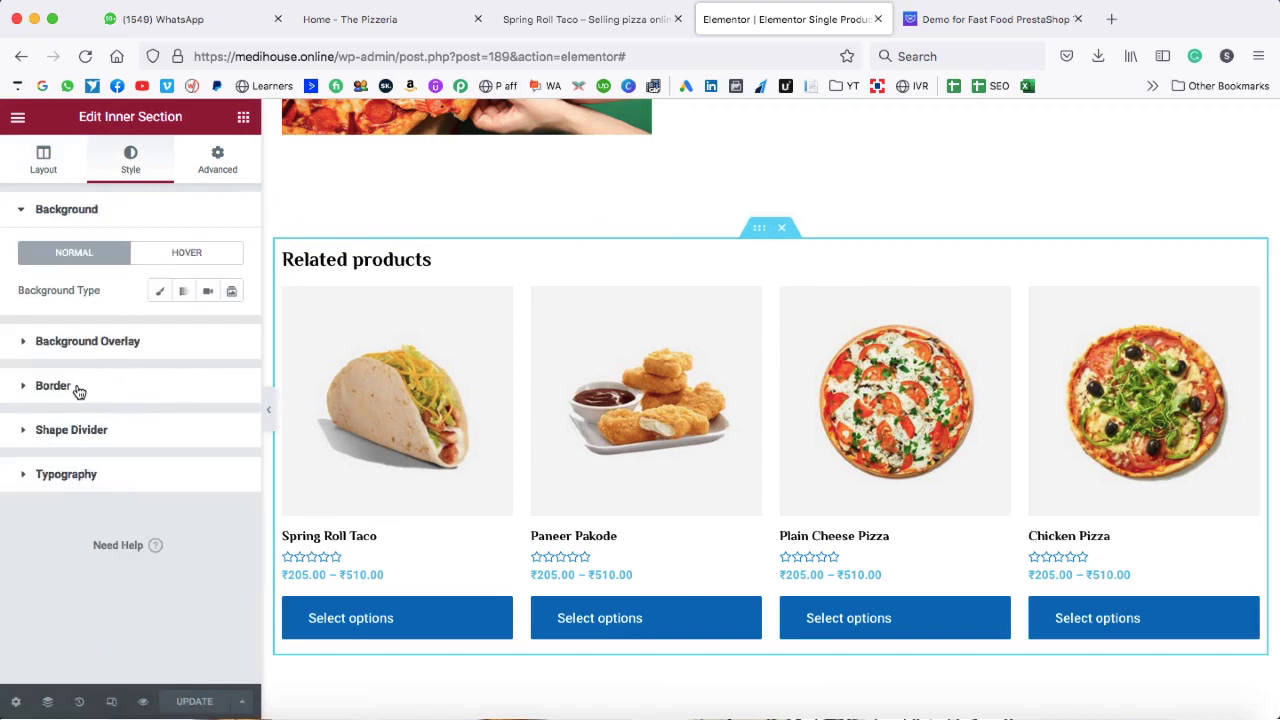
{"action": "left_click", "coordinate": [77, 388]}
{"action": "left_click", "coordinate": [167, 383]}
{"action": "left_click", "coordinate": [160, 395]}
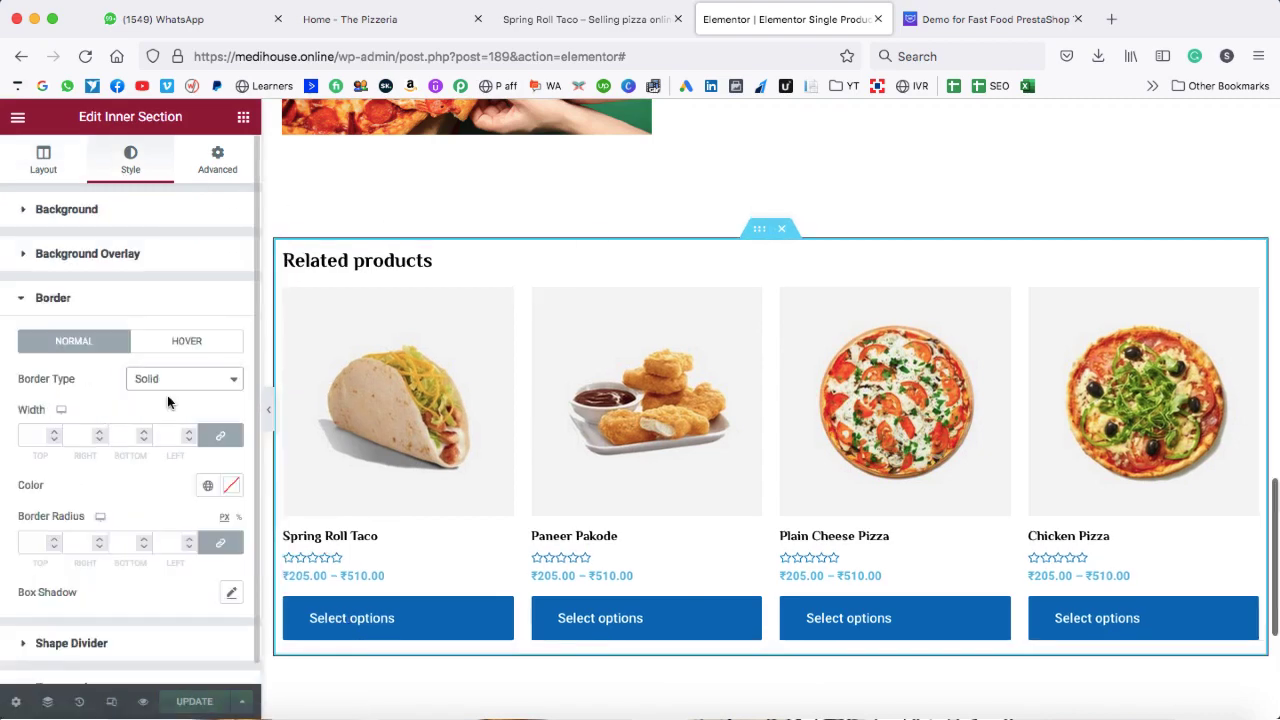
{"action": "double_click", "coordinate": [54, 436]}
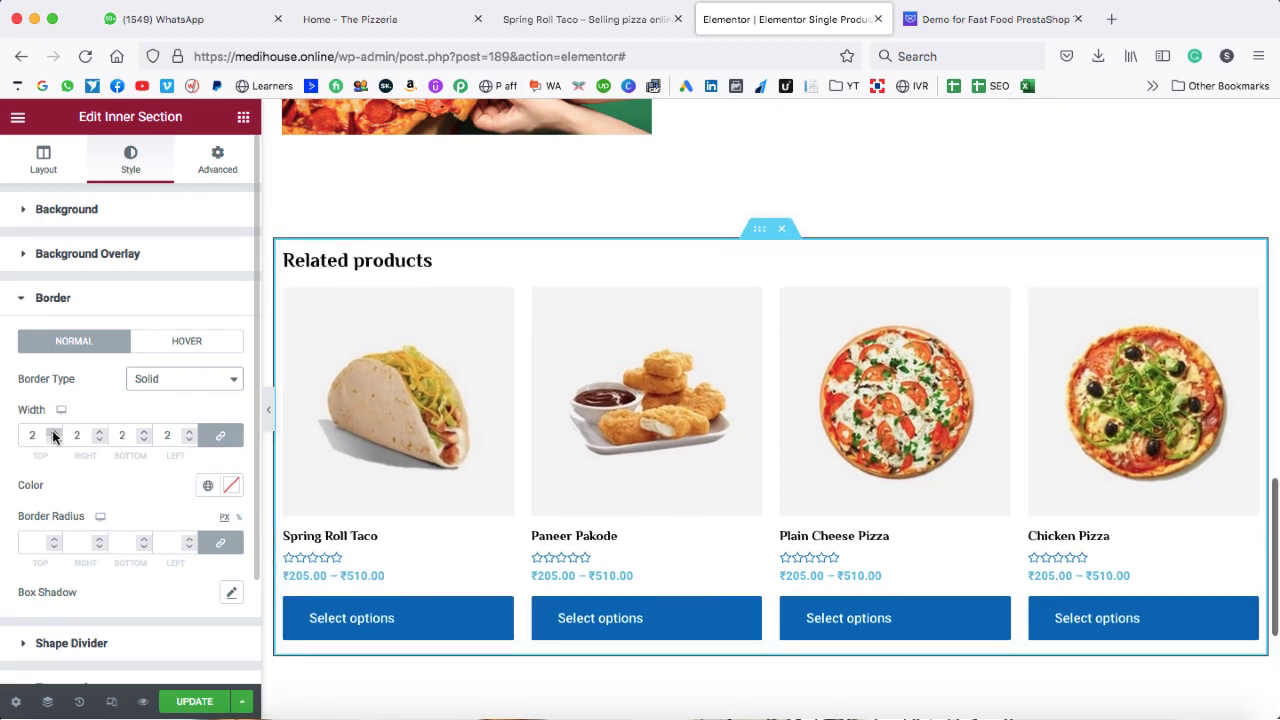
{"action": "left_click", "coordinate": [231, 485]}
{"action": "type", "text": "#"}
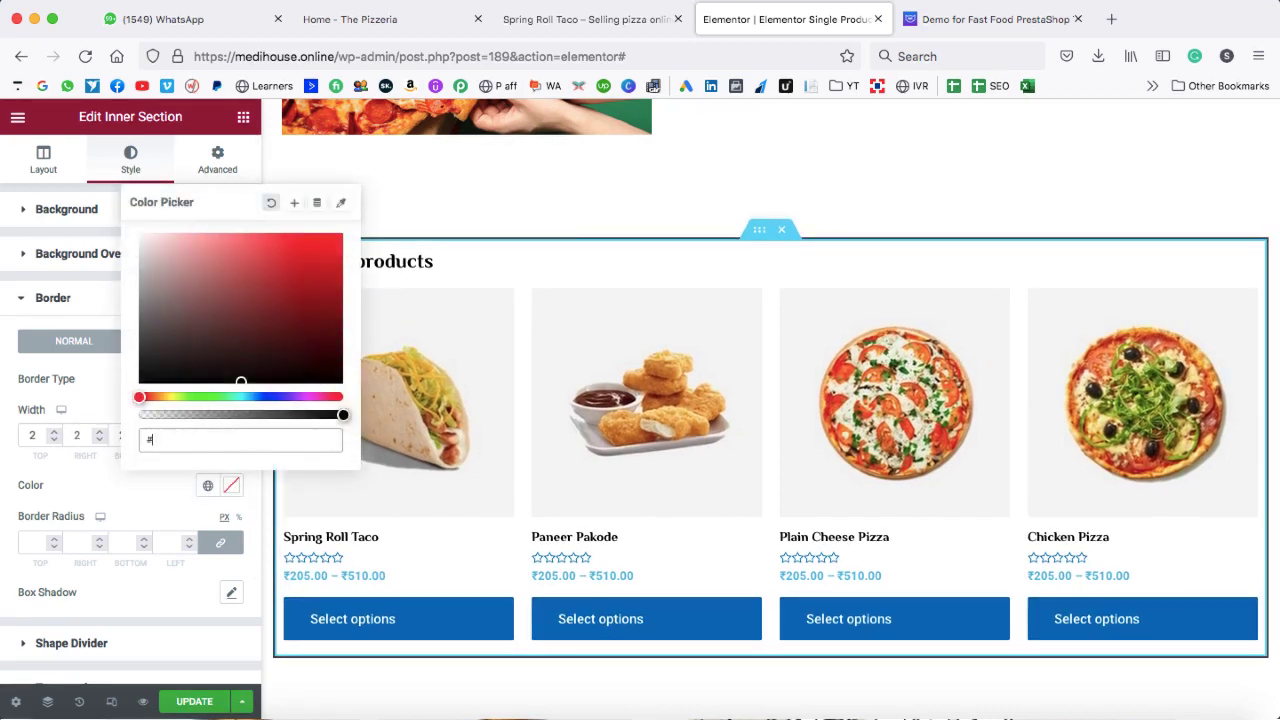
{"action": "type", "text": "cccccc"}
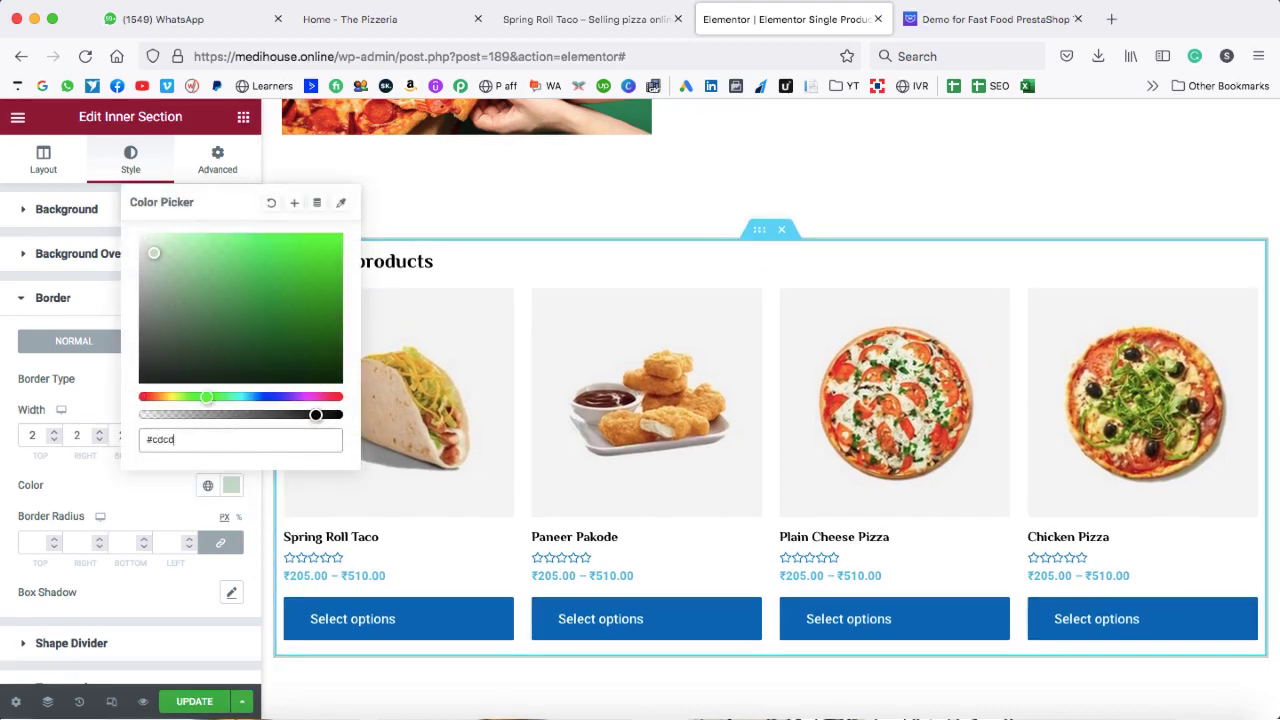
{"action": "left_click", "coordinate": [128, 500]}
Step: Set 7px padding on all sides of the section and save the template
{"action": "left_click", "coordinate": [214, 160]}
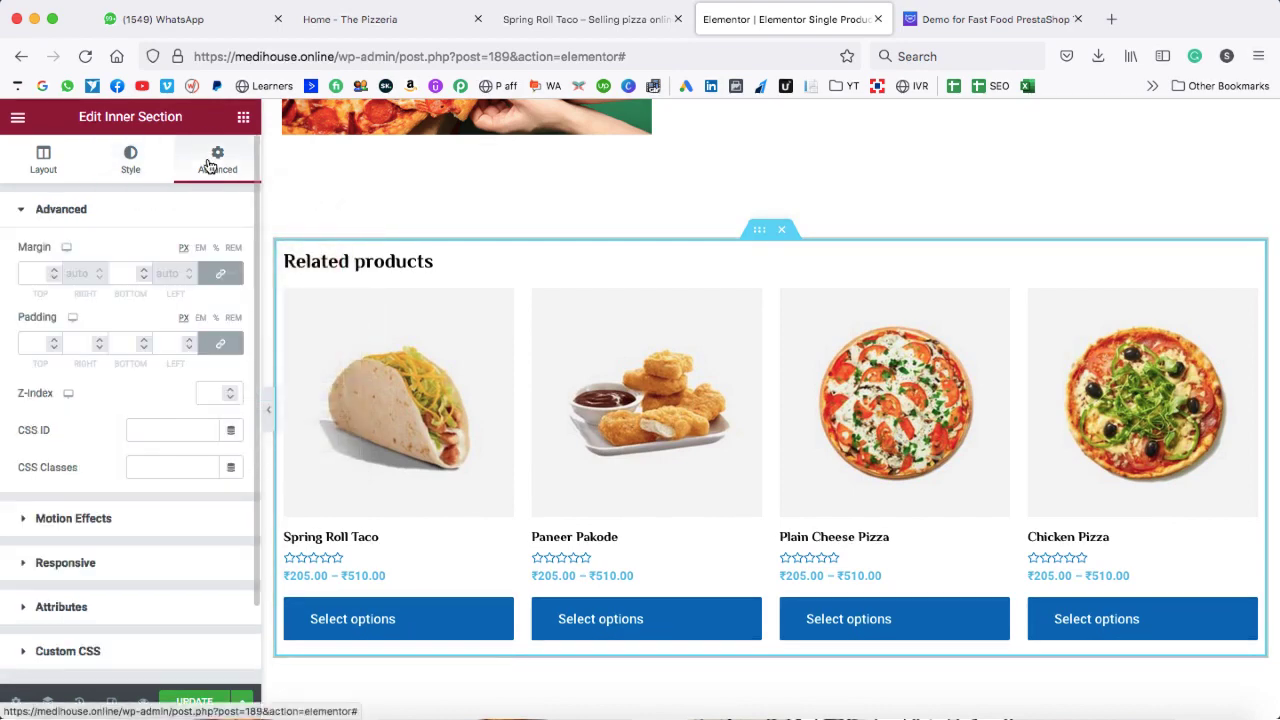
{"action": "left_click", "coordinate": [54, 340]}
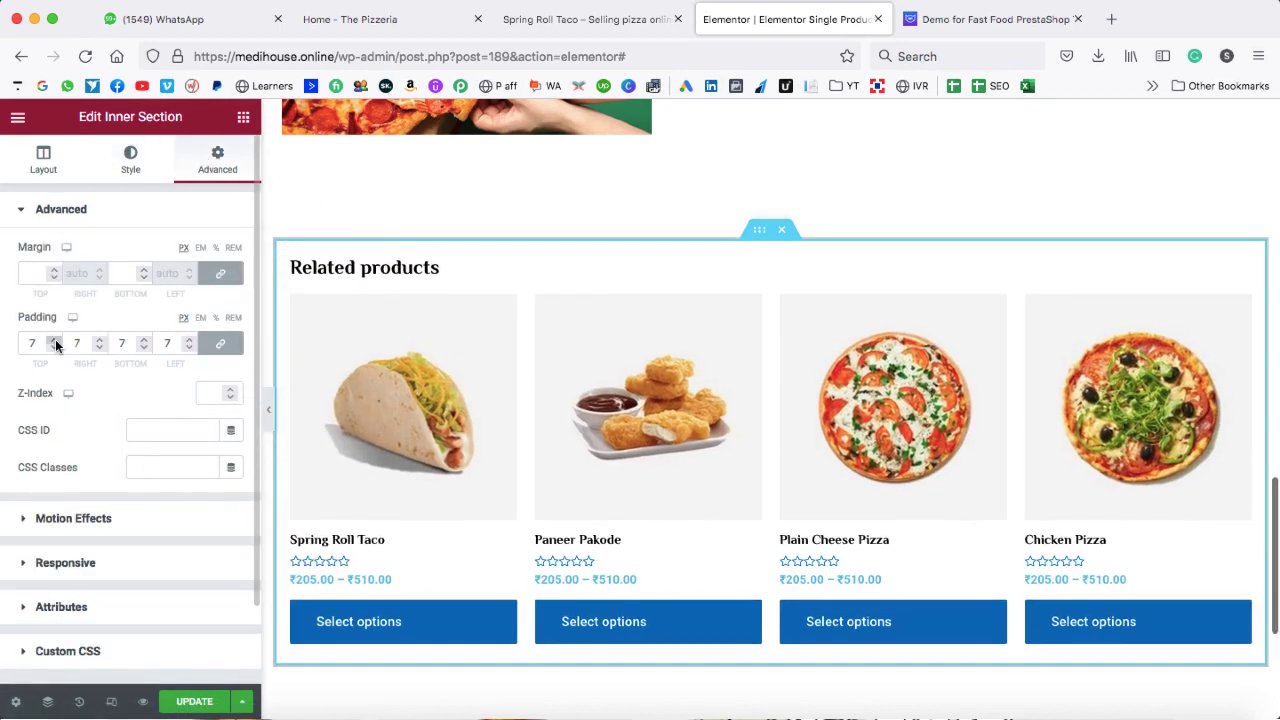
{"action": "left_click", "coordinate": [195, 700]}
Step: On the Spring Roll Taco page, purge all cache via LiteSpeed
{"action": "left_click", "coordinate": [574, 20]}
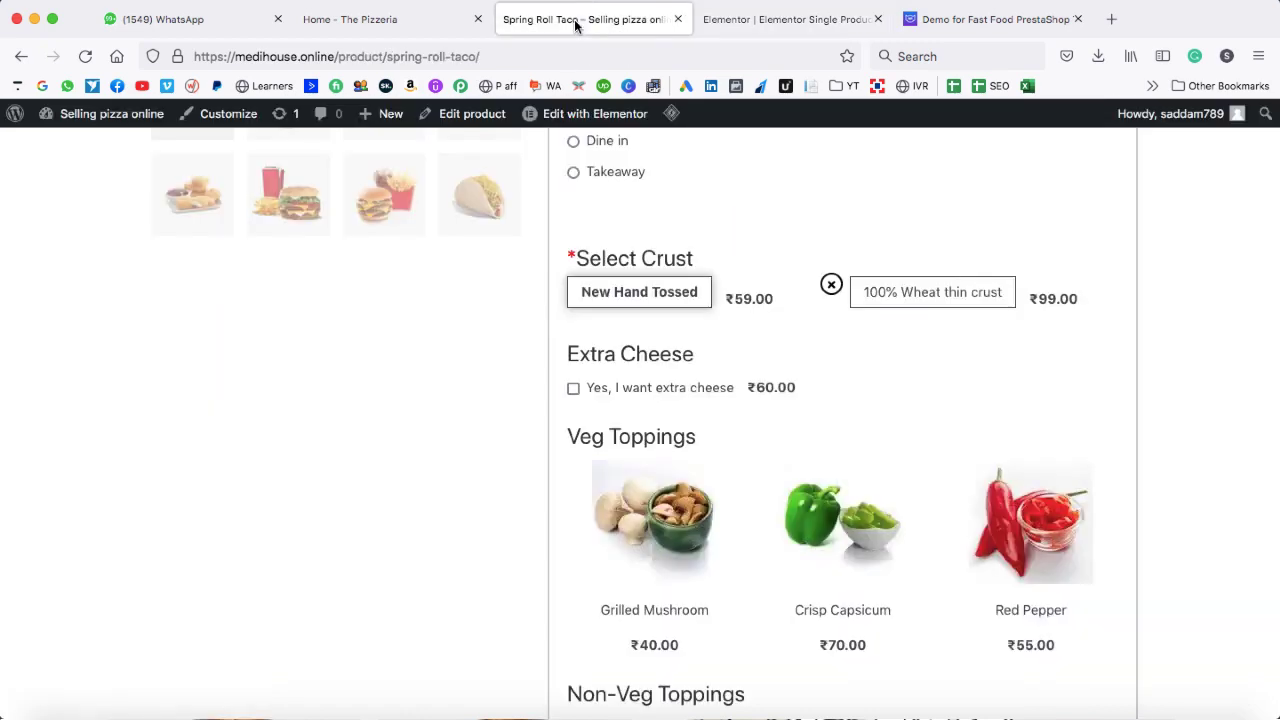
{"action": "mouse_move", "coordinate": [668, 120]}
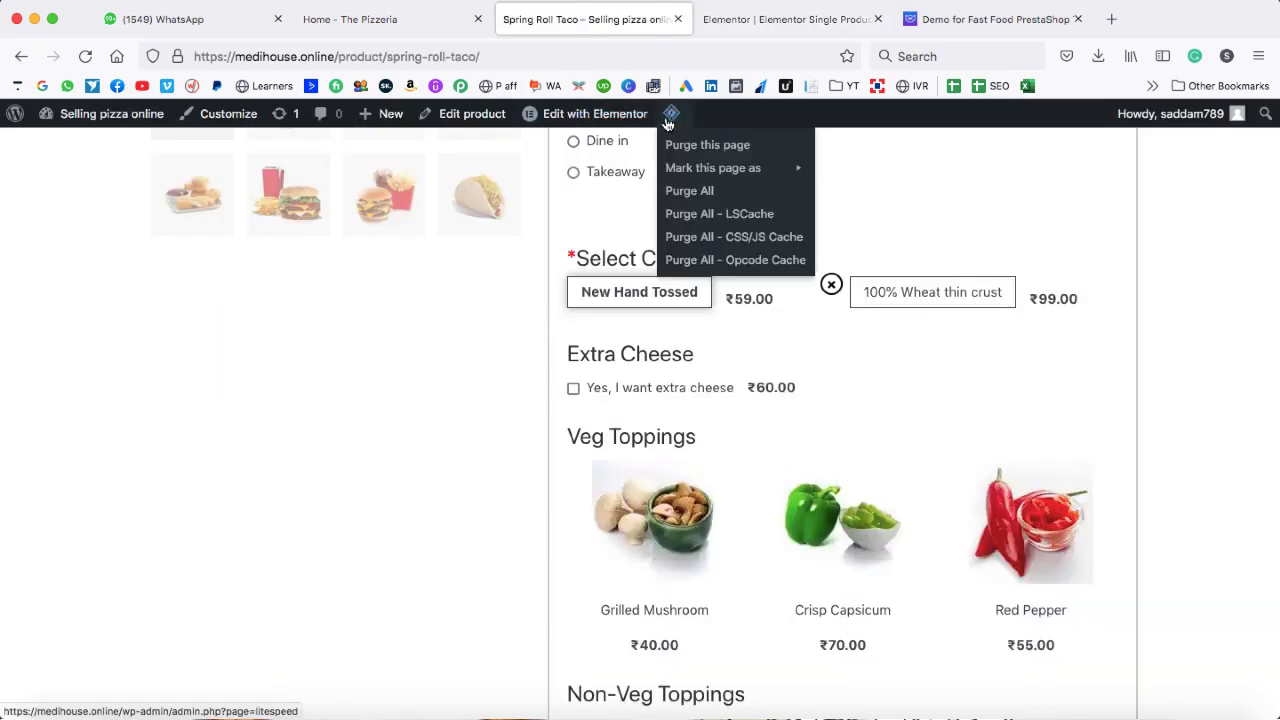
{"action": "left_click", "coordinate": [678, 215]}
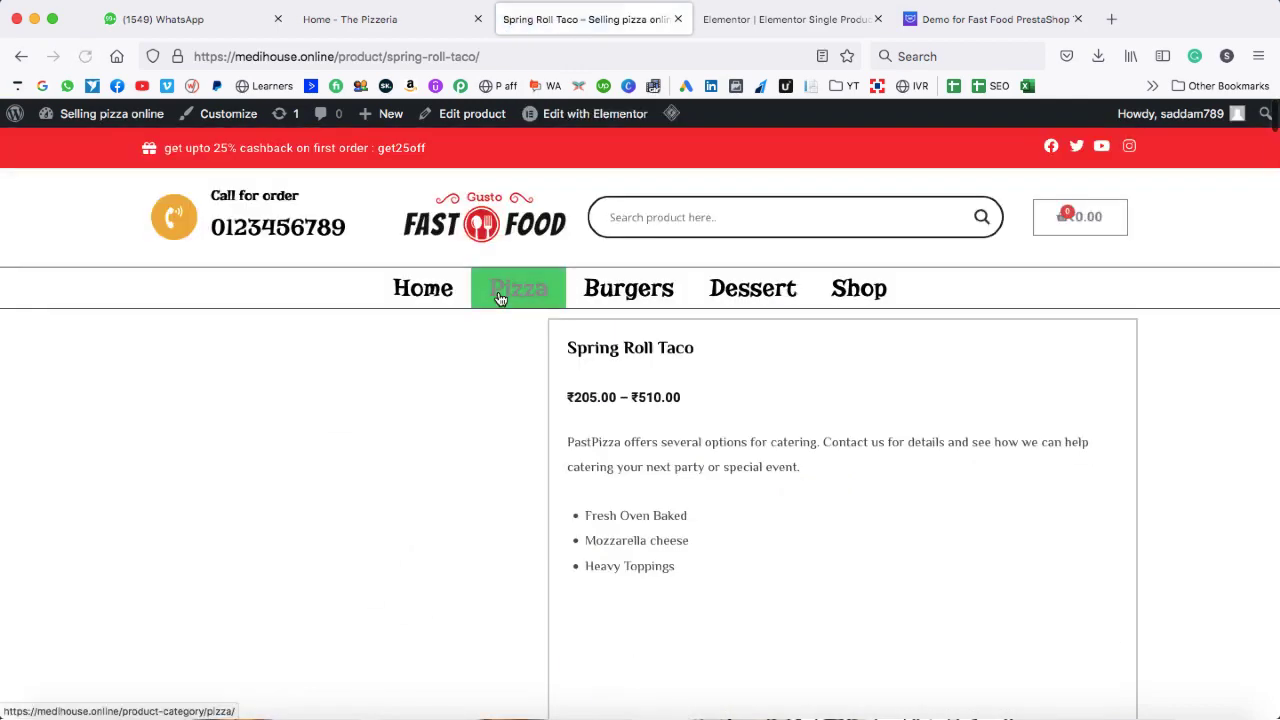
Step: Scroll down to the bordered Related products box and back up
{"action": "scroll", "coordinate": [858, 410], "scroll_direction": "down", "scroll_amount": 5}
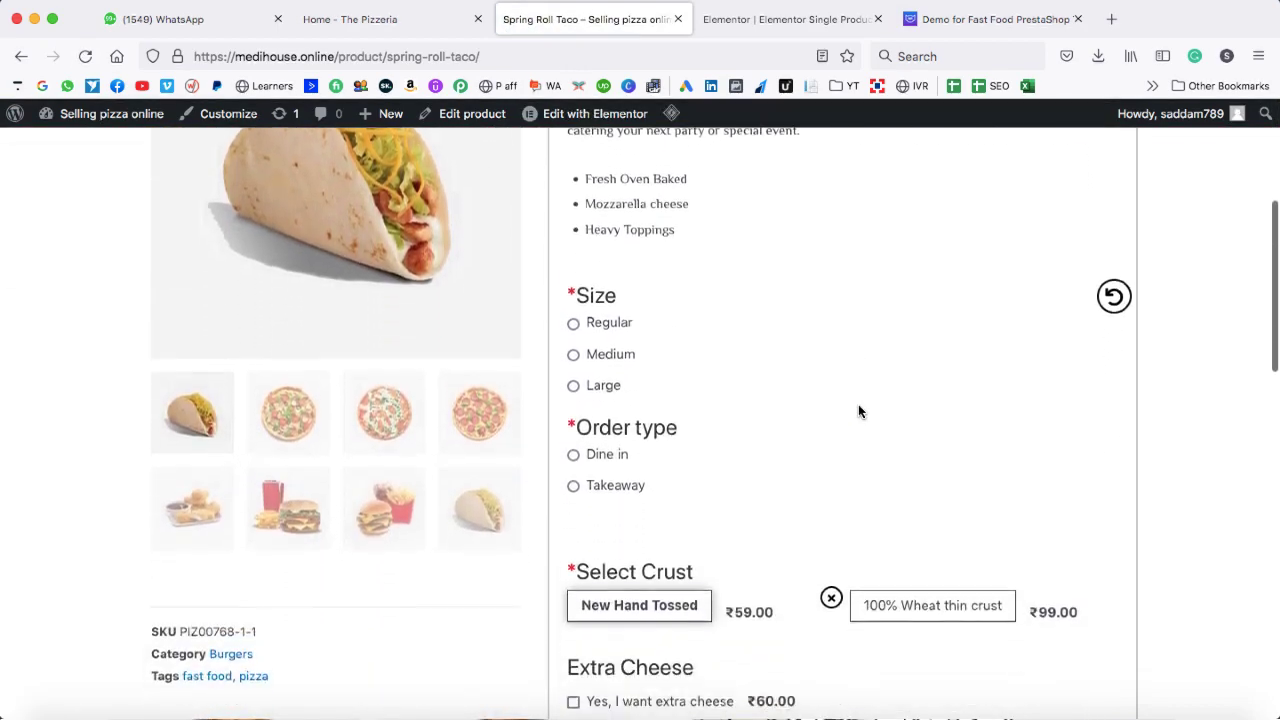
{"action": "scroll", "coordinate": [858, 410], "scroll_direction": "down", "scroll_amount": 4}
{"action": "scroll", "coordinate": [858, 410], "scroll_direction": "down", "scroll_amount": 10}
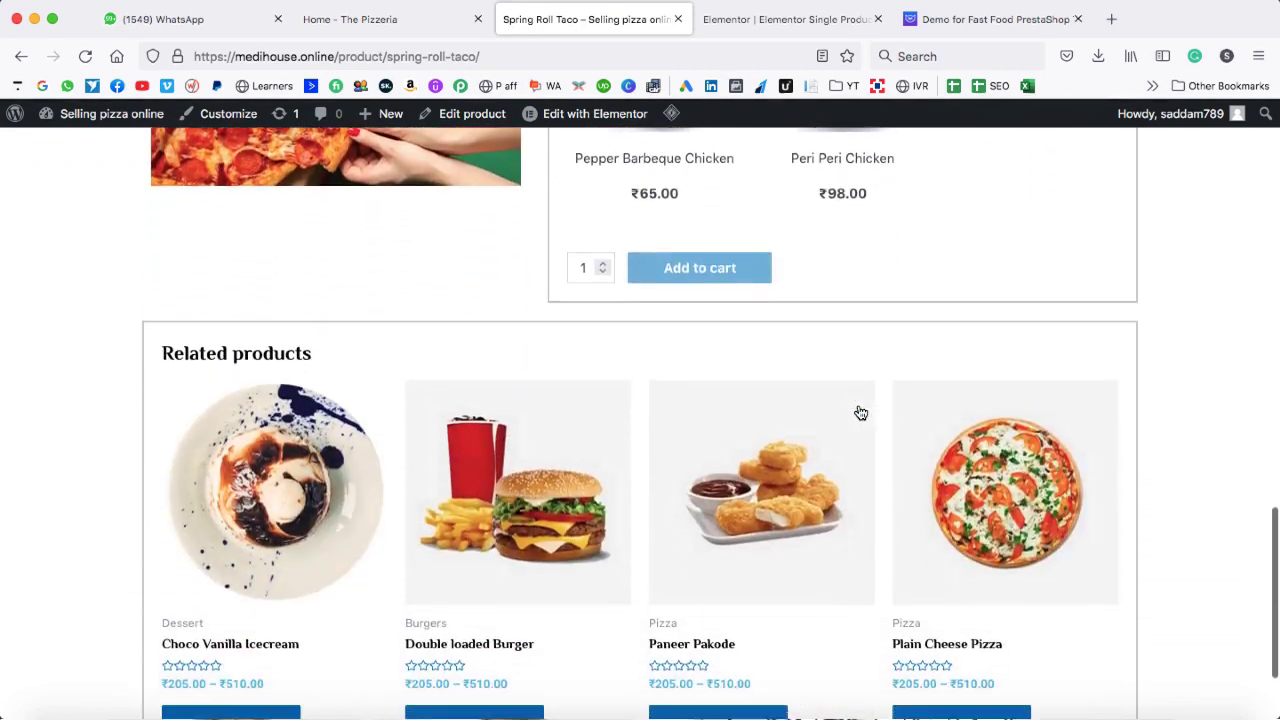
{"action": "scroll", "coordinate": [860, 413], "scroll_direction": "down", "scroll_amount": 3}
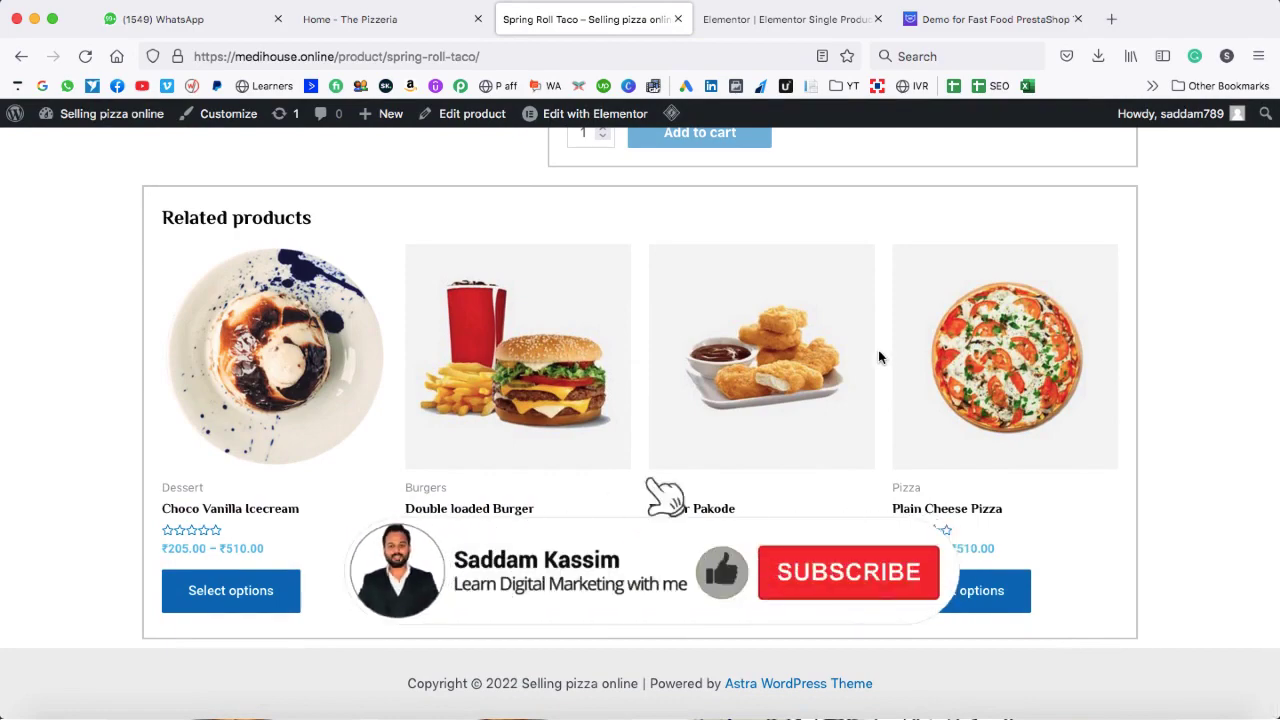
{"action": "scroll", "coordinate": [879, 357], "scroll_direction": "up", "scroll_amount": 8}
{"action": "scroll", "coordinate": [879, 357], "scroll_direction": "up", "scroll_amount": 10}
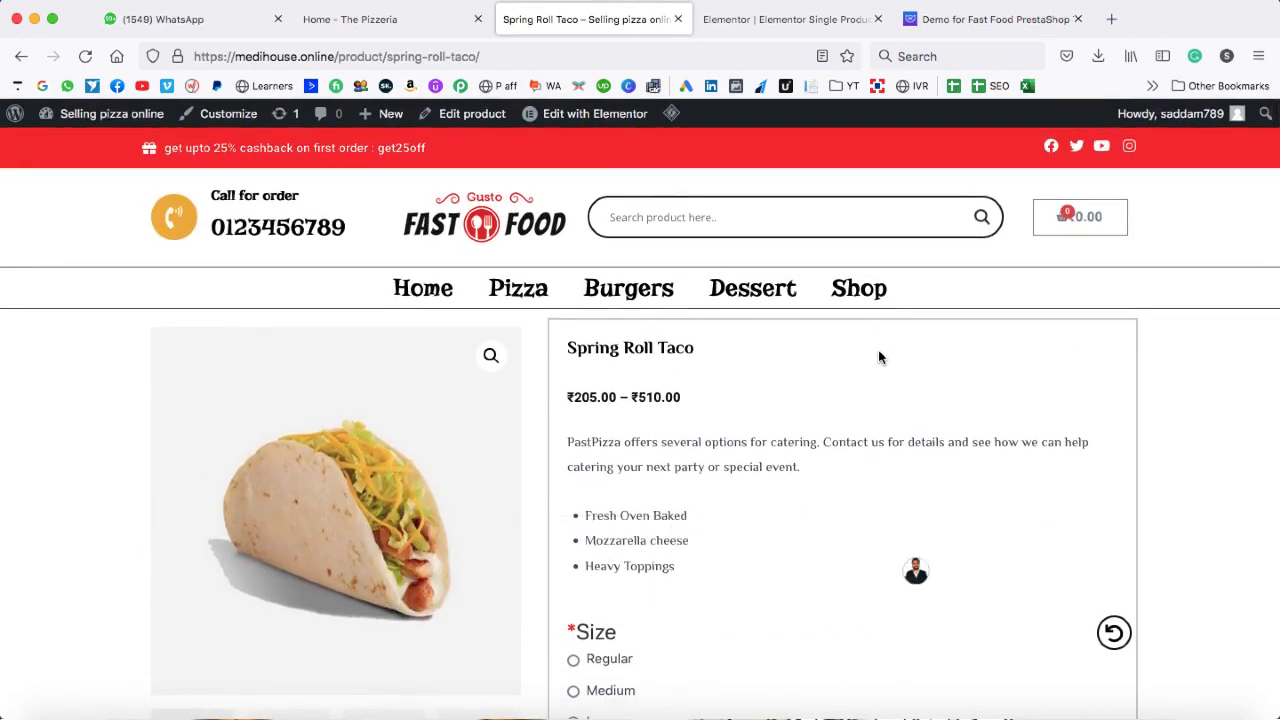
Step: Exit the Elementor editor to the Edit Template screen for Single Product #189
{"action": "left_click", "coordinate": [788, 21]}
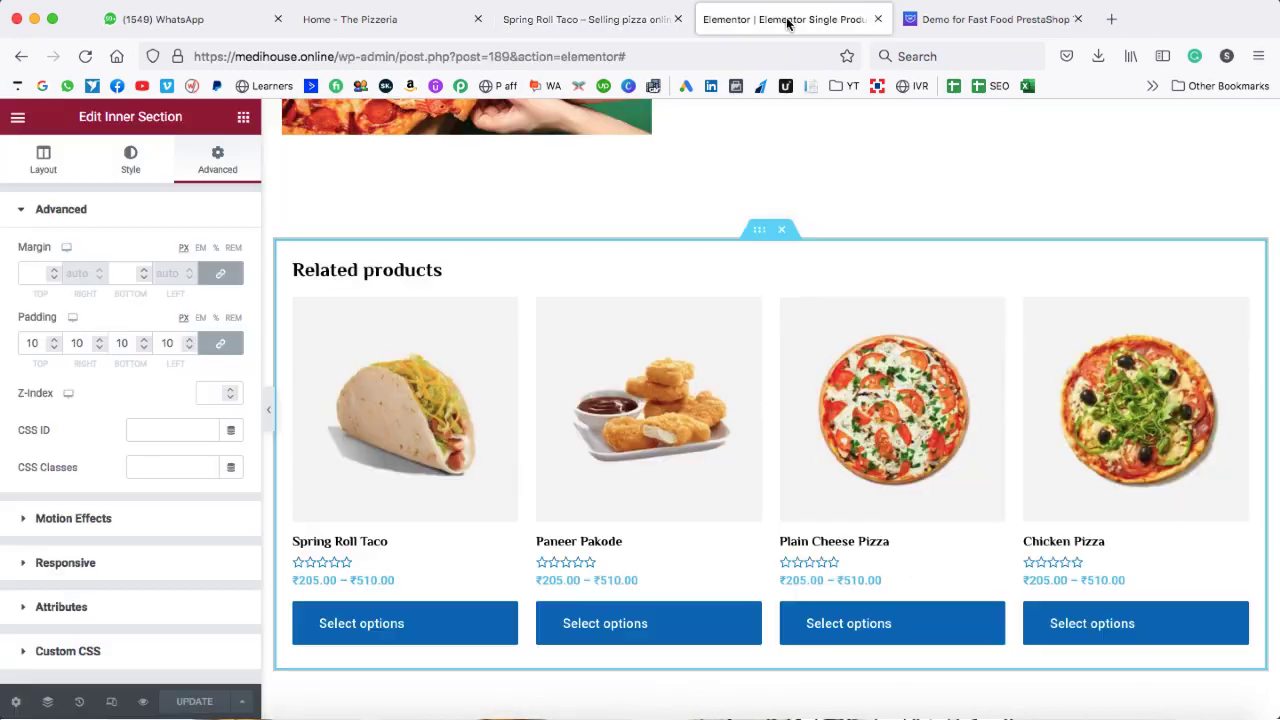
{"action": "left_click", "coordinate": [17, 117]}
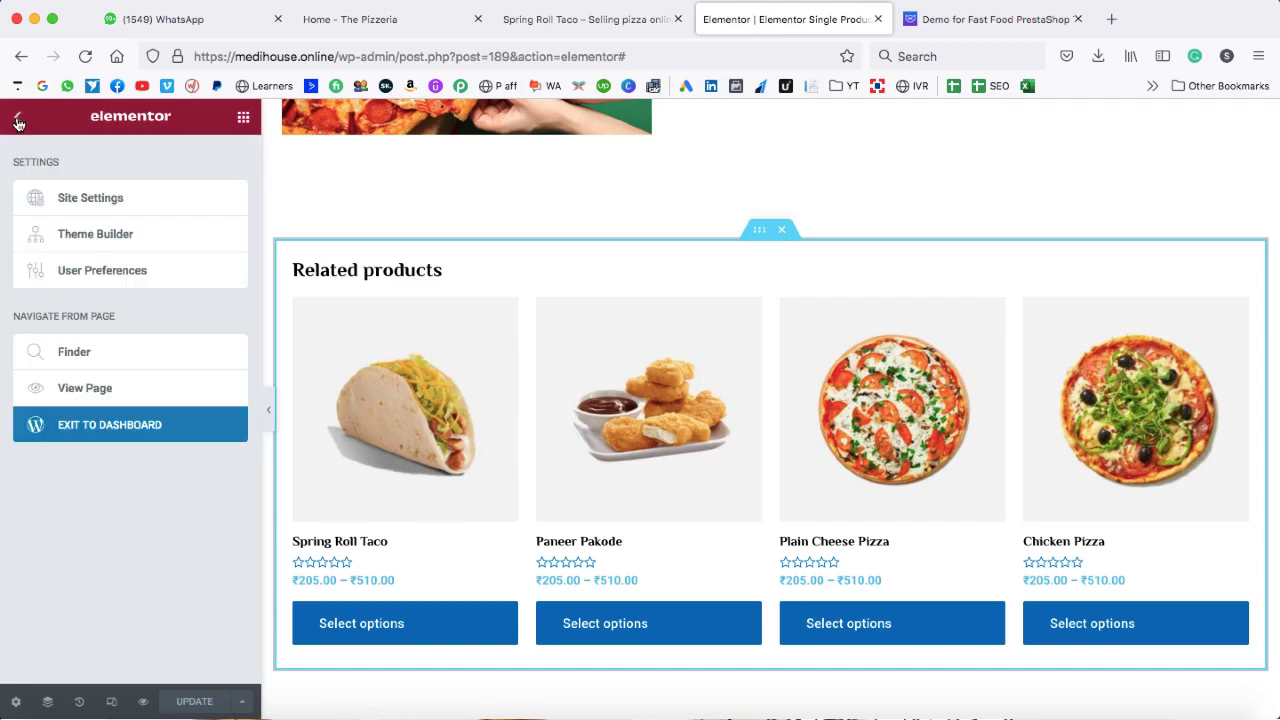
{"action": "left_click", "coordinate": [113, 430]}
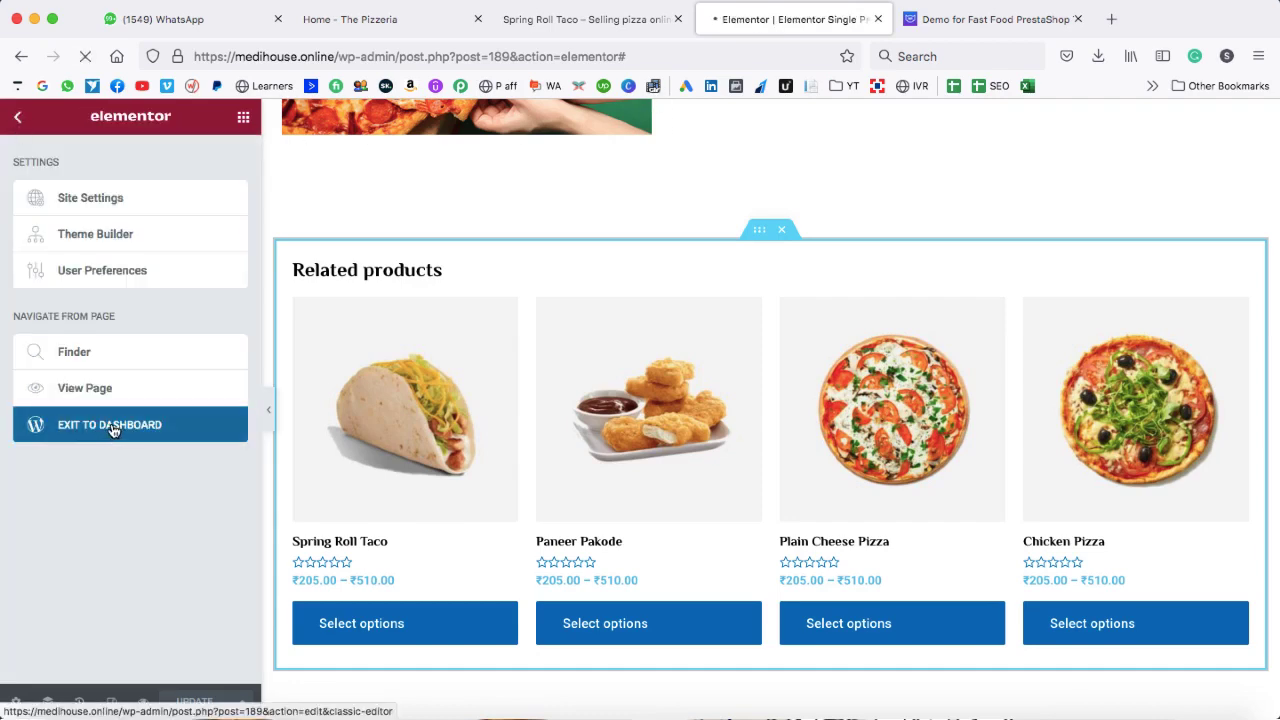
{"action": "mouse_move", "coordinate": [65, 376]}
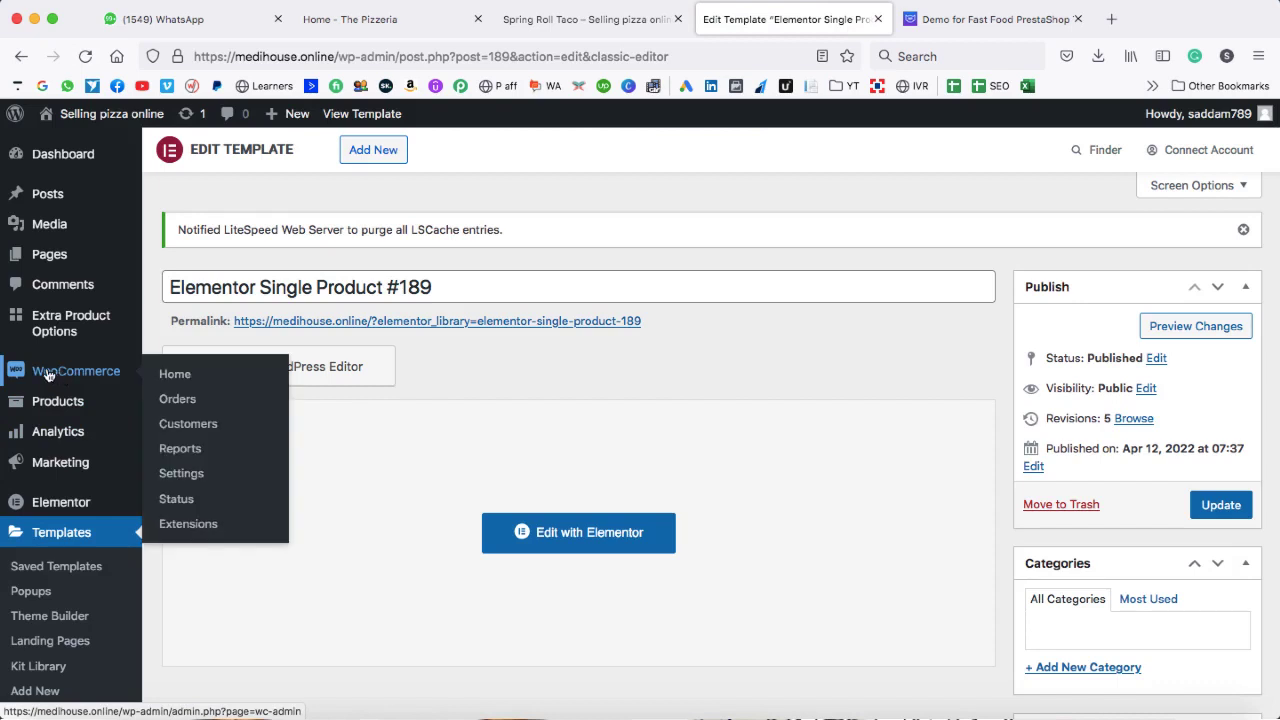
Step: Open WooCommerce Settings and scroll to the store address and General options
{"action": "left_click", "coordinate": [180, 476]}
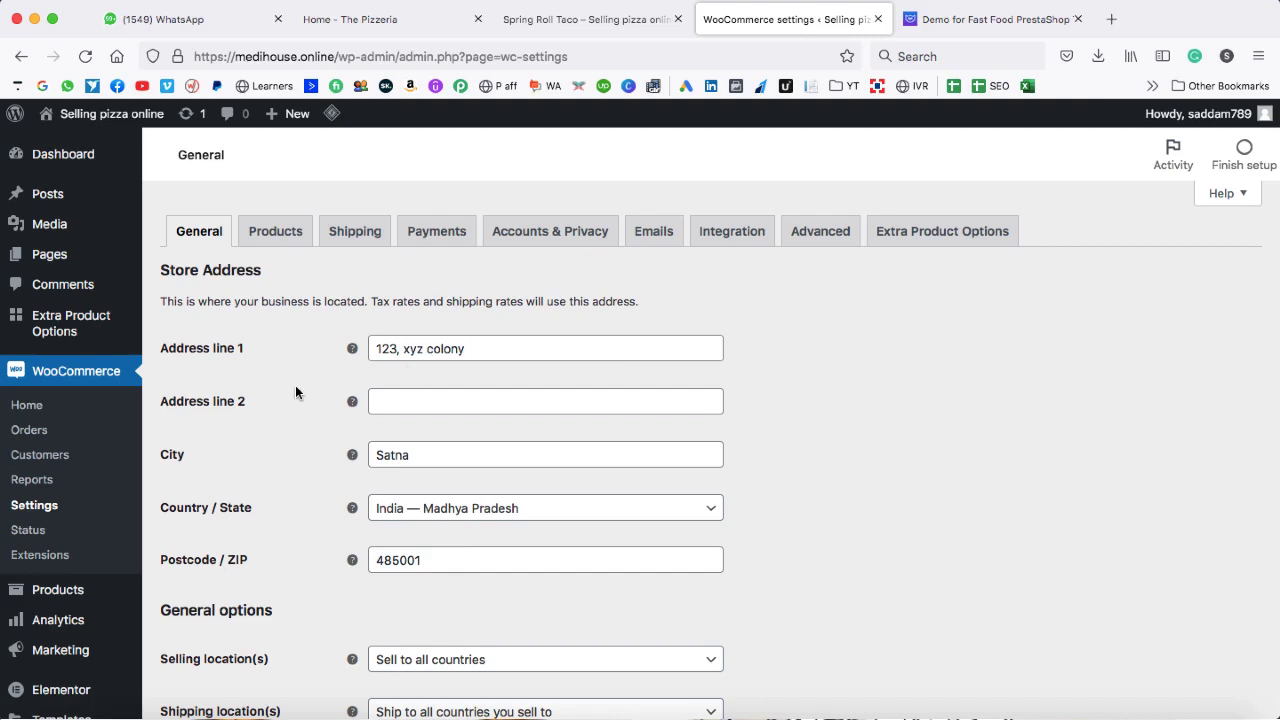
{"action": "scroll", "coordinate": [296, 390], "scroll_direction": "down", "scroll_amount": 5}
{"action": "scroll", "coordinate": [296, 392], "scroll_direction": "down", "scroll_amount": 1}
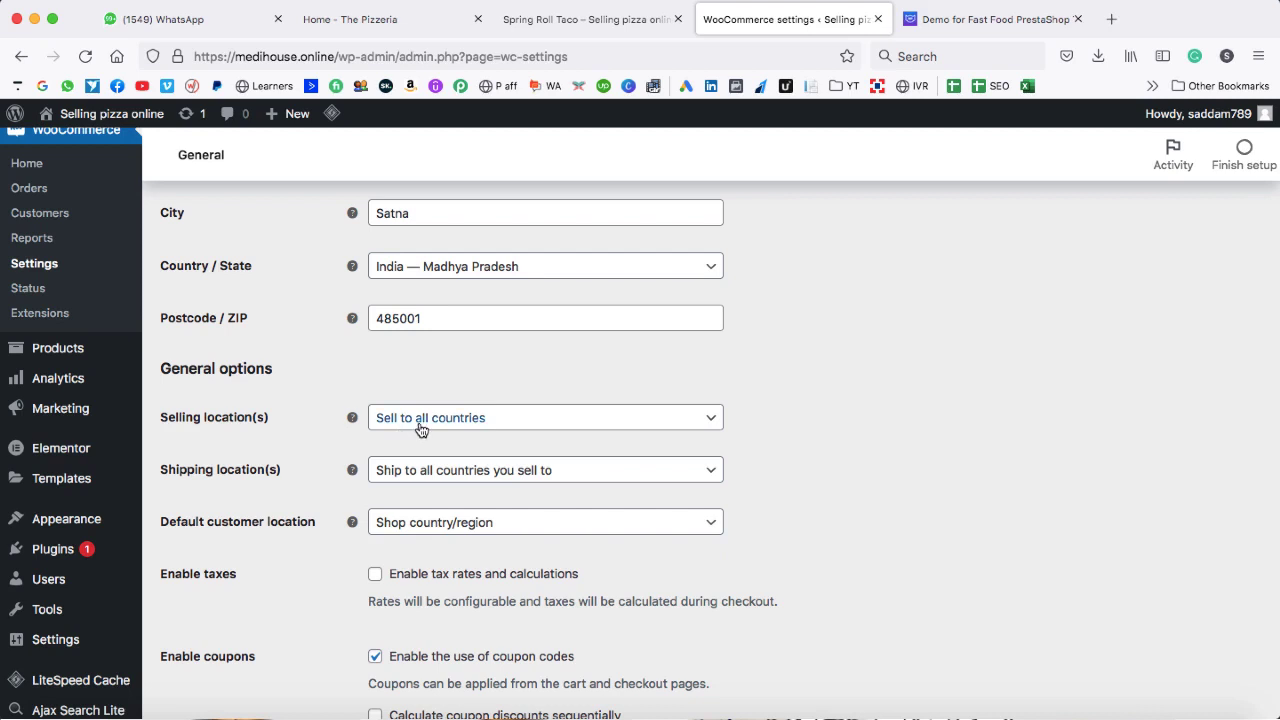
Step: Set selling location to 'Sell to specific countries' with India as the only country
{"action": "left_click", "coordinate": [424, 419]}
{"action": "left_click", "coordinate": [436, 510]}
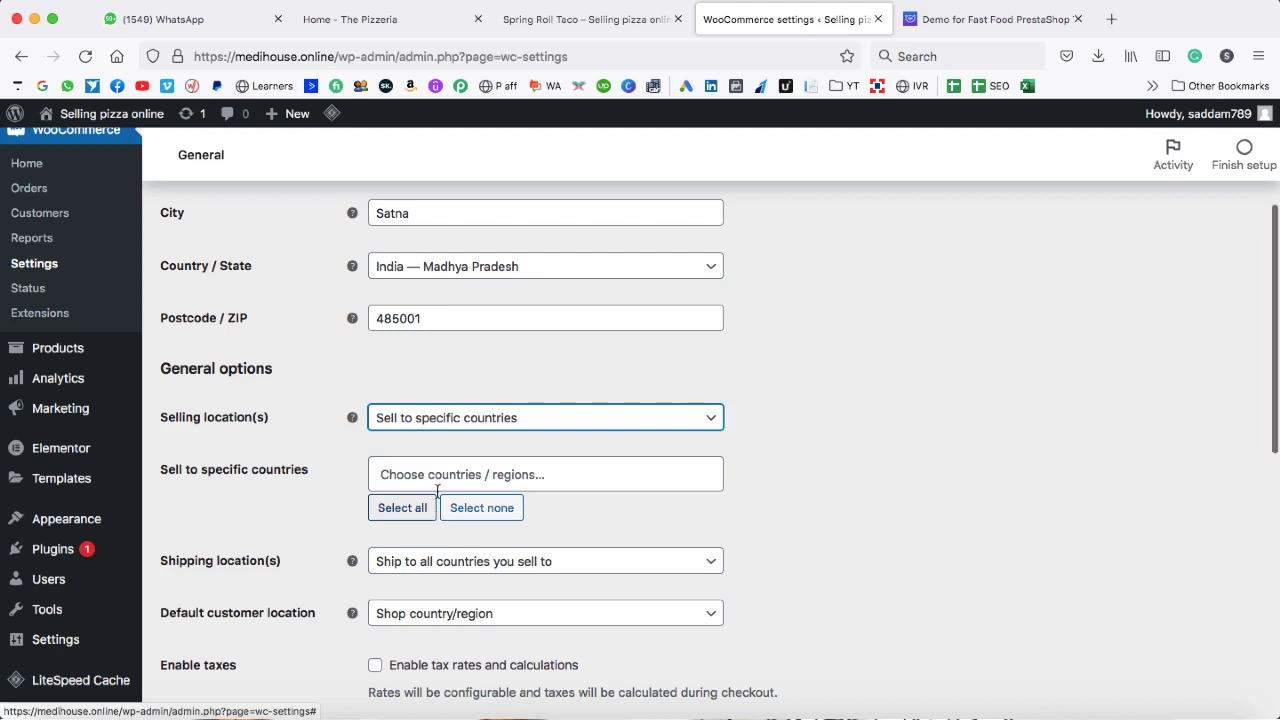
{"action": "left_click", "coordinate": [443, 474]}
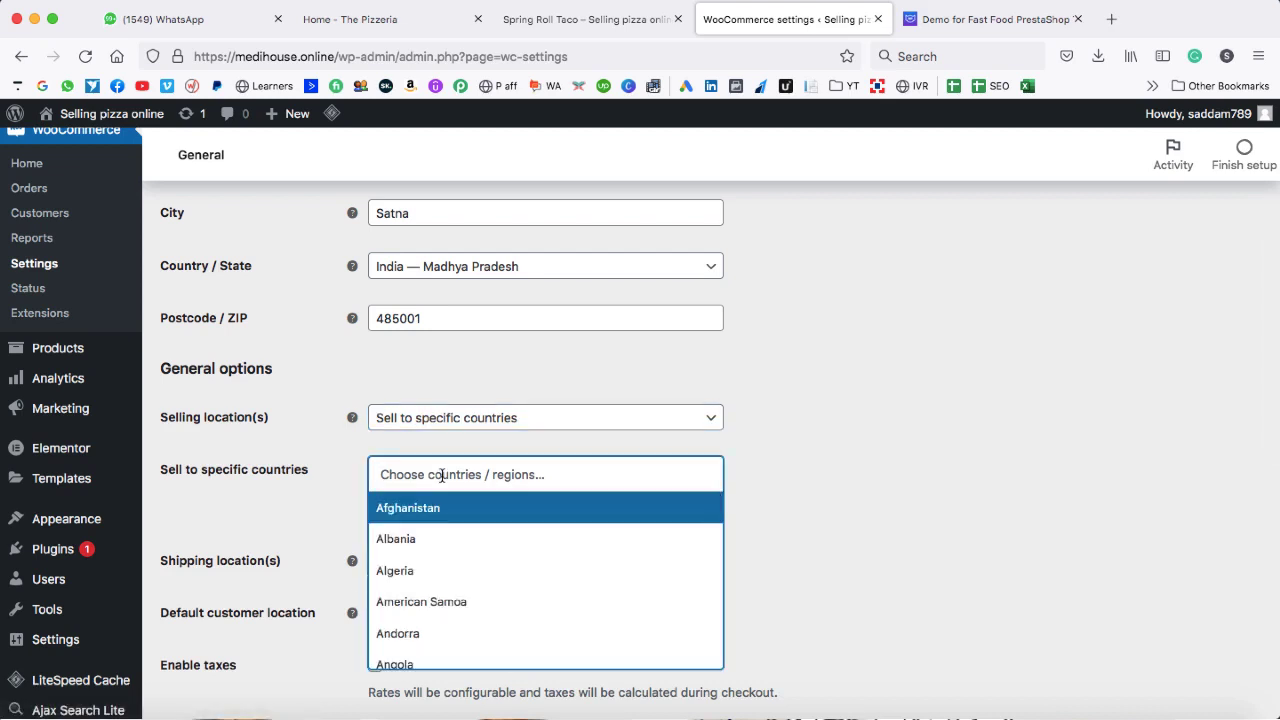
{"action": "type", "text": "Indian"}
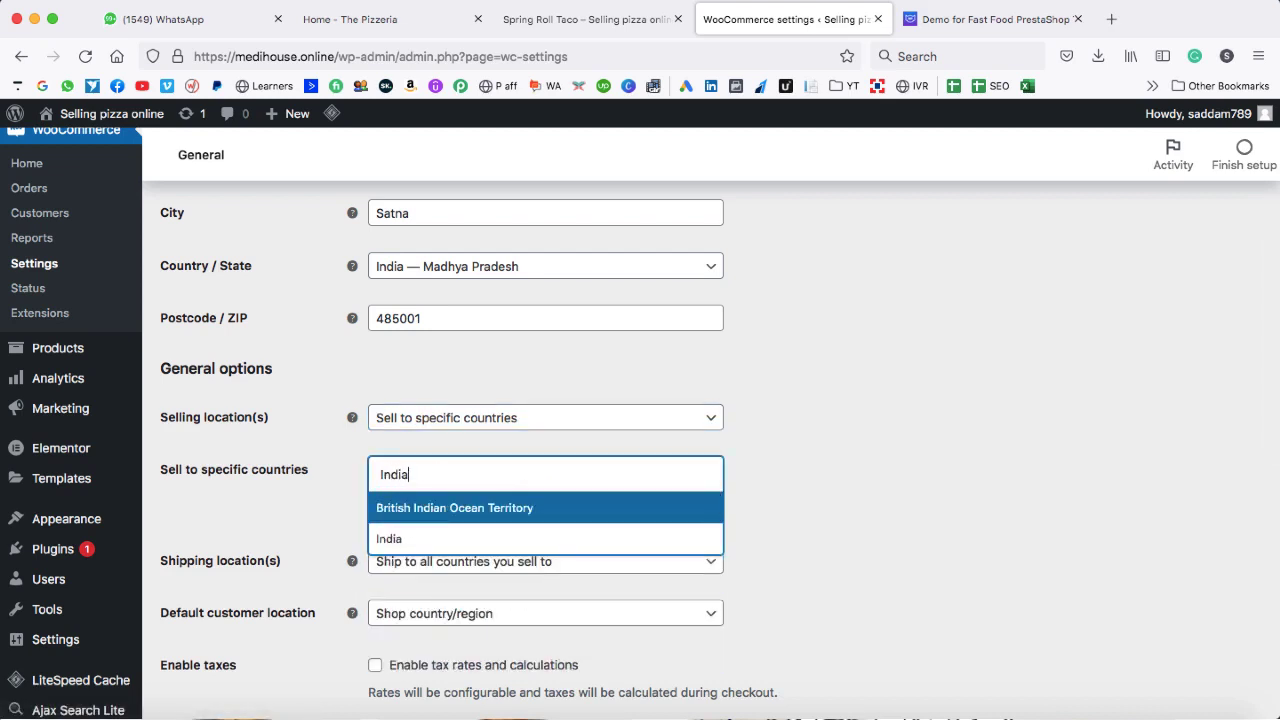
{"action": "key", "text": "BackSpace"}
{"action": "left_click", "coordinate": [422, 536]}
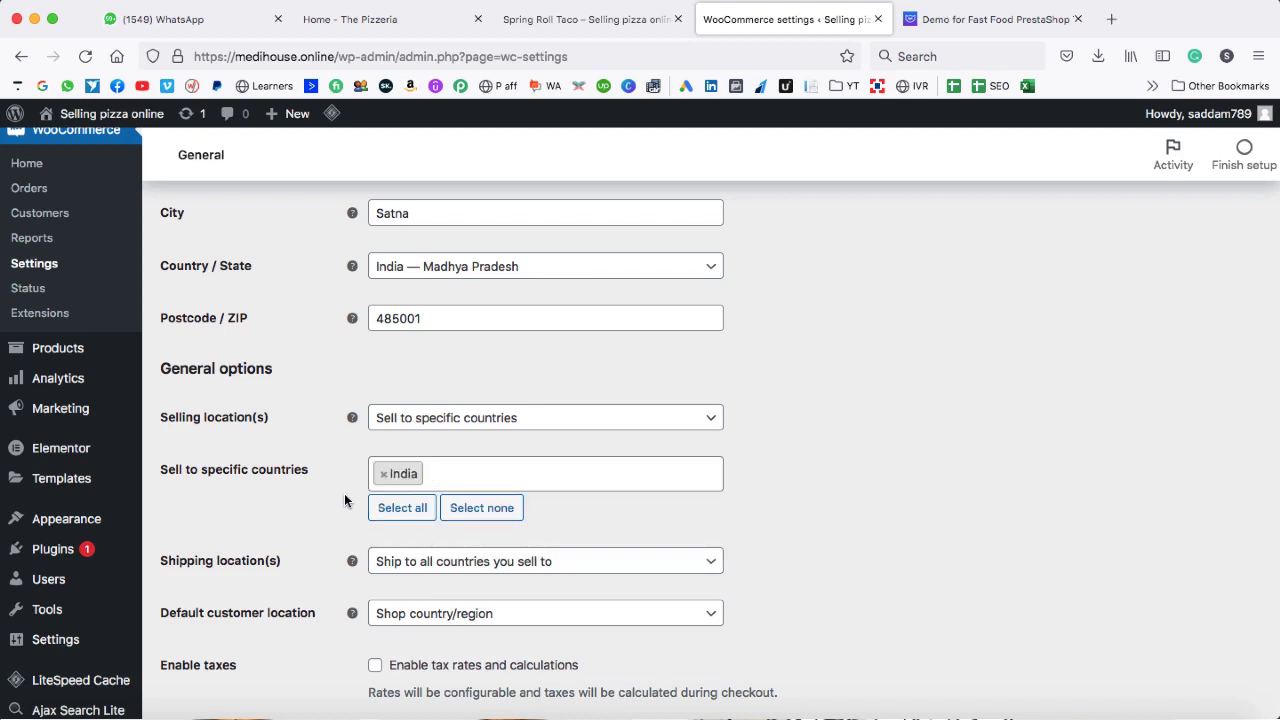
{"action": "scroll", "coordinate": [344, 500], "scroll_direction": "down", "scroll_amount": 3}
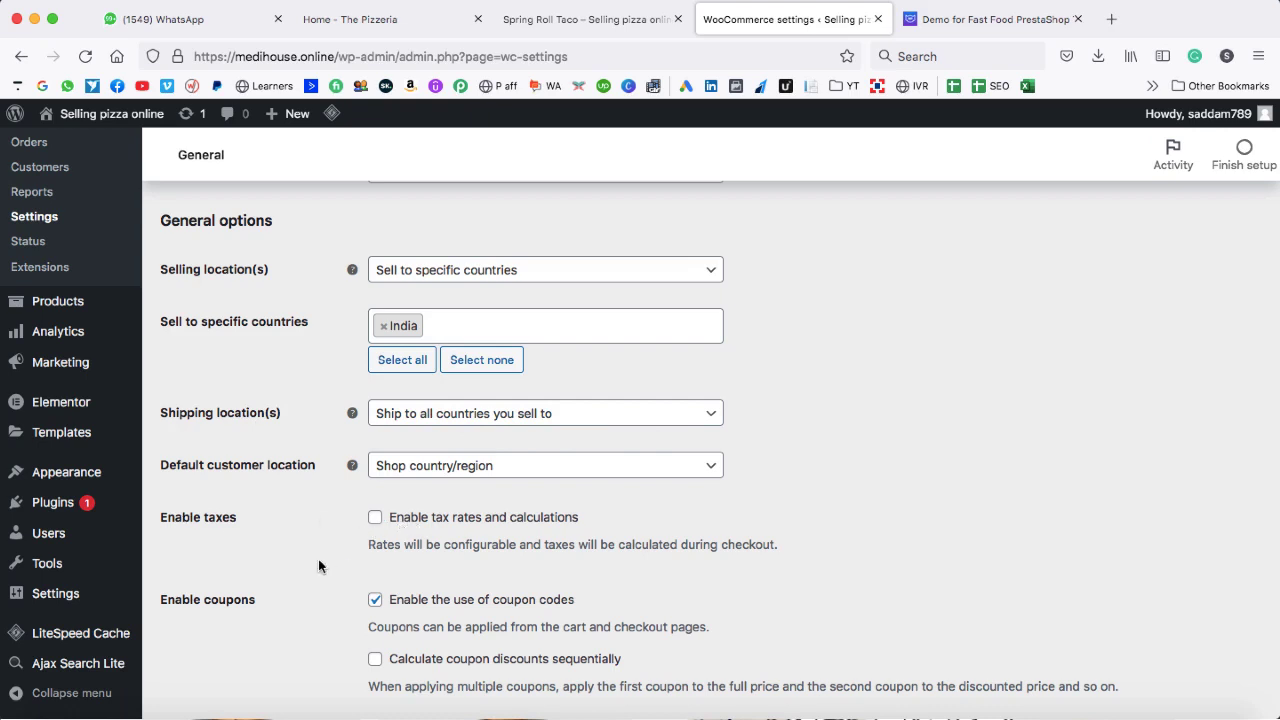
{"action": "scroll", "coordinate": [318, 558], "scroll_direction": "down", "scroll_amount": 2}
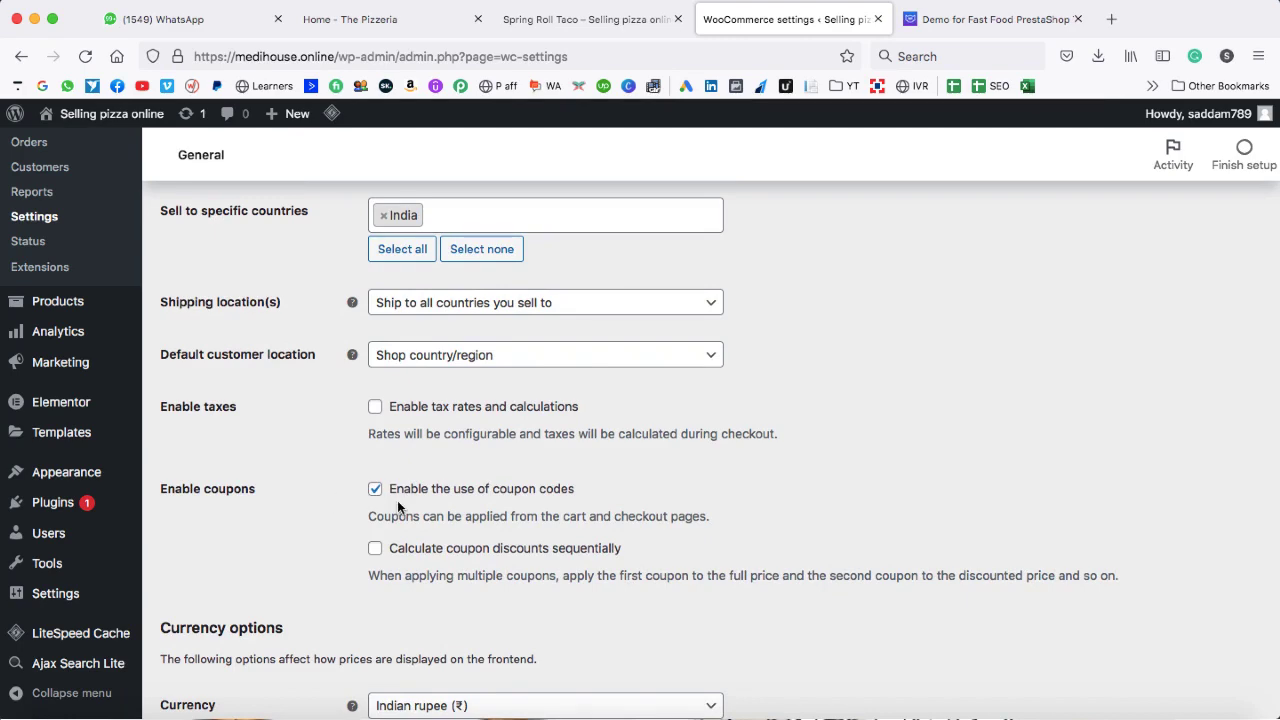
{"action": "scroll", "coordinate": [310, 530], "scroll_direction": "down", "scroll_amount": 5}
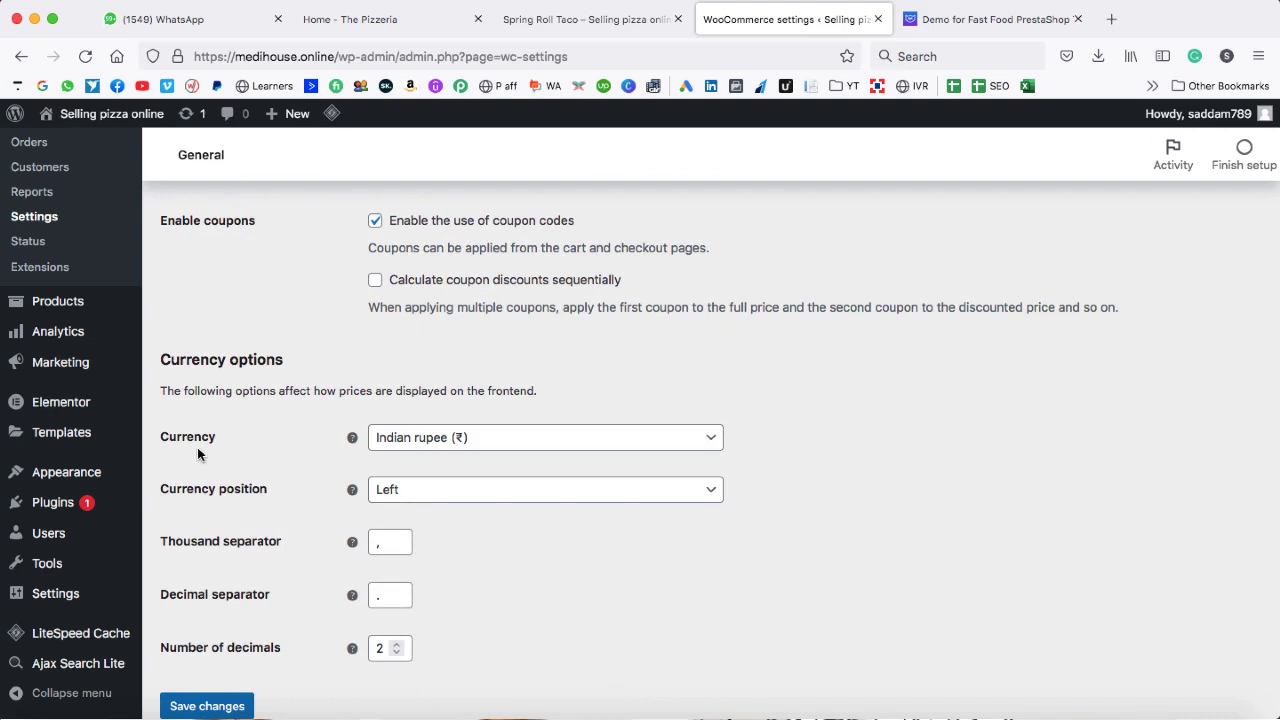
Step: Choose United States (US) dollar ($) as the store currency
{"action": "left_click", "coordinate": [423, 442]}
{"action": "left_click", "coordinate": [428, 464]}
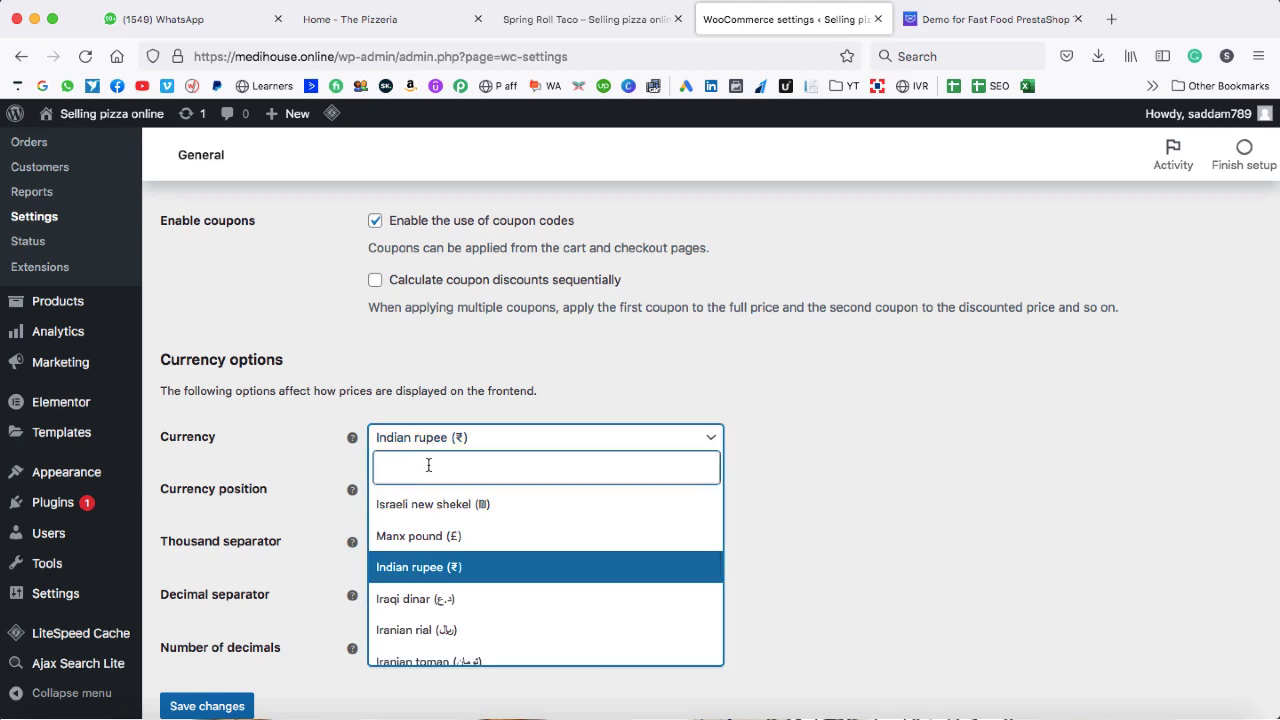
{"action": "type", "text": "uni"}
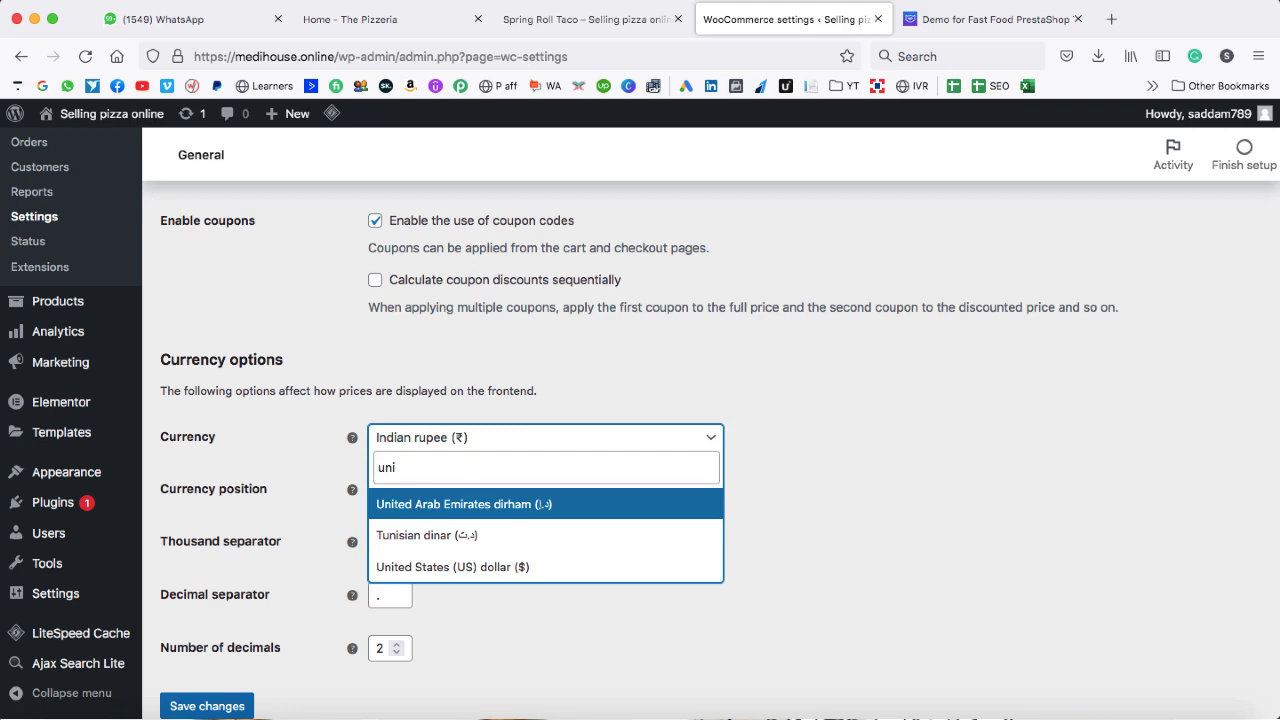
{"action": "left_click", "coordinate": [480, 562]}
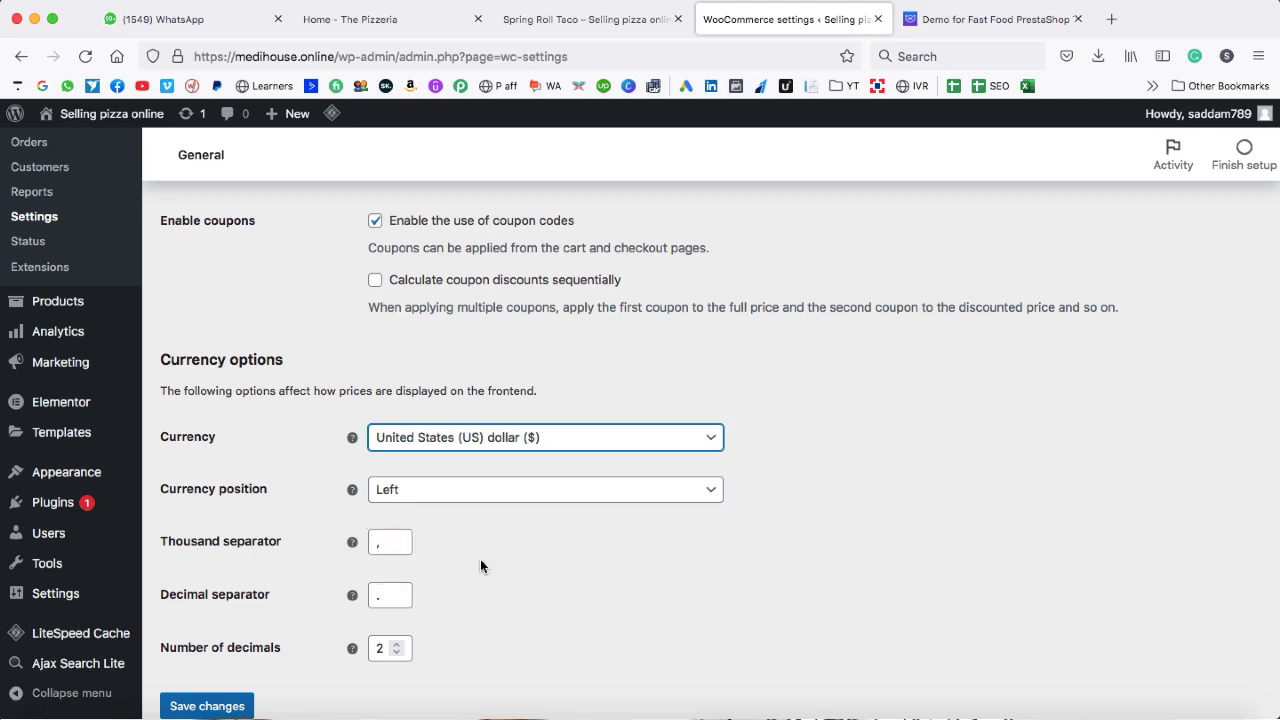
Step: Save the general settings and reload the Spring Roll Taco product page
{"action": "scroll", "coordinate": [262, 640], "scroll_direction": "down", "scroll_amount": 1}
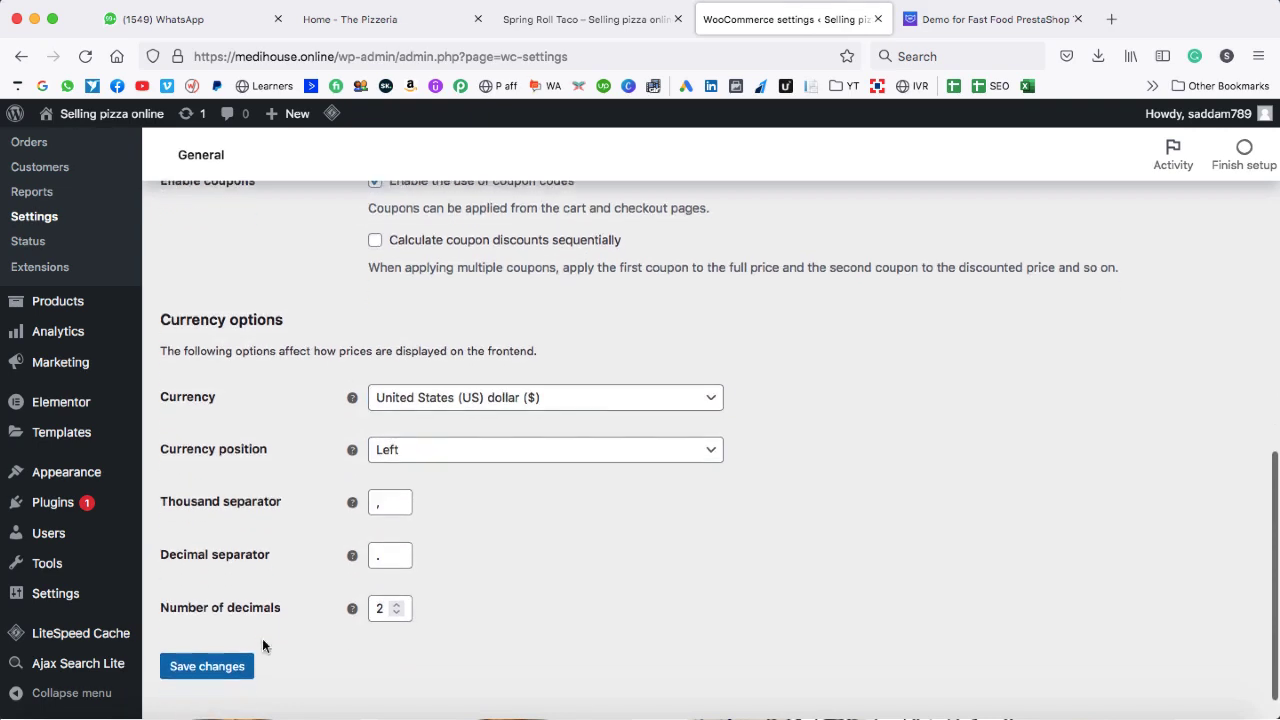
{"action": "left_click", "coordinate": [208, 666]}
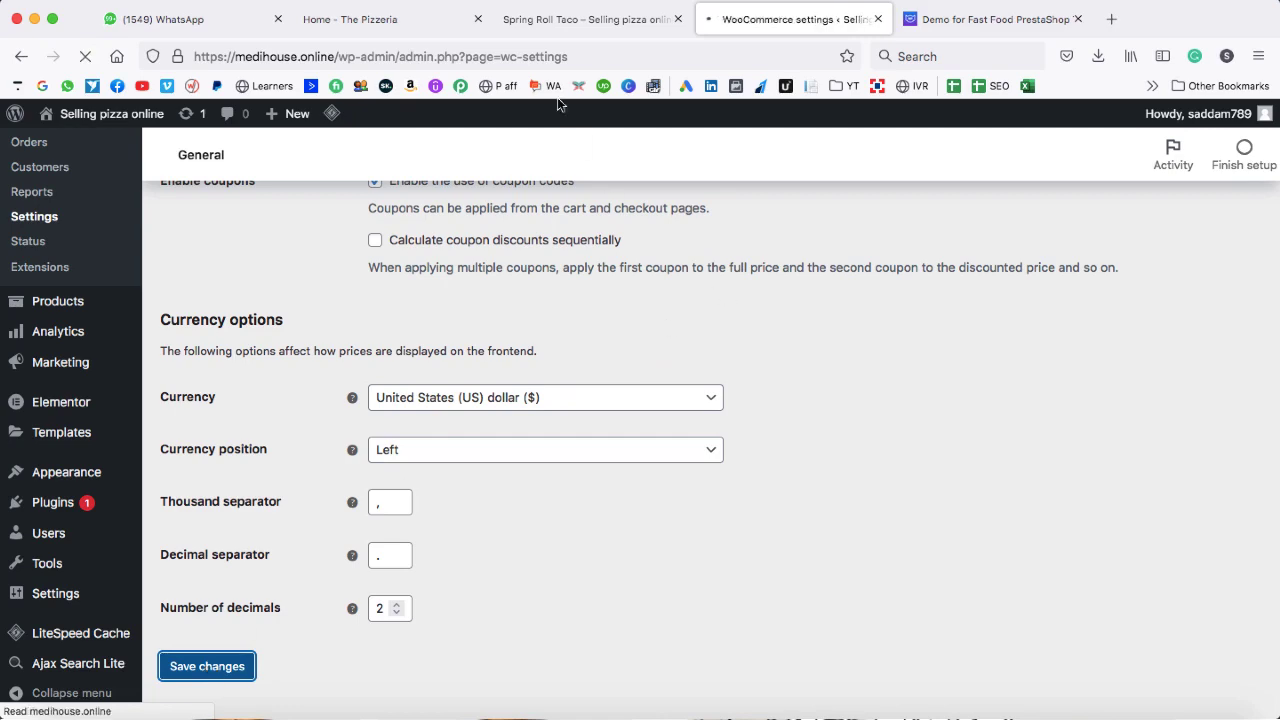
{"action": "left_click", "coordinate": [585, 19]}
{"action": "left_click", "coordinate": [85, 56]}
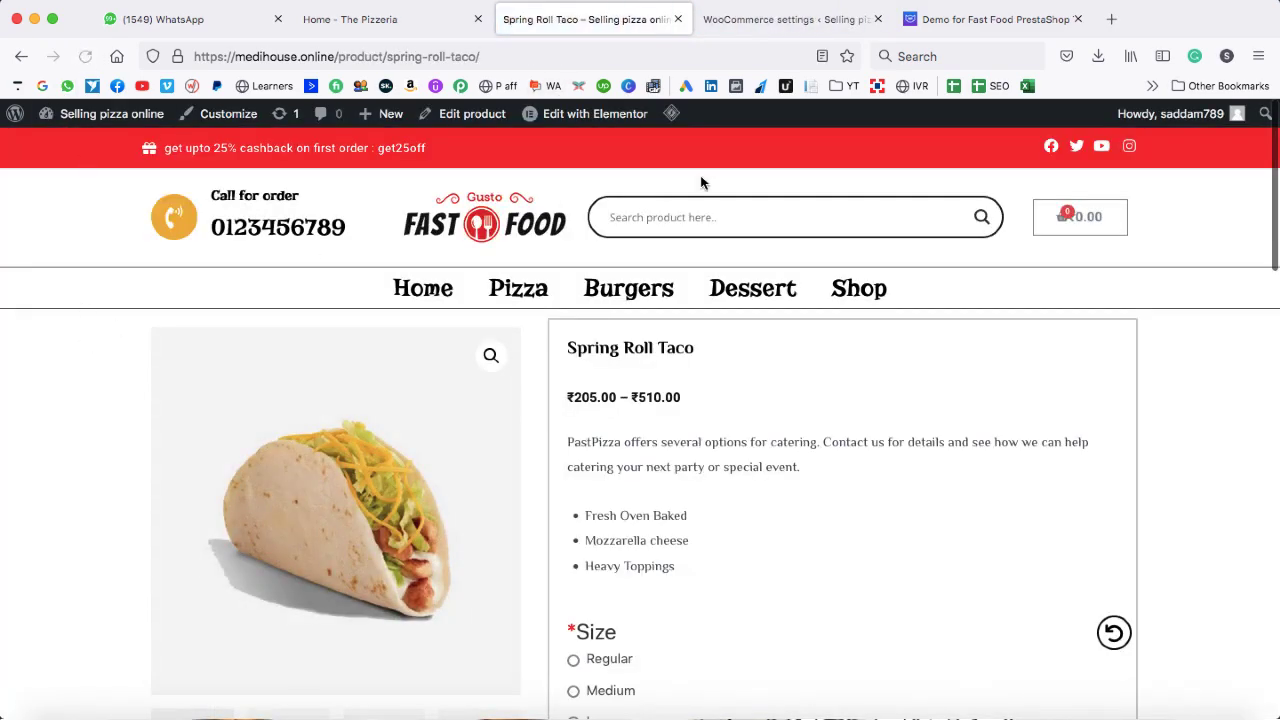
Step: Purge all LiteSpeed caches so prices show $205.00 – $510.00, then return to settings
{"action": "mouse_move", "coordinate": [674, 118]}
{"action": "left_click", "coordinate": [686, 192]}
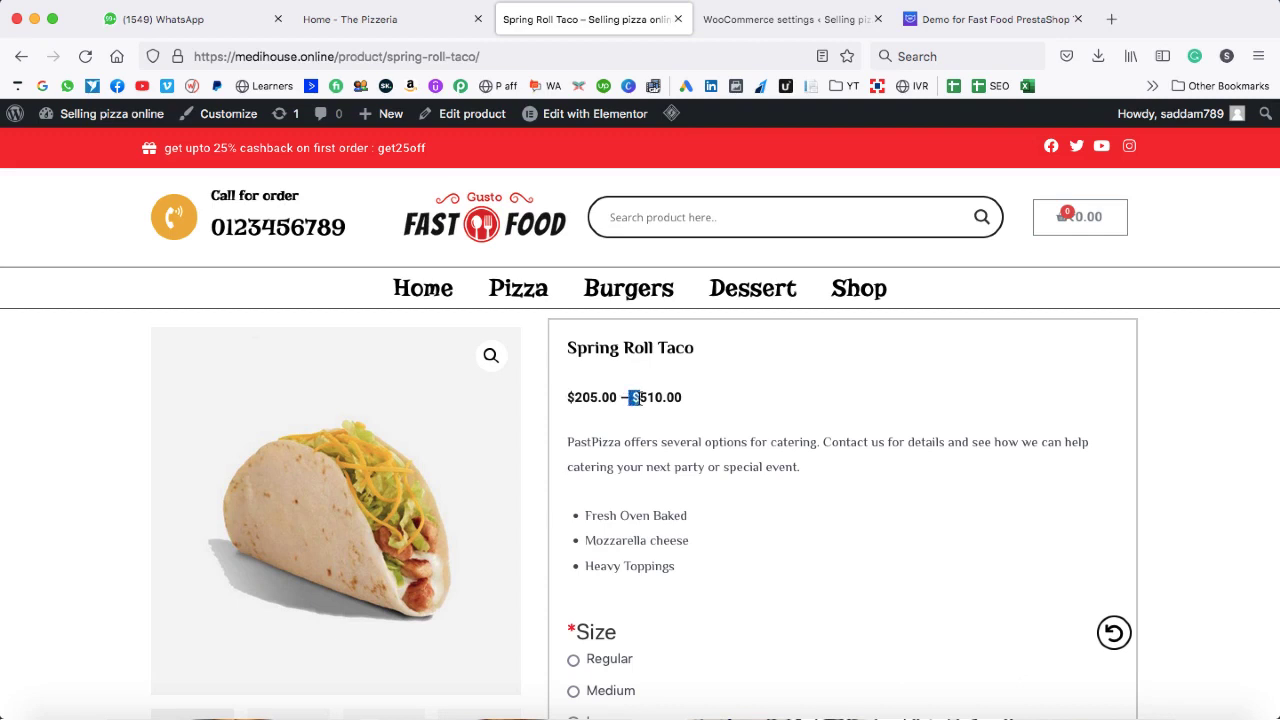
{"action": "left_click", "coordinate": [770, 19]}
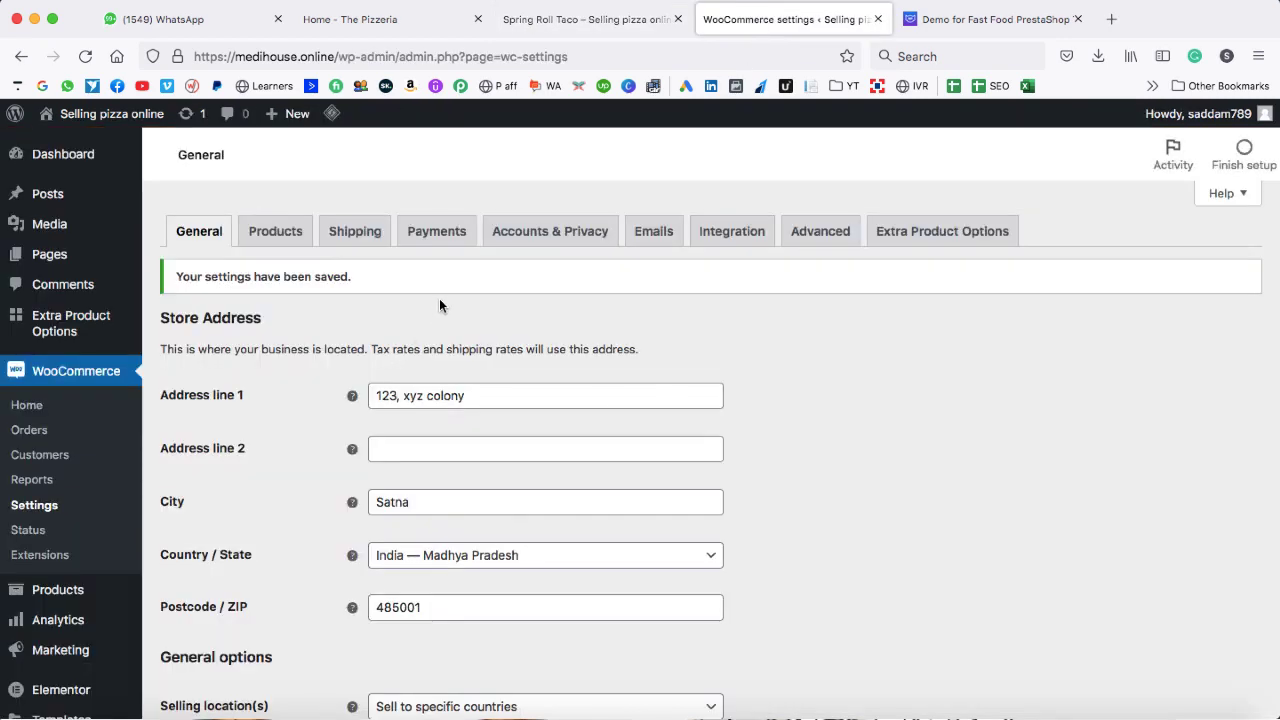
Step: Turn on Cash on delivery in the WooCommerce Payments tab
{"action": "left_click", "coordinate": [438, 238]}
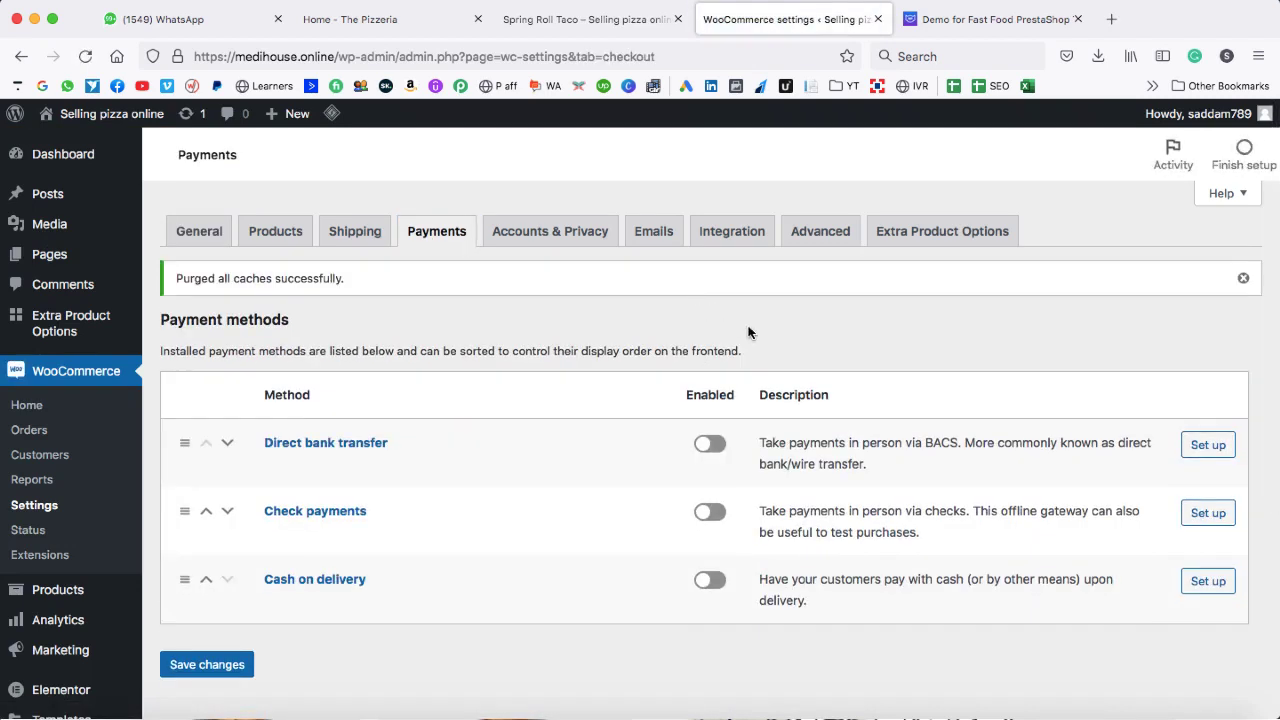
{"action": "scroll", "coordinate": [748, 333], "scroll_direction": "down", "scroll_amount": 2}
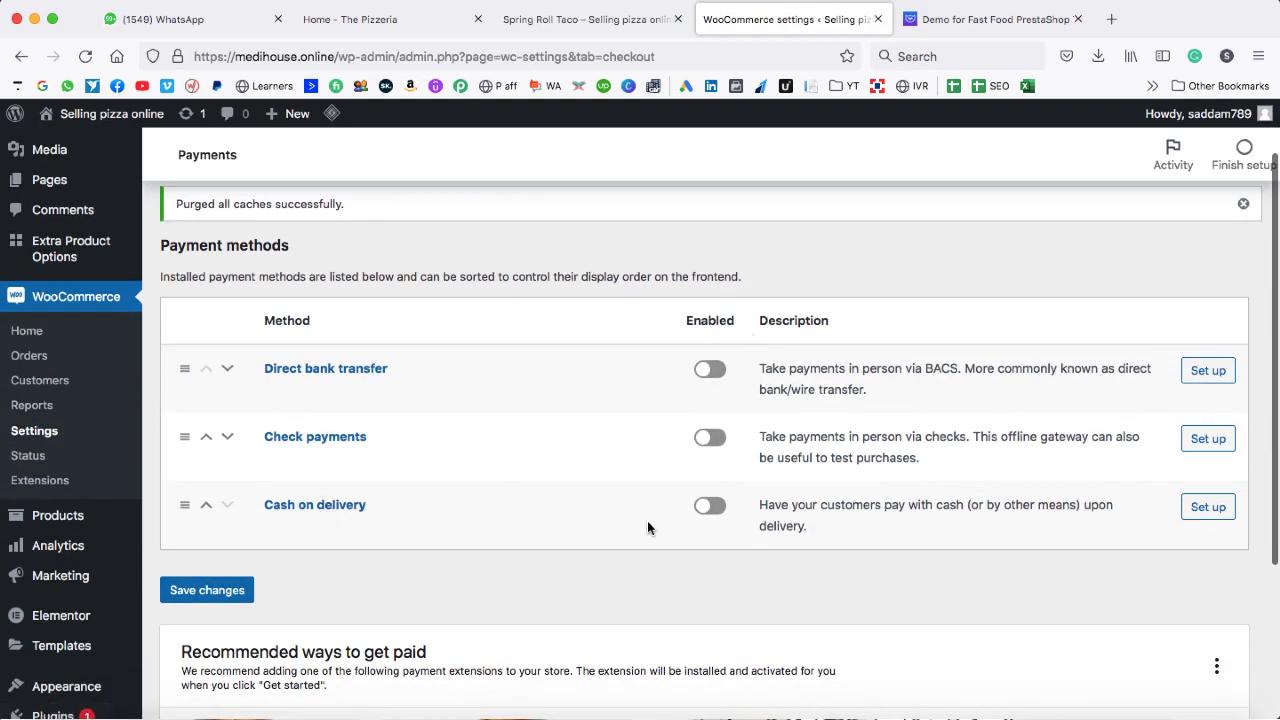
{"action": "scroll", "coordinate": [647, 528], "scroll_direction": "down", "scroll_amount": 3}
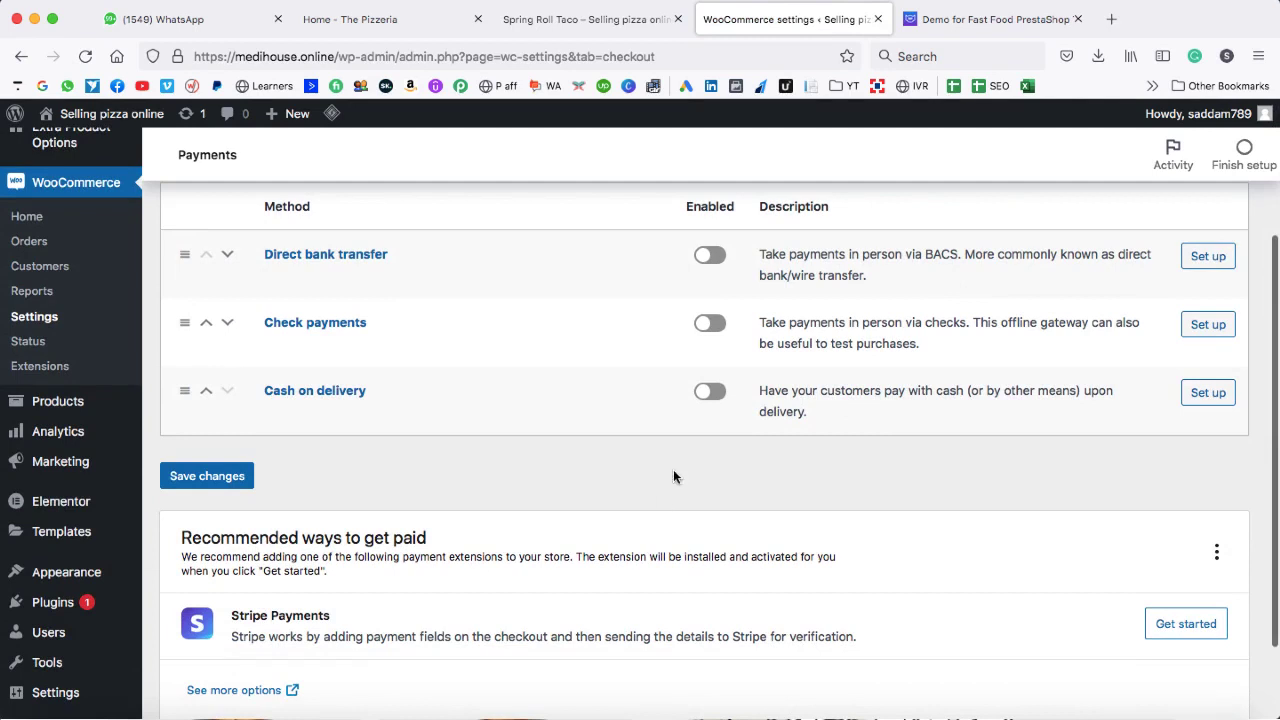
{"action": "left_click", "coordinate": [718, 393]}
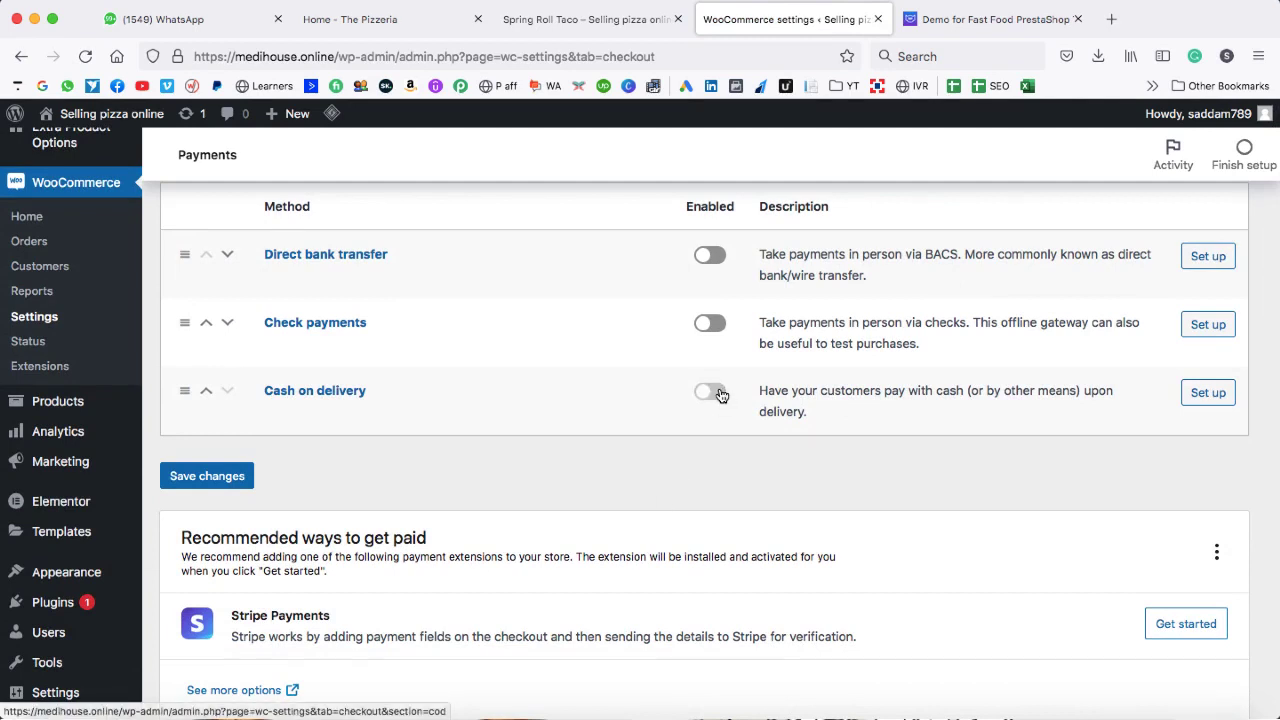
Step: Review the Cash on delivery setup page, then go back to the payment methods list
{"action": "left_click", "coordinate": [1207, 393]}
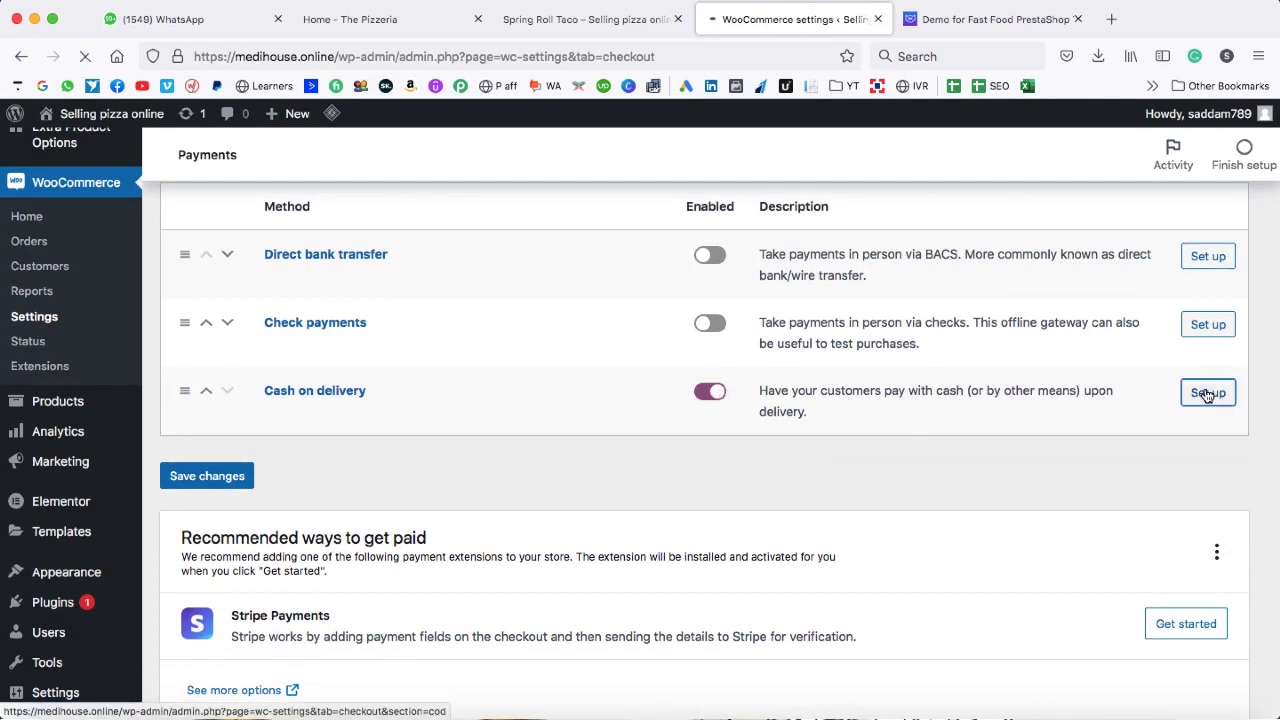
{"action": "scroll", "coordinate": [700, 350], "scroll_direction": "down", "scroll_amount": 2}
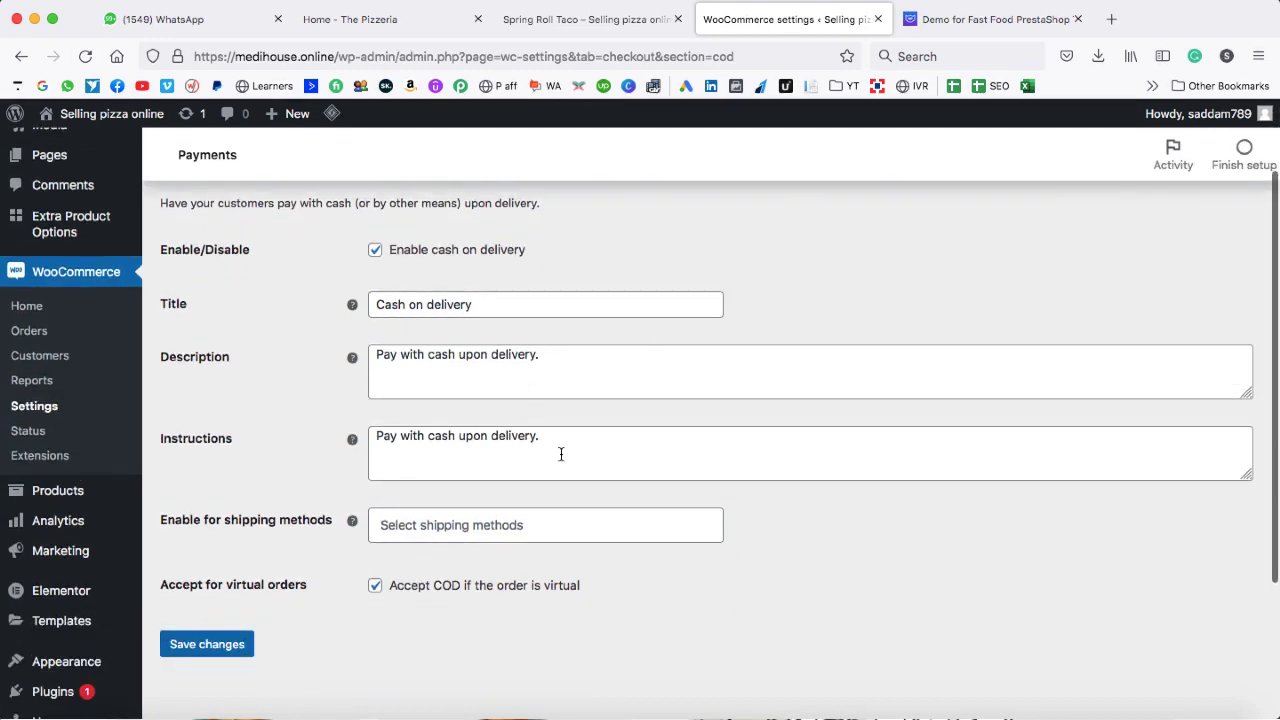
{"action": "scroll", "coordinate": [598, 346], "scroll_direction": "up", "scroll_amount": 1}
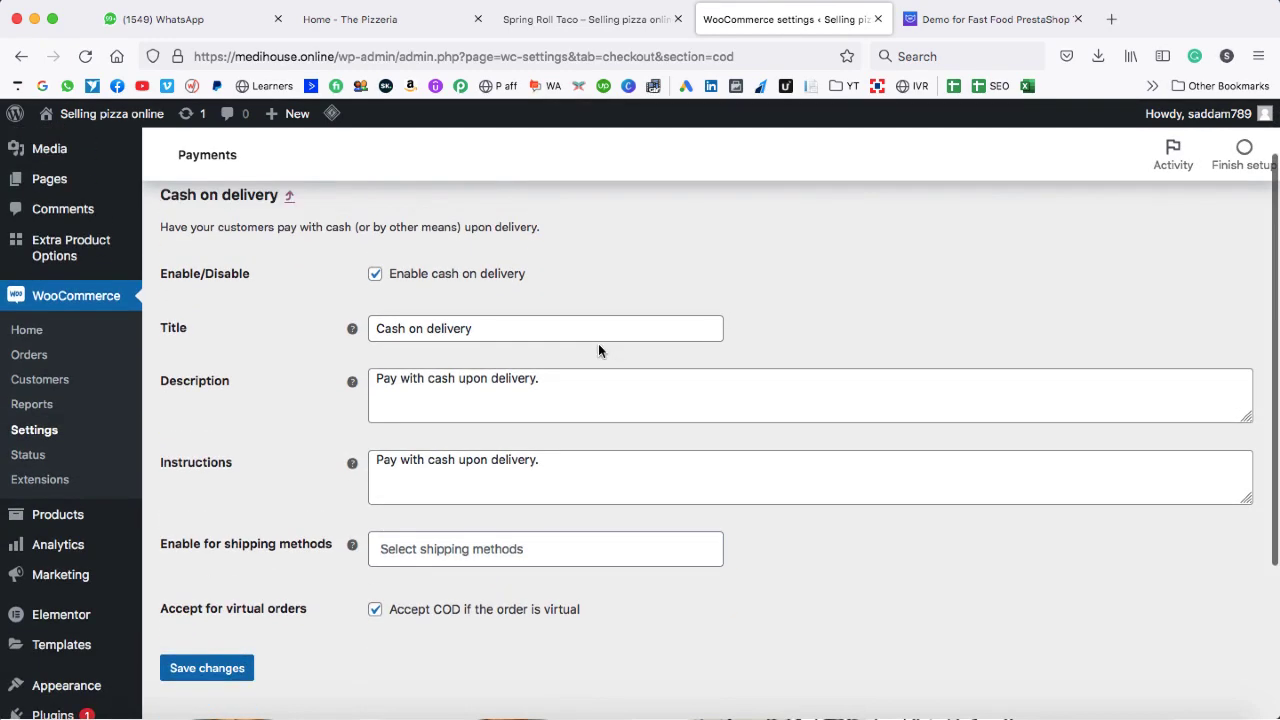
{"action": "scroll", "coordinate": [599, 346], "scroll_direction": "up", "scroll_amount": 2}
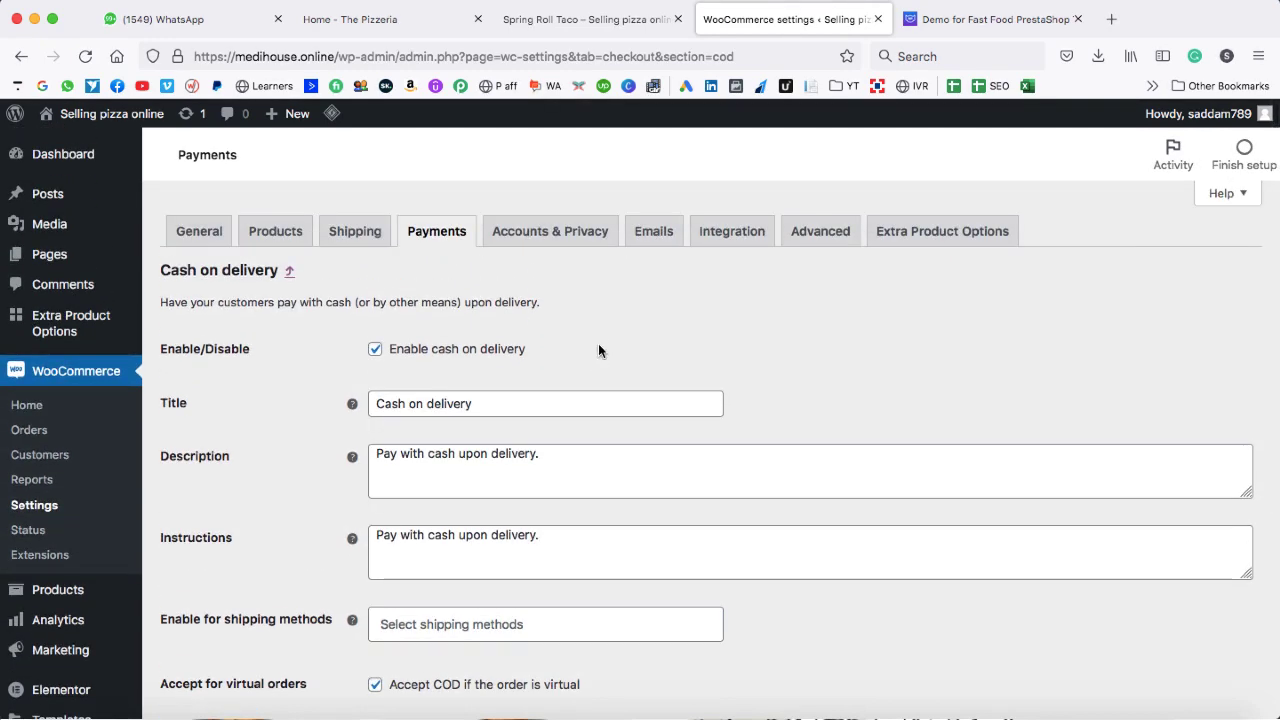
{"action": "left_click", "coordinate": [289, 273]}
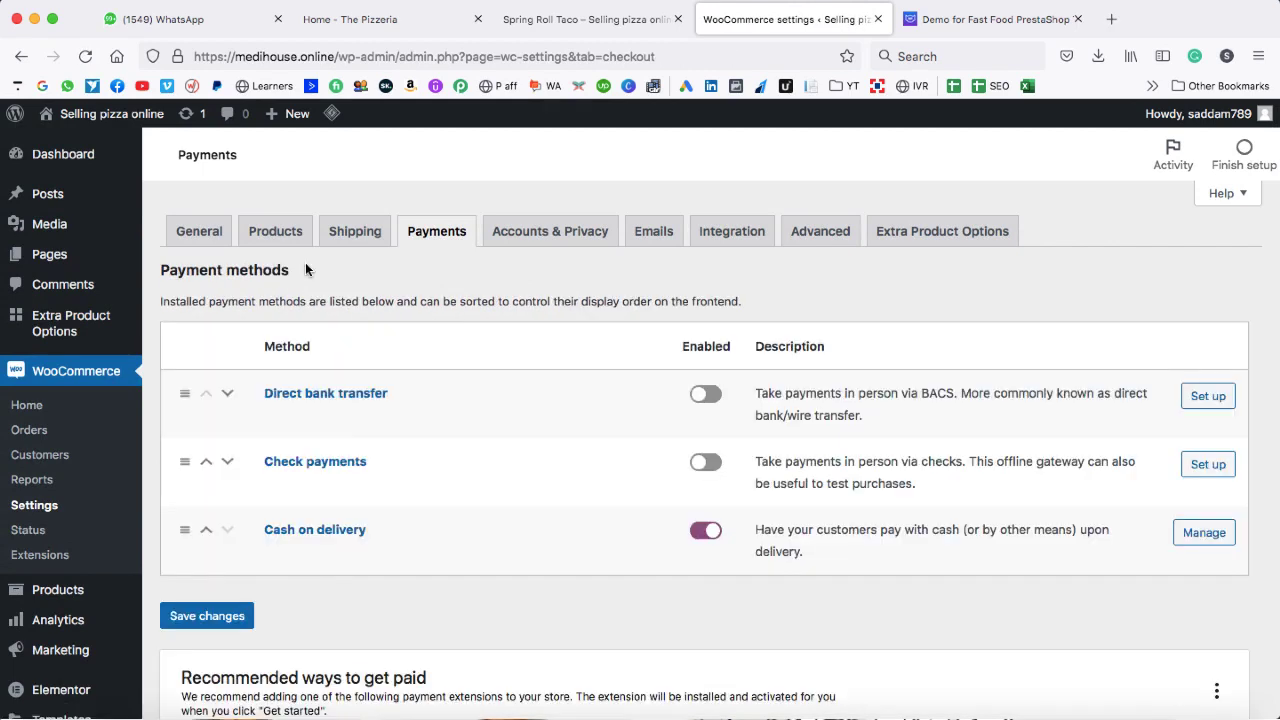
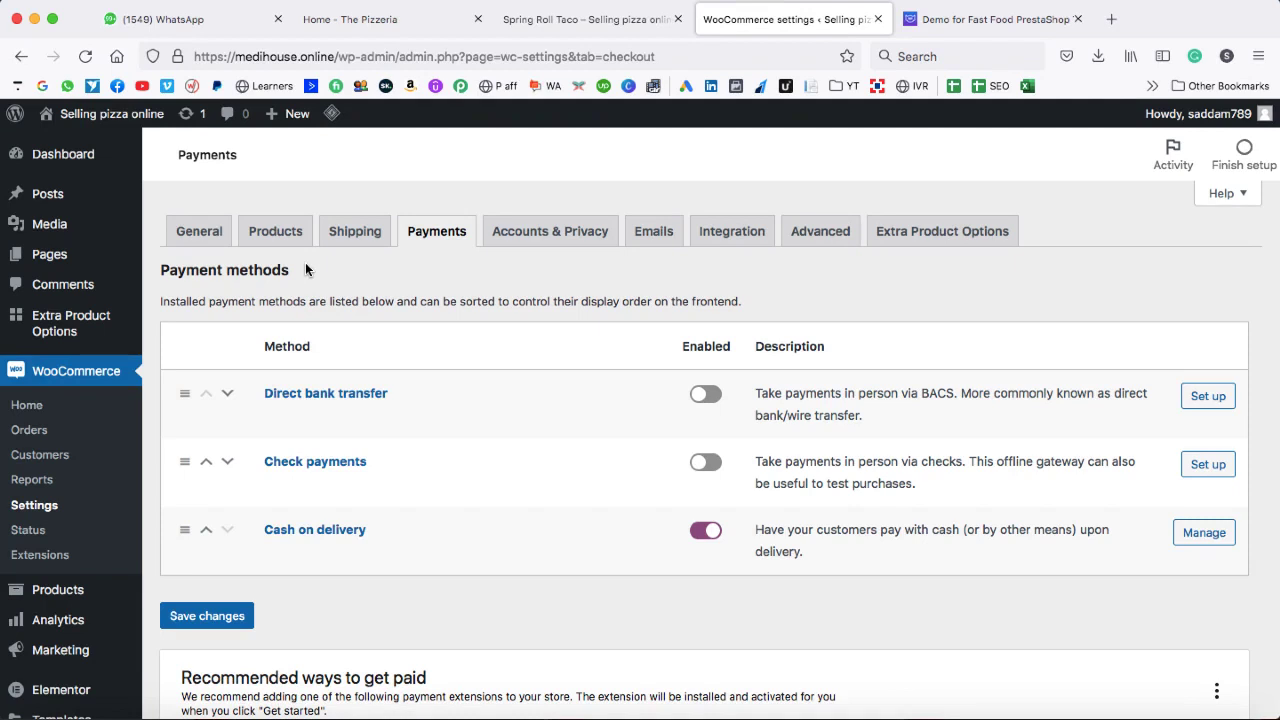
Step: Enable tax rates and calculations in General settings, save, and go to the Tax options
{"action": "left_click", "coordinate": [203, 232]}
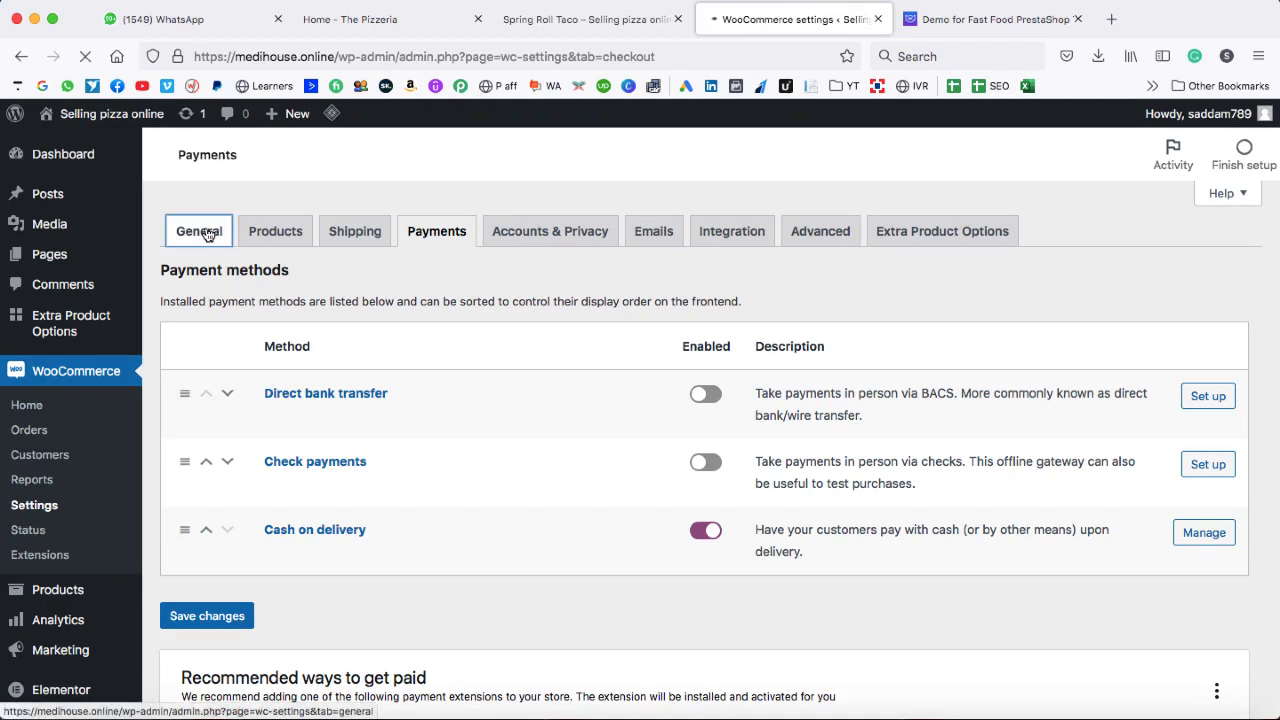
{"action": "scroll", "coordinate": [389, 363], "scroll_direction": "down", "scroll_amount": 10}
{"action": "scroll", "coordinate": [389, 363], "scroll_direction": "down", "scroll_amount": 5}
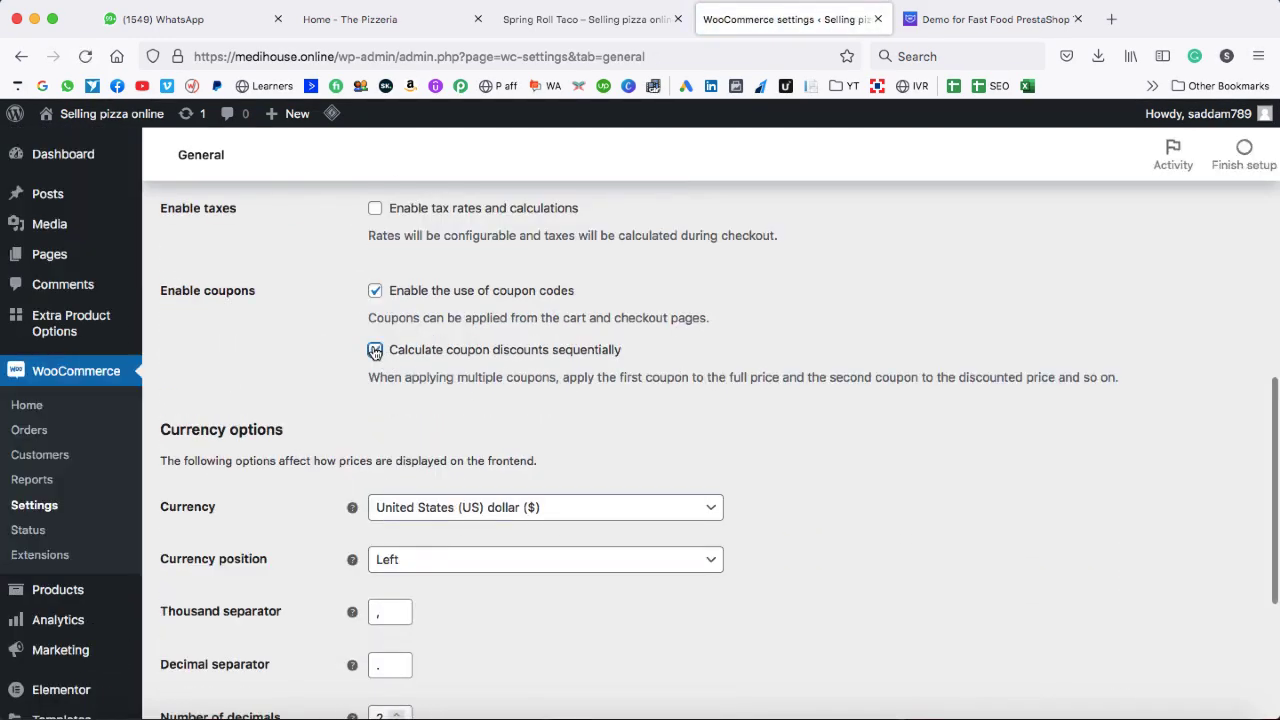
{"action": "scroll", "coordinate": [374, 351], "scroll_direction": "up", "scroll_amount": 3}
{"action": "left_click", "coordinate": [373, 347]}
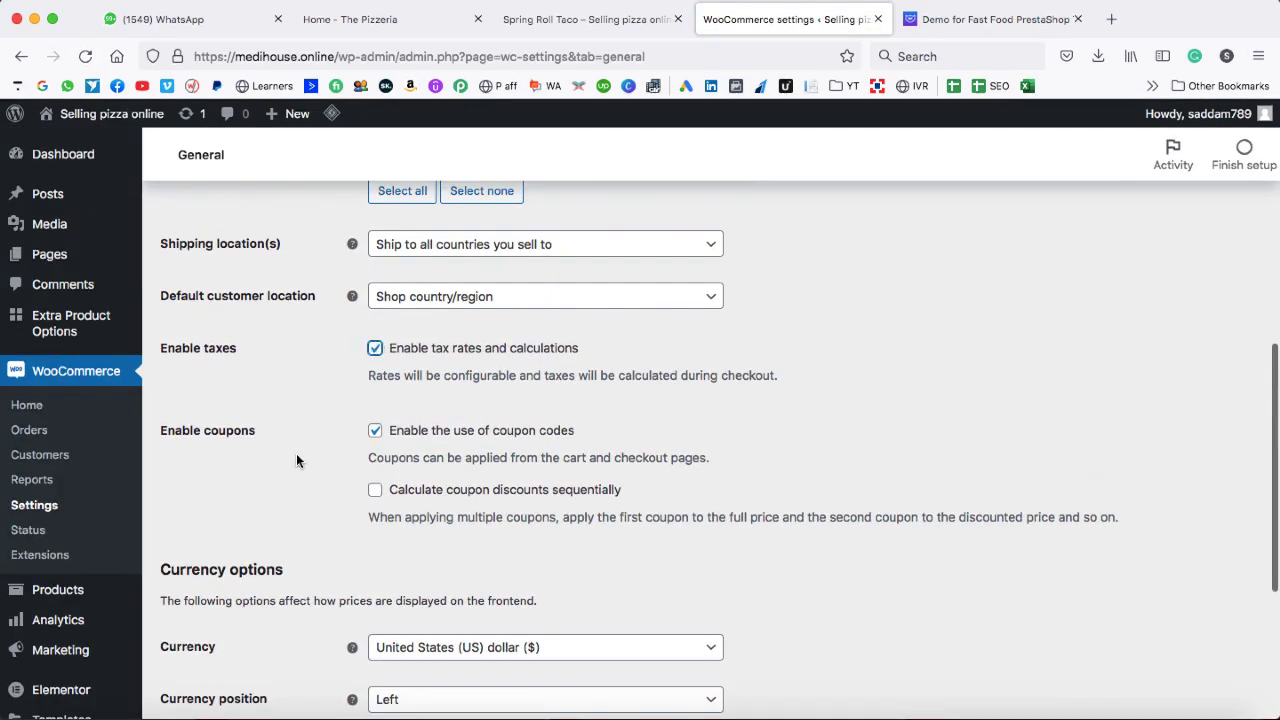
{"action": "scroll", "coordinate": [296, 453], "scroll_direction": "down", "scroll_amount": 5}
{"action": "left_click", "coordinate": [210, 615]}
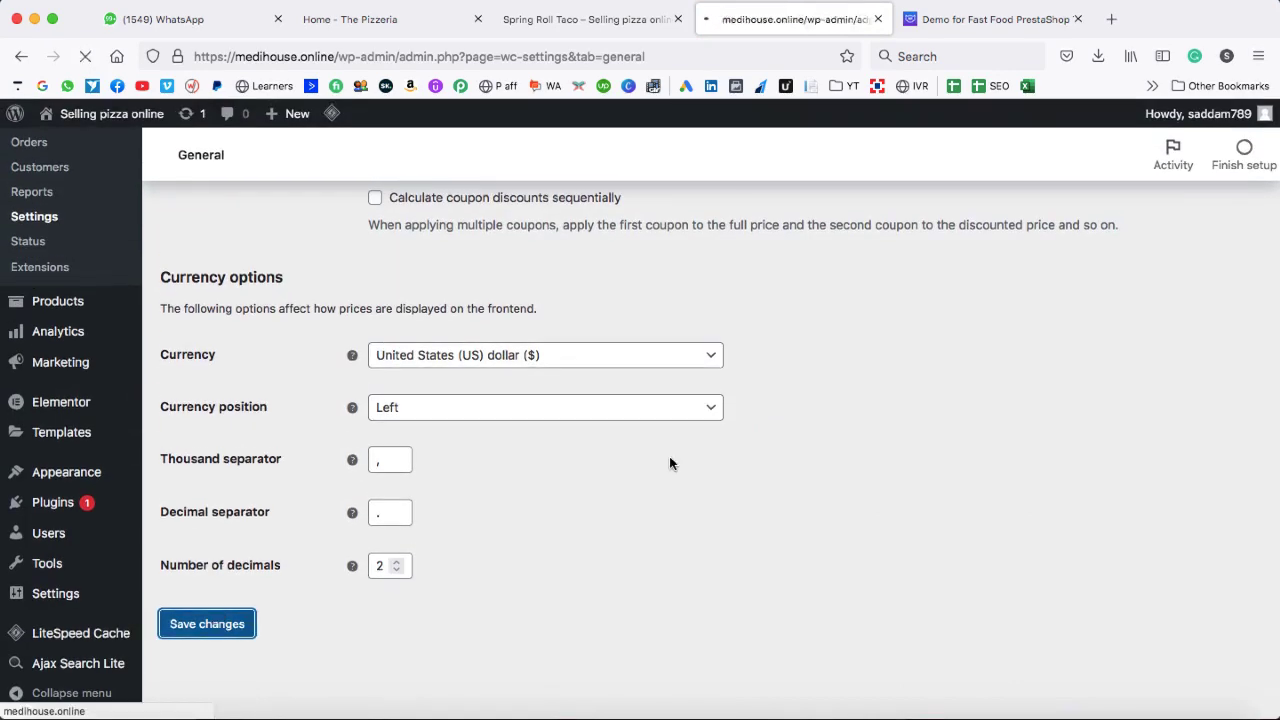
{"action": "left_click", "coordinate": [339, 233]}
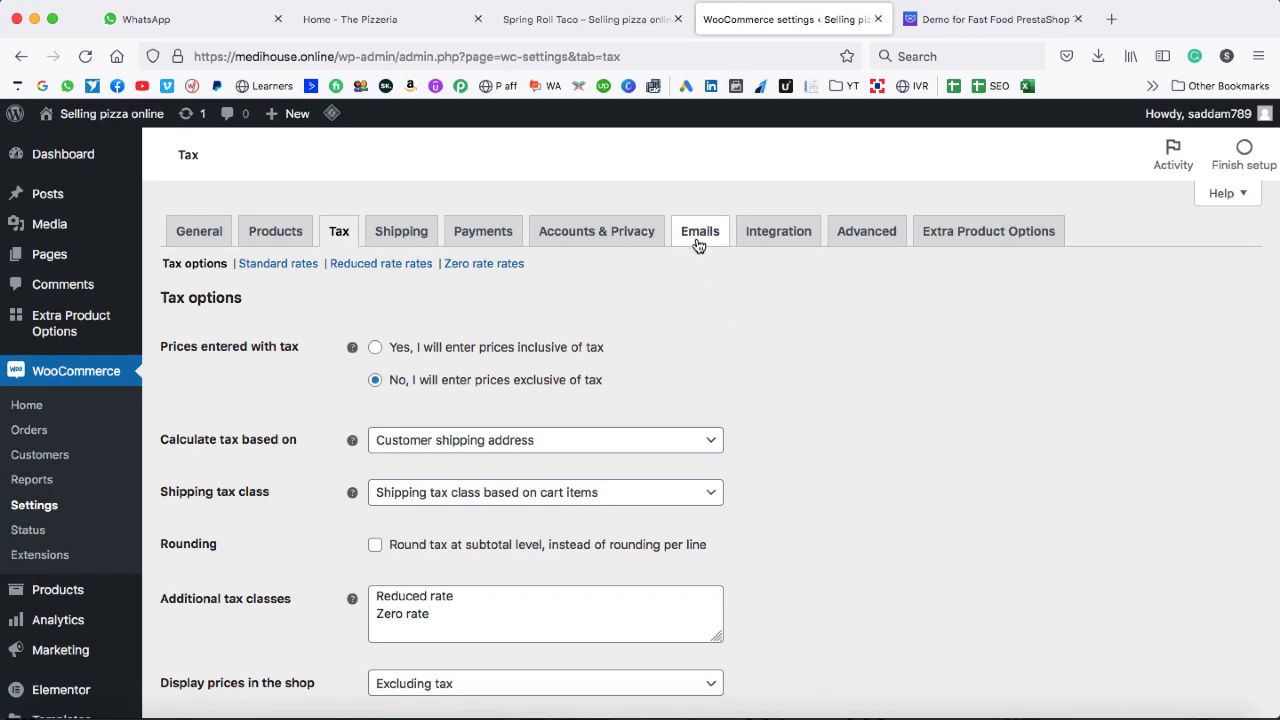
Step: Open the Emails settings and scroll through the notification list
{"action": "left_click", "coordinate": [698, 238]}
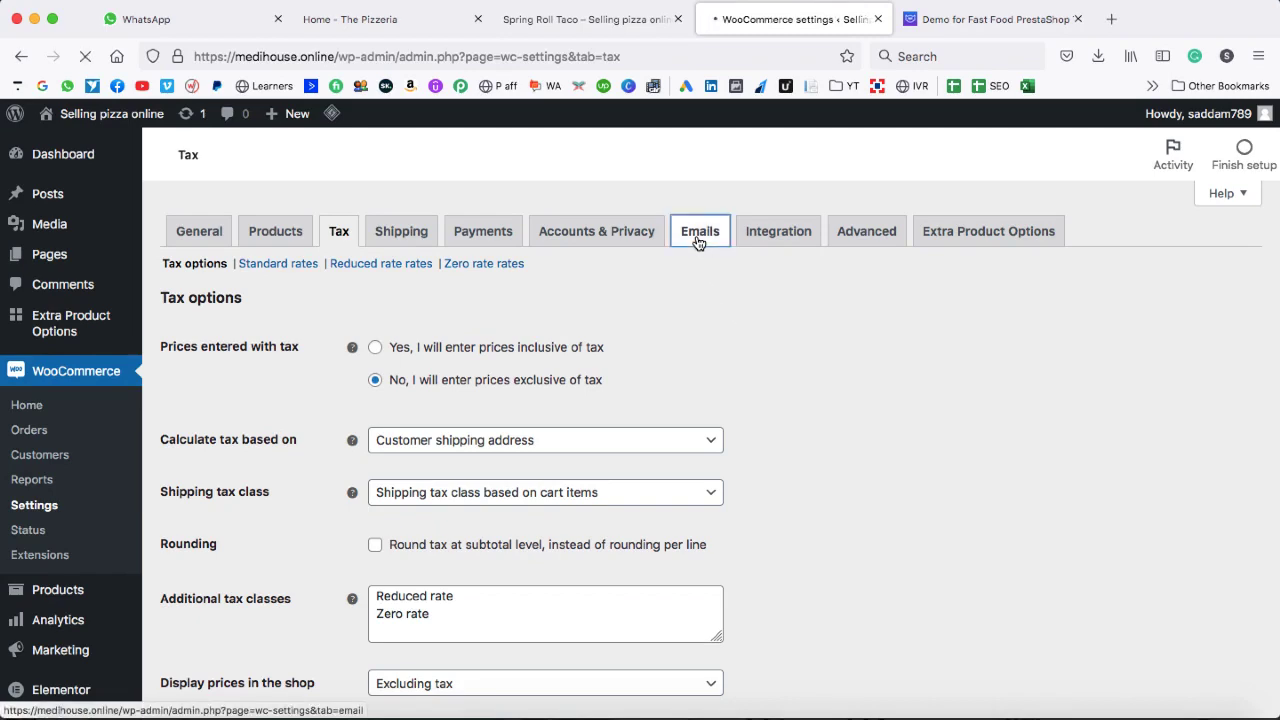
{"action": "scroll", "coordinate": [680, 430], "scroll_direction": "down", "scroll_amount": 1}
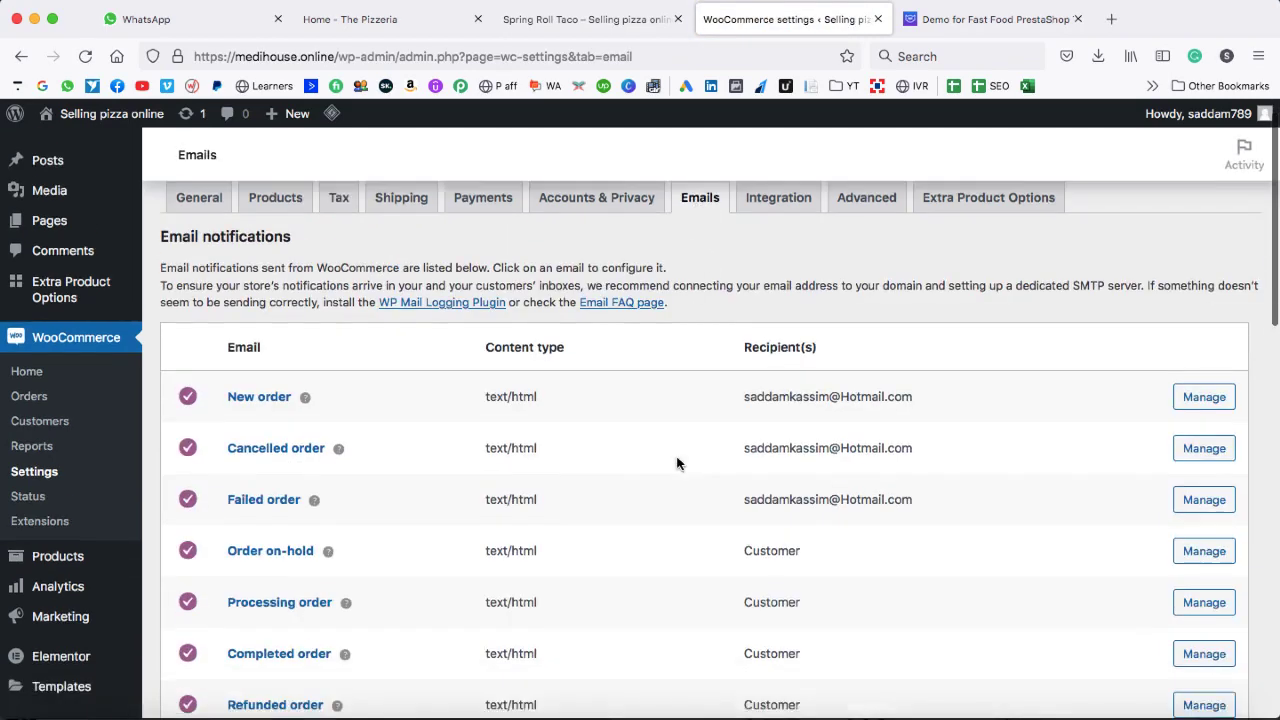
{"action": "scroll", "coordinate": [677, 463], "scroll_direction": "down", "scroll_amount": 1}
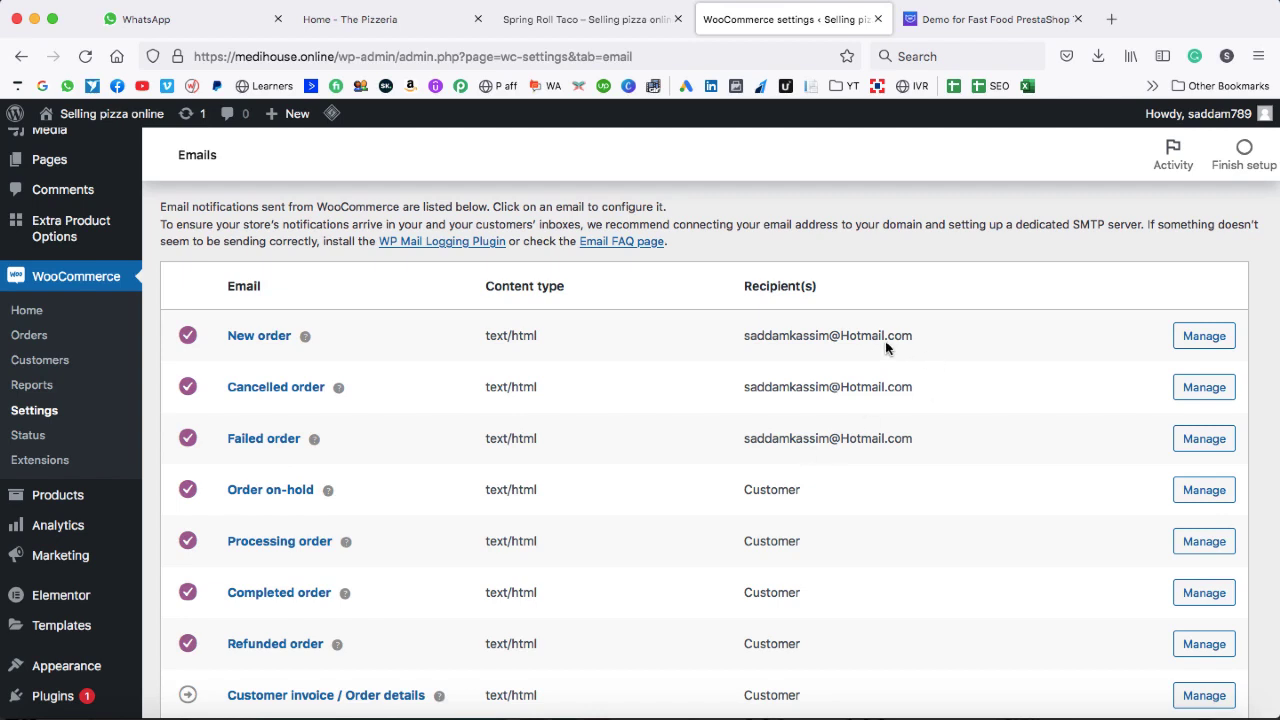
Step: Check the New order email's recipient address, then return to the Emails list
{"action": "left_click", "coordinate": [1204, 337]}
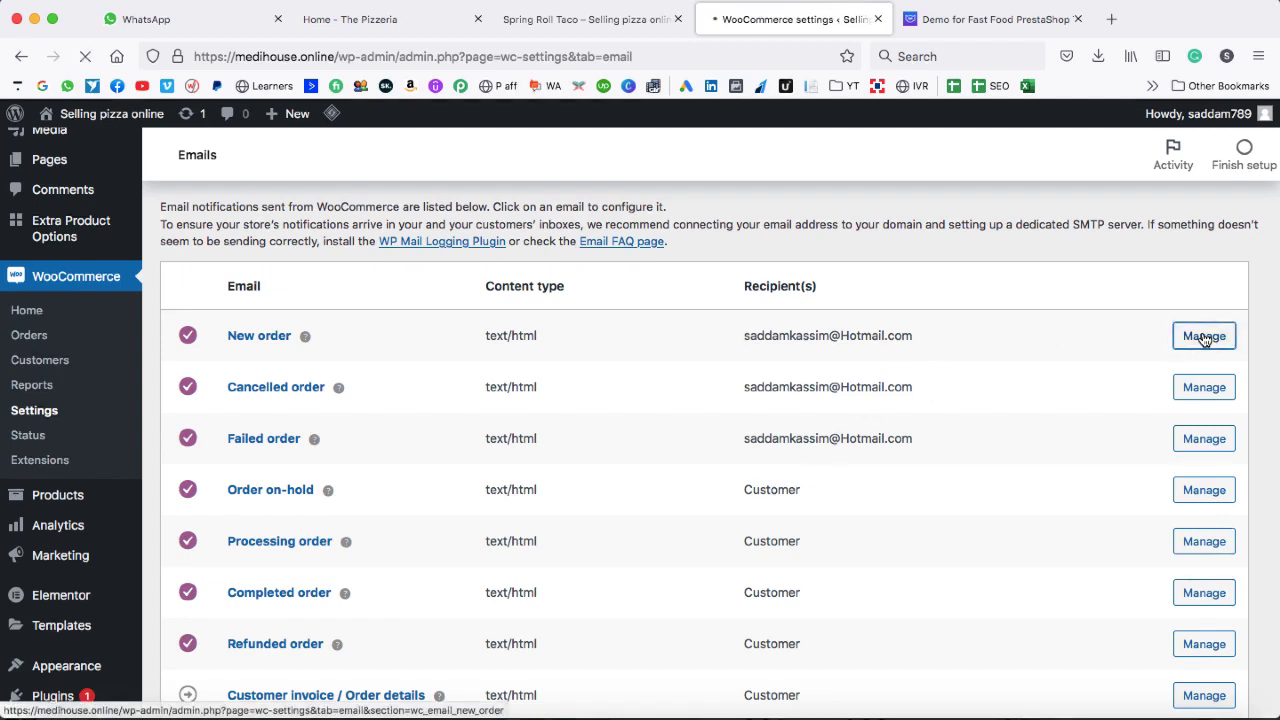
{"action": "left_click_drag", "start_coordinate": [566, 408], "coordinate": [370, 407]}
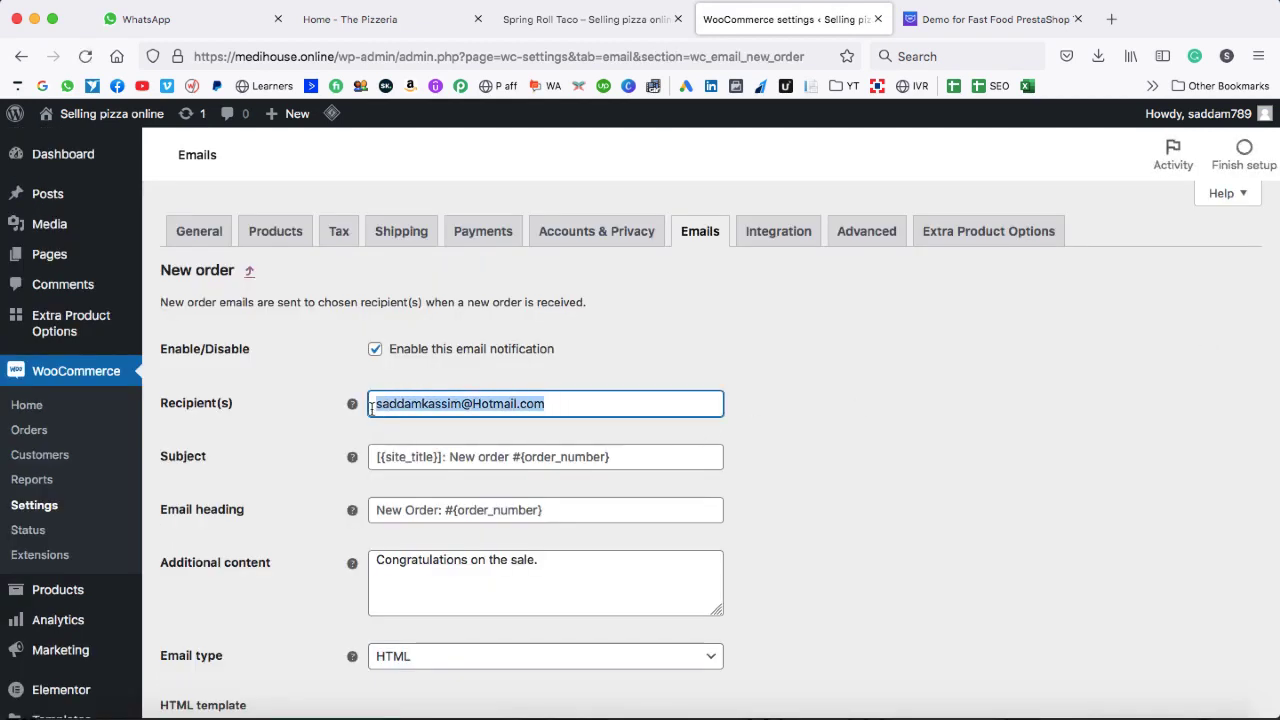
{"action": "left_click", "coordinate": [785, 377]}
{"action": "left_click", "coordinate": [249, 270]}
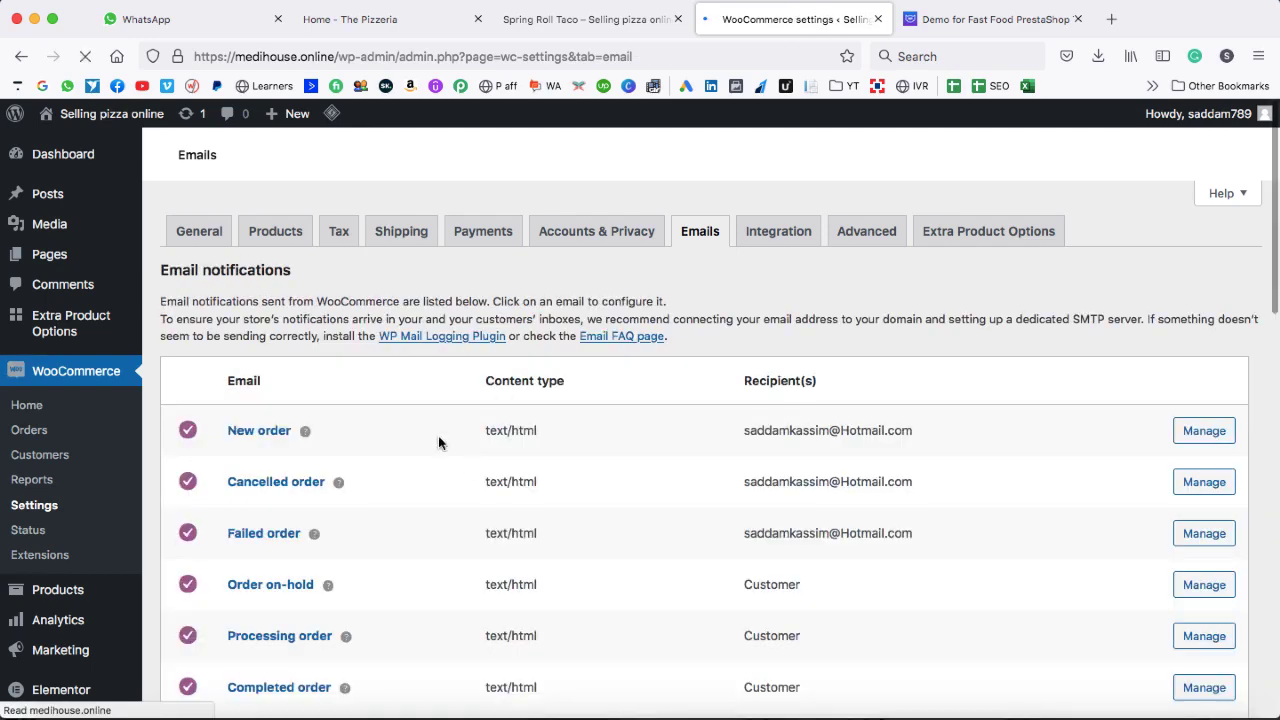
Step: Scroll to the Email sender options and select the From name text
{"action": "scroll", "coordinate": [466, 463], "scroll_direction": "down", "scroll_amount": 10}
{"action": "scroll", "coordinate": [466, 461], "scroll_direction": "down", "scroll_amount": 1}
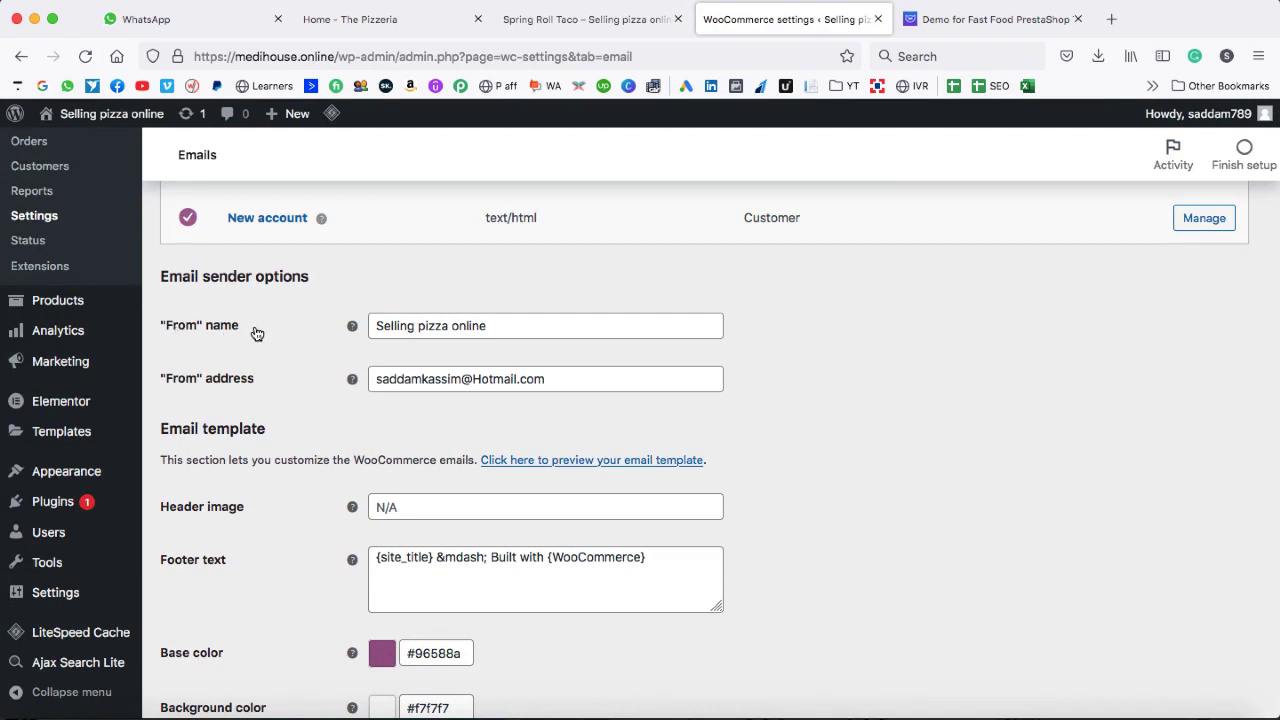
{"action": "left_click_drag", "start_coordinate": [489, 325], "coordinate": [376, 325]}
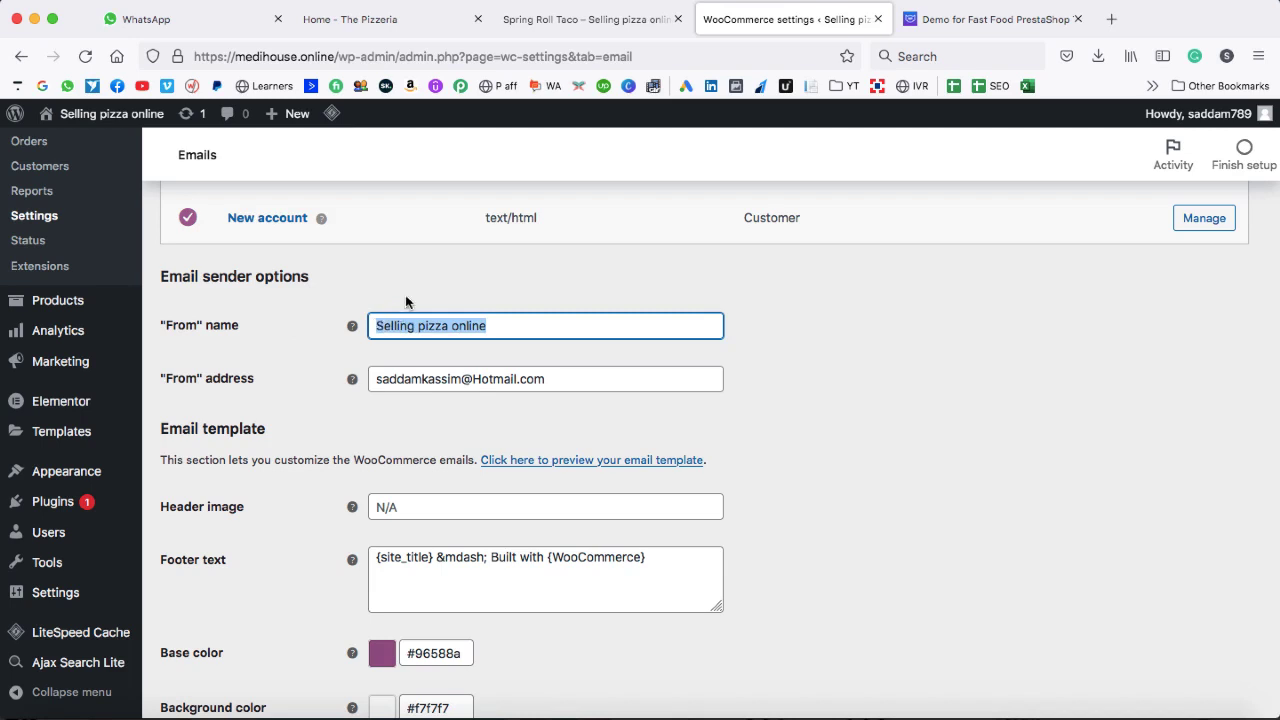
{"action": "left_click", "coordinate": [415, 294]}
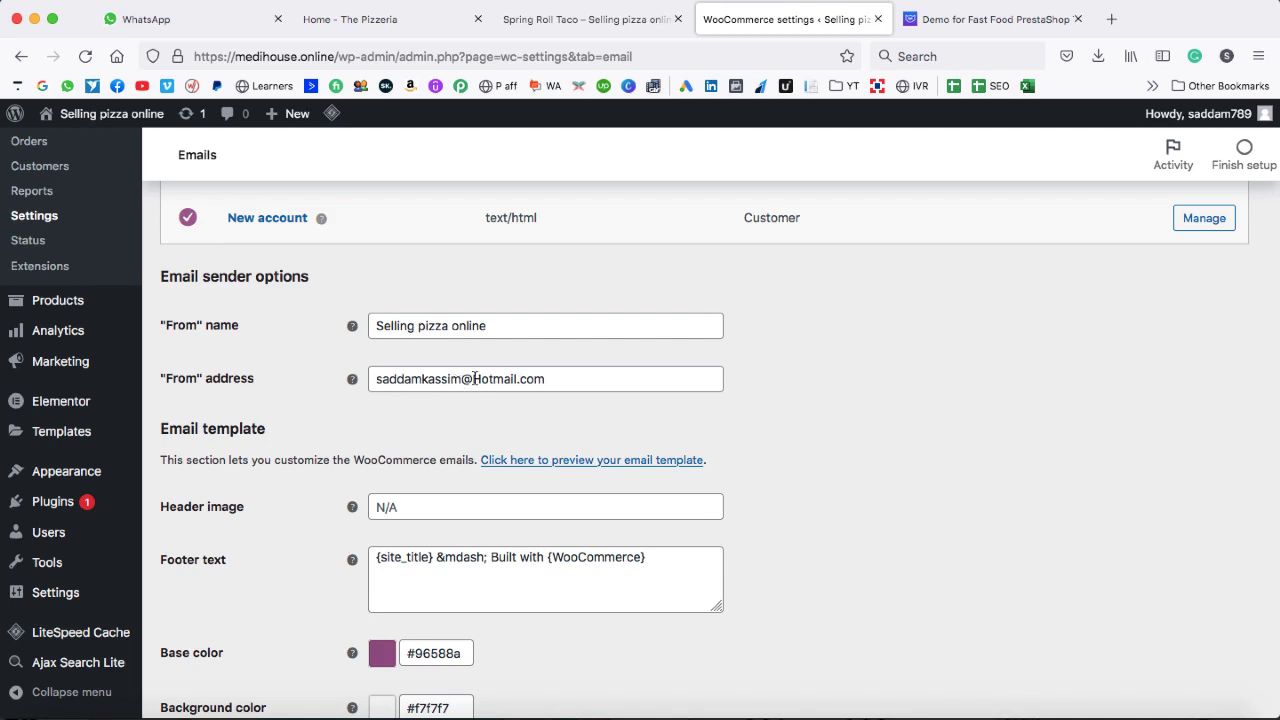
Step: Focus the Header image field, then switch to the Spring Roll Taco product page
{"action": "scroll", "coordinate": [367, 485], "scroll_direction": "down", "scroll_amount": 2}
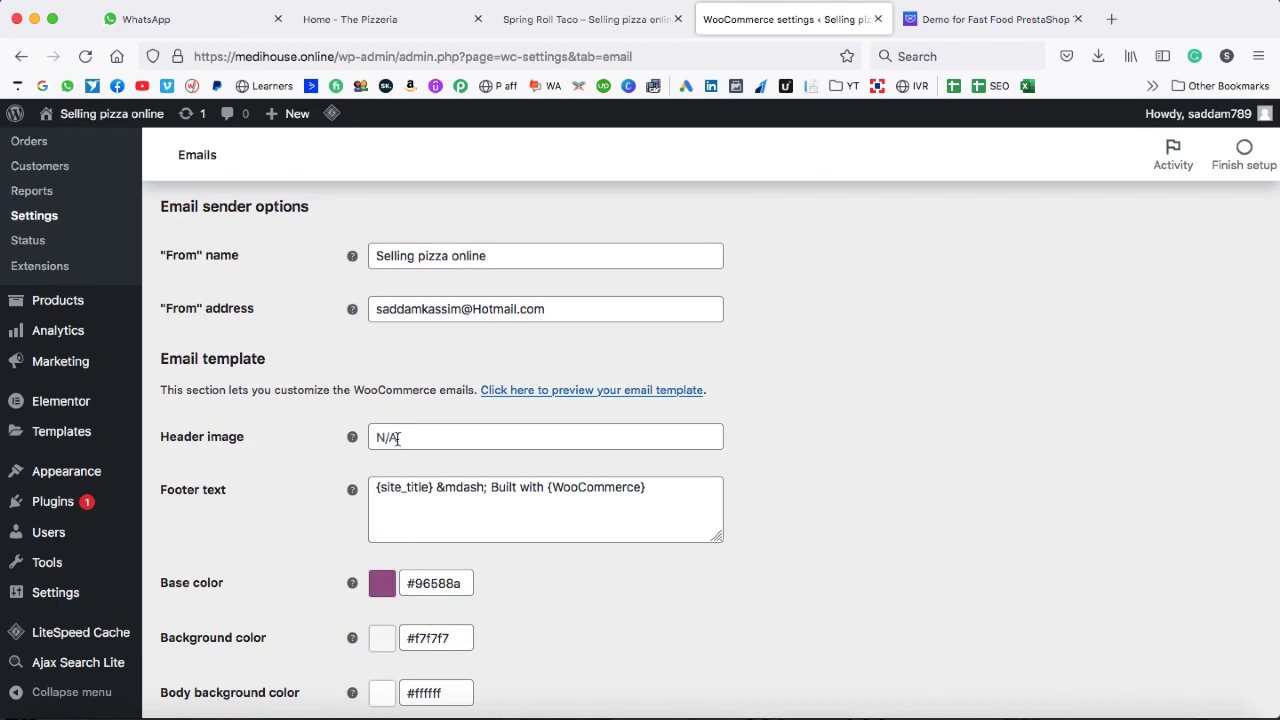
{"action": "left_click", "coordinate": [424, 436]}
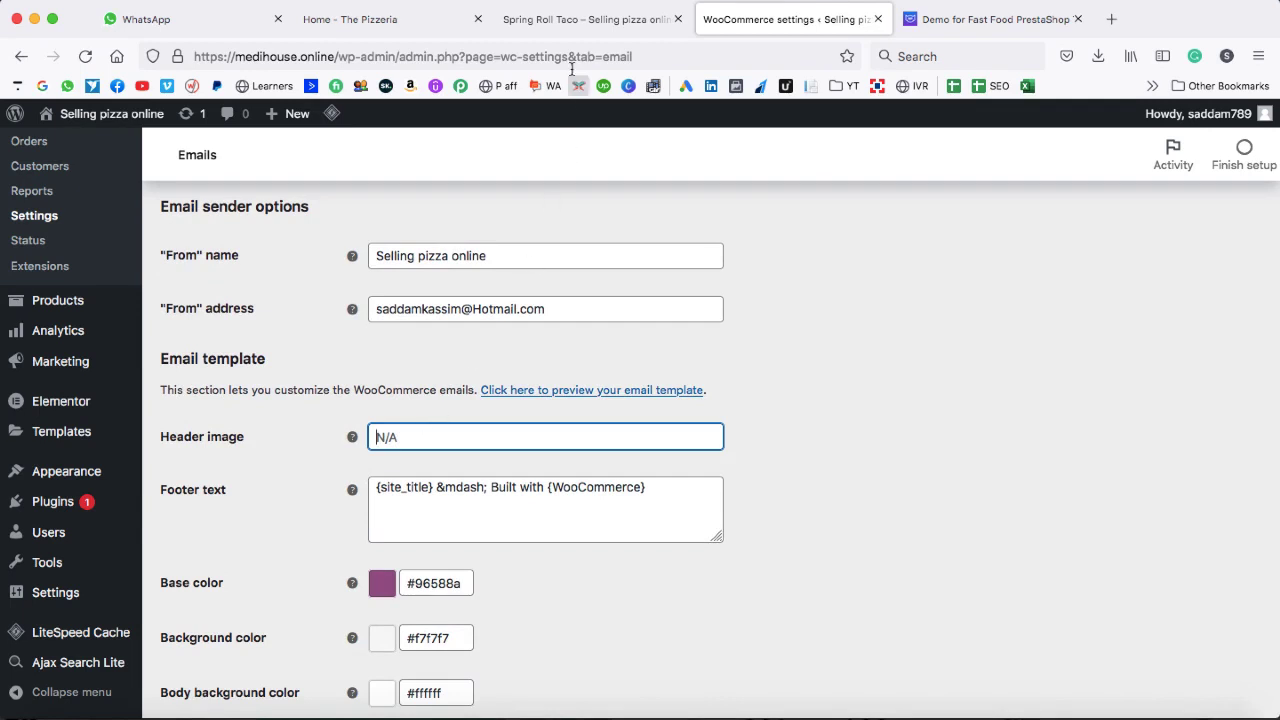
{"action": "left_click", "coordinate": [575, 24]}
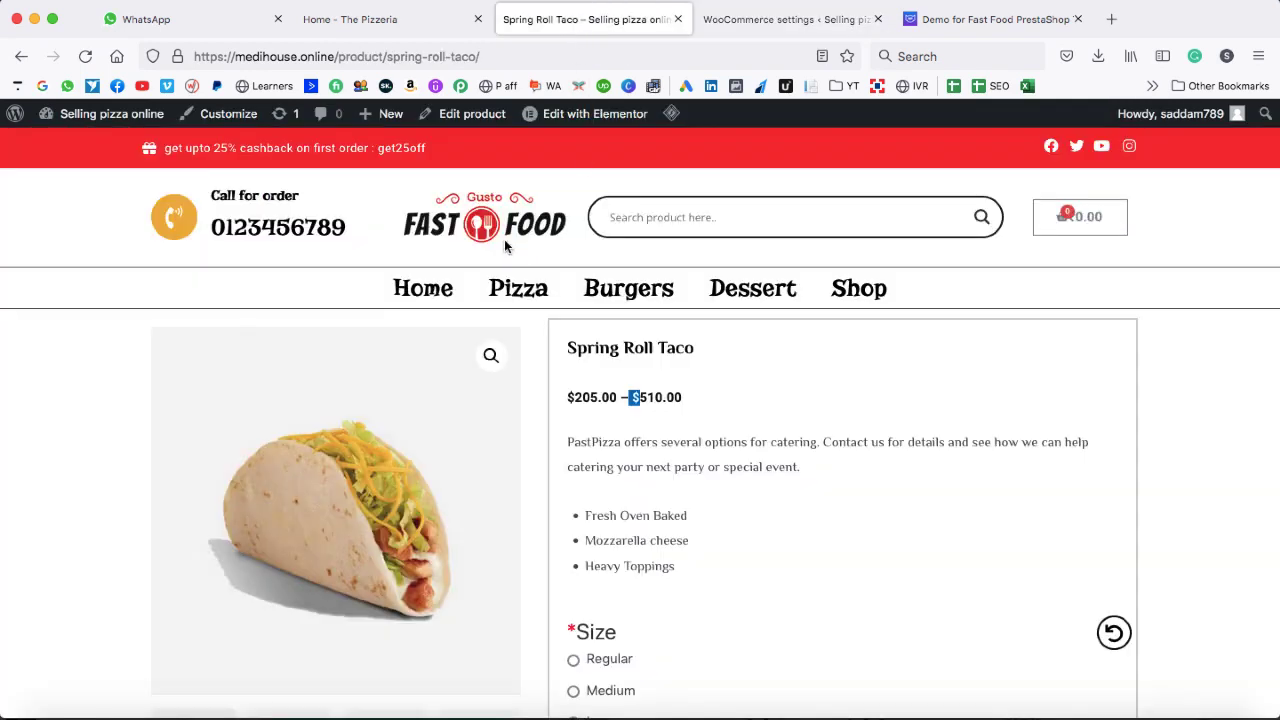
Step: Copy the Fast Food logo's image link and paste it into the Header image field
{"action": "right_click", "coordinate": [474, 224]}
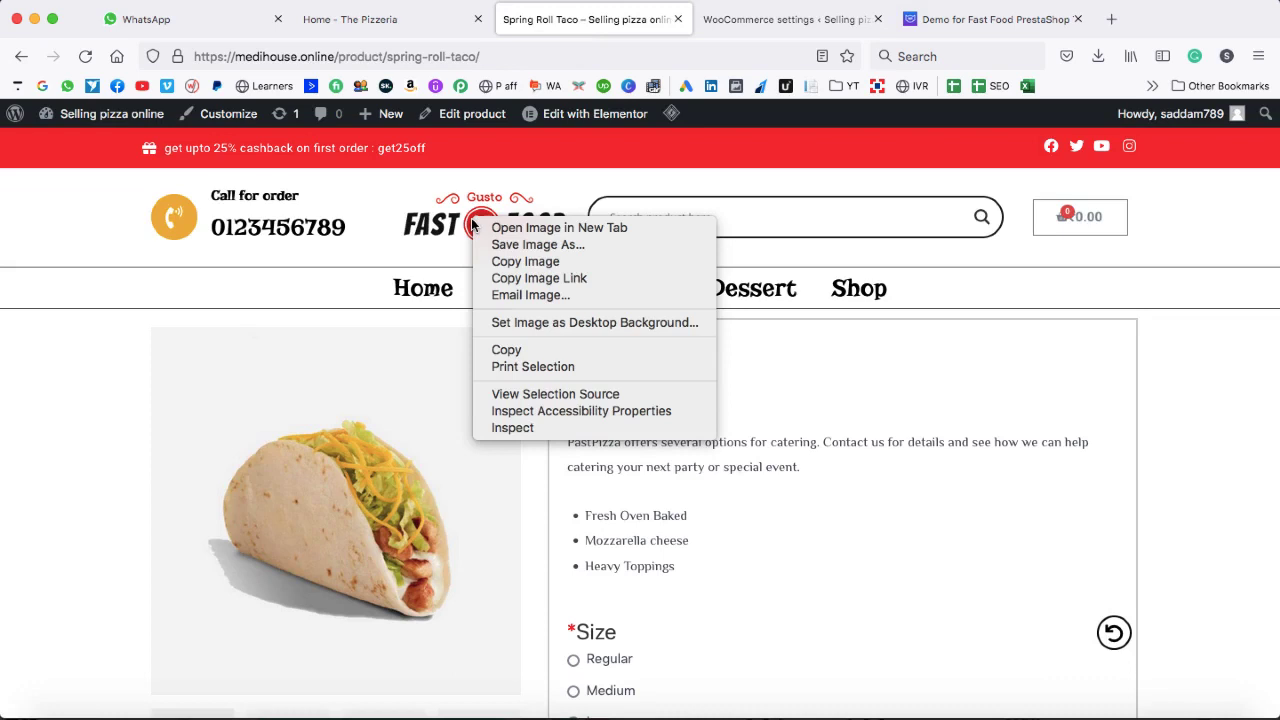
{"action": "left_click", "coordinate": [531, 280]}
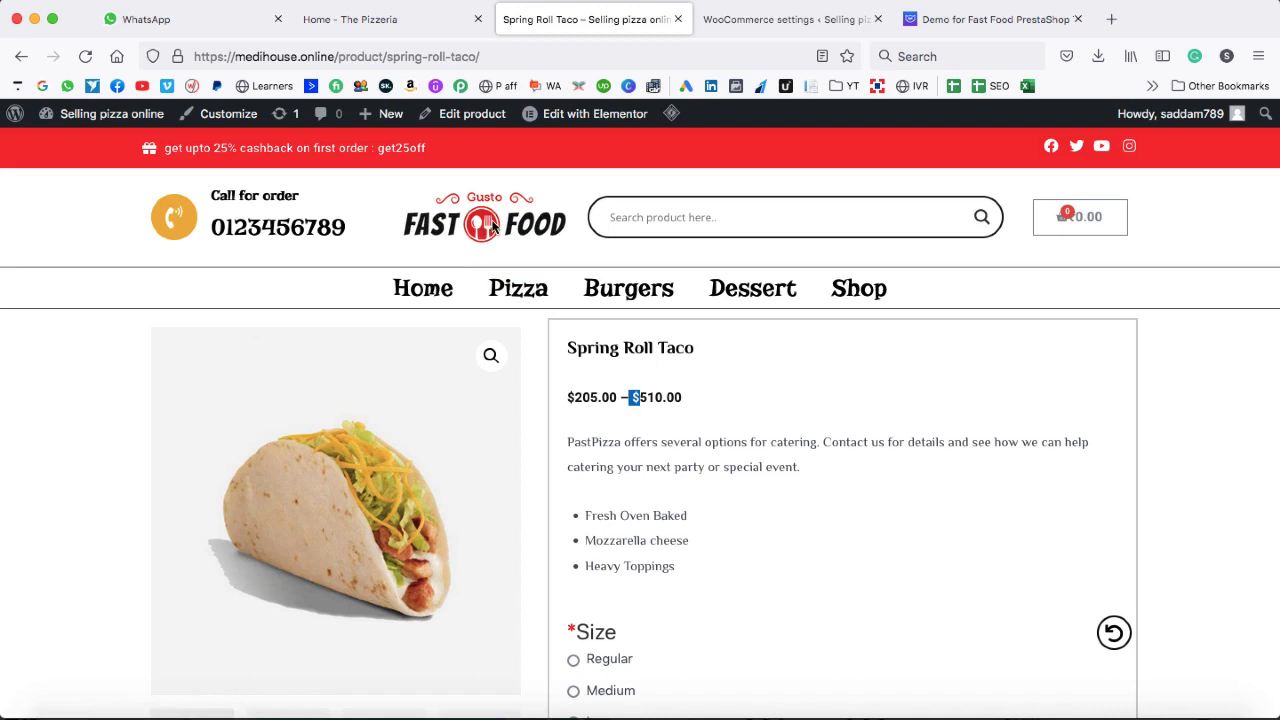
{"action": "left_click", "coordinate": [763, 19]}
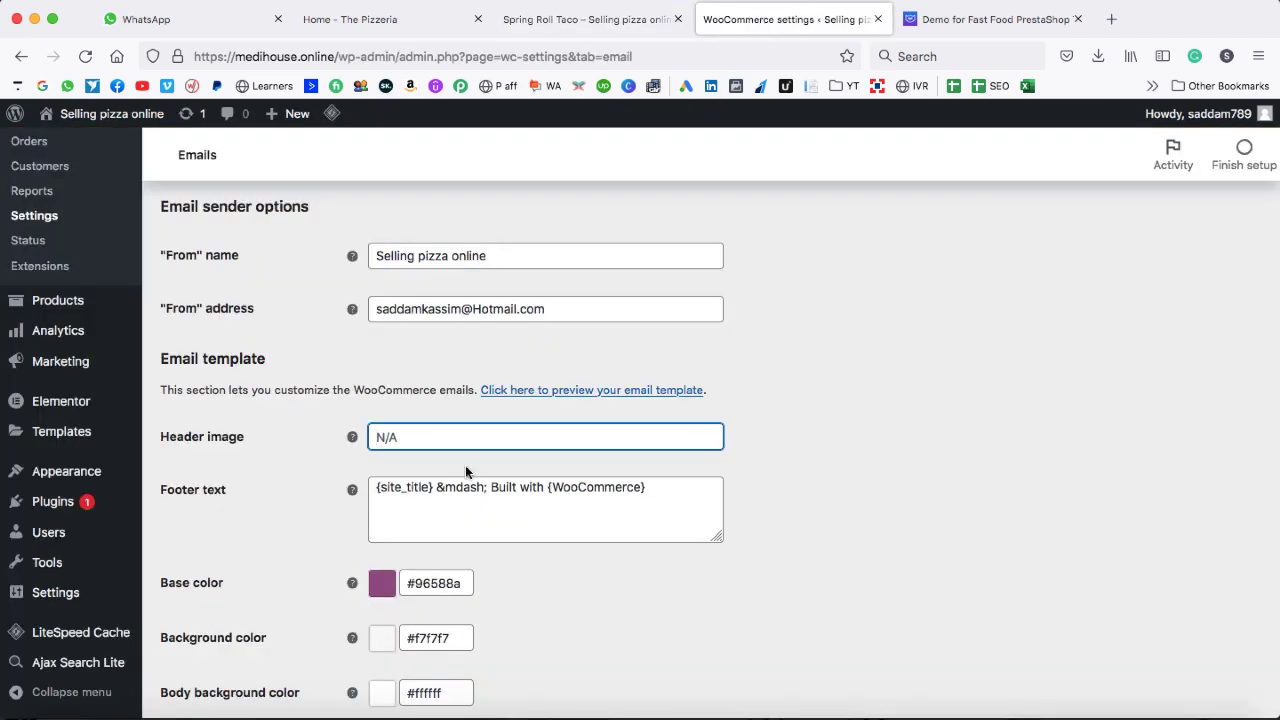
{"action": "right_click", "coordinate": [429, 436]}
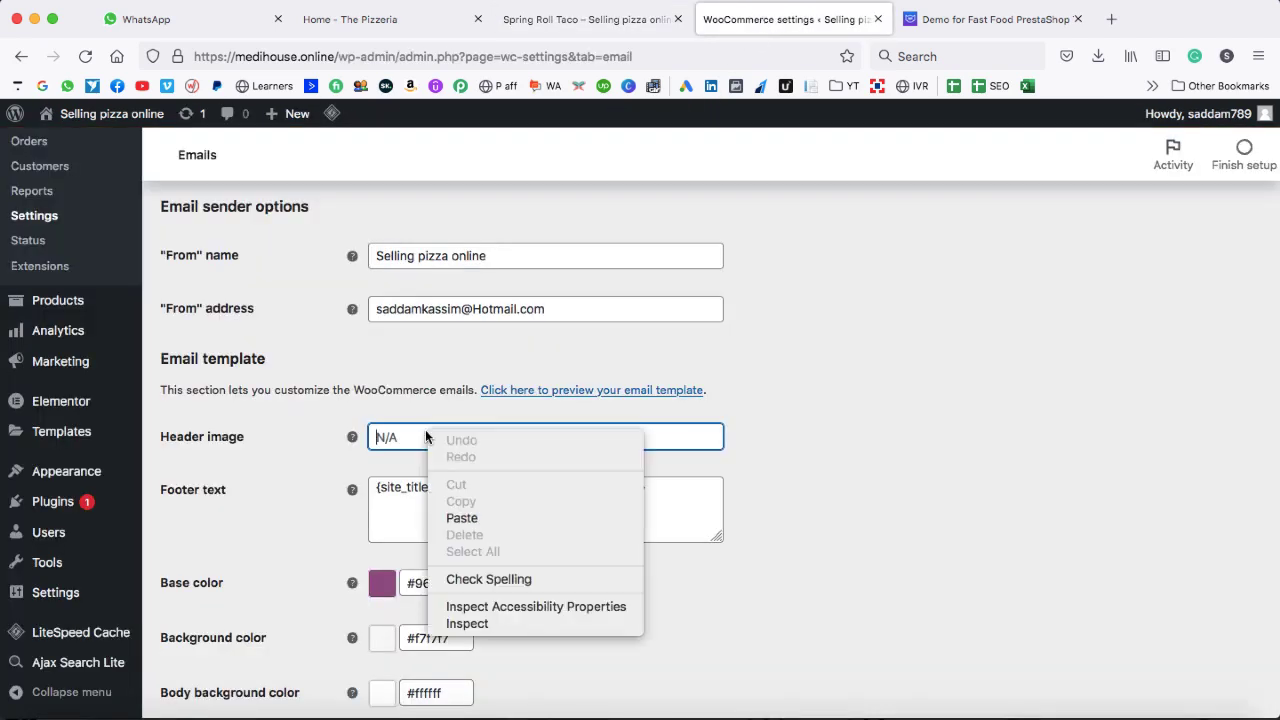
{"action": "left_click", "coordinate": [451, 519]}
Step: Change the footer text to '{site_title} &mdash; Thanks again!' and save the email settings
{"action": "scroll", "coordinate": [596, 437], "scroll_direction": "left", "scroll_amount": 3}
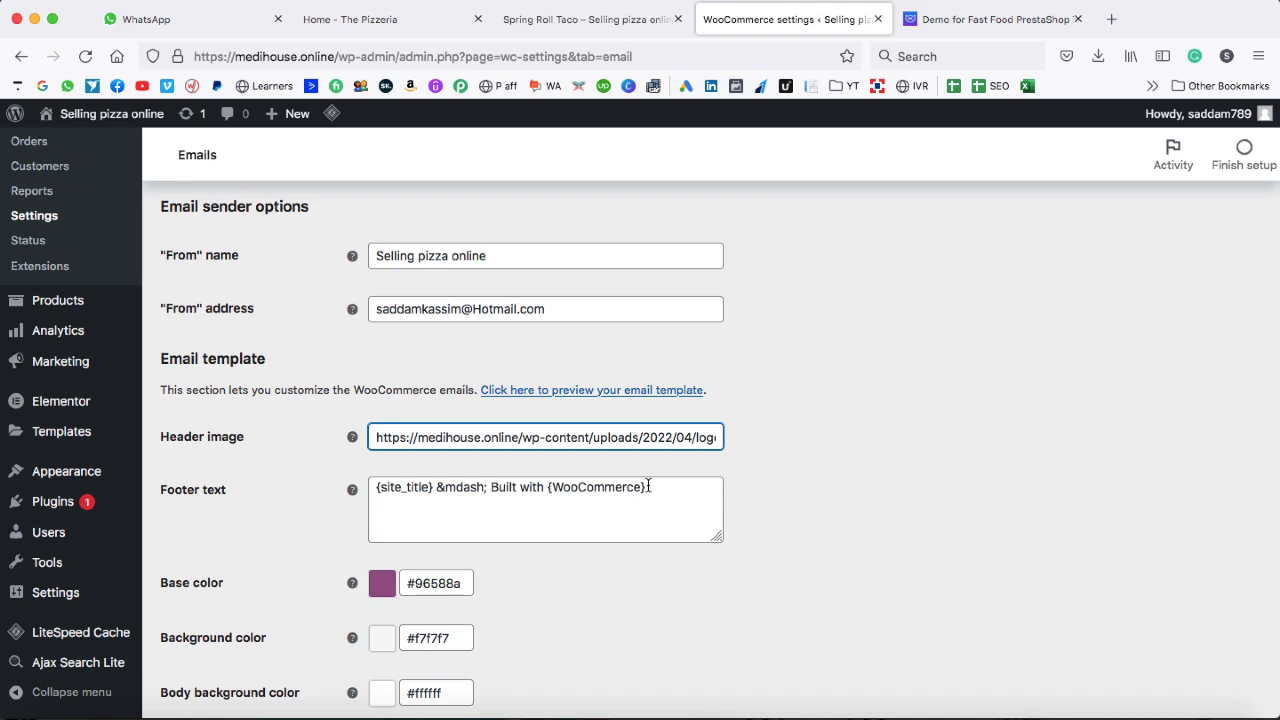
{"action": "left_click_drag", "start_coordinate": [649, 485], "coordinate": [492, 487]}
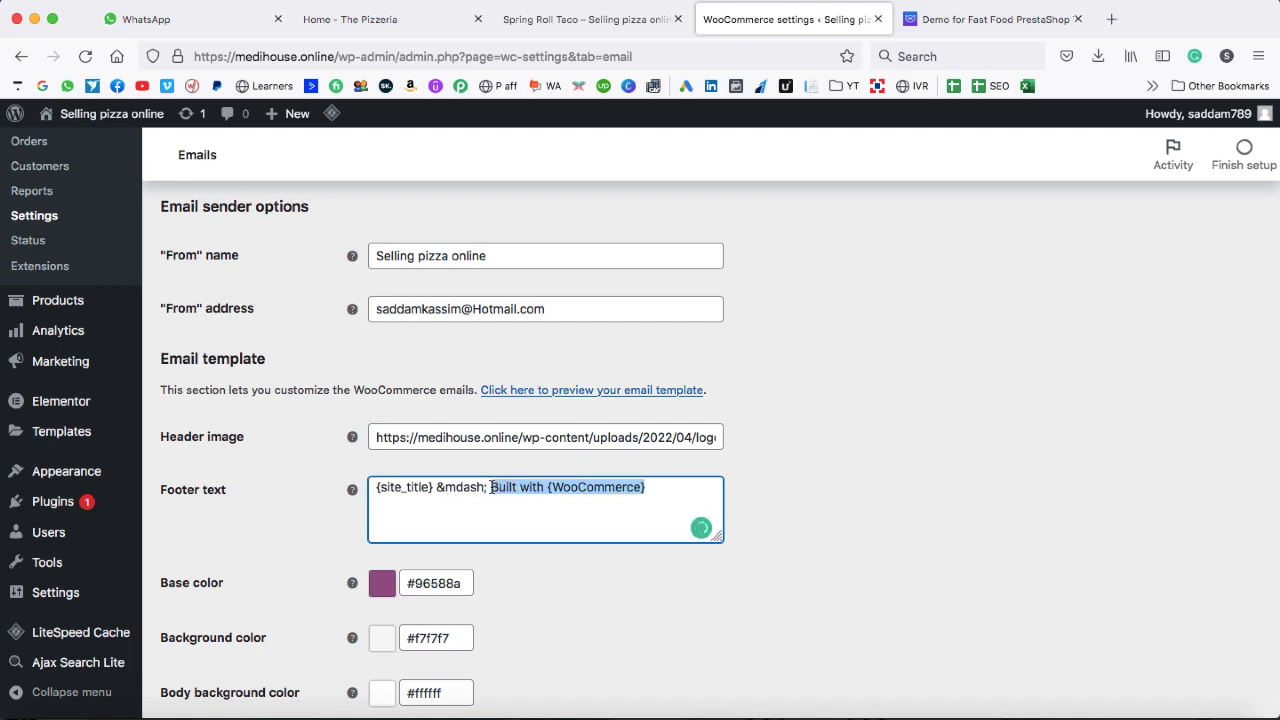
{"action": "type", "text": "Thanks again!"}
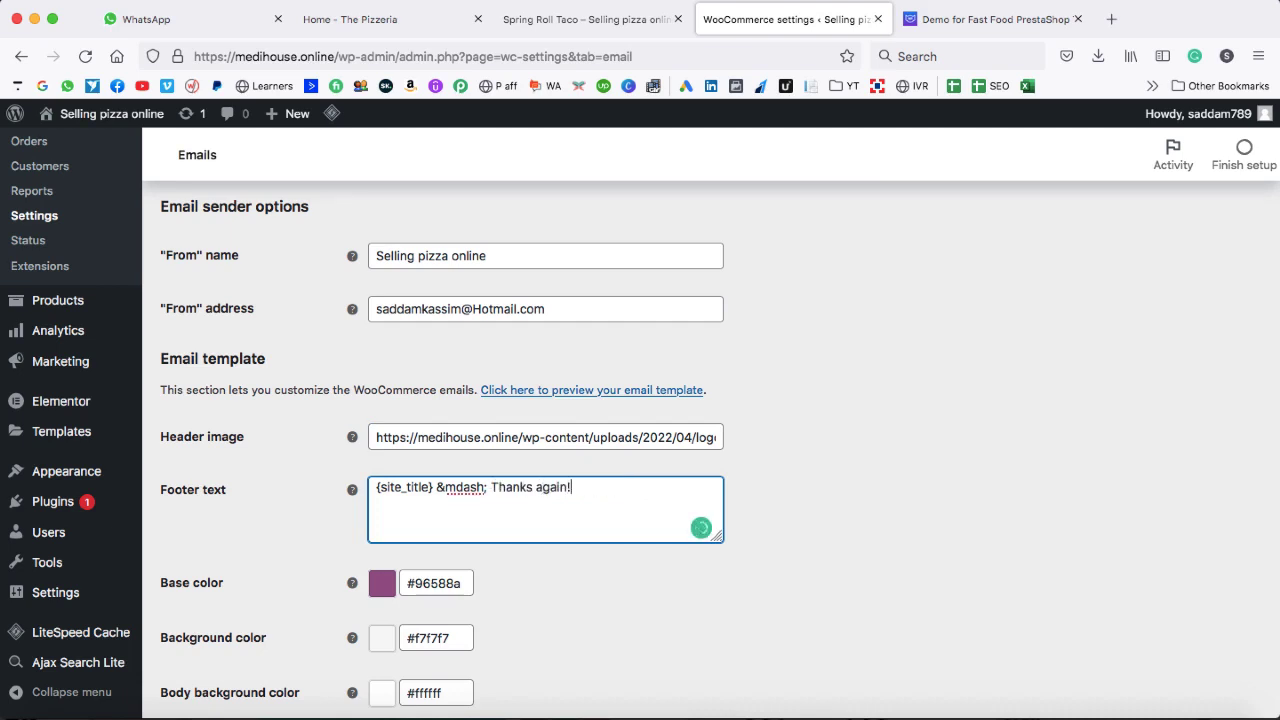
{"action": "scroll", "coordinate": [437, 352], "scroll_direction": "down", "scroll_amount": 5}
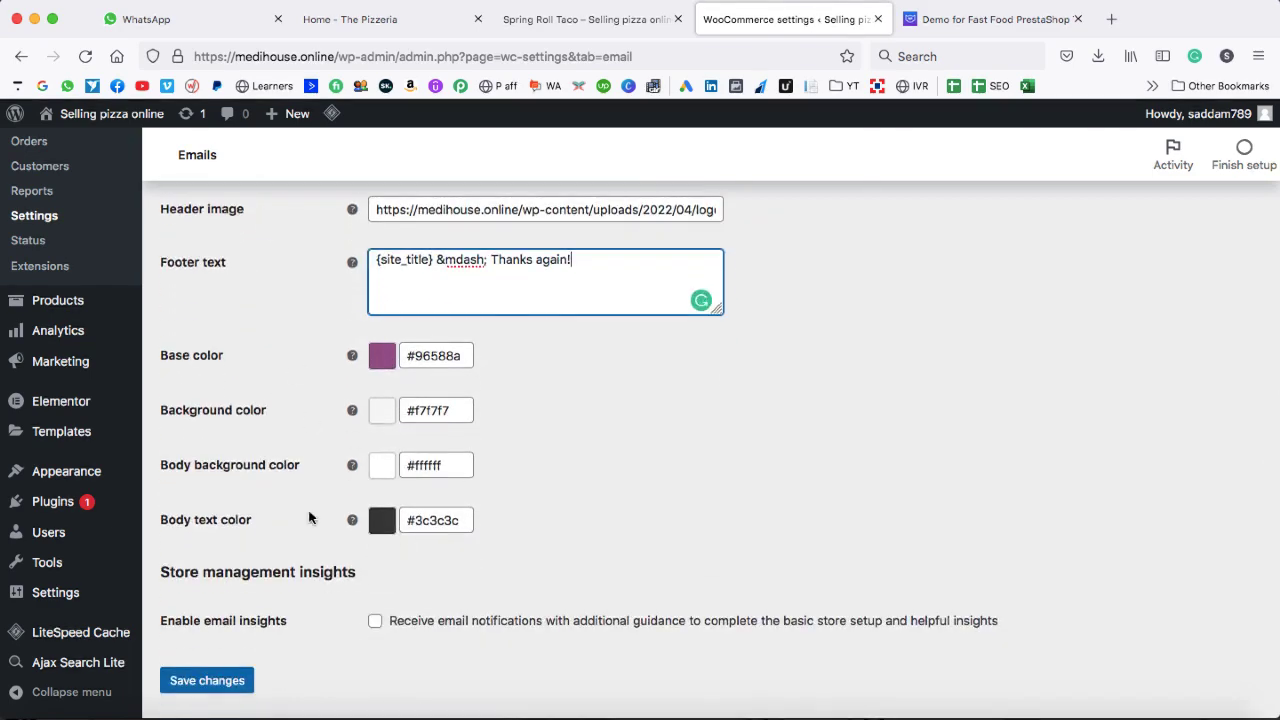
{"action": "left_click", "coordinate": [199, 682]}
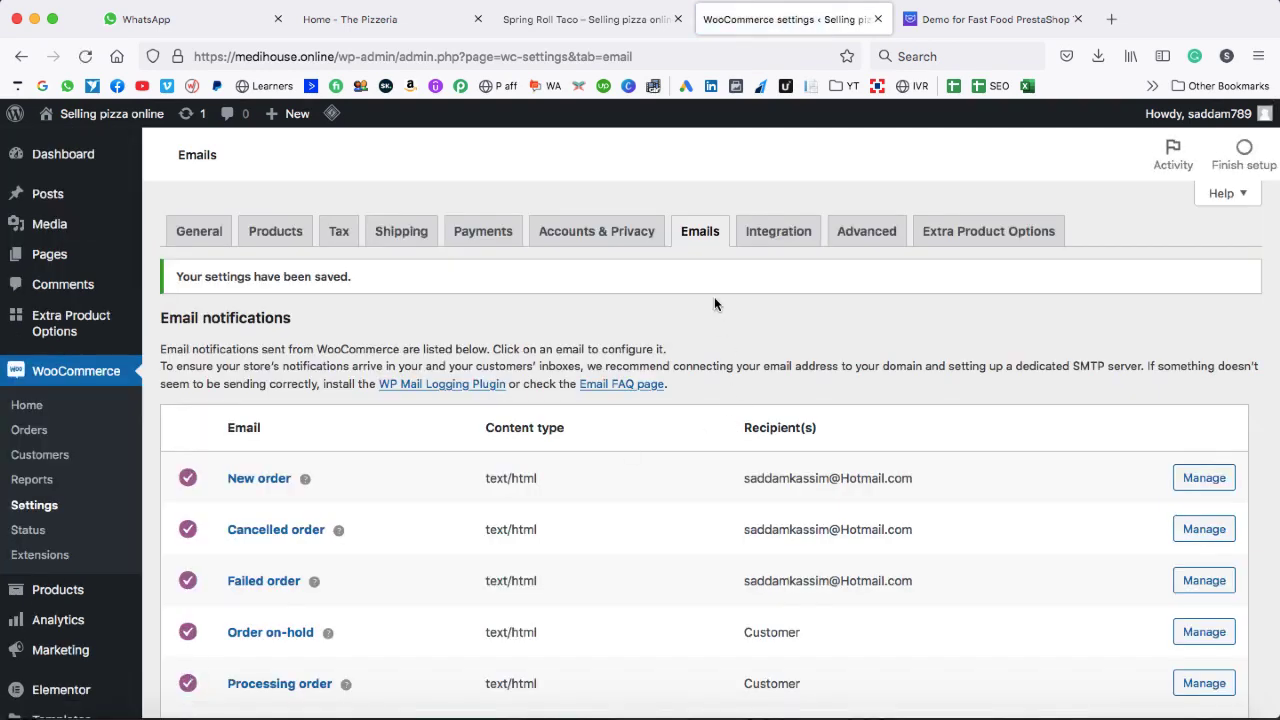
{"action": "left_click", "coordinate": [590, 19]}
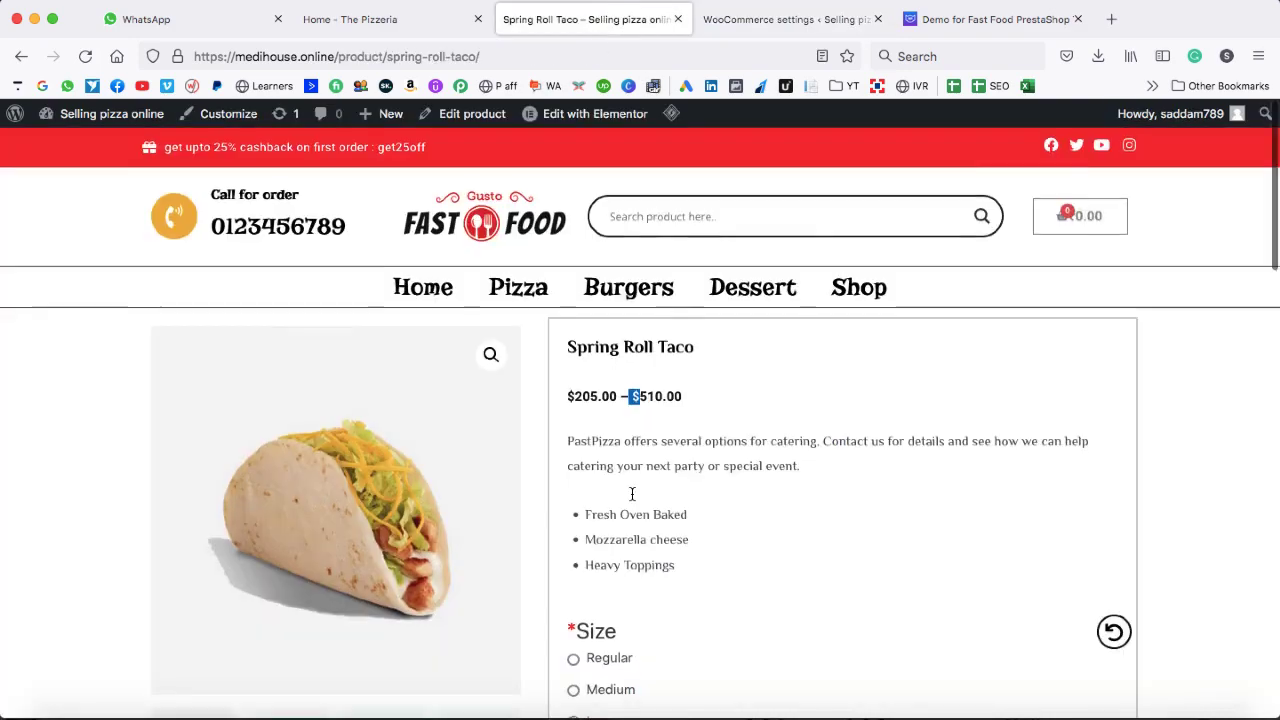
Step: Load the Fried chicken balls reference page in the demo tab
{"action": "scroll", "coordinate": [631, 493], "scroll_direction": "down", "scroll_amount": 15}
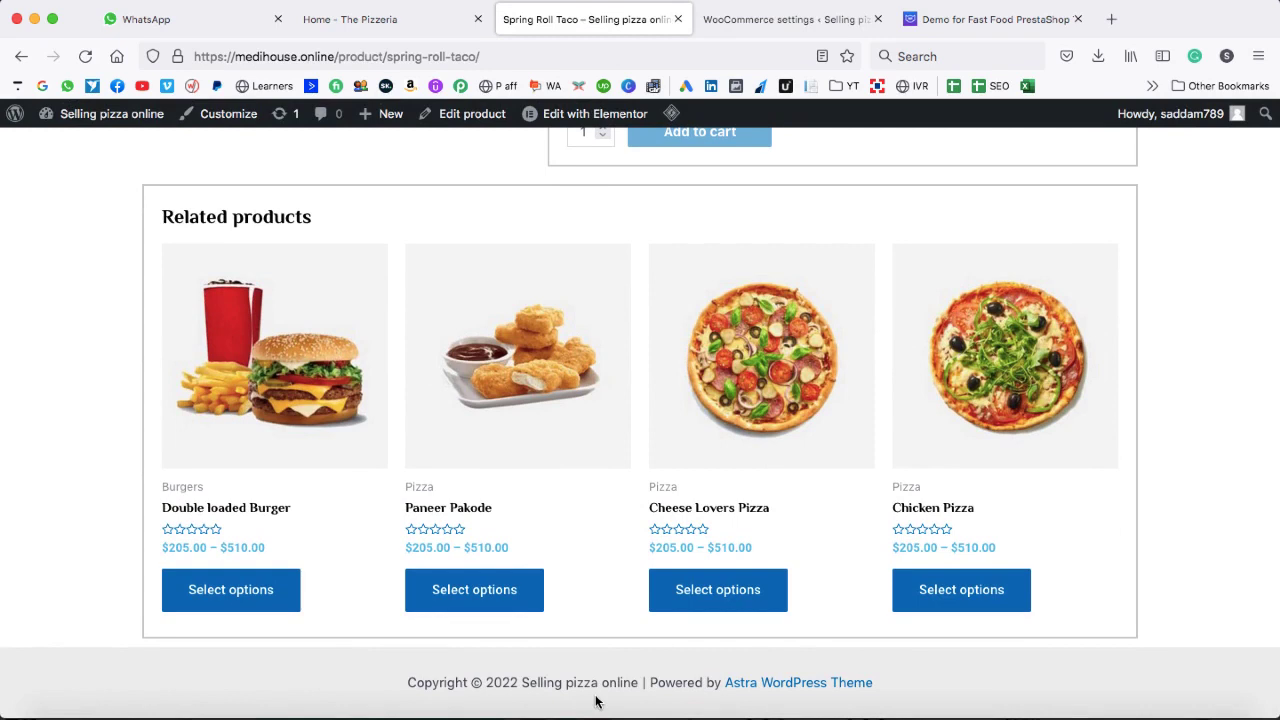
{"action": "left_click", "coordinate": [995, 19]}
{"action": "left_click", "coordinate": [748, 56]}
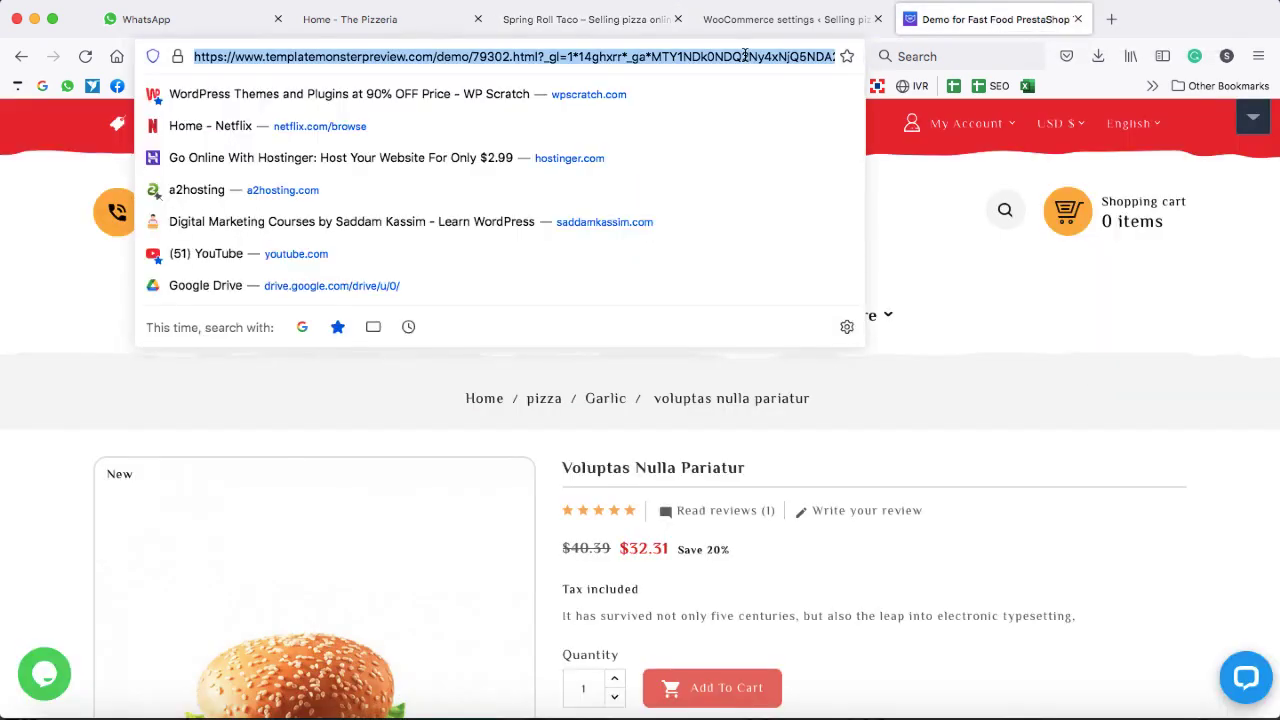
{"action": "key", "text": "ctrl+v"}
{"action": "key", "text": "Return"}
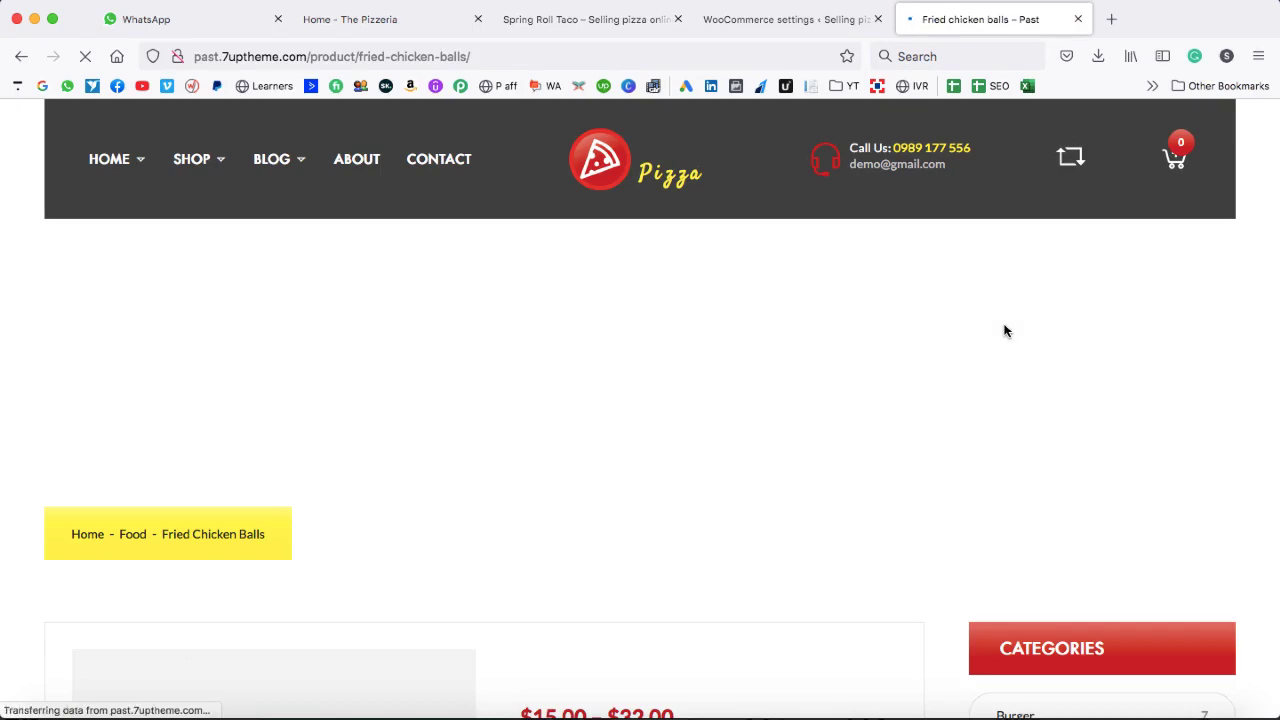
Step: Scroll through the Past Pizza page footer, then return to the WooCommerce settings tab
{"action": "scroll", "coordinate": [975, 426], "scroll_direction": "down", "scroll_amount": 20}
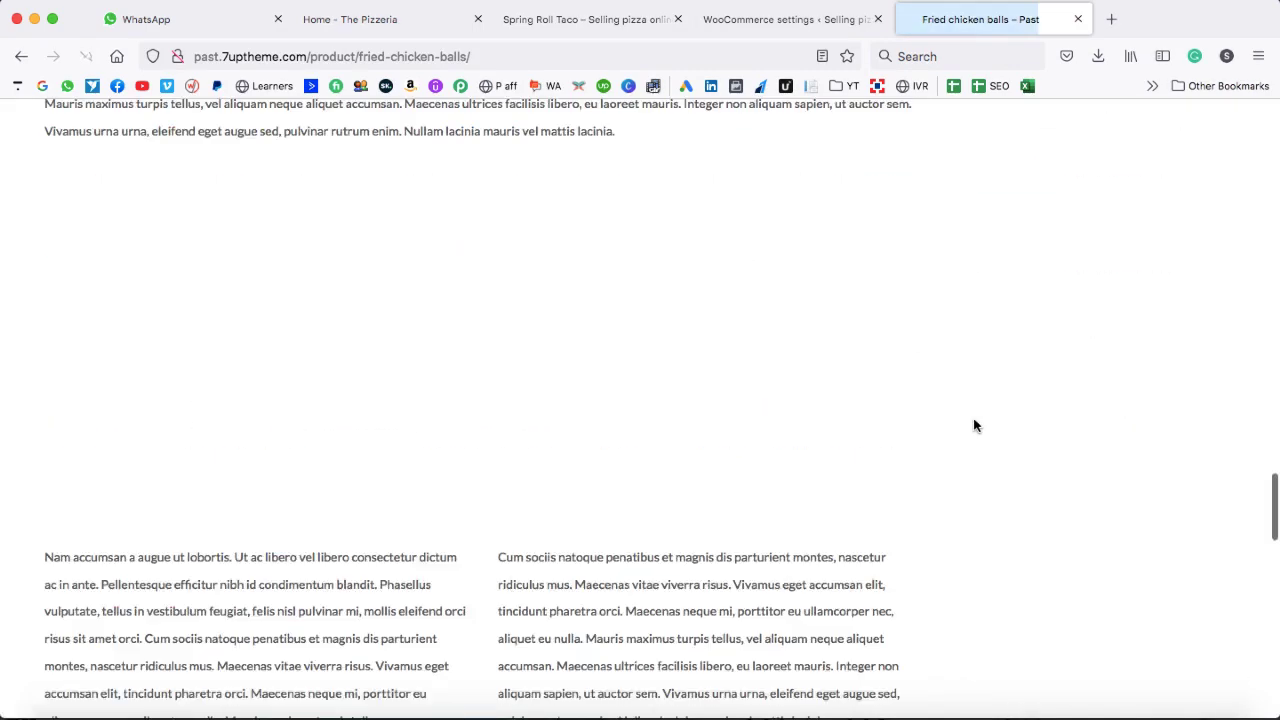
{"action": "scroll", "coordinate": [975, 426], "scroll_direction": "up", "scroll_amount": 1}
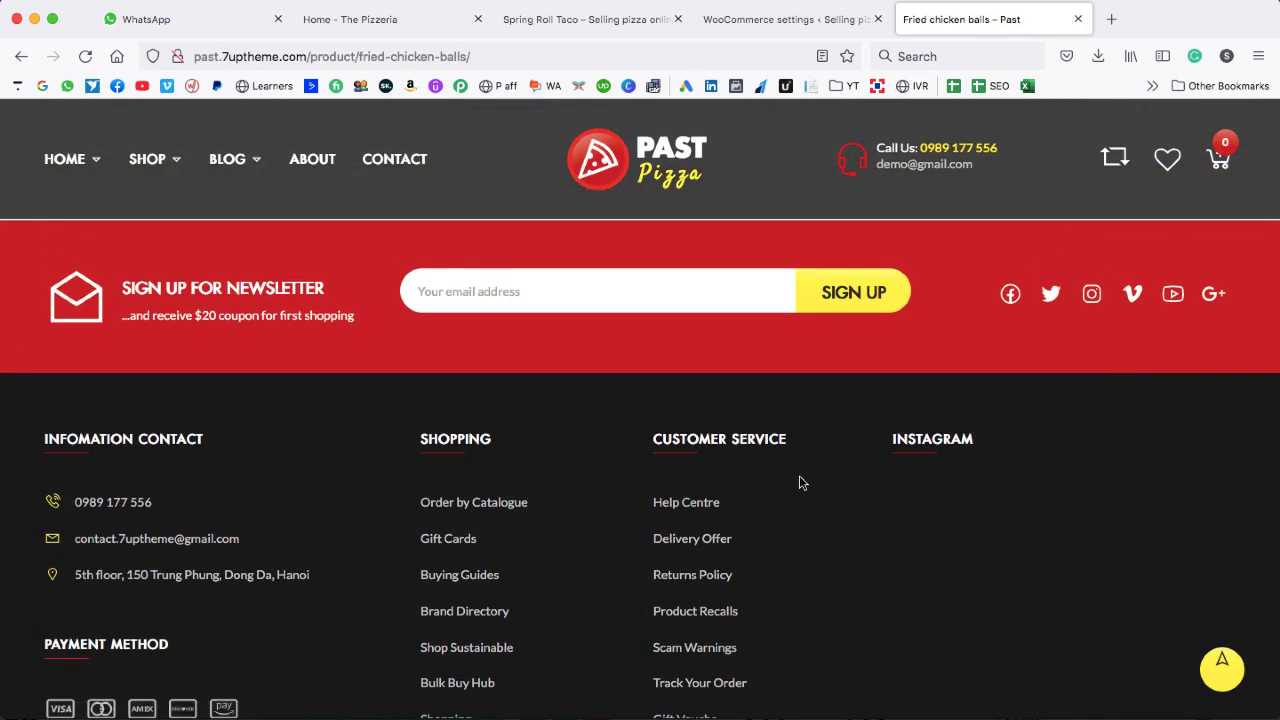
{"action": "scroll", "coordinate": [345, 423], "scroll_direction": "up", "scroll_amount": 1}
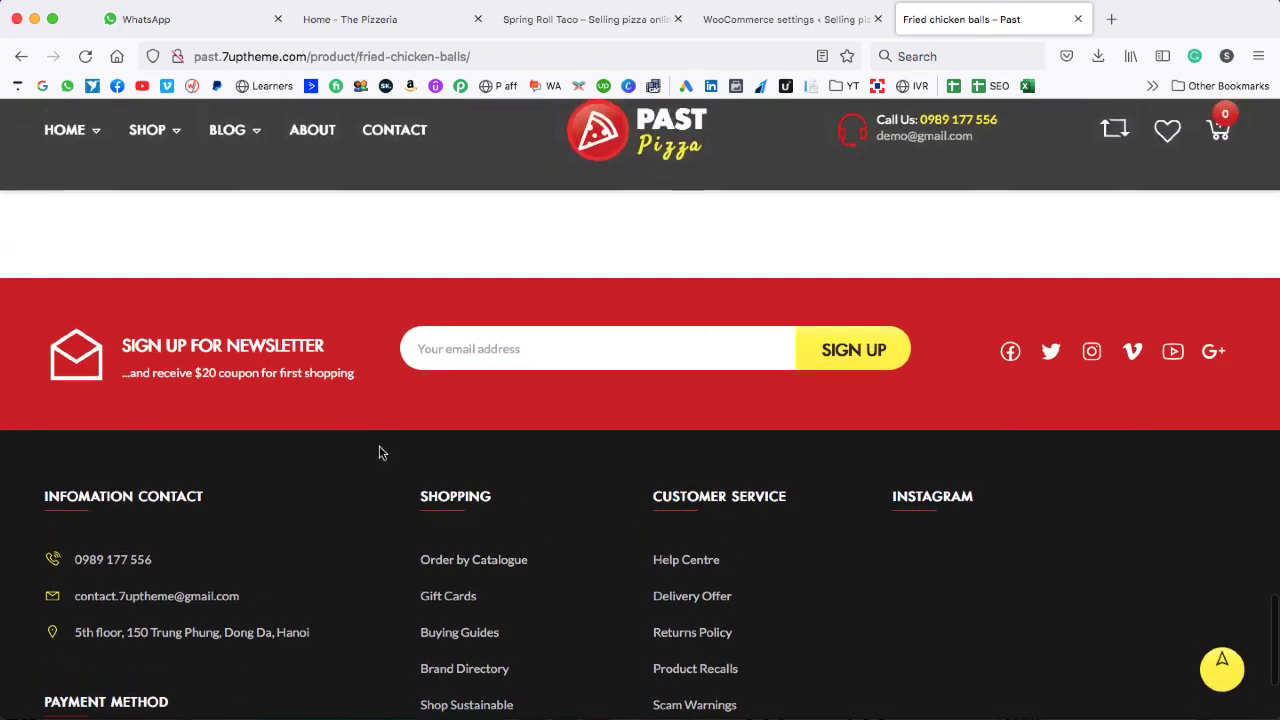
{"action": "left_click", "coordinate": [785, 20]}
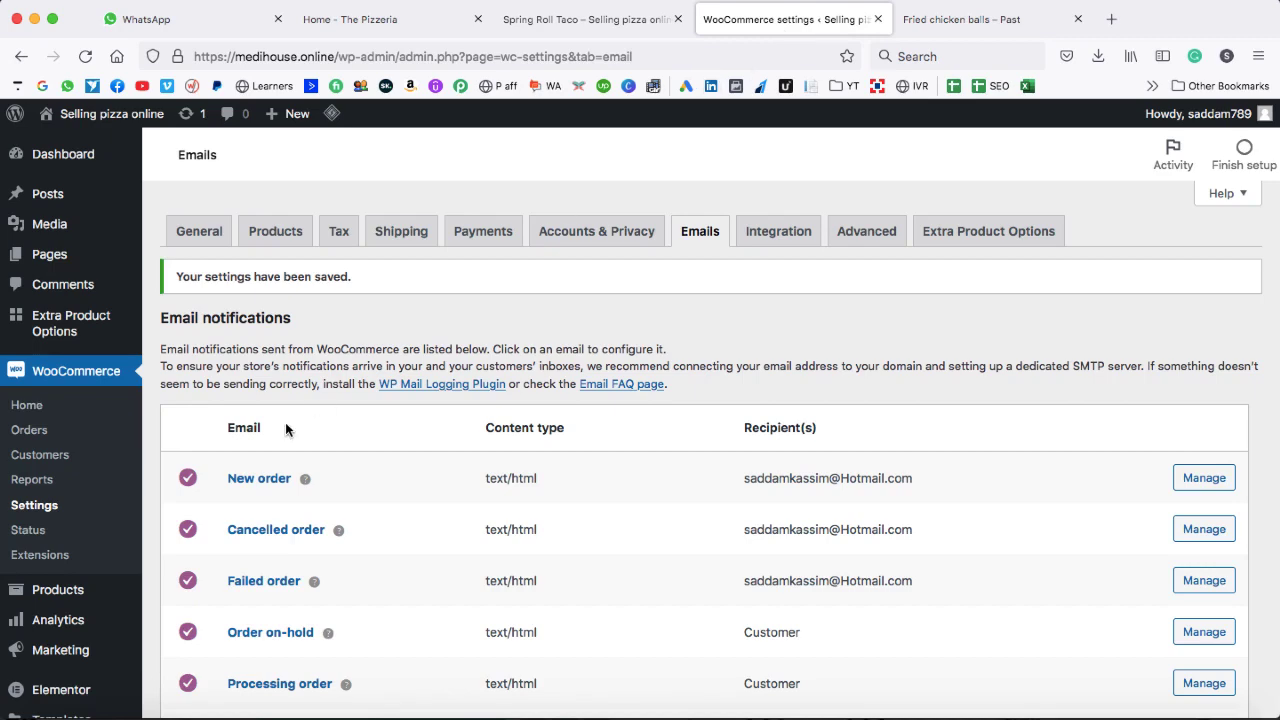
Step: Start a new Footer template from Elementor's Theme Builder, dismissing the block library
{"action": "scroll", "coordinate": [137, 444], "scroll_direction": "down", "scroll_amount": 5}
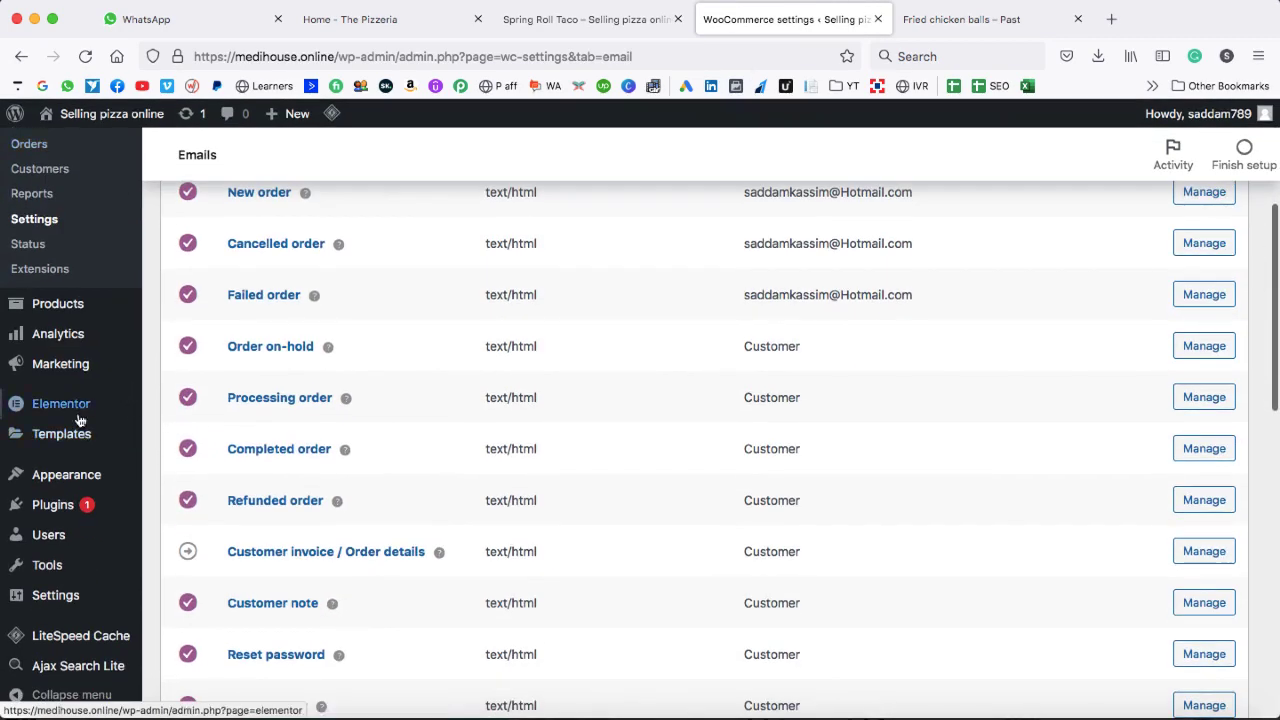
{"action": "mouse_move", "coordinate": [62, 440]}
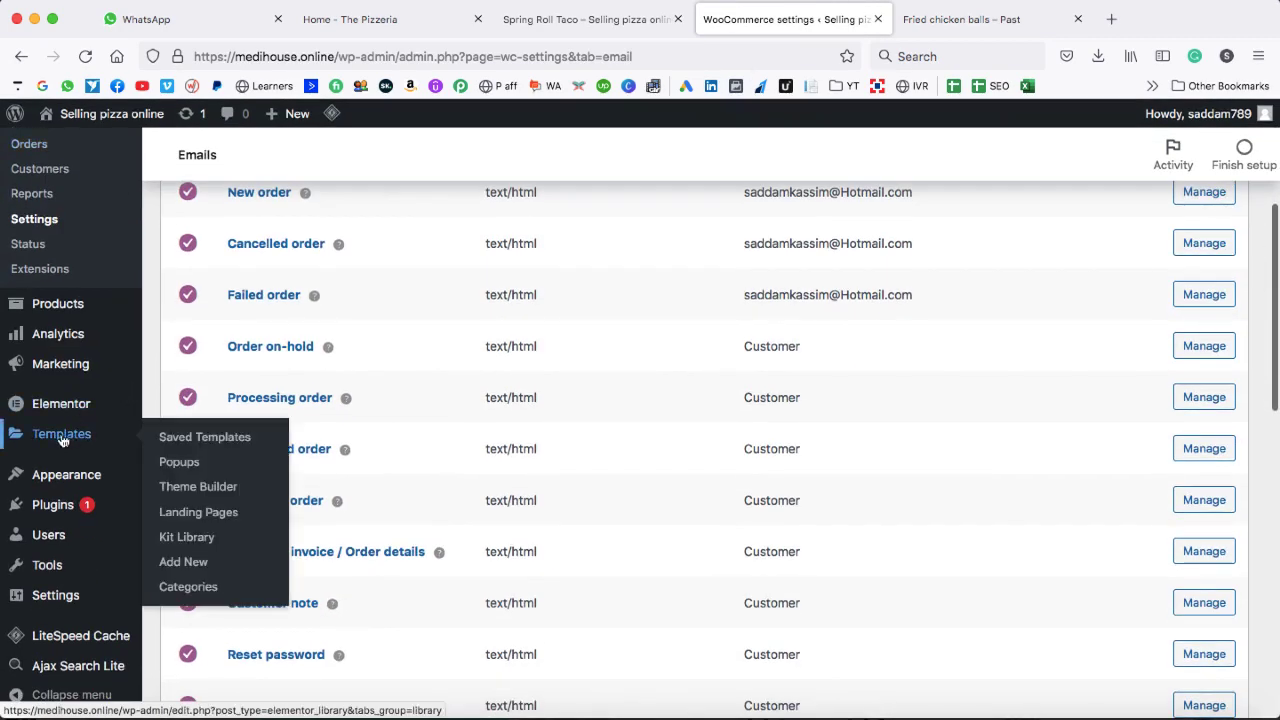
{"action": "left_click", "coordinate": [195, 487]}
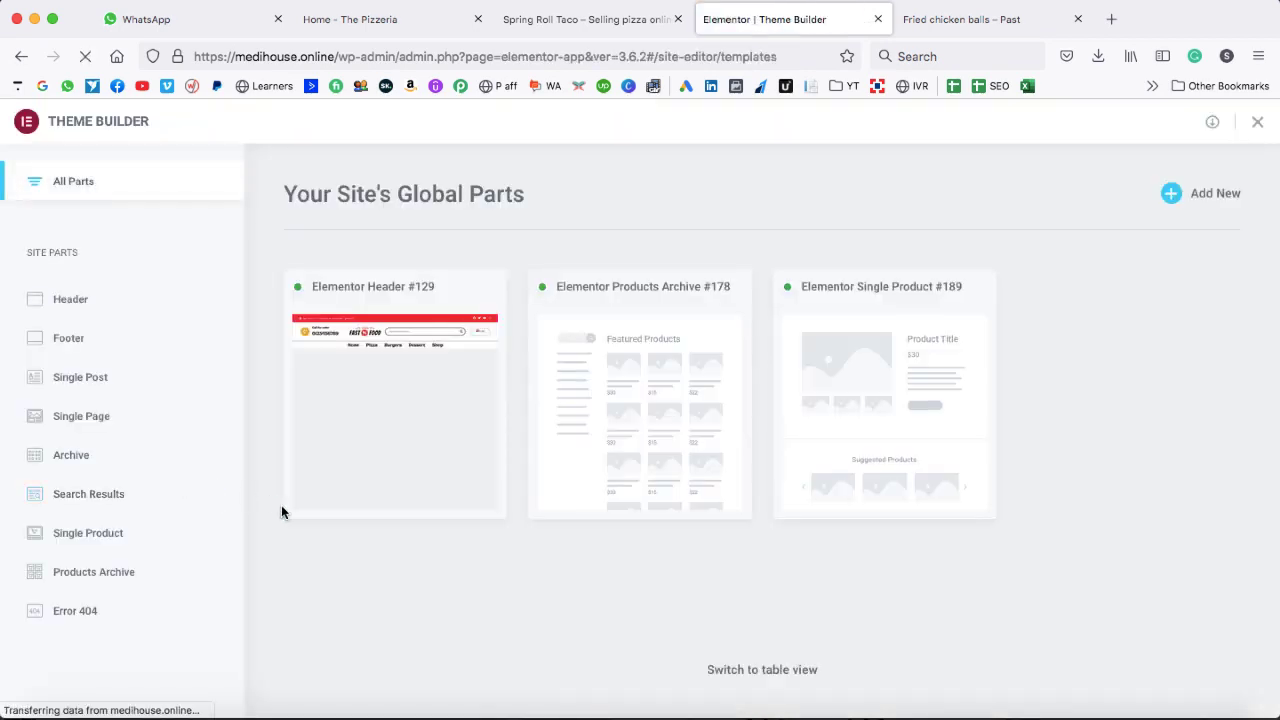
{"action": "mouse_move", "coordinate": [100, 337]}
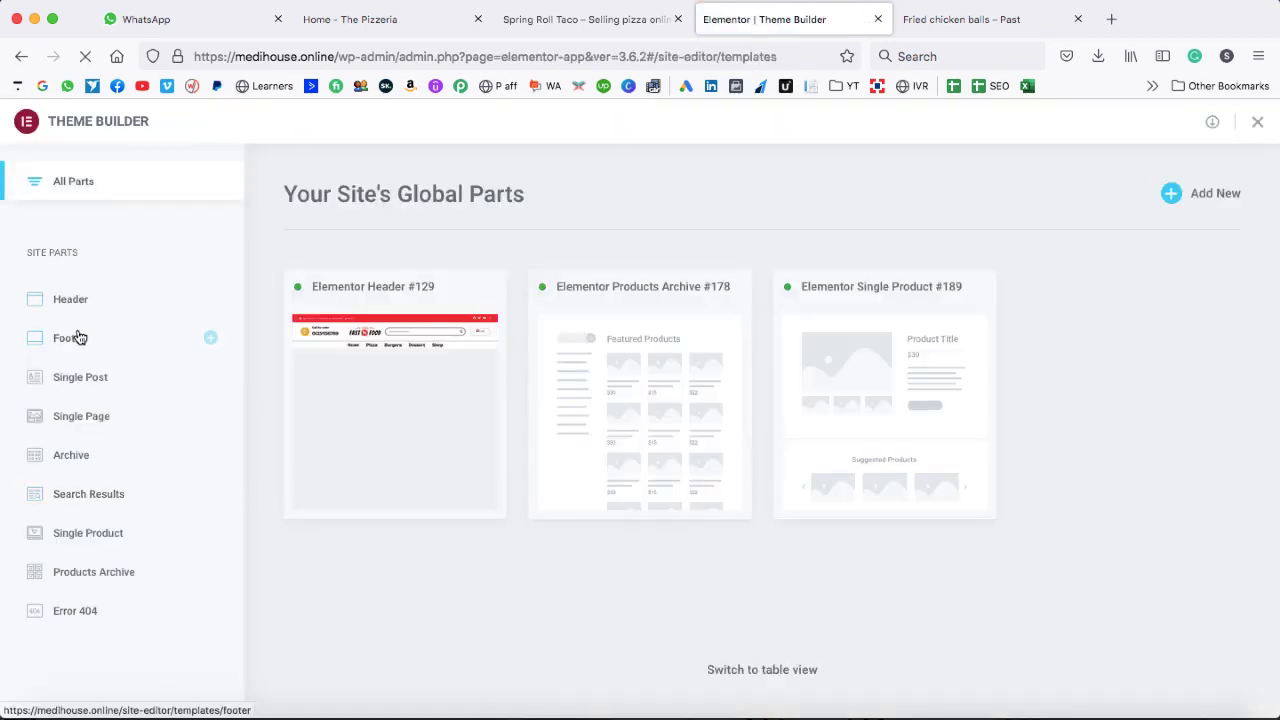
{"action": "left_click", "coordinate": [211, 341]}
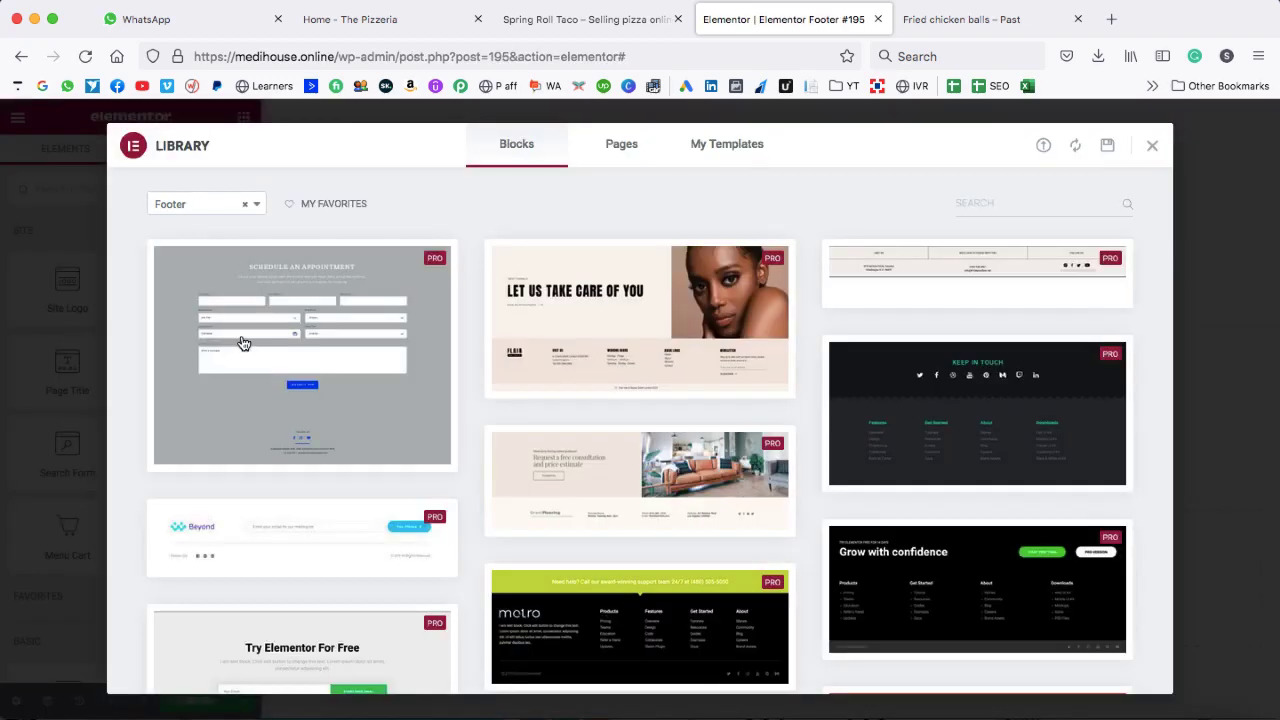
{"action": "left_click", "coordinate": [1152, 146]}
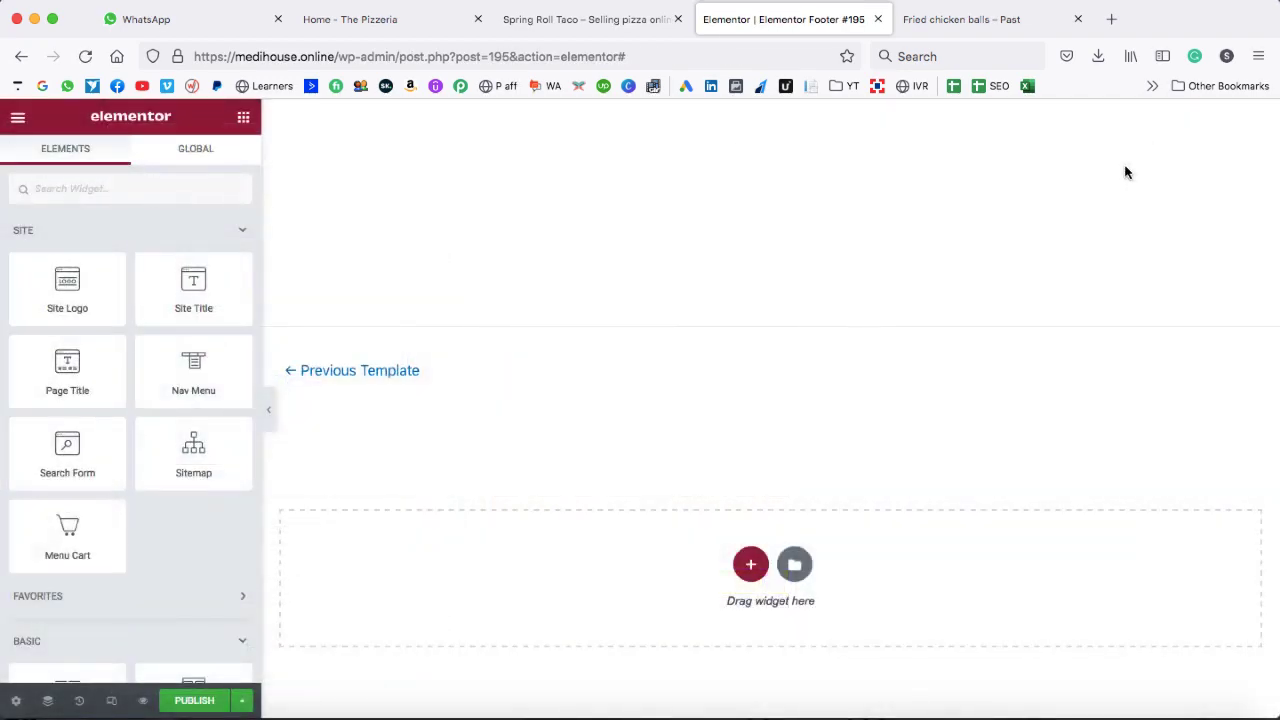
Step: Add a single-column section with a red (#D51515) background
{"action": "left_click", "coordinate": [751, 565]}
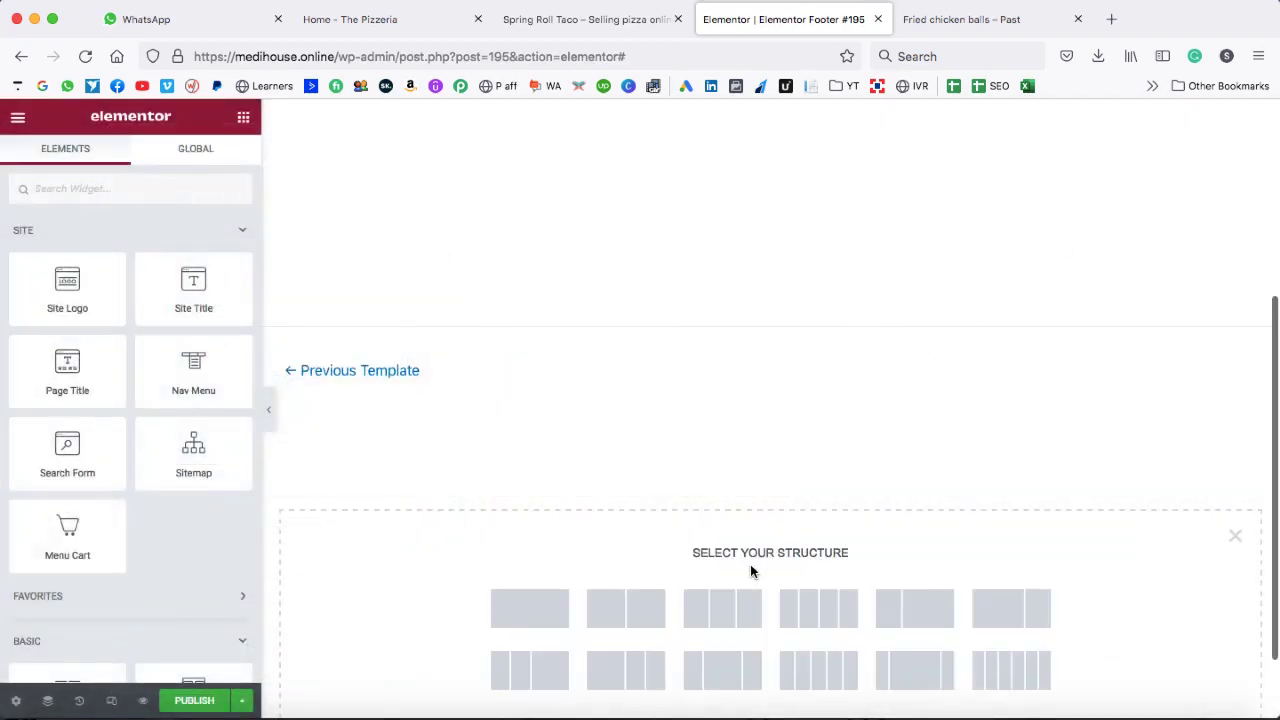
{"action": "left_click", "coordinate": [542, 602]}
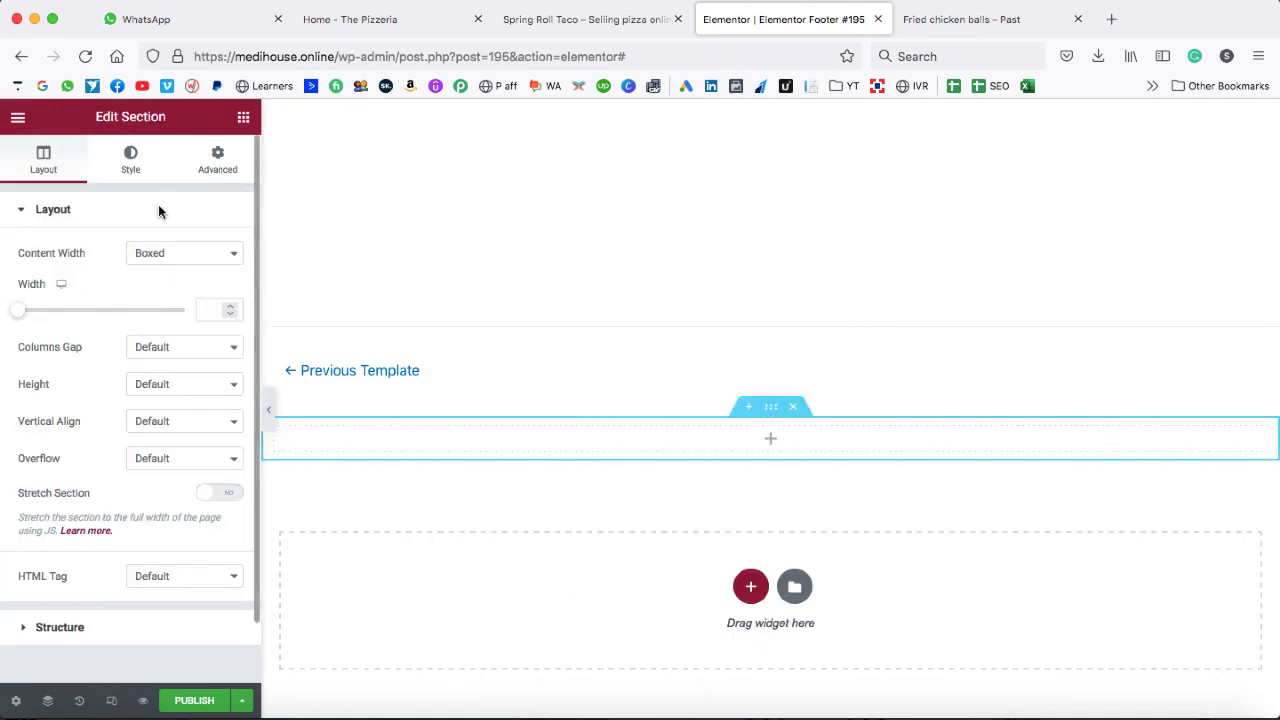
{"action": "left_click", "coordinate": [130, 160]}
{"action": "left_click", "coordinate": [160, 290]}
{"action": "left_click", "coordinate": [232, 328]}
{"action": "left_click_drag", "start_coordinate": [324, 416], "coordinate": [333, 405]}
{"action": "left_click", "coordinate": [100, 322]}
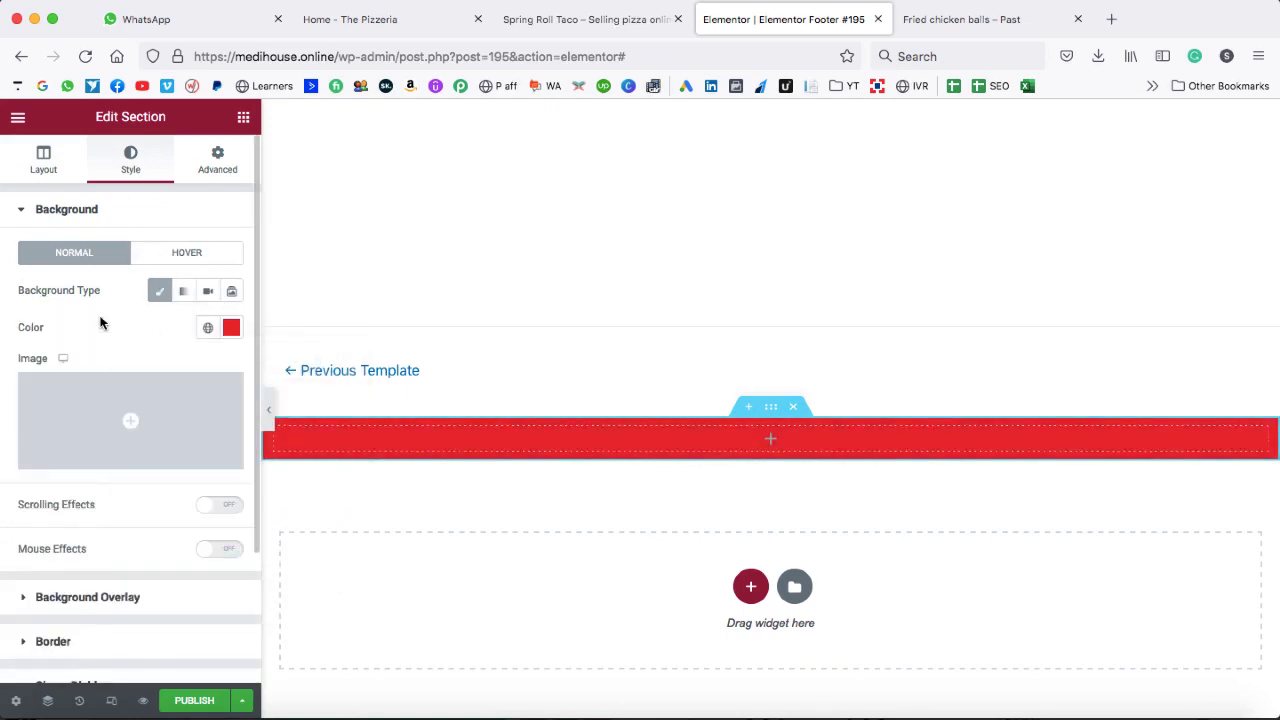
Step: Drag a two-column Inner Section into the red section
{"action": "left_click", "coordinate": [771, 445]}
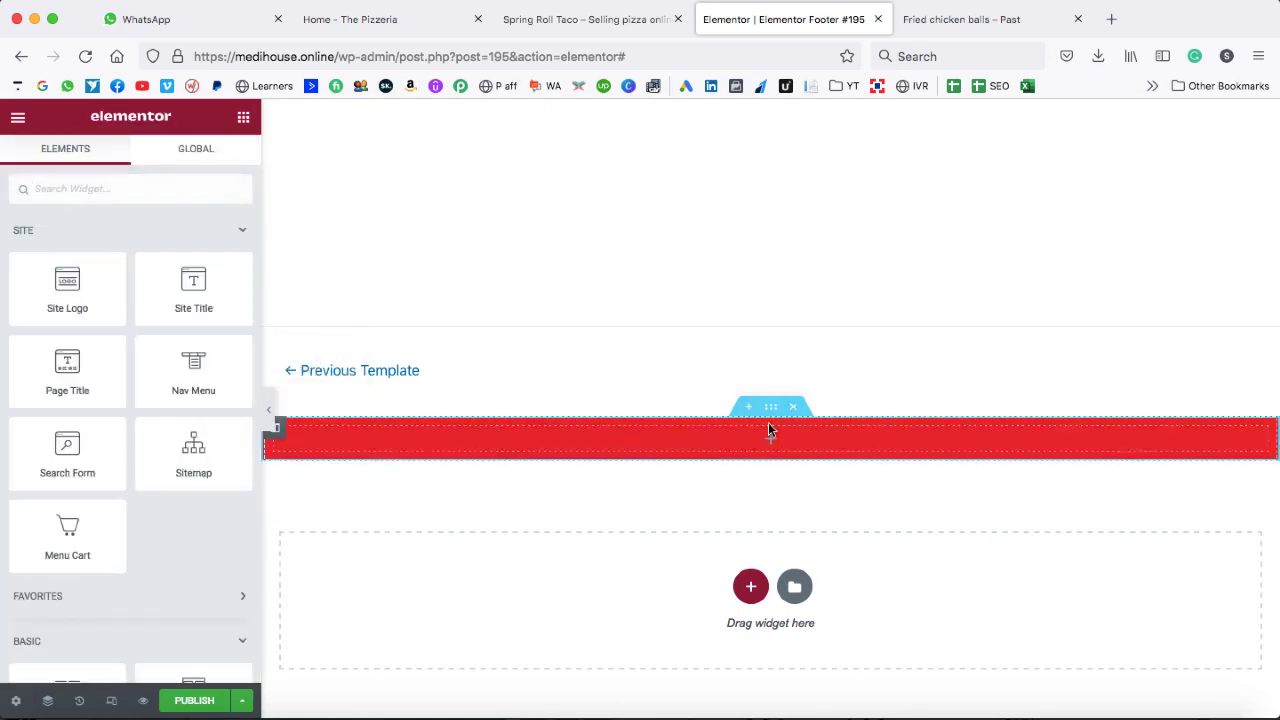
{"action": "scroll", "coordinate": [74, 491], "scroll_direction": "down", "scroll_amount": 5}
{"action": "scroll", "coordinate": [74, 491], "scroll_direction": "down", "scroll_amount": 5}
{"action": "scroll", "coordinate": [74, 491], "scroll_direction": "up", "scroll_amount": 10}
{"action": "left_click_drag", "start_coordinate": [74, 492], "coordinate": [360, 445]}
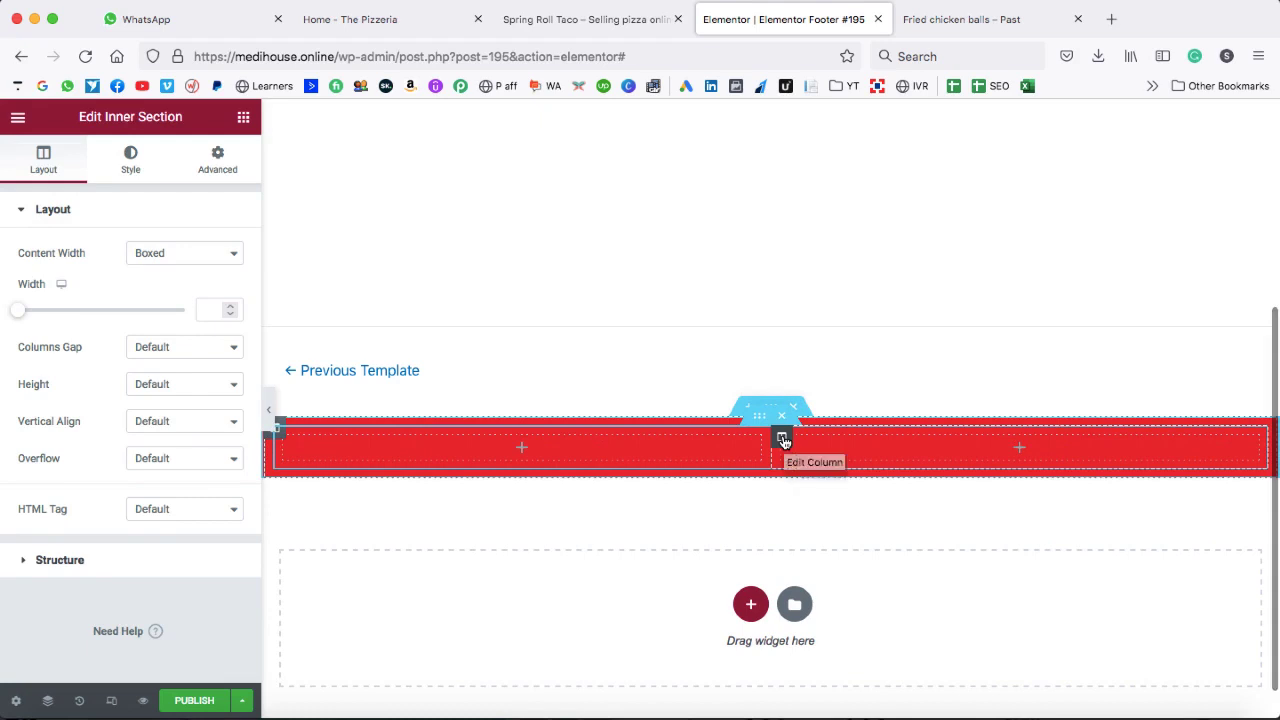
{"action": "right_click", "coordinate": [784, 440]}
Step: Add a third inner column, then copy the Past Pizza newsletter heading and coupon subtitle
{"action": "left_click", "coordinate": [817, 512]}
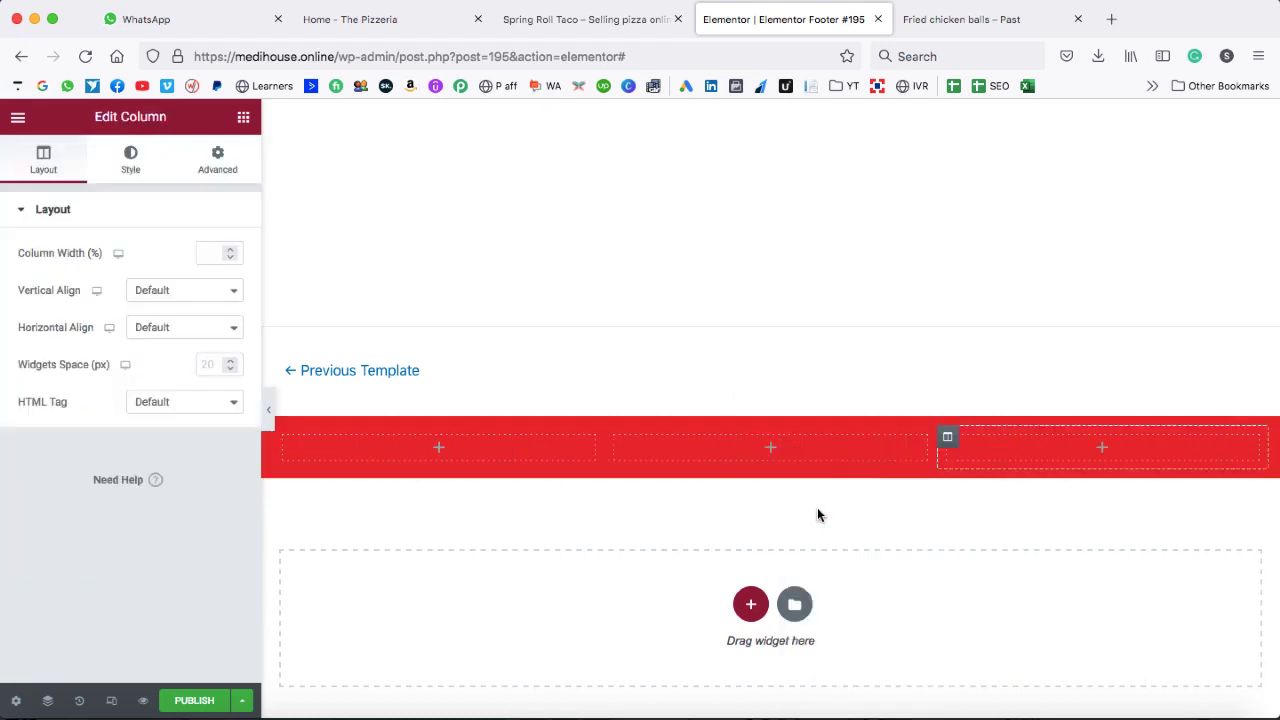
{"action": "left_click", "coordinate": [439, 448]}
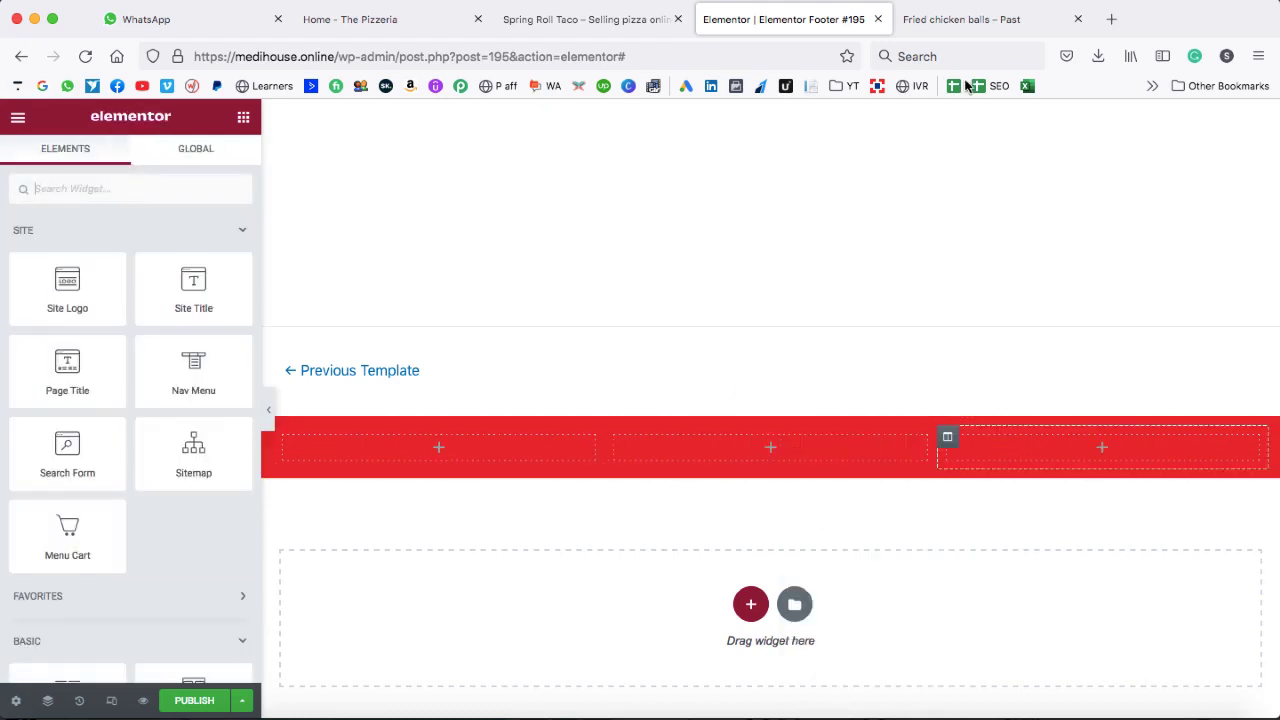
{"action": "left_click", "coordinate": [966, 19]}
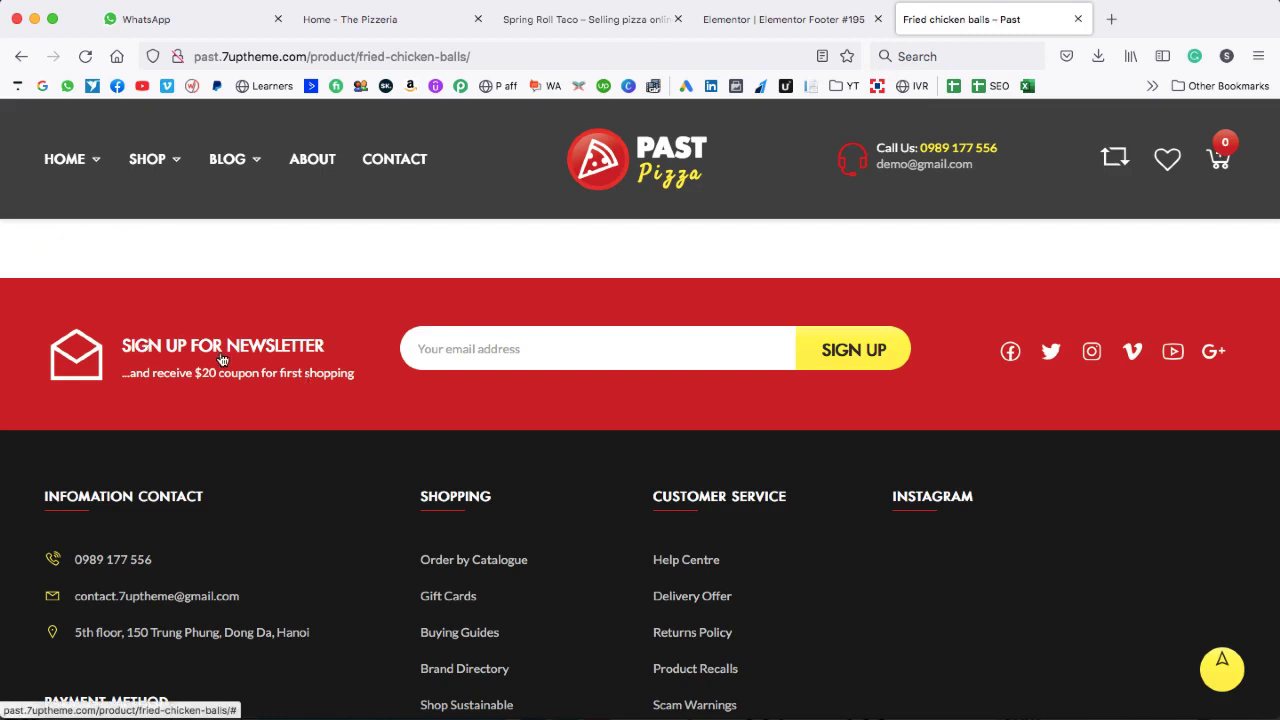
{"action": "left_click_drag", "start_coordinate": [357, 374], "coordinate": [124, 354]}
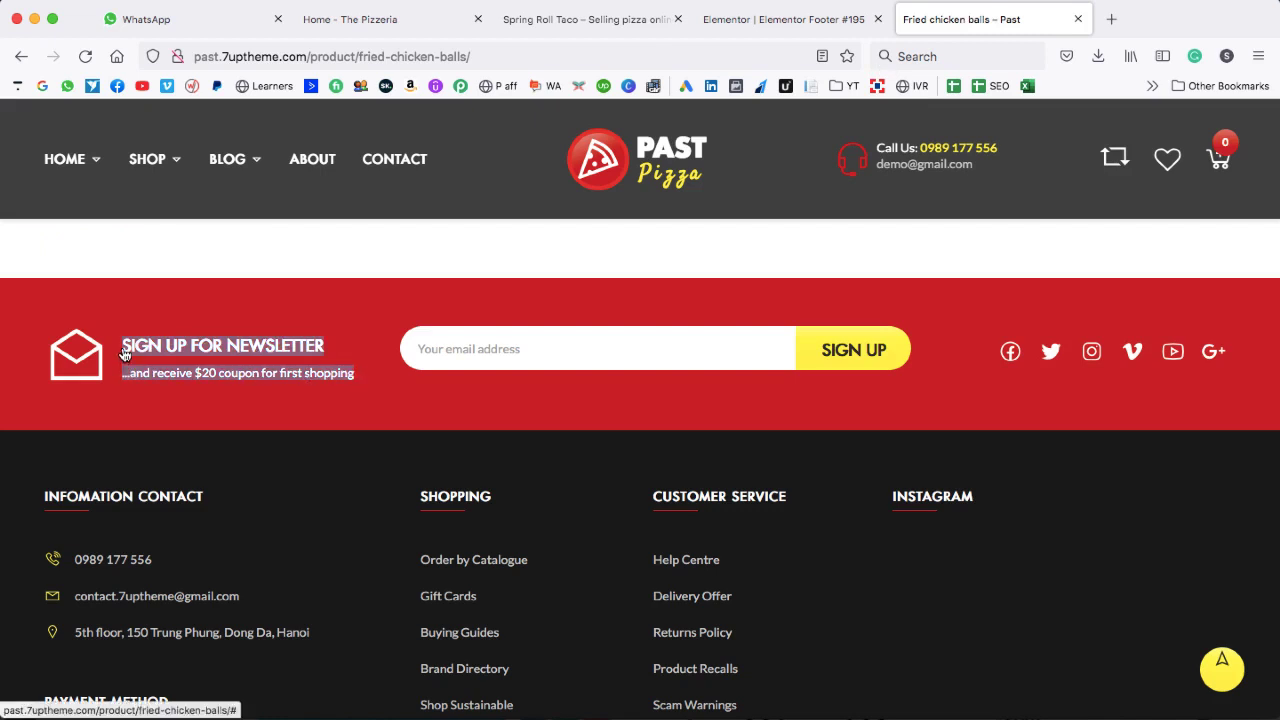
{"action": "left_click", "coordinate": [124, 354]}
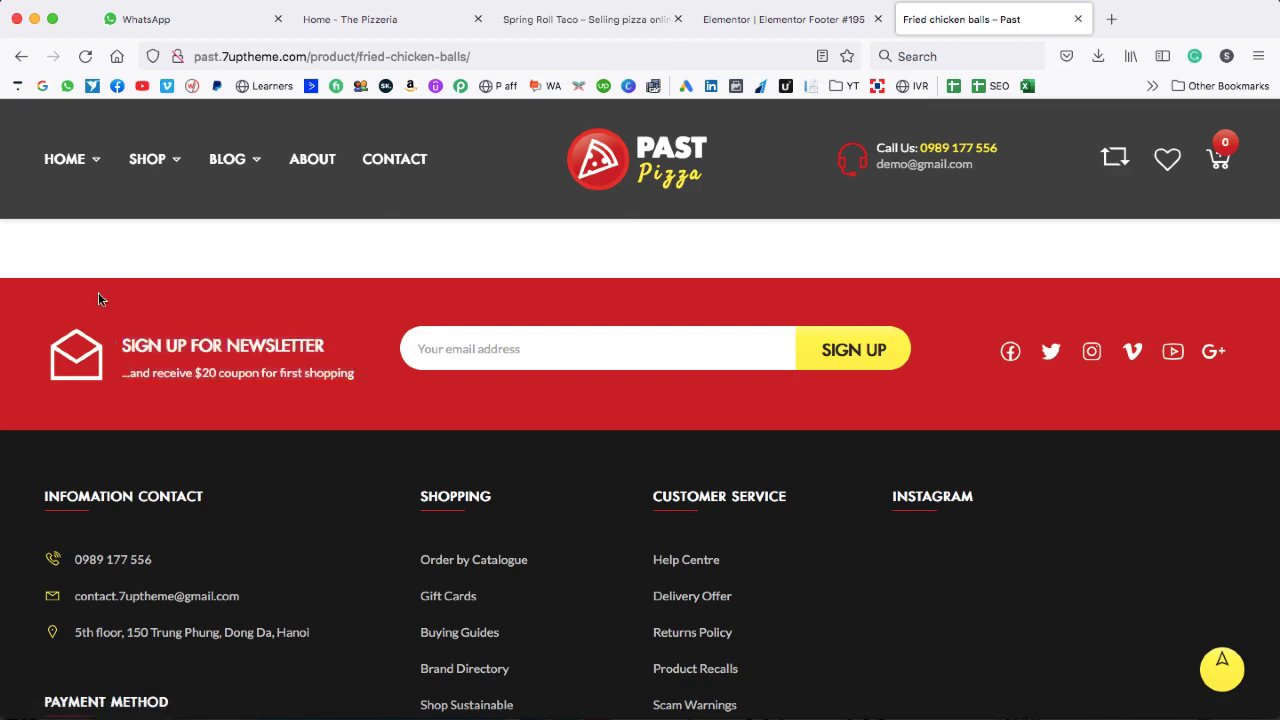
{"action": "left_click", "coordinate": [775, 22]}
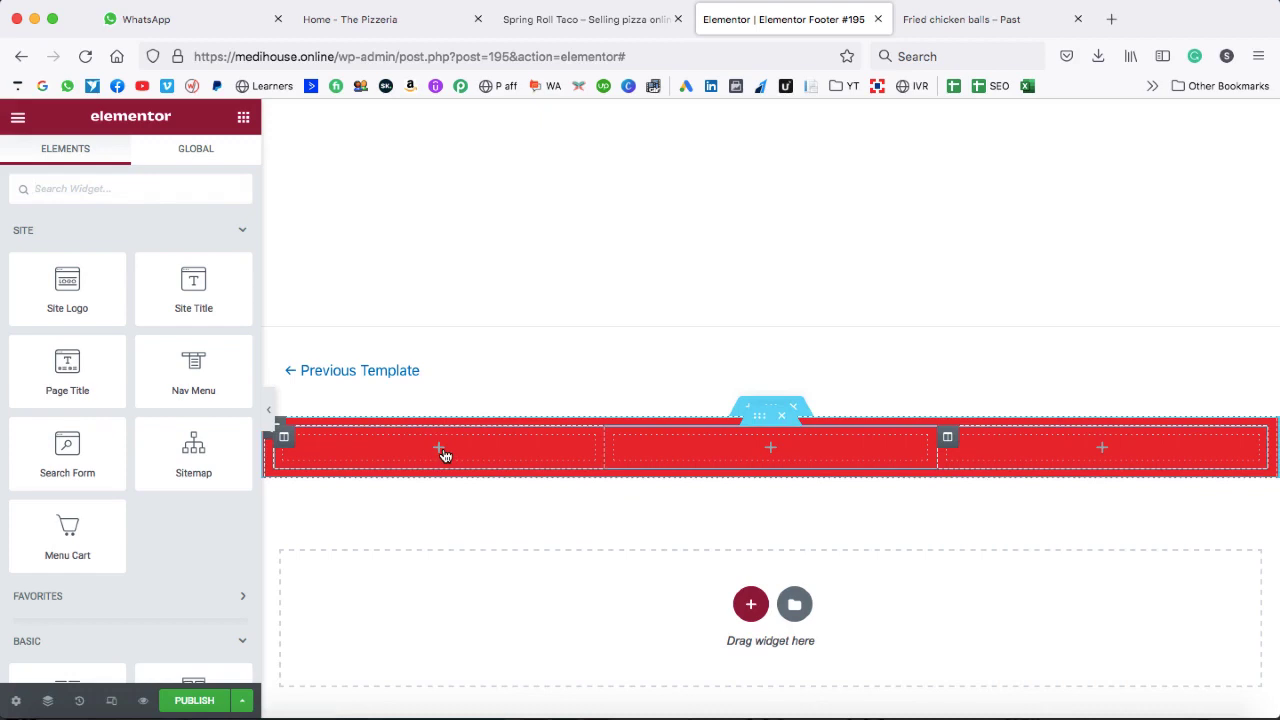
Step: Drop an Icon Box widget into the first column with the icon positioned left
{"action": "type", "text": "icon"}
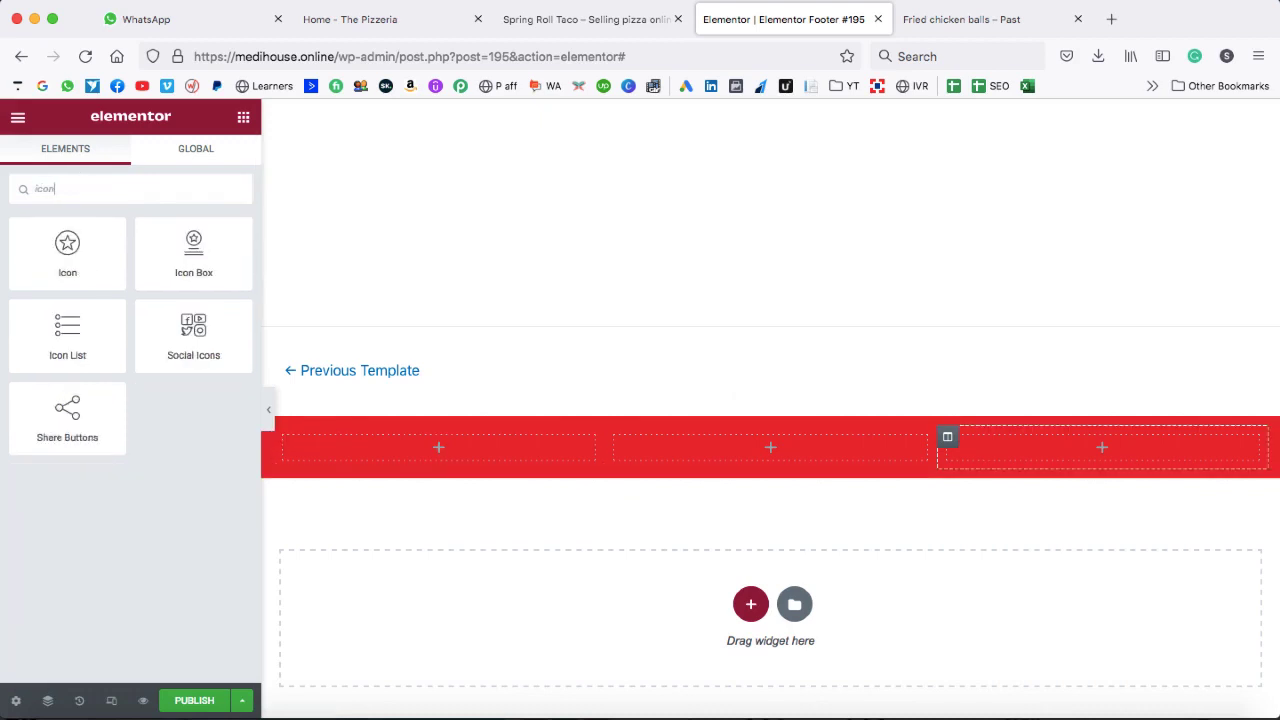
{"action": "left_click_drag", "start_coordinate": [180, 257], "coordinate": [416, 450]}
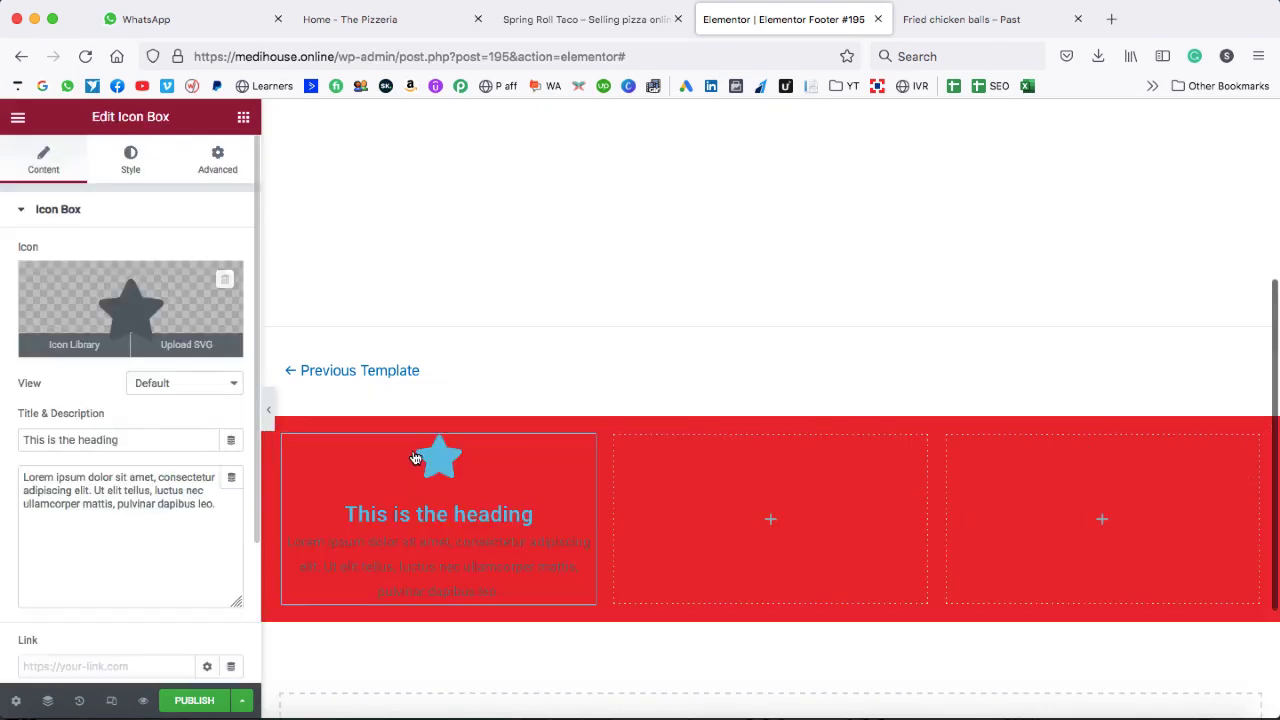
{"action": "scroll", "coordinate": [119, 501], "scroll_direction": "down", "scroll_amount": 2}
{"action": "scroll", "coordinate": [119, 505], "scroll_direction": "down", "scroll_amount": 2}
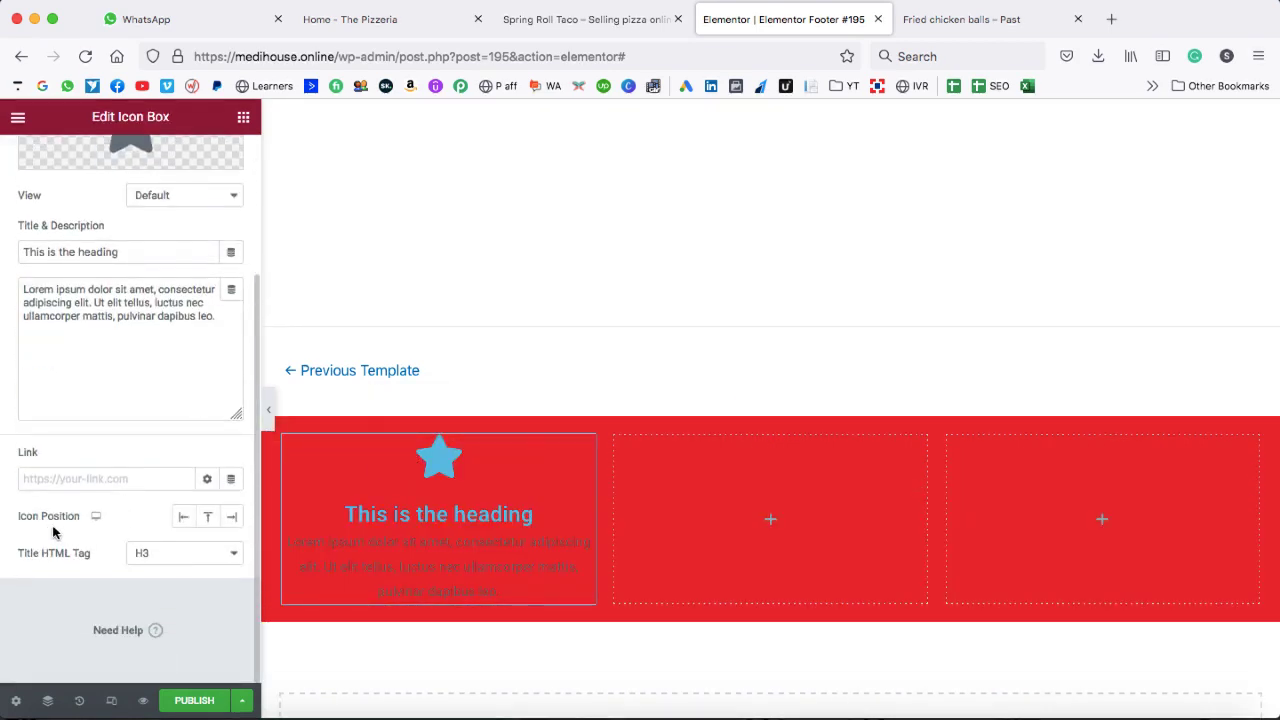
{"action": "left_click", "coordinate": [183, 519]}
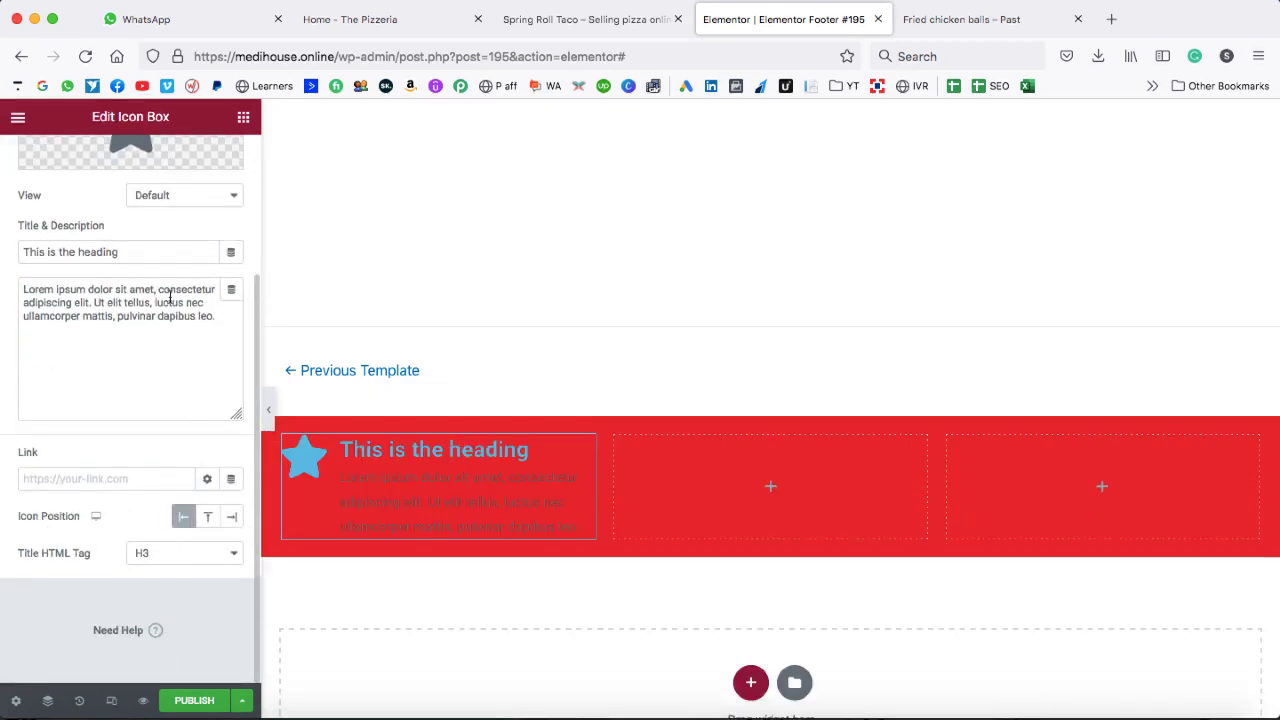
{"action": "scroll", "coordinate": [169, 303], "scroll_direction": "up", "scroll_amount": 5}
Step: Fill in the title 'Sign Up For Newsletter' and the $20 coupon description from the copied text
{"action": "left_click", "coordinate": [133, 477]}
{"action": "key", "text": "super+a"}
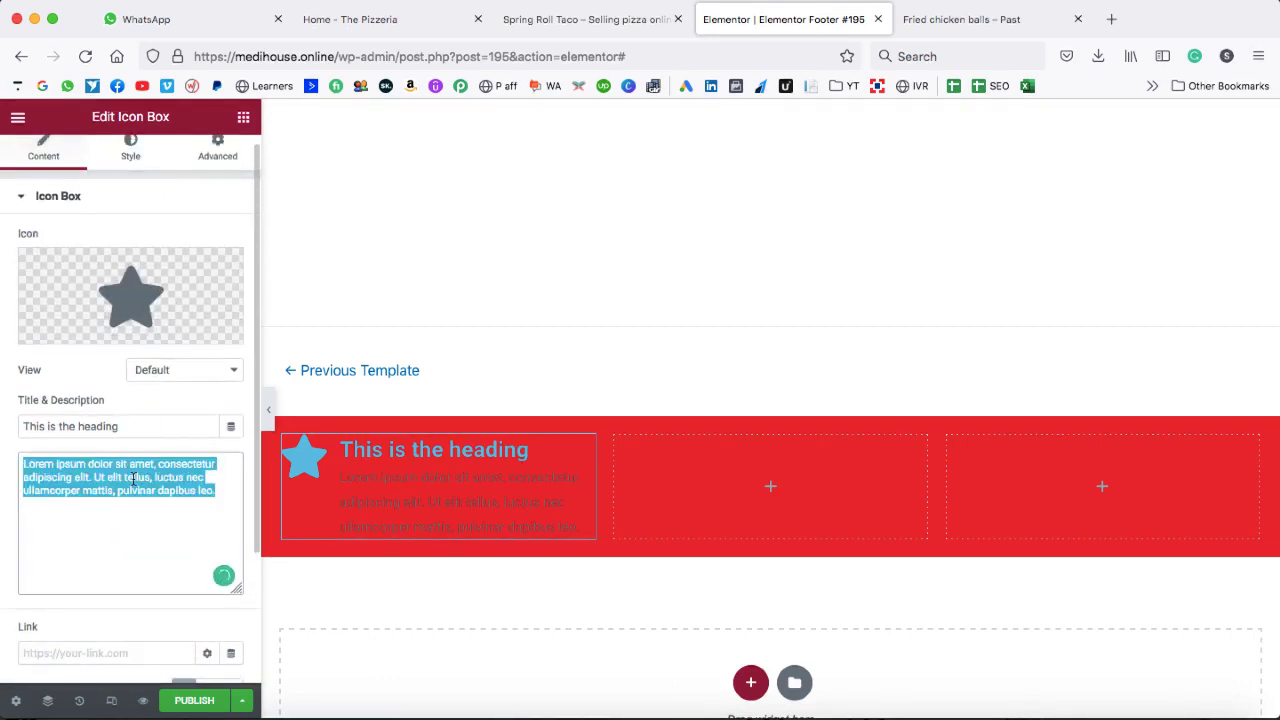
{"action": "type", "text": "Sign Up For Newsletter  ...and receive $20 coupon for first shopping"}
{"action": "triple_click", "coordinate": [88, 463]}
{"action": "key", "text": "BackSpace"}
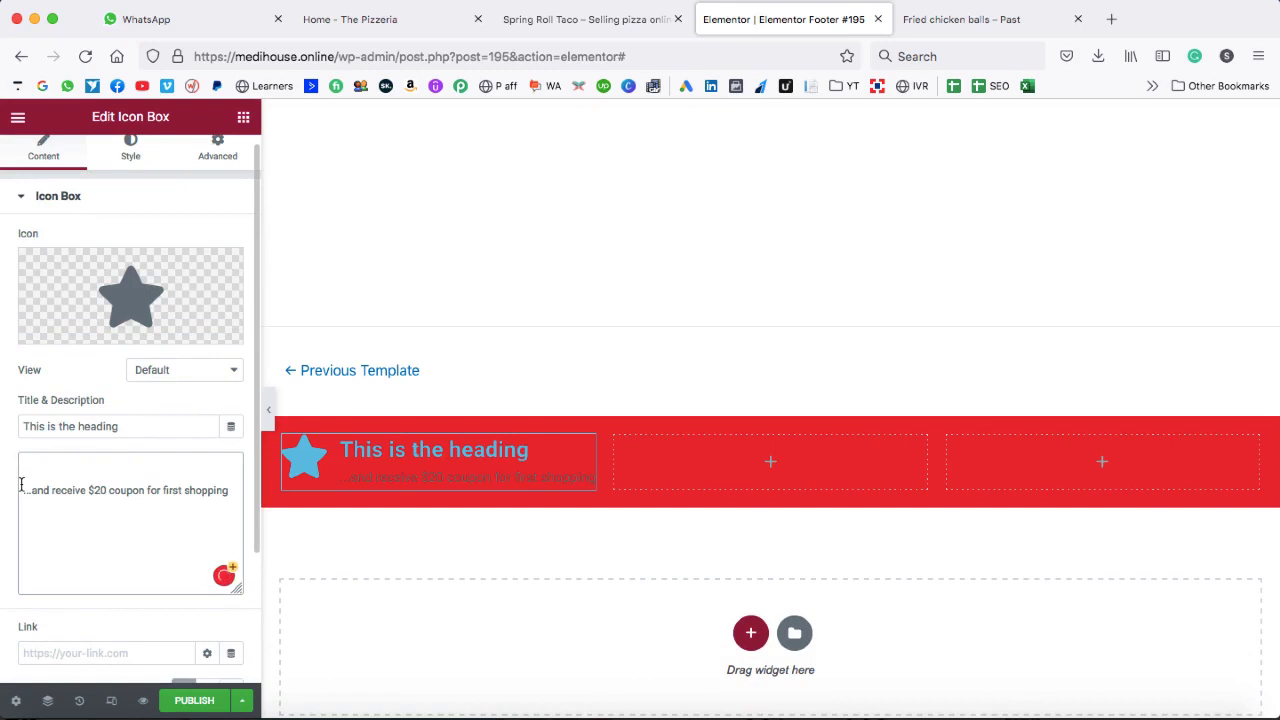
{"action": "left_click", "coordinate": [22, 490]}
{"action": "key", "text": "BackSpace"}
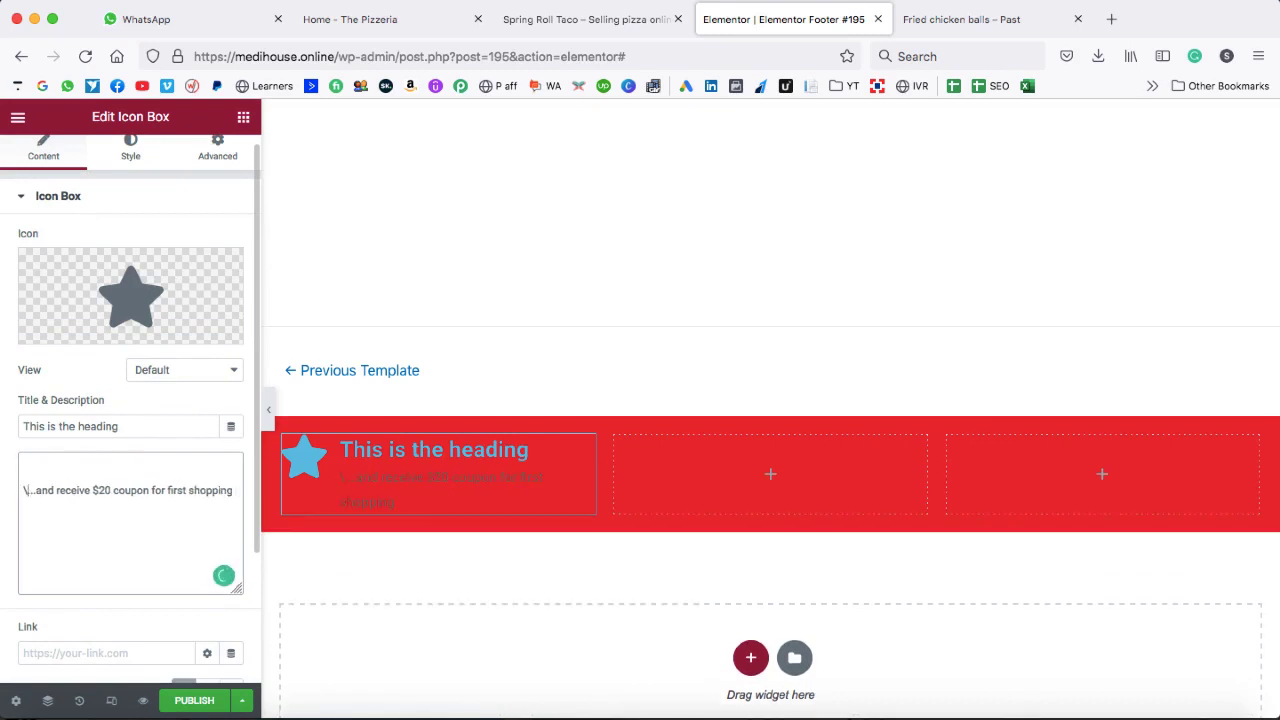
{"action": "left_click_drag", "start_coordinate": [141, 430], "coordinate": [16, 425]}
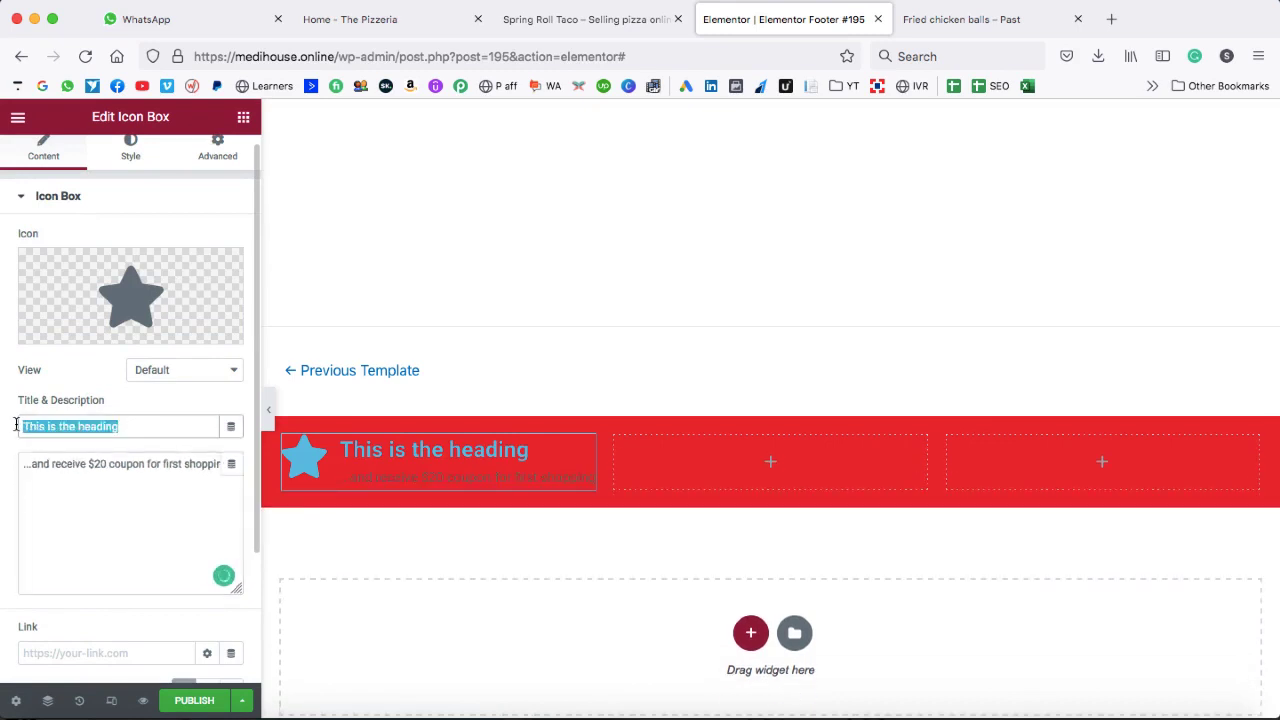
{"action": "type", "text": "Sign Up For Newsletter"}
Step: Set the icon box icon to the Envelope icon
{"action": "mouse_move", "coordinate": [63, 343]}
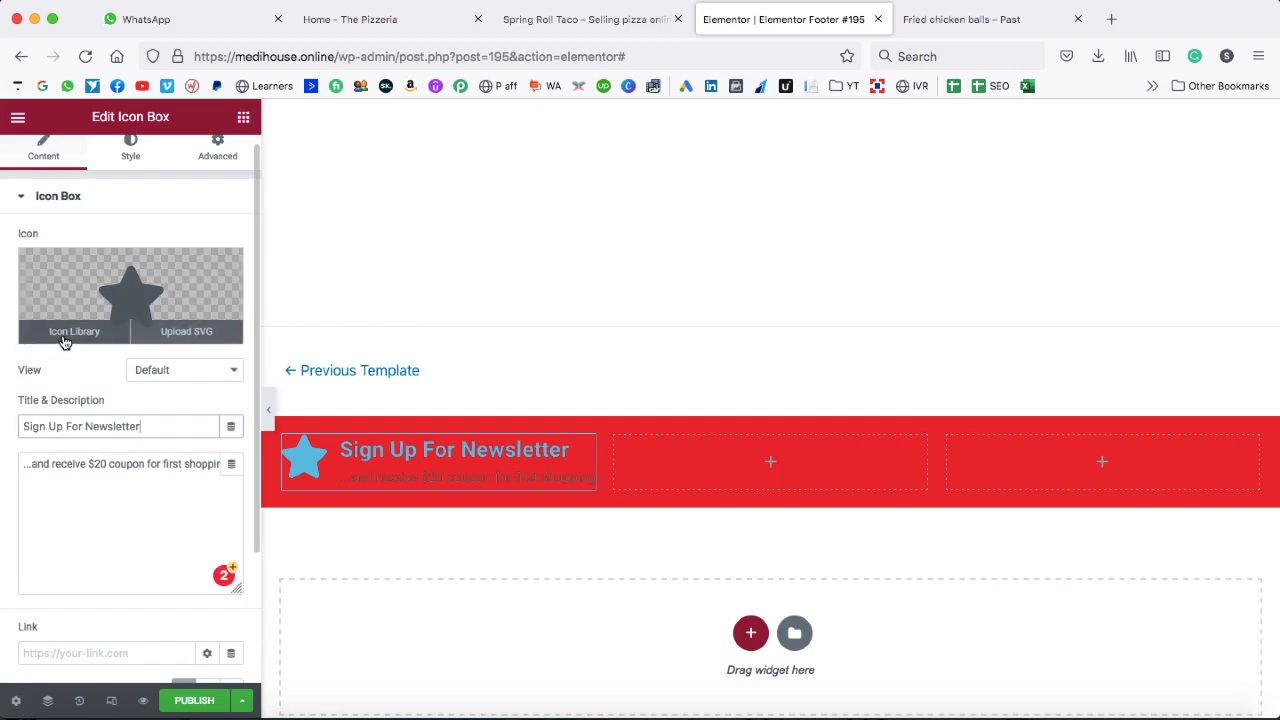
{"action": "left_click", "coordinate": [62, 335]}
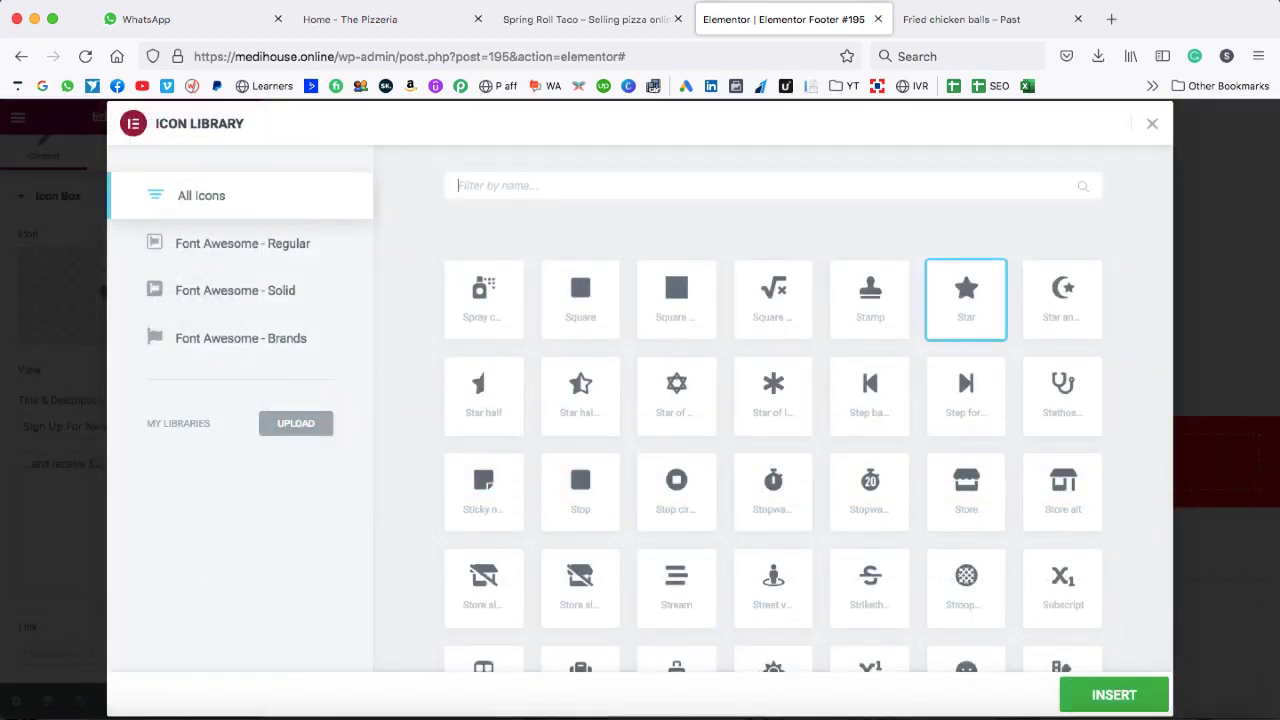
{"action": "type", "text": "enve"}
{"action": "left_click", "coordinate": [491, 292]}
{"action": "left_click", "coordinate": [1097, 689]}
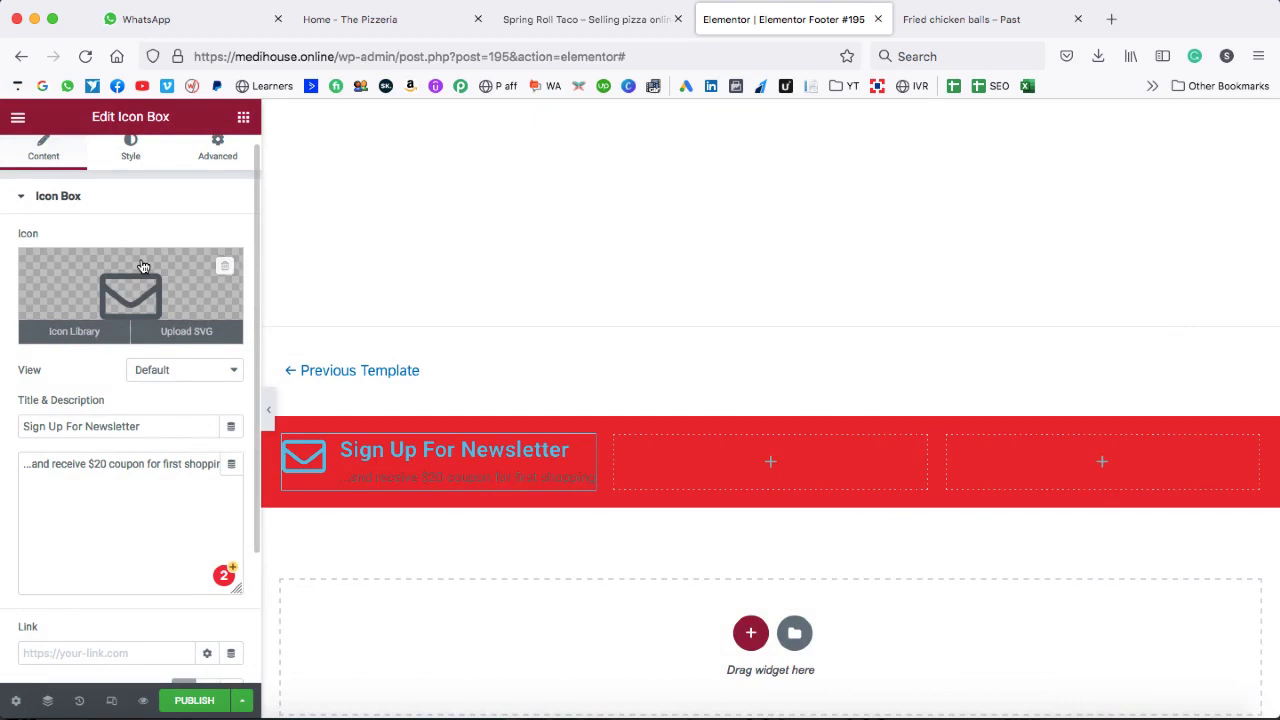
{"action": "scroll", "coordinate": [129, 197], "scroll_direction": "up", "scroll_amount": 1}
Step: Make the icon box's primary icon colour white (#FFFFFF)
{"action": "left_click", "coordinate": [128, 165]}
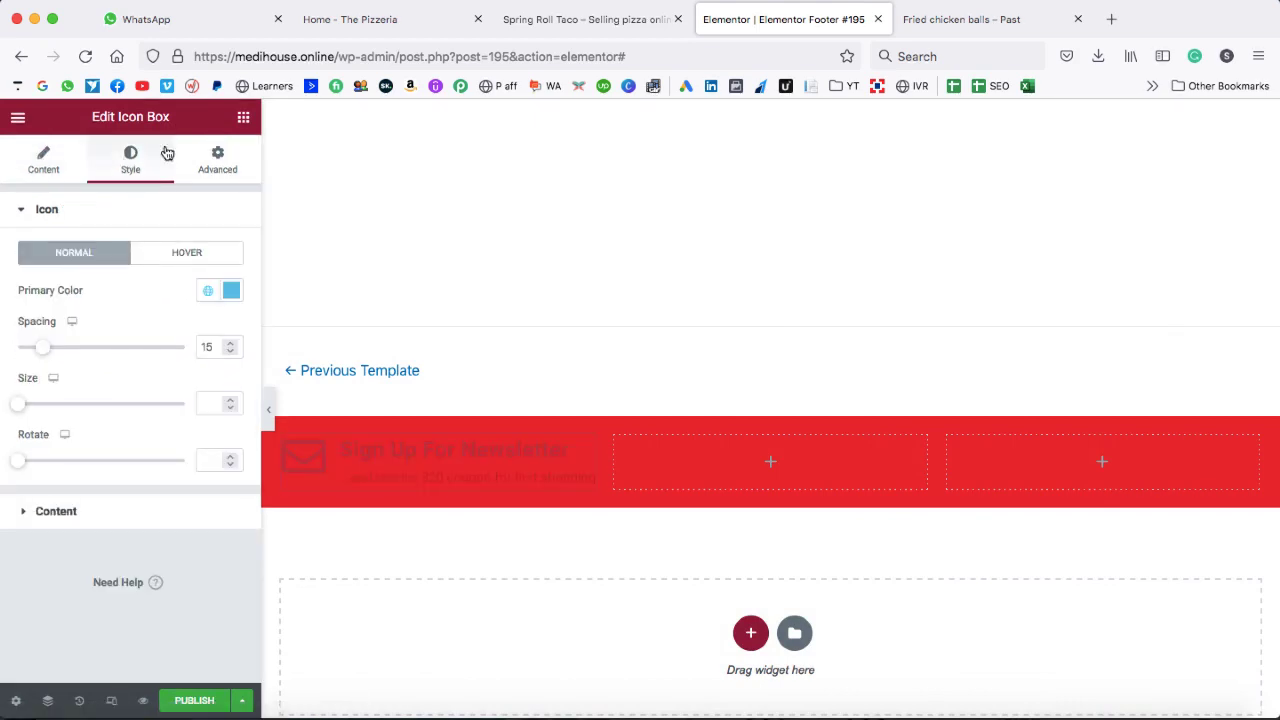
{"action": "left_click", "coordinate": [950, 22]}
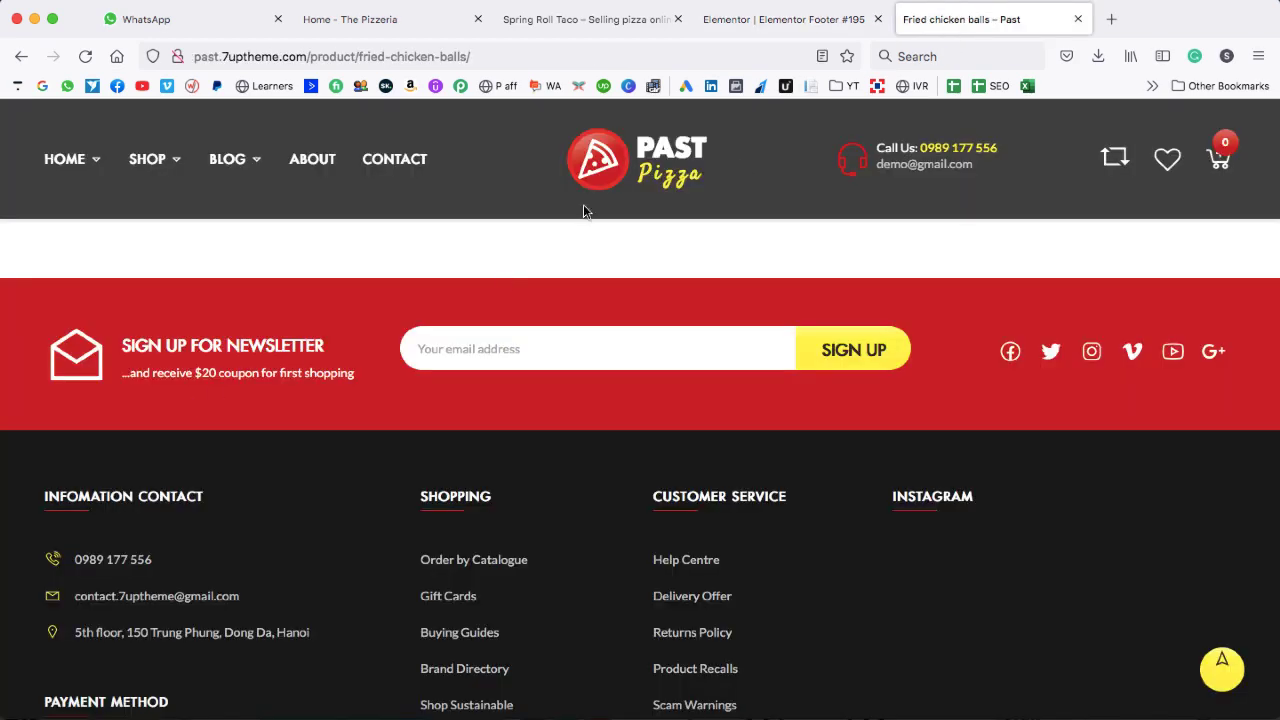
{"action": "left_click", "coordinate": [752, 24]}
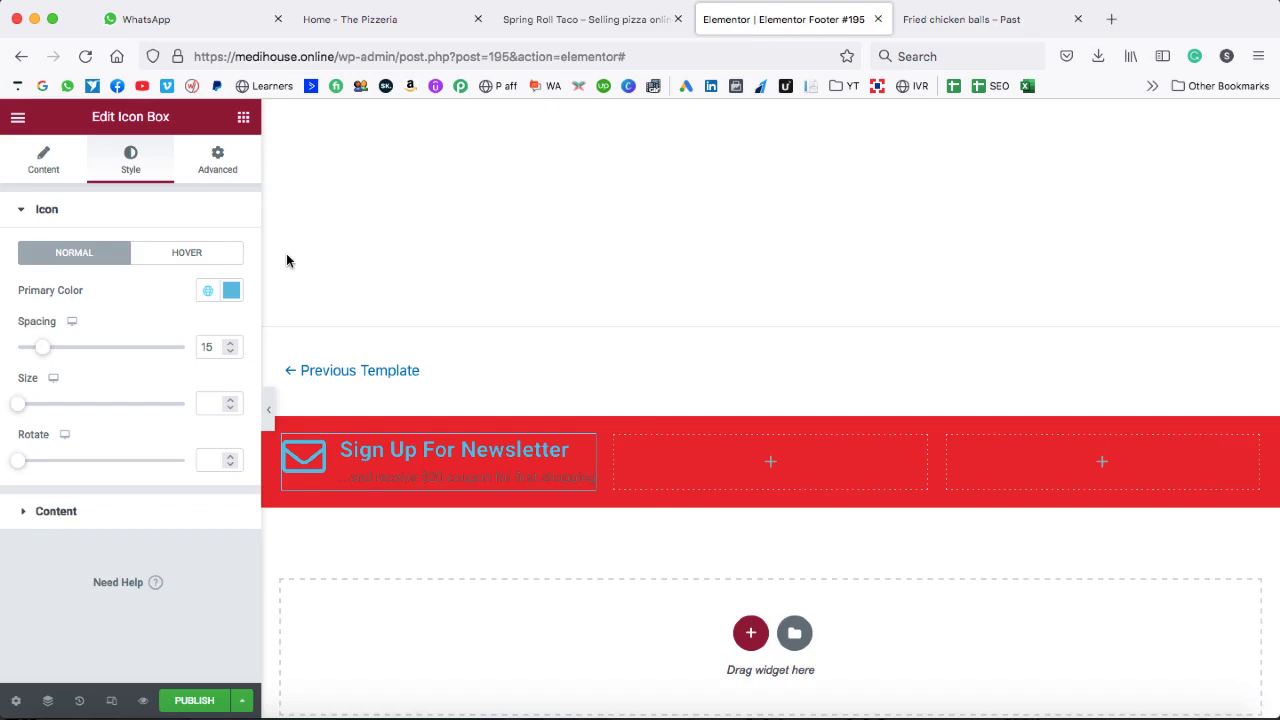
{"action": "left_click", "coordinate": [231, 291]}
{"action": "type", "text": "#FFFFFF"}
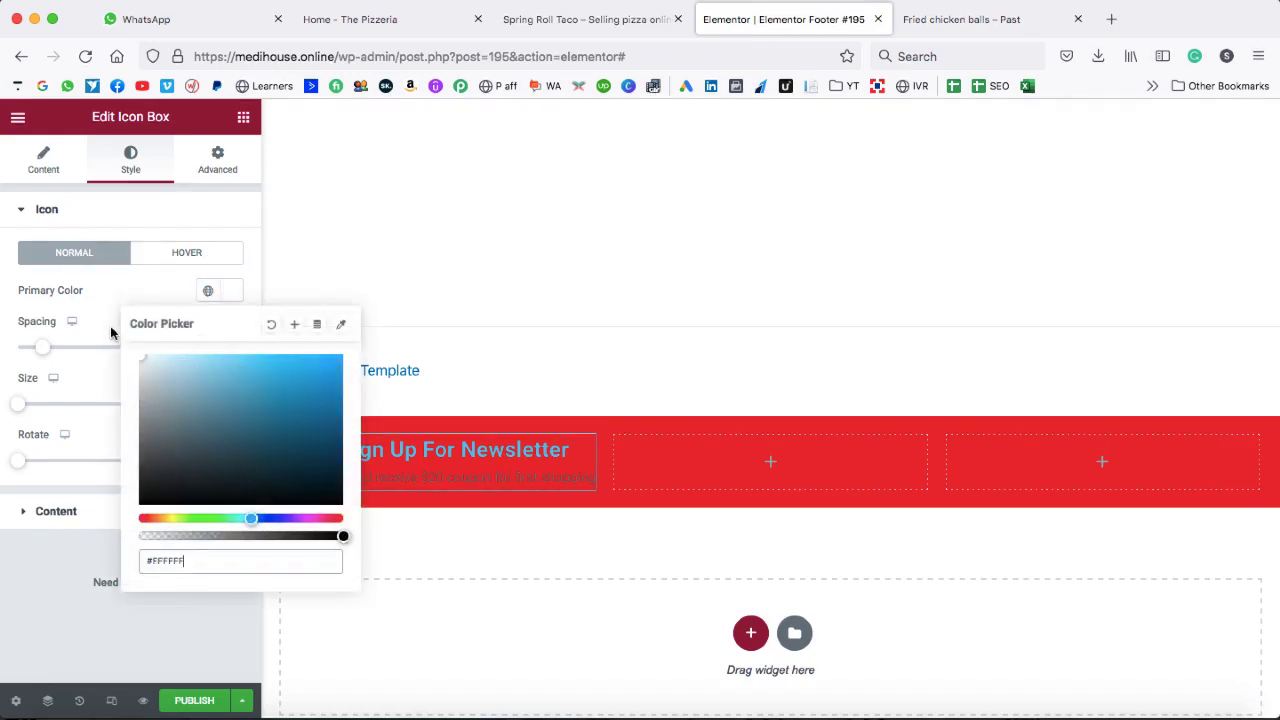
{"action": "left_click", "coordinate": [100, 306]}
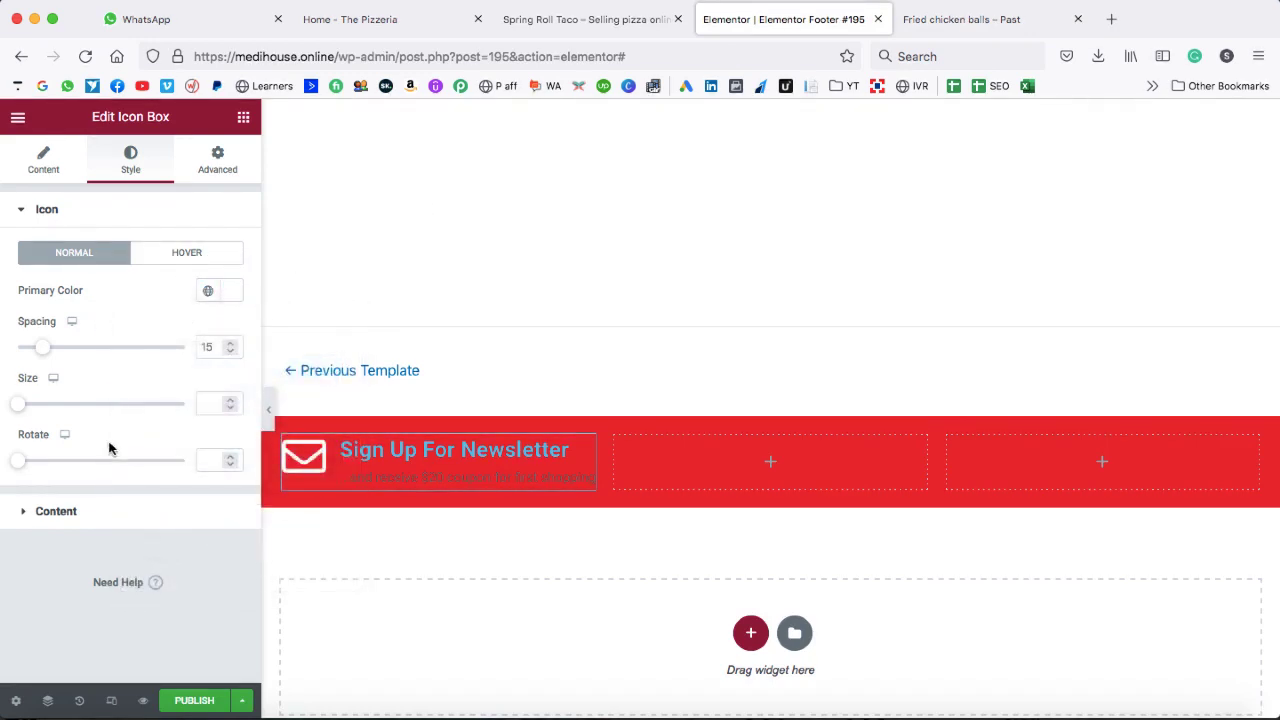
Step: Set the title and description colours to #FFFFFF and set title spacing to 0
{"action": "left_click", "coordinate": [56, 511]}
{"action": "scroll", "coordinate": [157, 449], "scroll_direction": "down", "scroll_amount": 2}
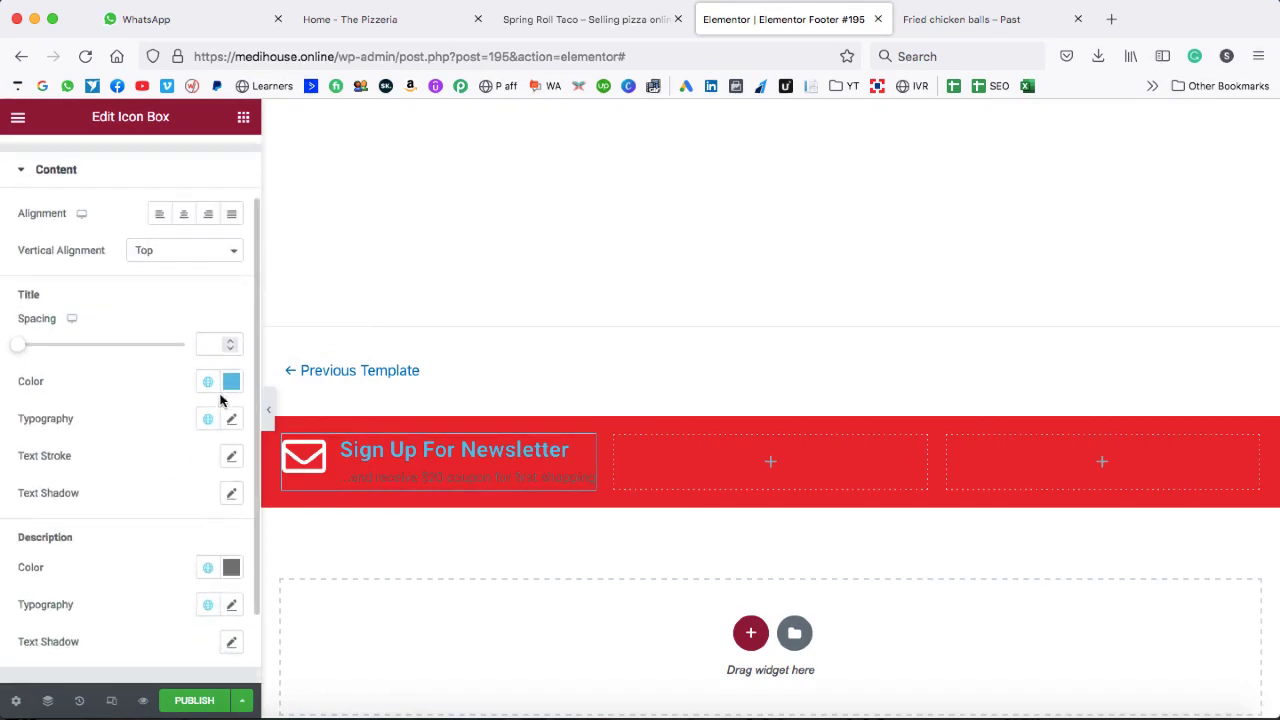
{"action": "left_click", "coordinate": [231, 381]}
{"action": "type", "text": "#FFFFFF"}
{"action": "left_click", "coordinate": [114, 424]}
{"action": "scroll", "coordinate": [117, 434], "scroll_direction": "down", "scroll_amount": 2}
{"action": "left_click", "coordinate": [230, 482]}
{"action": "type", "text": "#FFFFFF"}
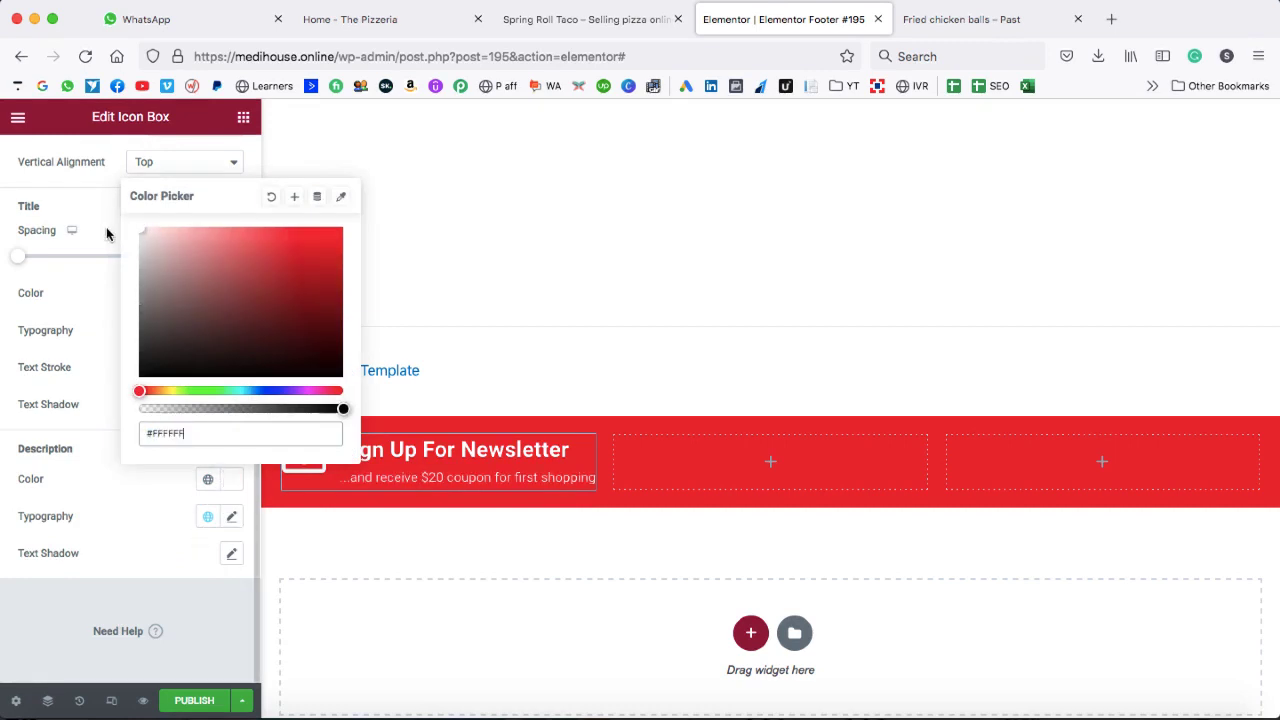
{"action": "left_click", "coordinate": [109, 206]}
{"action": "mouse_move", "coordinate": [21, 268]}
{"action": "left_mouse_down"}
{"action": "mouse_move", "coordinate": [47, 263]}
{"action": "mouse_move", "coordinate": [9, 260]}
{"action": "left_mouse_up"}
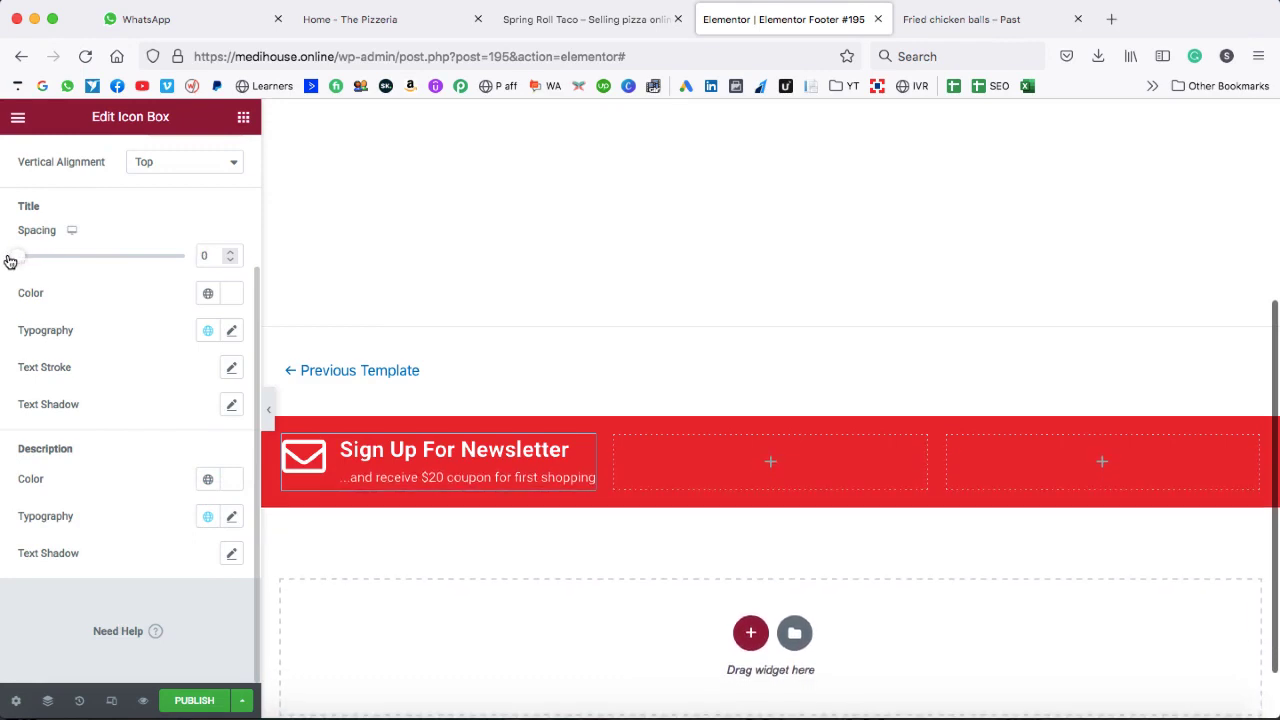
Step: Set vertical alignment to Middle and widen the red section's middle column
{"action": "scroll", "coordinate": [89, 263], "scroll_direction": "up", "scroll_amount": 3}
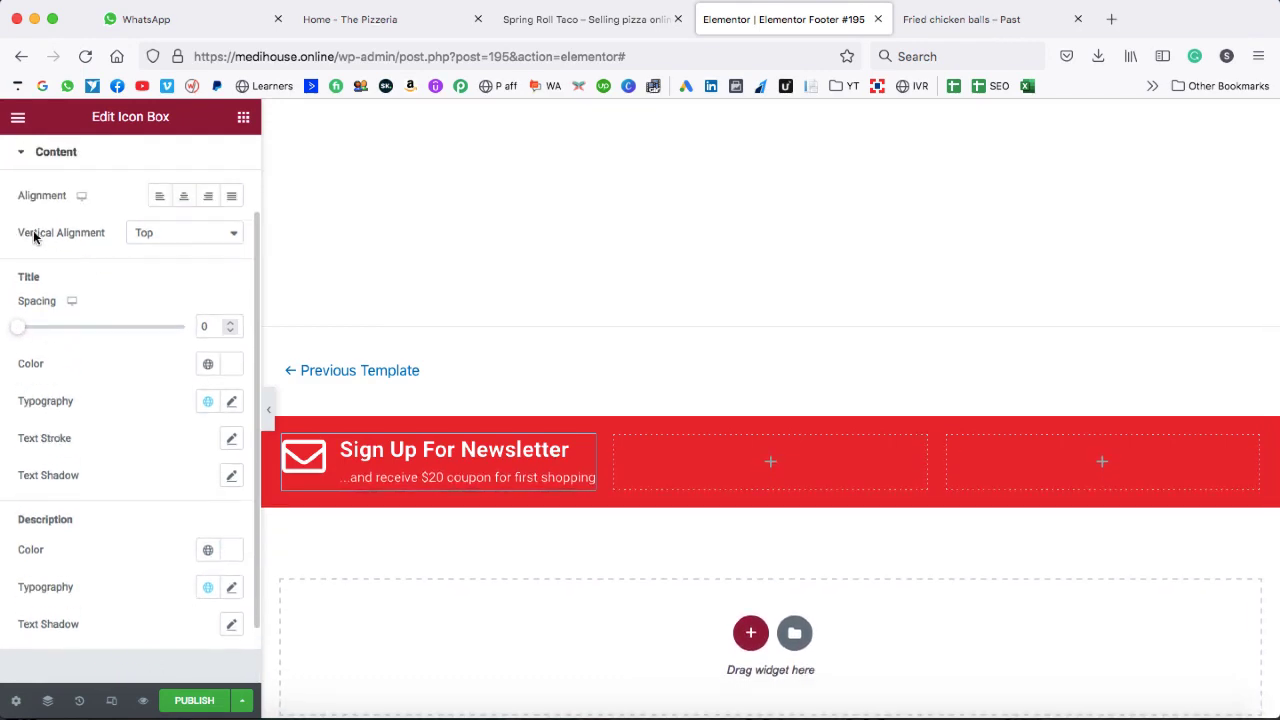
{"action": "left_click", "coordinate": [169, 233]}
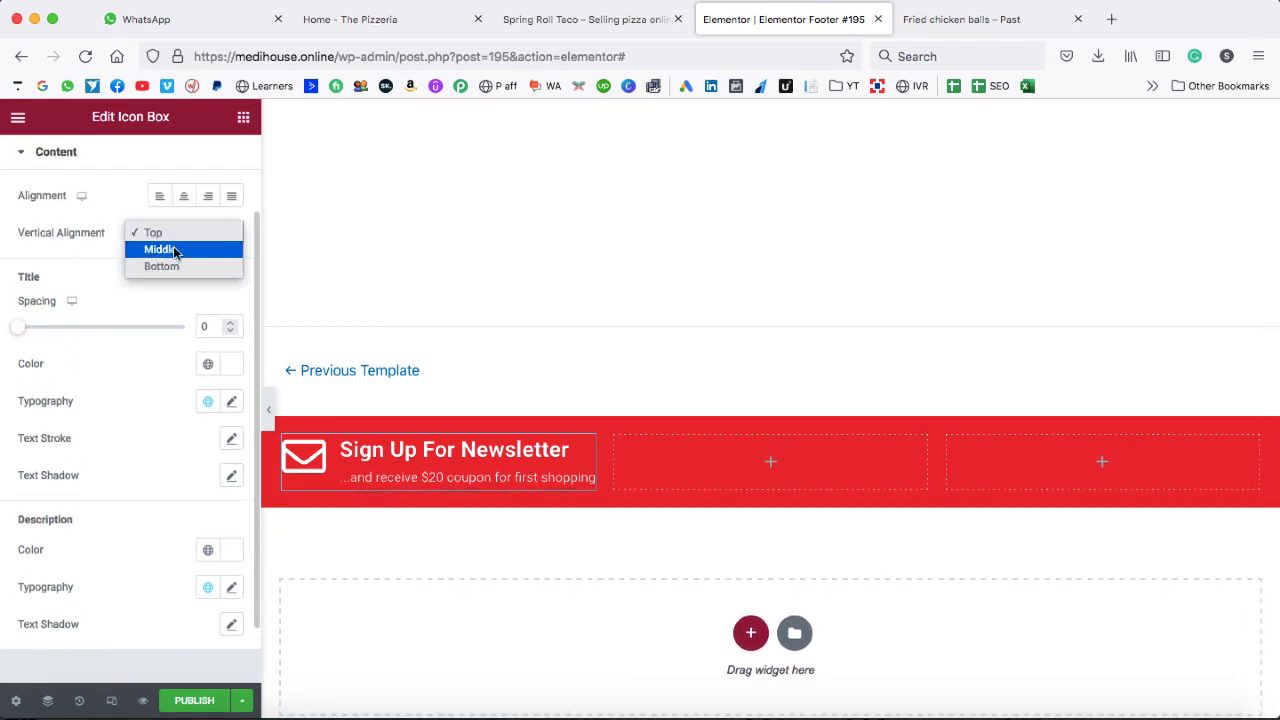
{"action": "left_click", "coordinate": [165, 249]}
{"action": "left_click_drag", "start_coordinate": [934, 455], "coordinate": [1060, 458]}
{"action": "left_click", "coordinate": [816, 463]}
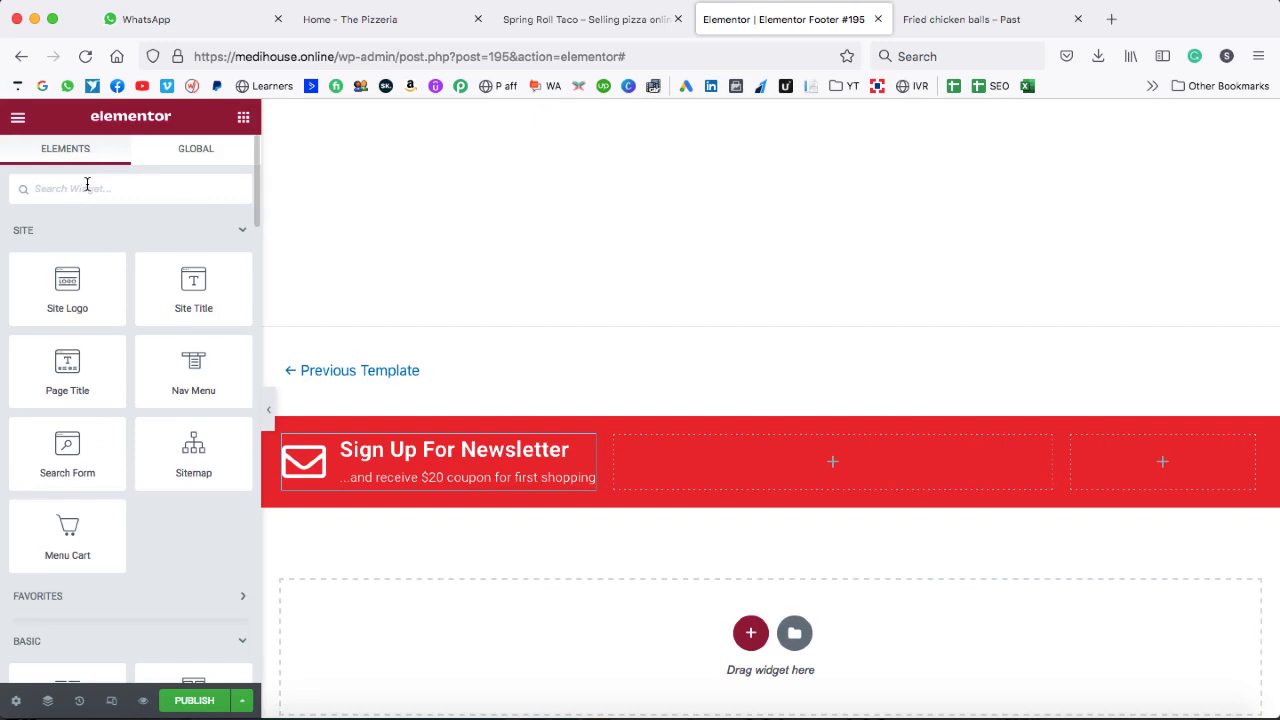
Step: Place a Form widget in the middle column, remove its Name and Message fields, and hide labels
{"action": "type", "text": "form"}
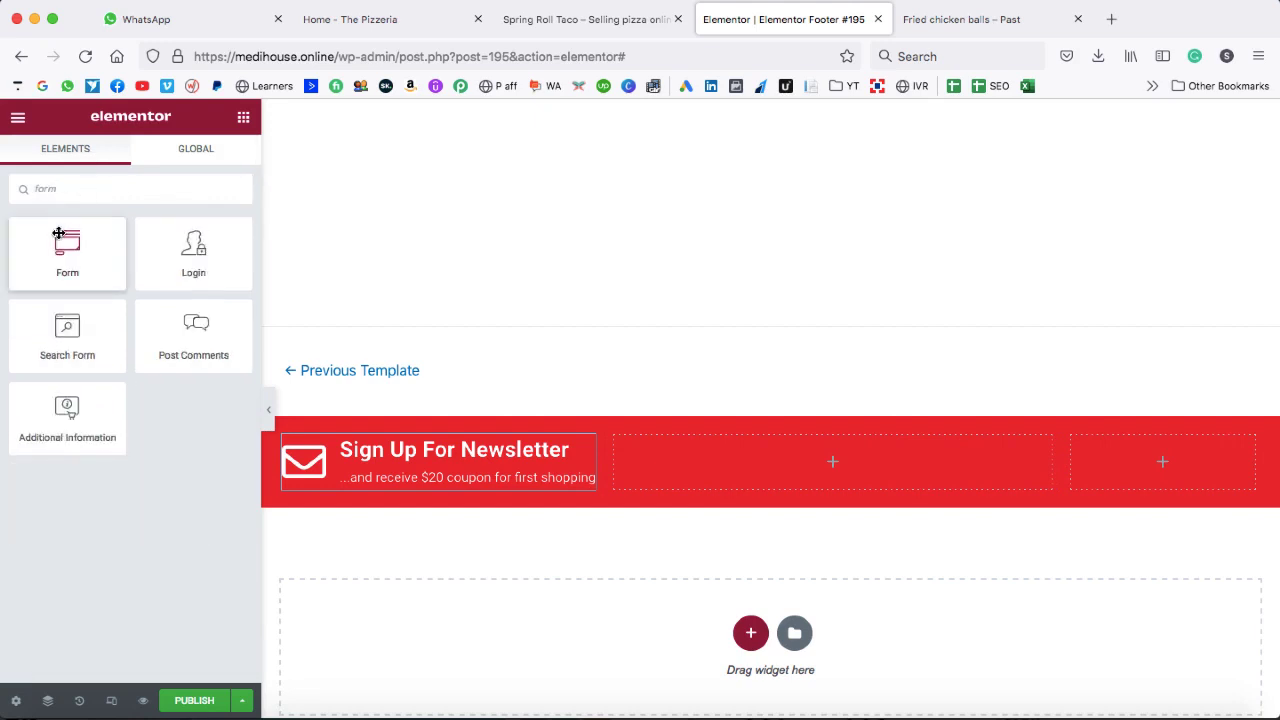
{"action": "left_click_drag", "start_coordinate": [57, 240], "coordinate": [693, 468]}
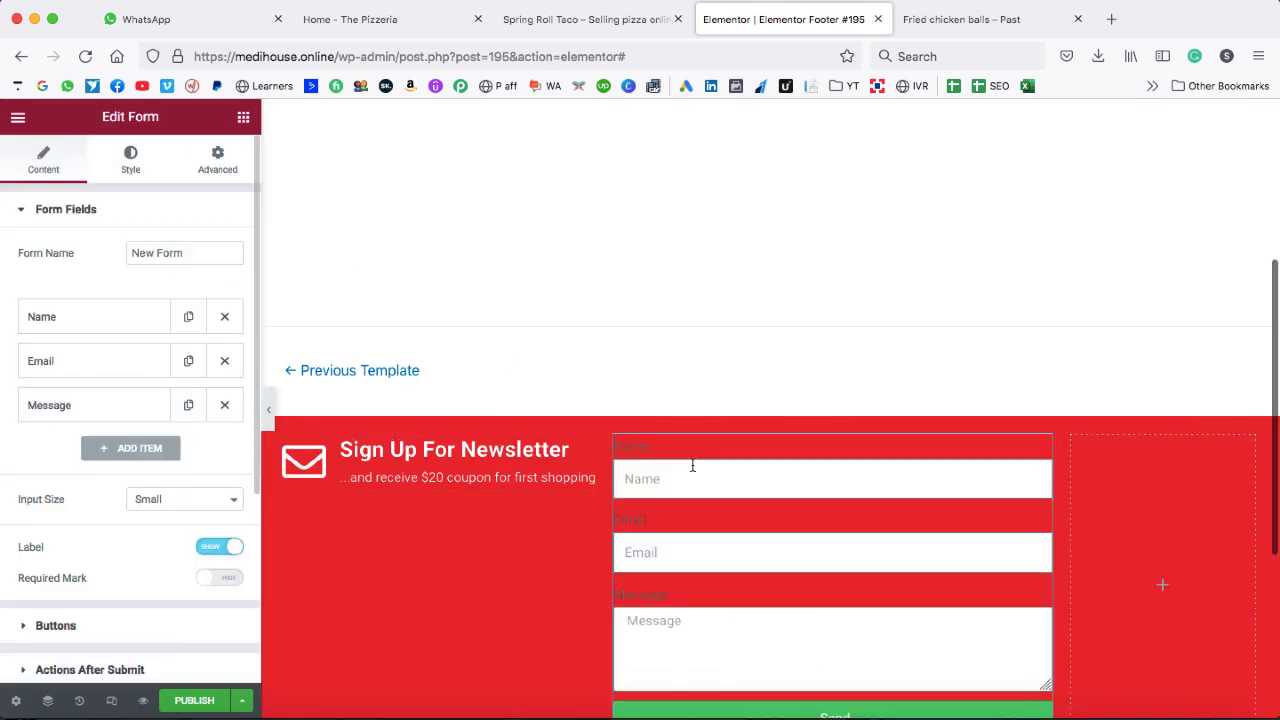
{"action": "left_click", "coordinate": [225, 318]}
{"action": "left_click", "coordinate": [224, 361]}
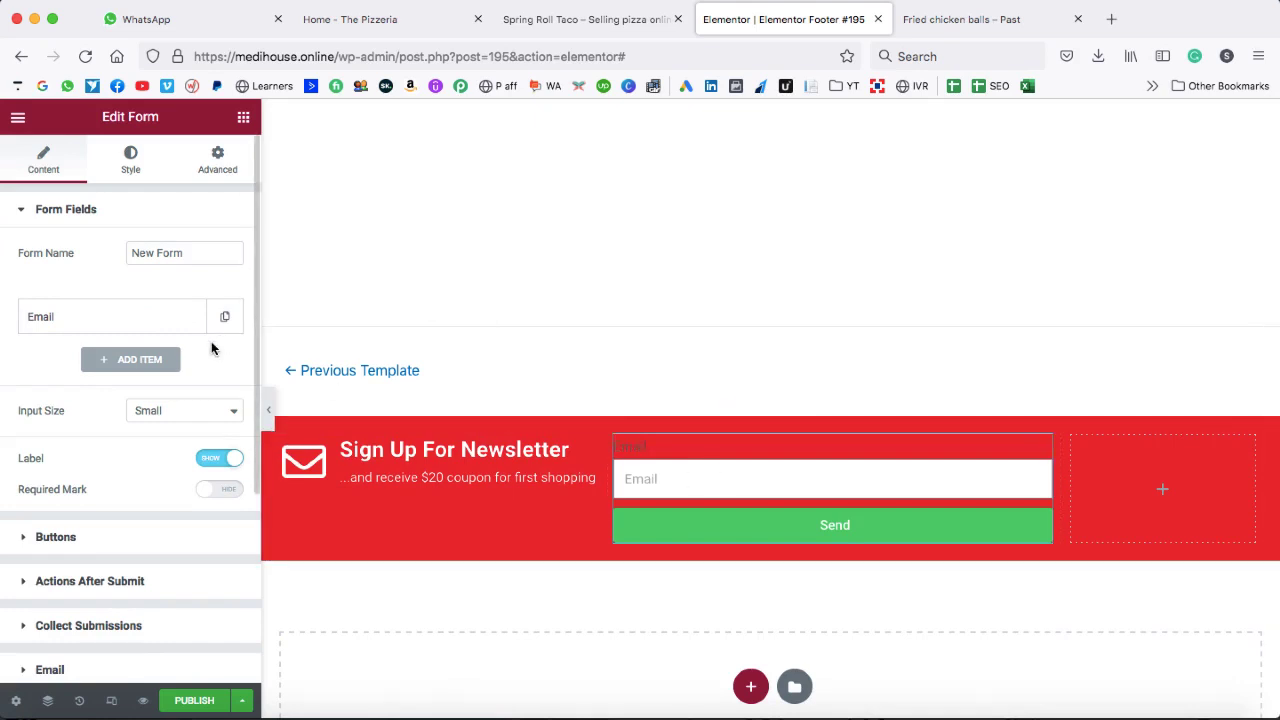
{"action": "left_click", "coordinate": [209, 463]}
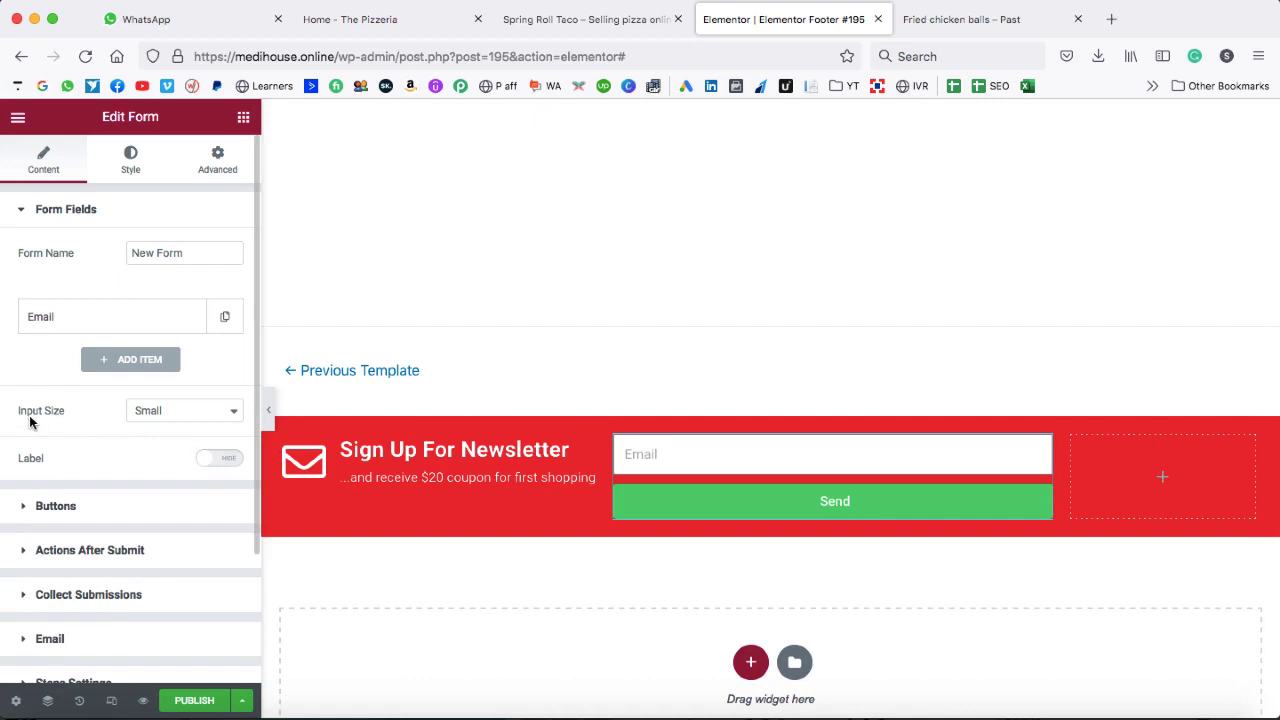
Step: Set the email field's input size to Medium
{"action": "left_click", "coordinate": [158, 418]}
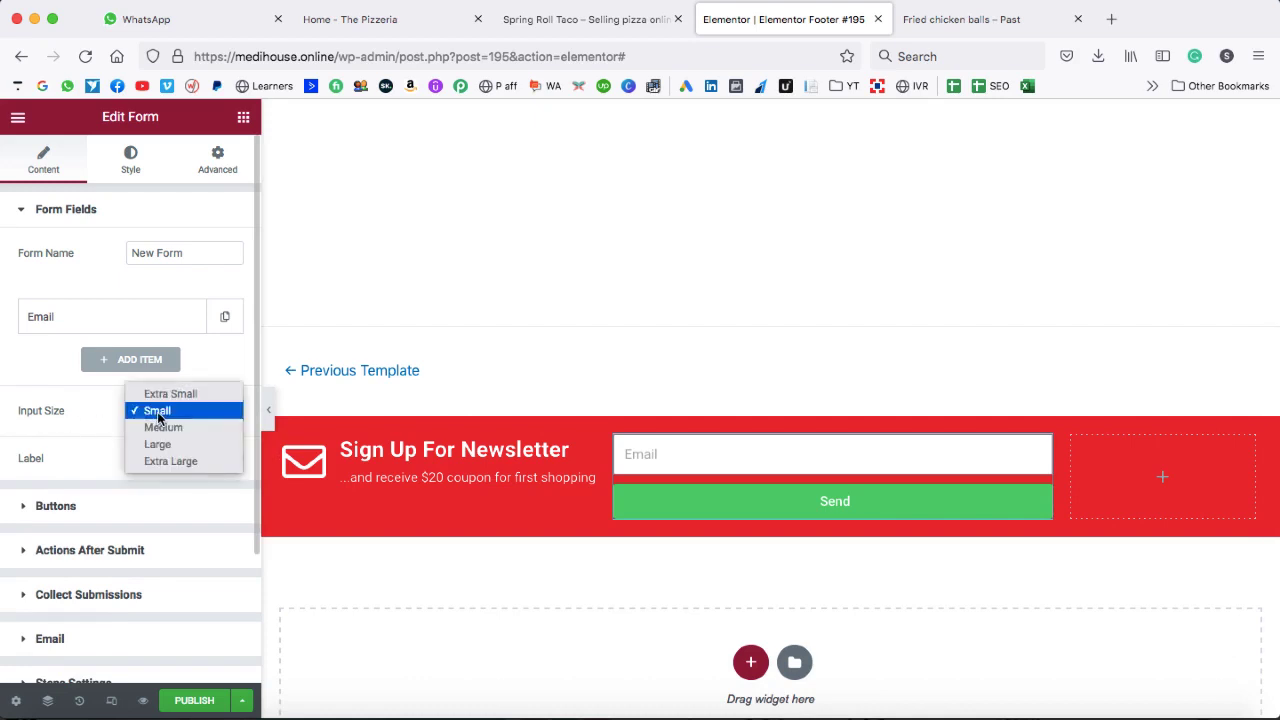
{"action": "left_click", "coordinate": [167, 429]}
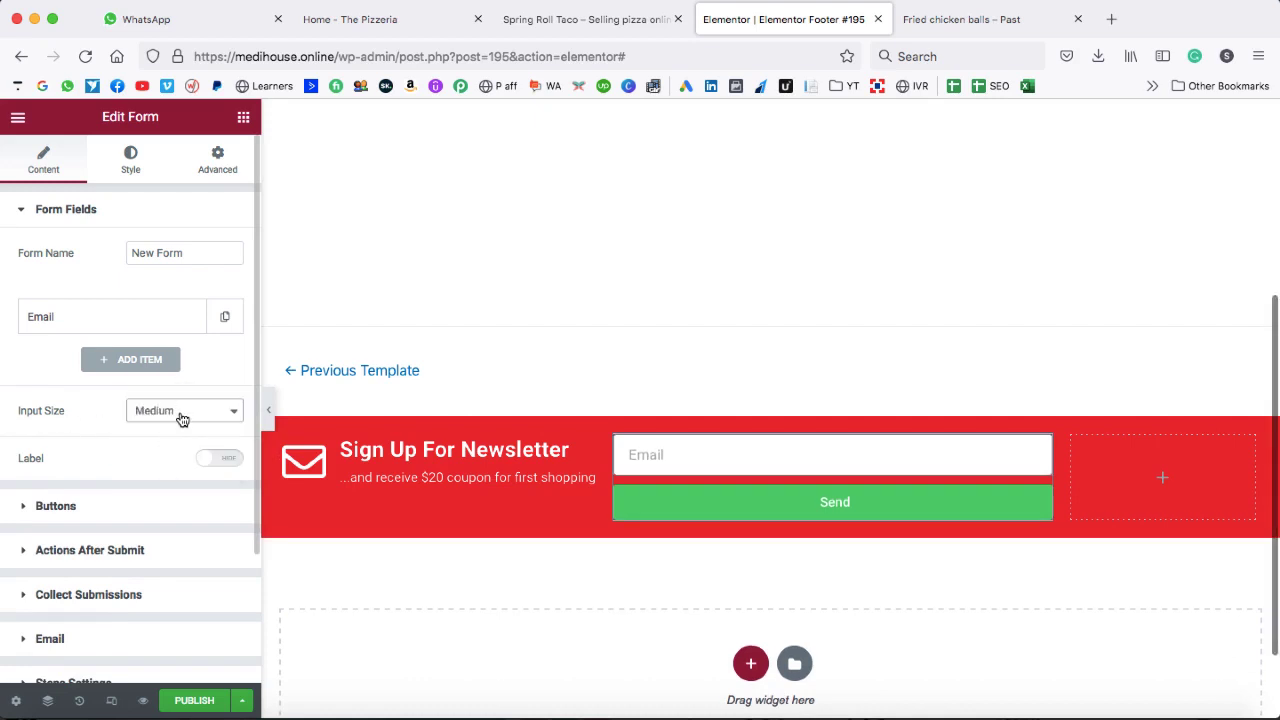
{"action": "left_click", "coordinate": [180, 419]}
{"action": "left_click", "coordinate": [181, 447]}
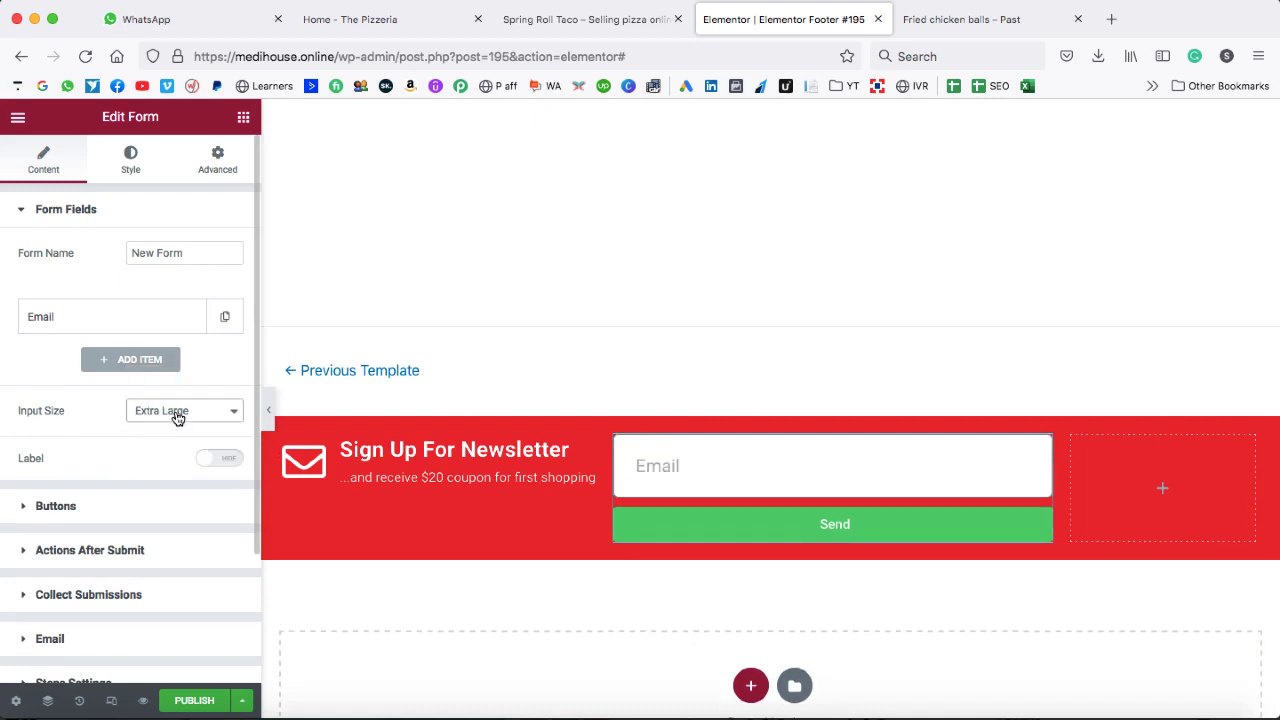
{"action": "left_click", "coordinate": [176, 411]}
{"action": "left_click", "coordinate": [173, 382]}
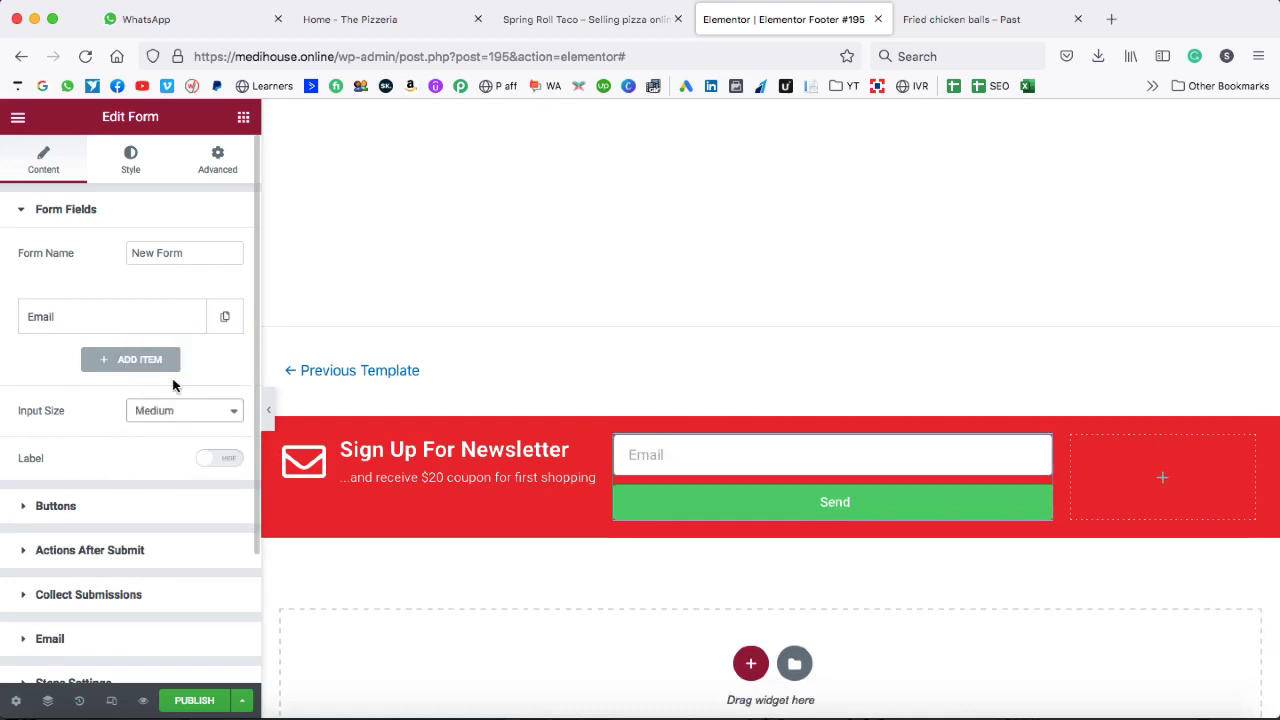
Step: Change the submit button label from Send to 'Subscribe'
{"action": "left_click", "coordinate": [25, 510]}
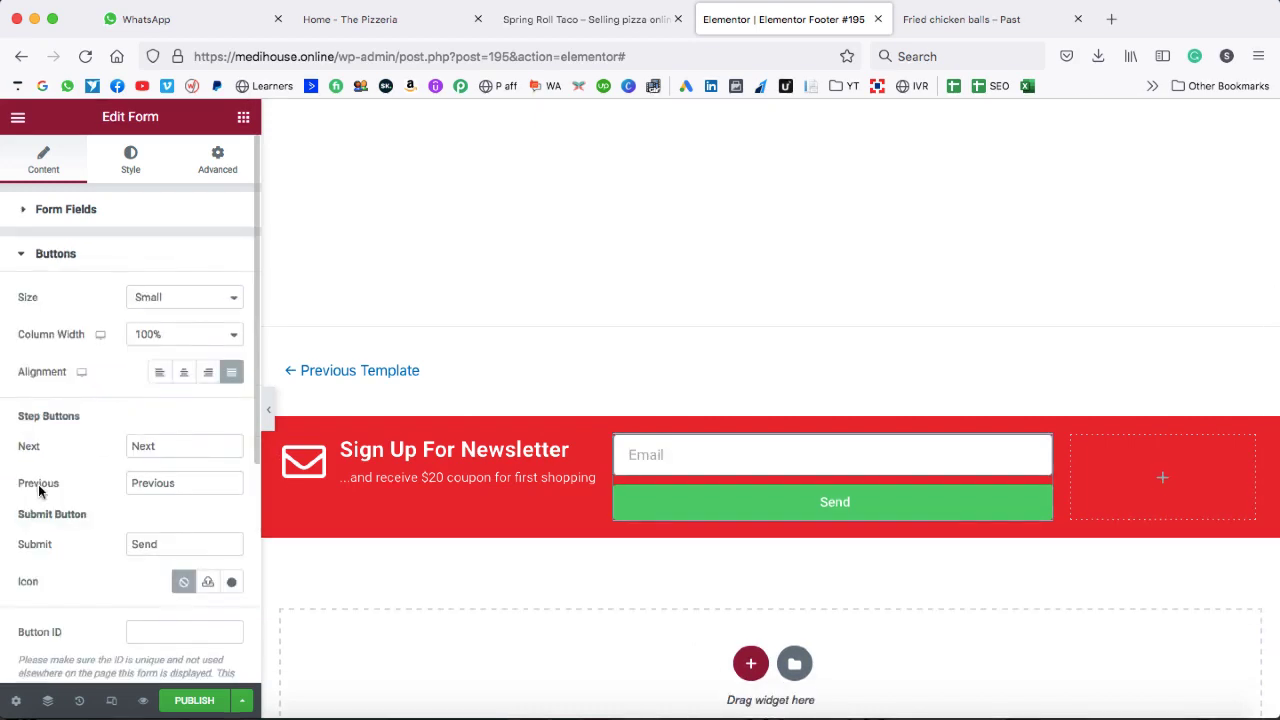
{"action": "left_click_drag", "start_coordinate": [183, 544], "coordinate": [133, 544]}
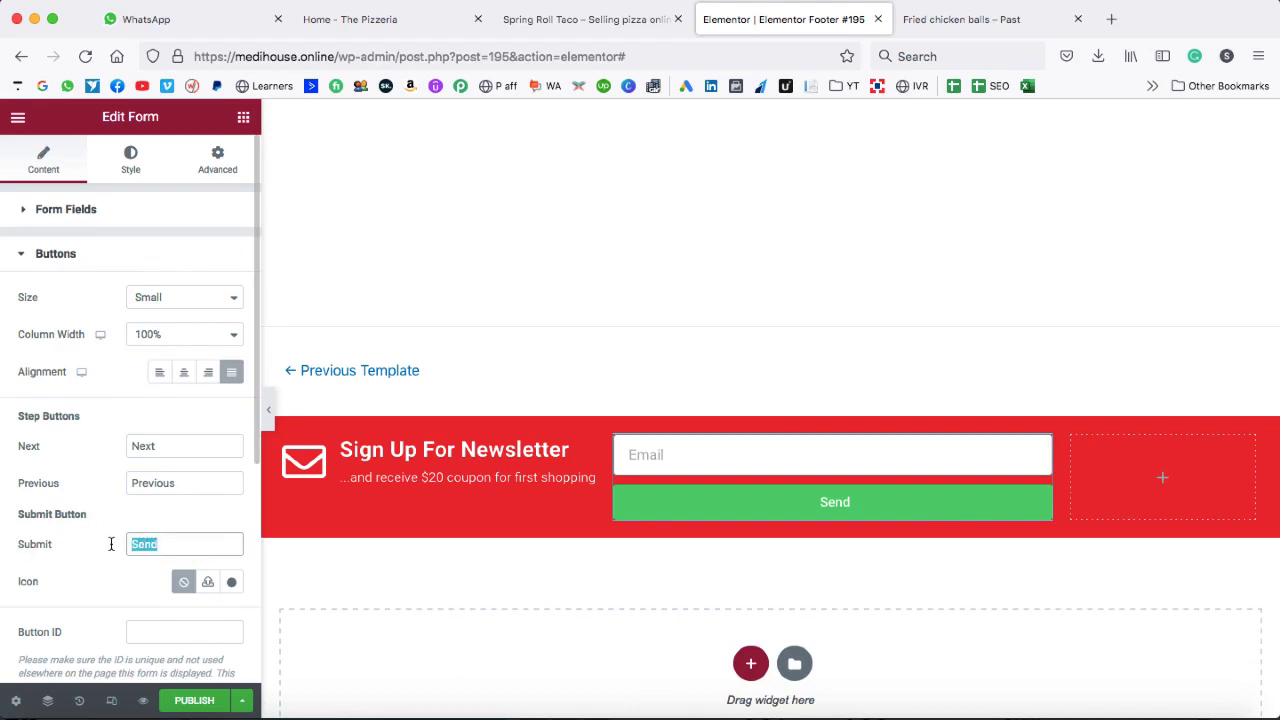
{"action": "type", "text": "Subscribe"}
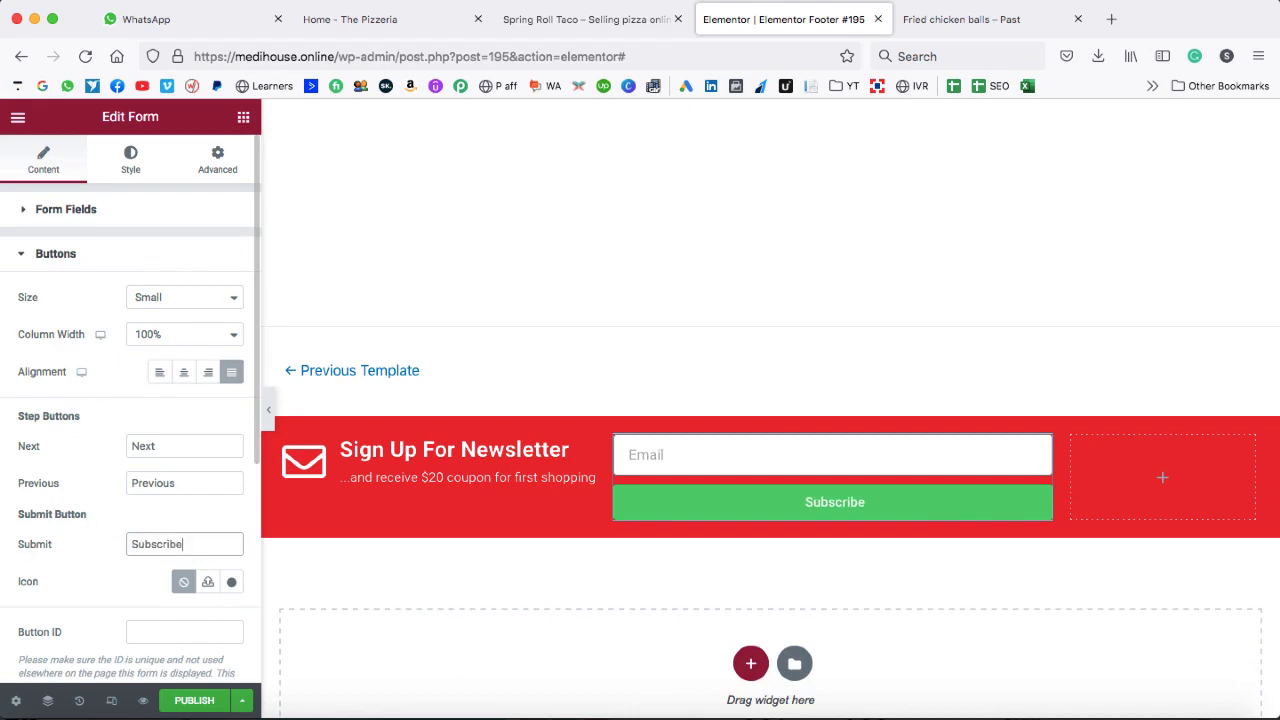
{"action": "left_click", "coordinate": [98, 562]}
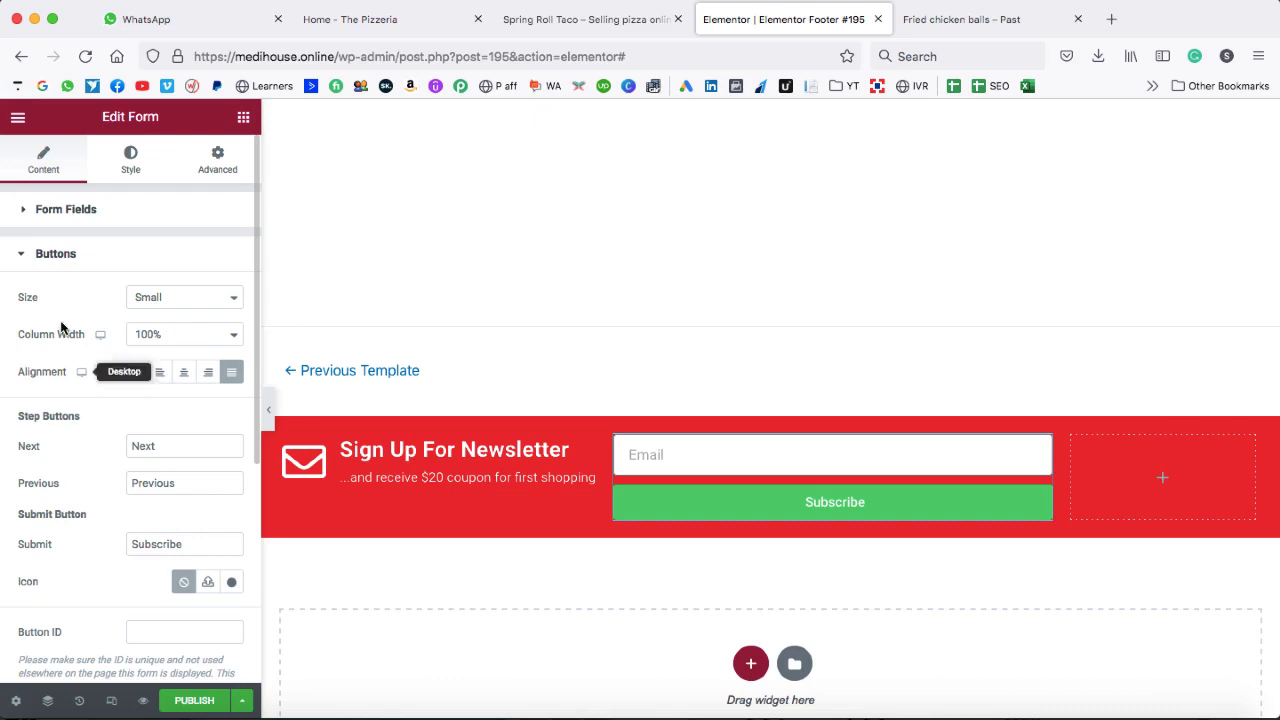
{"action": "left_click", "coordinate": [30, 257]}
Step: In the email notification settings, change the subject's word 'message' to 'subscription'
{"action": "left_click", "coordinate": [25, 299]}
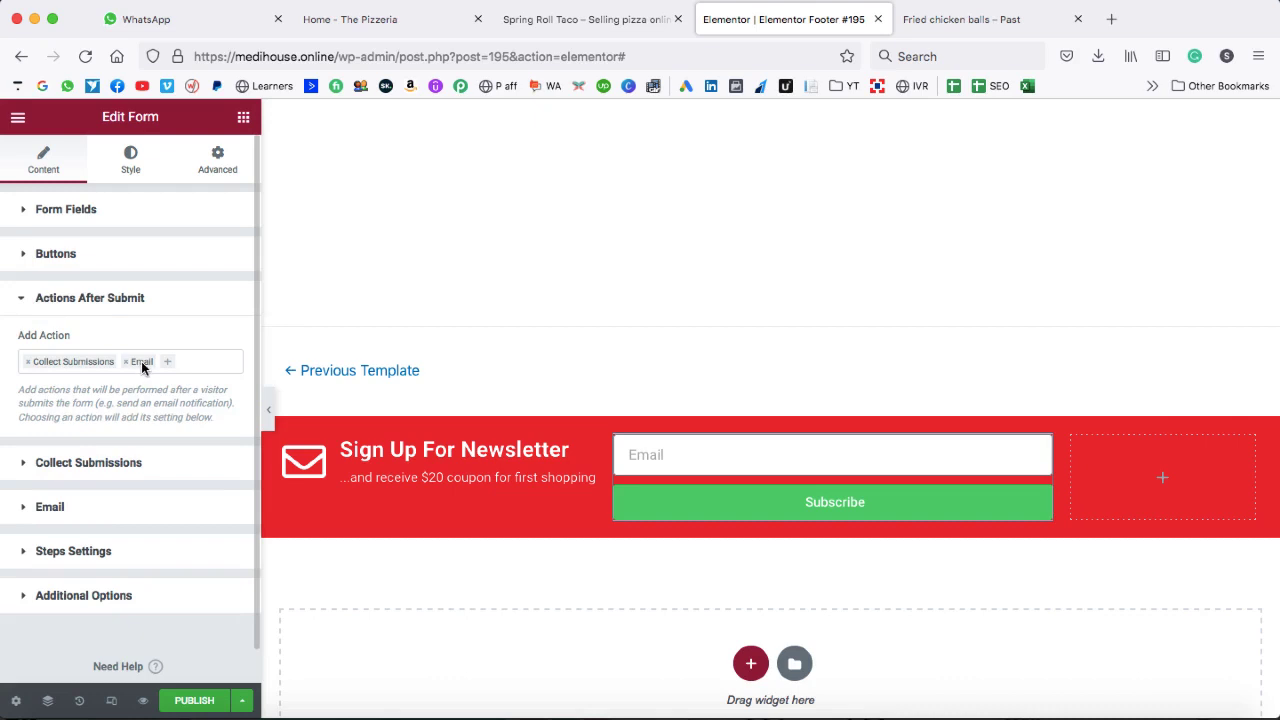
{"action": "left_click", "coordinate": [23, 507]}
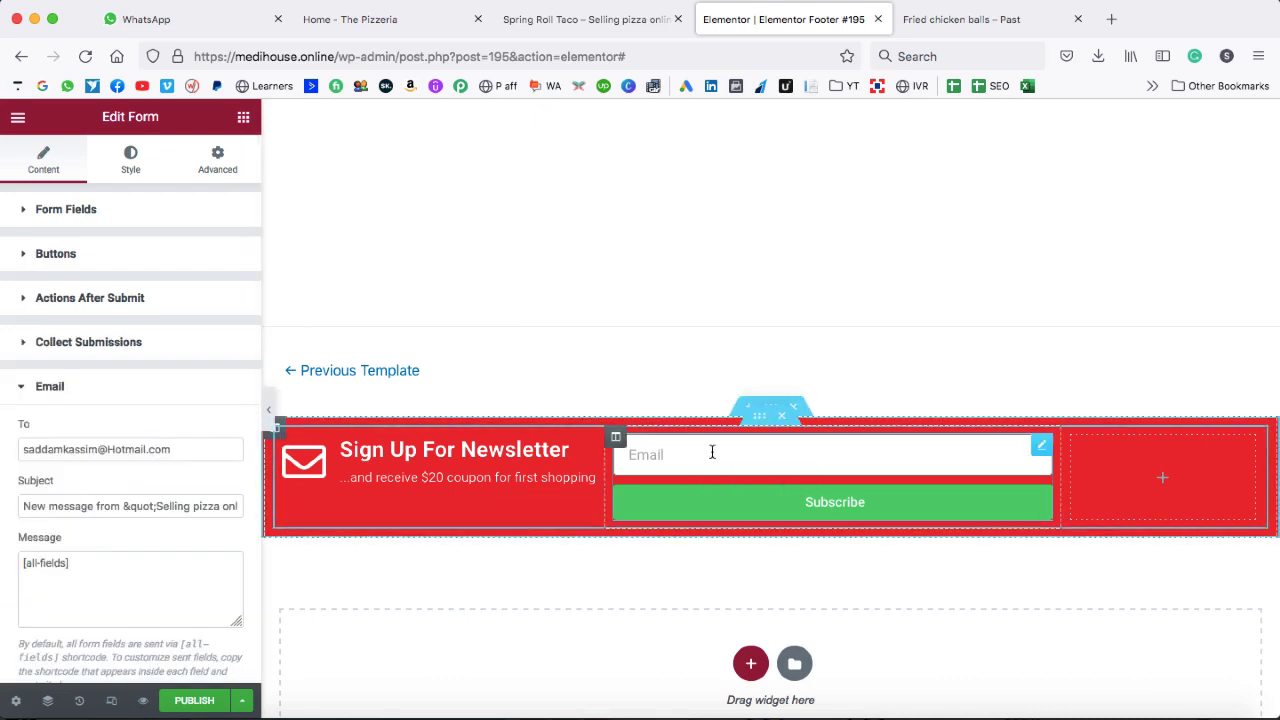
{"action": "left_click_drag", "start_coordinate": [194, 449], "coordinate": [24, 449]}
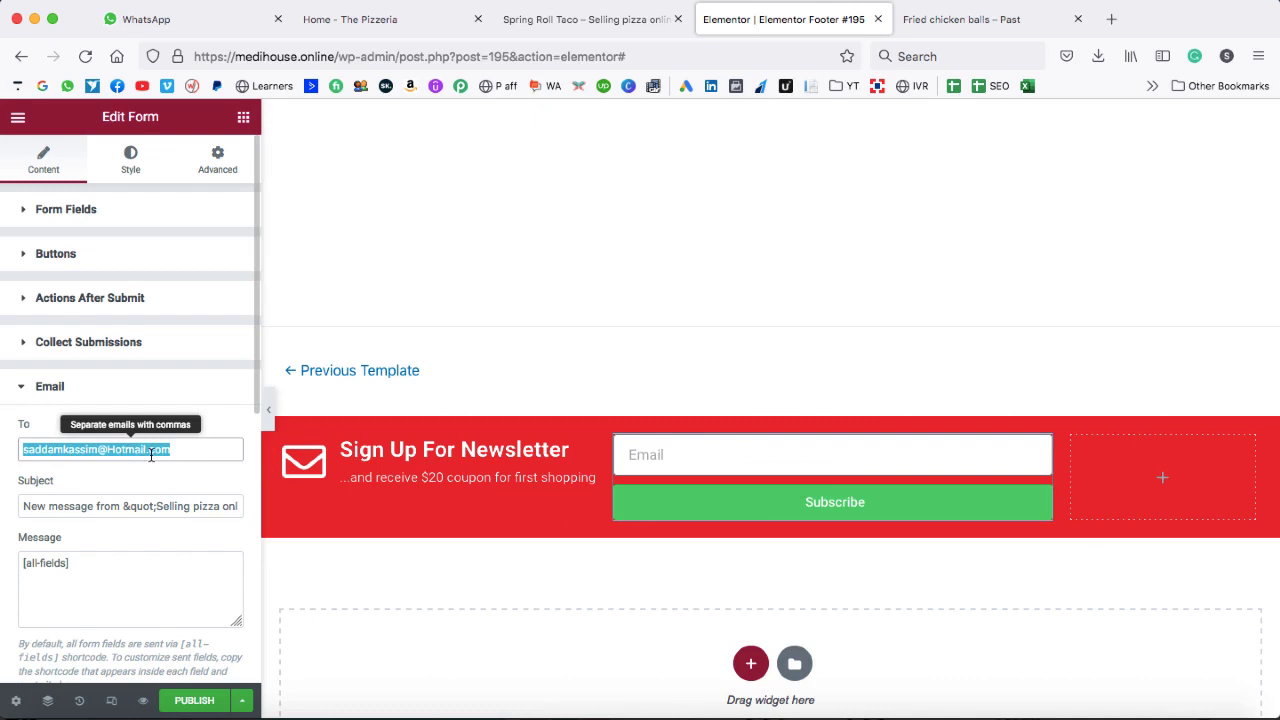
{"action": "left_click", "coordinate": [85, 507]}
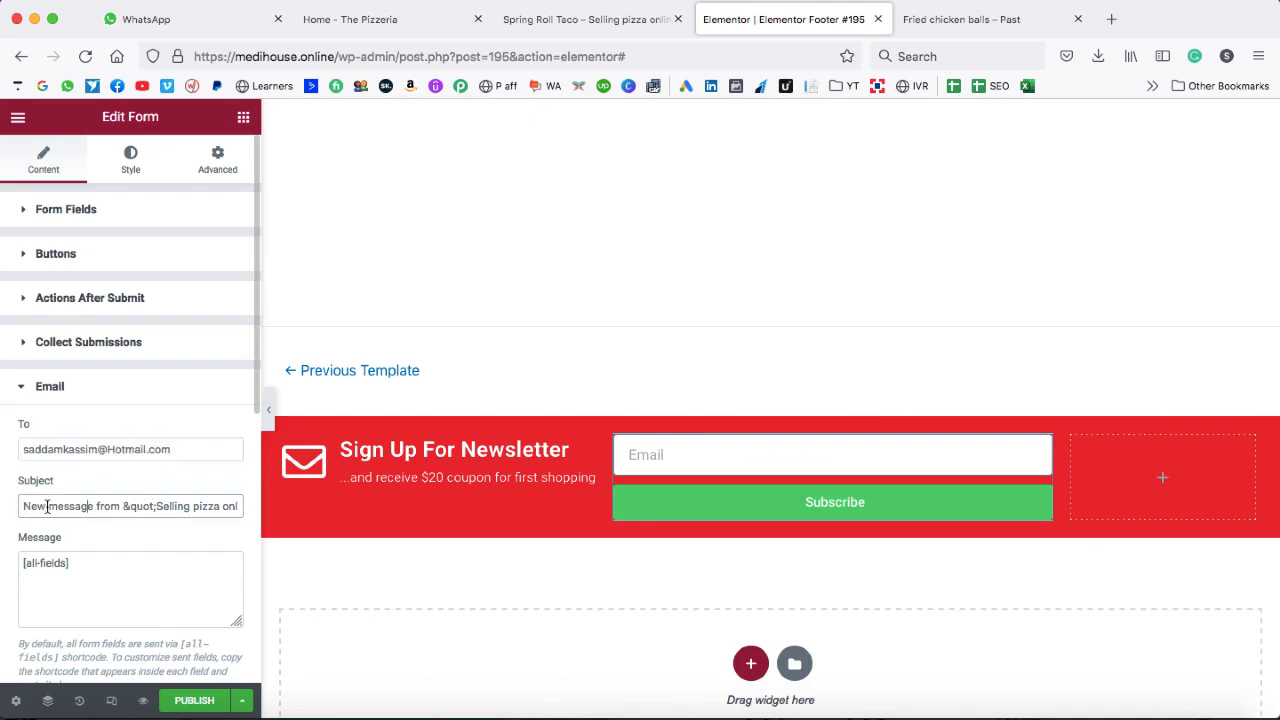
{"action": "left_click_drag", "start_coordinate": [55, 506], "coordinate": [90, 507]}
{"action": "type", "text": "subs"}
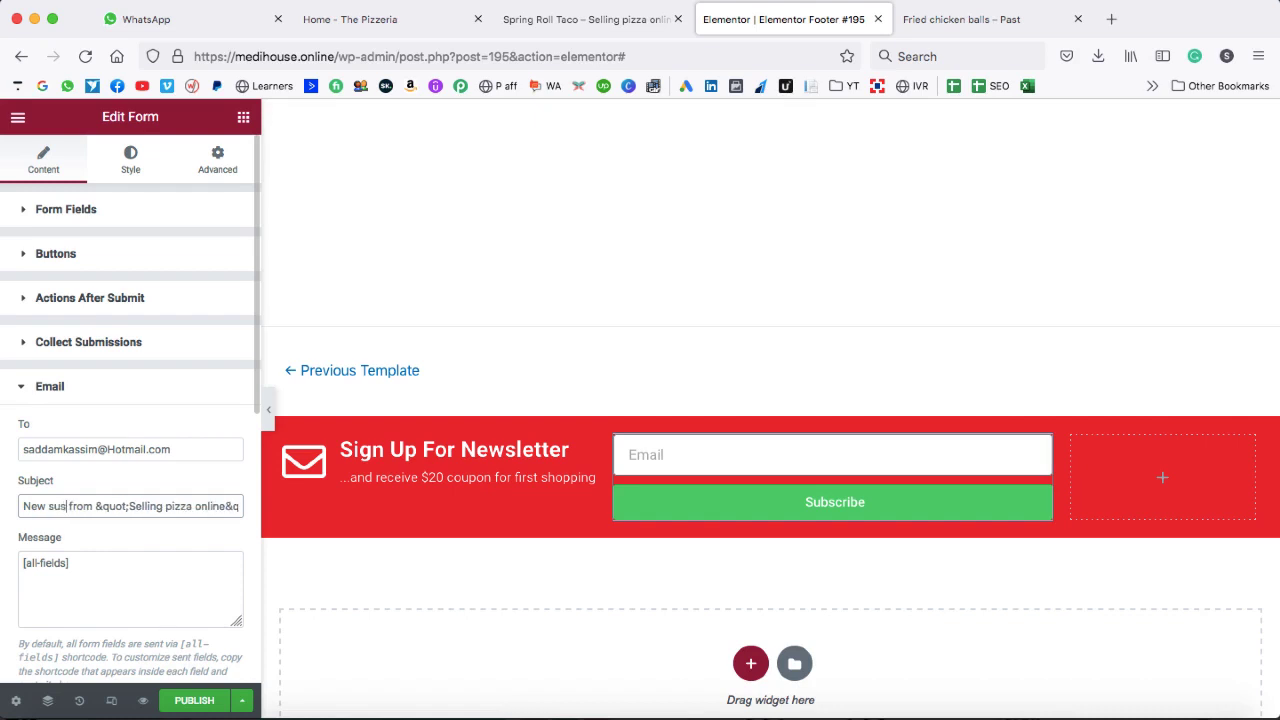
{"action": "type", "text": "cription"}
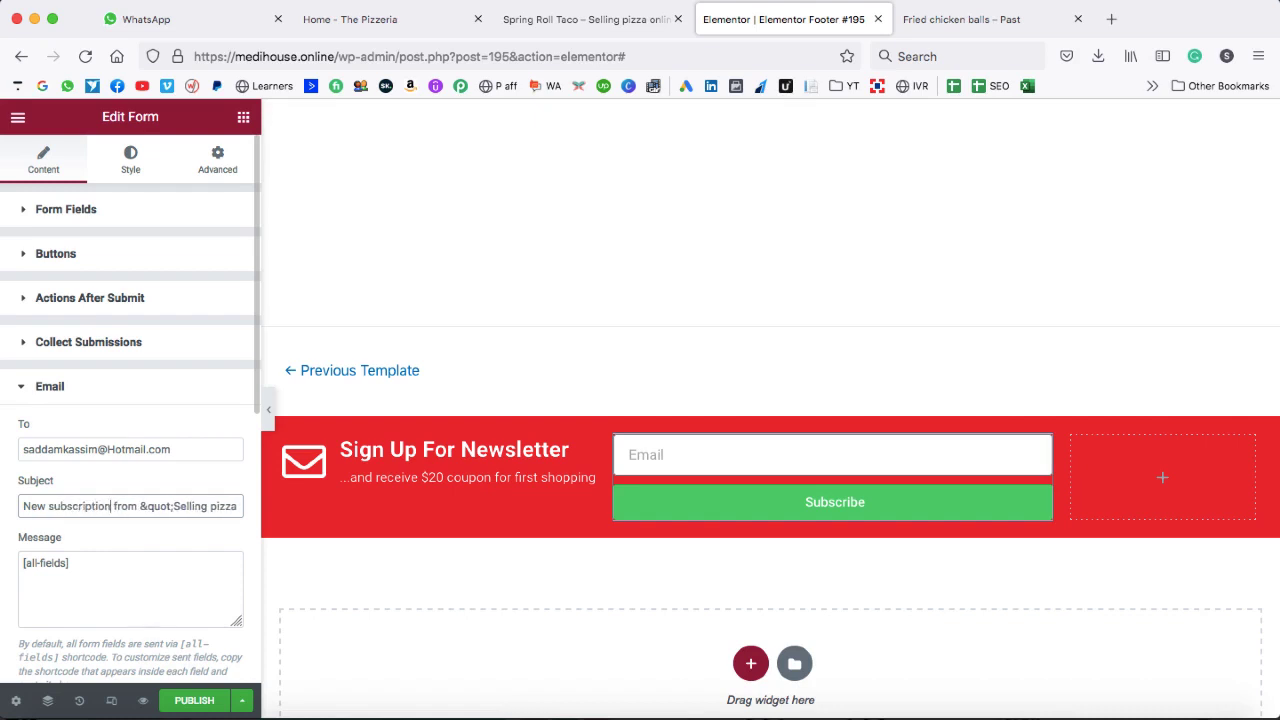
Step: Enable Custom Messages and set the success message to 'Thanks! You have successfully subscribed.'
{"action": "scroll", "coordinate": [195, 506], "scroll_direction": "right", "scroll_amount": 3}
{"action": "scroll", "coordinate": [195, 506], "scroll_direction": "down", "scroll_amount": 5}
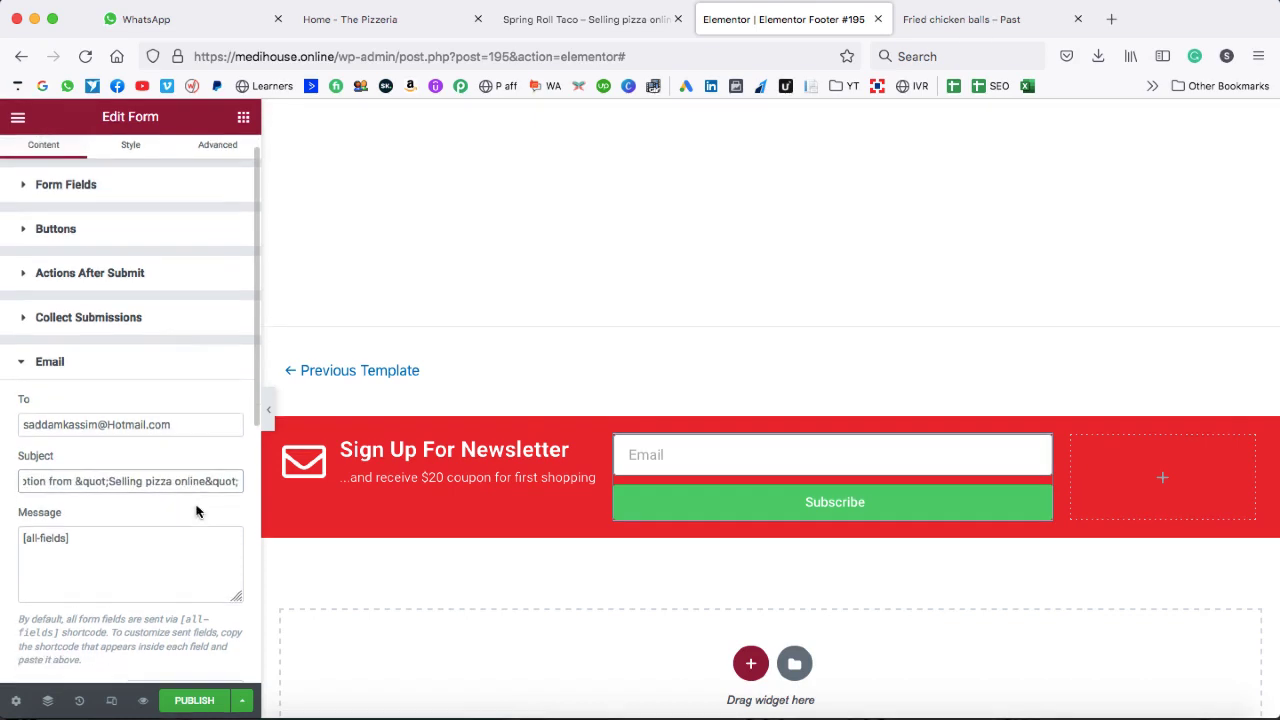
{"action": "scroll", "coordinate": [148, 509], "scroll_direction": "down", "scroll_amount": 2}
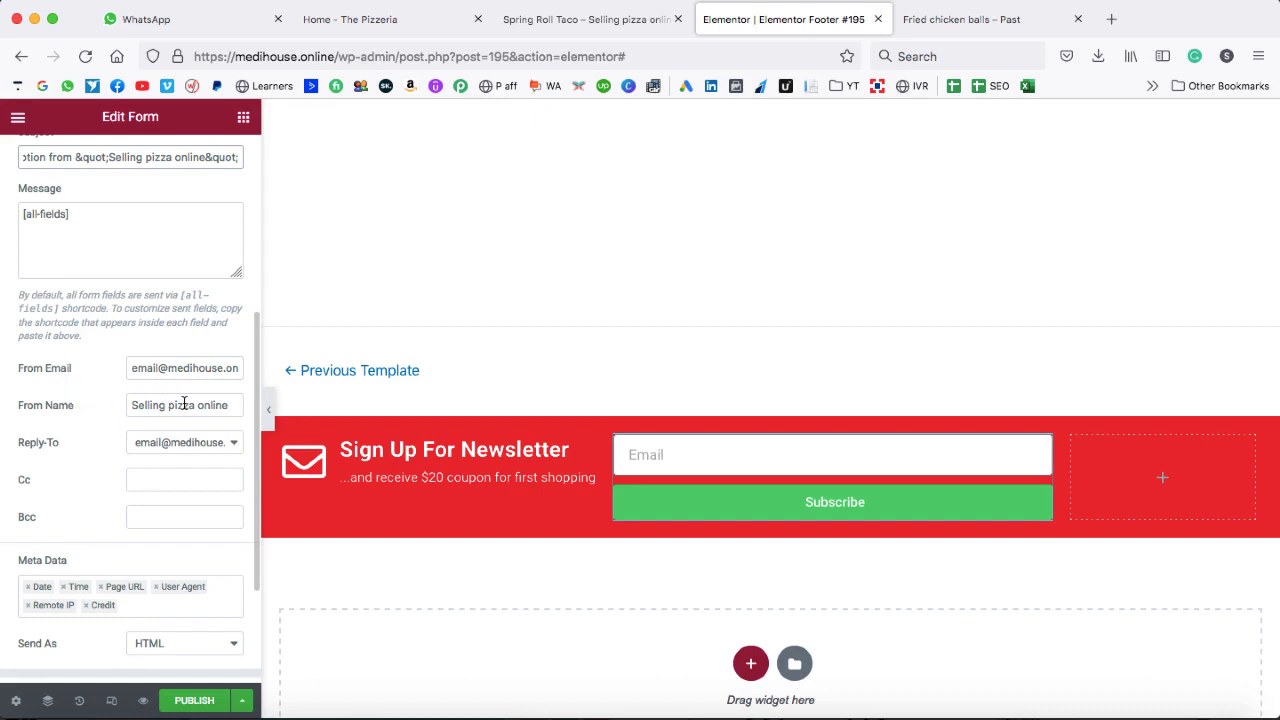
{"action": "scroll", "coordinate": [184, 403], "scroll_direction": "down", "scroll_amount": 3}
{"action": "left_click", "coordinate": [23, 562]}
{"action": "scroll", "coordinate": [140, 540], "scroll_direction": "down", "scroll_amount": 1}
{"action": "left_click", "coordinate": [220, 556]}
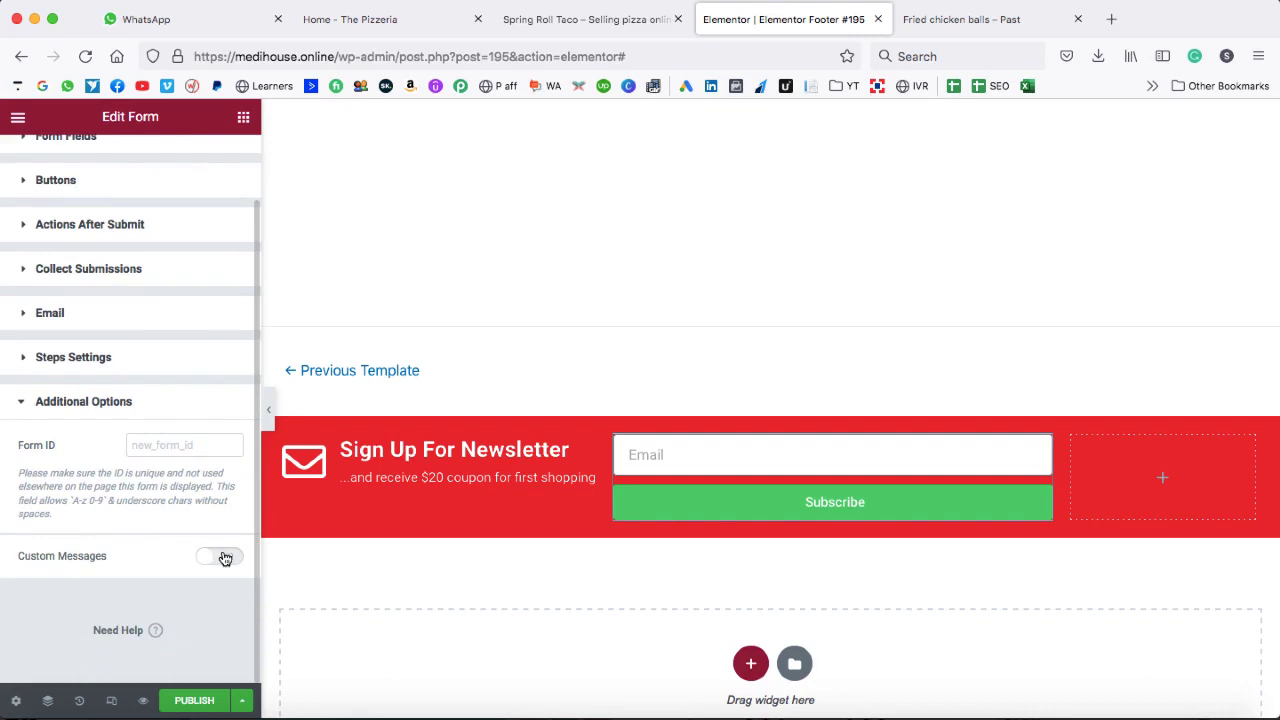
{"action": "scroll", "coordinate": [200, 560], "scroll_direction": "down", "scroll_amount": 2}
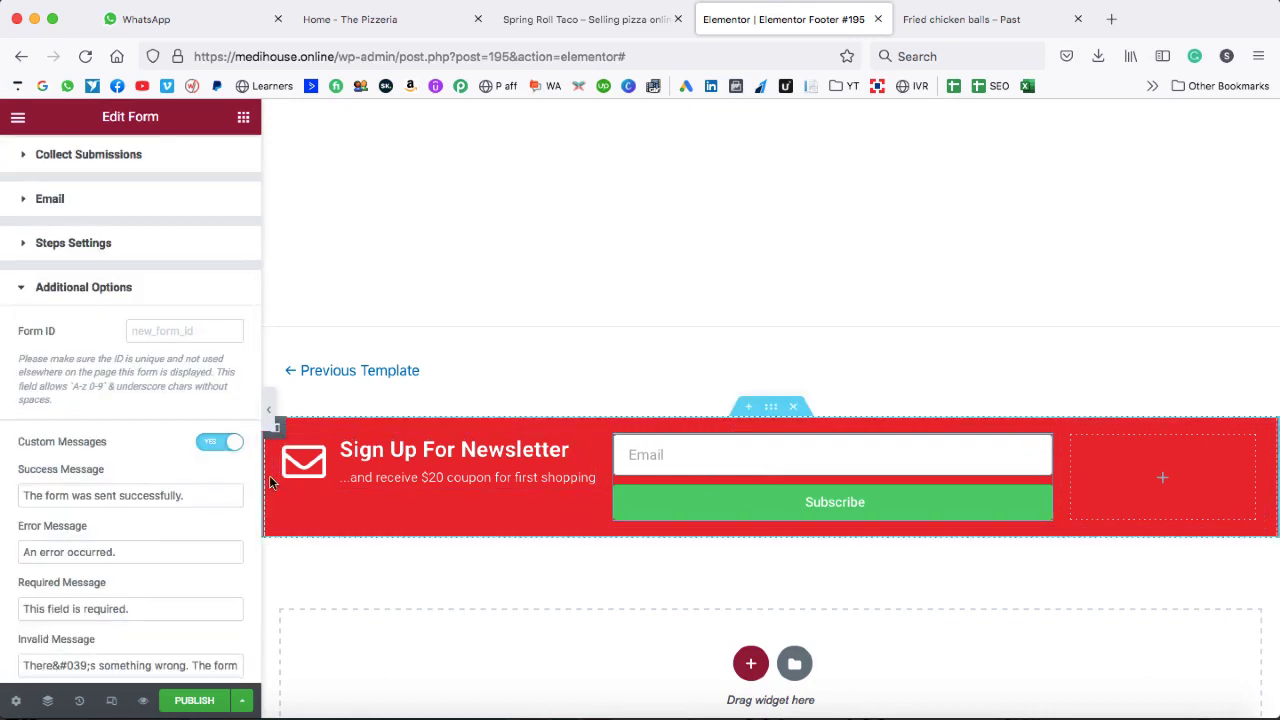
{"action": "left_click_drag", "start_coordinate": [184, 495], "coordinate": [26, 494]}
{"action": "key", "text": "super+v"}
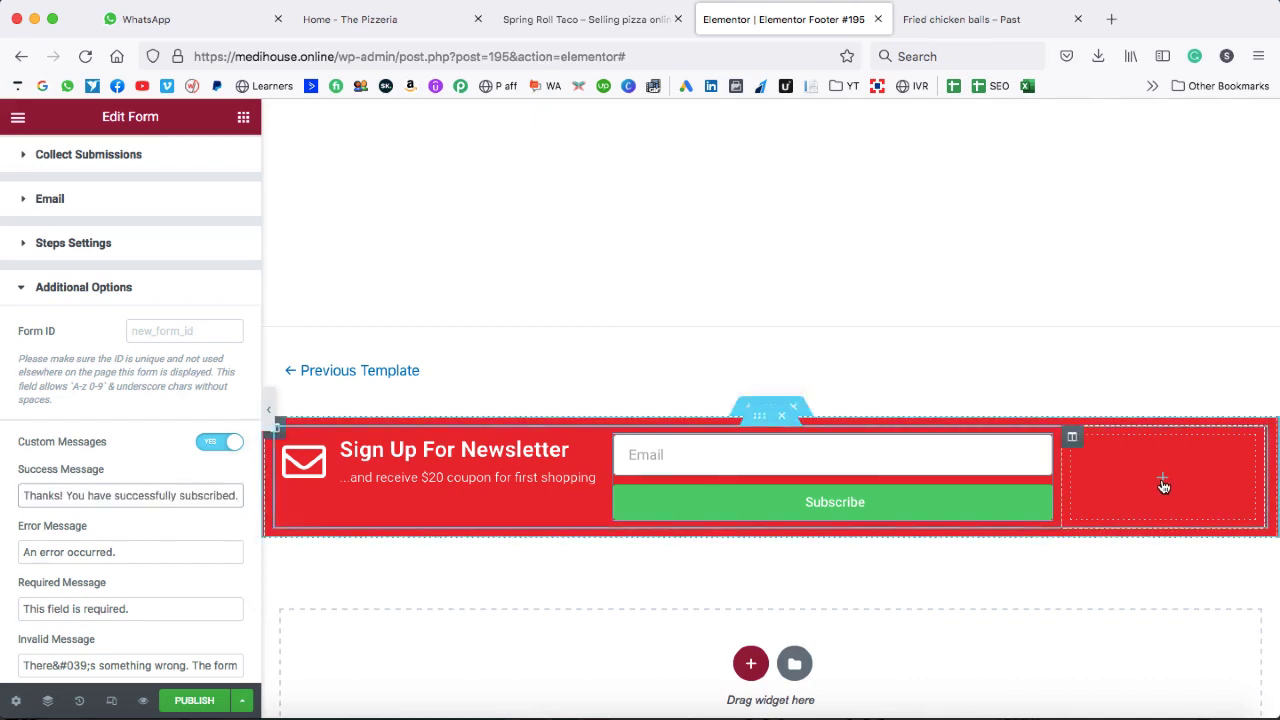
{"action": "left_click", "coordinate": [1163, 485]}
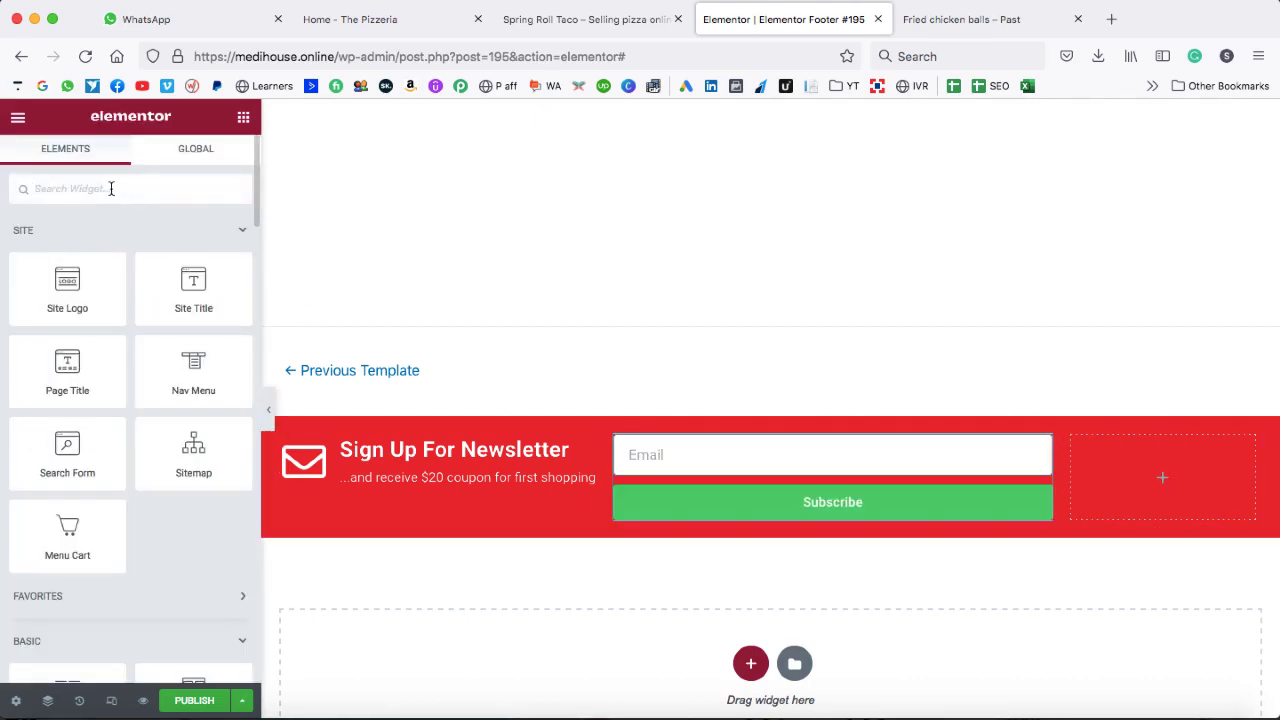
Step: Add right-aligned Social Icons to the empty column, with Custom colour and a transparent primary colour
{"action": "type", "text": "soci"}
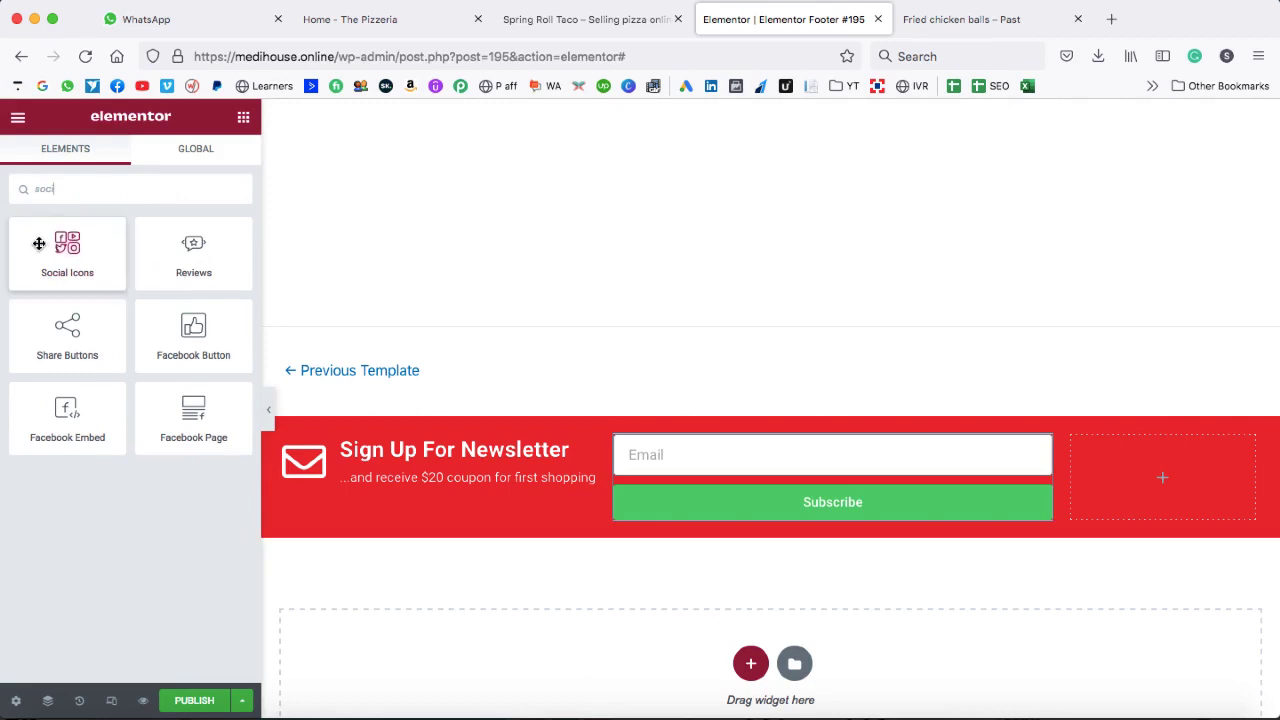
{"action": "left_click_drag", "start_coordinate": [40, 244], "coordinate": [1138, 480]}
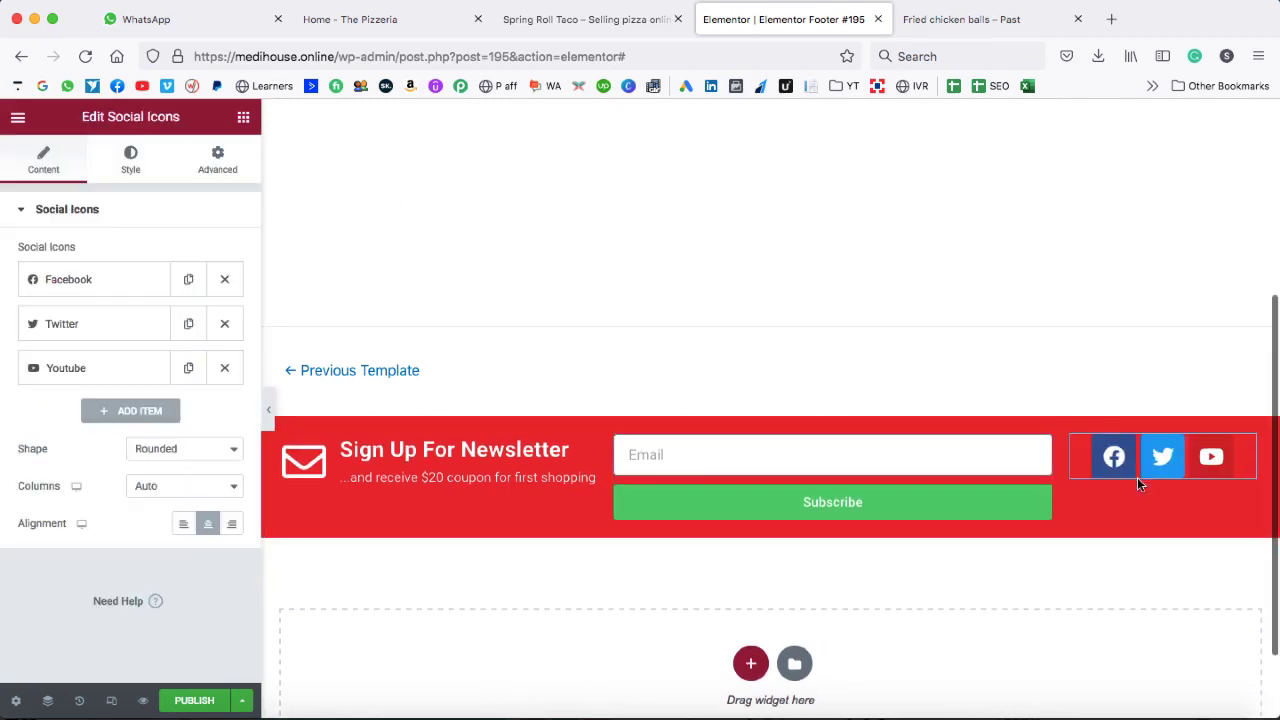
{"action": "left_click", "coordinate": [232, 524]}
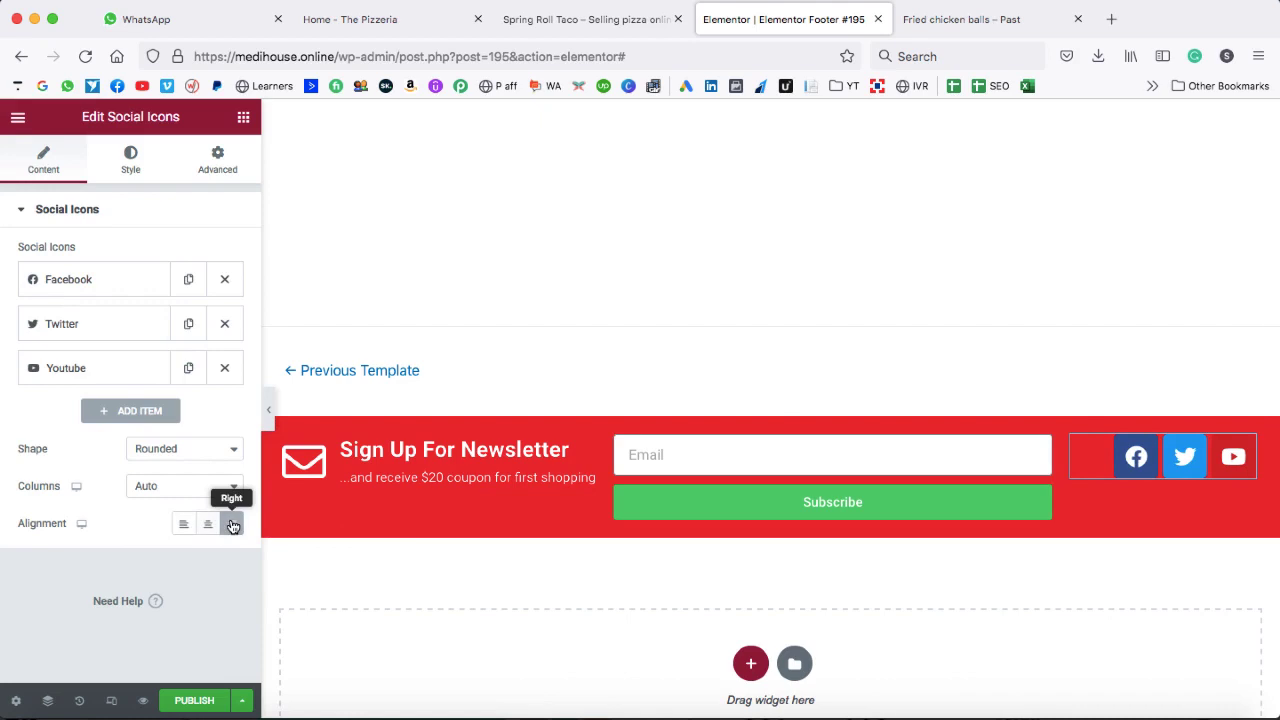
{"action": "left_click", "coordinate": [131, 158]}
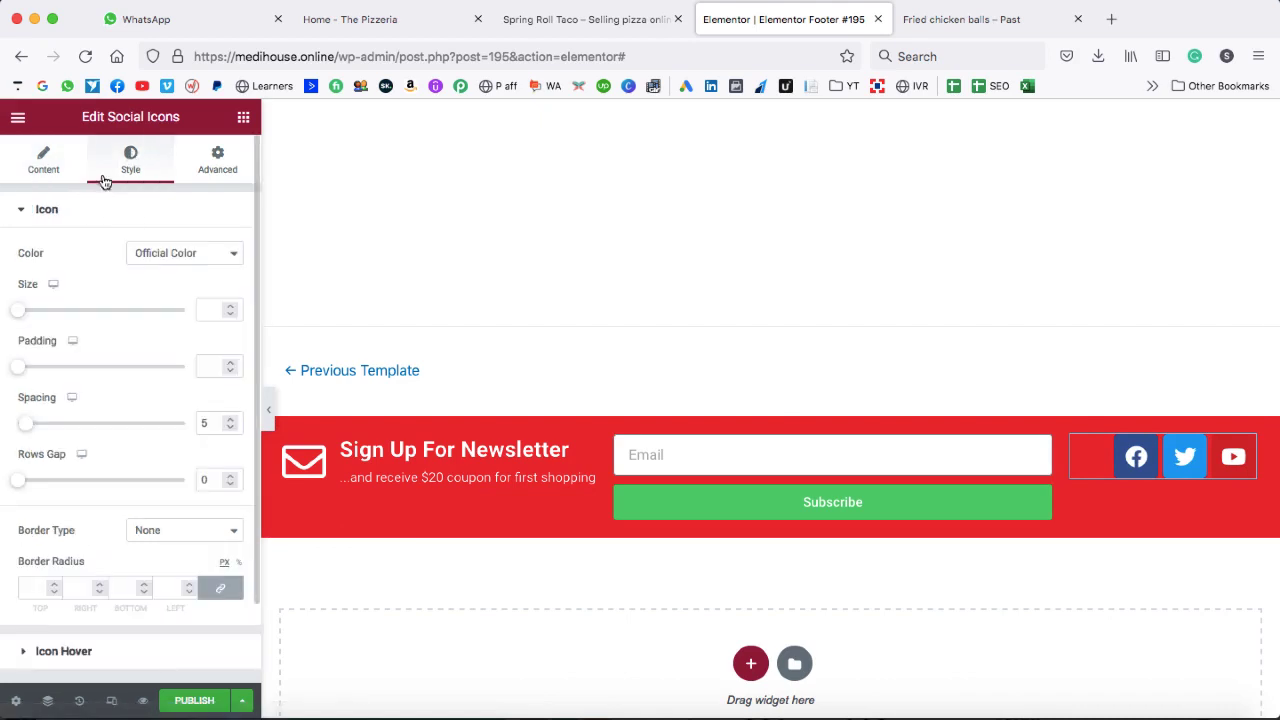
{"action": "left_click", "coordinate": [157, 255]}
{"action": "left_click", "coordinate": [162, 270]}
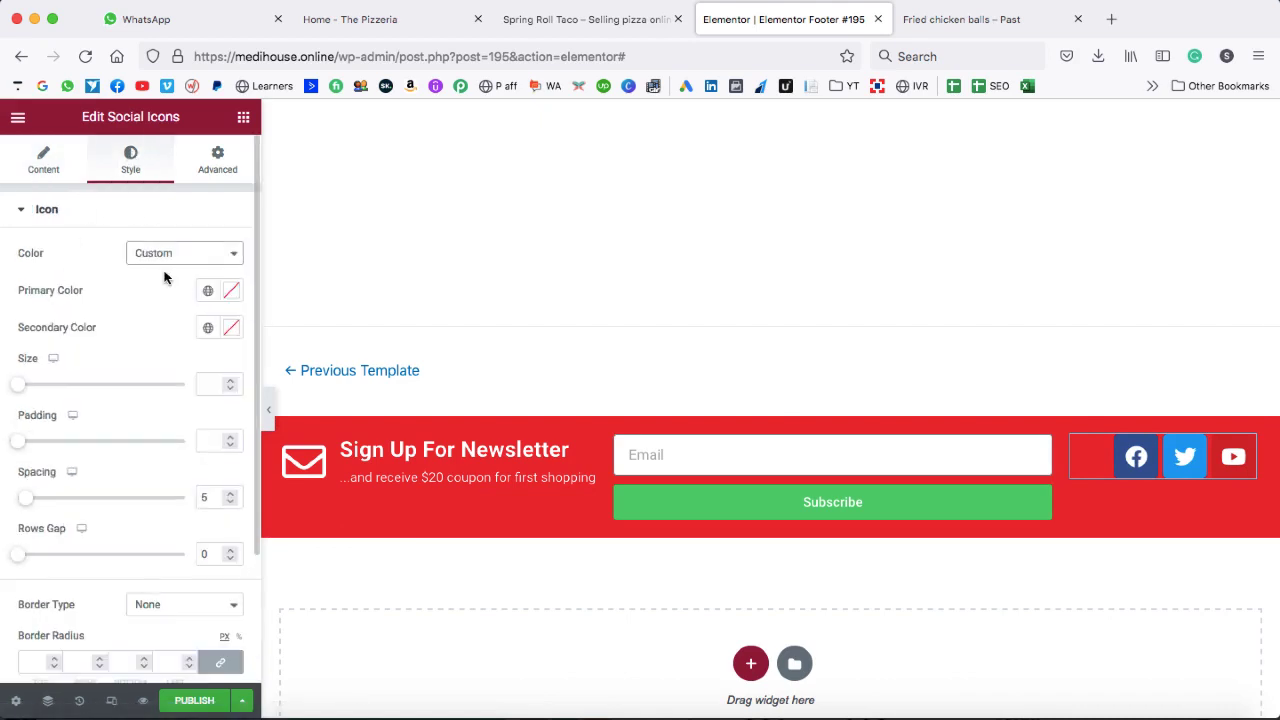
{"action": "left_click", "coordinate": [232, 292]}
{"action": "left_click_drag", "start_coordinate": [216, 535], "coordinate": [105, 537]}
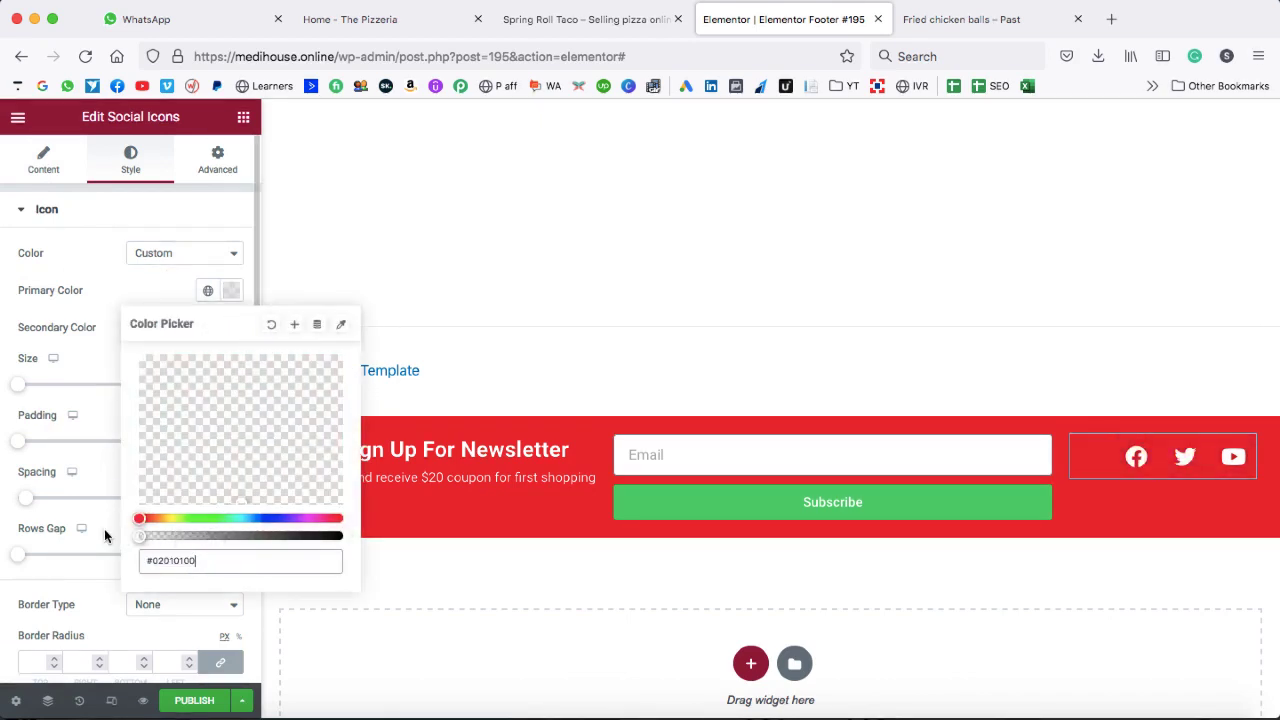
{"action": "left_click", "coordinate": [70, 292]}
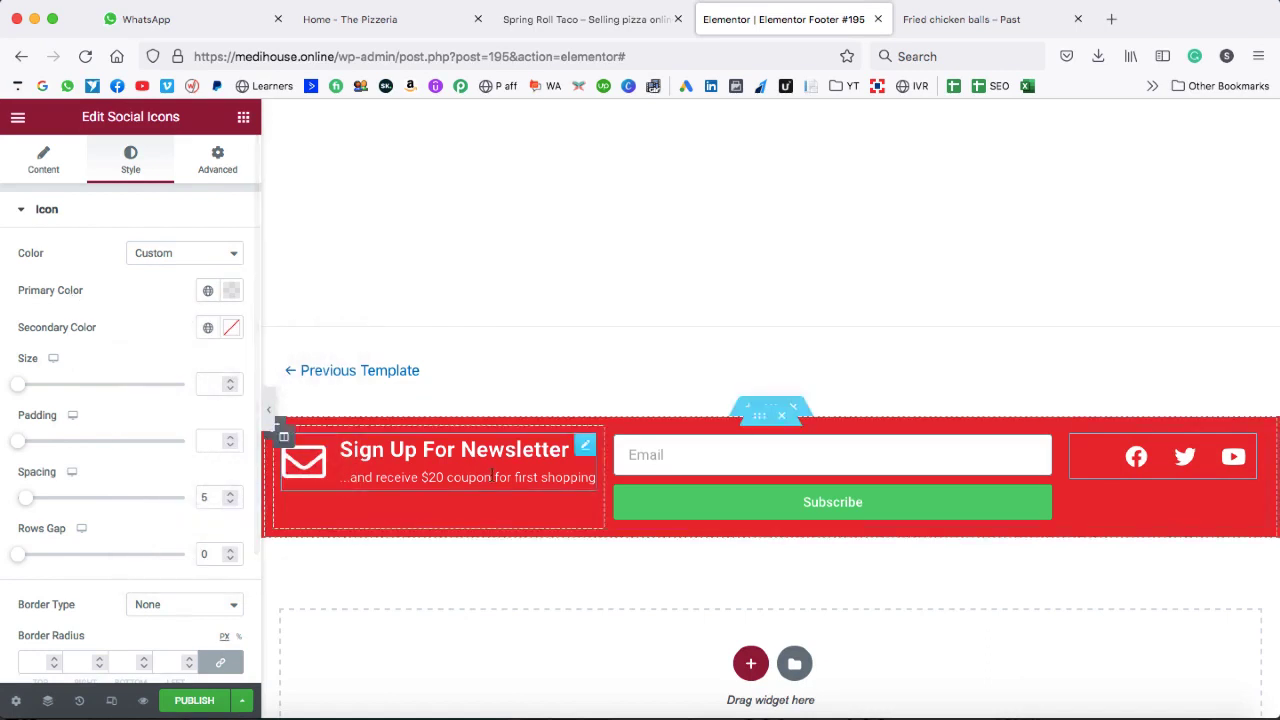
Step: Set Vertical Align to Middle for both the left column and the social icons column
{"action": "left_click", "coordinate": [285, 437]}
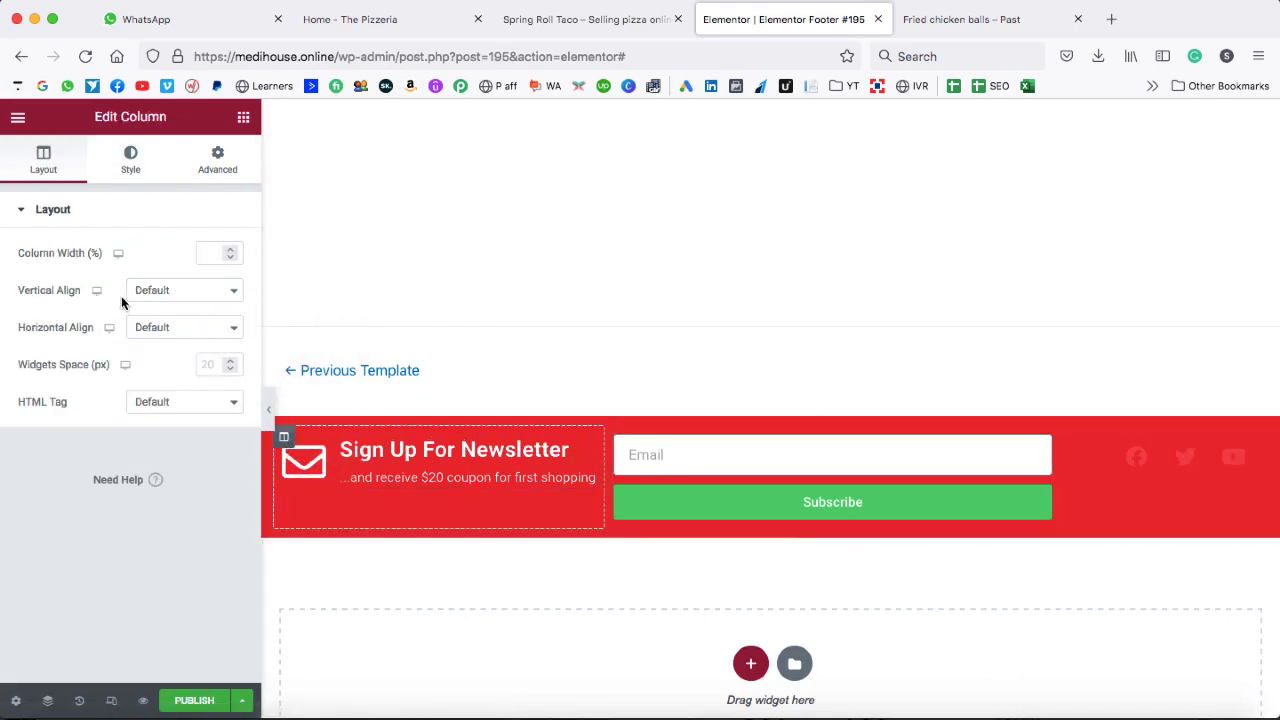
{"action": "left_click", "coordinate": [157, 290]}
{"action": "left_click", "coordinate": [160, 323]}
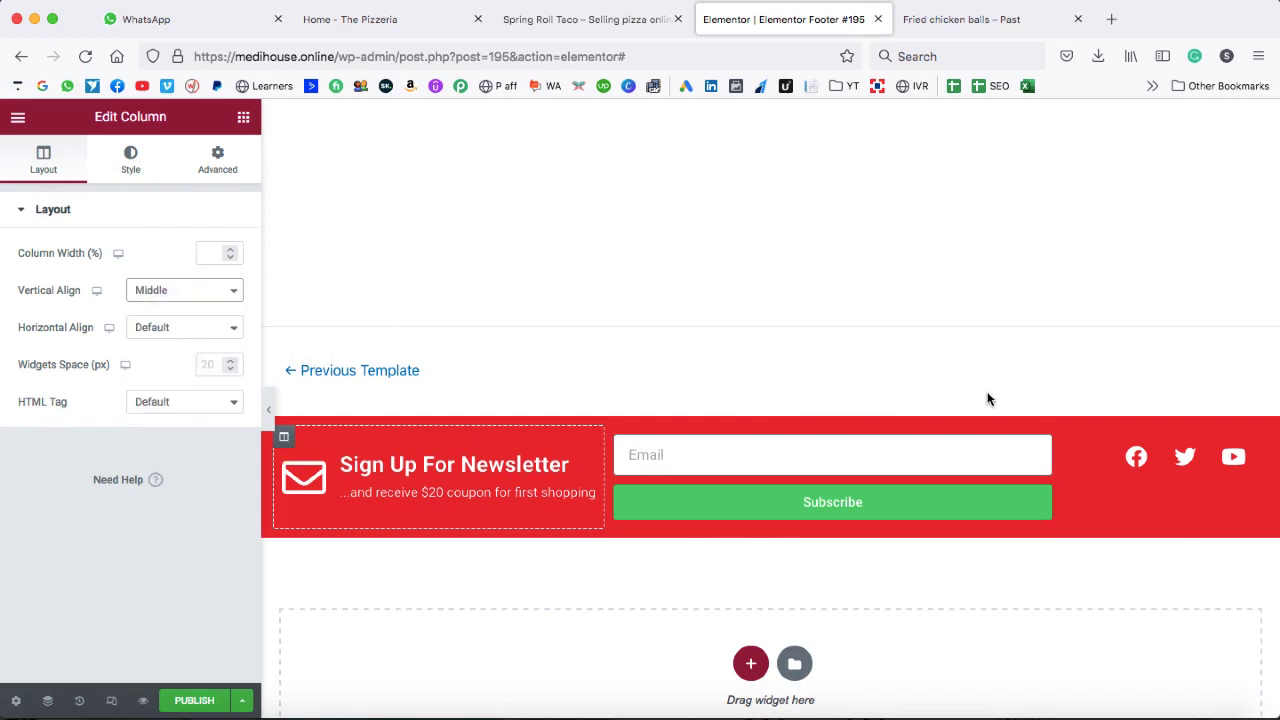
{"action": "left_click", "coordinate": [1073, 441]}
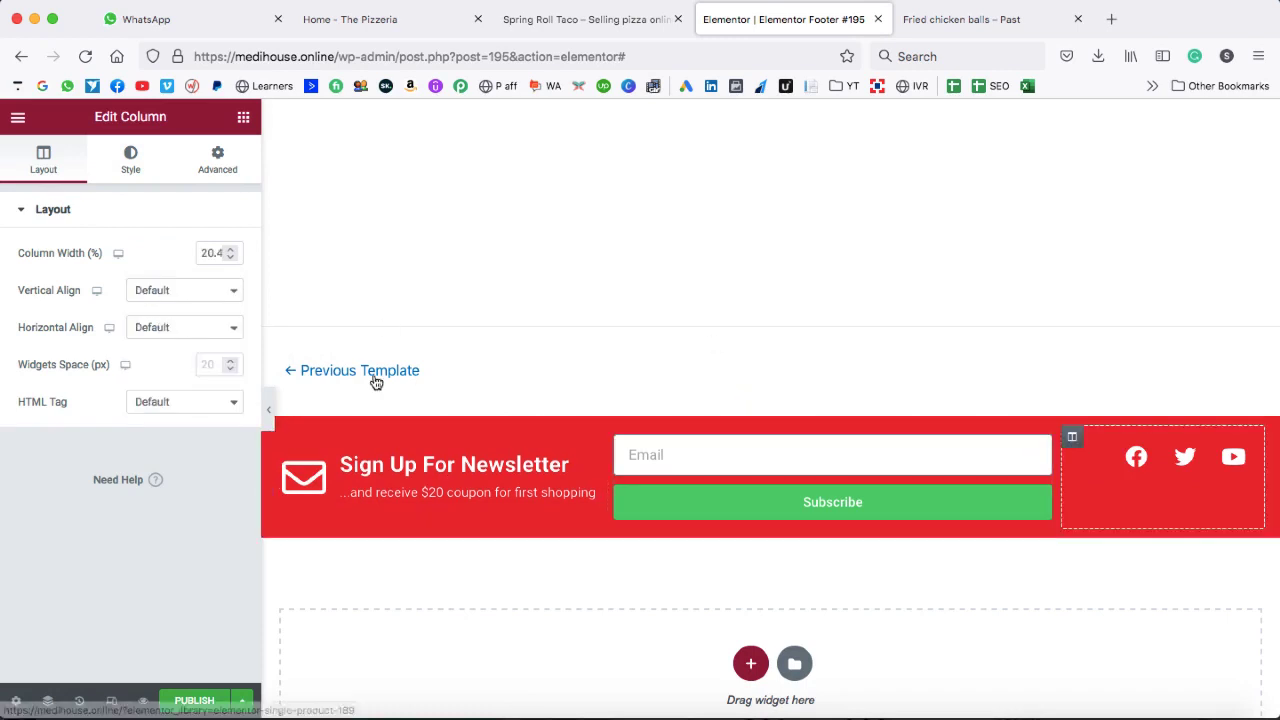
{"action": "left_click", "coordinate": [196, 293]}
{"action": "left_click", "coordinate": [182, 324]}
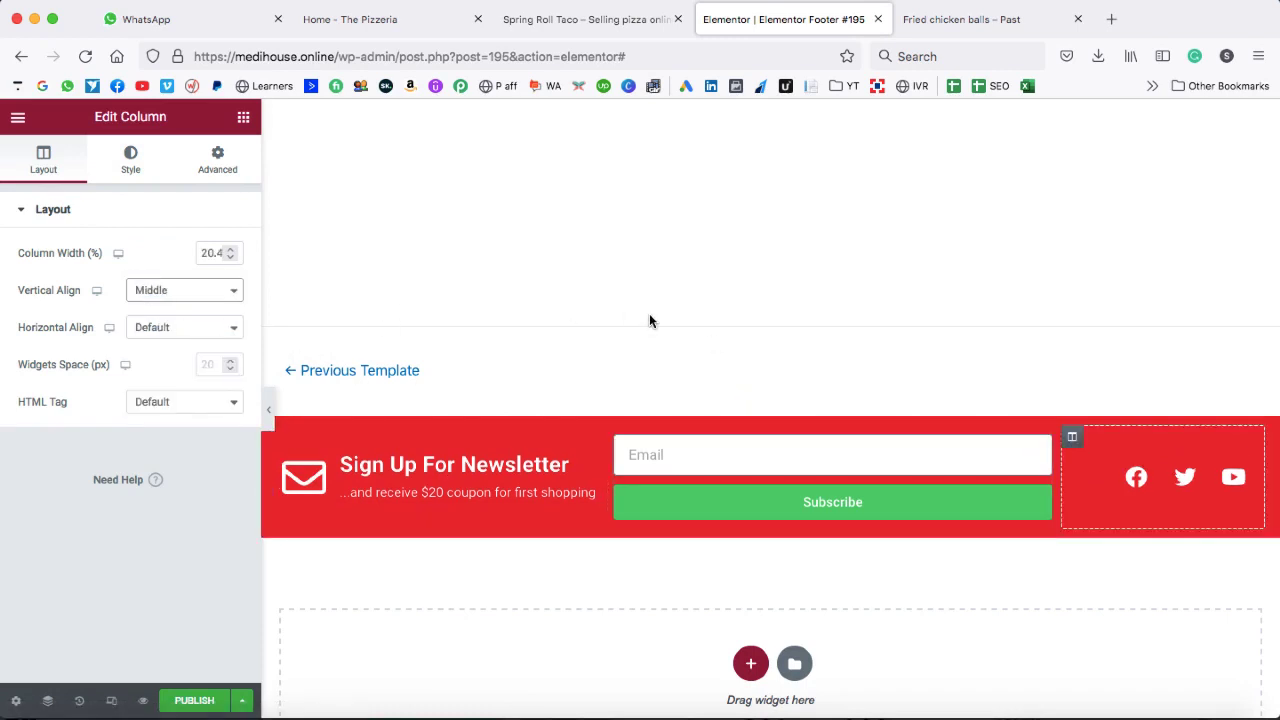
{"action": "scroll", "coordinate": [649, 320], "scroll_direction": "down", "scroll_amount": 2}
{"action": "left_click", "coordinate": [751, 563]}
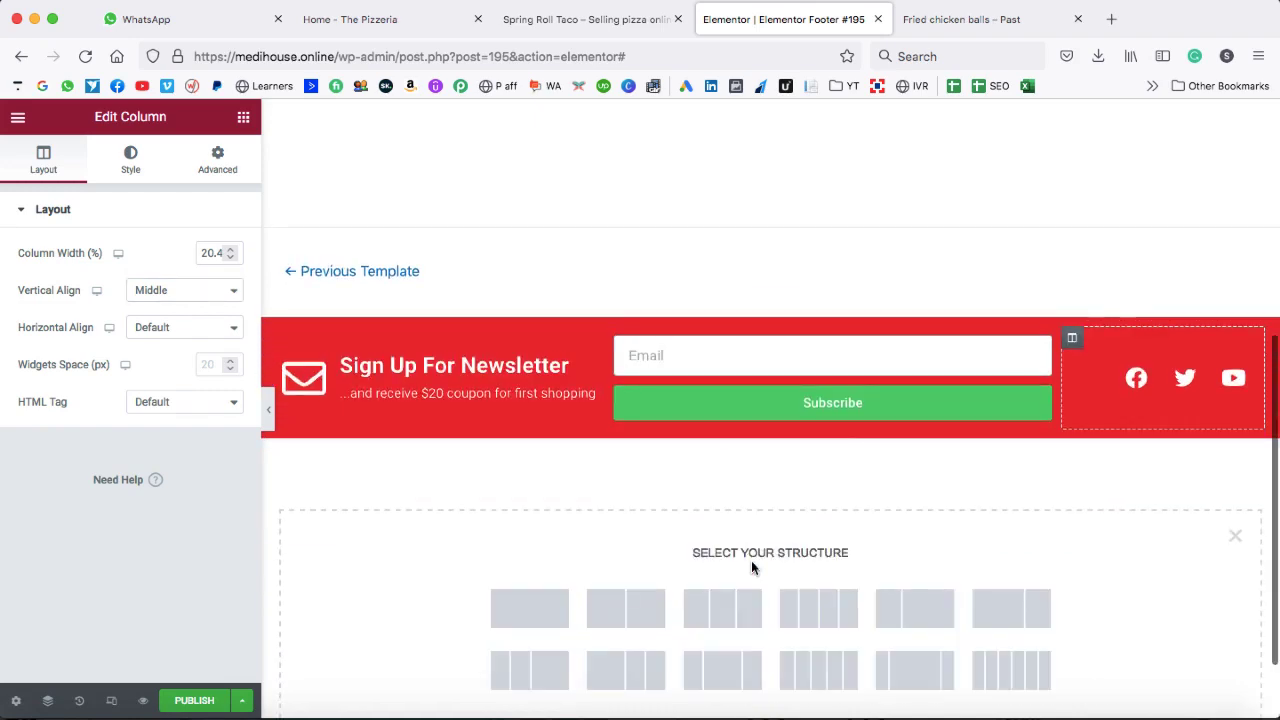
Step: Add a single-column section with a Classic dark background colour, checking the reference site's footer
{"action": "left_click", "coordinate": [543, 600]}
{"action": "left_click", "coordinate": [958, 22]}
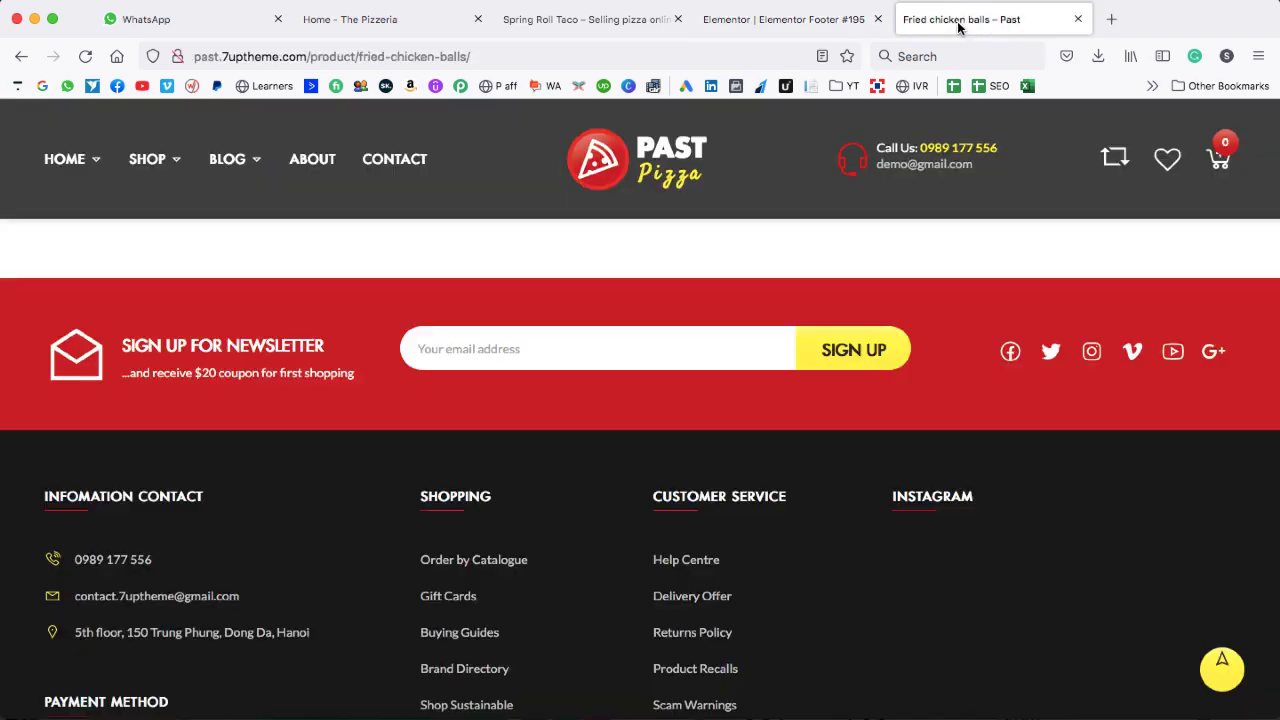
{"action": "scroll", "coordinate": [578, 472], "scroll_direction": "down", "scroll_amount": 3}
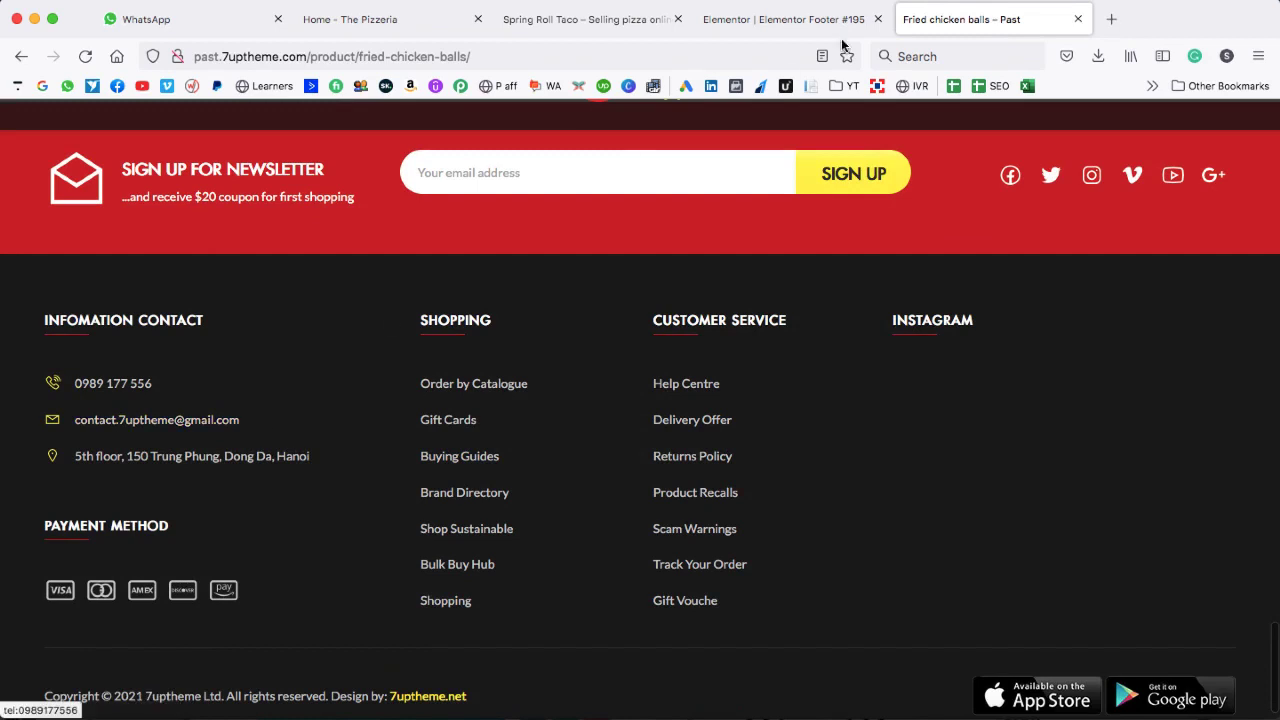
{"action": "left_click", "coordinate": [790, 18]}
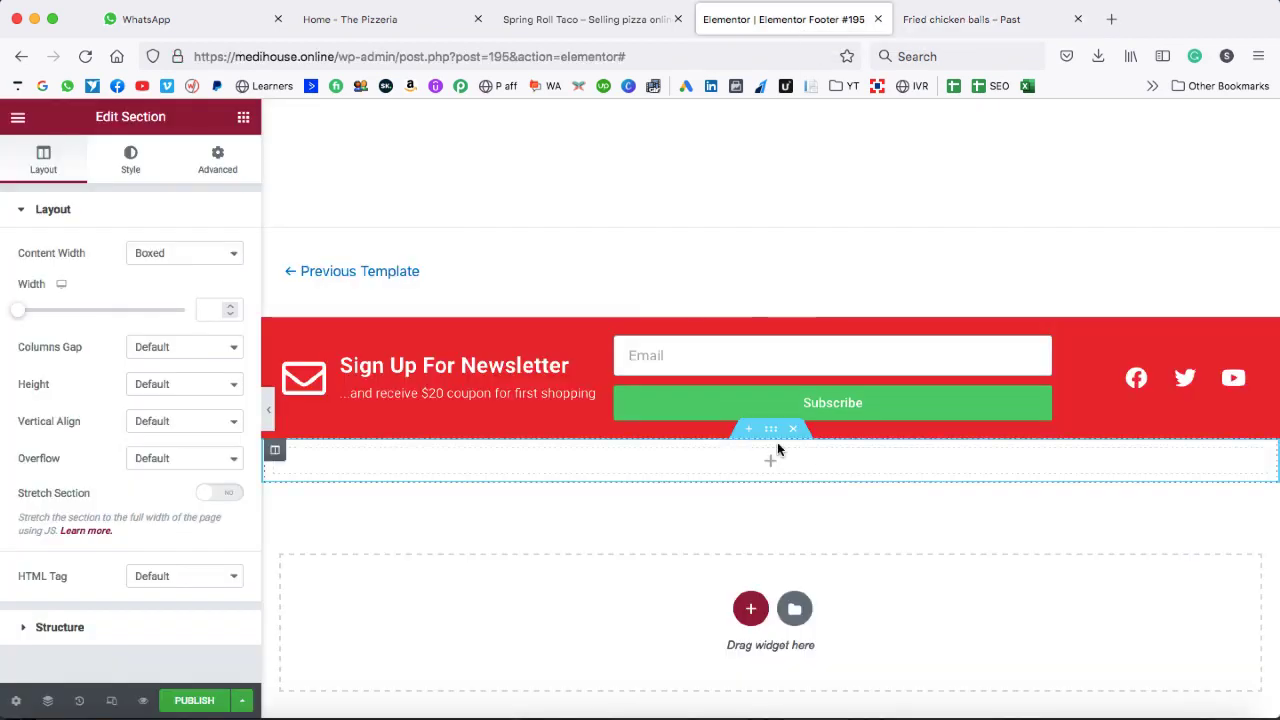
{"action": "left_click", "coordinate": [130, 165]}
{"action": "left_click", "coordinate": [167, 298]}
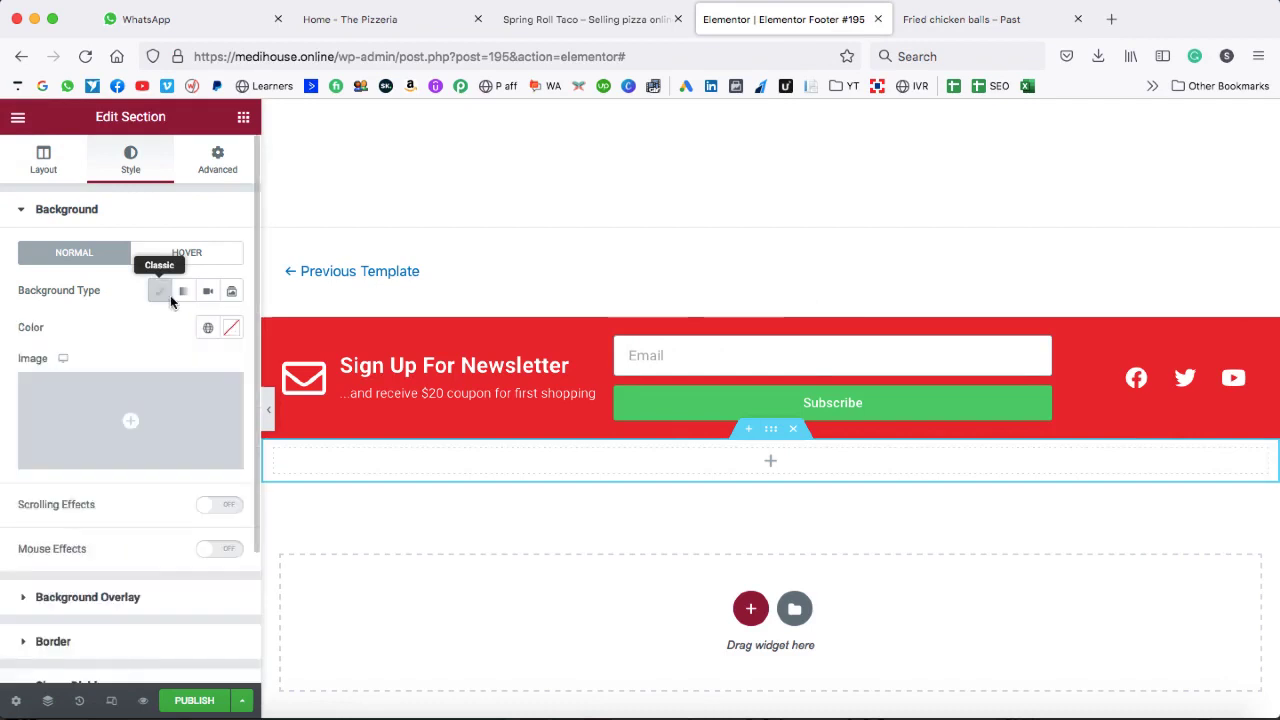
{"action": "left_click", "coordinate": [231, 327]}
{"action": "left_click_drag", "start_coordinate": [180, 455], "coordinate": [137, 517]}
{"action": "left_click", "coordinate": [743, 468]}
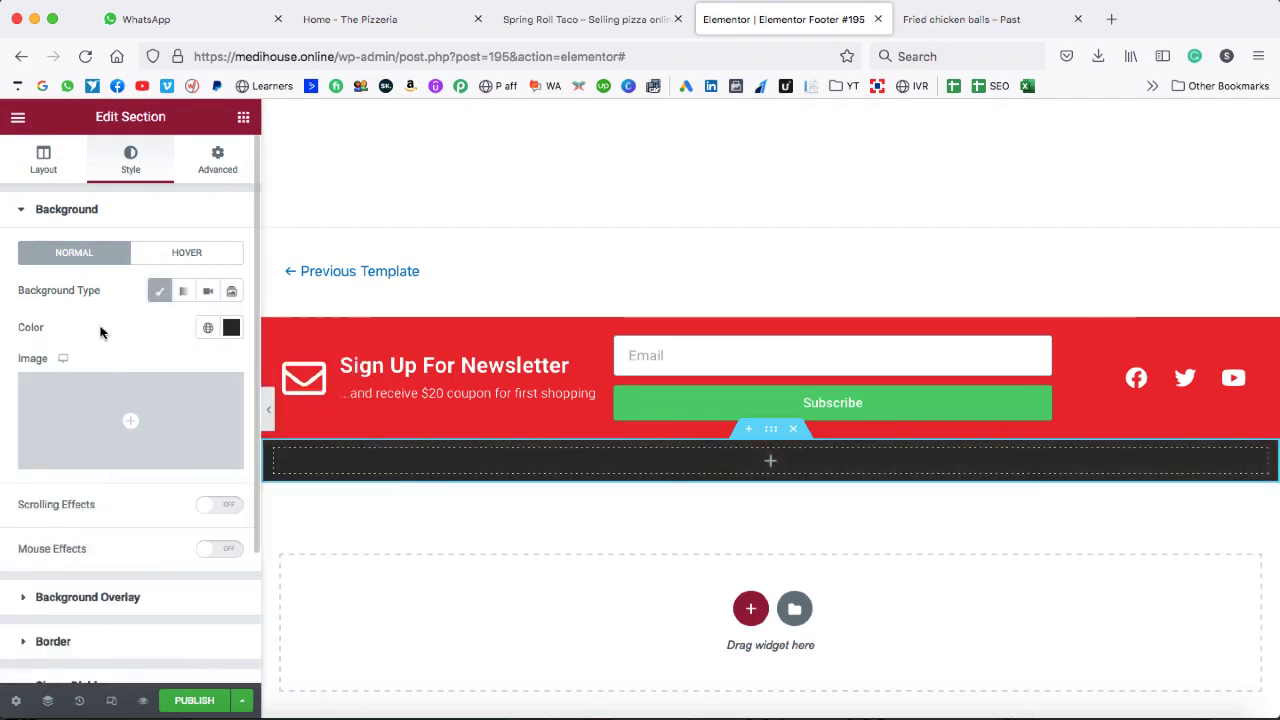
Step: Insert an Inner Section into the dark section and add a third column
{"action": "left_click", "coordinate": [769, 463]}
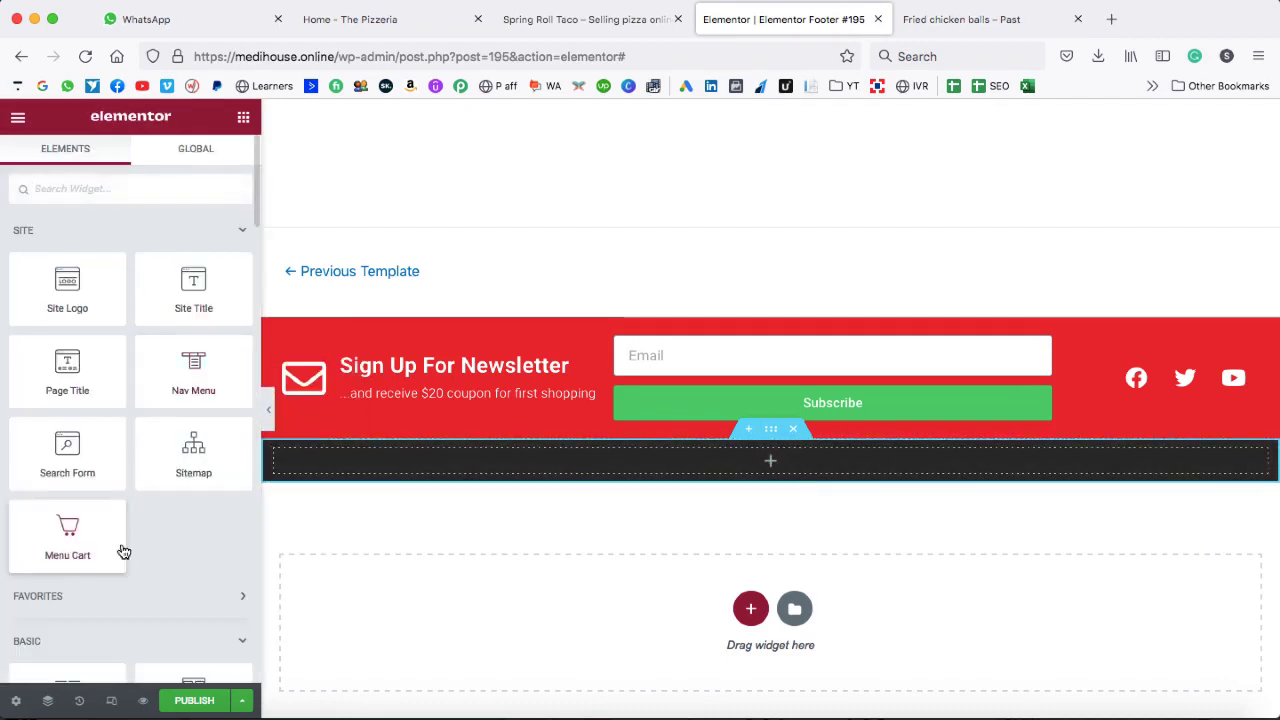
{"action": "scroll", "coordinate": [150, 530], "scroll_direction": "down", "scroll_amount": 3}
{"action": "left_click_drag", "start_coordinate": [69, 437], "coordinate": [369, 462]}
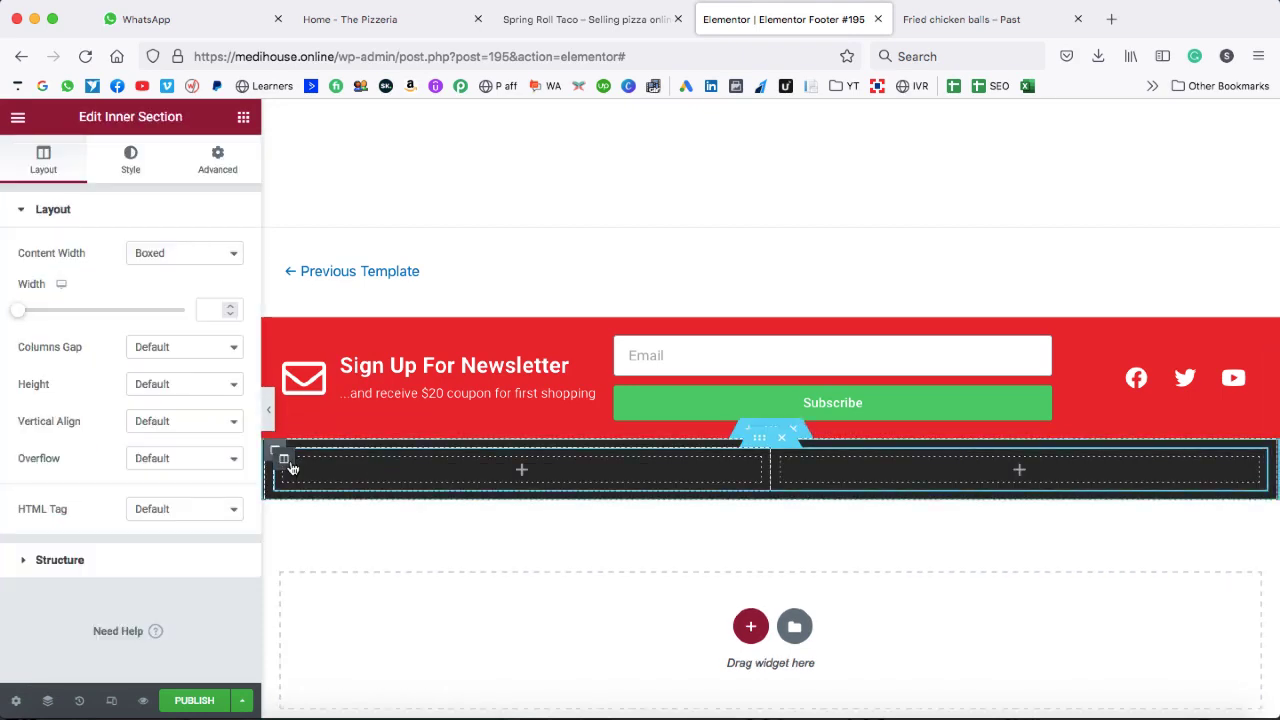
{"action": "right_click", "coordinate": [296, 467]}
{"action": "left_click", "coordinate": [335, 527]}
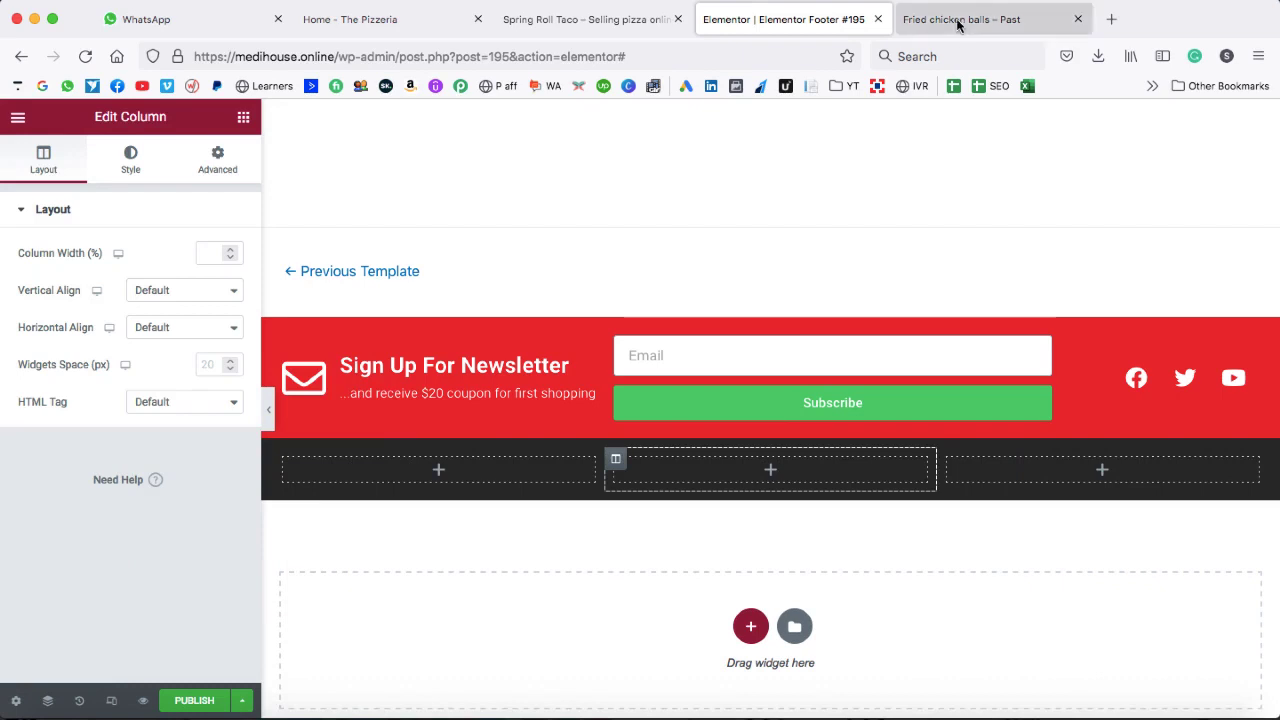
{"action": "left_click", "coordinate": [960, 20]}
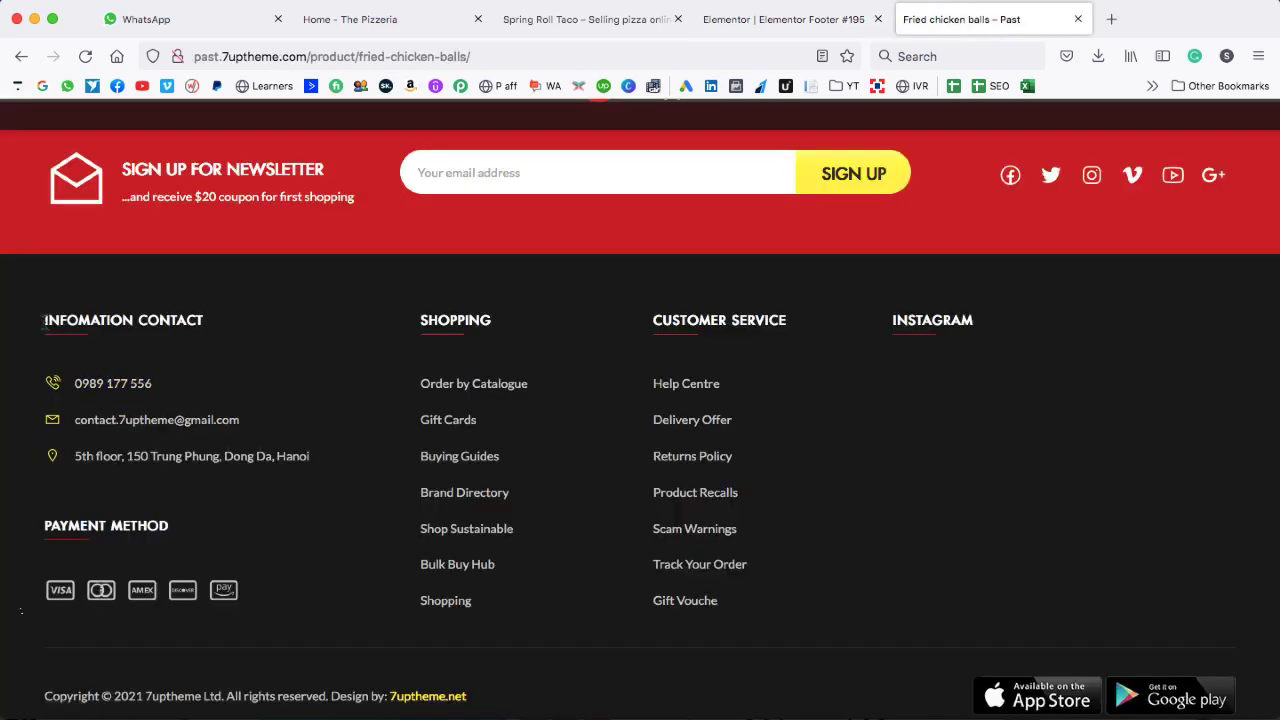
{"action": "left_click", "coordinate": [752, 20]}
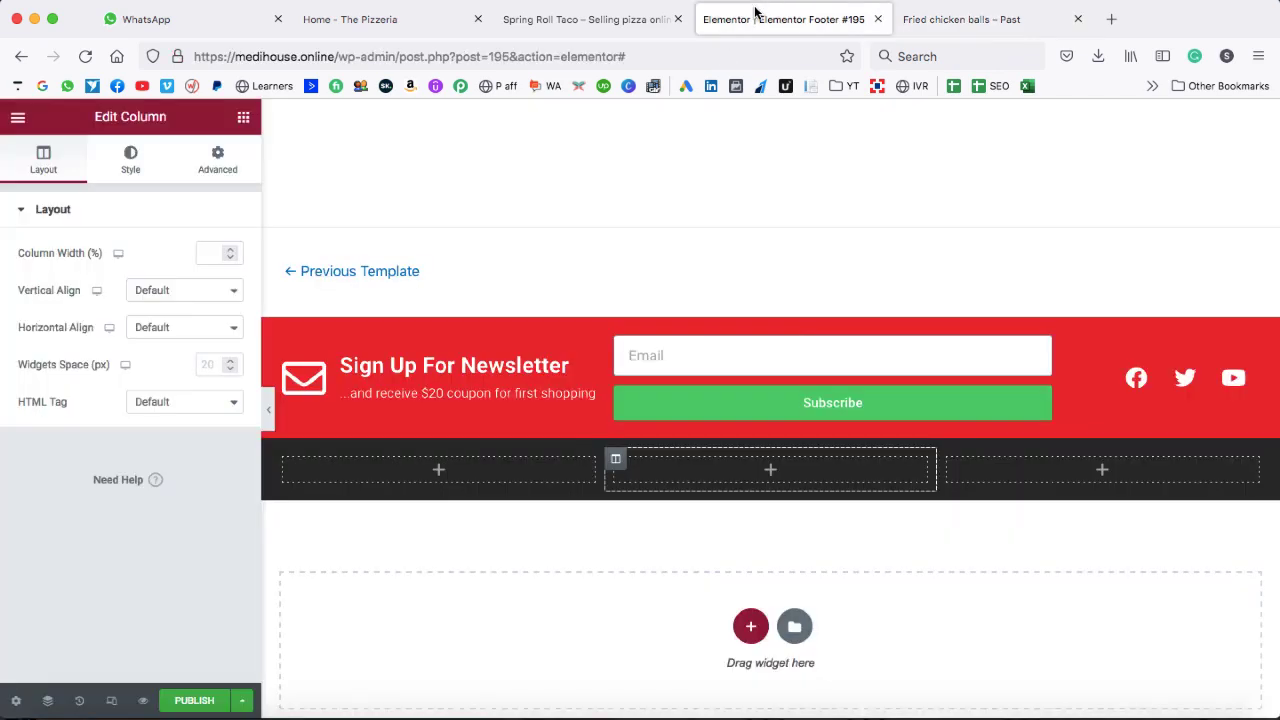
{"action": "left_click", "coordinate": [440, 470]}
{"action": "scroll", "coordinate": [114, 440], "scroll_direction": "down", "scroll_amount": 4}
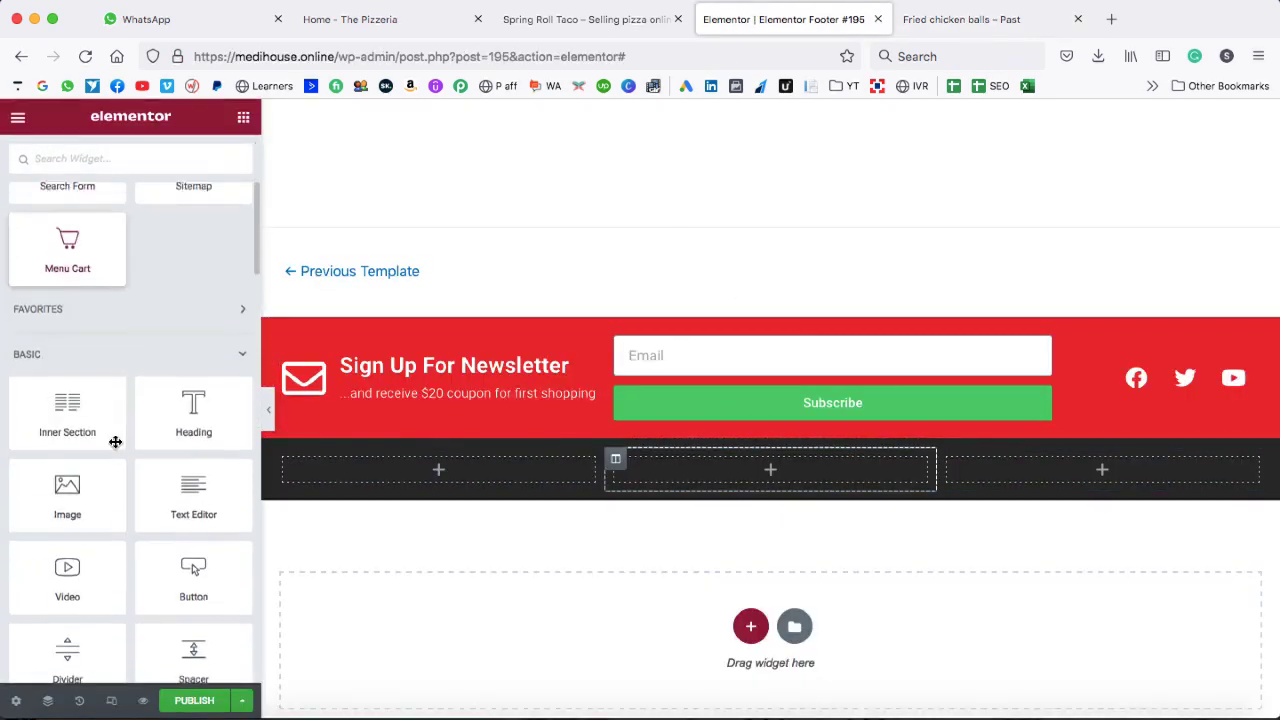
Step: Add a left-aligned 'CONTACT INFORMATION' heading to the first footer column
{"action": "left_click_drag", "start_coordinate": [190, 393], "coordinate": [335, 470]}
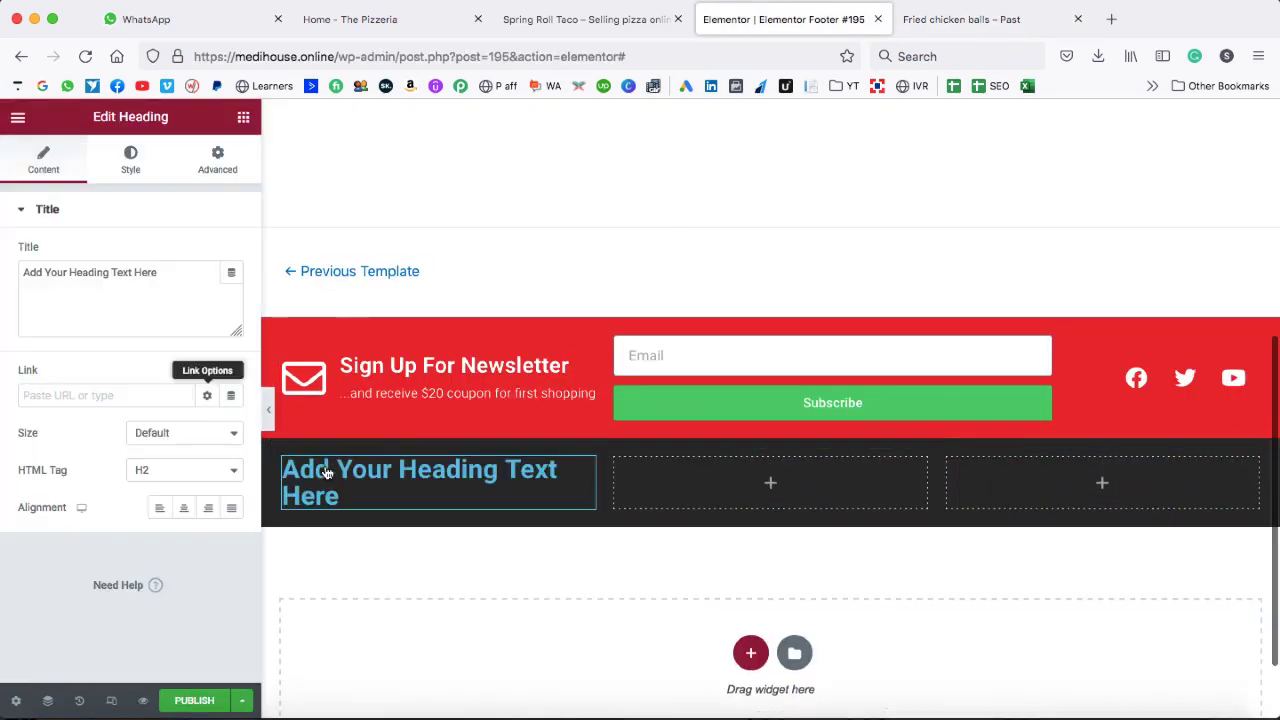
{"action": "left_click_drag", "start_coordinate": [177, 271], "coordinate": [22, 271]}
{"action": "type", "text": "C"}
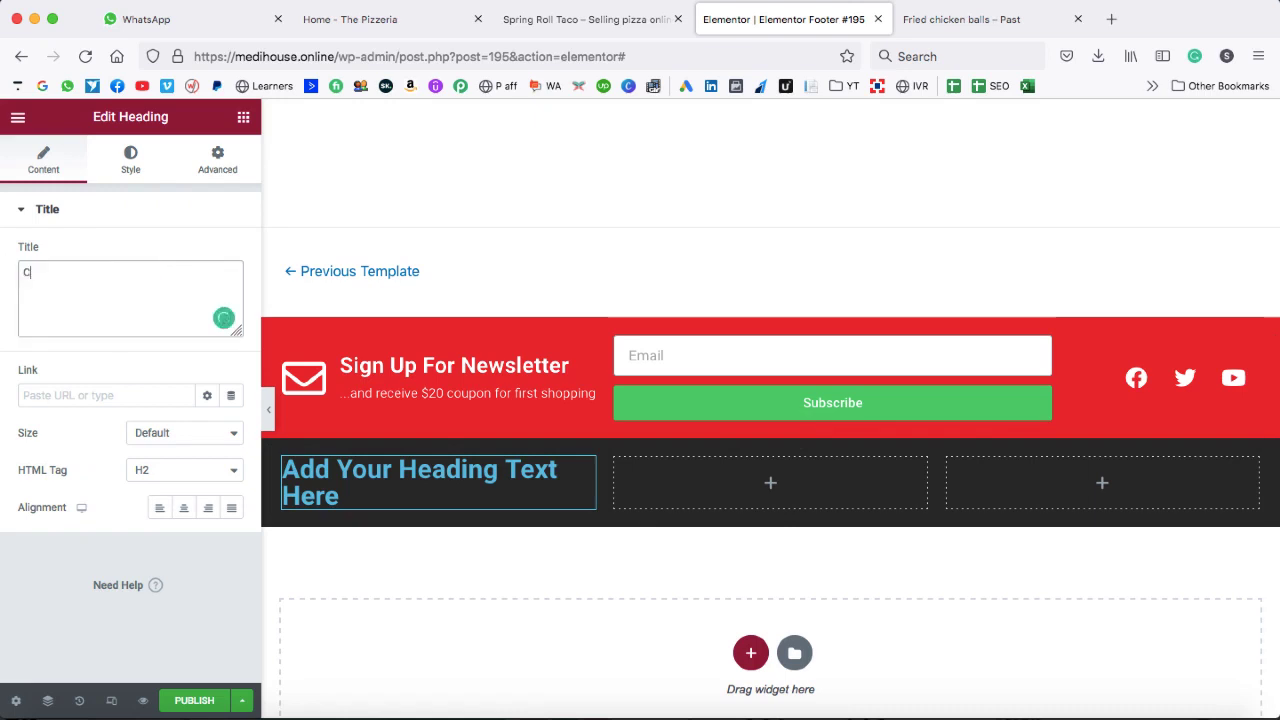
{"action": "type", "text": "ONTACT INFORMATION"}
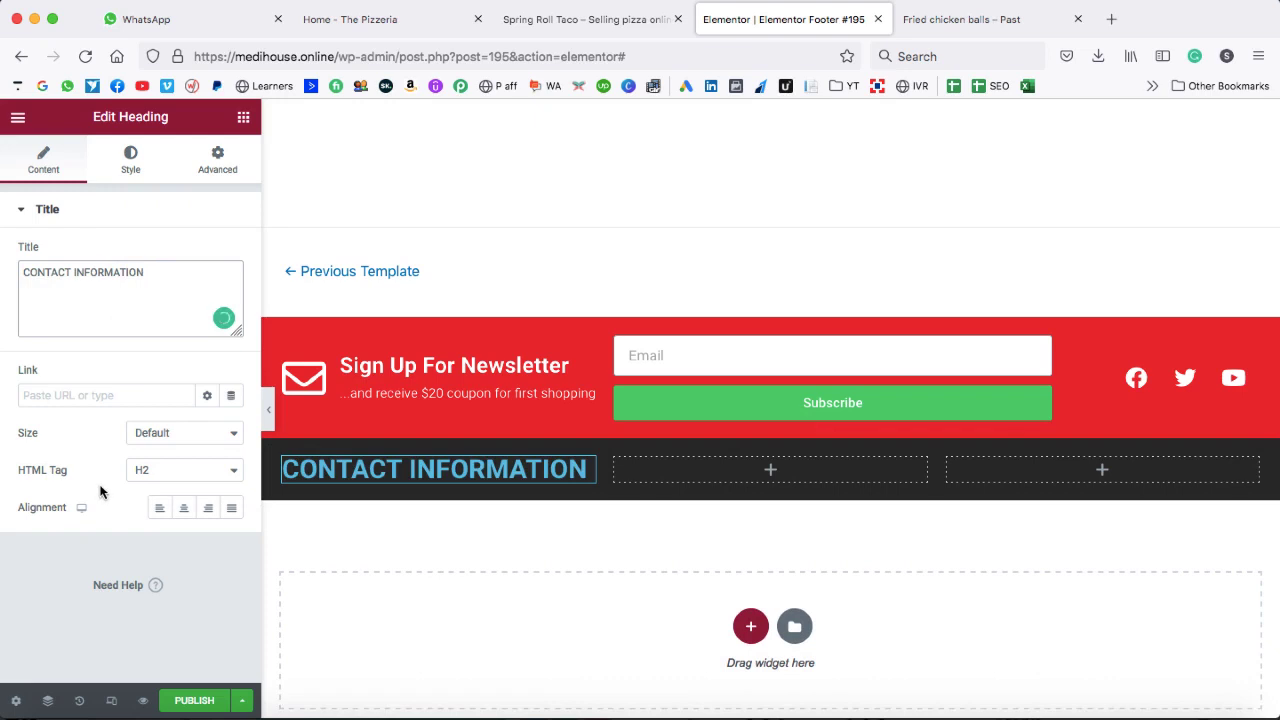
{"action": "left_click", "coordinate": [159, 507]}
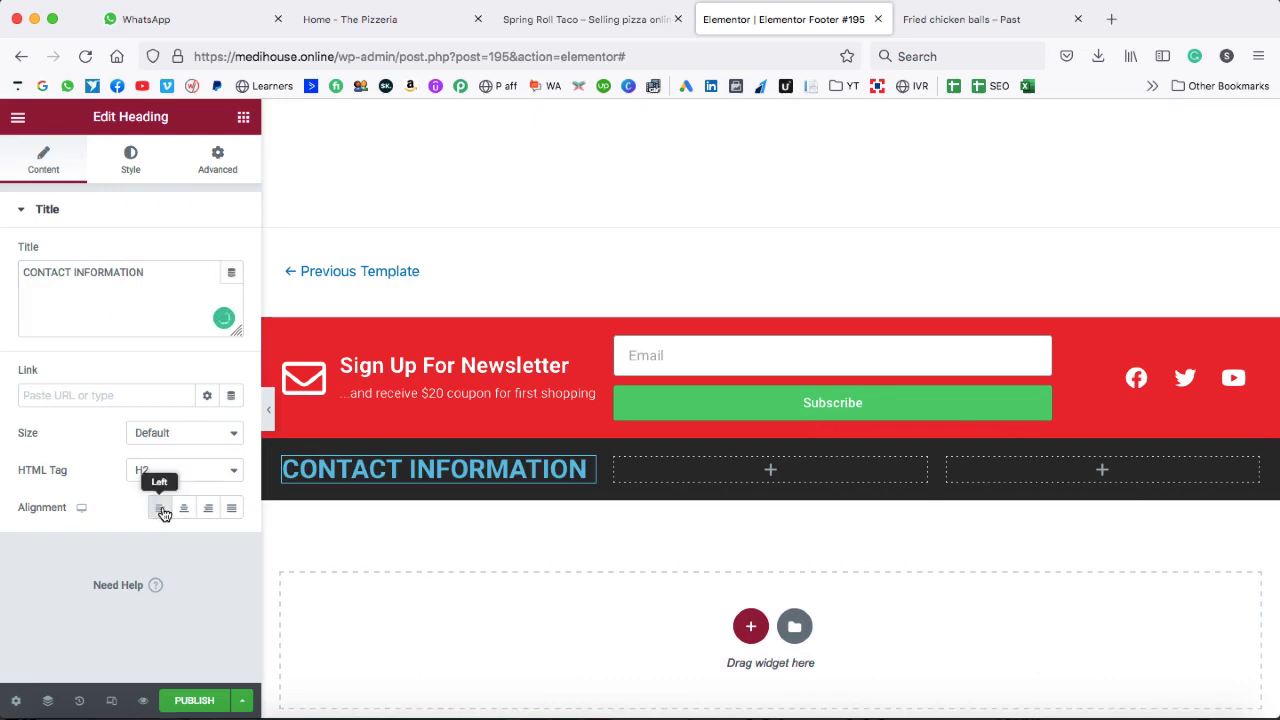
Step: Style the heading text white with a font size of 17
{"action": "left_click", "coordinate": [131, 160]}
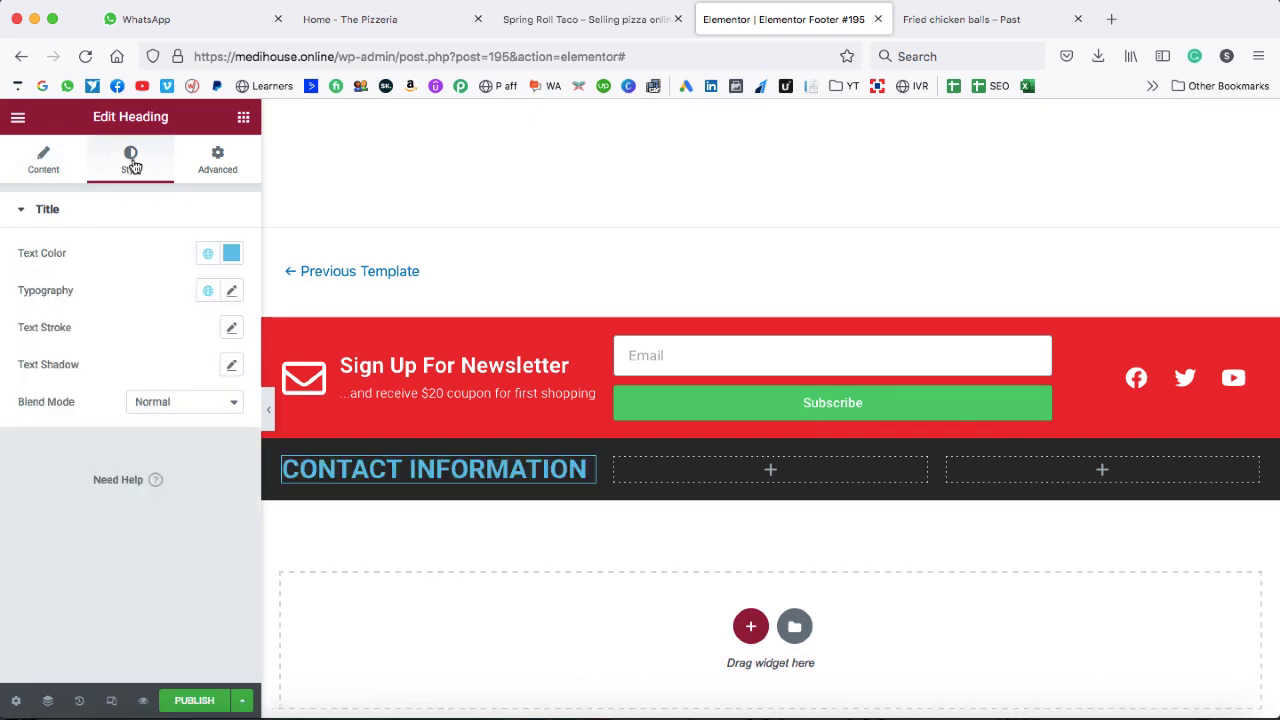
{"action": "left_click", "coordinate": [231, 253]}
{"action": "left_click_drag", "start_coordinate": [197, 376], "coordinate": [121, 310]}
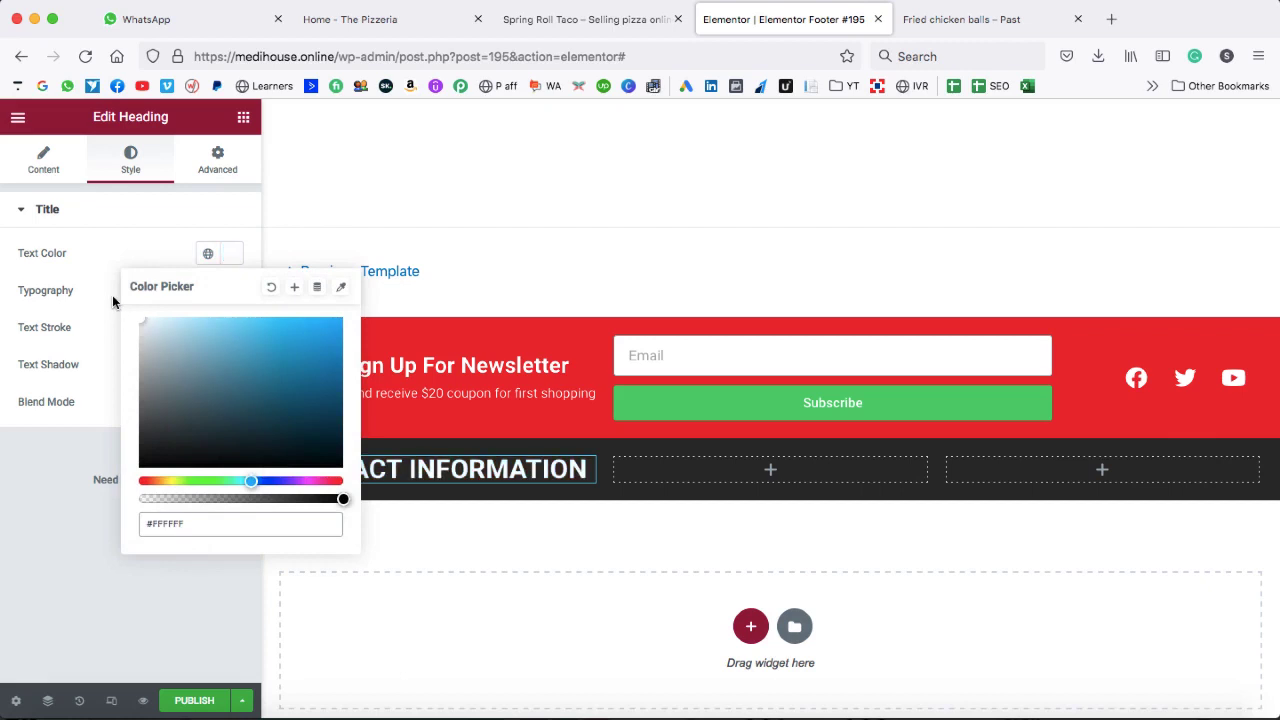
{"action": "left_click", "coordinate": [93, 289]}
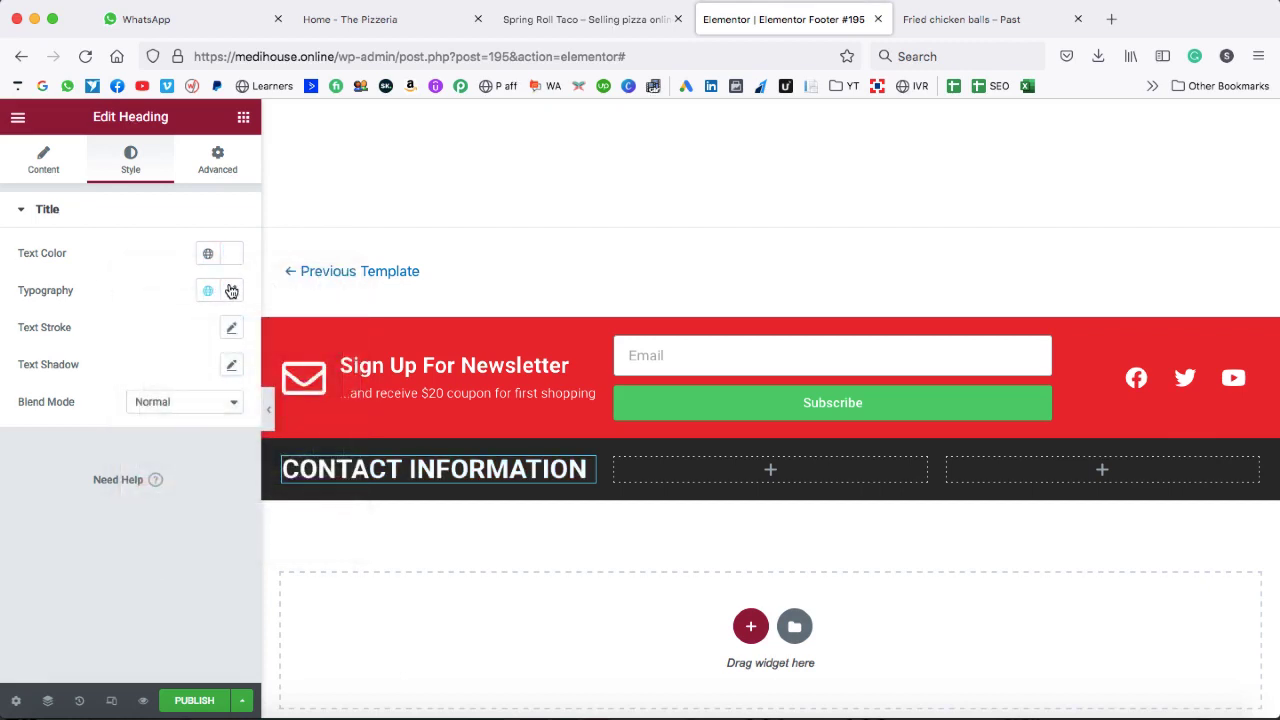
{"action": "left_click", "coordinate": [231, 290]}
{"action": "left_click", "coordinate": [218, 428]}
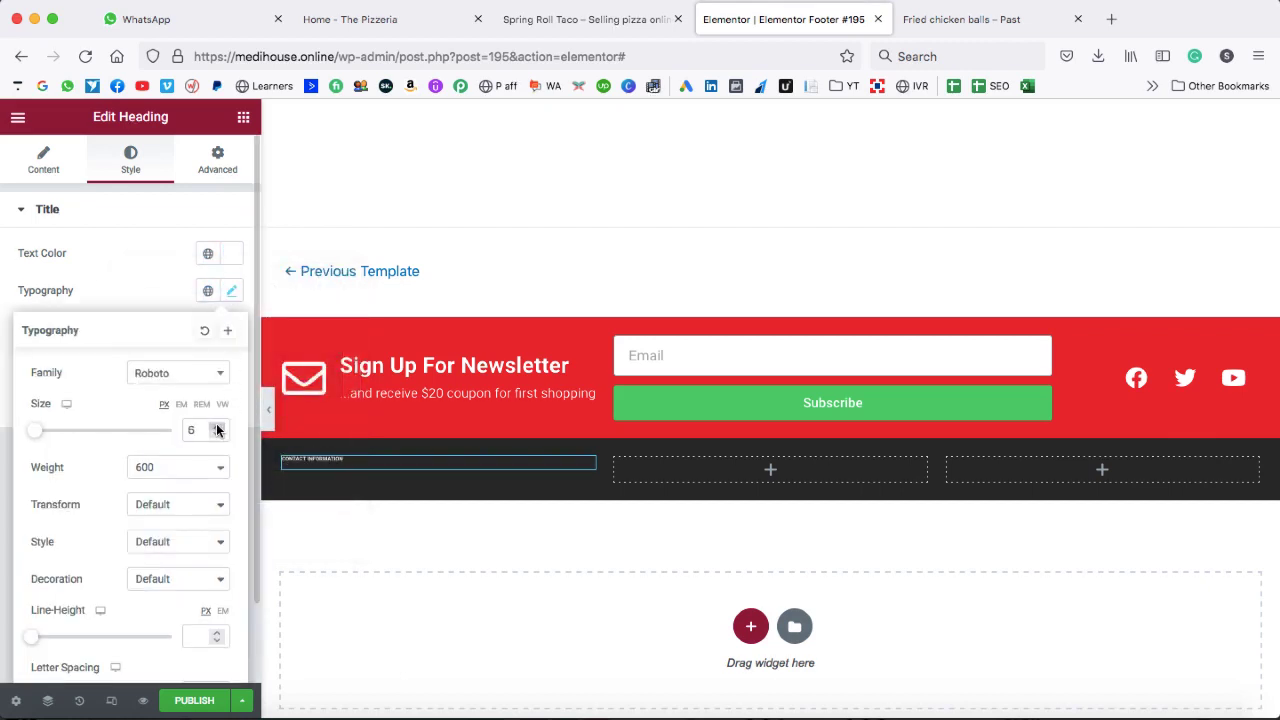
{"action": "left_click", "coordinate": [120, 278]}
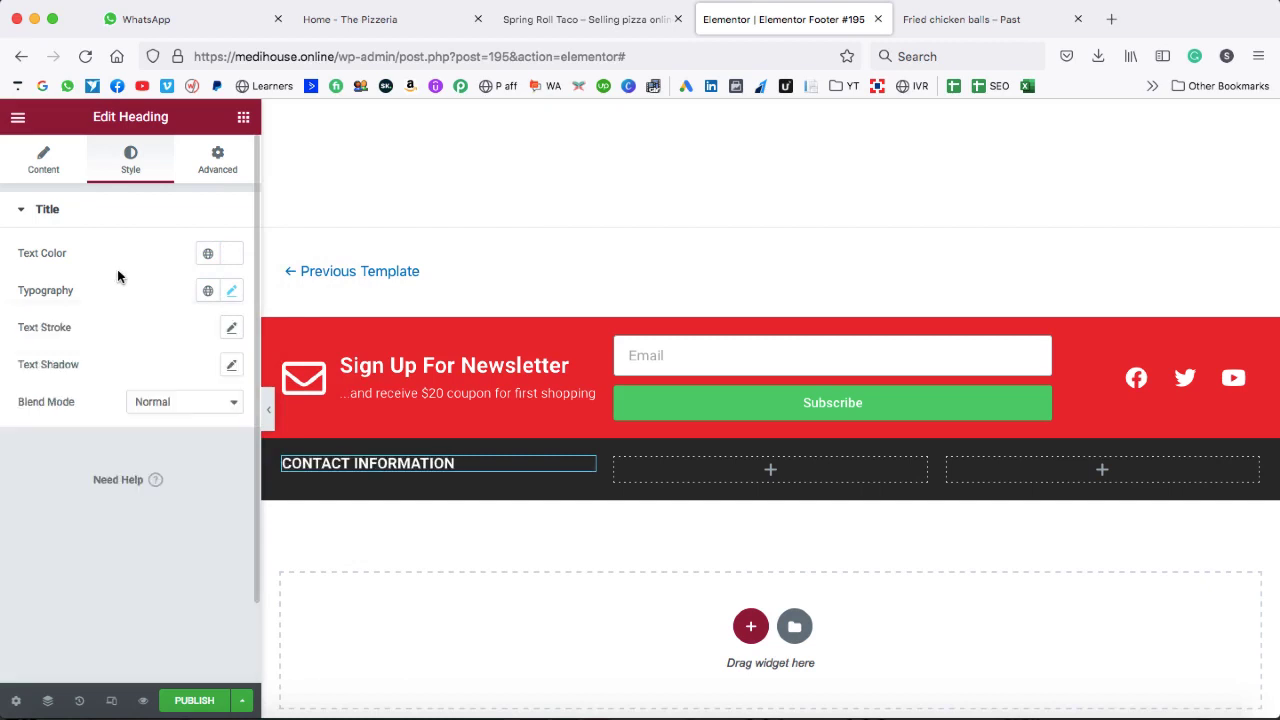
Step: Place a Divider beneath the heading with width 28, aligned left
{"action": "left_click", "coordinate": [243, 117]}
{"action": "scroll", "coordinate": [112, 462], "scroll_direction": "down", "scroll_amount": 5}
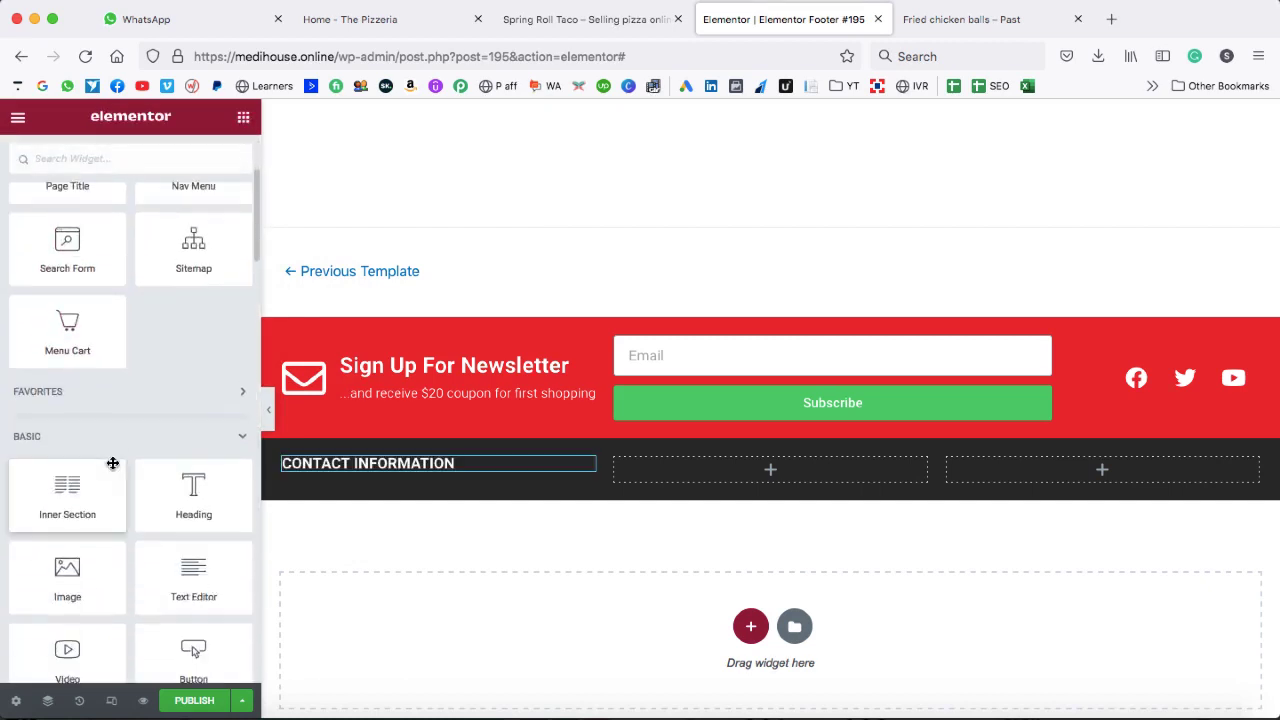
{"action": "left_click_drag", "start_coordinate": [44, 490], "coordinate": [322, 470]}
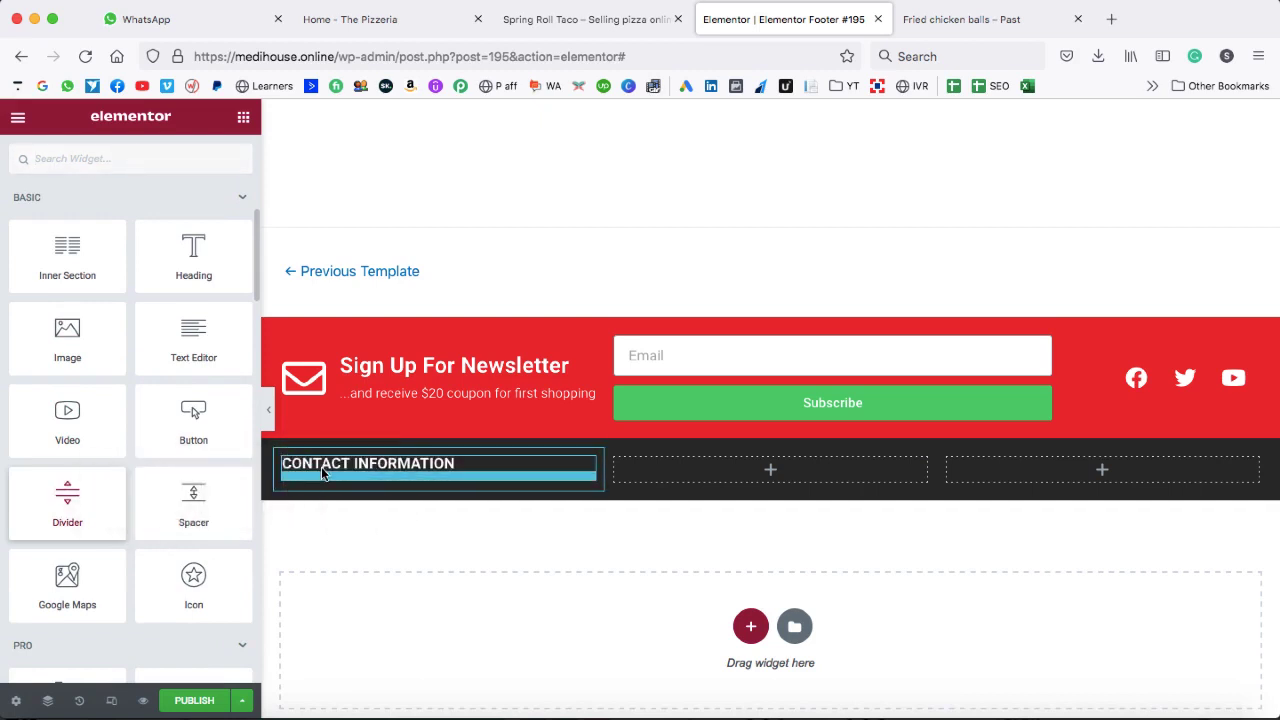
{"action": "left_click_drag", "start_coordinate": [185, 312], "coordinate": [68, 314]}
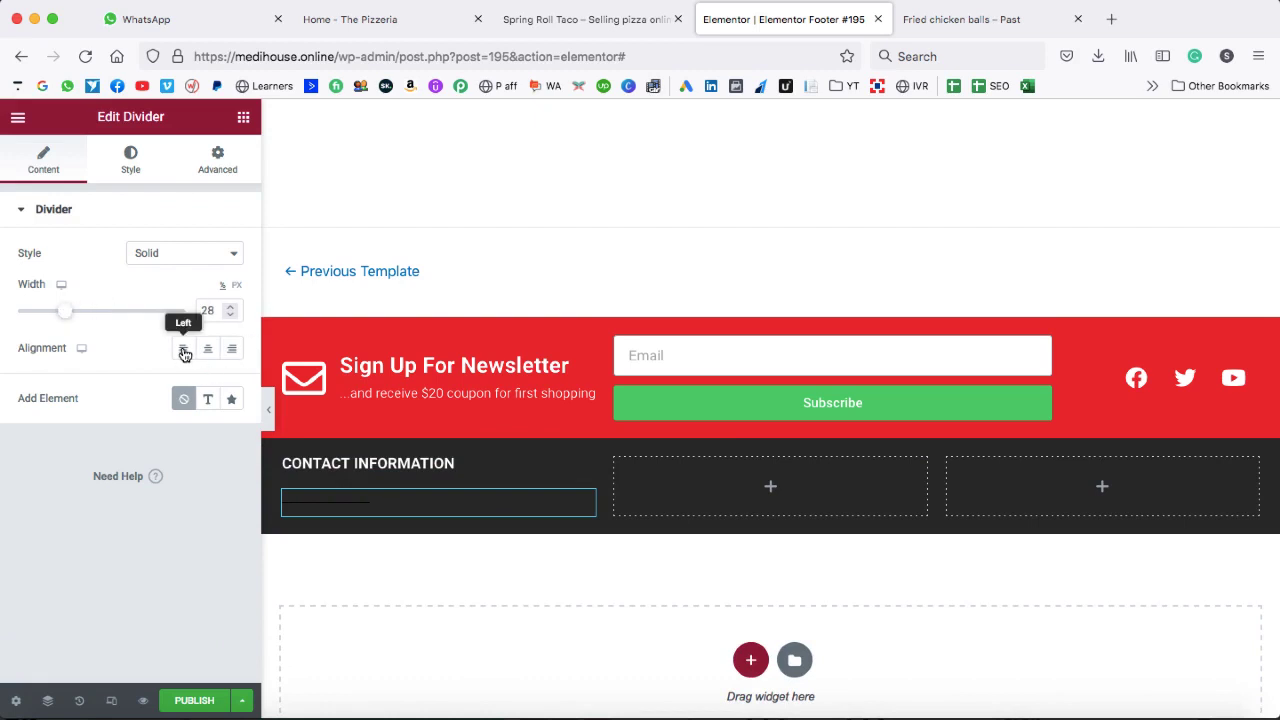
{"action": "left_click", "coordinate": [183, 347]}
Step: Make the divider bright yellow and reduce its gap from 15 to 2
{"action": "left_click", "coordinate": [132, 160]}
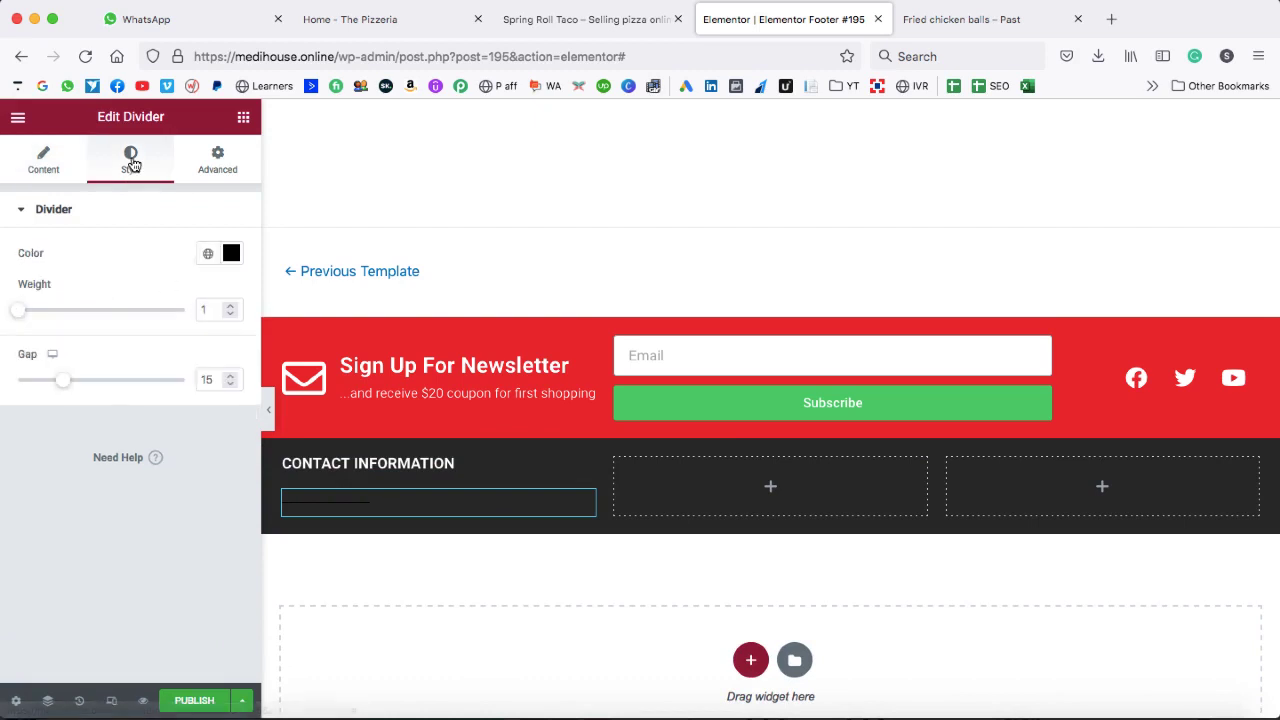
{"action": "left_click", "coordinate": [231, 253]}
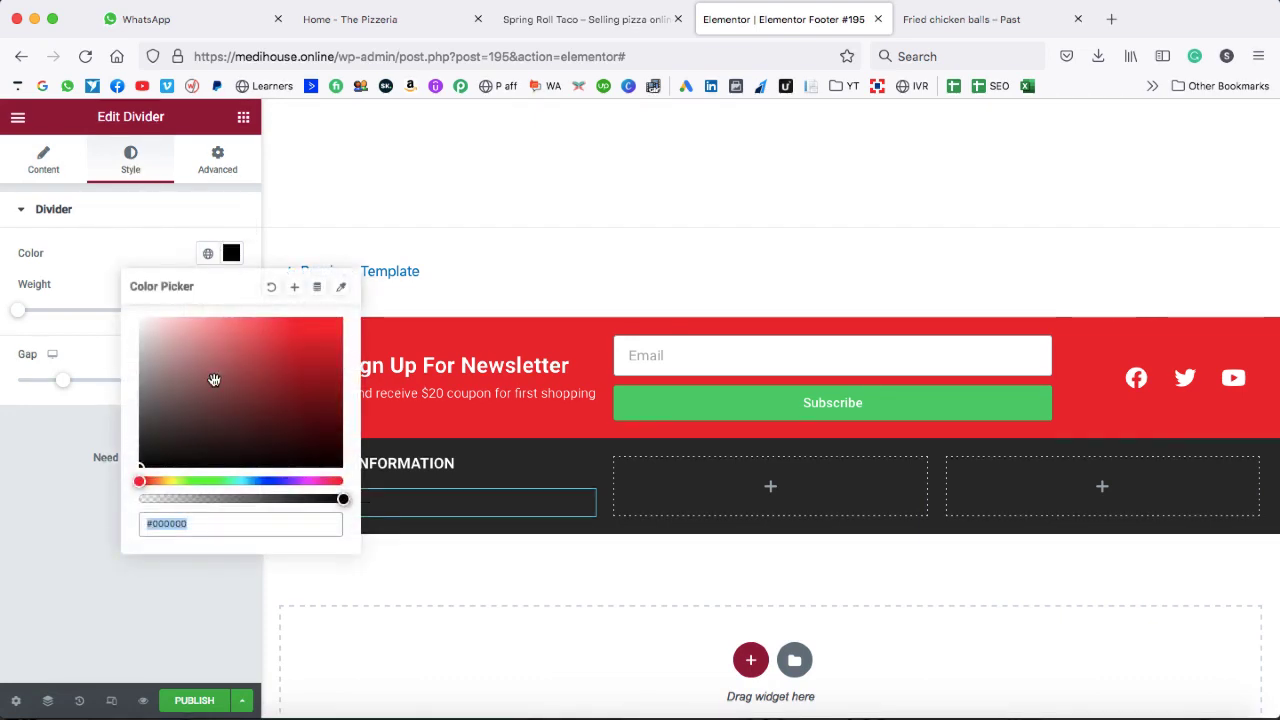
{"action": "left_click_drag", "start_coordinate": [142, 479], "coordinate": [166, 480]}
{"action": "left_click_drag", "start_coordinate": [250, 377], "coordinate": [328, 320]}
{"action": "left_click", "coordinate": [122, 230]}
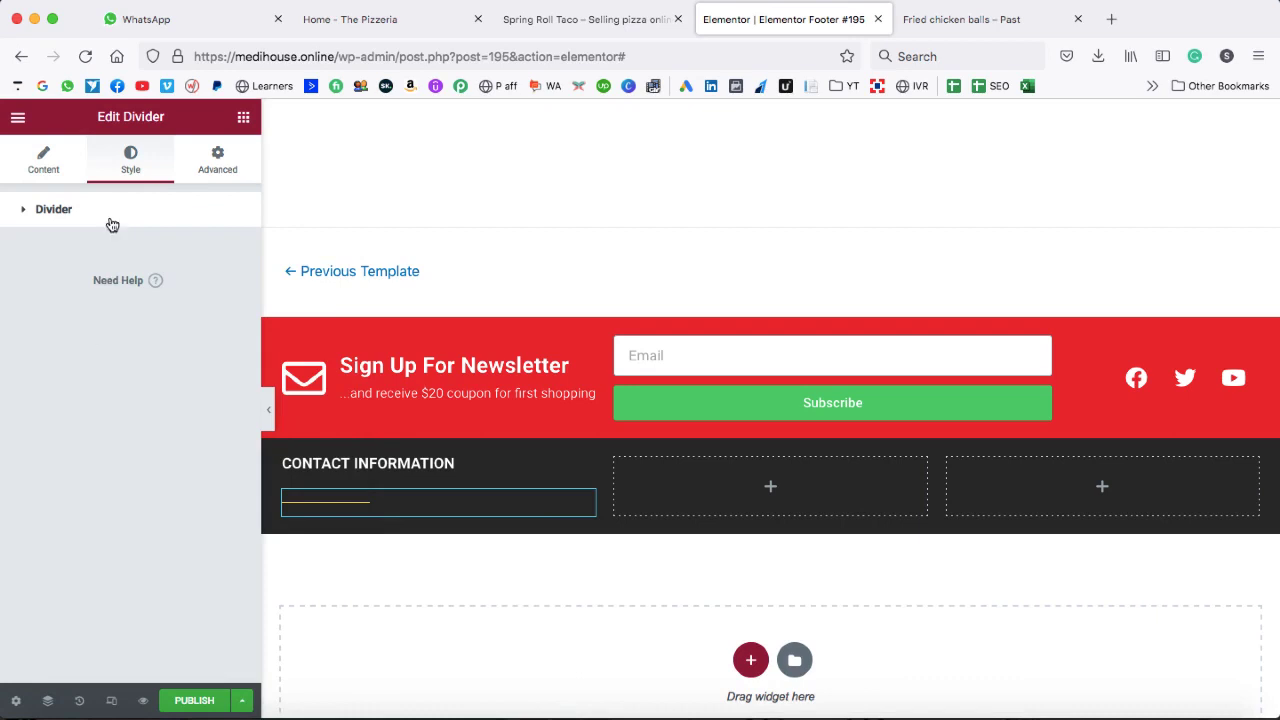
{"action": "left_click", "coordinate": [110, 229]}
{"action": "left_click_drag", "start_coordinate": [66, 384], "coordinate": [20, 385]}
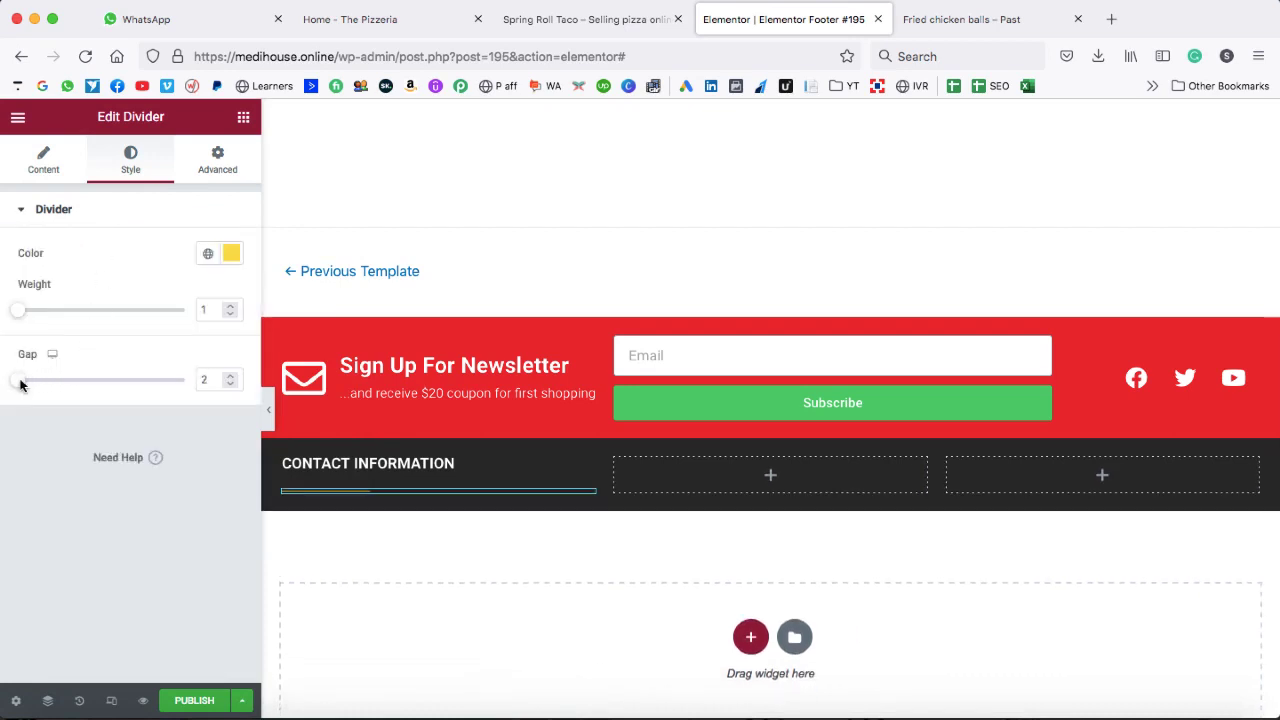
Step: Add an Icon List widget under the yellow divider
{"action": "left_click", "coordinate": [243, 119]}
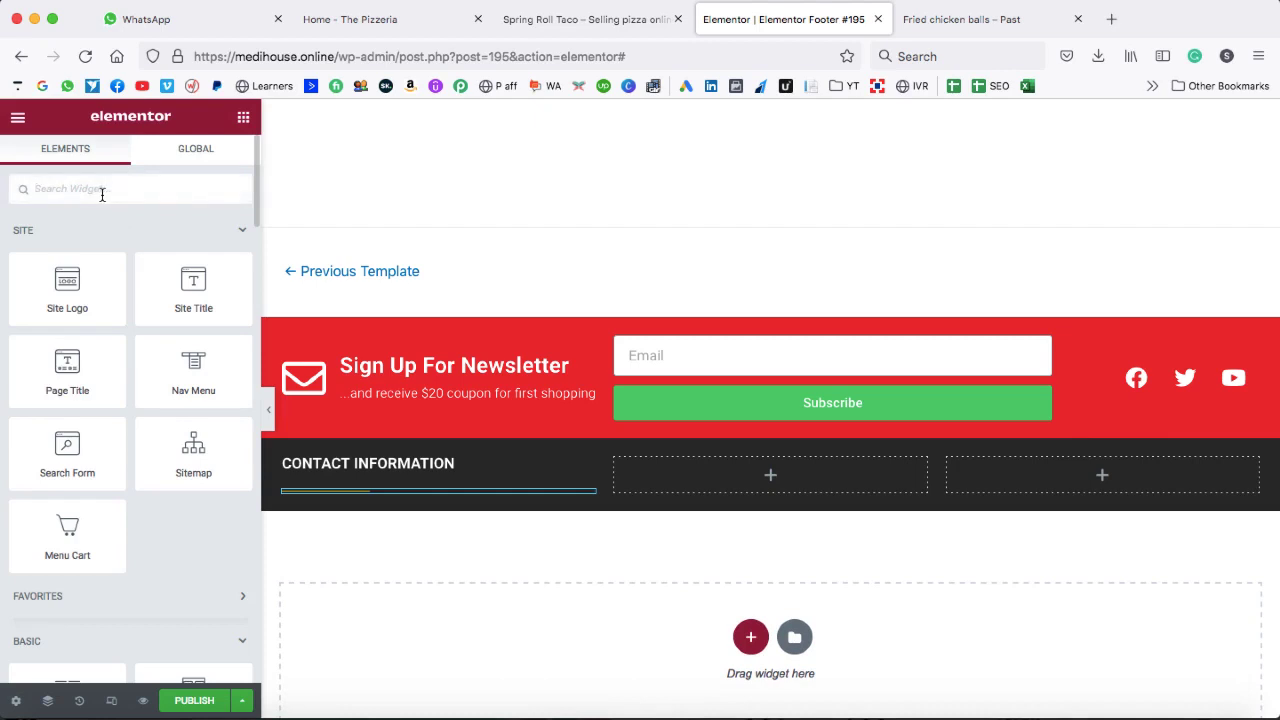
{"action": "left_click", "coordinate": [102, 193]}
{"action": "type", "text": "icon"}
{"action": "left_click_drag", "start_coordinate": [59, 344], "coordinate": [334, 503]}
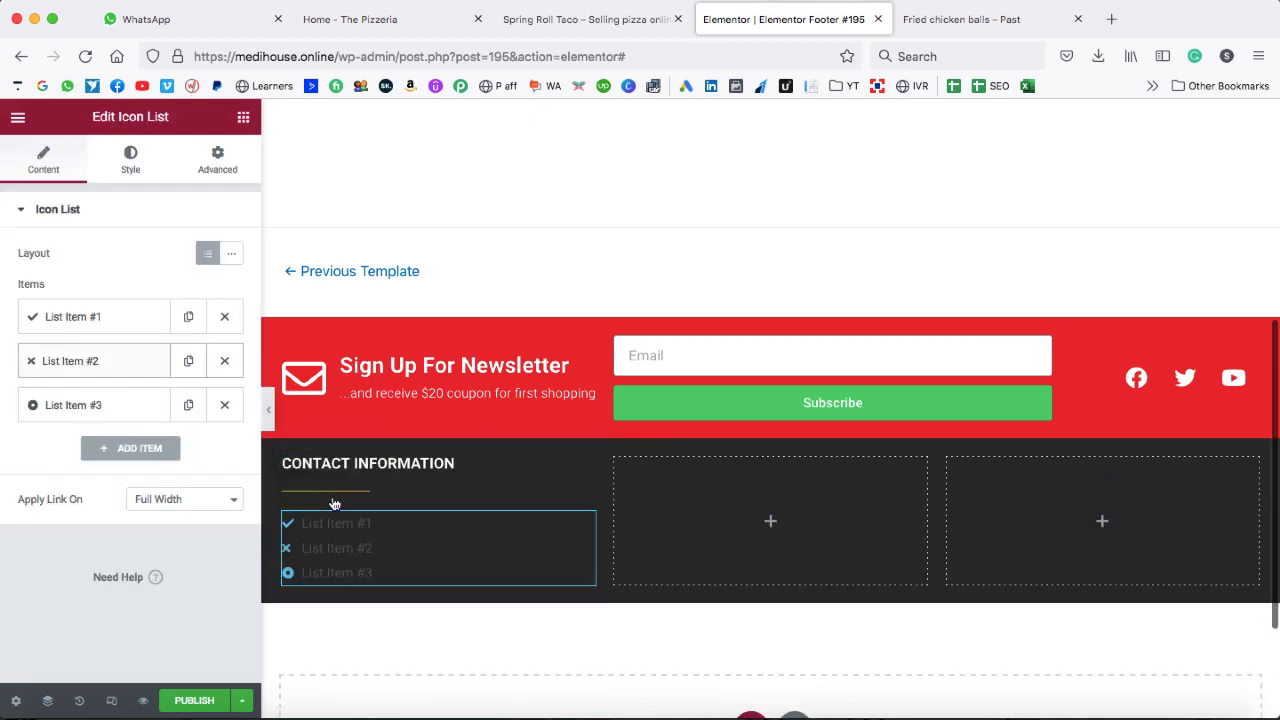
Step: Replace the first list item with the phone number and give it the Phone alt icon
{"action": "left_click", "coordinate": [131, 323]}
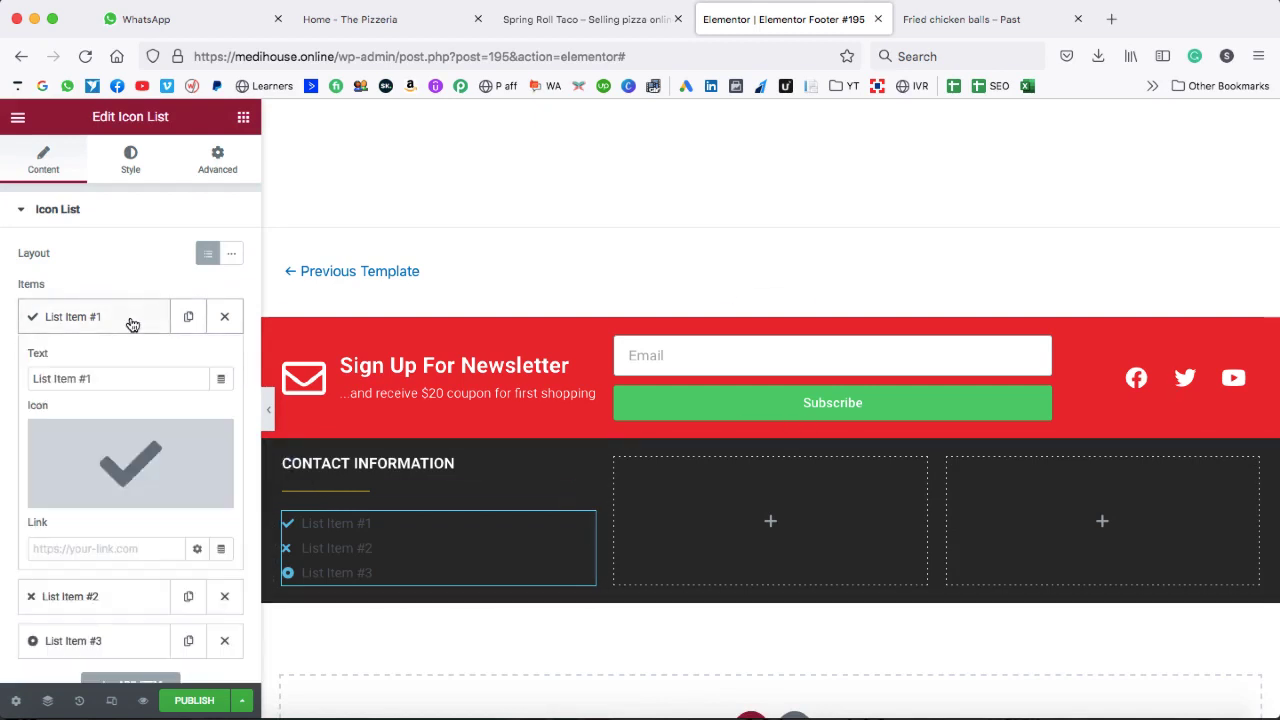
{"action": "left_click_drag", "start_coordinate": [117, 379], "coordinate": [14, 383]}
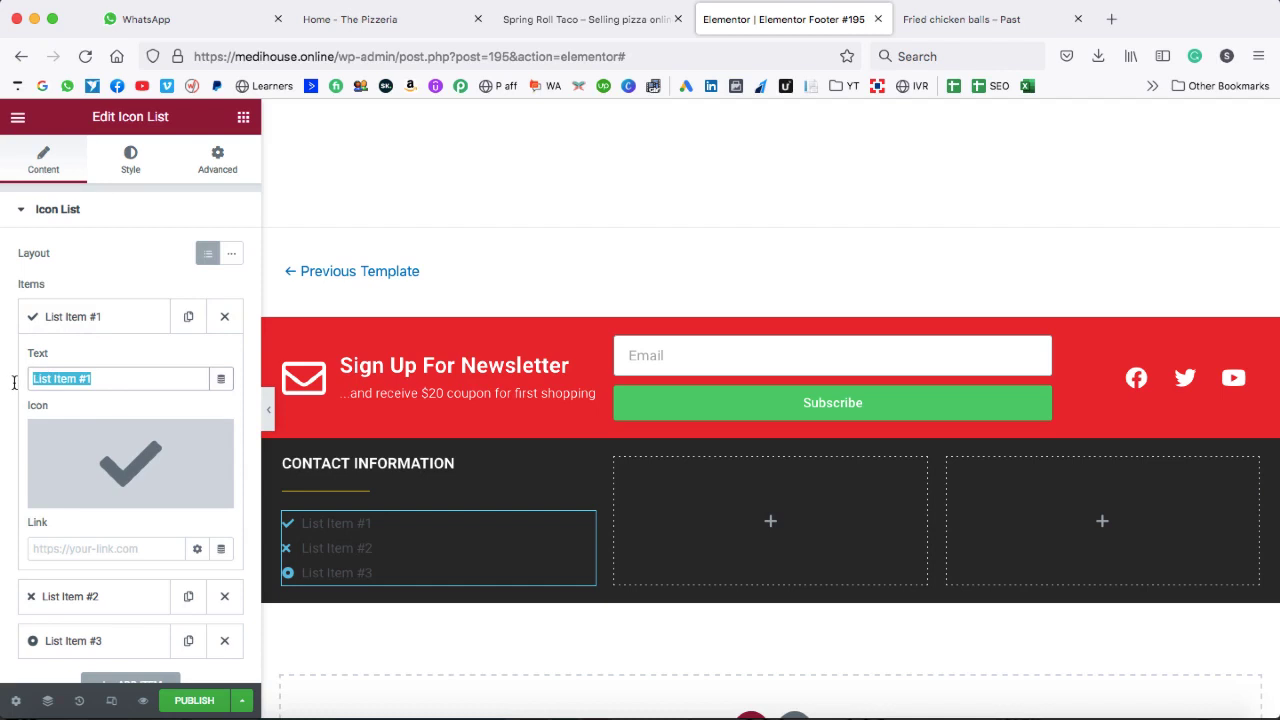
{"action": "type", "text": "0123456789"}
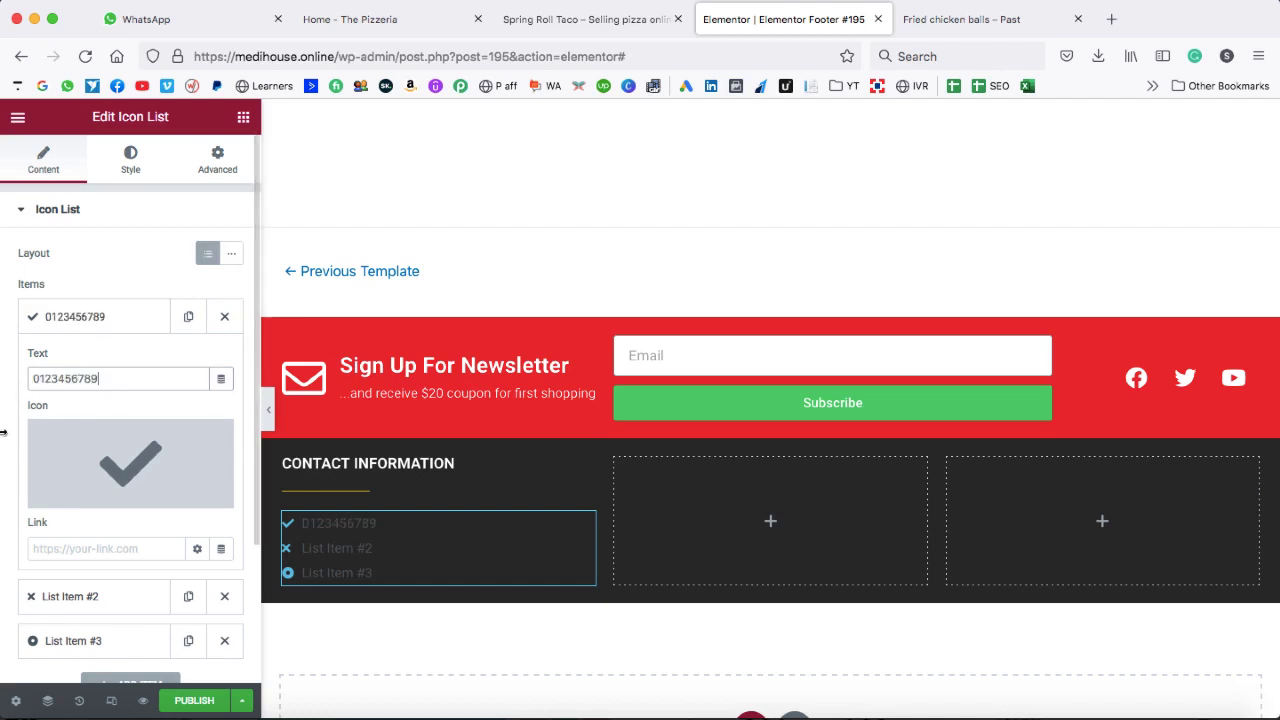
{"action": "left_click", "coordinate": [80, 492]}
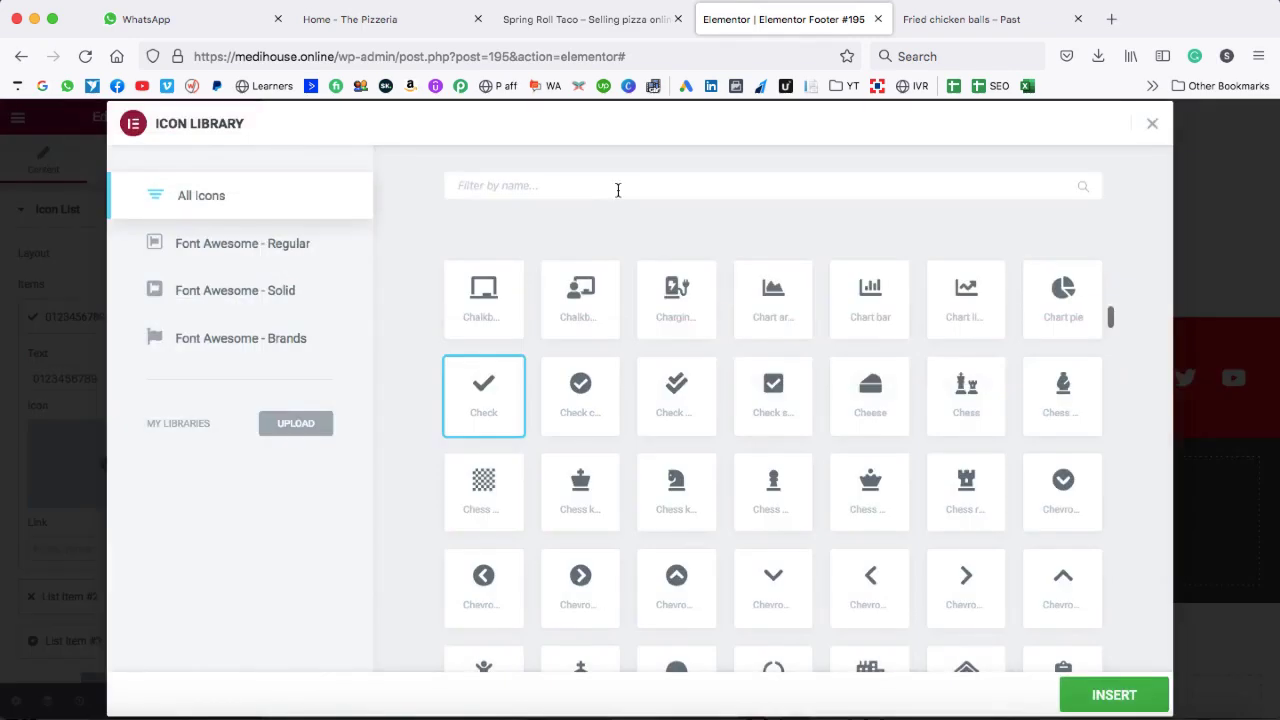
{"action": "type", "text": "phone"}
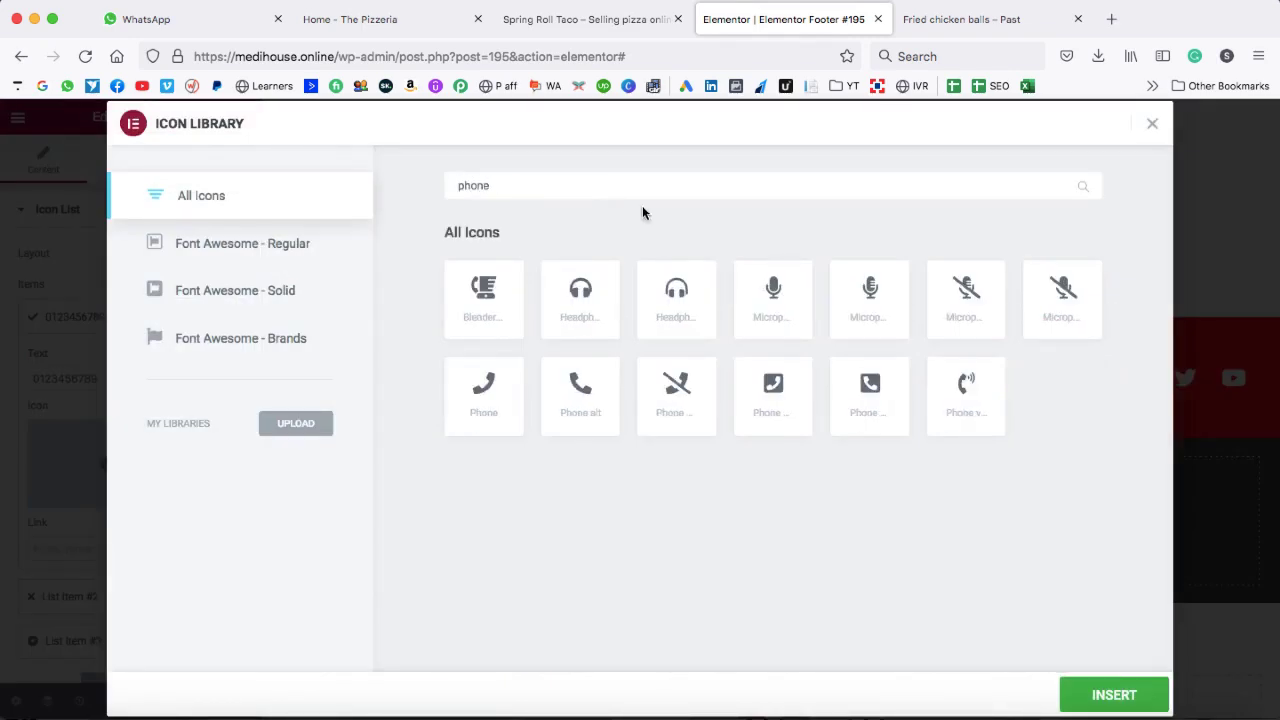
{"action": "left_click", "coordinate": [578, 392]}
{"action": "left_click", "coordinate": [1110, 691]}
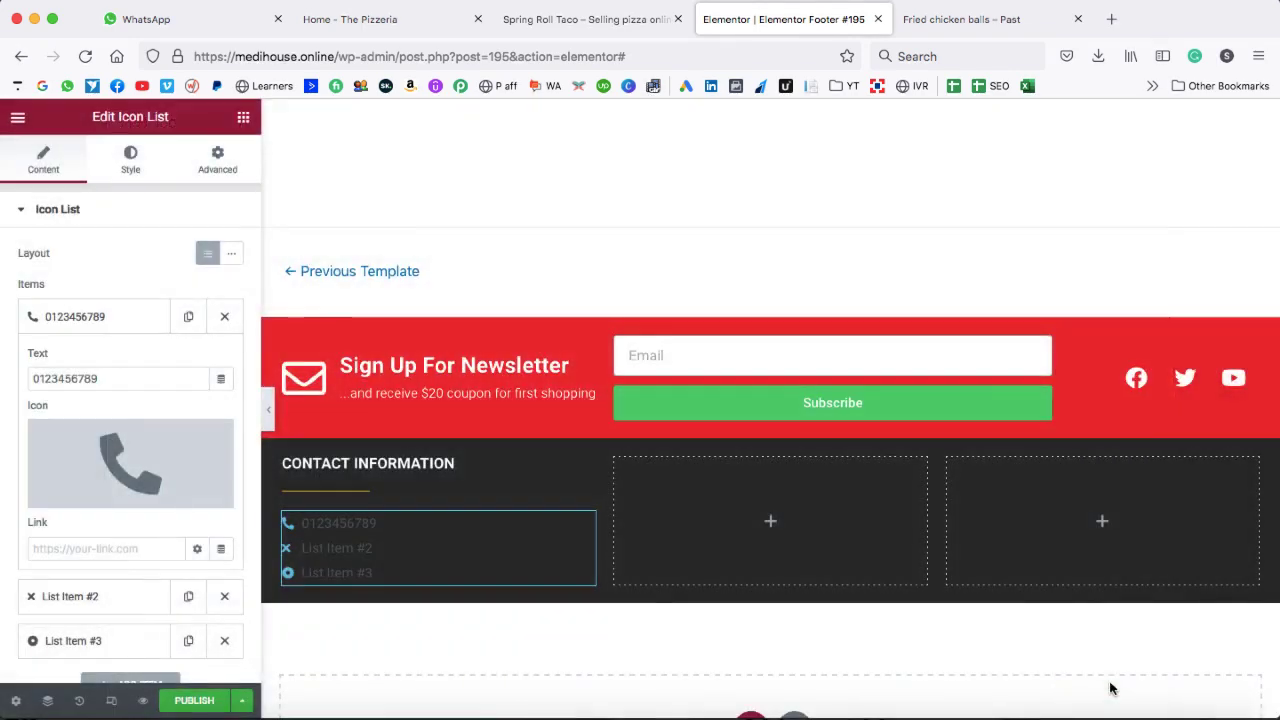
{"action": "left_click", "coordinate": [104, 328]}
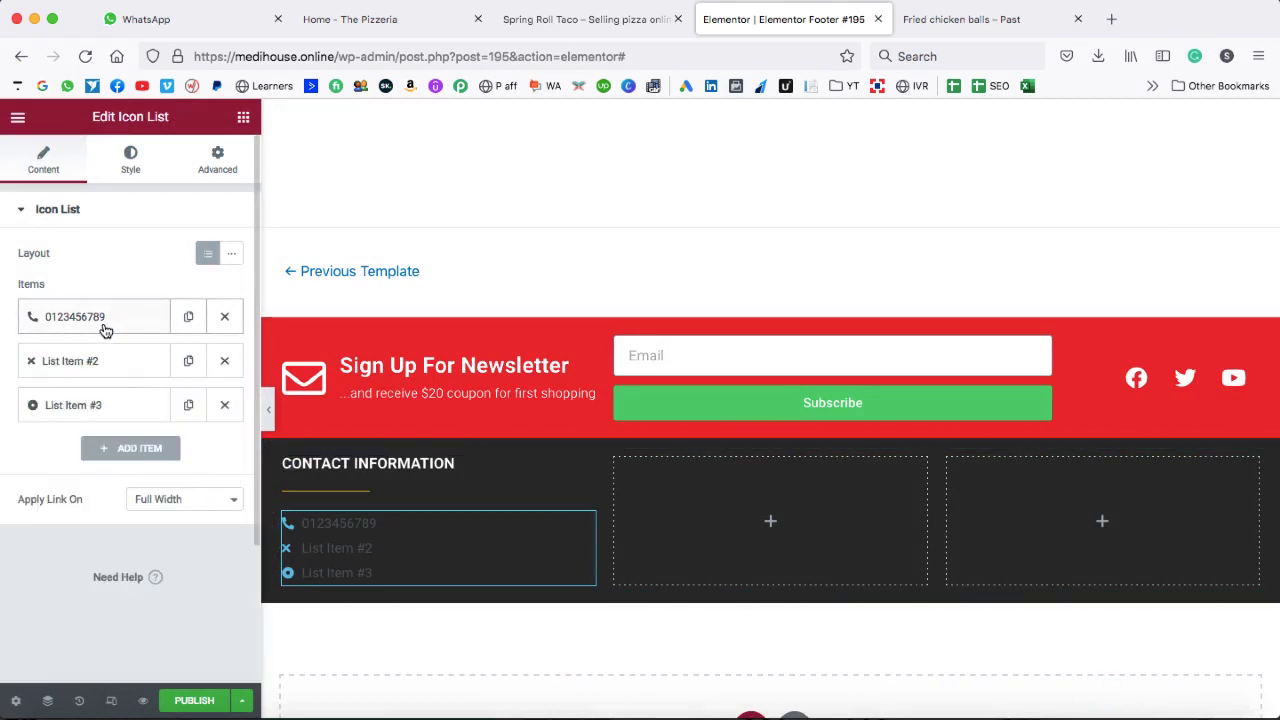
Step: Enter the contact e-mail address as the second item with an open envelope icon
{"action": "left_click", "coordinate": [108, 362]}
{"action": "left_click_drag", "start_coordinate": [112, 422], "coordinate": [15, 420]}
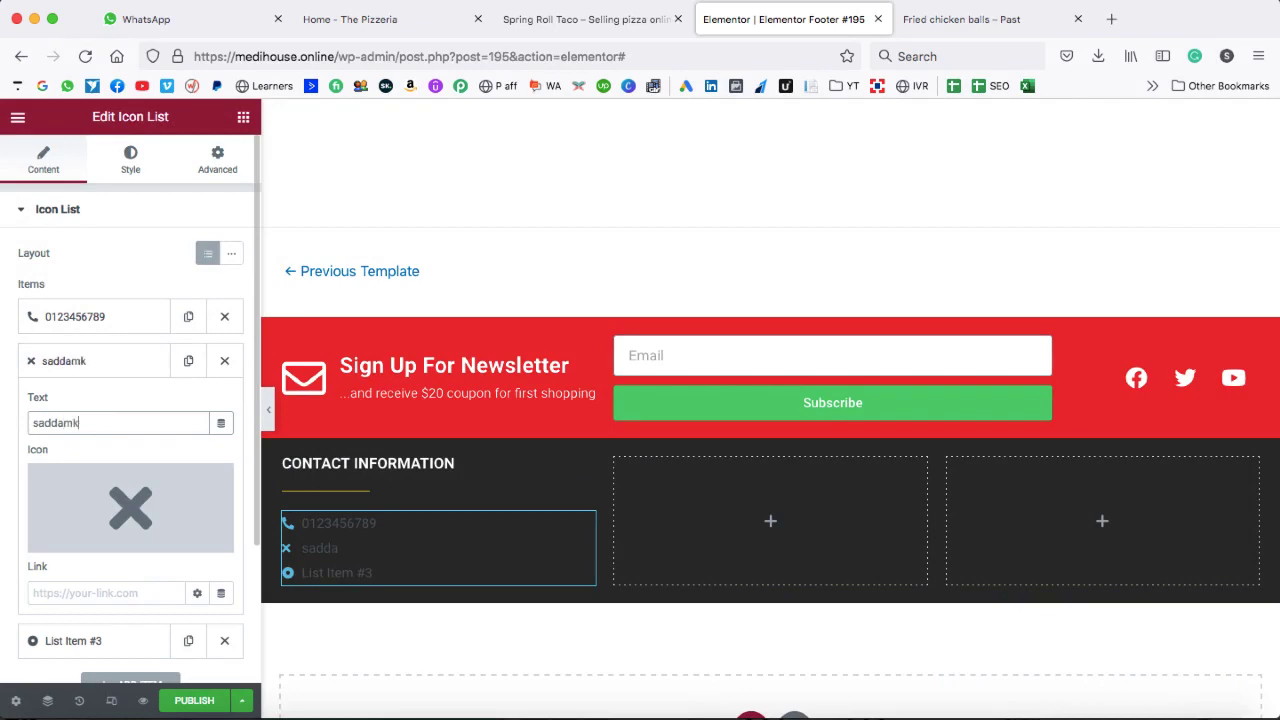
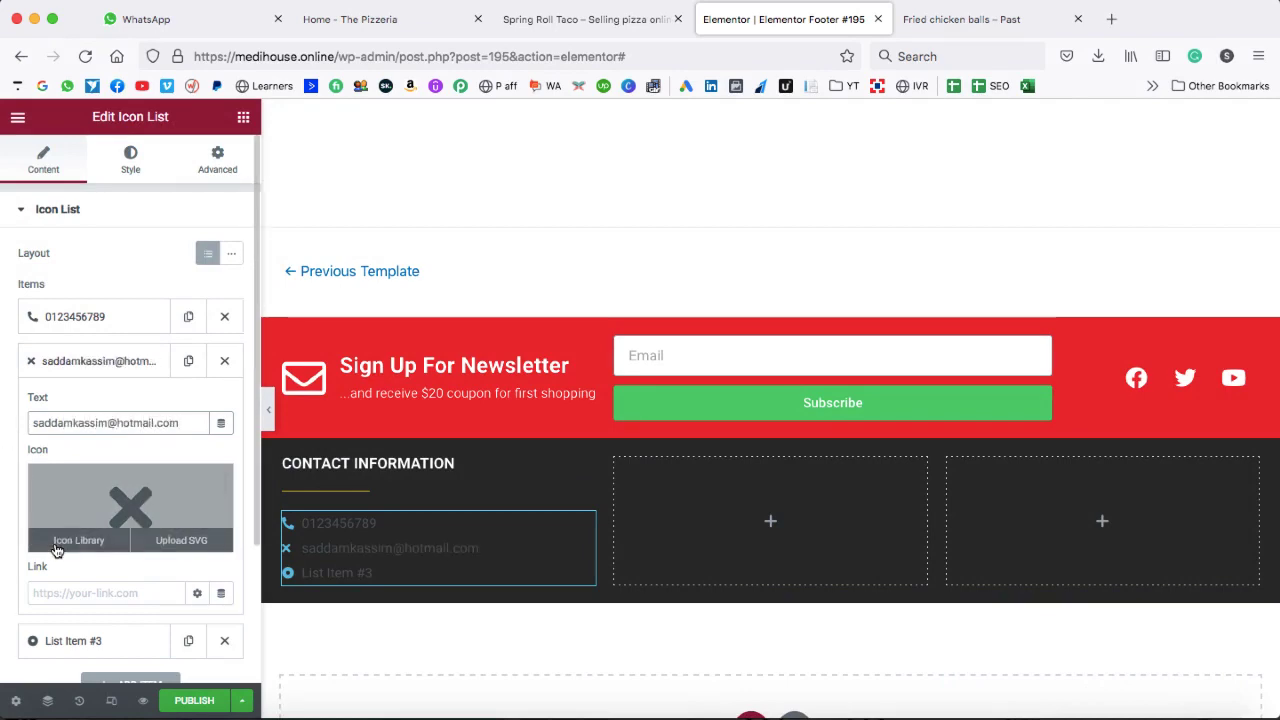
{"action": "left_click", "coordinate": [60, 543]}
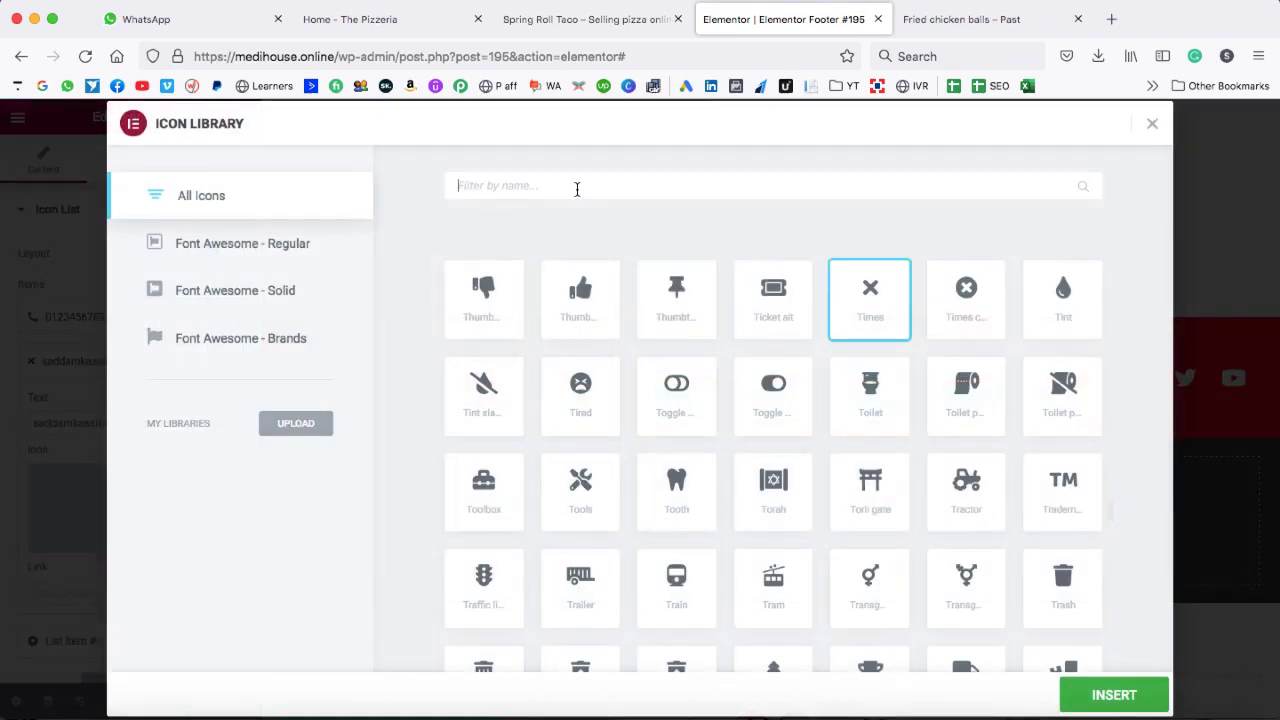
{"action": "type", "text": "envi"}
{"action": "key", "text": "BackSpace"}
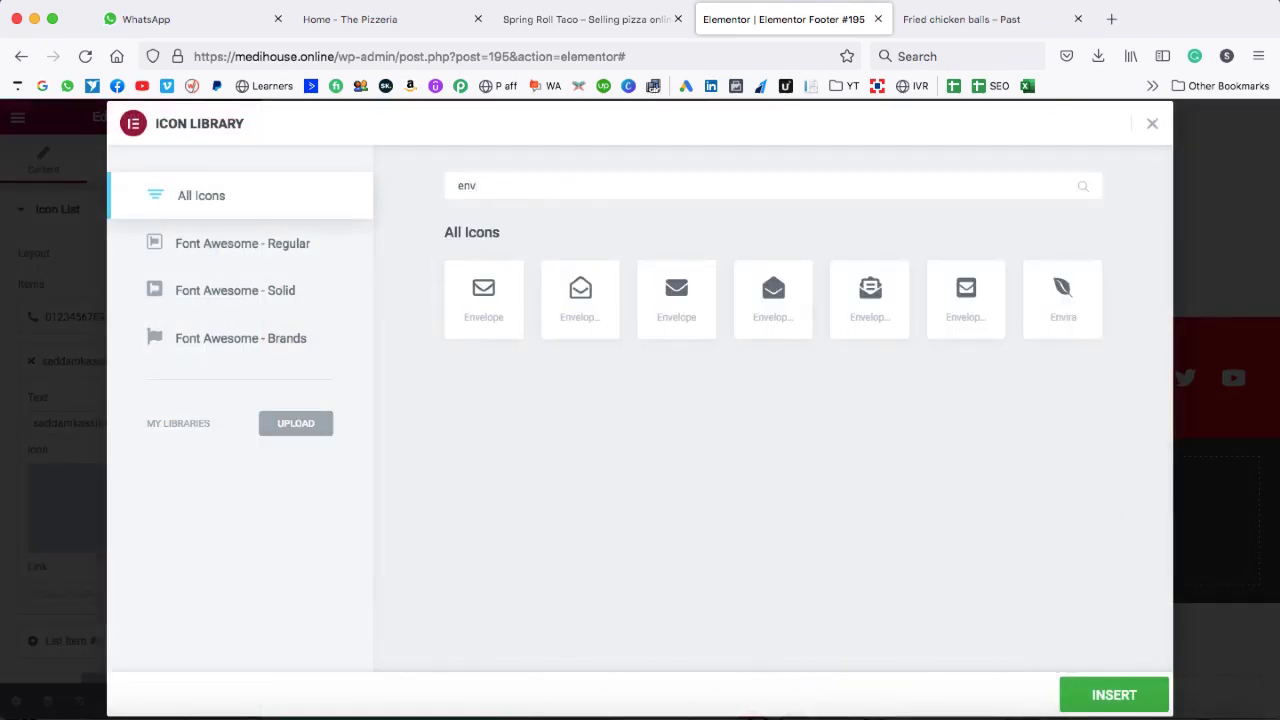
{"action": "left_click", "coordinate": [578, 290]}
{"action": "left_click", "coordinate": [1107, 694]}
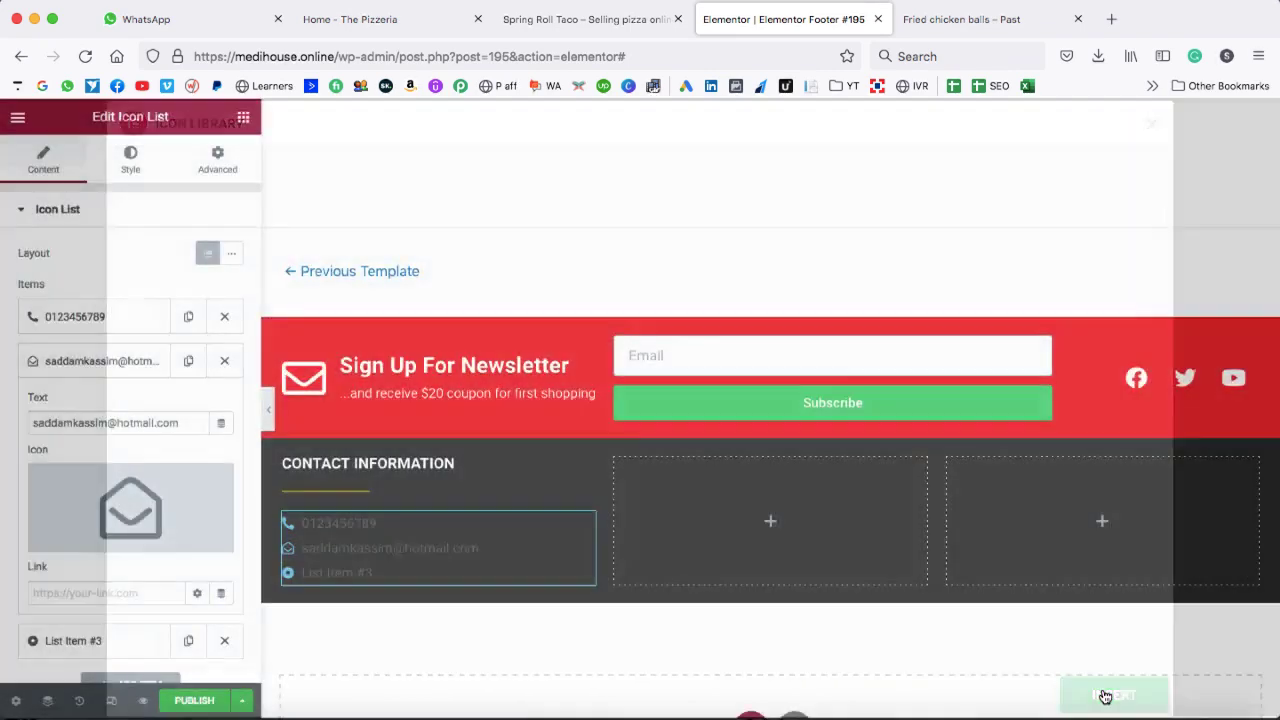
{"action": "left_click", "coordinate": [138, 361]}
Step: Enter the postal address as the third item and give it the map marker icon
{"action": "left_click", "coordinate": [126, 406]}
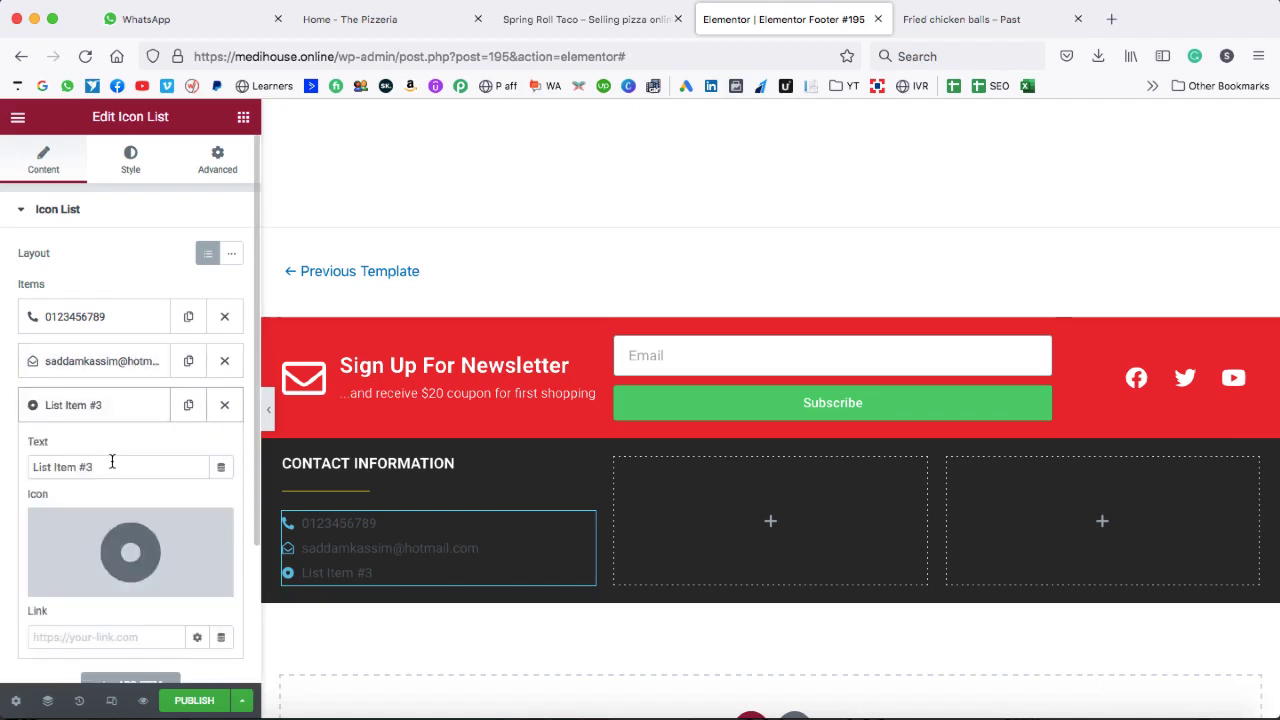
{"action": "left_click_drag", "start_coordinate": [111, 467], "coordinate": [12, 464]}
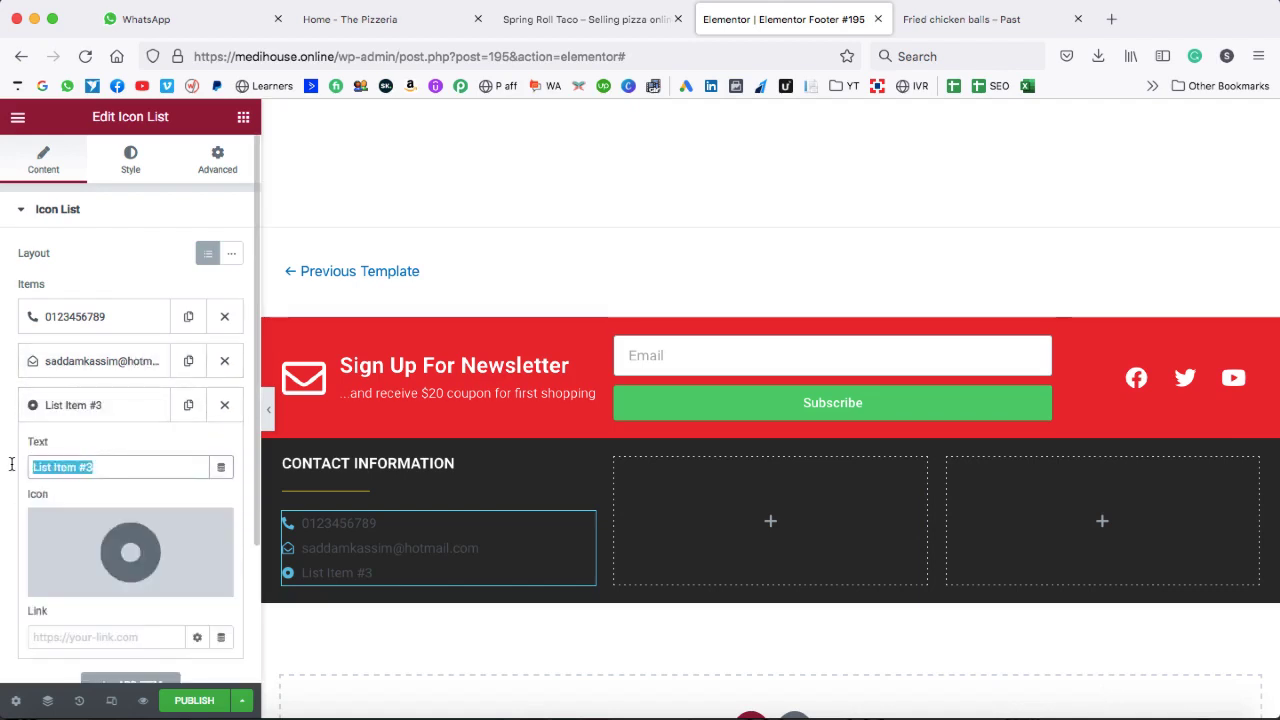
{"action": "type", "text": "123, xyz lane, rewa road, satna"}
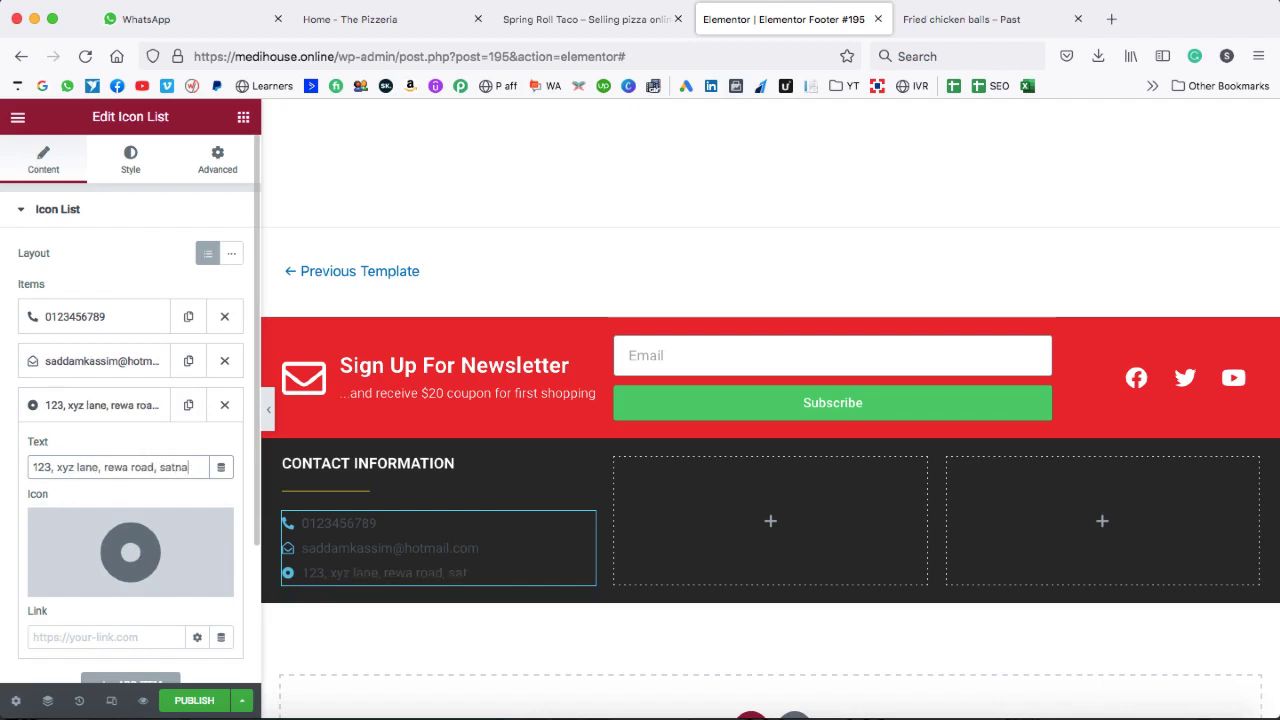
{"action": "type", "text": ", mp"}
{"action": "key", "text": "BackSpace"}
{"action": "type", "text": "mp"}
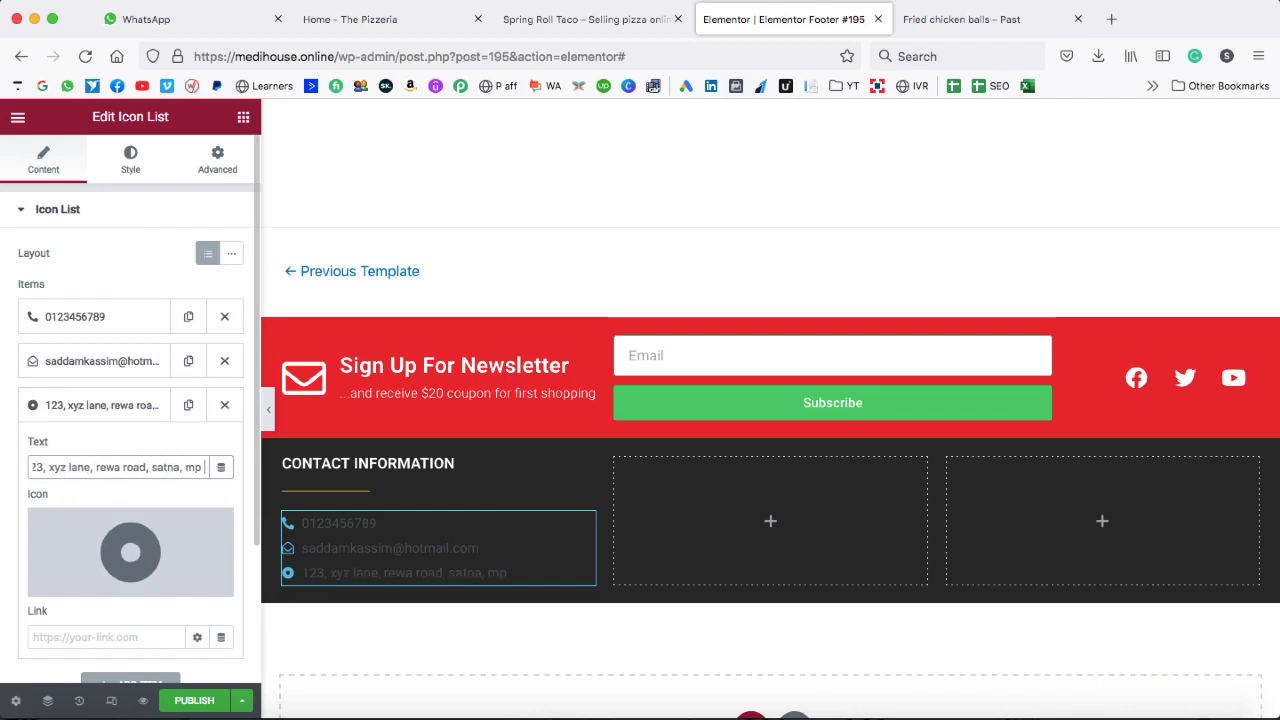
{"action": "type", "text": " - 485001"}
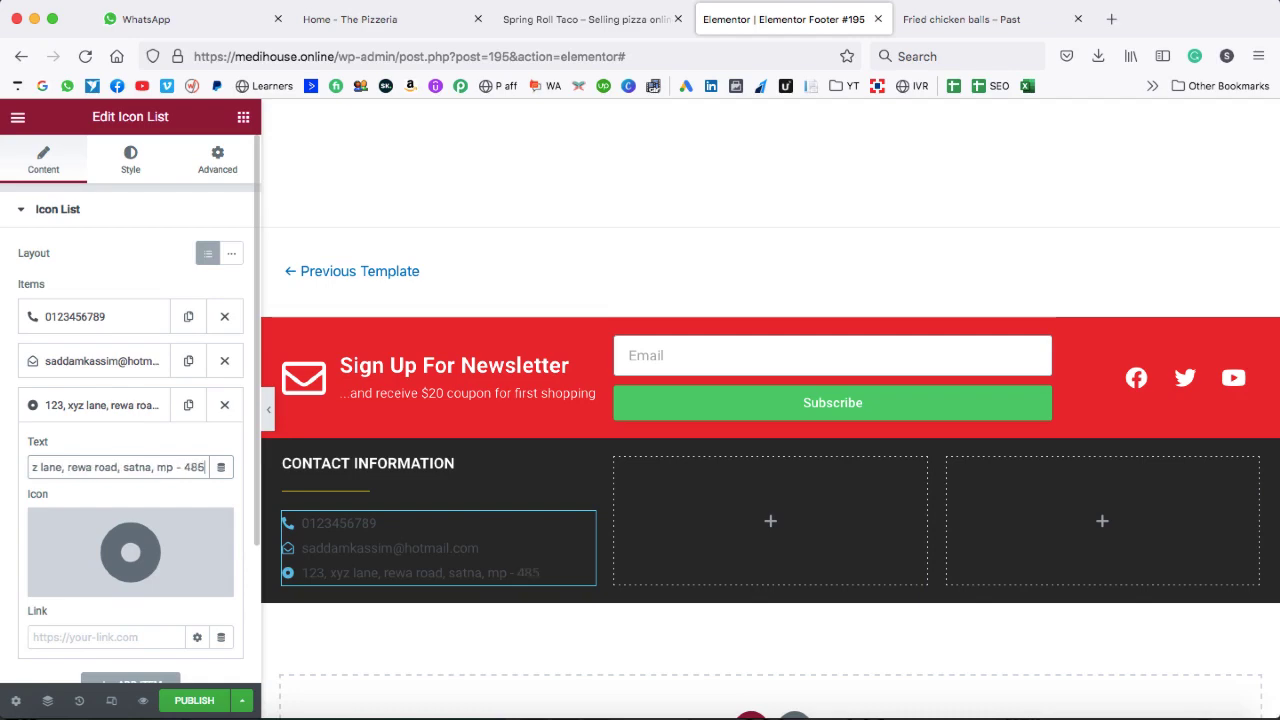
{"action": "left_click", "coordinate": [75, 582]}
{"action": "type", "text": "map"}
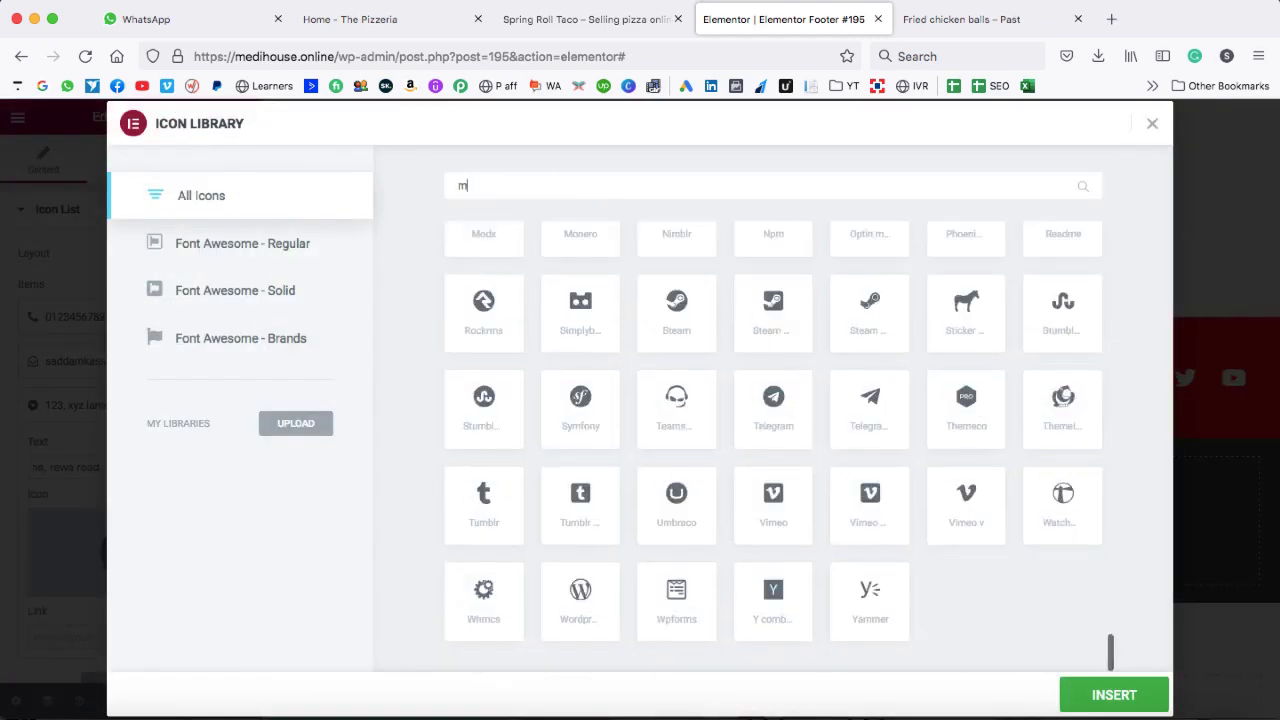
{"action": "left_click", "coordinate": [775, 306]}
{"action": "left_click", "coordinate": [1096, 693]}
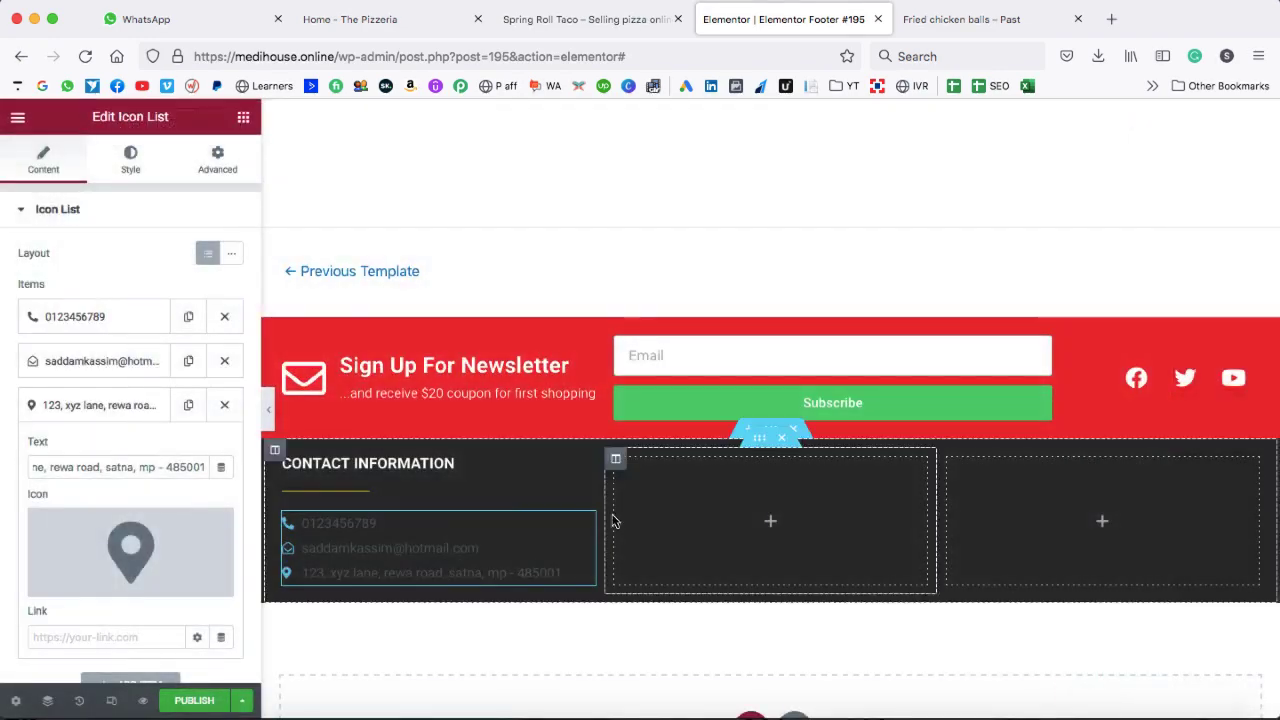
{"action": "left_click", "coordinate": [114, 410]}
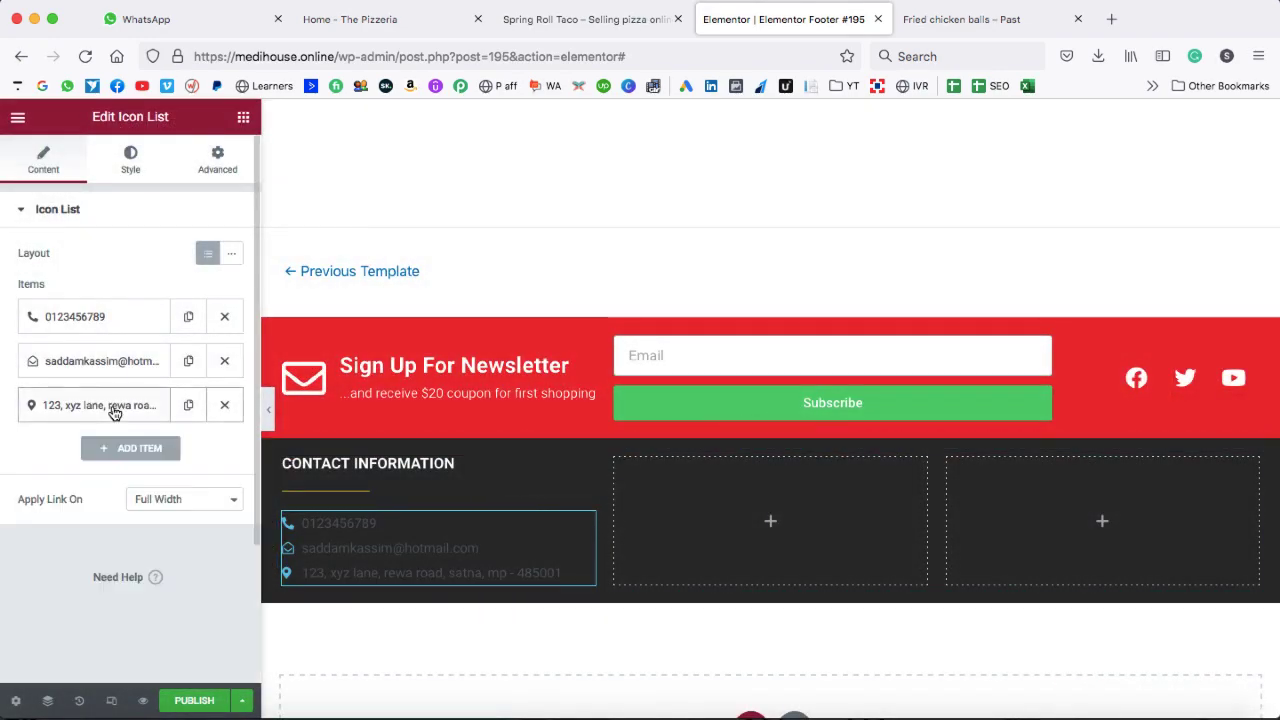
Step: Colour the contact list's icons yellow
{"action": "left_click", "coordinate": [130, 163]}
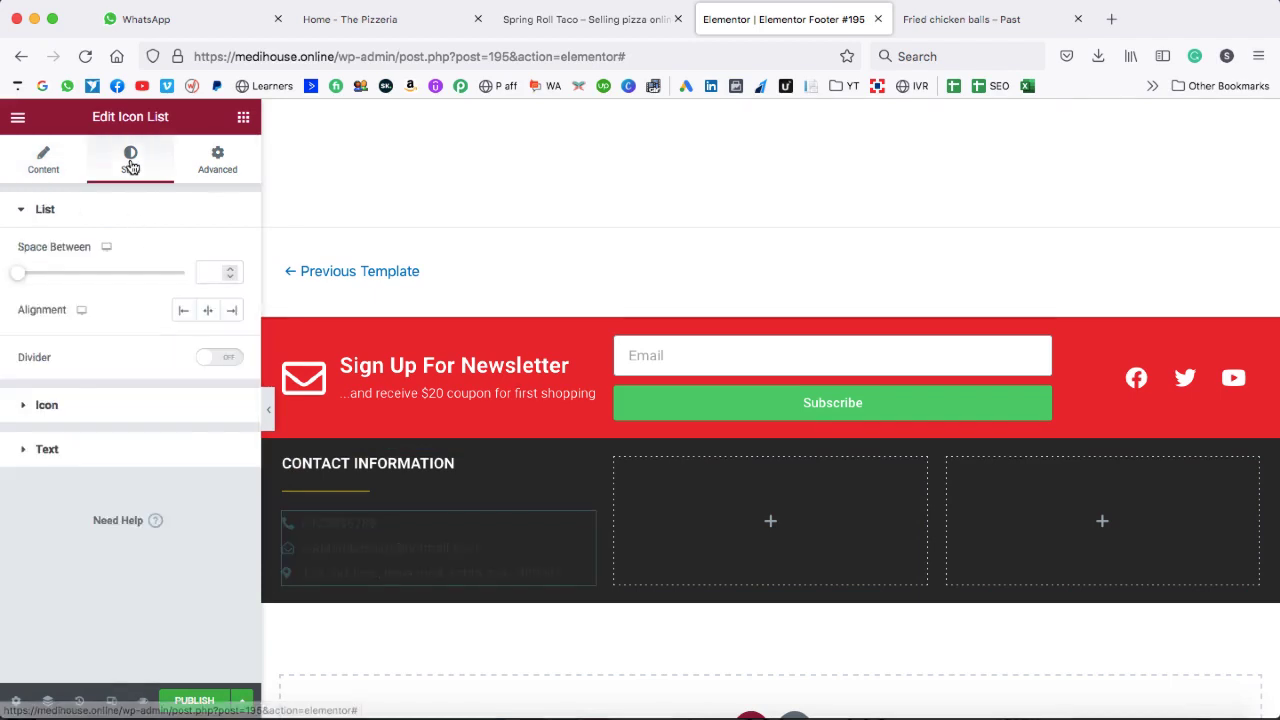
{"action": "left_click", "coordinate": [27, 407]}
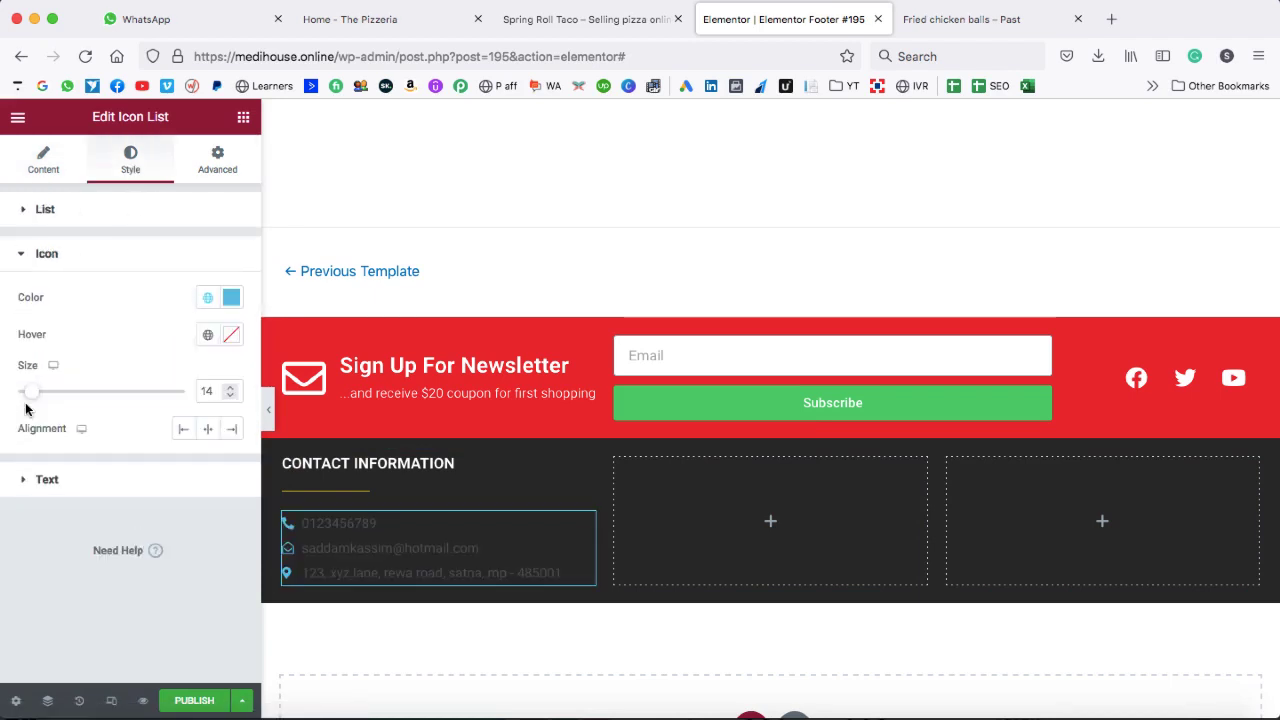
{"action": "left_click", "coordinate": [231, 297]}
{"action": "left_click_drag", "start_coordinate": [188, 527], "coordinate": [168, 527]}
{"action": "left_click", "coordinate": [135, 270]}
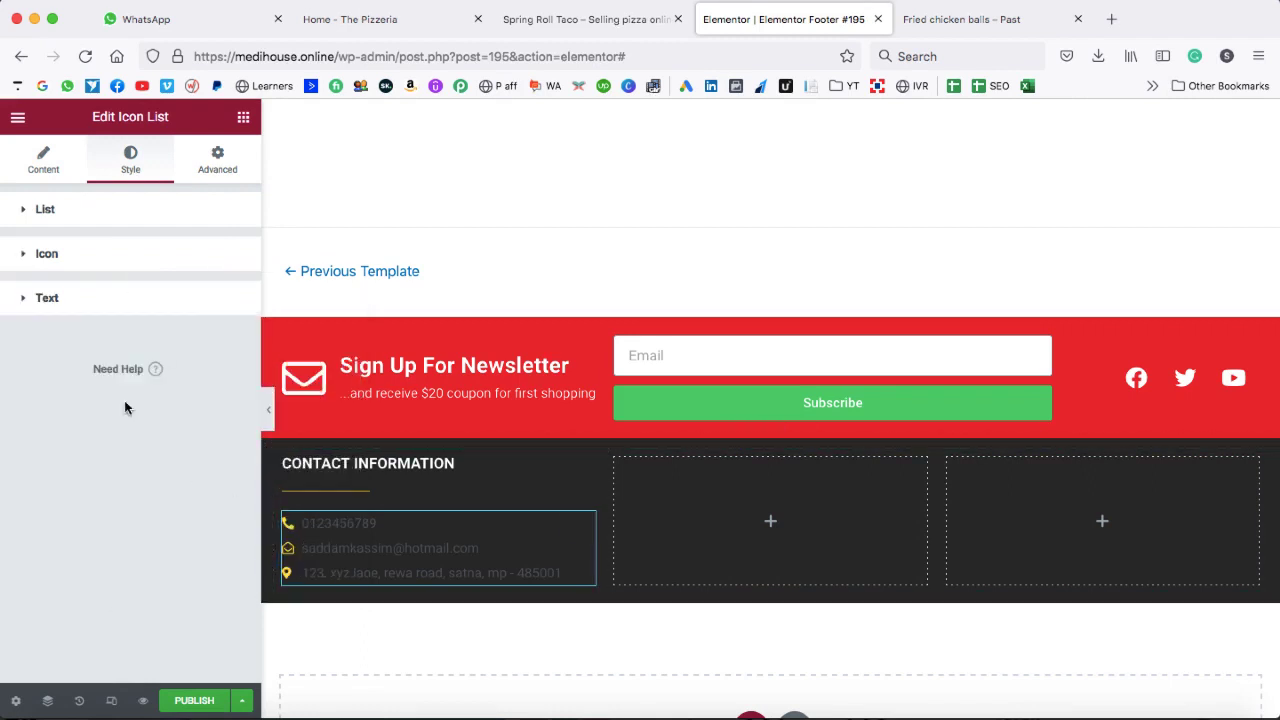
Step: Set the contact list's text colour to white
{"action": "left_click", "coordinate": [27, 303]}
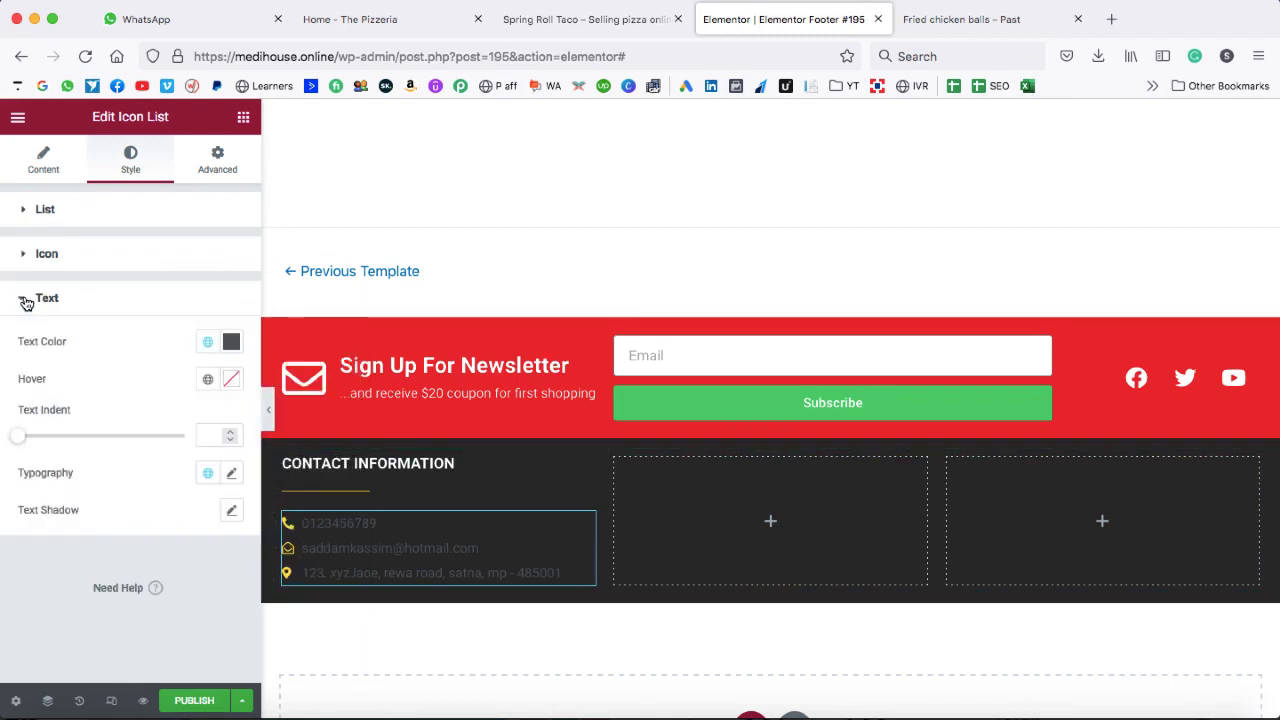
{"action": "left_click", "coordinate": [231, 342]}
{"action": "left_click_drag", "start_coordinate": [200, 425], "coordinate": [108, 392]}
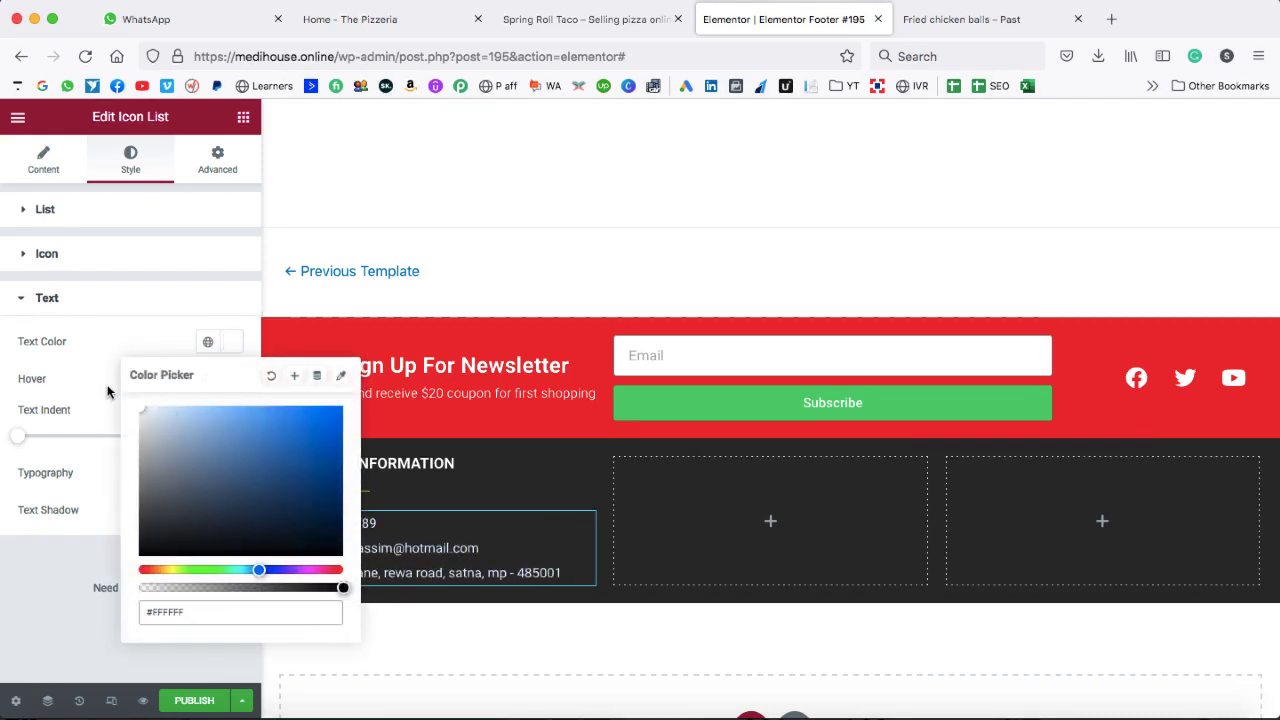
{"action": "left_click", "coordinate": [95, 377]}
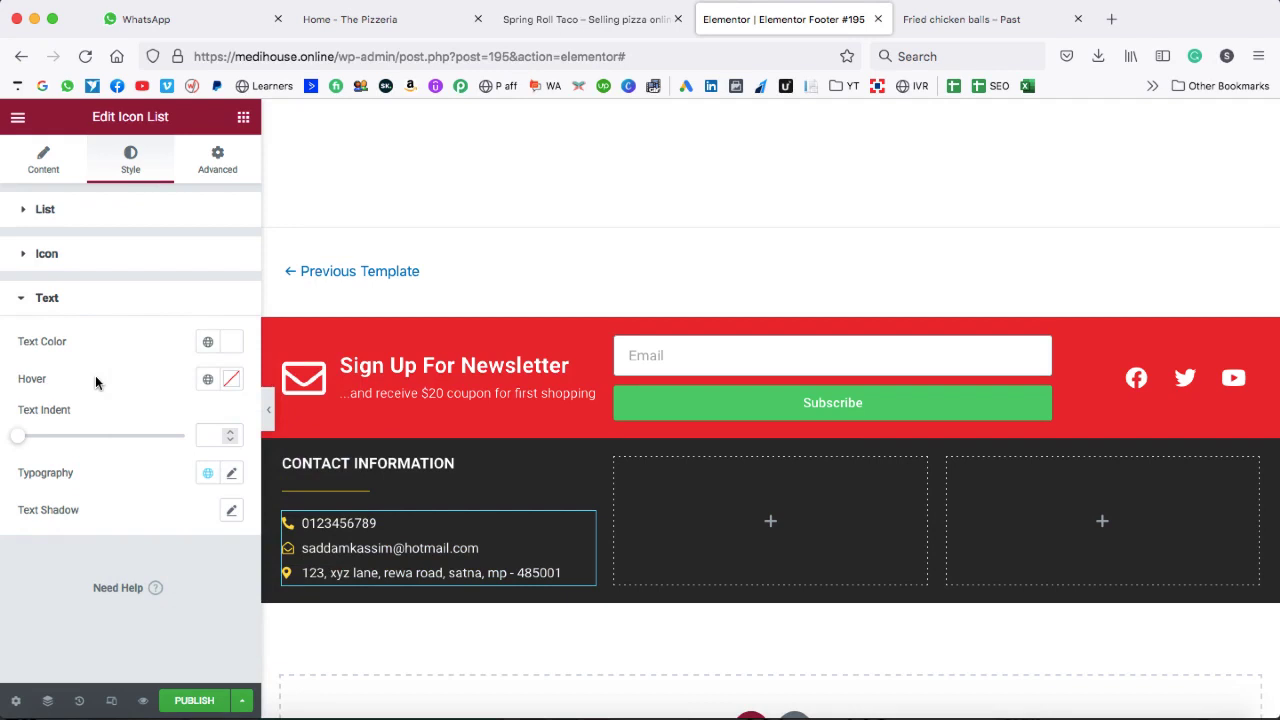
{"action": "right_click", "coordinate": [285, 457]}
Step: Duplicate the Contact Information column, deleting the extra empty column and the copied contact list
{"action": "left_click", "coordinate": [314, 489]}
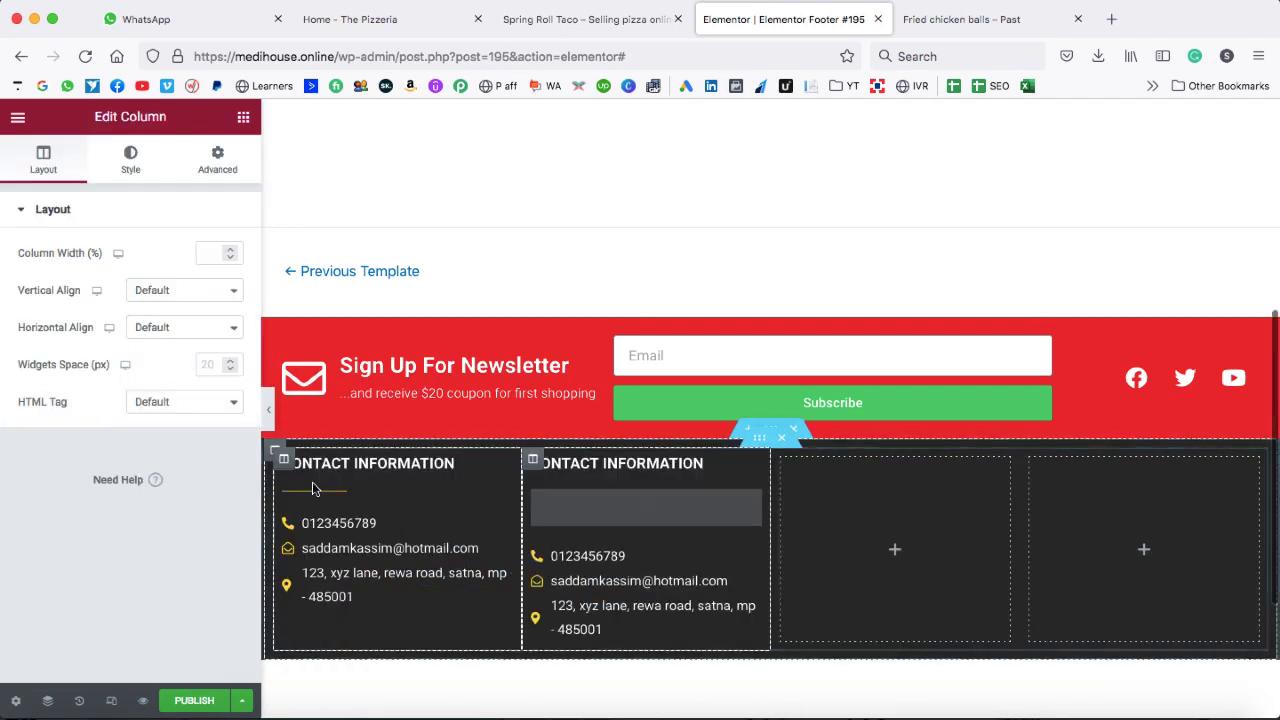
{"action": "right_click", "coordinate": [783, 462]}
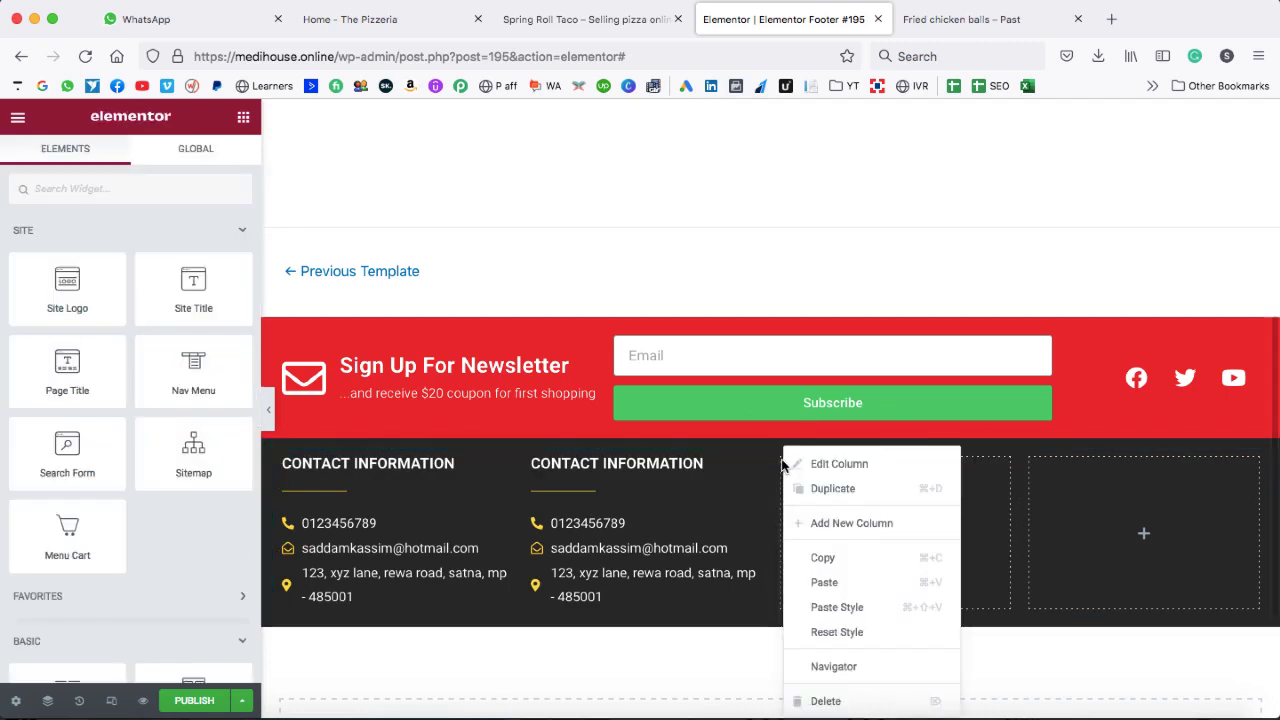
{"action": "left_click", "coordinate": [824, 702]}
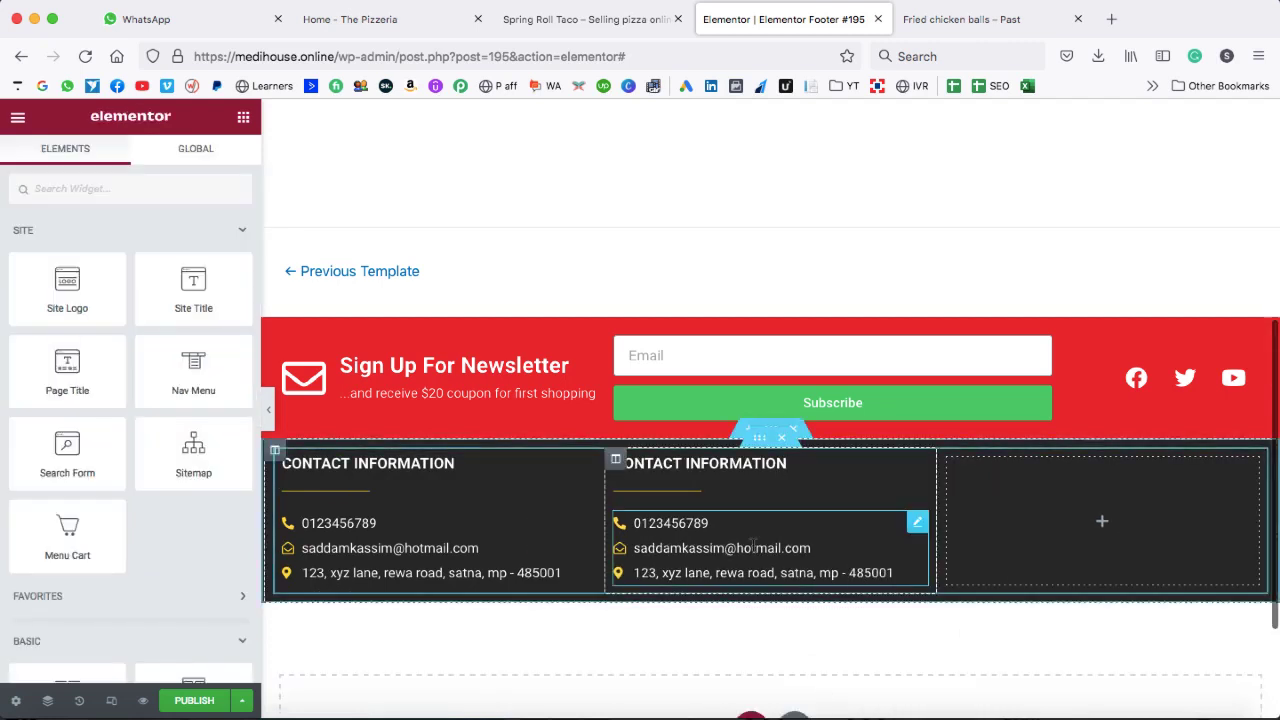
{"action": "right_click", "coordinate": [914, 527]}
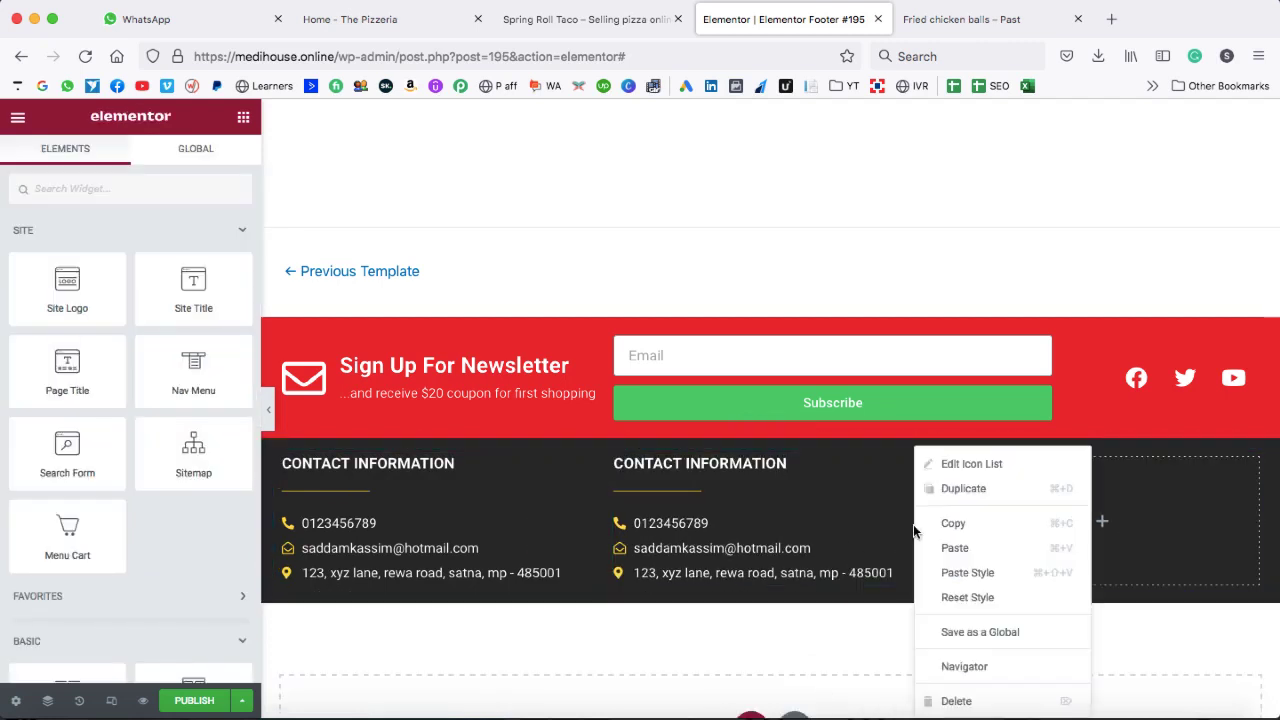
{"action": "left_click", "coordinate": [956, 700]}
Step: Change the second column's heading to CUSTOMER SERVICE
{"action": "left_click", "coordinate": [760, 463]}
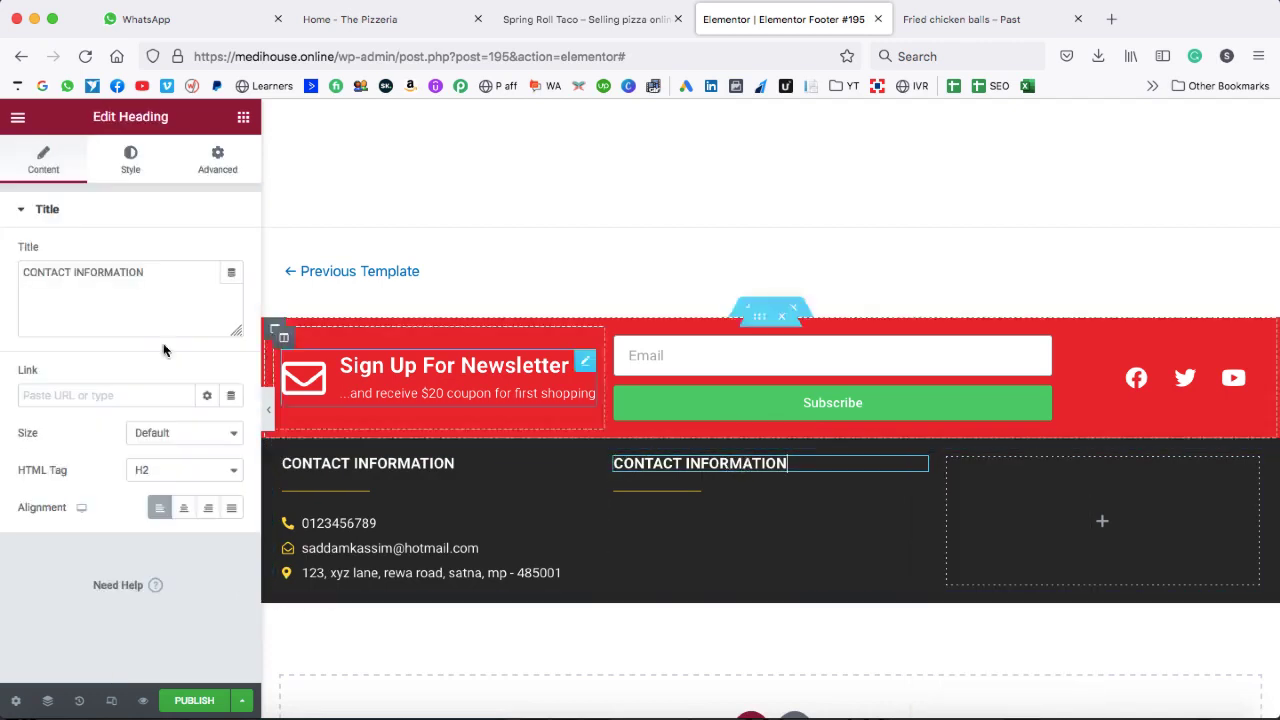
{"action": "left_click_drag", "start_coordinate": [146, 272], "coordinate": [9, 271]}
{"action": "type", "text": "CUSTOMER SERVICE"}
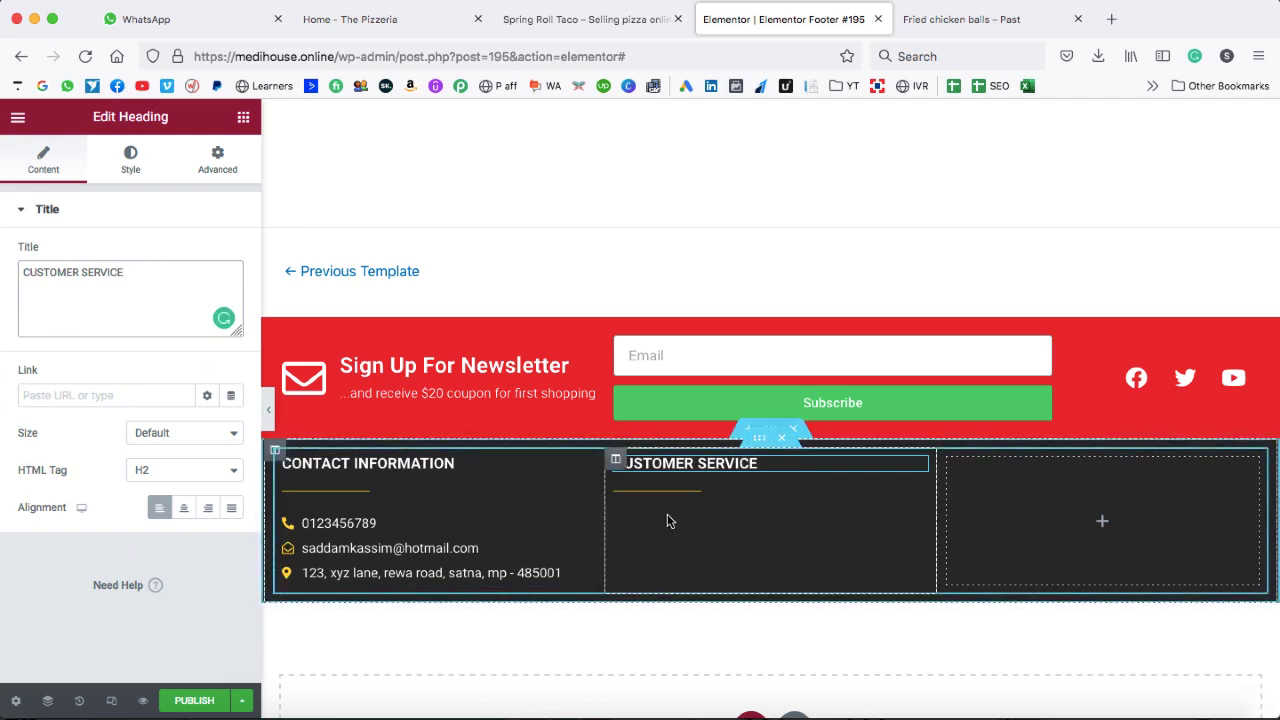
{"action": "left_click", "coordinate": [583, 22]}
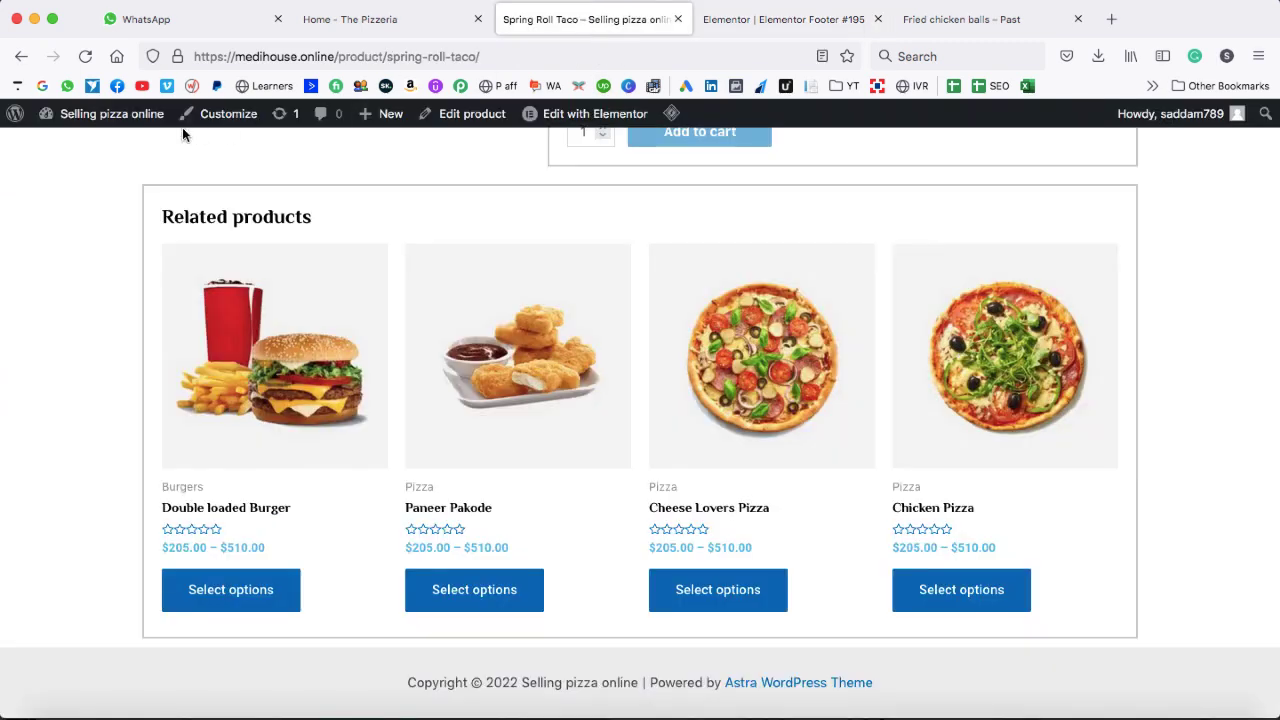
Step: Open the admin-bar Dashboard in a new tab, view it, then go back to the Elementor footer tab
{"action": "mouse_move", "coordinate": [100, 118]}
{"action": "right_click", "coordinate": [74, 143]}
{"action": "left_click", "coordinate": [557, 63]}
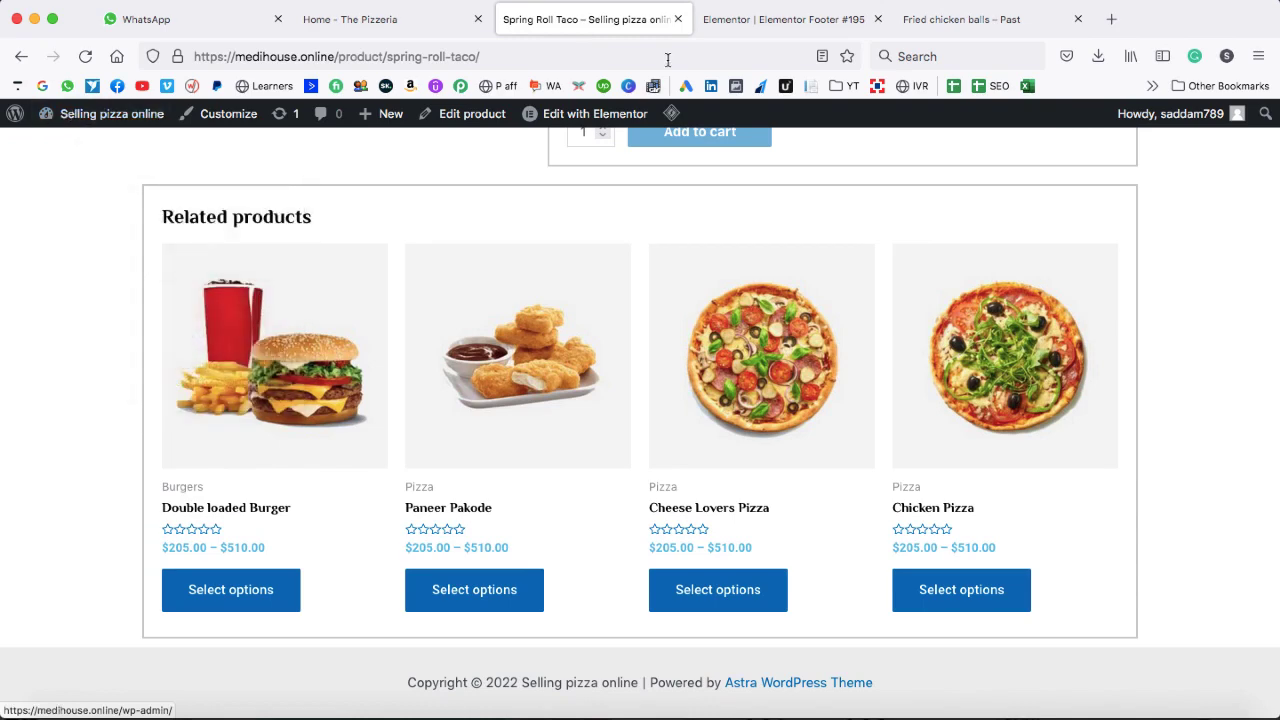
{"action": "left_click", "coordinate": [735, 22]}
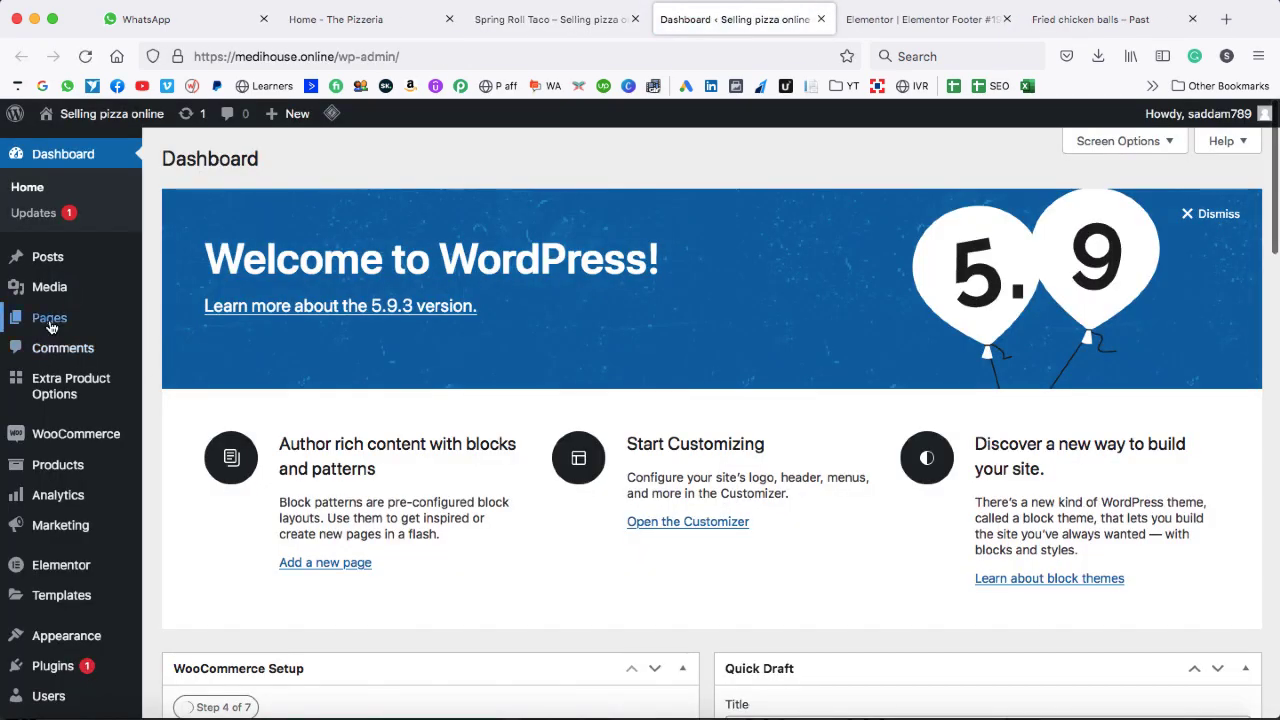
{"action": "mouse_move", "coordinate": [106, 328]}
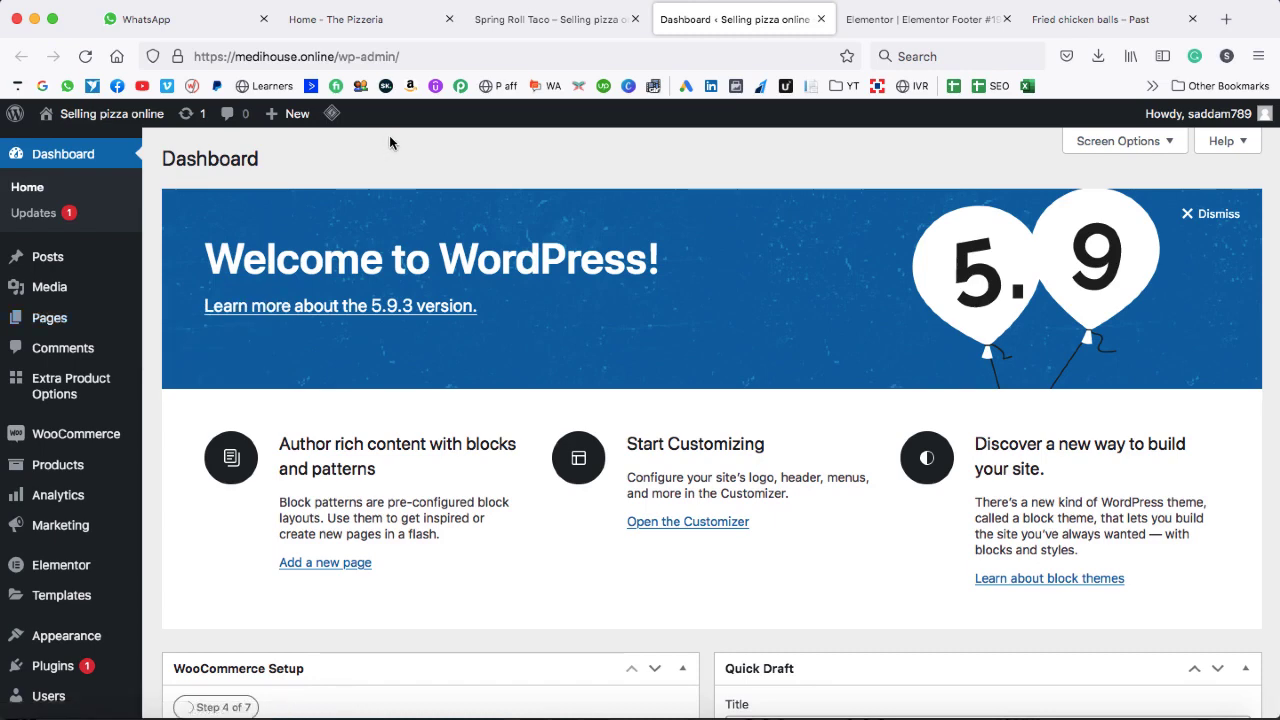
{"action": "left_click", "coordinate": [584, 21]}
{"action": "left_click", "coordinate": [880, 22]}
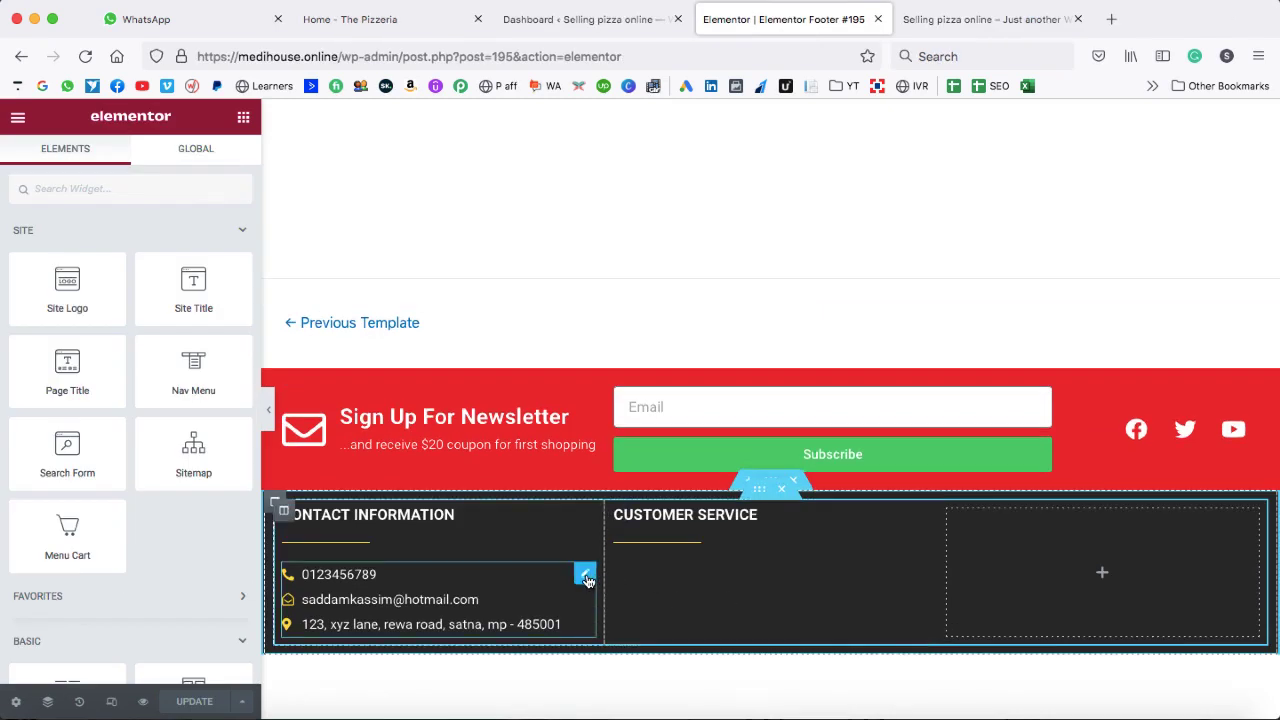
Step: Copy the contact list into the CUSTOMER SERVICE column and remove its email and address items
{"action": "right_click", "coordinate": [587, 578]}
{"action": "left_click", "coordinate": [634, 488]}
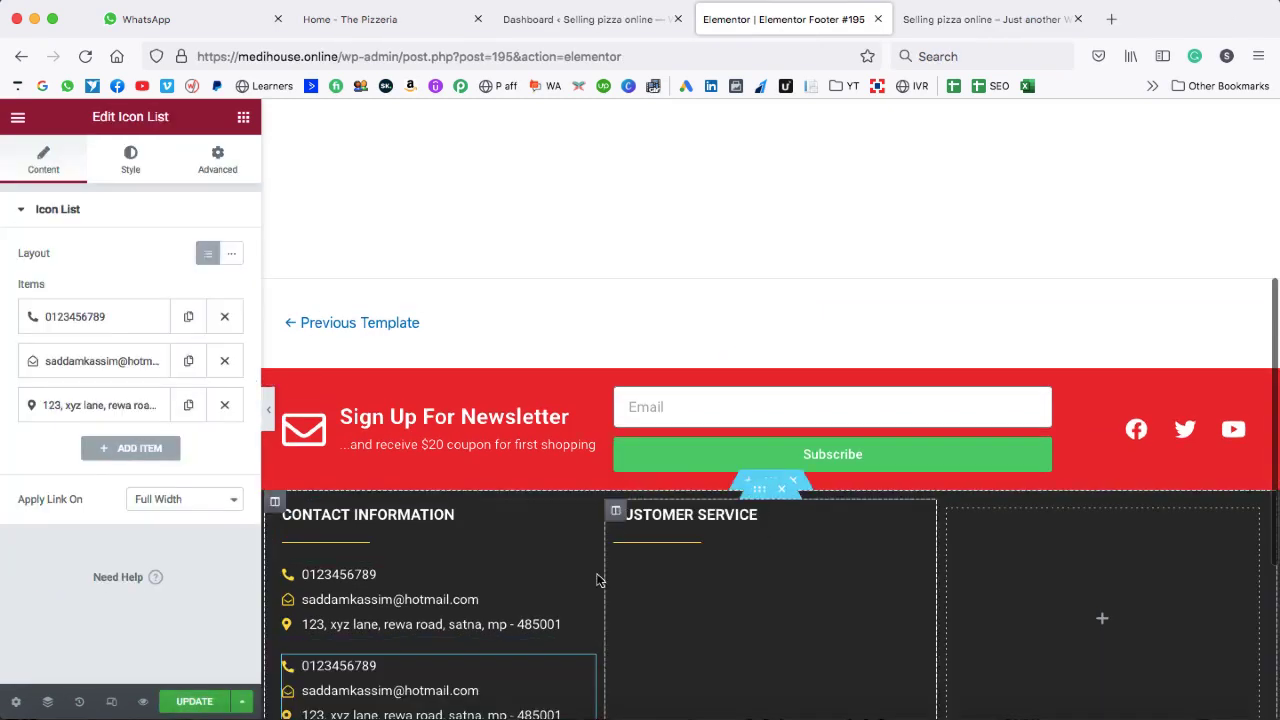
{"action": "left_click_drag", "start_coordinate": [588, 571], "coordinate": [674, 570]}
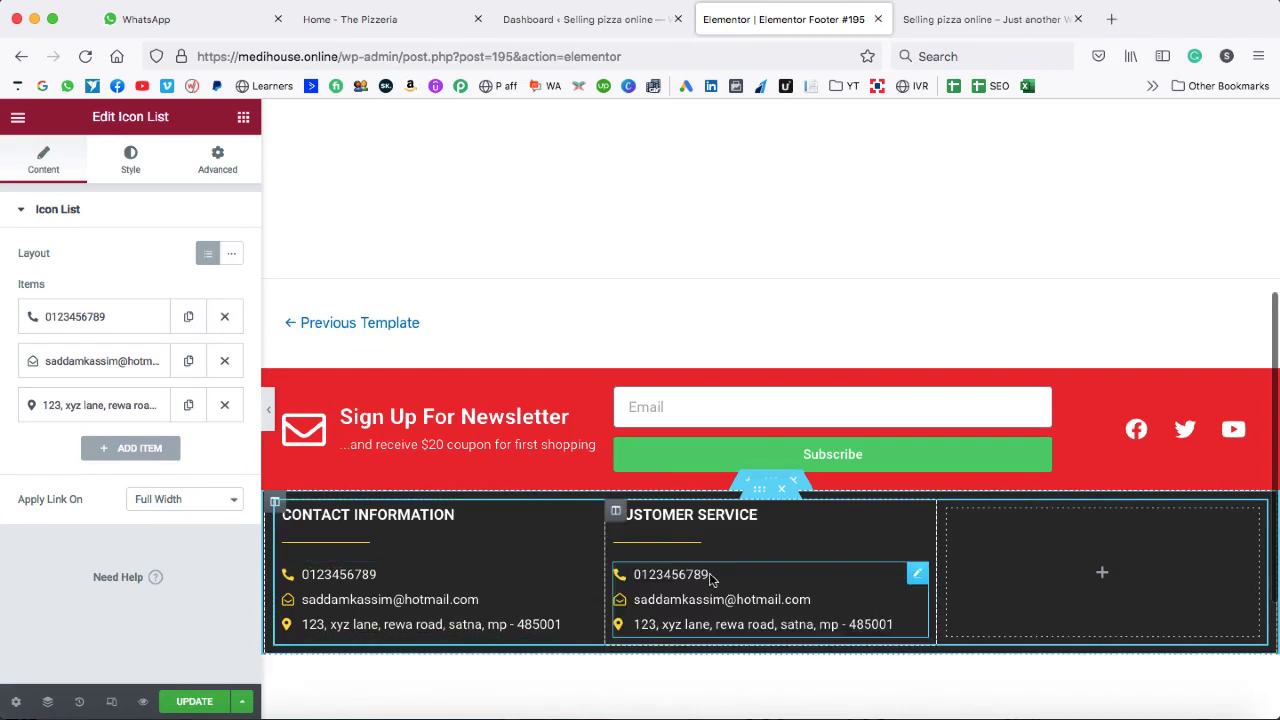
{"action": "left_click", "coordinate": [224, 361]}
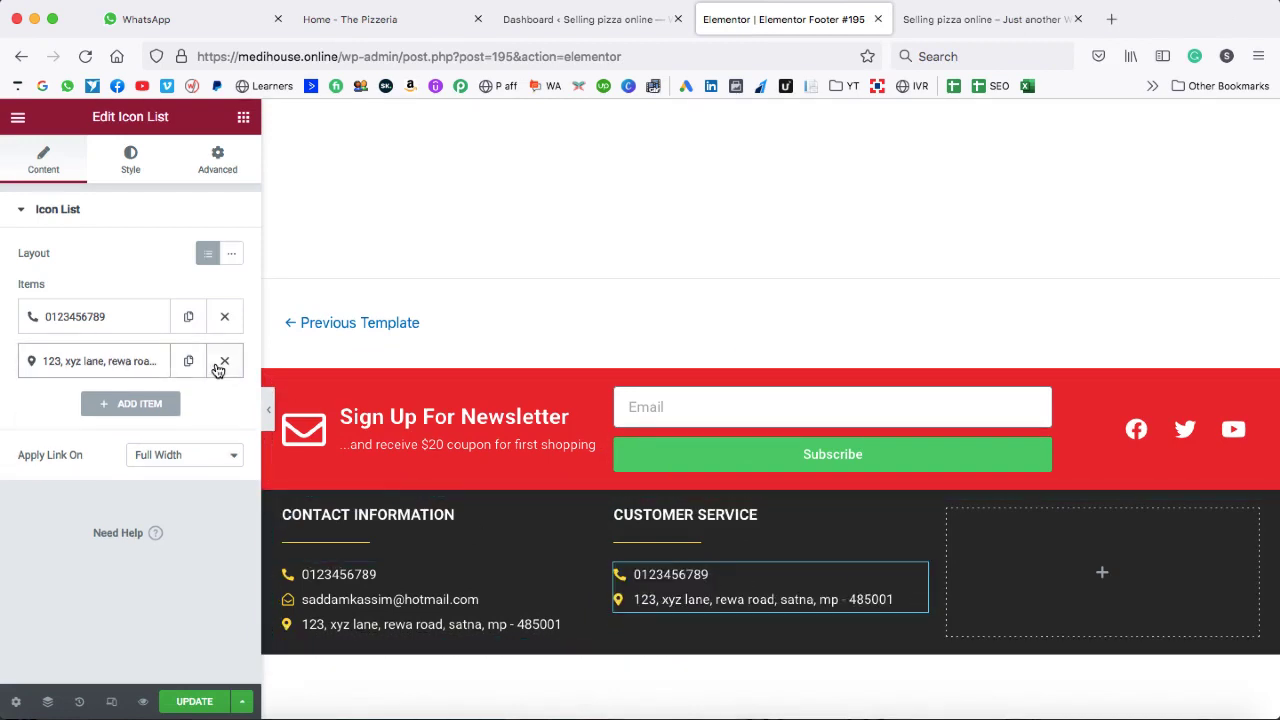
{"action": "left_click", "coordinate": [224, 361]}
Step: Rename the remaining item to Disclaimer and give it the Angle right icon
{"action": "left_click", "coordinate": [136, 318]}
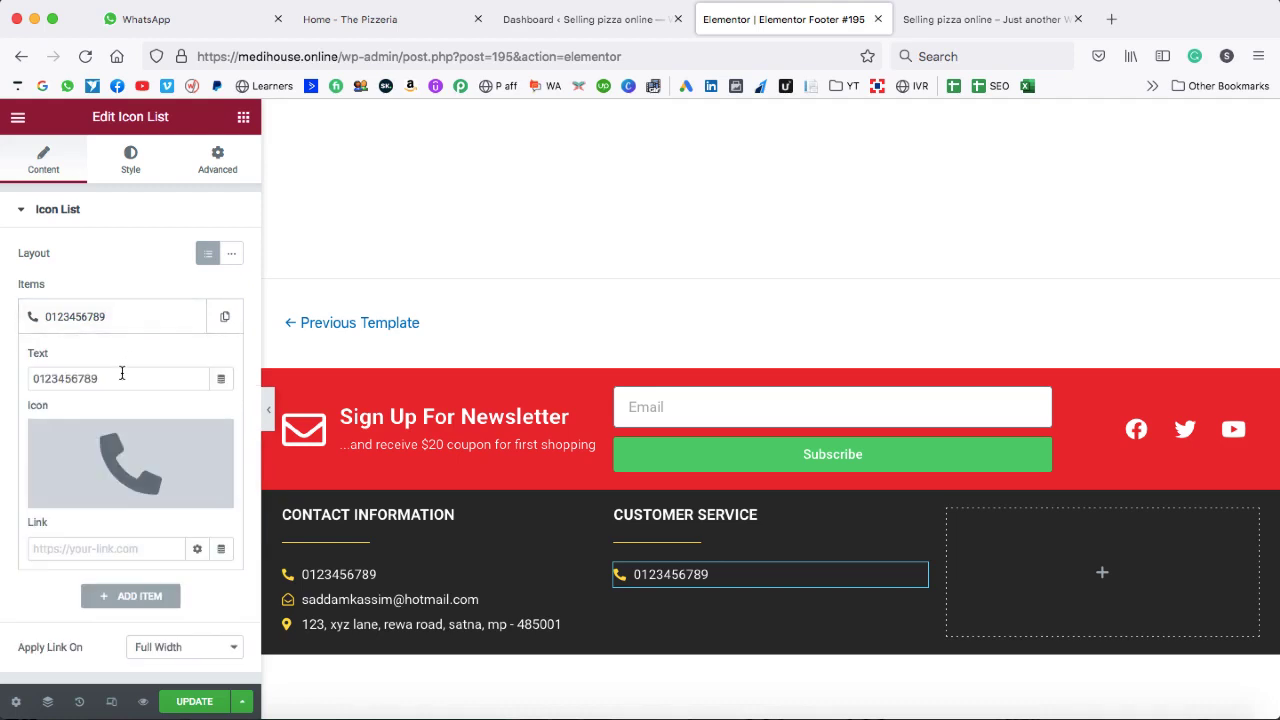
{"action": "left_click_drag", "start_coordinate": [122, 373], "coordinate": [31, 374]}
{"action": "type", "text": "Disclaimer"}
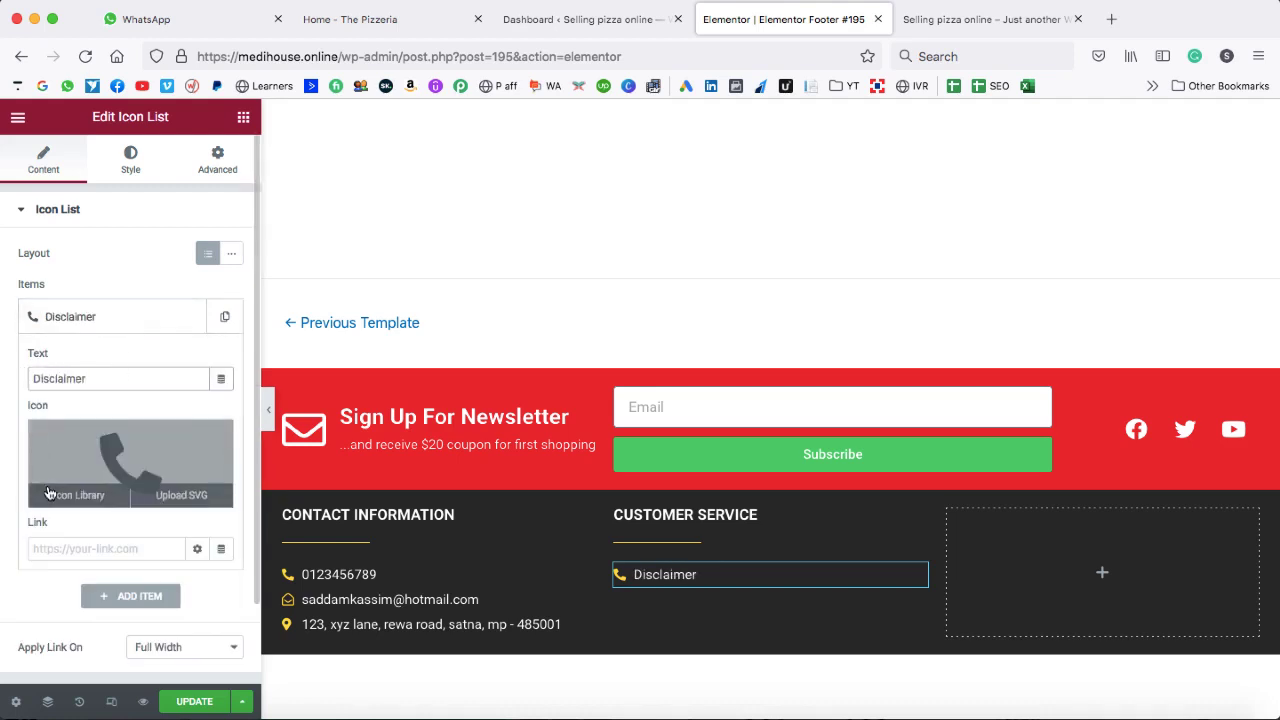
{"action": "left_click", "coordinate": [49, 488]}
{"action": "type", "text": "angle"}
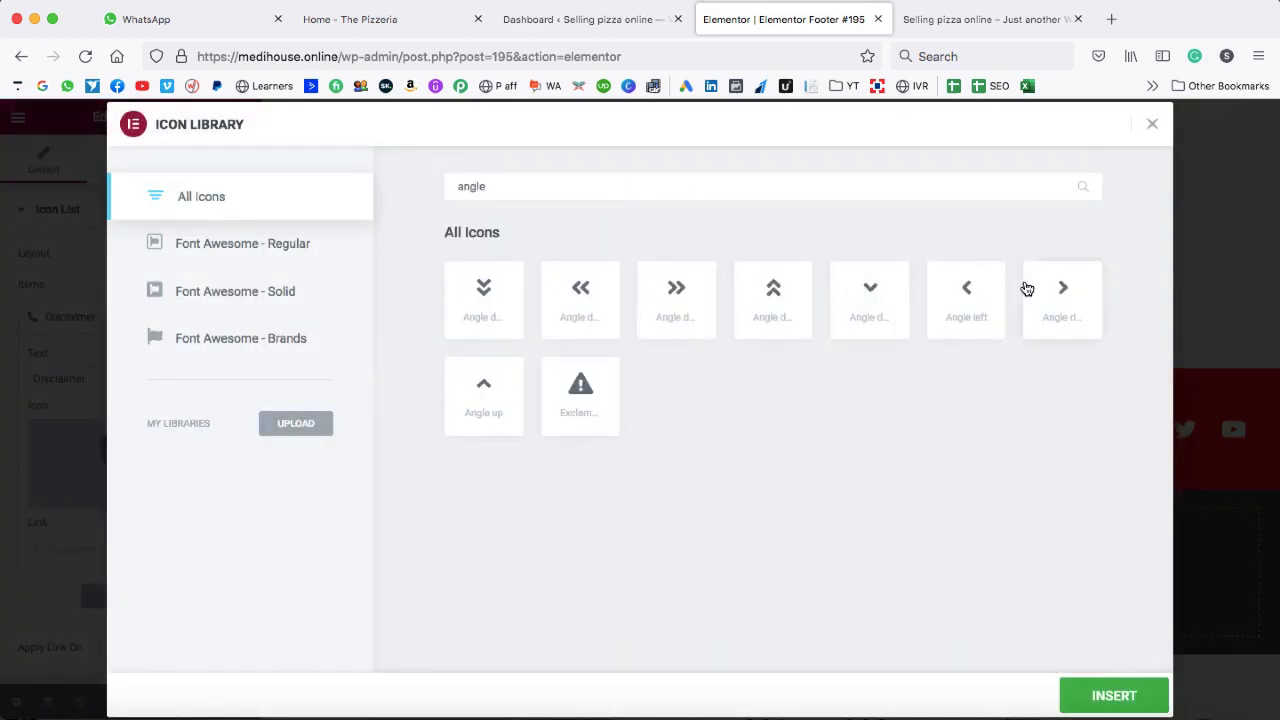
{"action": "left_click", "coordinate": [1062, 292]}
{"action": "left_click", "coordinate": [1102, 703]}
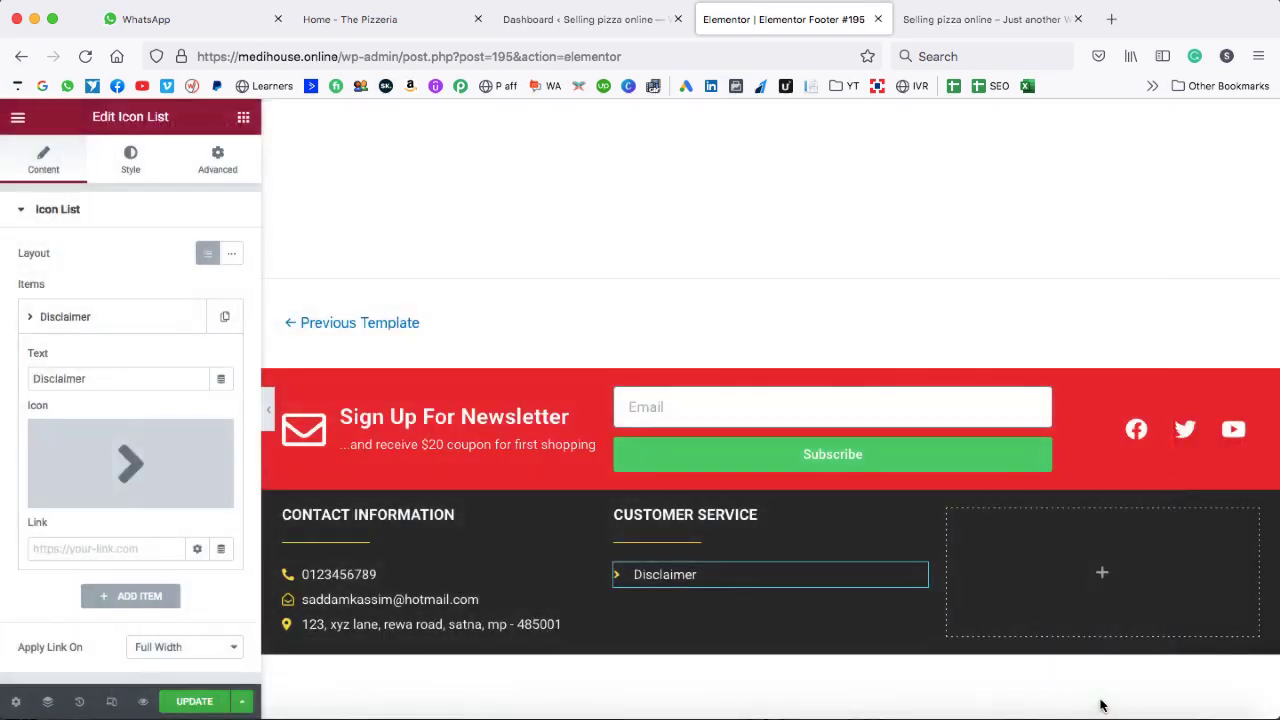
{"action": "left_click", "coordinate": [153, 547]}
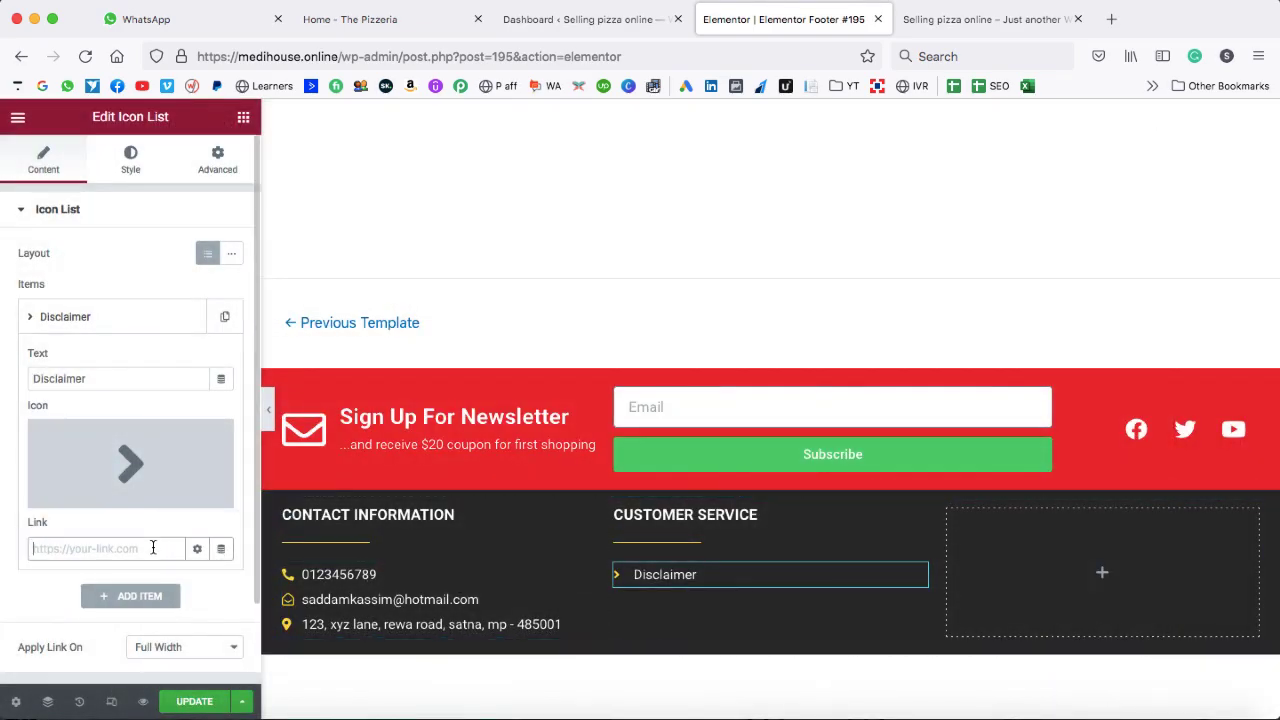
Step: Copy the Disclaimer page's address from All Pages and paste it as the Disclaimer item's link
{"action": "left_click", "coordinate": [538, 21]}
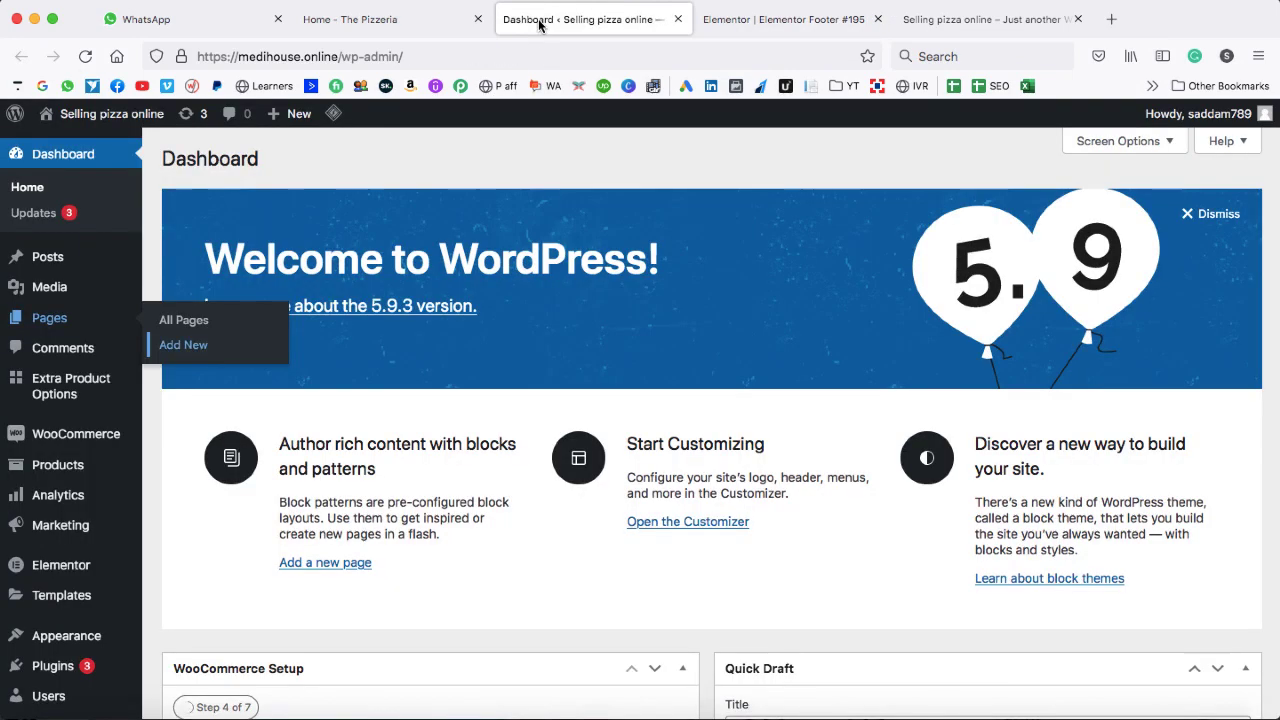
{"action": "left_click", "coordinate": [189, 322]}
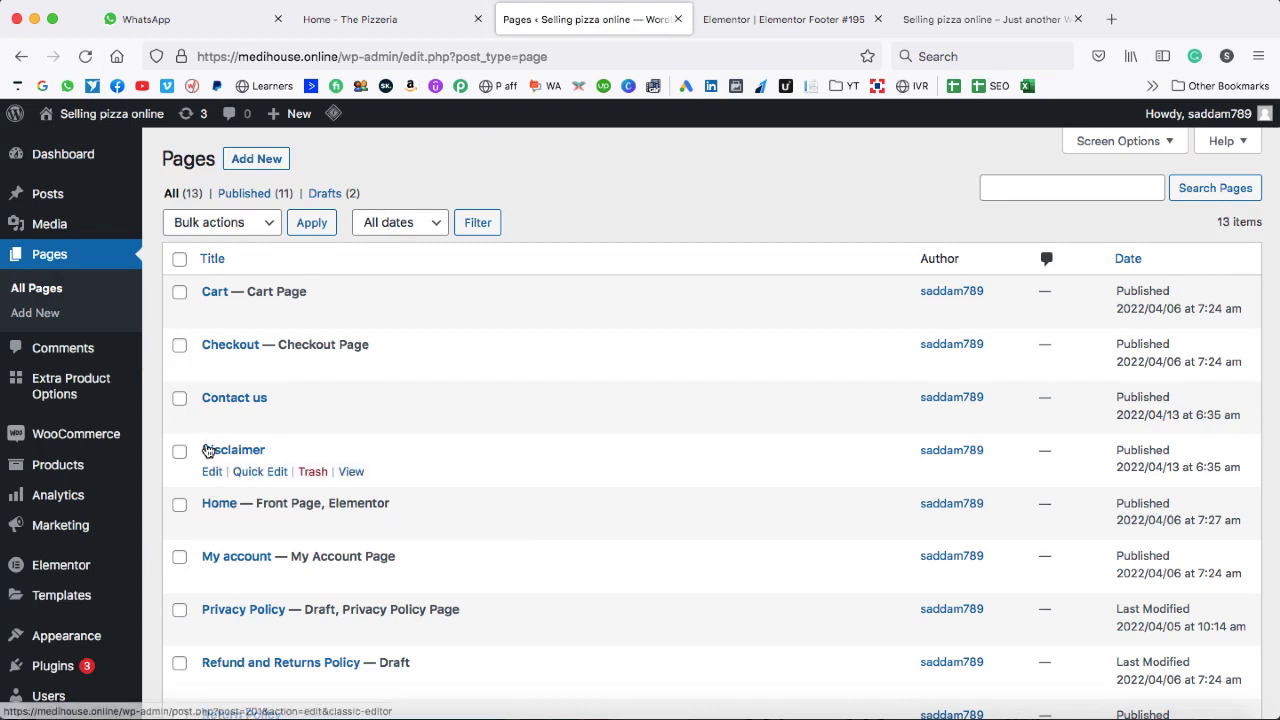
{"action": "right_click", "coordinate": [349, 476]}
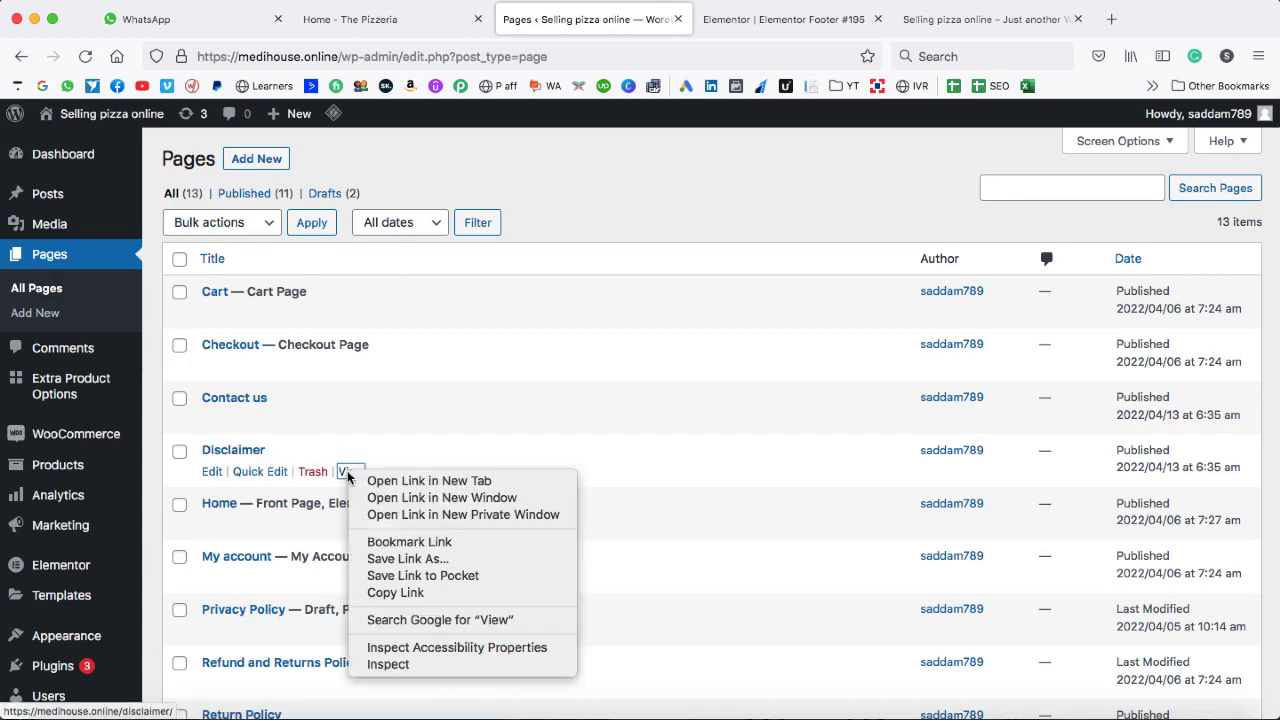
{"action": "left_click", "coordinate": [392, 596]}
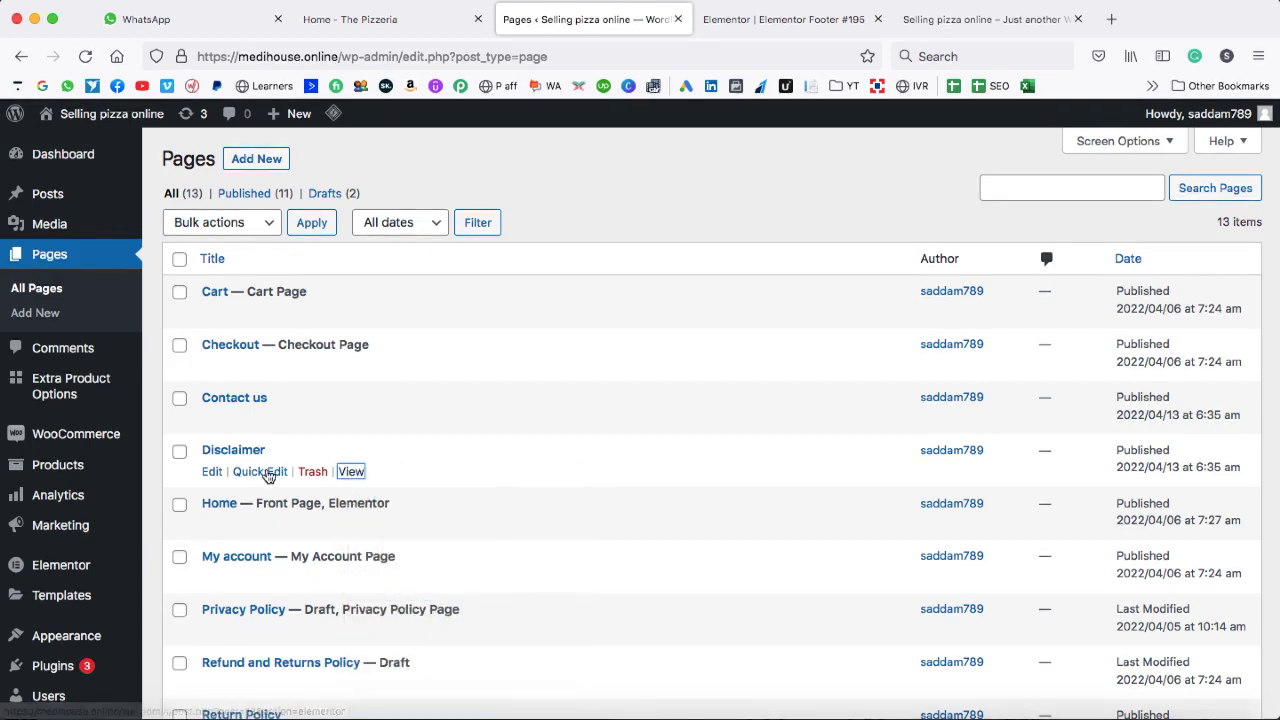
{"action": "left_click", "coordinate": [775, 20]}
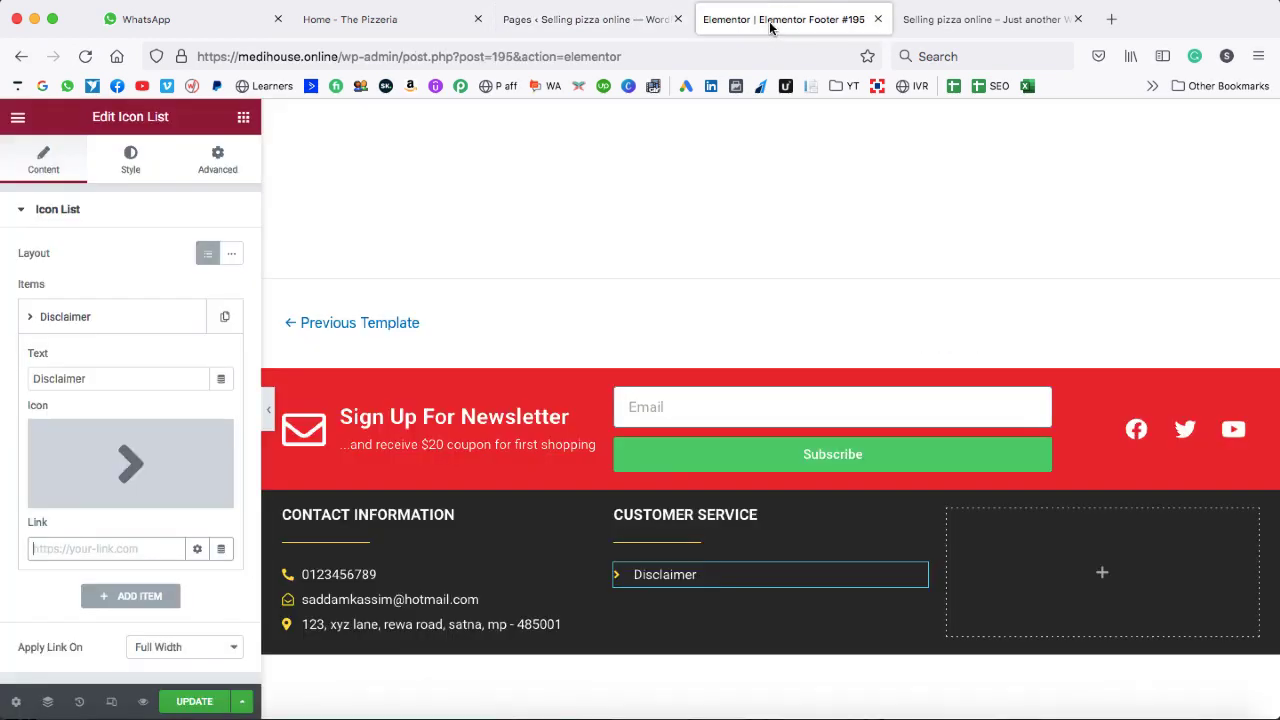
{"action": "left_click", "coordinate": [95, 547]}
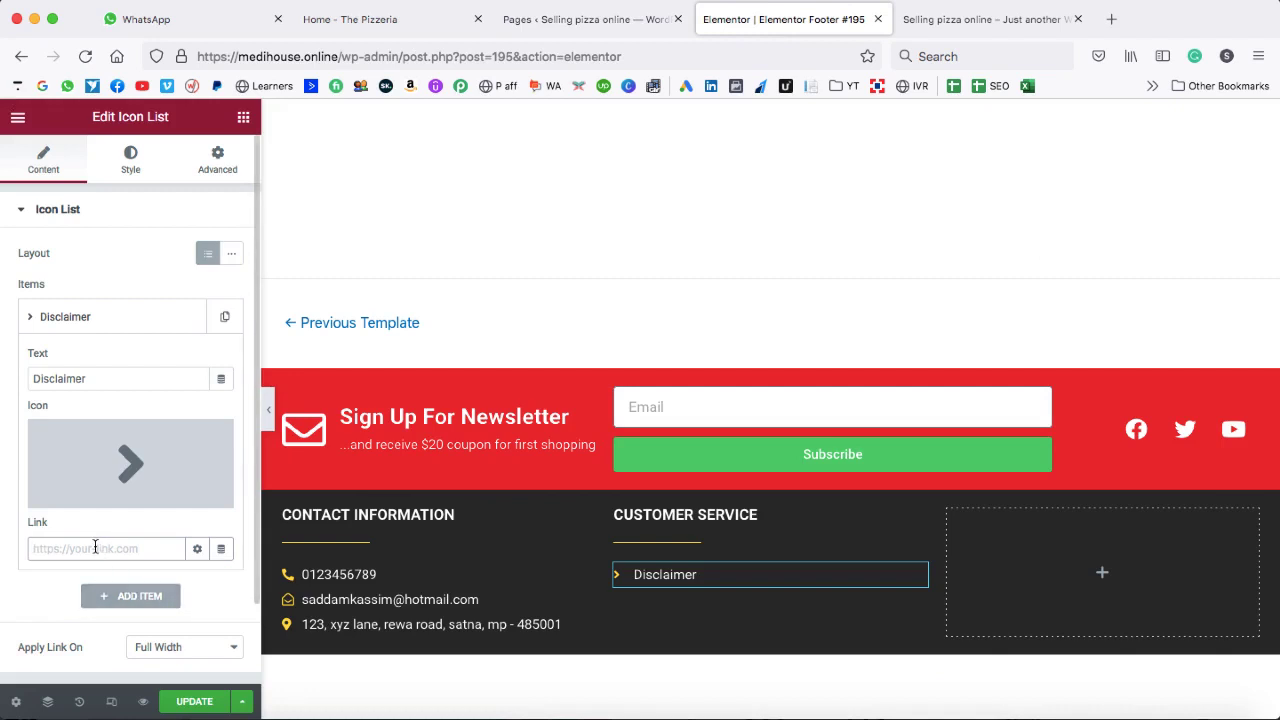
{"action": "key", "text": "super+v"}
{"action": "left_click", "coordinate": [100, 320]}
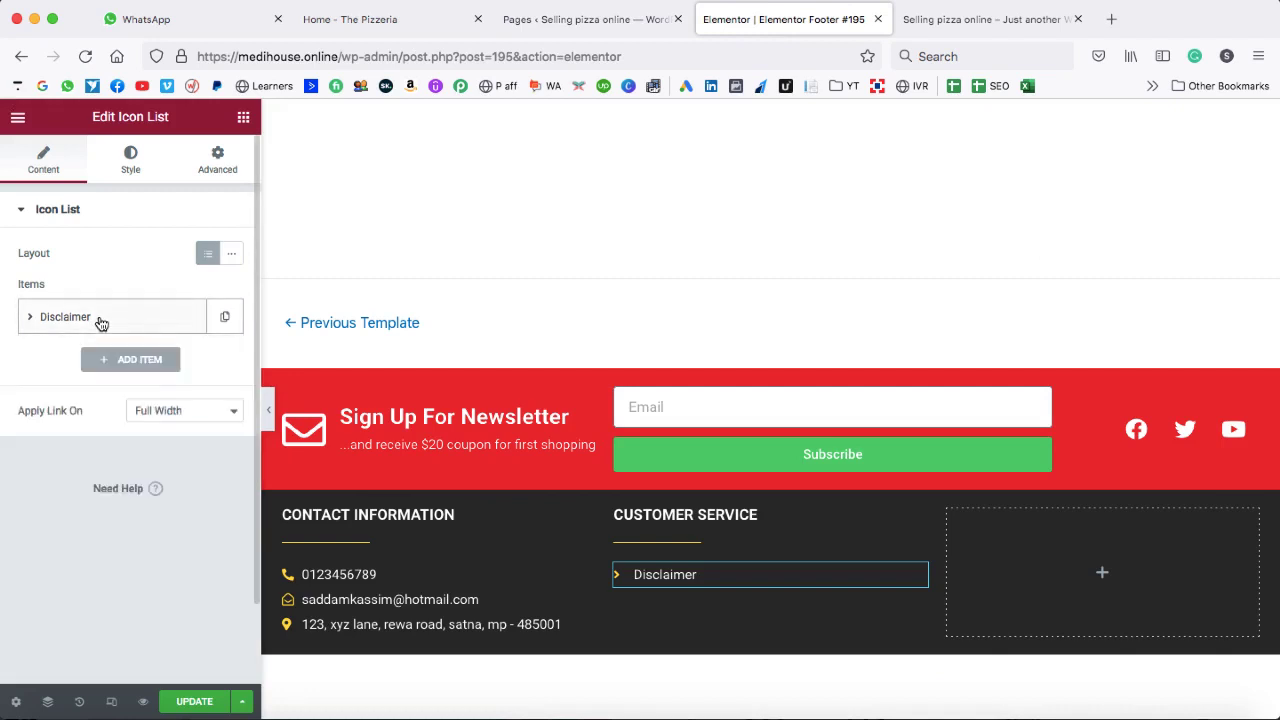
Step: Duplicate the Disclaimer item and rename the copy Terms and Conditions
{"action": "left_click", "coordinate": [225, 317]}
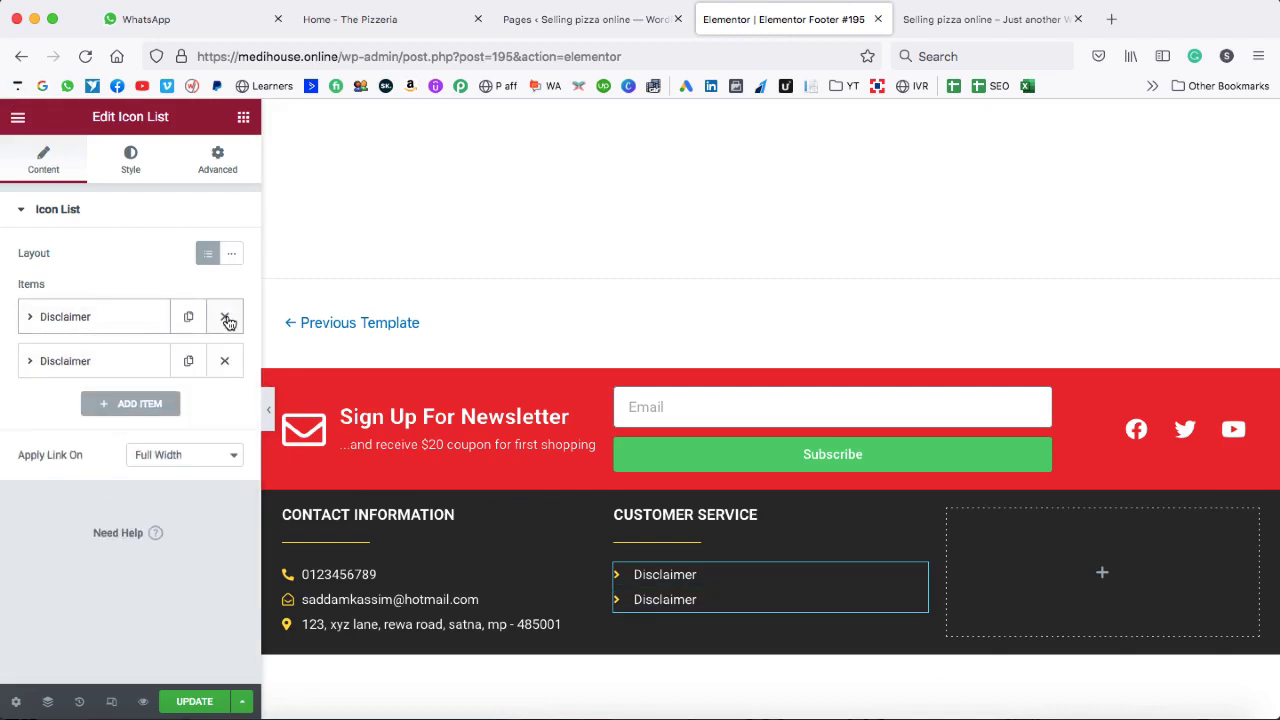
{"action": "left_click", "coordinate": [139, 366]}
{"action": "double_click", "coordinate": [114, 422]}
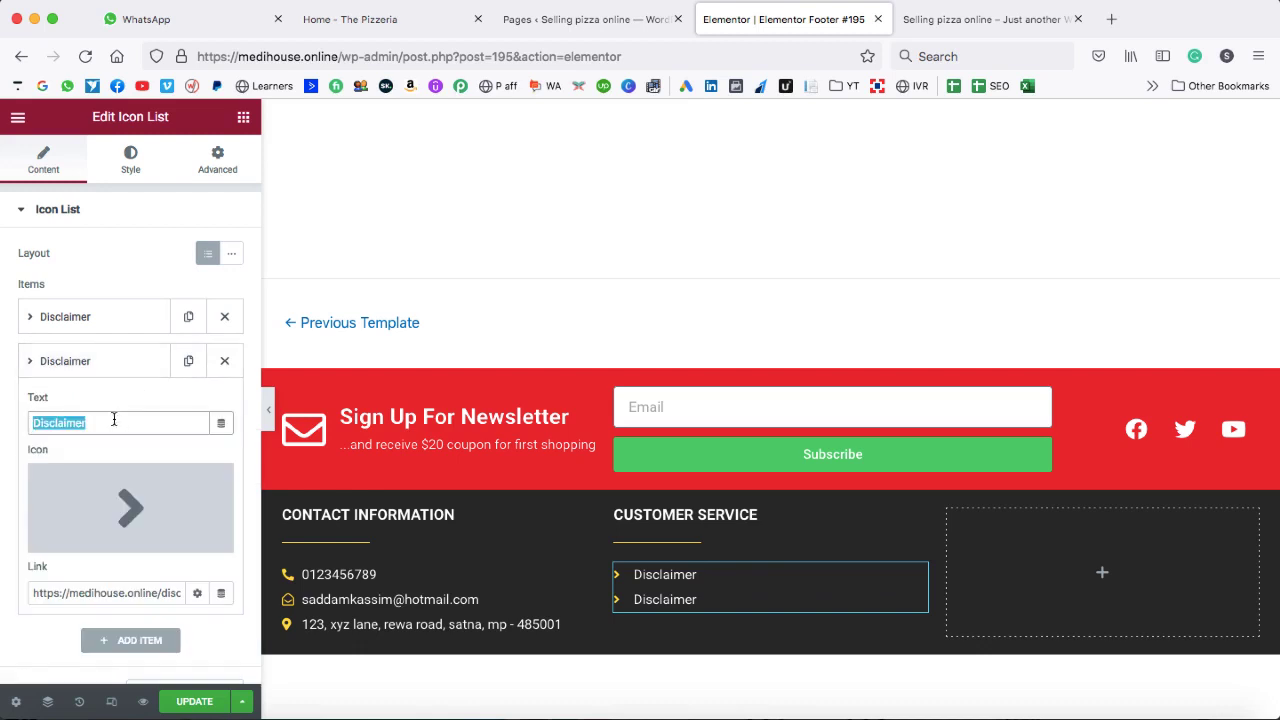
{"action": "type", "text": "Terms"}
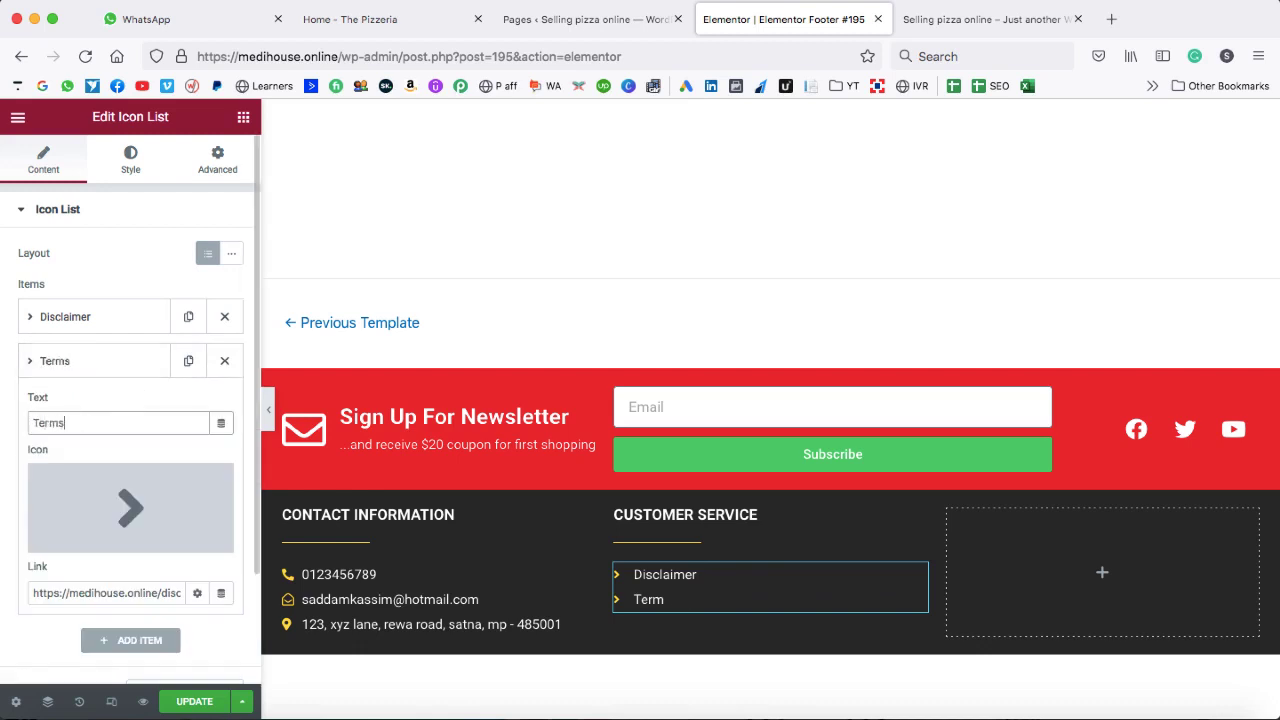
{"action": "type", "text": " and Conditions"}
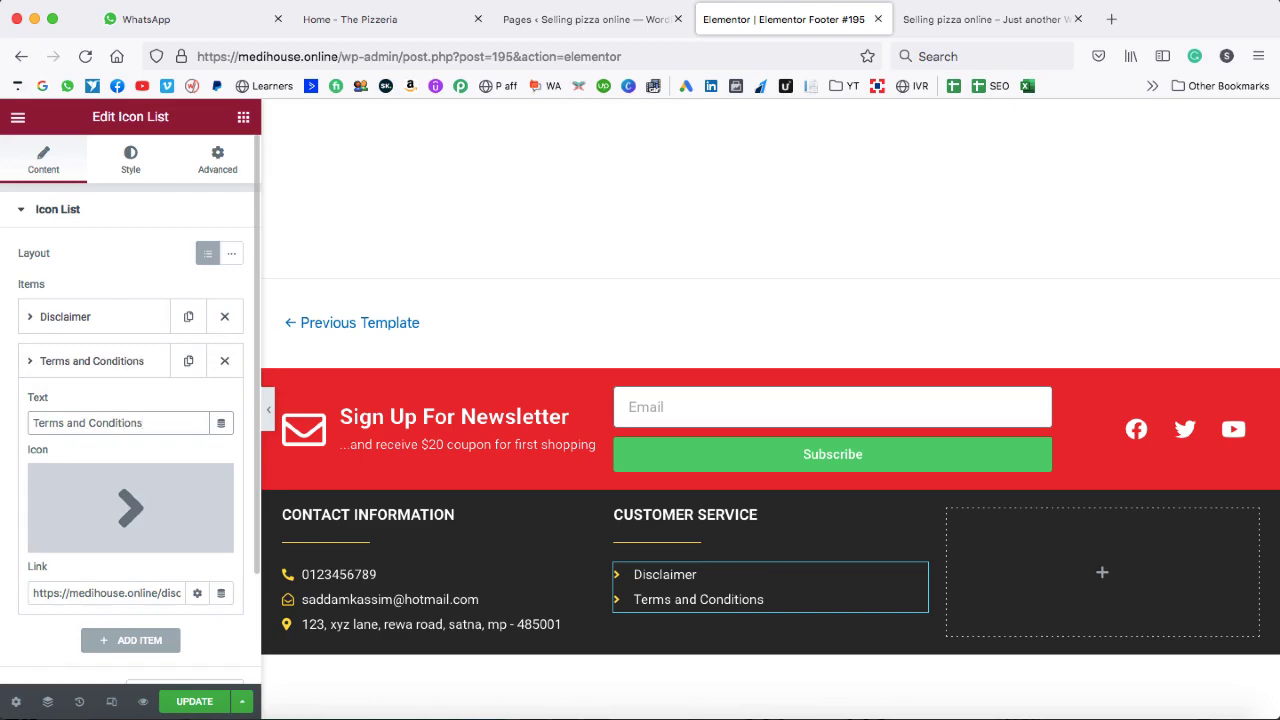
{"action": "left_click", "coordinate": [123, 593]}
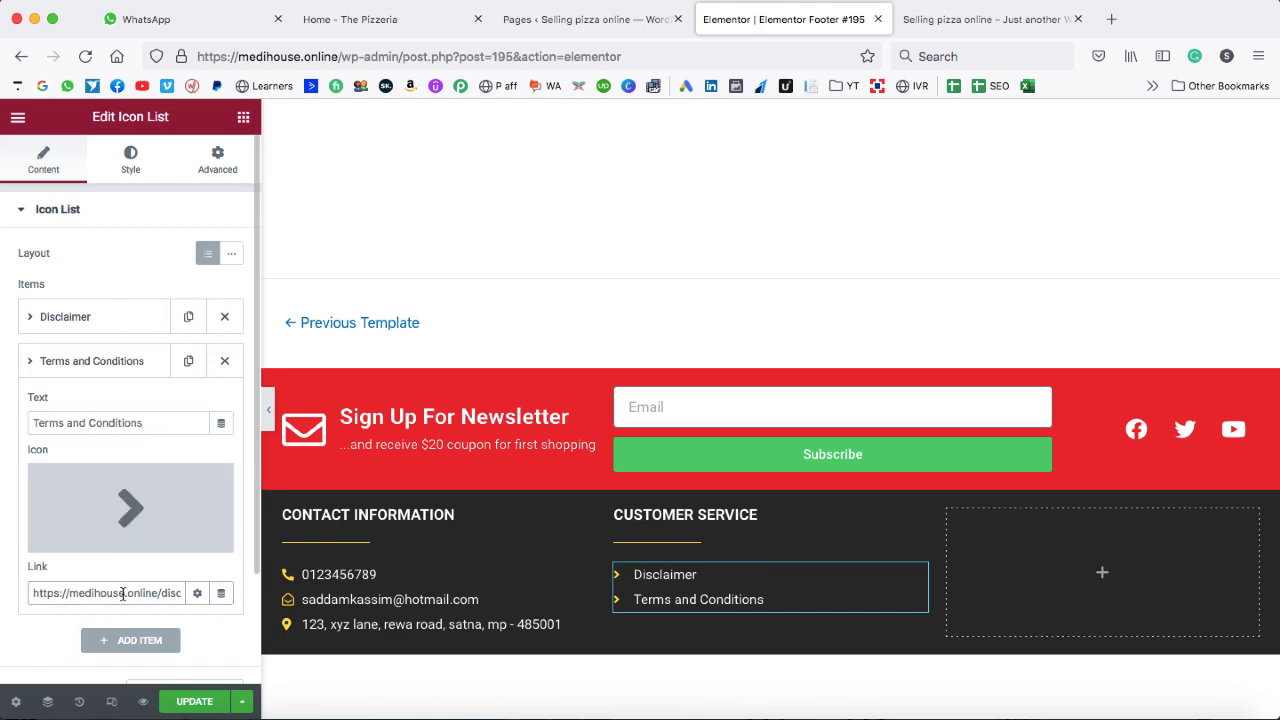
Step: Link the Terms and Conditions item to the Terms and Conditions page address
{"action": "left_click", "coordinate": [630, 22]}
{"action": "scroll", "coordinate": [428, 488], "scroll_direction": "down", "scroll_amount": 5}
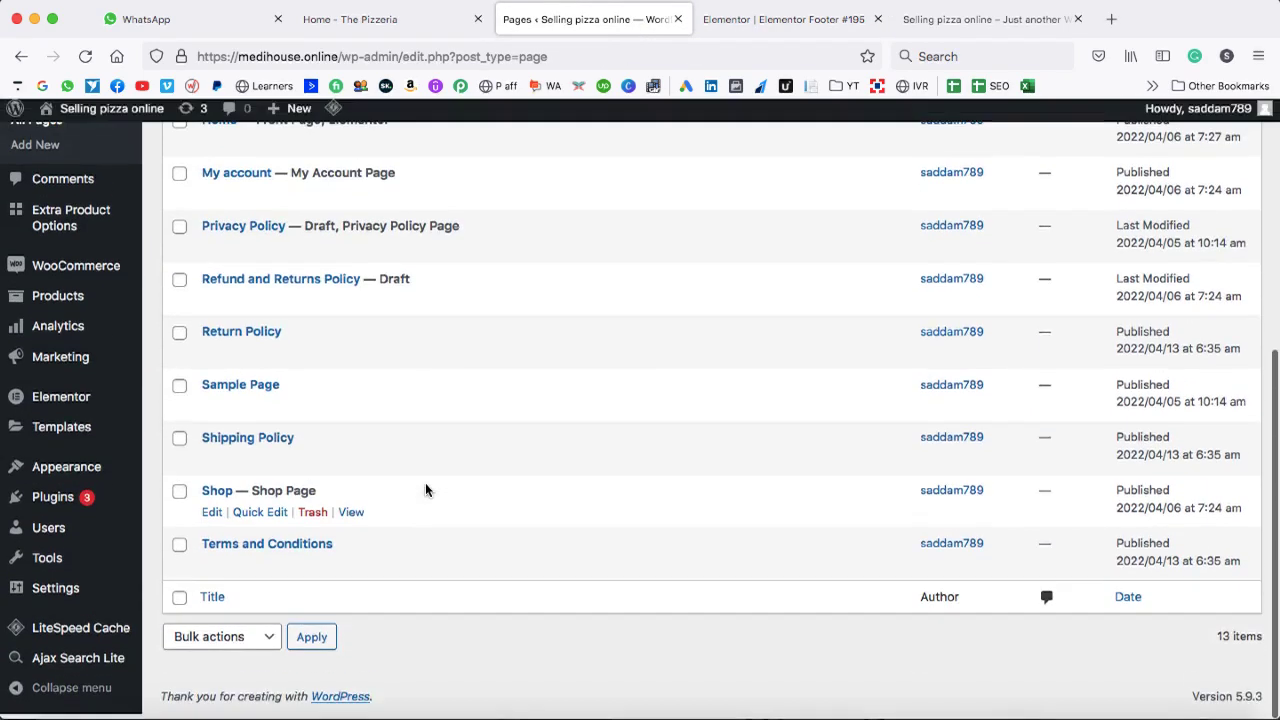
{"action": "right_click", "coordinate": [350, 570]}
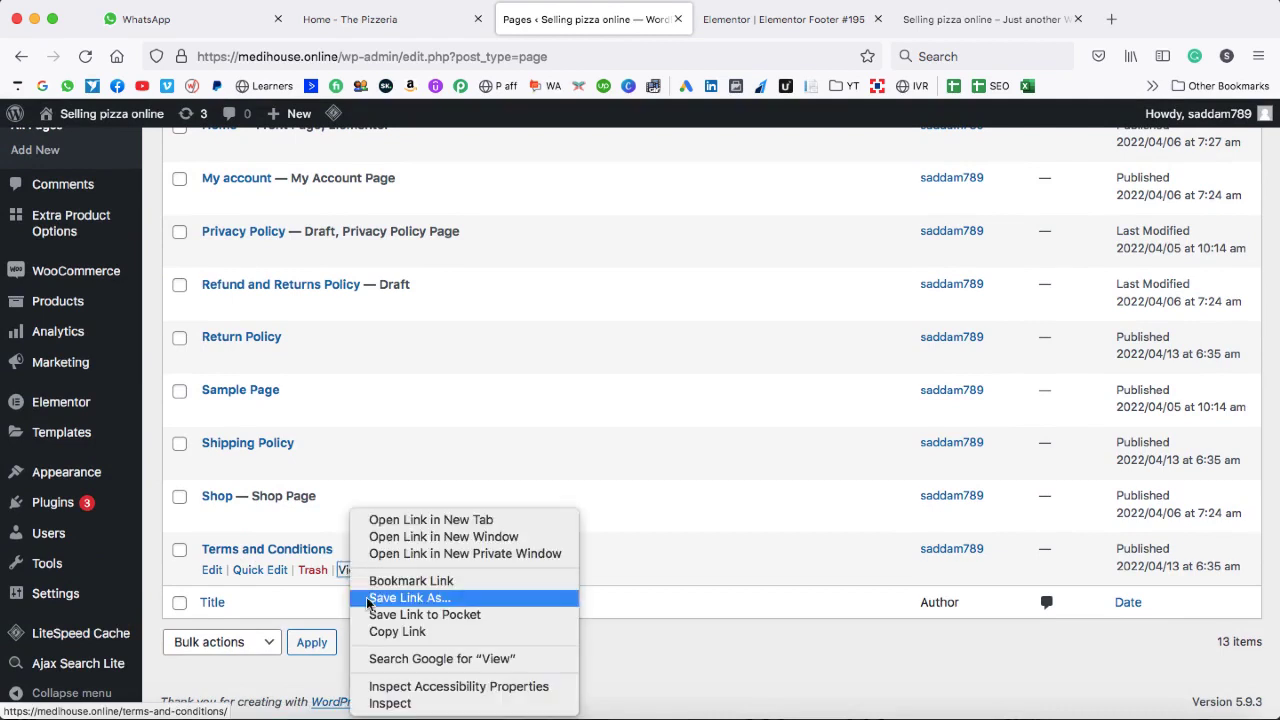
{"action": "left_click", "coordinate": [397, 631]}
{"action": "left_click", "coordinate": [790, 19]}
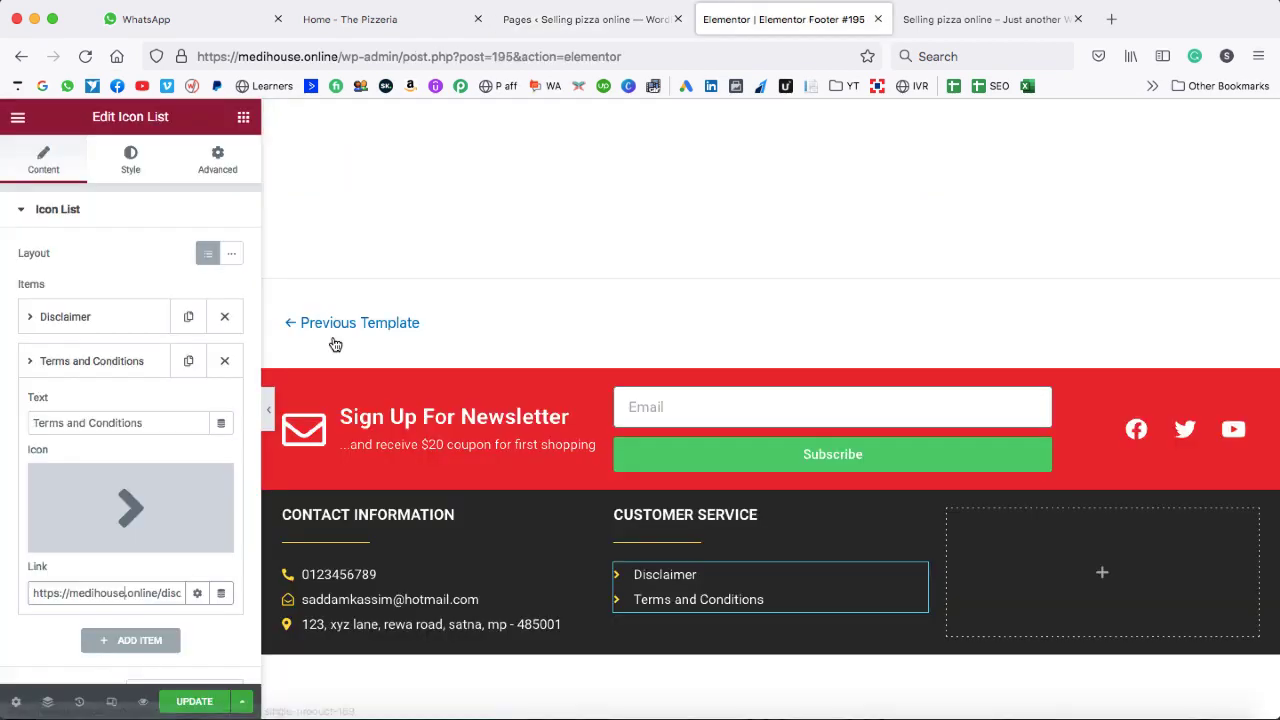
{"action": "triple_click", "coordinate": [149, 593]}
{"action": "key", "text": "super+v"}
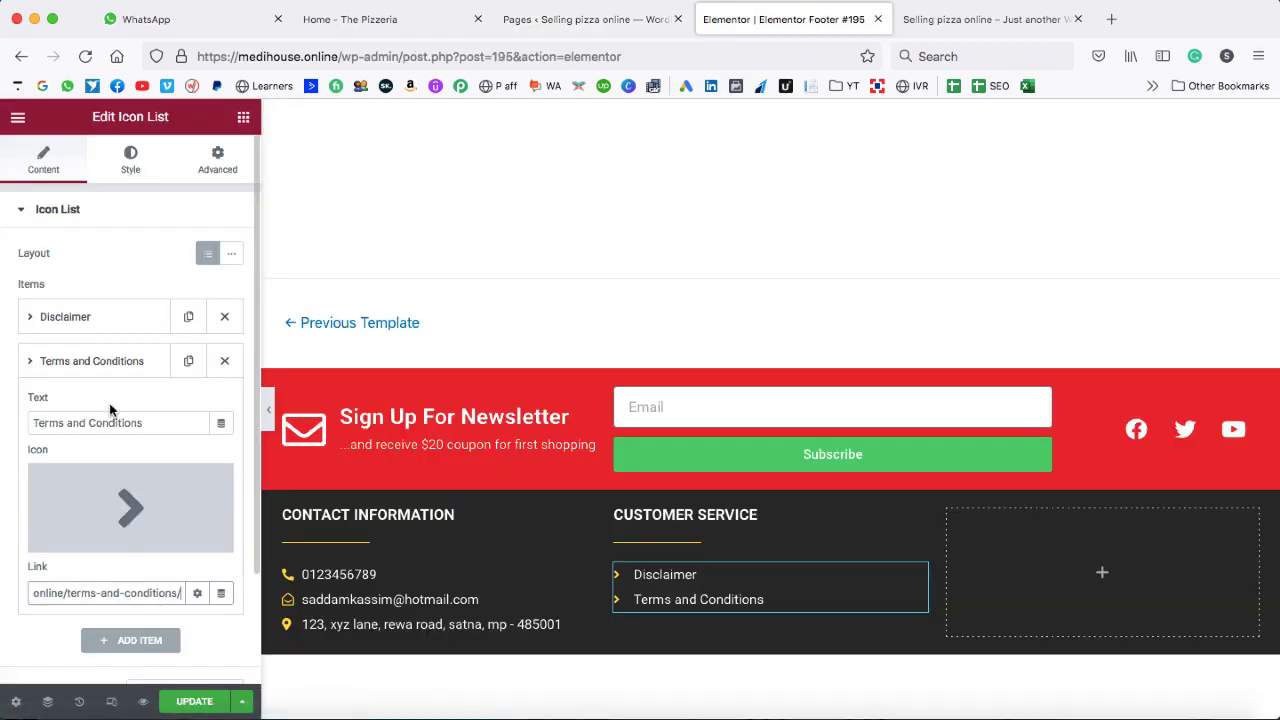
{"action": "left_click", "coordinate": [106, 368]}
Step: Duplicate the Terms and Conditions item and select the third item's label for renaming
{"action": "left_click", "coordinate": [187, 362]}
{"action": "left_click", "coordinate": [120, 406]}
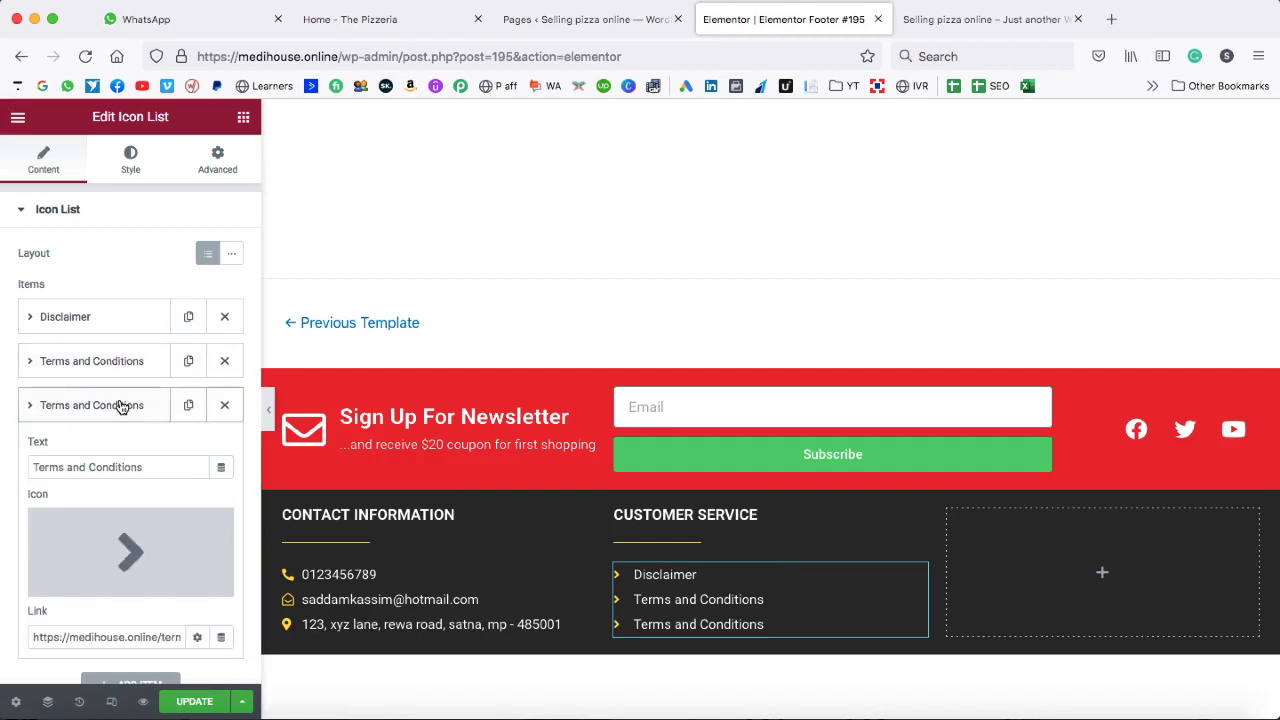
{"action": "left_click", "coordinate": [156, 466]}
{"action": "triple_click", "coordinate": [156, 466]}
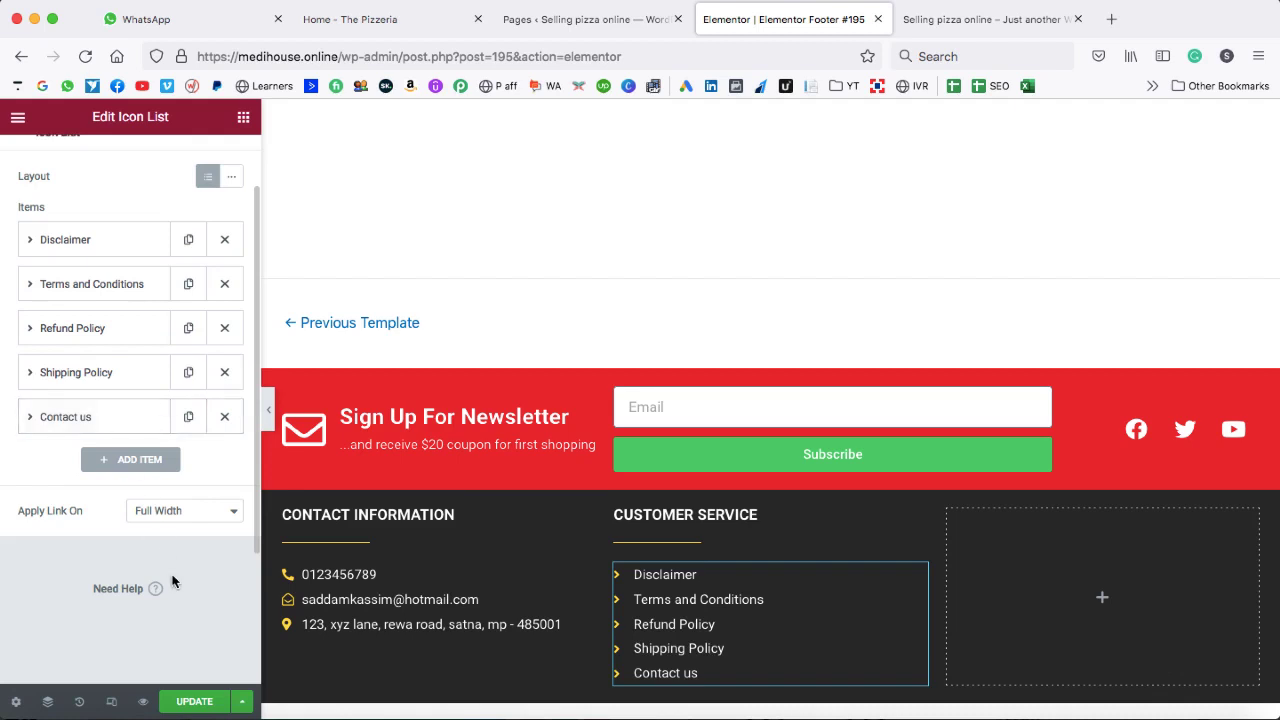
Step: Update the footer template and save it with the Include Entire Site display condition
{"action": "left_click", "coordinate": [196, 702]}
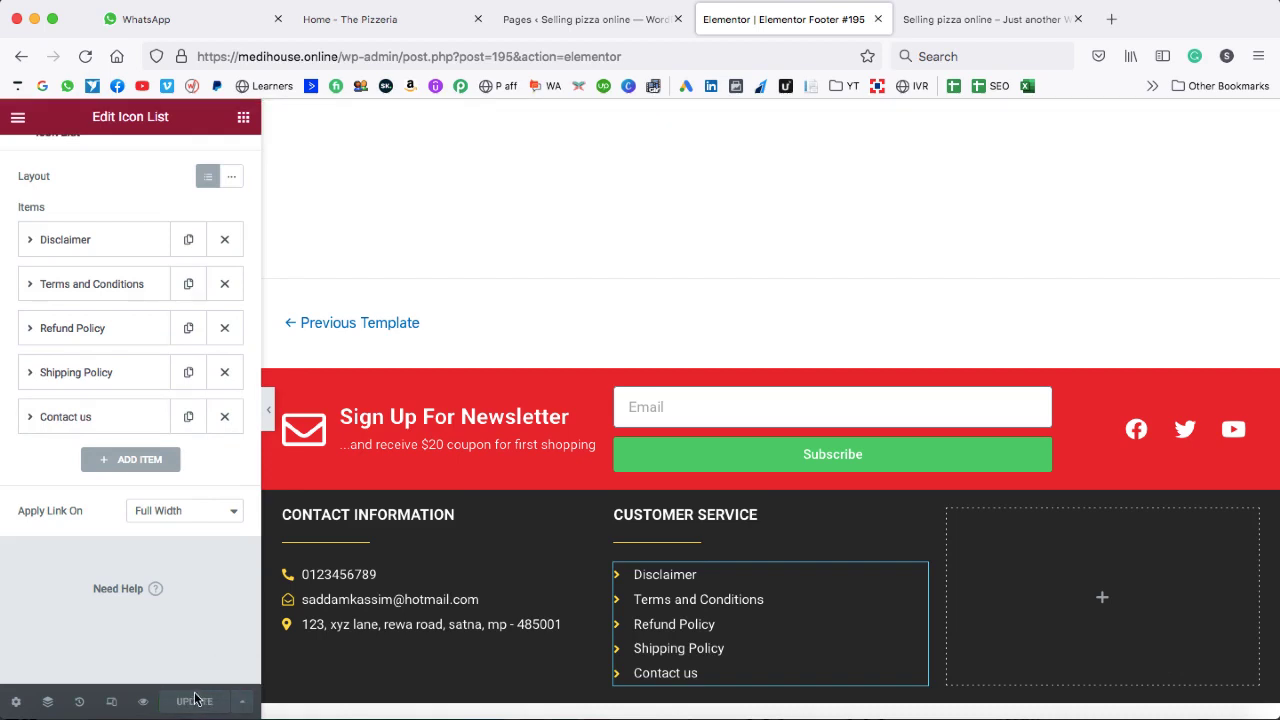
{"action": "left_click", "coordinate": [242, 701]}
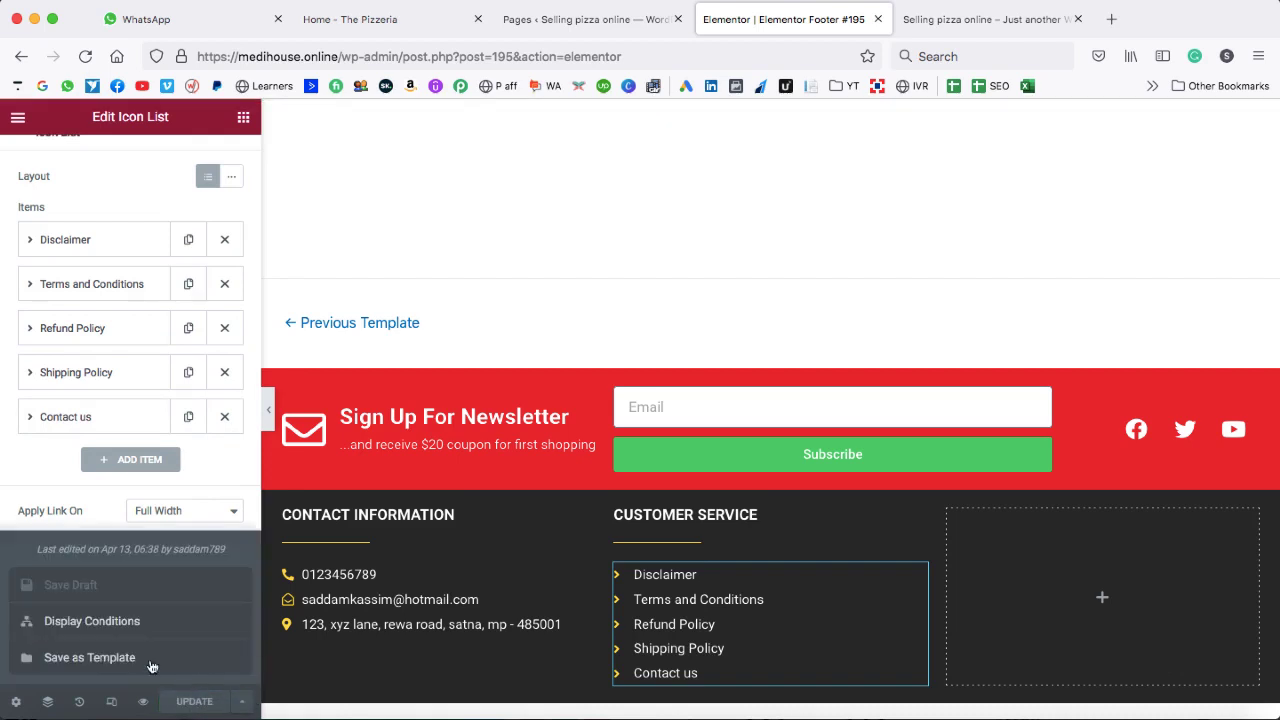
{"action": "left_click", "coordinate": [110, 624]}
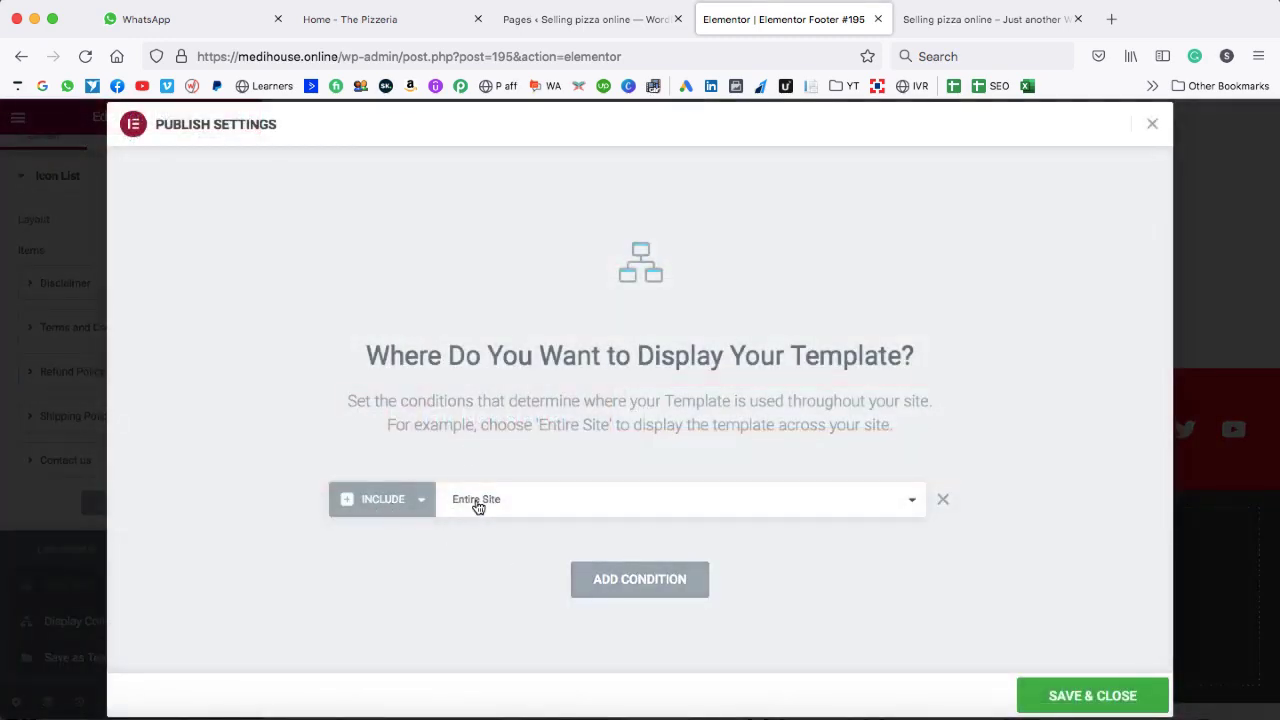
{"action": "left_click", "coordinate": [1089, 683]}
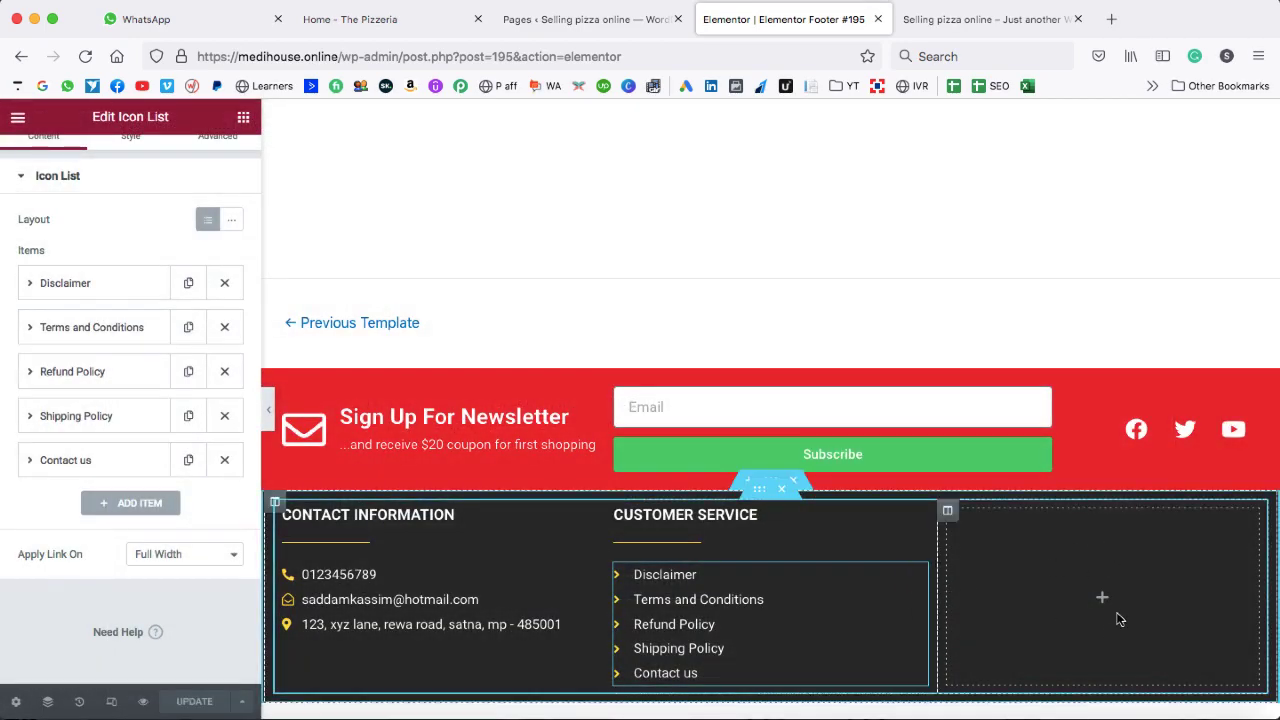
Step: Add an Image widget to the third column showing the Gusto Fast Food logo from Media Library
{"action": "left_click", "coordinate": [1103, 600]}
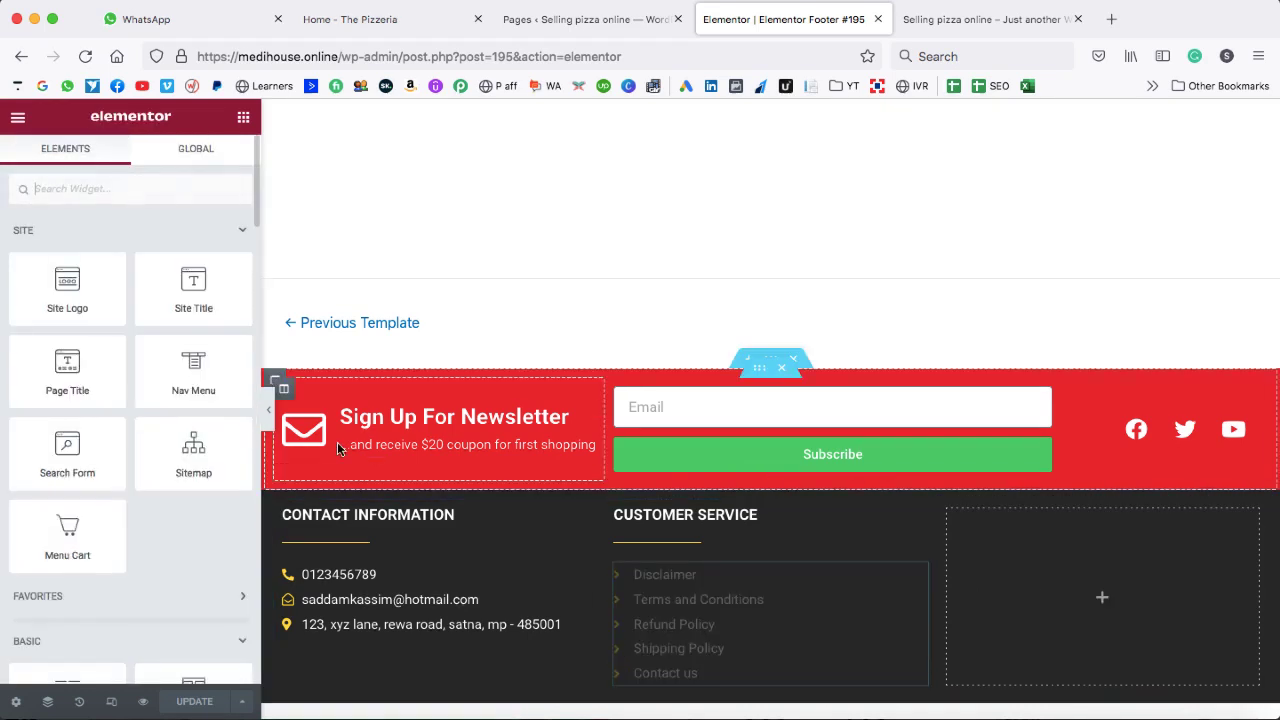
{"action": "scroll", "coordinate": [94, 485], "scroll_direction": "down", "scroll_amount": 5}
{"action": "left_click_drag", "start_coordinate": [67, 380], "coordinate": [1024, 577]}
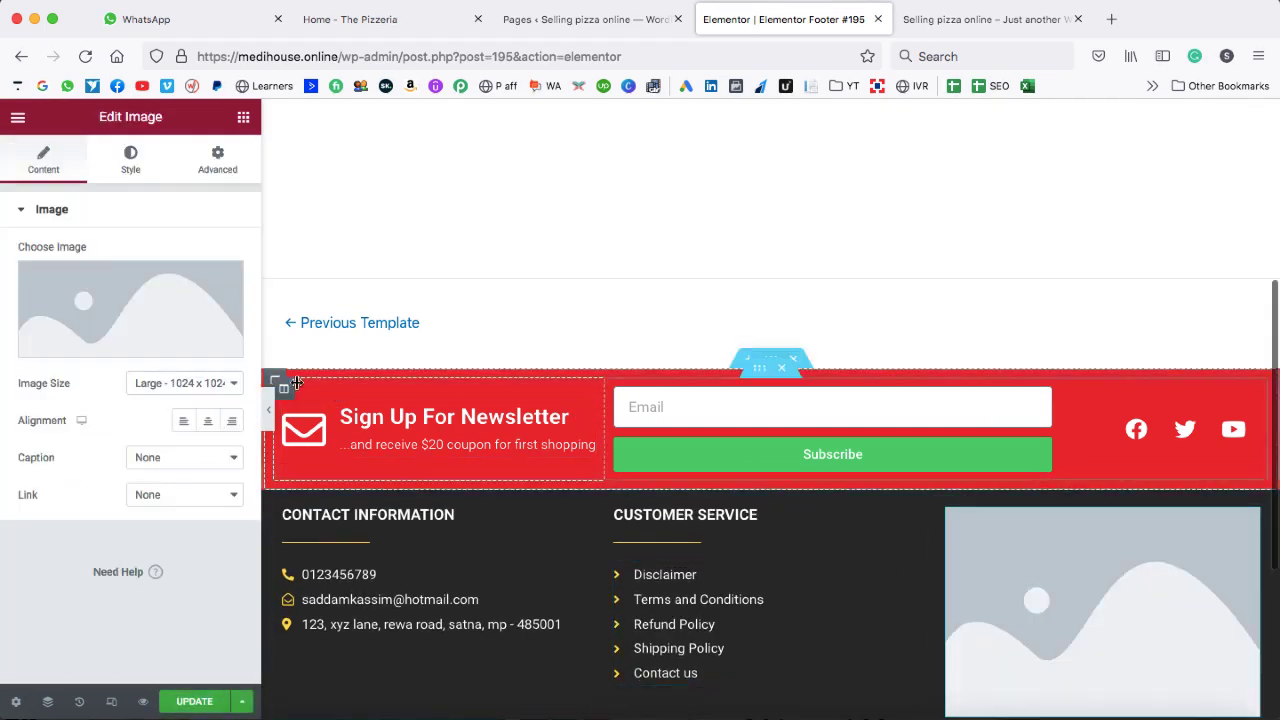
{"action": "left_click", "coordinate": [120, 340]}
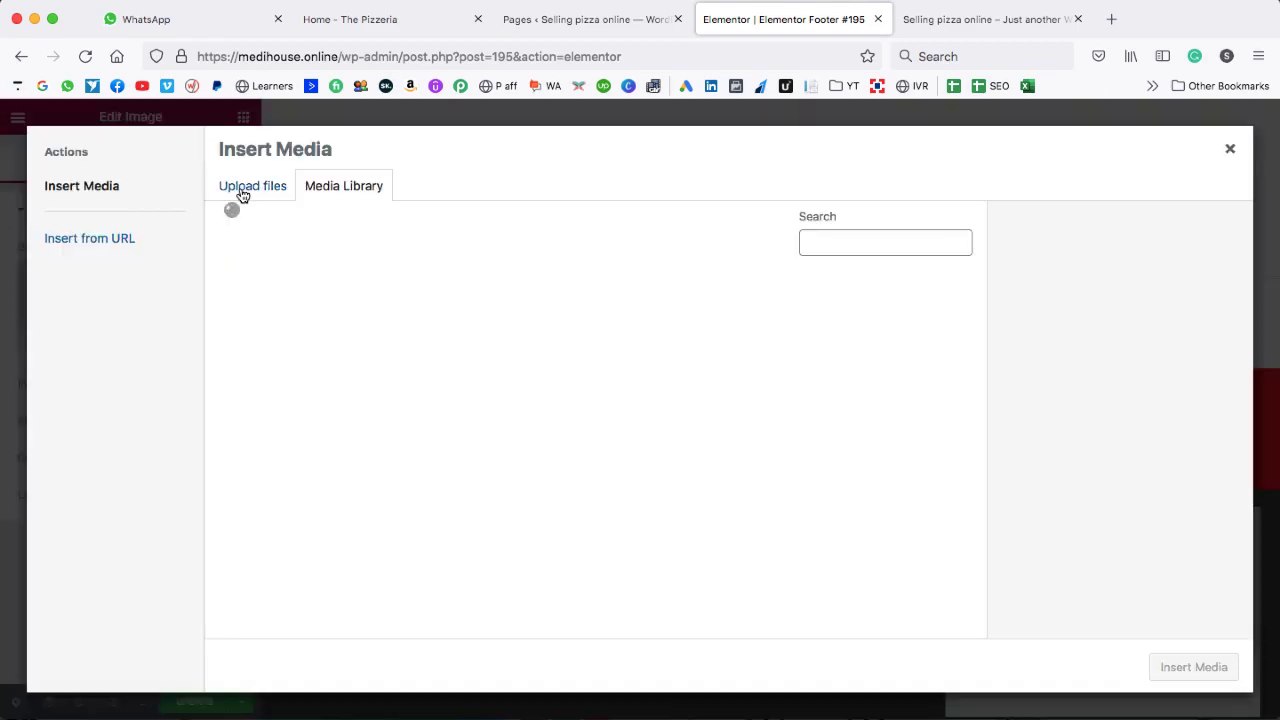
{"action": "left_click", "coordinate": [242, 188]}
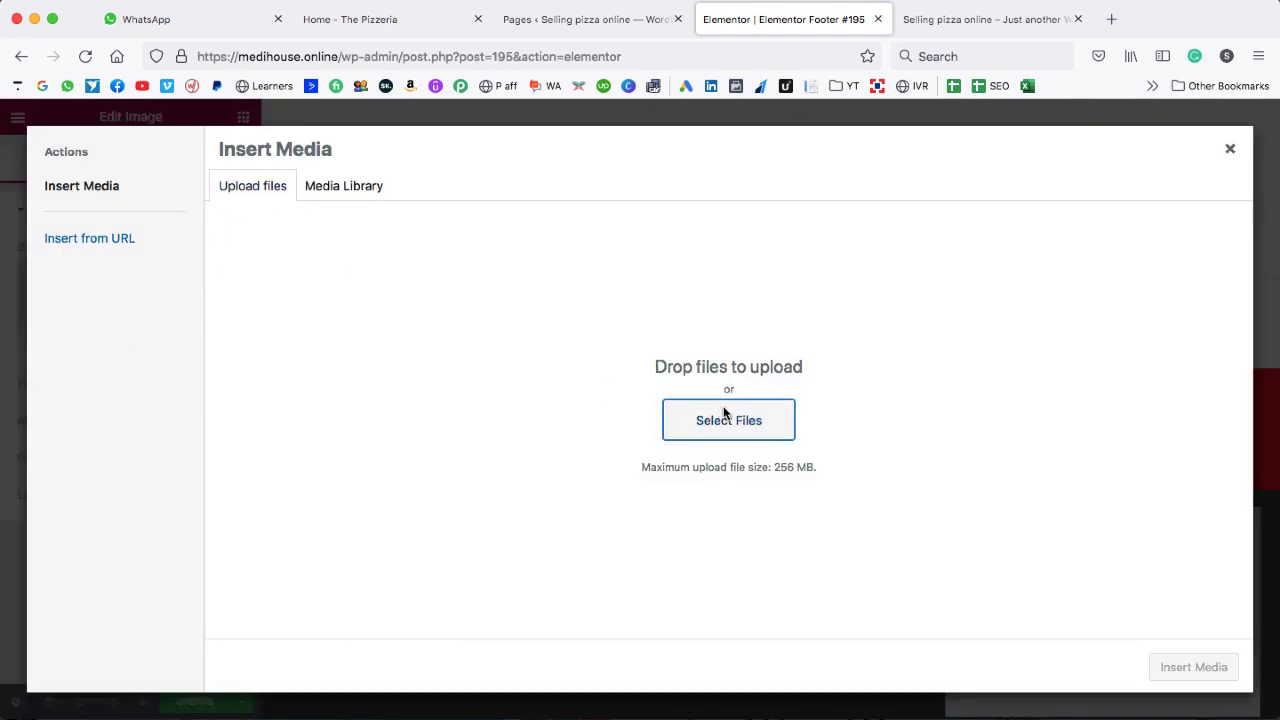
{"action": "left_click", "coordinate": [725, 420]}
{"action": "left_click", "coordinate": [1091, 631]}
{"action": "left_click", "coordinate": [331, 190]}
{"action": "left_click", "coordinate": [632, 348]}
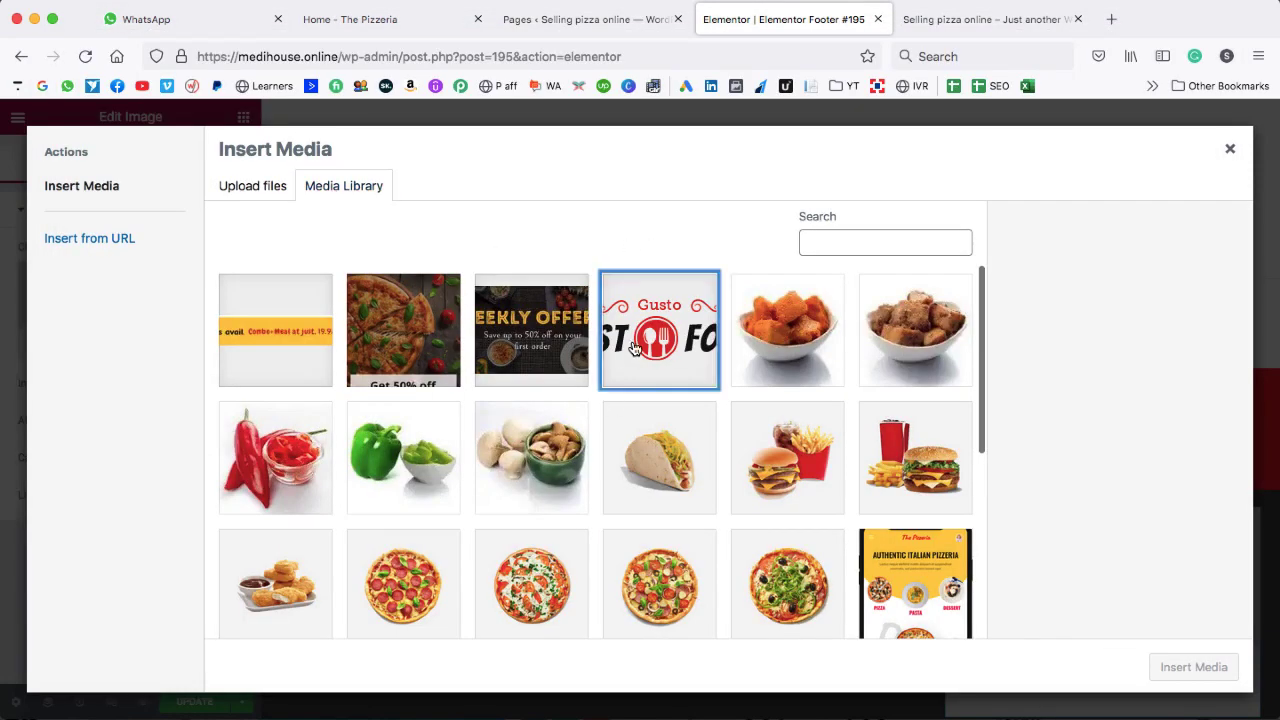
{"action": "left_click", "coordinate": [1190, 668]}
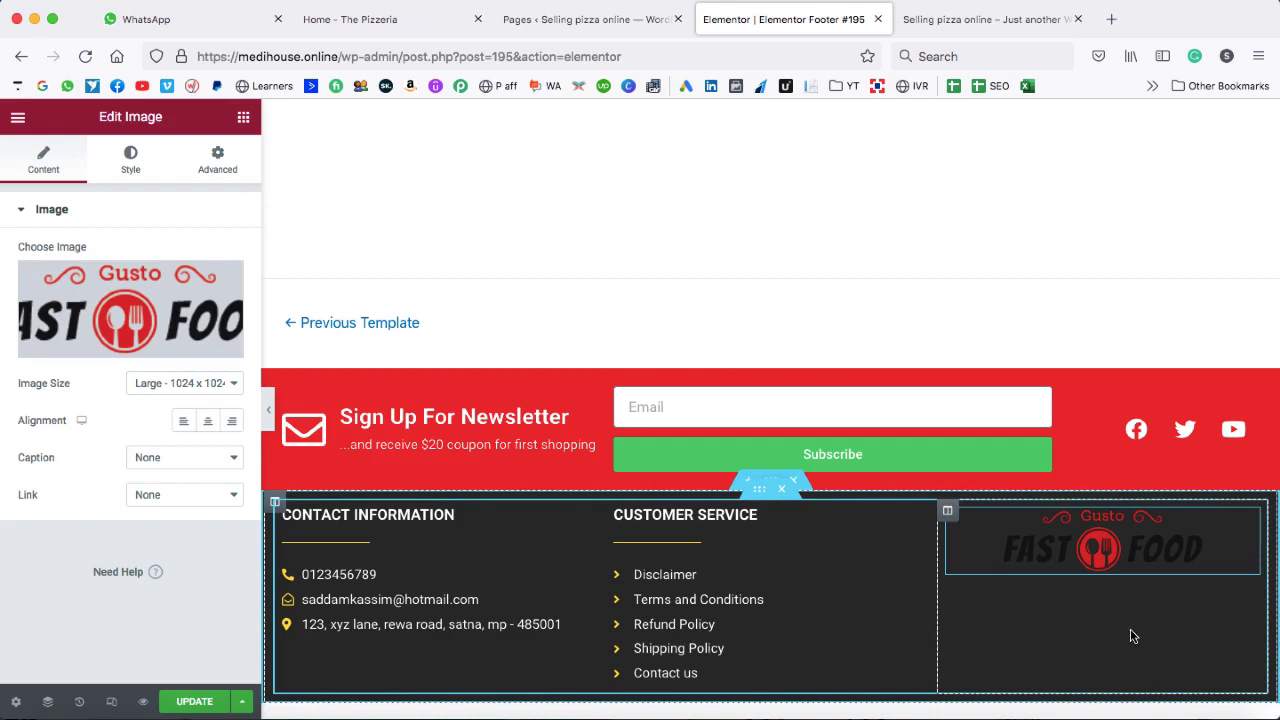
Step: Left-align the logo and set its image size to Full
{"action": "left_click", "coordinate": [186, 422]}
{"action": "left_click", "coordinate": [192, 385]}
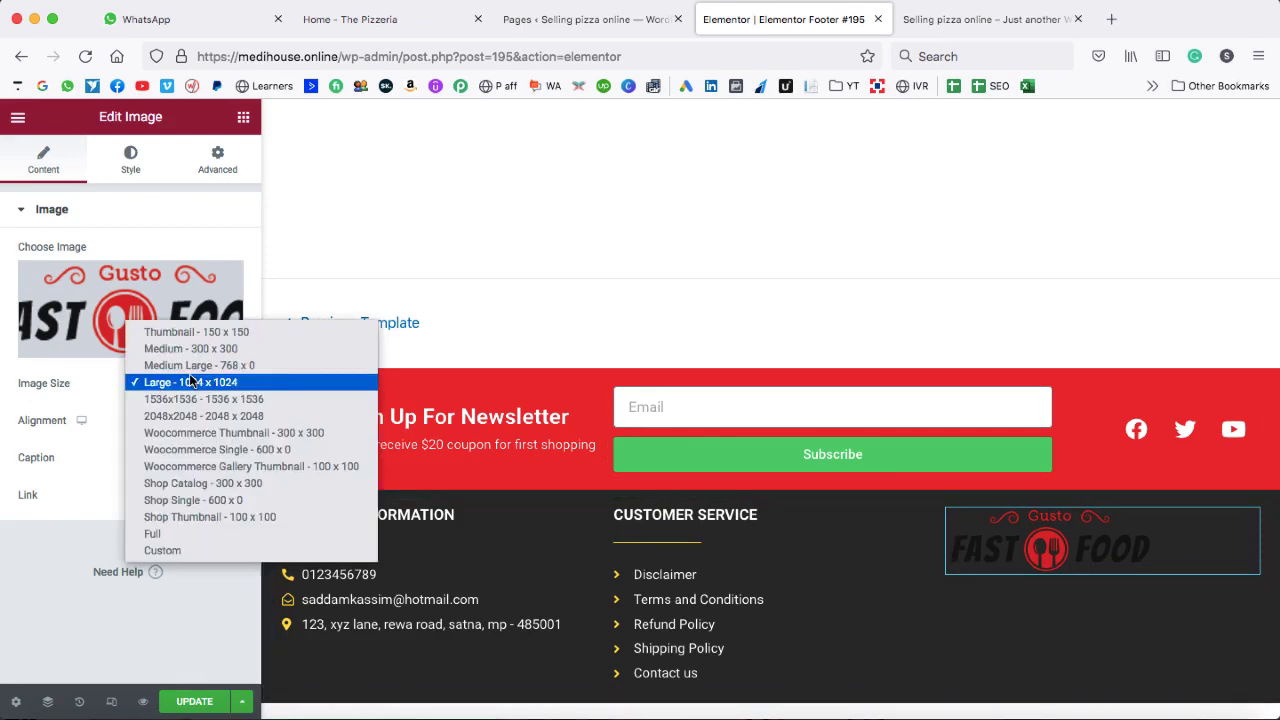
{"action": "left_click", "coordinate": [177, 533]}
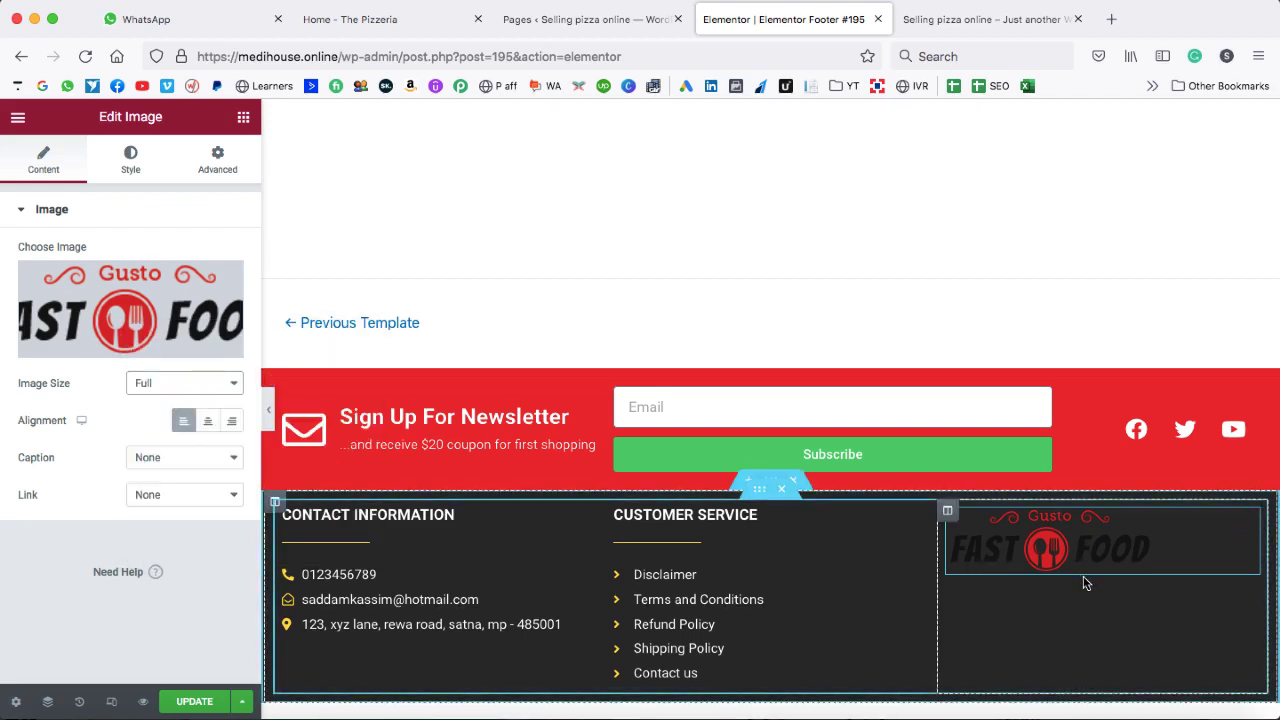
Step: Add a Text Editor widget below the logo and paste in the description paragraph
{"action": "left_click", "coordinate": [243, 118]}
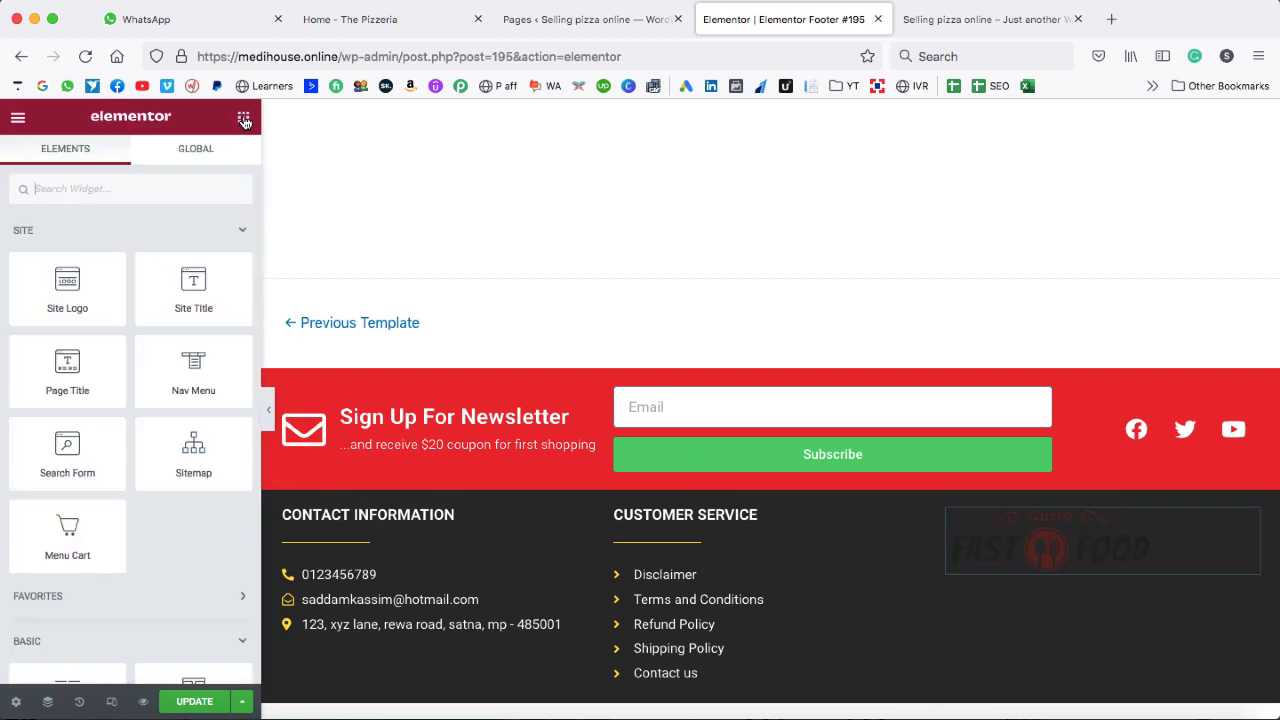
{"action": "scroll", "coordinate": [195, 400], "scroll_direction": "down", "scroll_amount": 5}
{"action": "left_click_drag", "start_coordinate": [175, 395], "coordinate": [1032, 564]}
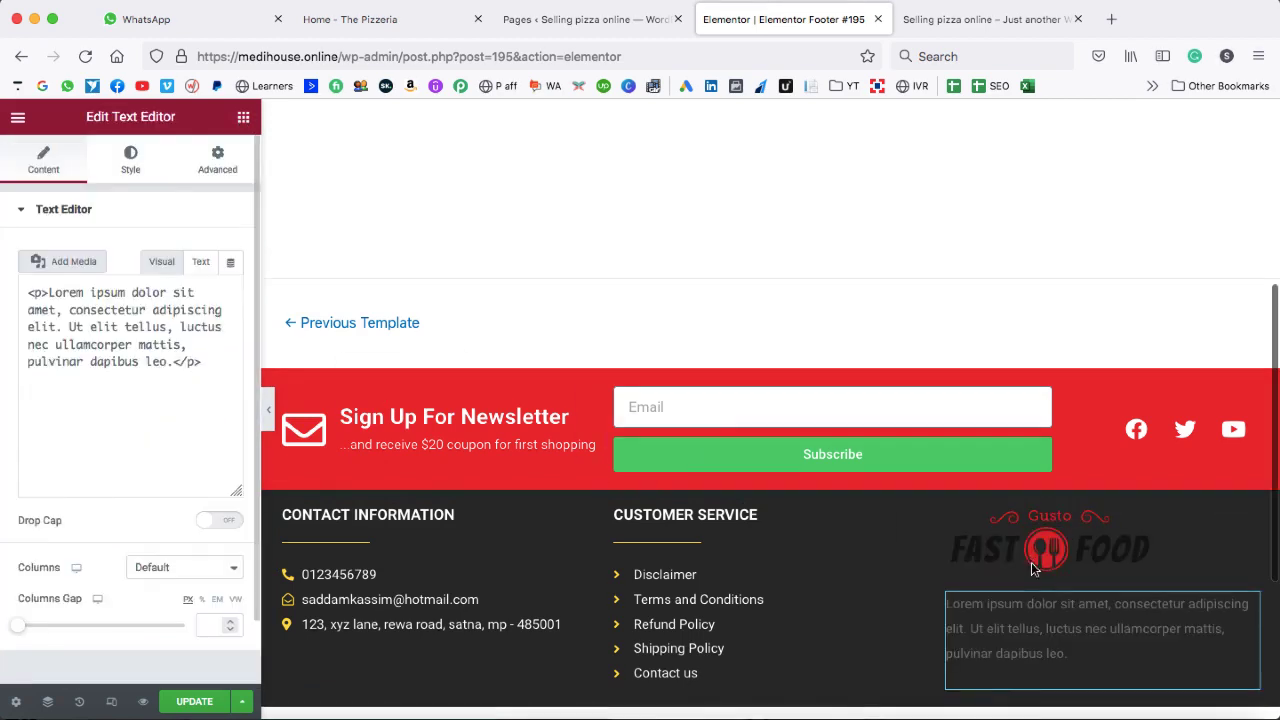
{"action": "left_click_drag", "start_coordinate": [121, 544], "coordinate": [32, 444]}
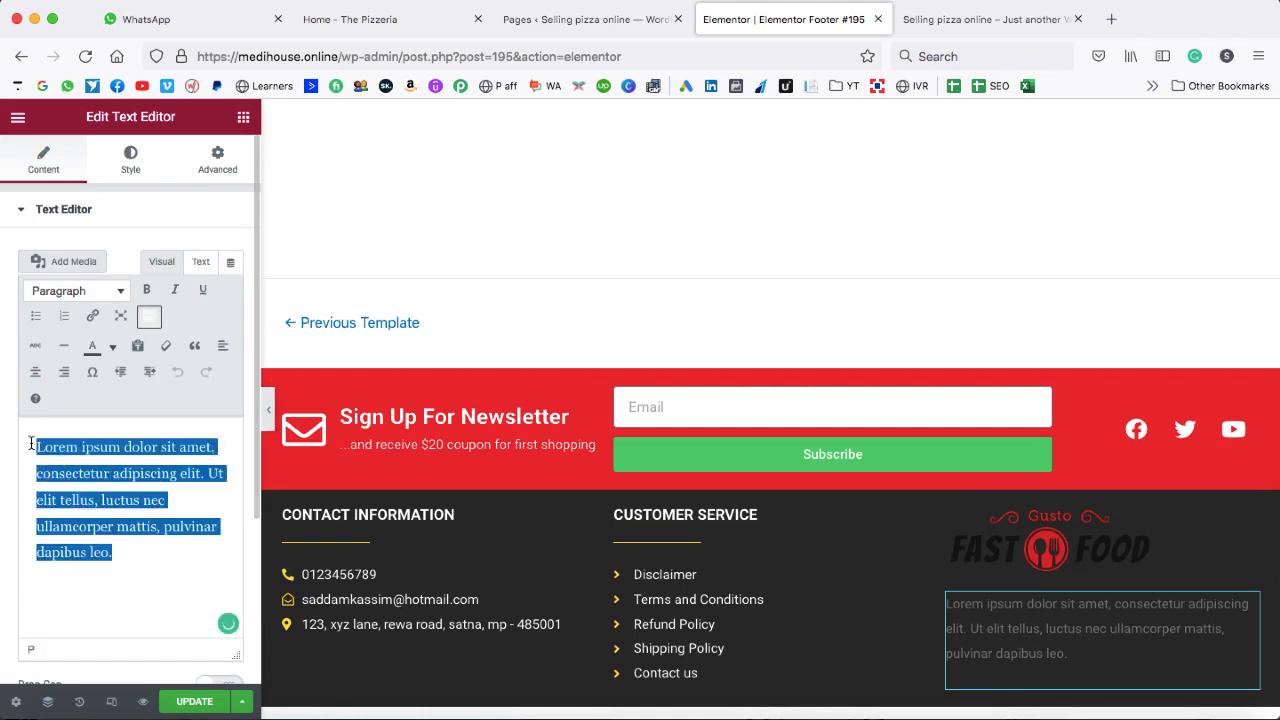
{"action": "type", "text": "Vivamus convallis fermen sollicitudin et, vitae elit in vel ultrices sed in urna ipsum ullamcorper auctor."}
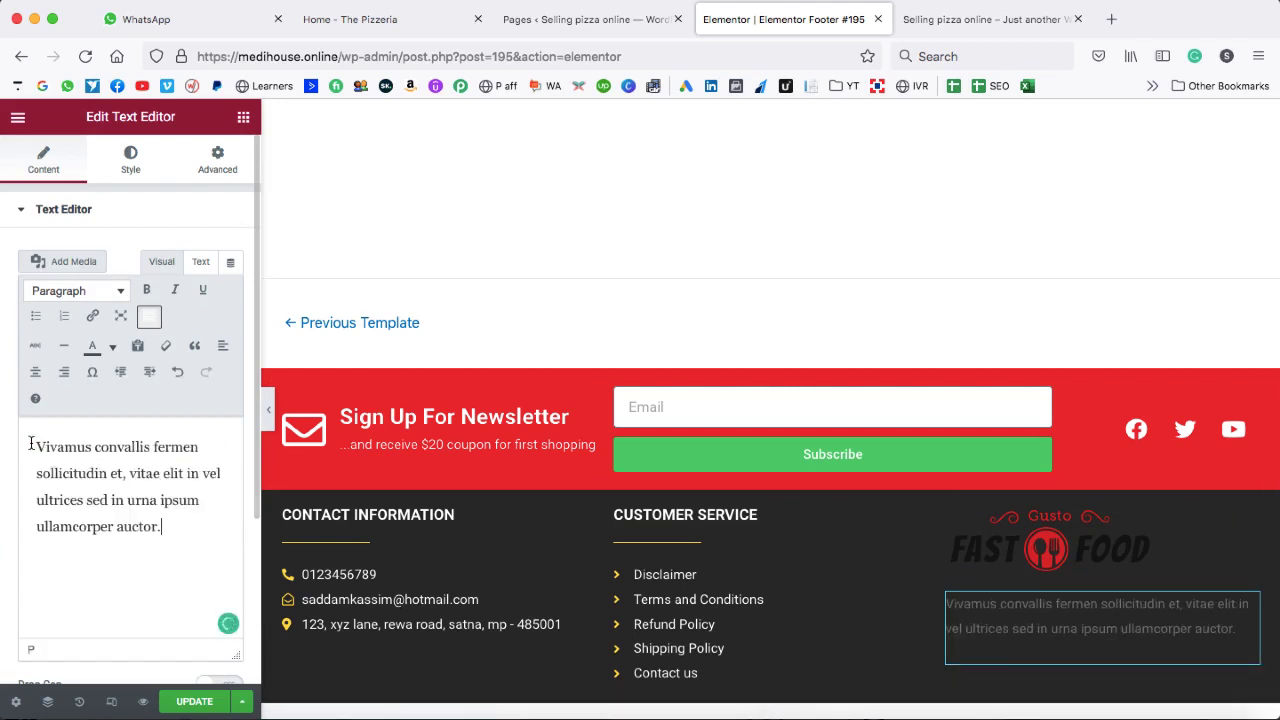
Step: Style the description left-aligned in #F8F7F7 Roboto Slab, then update the footer
{"action": "left_click", "coordinate": [133, 160]}
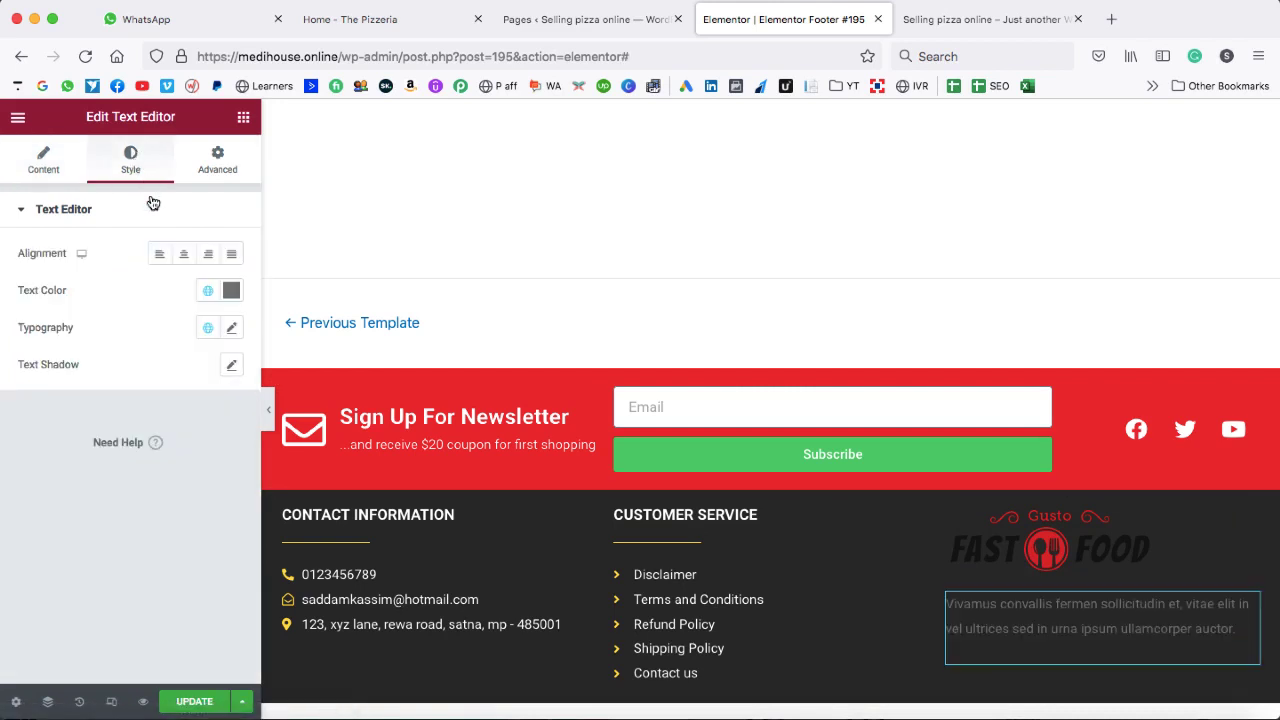
{"action": "left_click", "coordinate": [160, 256]}
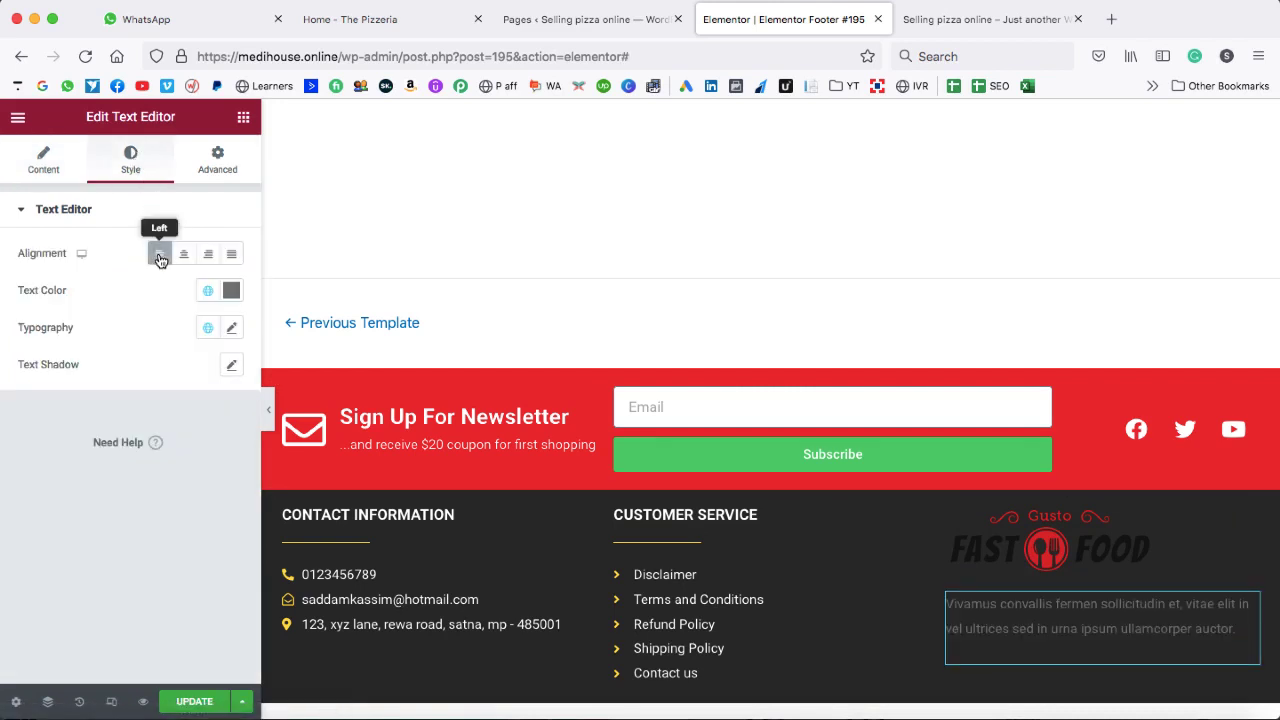
{"action": "left_click", "coordinate": [231, 290]}
{"action": "left_click_drag", "start_coordinate": [190, 397], "coordinate": [136, 358]}
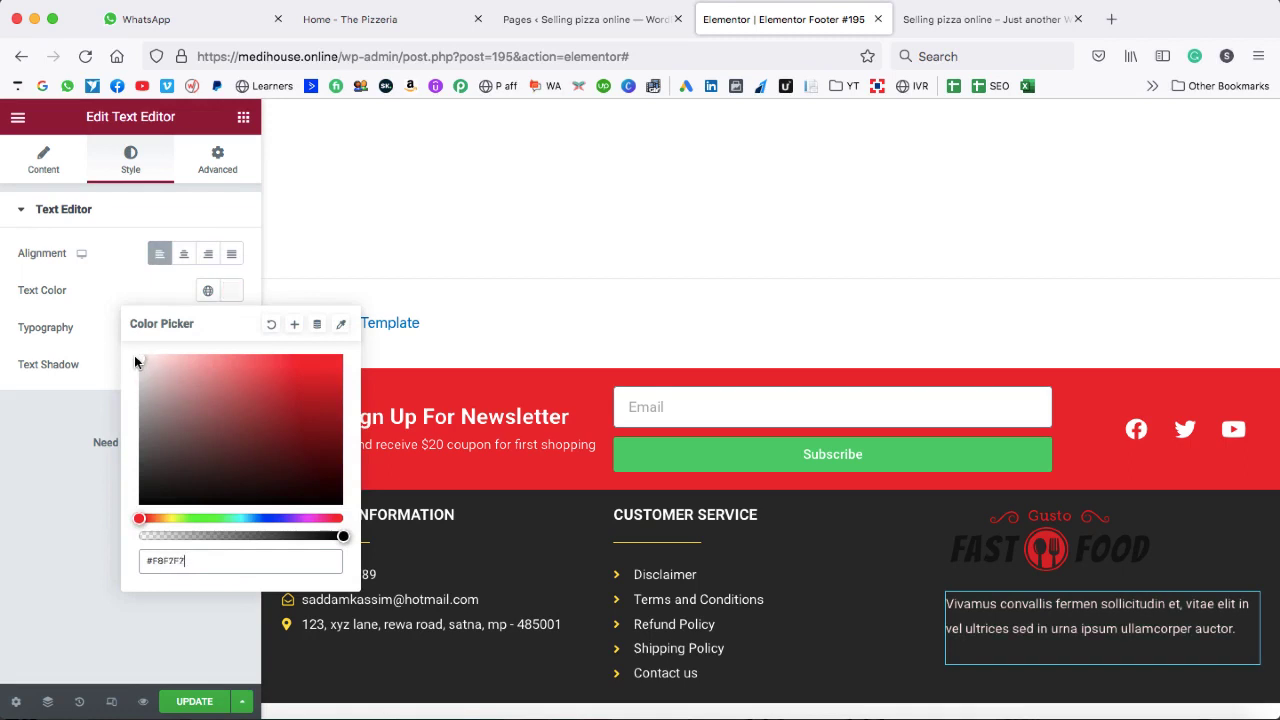
{"action": "left_click", "coordinate": [231, 327]}
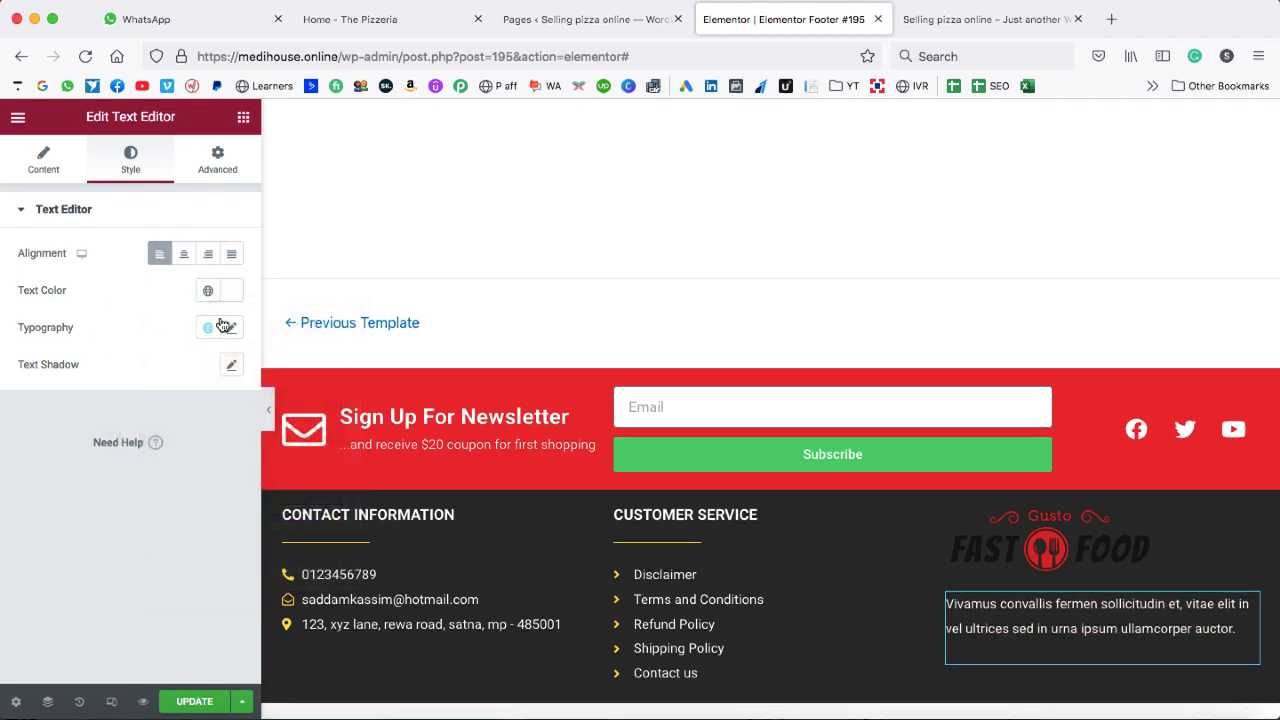
{"action": "left_click", "coordinate": [231, 327]}
{"action": "left_click", "coordinate": [217, 413]}
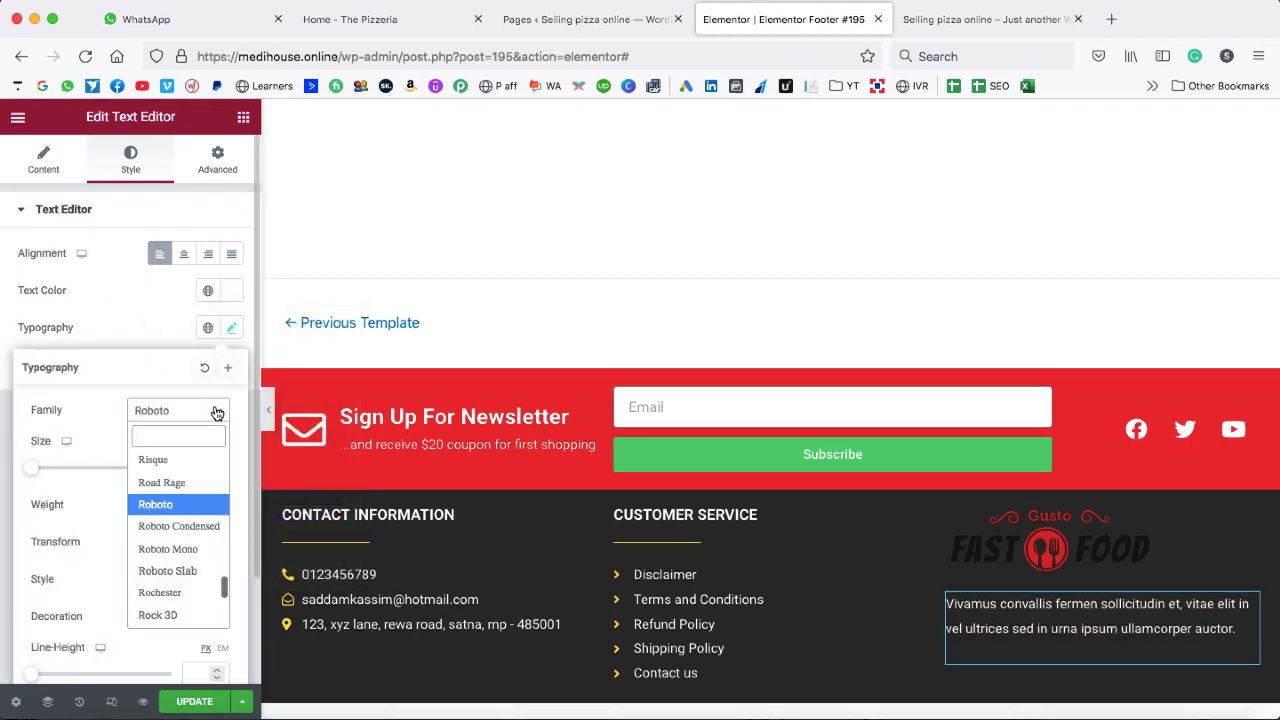
{"action": "left_click", "coordinate": [186, 567]}
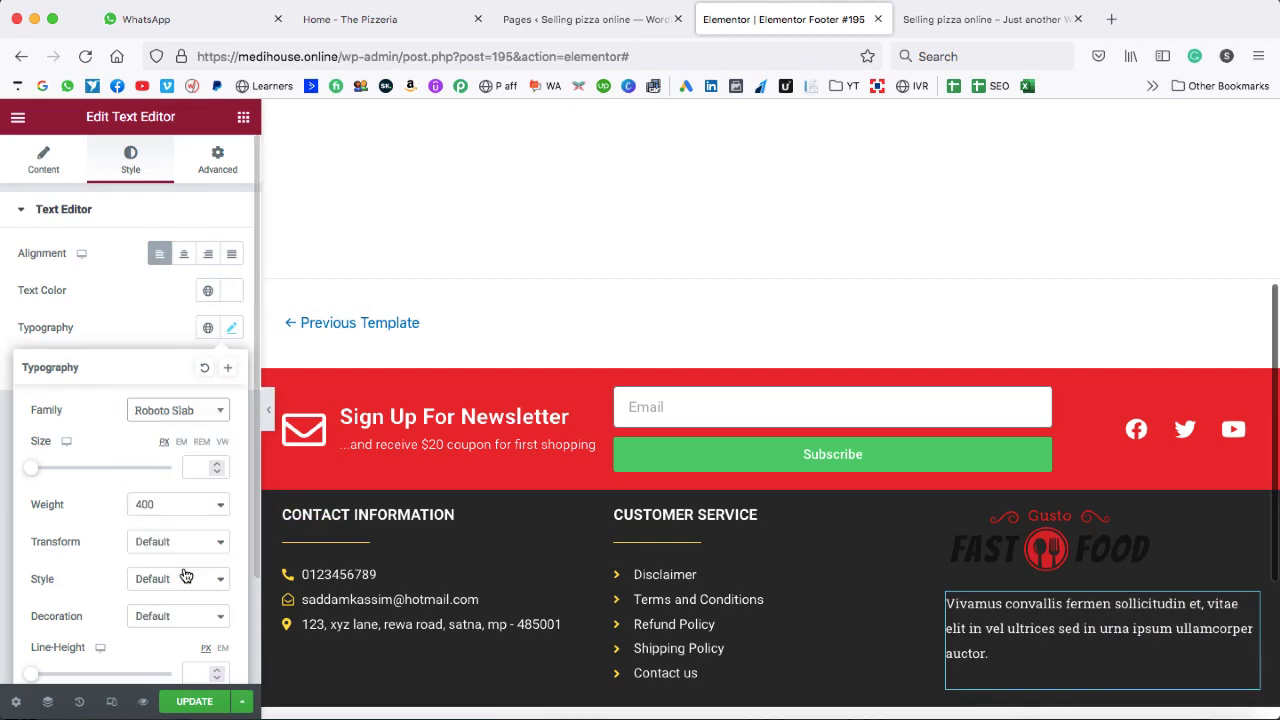
{"action": "left_click", "coordinate": [110, 287]}
{"action": "left_click", "coordinate": [194, 701]}
{"action": "scroll", "coordinate": [517, 600], "scroll_direction": "down", "scroll_amount": 3}
{"action": "scroll", "coordinate": [517, 600], "scroll_direction": "down", "scroll_amount": 1}
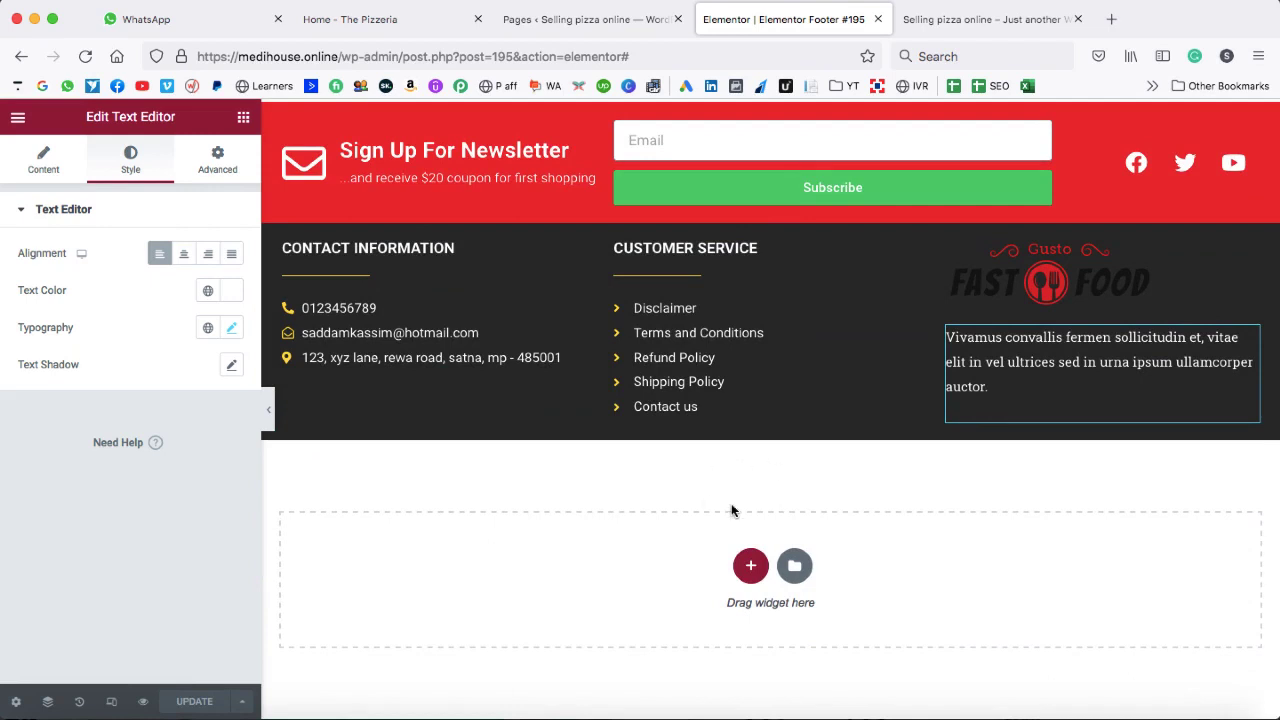
Step: Add a one-column section below the footer holding a two-column Inner Section
{"action": "left_click", "coordinate": [751, 565]}
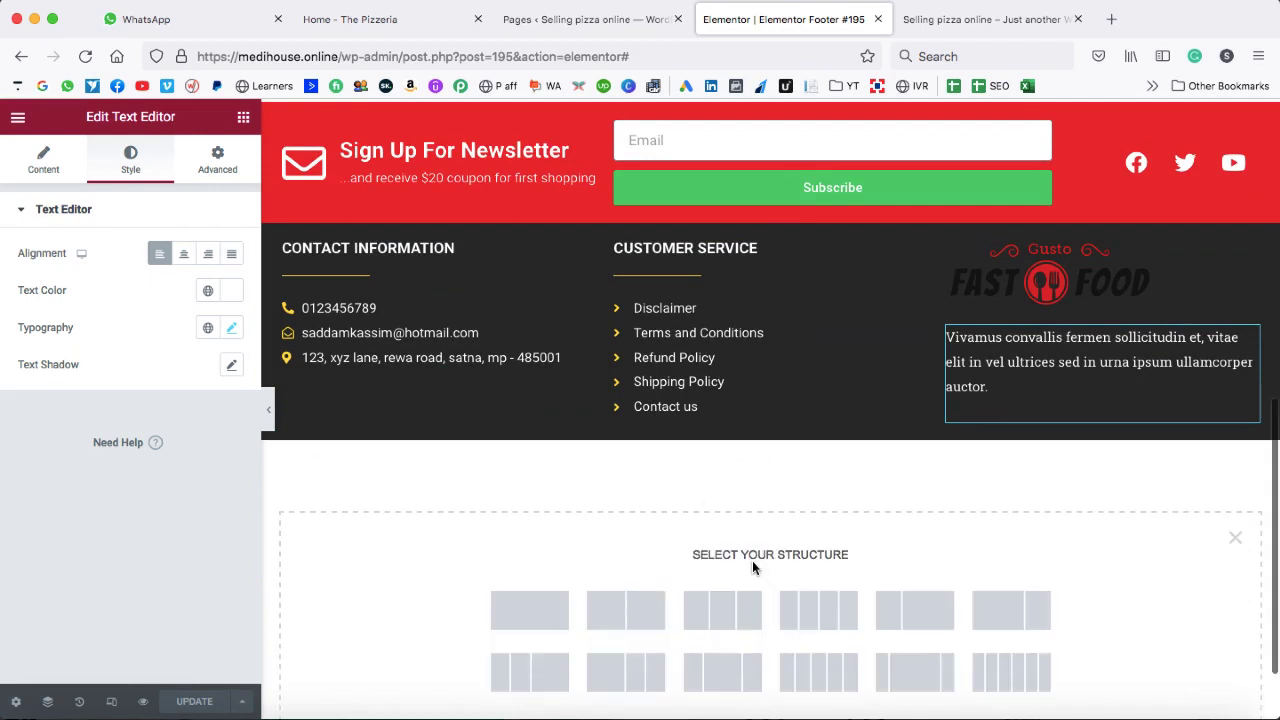
{"action": "left_click", "coordinate": [530, 610]}
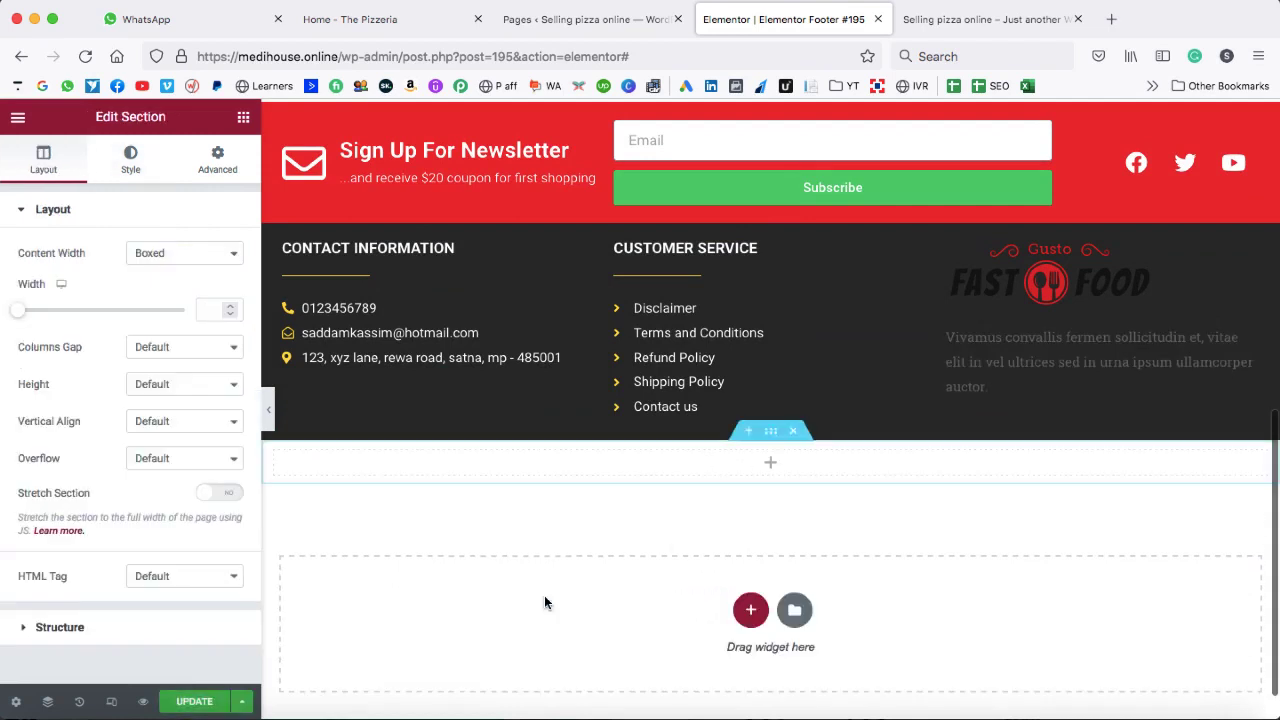
{"action": "left_click", "coordinate": [770, 466]}
{"action": "scroll", "coordinate": [62, 482], "scroll_direction": "down", "scroll_amount": 3}
{"action": "left_click_drag", "start_coordinate": [62, 482], "coordinate": [357, 466]}
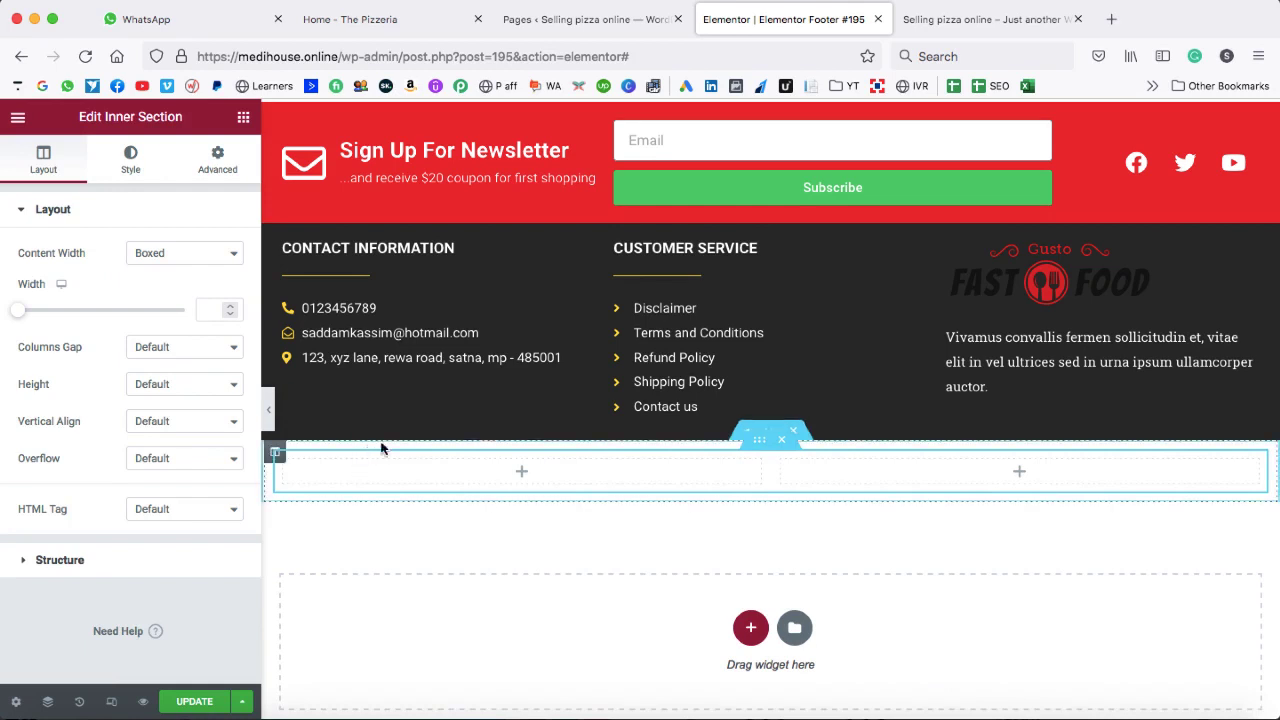
Step: Give the new outer section a Classic #000000 black background
{"action": "left_click", "coordinate": [769, 432]}
{"action": "left_click", "coordinate": [131, 160]}
{"action": "left_click", "coordinate": [162, 292]}
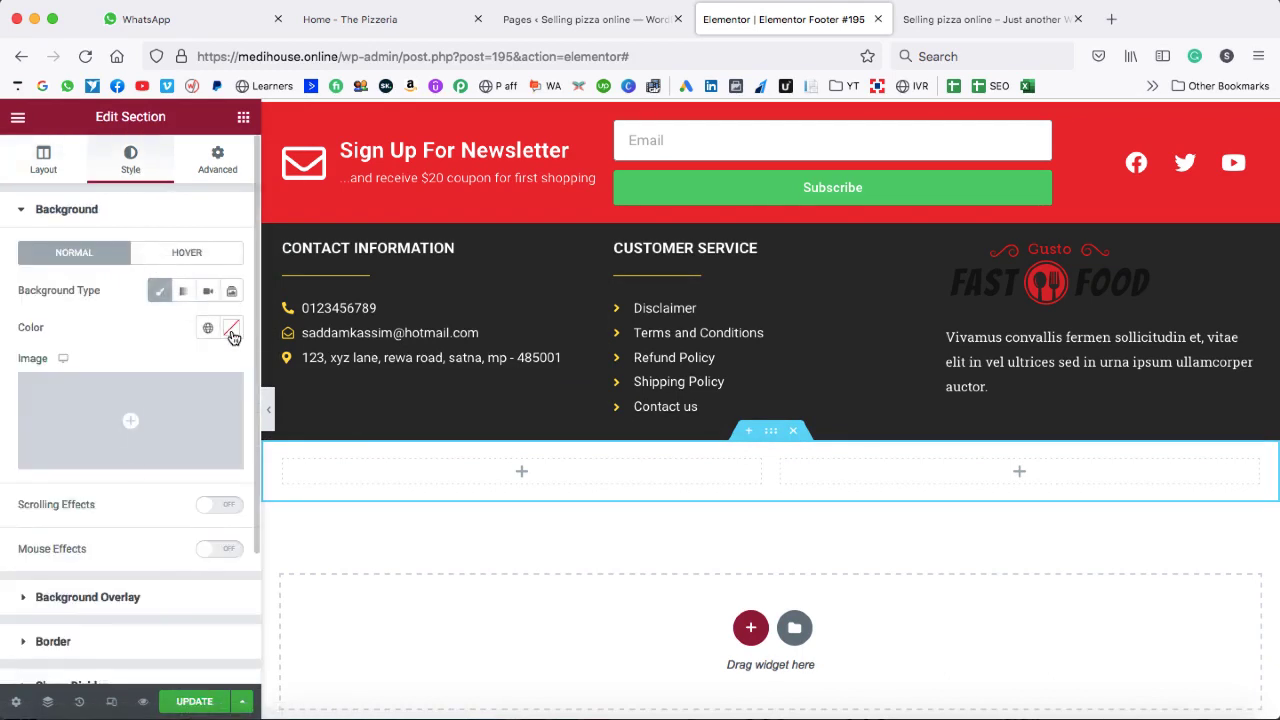
{"action": "left_click", "coordinate": [231, 327]}
{"action": "left_click", "coordinate": [139, 541]}
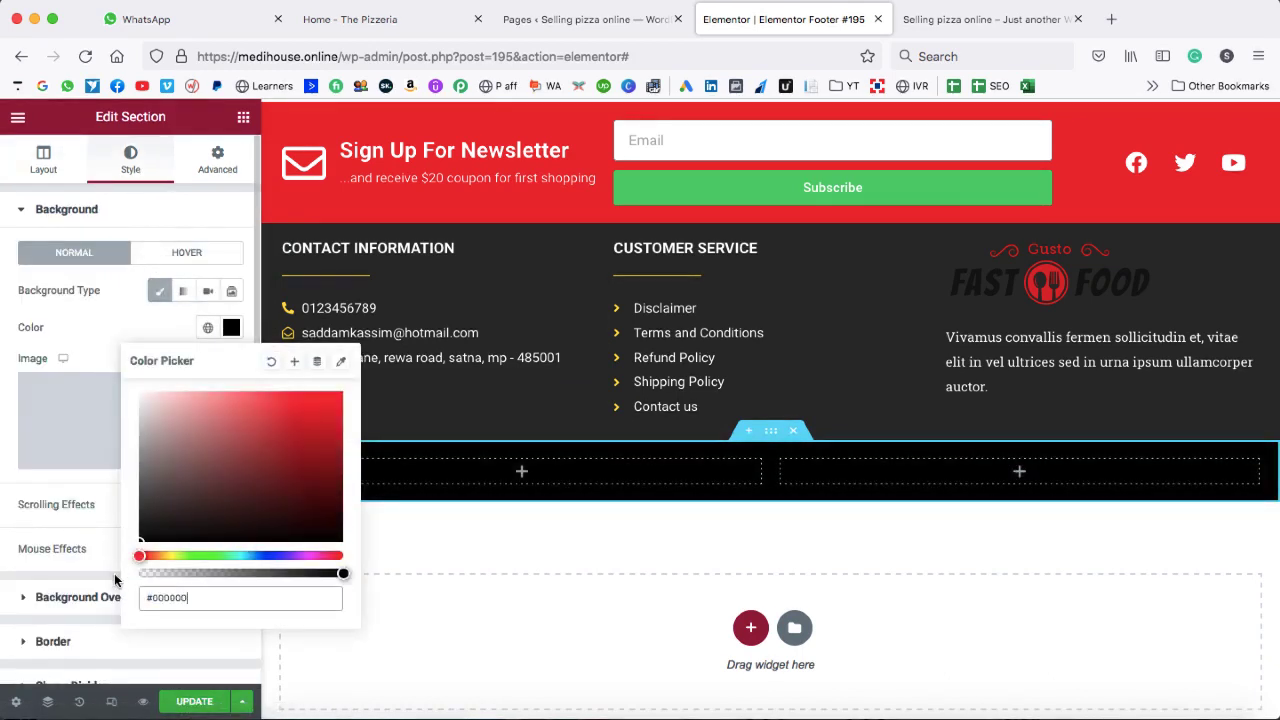
{"action": "left_click", "coordinate": [115, 580]}
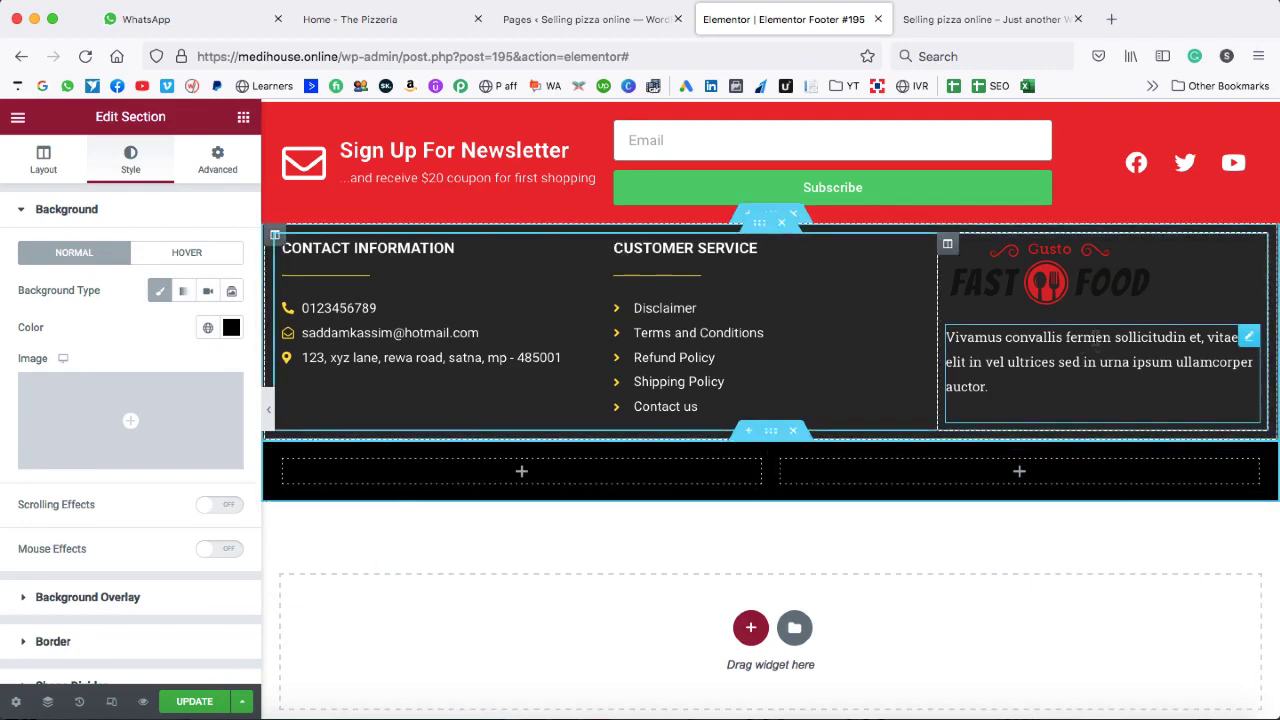
Step: Copy the description text into the bar's left column, changing it to 'Copyright © 2022 | Selling Pizza Online'
{"action": "right_click", "coordinate": [1096, 338]}
{"action": "left_click", "coordinate": [1135, 382]}
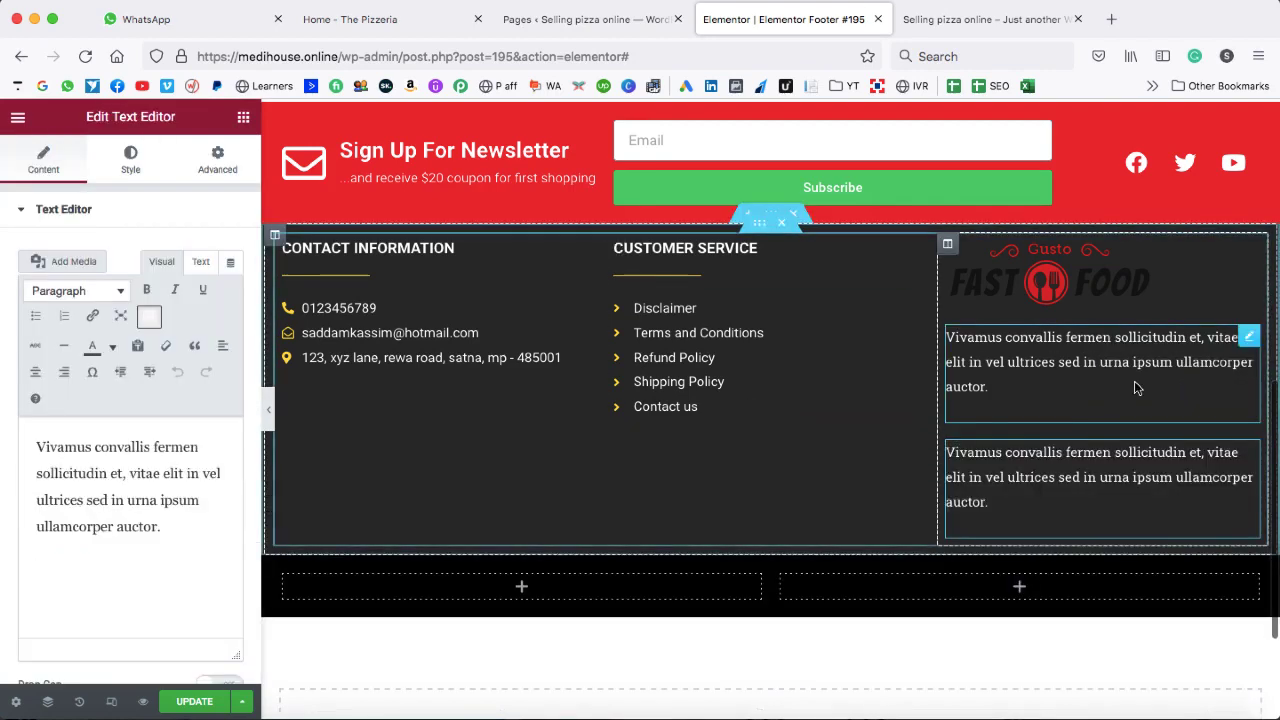
{"action": "left_click_drag", "start_coordinate": [1250, 460], "coordinate": [509, 492]}
{"action": "left_click", "coordinate": [166, 537]}
{"action": "key", "text": "ctrl+a"}
{"action": "type", "text": "Copyright © 2022"}
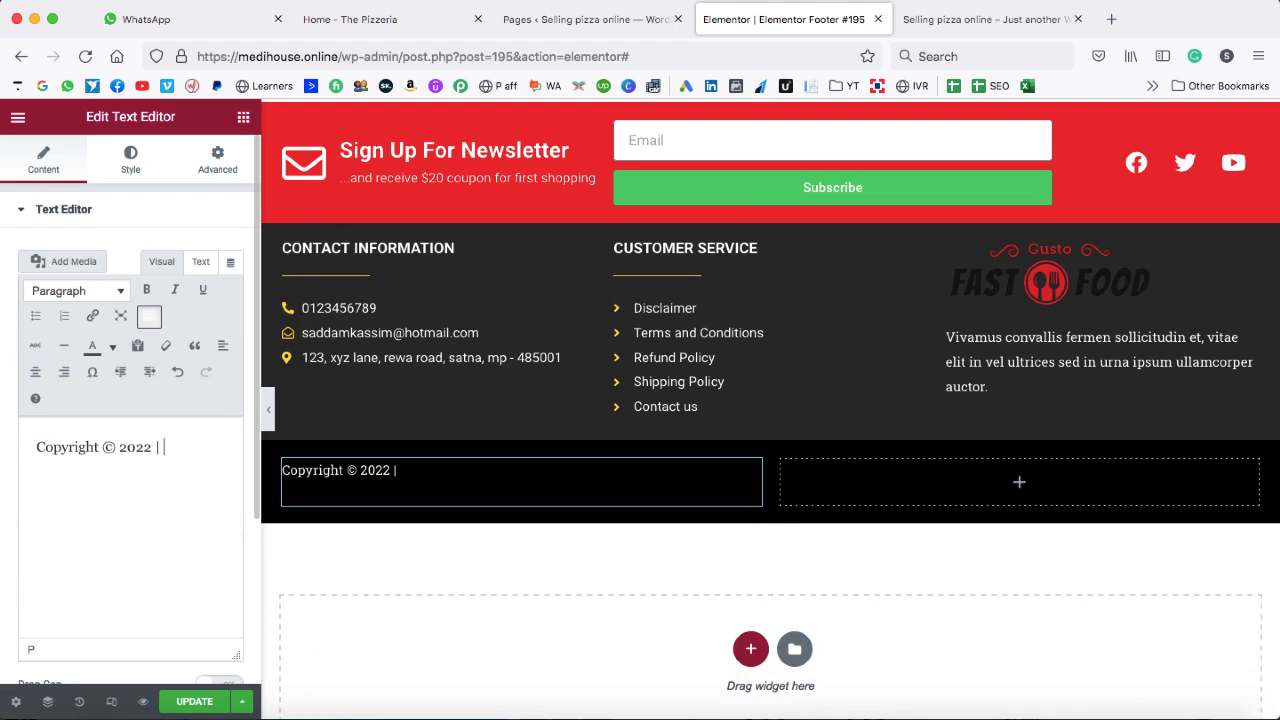
{"action": "type", "text": "zza Online"}
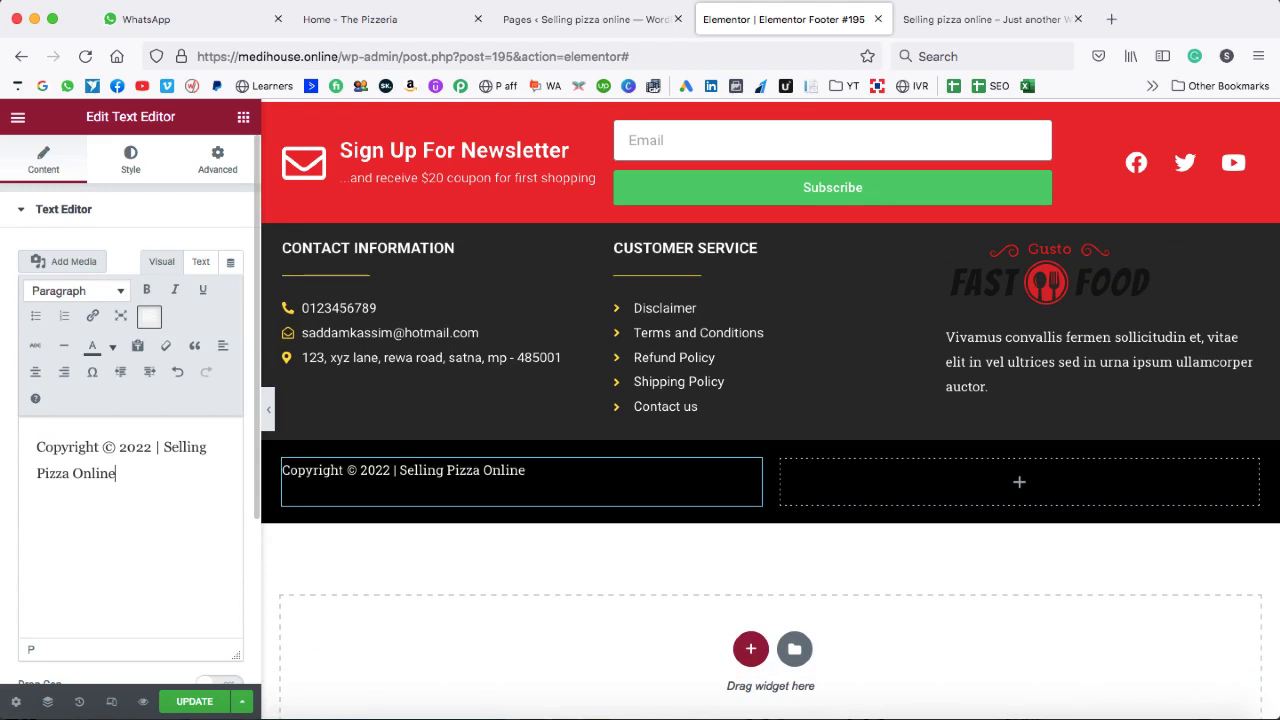
{"action": "left_click", "coordinate": [1020, 486]}
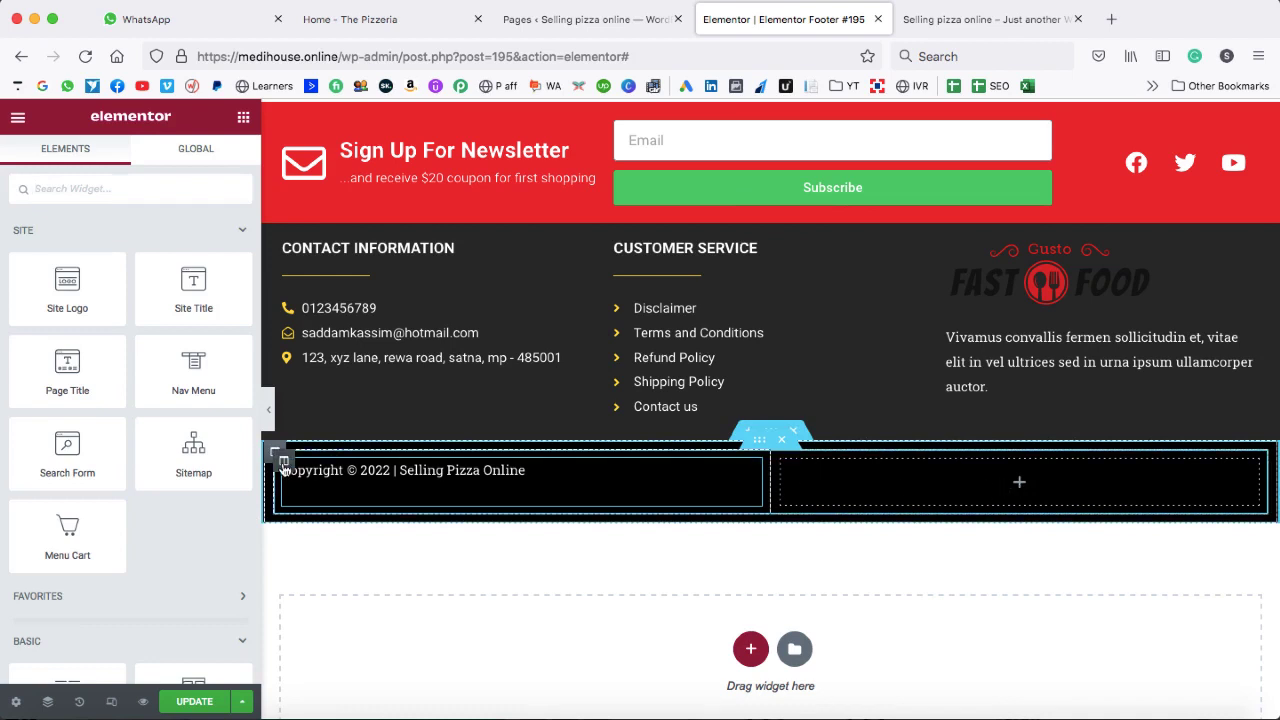
Step: Duplicate the copyright column and delete the leftover empty third column
{"action": "right_click", "coordinate": [283, 465]}
{"action": "left_click", "coordinate": [332, 489]}
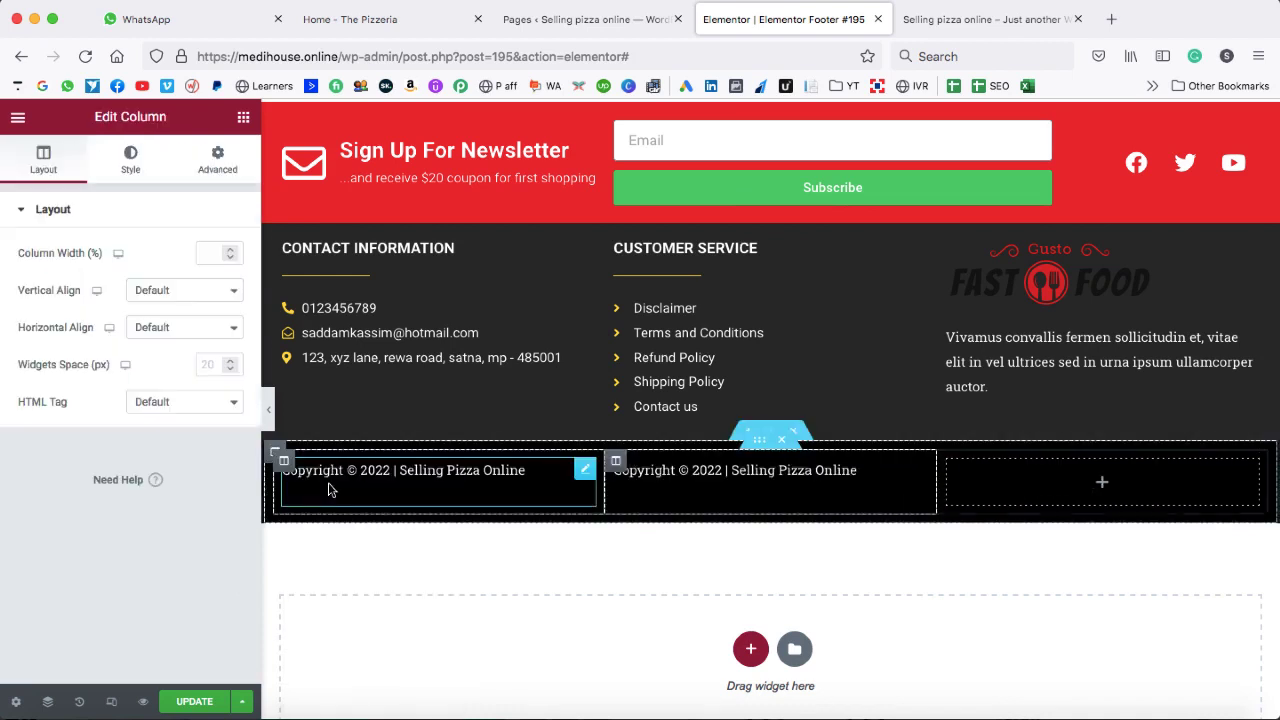
{"action": "right_click", "coordinate": [968, 458]}
{"action": "left_click", "coordinate": [993, 706]}
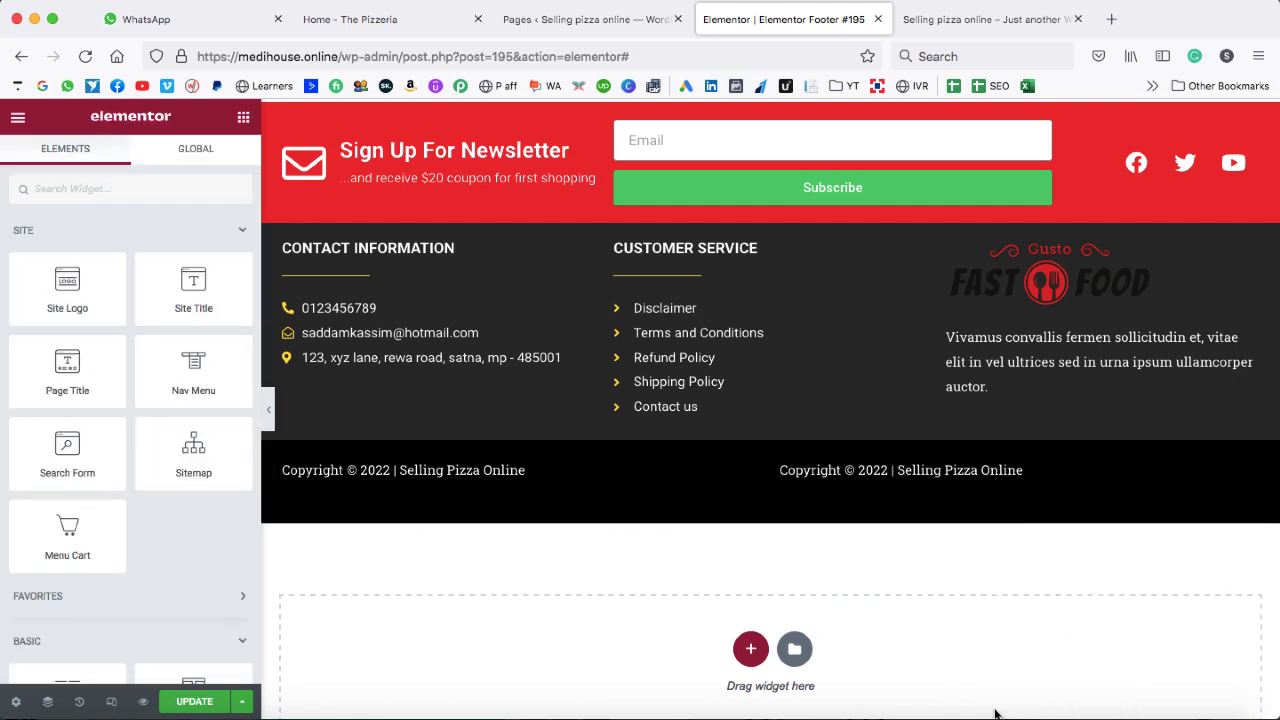
Step: Replace the right column's text with 'Built by' followed by the author's name
{"action": "left_click", "coordinate": [1020, 481]}
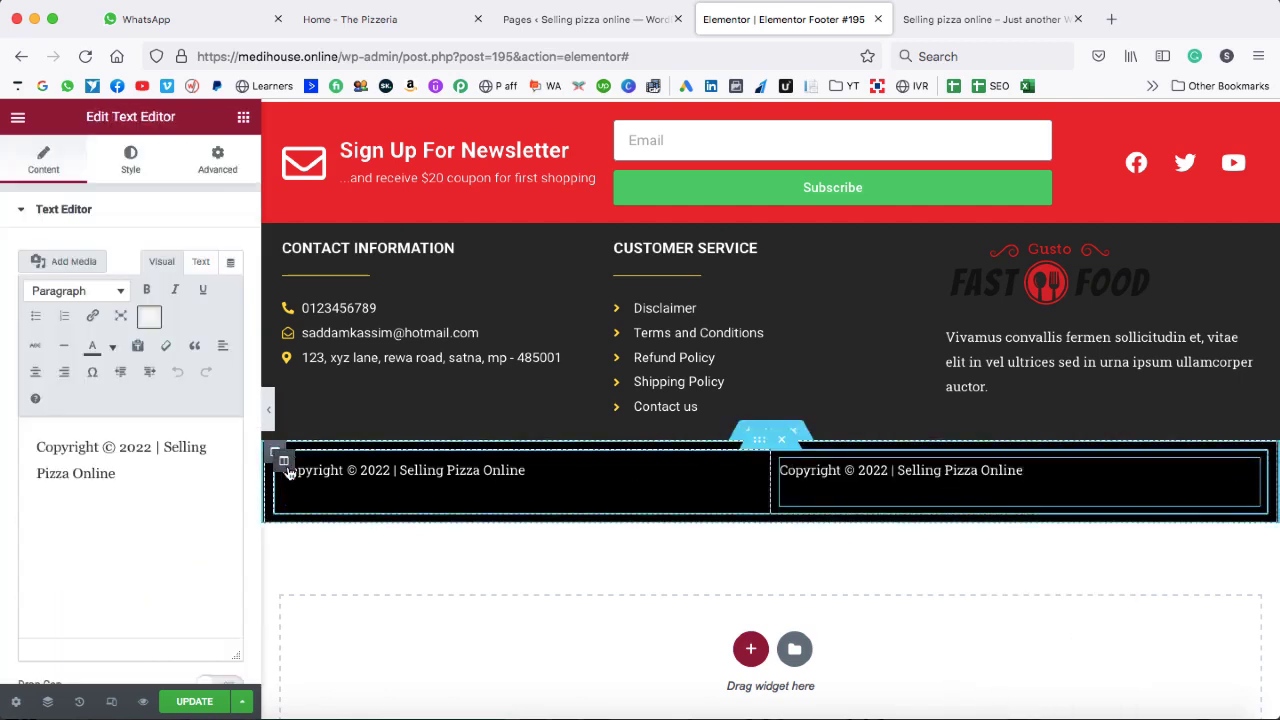
{"action": "left_click_drag", "start_coordinate": [116, 473], "coordinate": [30, 444]}
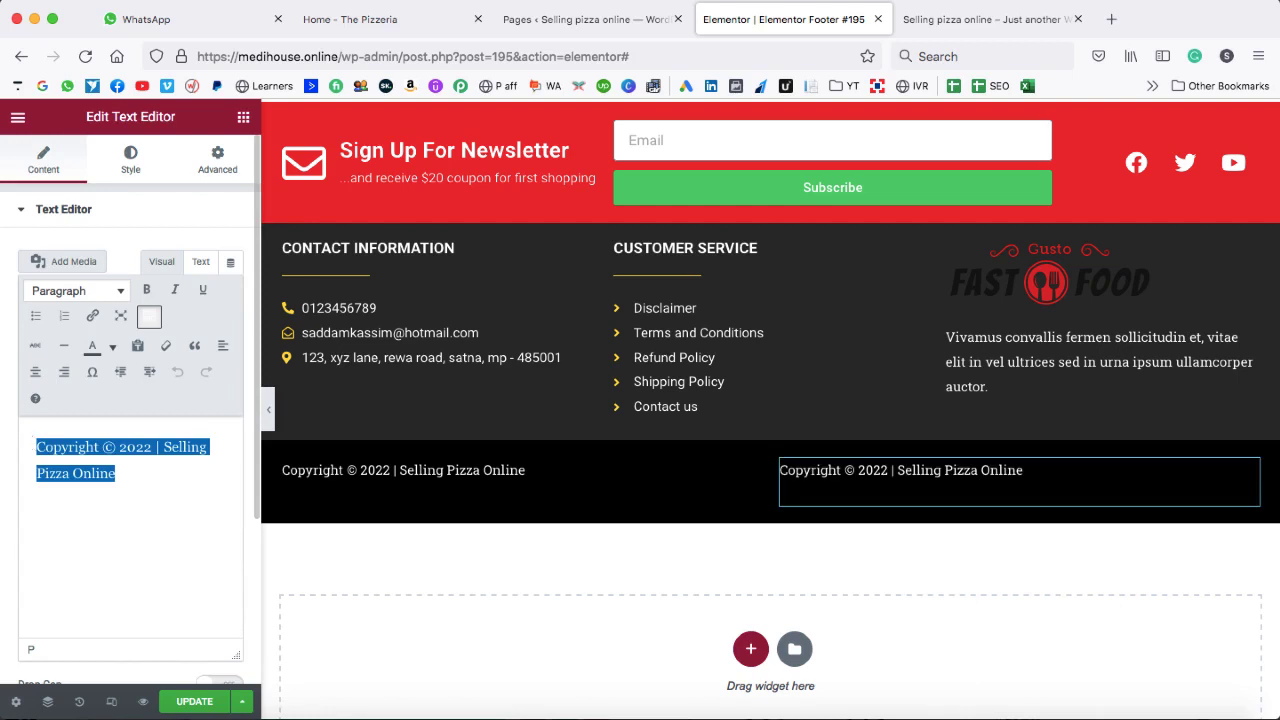
{"action": "type", "text": "Powered by"}
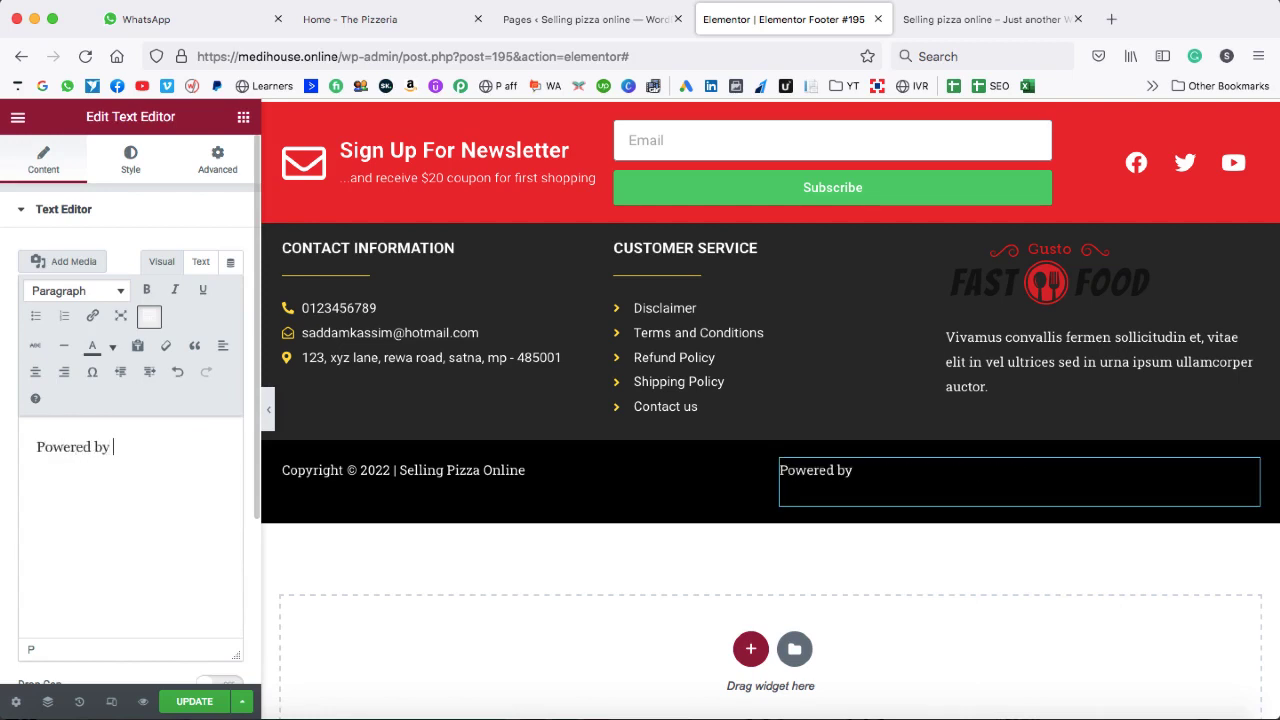
{"action": "type", "text": " Saddam Kassim"}
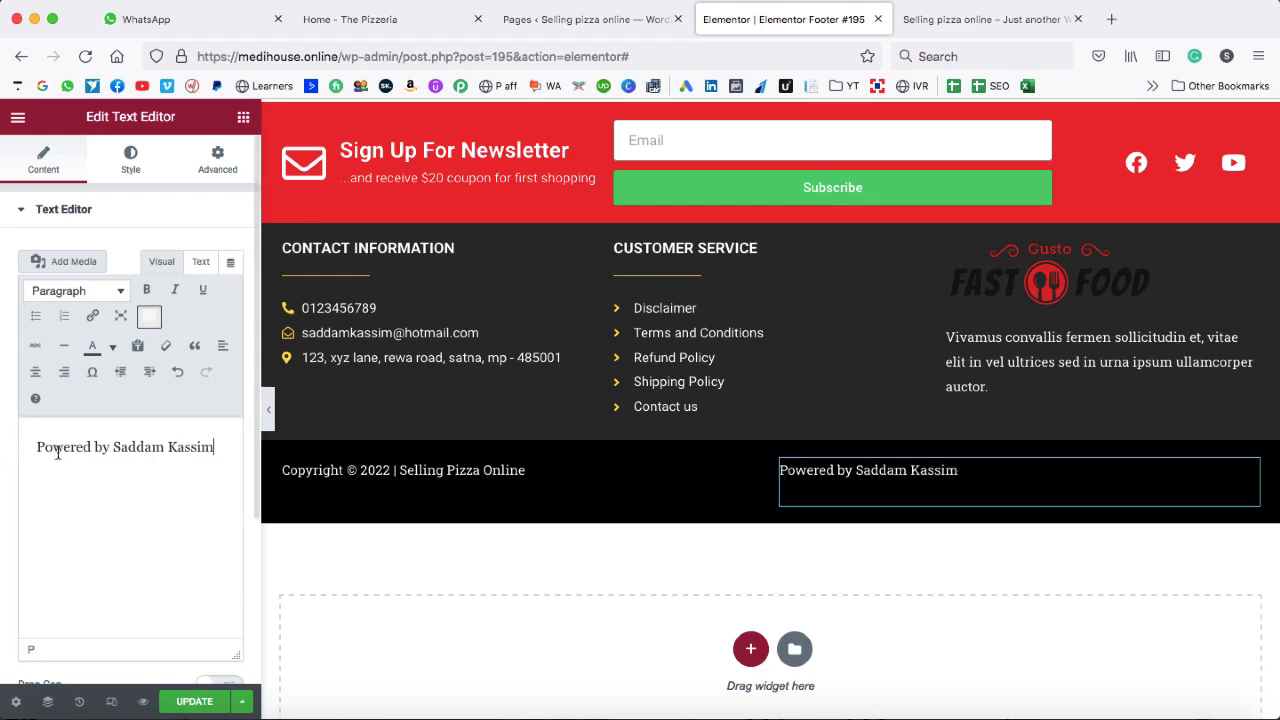
{"action": "double_click", "coordinate": [48, 447]}
{"action": "type", "text": "Built"}
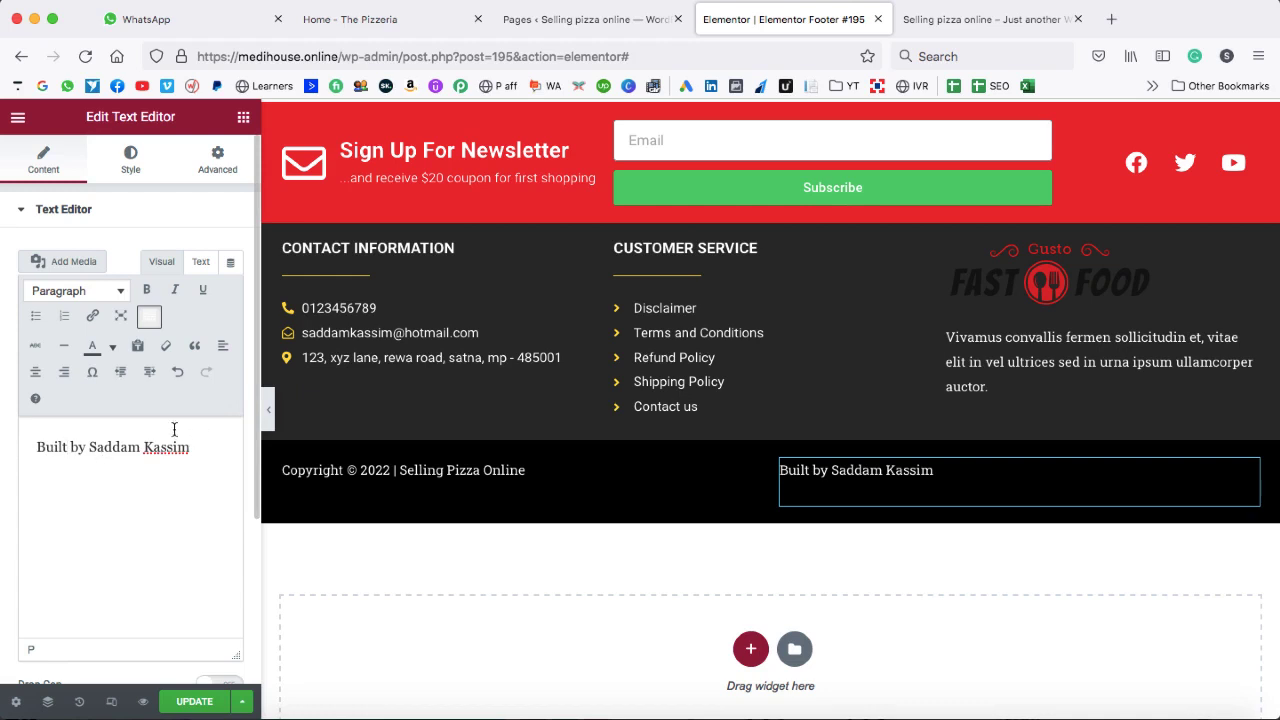
Step: Right-align the credit and link the author's name to their website
{"action": "left_click", "coordinate": [137, 165]}
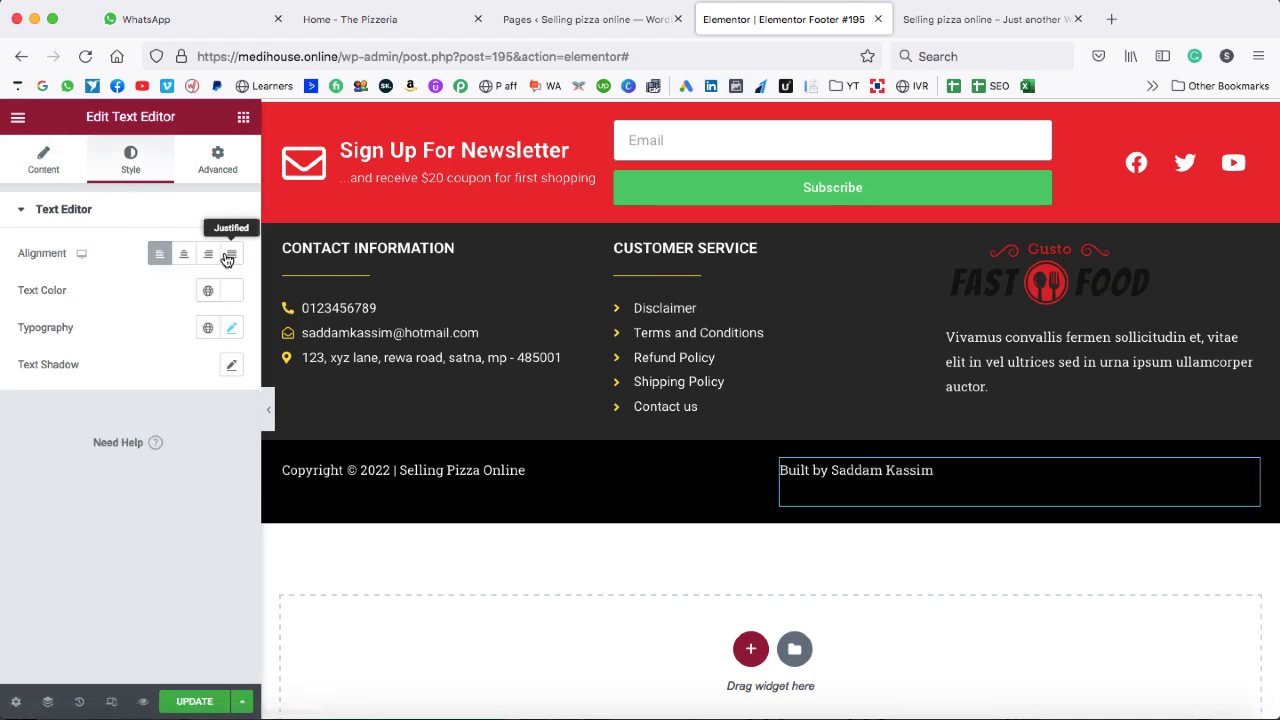
{"action": "left_click", "coordinate": [209, 256]}
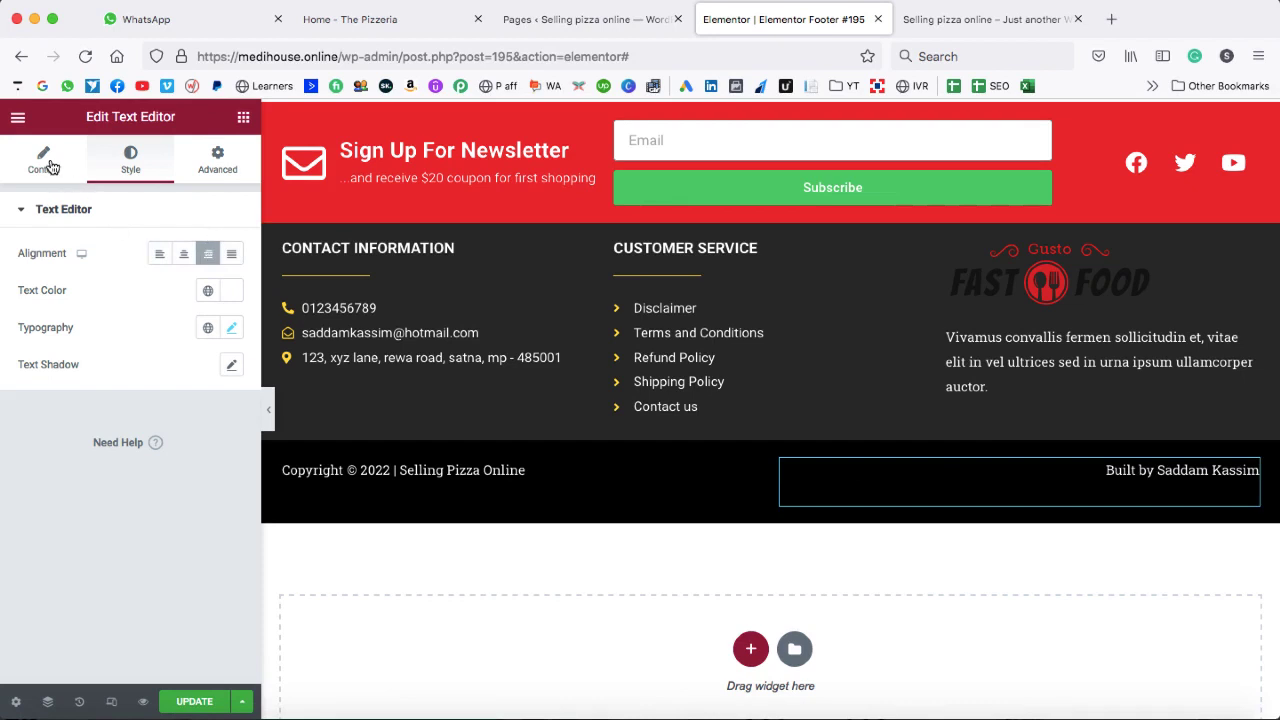
{"action": "left_click", "coordinate": [46, 162]}
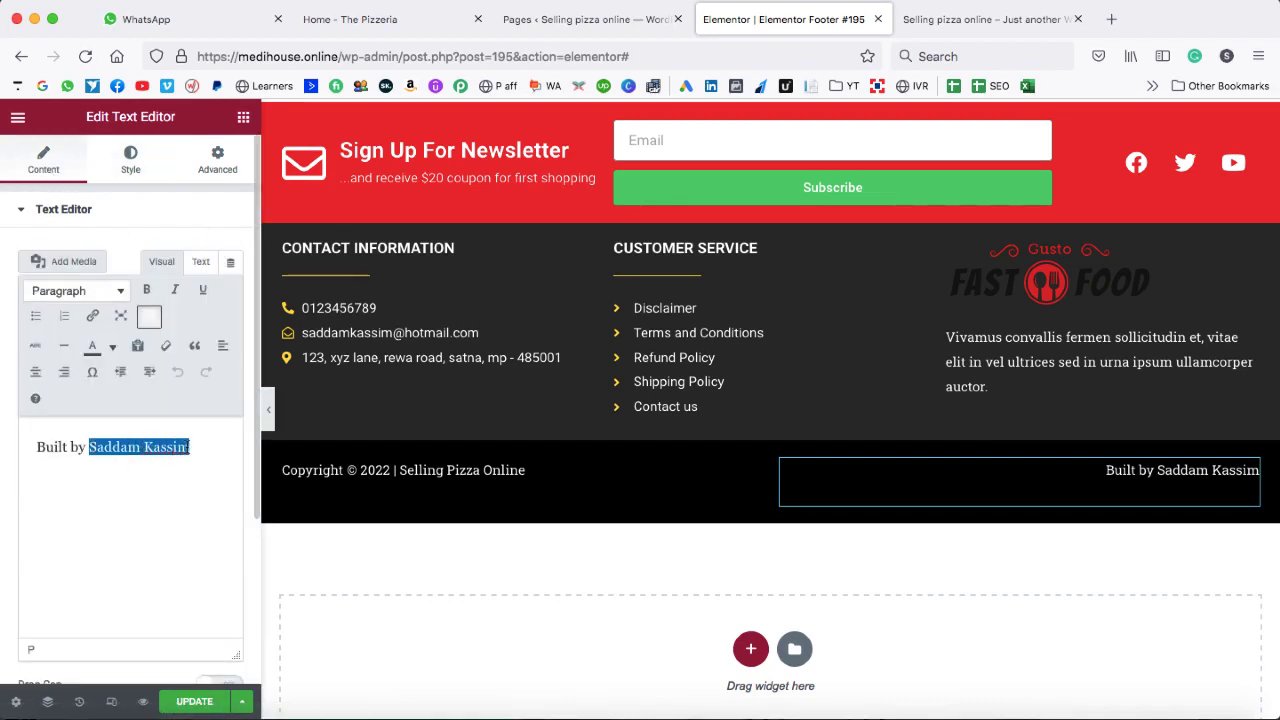
{"action": "left_click", "coordinate": [92, 318]}
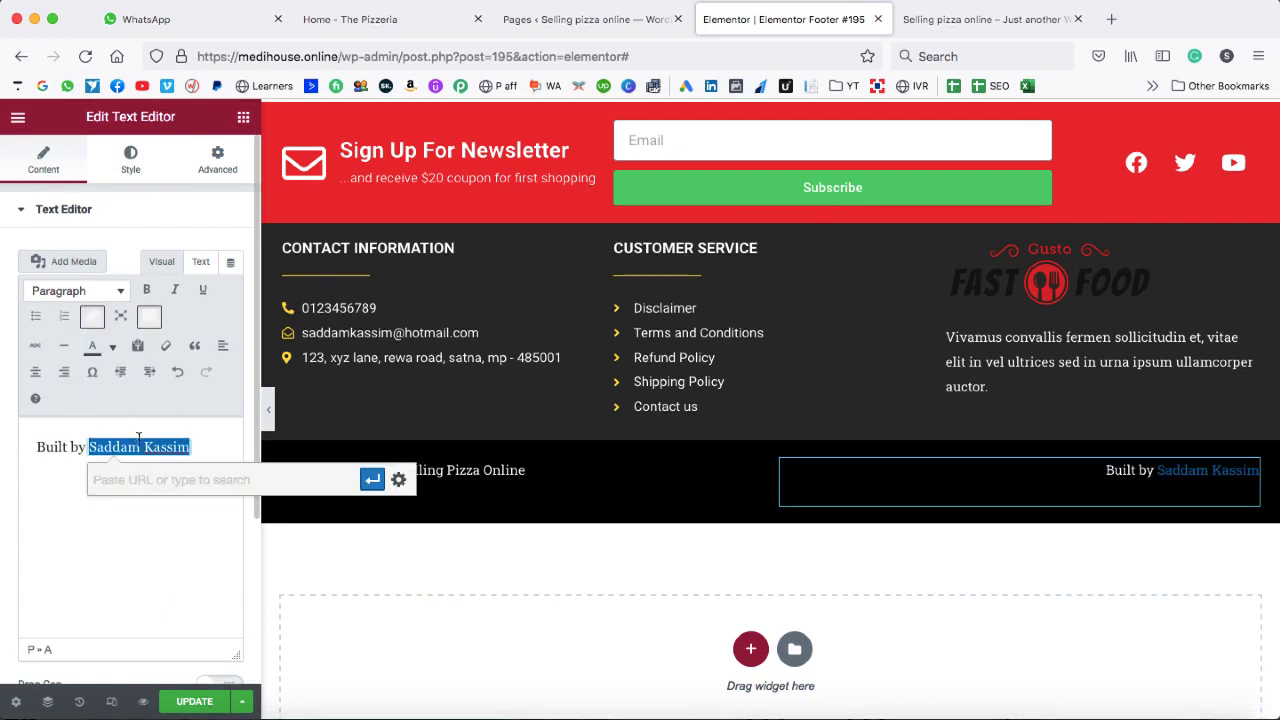
{"action": "type", "text": "https://saddamkassim.com"}
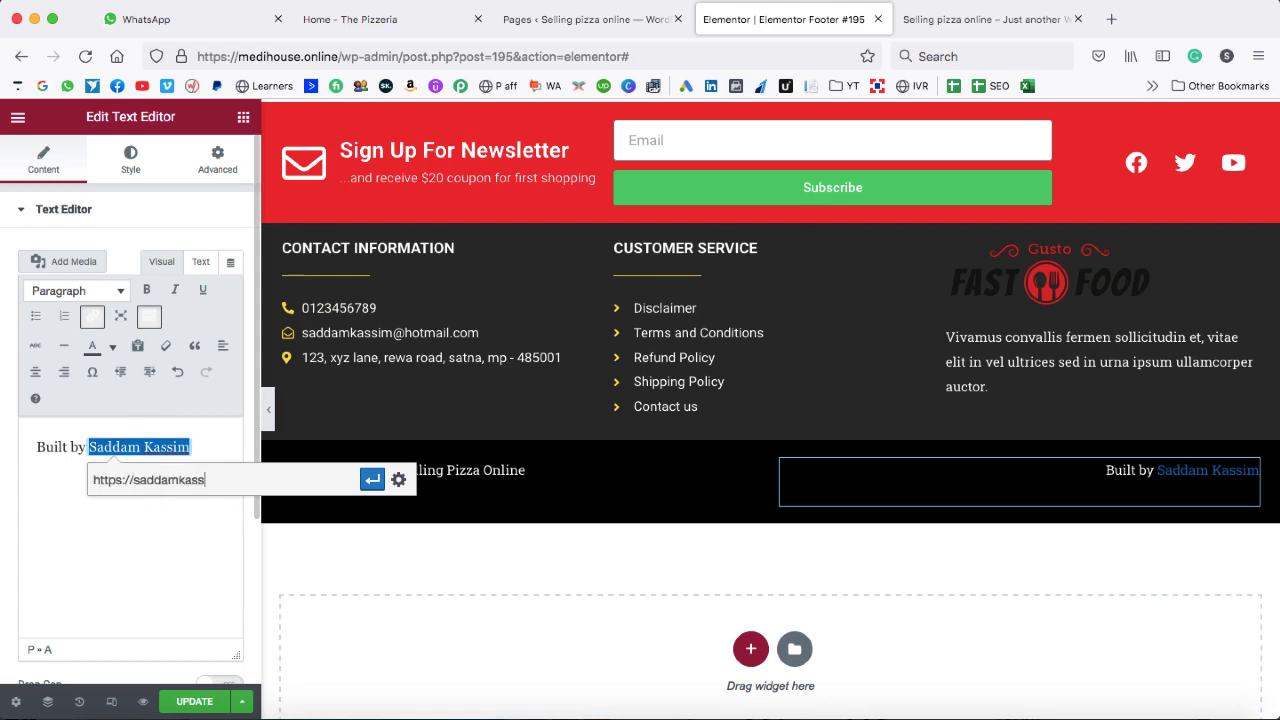
{"action": "left_click", "coordinate": [372, 479]}
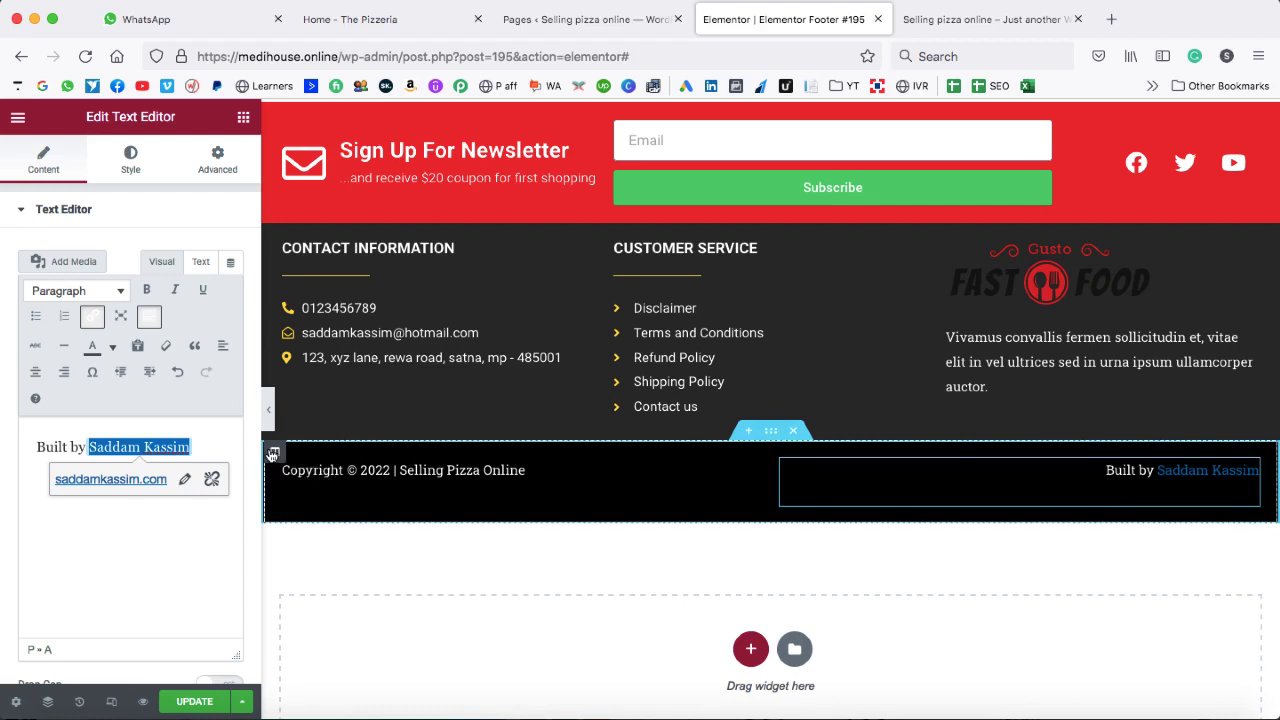
{"action": "left_click", "coordinate": [272, 455]}
Step: Give the copyright column zero padding and vertically centre its content
{"action": "left_click", "coordinate": [216, 163]}
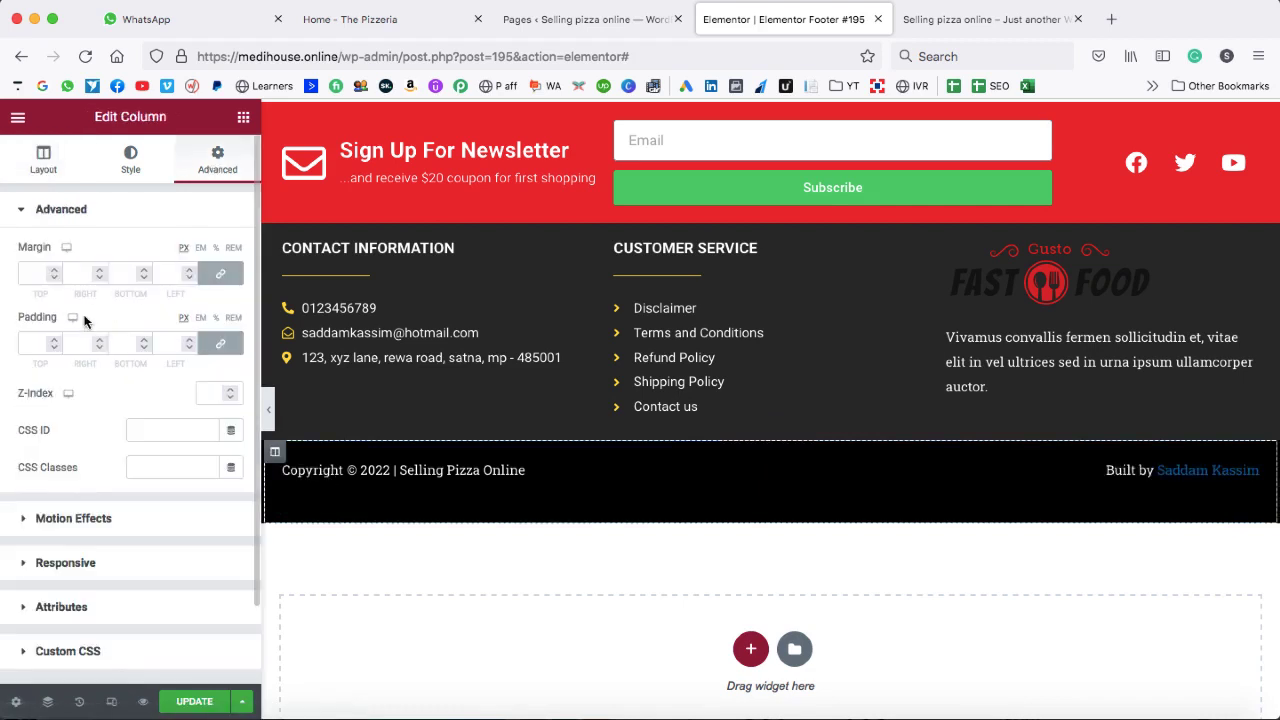
{"action": "left_click", "coordinate": [35, 342]}
{"action": "type", "text": "0"}
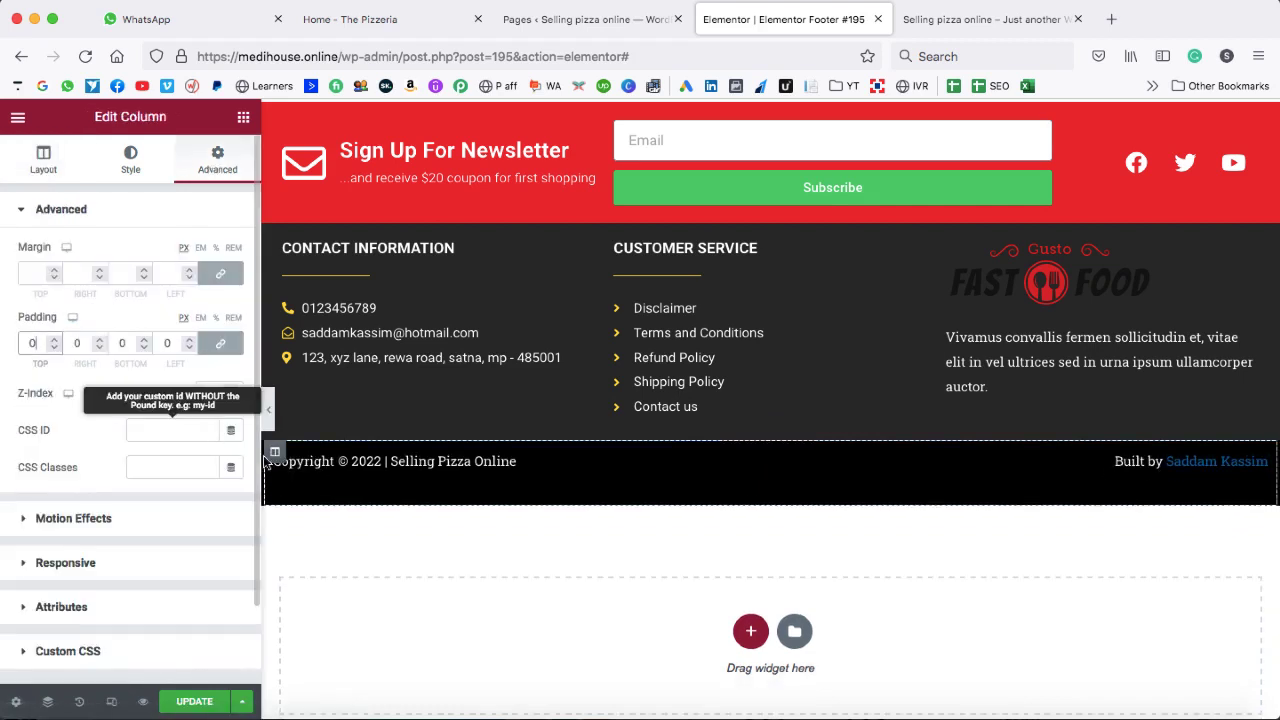
{"action": "left_click", "coordinate": [276, 456]}
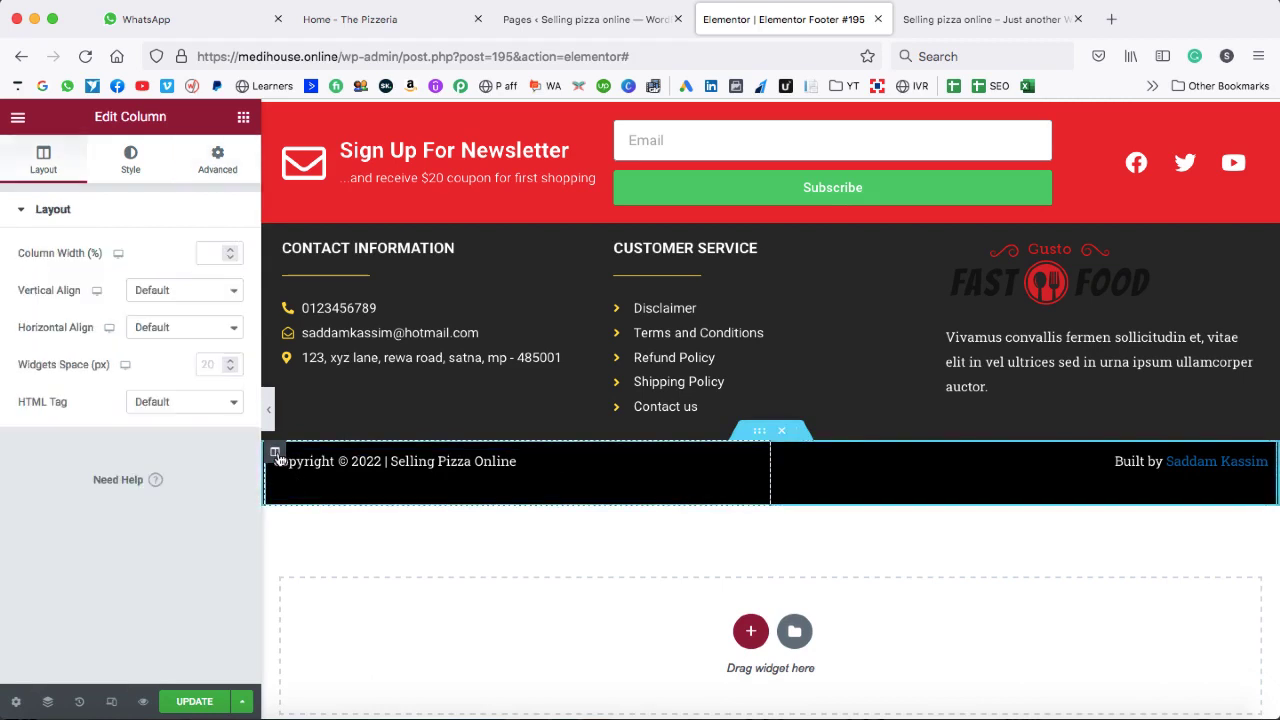
{"action": "left_click", "coordinate": [216, 160]}
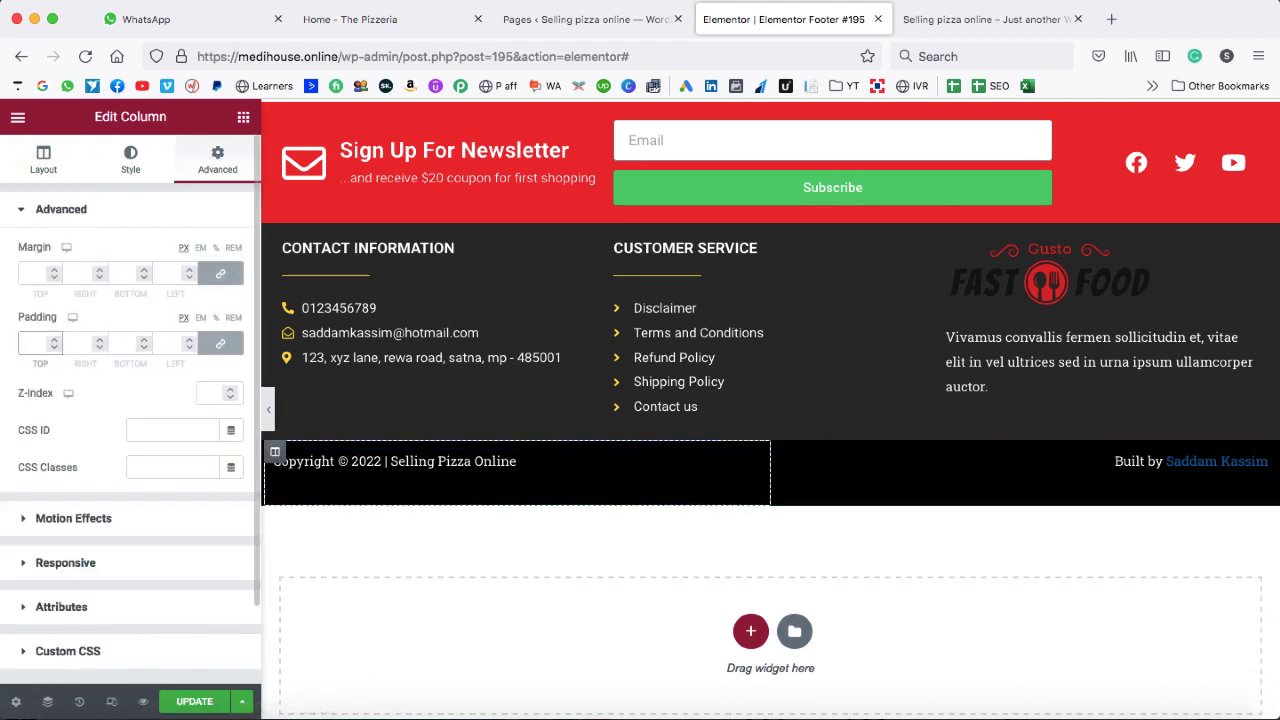
{"action": "type", "text": "0"}
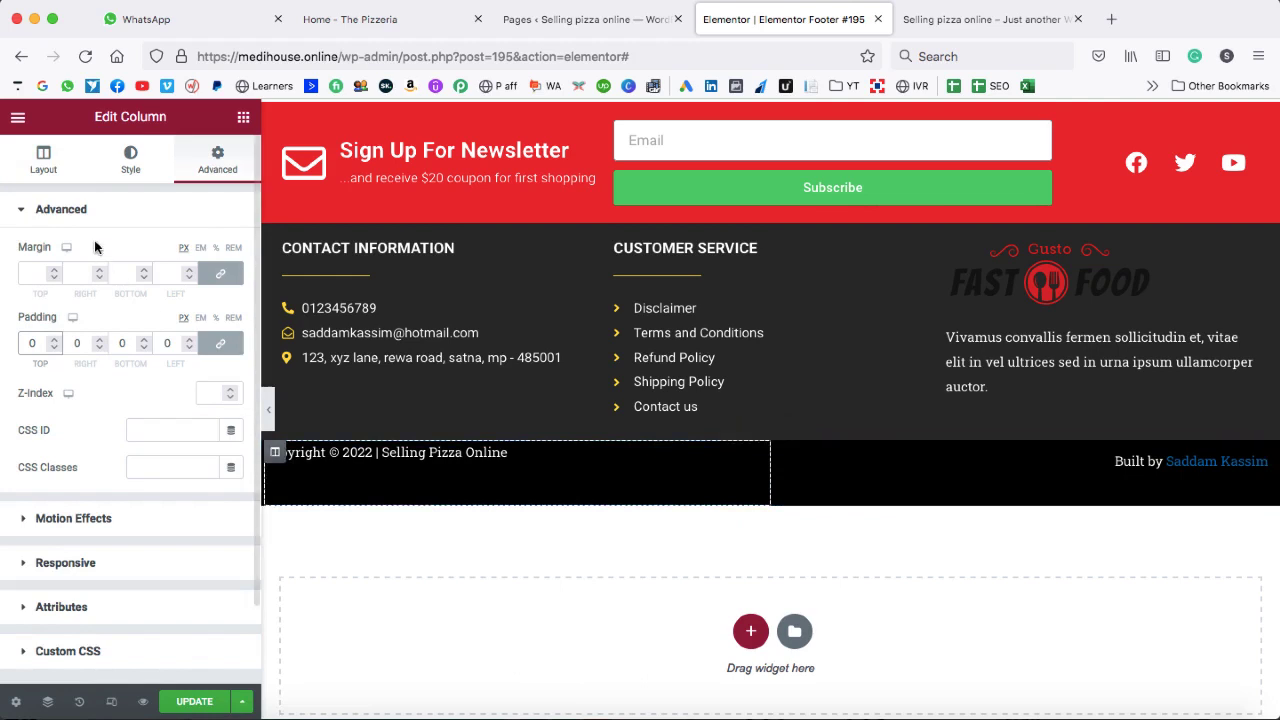
{"action": "left_click", "coordinate": [43, 160]}
{"action": "left_click", "coordinate": [157, 290]}
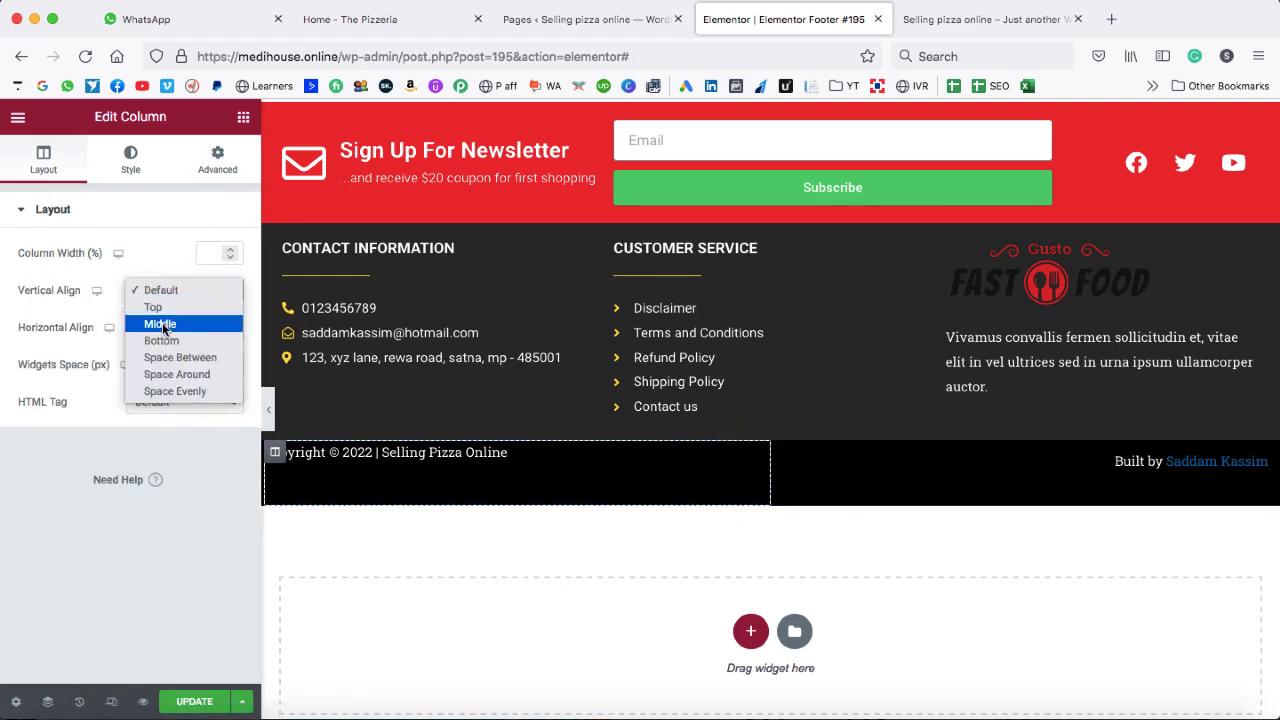
{"action": "left_click", "coordinate": [161, 324]}
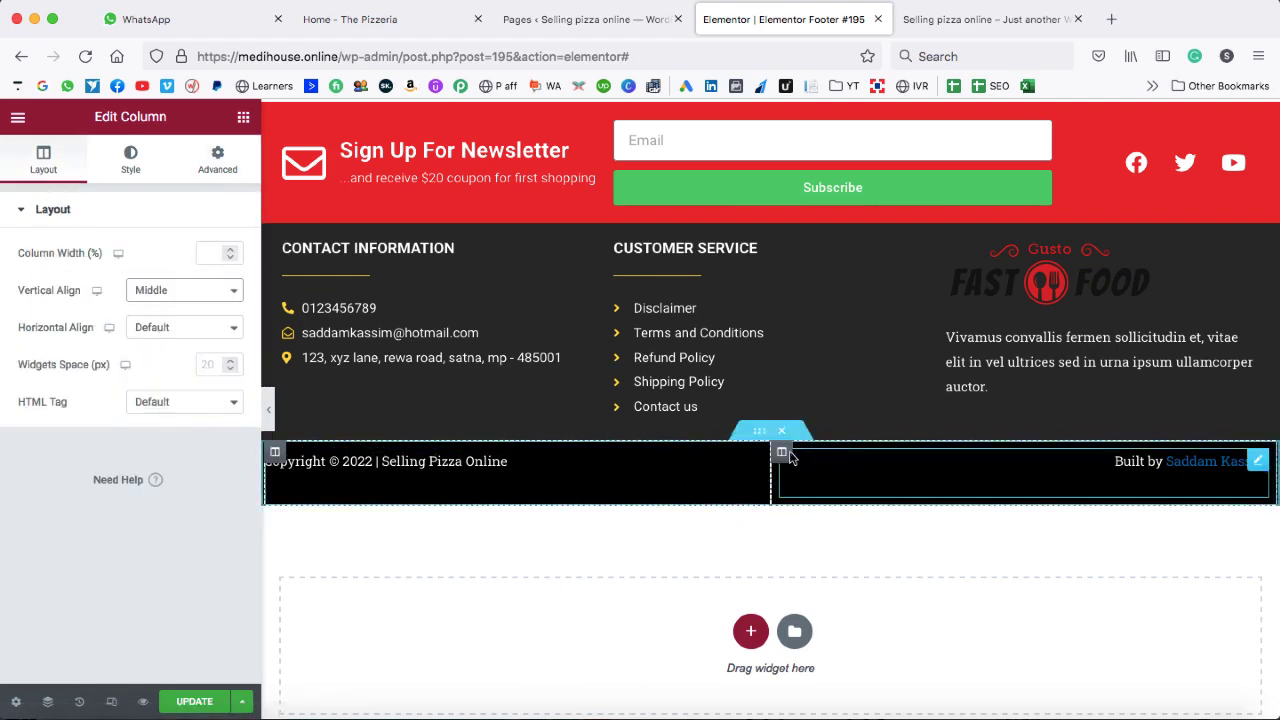
Step: Vertically centre the credit column's content
{"action": "left_click", "coordinate": [217, 160]}
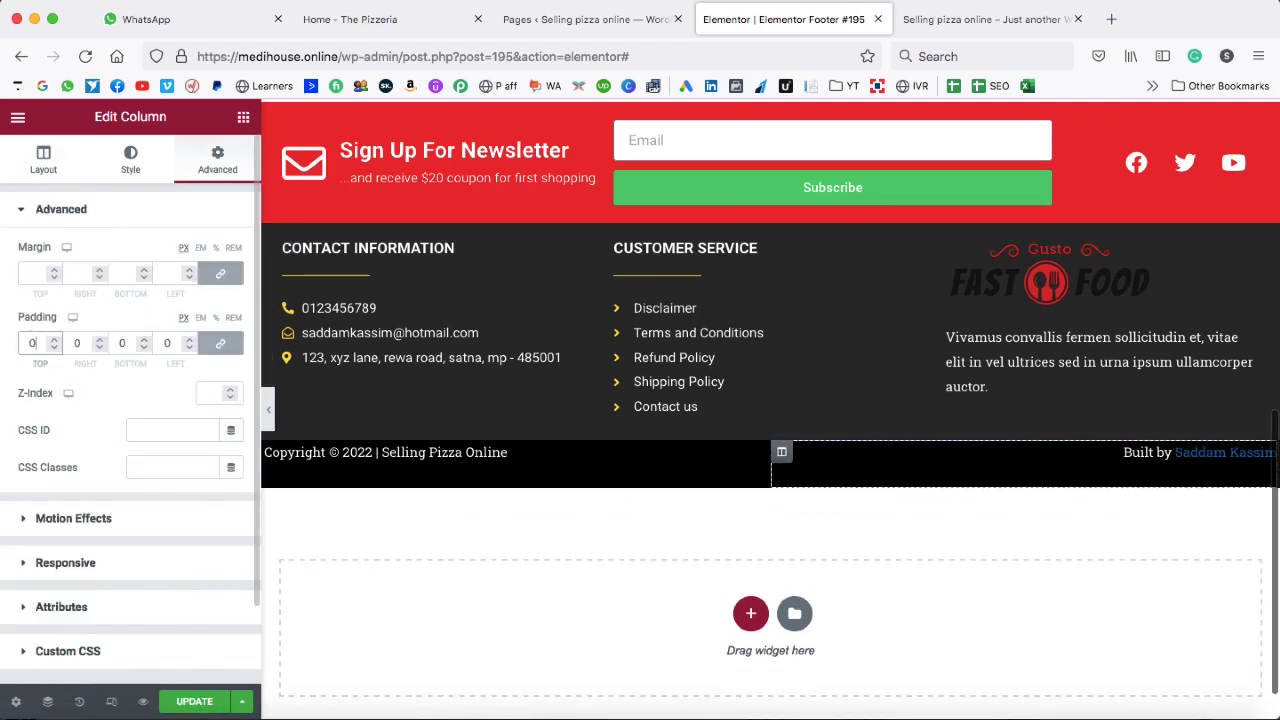
{"action": "left_click", "coordinate": [42, 160]}
{"action": "left_click", "coordinate": [170, 283]}
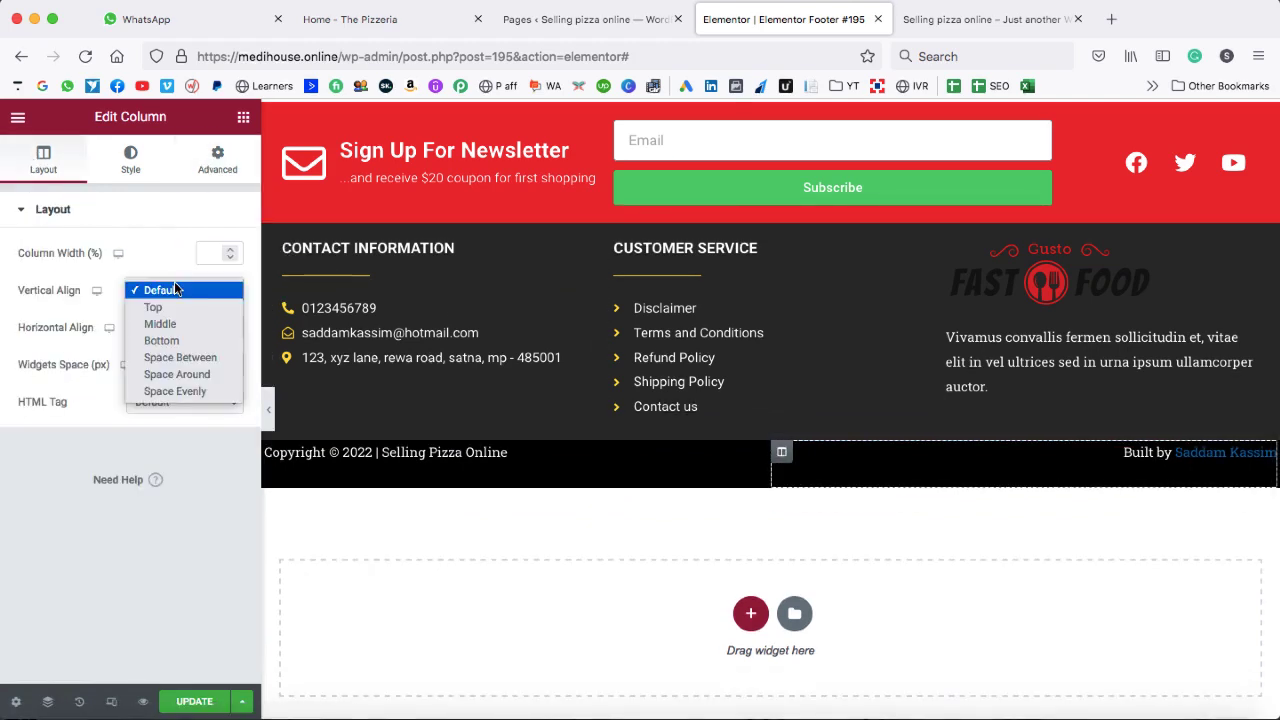
{"action": "left_click", "coordinate": [174, 324]}
Step: Set both bottom-bar columns' top padding to 15, update the footer, and view the site
{"action": "left_click", "coordinate": [222, 155]}
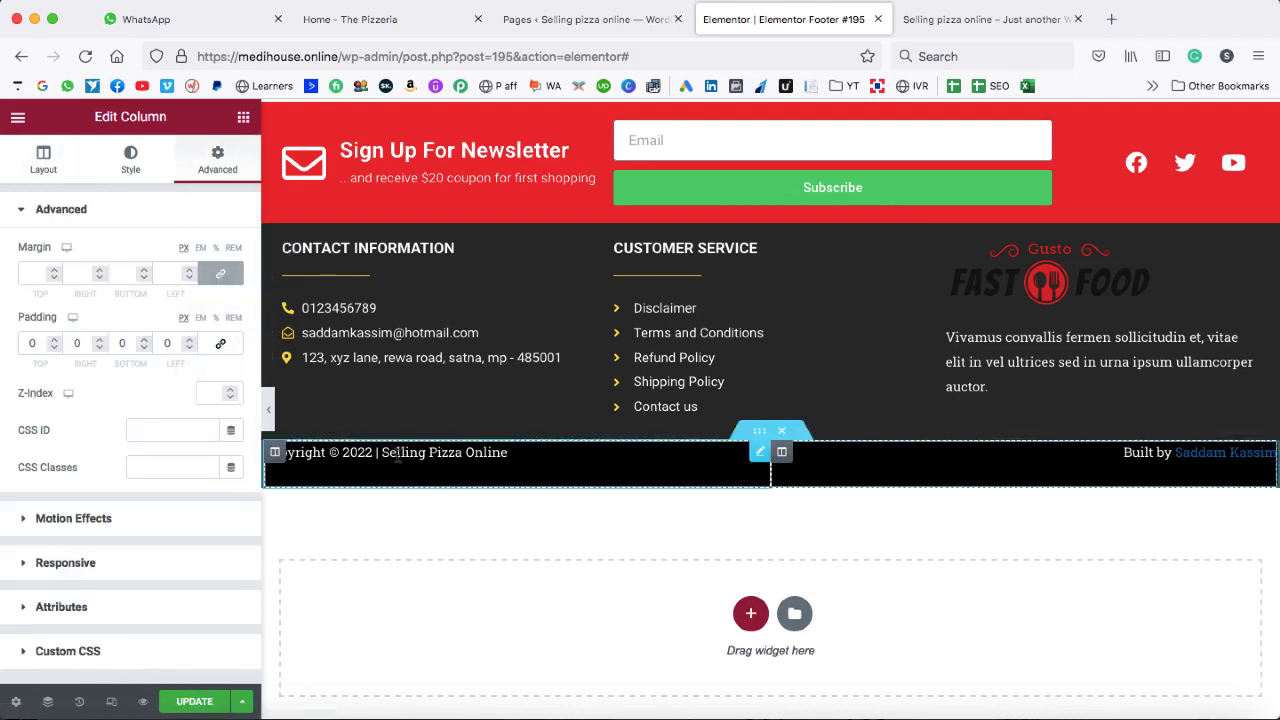
{"action": "left_click", "coordinate": [54, 343]}
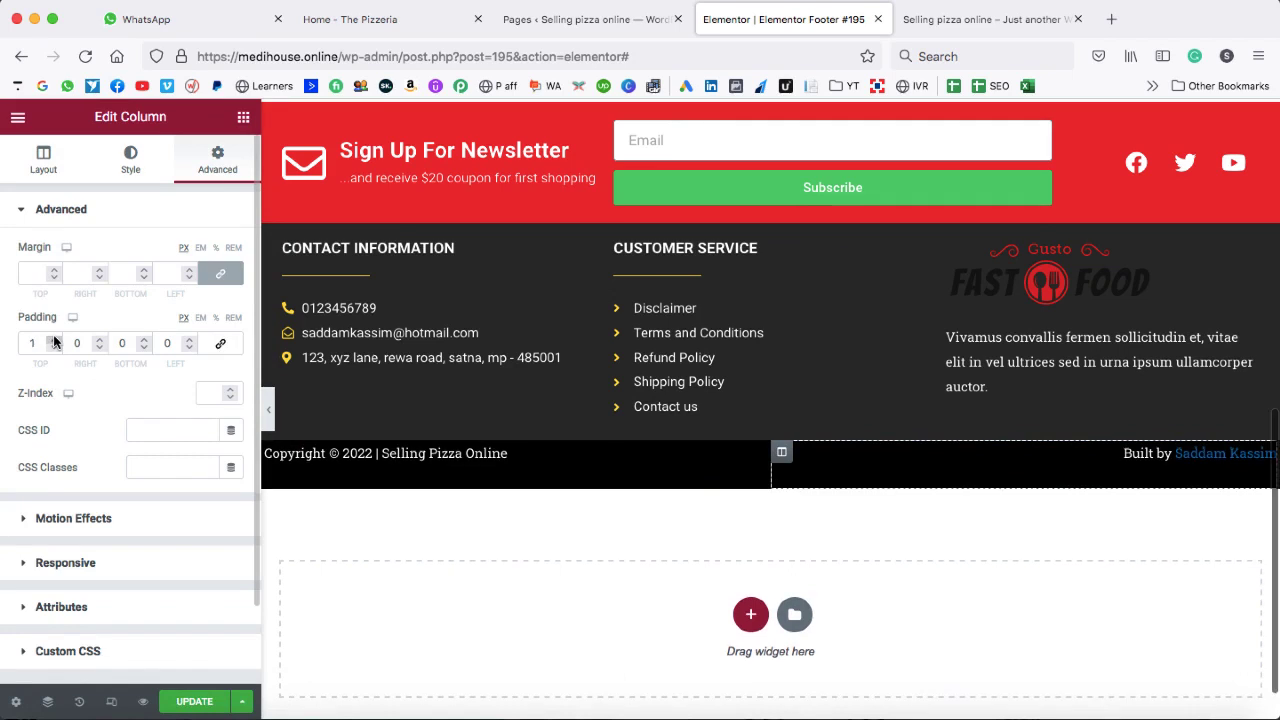
{"action": "left_click", "coordinate": [54, 343]}
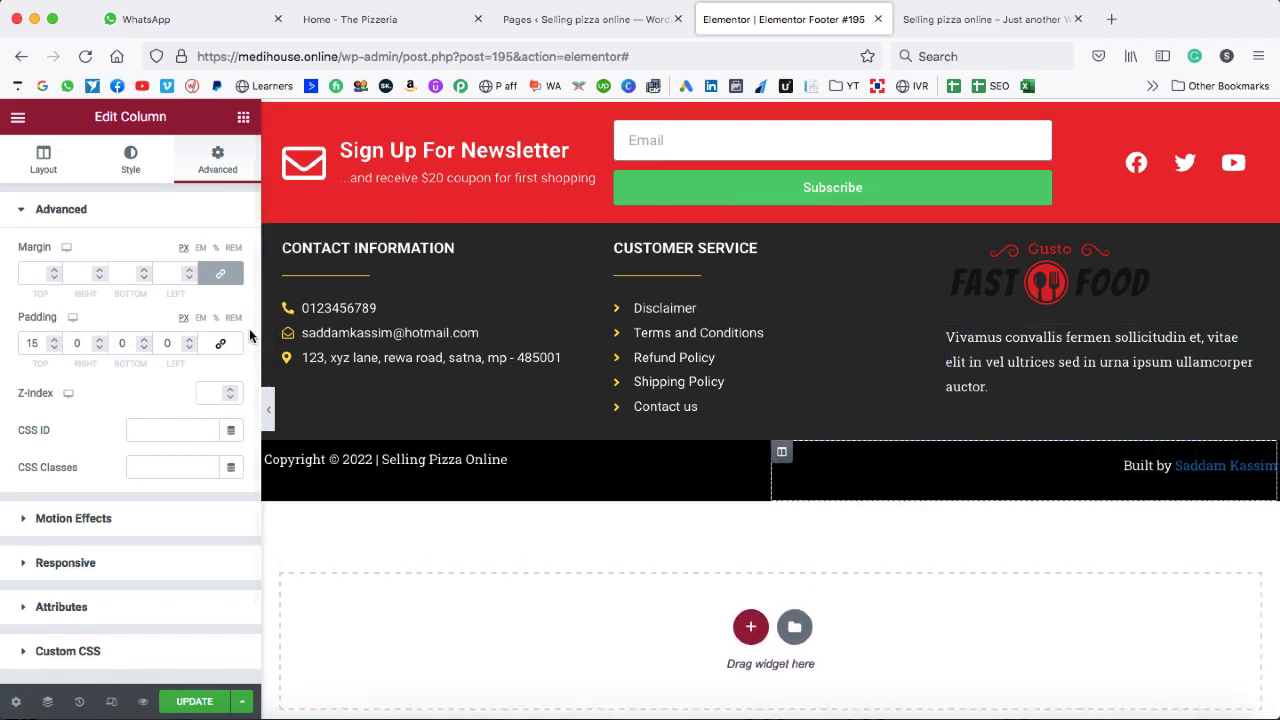
{"action": "left_click", "coordinate": [54, 345]}
{"action": "left_click", "coordinate": [54, 341]}
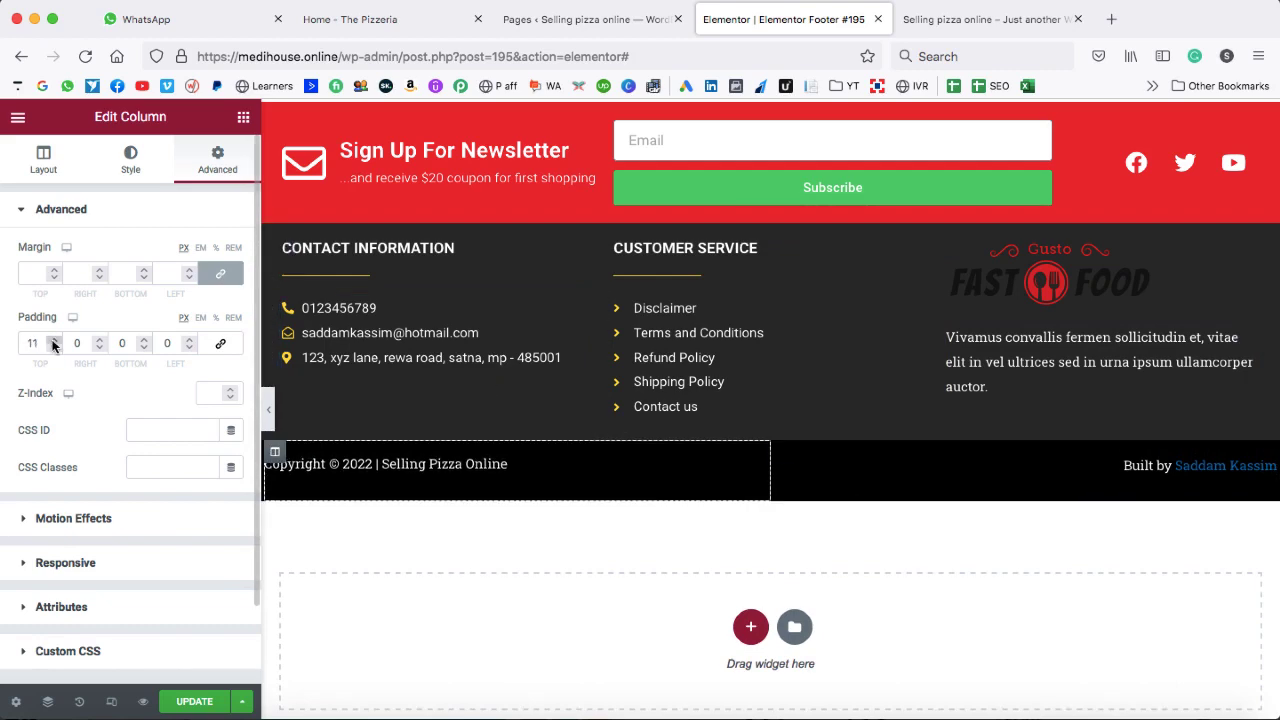
{"action": "left_click", "coordinate": [193, 703]}
{"action": "left_click", "coordinate": [980, 20]}
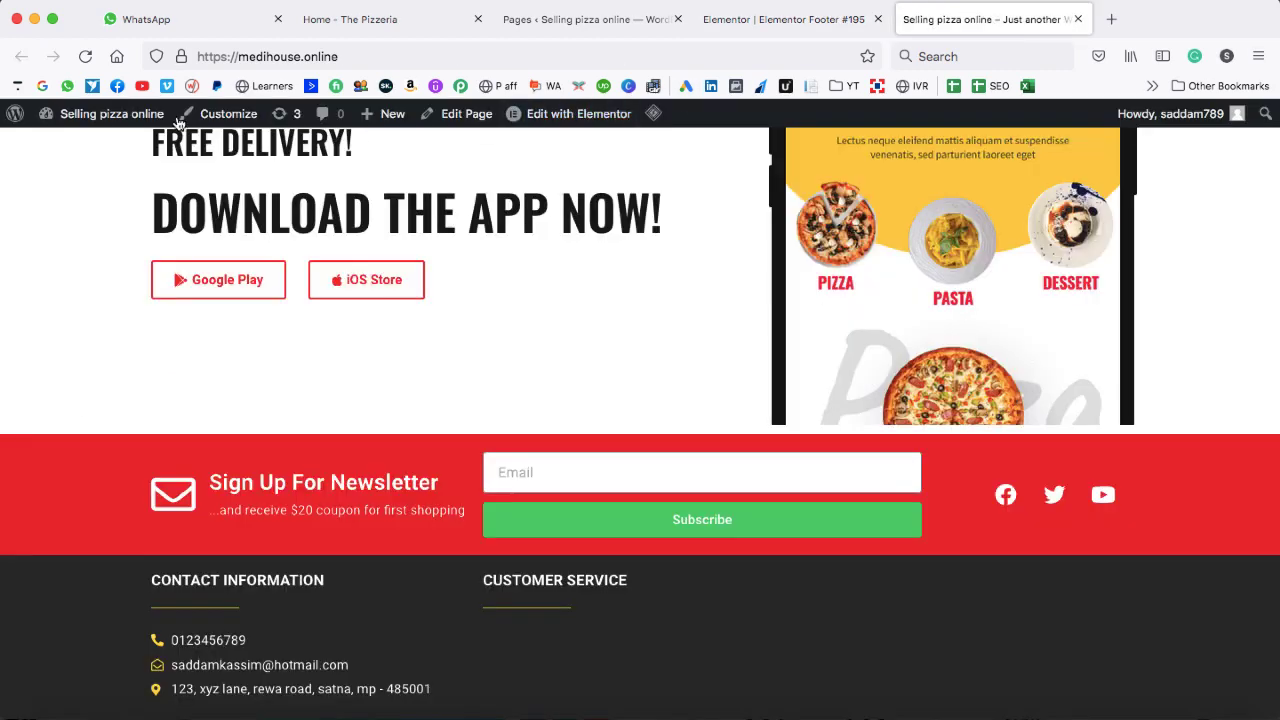
Step: Reload the storefront to check the new black footer bar, then go to the Pizza category
{"action": "left_click", "coordinate": [85, 58]}
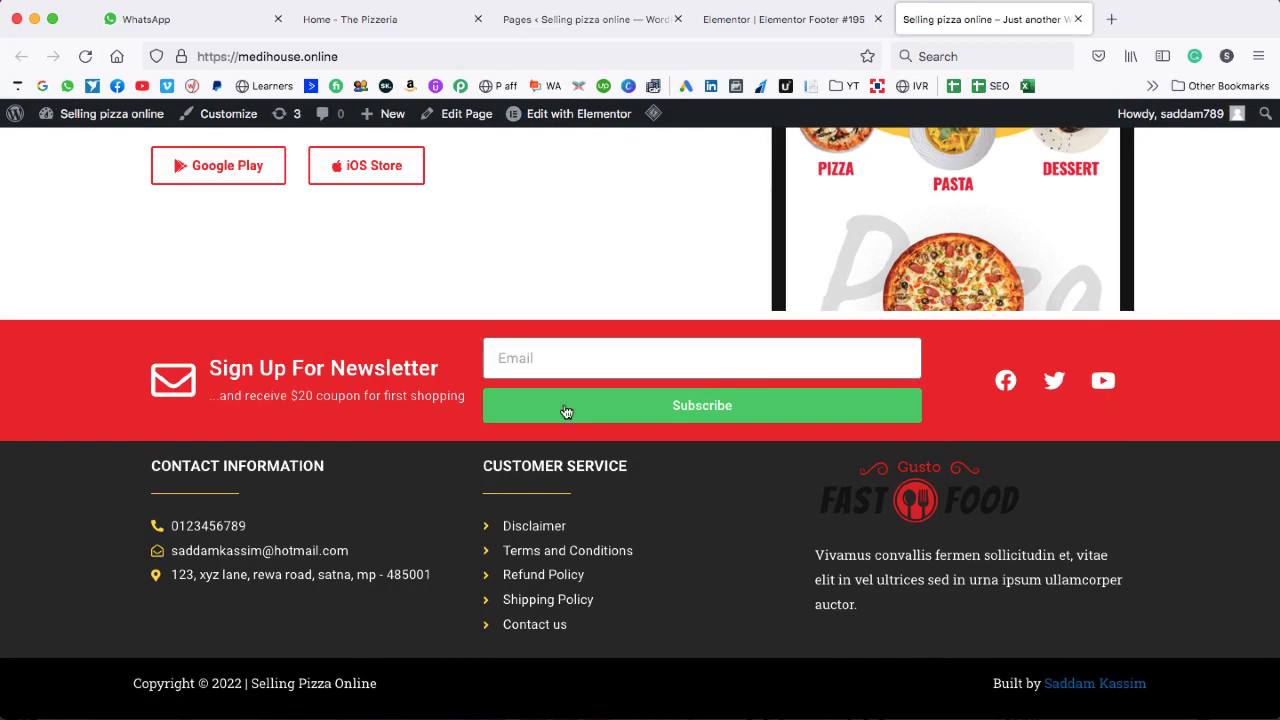
{"action": "scroll", "coordinate": [563, 352], "scroll_direction": "up", "scroll_amount": 20}
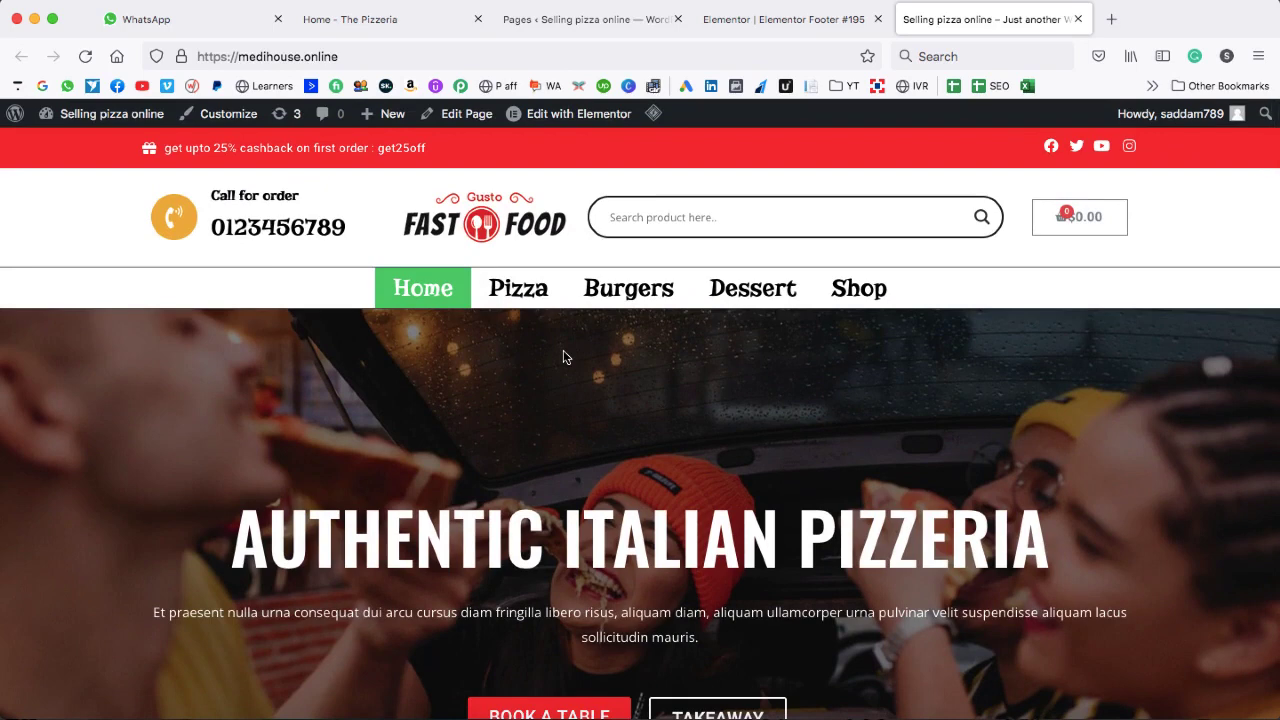
{"action": "left_click", "coordinate": [524, 292]}
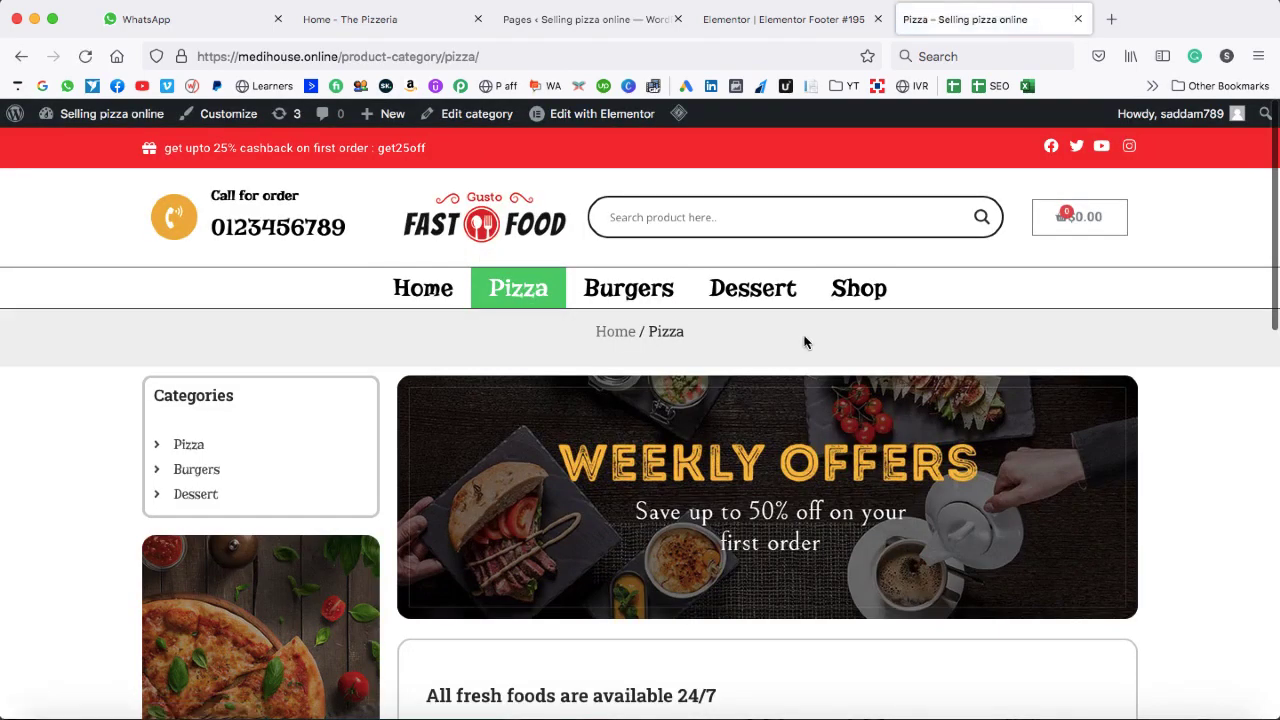
{"action": "scroll", "coordinate": [805, 343], "scroll_direction": "down", "scroll_amount": 5}
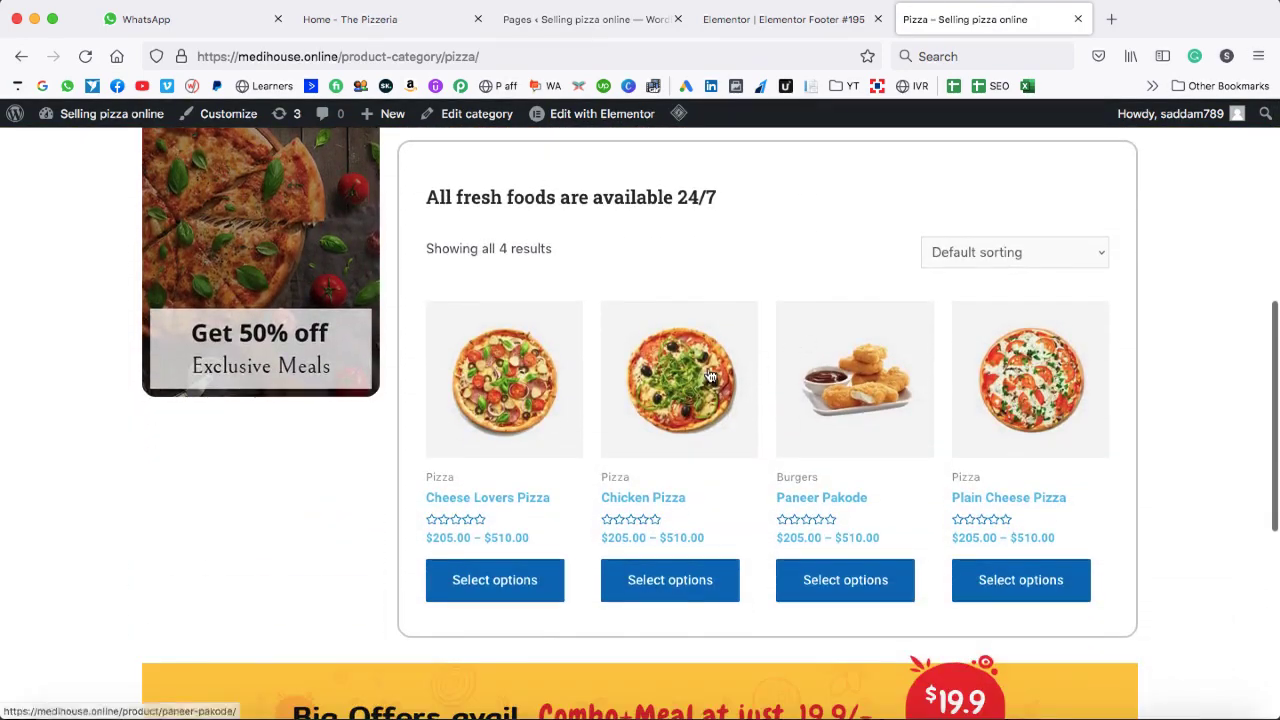
Step: Open the Chicken Pizza product page and scroll through its details
{"action": "left_click", "coordinate": [688, 384]}
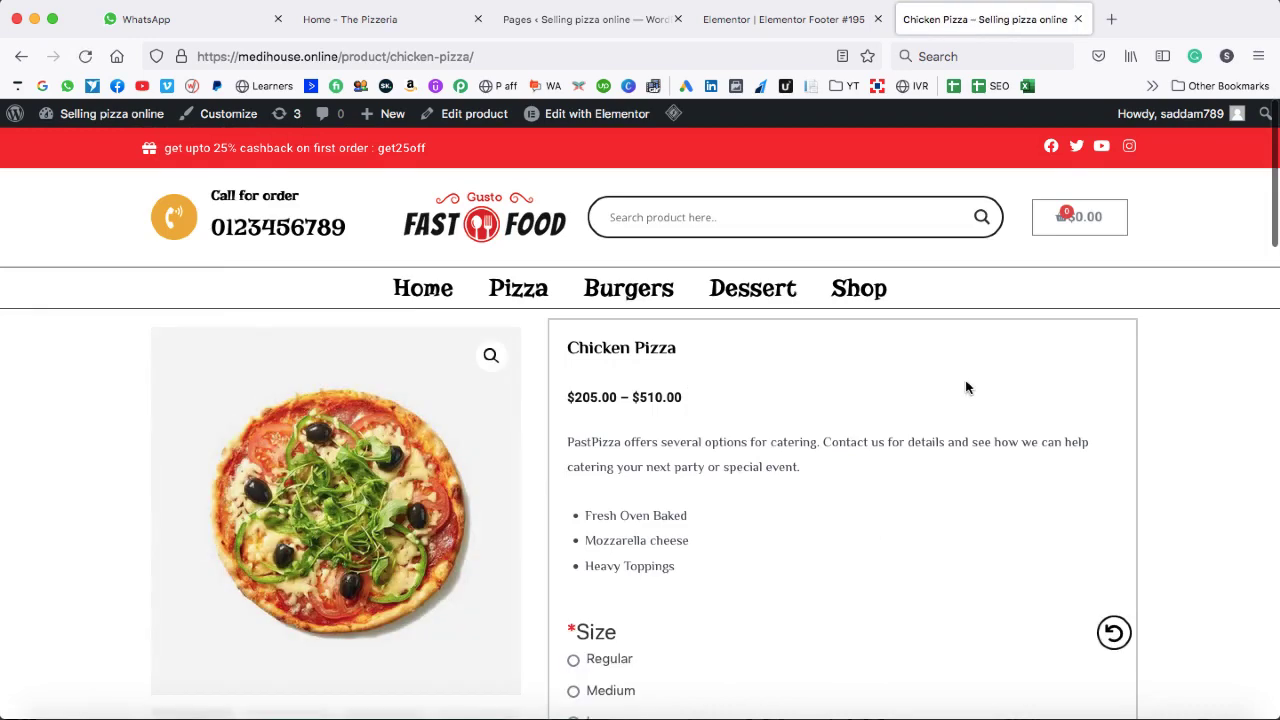
{"action": "scroll", "coordinate": [966, 387], "scroll_direction": "down", "scroll_amount": 2}
{"action": "scroll", "coordinate": [966, 387], "scroll_direction": "down", "scroll_amount": 1}
{"action": "scroll", "coordinate": [966, 387], "scroll_direction": "down", "scroll_amount": 5}
{"action": "scroll", "coordinate": [968, 389], "scroll_direction": "down", "scroll_amount": 1}
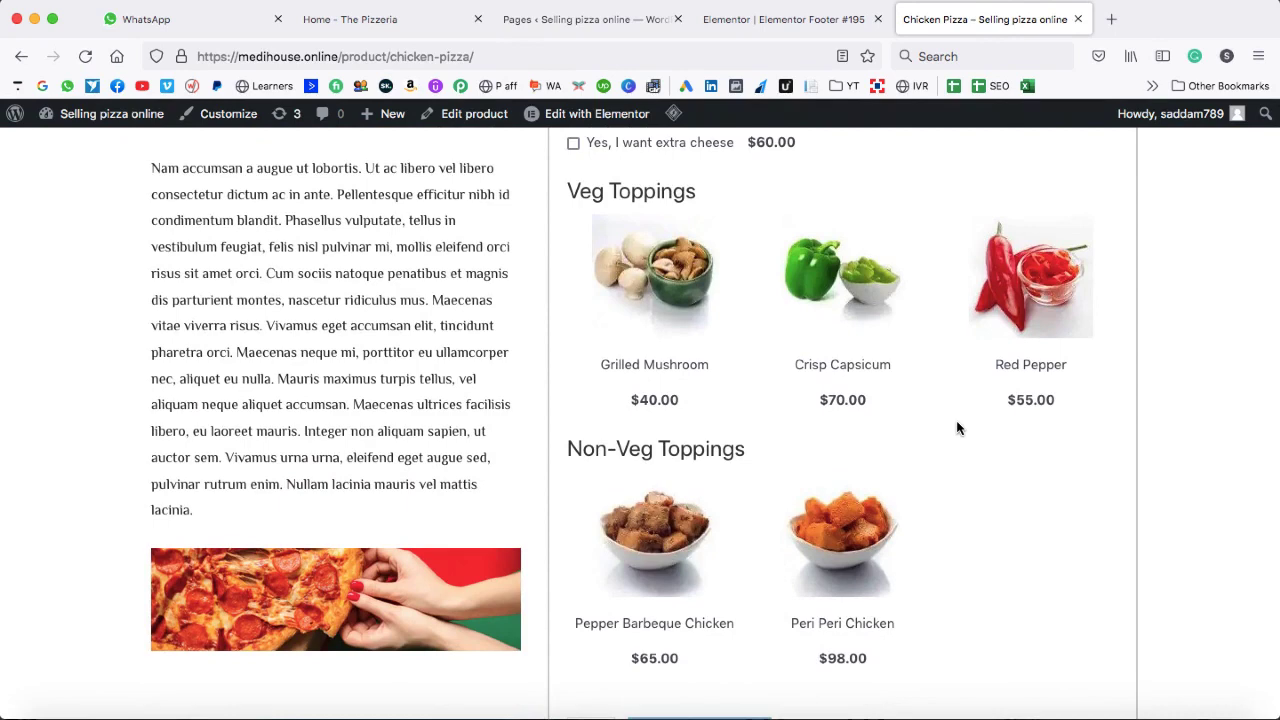
{"action": "scroll", "coordinate": [957, 428], "scroll_direction": "down", "scroll_amount": 1}
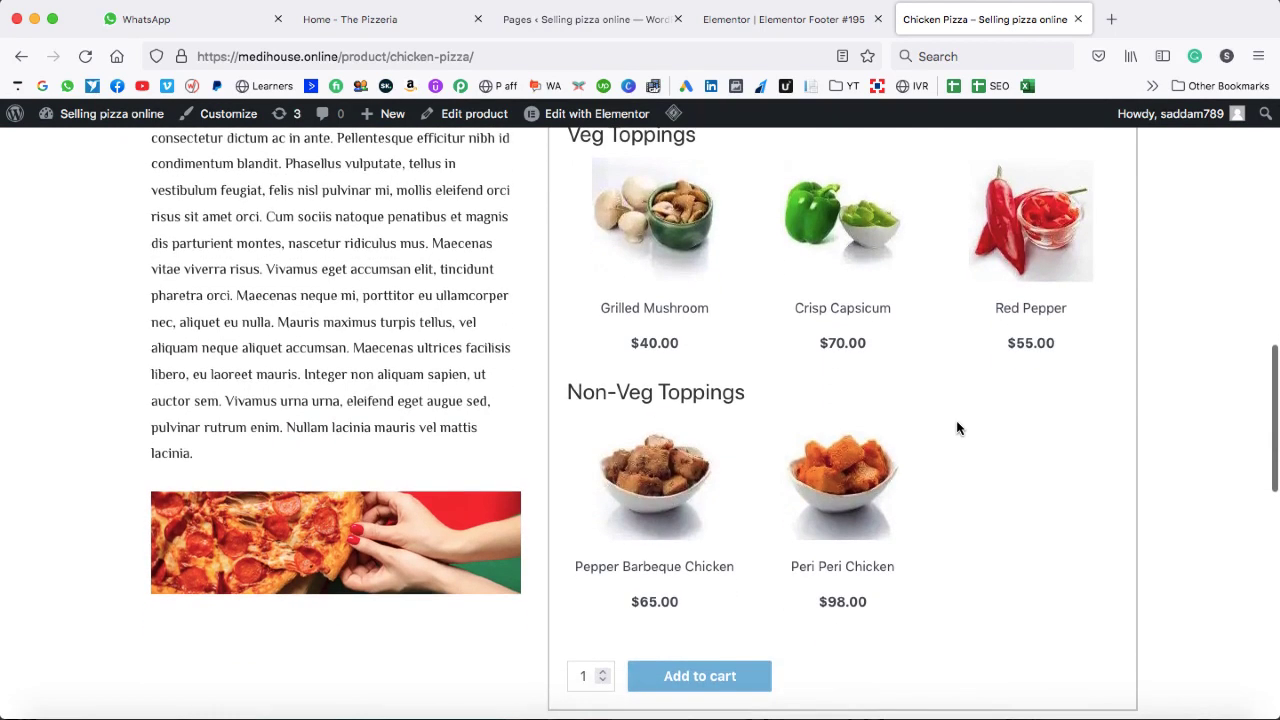
{"action": "scroll", "coordinate": [957, 428], "scroll_direction": "down", "scroll_amount": 4}
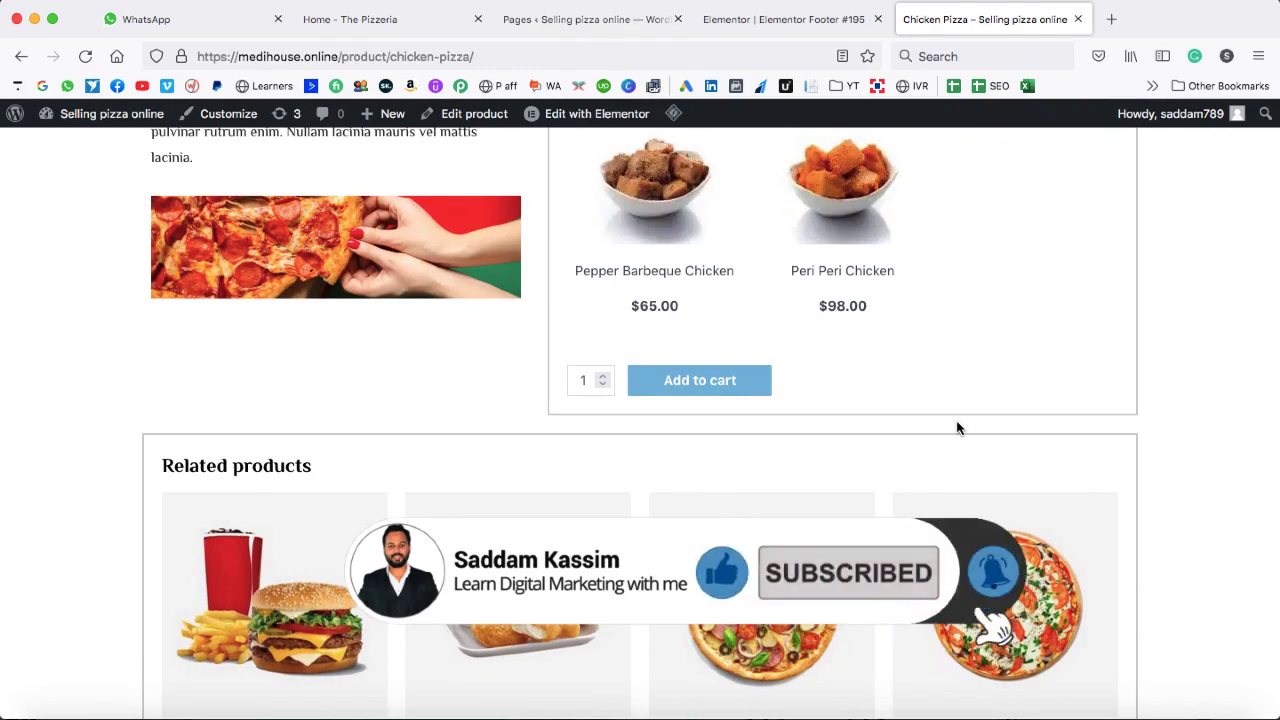
{"action": "scroll", "coordinate": [957, 428], "scroll_direction": "up", "scroll_amount": 3}
{"action": "scroll", "coordinate": [957, 428], "scroll_direction": "up", "scroll_amount": 10}
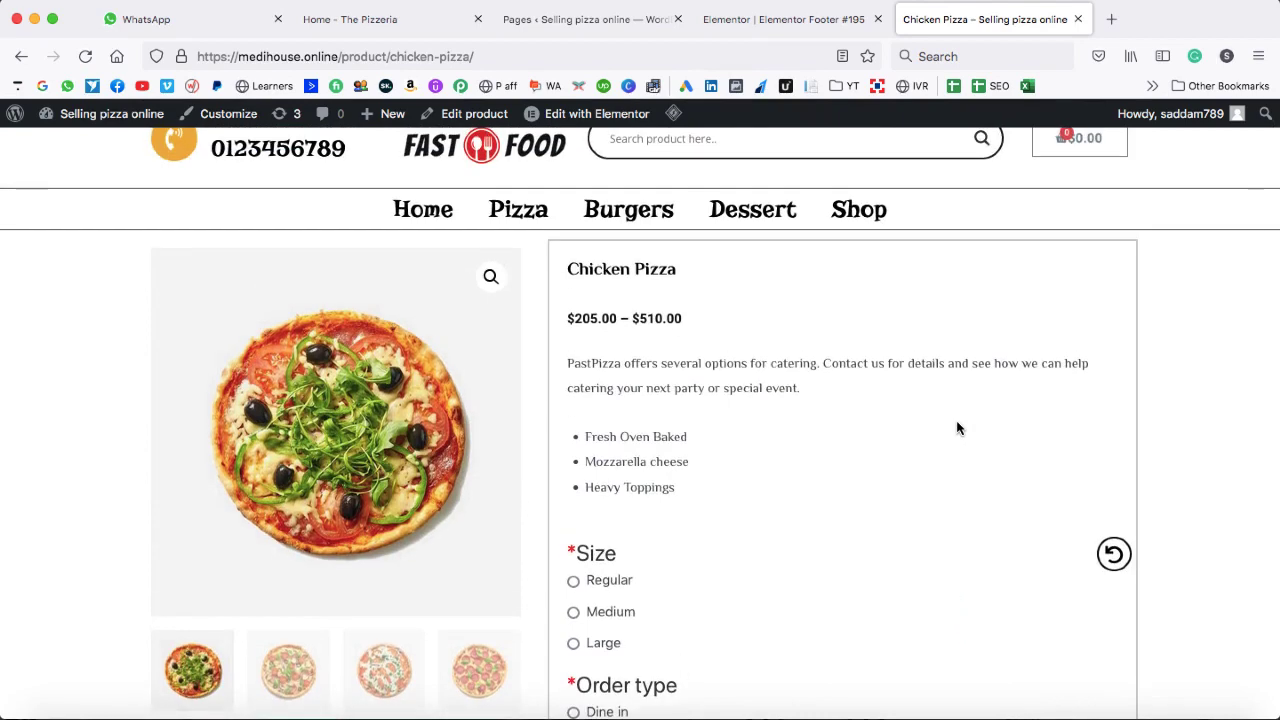
{"action": "scroll", "coordinate": [957, 428], "scroll_direction": "up", "scroll_amount": 1}
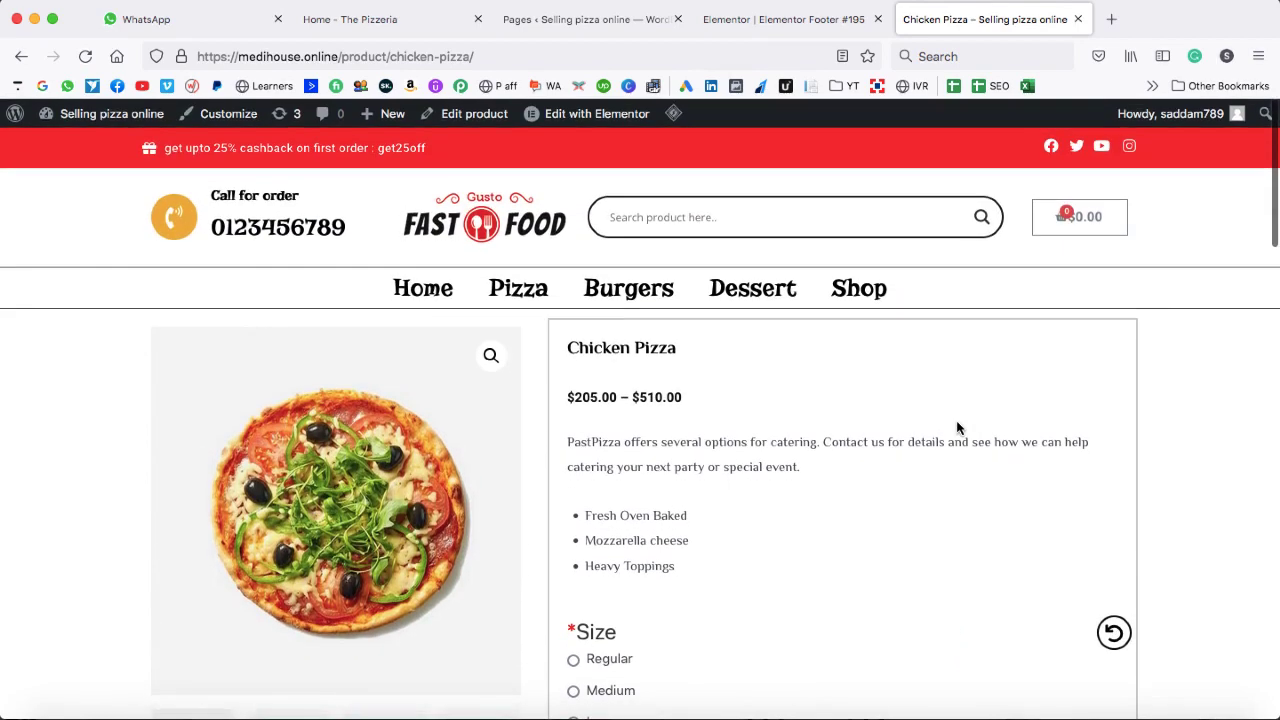